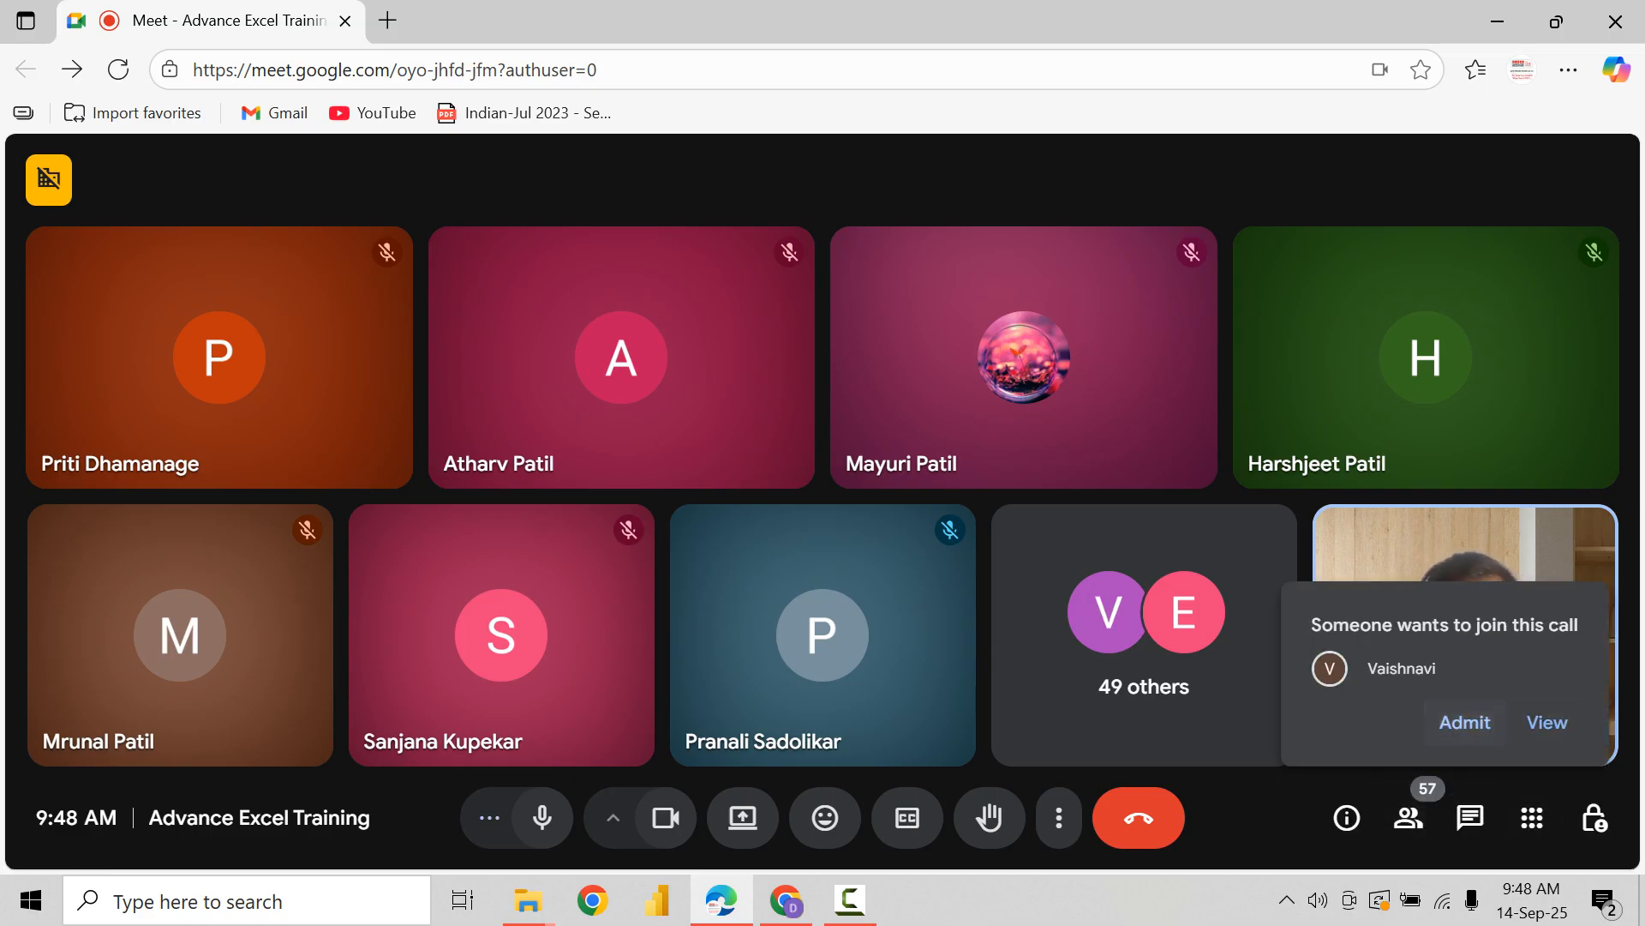
# Step: Admit the waiting participant to the Advance Excel Training call and present the entire screen in it
pyautogui.click(1465, 721)
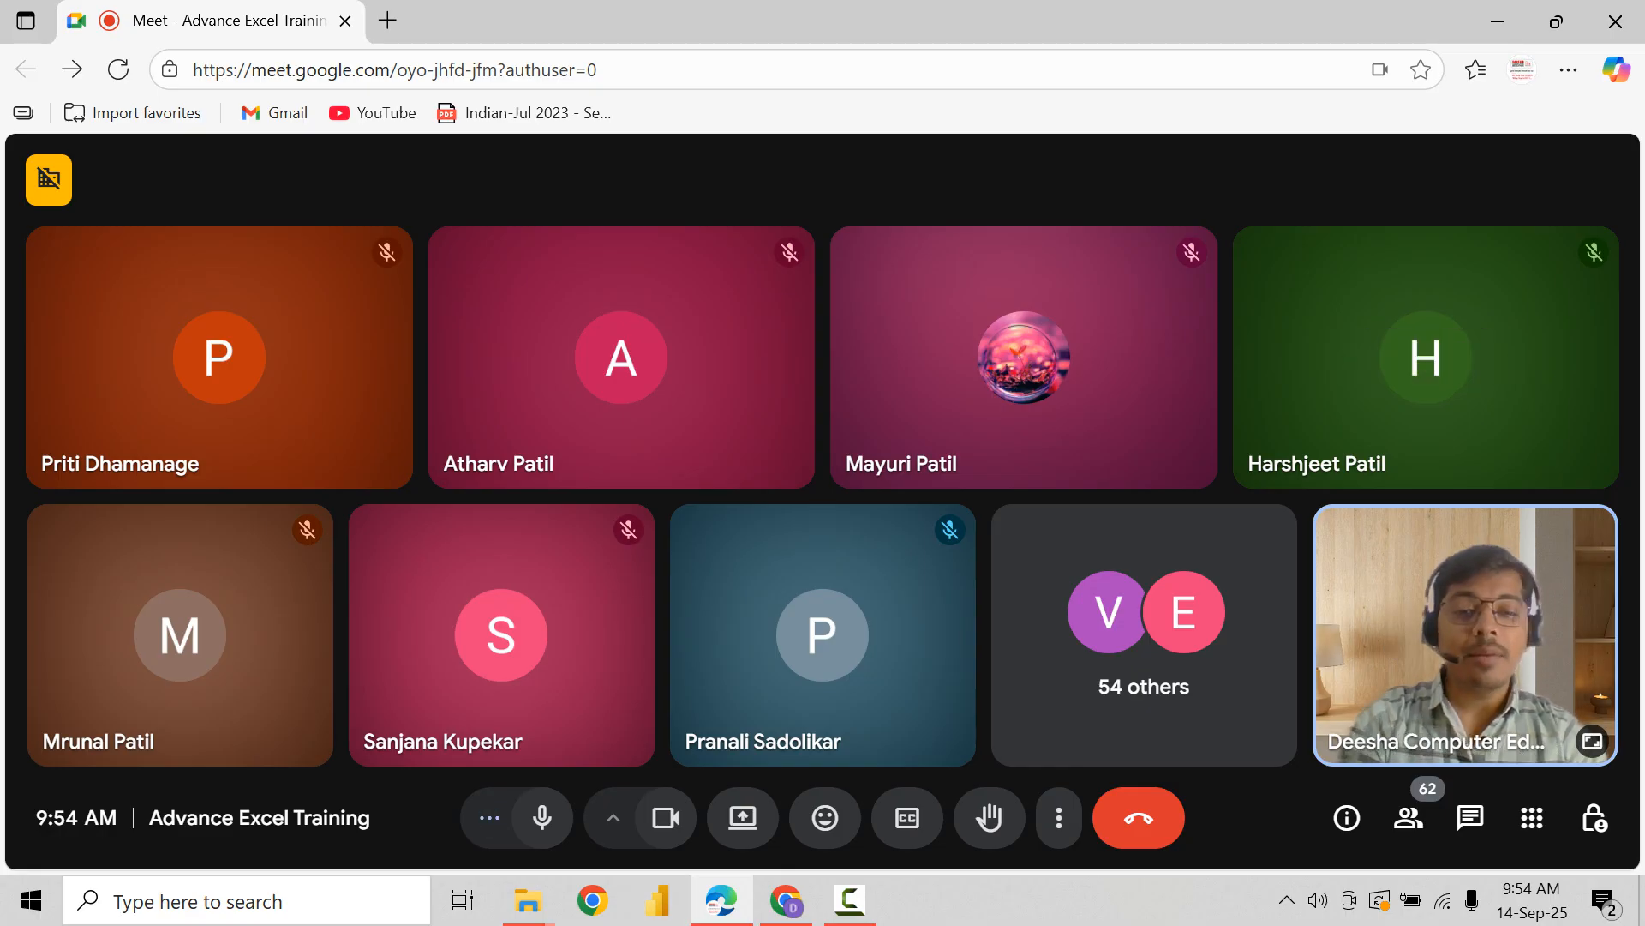
pyautogui.click(742, 816)
pyautogui.click(1071, 197)
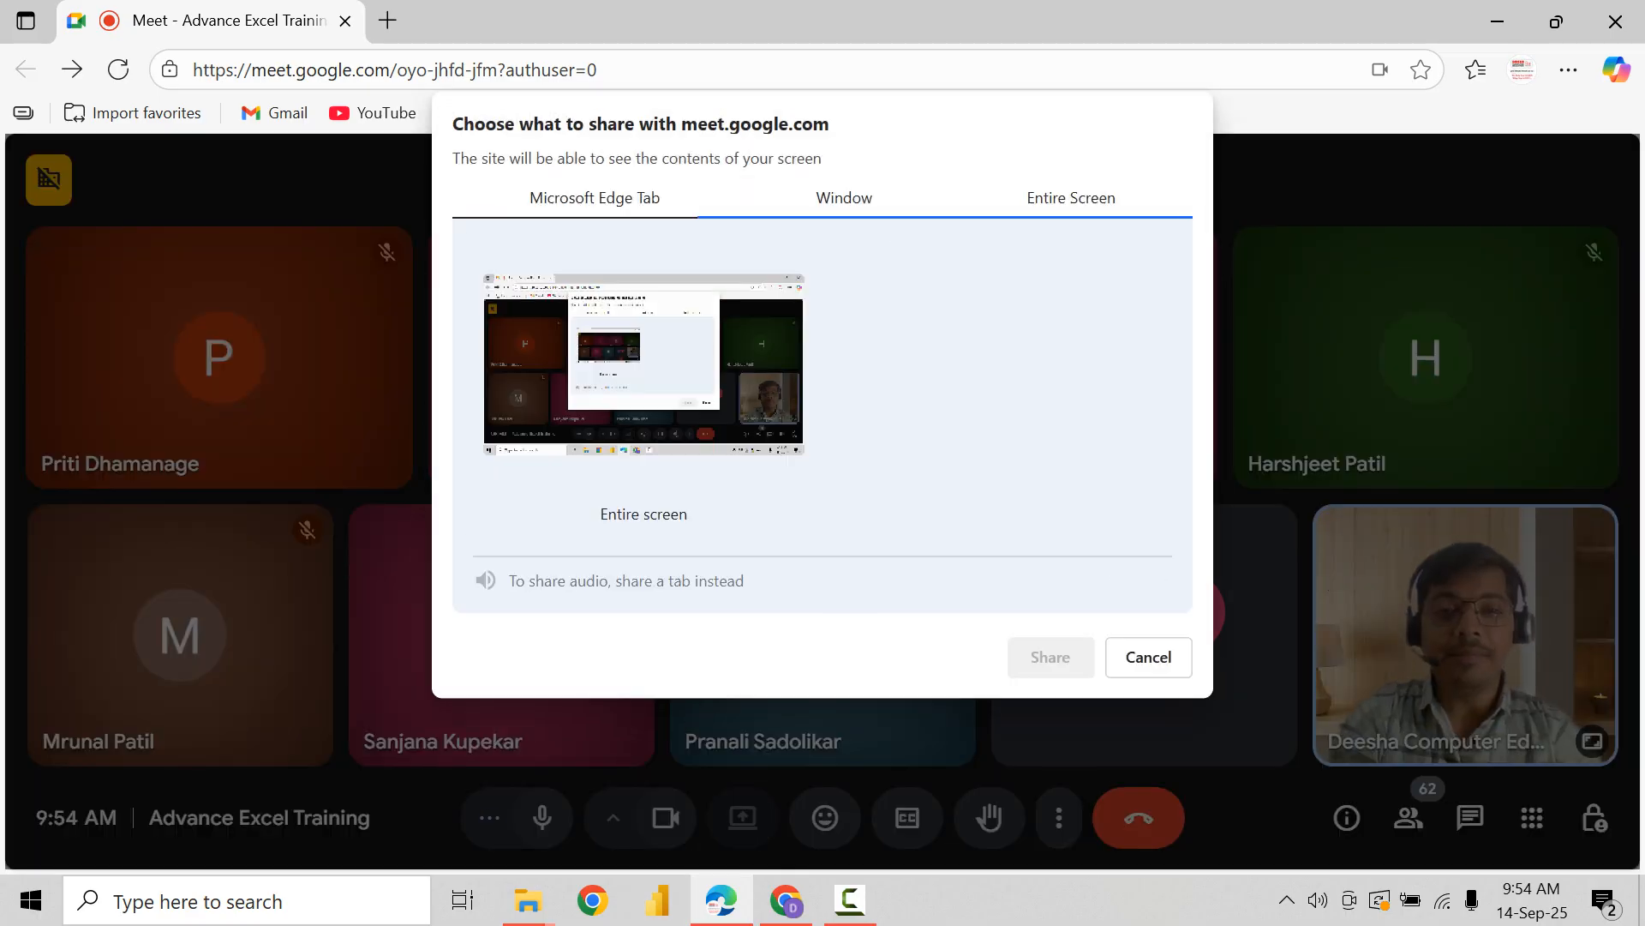
pyautogui.click(644, 377)
pyautogui.click(1050, 656)
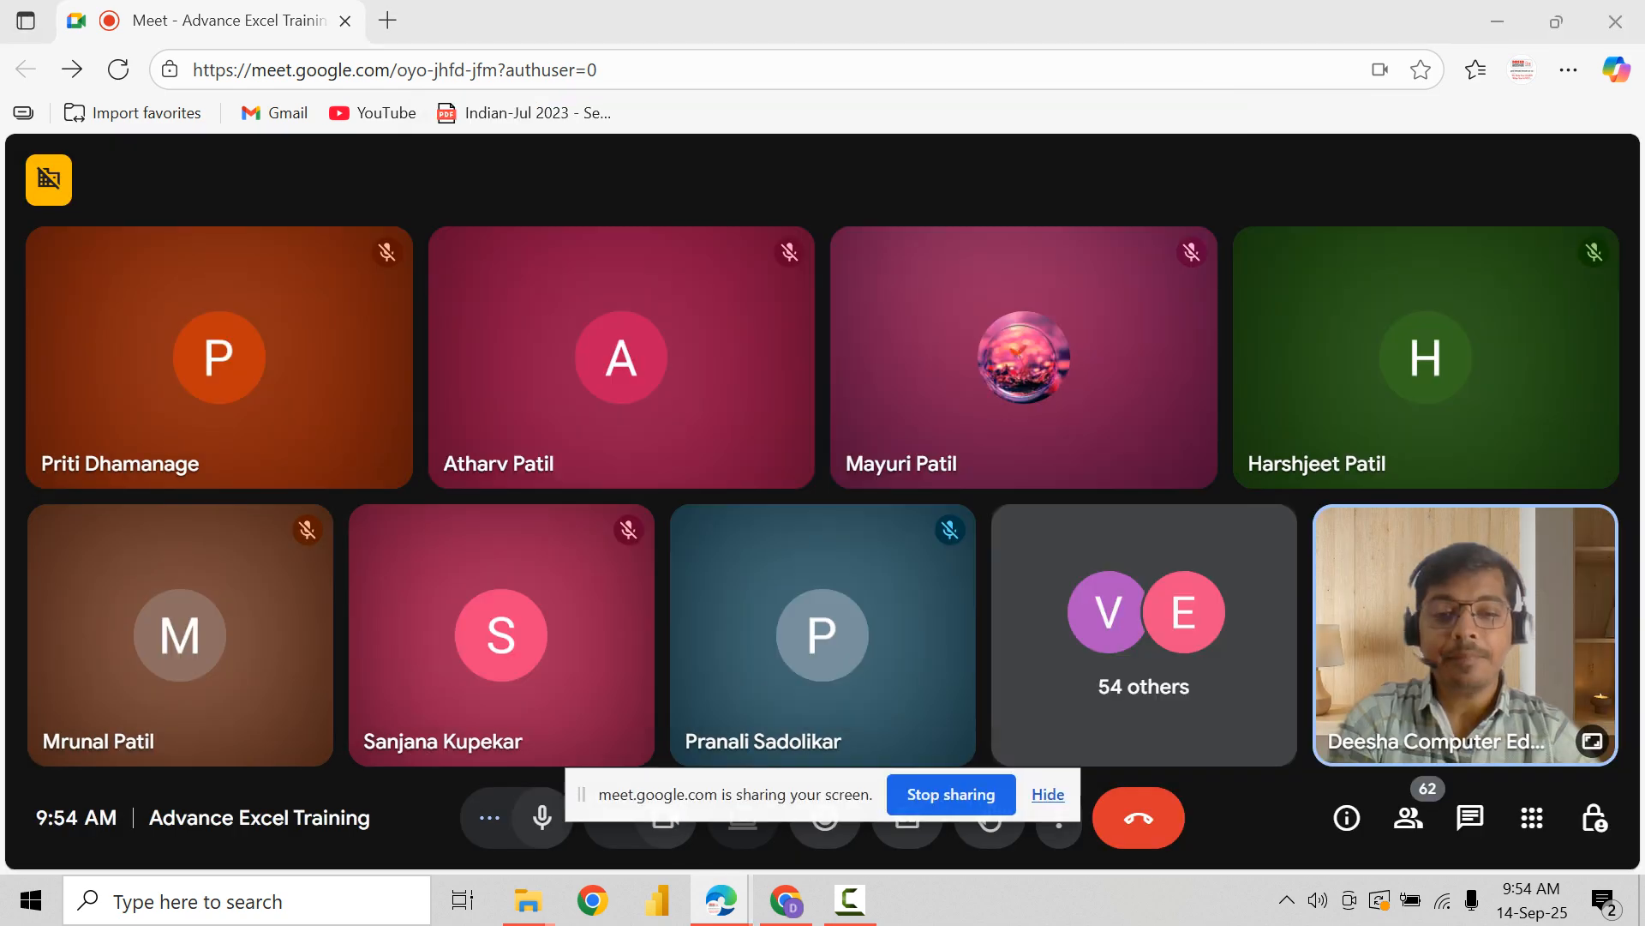
# Step: Switch to the second Meet call in Chrome, show its participant list and move the sharing notice clear of the call controls
pyautogui.click(786, 900)
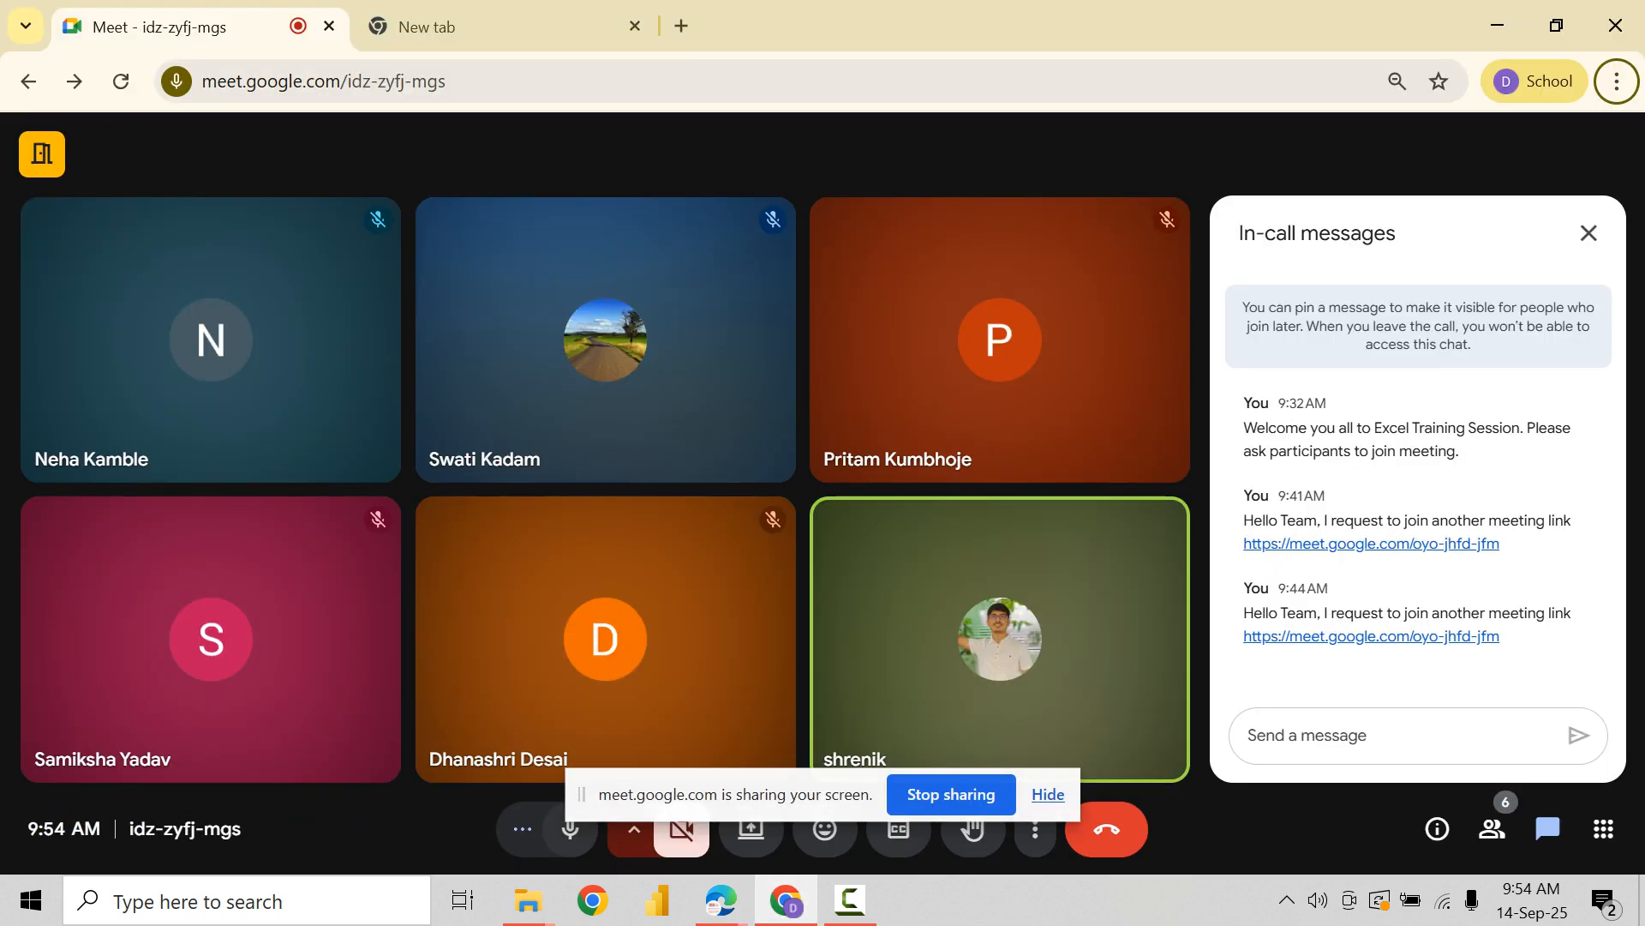
pyautogui.click(1492, 828)
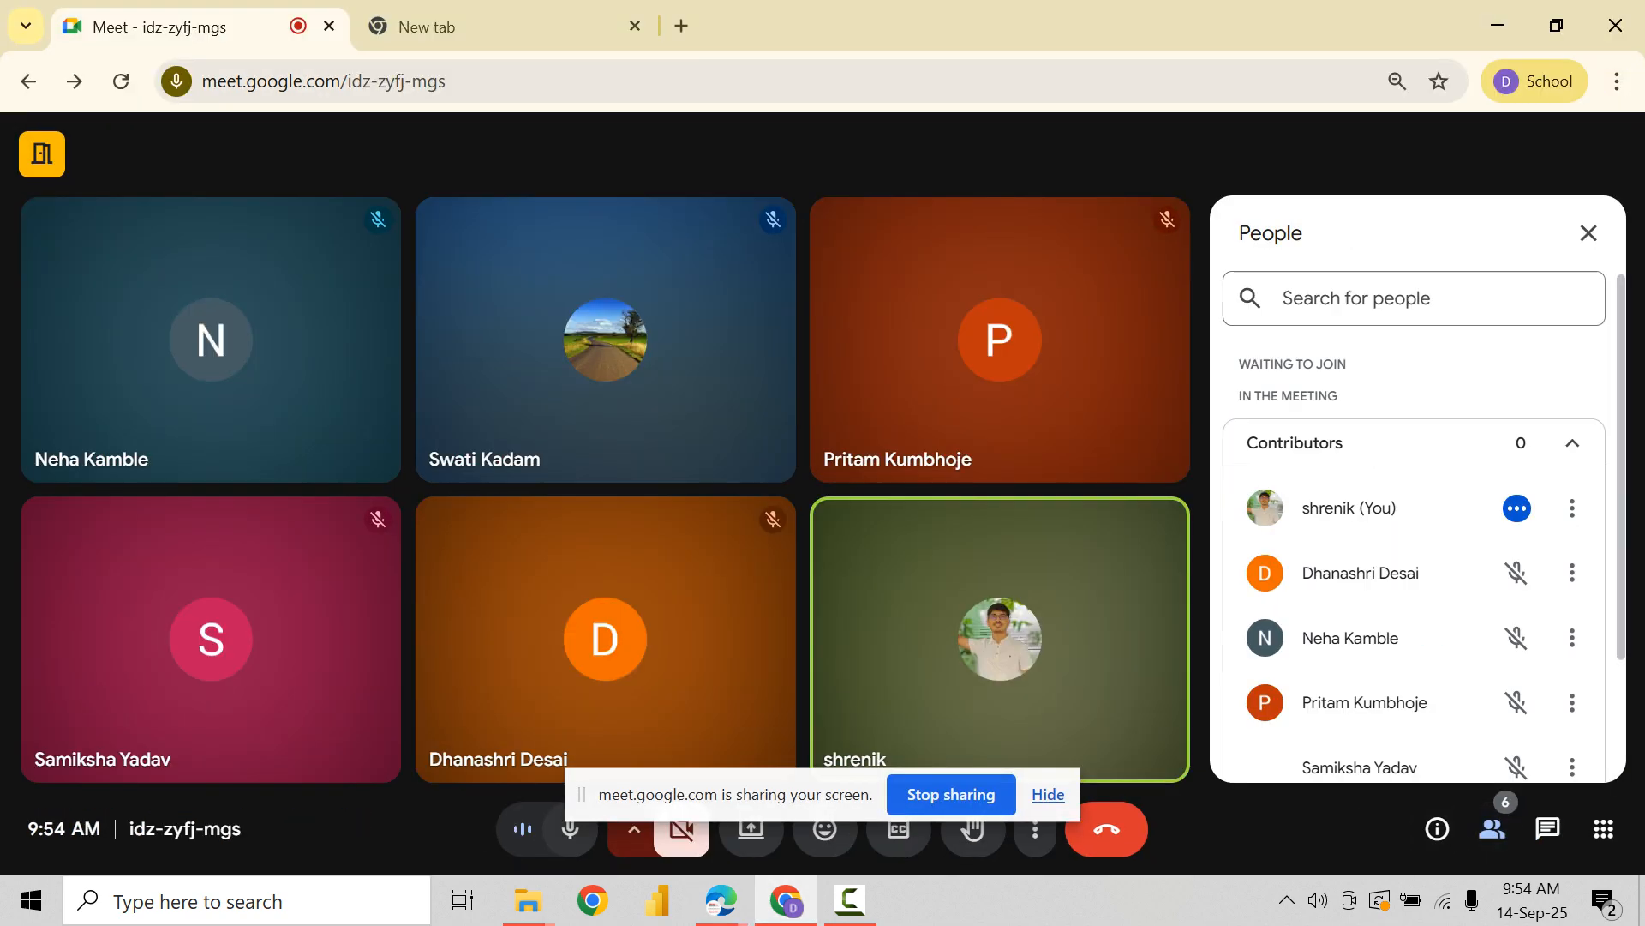
pyautogui.moveTo(784, 794); pyautogui.dragTo(1363, 904)
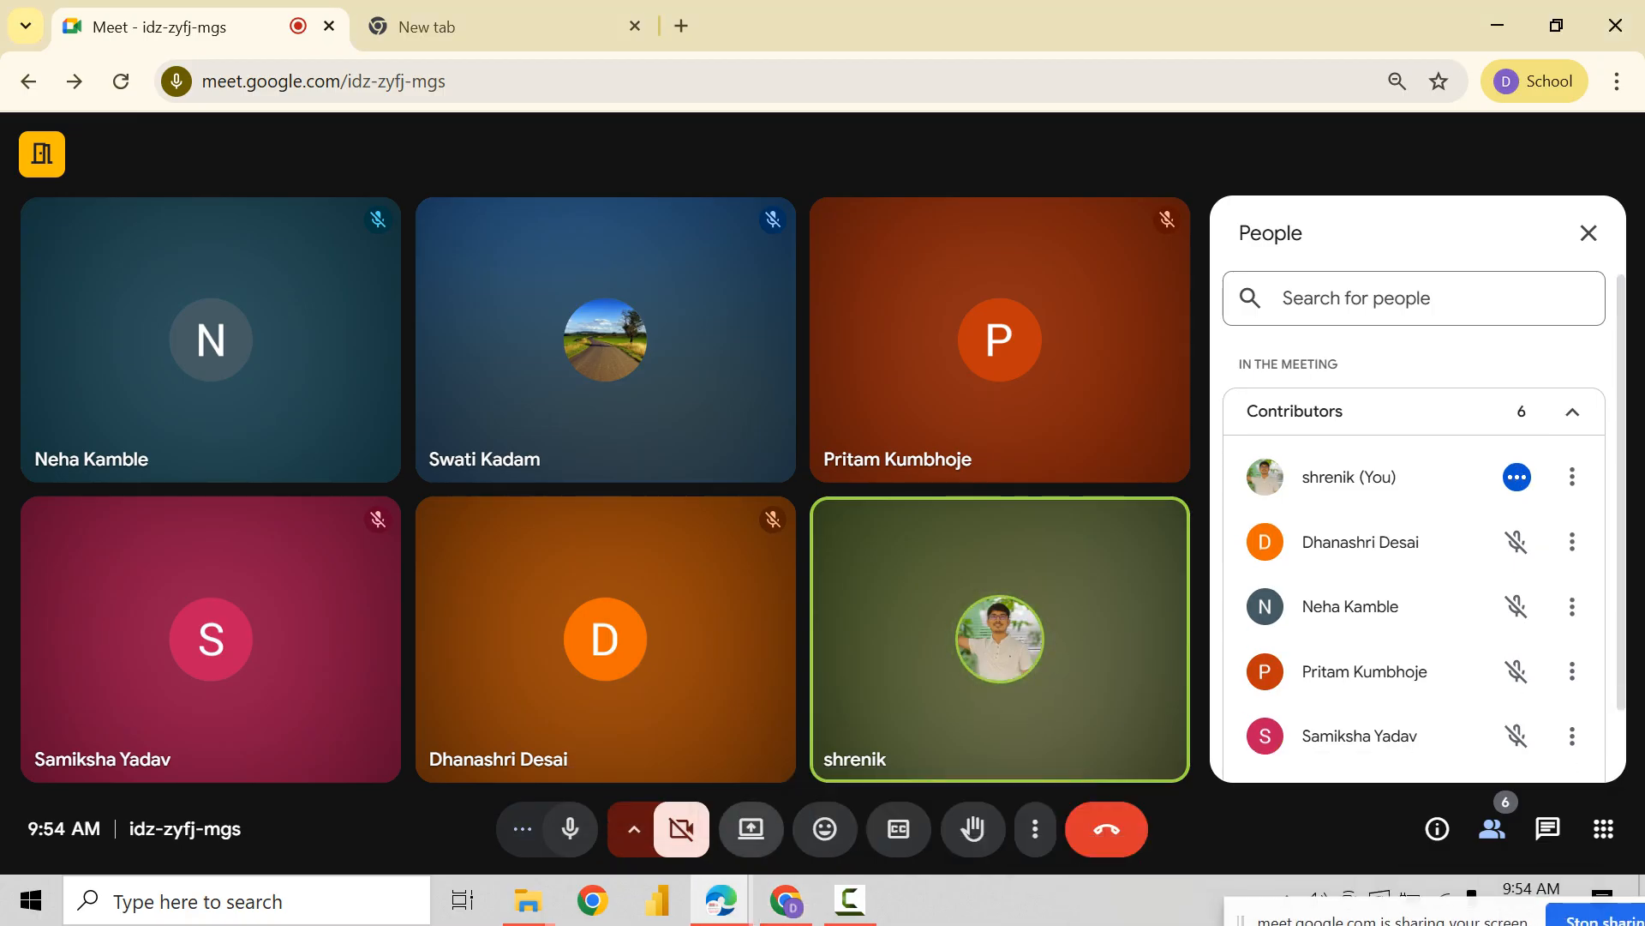
# Step: Present the entire screen in the second call and move its sharing notice clear of the call controls
pyautogui.click(751, 828)
pyautogui.click(1060, 230)
pyautogui.click(651, 403)
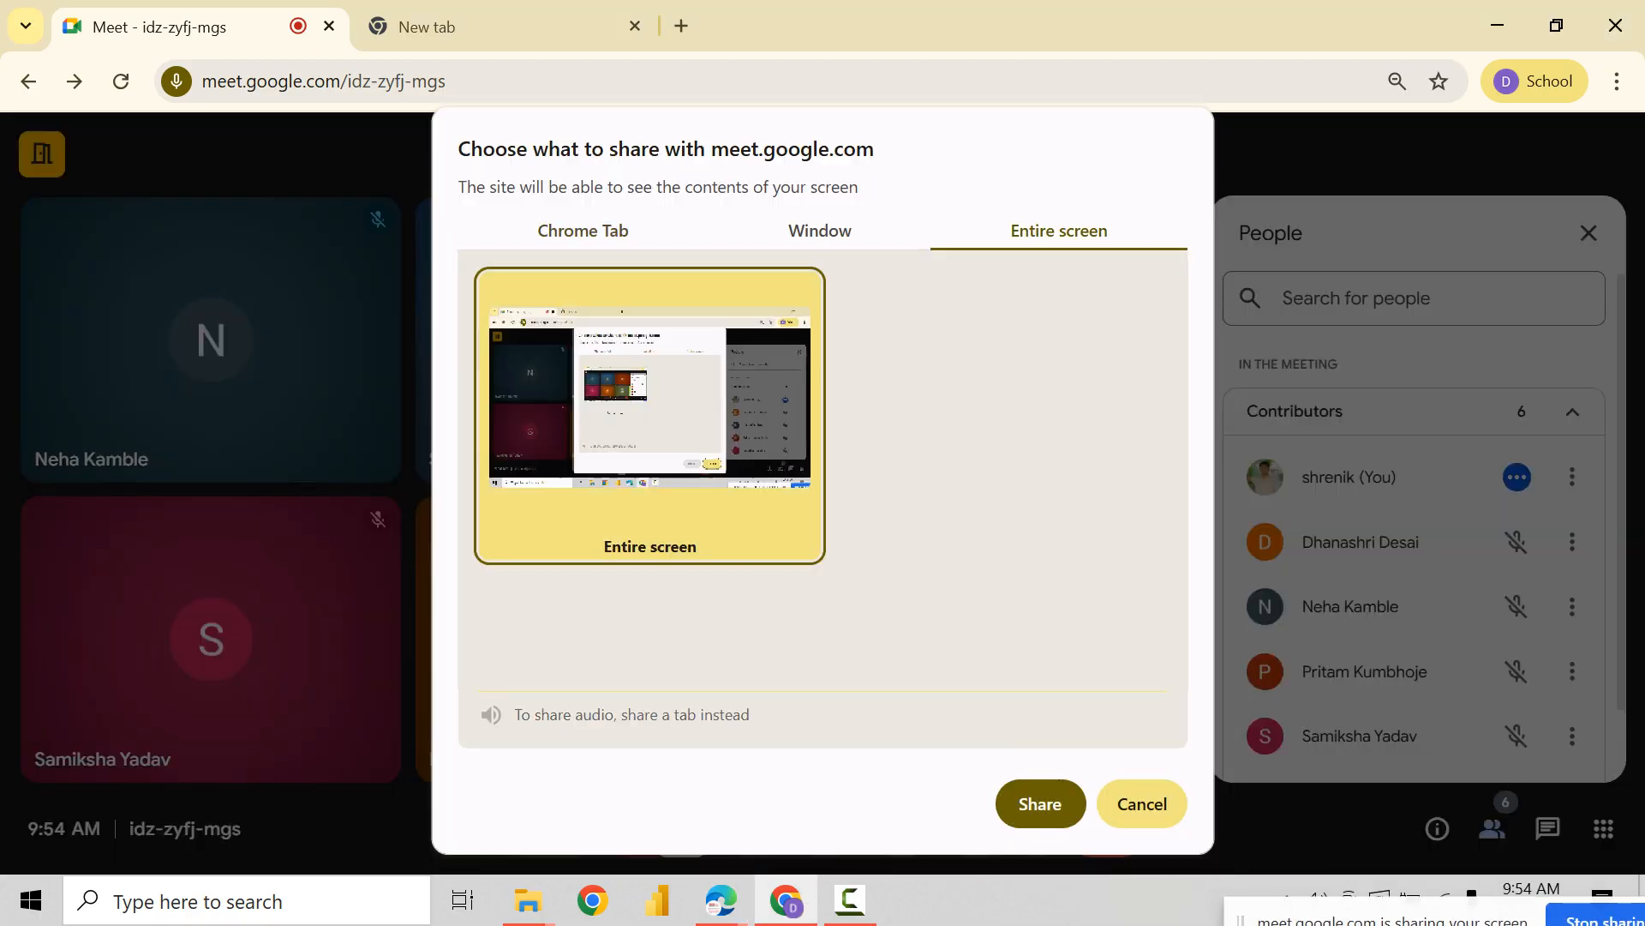
pyautogui.click(1039, 803)
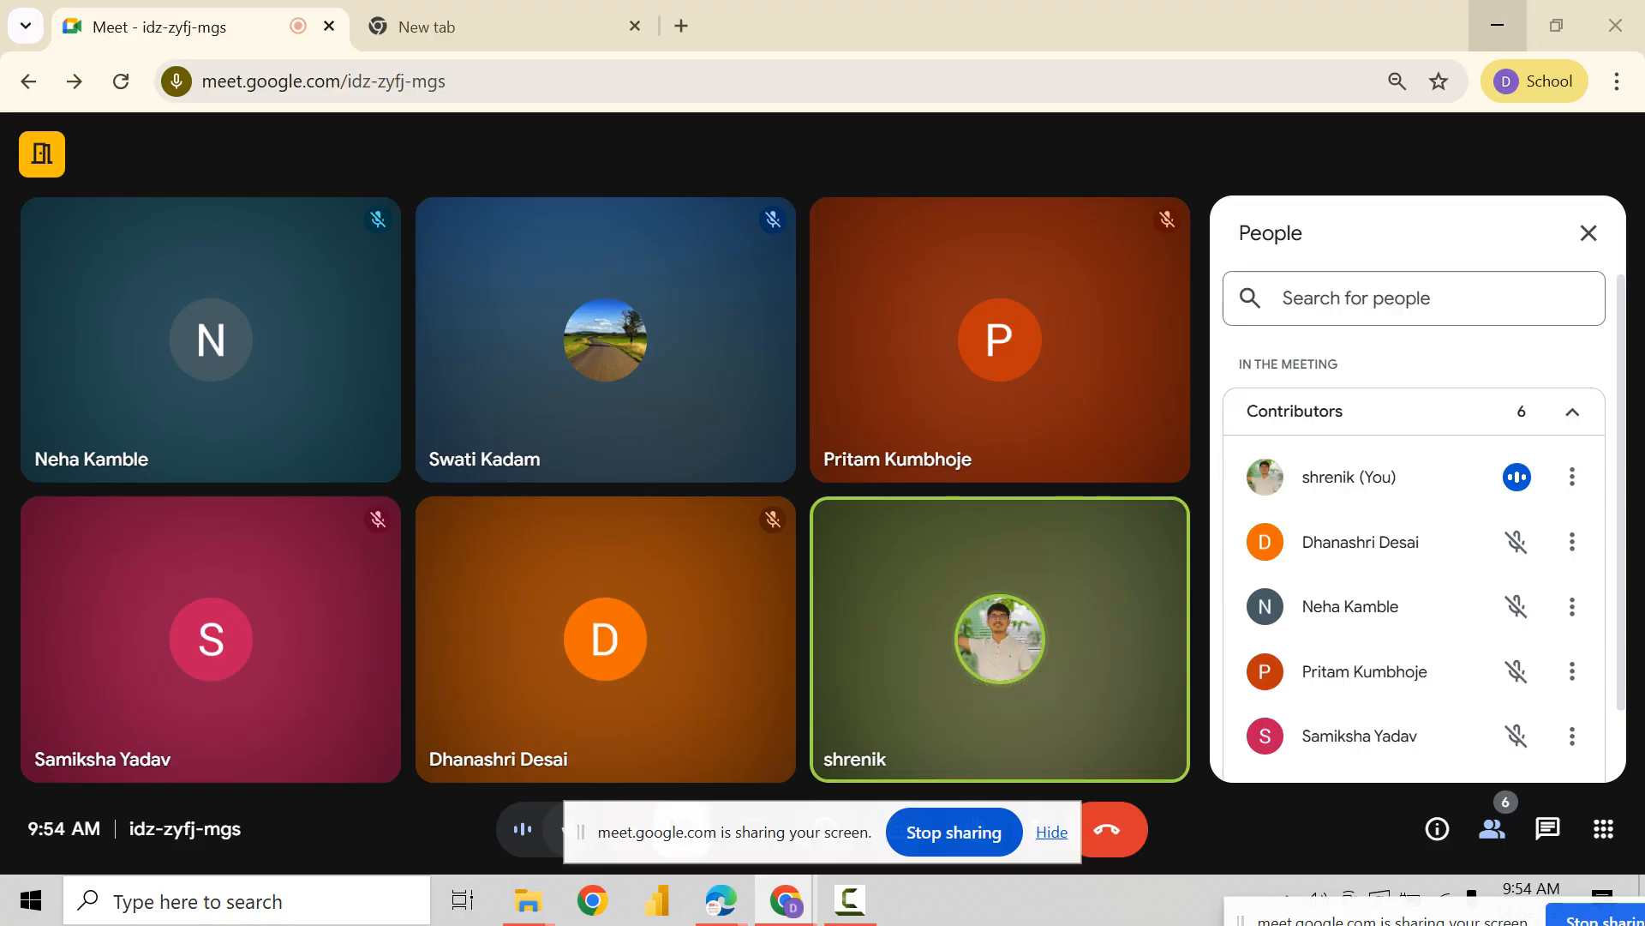
pyautogui.moveTo(760, 820); pyautogui.dragTo(1466, 924)
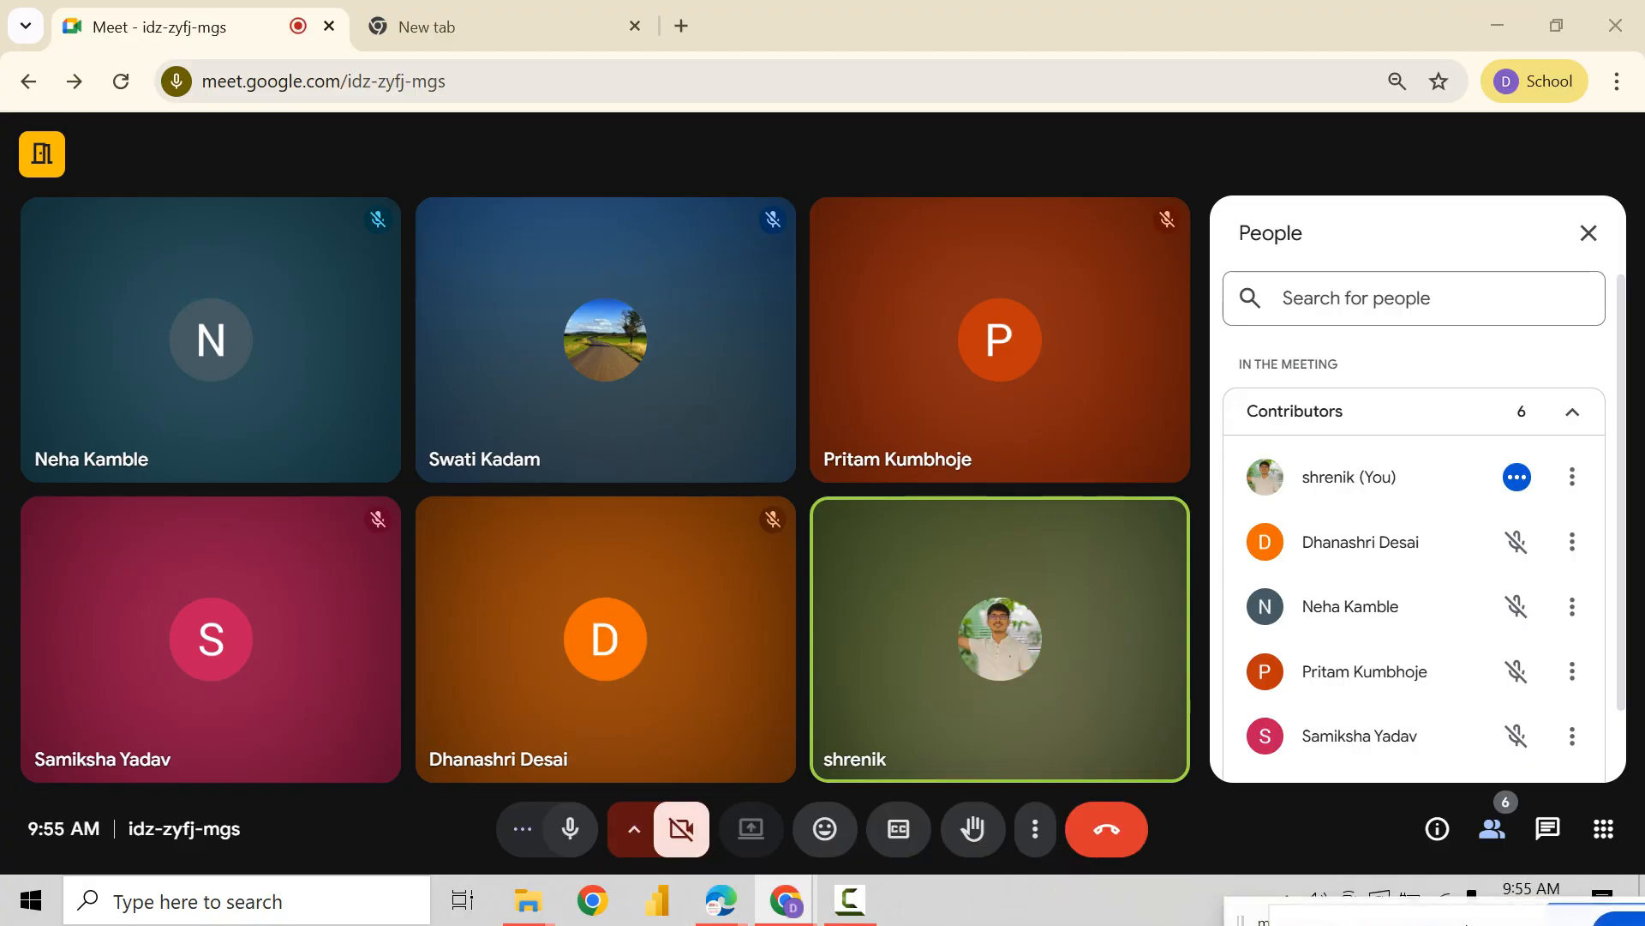
pyautogui.moveTo(721, 900)
pyautogui.click(588, 789)
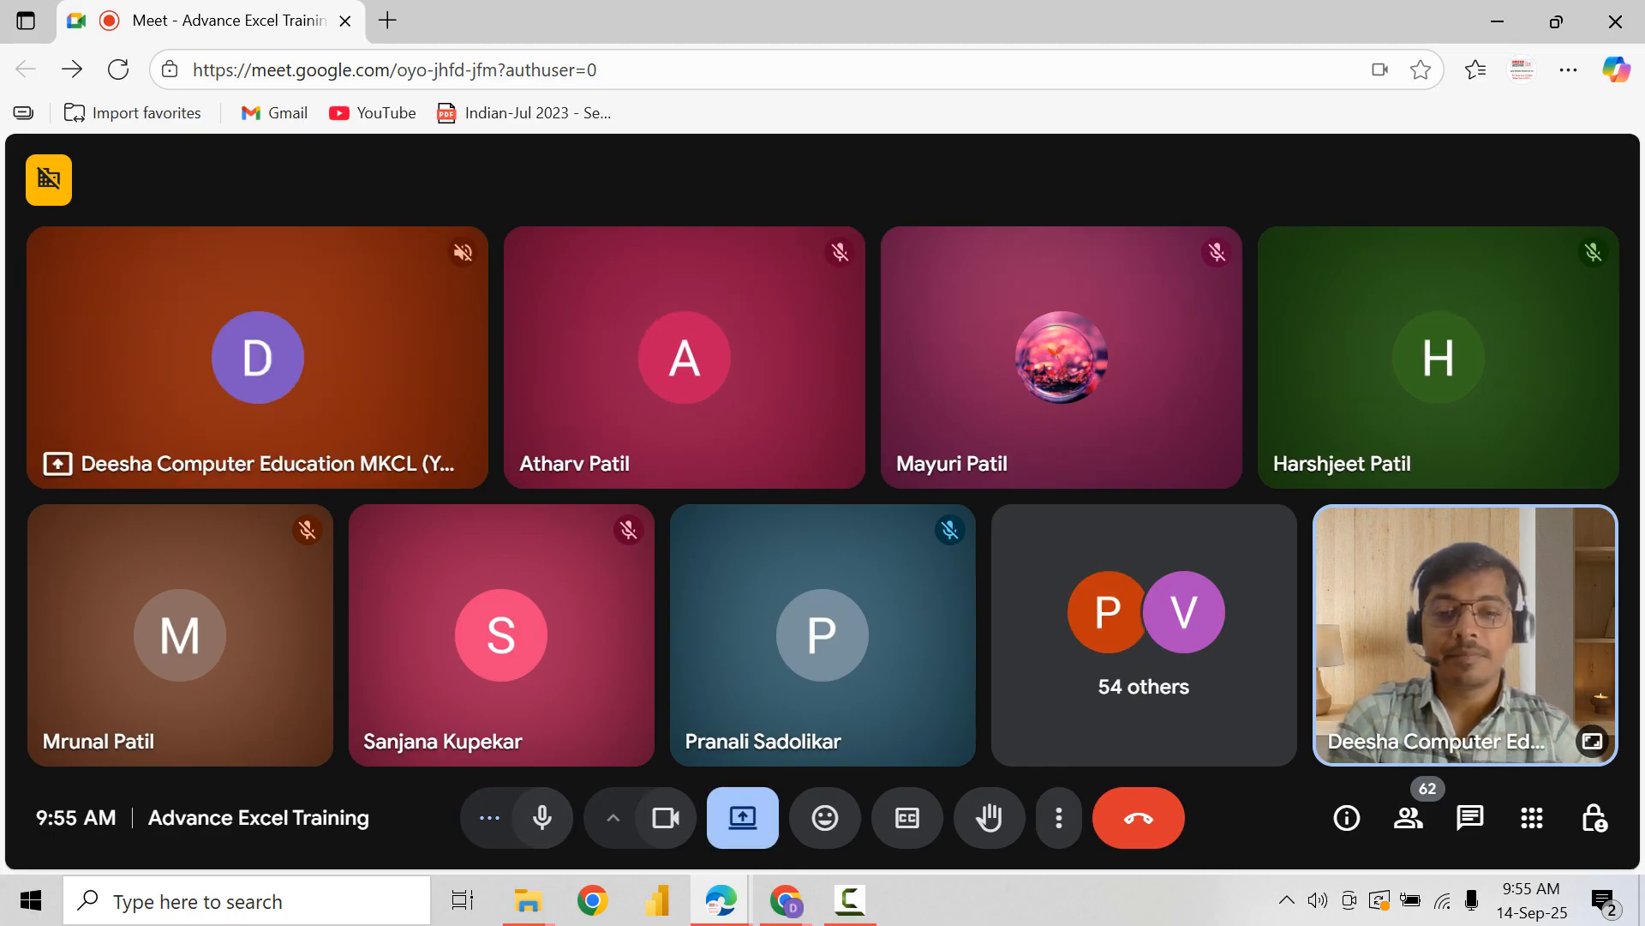
pyautogui.press('super')
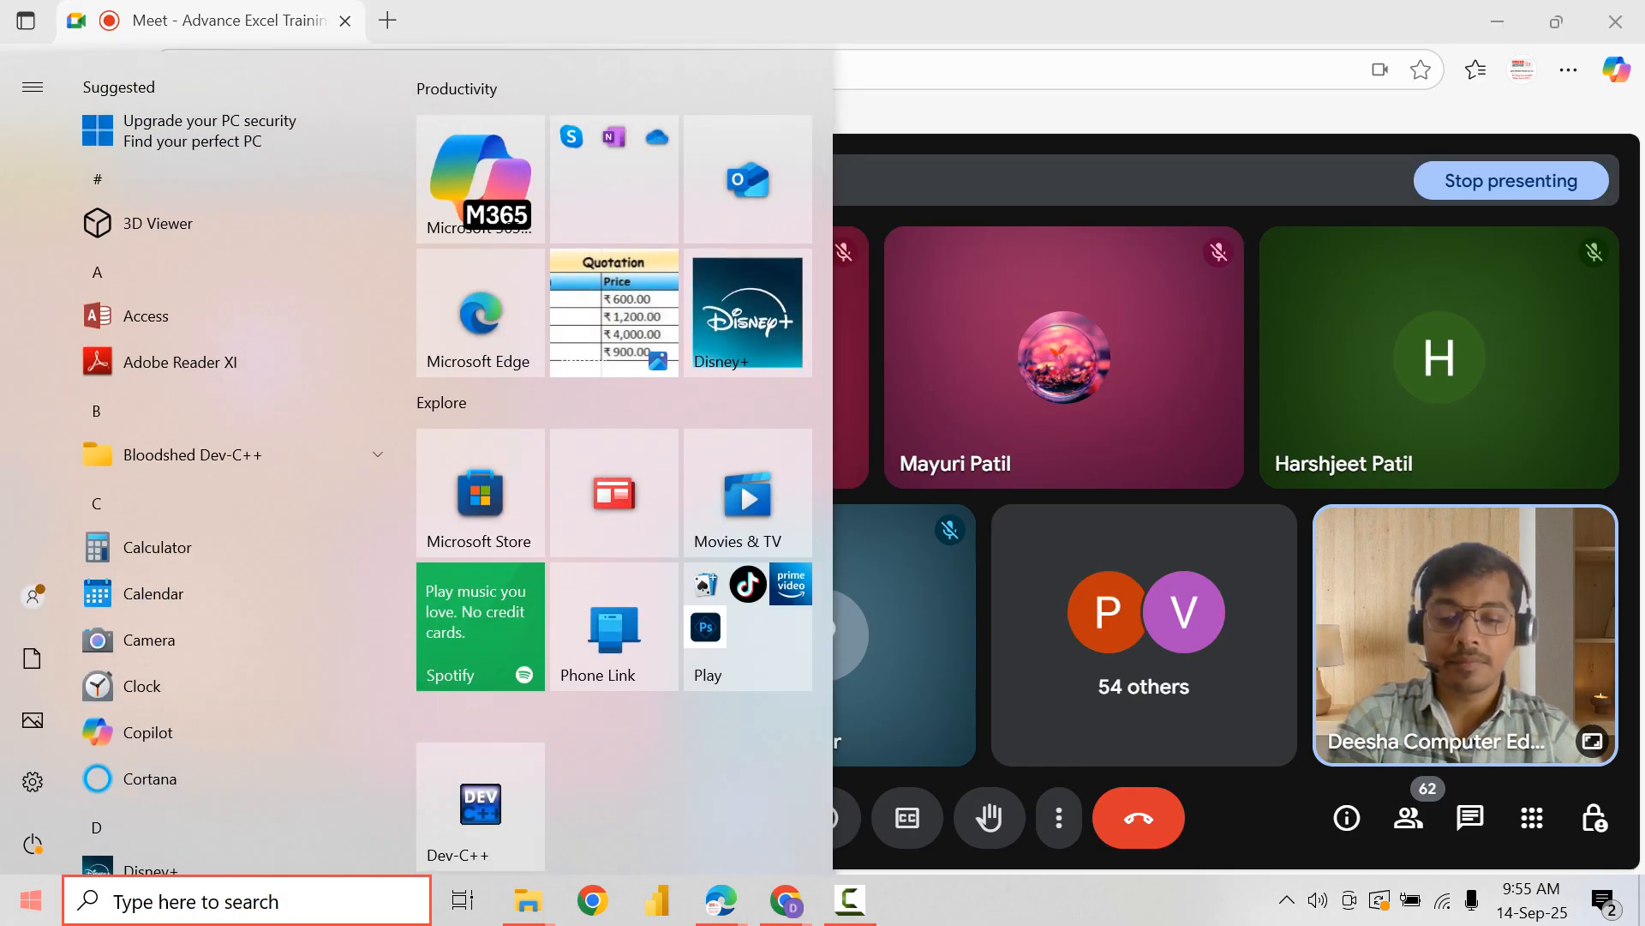
pyautogui.write('exce')
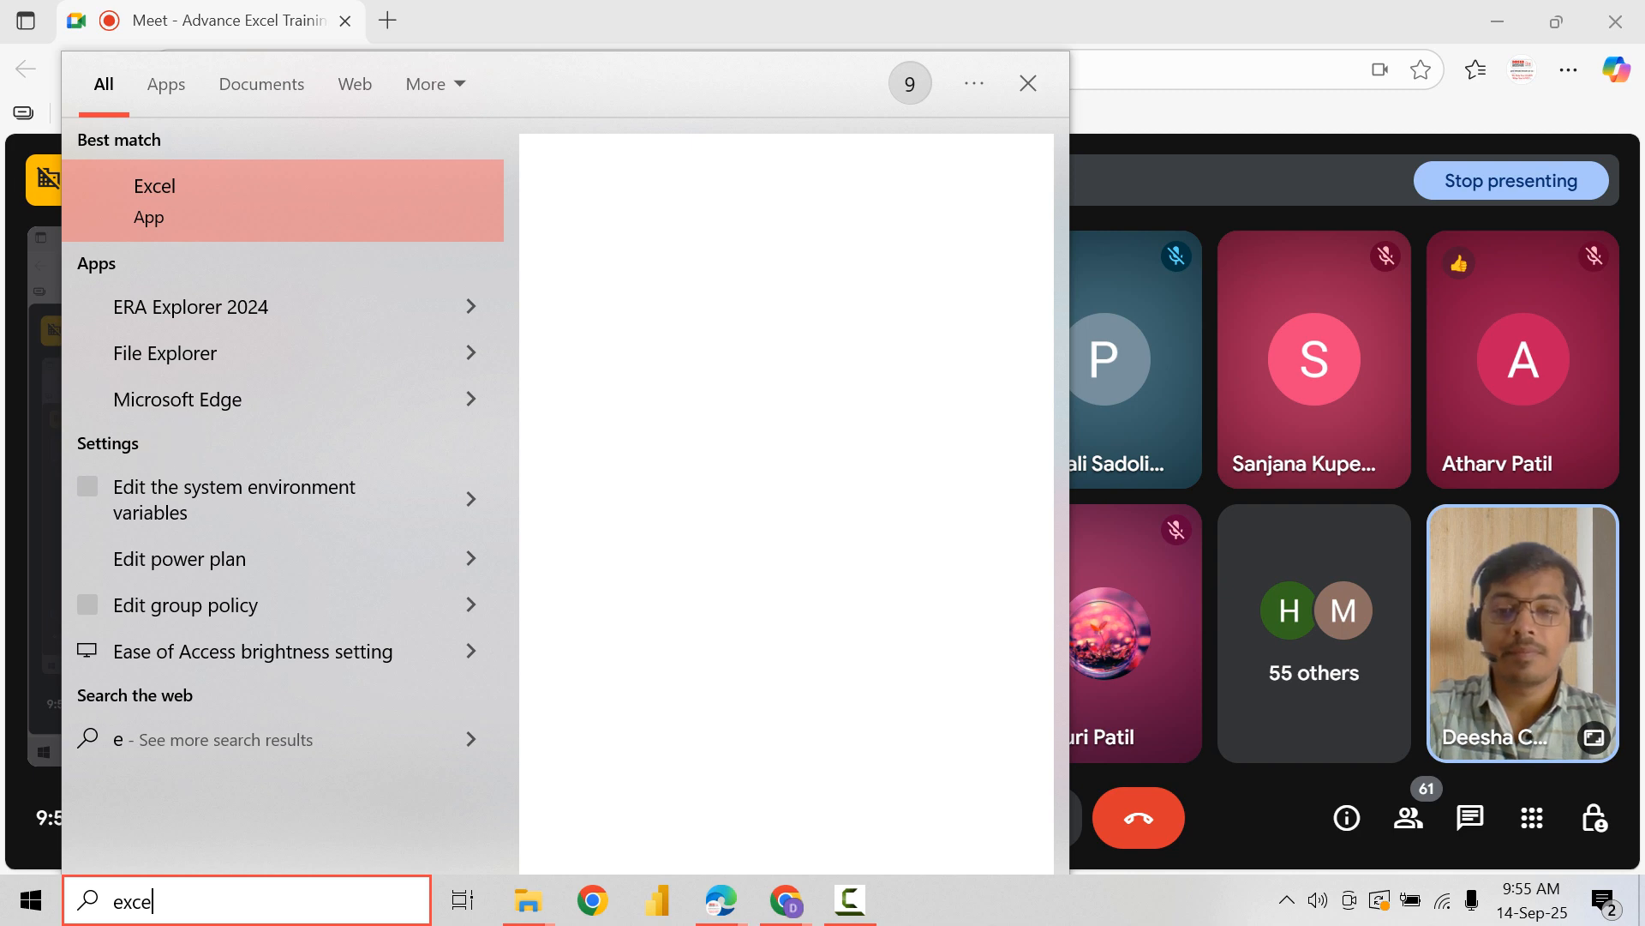
pyautogui.write('l')
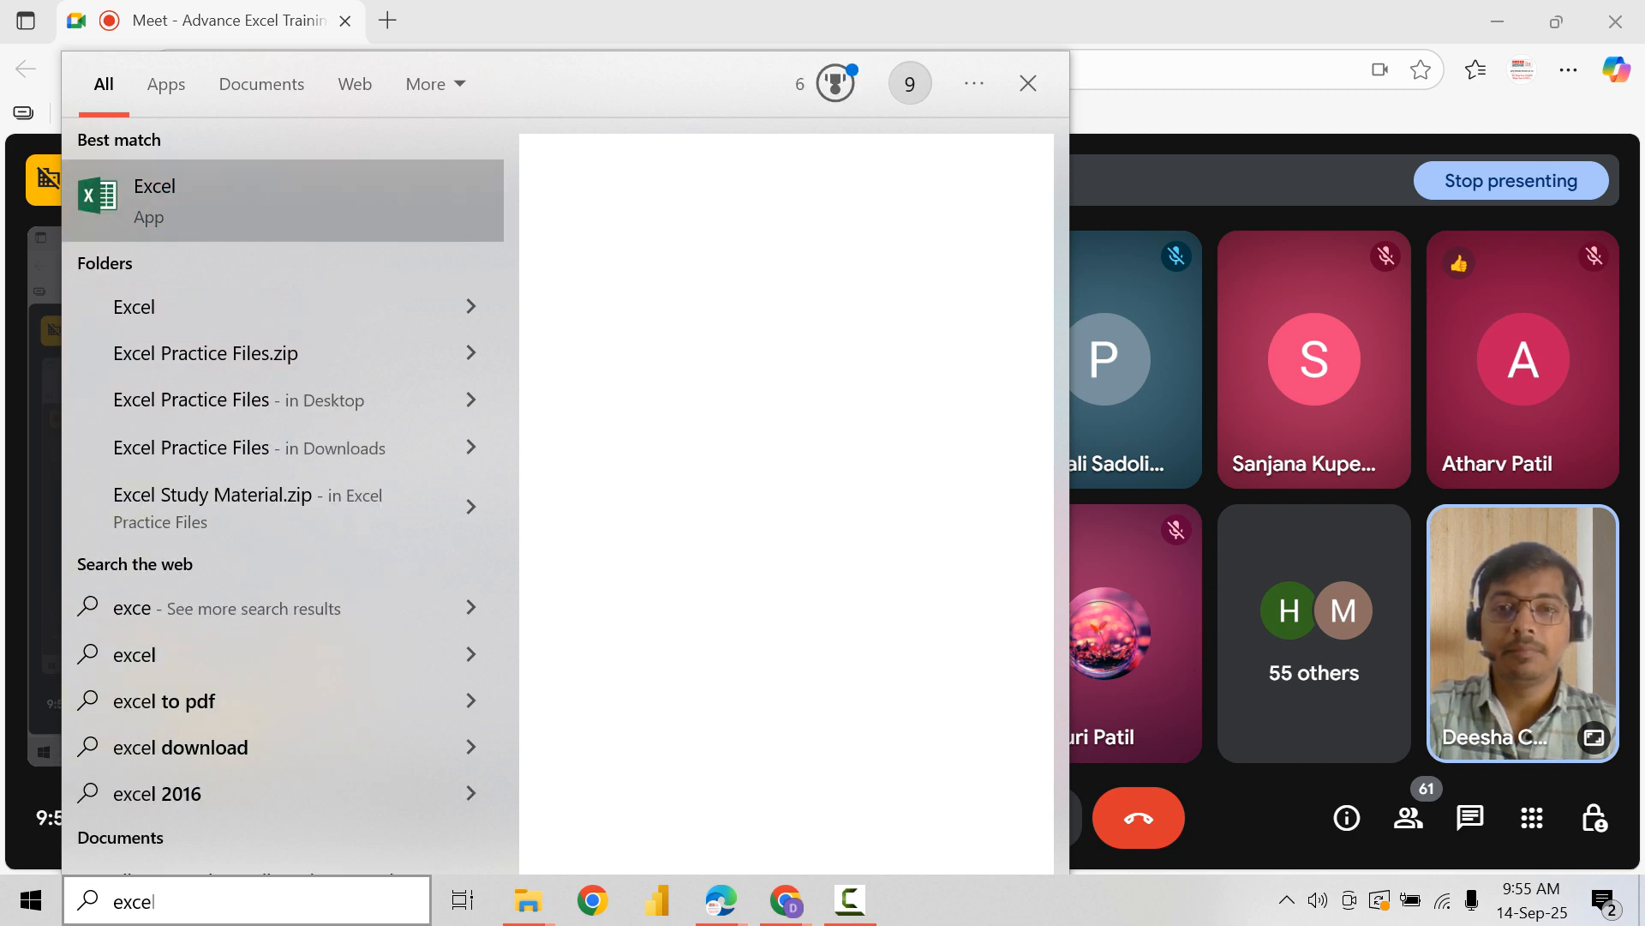
pyautogui.press('Escape')
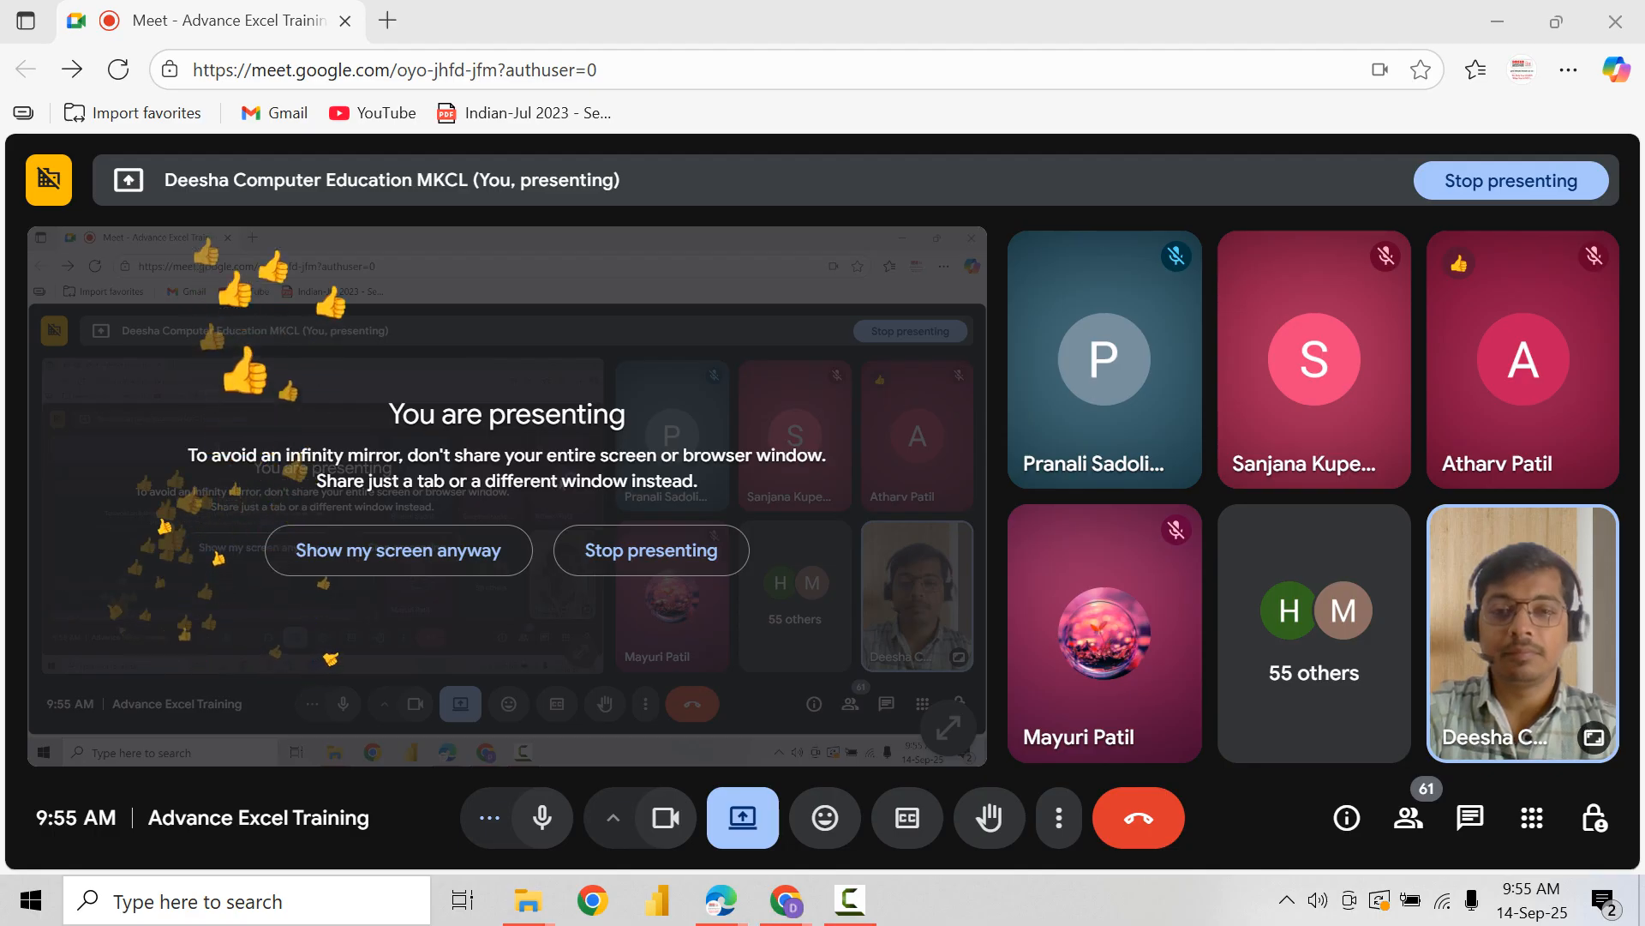
# Step: Minimize both meeting windows and close the Excel Practice Files folder window
pyautogui.click(1498, 21)
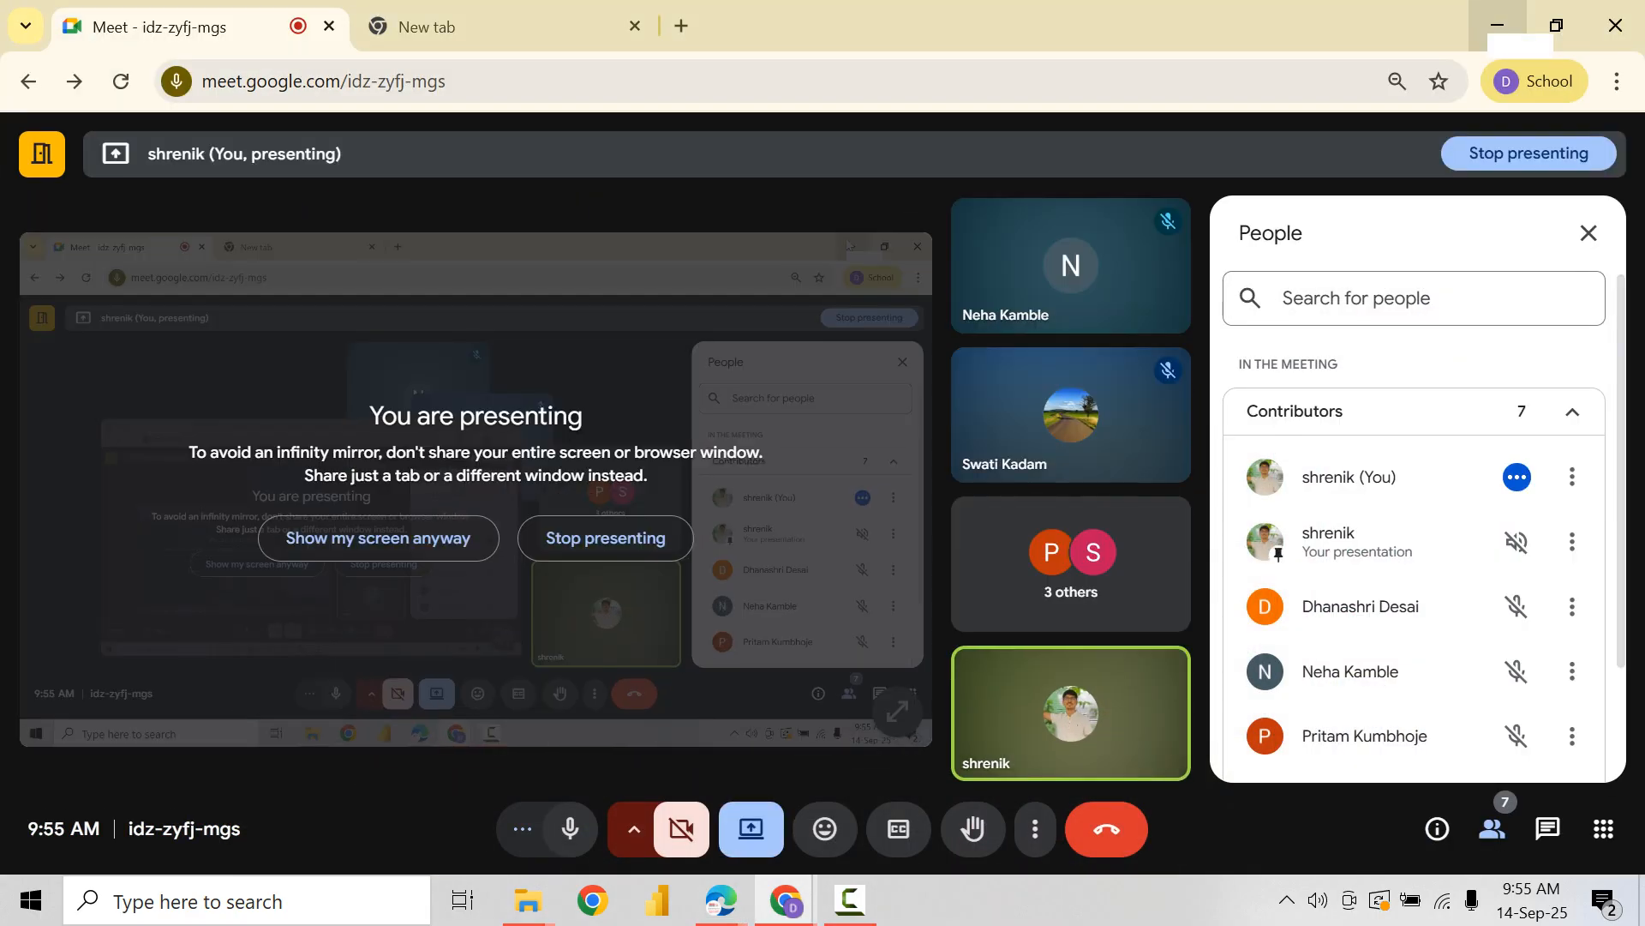
pyautogui.click(1498, 25)
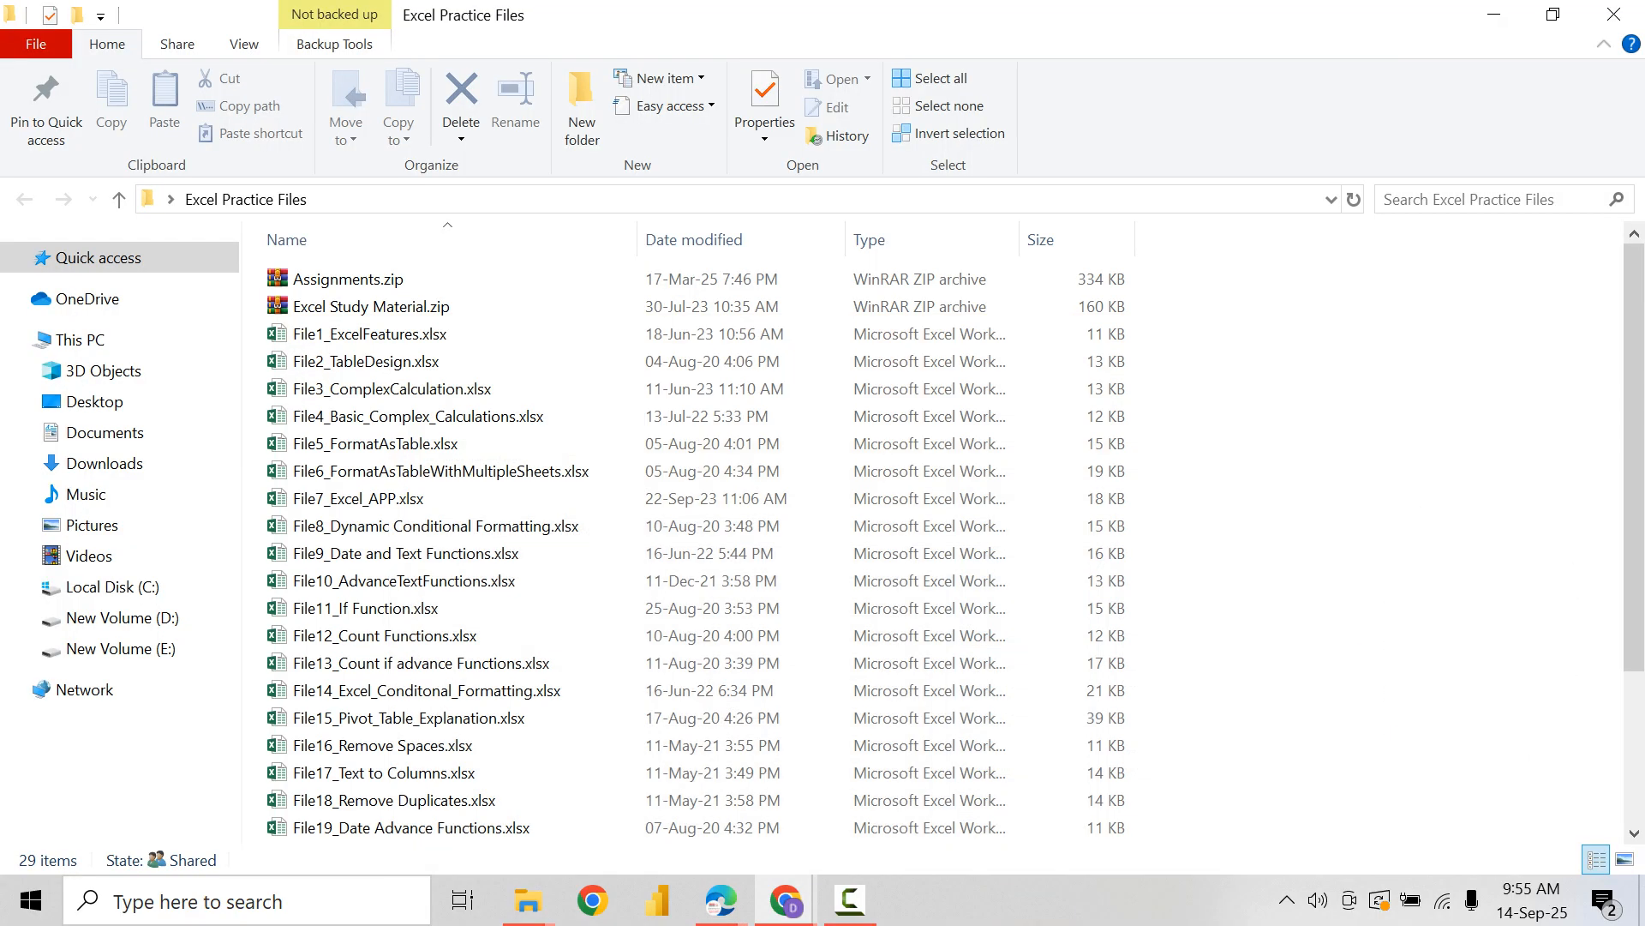
pyautogui.click(1615, 15)
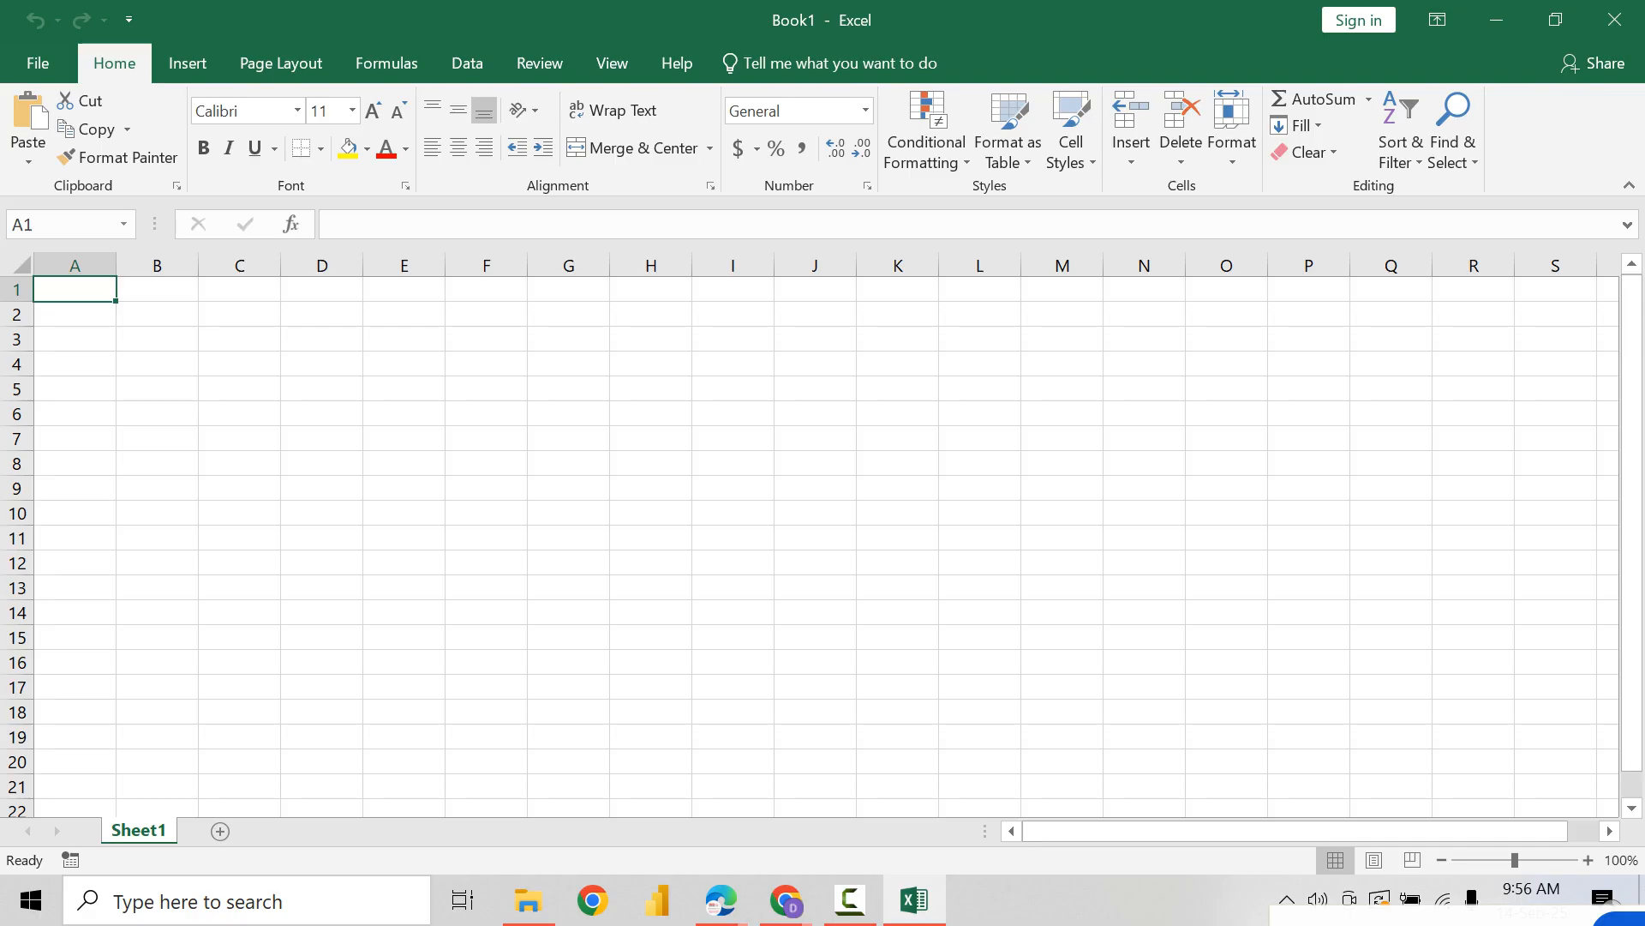
# Step: Switch to the Advance Excel Training window in Edge and start a Copilot message with the line "Prompt:" followed by a line break
pyautogui.click(721, 900)
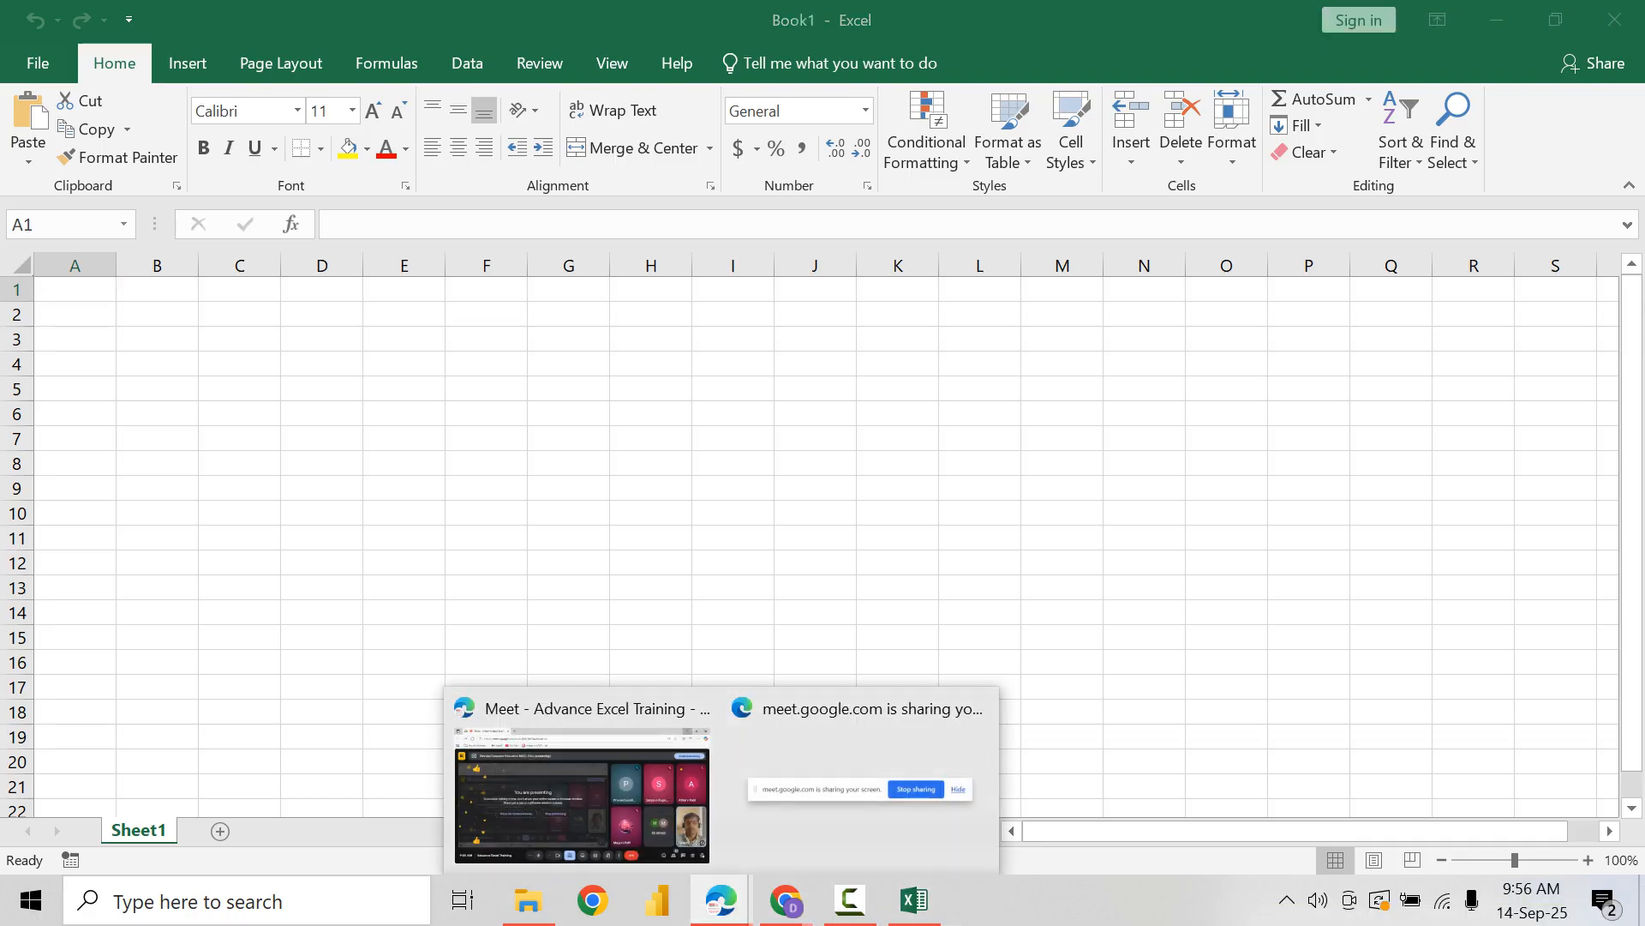
pyautogui.click(586, 798)
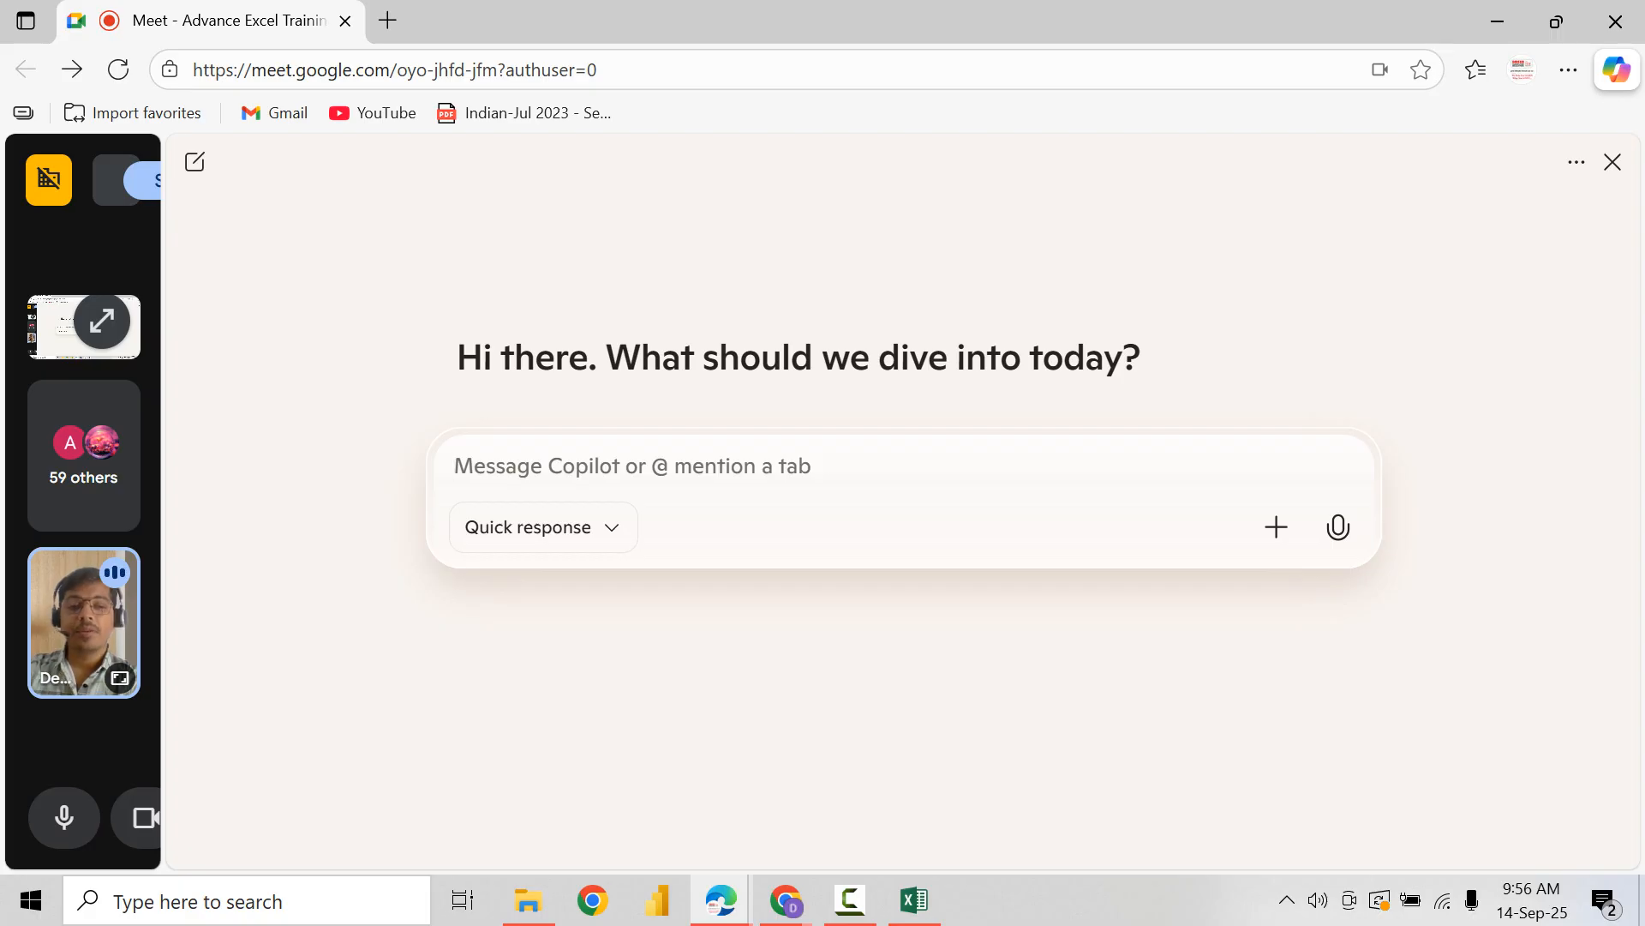
pyautogui.write('Prop')
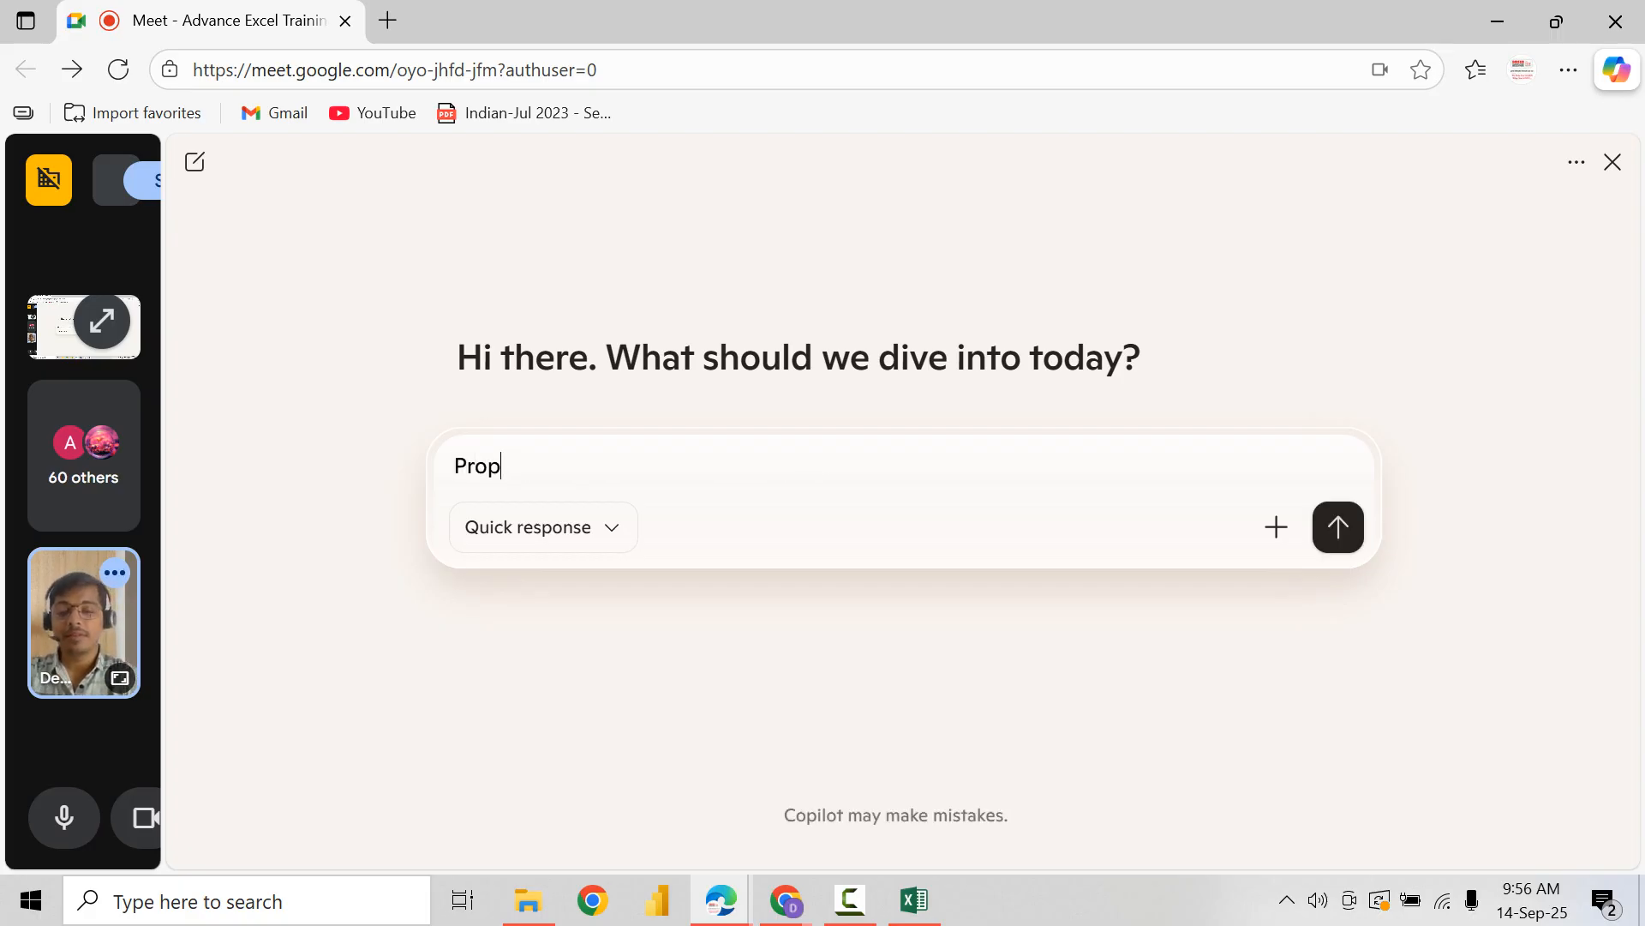
pyautogui.press('BackSpace')
pyautogui.write('tmp:')
pyautogui.press('BackSpace')
pyautogui.press('BackSpace')
pyautogui.press('BackSpace')
pyautogui.press('BackSpace')
pyautogui.write('mpt:')
pyautogui.hotkey('shift', 'Return')
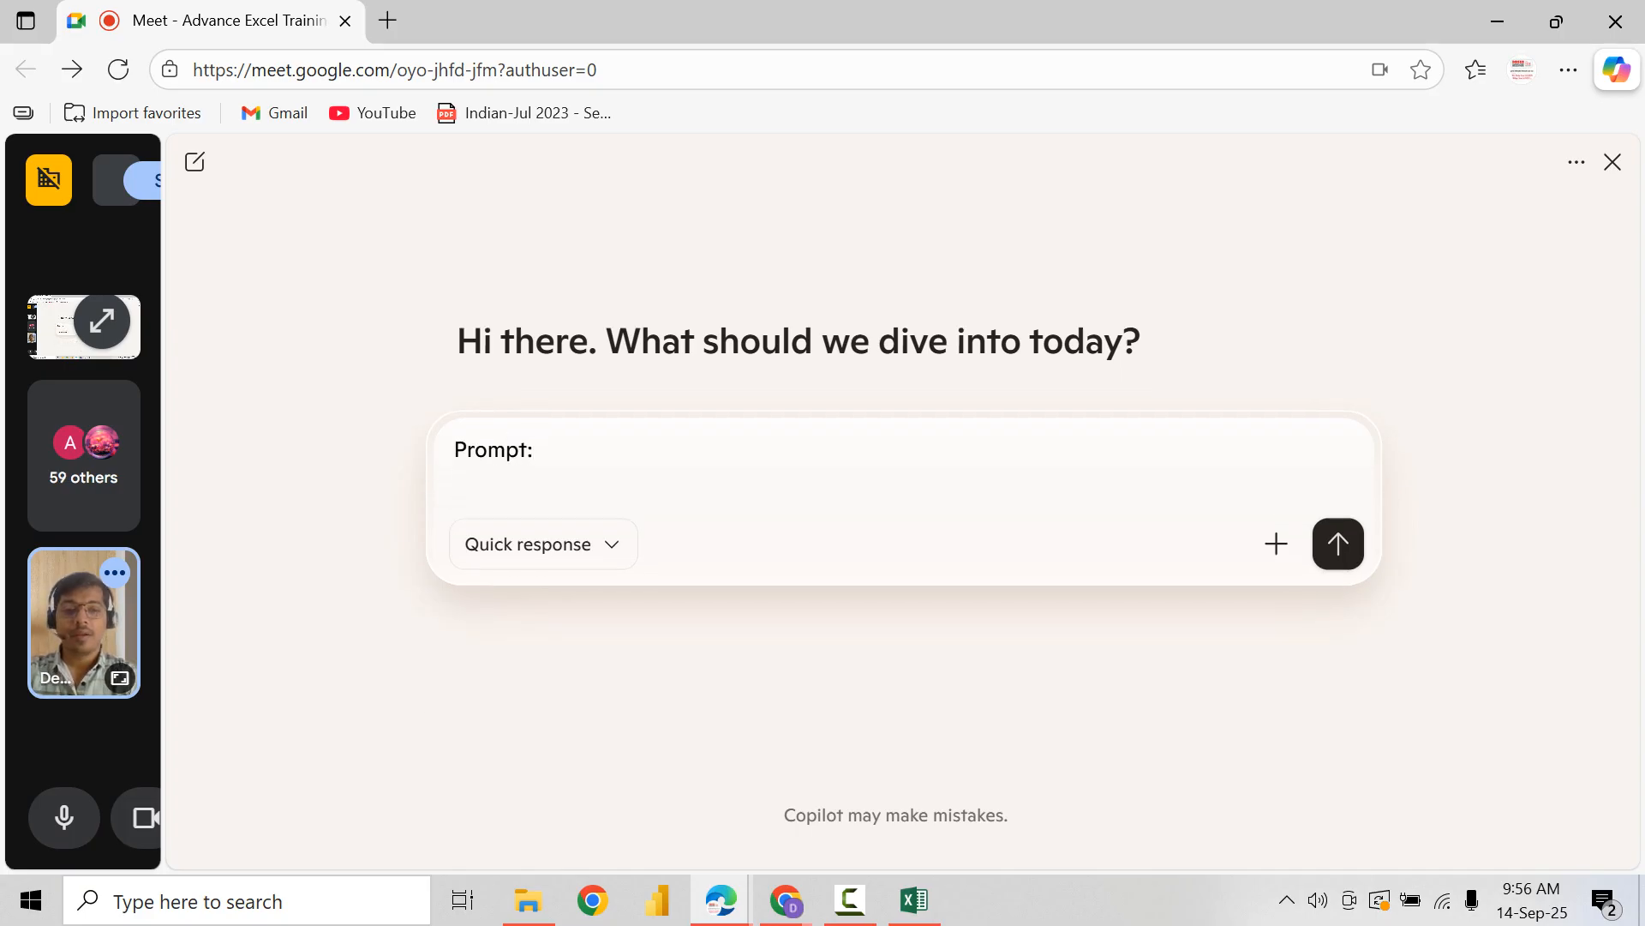
# Step: Write "Generate a ock financial dataset for mid sized retail company" on the second line of the Copilot message
pyautogui.write('Generate')
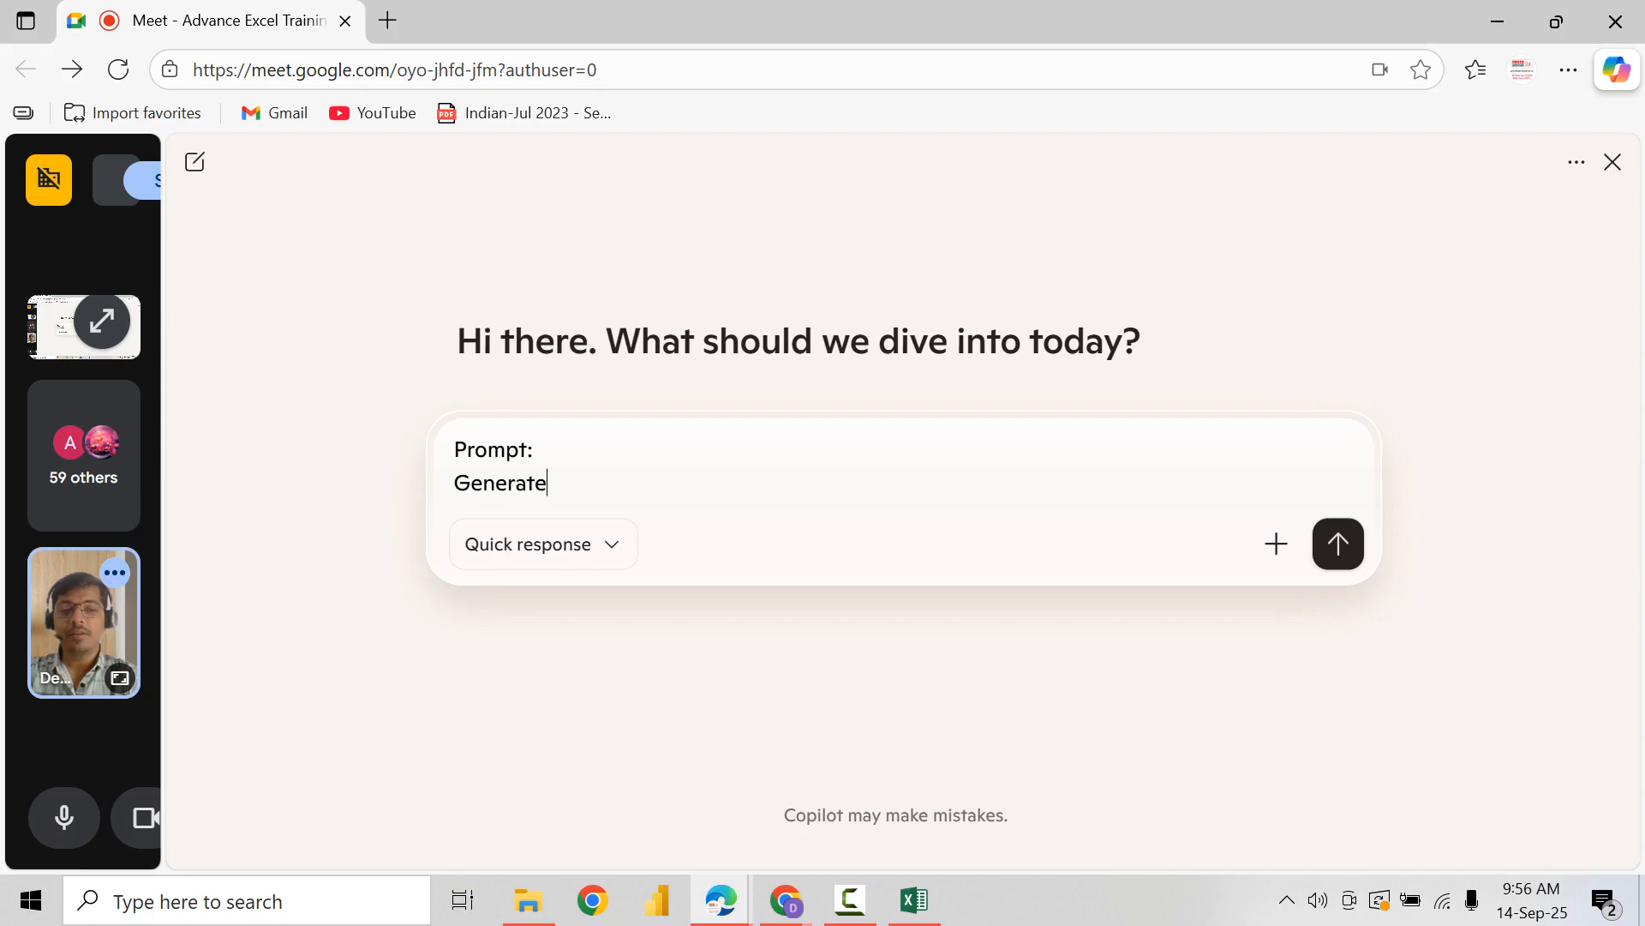
pyautogui.write(' a ock finn')
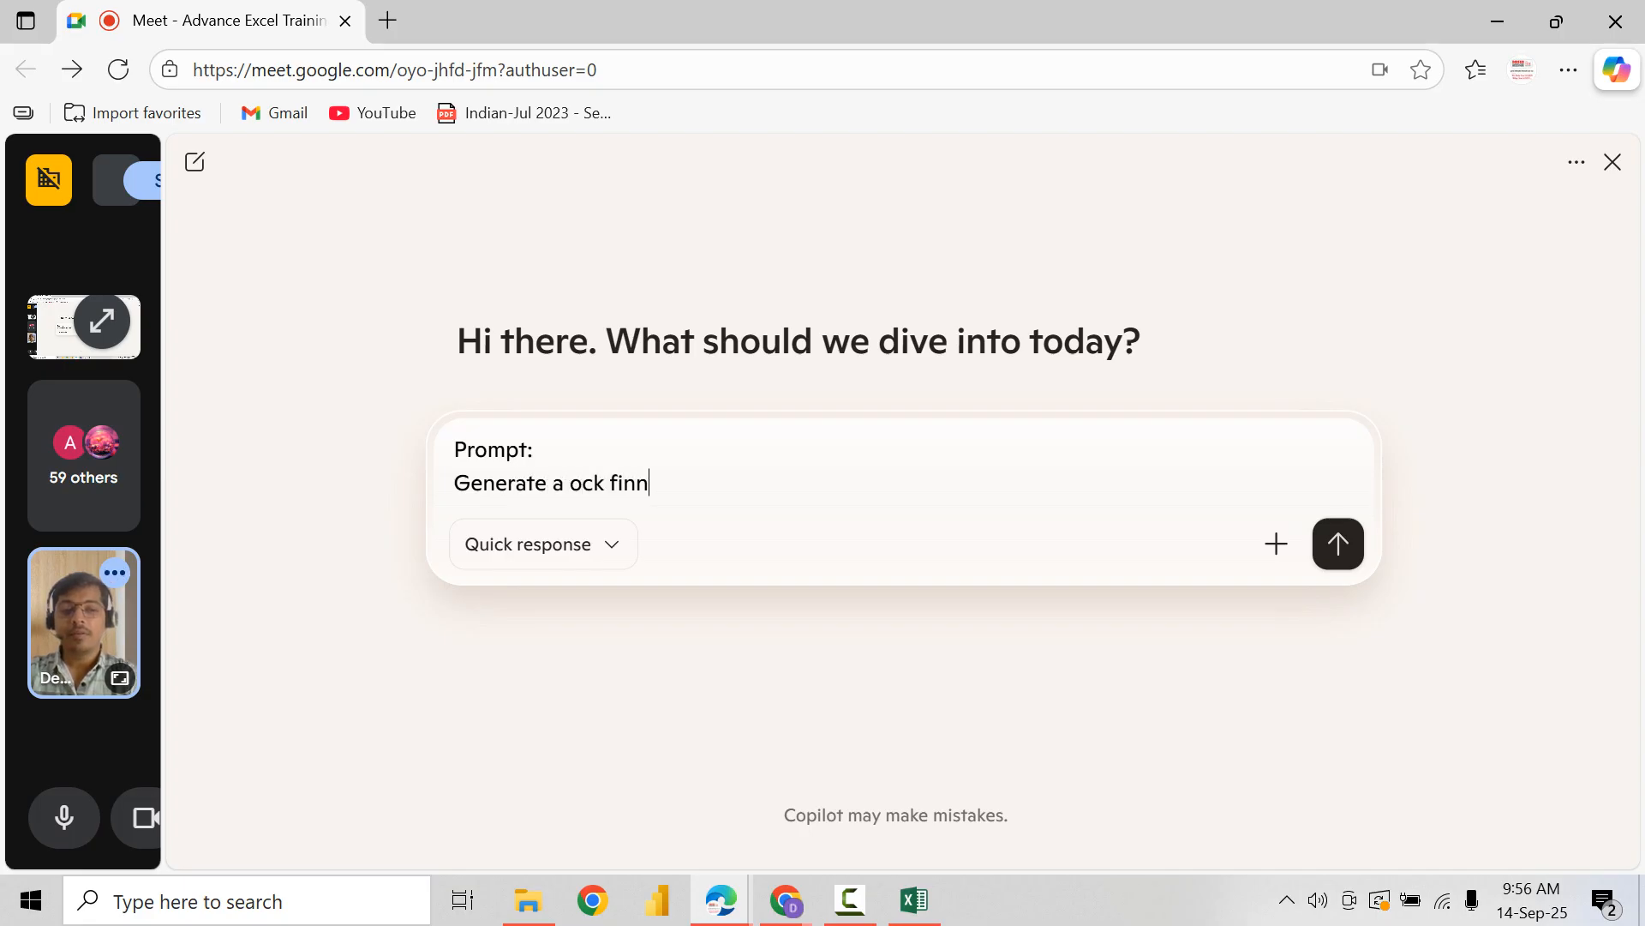
pyautogui.press('BackSpace')
pyautogui.write('a')
pyautogui.write('ncial')
pyautogui.write(' datase')
pyautogui.write('r mi')
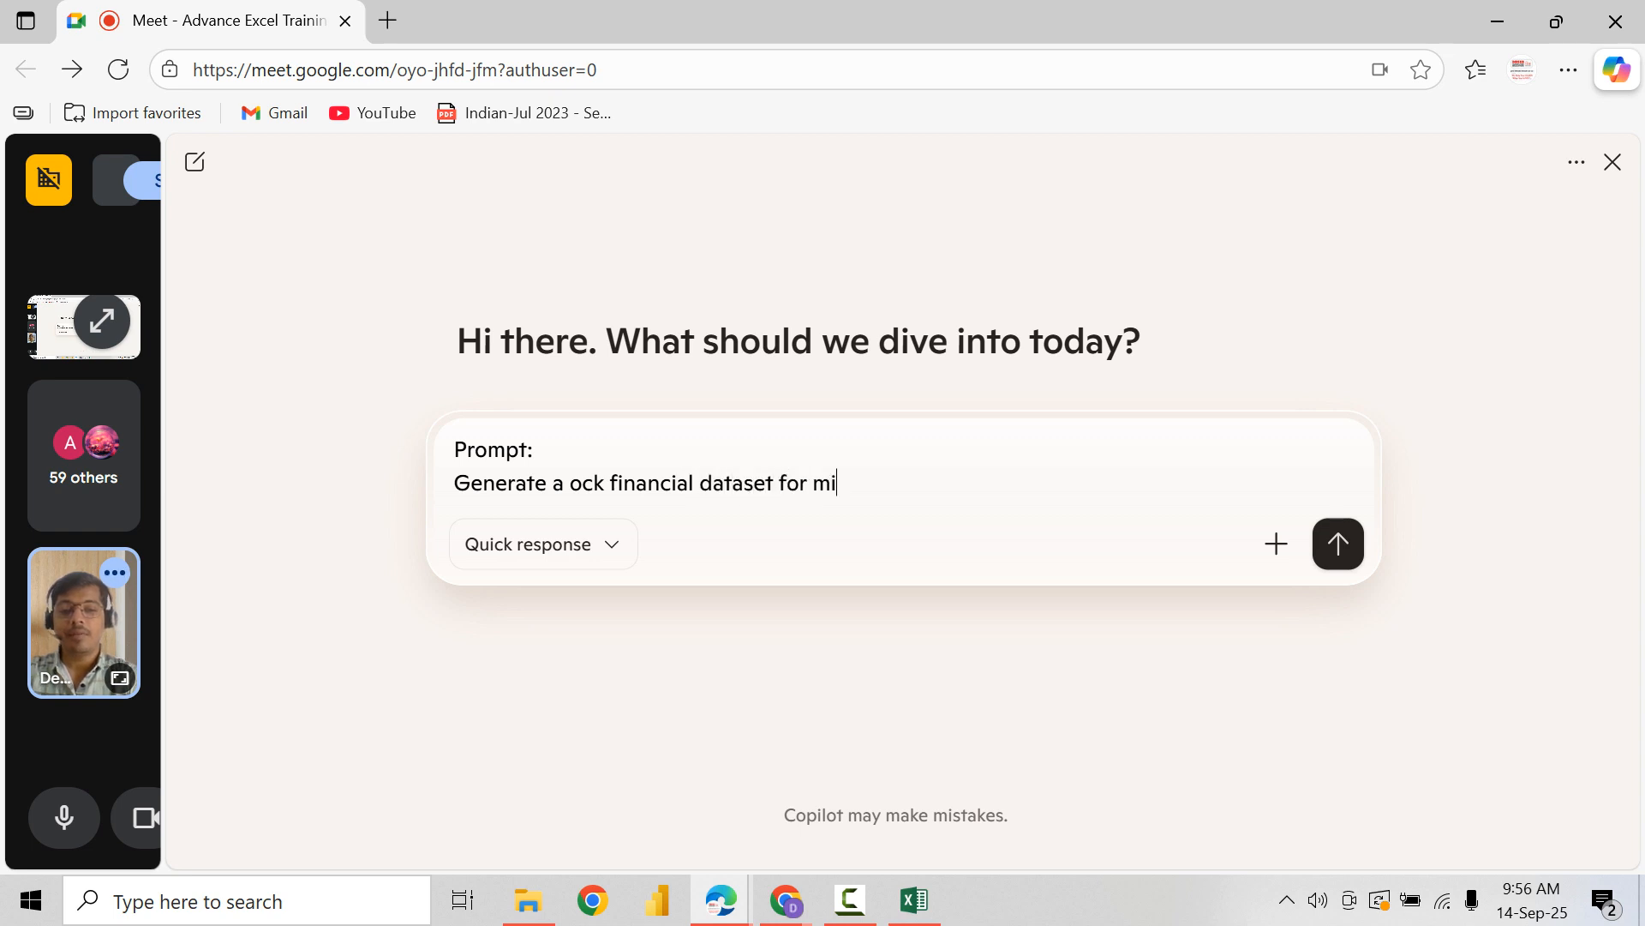
pyautogui.write('d sized retail comaon')
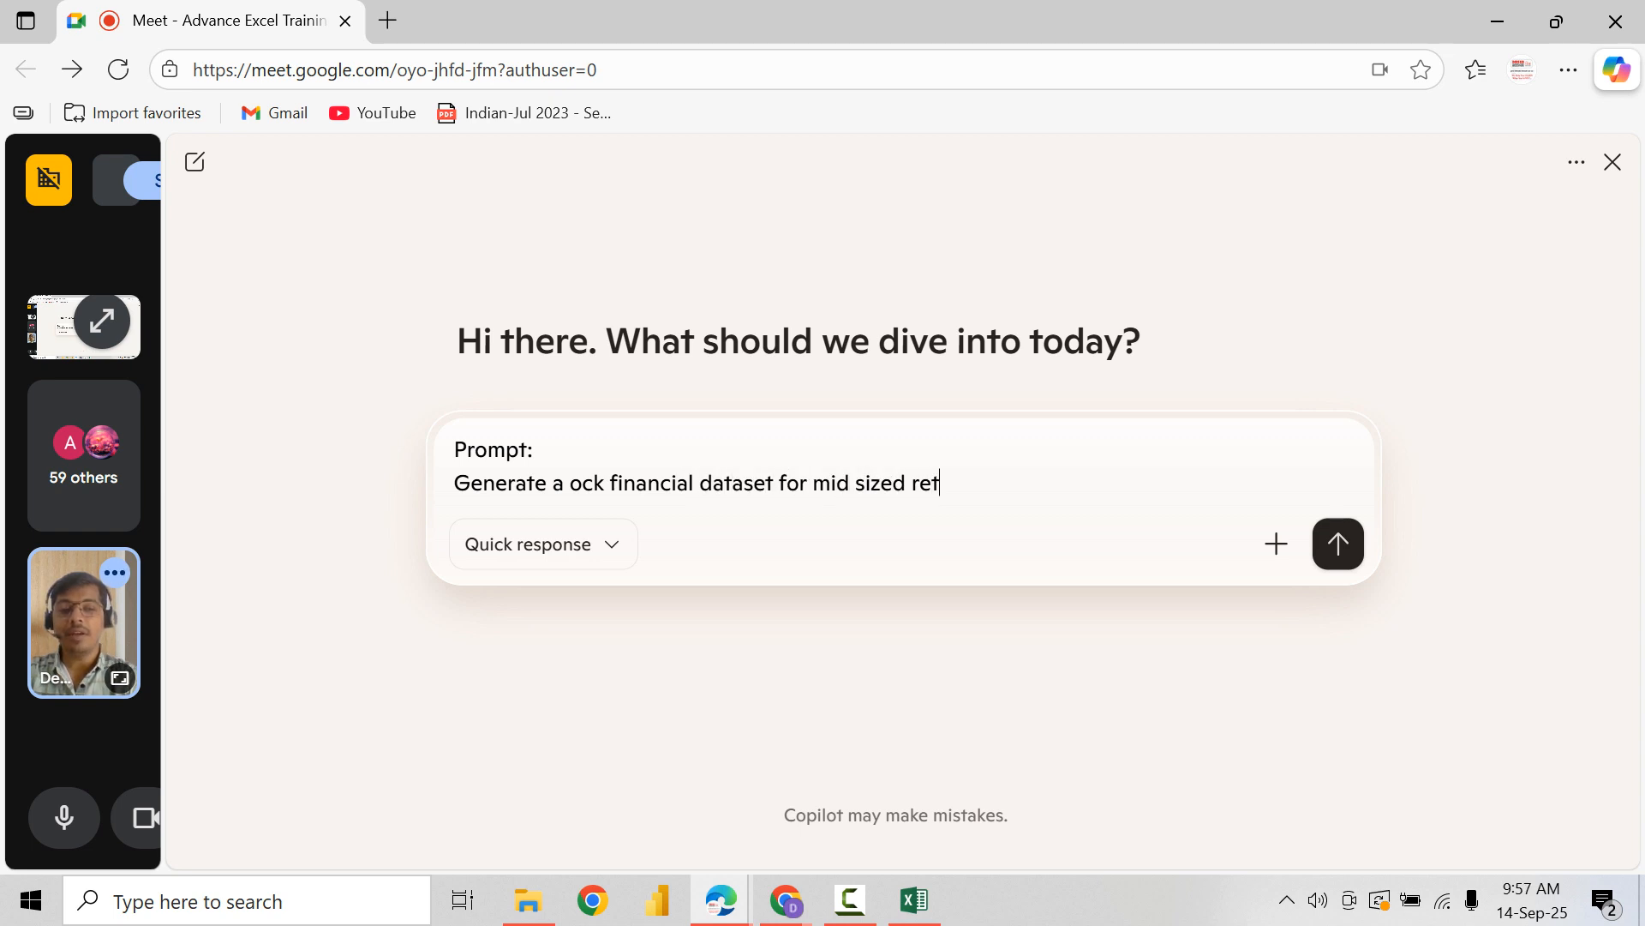
pyautogui.press('BackSpace')
pyautogui.press('BackSpace')
pyautogui.press('BackSpace')
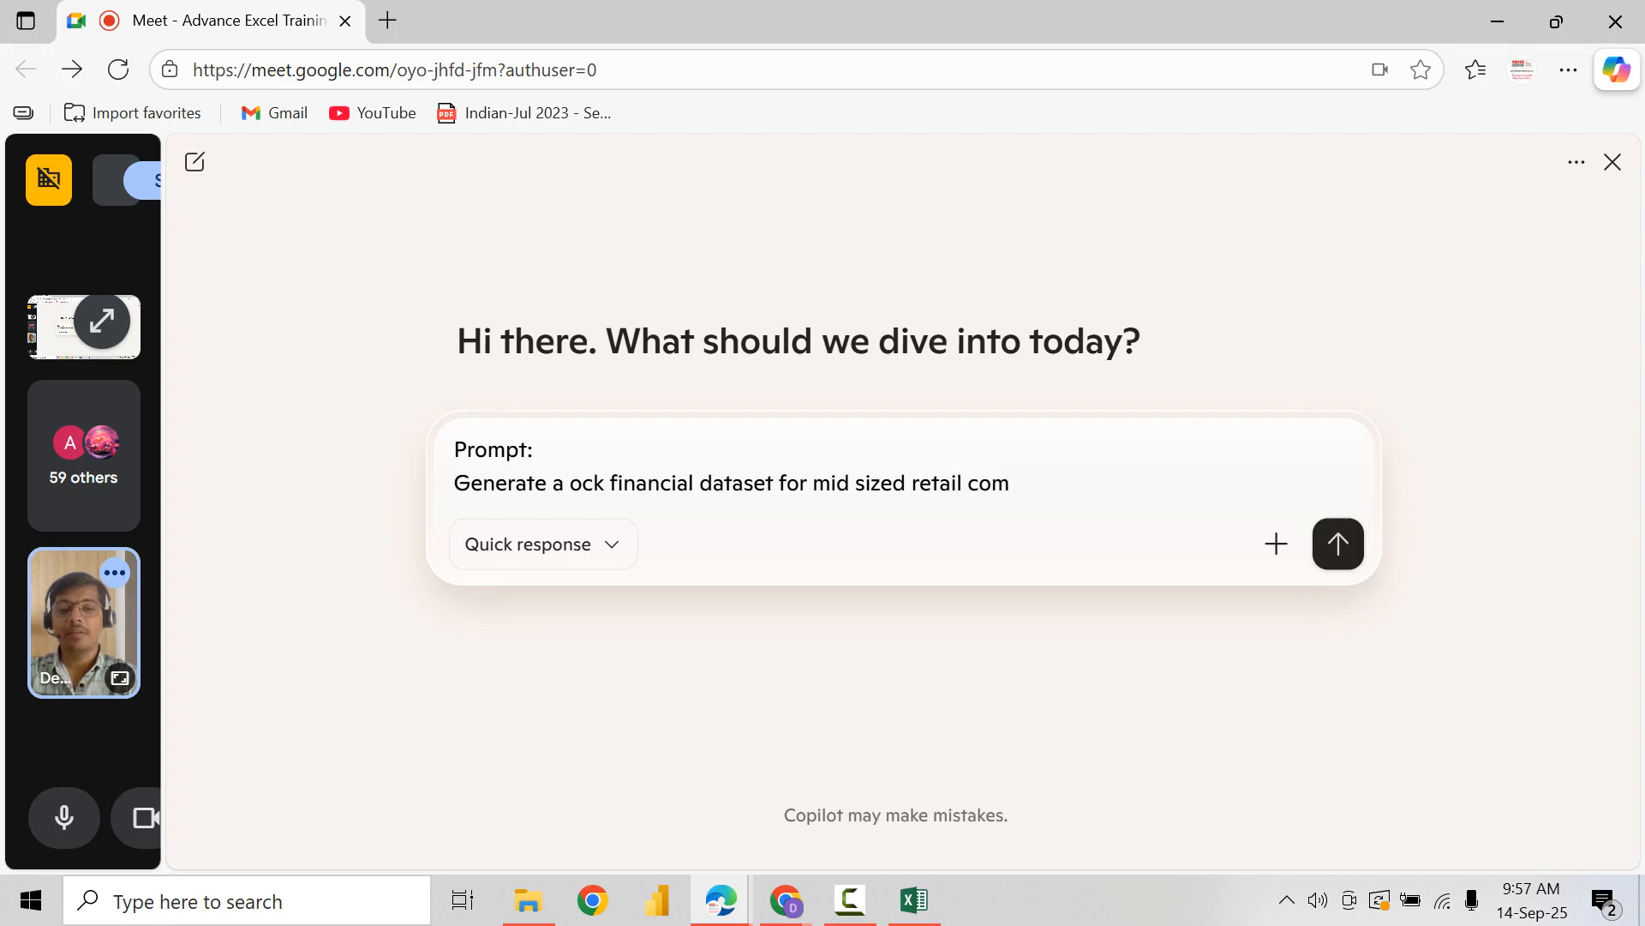
pyautogui.write('pany ')
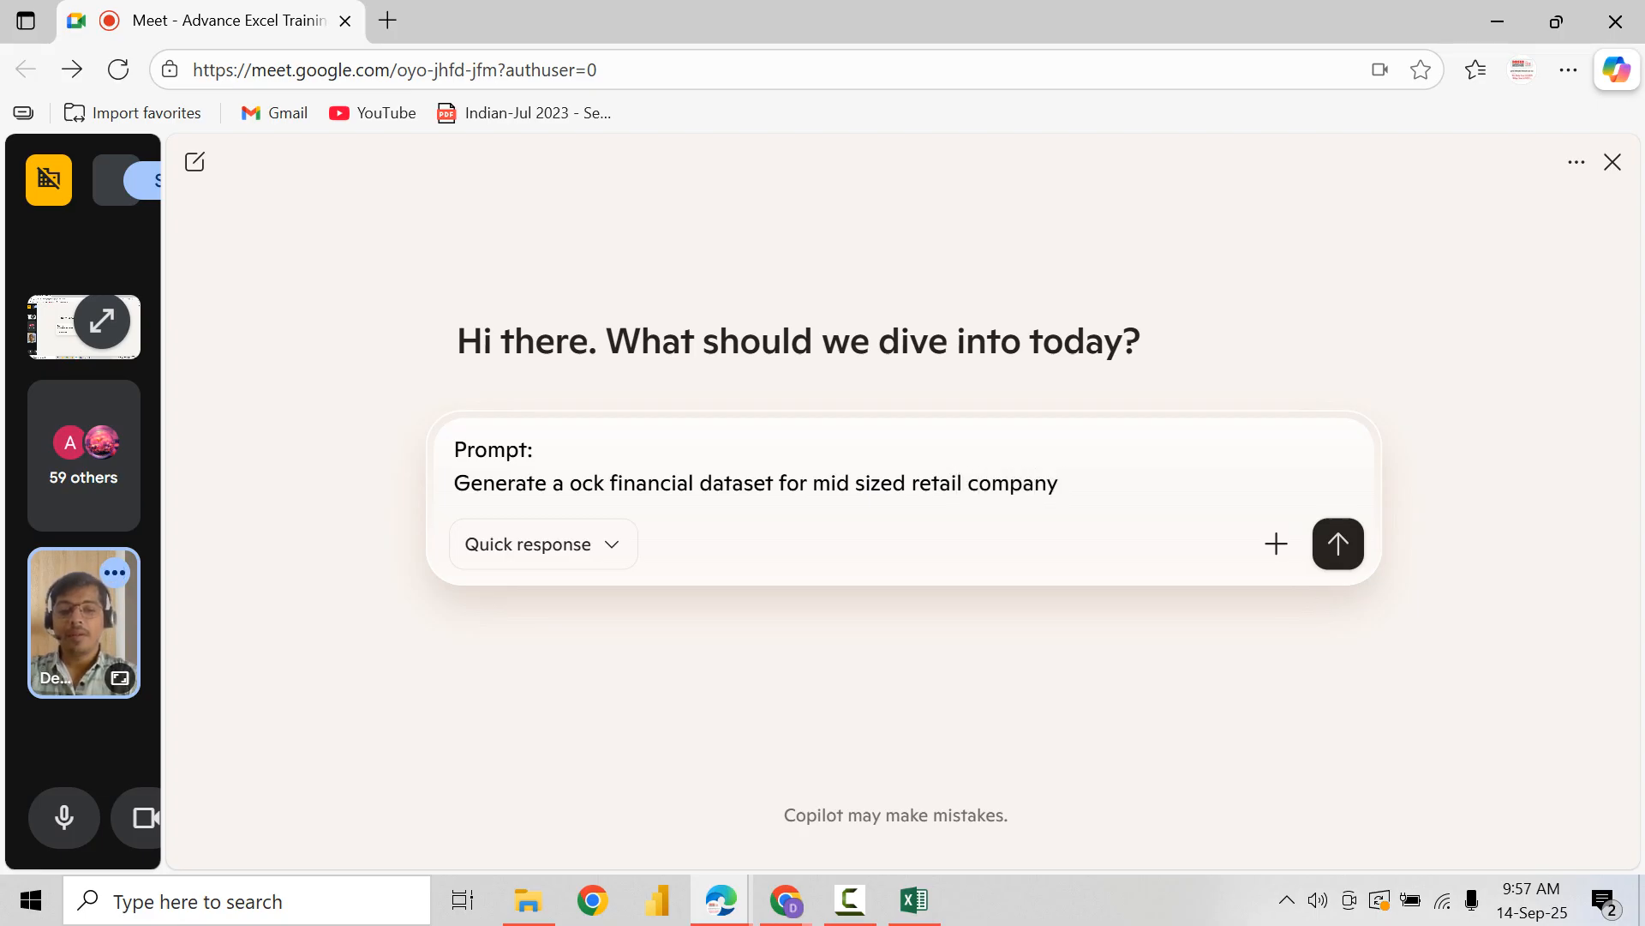
pyautogui.write('covering 3 months')
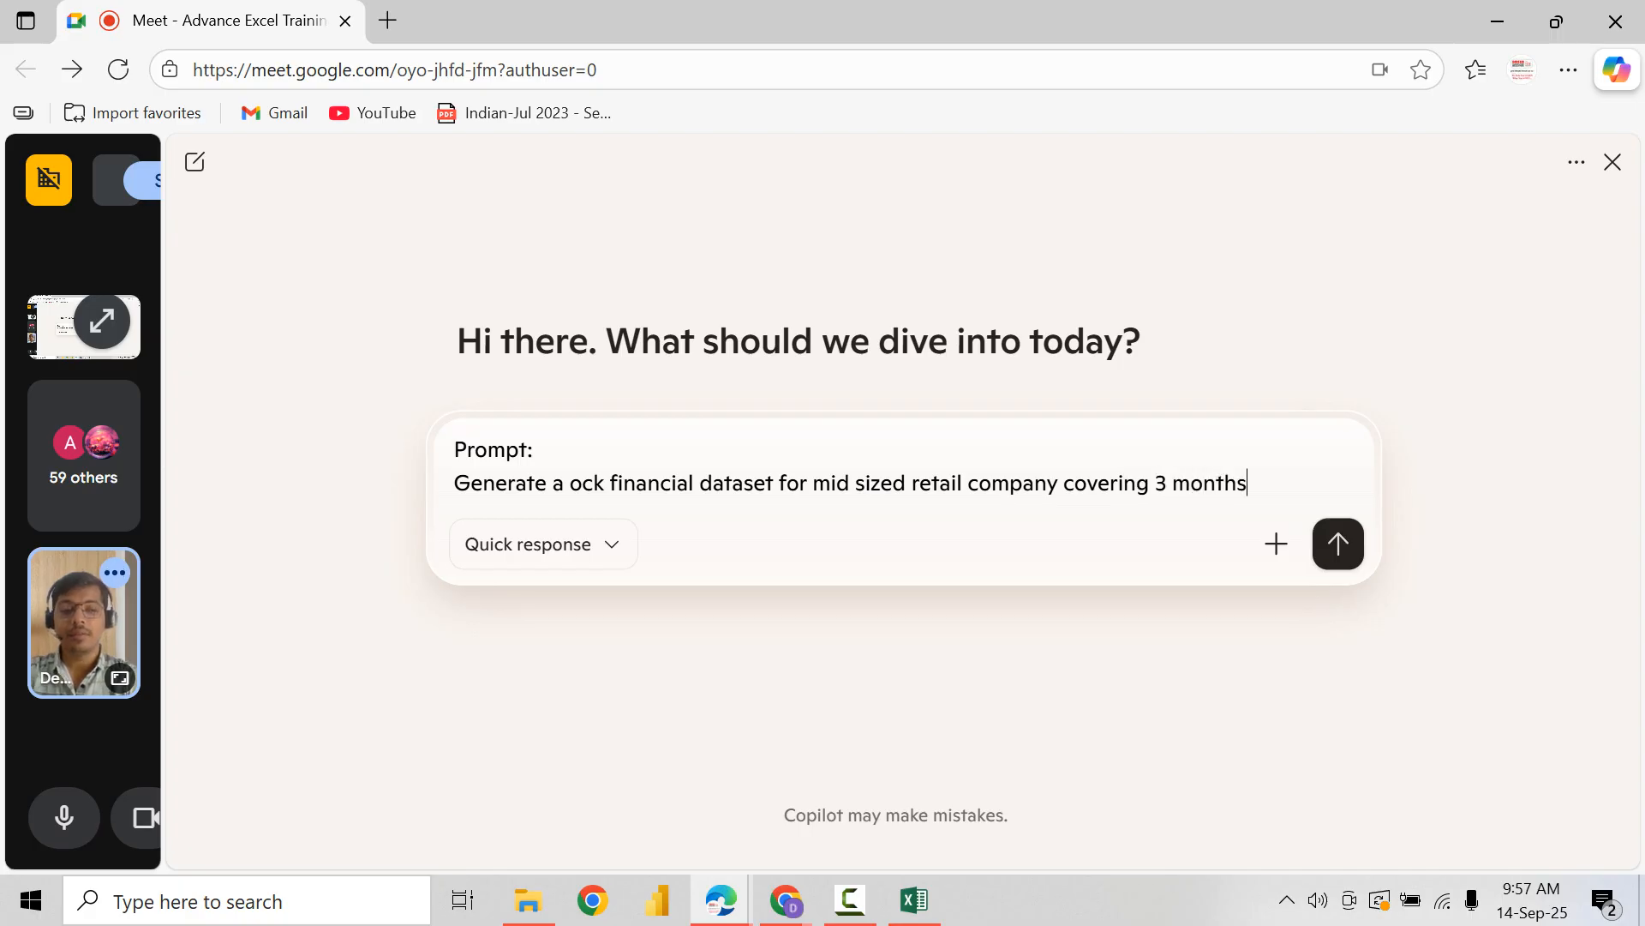
pyautogui.write(', inclu')
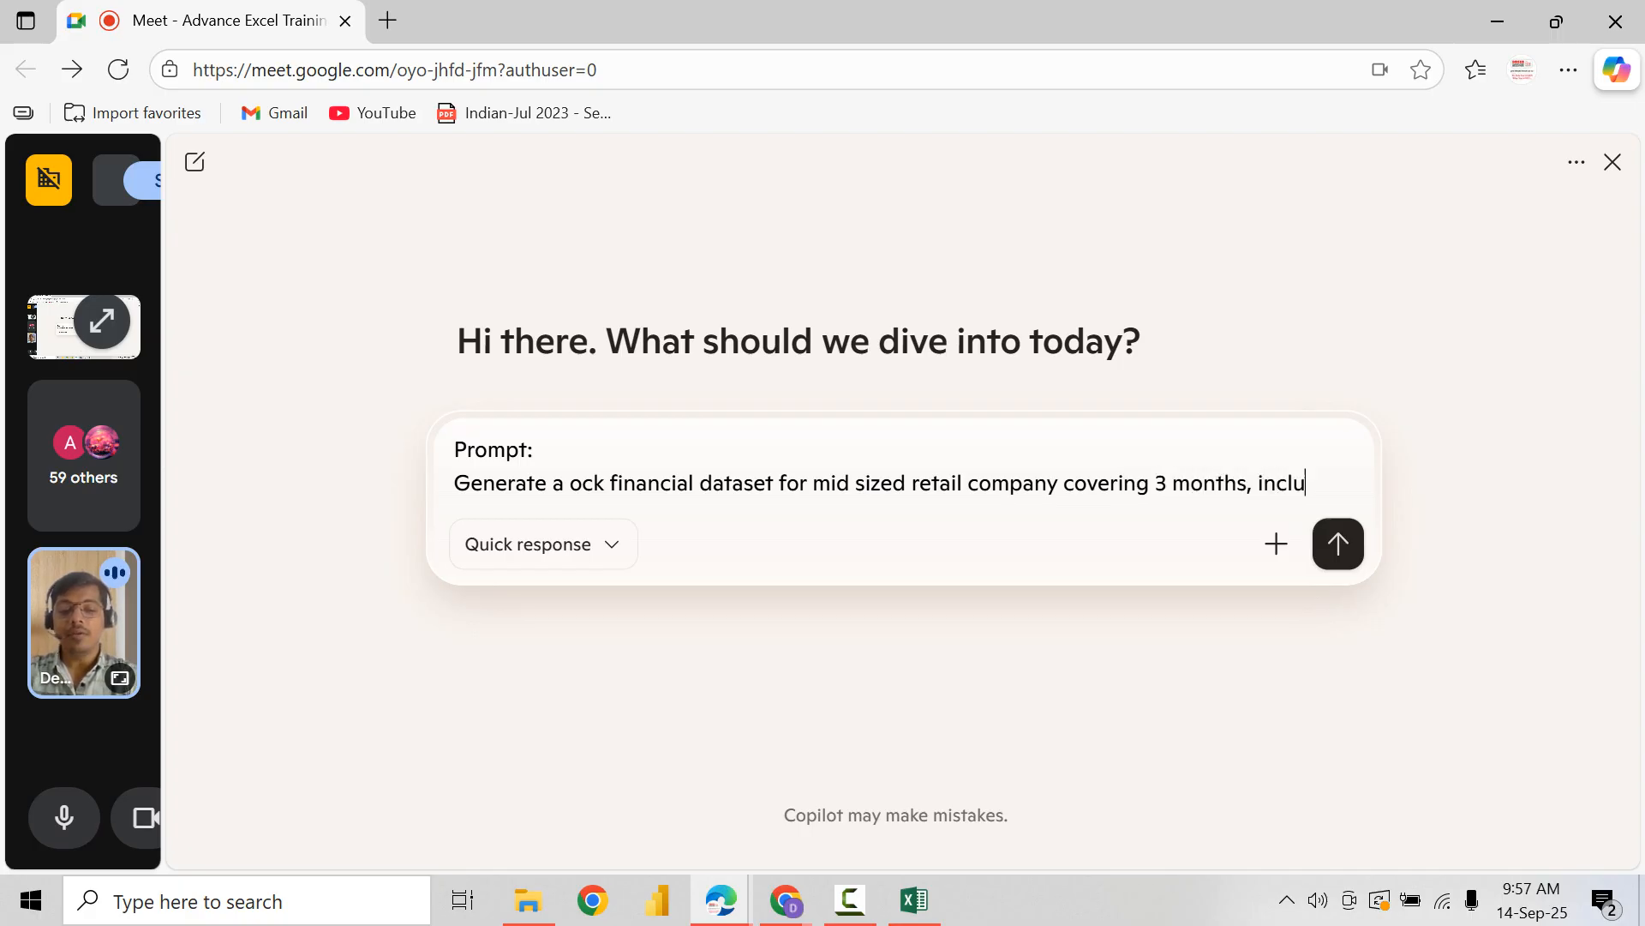
pyautogui.write('de columns')
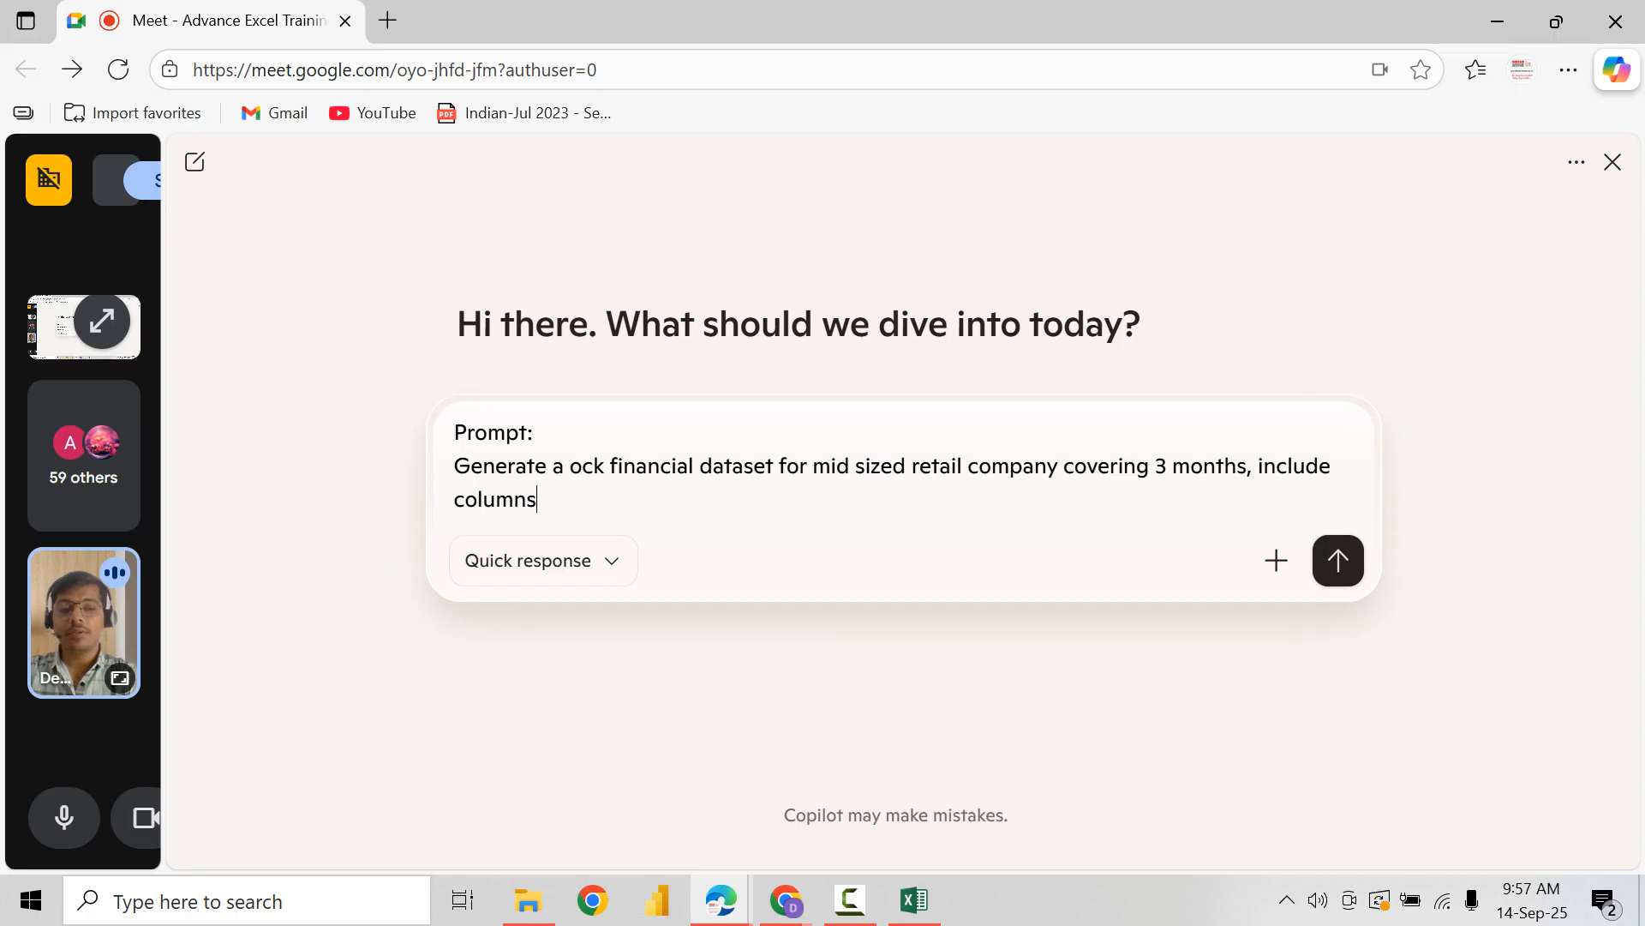
pyautogui.write(' for ')
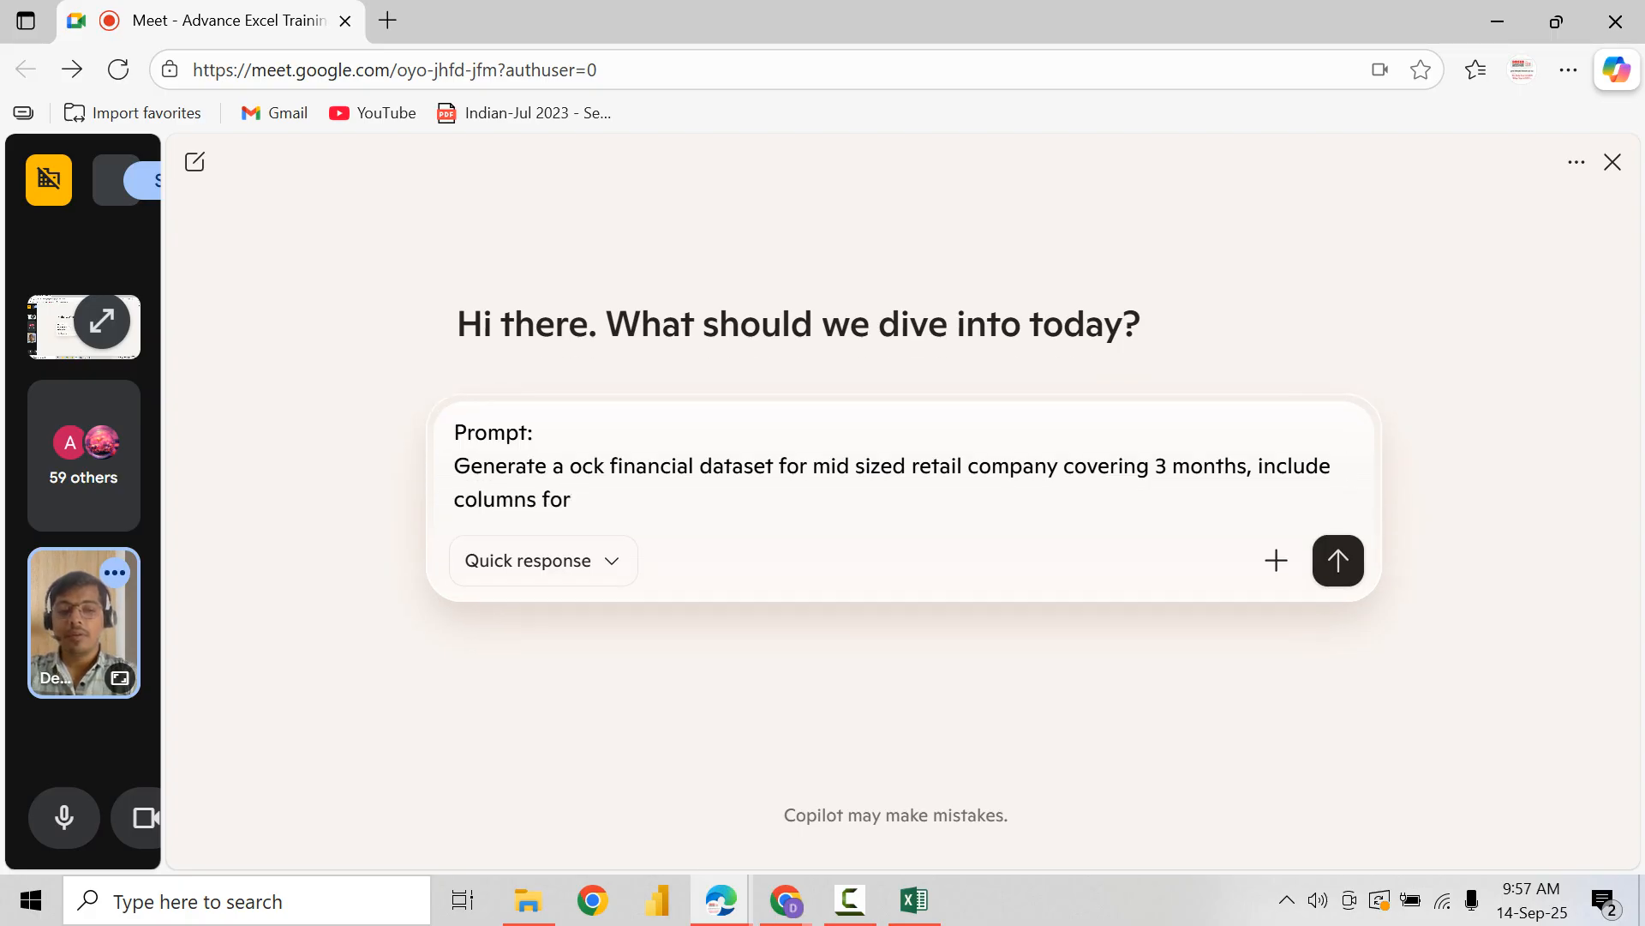
pyautogui.write('date, trsnas')
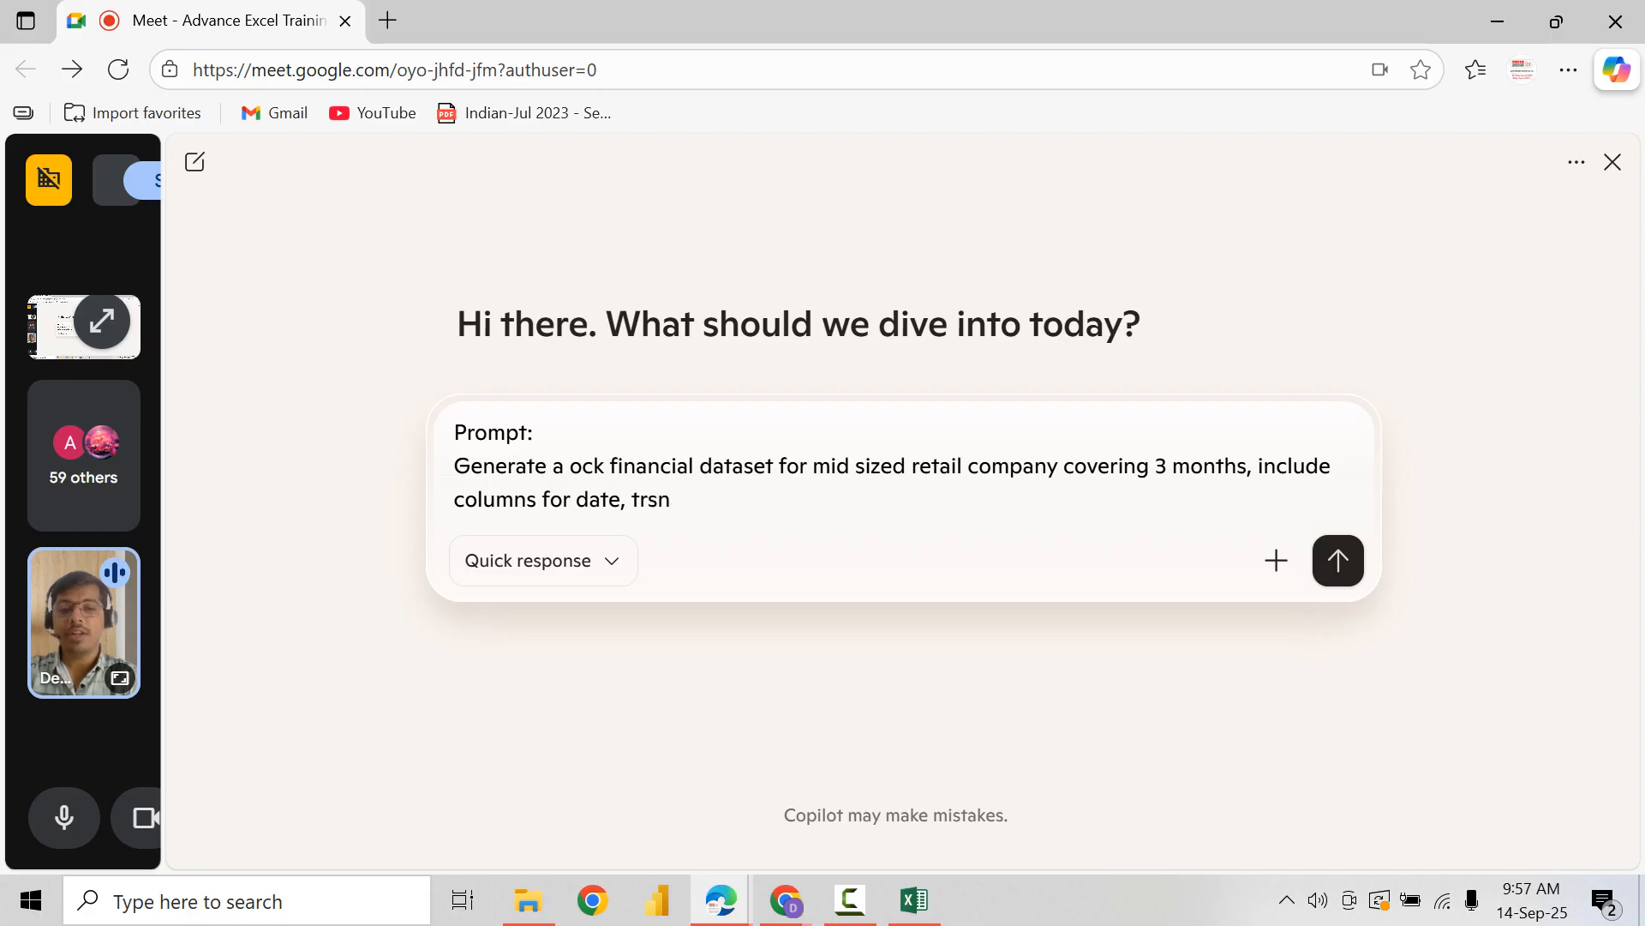
# Step: List the first requested columns in the prompt as "date, transaction i, customer name,"
pyautogui.press('BackSpace')
pyautogui.press('BackSpace')
pyautogui.write('ansaction')
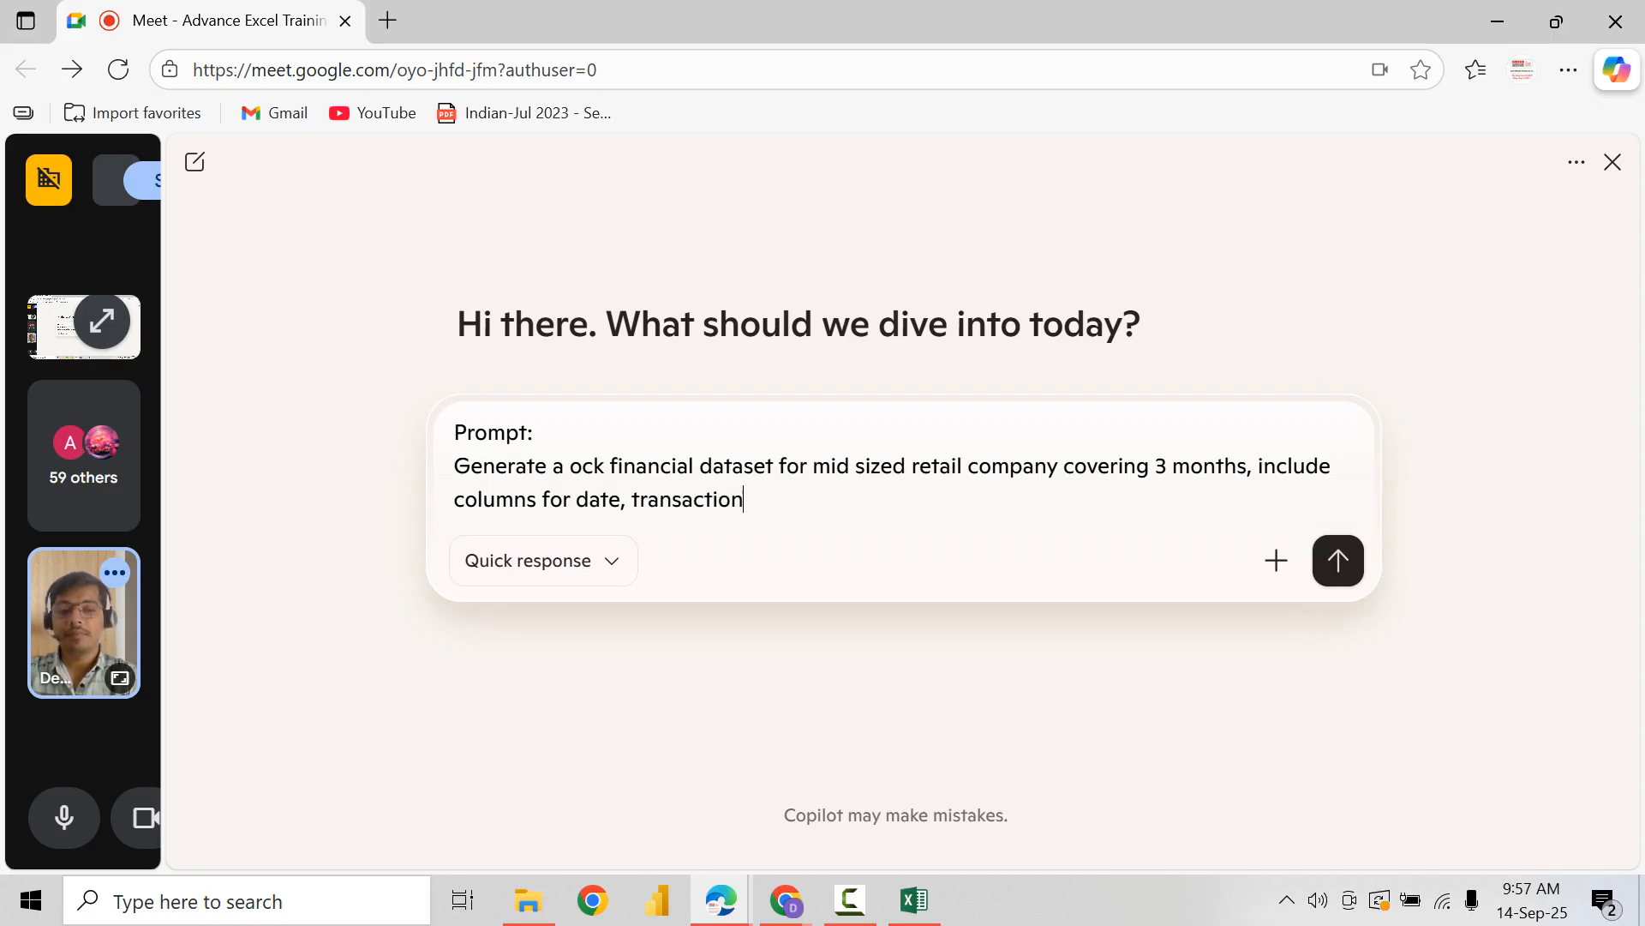
pyautogui.write(' i, customer na')
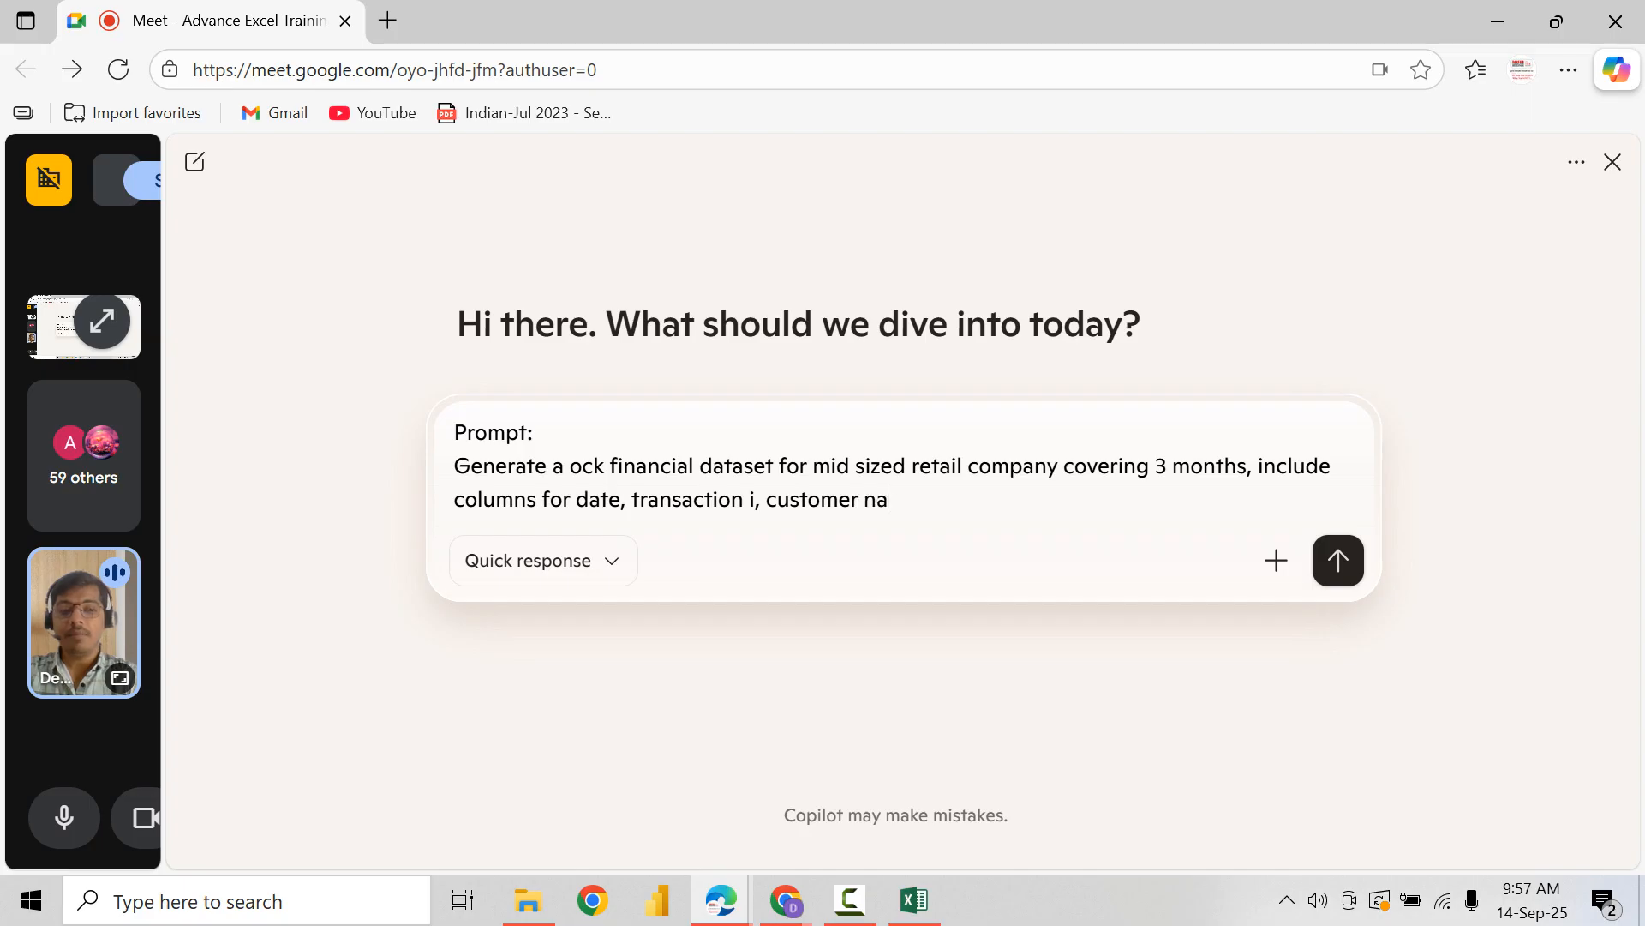
pyautogui.write('me, o')
pyautogui.write('roduct catefo')
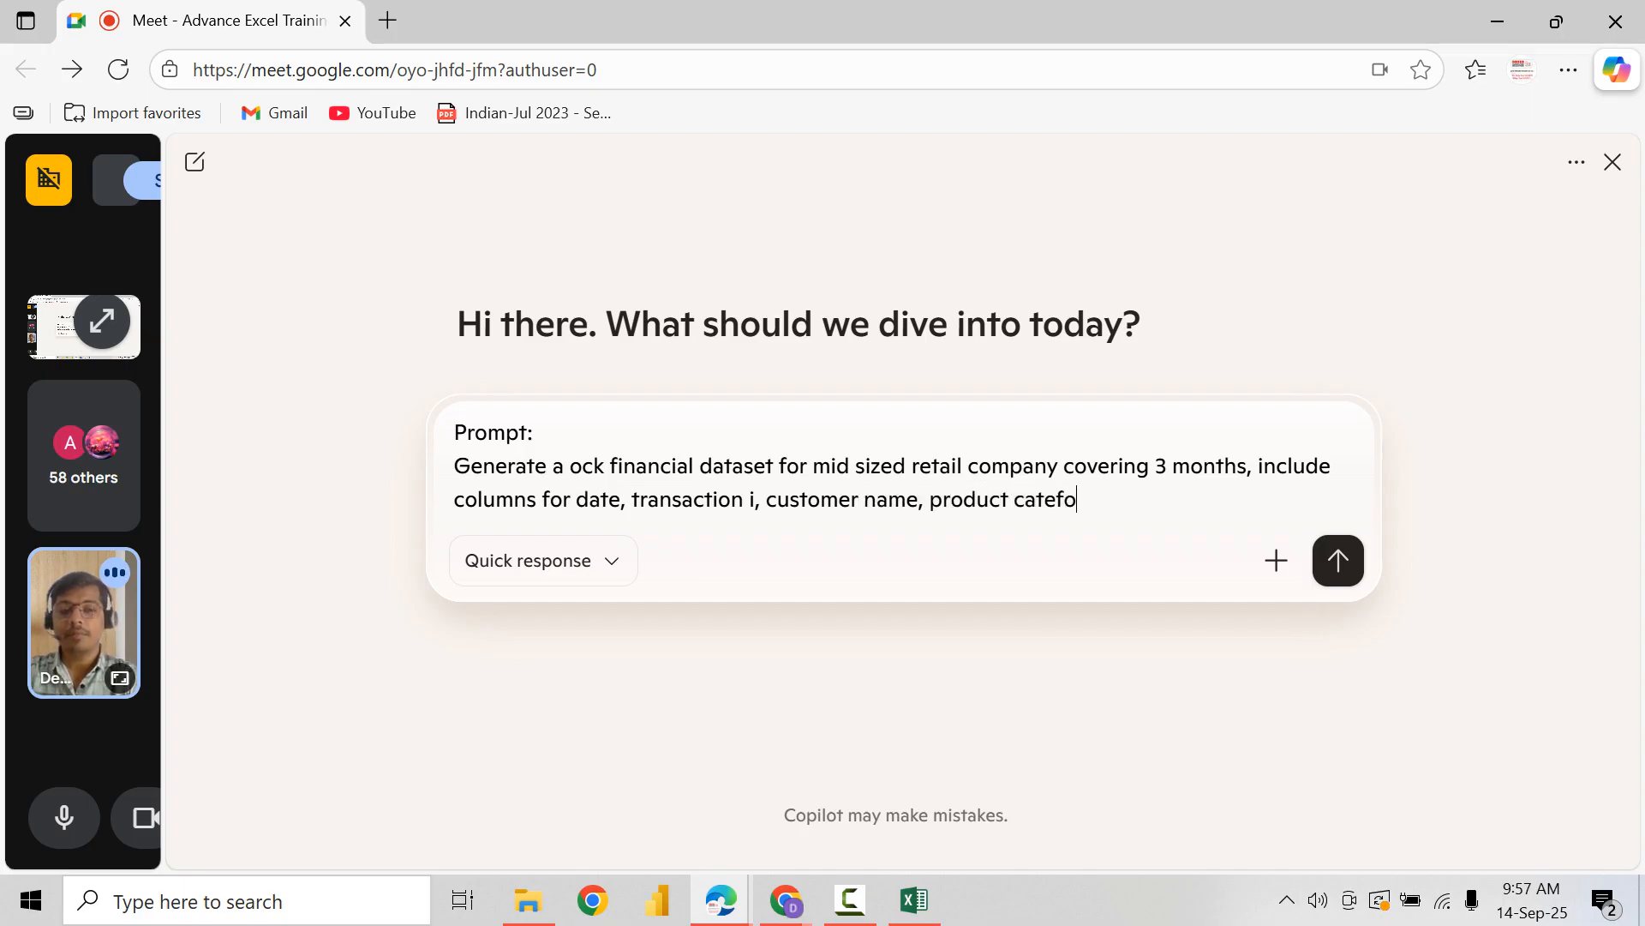
pyautogui.write('r')
# Step: Add "product category" to the prompt's list of columns, correcting its spelling
pyautogui.press('BackSpace')
pyautogui.press('BackSpace')
pyautogui.press('BackSpace')
pyautogui.write('gir')
pyautogui.press('BackSpace')
pyautogui.press('BackSpace')
pyautogui.write('ory')
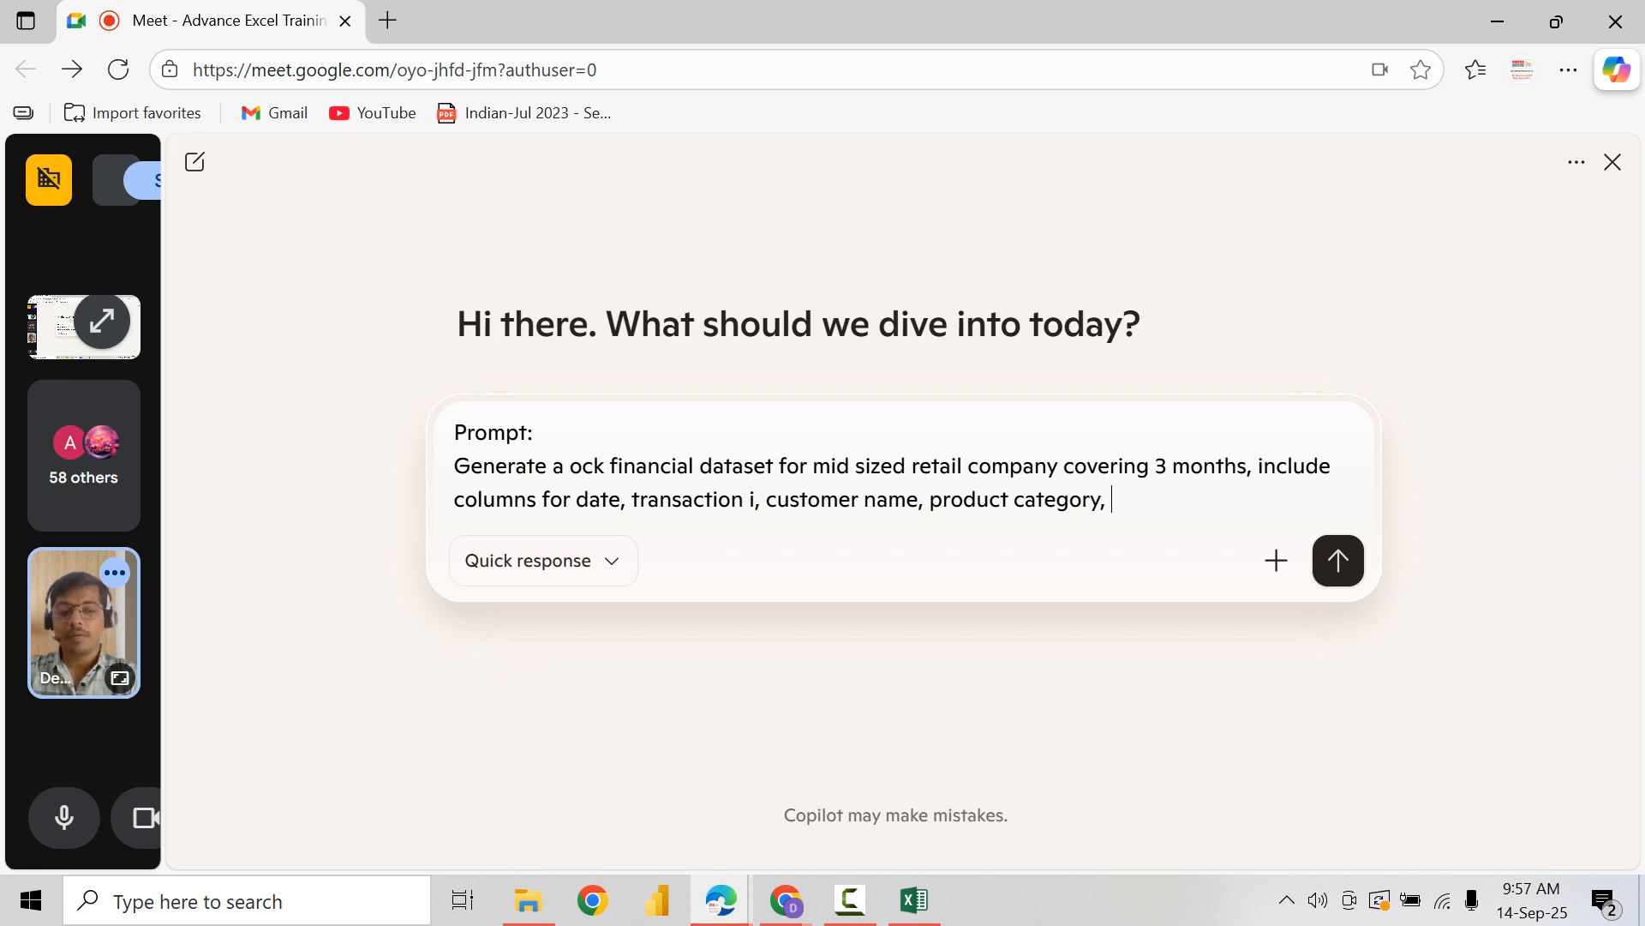
pyautogui.write(', quantity sold, unitu')
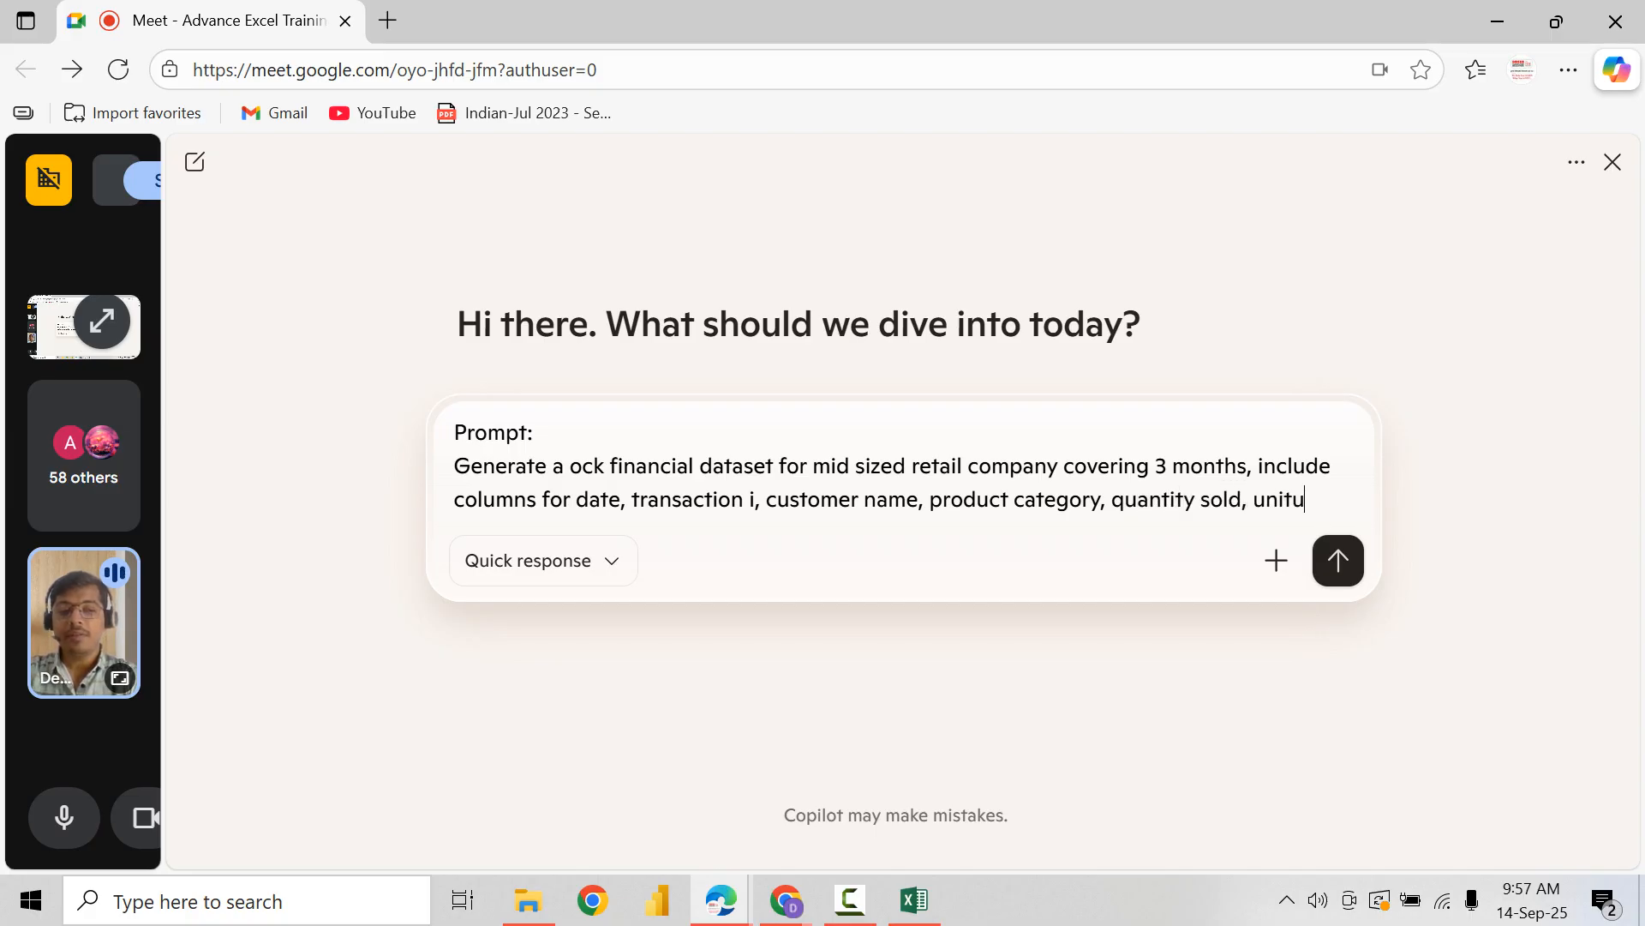
pyautogui.press('BackSpace')
pyautogui.write(' prie')
# Step: Continue the prompt's column list with "quantity sold, unit price, total amount,"
pyautogui.press('BackSpace')
pyautogui.write('ce')
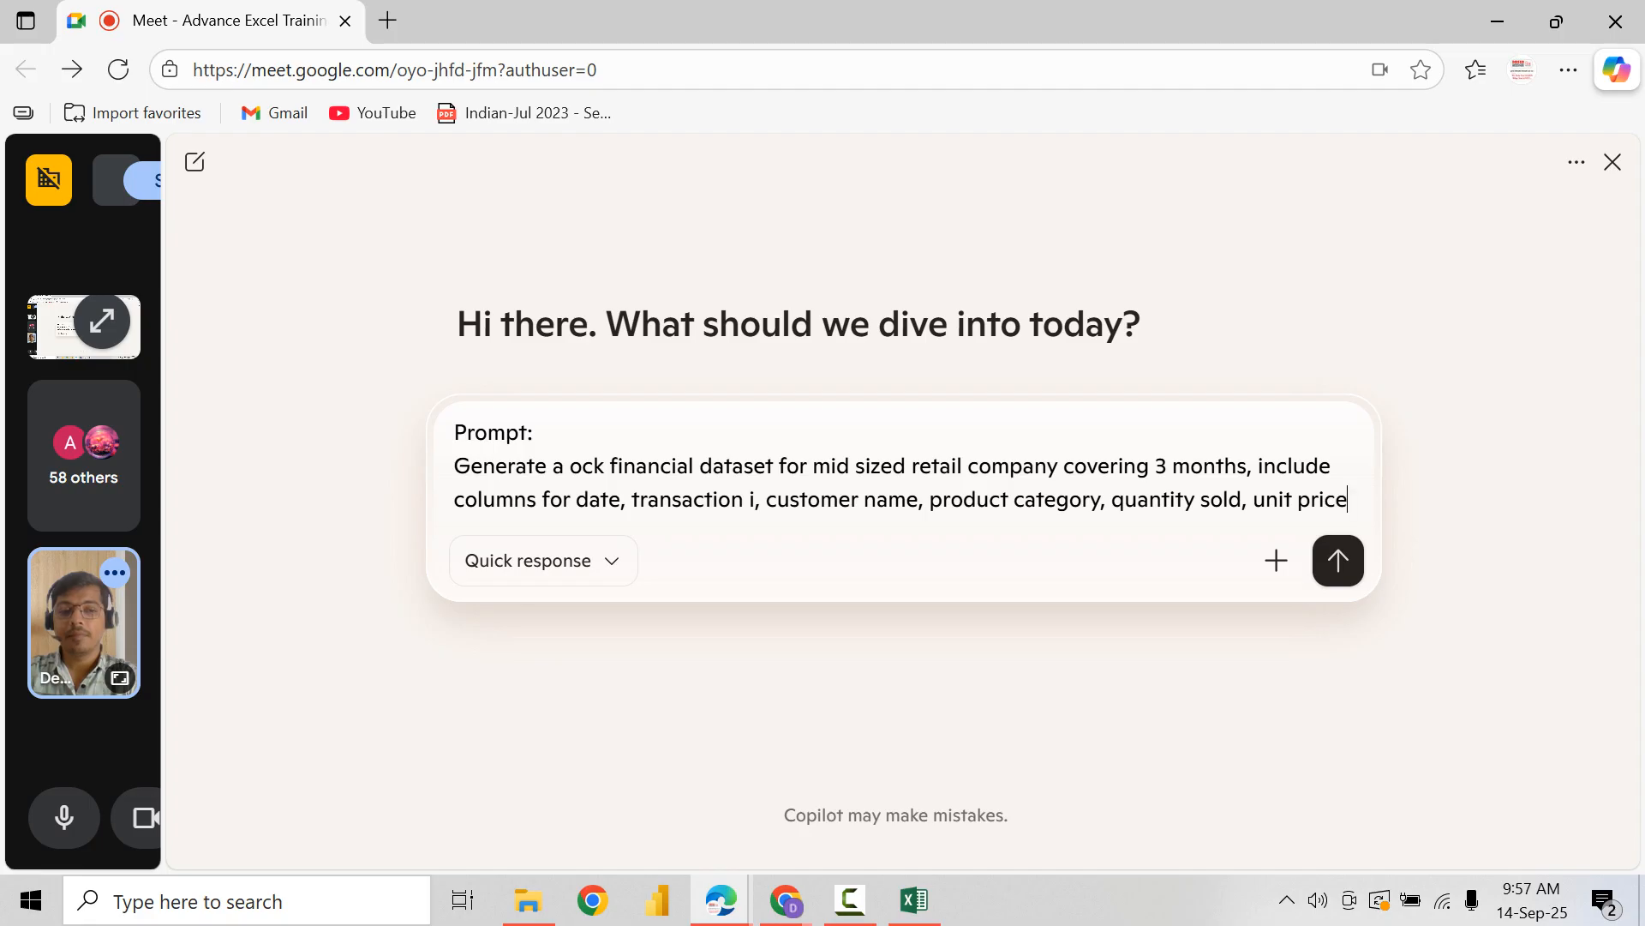
pyautogui.write(', total ')
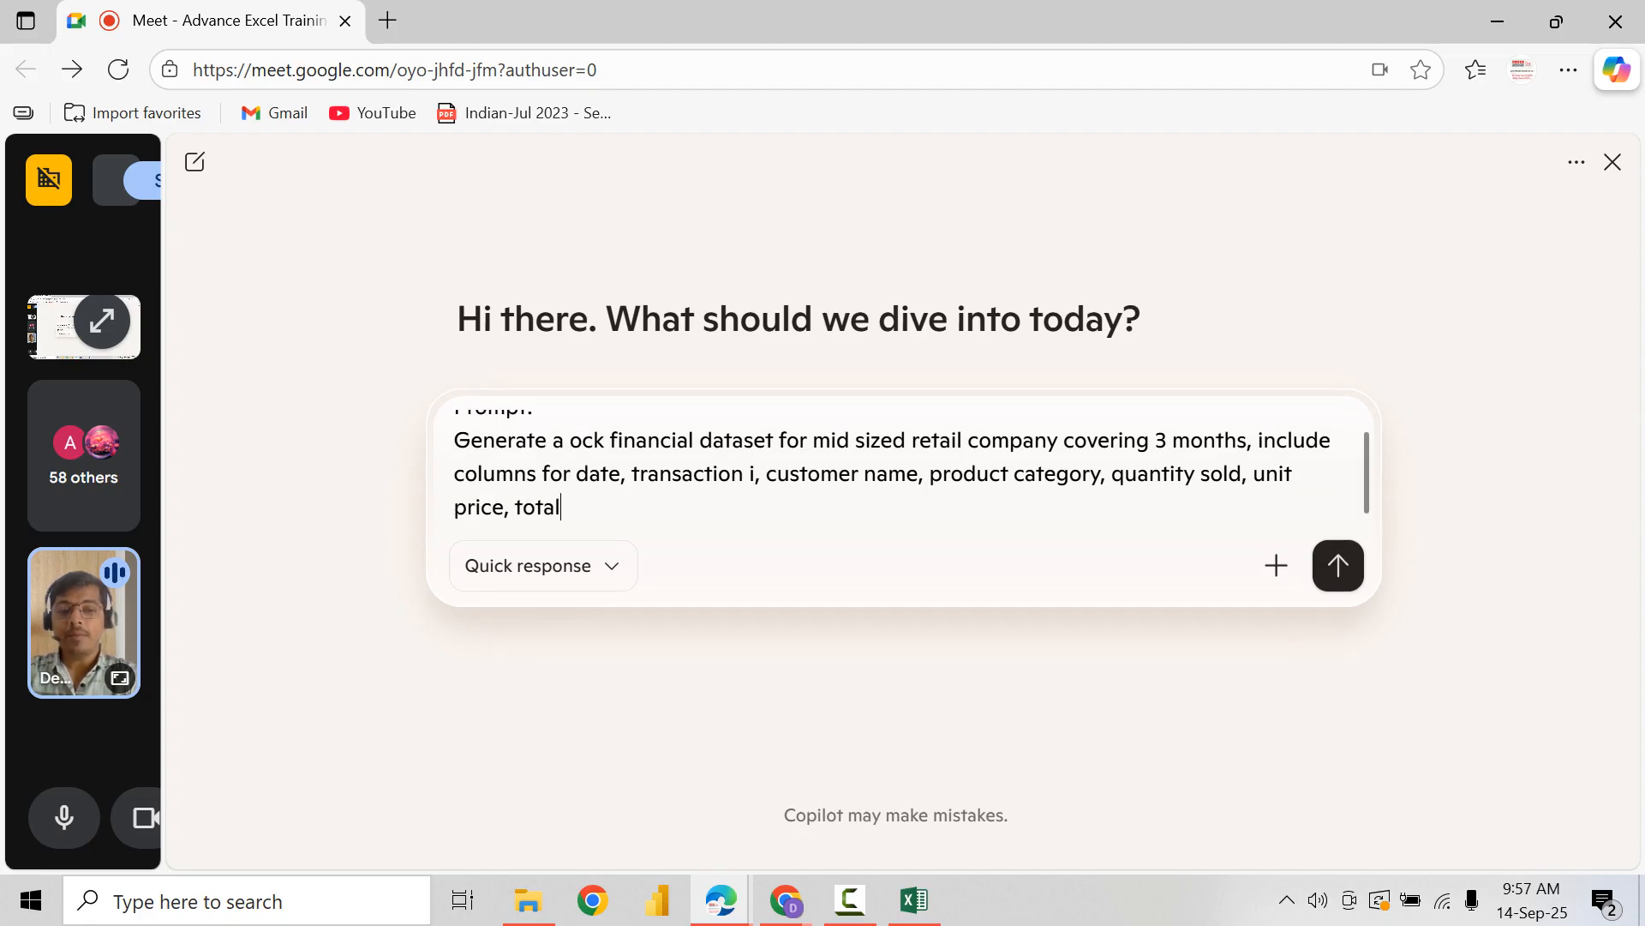
pyautogui.write('amount, ')
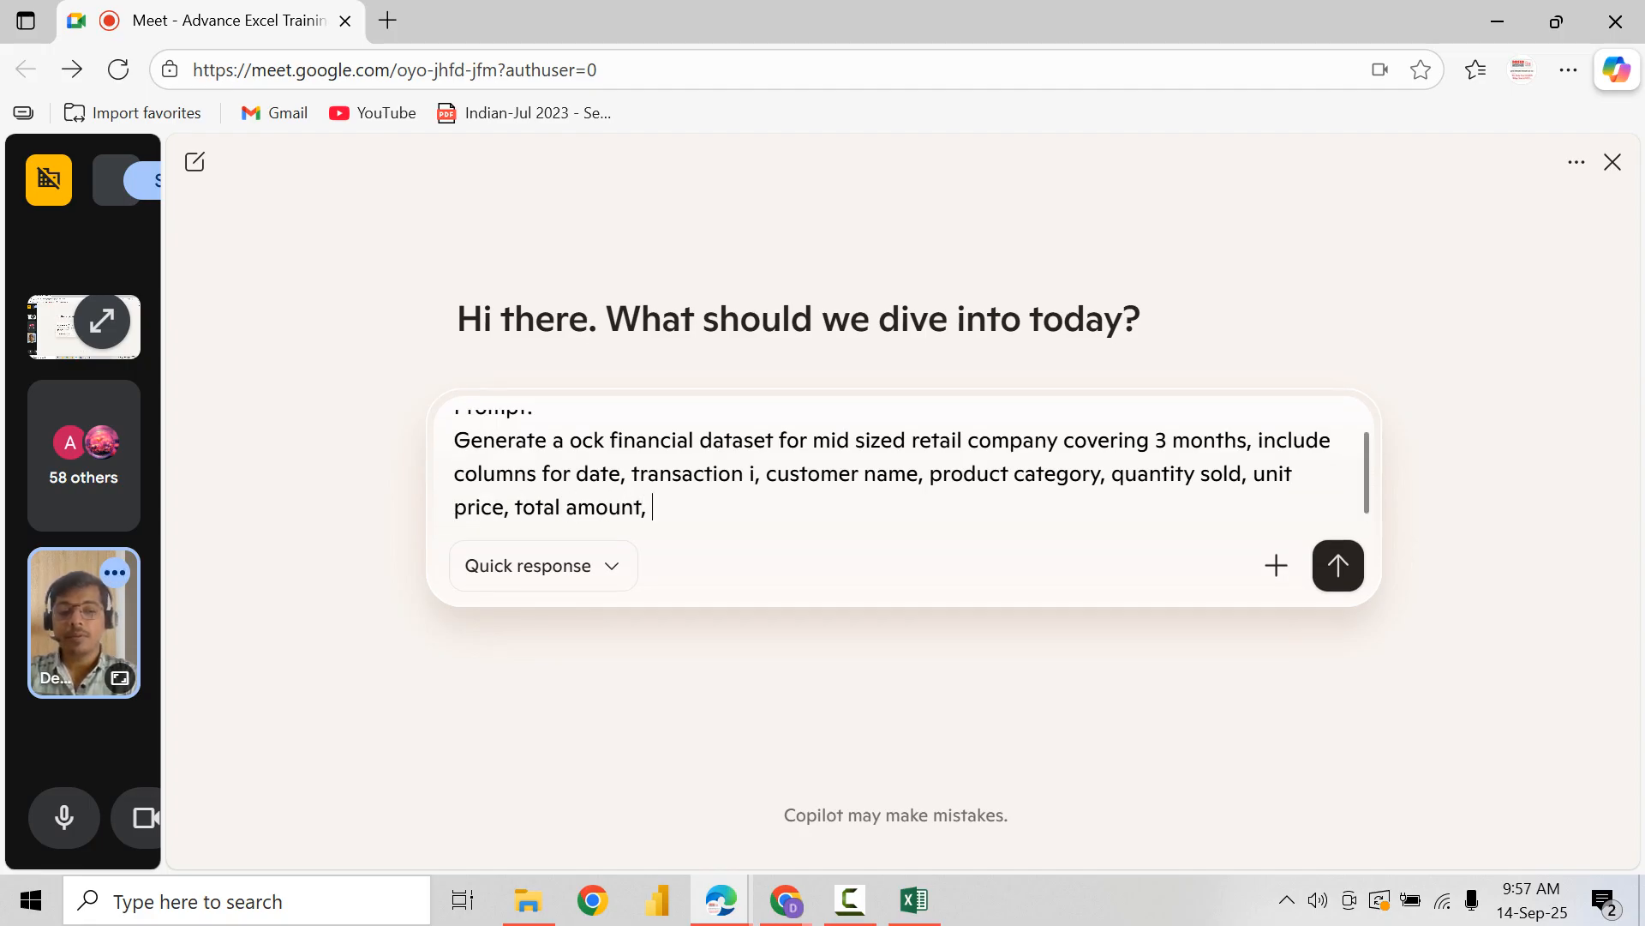
pyautogui.write('payment p')
# Step: Finish the prompt's column list with "payment method, region and profit margin."
pyautogui.press('BackSpace')
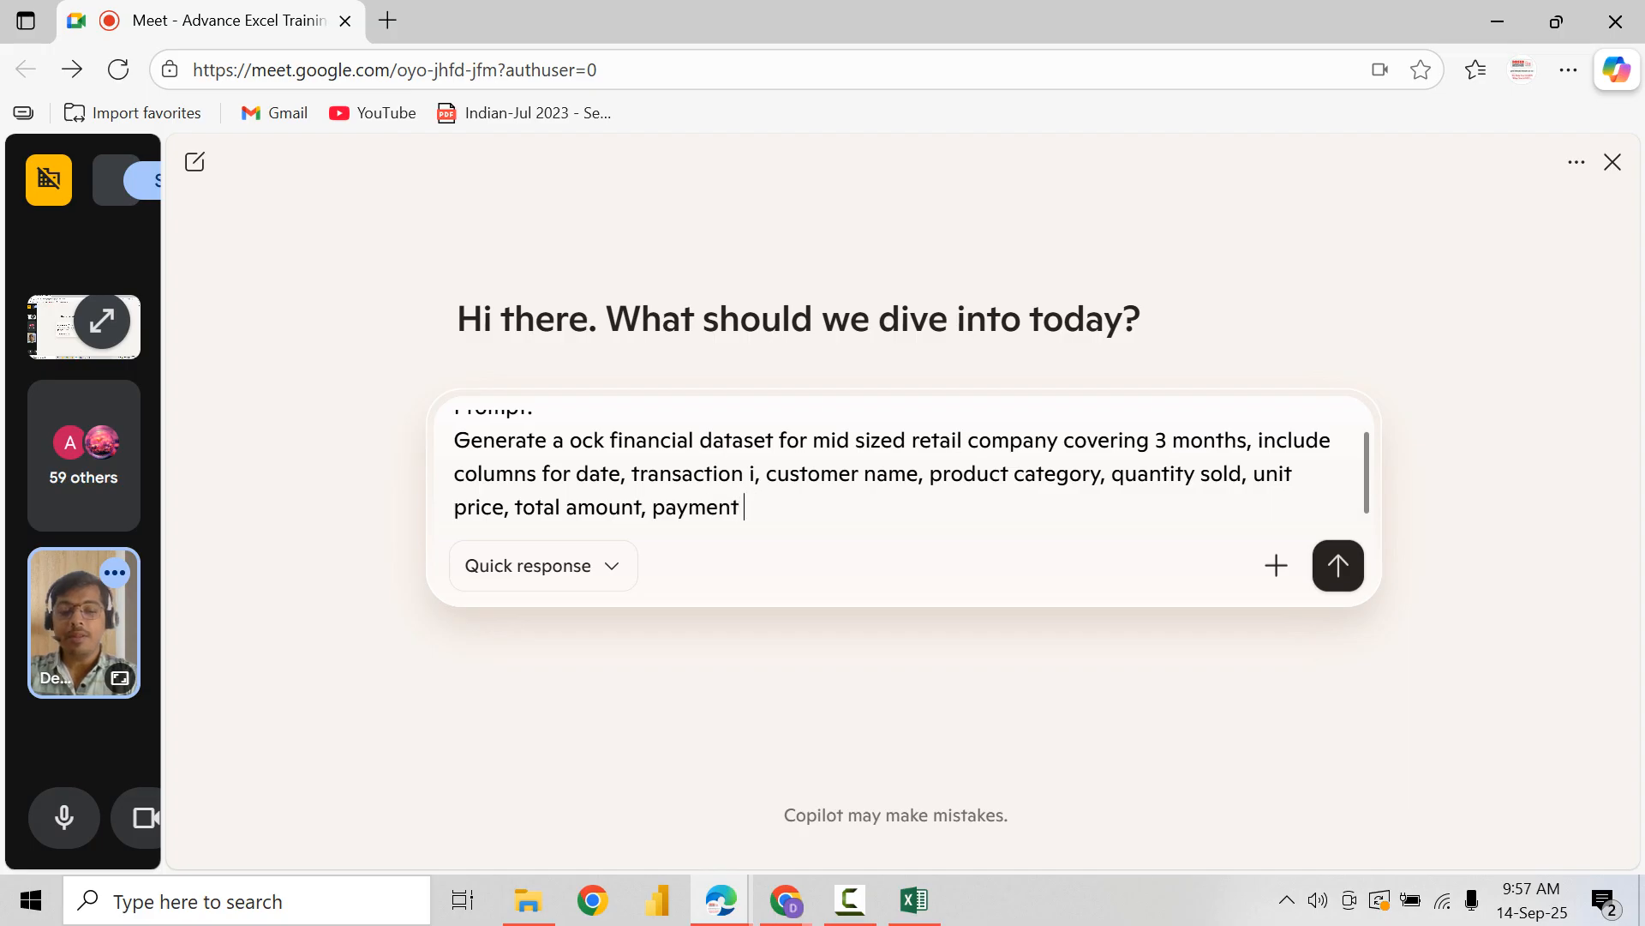
pyautogui.write('method, te')
pyautogui.press('BackSpace')
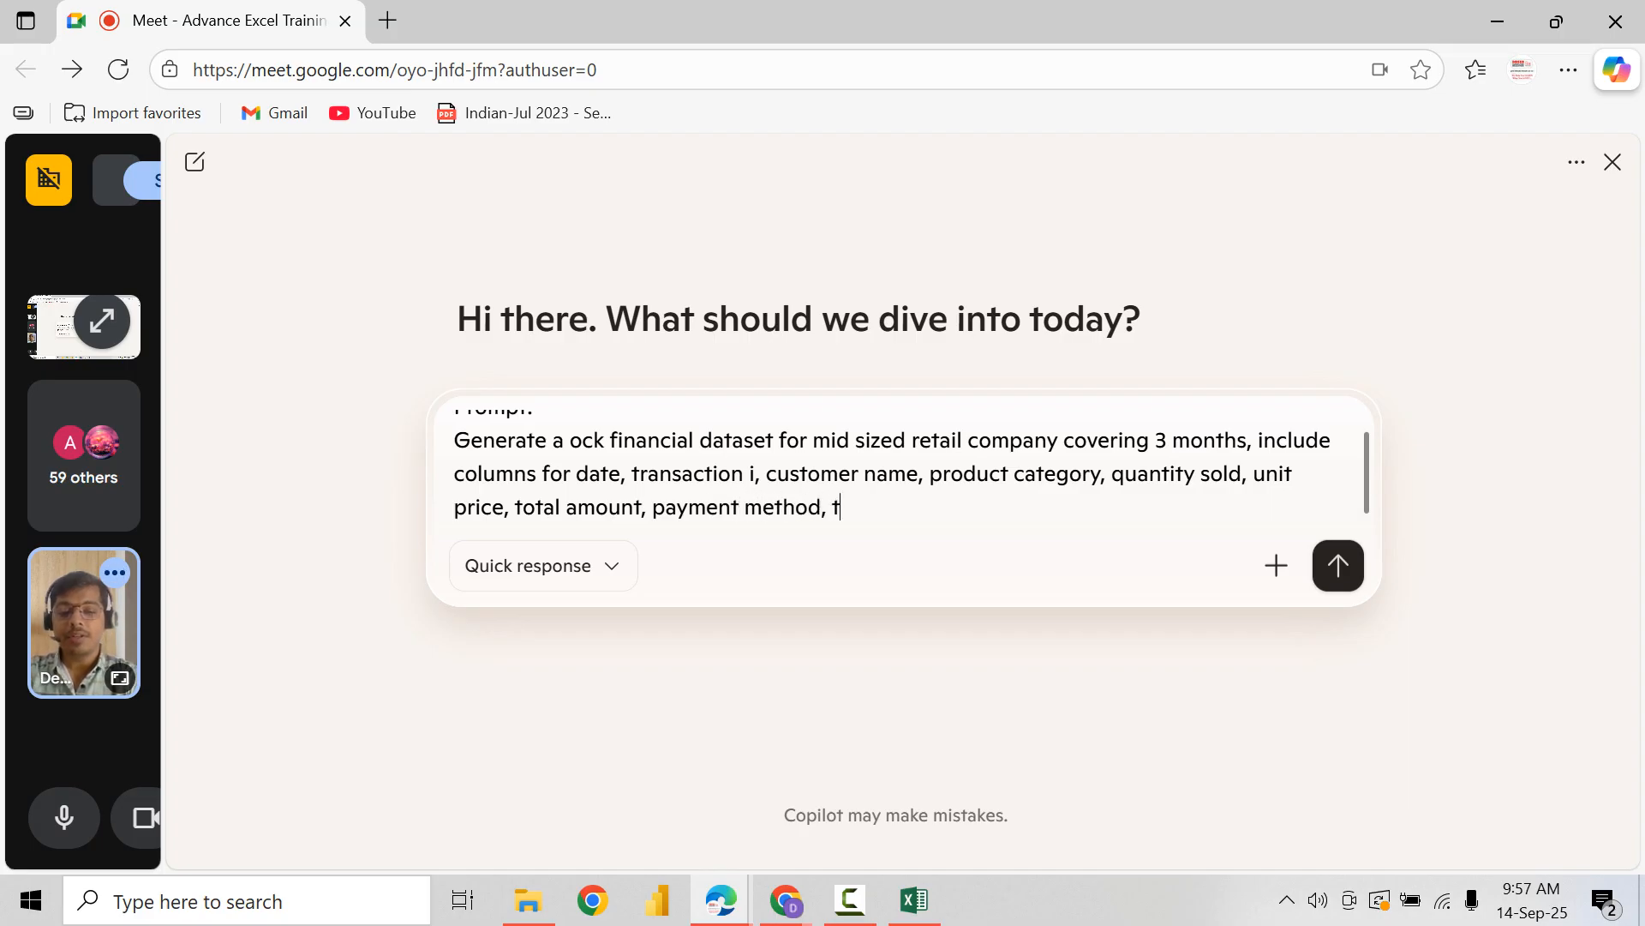
pyautogui.press('BackSpace')
pyautogui.write('region and')
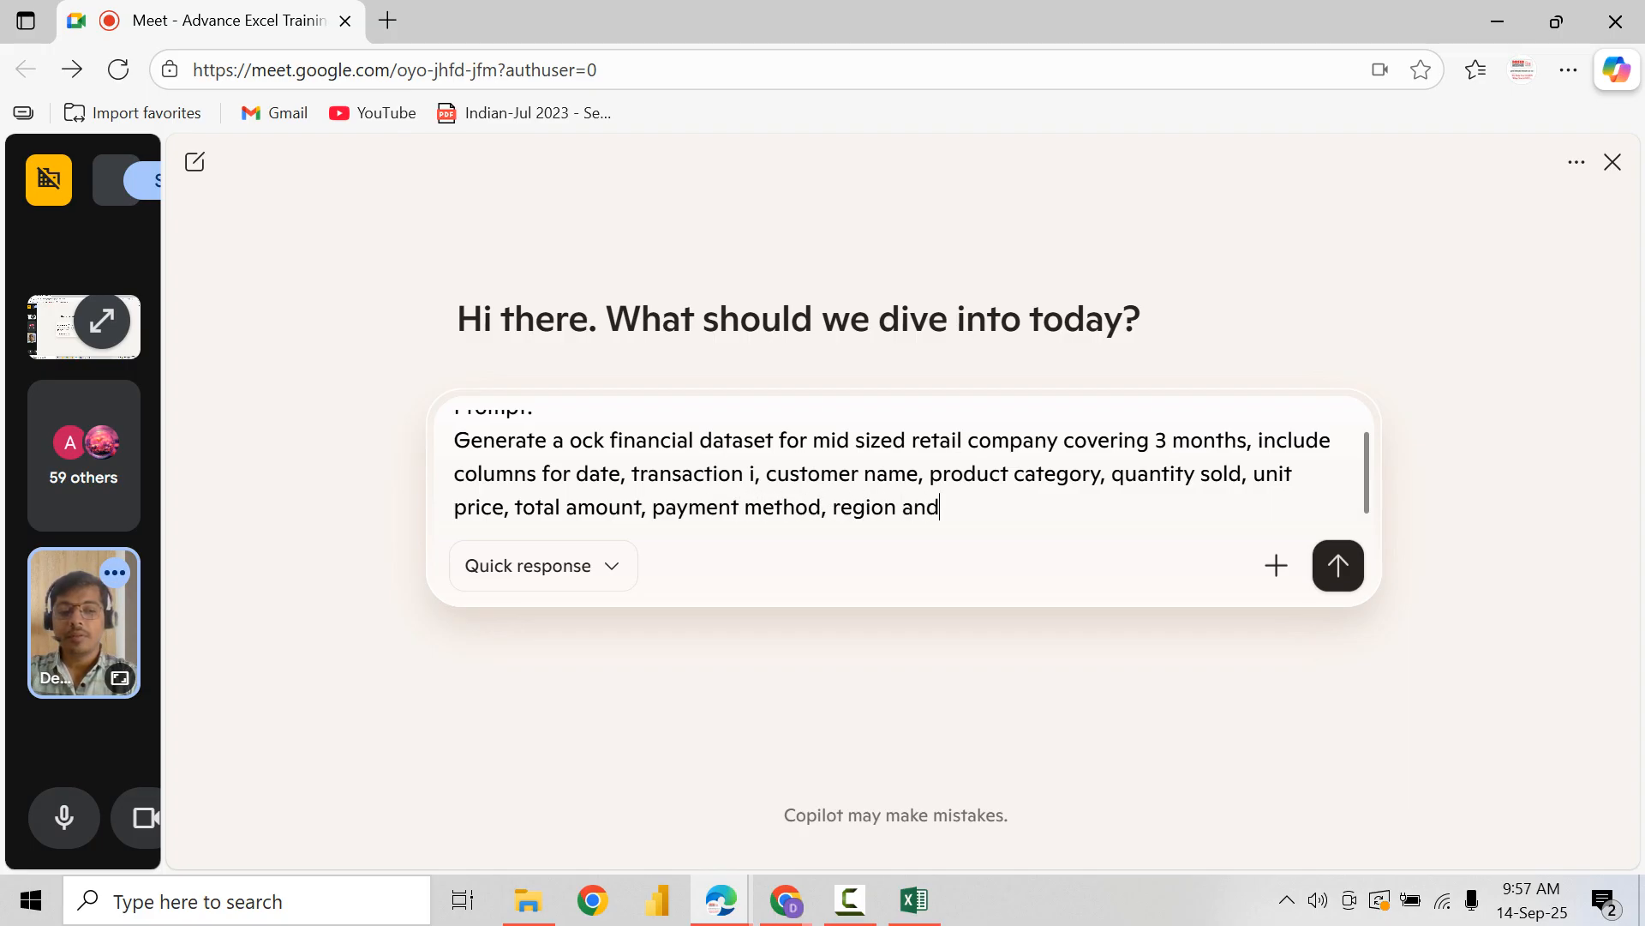
pyautogui.write(' profit mar')
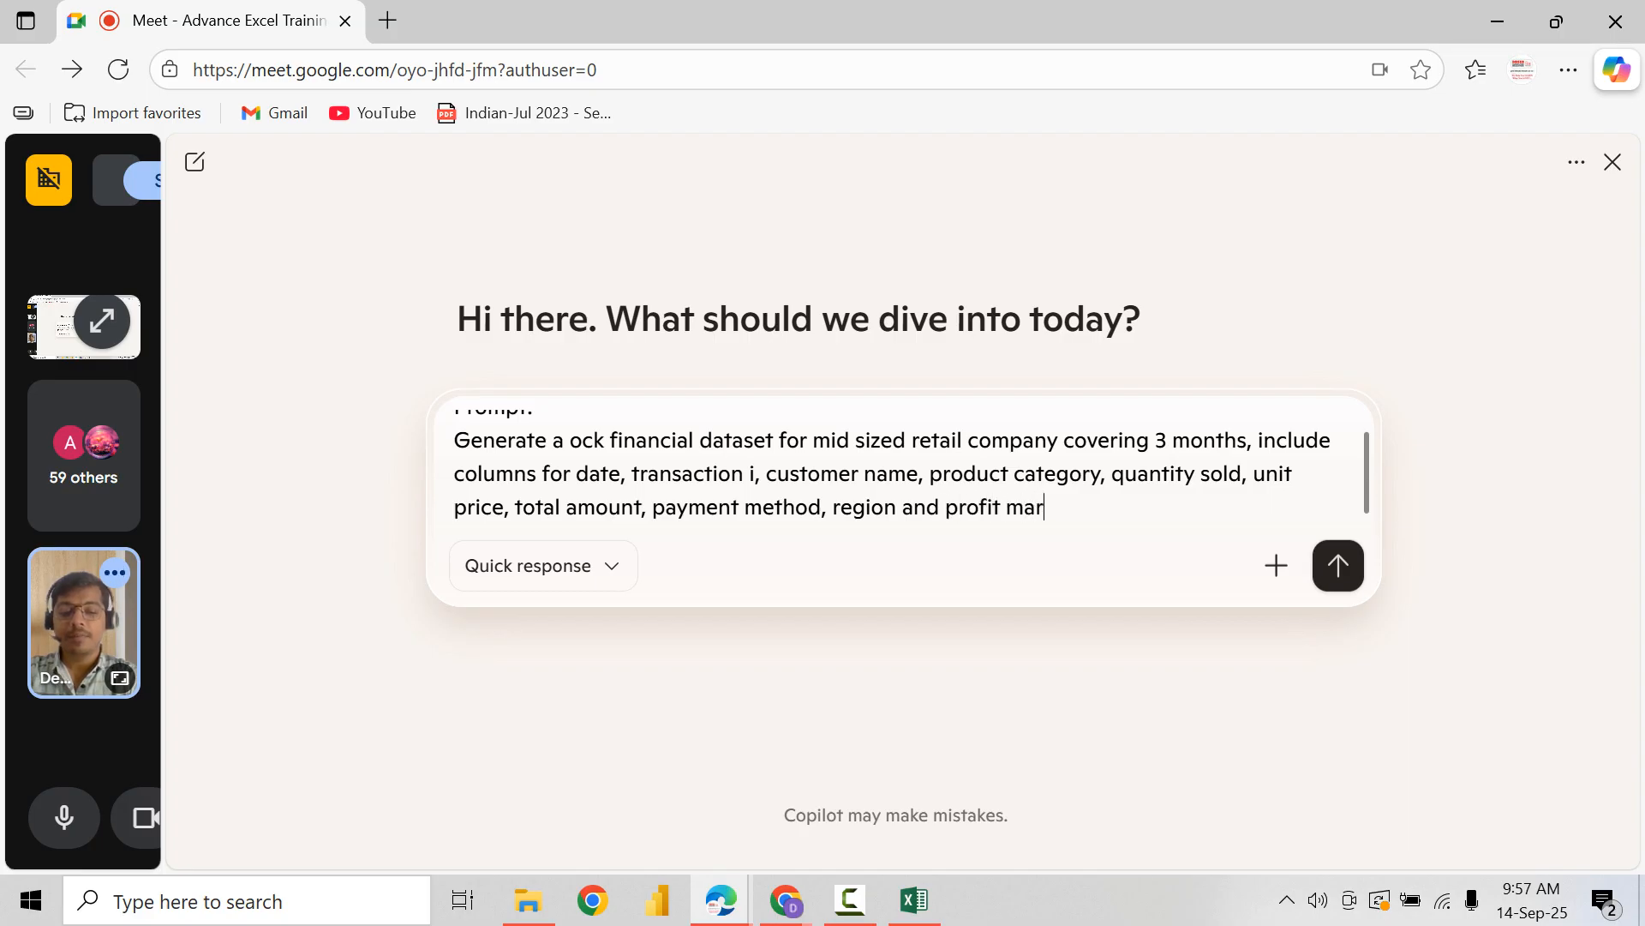
pyautogui.write('gin.')
# Step: Leave a blank line in the prompt and begin a new paragraph with "Ensure realistic variations"
pyautogui.hotkey('shift', 'Return')
pyautogui.hotkey('shift', 'Return')
pyautogui.write('En')
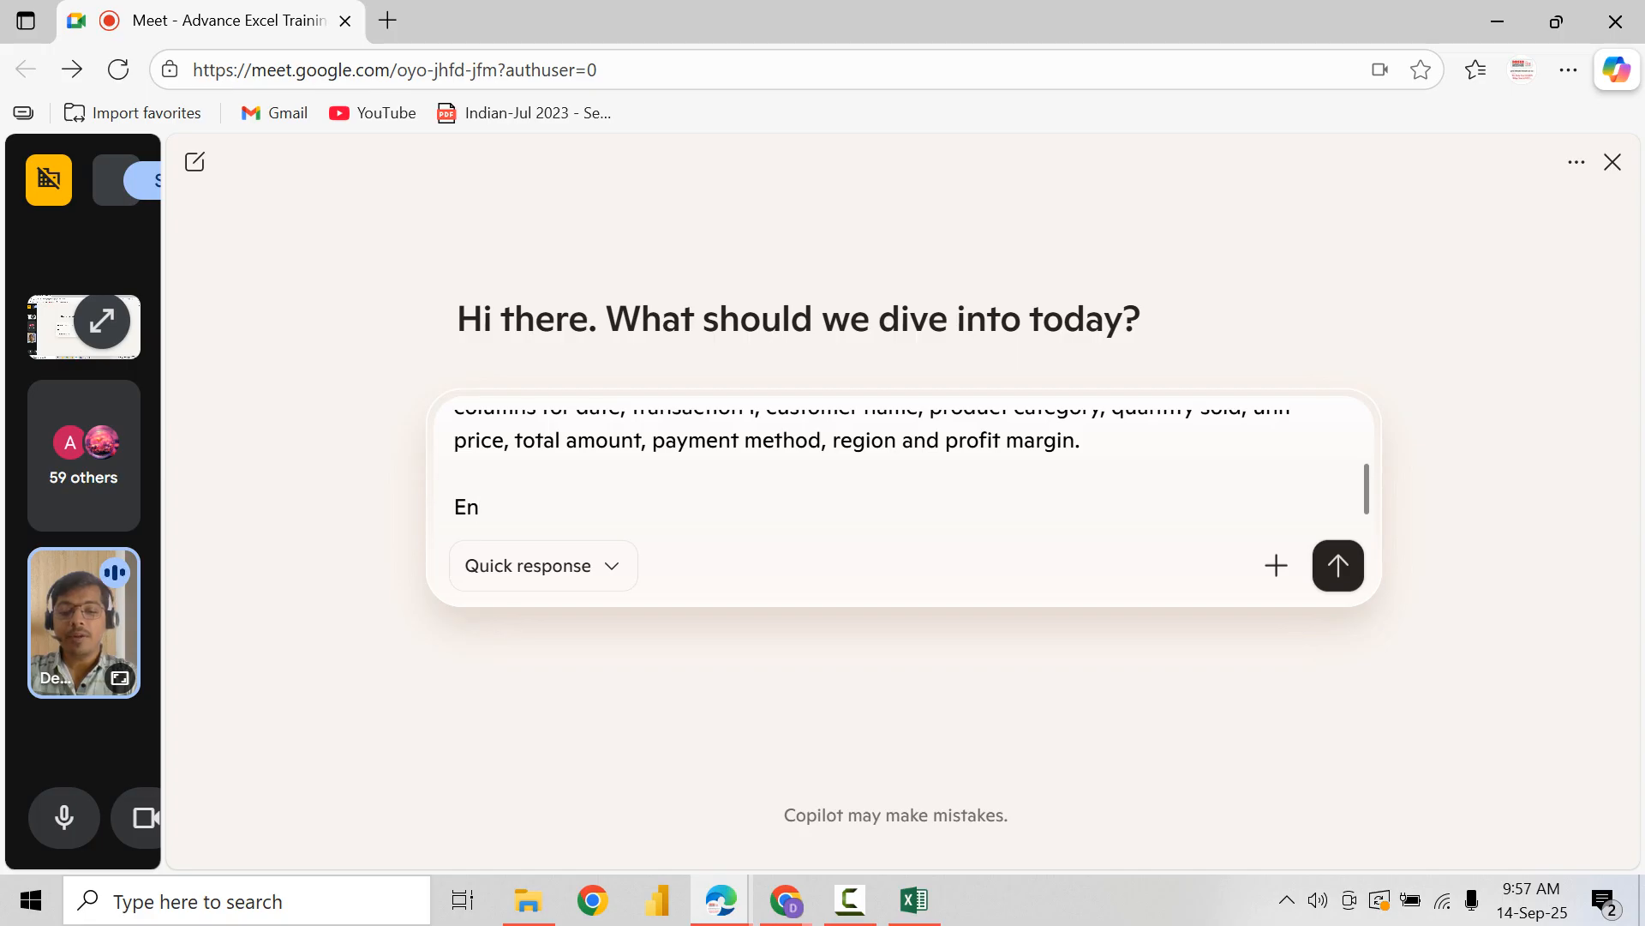
pyautogui.write('sure realistic')
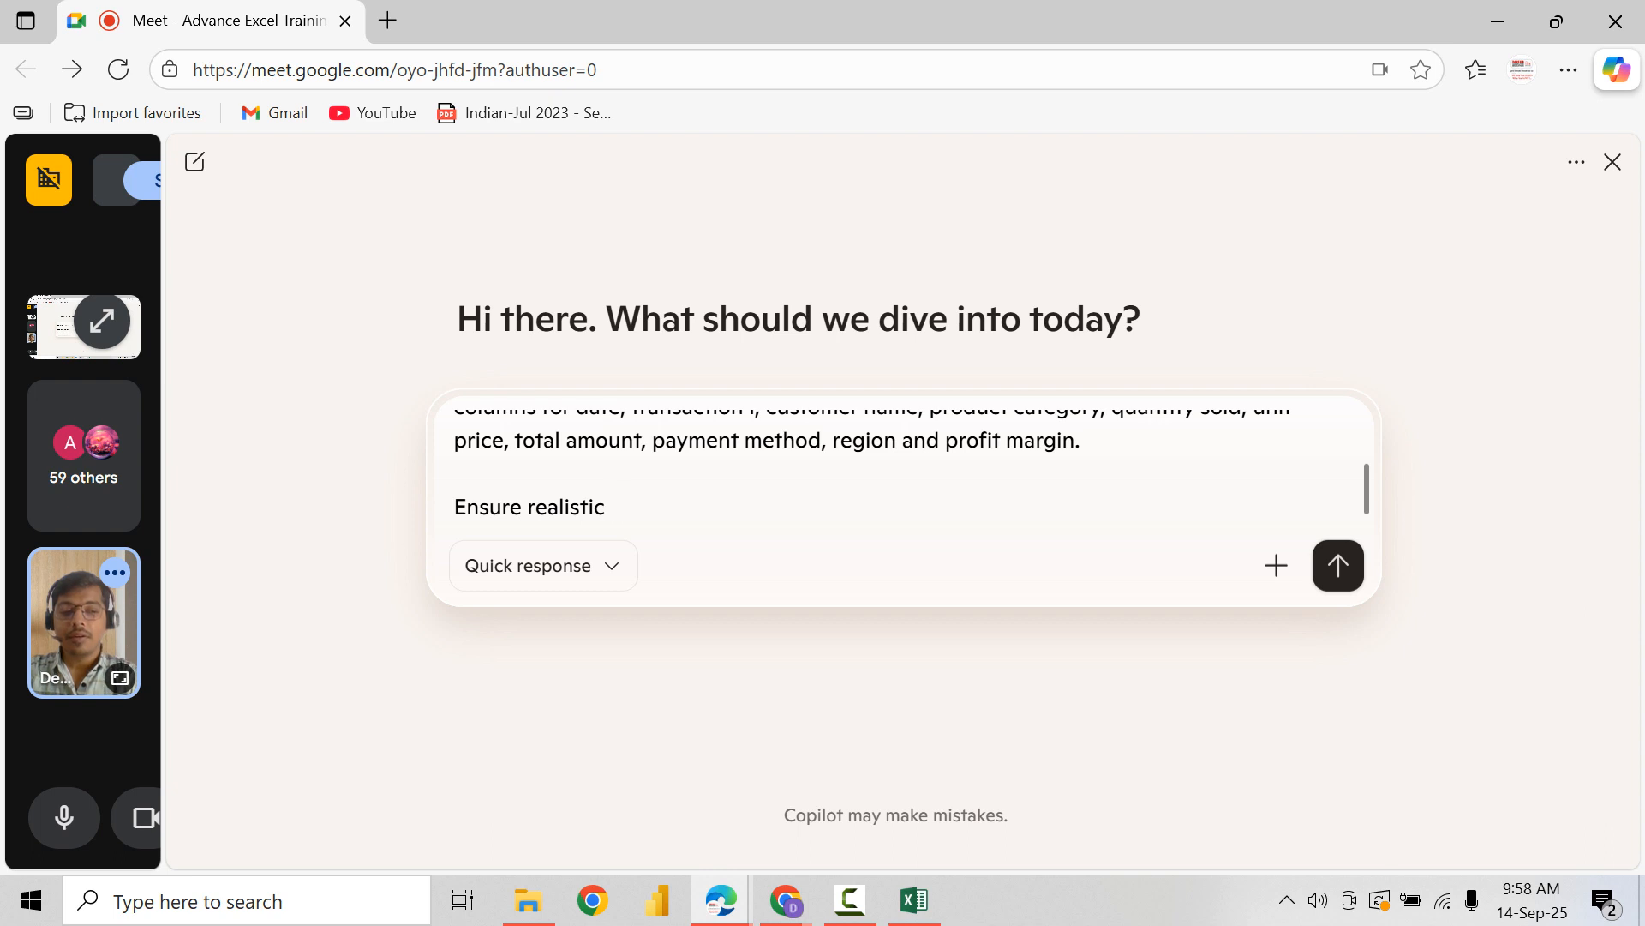
pyautogui.write(' variations')
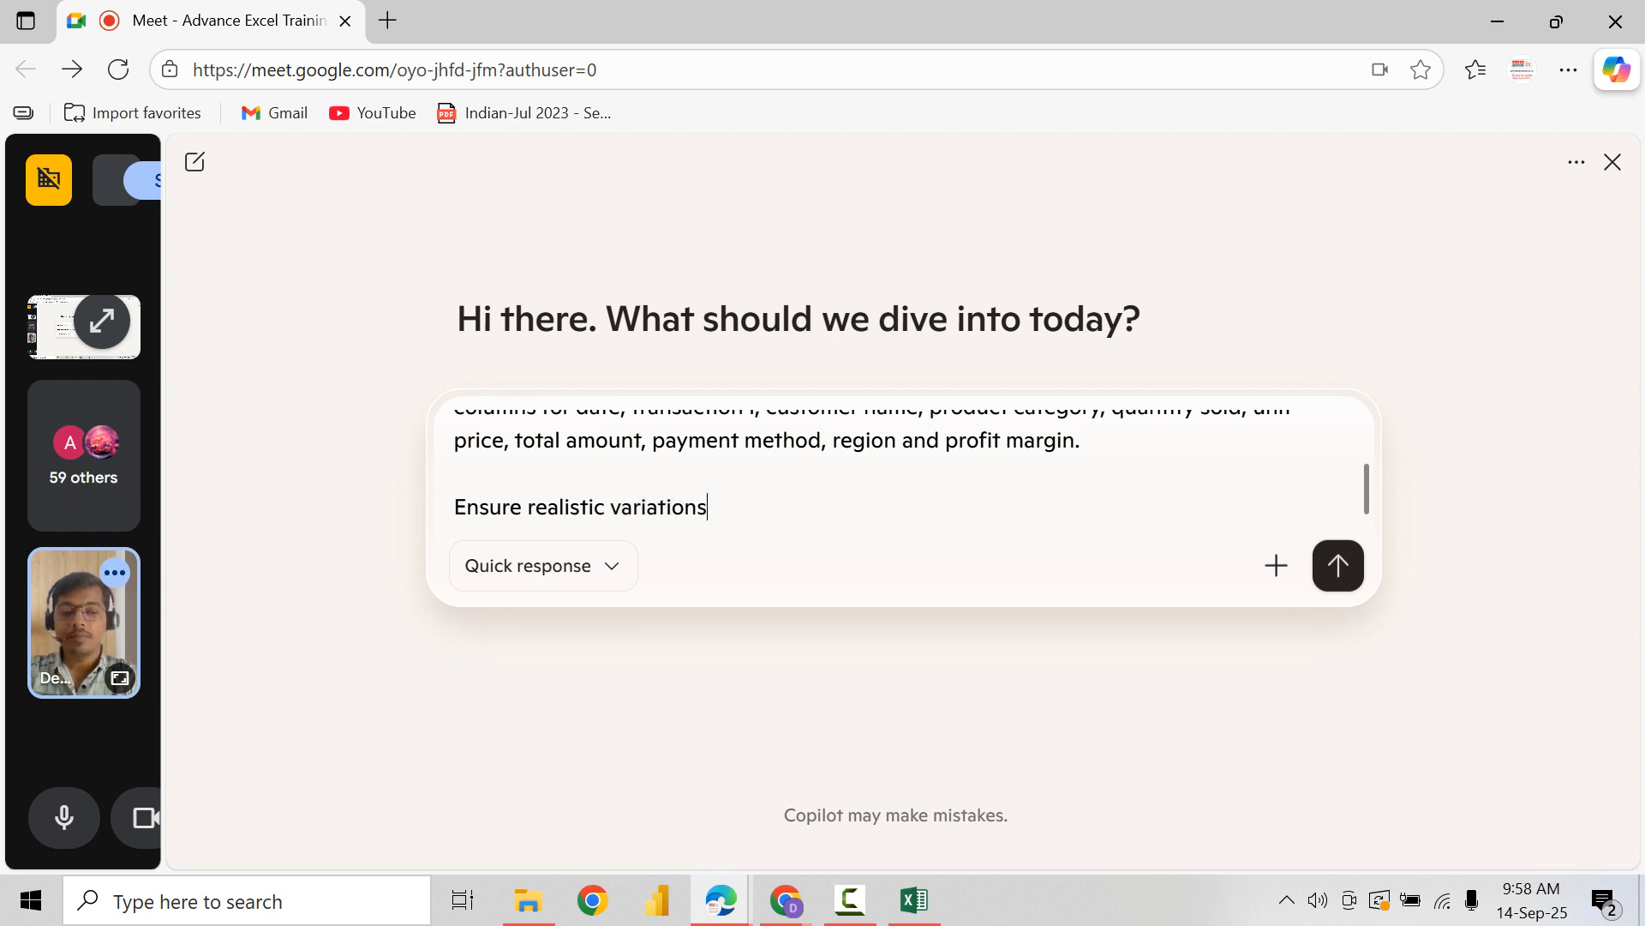
pyautogui.write(' in sales c')
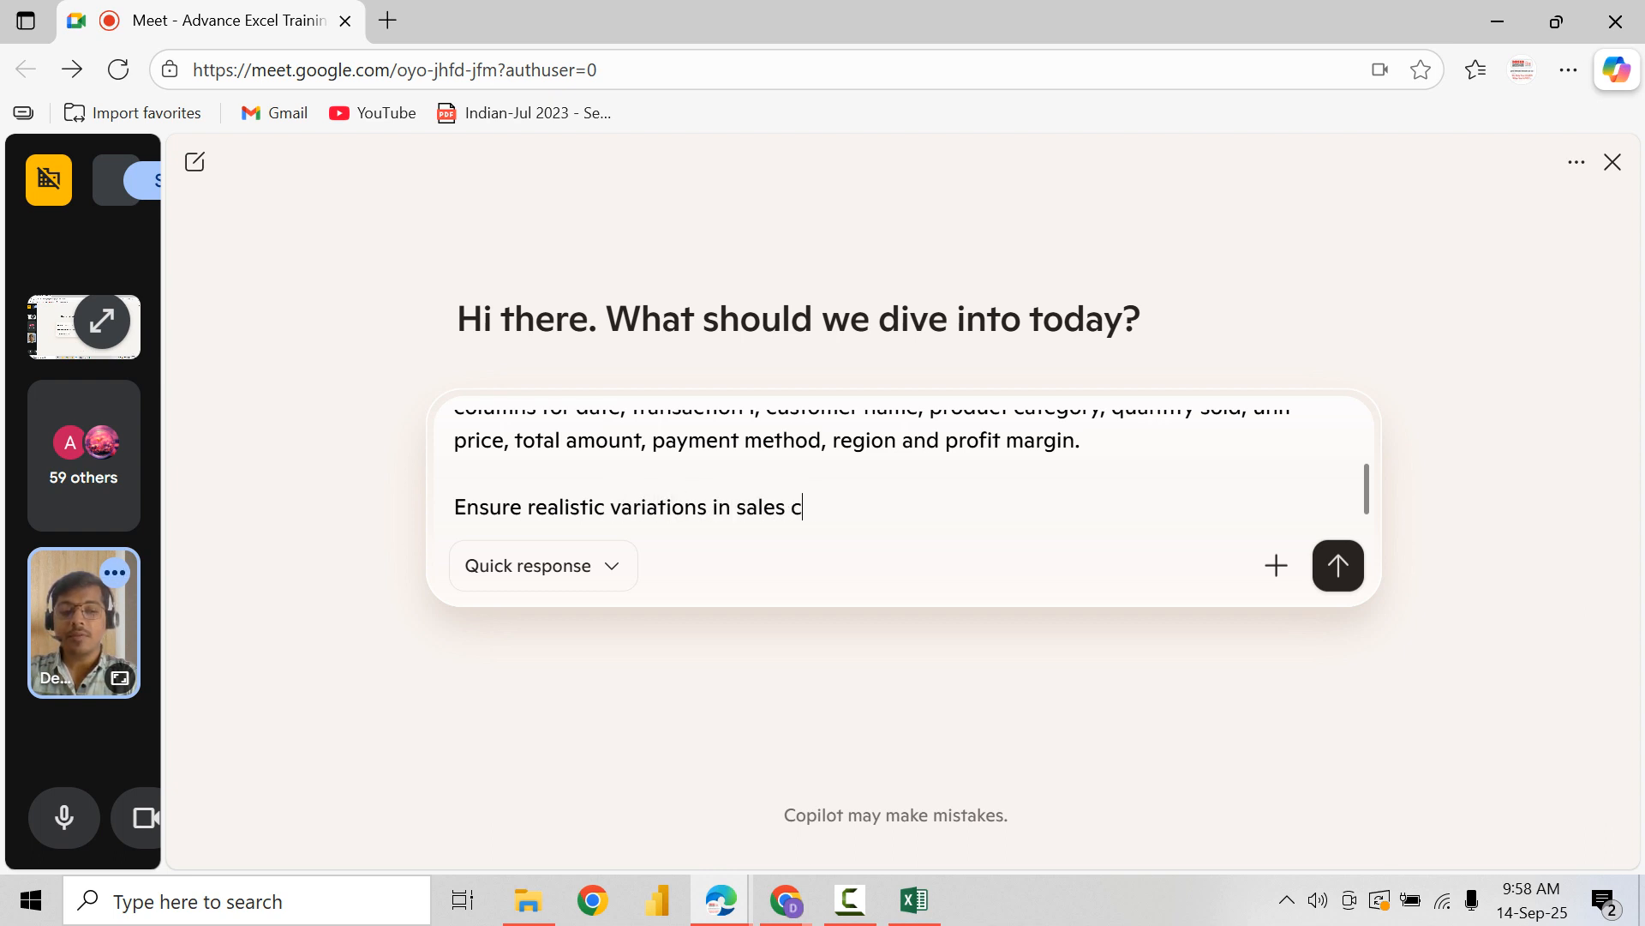
pyautogui.write('olume, price')
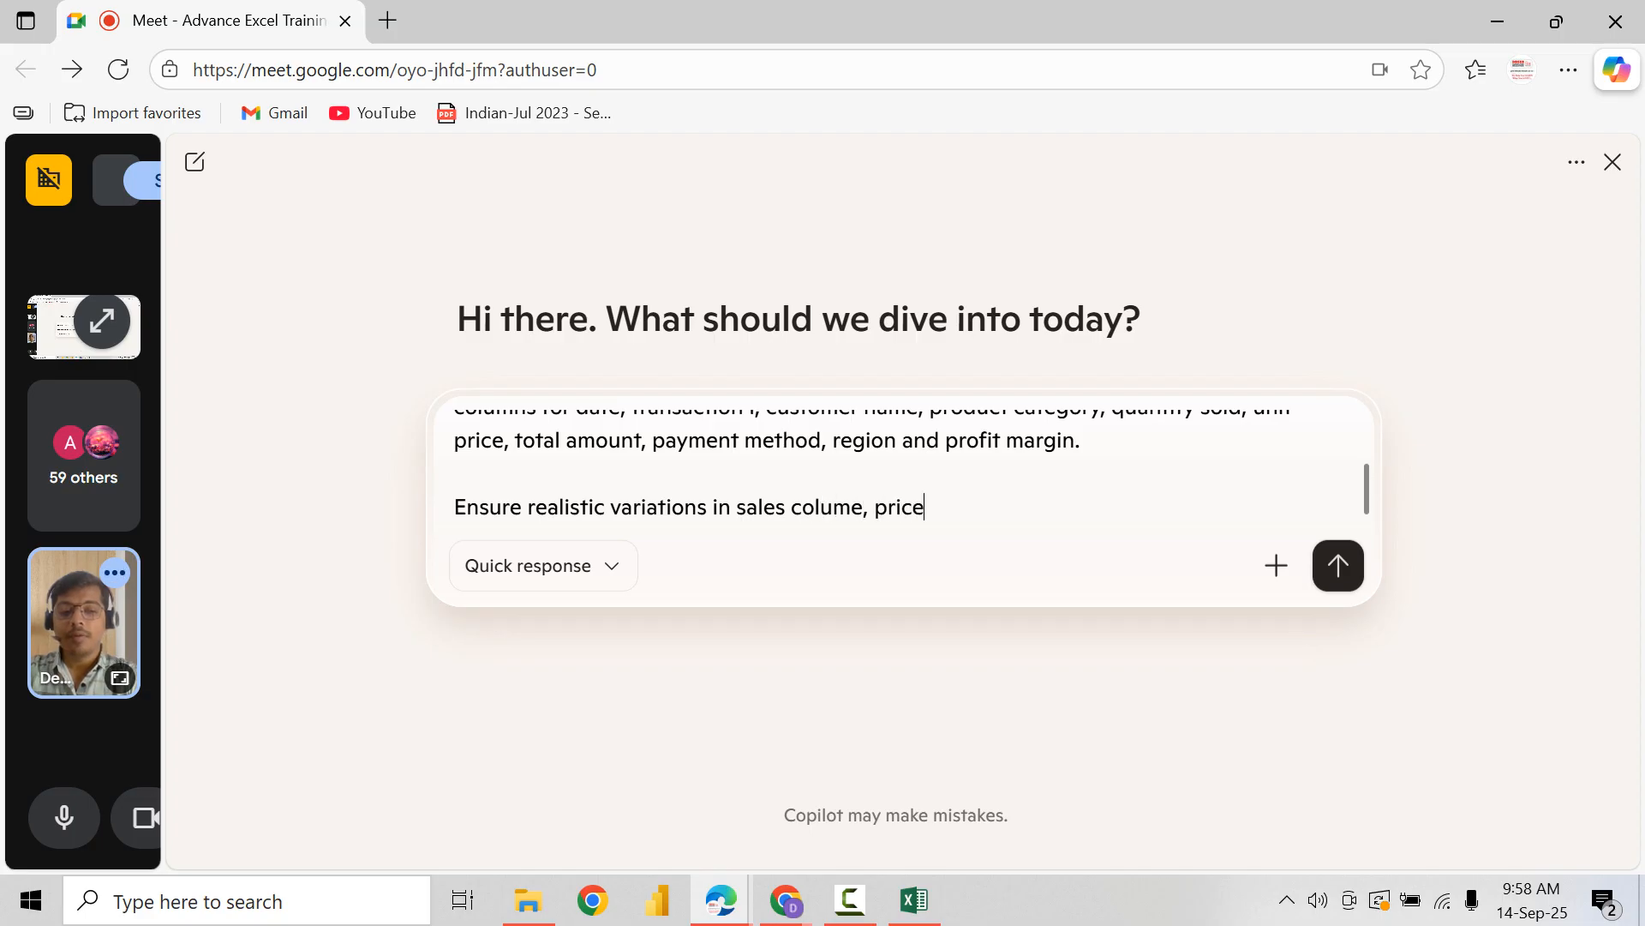
# Step: Continue the new prompt paragraph with "in sales colume, pricin and regional performance"
pyautogui.press('BackSpace')
pyautogui.press('BackSpace')
pyautogui.write('cin an')
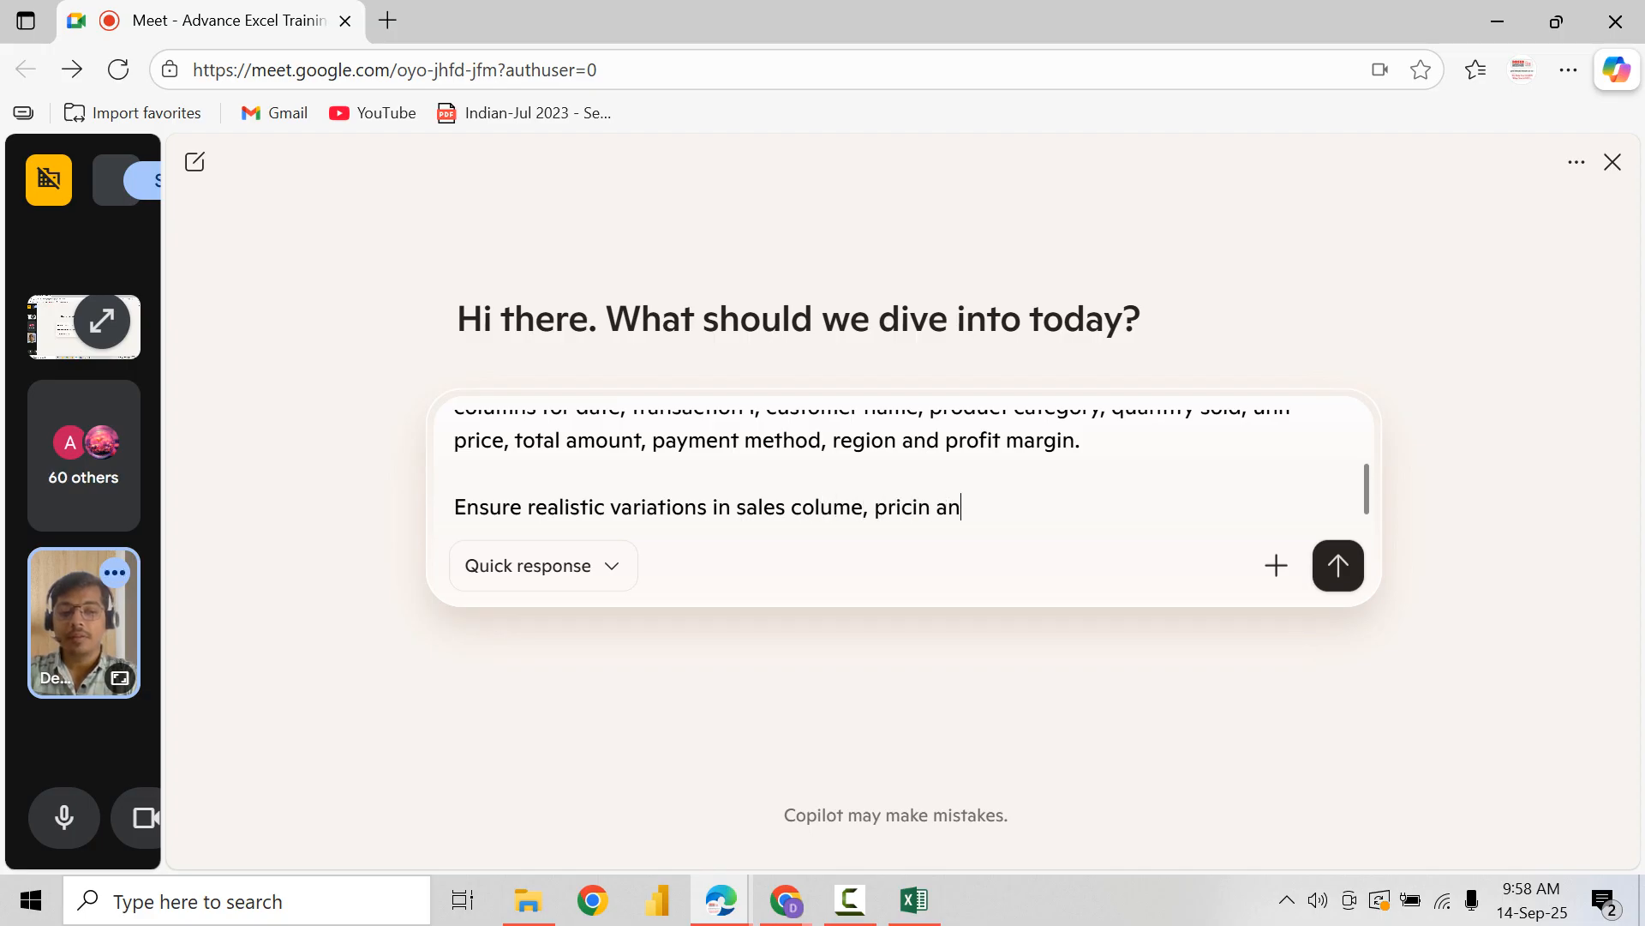
pyautogui.write('d regional ')
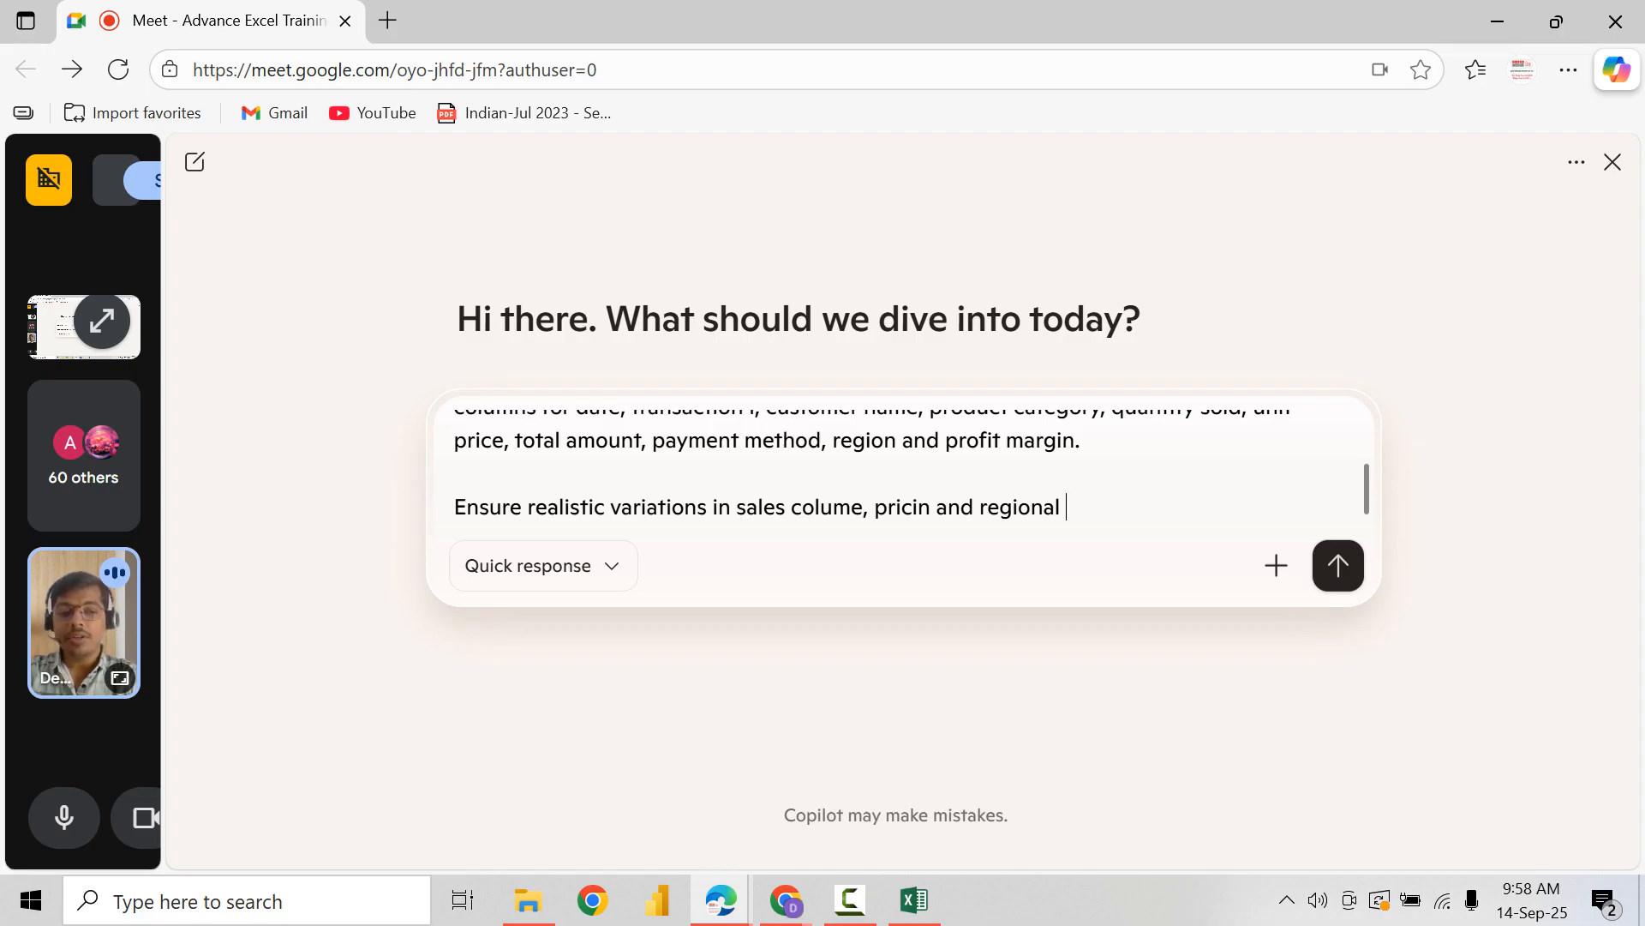
pyautogui.write('sa')
pyautogui.press('BackSpace')
pyautogui.press('BackSpace')
pyautogui.write('performance')
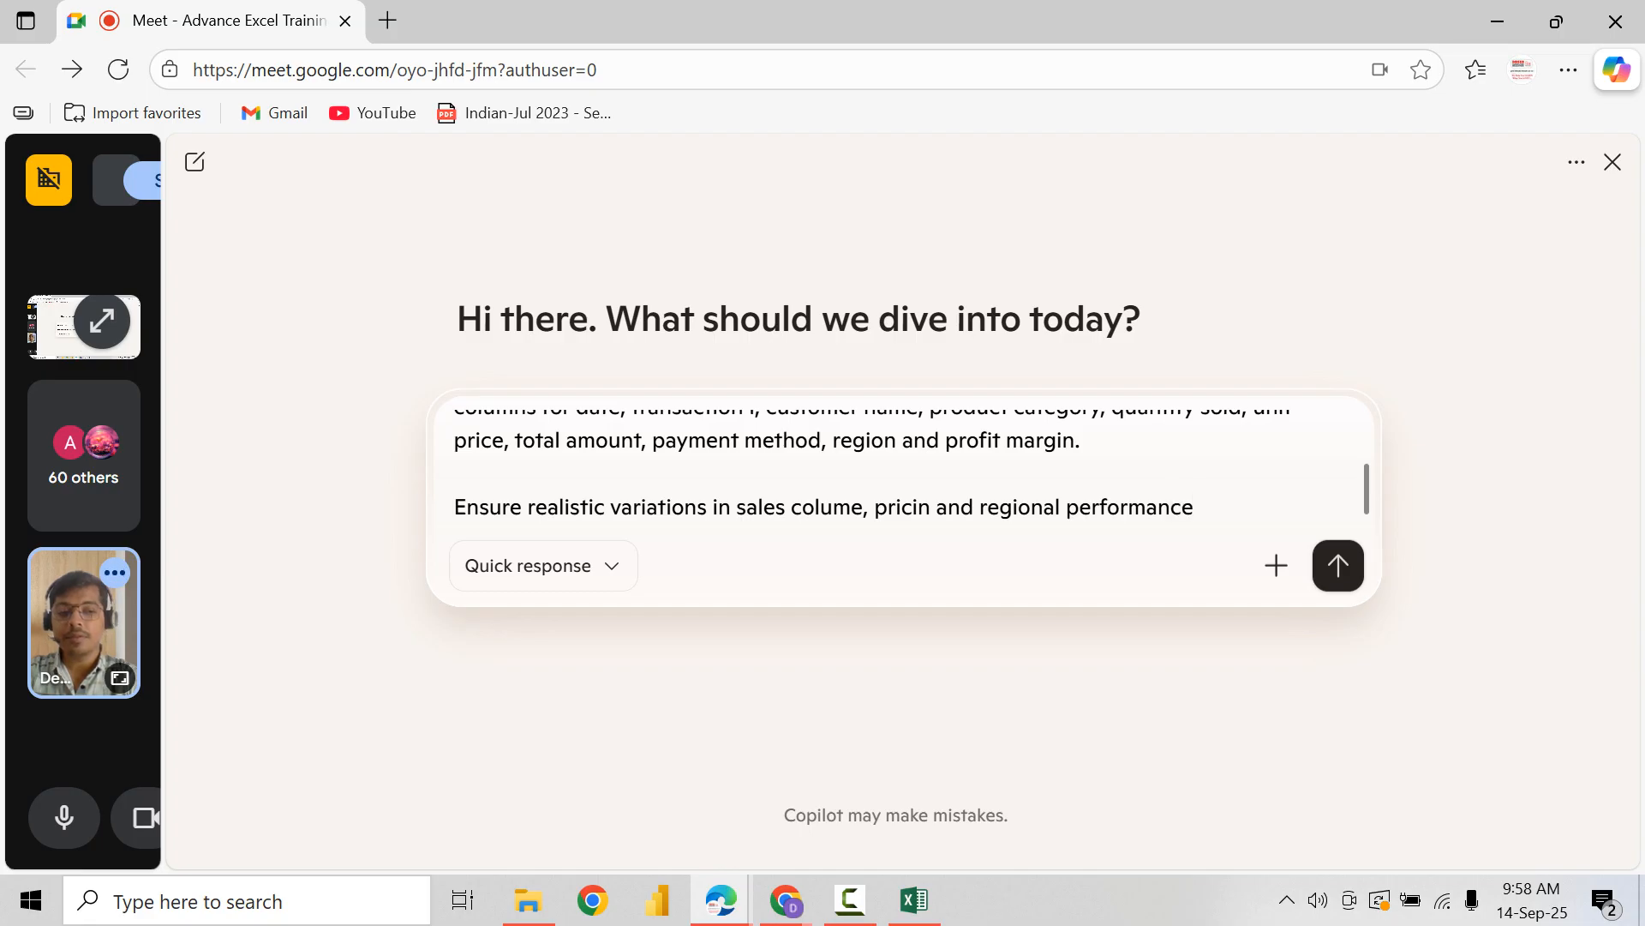
pyautogui.write(' Include')
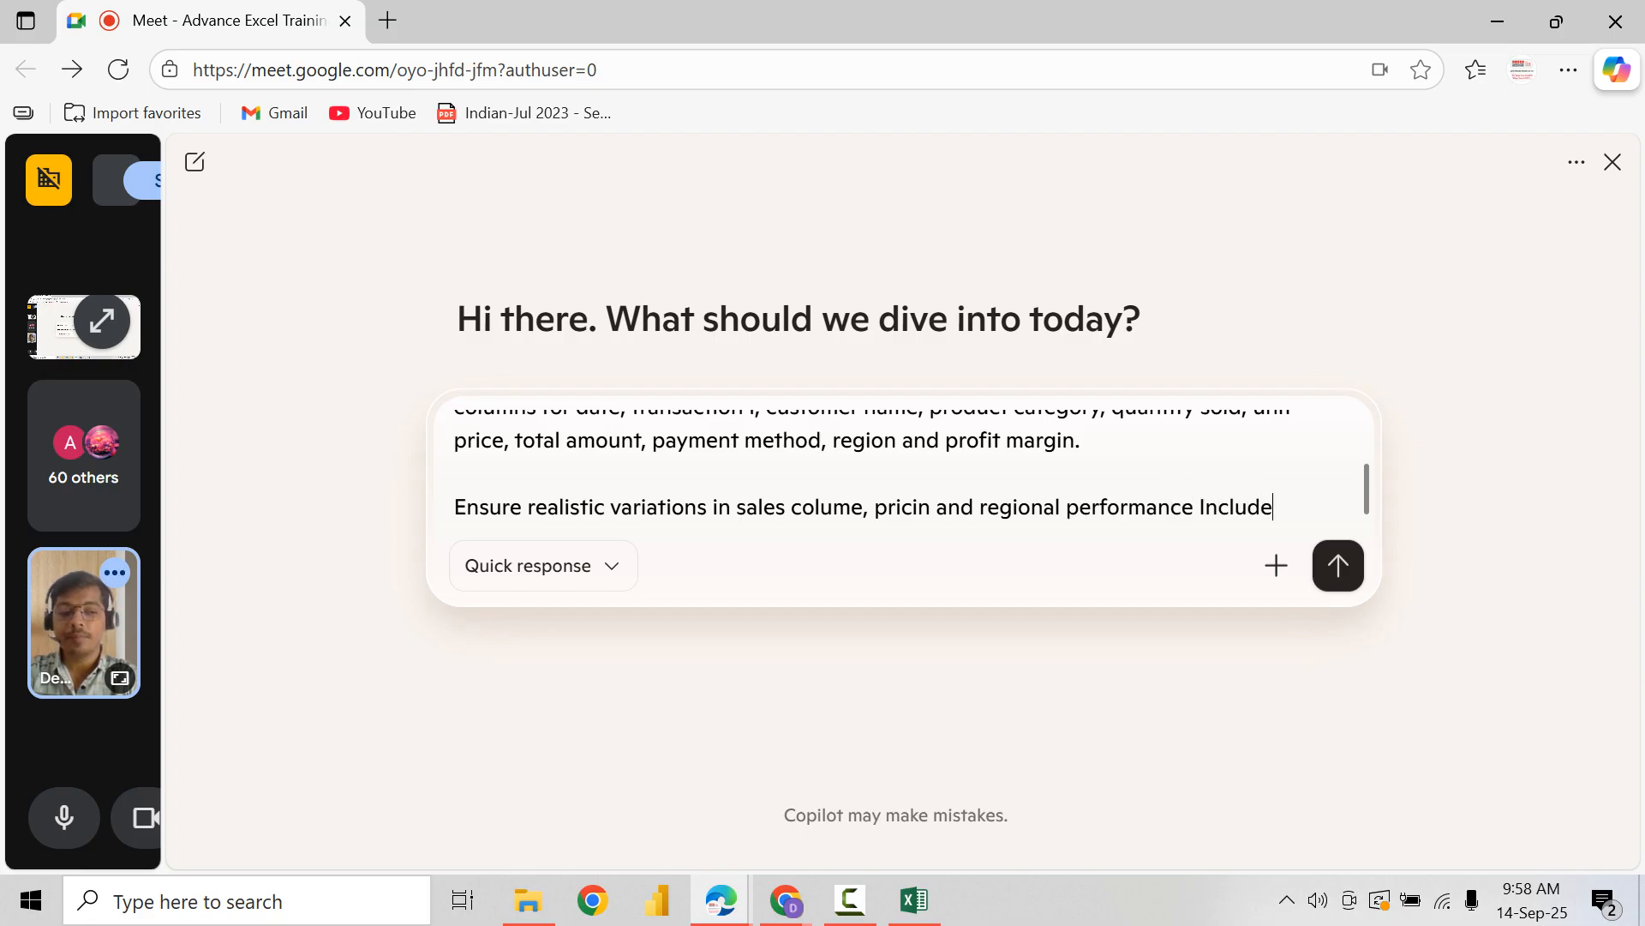
pyautogui.write(' at least ')
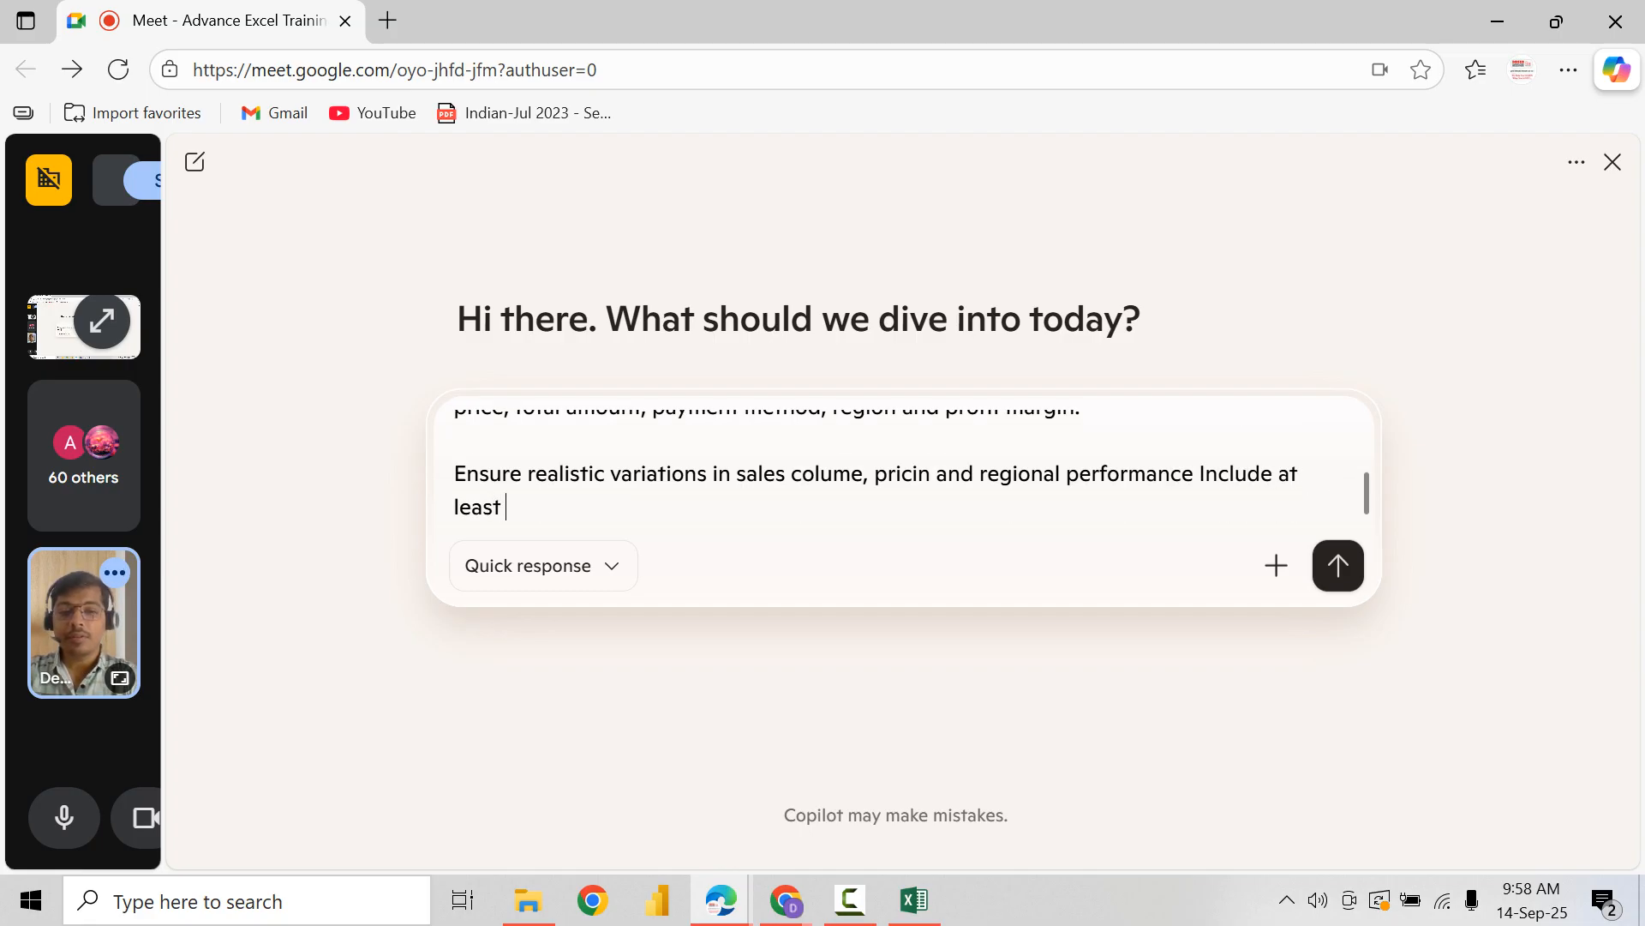
pyautogui.write('a10')
# Step: End the prompt with "Include at least 100 rows" and send it to Copilot
pyautogui.press('BackSpace')
pyautogui.press('BackSpace')
pyautogui.press('BackSpace')
pyautogui.write('100 ')
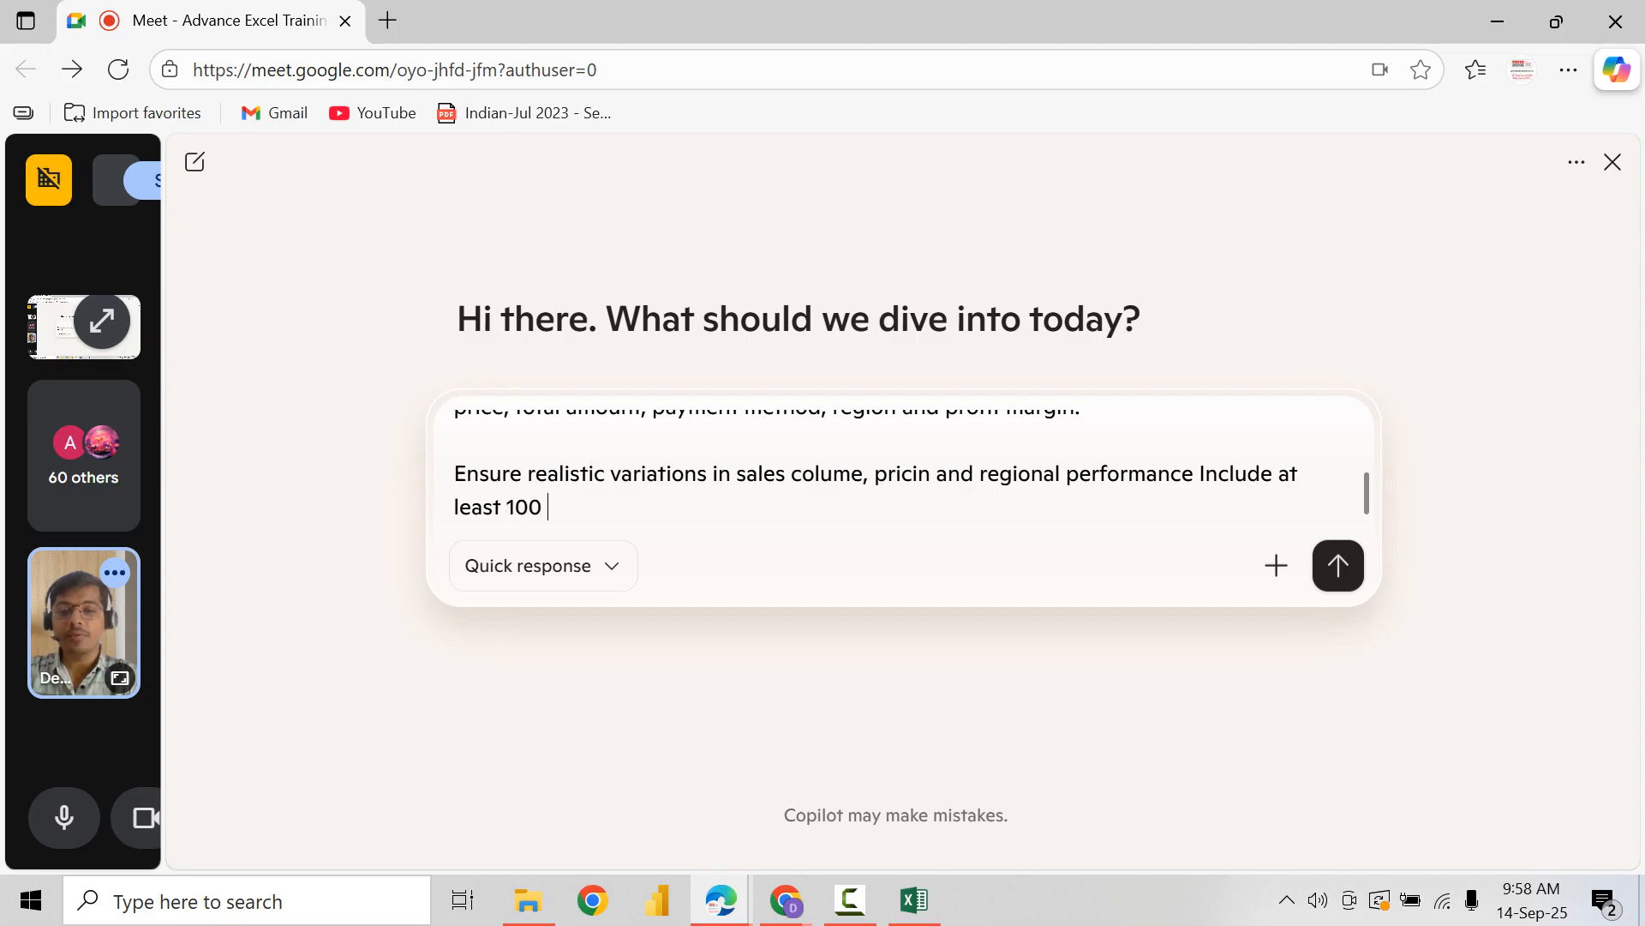
pyautogui.write('rows')
pyautogui.press('Return')
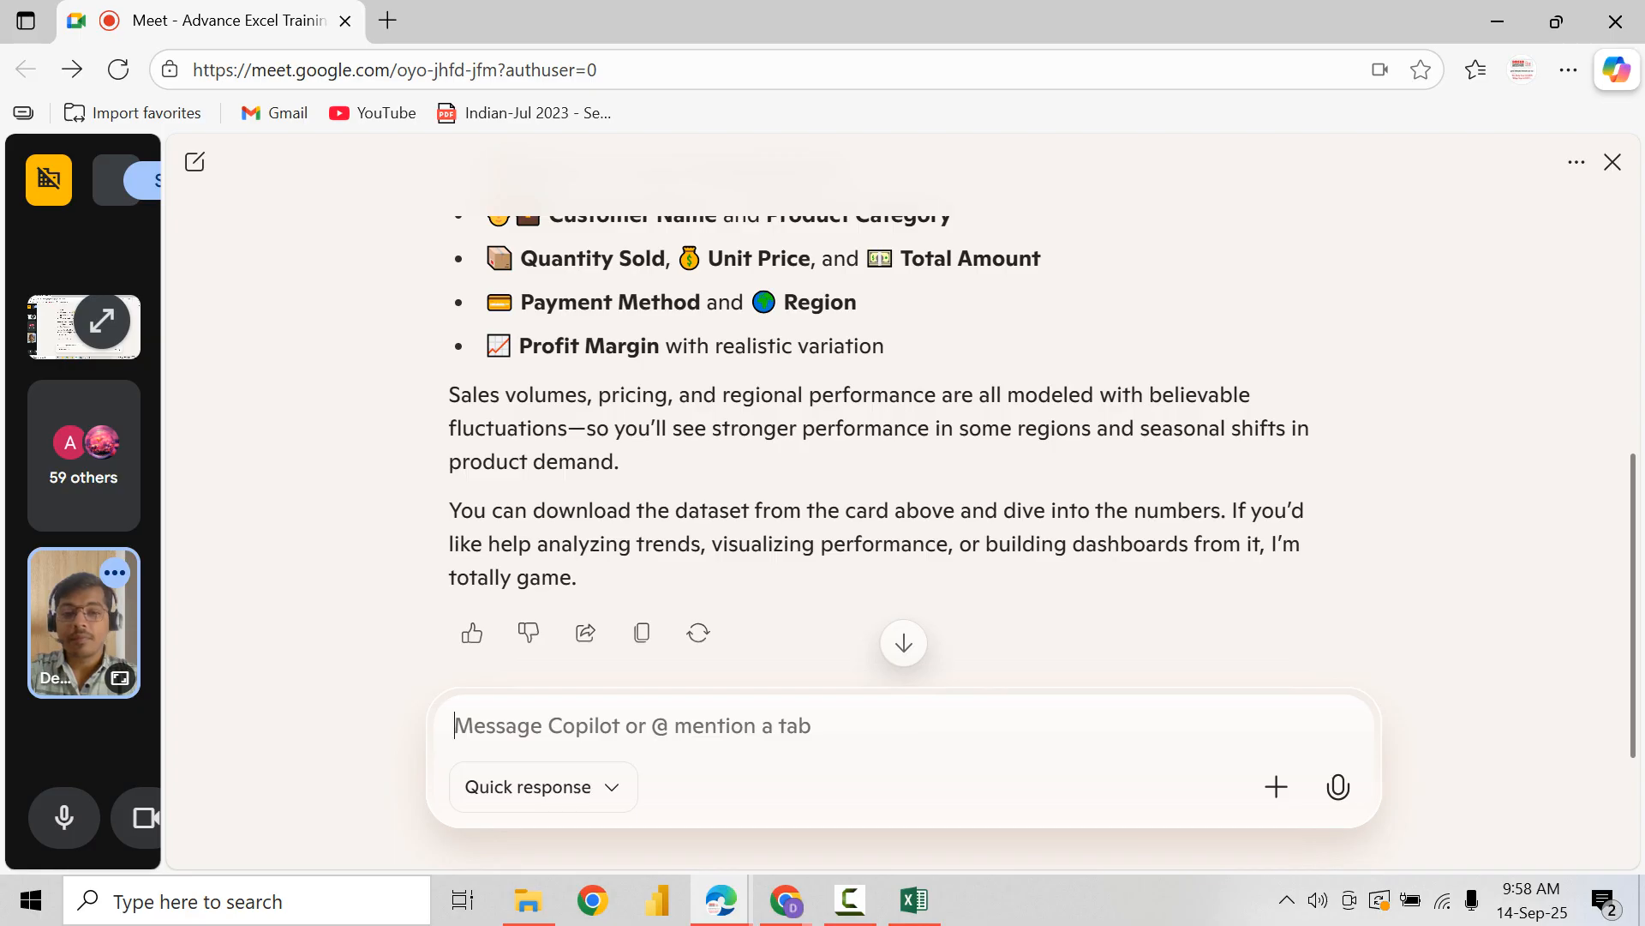
# Step: Review Copilot's dataset reply, view the Python code in its thinking, and return to the reply
pyautogui.scroll(5, 896, 445)
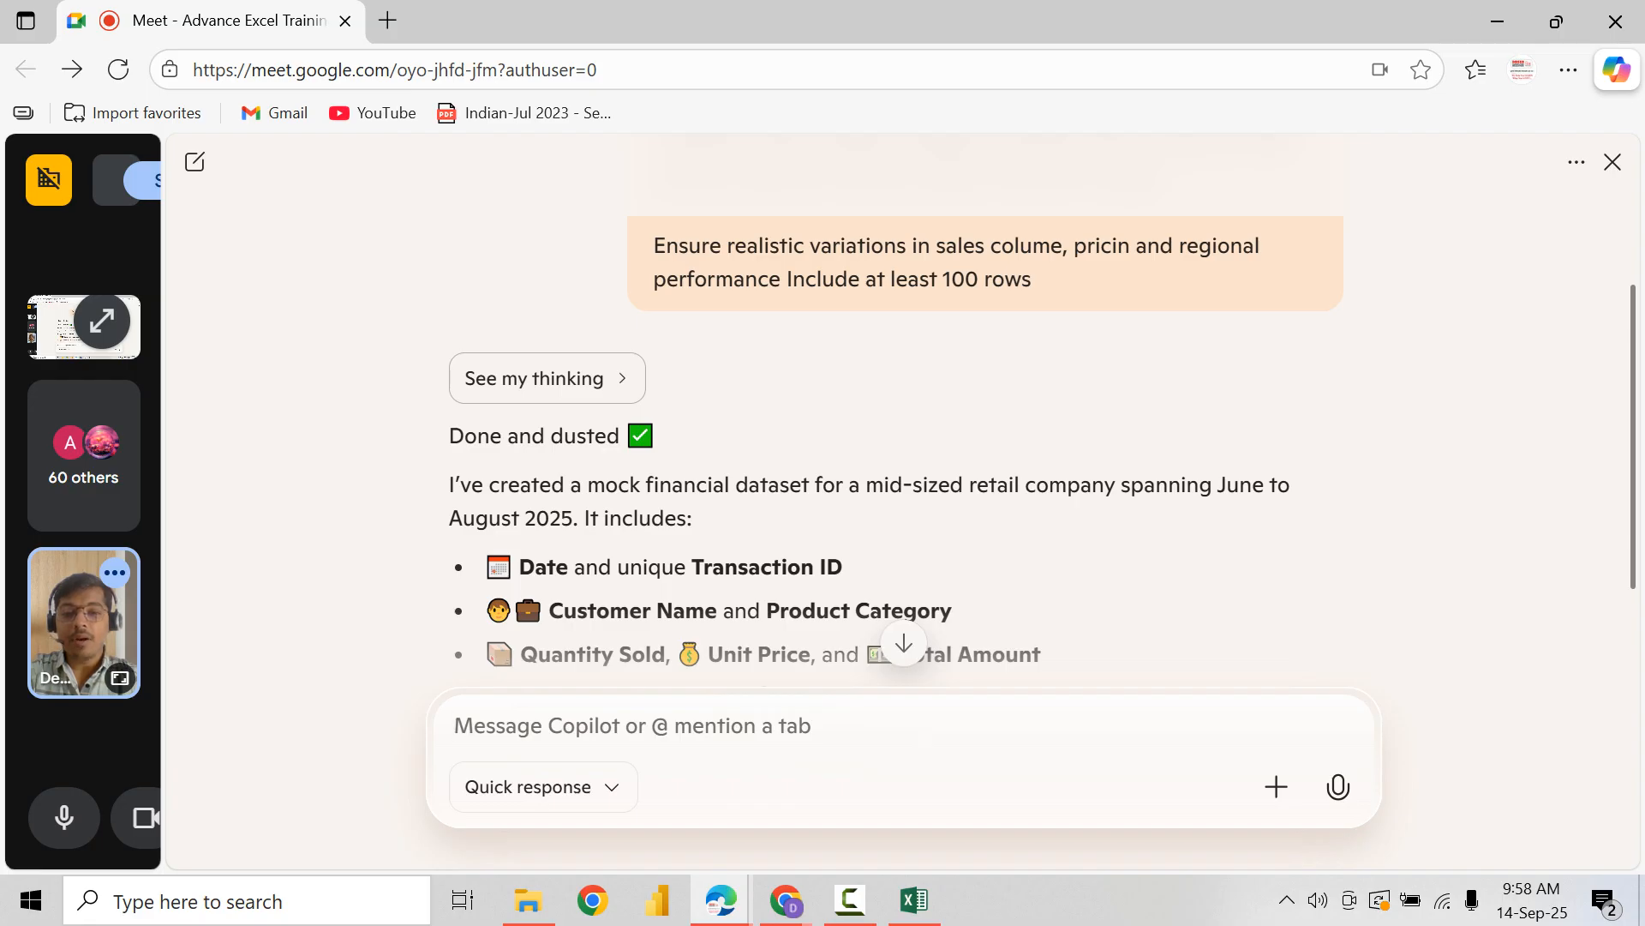
pyautogui.scroll(-4, 897, 446)
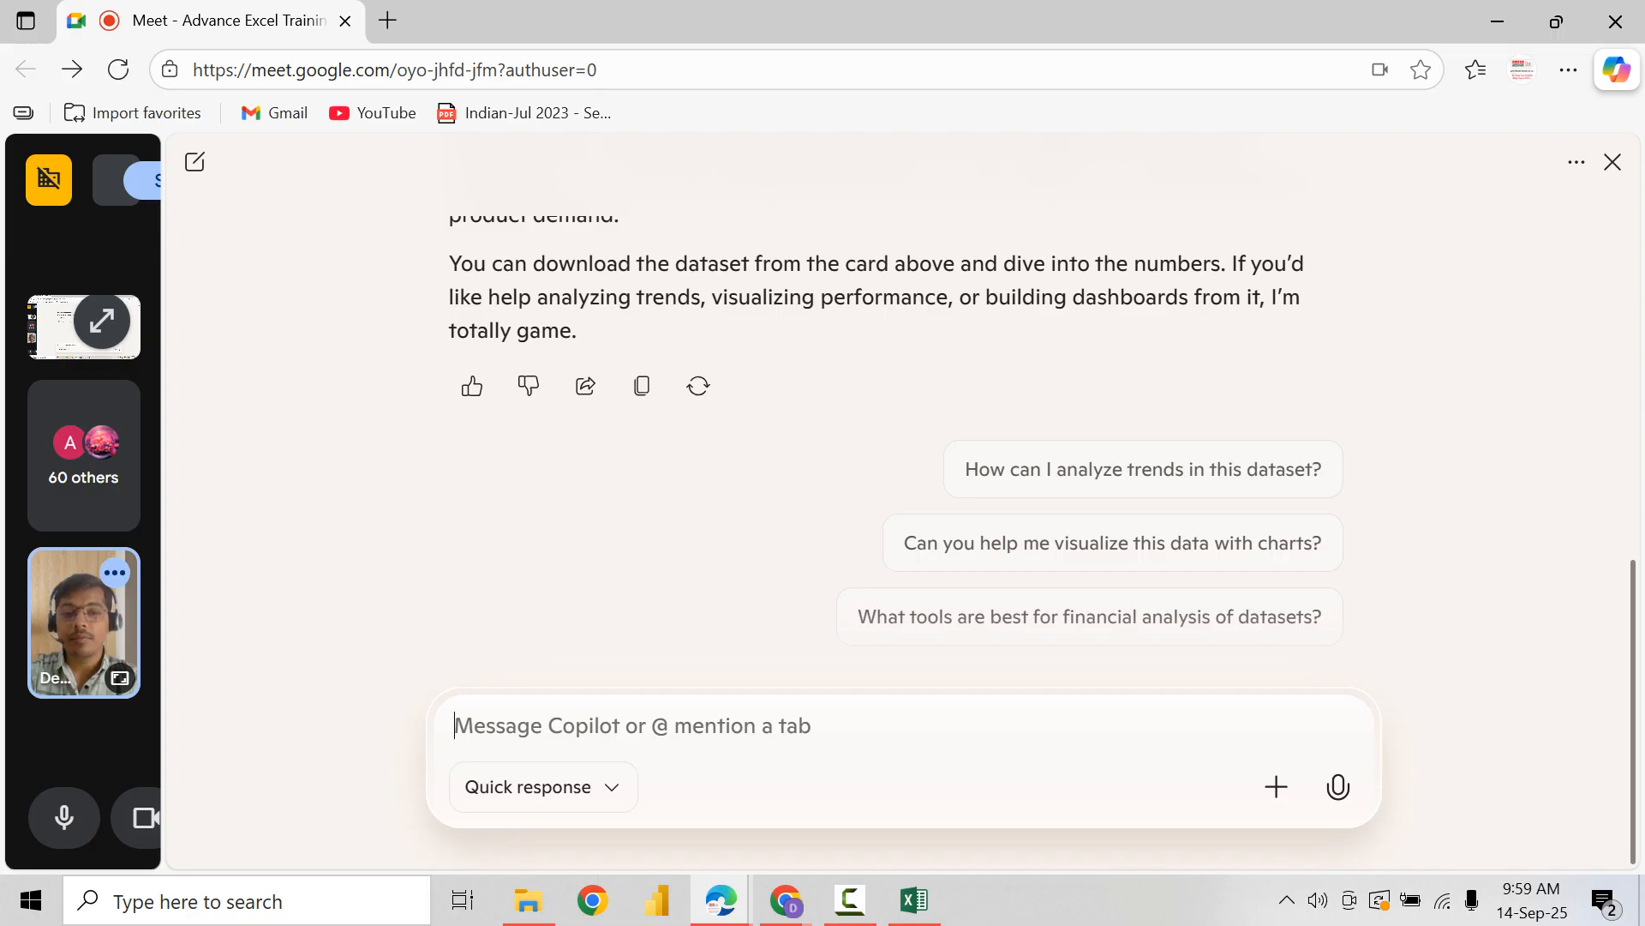
pyautogui.scroll(4, 896, 437)
pyautogui.click(547, 250)
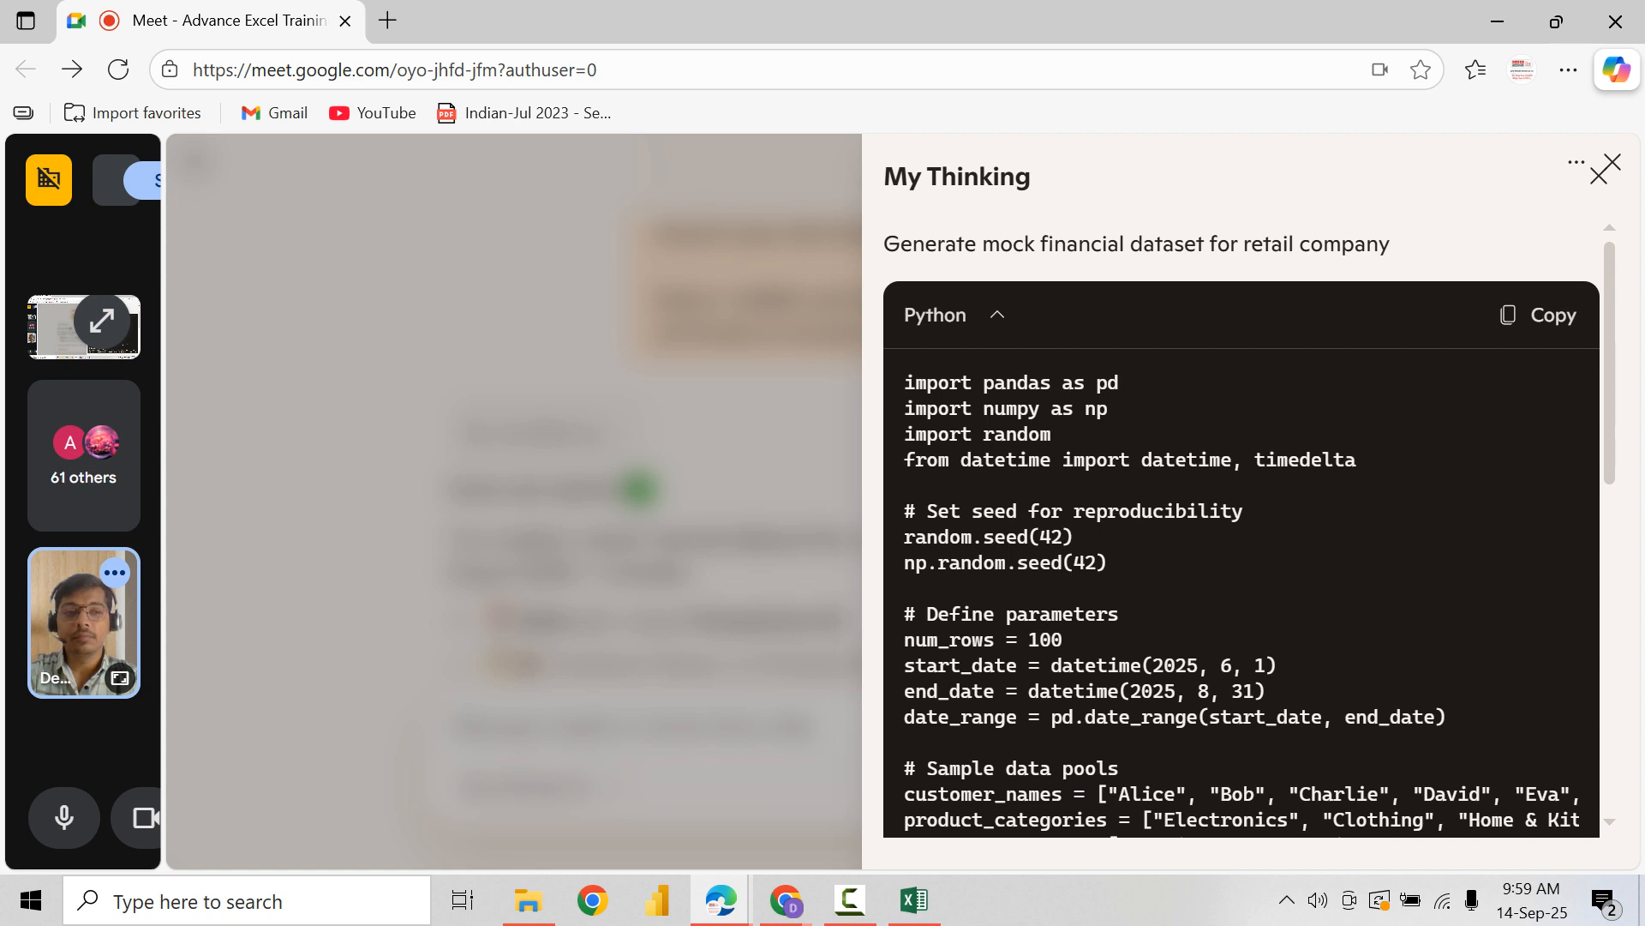
pyautogui.click(1599, 176)
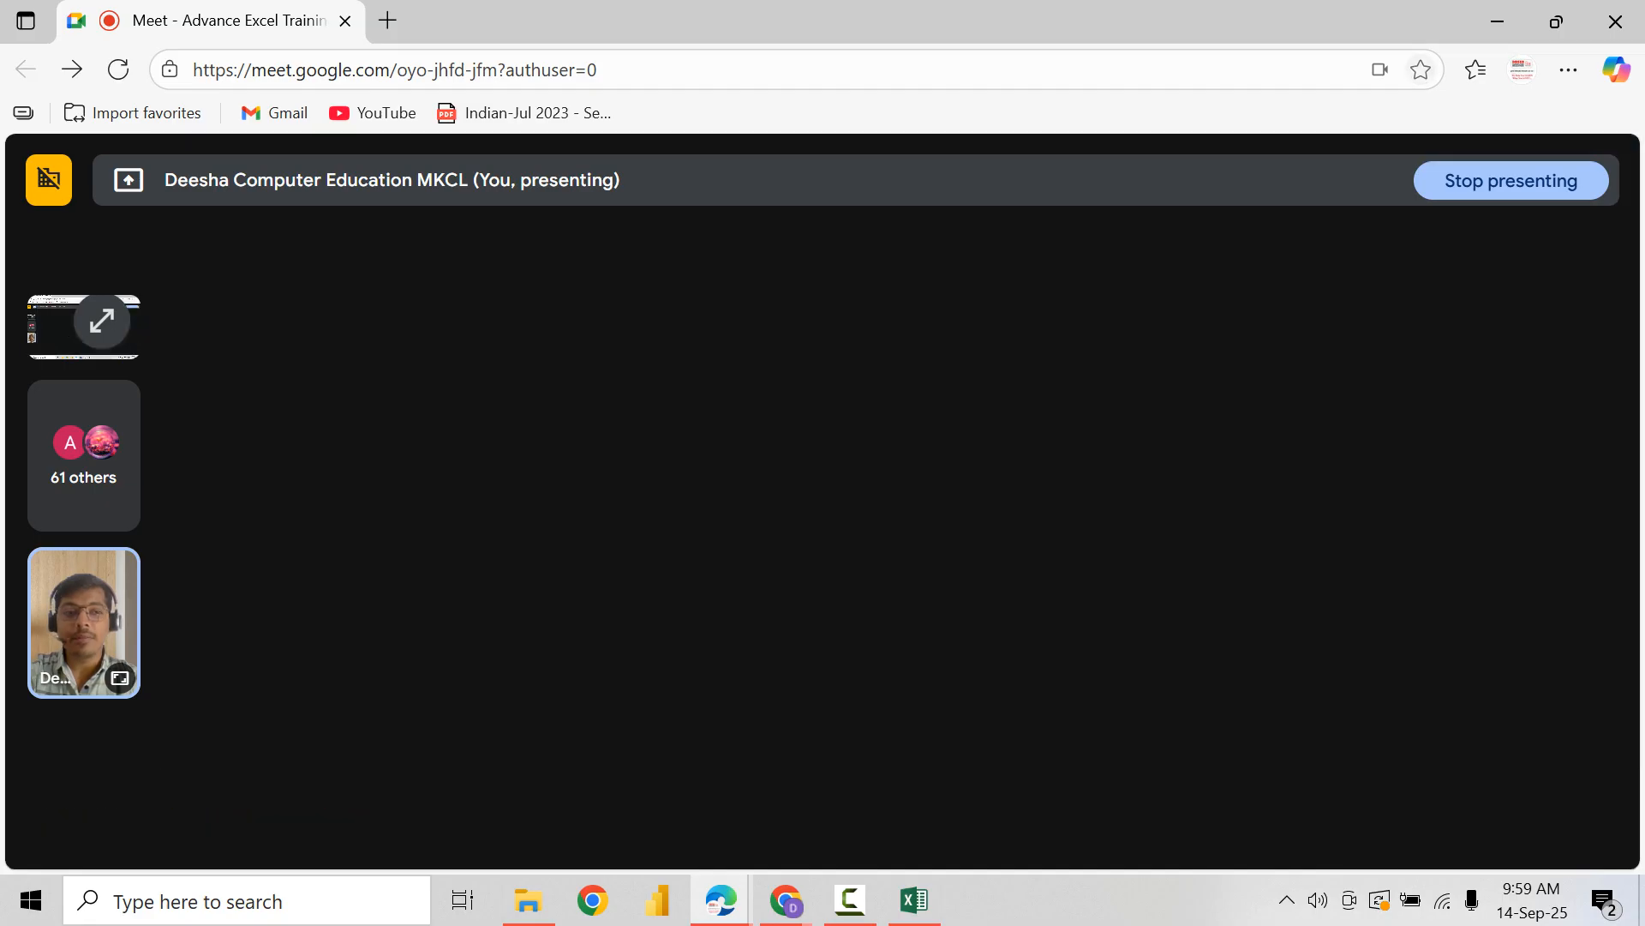
pyautogui.click(1617, 70)
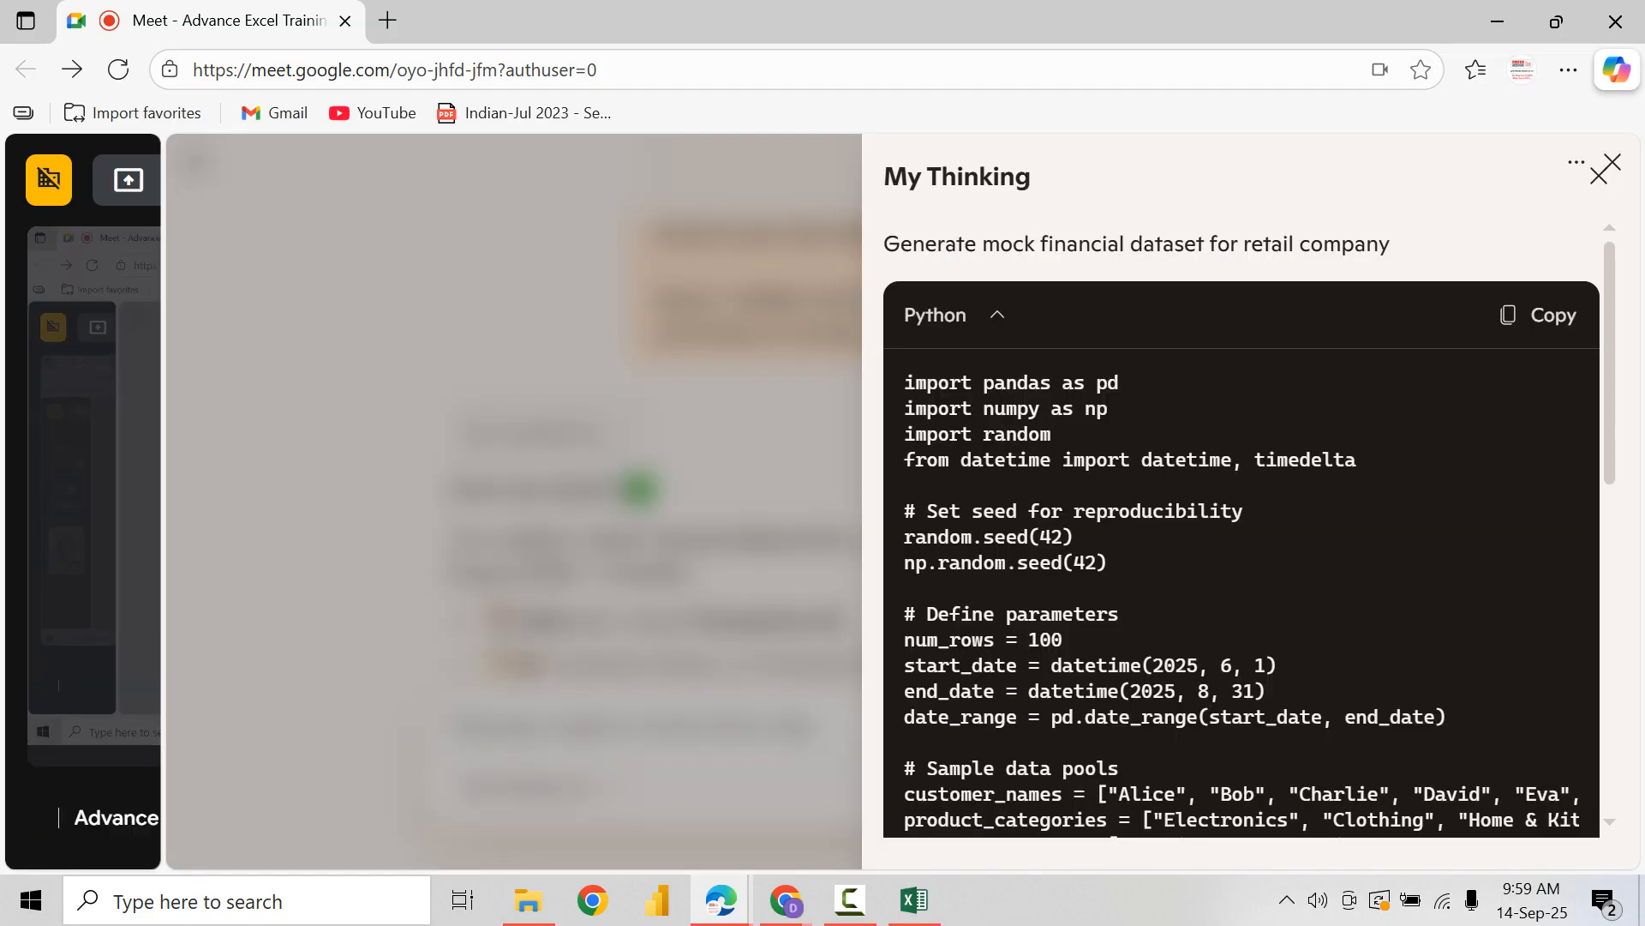
pyautogui.press('Escape')
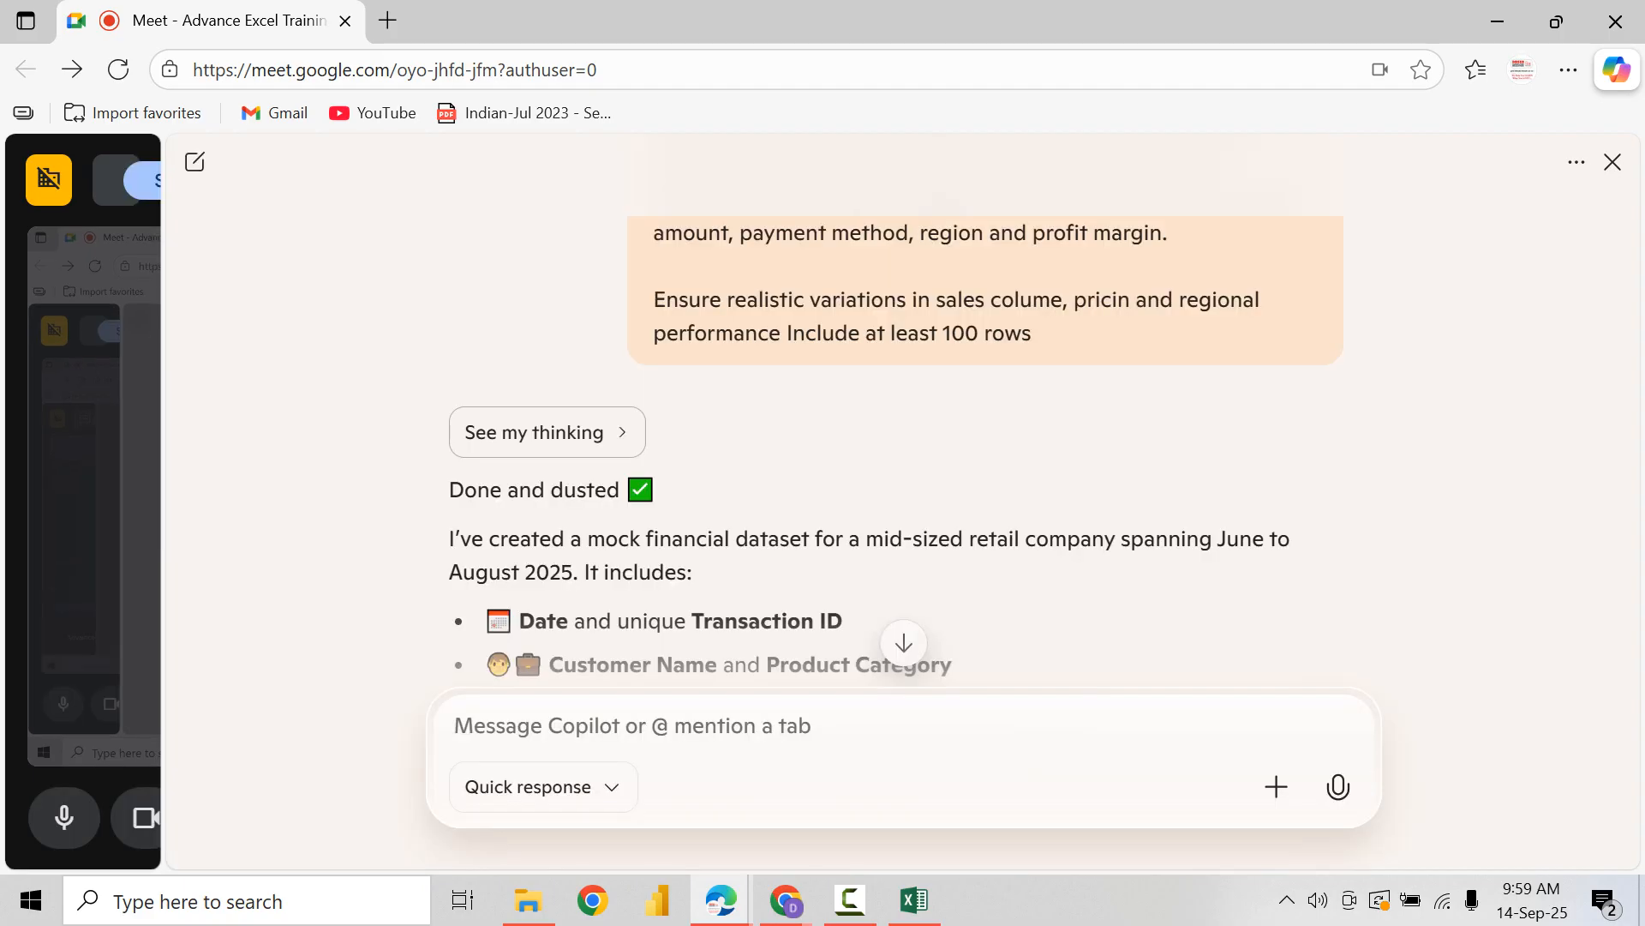
# Step: Begin a new Copilot message with "please share download link or produce"
pyautogui.write('ple')
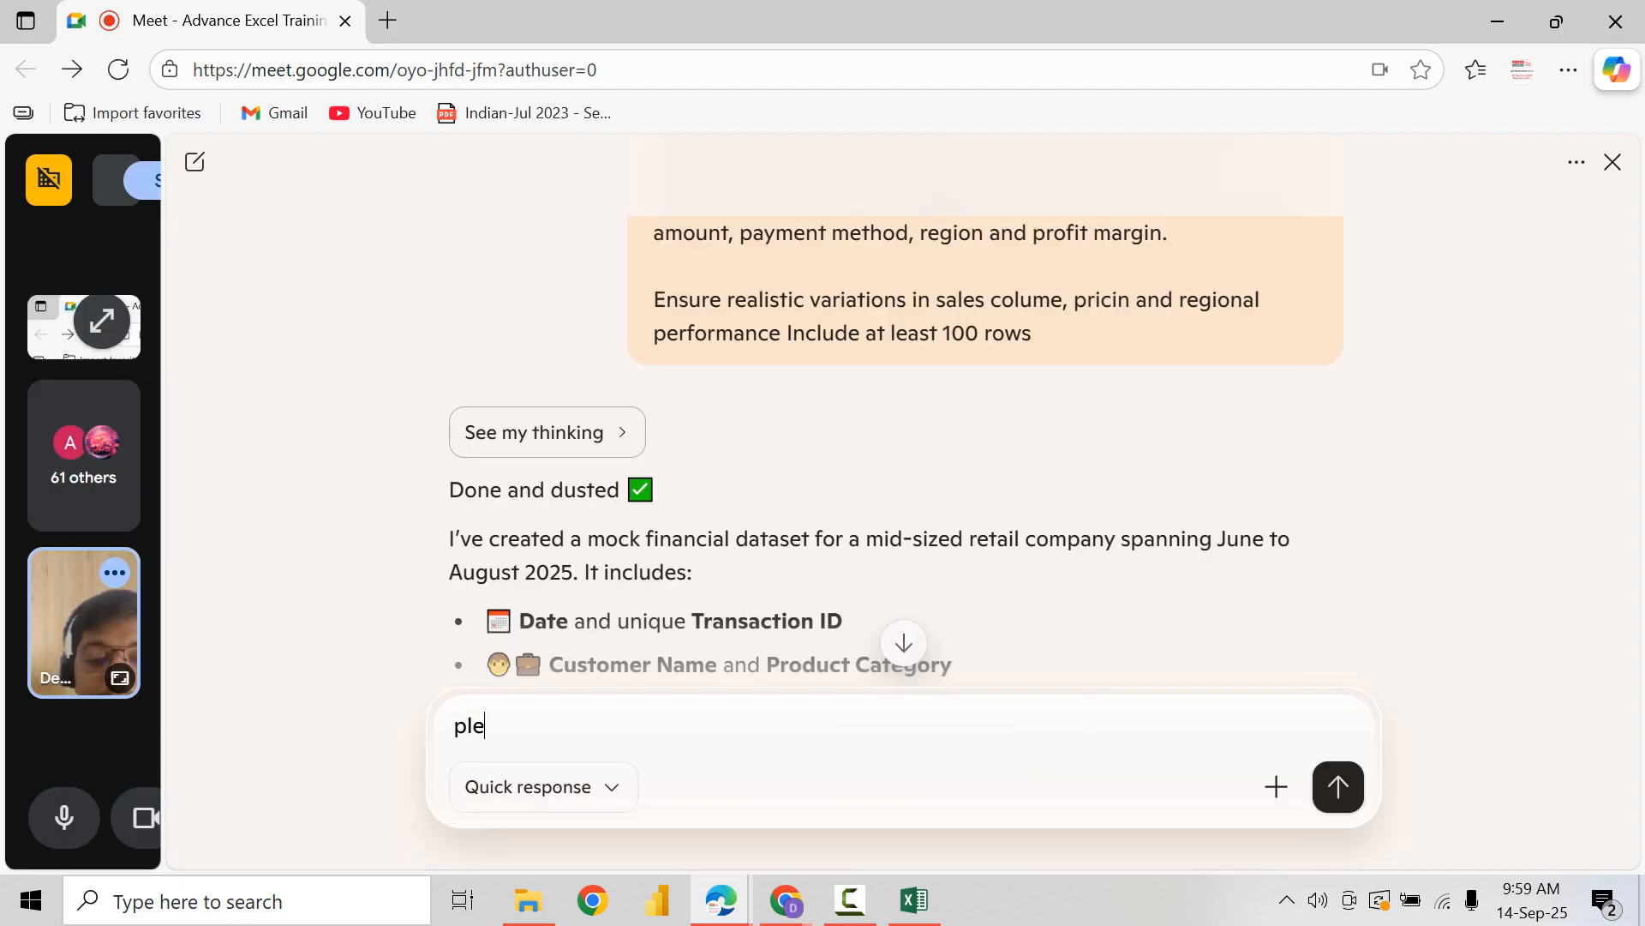
pyautogui.write('ase share downl')
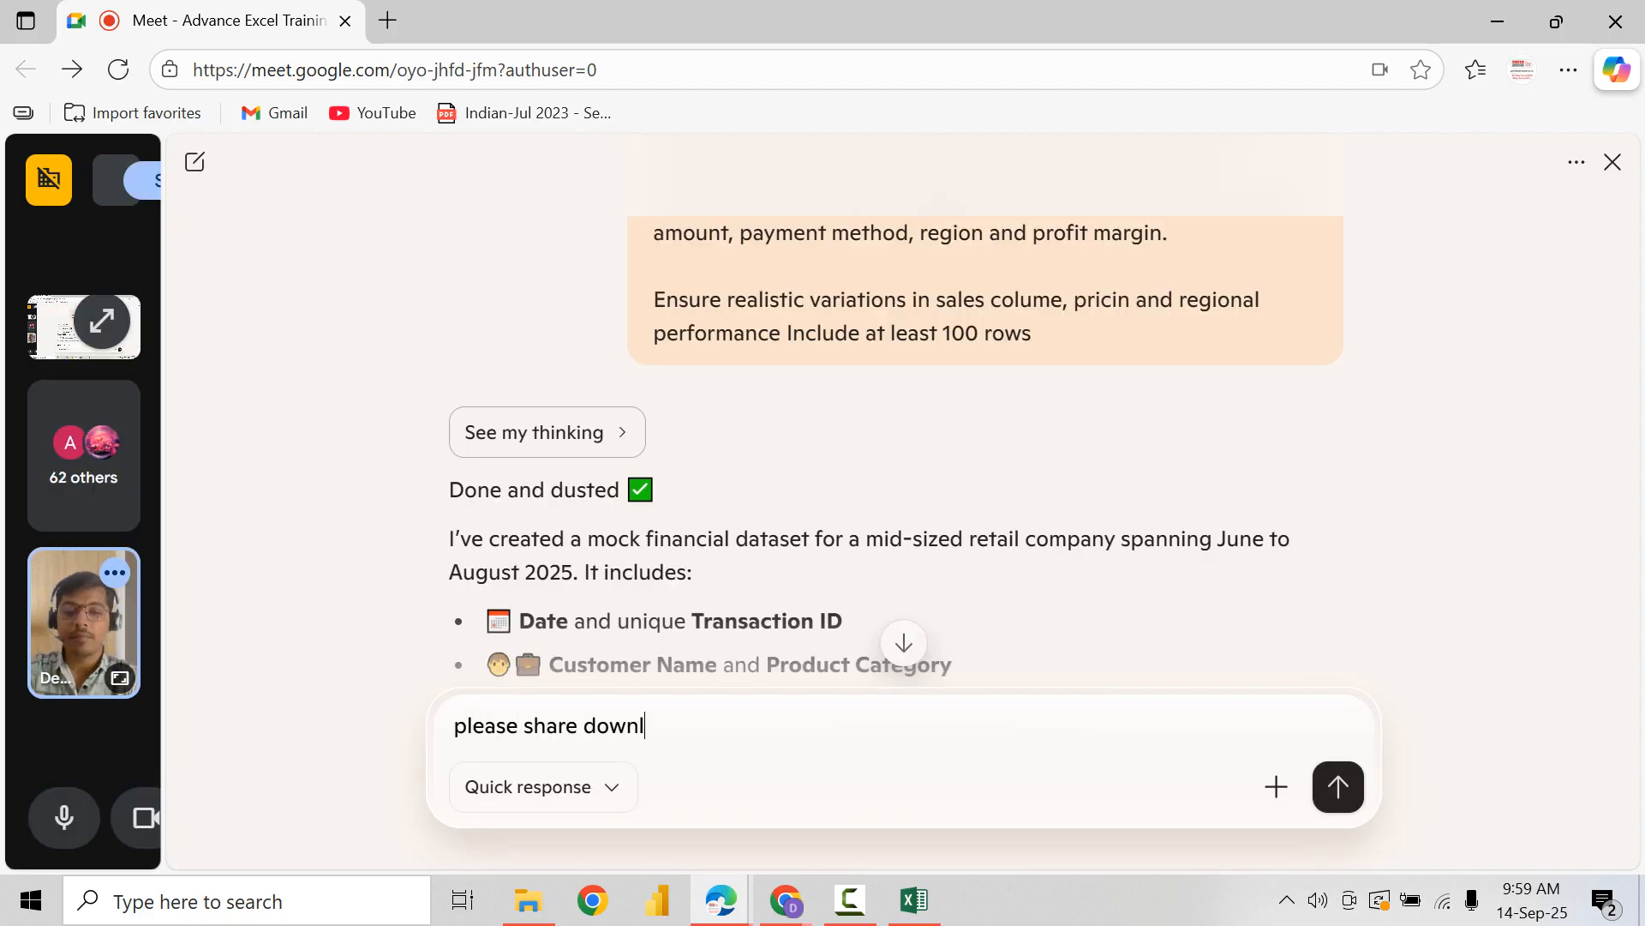
pyautogui.write('oad link or')
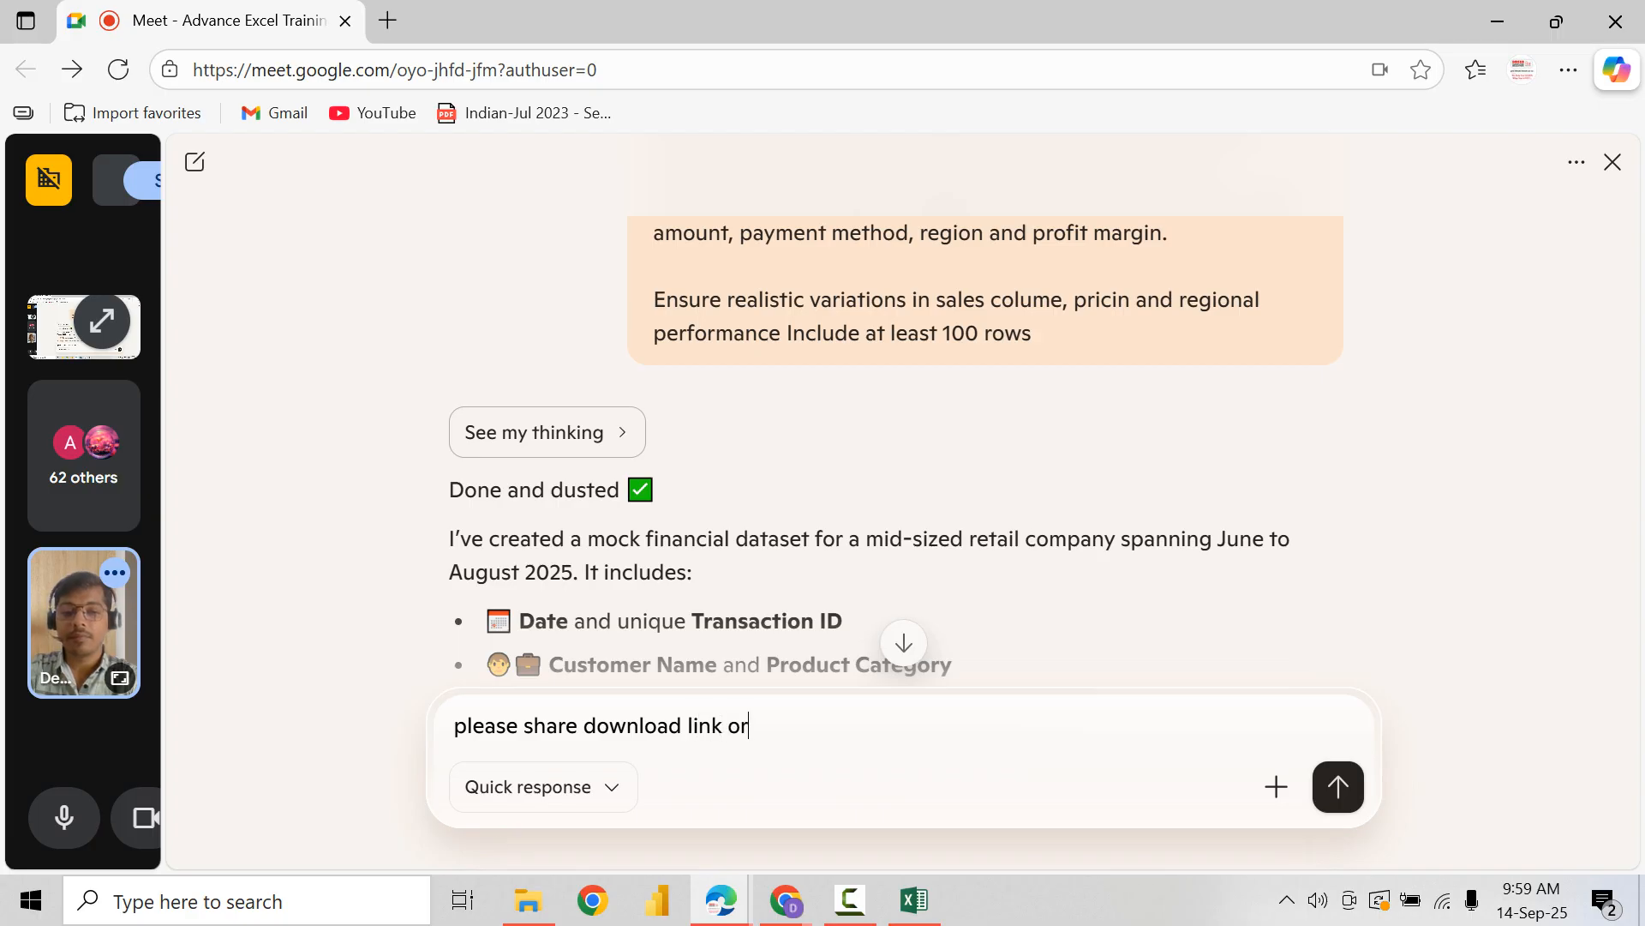
pyautogui.write(' share')
pyautogui.press('BackSpace')
pyautogui.press('BackSpace')
pyautogui.press('BackSpace')
pyautogui.press('BackSpace')
pyautogui.press('BackSpace')
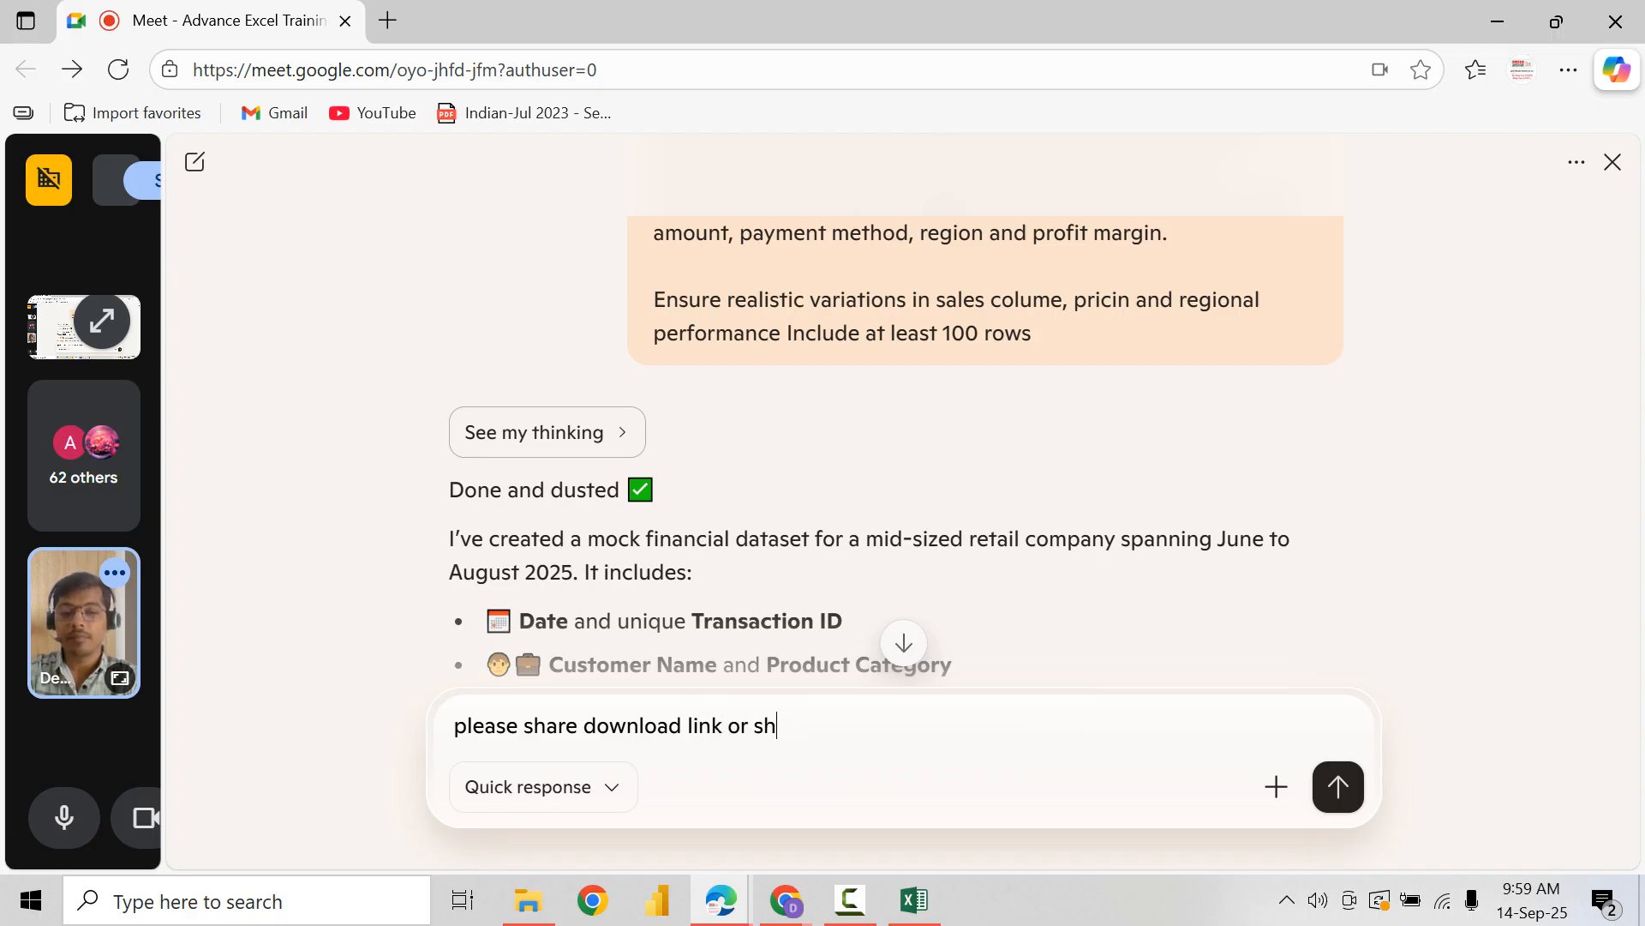
pyautogui.write('producte')
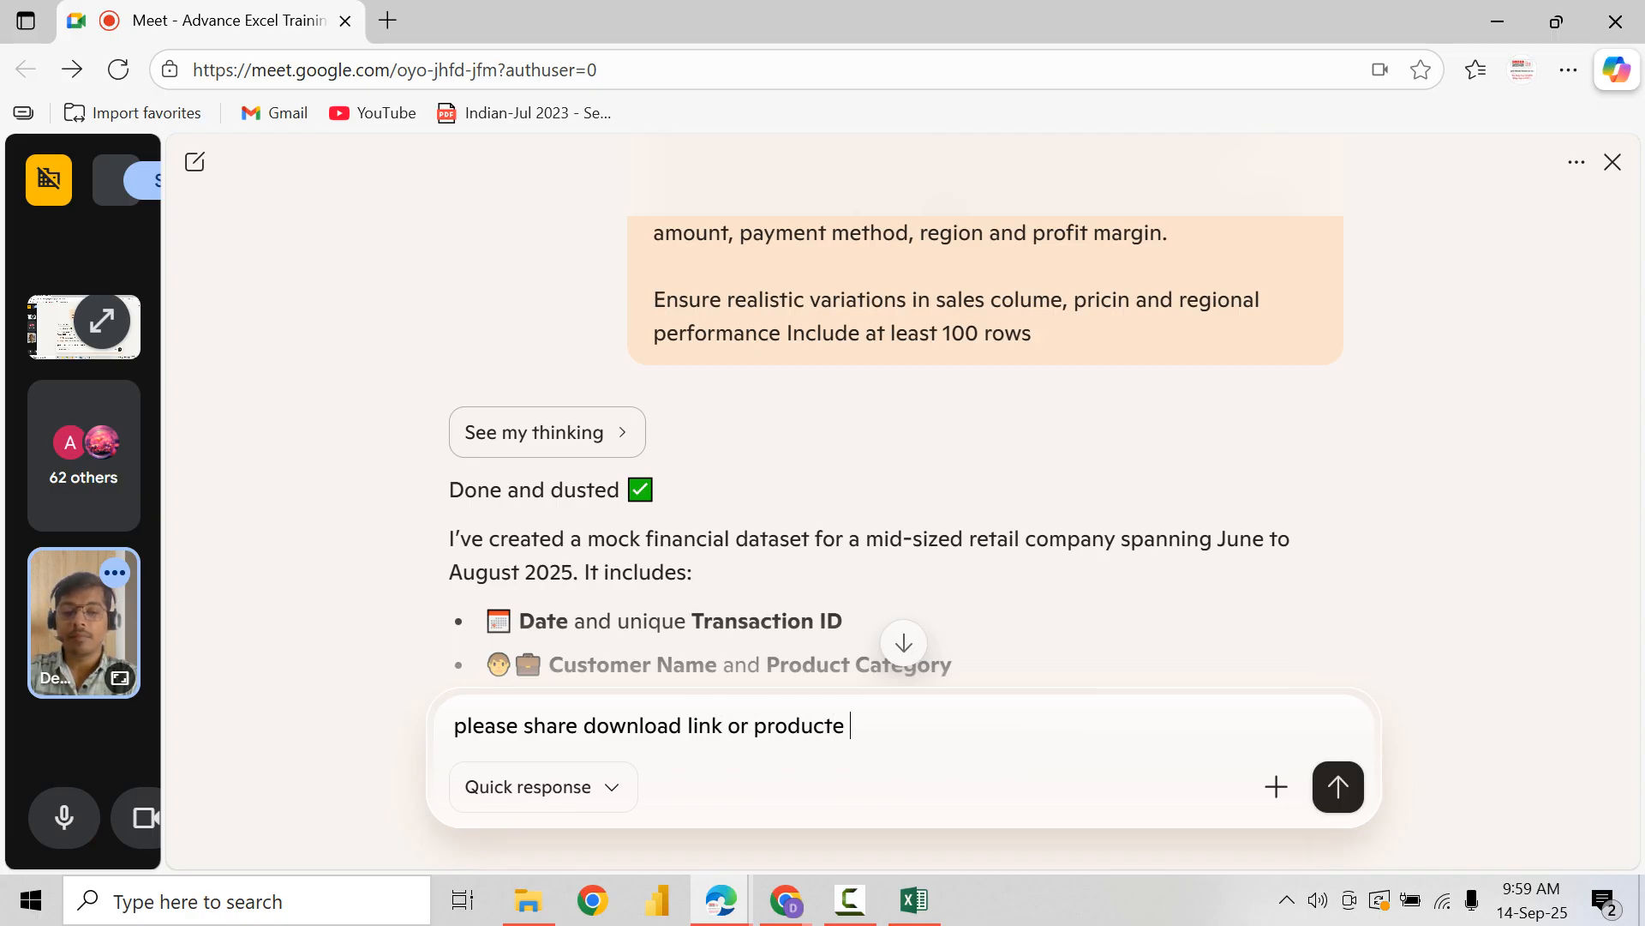
pyautogui.press('BackSpace')
pyautogui.press('BackSpace')
pyautogui.write('e ')
pyautogui.write('tab')
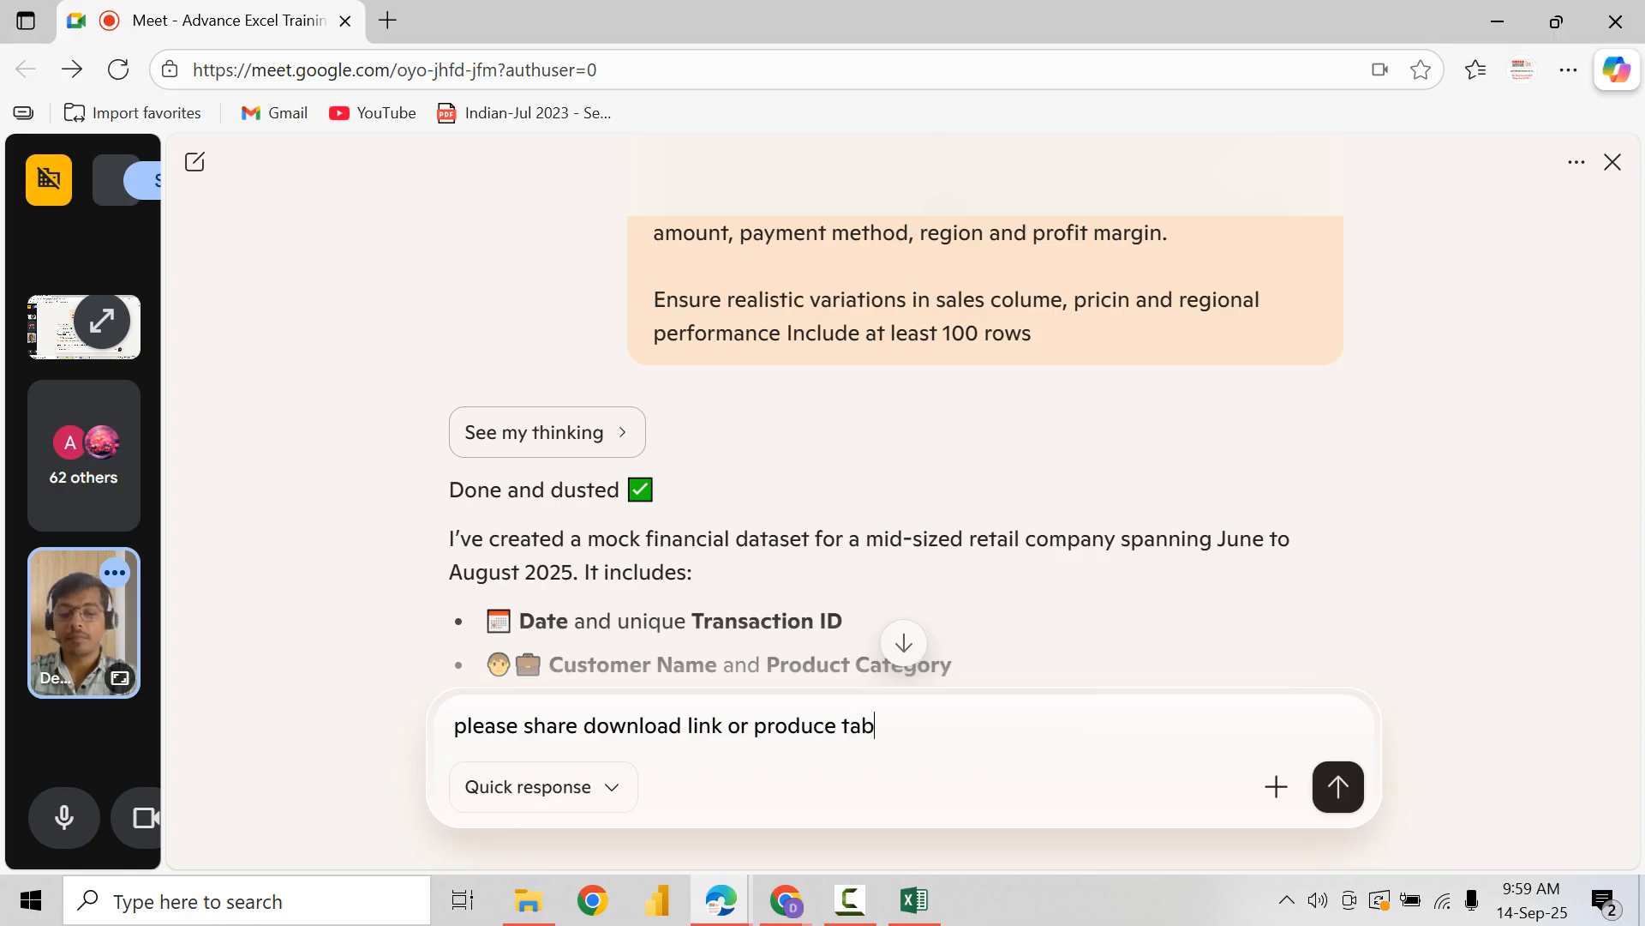
pyautogui.write('ular foamt of')
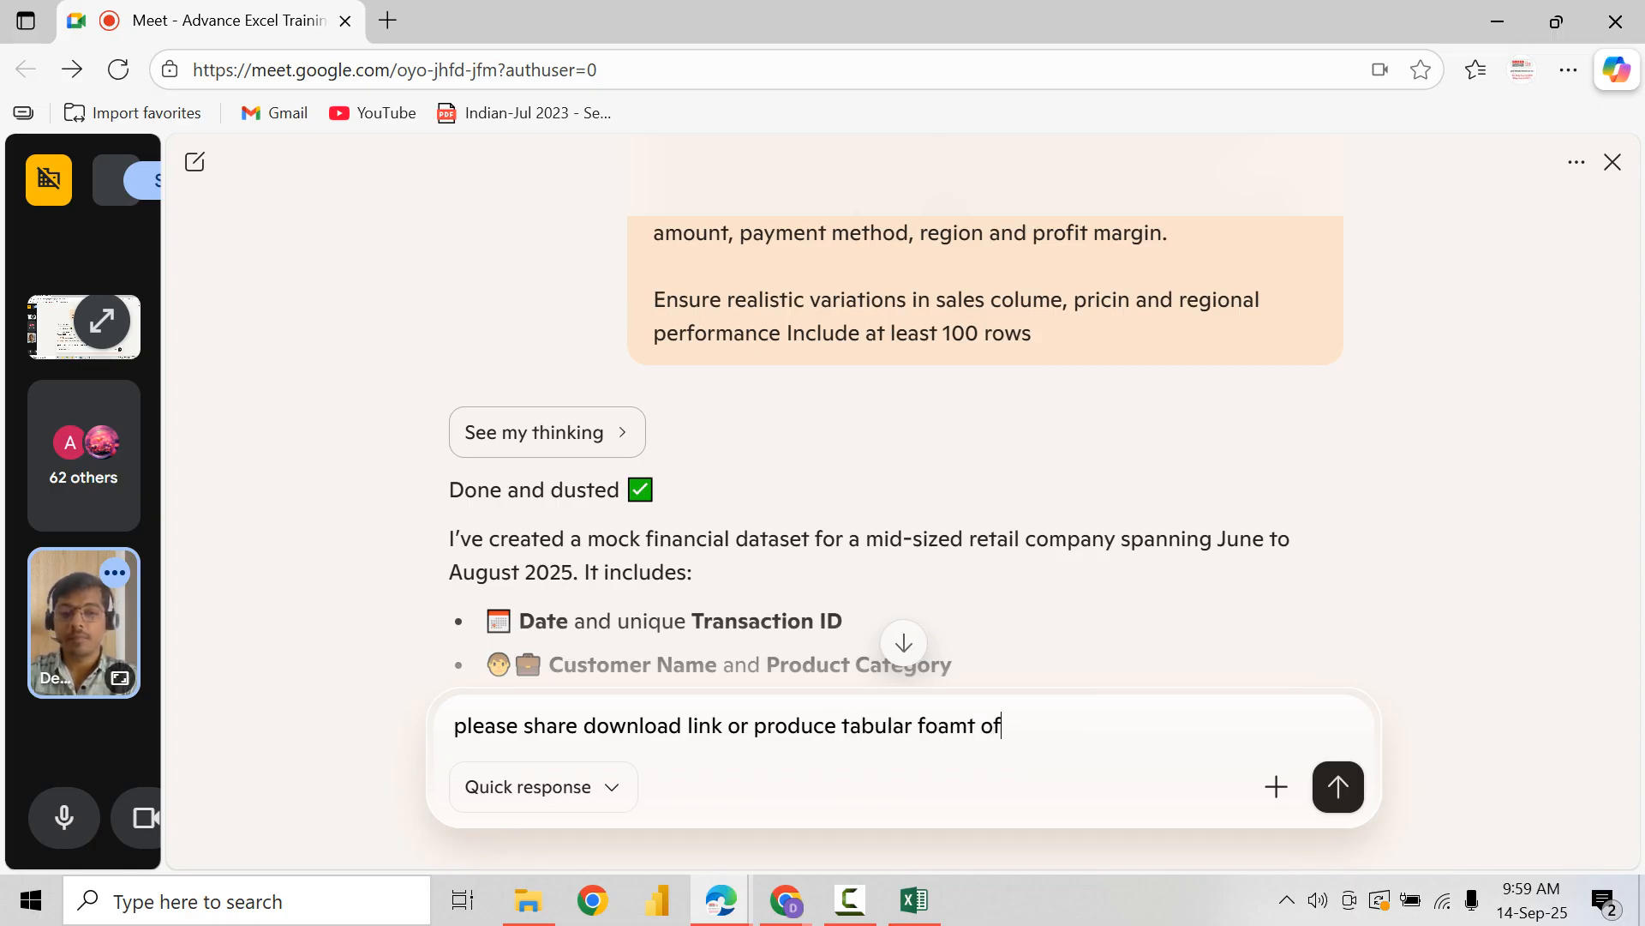
# Step: Finish the message with "tabular format of data here" and send it to Copilot
pyautogui.press('BackSpace')
pyautogui.press('BackSpace')
pyautogui.press('BackSpace')
pyautogui.press('BackSpace')
pyautogui.press('BackSpace')
pyautogui.press('BackSpace')
pyautogui.write('rmat of ')
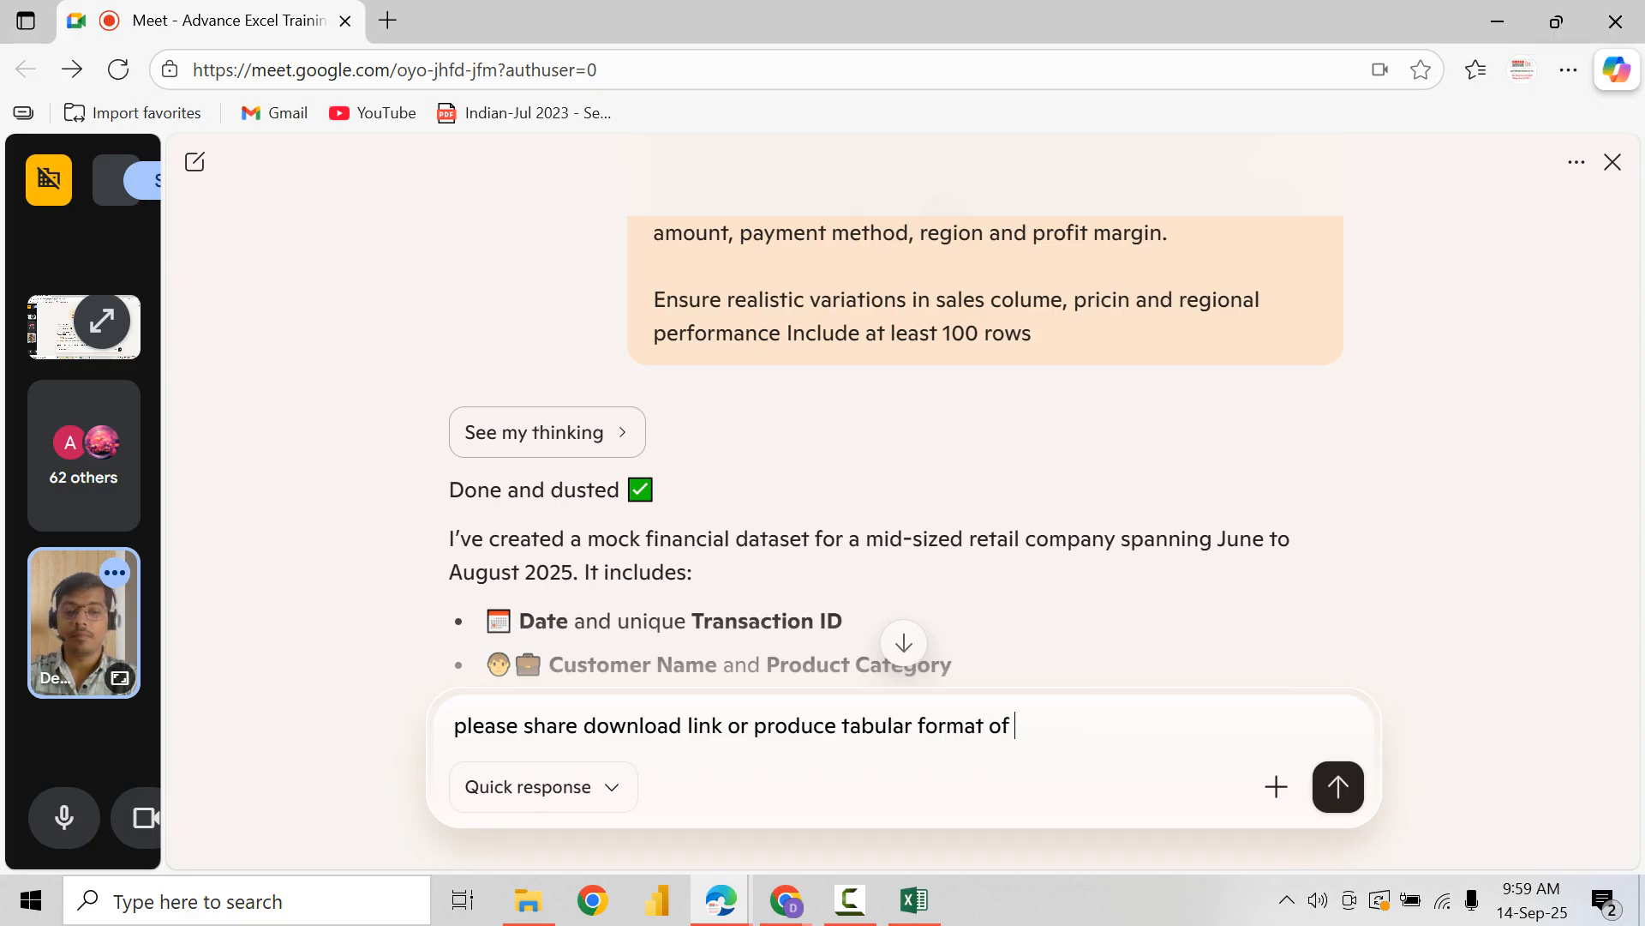
pyautogui.write('data')
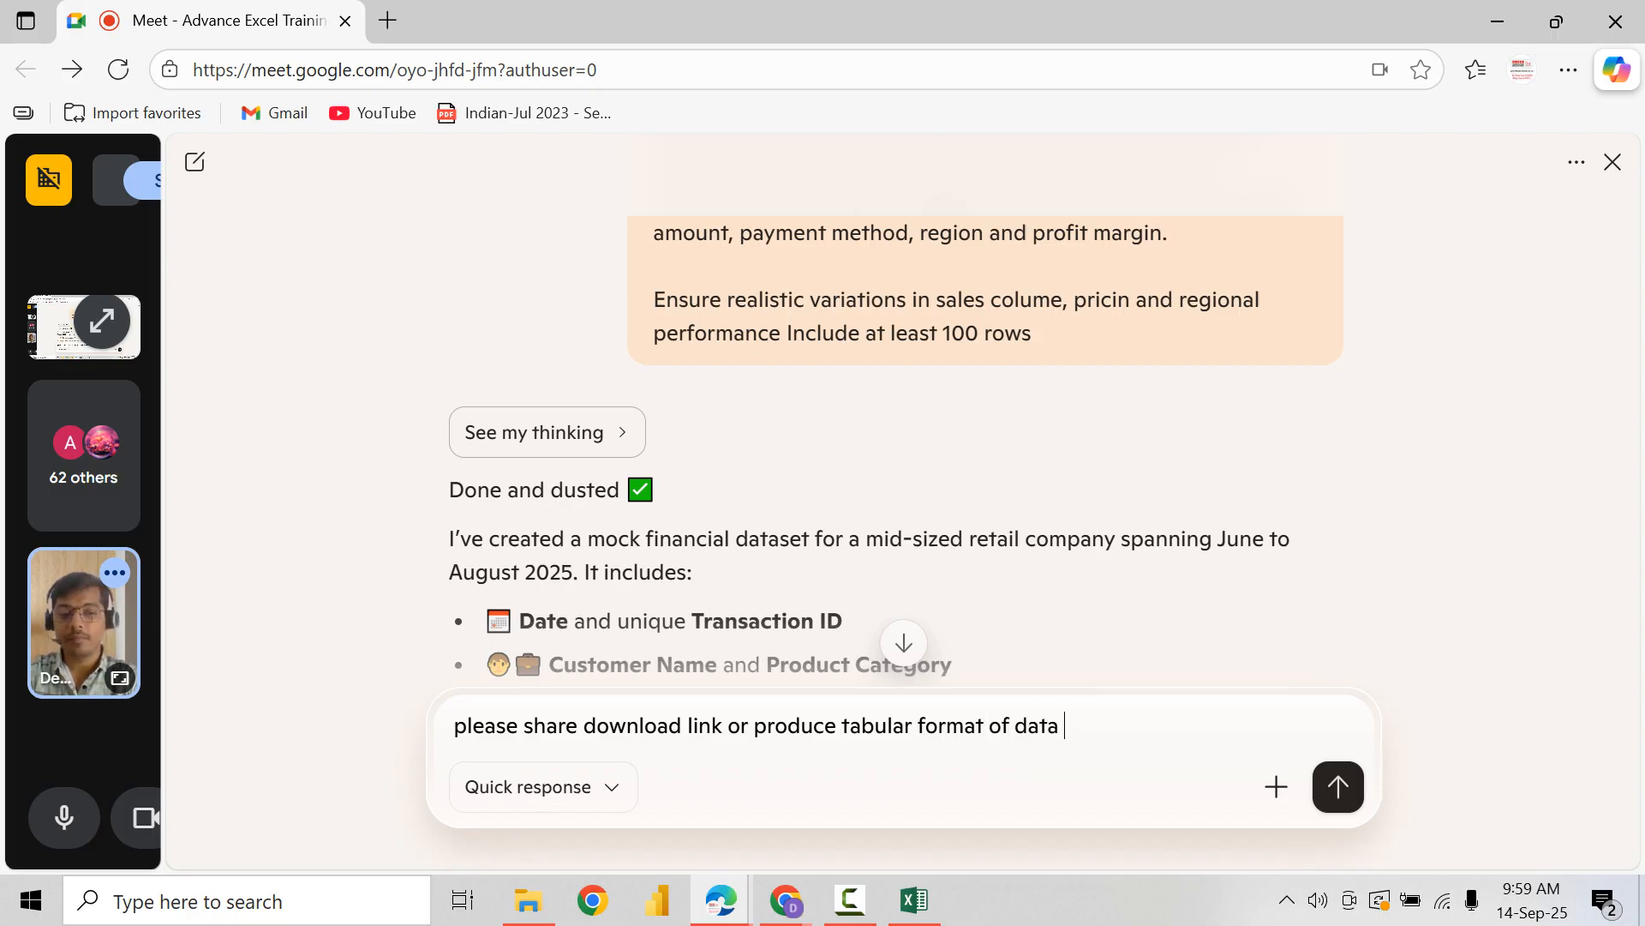
pyautogui.write(' here')
pyautogui.press('Return')
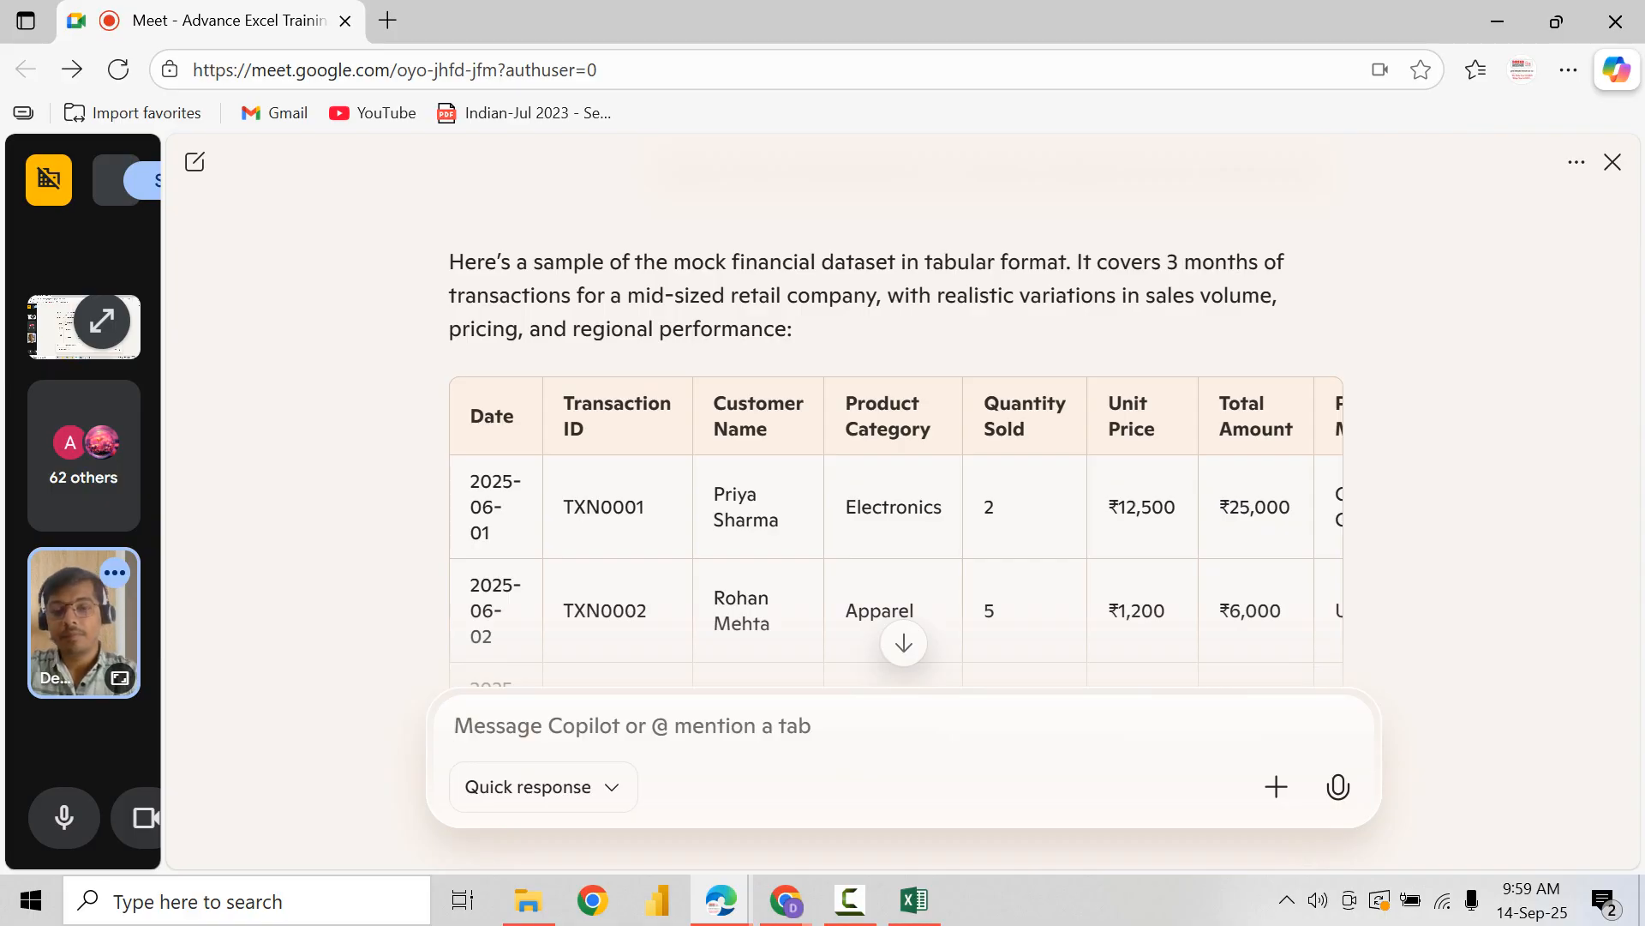
# Step: Select and copy Copilot's sample table from the Date header through the last filled row's profit margin
pyautogui.doubleClick(492, 416)
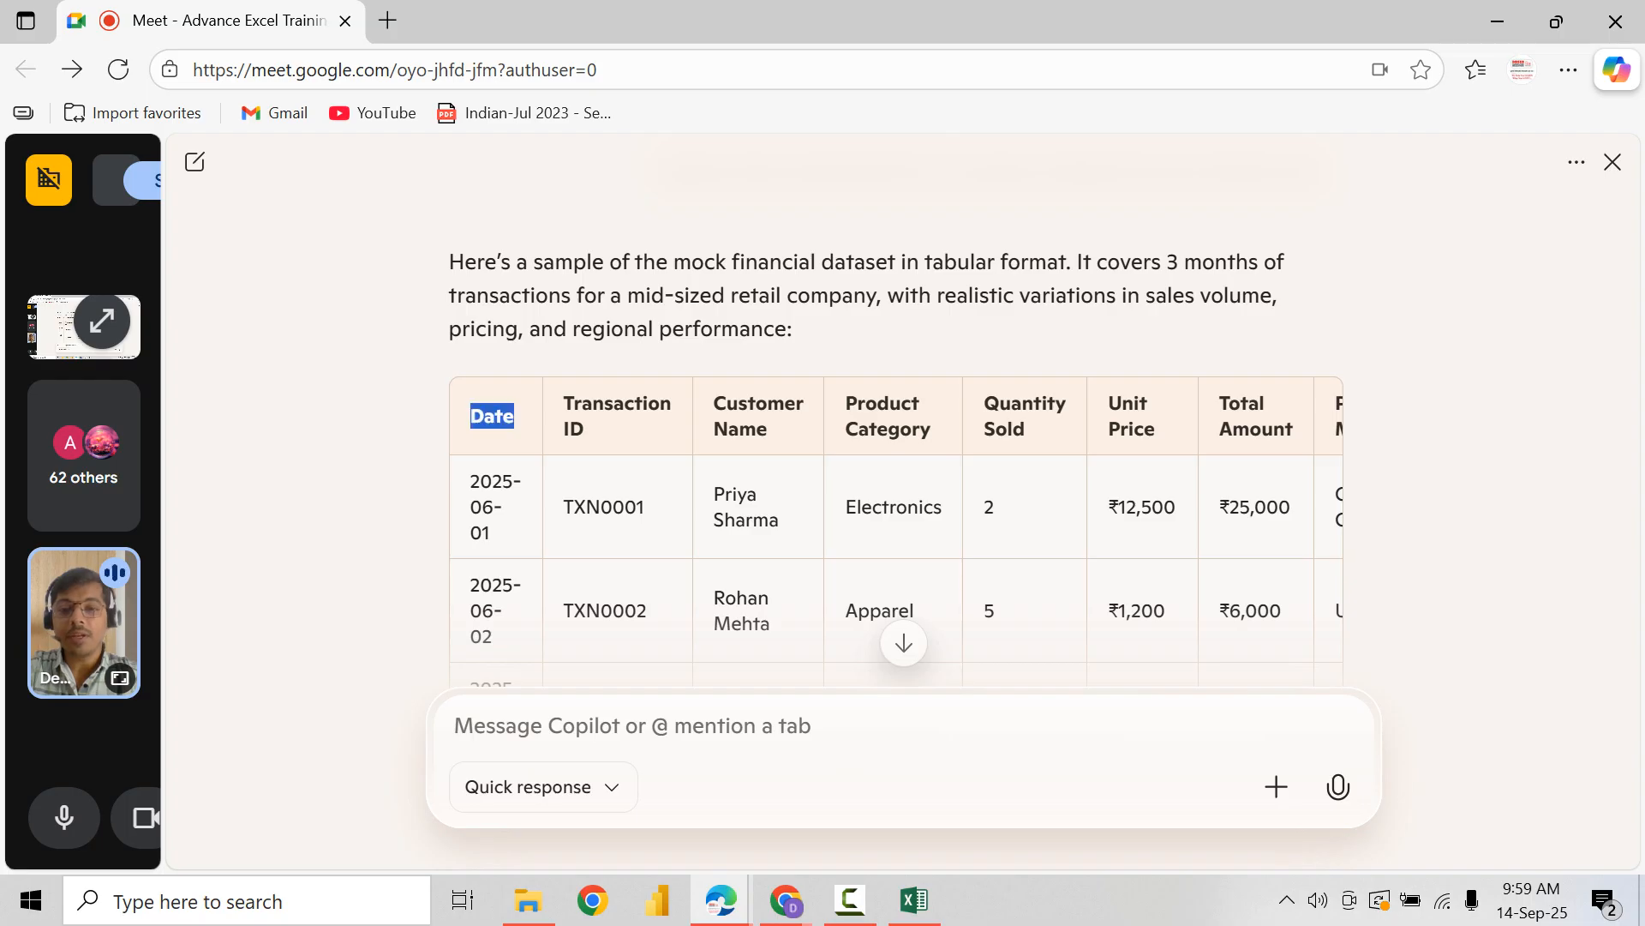
pyautogui.scroll(-8, 492, 417)
pyautogui.scroll(4, 492, 417)
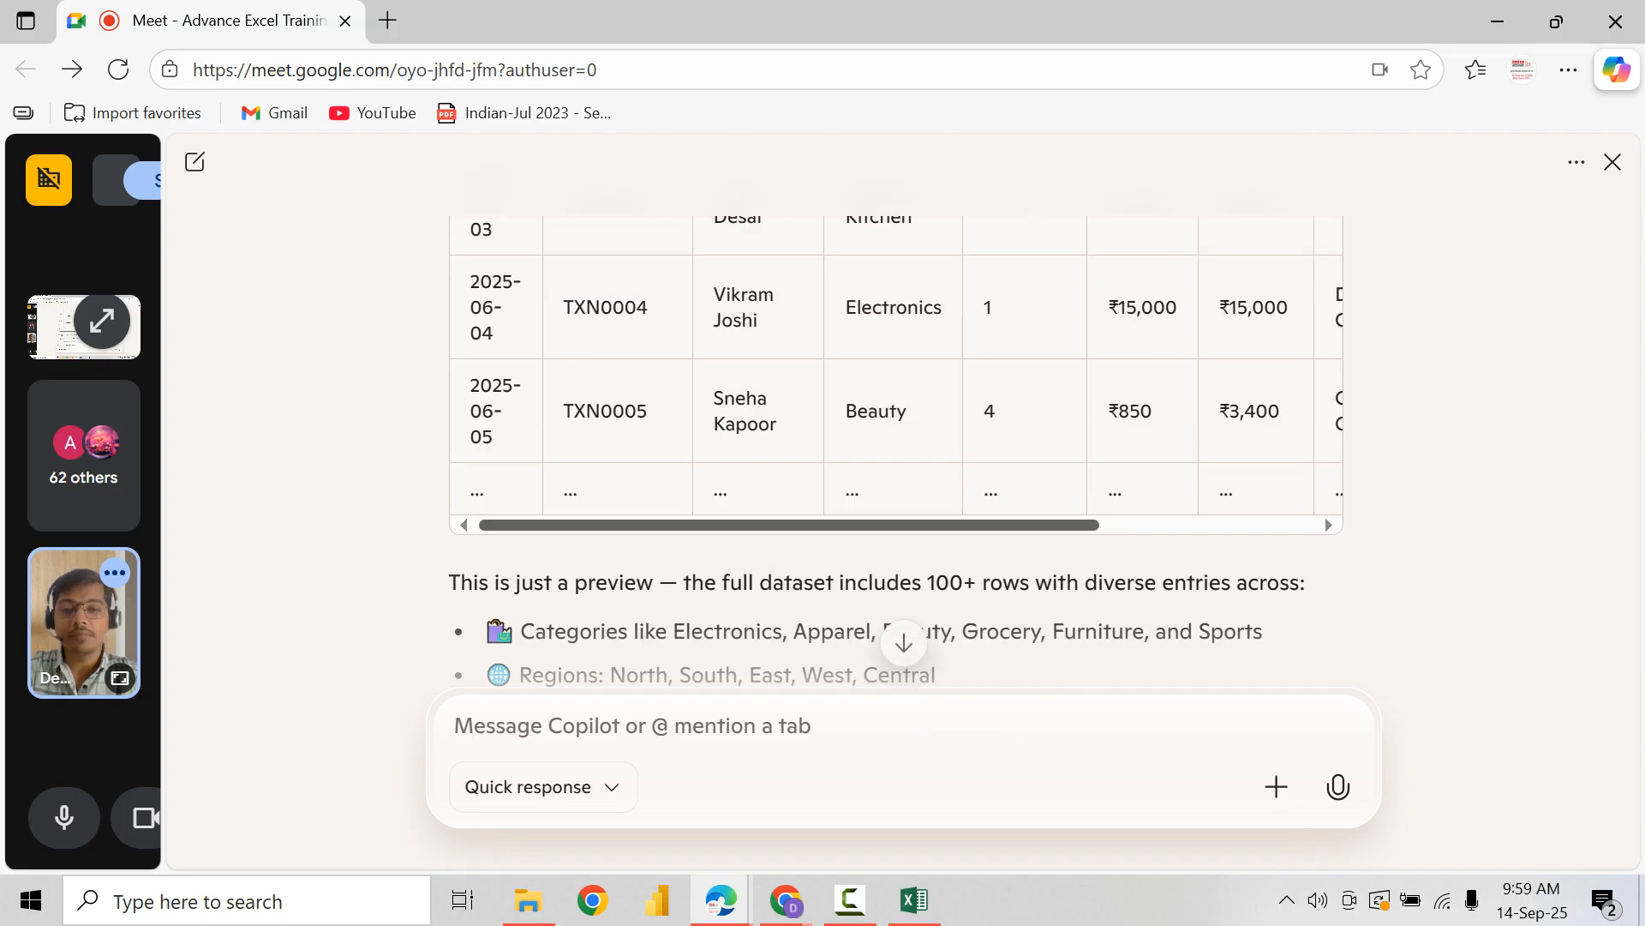
pyautogui.moveTo(823, 524); pyautogui.dragTo(1039, 524)
pyautogui.keyDown('shift'); pyautogui.click(1297, 413); pyautogui.keyUp('shift')
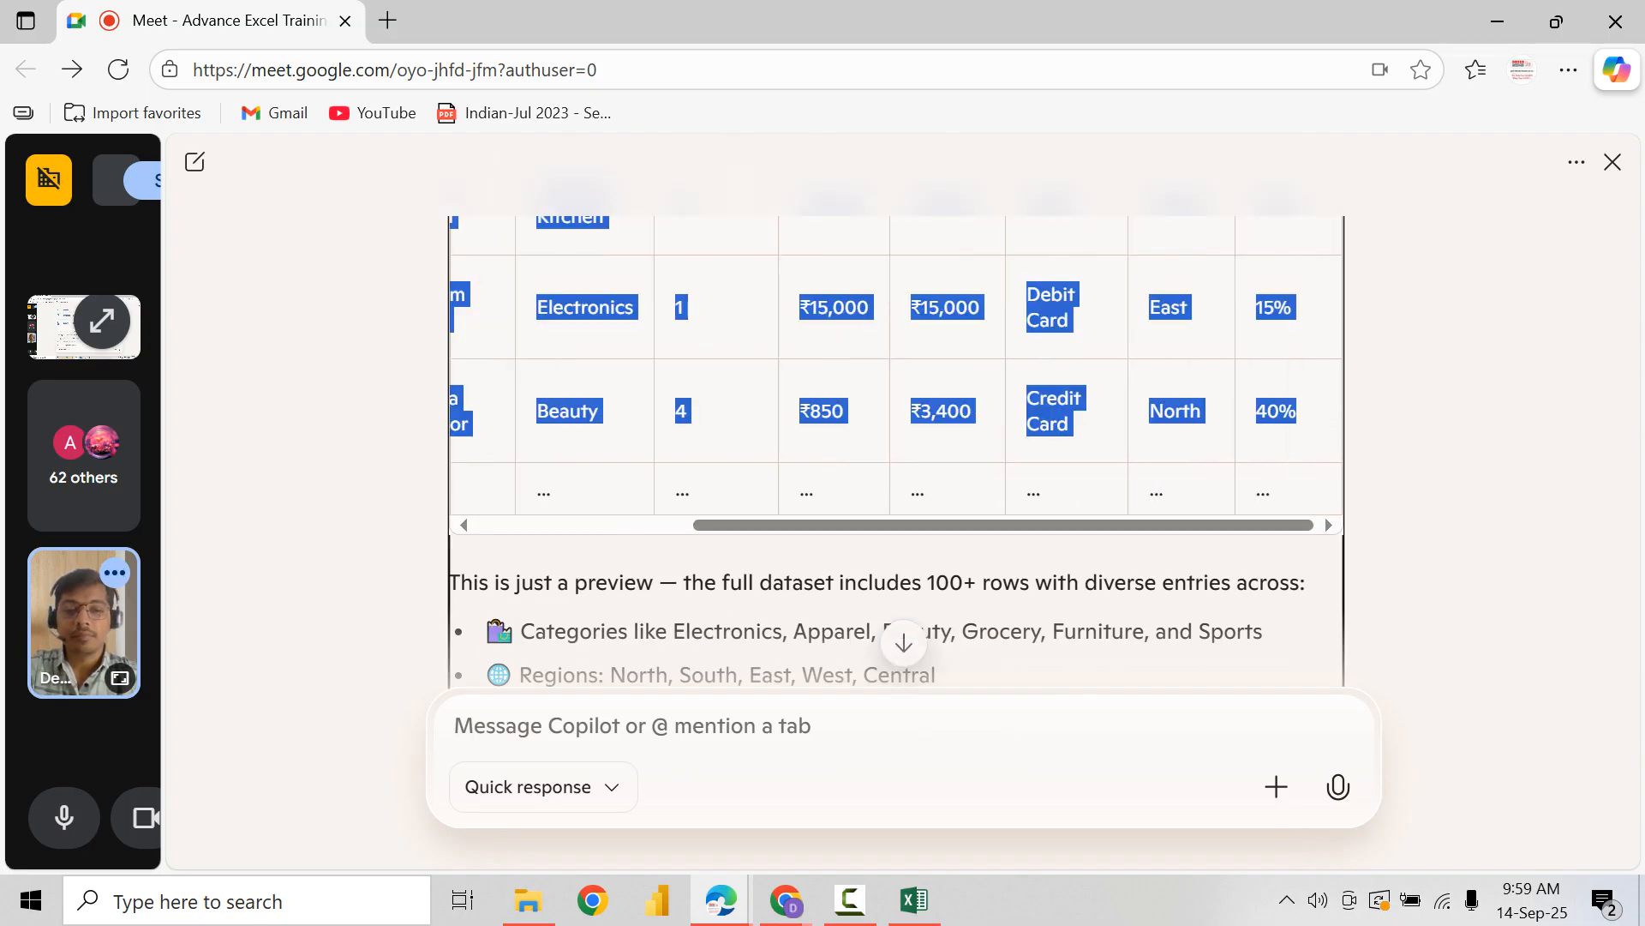
pyautogui.click(1297, 415)
# Step: Send Copilot the follow-up request "generate more 20 rows"
pyautogui.write('generate more 0')
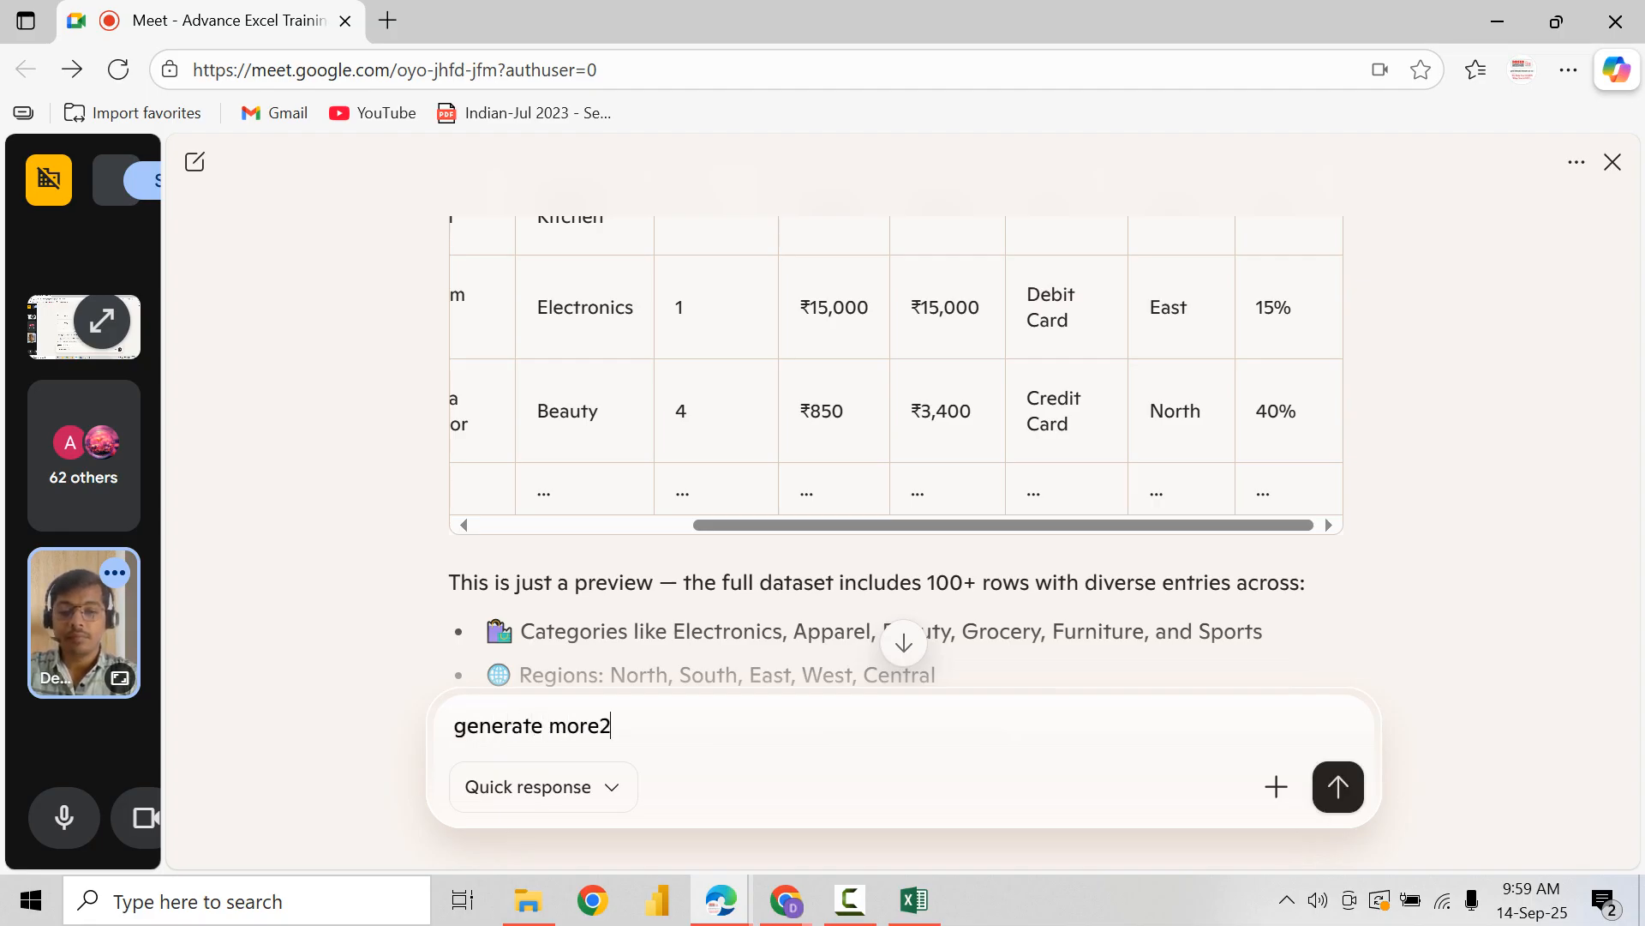
pyautogui.write('0')
pyautogui.press('BackSpace')
pyautogui.write('2')
pyautogui.press('BackSpace')
pyautogui.press('BackSpace')
pyautogui.press('BackSpace')
pyautogui.write('20 rows')
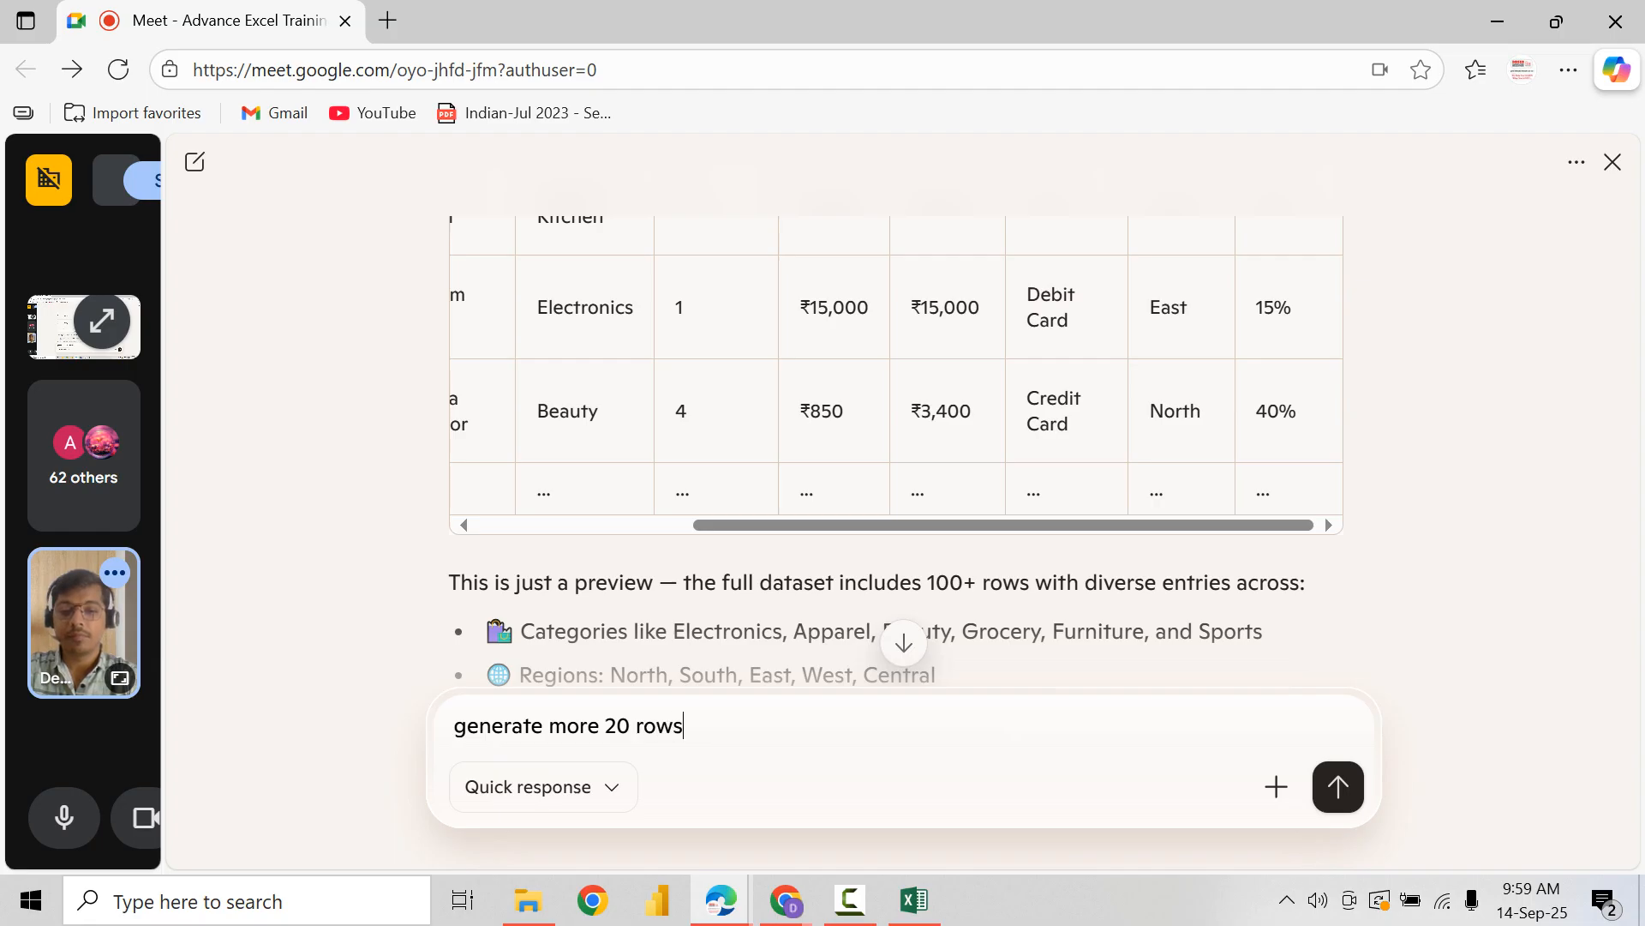
pyautogui.press('Return')
# Step: Switch to Excel, paste the copied table at A1 with destination formatting, and autofit its column widths
pyautogui.hotkey('alt', 'Tab')
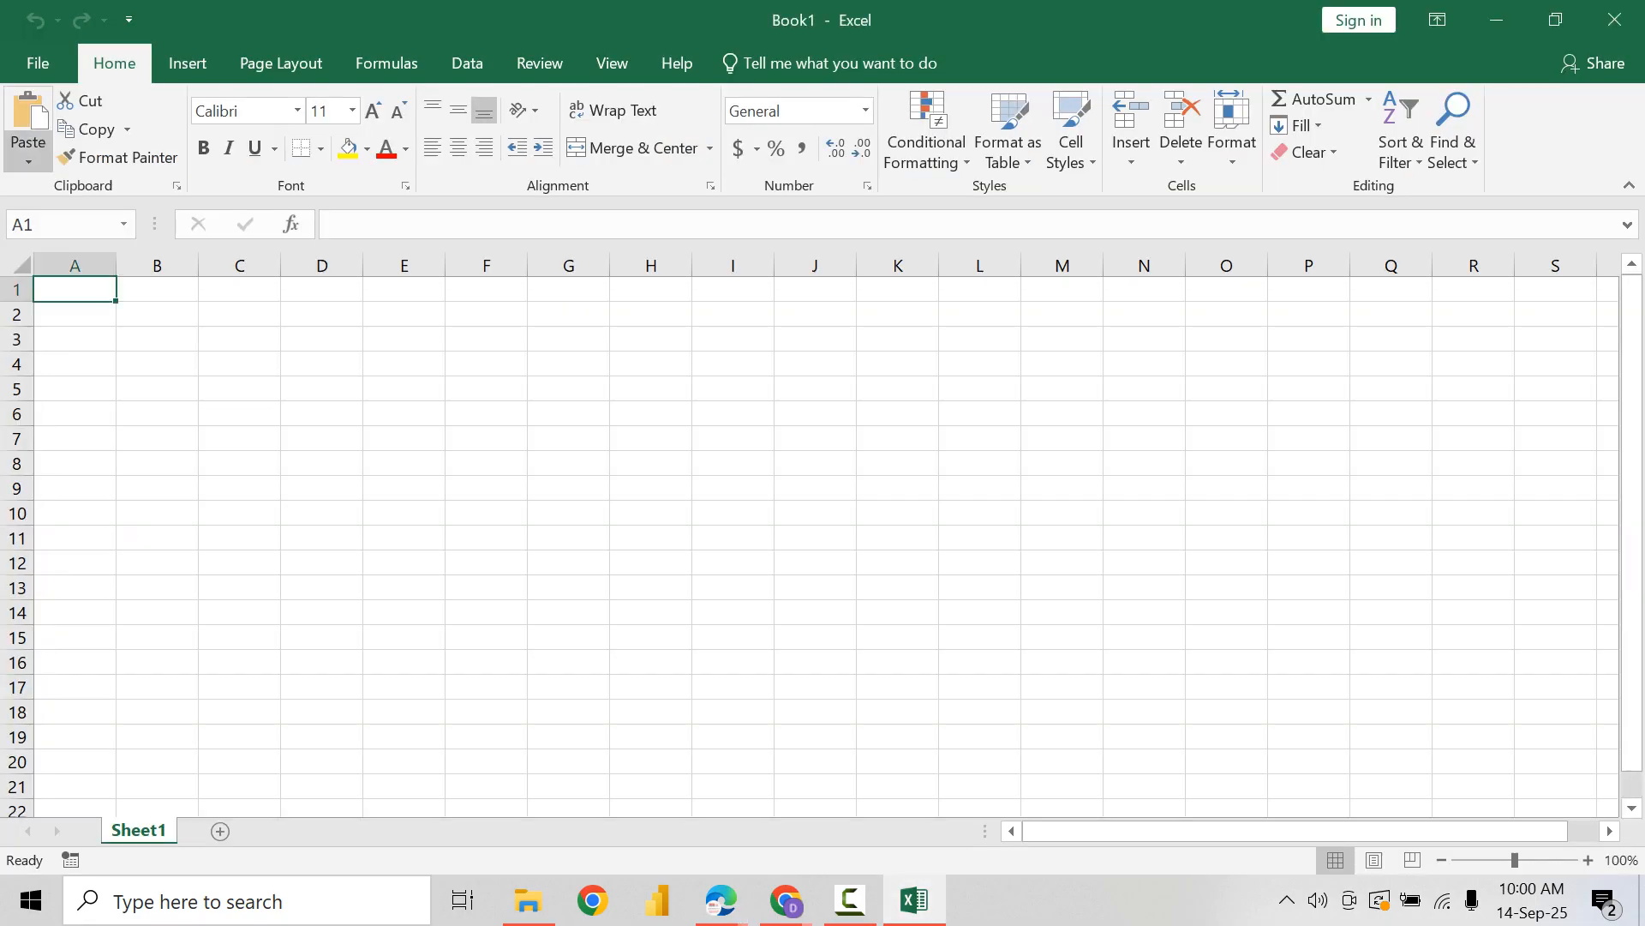
pyautogui.click(28, 154)
pyautogui.click(65, 222)
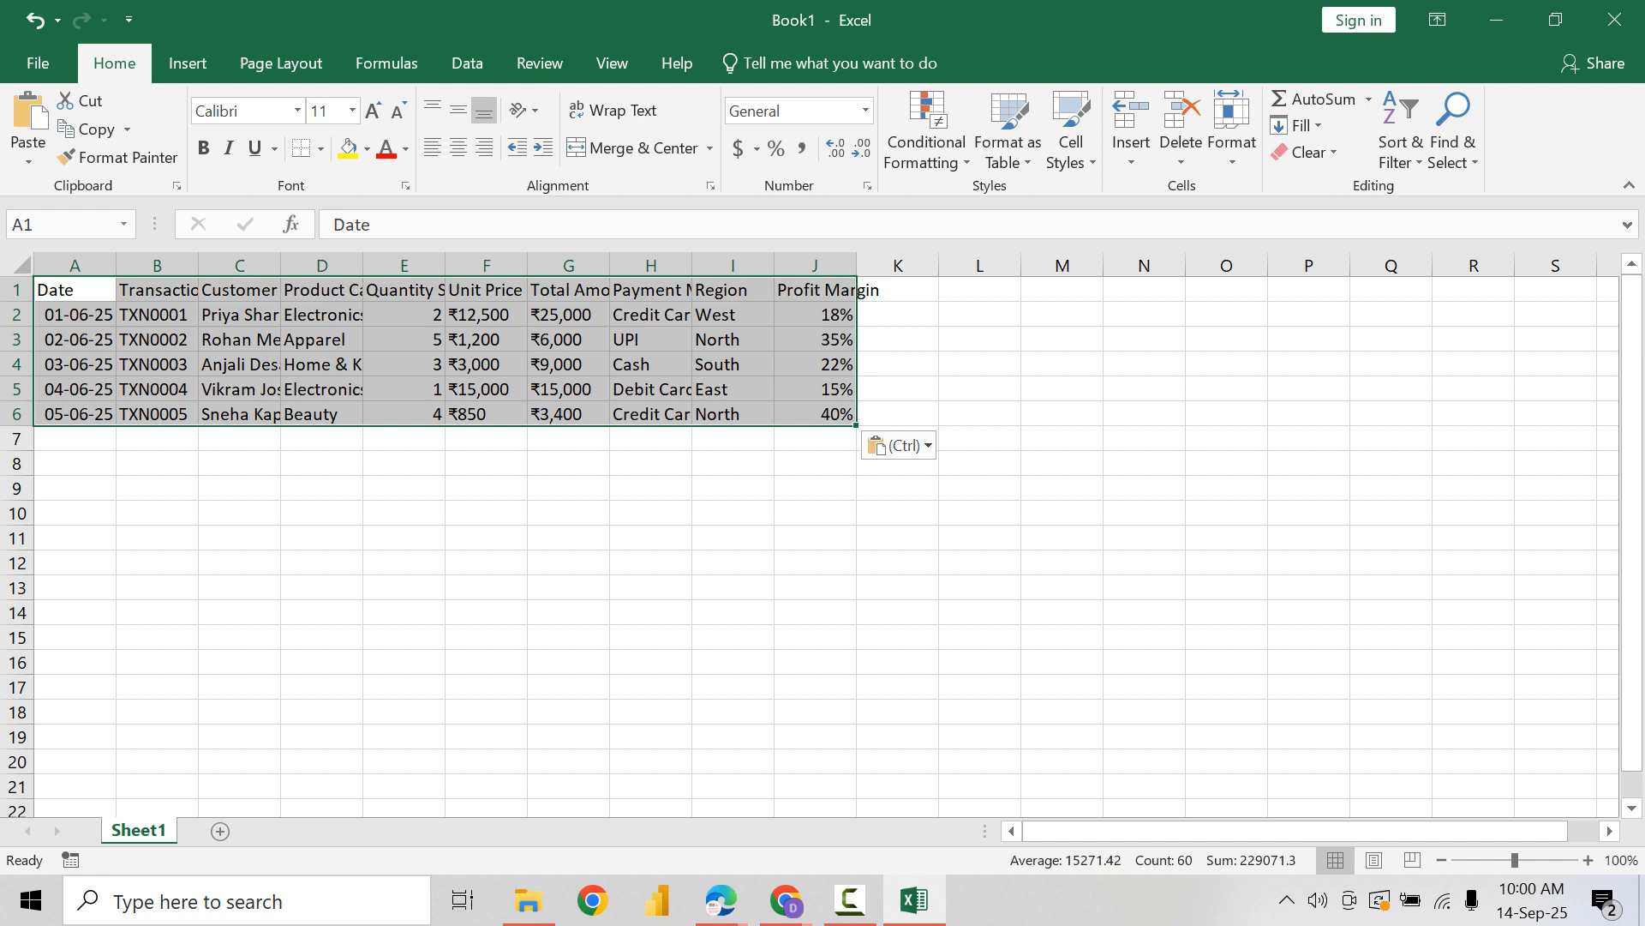
pyautogui.click(1231, 129)
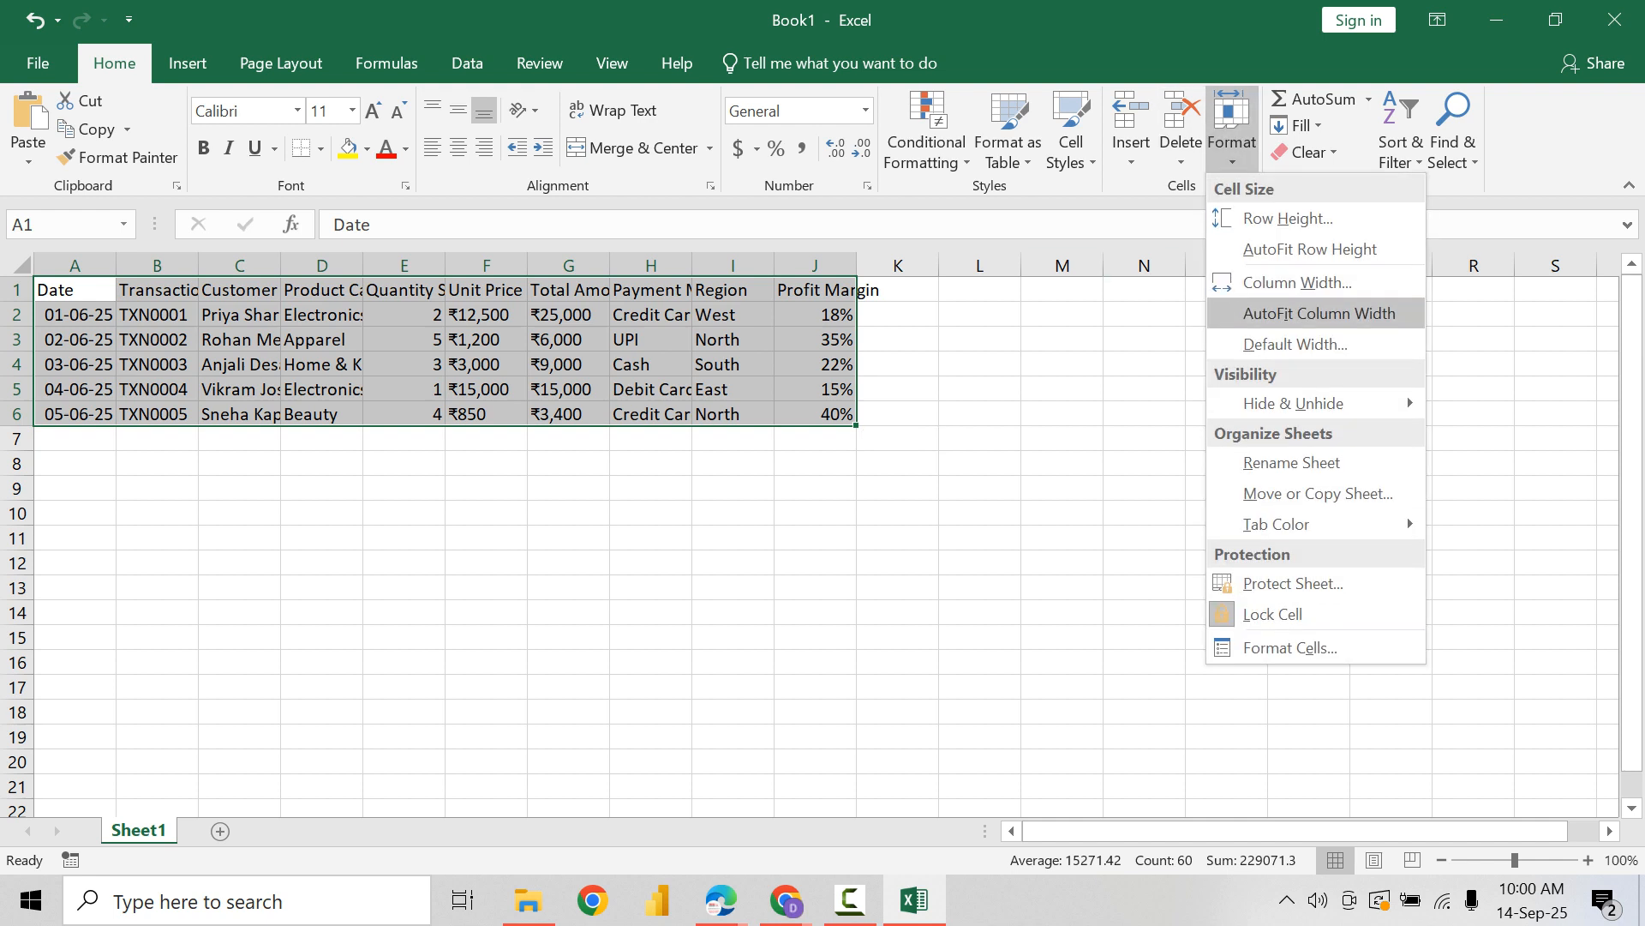
pyautogui.click(1320, 313)
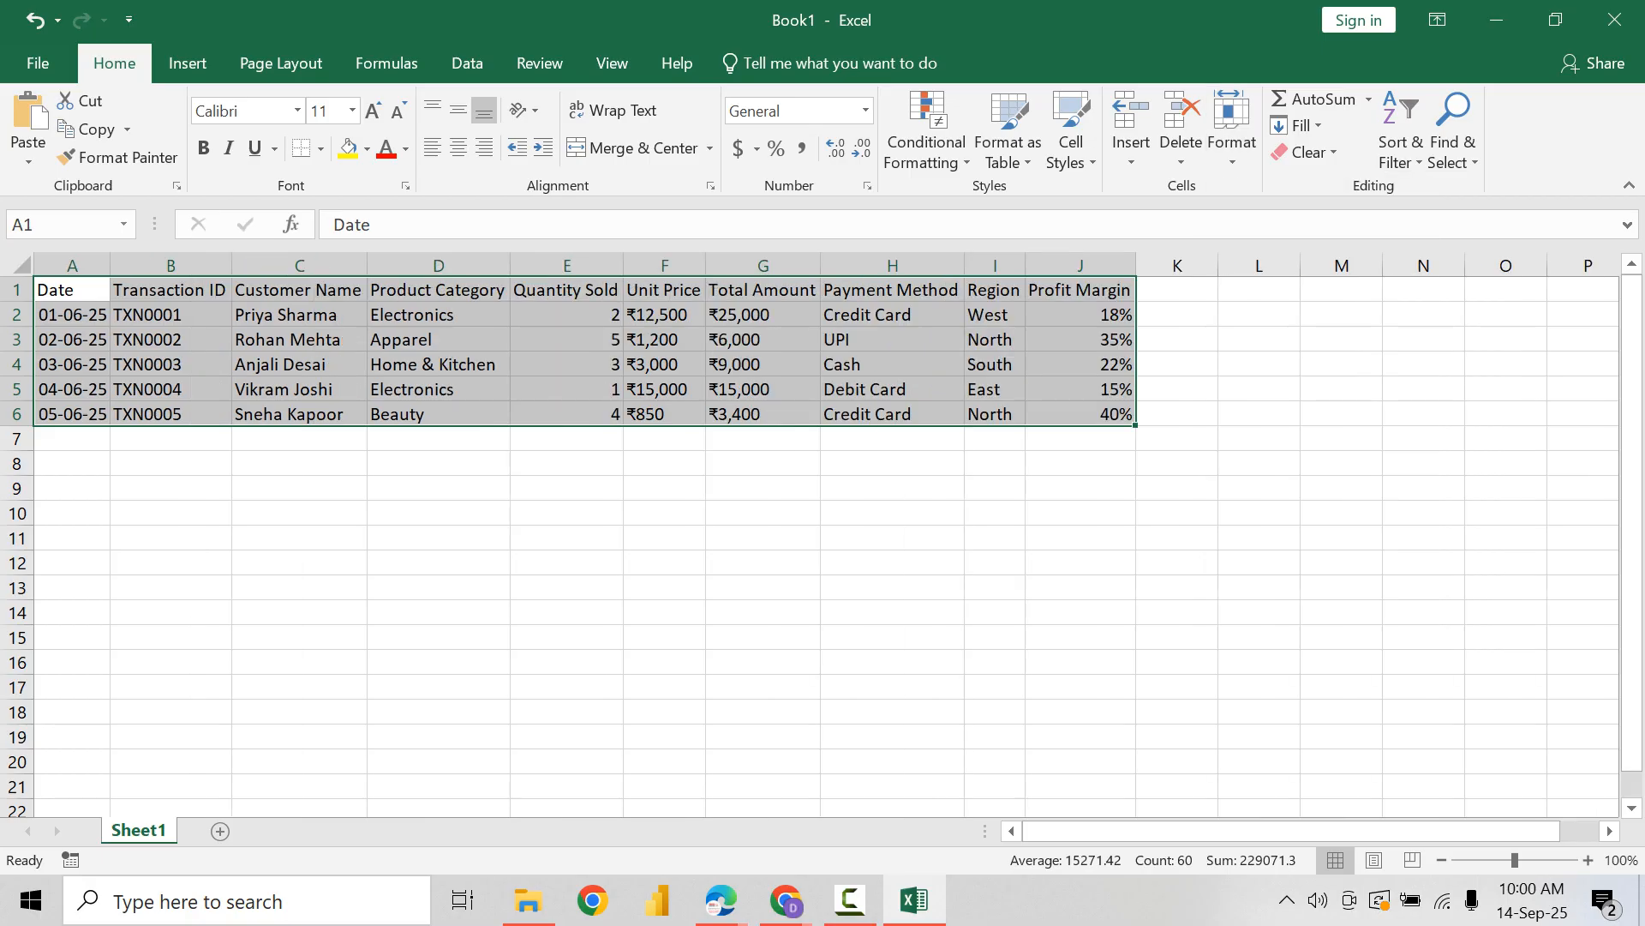
# Step: Return to Copilot and copy the new table's data rows, from 2025-08-01 through the last profit margin, without the header
pyautogui.hotkey('alt', 'Tab')
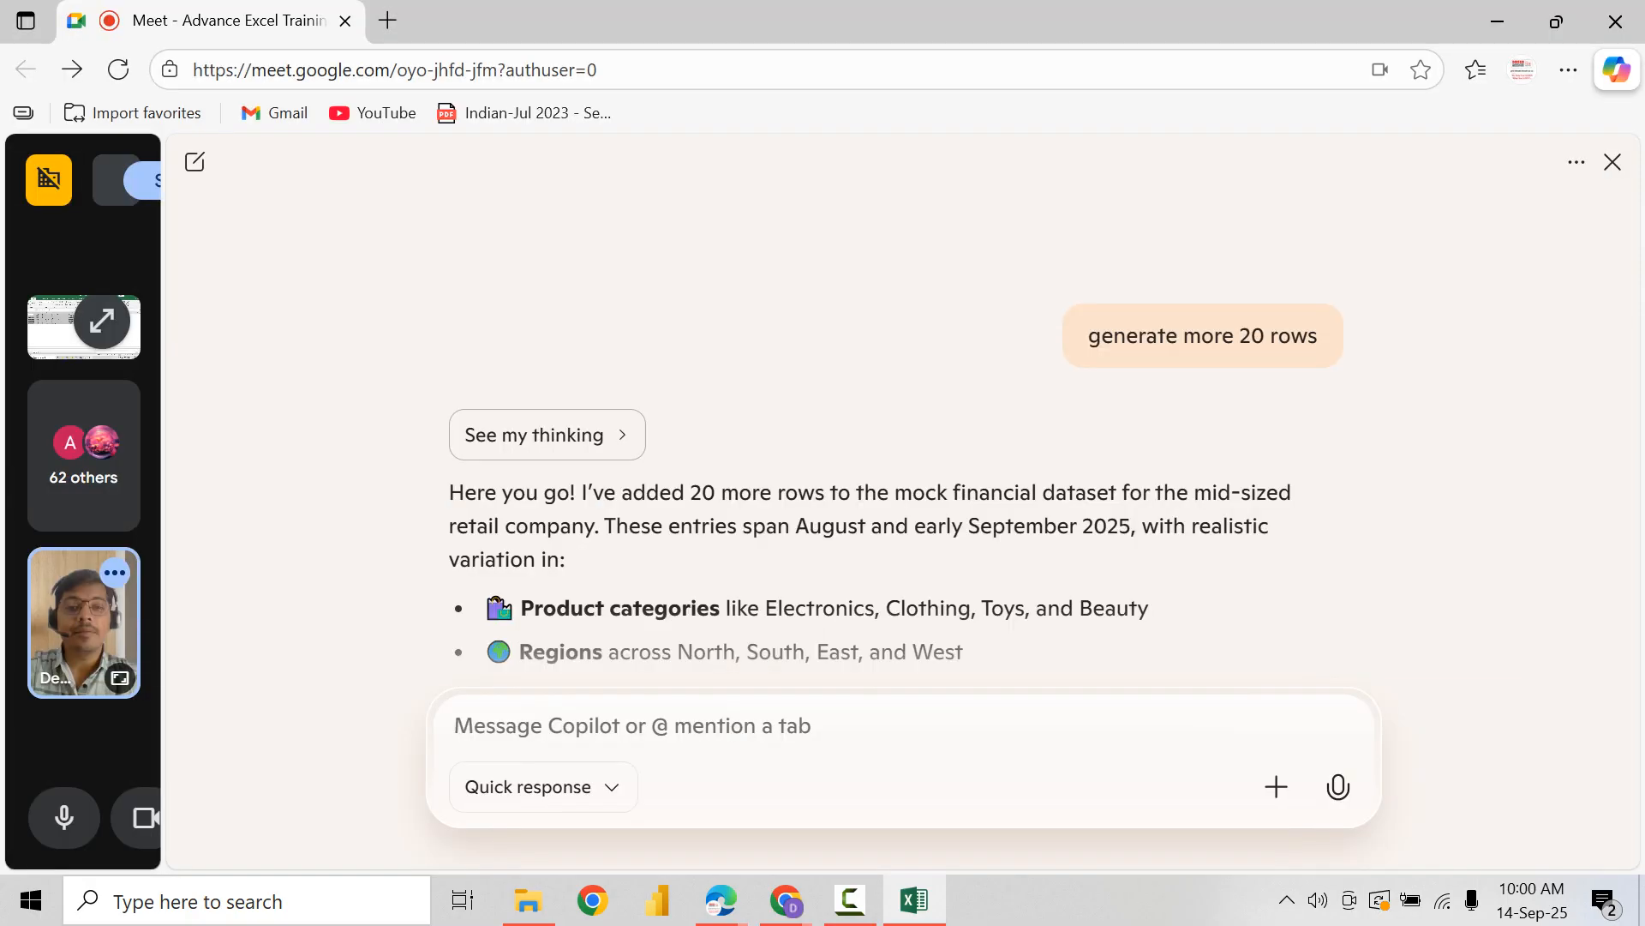
pyautogui.scroll(-1, 903, 454)
pyautogui.scroll(-2, 896, 450)
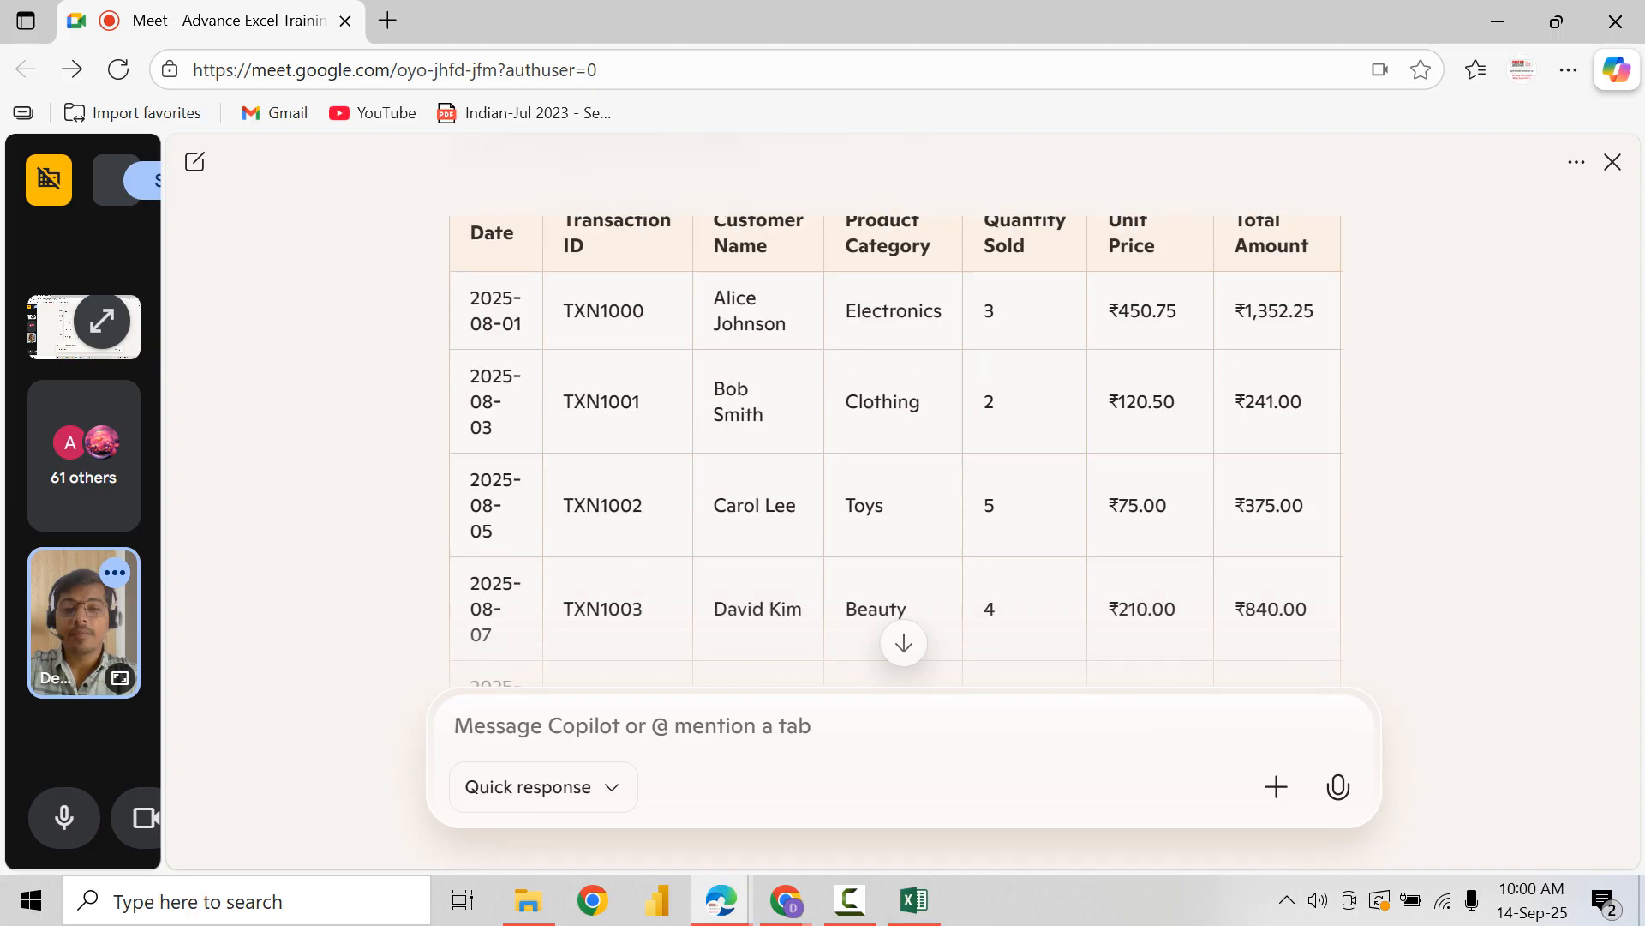
pyautogui.moveTo(471, 298); pyautogui.dragTo(641, 402)
pyautogui.scroll(-4, 641, 401)
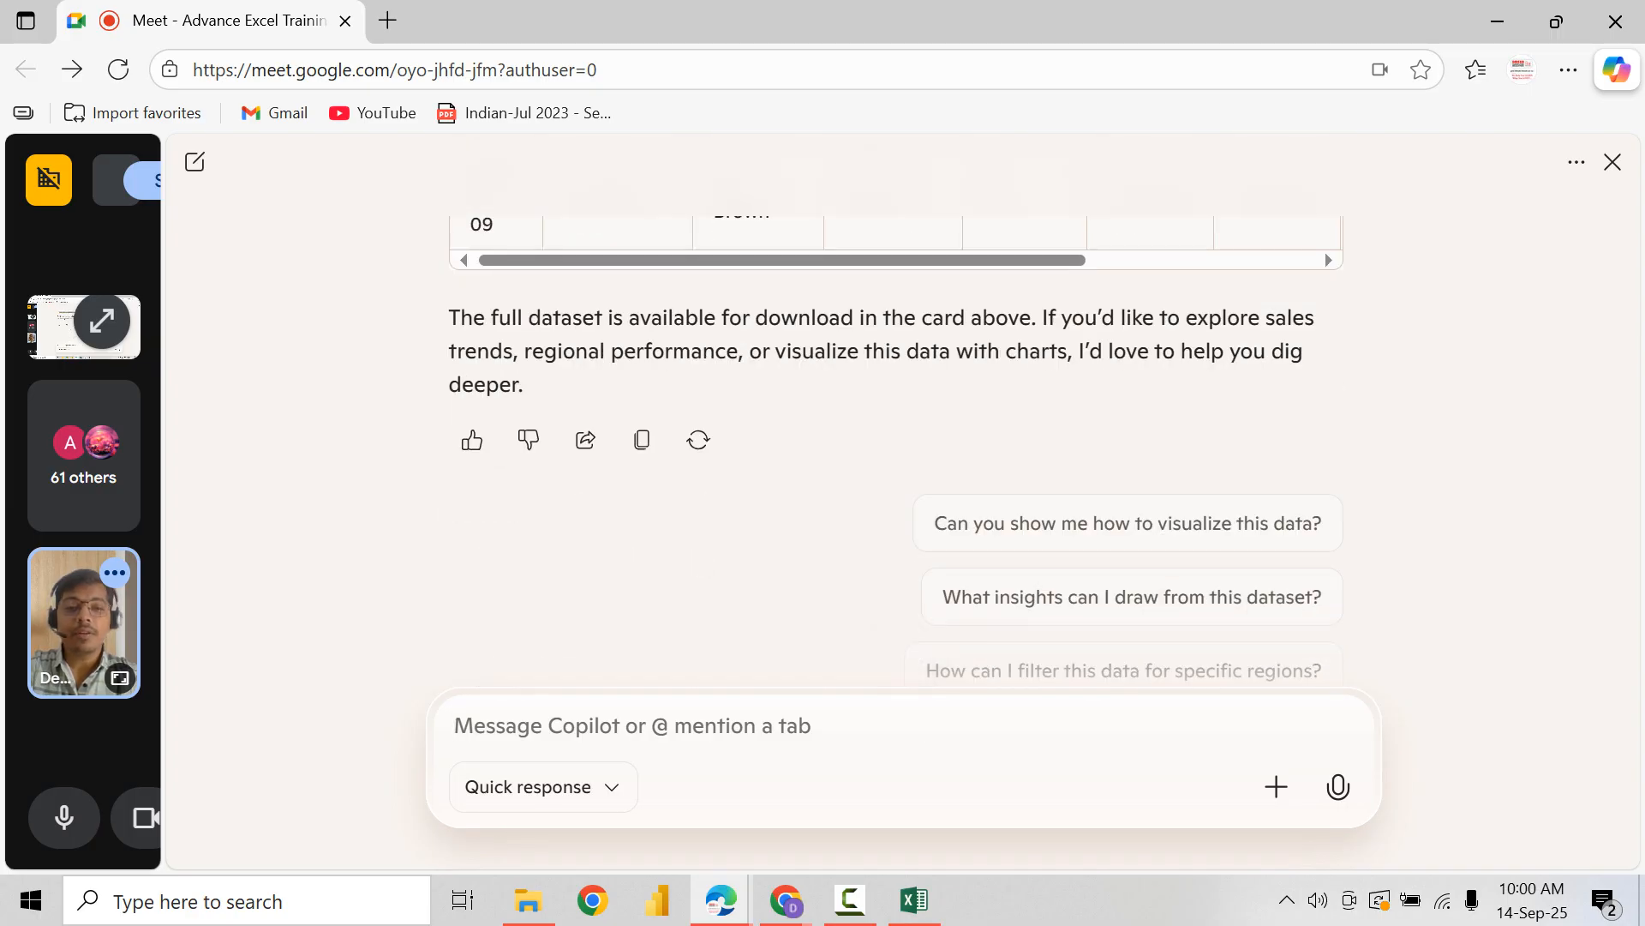
pyautogui.scroll(2, 896, 450)
pyautogui.hscroll(2, 896, 300)
pyautogui.moveTo(880, 389); pyautogui.dragTo(1011, 389)
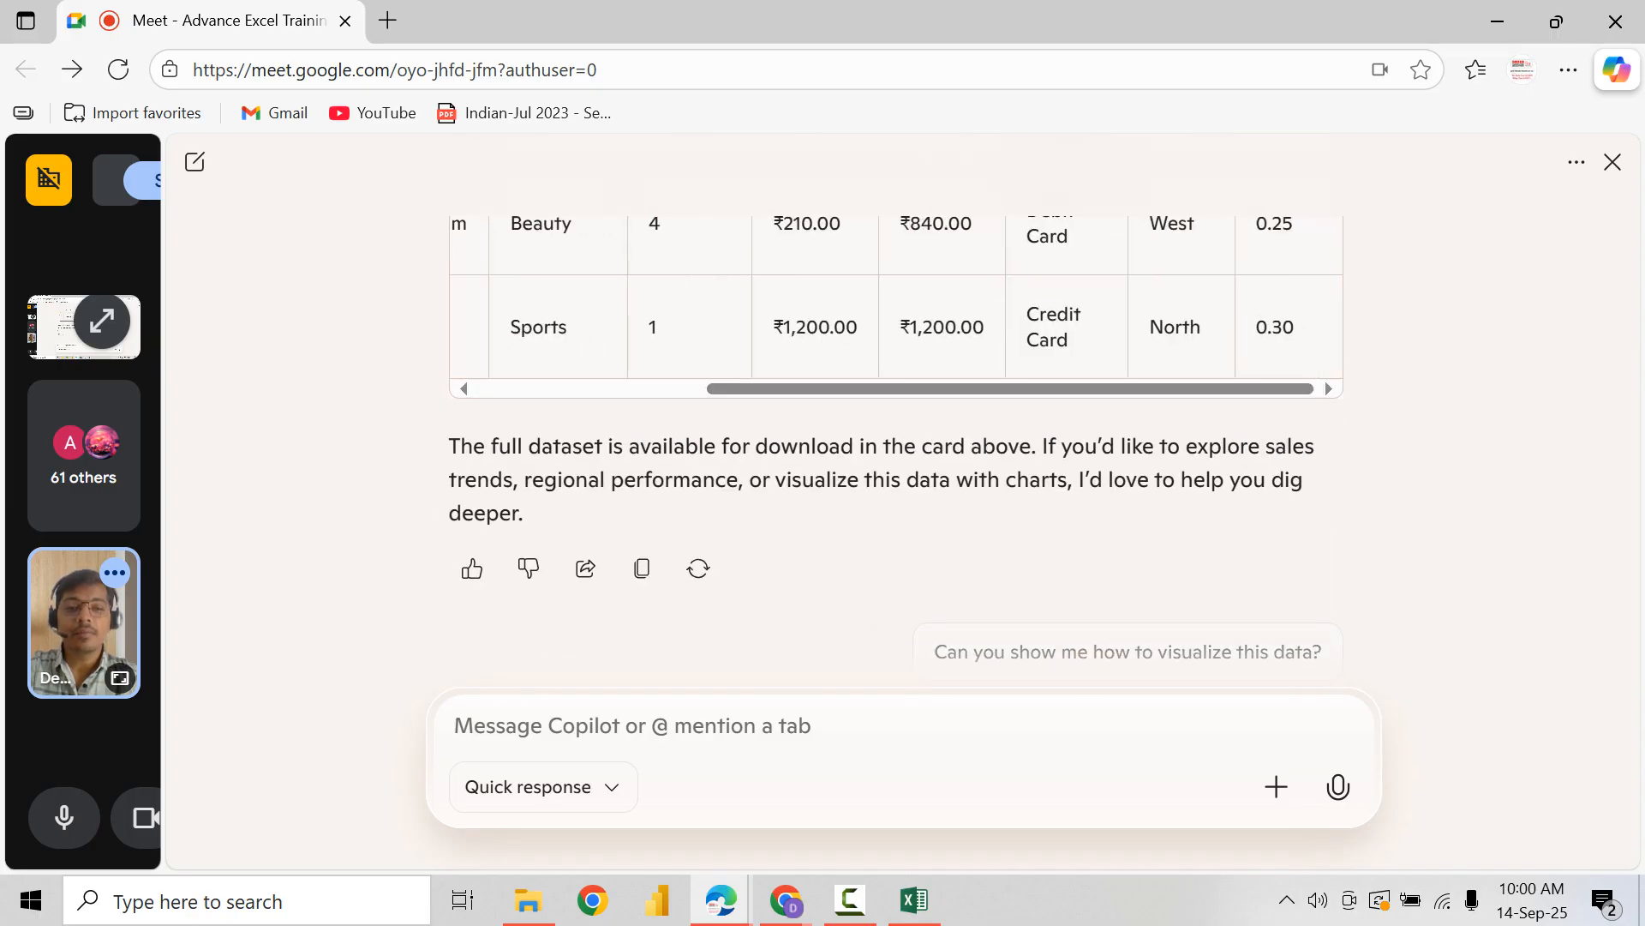
pyautogui.keyDown('shift'); pyautogui.click(1291, 329); pyautogui.keyUp('shift')
pyautogui.scroll(-2, 1290, 329)
# Step: Switch to Excel and paste the copied rows below the existing data, starting at cell A7
pyautogui.hotkey('alt', 'Tab')
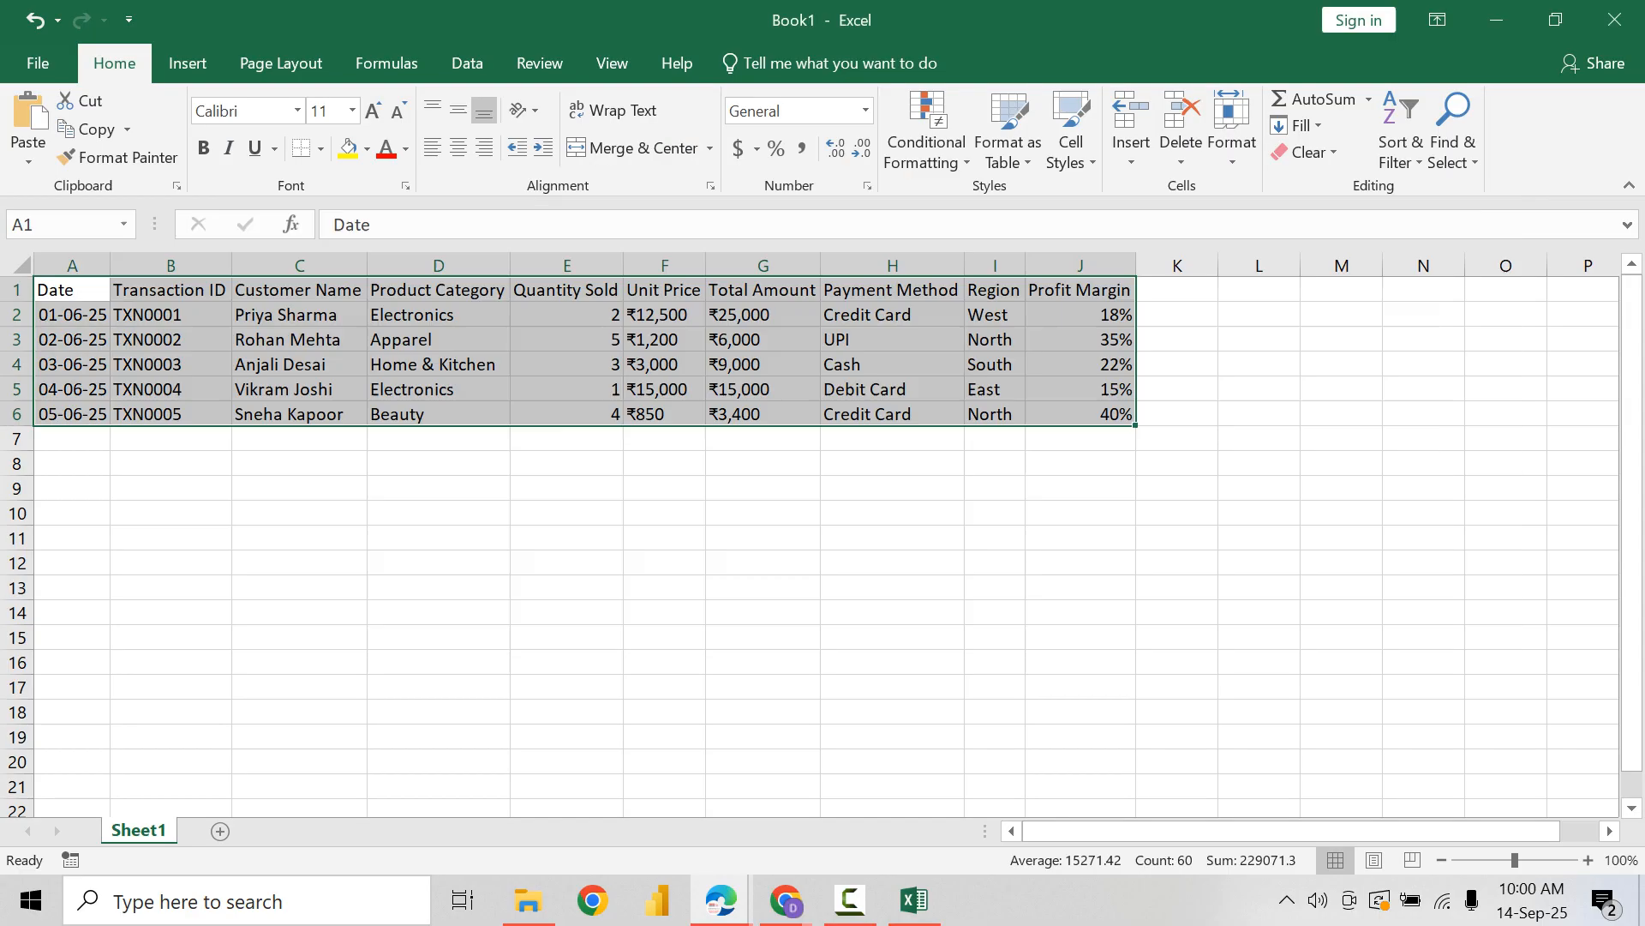
pyautogui.click(72, 439)
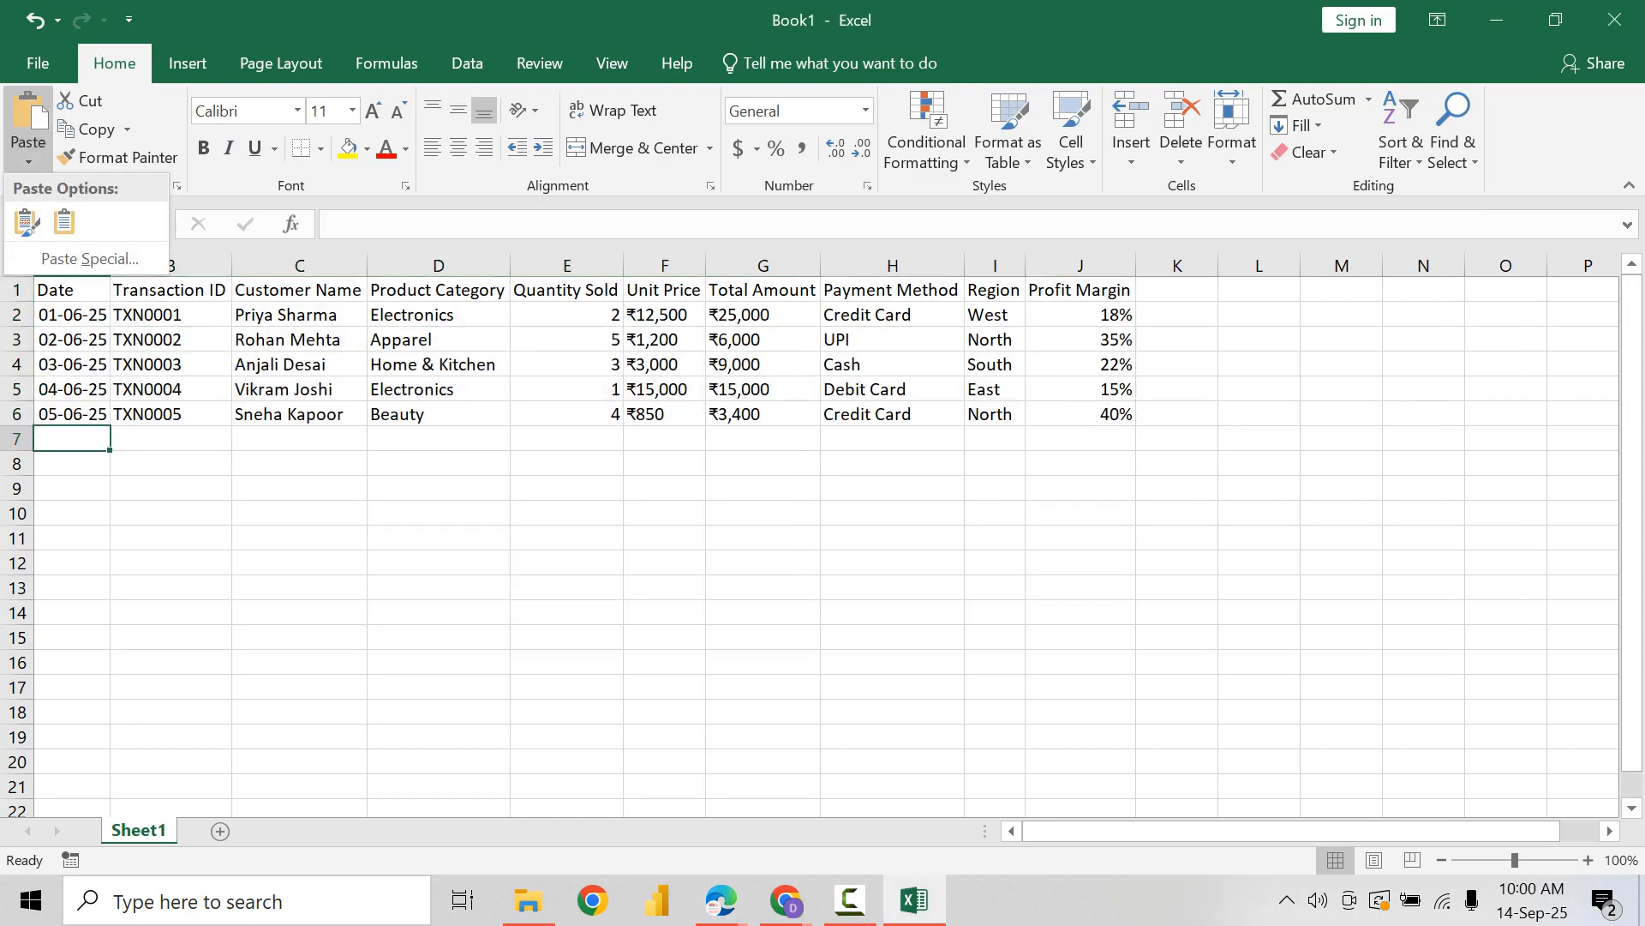
pyautogui.click(29, 115)
# Step: Switch back to Copilot and send the request "please go for more 10 rows"
pyautogui.hotkey('alt', 'Tab')
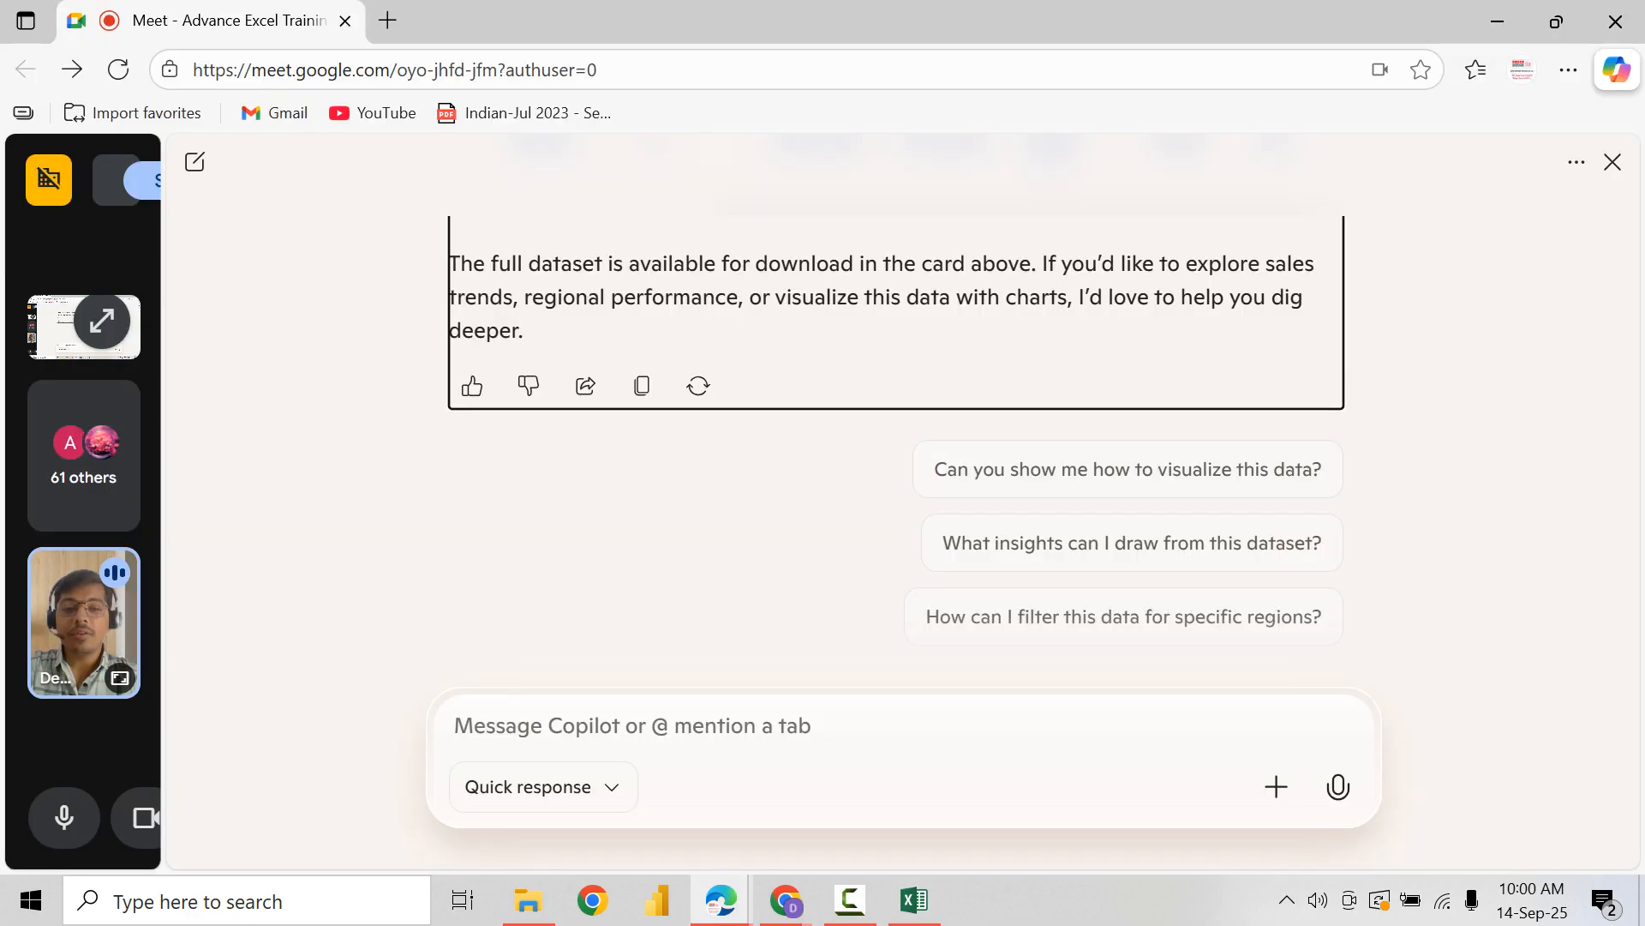
pyautogui.click(631, 726)
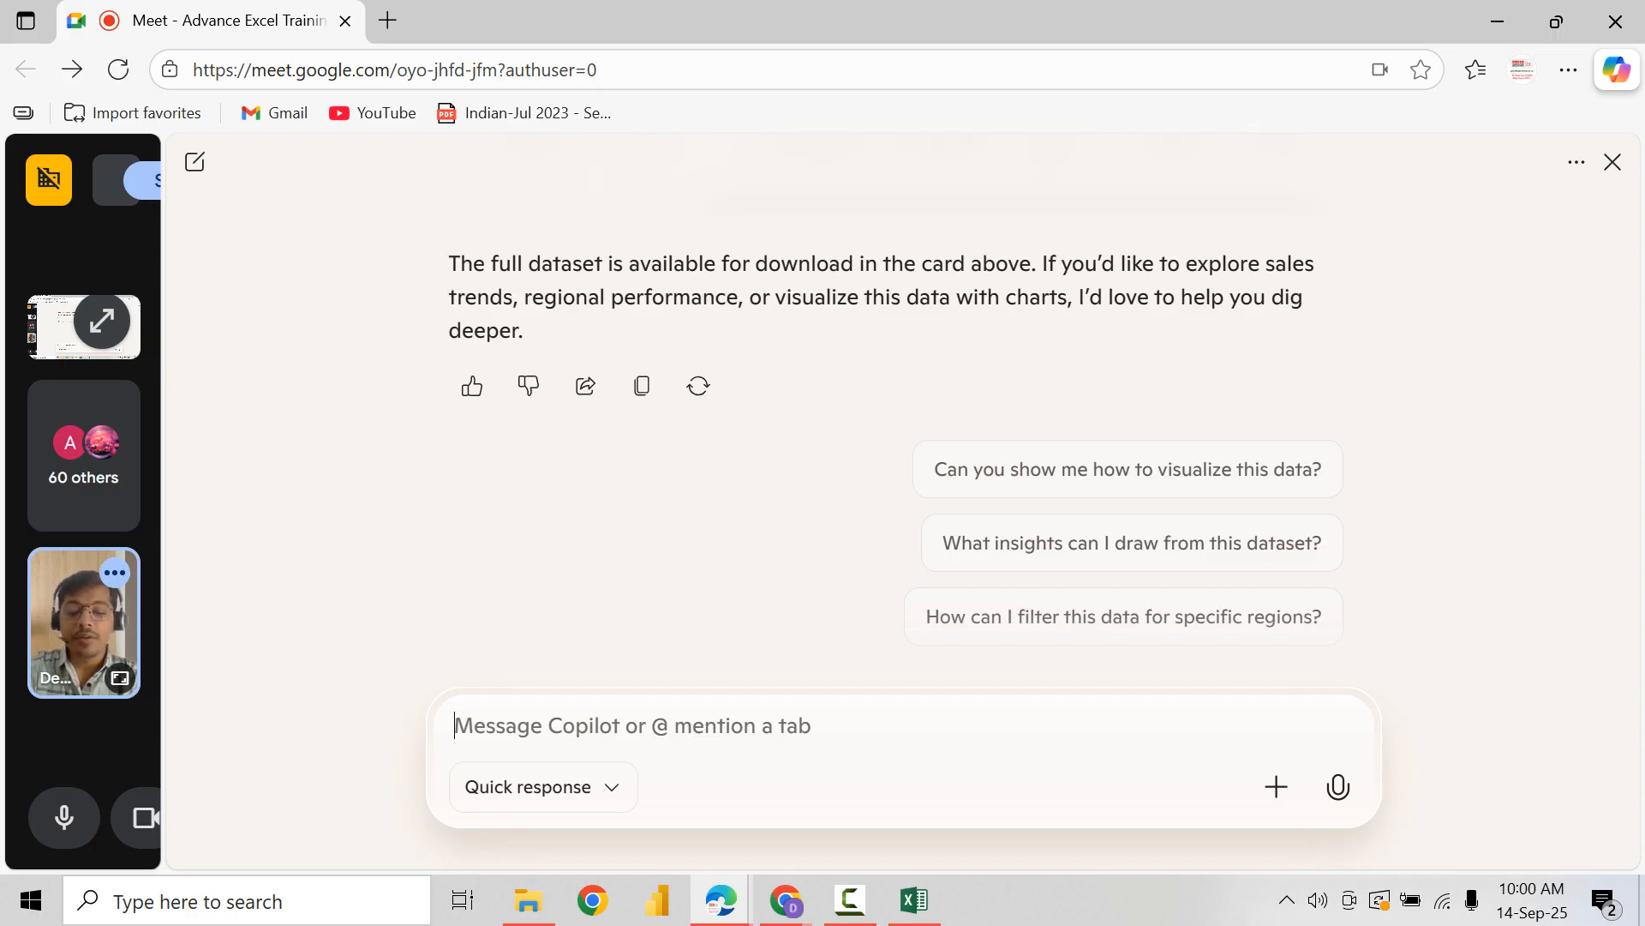
pyautogui.write('please ')
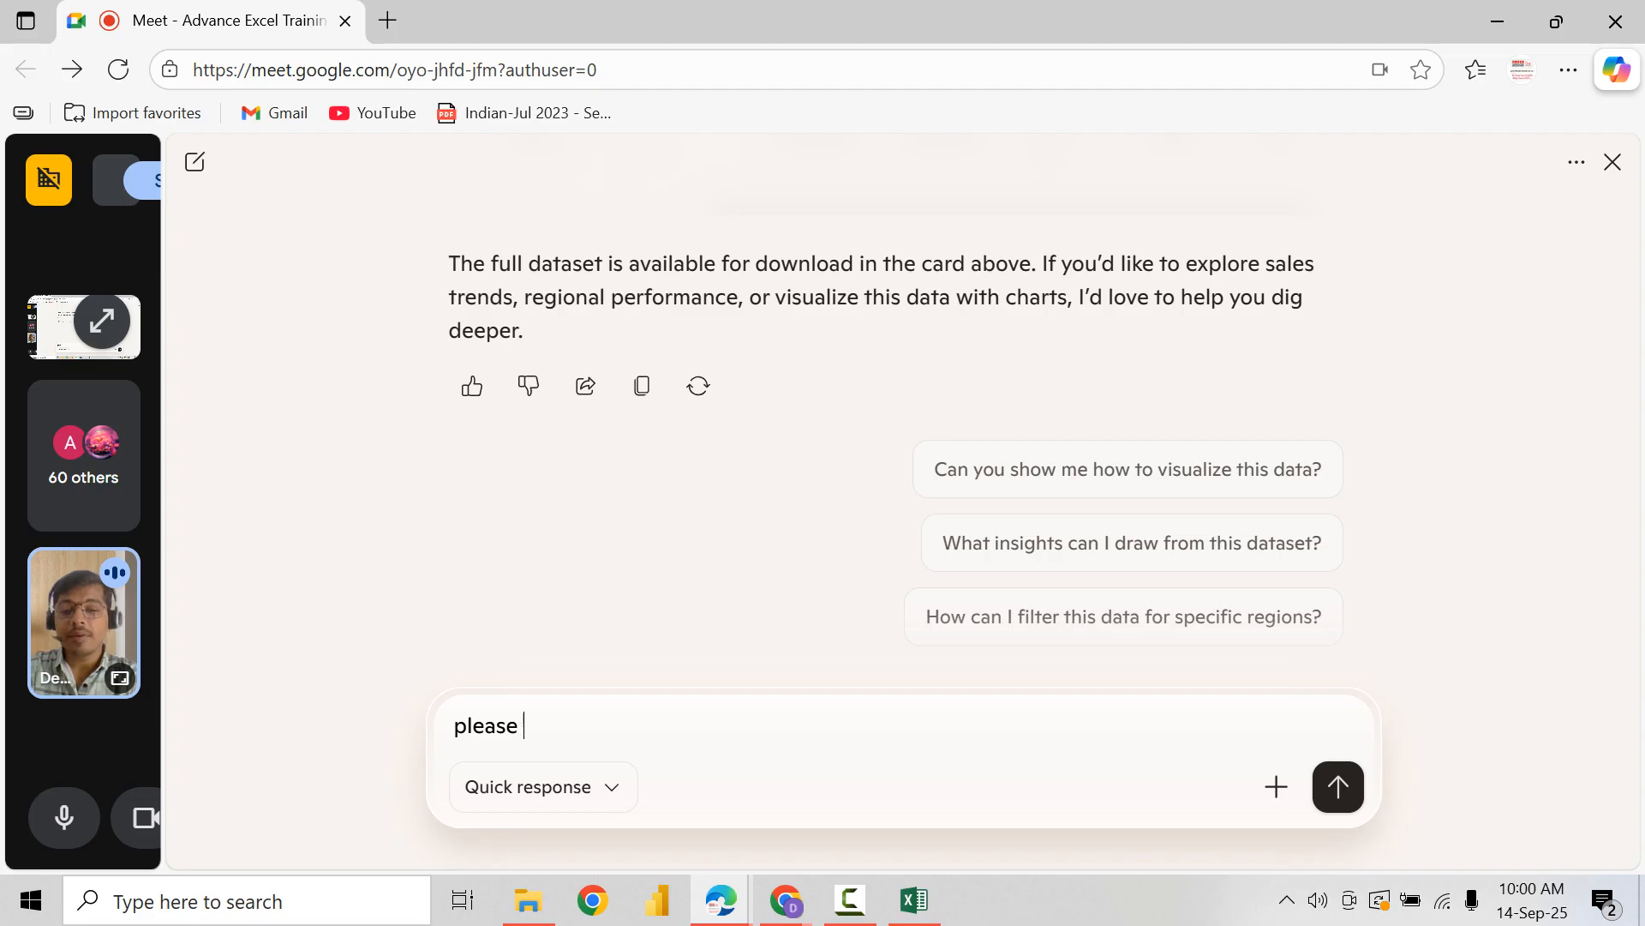
pyautogui.write('go for')
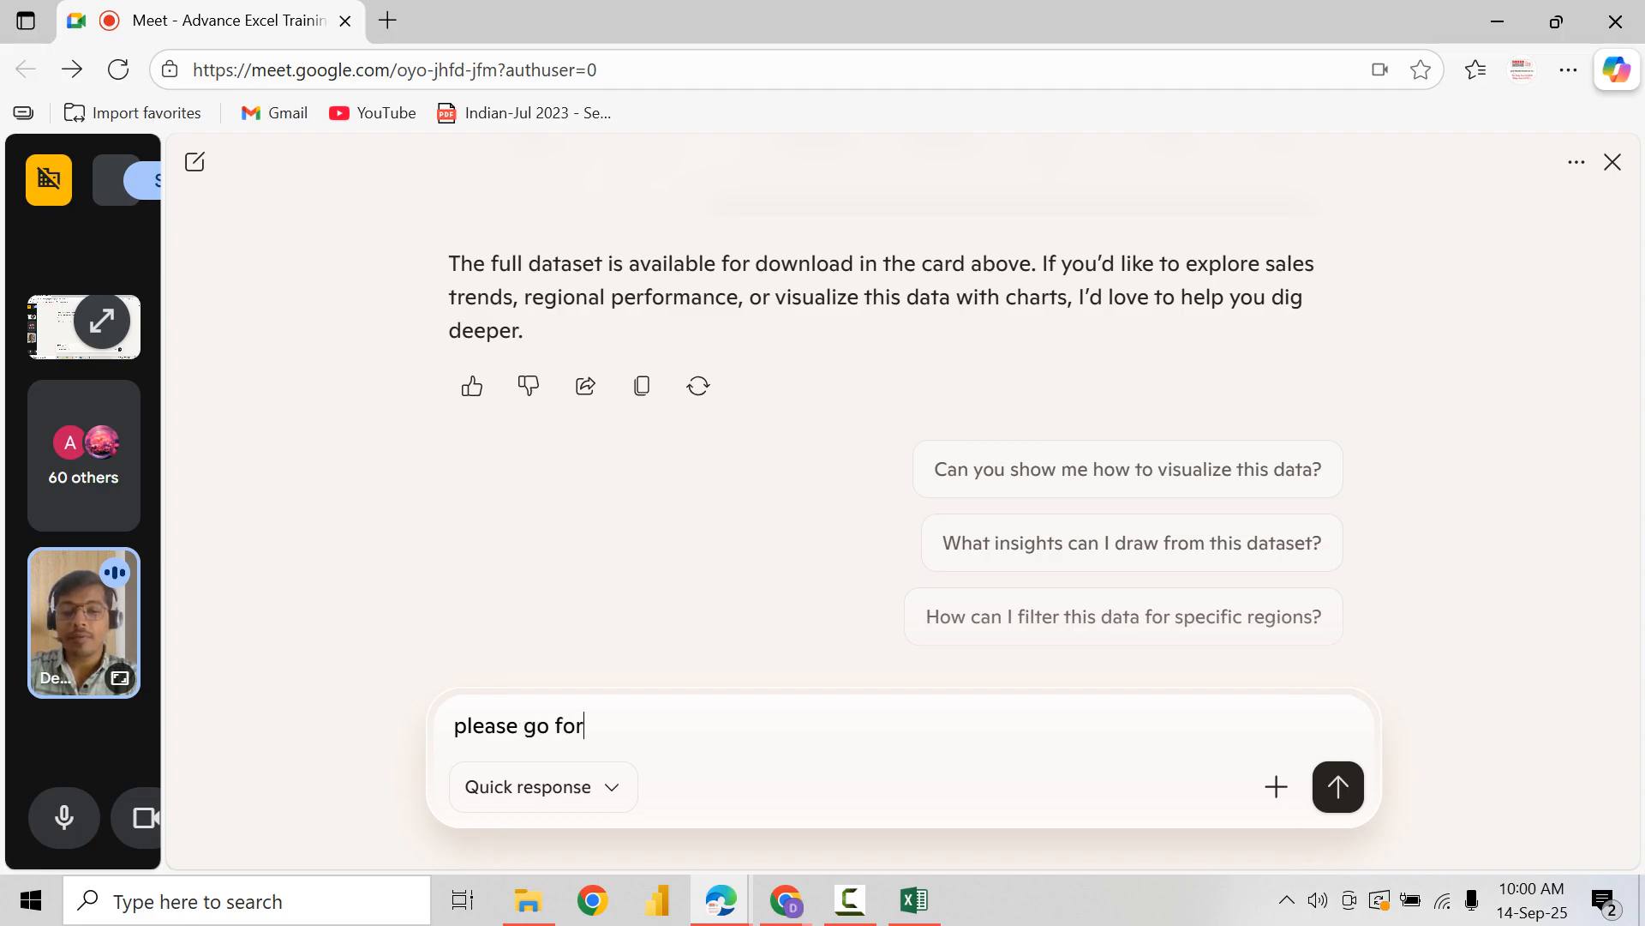
pyautogui.write(' more 10 rows')
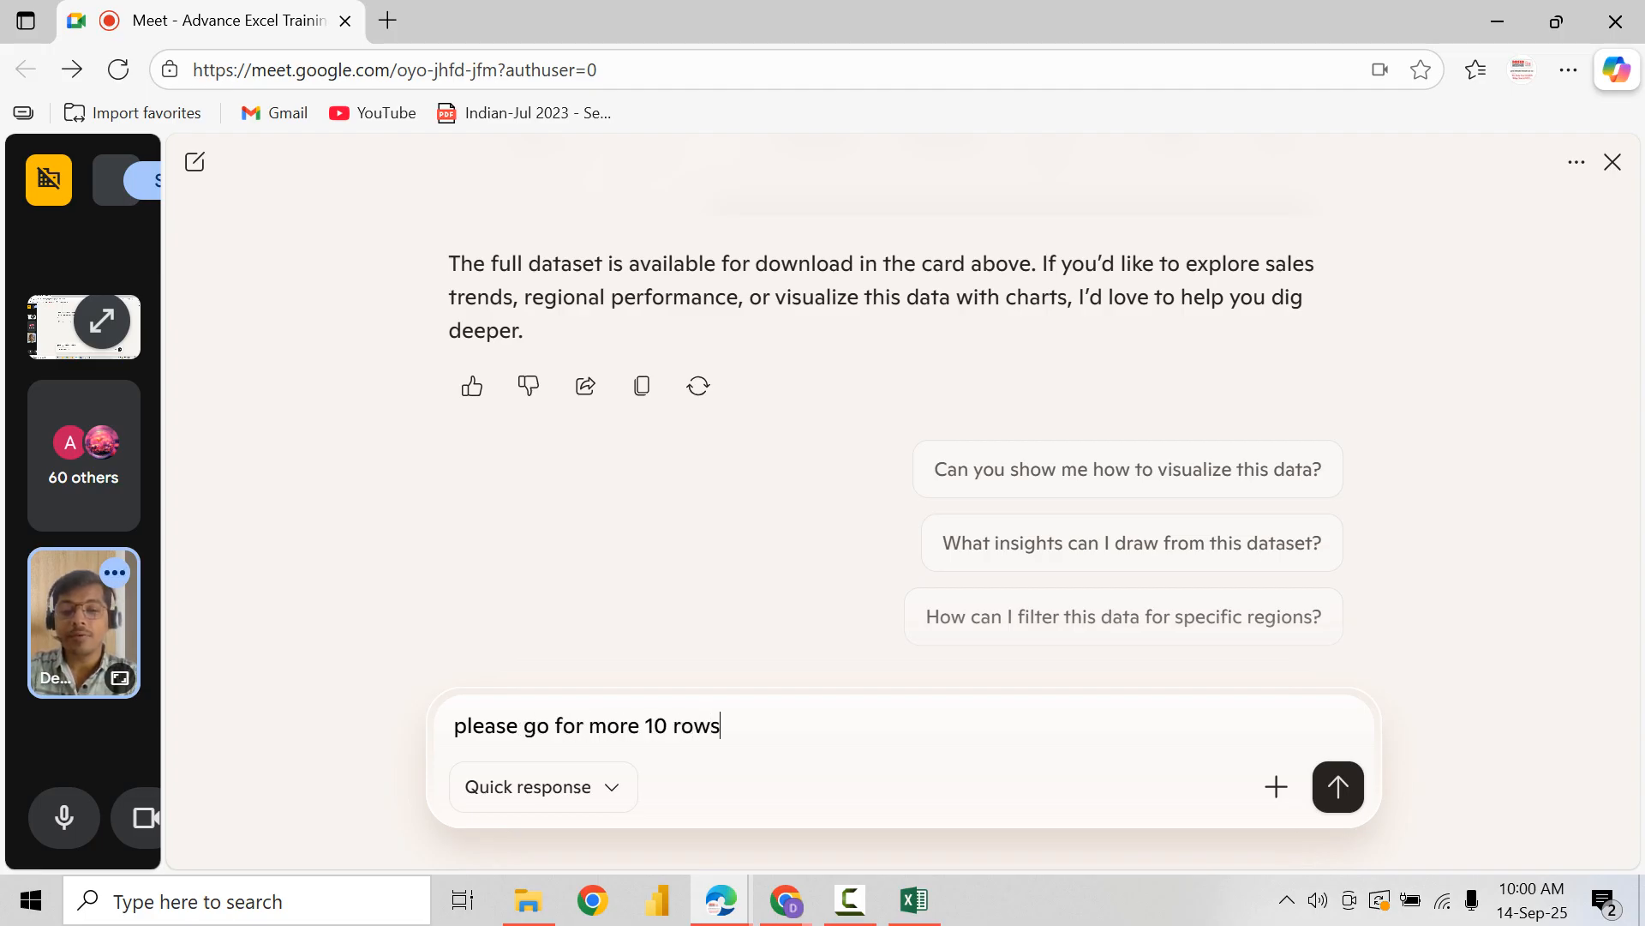
pyautogui.press('Return')
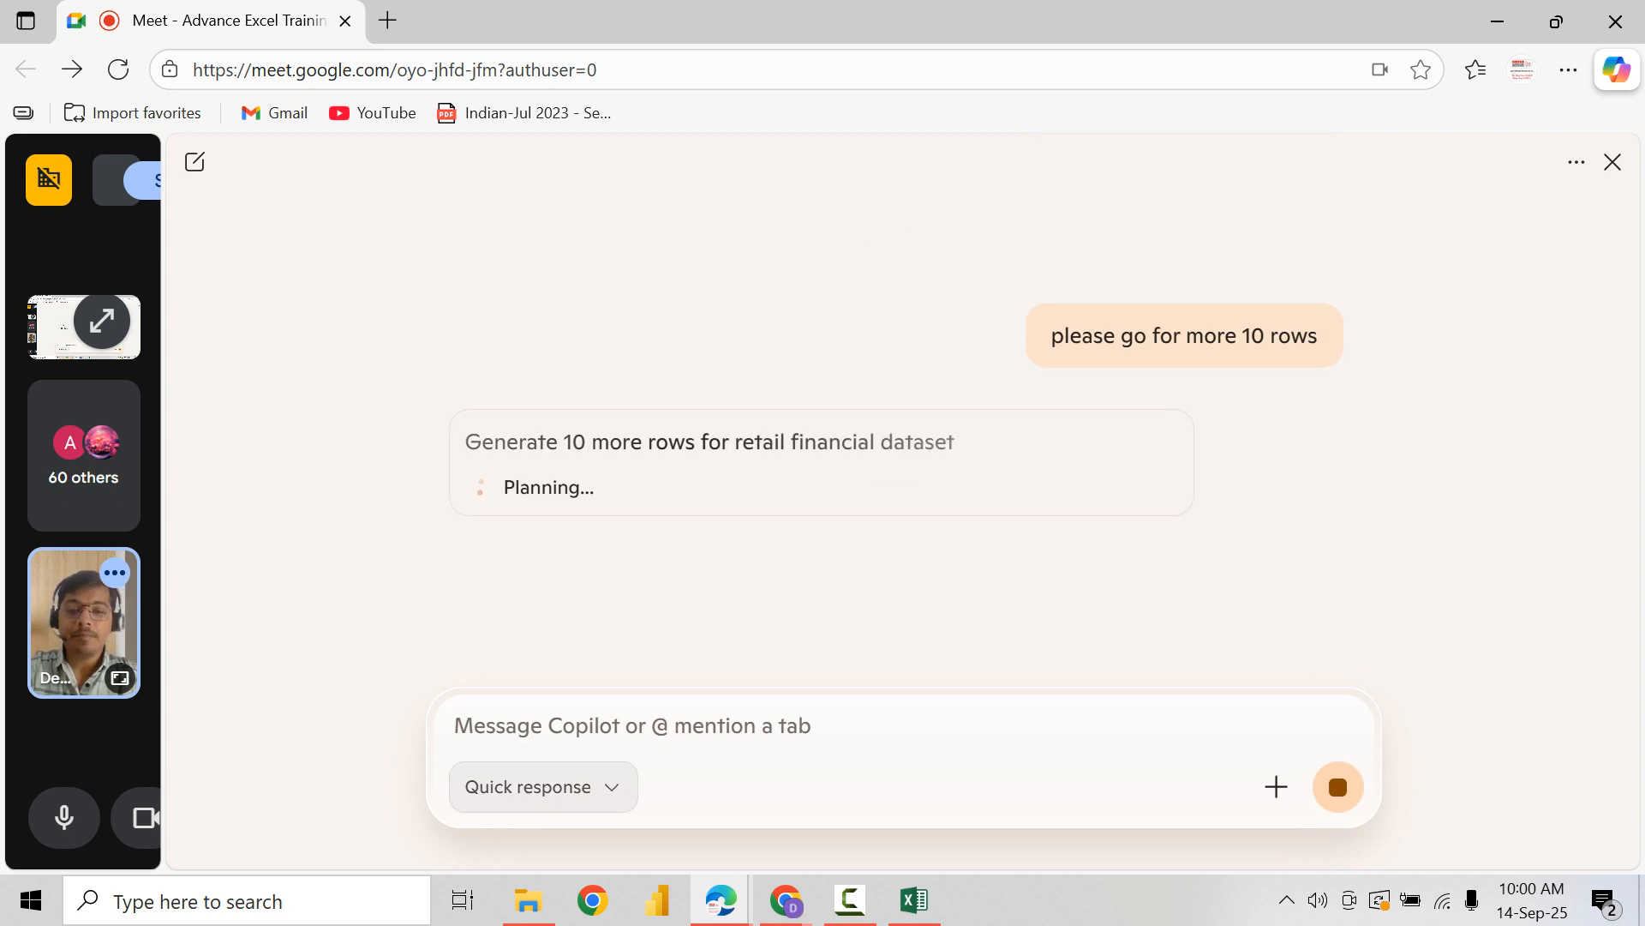
pyautogui.click(542, 786)
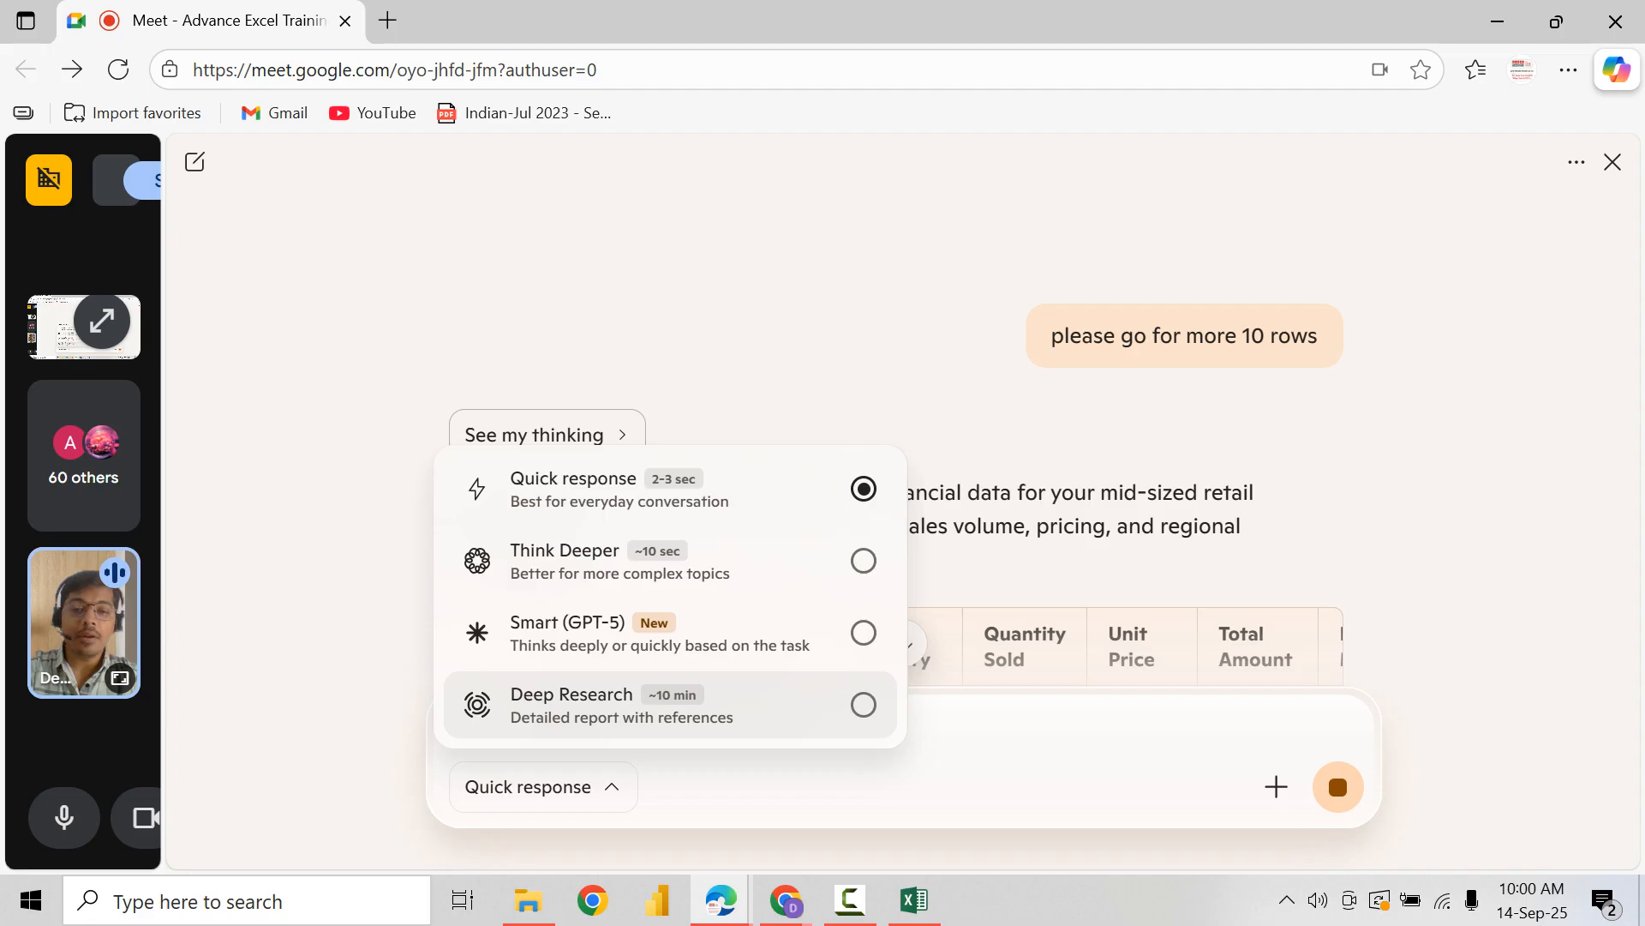
pyautogui.press('Escape')
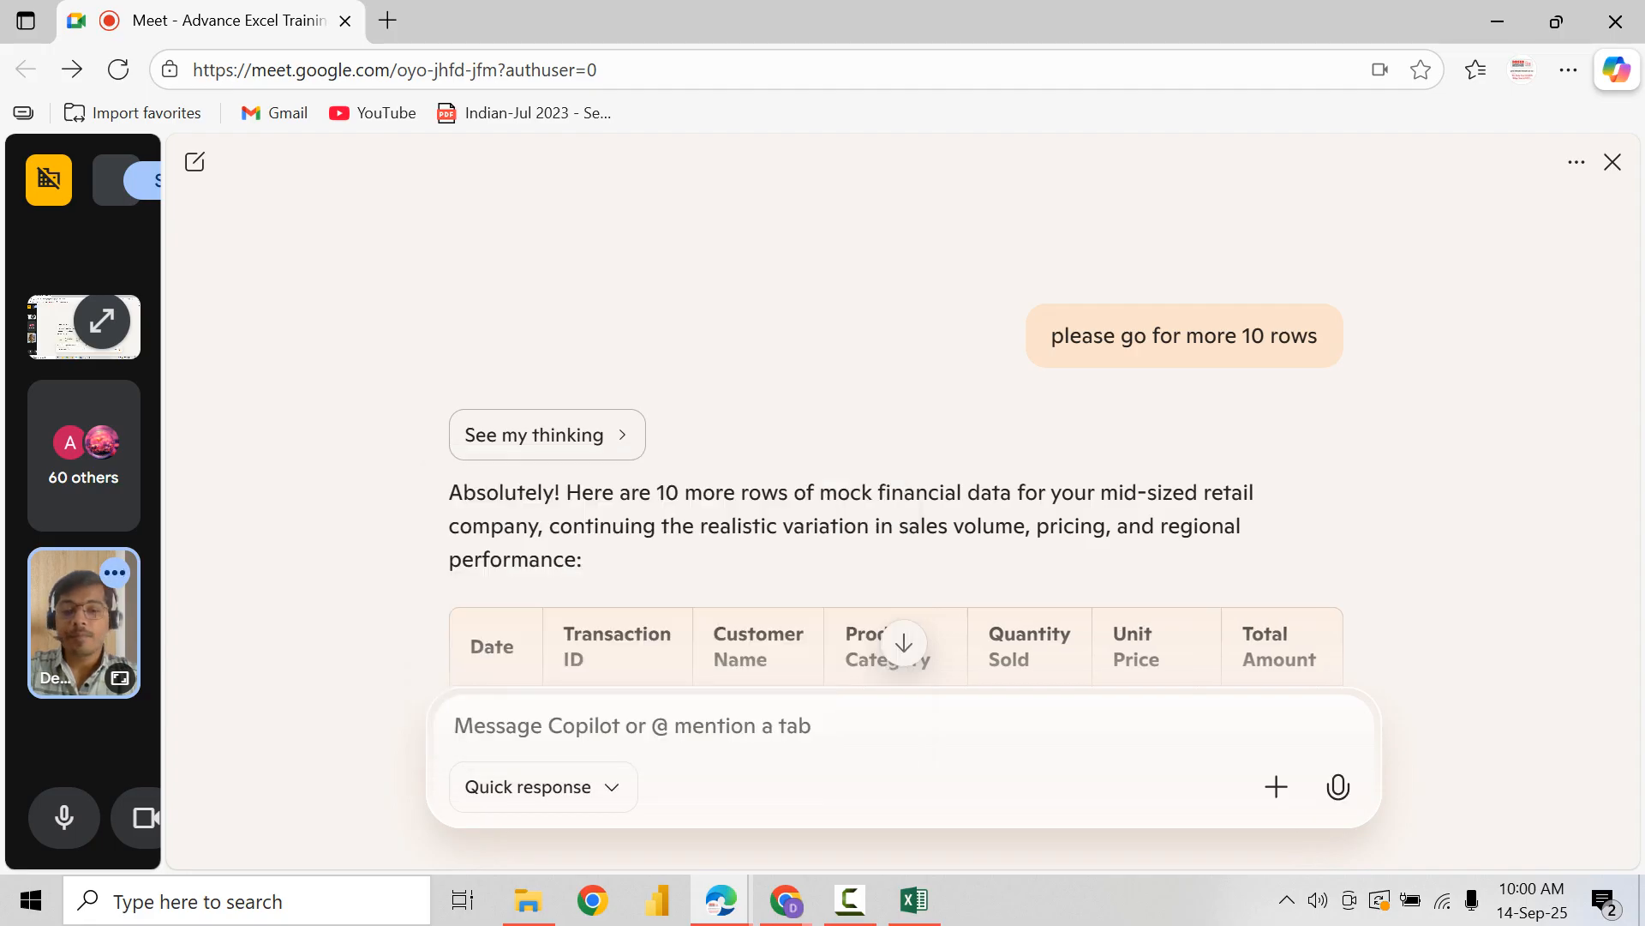
# Step: Copy the data rows of Copilot's newest table, from 2025-09-01 through the last profit margin, without the header
pyautogui.scroll(-2, 896, 480)
pyautogui.moveTo(471, 455); pyautogui.dragTo(573, 482)
pyautogui.scroll(-7, 572, 482)
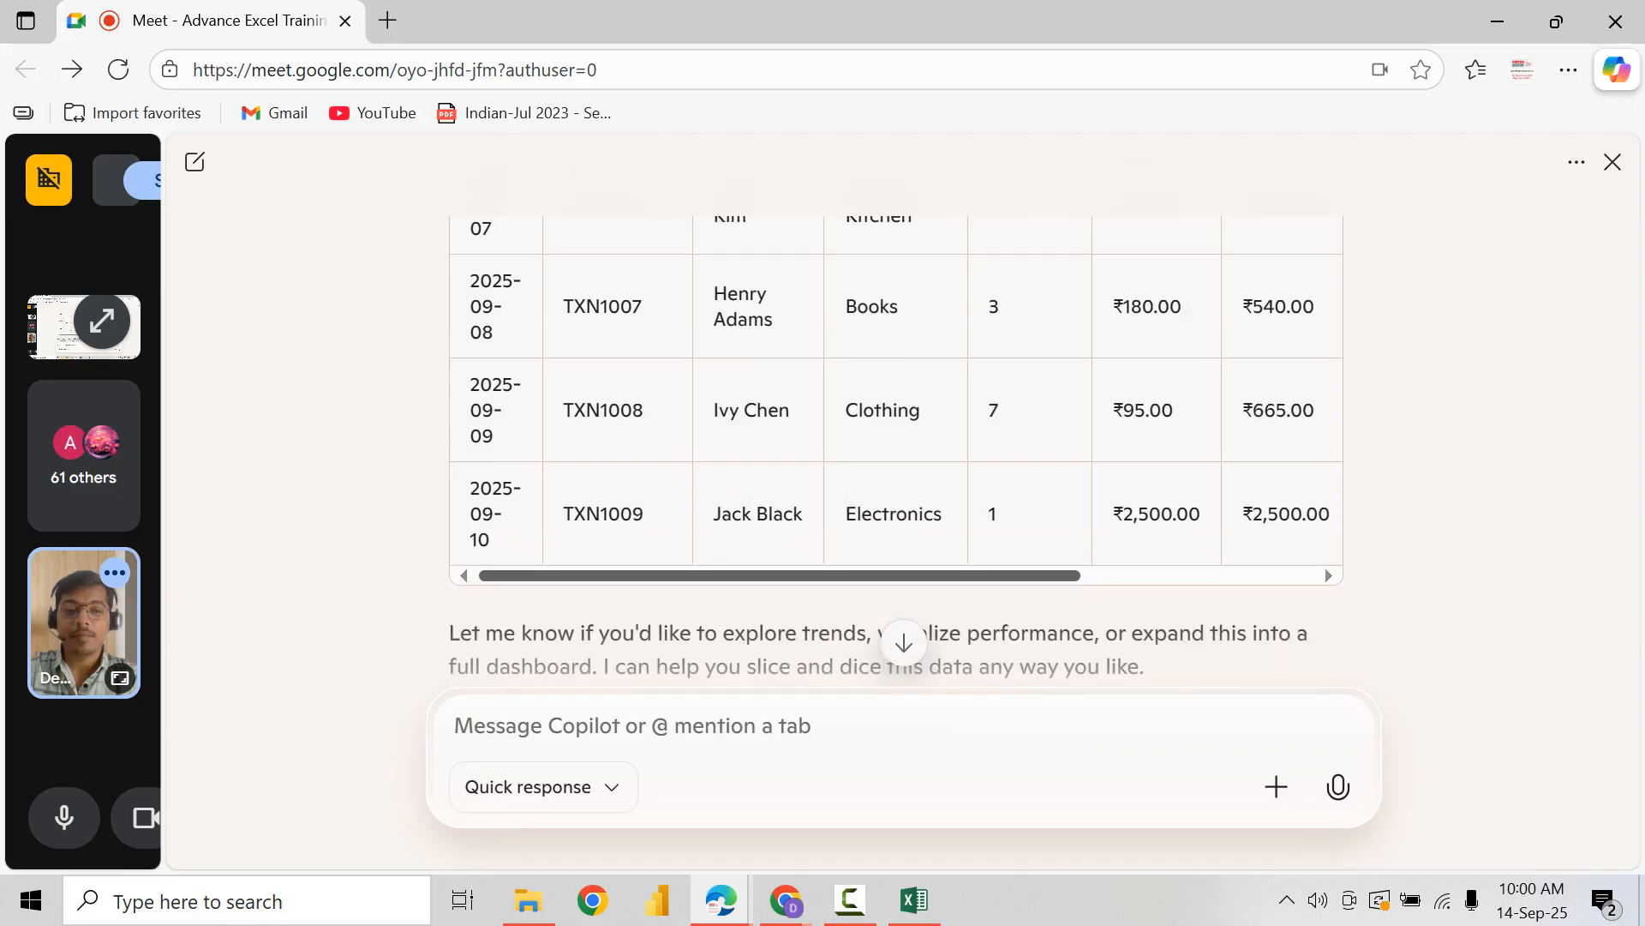
pyautogui.moveTo(779, 575); pyautogui.dragTo(1028, 575)
pyautogui.keyDown('shift'); pyautogui.click(1290, 514); pyautogui.keyUp('shift')
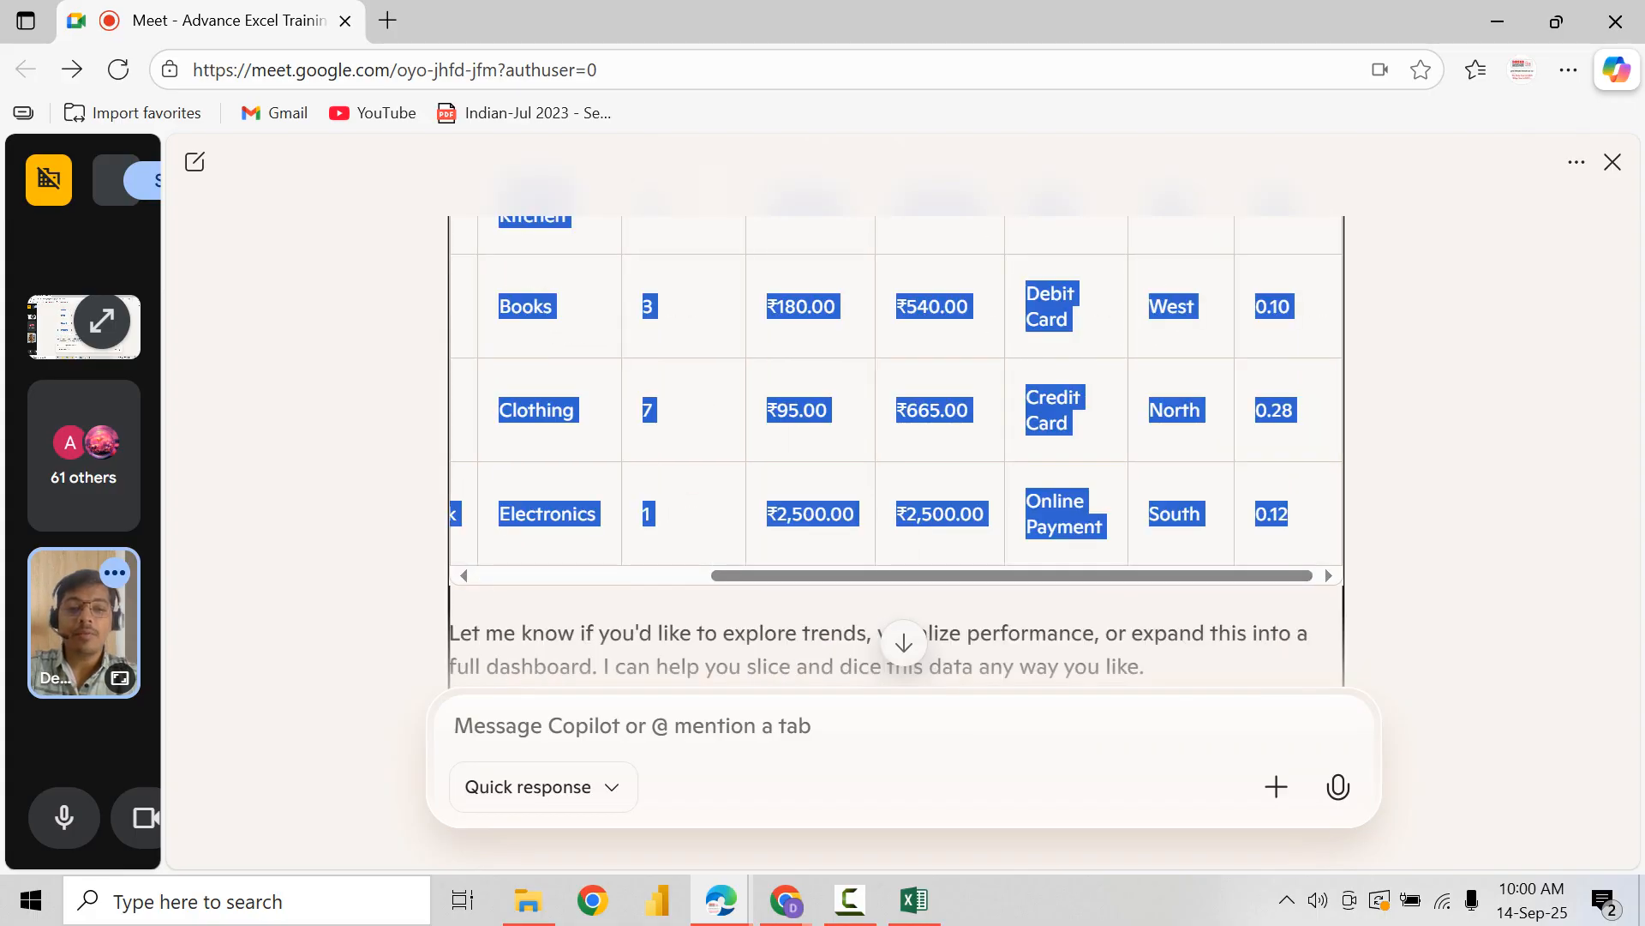
# Step: Switch to Excel and paste the copied rows below the existing data, starting at cell A12
pyautogui.hotkey('alt', 'Tab')
pyautogui.click(72, 563)
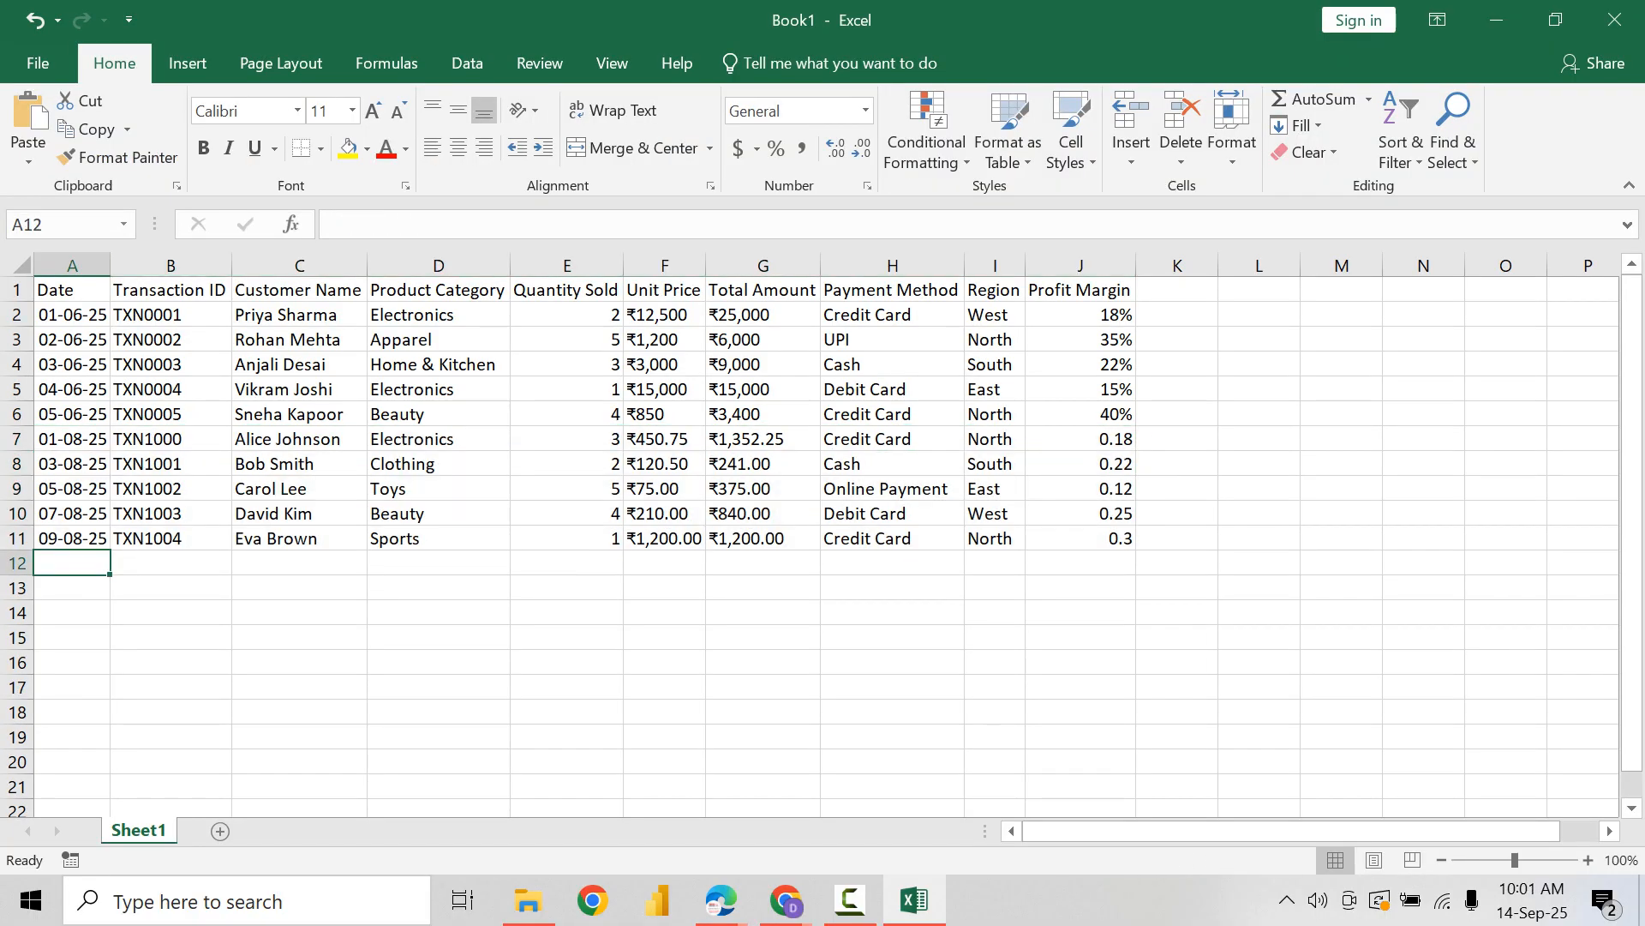
pyautogui.click(29, 158)
pyautogui.click(65, 221)
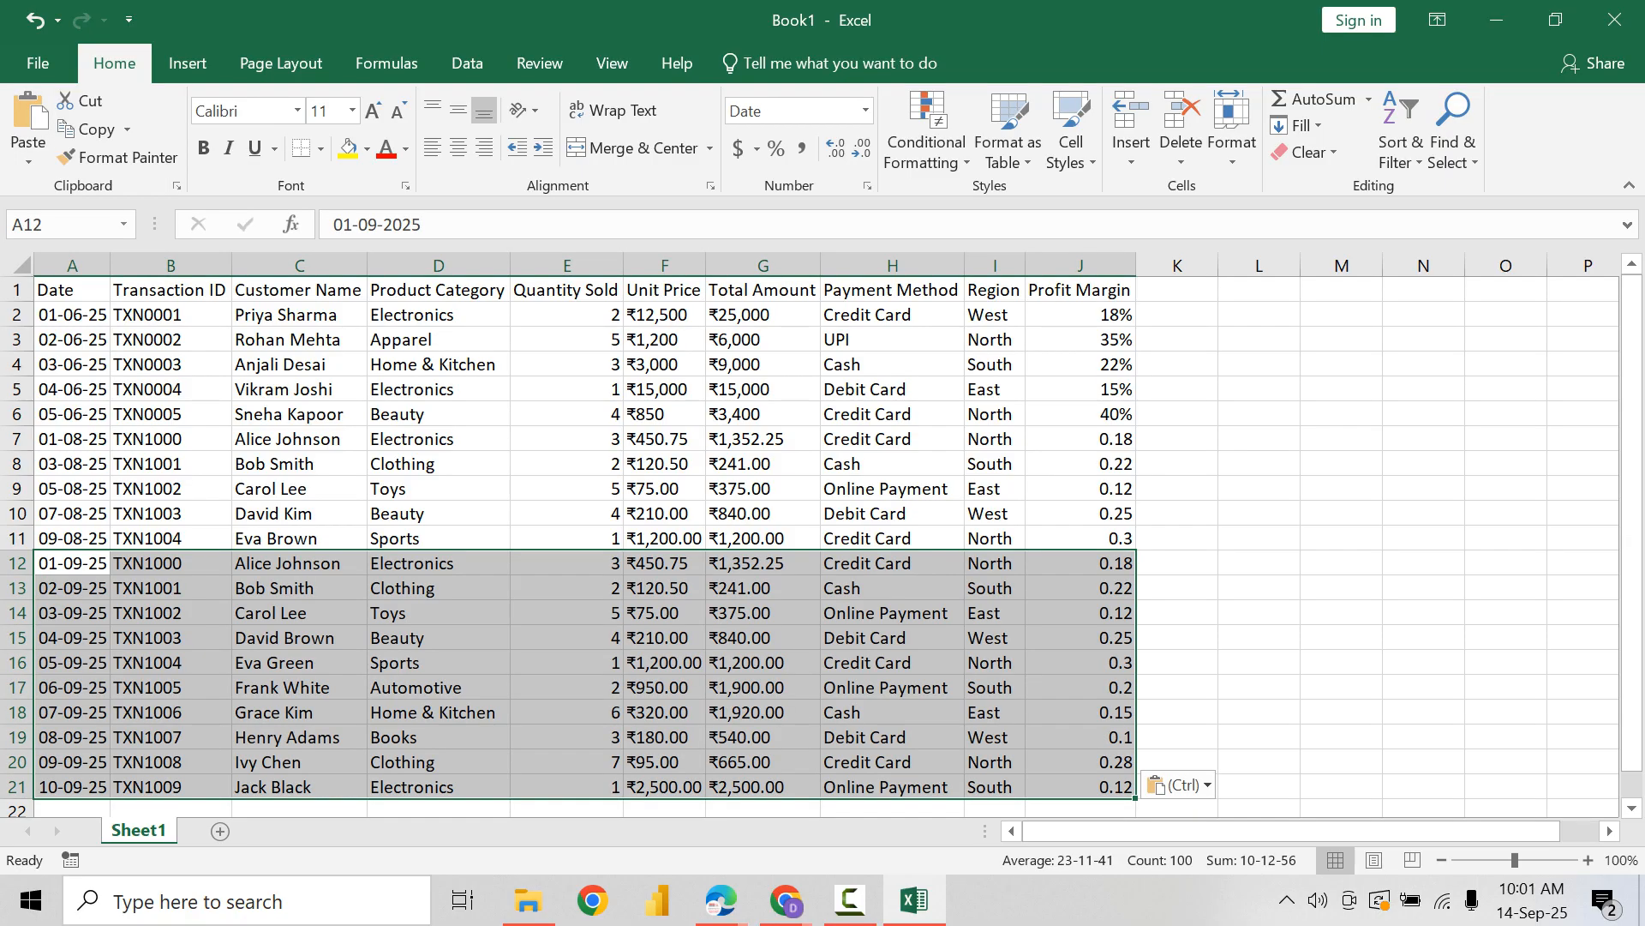
pyautogui.click(438, 464)
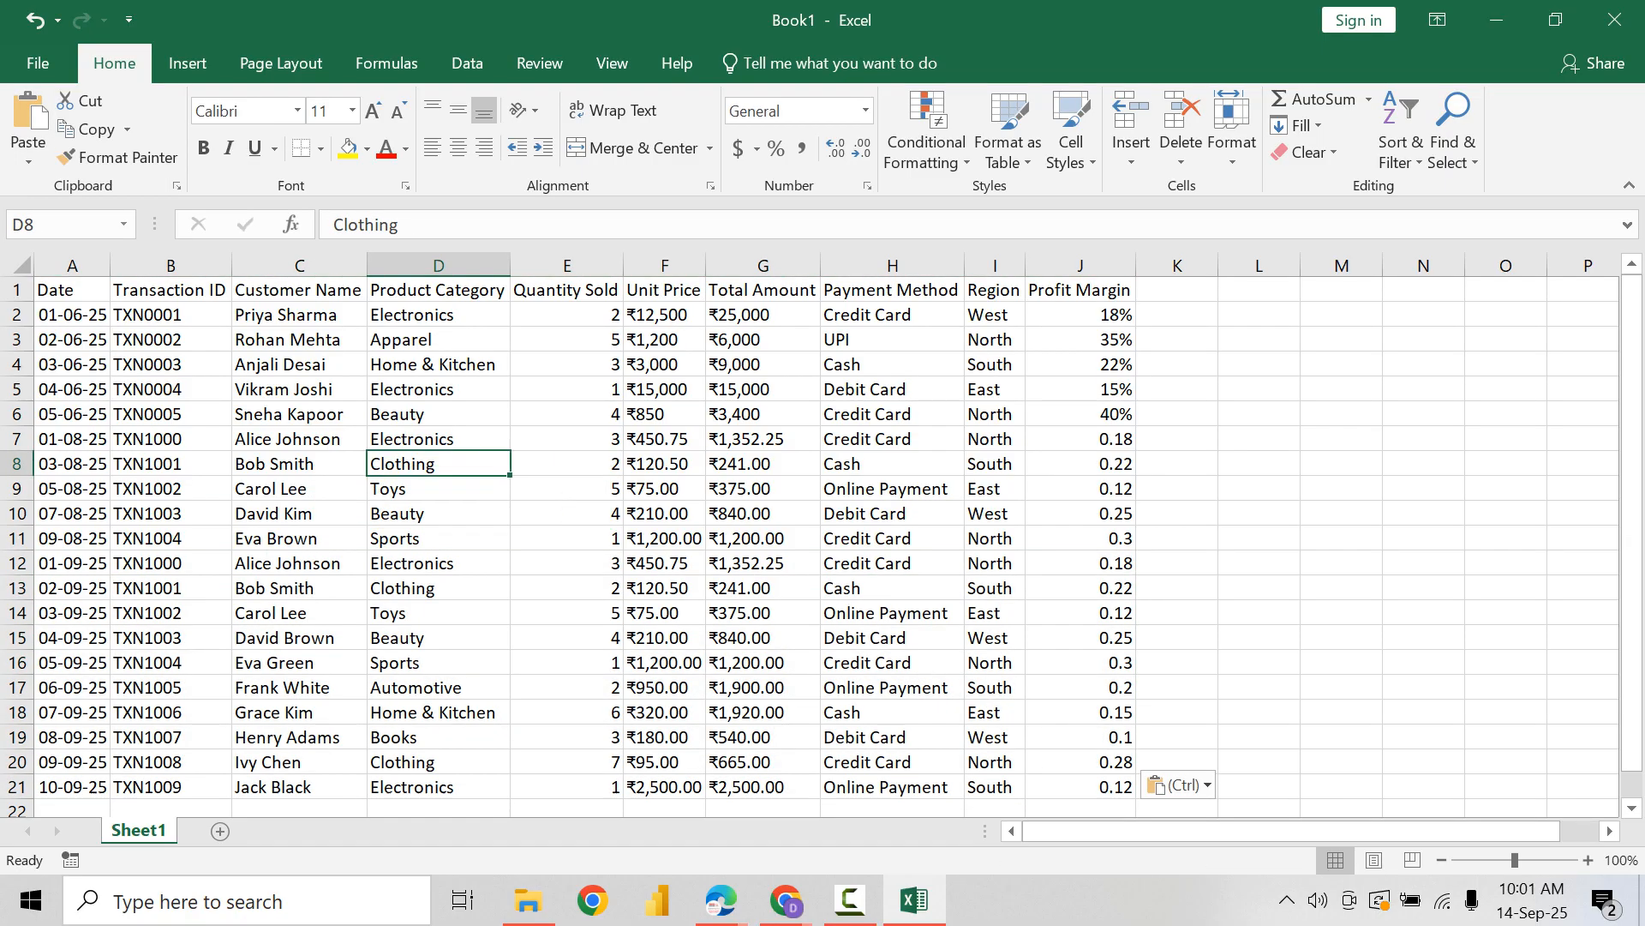
# Step: Switch back to Copilot and review the conversation up to the original dataset prompt
pyautogui.hotkey('alt', 'Tab')
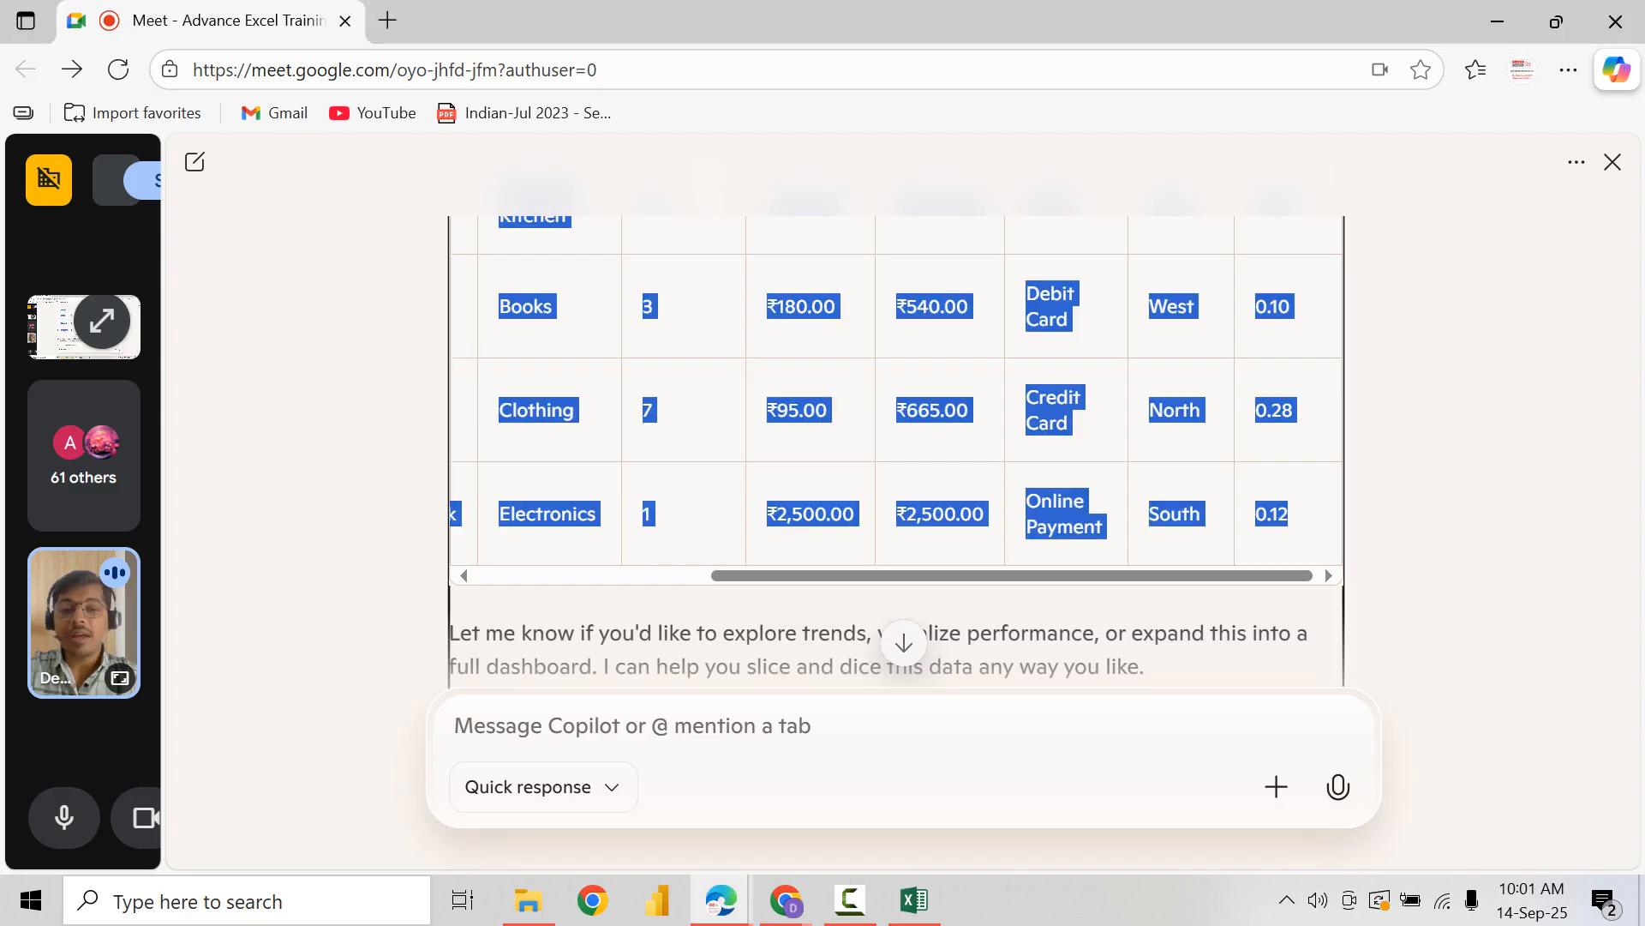
pyautogui.scroll(10, 896, 445)
pyautogui.scroll(15, 895, 446)
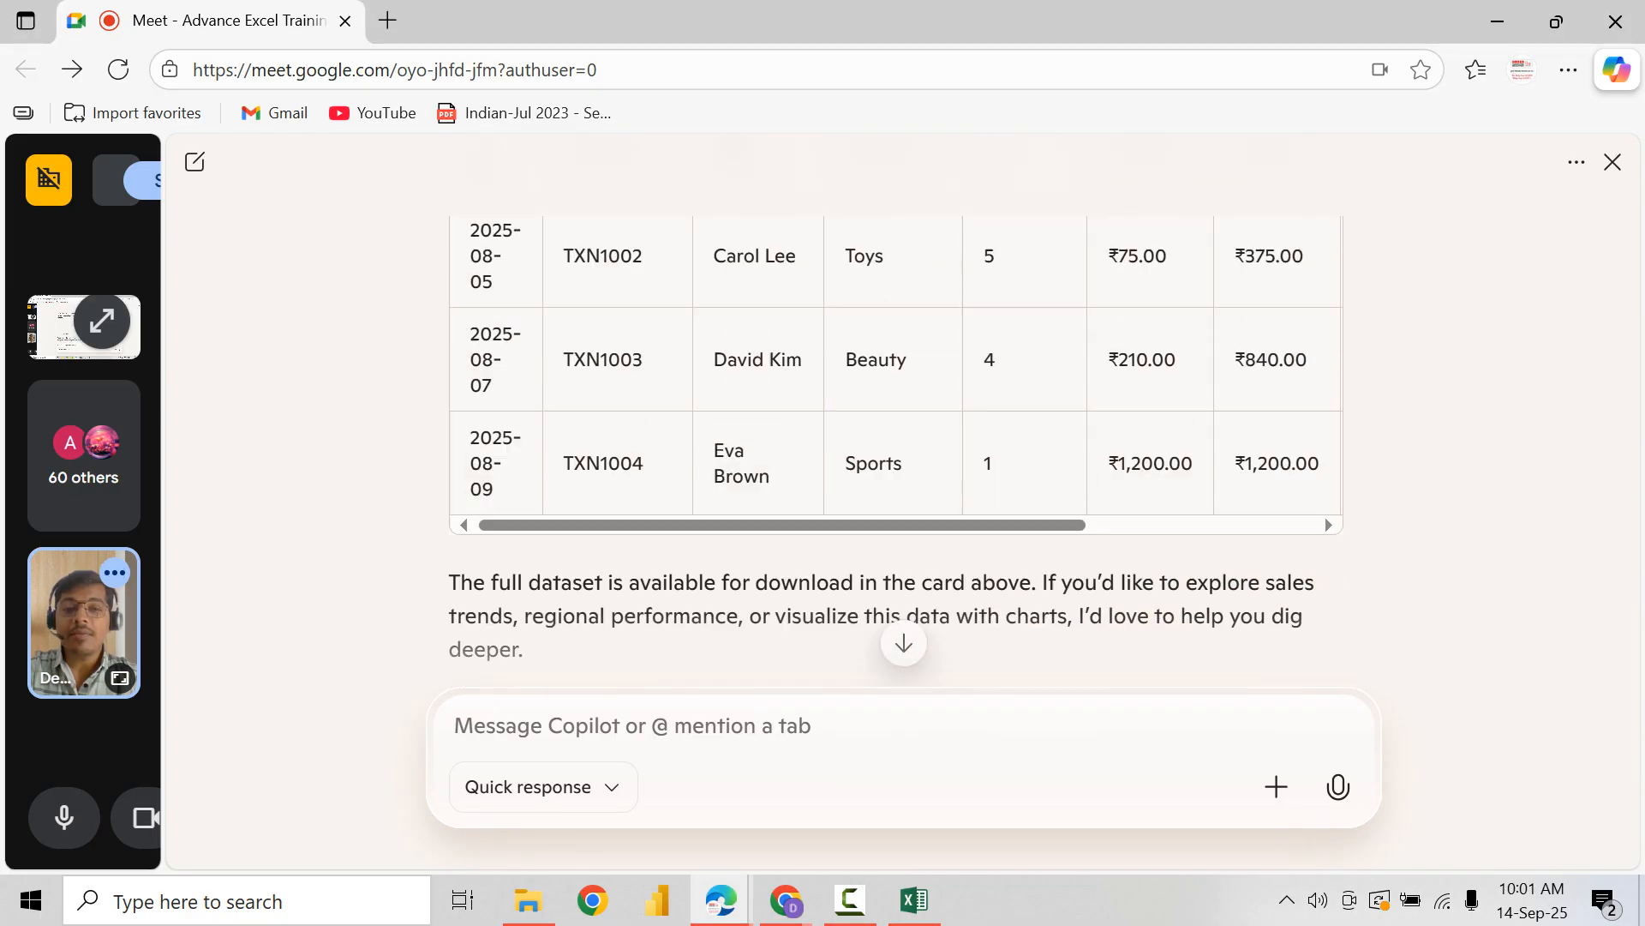
pyautogui.scroll(15, 896, 446)
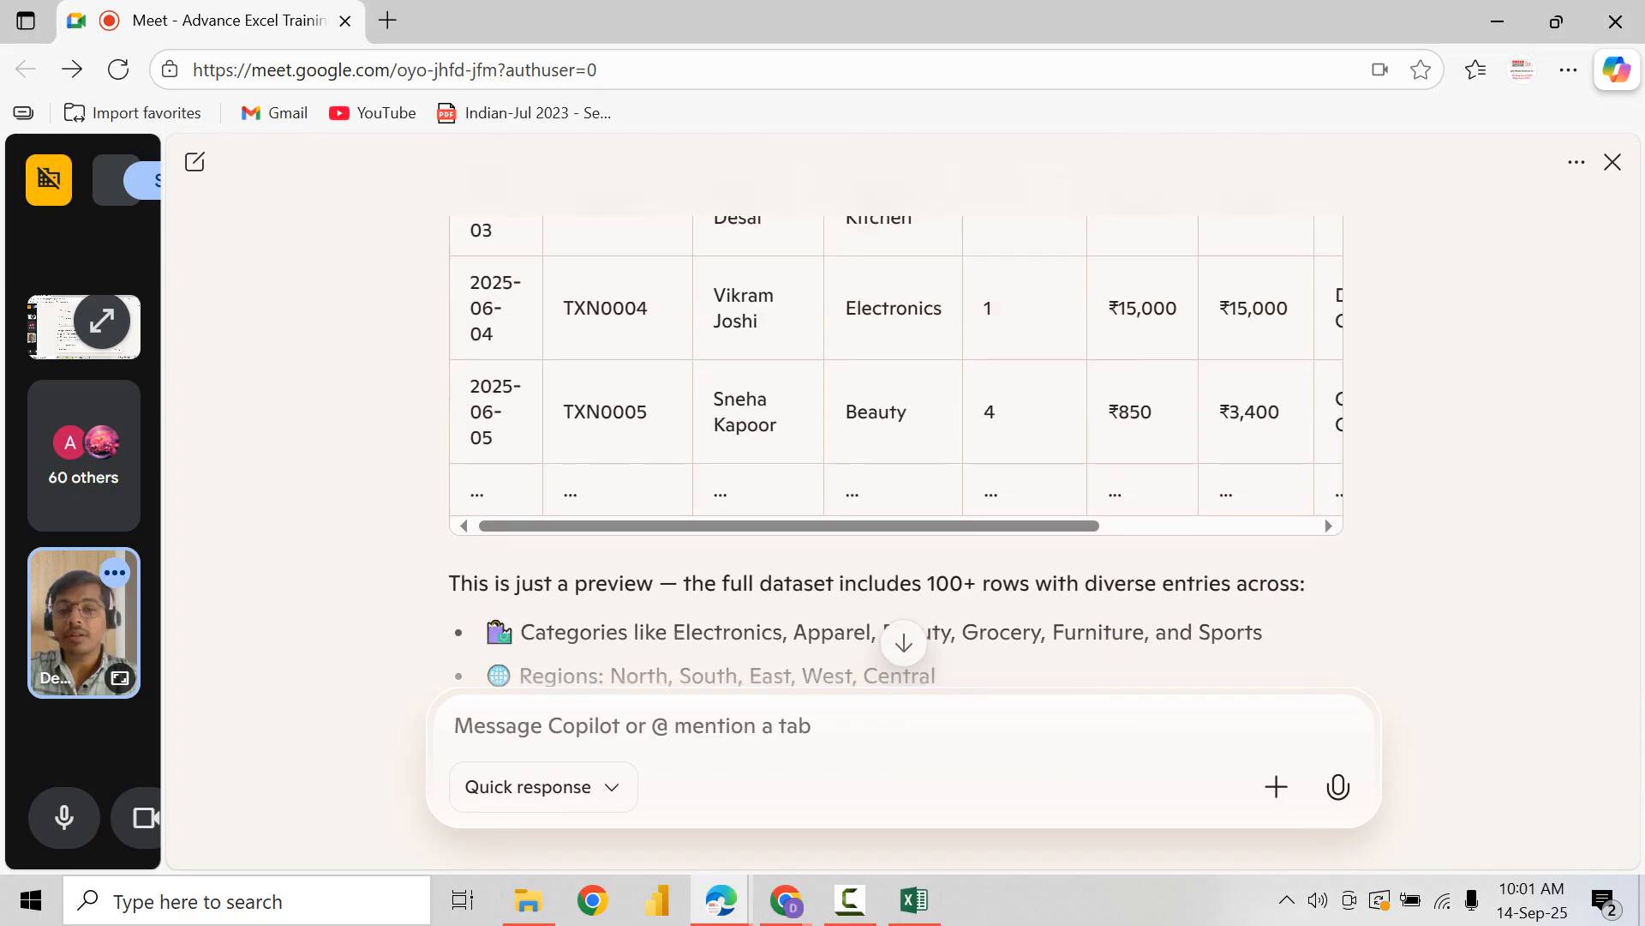
pyautogui.scroll(10, 896, 446)
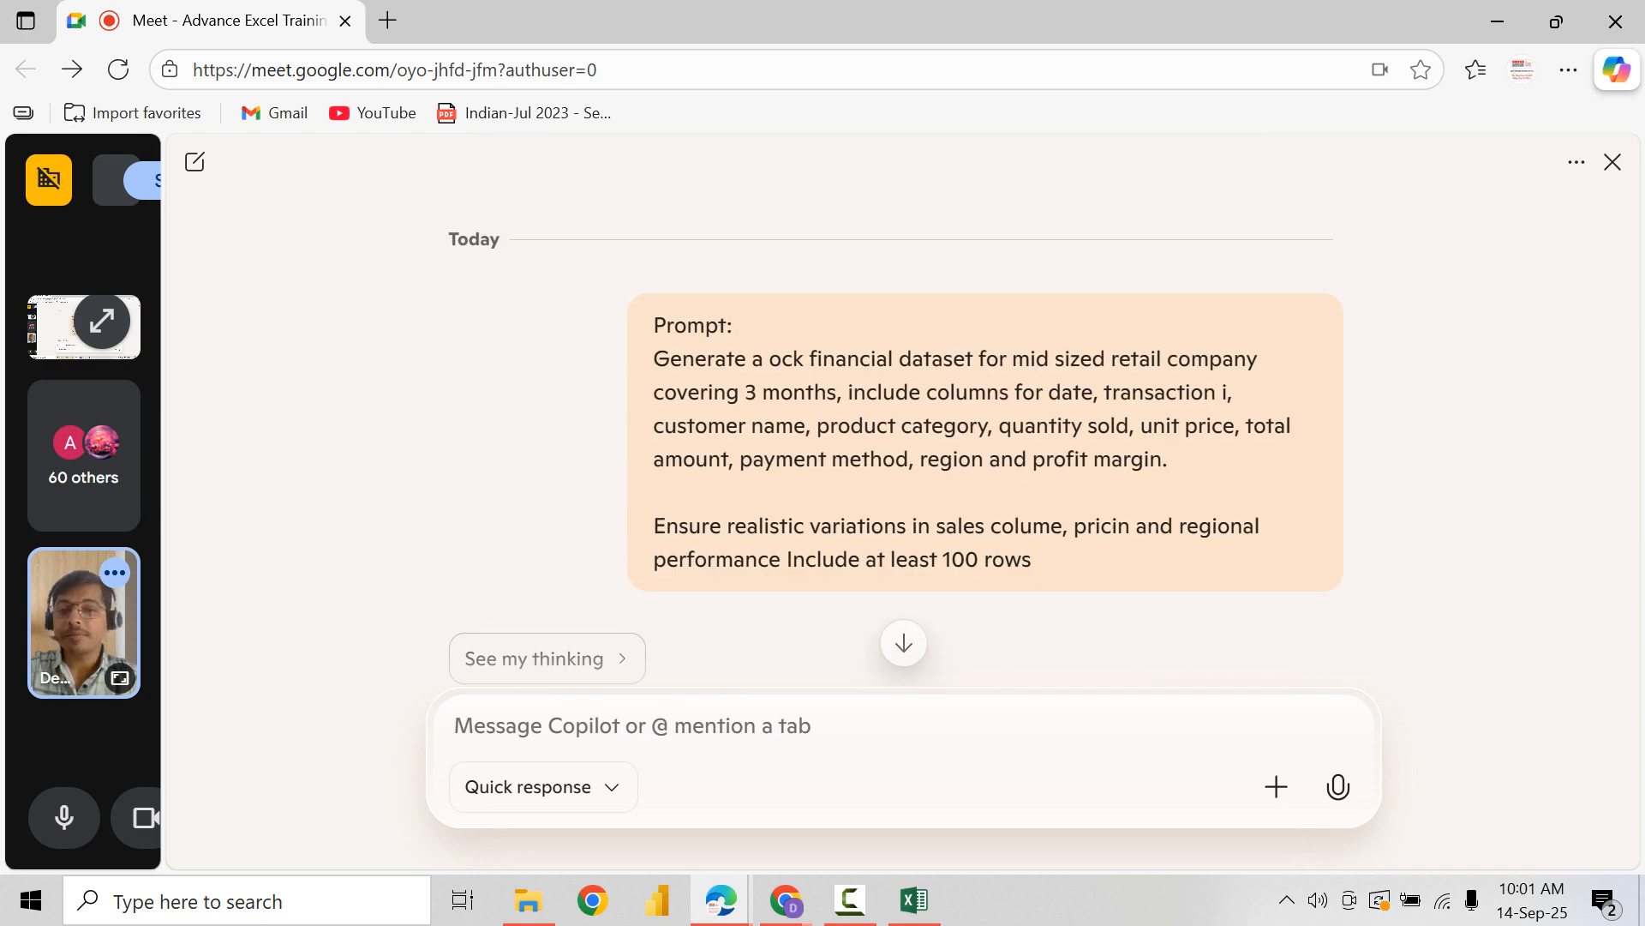
# Step: Switch to Excel and format the decimal Profit Margin values in J7:J21 as percentages
pyautogui.hotkey('alt', 'Tab')
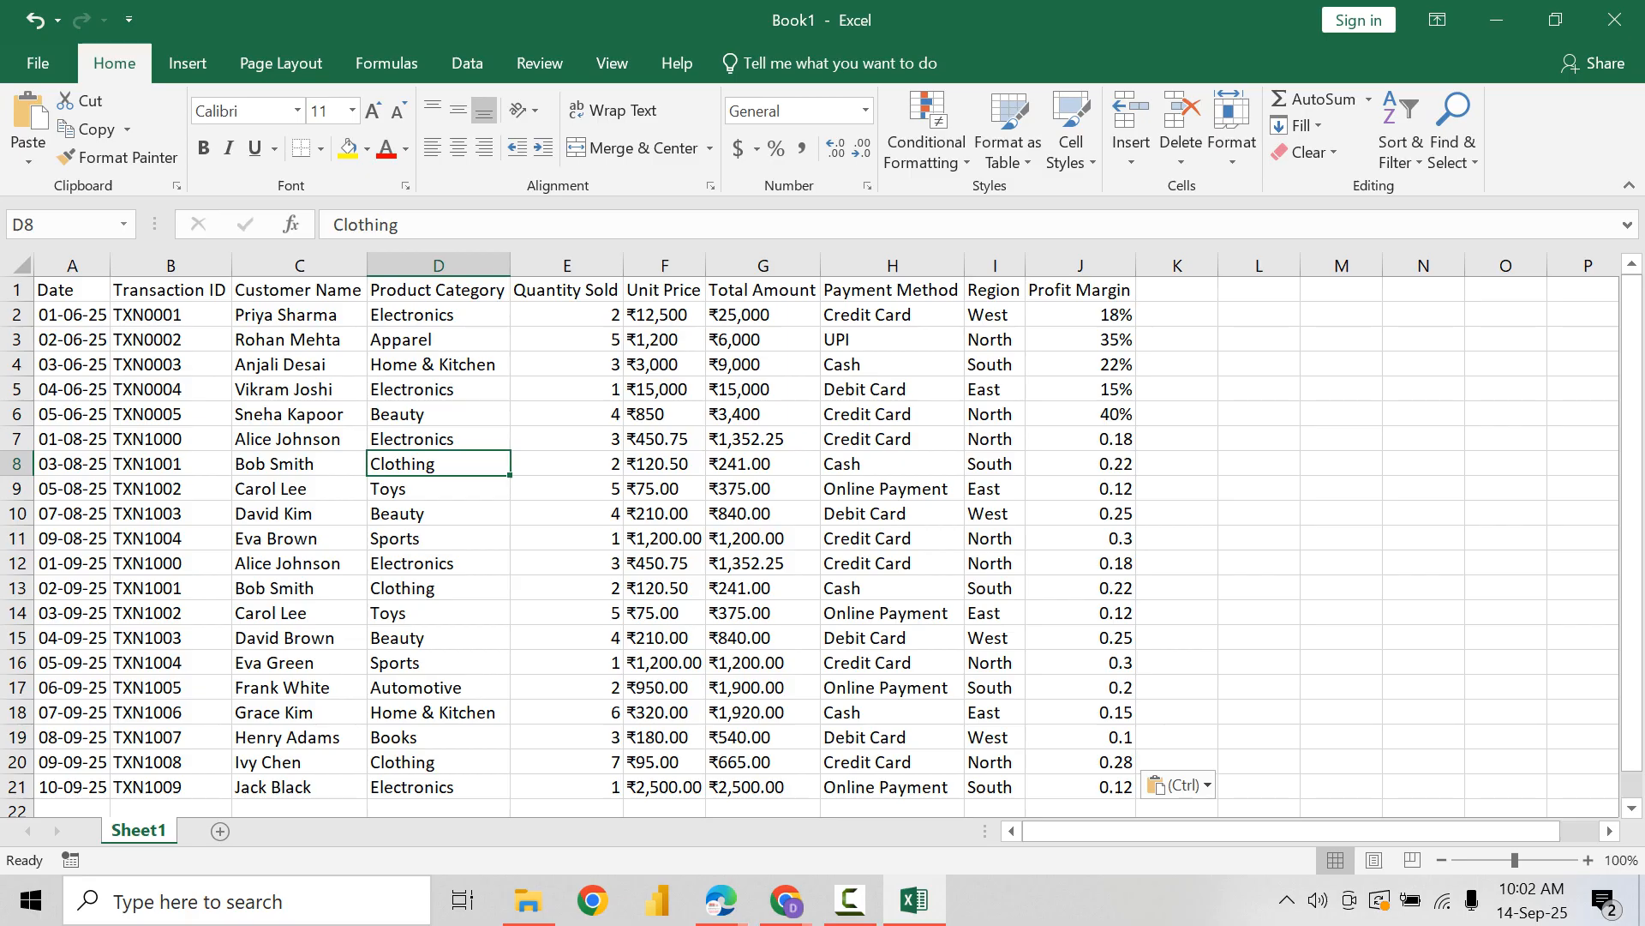
pyautogui.moveTo(1081, 315); pyautogui.dragTo(1081, 414)
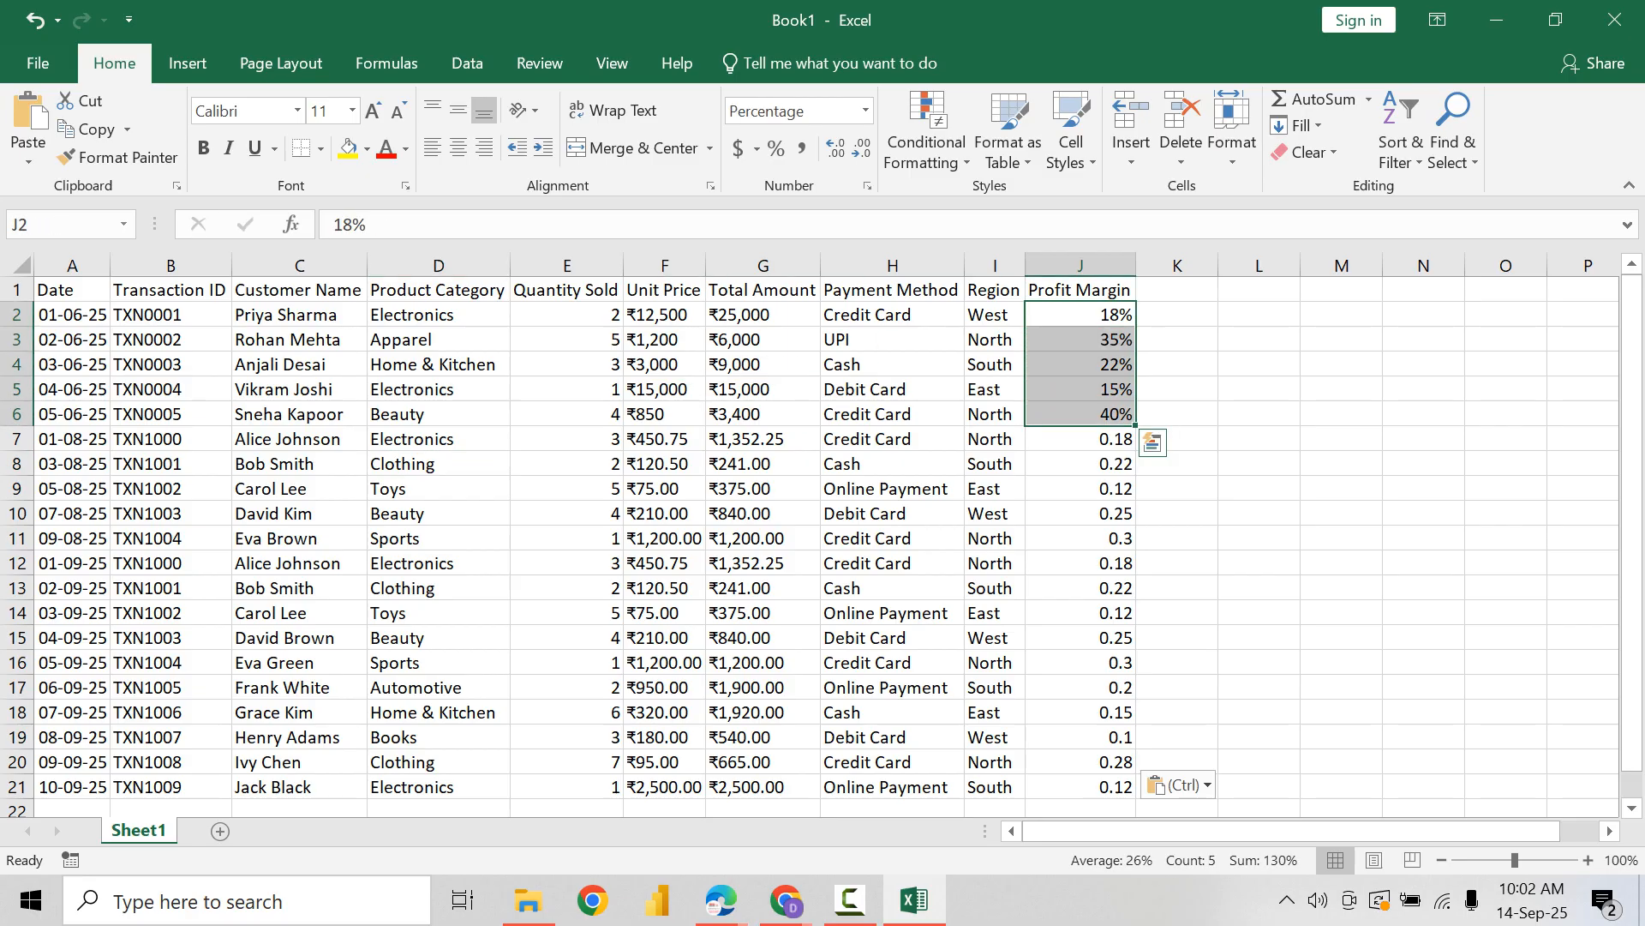
pyautogui.moveTo(1081, 439); pyautogui.dragTo(1081, 787)
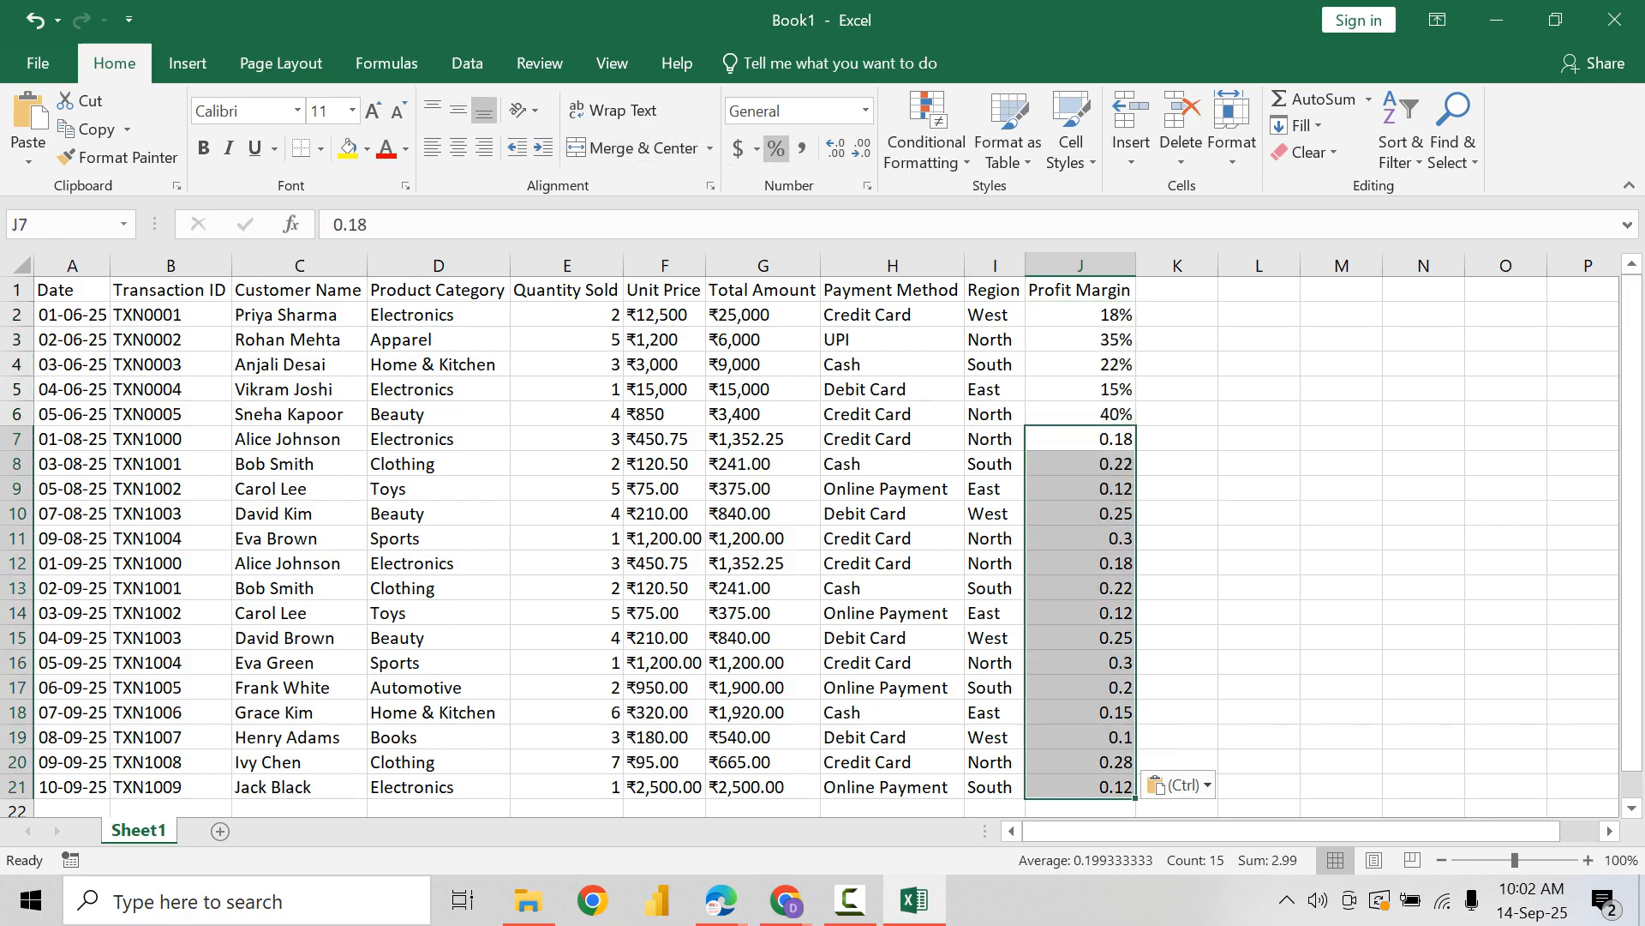
pyautogui.click(775, 148)
pyautogui.click(1081, 314)
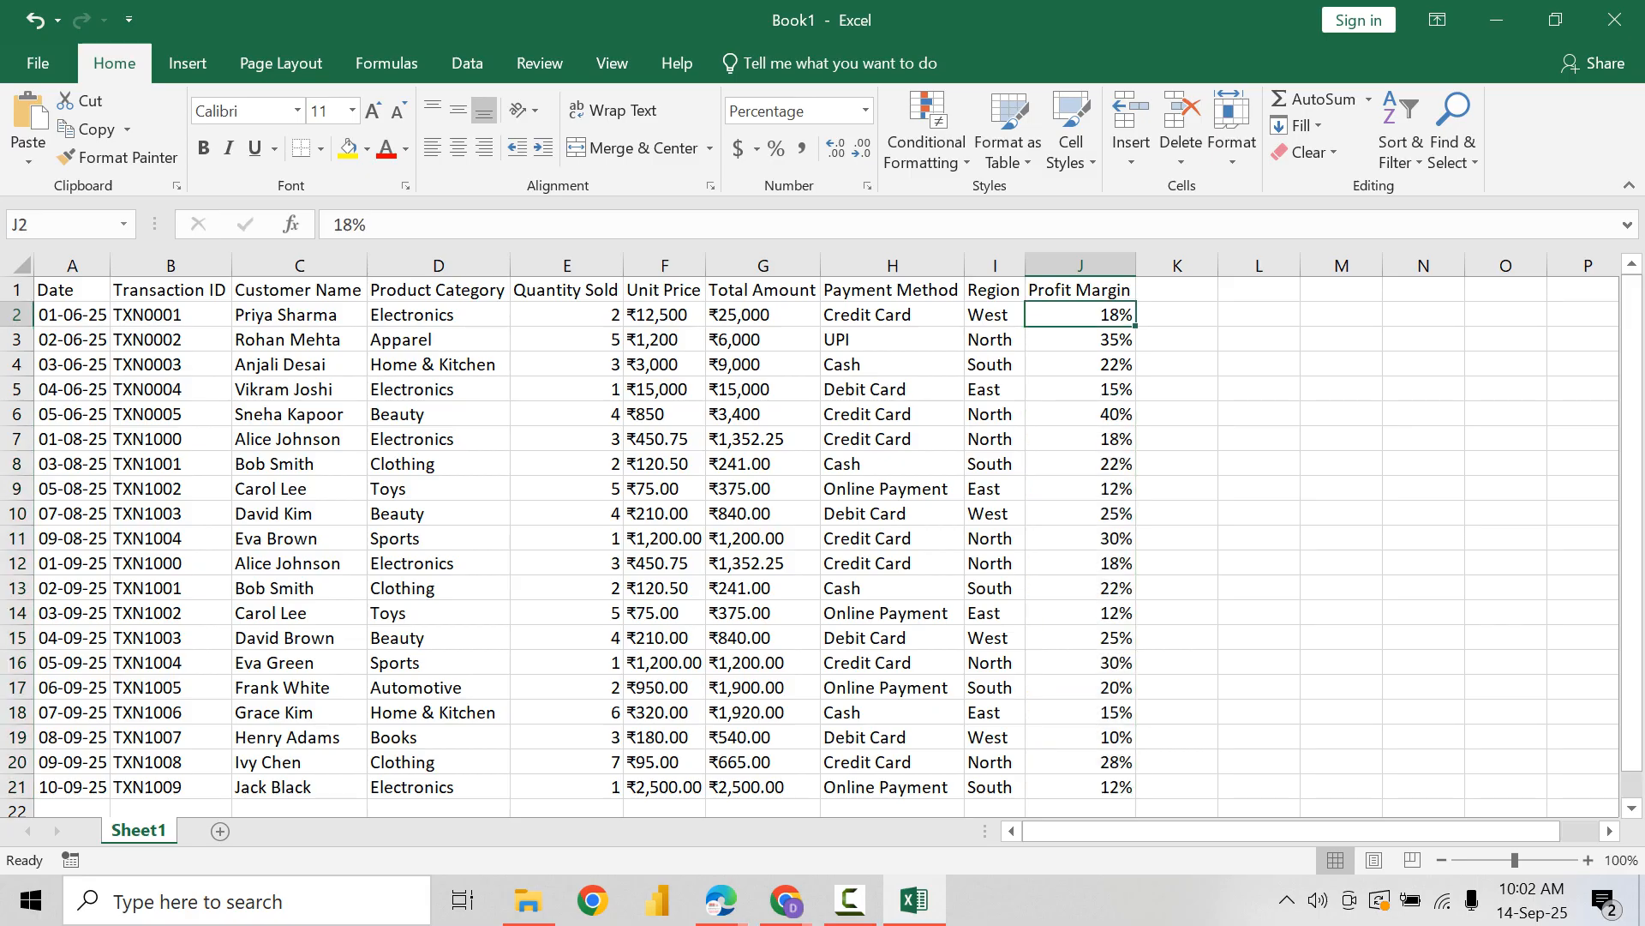
pyautogui.click(1081, 389)
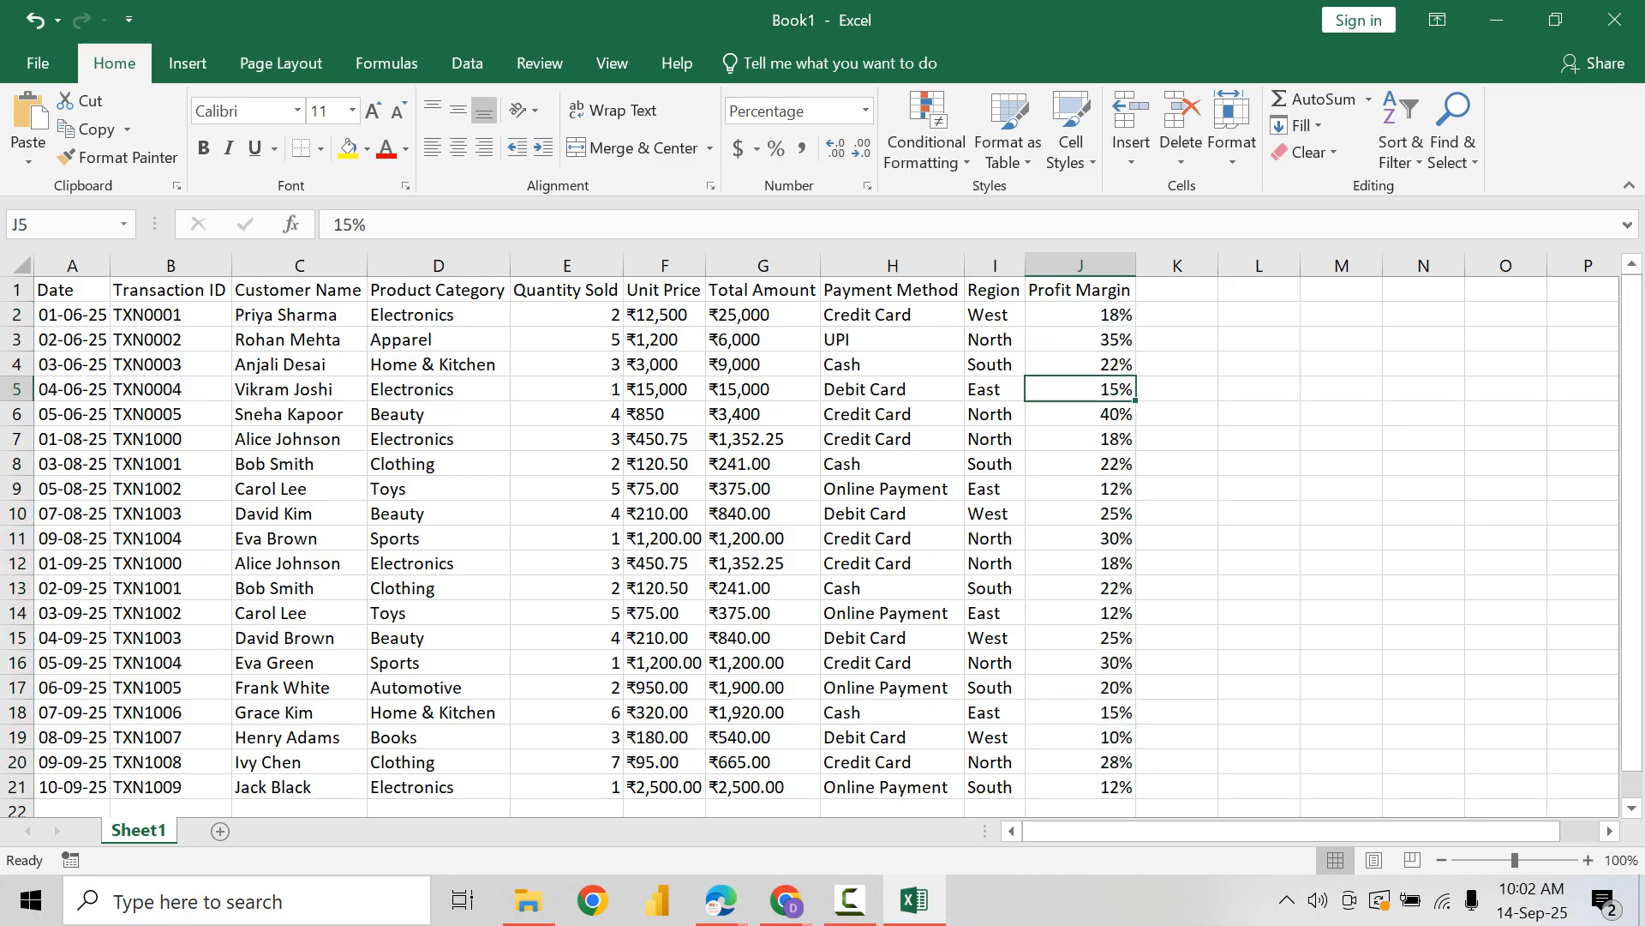
# Step: Apply the directional three-triangles icon set as conditional formatting to the Profit Margin values in J2:J21
pyautogui.moveTo(1081, 314); pyautogui.dragTo(1081, 787)
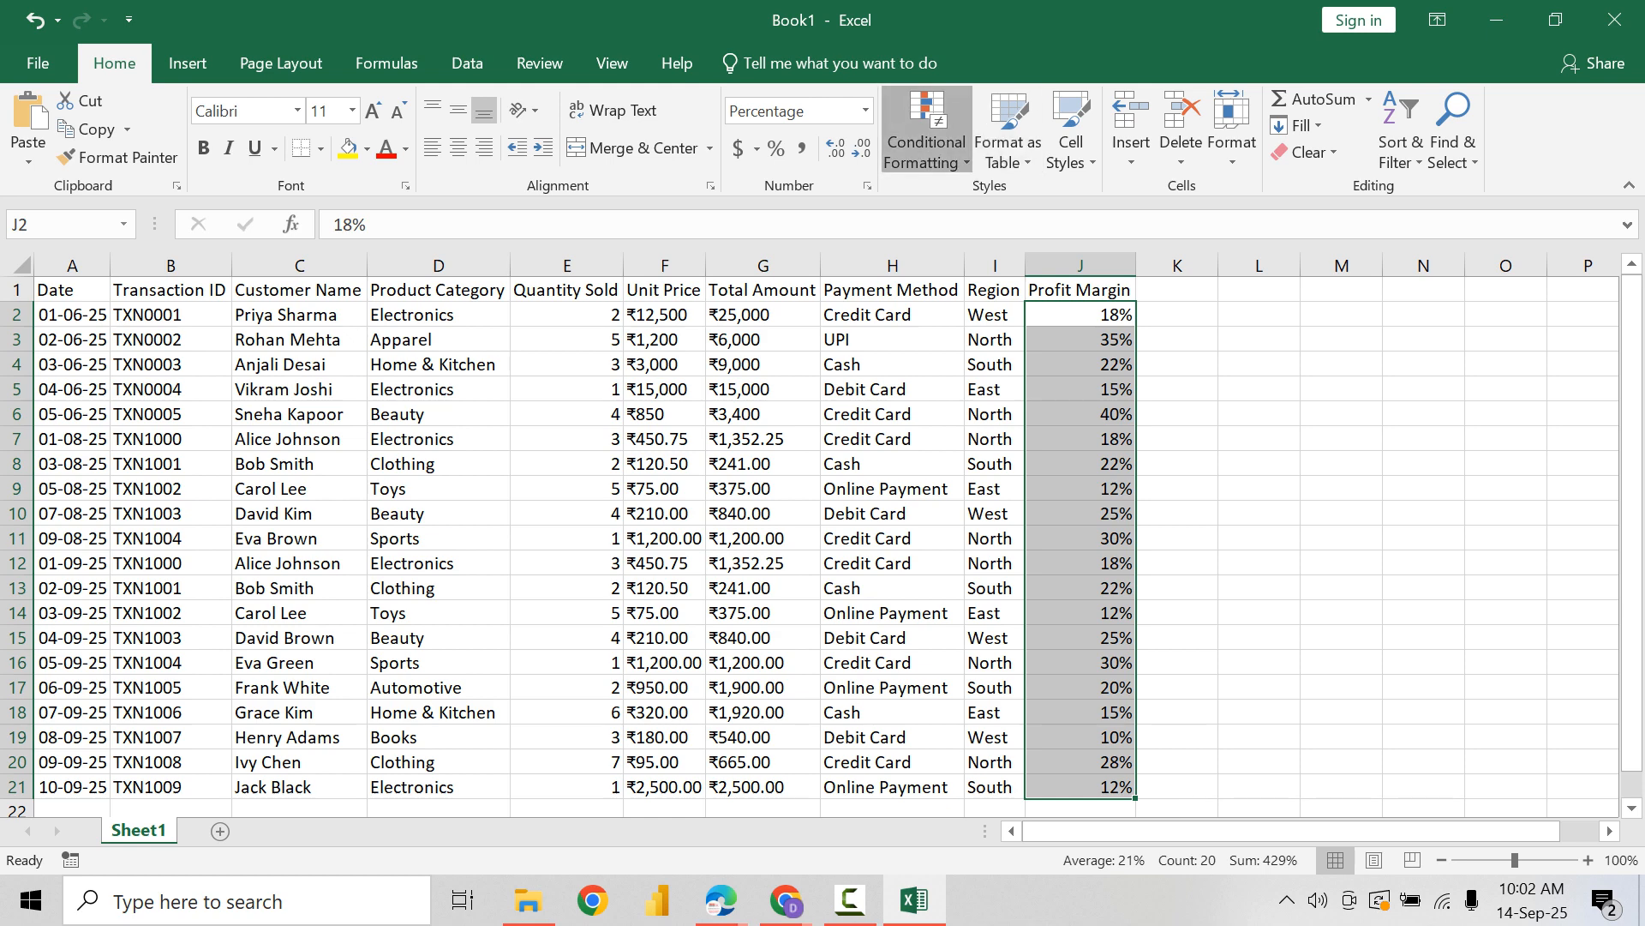
pyautogui.click(926, 142)
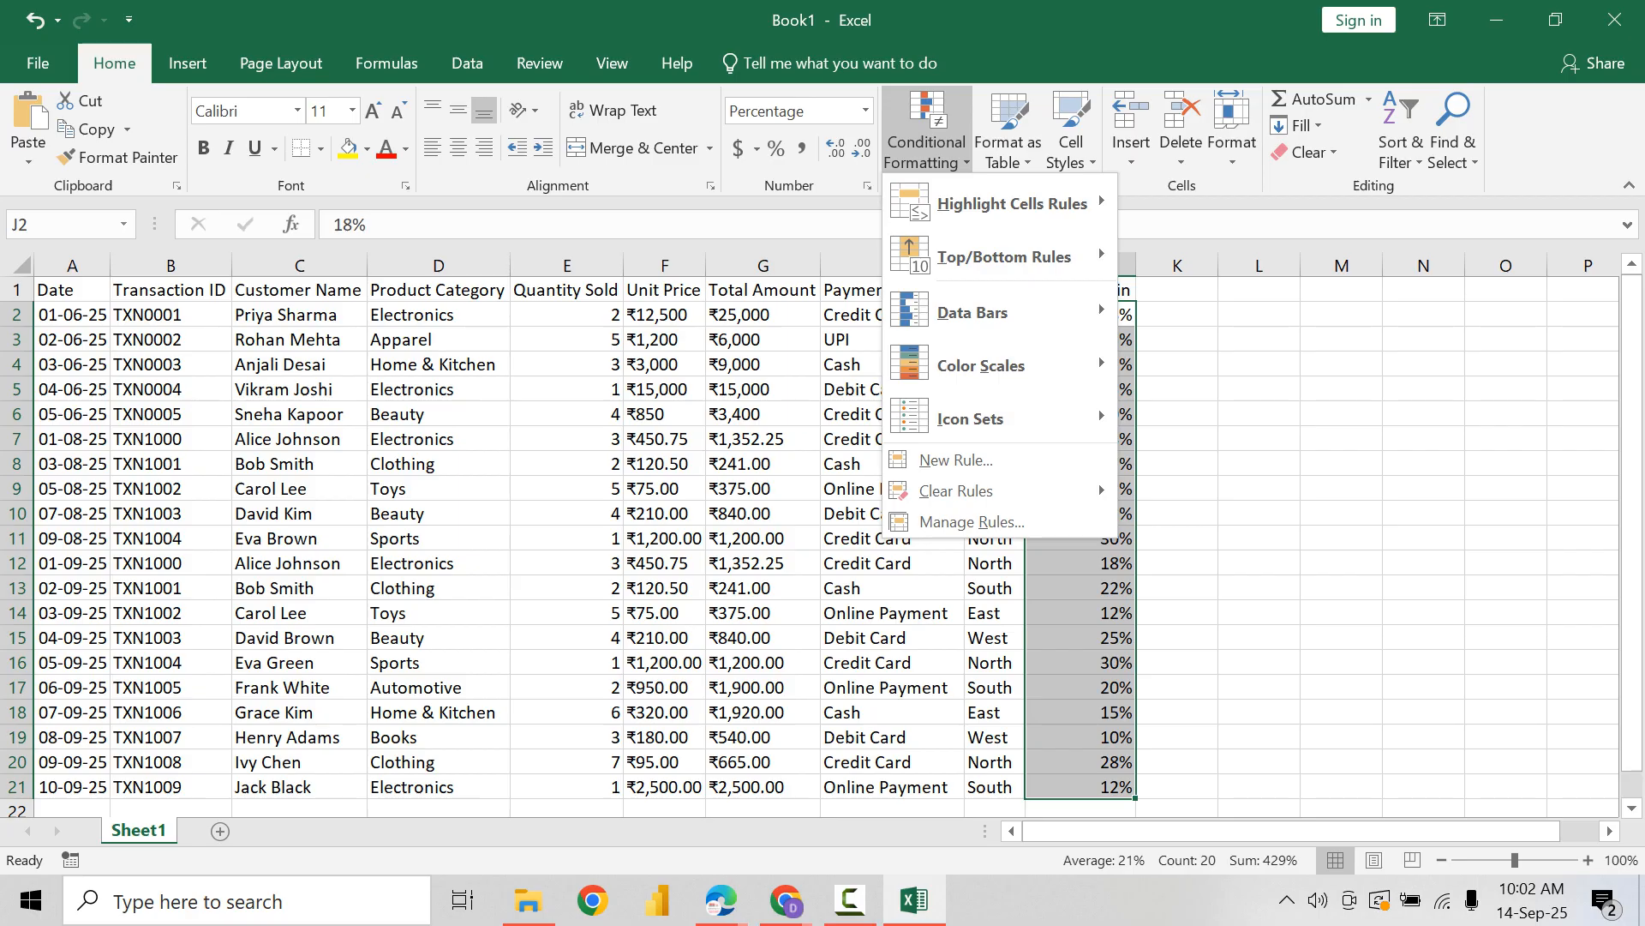
pyautogui.moveTo(1003, 256)
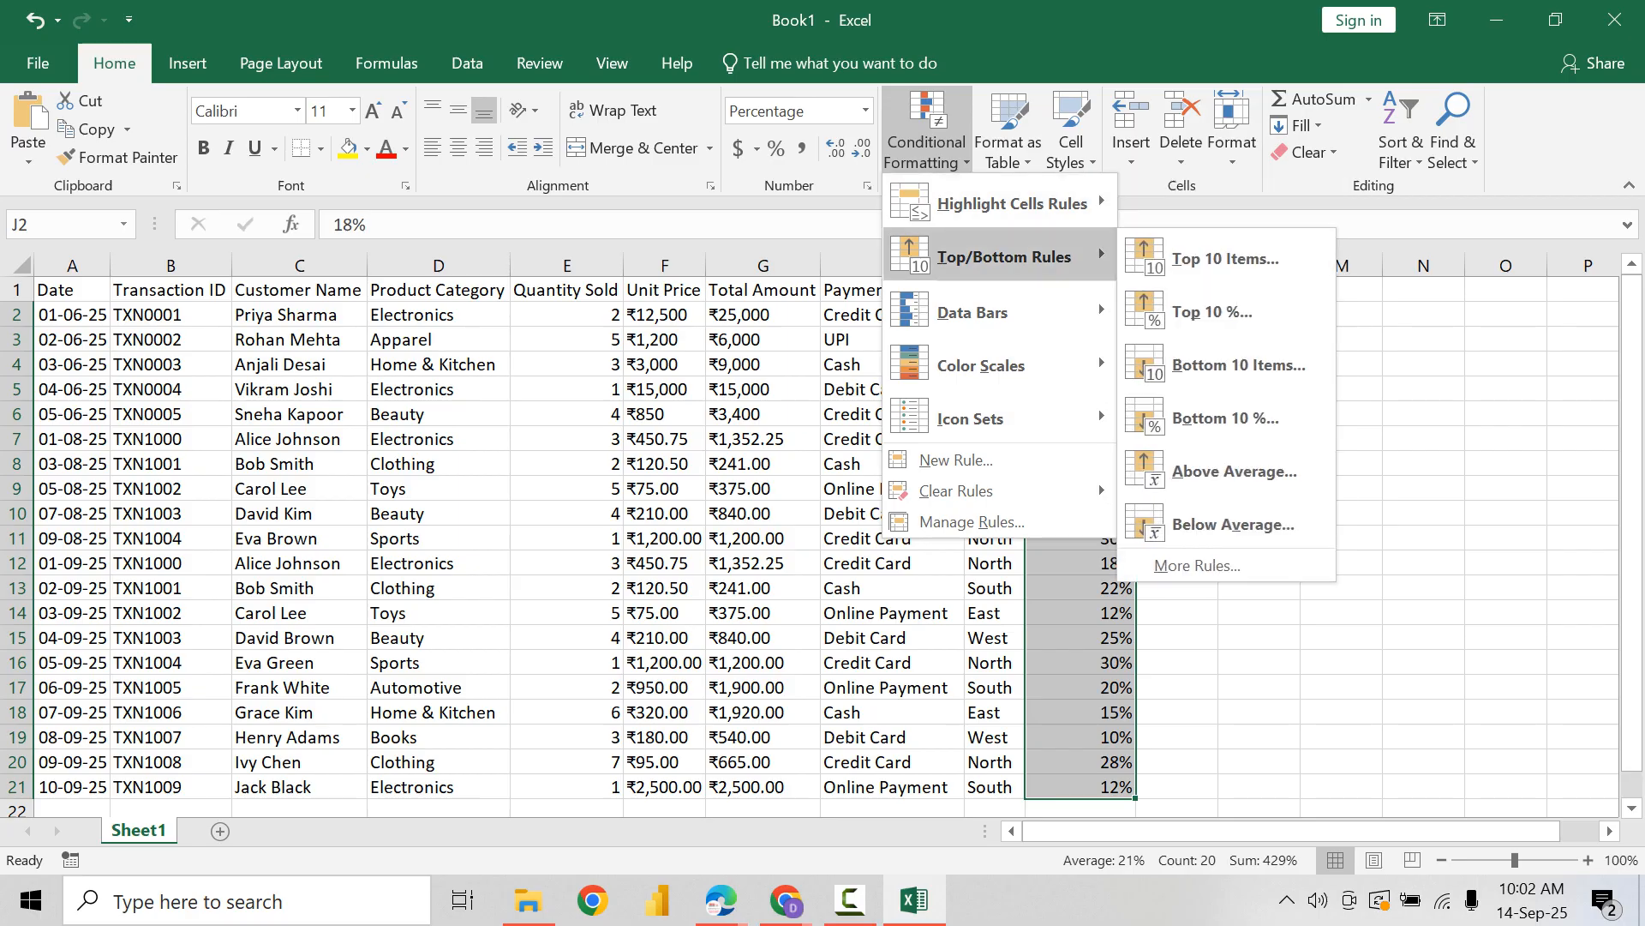
pyautogui.moveTo(977, 418)
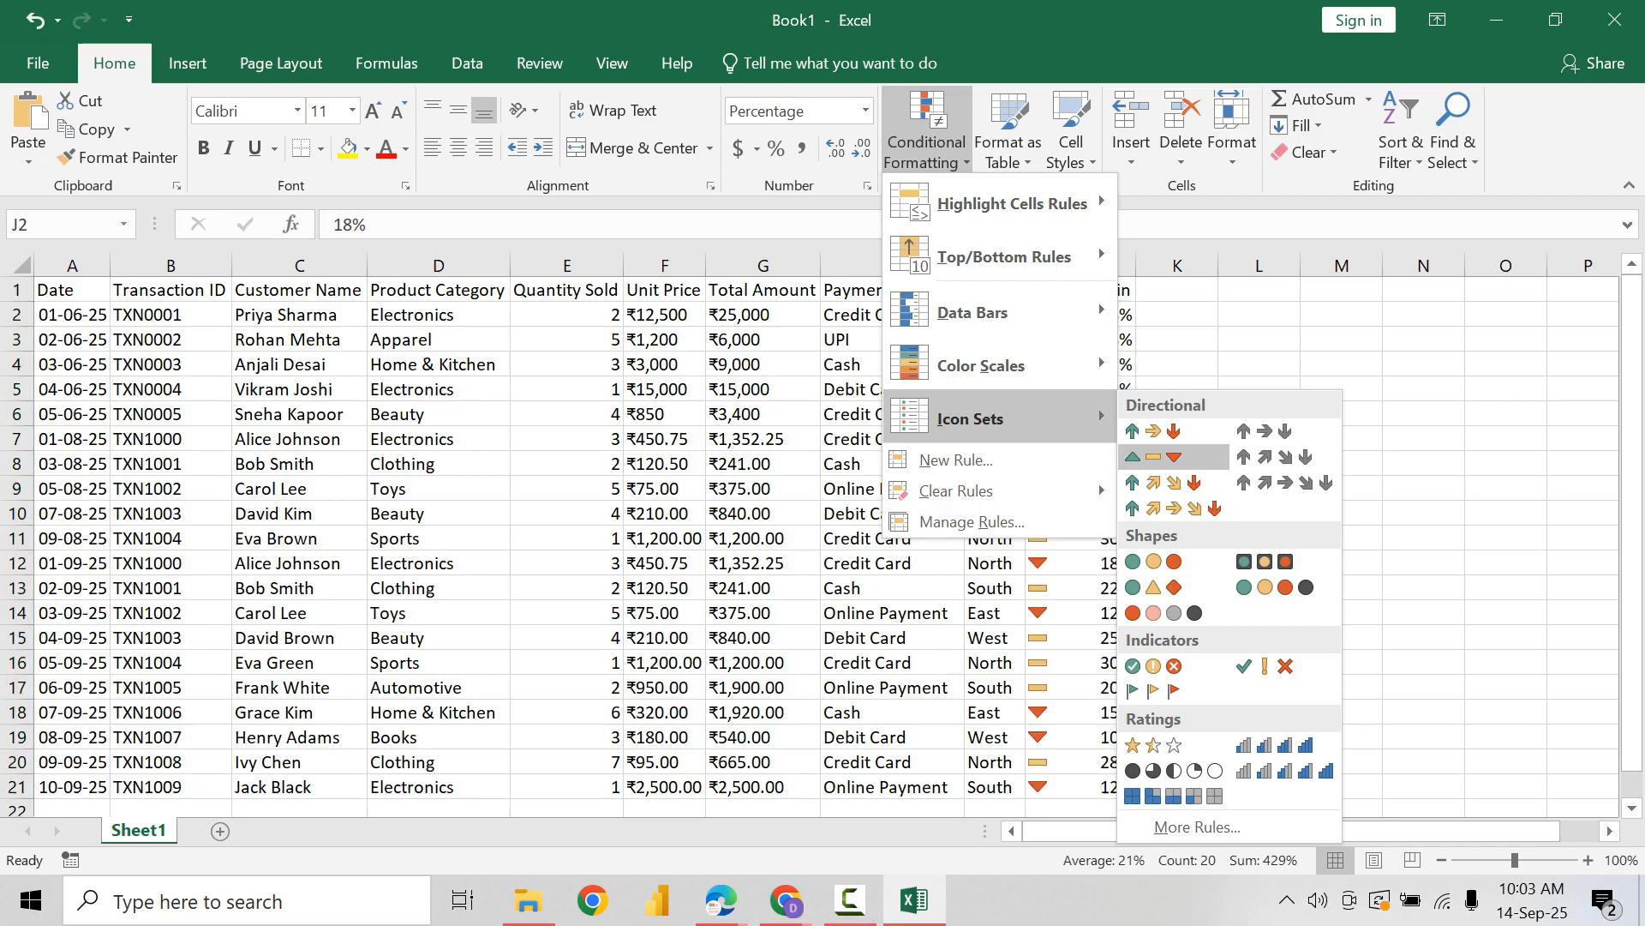
pyautogui.click(1153, 456)
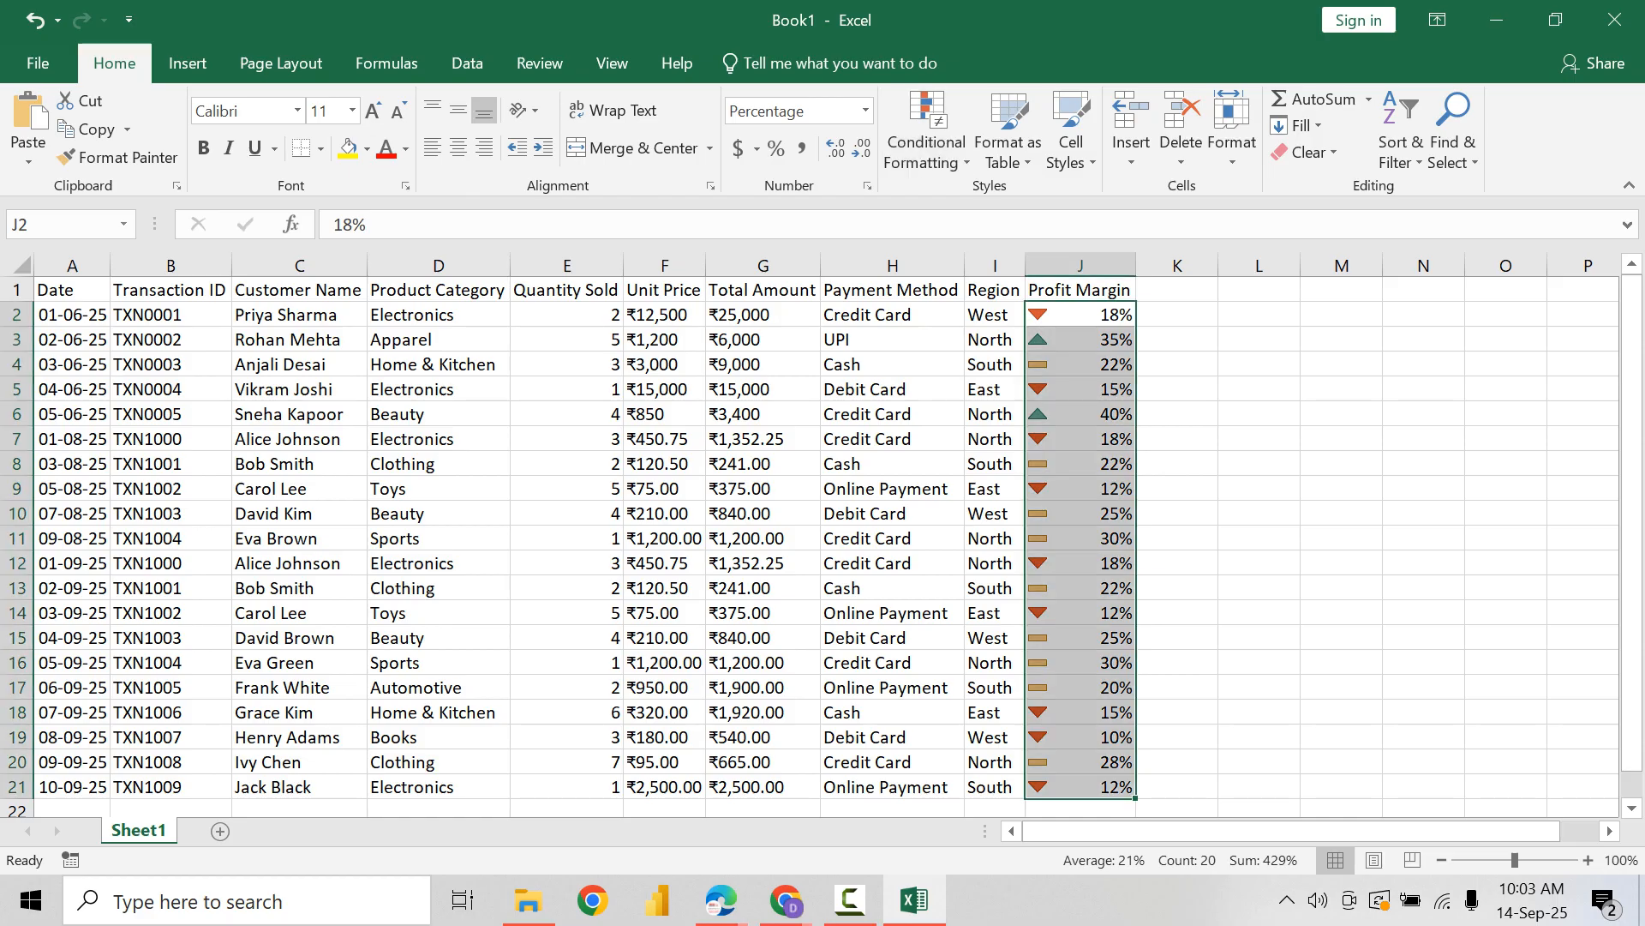
pyautogui.click(1081, 315)
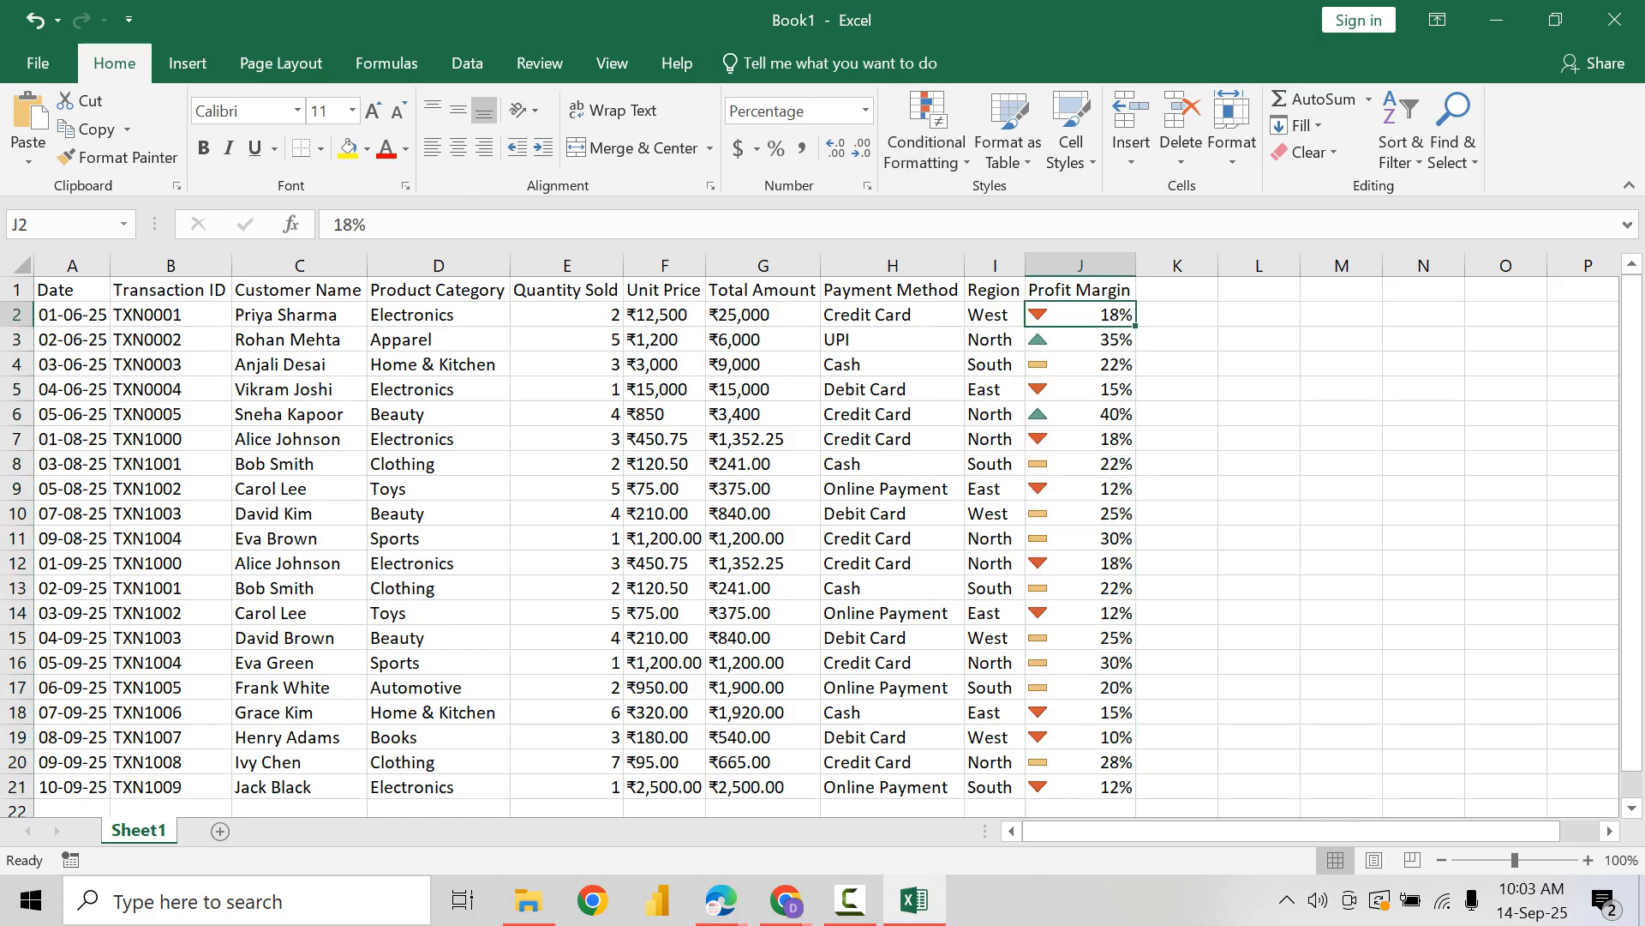
pyautogui.click(1080, 340)
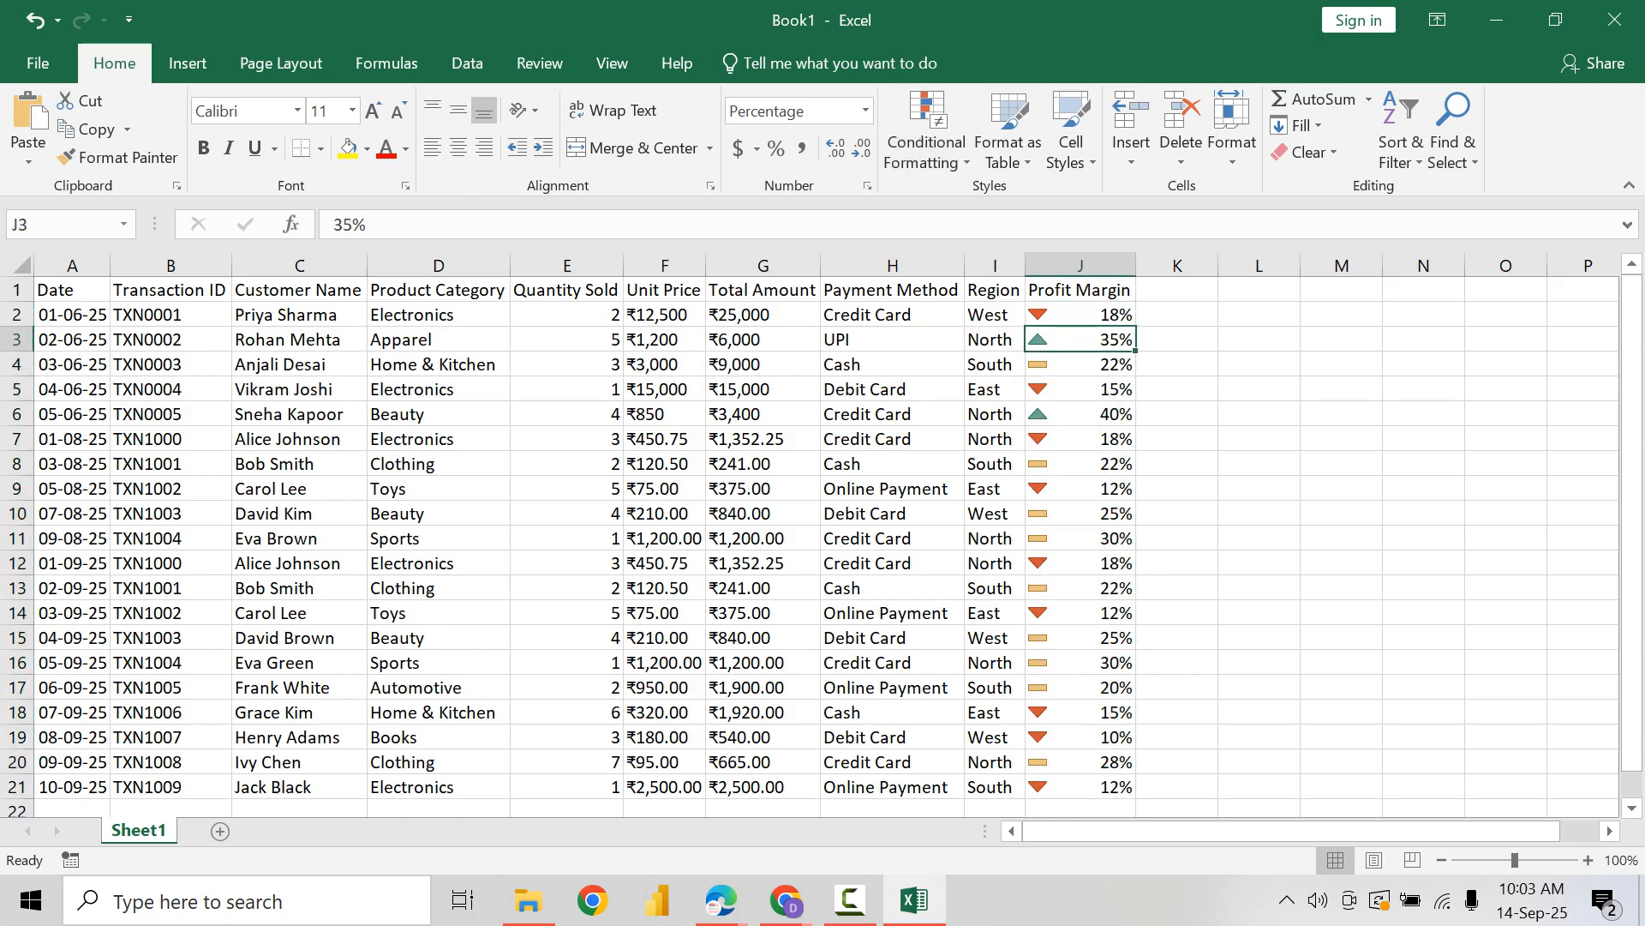
pyautogui.click(1081, 364)
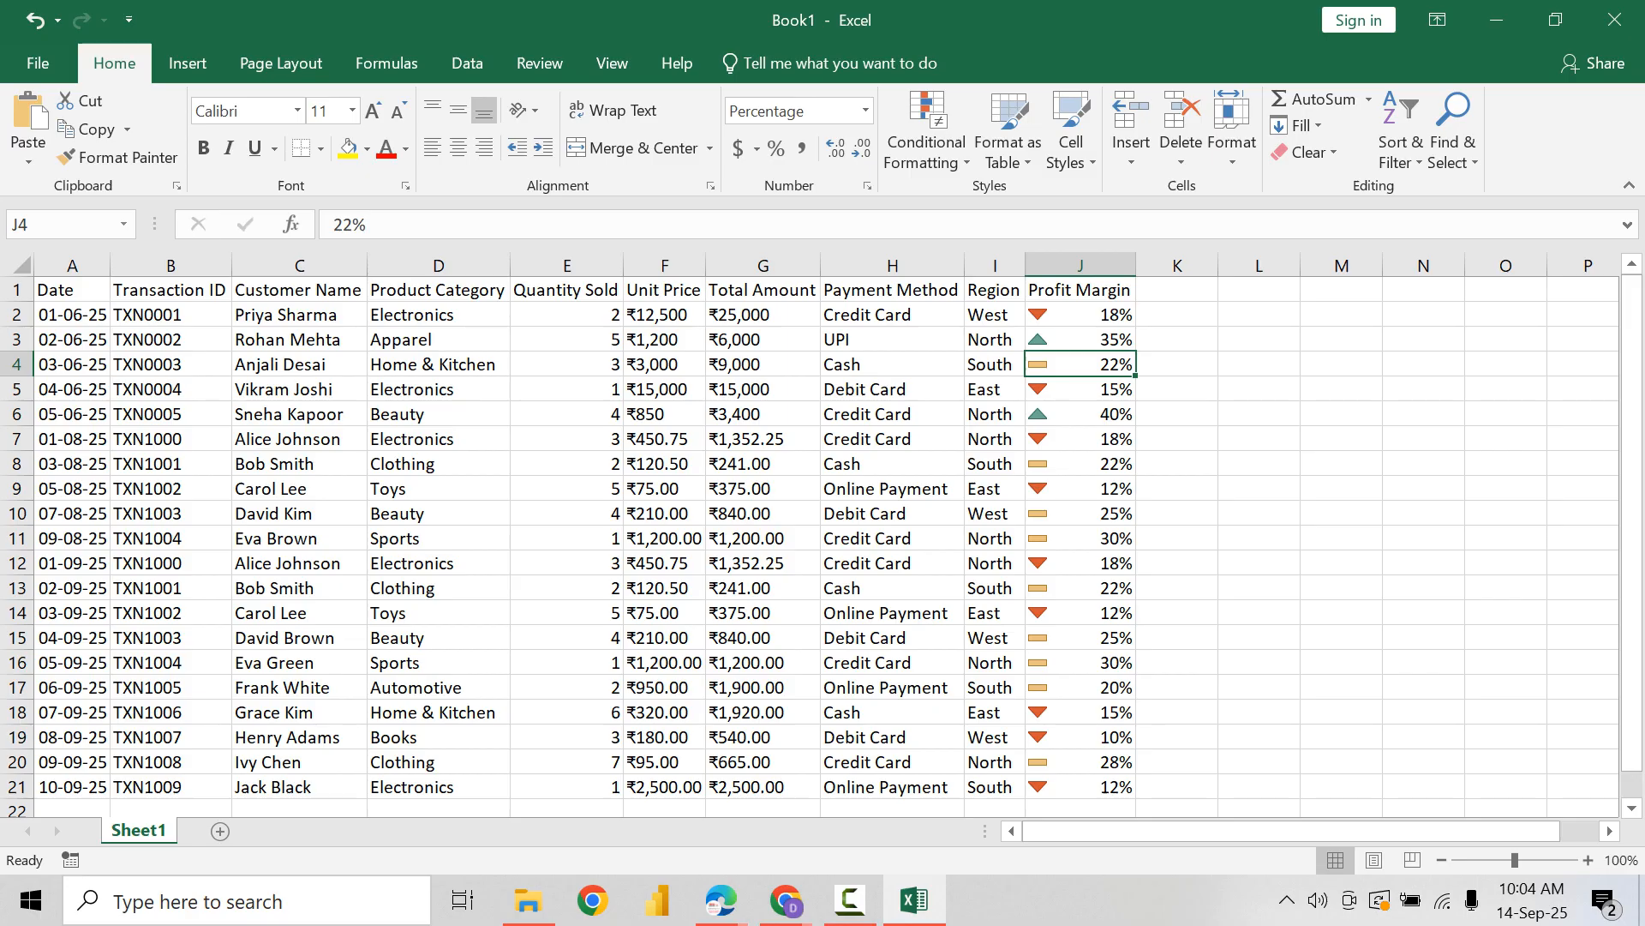
pyautogui.moveTo(72, 314); pyautogui.dragTo(1081, 787)
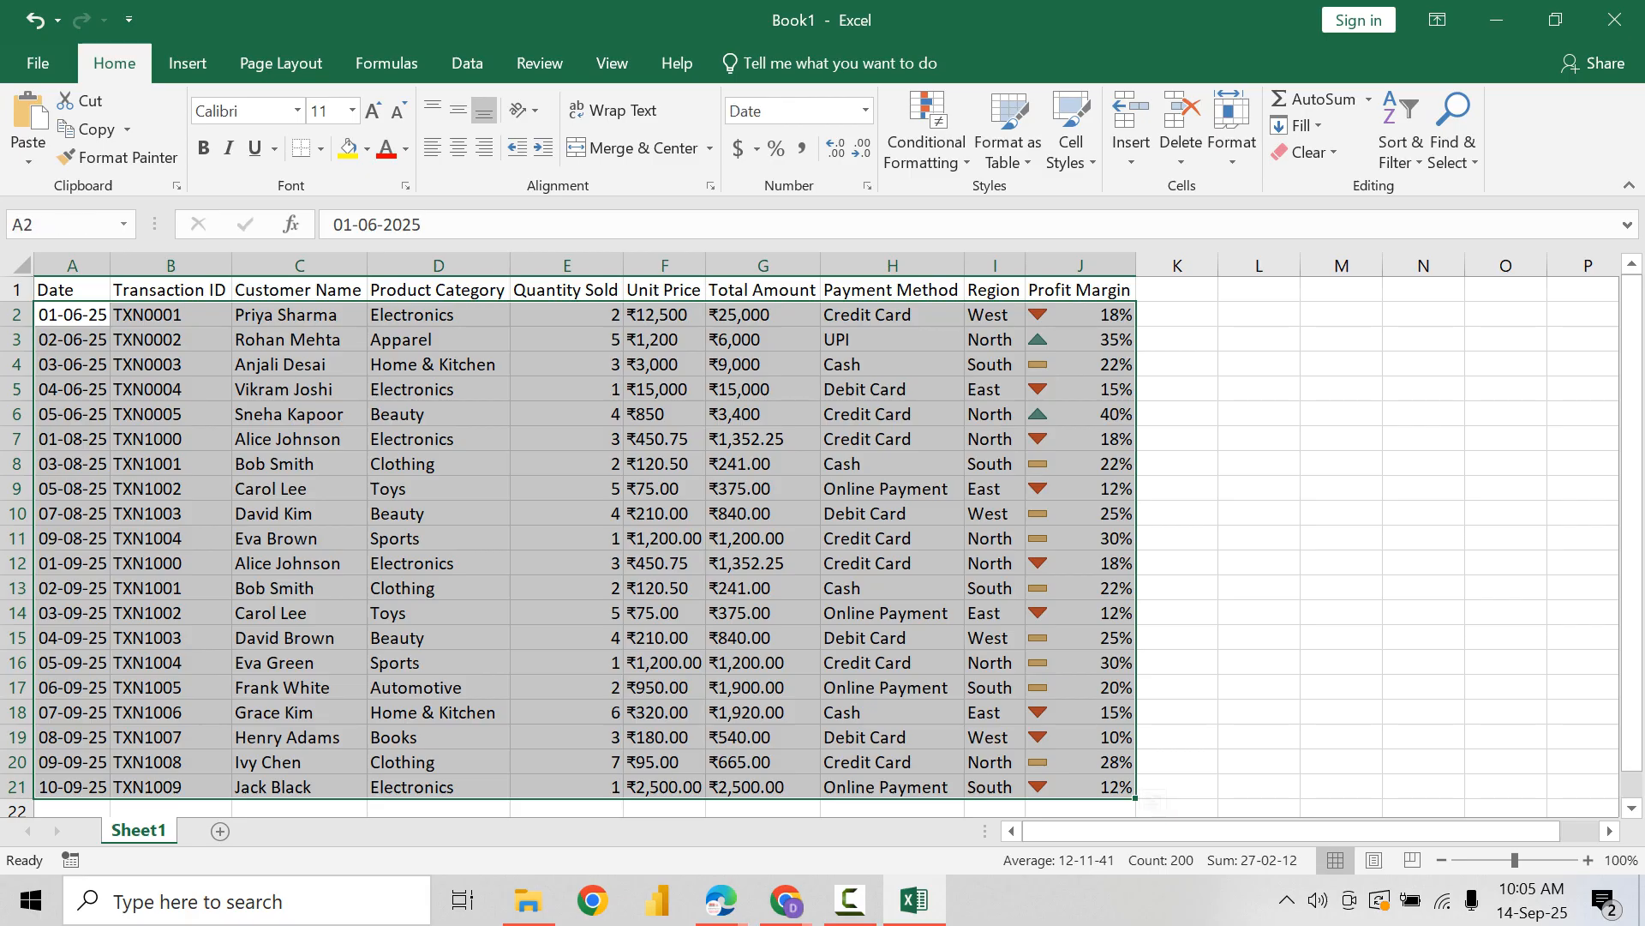
pyautogui.moveTo(1081, 314); pyautogui.dragTo(1081, 788)
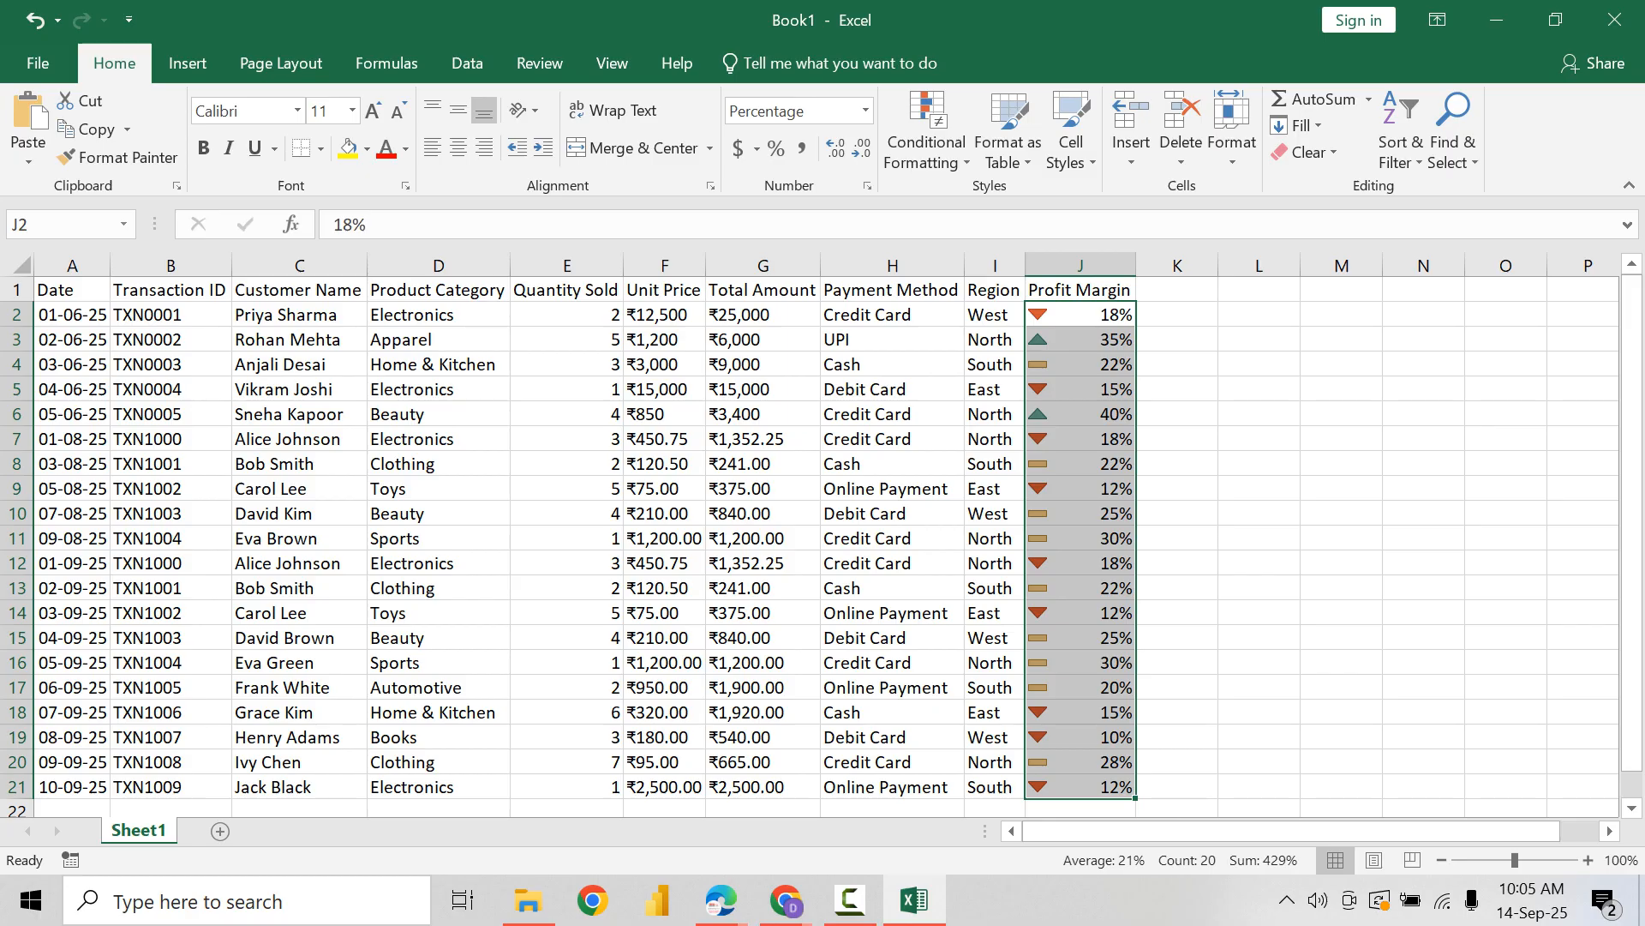
pyautogui.moveTo(72, 762); pyautogui.dragTo(1080, 737)
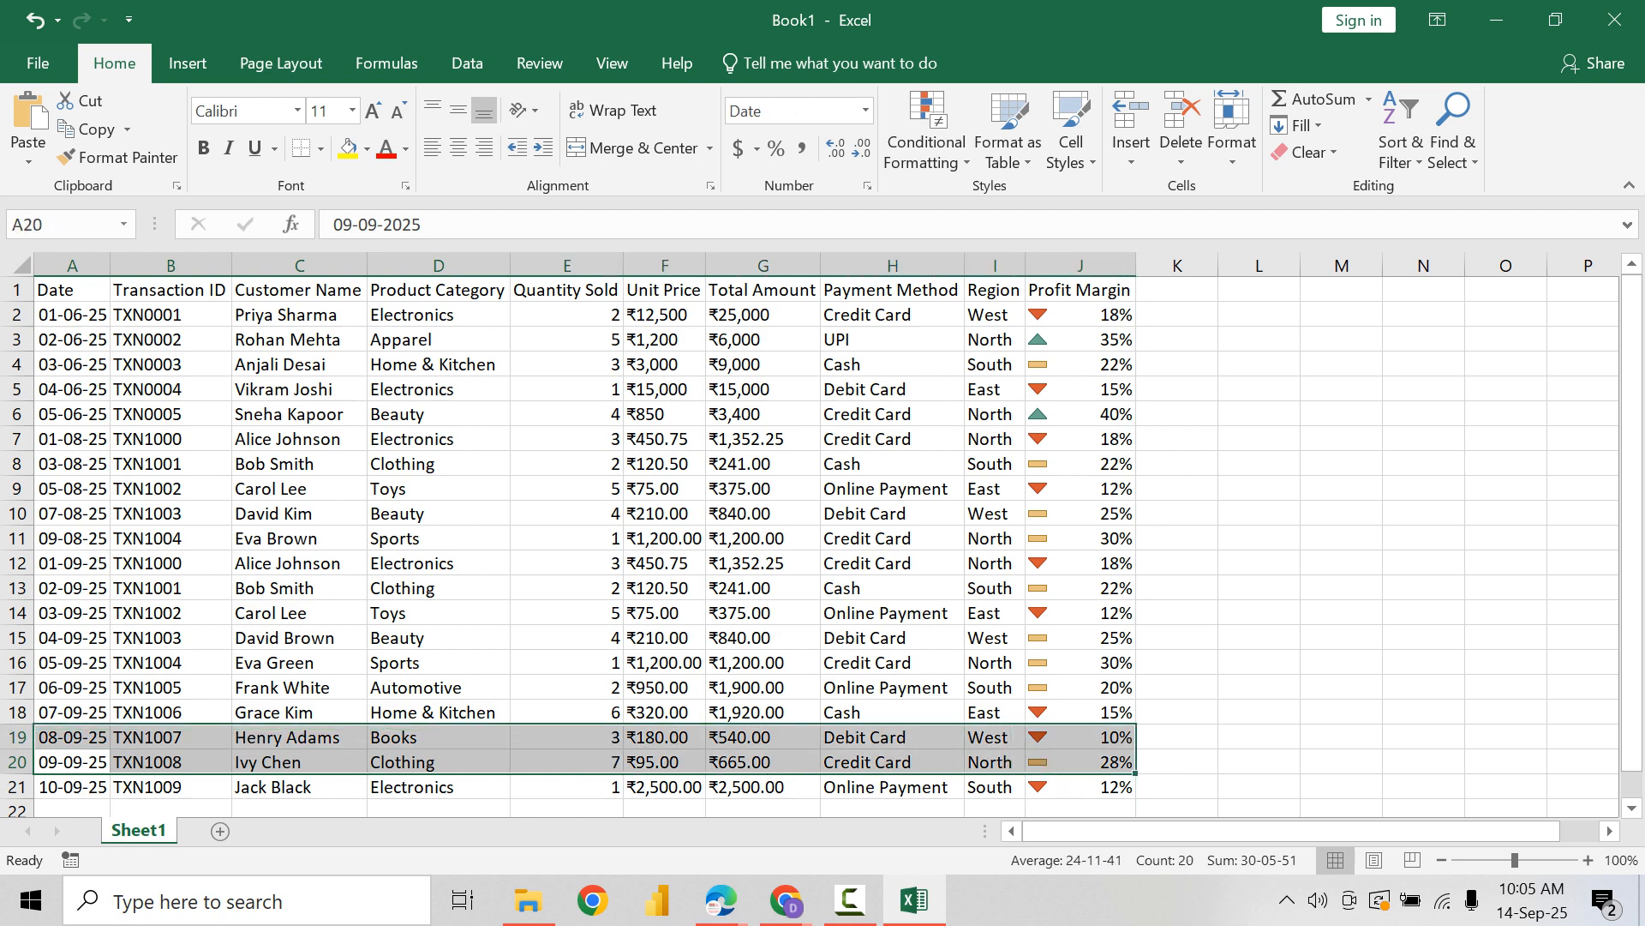
pyautogui.click(664, 414)
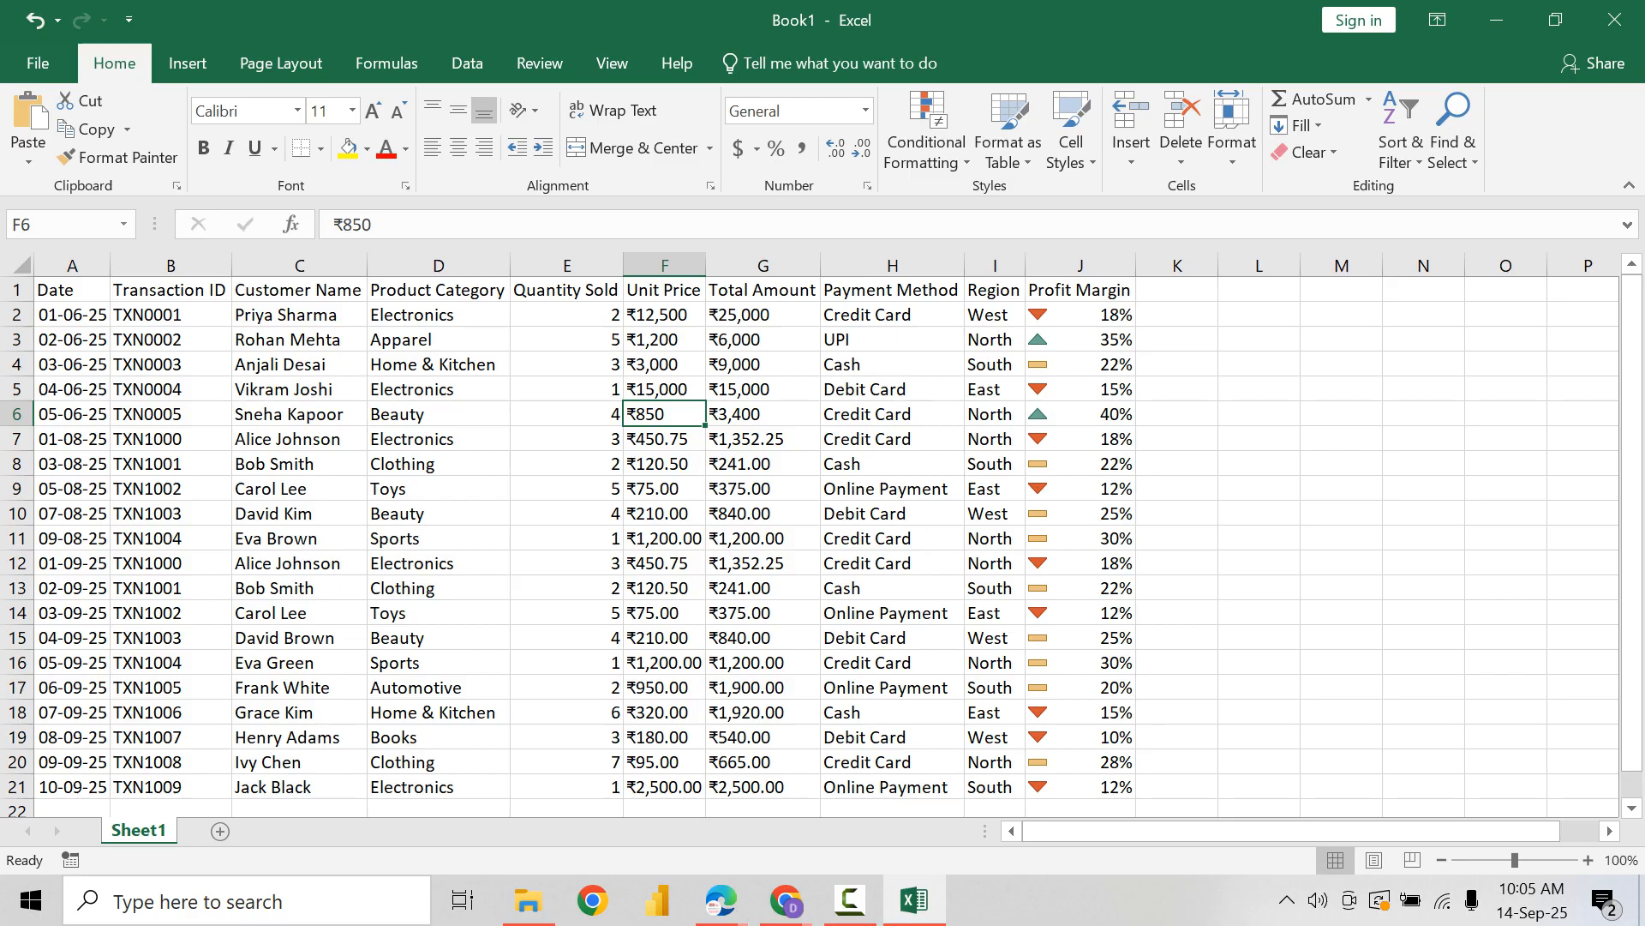
# Step: Examine the period choices of the A Date Occurring highlight rule for the dates in A2:A21, and cancel the rule
pyautogui.moveTo(72, 315); pyautogui.dragTo(72, 787)
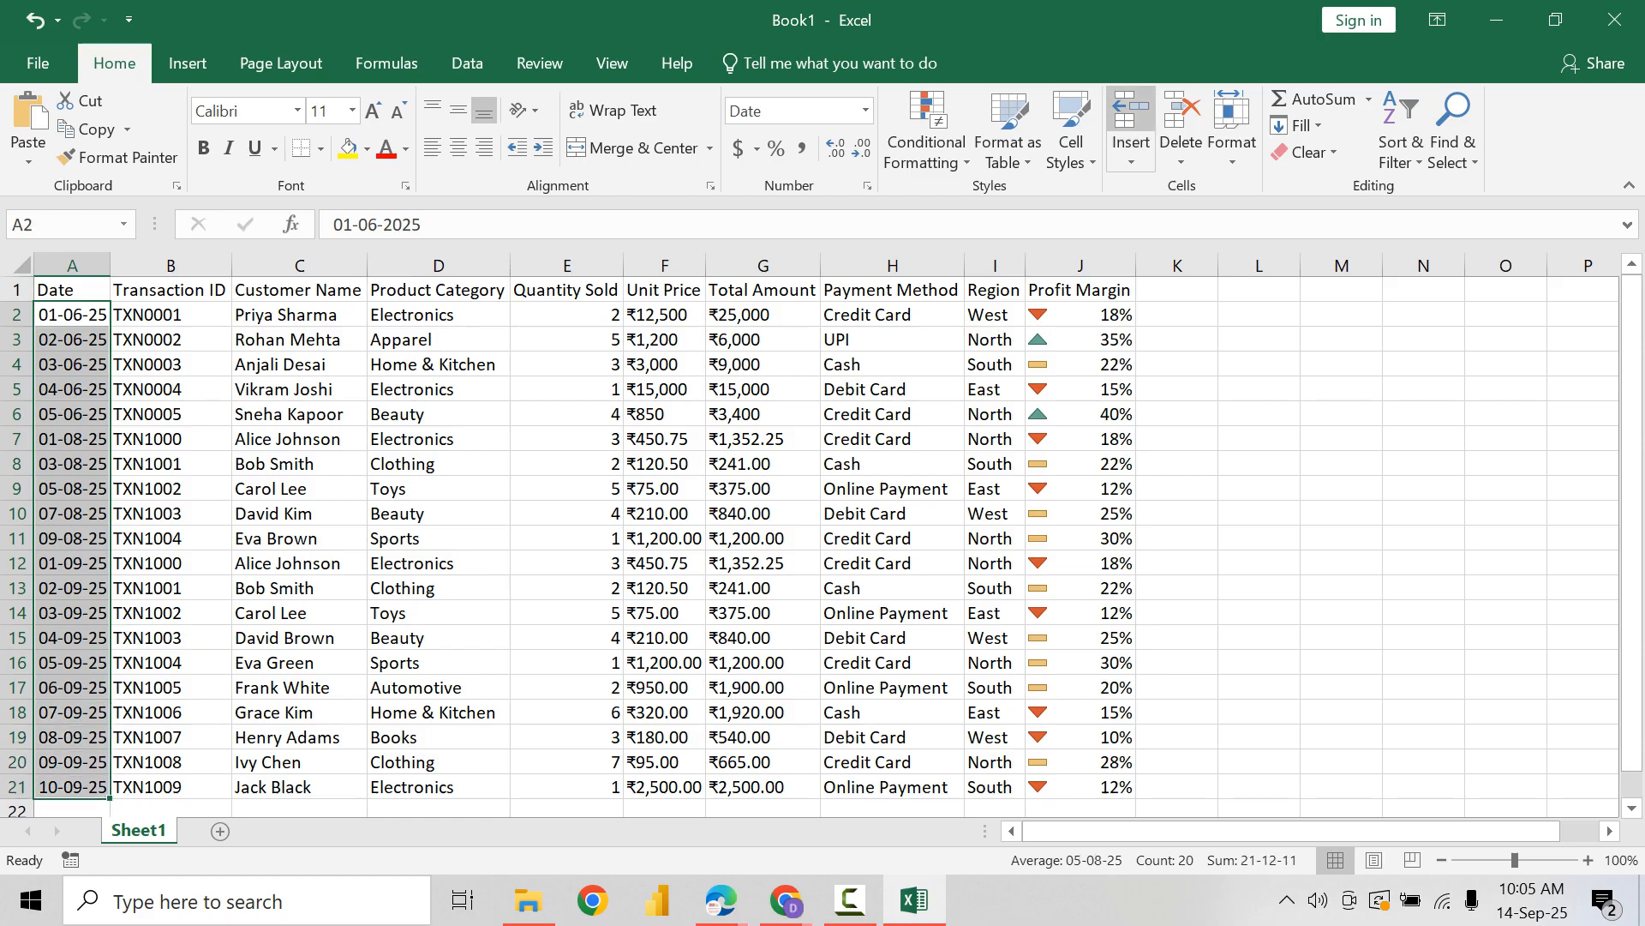
pyautogui.click(927, 142)
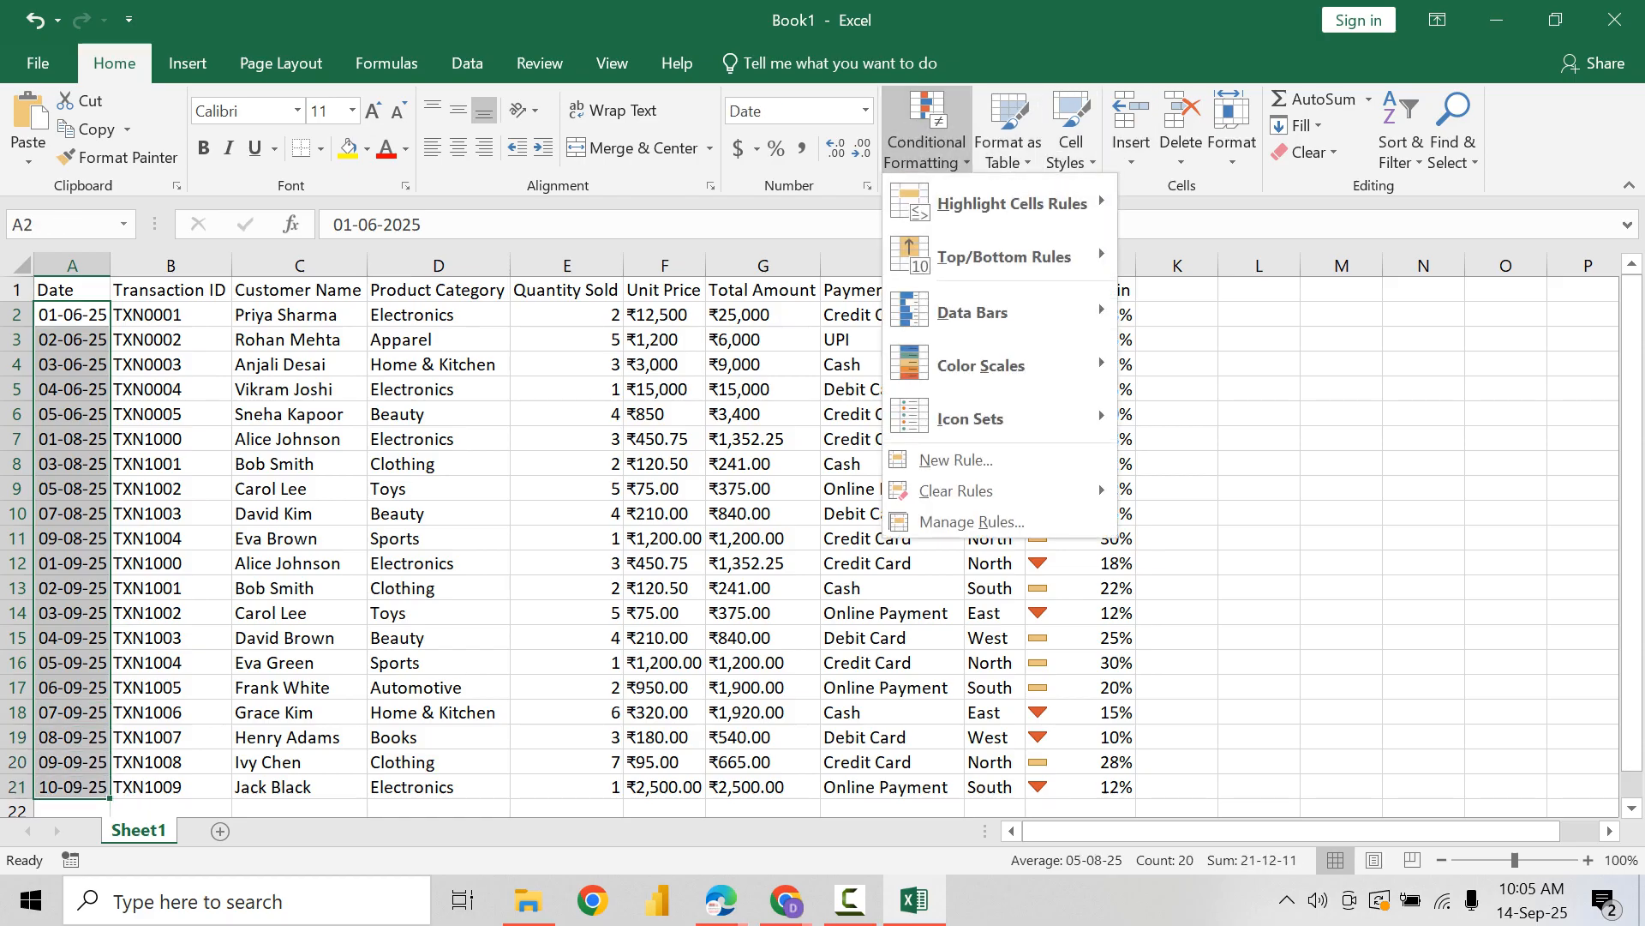
pyautogui.moveTo(1011, 203)
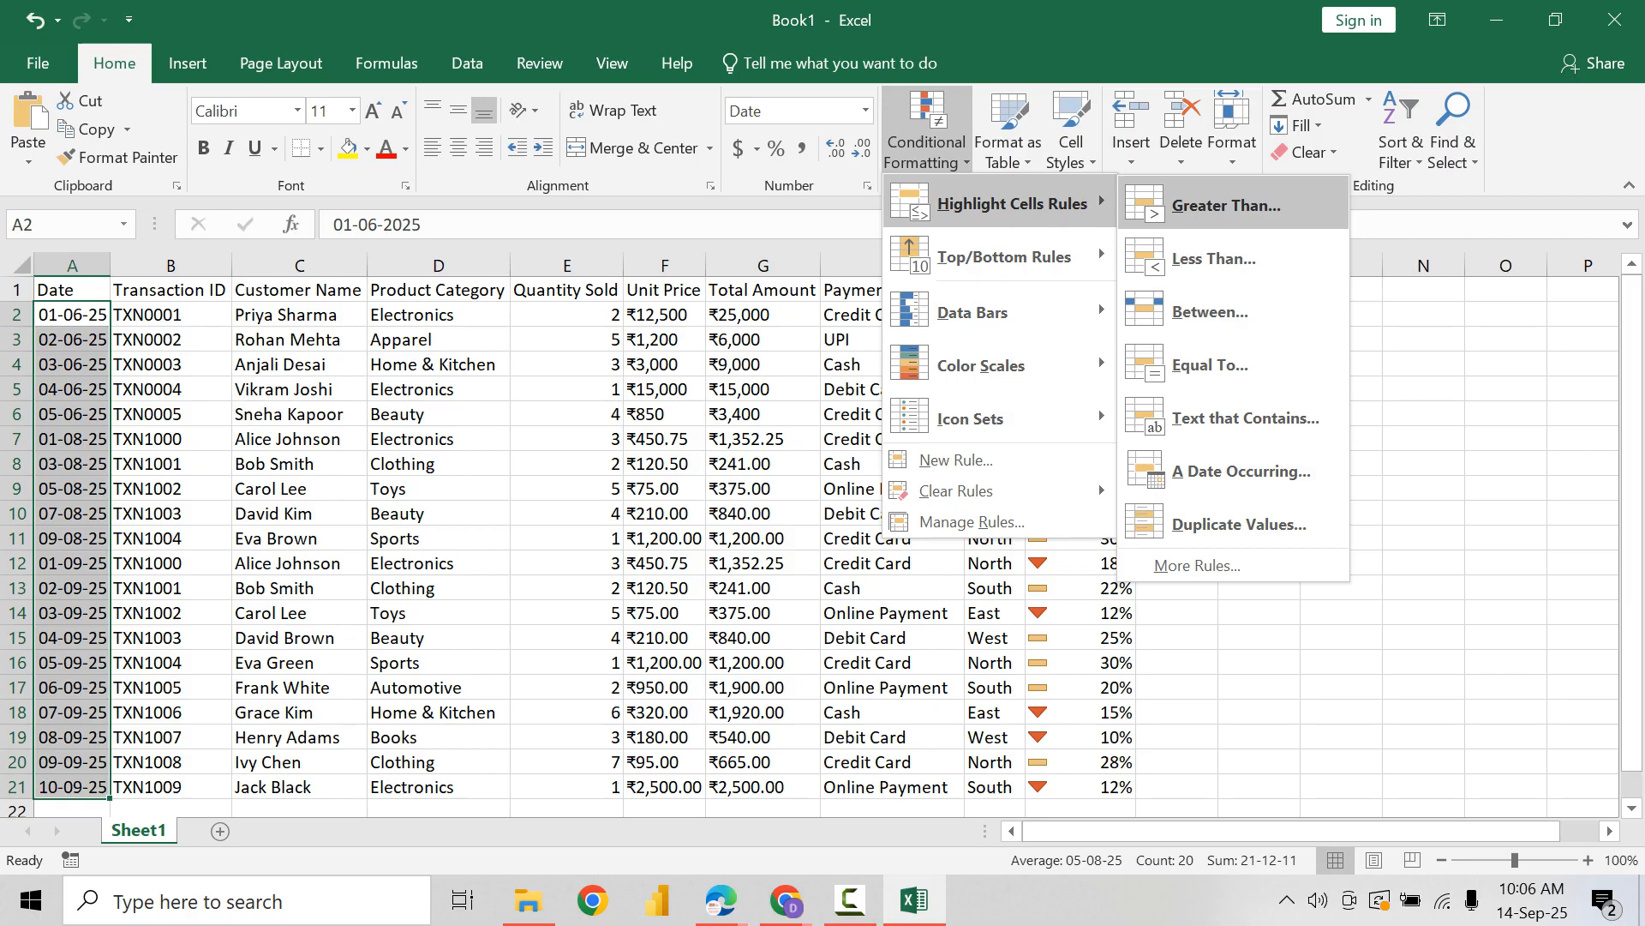
pyautogui.click(1241, 471)
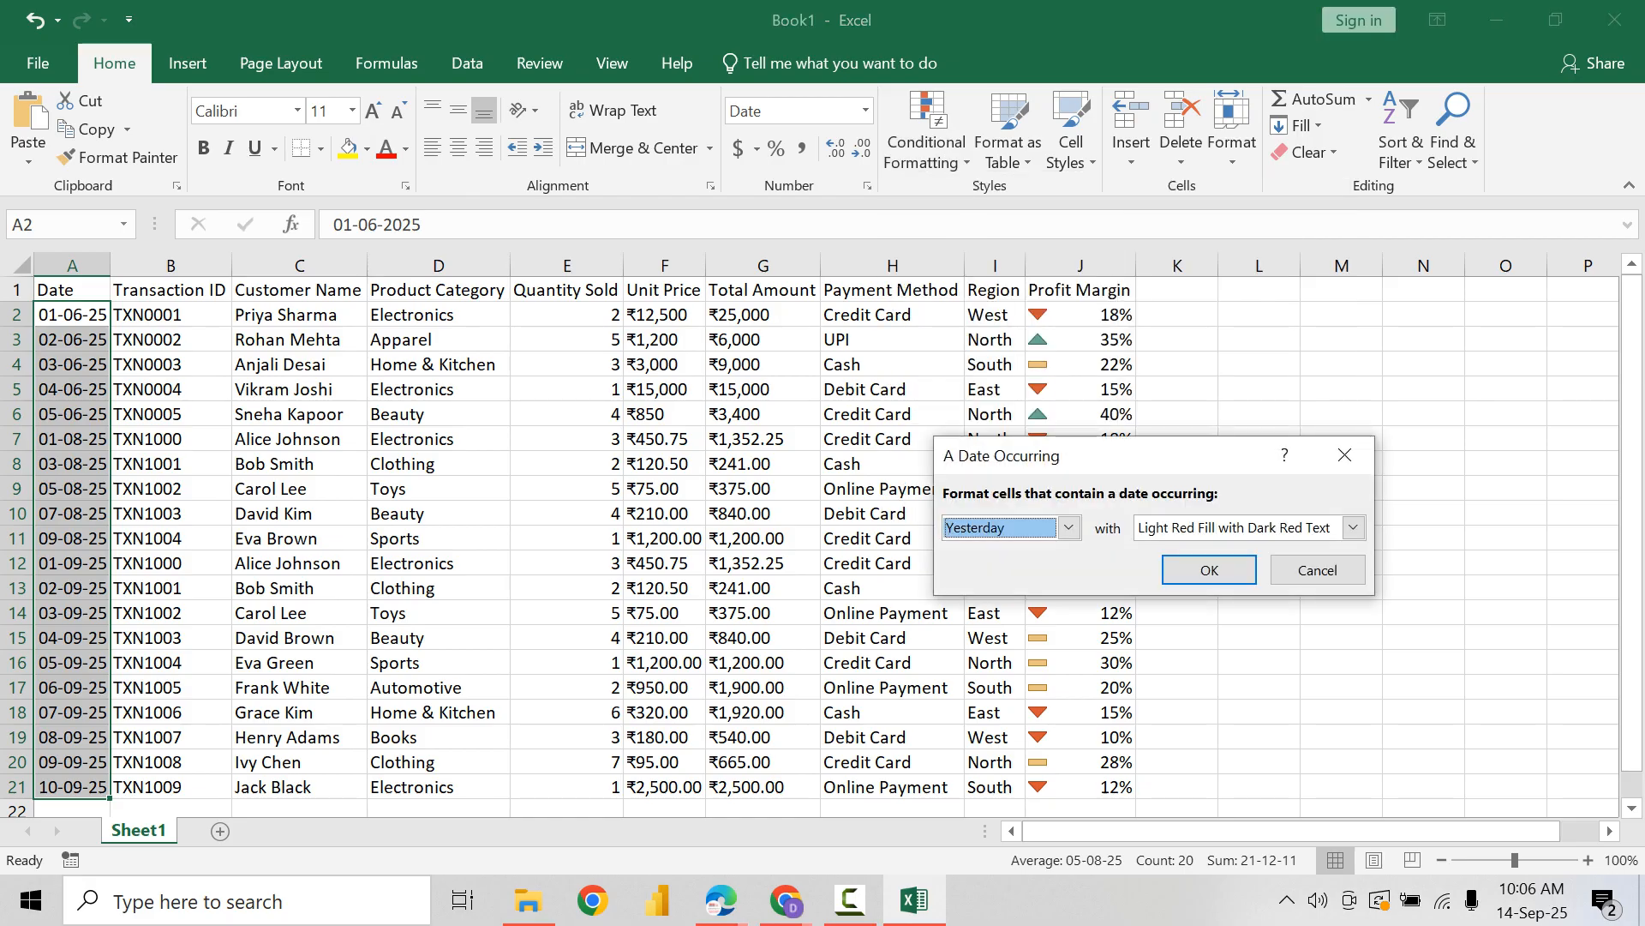
pyautogui.click(1068, 528)
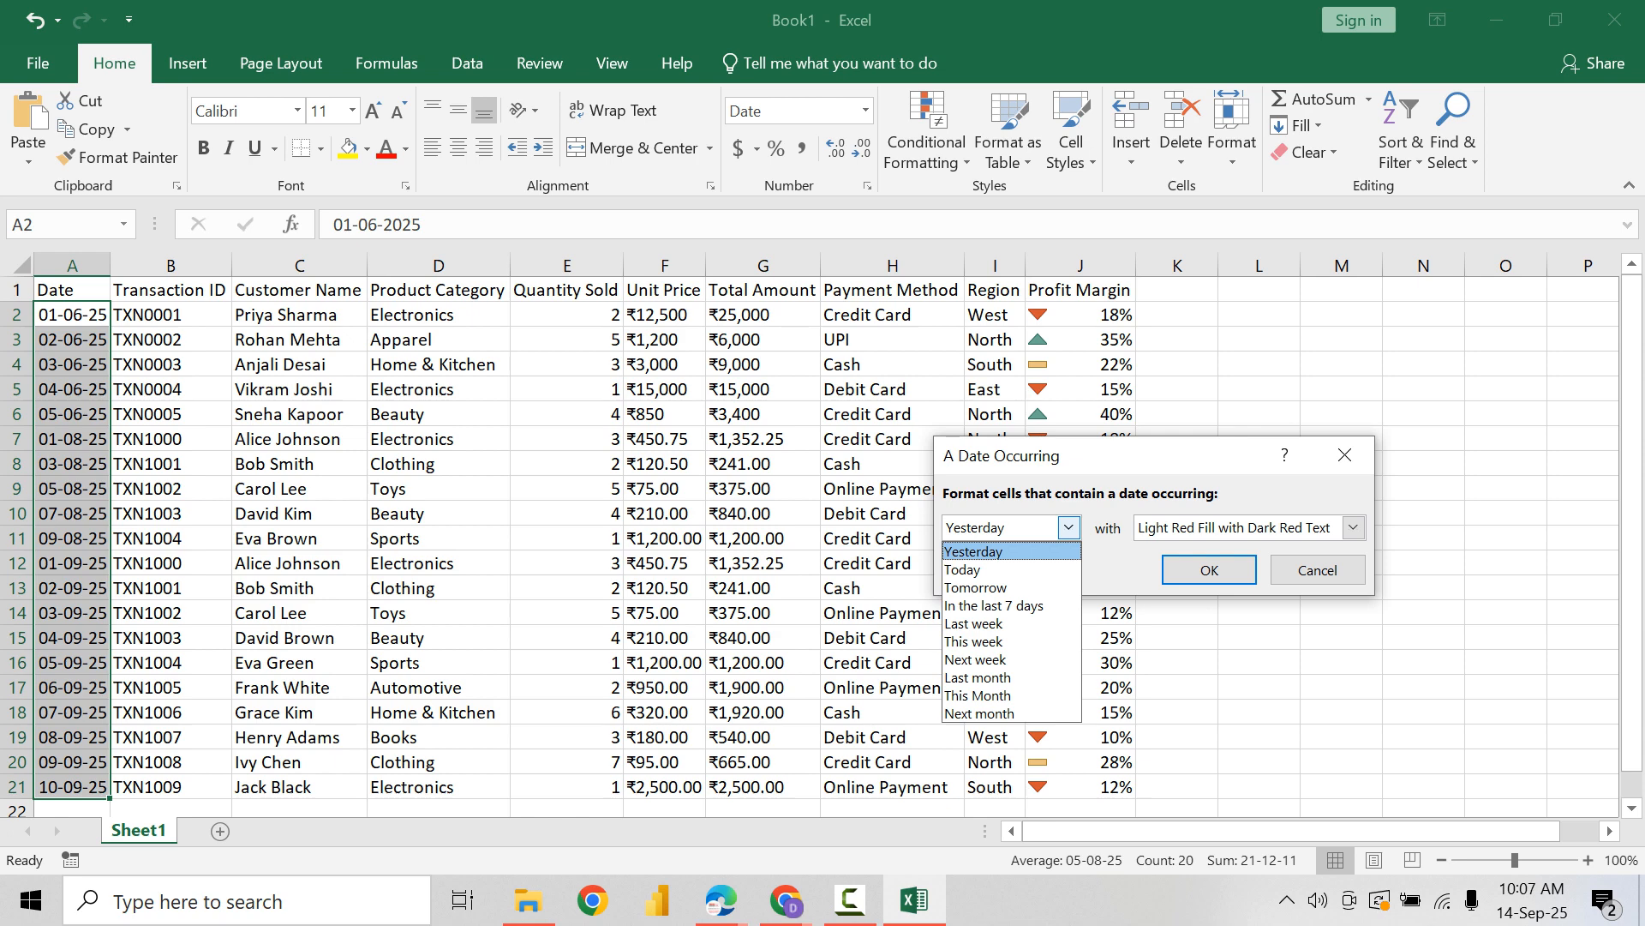
pyautogui.click(1317, 570)
pyautogui.click(1317, 570)
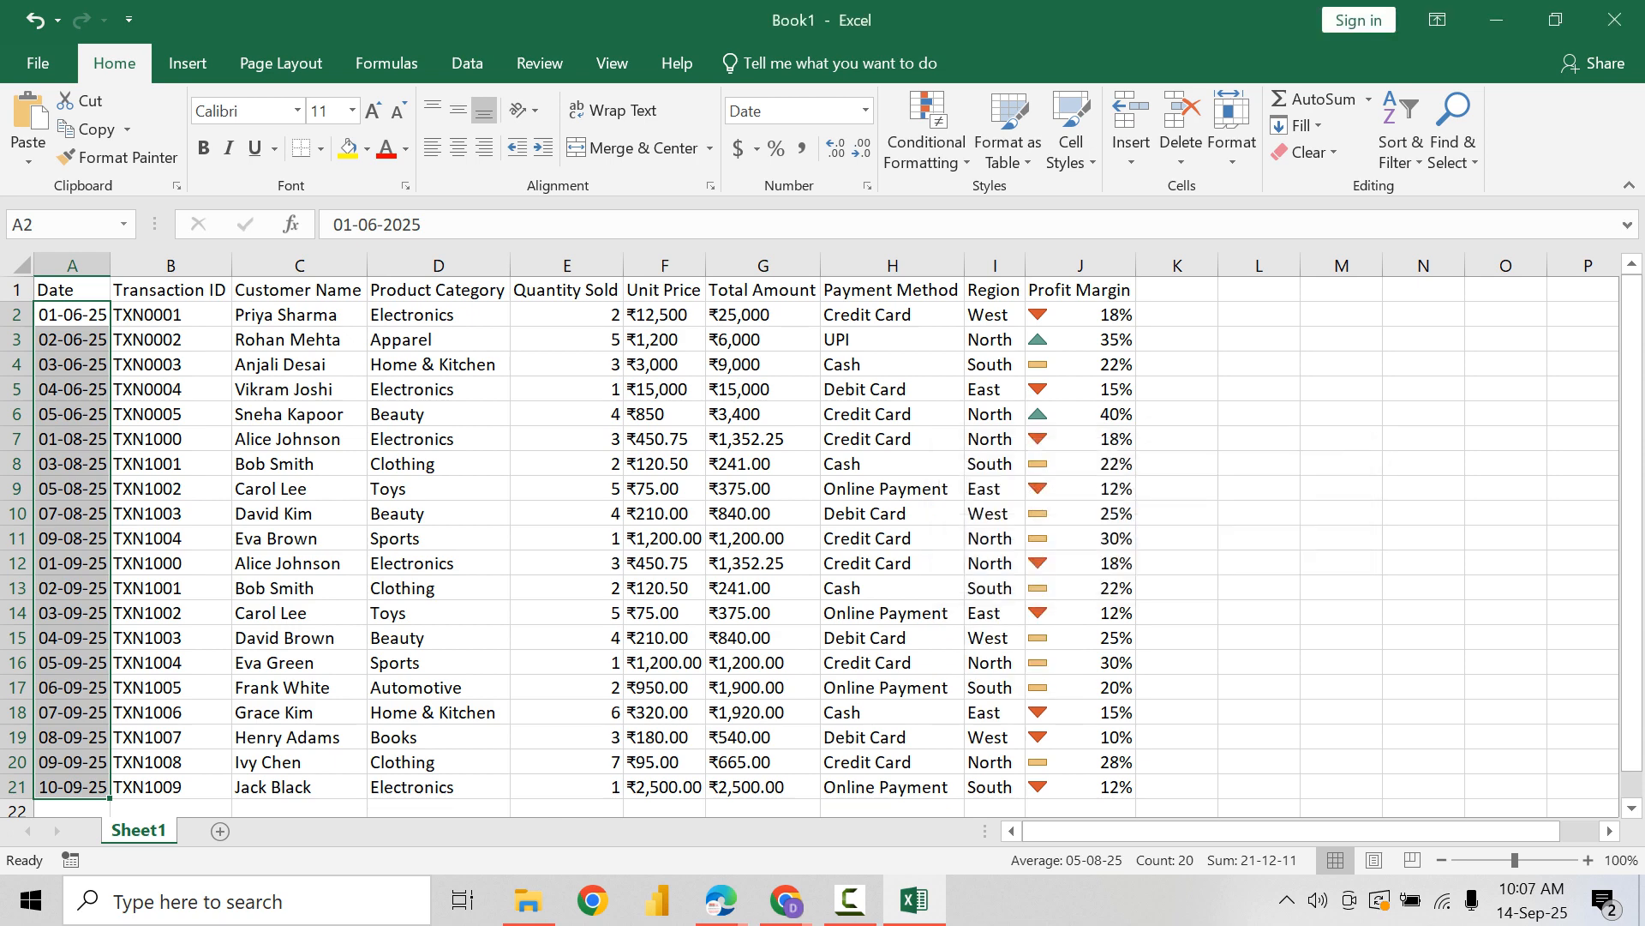
# Step: View the new formatting rule options for the dates in A2:A21, and close them without adding a rule
pyautogui.click(928, 131)
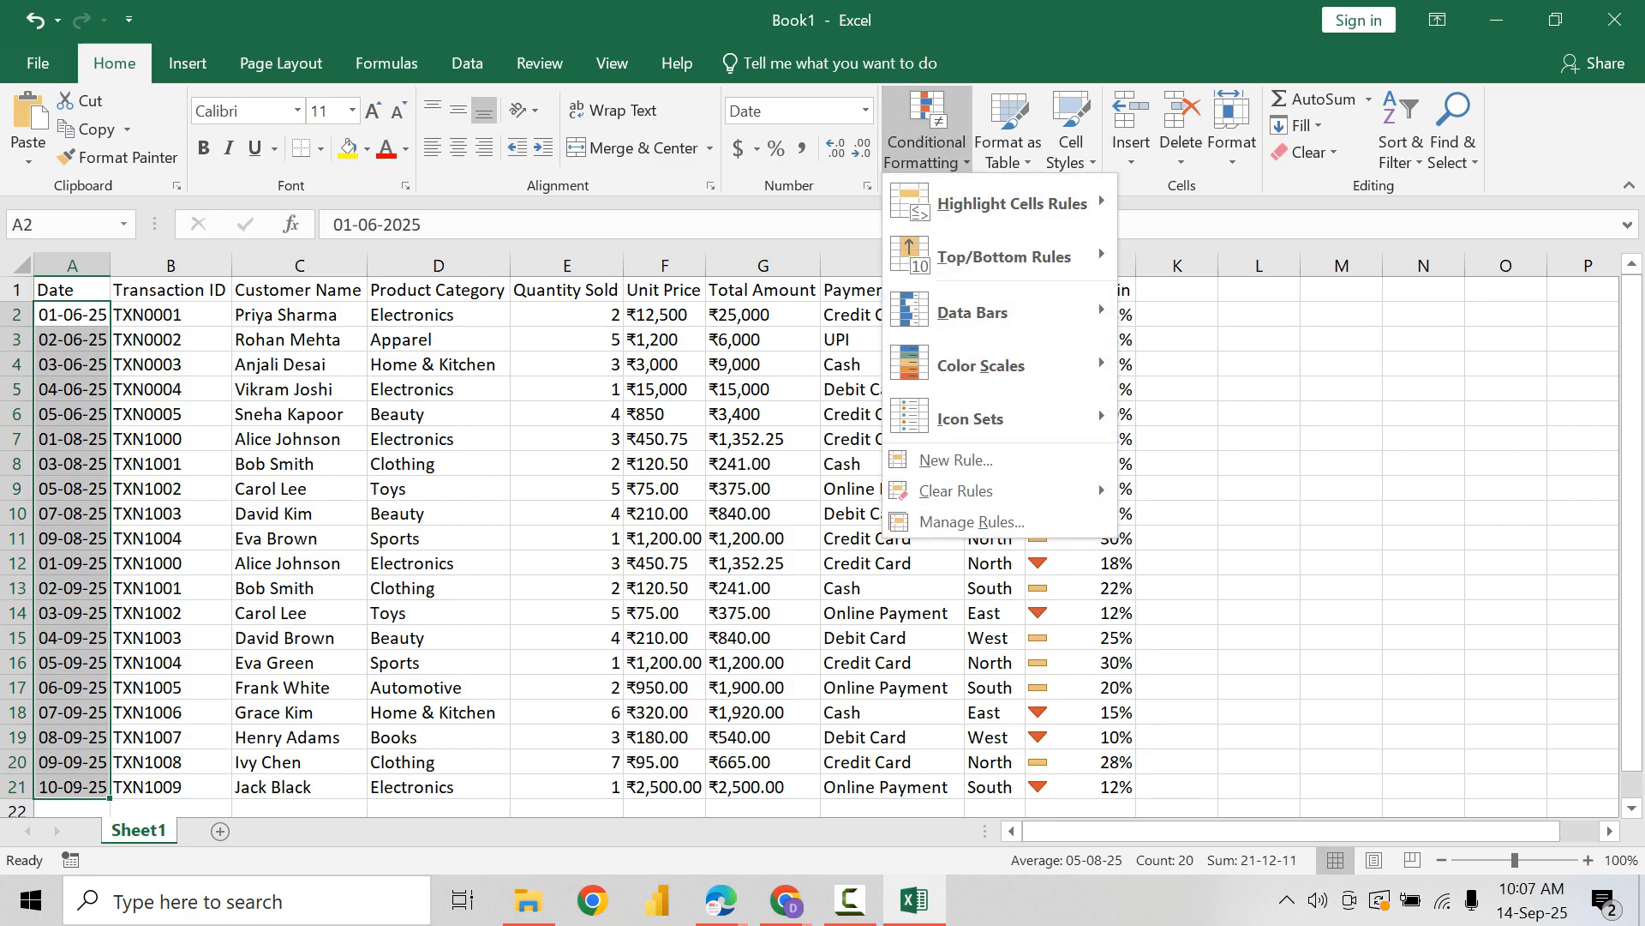
pyautogui.click(971, 521)
pyautogui.click(800, 455)
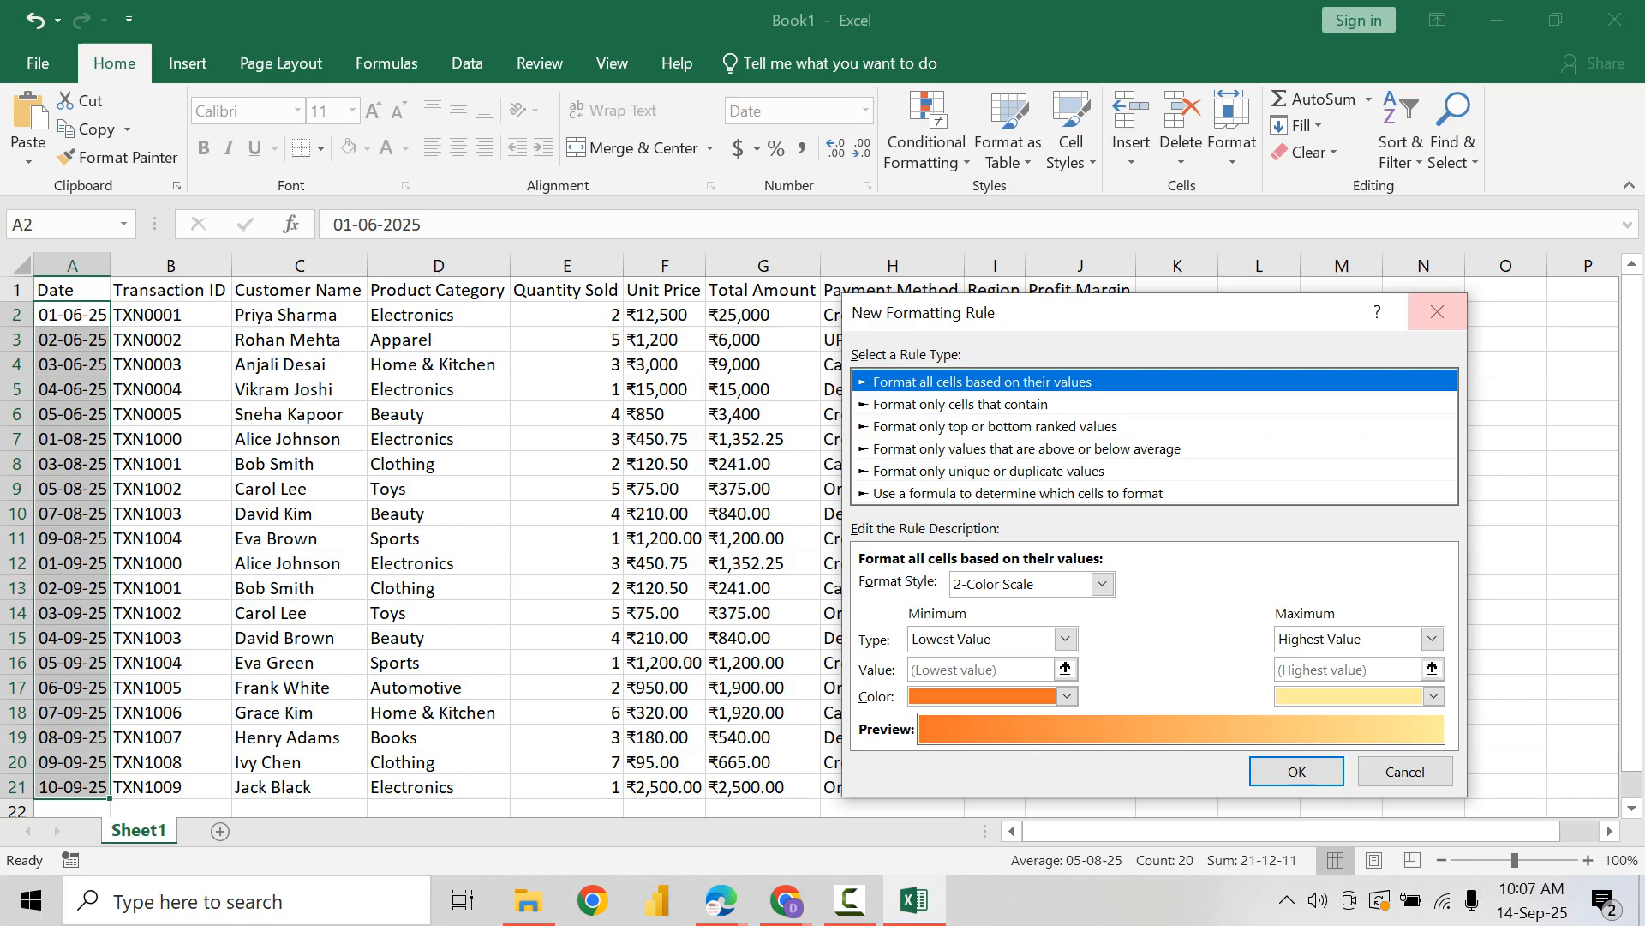
pyautogui.click(1437, 312)
pyautogui.click(1542, 377)
pyautogui.click(1341, 364)
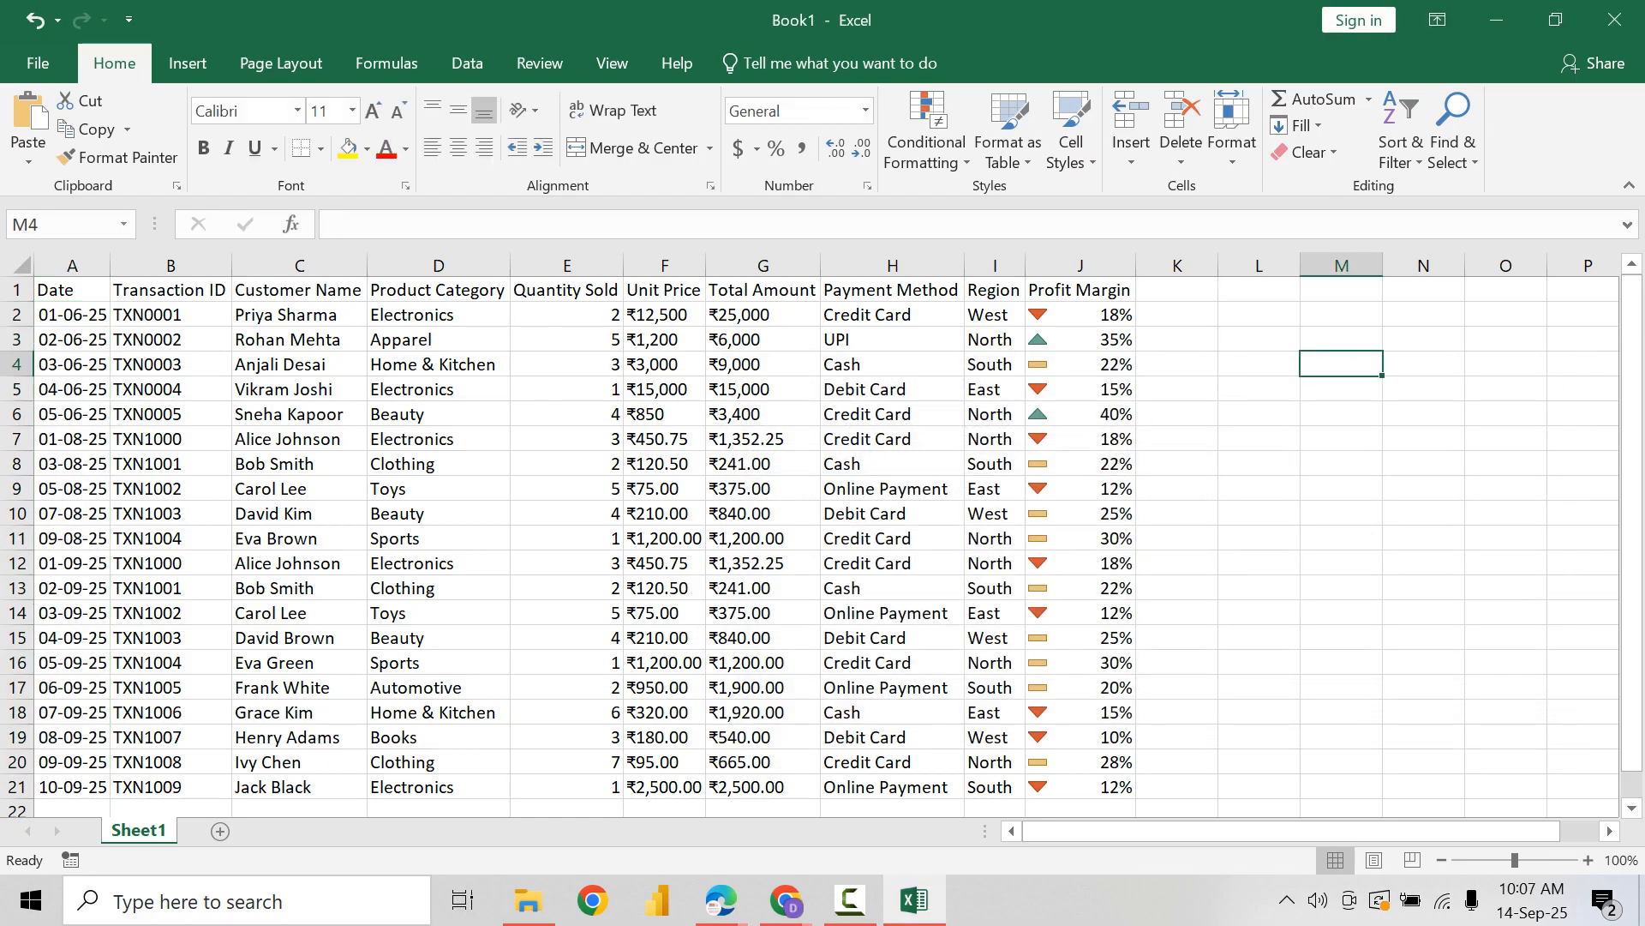
# Step: Merge cells L1:O16 into one note cell and reduce its font size to 8
pyautogui.moveTo(1259, 290); pyautogui.dragTo(1506, 662)
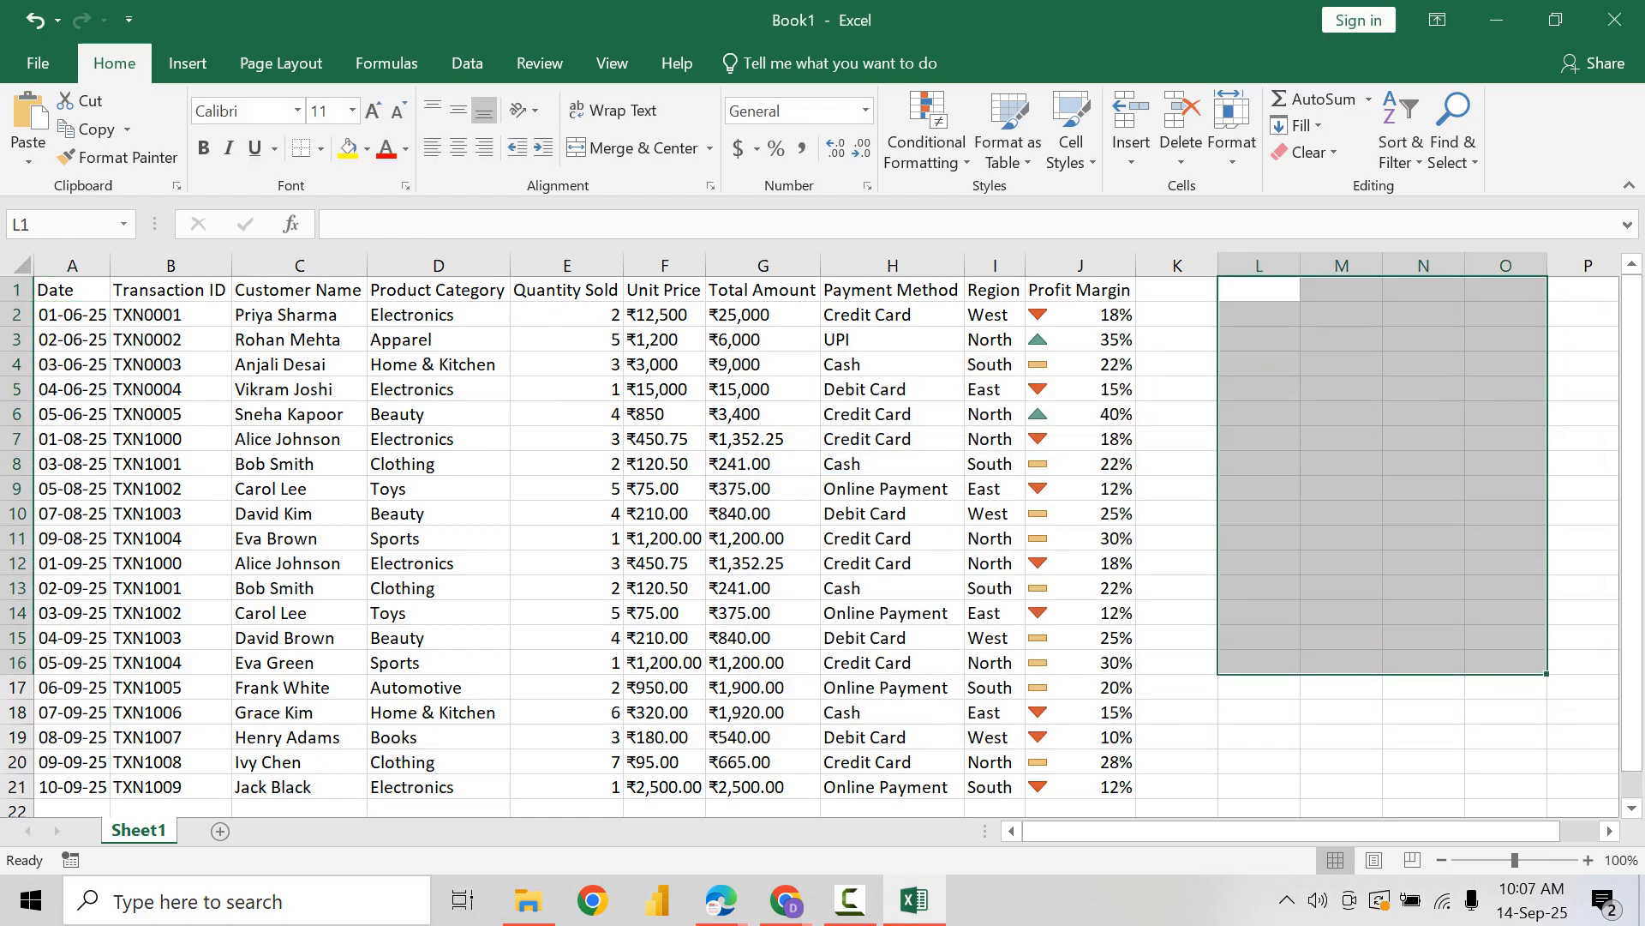
pyautogui.click(632, 147)
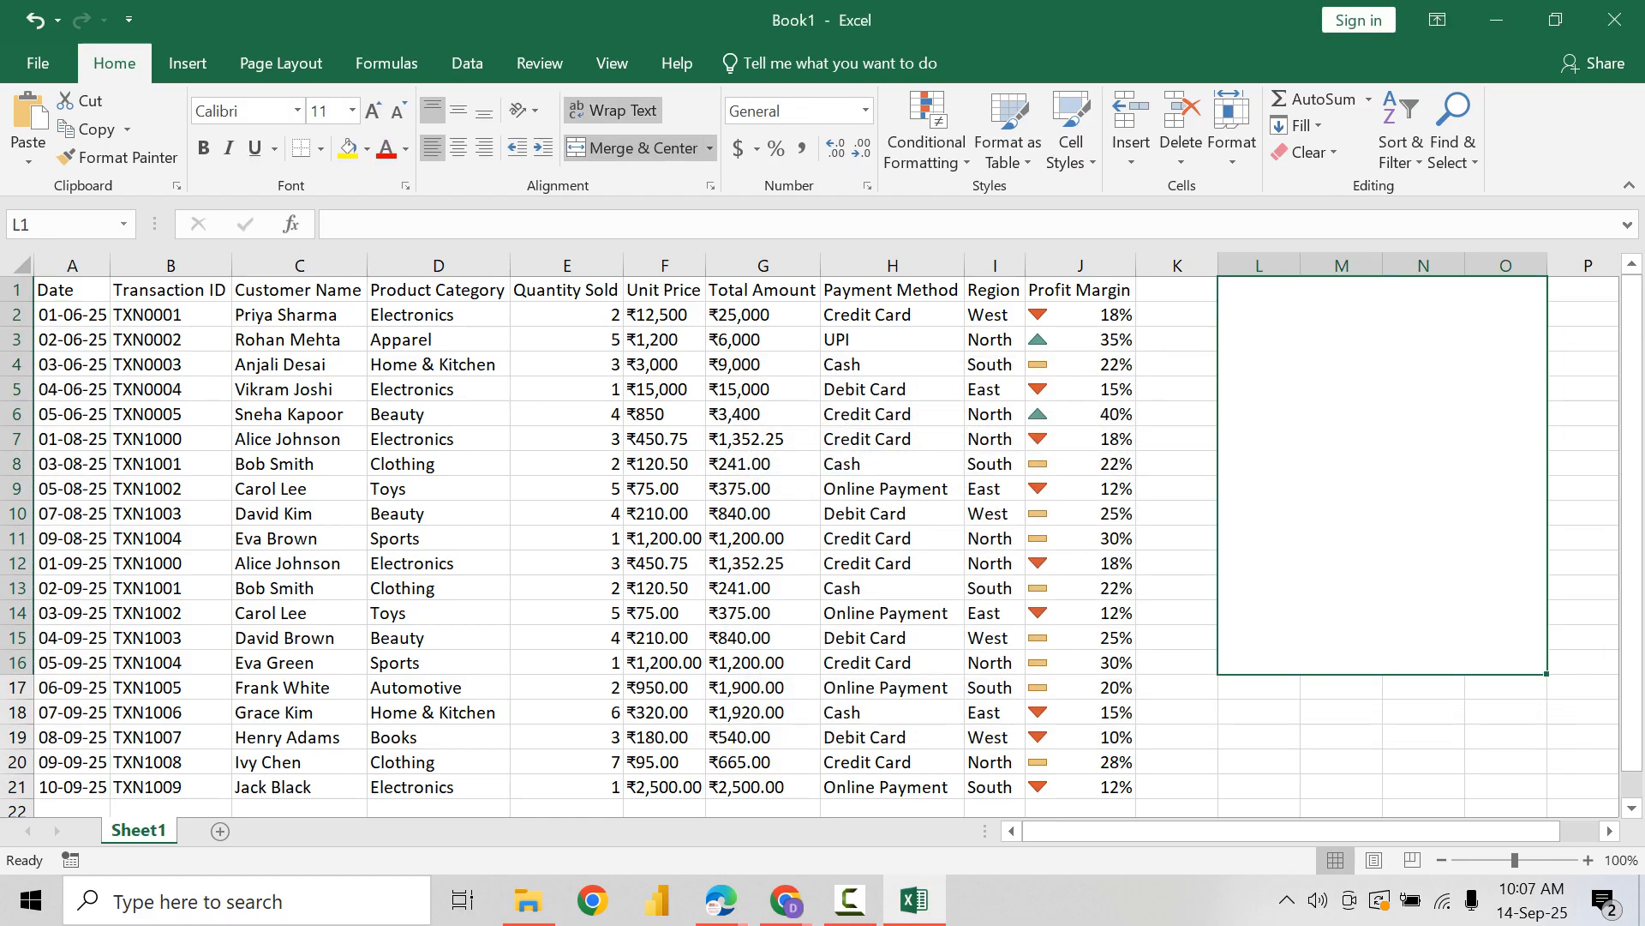
pyautogui.click(398, 111)
pyautogui.click(398, 111)
pyautogui.click(398, 111)
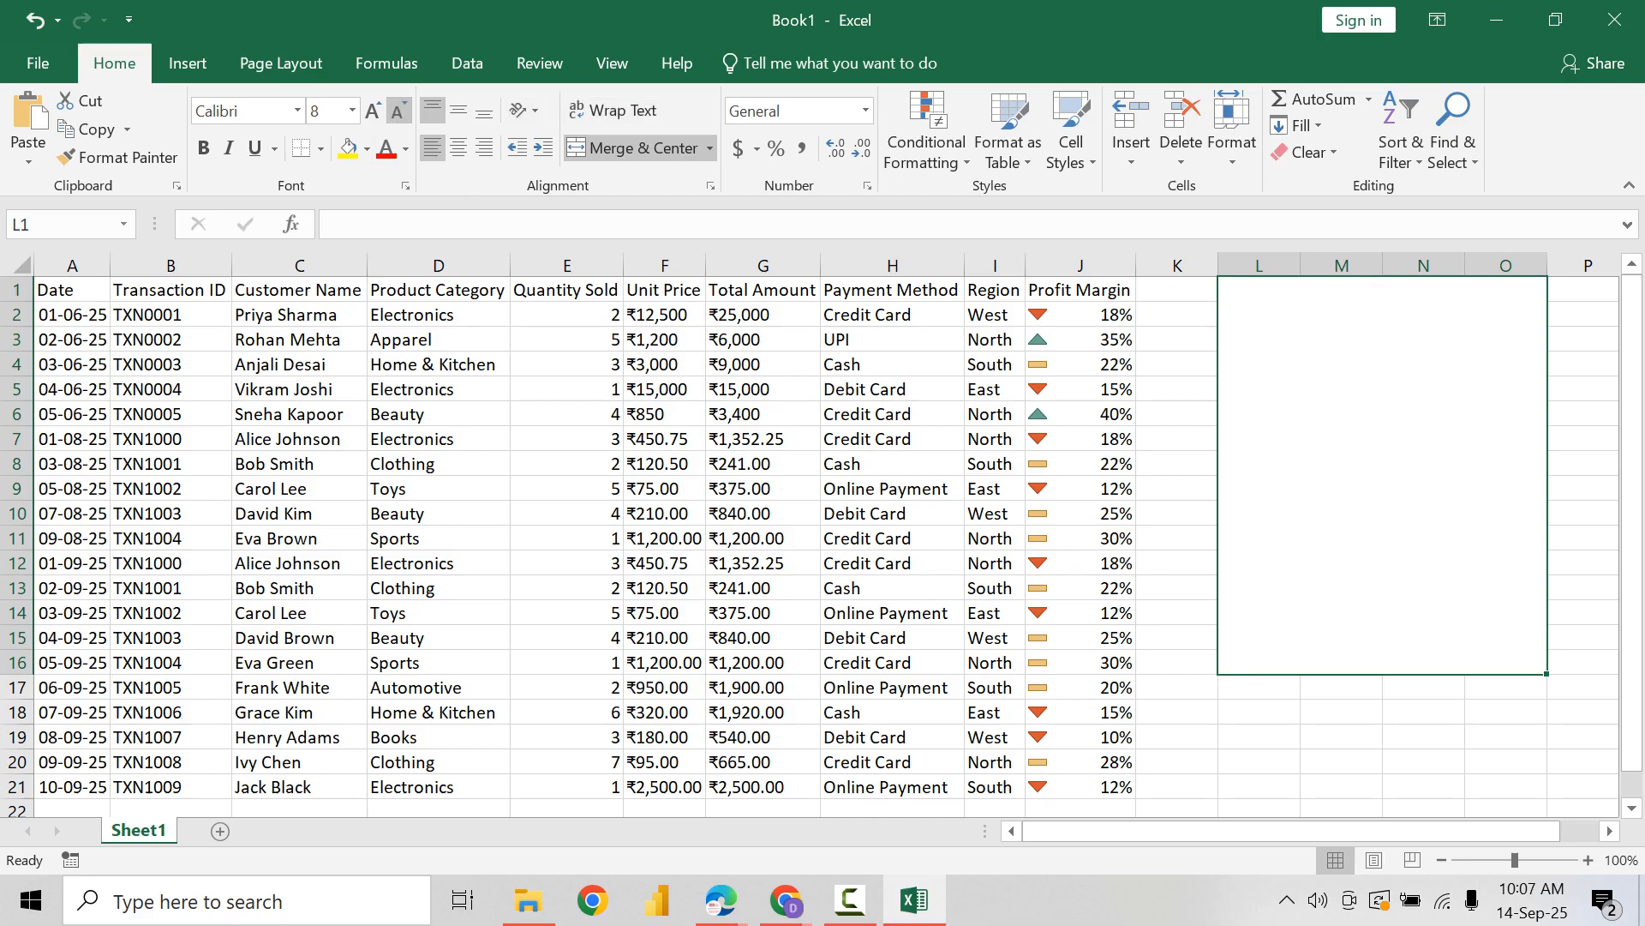
# Step: Enter "1) To apply custom conditional rule & change cell color" in the merged note cell, with font size 10 and wrapped text
pyautogui.write('1) To')
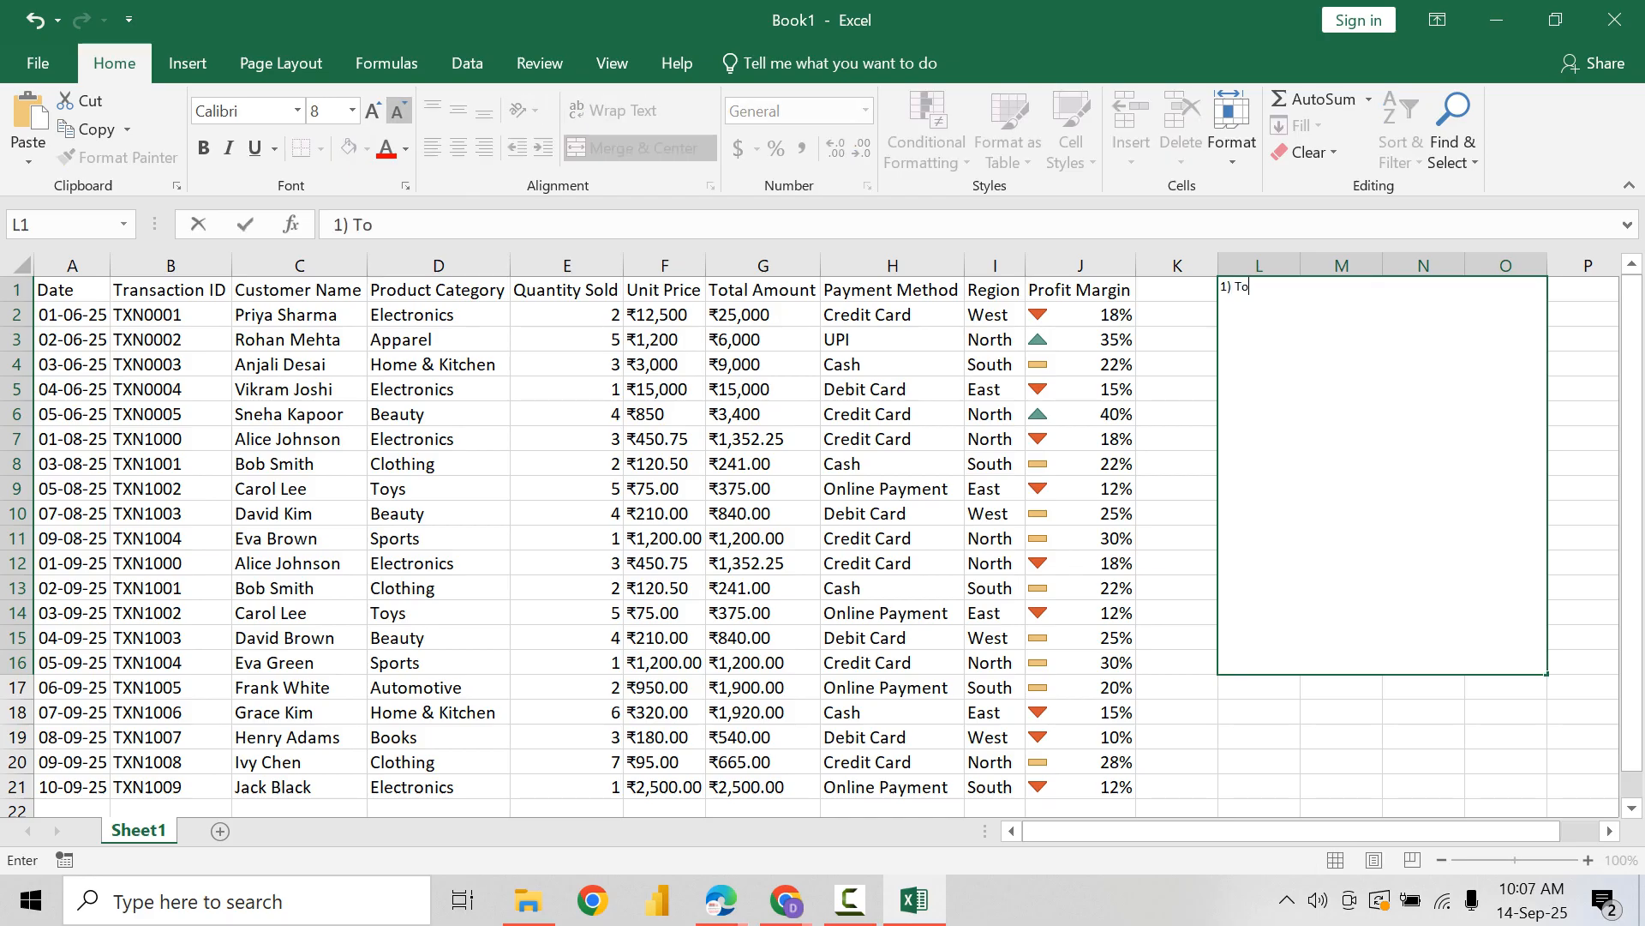
pyautogui.write(' apply custom conditional ')
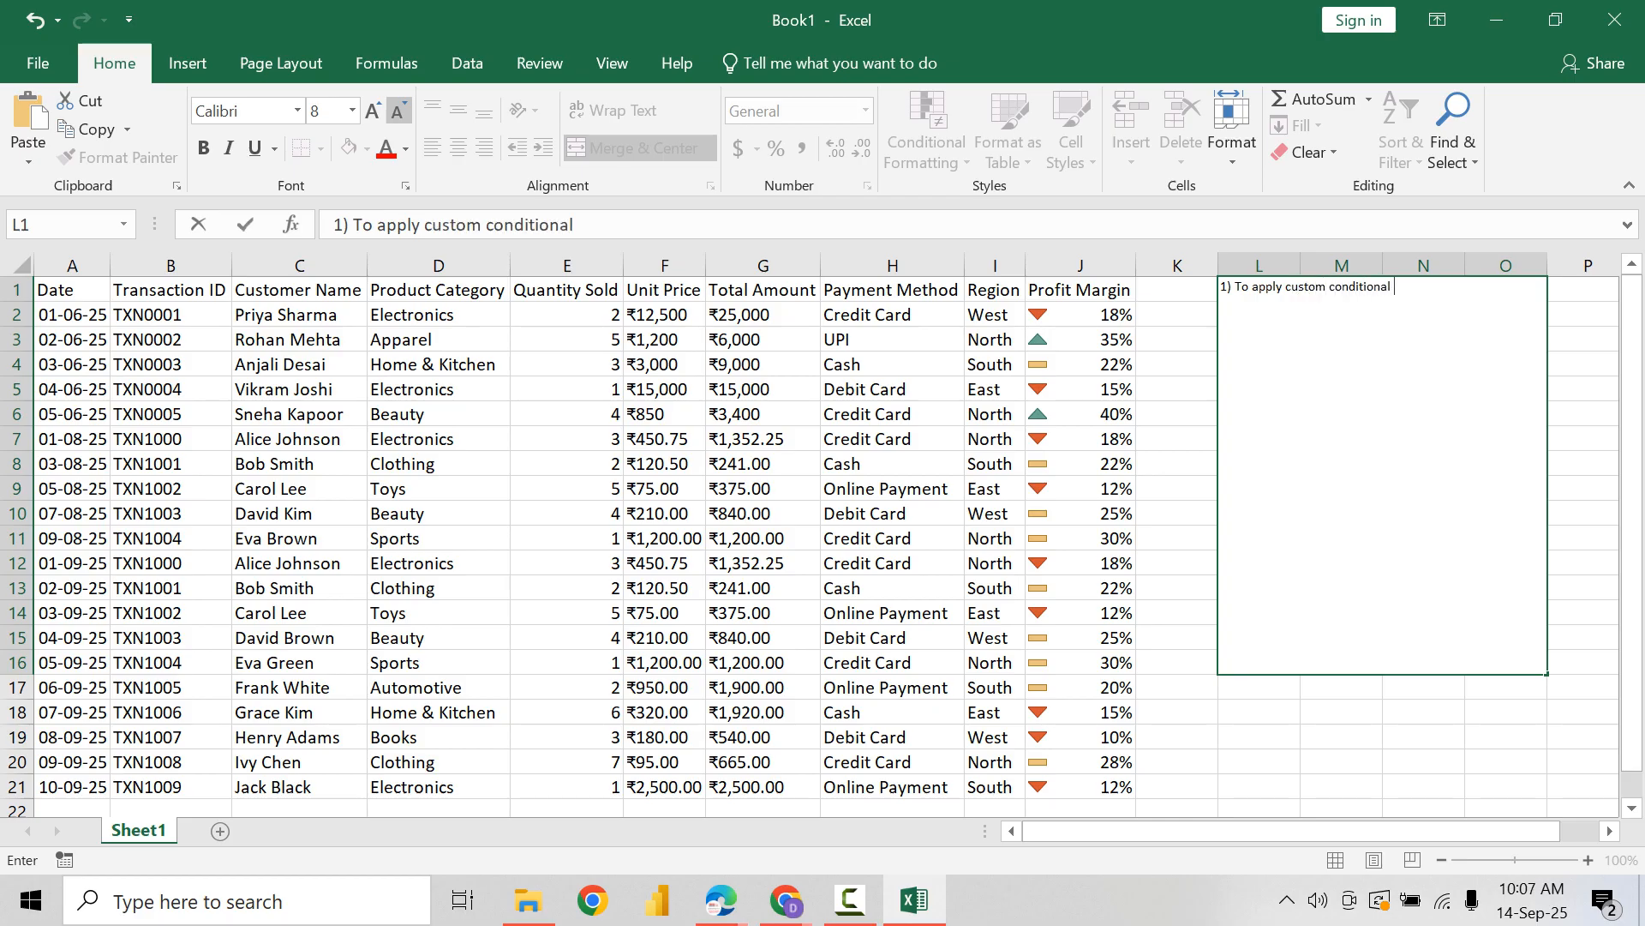
pyautogui.write('rule & change color')
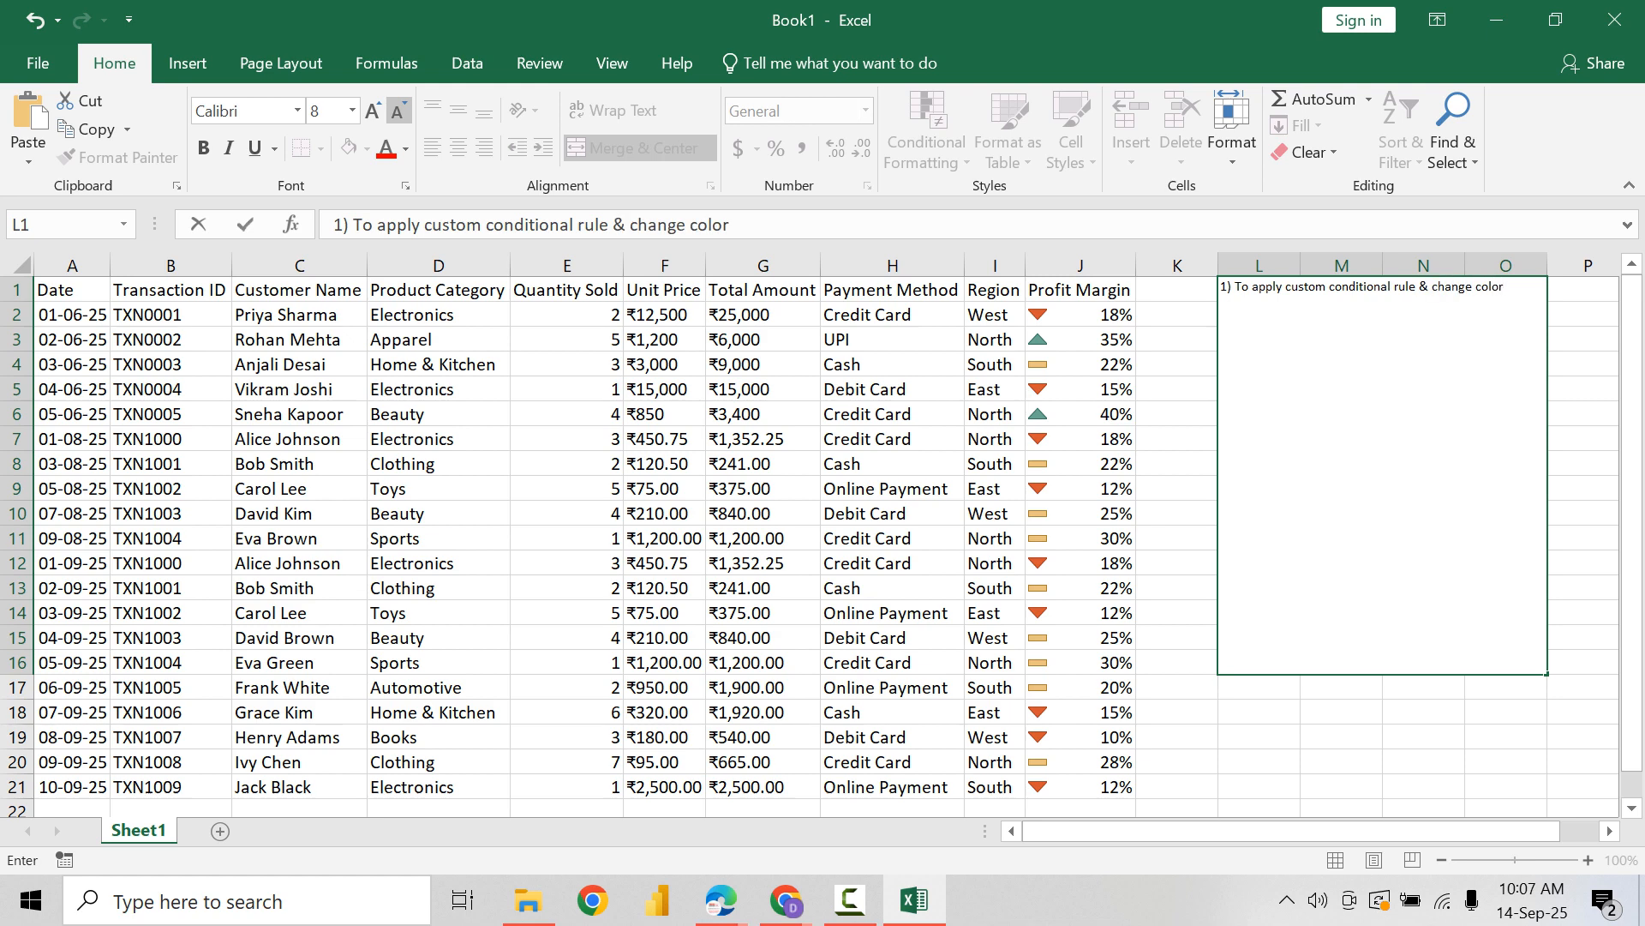
pyautogui.press('BackSpace')
pyautogui.press('BackSpace')
pyautogui.press('BackSpace')
pyautogui.press('BackSpace')
pyautogui.write('ell color')
pyautogui.hotkey('ctrl', 'Return')
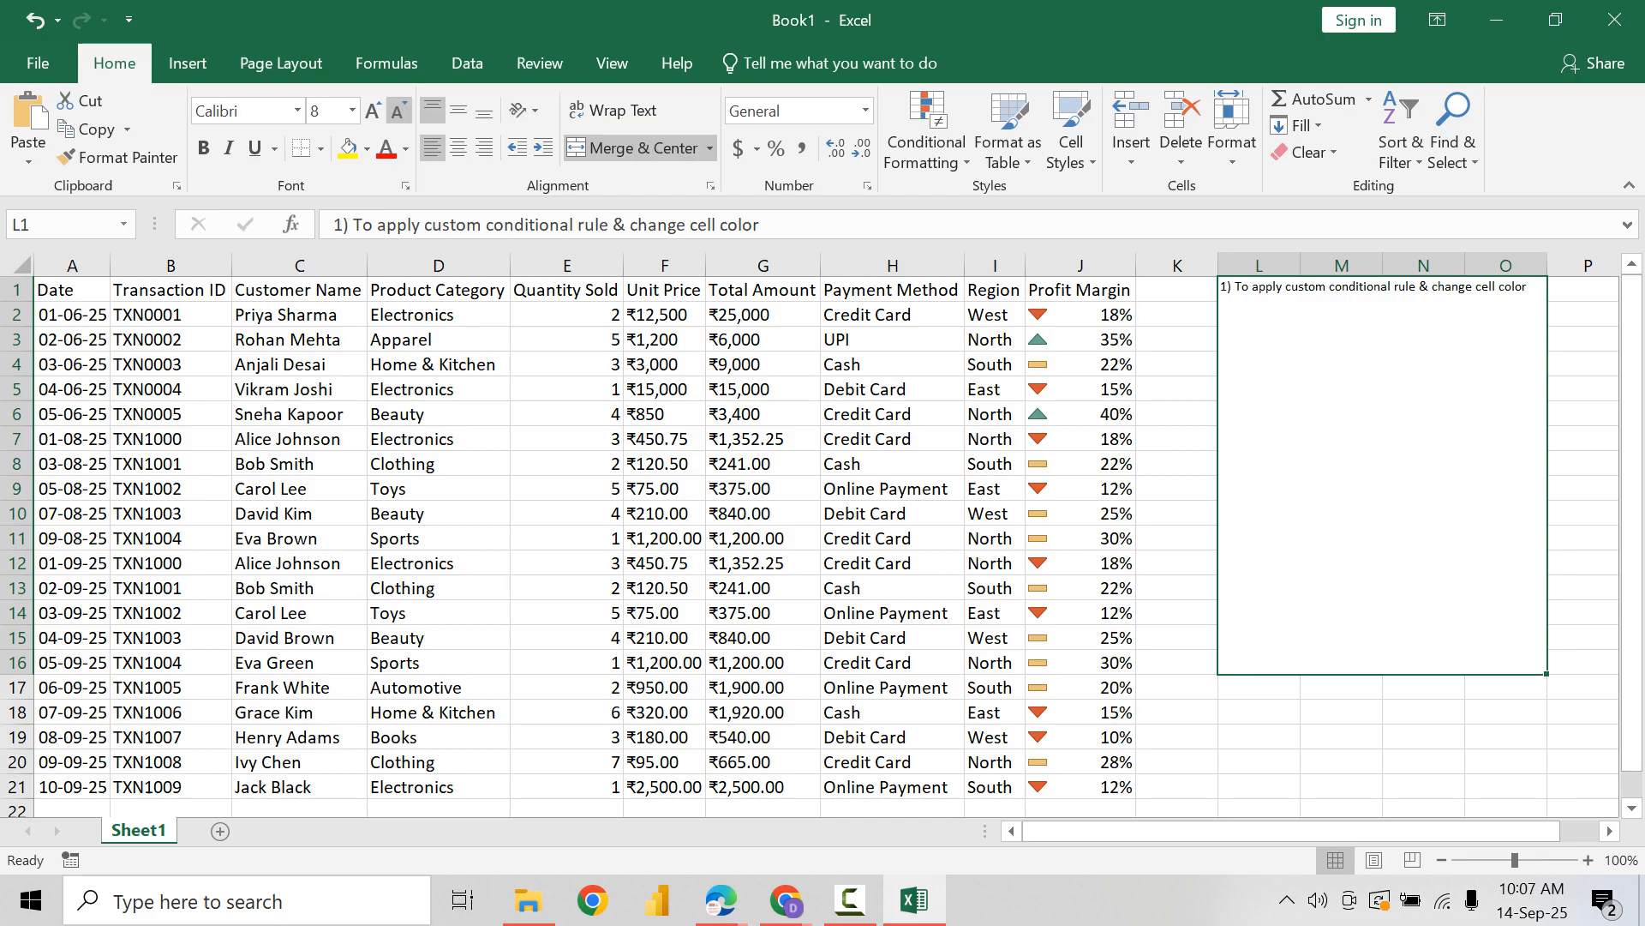
pyautogui.click(372, 110)
pyautogui.click(372, 111)
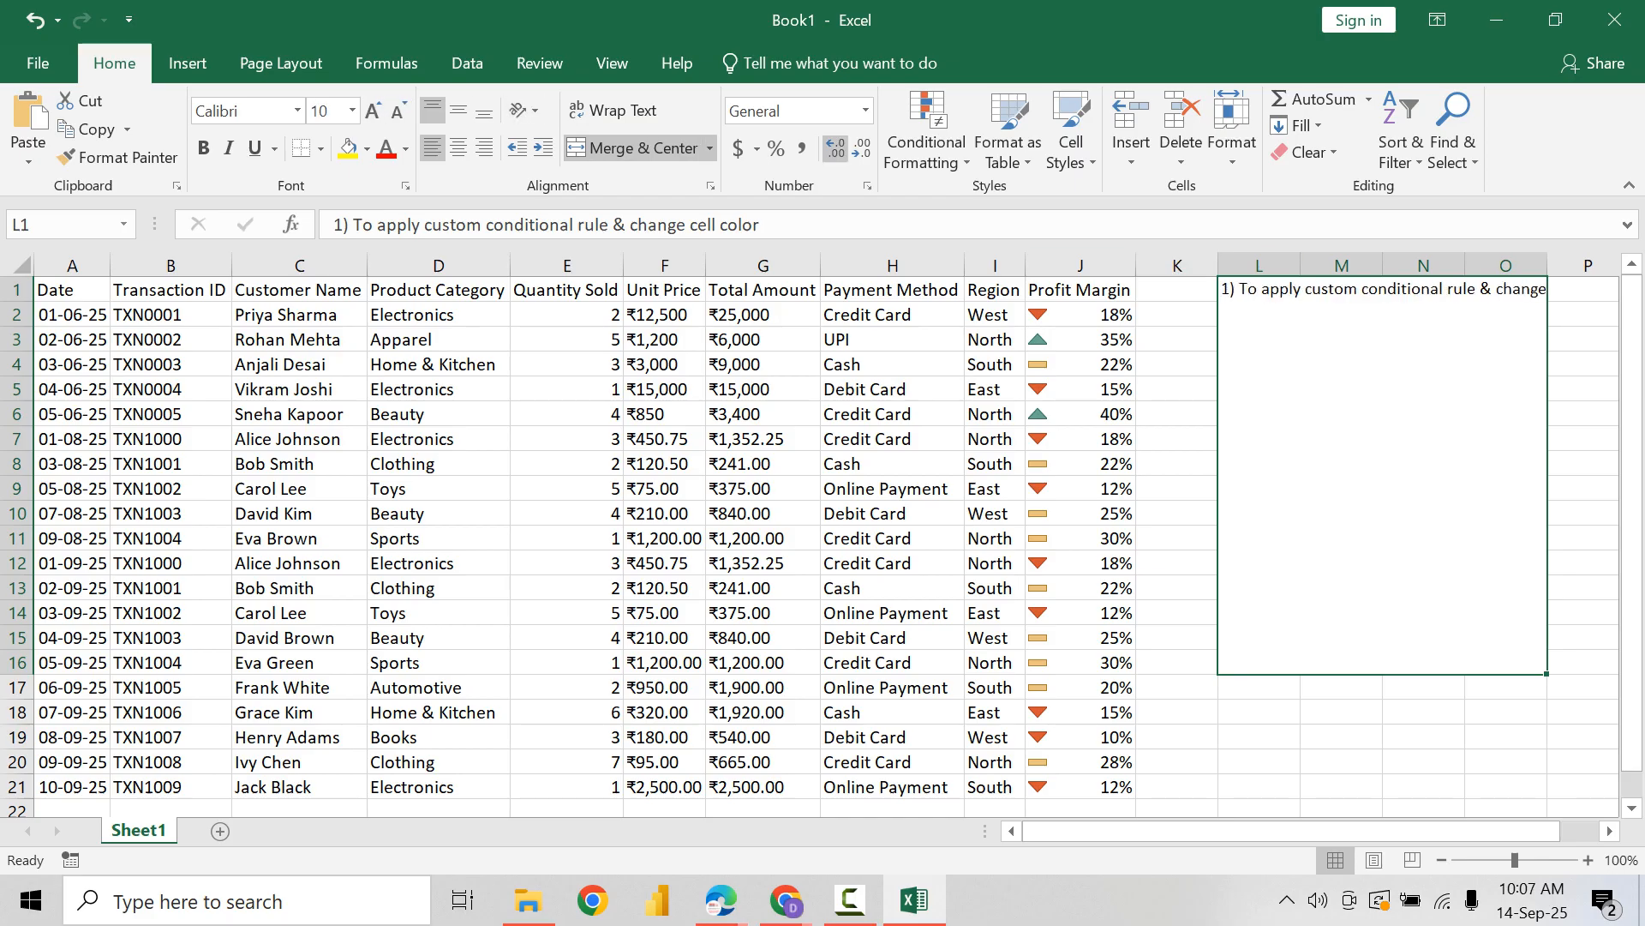
pyautogui.click(613, 110)
# Step: Append a comma to the note's heading and add a new line below it reading "Steps : Select cell range ->"
pyautogui.press('F2')
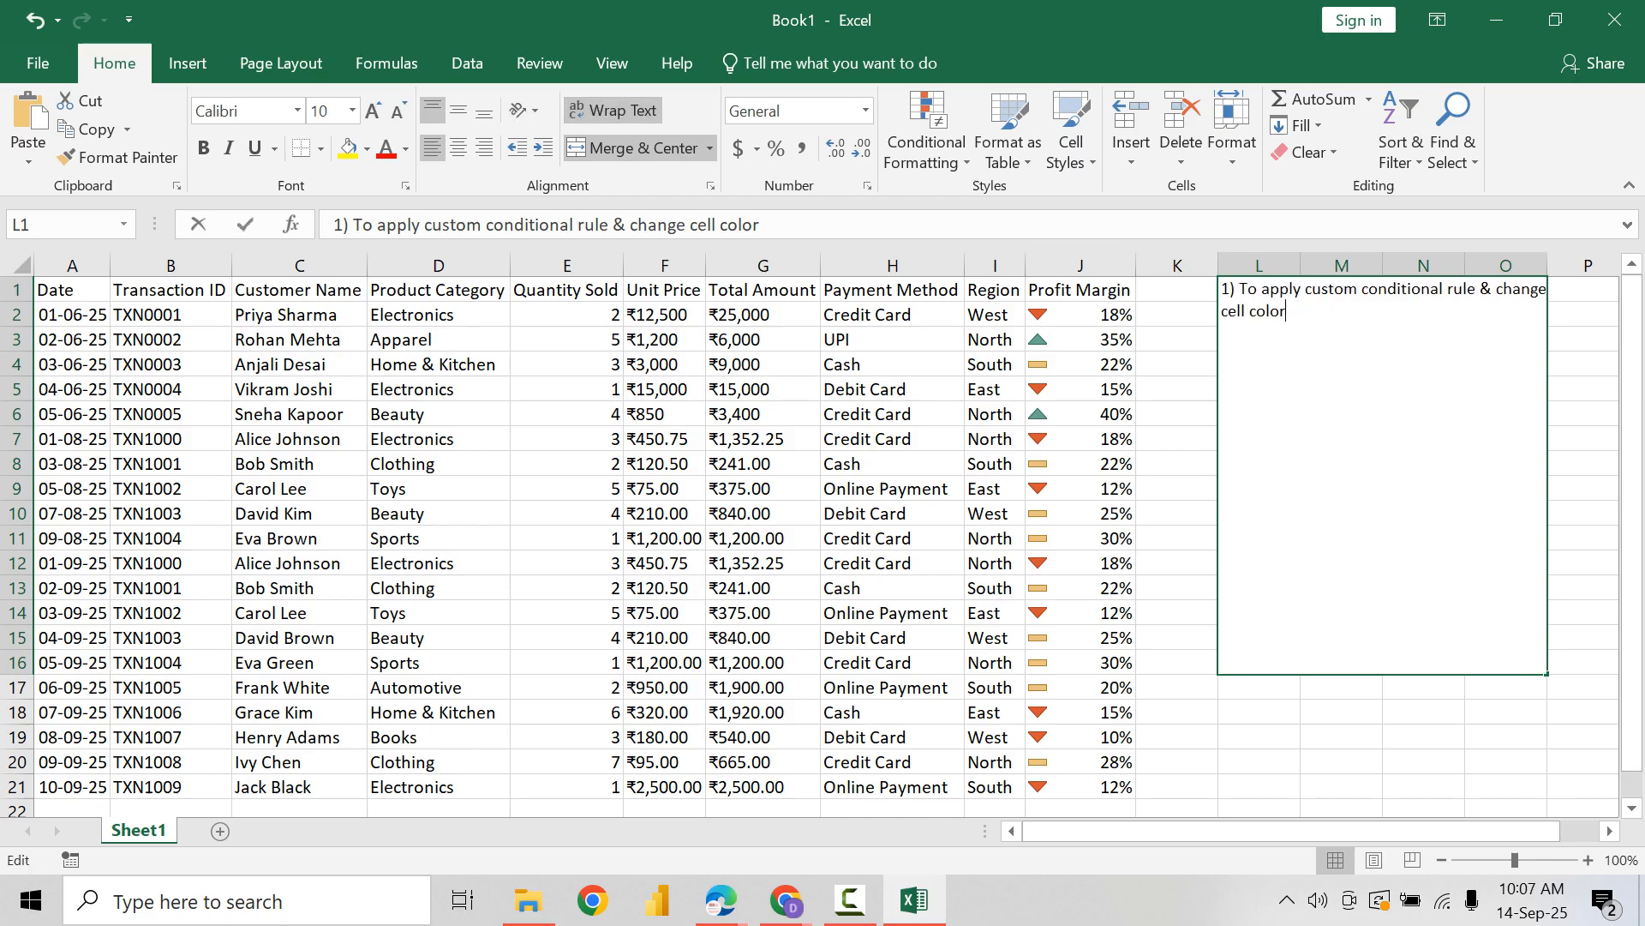
pyautogui.write(',')
pyautogui.hotkey('alt', 'Return')
pyautogui.write('Steps')
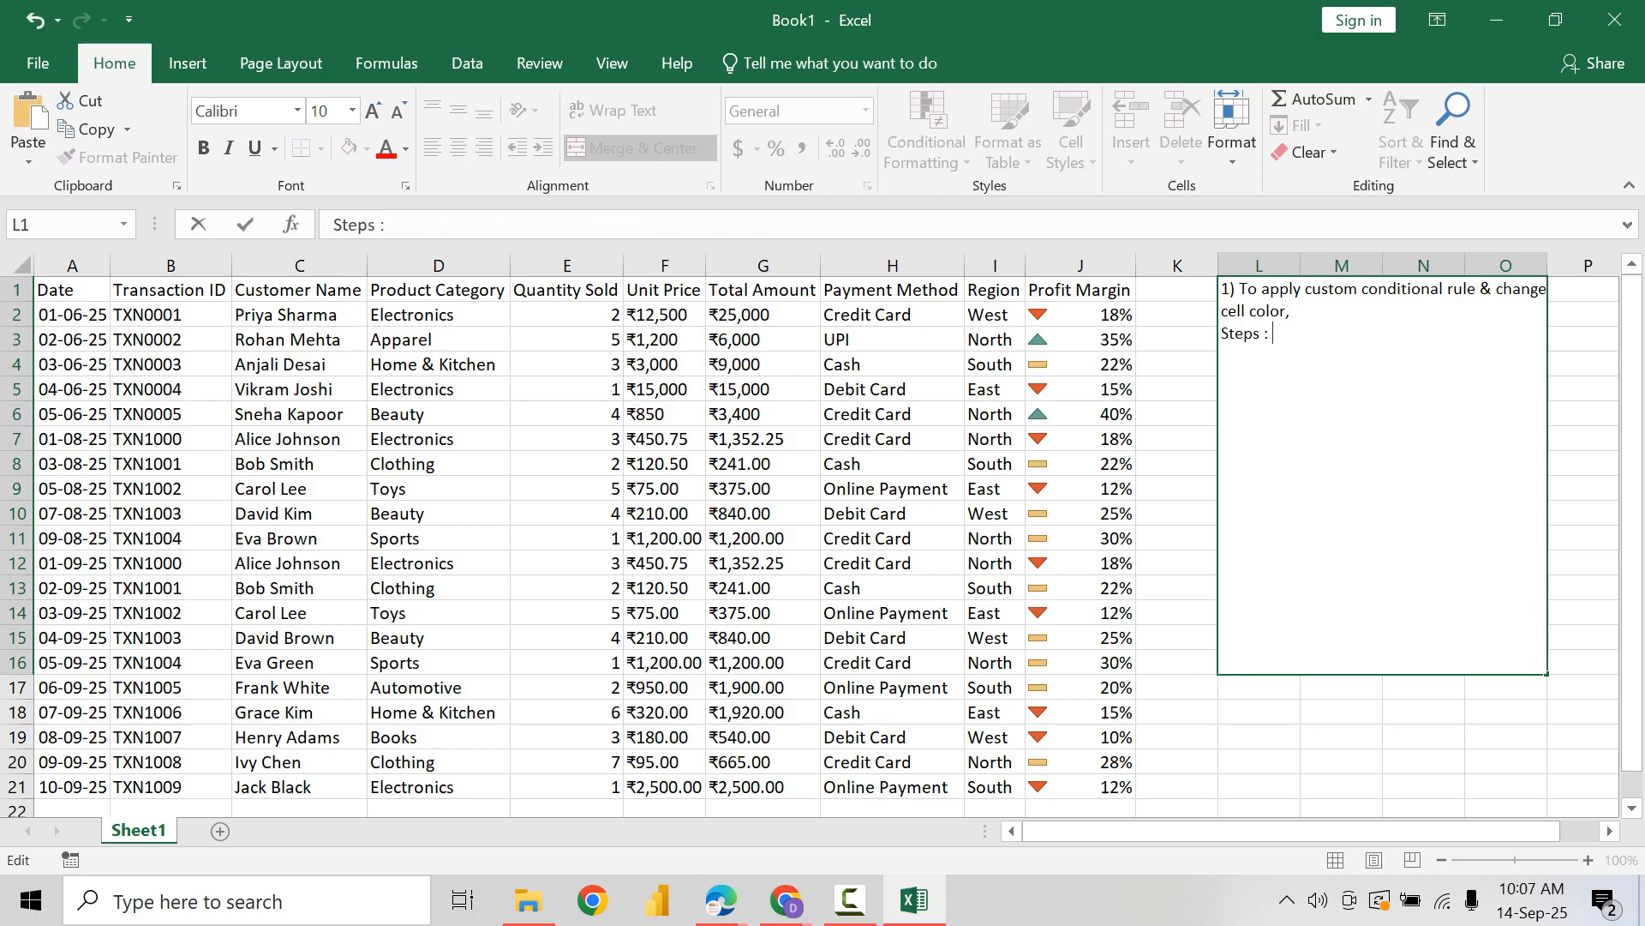
pyautogui.write(' : Select cell range -<')
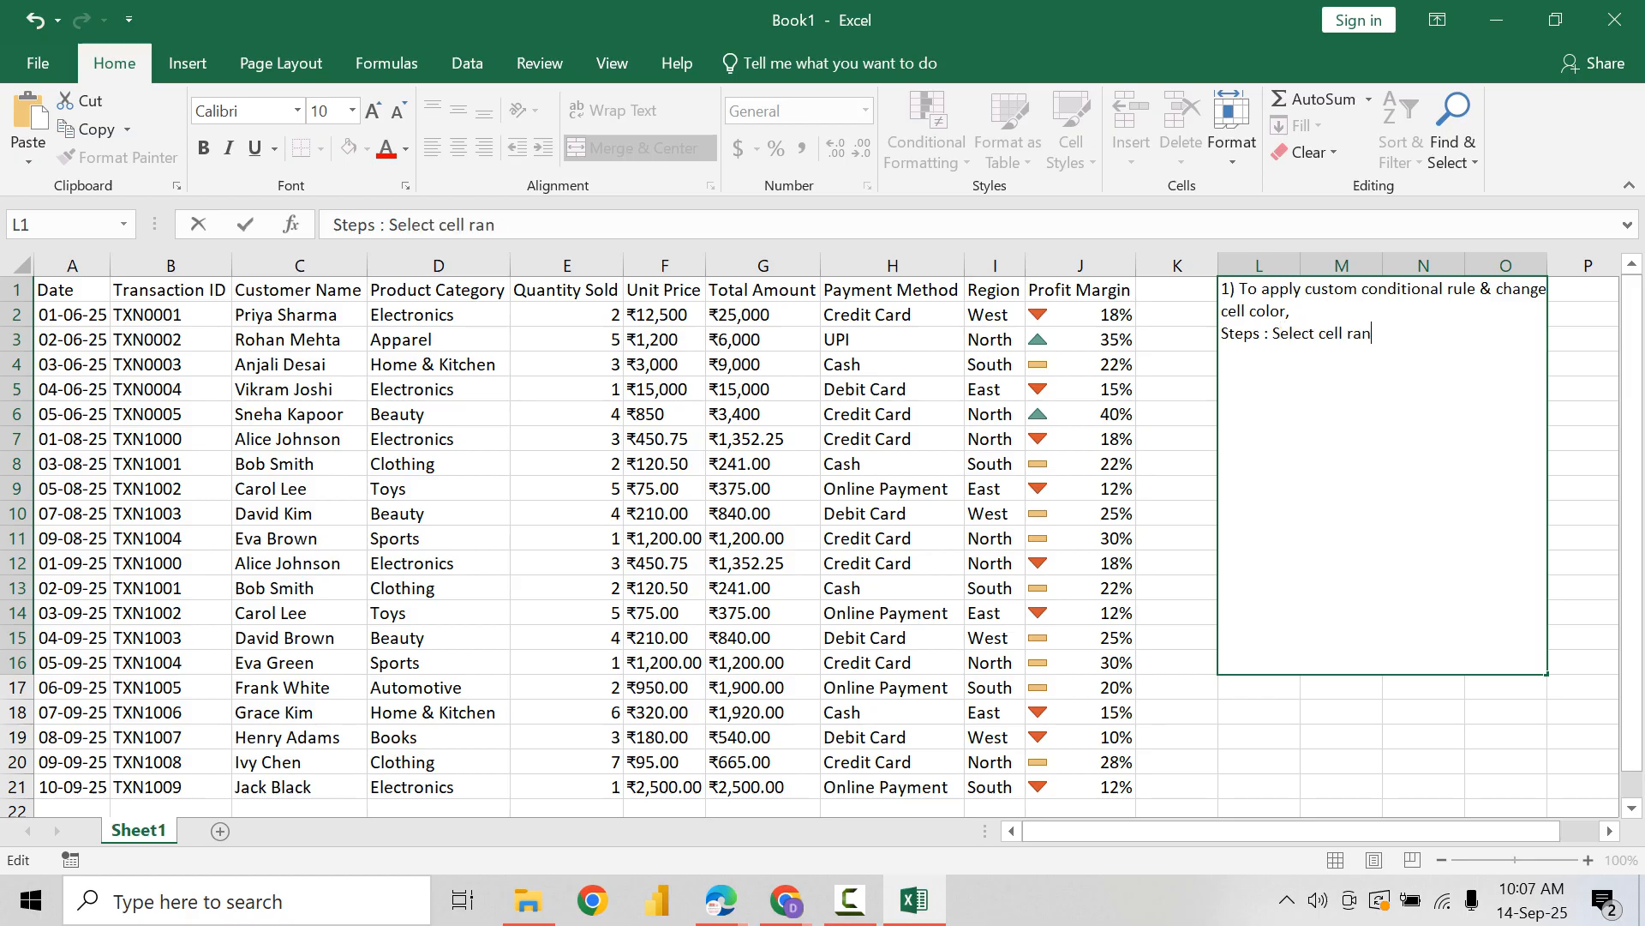
pyautogui.press('BackSpace')
pyautogui.press('BackSpace')
pyautogui.write('> Cod')
# Step: Continue the note's Steps line with "Conditional Formatting -> Manage Rules"
pyautogui.press('BackSpace')
pyautogui.write('ndition')
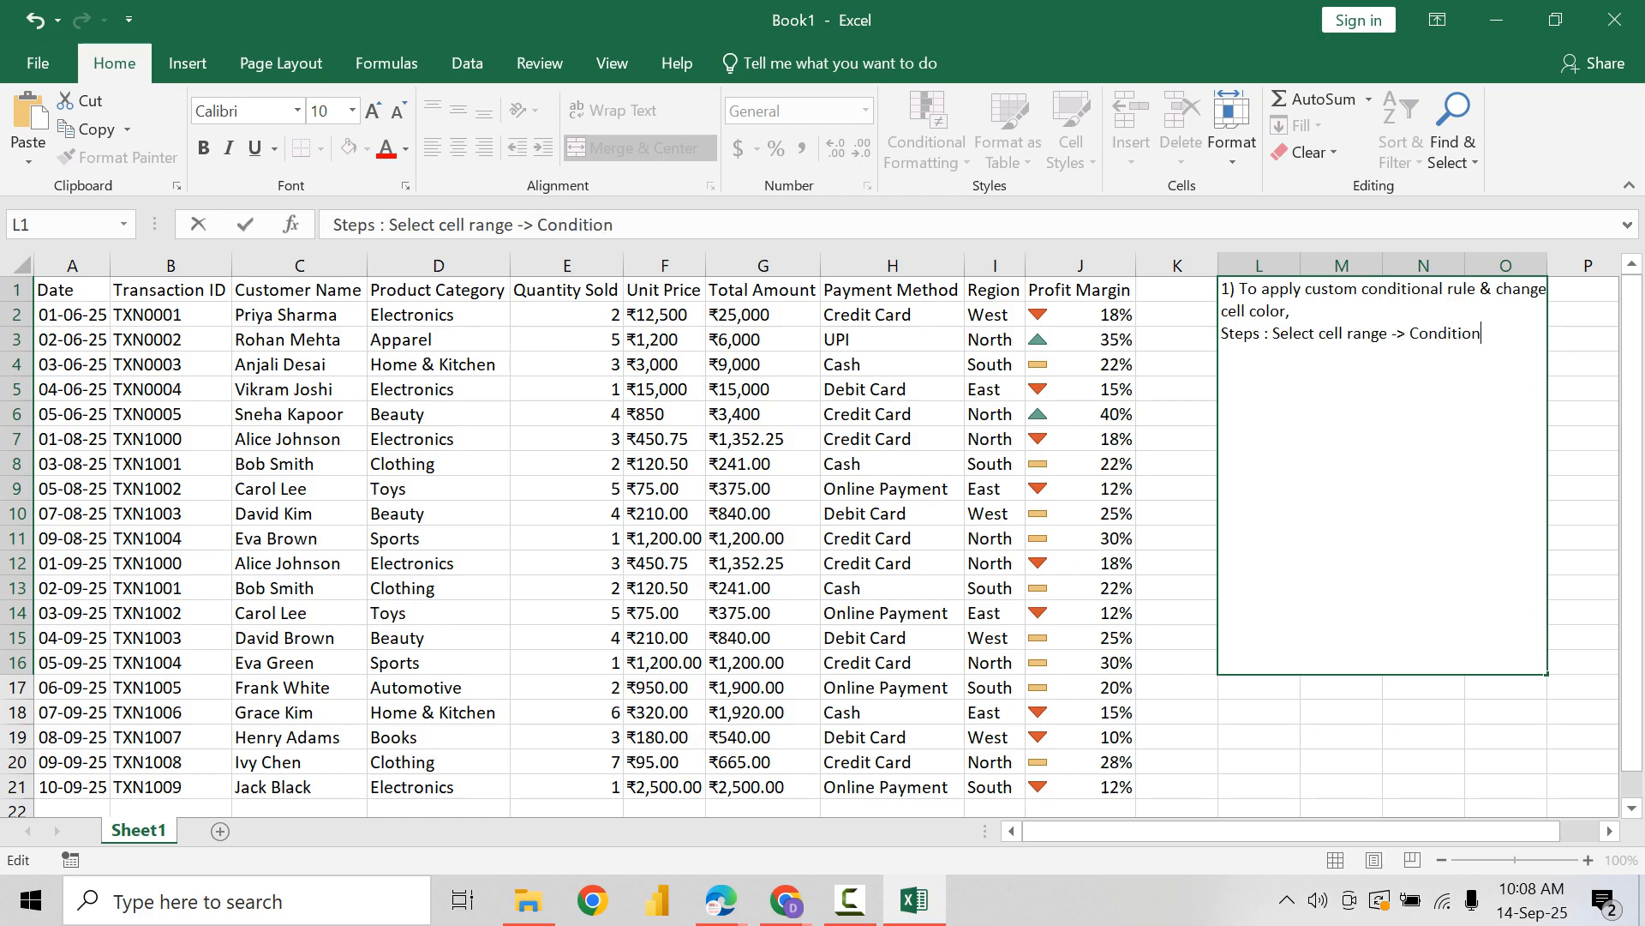
pyautogui.write('al Formatting ->')
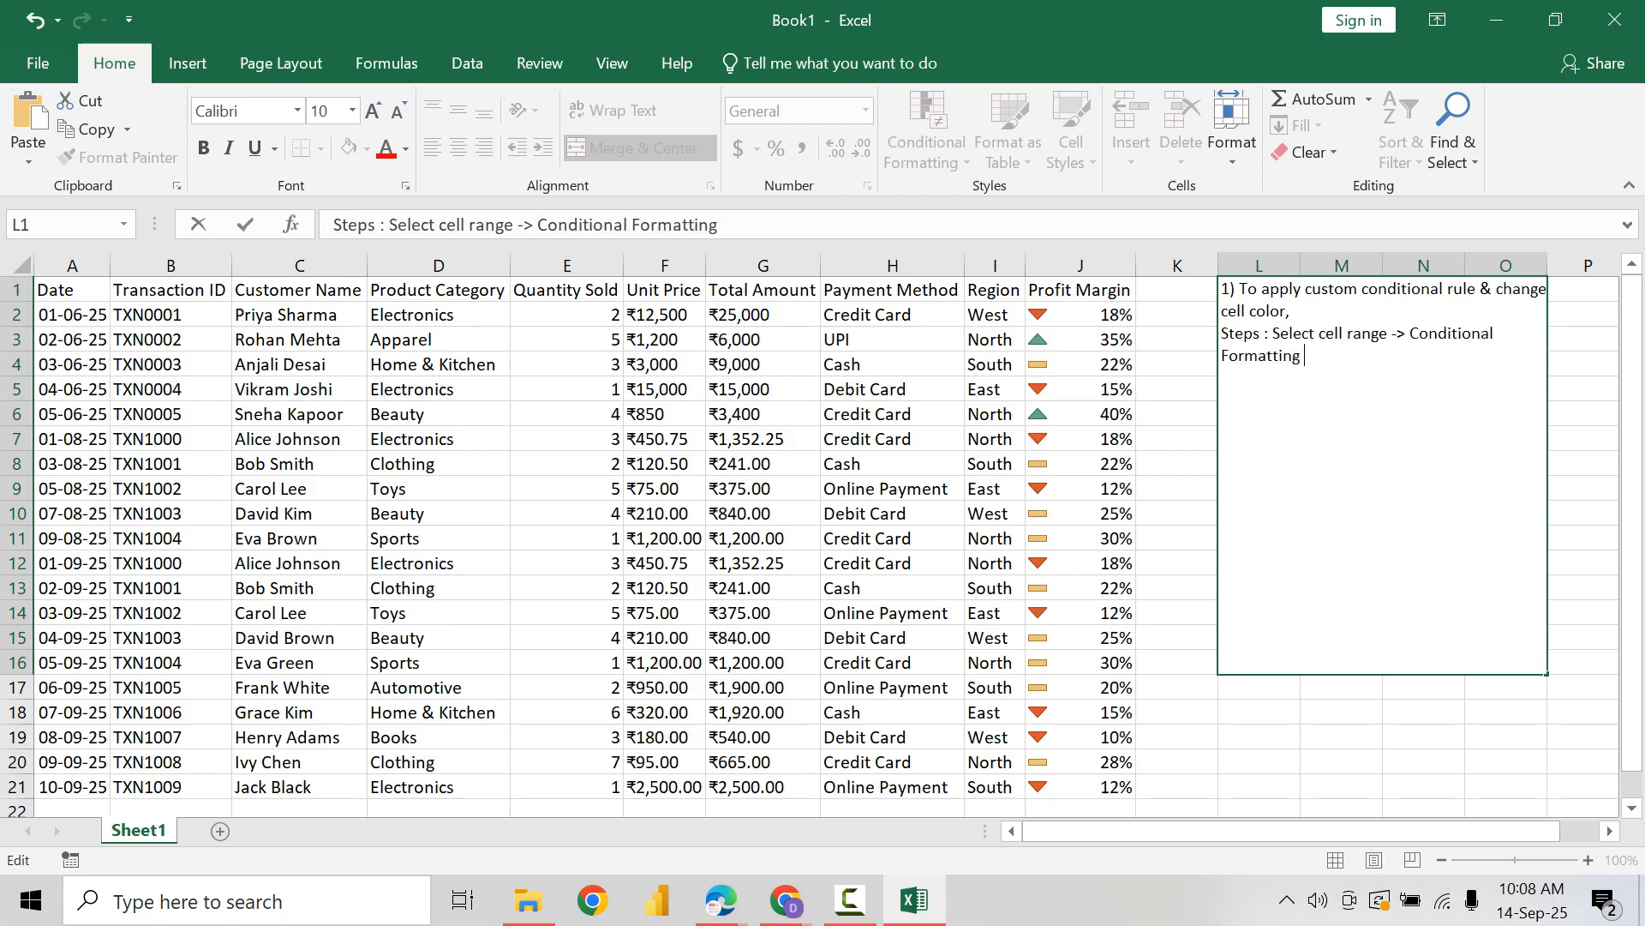
pyautogui.press('BackSpace')
pyautogui.write('> Manage Rules ')
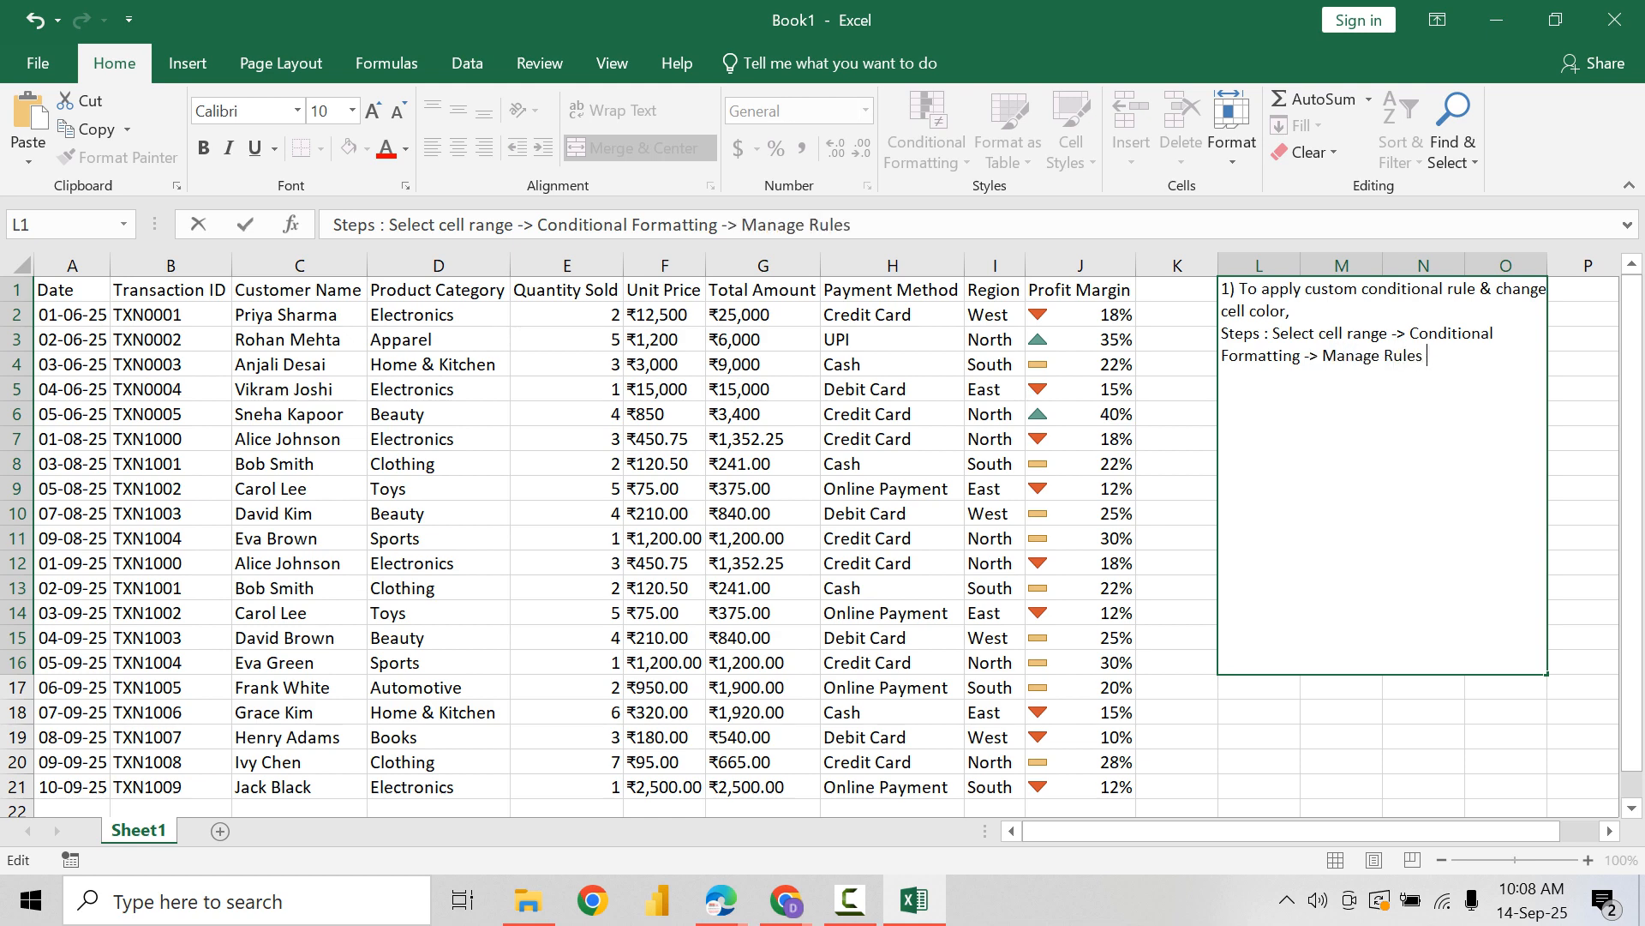
pyautogui.write('-> Use Formula')
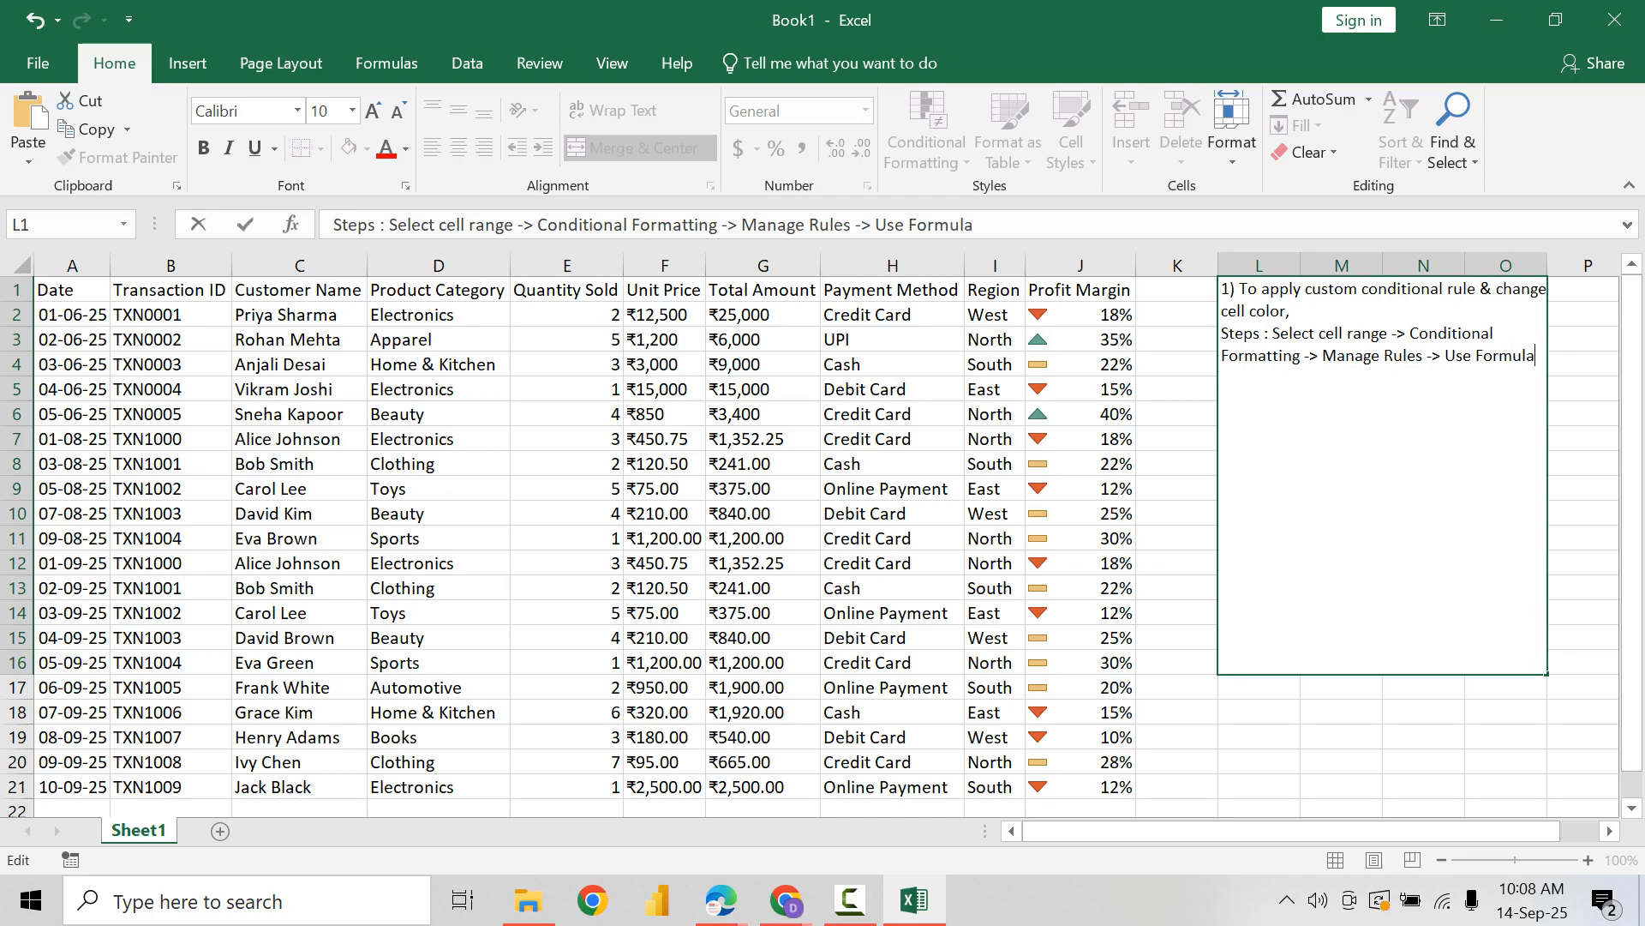
pyautogui.write(' -> Write Excel Fun')
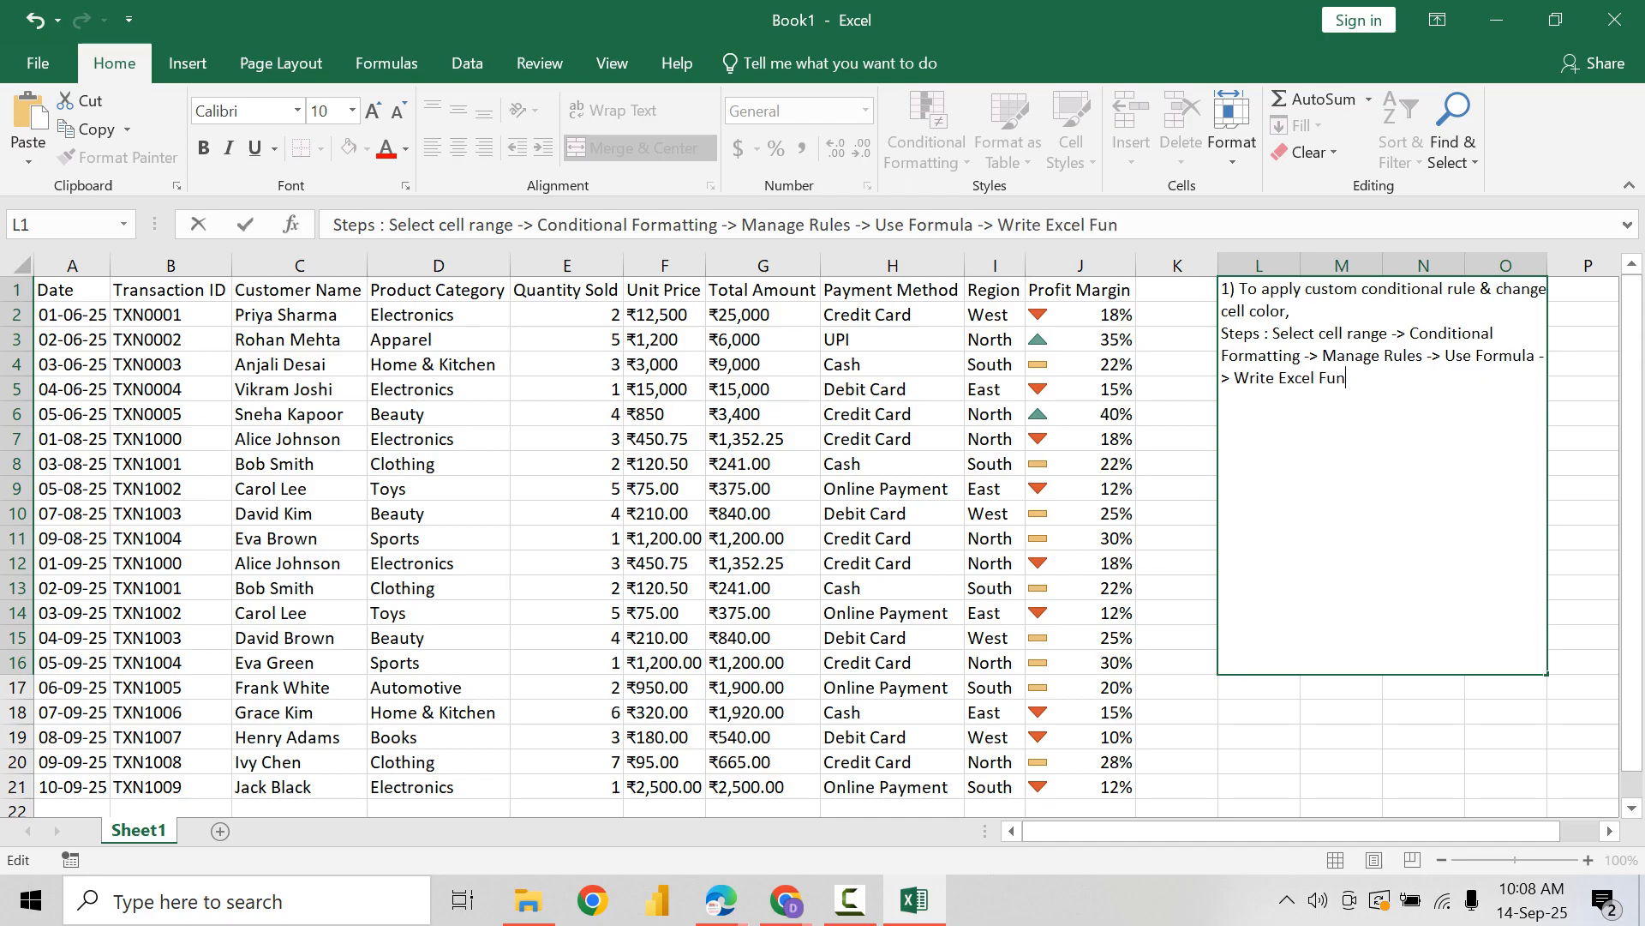
pyautogui.write('ctiont o va')
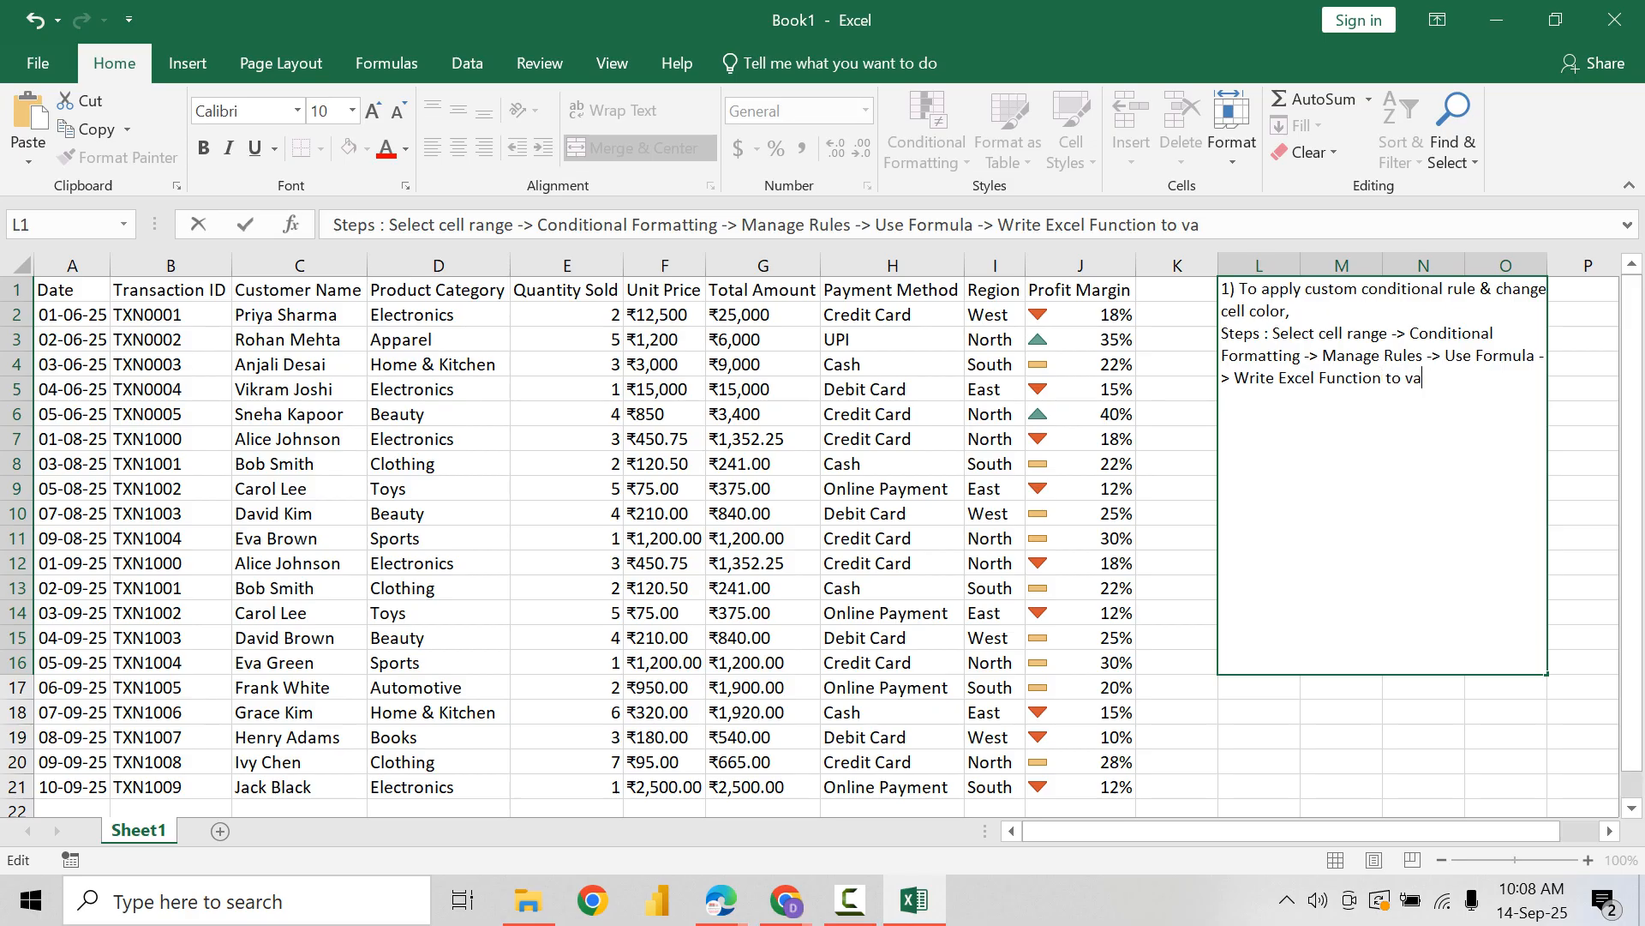
pyautogui.write('lidate one more ')
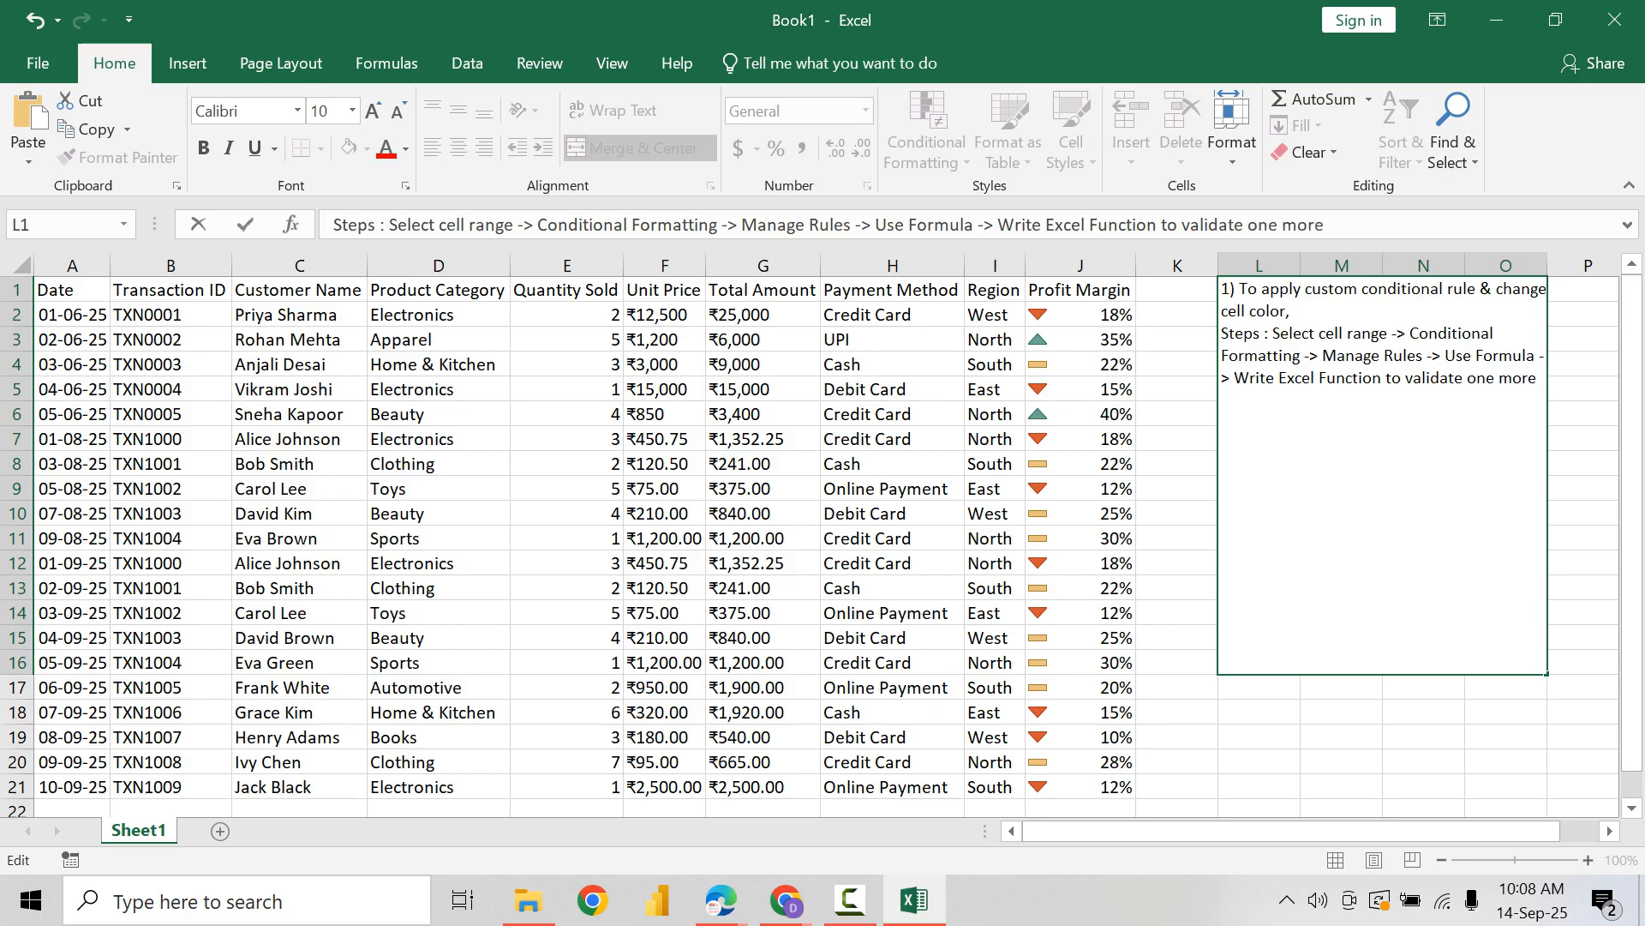
pyautogui.write('conditions -> Se')
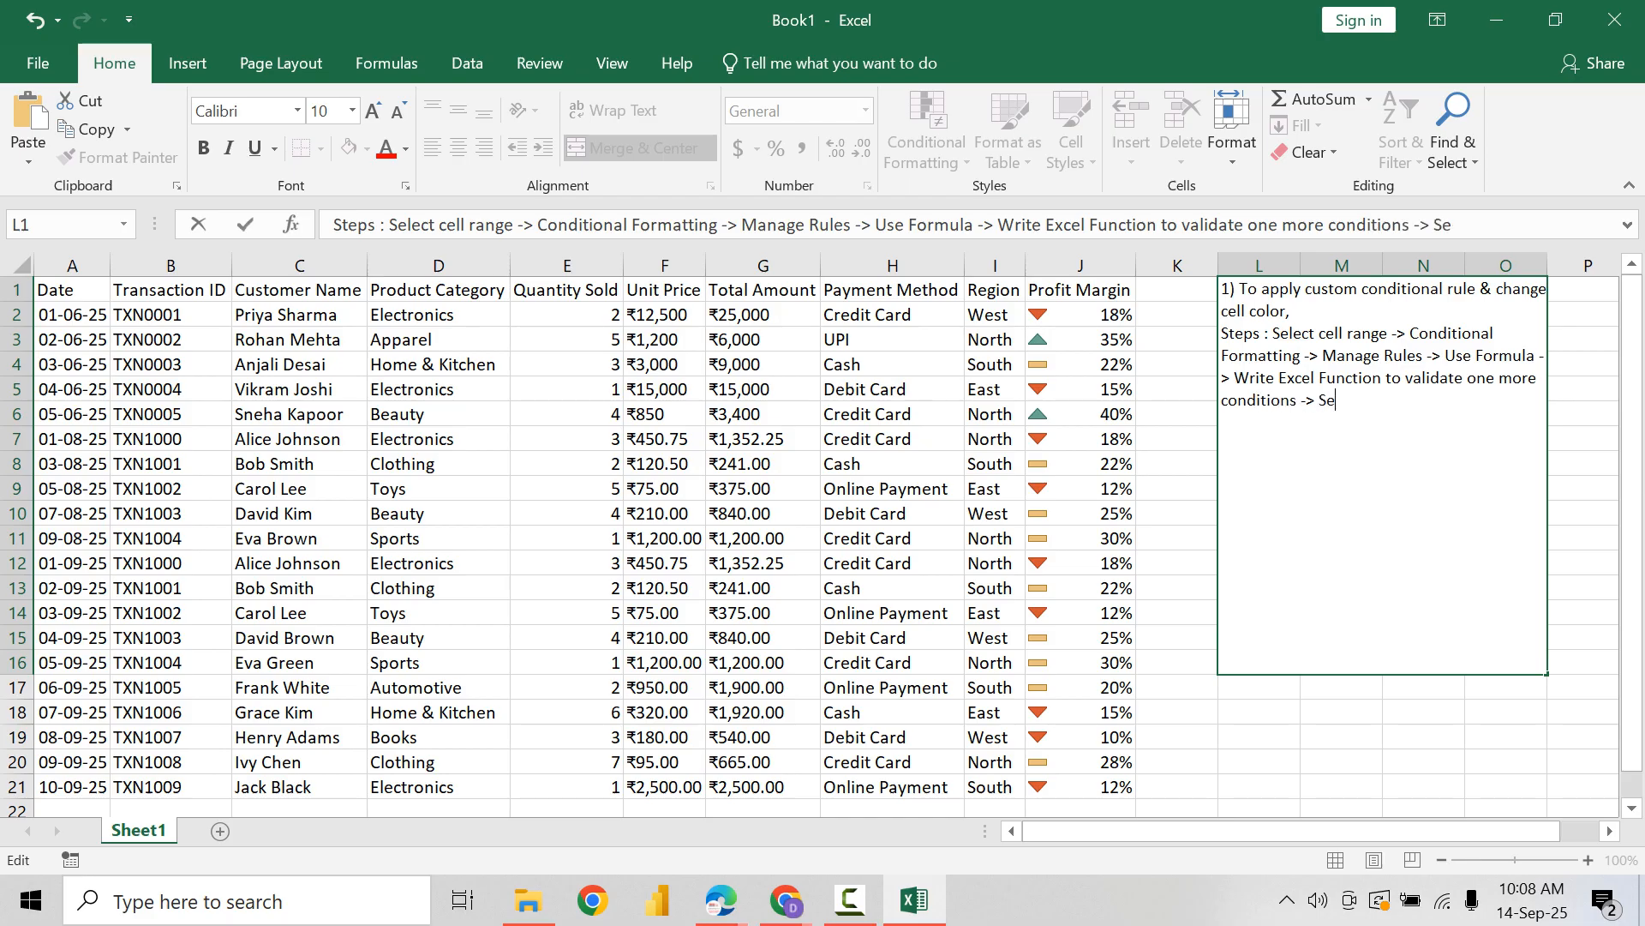
pyautogui.write('lect a color, font e')
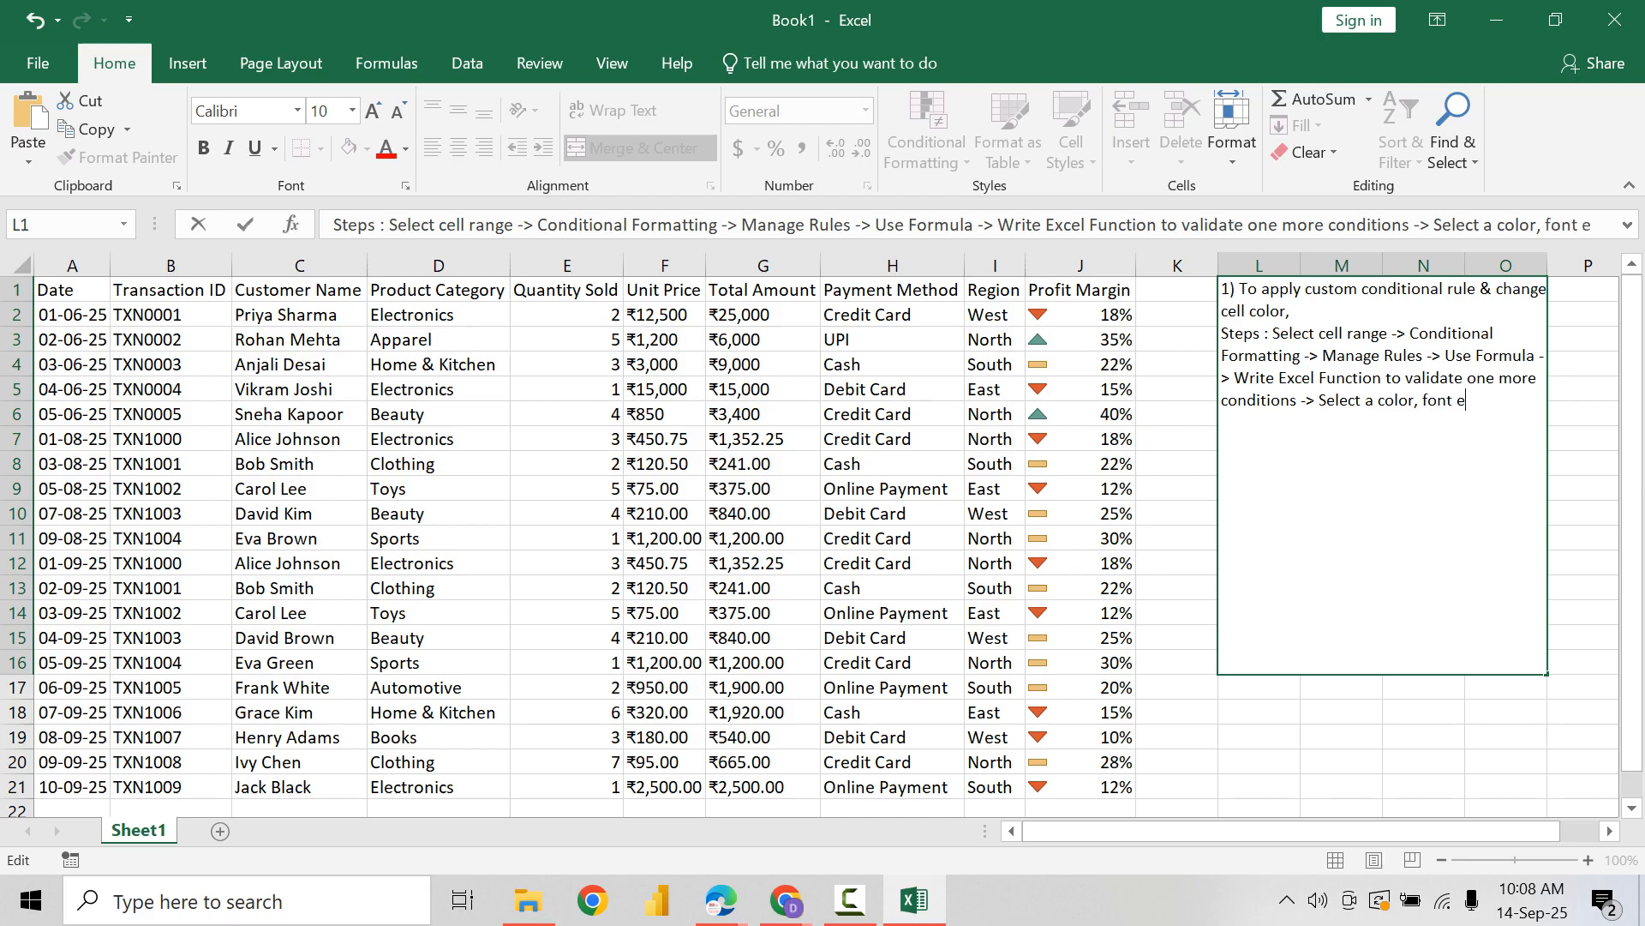
# Step: Continue the note's Steps line with "Select a color, font effect to change"
pyautogui.write('ffect to c')
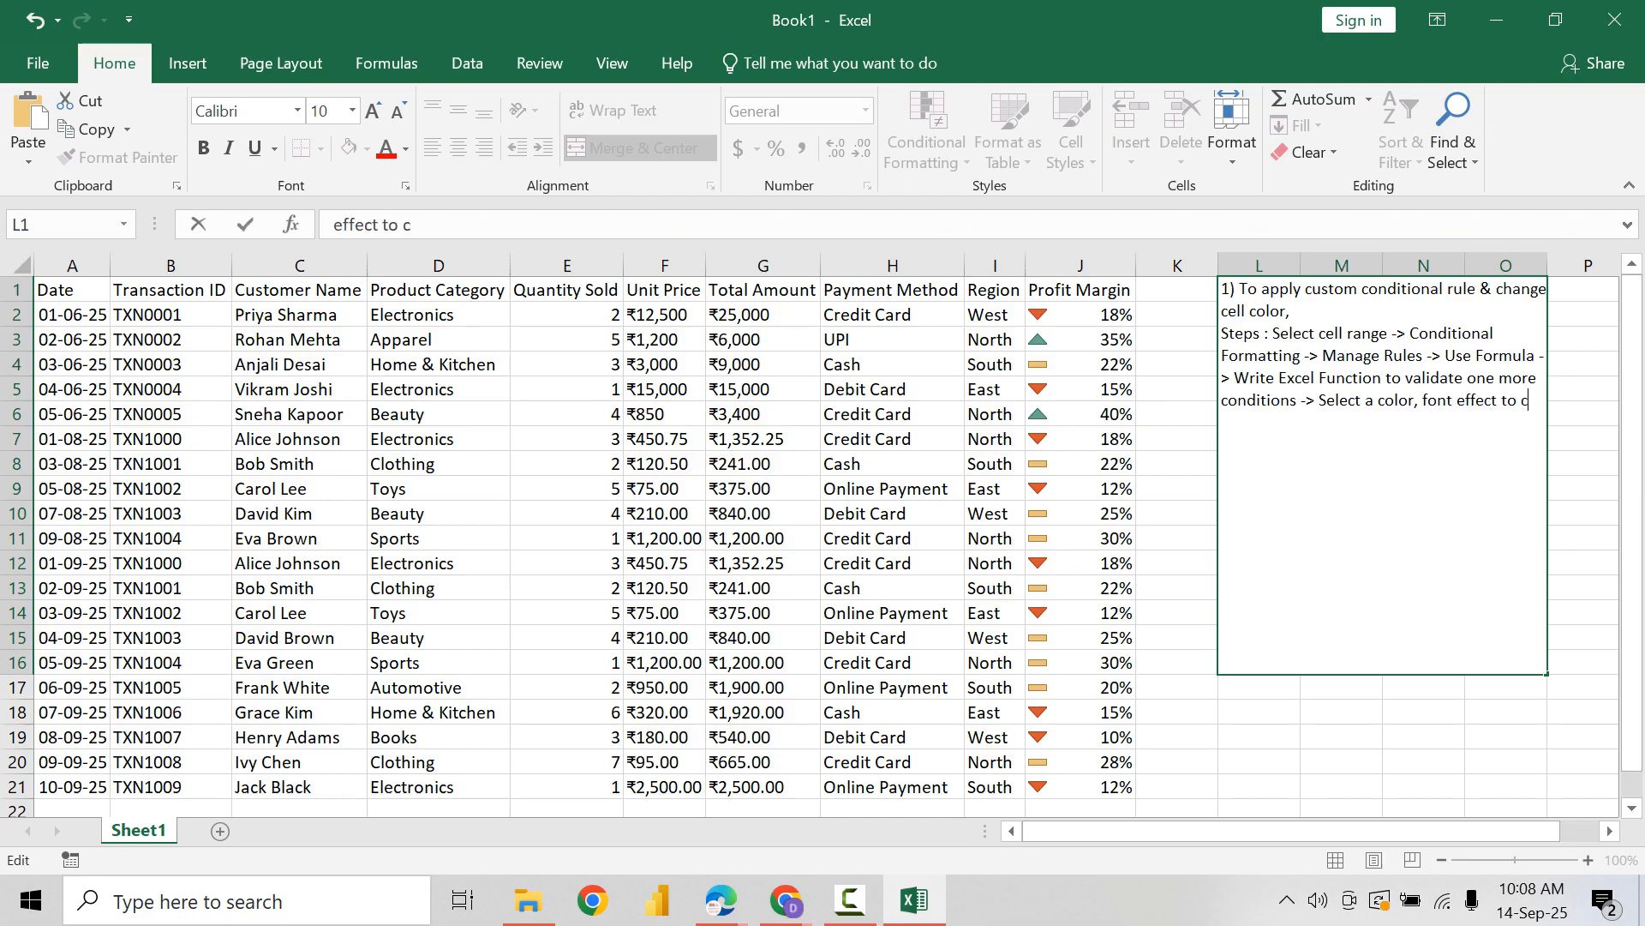
pyautogui.write('hange when')
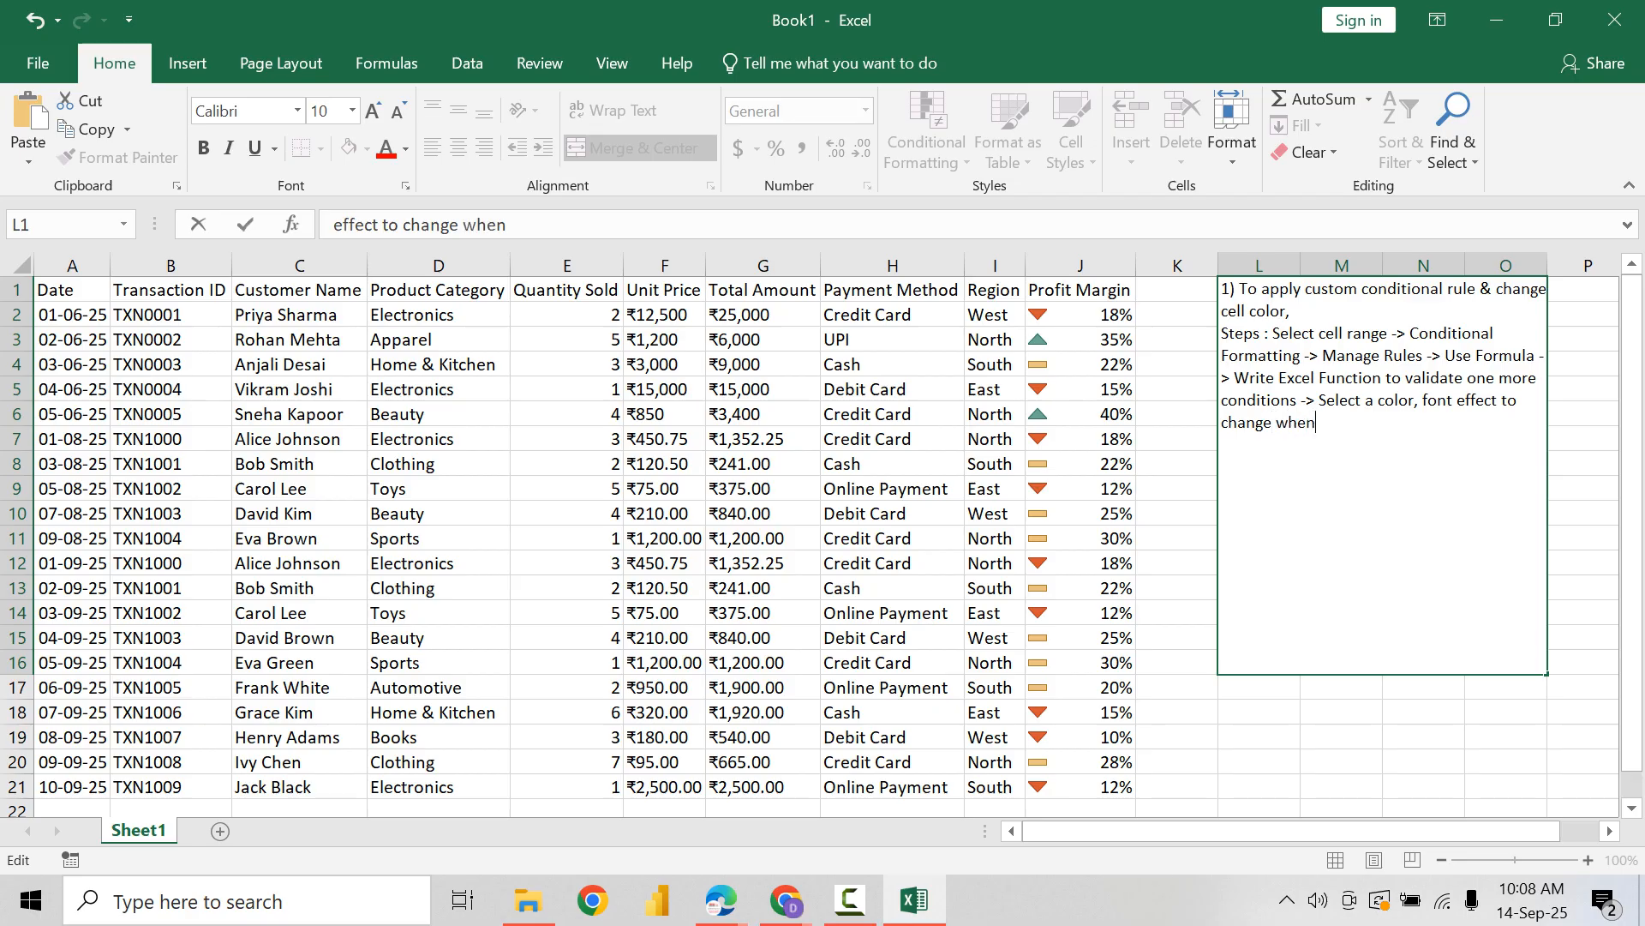
pyautogui.write('ver the condit')
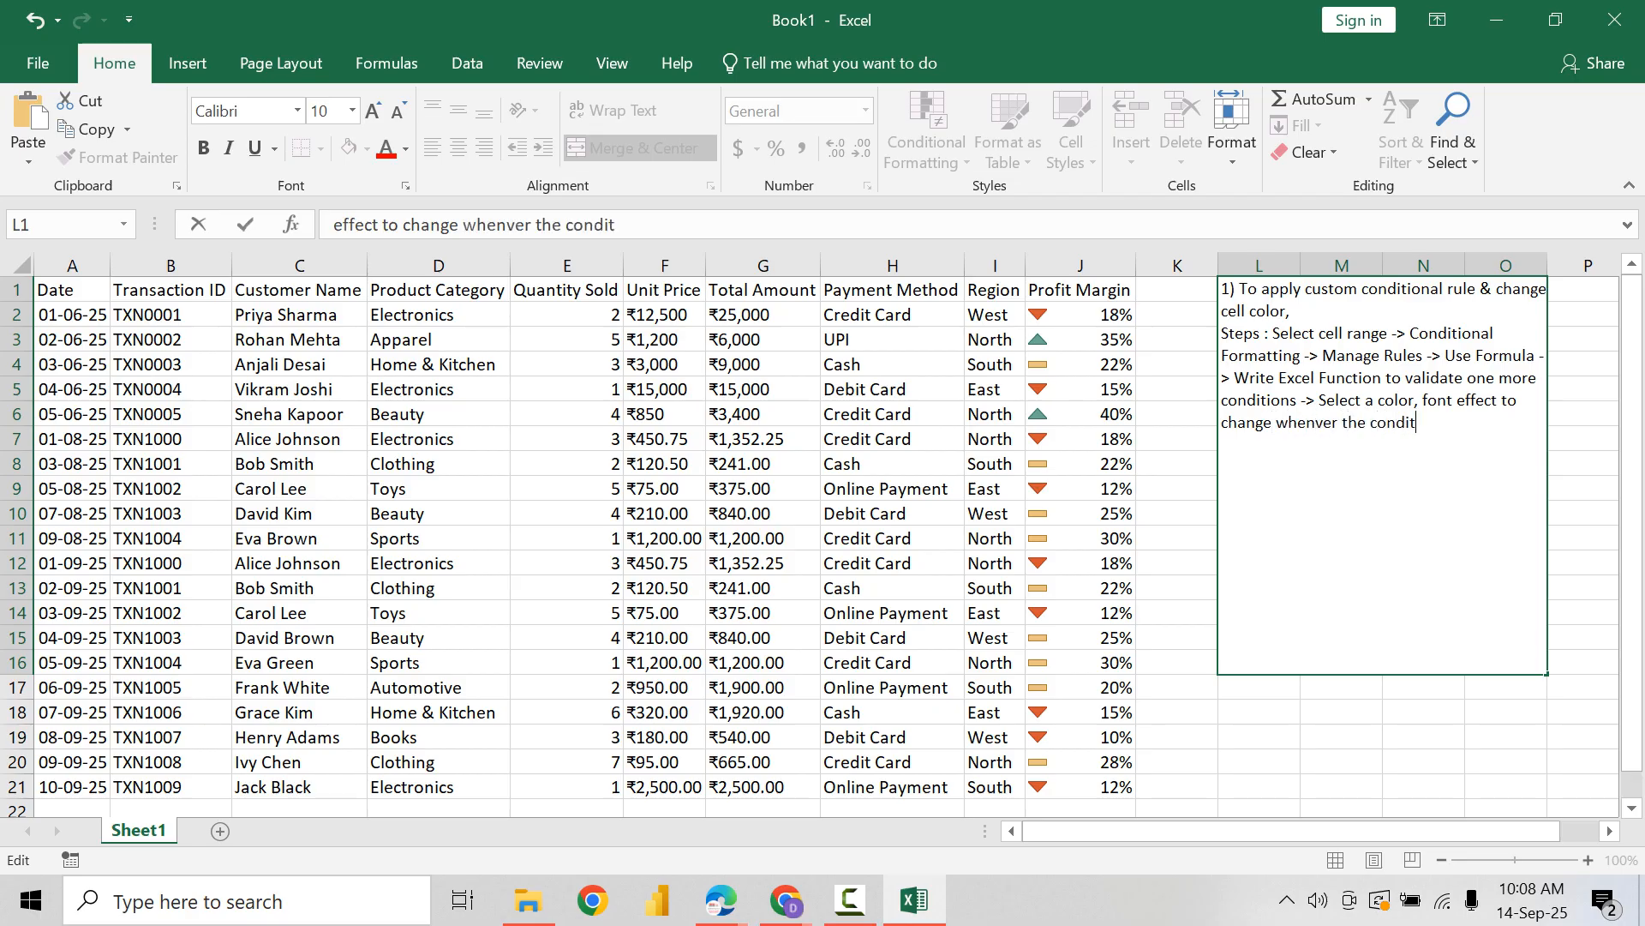
pyautogui.write('ion meets the cel')
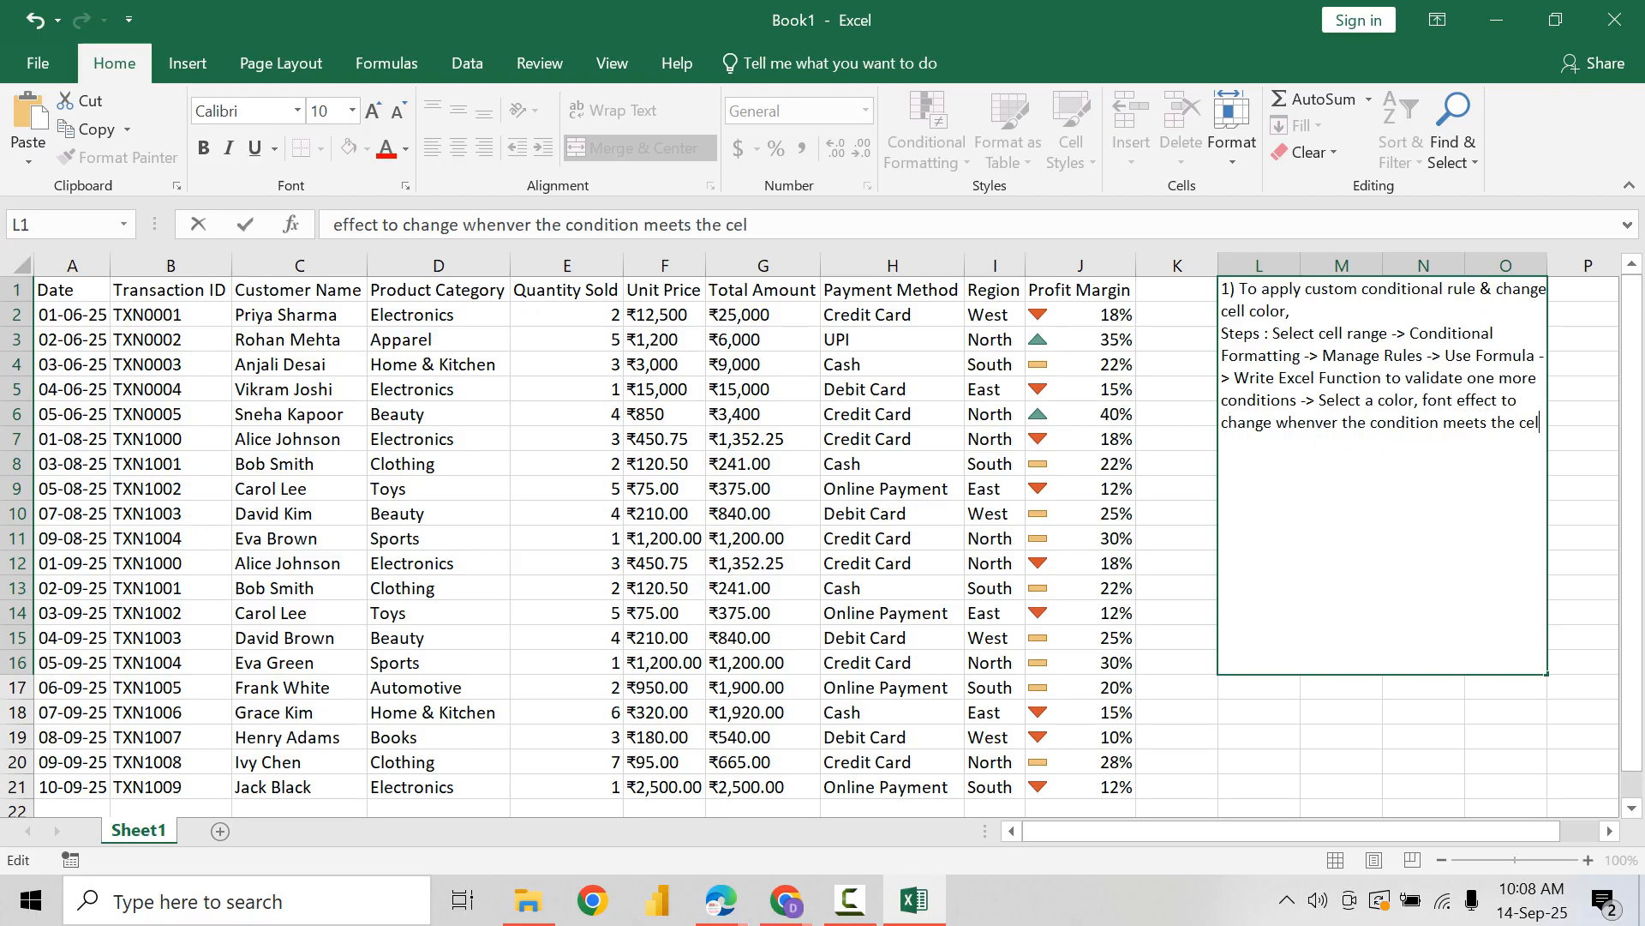
pyautogui.write('l value')
# Step: Finish the note with "whenver the condition meets the cell value" and commit the cell
pyautogui.press('Return')
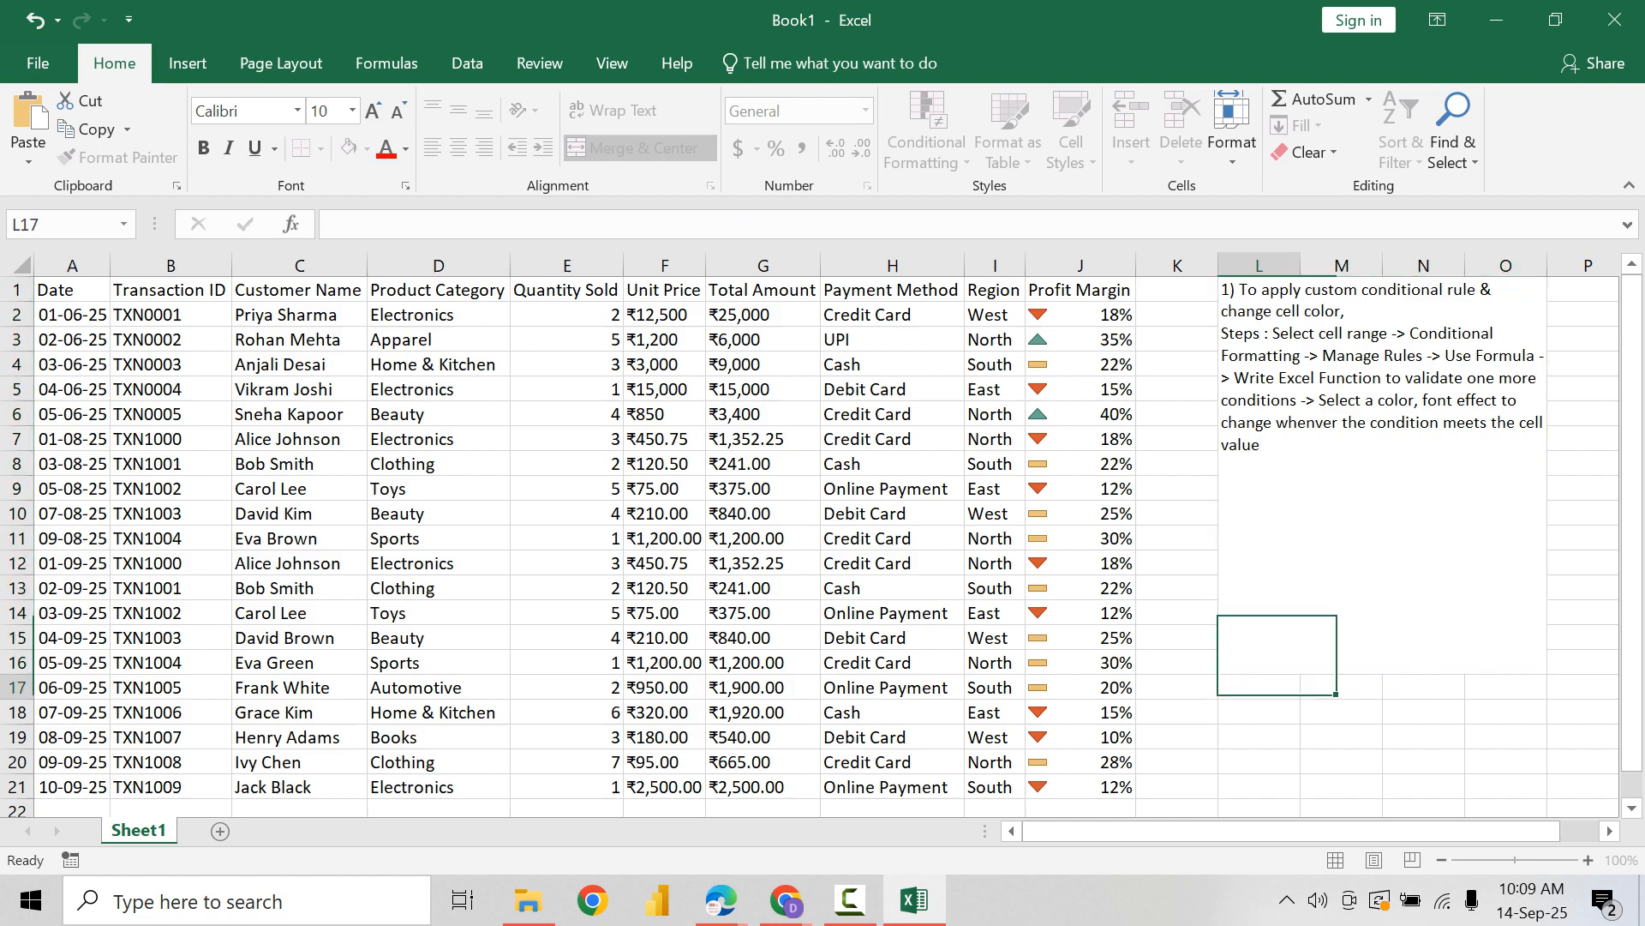
pyautogui.press('Up')
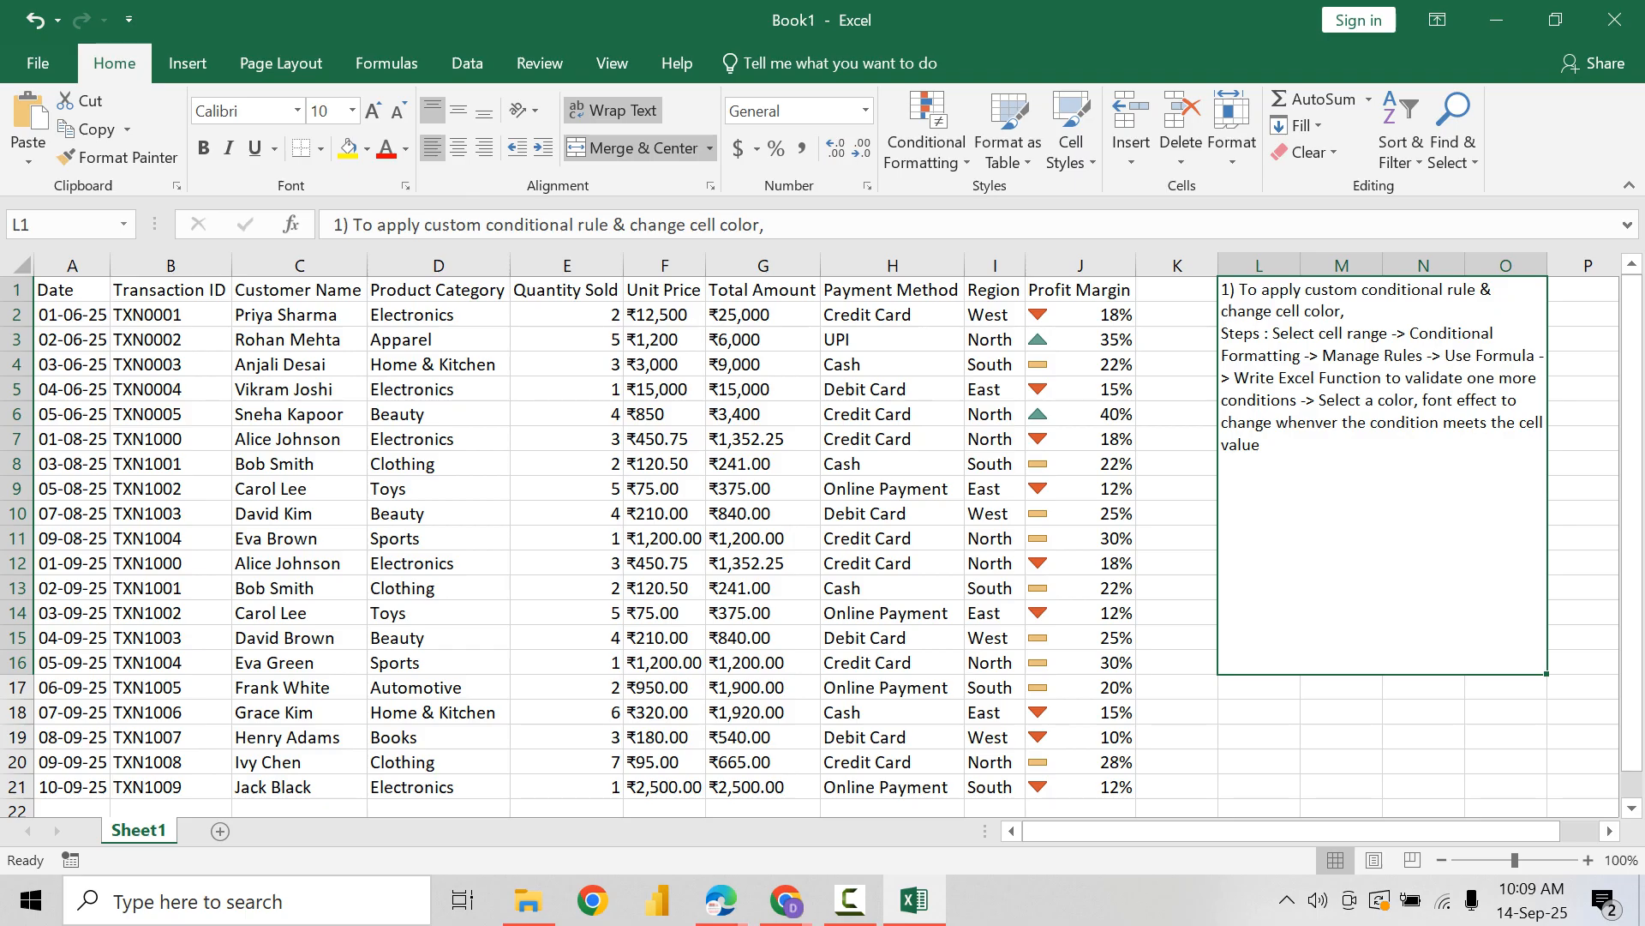
# Step: Start a new formula-based conditional formatting rule for the Quantity Sold values in E2:E21 through the rules manager
pyautogui.moveTo(566, 314); pyautogui.dragTo(565, 787)
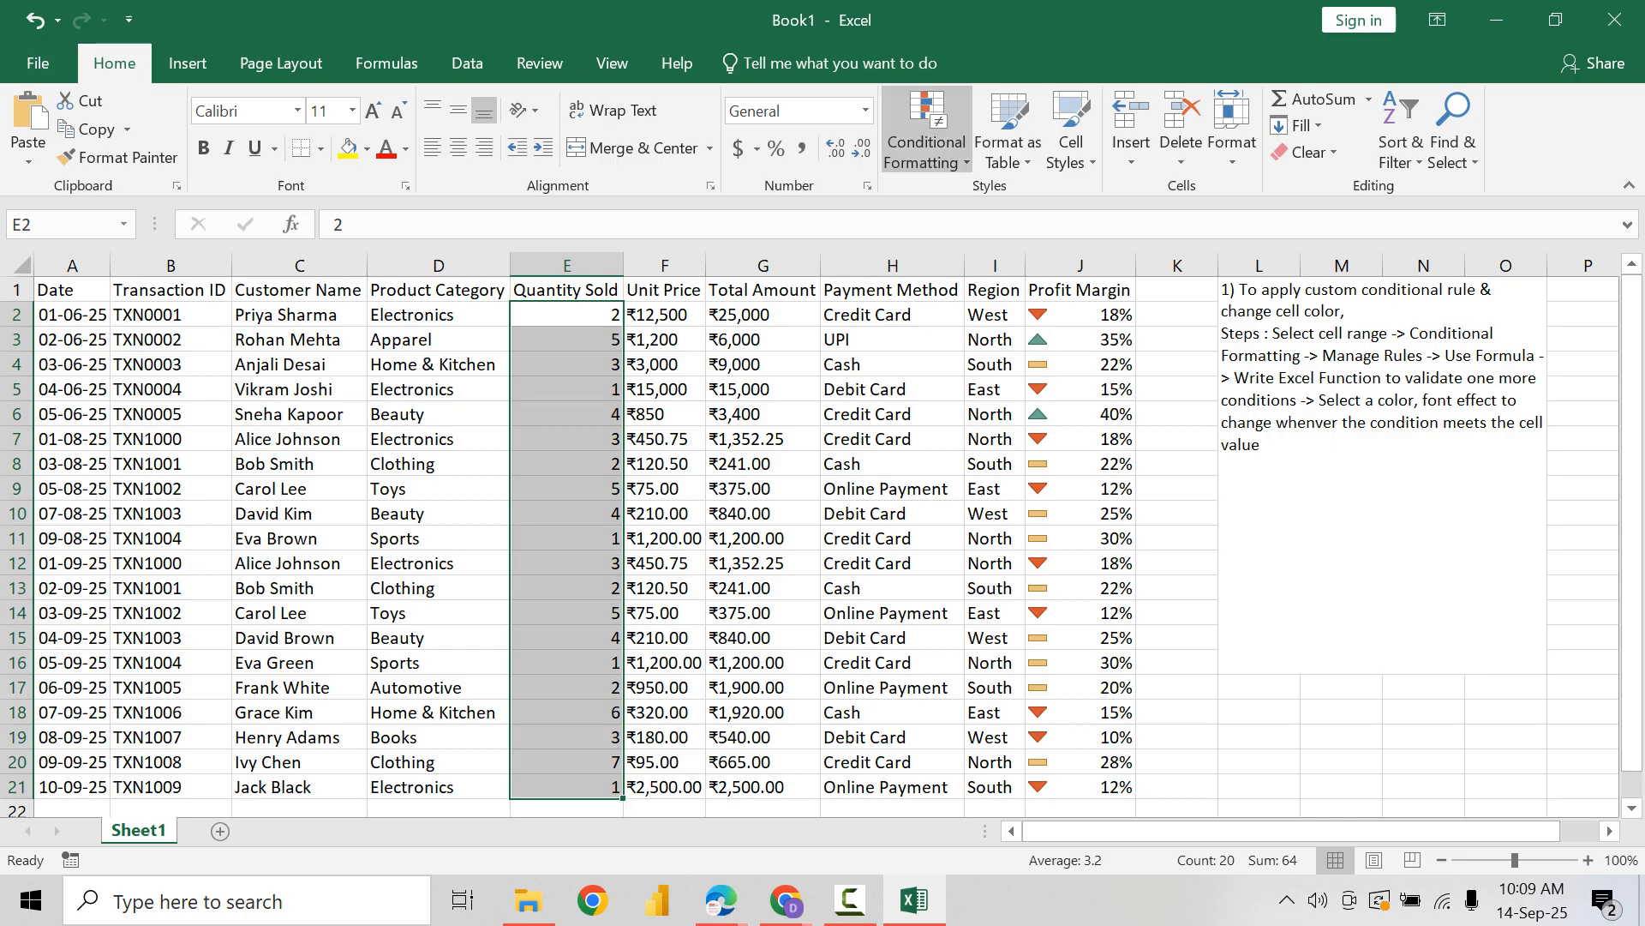
pyautogui.click(927, 137)
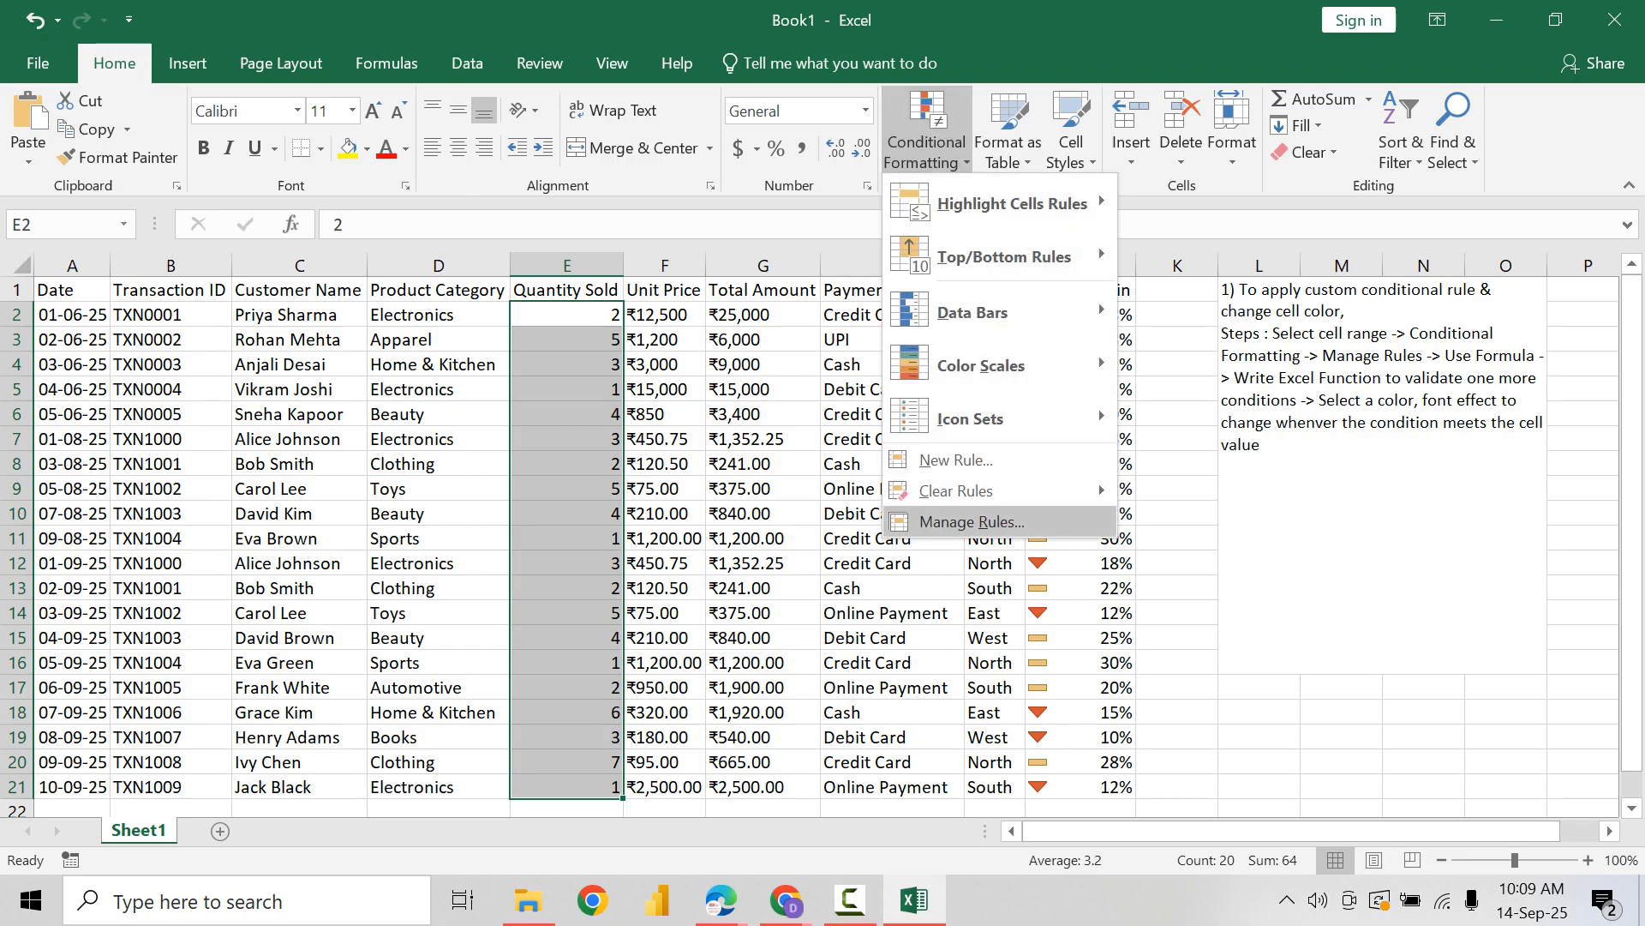
pyautogui.click(972, 521)
pyautogui.click(802, 455)
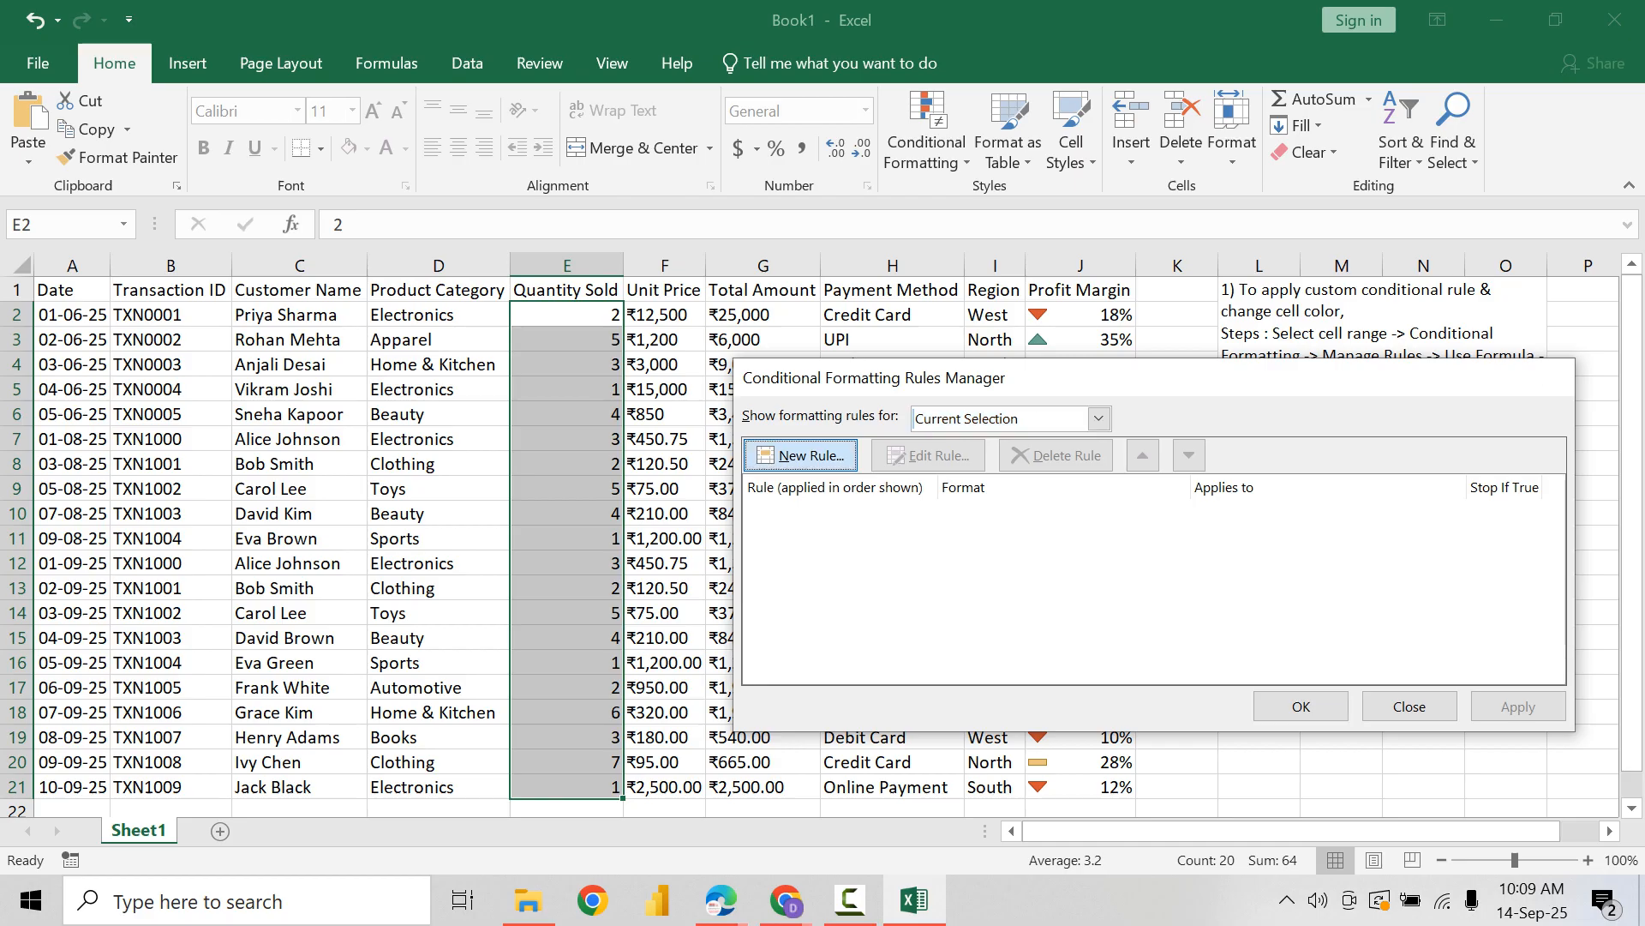
pyautogui.click(1018, 494)
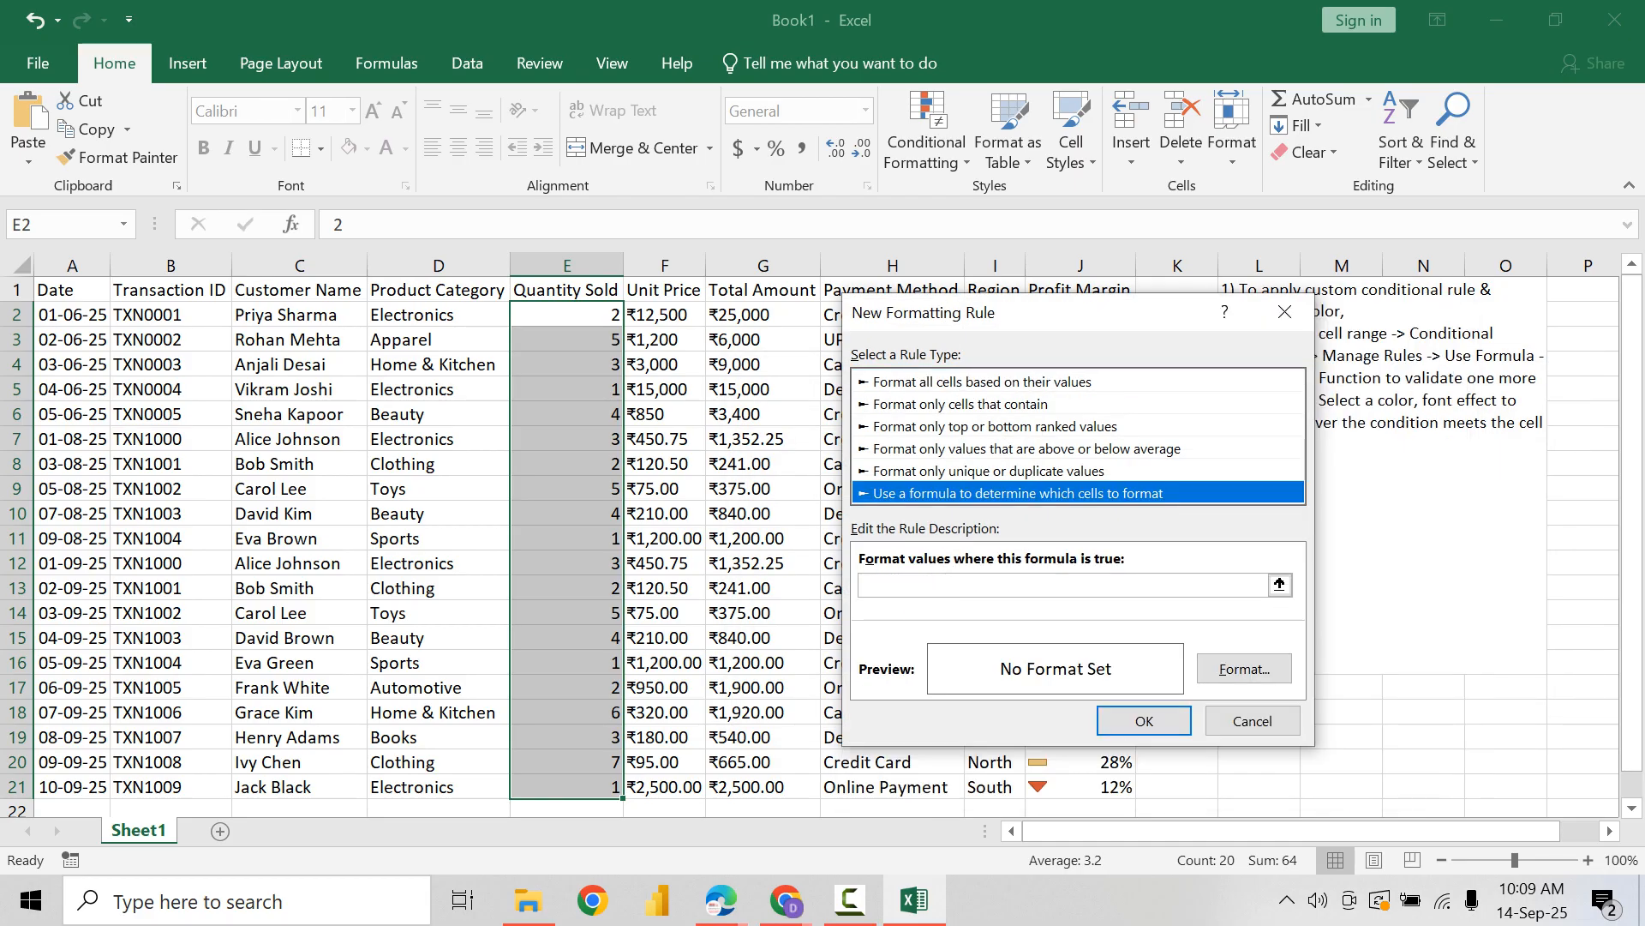
# Step: Set the new rule's formula to =AND($E2>=5,$E2<=7)
pyautogui.click(1063, 586)
pyautogui.write('=')
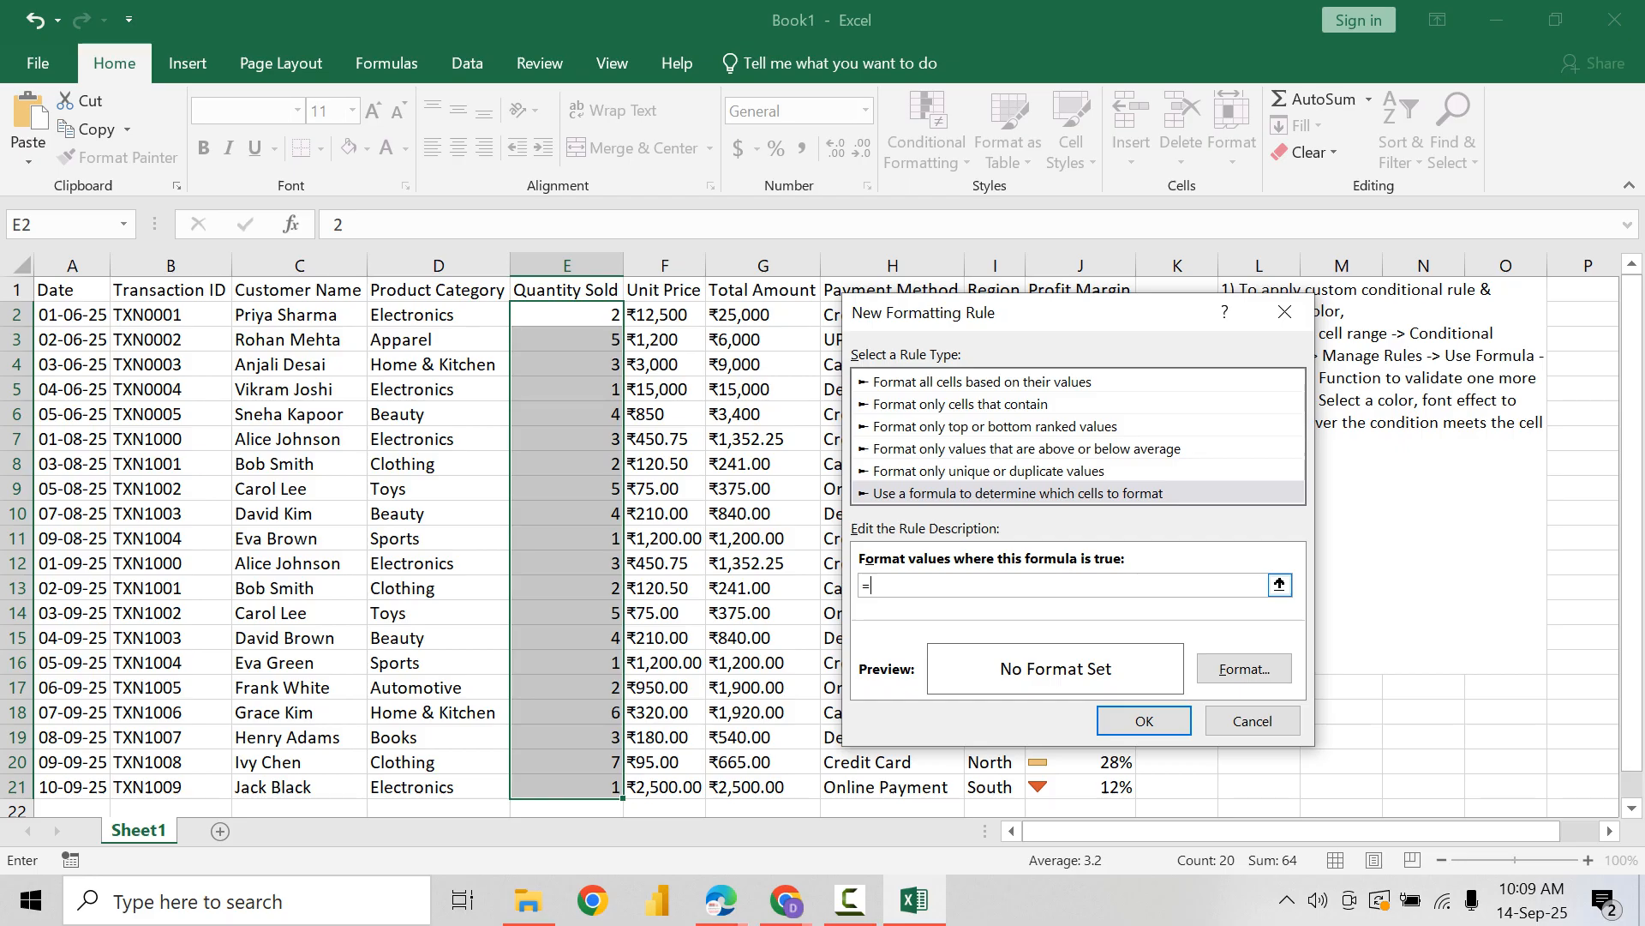
pyautogui.write('AND(')
pyautogui.click(567, 314)
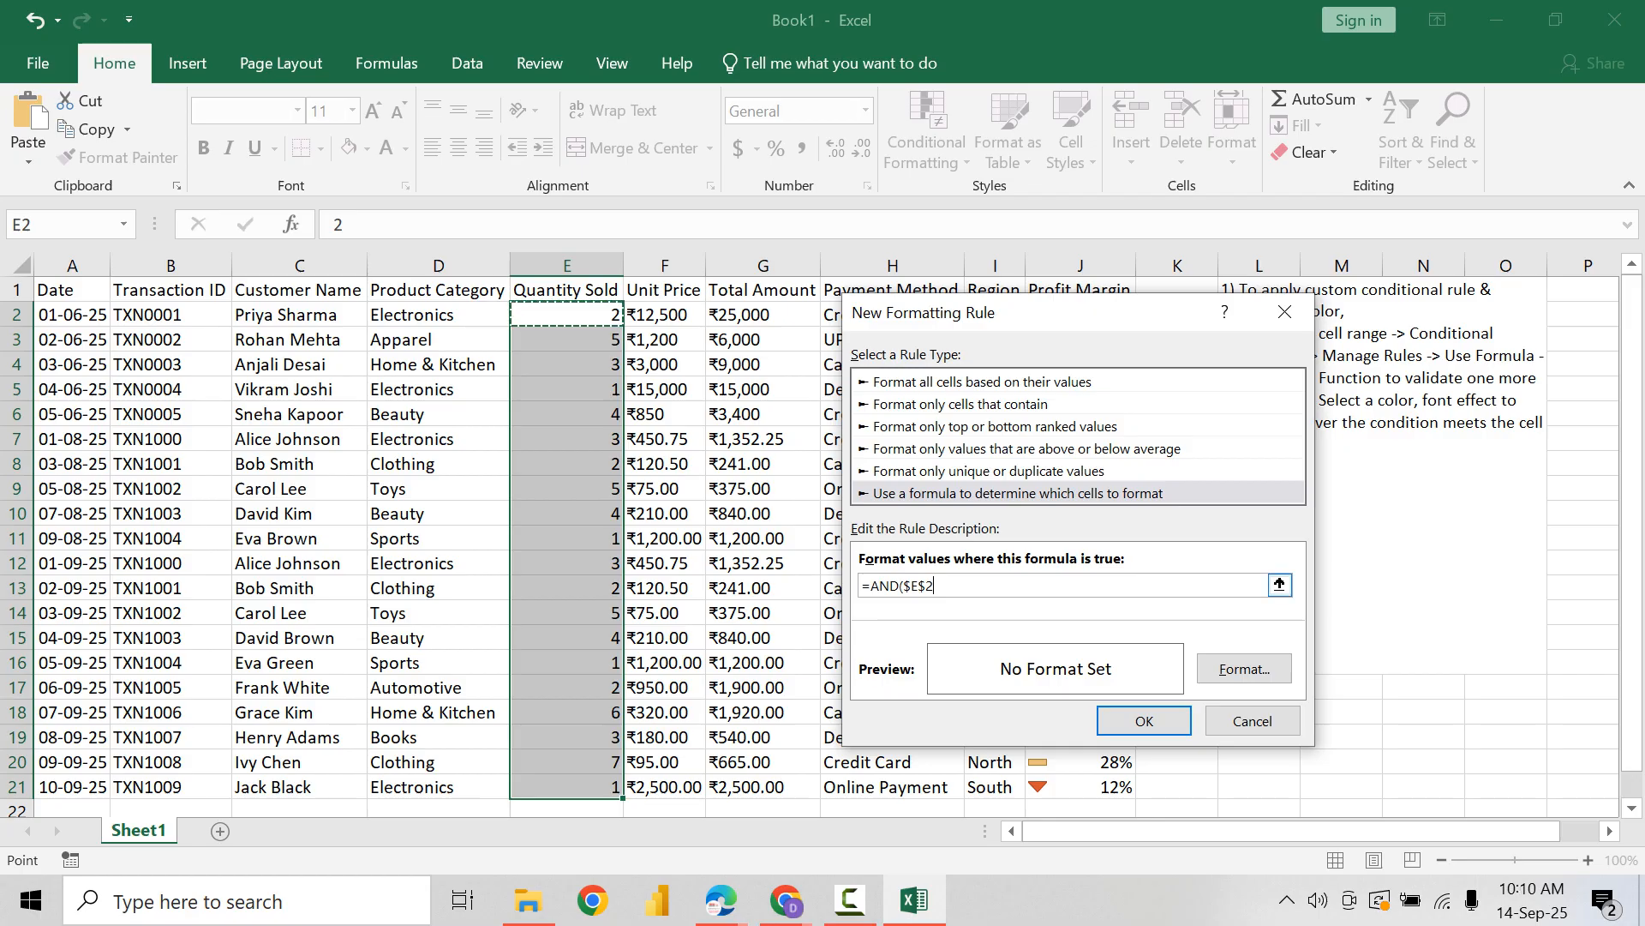
pyautogui.click(927, 586)
pyautogui.press('BackSpace')
pyautogui.write('$')
pyautogui.press('BackSpace')
pyautogui.write(',')
pyautogui.write('>')
pyautogui.write('=5')
pyautogui.write(',$E2')
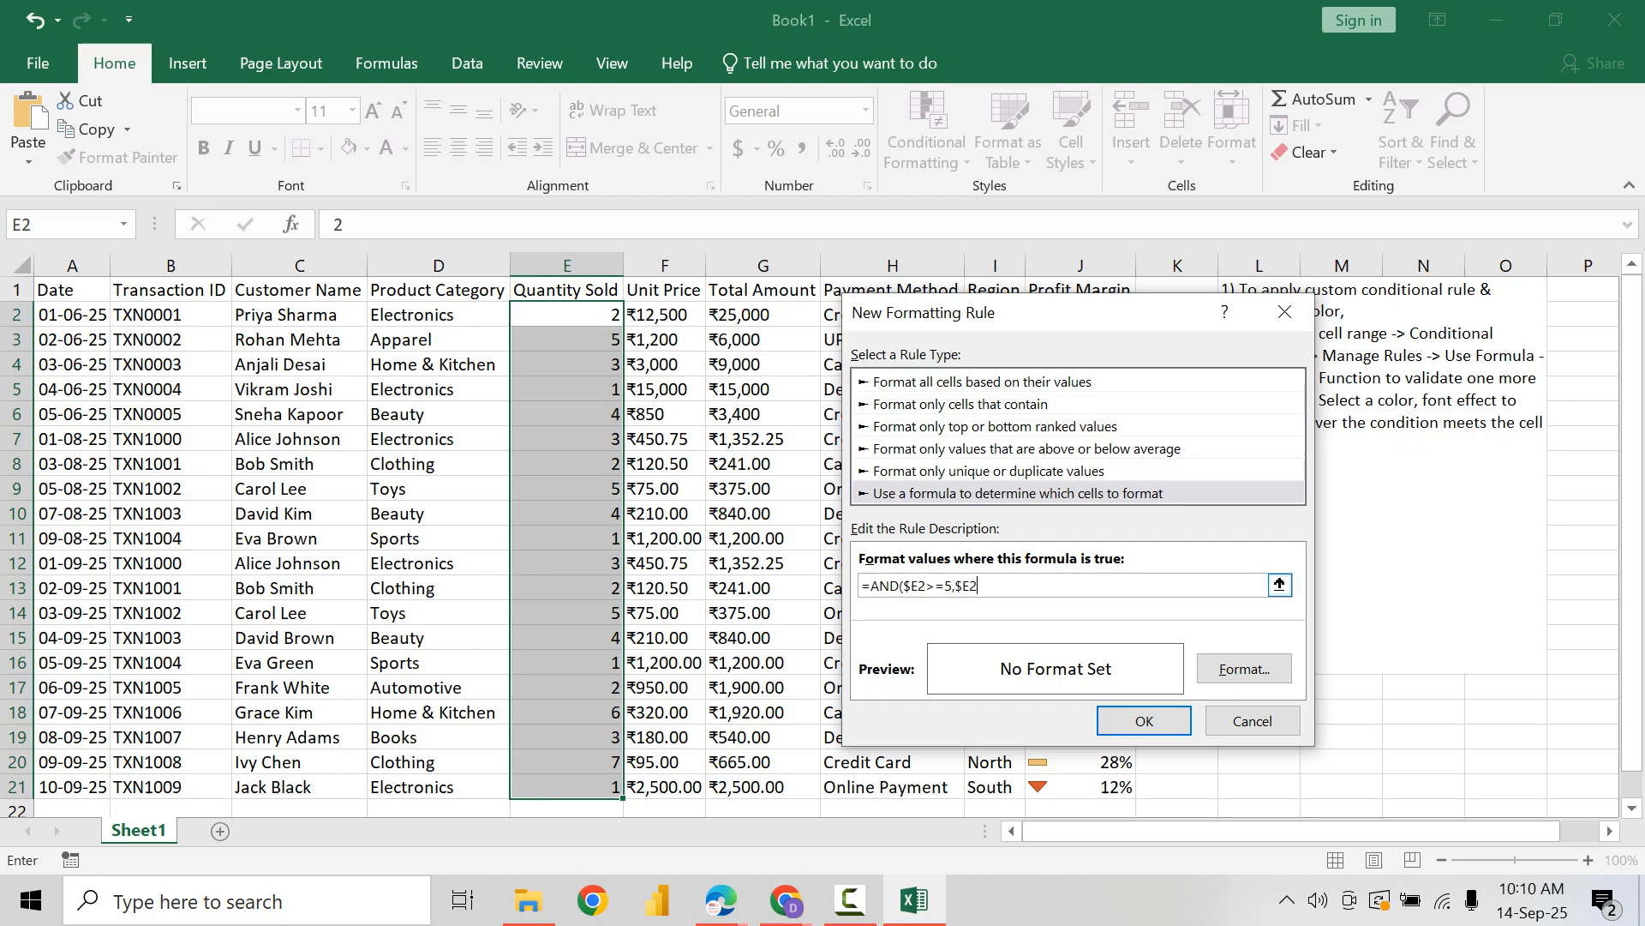
pyautogui.write('<=7)')
# Step: Set the rule's format to a bold red font and apply the rule to the Quantity Sold values
pyautogui.click(1245, 669)
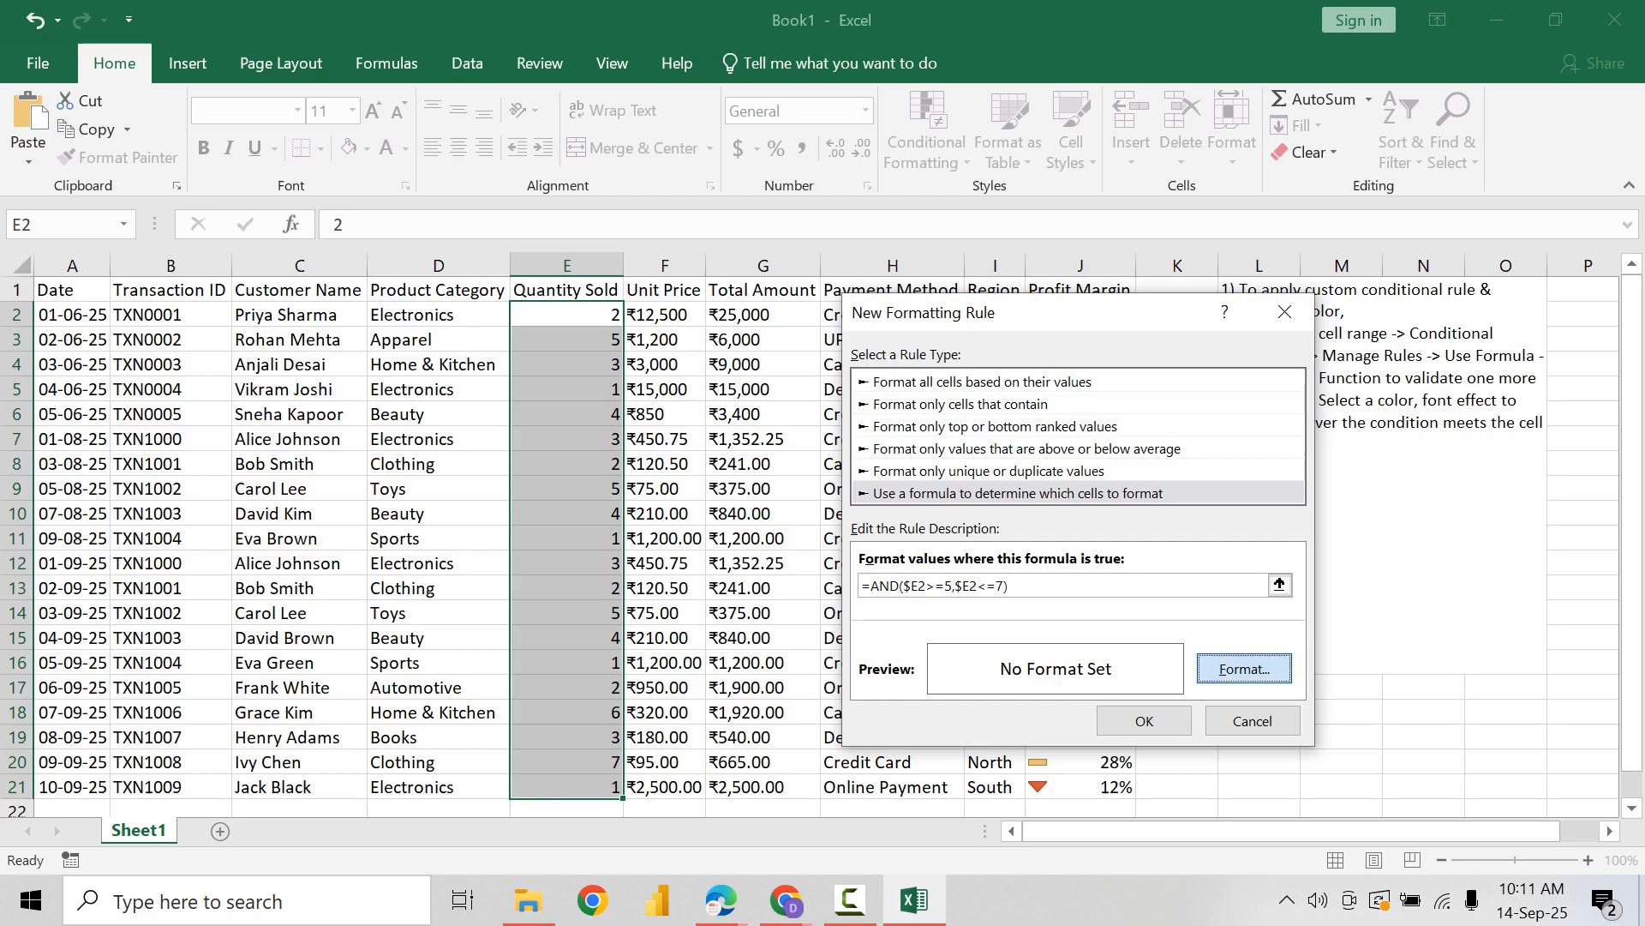
pyautogui.click(1164, 347)
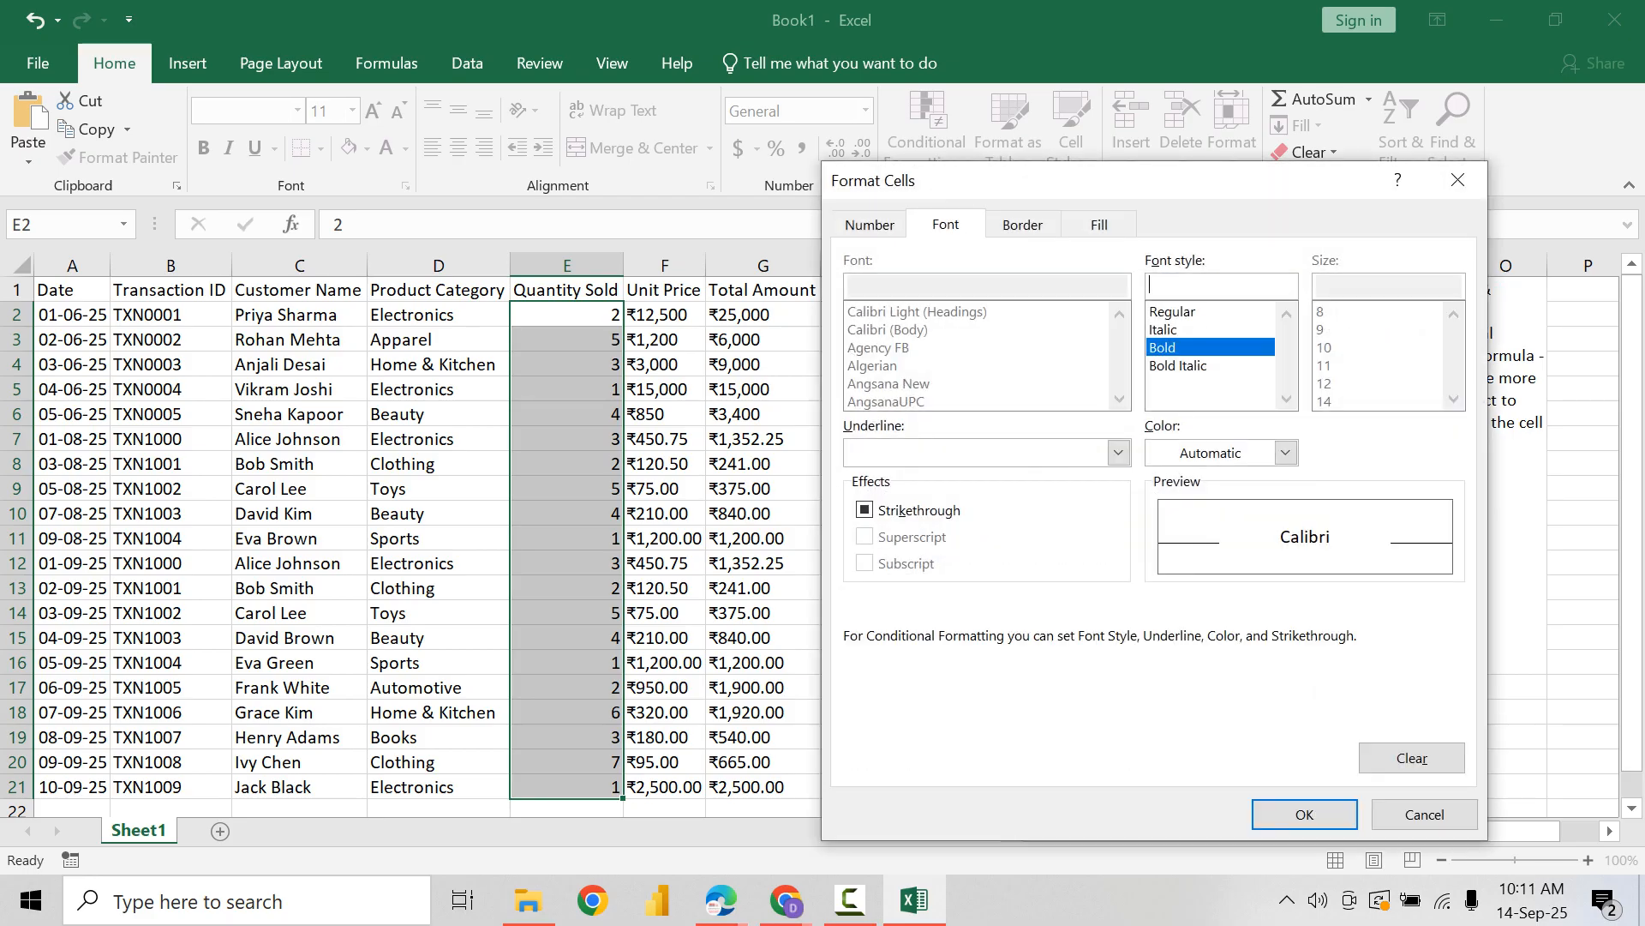
pyautogui.click(1285, 453)
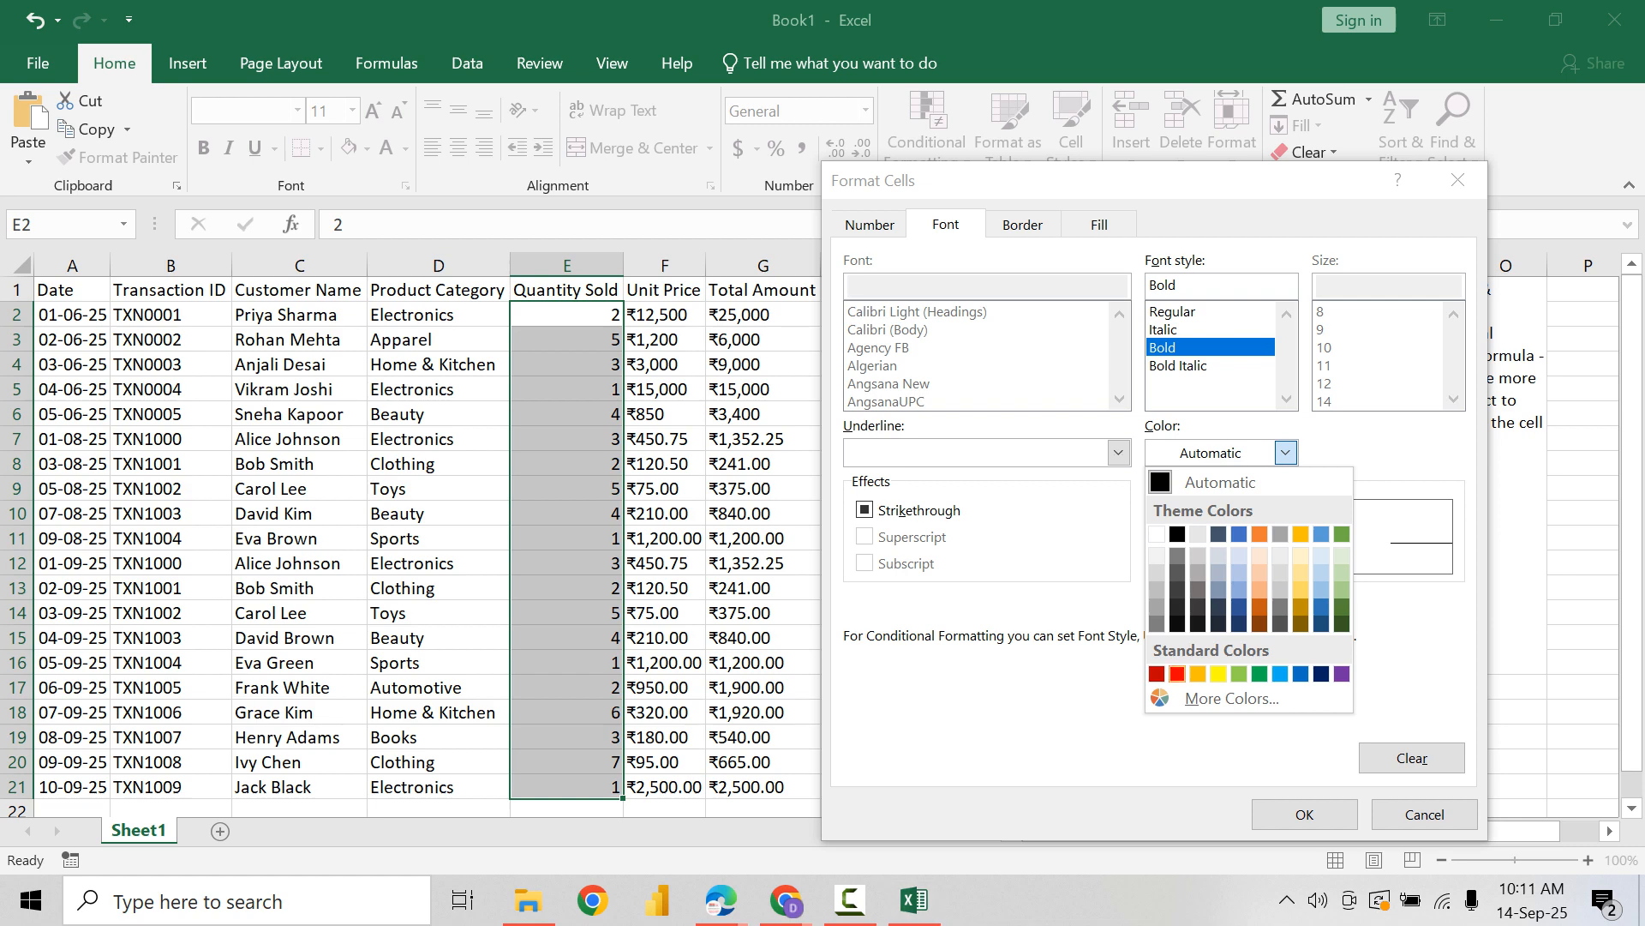
pyautogui.click(1177, 674)
pyautogui.click(1099, 223)
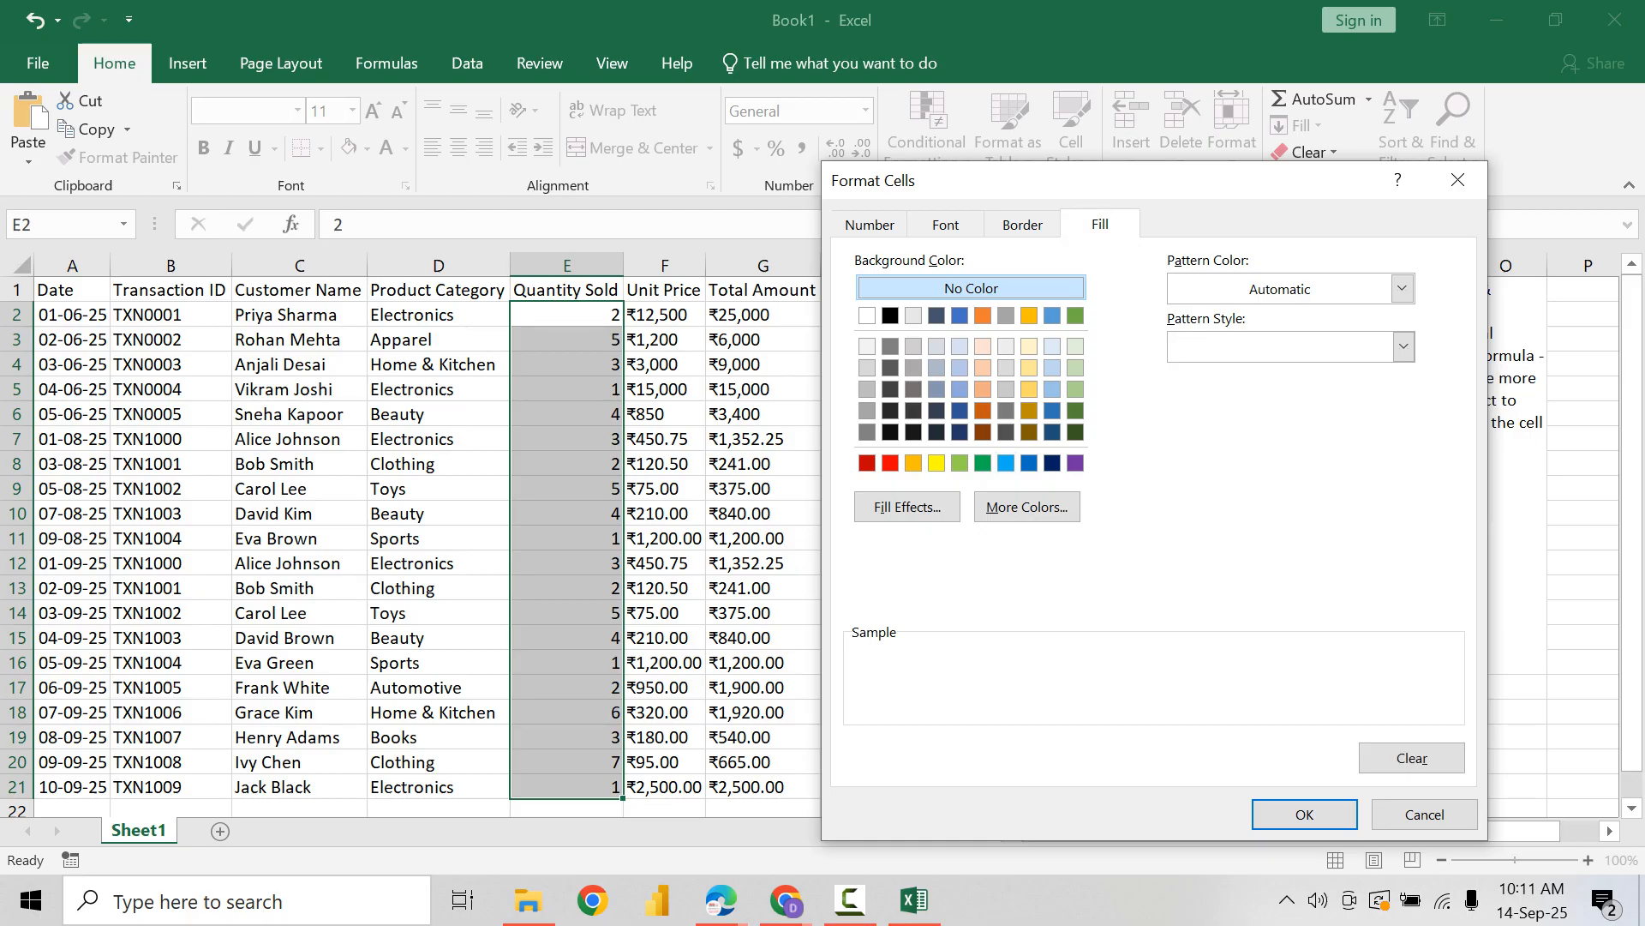
pyautogui.click(945, 223)
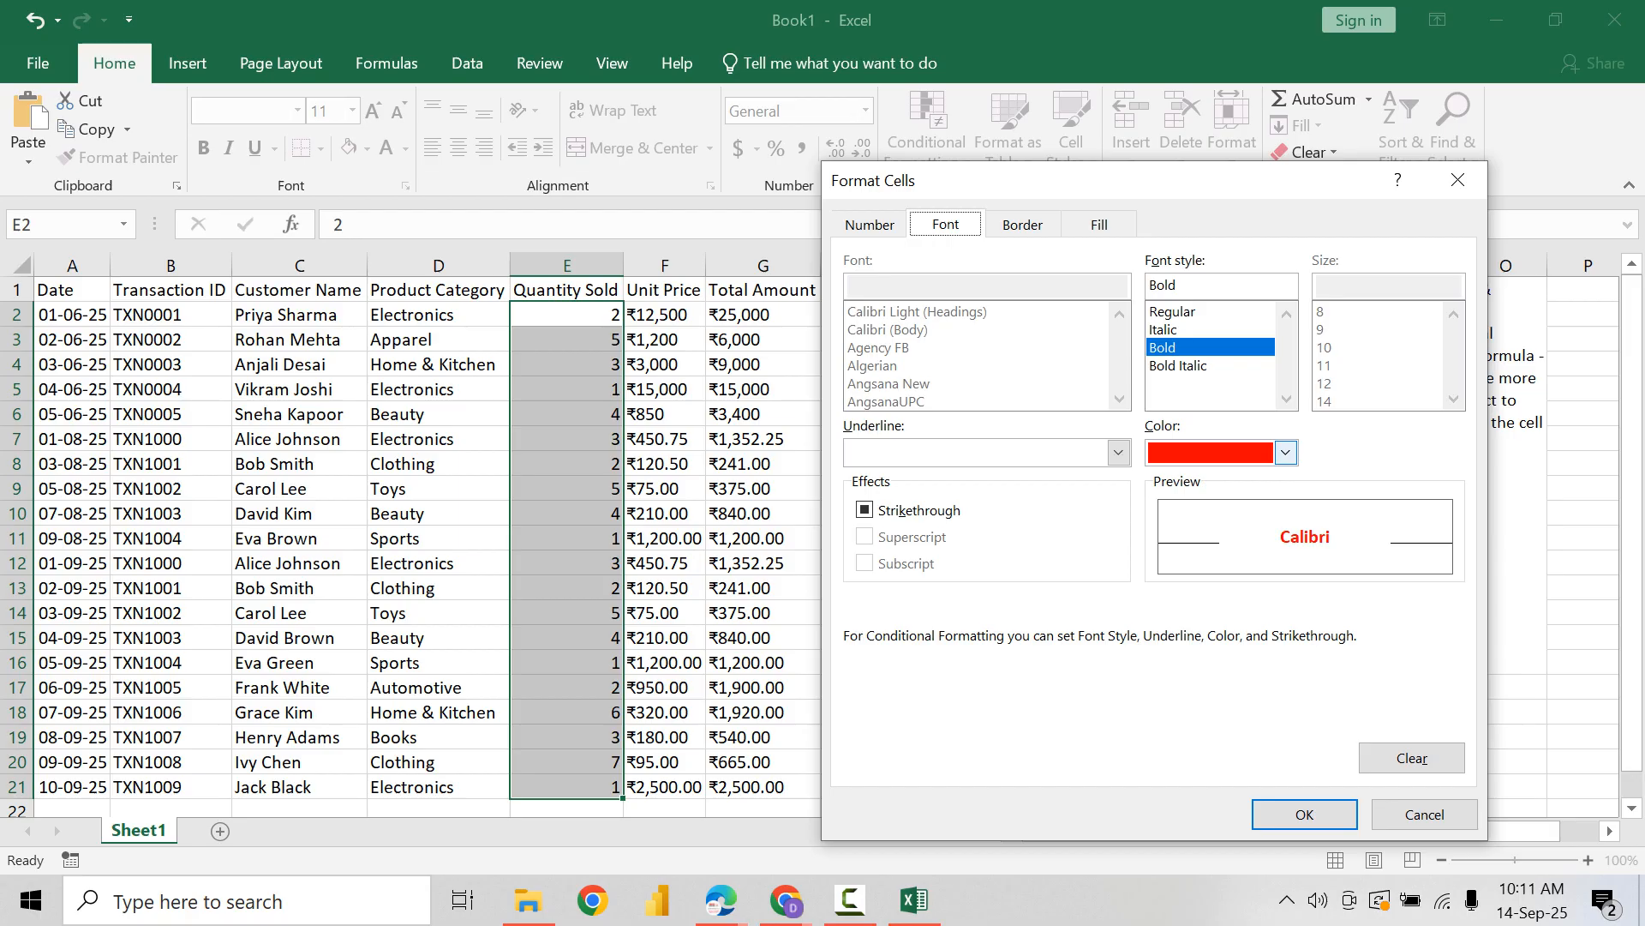
pyautogui.click(1304, 814)
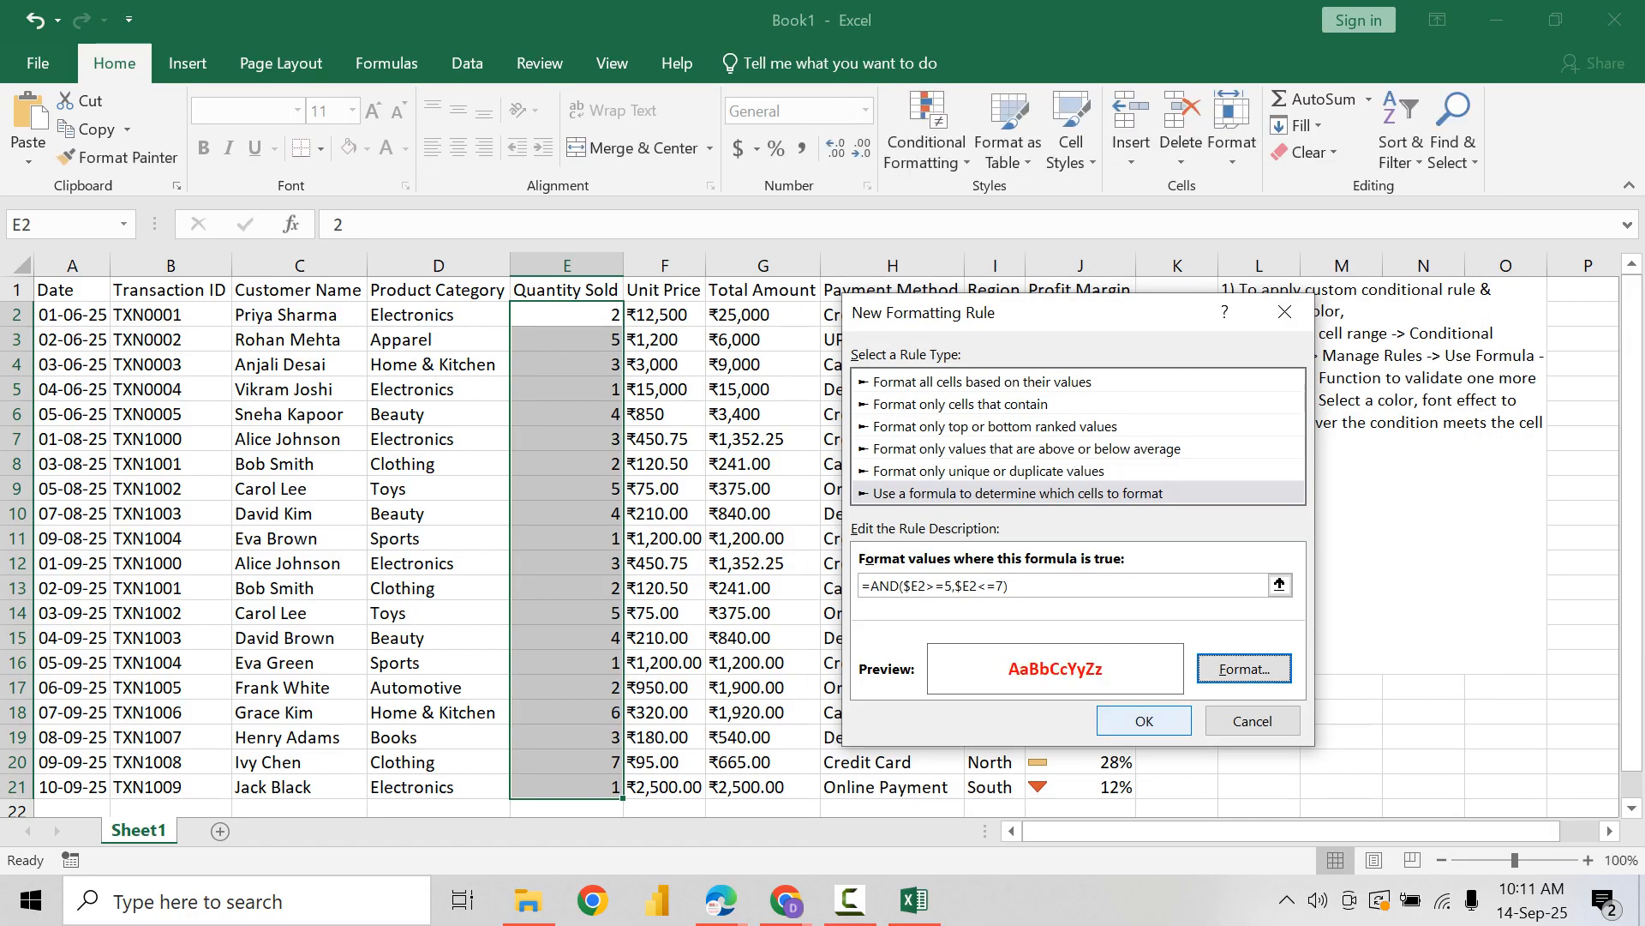
pyautogui.press('Return')
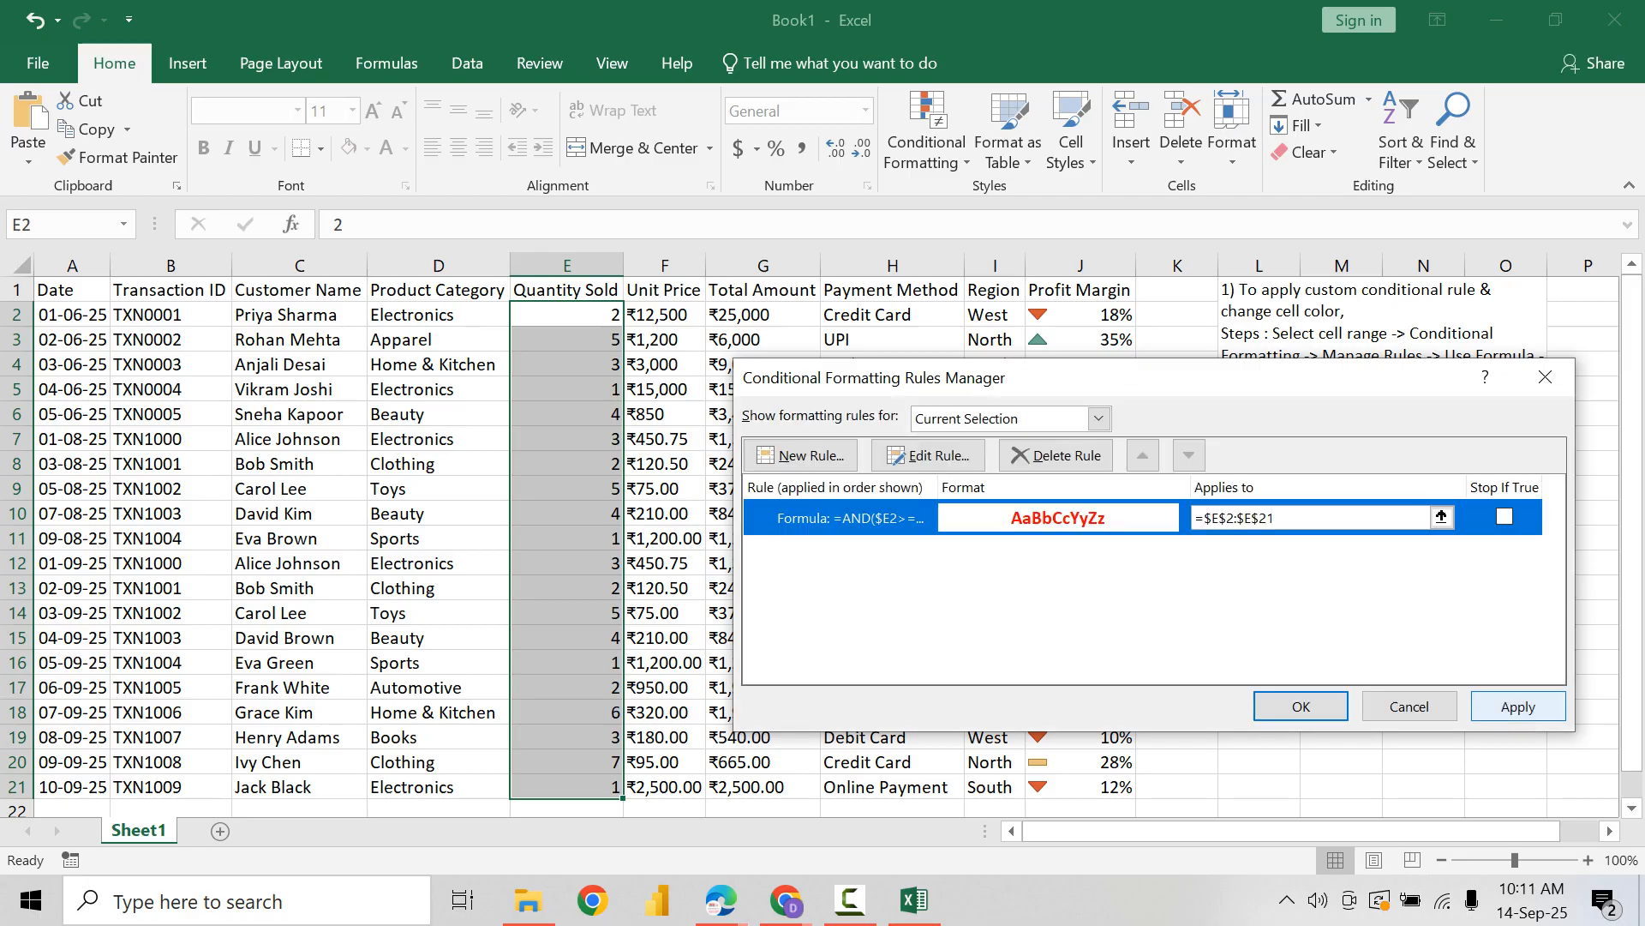
pyautogui.click(1301, 706)
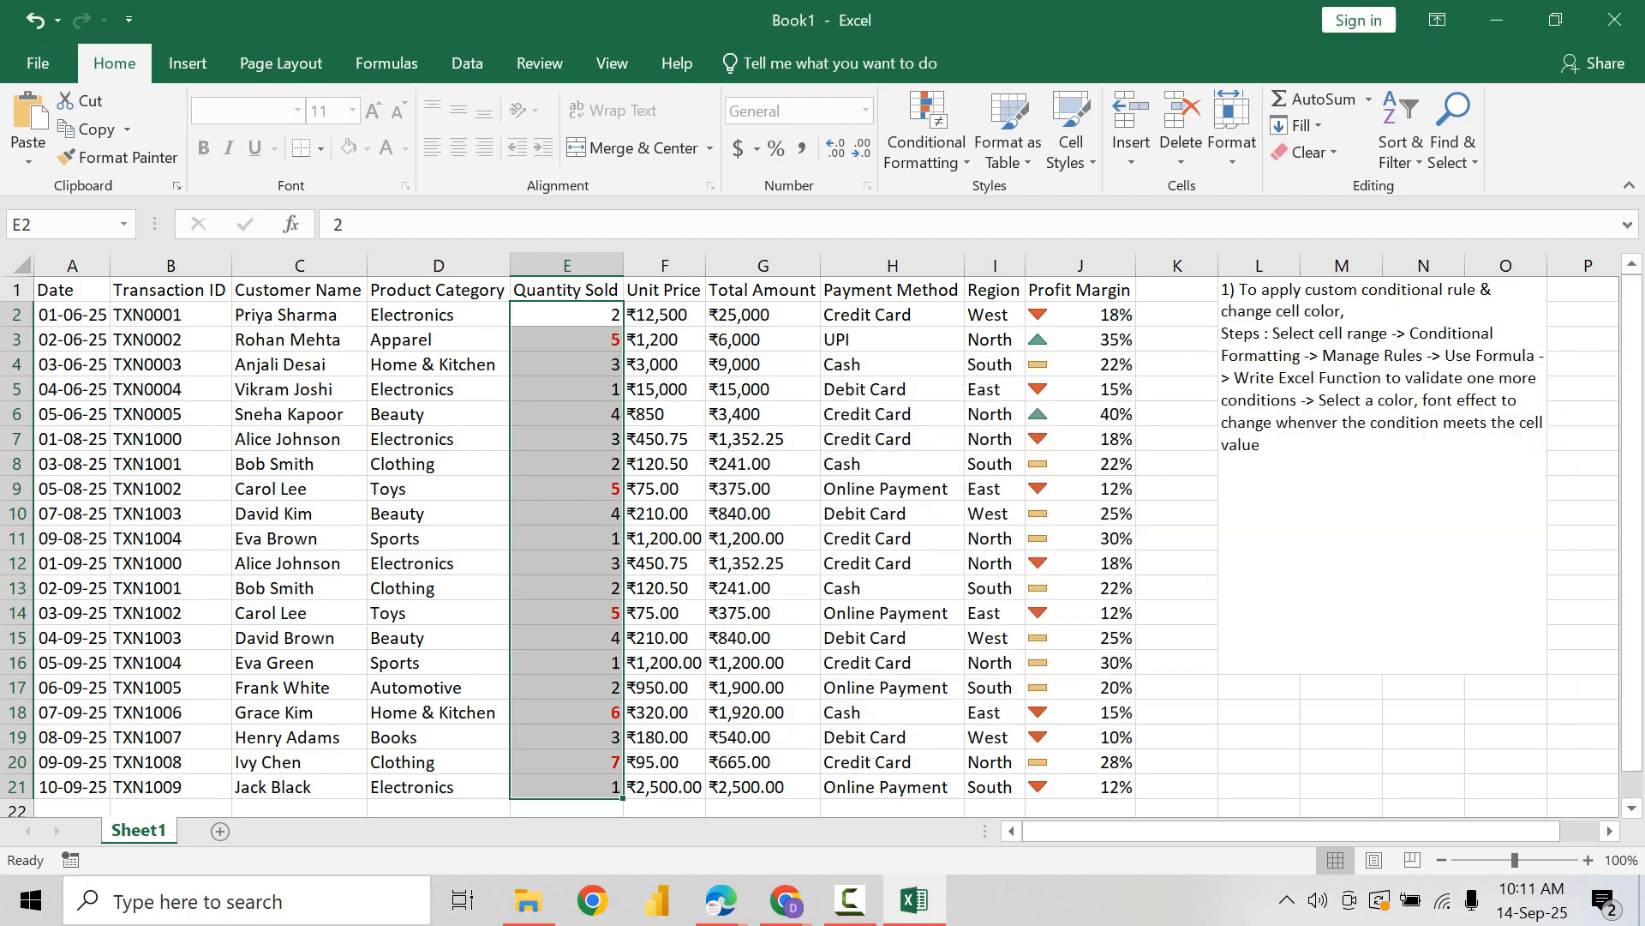
# Step: Center the Quantity Sold values horizontally and align them to the middle vertically
pyautogui.click(458, 148)
pyautogui.click(459, 111)
pyautogui.click(567, 365)
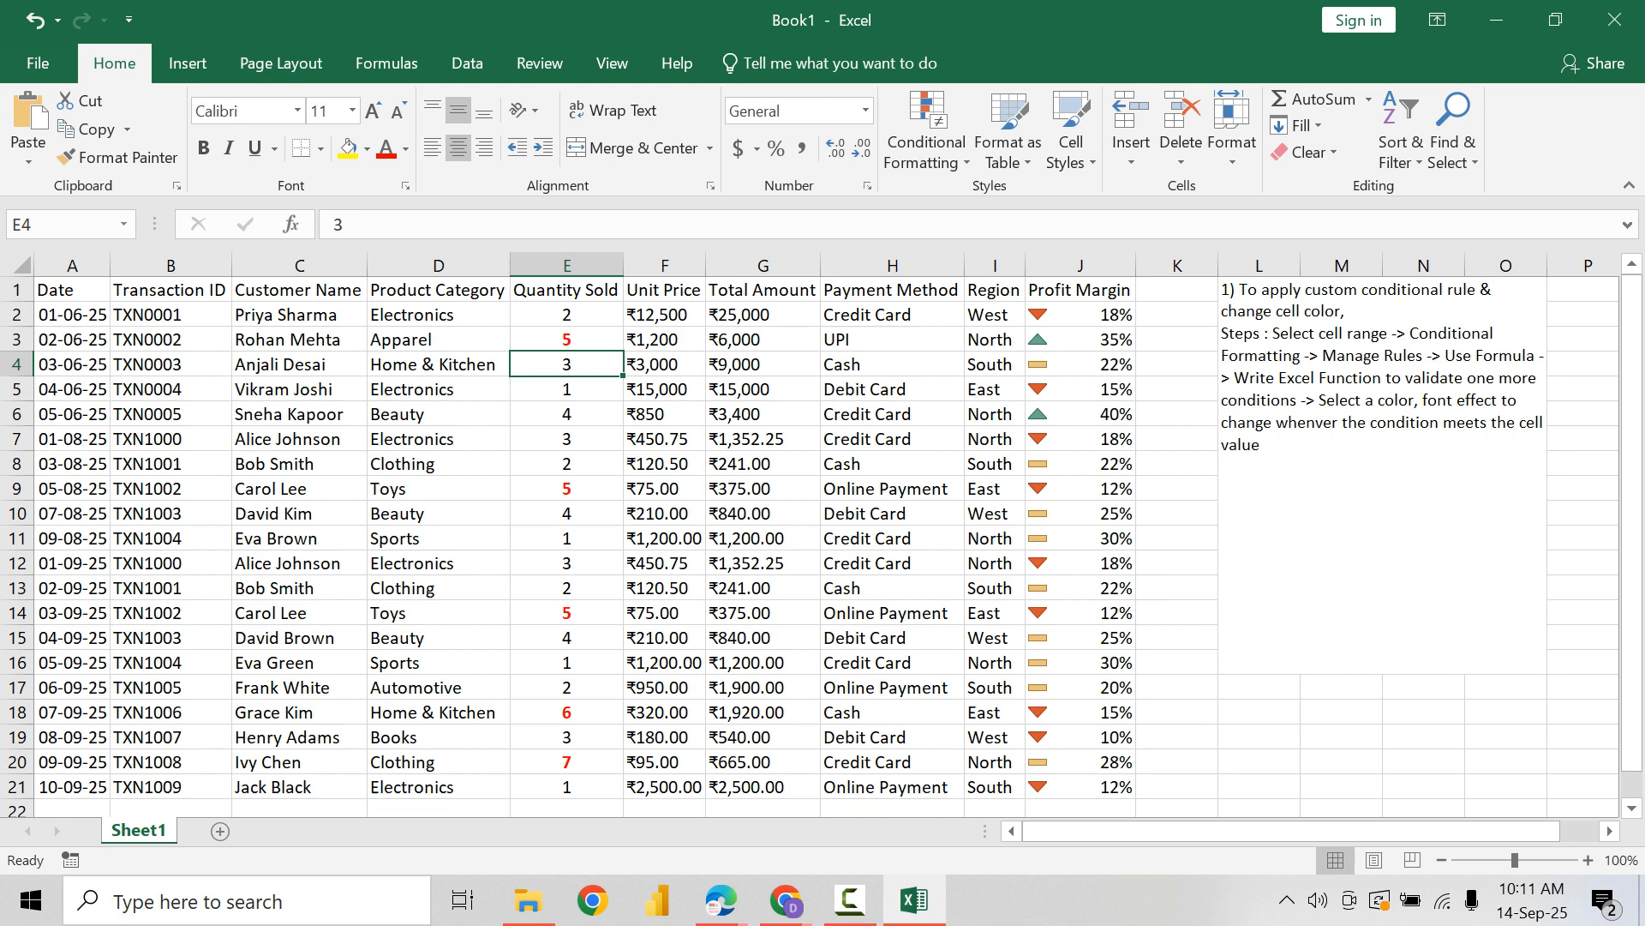
# Step: Select the Customer Name values in C2:C21
pyautogui.moveTo(287, 315); pyautogui.dragTo(288, 786)
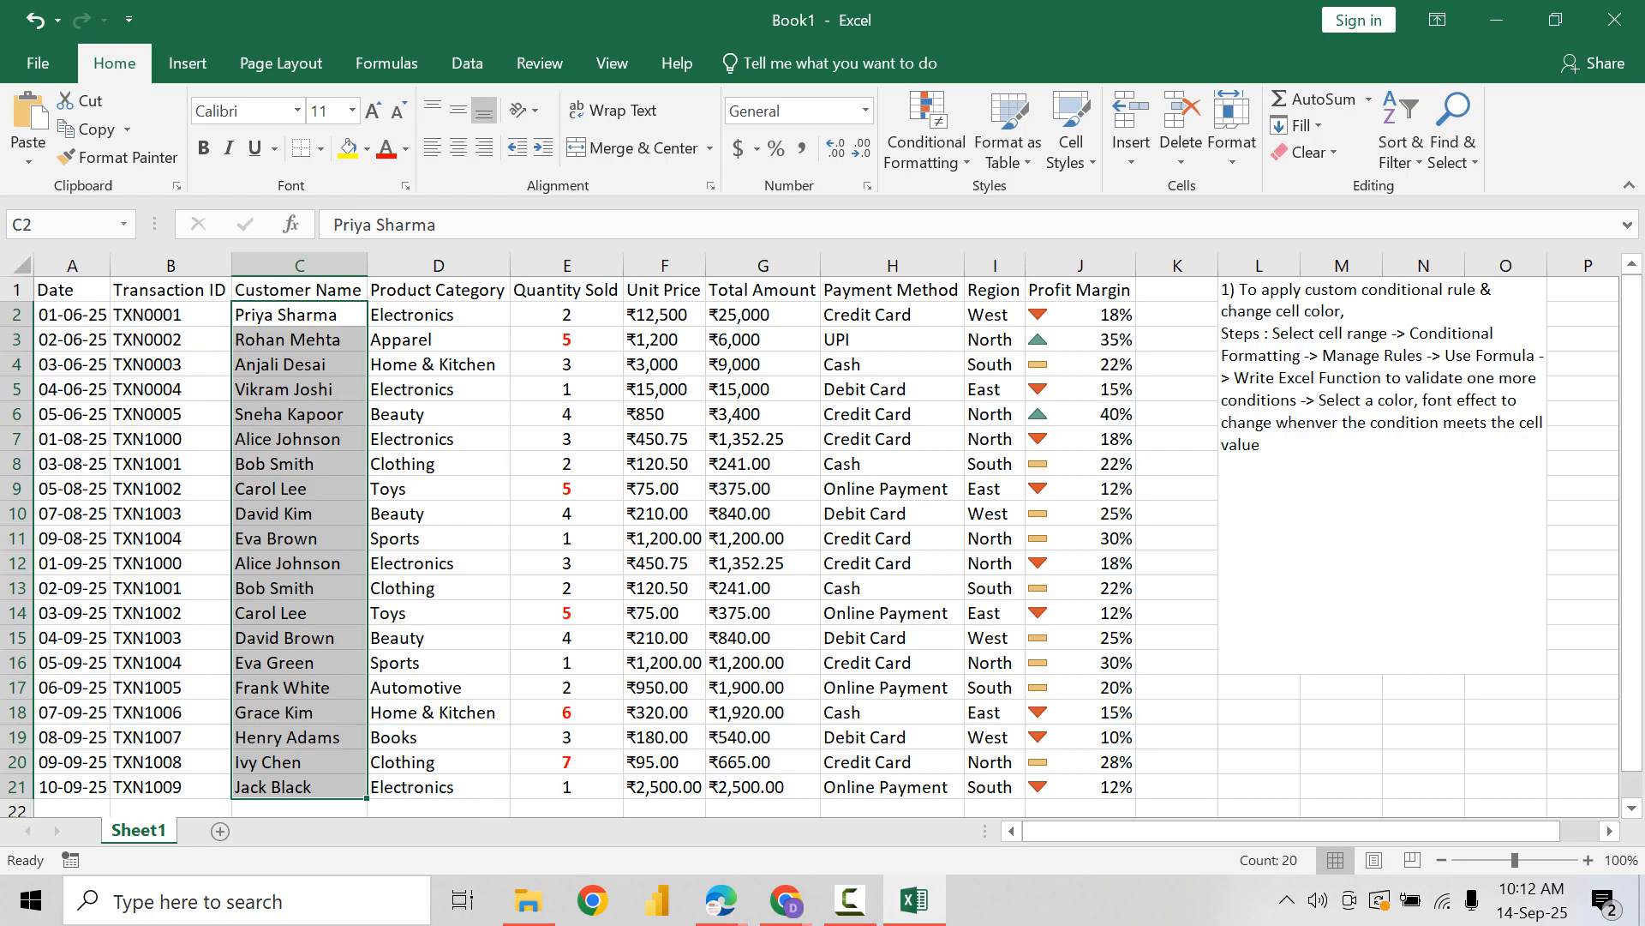
pyautogui.click(926, 137)
pyautogui.click(972, 522)
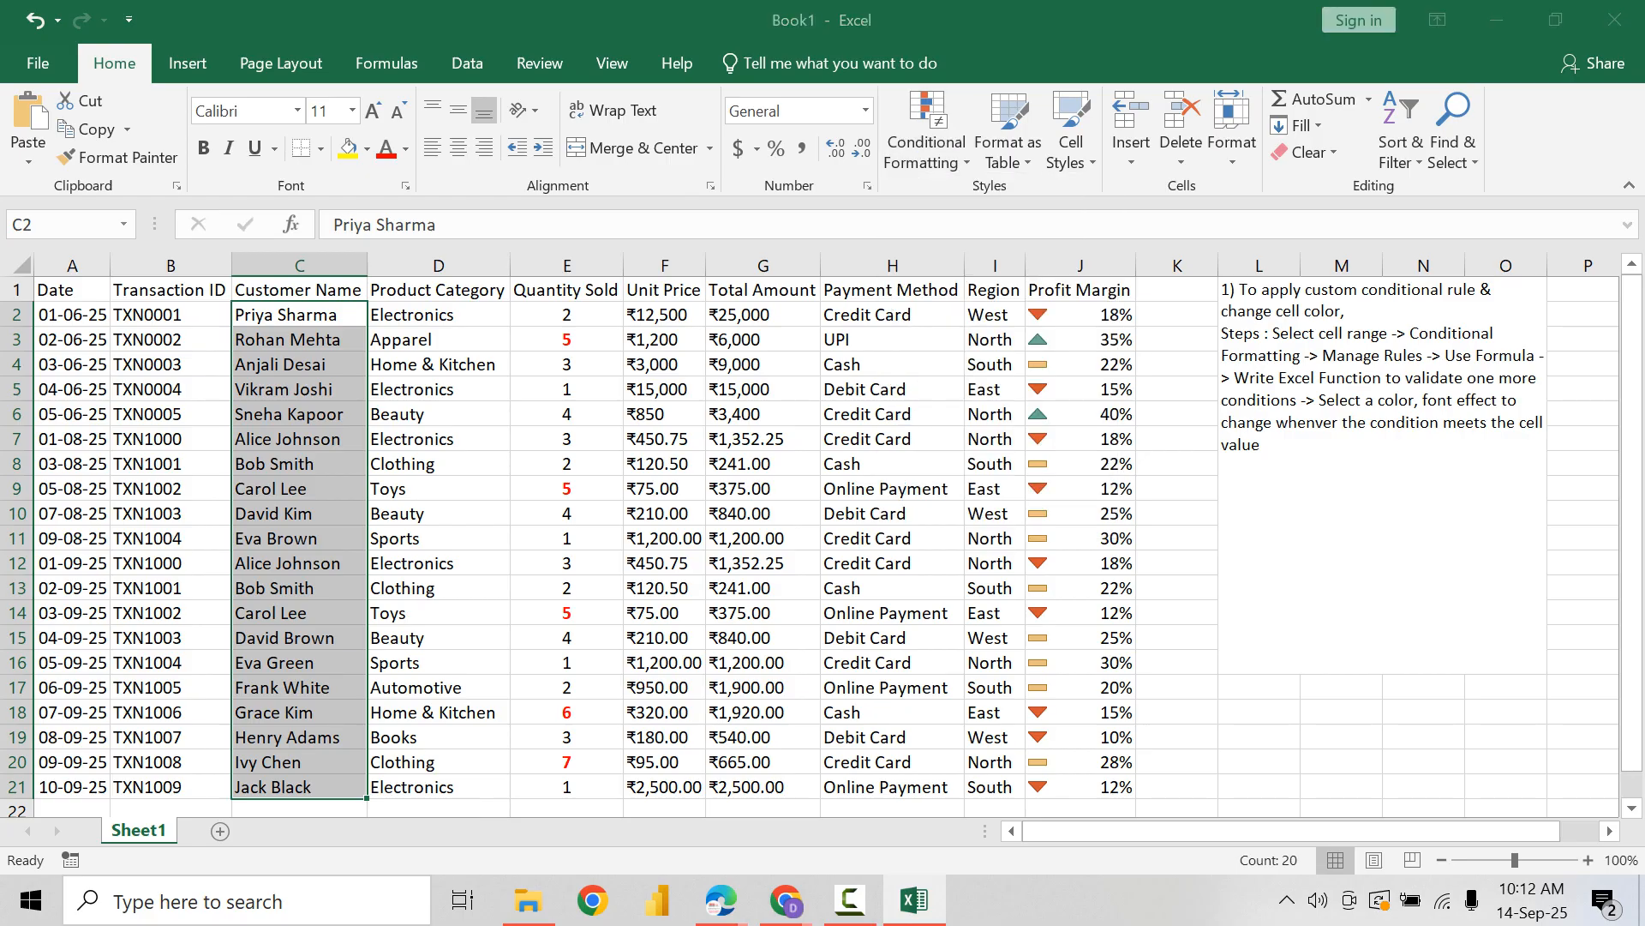
pyautogui.click(802, 457)
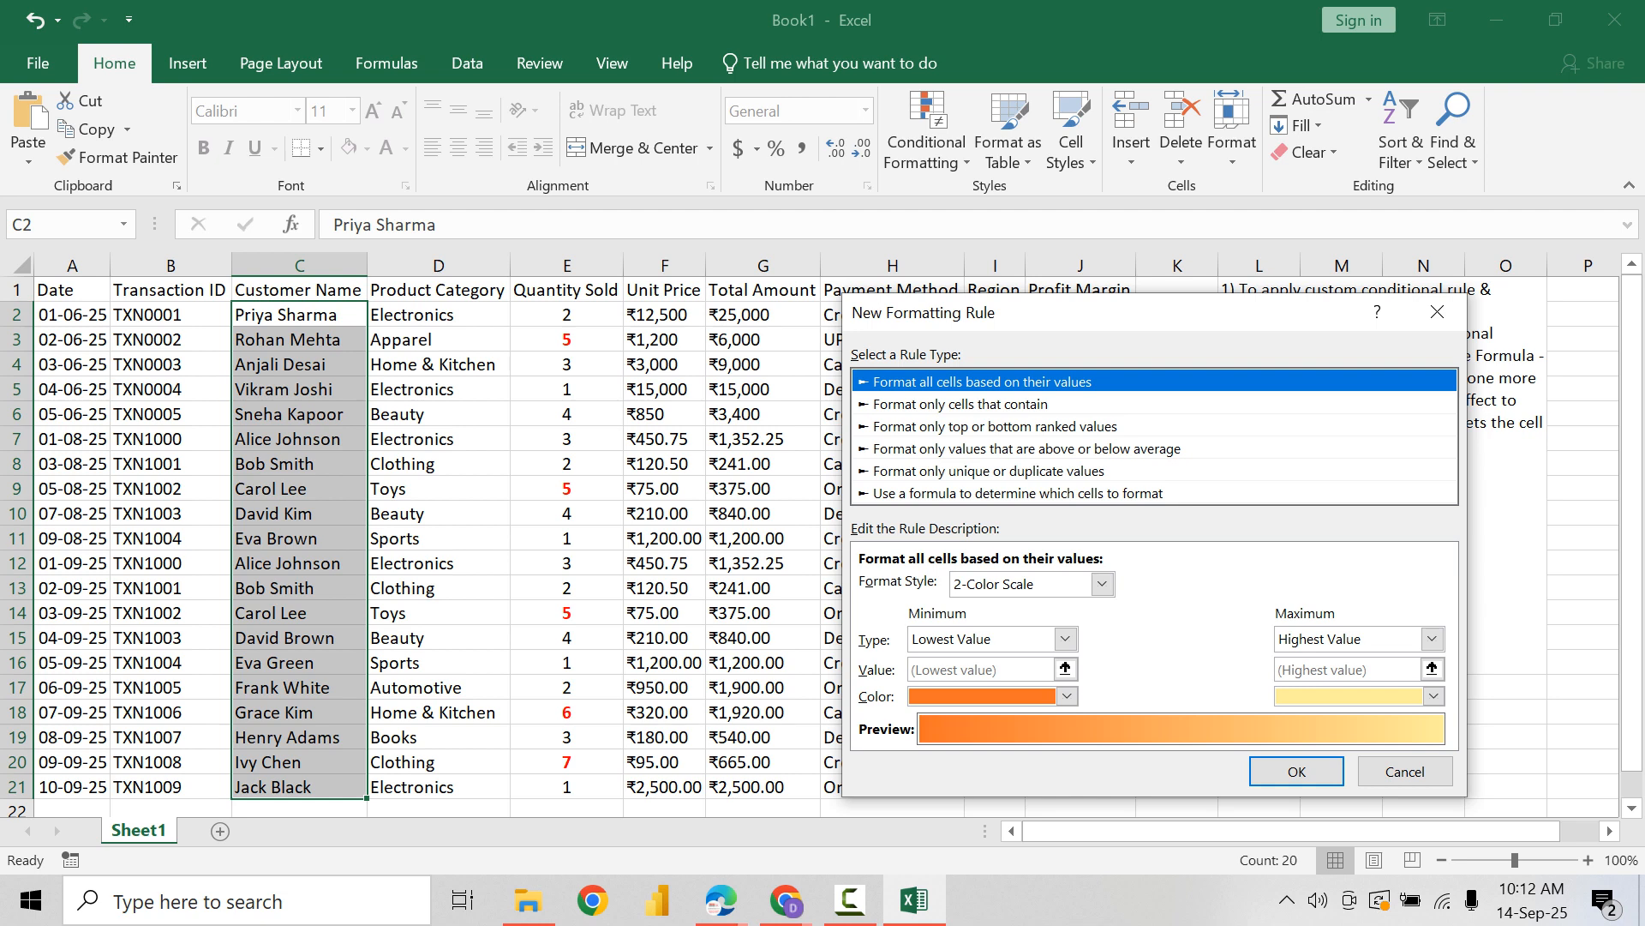
pyautogui.click(1018, 494)
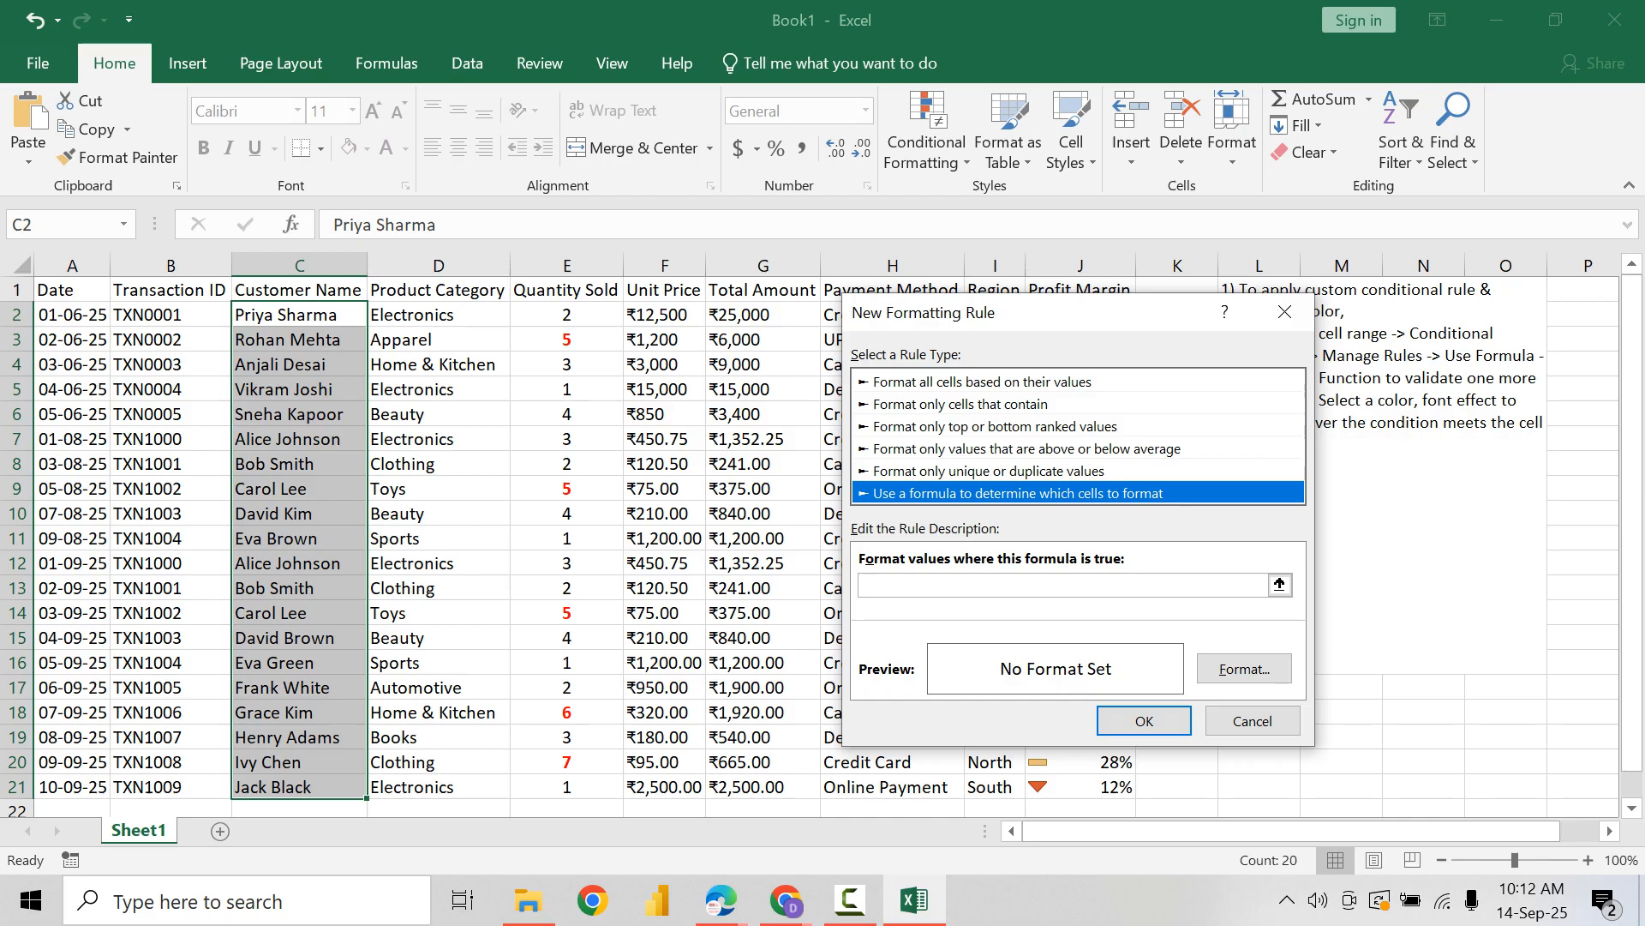
pyautogui.click(1285, 312)
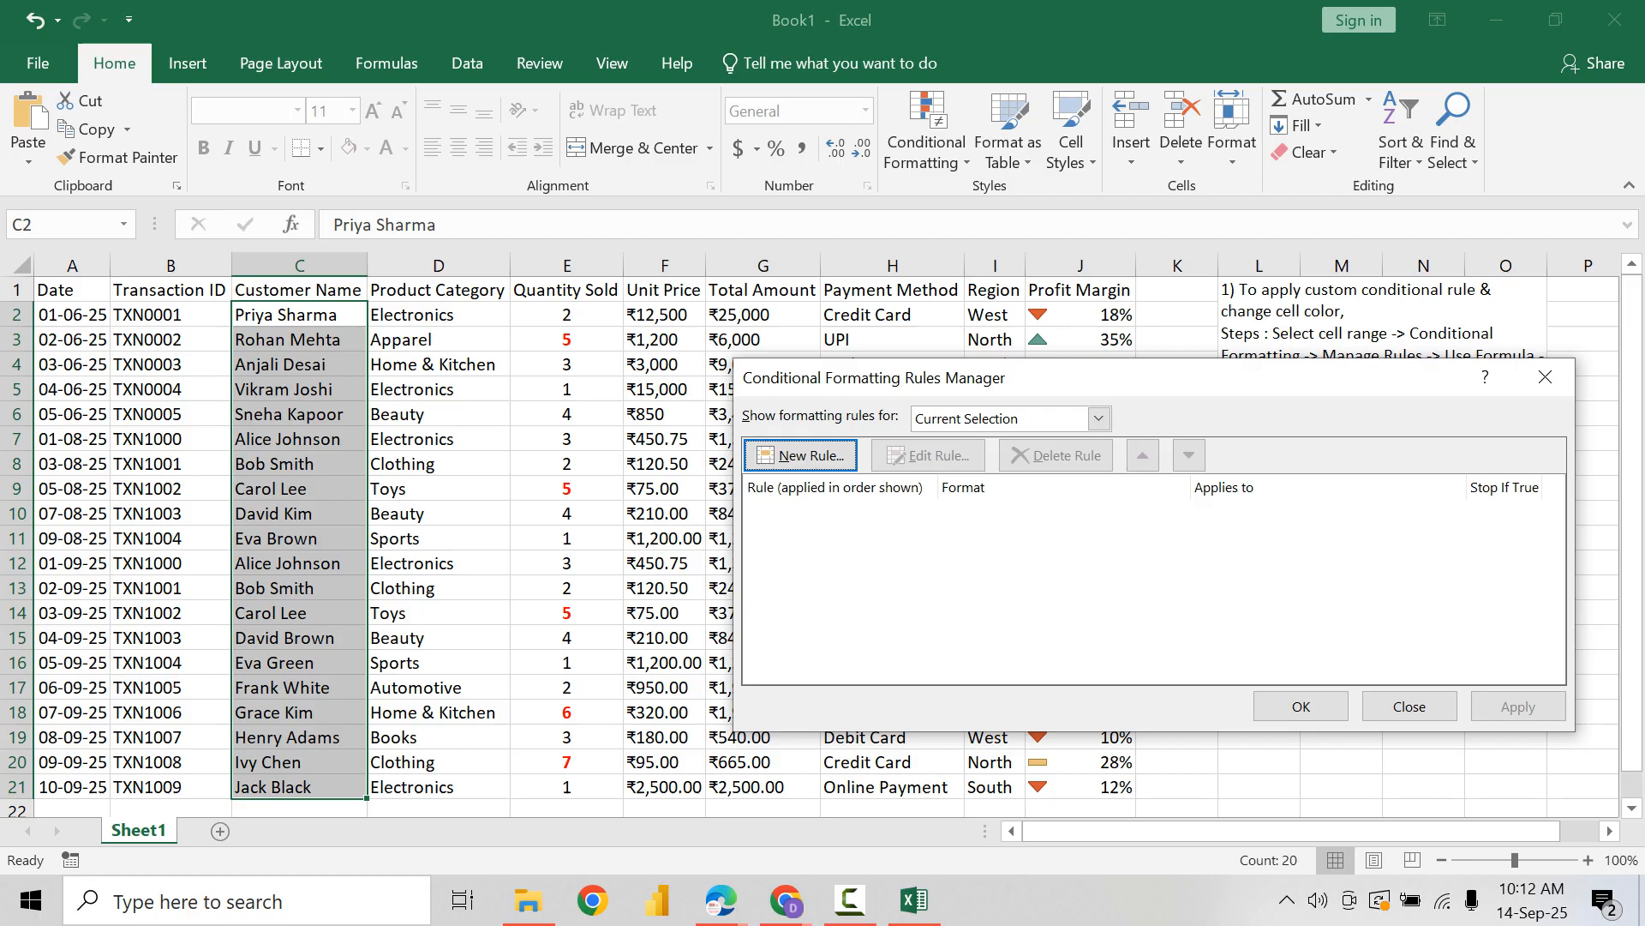
pyautogui.click(1545, 377)
# Step: Start a new formula-based conditional formatting rule for the selected Customer Name values through the rules manager
pyautogui.click(926, 137)
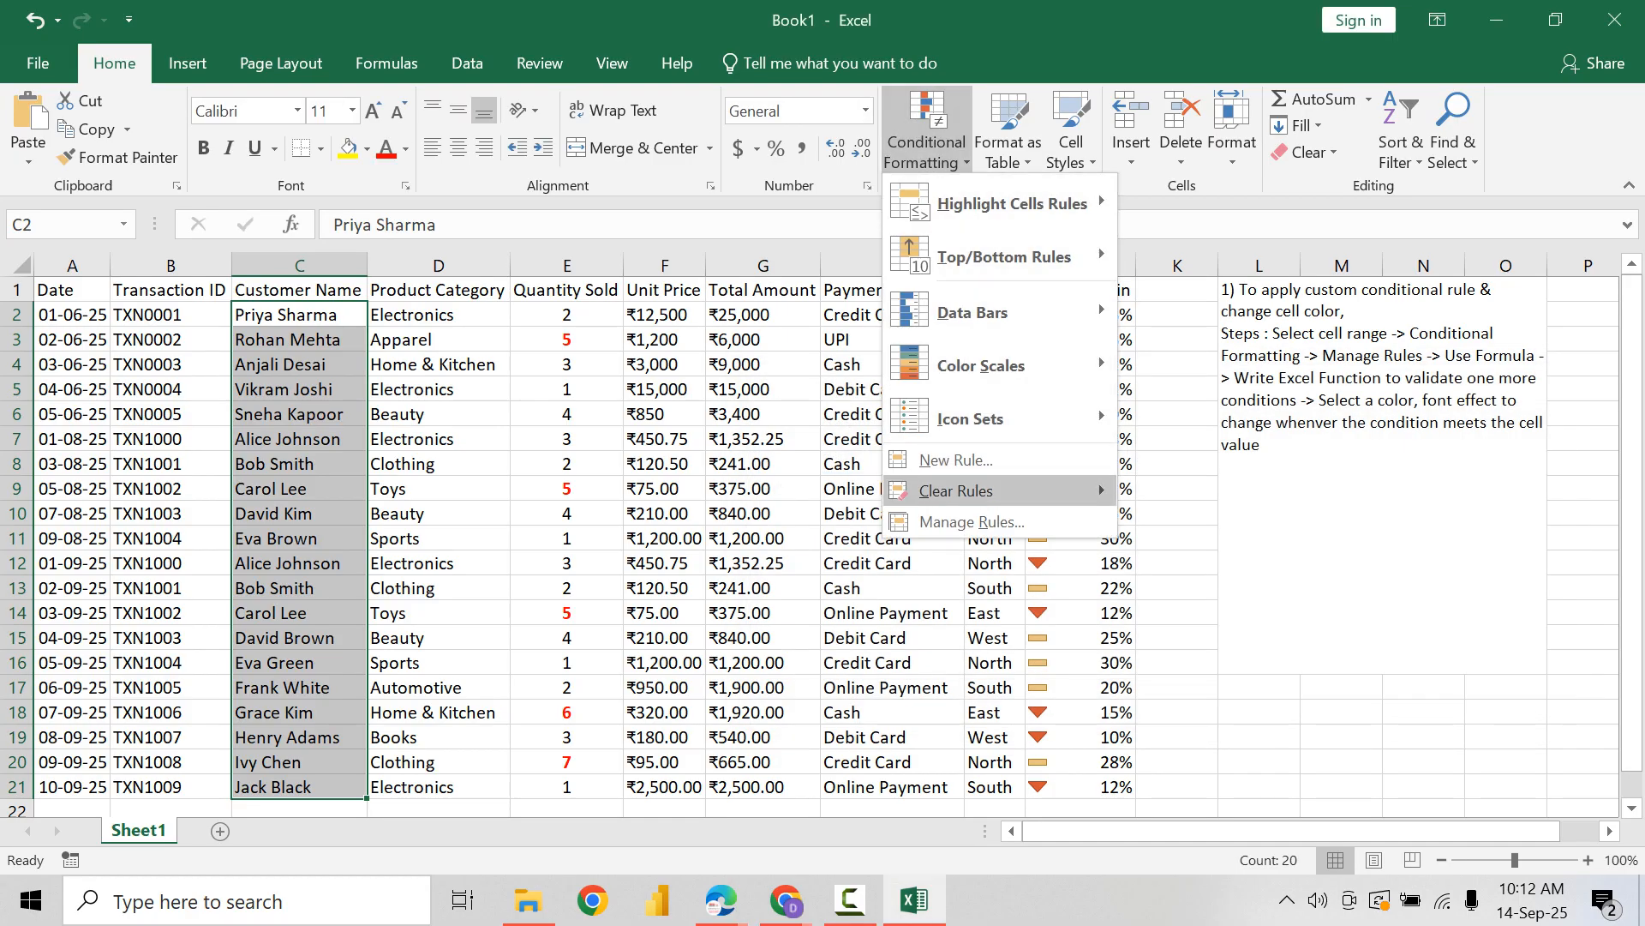
pyautogui.click(972, 521)
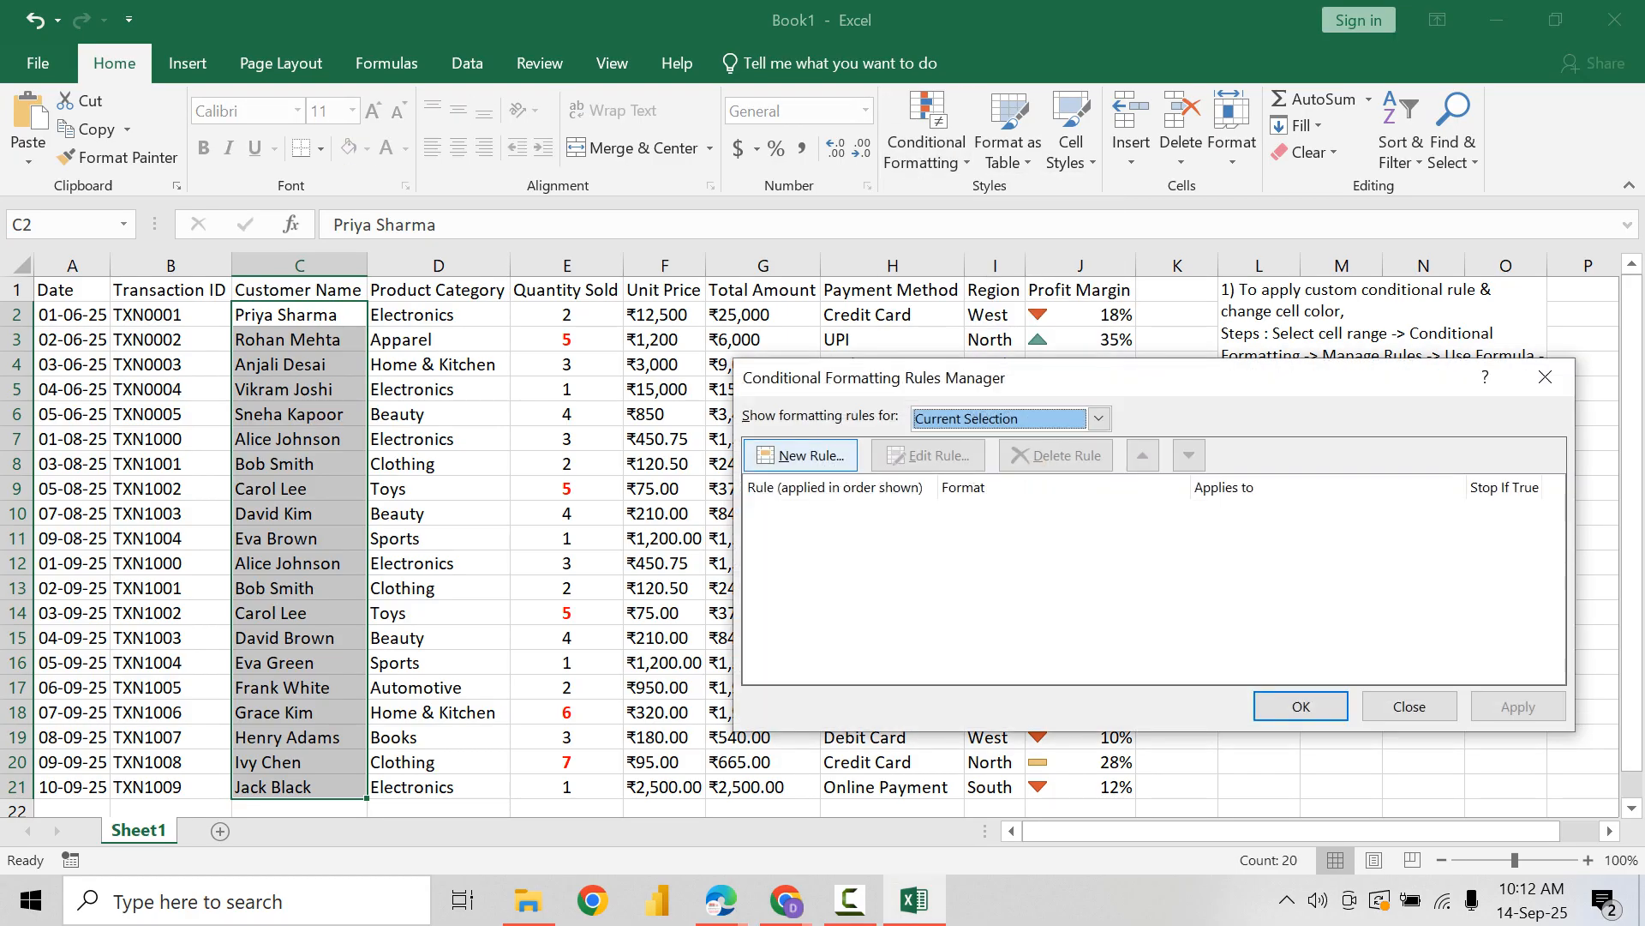
pyautogui.click(800, 455)
pyautogui.click(1017, 494)
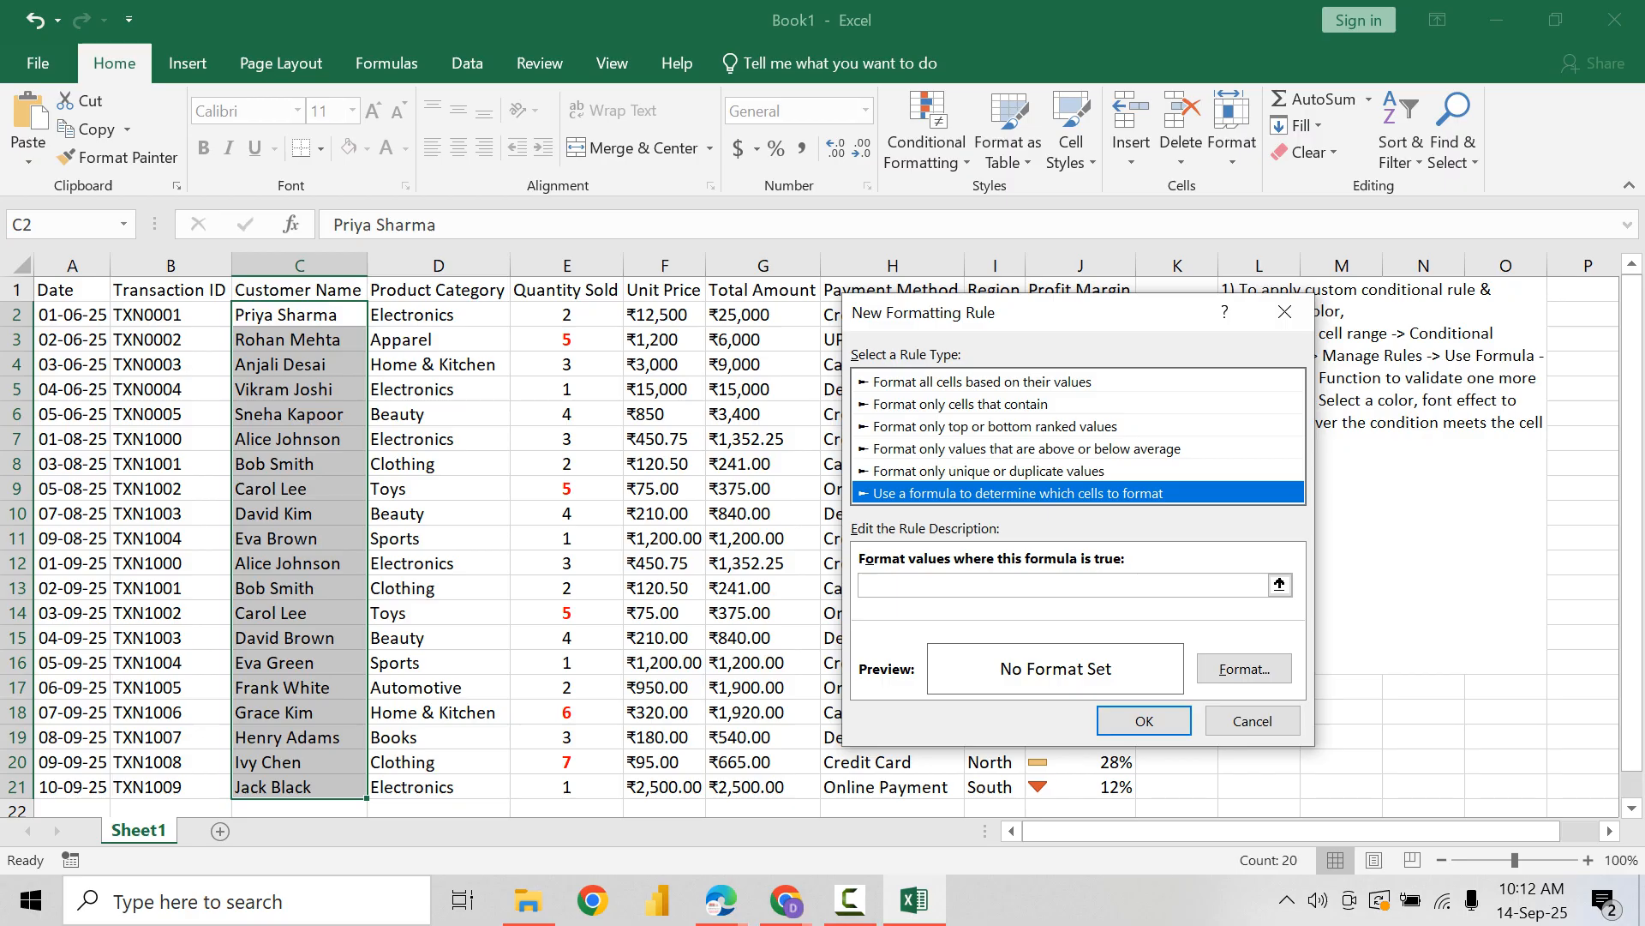
pyautogui.click(1062, 586)
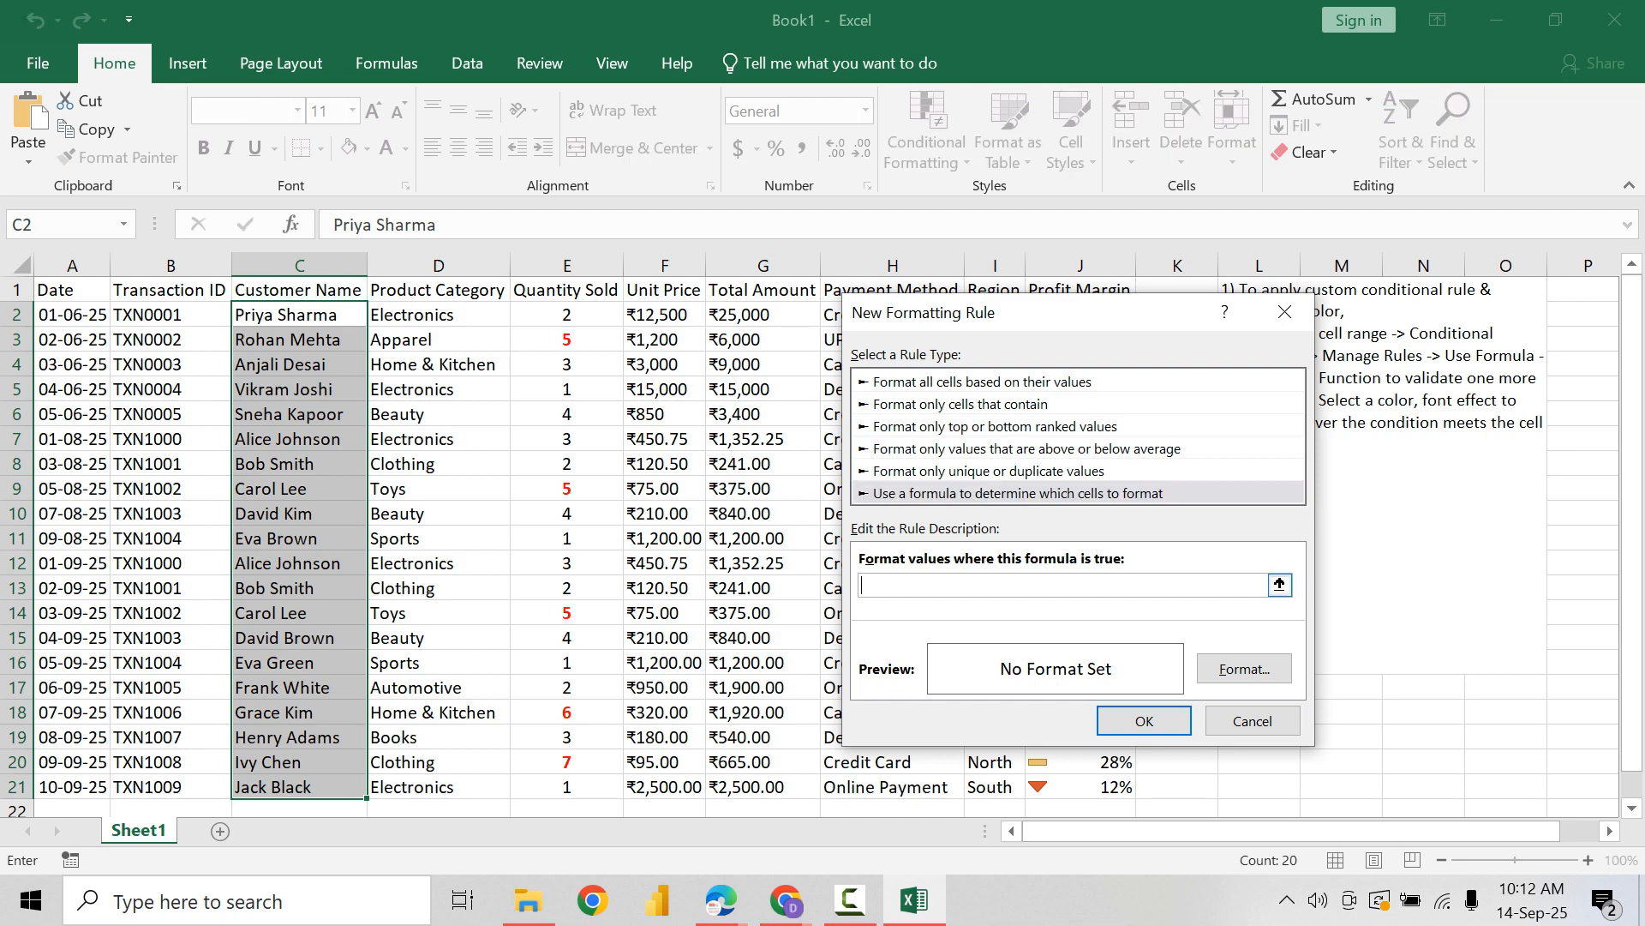
# Step: Set the new rule's formula to =LEN($C2)>=12, with only the column reference fixed
pyautogui.write('=')
pyautogui.write('LEN(')
pyautogui.click(299, 315)
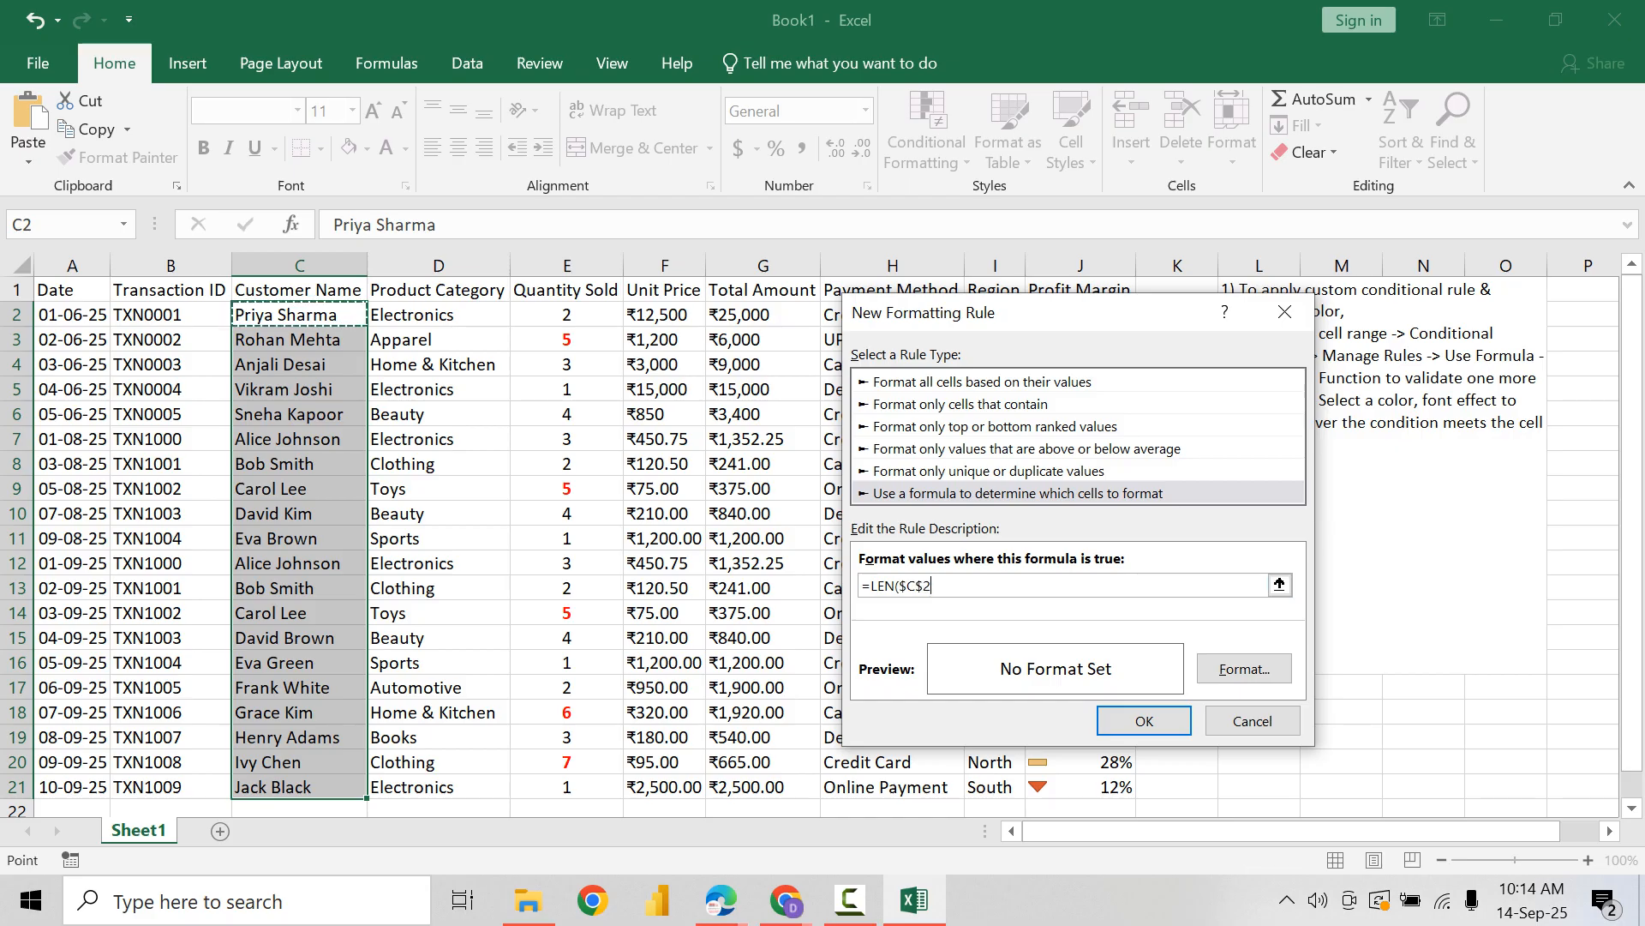
pyautogui.click(925, 585)
pyautogui.press('BackSpace')
pyautogui.write(')>')
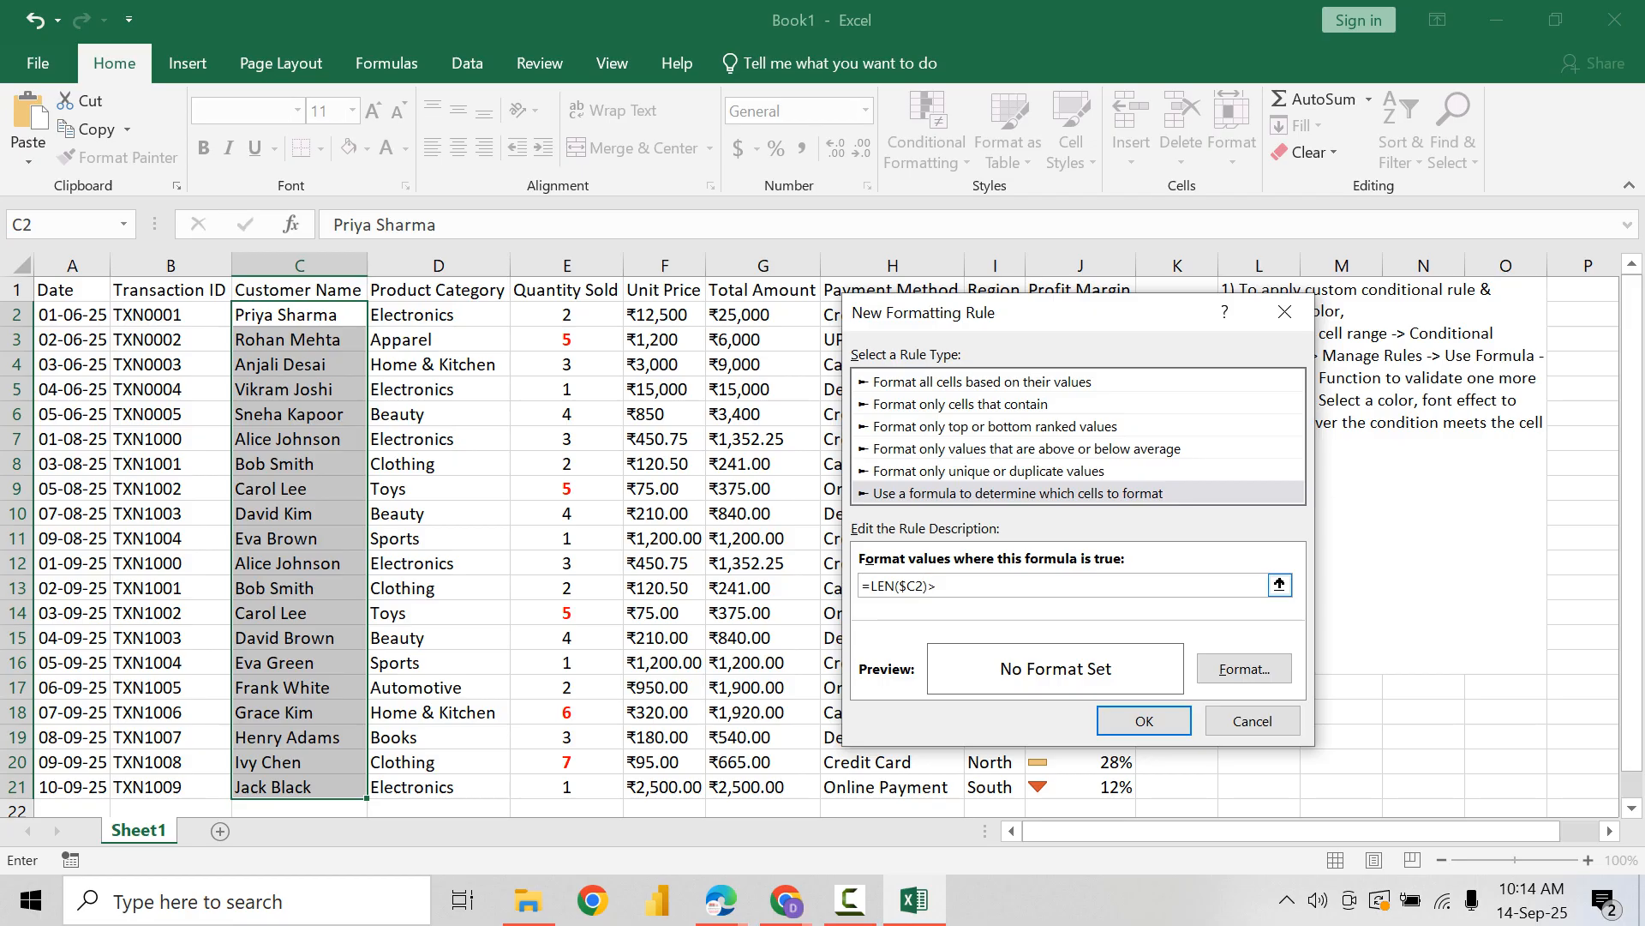
pyautogui.write('=12')
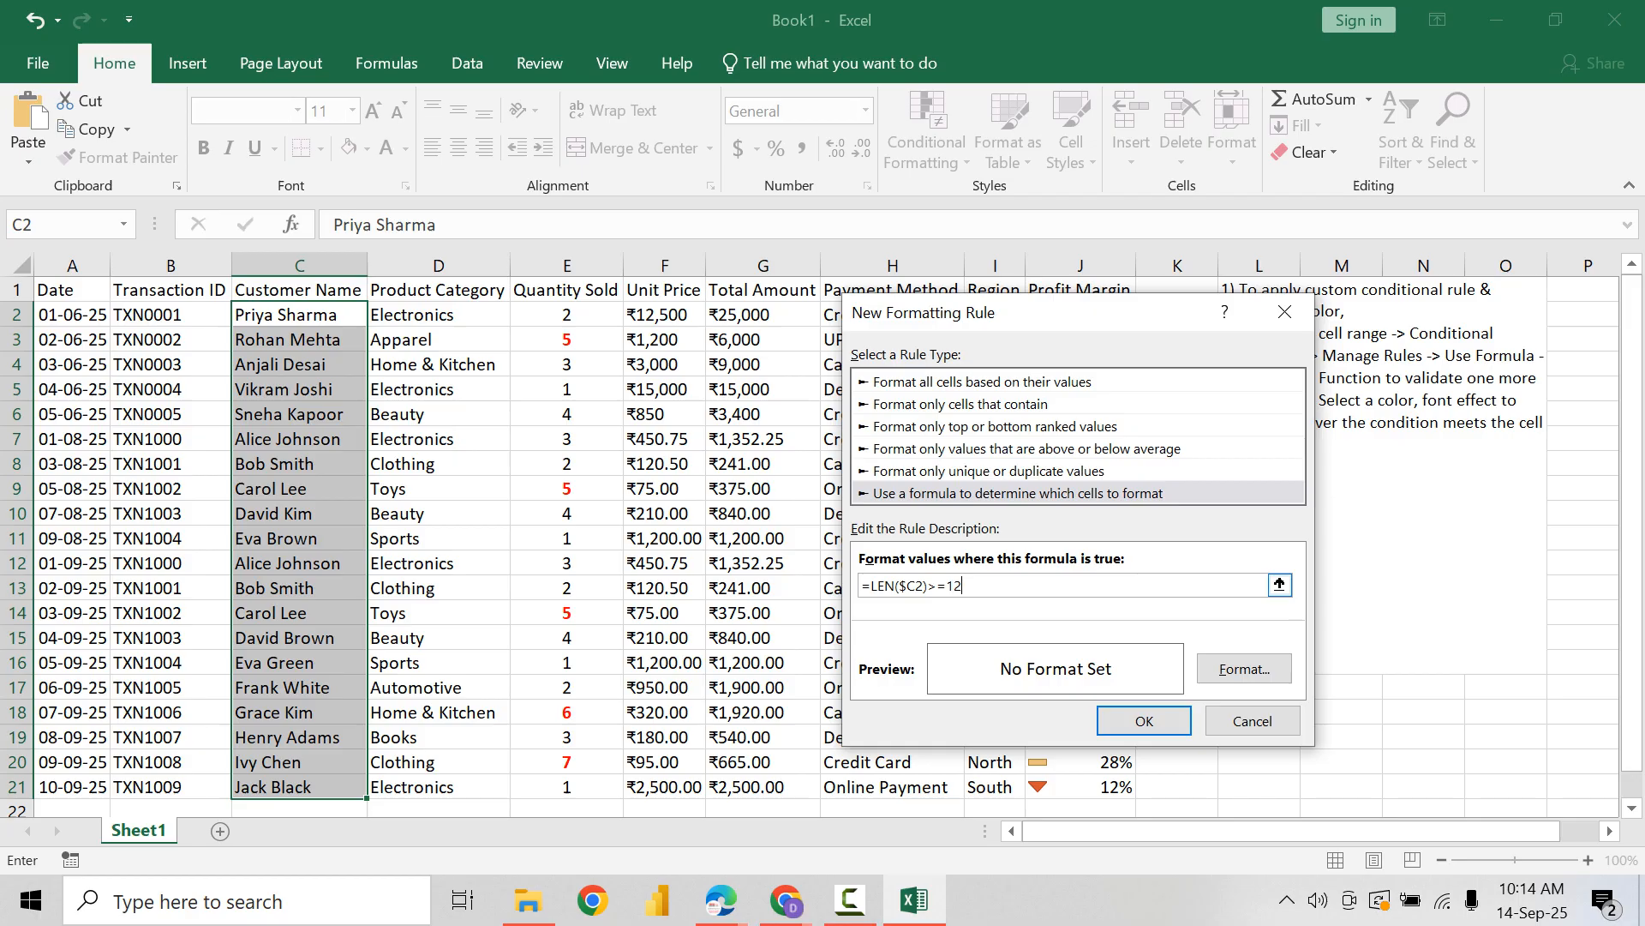
# Step: Set the Customer Name rule's fill to the lightest green theme colour
pyautogui.moveTo(898, 586); pyautogui.dragTo(924, 586)
pyautogui.click(925, 587)
pyautogui.hotkey('shift', 'Left')
pyautogui.hotkey('shift', 'Left')
pyautogui.hotkey('shift', 'Left')
pyautogui.hotkey('shift', 'Left')
pyautogui.hotkey('shift', 'Left')
pyautogui.hotkey('shift', 'Left')
pyautogui.hotkey('shift', 'Left')
pyautogui.hotkey('shift', 'Left')
pyautogui.hotkey('shift', 'Left')
pyautogui.hotkey('shift', 'Left')
pyautogui.hotkey('shift', 'Left')
pyautogui.hotkey('shift', 'Left')
pyautogui.hotkey('shift', 'Left')
pyautogui.click(1244, 668)
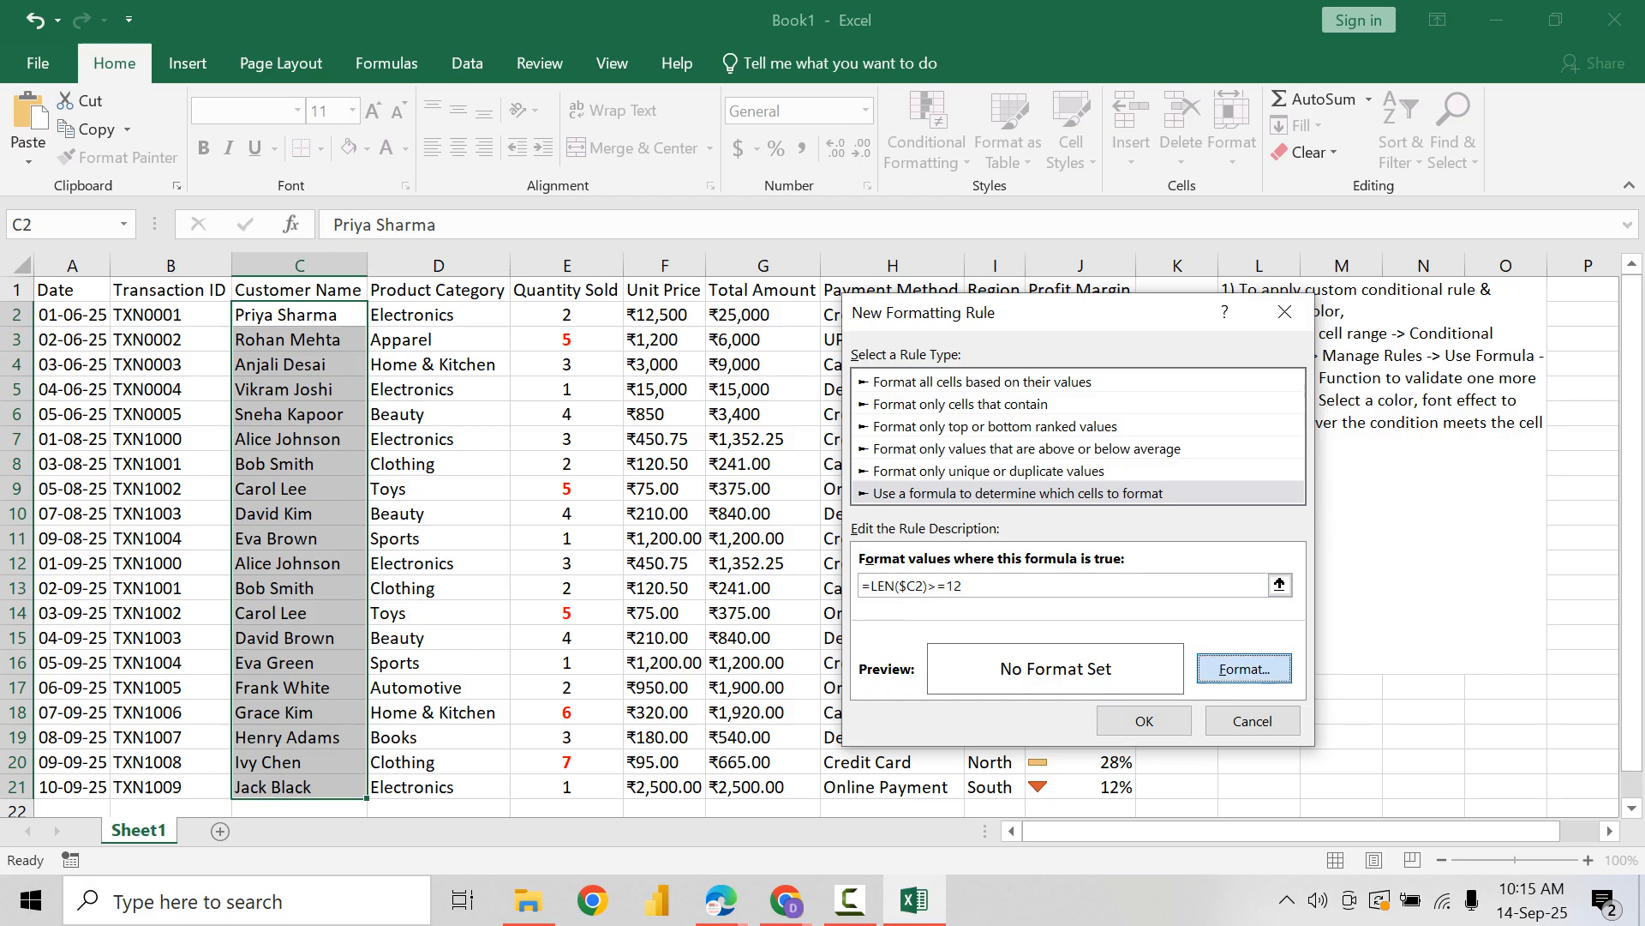
pyautogui.click(1100, 225)
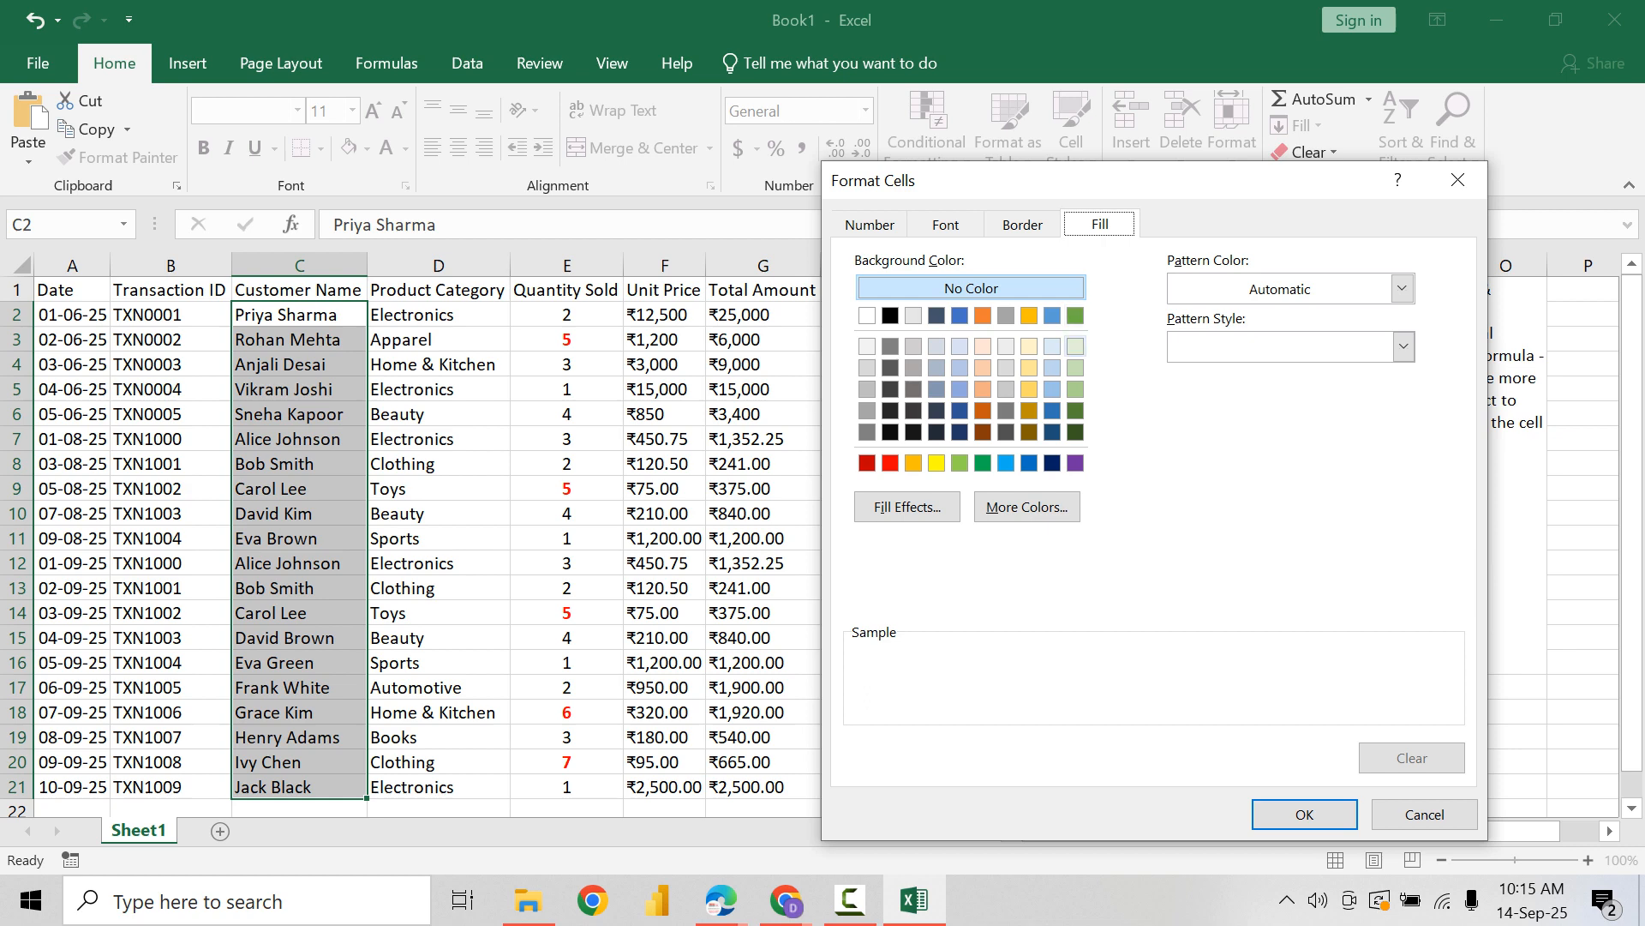
pyautogui.click(1075, 347)
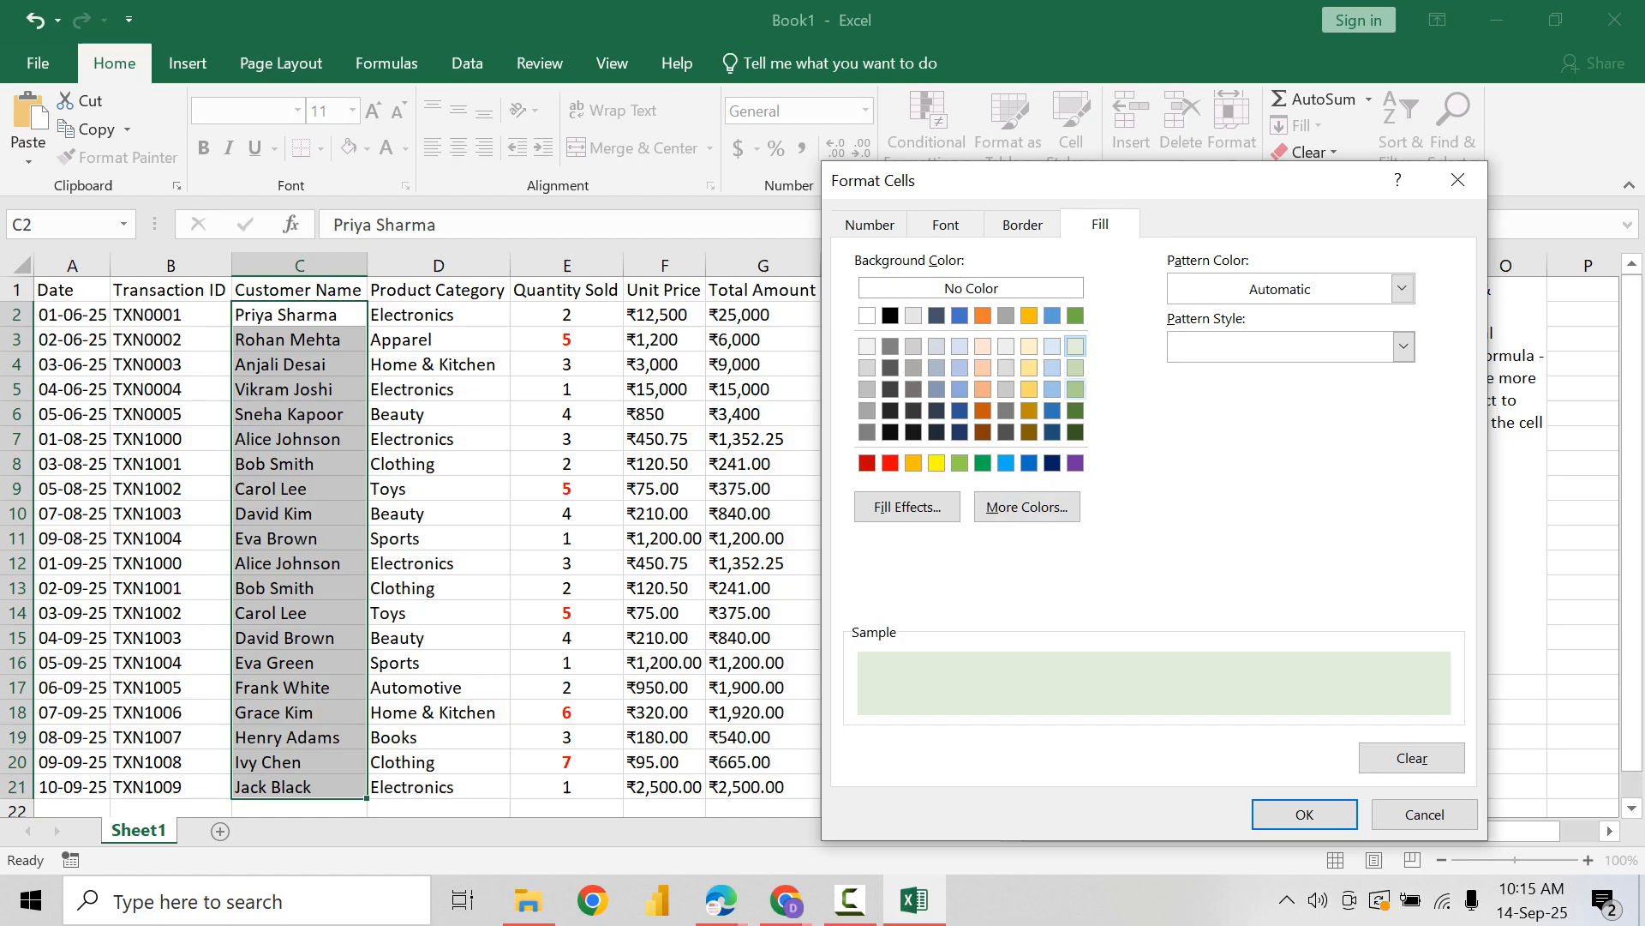
# Step: Give the rule's format a bold dark green font and apply the rule to the Customer Name values
pyautogui.click(946, 224)
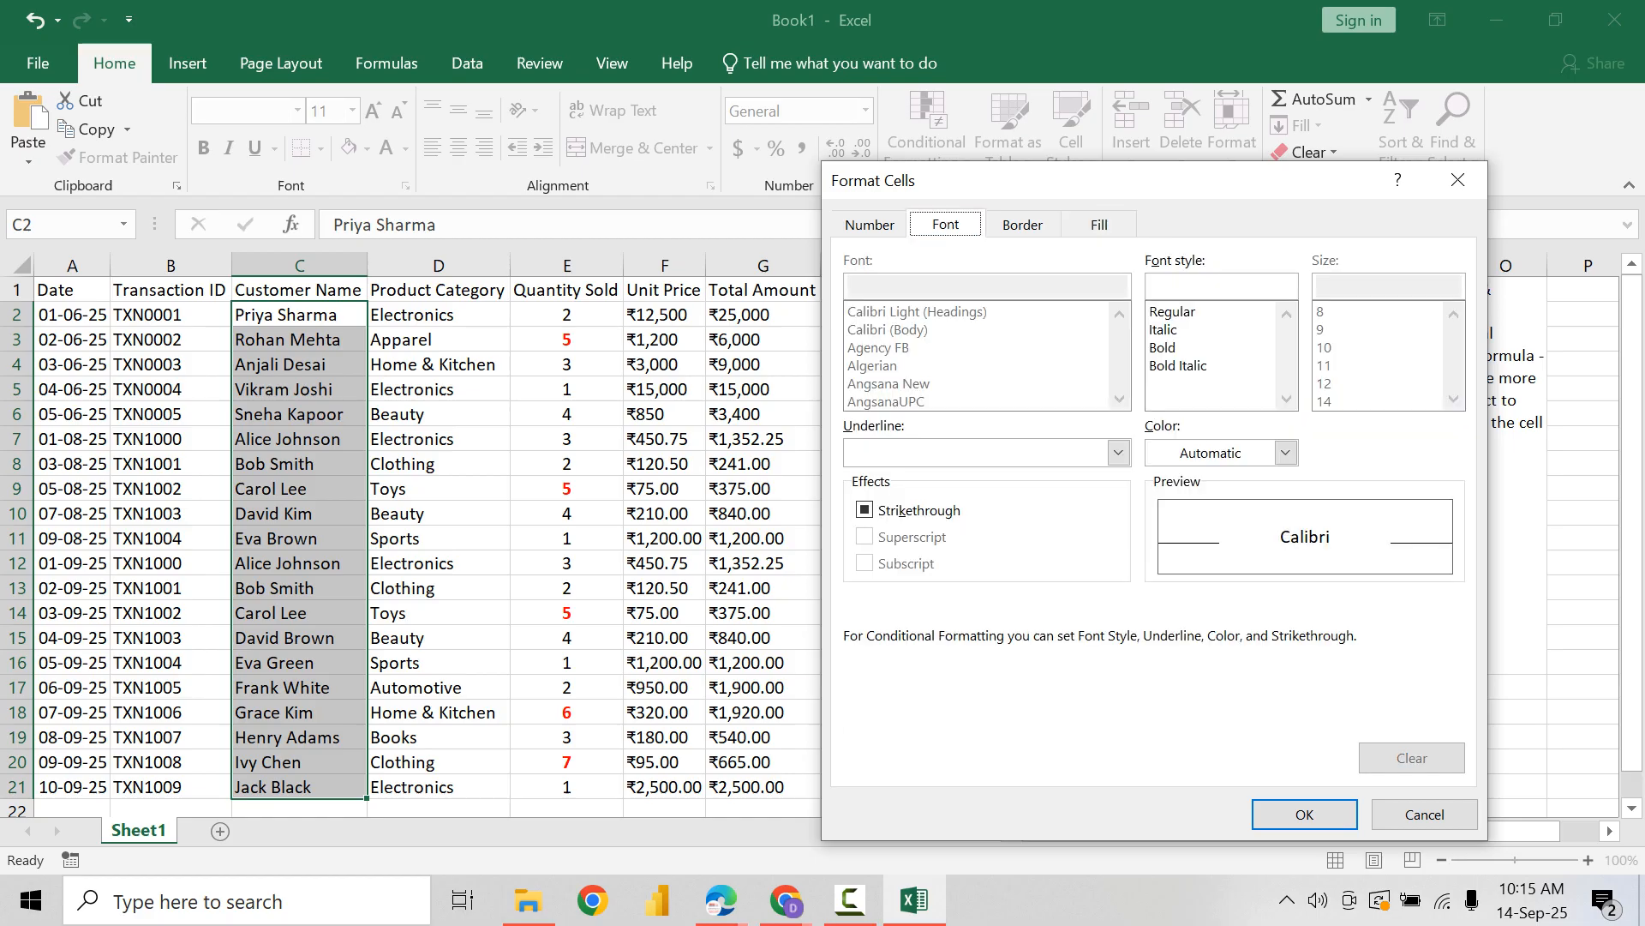
pyautogui.click(1168, 347)
pyautogui.click(1286, 452)
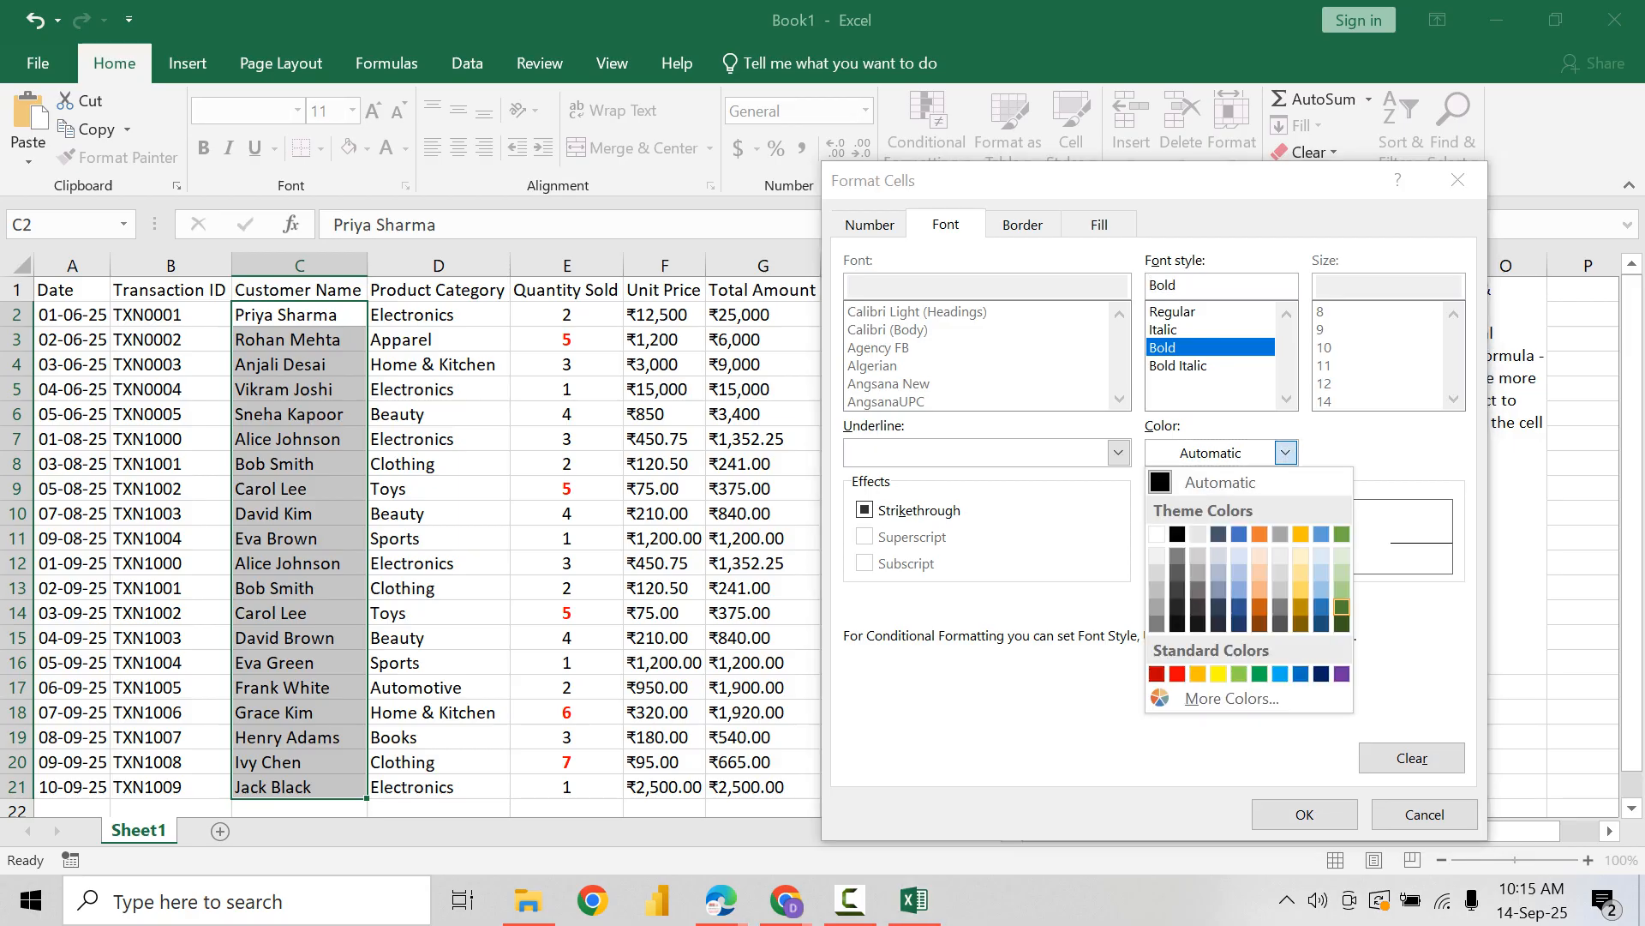
pyautogui.click(1342, 607)
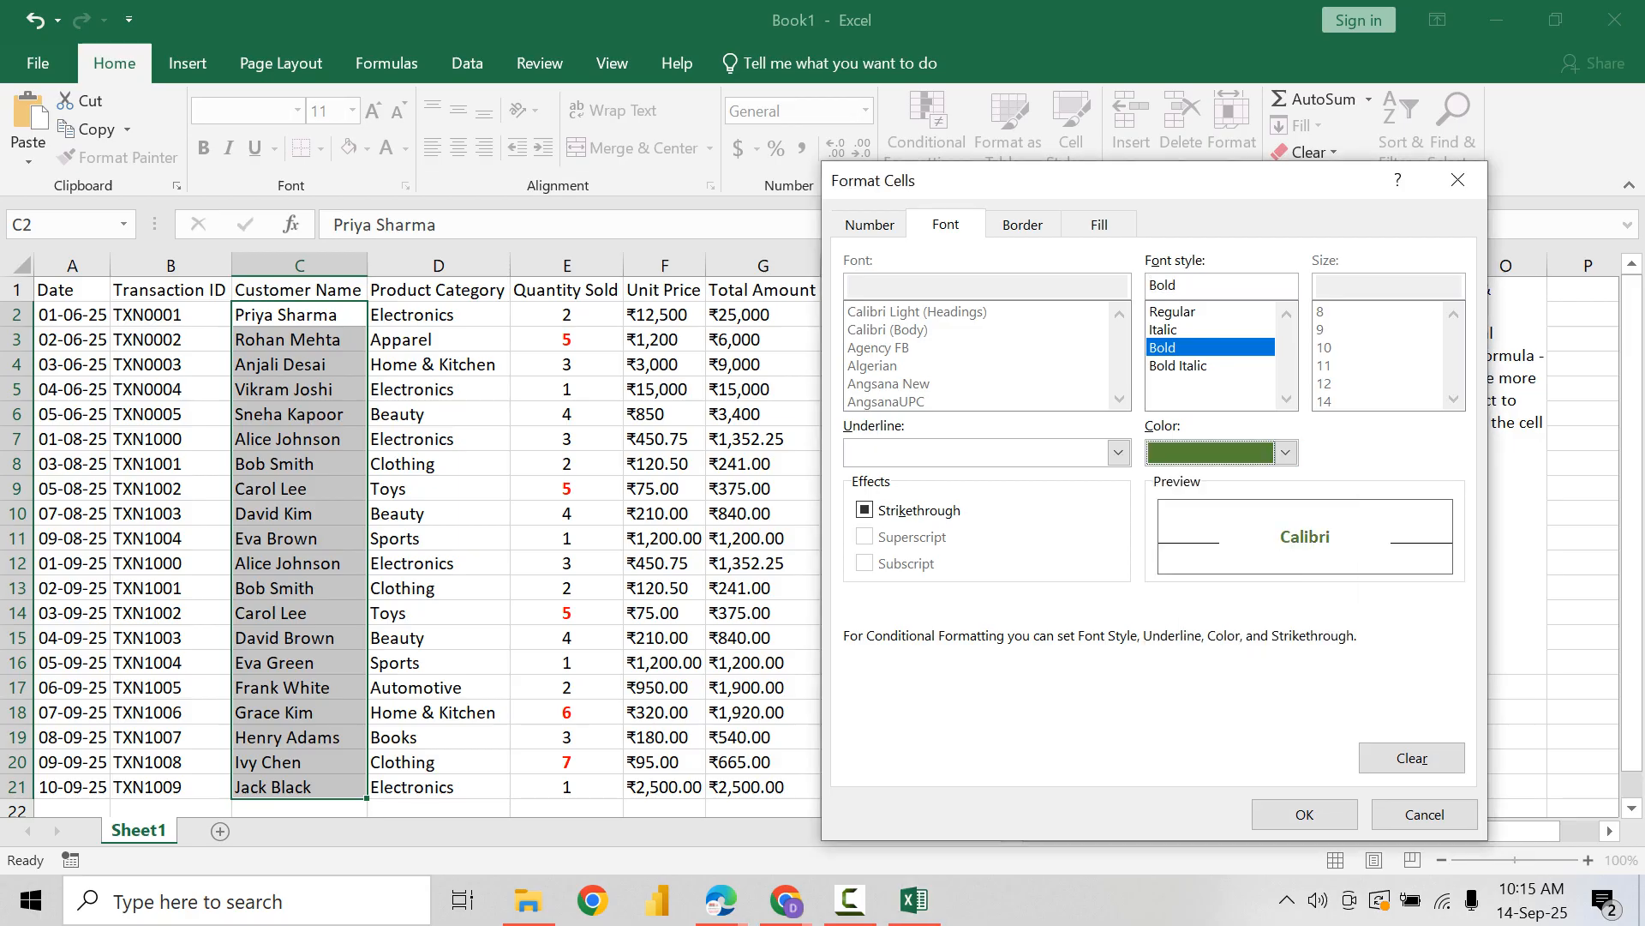
pyautogui.click(1304, 814)
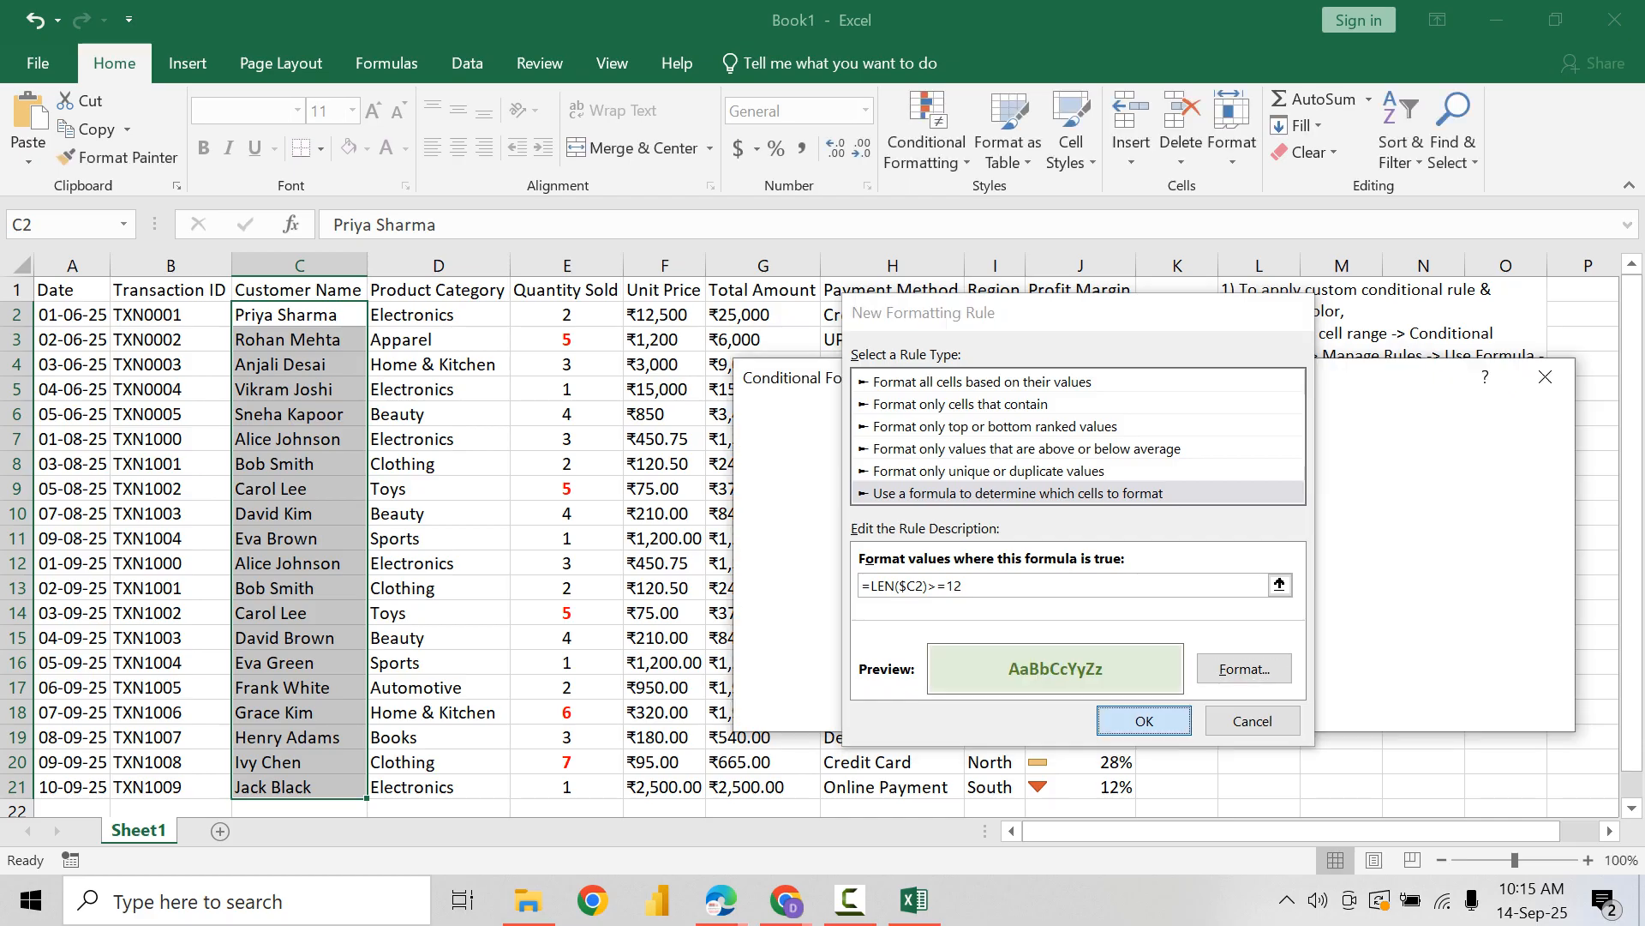
pyautogui.press('Return')
pyautogui.click(1518, 707)
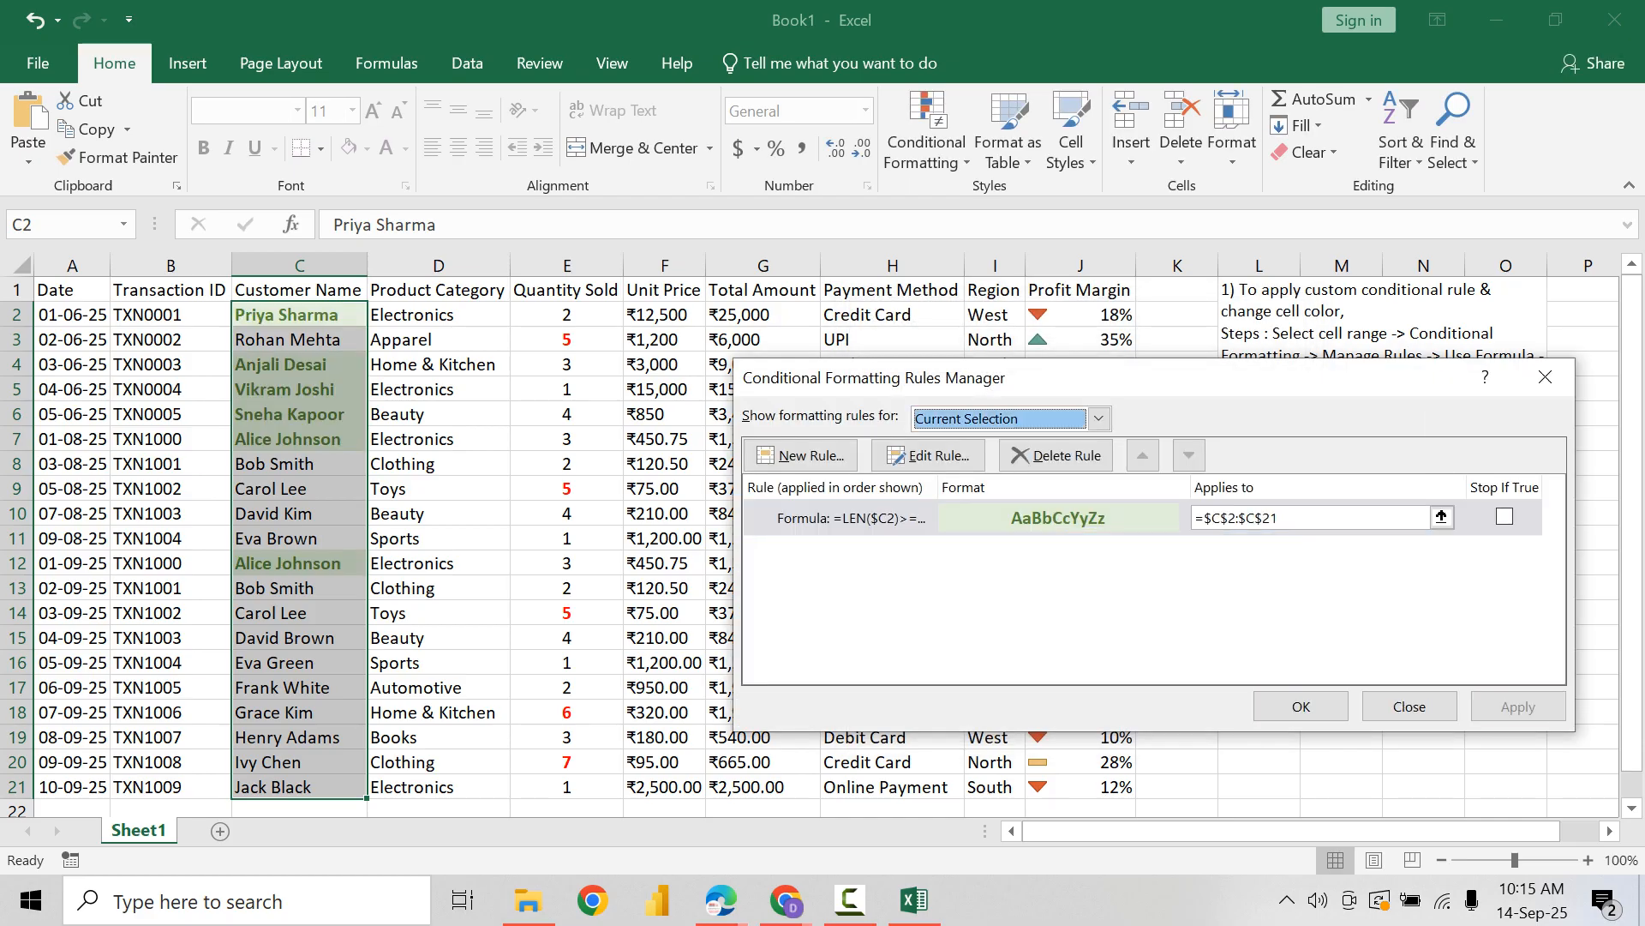
pyautogui.click(1301, 707)
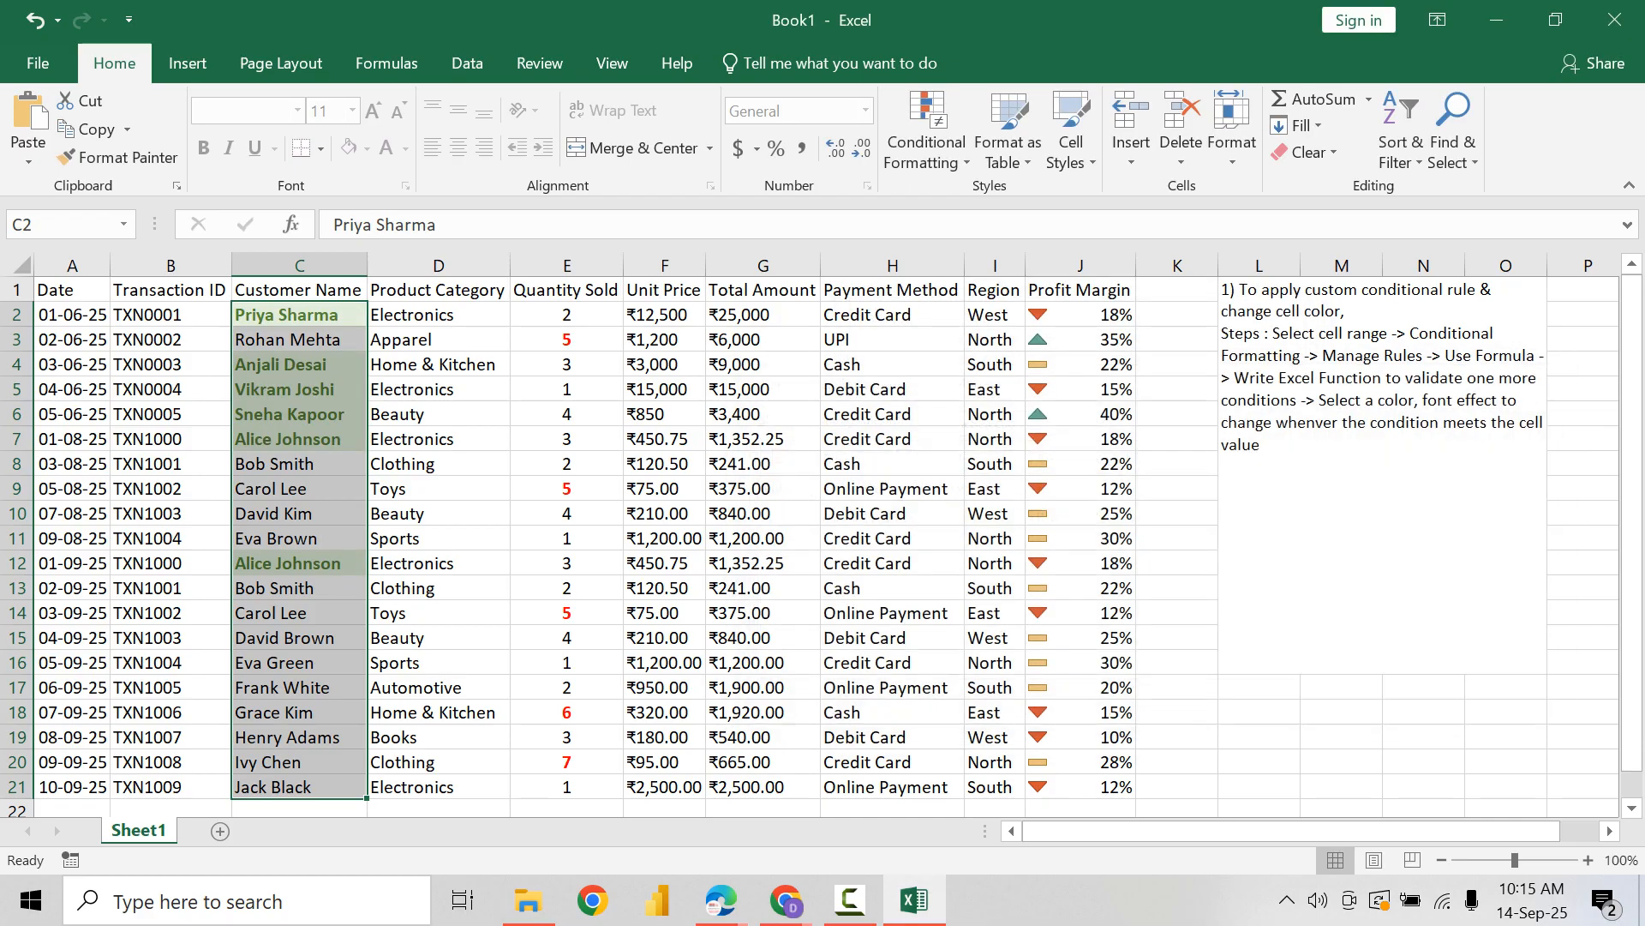
# Step: Insert a blank column between Customer Name and Product Category
pyautogui.click(439, 315)
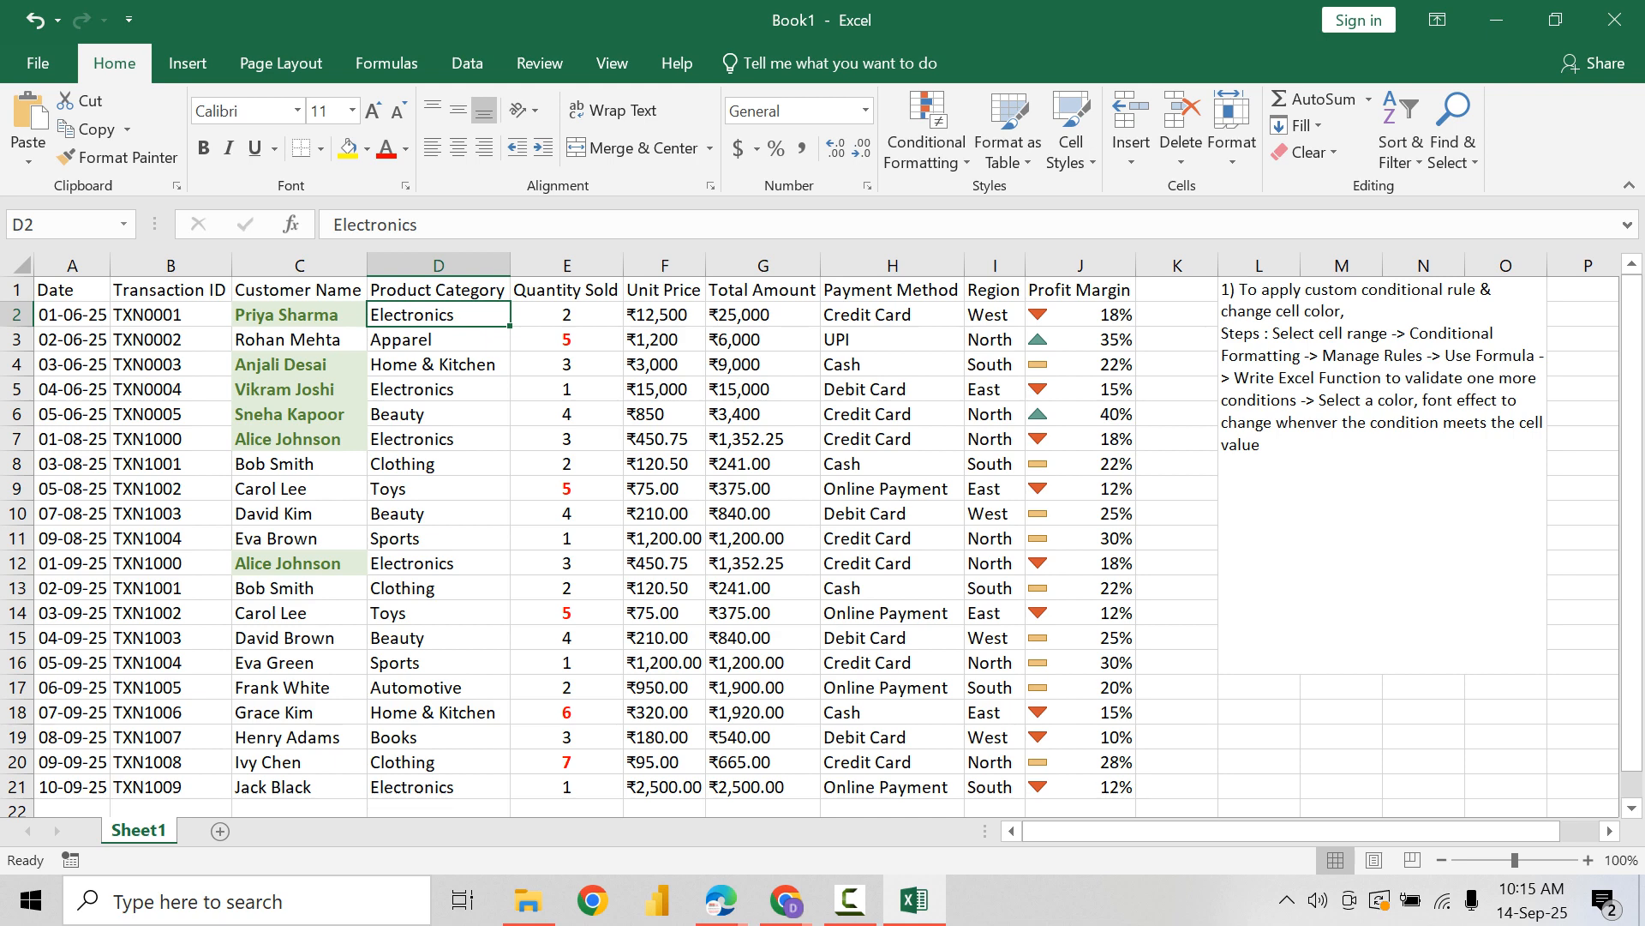
pyautogui.click(299, 314)
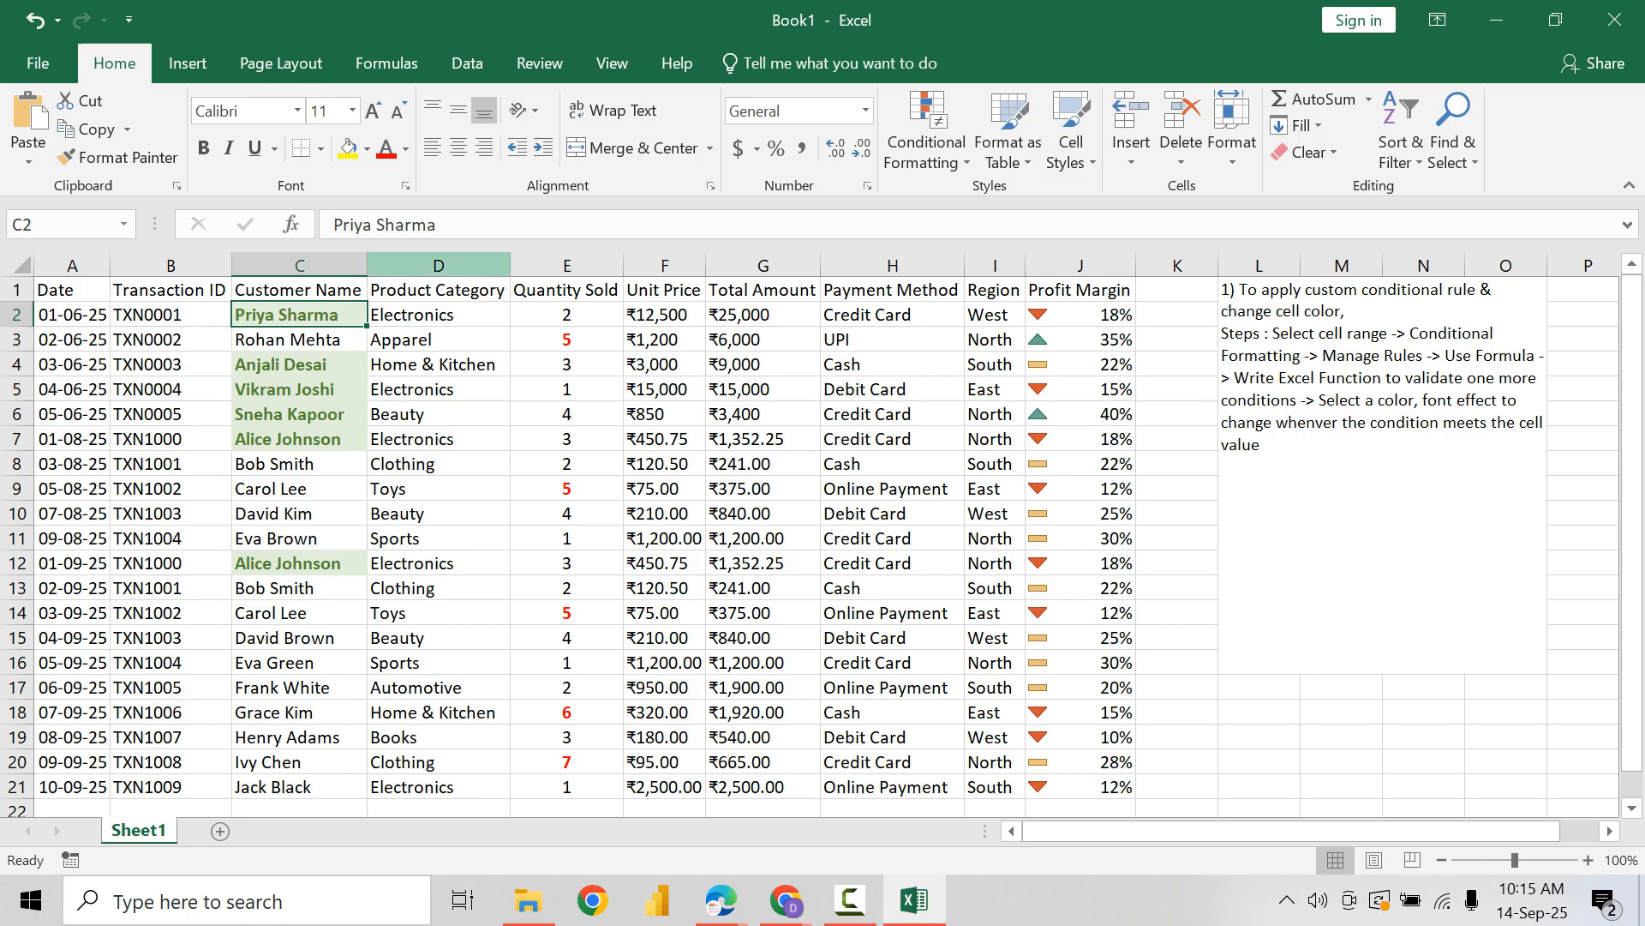
pyautogui.rightClick(436, 267)
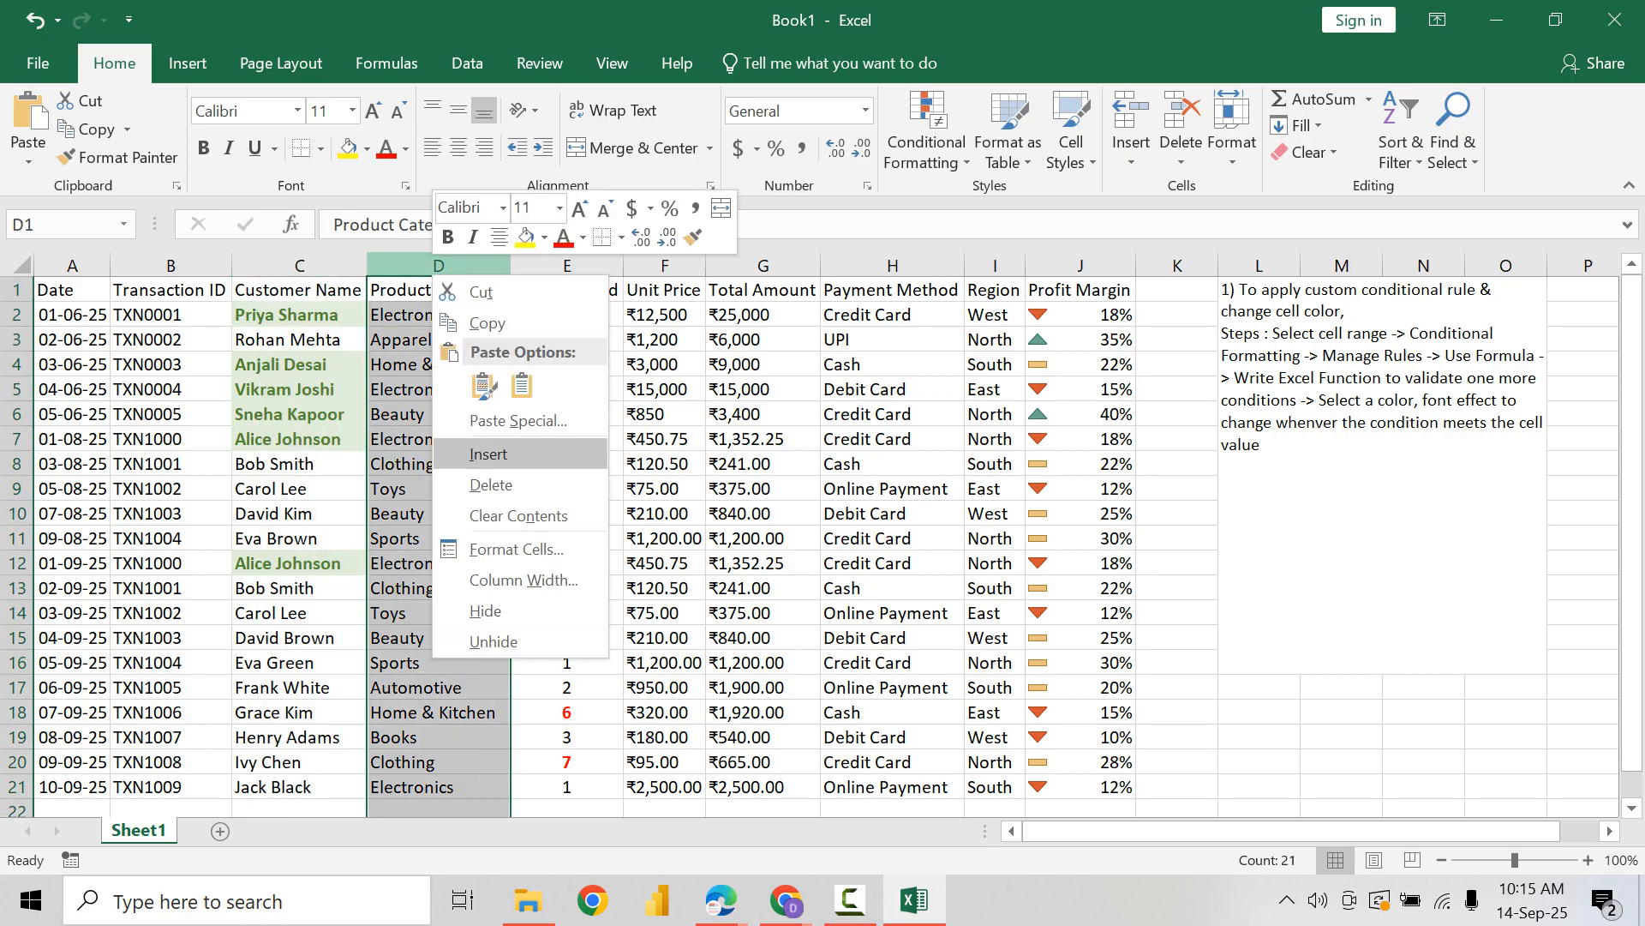
pyautogui.click(489, 454)
# Step: Enter =LEN(C2) in D2 and fill the formula down to row 21 to check the name lengths
pyautogui.click(435, 340)
pyautogui.click(435, 314)
pyautogui.write('=')
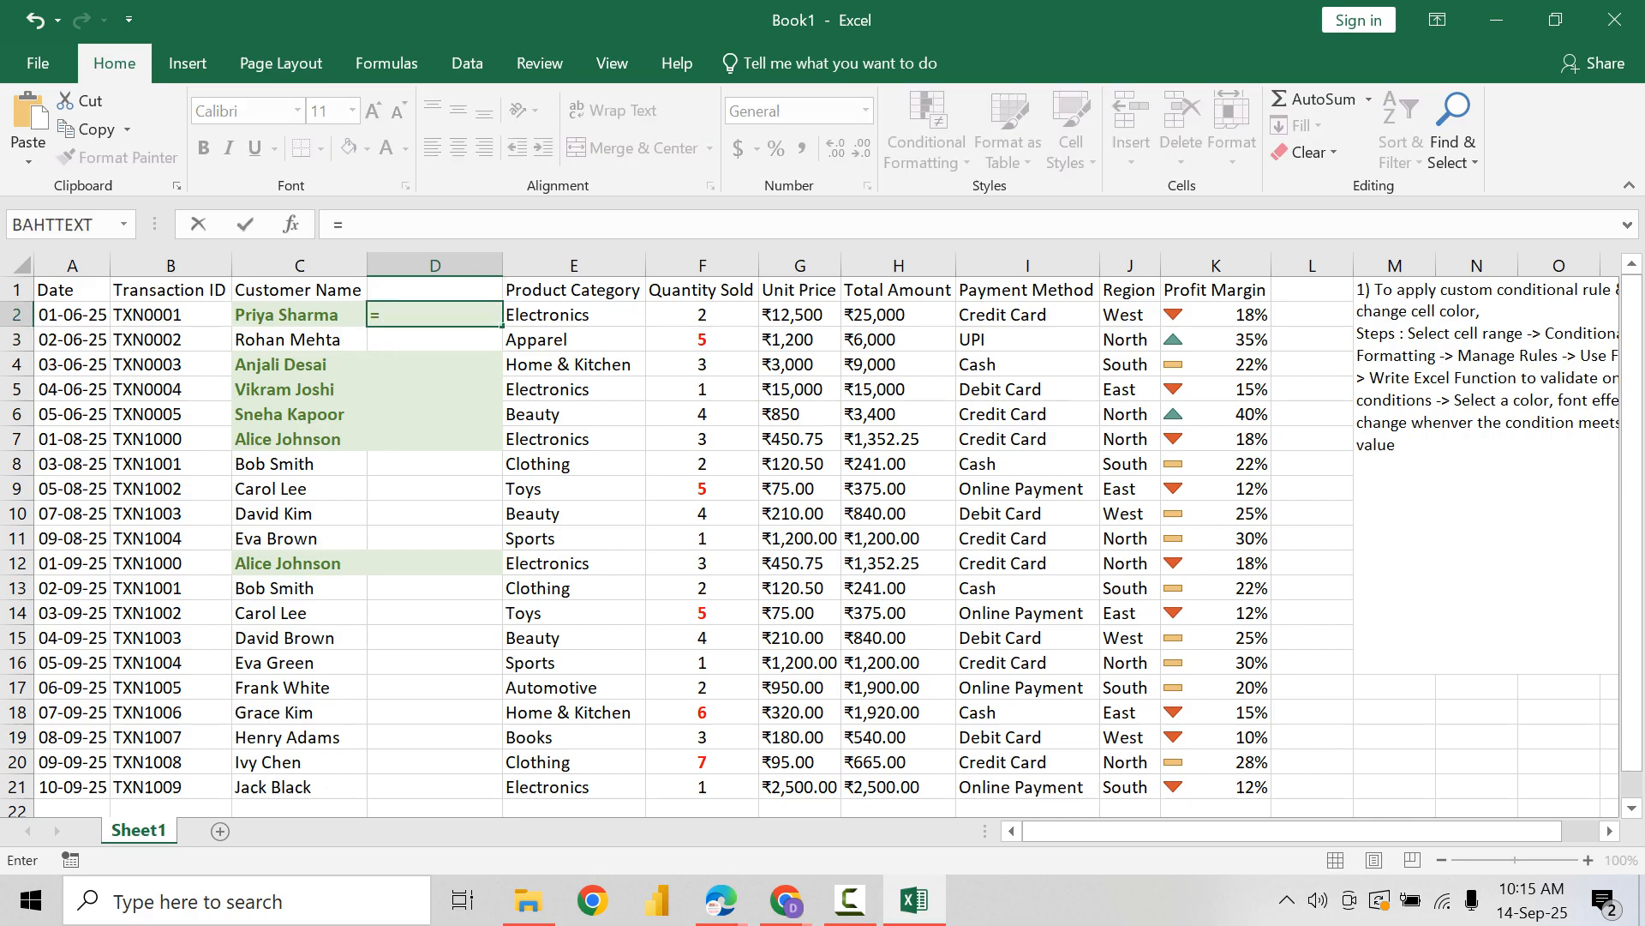
pyautogui.write('LEN(')
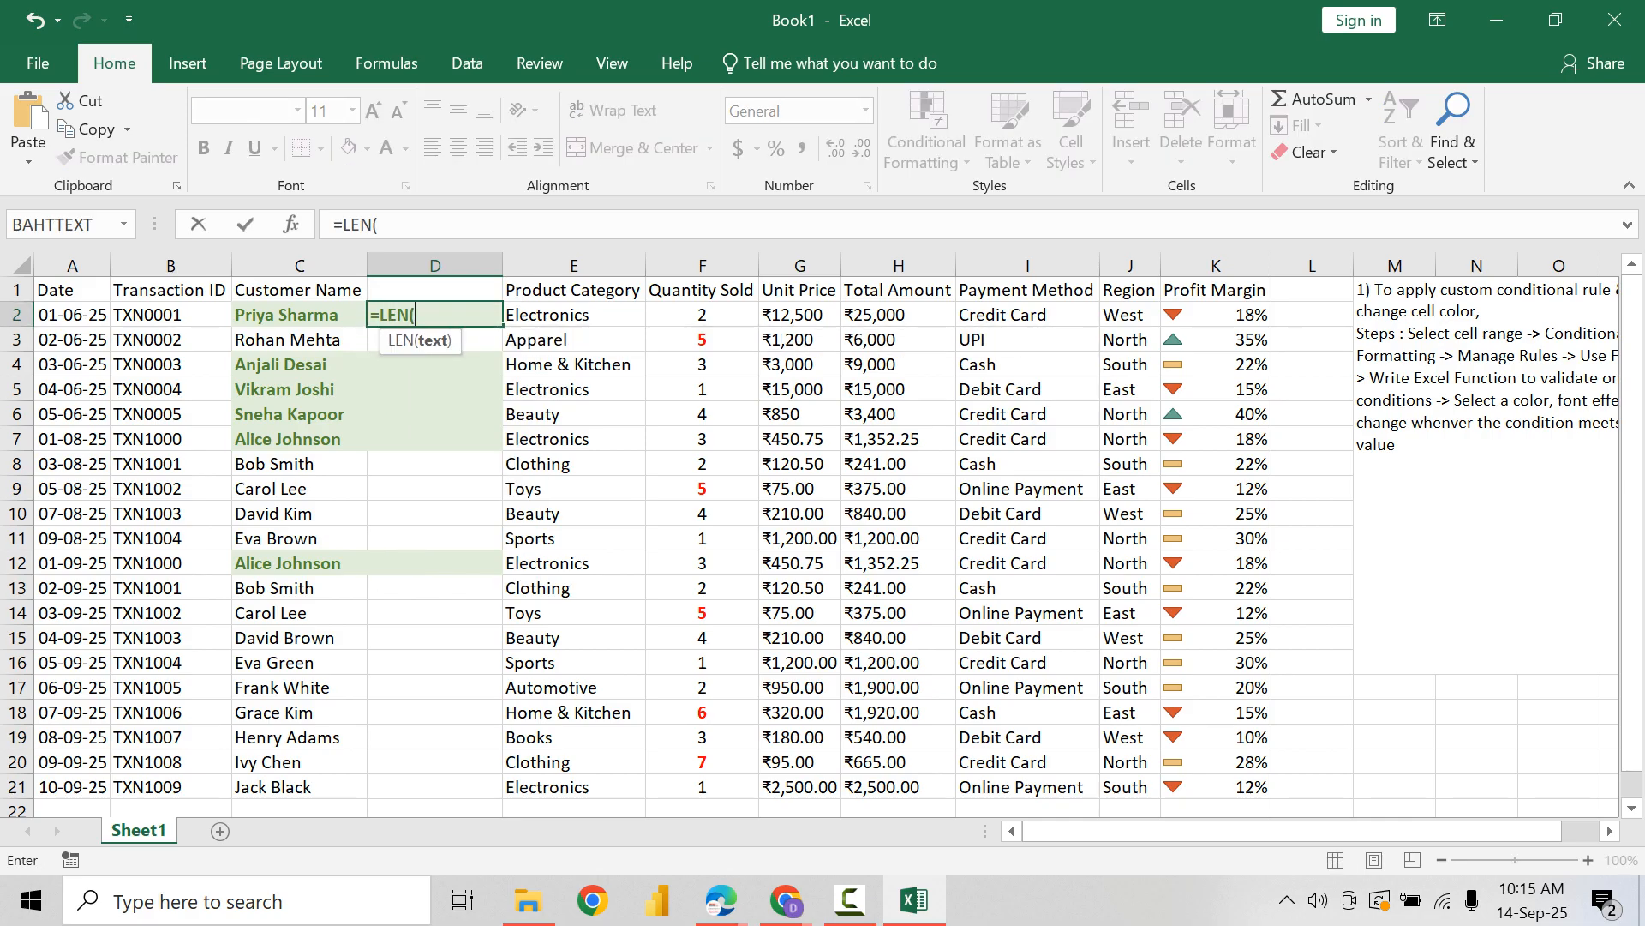
pyautogui.press('Left')
pyautogui.write(')')
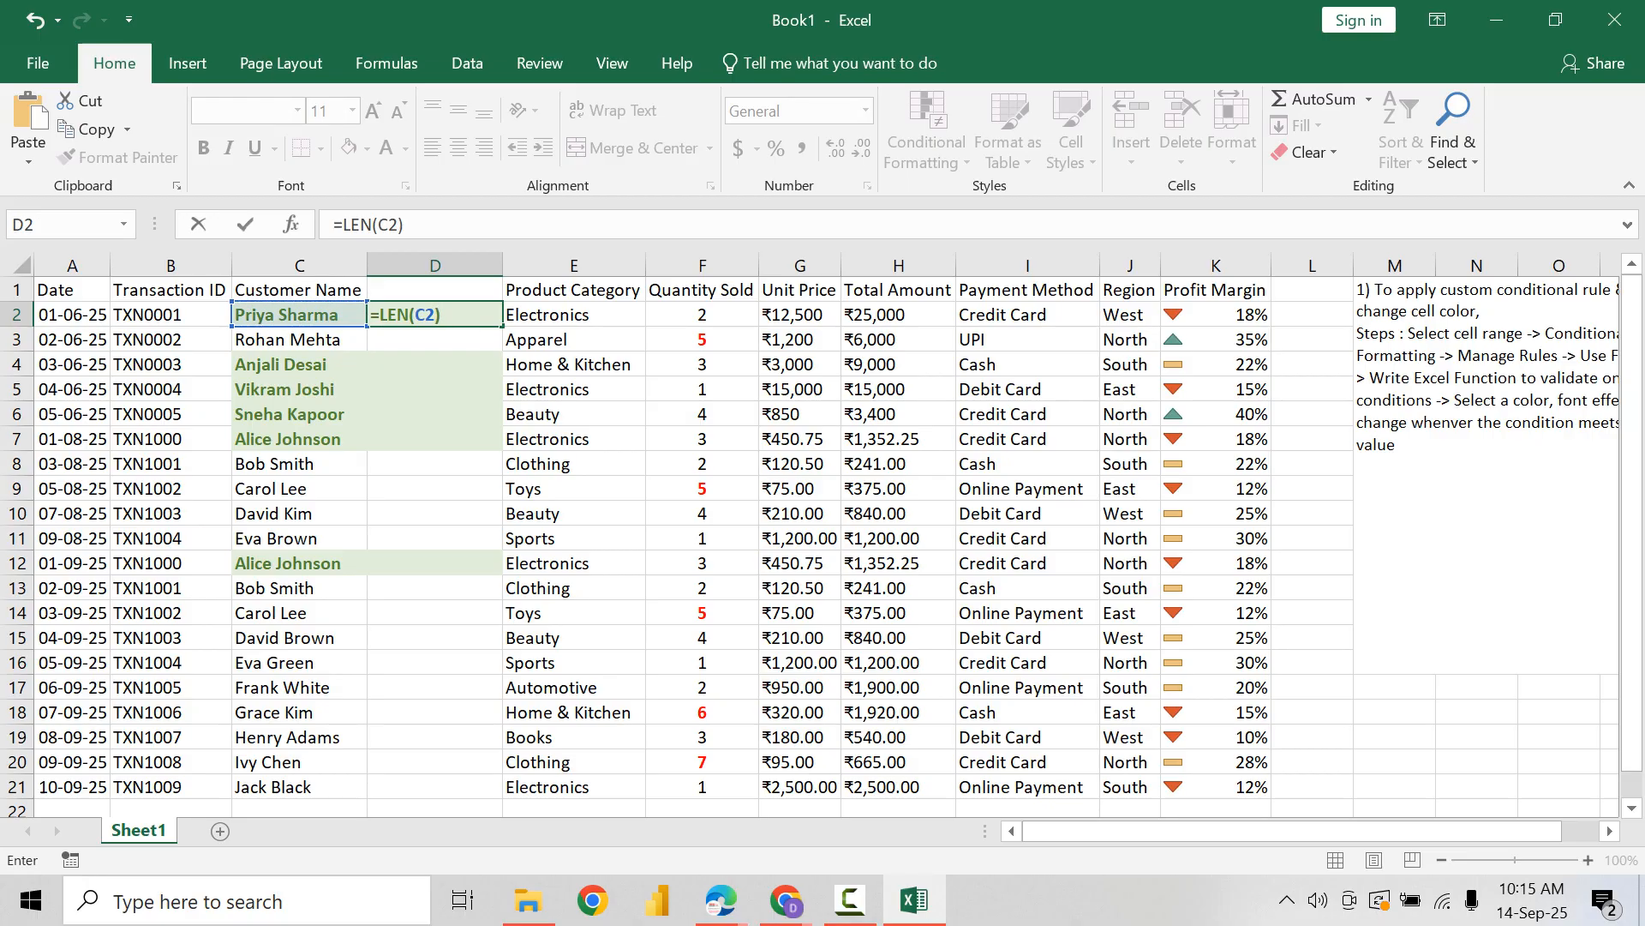
pyautogui.hotkey('ctrl', 'Return')
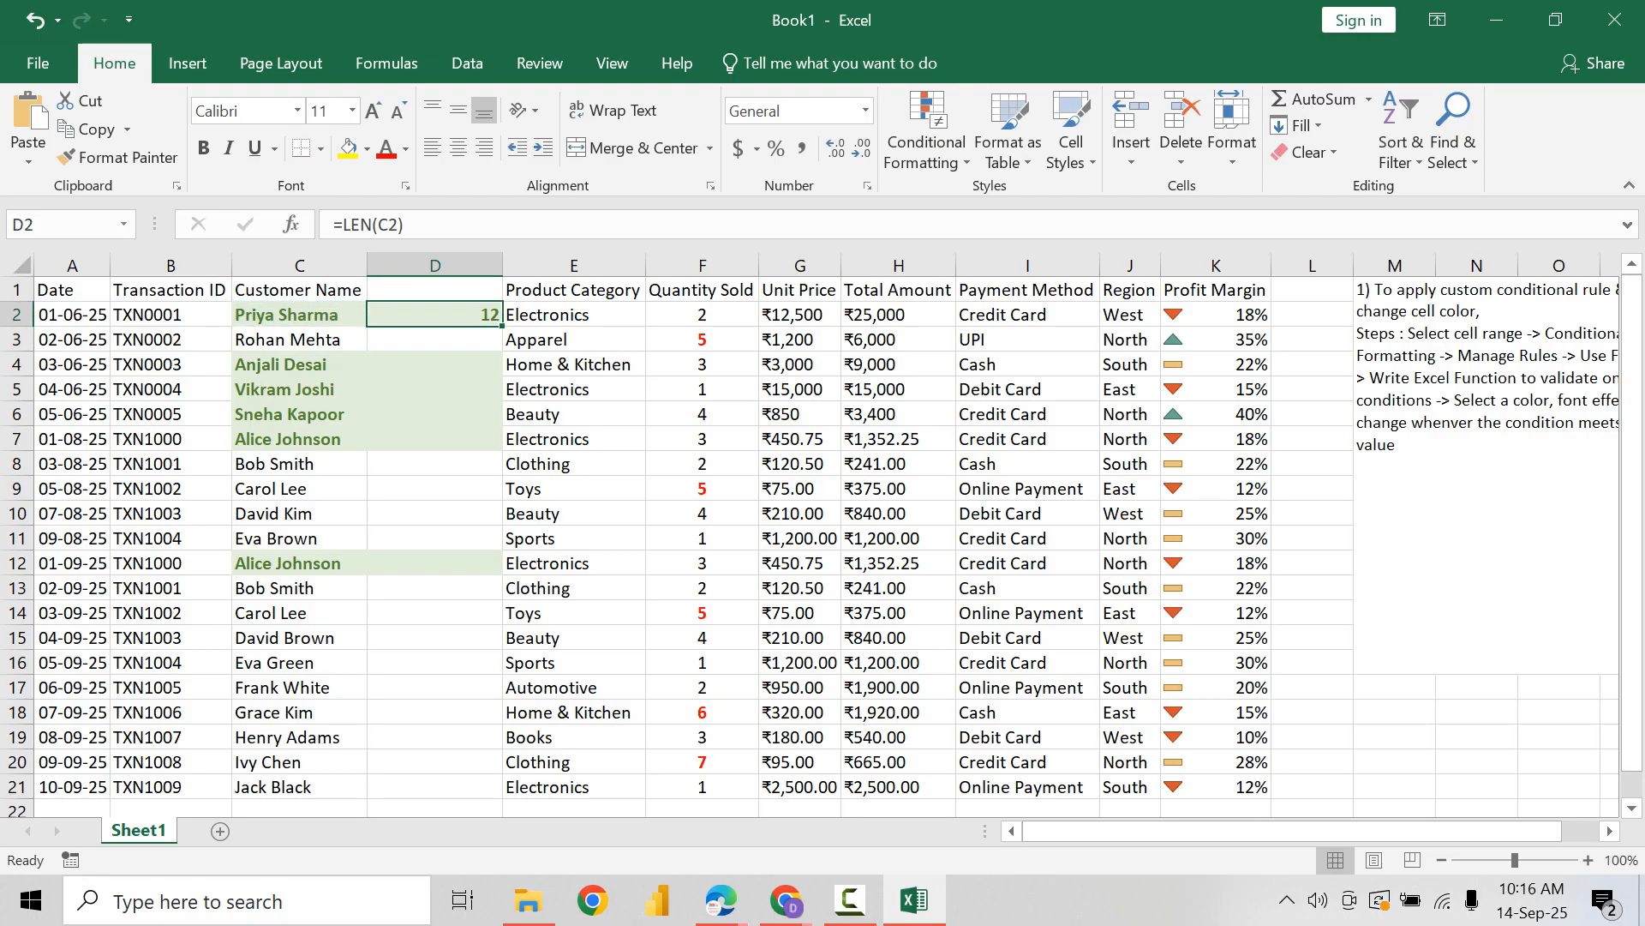
pyautogui.doubleClick(502, 325)
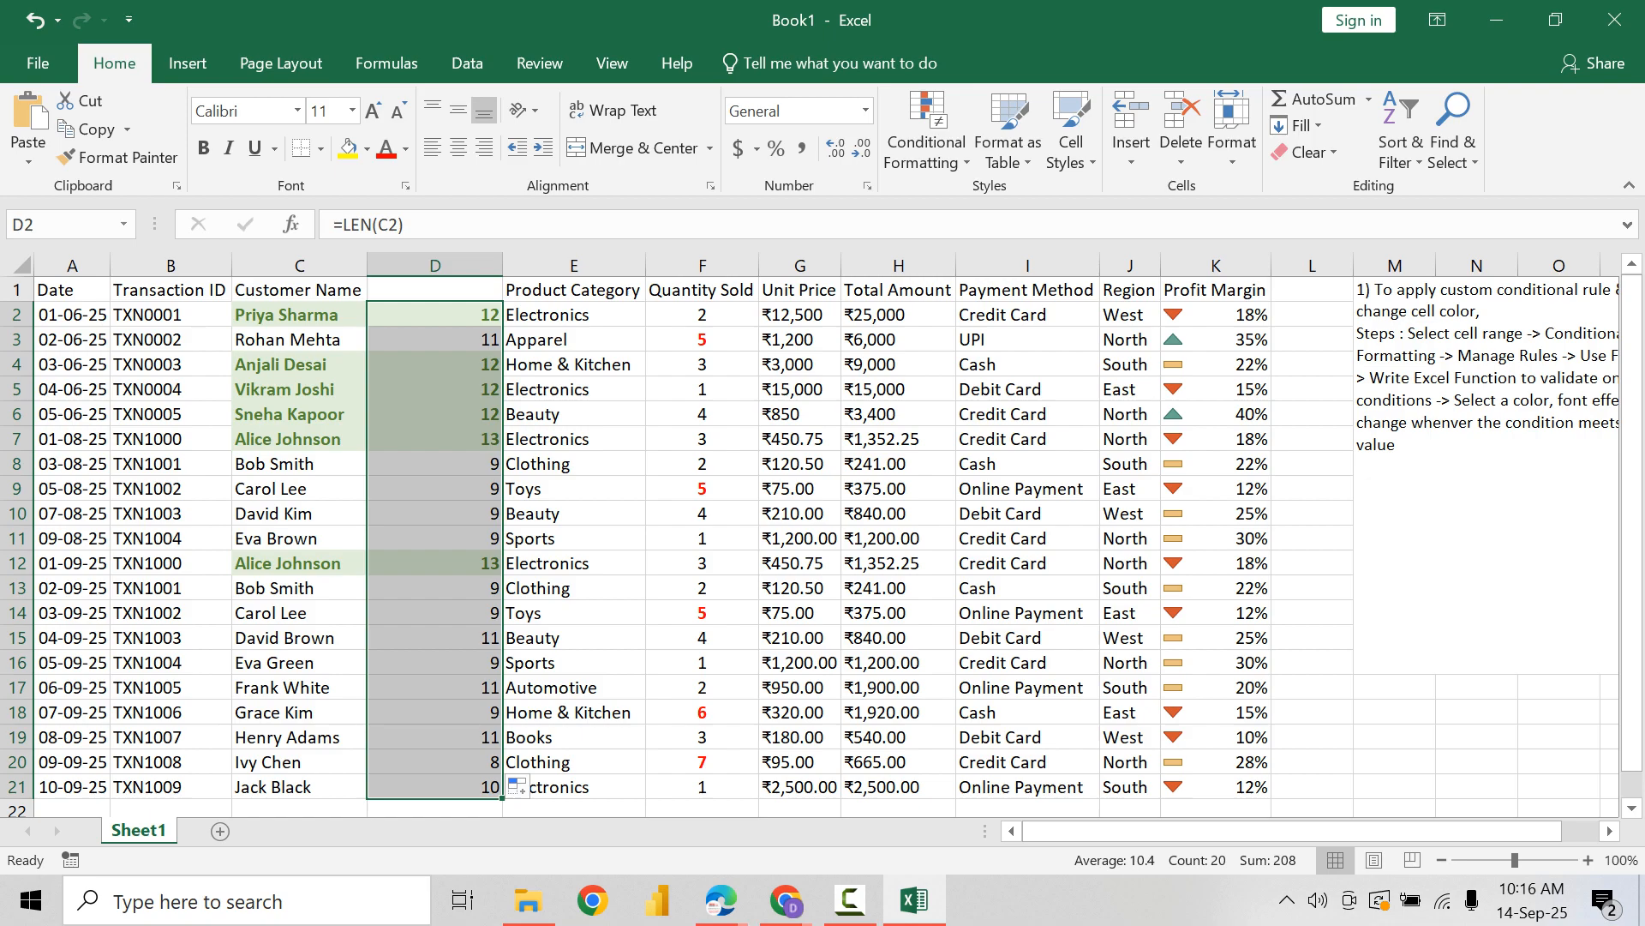
# Step: Delete the name-length helper column D
pyautogui.click(299, 340)
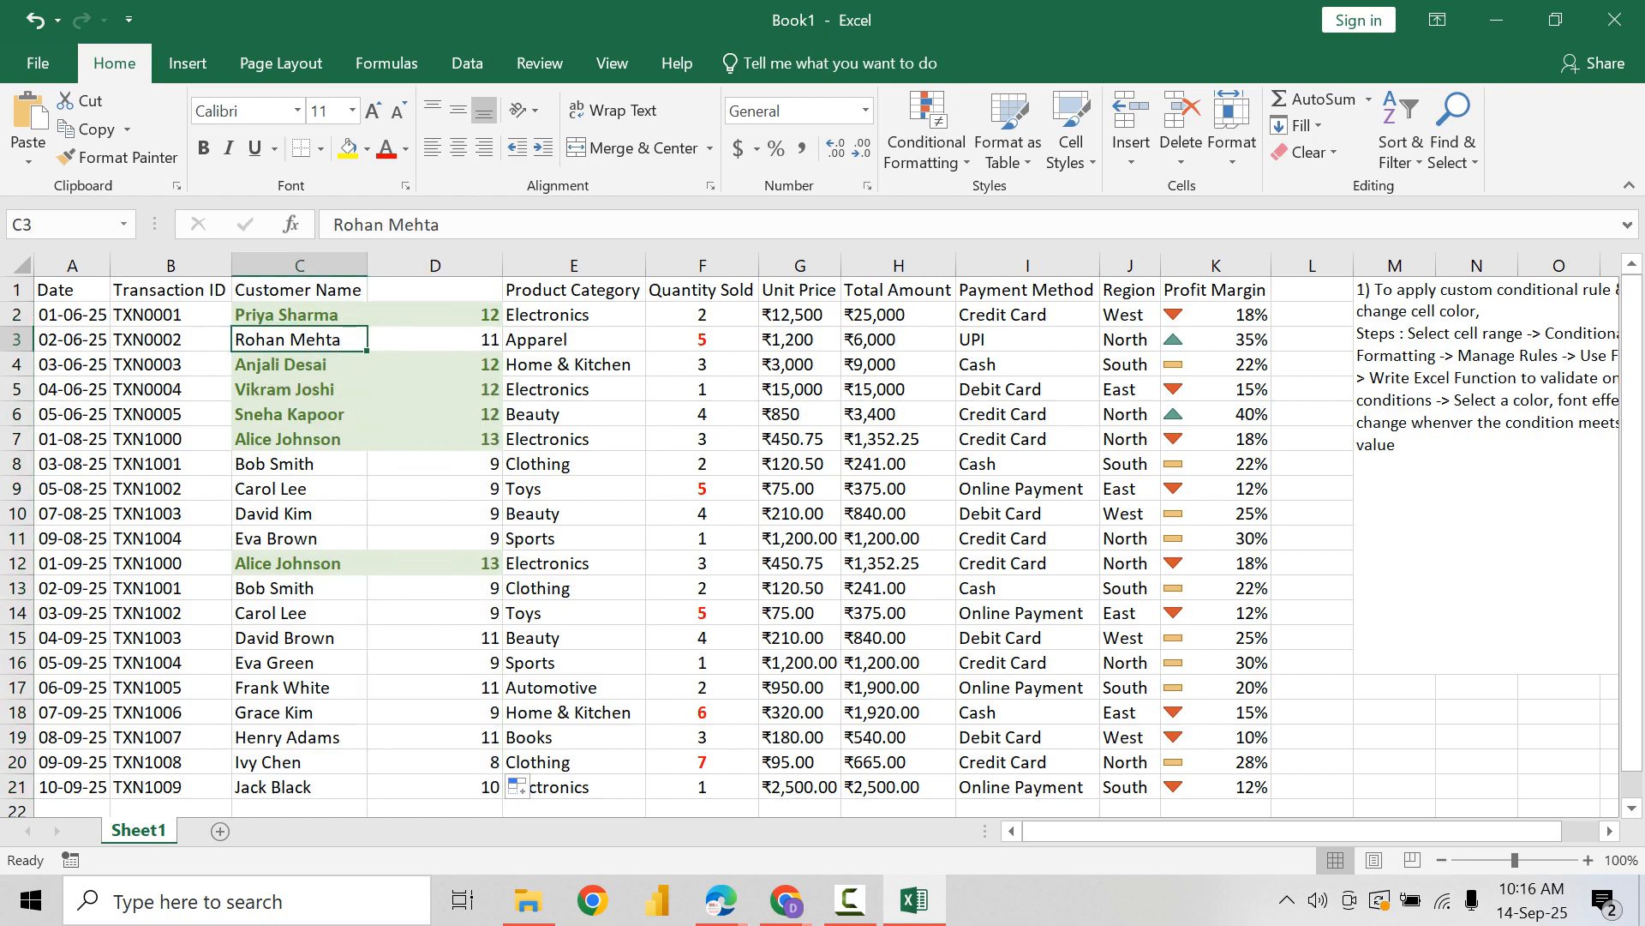
pyautogui.rightClick(416, 263)
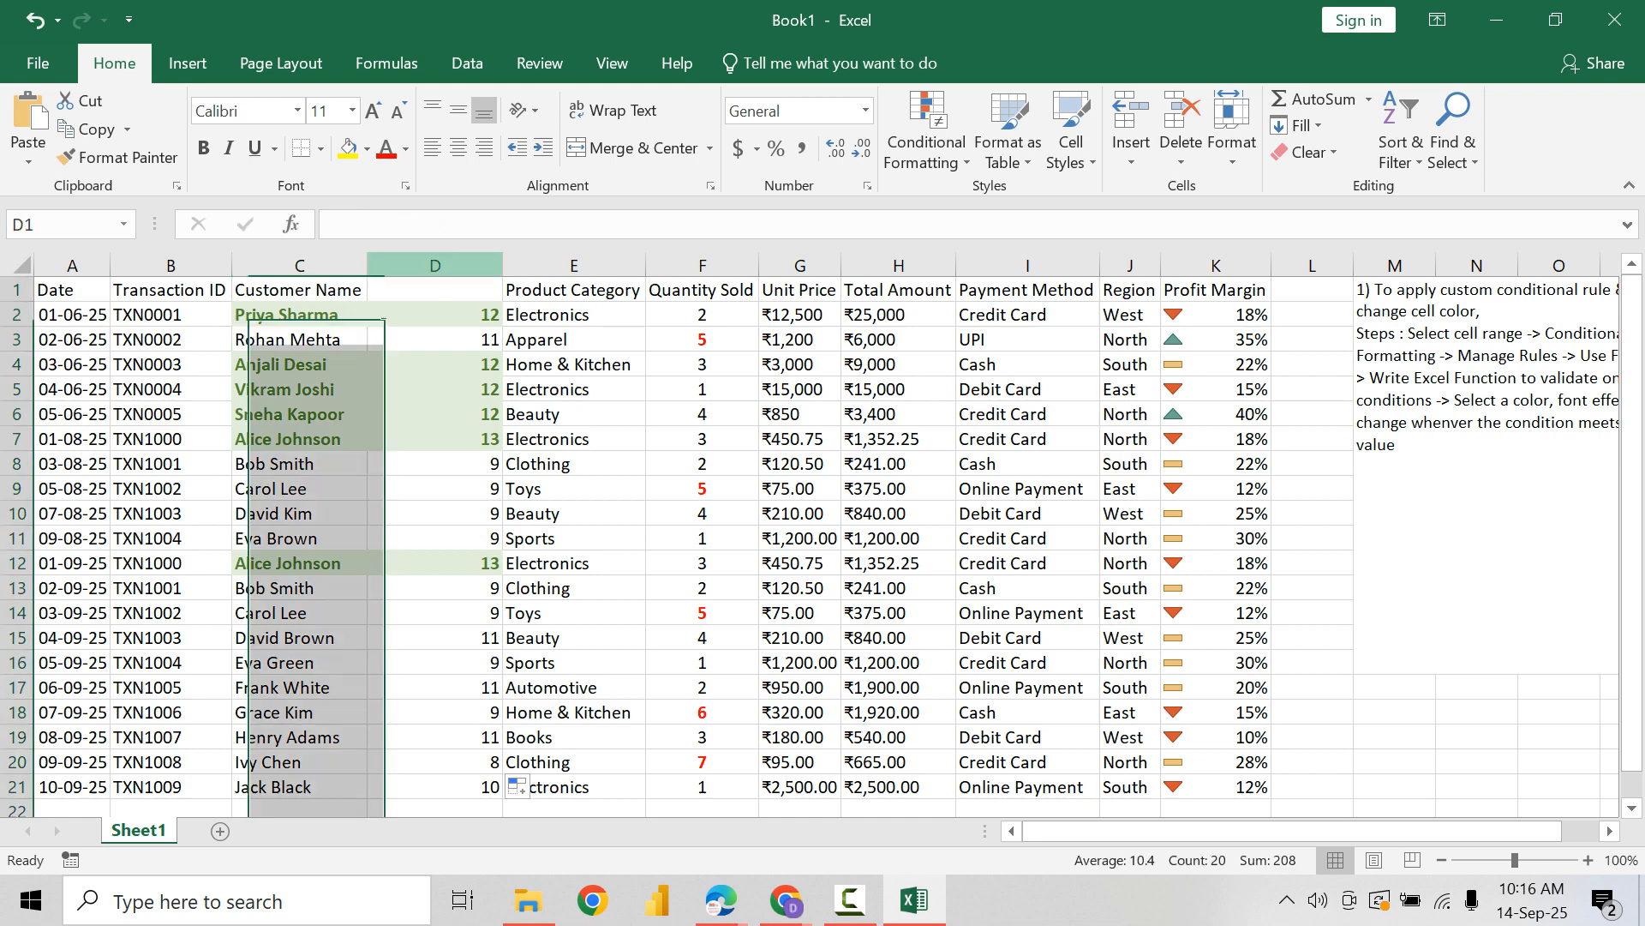
pyautogui.click(474, 472)
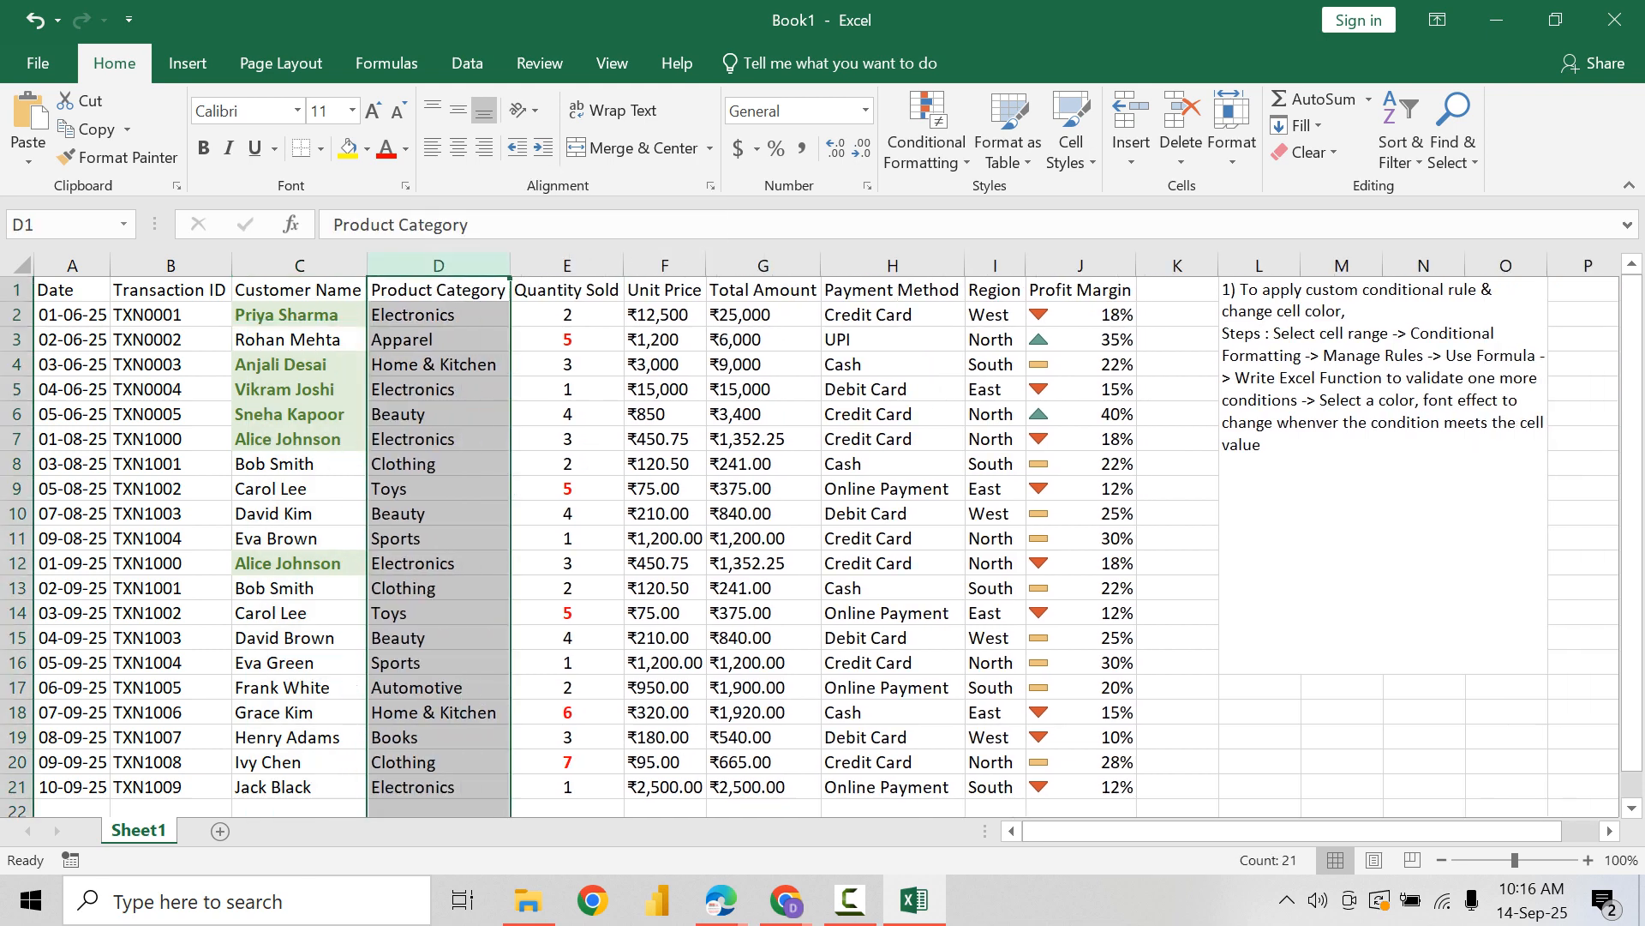
pyautogui.click(299, 339)
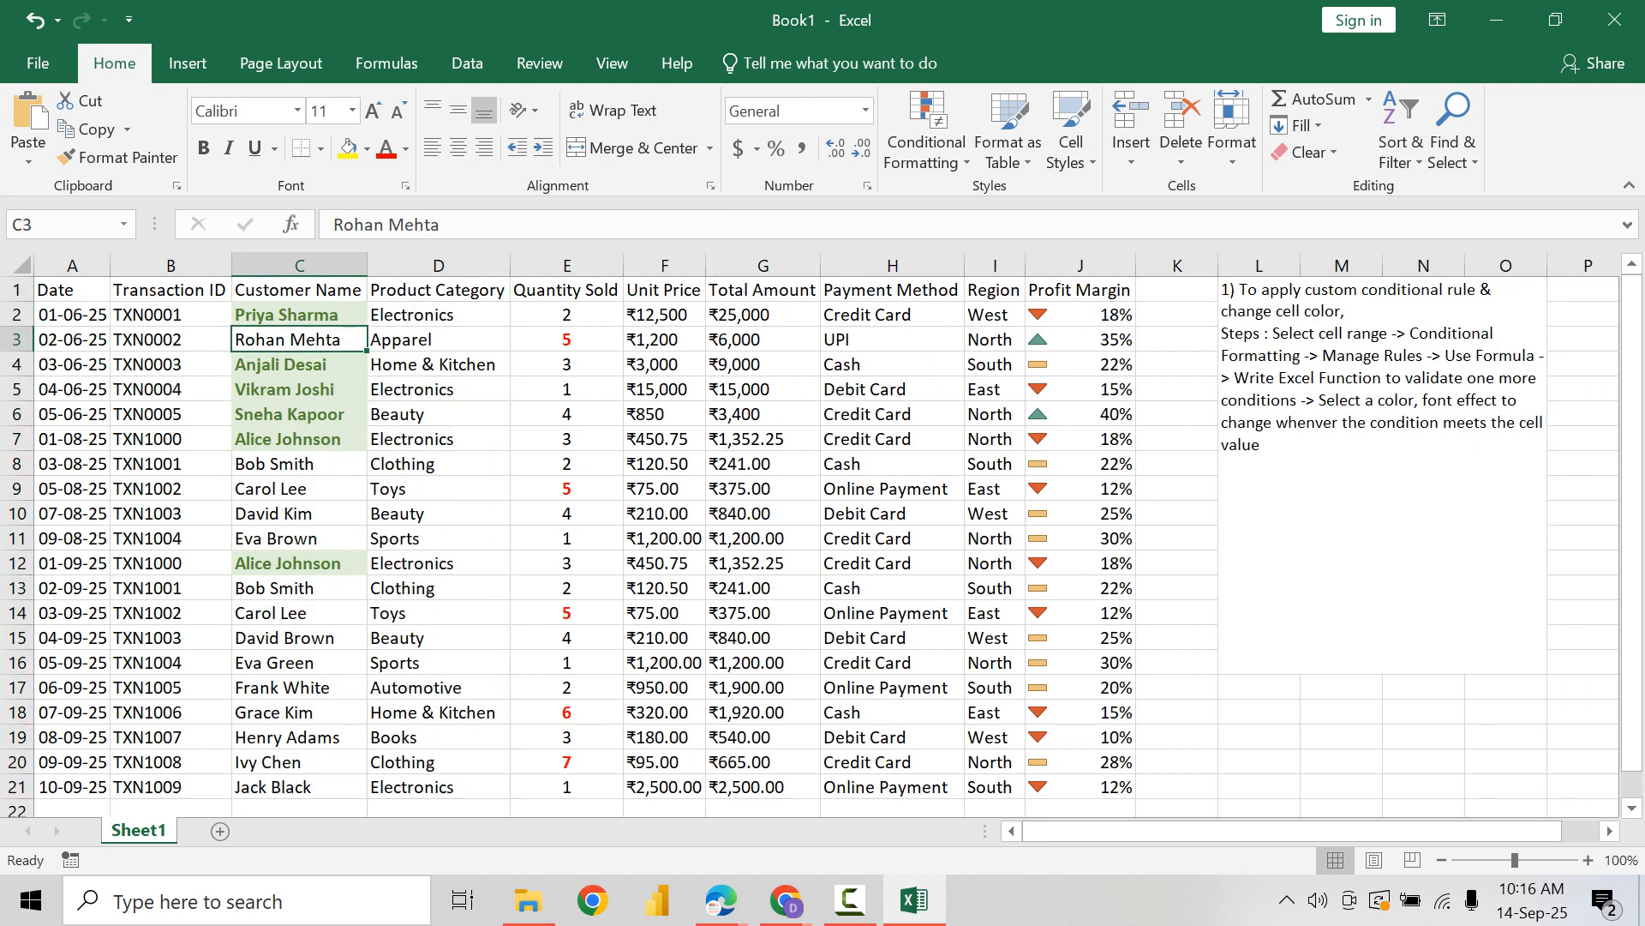
pyautogui.click(926, 129)
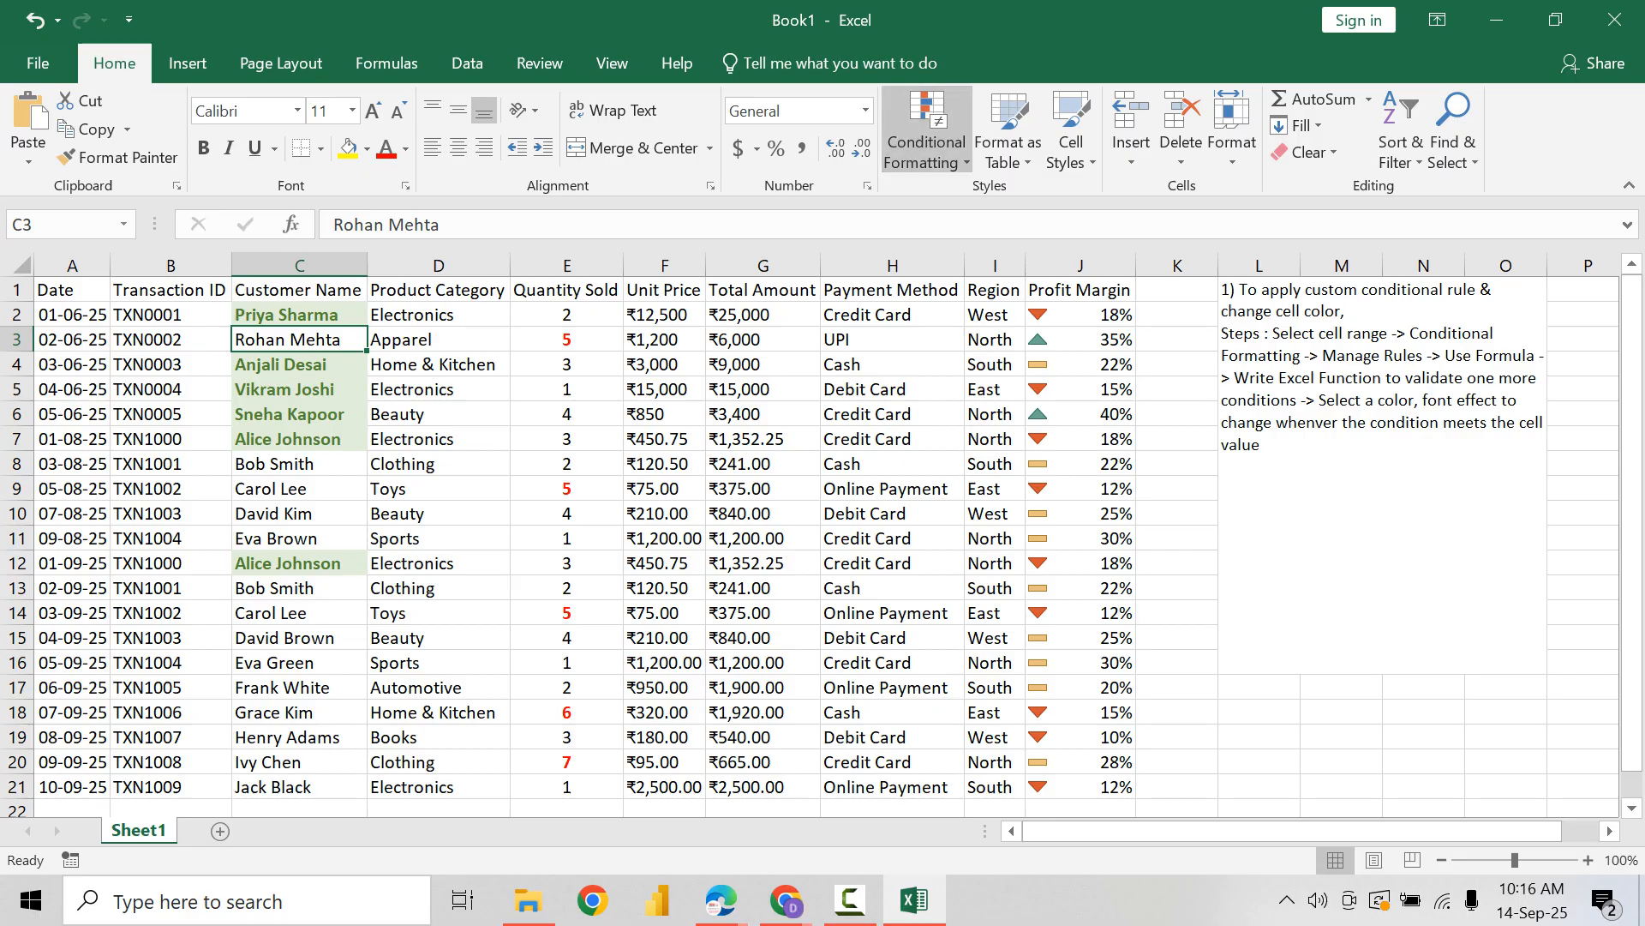
pyautogui.click(972, 522)
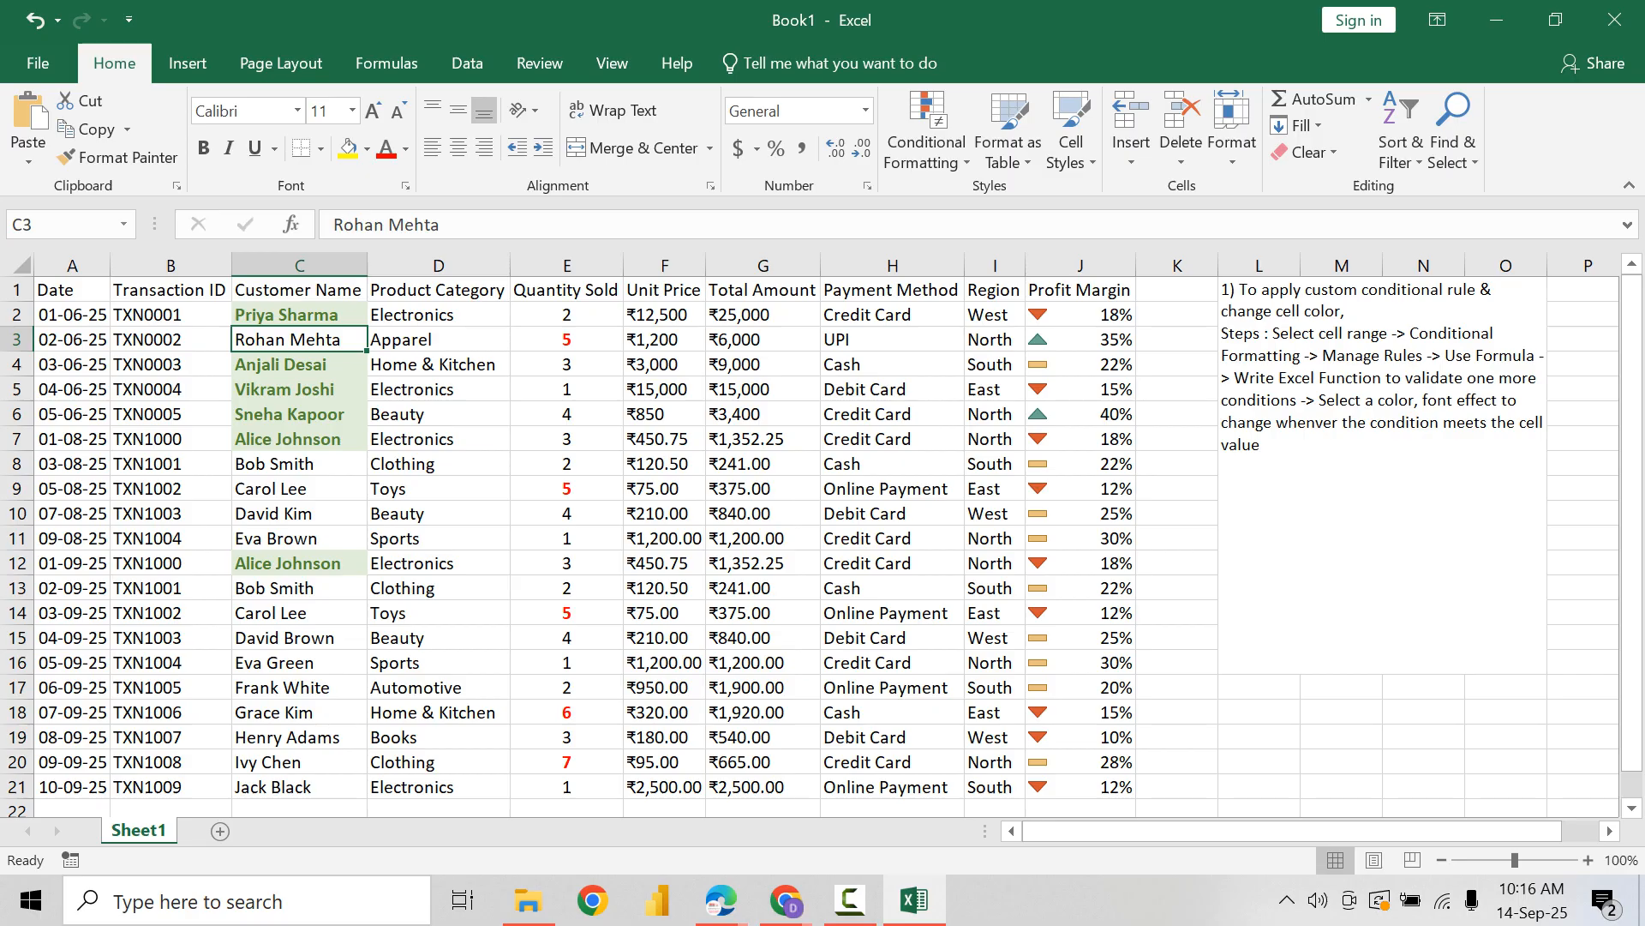
pyautogui.click(892, 314)
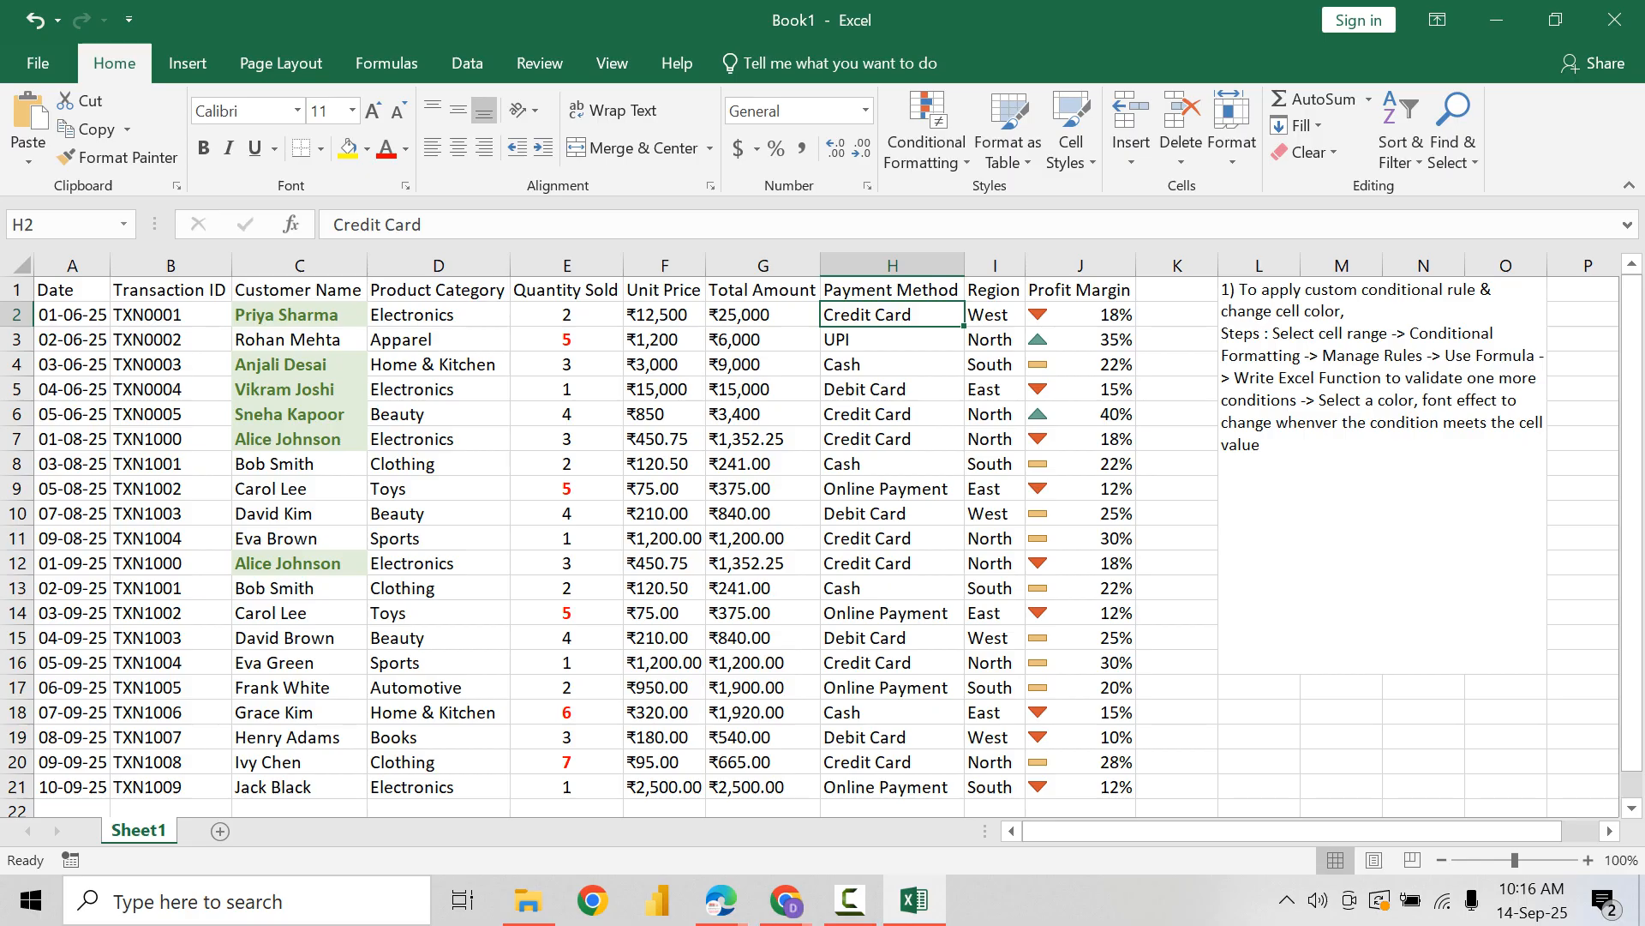
# Step: Select all the data rows below the headers, A2:J21
pyautogui.moveTo(72, 314); pyautogui.dragTo(1080, 787)
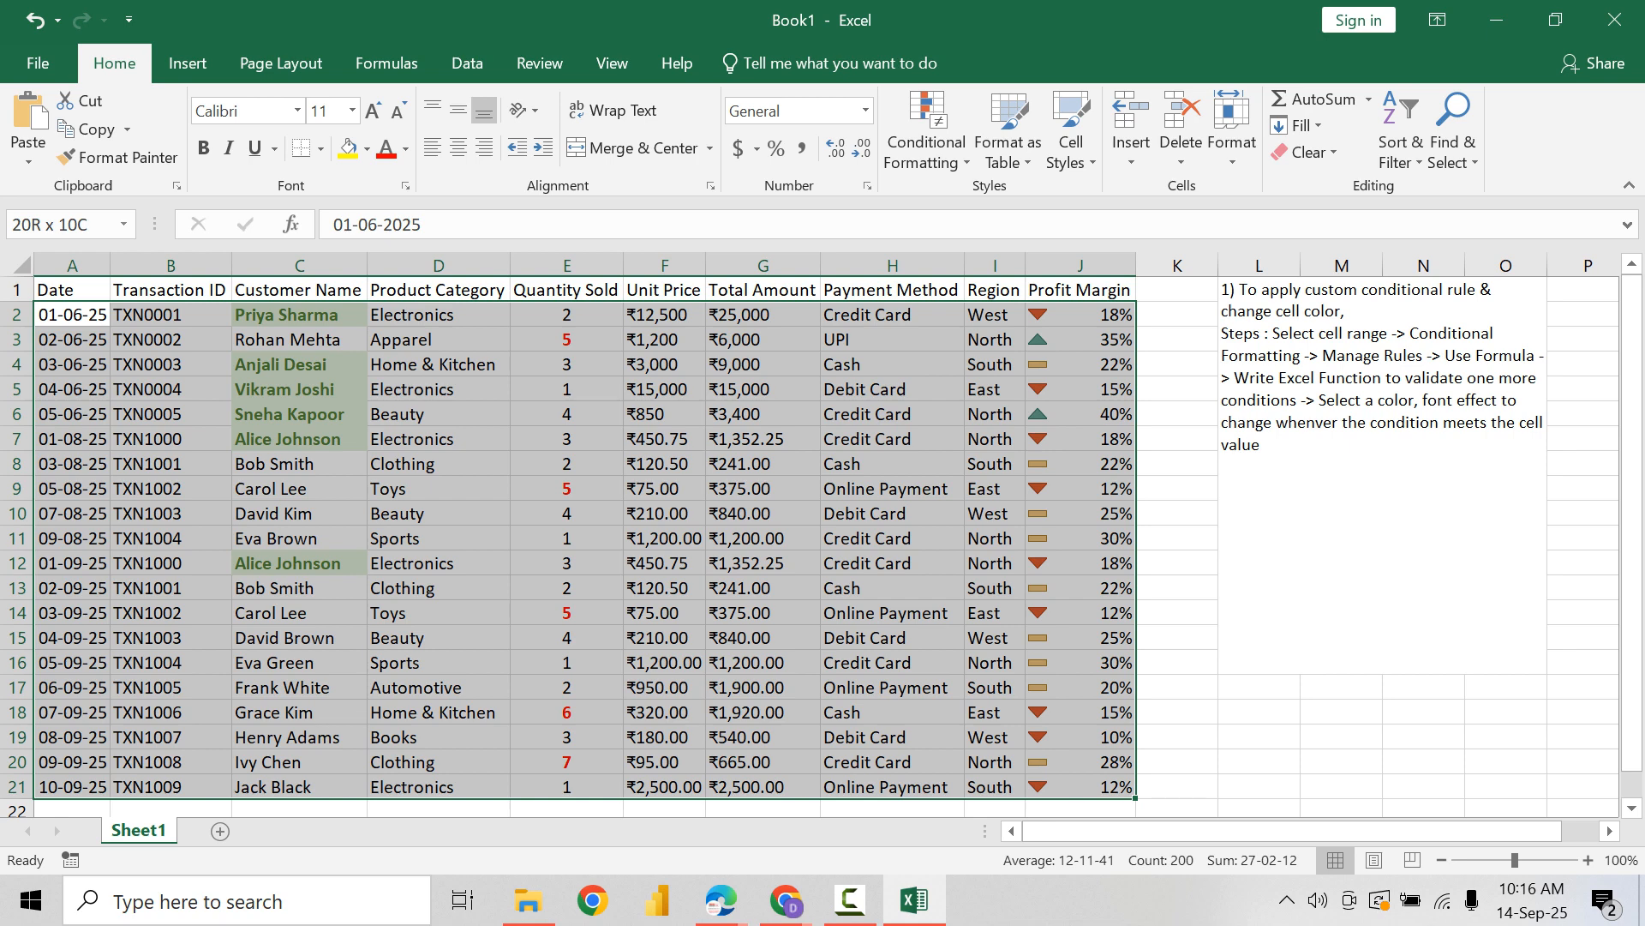
pyautogui.moveTo(1080, 787); pyautogui.dragTo(1080, 787)
pyautogui.click(762, 414)
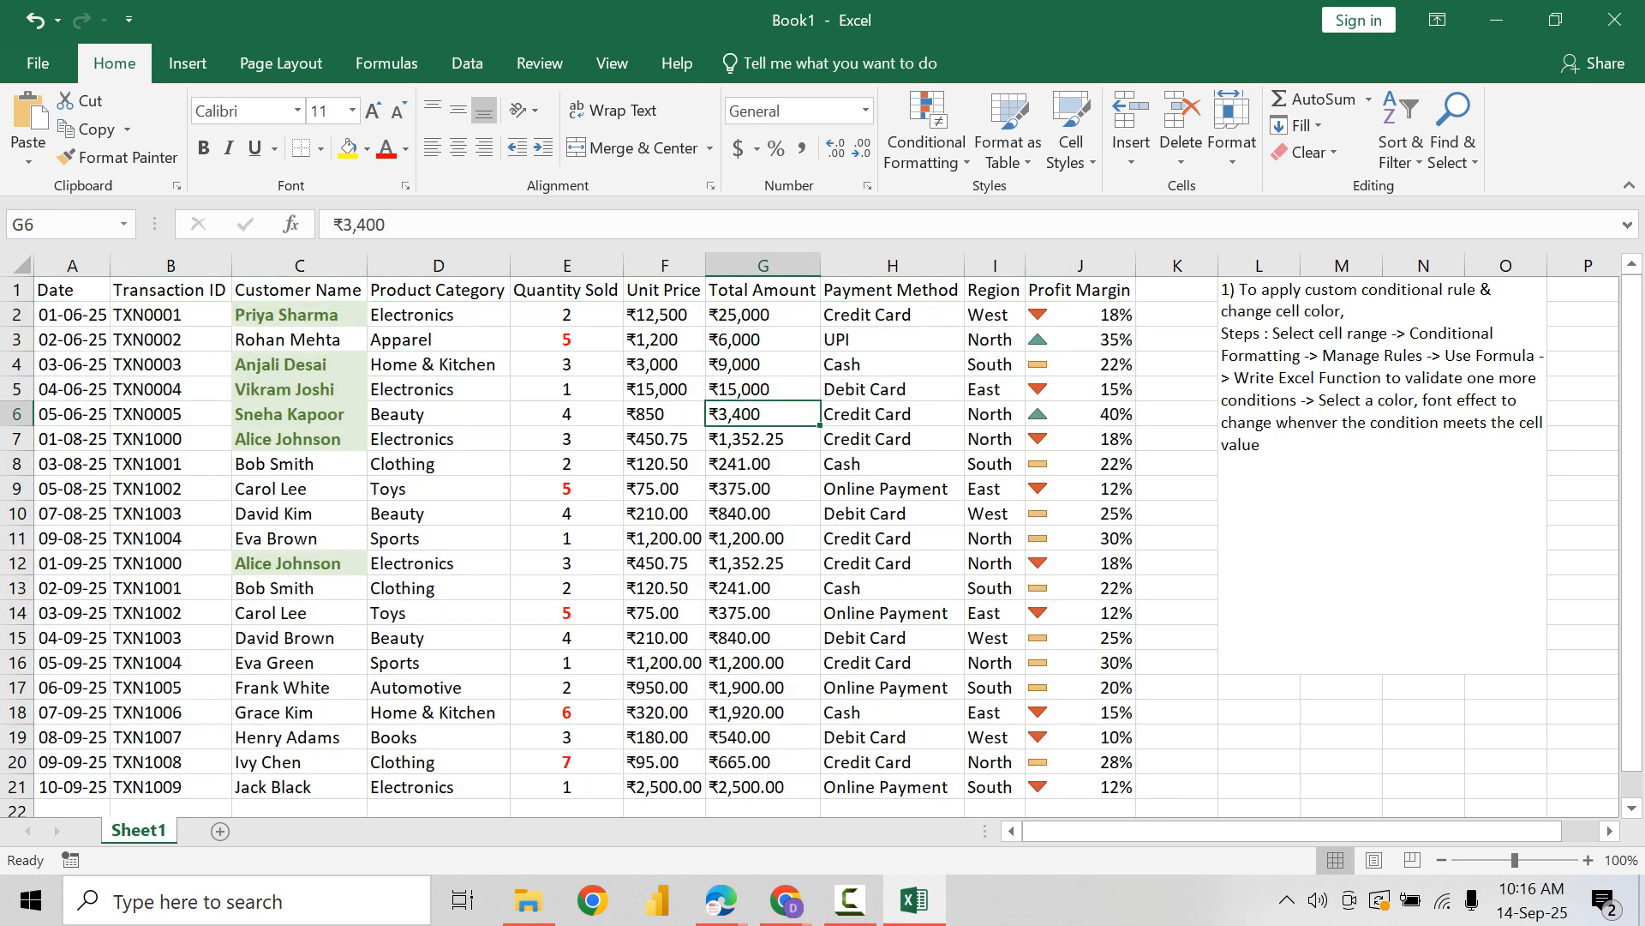
pyautogui.moveTo(72, 314); pyautogui.dragTo(1080, 786)
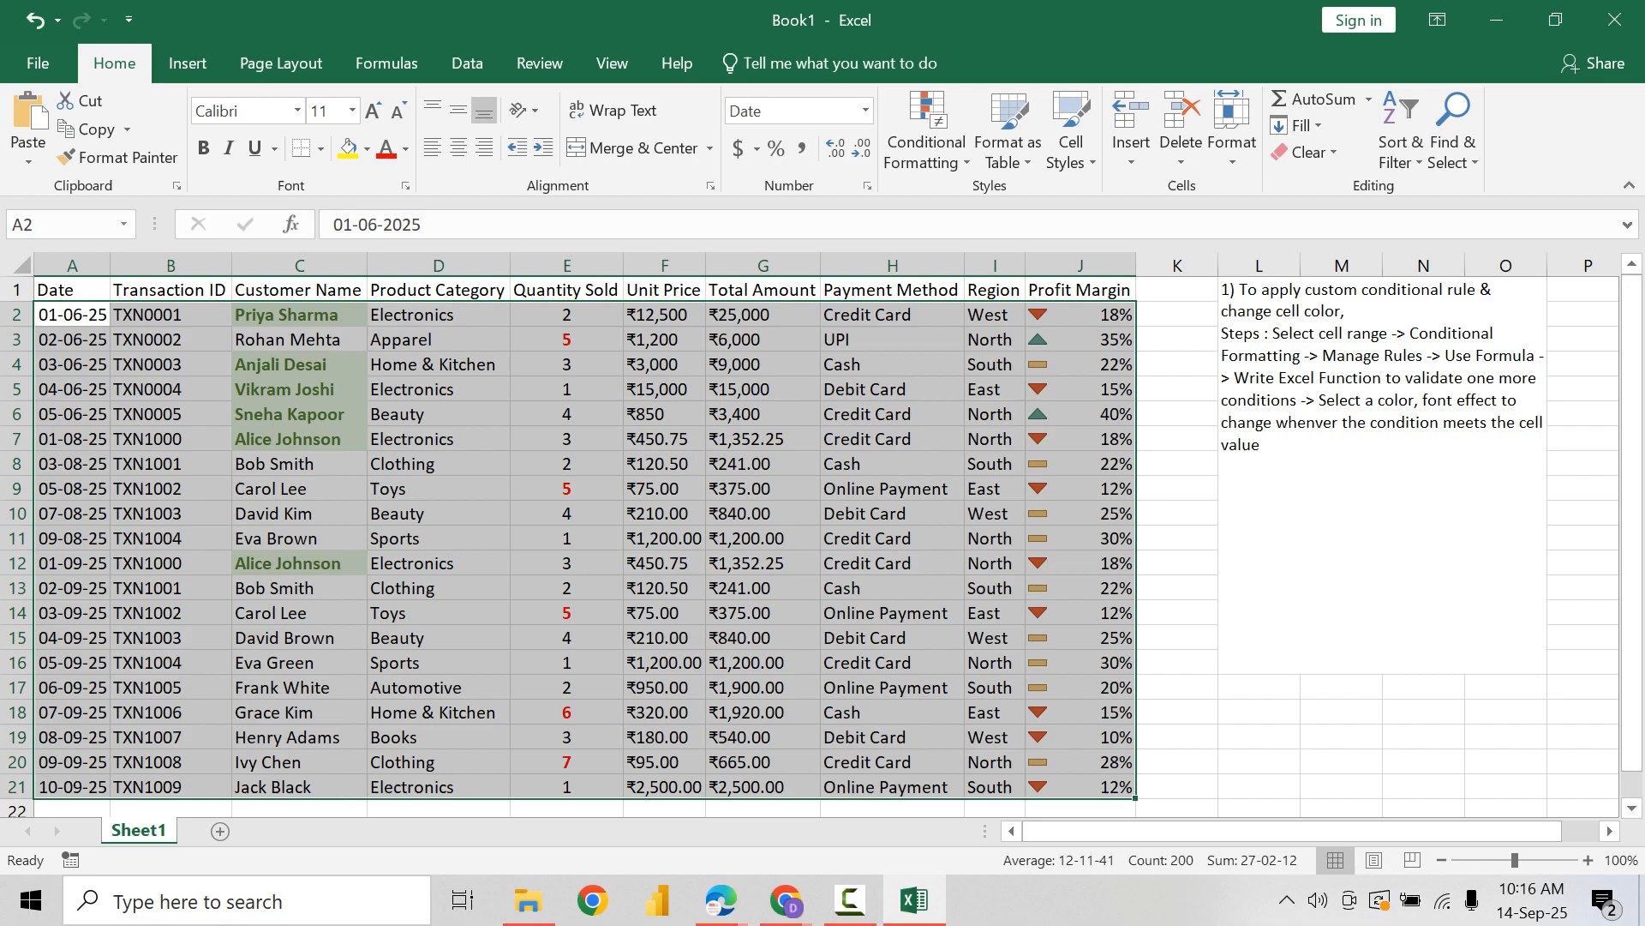
# Step: After a blank line in the L1 note, add the item "2) To apply a cell color for entire row using conditional formatting"
pyautogui.doubleClick(1382, 502)
pyautogui.hotkey('alt', 'Return')
pyautogui.hotkey('alt', 'Return')
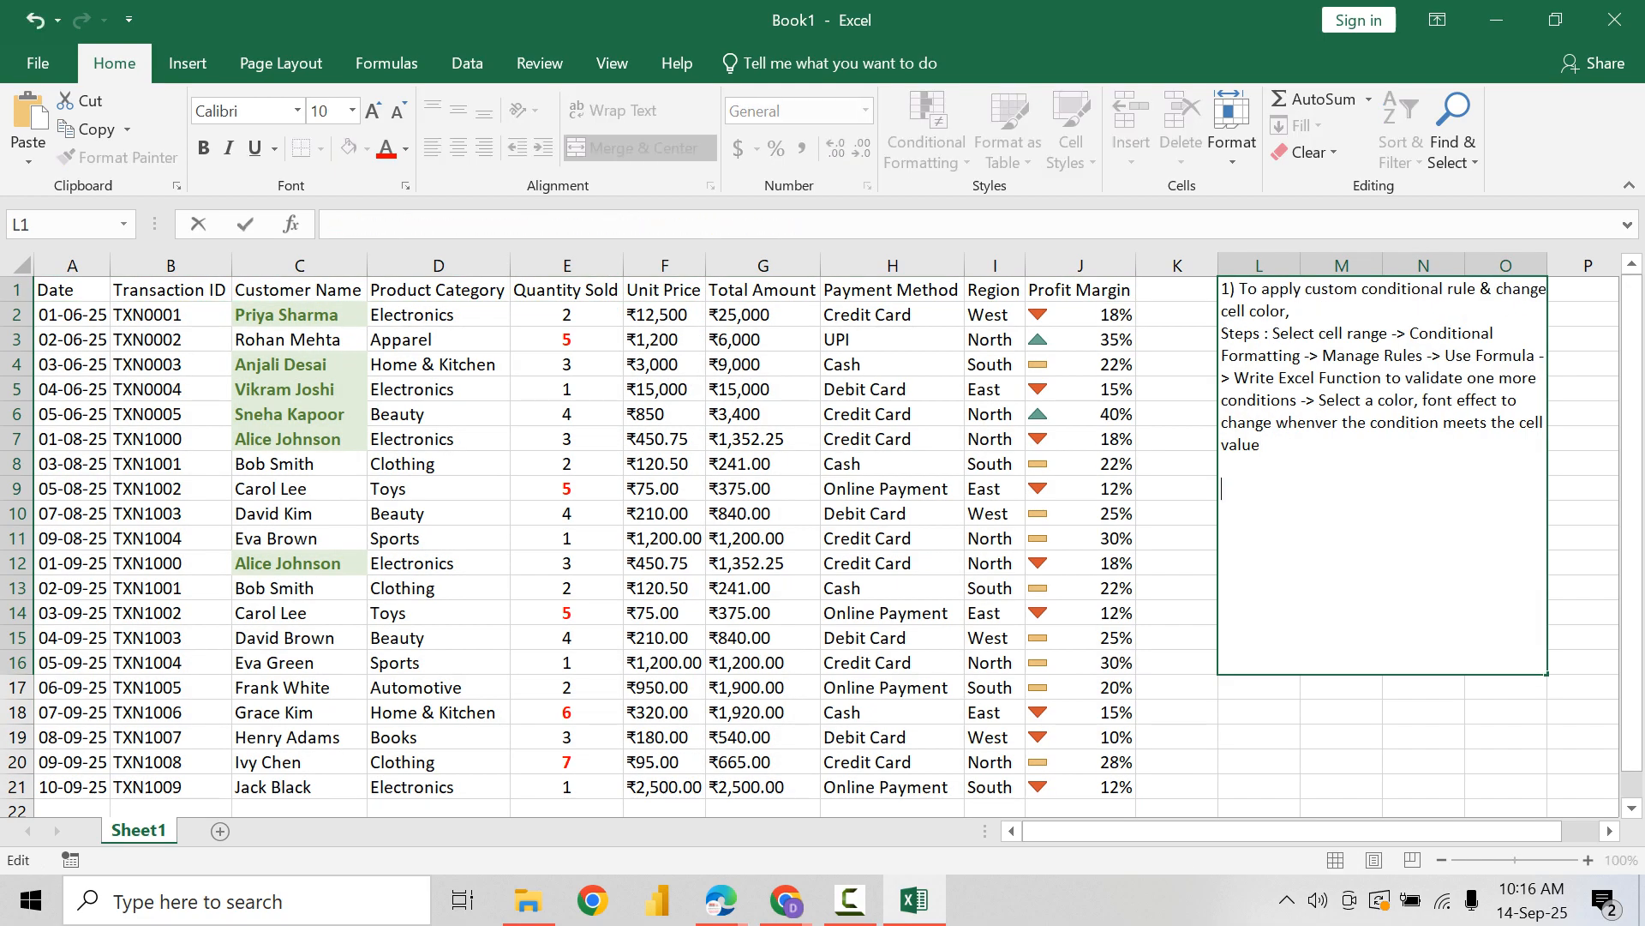
pyautogui.write('2) To appluy')
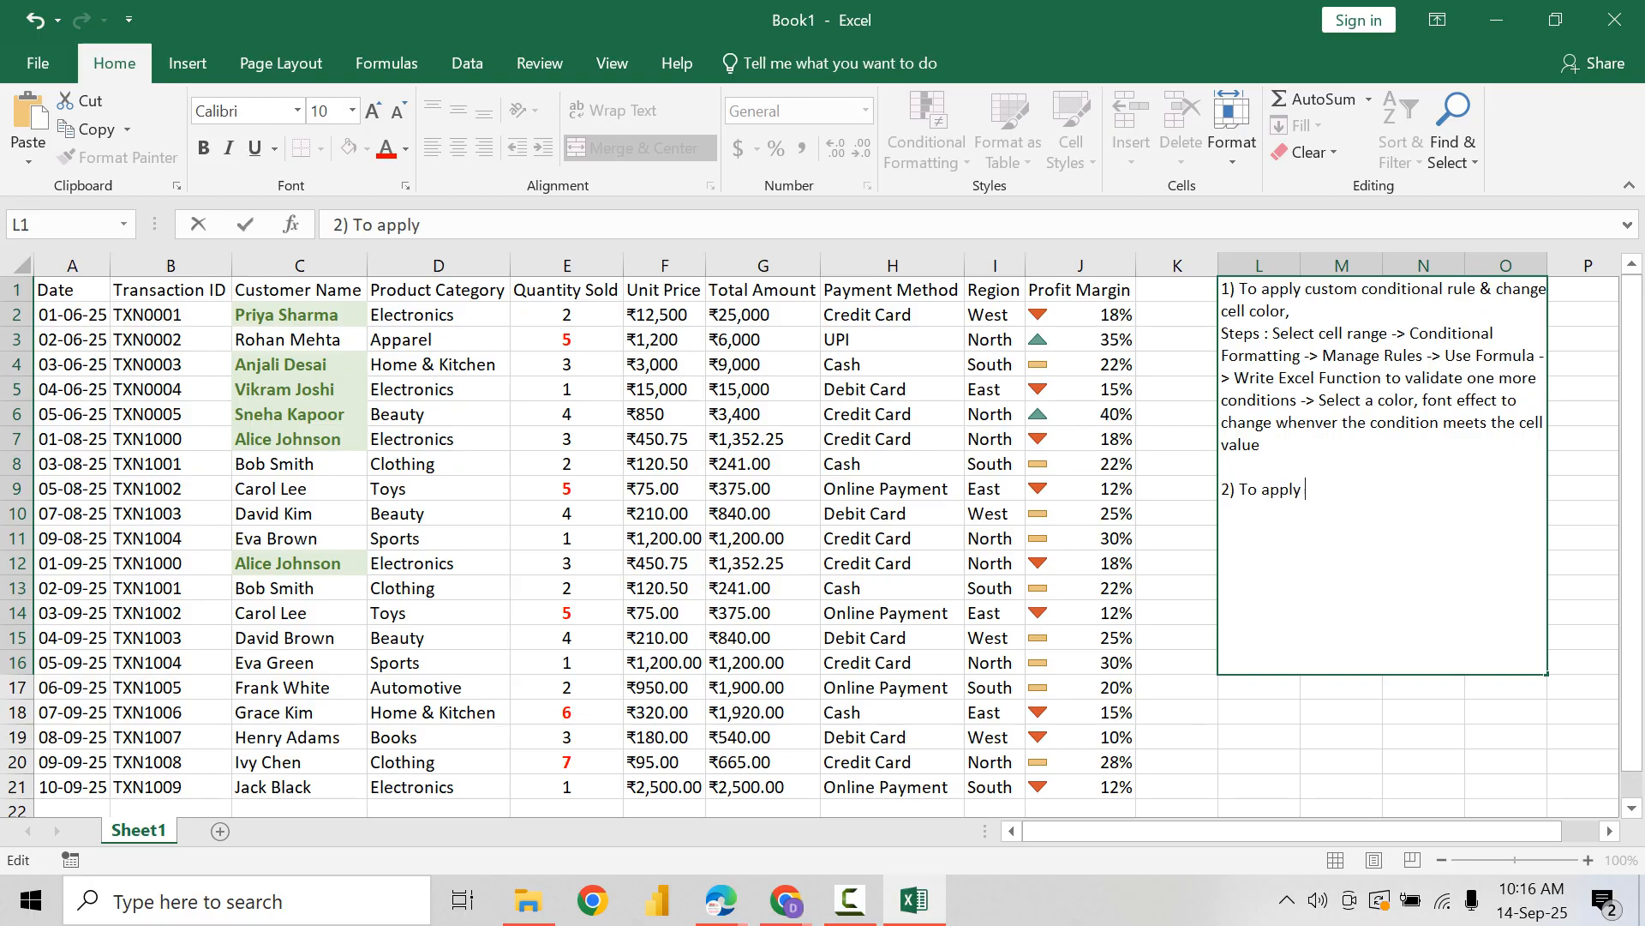
pyautogui.write('a cell color')
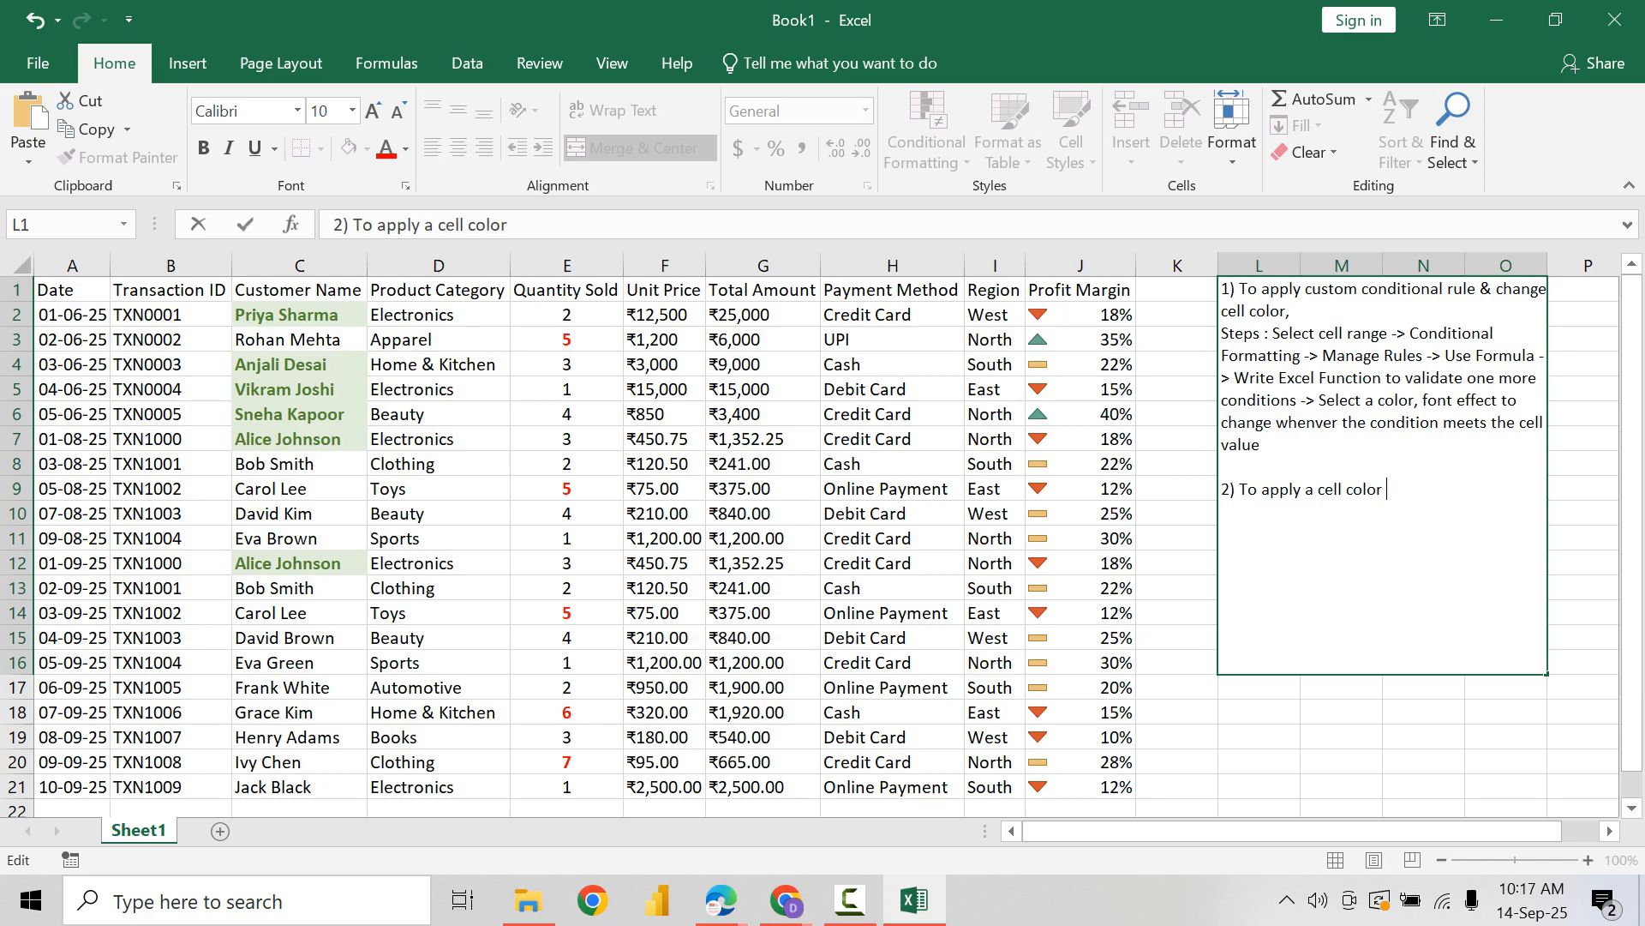
pyautogui.write(' for entire rows')
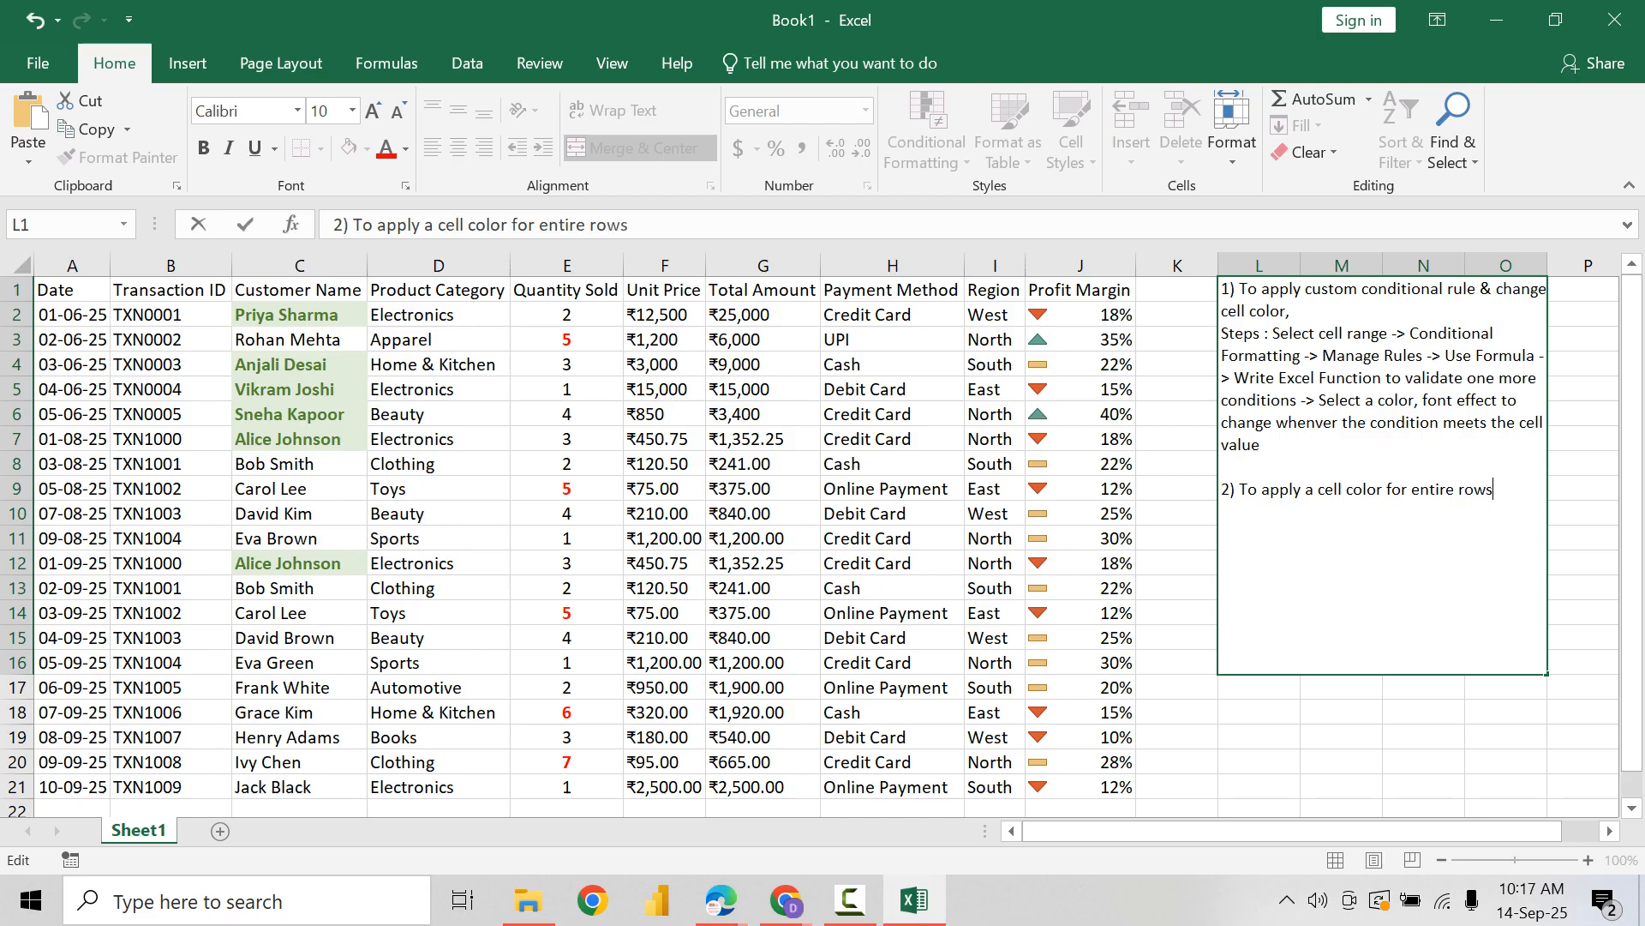
pyautogui.press('BackSpace')
pyautogui.write('w')
pyautogui.press('BackSpace')
pyautogui.write('using conditional fo')
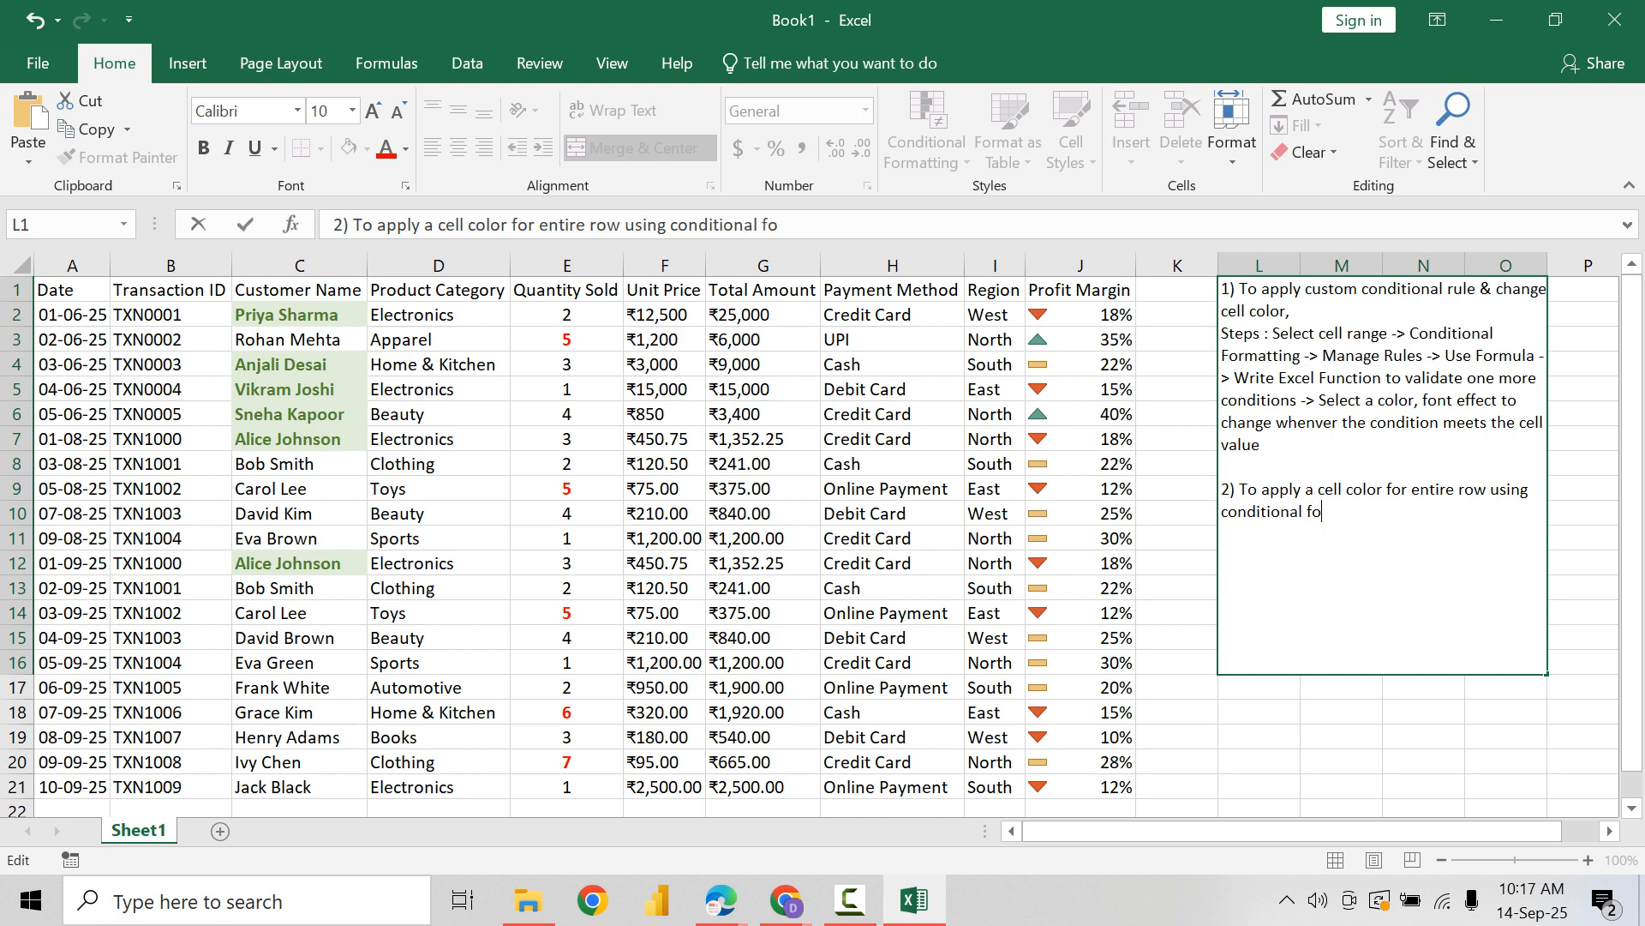
pyautogui.write('rmatting')
pyautogui.hotkey('ctrl', 'Return')
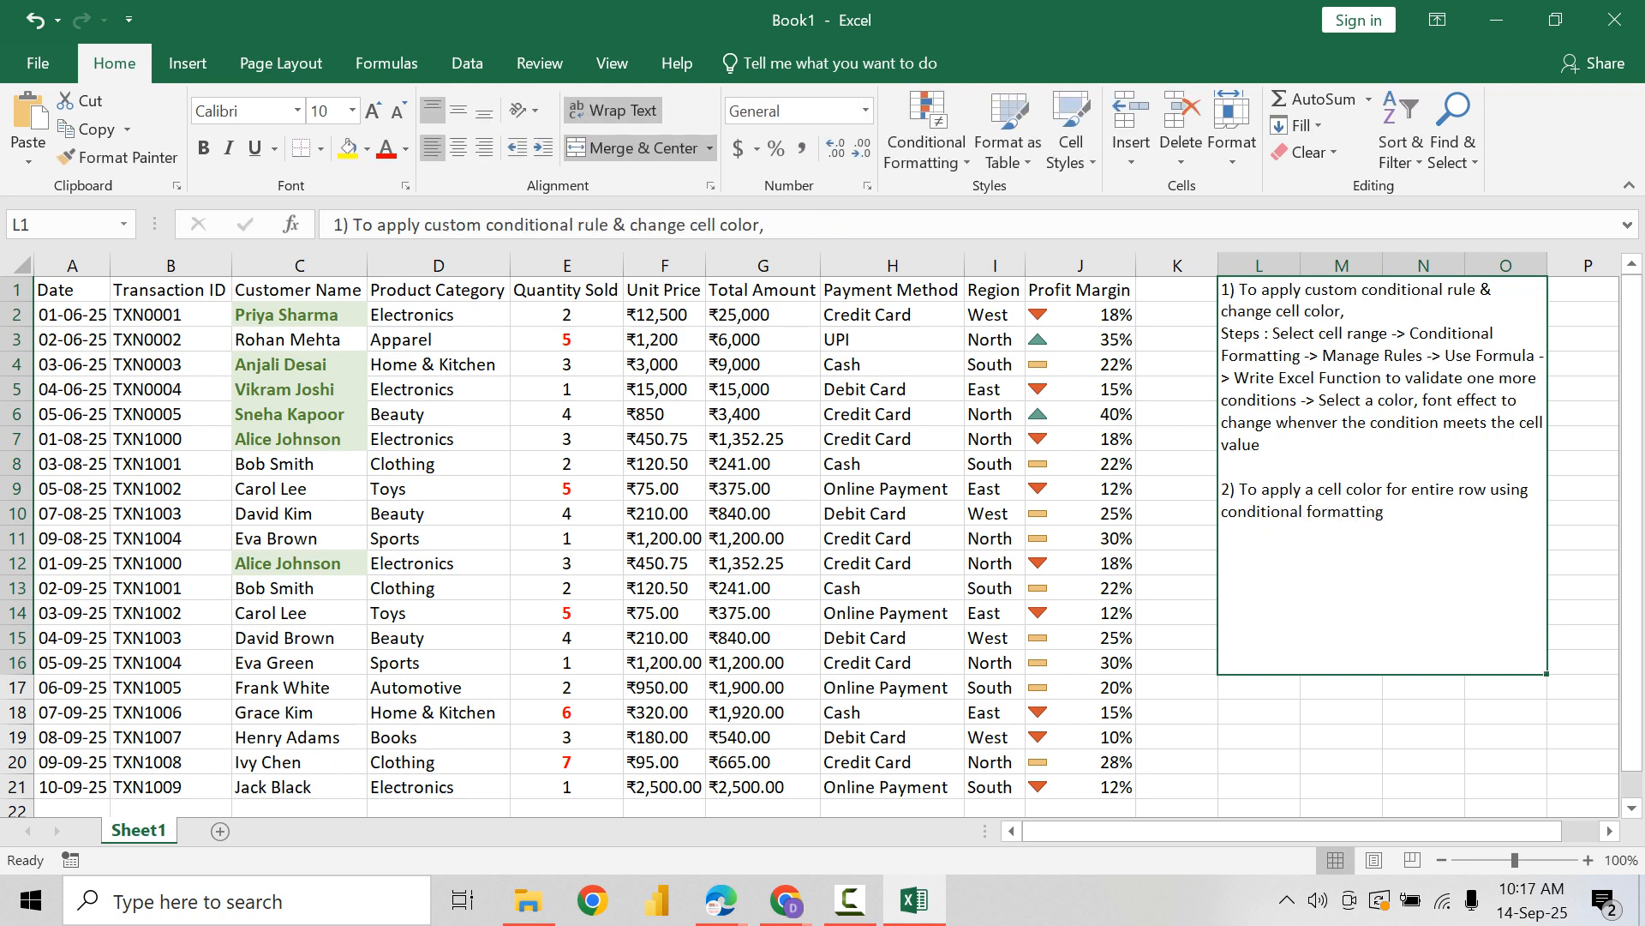
# Step: On a new line under item 2 of the L1 note, write "Steps : Select complete Table ->"
pyautogui.press('F2')
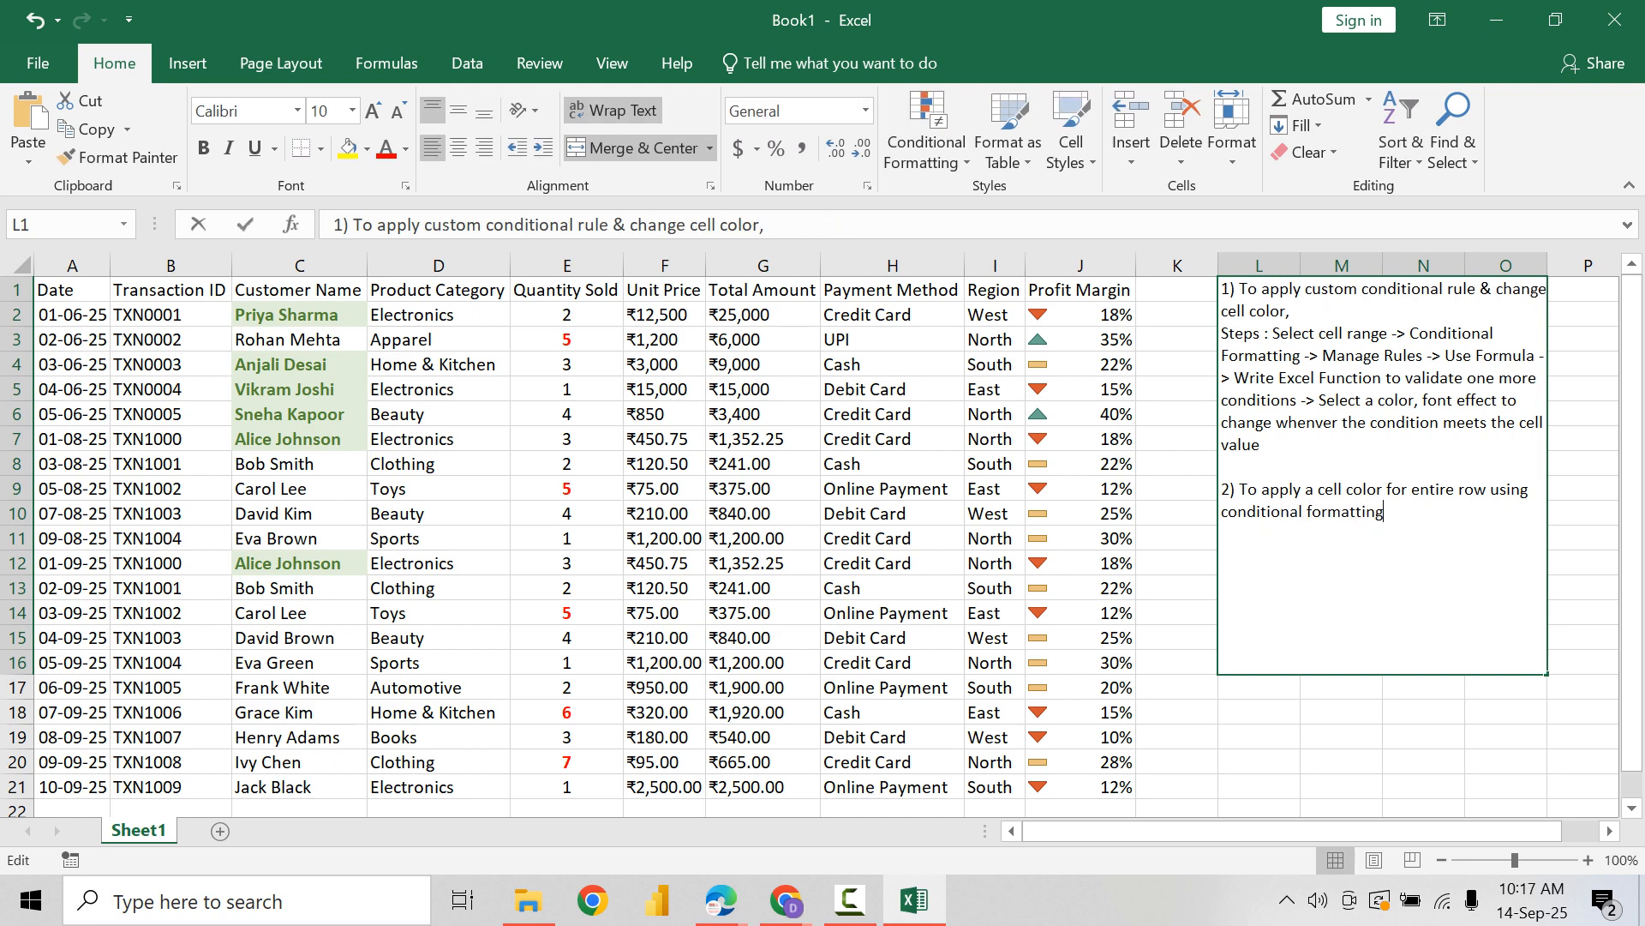
pyautogui.hotkey('alt', 'Return')
pyautogui.write('Steps  ')
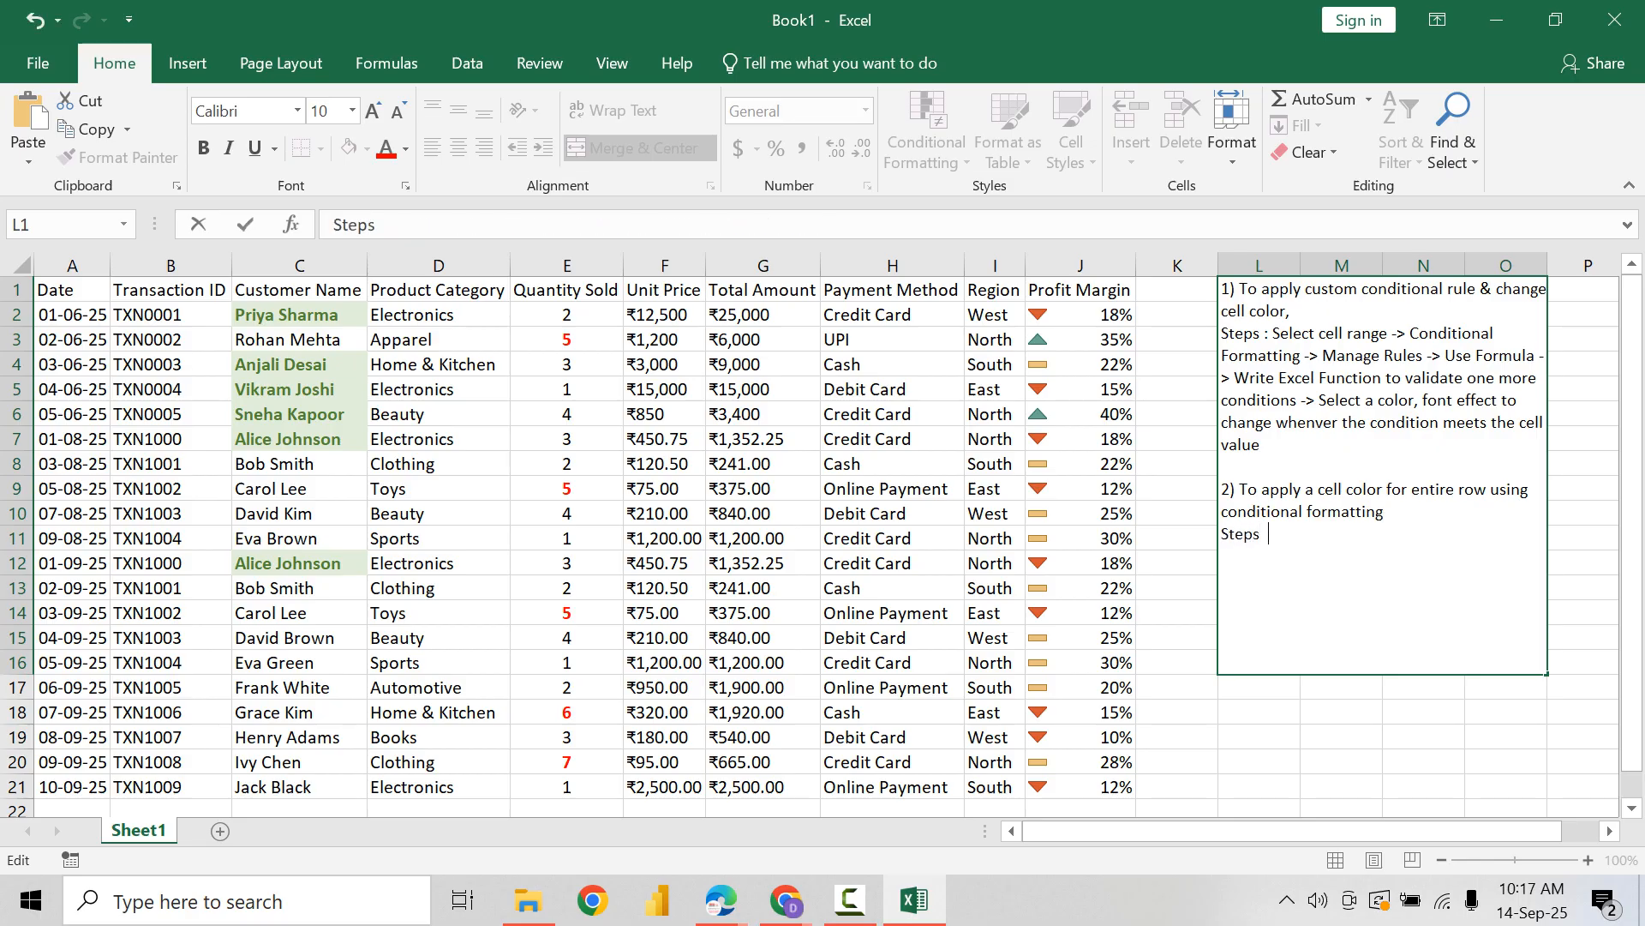
pyautogui.write(': Select')
pyautogui.press('BackSpace')
pyautogui.press('BackSpace')
pyautogui.press('BackSpace')
pyautogui.write('lect compete')
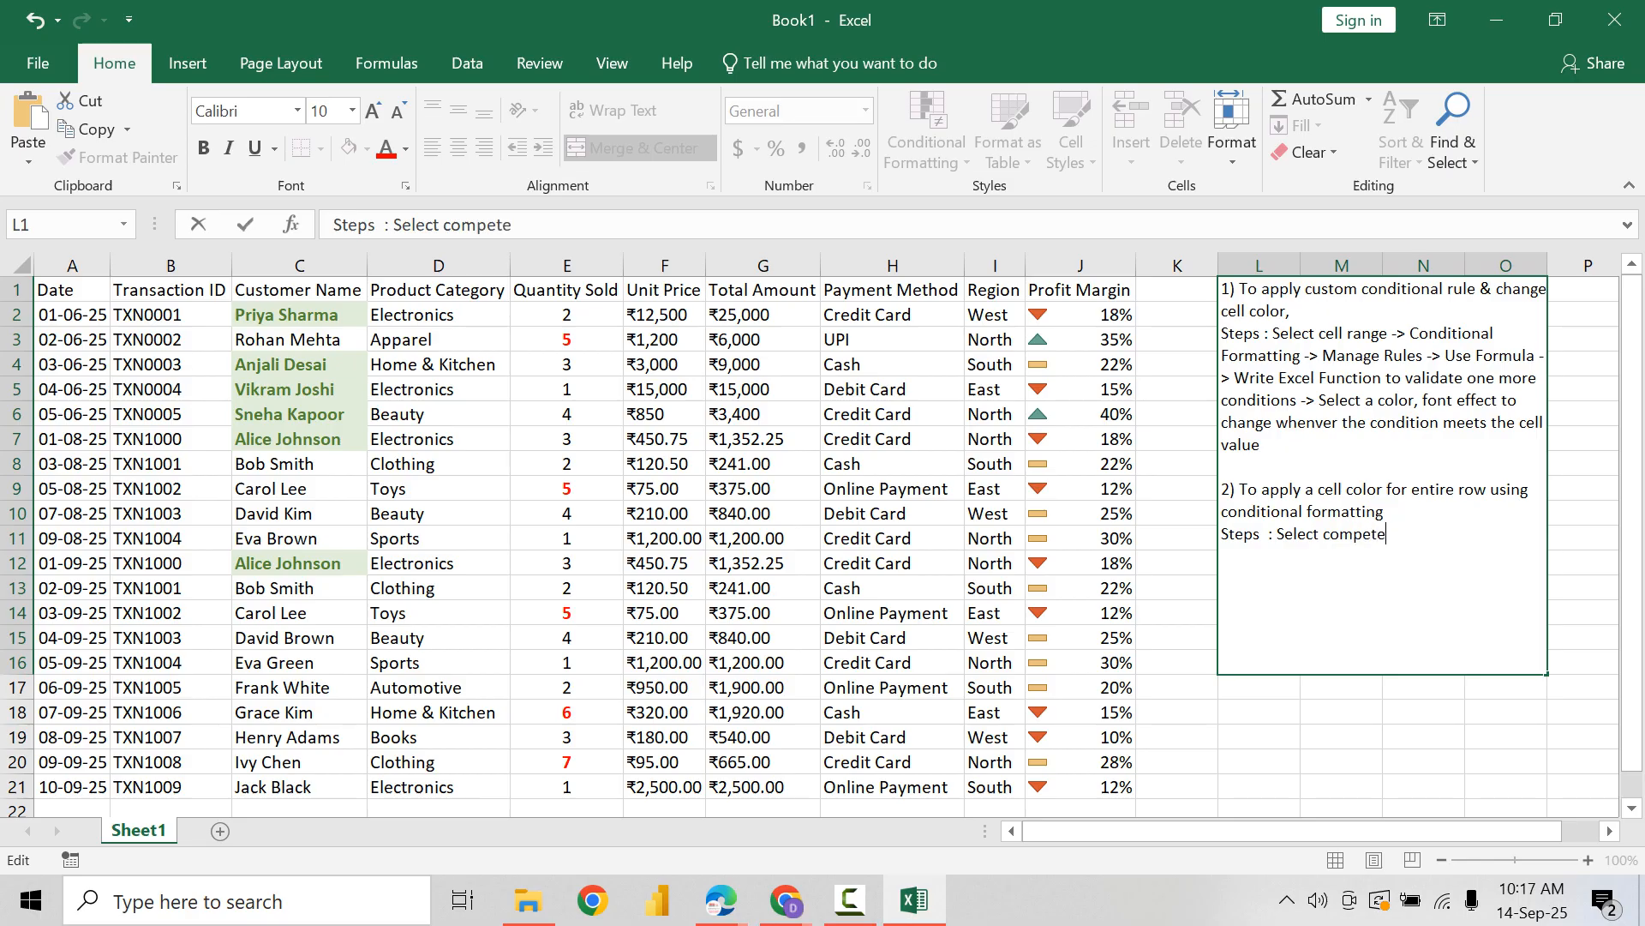
pyautogui.press('BackSpace')
pyautogui.press('BackSpace')
pyautogui.press('BackSpace')
pyautogui.write('lete Table -> Con')
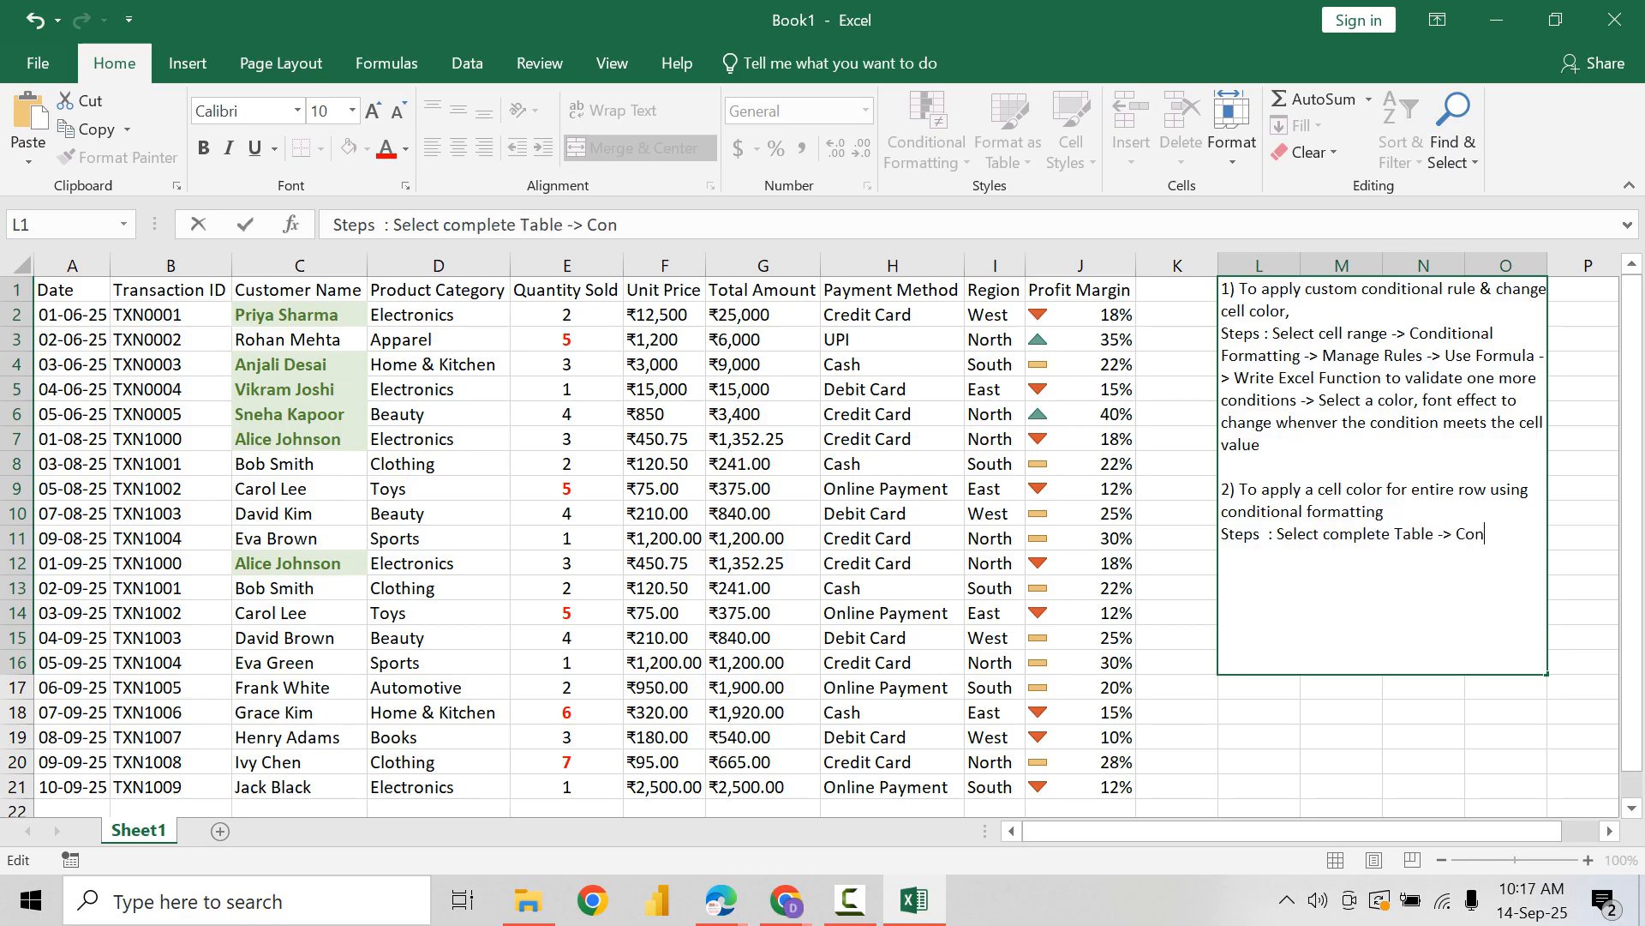
pyautogui.write('ditional Formatting -<')
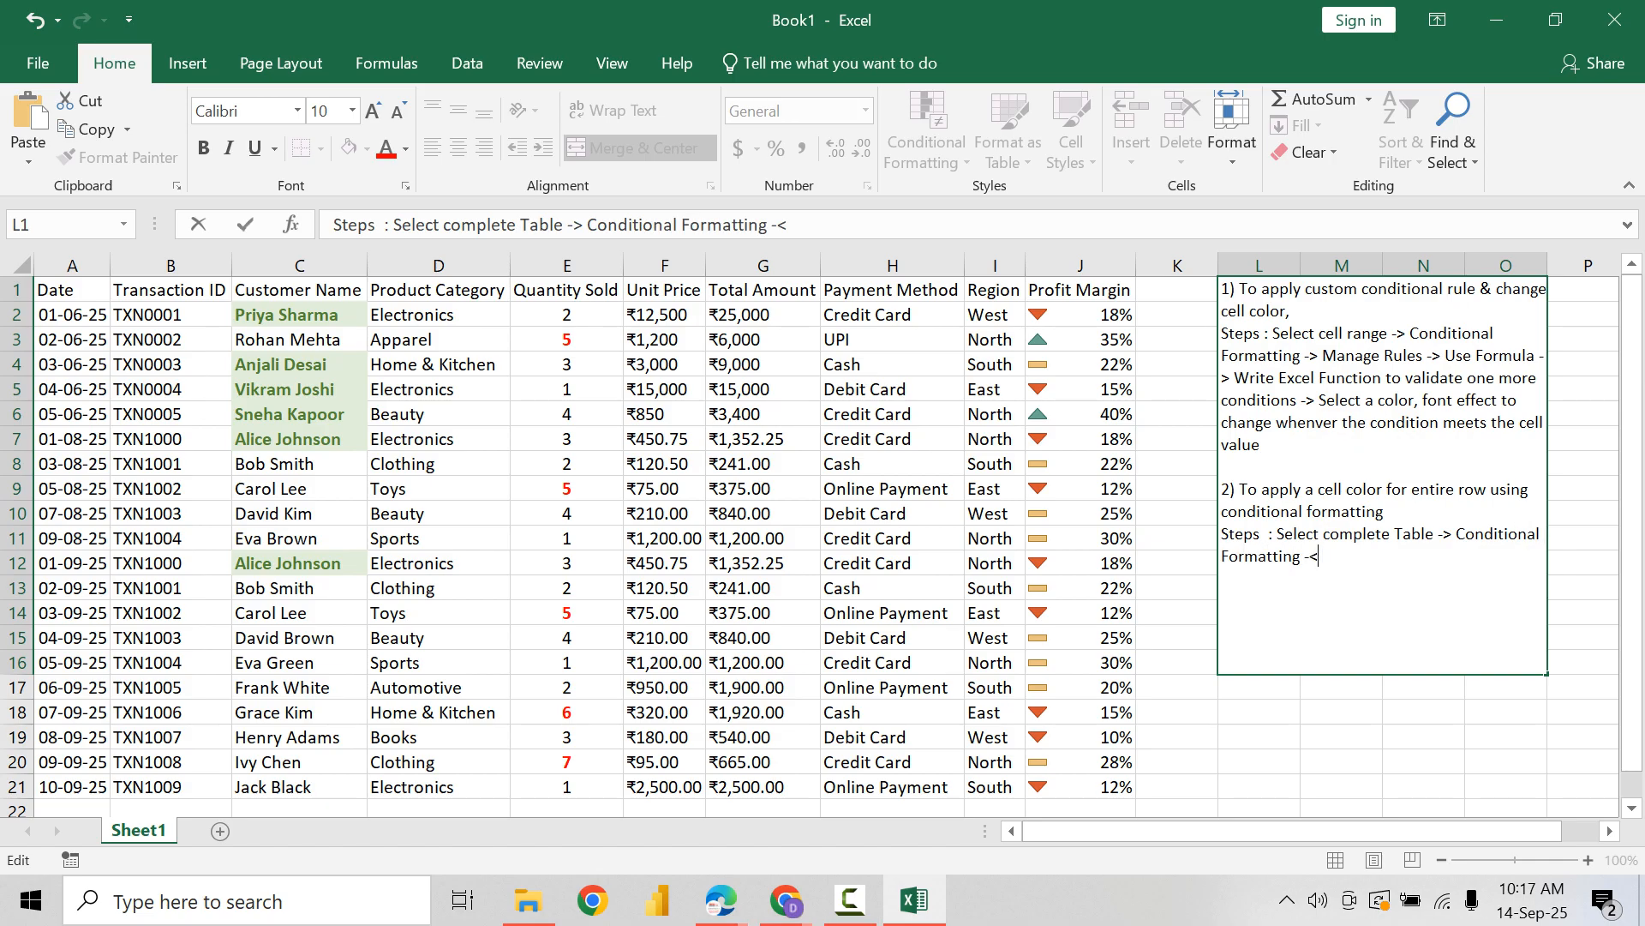
# Step: Continue the item 2 steps in the L1 note with "Conditional Formatting -> Select Manage Rules -> New Rule"
pyautogui.press('BackSpace')
pyautogui.write('> Select Manage ')
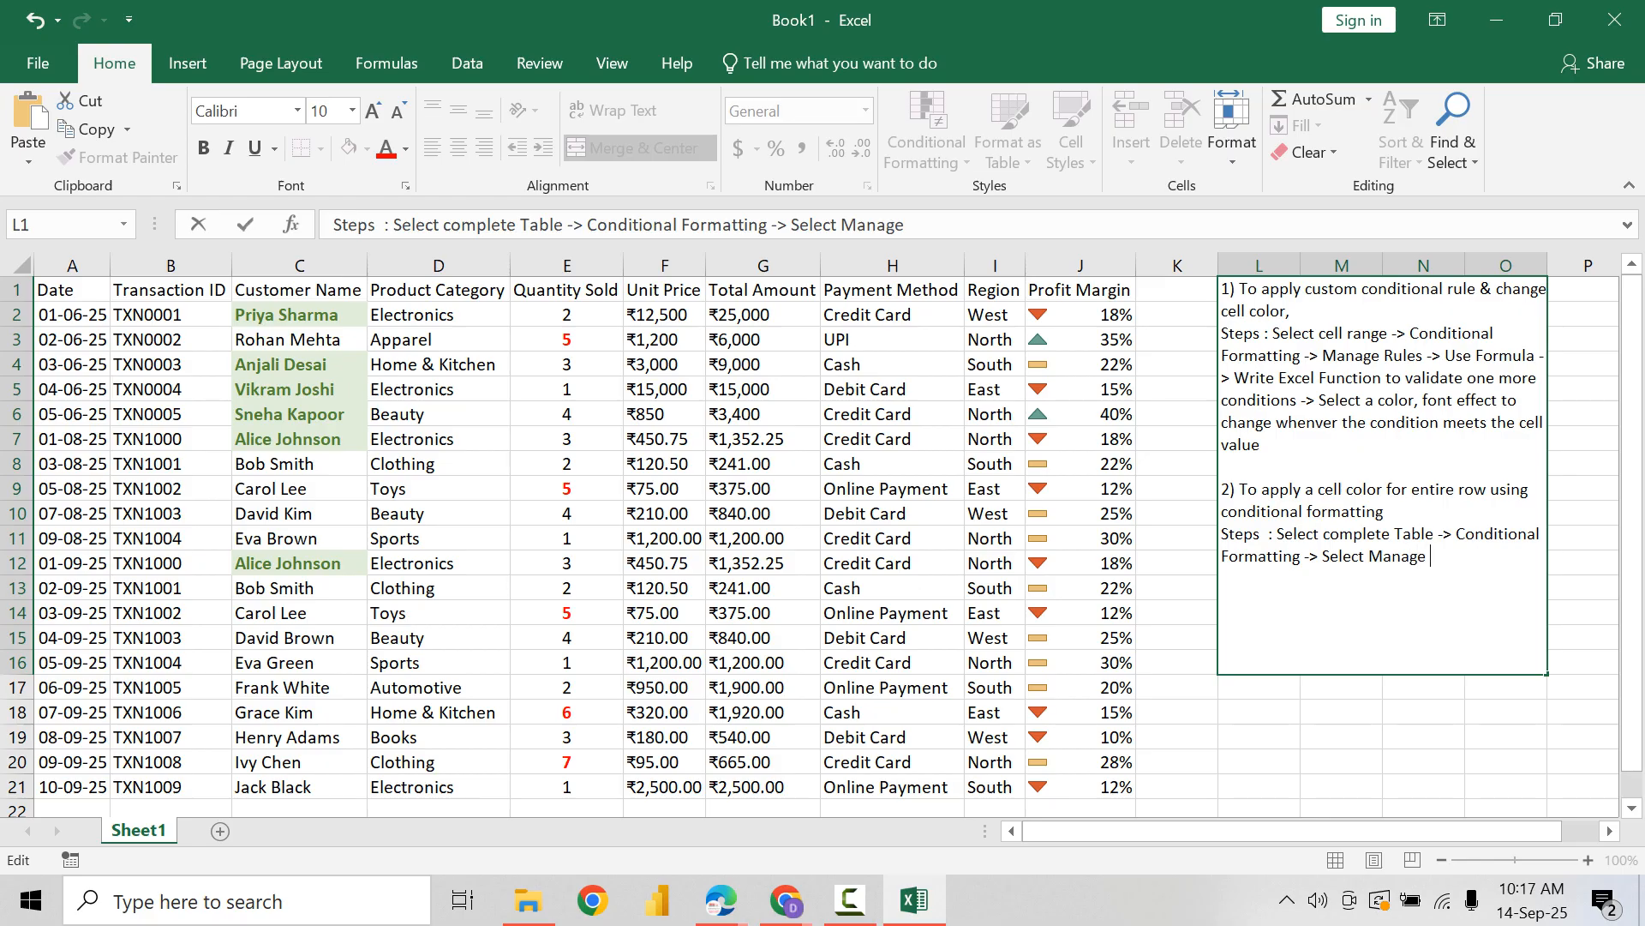
pyautogui.write('Rules -')
pyautogui.press('BackSpace')
pyautogui.write('> New Rule')
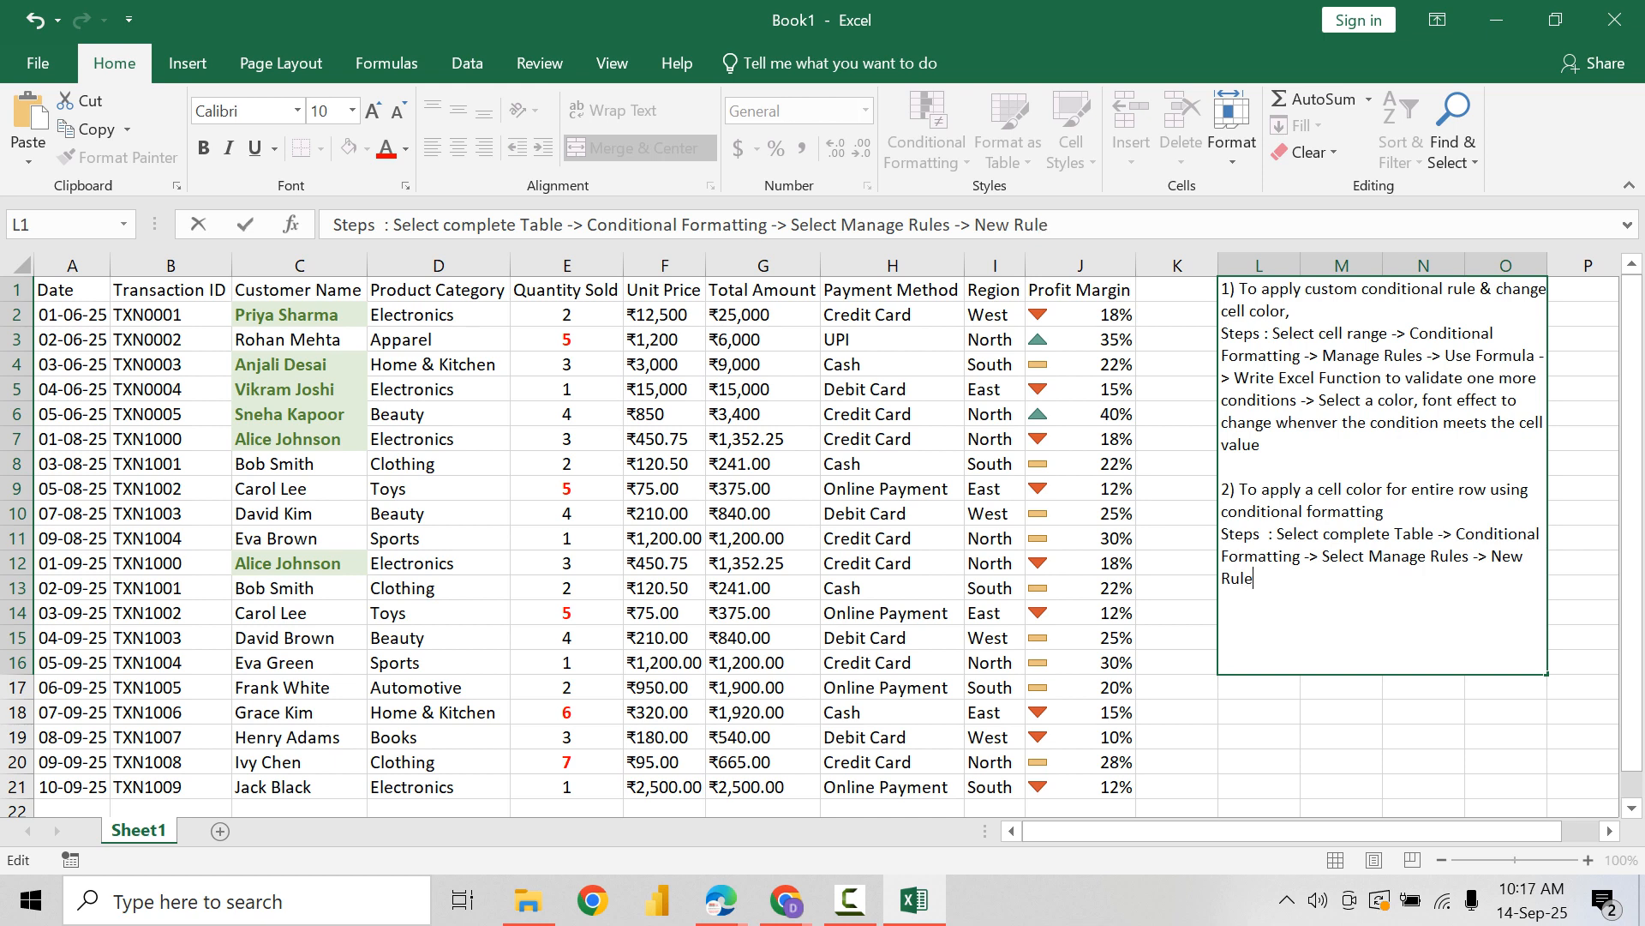
pyautogui.write(' -> Use Function')
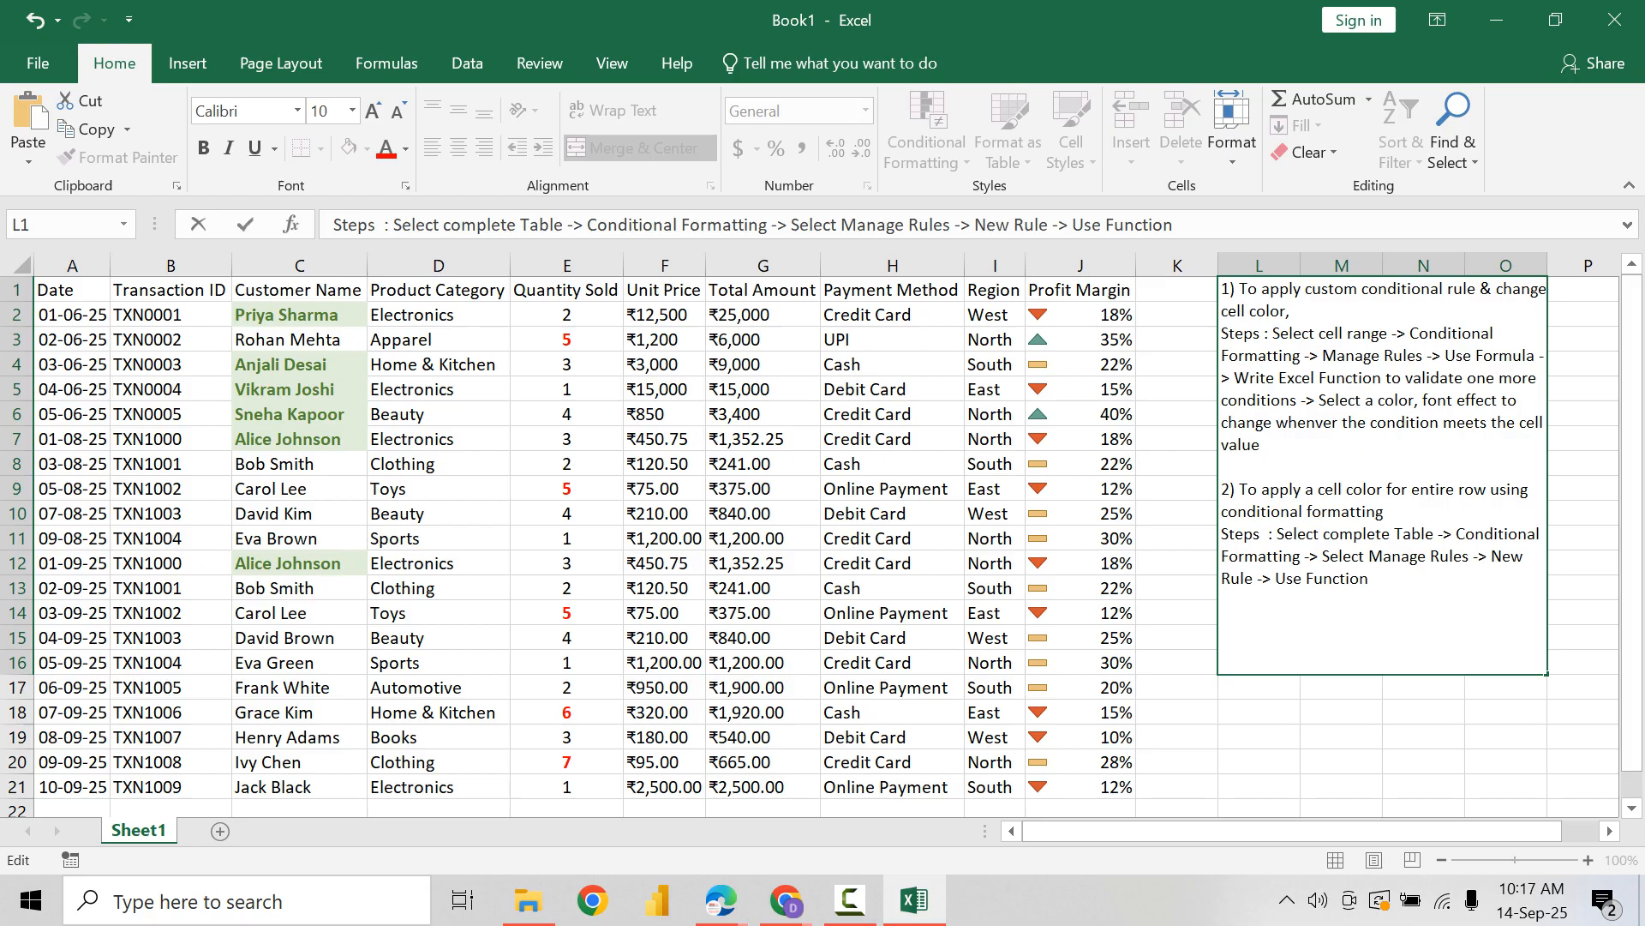
# Step: Continue the steps line with "-> Use Formula -> Write condition in formula"
pyautogui.press('BackSpace')
pyautogui.press('BackSpace')
pyautogui.press('BackSpace')
pyautogui.press('BackSpace')
pyautogui.press('BackSpace')
pyautogui.press('BackSpace')
pyautogui.press('BackSpace')
pyautogui.press('BackSpace')
pyautogui.write('ormula -> Write a')
pyautogui.press('BackSpace')
pyautogui.write('condit')
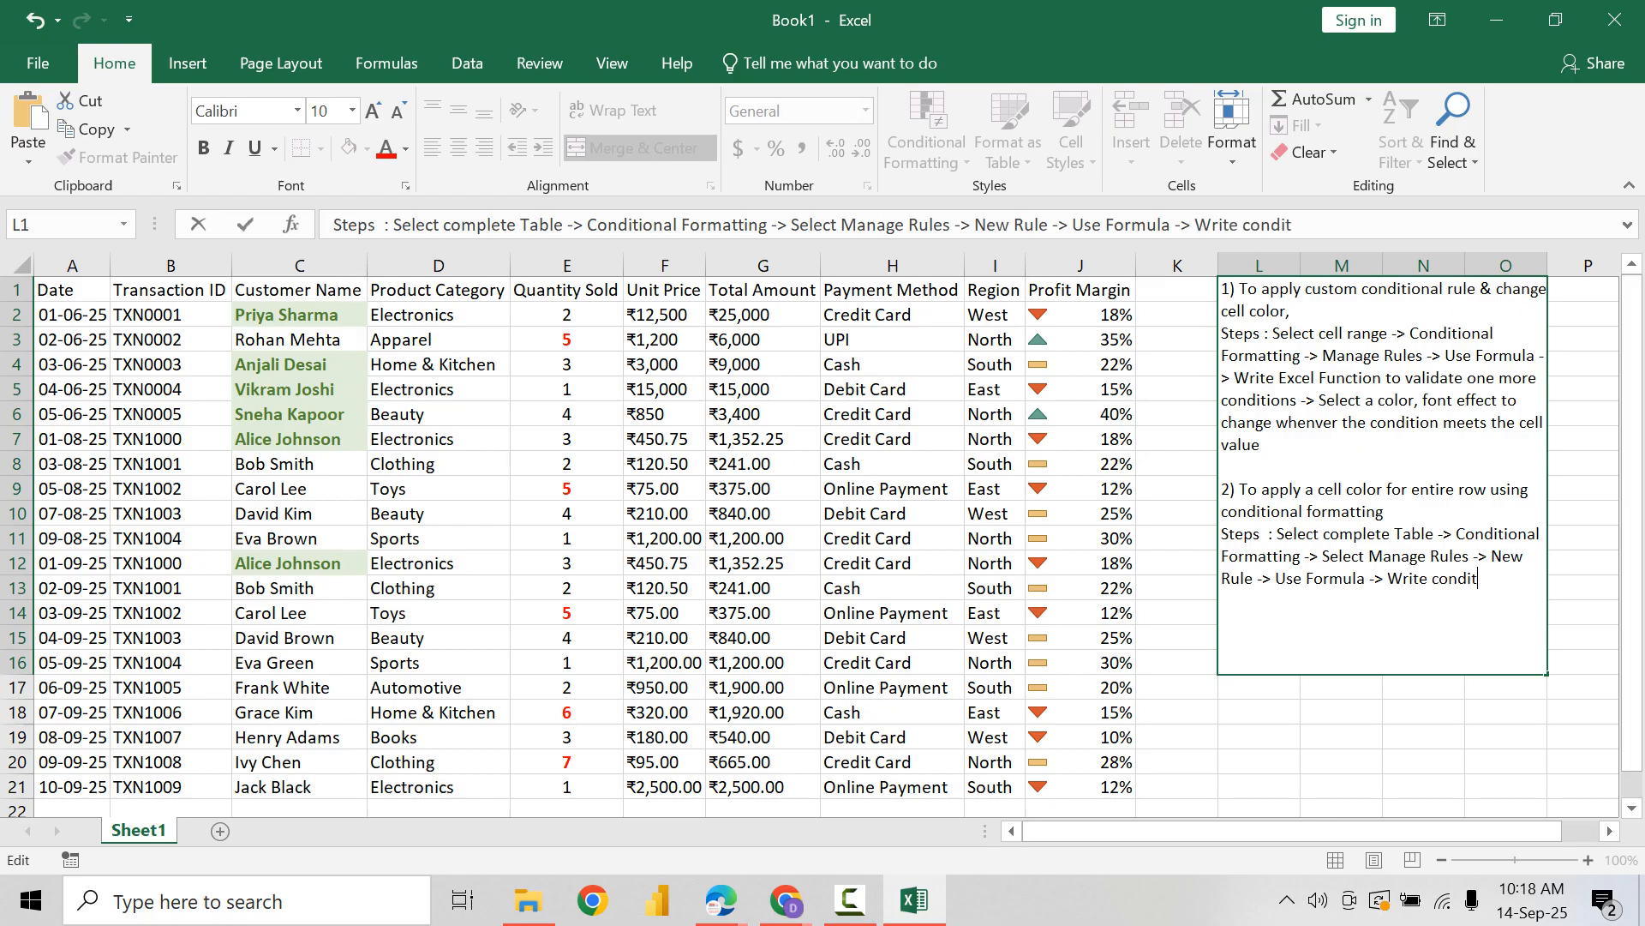
pyautogui.write('ion in format')
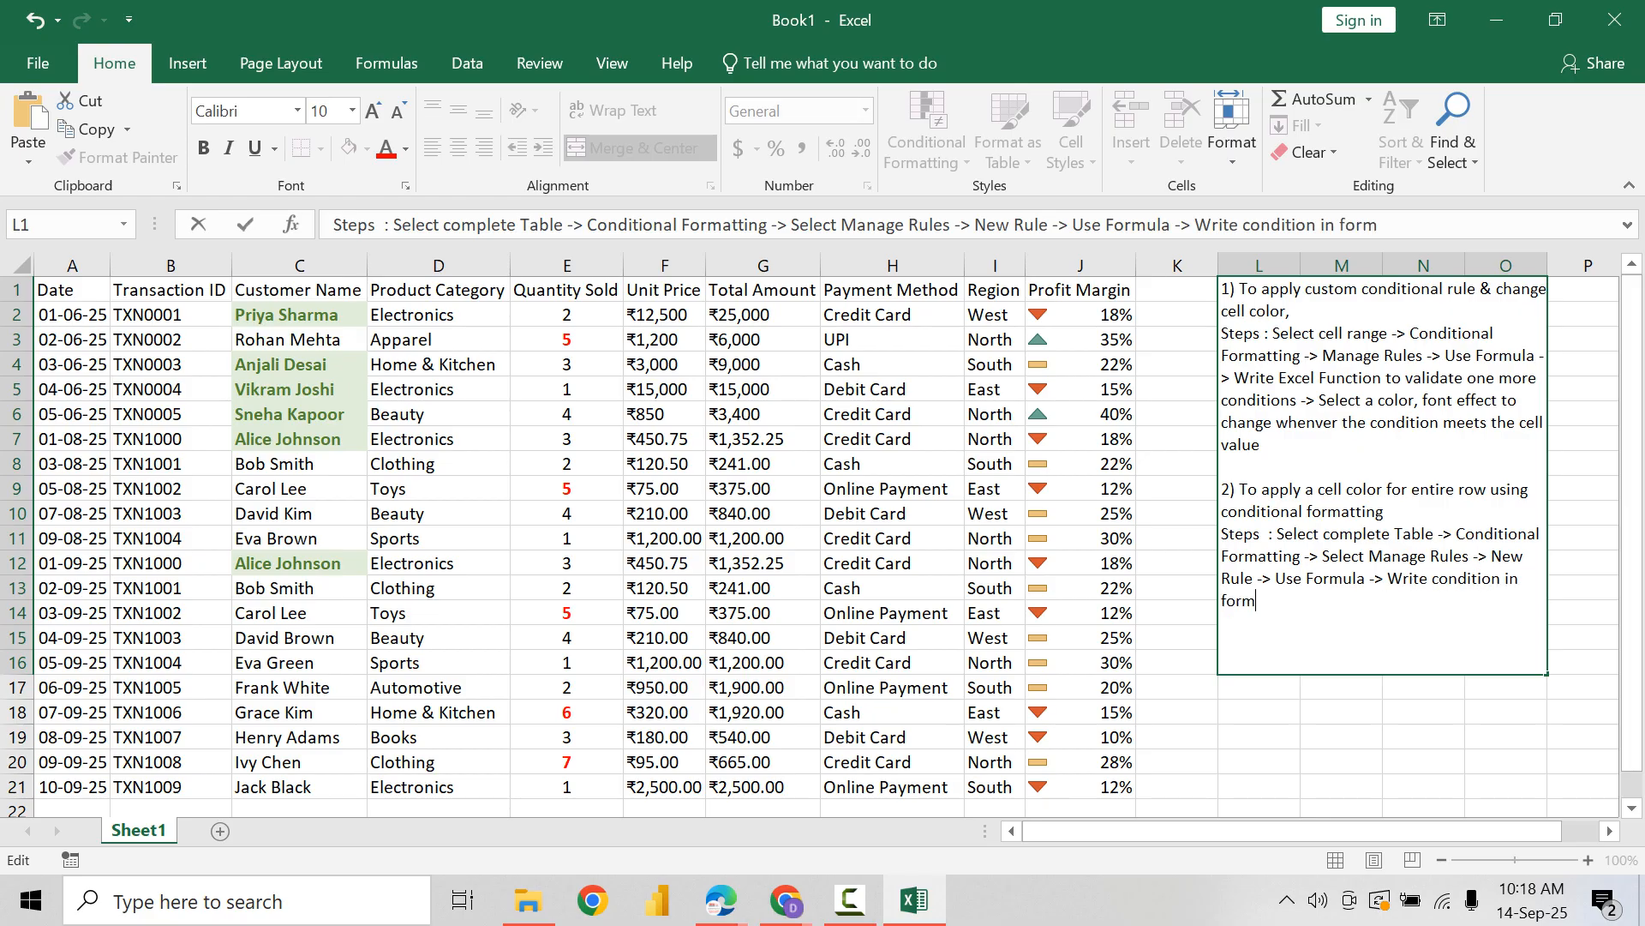
pyautogui.press('BackSpace')
pyautogui.press('BackSpace')
pyautogui.write('u')
pyautogui.press('BackSpace')
pyautogui.write('mula no')
pyautogui.press('BackSpace')
pyautogui.press('BackSpace')
# Step: Finish the steps line in the L1 note with "box -> Select a format that you want to apply -> Finish"
pyautogui.write('box -> Se')
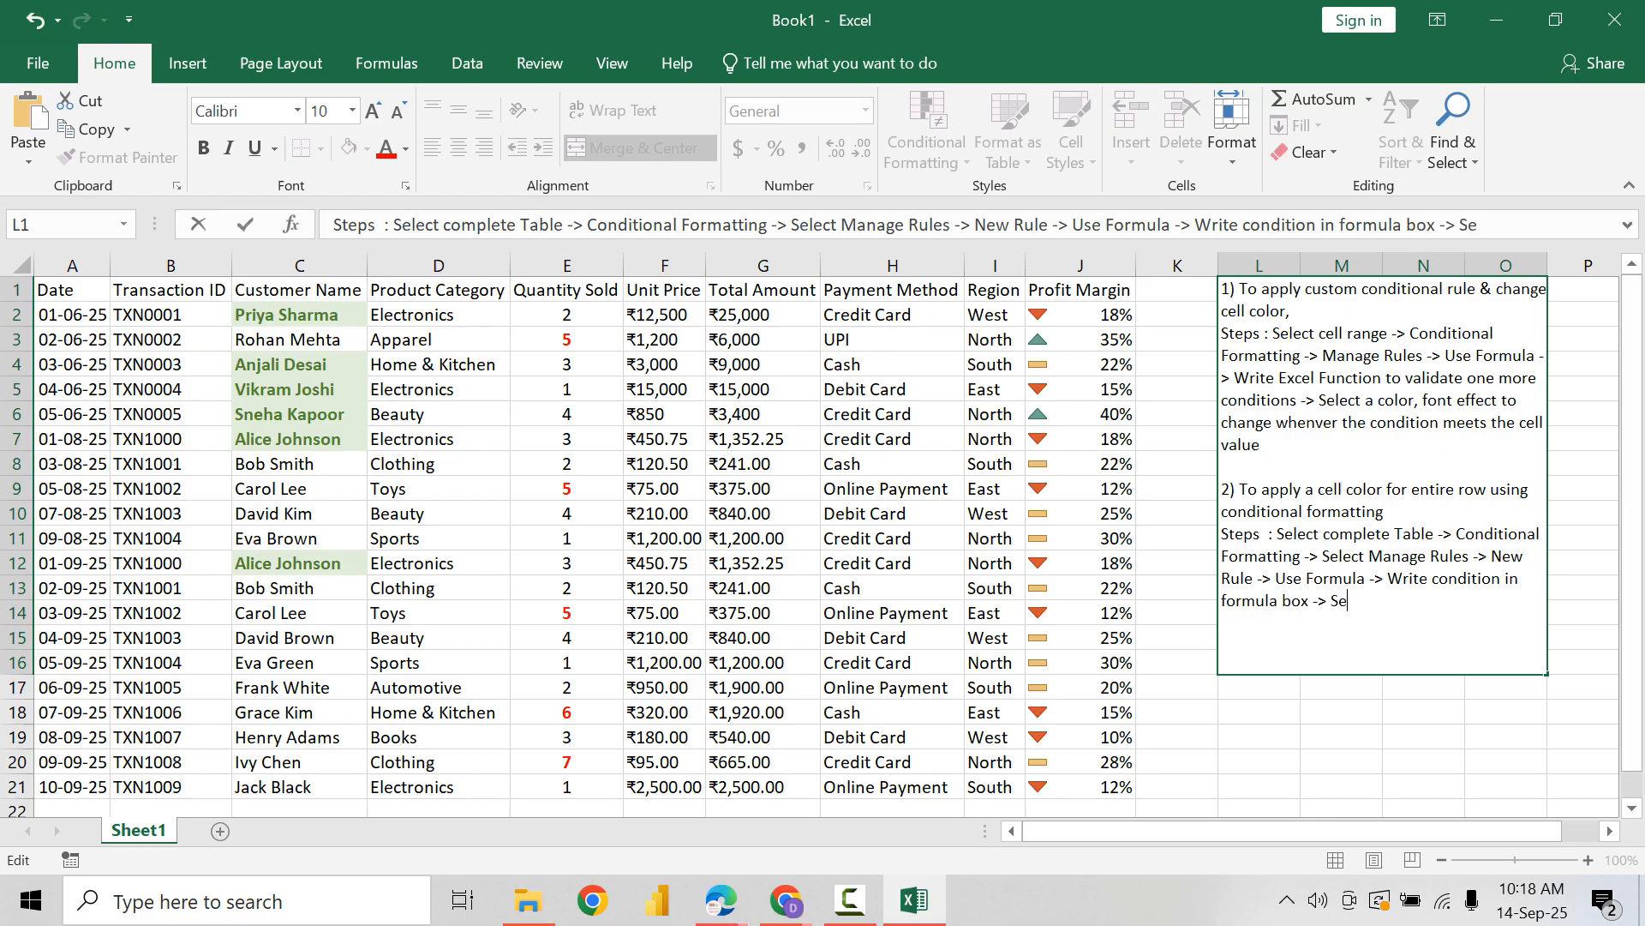
pyautogui.write('lect a format that y')
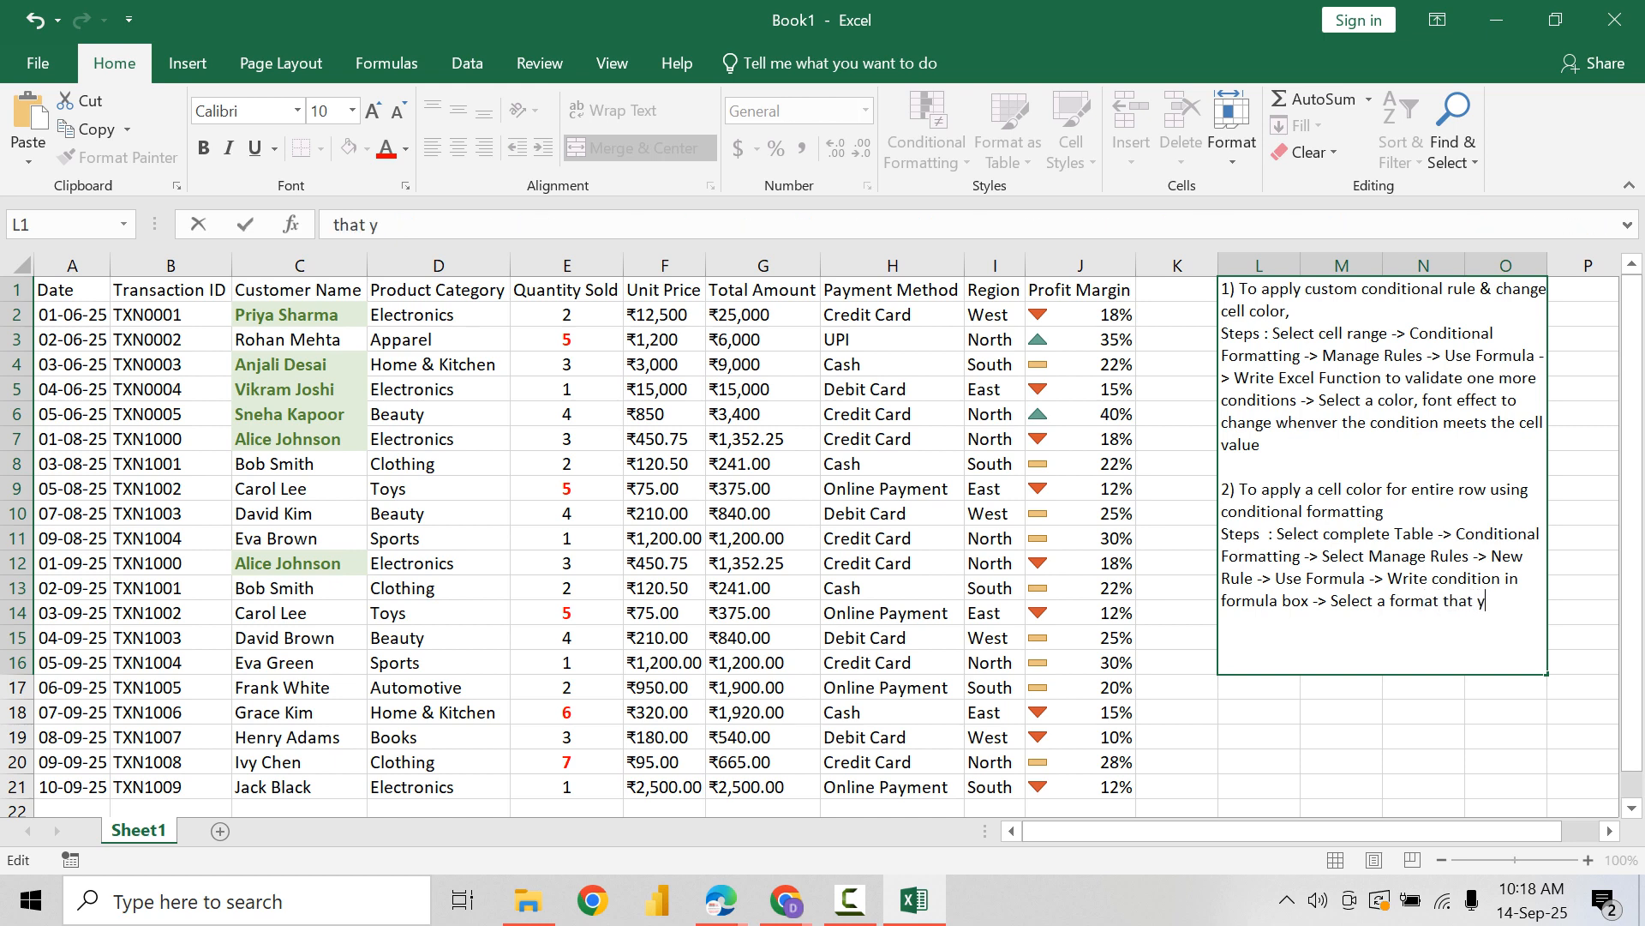
pyautogui.write('ou want to')
pyautogui.write(' apply')
pyautogui.write(' -> ')
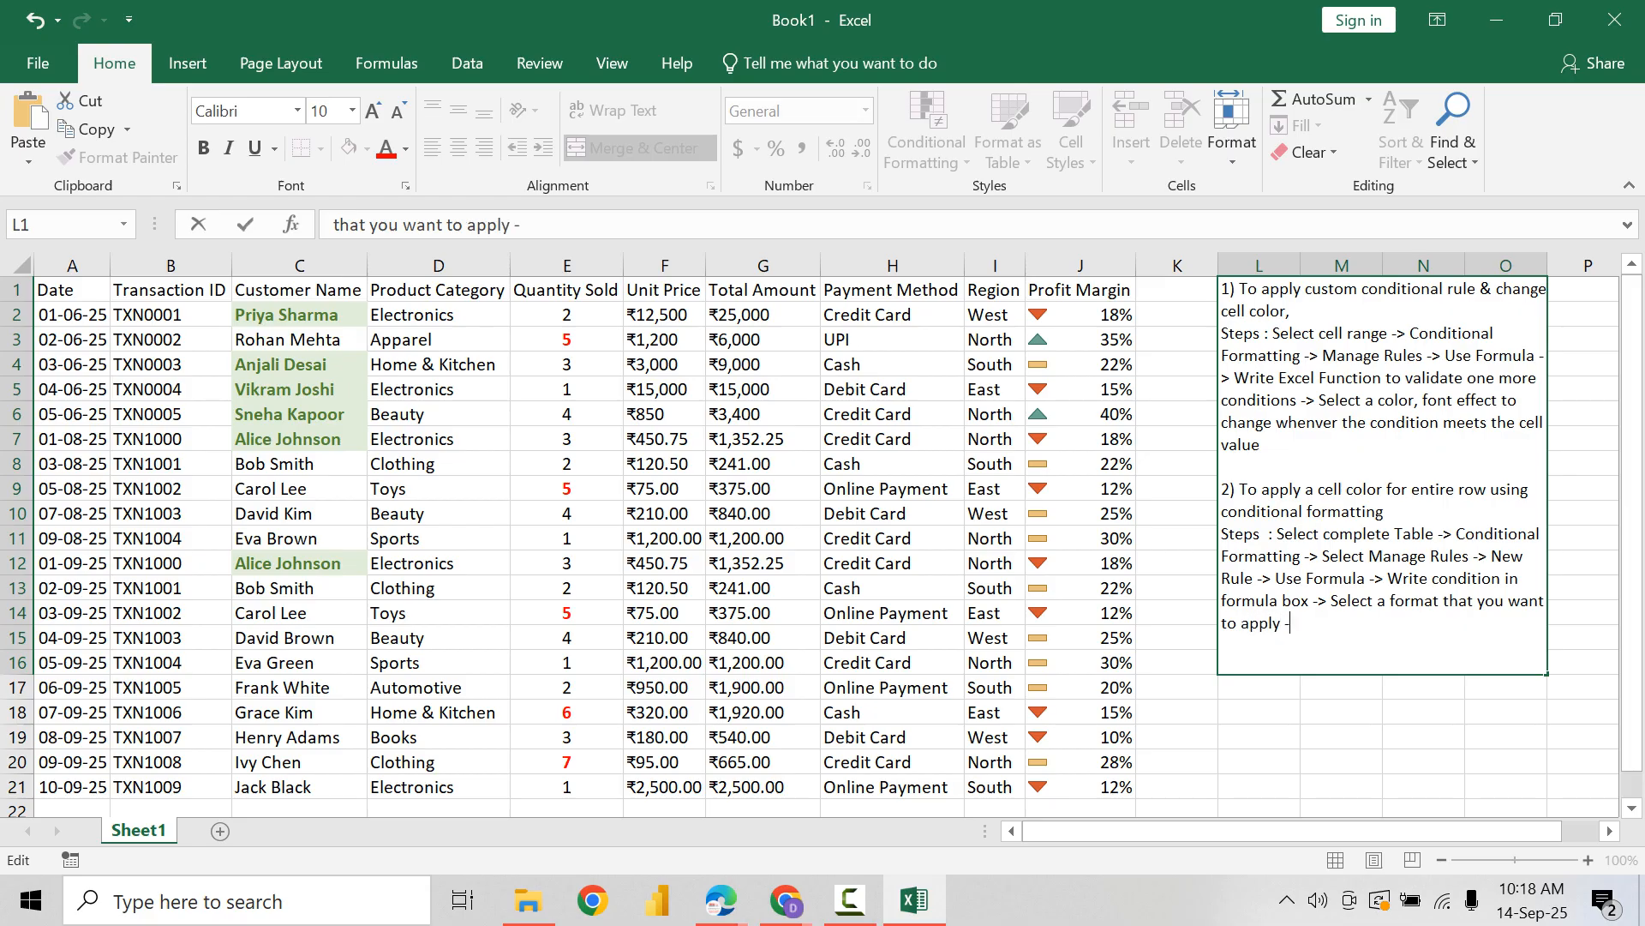
pyautogui.write('Finish')
pyautogui.press('Return')
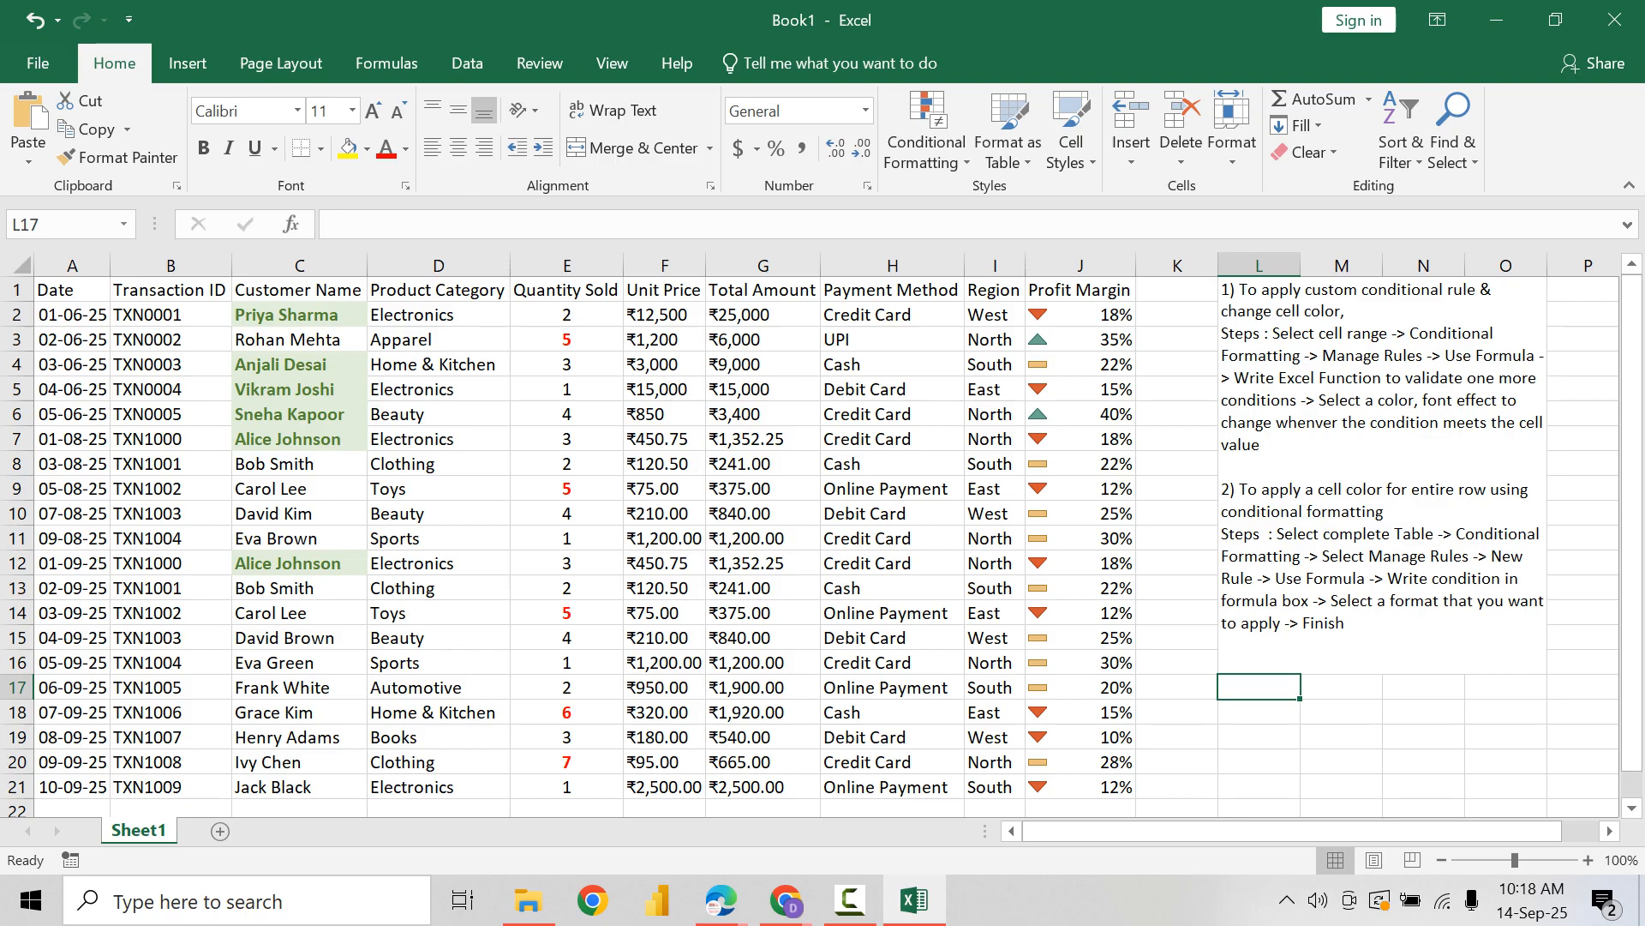
# Step: Select the data rows A2:J21 and examine how the Total Amount entries in column G are stored
pyautogui.moveTo(72, 315); pyautogui.dragTo(1081, 787)
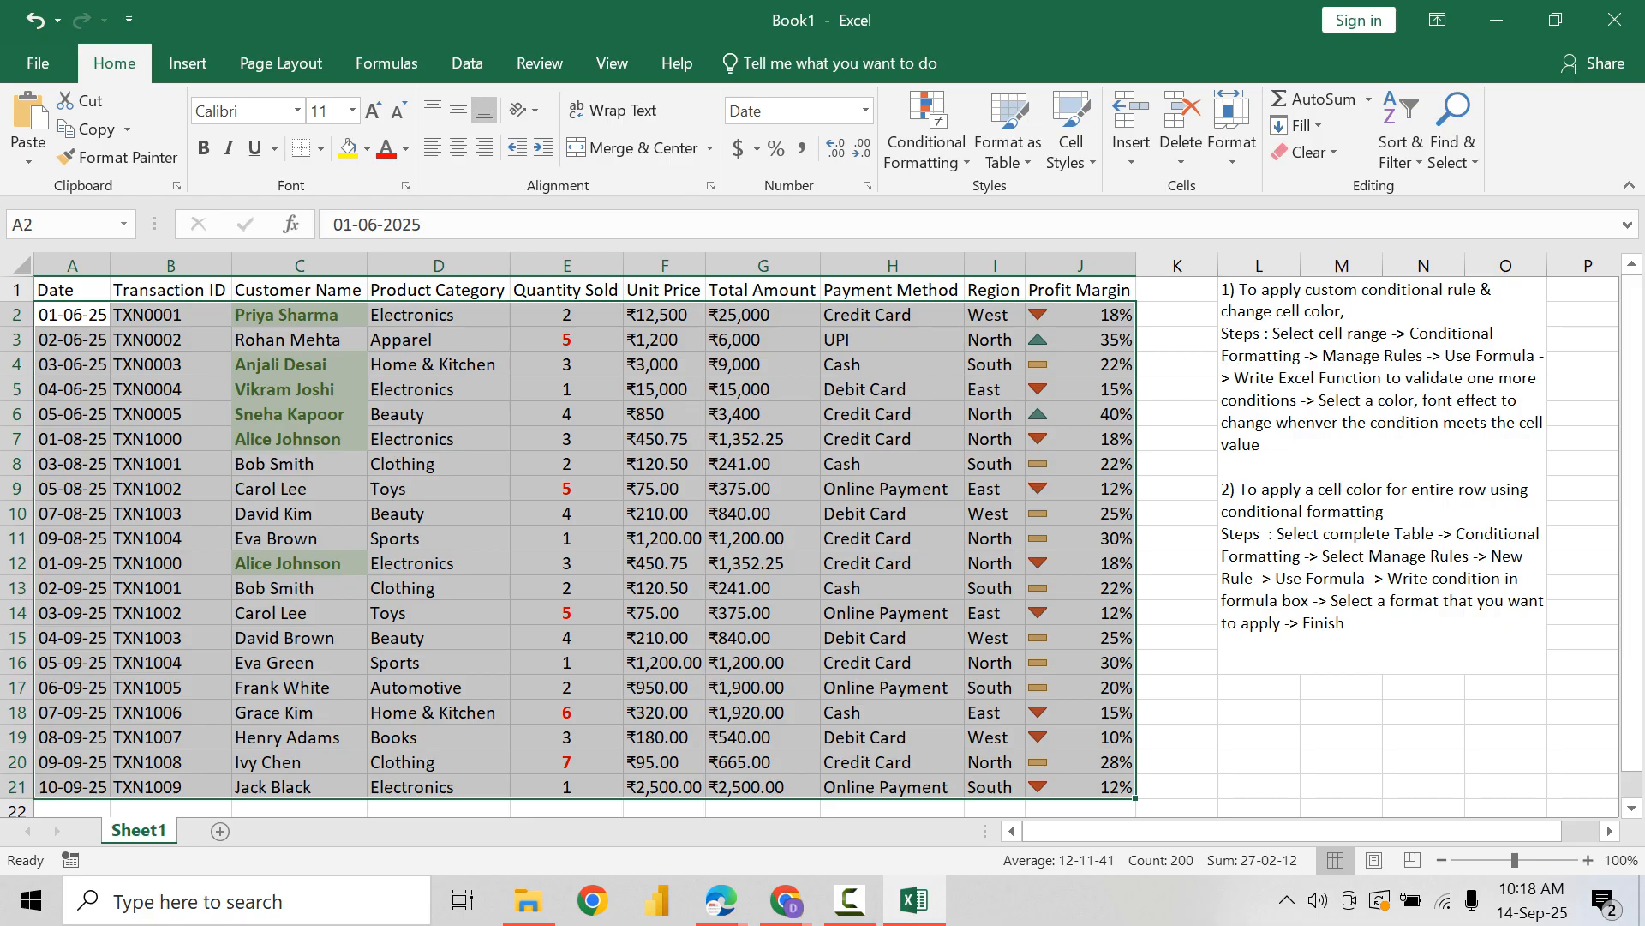
pyautogui.click(762, 365)
pyautogui.doubleClick(713, 315)
pyautogui.moveTo(710, 315); pyautogui.dragTo(719, 364)
pyautogui.doubleClick(714, 339)
pyautogui.doubleClick(715, 364)
pyautogui.click(742, 439)
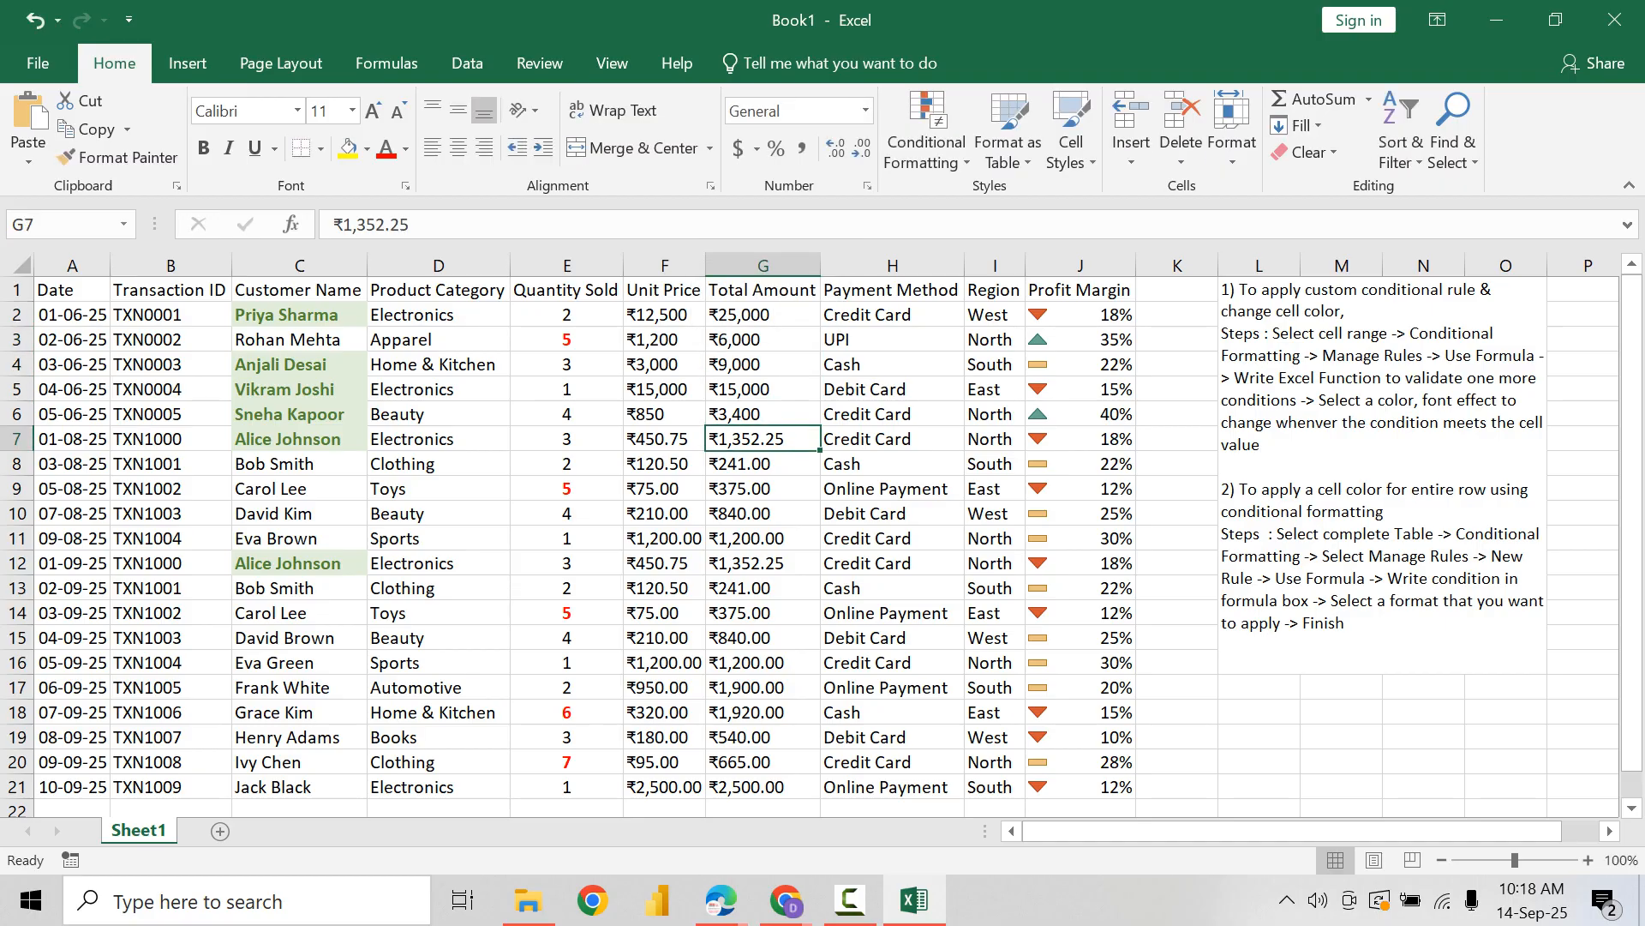
# Step: Remove the ₹ symbol from every Unit Price and Total Amount entry in F2:G21 by replacing it with nothing
pyautogui.moveTo(664, 314); pyautogui.dragTo(754, 637)
pyautogui.click(755, 389)
pyautogui.doubleClick(715, 314)
pyautogui.moveTo(710, 314); pyautogui.dragTo(754, 787)
pyautogui.click(754, 414)
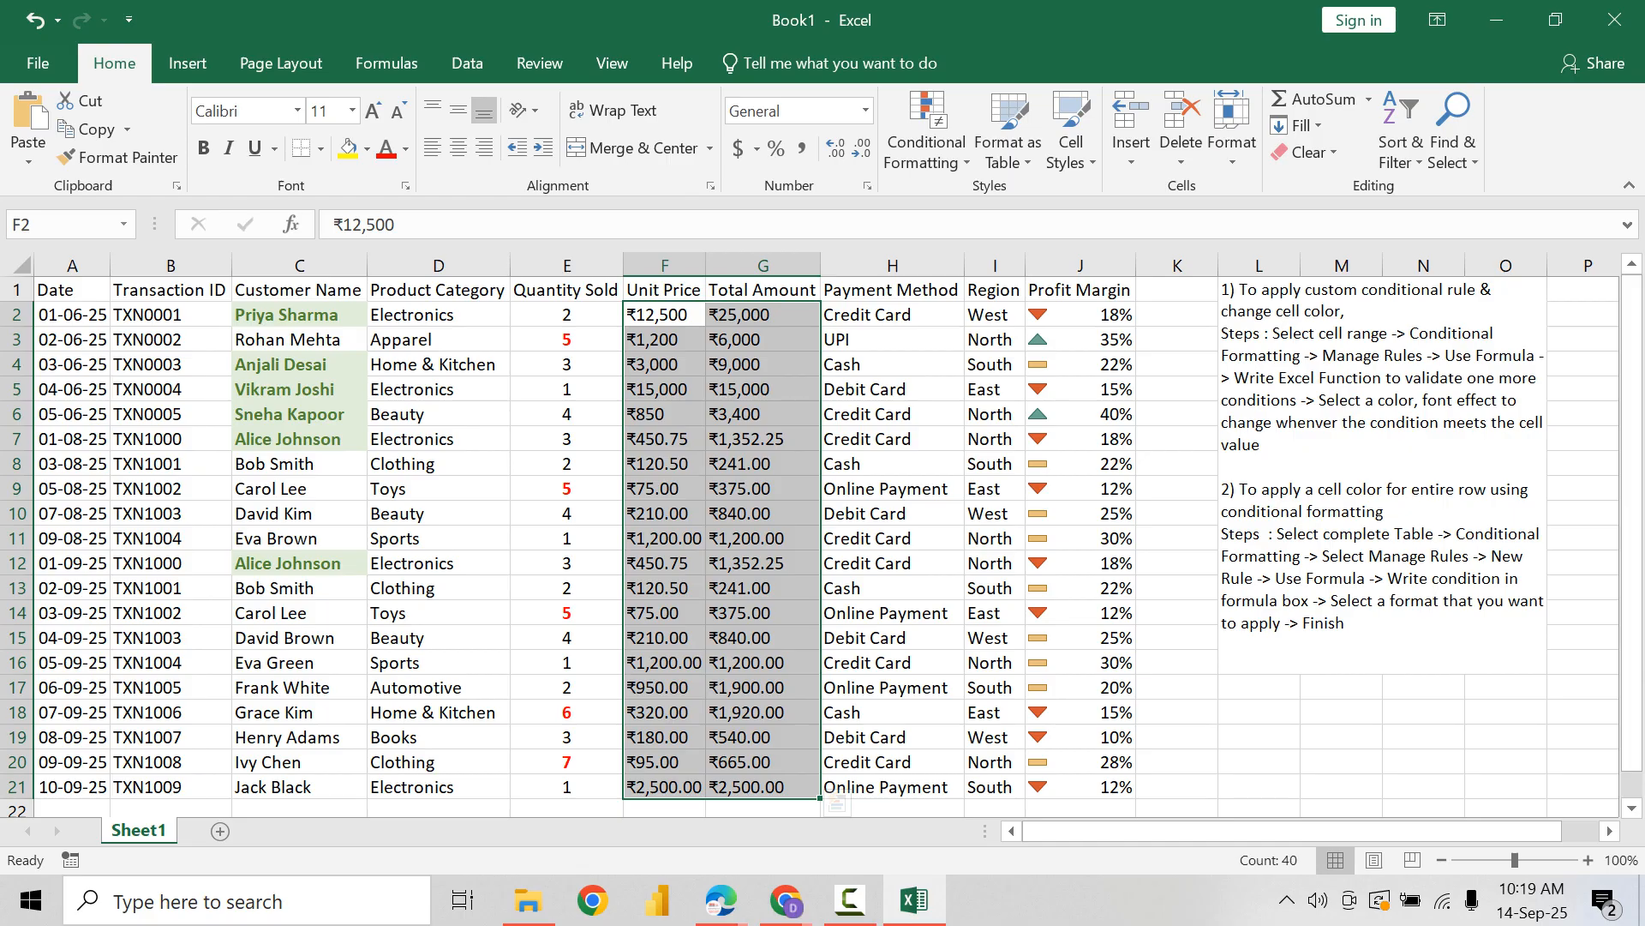
pyautogui.hotkey('ctrl', 'h')
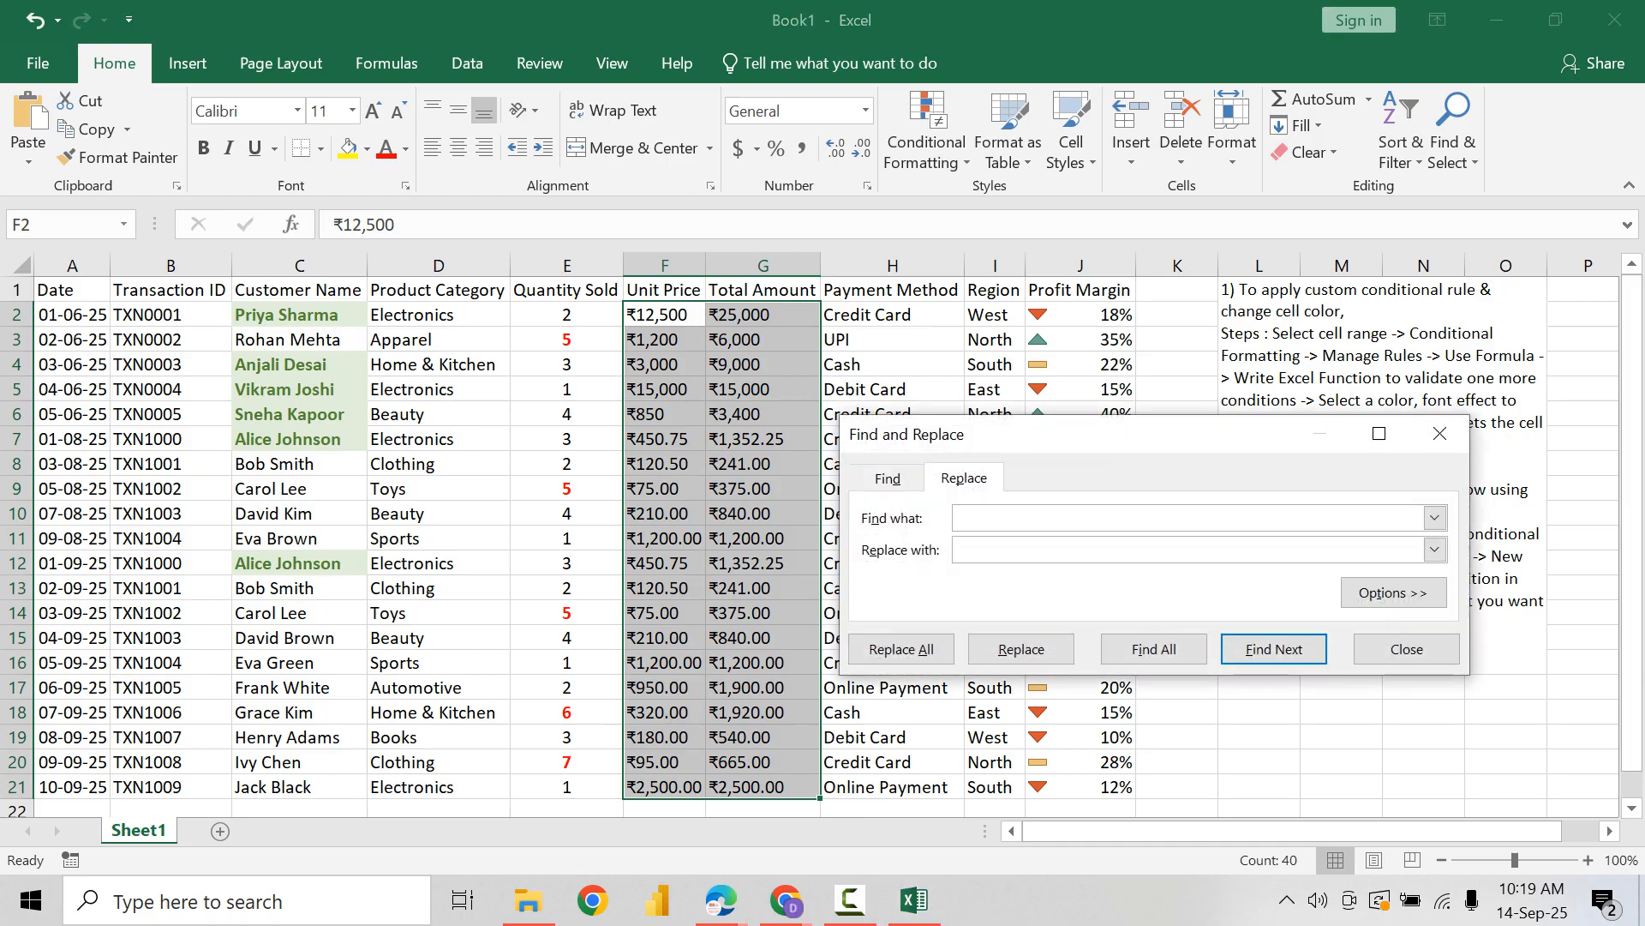
pyautogui.write('₹')
pyautogui.press('Tab')
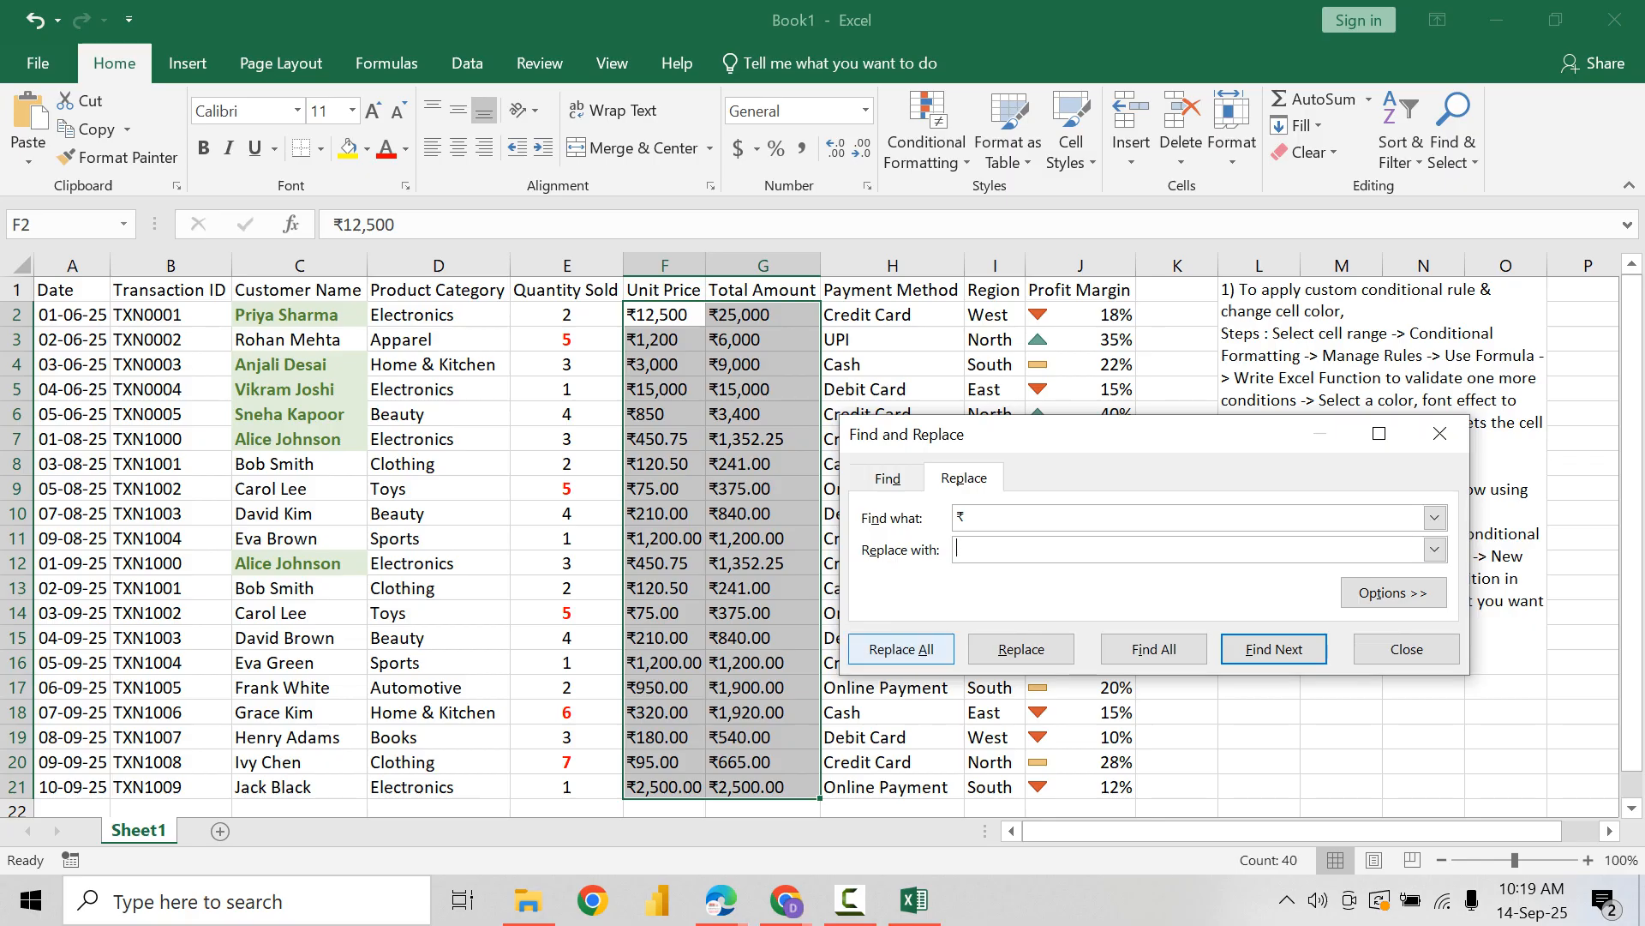
pyautogui.hotkey('alt', 'a')
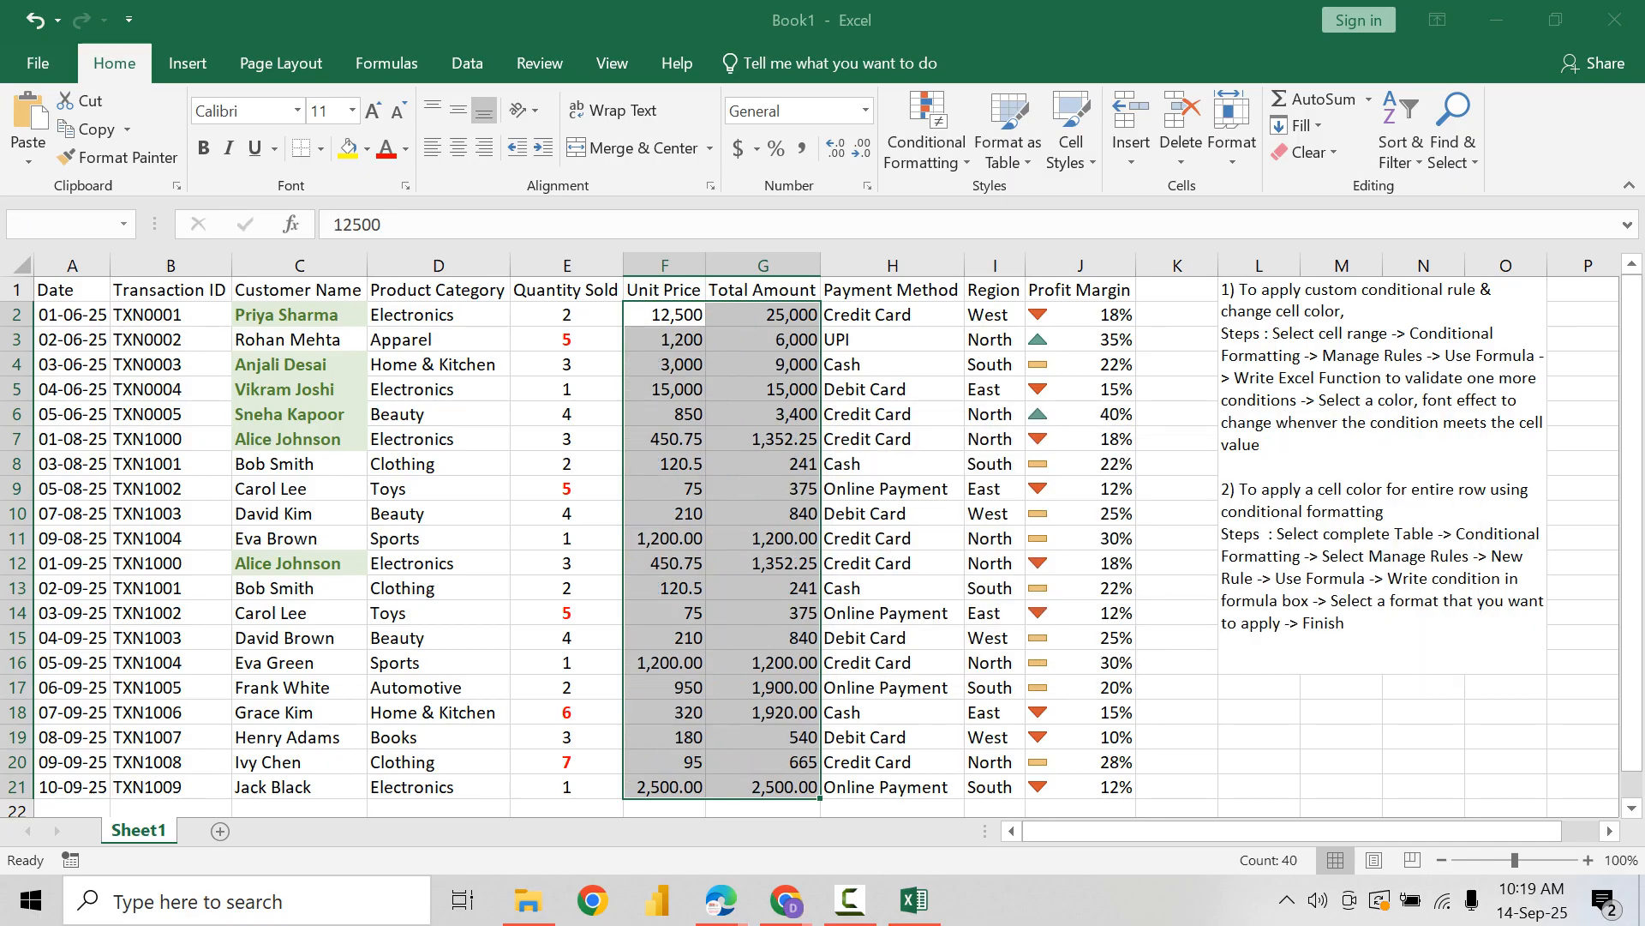
pyautogui.press('Return')
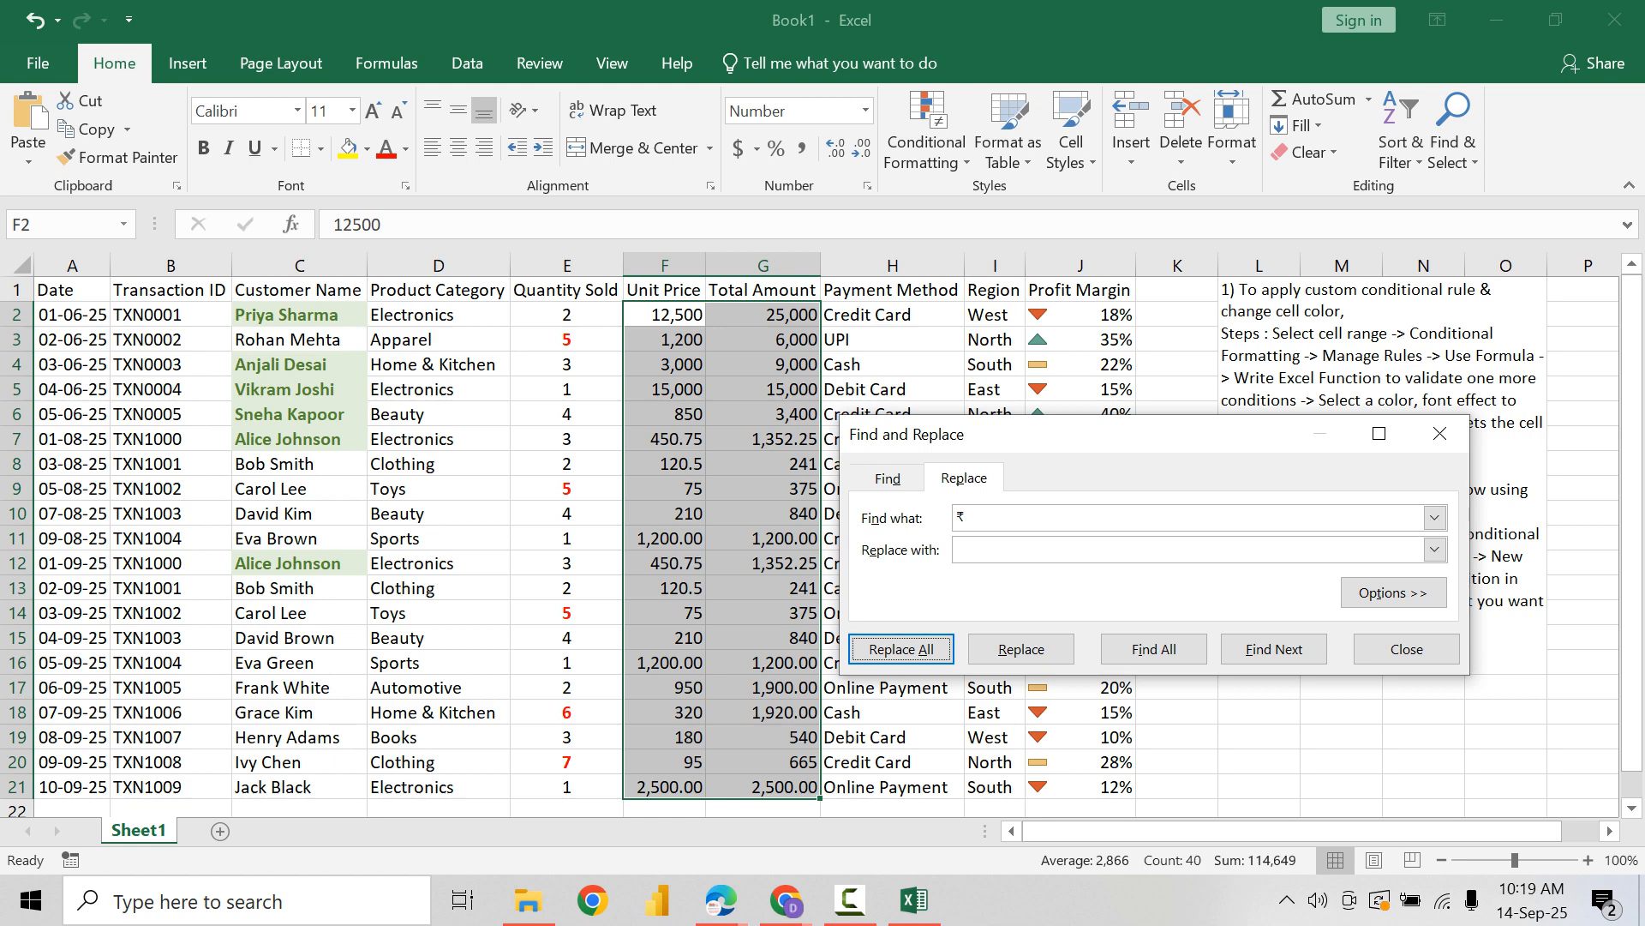
# Step: Try to replace all commas in F2:G21 with nothing, and close Find and Replace
pyautogui.hotkey('alt', 'n')
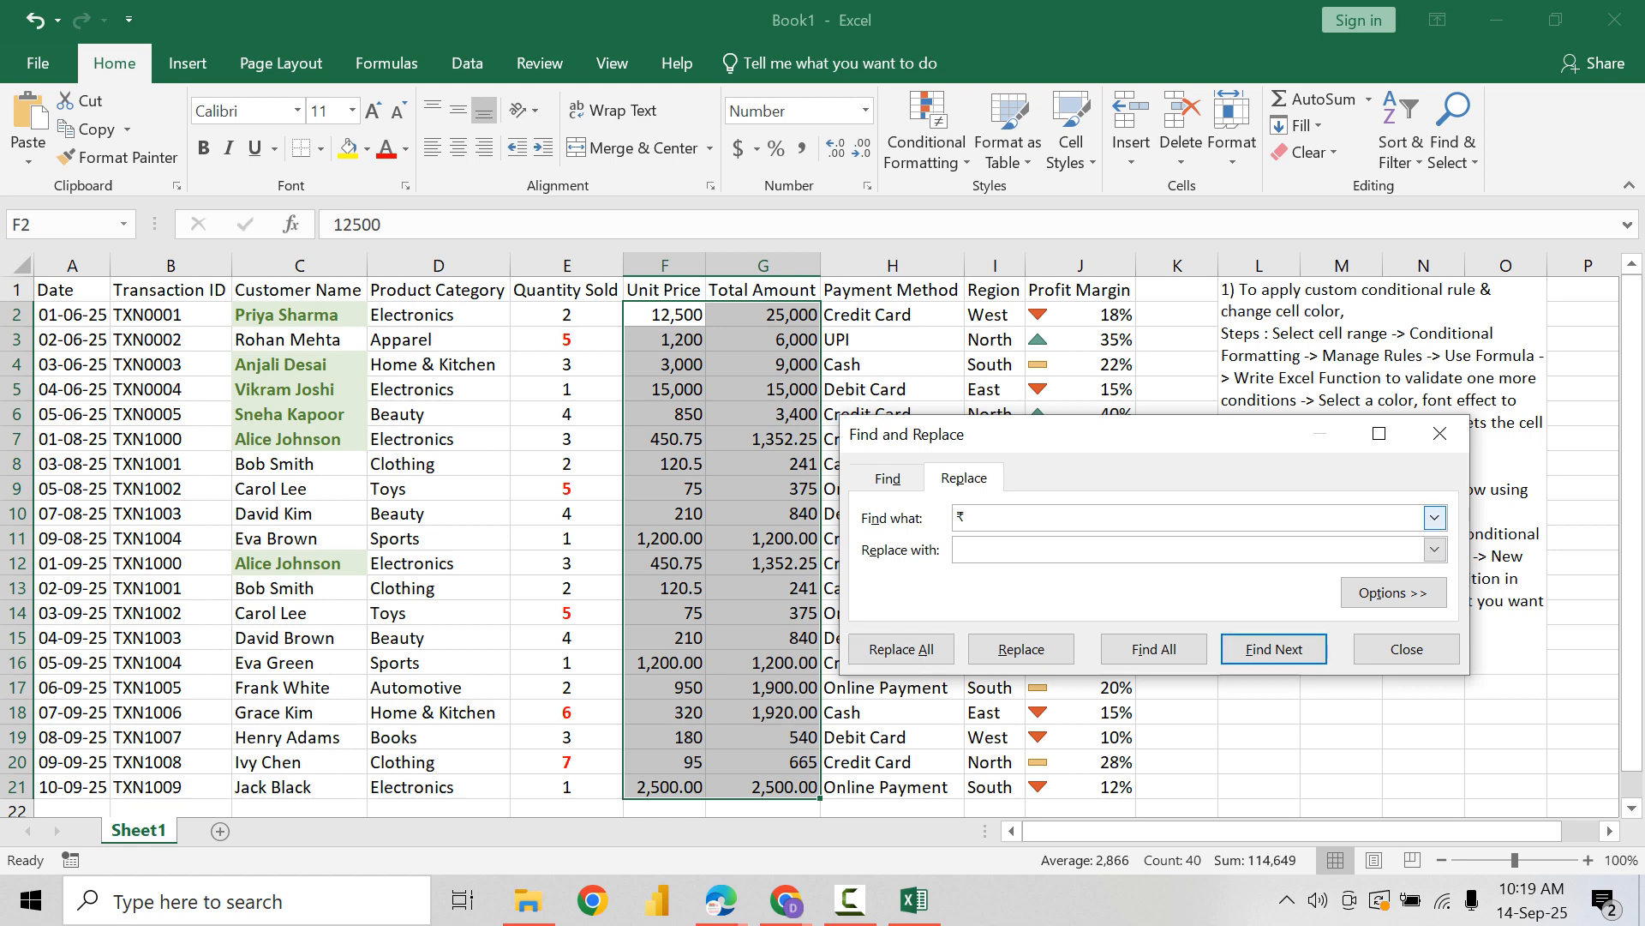
pyautogui.write(',')
pyautogui.hotkey('alt', 'a')
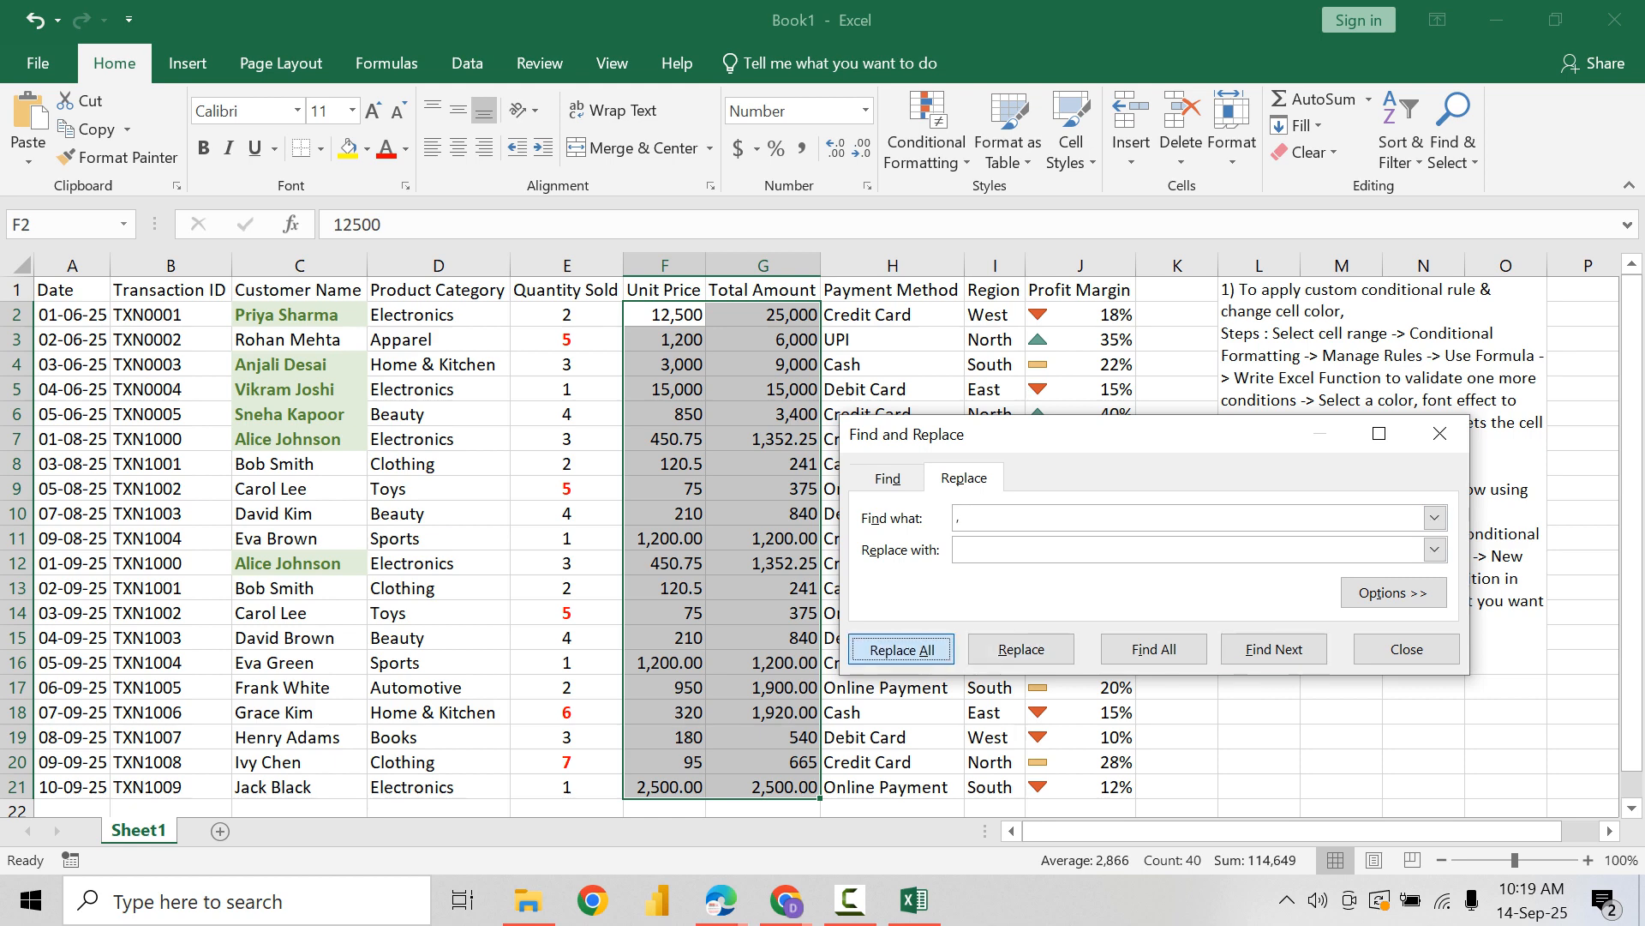
pyautogui.press('Return')
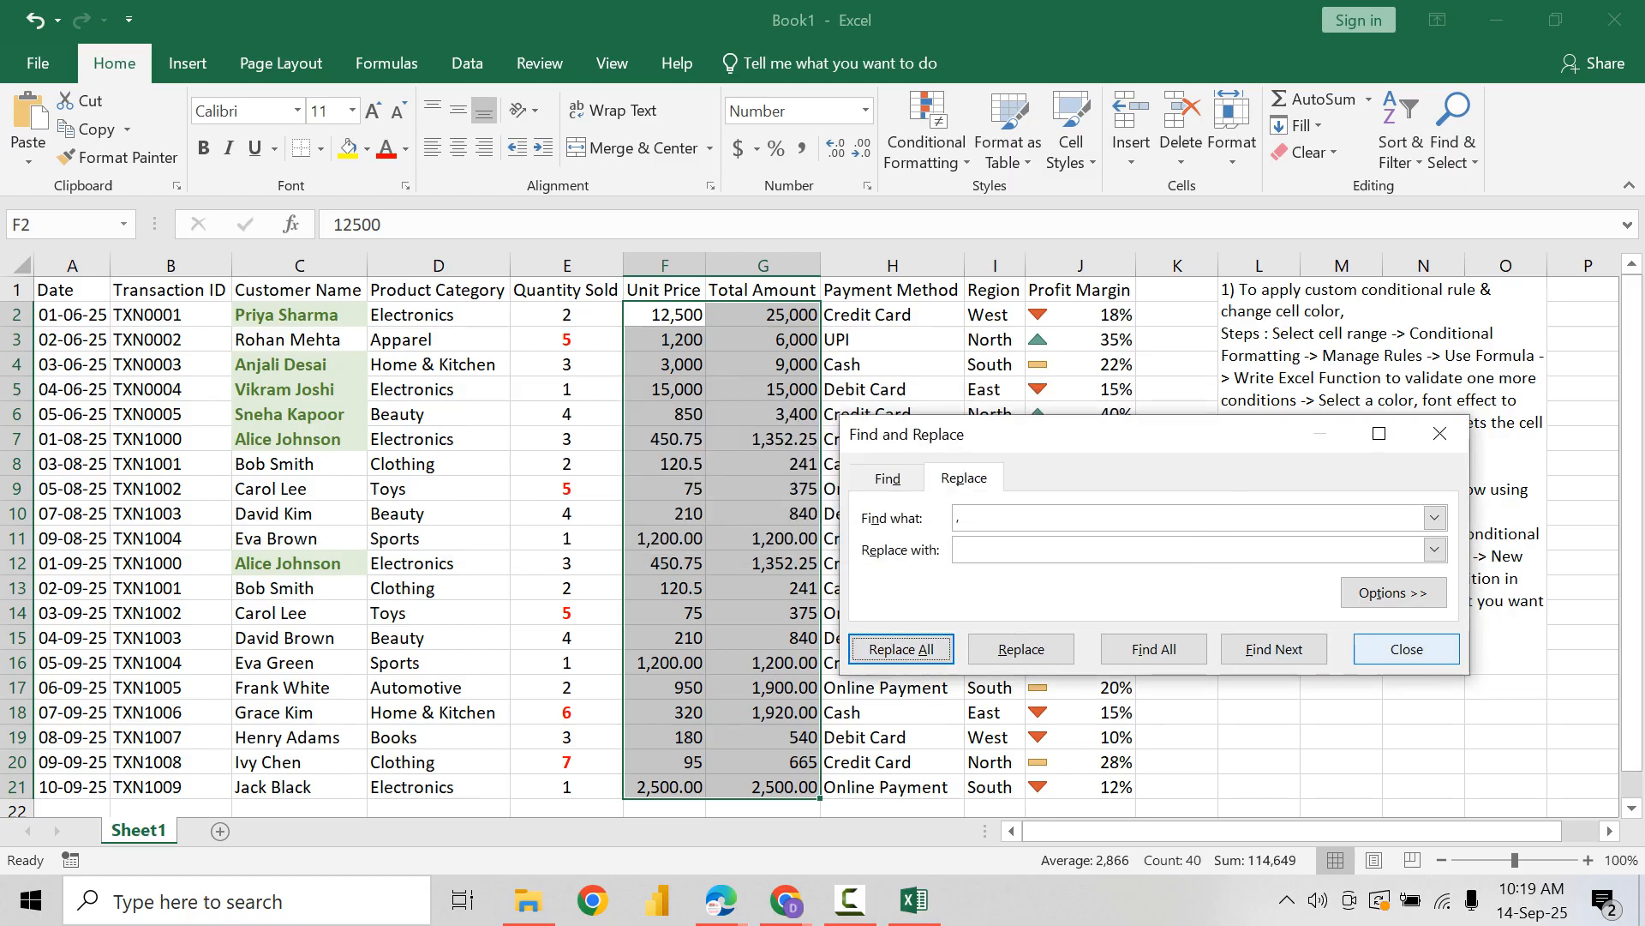
pyautogui.press('Escape')
# Step: Format the Unit Price and Total Amount values in F2:G21 as Currency with the ₹ English (India) symbol
pyautogui.hotkey('ctrl', '1')
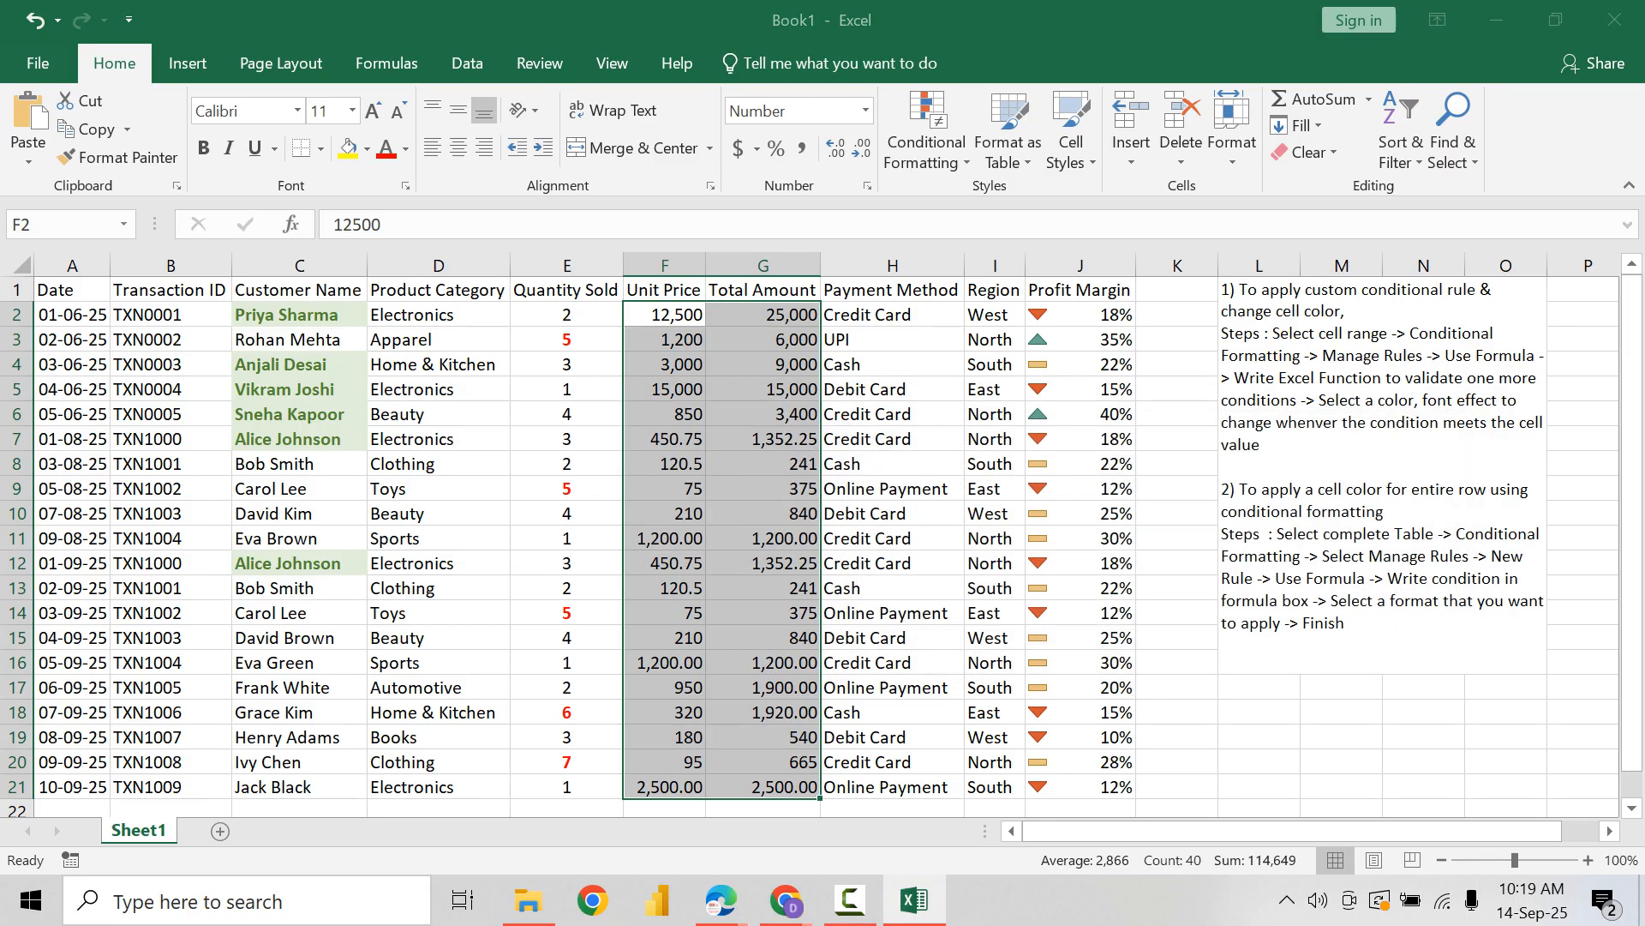
pyautogui.click(875, 345)
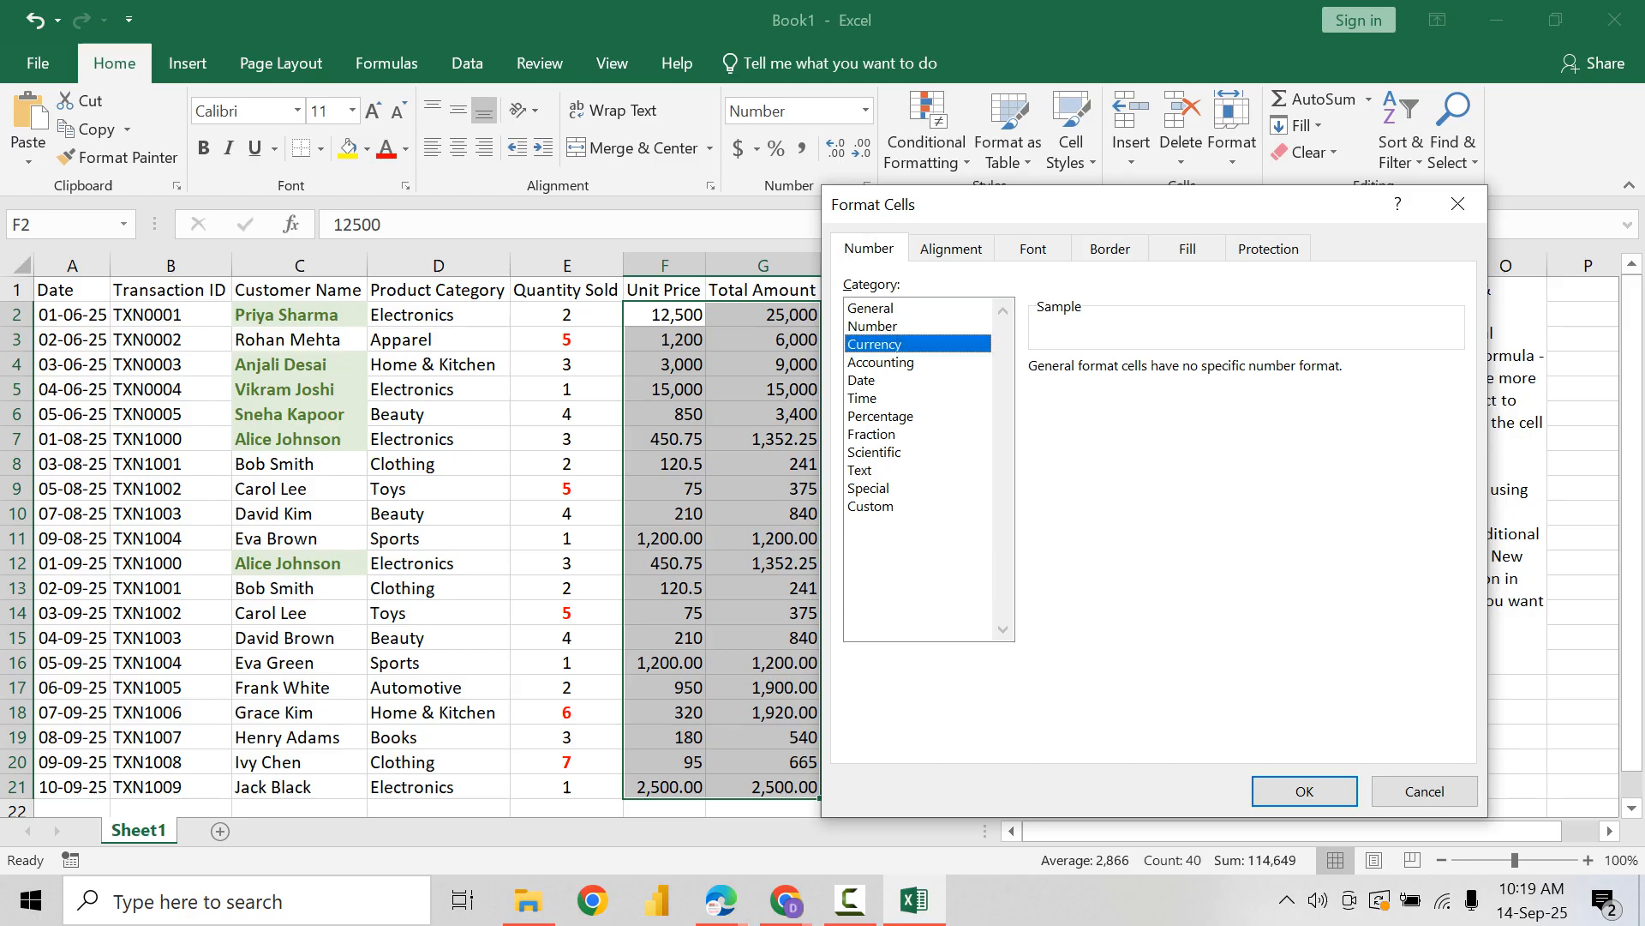
pyautogui.click(1453, 402)
pyautogui.press('Down')
pyautogui.press('Down')
pyautogui.press('Down')
pyautogui.press('Down')
pyautogui.press('Down')
pyautogui.press('Down')
pyautogui.press('Down')
pyautogui.press('Down')
pyautogui.press('Down')
pyautogui.press('Down')
pyautogui.press('Down')
pyautogui.press('Down')
pyautogui.press('Down')
pyautogui.press('Down')
pyautogui.press('Down')
pyautogui.press('Down')
pyautogui.press('Down')
pyautogui.press('Down')
pyautogui.press('Down')
pyautogui.press('Down')
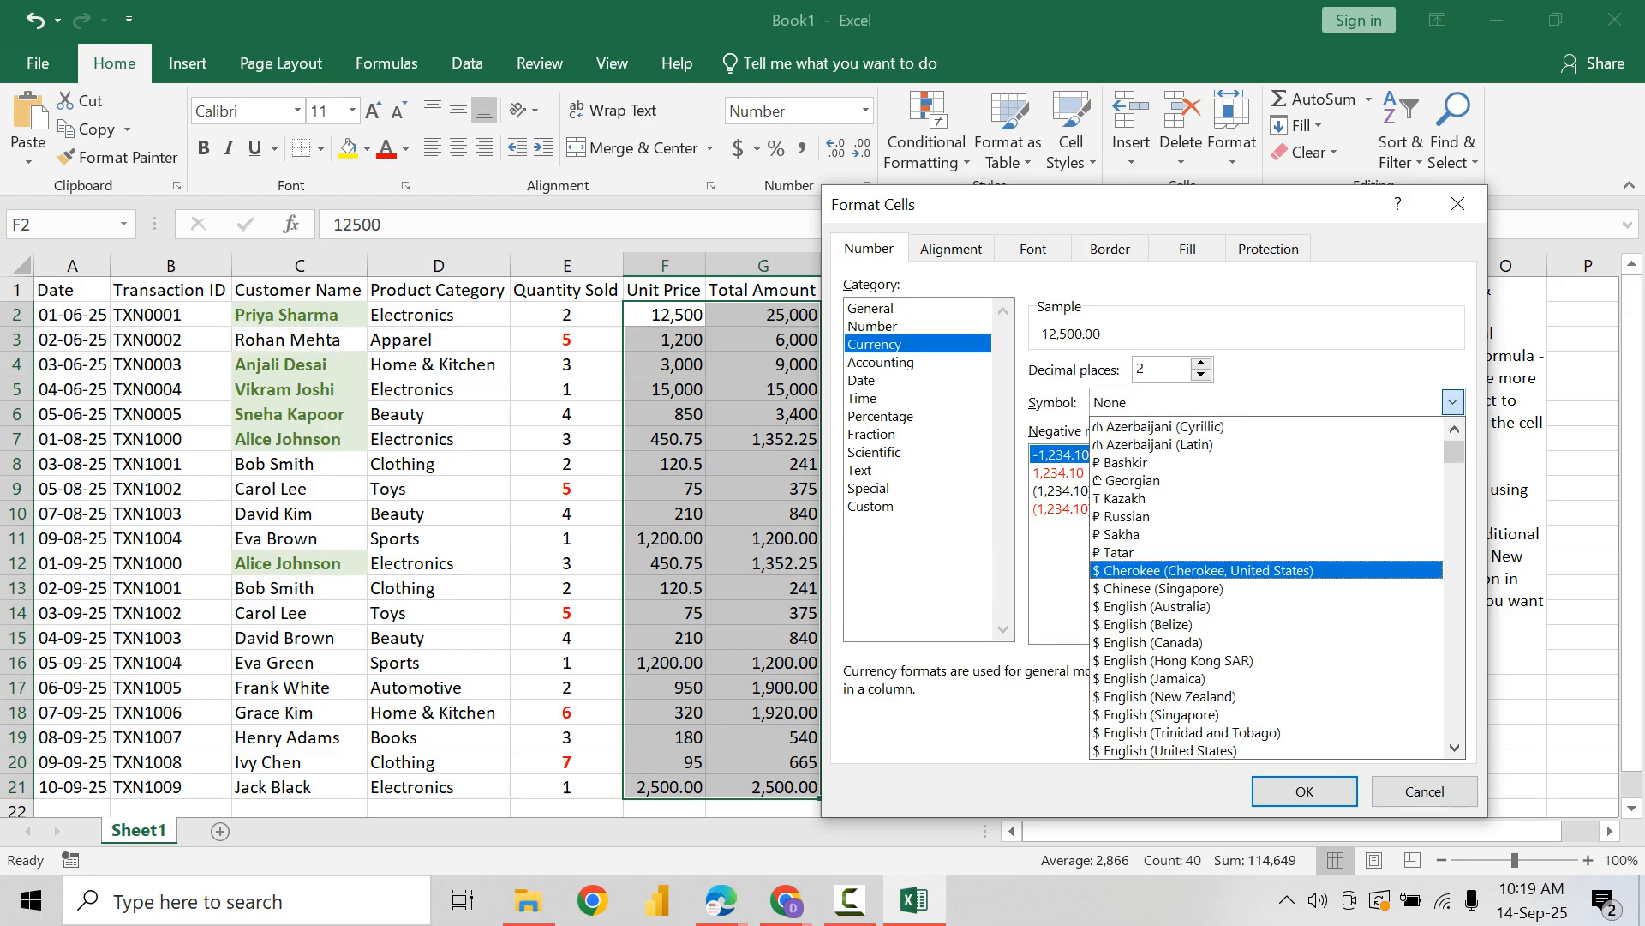
pyautogui.press('Down')
pyautogui.press('Down')
pyautogui.press('Down')
pyautogui.press('Down')
pyautogui.press('Down')
pyautogui.press('Down')
pyautogui.press('Down')
pyautogui.press('Down')
pyautogui.press('Down')
pyautogui.press('Down')
pyautogui.press('Down')
pyautogui.press('Down')
pyautogui.press('Down')
pyautogui.press('Down')
pyautogui.press('Down')
pyautogui.press('Down')
pyautogui.press('Down')
pyautogui.press('Down')
pyautogui.press('Down')
pyautogui.press('Down')
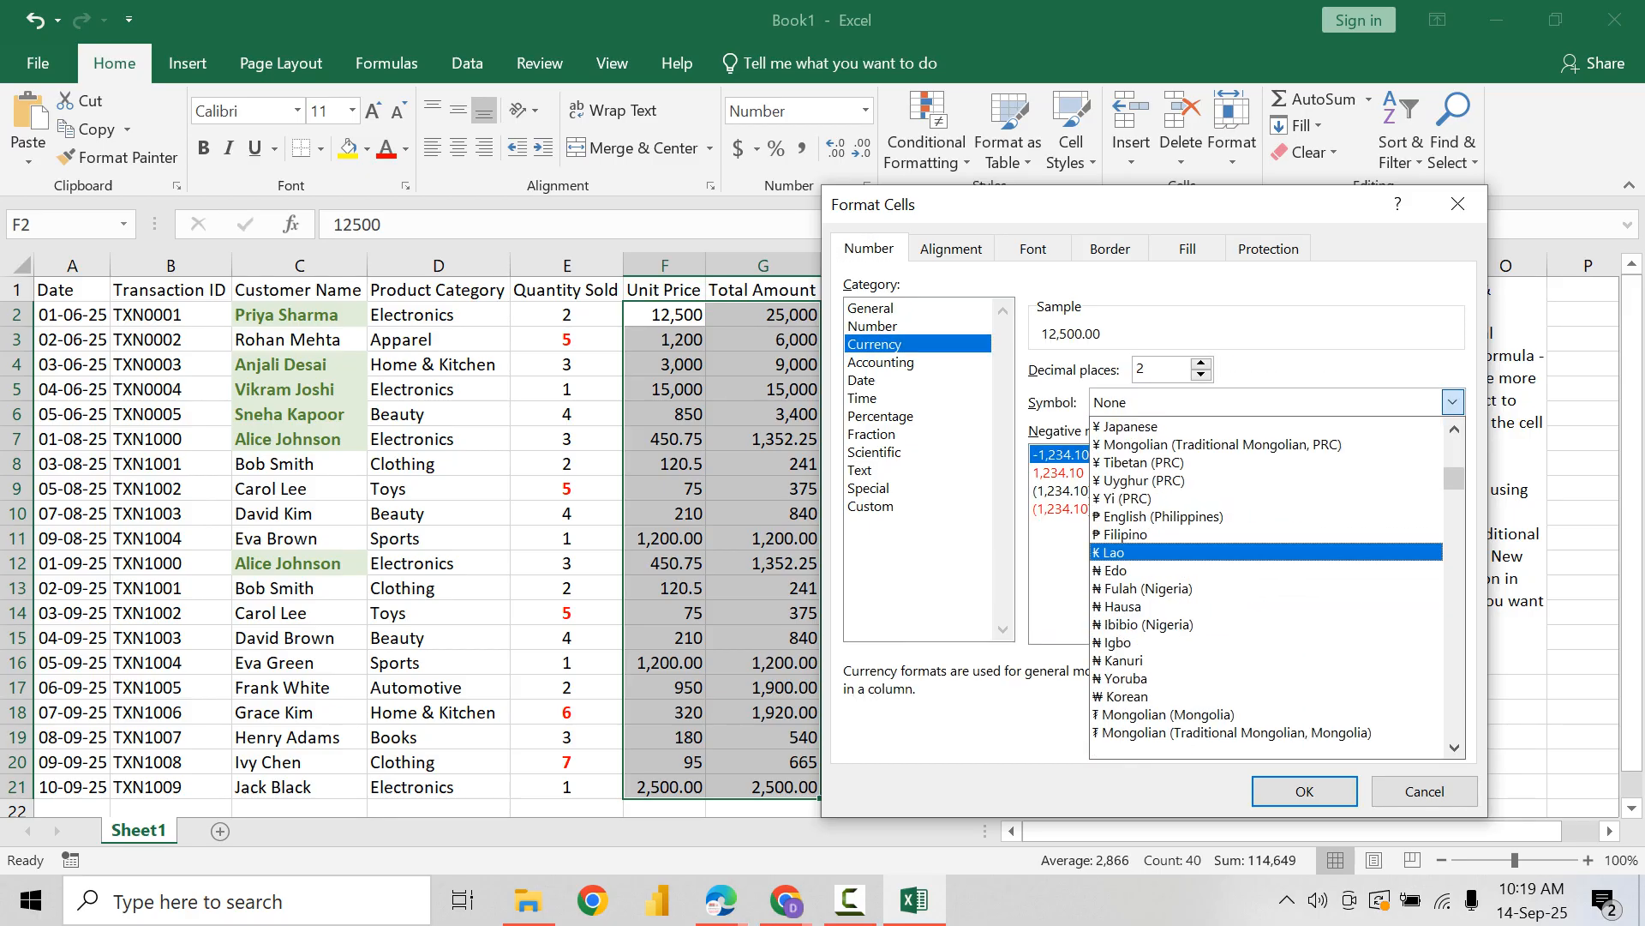
pyautogui.press('Down')
pyautogui.press('Down')
pyautogui.press('Down')
pyautogui.press('Down')
pyautogui.press('Down')
pyautogui.press('Down')
pyautogui.press('Down')
pyautogui.press('Down')
pyautogui.press('Down')
pyautogui.press('Down')
pyautogui.press('Down')
pyautogui.press('Down')
pyautogui.press('Down')
pyautogui.press('Down')
pyautogui.press('Down')
pyautogui.press('Down')
pyautogui.press('Down')
pyautogui.press('Down')
pyautogui.press('Down')
pyautogui.press('Down')
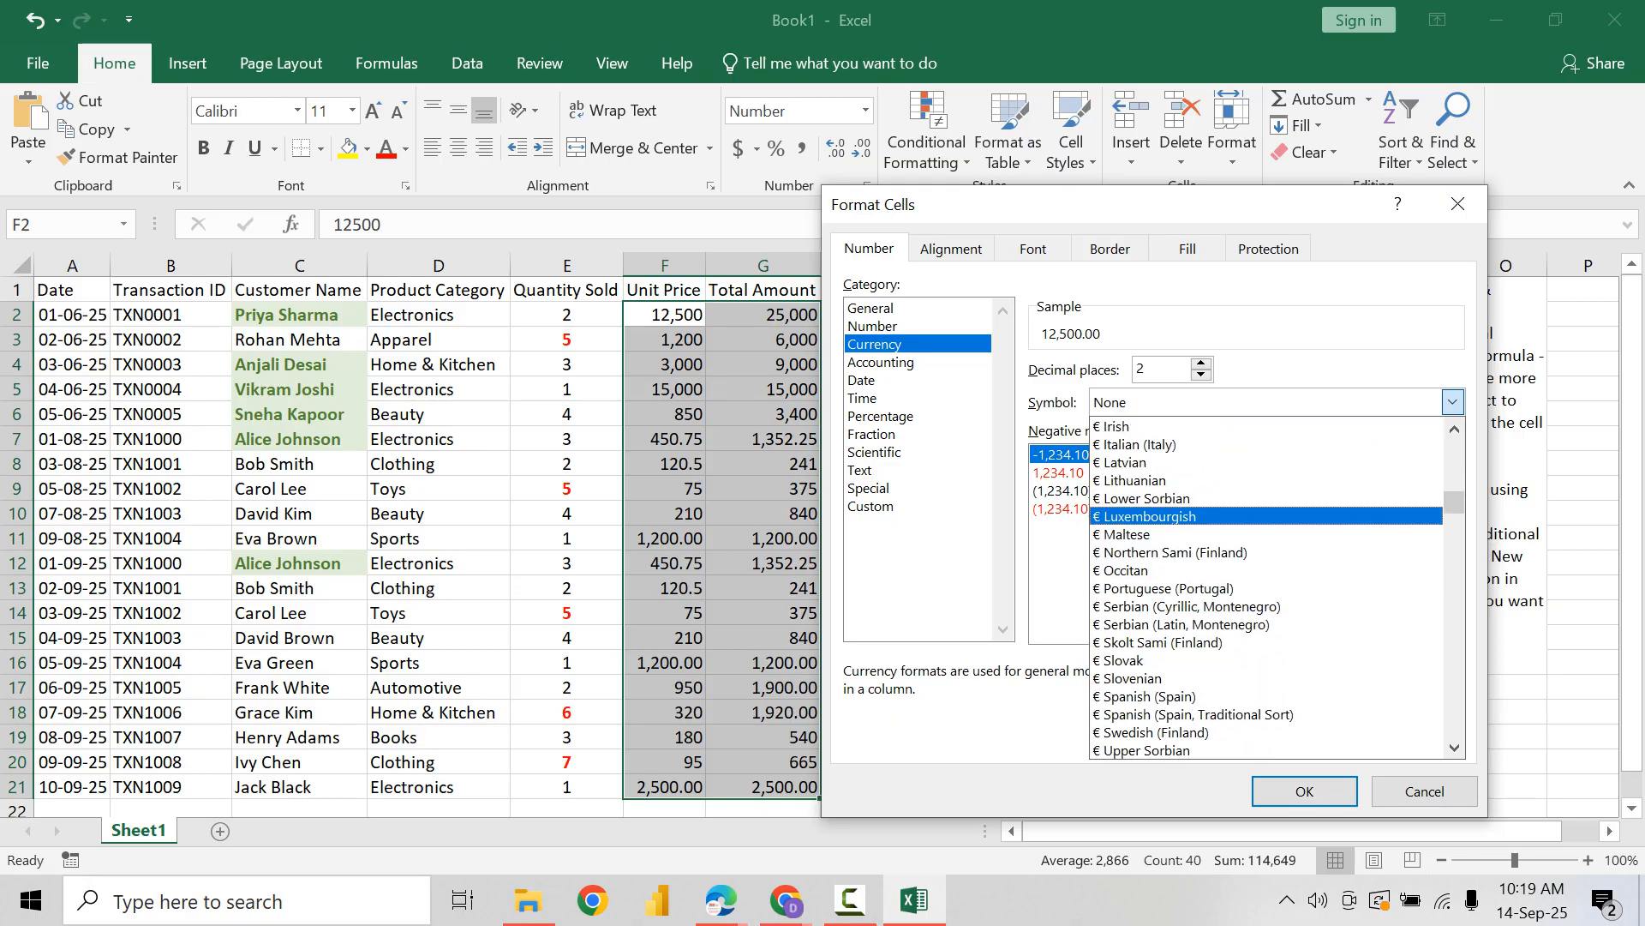
pyautogui.press('Down')
pyautogui.press('Down')
pyautogui.press('Down')
pyautogui.press('Down')
pyautogui.press('Down')
pyautogui.press('Down')
pyautogui.press('Down')
pyautogui.press('Down')
pyautogui.press('Down')
pyautogui.press('Down')
pyautogui.press('Down')
pyautogui.press('Down')
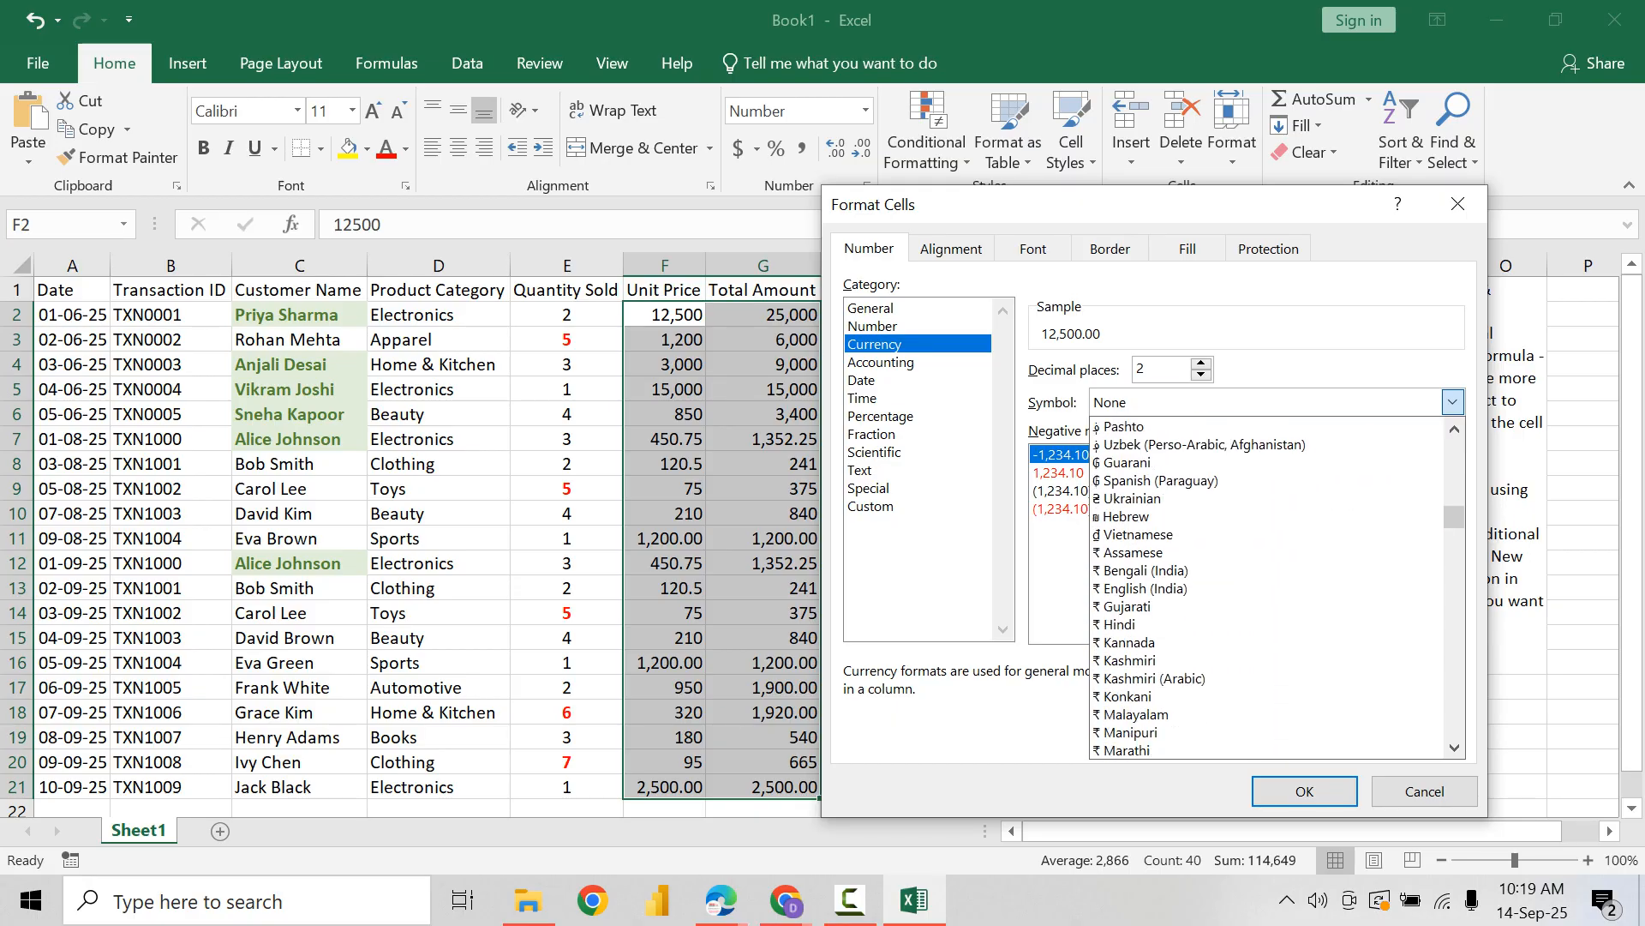
pyautogui.press('Return')
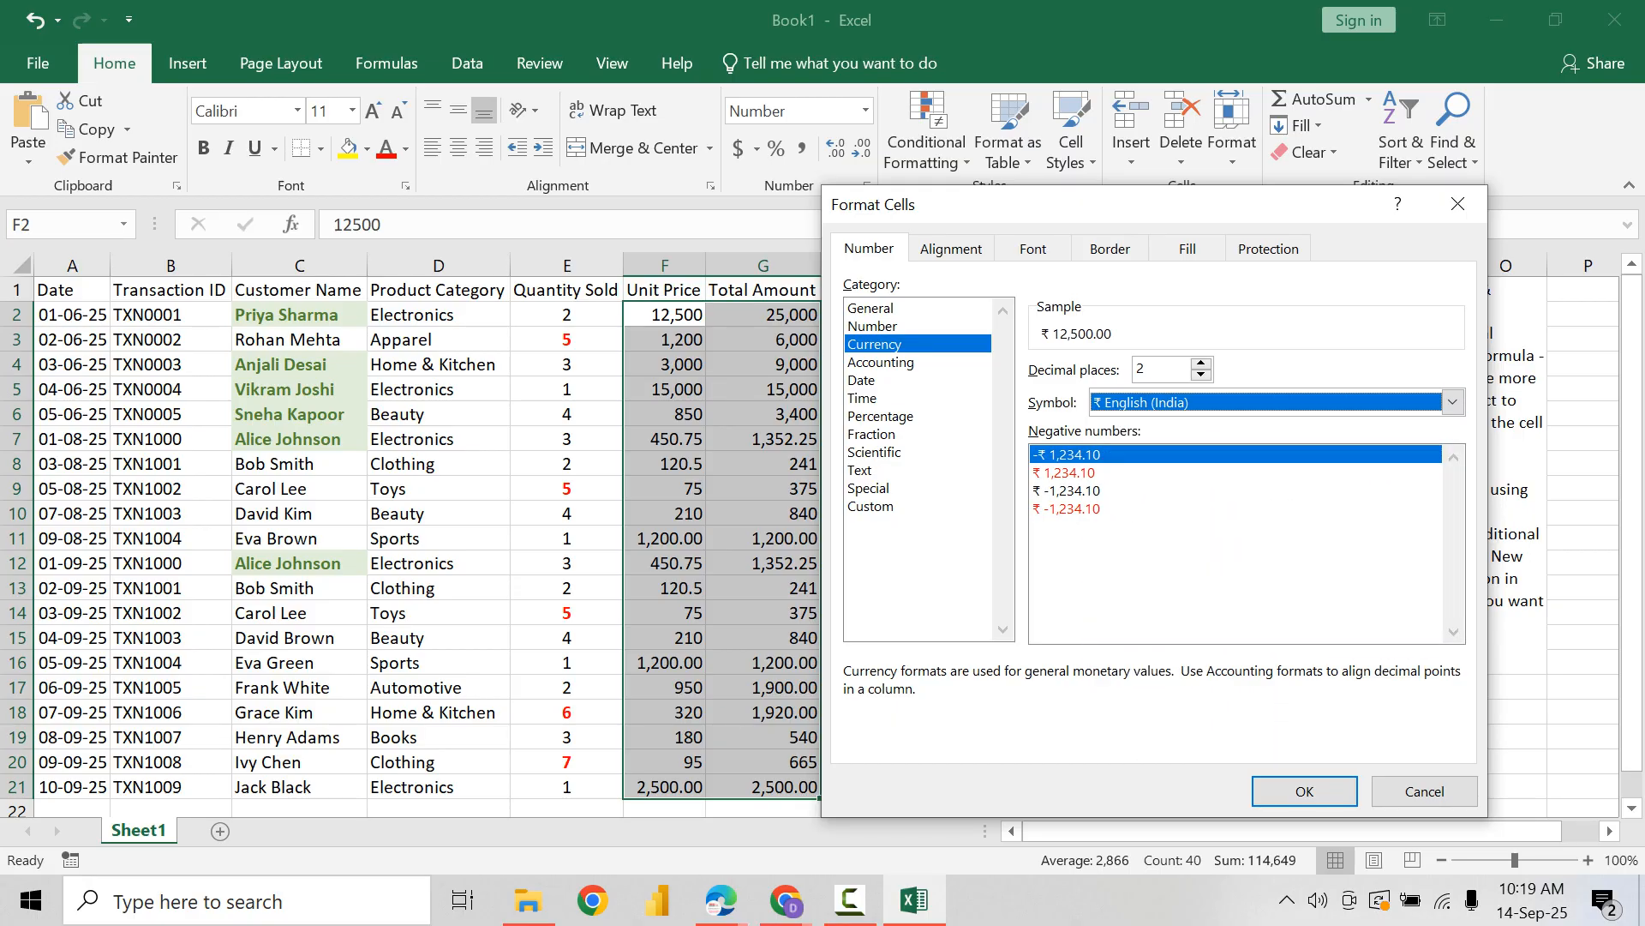
pyautogui.press('Return')
# Step: Check the underlying values of several Total Amount cells in column G, such as G2, G3 and G8
pyautogui.doubleClick(776, 315)
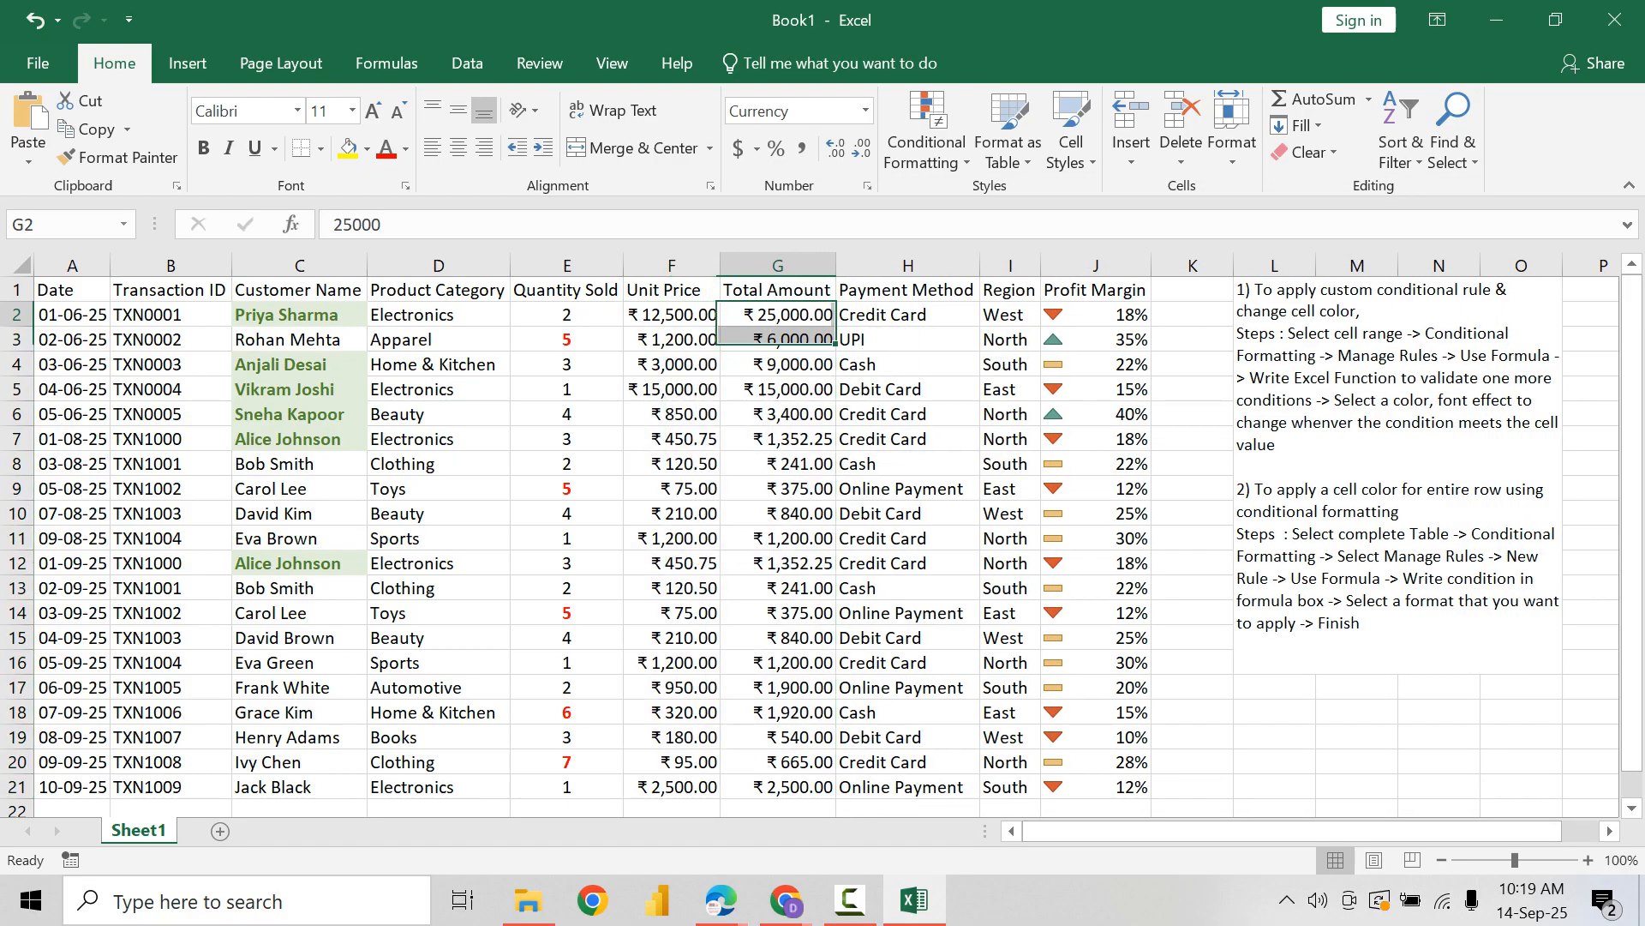
pyautogui.press('Return')
pyautogui.press('F2')
pyautogui.press('Return')
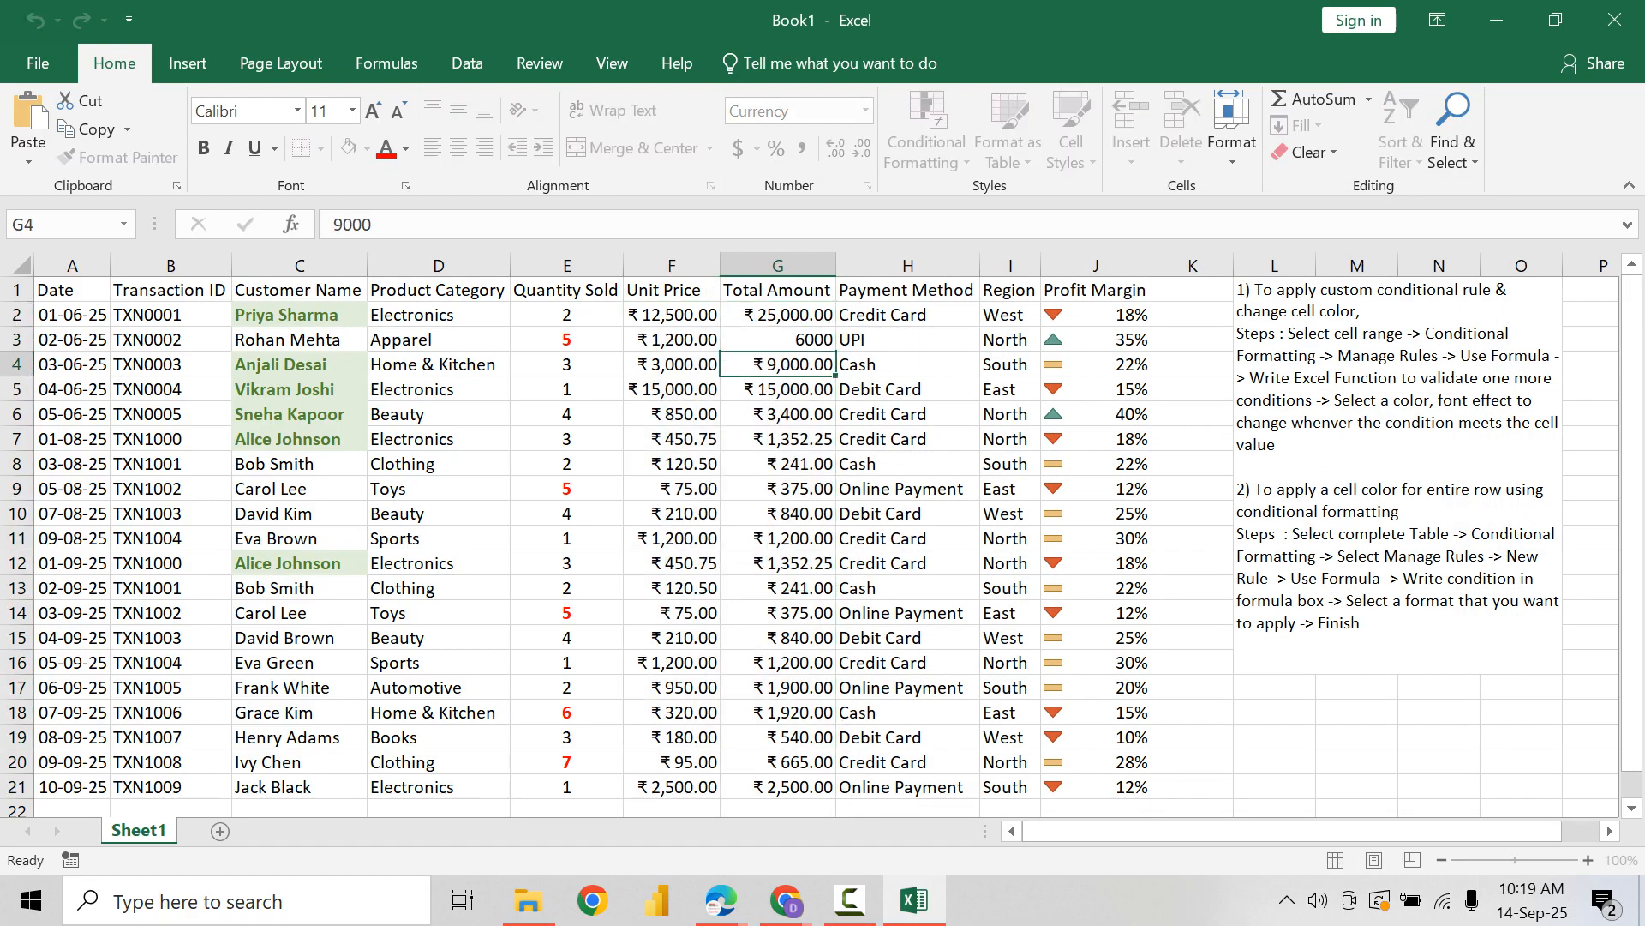
pyautogui.press('F2')
pyautogui.press('Return')
pyautogui.press('F2')
pyautogui.press('Return')
pyautogui.press('F2')
pyautogui.doubleClick(776, 464)
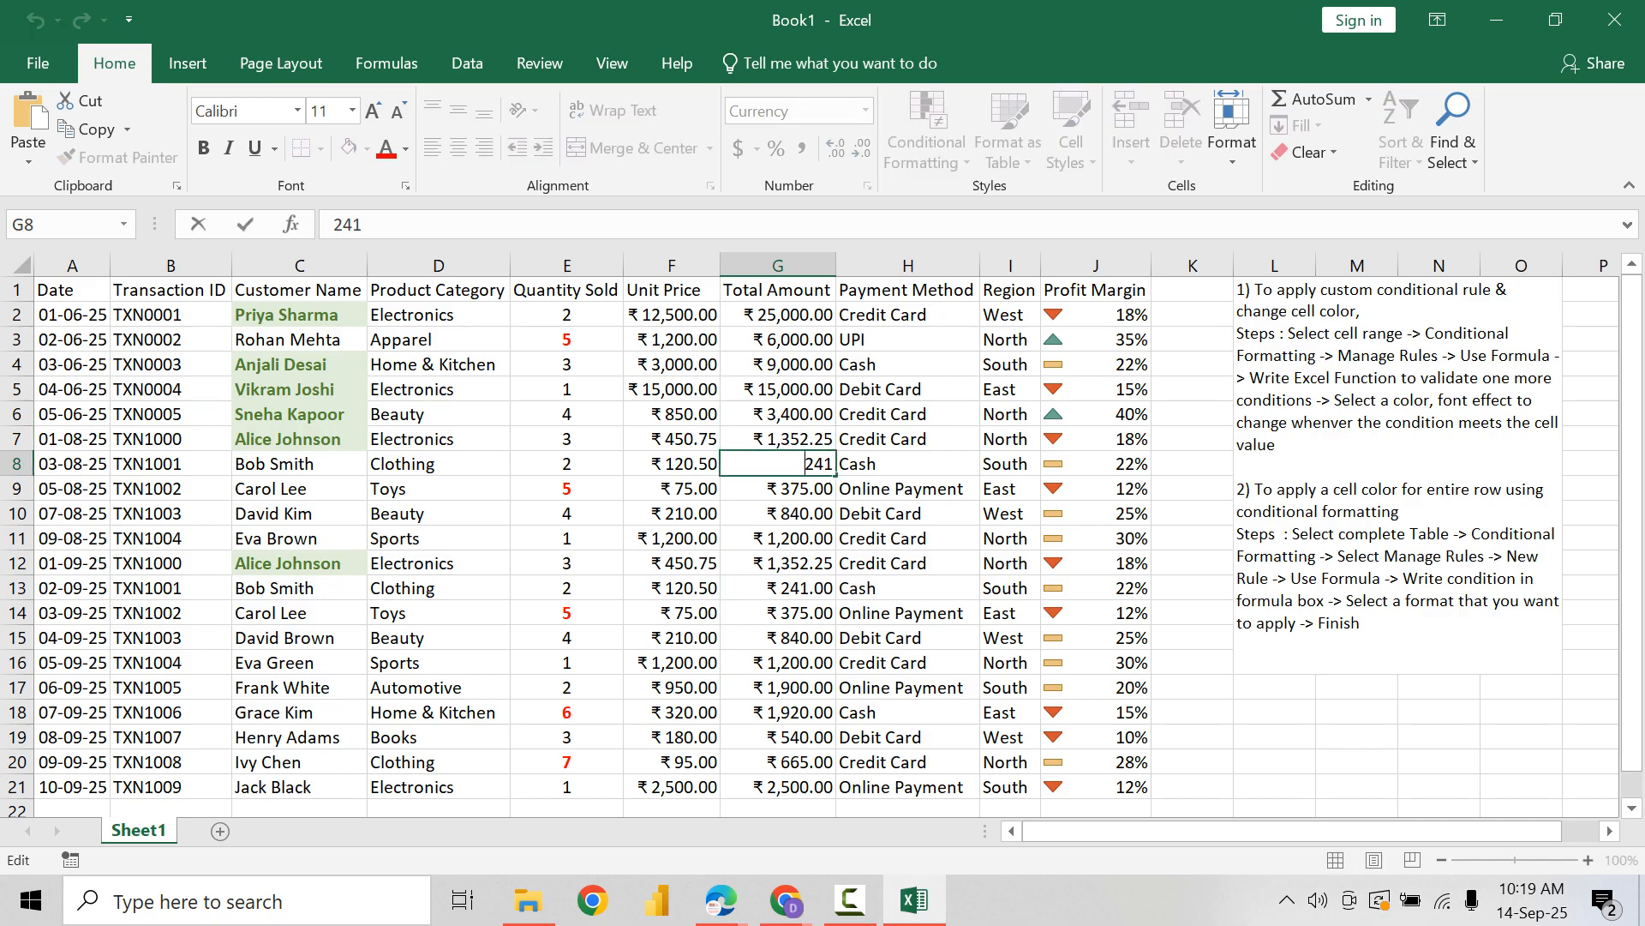
pyautogui.click(776, 787)
pyautogui.click(908, 315)
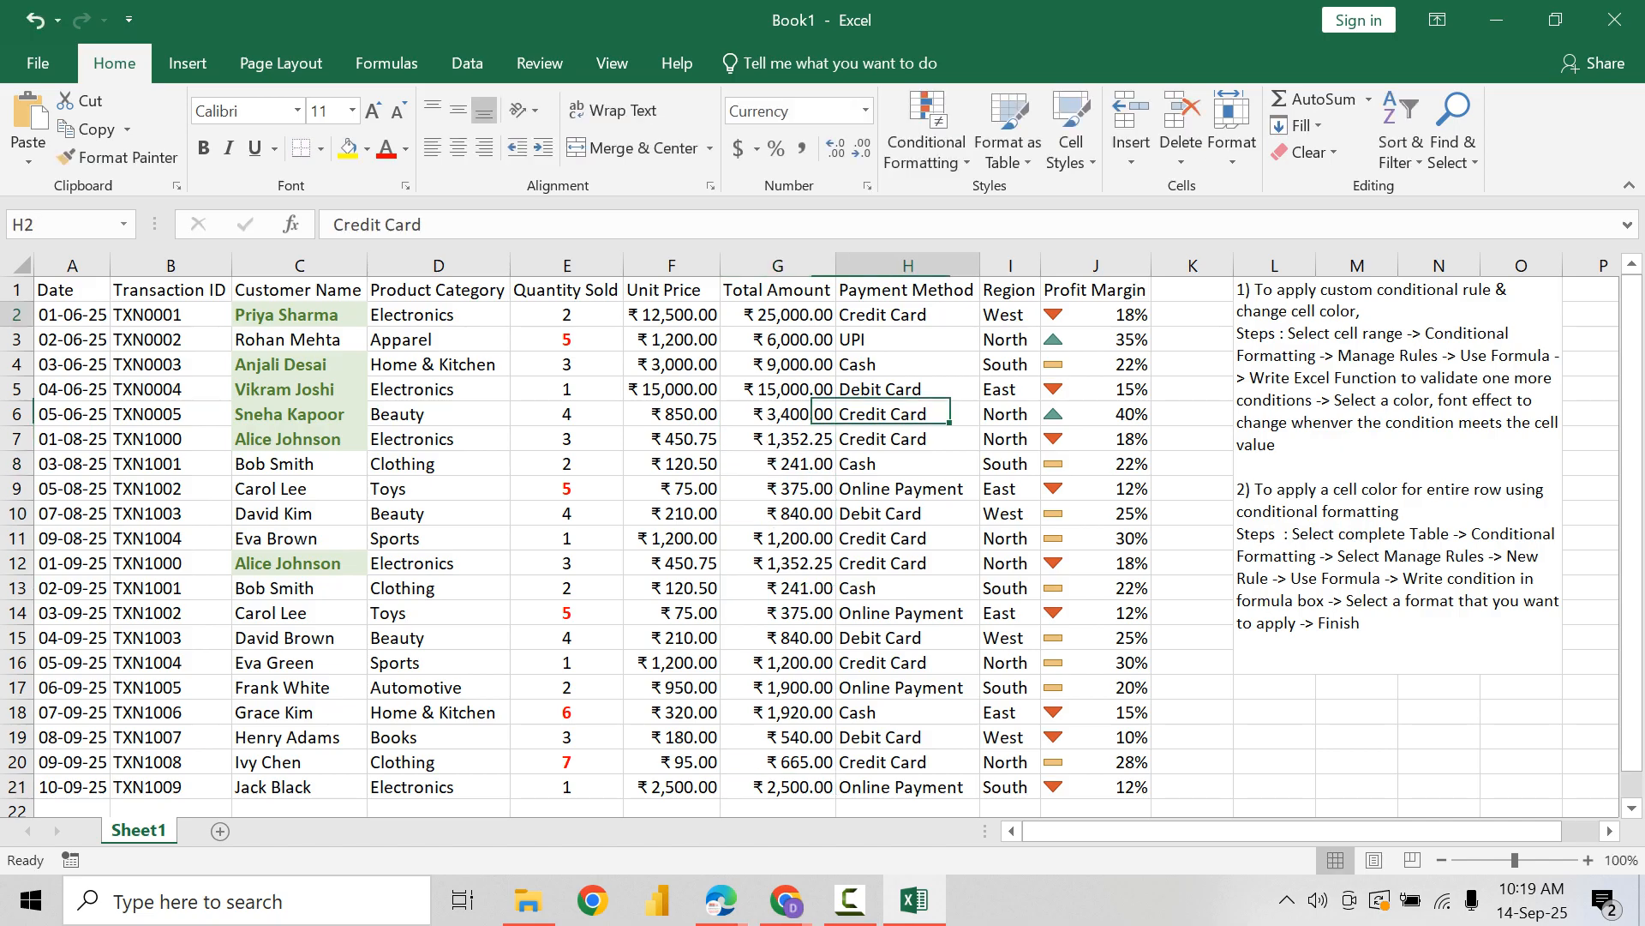
# Step: Start a new conditional formatting rule for A2:J21 that uses a formula to determine which cells to format
pyautogui.moveTo(72, 314); pyautogui.dragTo(1095, 787)
pyautogui.click(927, 137)
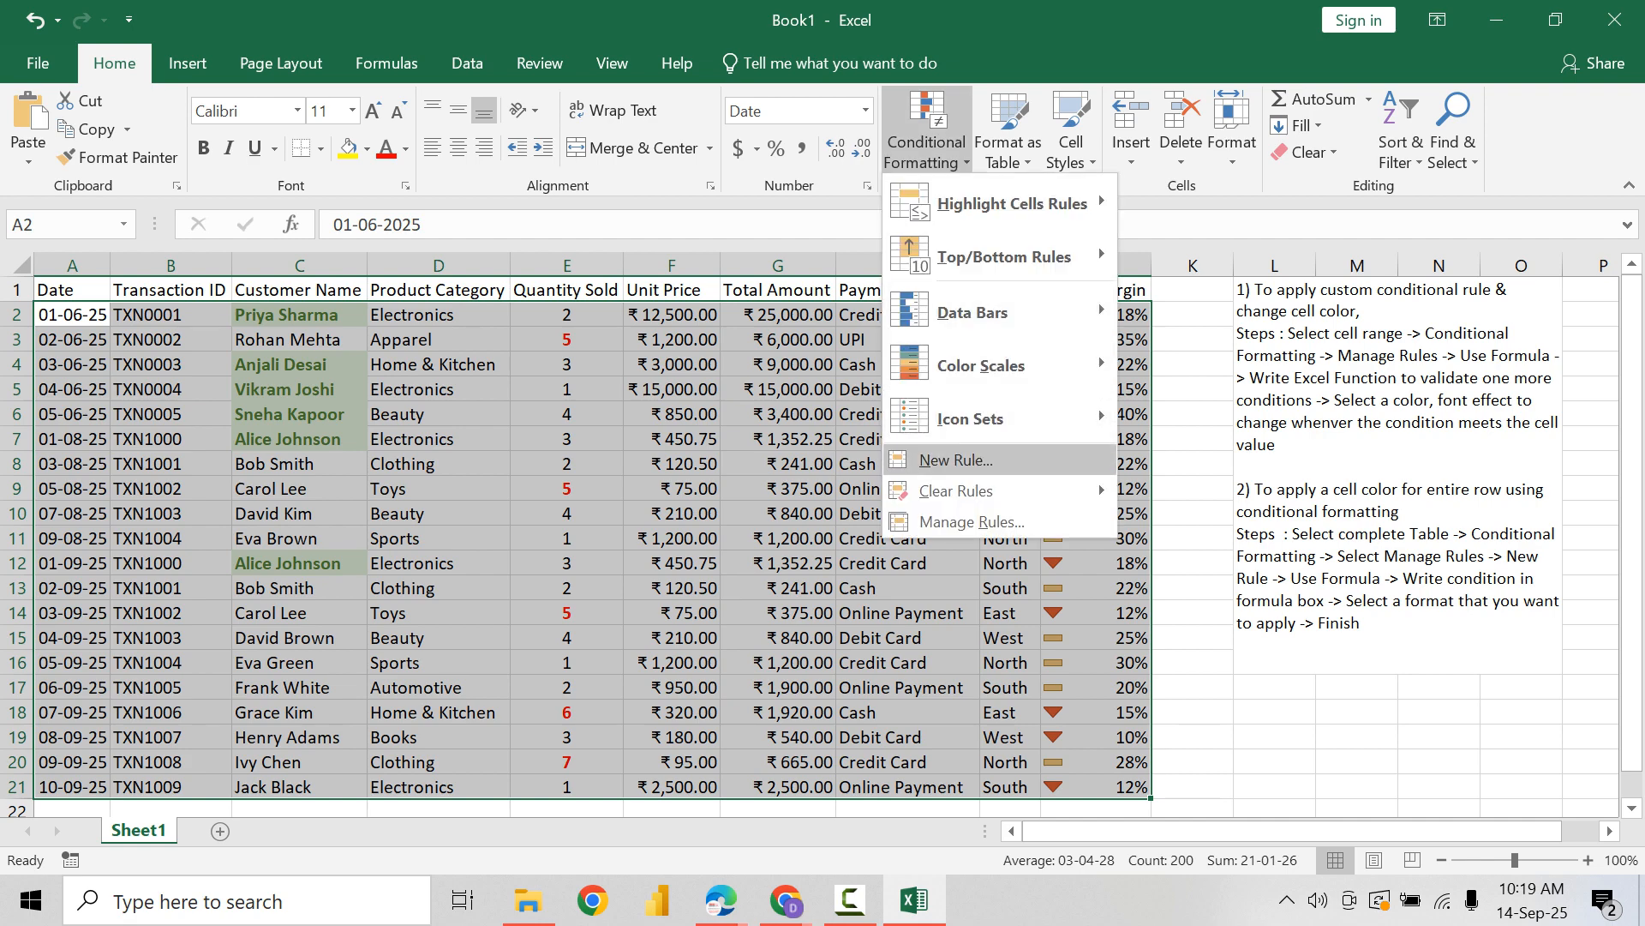
pyautogui.click(959, 520)
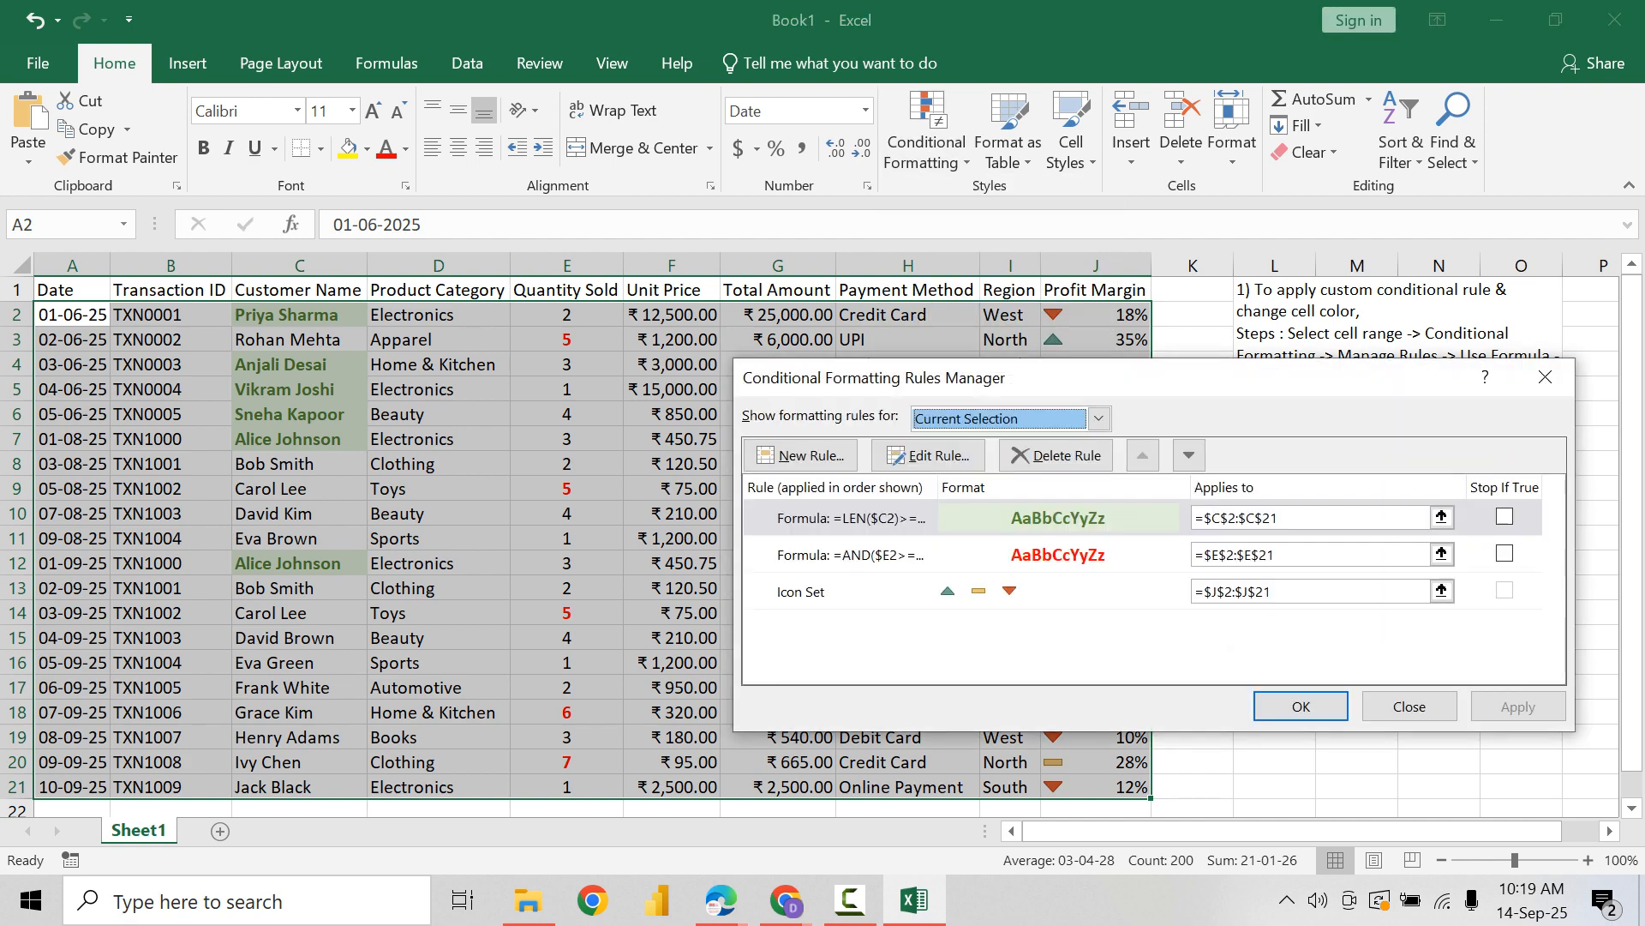
pyautogui.click(800, 455)
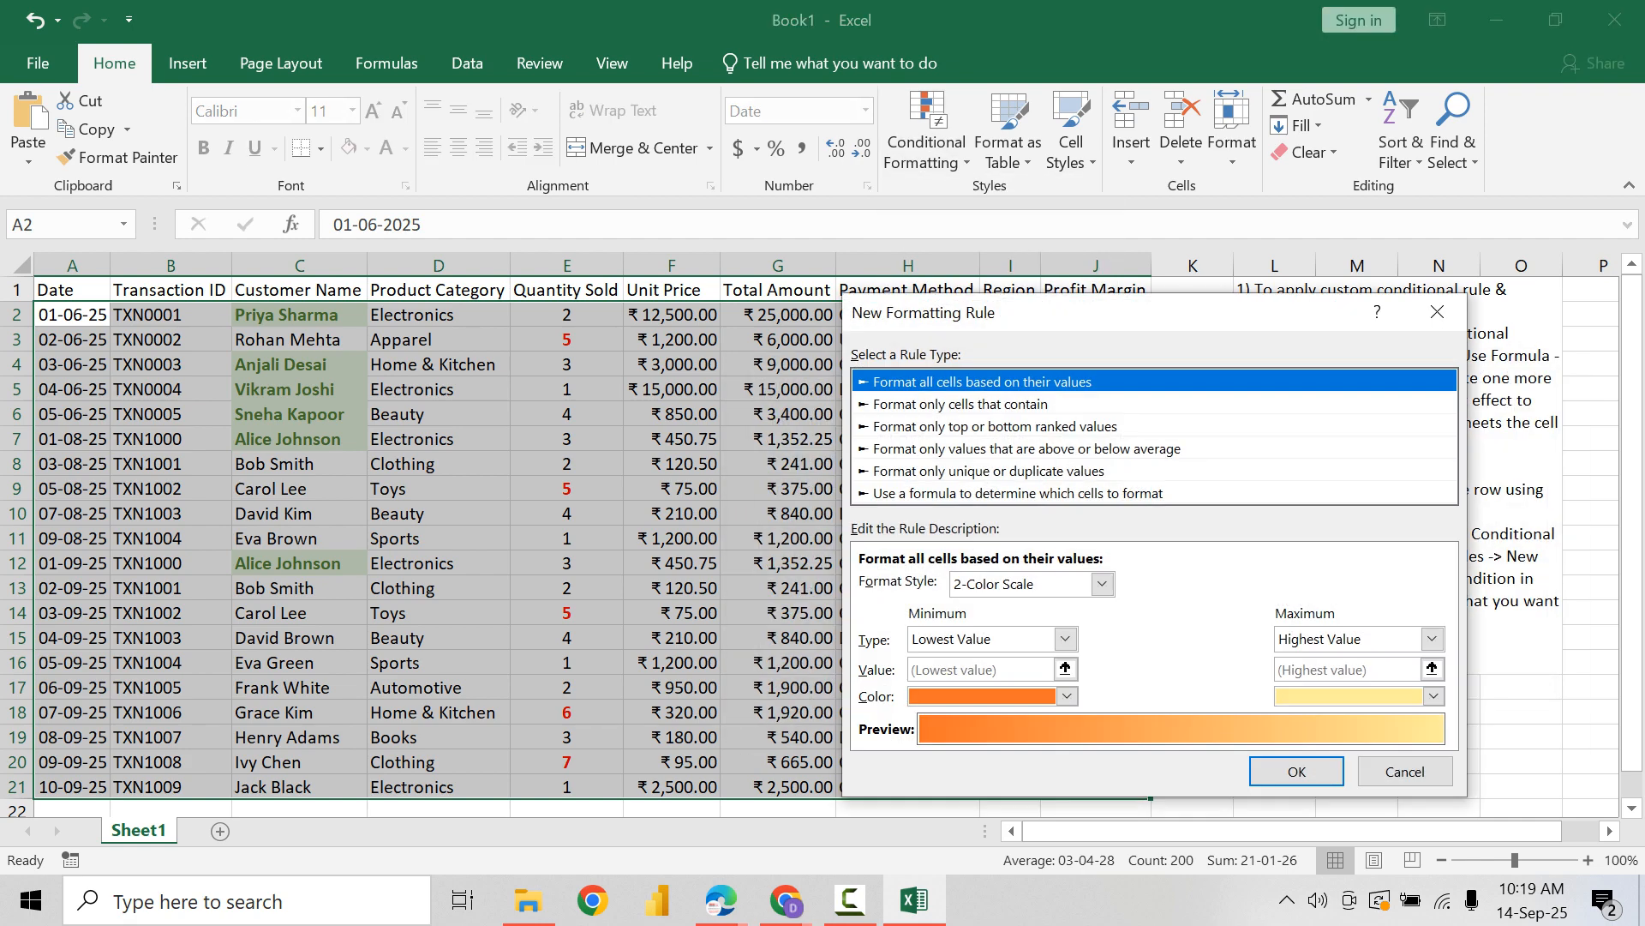
pyautogui.click(1018, 494)
pyautogui.click(1020, 585)
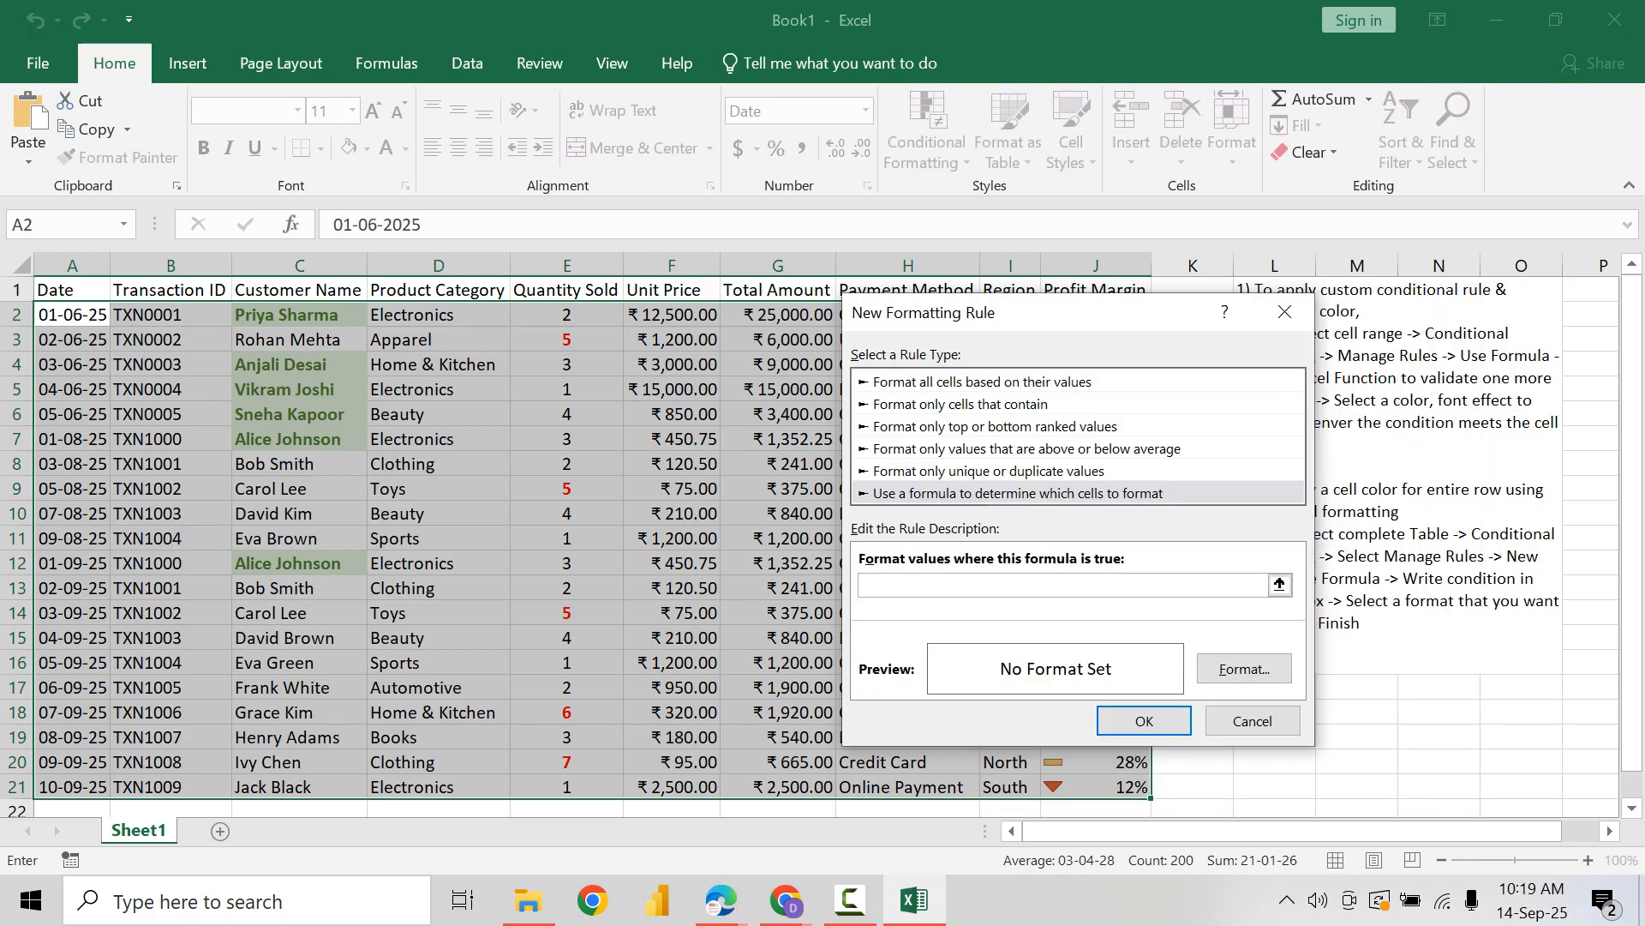
# Step: Begin the rule's AND formula with the condition $H2="Credit Card", locking only the Payment Method column
pyautogui.write('=AND(')
pyautogui.moveTo(906, 315); pyautogui.dragTo(1123, 318)
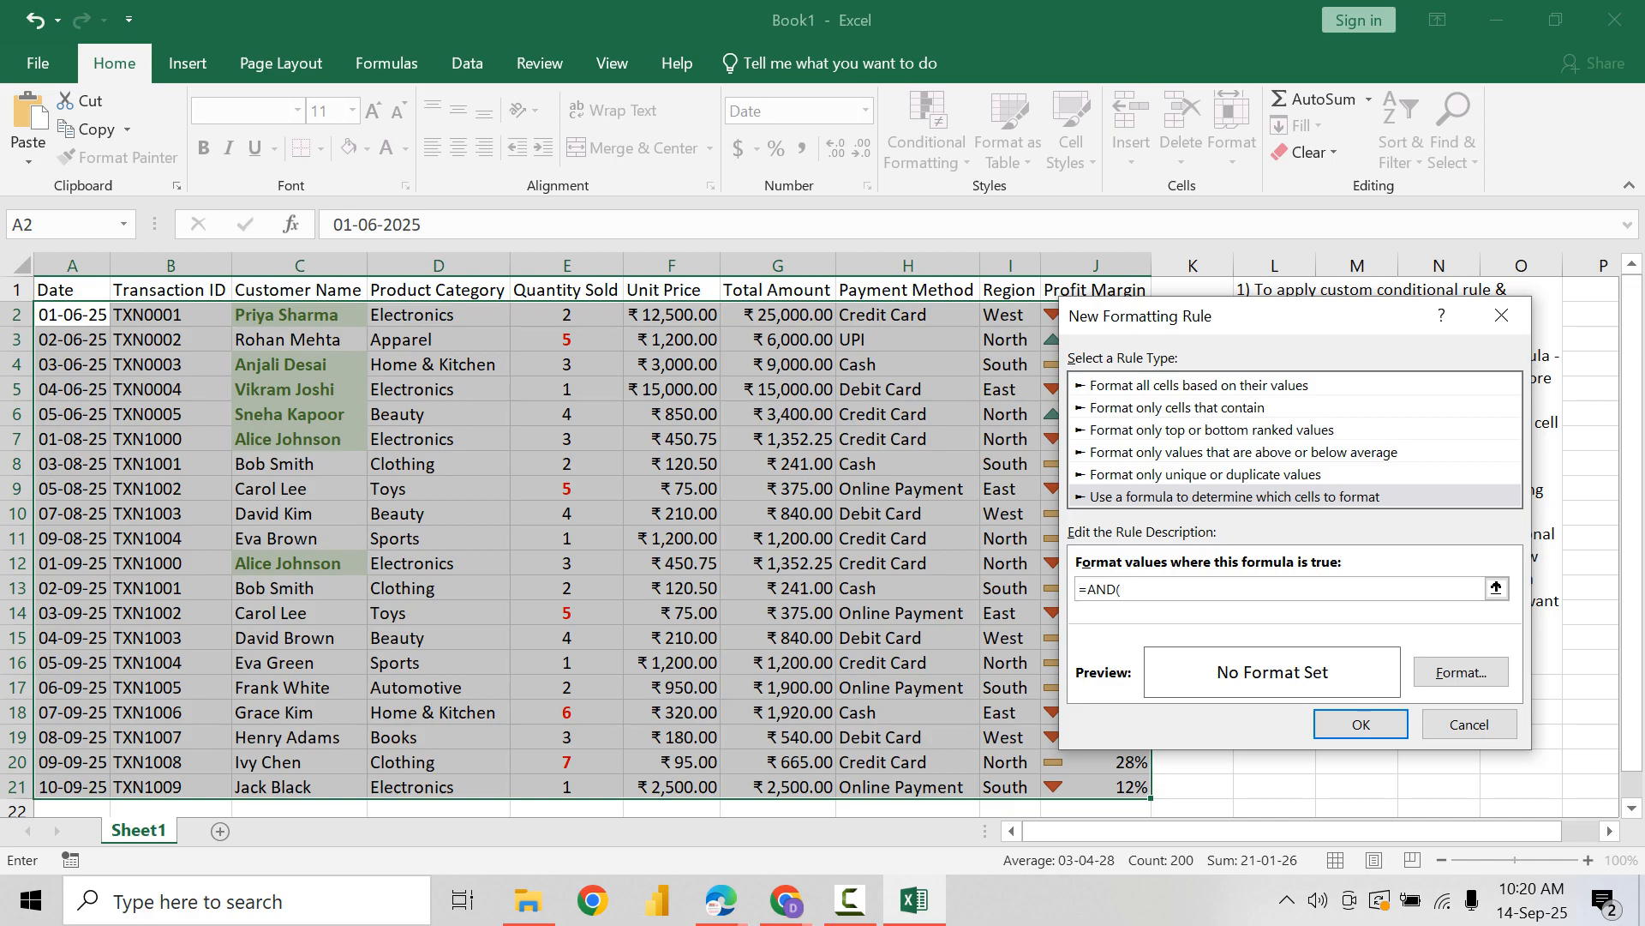
pyautogui.click(908, 316)
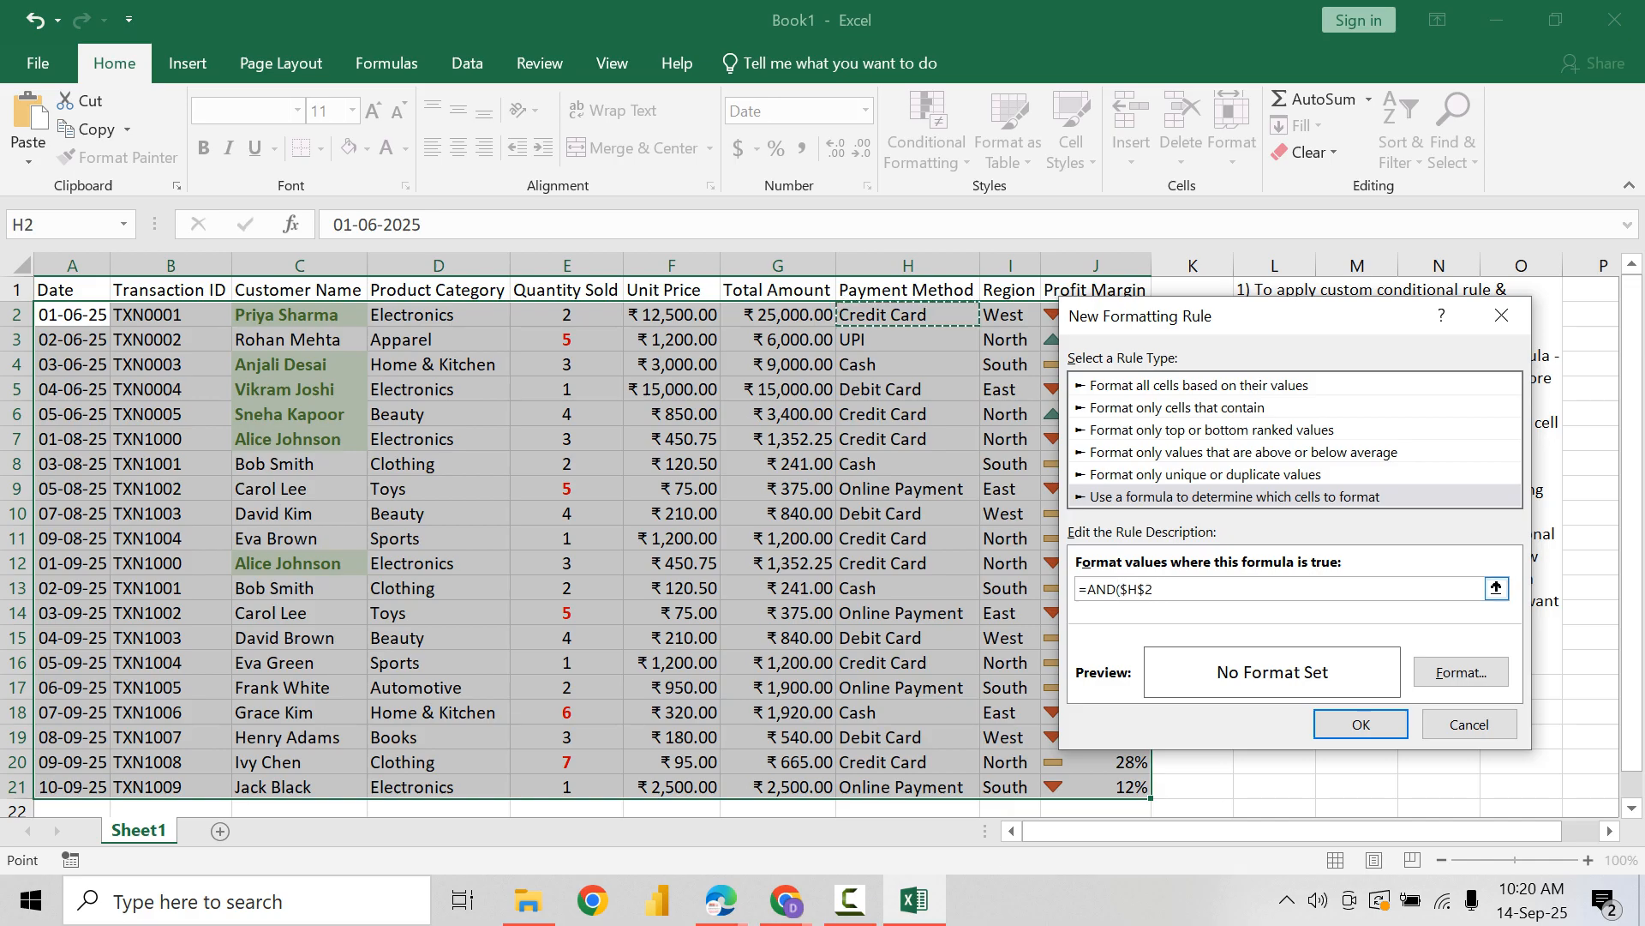
pyautogui.click(1157, 589)
pyautogui.press('BackSpace')
pyautogui.write('="Credit Card",')
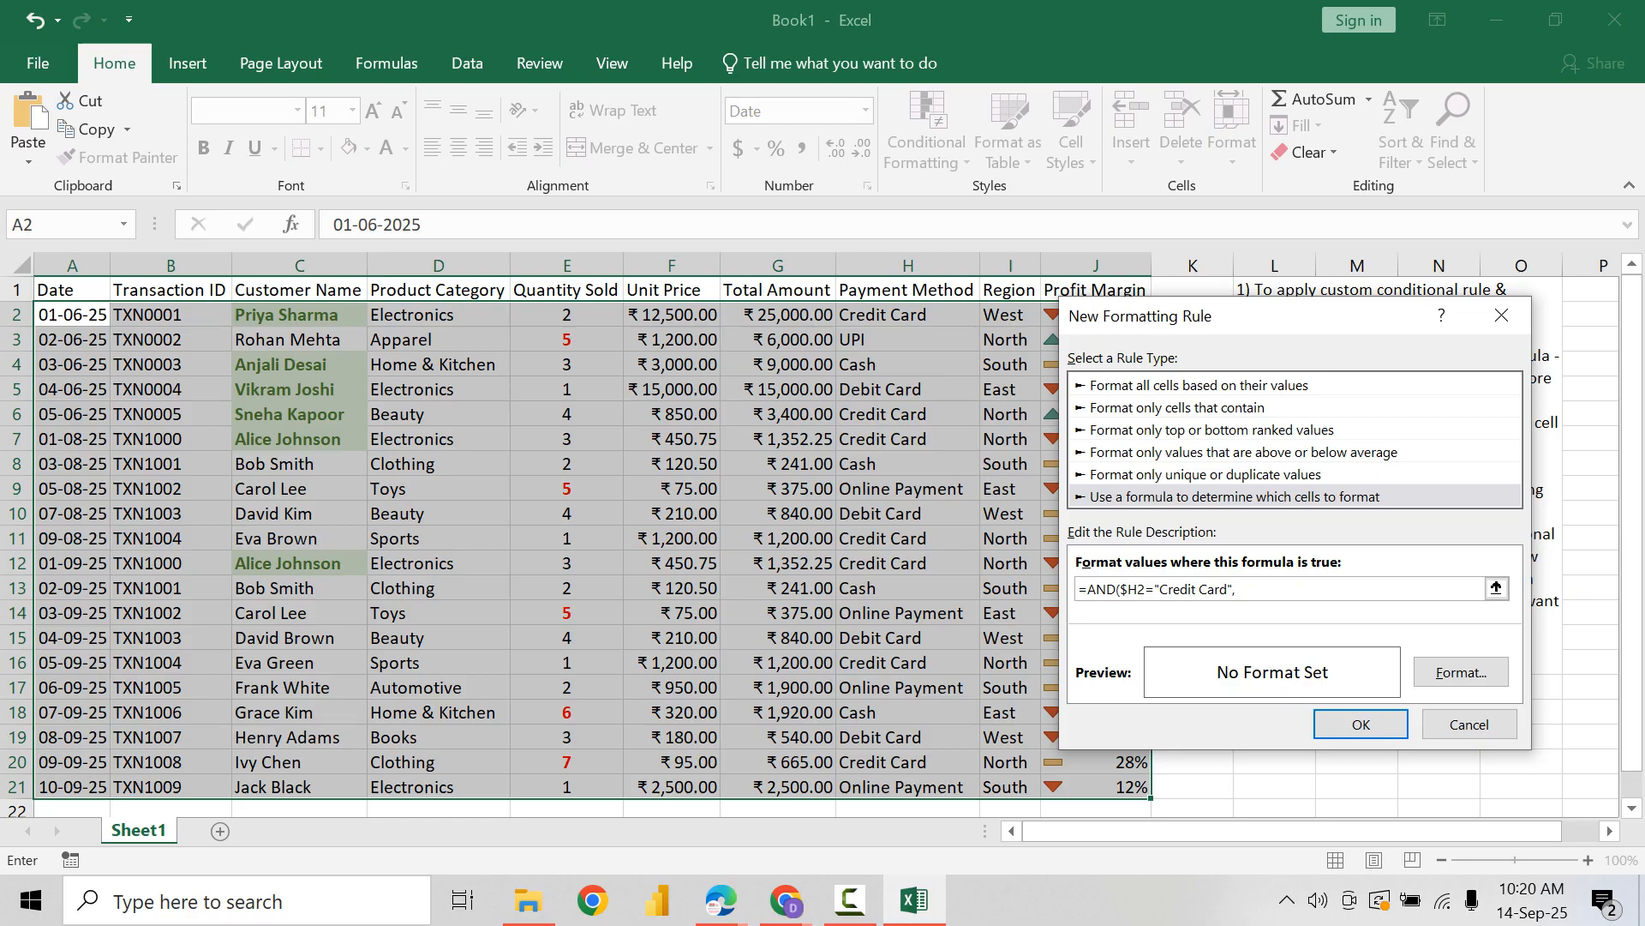
# Step: Complete the AND formula with a second condition, $G2>=20000, locking only the Total Amount column
pyautogui.click(778, 314)
pyautogui.click(1260, 589)
pyautogui.press('BackSpace')
pyautogui.write('>=20000)')
# Step: Give the rule a light blue fill and a bold blue font, and apply it to the table
pyautogui.click(1461, 672)
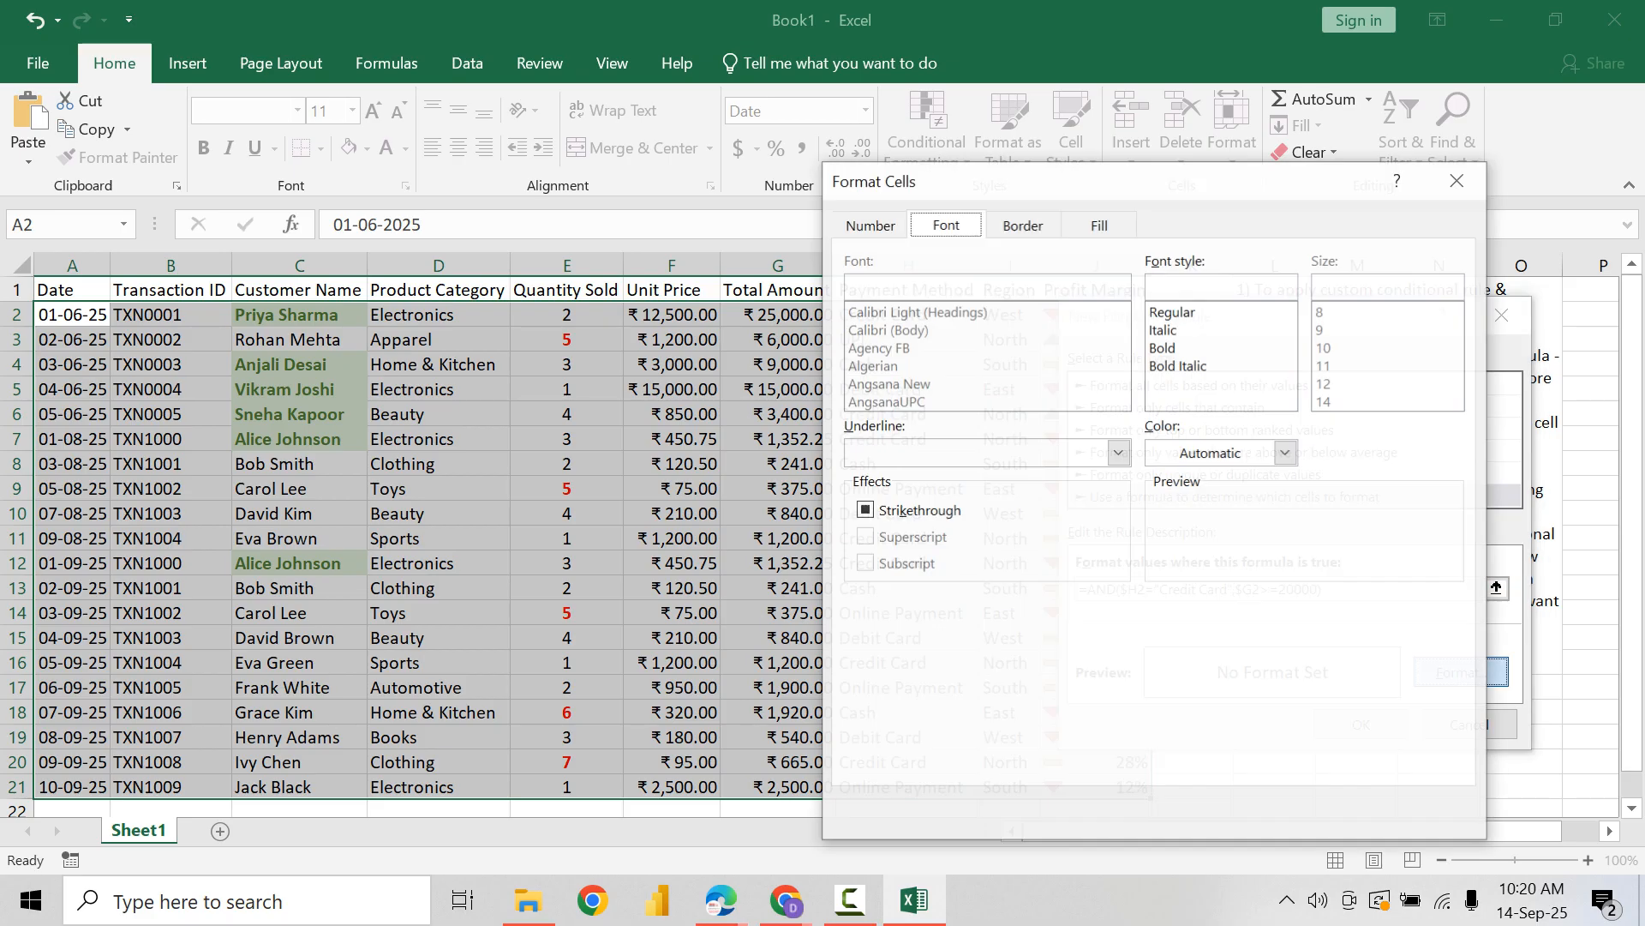
pyautogui.click(1099, 224)
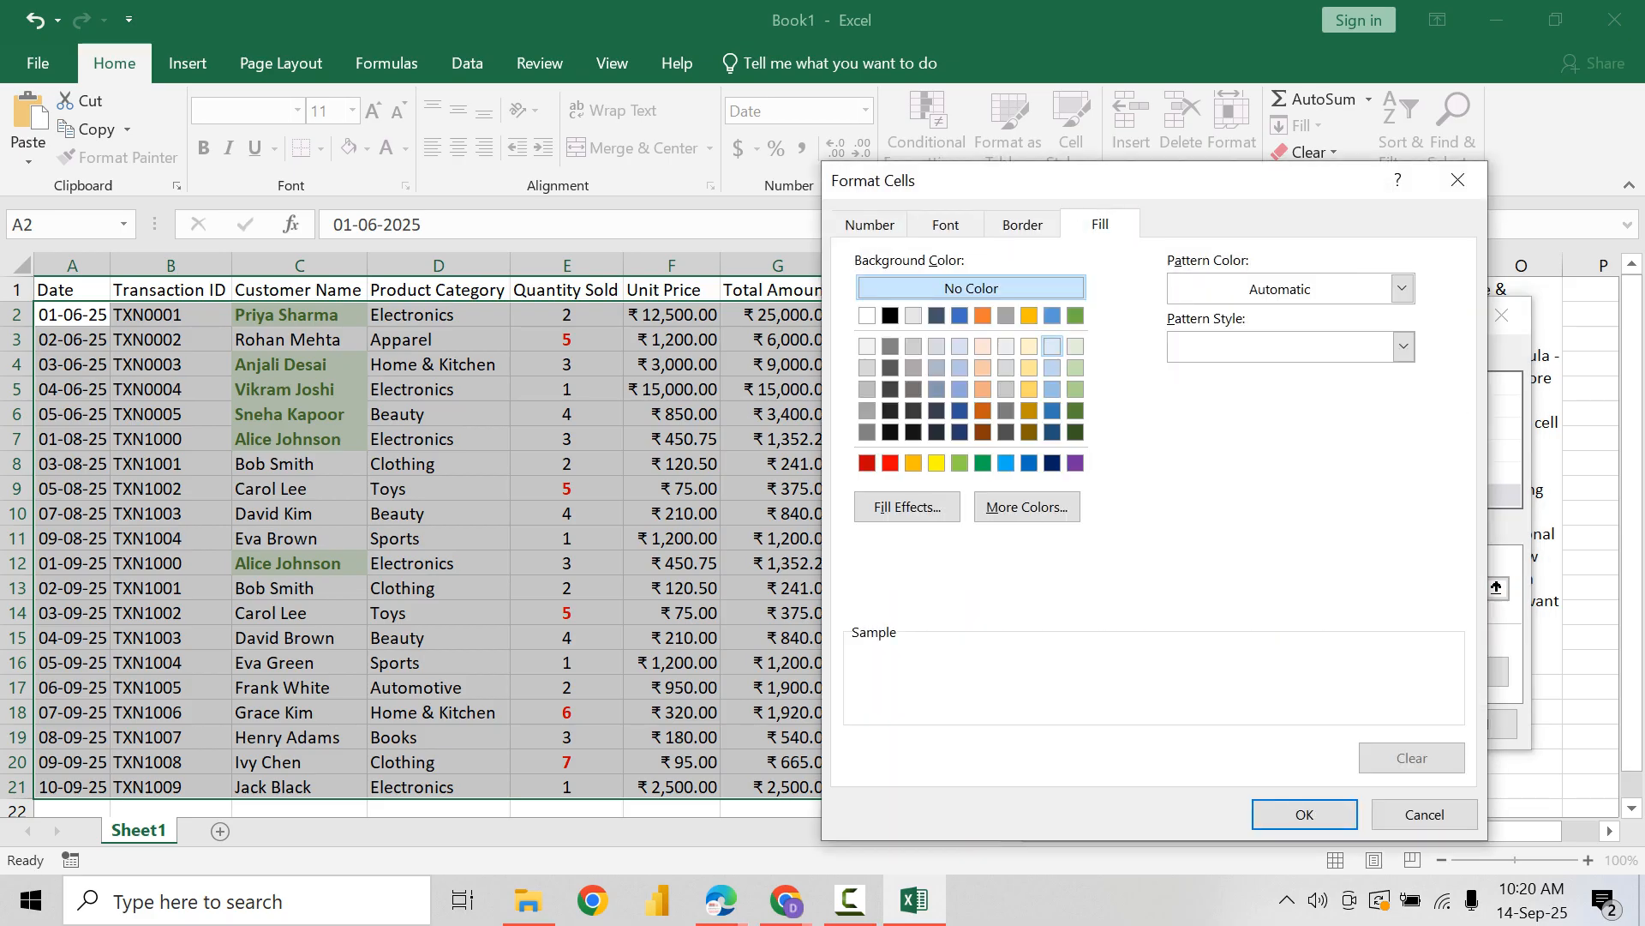
pyautogui.click(1052, 346)
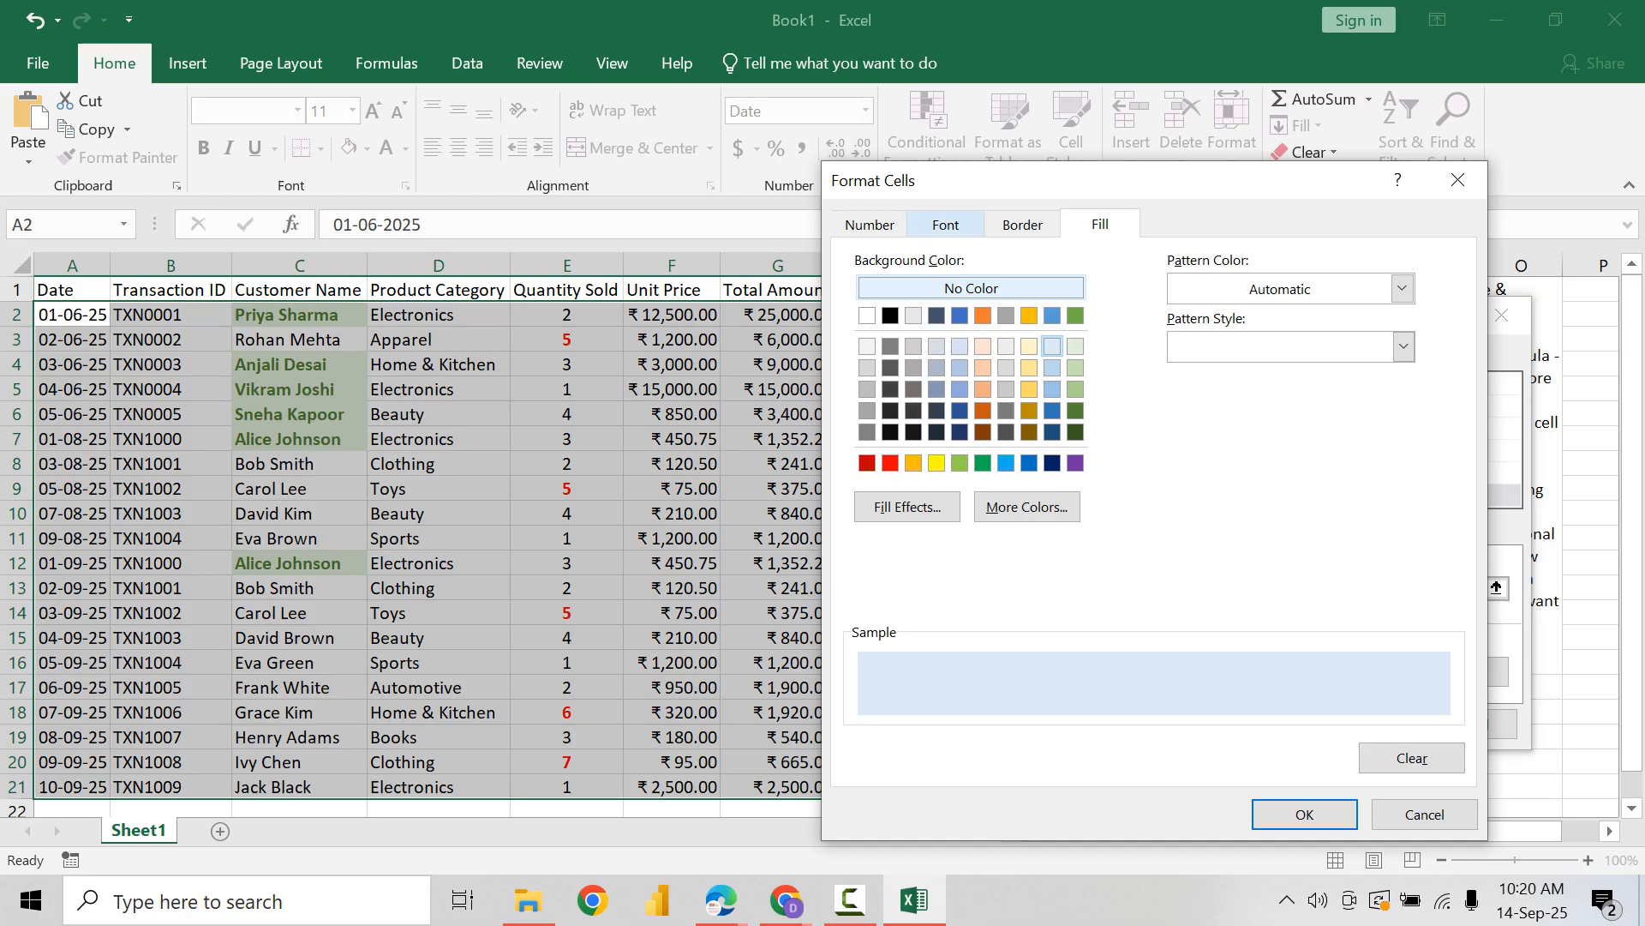
pyautogui.click(946, 225)
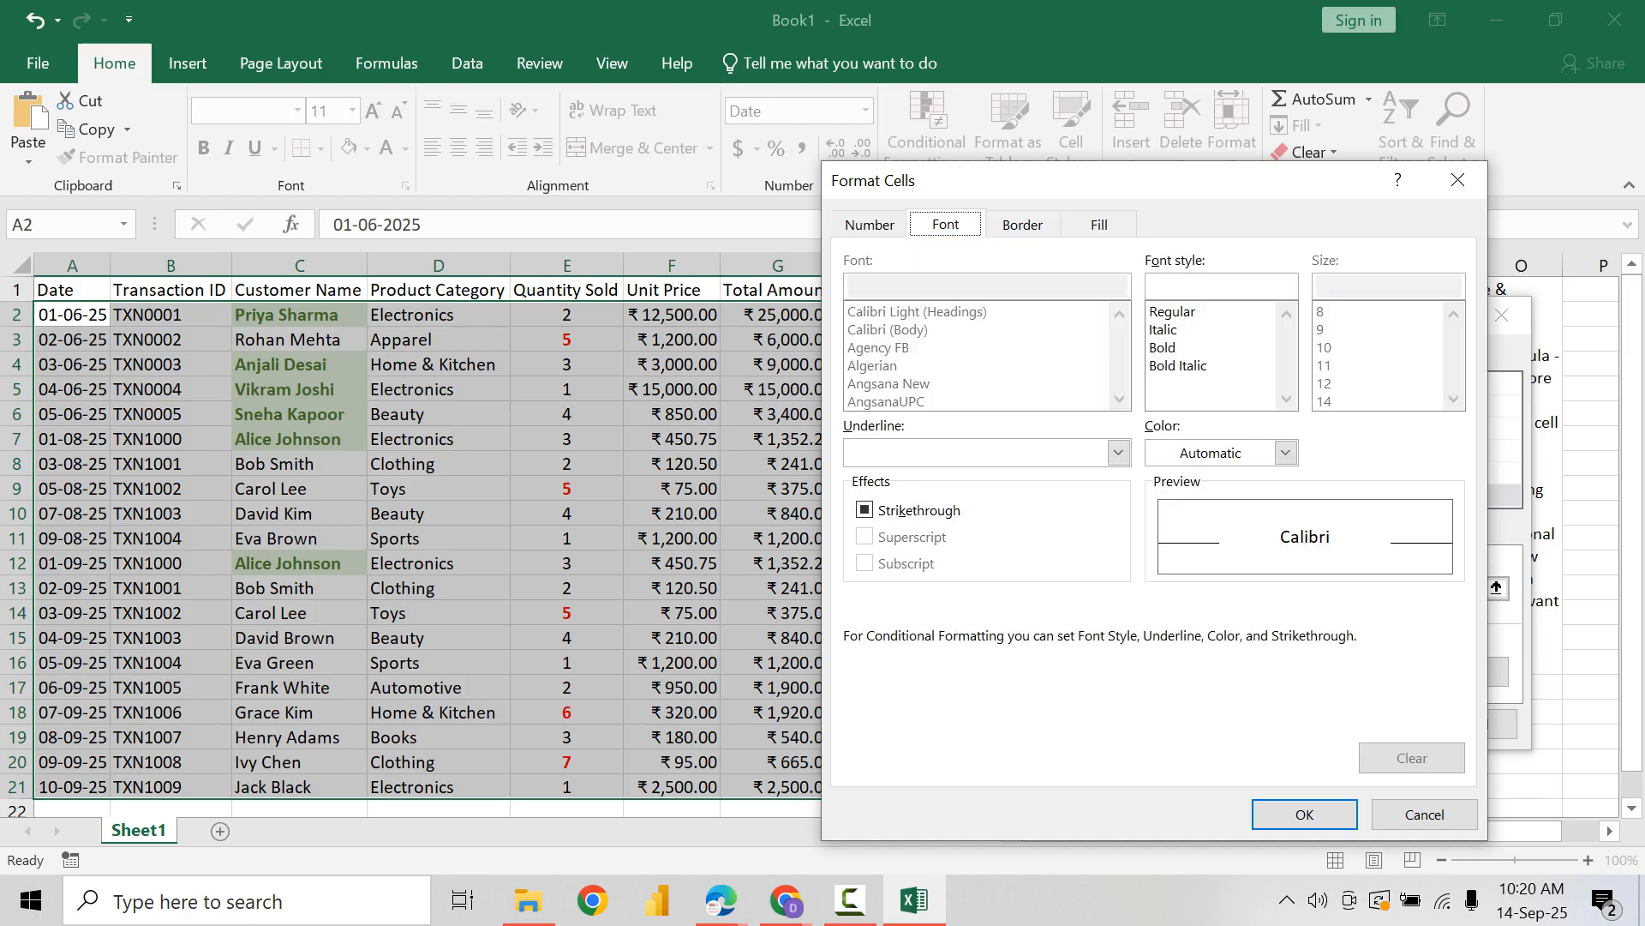
pyautogui.click(1210, 347)
pyautogui.click(1285, 452)
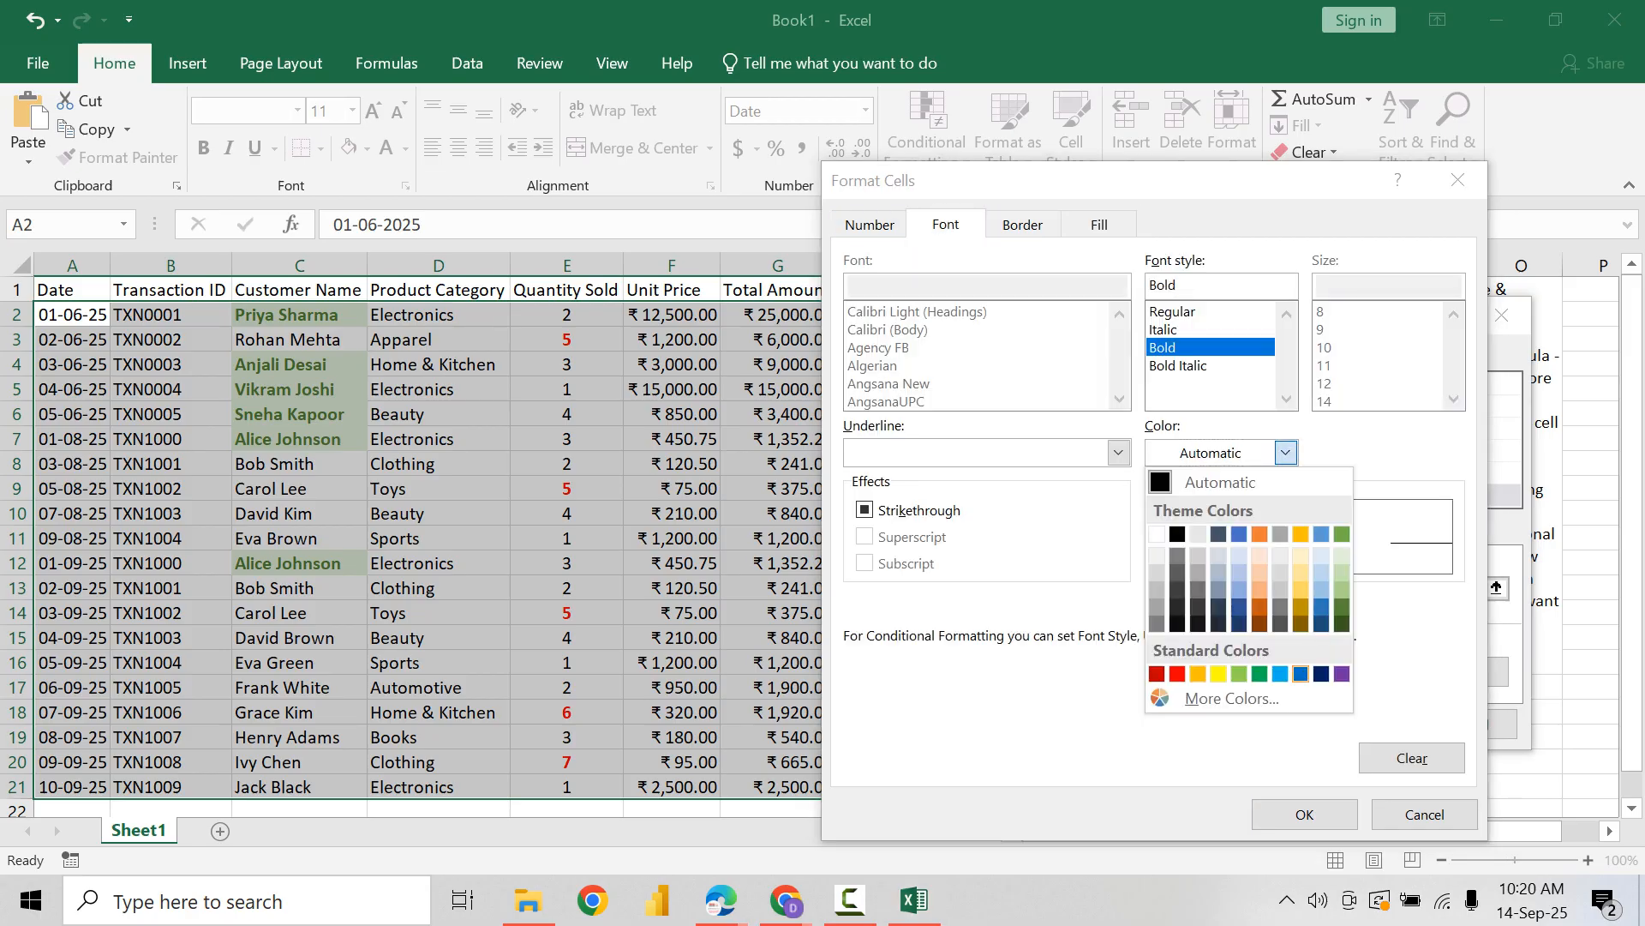
pyautogui.click(1301, 674)
pyautogui.click(1304, 814)
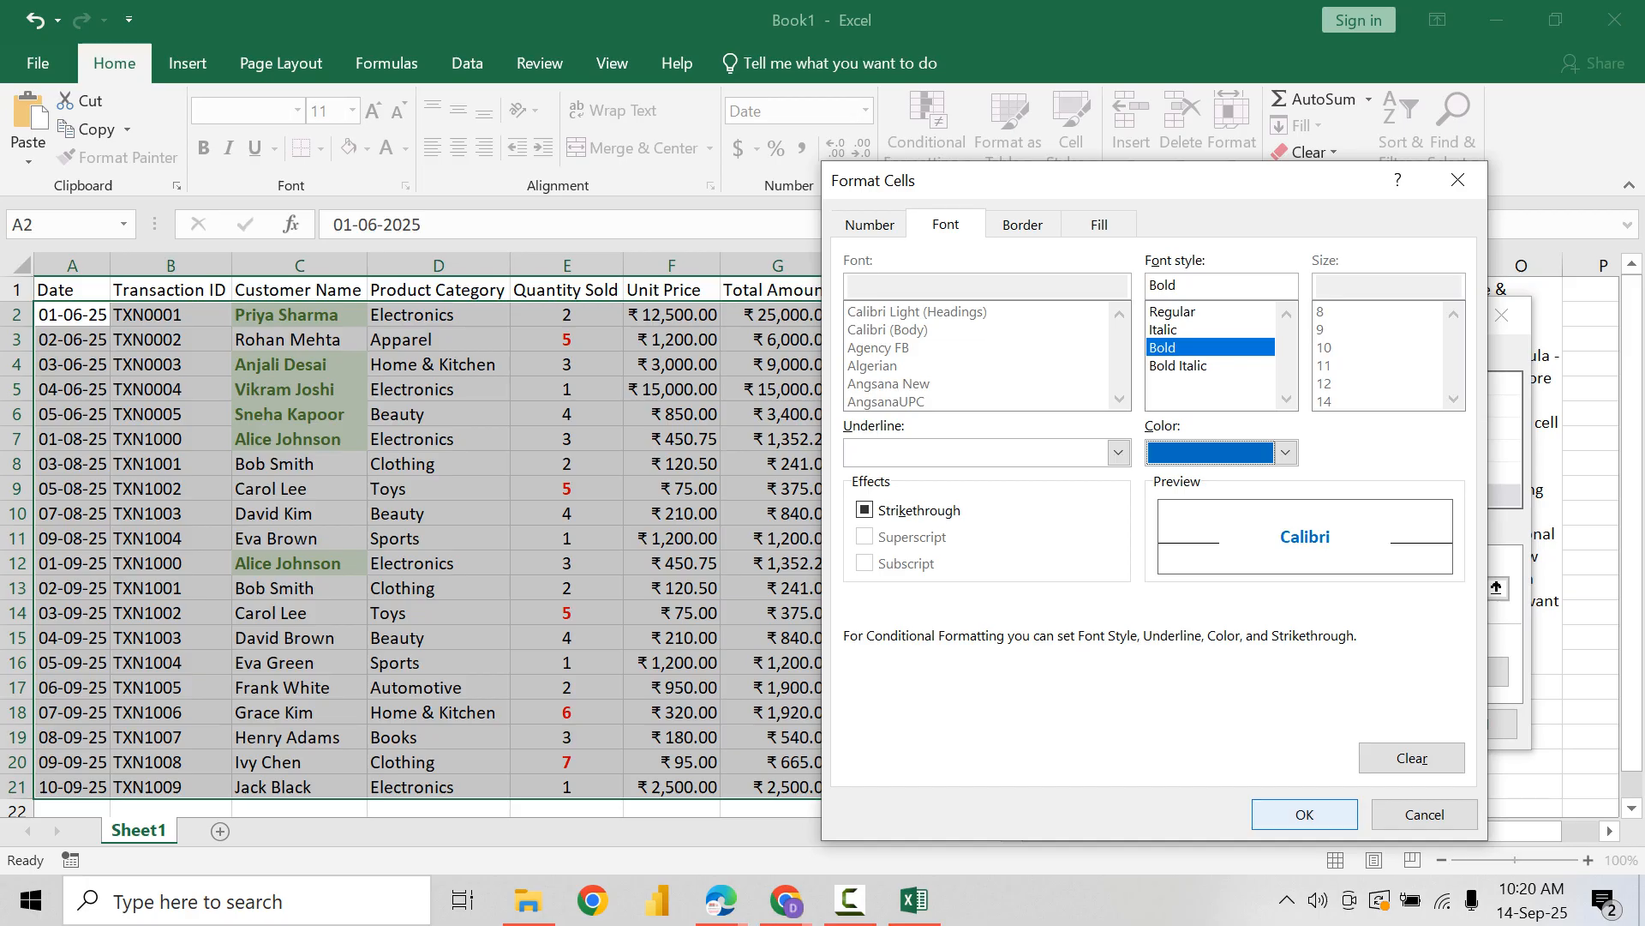
pyautogui.click(1357, 715)
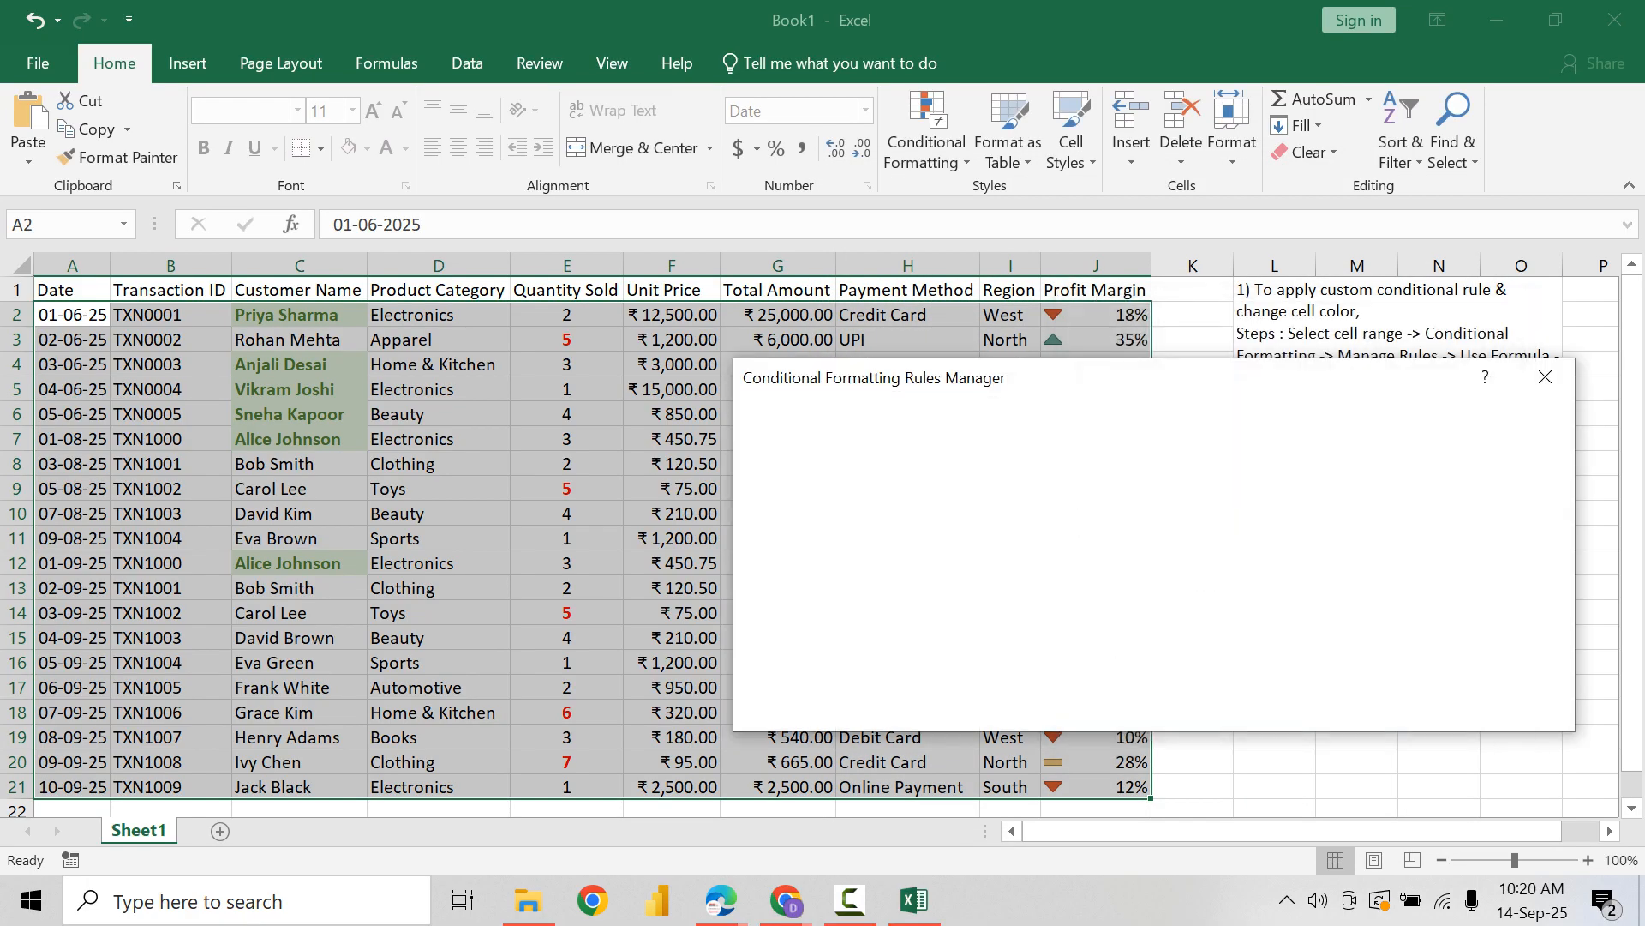
pyautogui.click(1301, 706)
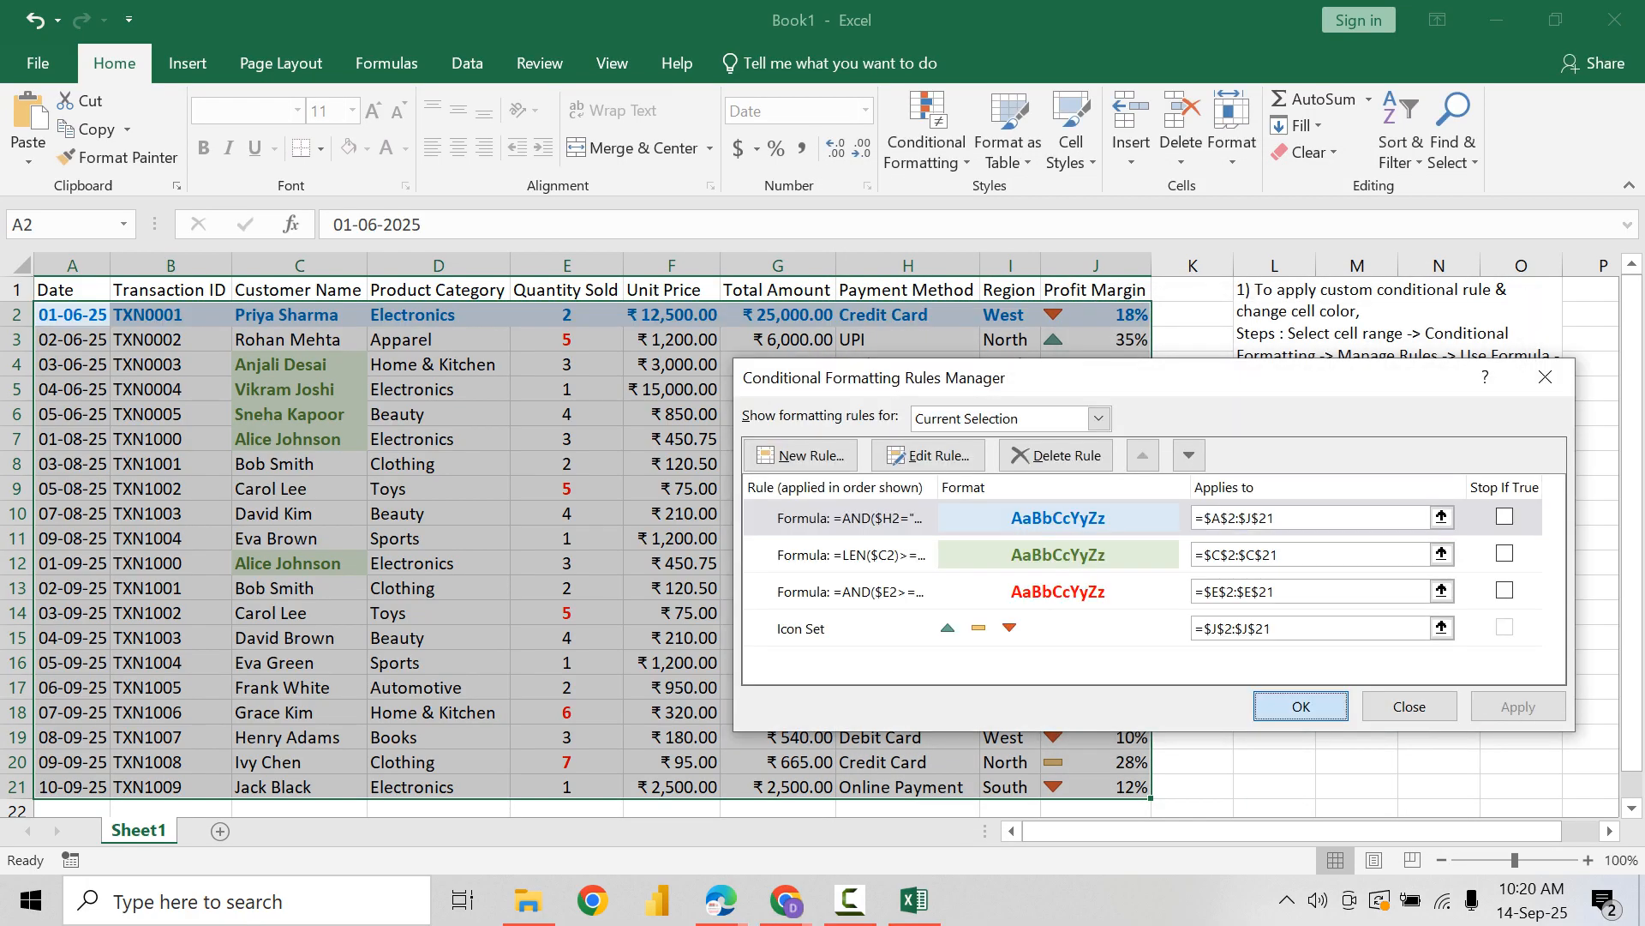
pyautogui.click(909, 489)
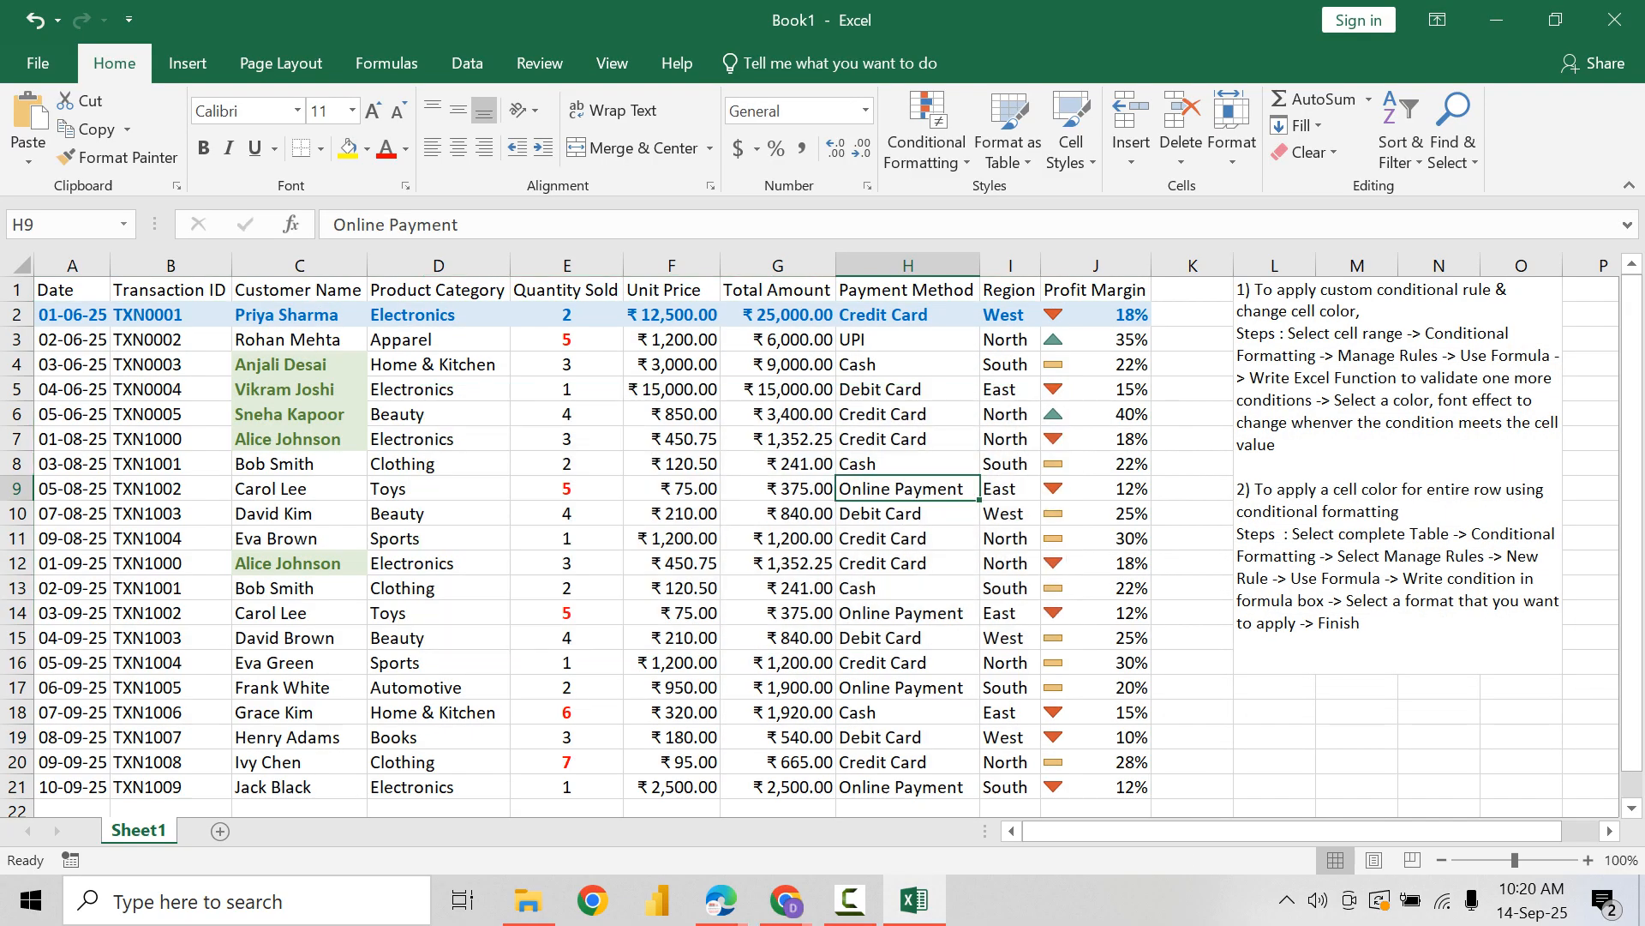
# Step: Change the Total Amount in G6, a Credit Card row, to 21000 to test the row coloring rule
pyautogui.click(909, 314)
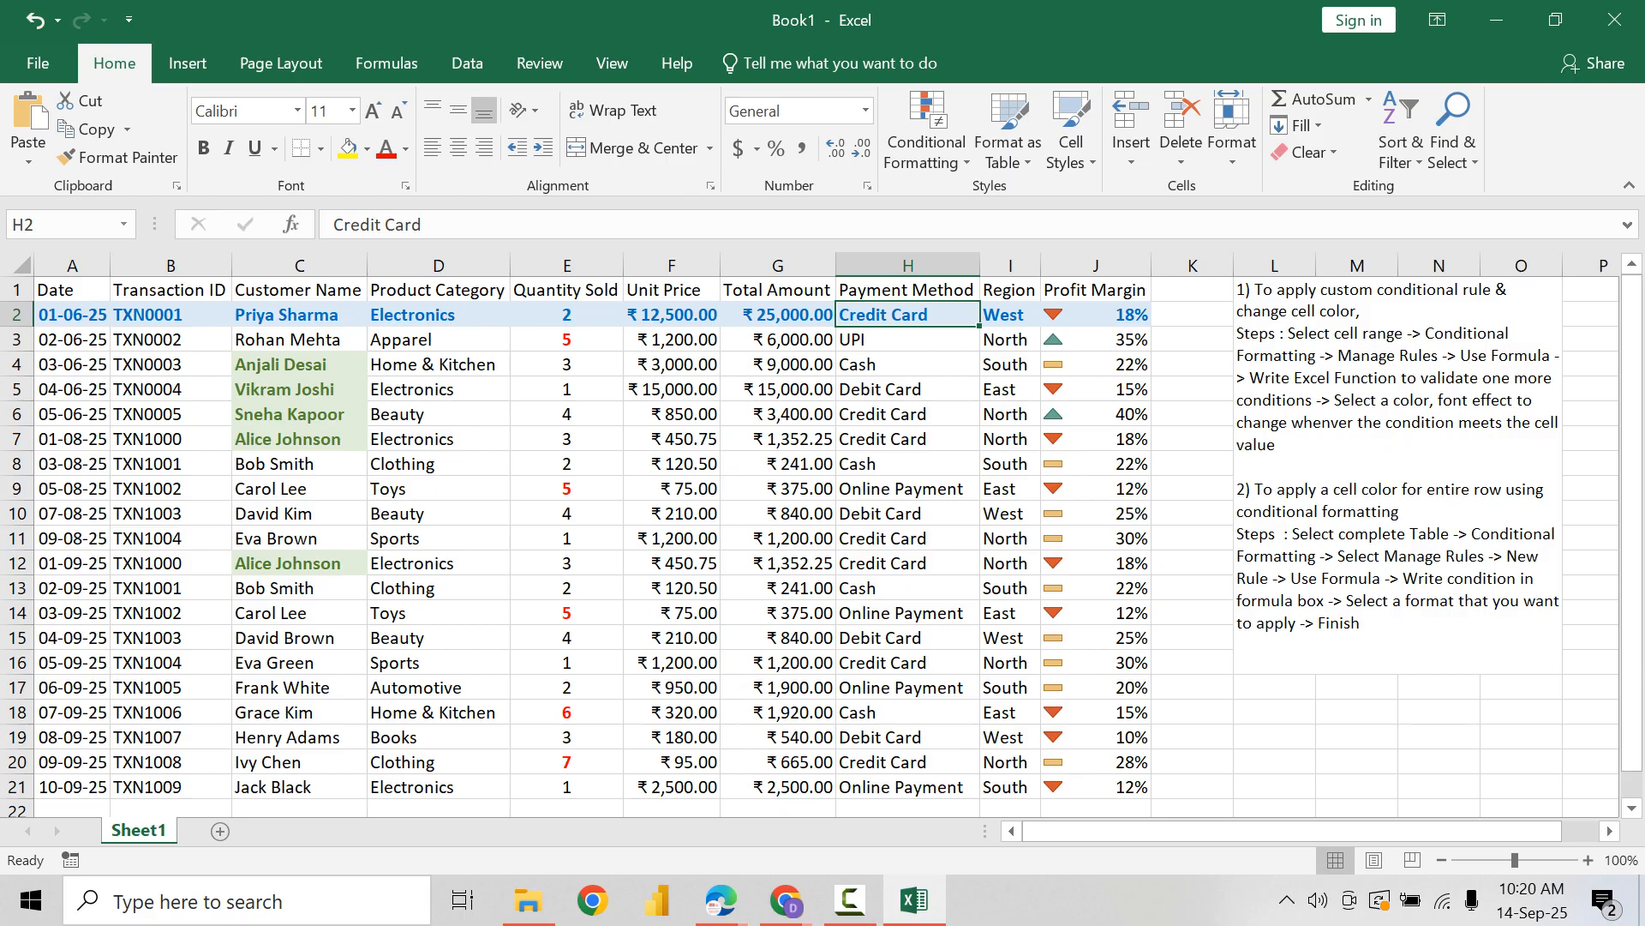
pyautogui.click(779, 314)
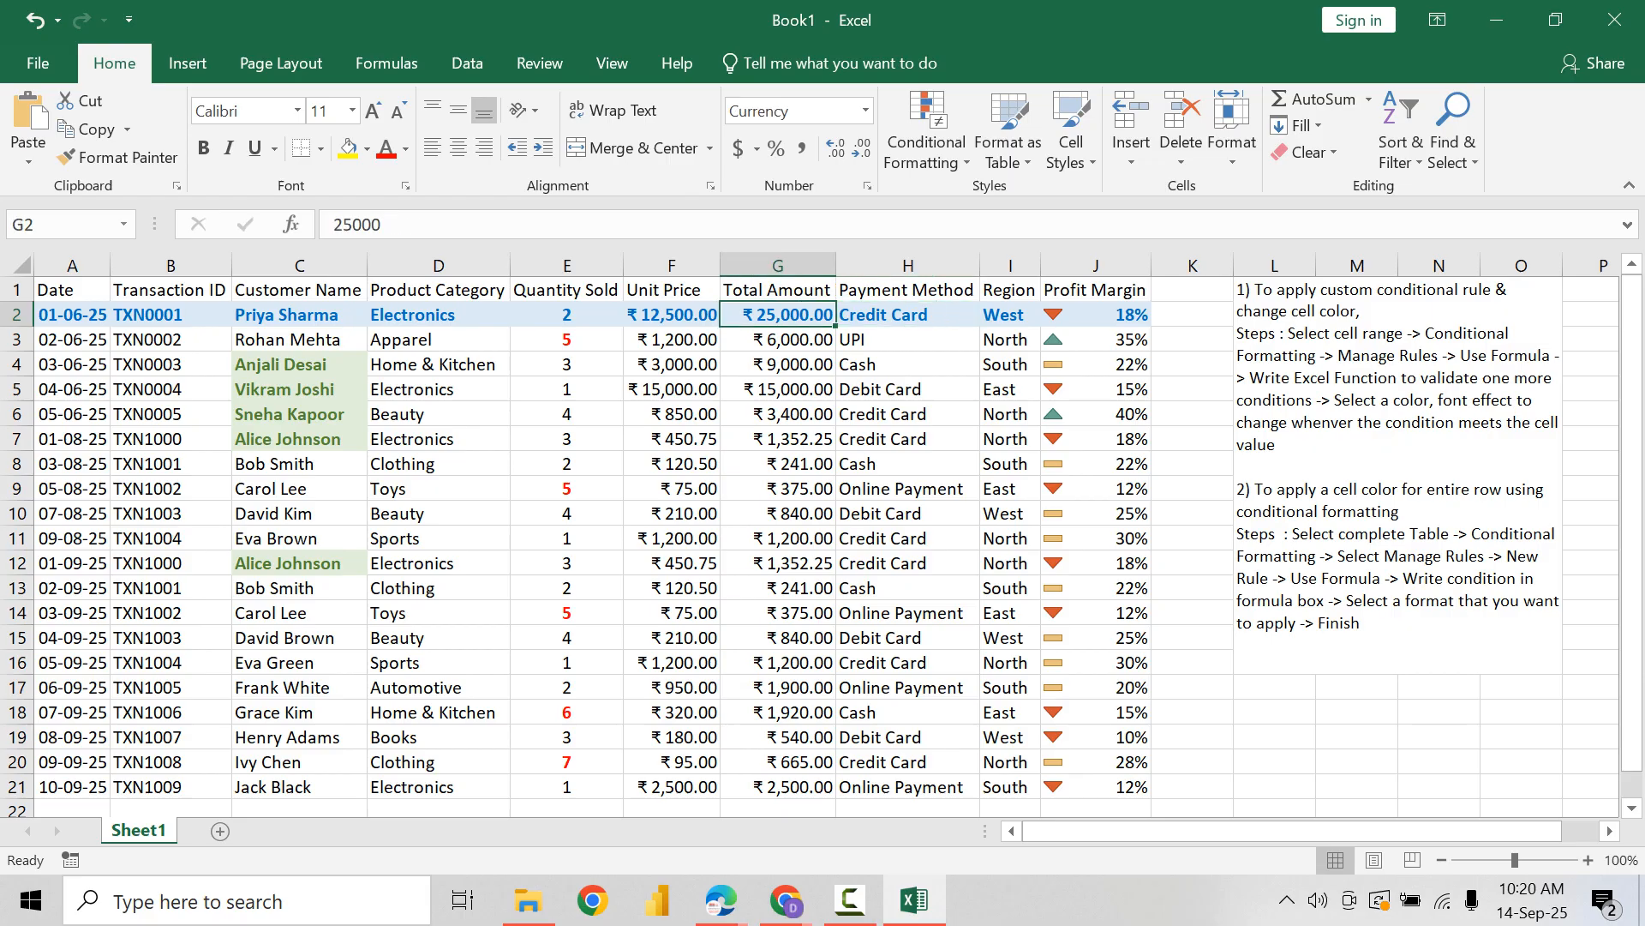
pyautogui.click(778, 414)
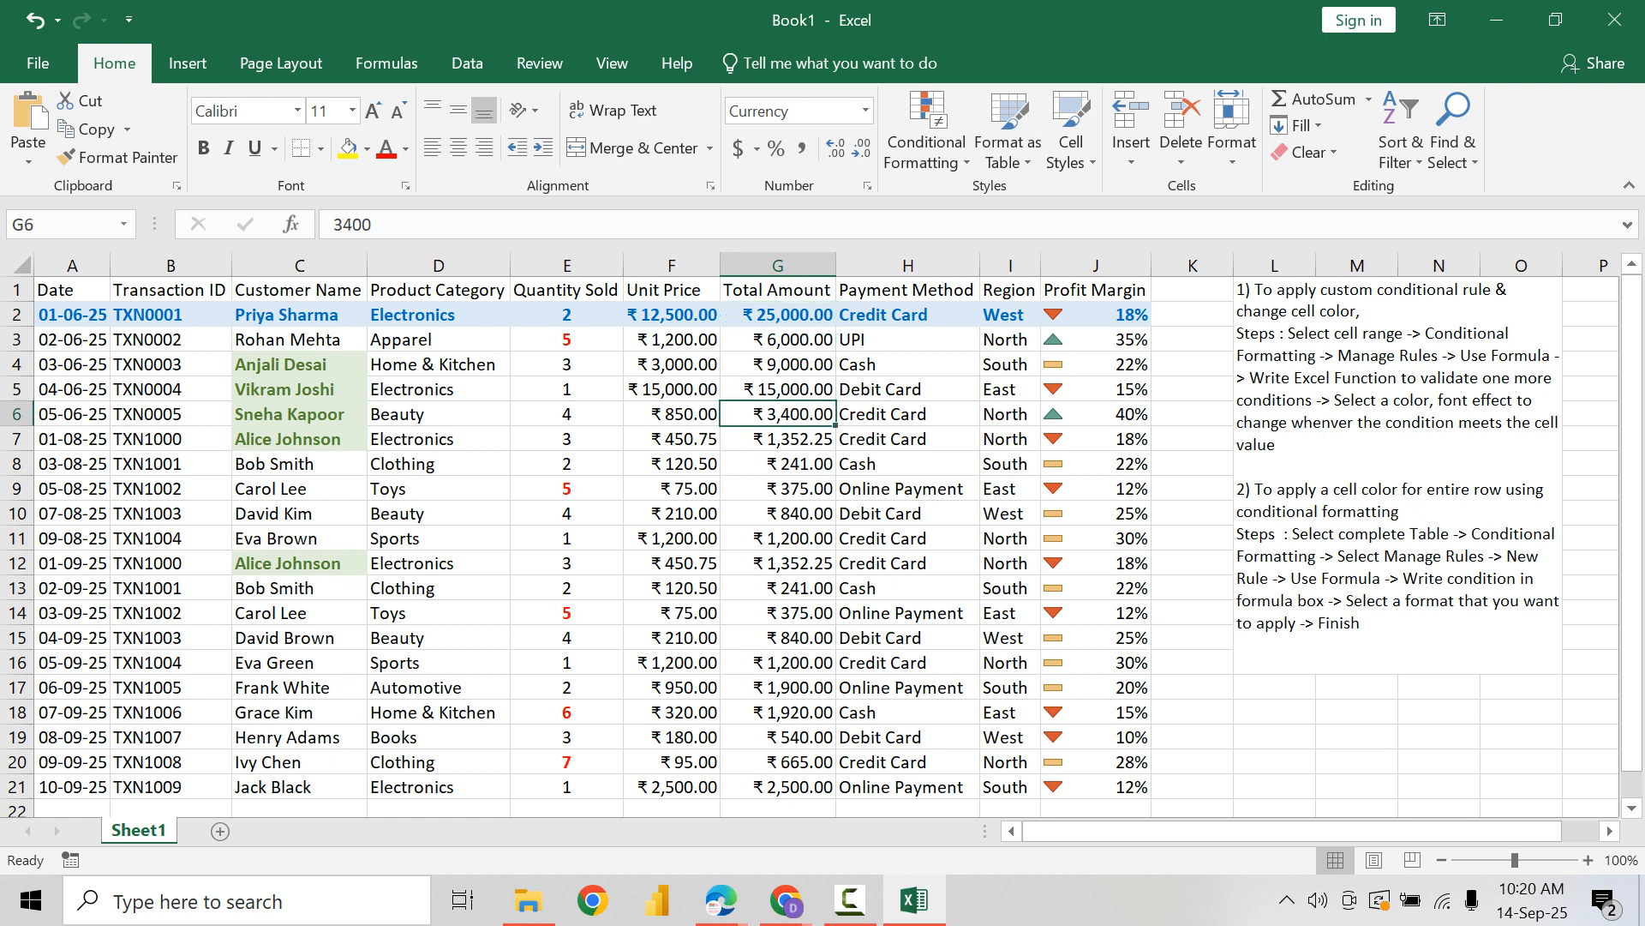
pyautogui.write('21000')
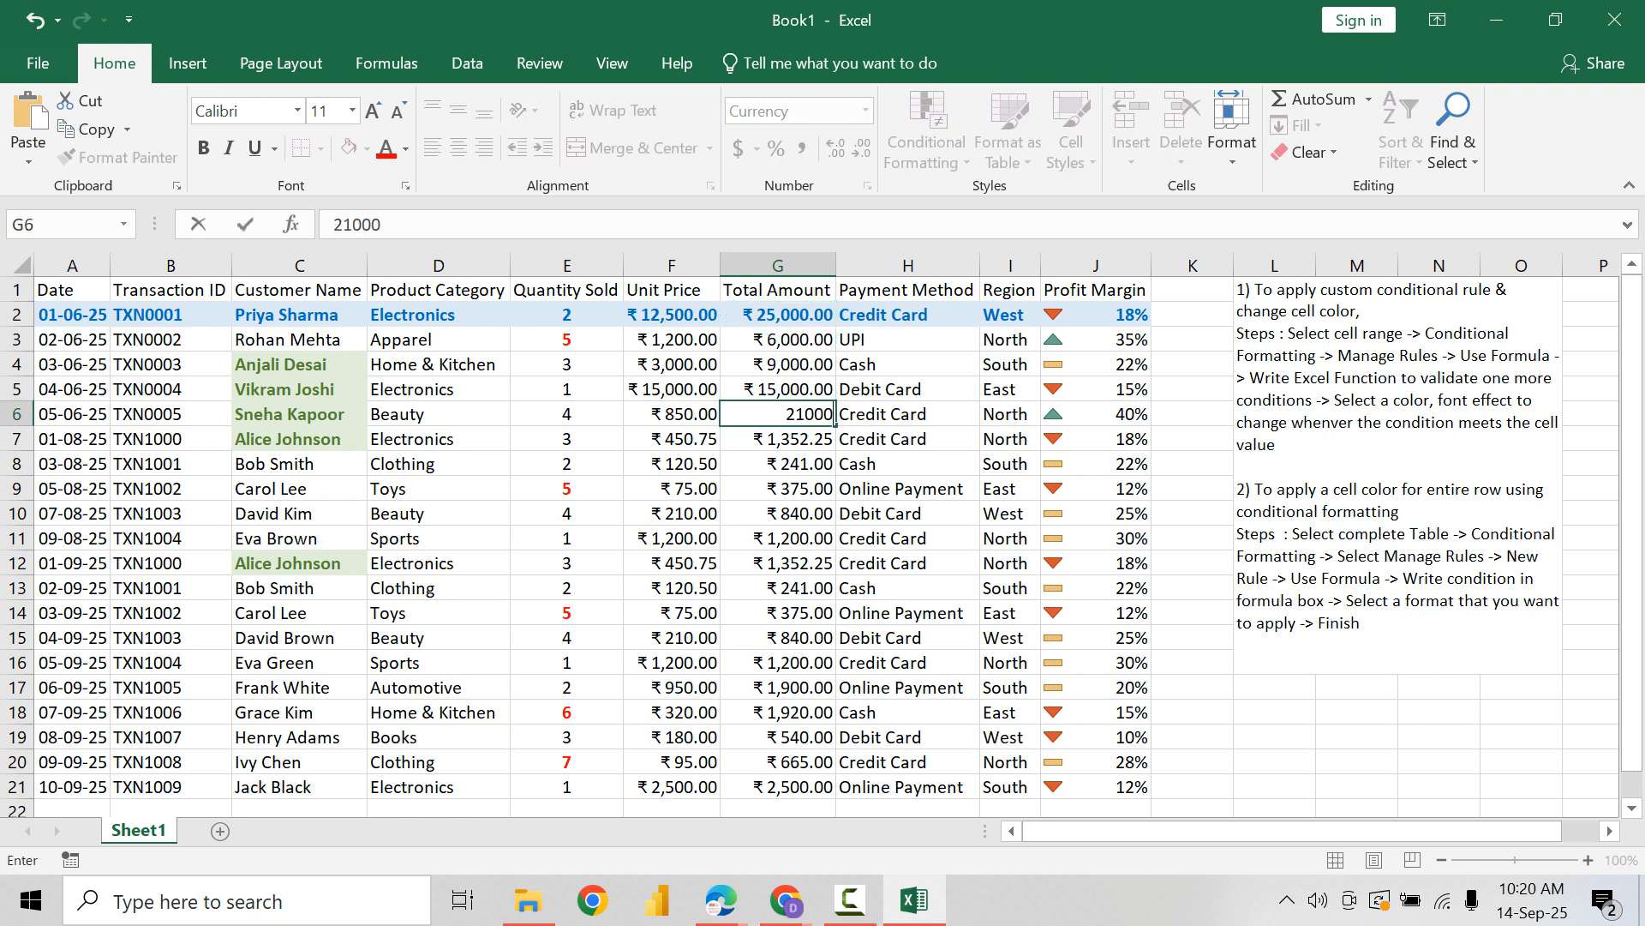
pyautogui.press('Return')
# Step: Change the Total Amount in G20, another Credit Card row, to 24000
pyautogui.press('Down')
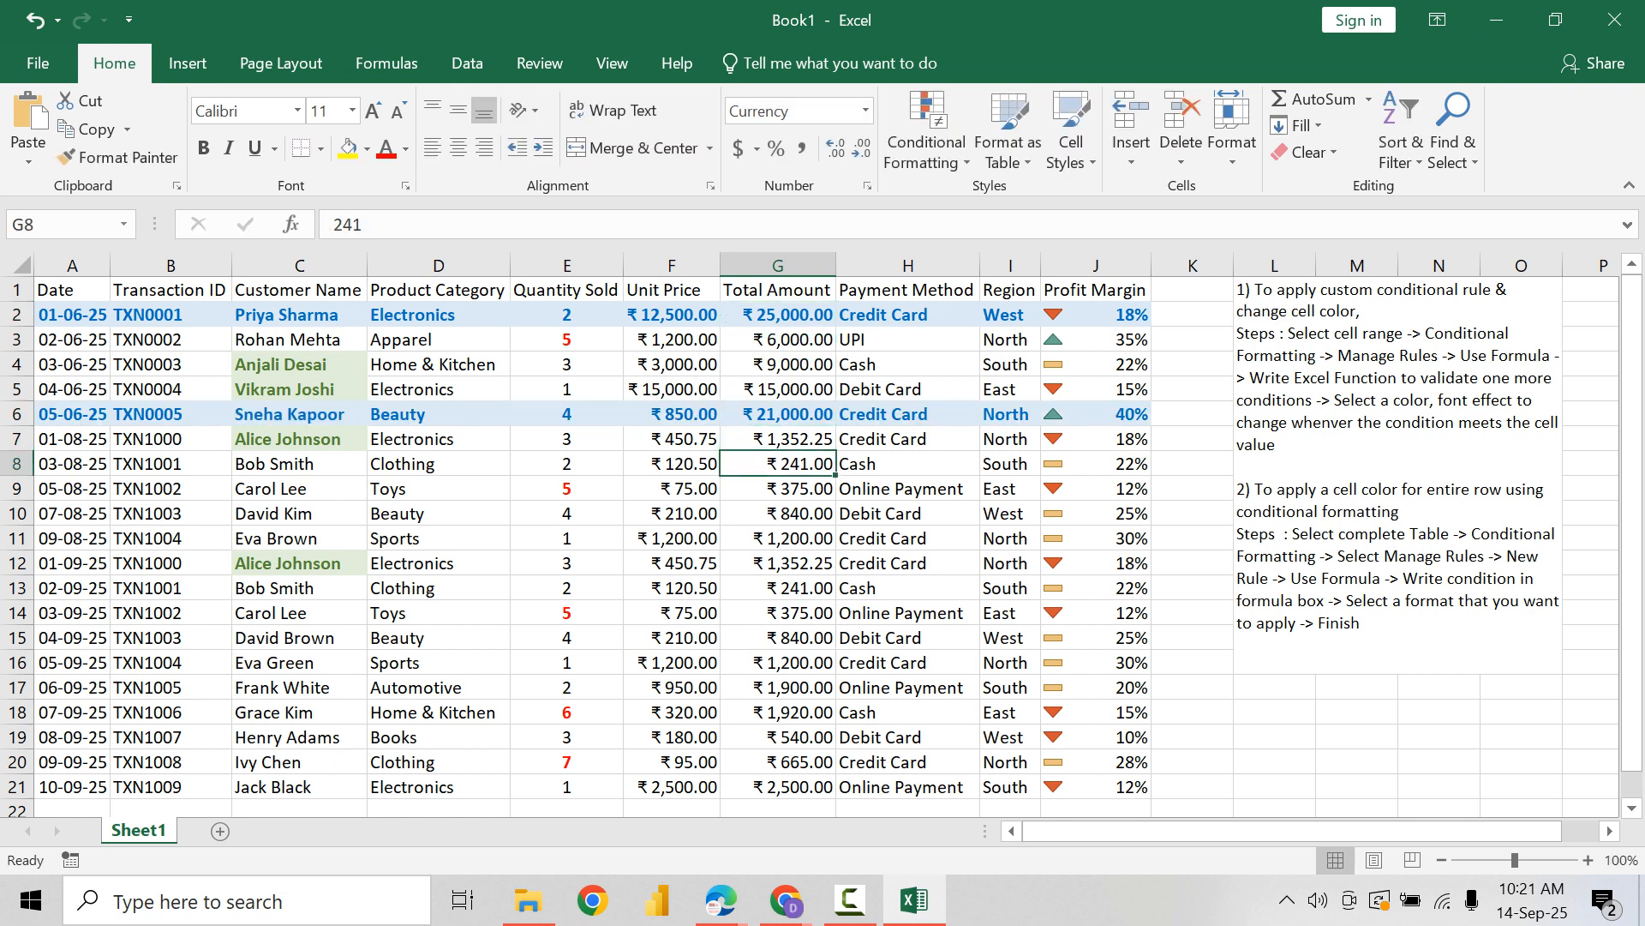
pyautogui.press('Down')
pyautogui.press('Down')
pyautogui.press('Down')
pyautogui.press('Down')
pyautogui.press('Down')
pyautogui.press('Down')
pyautogui.press('Down')
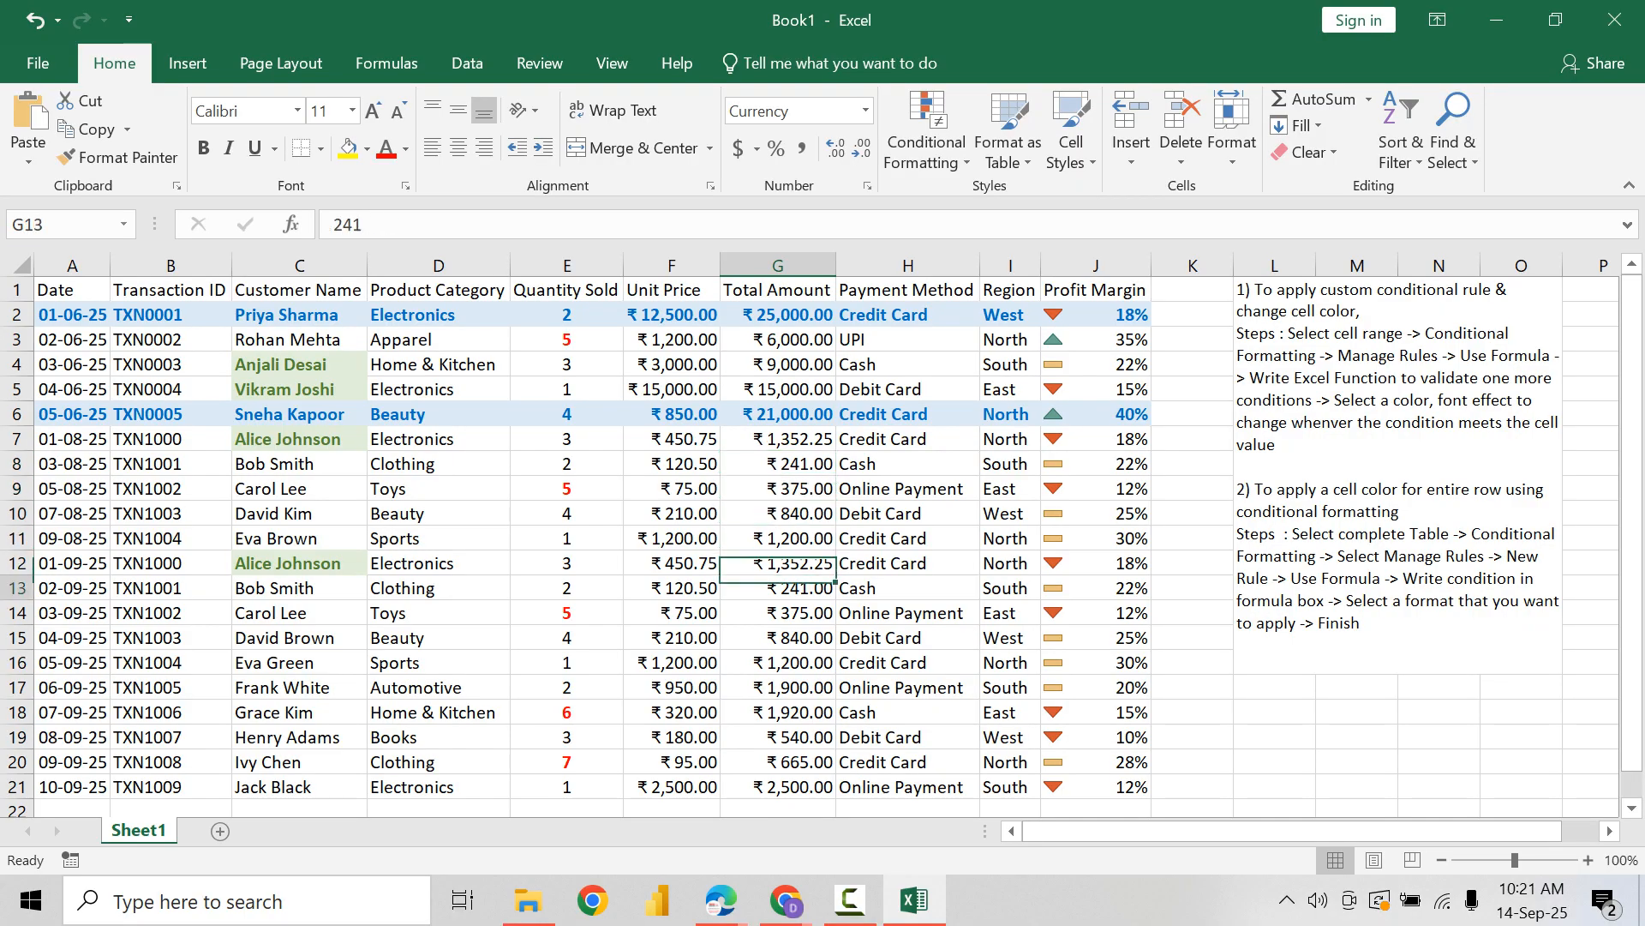
pyautogui.press('Down')
pyautogui.press('Down')
pyautogui.press('Down')
pyautogui.press('Down')
pyautogui.press('Down')
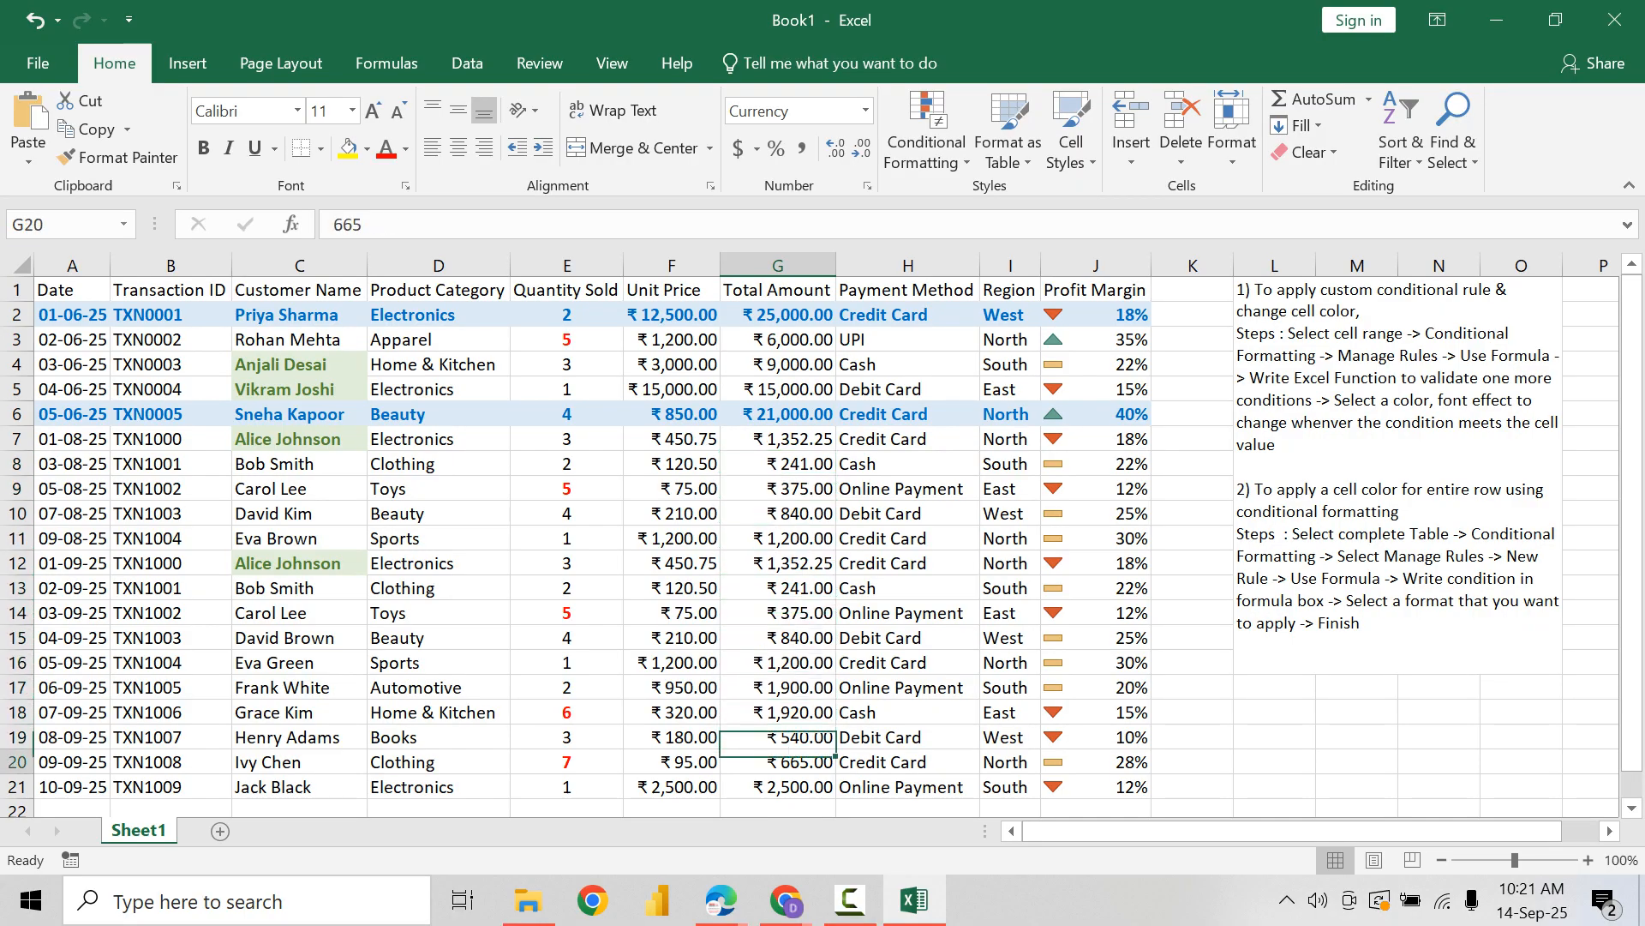
pyautogui.write('24000')
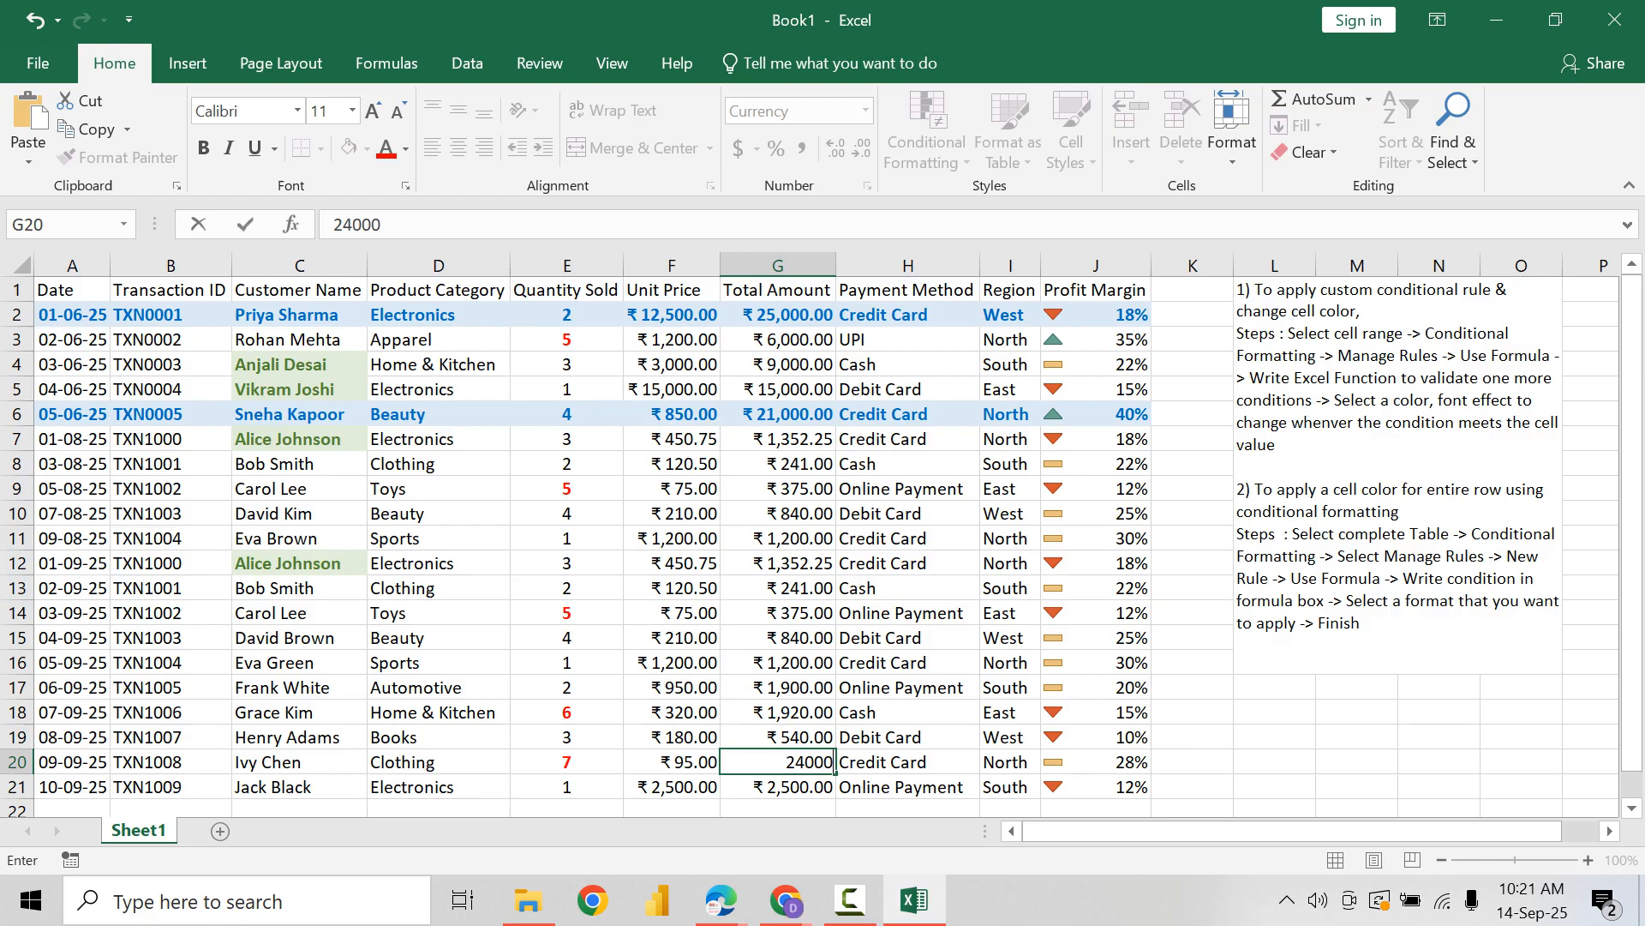
pyautogui.press('Return')
pyautogui.press('Up')
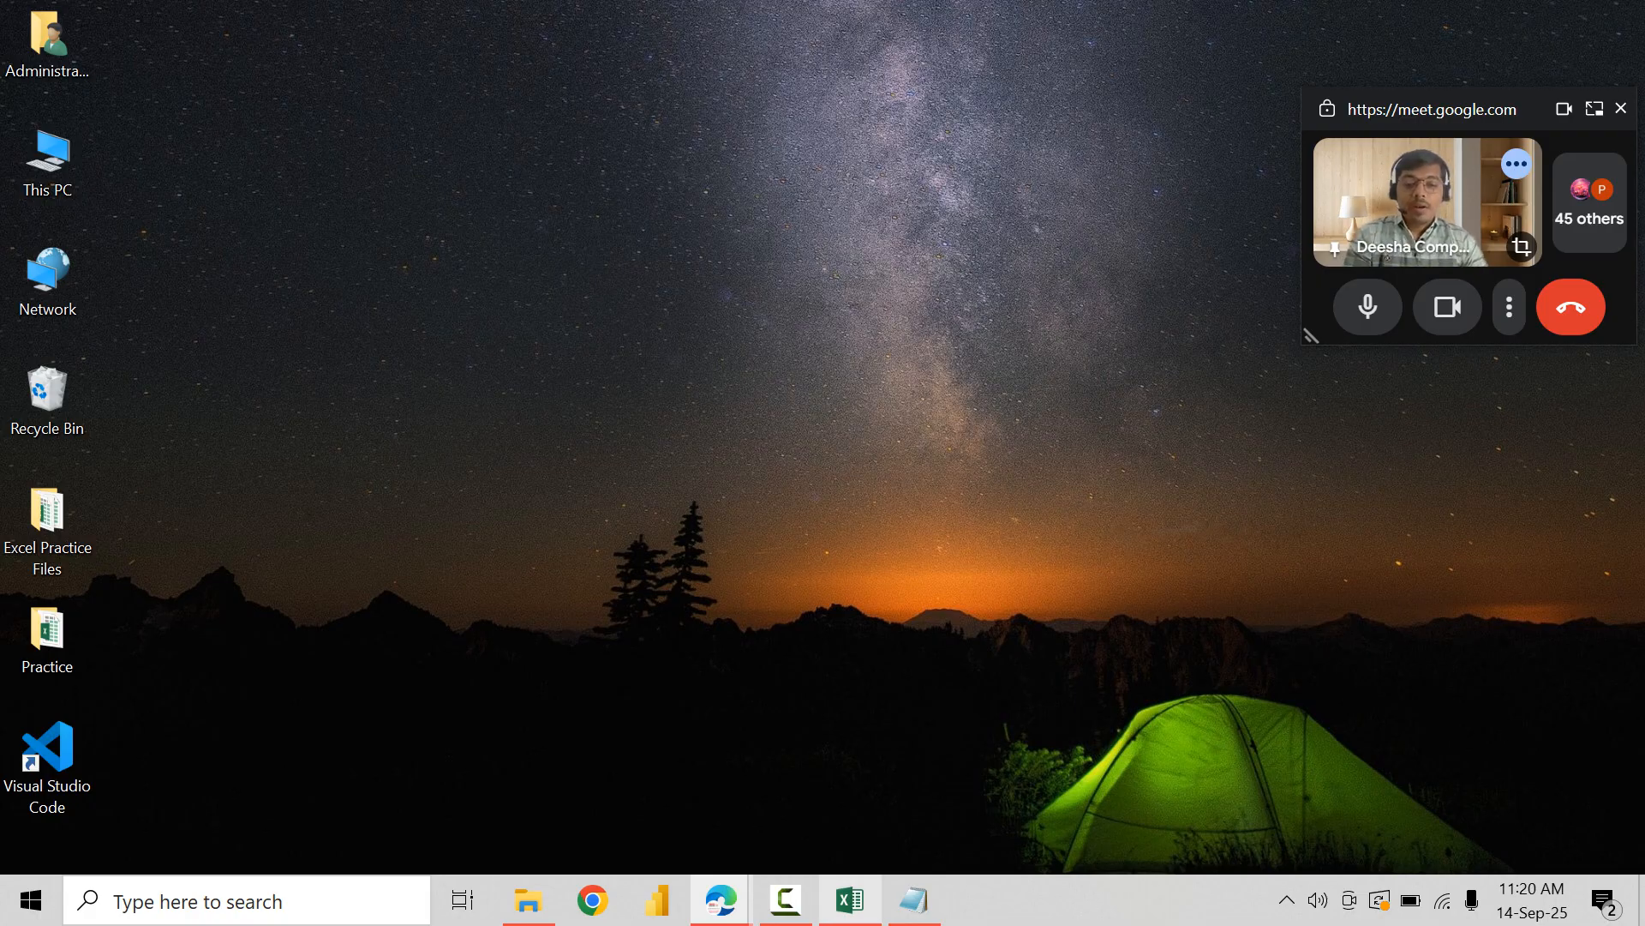
# Step: Copy A1:J21 from Sheet1 of Week2-Practice-File-Conditional-Formatting.xlsx and paste it as values at A5 in a new sheet
pyautogui.click(850, 900)
pyautogui.moveTo(72, 290); pyautogui.dragTo(1103, 739)
pyautogui.hotkey('ctrl', 'c')
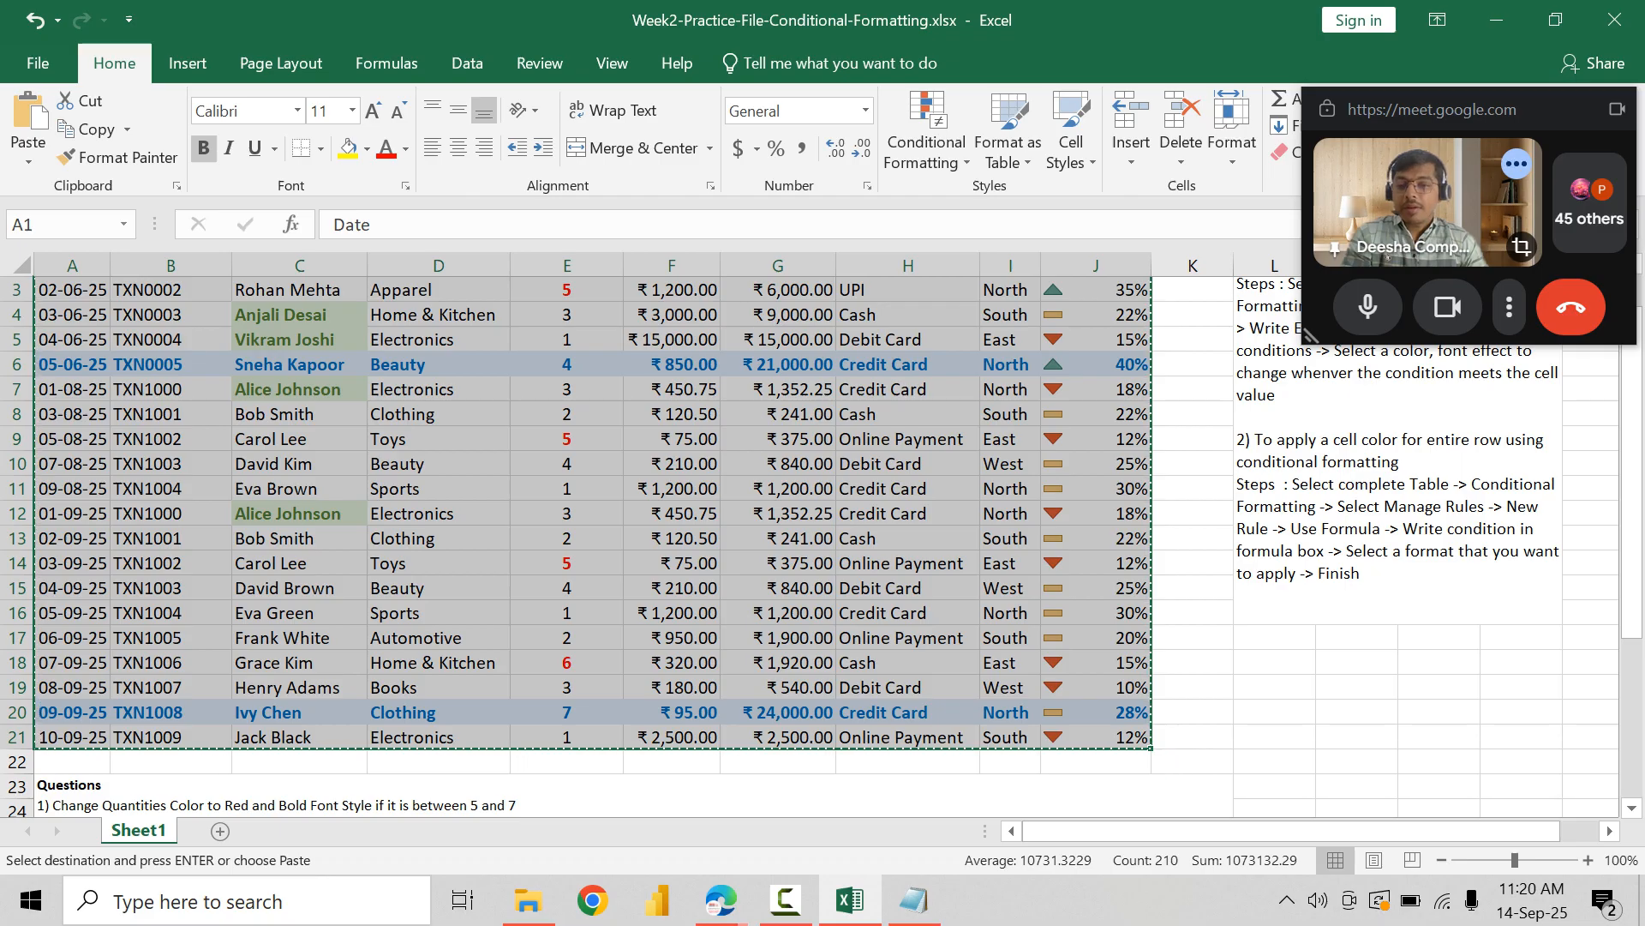
pyautogui.click(220, 831)
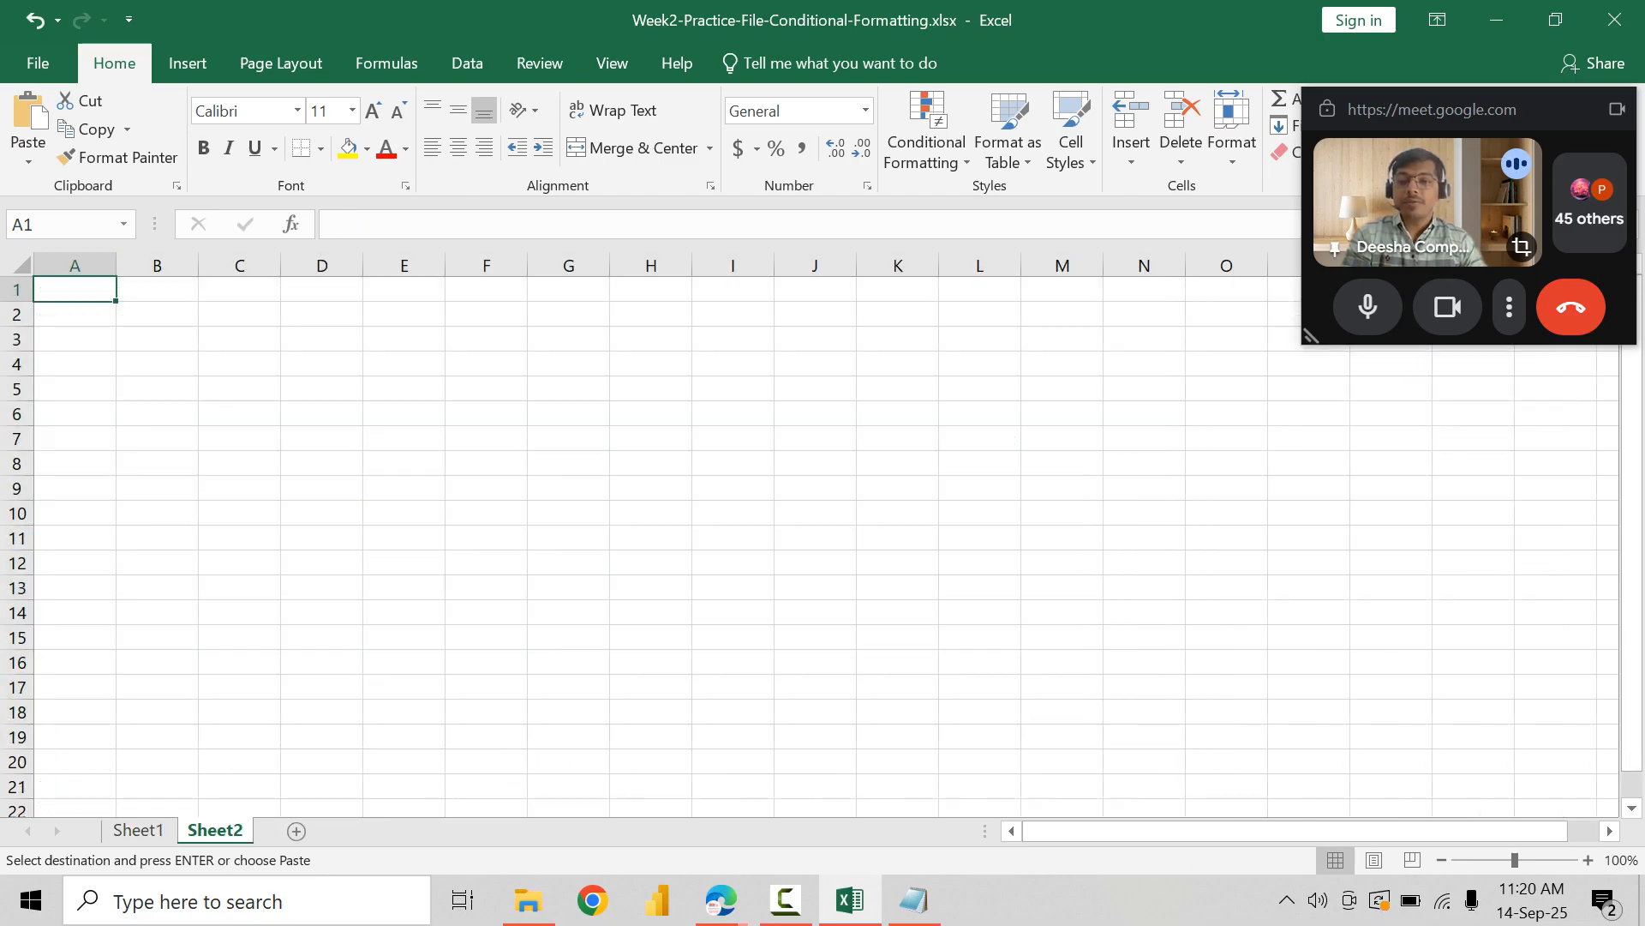
pyautogui.click(75, 389)
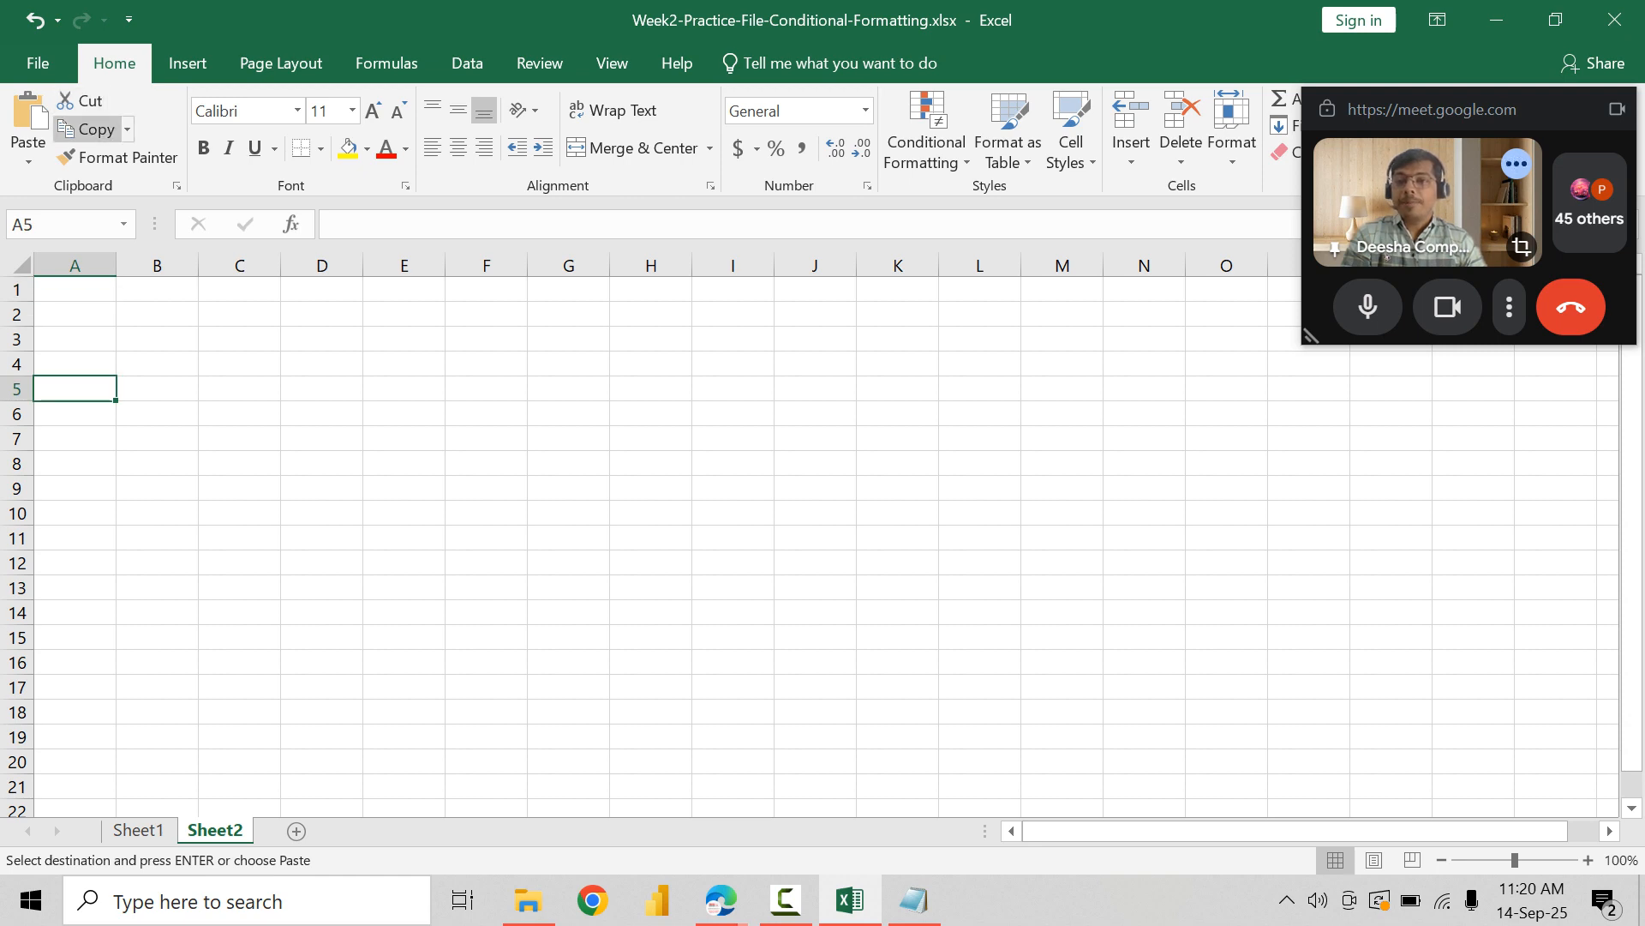
pyautogui.click(28, 161)
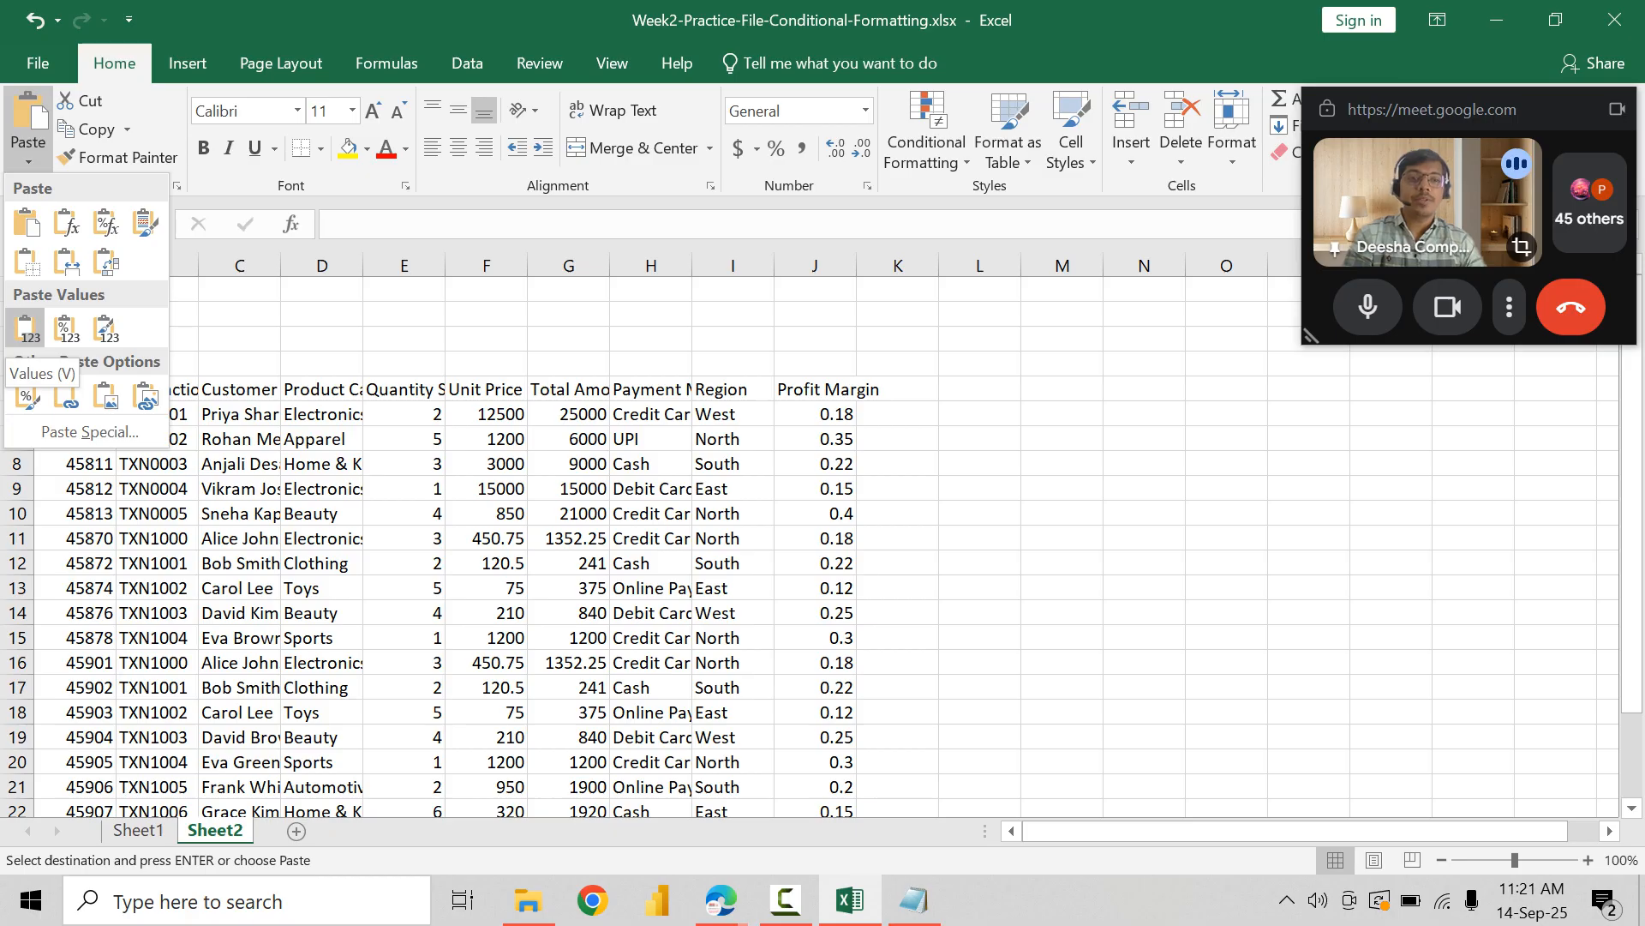
pyautogui.click(26, 327)
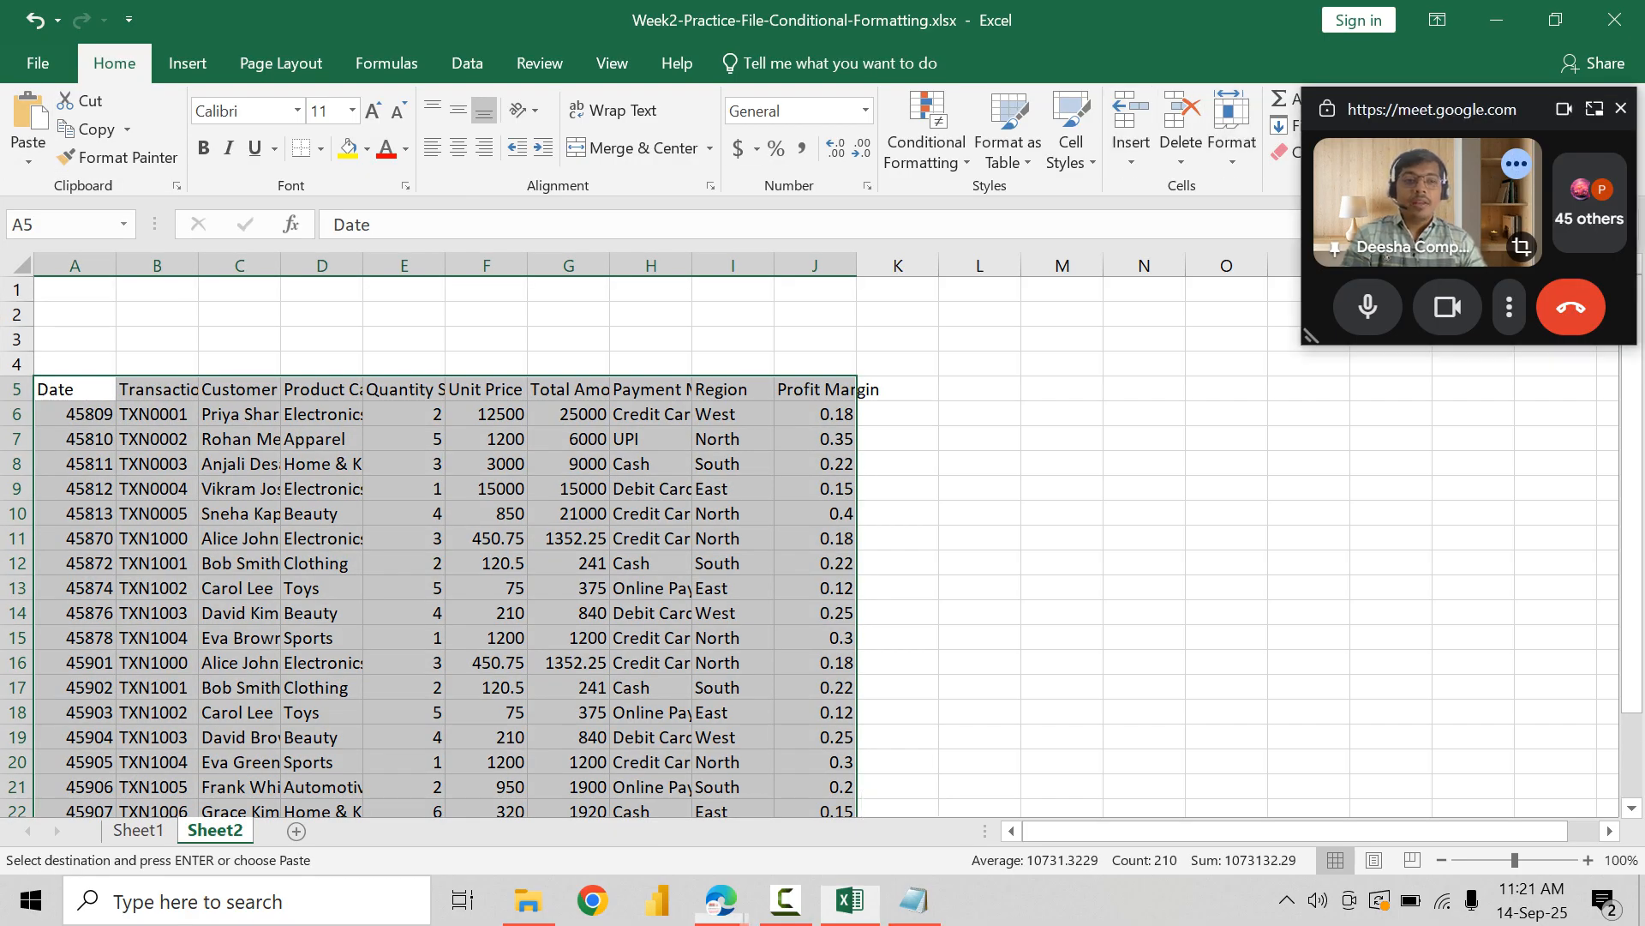
# Step: Move the floating meeting window off the ribbon and autofit the column widths of the pasted table
pyautogui.moveTo(1453, 118); pyautogui.dragTo(1462, 276)
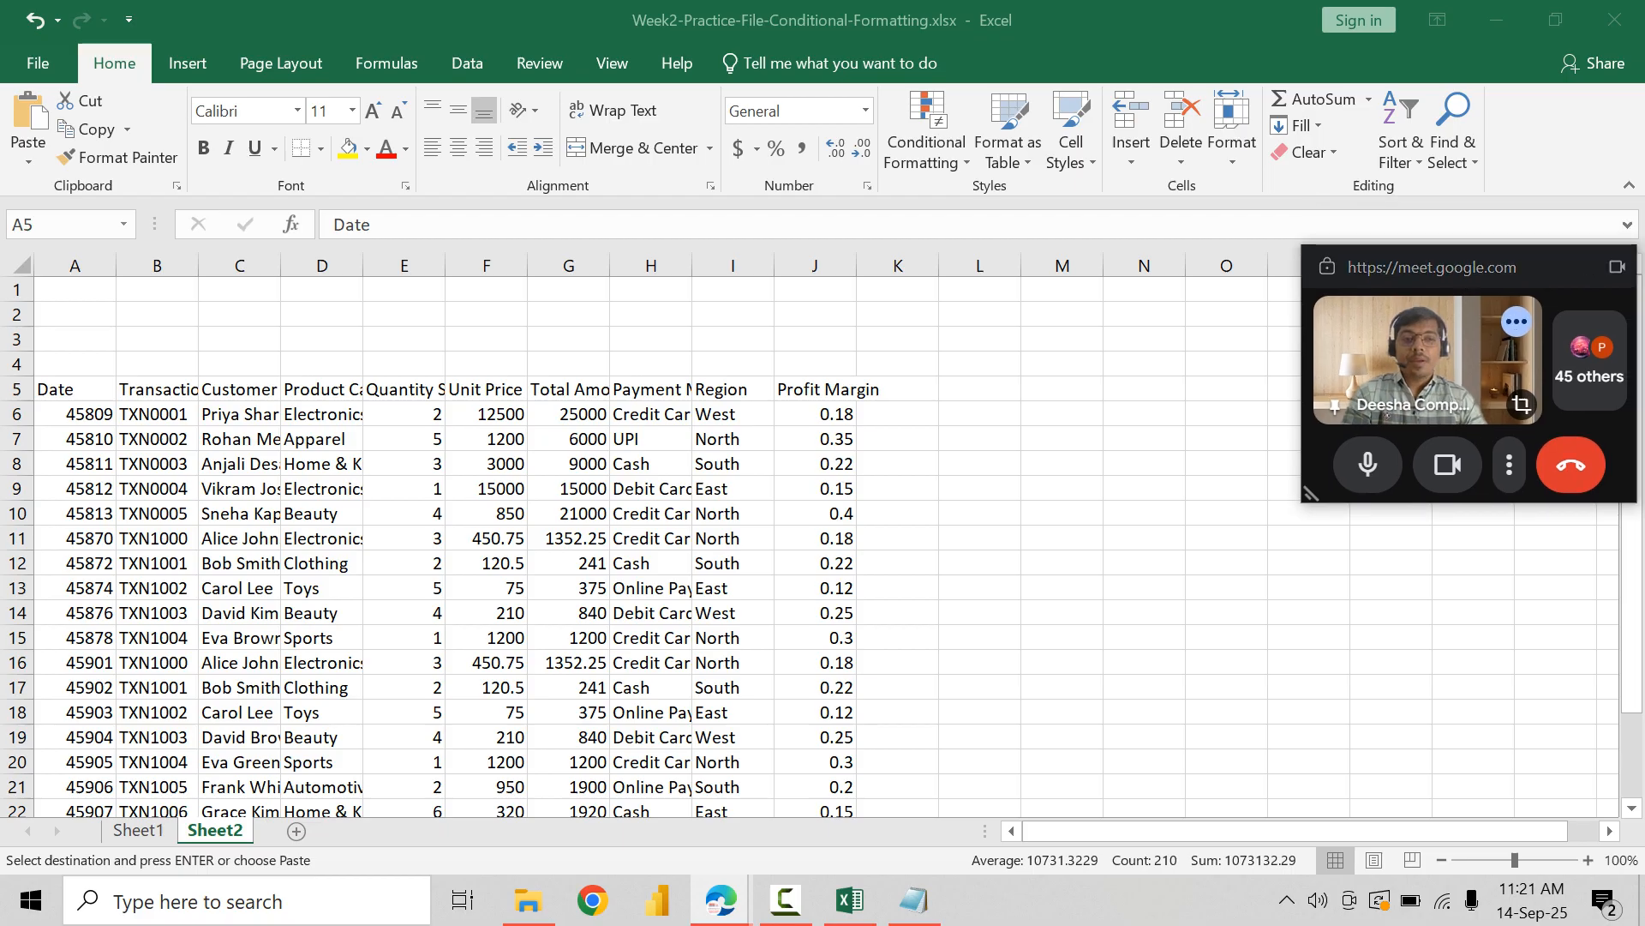
pyautogui.click(1232, 137)
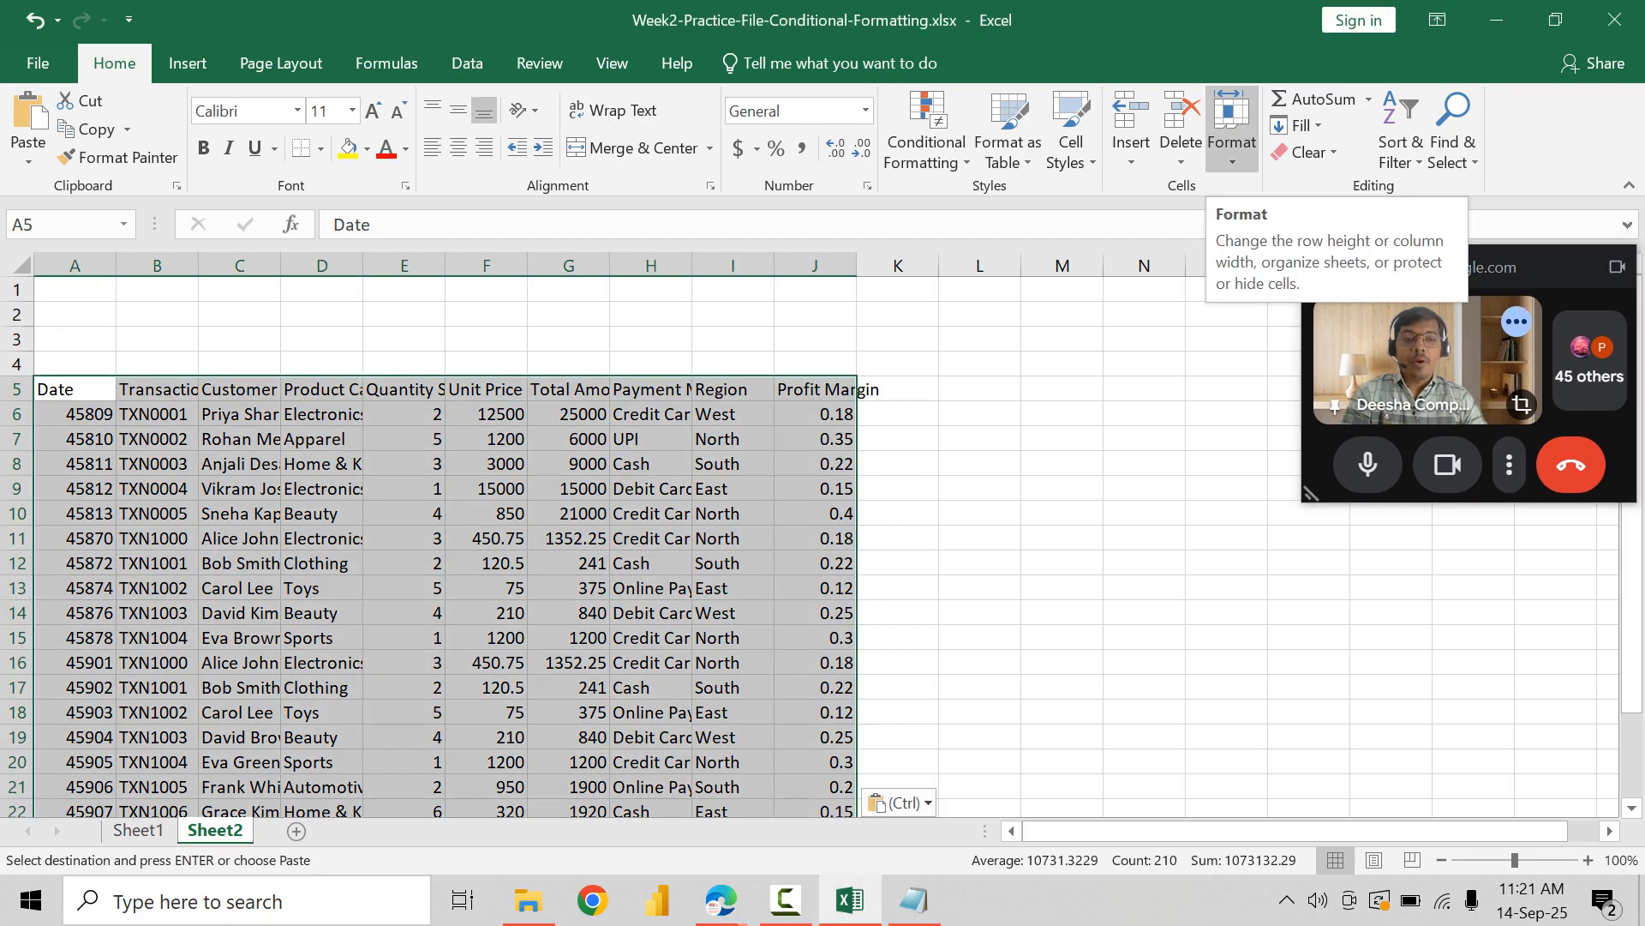
pyautogui.click(1232, 138)
pyautogui.click(1320, 313)
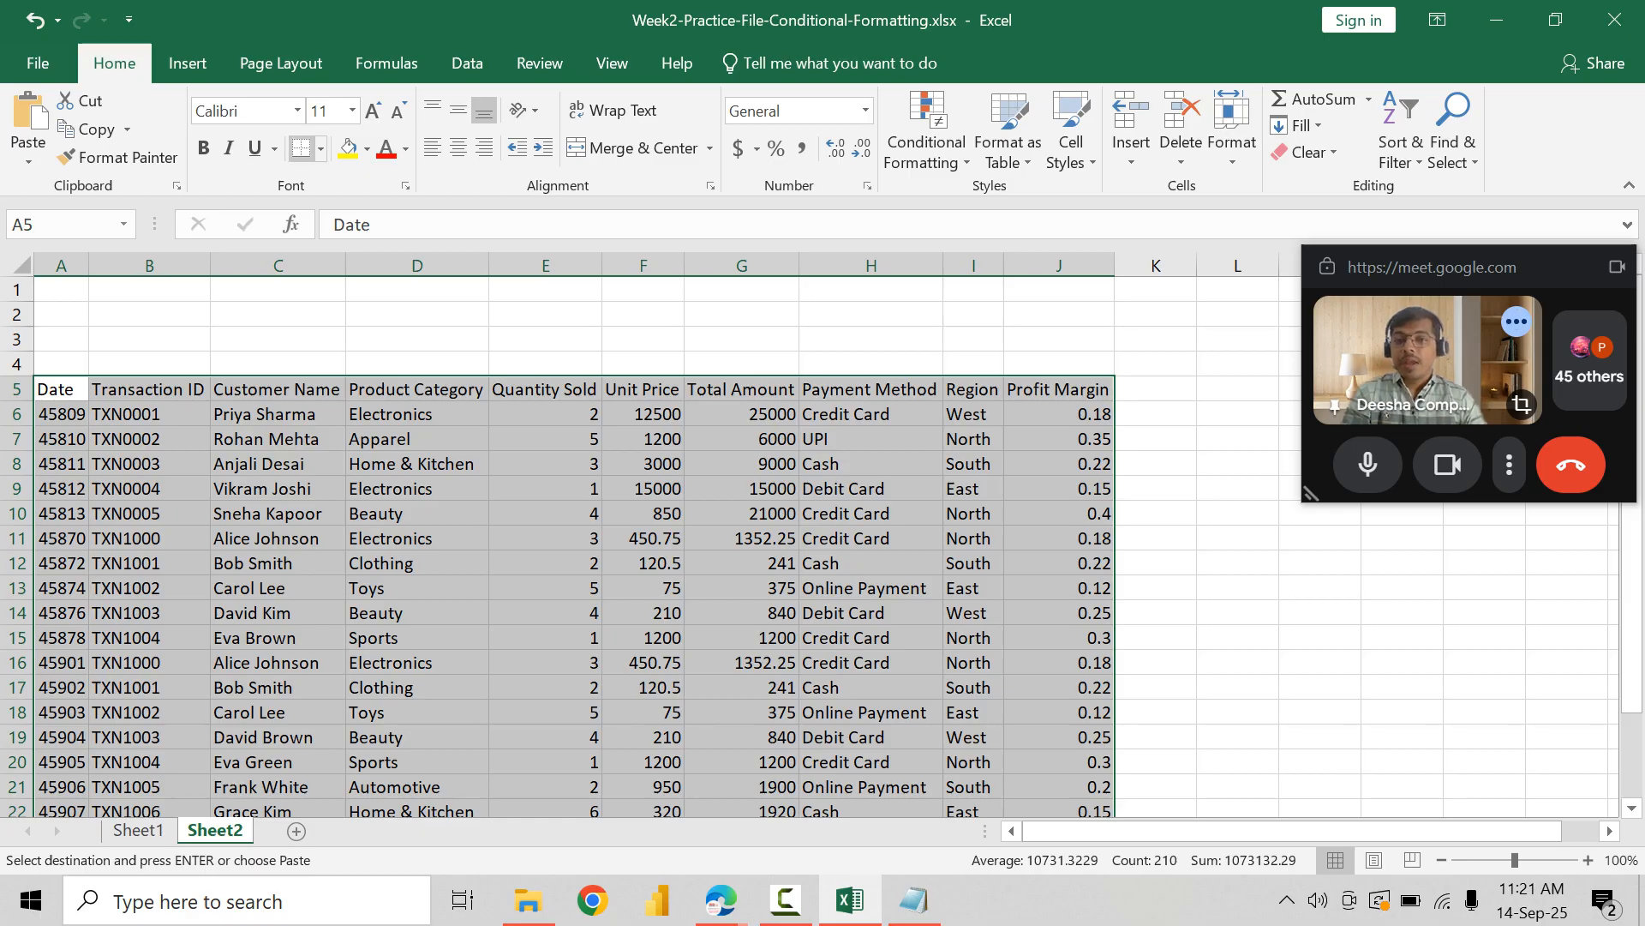
# Step: Add all borders to the pasted table and make the header row A5:J5 bold
pyautogui.click(320, 148)
pyautogui.click(364, 365)
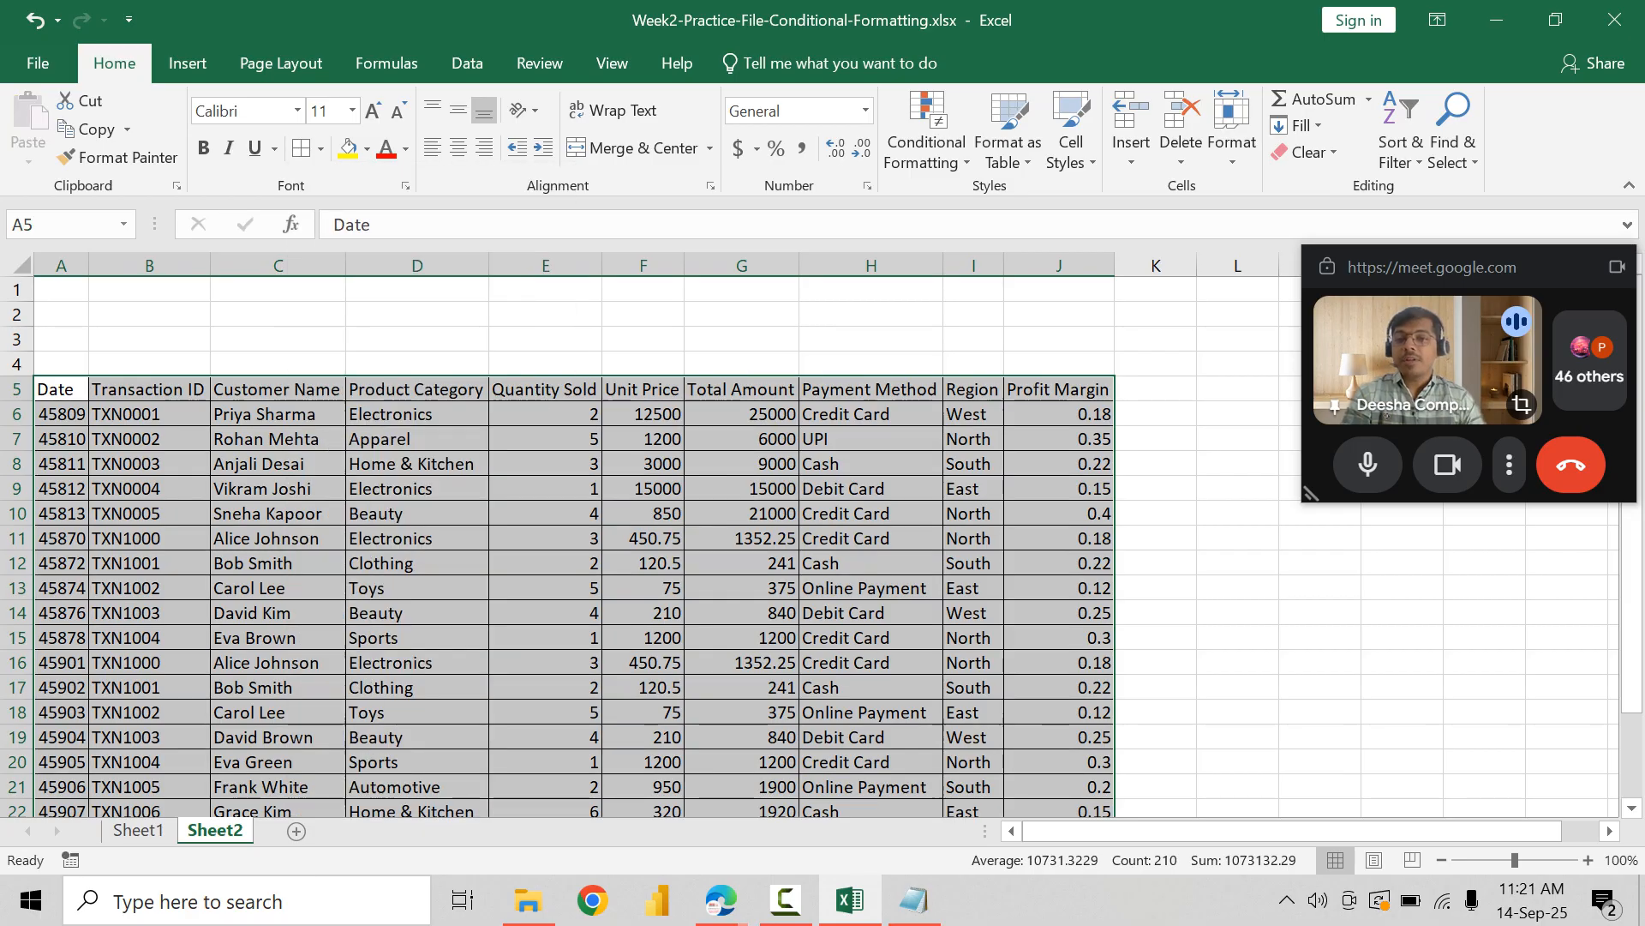
pyautogui.moveTo(60, 390); pyautogui.dragTo(1072, 390)
pyautogui.hotkey('ctrl', 'b')
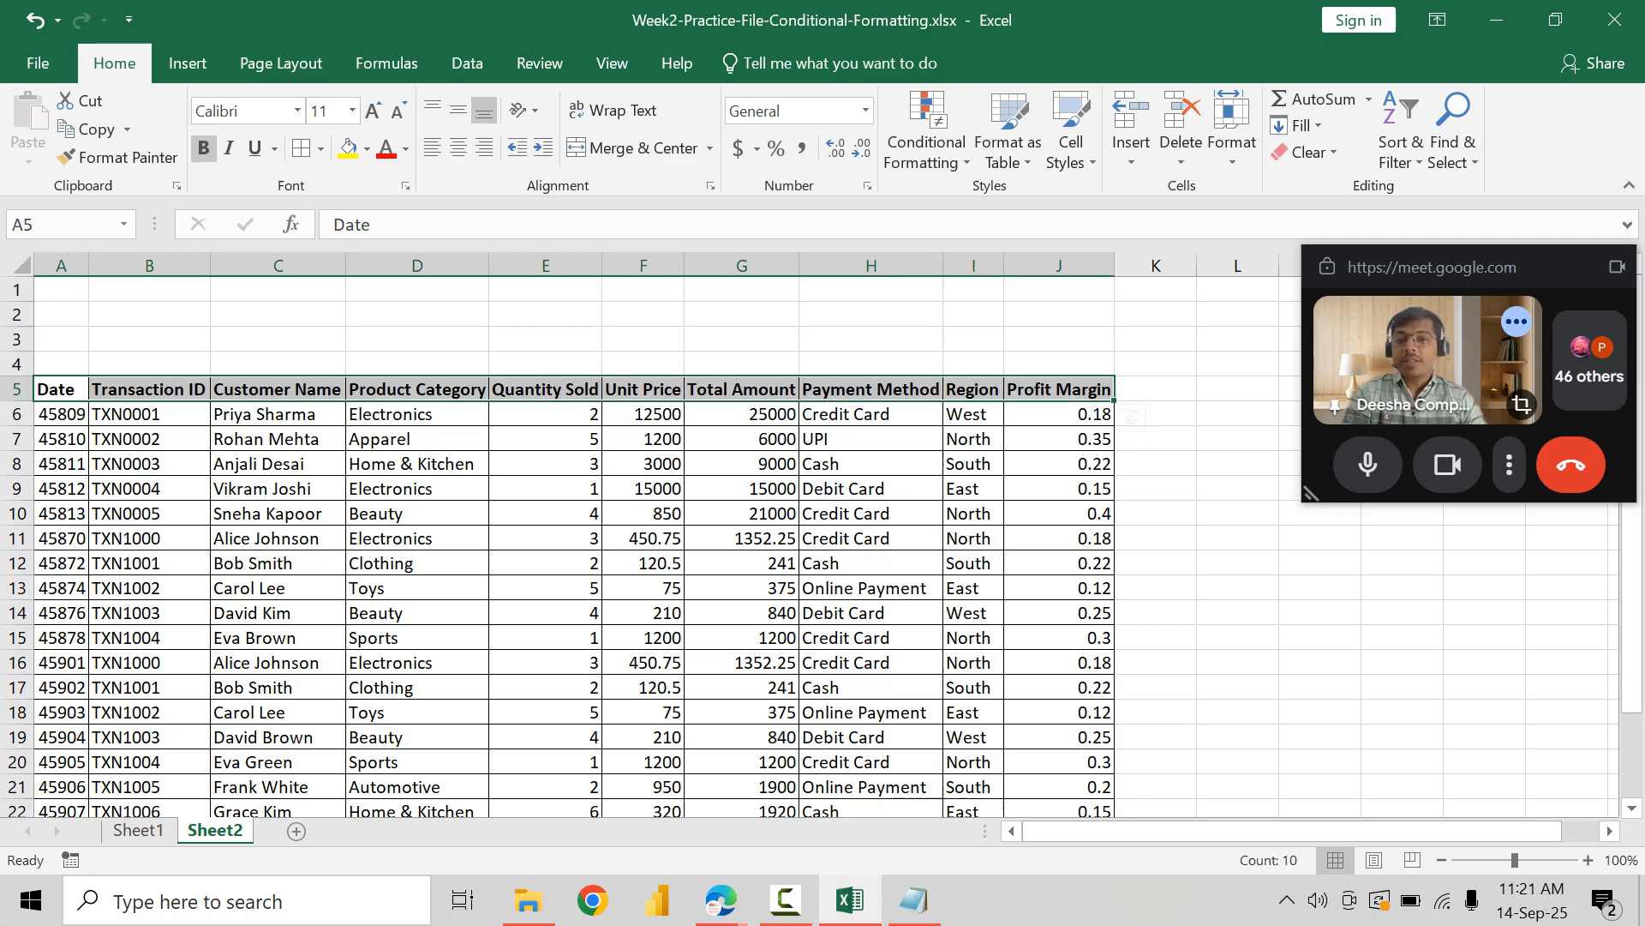
# Step: Enter the label Transaction Id in cell B2, above the pasted table on Sheet2
pyautogui.click(278, 488)
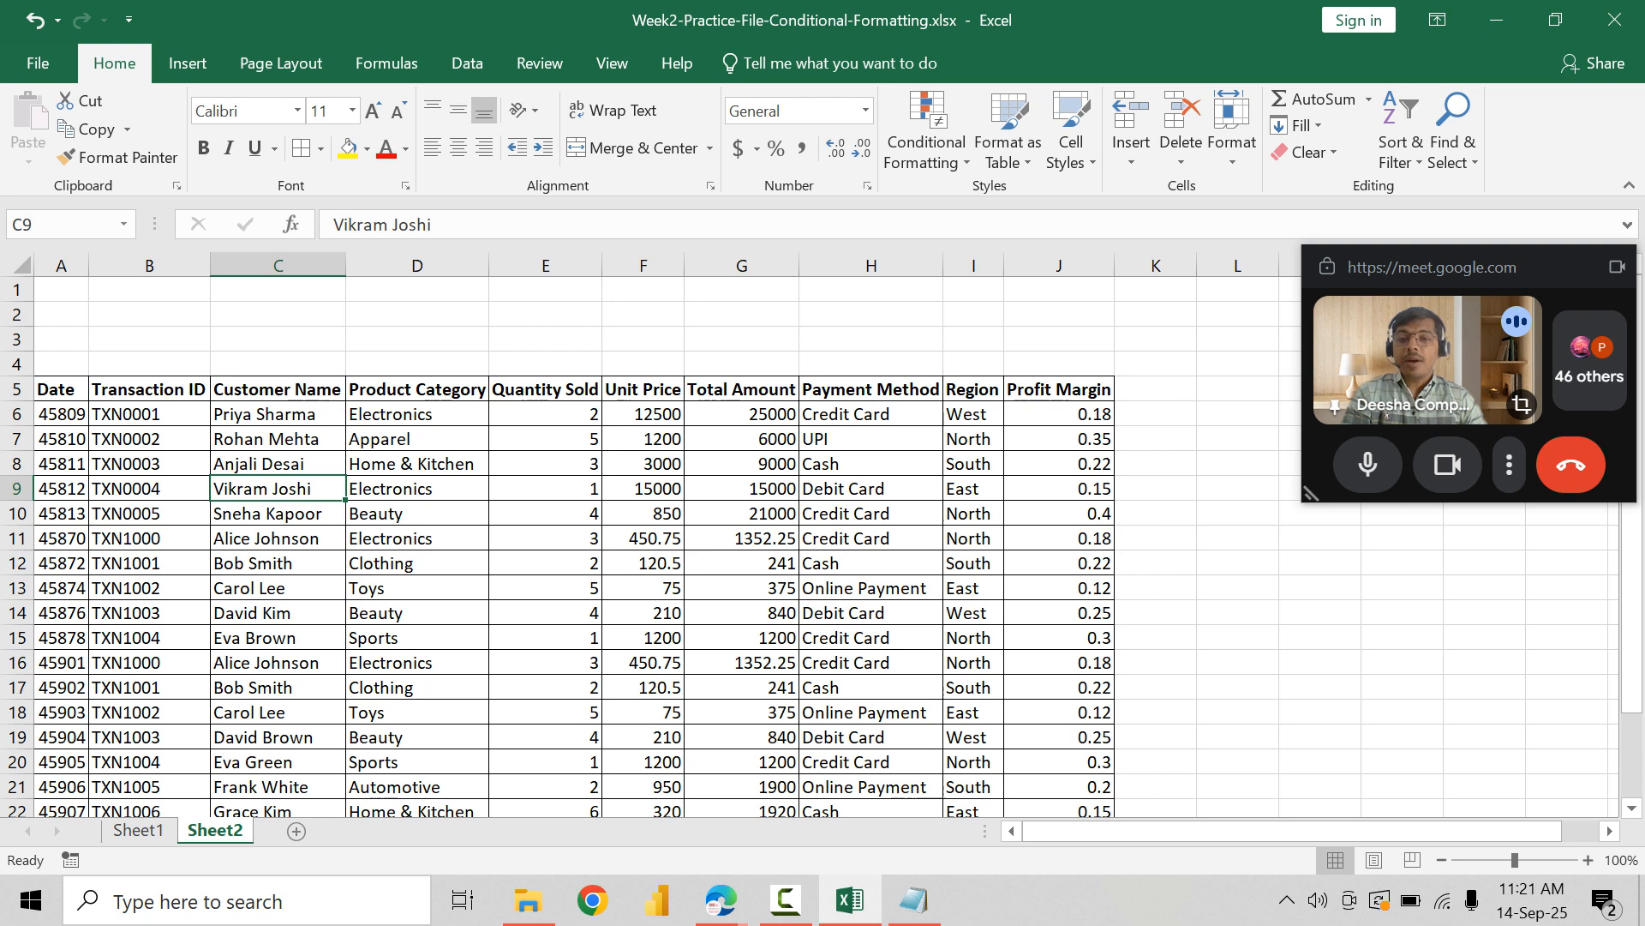
pyautogui.click(278, 314)
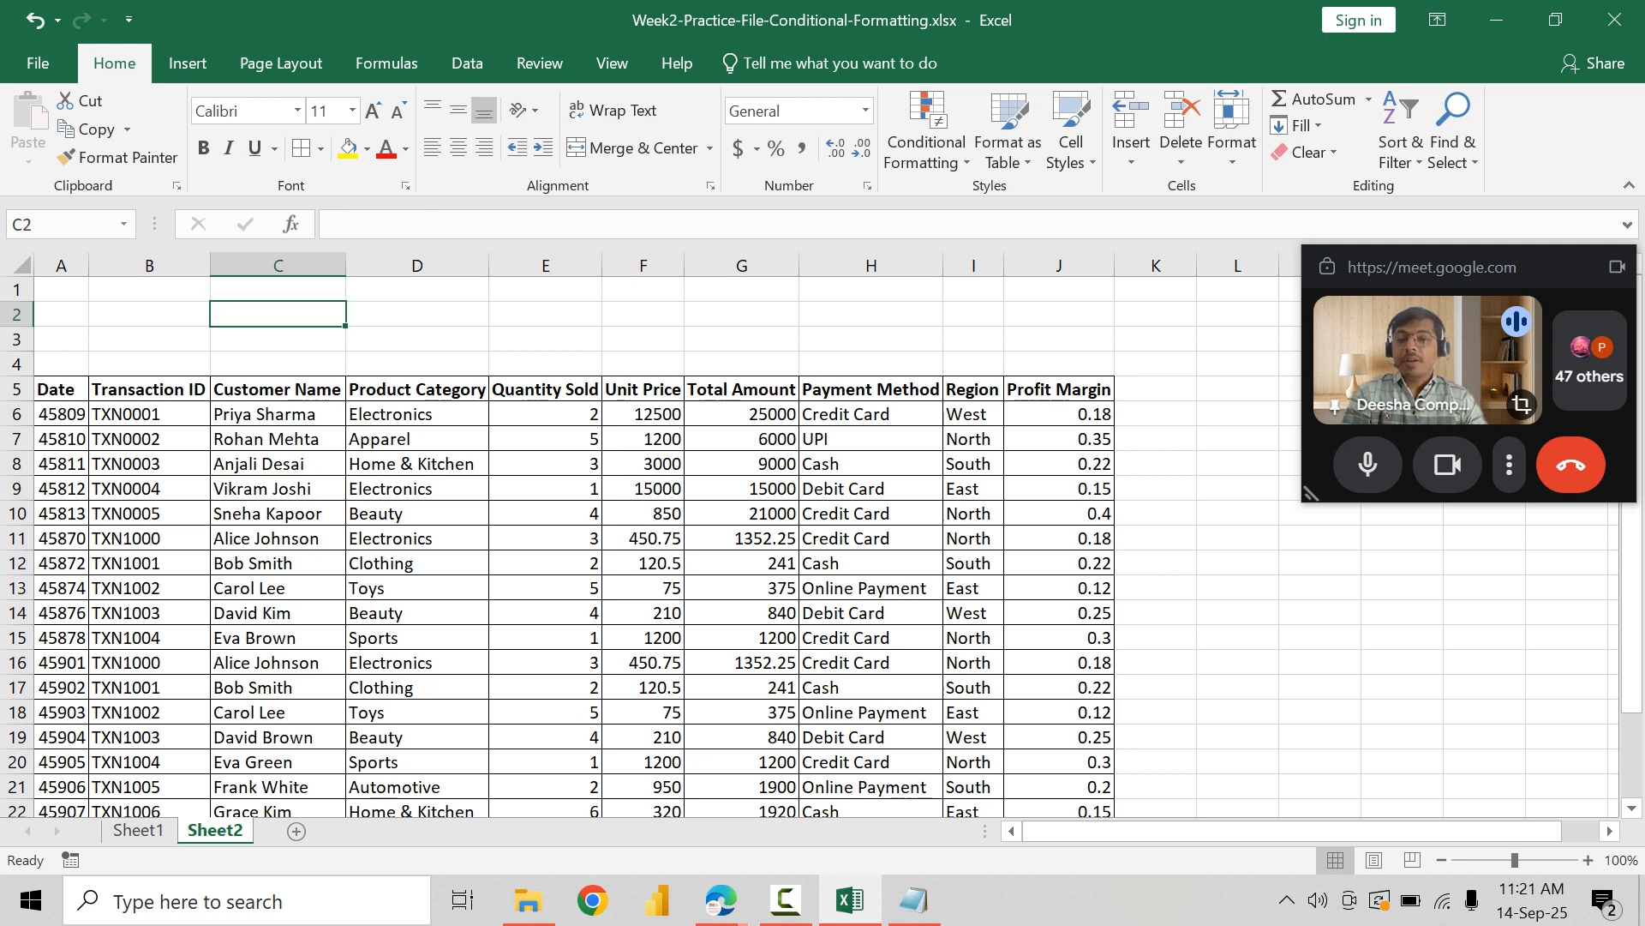
pyautogui.click(149, 315)
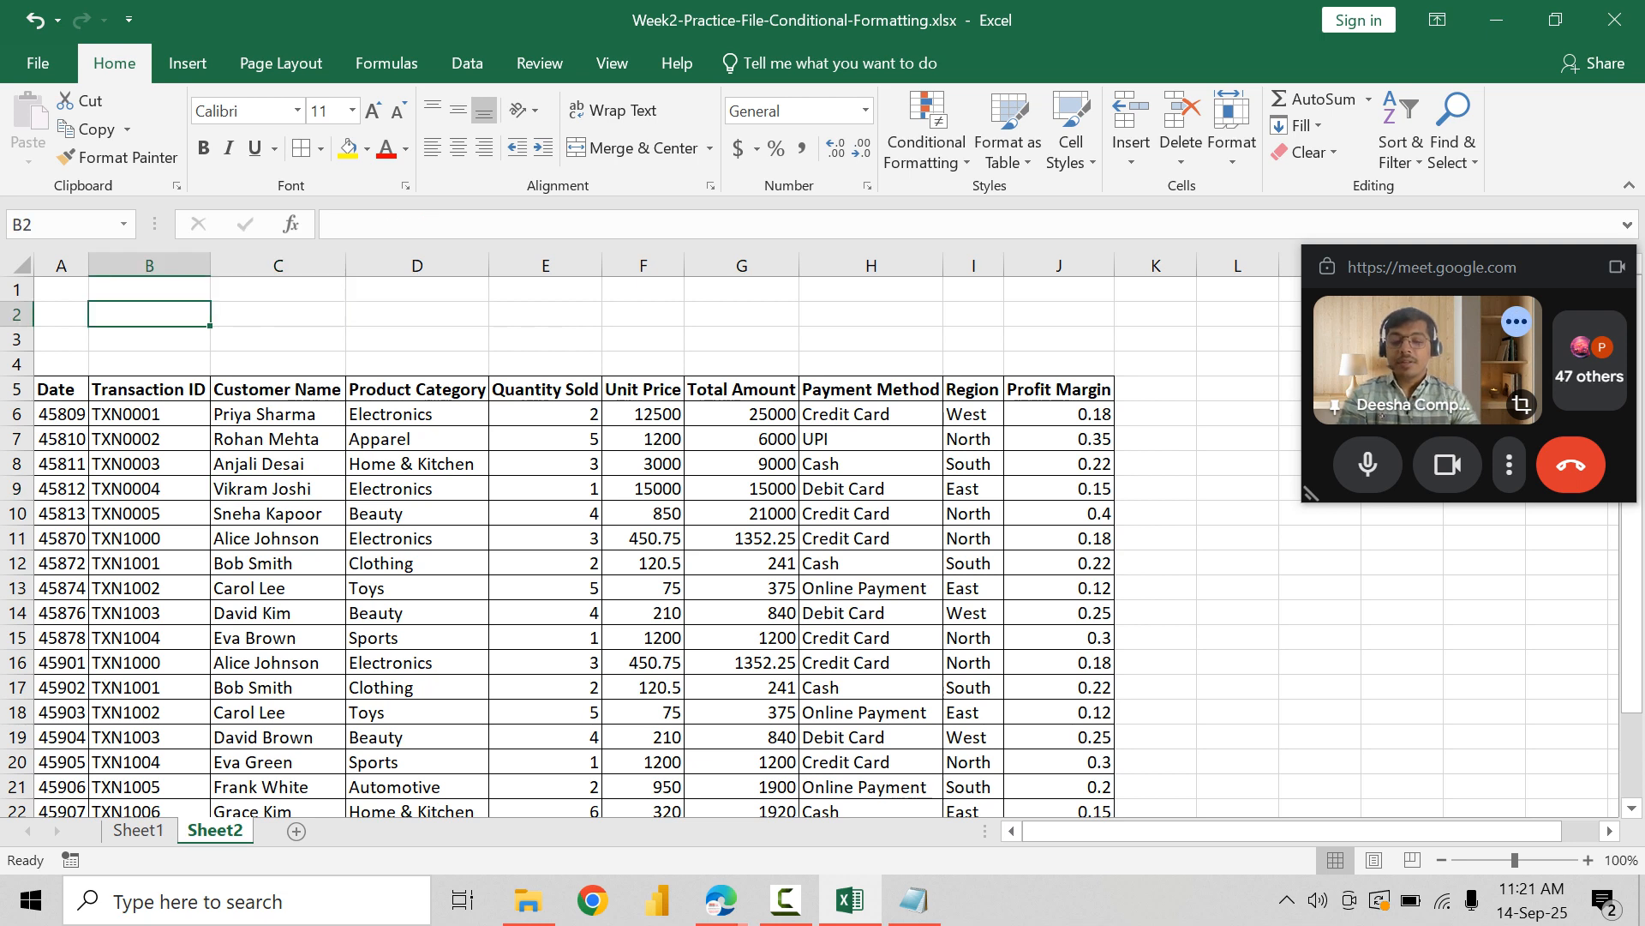
pyautogui.write('Transaction Id')
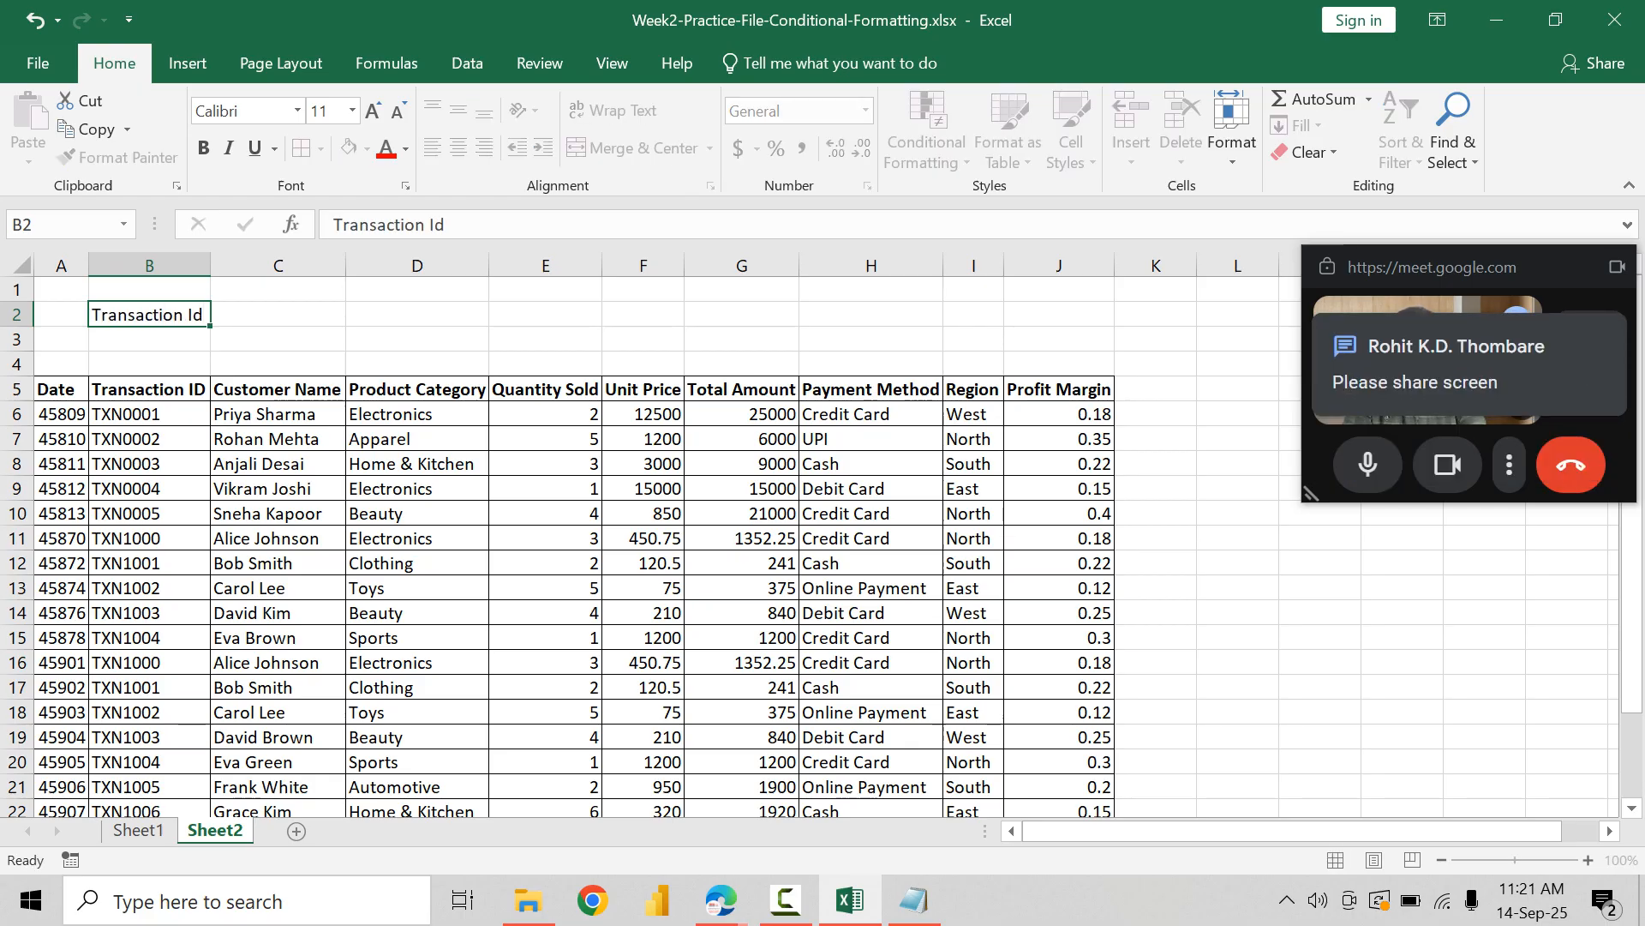
pyautogui.press('Tab')
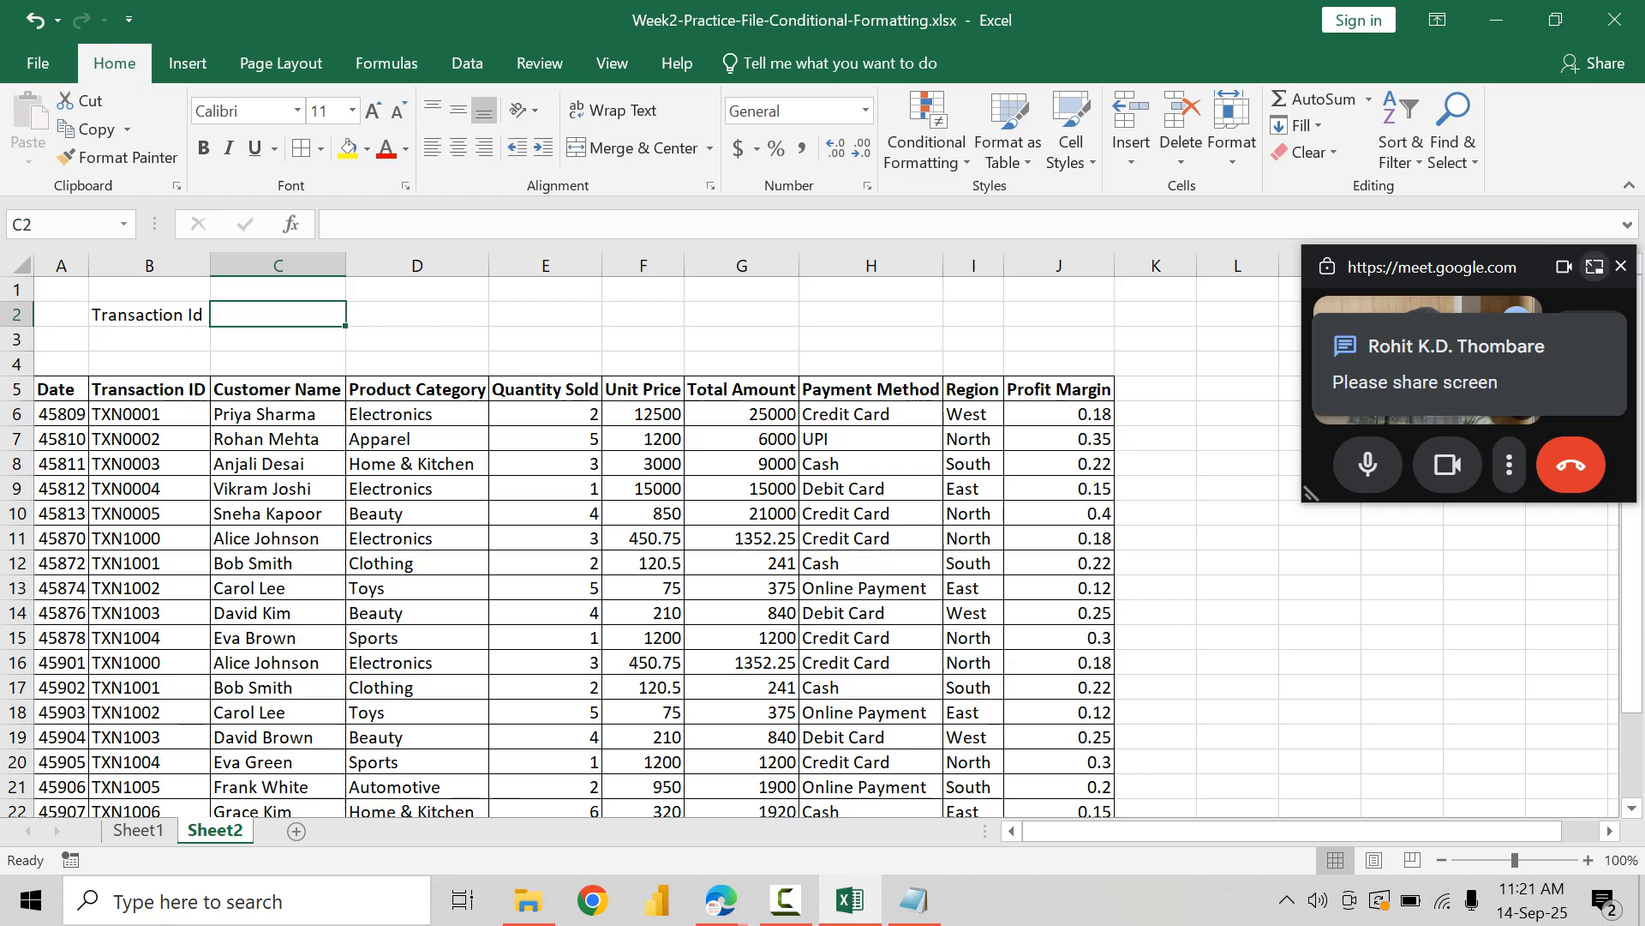
# Step: Switch to the Google Meet call, share the entire screen, and return to the workbook with the sharing bar moved off the sheet
pyautogui.click(1594, 266)
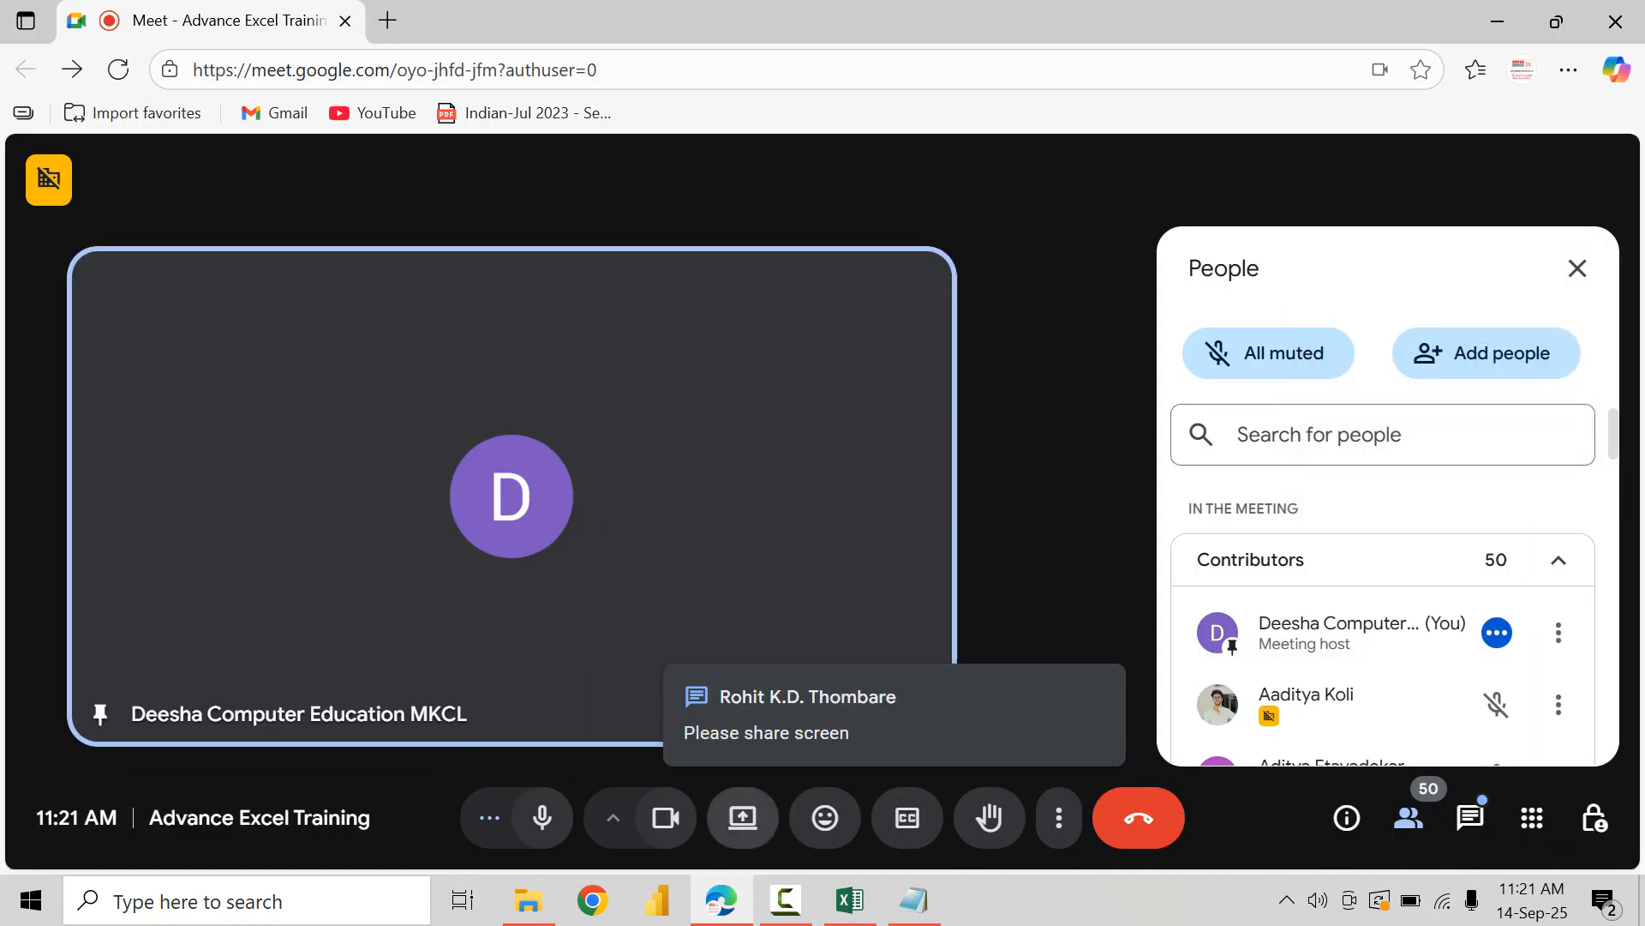
pyautogui.click(743, 818)
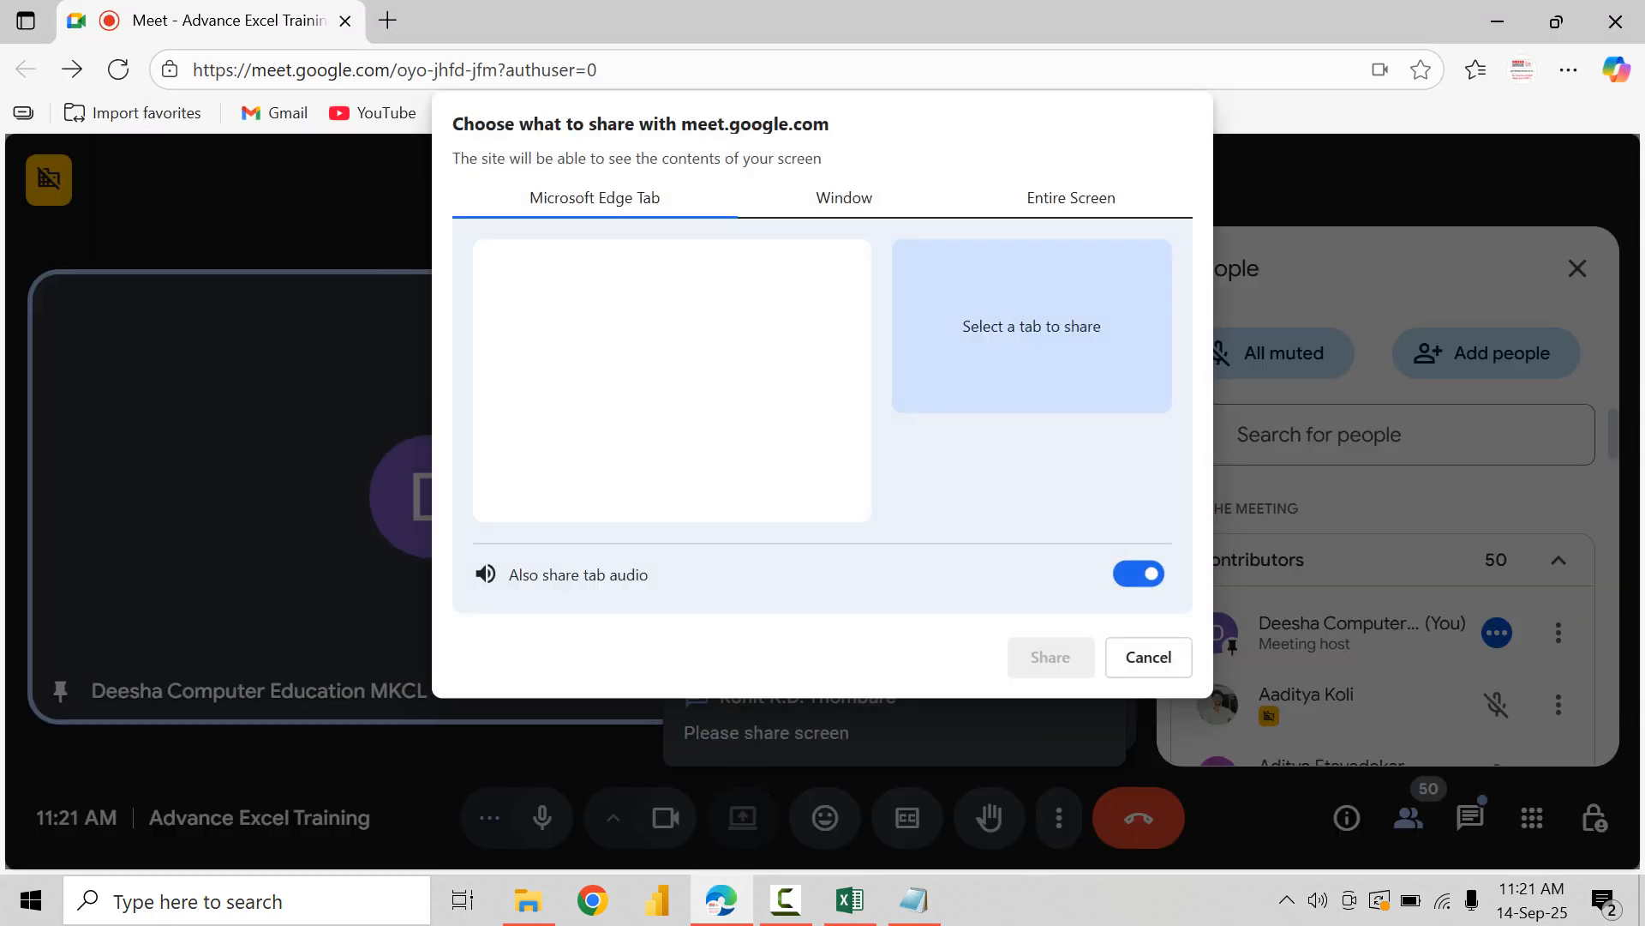
pyautogui.click(1071, 198)
pyautogui.click(1051, 657)
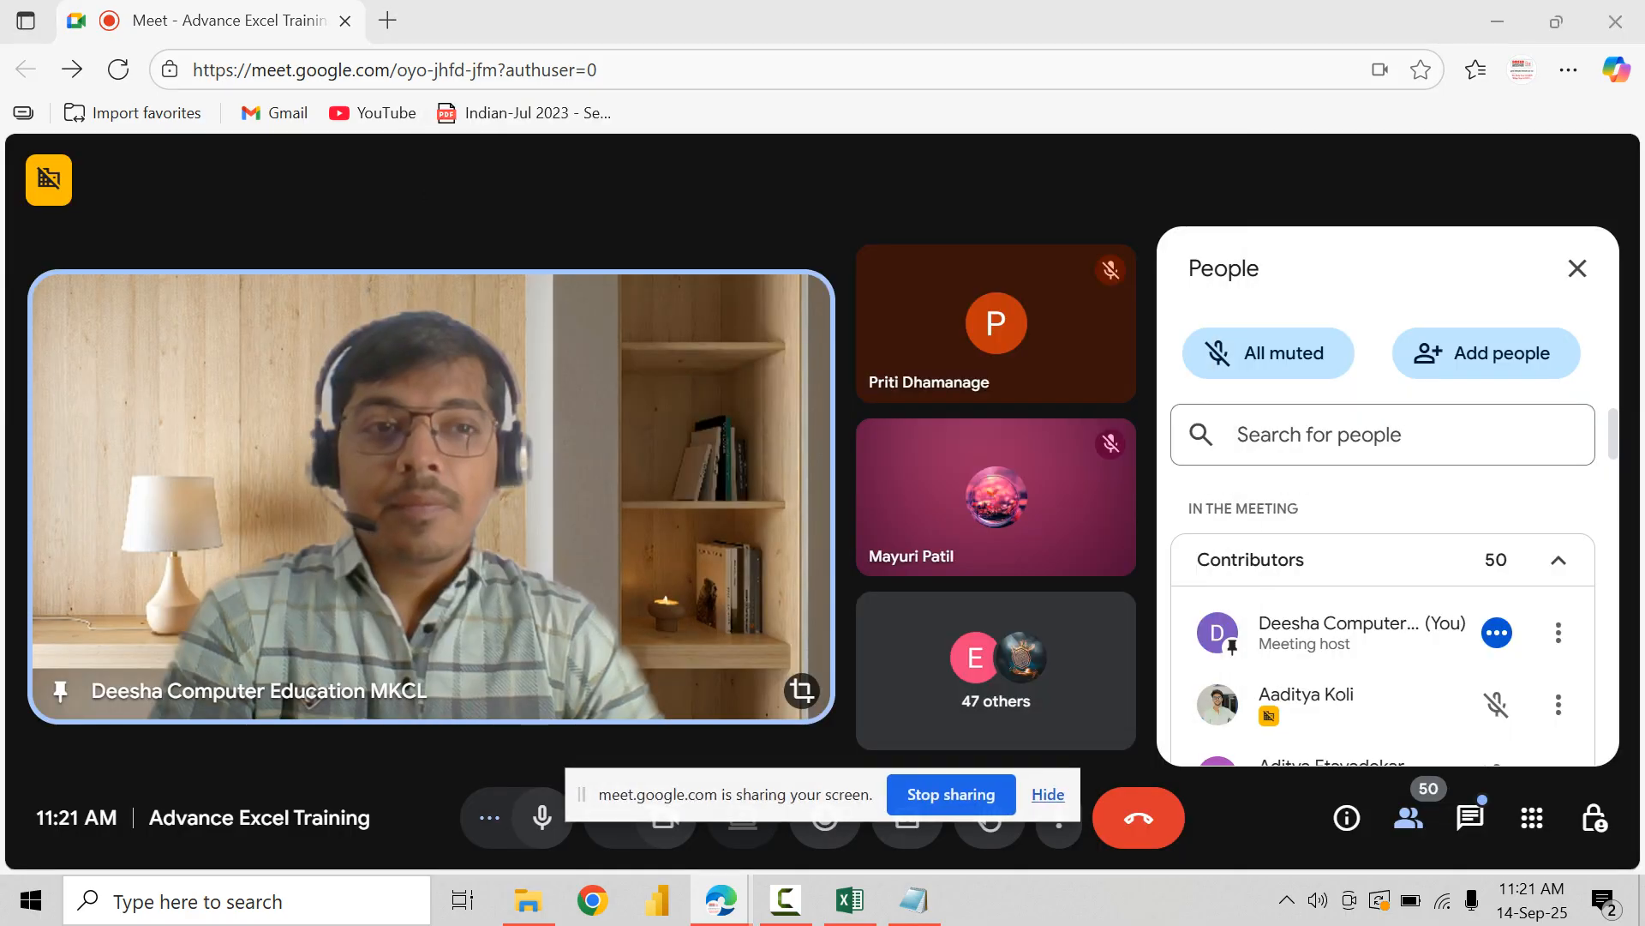
pyautogui.click(1497, 21)
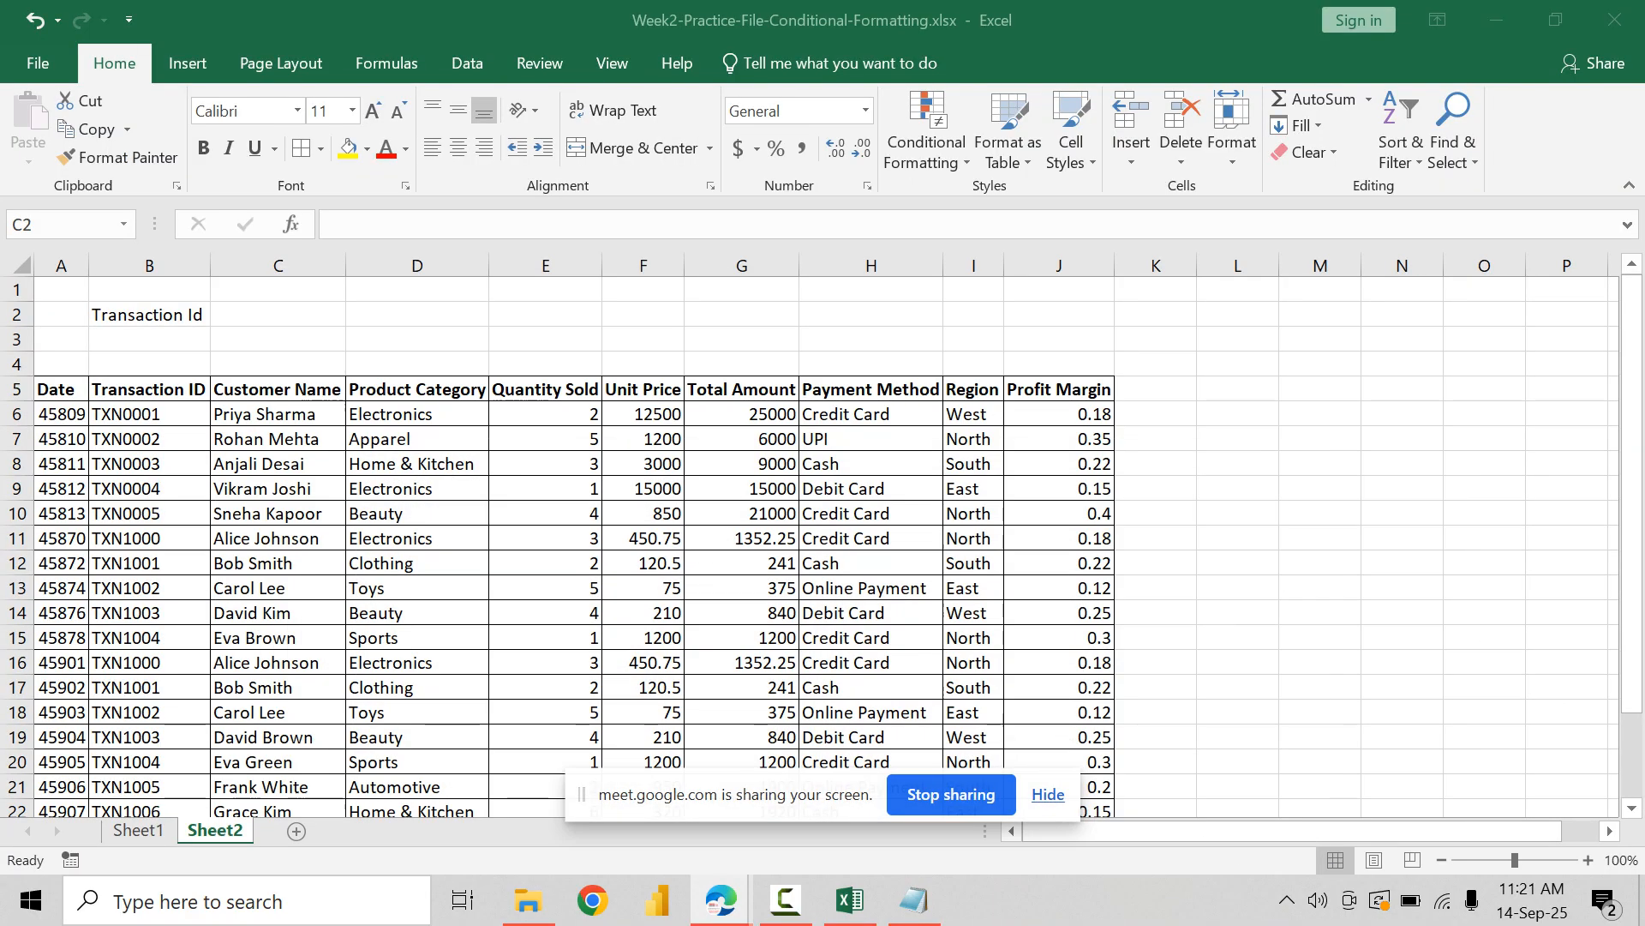
pyautogui.click(277, 315)
pyautogui.click(149, 315)
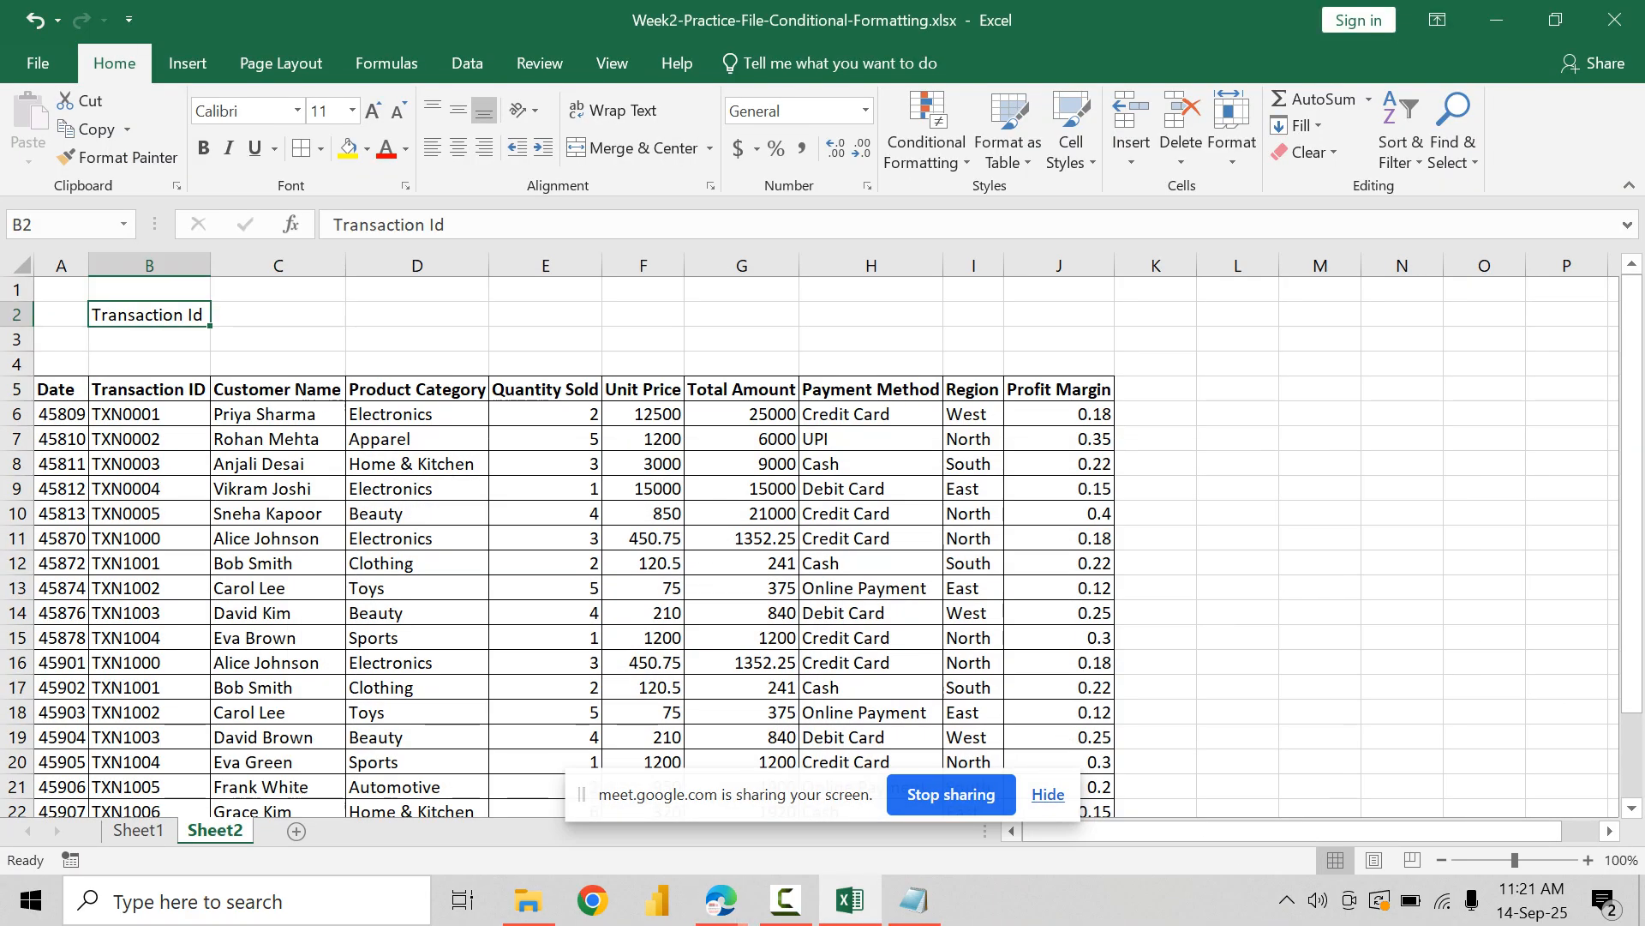
pyautogui.moveTo(581, 794); pyautogui.dragTo(1031, 913)
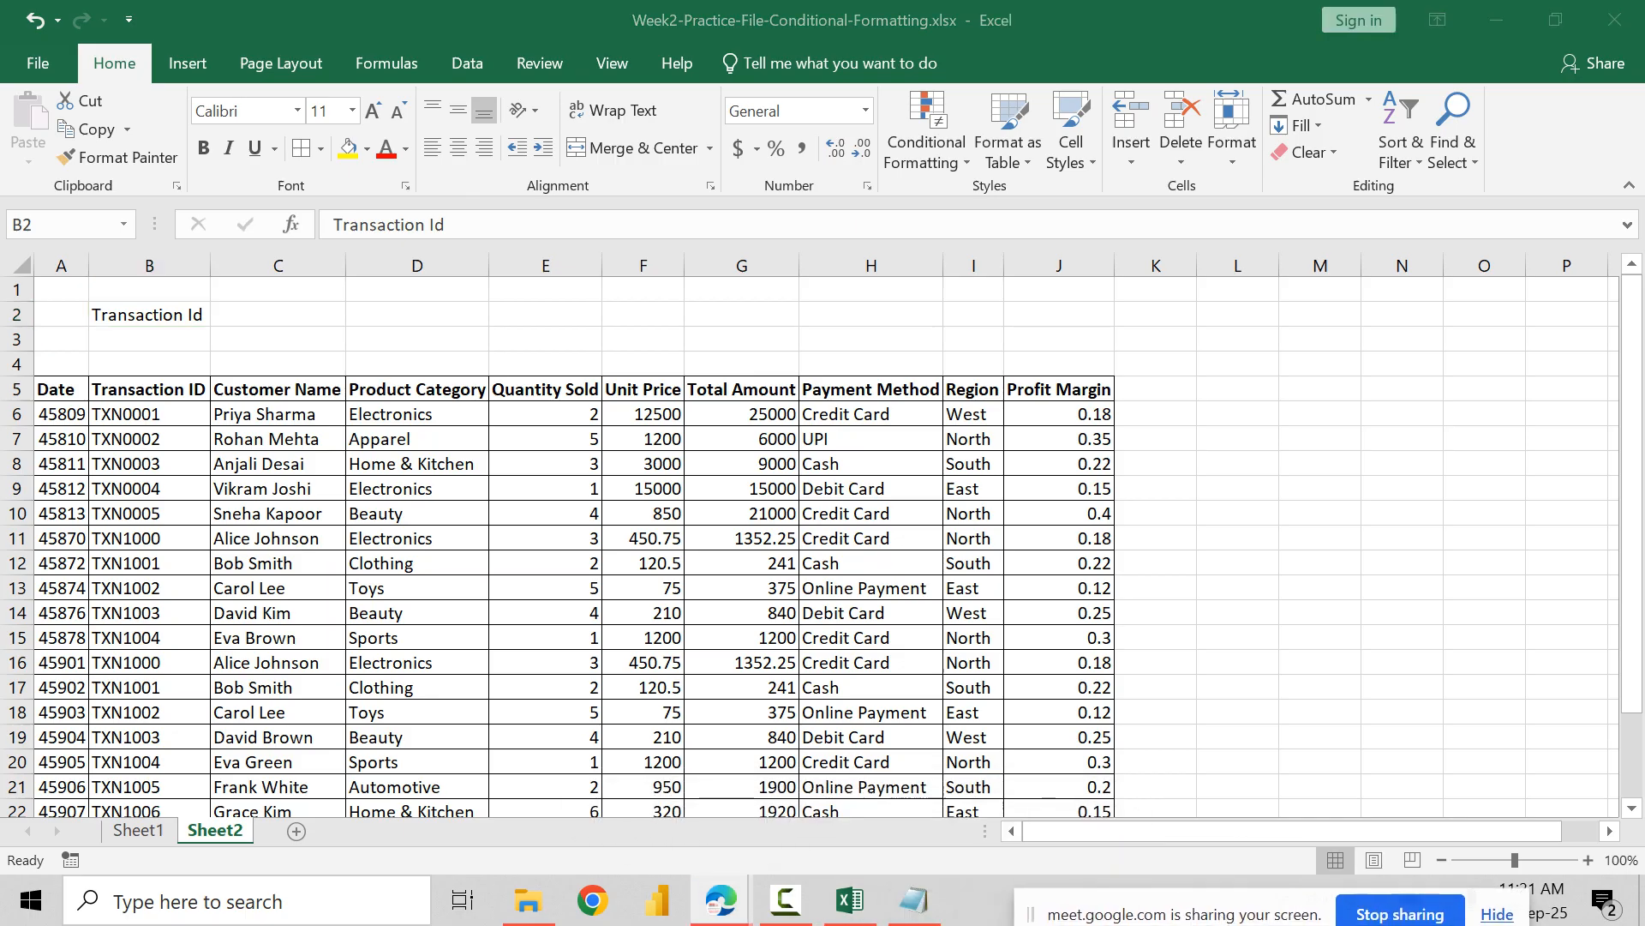
pyautogui.click(138, 830)
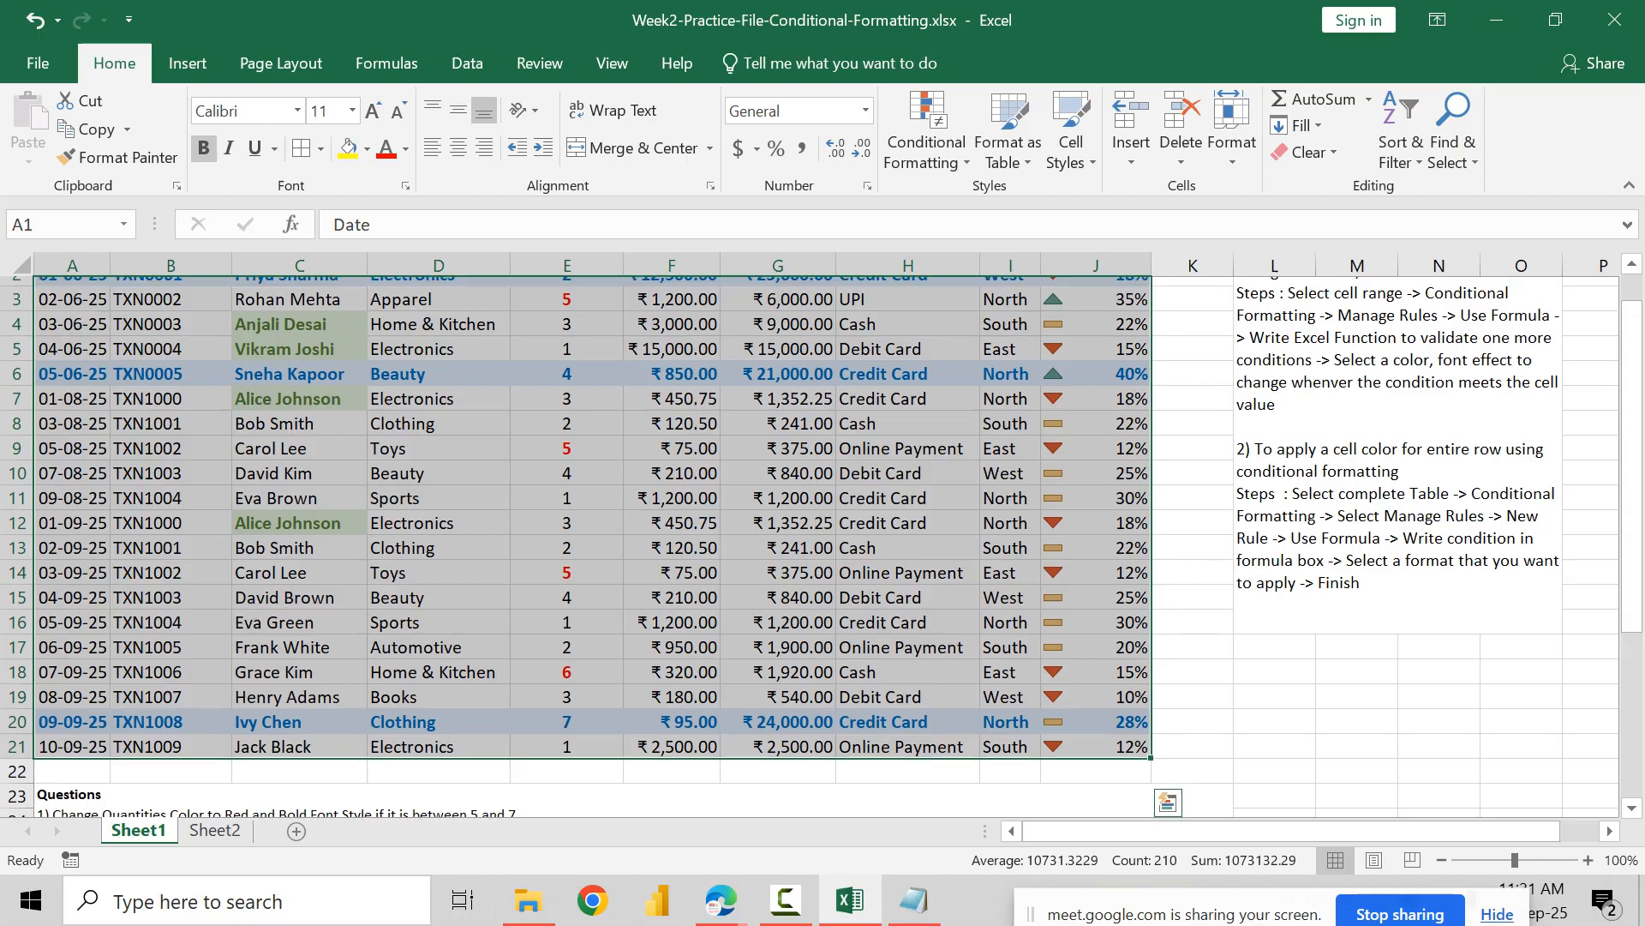
pyautogui.scroll(1, 823, 549)
pyautogui.click(215, 830)
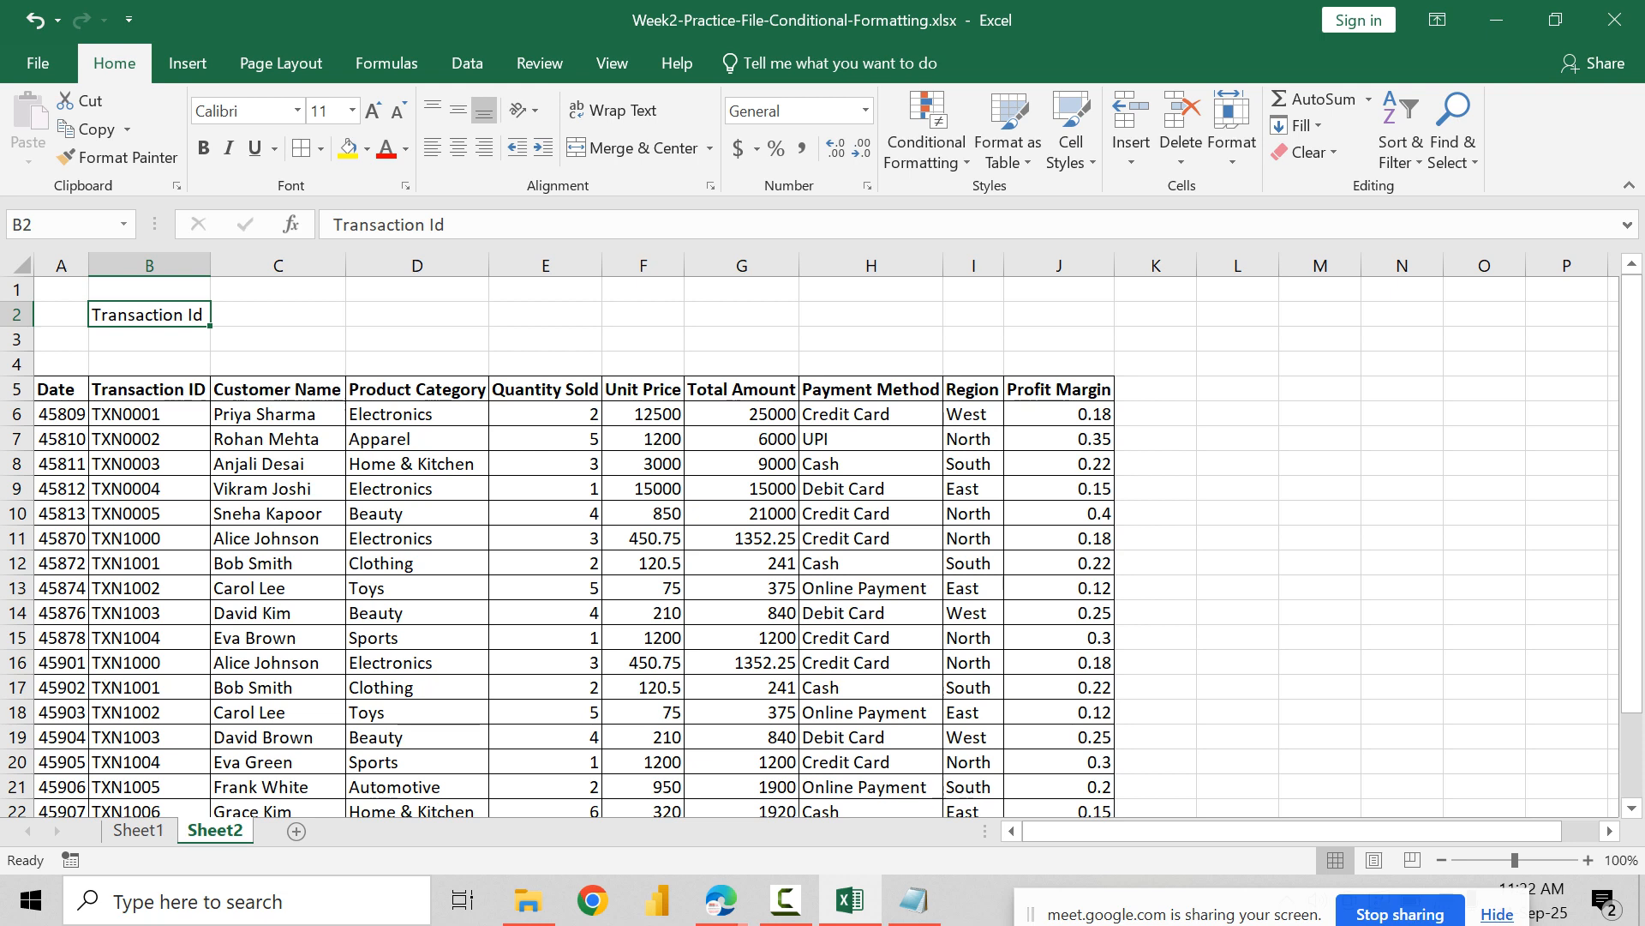
# Step: Enter TXN1003 in C2 as the value for the Transaction Id label
pyautogui.click(278, 315)
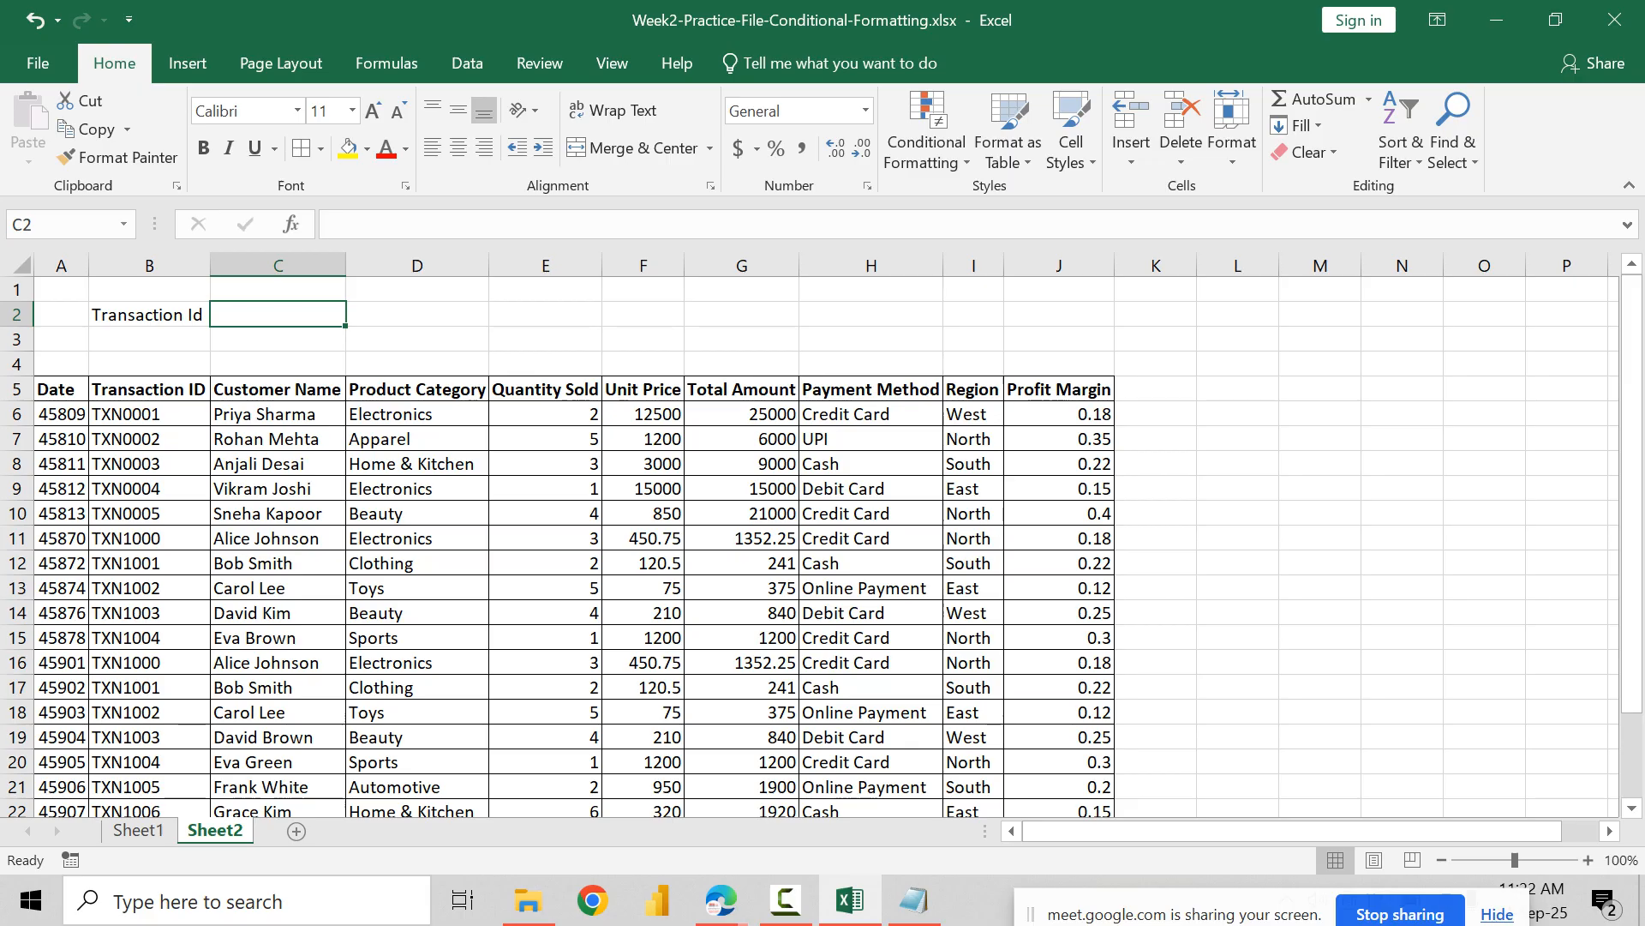
pyautogui.write('TXN')
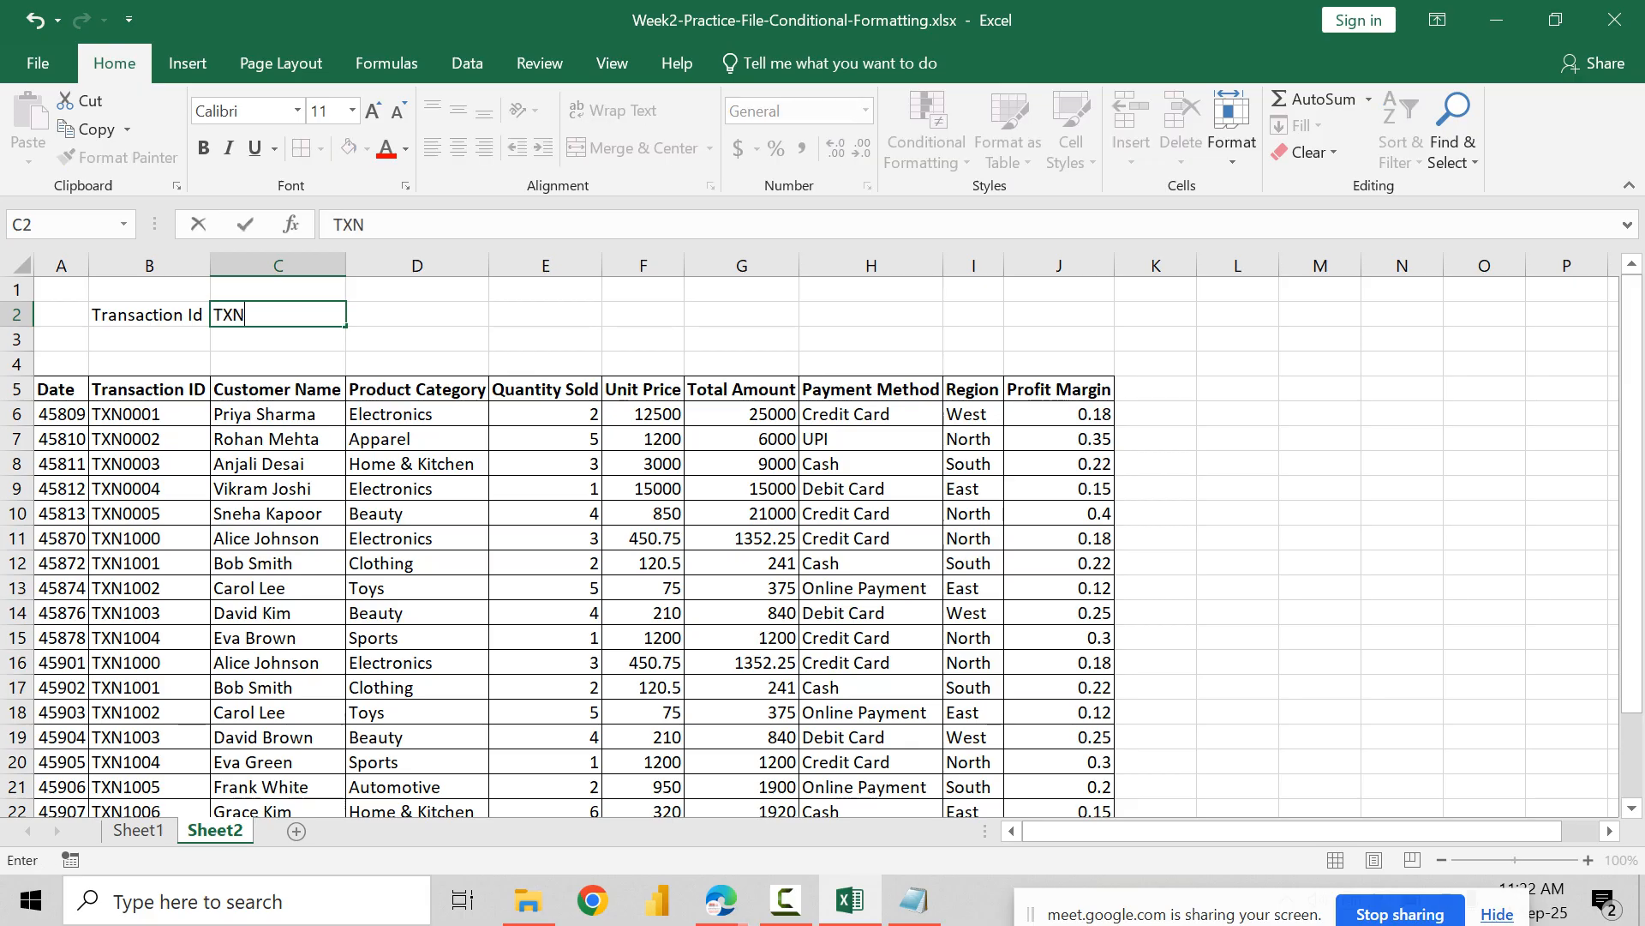
pyautogui.write('003')
pyautogui.press('Return')
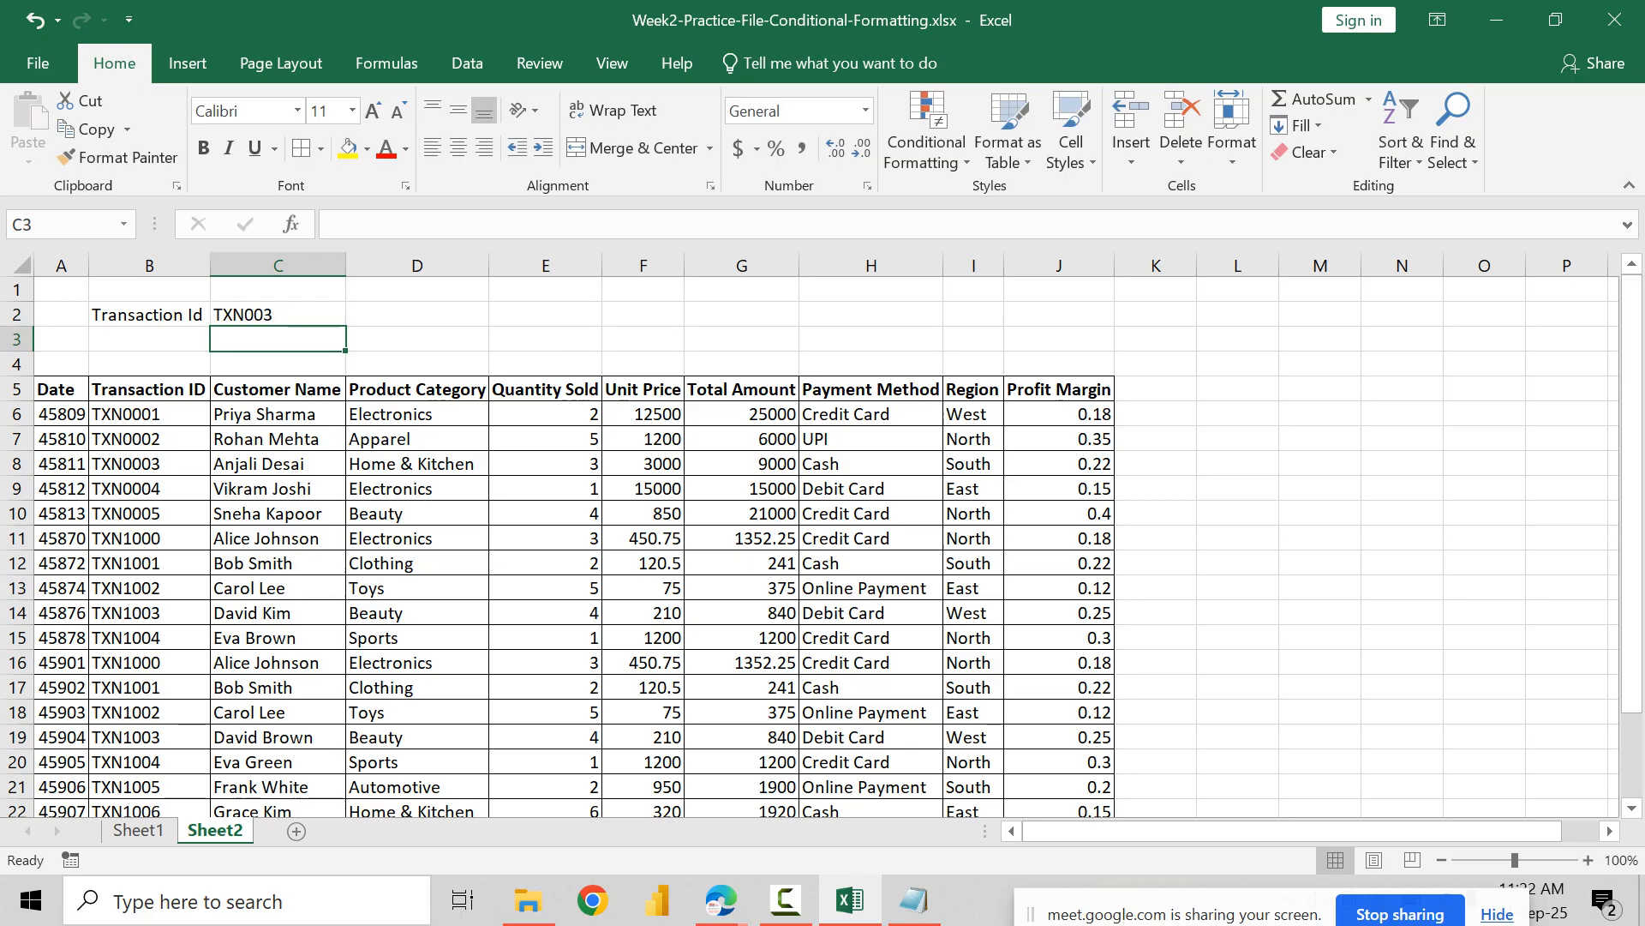
pyautogui.click(277, 315)
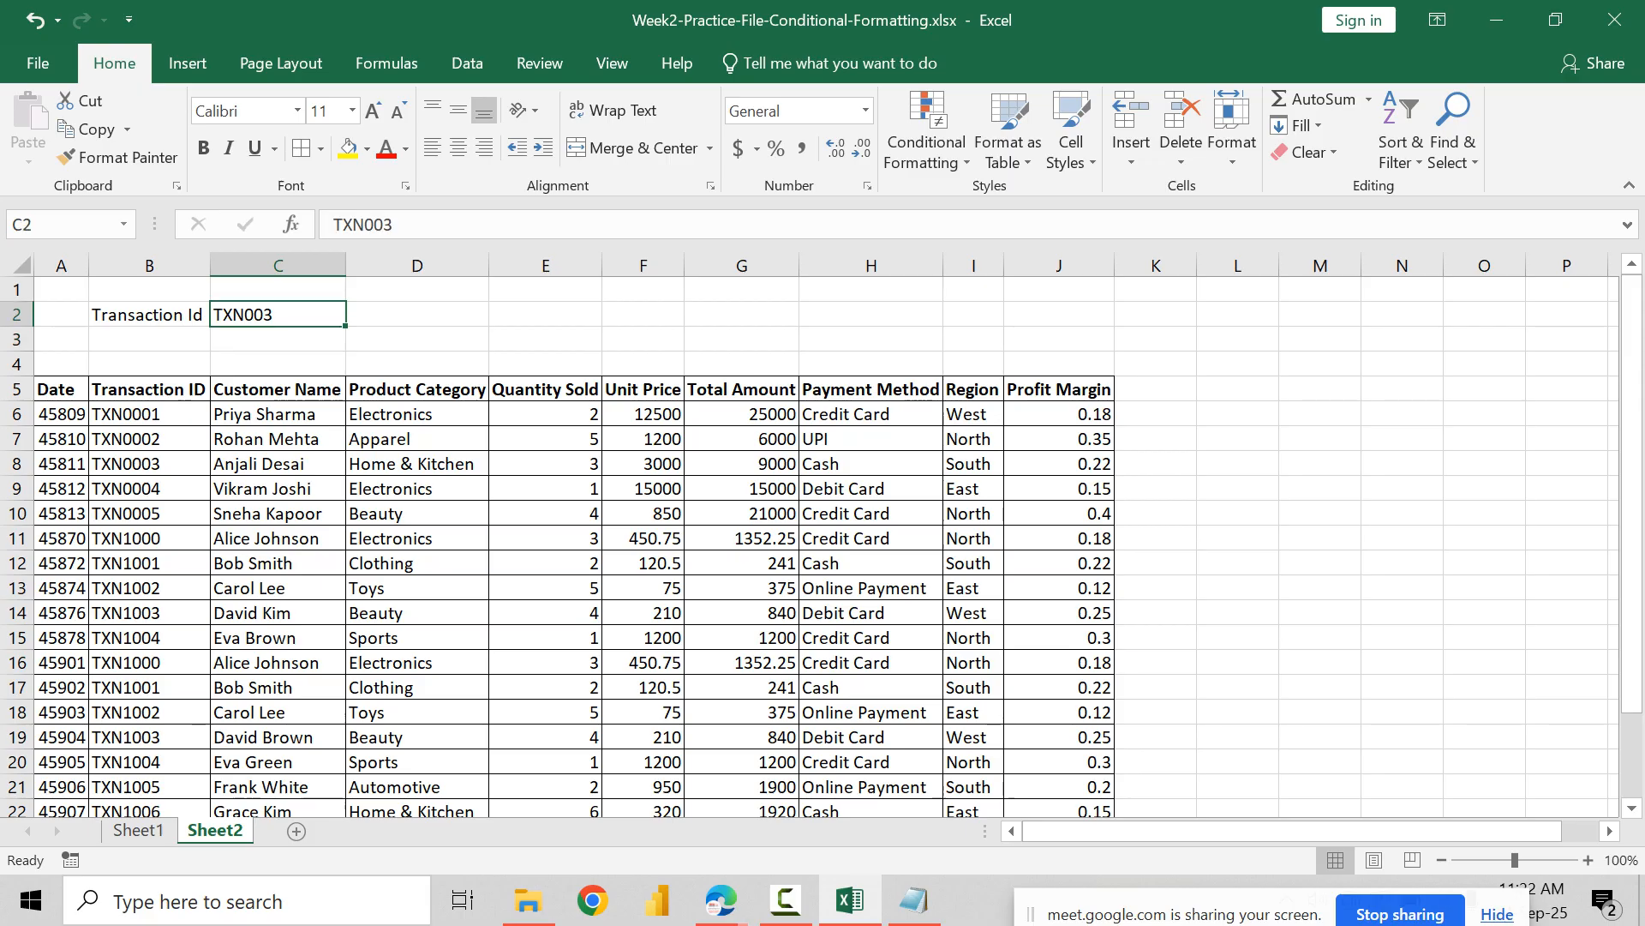
pyautogui.press('F2')
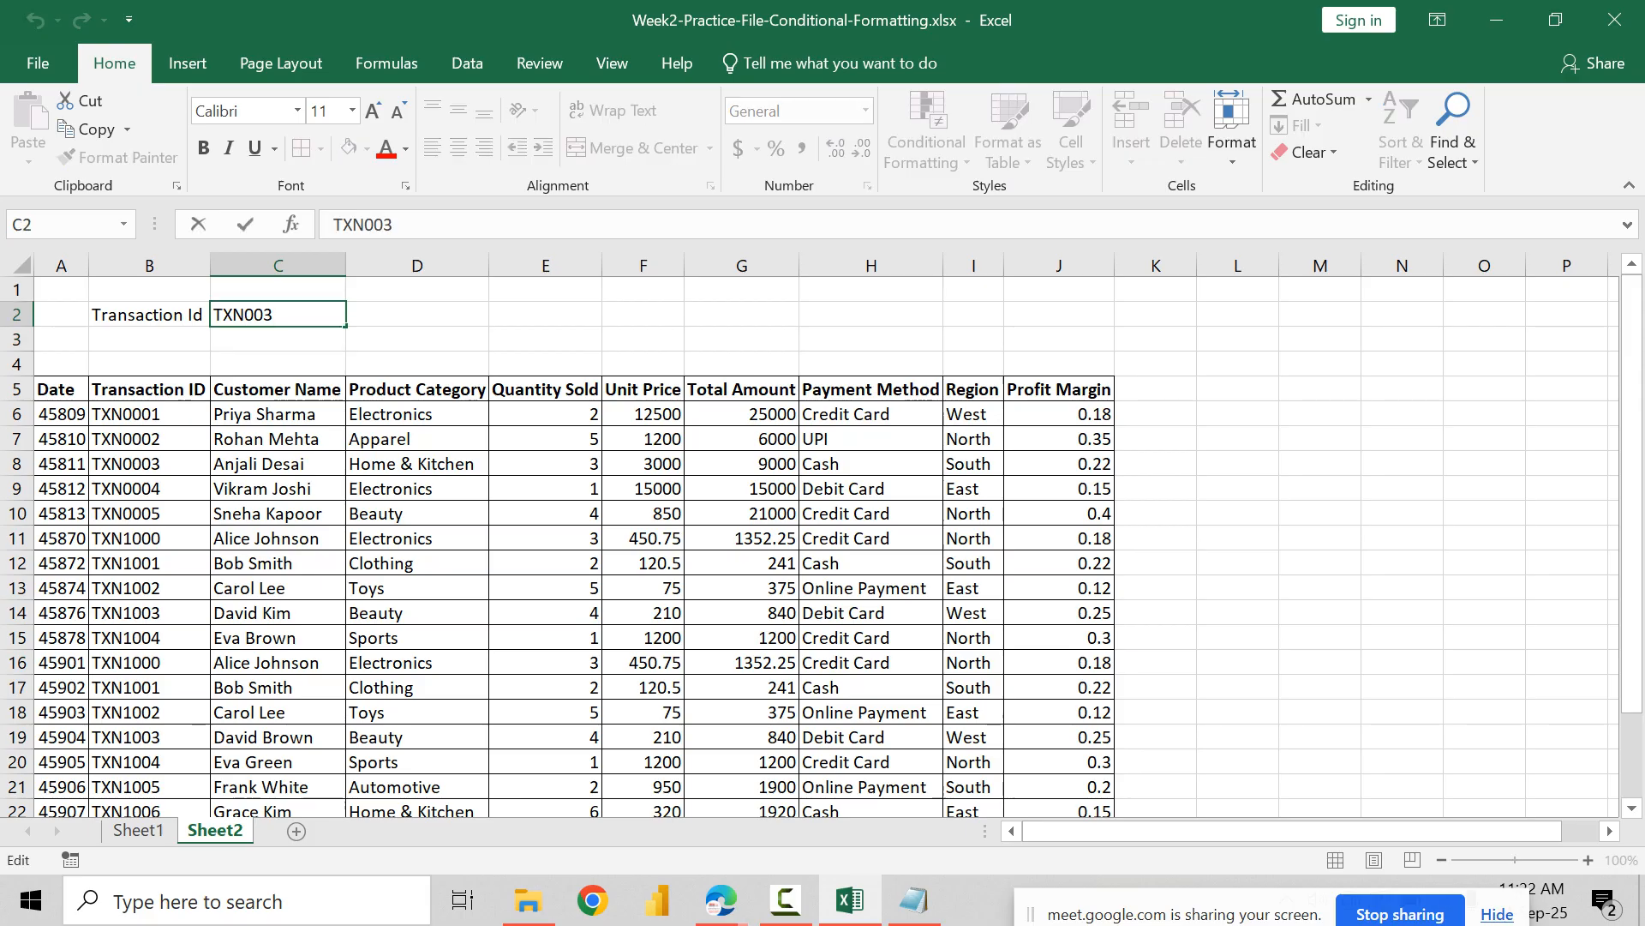
pyautogui.press('Left')
pyautogui.press('Left')
pyautogui.press('Left')
pyautogui.write('1')
pyautogui.press('Return')
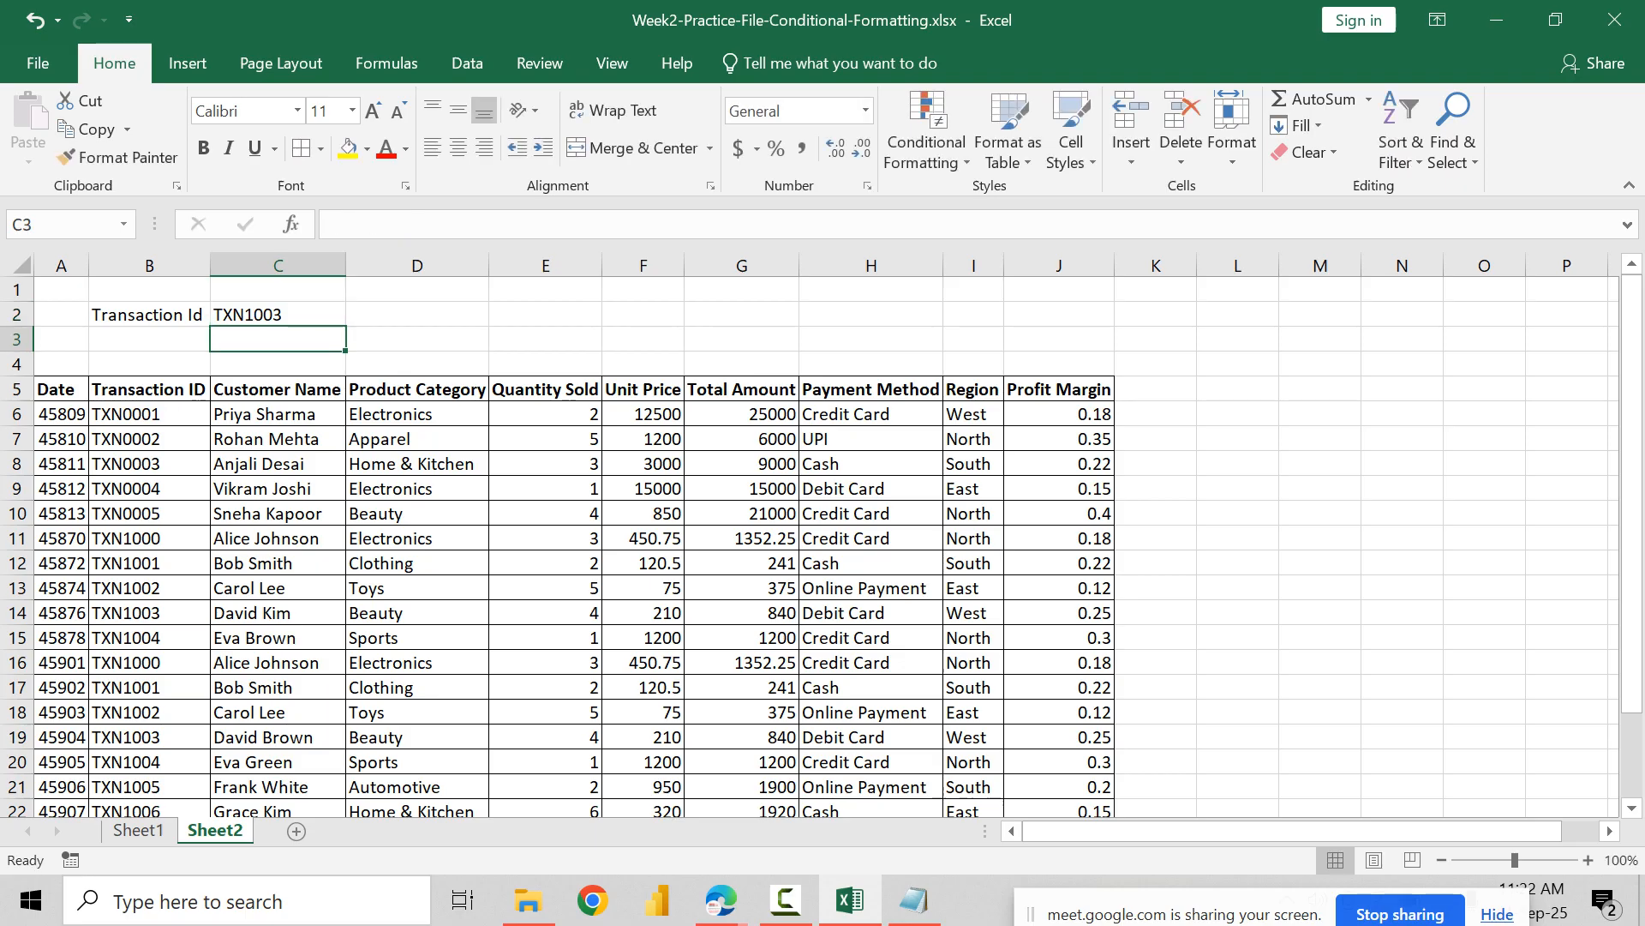
# Step: Add all borders to B2:C2 and centre the cells' contents horizontally and vertically
pyautogui.moveTo(149, 315); pyautogui.dragTo(279, 315)
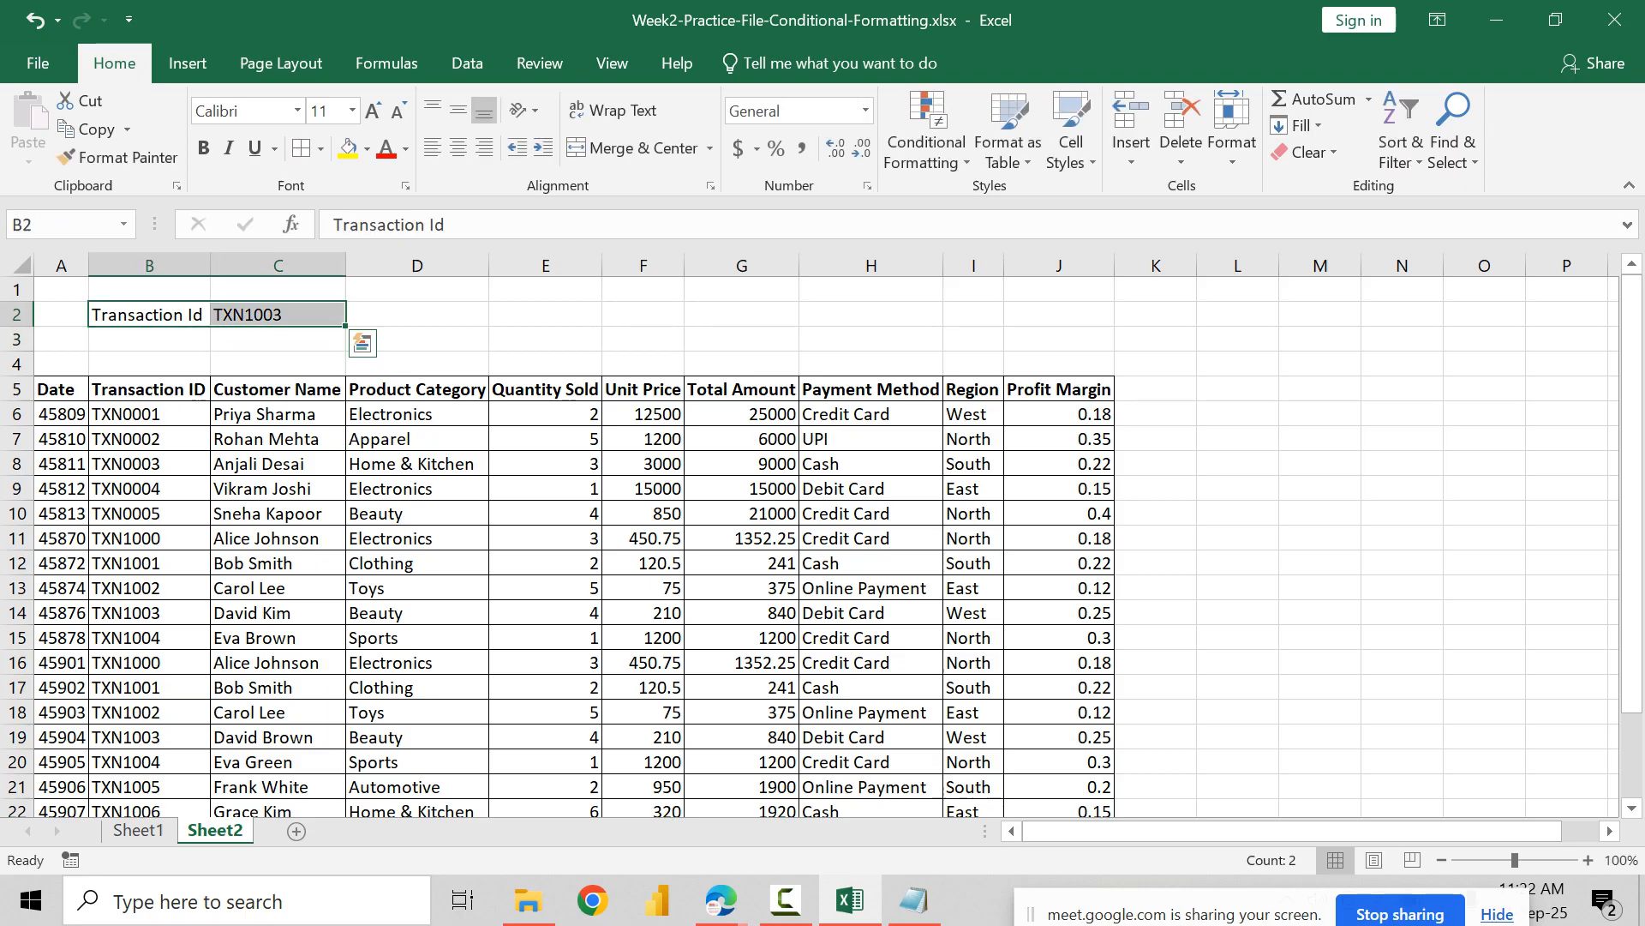
pyautogui.click(149, 315)
pyautogui.moveTo(149, 314); pyautogui.dragTo(278, 315)
pyautogui.click(484, 147)
pyautogui.click(484, 147)
pyautogui.click(459, 147)
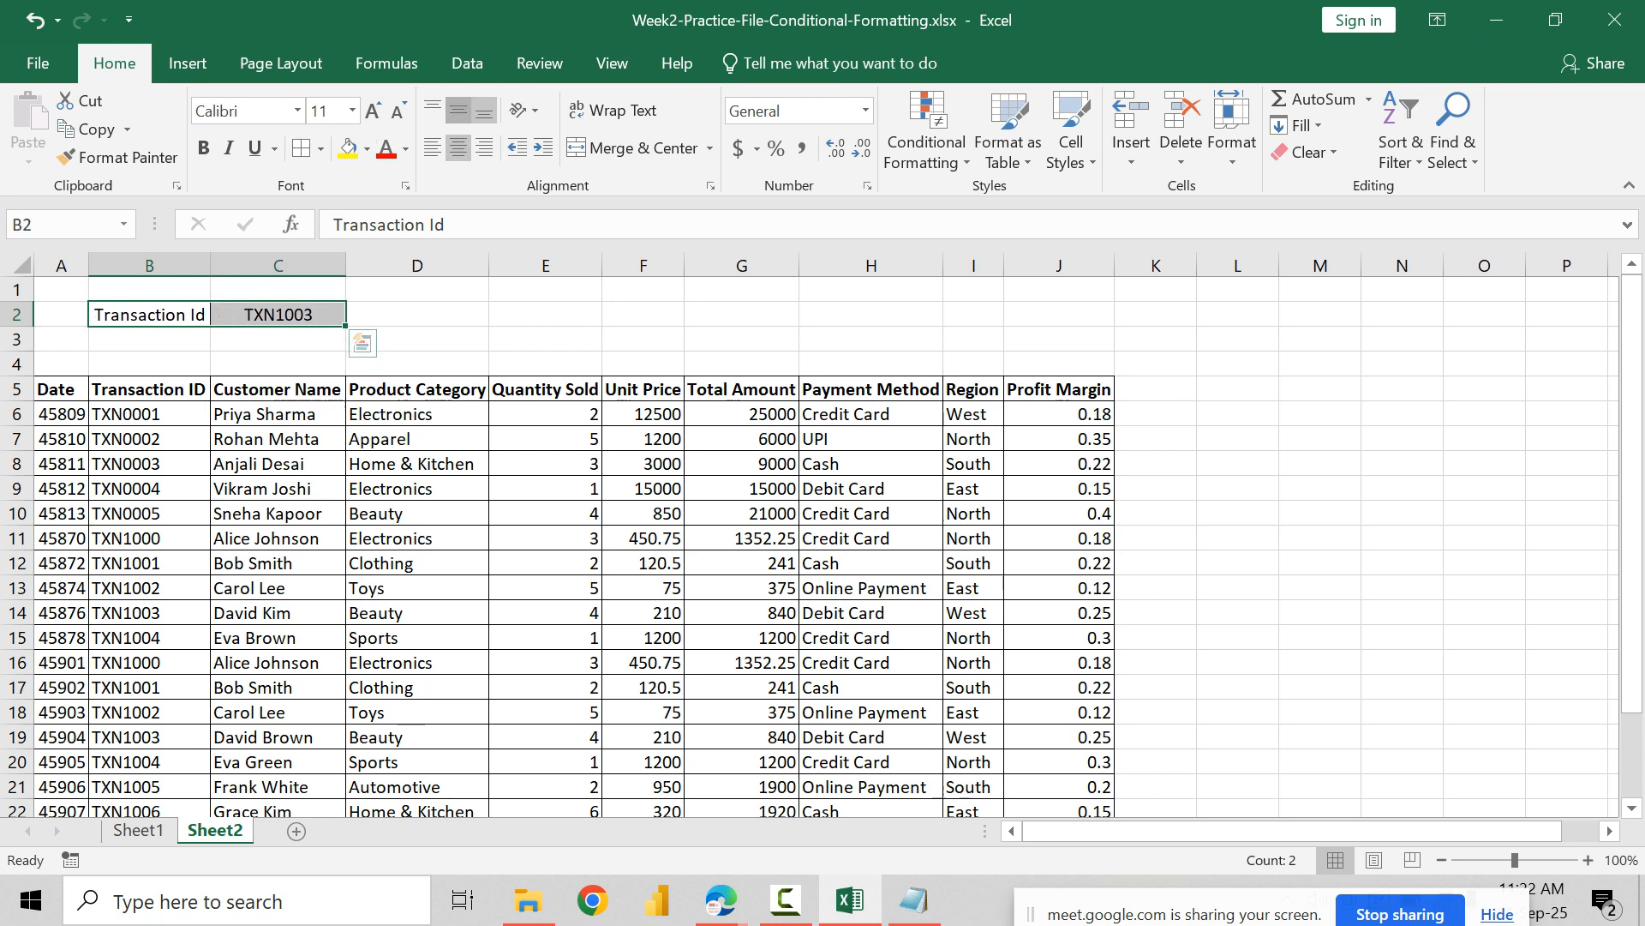
pyautogui.click(458, 109)
# Step: Enter the label Region in E2, then border and centre E2:F2 horizontally and vertically
pyautogui.click(545, 315)
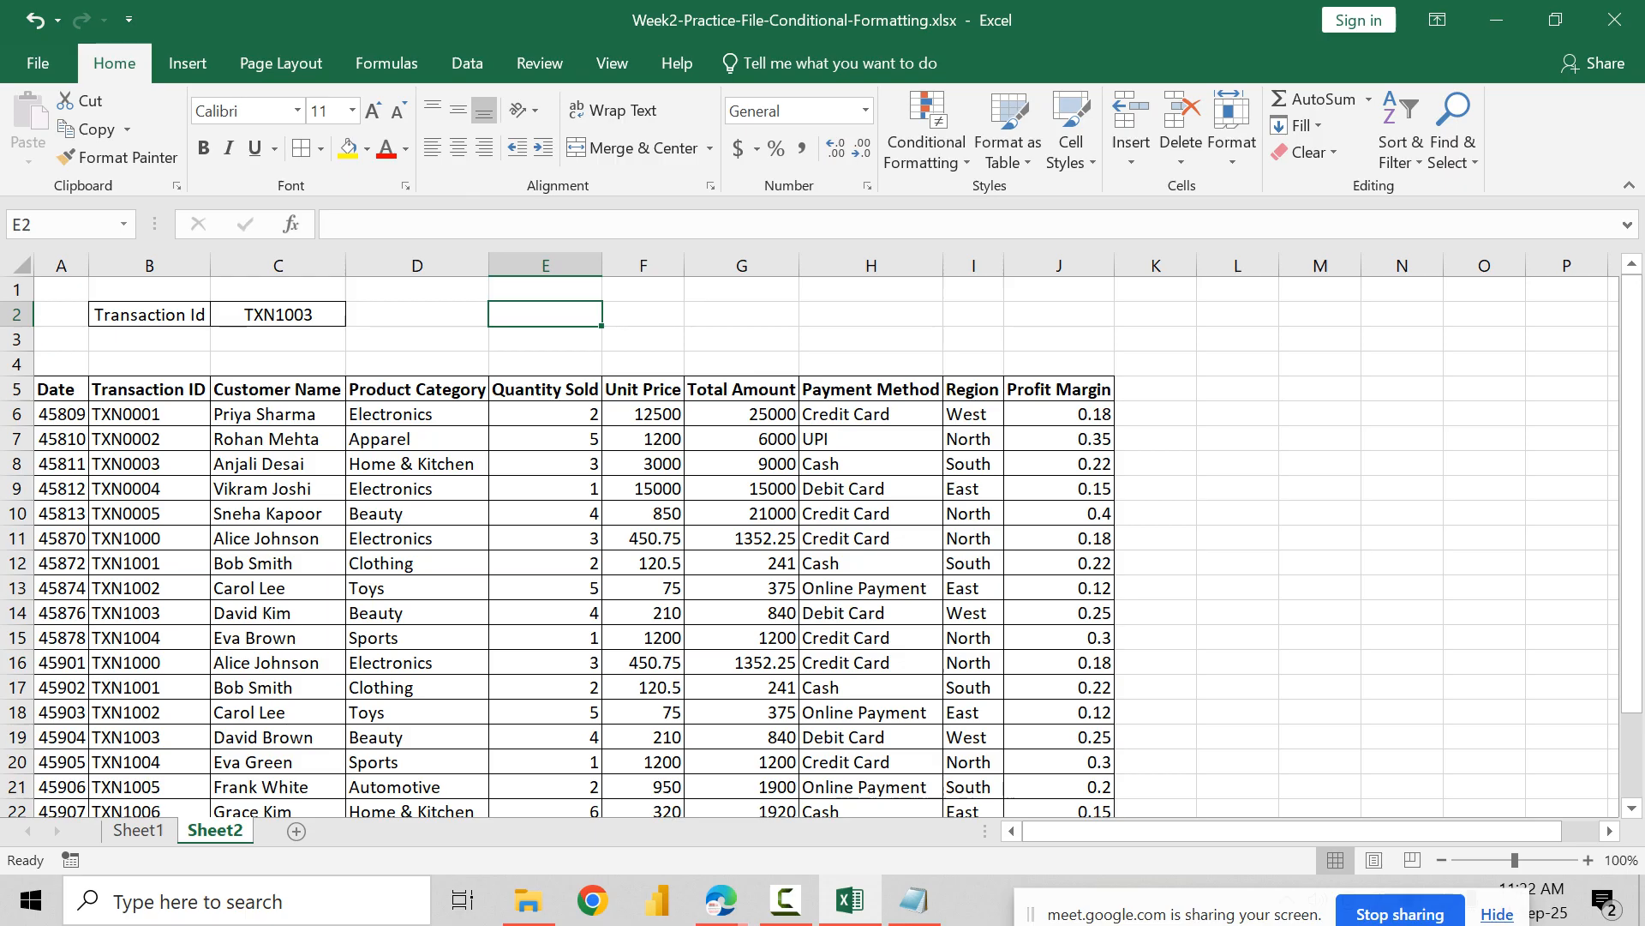
pyautogui.write('Region')
pyautogui.press('Tab')
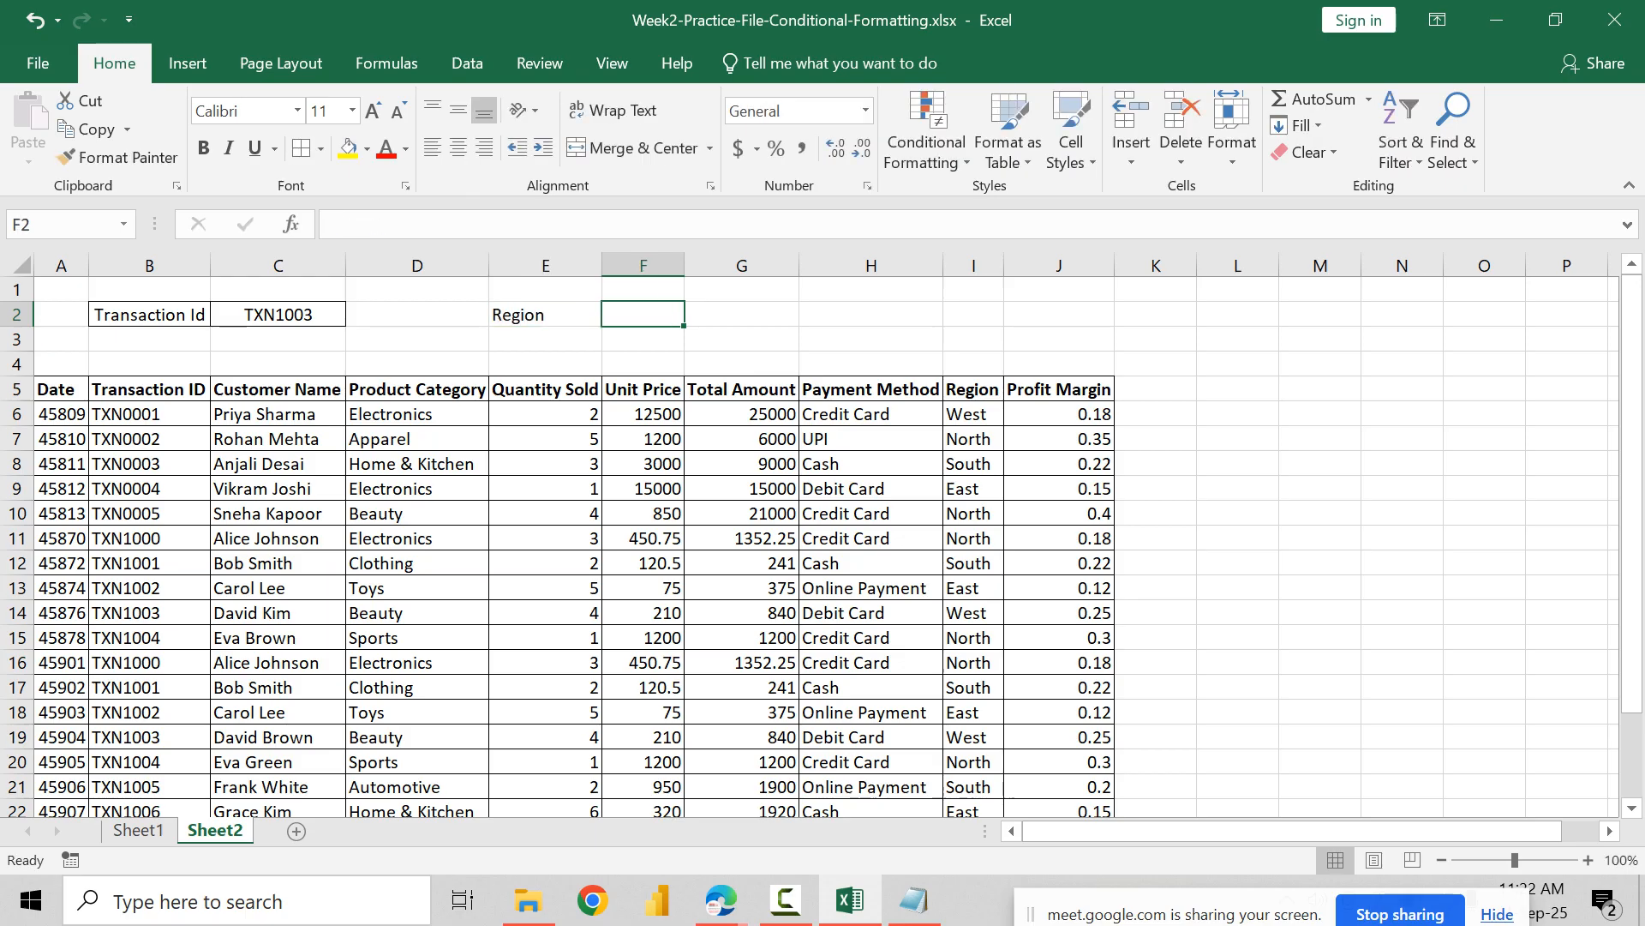
pyautogui.hotkey('shift', 'Left')
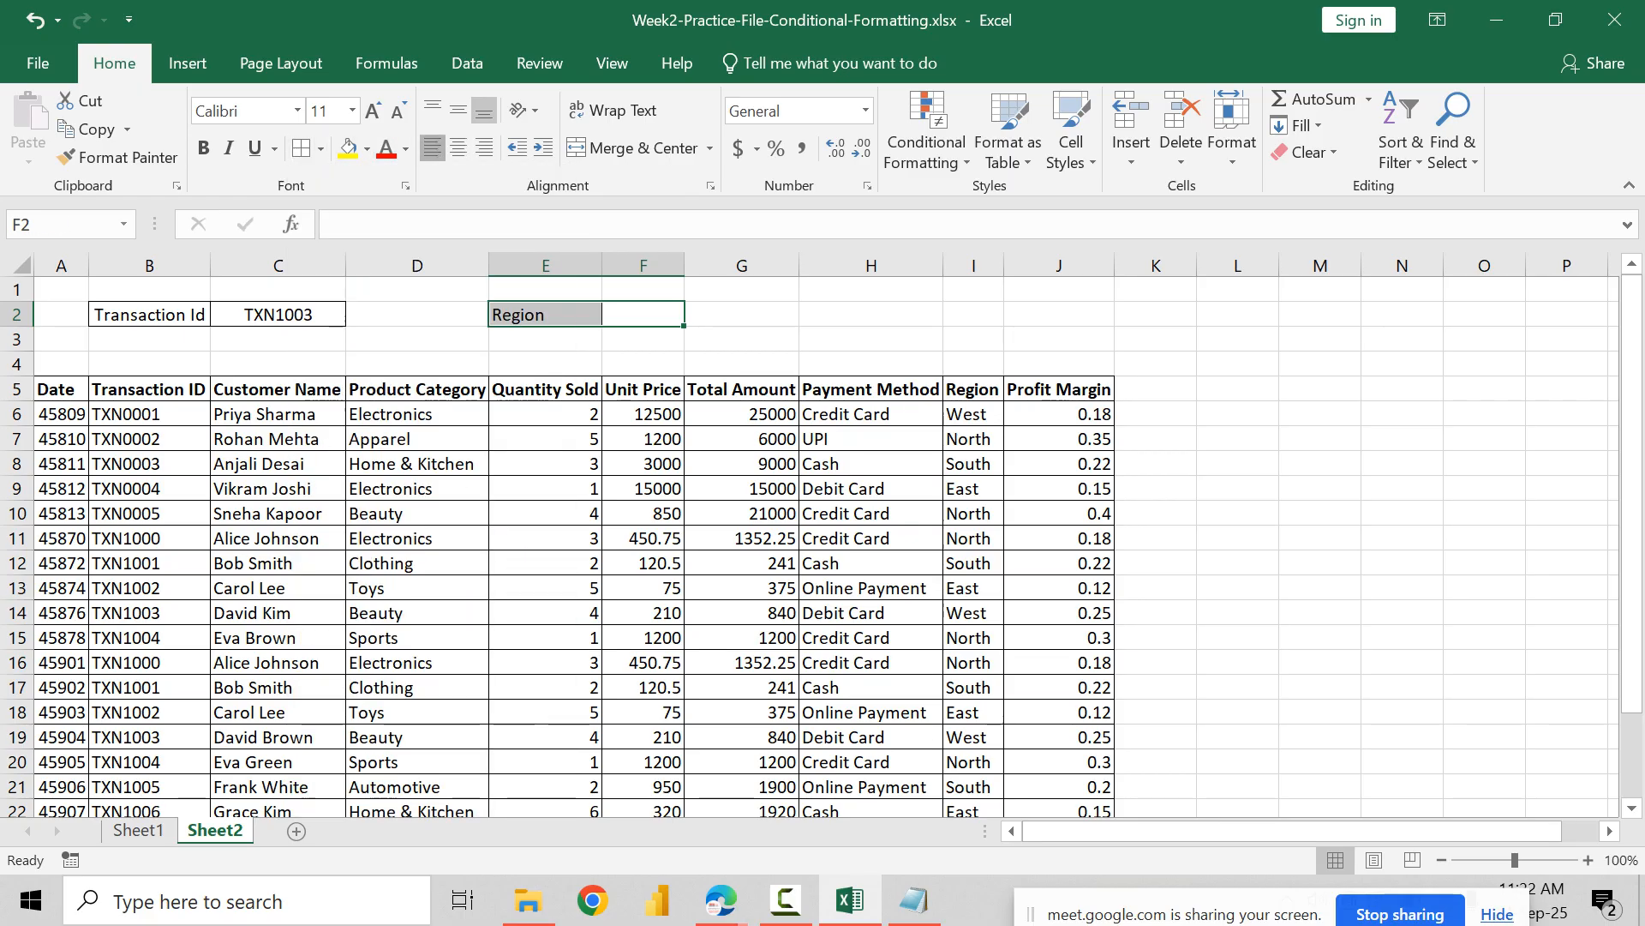
pyautogui.click(458, 110)
pyautogui.click(458, 148)
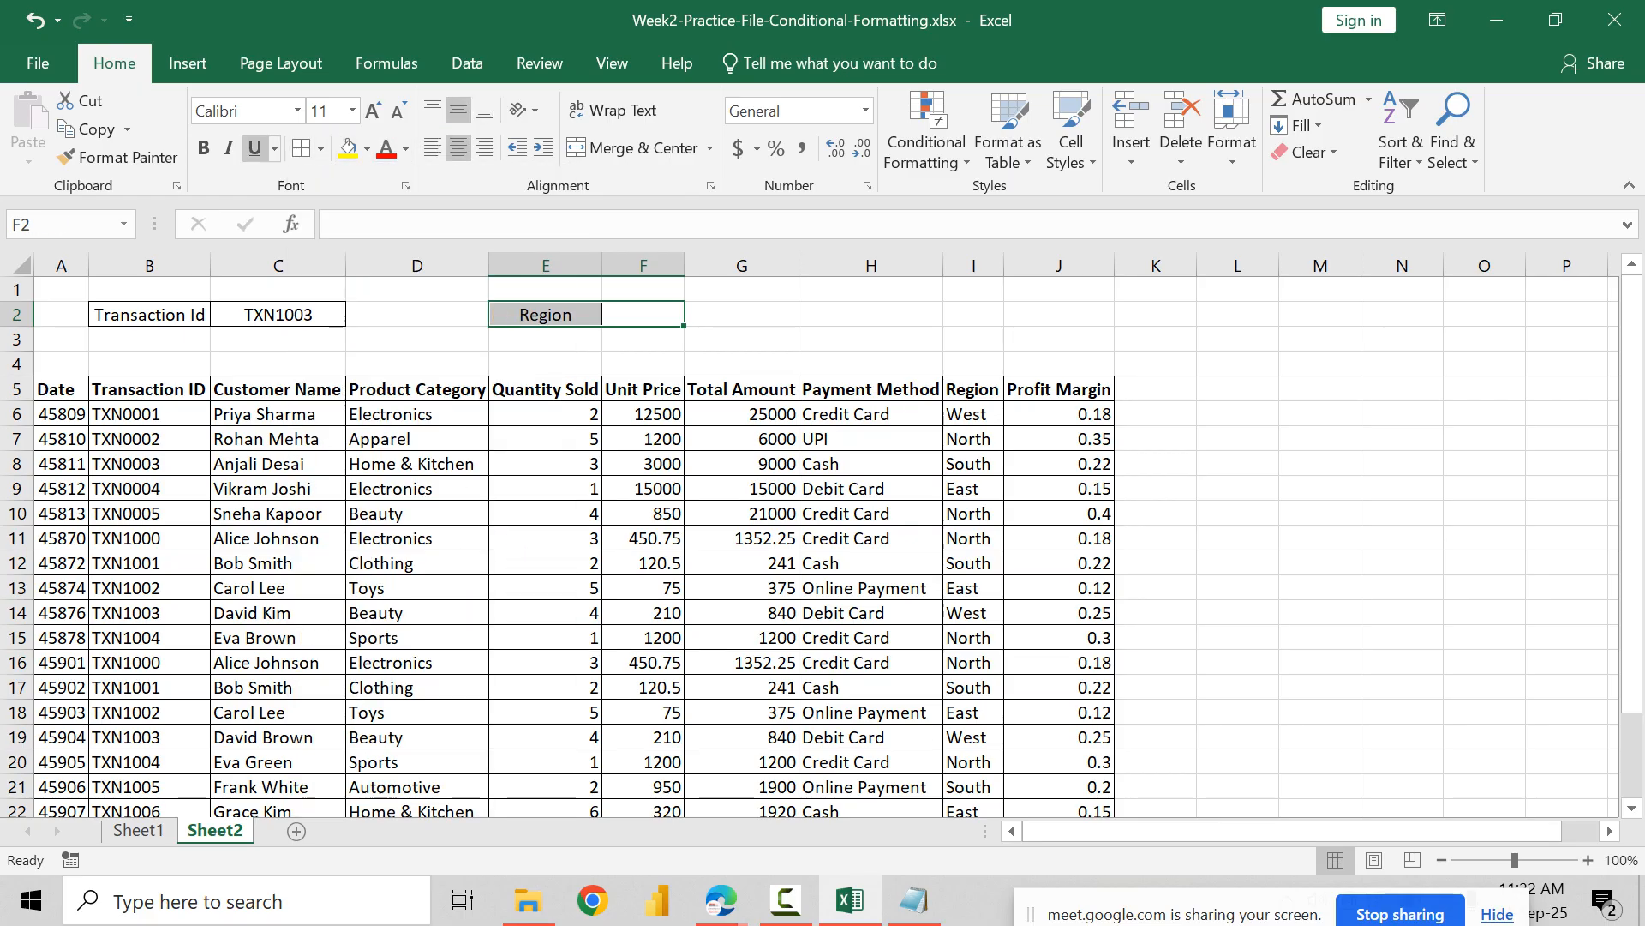
# Step: Make the Transaction Id and Region labels bold while keeping their value cells C2 and F2 in regular weight
pyautogui.click(204, 147)
pyautogui.moveTo(149, 315); pyautogui.dragTo(279, 315)
pyautogui.click(203, 148)
pyautogui.click(546, 315)
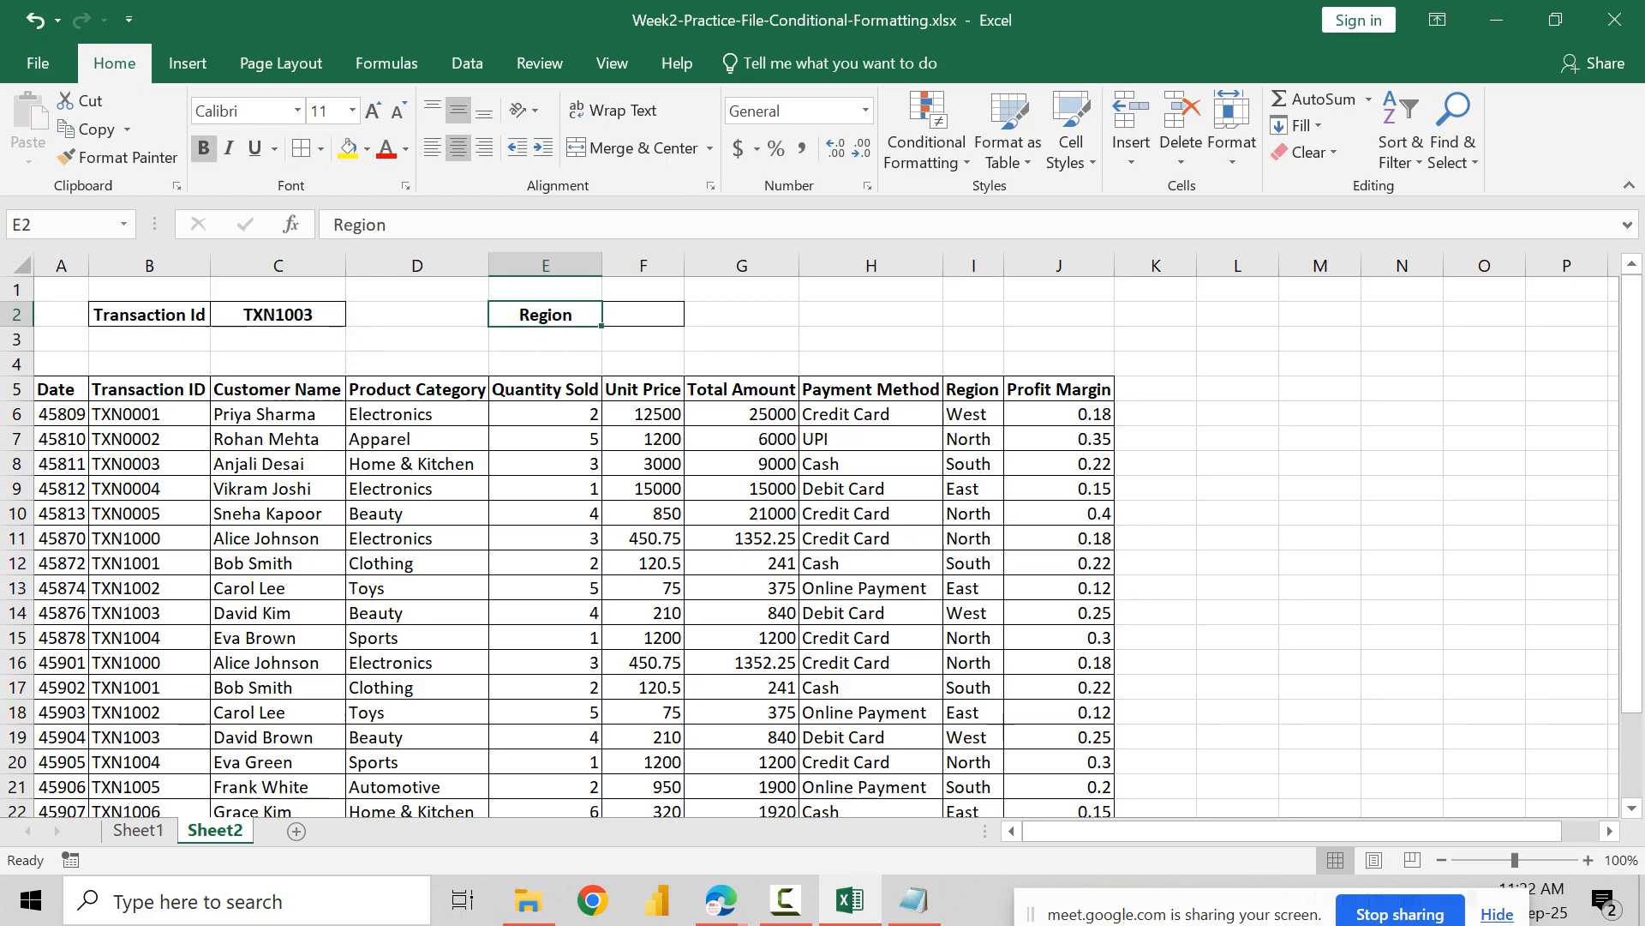
pyautogui.click(644, 315)
pyautogui.keyDown('ctrl'); pyautogui.click(278, 315); pyautogui.keyUp('ctrl')
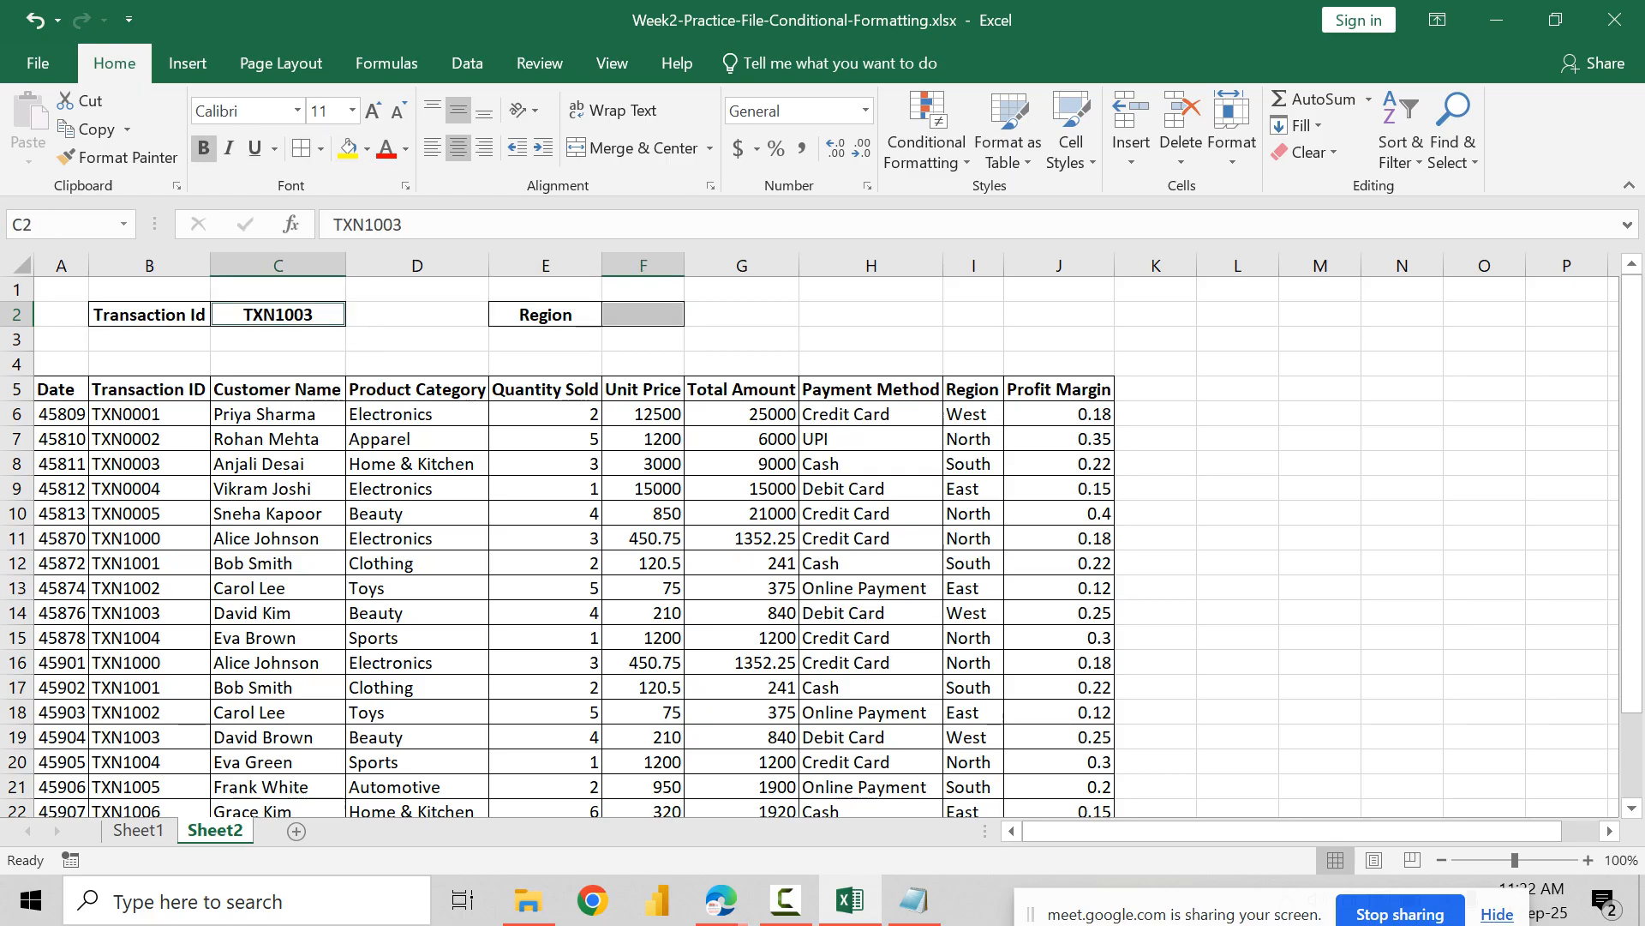
pyautogui.hotkey('ctrl', 'b')
# Step: Enter the label Profit Margin in H2 and the value 12% in I2
pyautogui.click(743, 314)
pyautogui.click(870, 314)
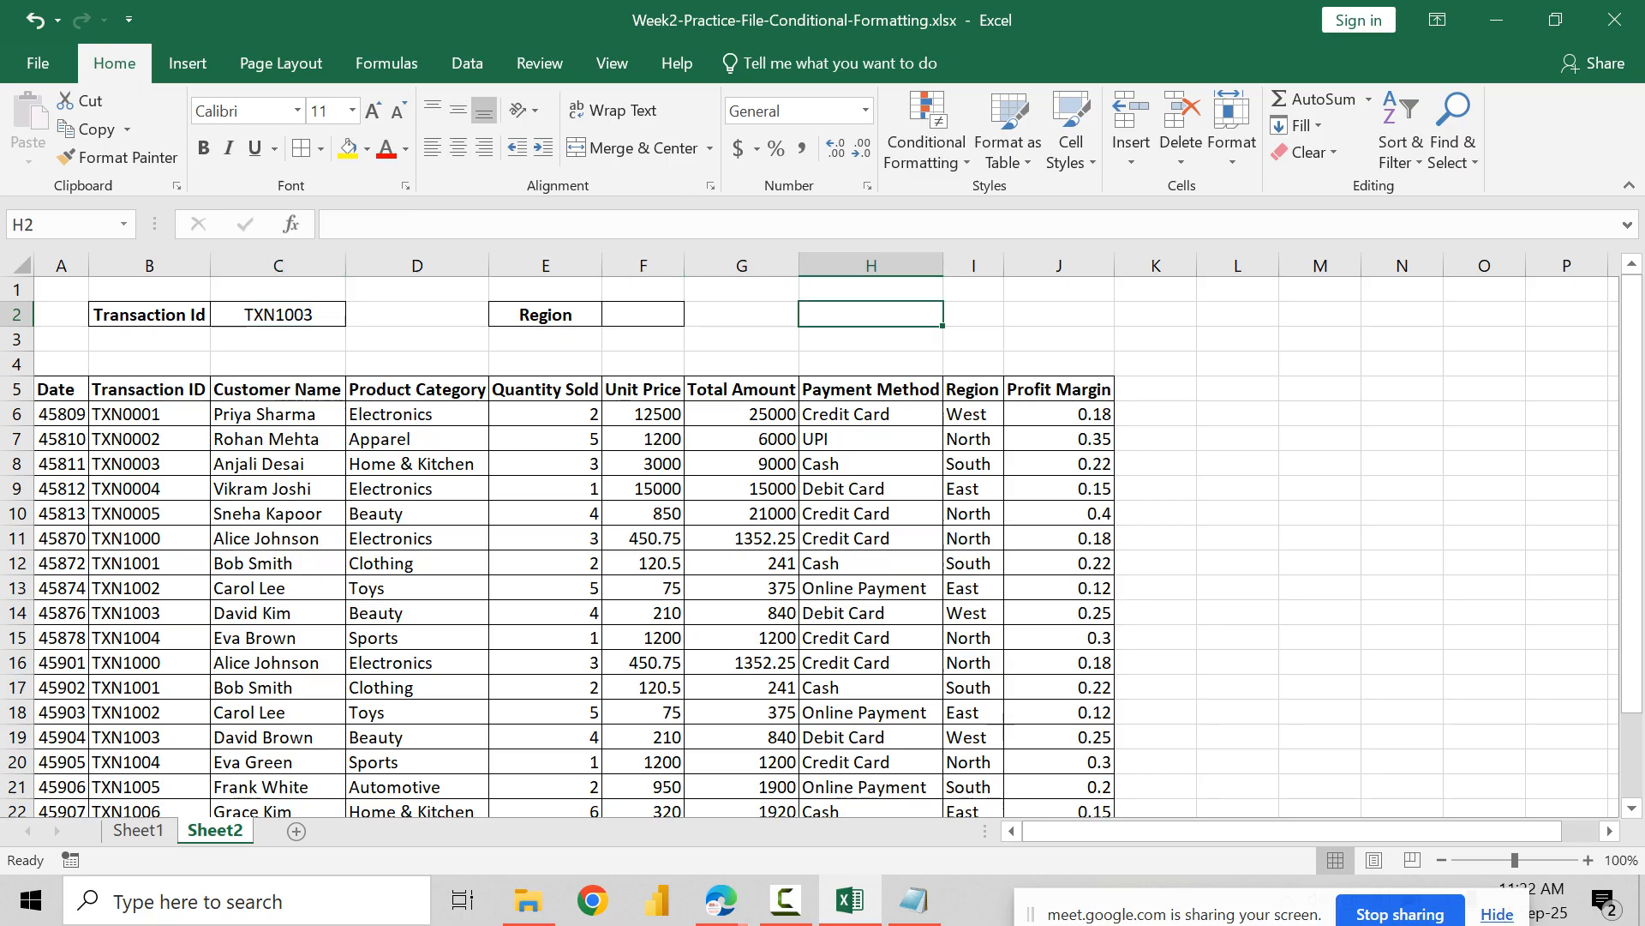
pyautogui.write('Profit ')
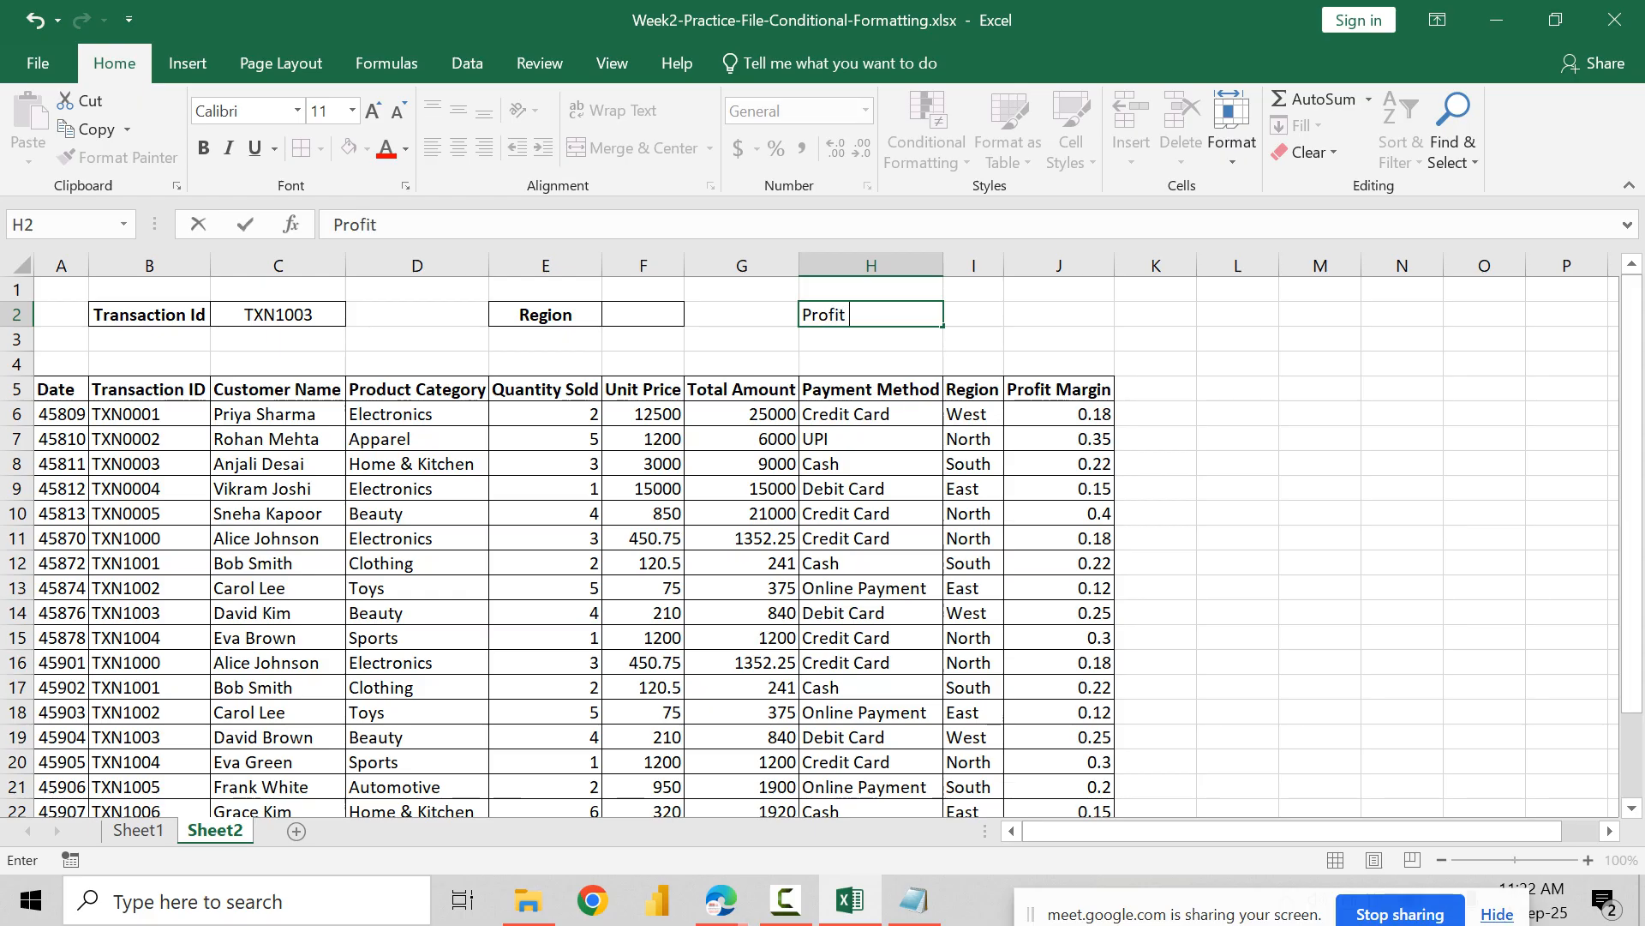
pyautogui.write('Margin')
pyautogui.press('Tab')
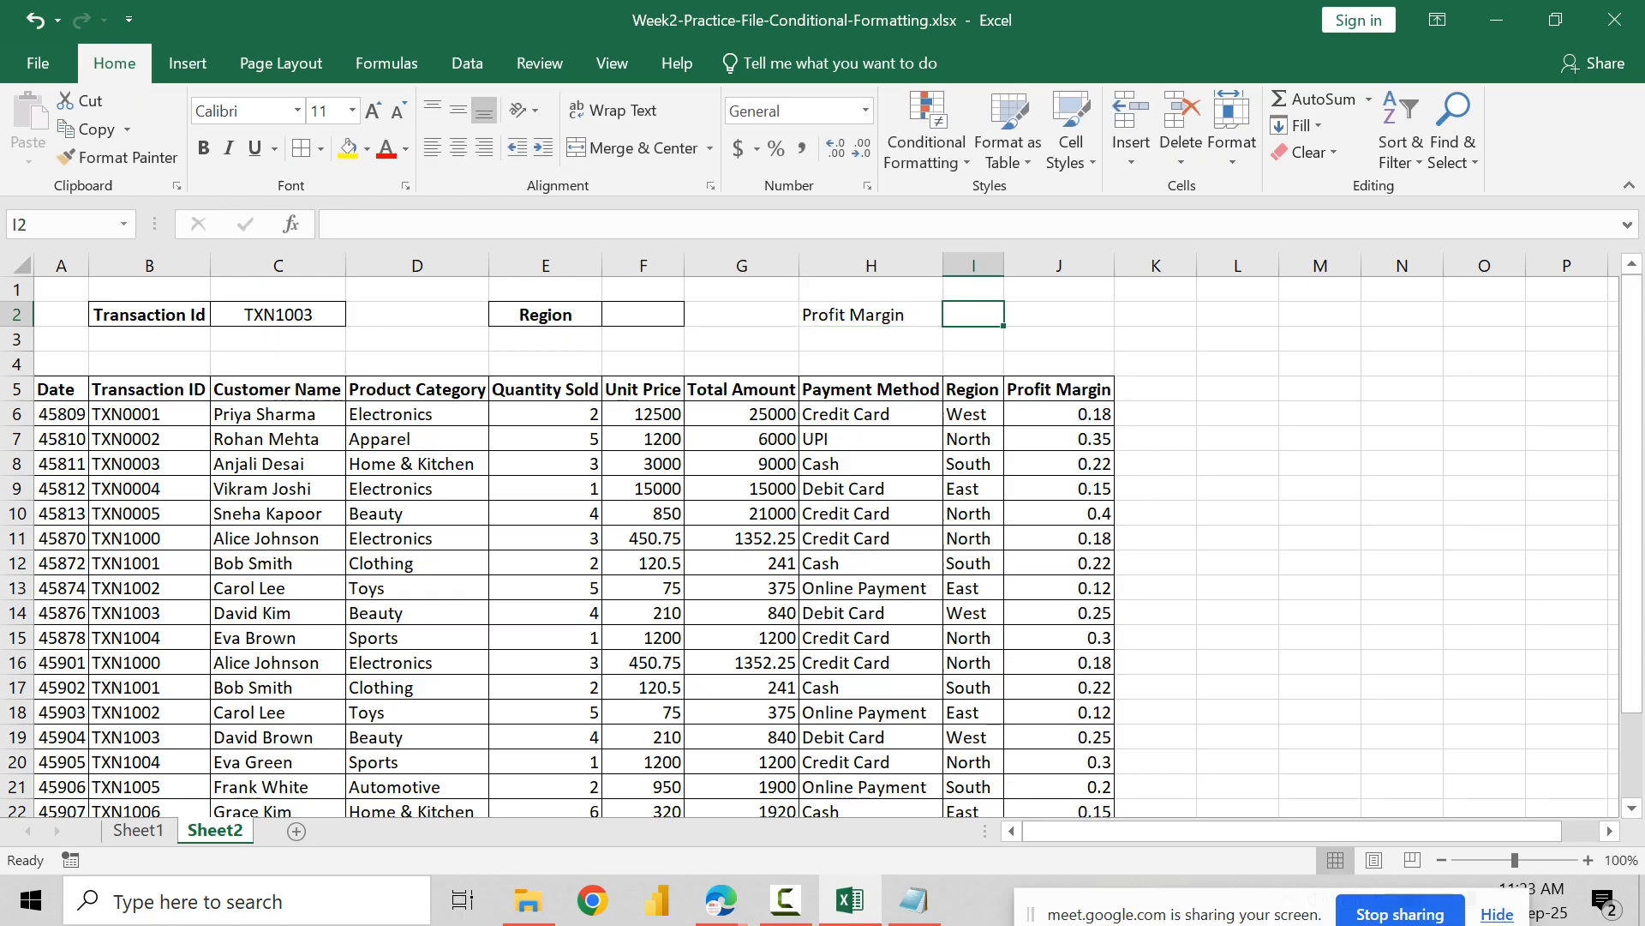
pyautogui.write('1')
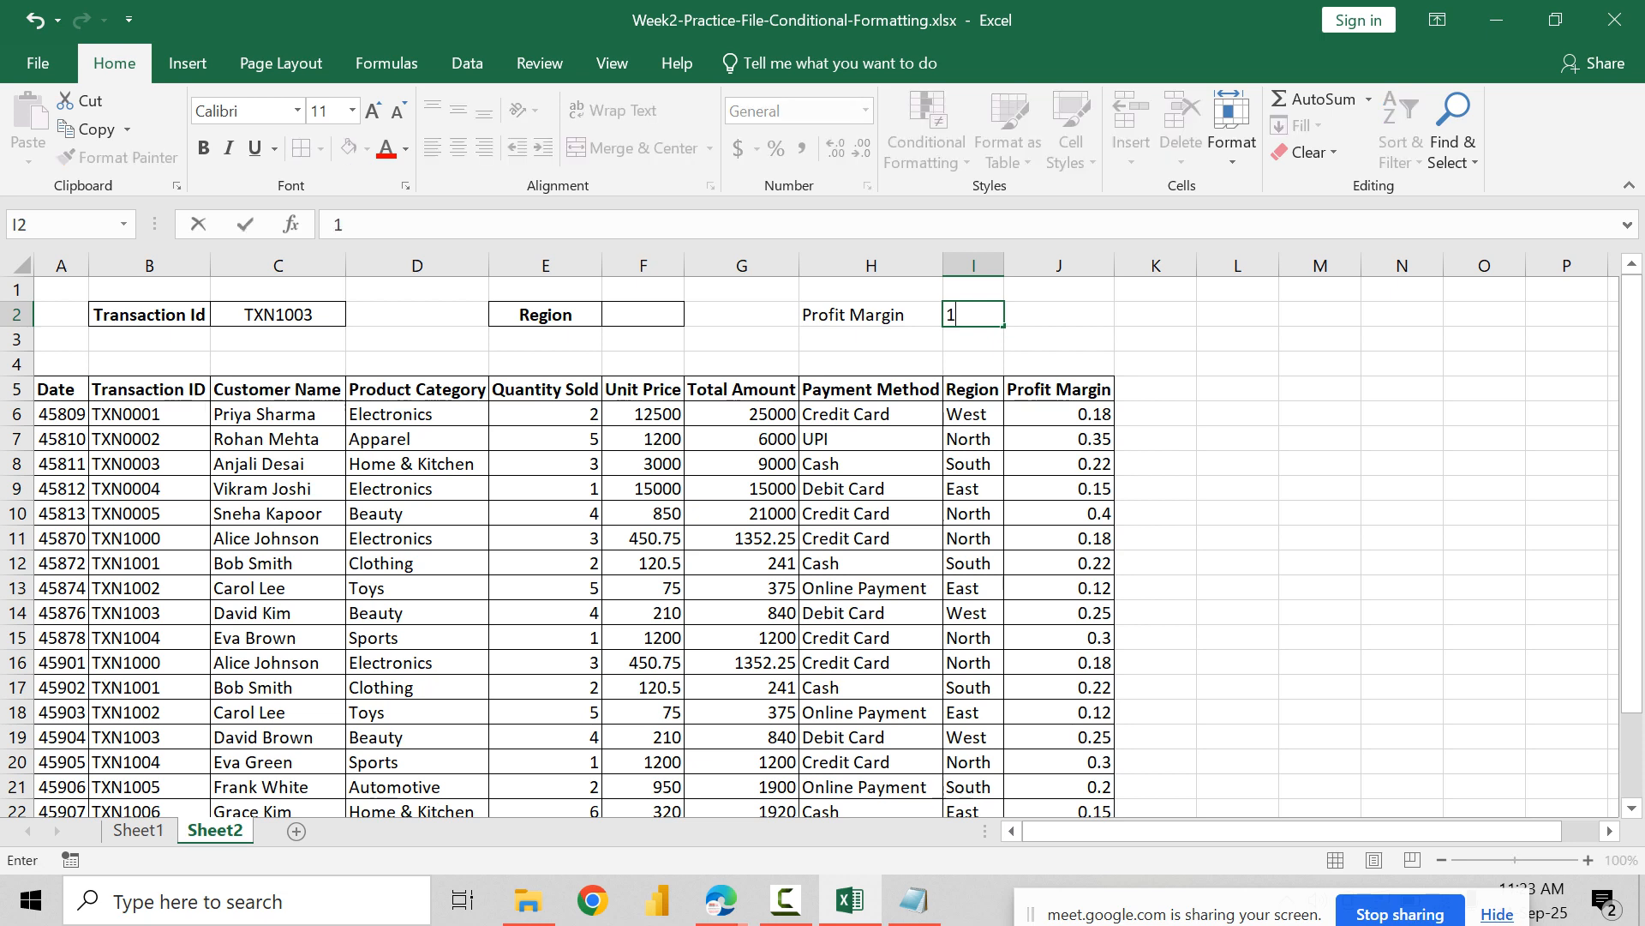
pyautogui.write('2%')
pyautogui.press('Return')
# Step: Border and centre H2:I2 horizontally and vertically, and make only the Profit Margin label in H2 bold
pyautogui.moveTo(852, 314); pyautogui.dragTo(977, 315)
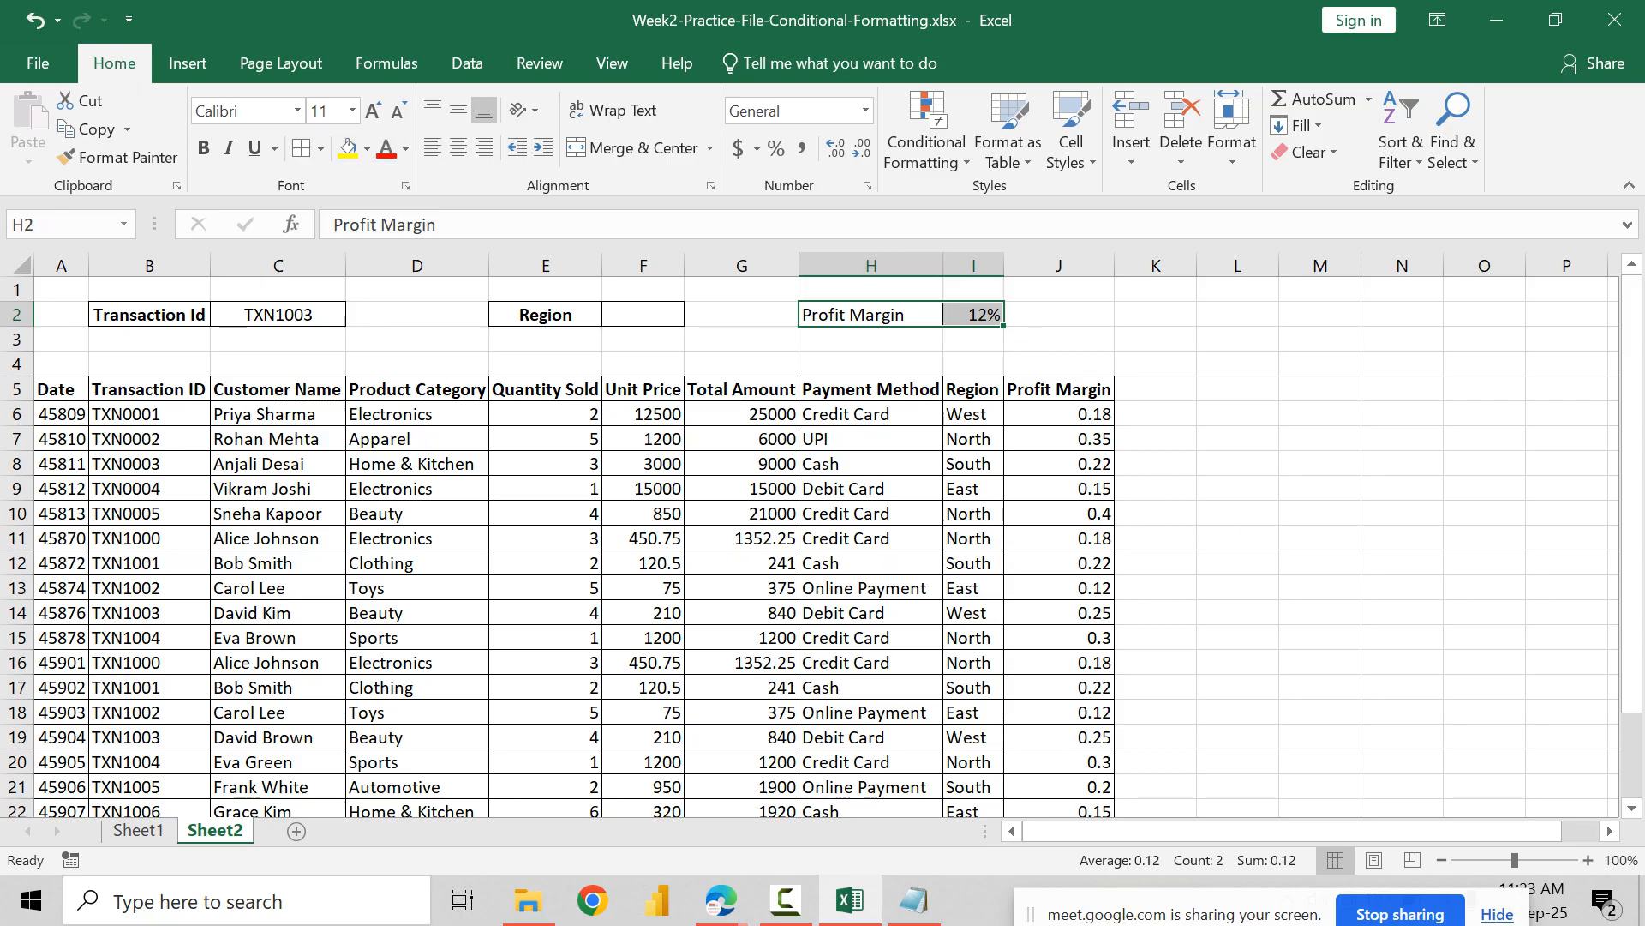
pyautogui.click(458, 147)
pyautogui.click(458, 110)
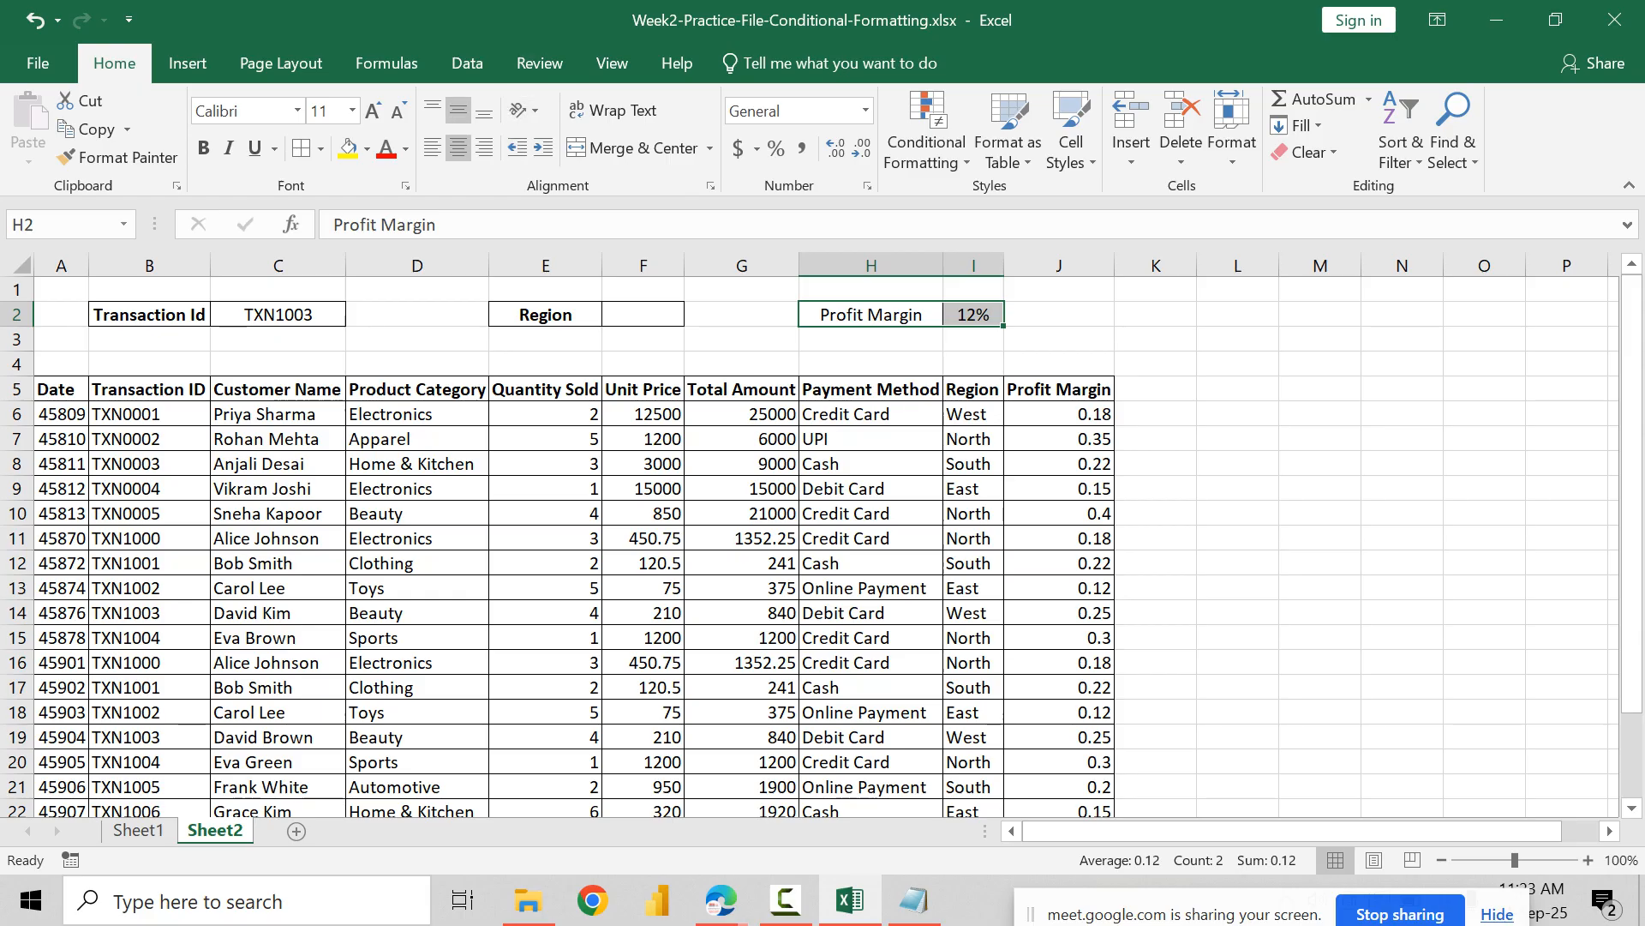
pyautogui.hotkey('ctrl', 'b')
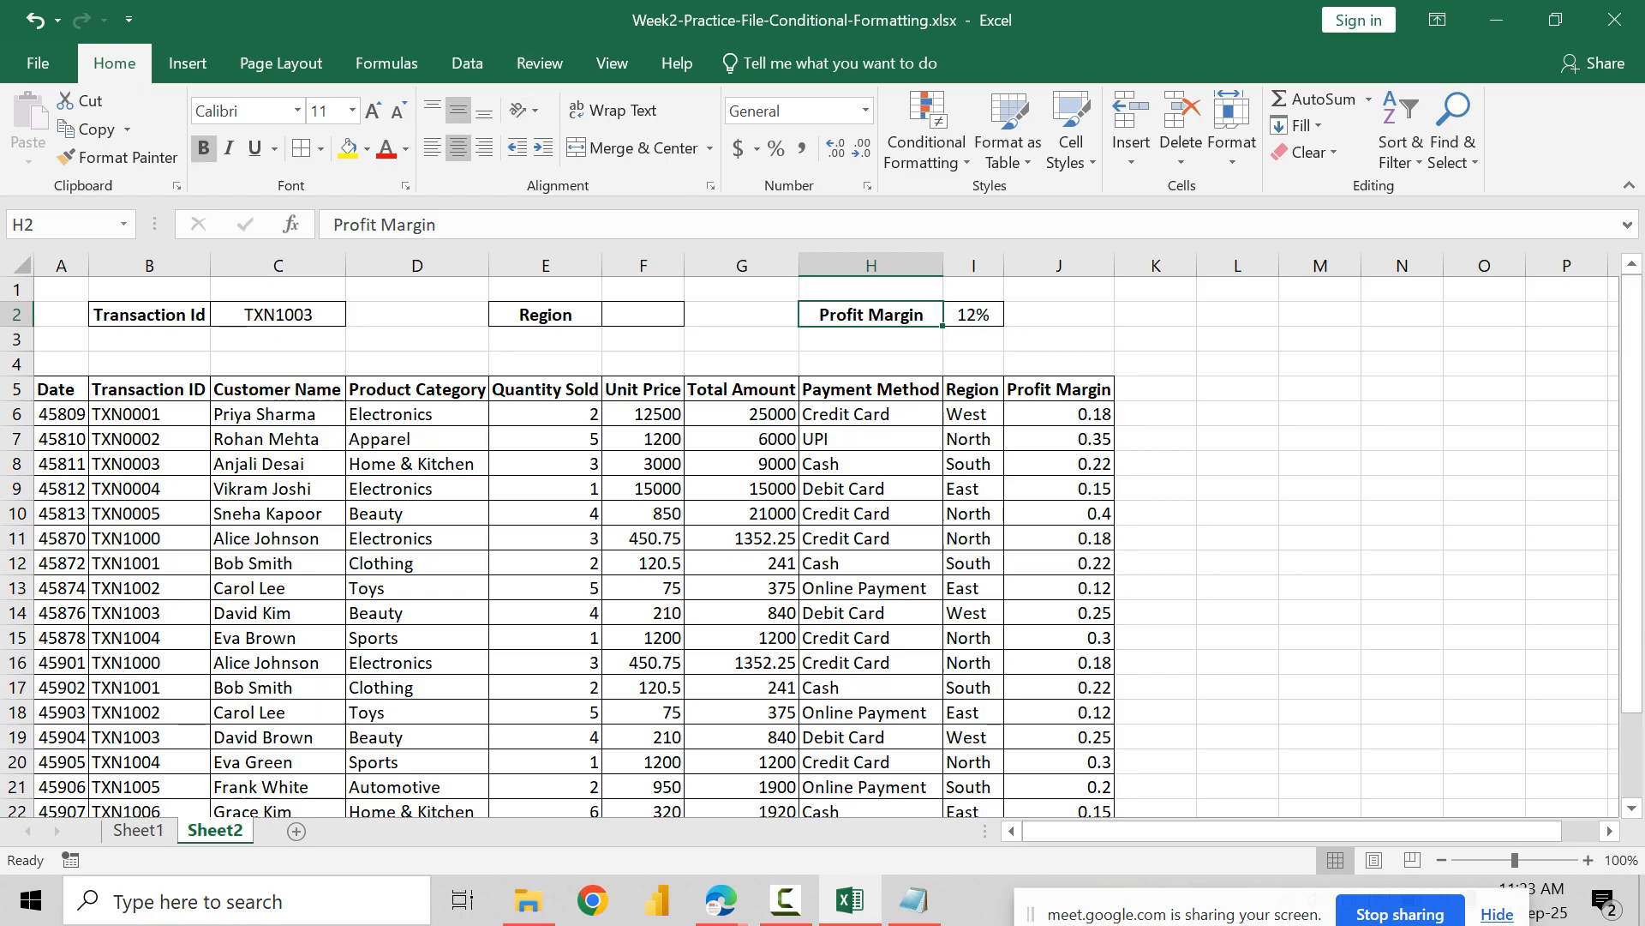
pyautogui.click(742, 489)
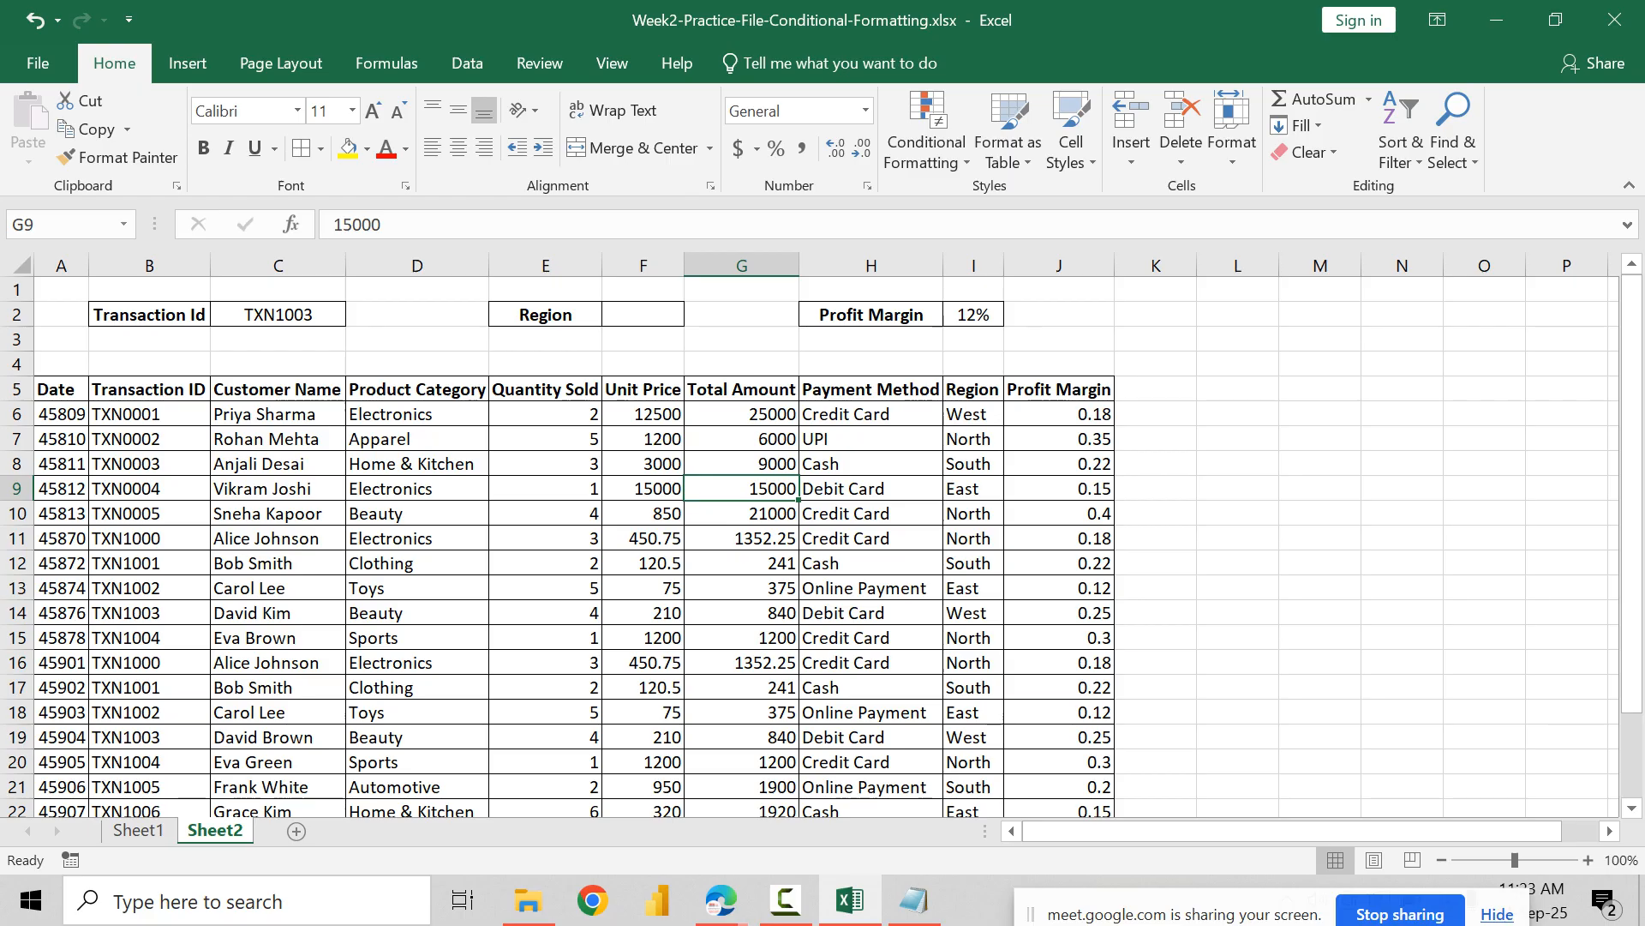
# Step: Merge L5:O18 beside the table into one cell with wrapped text, aligned to the top and left
pyautogui.click(1237, 315)
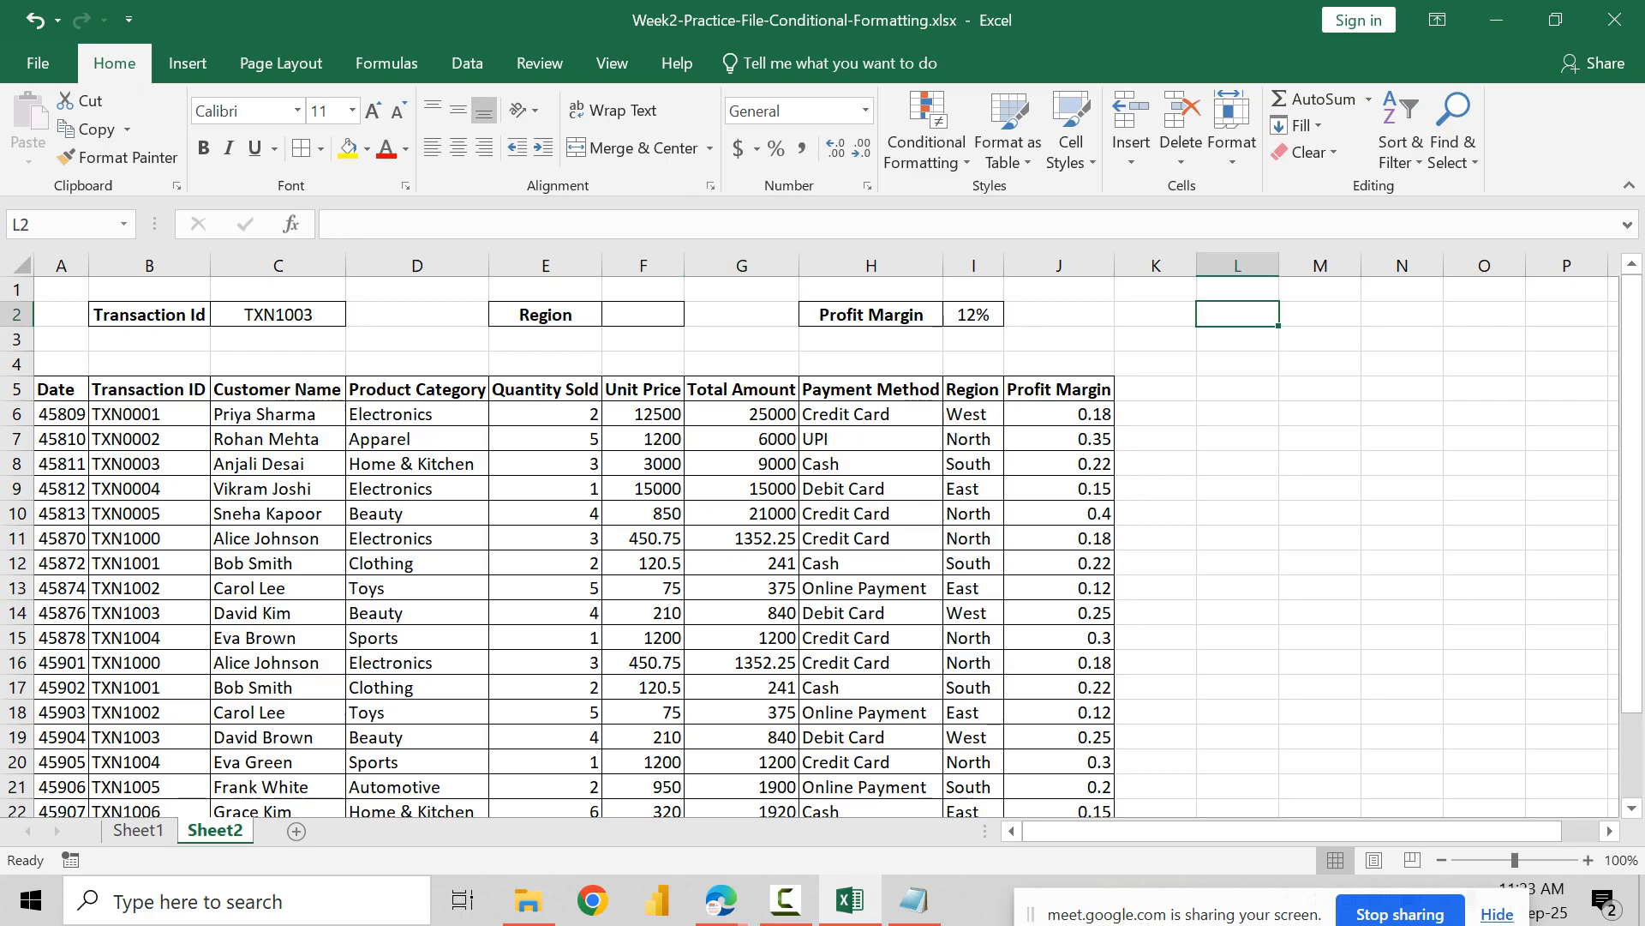
pyautogui.click(1238, 364)
pyautogui.moveTo(1237, 389); pyautogui.dragTo(1491, 715)
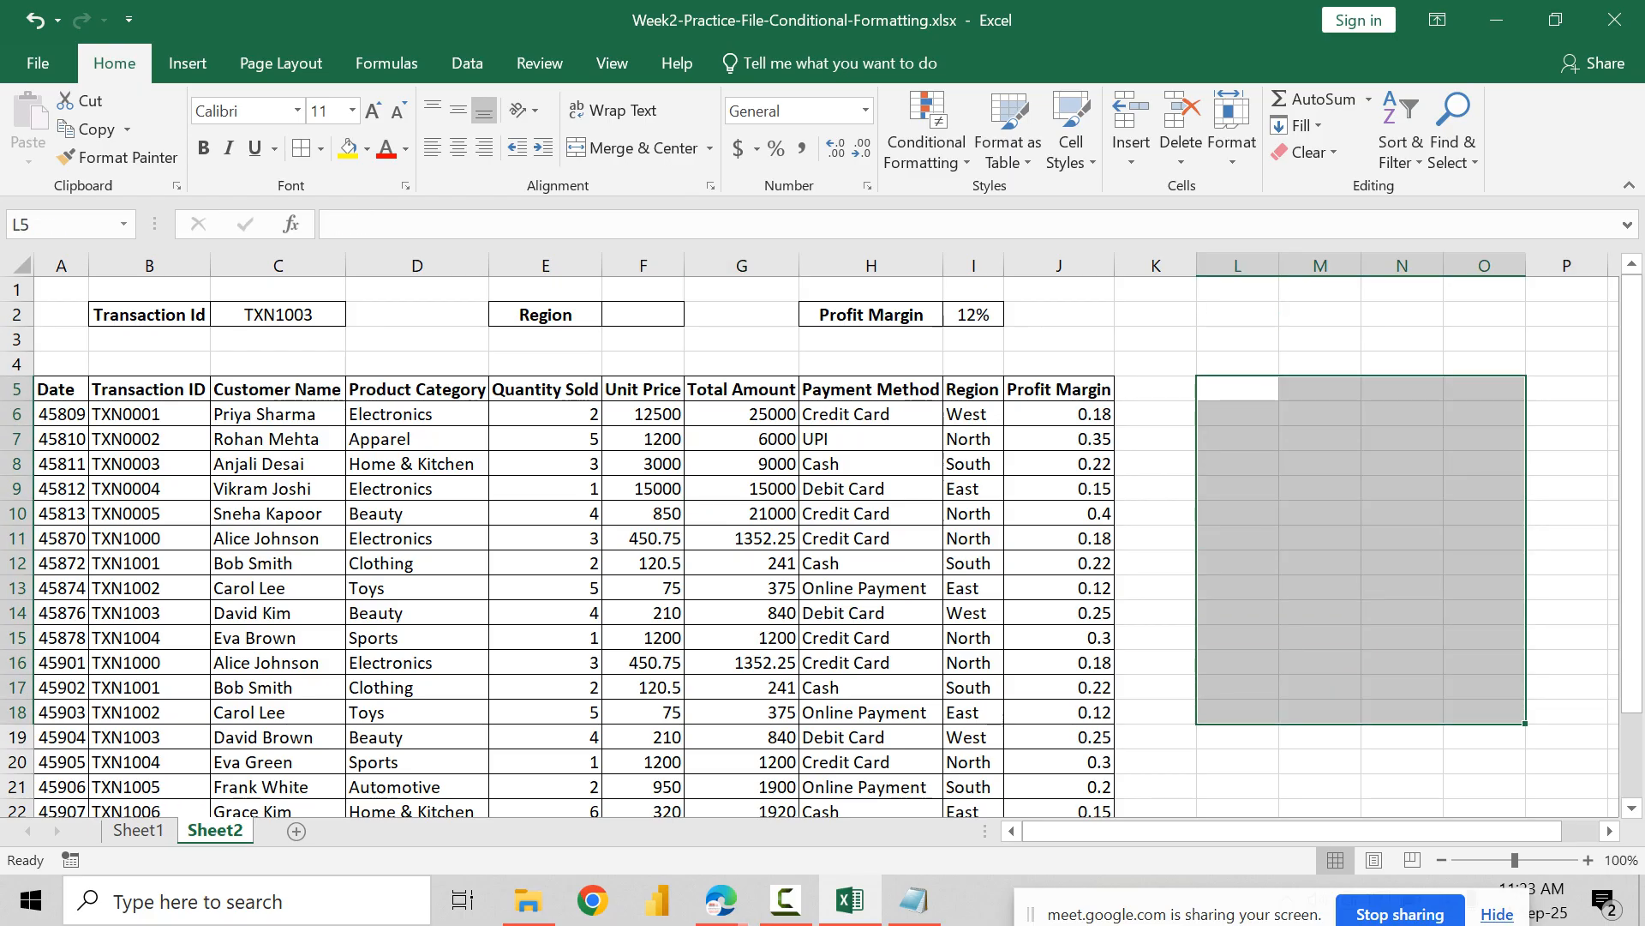
pyautogui.click(634, 147)
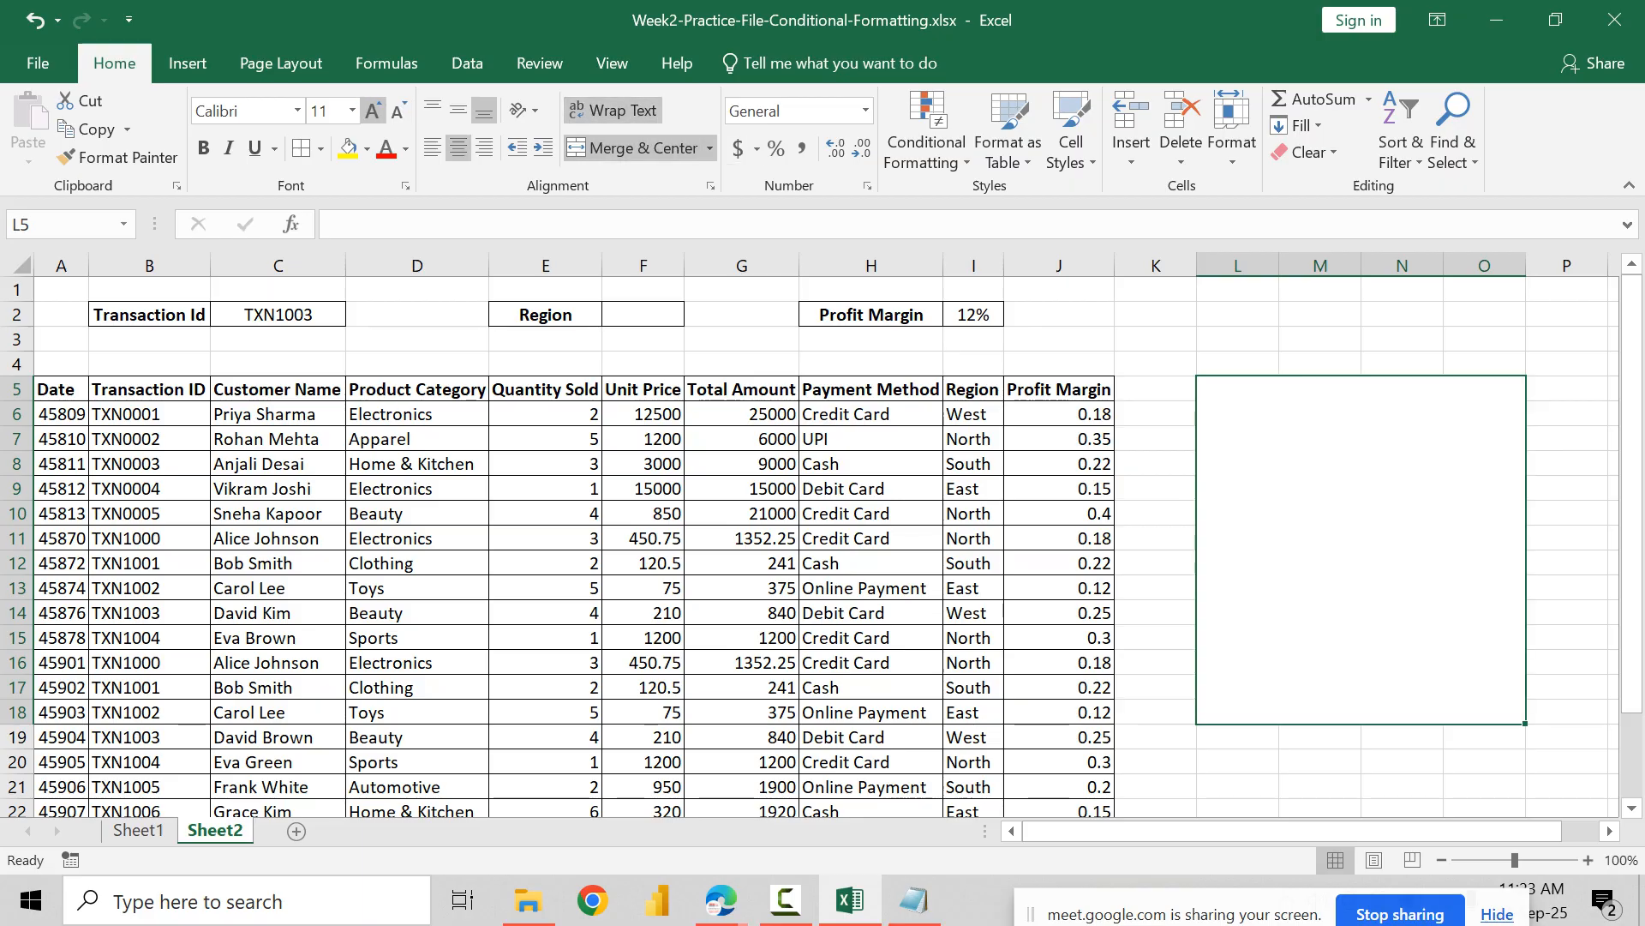
pyautogui.click(432, 110)
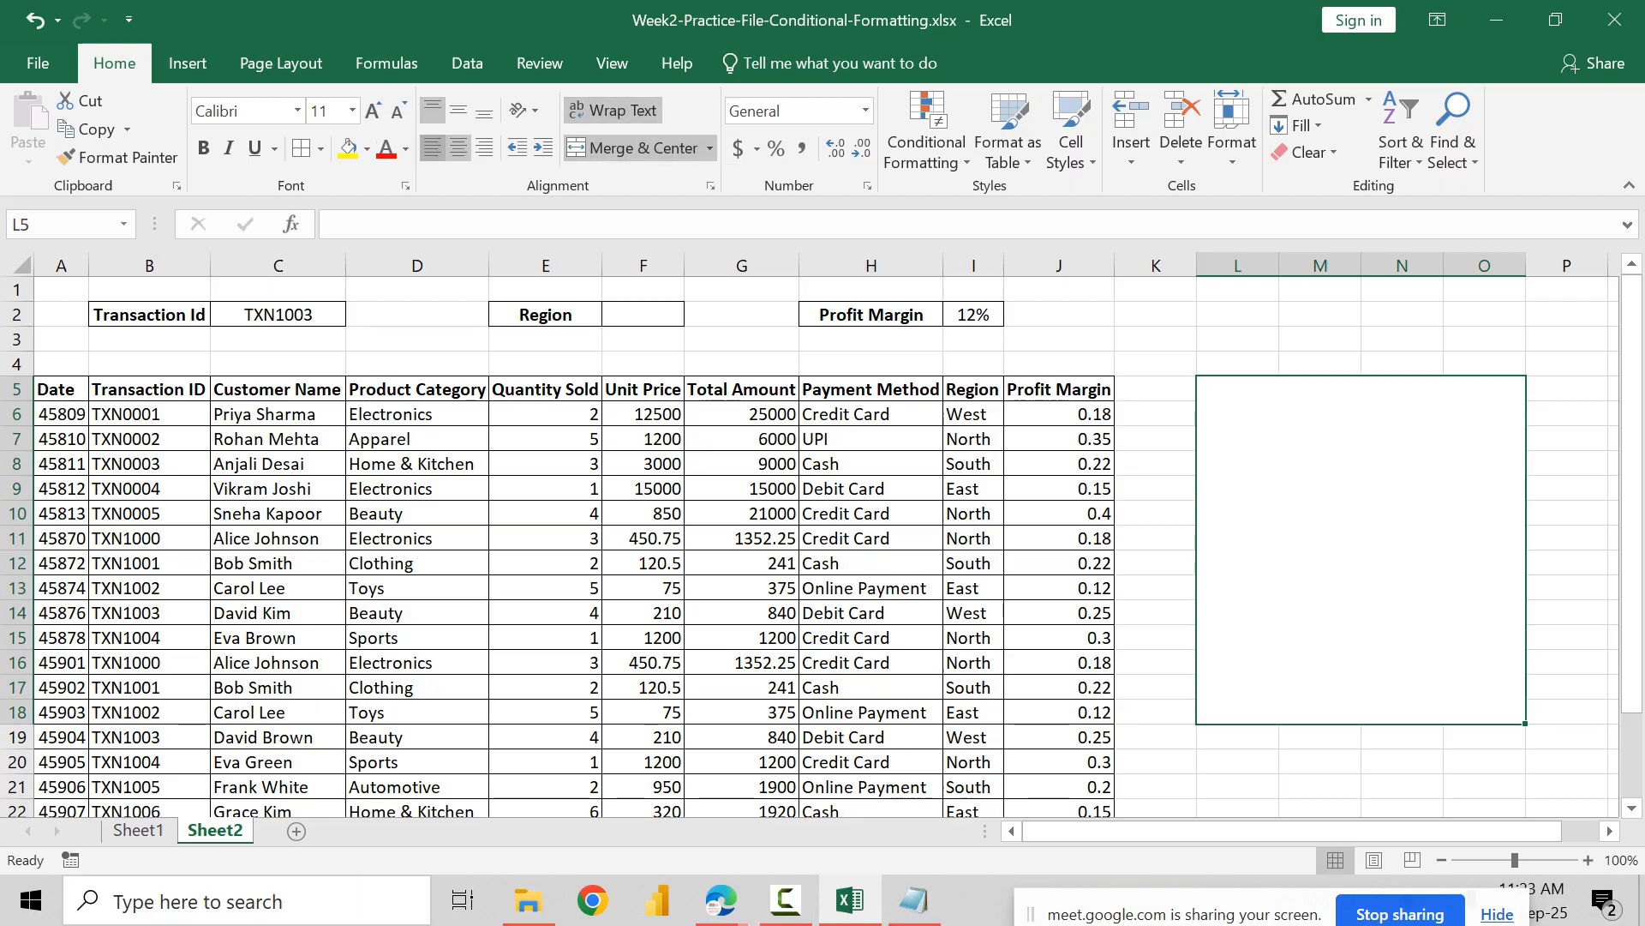
# Step: Enter the note "1) Change background color to light blue and text color to Datk blue if" in the merged cell at L5
pyautogui.write('1) Change ')
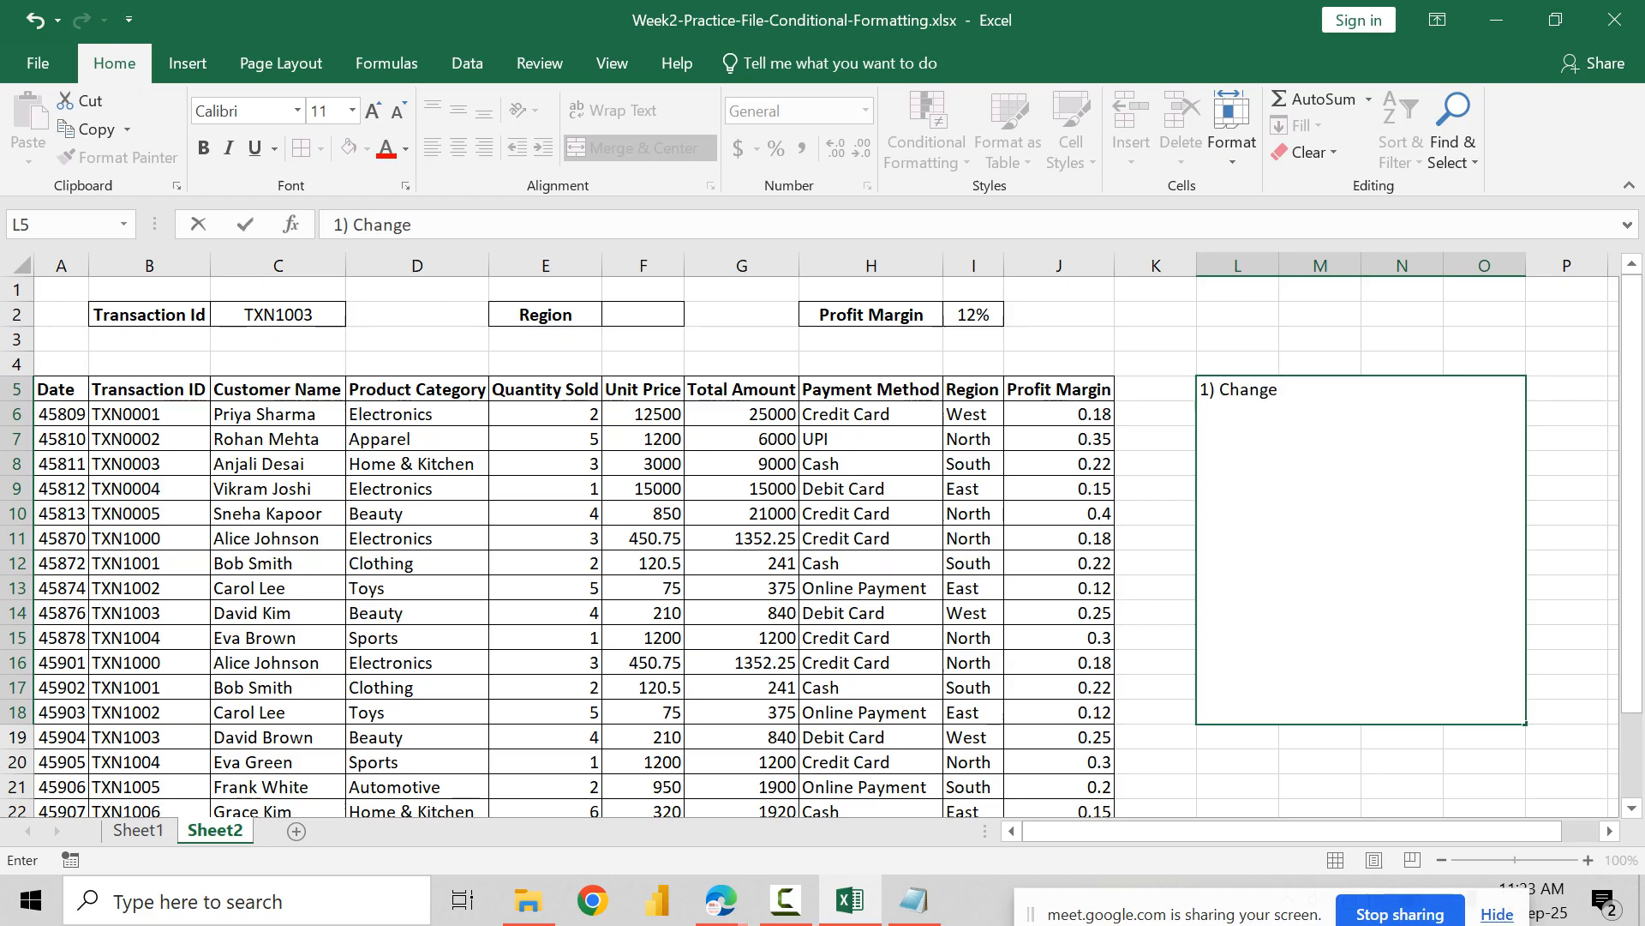
pyautogui.write('background color to')
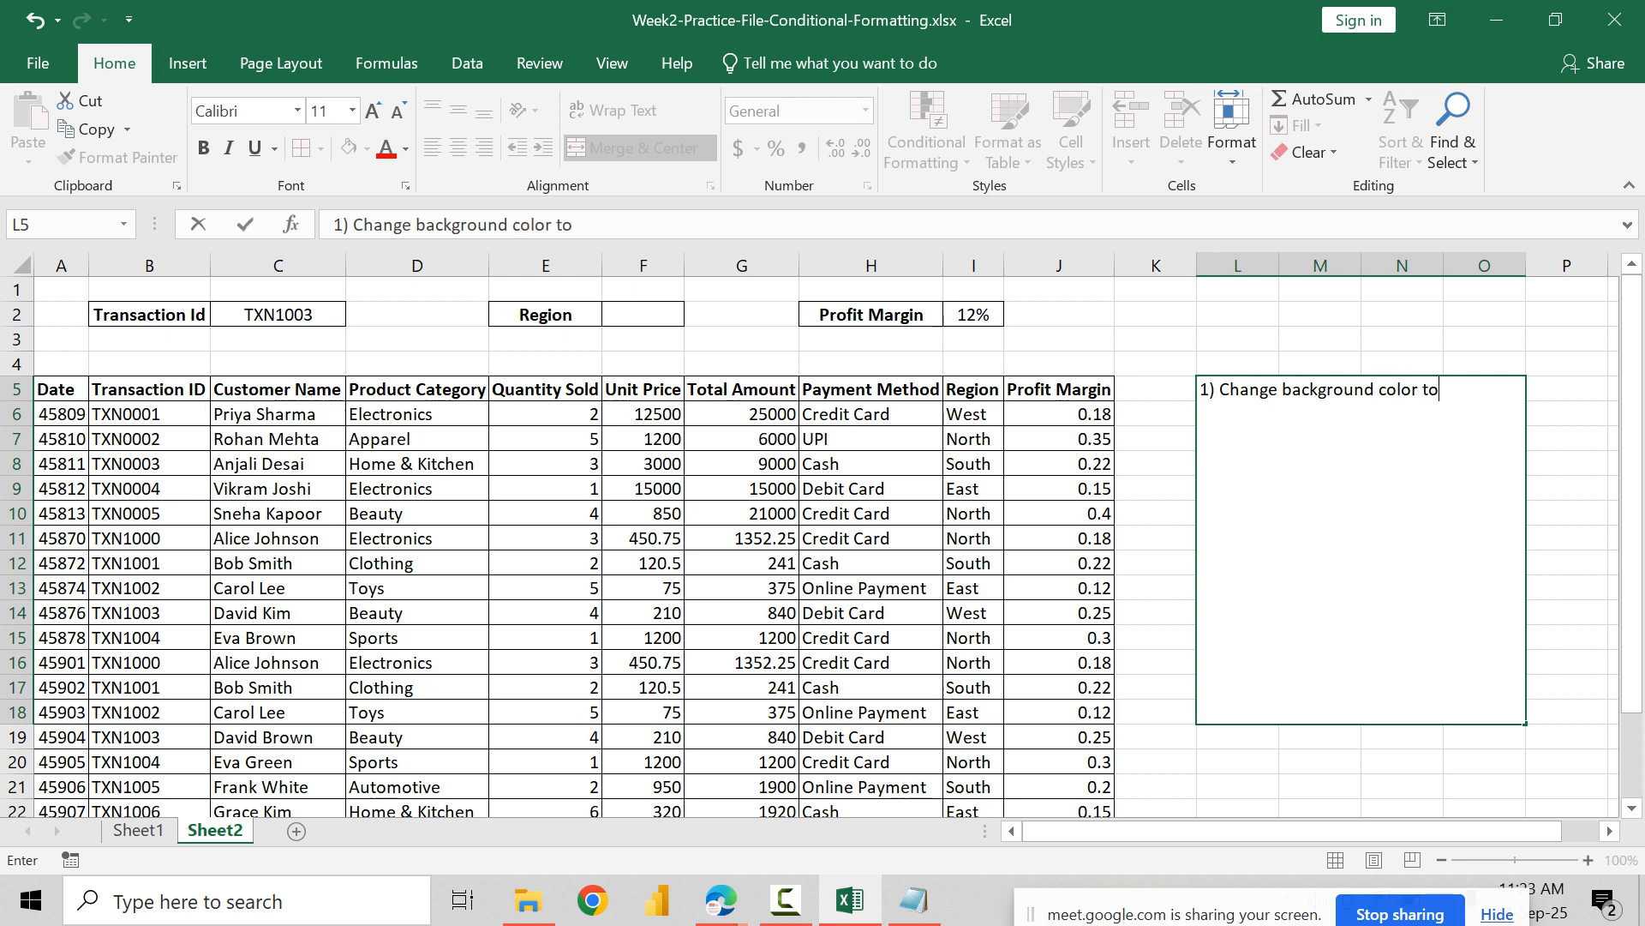
pyautogui.write(' light blue and text ')
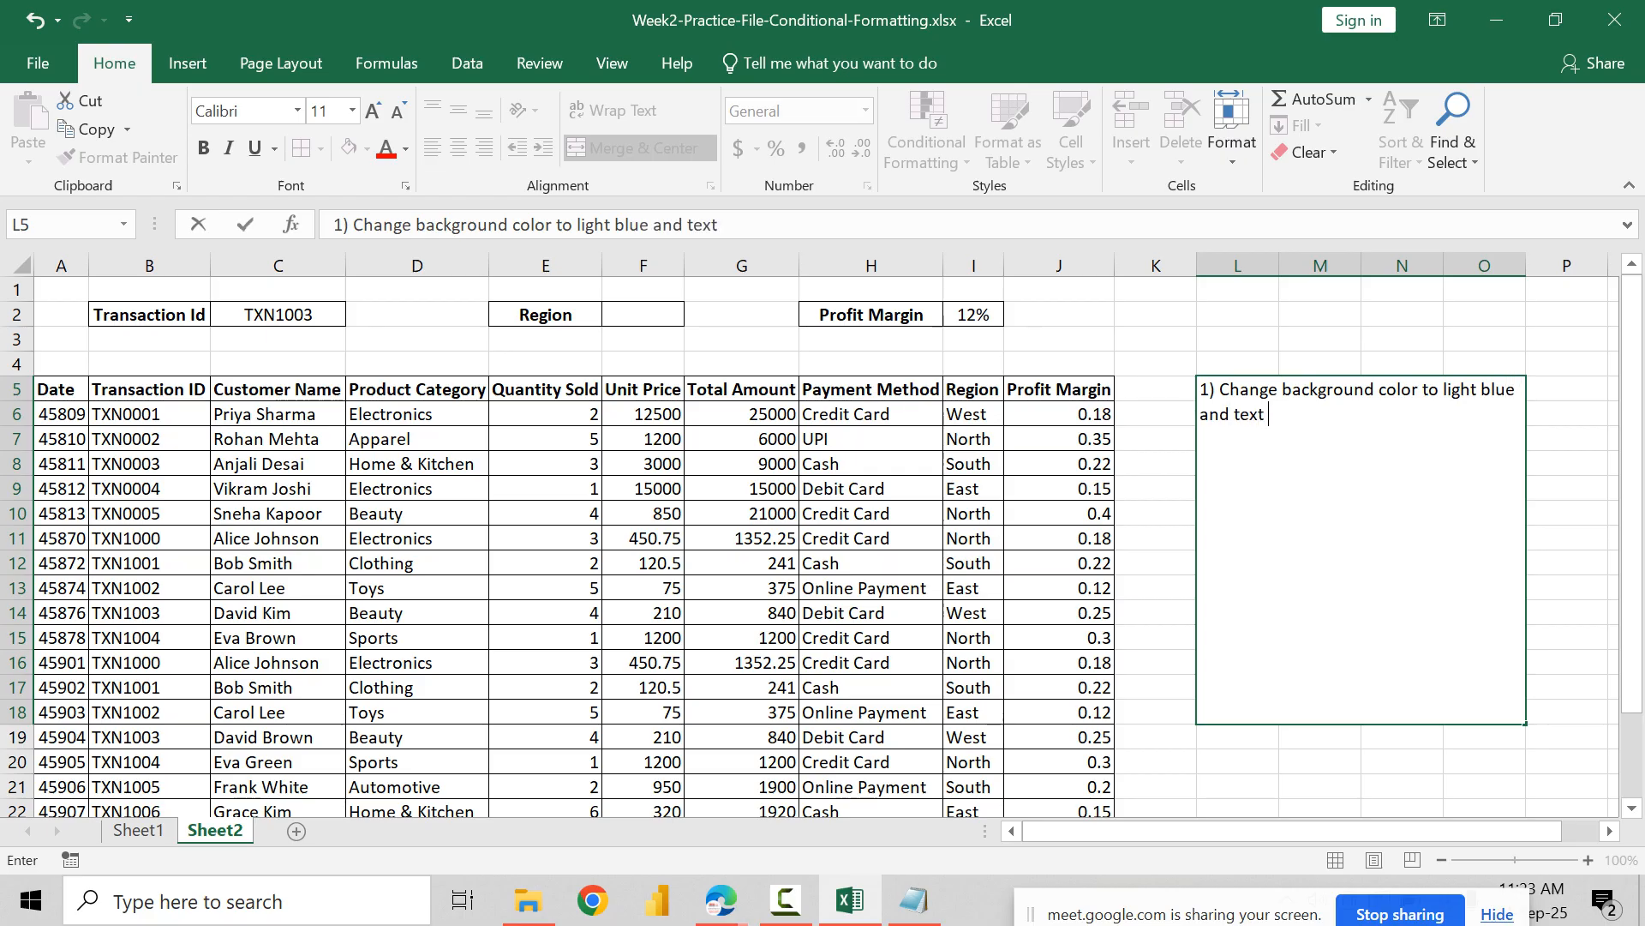
pyautogui.write('color to Datk')
pyautogui.write('blu')
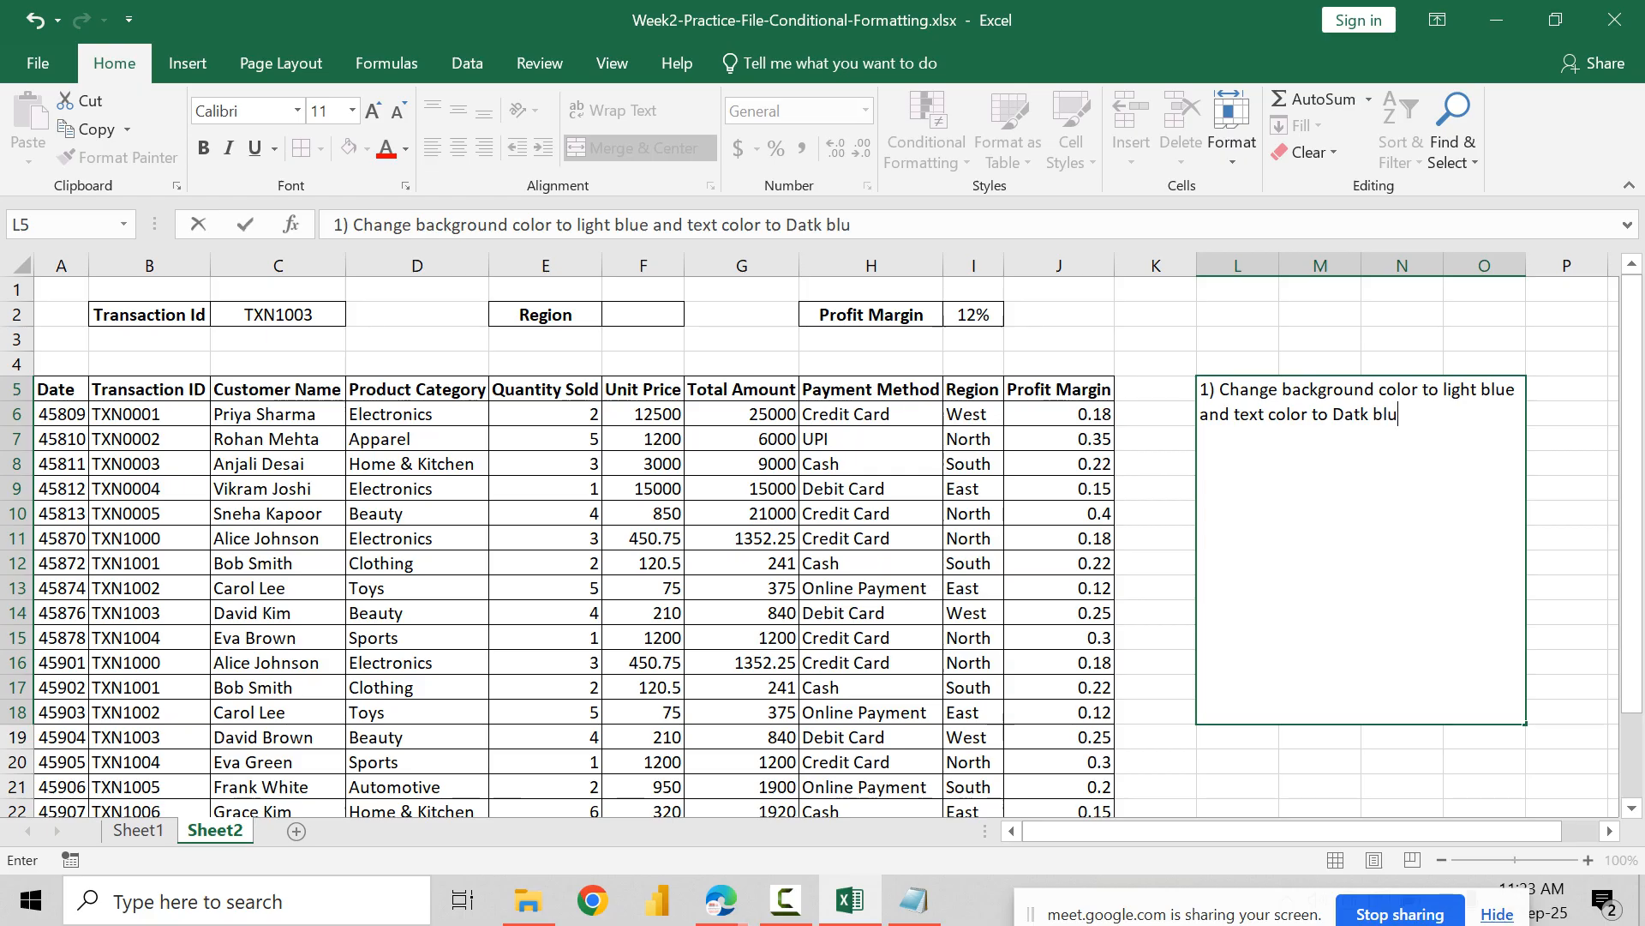
pyautogui.write('e if')
pyautogui.hotkey('ctrl', 'Return')
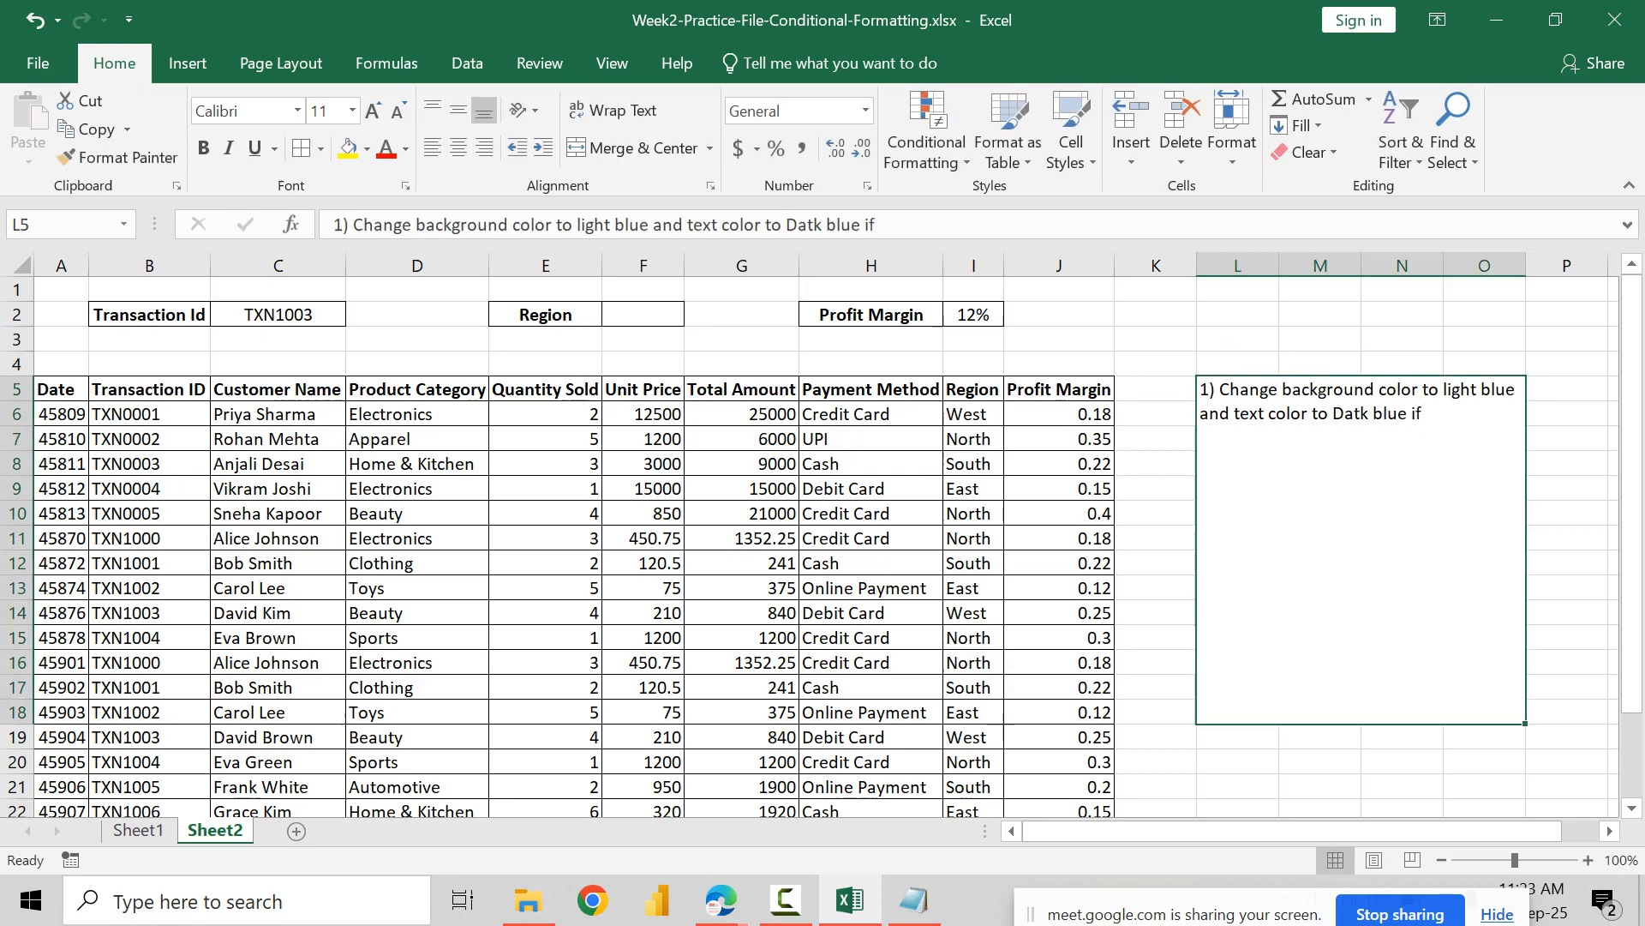
# Step: After a blank line in the L5 note, add "a) match Transaction Id In cell C2 and highlight matching table row"
pyautogui.press('F2')
pyautogui.hotkey('alt', 'Return')
pyautogui.hotkey('alt', 'Return')
pyautogui.write('a)')
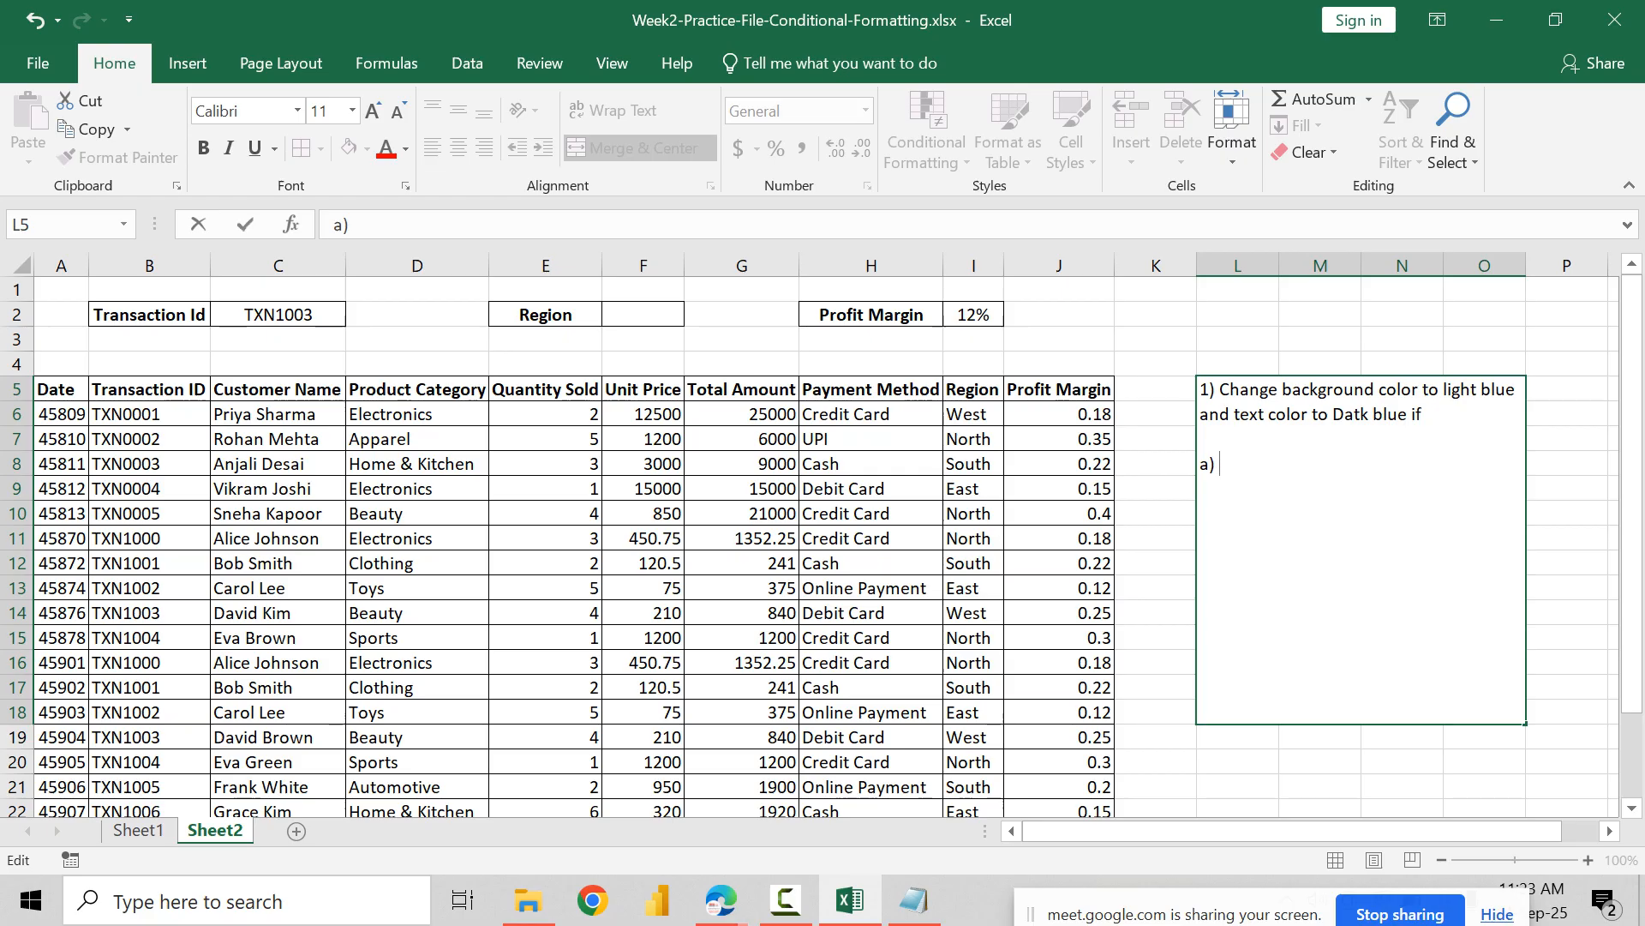
pyautogui.write(' match Tra')
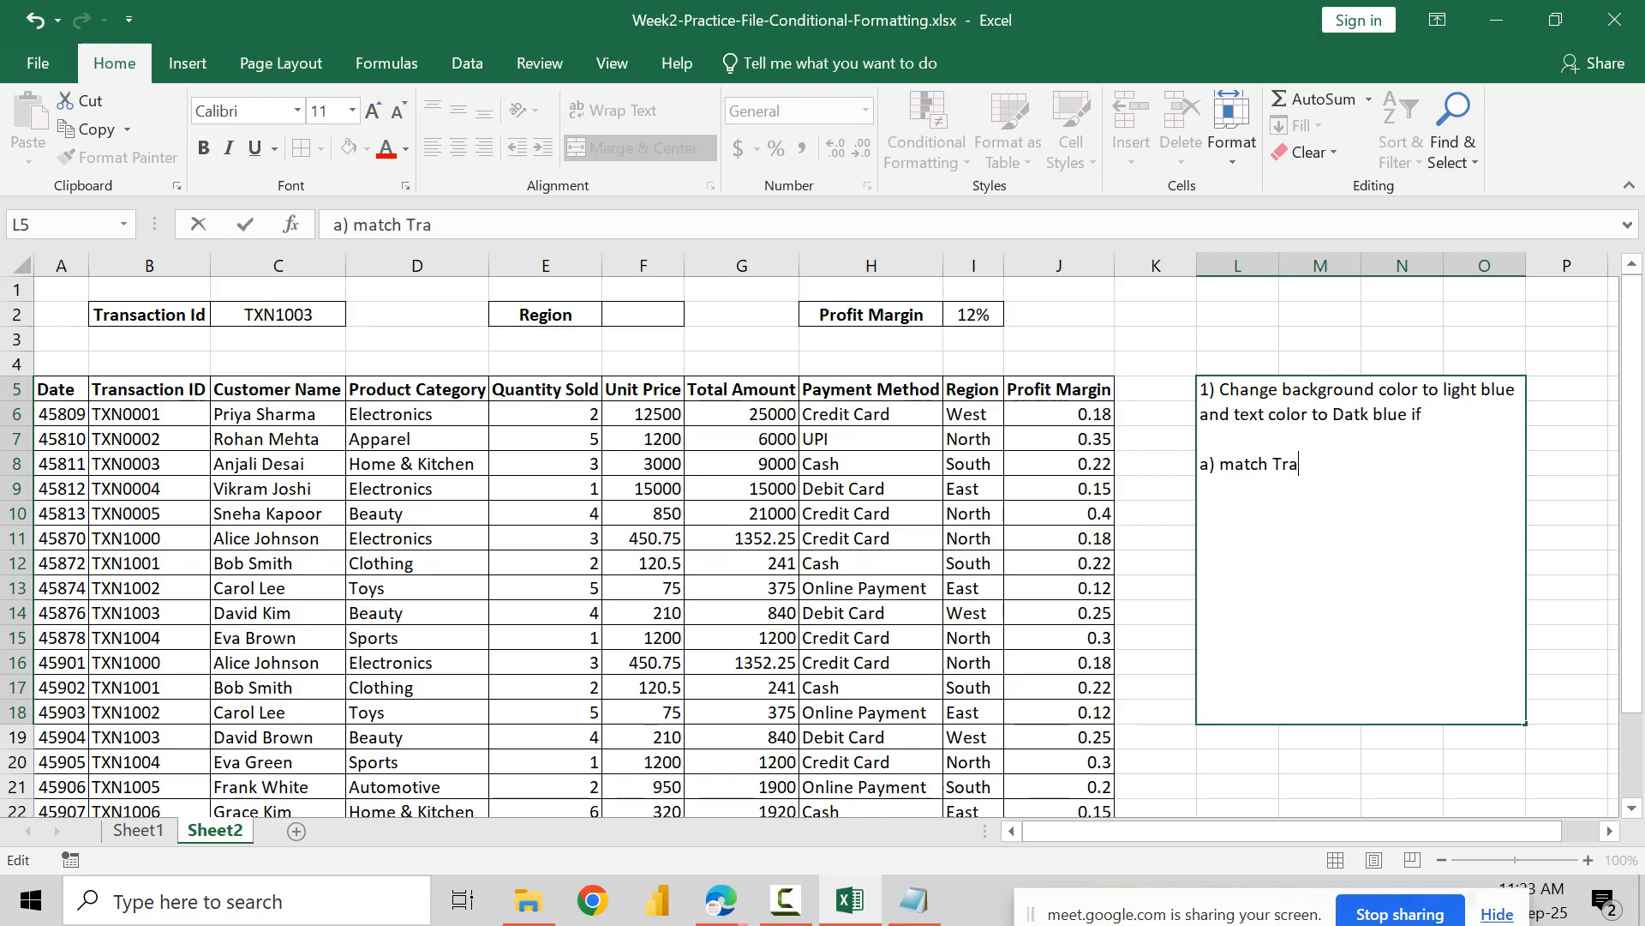
pyautogui.write('nsaction Id i')
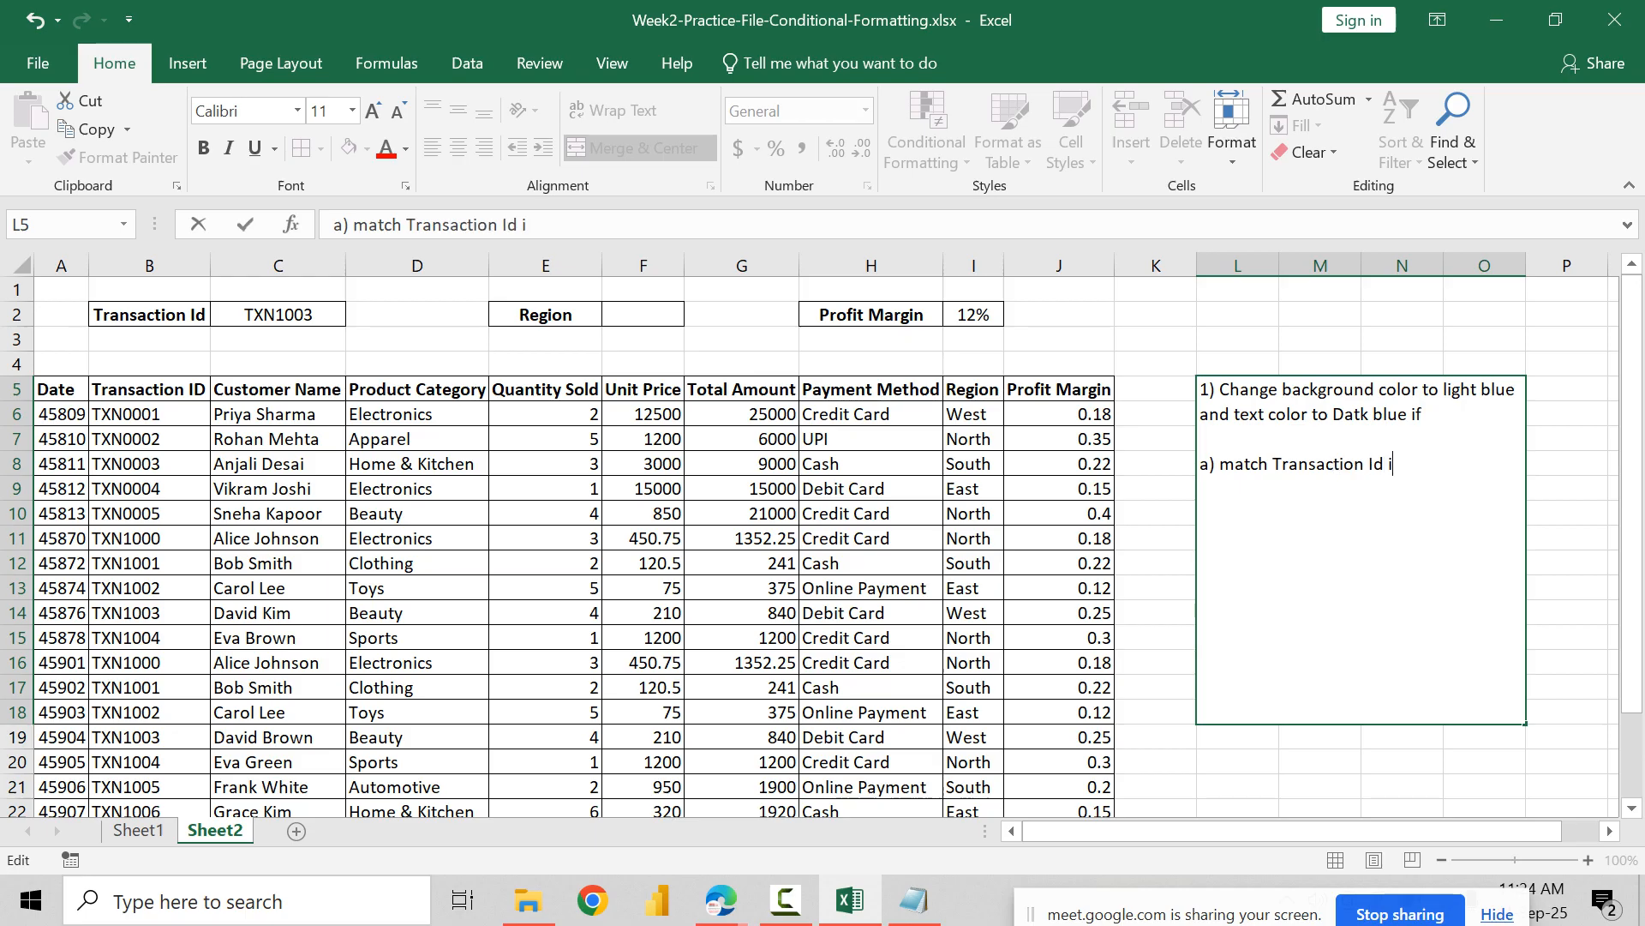
pyautogui.press('BackSpace')
pyautogui.write('In cell C2 and ')
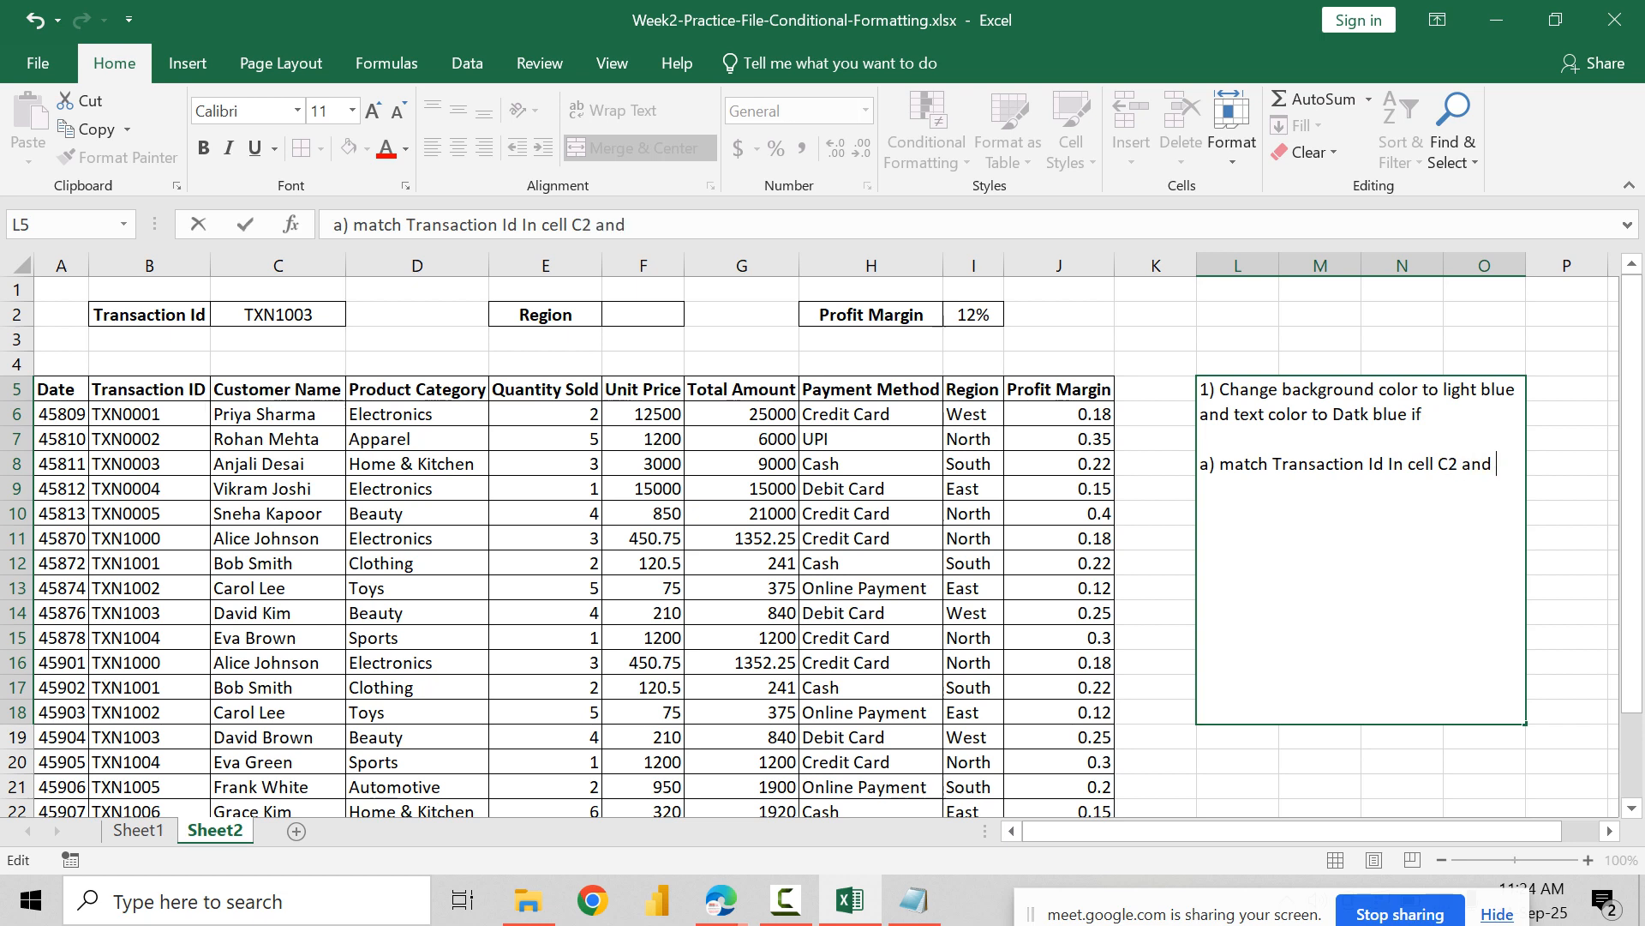
pyautogui.write('hight')
pyautogui.press('BackSpace')
pyautogui.write('light matchi')
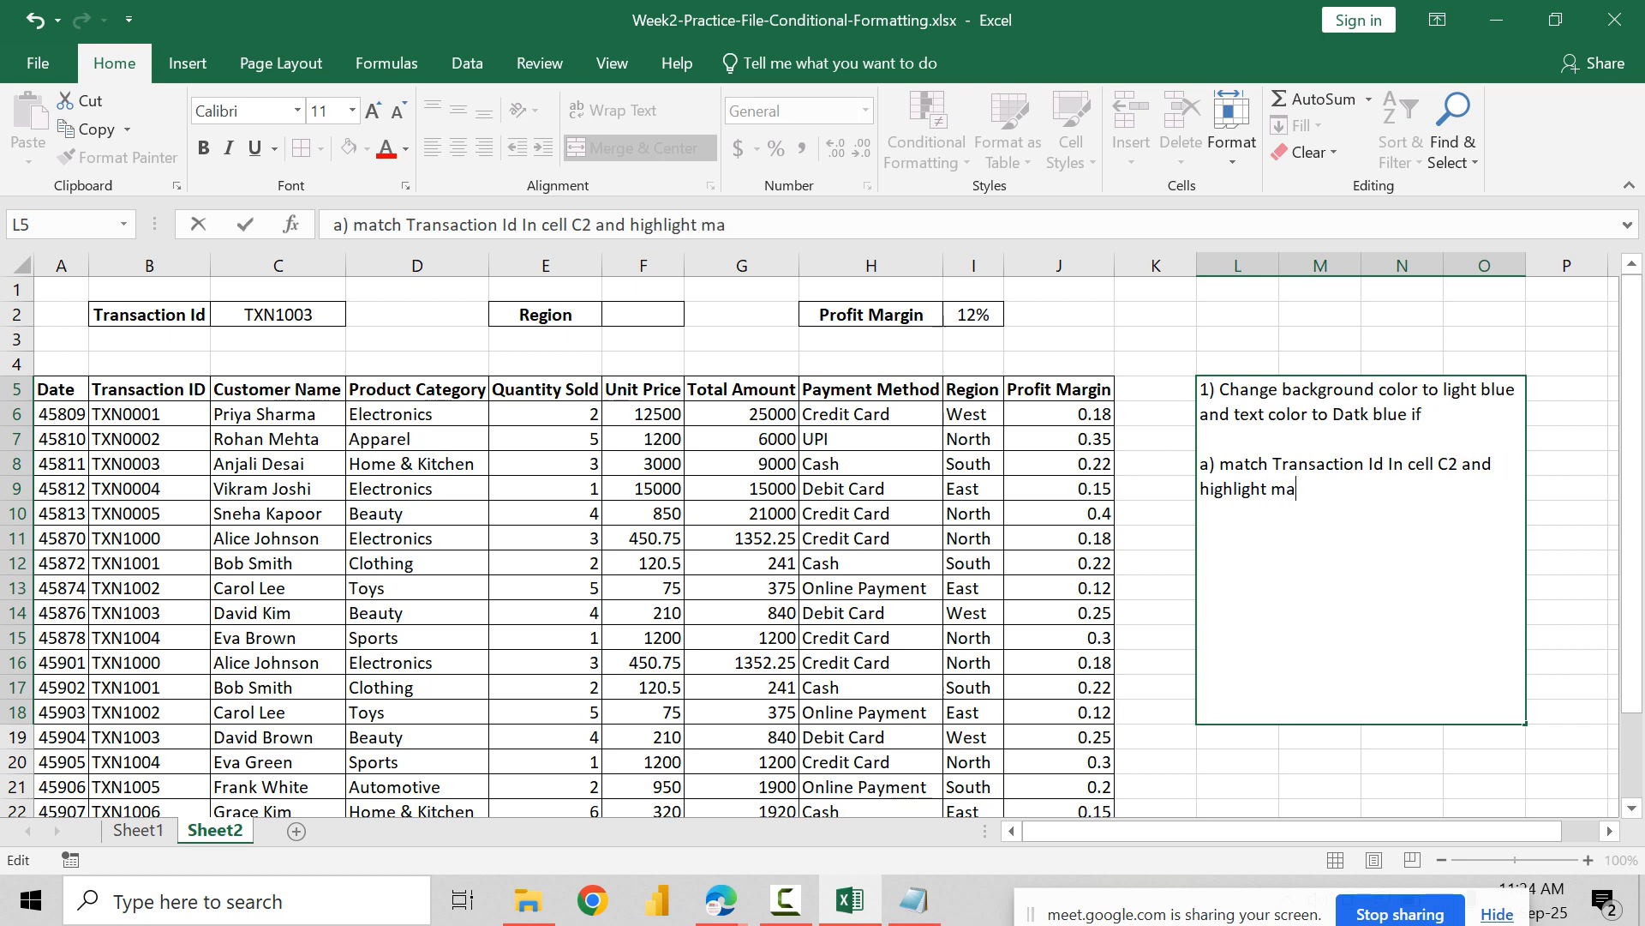
pyautogui.write('ng table row')
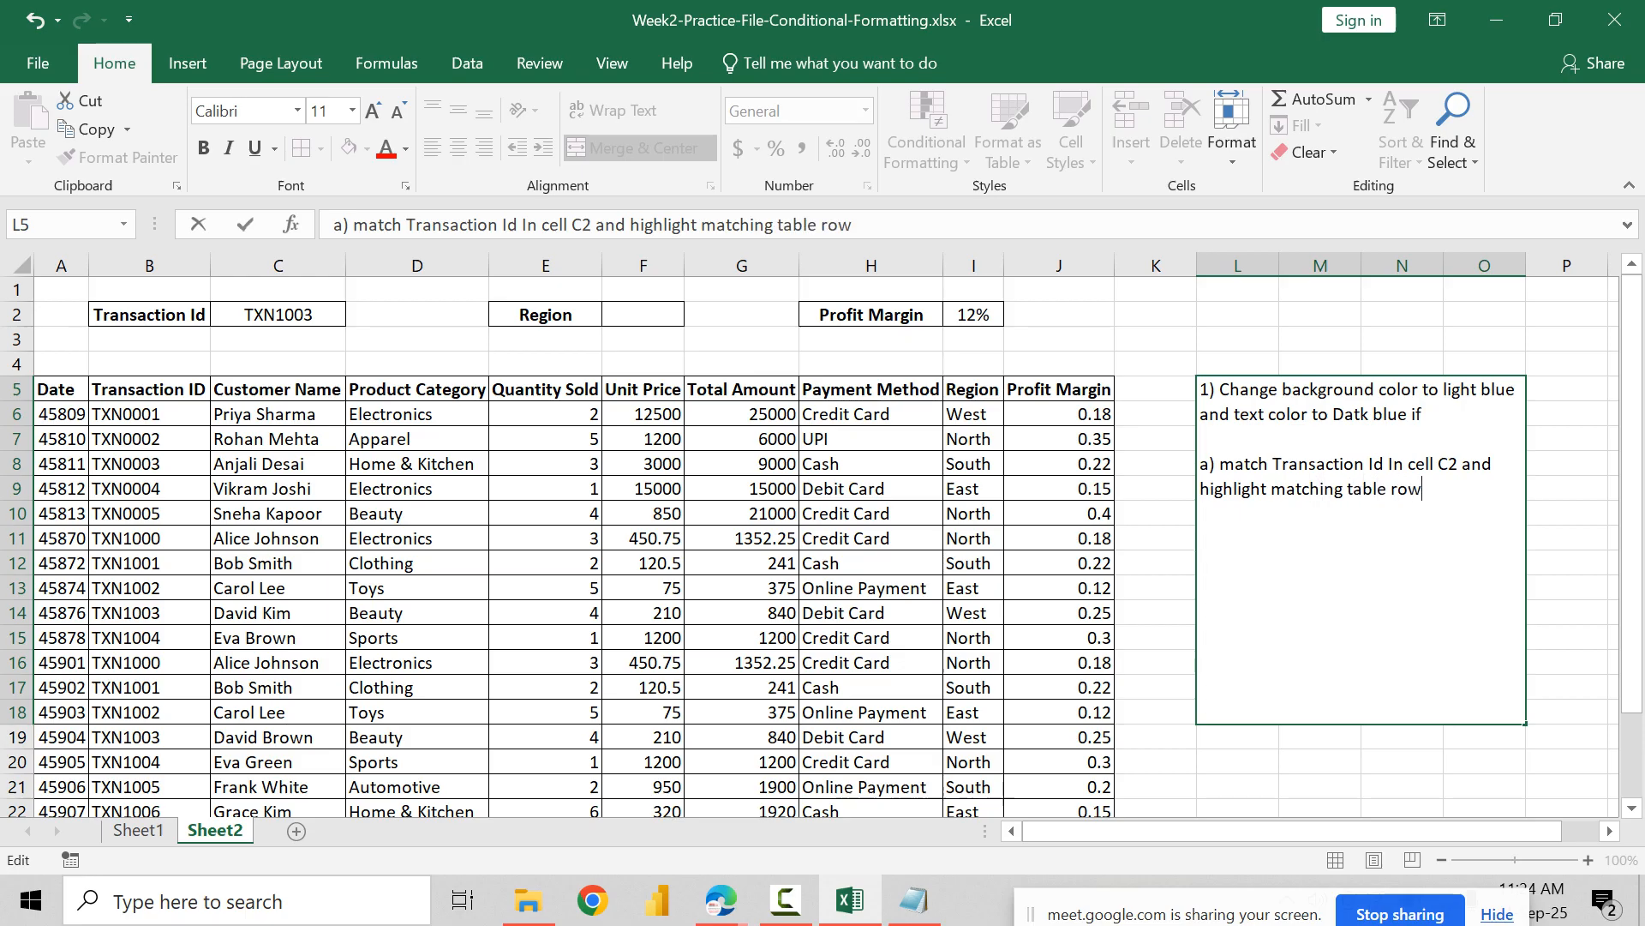
# Step: After another blank line in the note, add "b) Compare Region given in cell F2 and highlight matching table row"
pyautogui.hotkey('alt', 'Return')
pyautogui.hotkey('alt', 'Return')
pyautogui.write('b) ')
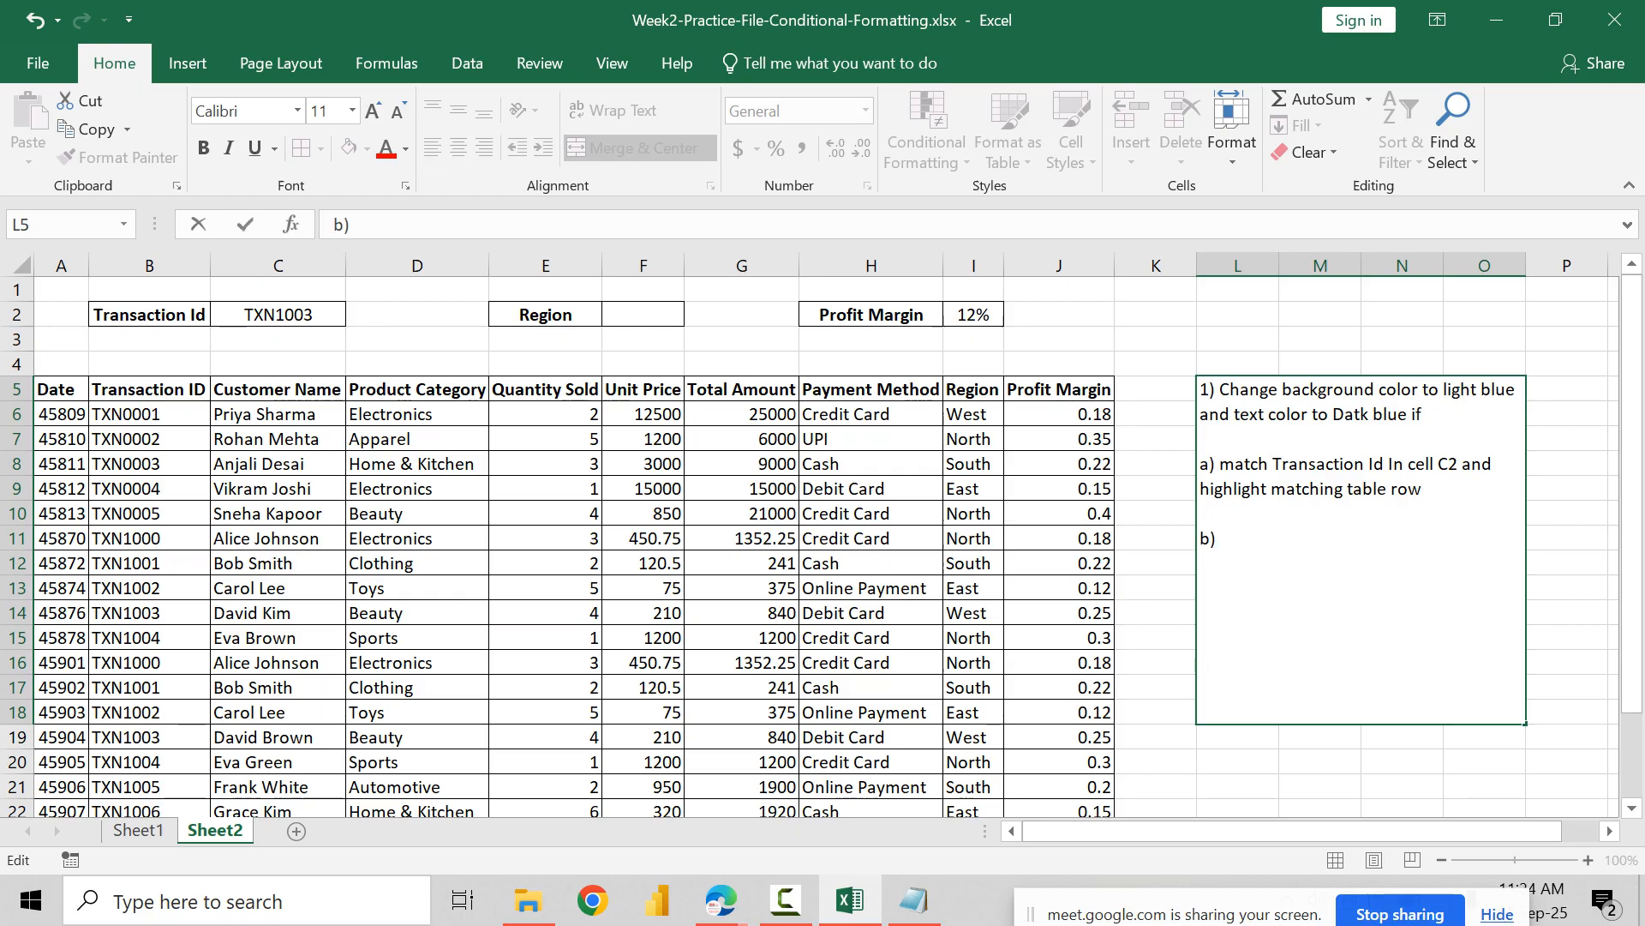
pyautogui.write('Compare Region given in c')
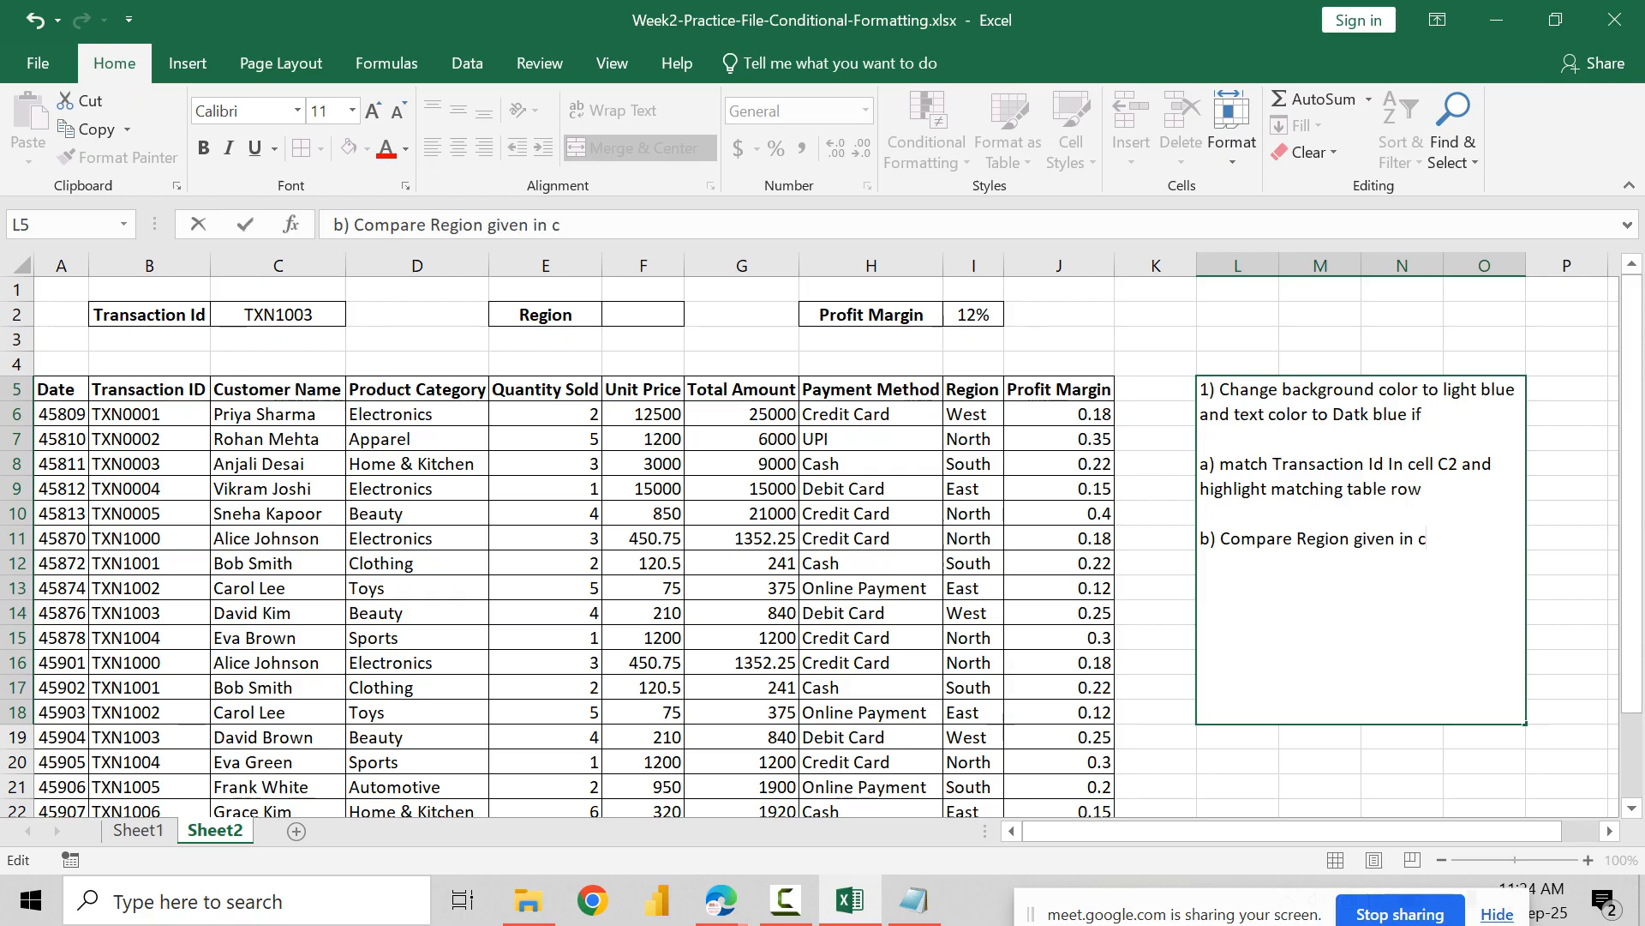
pyautogui.write('ell F2 and ')
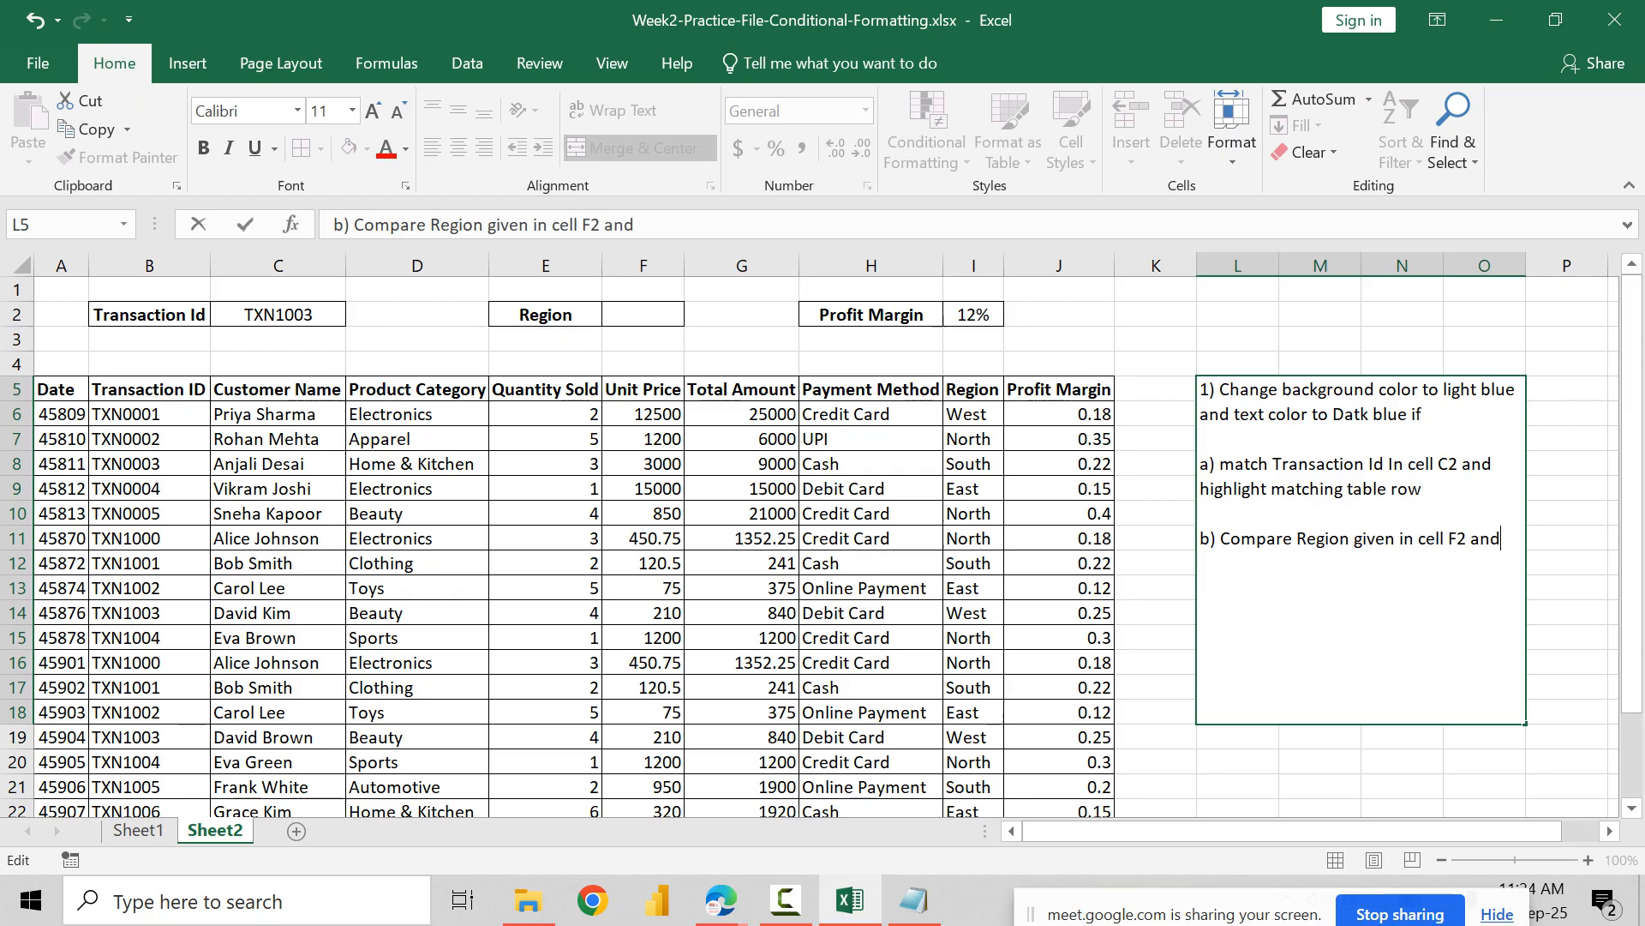
pyautogui.write('highlight matchin')
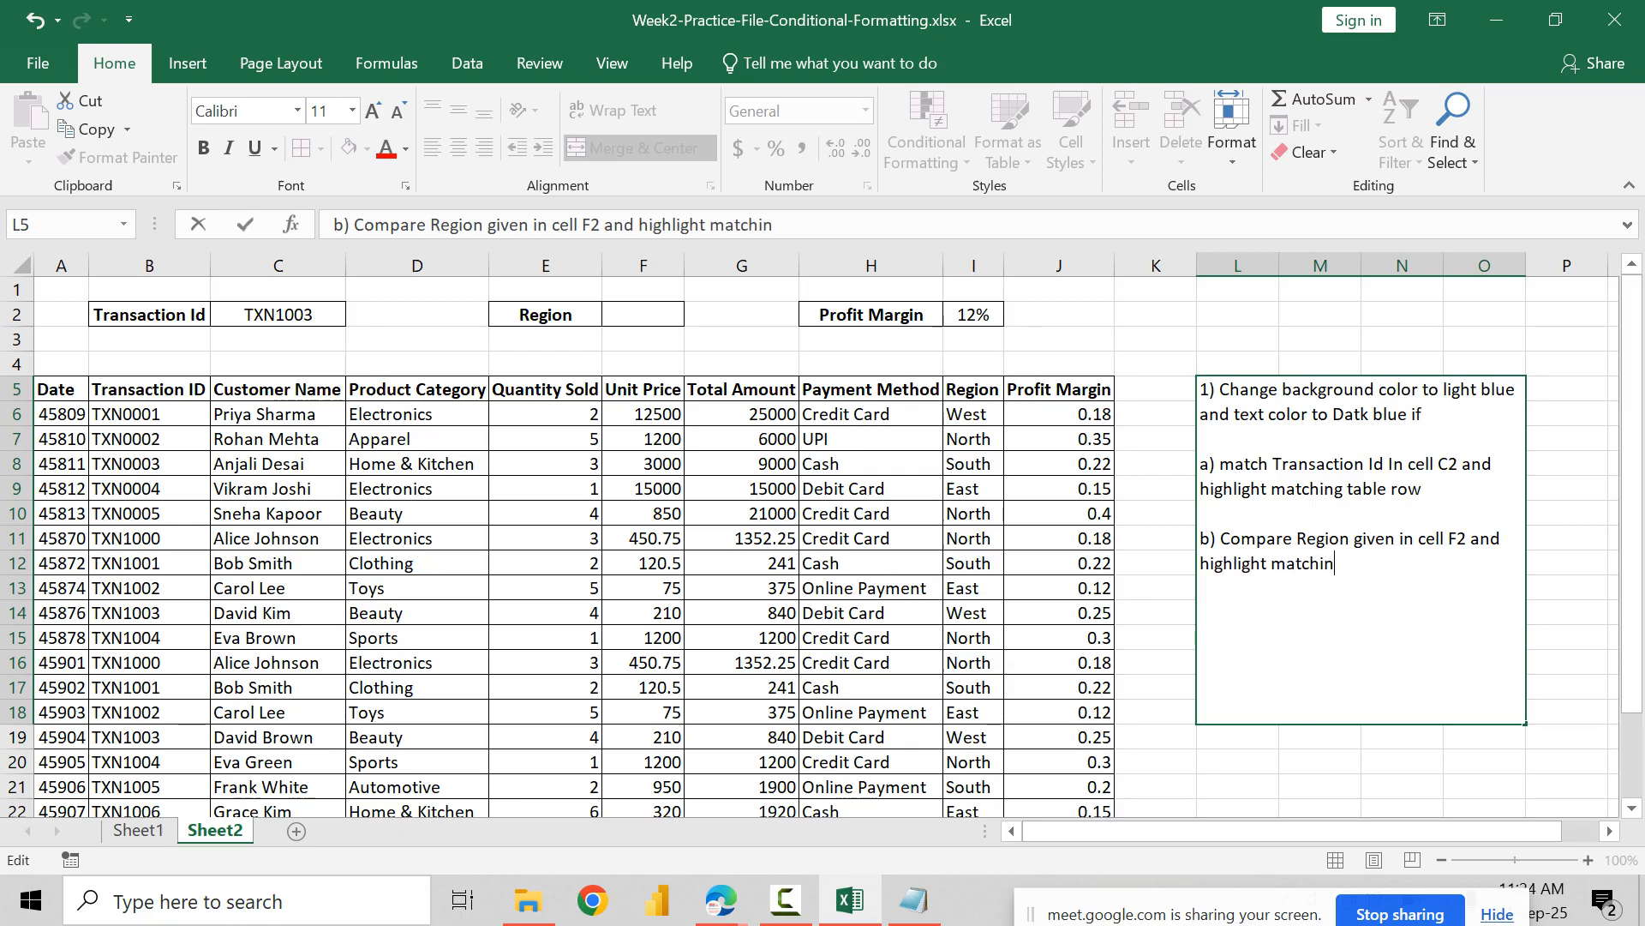
pyautogui.write('g table row')
# Step: Finish the note with "c) Comapre Profit margin entered in cell I2 and highlight profit colum cell in dark red color" after a blank line
pyautogui.hotkey('alt', 'Return')
pyautogui.hotkey('alt', 'Return')
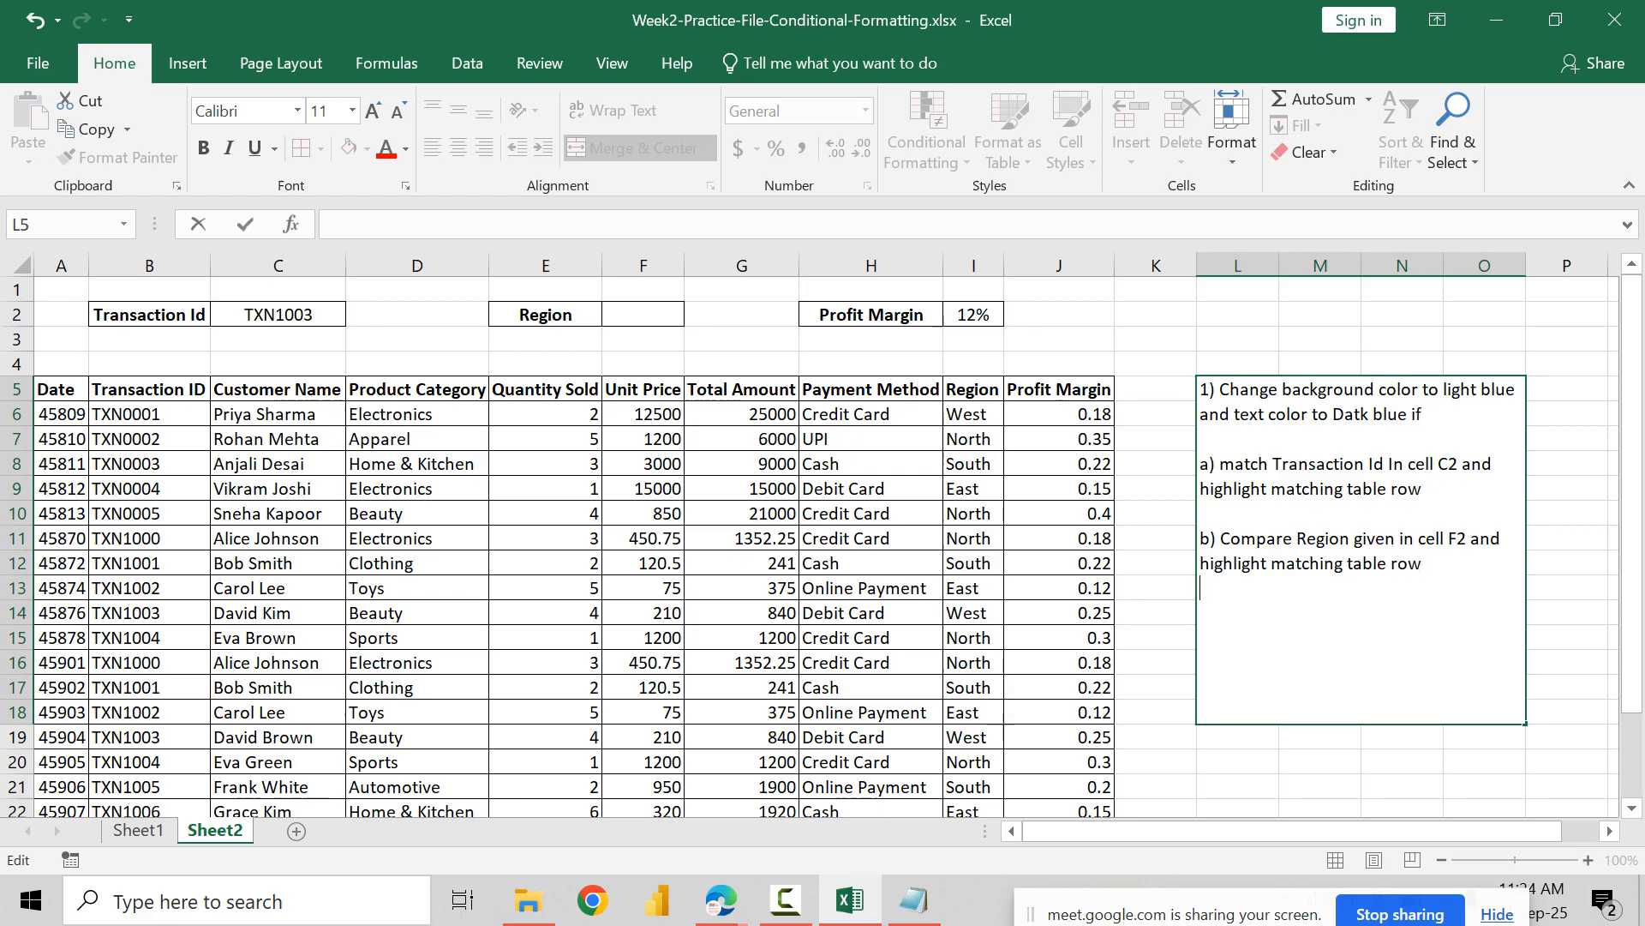
pyautogui.write('c) Comapre Profit margin')
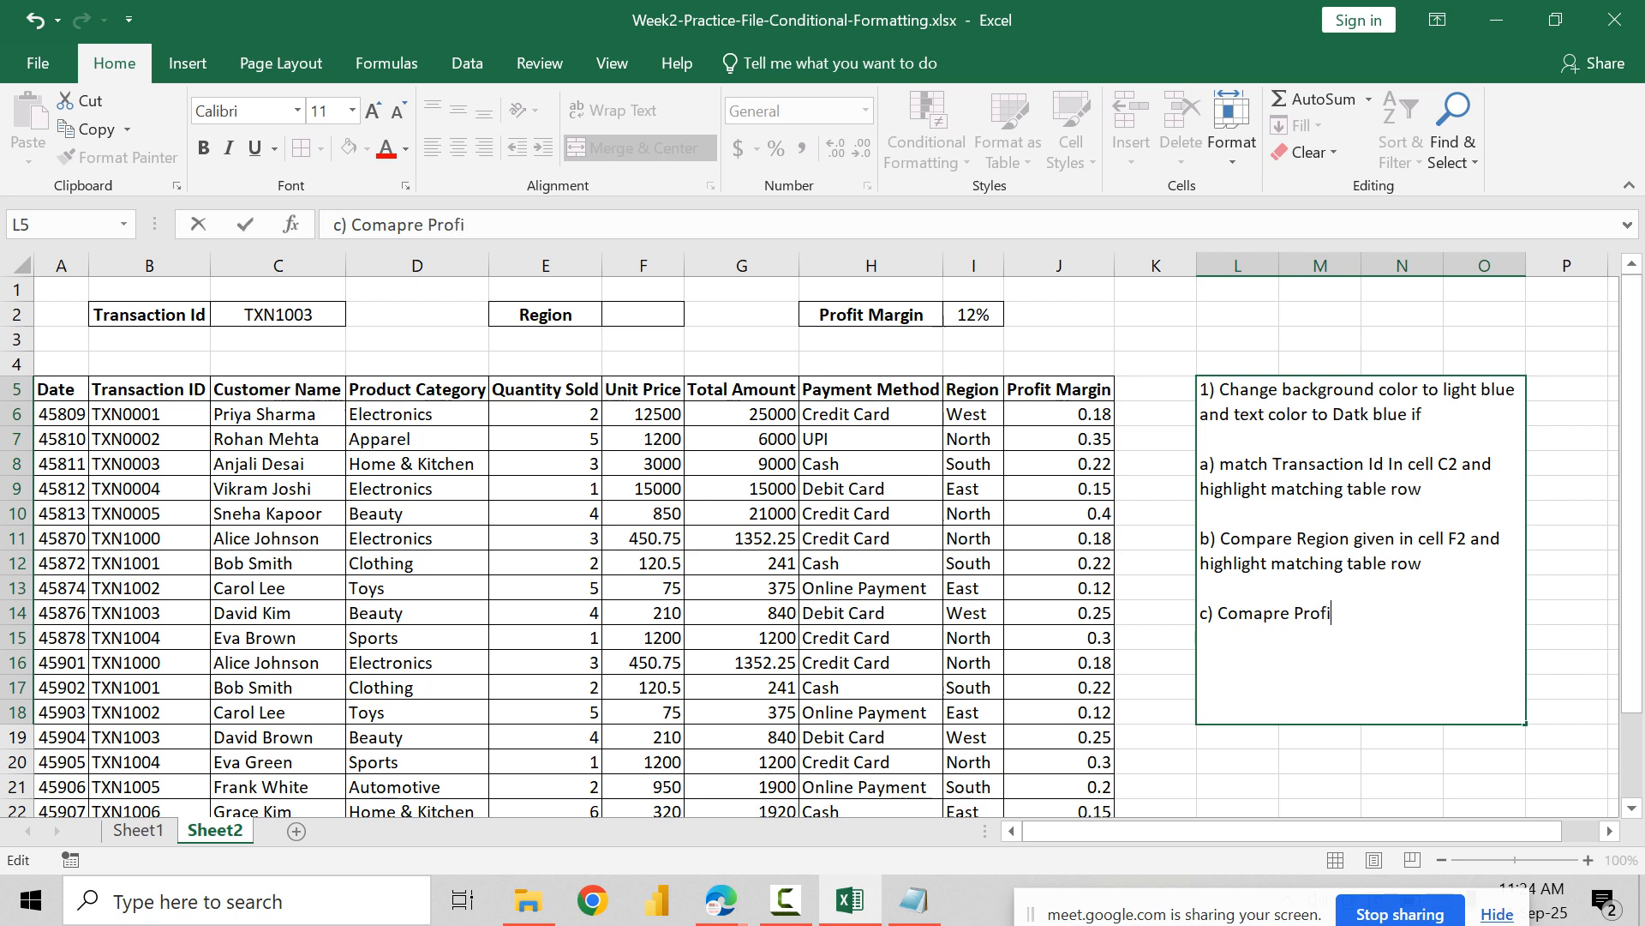
pyautogui.press('BackSpace')
pyautogui.press('BackSpace')
pyautogui.write('ing')
pyautogui.press('BackSpace')
pyautogui.write('entere')
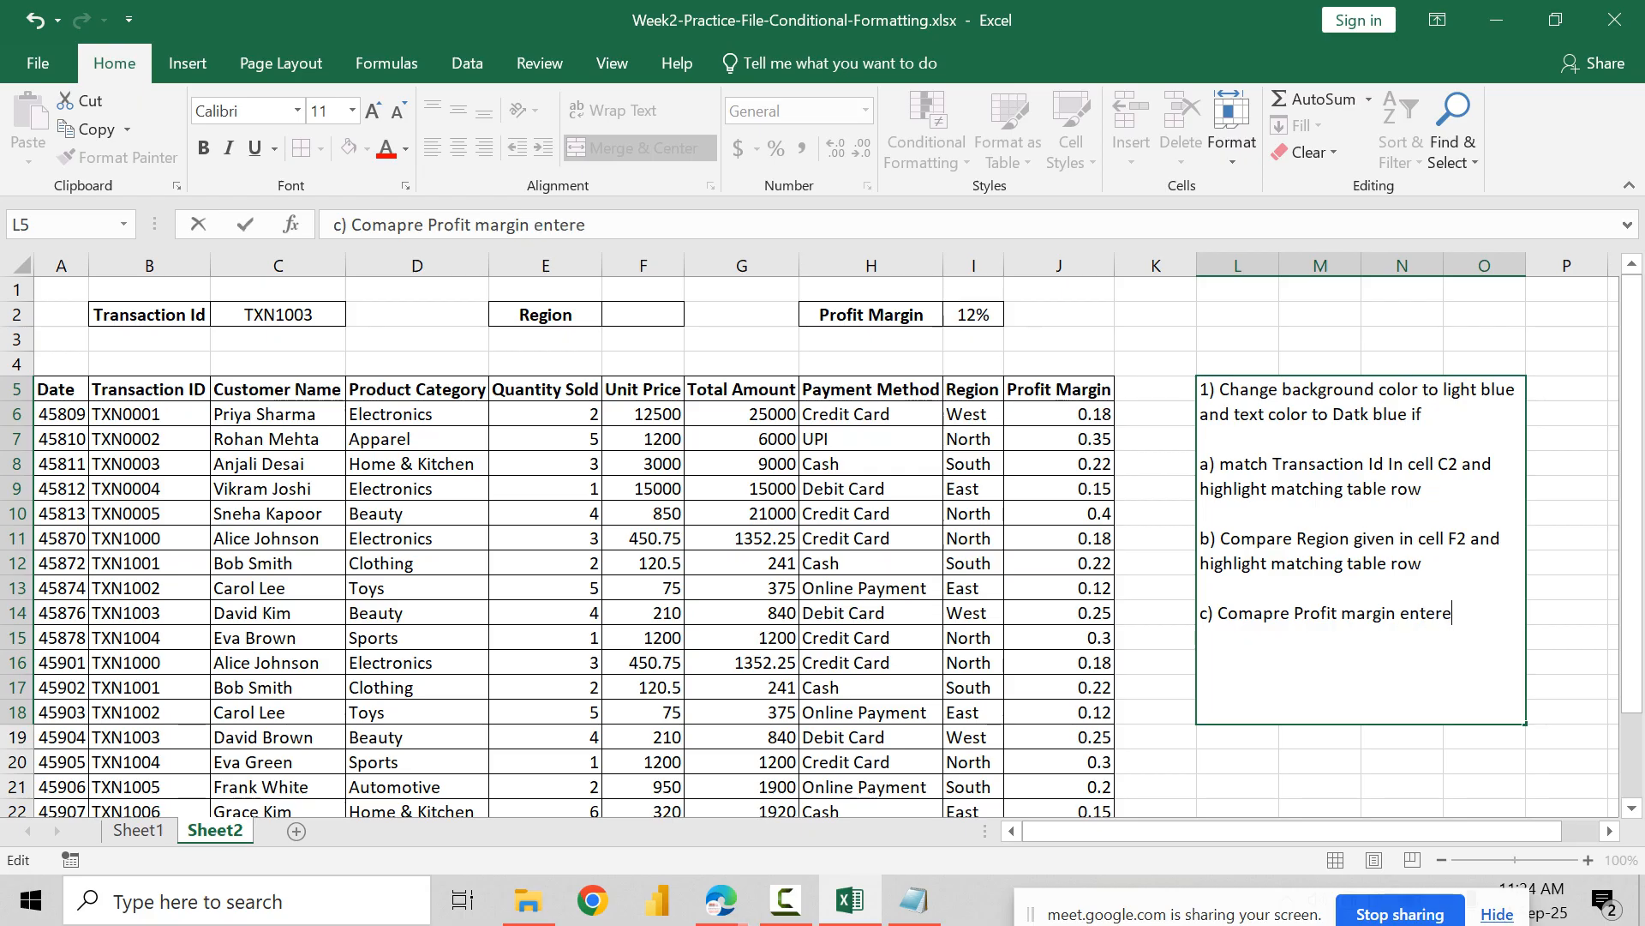
pyautogui.write('d in cell I2 and')
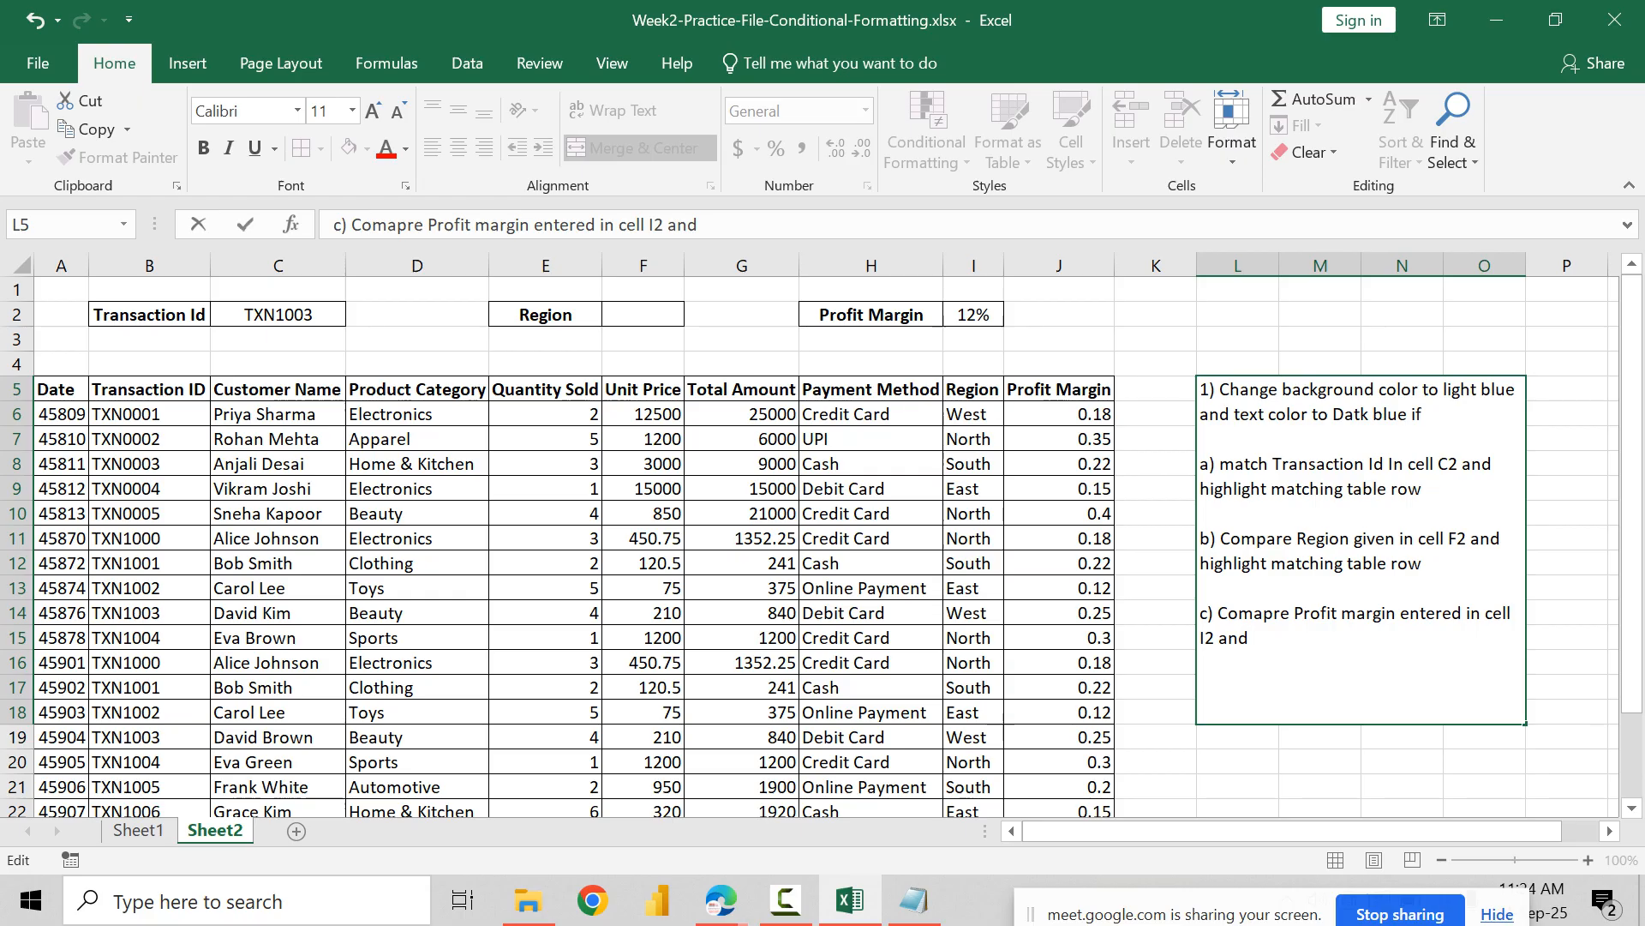
pyautogui.write(' hight')
pyautogui.press('BackSpace')
pyautogui.write('light')
pyautogui.press('BackSpace')
pyautogui.press('BackSpace')
pyautogui.press('BackSpace')
pyautogui.write('ght')
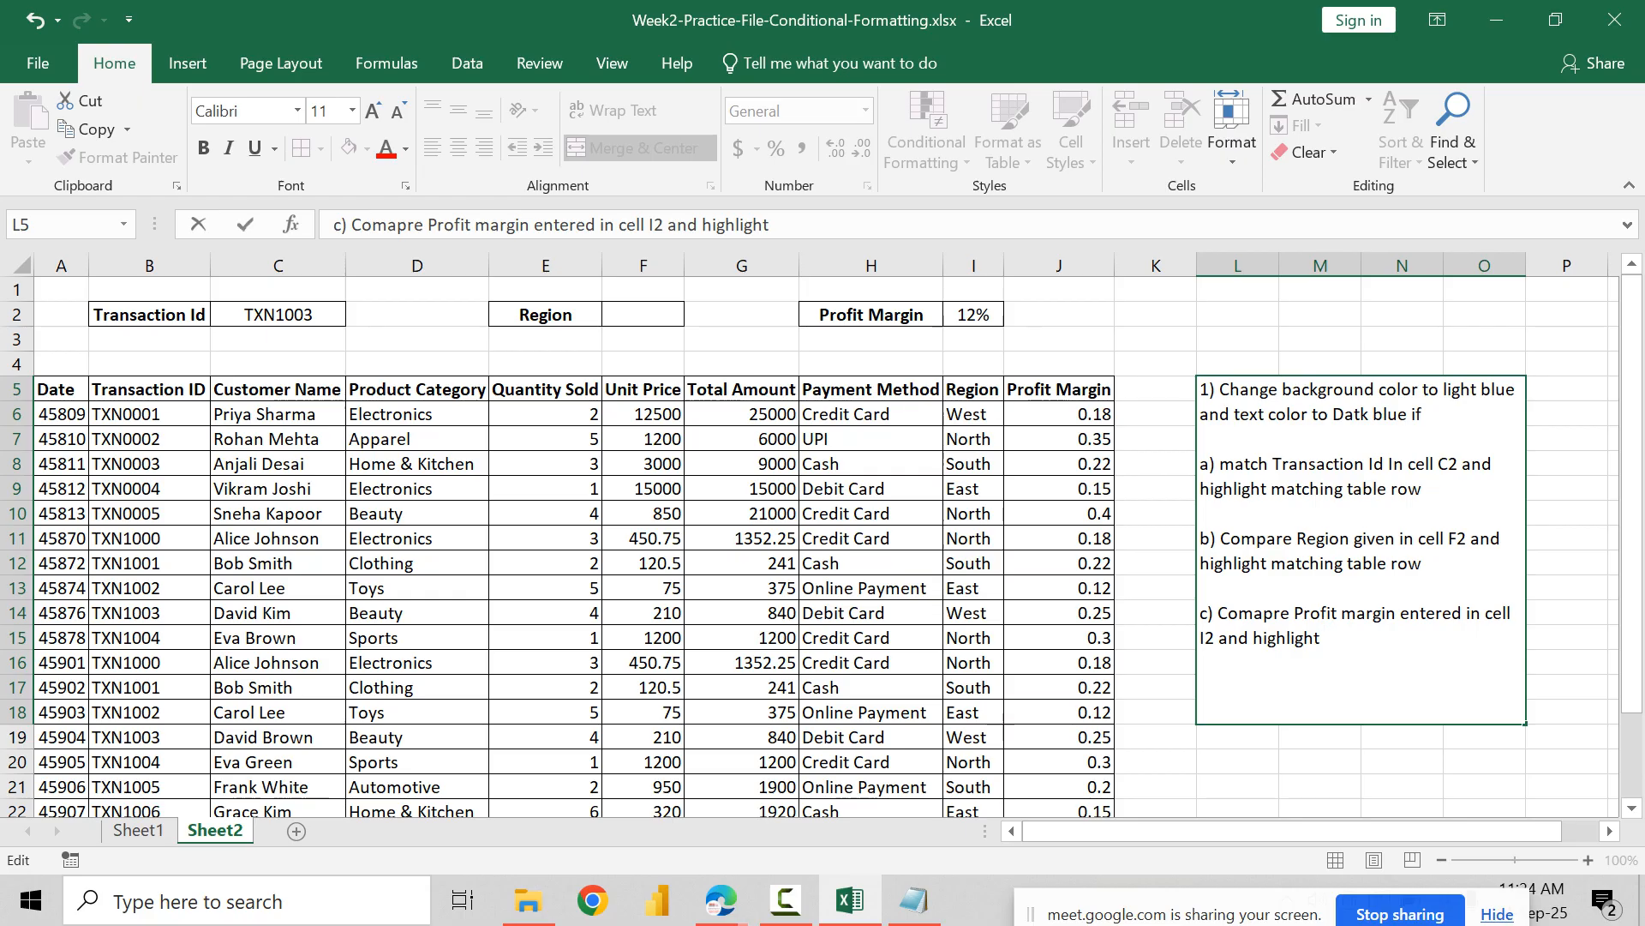
pyautogui.write(' profit colum')
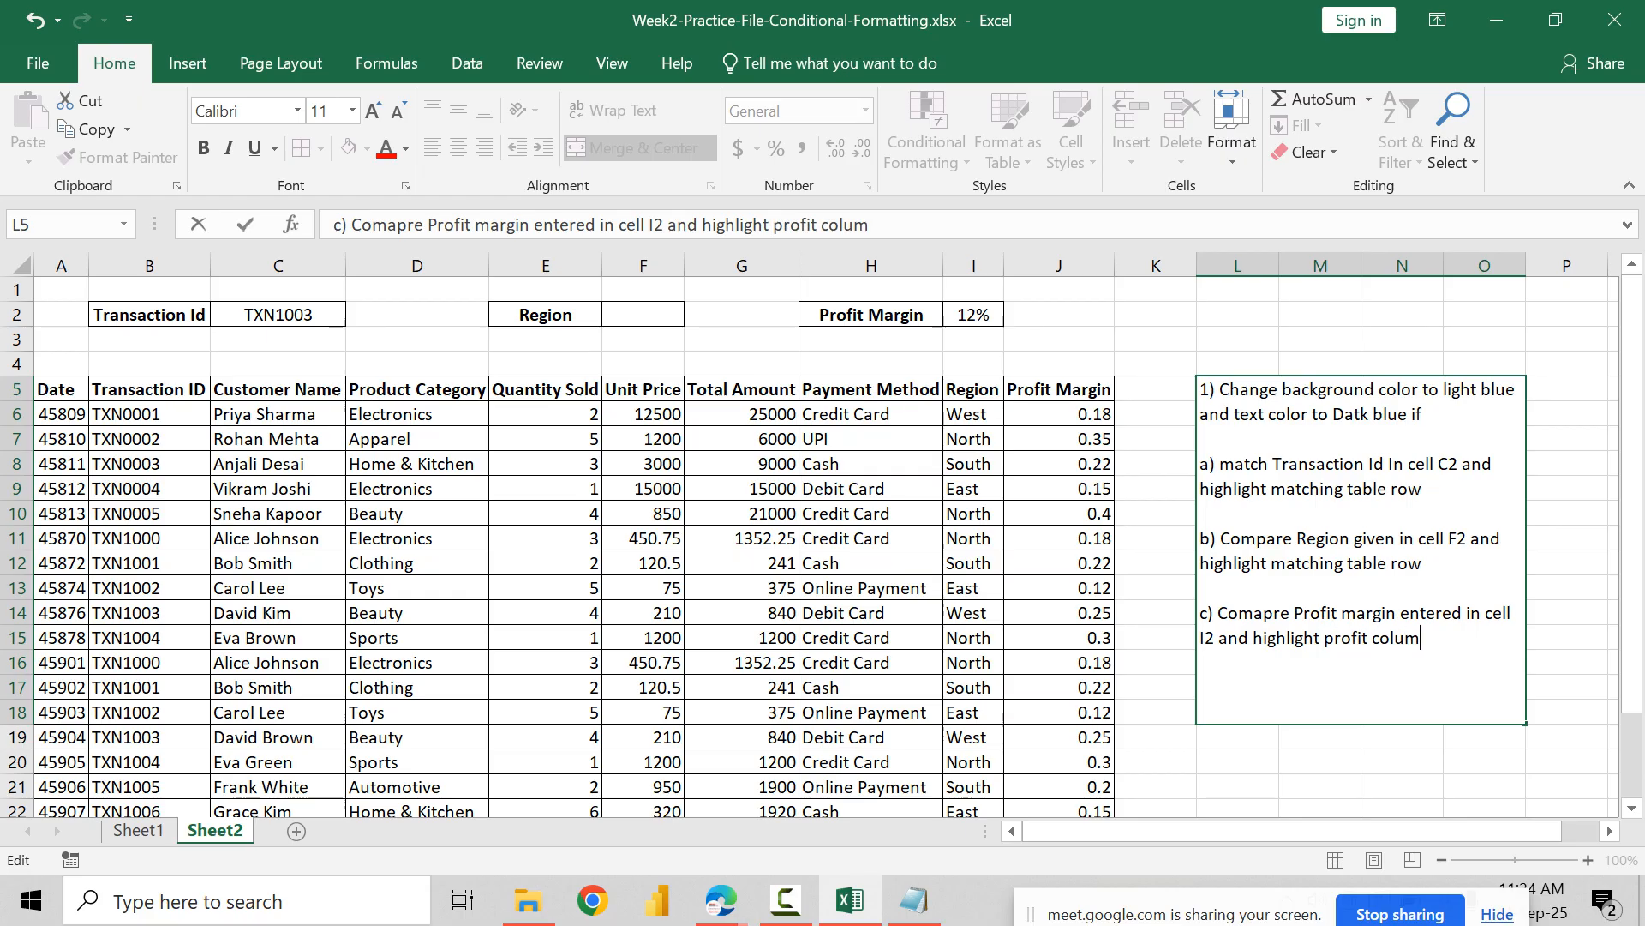
pyautogui.write(' cell in dark')
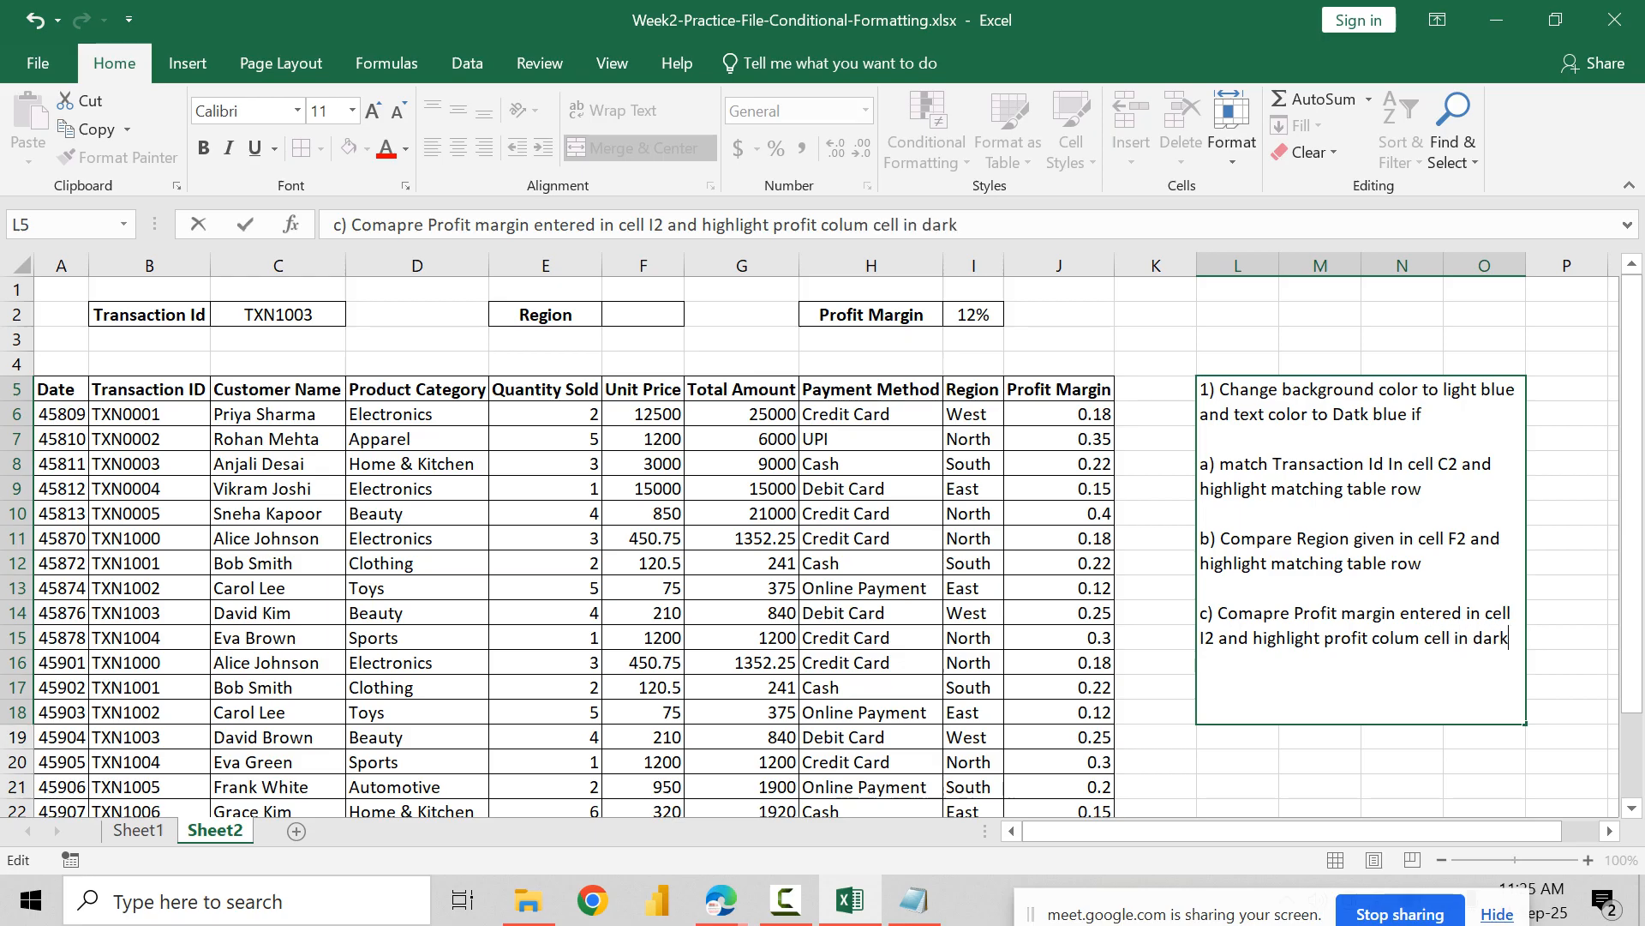
pyautogui.write(' red color')
pyautogui.press('Return')
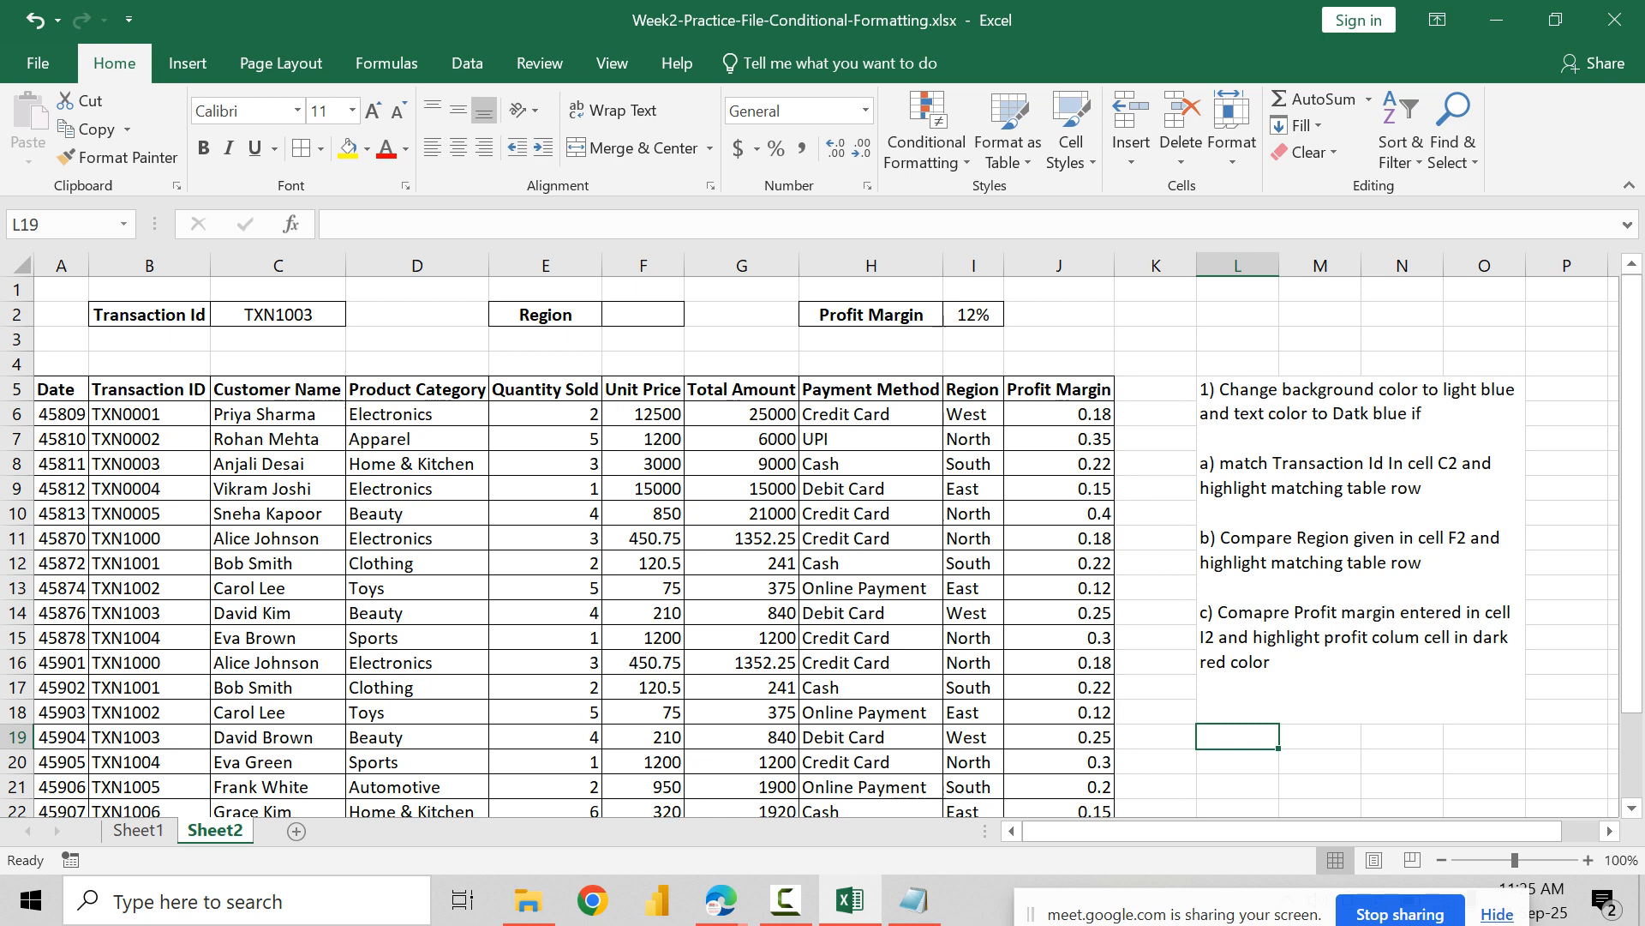
# Step: Start a new conditional formatting rule for the whole table that uses a formula to determine which cells to format
pyautogui.click(61, 414)
pyautogui.hotkey('ctrl', 'a')
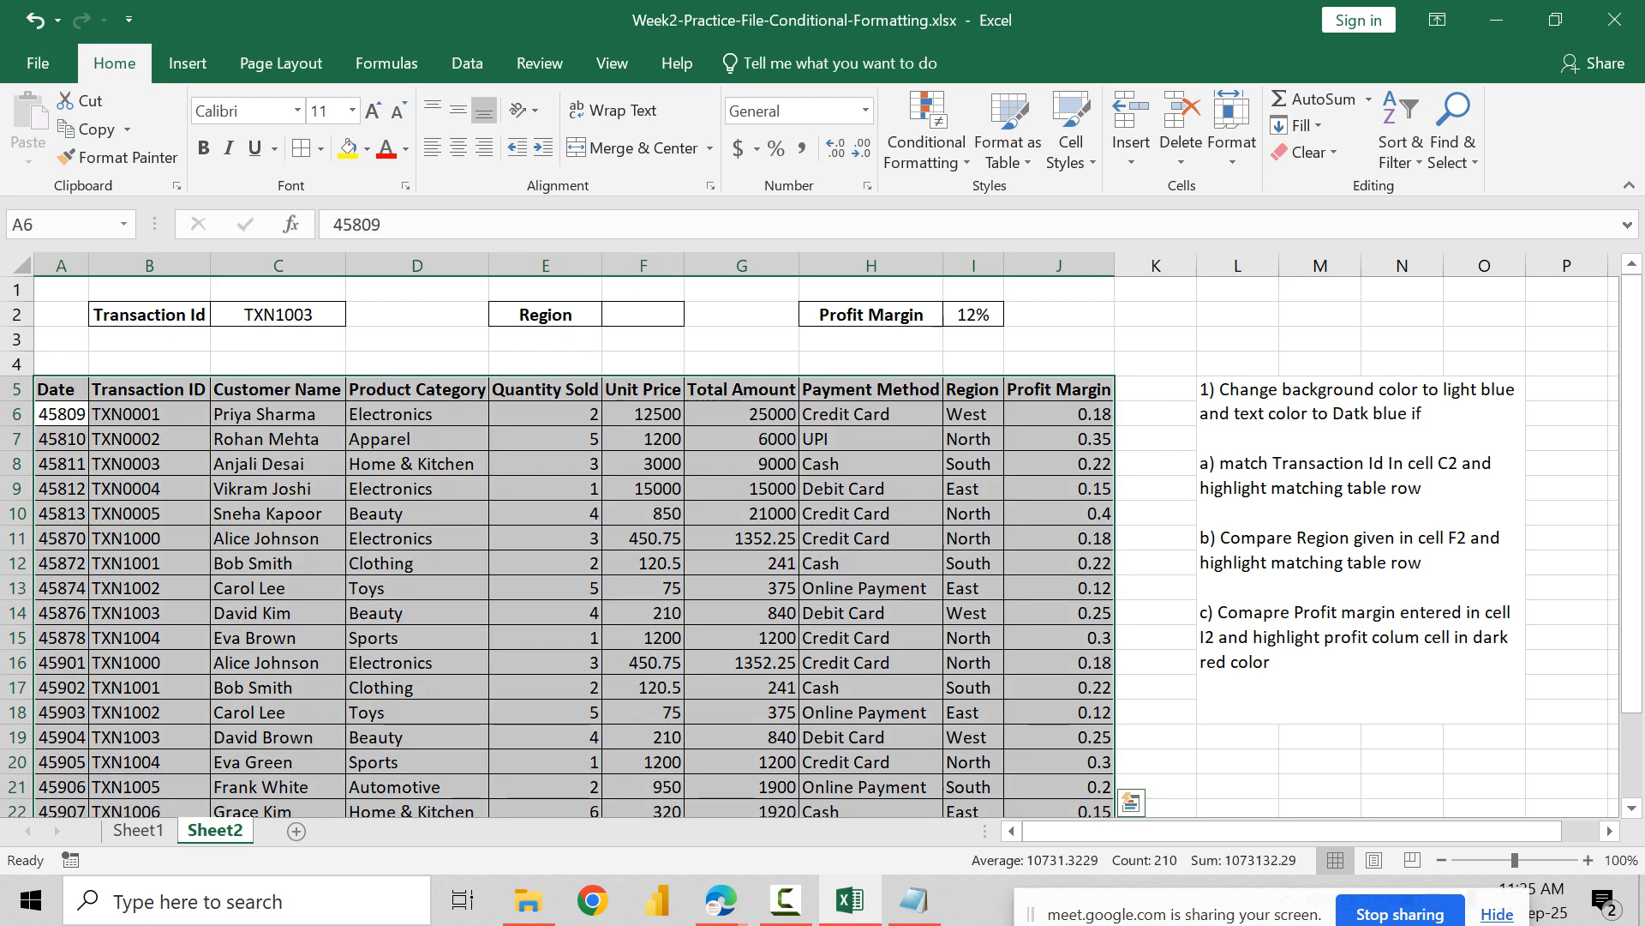
pyautogui.click(926, 128)
pyautogui.click(972, 521)
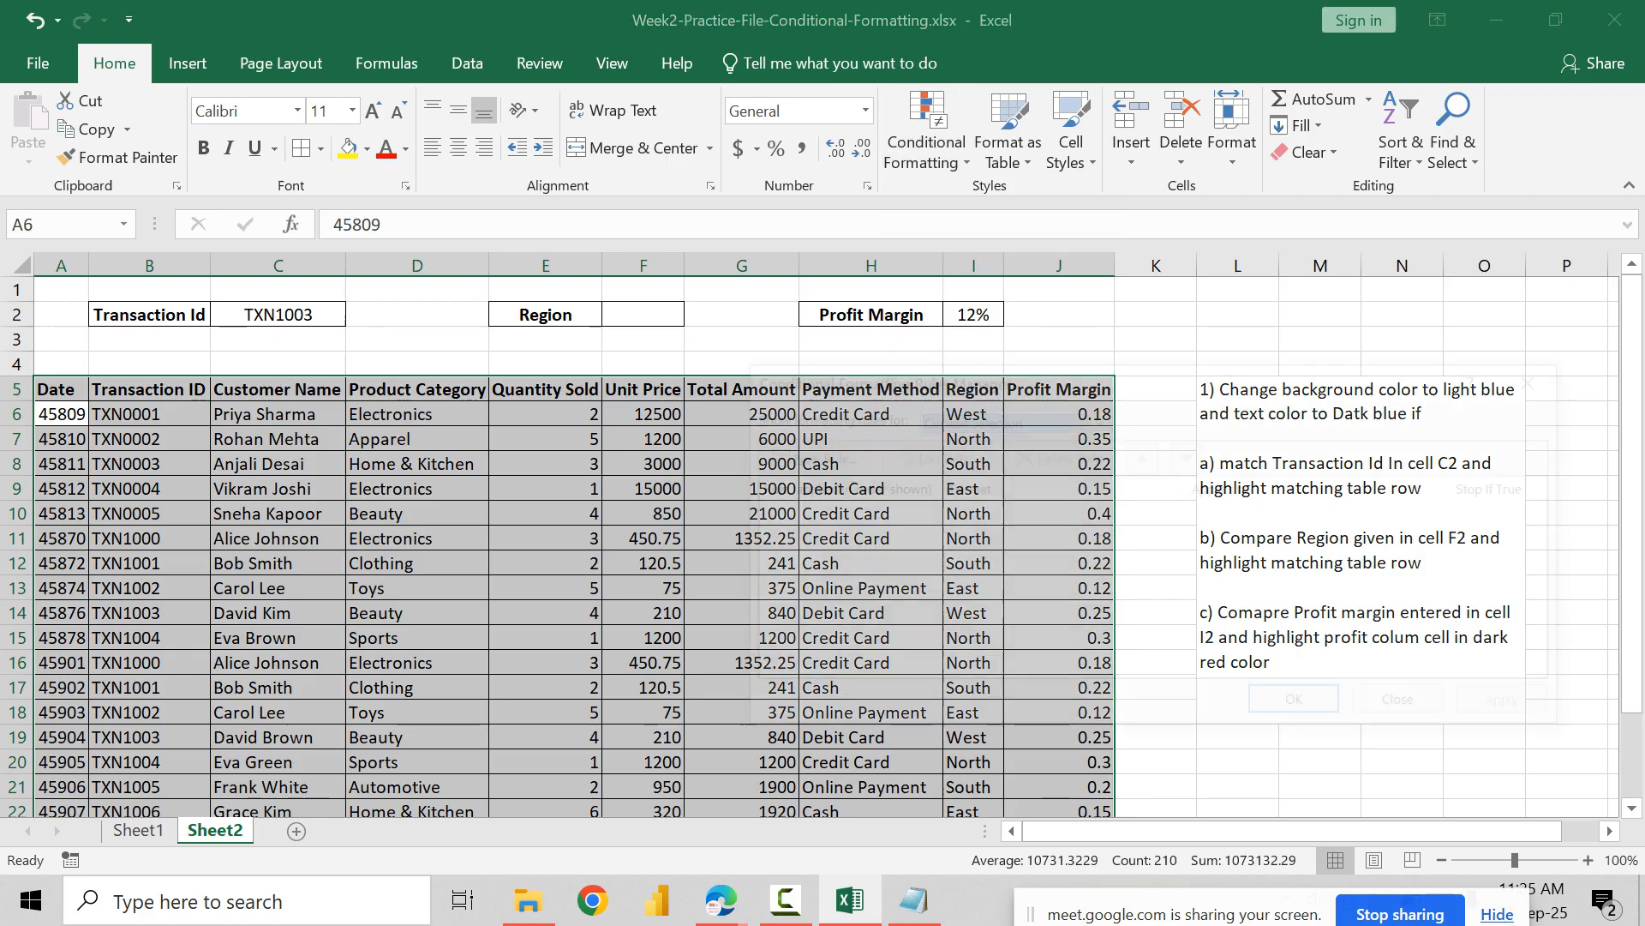
pyautogui.click(806, 457)
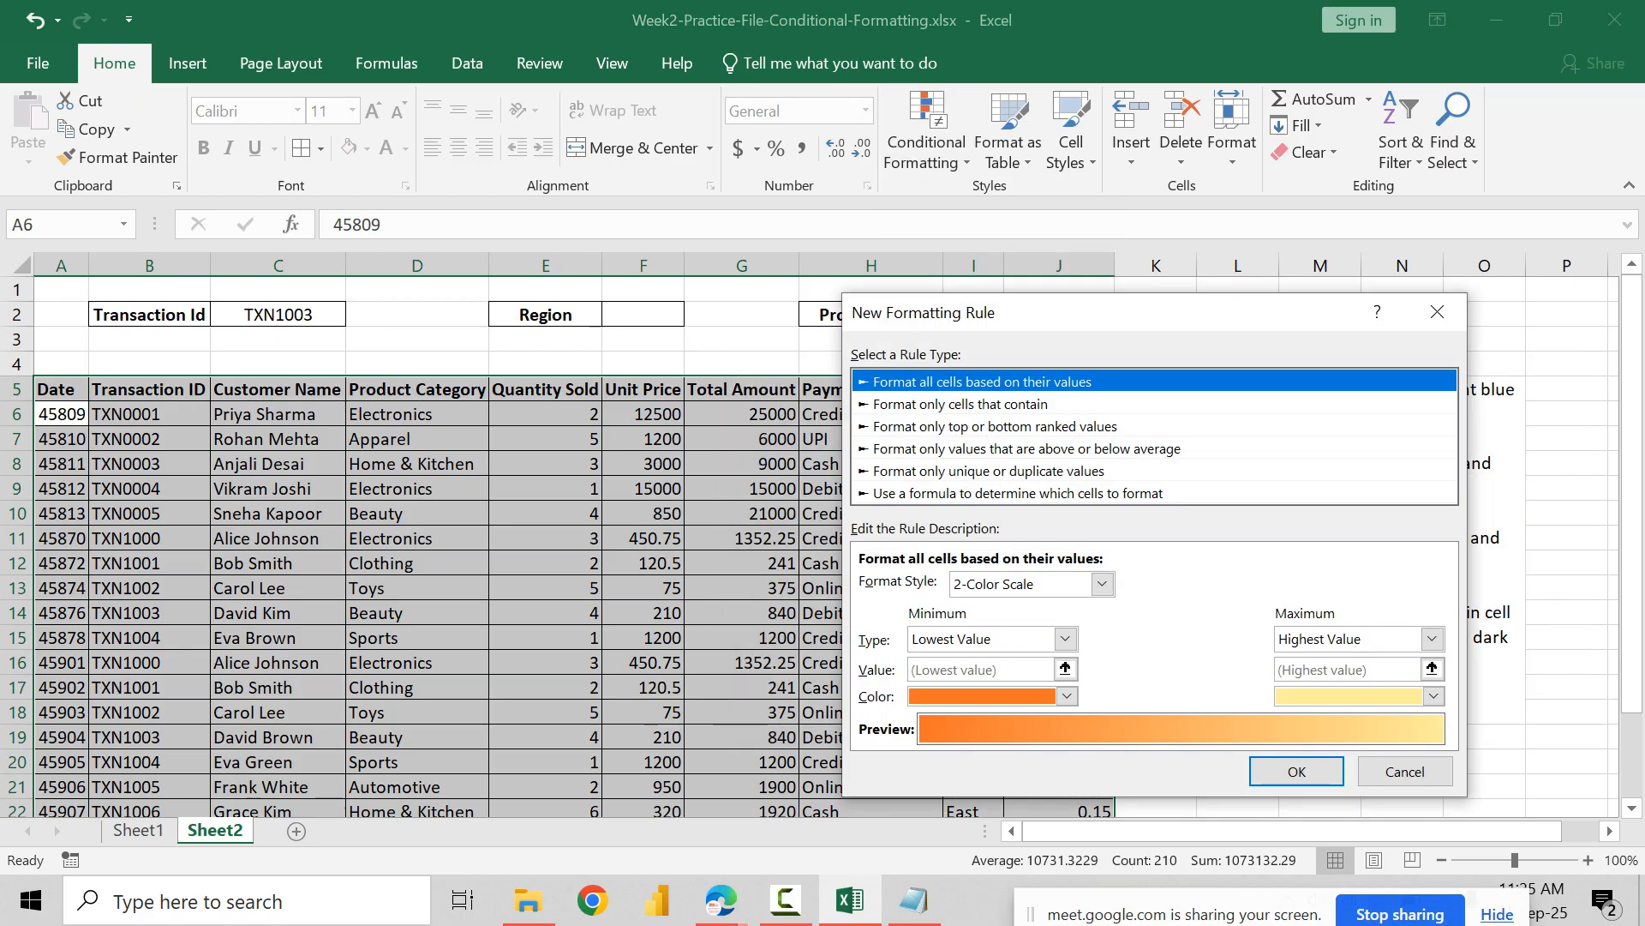
pyautogui.click(1018, 492)
pyautogui.click(1062, 585)
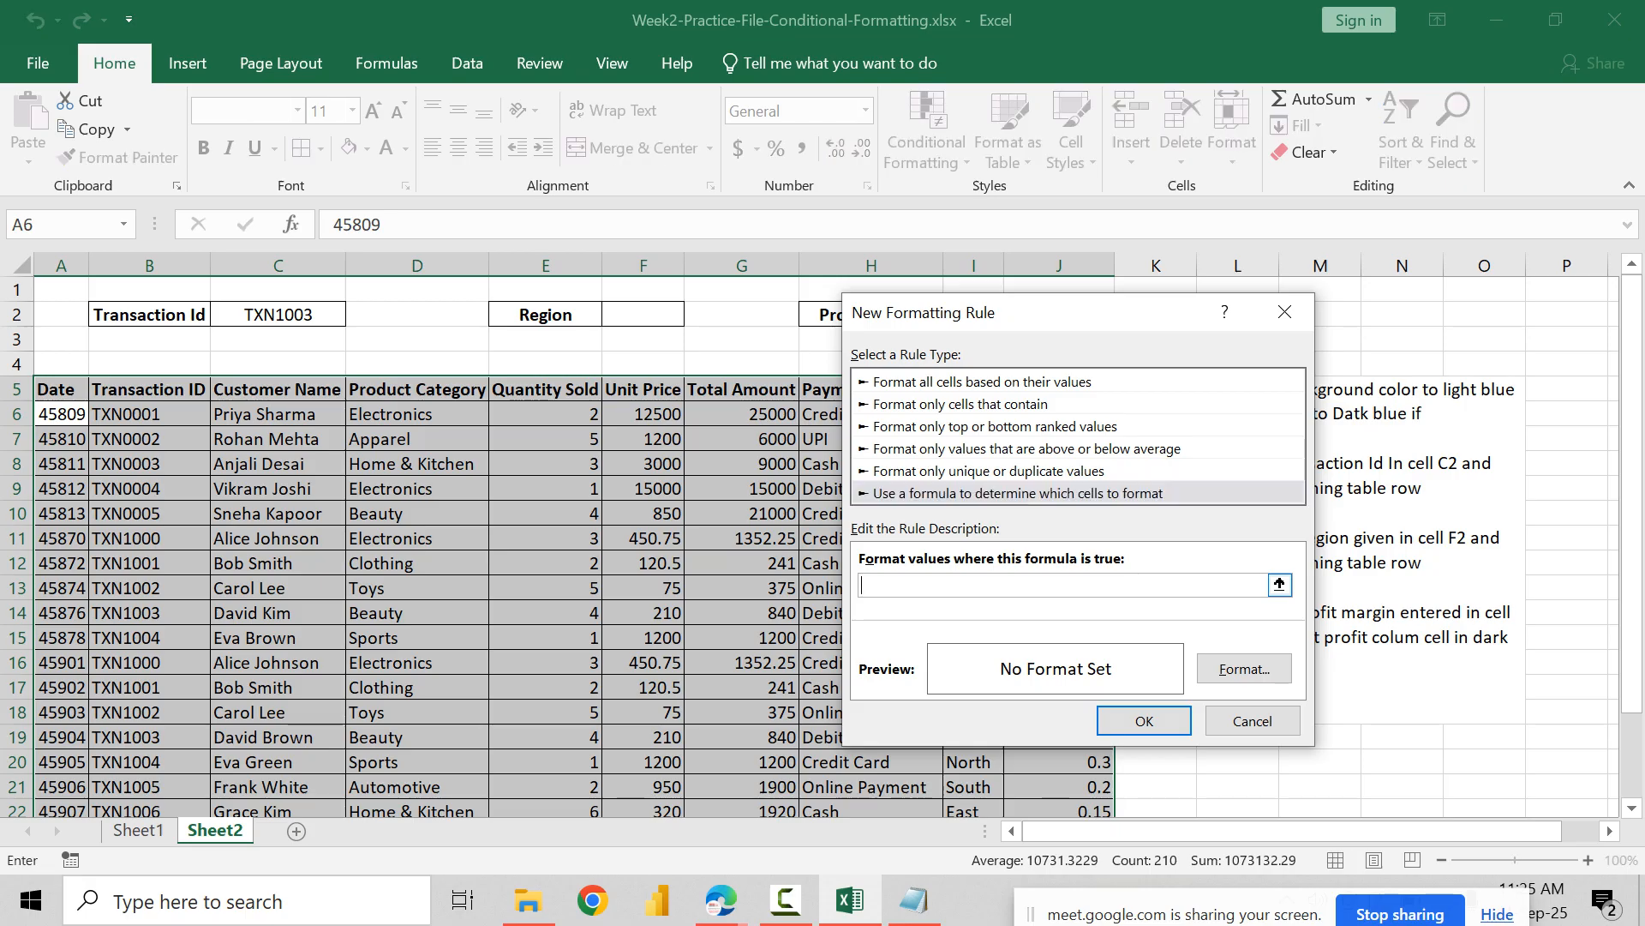
# Step: Set the rule's formula to =$C$2=$B6, keeping C2 fully absolute and only column B locked
pyautogui.write('=')
pyautogui.click(278, 315)
pyautogui.write('=')
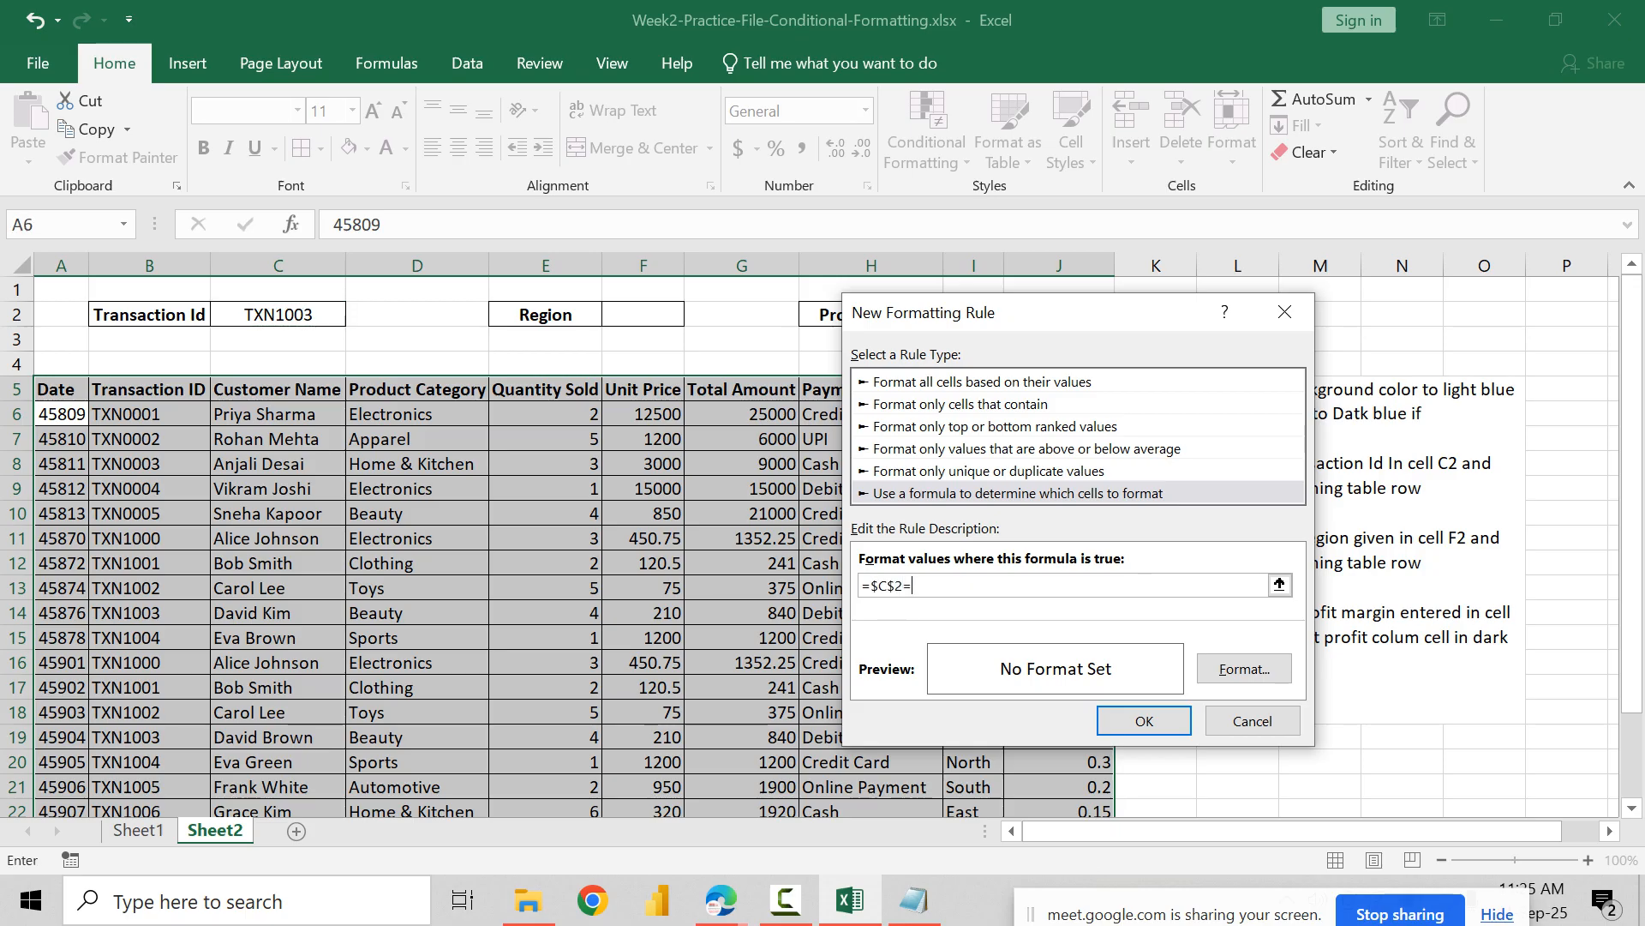
pyautogui.click(149, 413)
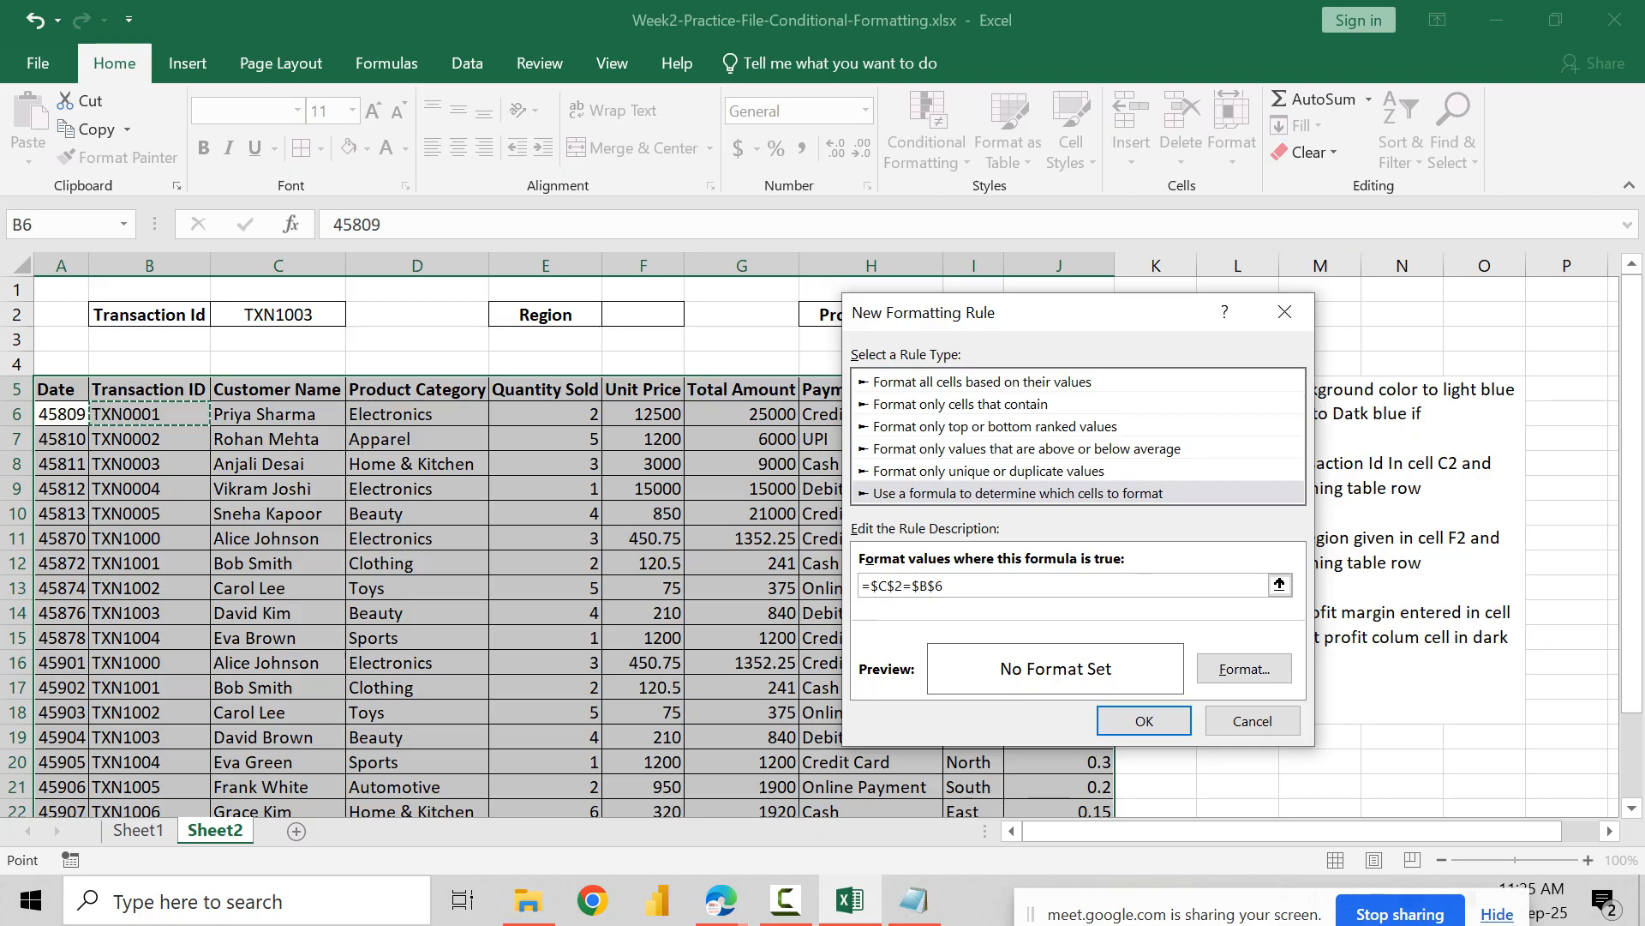
pyautogui.click(936, 586)
pyautogui.press('BackSpace')
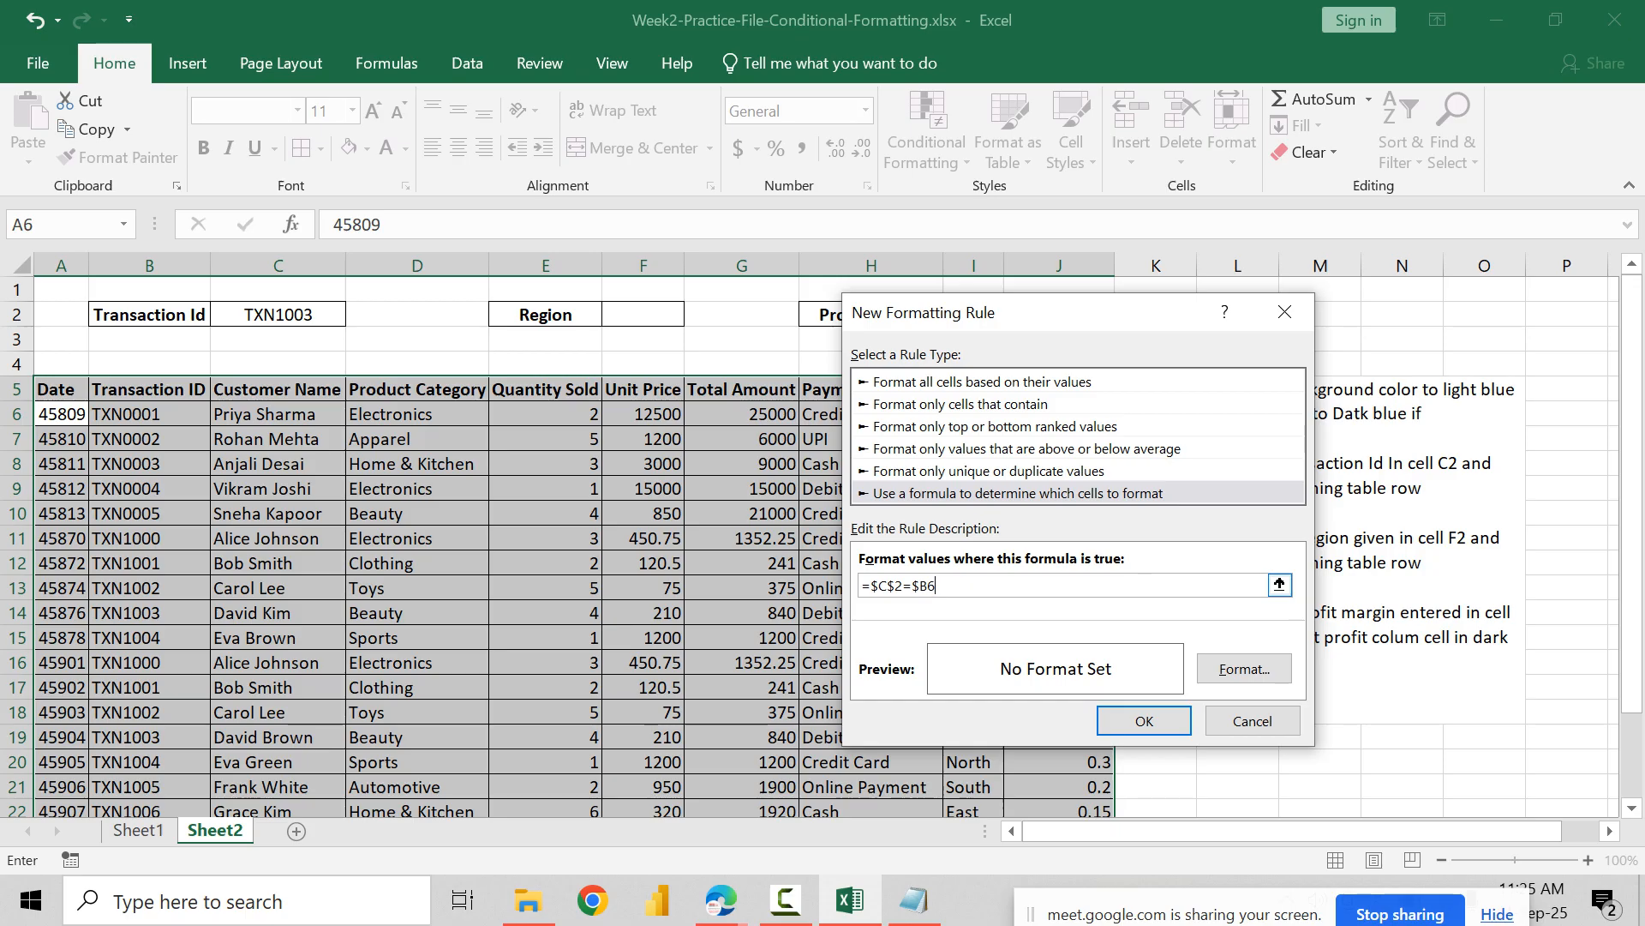
# Step: Give the Transaction Id rule a light blue fill with bold text in the standard blue color
pyautogui.click(1244, 669)
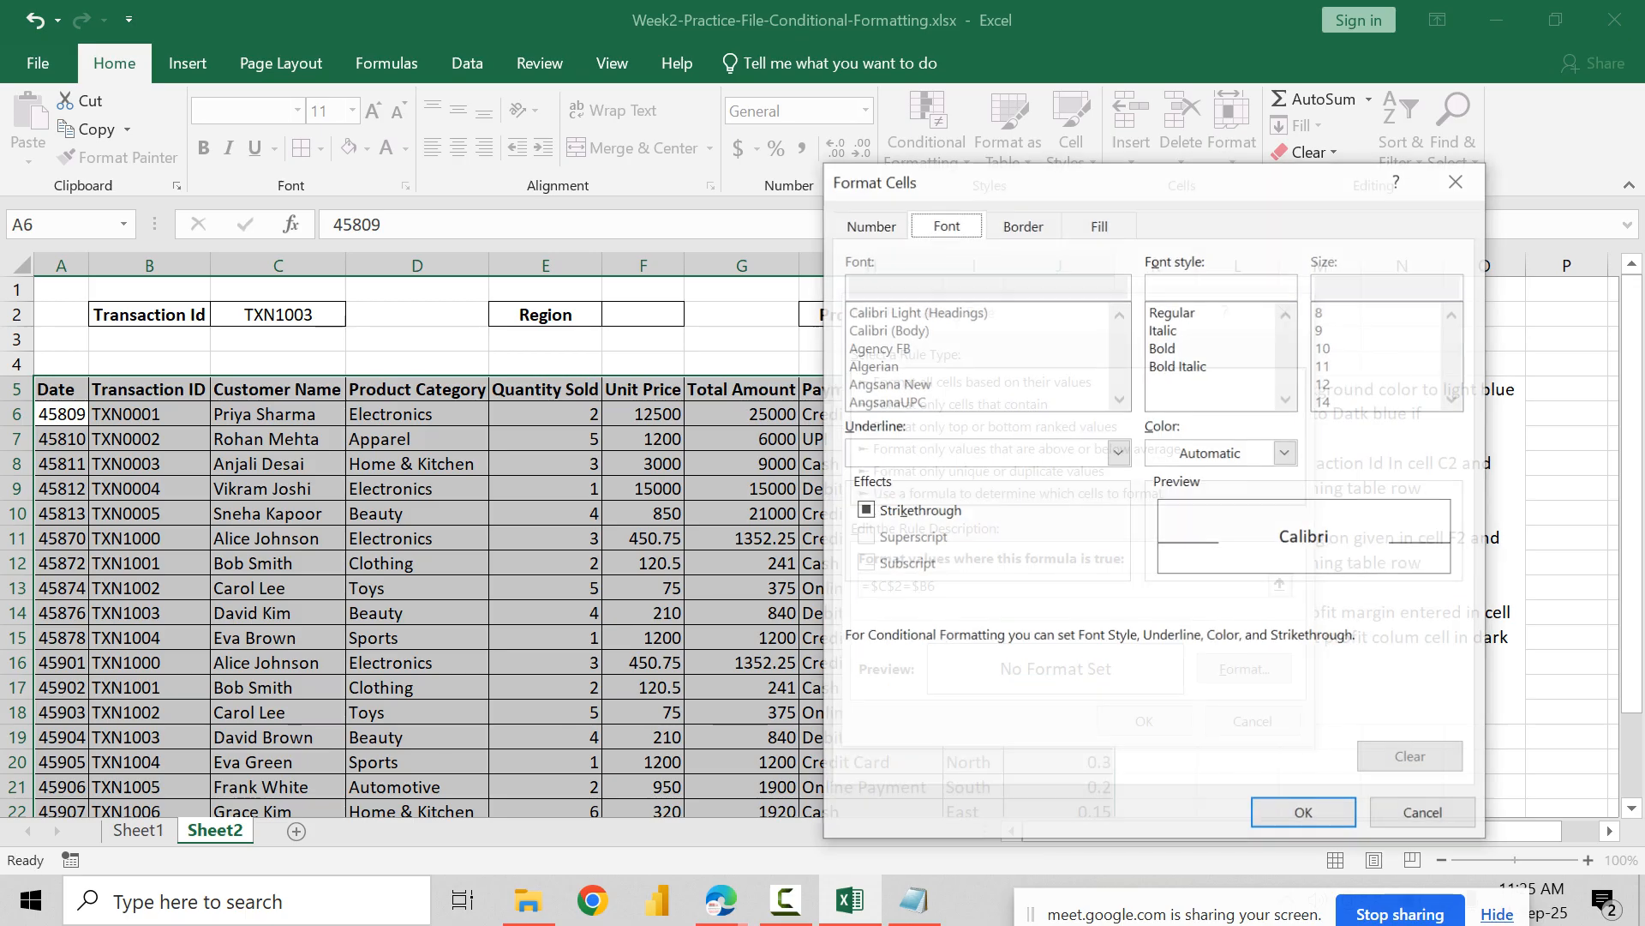
pyautogui.click(1099, 224)
pyautogui.moveTo(1004, 178); pyautogui.dragTo(945, 177)
pyautogui.click(994, 344)
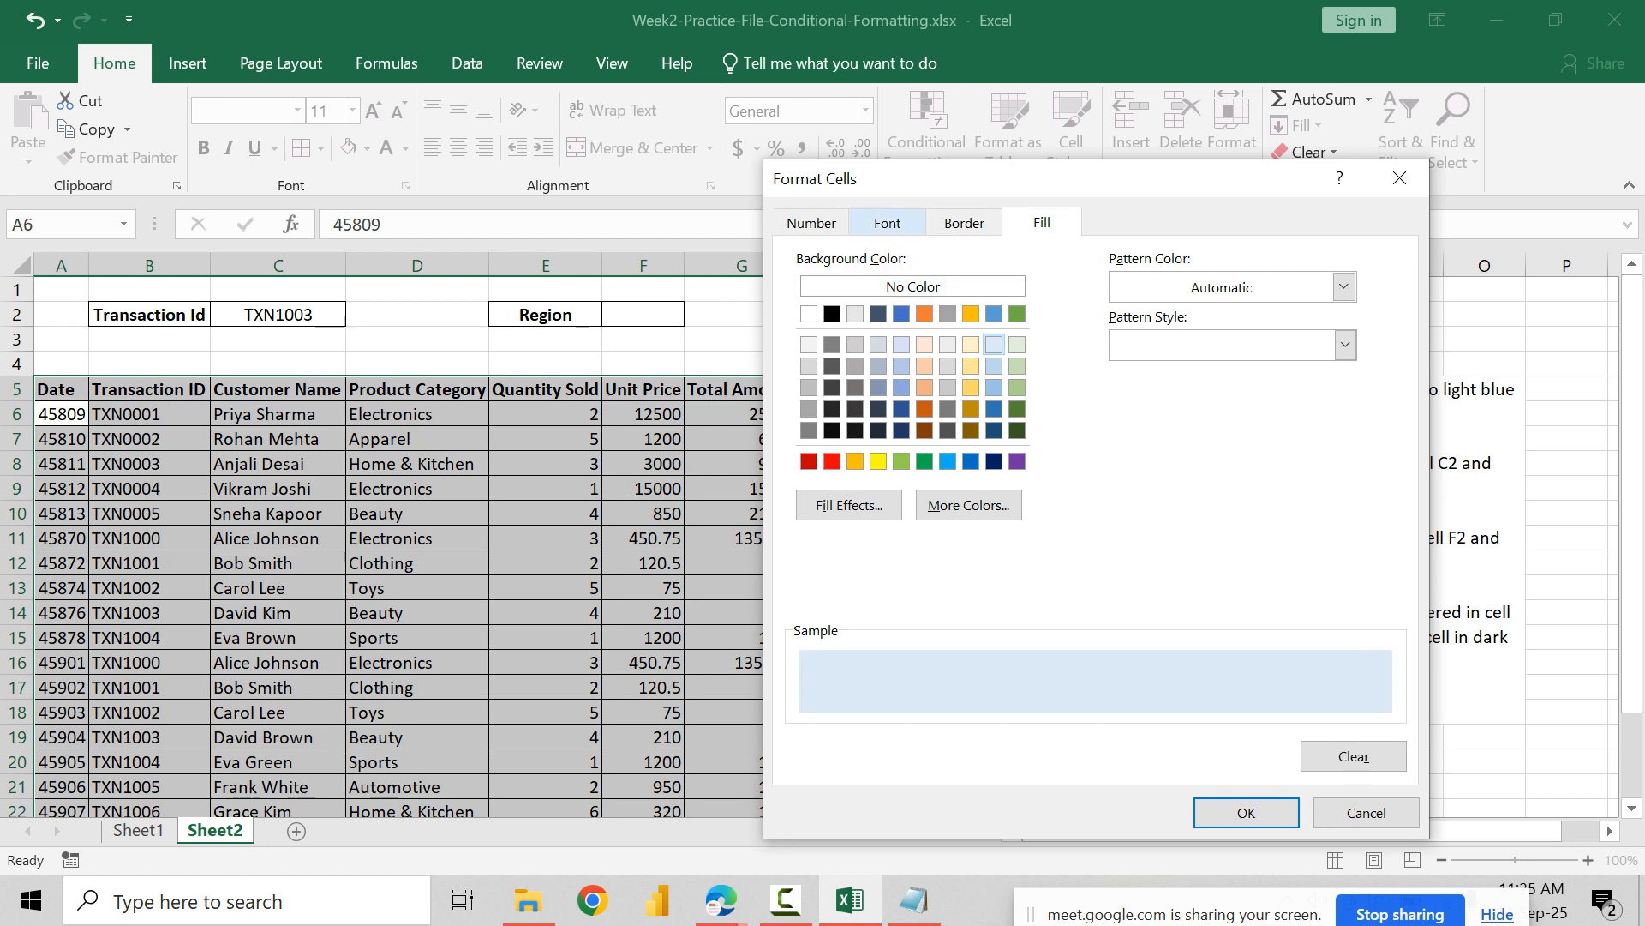
pyautogui.click(887, 223)
pyautogui.click(1140, 346)
pyautogui.click(1227, 451)
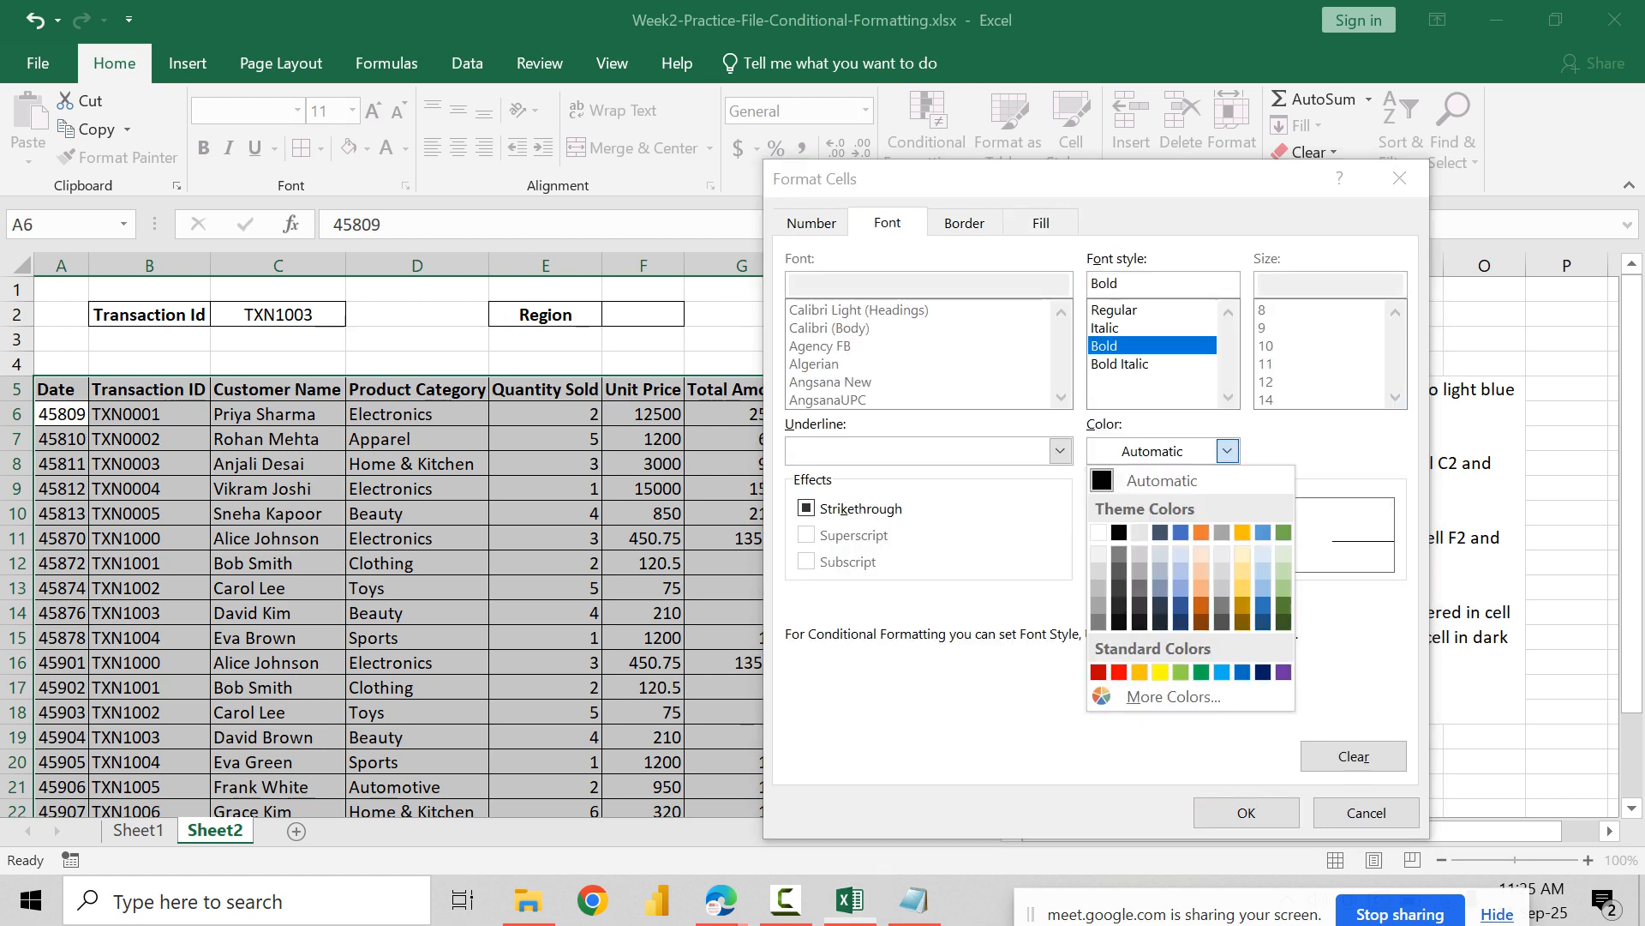
pyautogui.click(1242, 672)
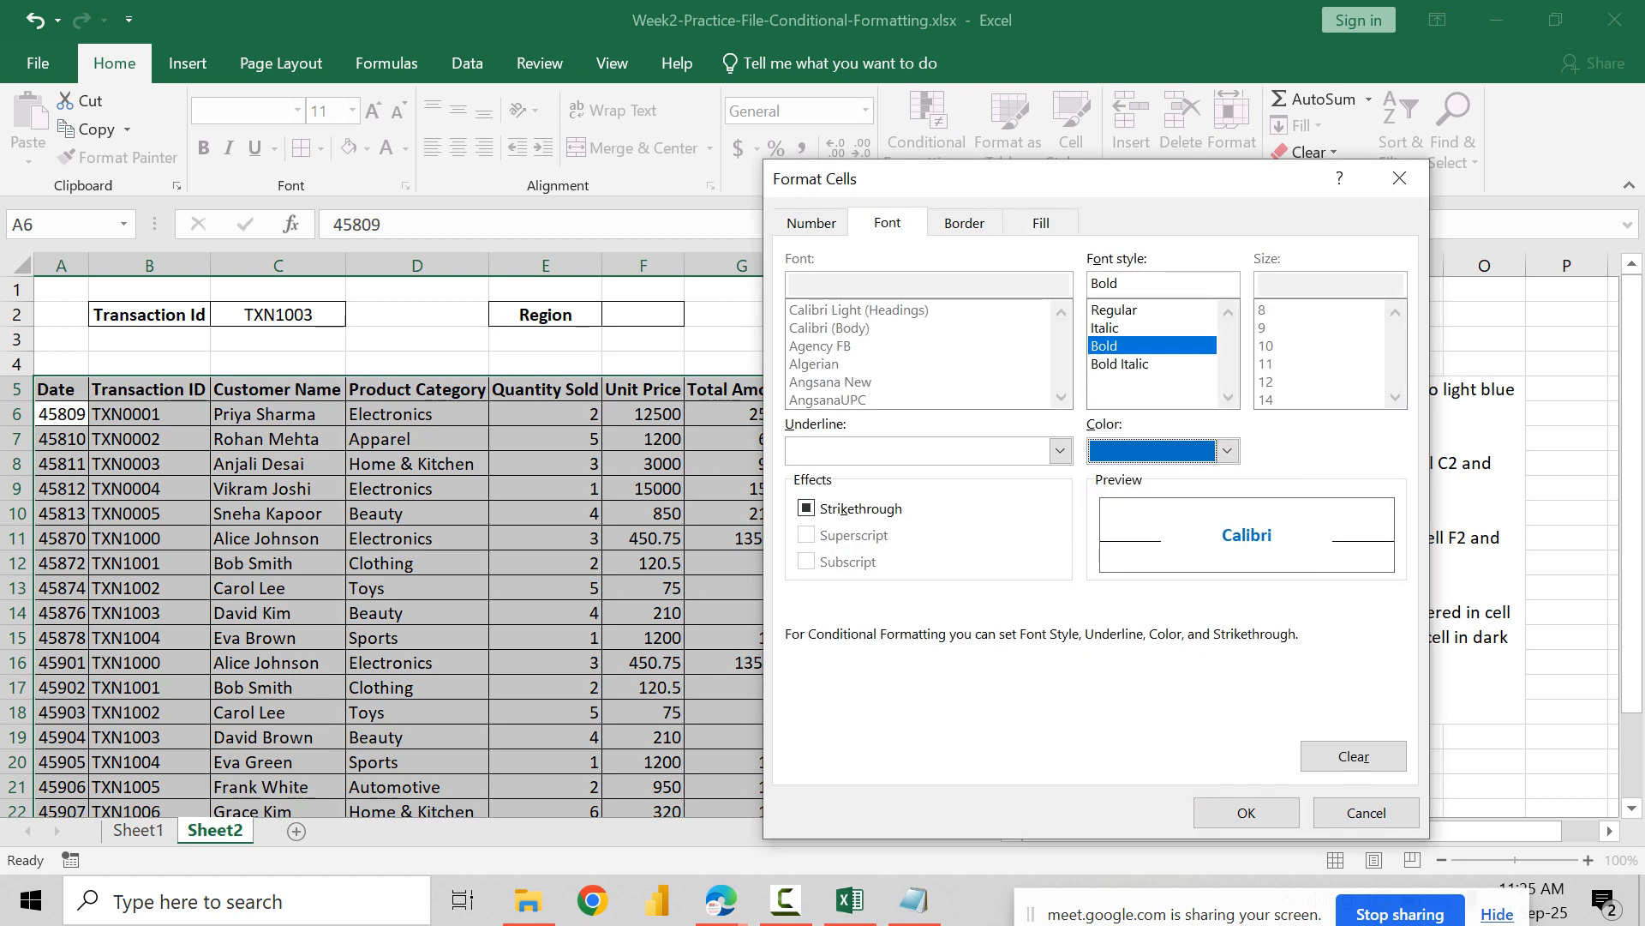
pyautogui.click(1246, 813)
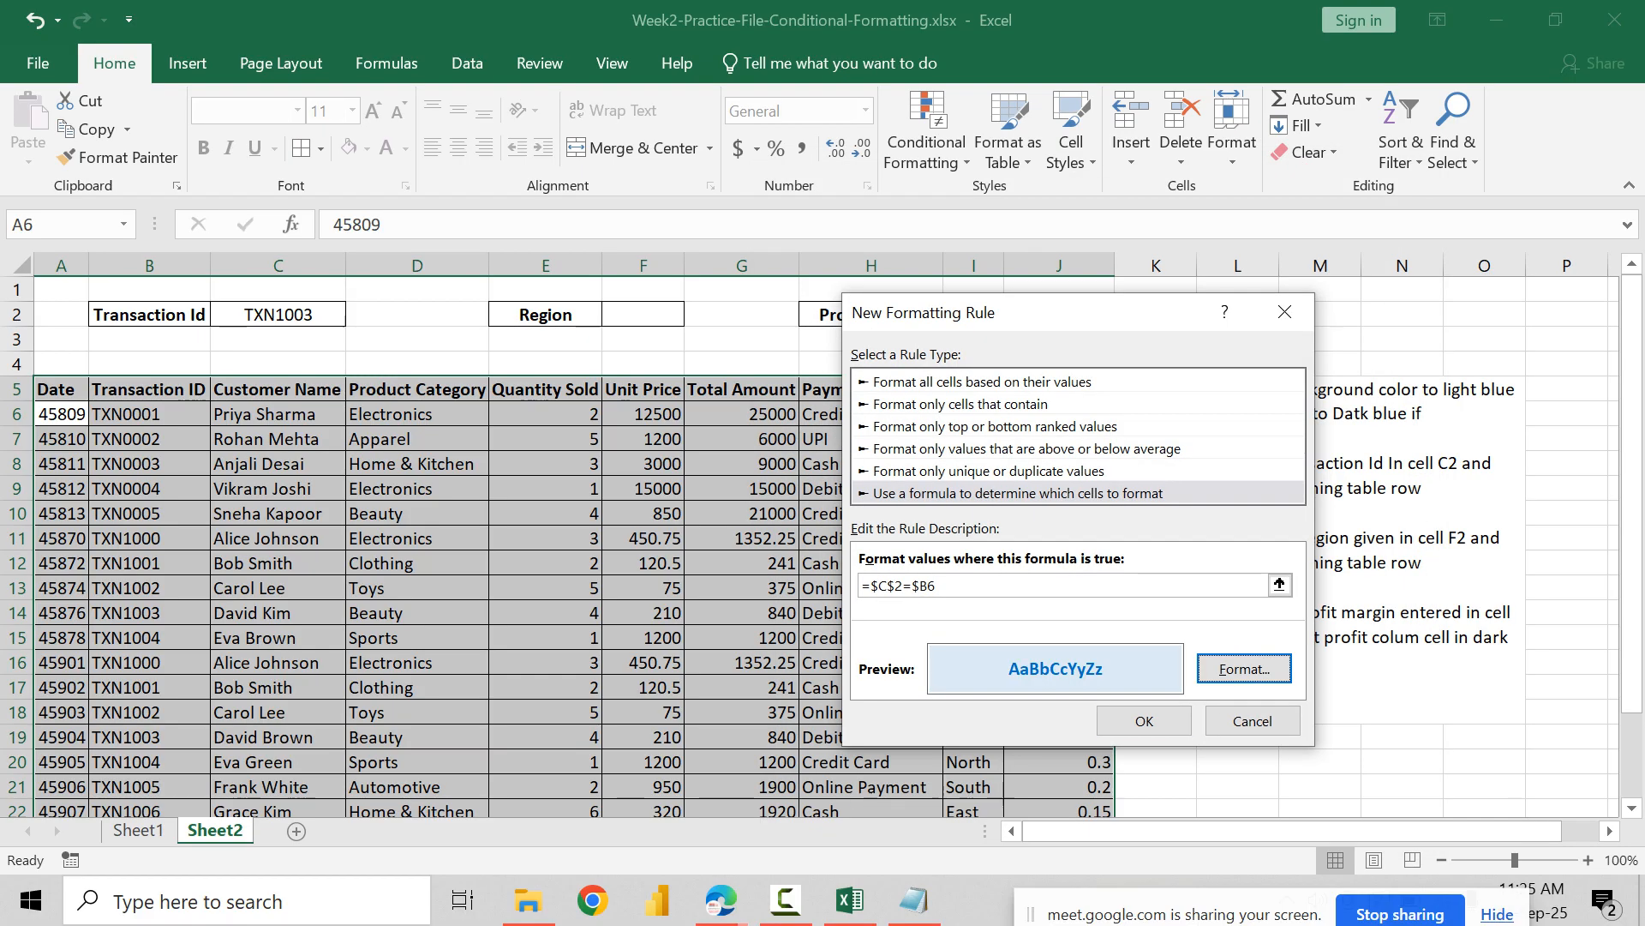
# Step: Save the Transaction Id rule, apply it to the table and look over the highlighted rows
pyautogui.click(1144, 720)
pyautogui.click(1519, 707)
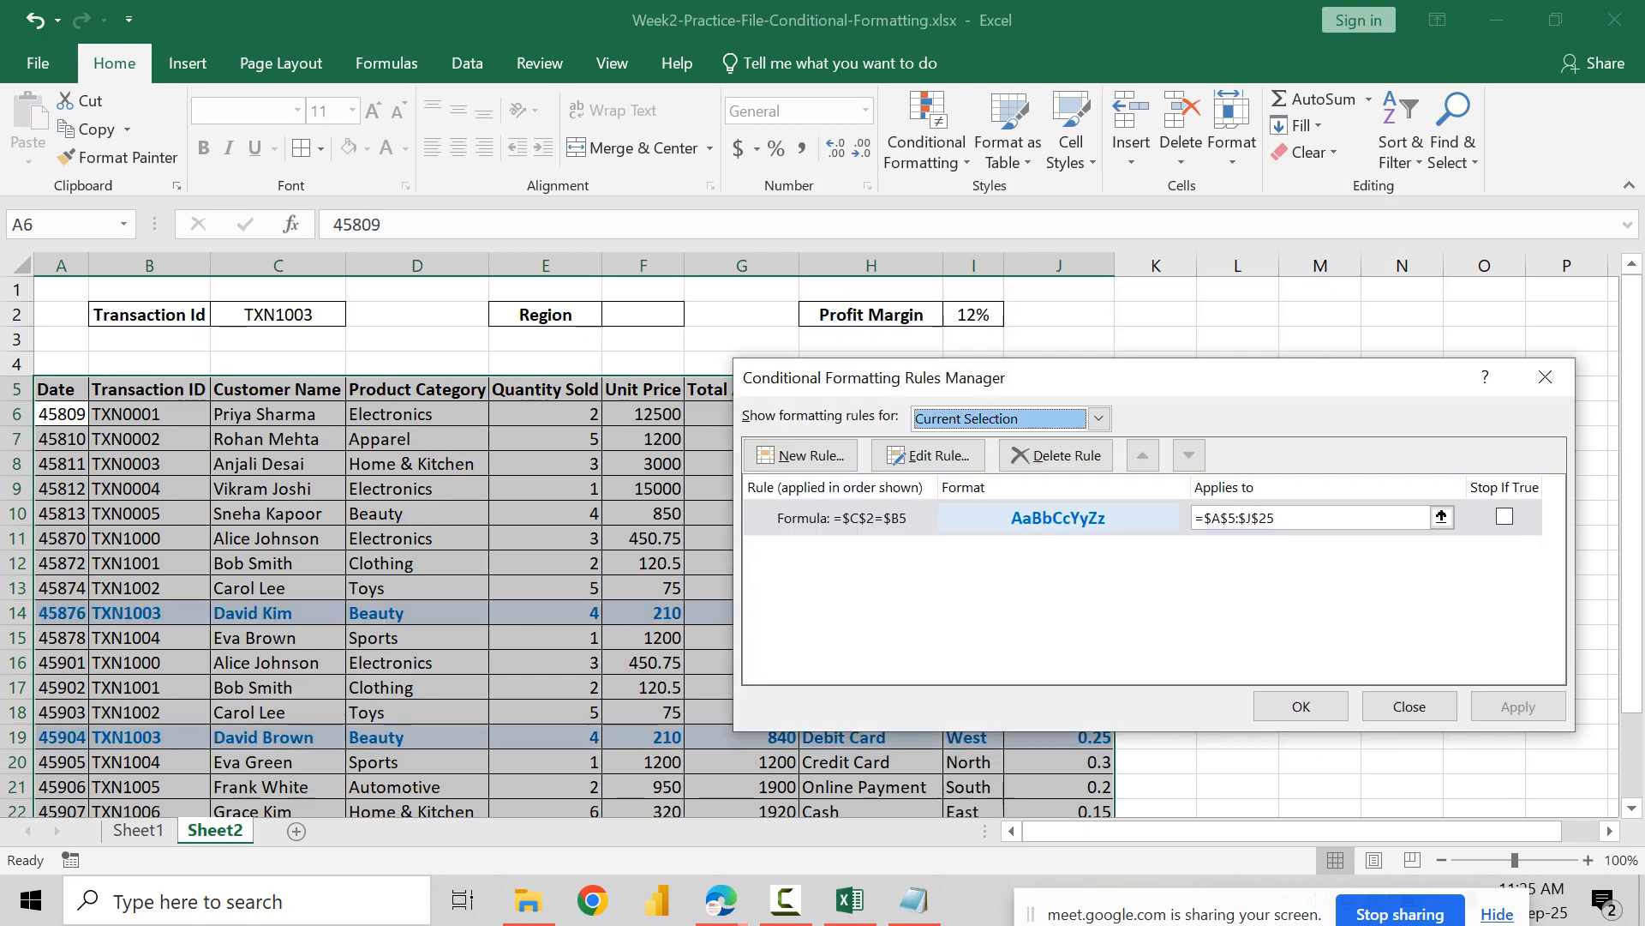
pyautogui.click(1301, 706)
pyautogui.click(417, 638)
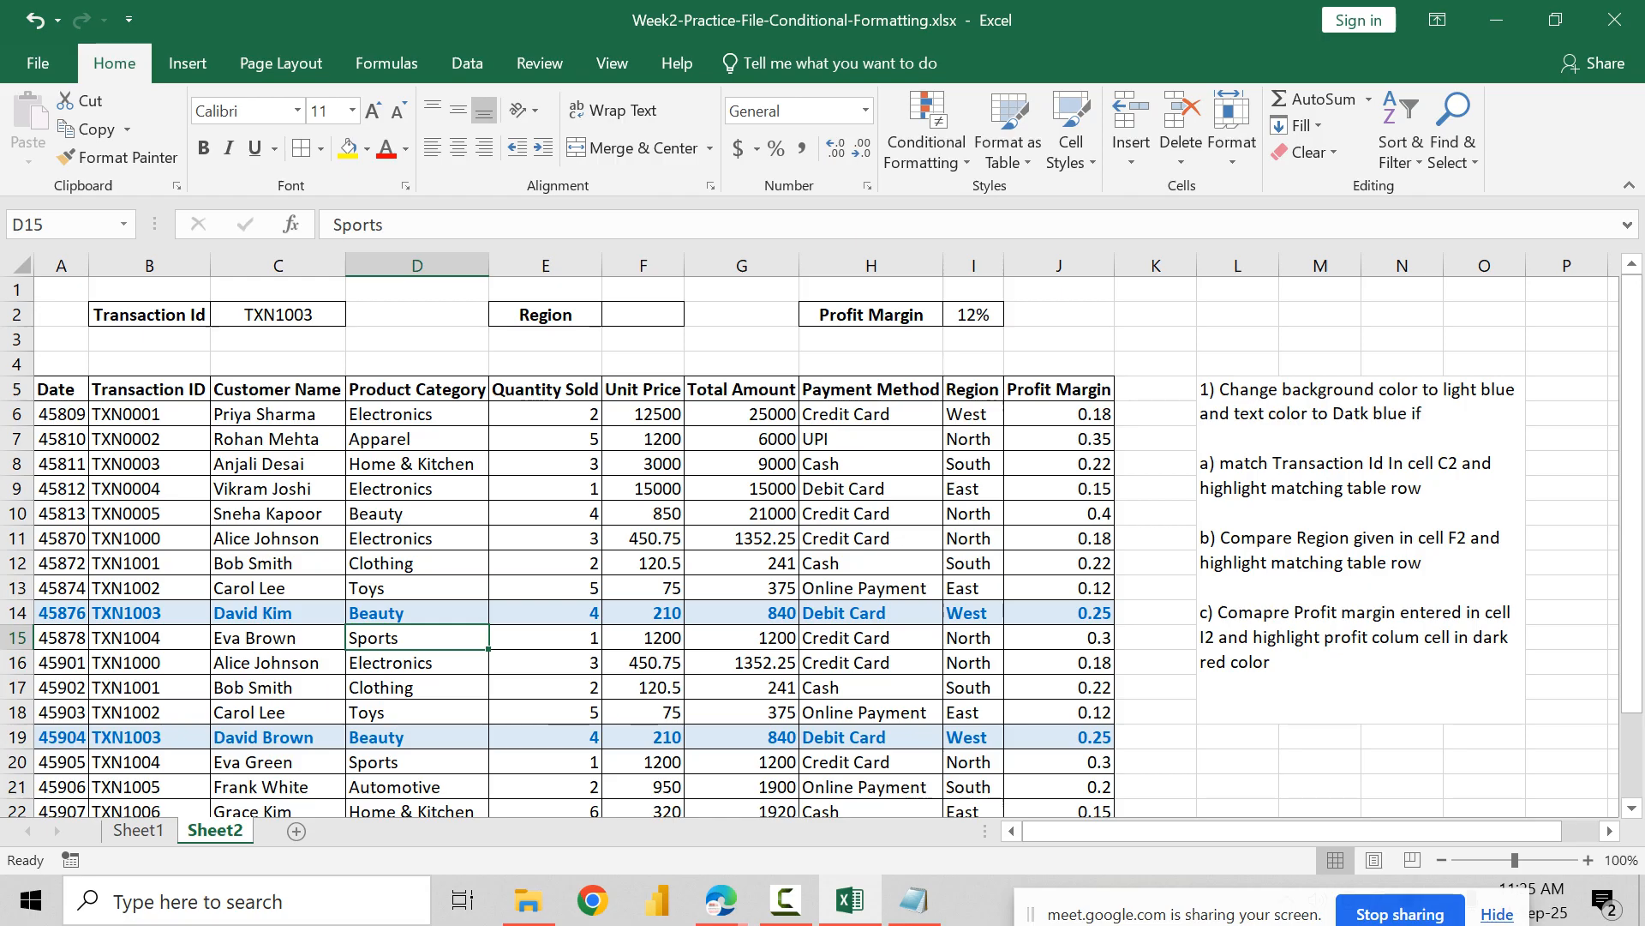
pyautogui.scroll(-3, 810, 546)
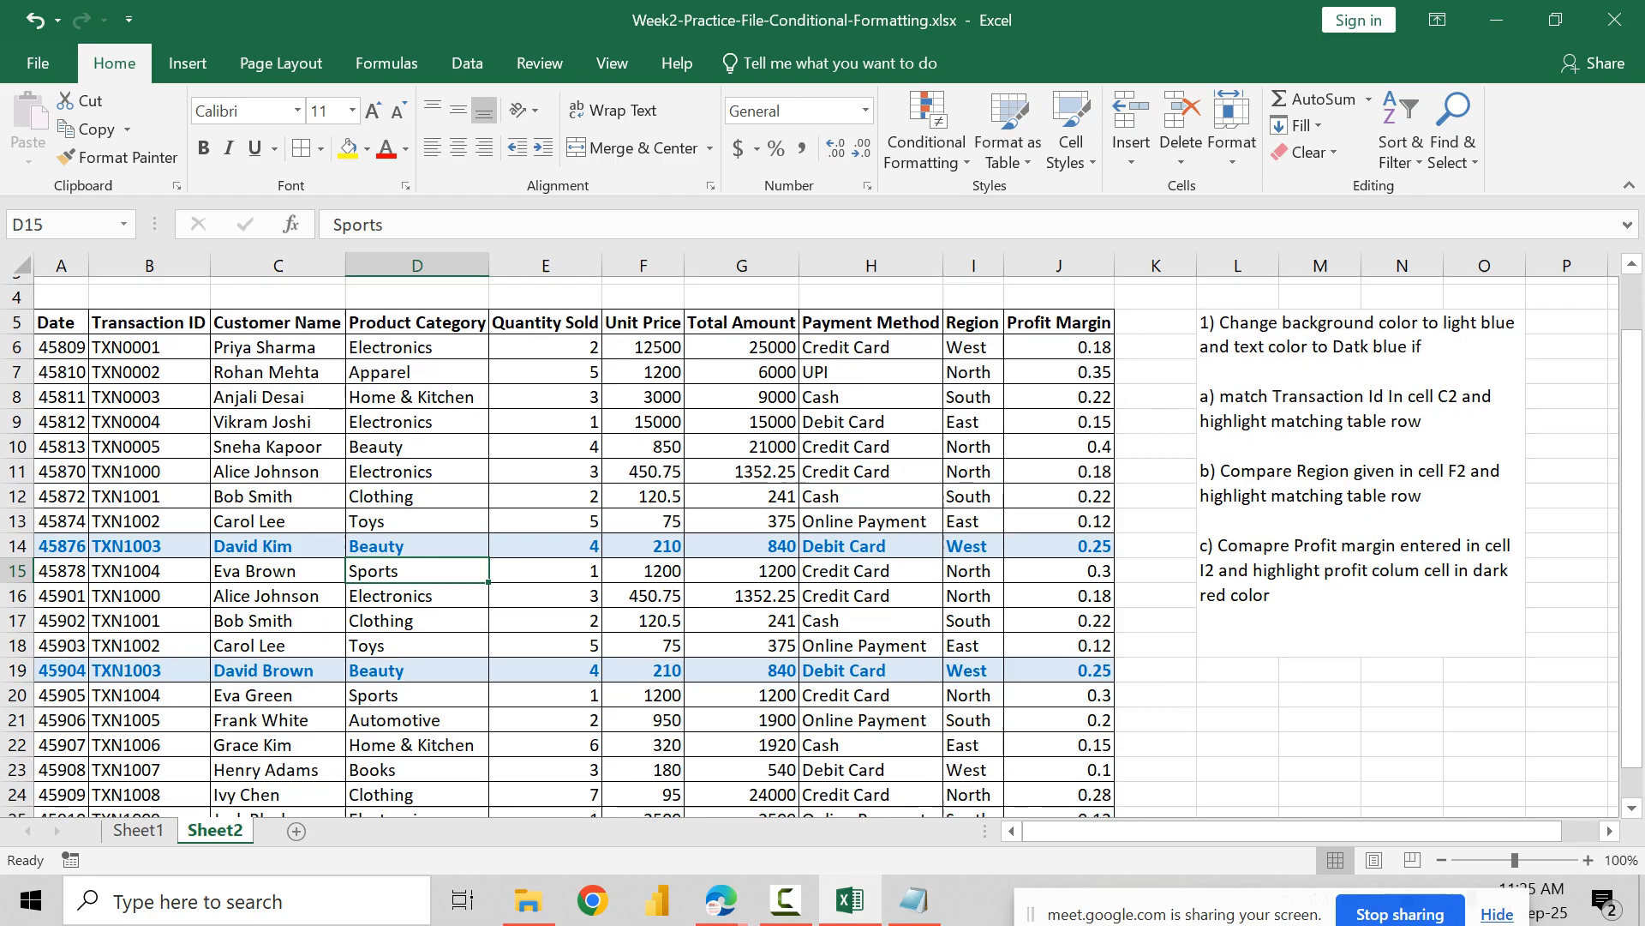
pyautogui.scroll(3, 810, 546)
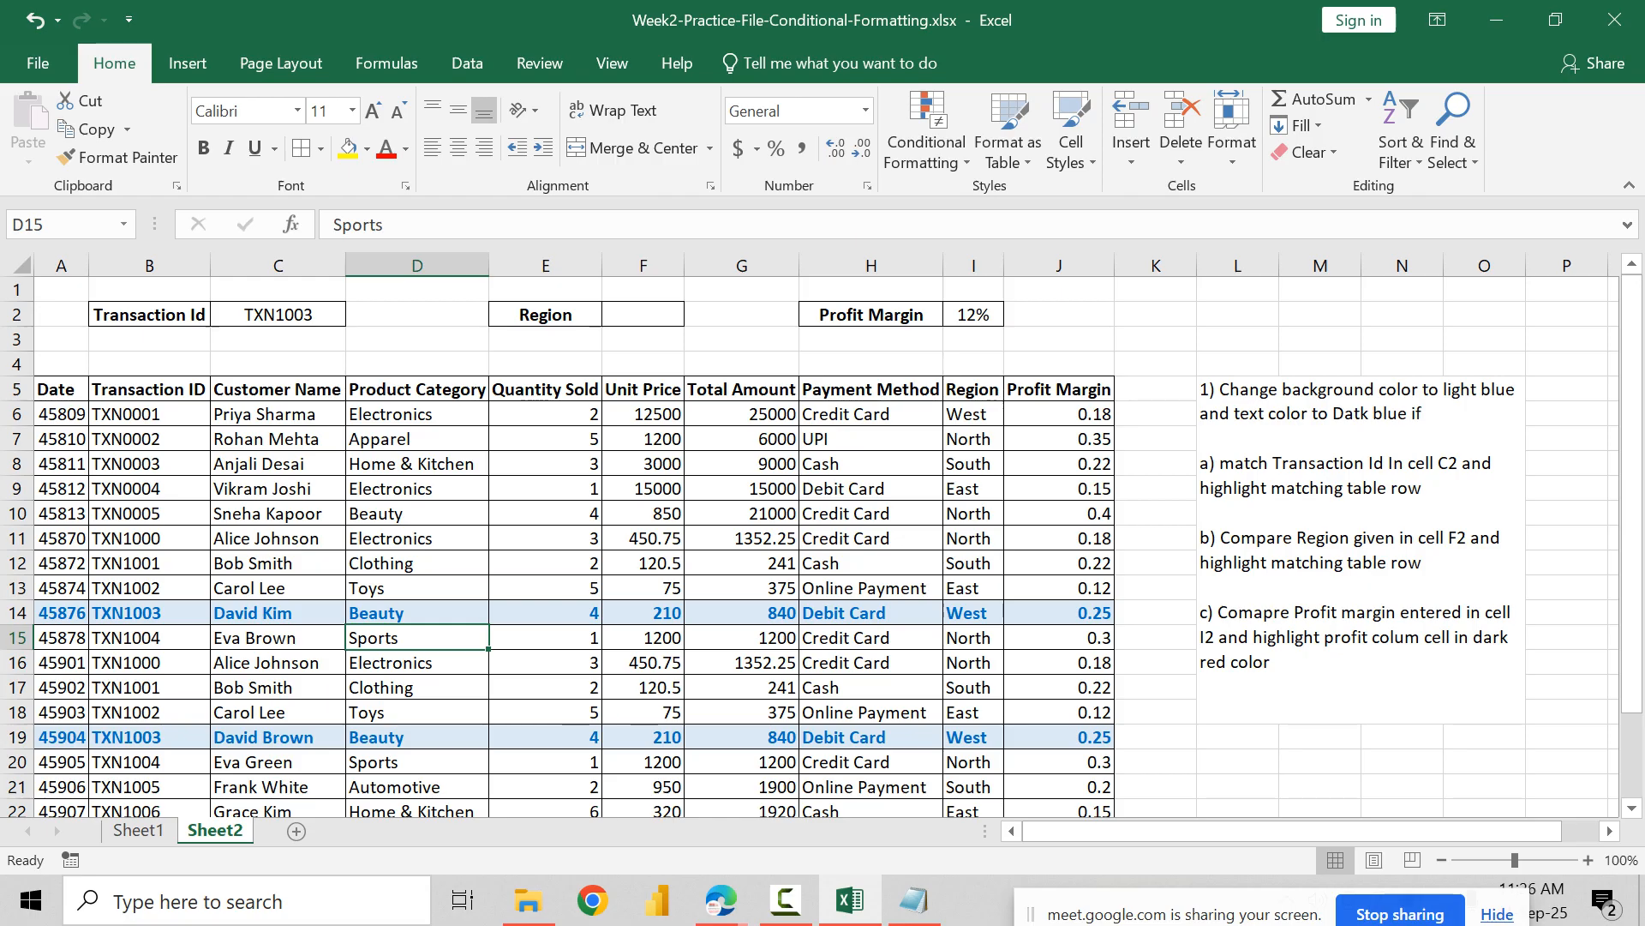
# Step: Replace the last digit of the Transaction Id in cell C2 with 1 to test the rule
pyautogui.doubleClick(317, 315)
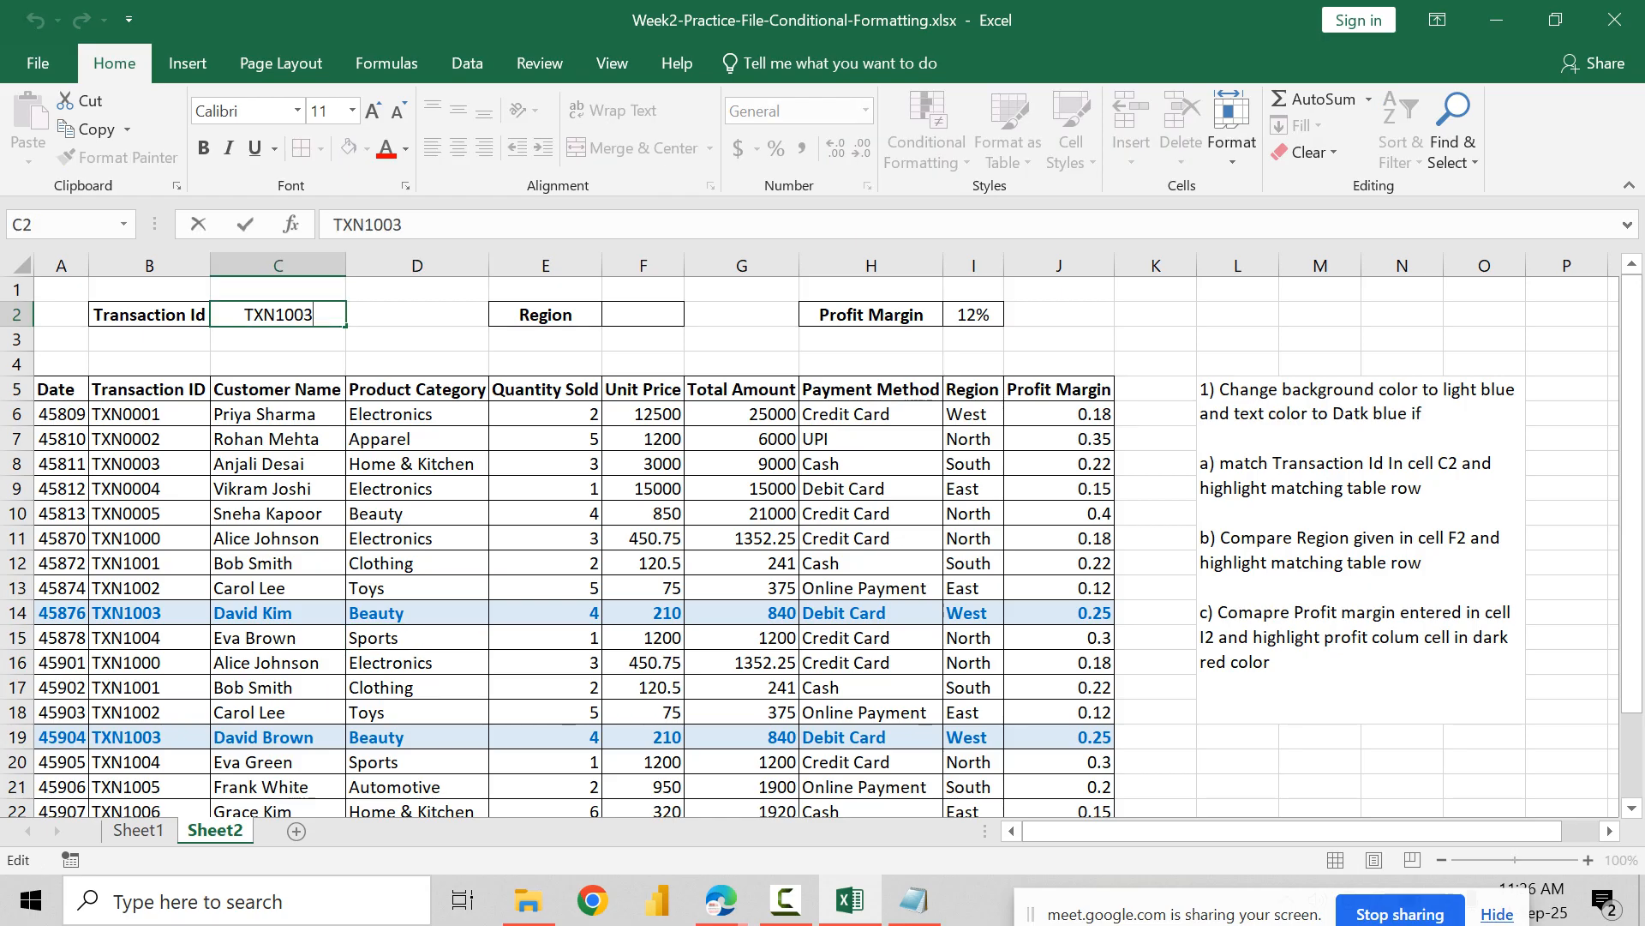
pyautogui.press('BackSpace')
pyautogui.write('1')
pyautogui.press('Return')
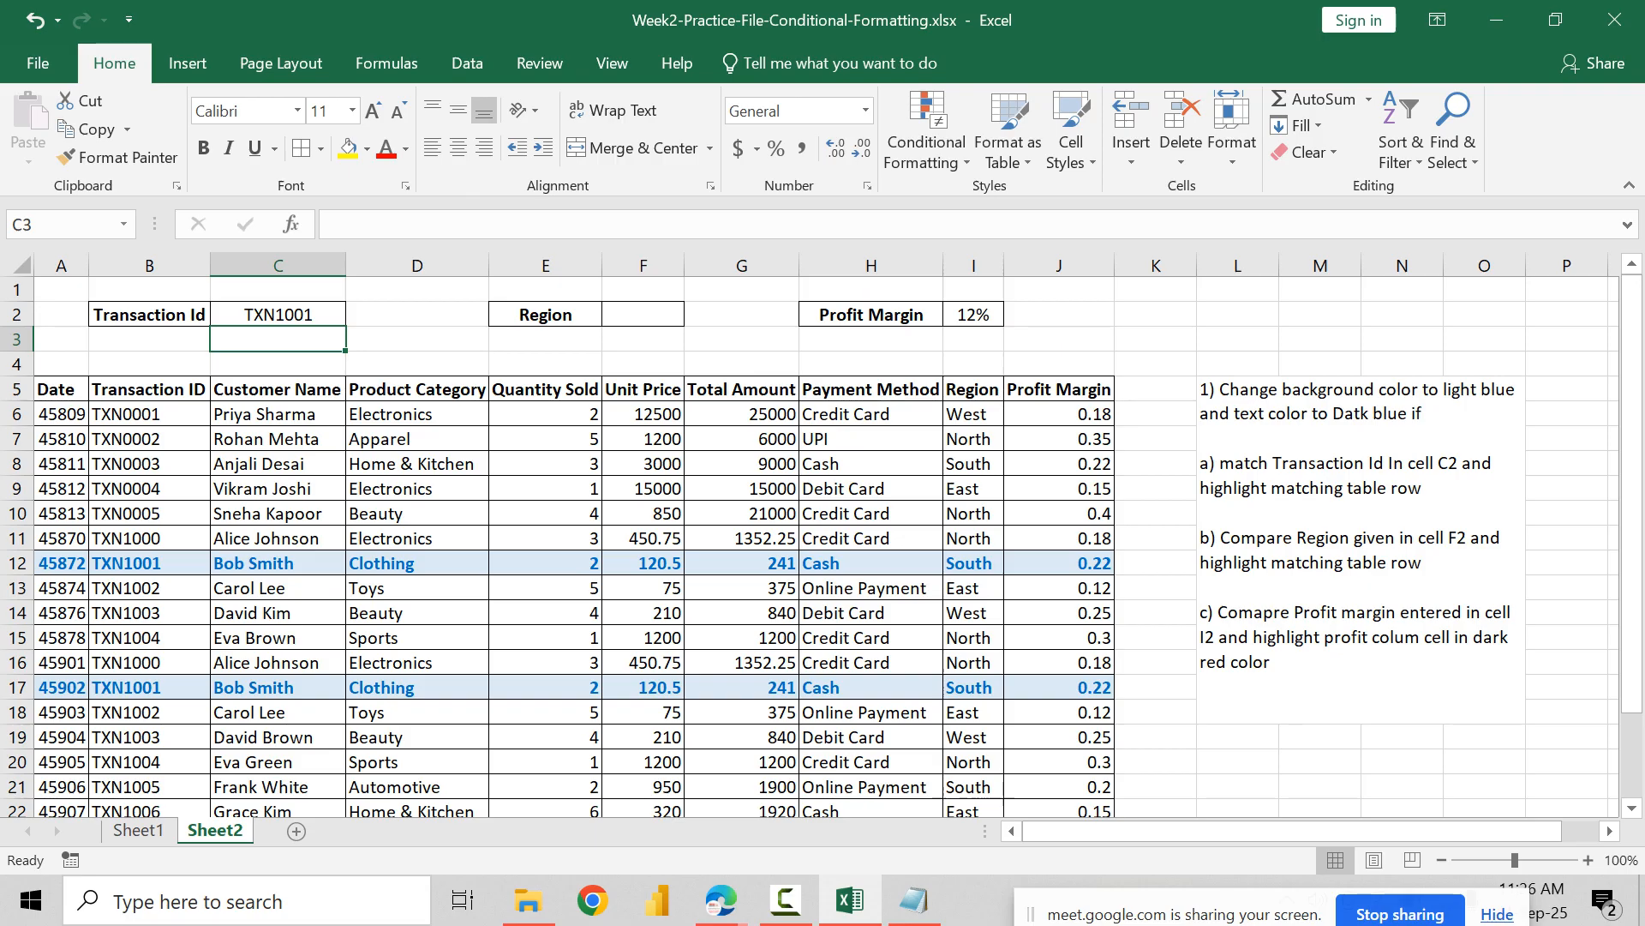
# Step: Clear the Transaction Id in cell C2 and enter North as the Region in cell F2
pyautogui.click(417, 315)
pyautogui.click(278, 315)
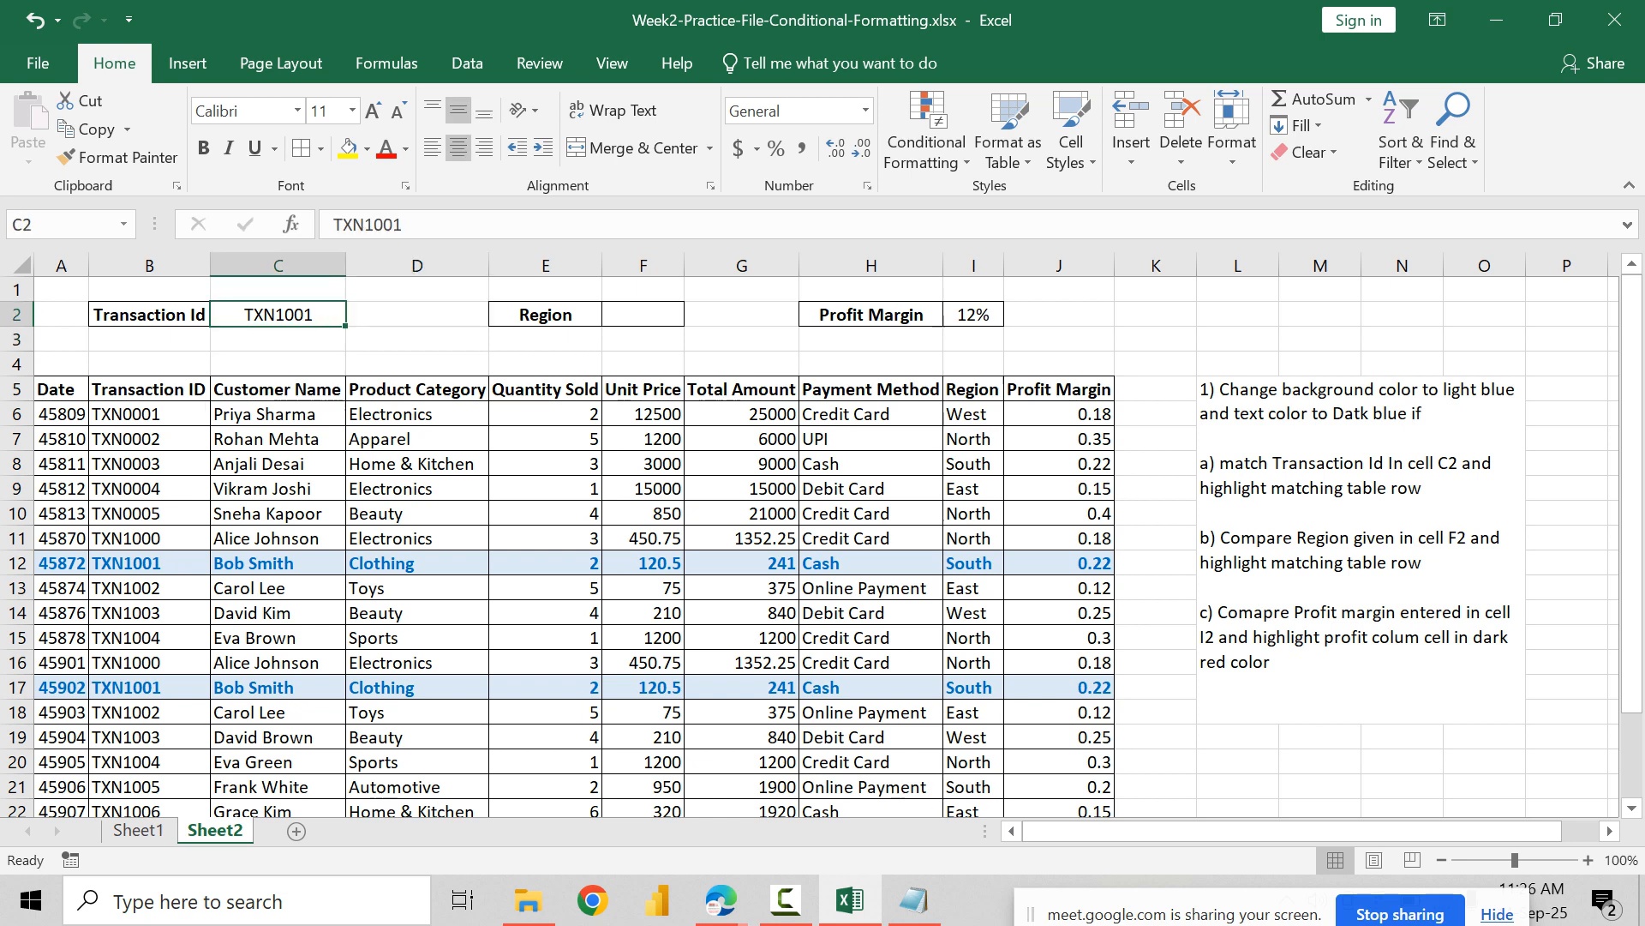
pyautogui.press('Delete')
pyautogui.press('Right')
pyautogui.press('Right')
pyautogui.press('Right')
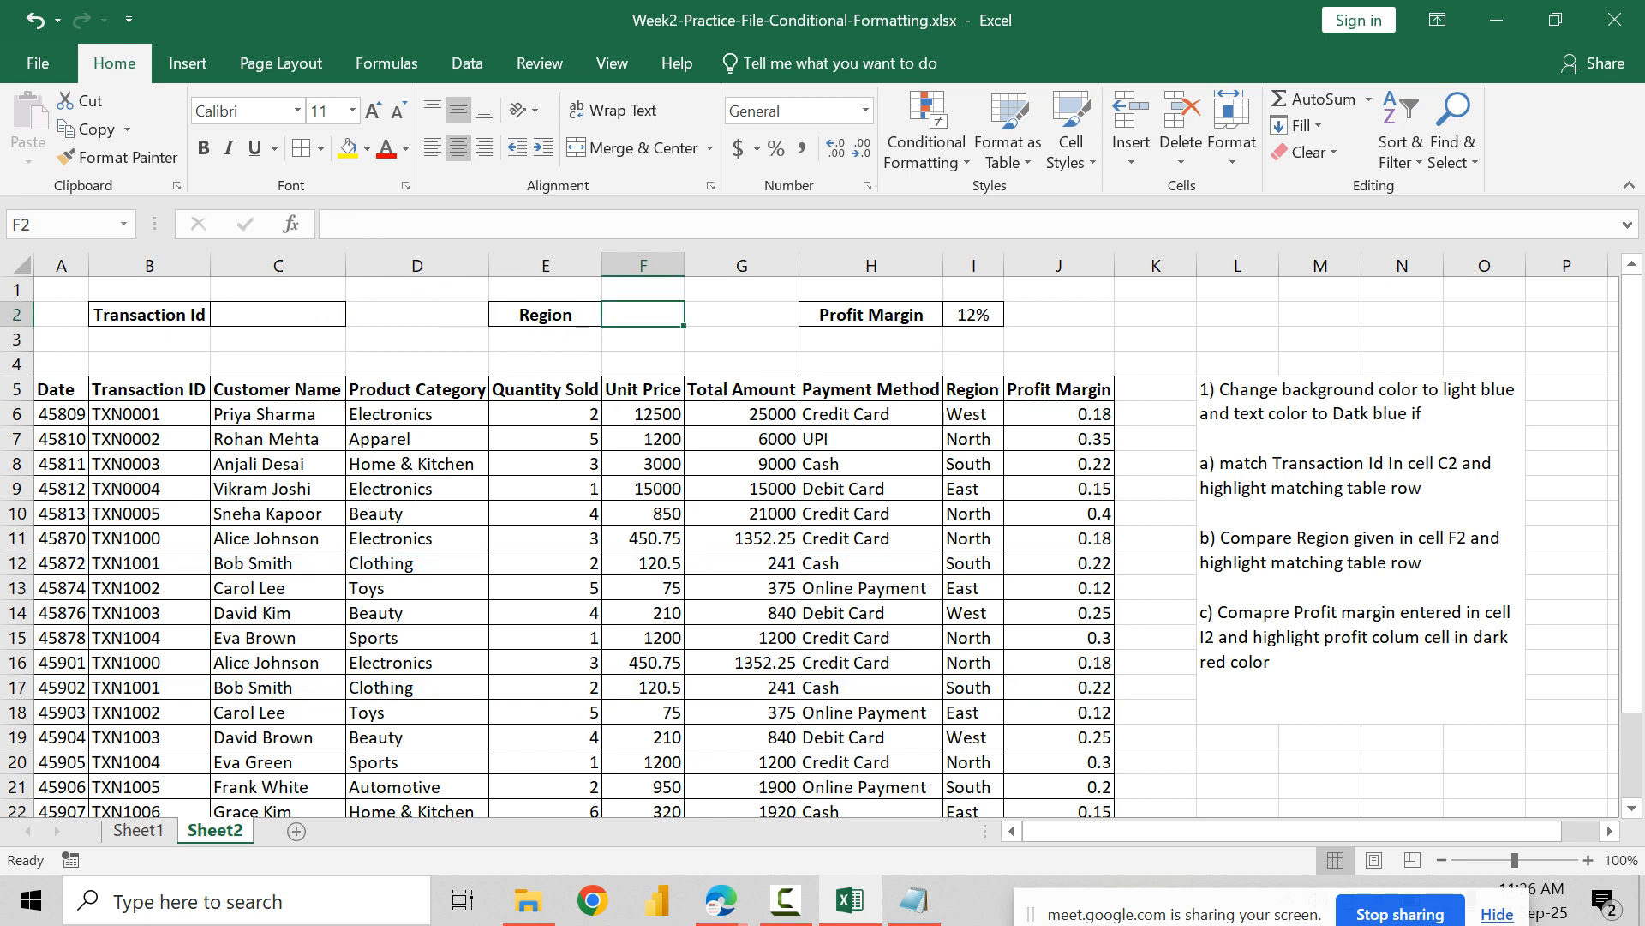
pyautogui.write('North')
pyautogui.press('Return')
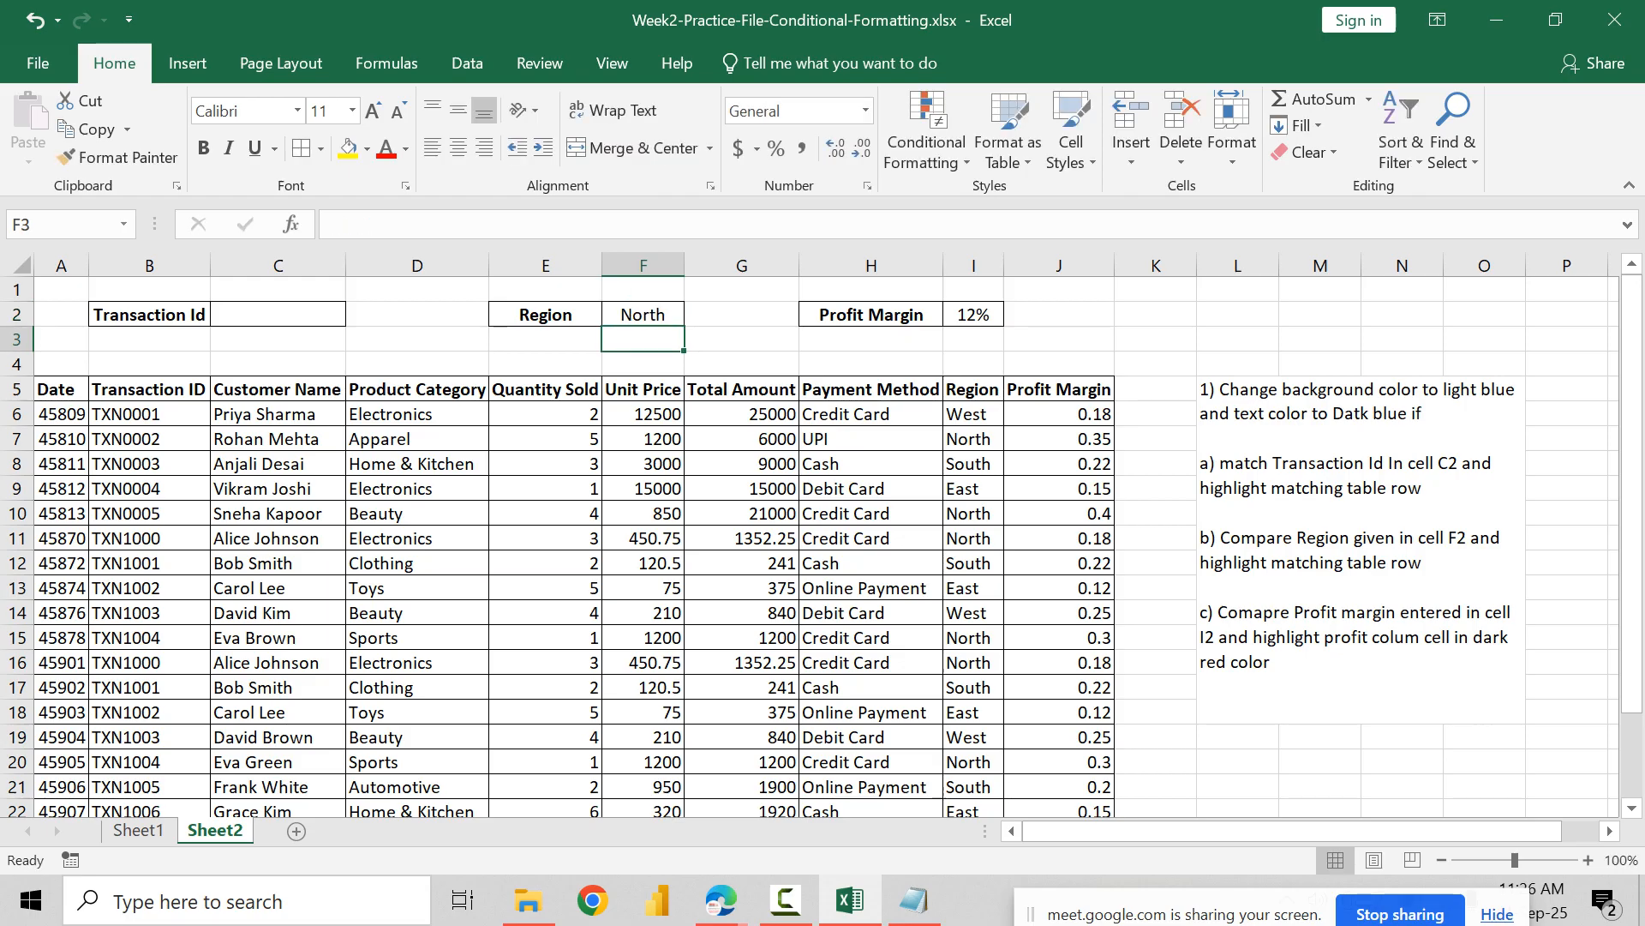
# Step: Start another conditional formatting rule for the whole table that uses a formula to determine which cells to format
pyautogui.click(278, 513)
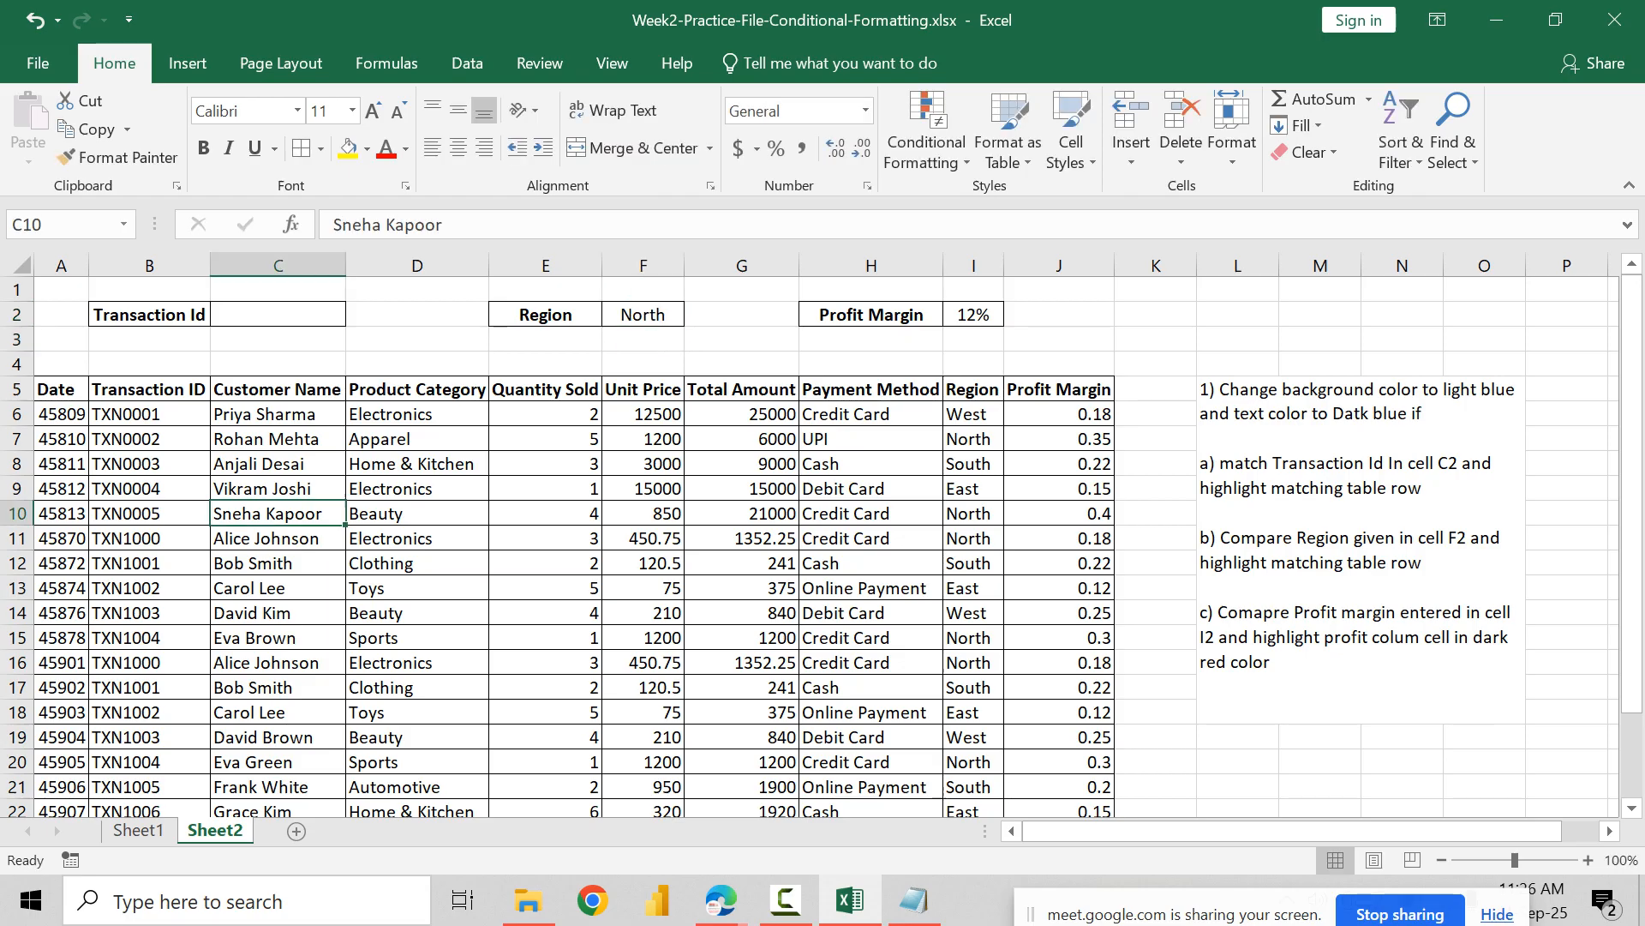
pyautogui.hotkey('ctrl', 'a')
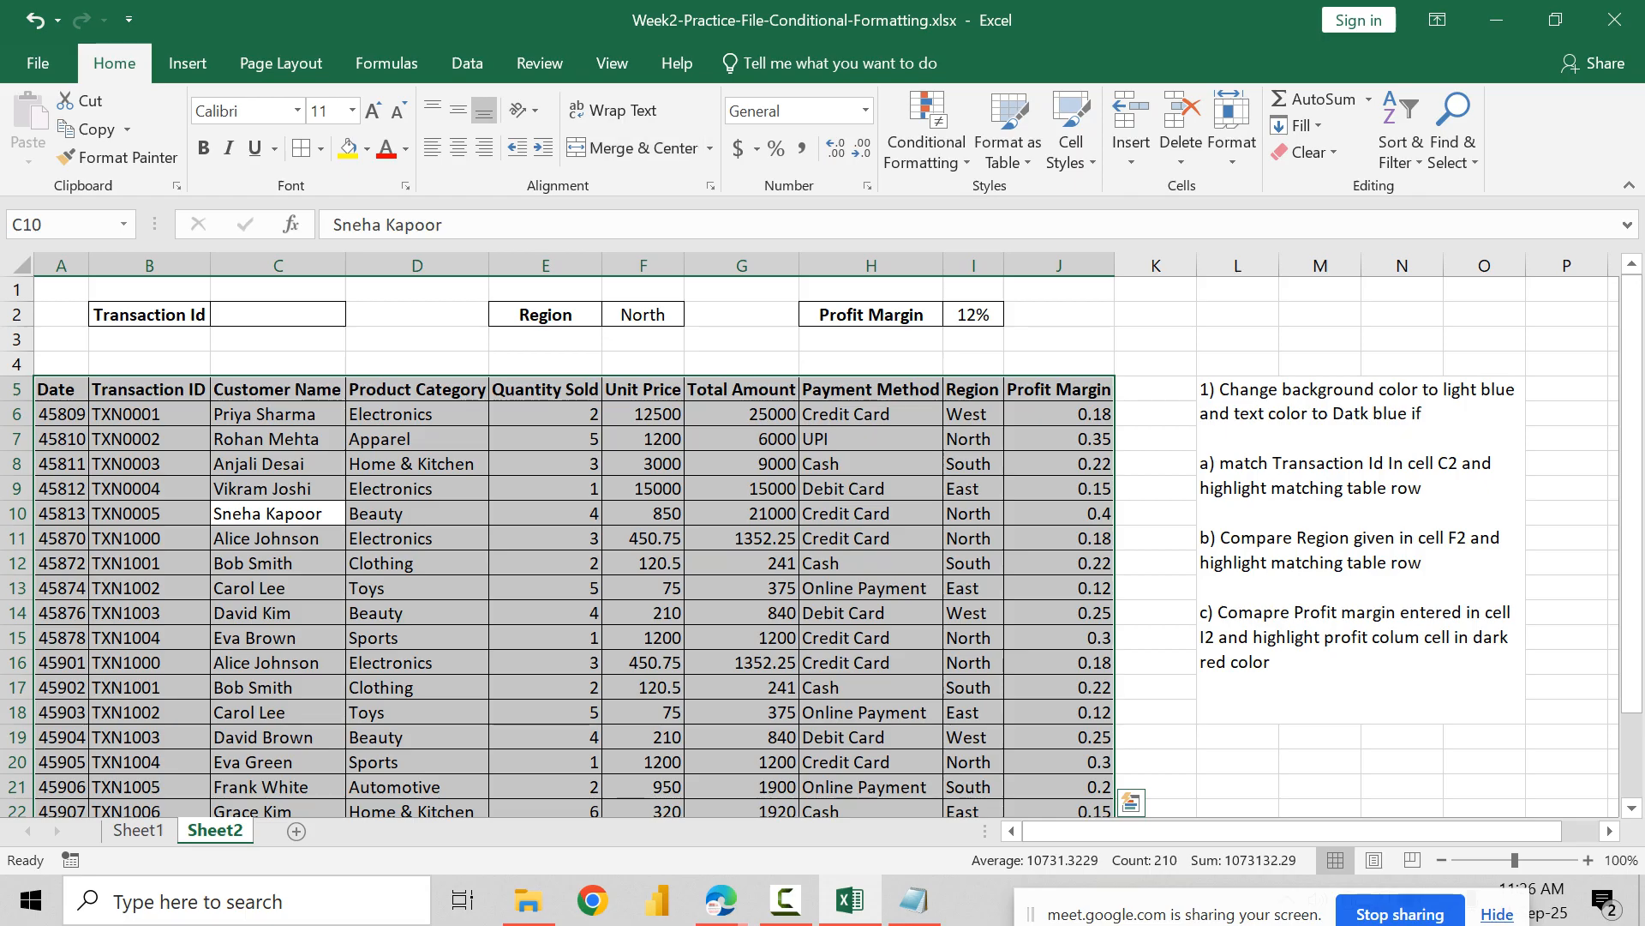
pyautogui.click(928, 142)
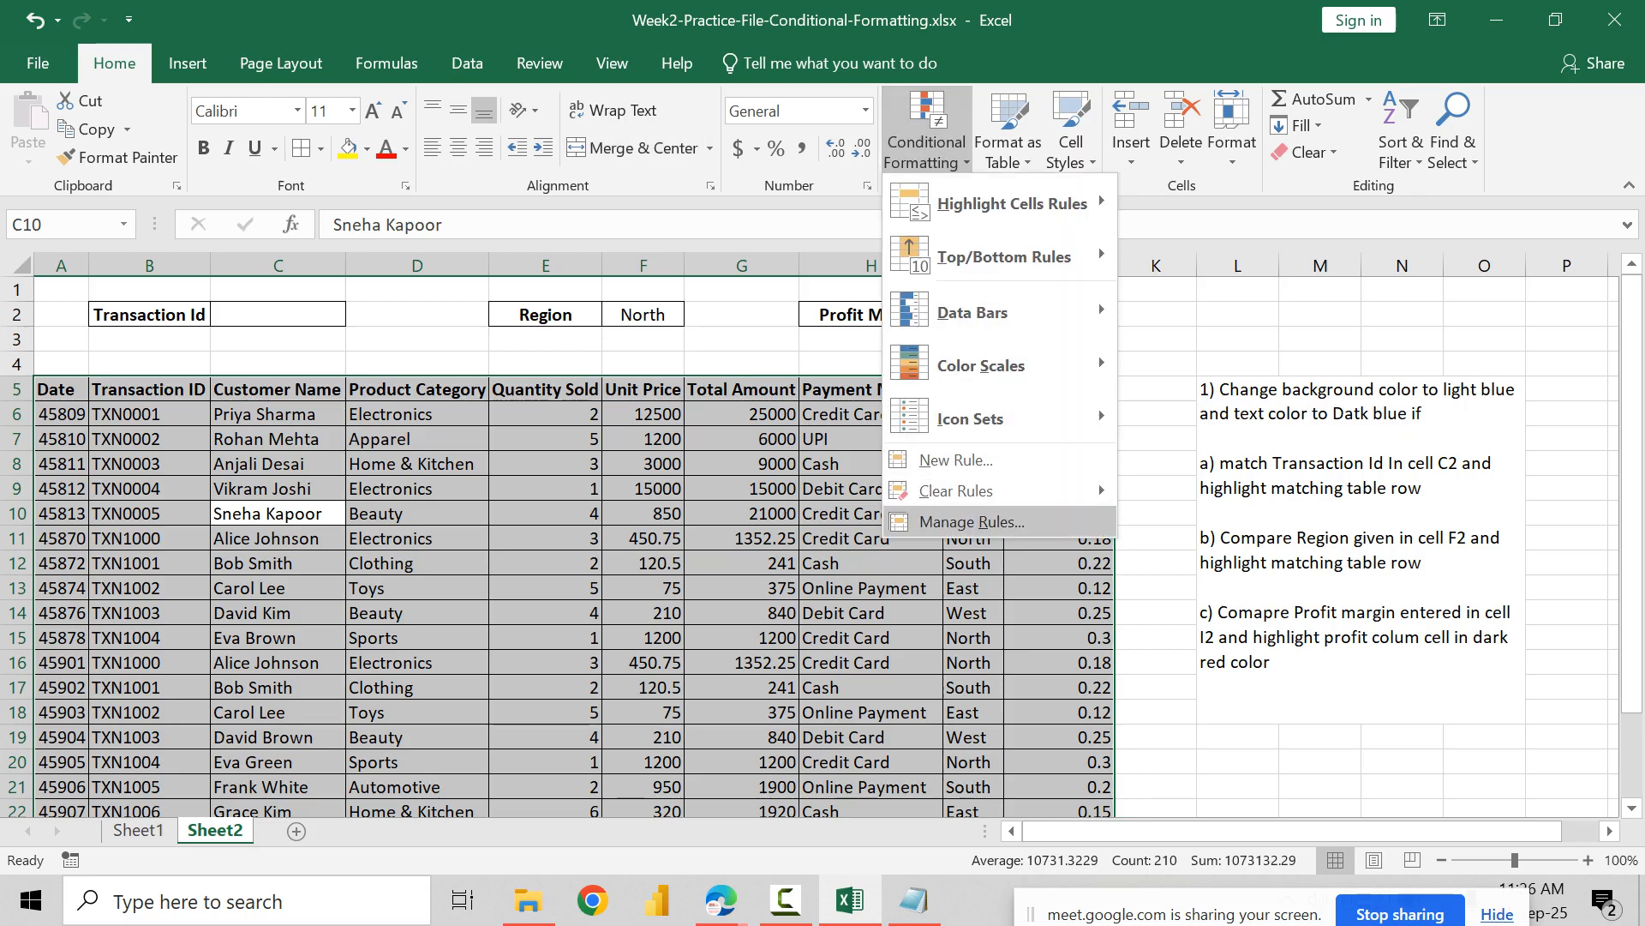
pyautogui.click(969, 521)
pyautogui.click(847, 452)
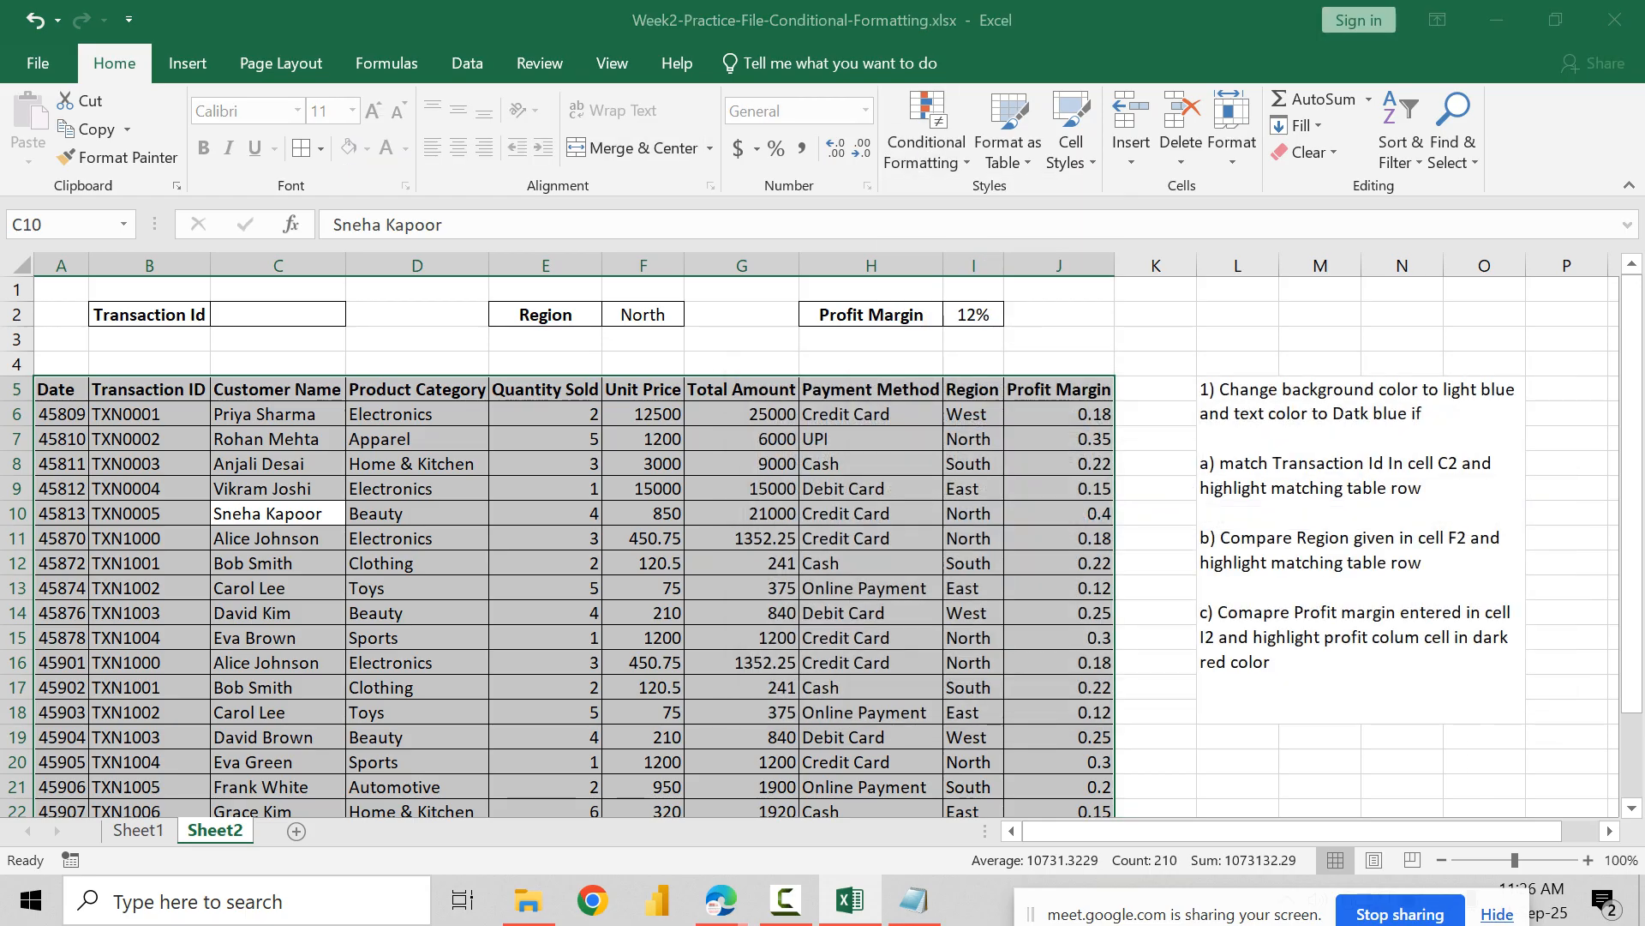
pyautogui.click(989, 471)
pyautogui.click(1003, 494)
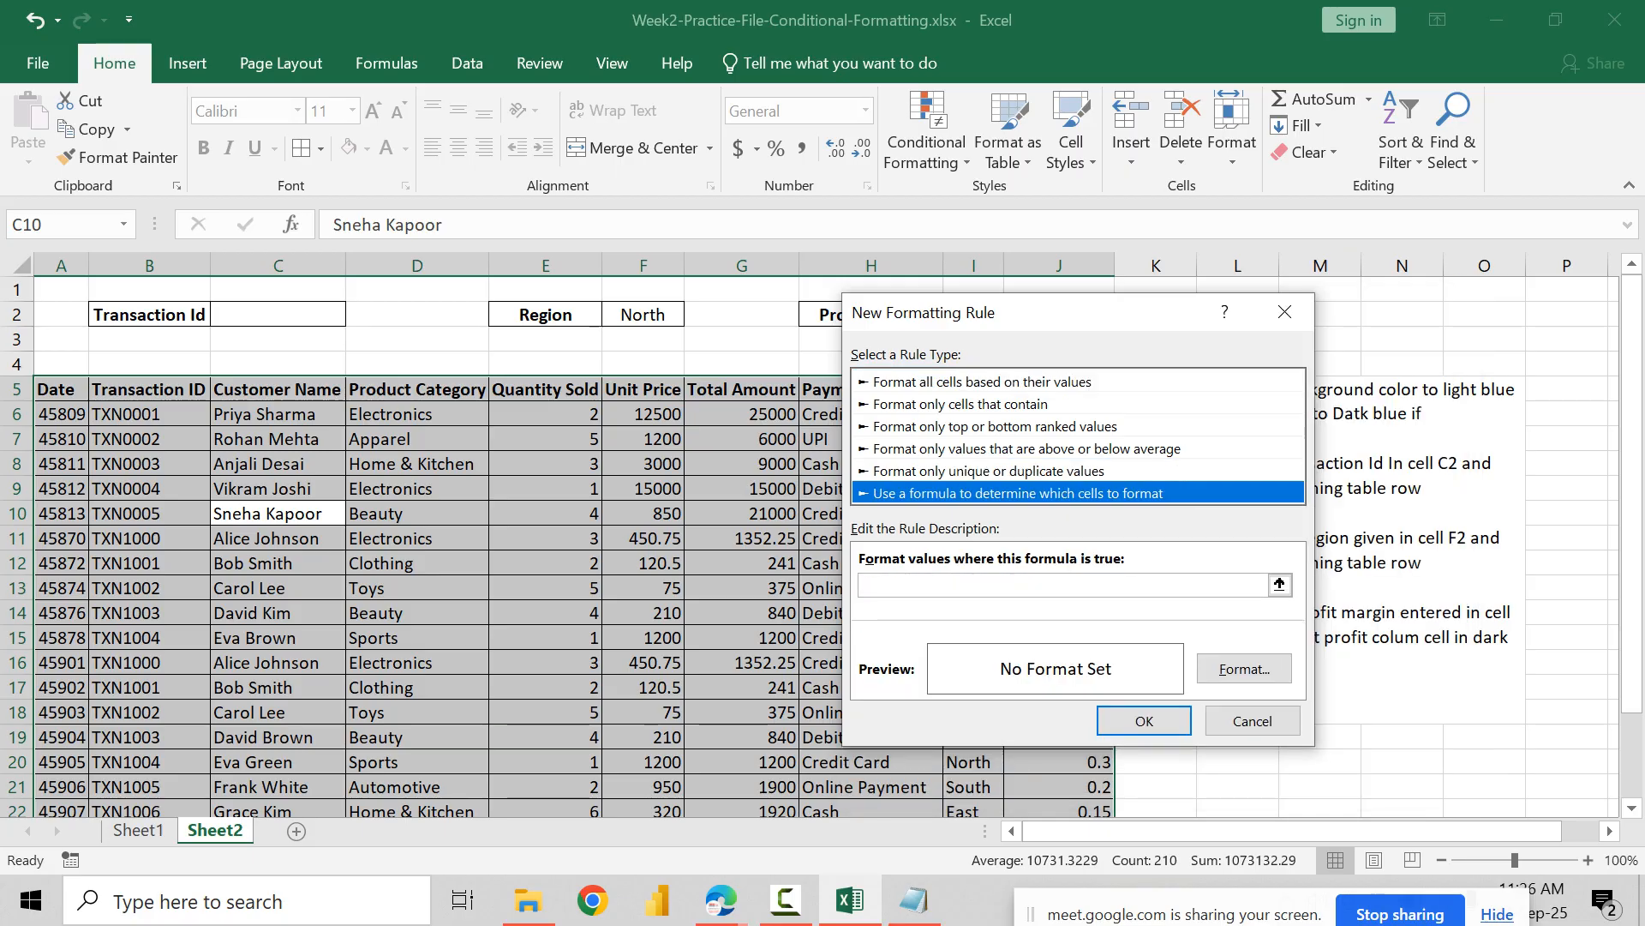
# Step: Set the new rule's formula to =$F$2=$I6, with F2 fully absolute and only column I locked
pyautogui.moveTo(1054, 313); pyautogui.dragTo(1268, 302)
pyautogui.click(1269, 574)
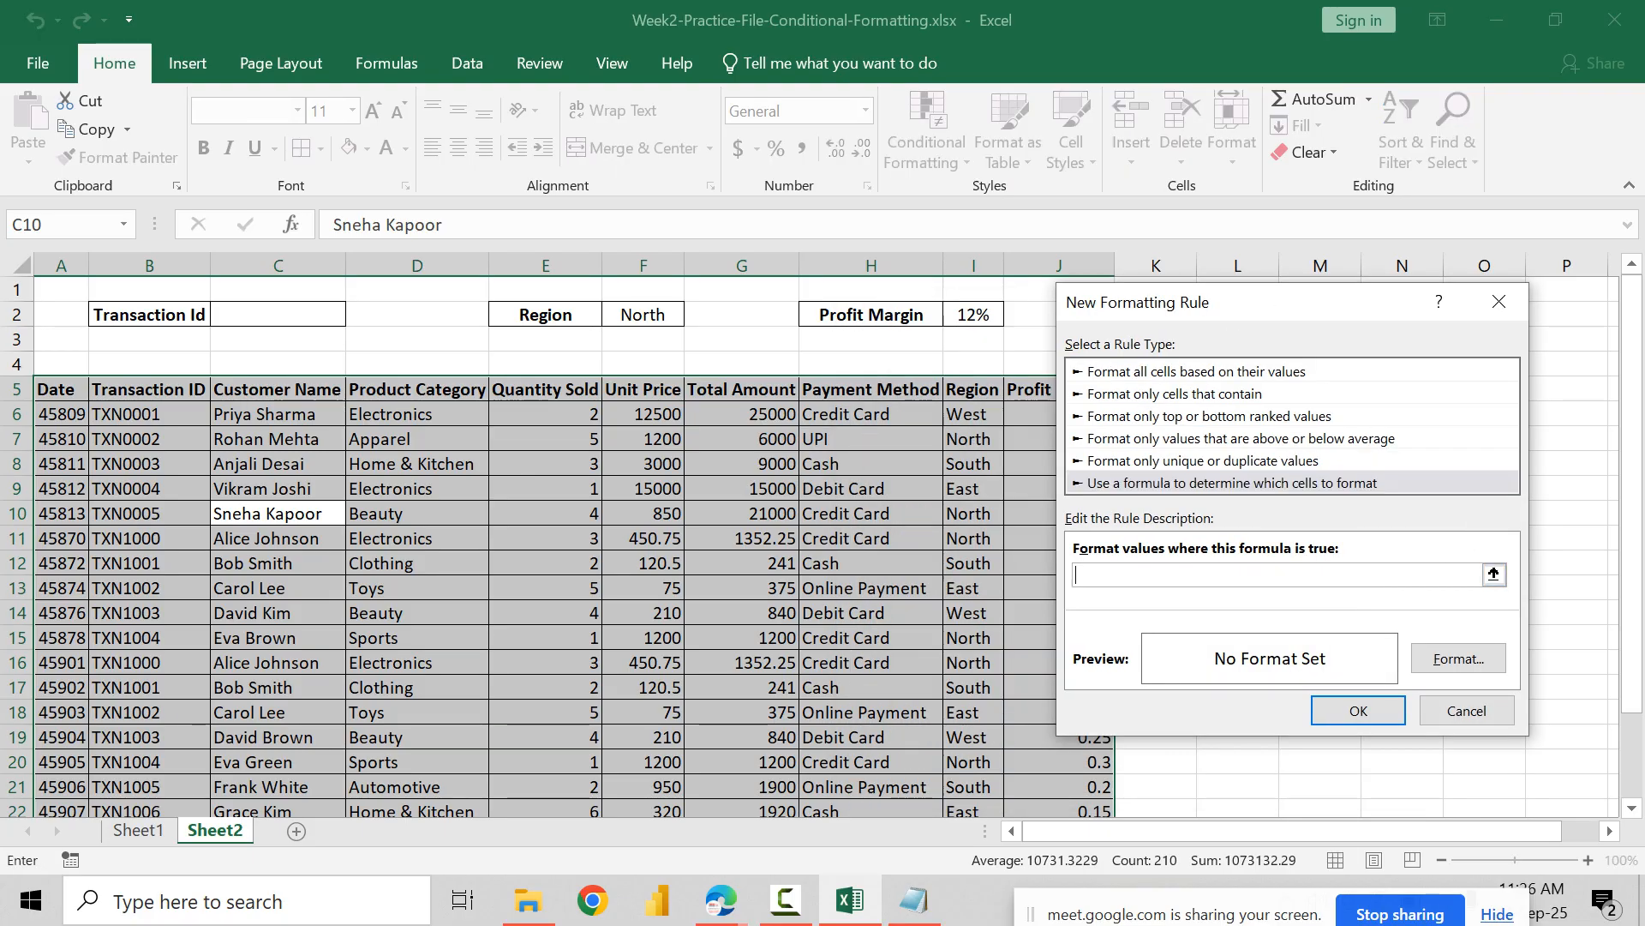
pyautogui.write('=')
pyautogui.click(642, 315)
pyautogui.write('=')
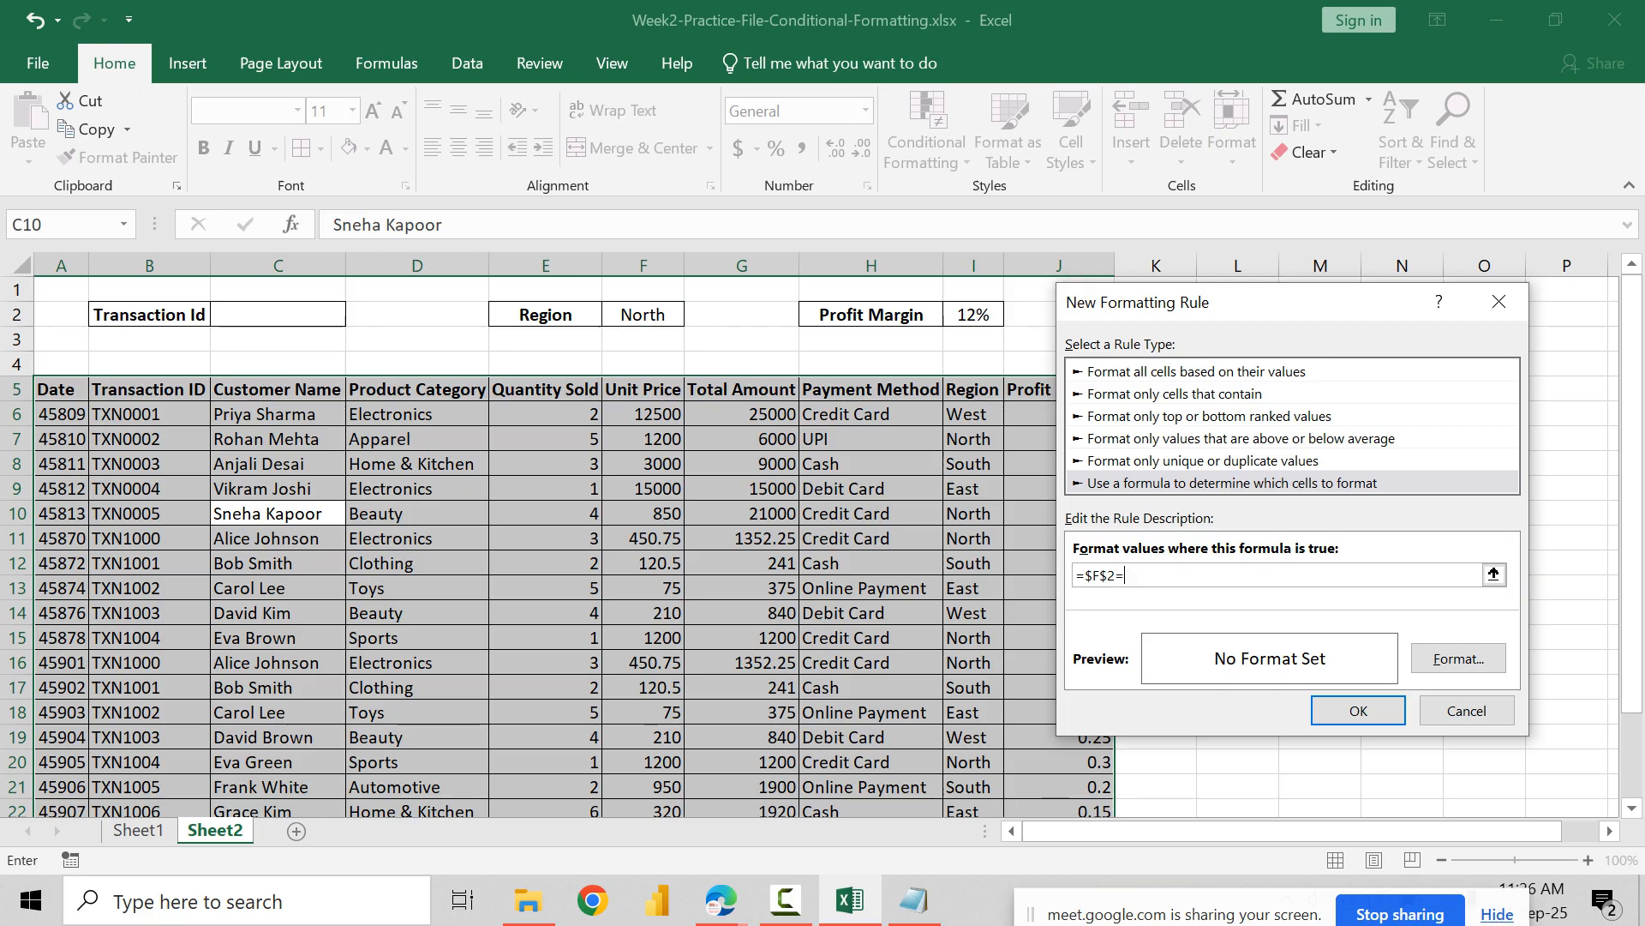
pyautogui.click(974, 414)
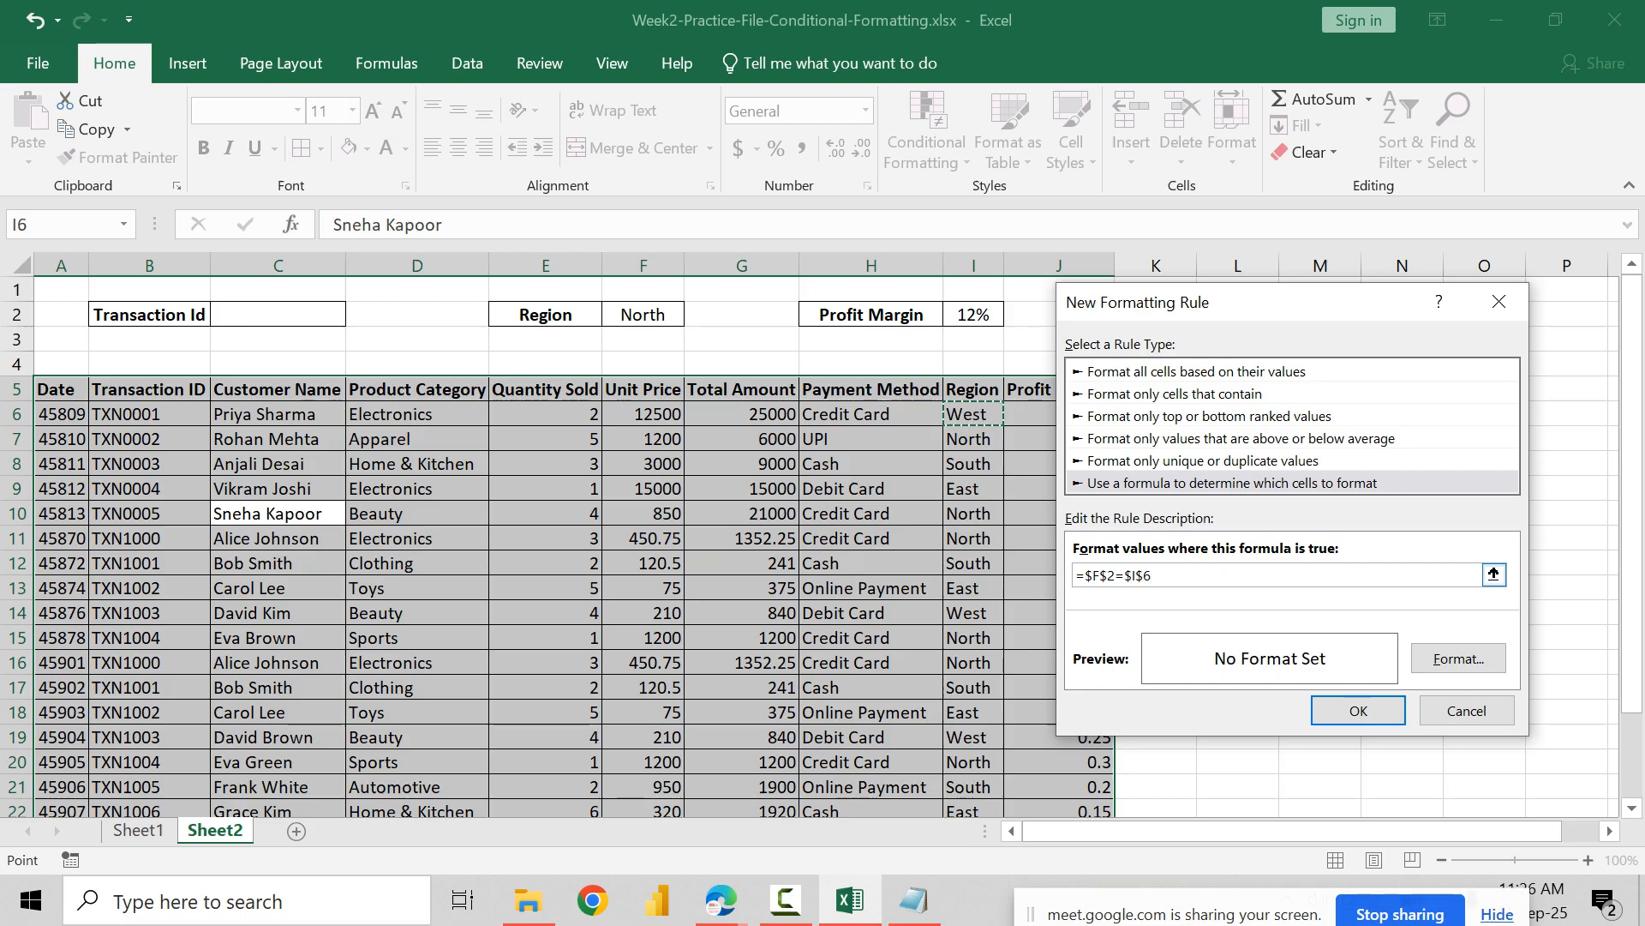
pyautogui.click(1148, 575)
pyautogui.press('BackSpace')
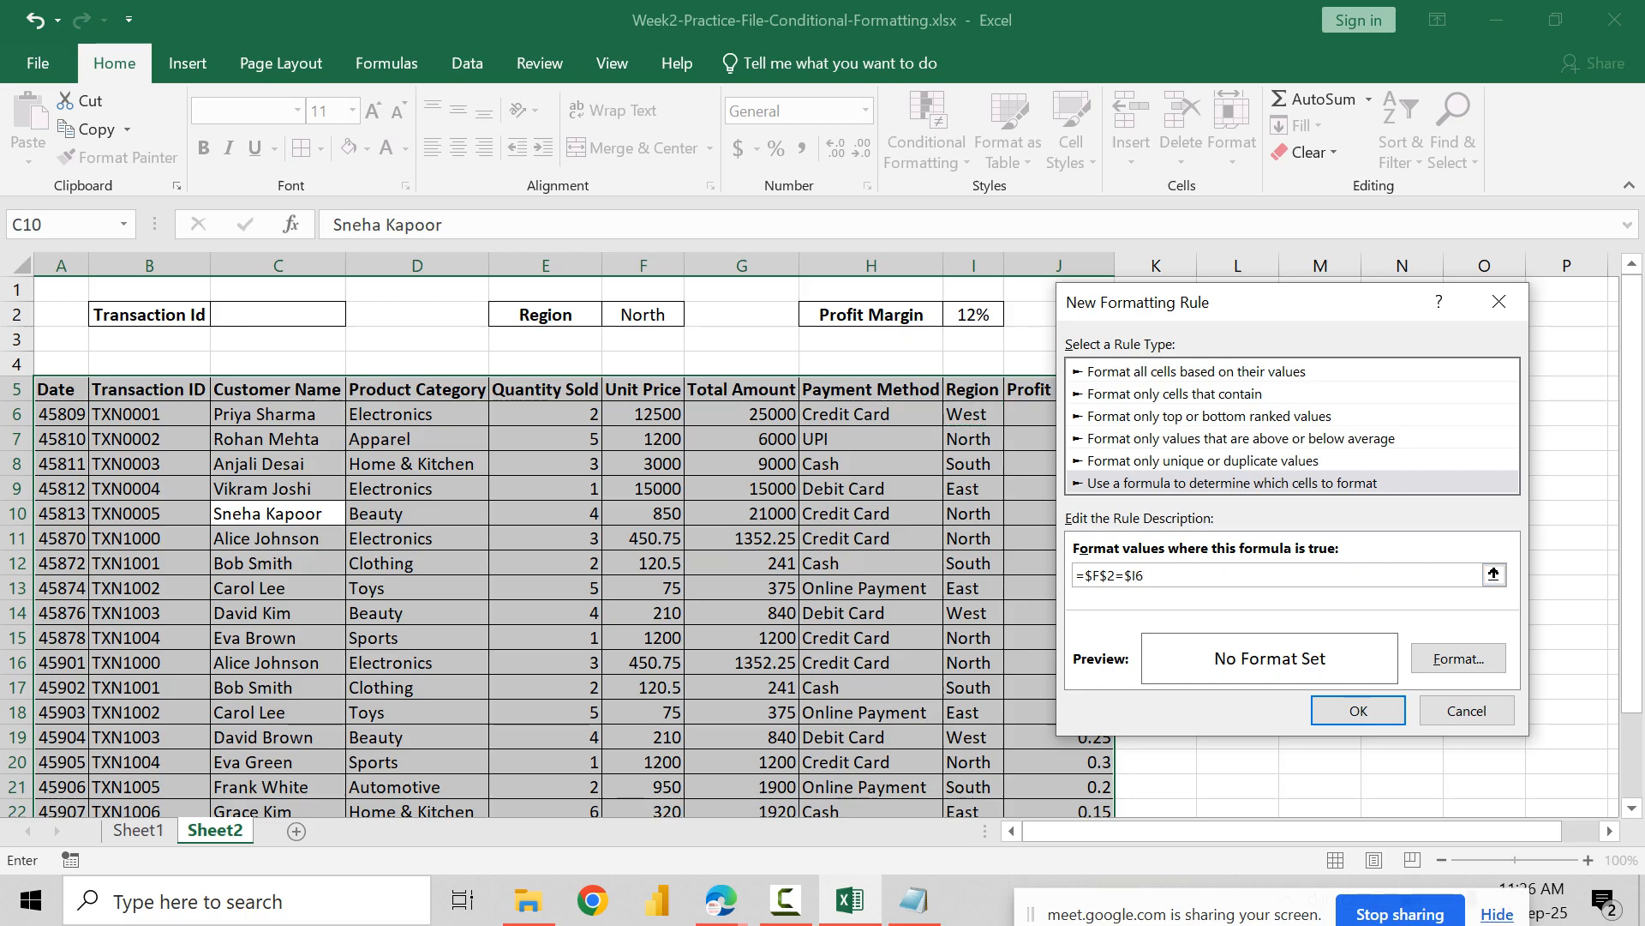
# Step: Format the Region rule with a light blue fill and bold text in the standard blue color
pyautogui.click(1459, 658)
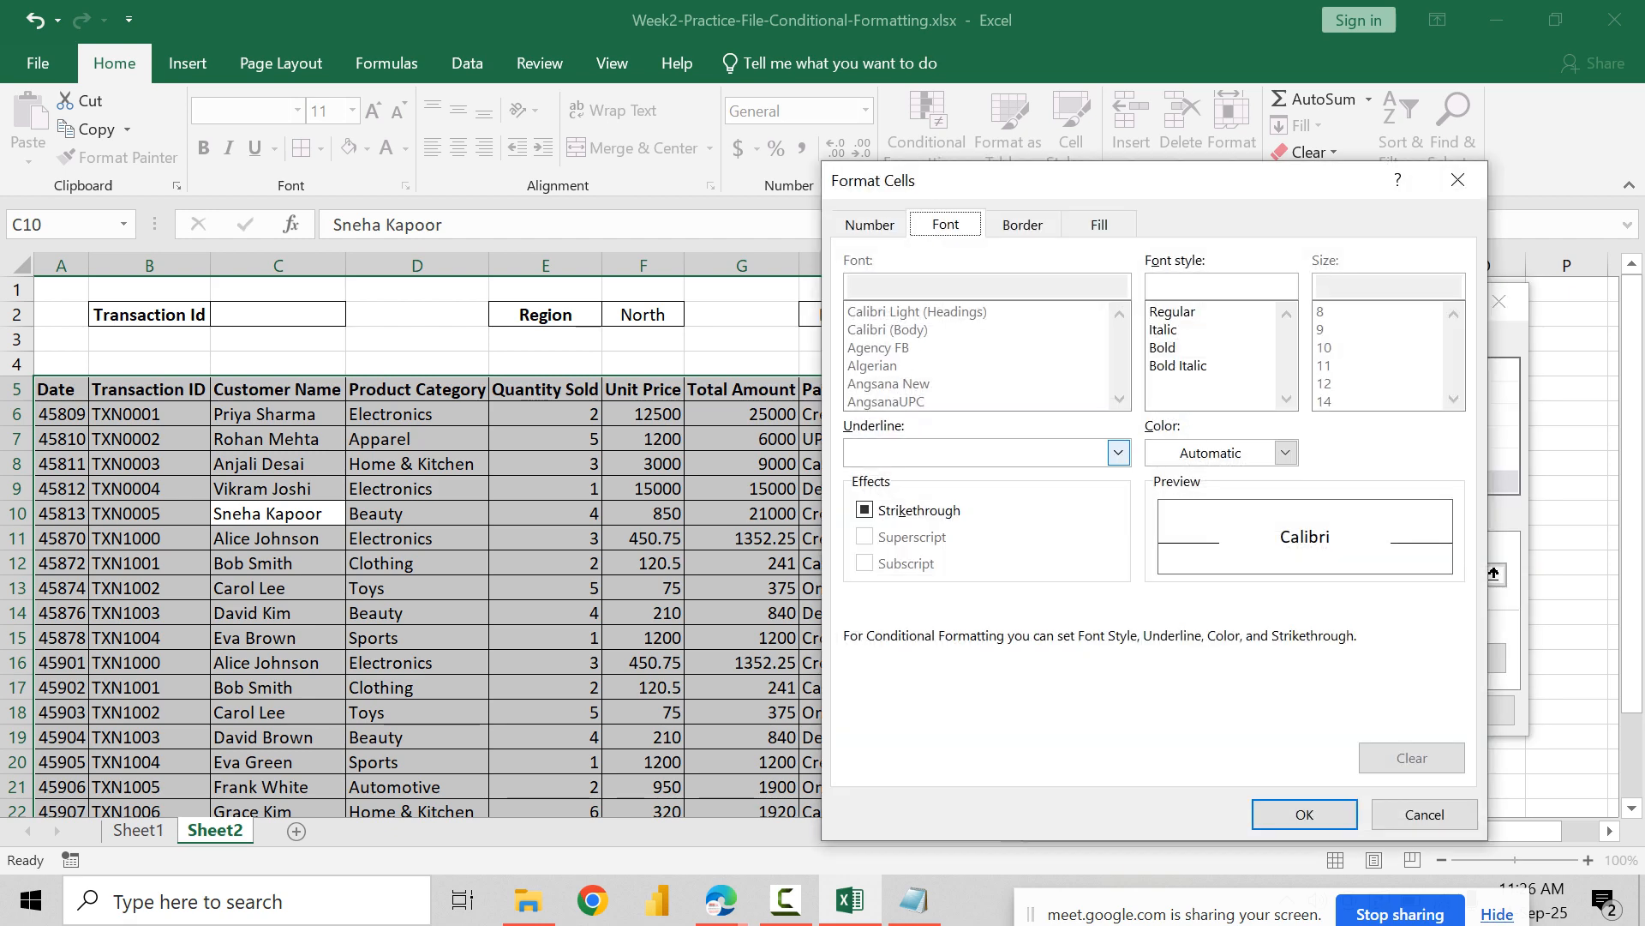
pyautogui.click(1100, 225)
pyautogui.click(1053, 346)
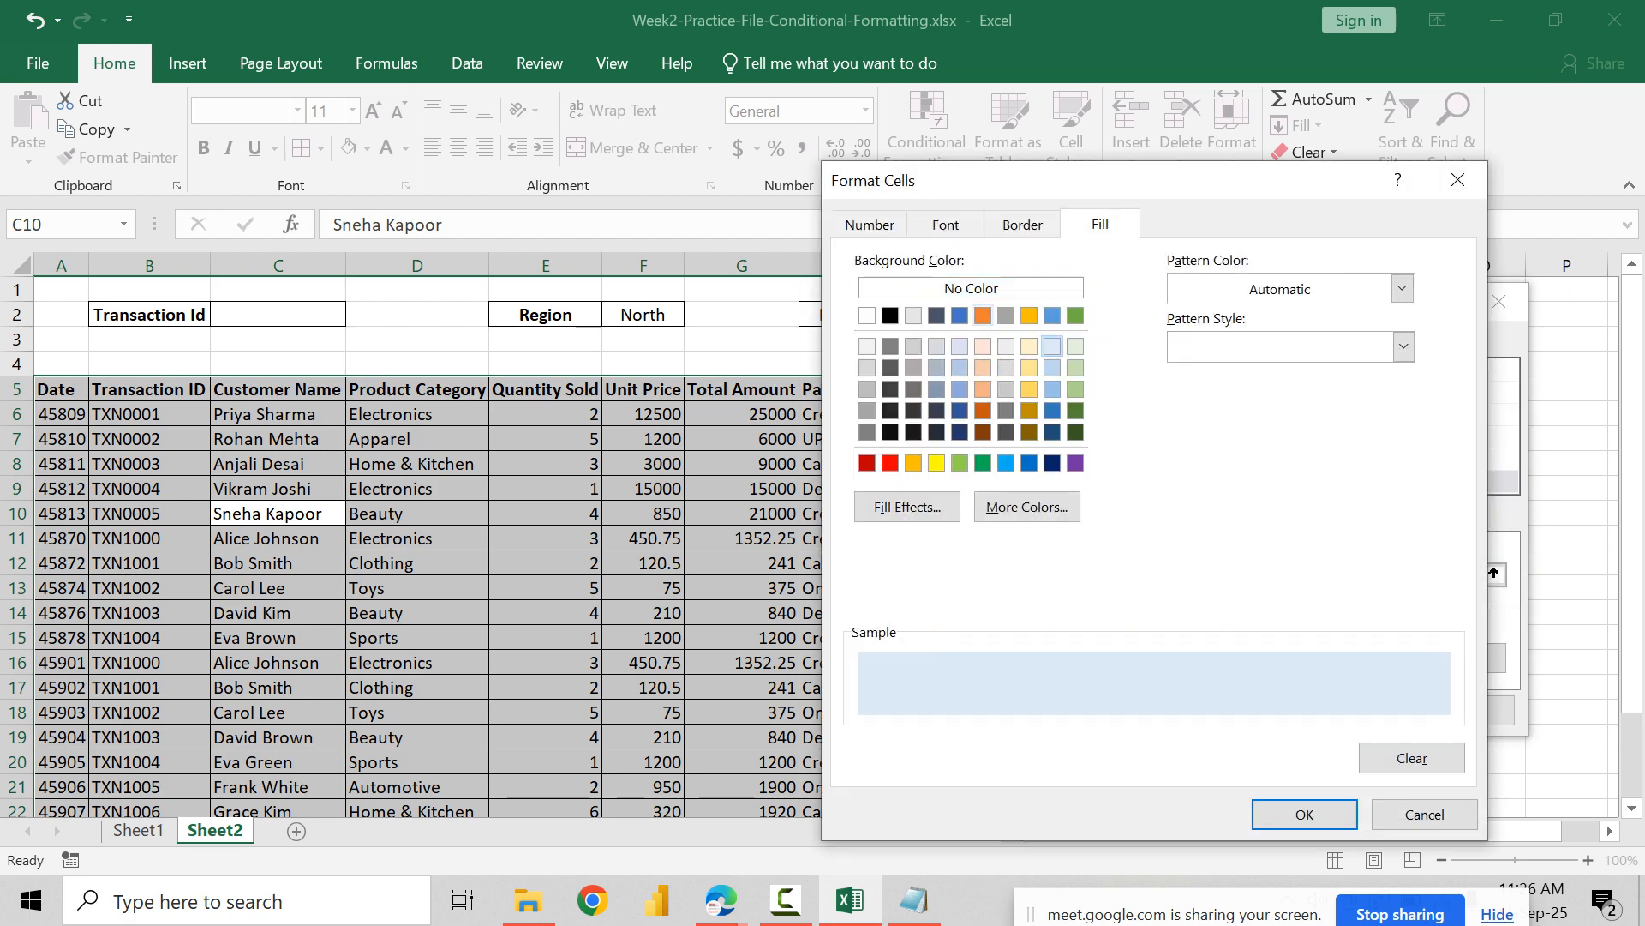
pyautogui.click(945, 224)
pyautogui.click(1163, 347)
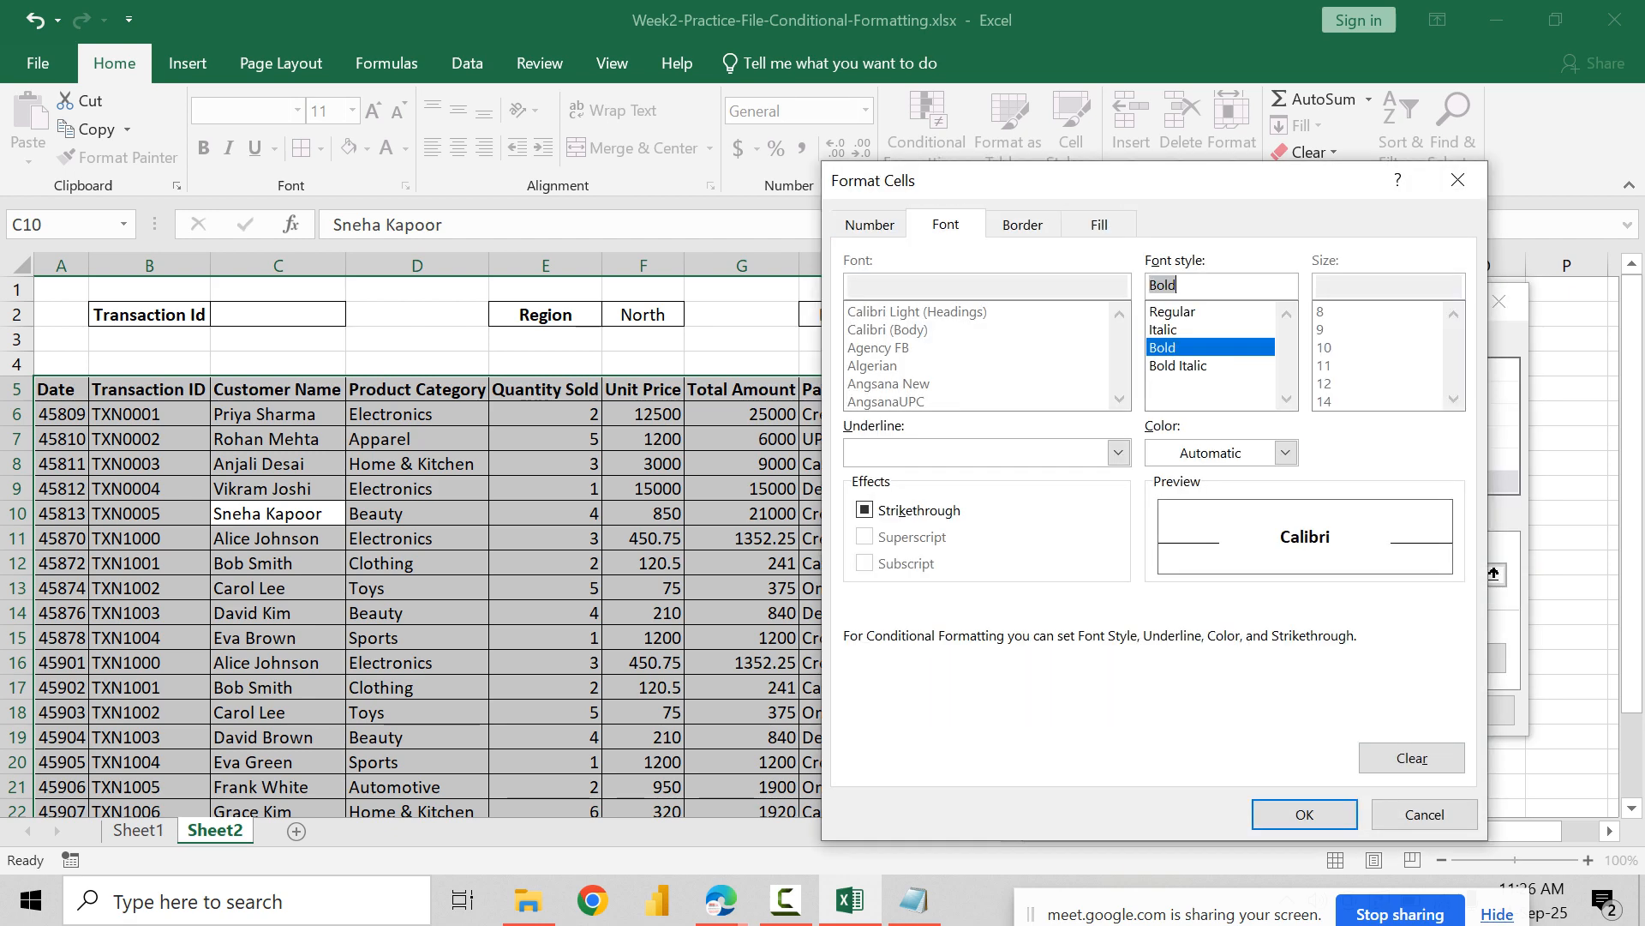
pyautogui.click(1285, 453)
pyautogui.click(1301, 674)
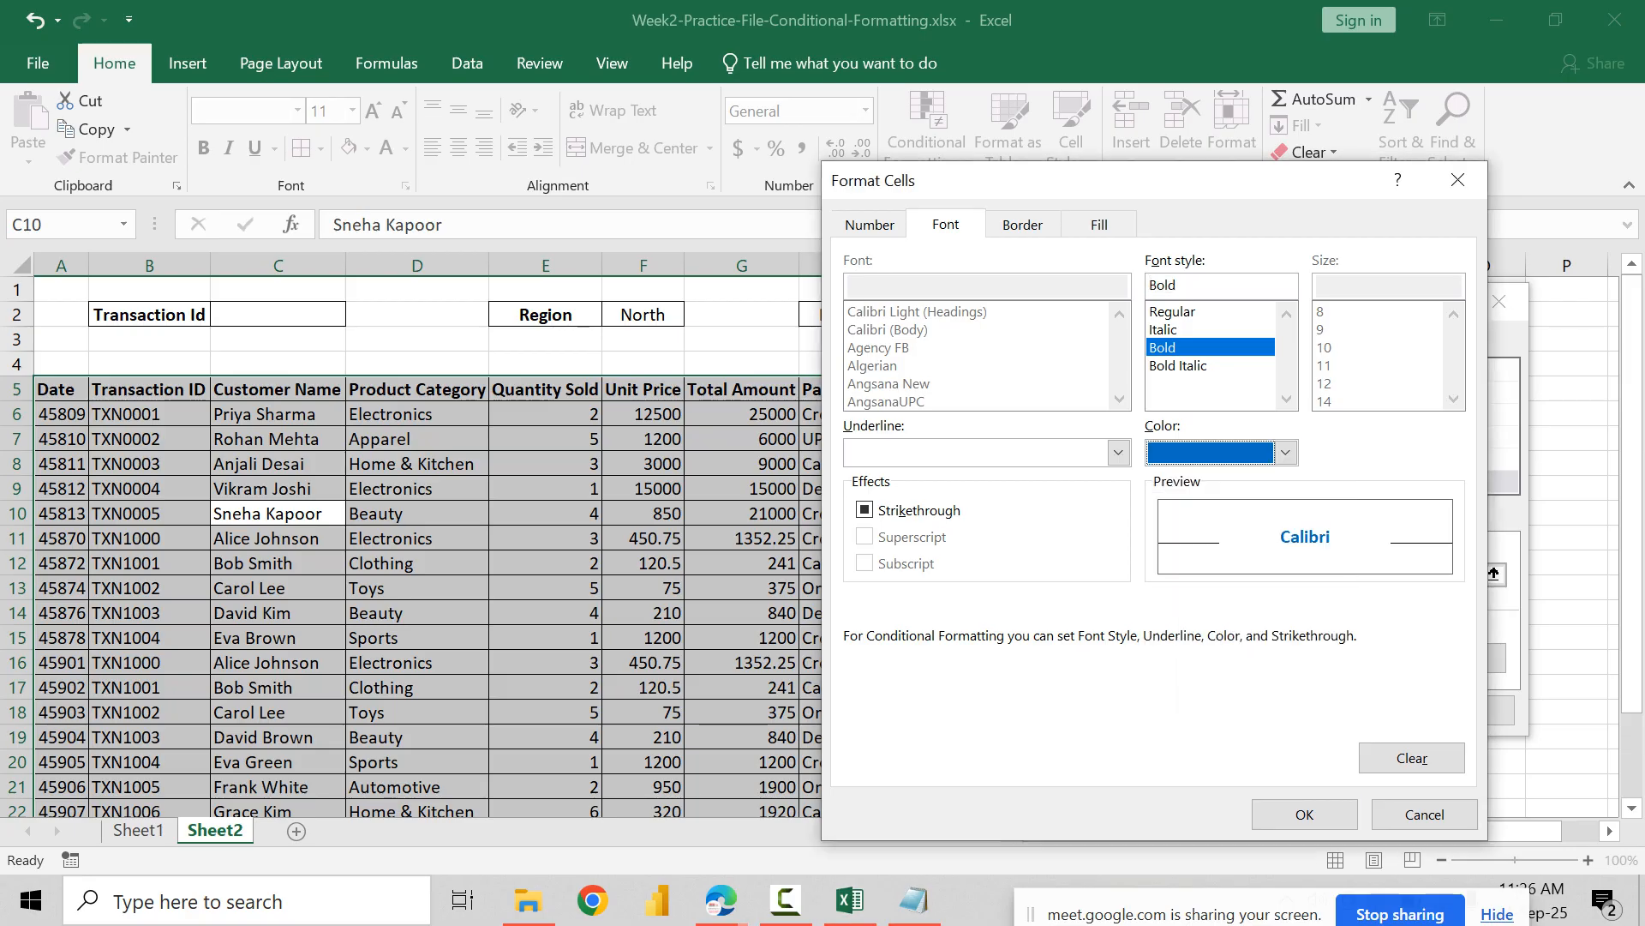
pyautogui.click(1304, 814)
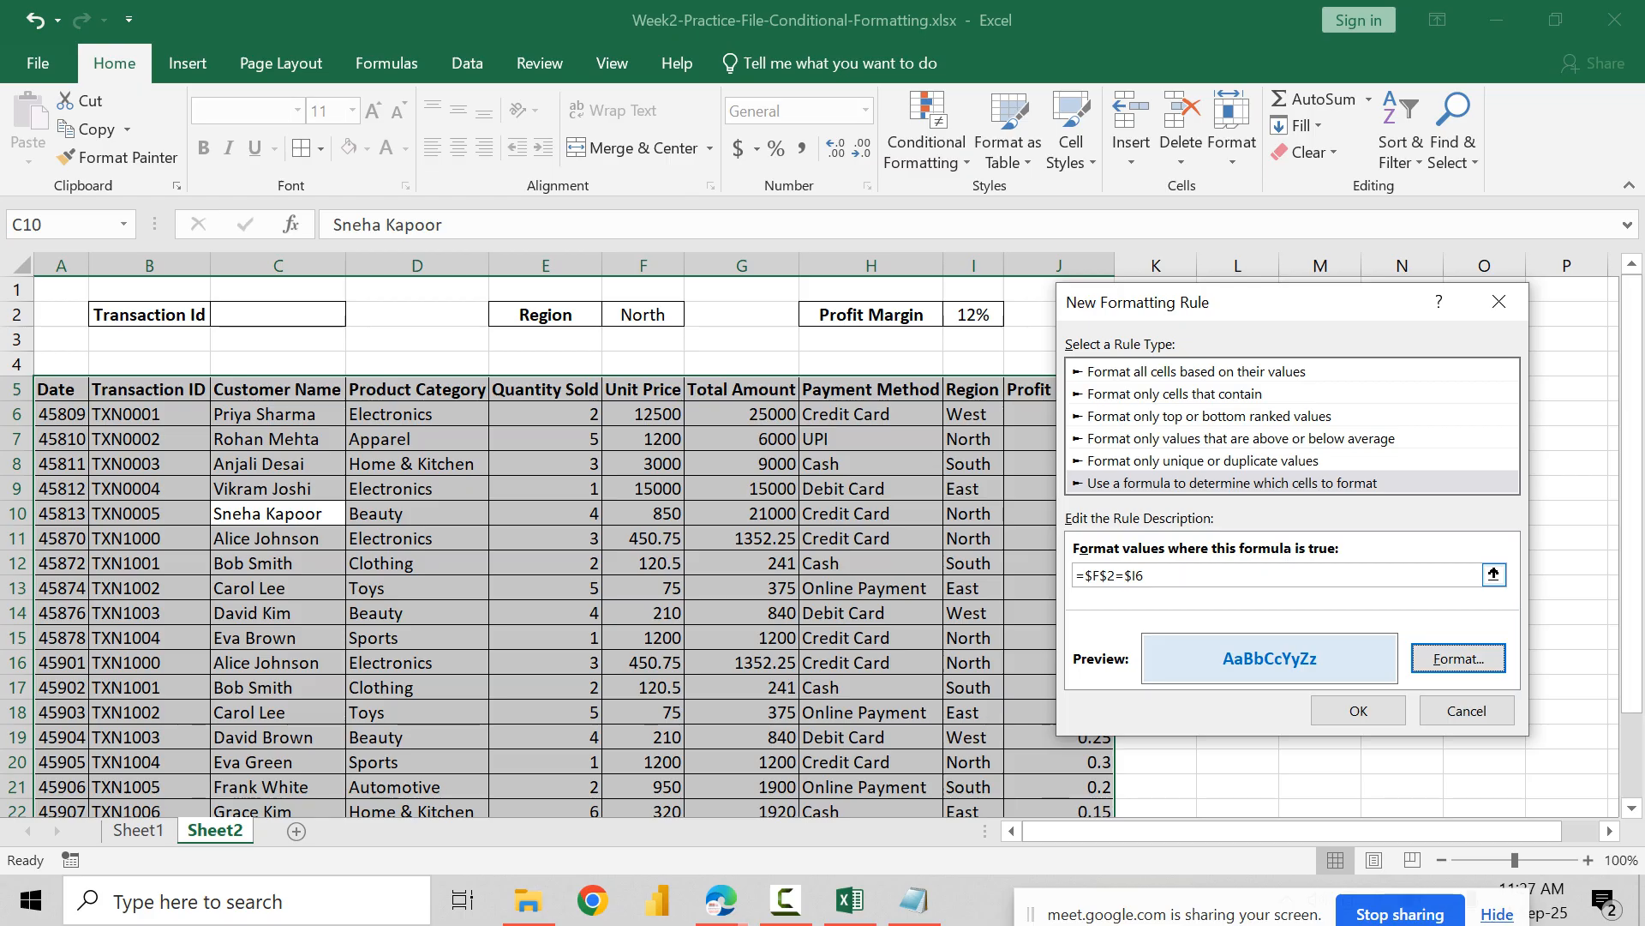
# Step: Save the Region rule and apply it to the table
pyautogui.click(1359, 711)
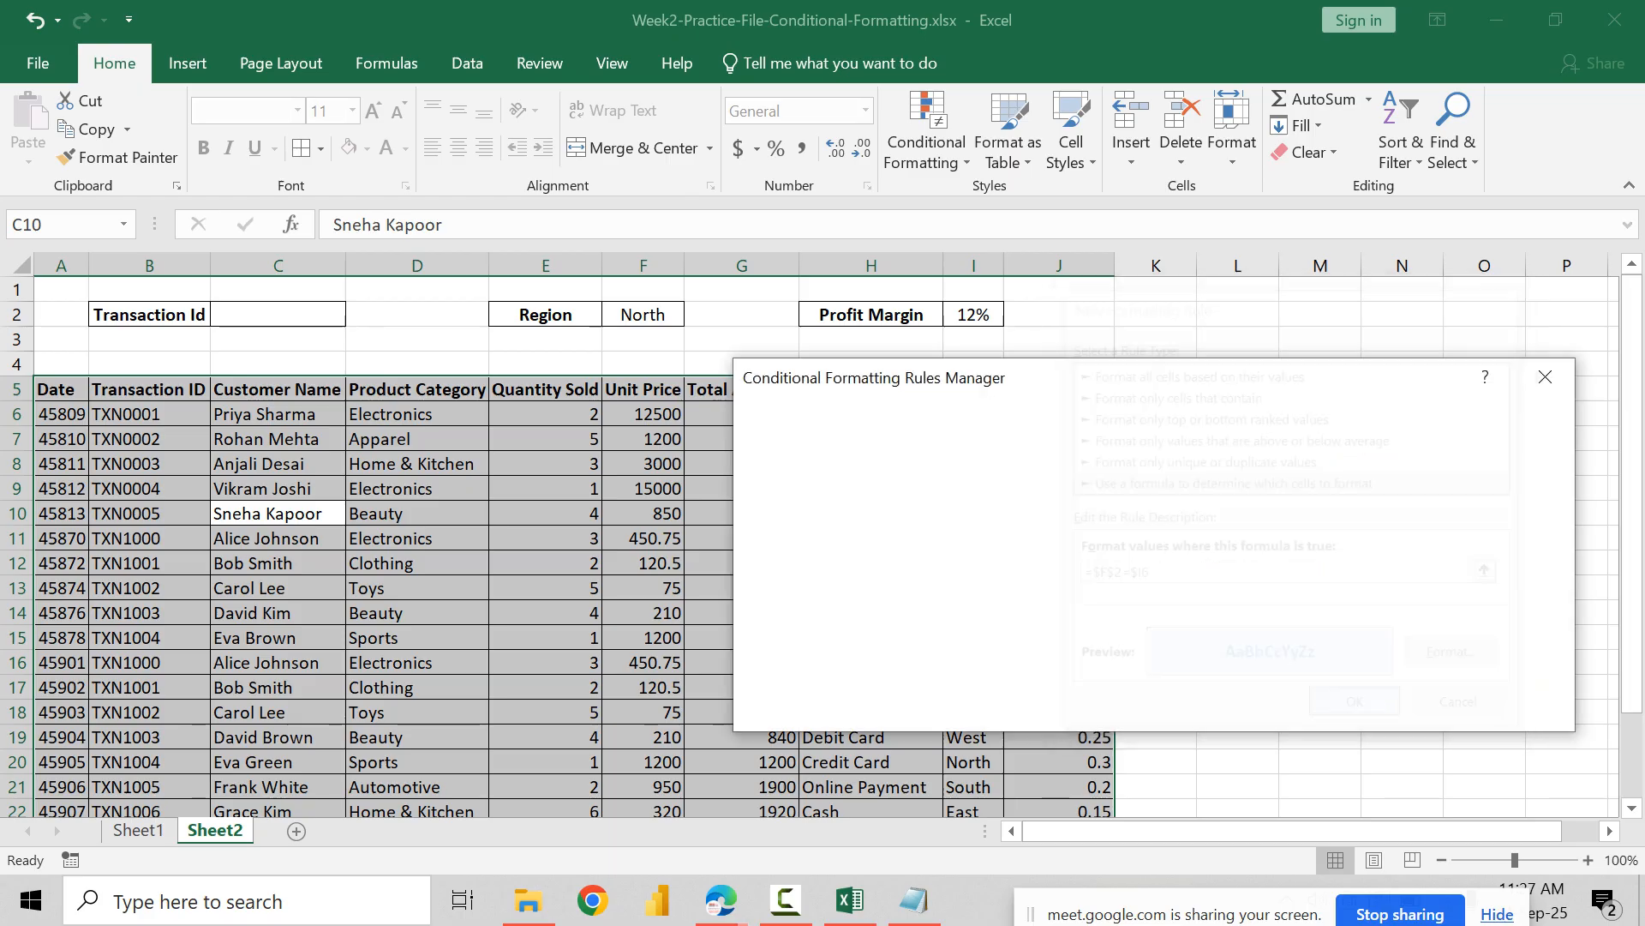
pyautogui.click(1301, 706)
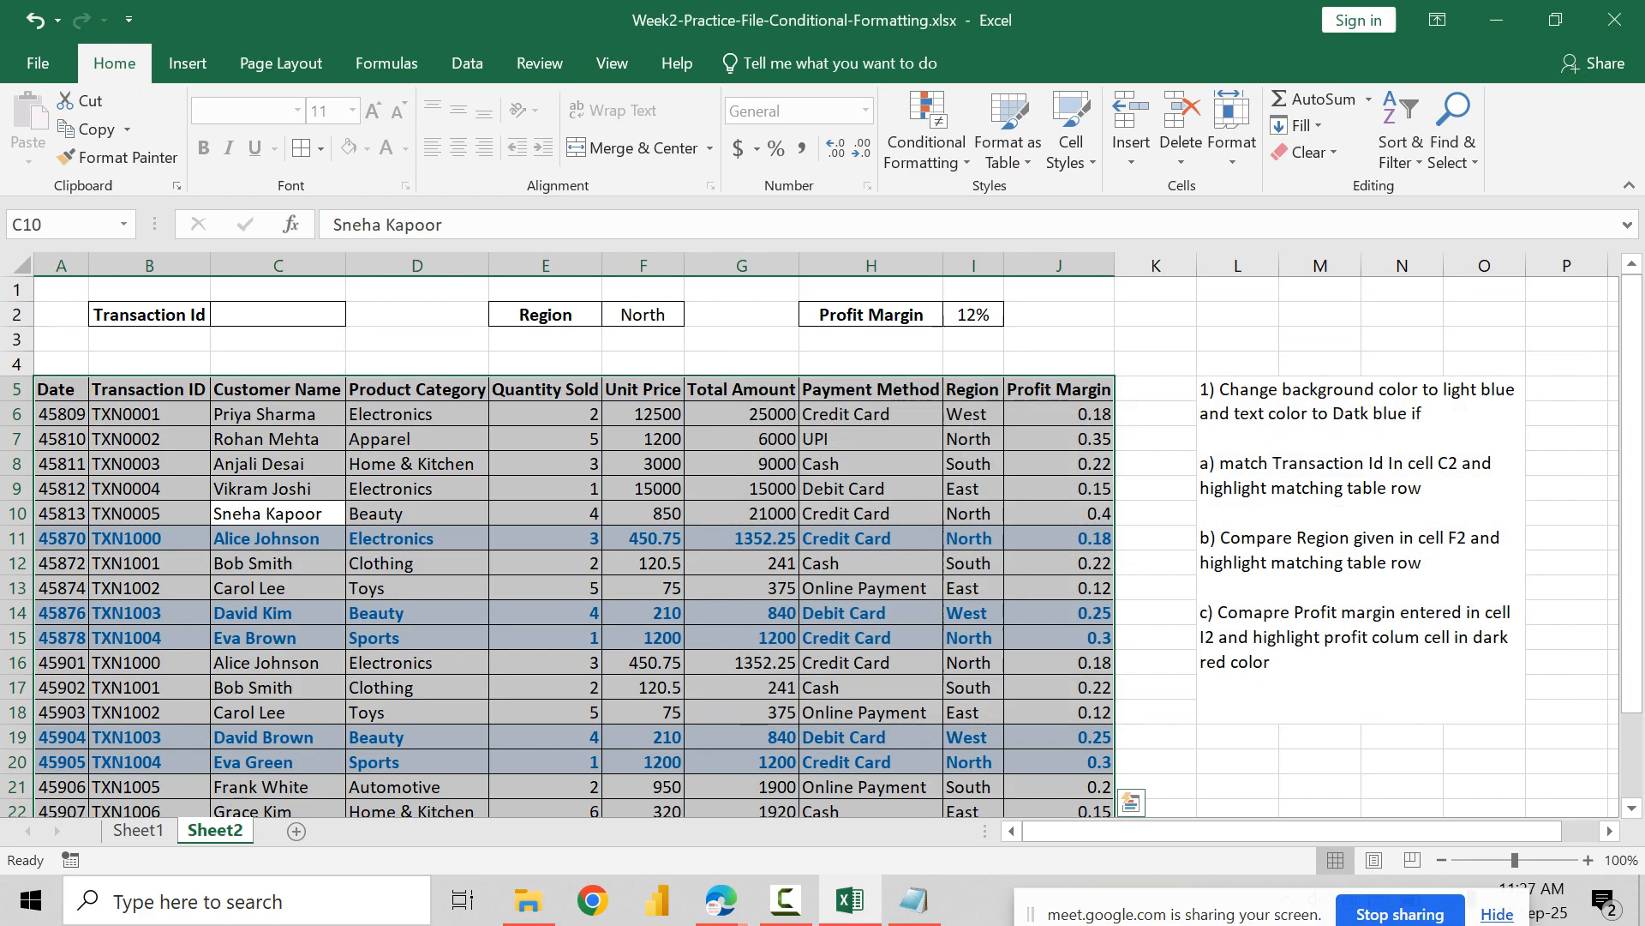
pyautogui.click(974, 637)
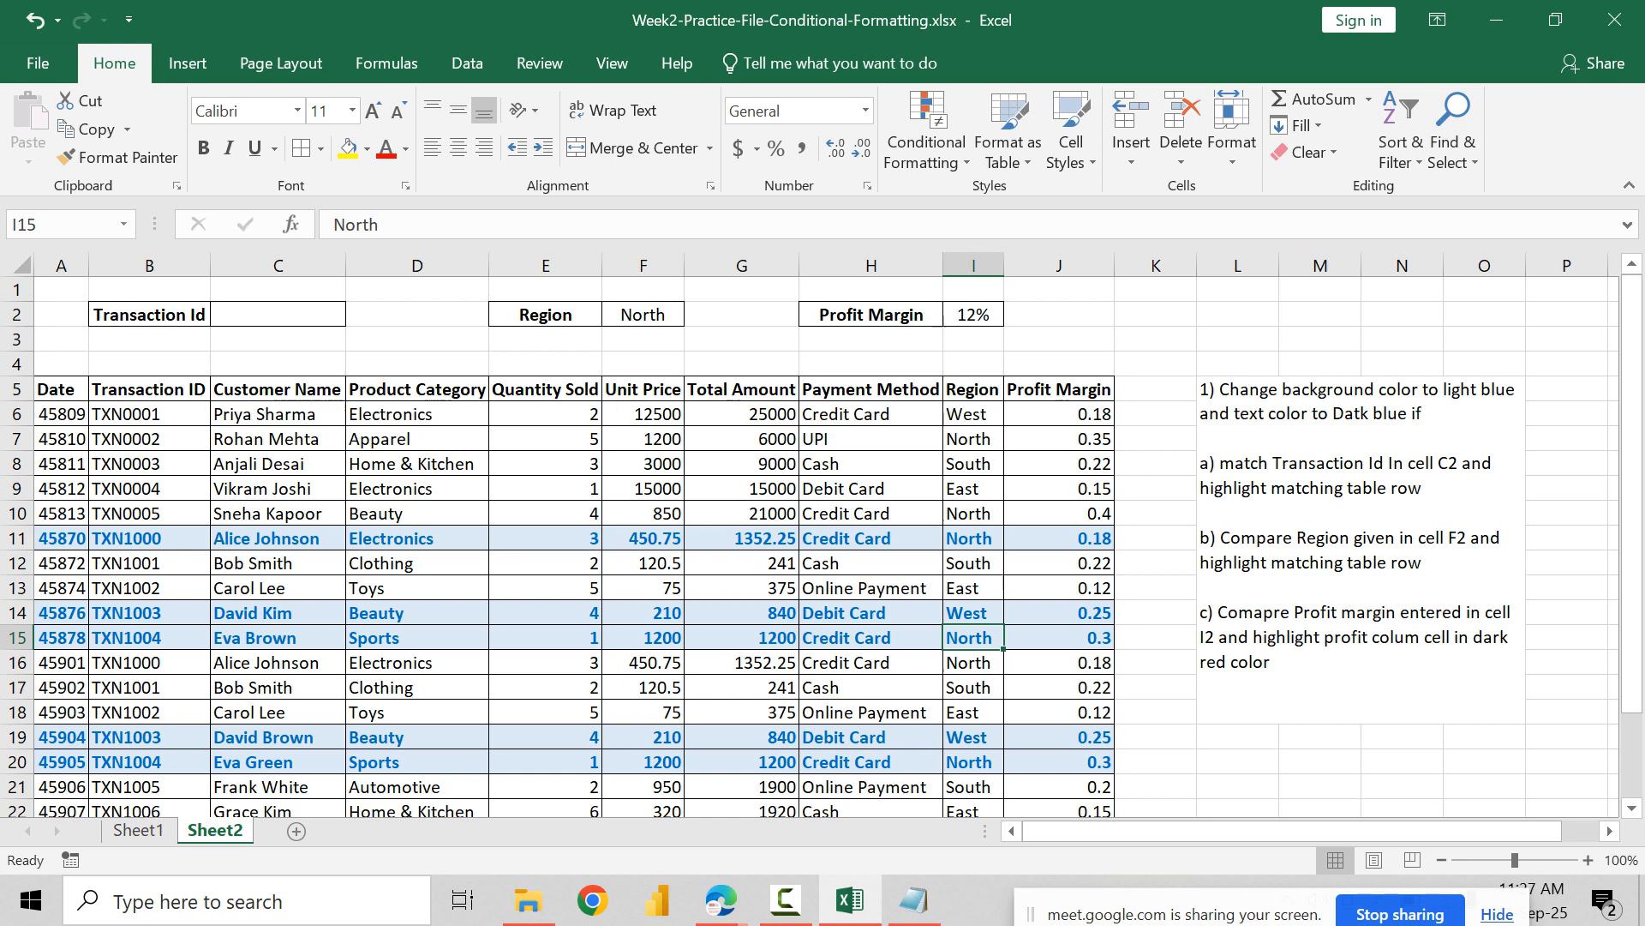
# Step: Clear the Region value in cell F2 and keep that cell selected
pyautogui.click(643, 315)
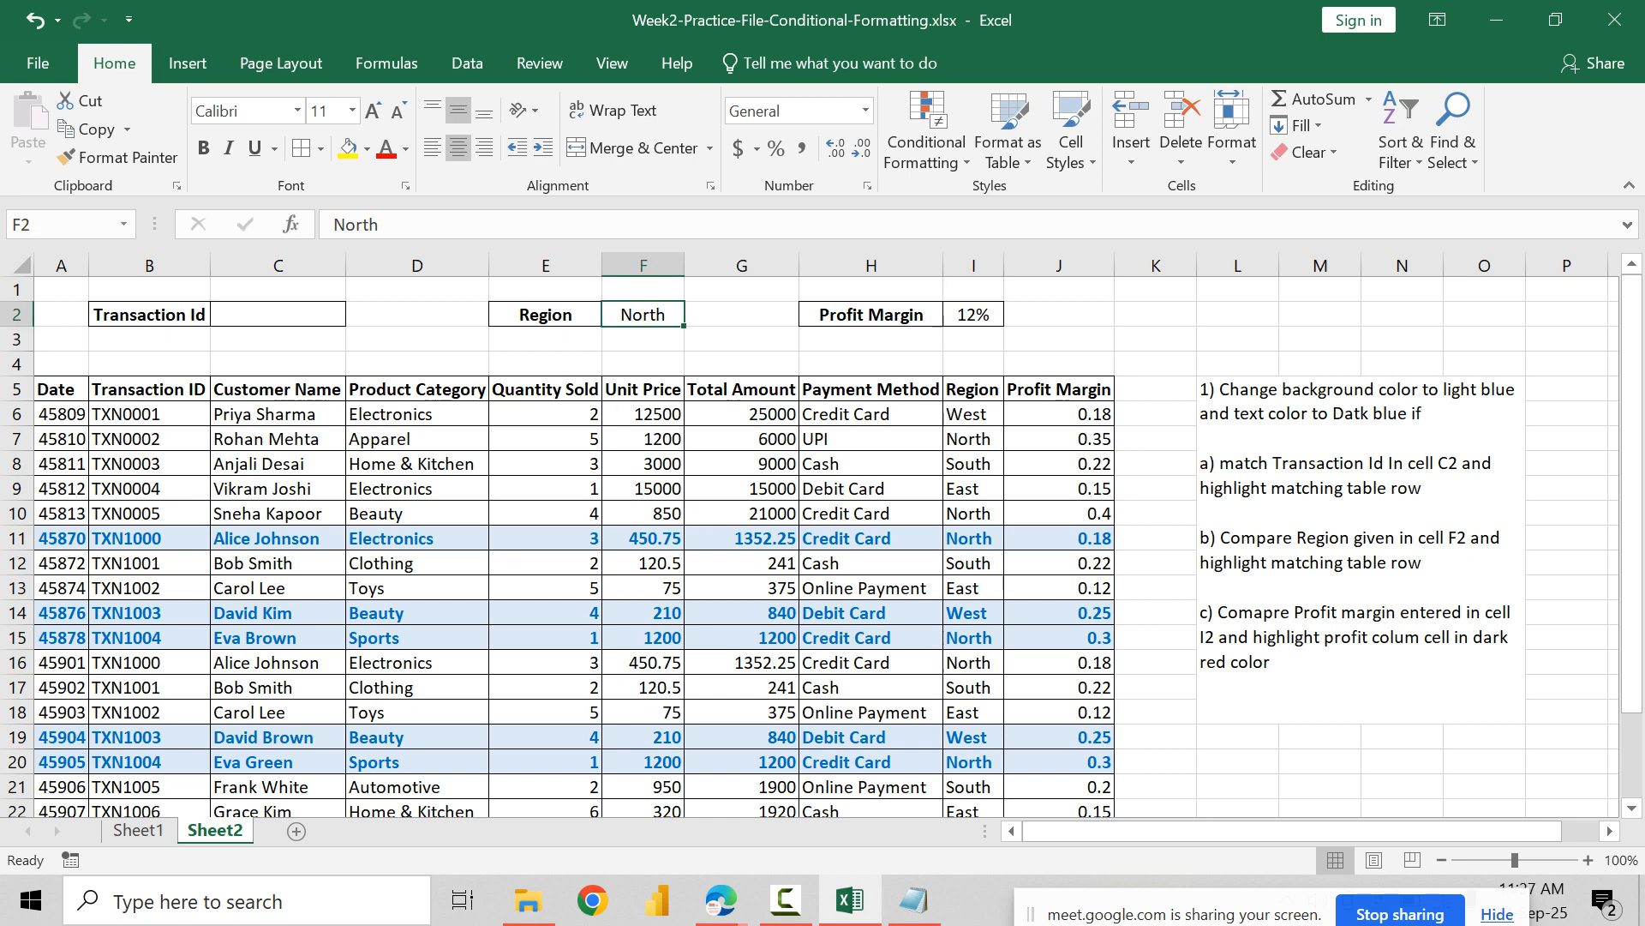
pyautogui.press('Delete')
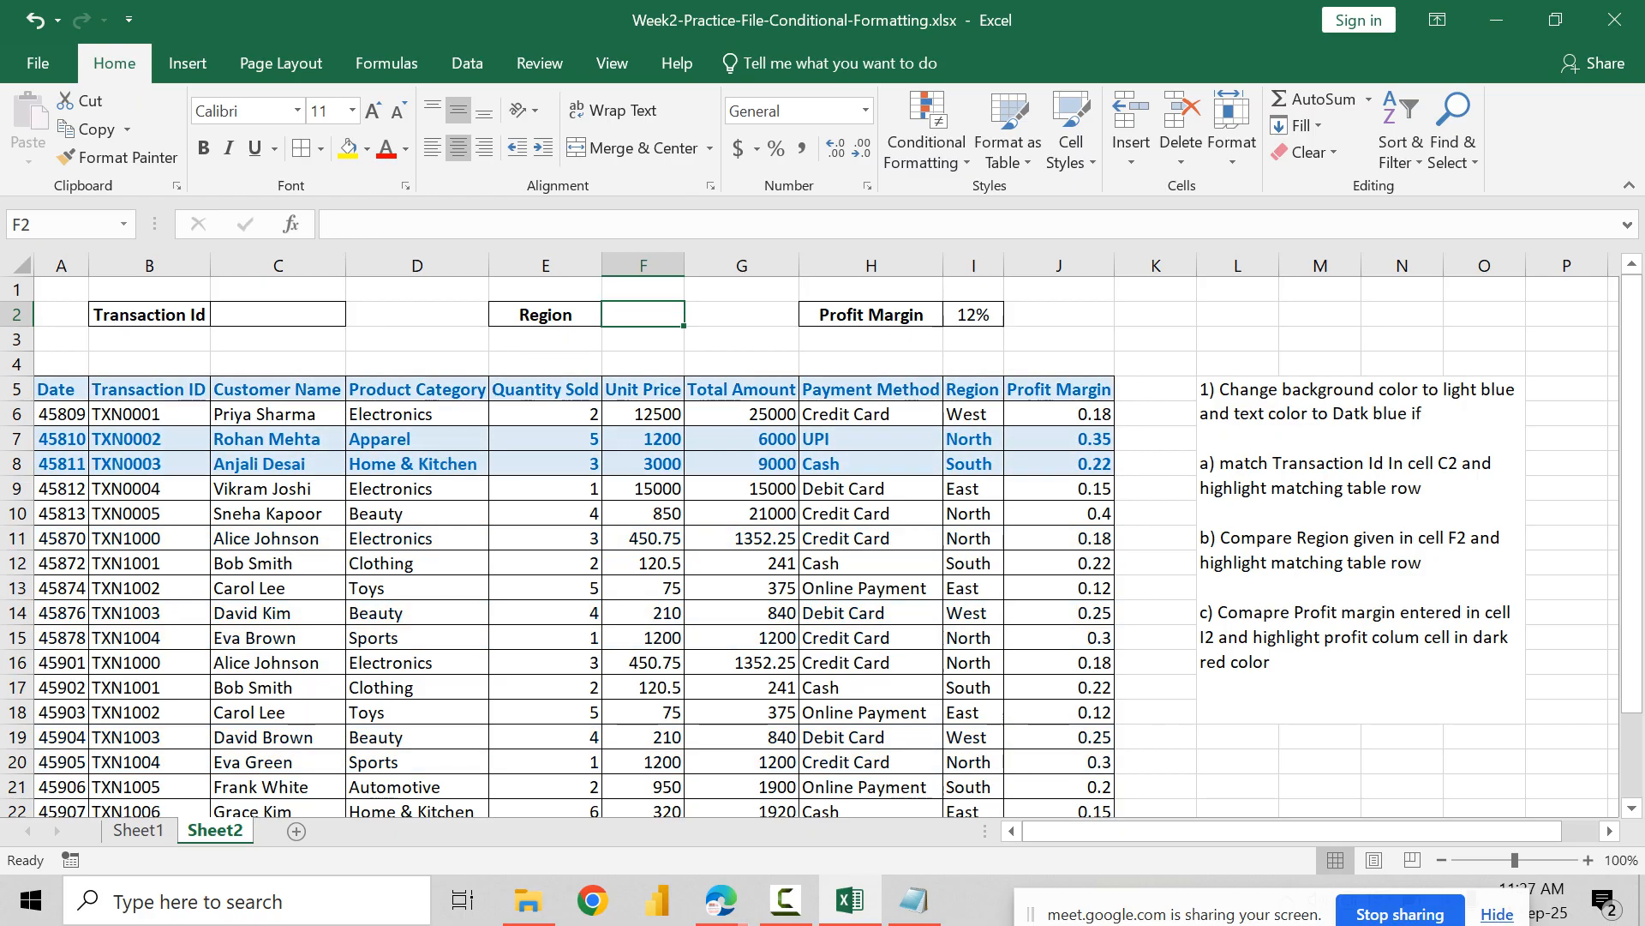
pyautogui.click(642, 588)
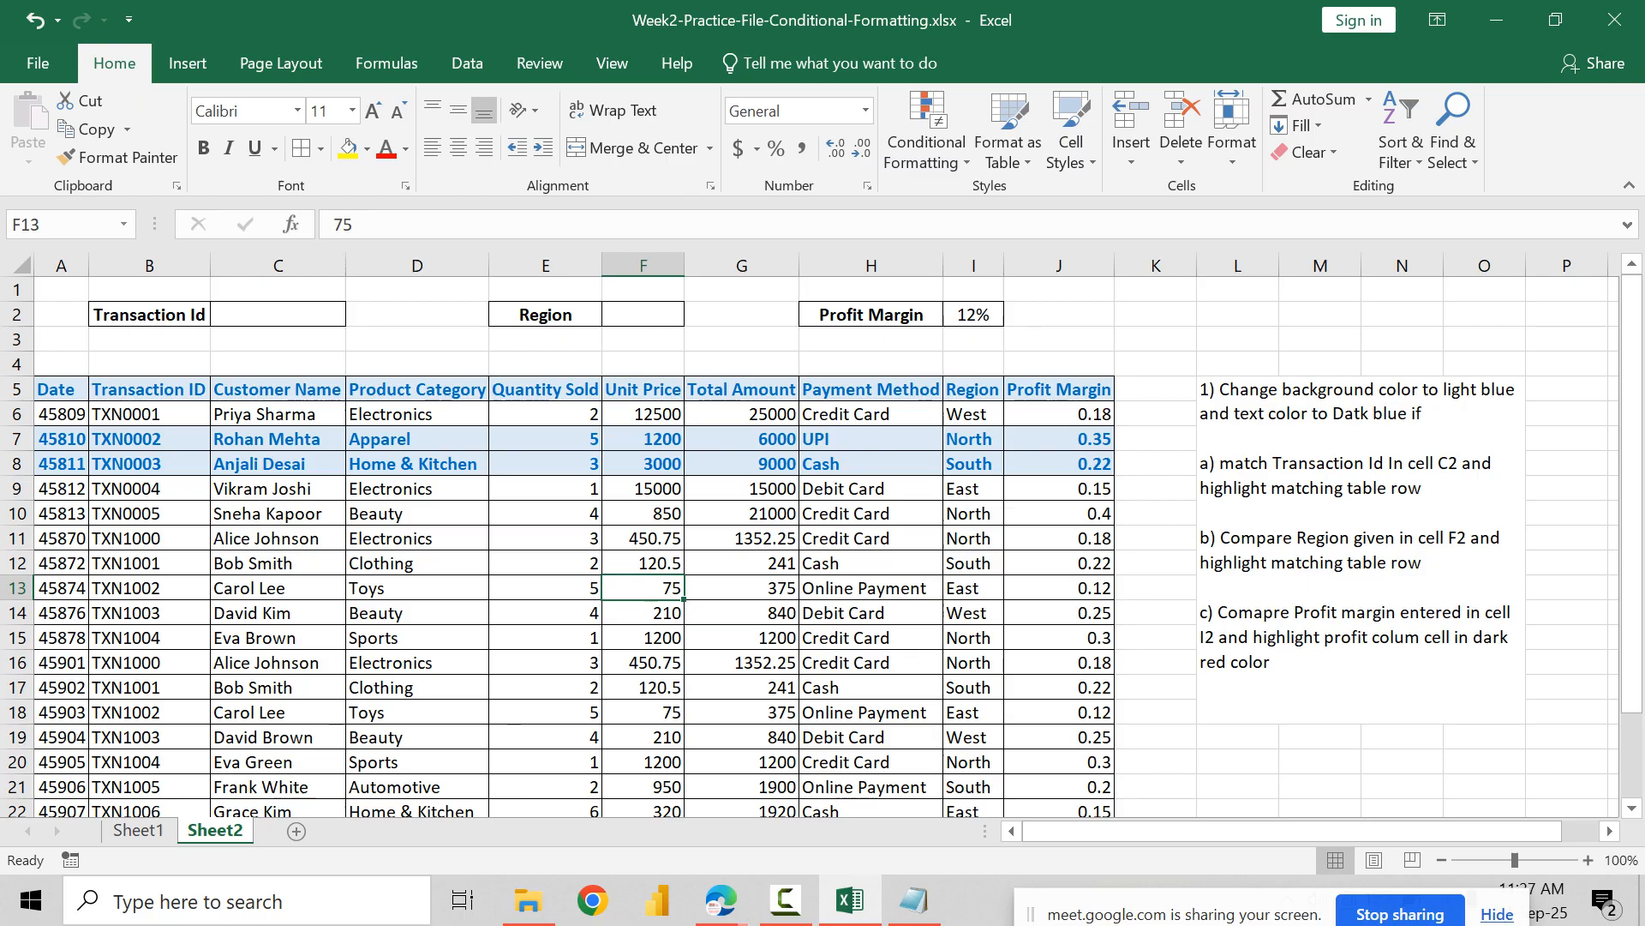
pyautogui.click(643, 315)
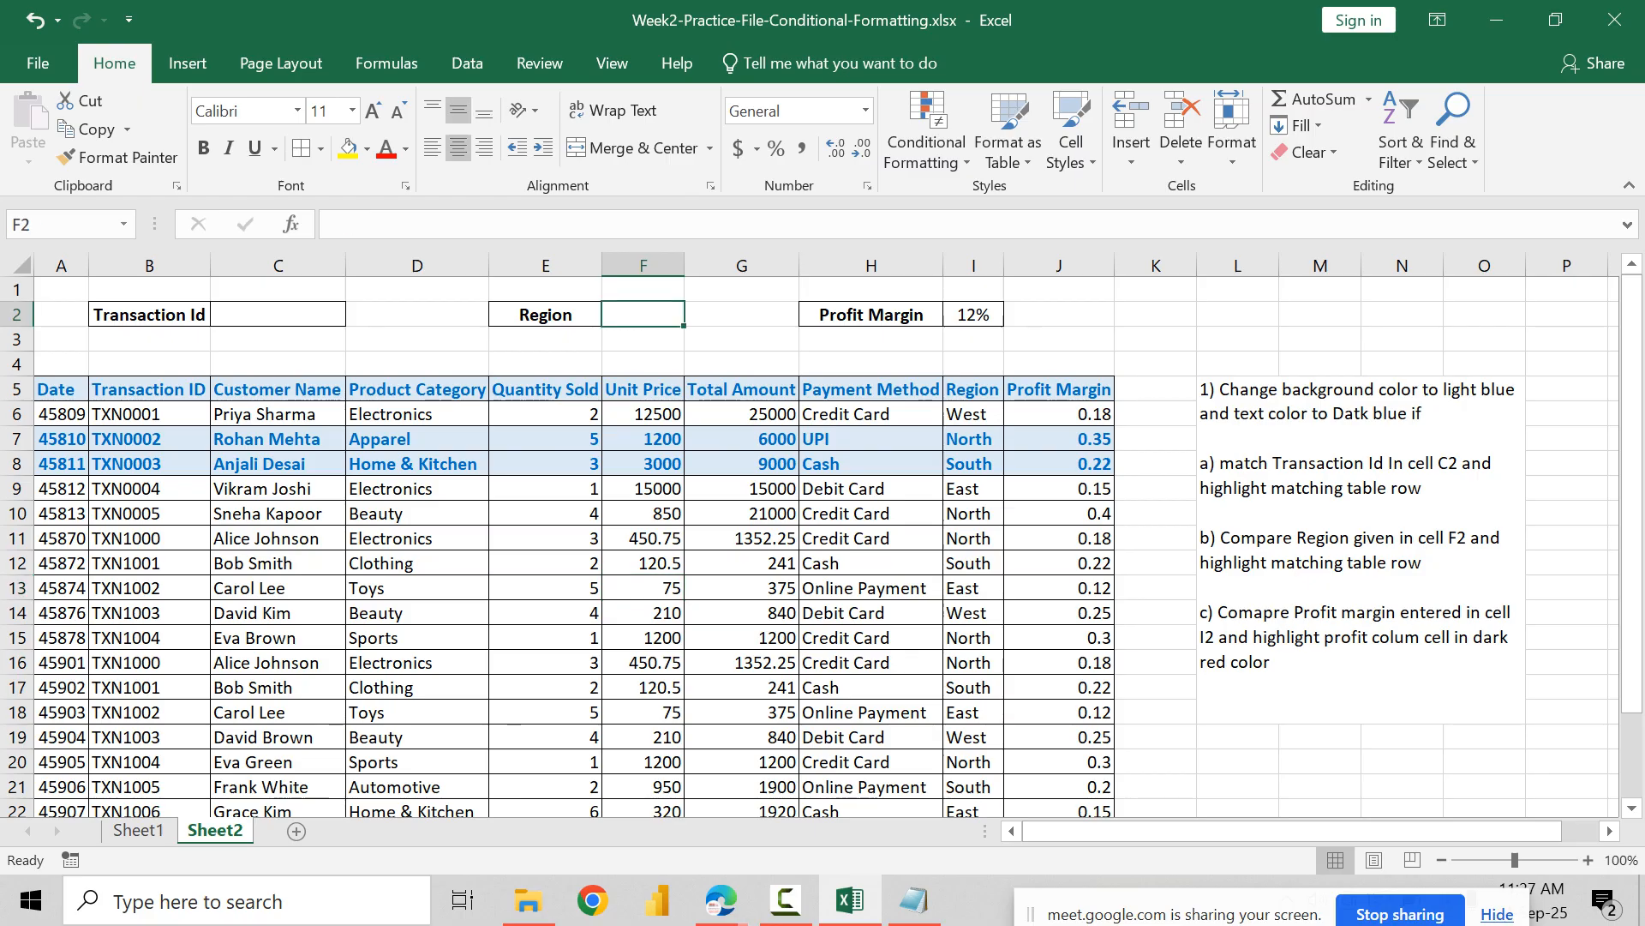
pyautogui.click(278, 314)
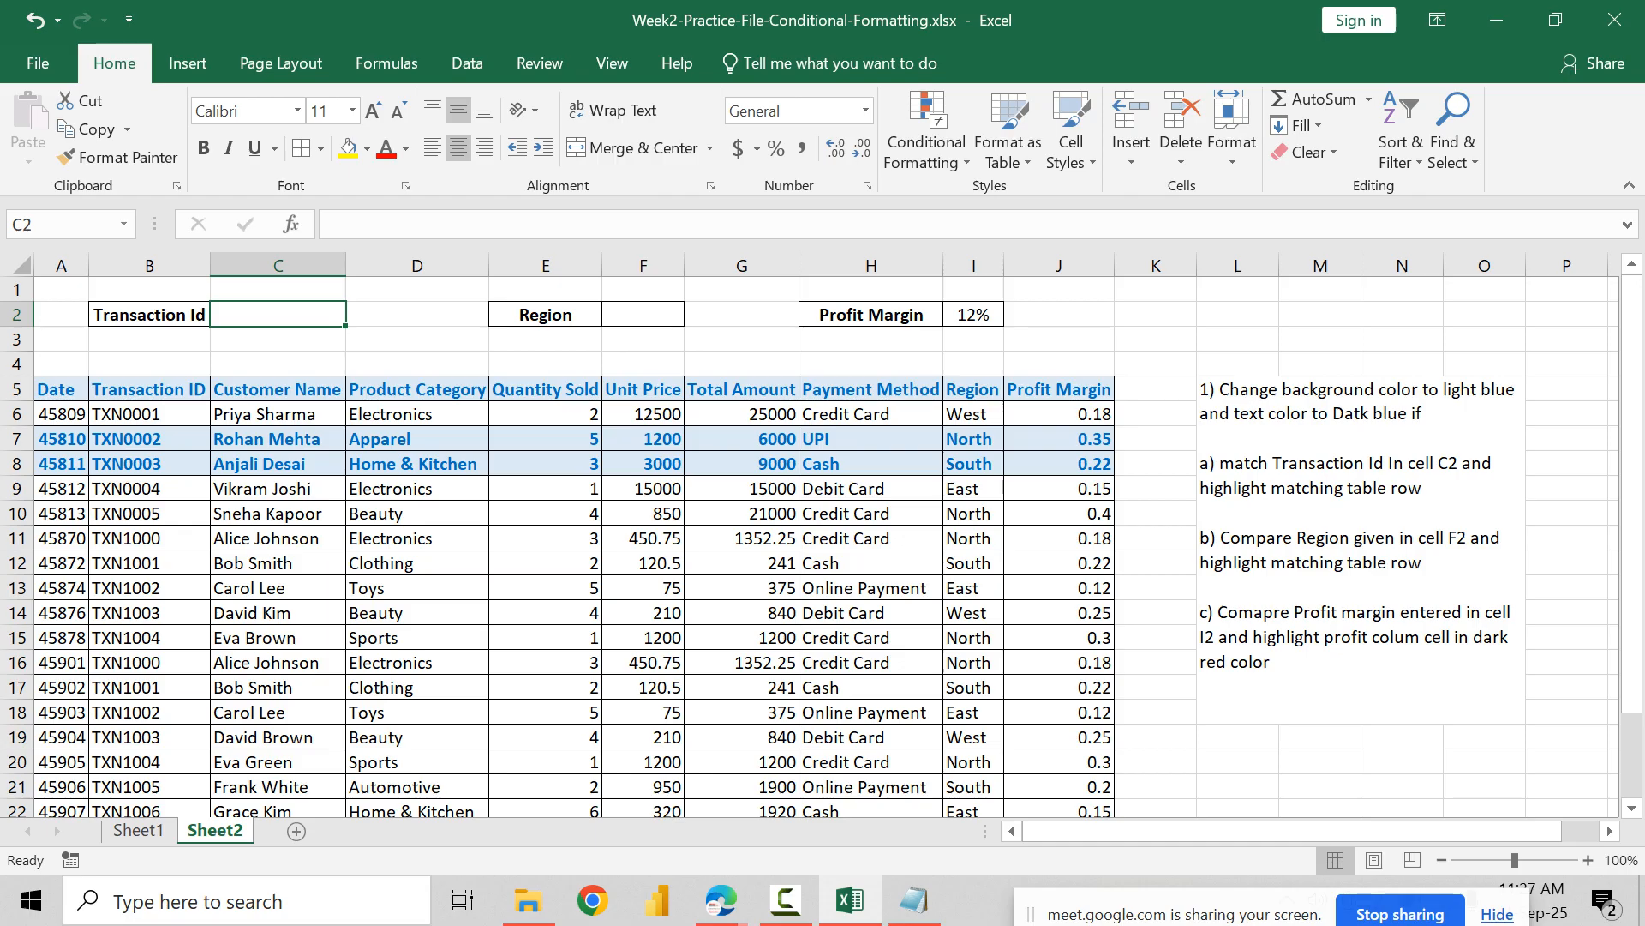
pyautogui.click(545, 514)
pyautogui.click(417, 364)
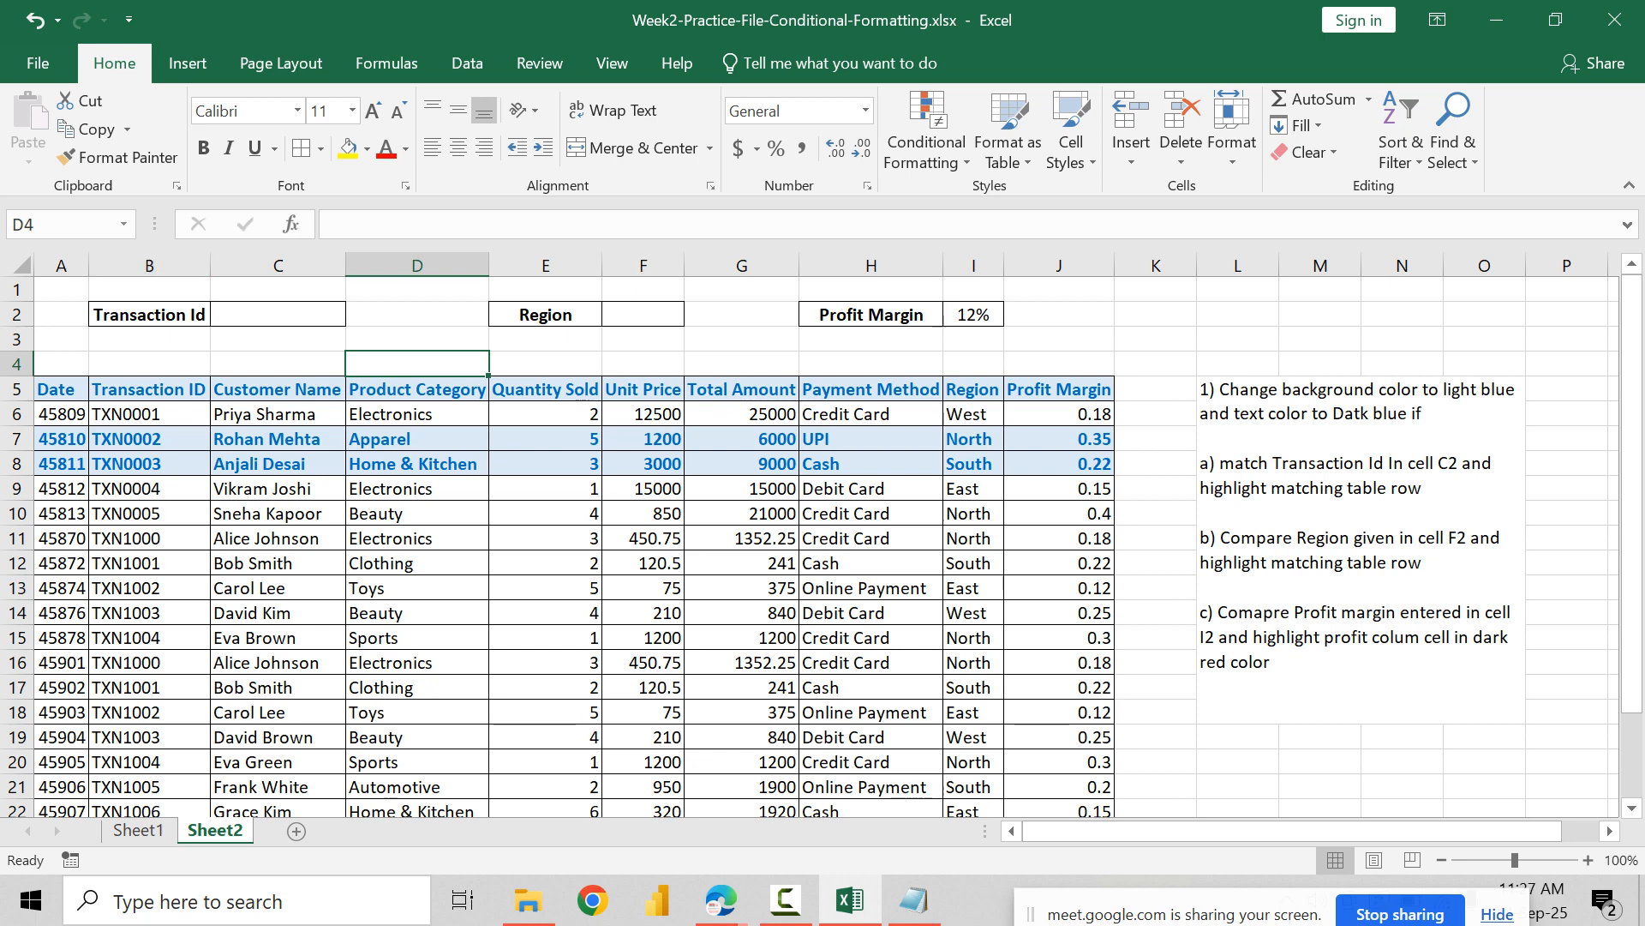
# Step: For the whole table, change the Region conditional formatting rule's formula to =IF($F$2=$I1,TRUE,FALSE)
pyautogui.click(61, 414)
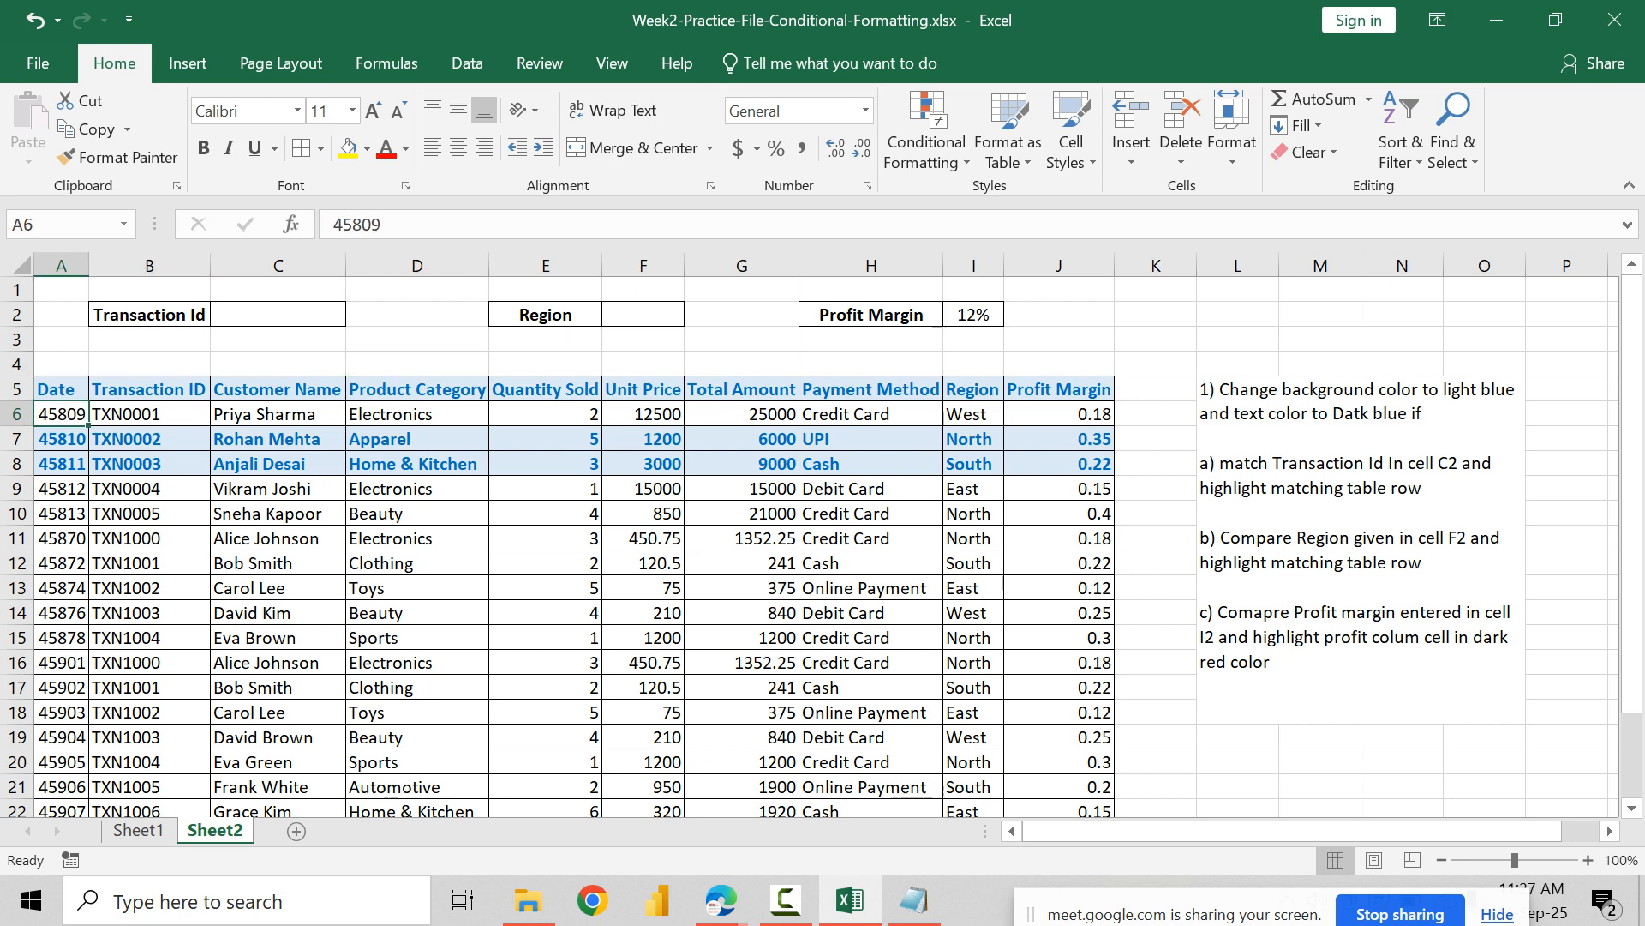
pyautogui.hotkey('ctrl', 'a')
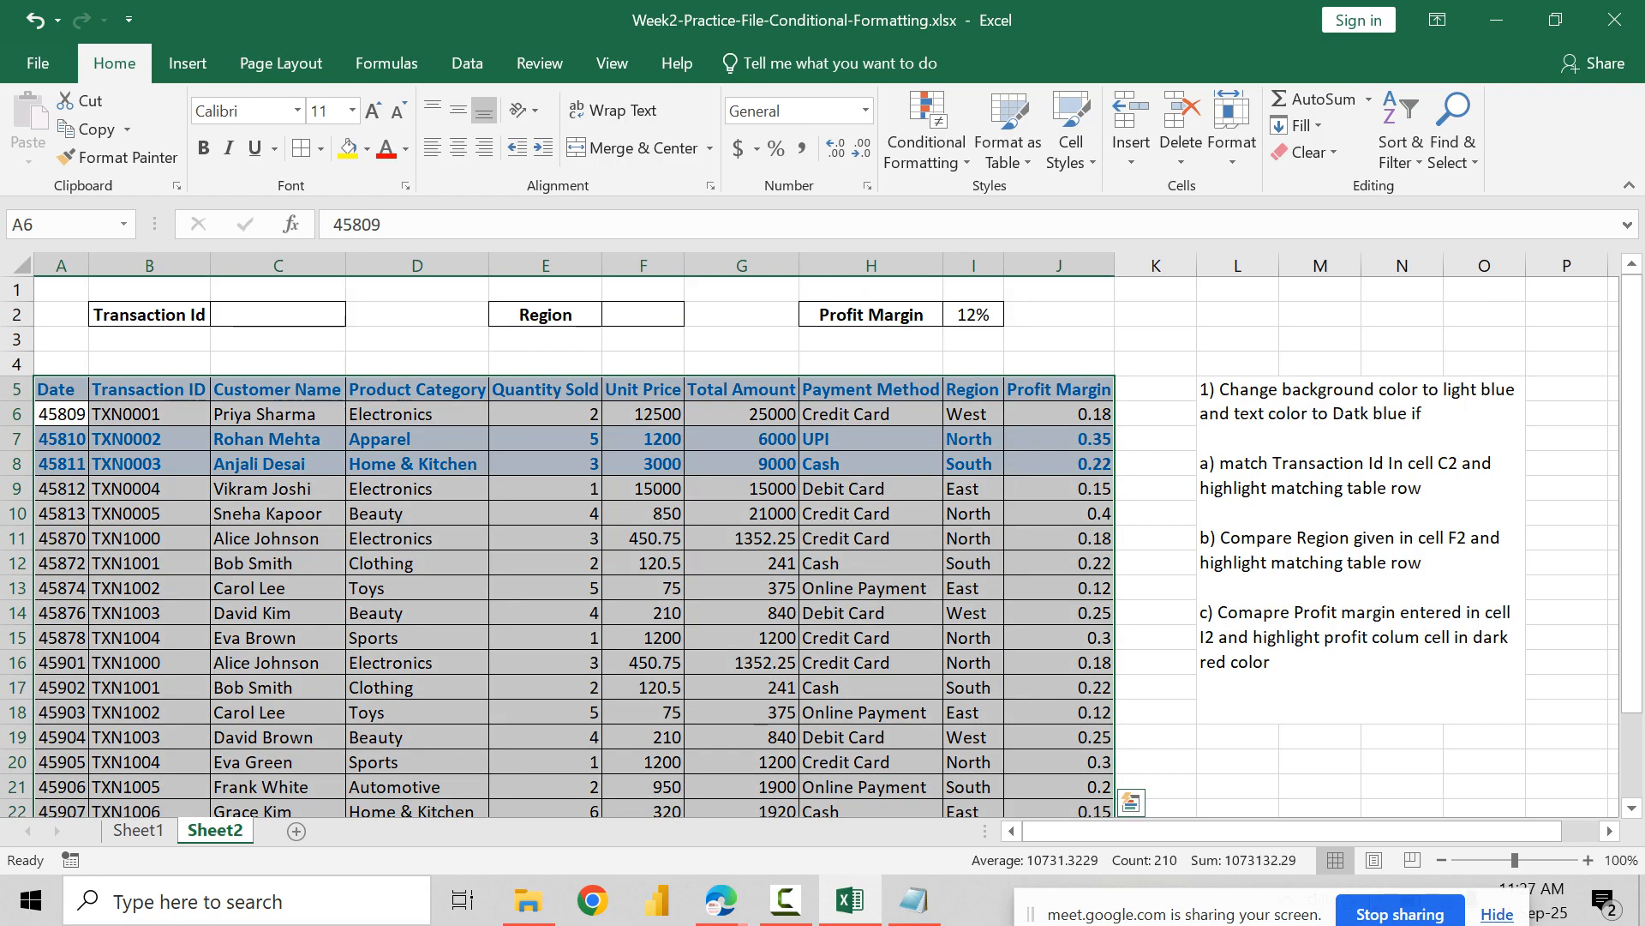
pyautogui.click(926, 142)
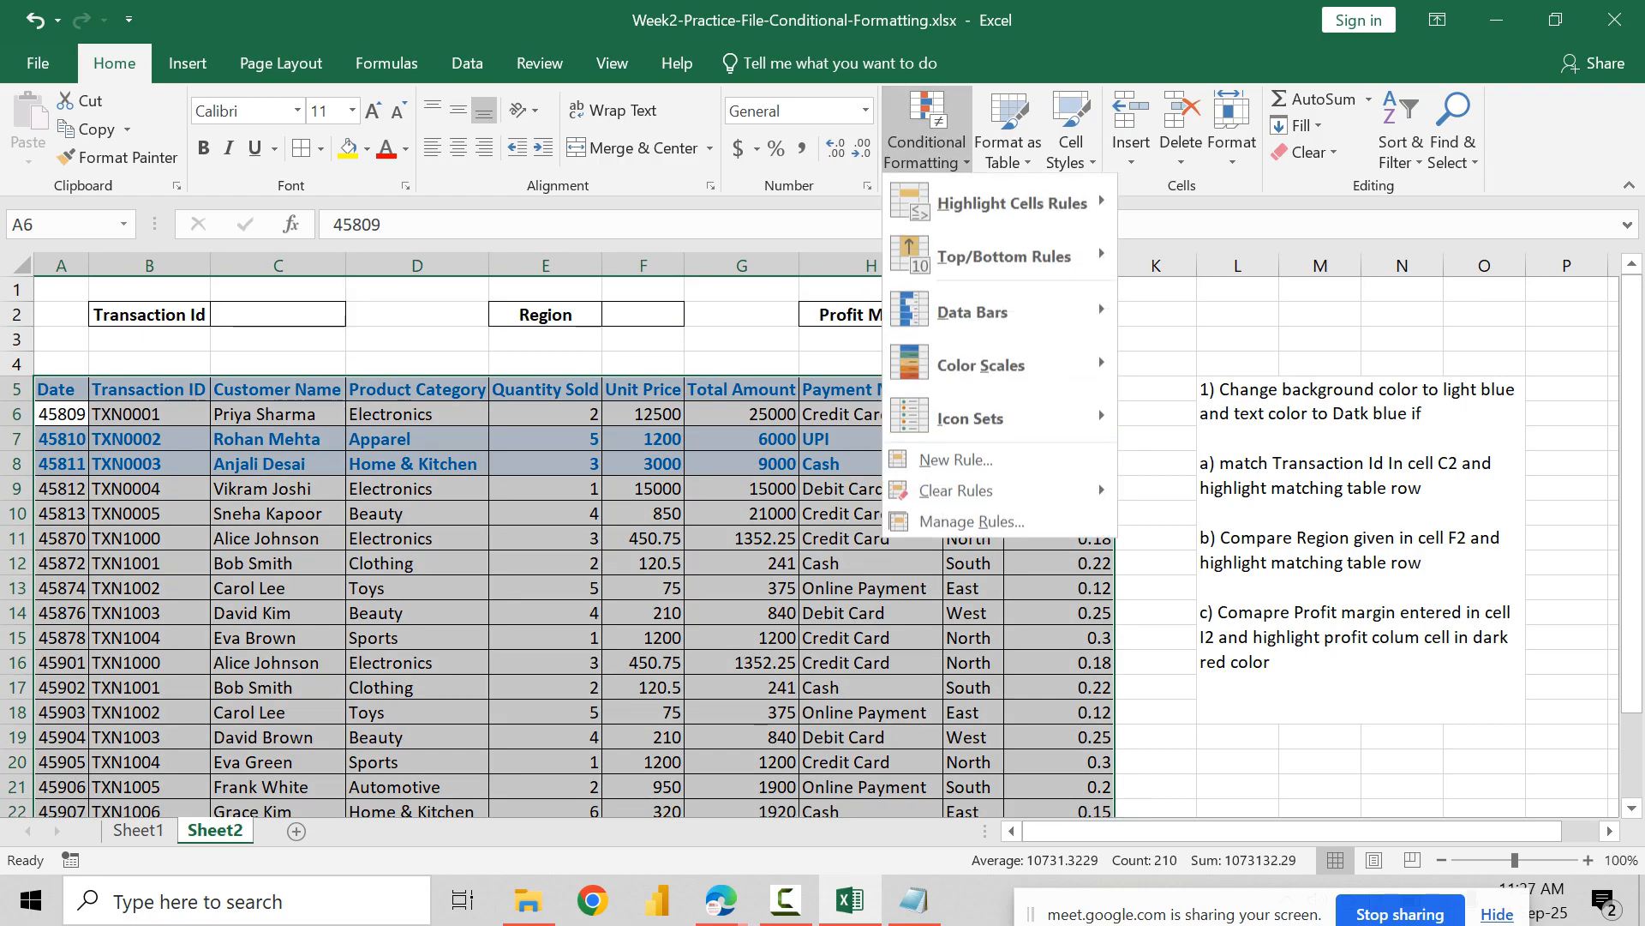
pyautogui.click(951, 520)
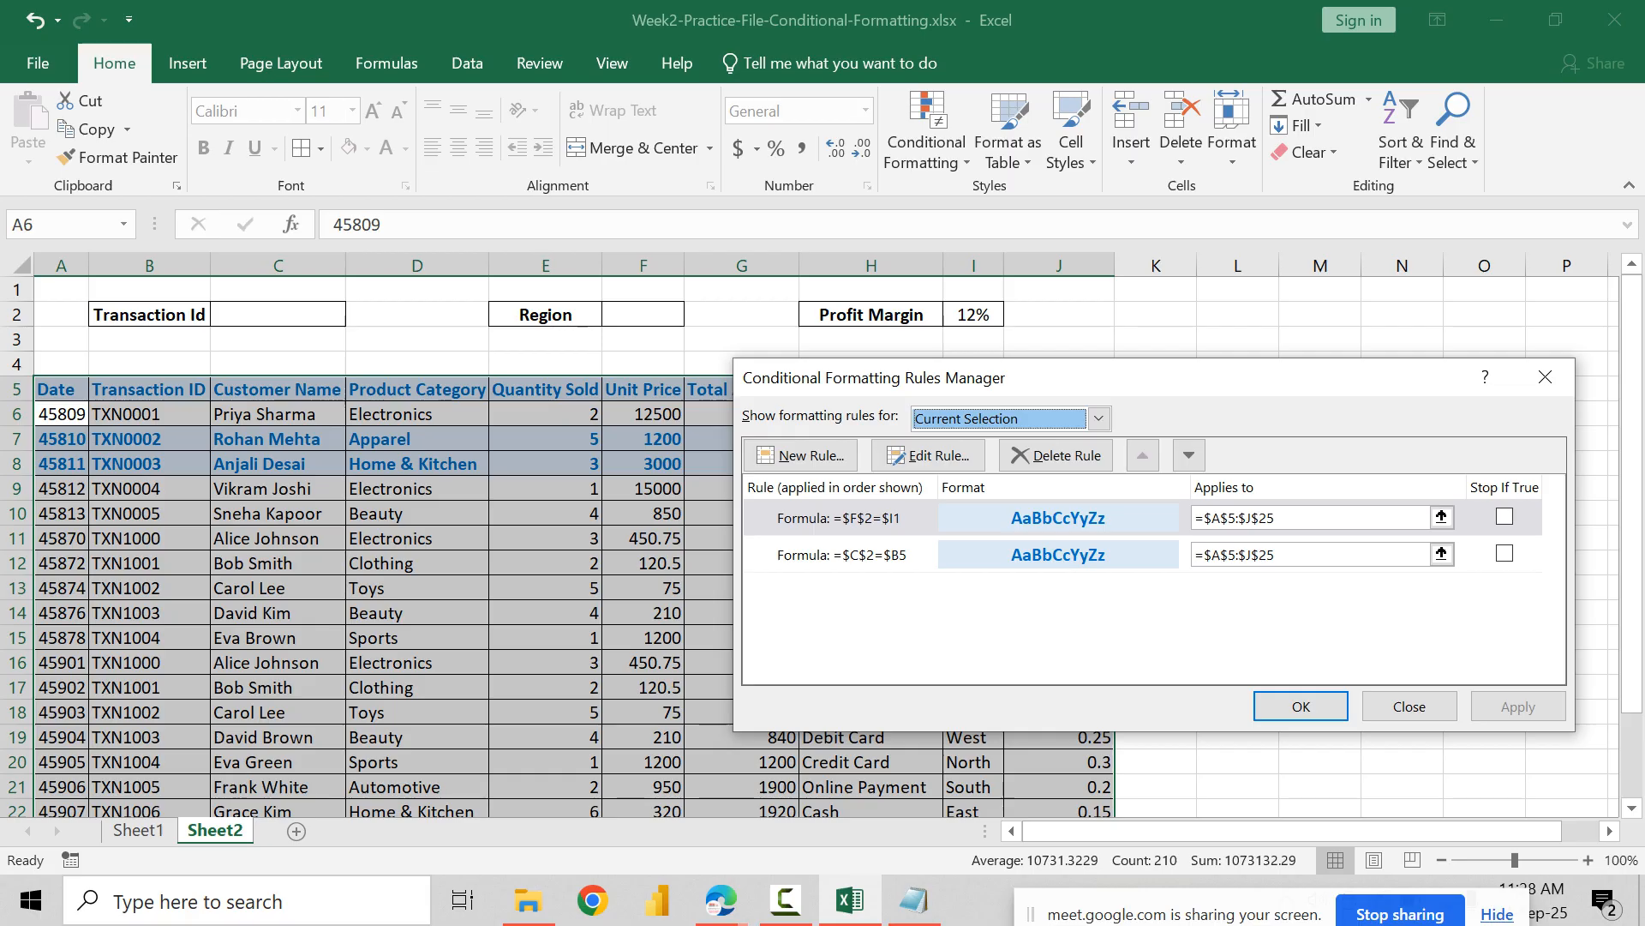
pyautogui.click(866, 517)
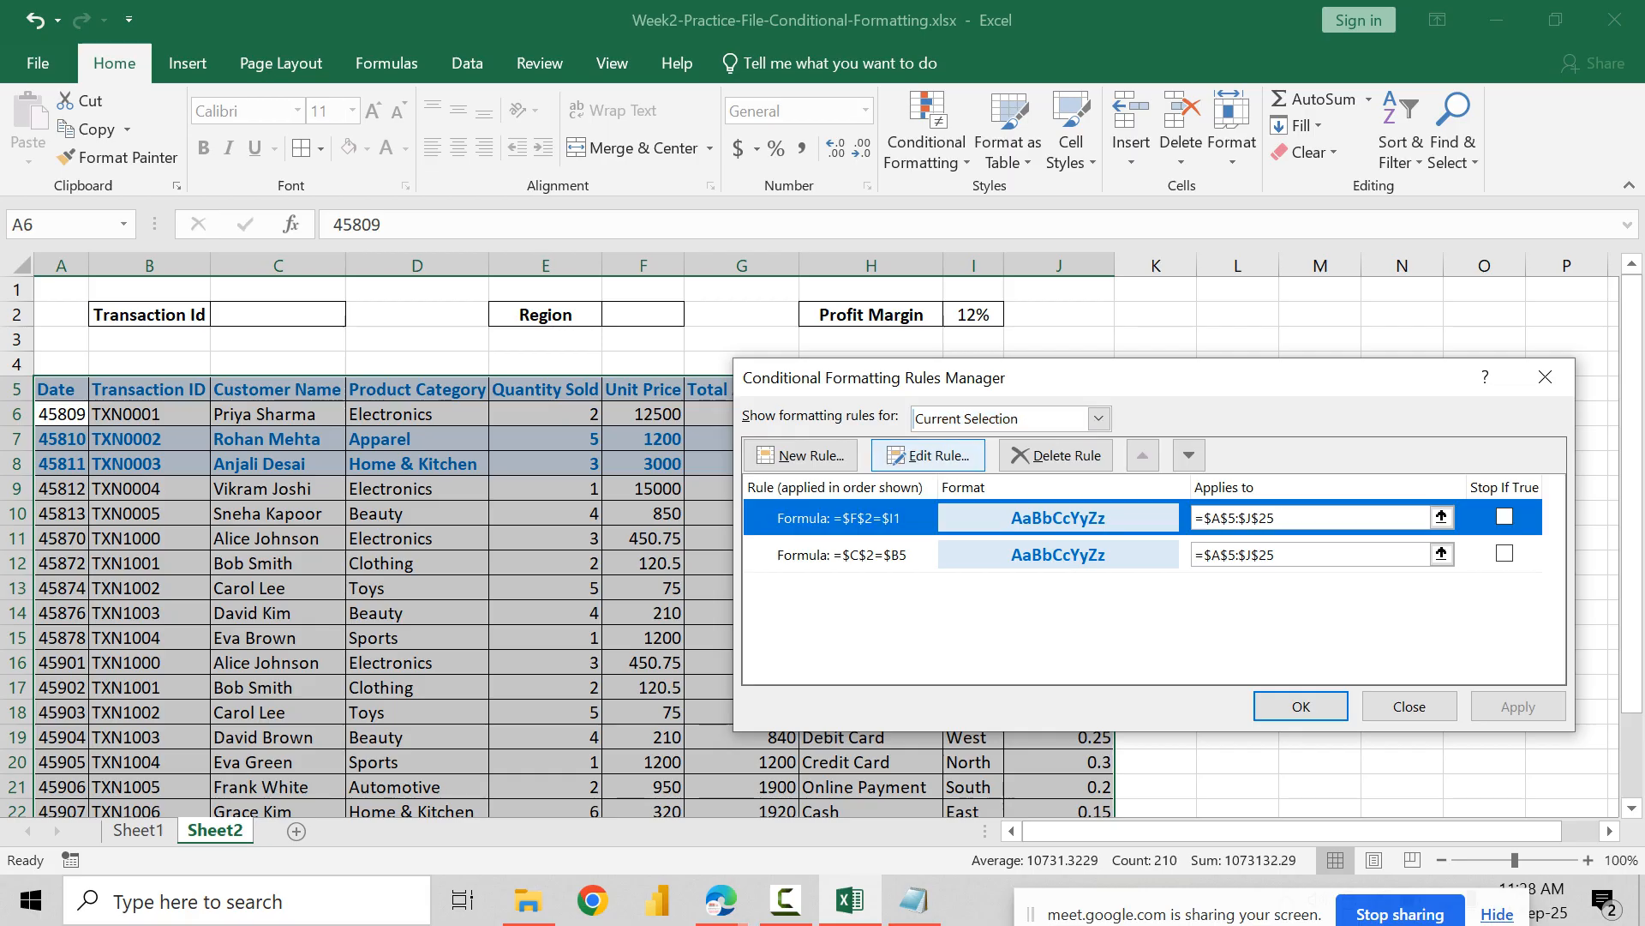
pyautogui.click(929, 455)
pyautogui.click(948, 610)
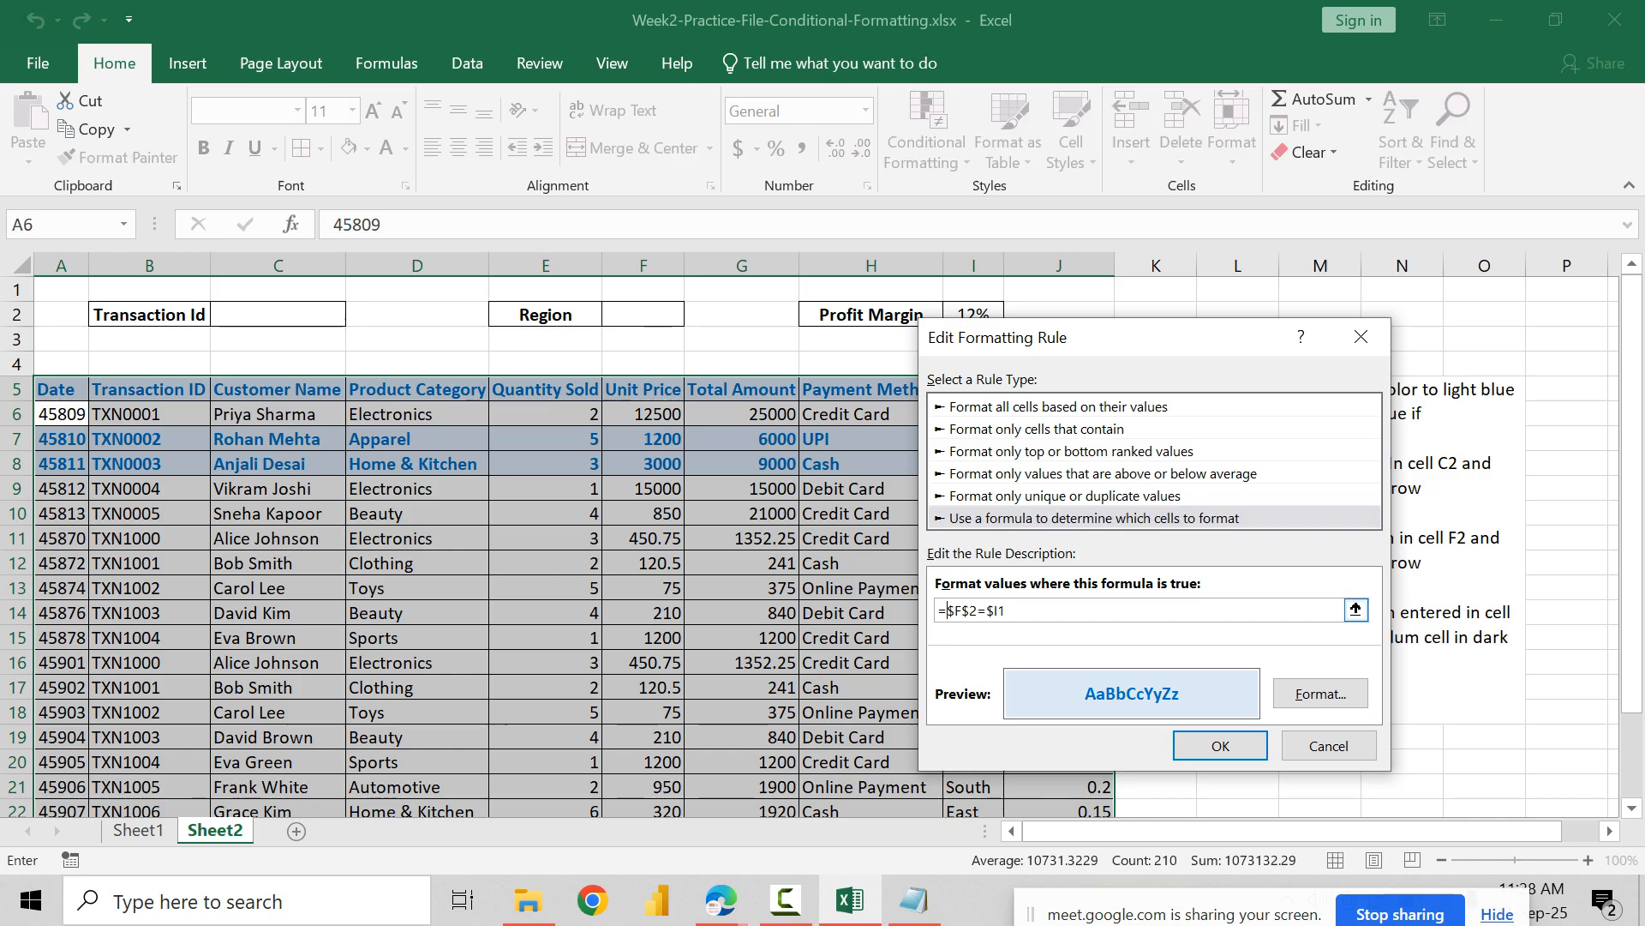
pyautogui.write('IF(')
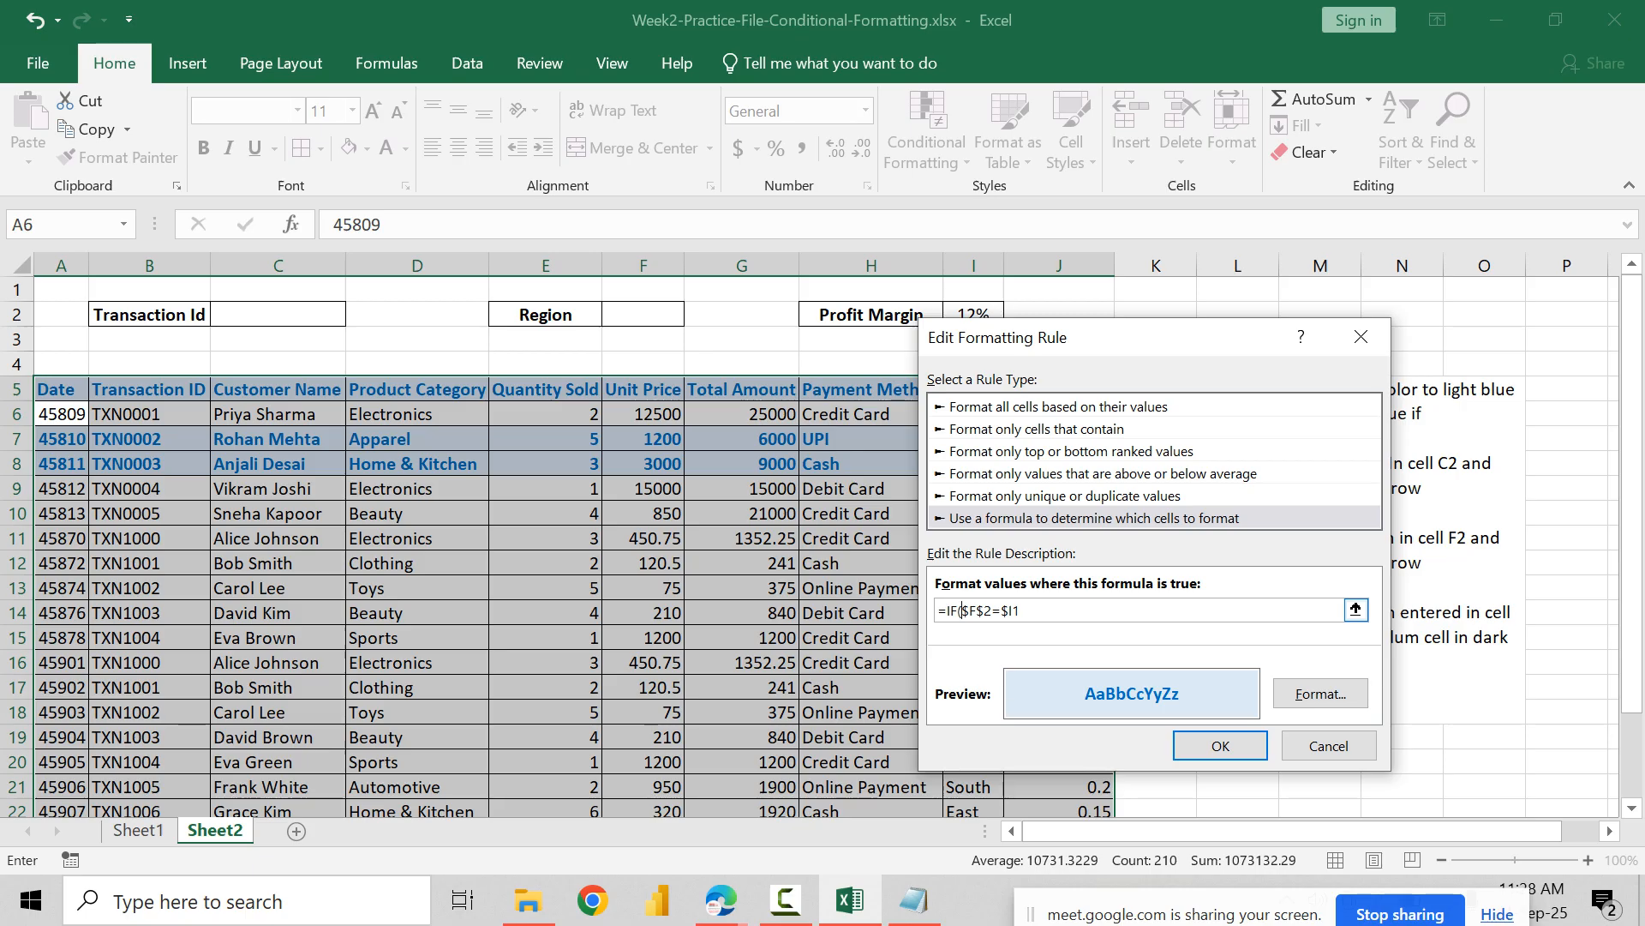
pyautogui.click(1021, 610)
pyautogui.write(',TRUE,FALSE)')
pyautogui.click(1221, 746)
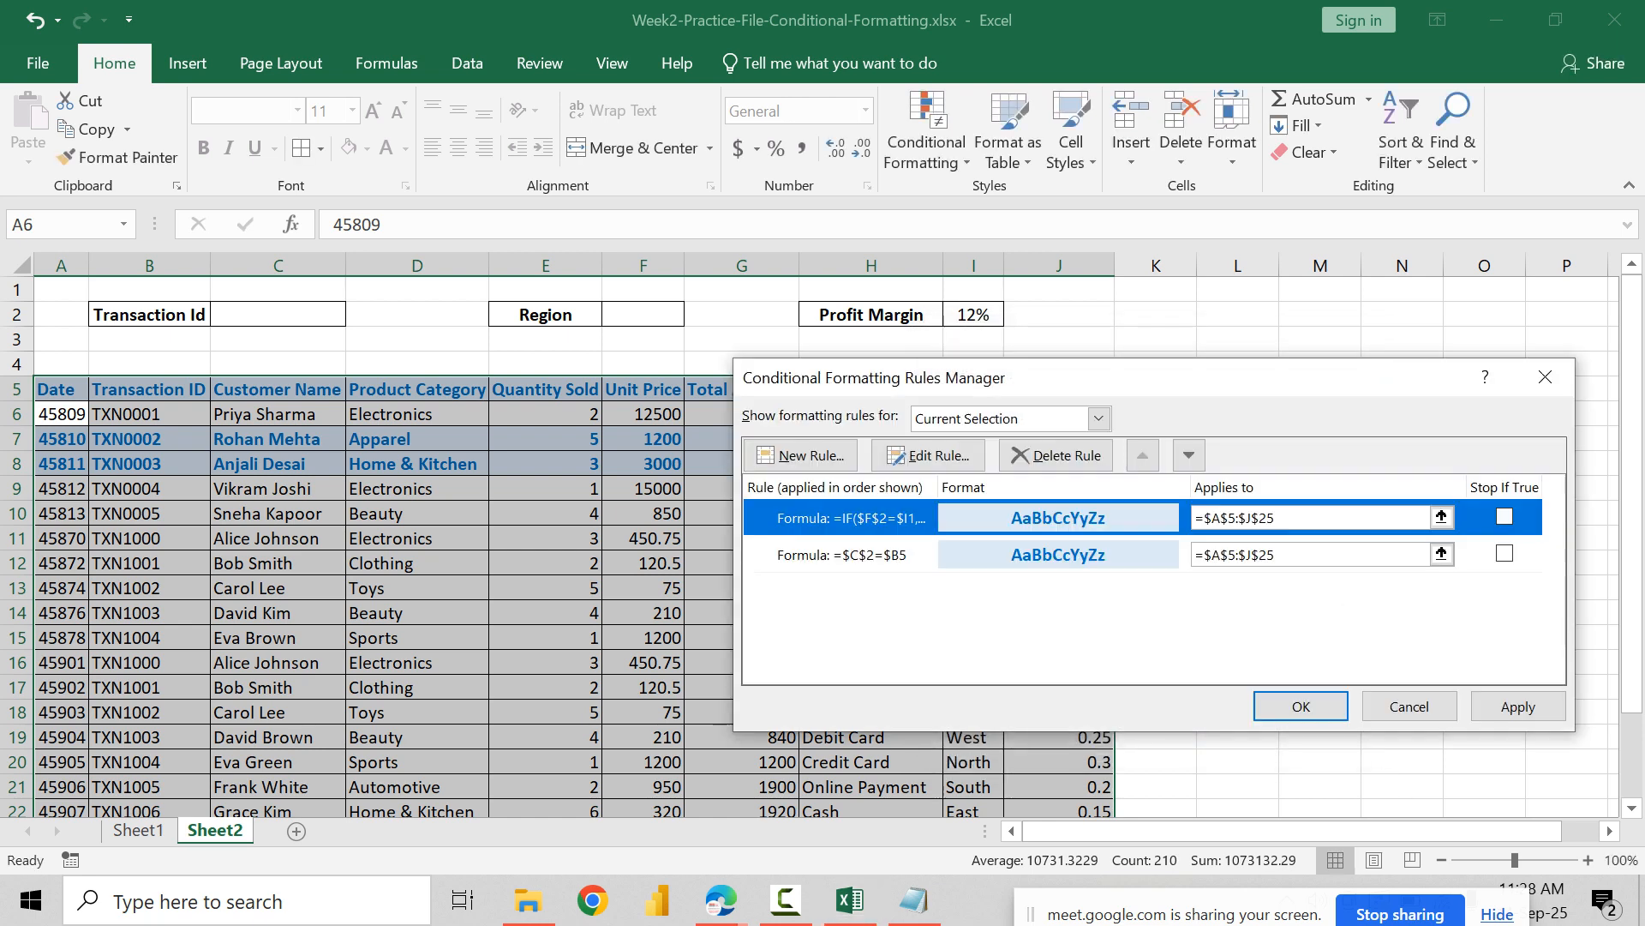
# Step: Change the Transaction Id rule's formula to =IF($C$2=$B5,TRUE,FALSE) and apply the edited rules to the table
pyautogui.click(892, 555)
pyautogui.click(928, 455)
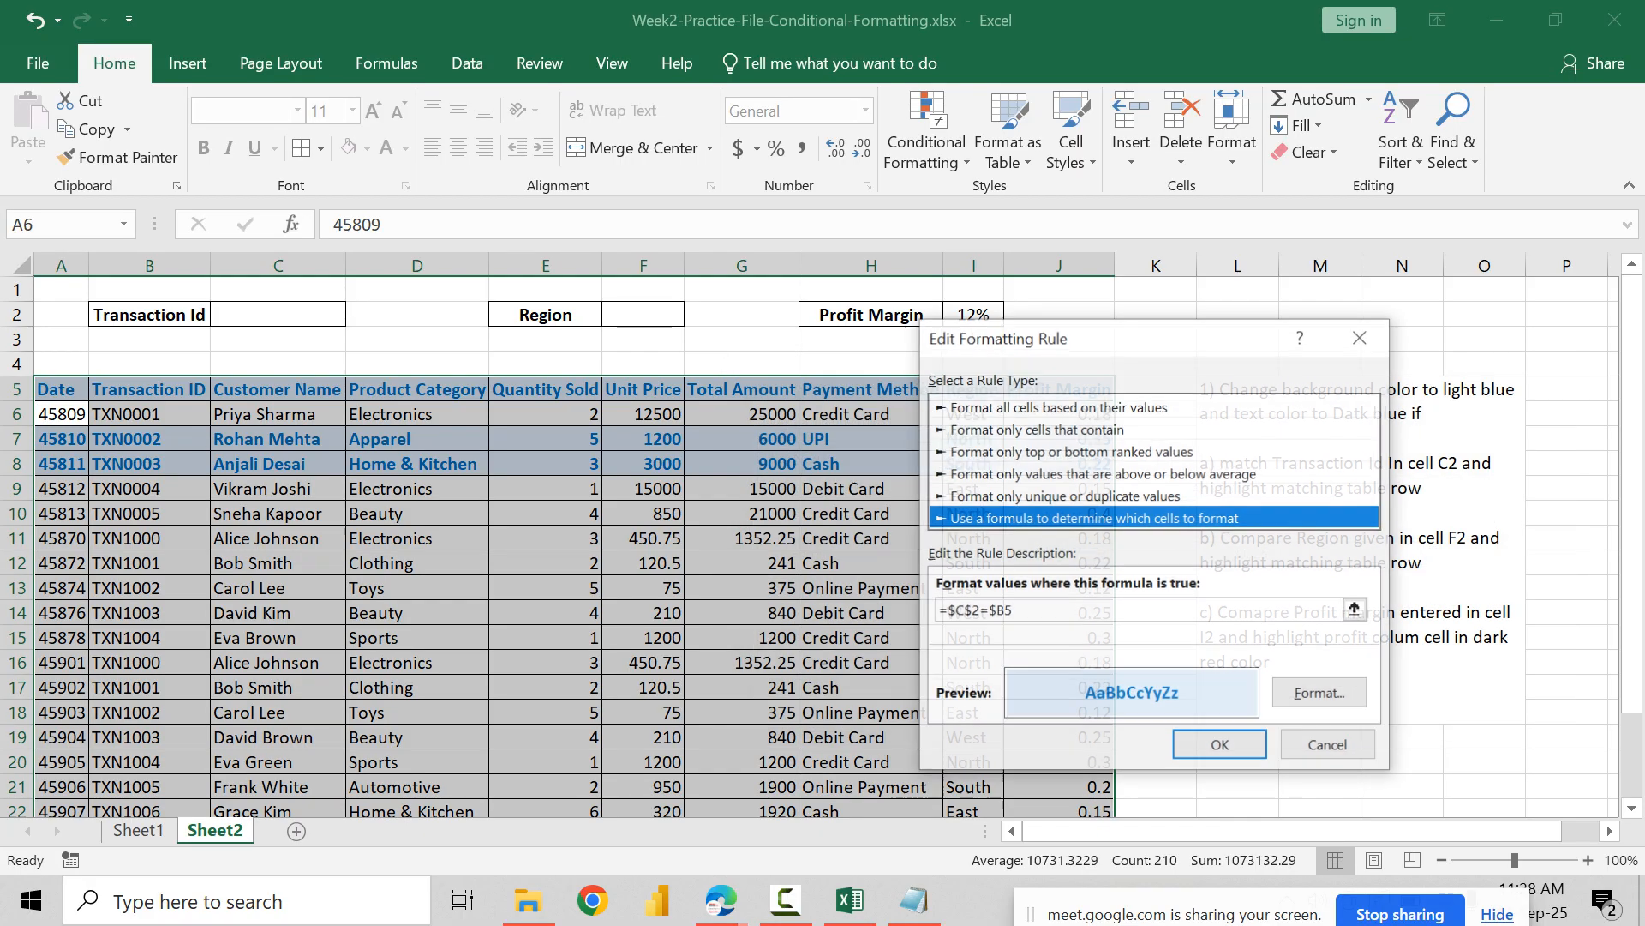
pyautogui.click(944, 610)
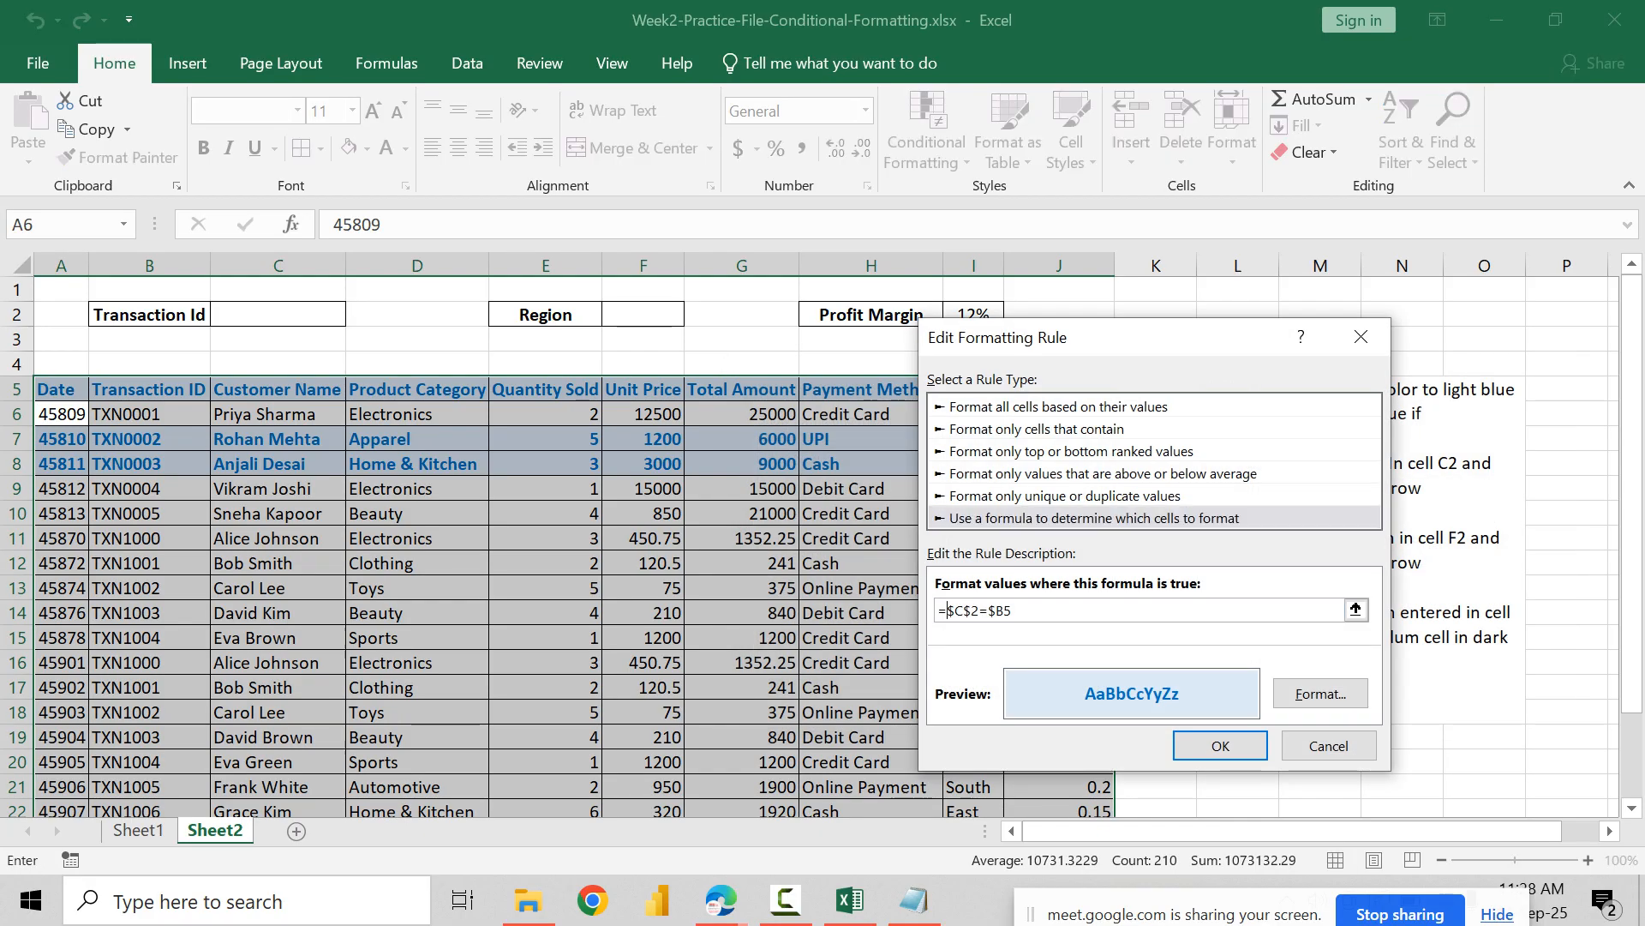
pyautogui.write('IF')
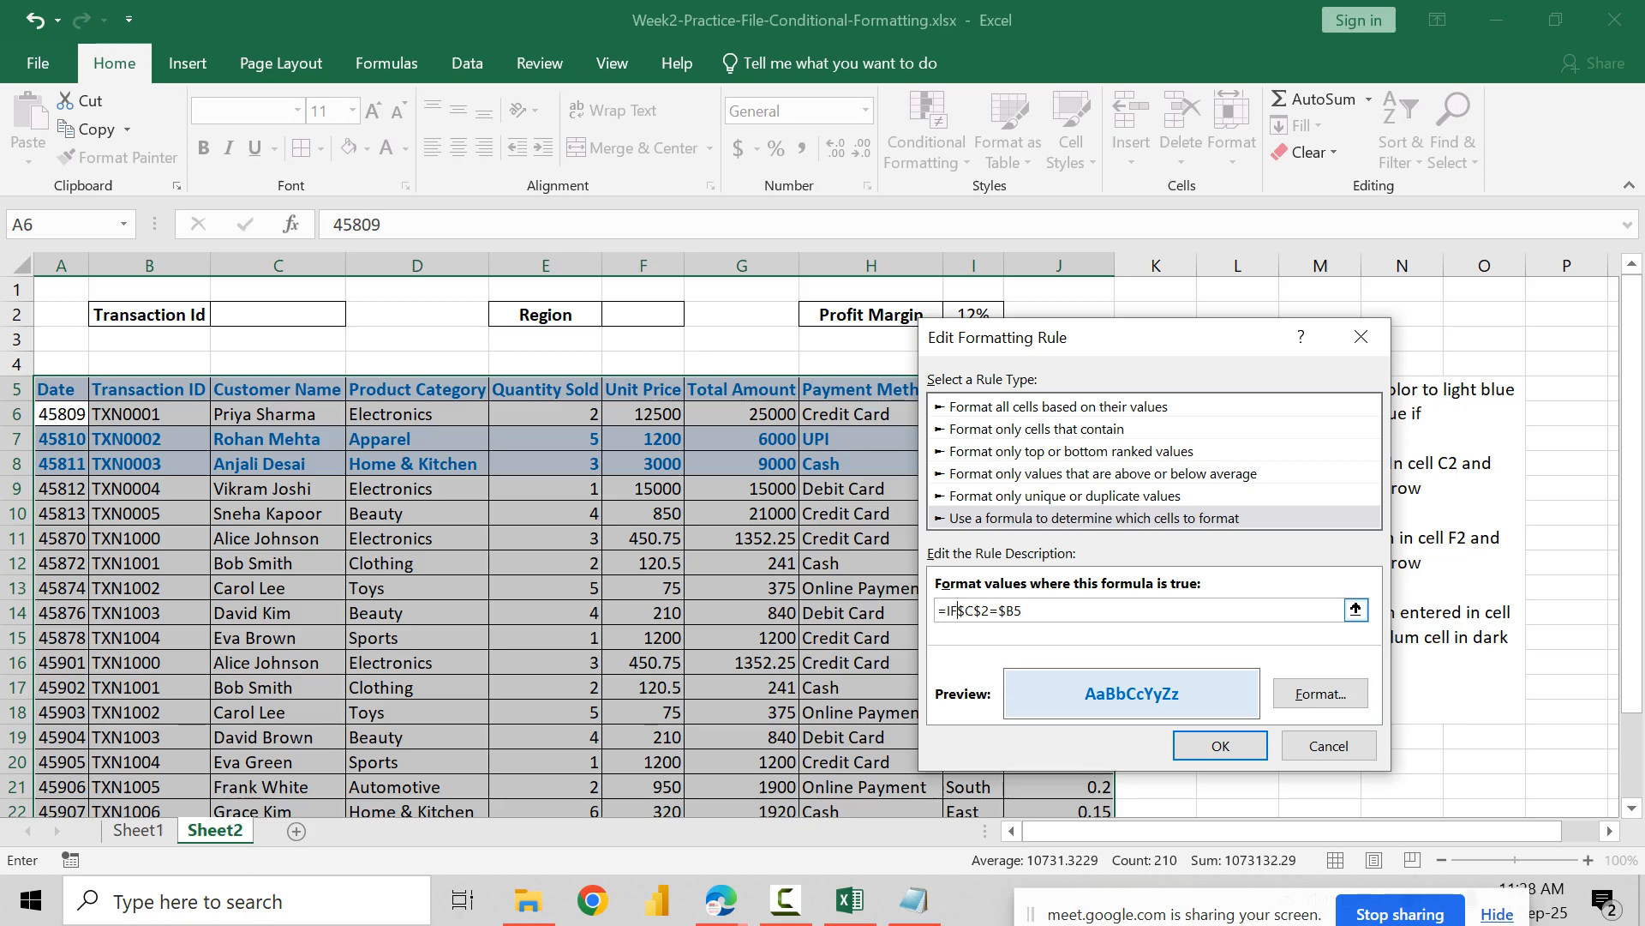
pyautogui.write('($C$2=$B5,TRUE,')
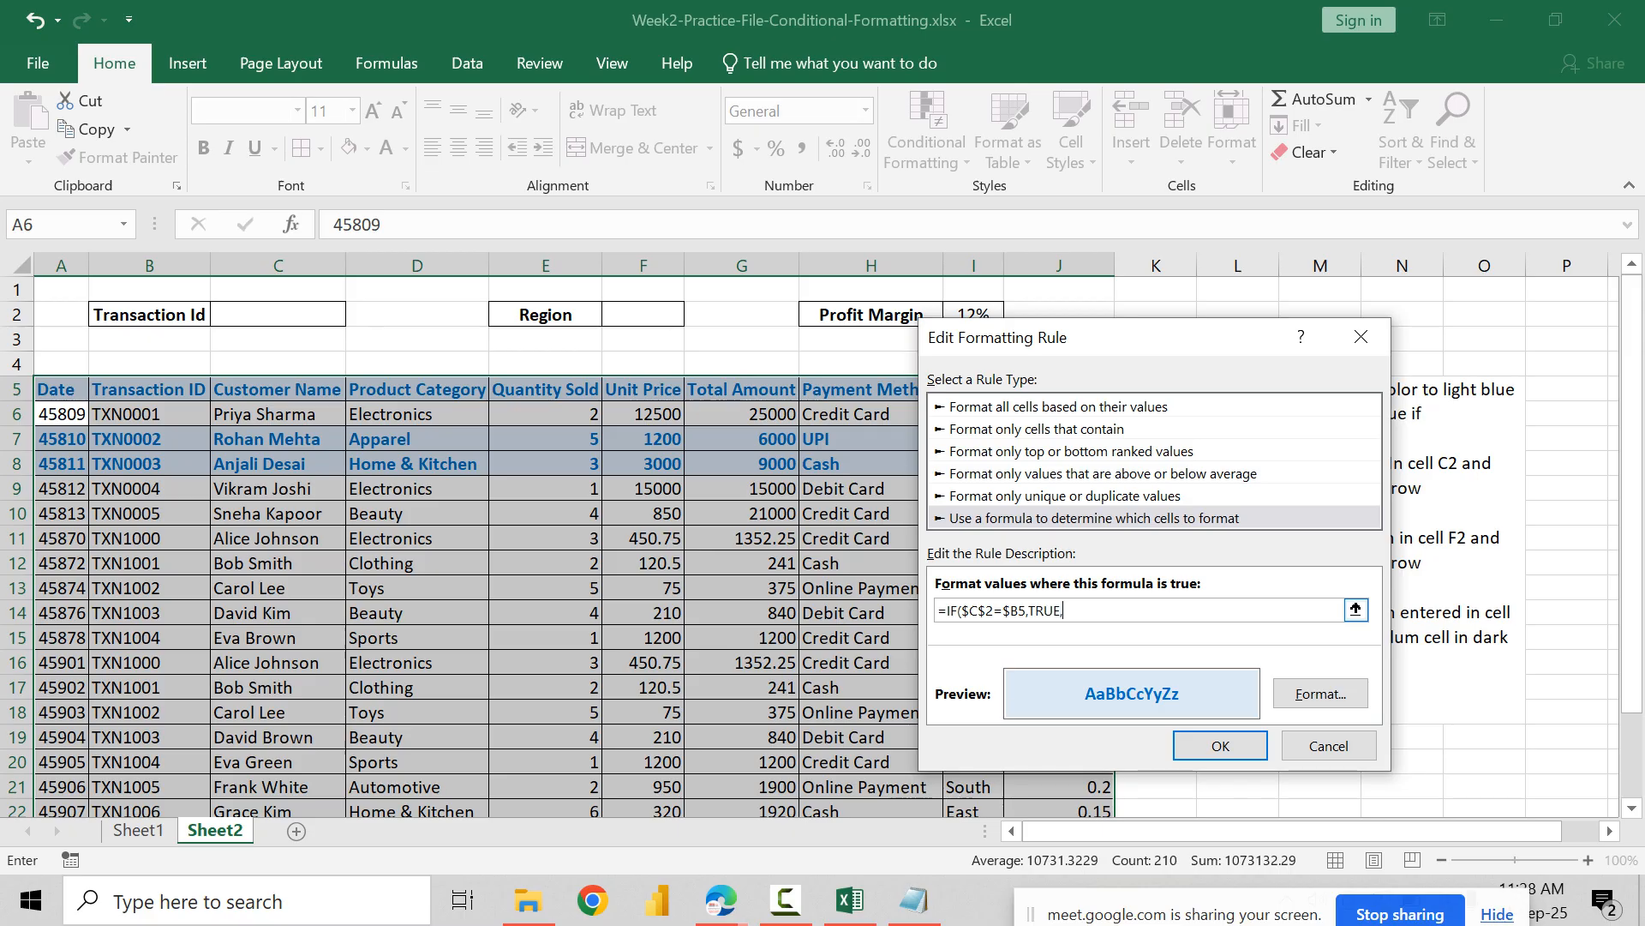
pyautogui.write('FALSE)')
pyautogui.press('Return')
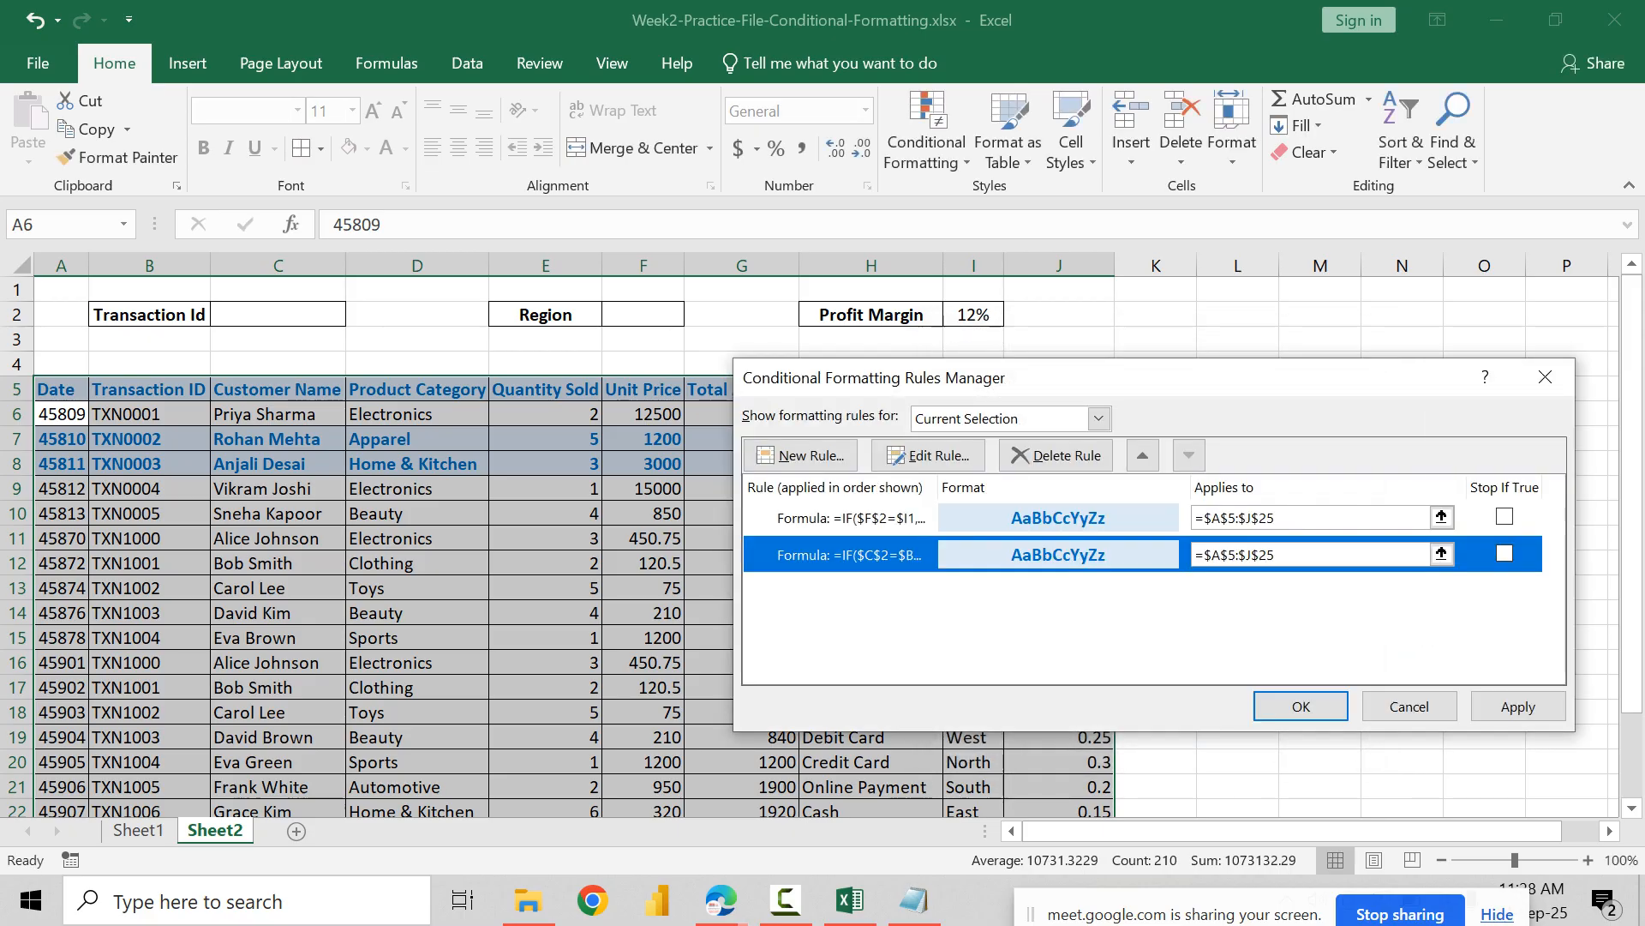
pyautogui.press('Return')
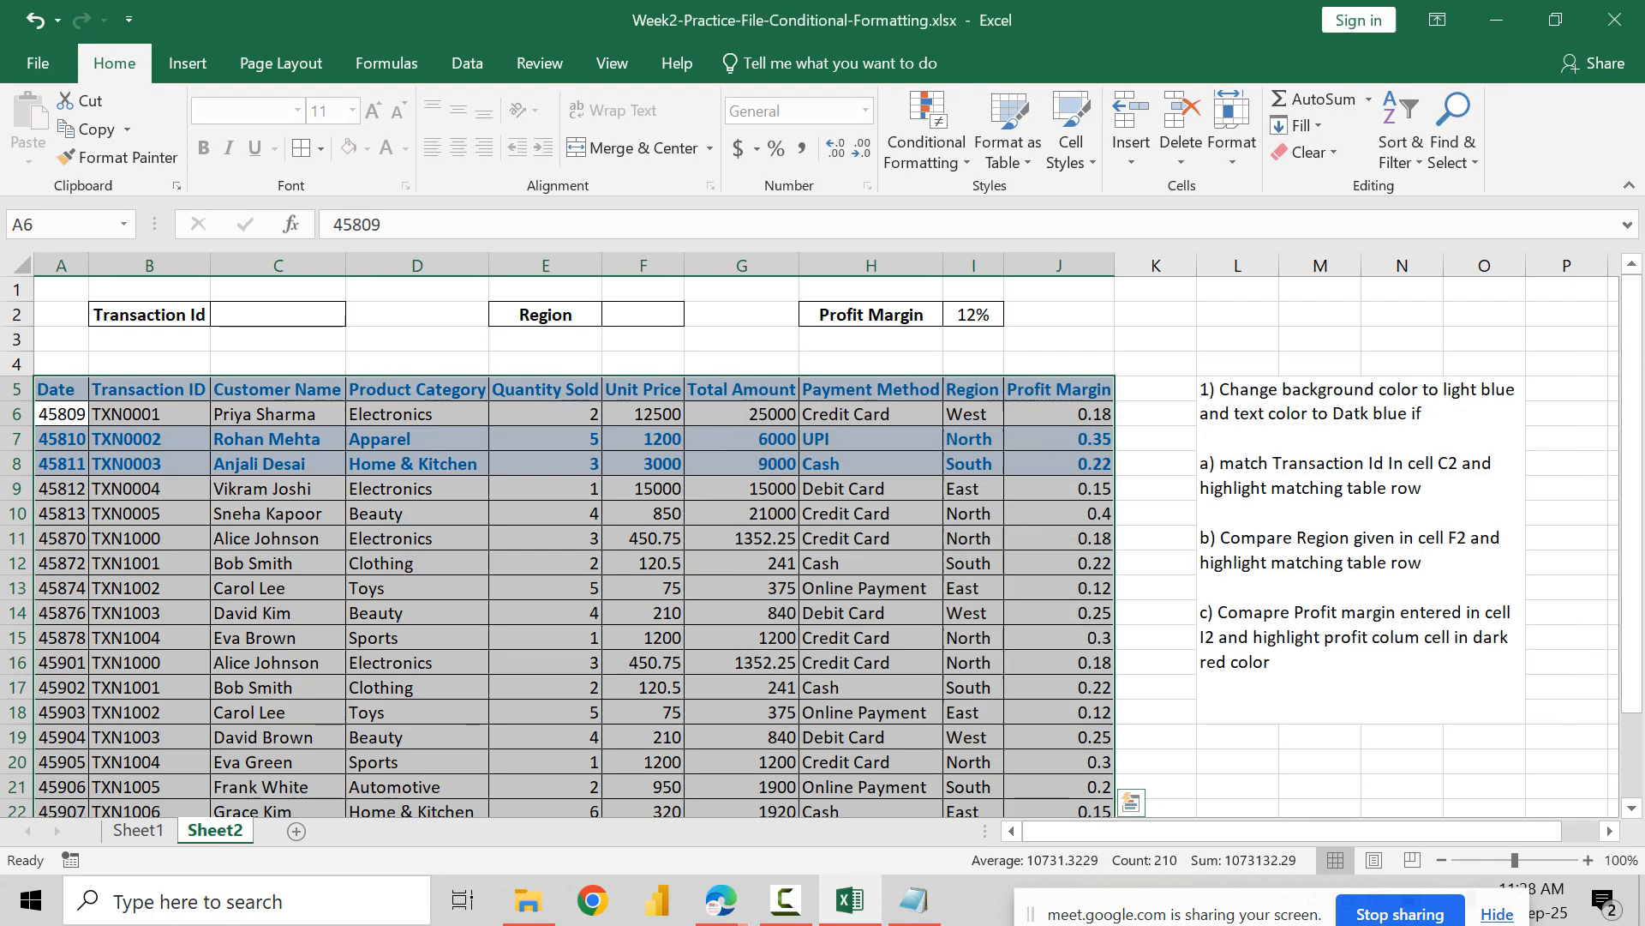
pyautogui.click(870, 638)
pyautogui.scroll(-2, 810, 546)
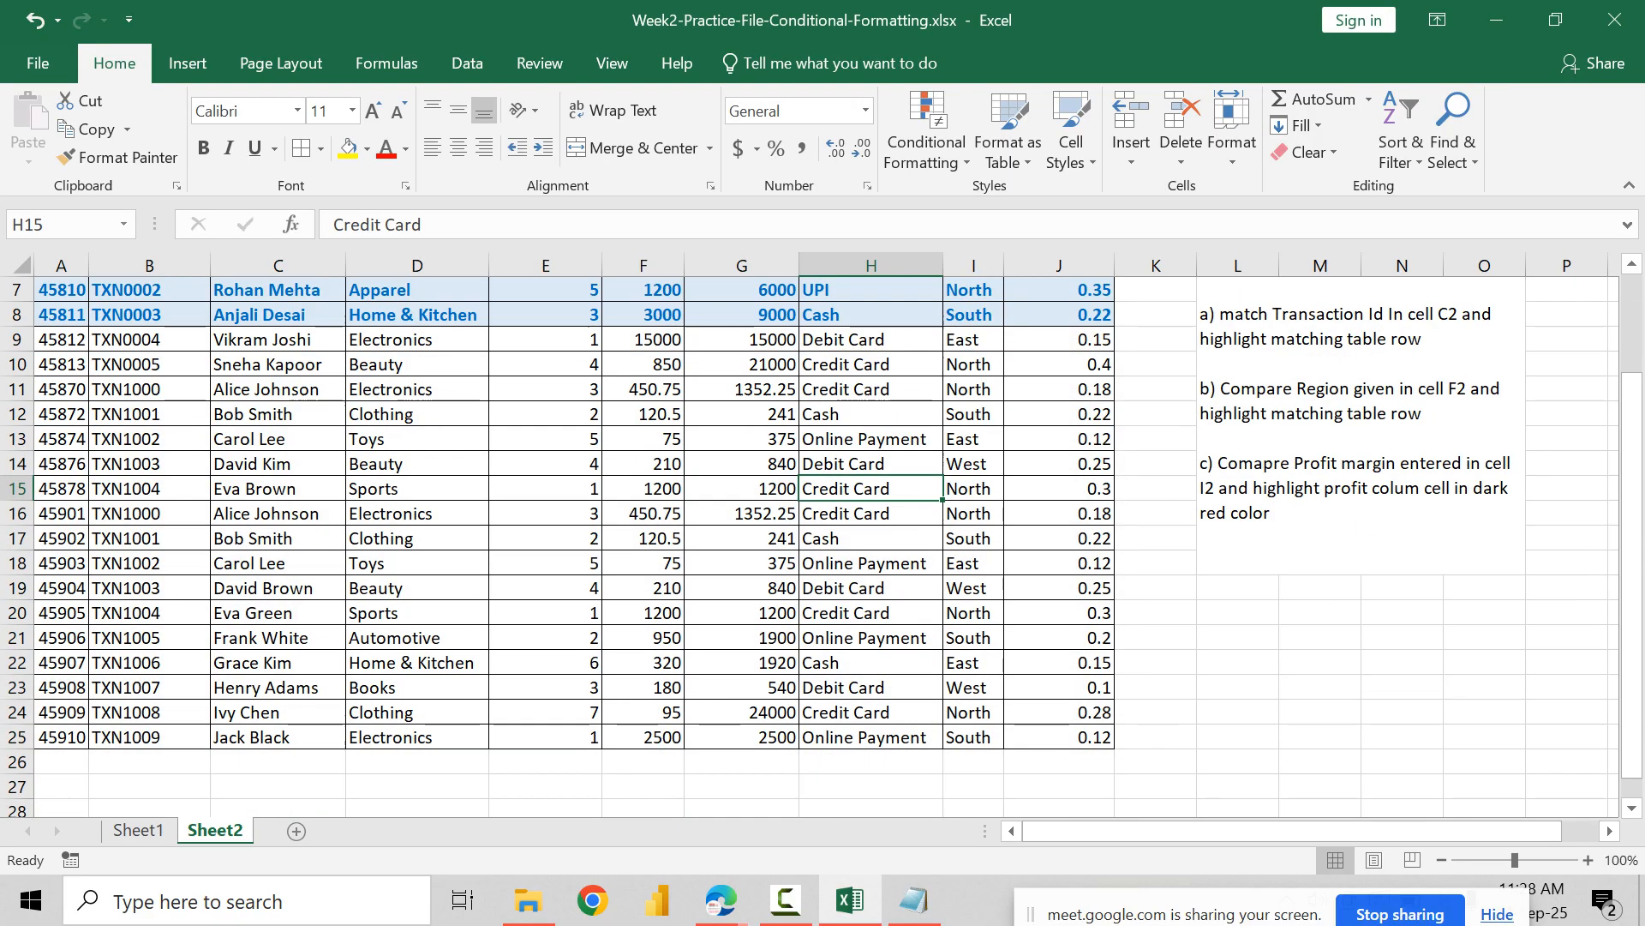
pyautogui.scroll(2, 810, 546)
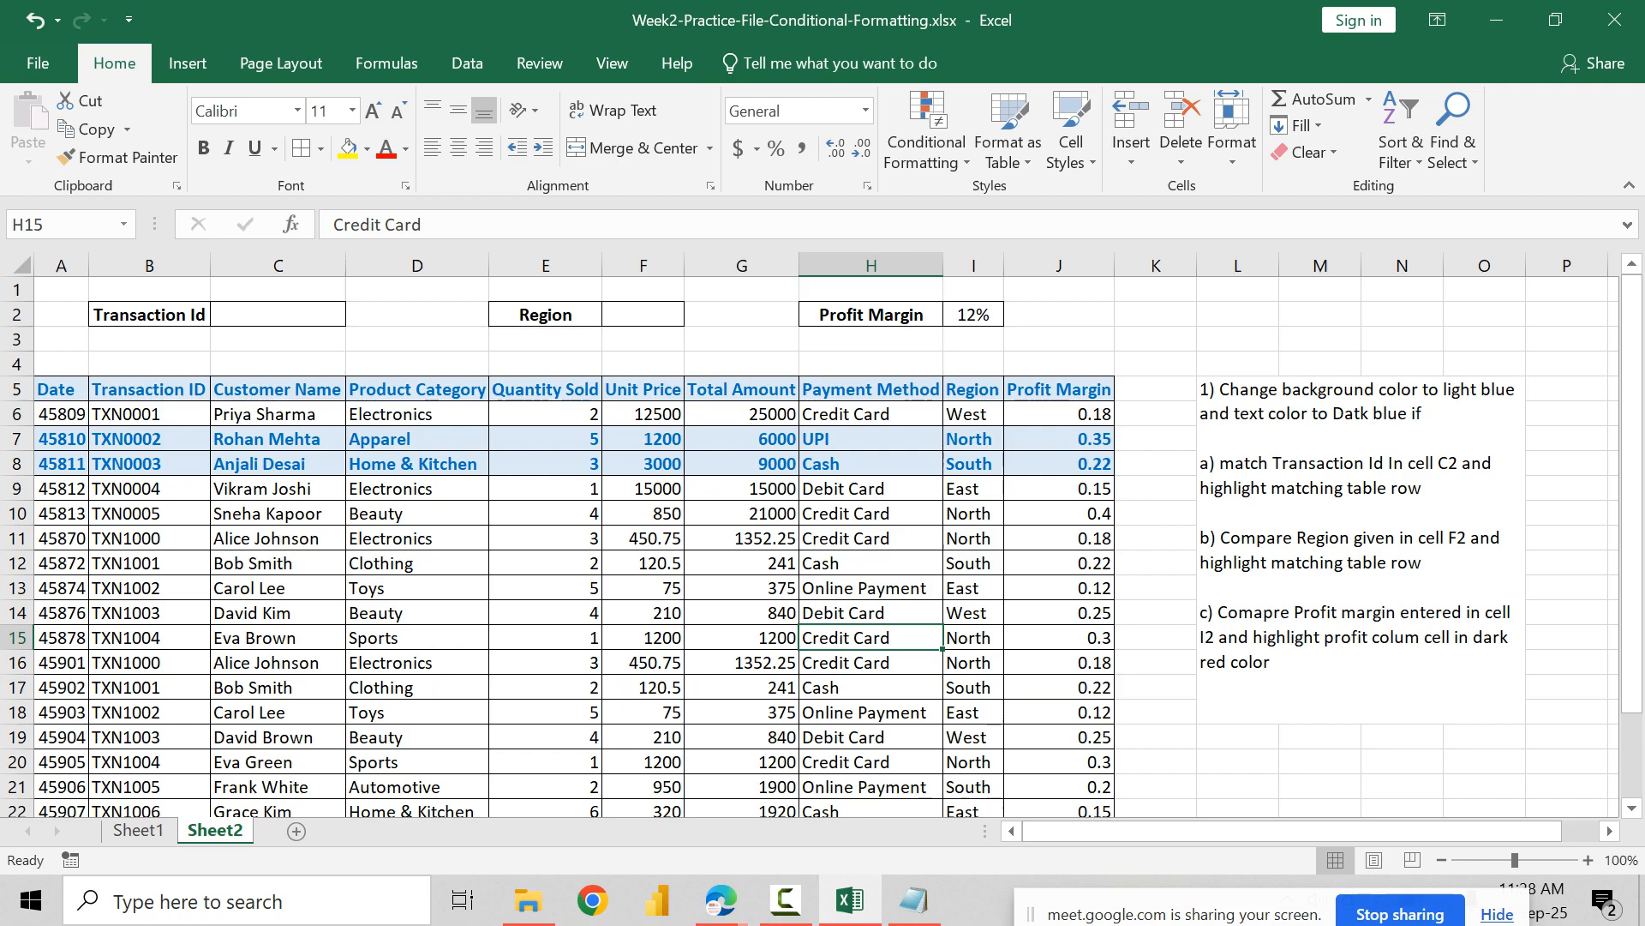
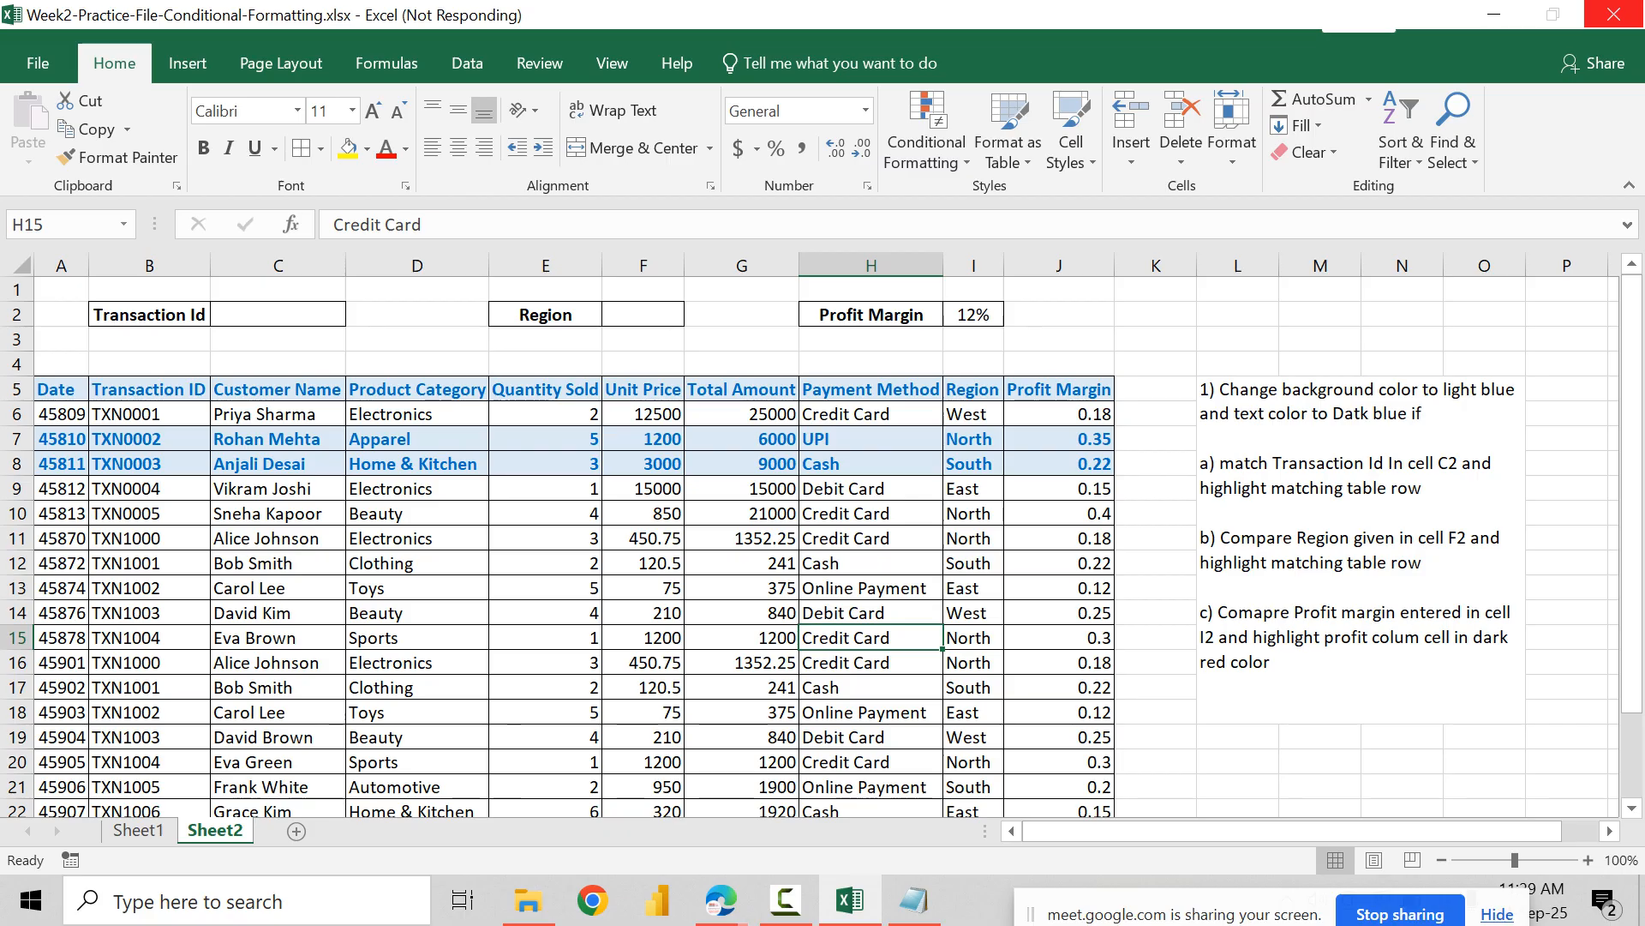
# Step: Close the workbook and reopen Week2-Practice-File-Conditional-Formatting.xlsx from the desktop's Practice folder
pyautogui.click(644, 514)
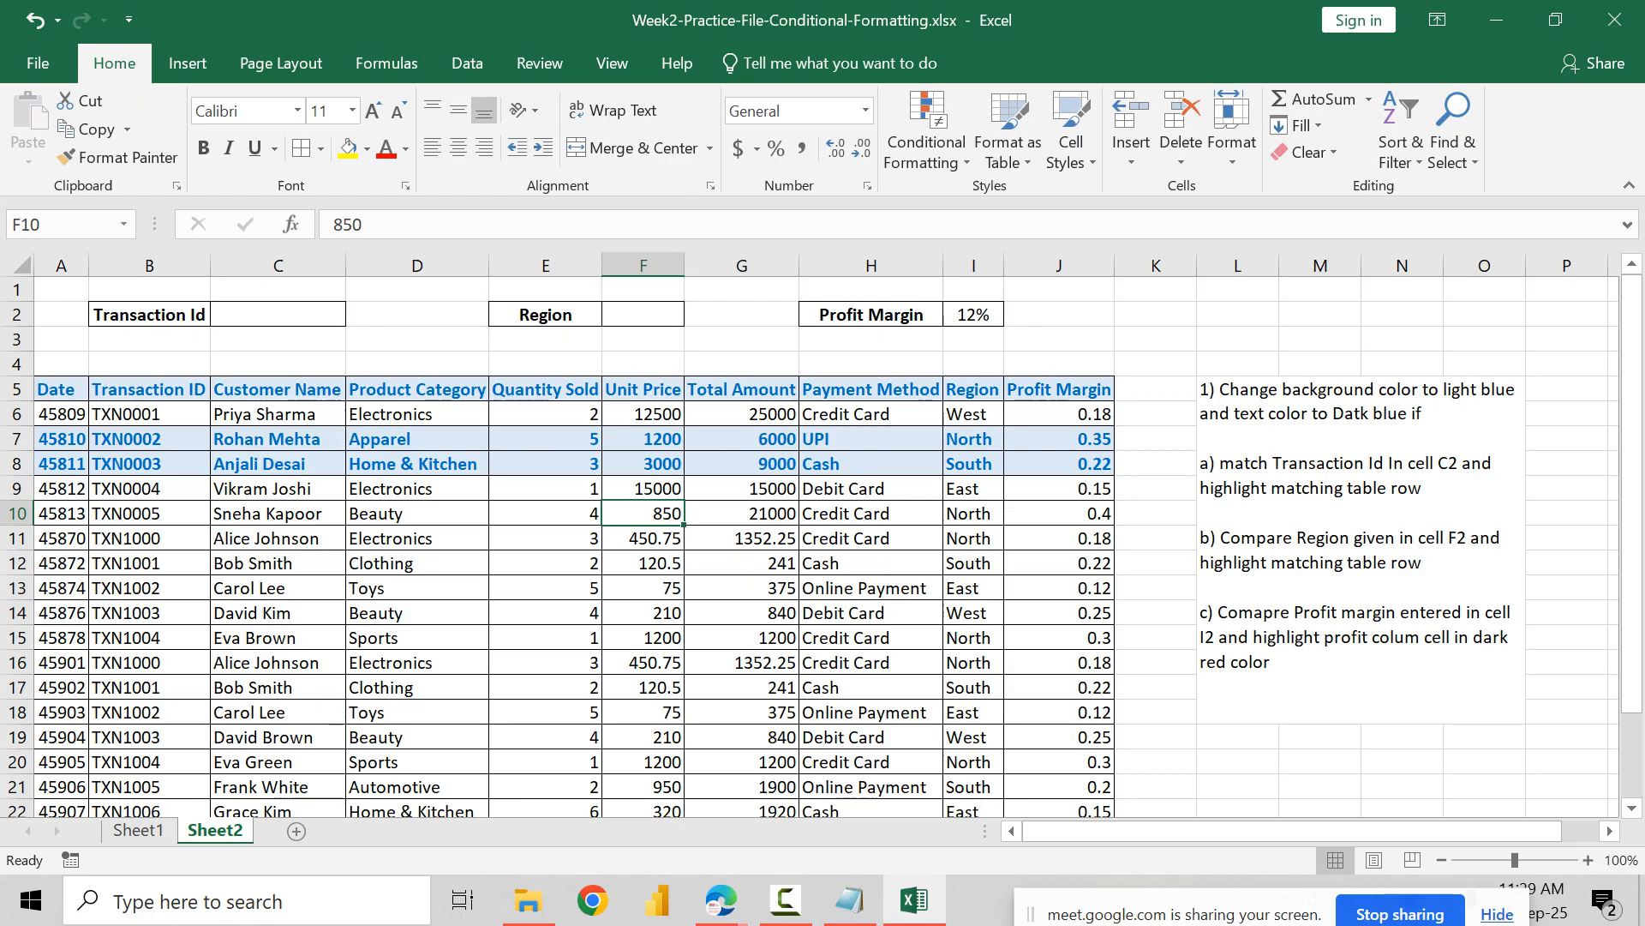
pyautogui.click(1615, 19)
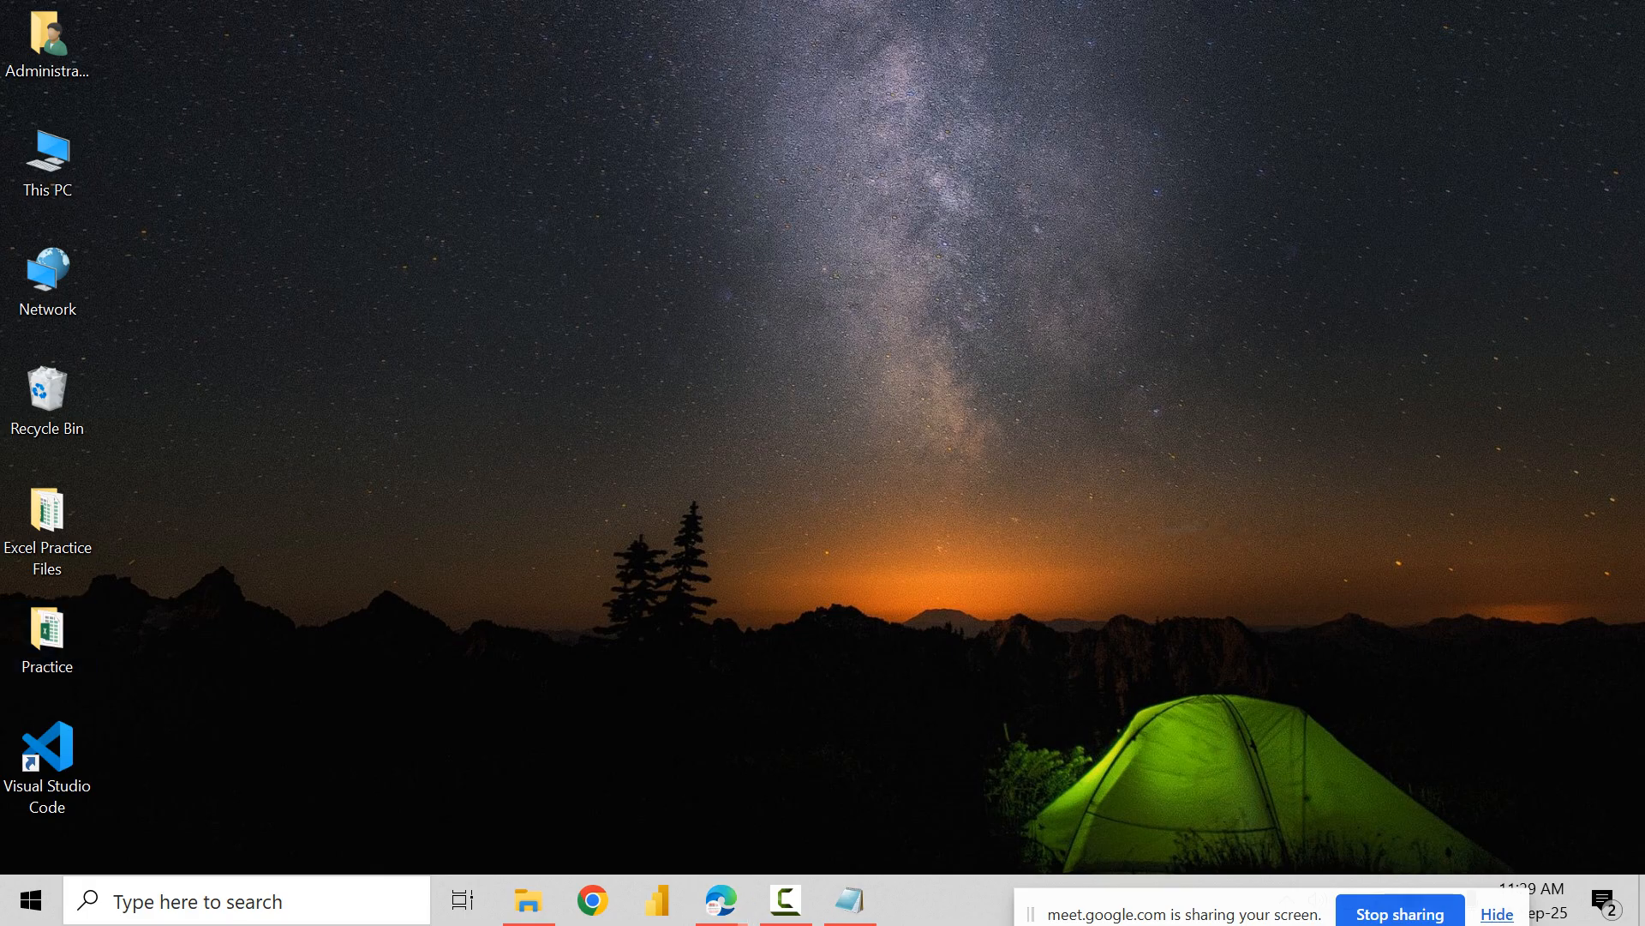
pyautogui.doubleClick(47, 632)
pyautogui.doubleClick(454, 279)
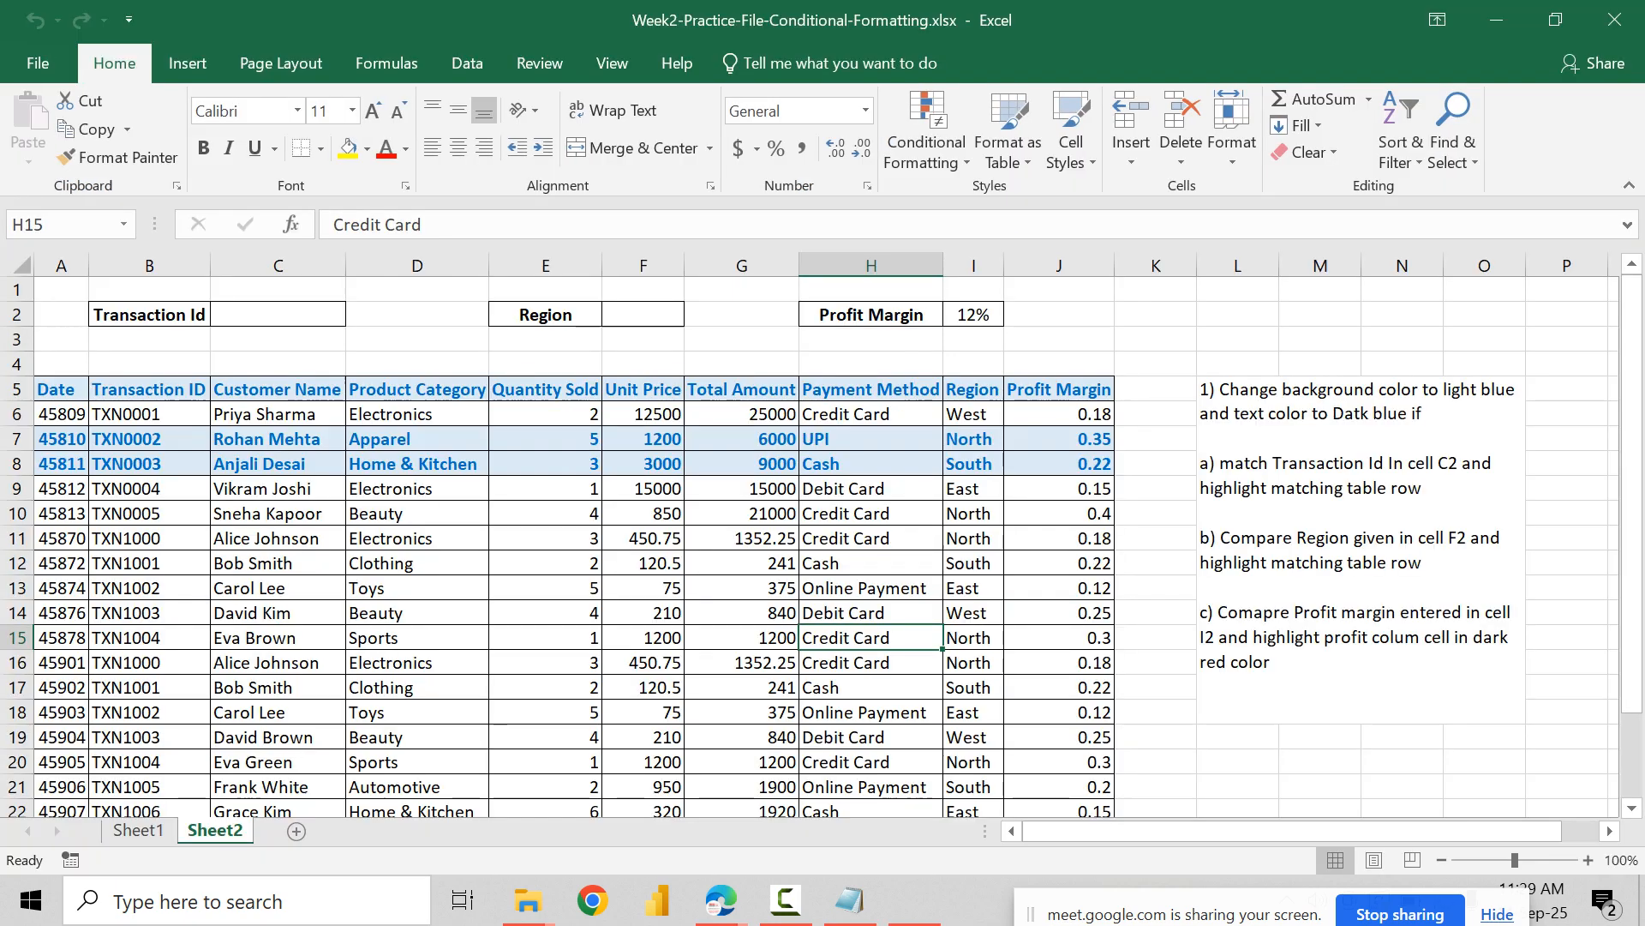
# Step: For the whole table, change the Region conditional formatting rule's formula to =IF($F$2=$I6,TRUE,FALSE) and apply it
pyautogui.hotkey('ctrl', 'a')
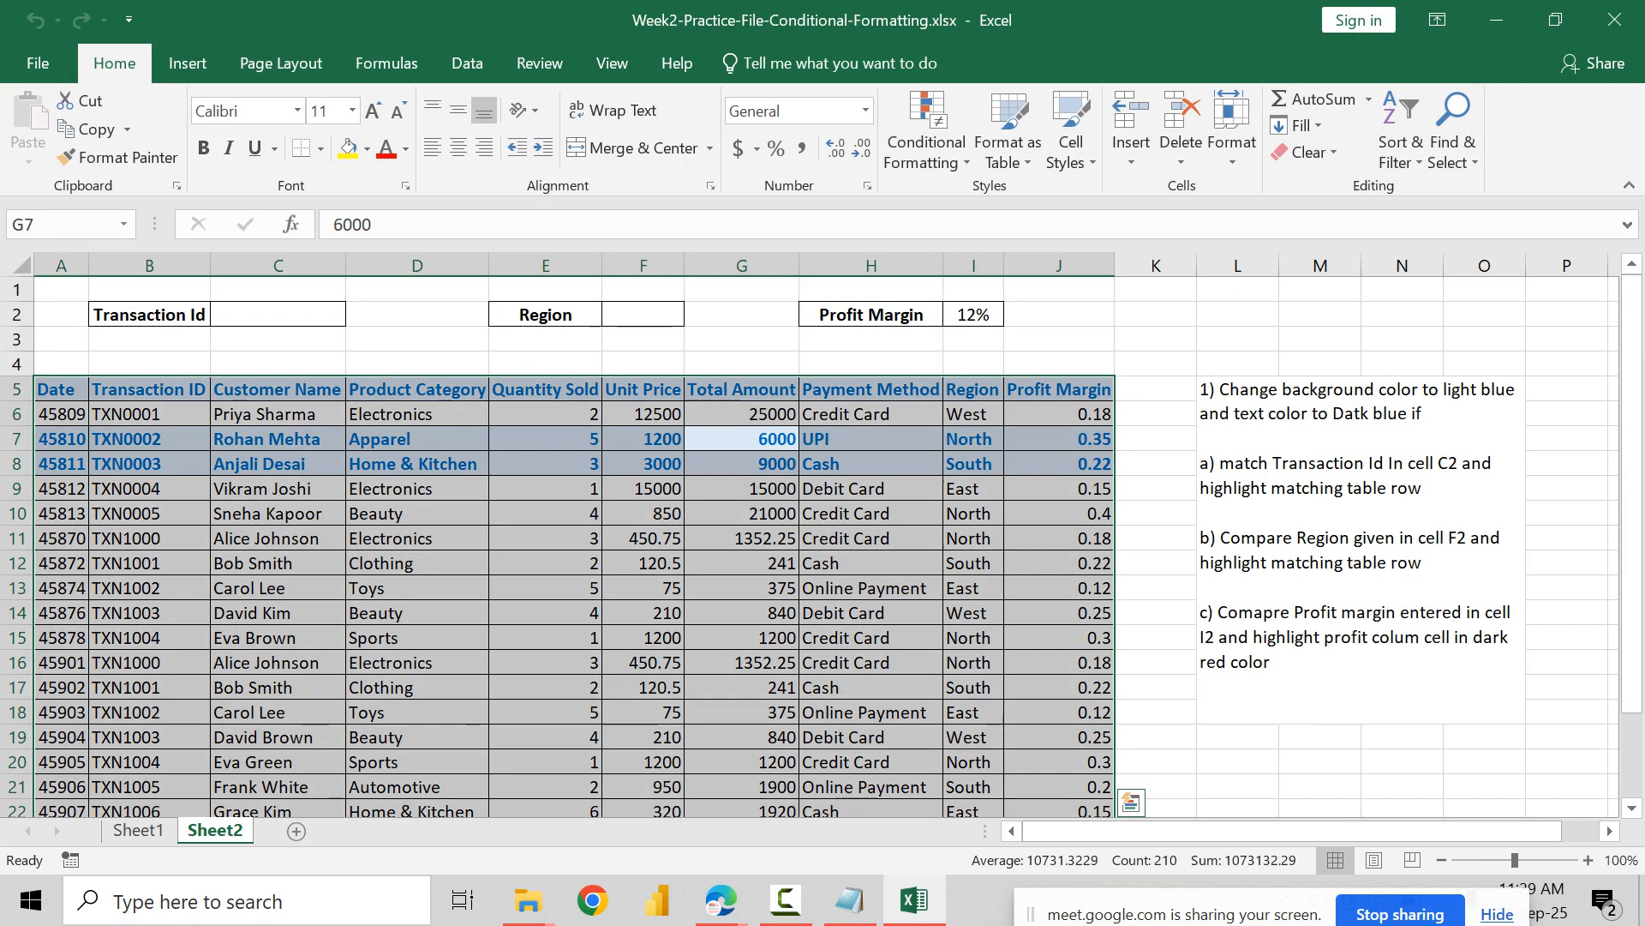
pyautogui.click(926, 146)
pyautogui.click(972, 522)
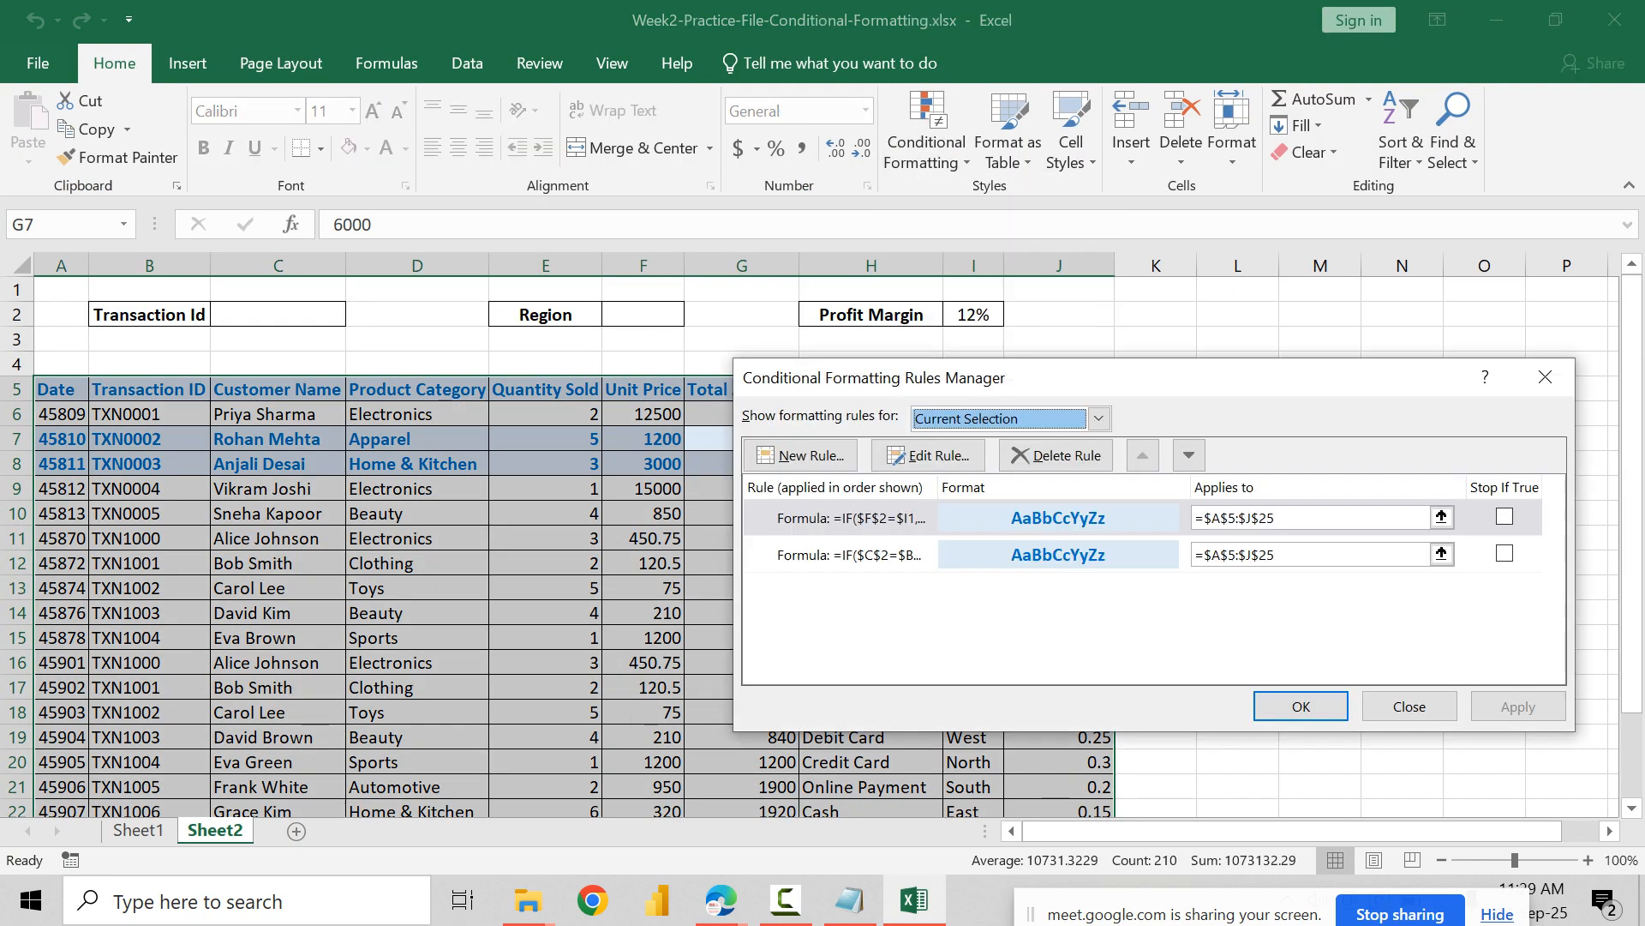
pyautogui.click(850, 518)
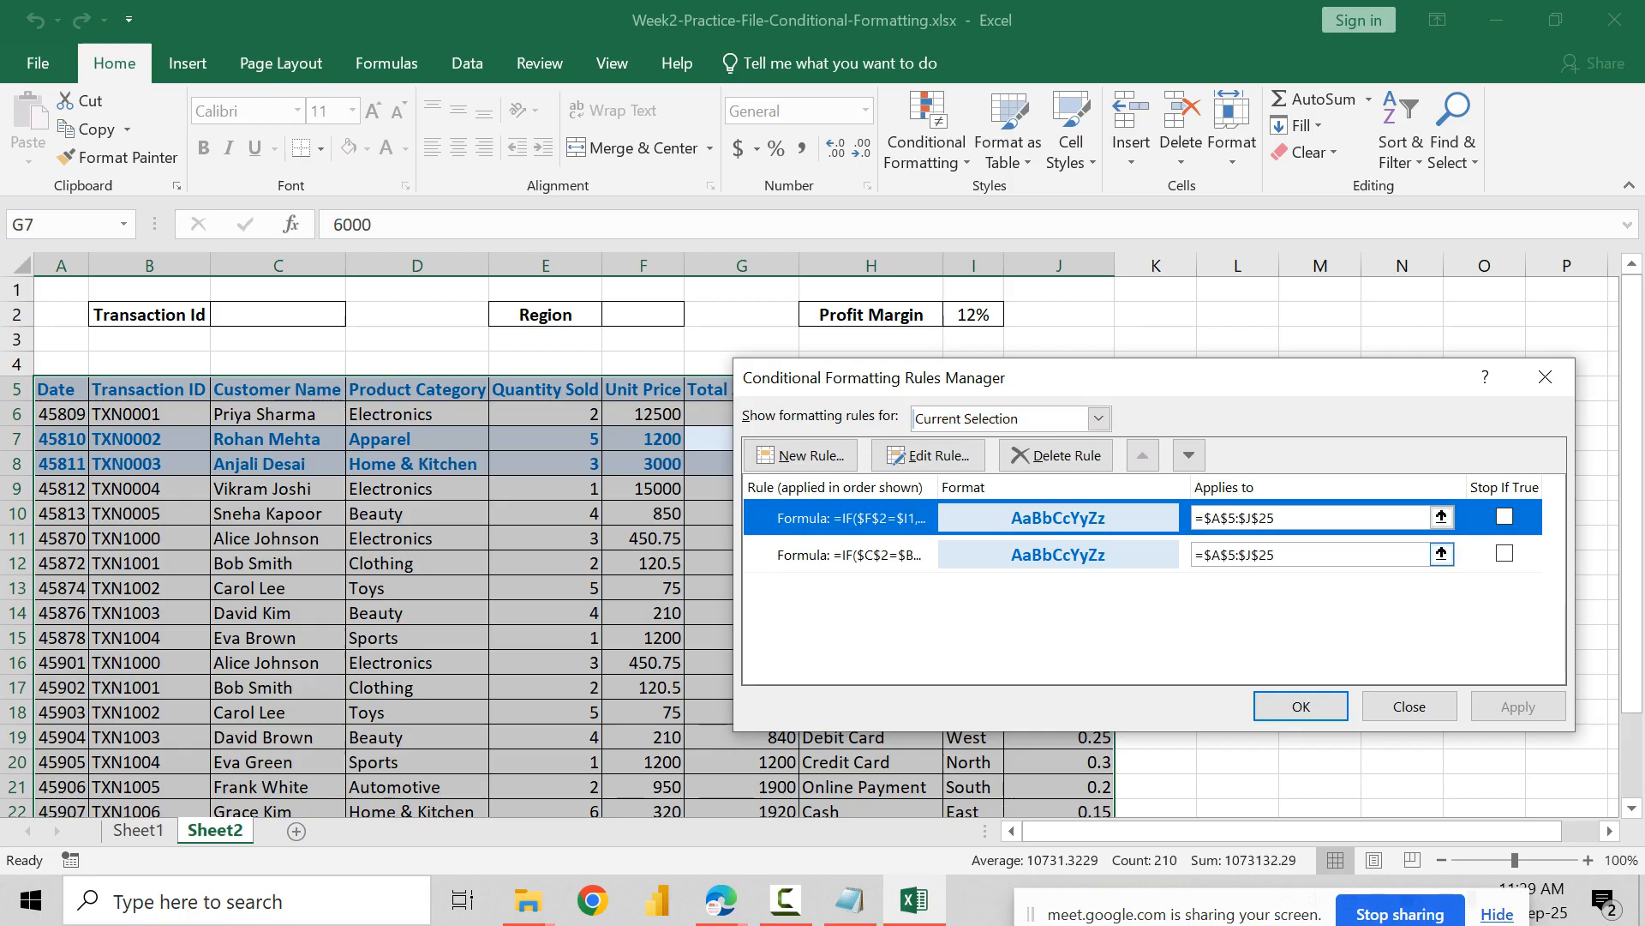
pyautogui.click(928, 455)
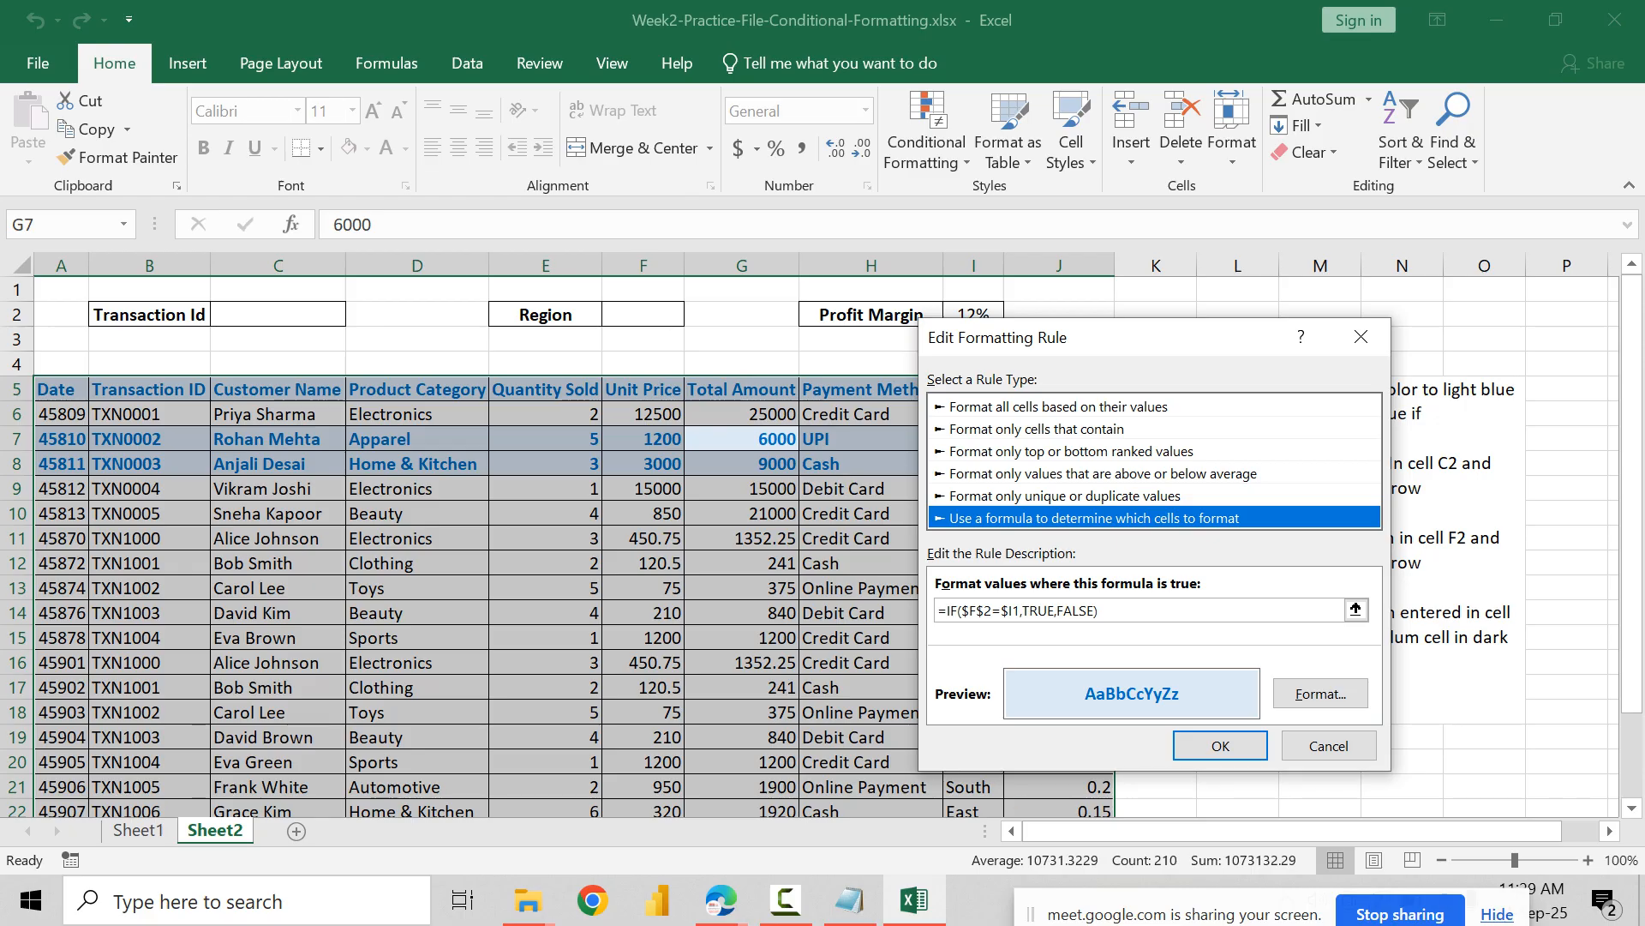
pyautogui.moveTo(1166, 336); pyautogui.dragTo(1388, 322)
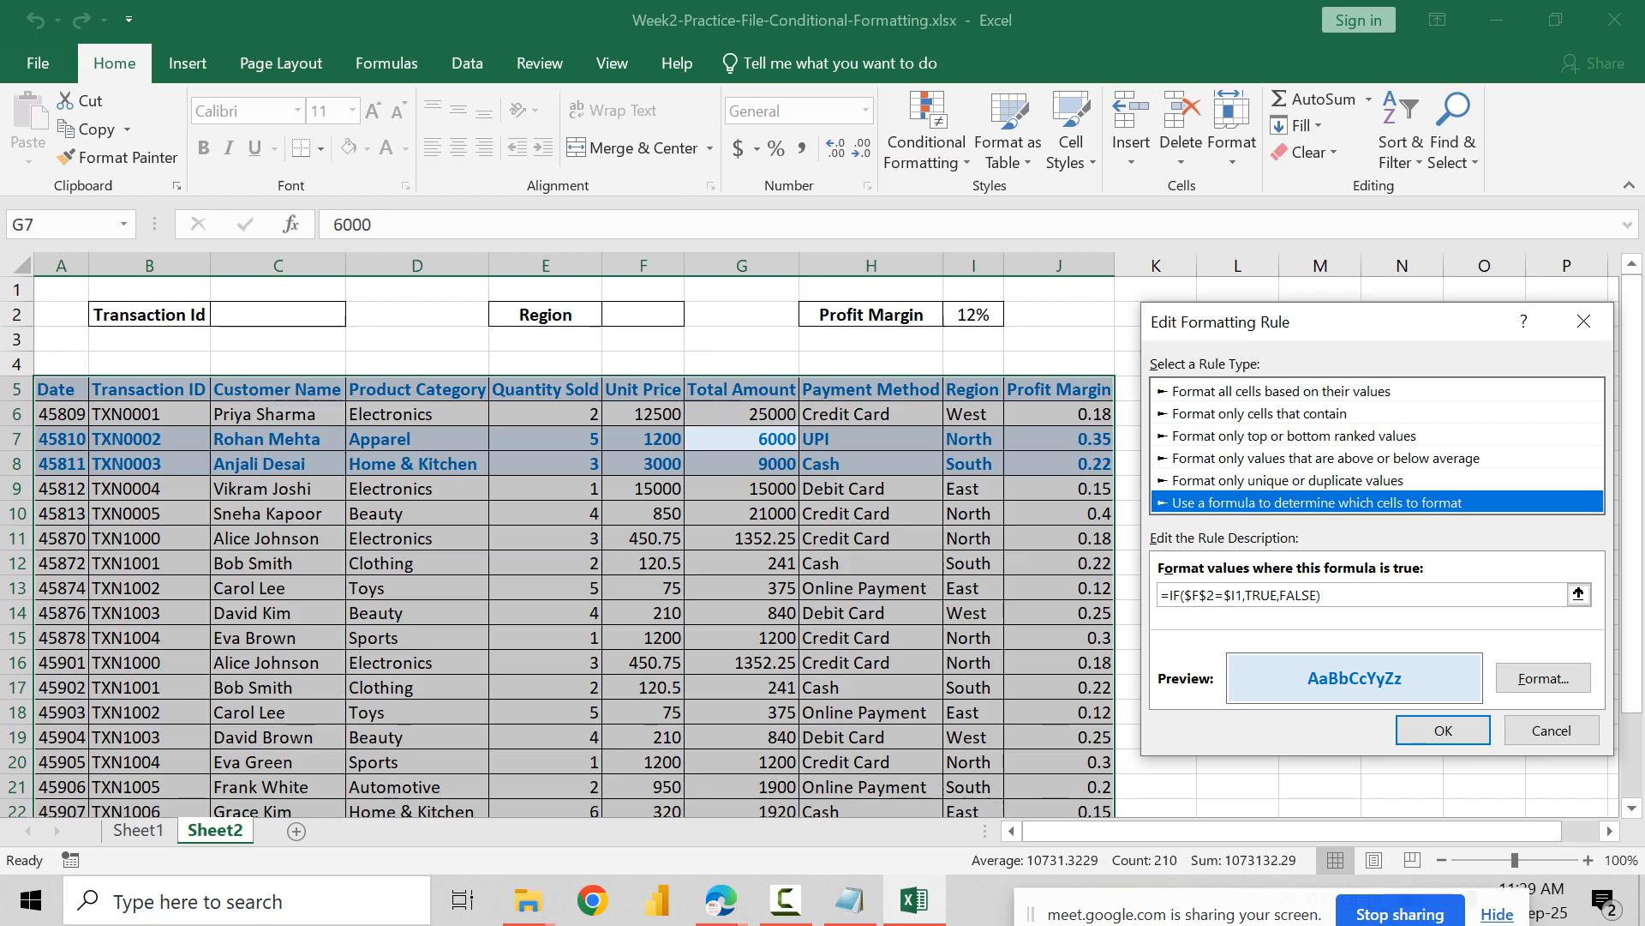
pyautogui.click(1243, 595)
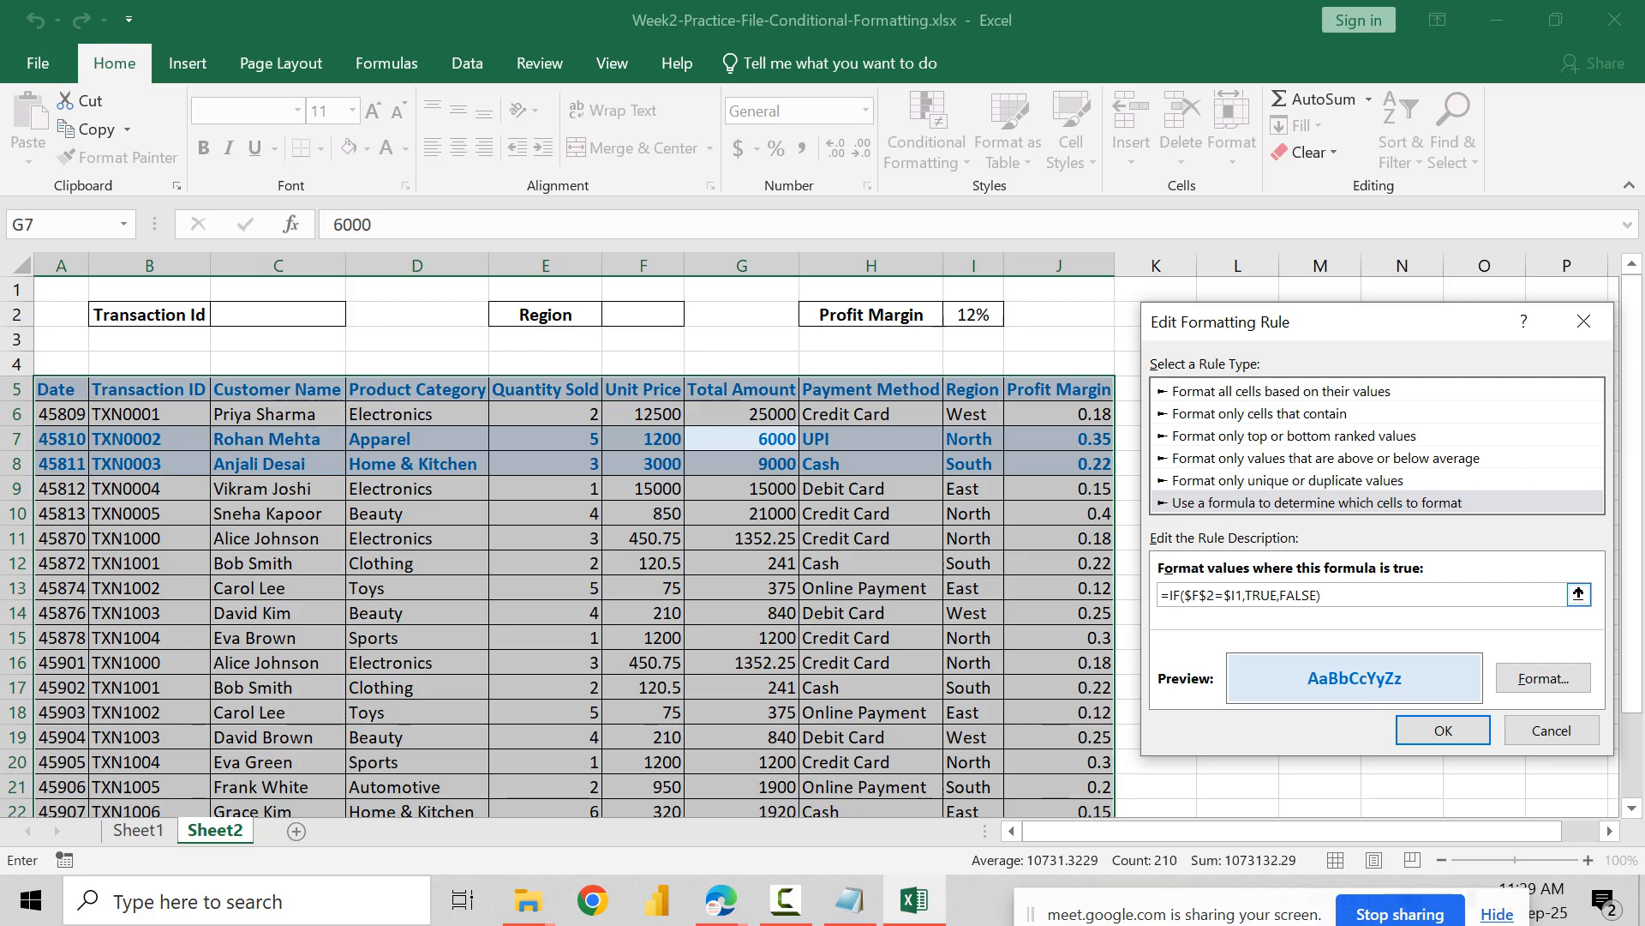
pyautogui.hotkey('shift', 'Left')
pyautogui.hotkey('shift', 'Left')
pyautogui.hotkey('shift', 'Left')
pyautogui.press('BackSpace')
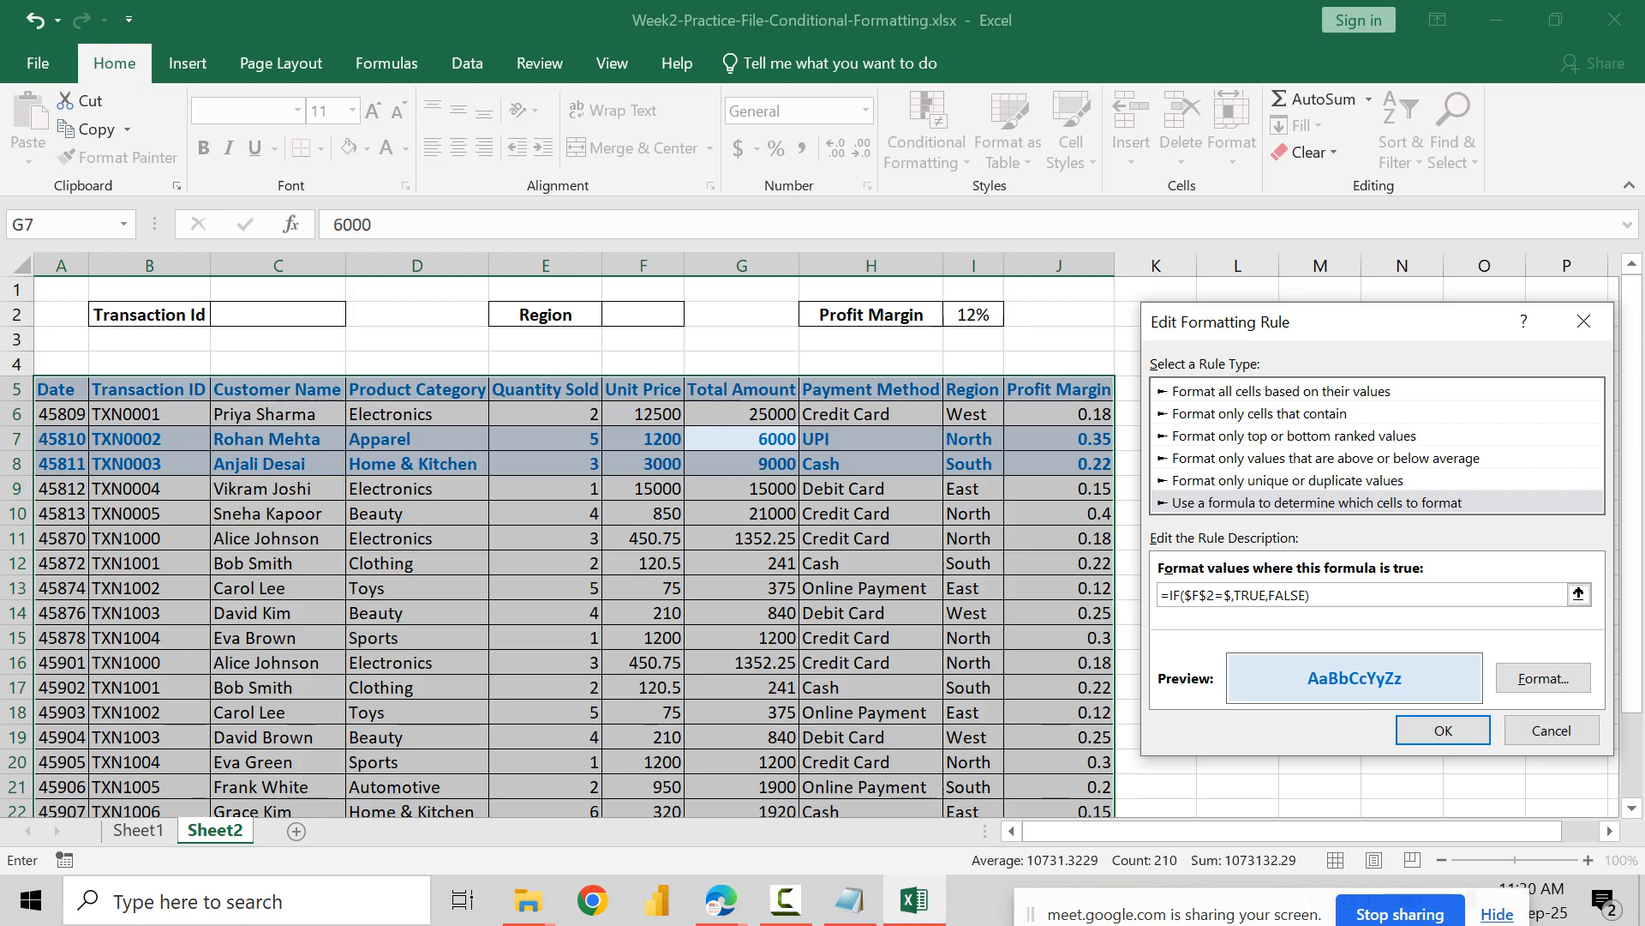
pyautogui.write('I6')
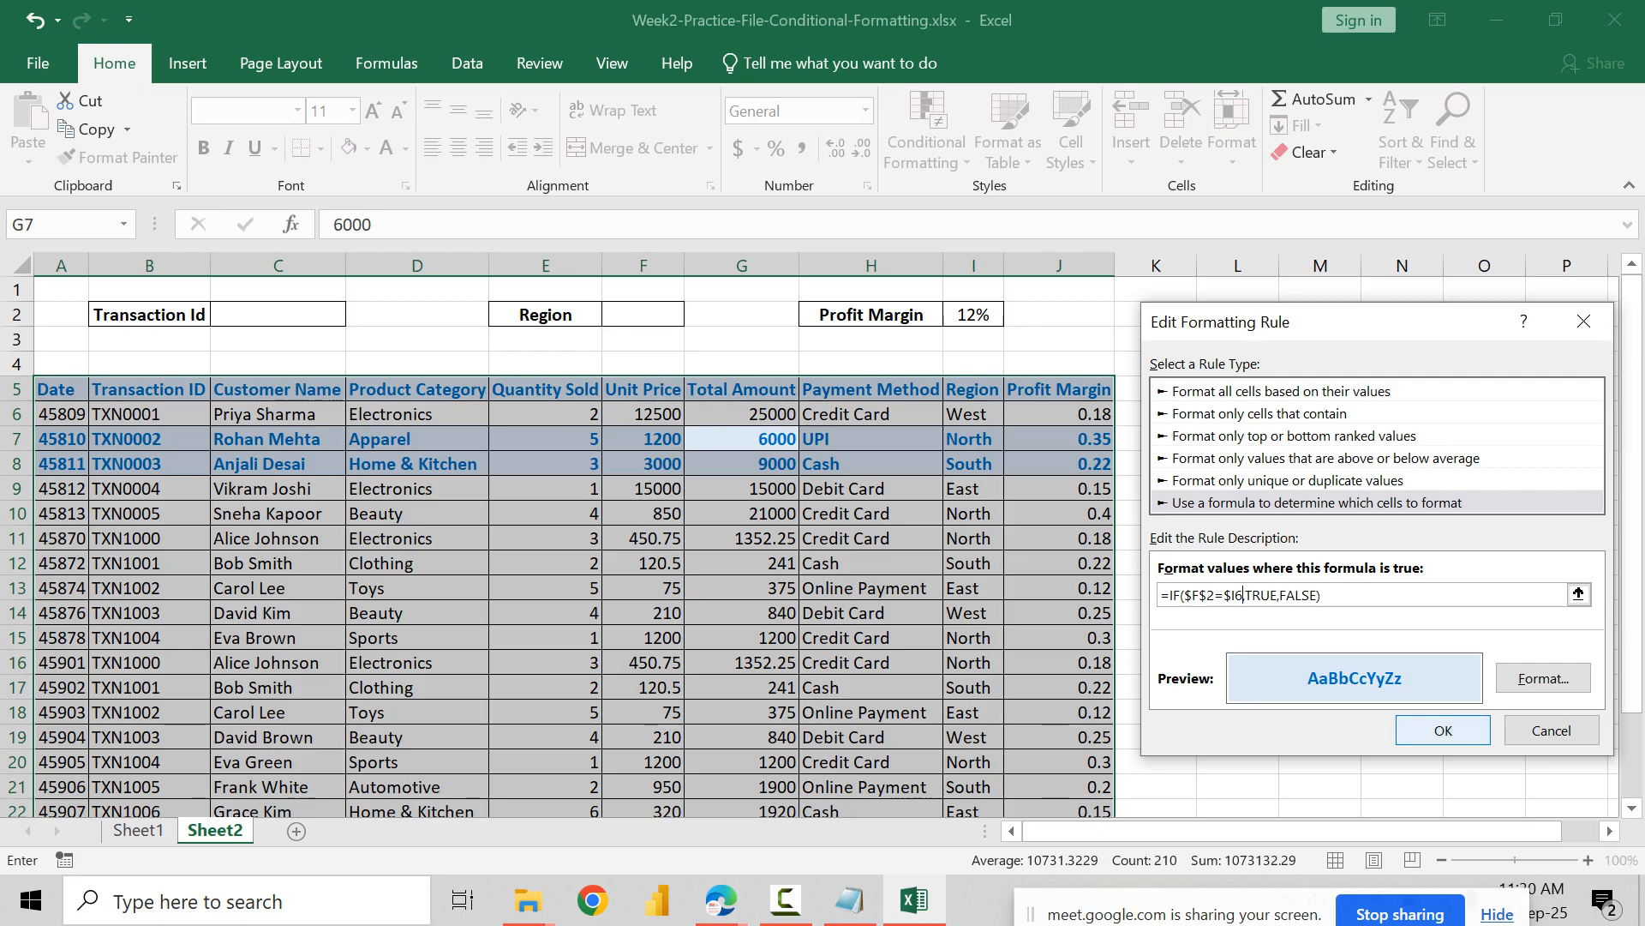
pyautogui.click(1444, 730)
pyautogui.click(1518, 706)
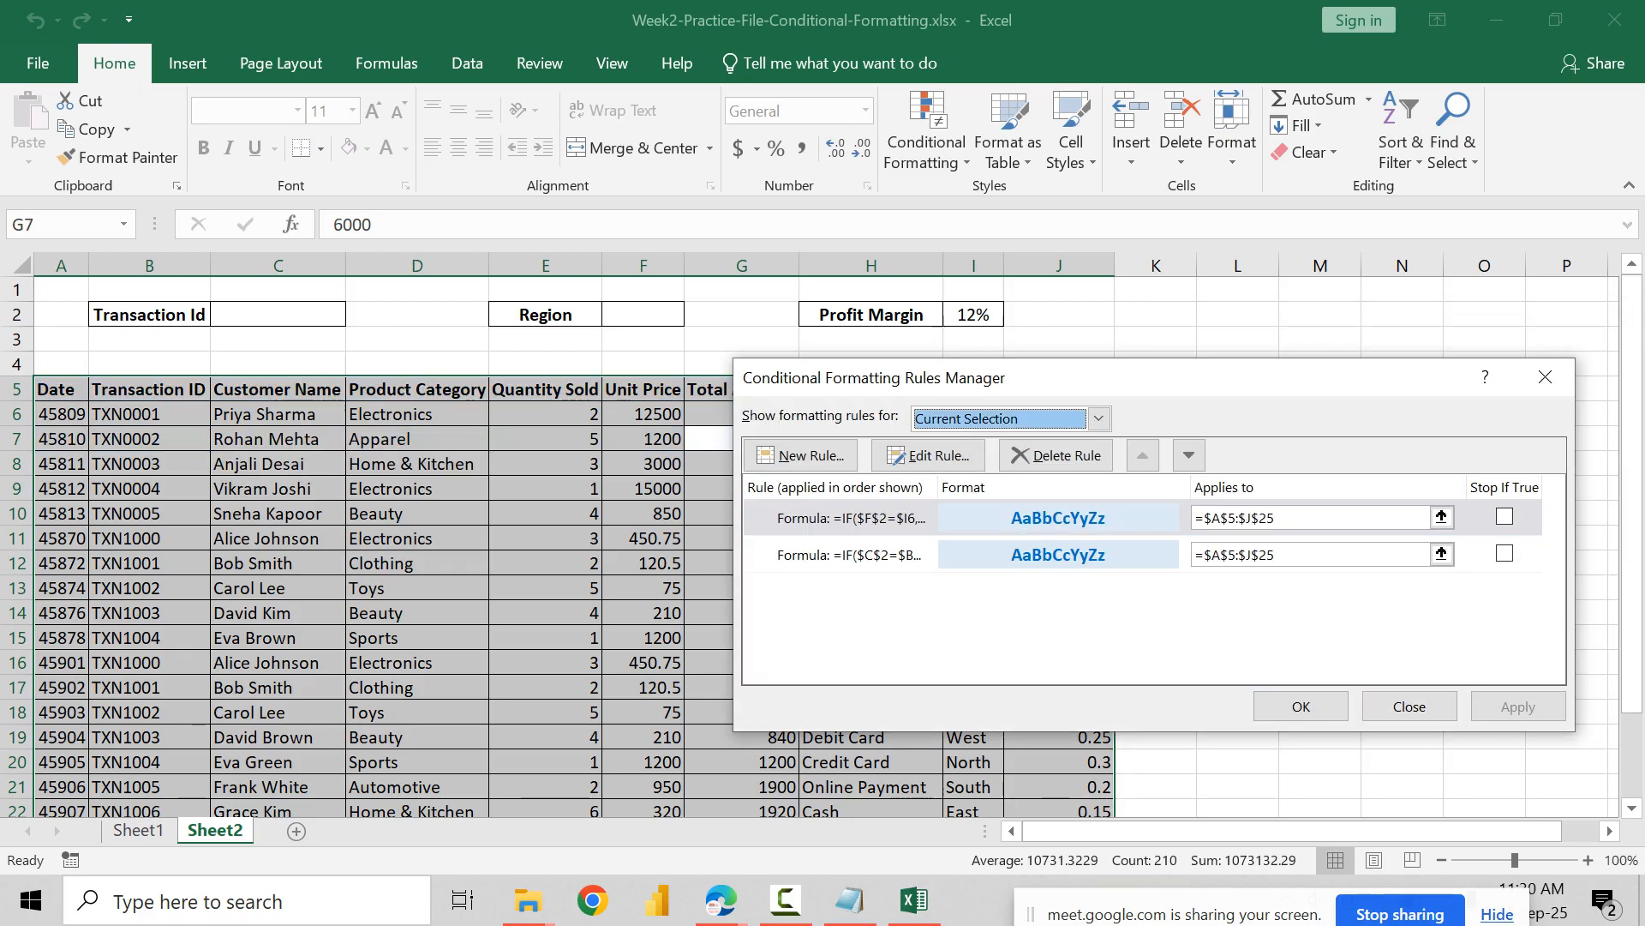
# Step: Change the Transaction Id rule's formula to =IF($C$2=$B6,TRUE,FALSE), apply it and close the rules manager
pyautogui.click(848, 554)
pyautogui.click(928, 455)
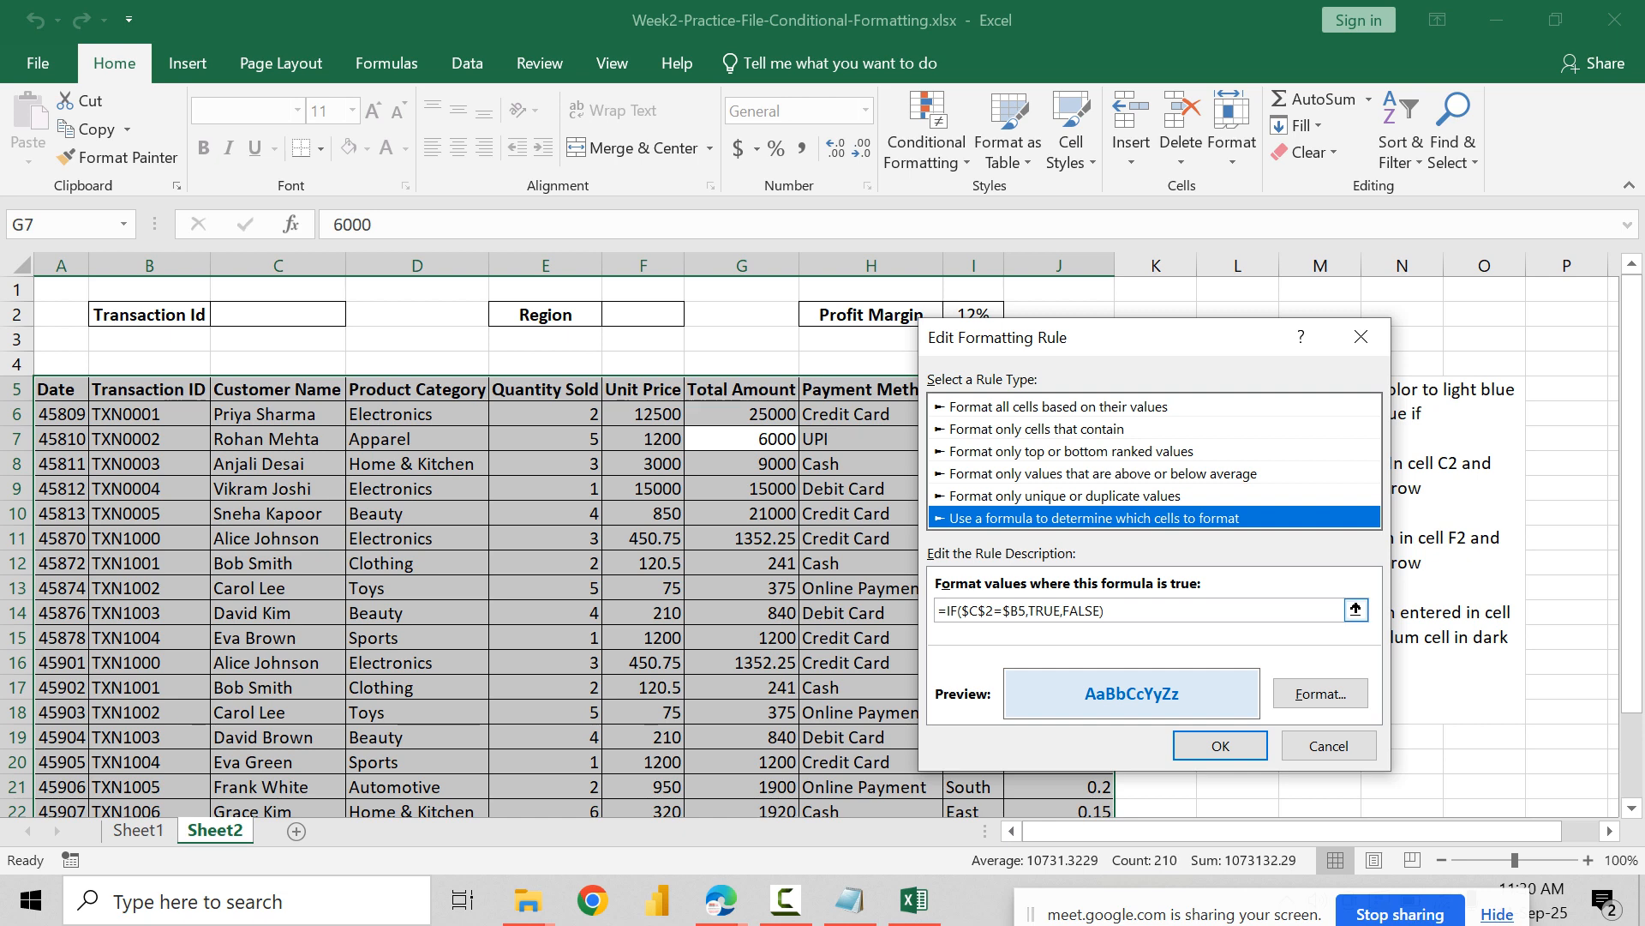
pyautogui.click(1026, 610)
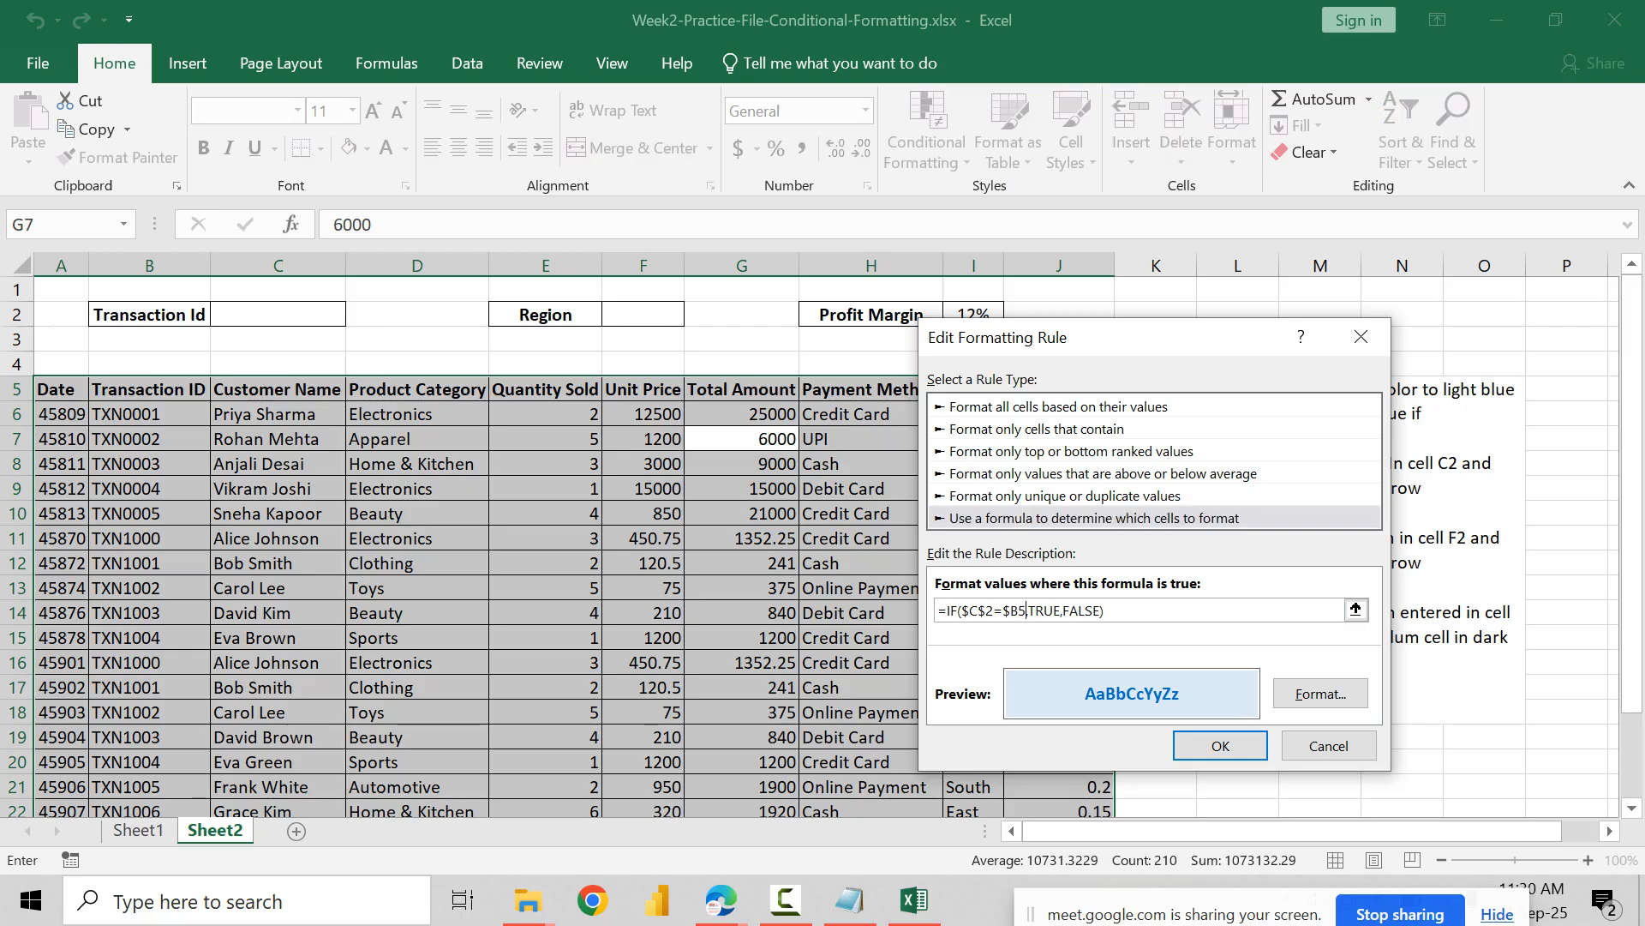
pyautogui.press('BackSpace')
pyautogui.write('6')
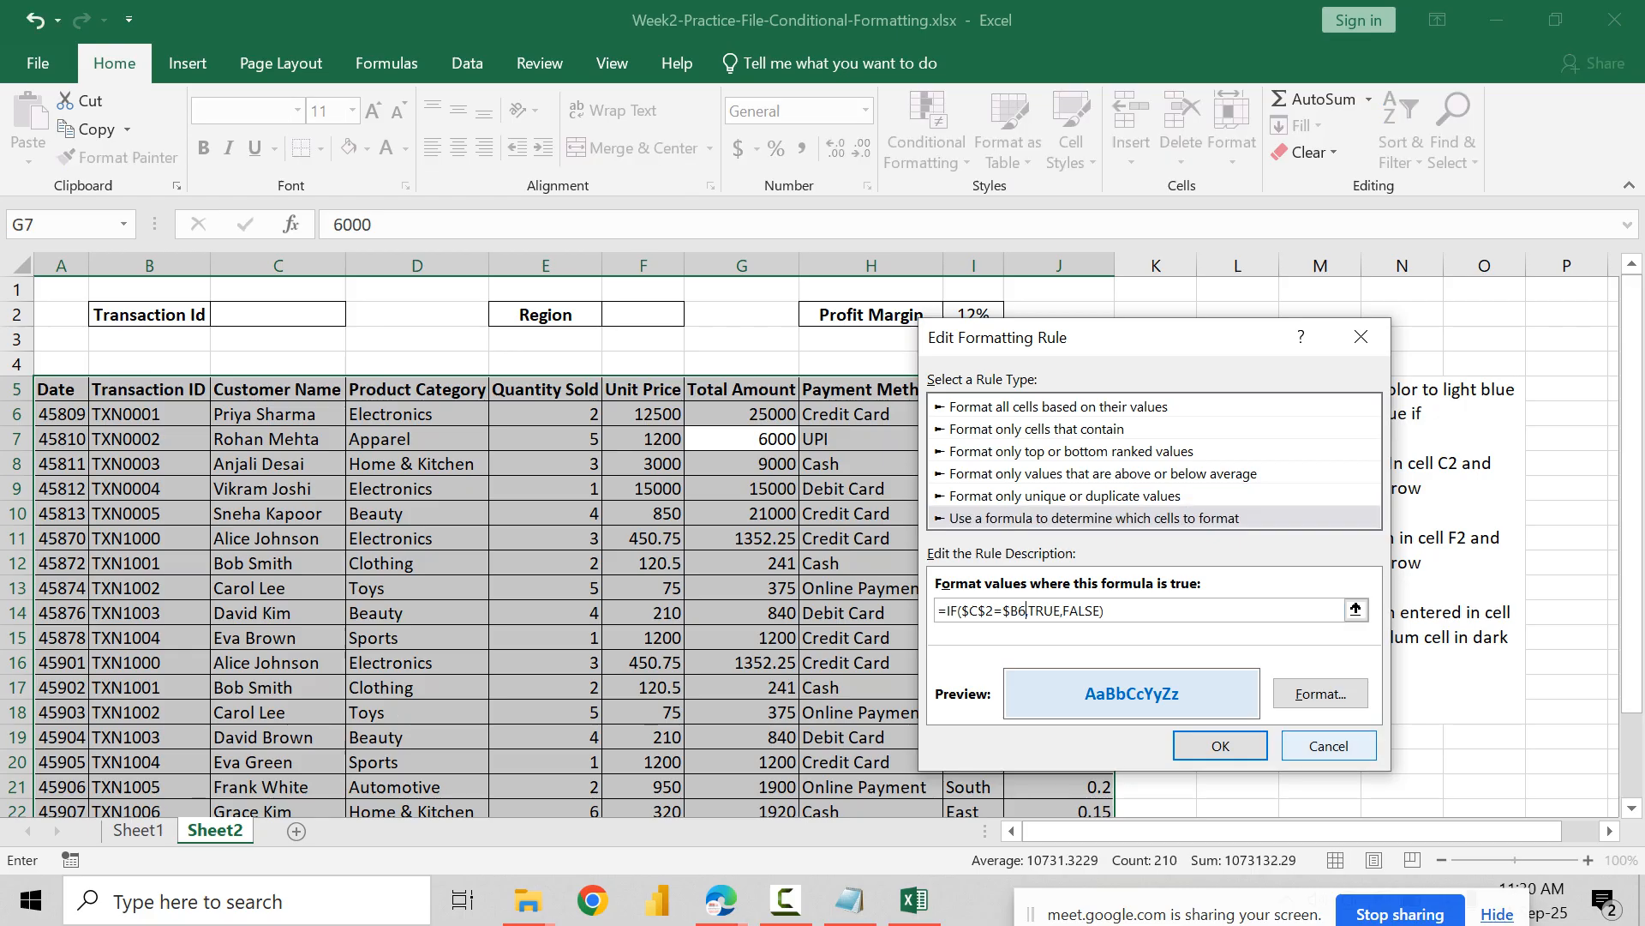
pyautogui.click(1221, 745)
pyautogui.click(1517, 706)
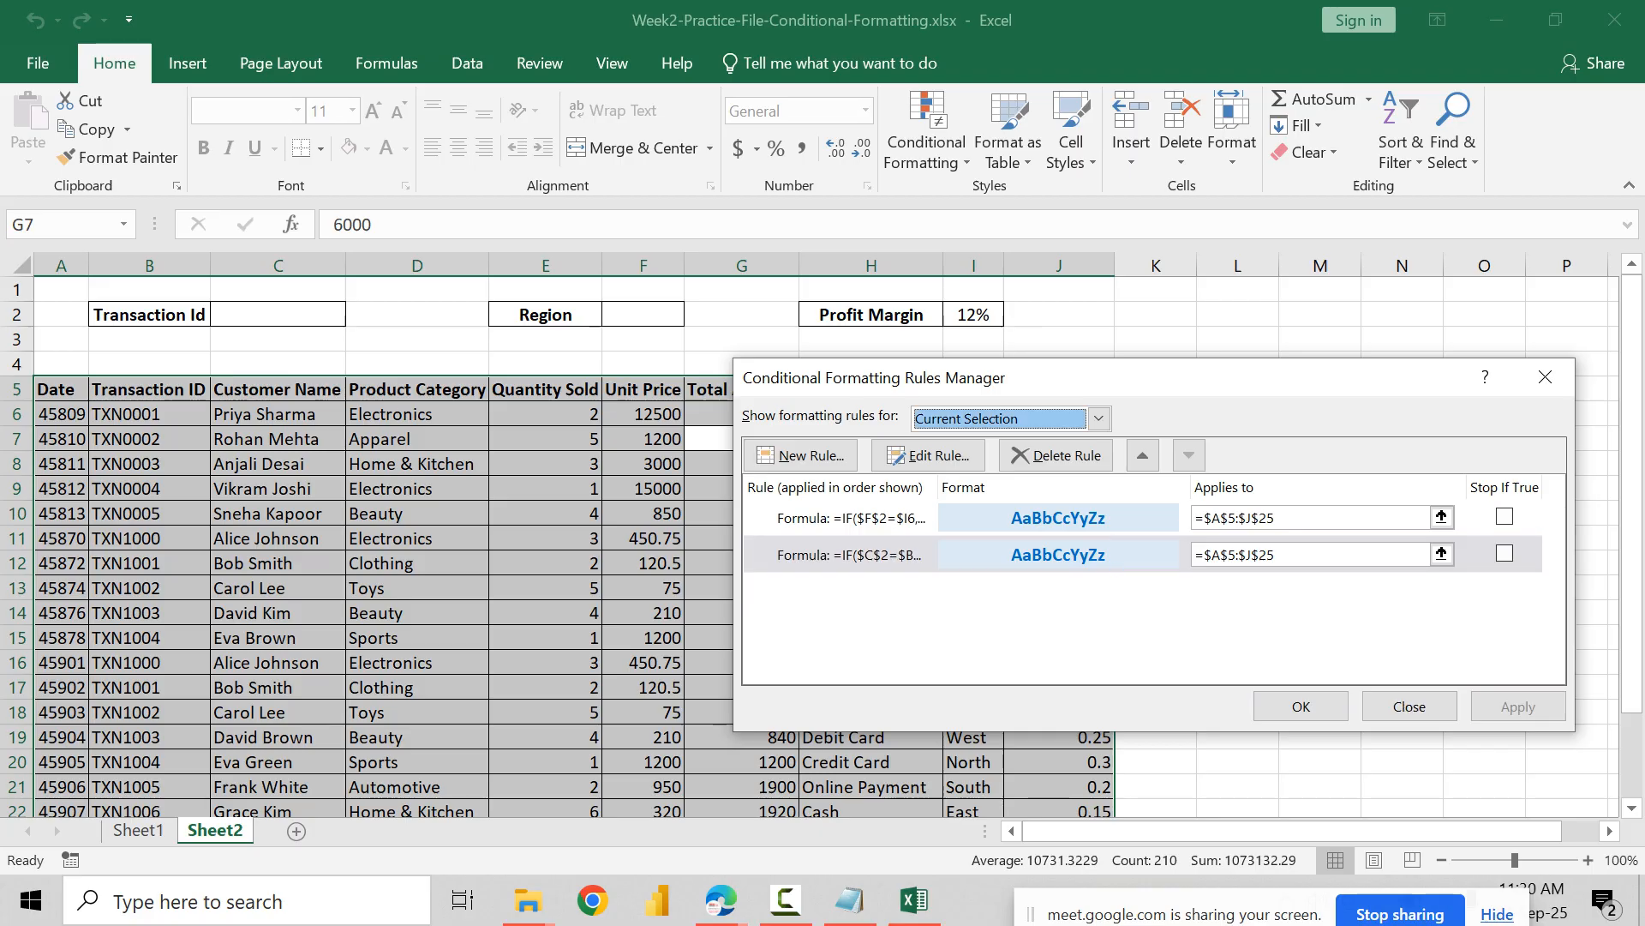
pyautogui.click(1300, 707)
# Step: Examine the highlighting of the table's rows from the header down to row 25
pyautogui.click(742, 513)
pyautogui.scroll(-3, 821, 545)
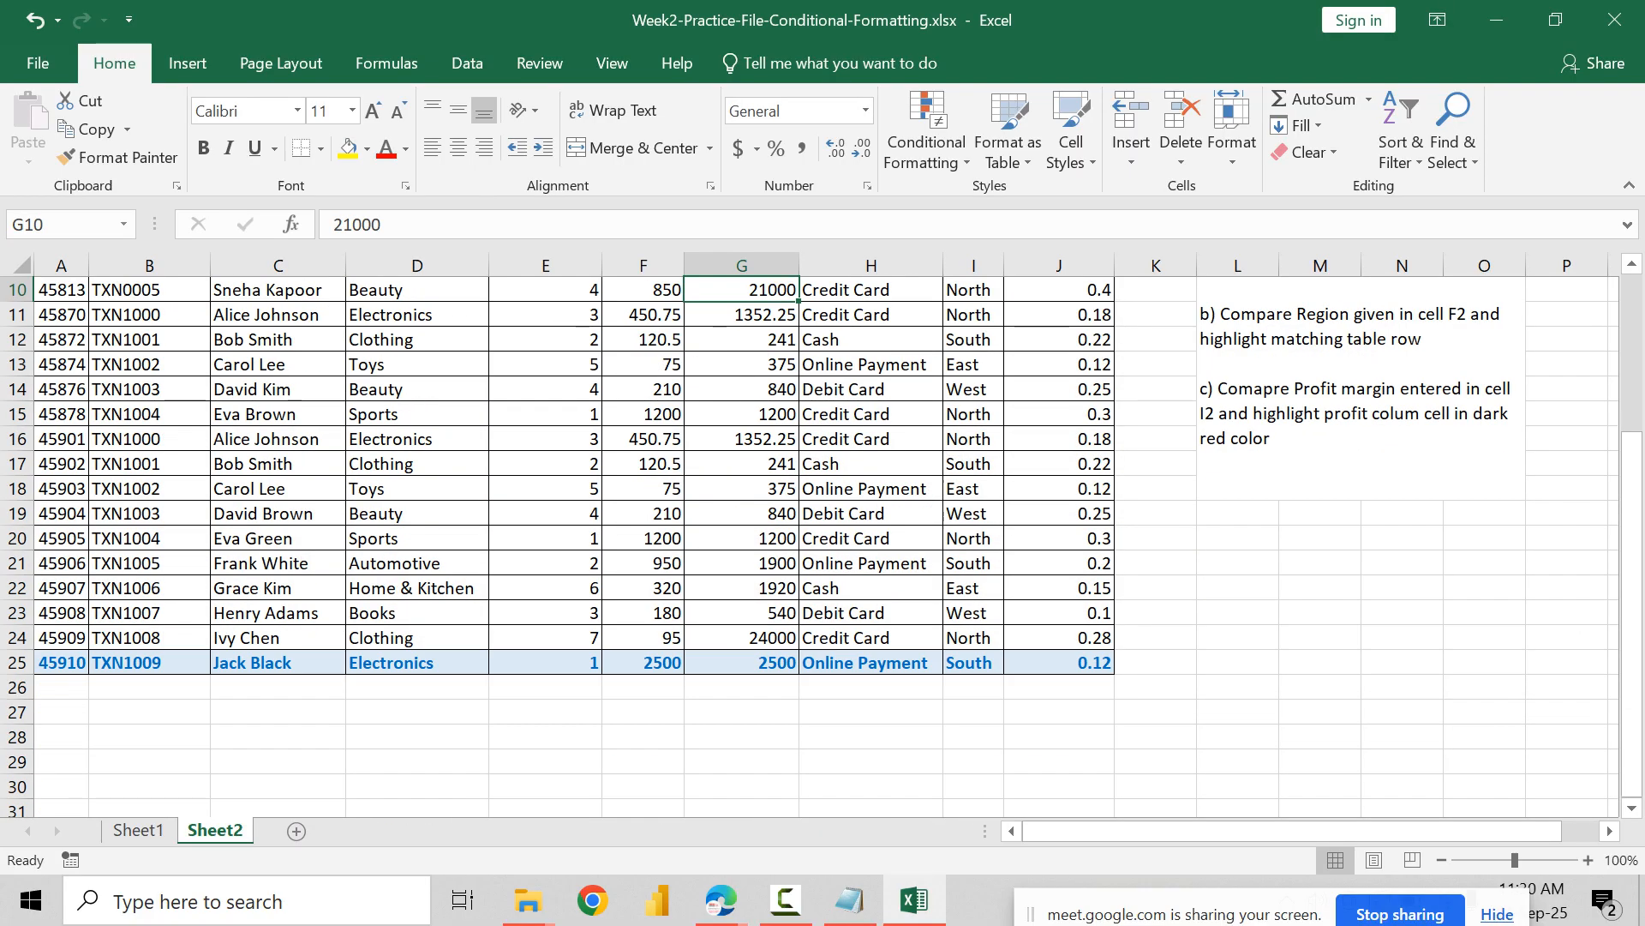
pyautogui.scroll(3, 821, 545)
pyautogui.scroll(-2, 821, 545)
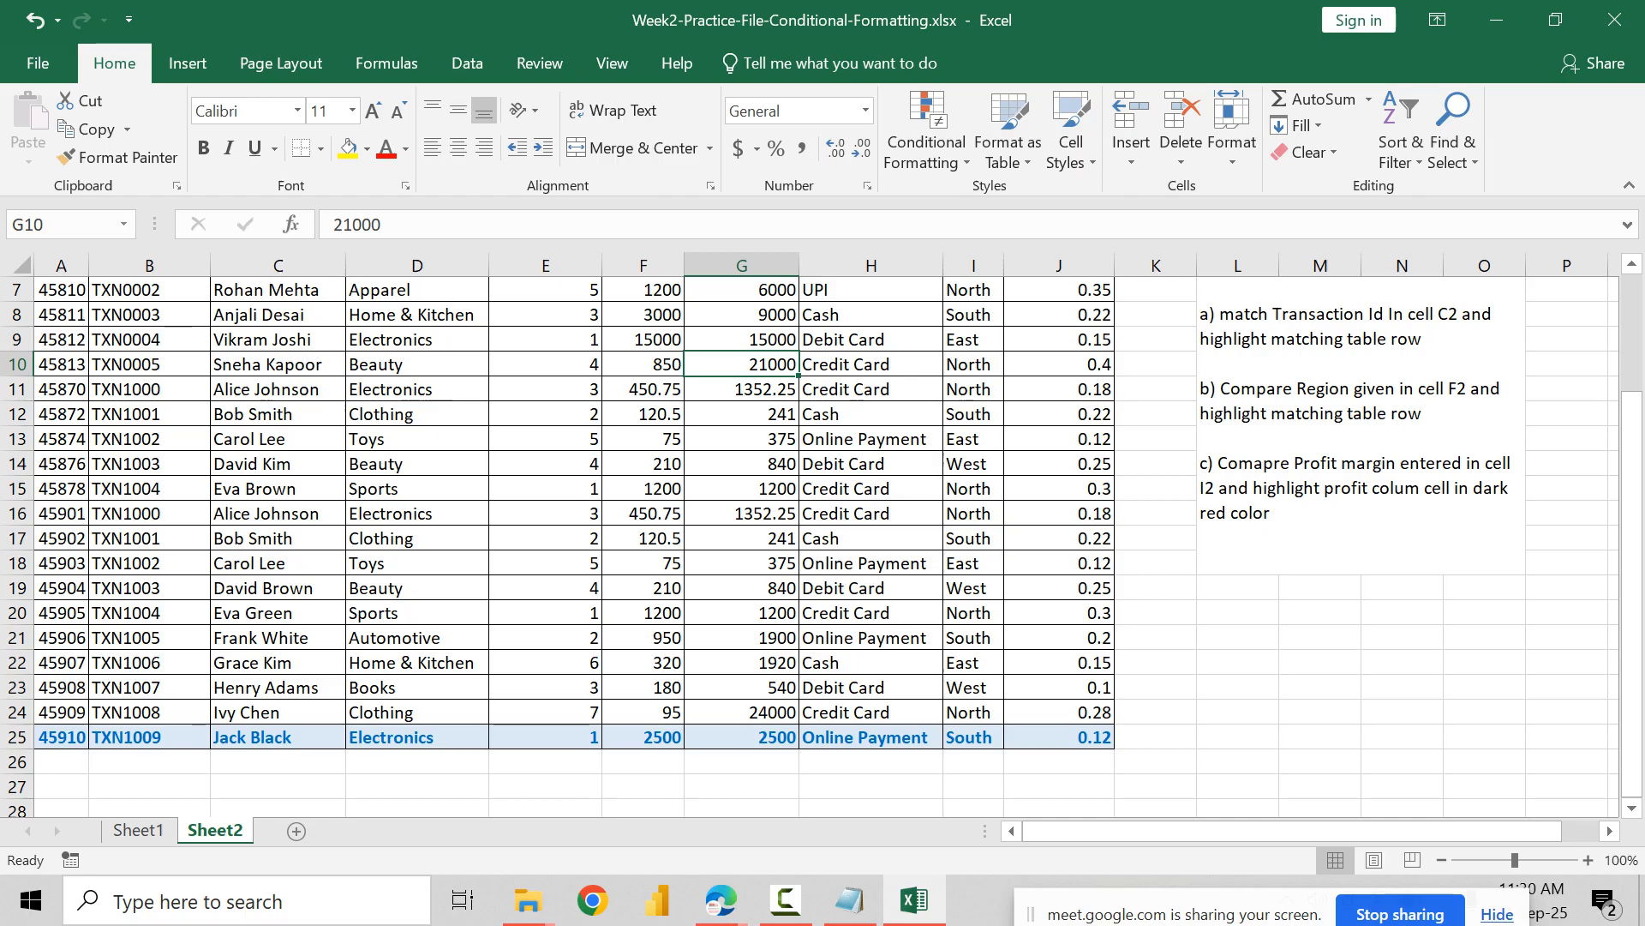
pyautogui.click(277, 737)
pyautogui.scroll(2, 821, 545)
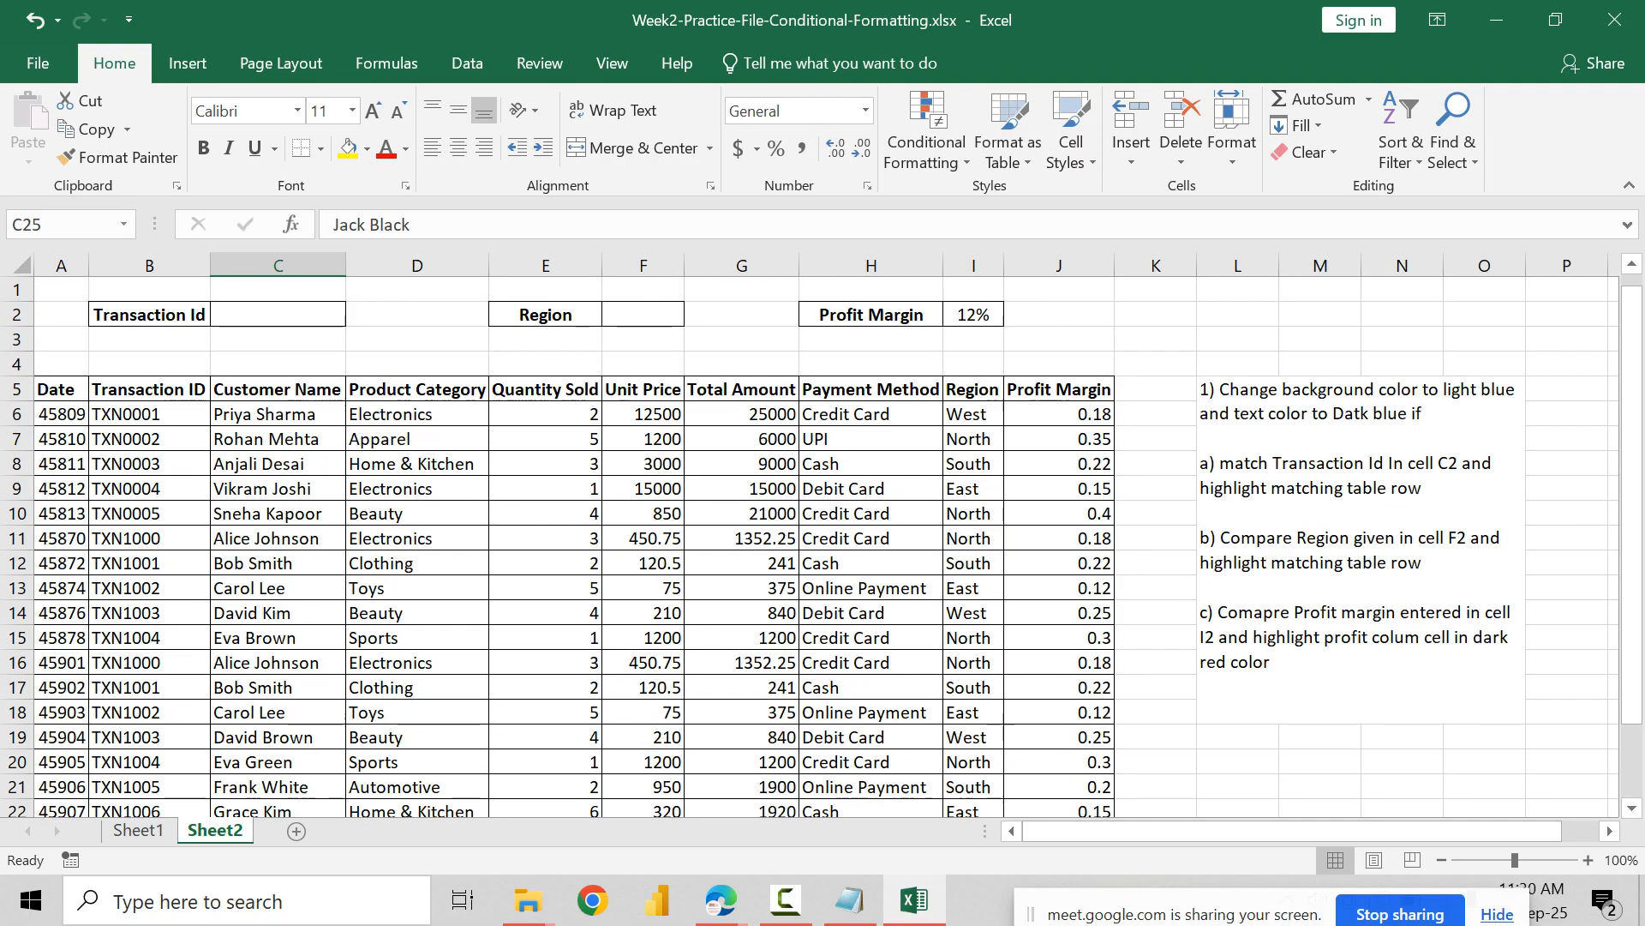
pyautogui.scroll(-1, 821, 545)
pyautogui.scroll(-1, 821, 545)
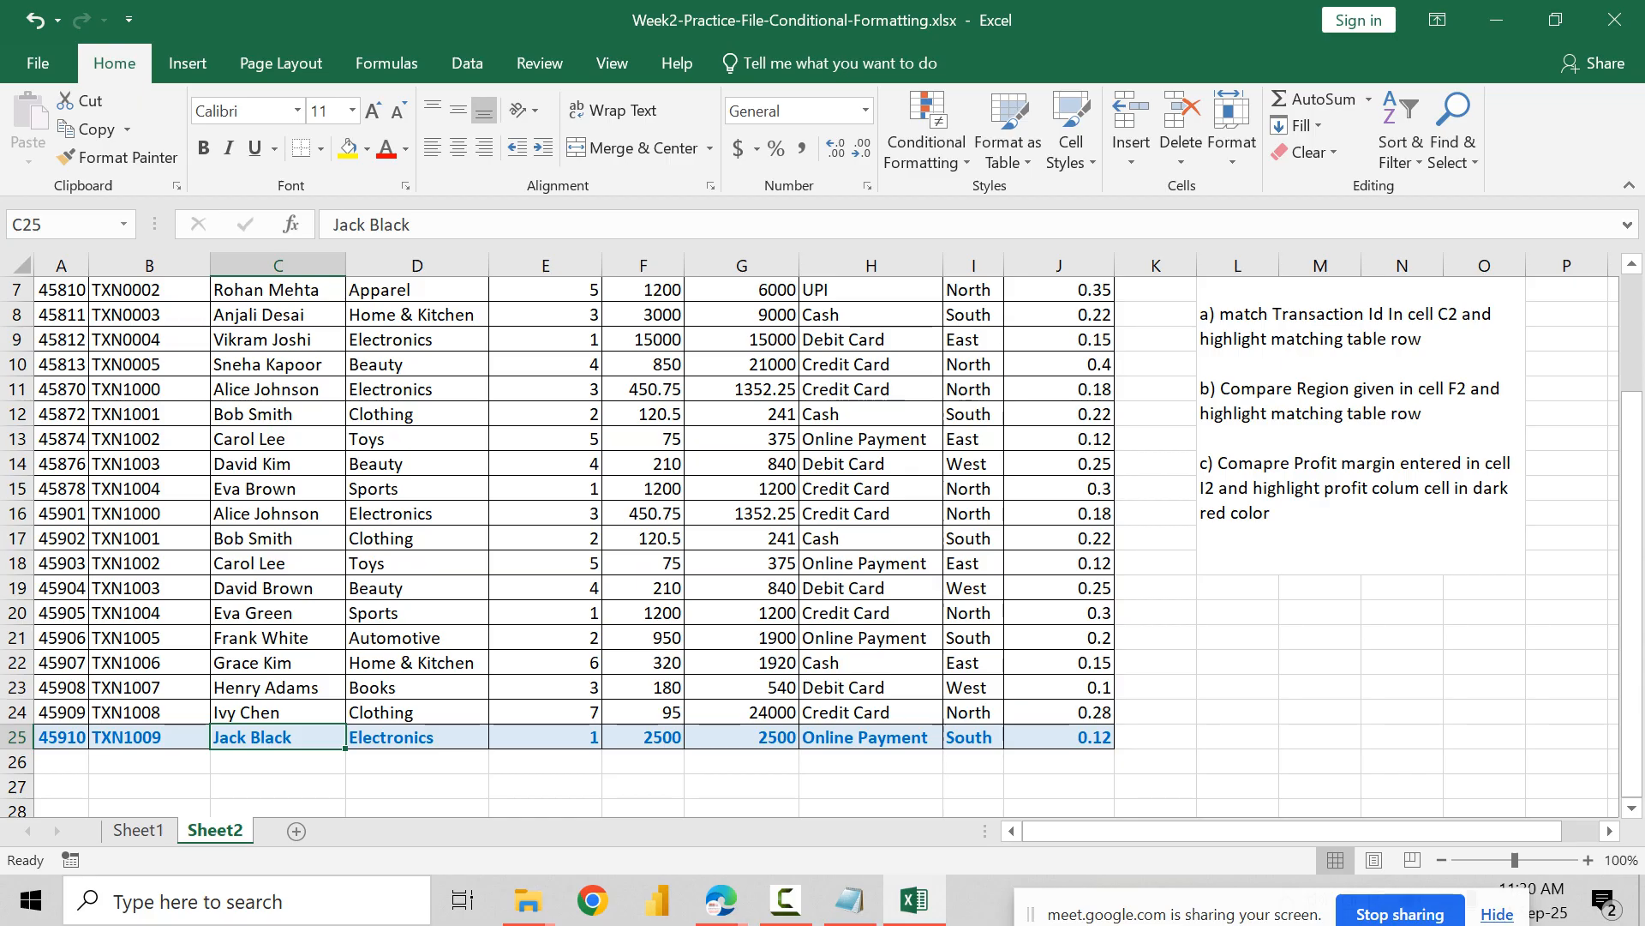
# Step: Review the list of conditional formatting rules and their applied ranges for the whole table
pyautogui.click(870, 513)
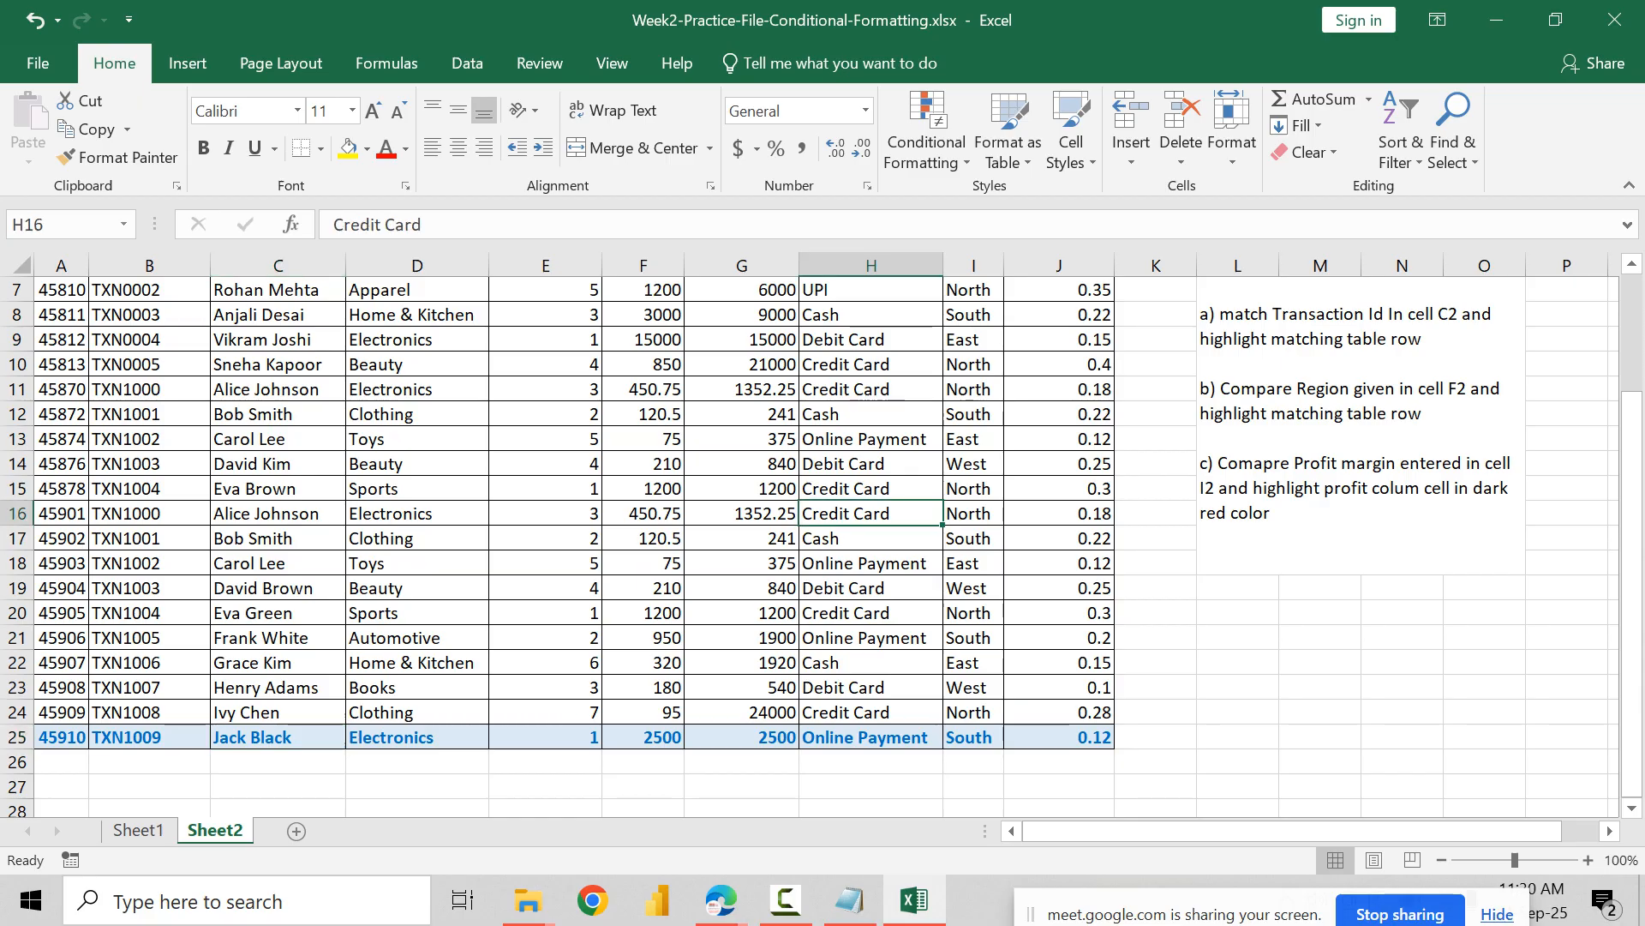
pyautogui.hotkey('ctrl', 'a')
pyautogui.scroll(2, 557, 531)
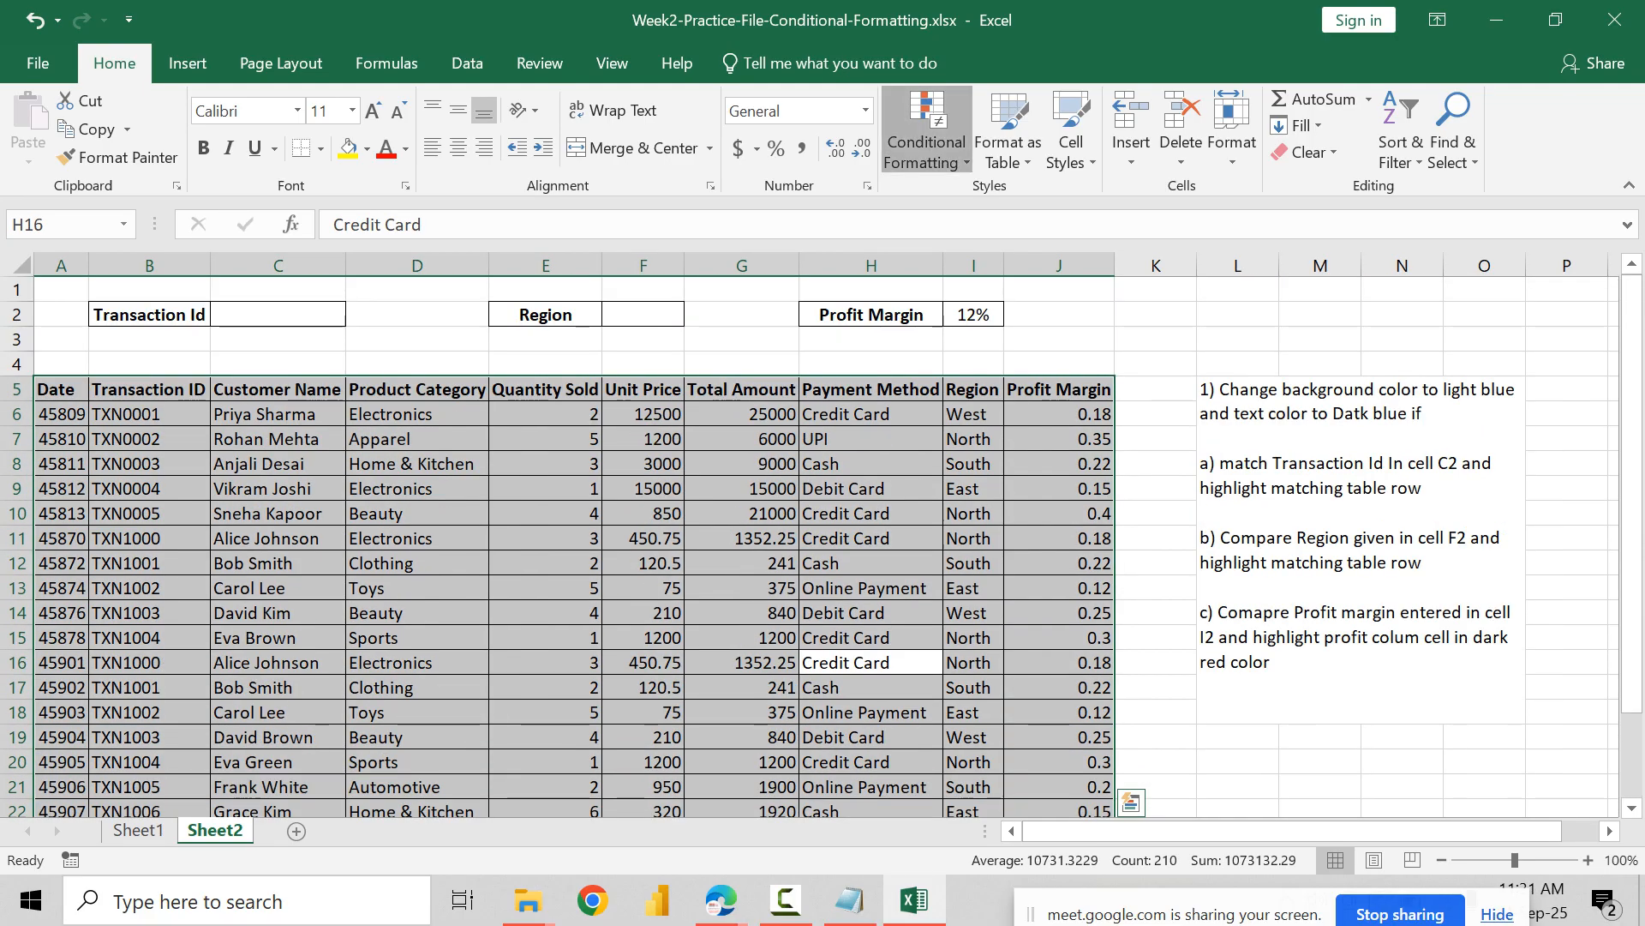
pyautogui.click(926, 128)
pyautogui.click(927, 128)
pyautogui.click(926, 129)
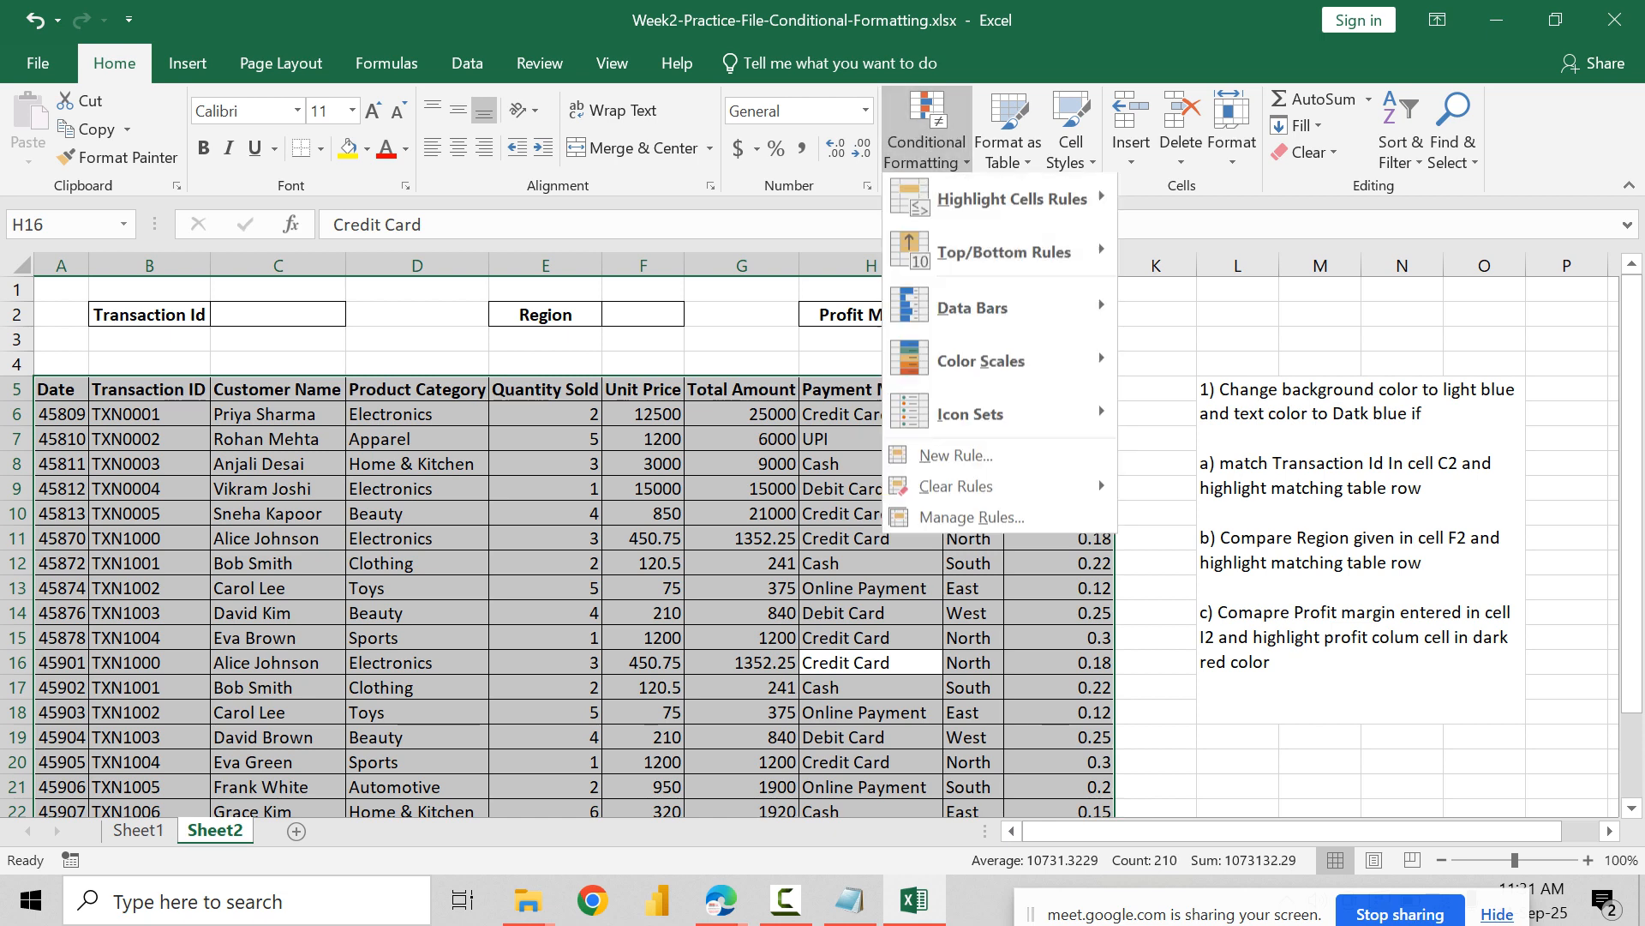
pyautogui.click(971, 521)
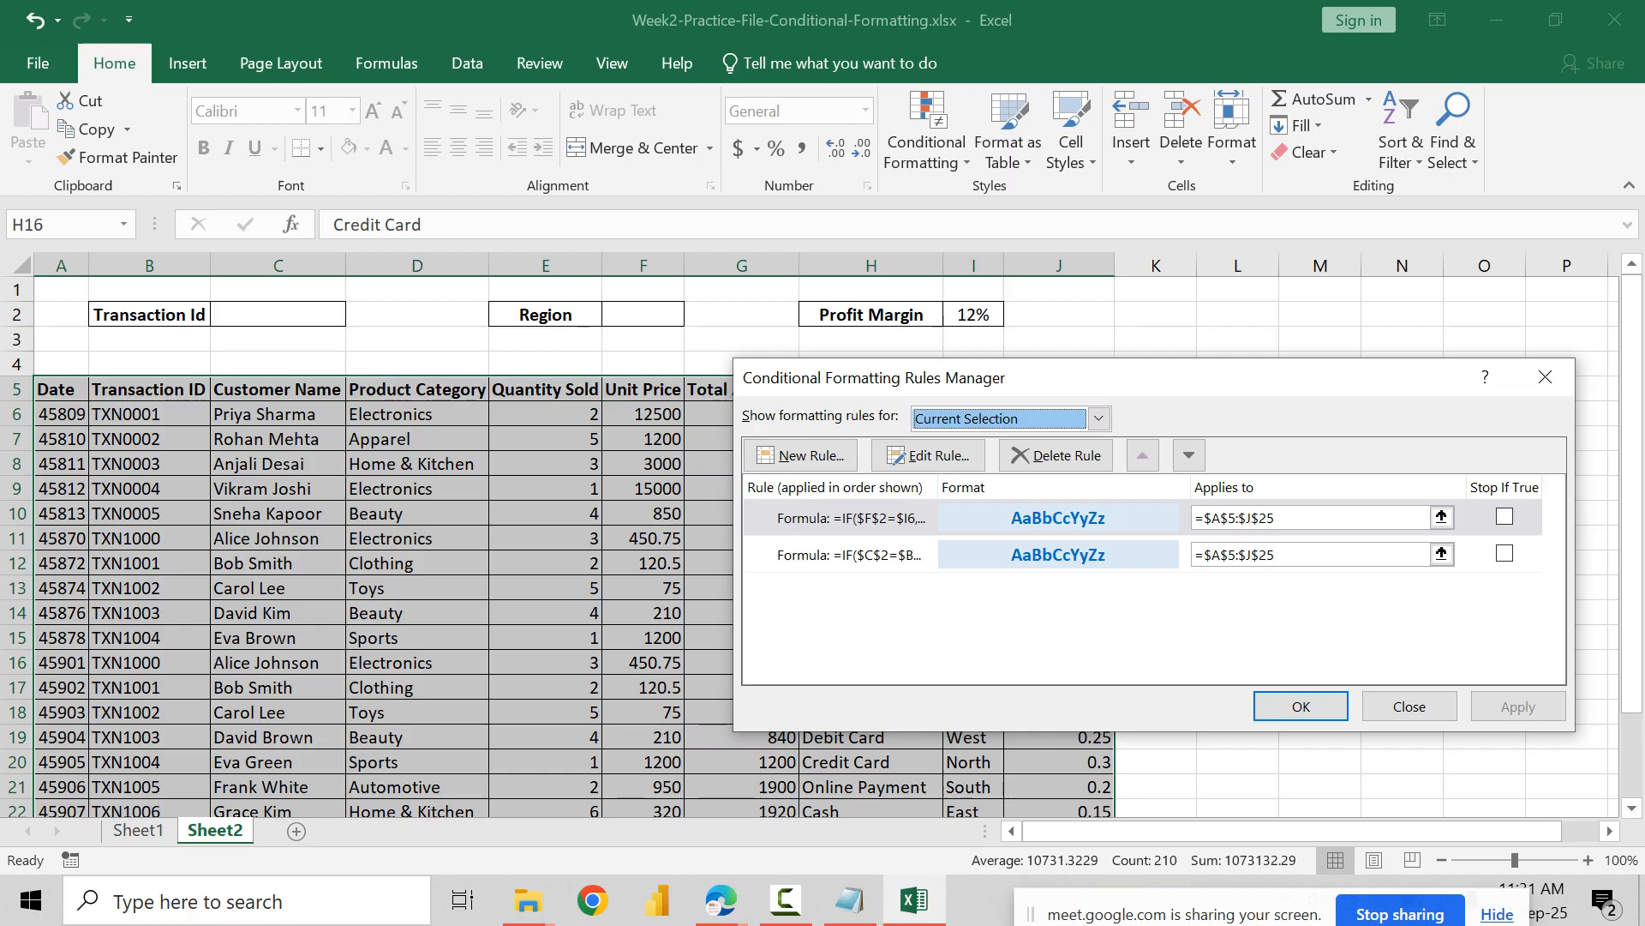
pyautogui.click(1409, 705)
pyautogui.scroll(-3, 574, 540)
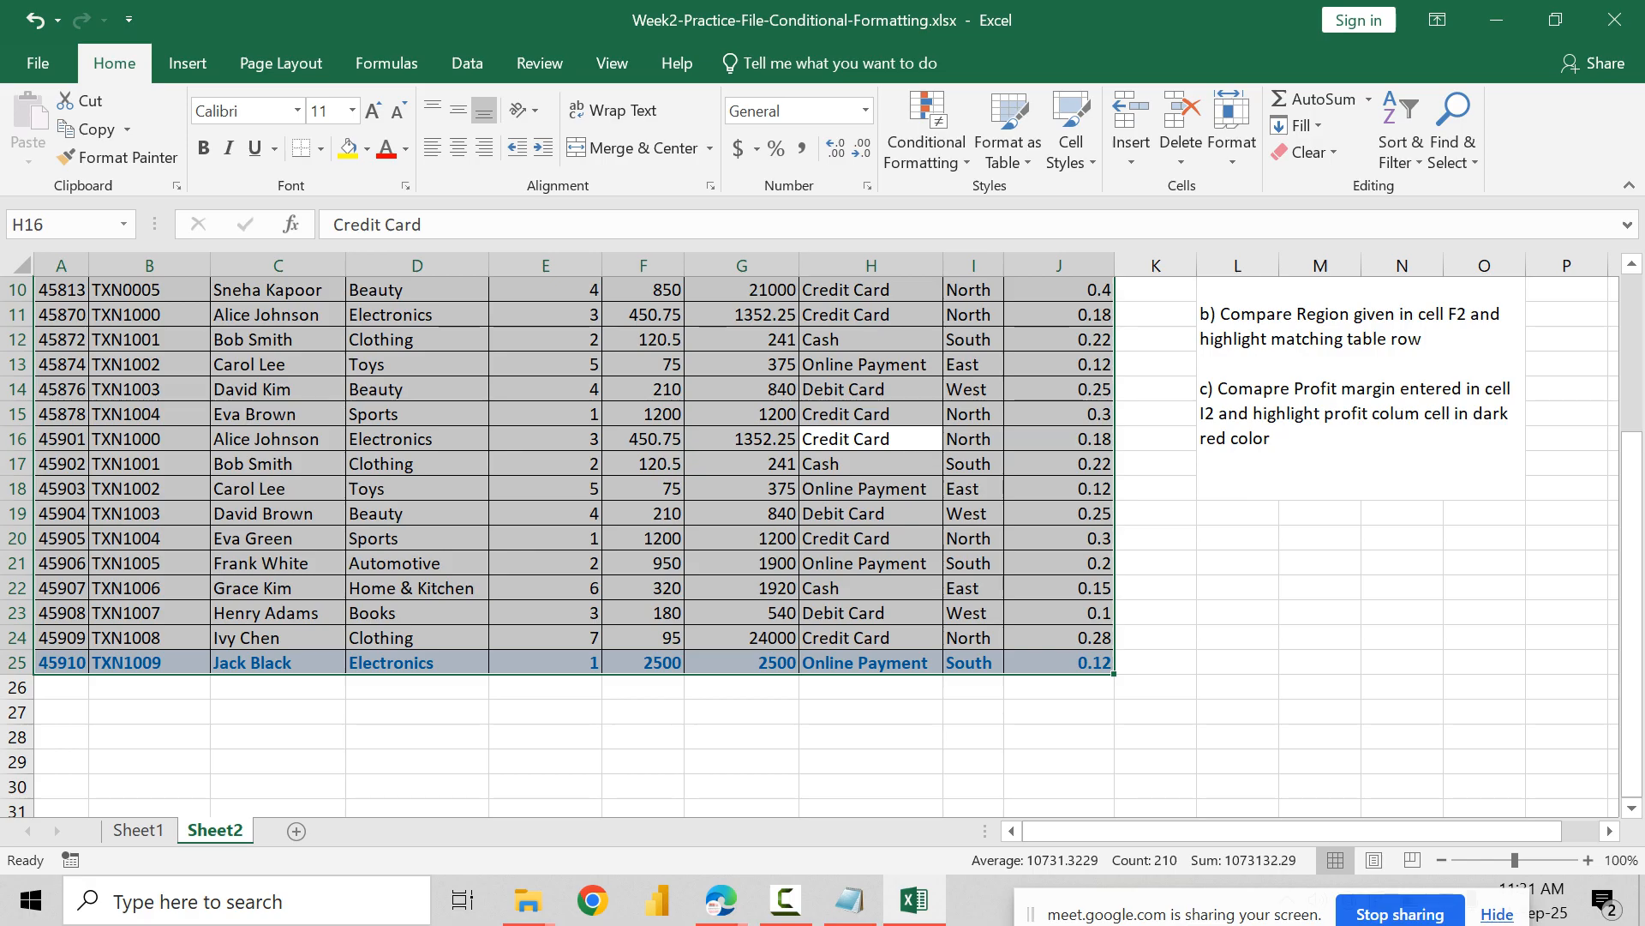
# Step: Review the Region rule's formula against the table and accept it without edits
pyautogui.click(927, 128)
pyautogui.click(977, 518)
pyautogui.click(851, 517)
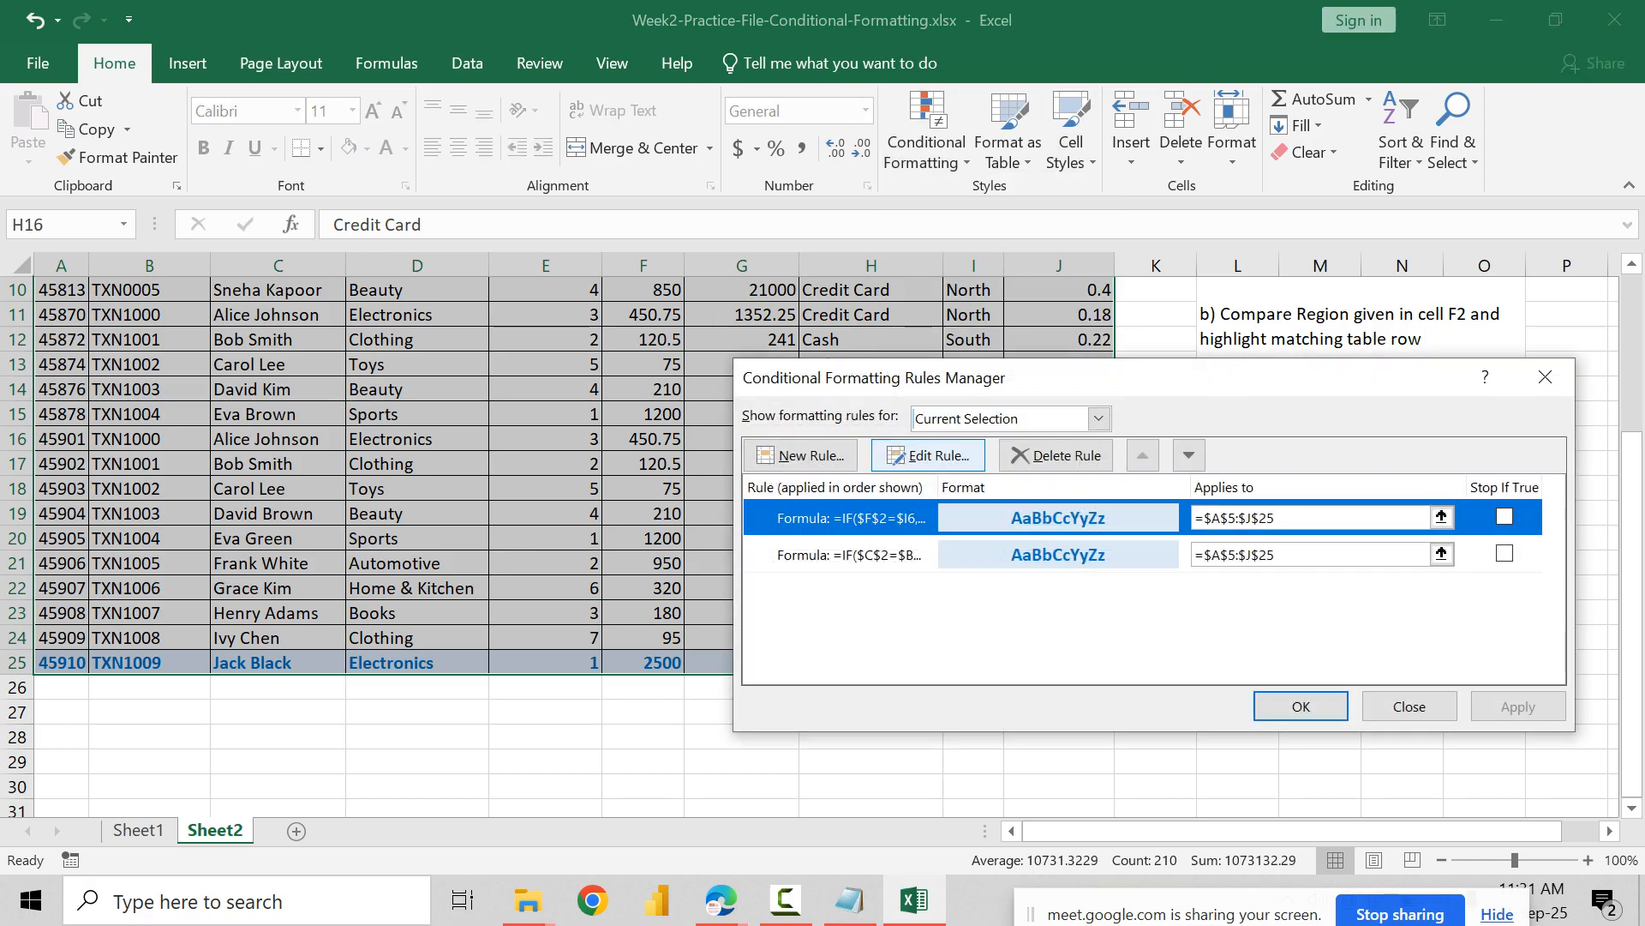
pyautogui.click(928, 455)
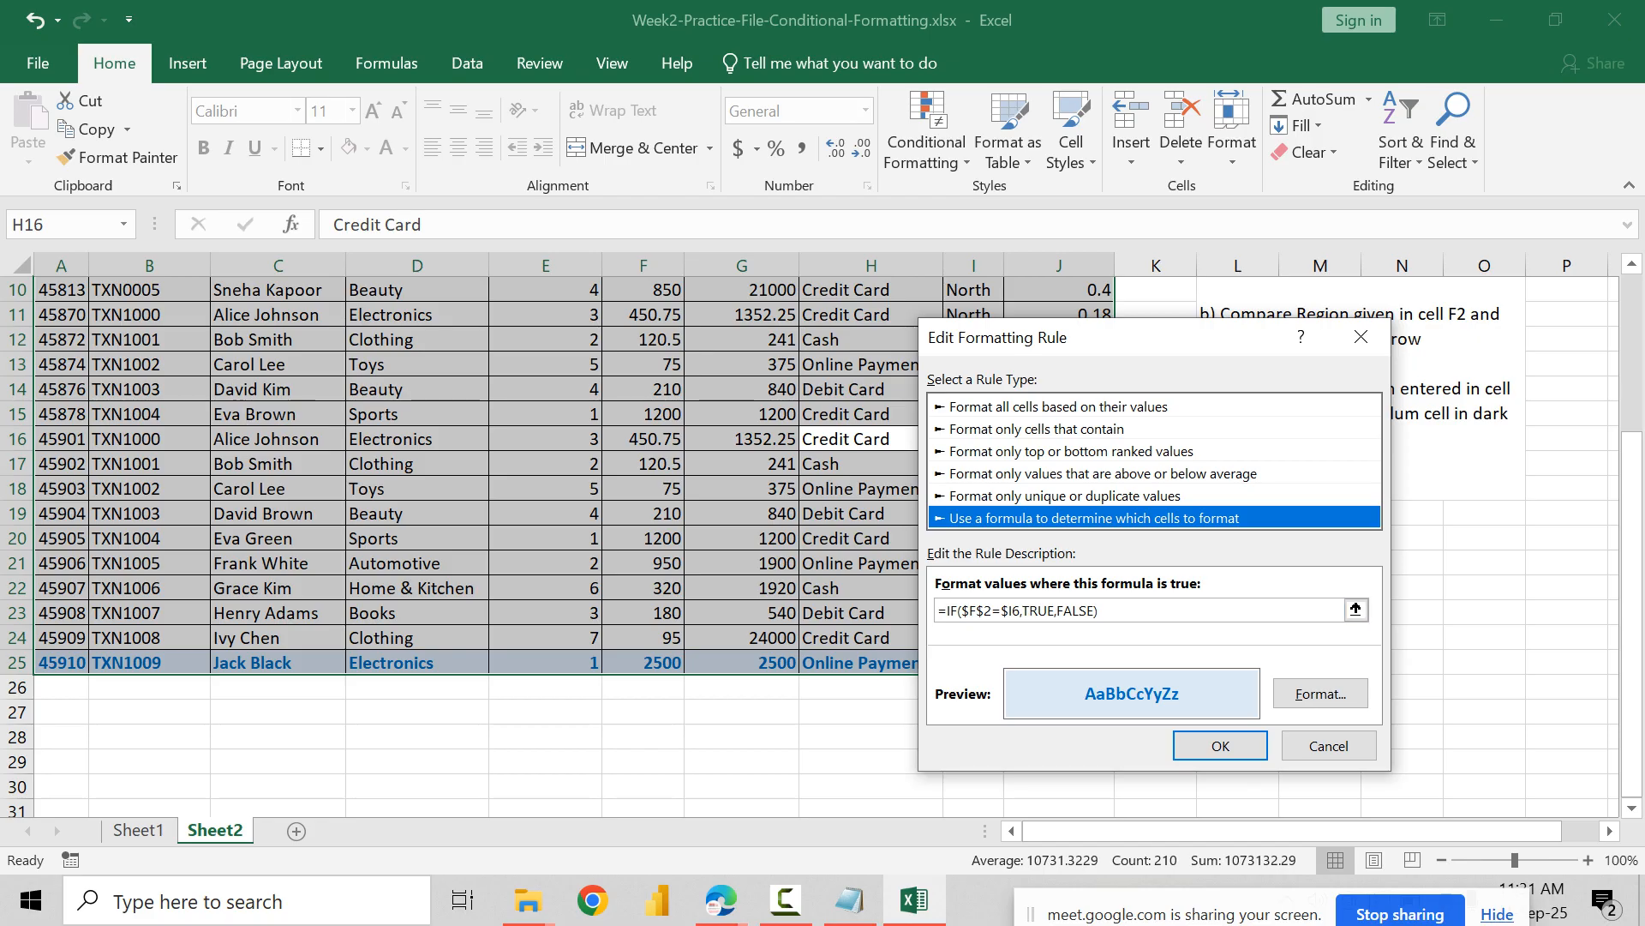
pyautogui.click(1217, 610)
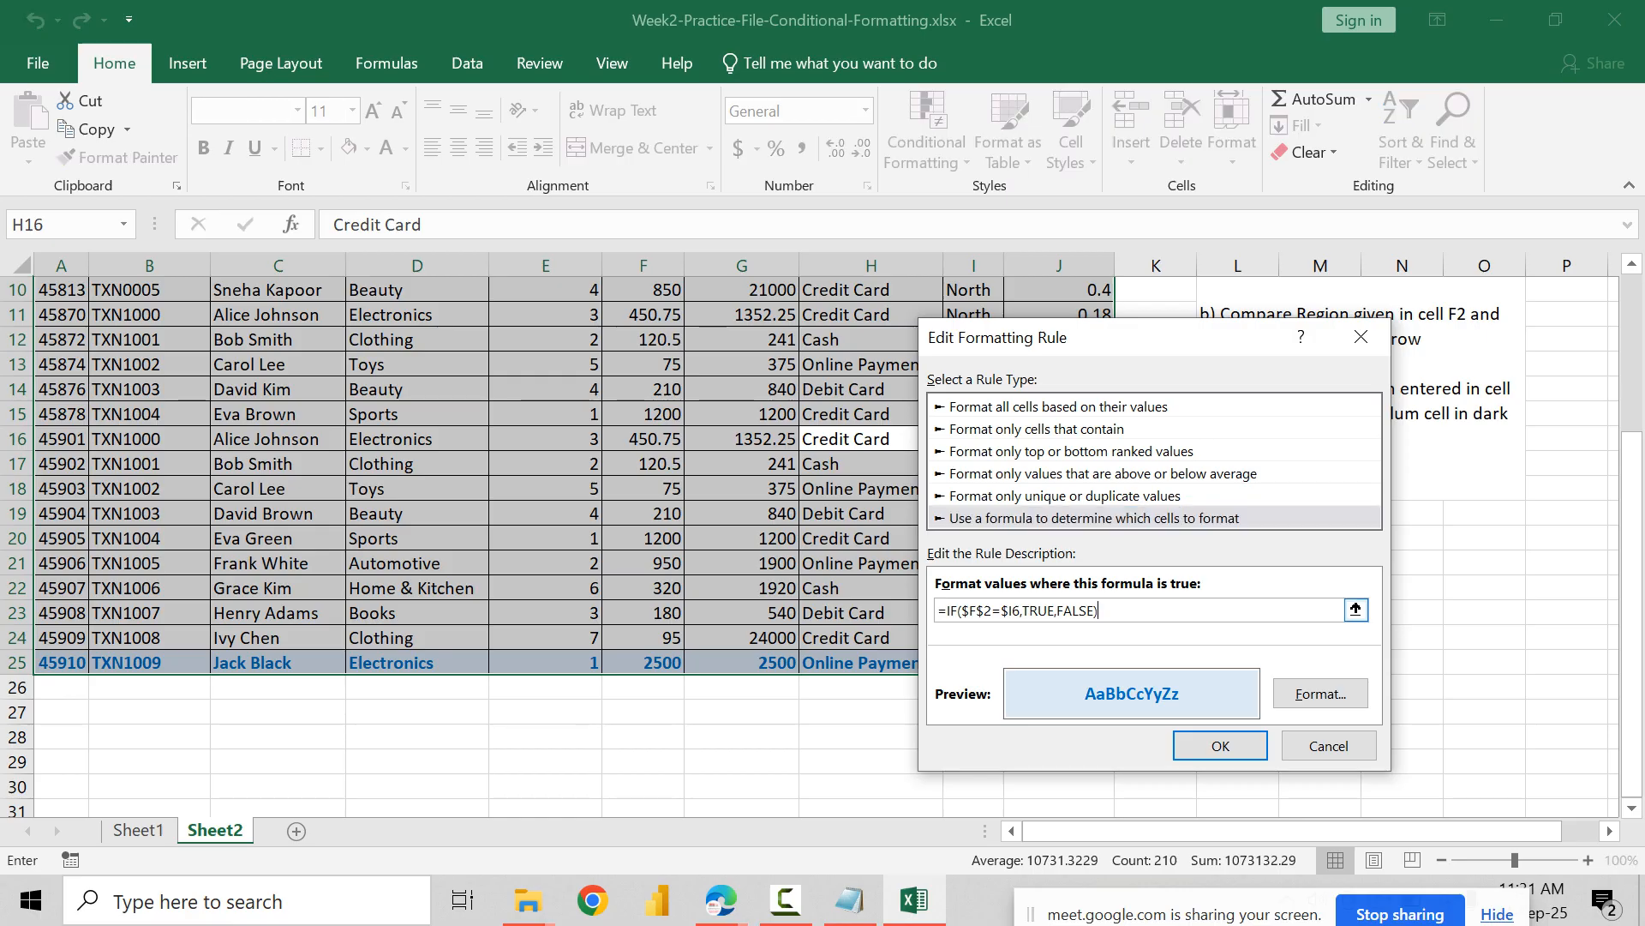
pyautogui.moveTo(1632, 596); pyautogui.dragTo(1632, 437)
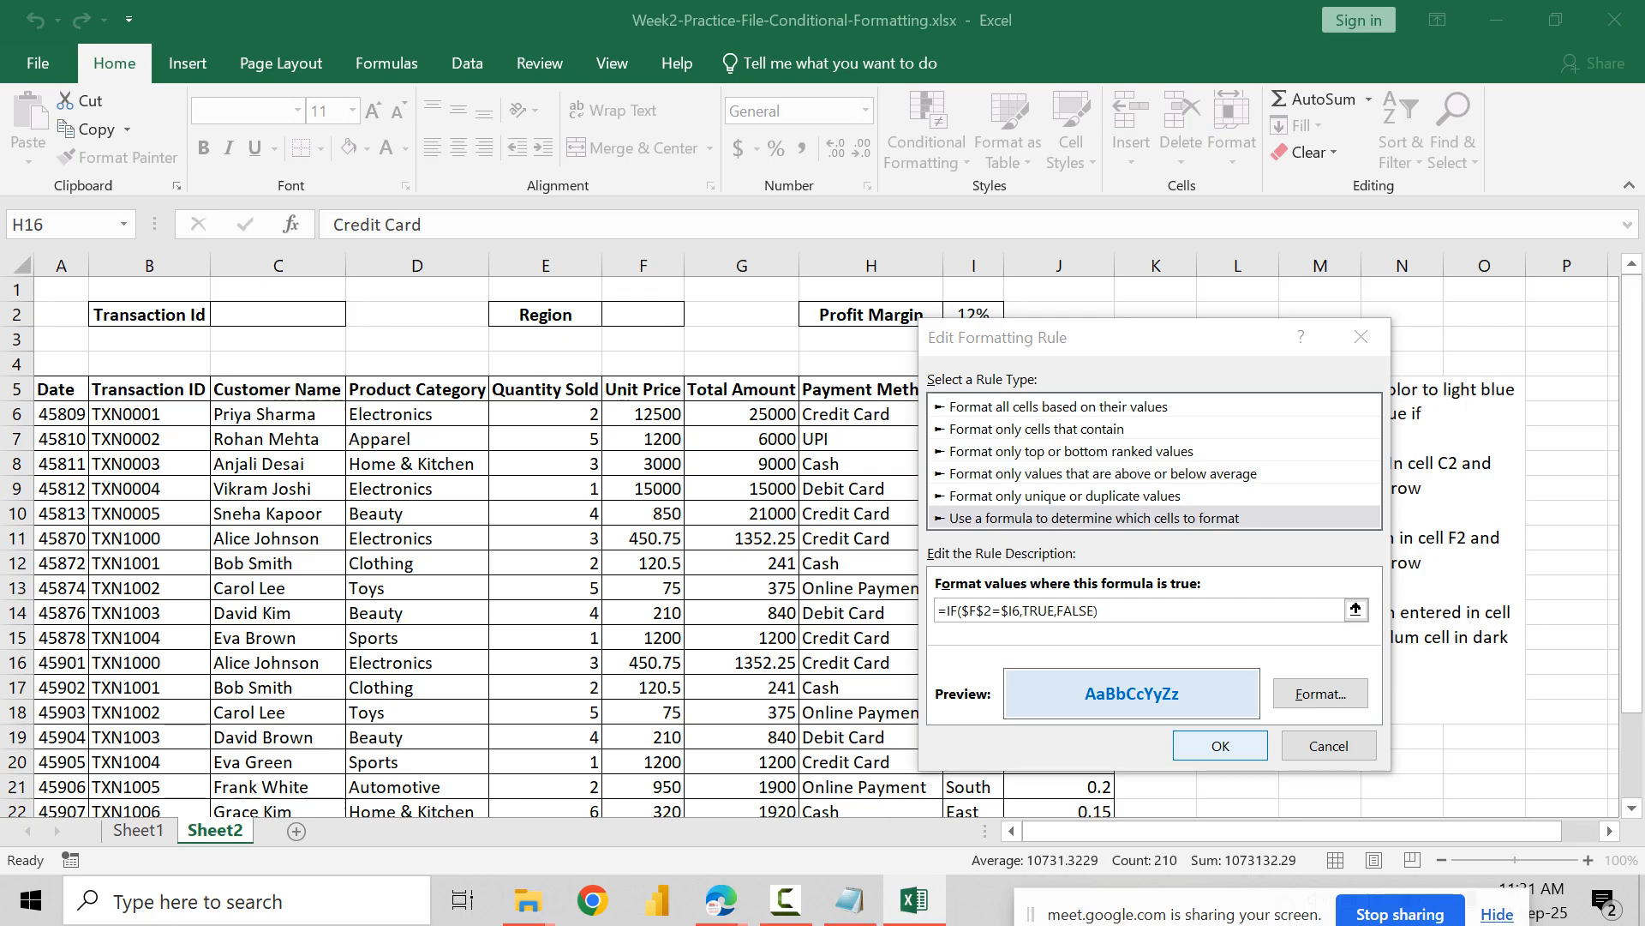
pyautogui.click(1220, 745)
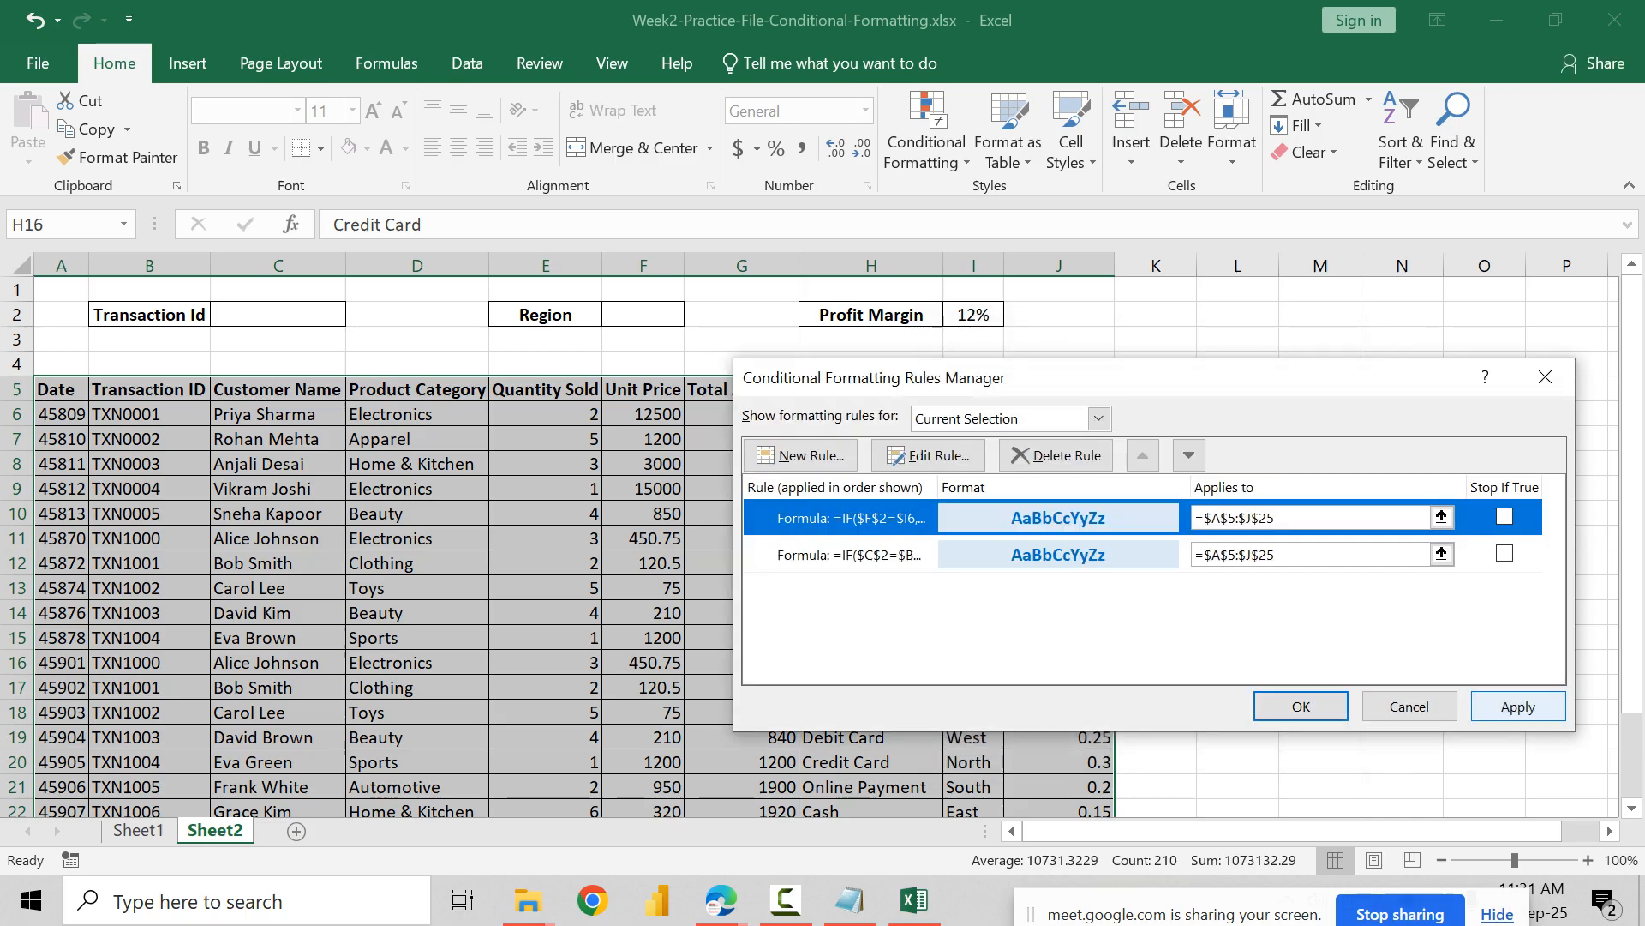
# Step: Review the Transaction Id rule's formula without editing it and reapply the rules to the table
pyautogui.click(848, 555)
pyautogui.click(929, 455)
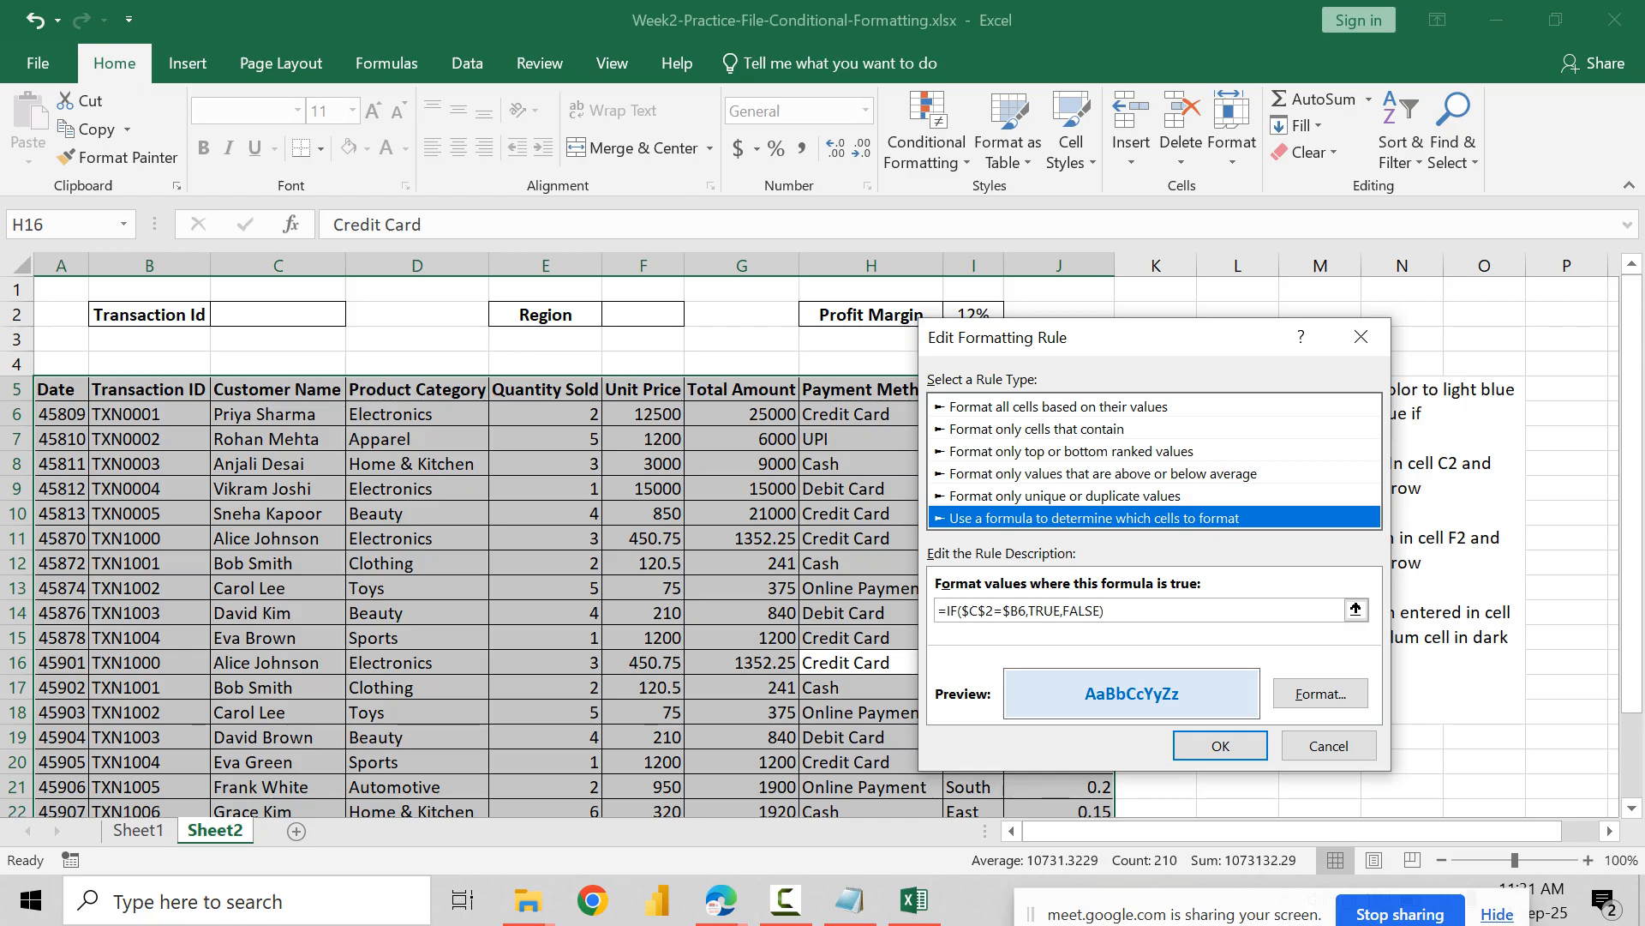
pyautogui.click(1220, 746)
pyautogui.click(1518, 706)
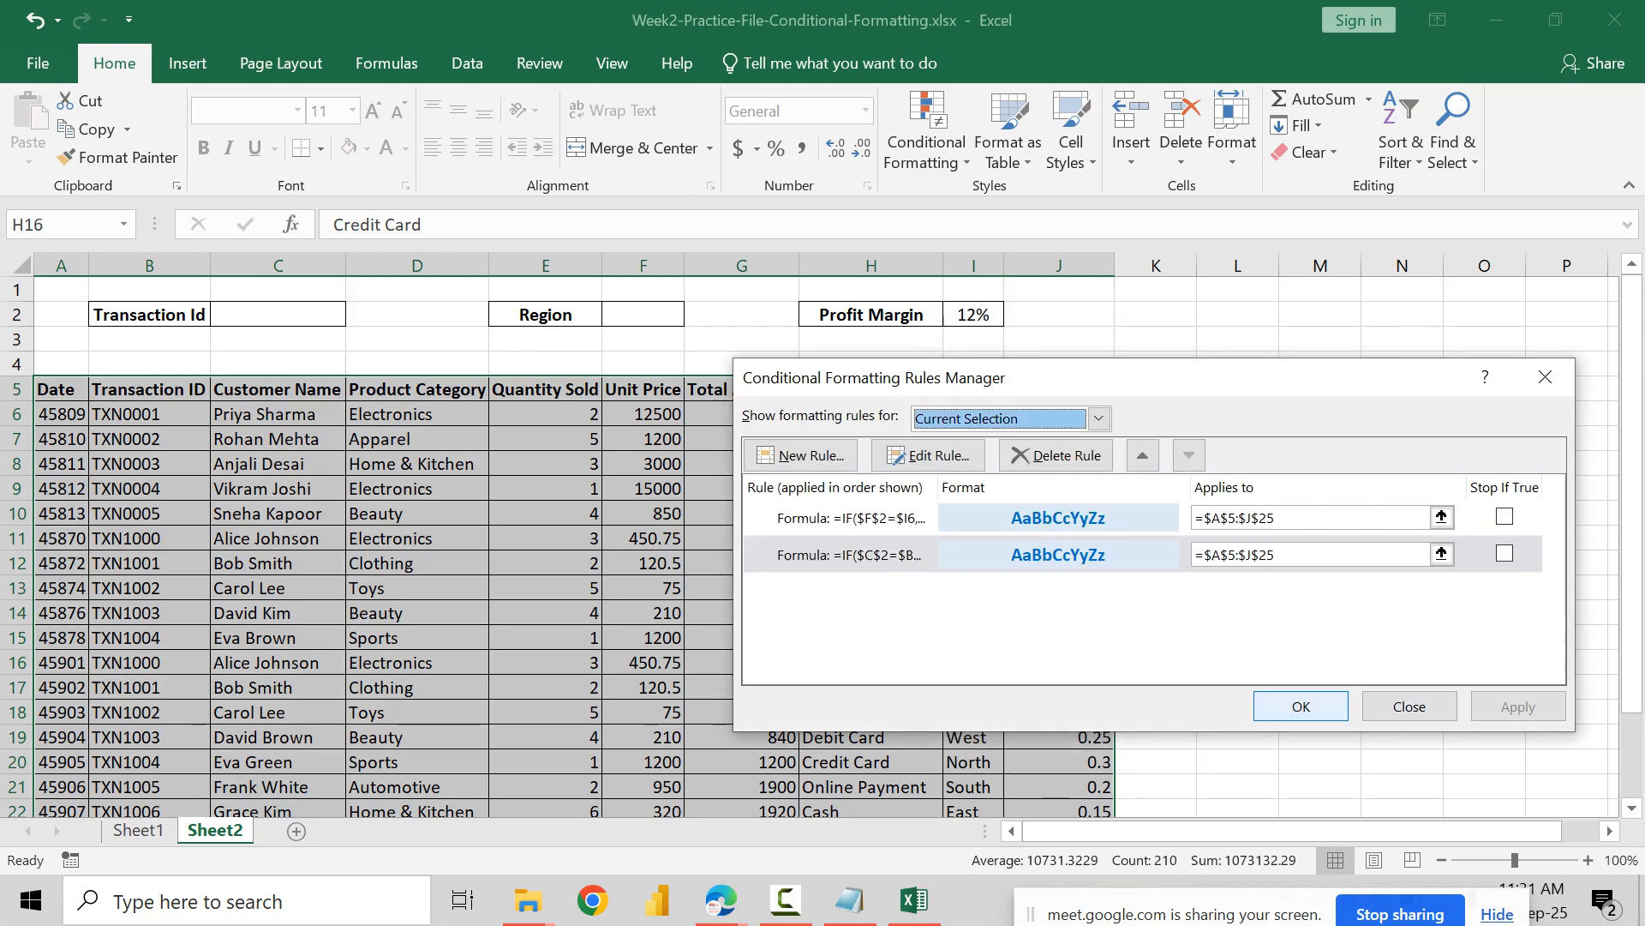
pyautogui.click(1301, 706)
# Step: Check the highlighting of the table's last row and select the Transaction Id input cell C2
pyautogui.scroll(-3, 643, 663)
pyautogui.click(643, 662)
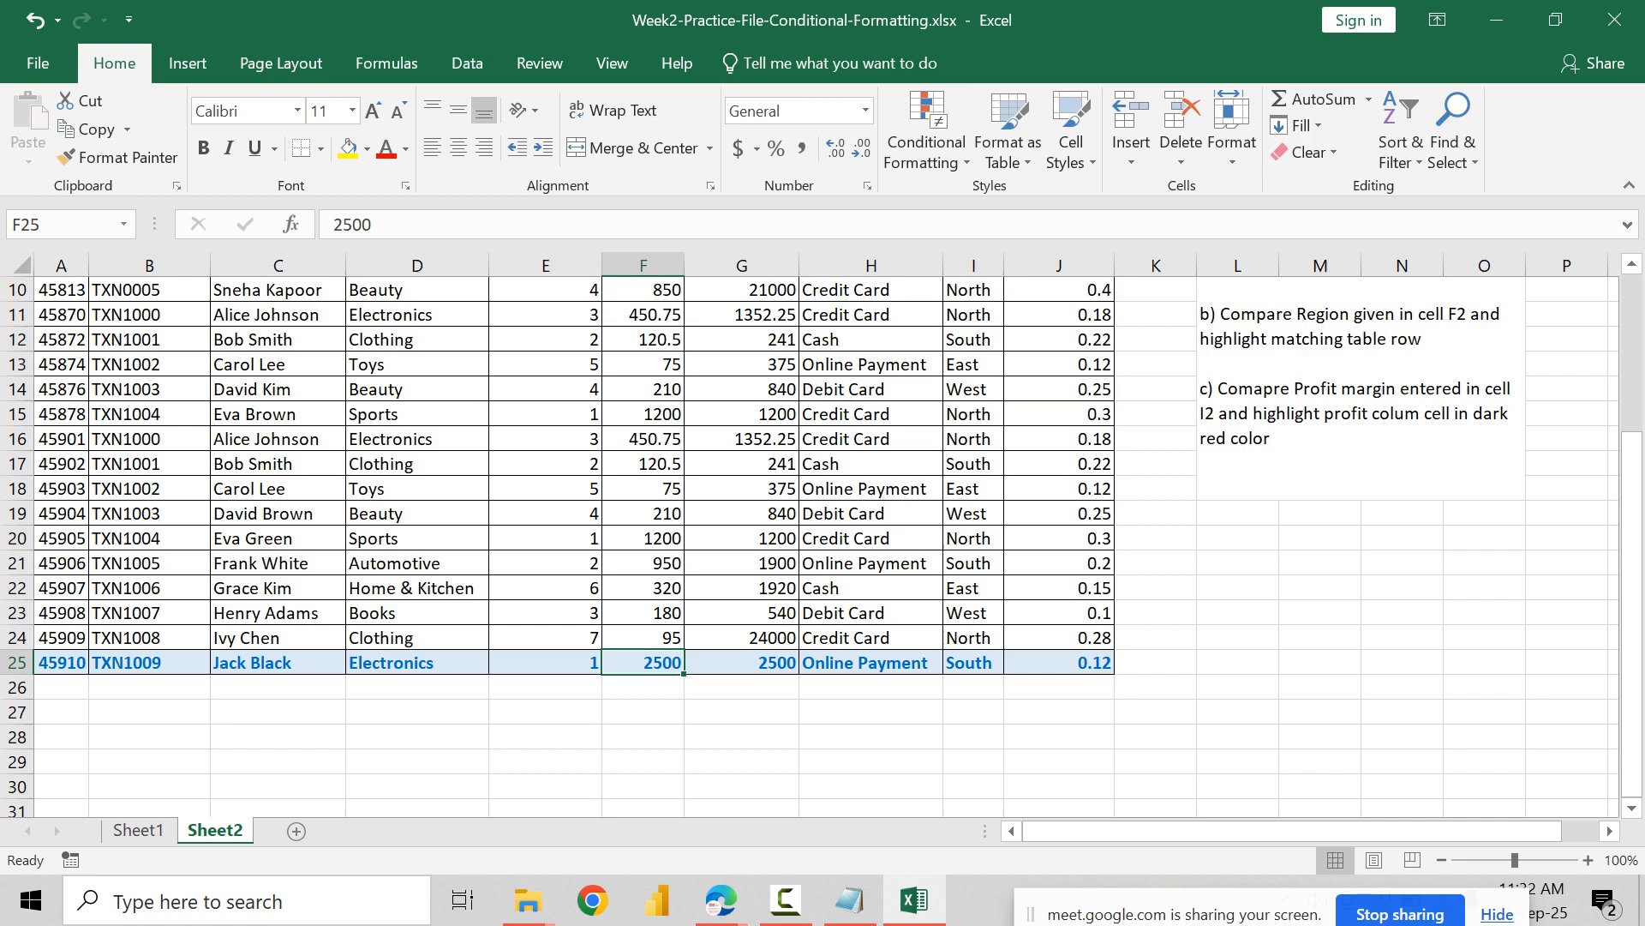
pyautogui.scroll(3, 810, 547)
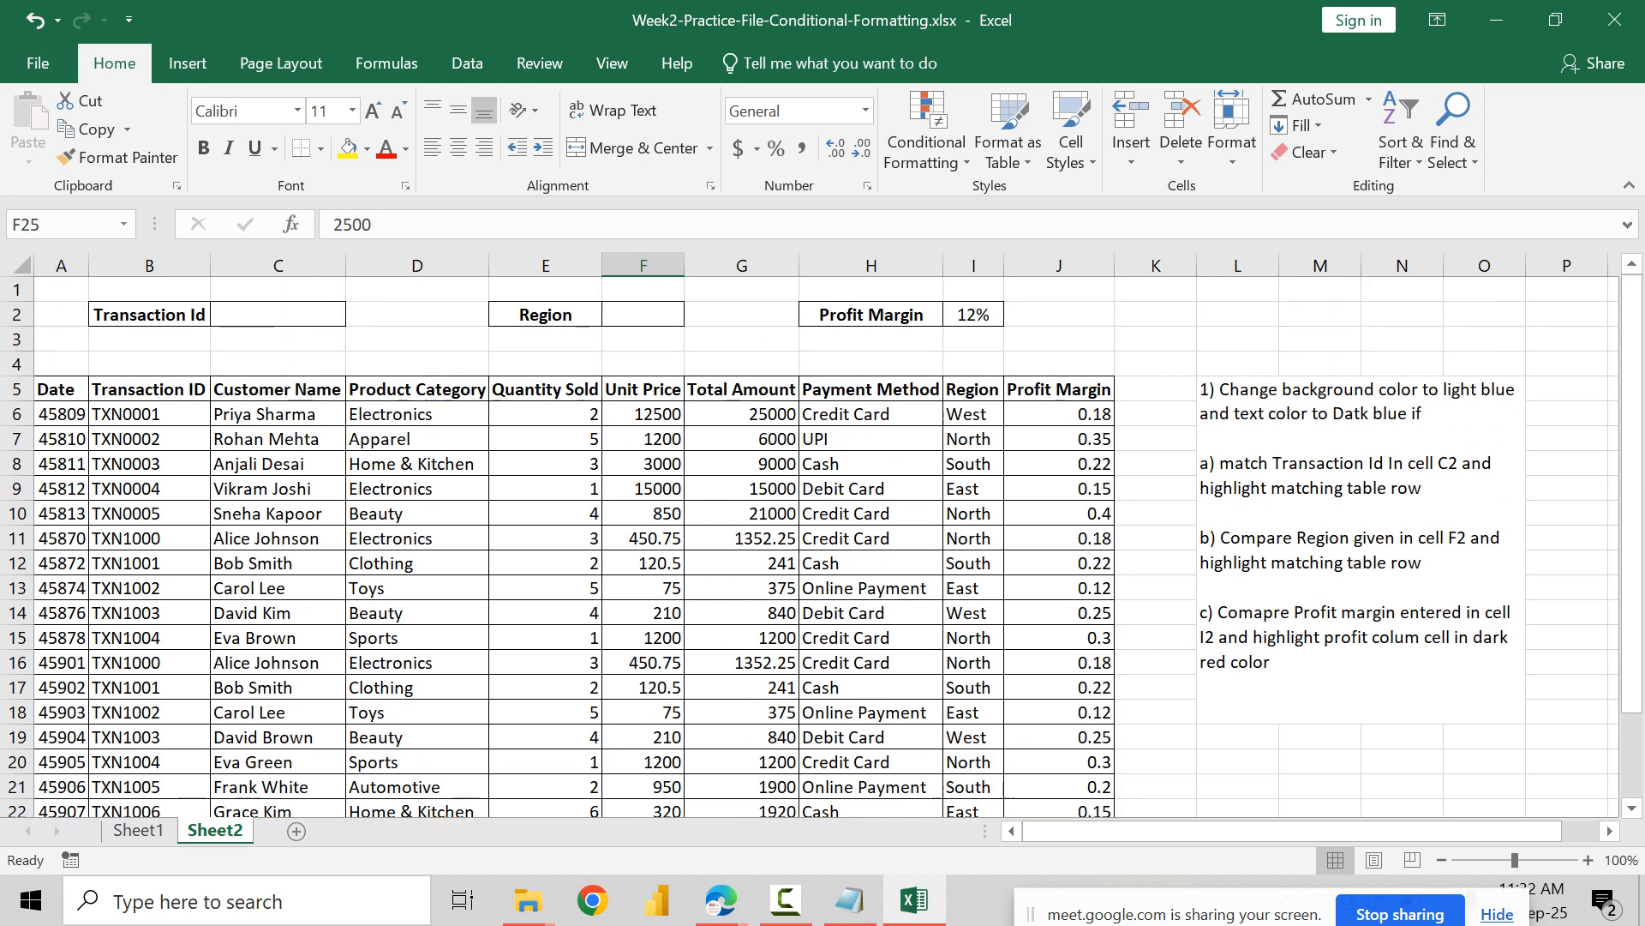
pyautogui.click(277, 340)
pyautogui.click(278, 315)
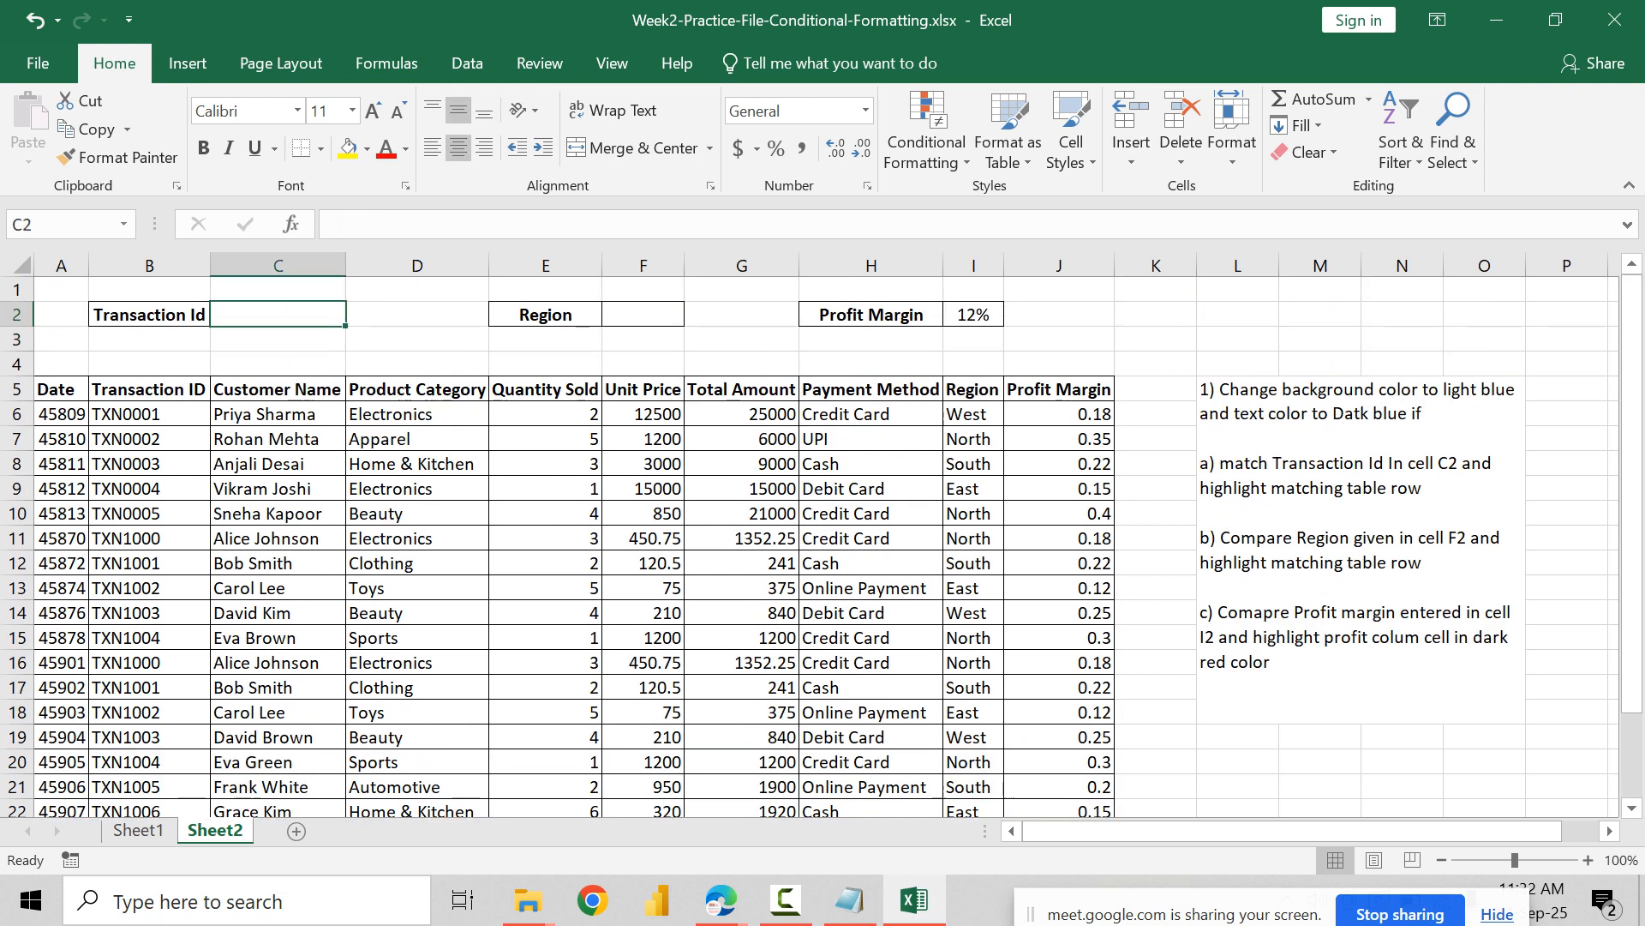
# Step: Enter the first table row's transaction ID in input cell C2 and reselect that cell
pyautogui.write('TX')
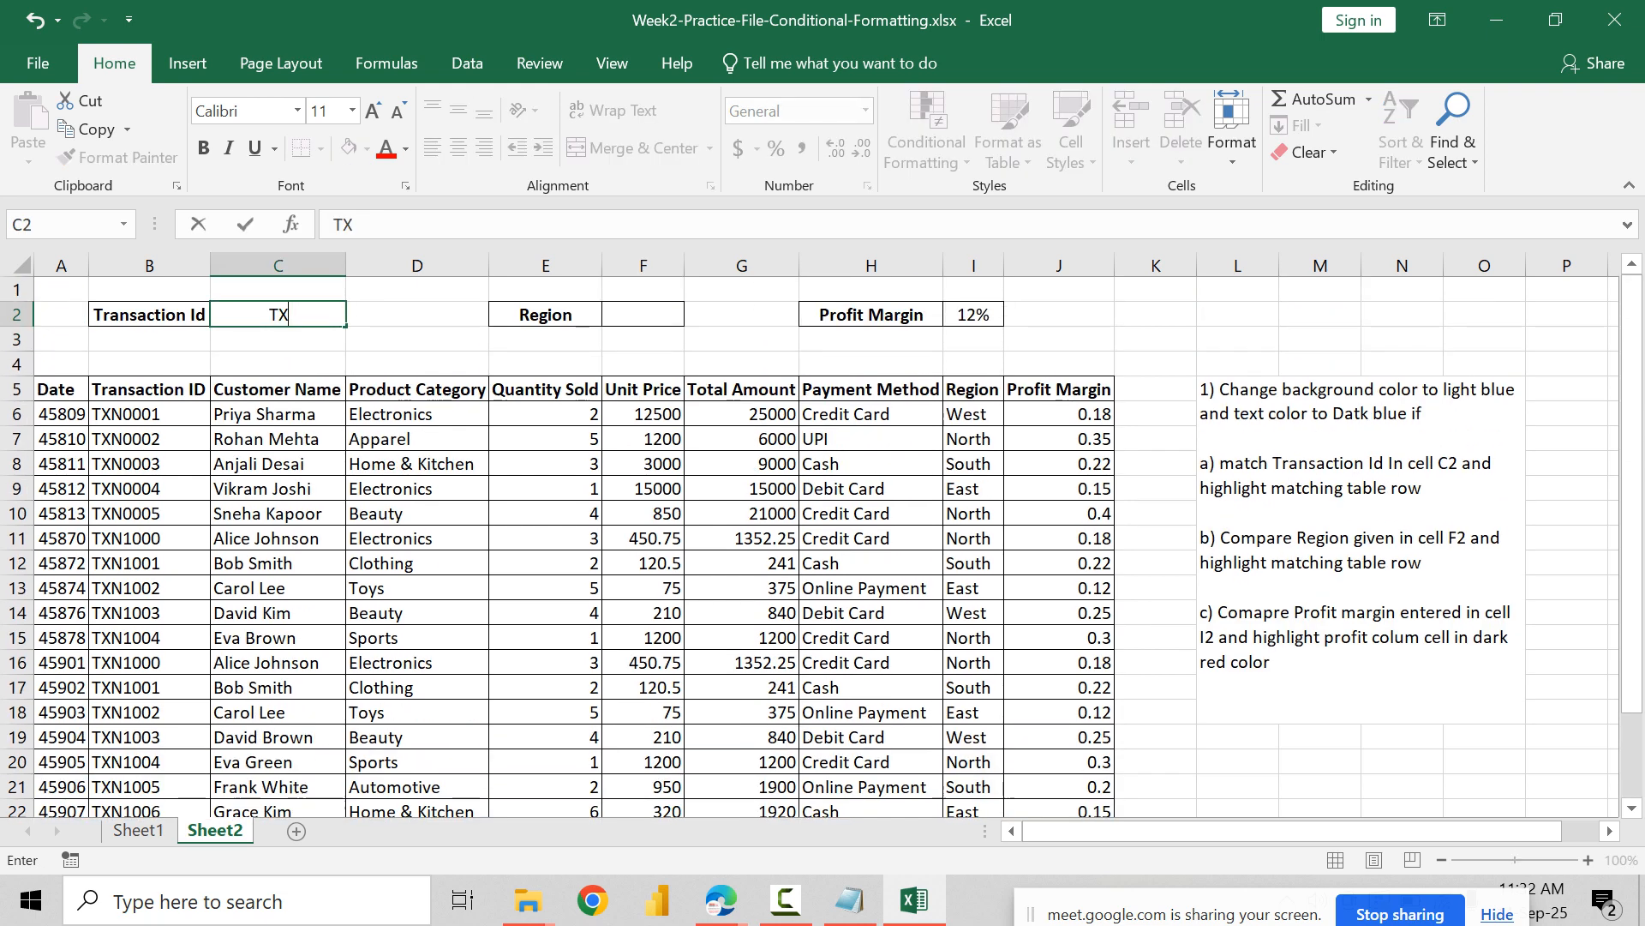
pyautogui.write('N0001')
pyautogui.press('Return')
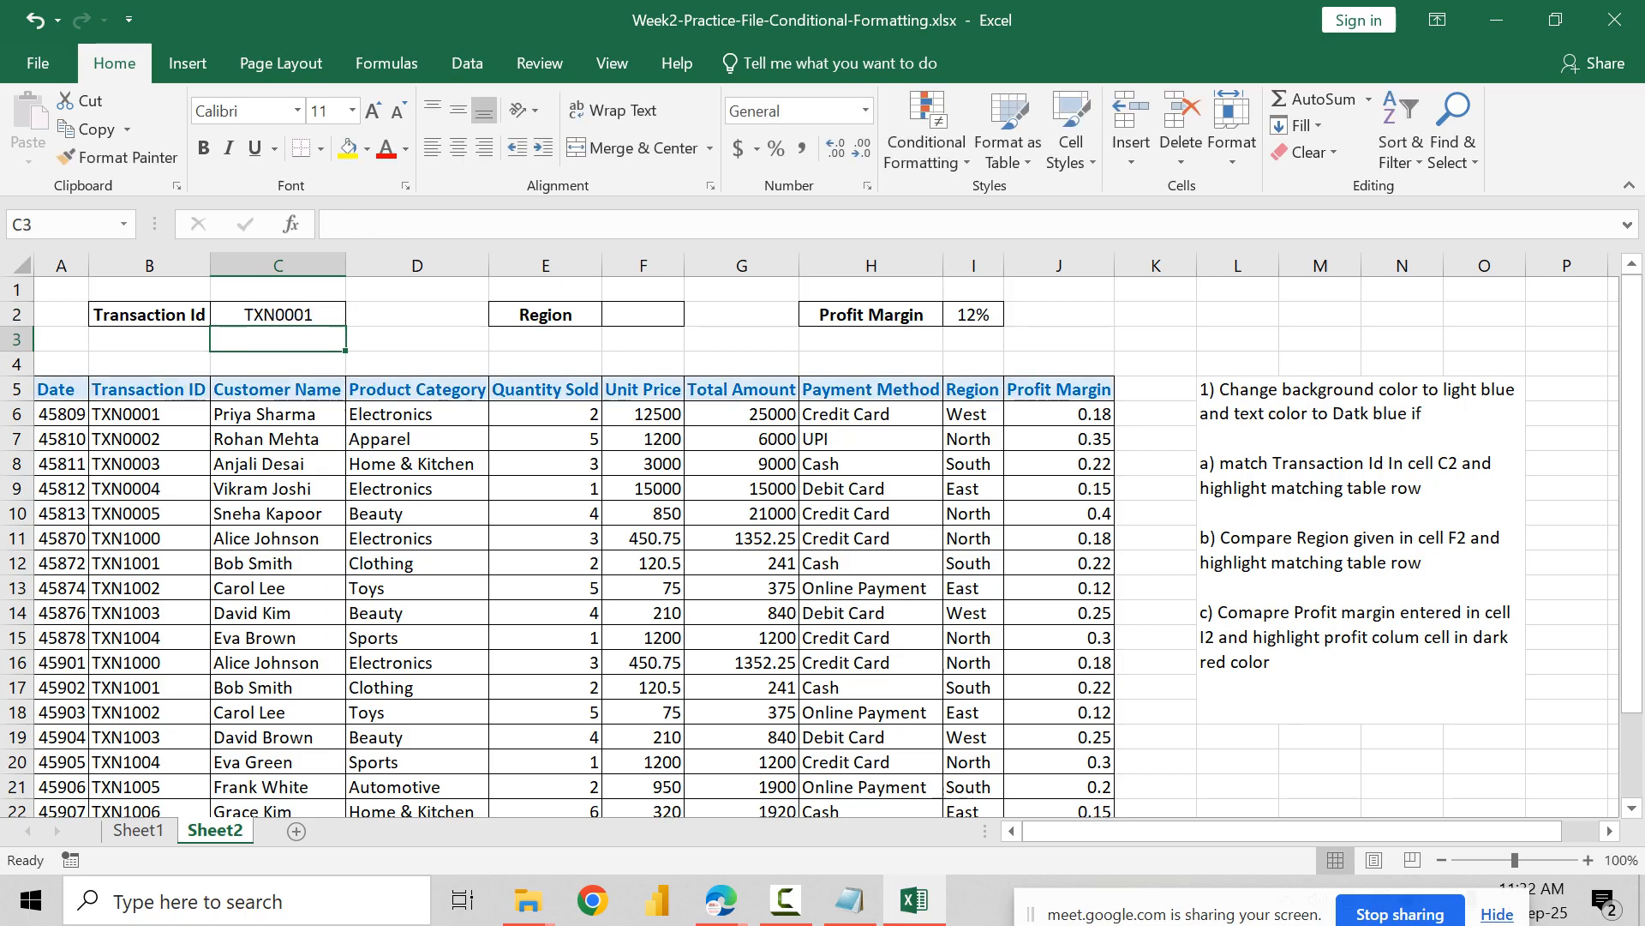
pyautogui.click(278, 315)
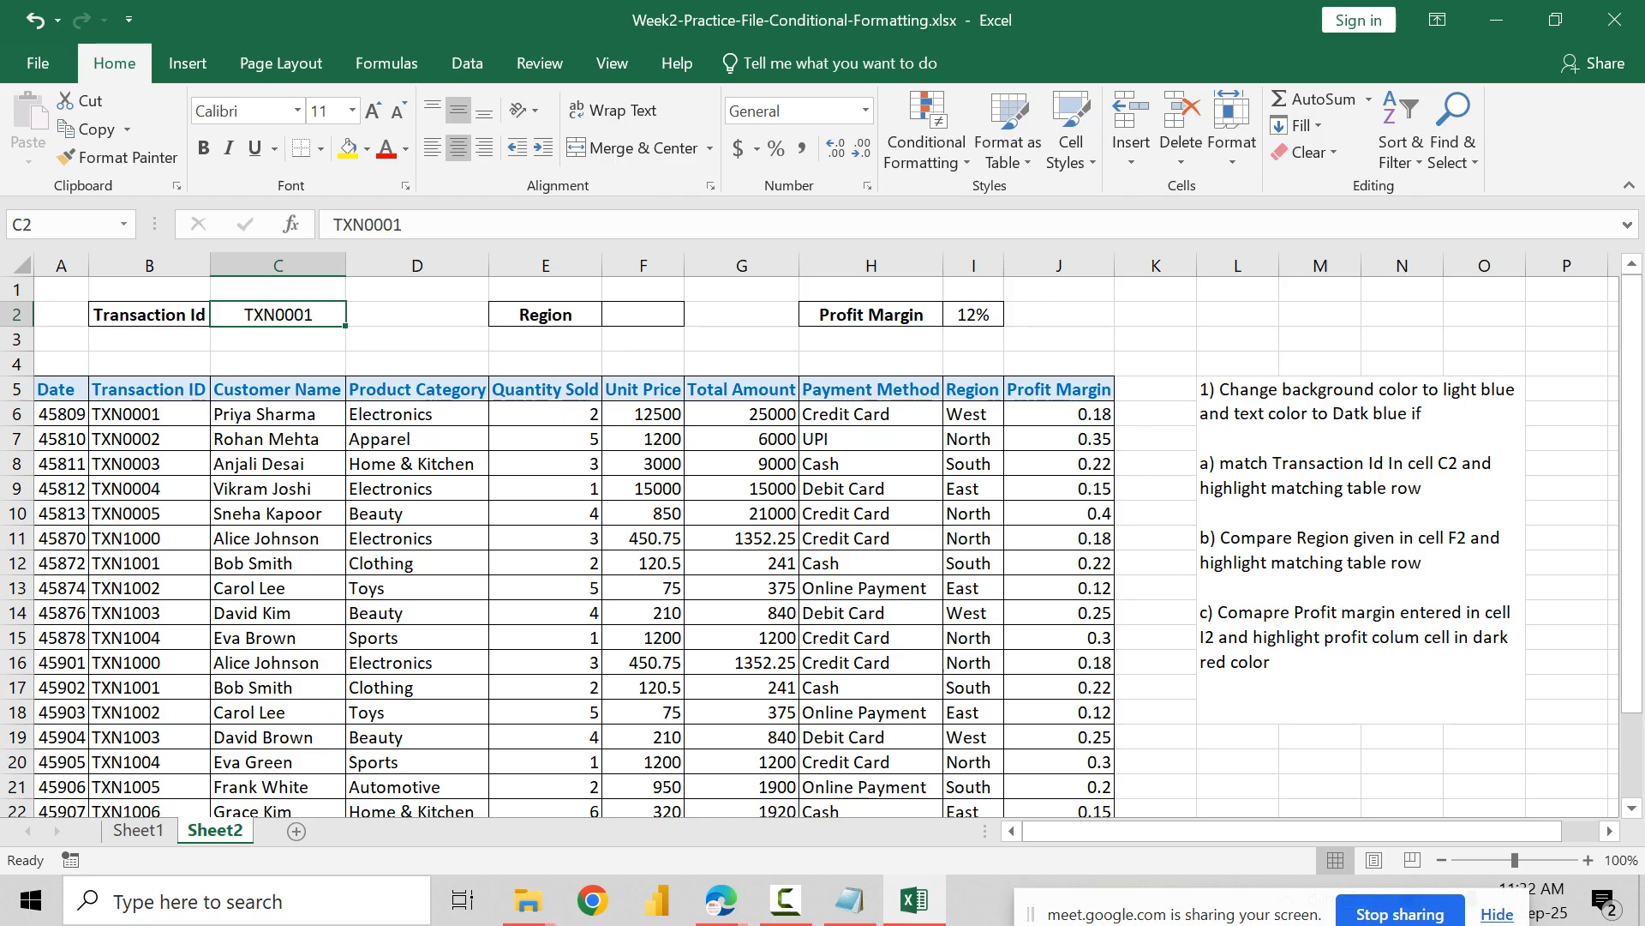
# Step: Select the whole table and review its Region and Transaction Id conditional formatting rules in the rules list
pyautogui.click(149, 389)
pyautogui.hotkey('ctrl', 'a')
pyautogui.click(927, 152)
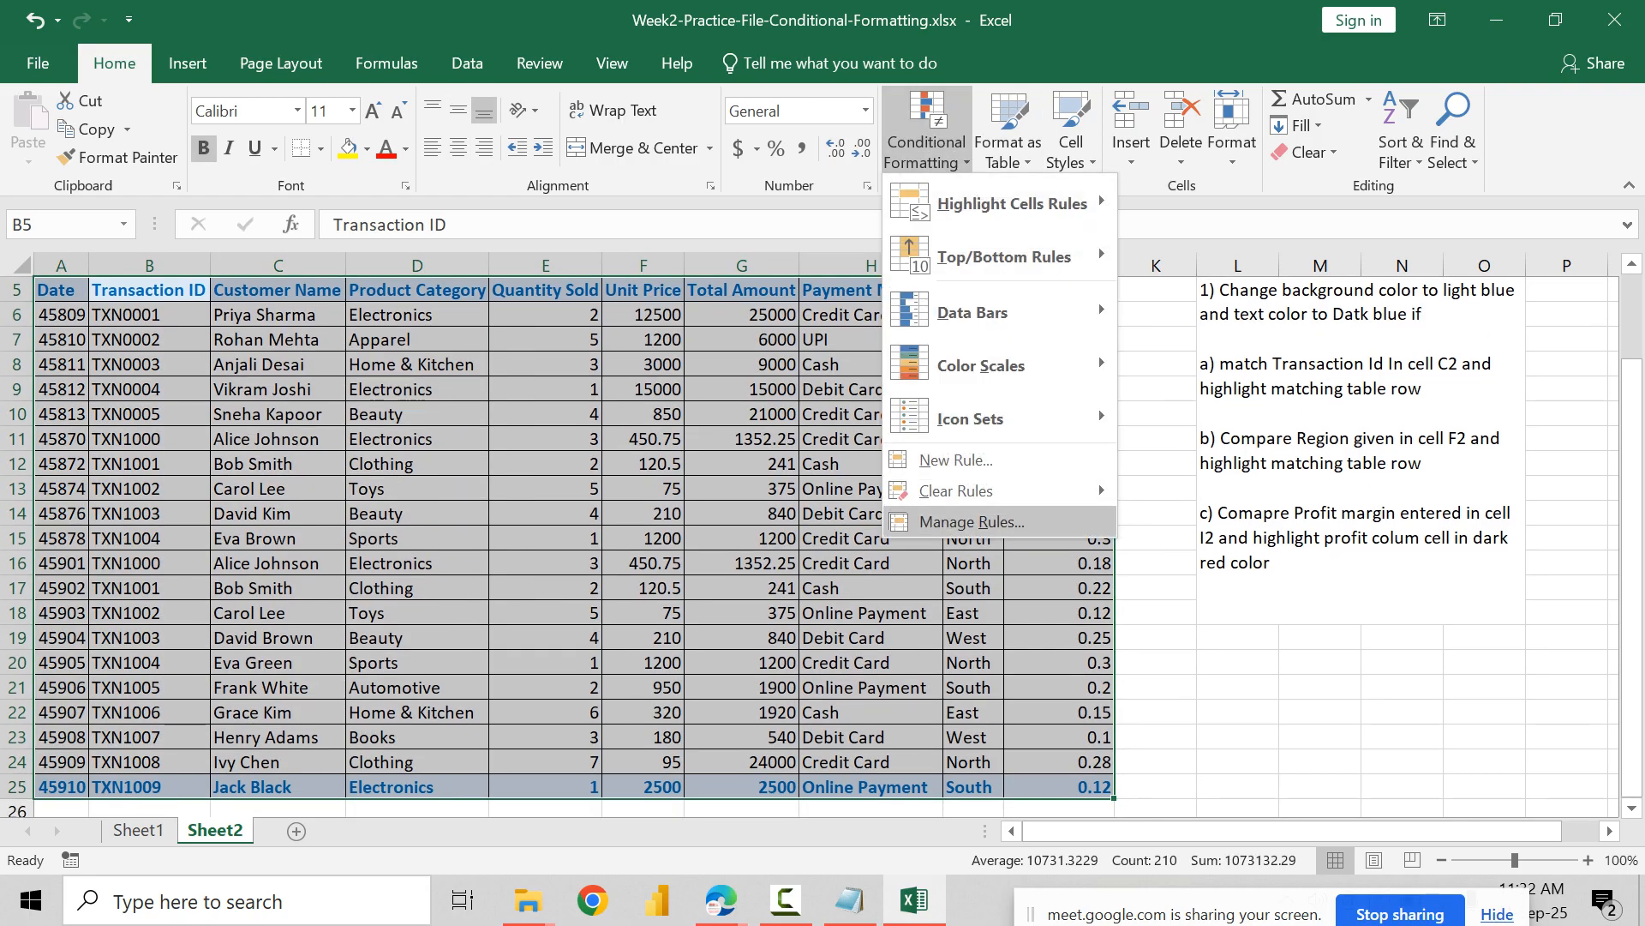
pyautogui.click(972, 521)
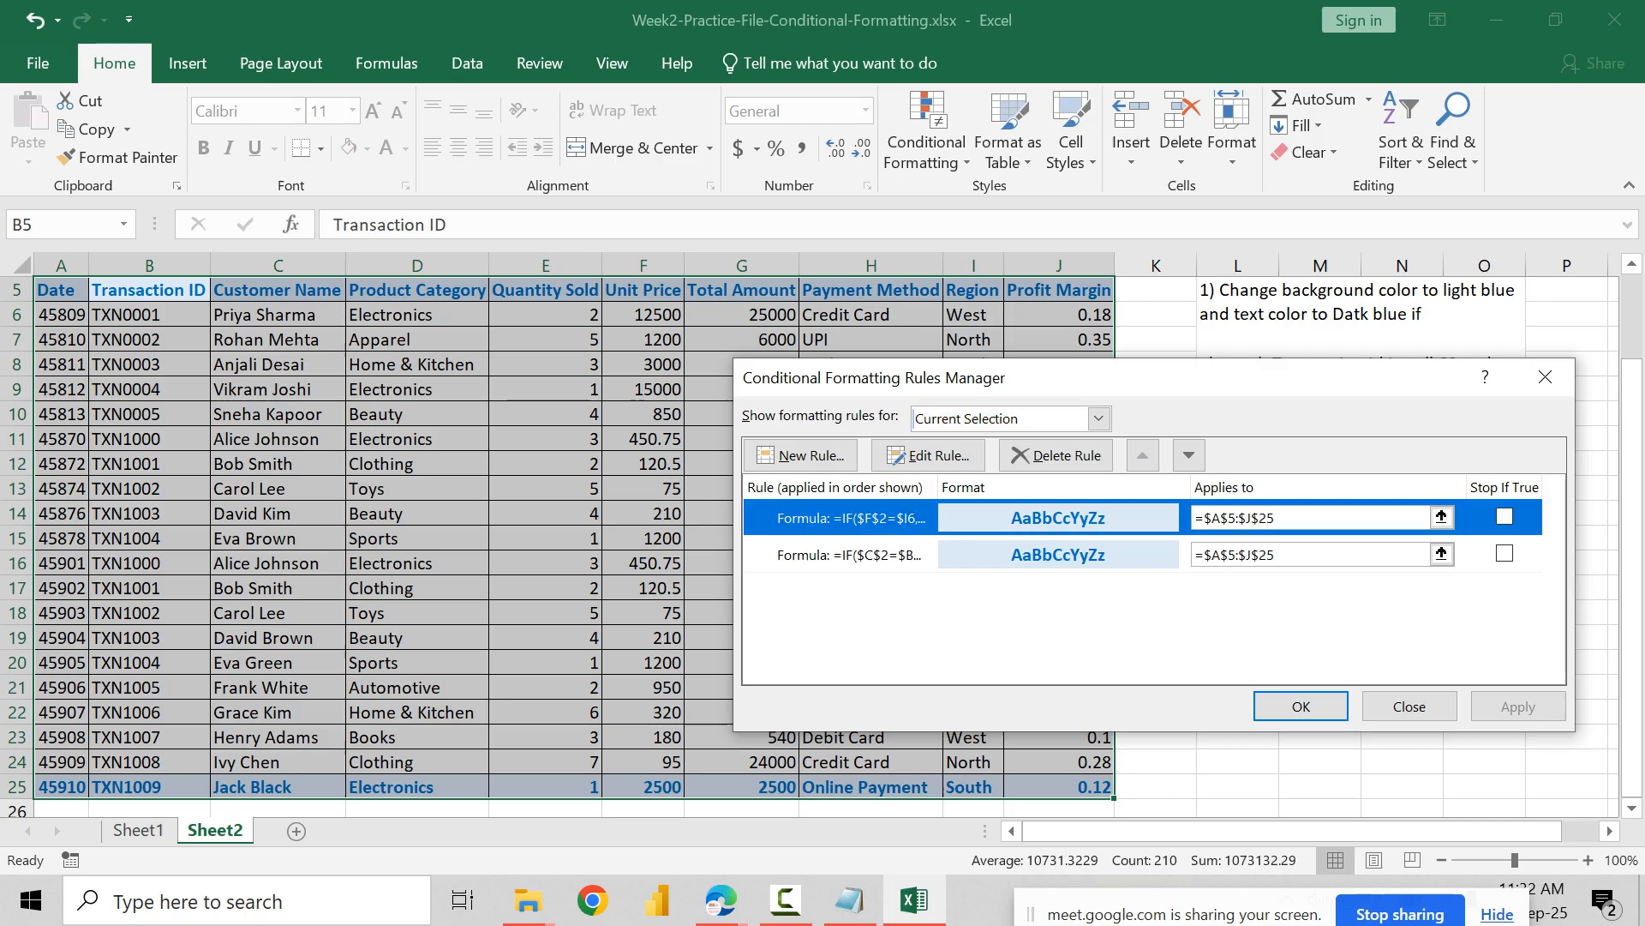
pyautogui.click(848, 554)
pyautogui.click(848, 517)
pyautogui.click(848, 555)
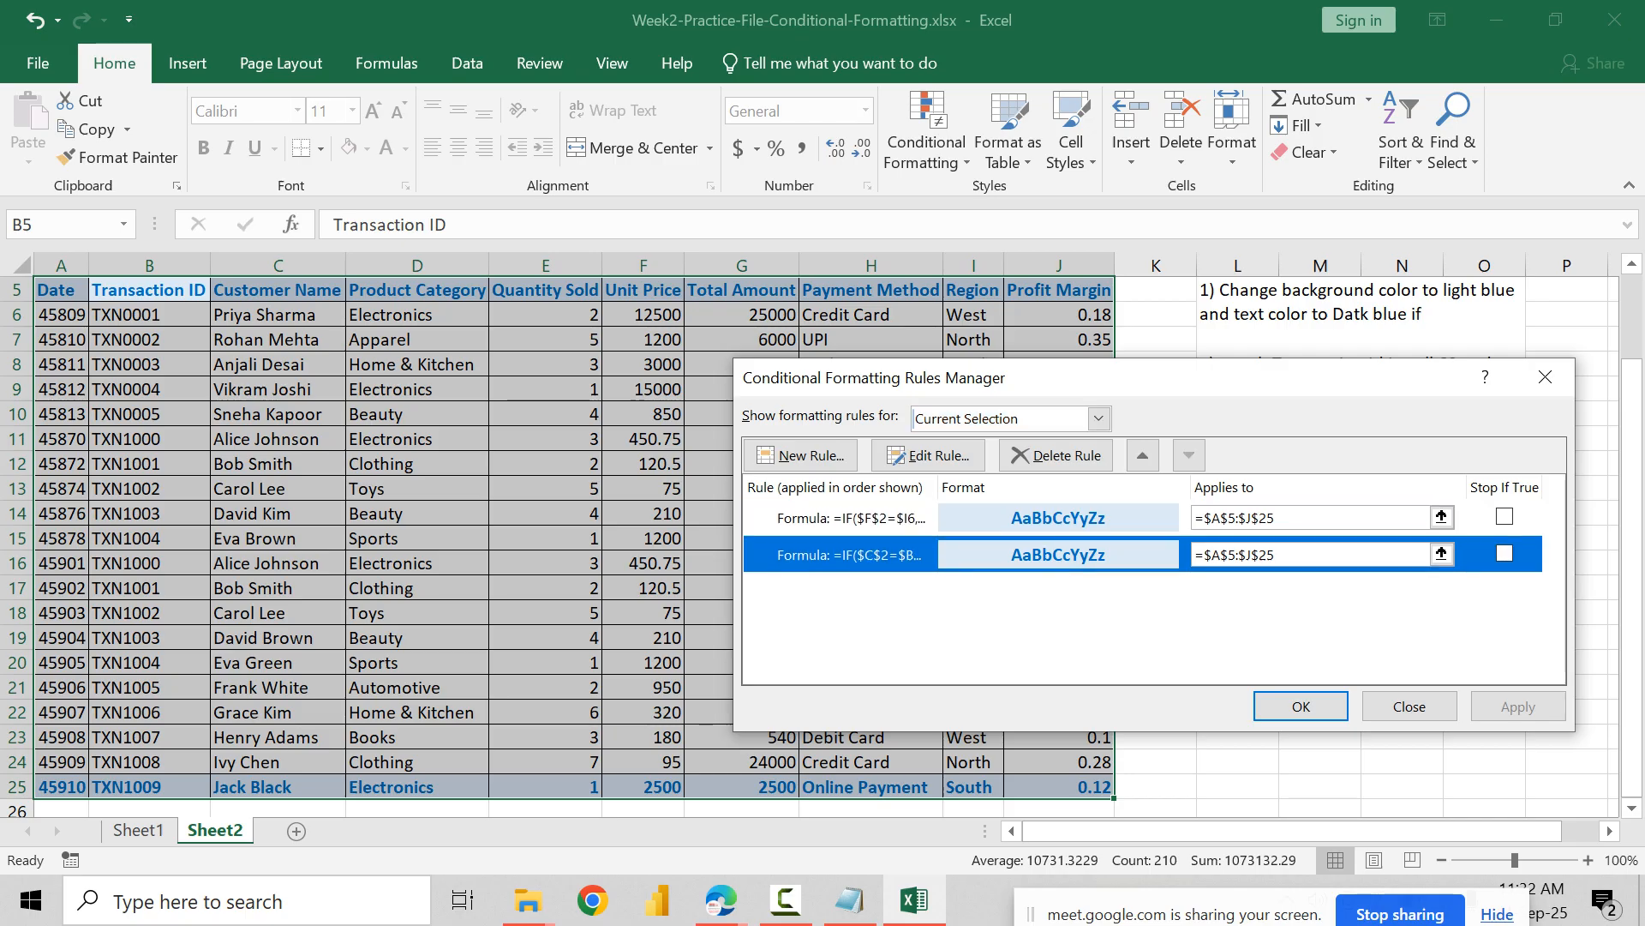
pyautogui.click(848, 517)
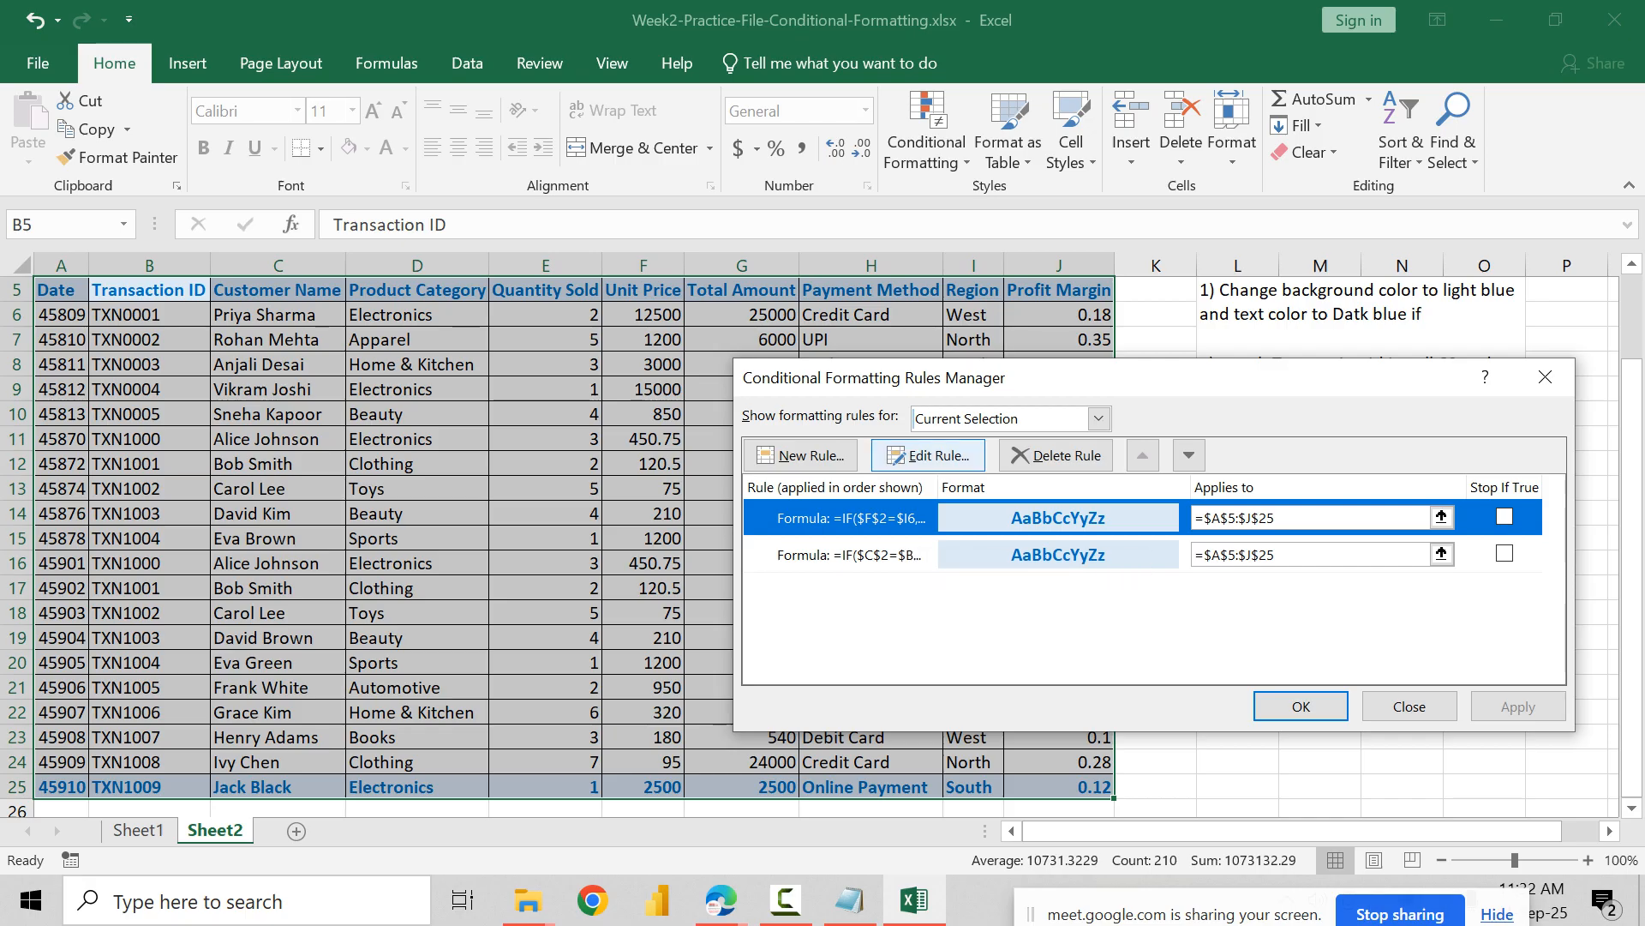
# Step: Edit the Region rule's format to use a light green background fill
pyautogui.click(928, 455)
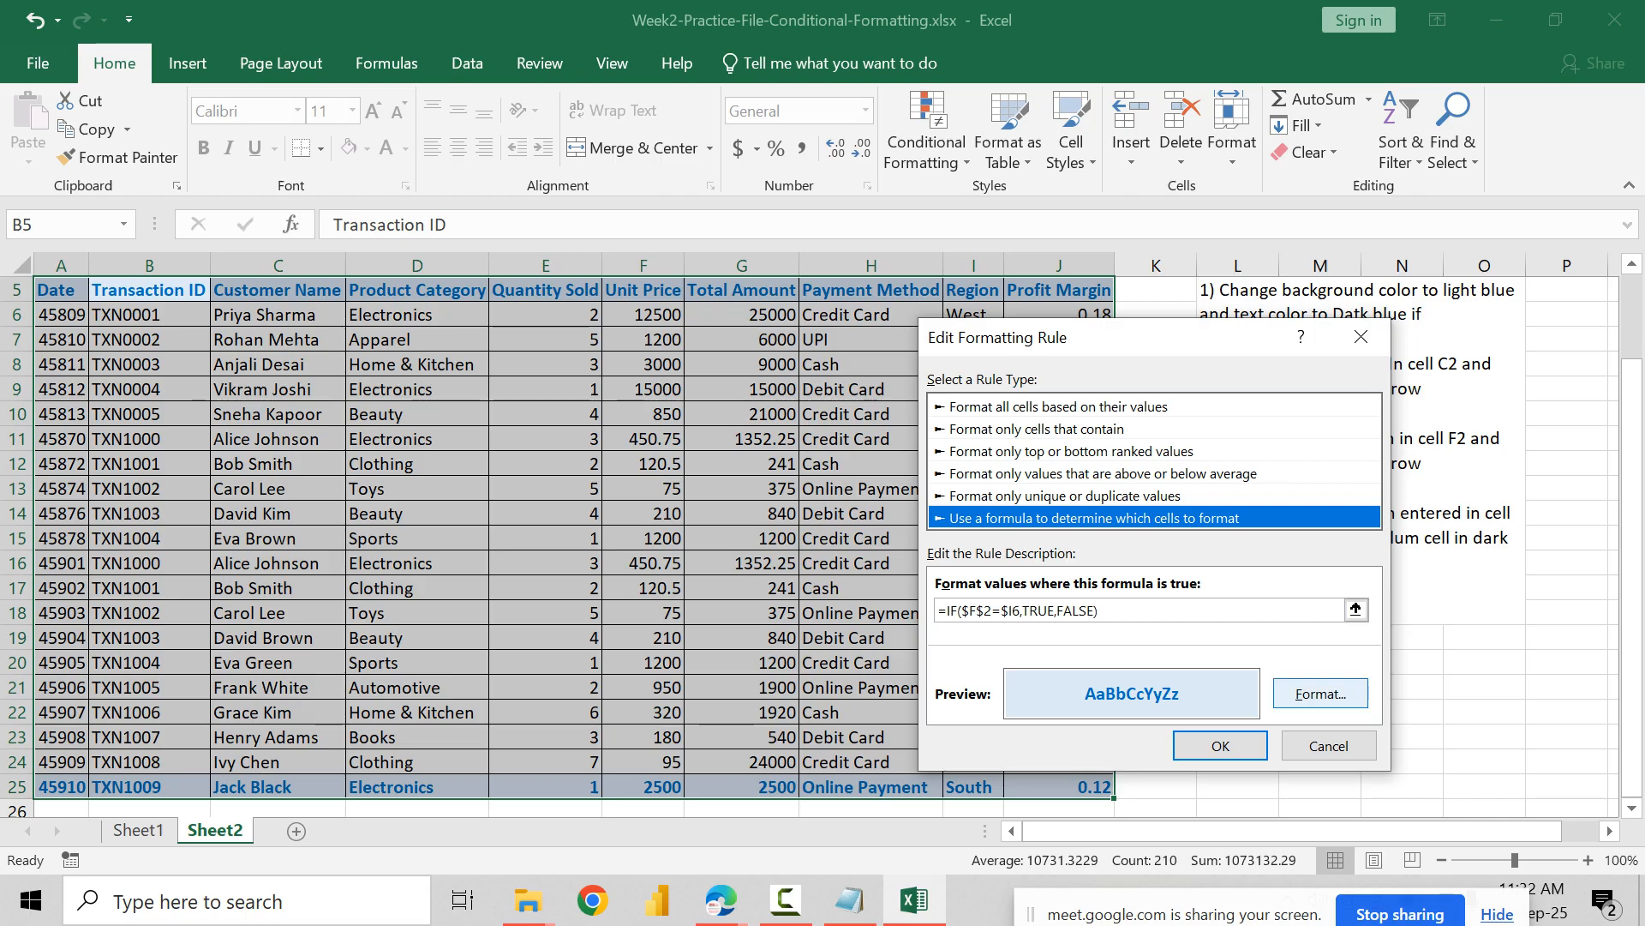
pyautogui.click(1320, 693)
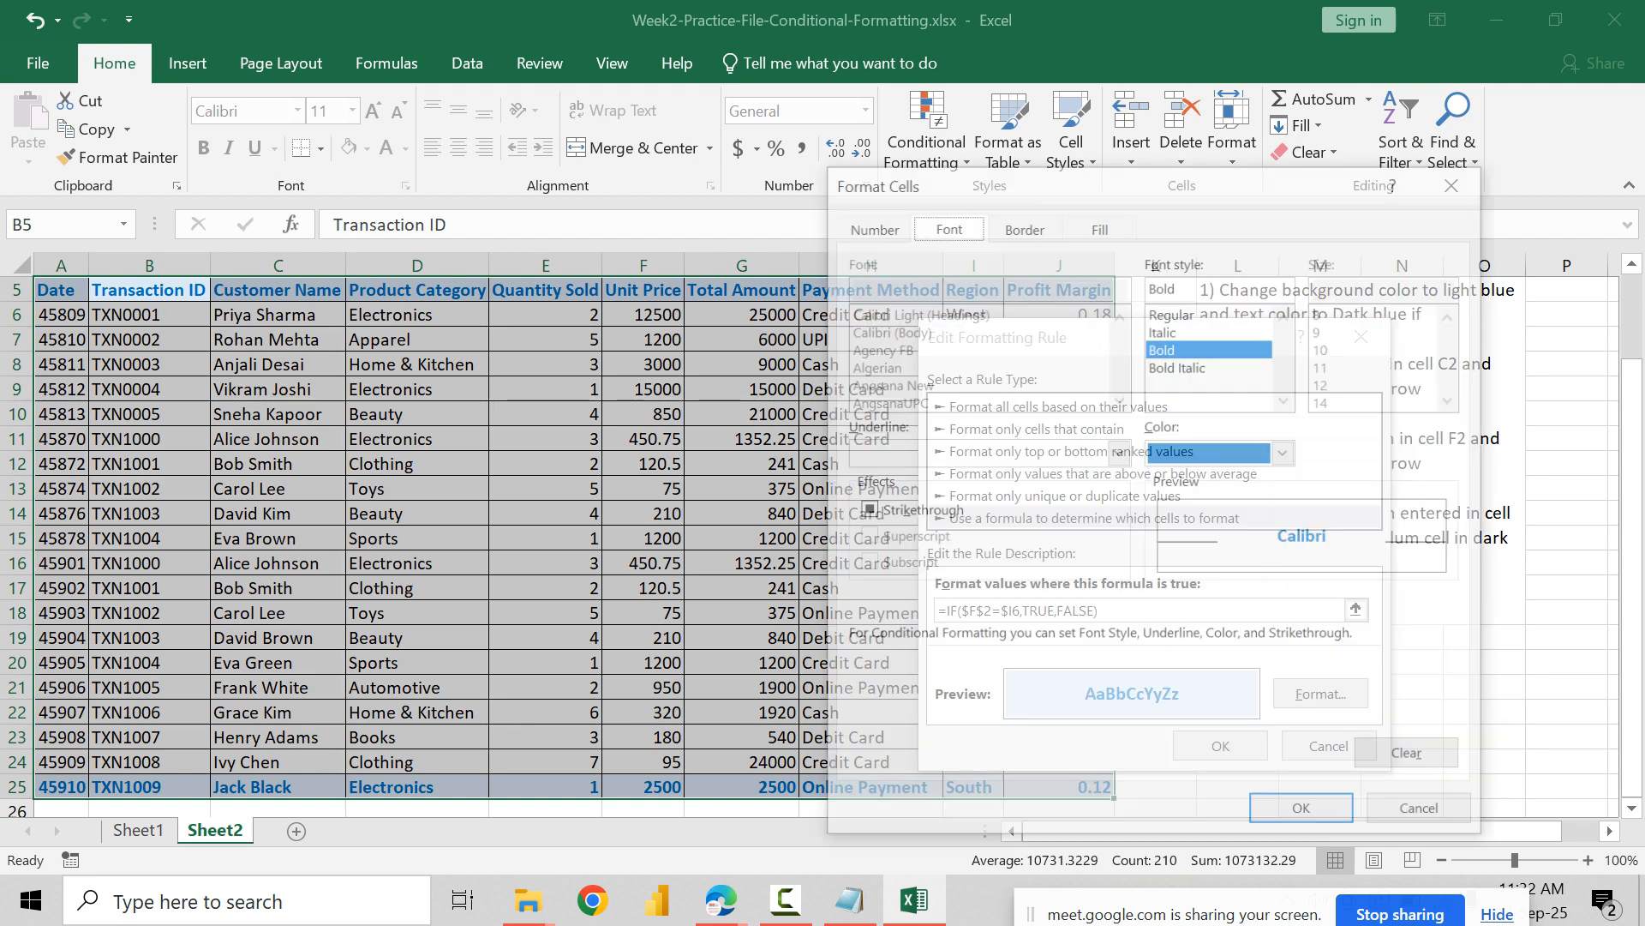
pyautogui.click(1100, 224)
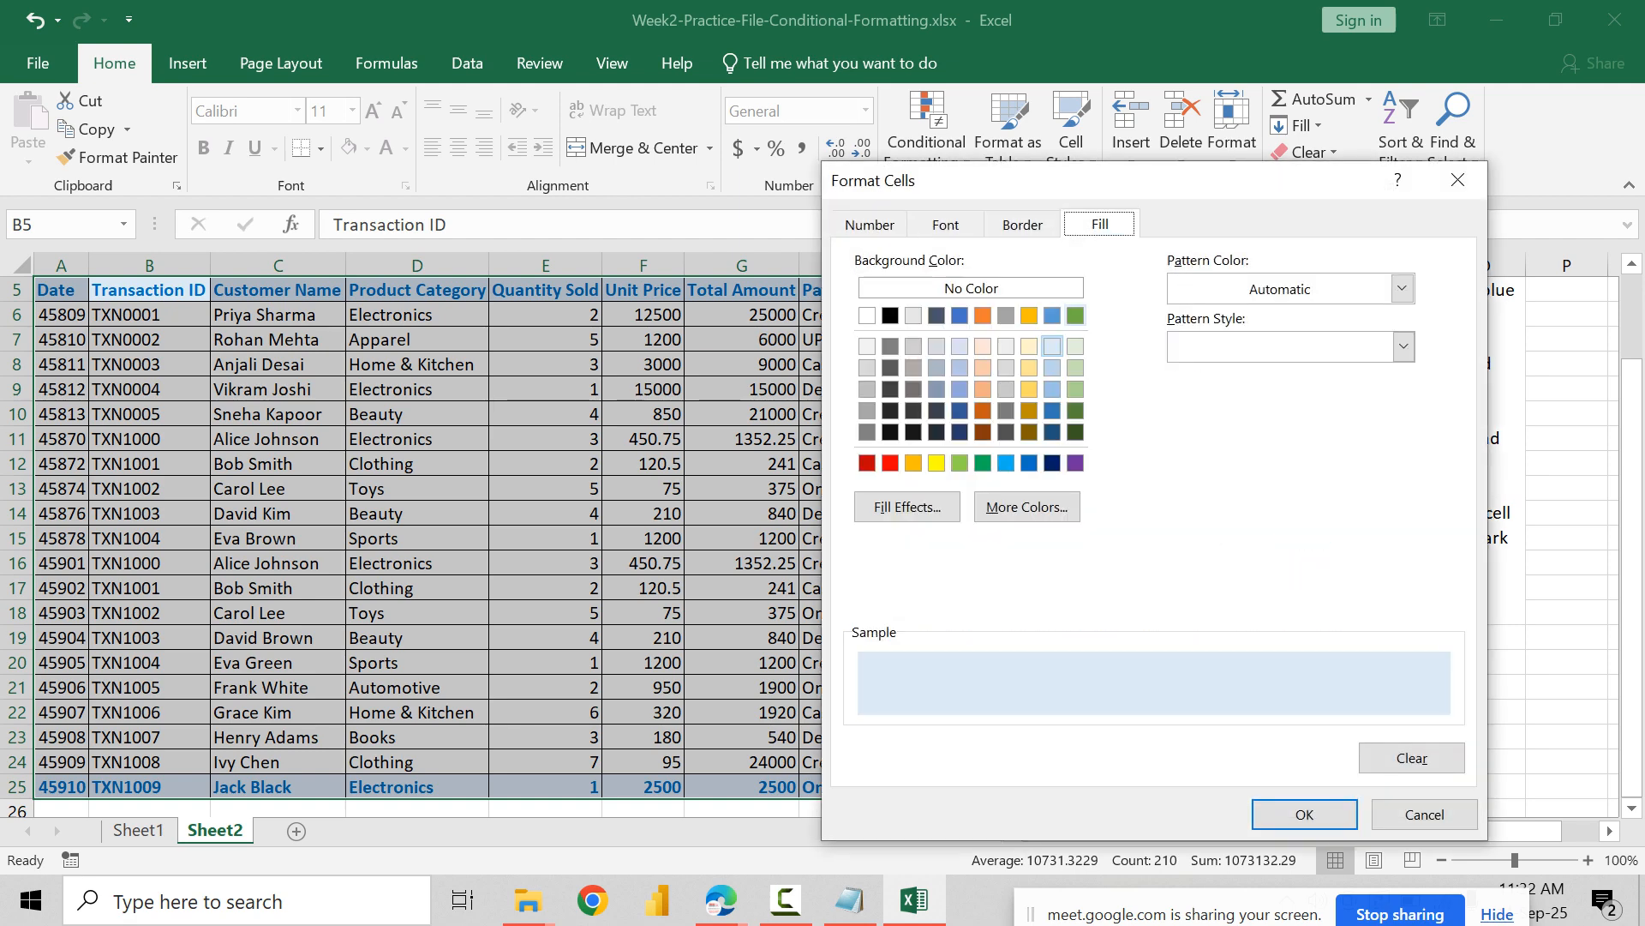
pyautogui.click(1076, 346)
# Step: Set the Region rule's bold font to the dark green theme color and accept the edited rule
pyautogui.click(945, 225)
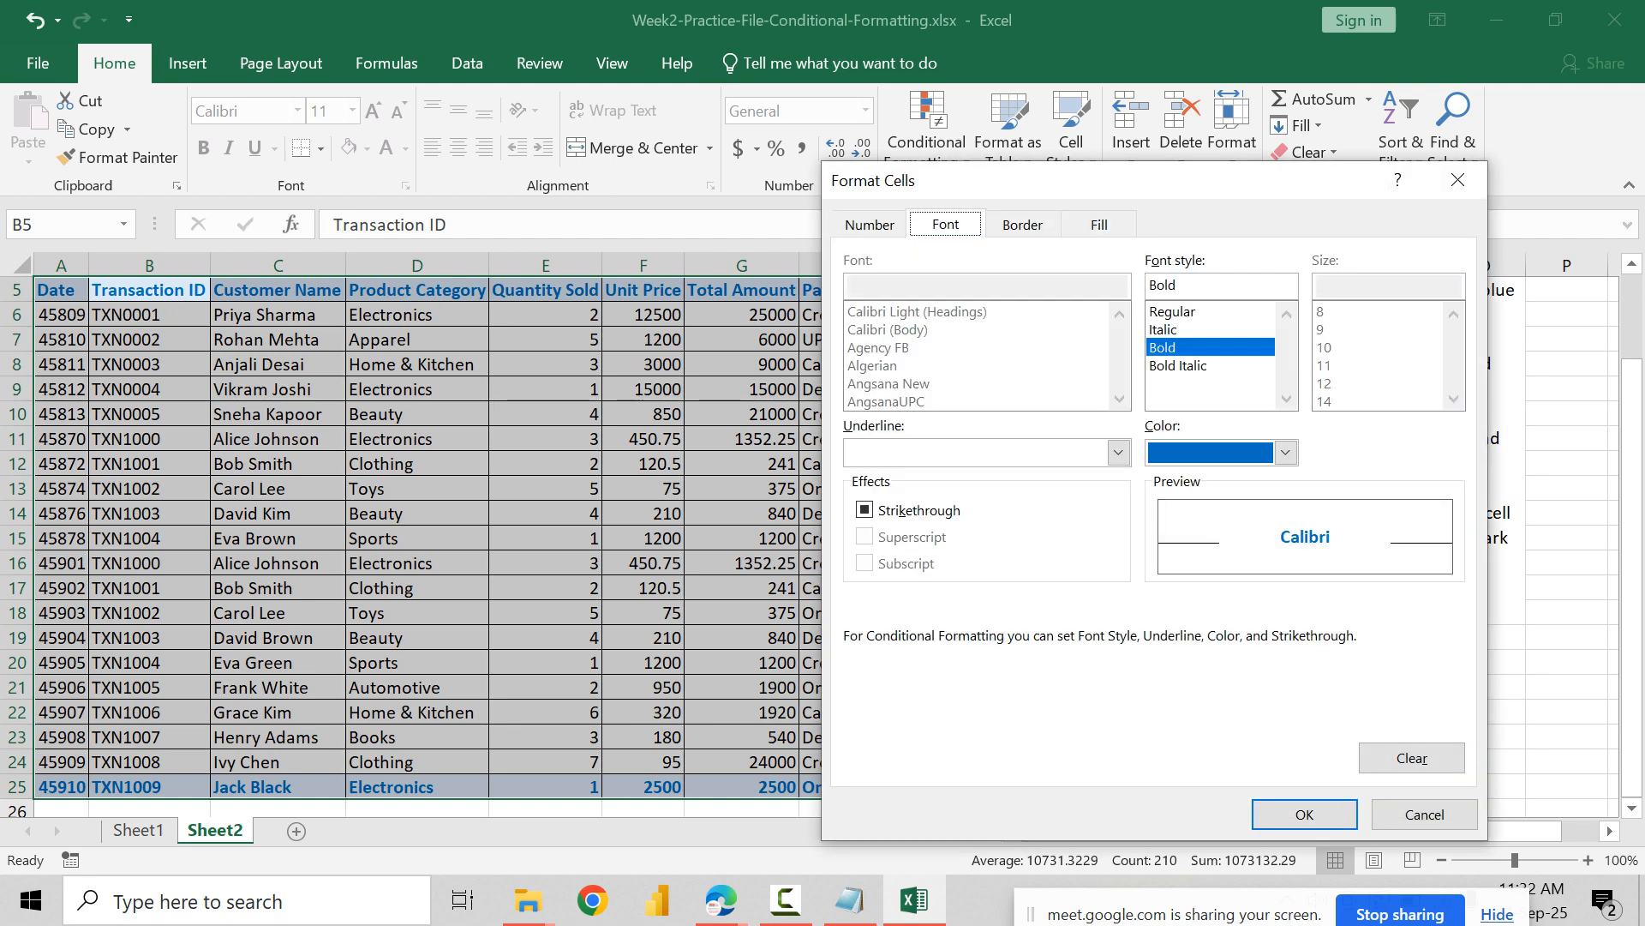
pyautogui.click(1285, 453)
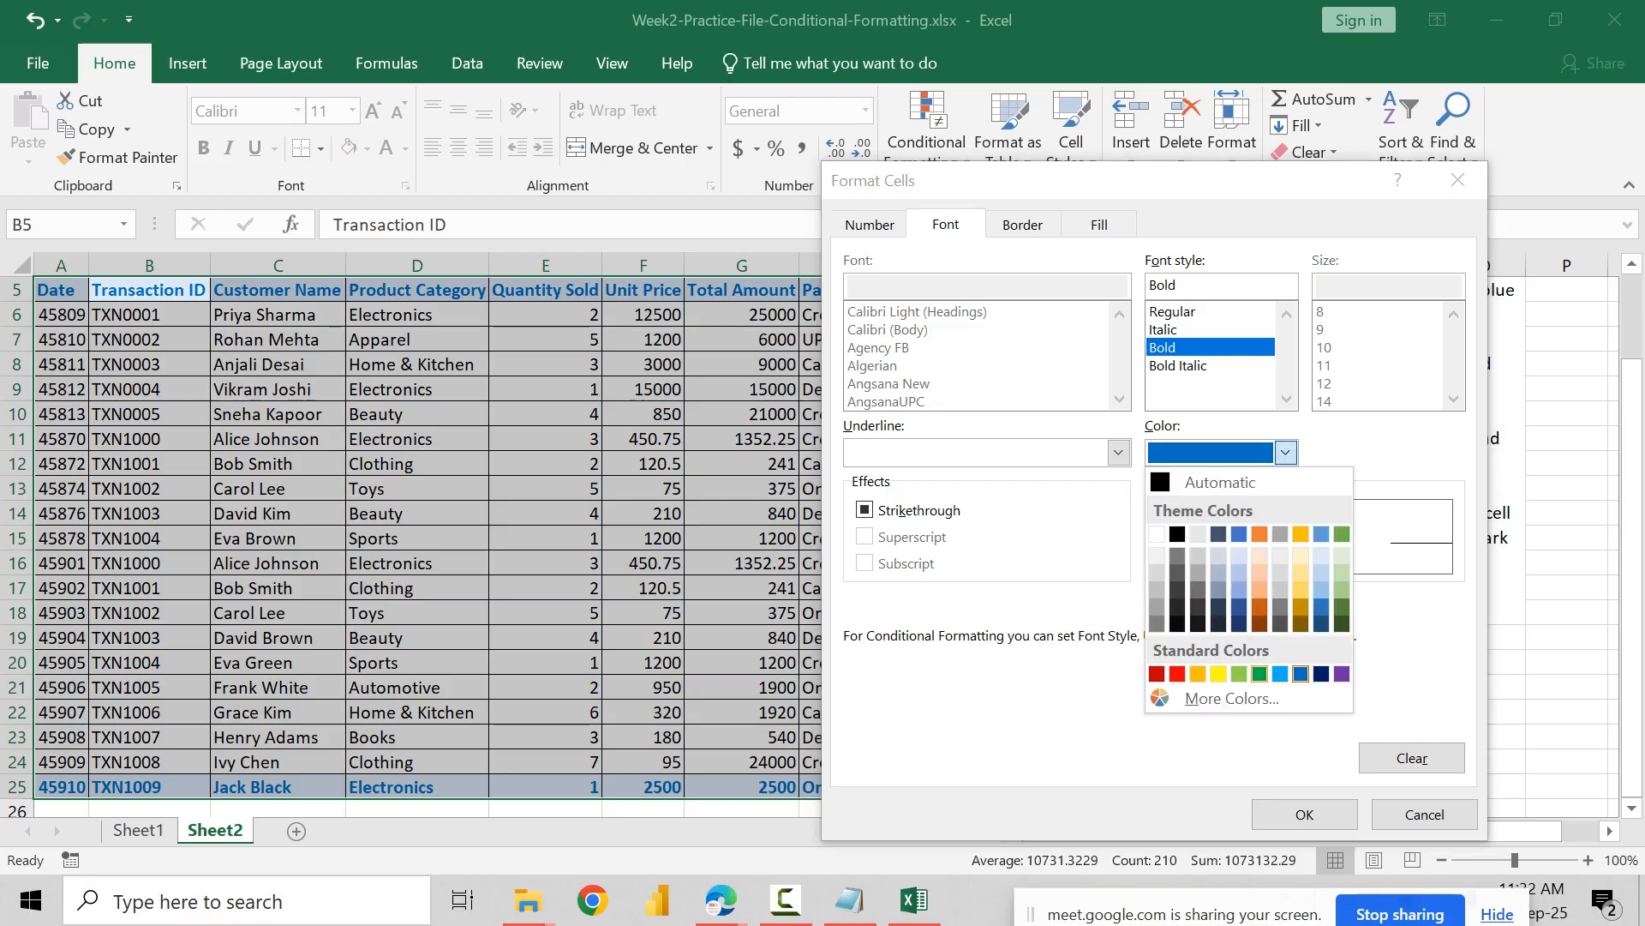
pyautogui.click(1260, 673)
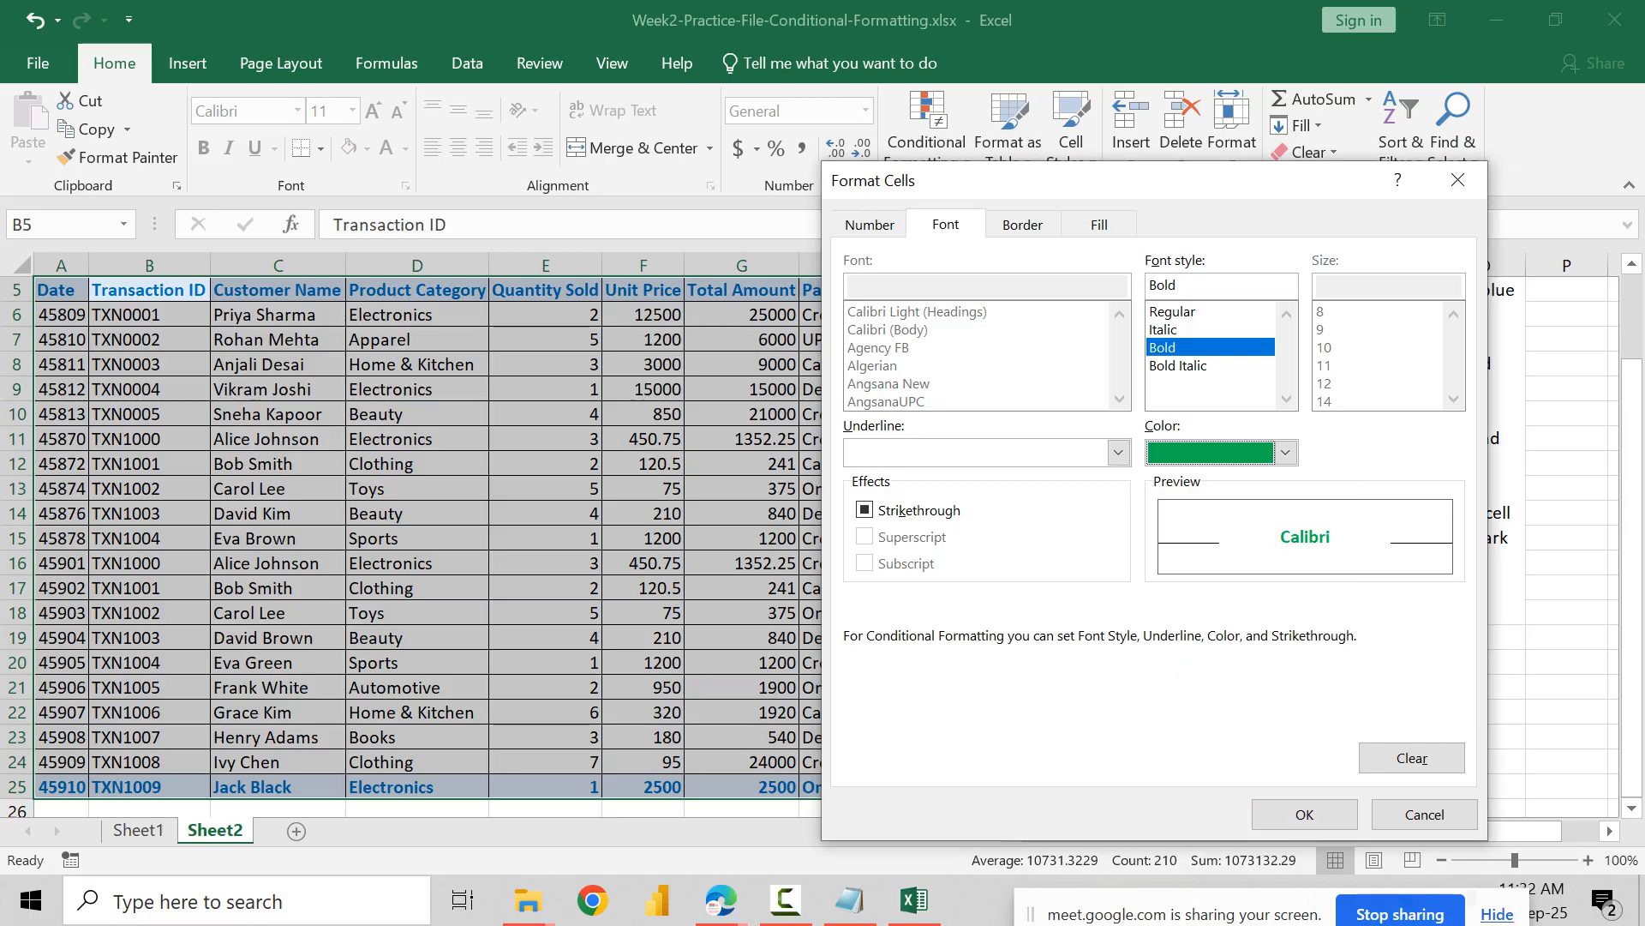
pyautogui.click(1286, 452)
pyautogui.click(1342, 606)
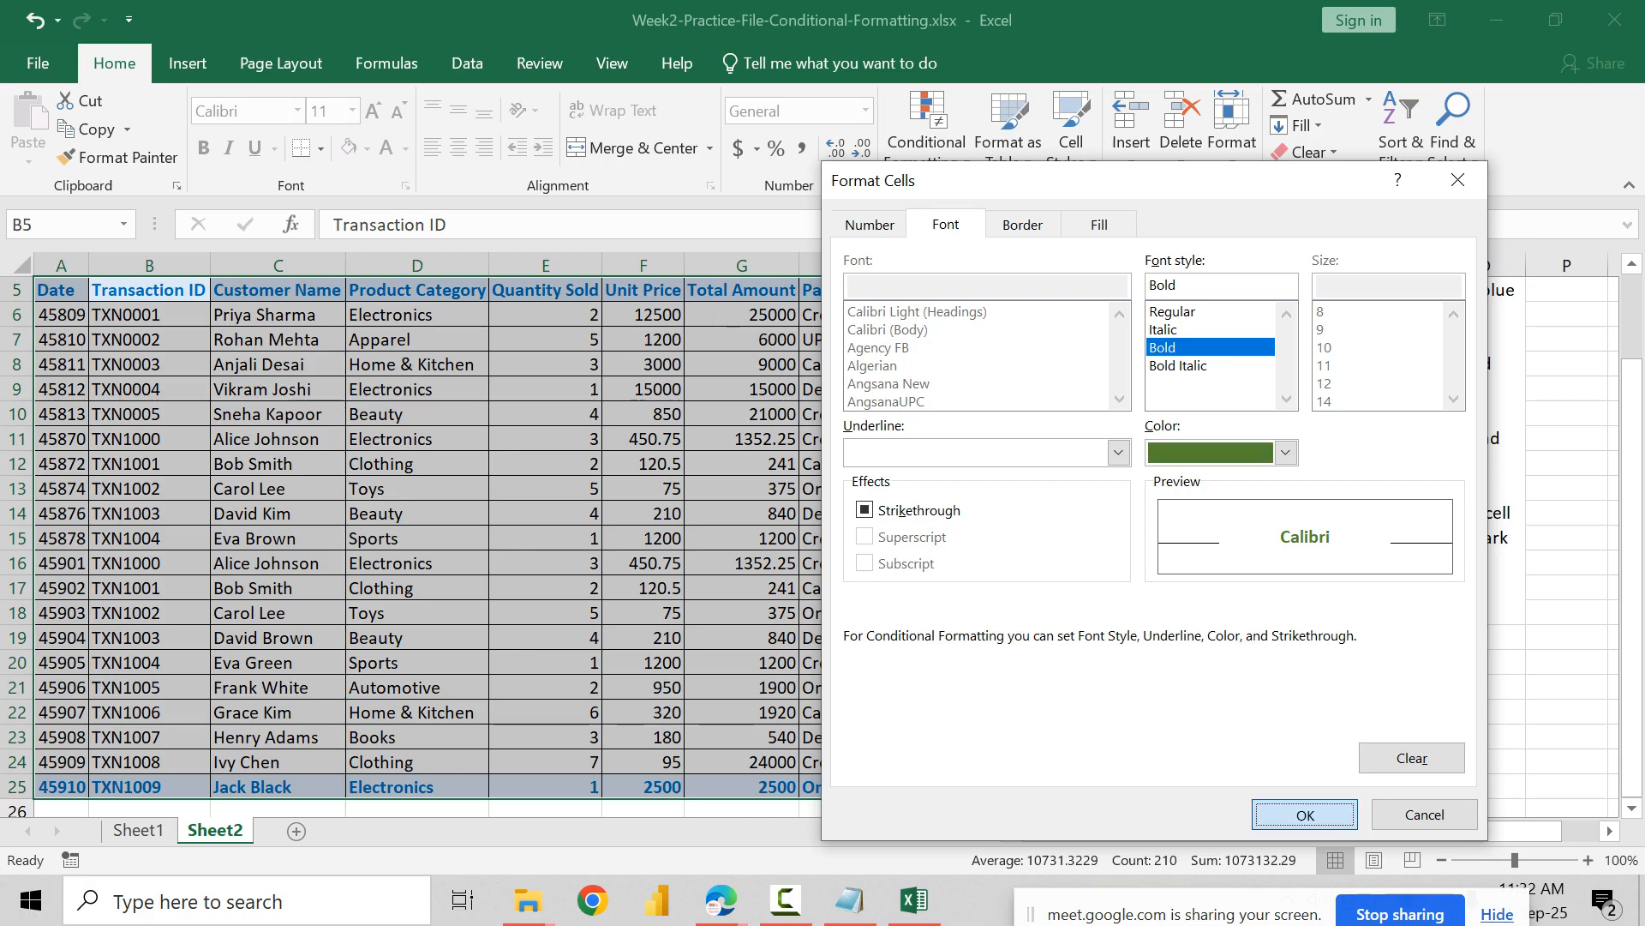
pyautogui.click(1305, 814)
pyautogui.click(1220, 746)
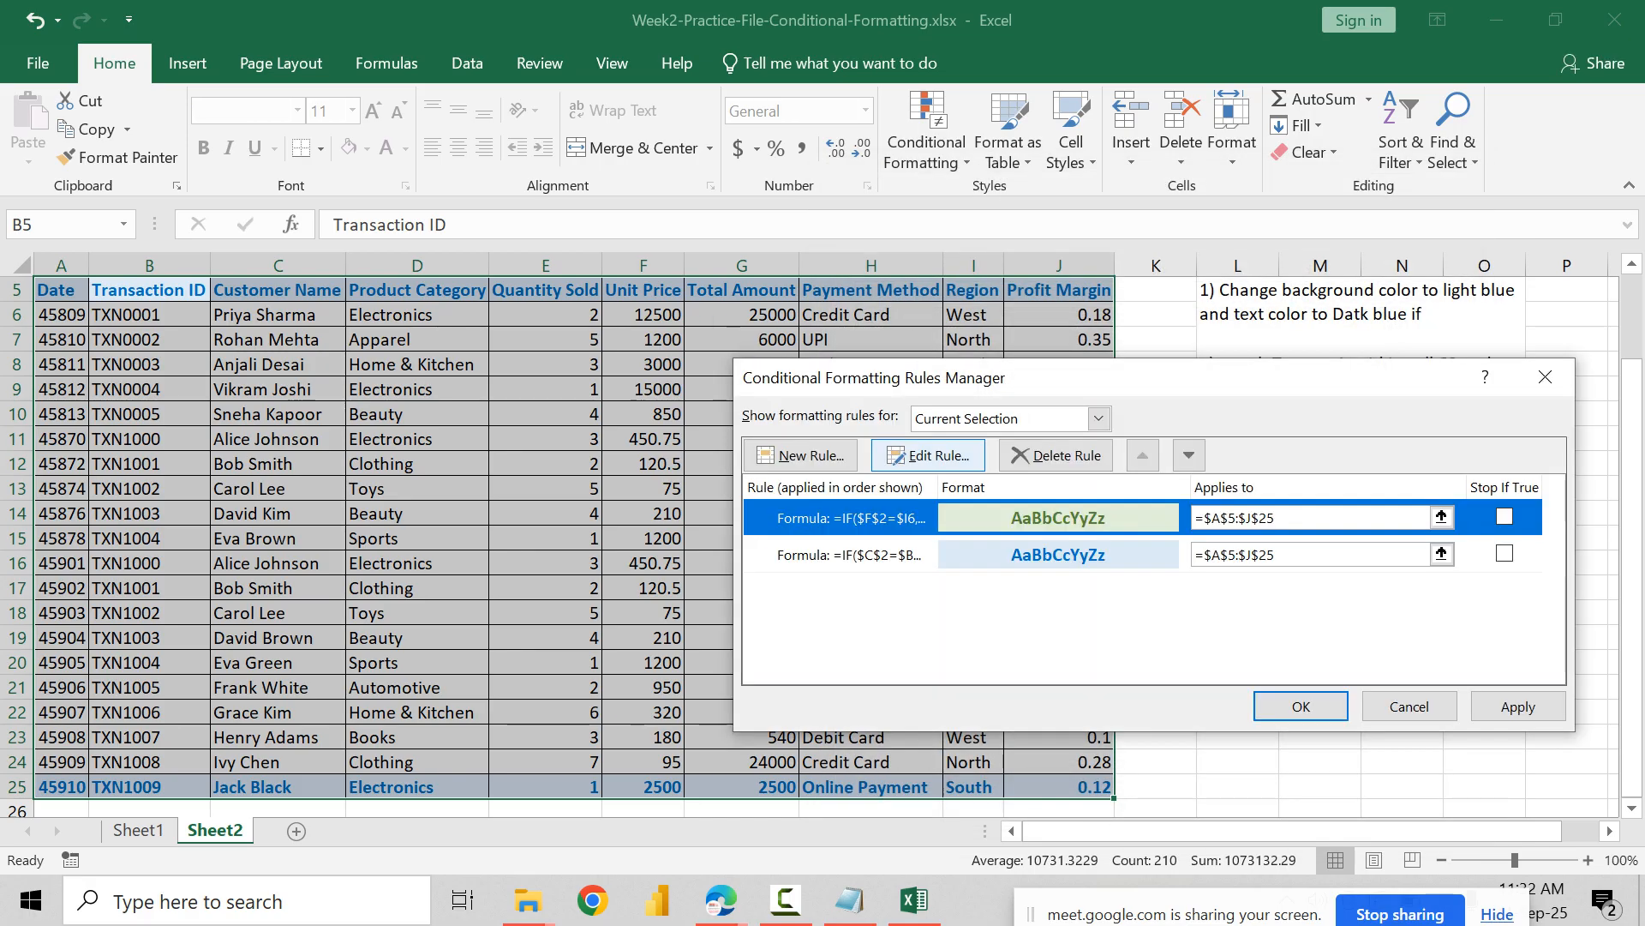
# Step: Review the Transaction Id rule's formula without editing it and apply the rules to the table
pyautogui.click(1058, 555)
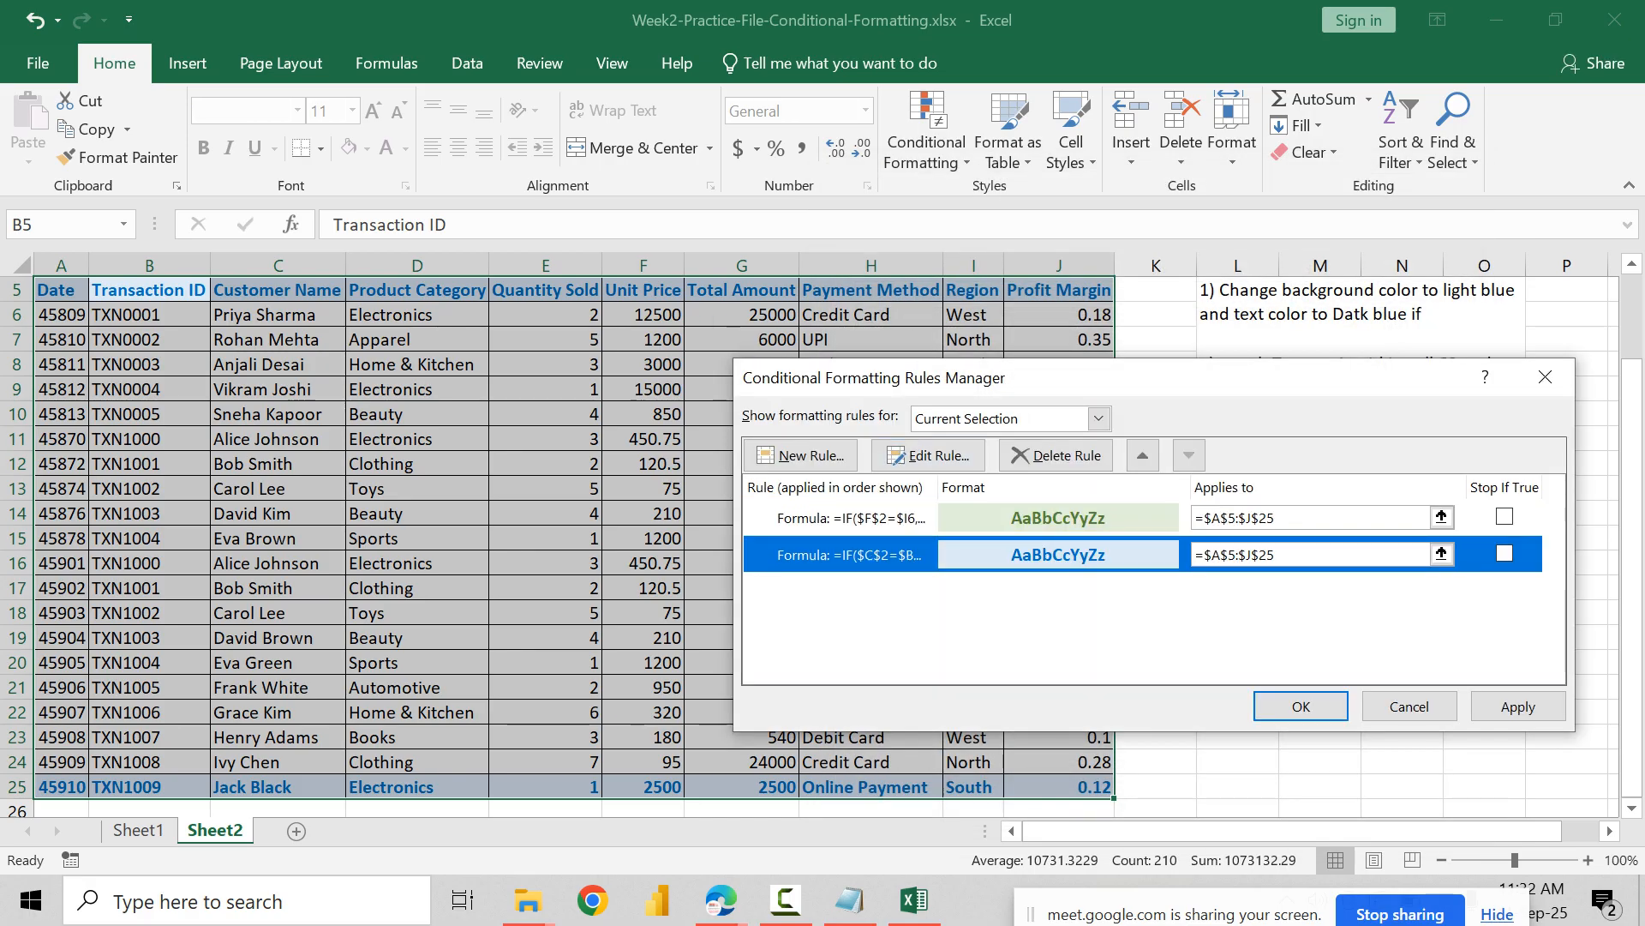
pyautogui.click(928, 455)
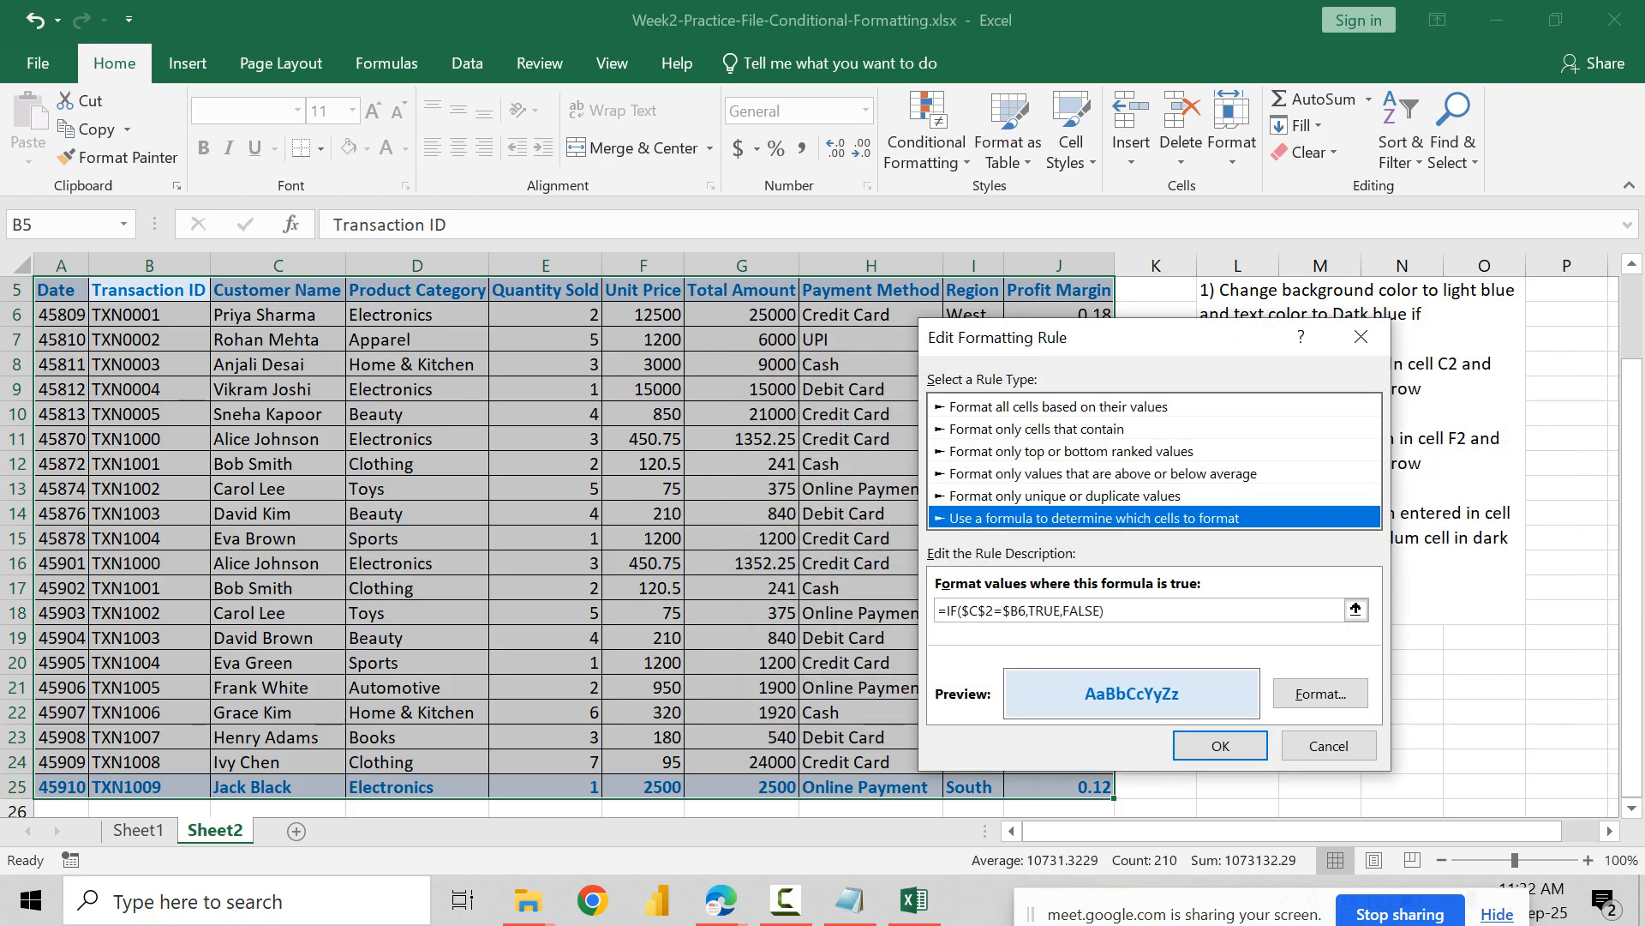
pyautogui.moveTo(1094, 610); pyautogui.dragTo(1102, 610)
pyautogui.scroll(2, 574, 549)
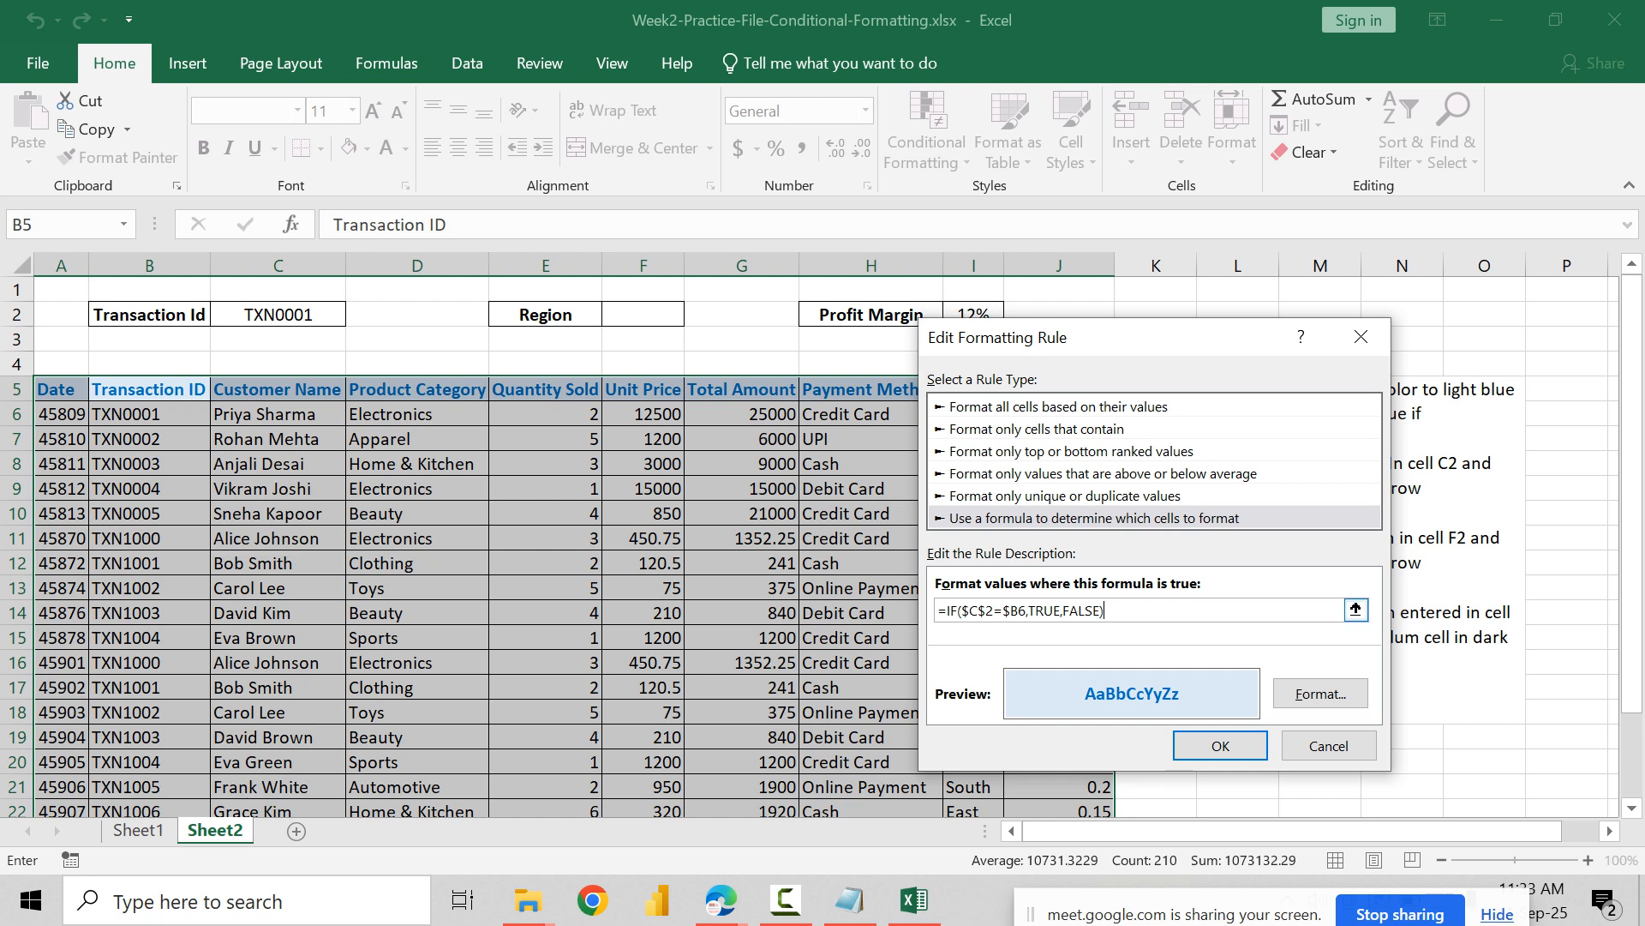
pyautogui.click(1220, 745)
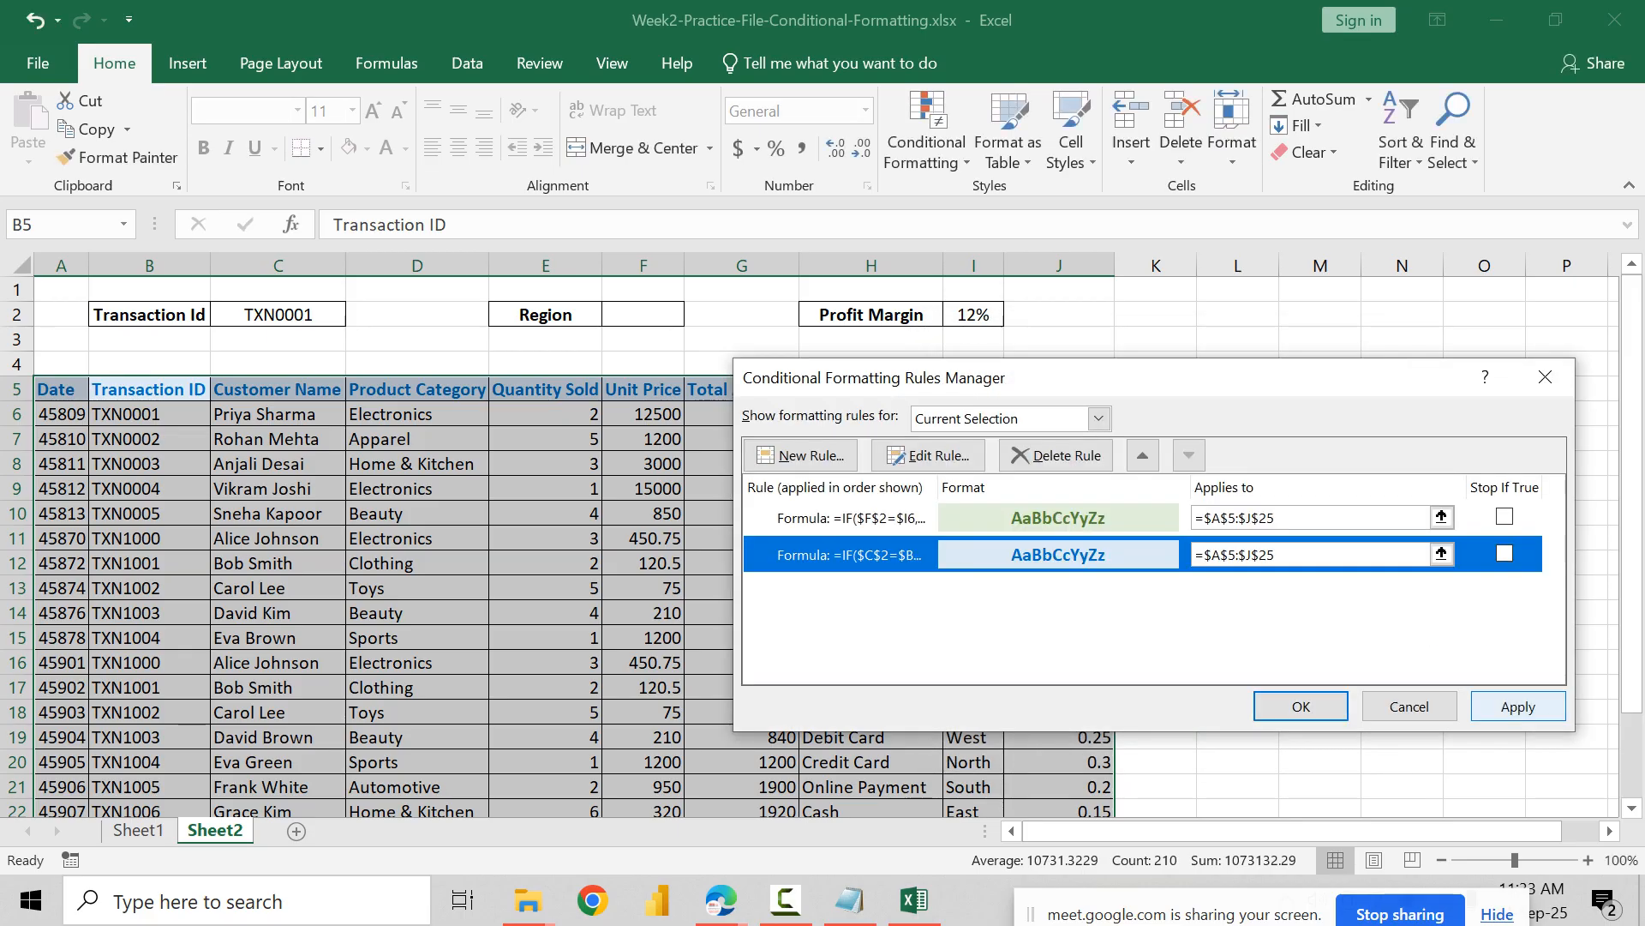
pyautogui.click(1518, 706)
pyautogui.press('Return')
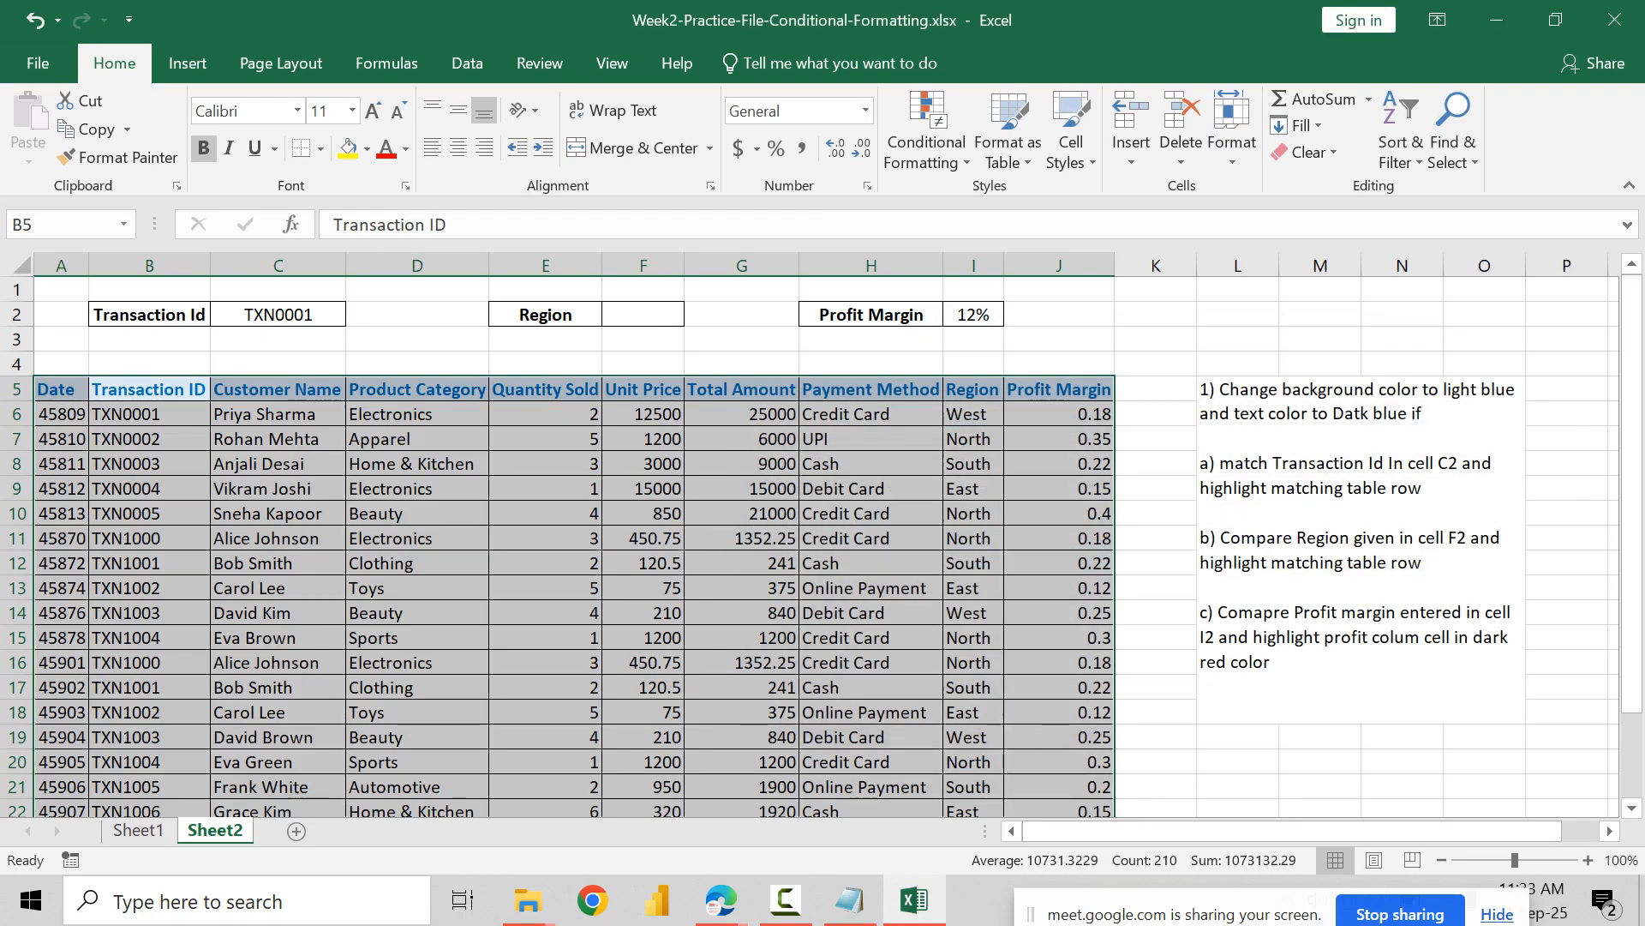
# Step: Check the highlighting across the table rows against the transaction ID in cell C2
pyautogui.scroll(-3, 557, 549)
pyautogui.click(545, 514)
pyautogui.scroll(3, 545, 514)
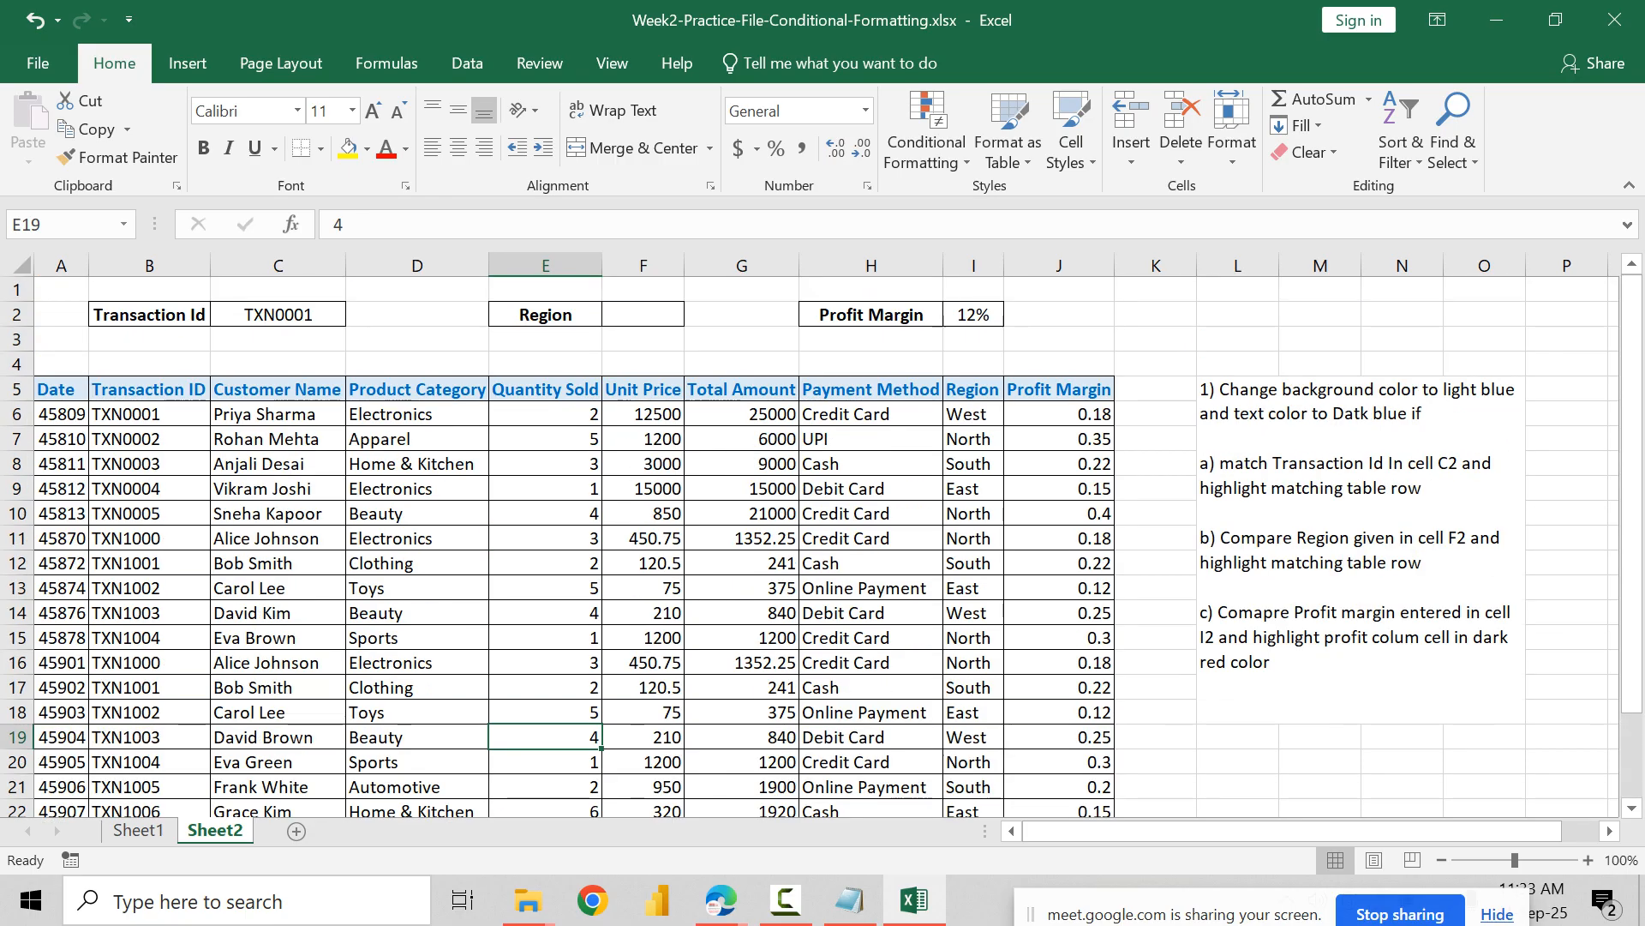
pyautogui.click(871, 513)
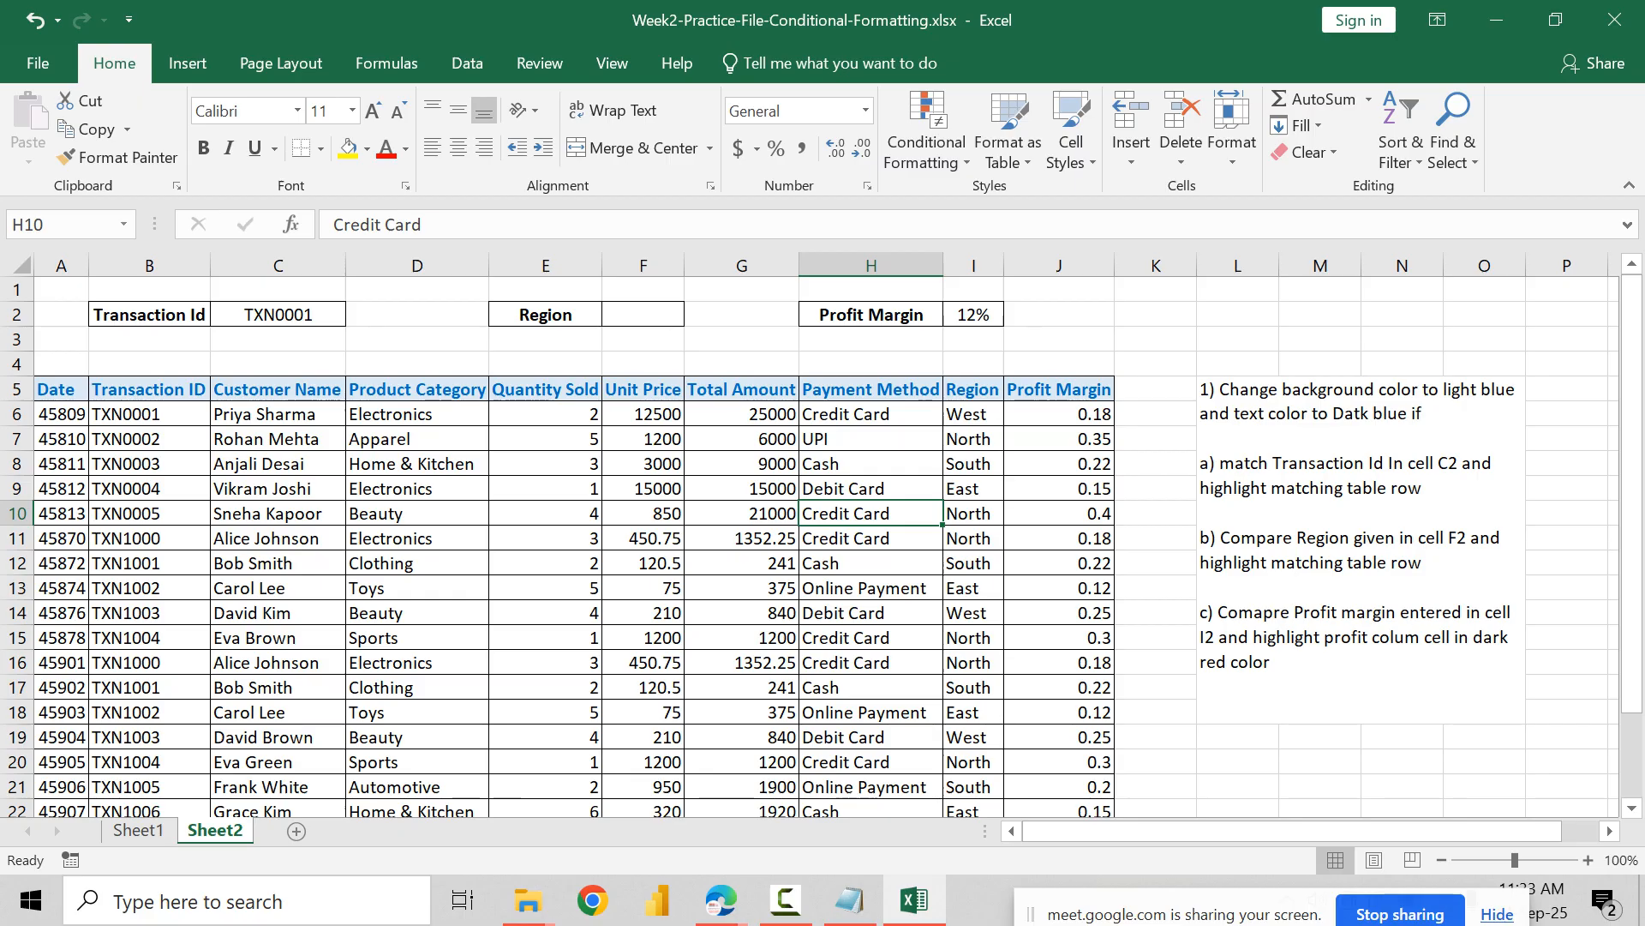
pyautogui.click(417, 438)
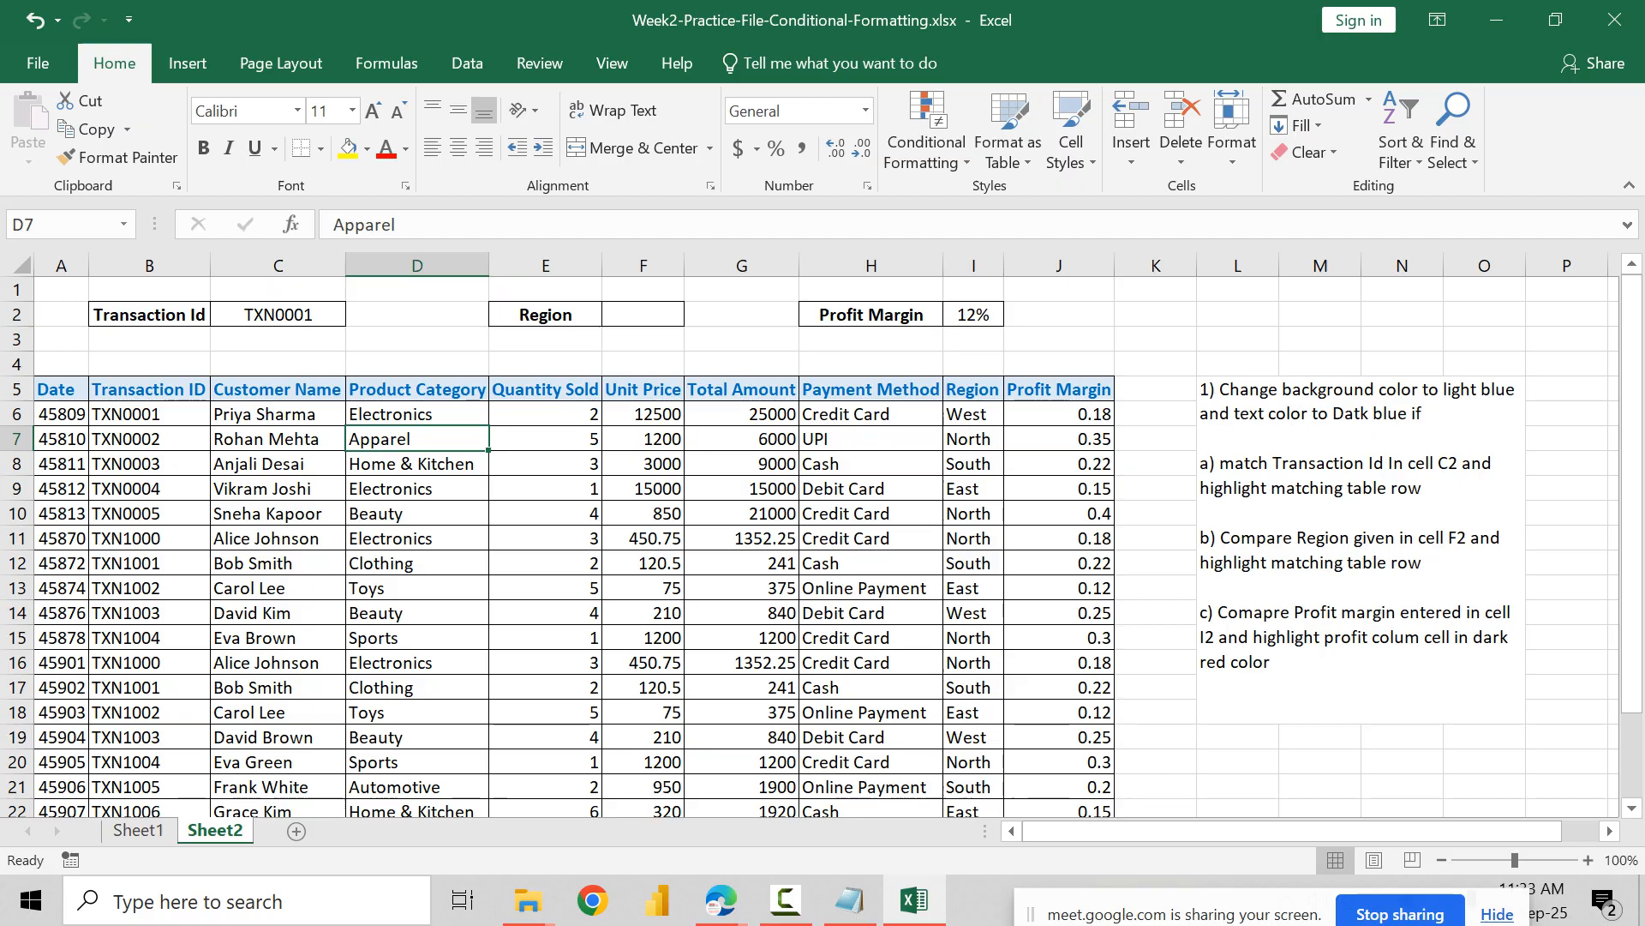
pyautogui.click(742, 489)
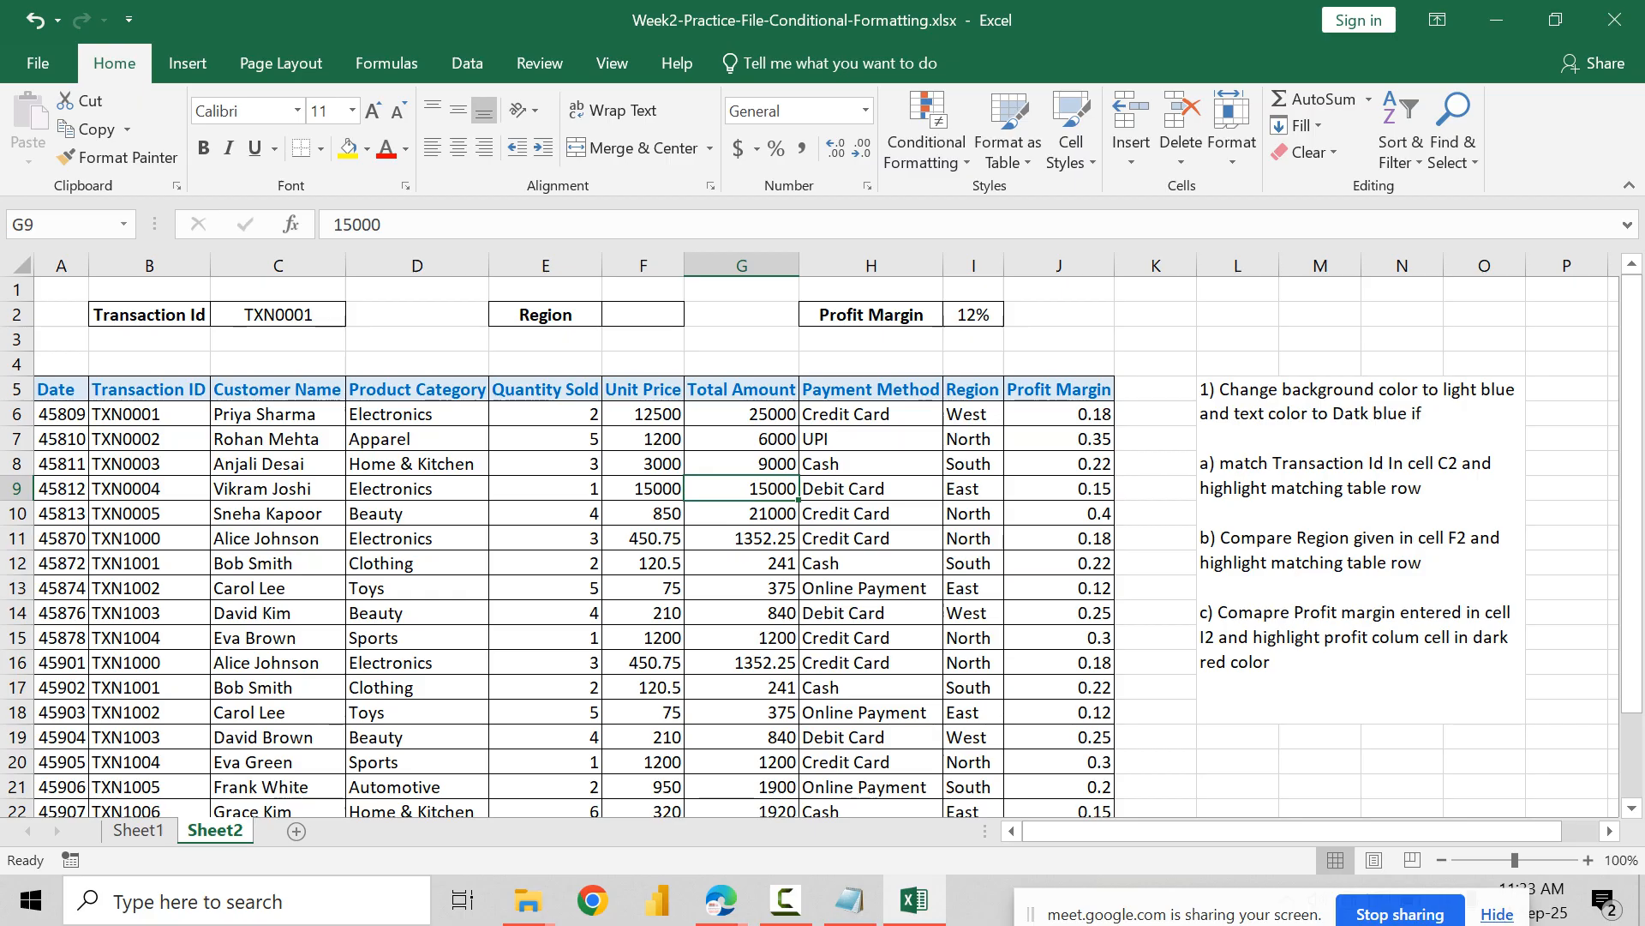
# Step: Add a new blank worksheet after Sheet2, select cell D4 and zoom the sheet to 130%
pyautogui.click(296, 831)
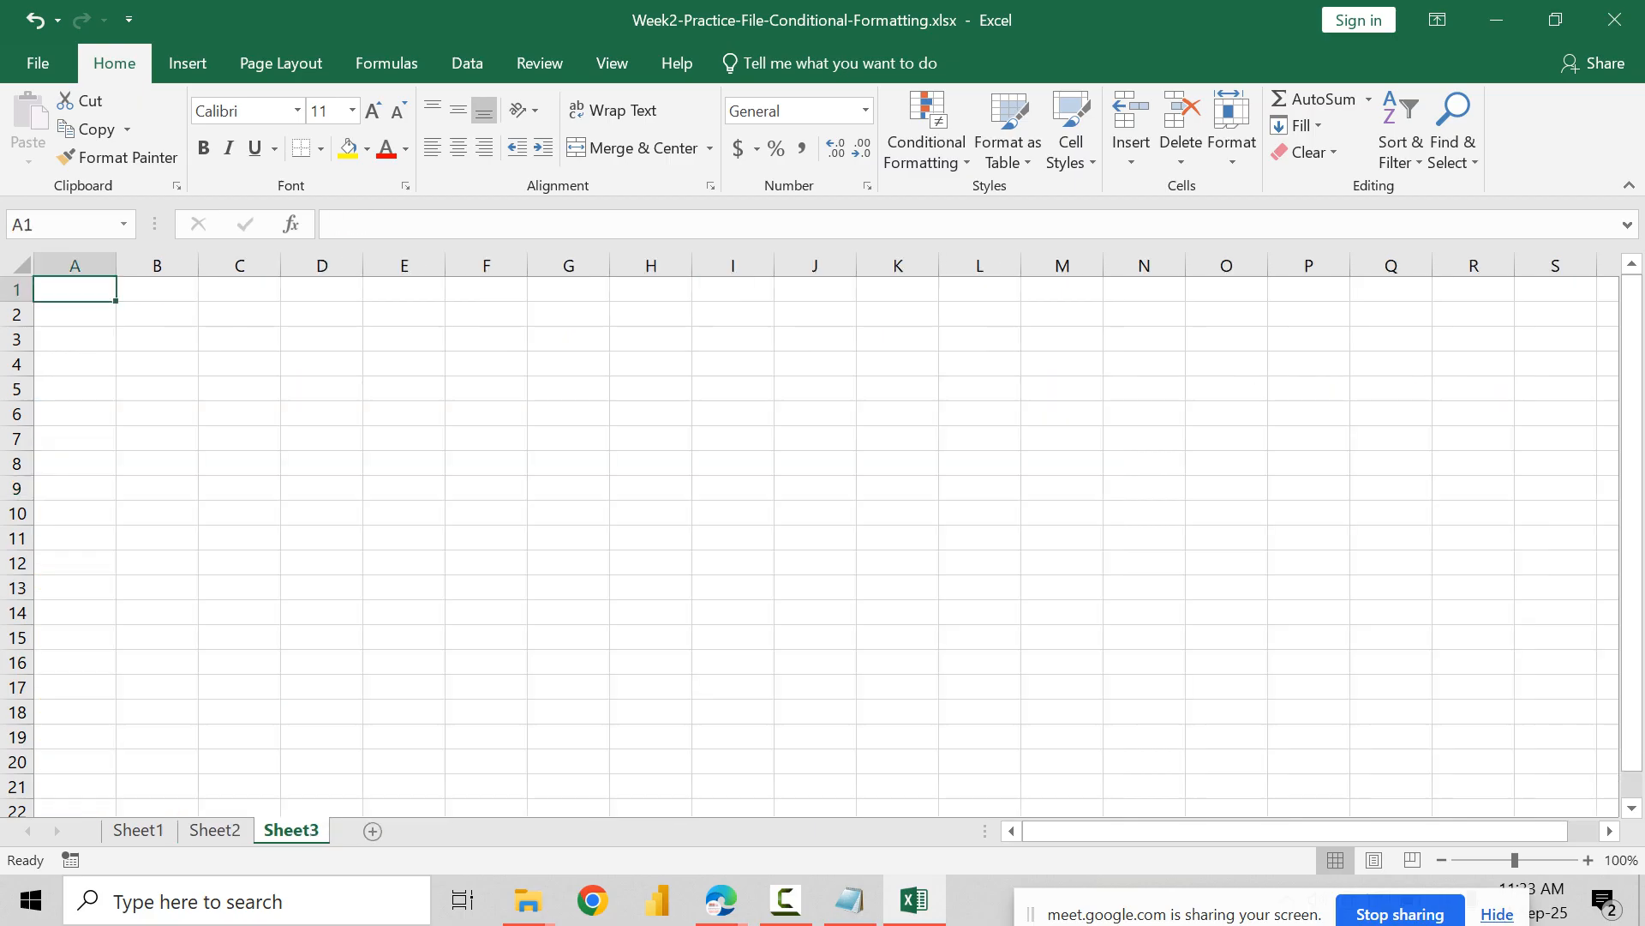
pyautogui.click(322, 365)
pyautogui.scroll(2, 322, 364)
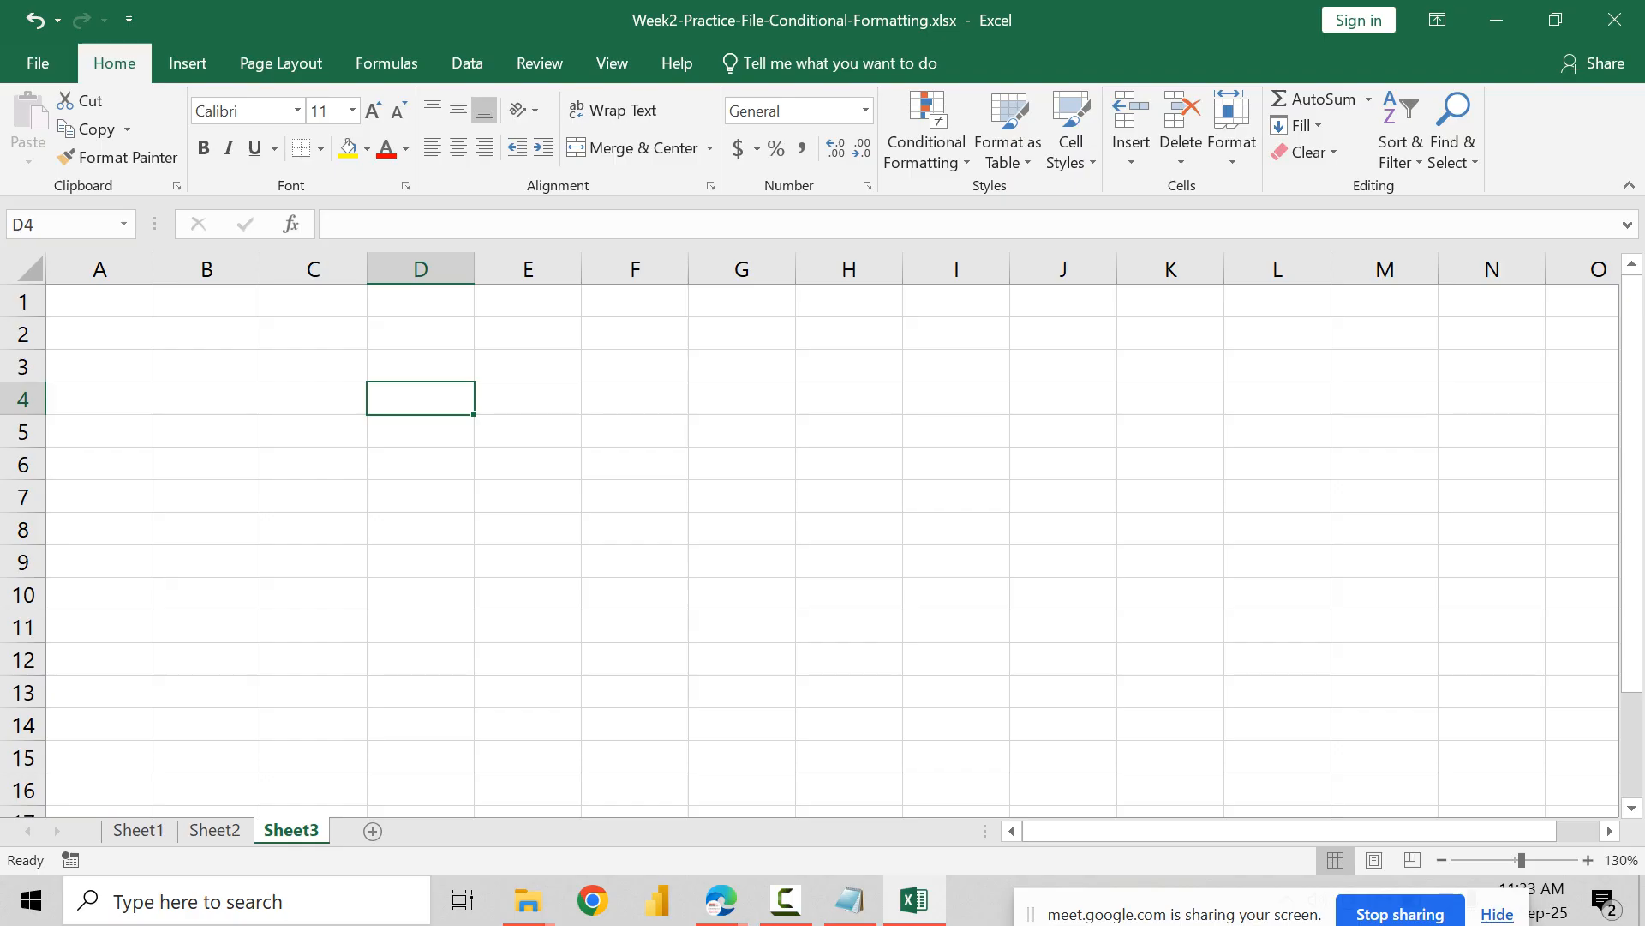
# Step: Copy File8_Dynamic Conditional Formatting.xlsx from the Excel Practice Files folder on the desktop and return to the desktop
pyautogui.press('super+d')
pyautogui.doubleClick(47, 530)
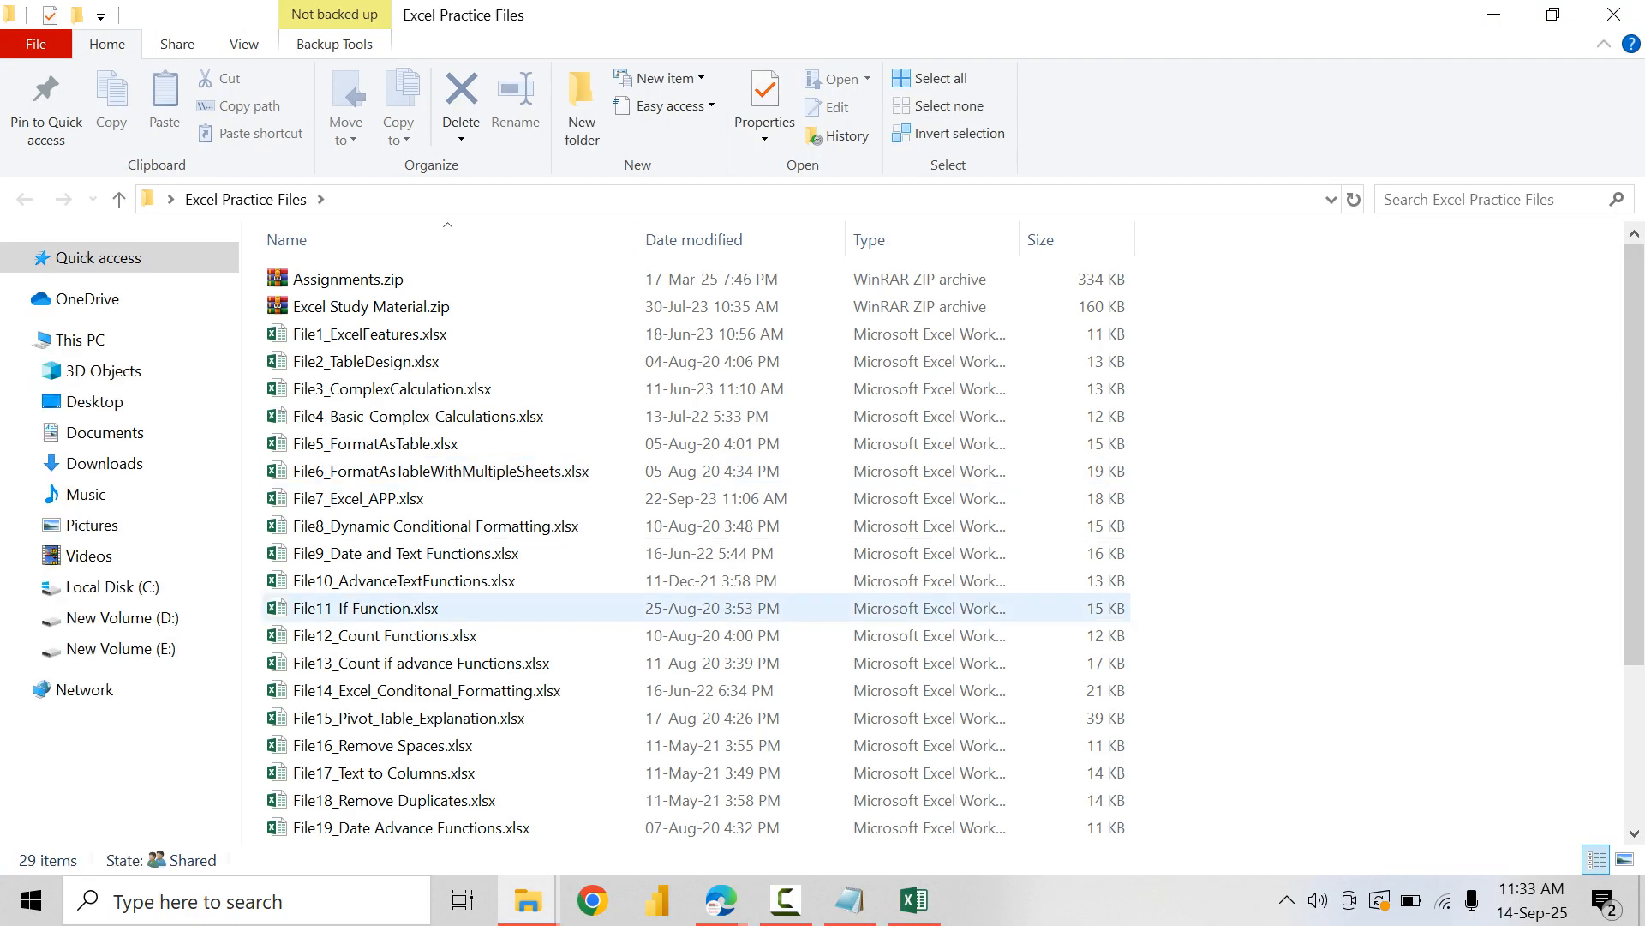
pyautogui.click(436, 525)
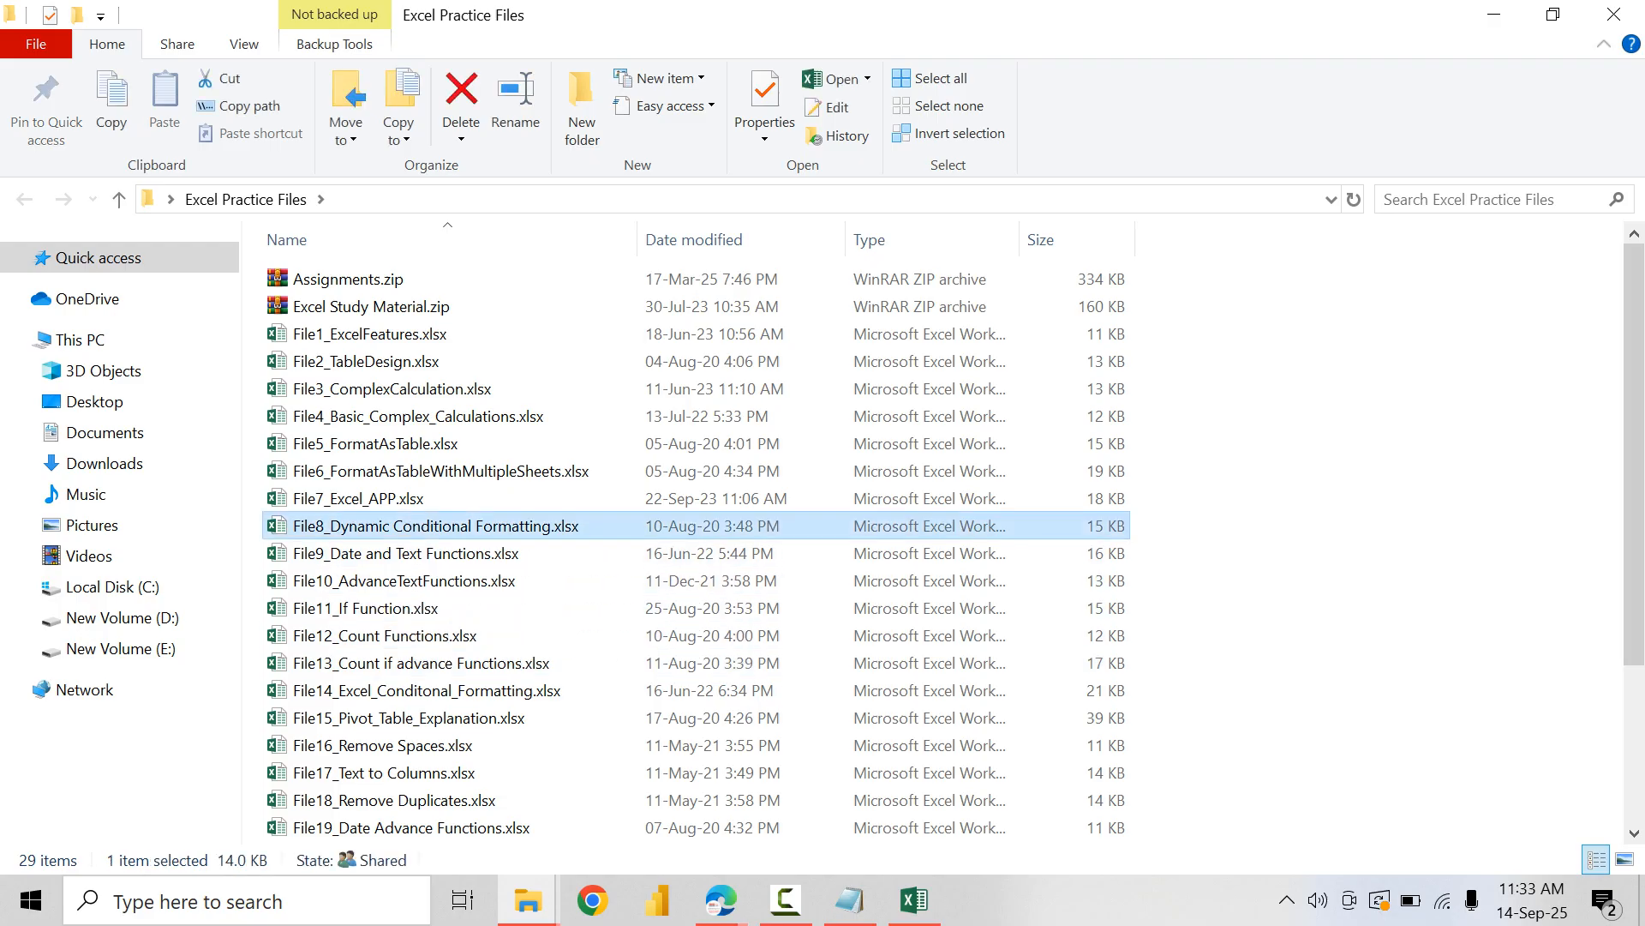
pyautogui.press('super+d')
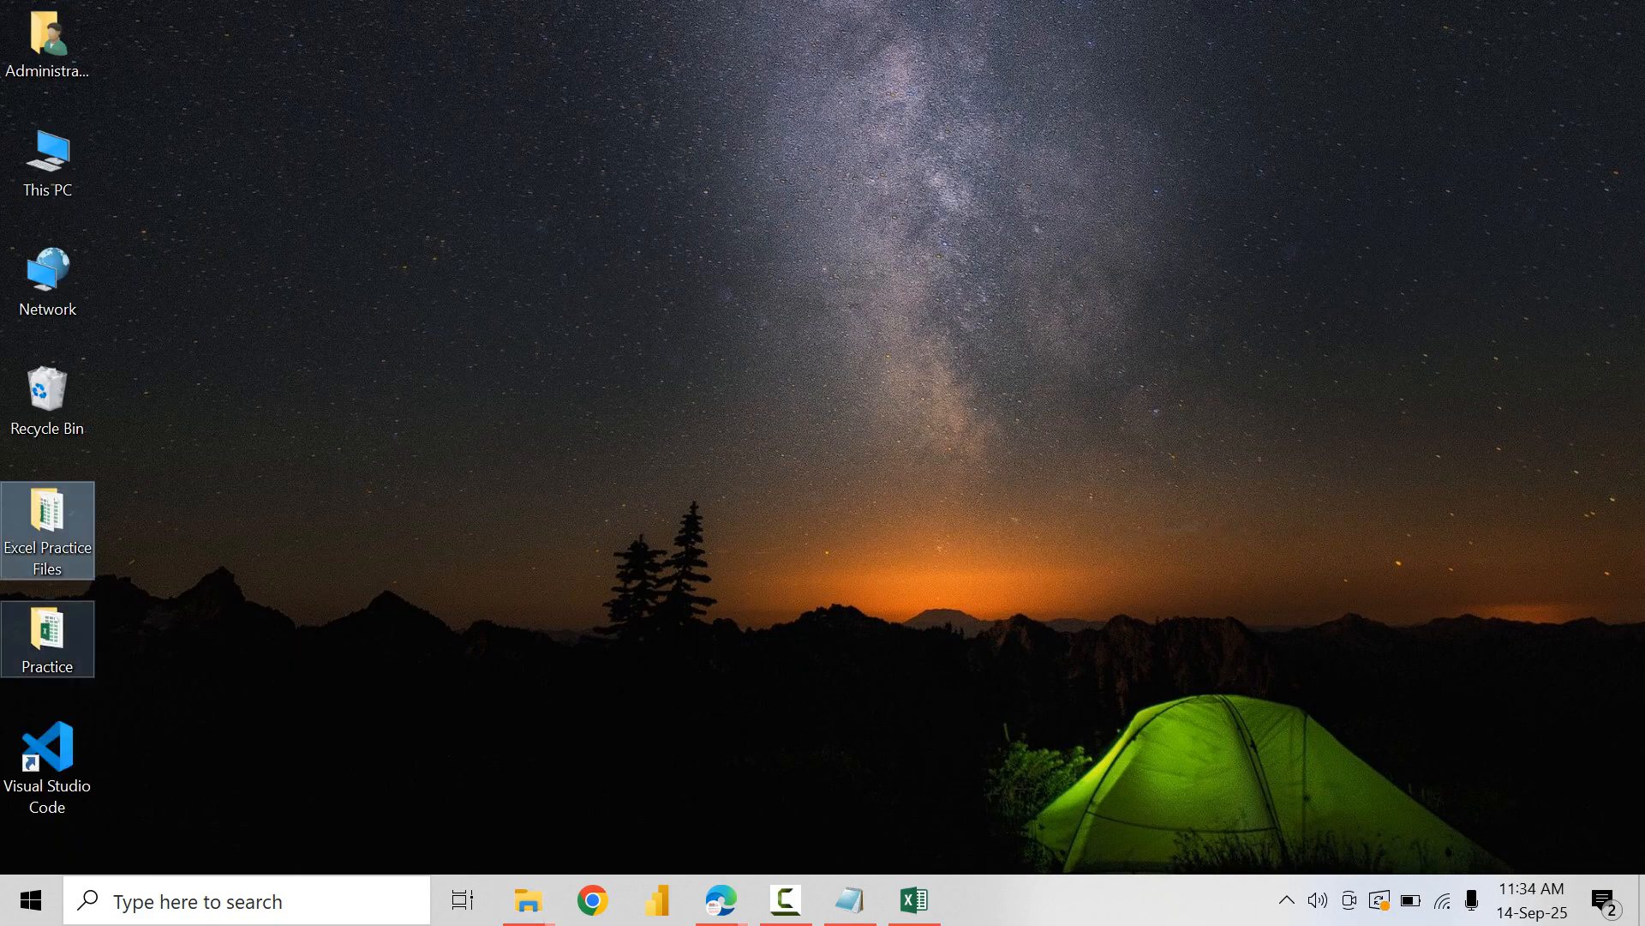
# Step: Paste the copied workbook into the Practice folder on the desktop and open it
pyautogui.doubleClick(47, 641)
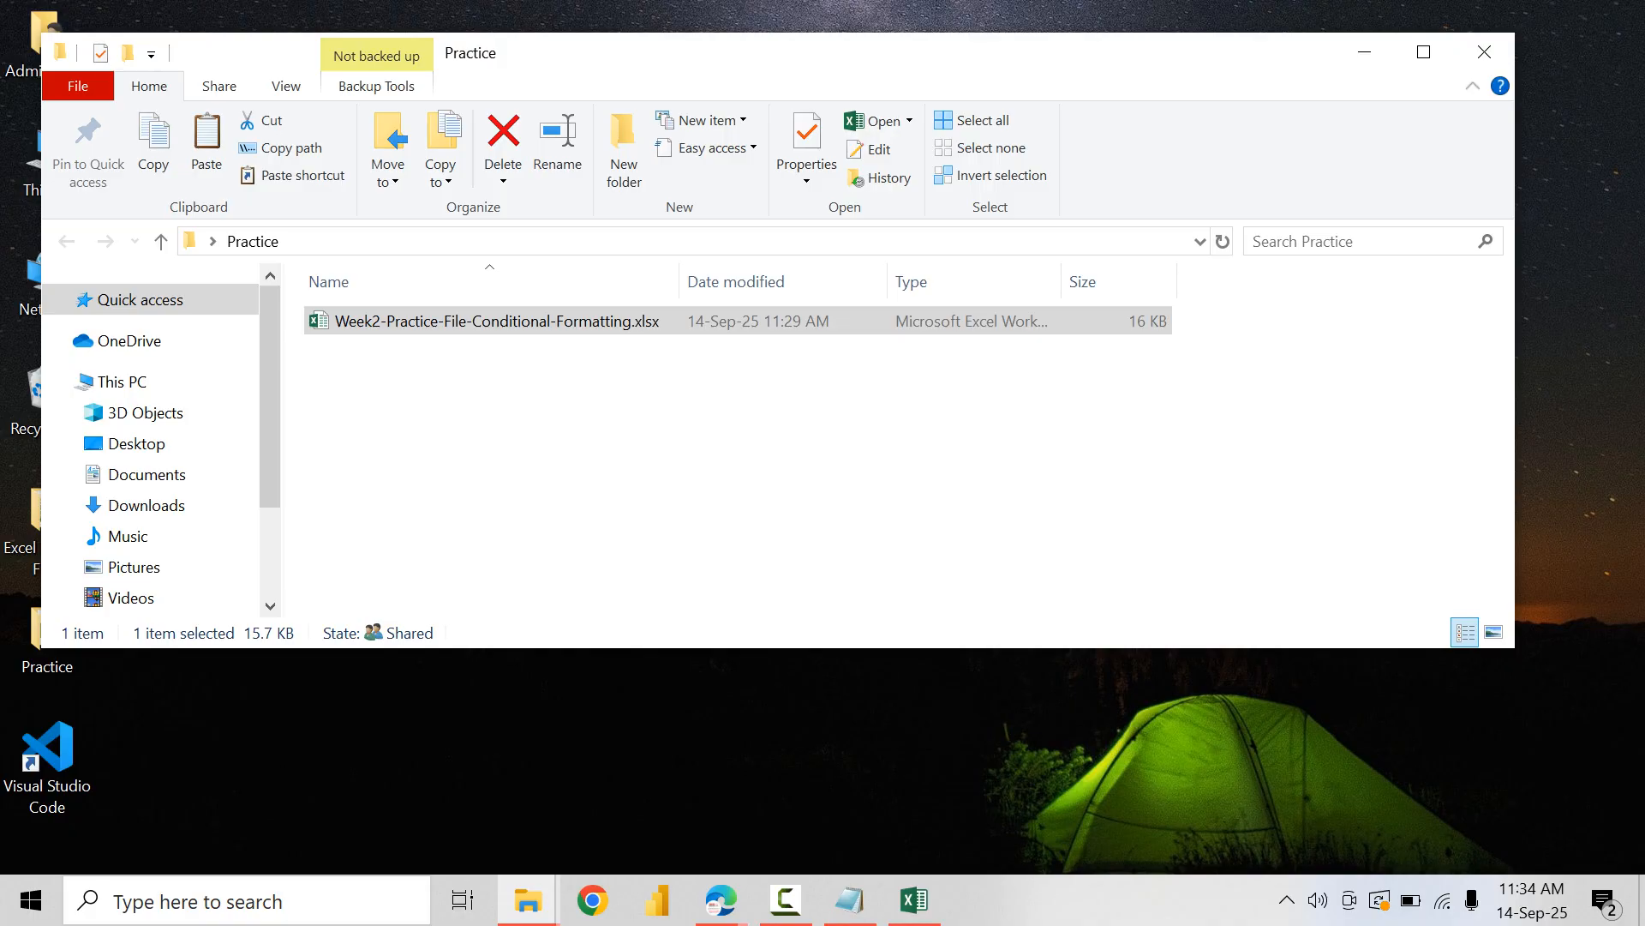
pyautogui.rightClick(486, 405)
pyautogui.click(549, 502)
pyautogui.rightClick(430, 402)
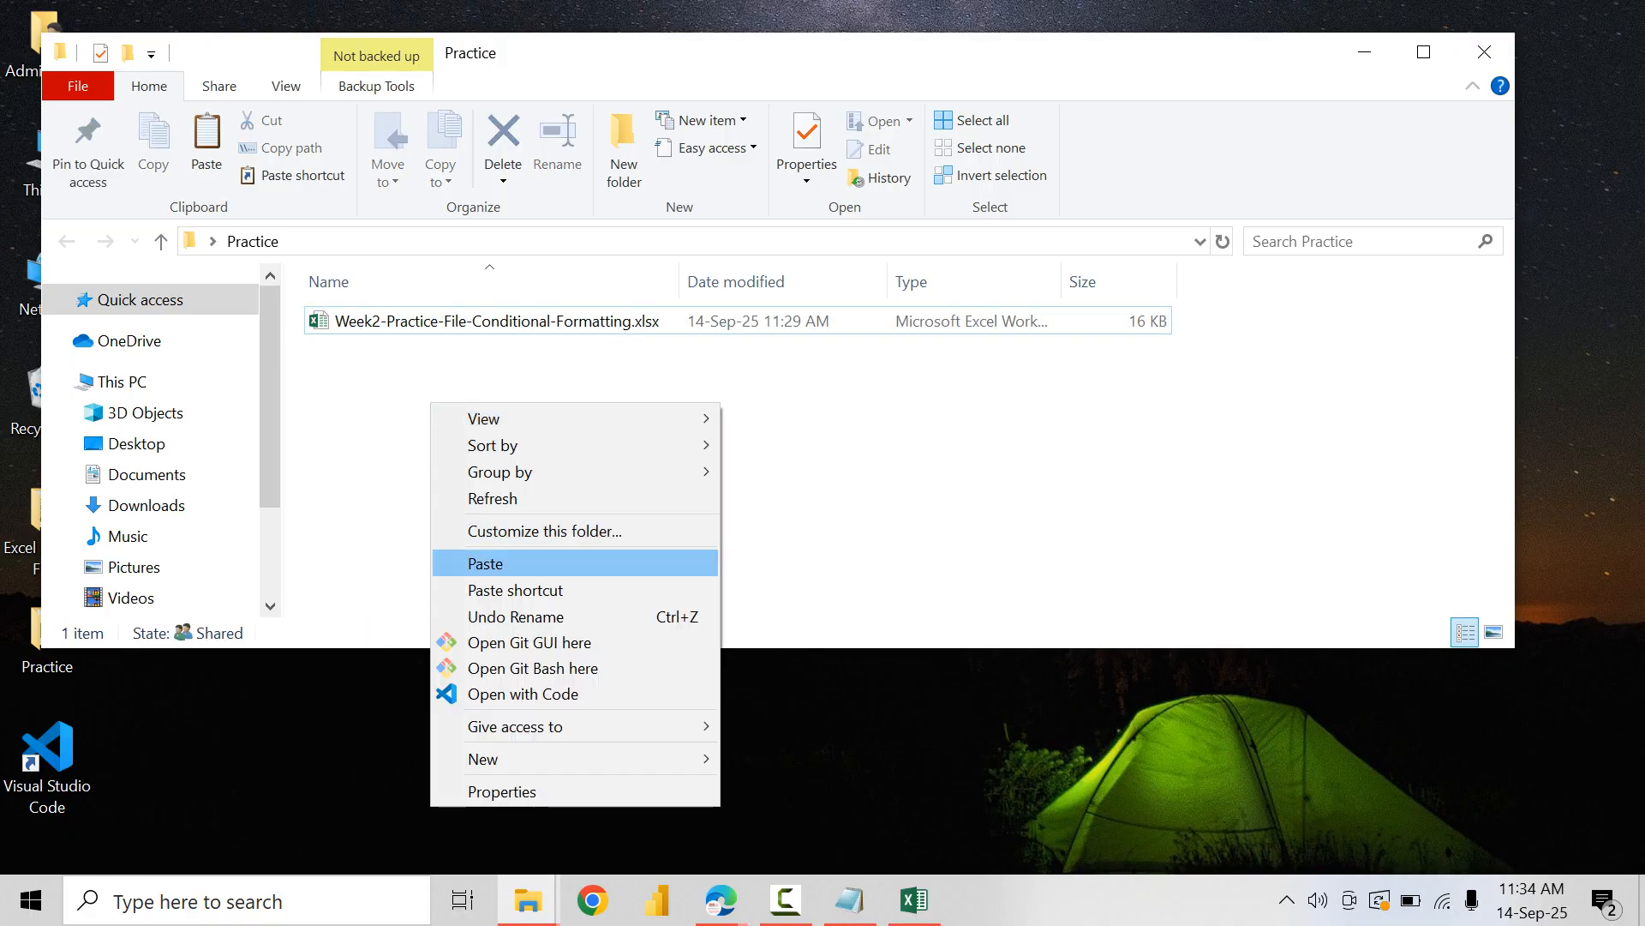
pyautogui.click(485, 563)
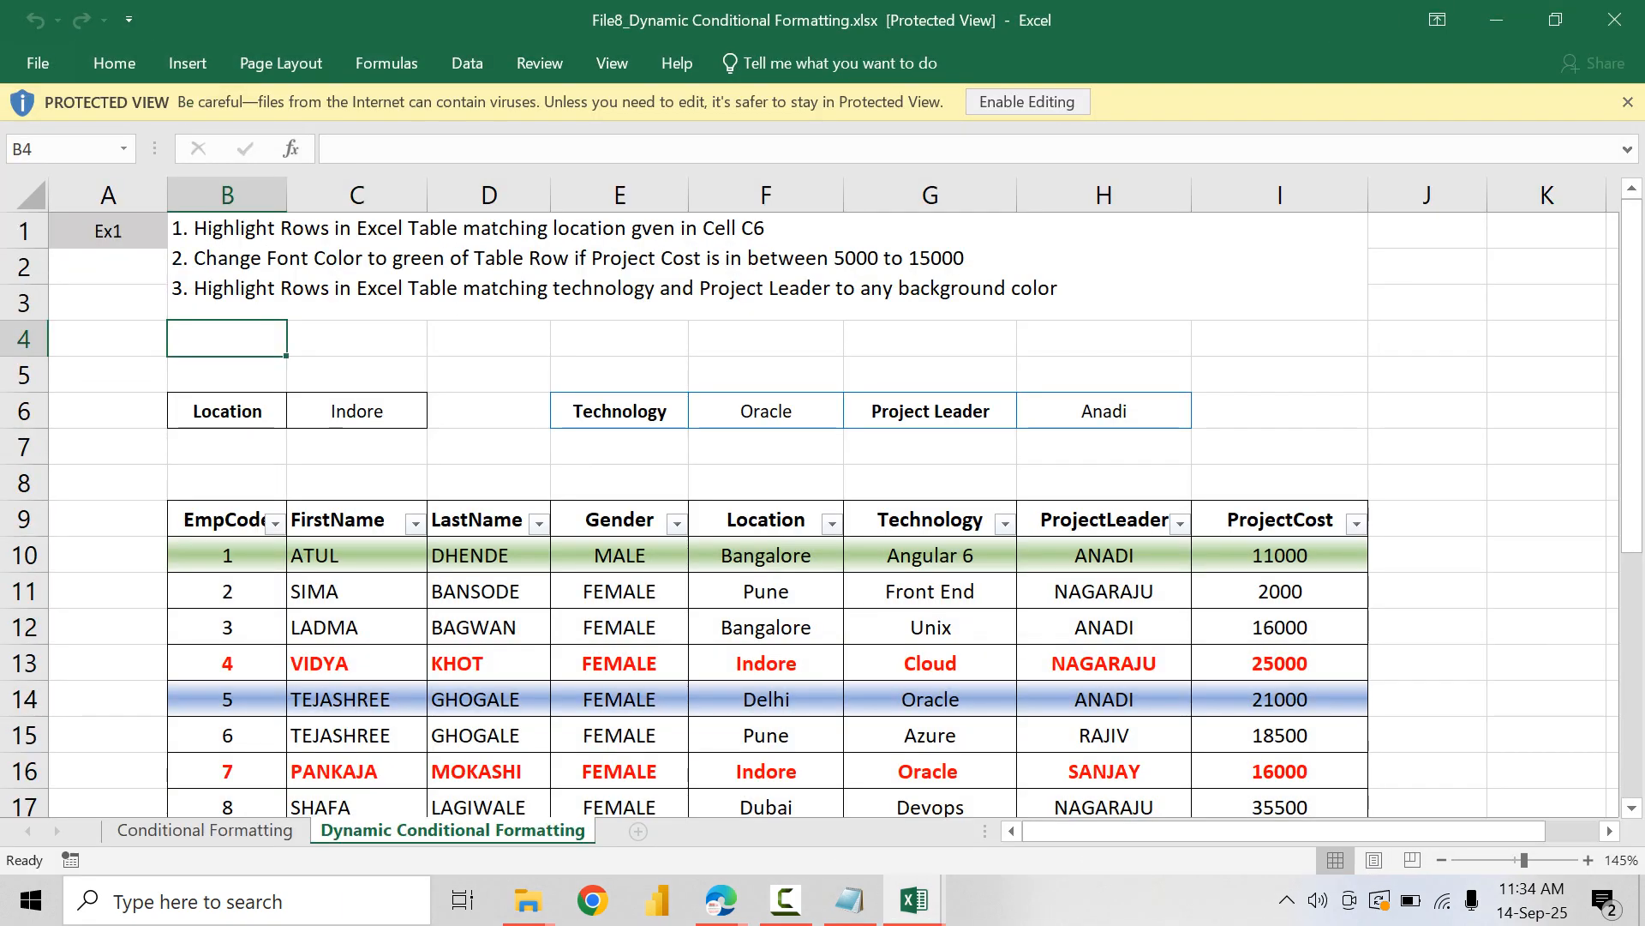
# Step: Enable editing in the workbook and clear the conditional formatting rules from the employee table's data rows B10:I27
pyautogui.click(1028, 102)
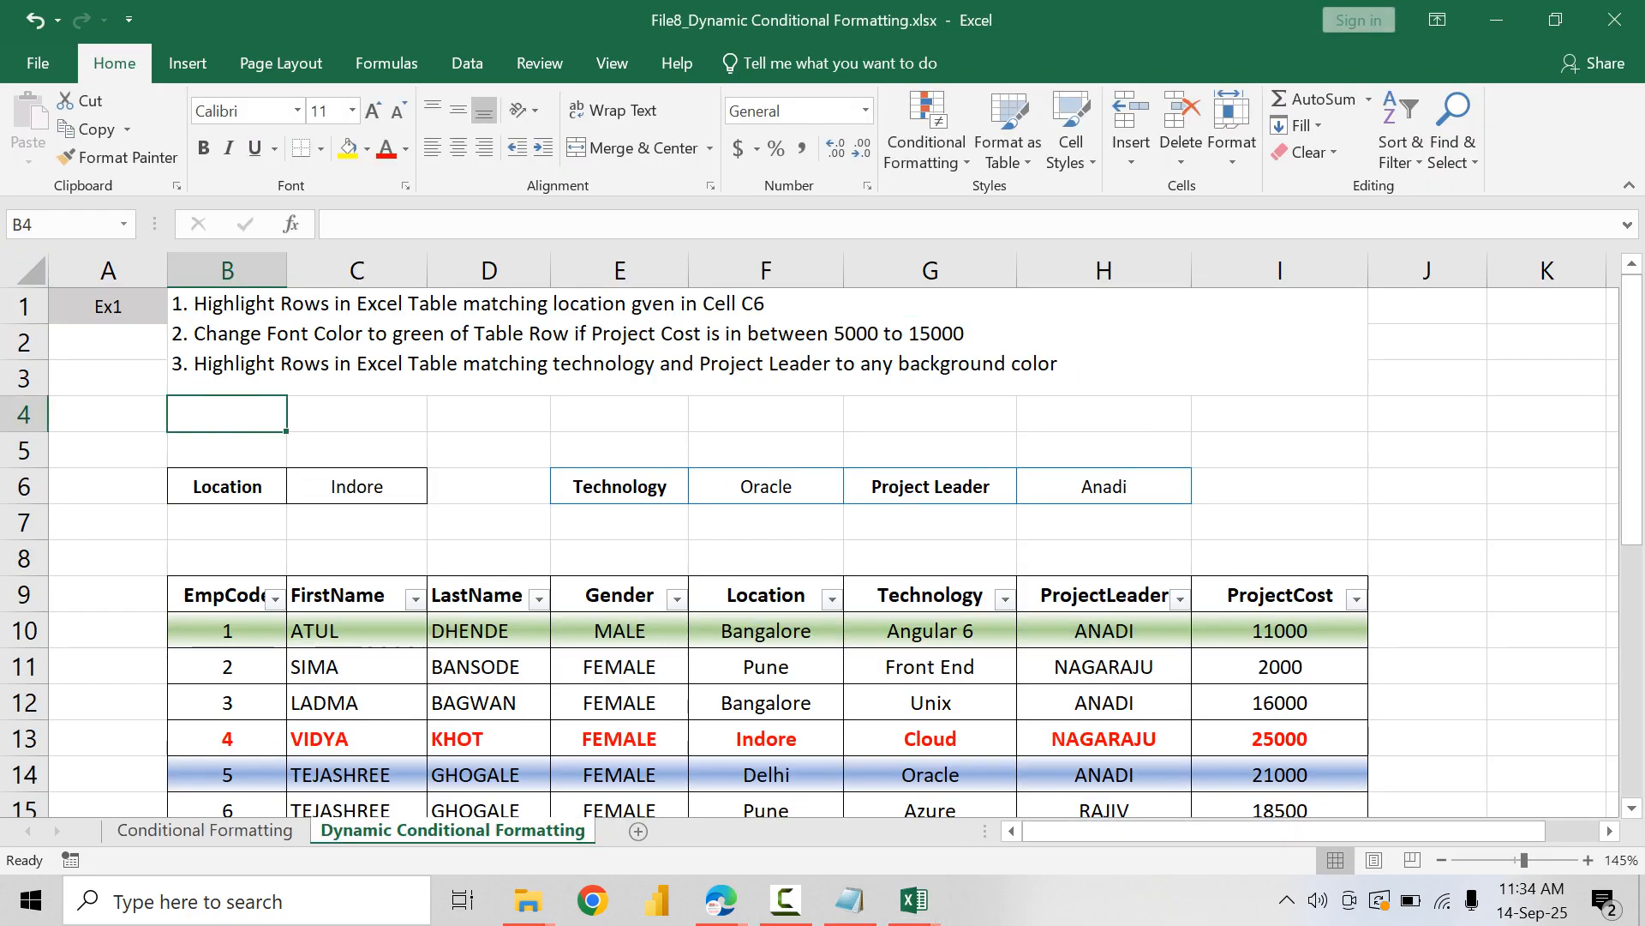
pyautogui.click(228, 631)
pyautogui.scroll(-2, 227, 630)
pyautogui.scroll(-4, 810, 549)
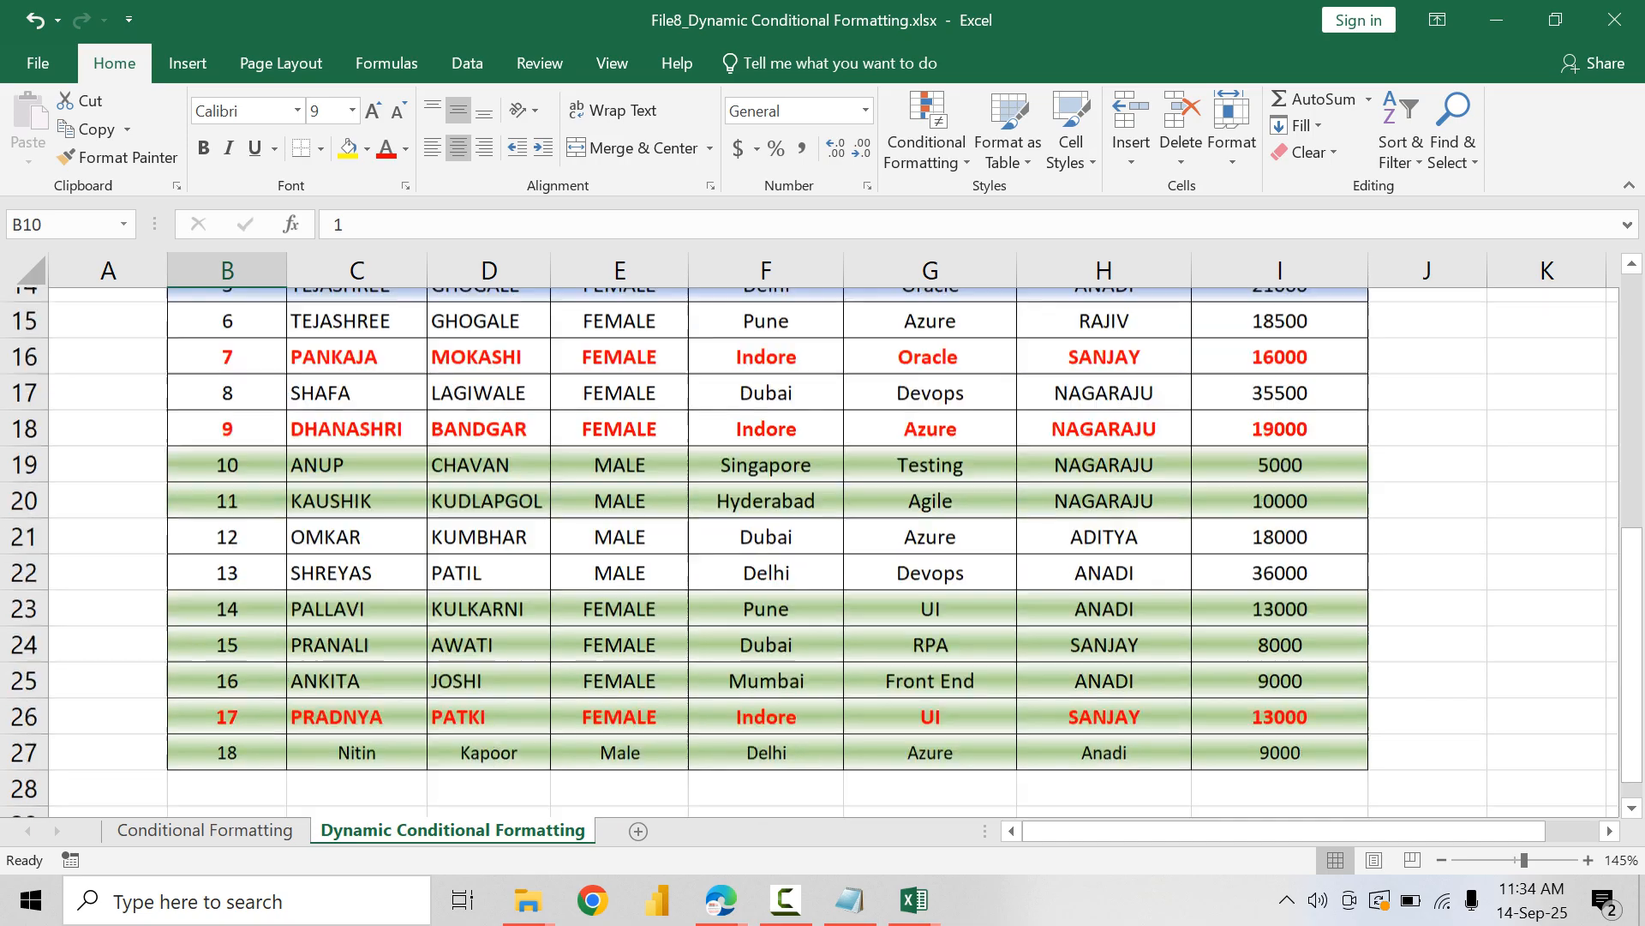
pyautogui.hotkey('ctrl', 'a')
pyautogui.click(926, 128)
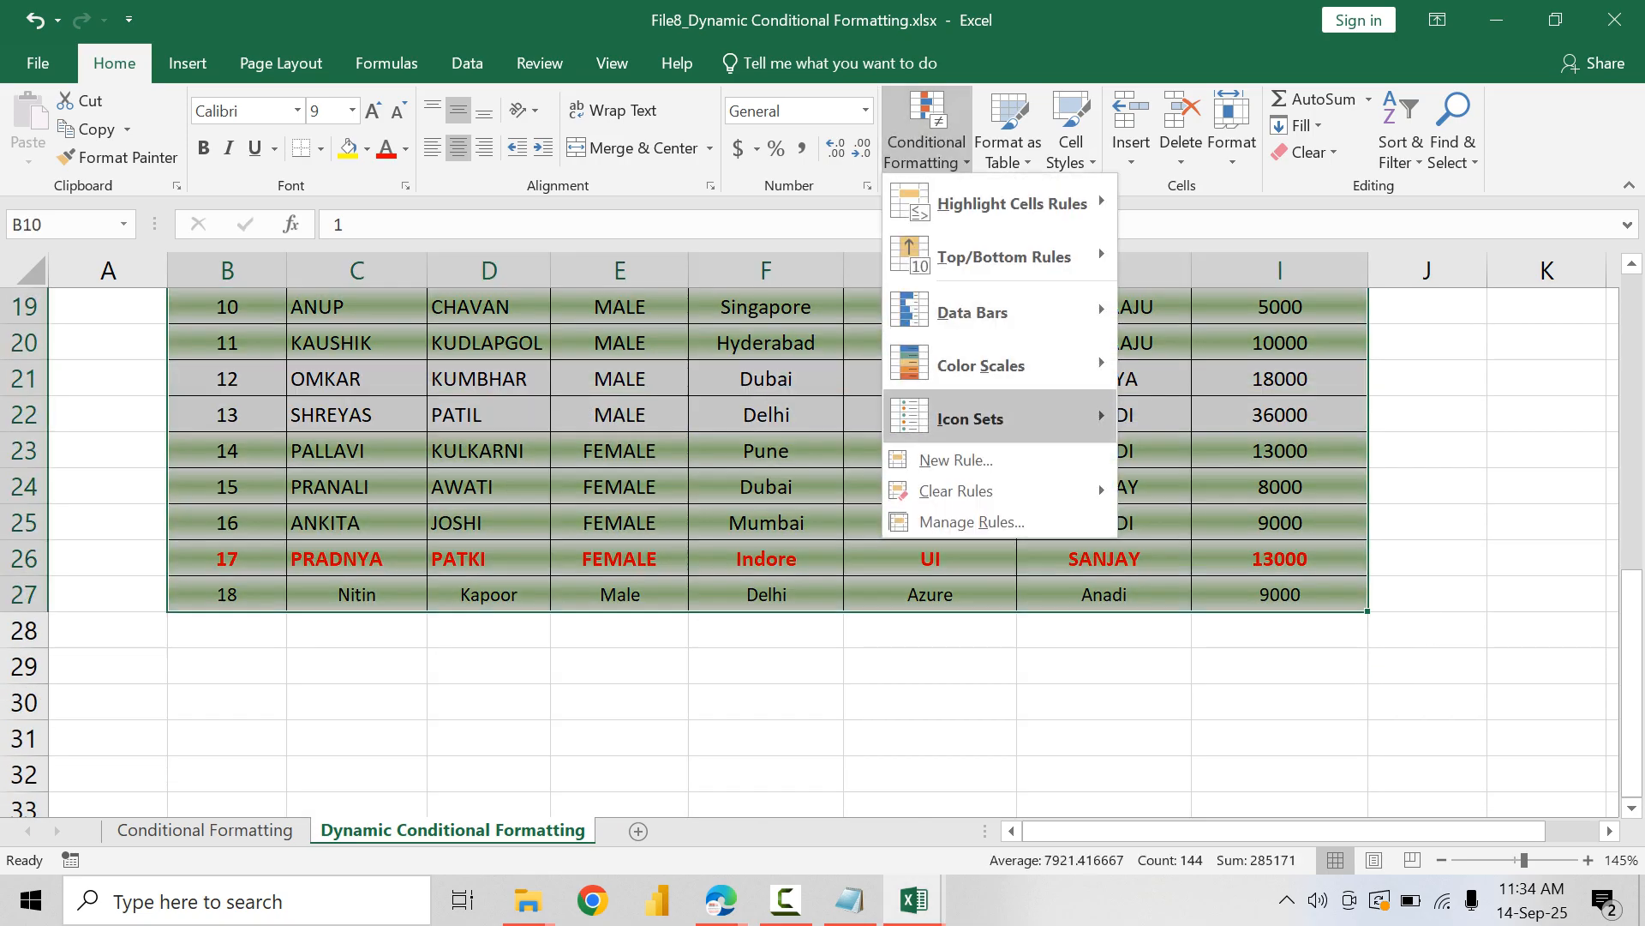
pyautogui.moveTo(955, 489)
pyautogui.click(1248, 489)
pyautogui.scroll(6, 810, 548)
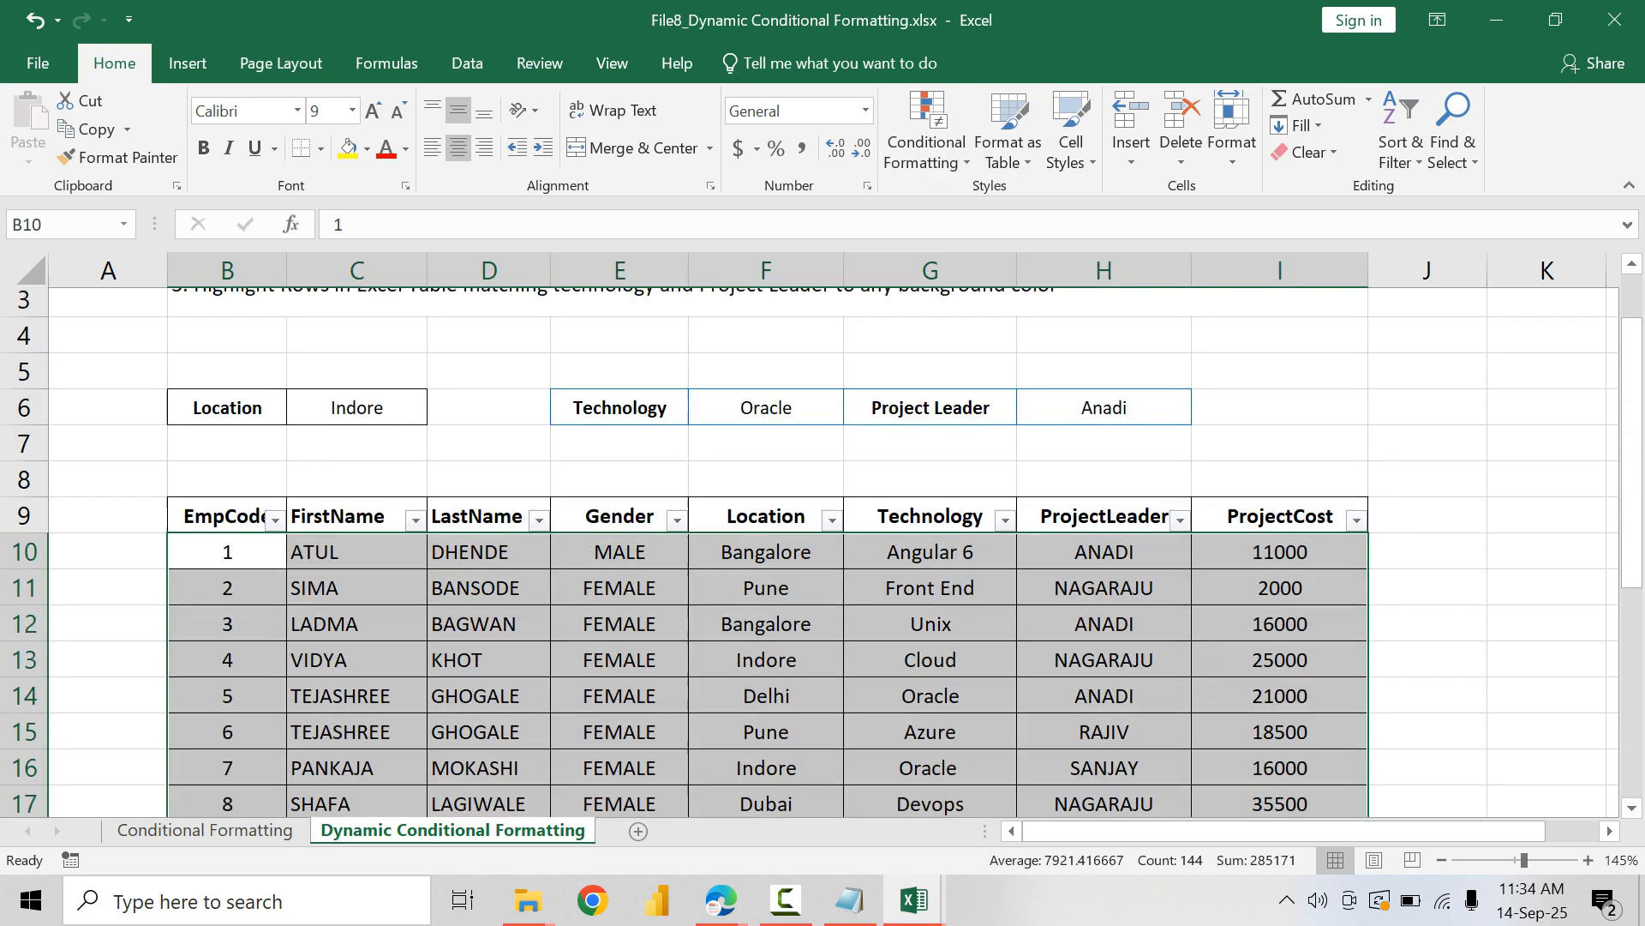
pyautogui.click(356, 450)
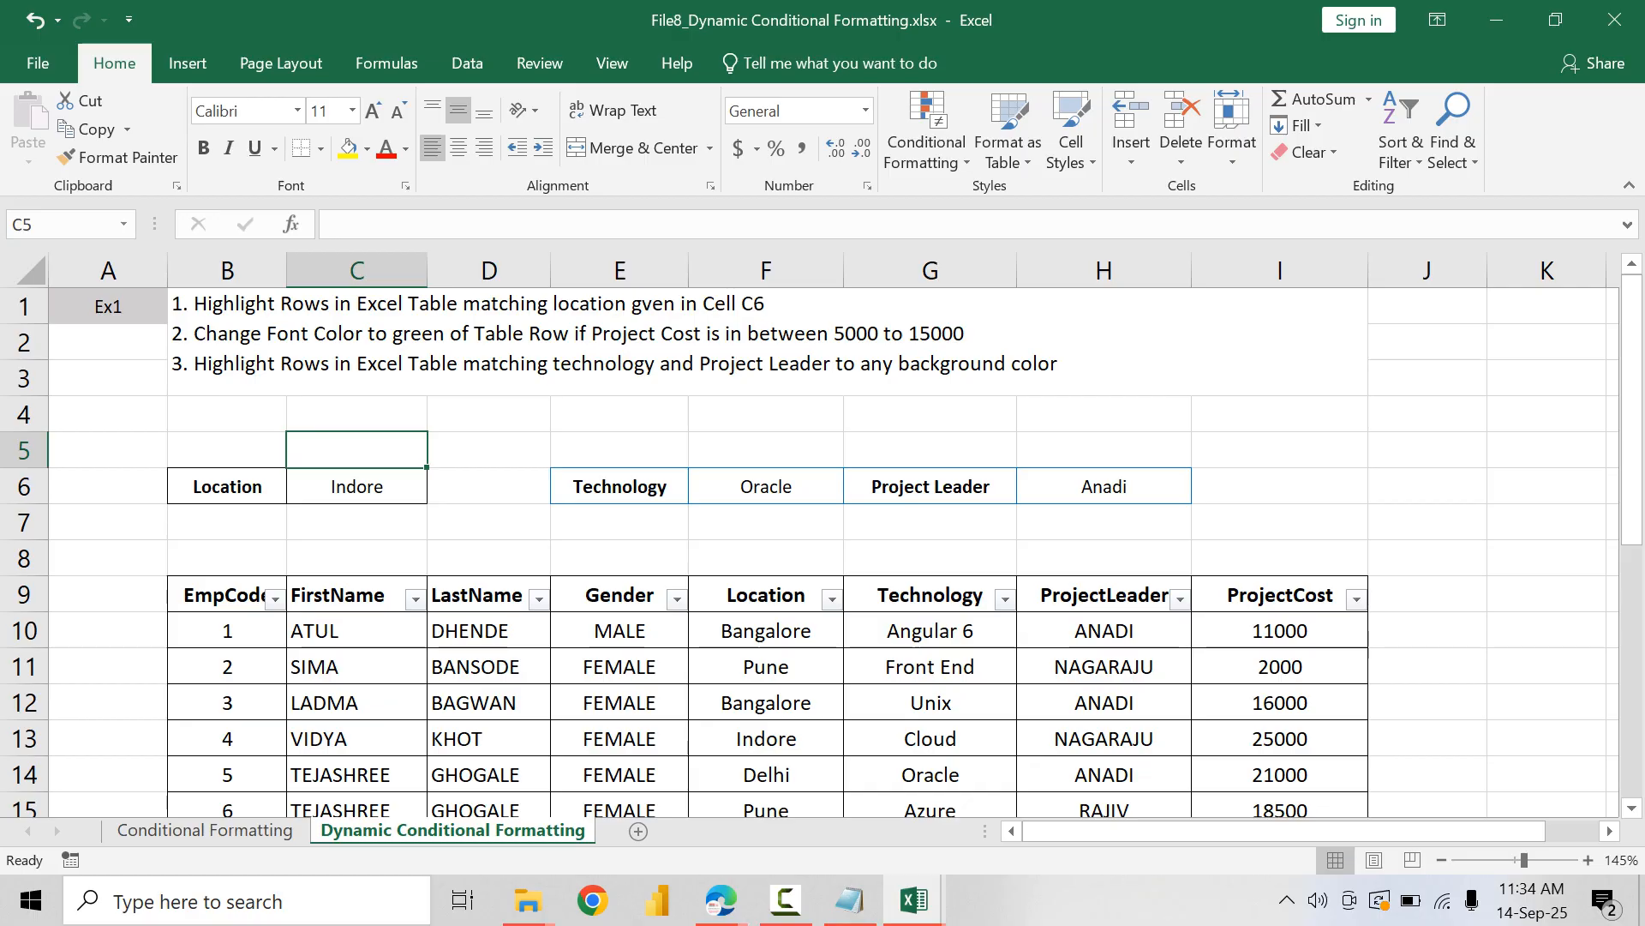
# Step: Review the first rows of the EmpCode, FirstName and Location columns against the location criterion in C6
pyautogui.moveTo(227, 594); pyautogui.dragTo(227, 705)
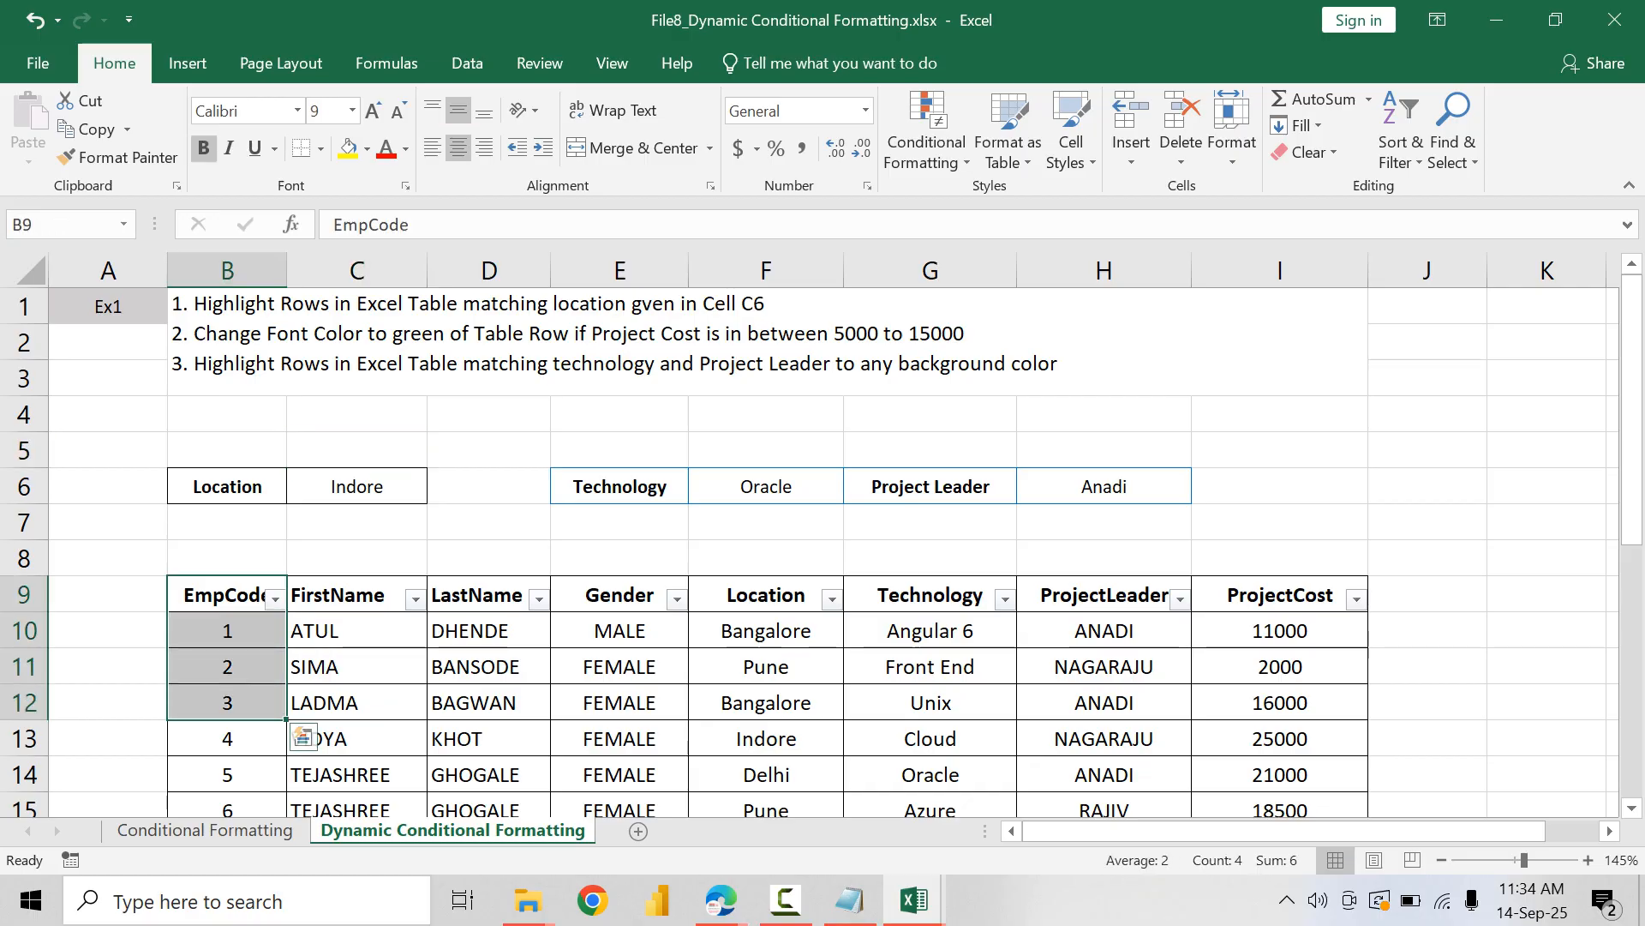
pyautogui.click(352, 594)
pyautogui.moveTo(351, 595); pyautogui.dragTo(351, 703)
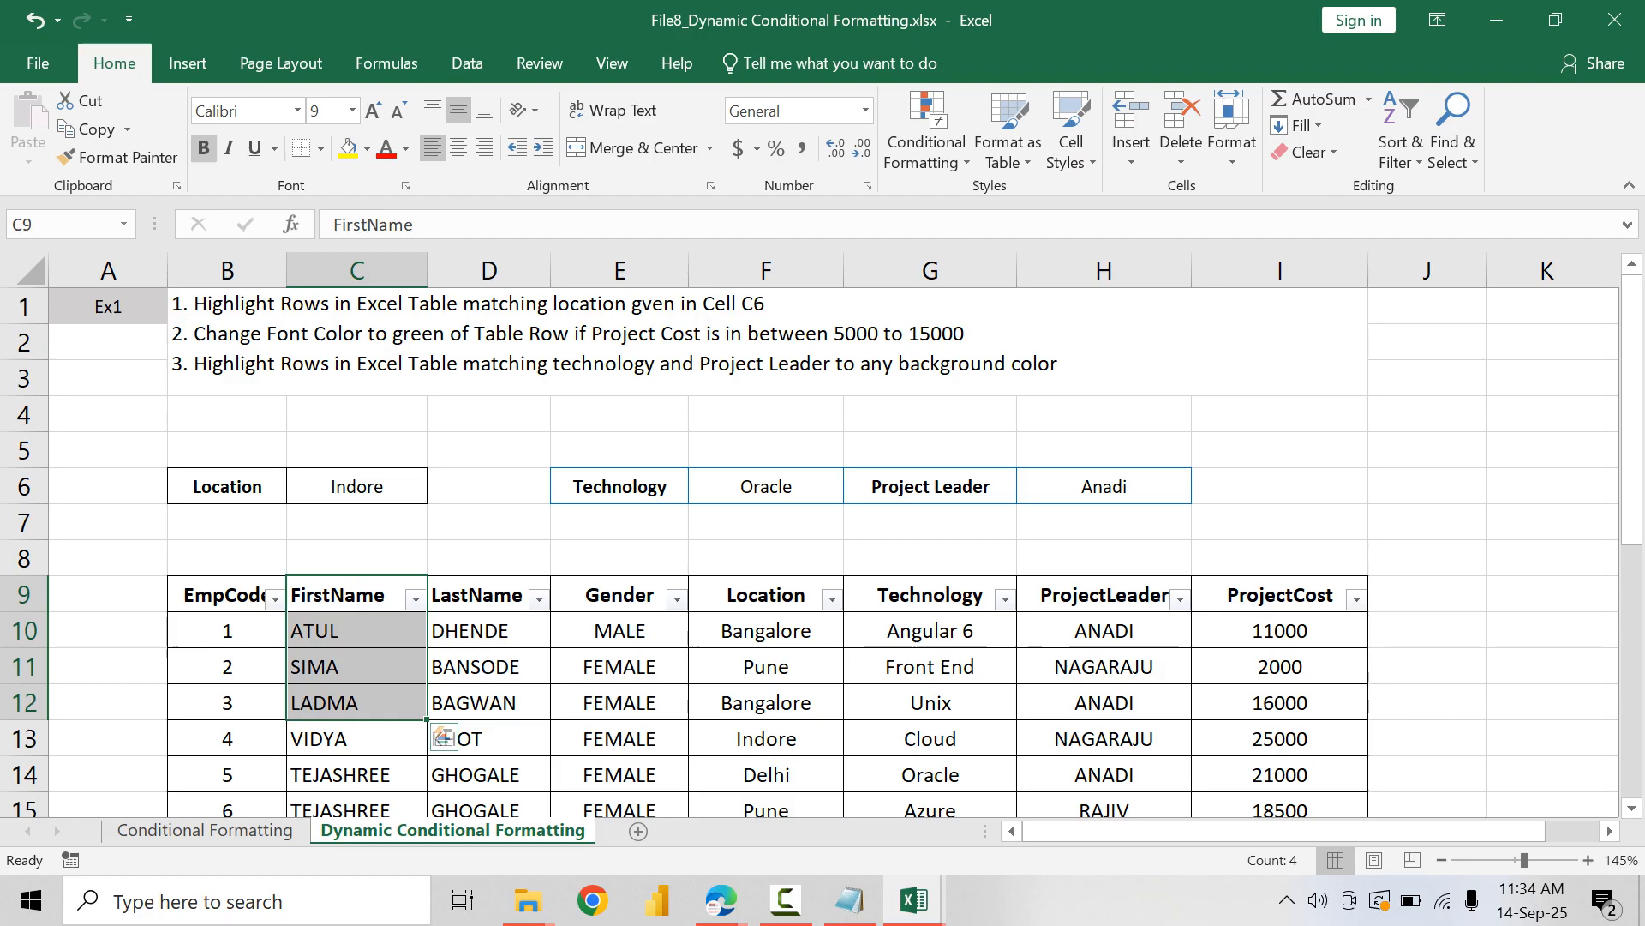
pyautogui.click(357, 486)
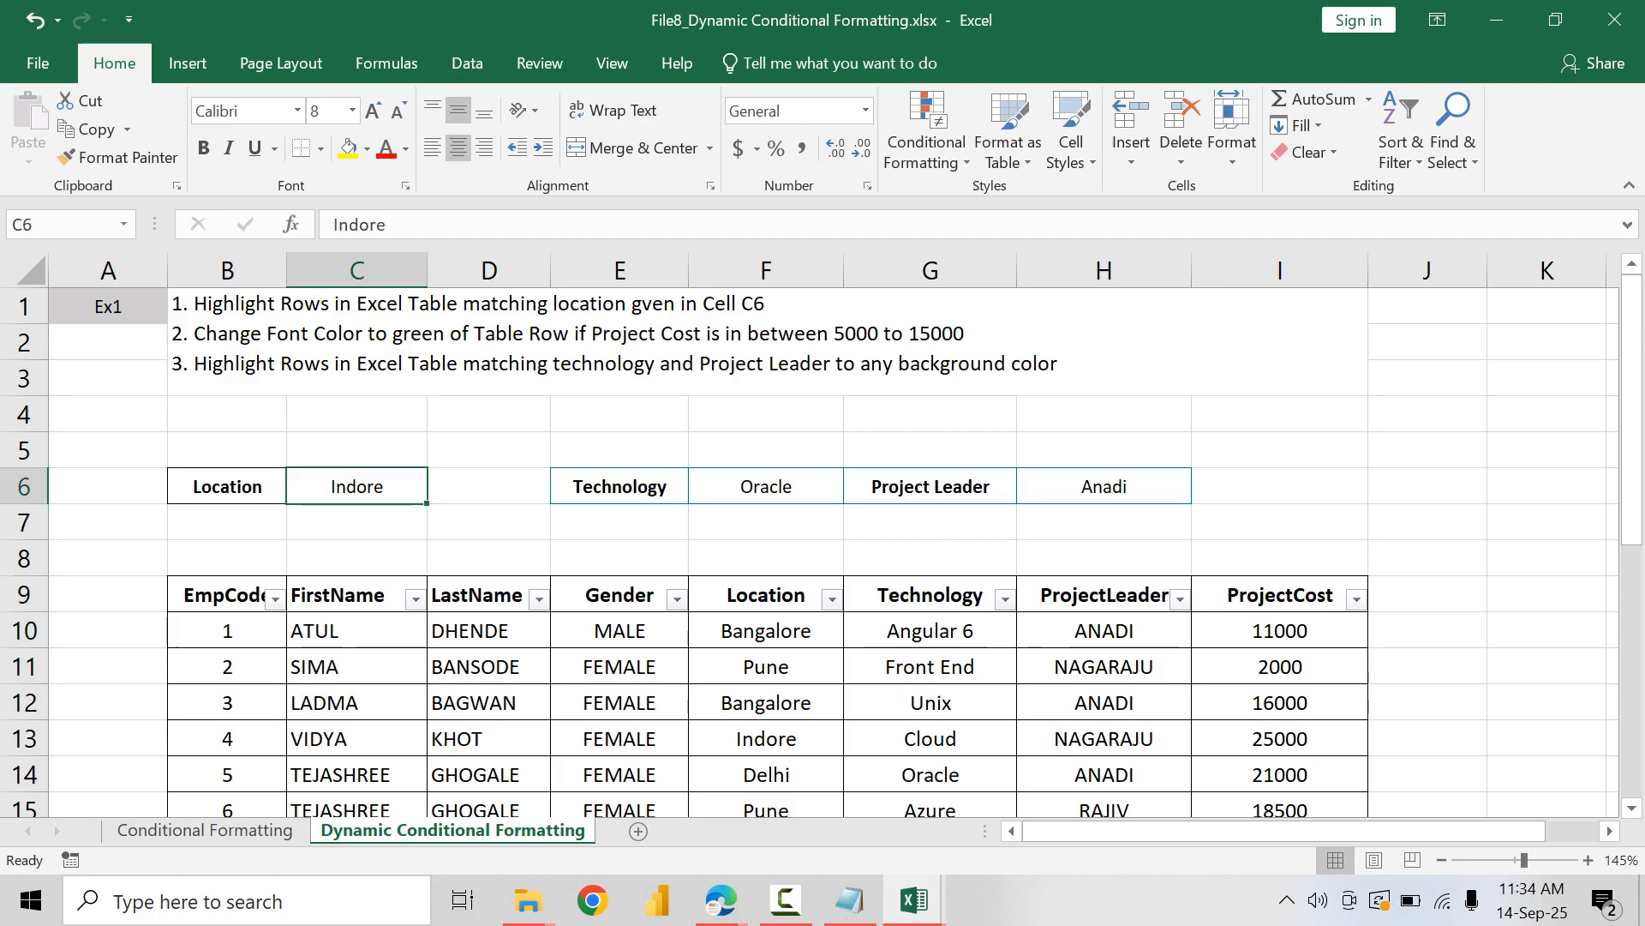
pyautogui.moveTo(766, 631); pyautogui.dragTo(766, 775)
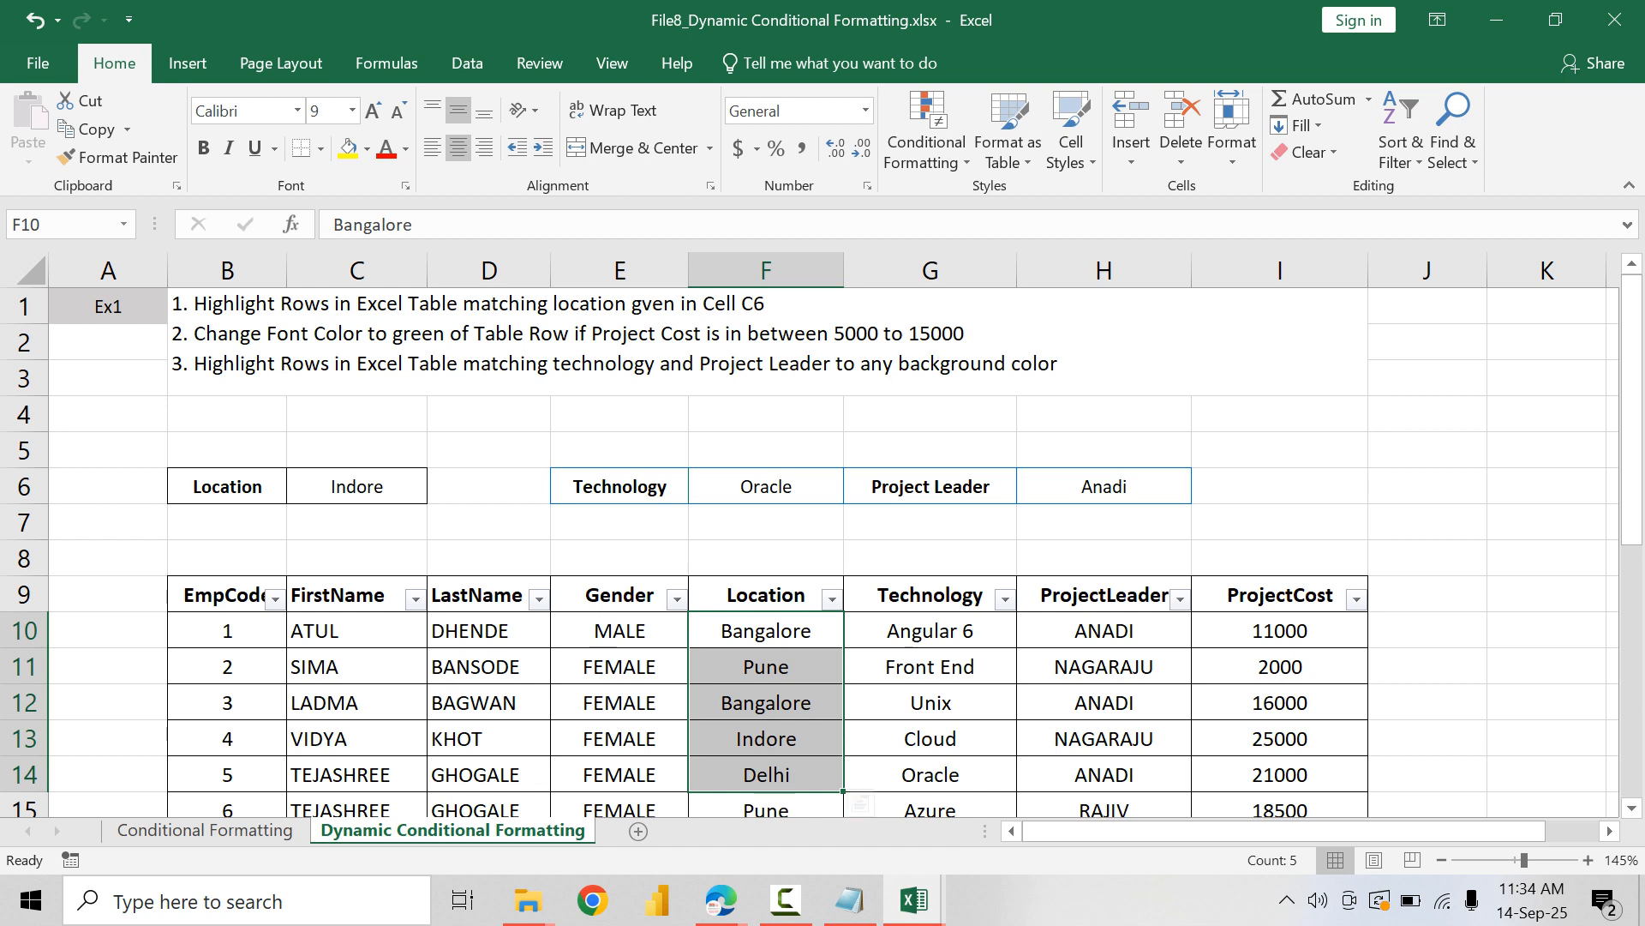
pyautogui.click(929, 667)
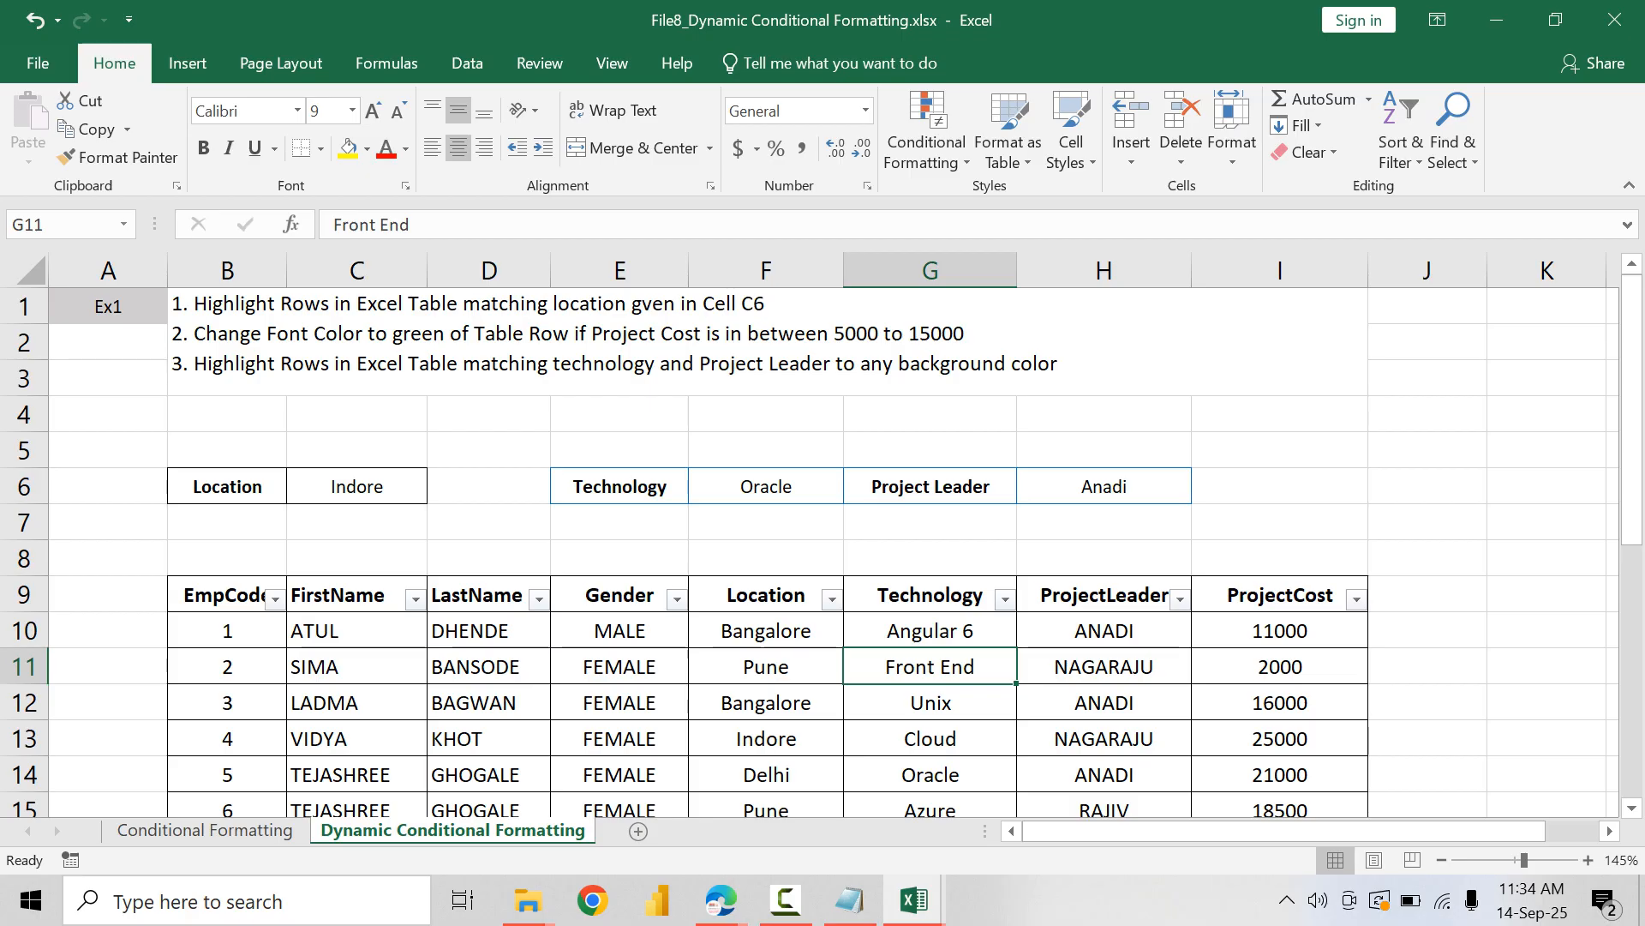
# Step: Select table data B10:I27 and start a new conditional formatting rule that uses a formula to determine which cells to format
pyautogui.click(227, 631)
pyautogui.scroll(-5, 227, 631)
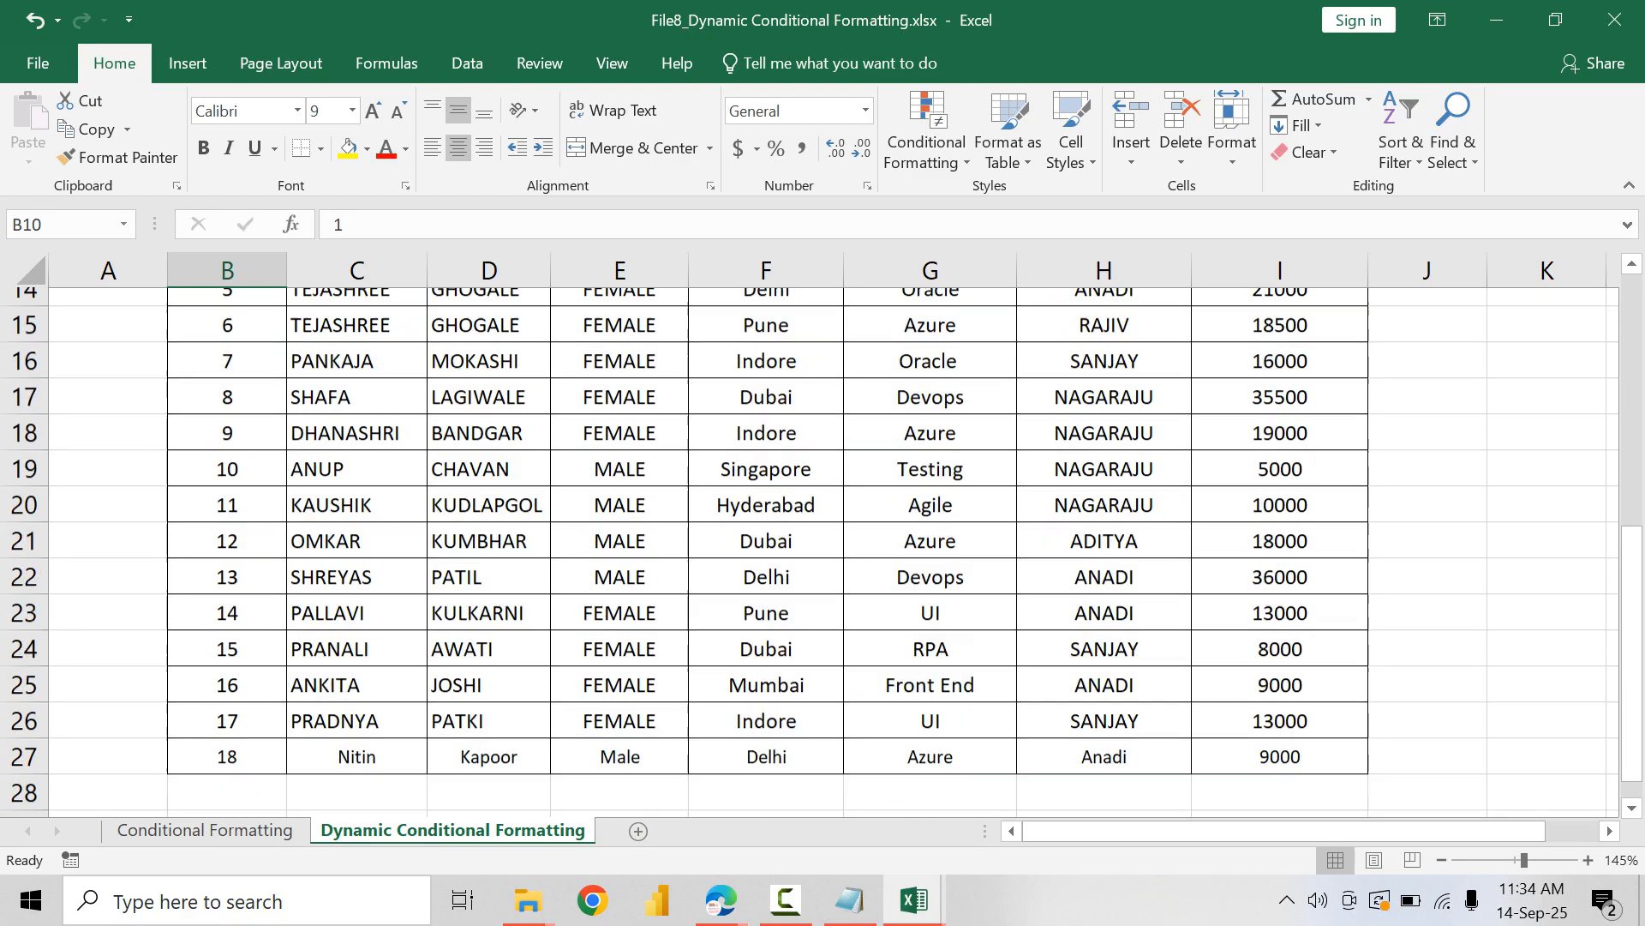
pyautogui.keyDown('shift'); pyautogui.click(1280, 703); pyautogui.keyUp('shift')
pyautogui.scroll(5, 1280, 702)
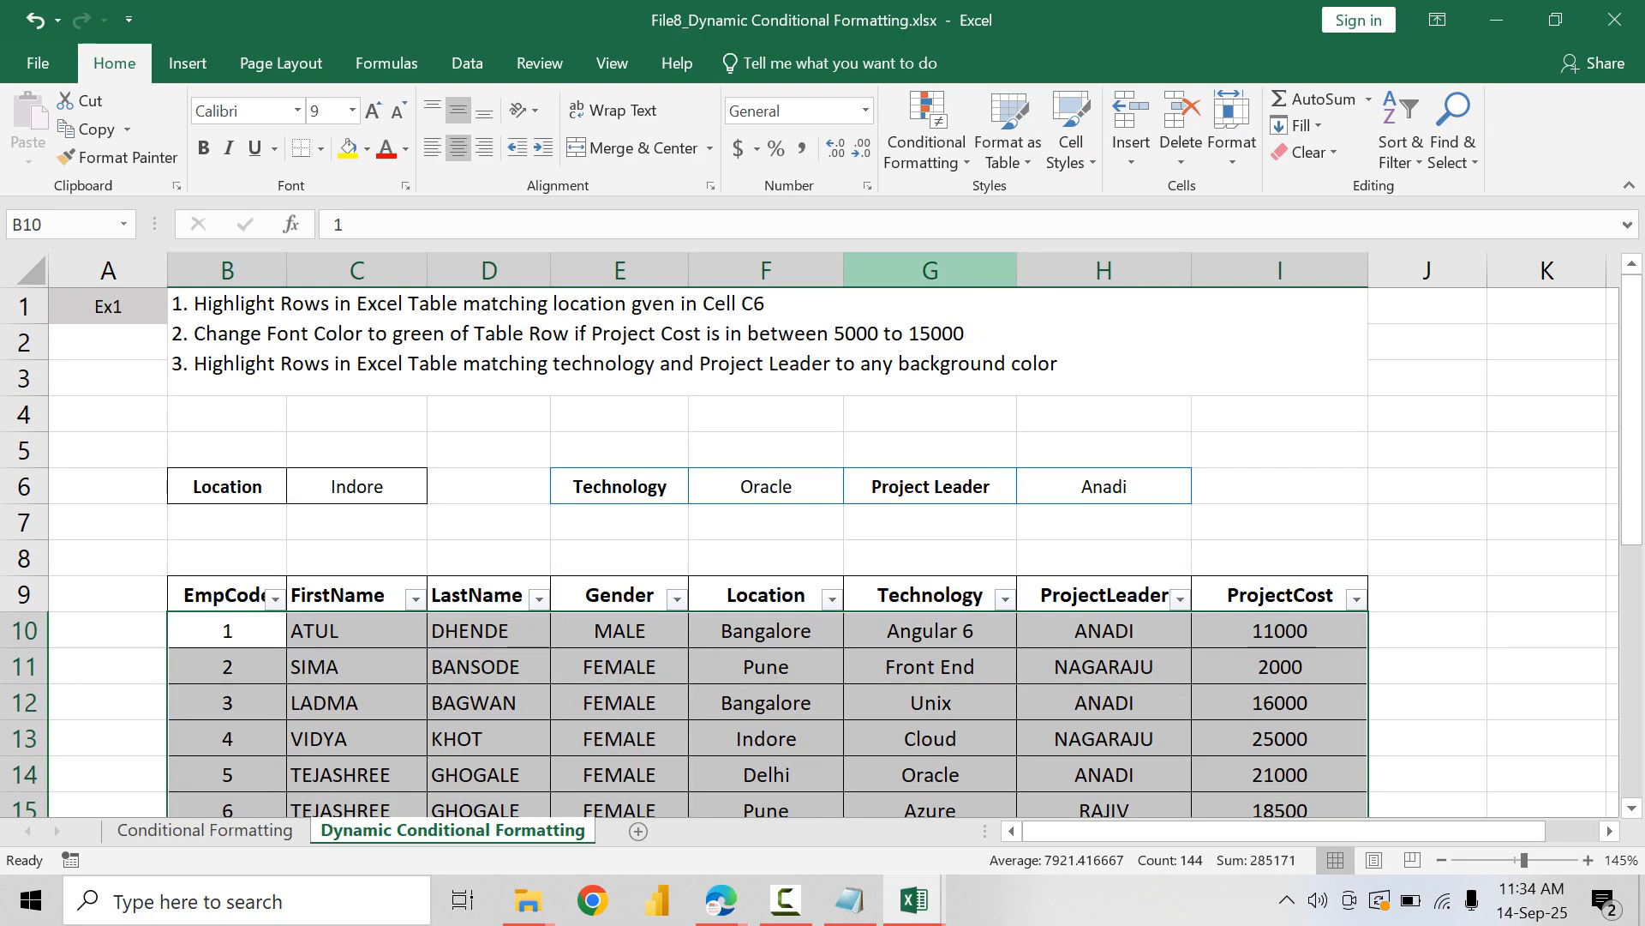
pyautogui.click(928, 133)
pyautogui.click(972, 522)
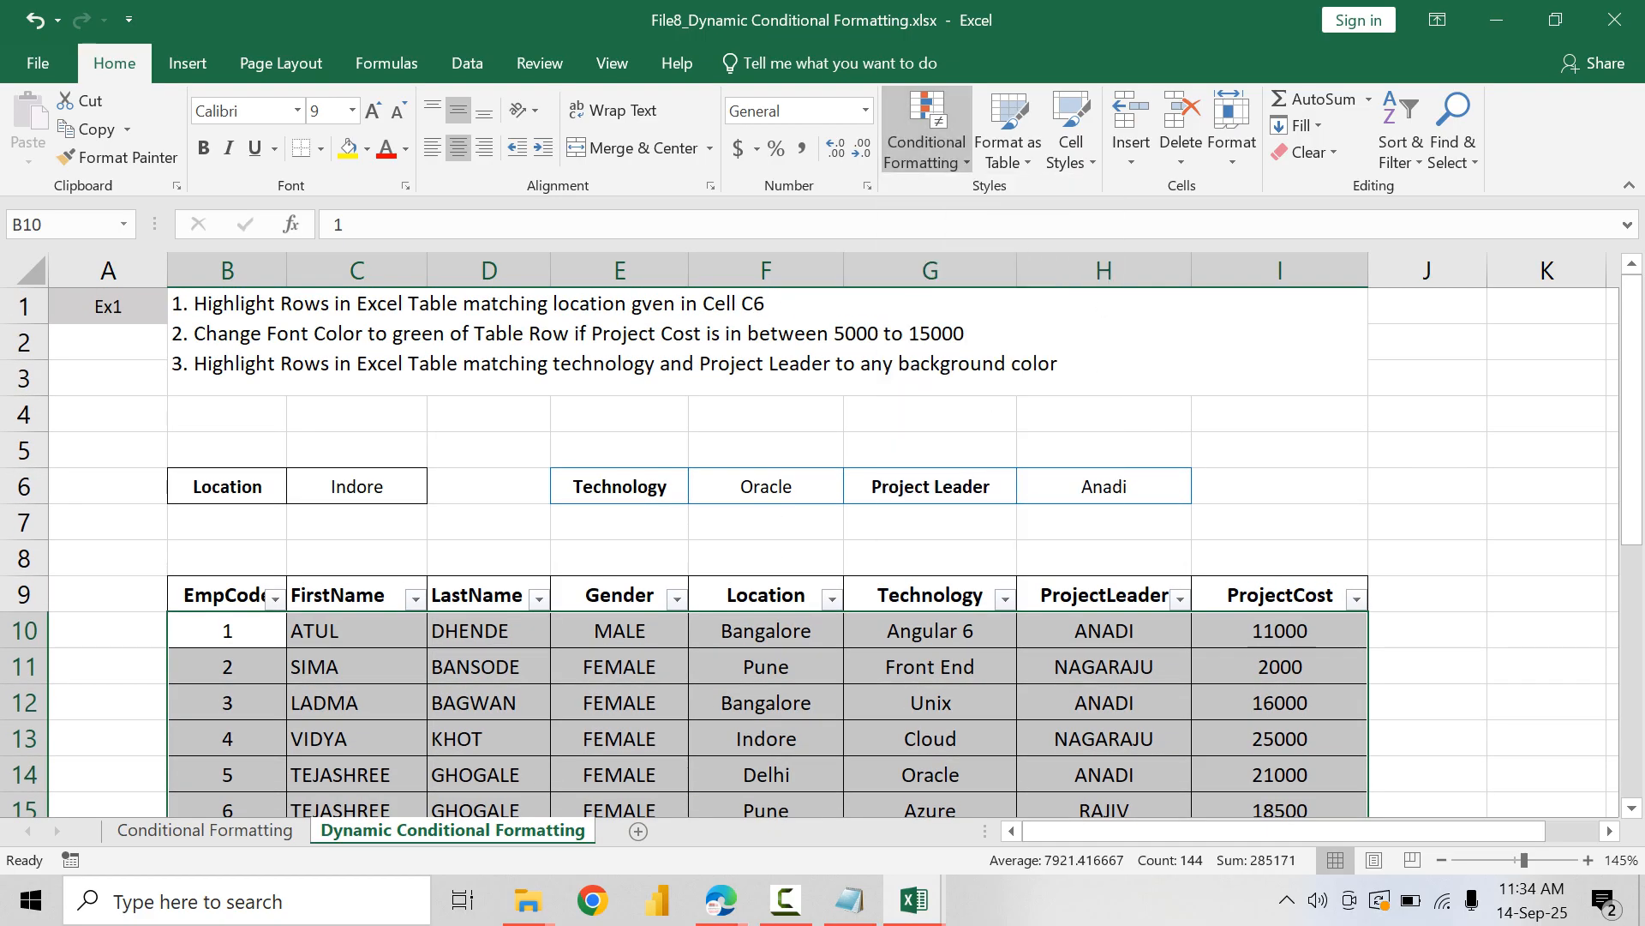
pyautogui.click(801, 455)
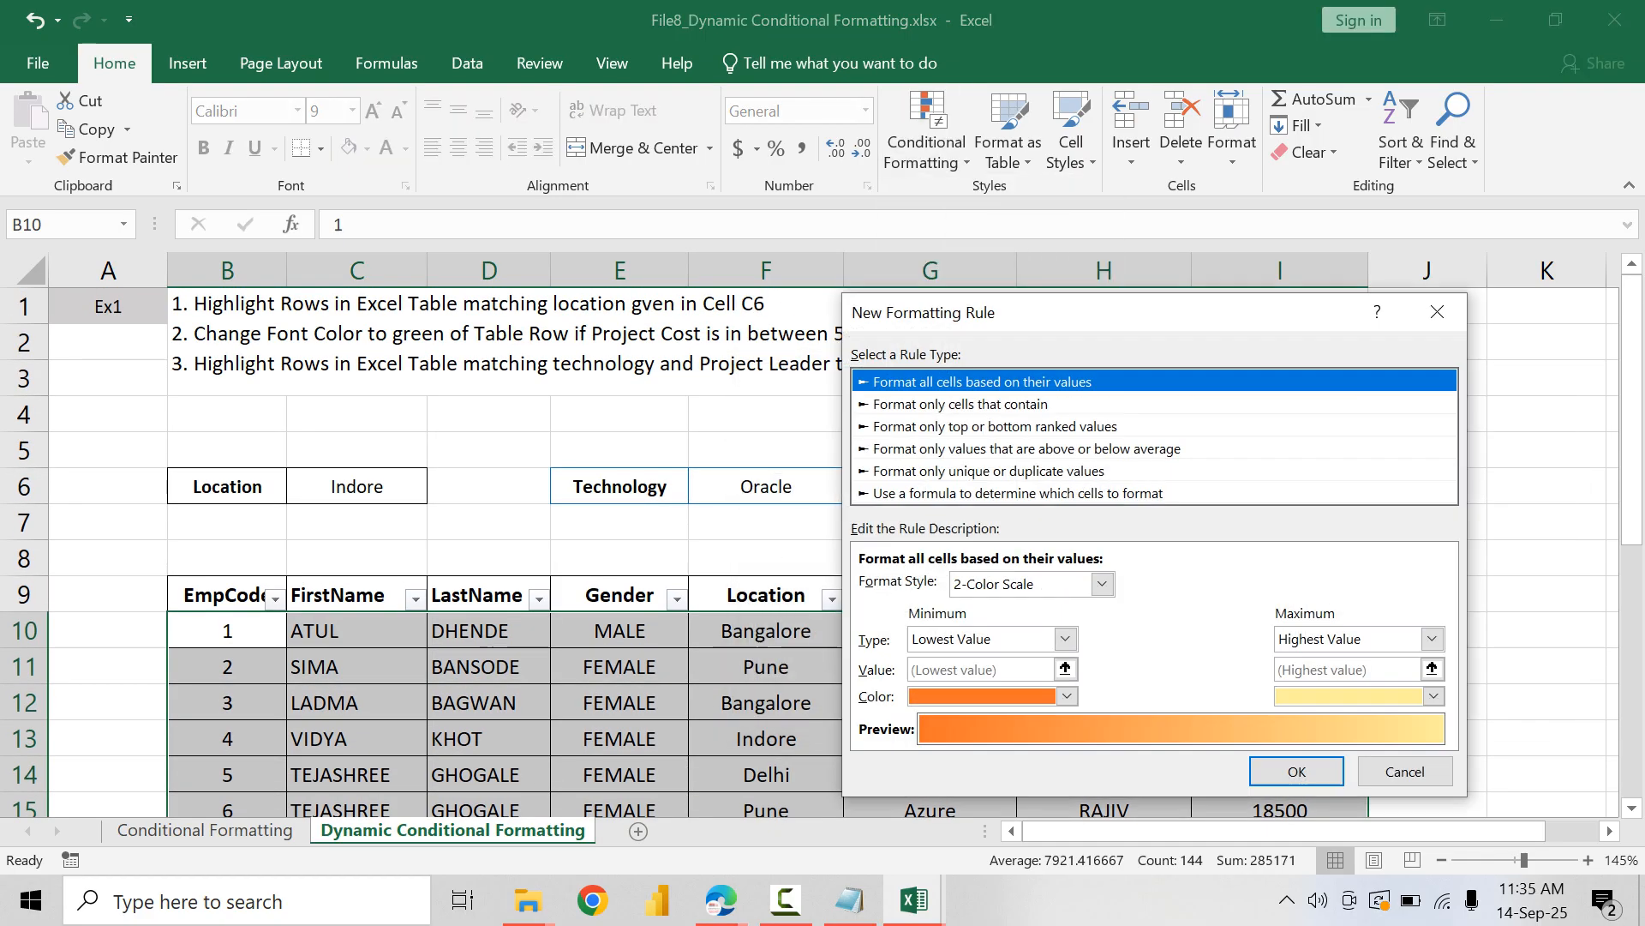
pyautogui.click(1018, 493)
# Step: Enter the rule formula =IF($C$6=$F10,TRUE,FALSE) to compare each row's location with cell C6
pyautogui.click(1028, 585)
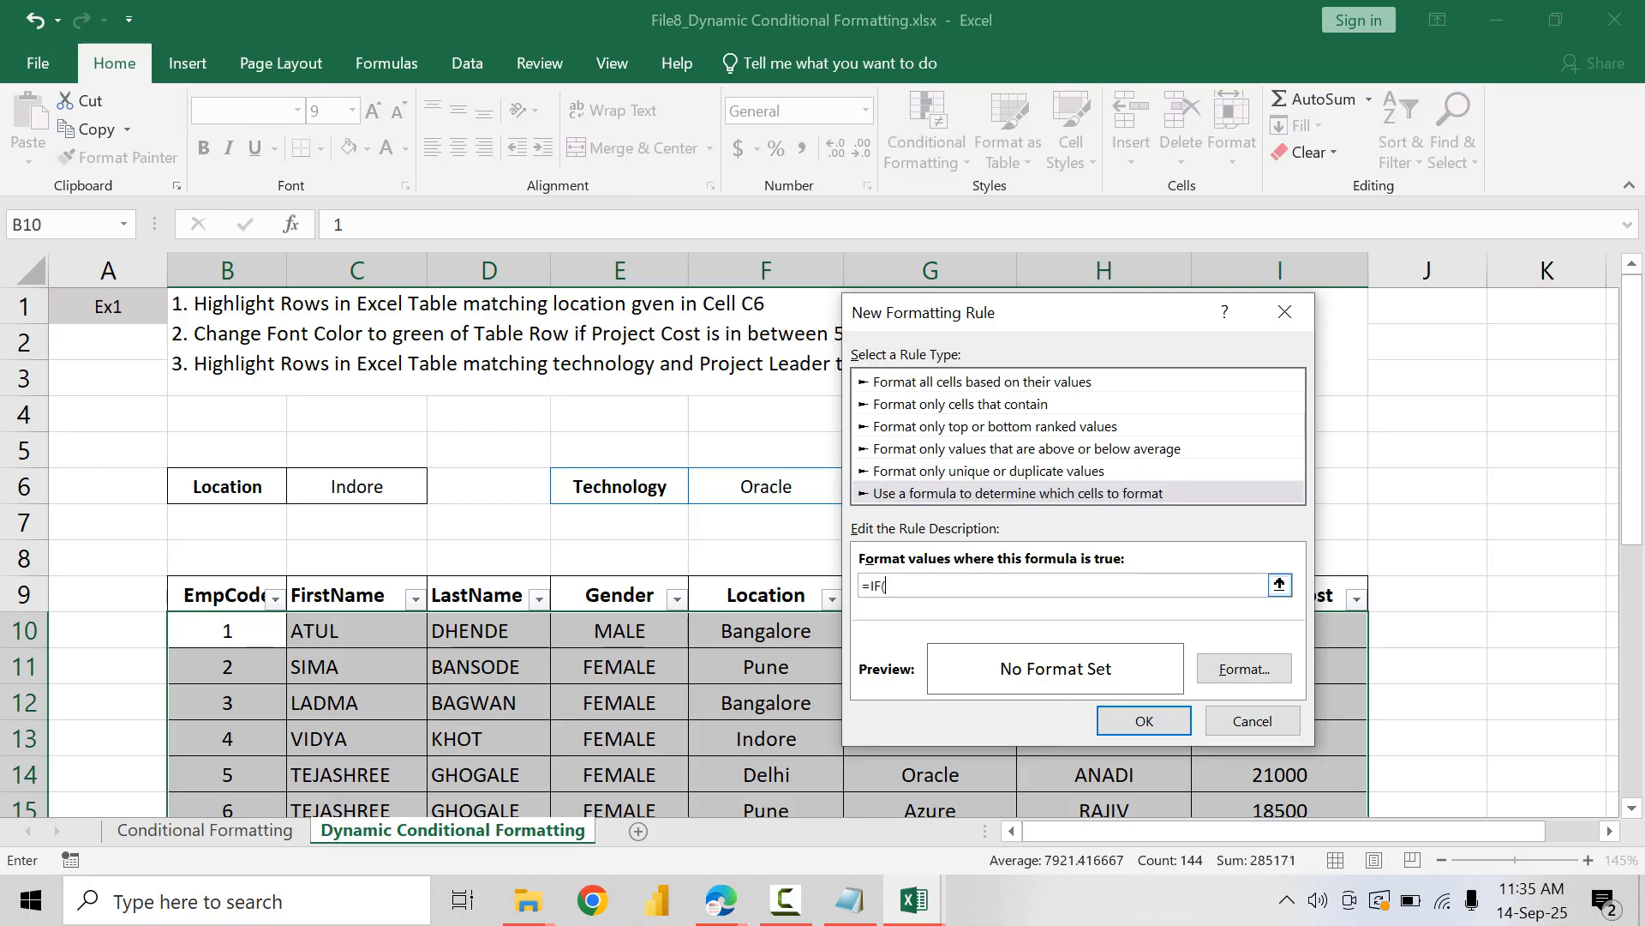
pyautogui.write('=IF(')
pyautogui.click(357, 486)
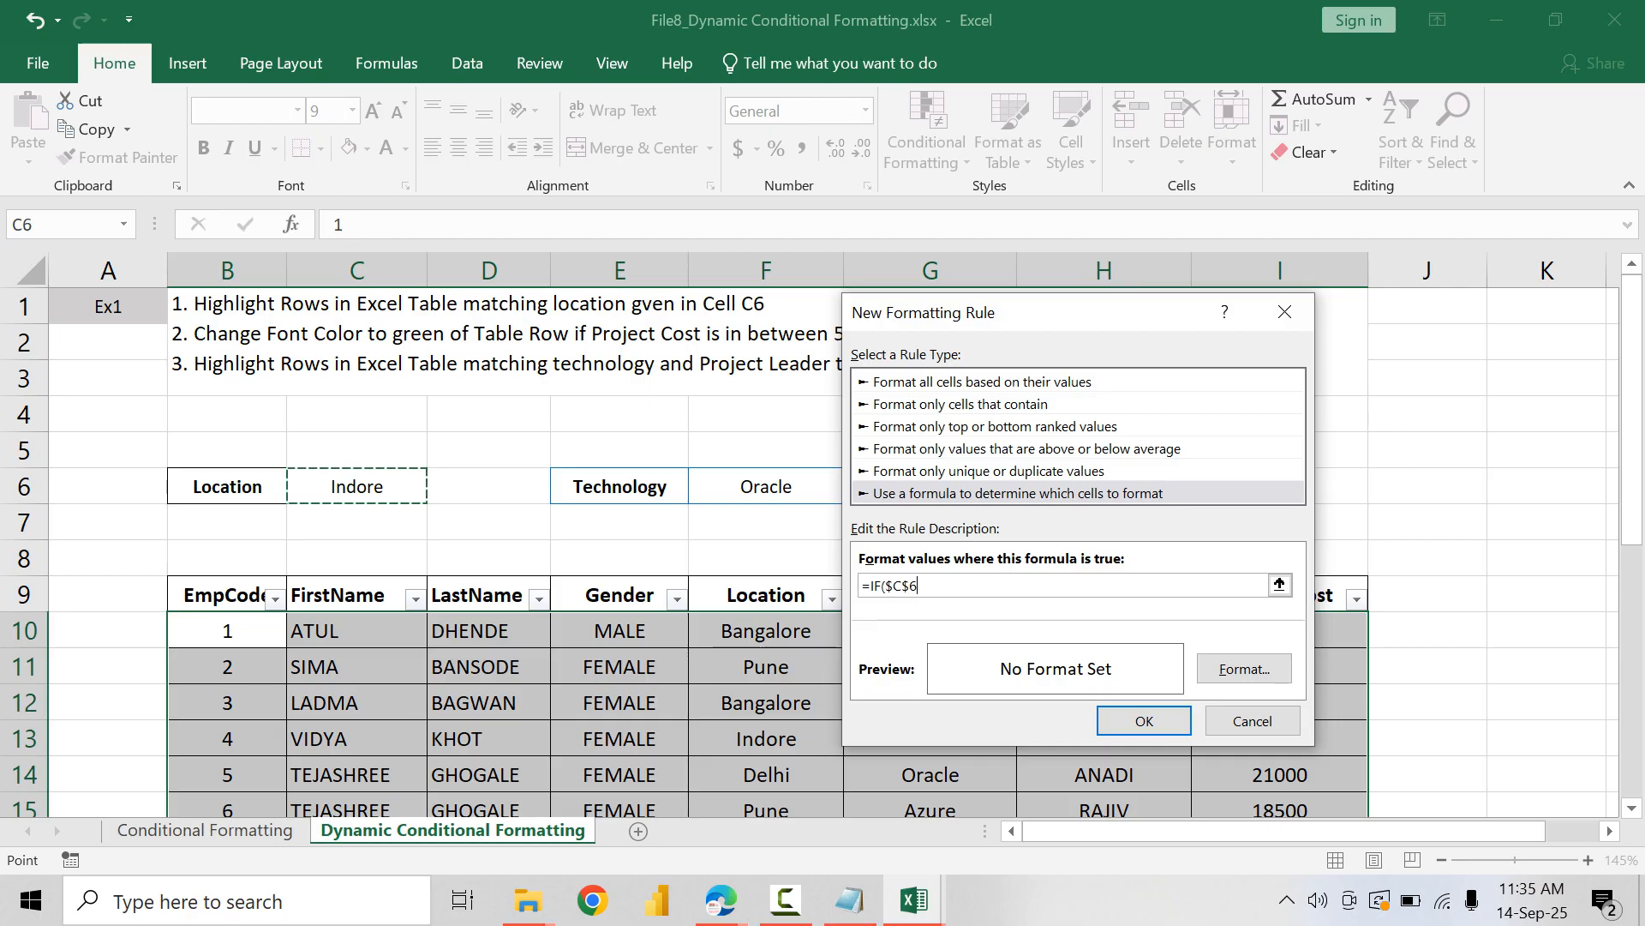
pyautogui.write('=')
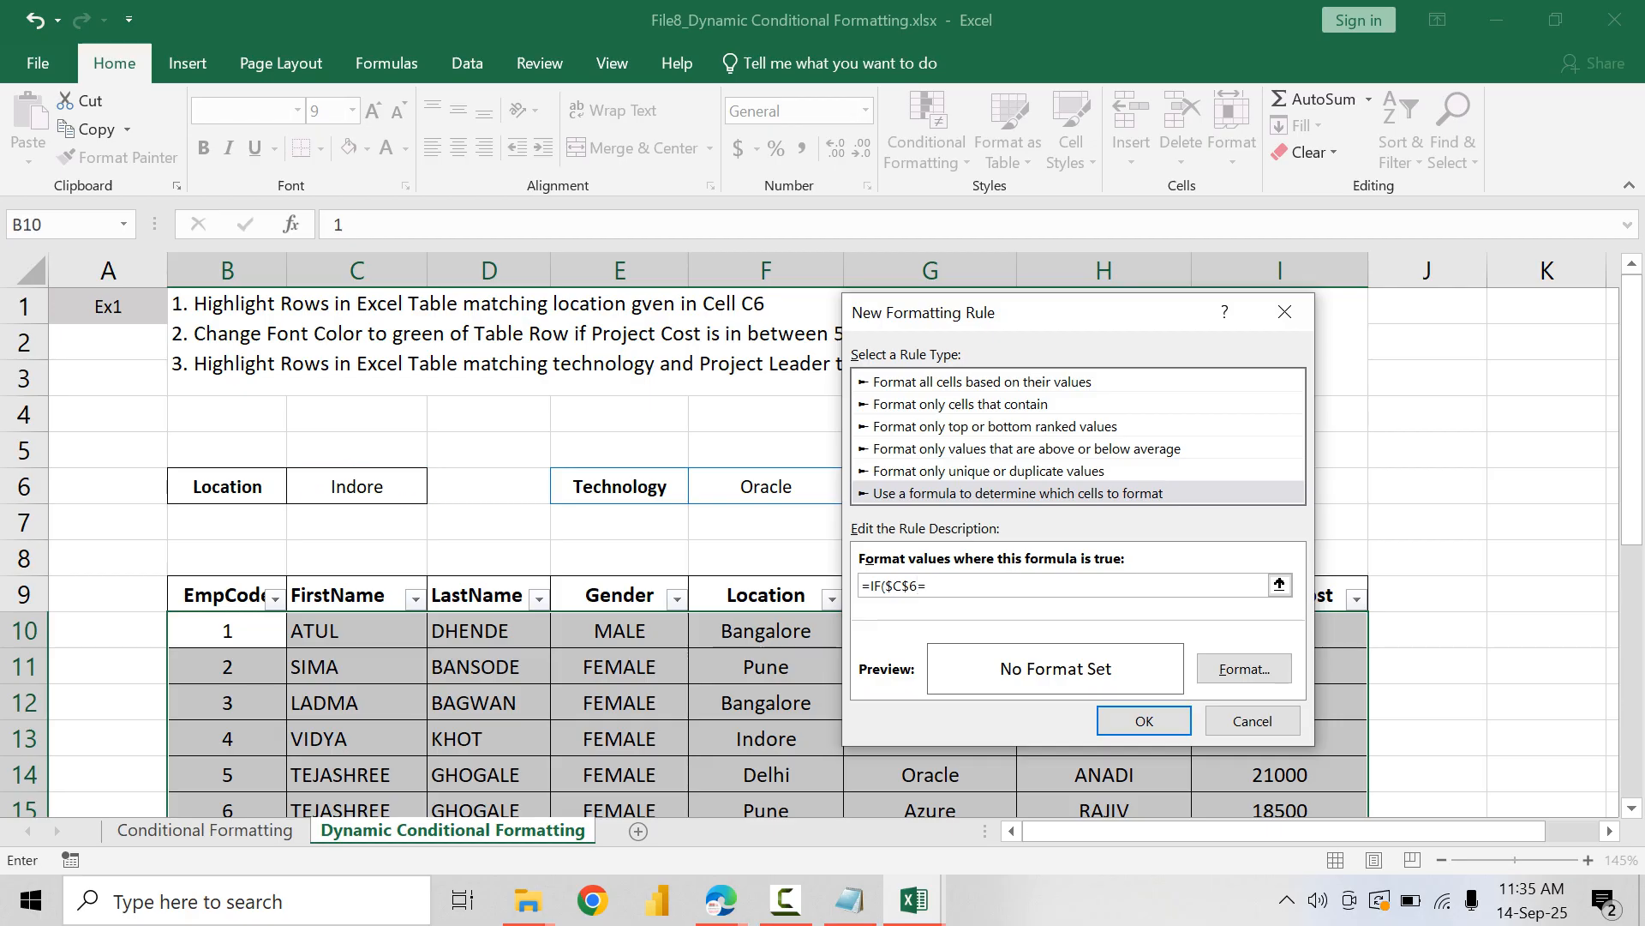
pyautogui.click(766, 631)
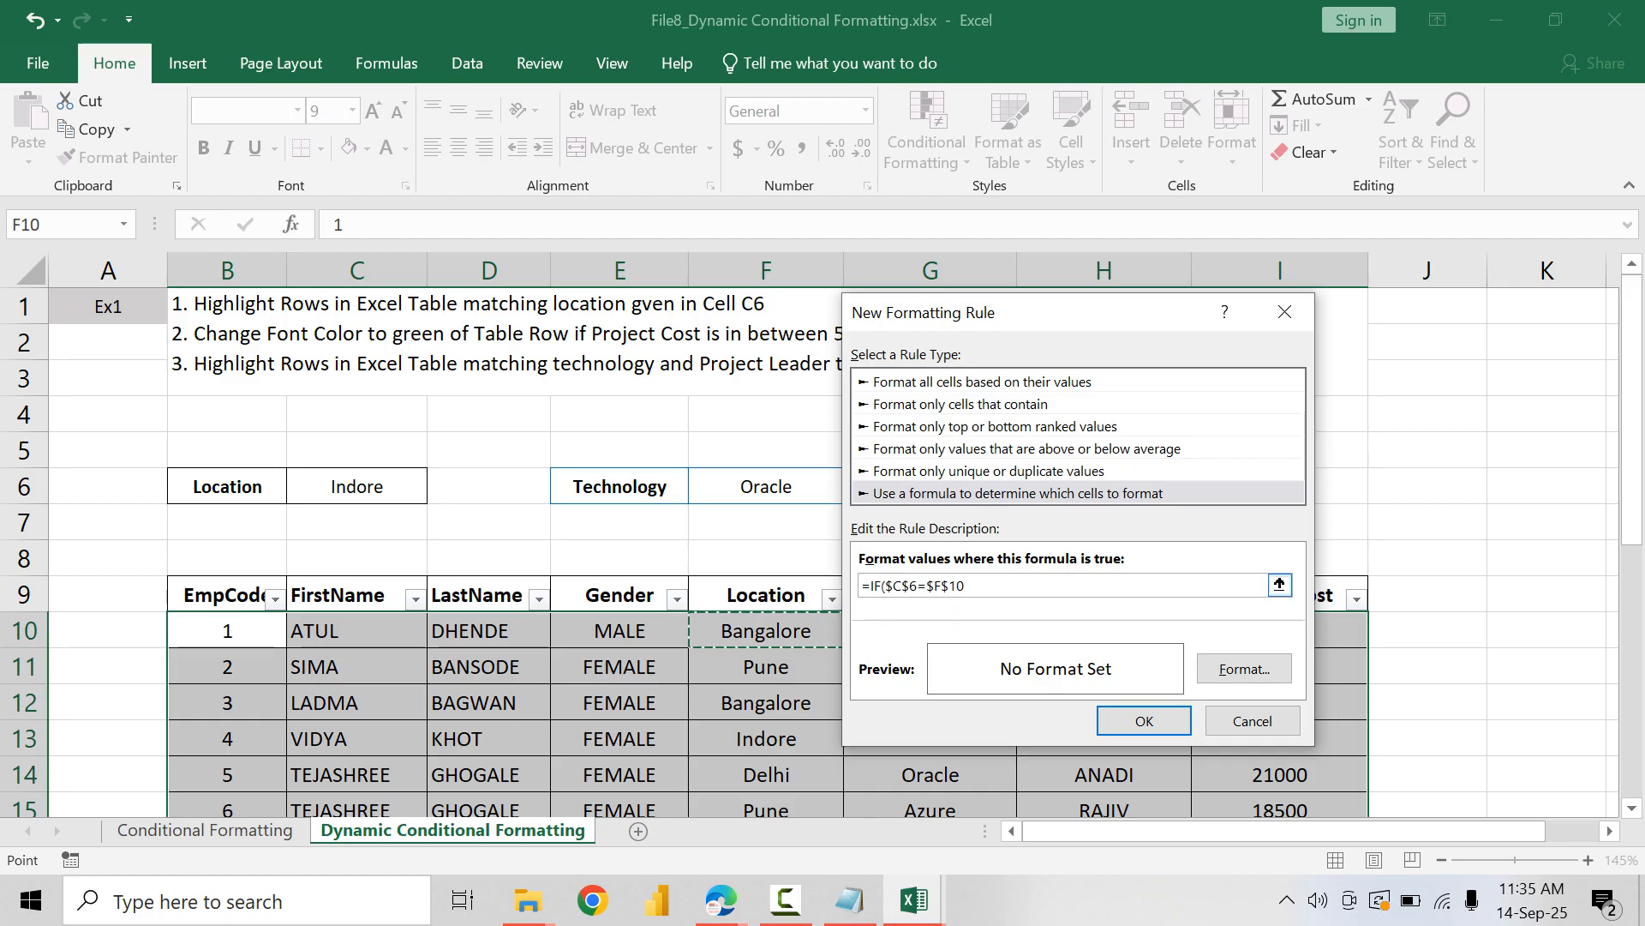
pyautogui.click(951, 586)
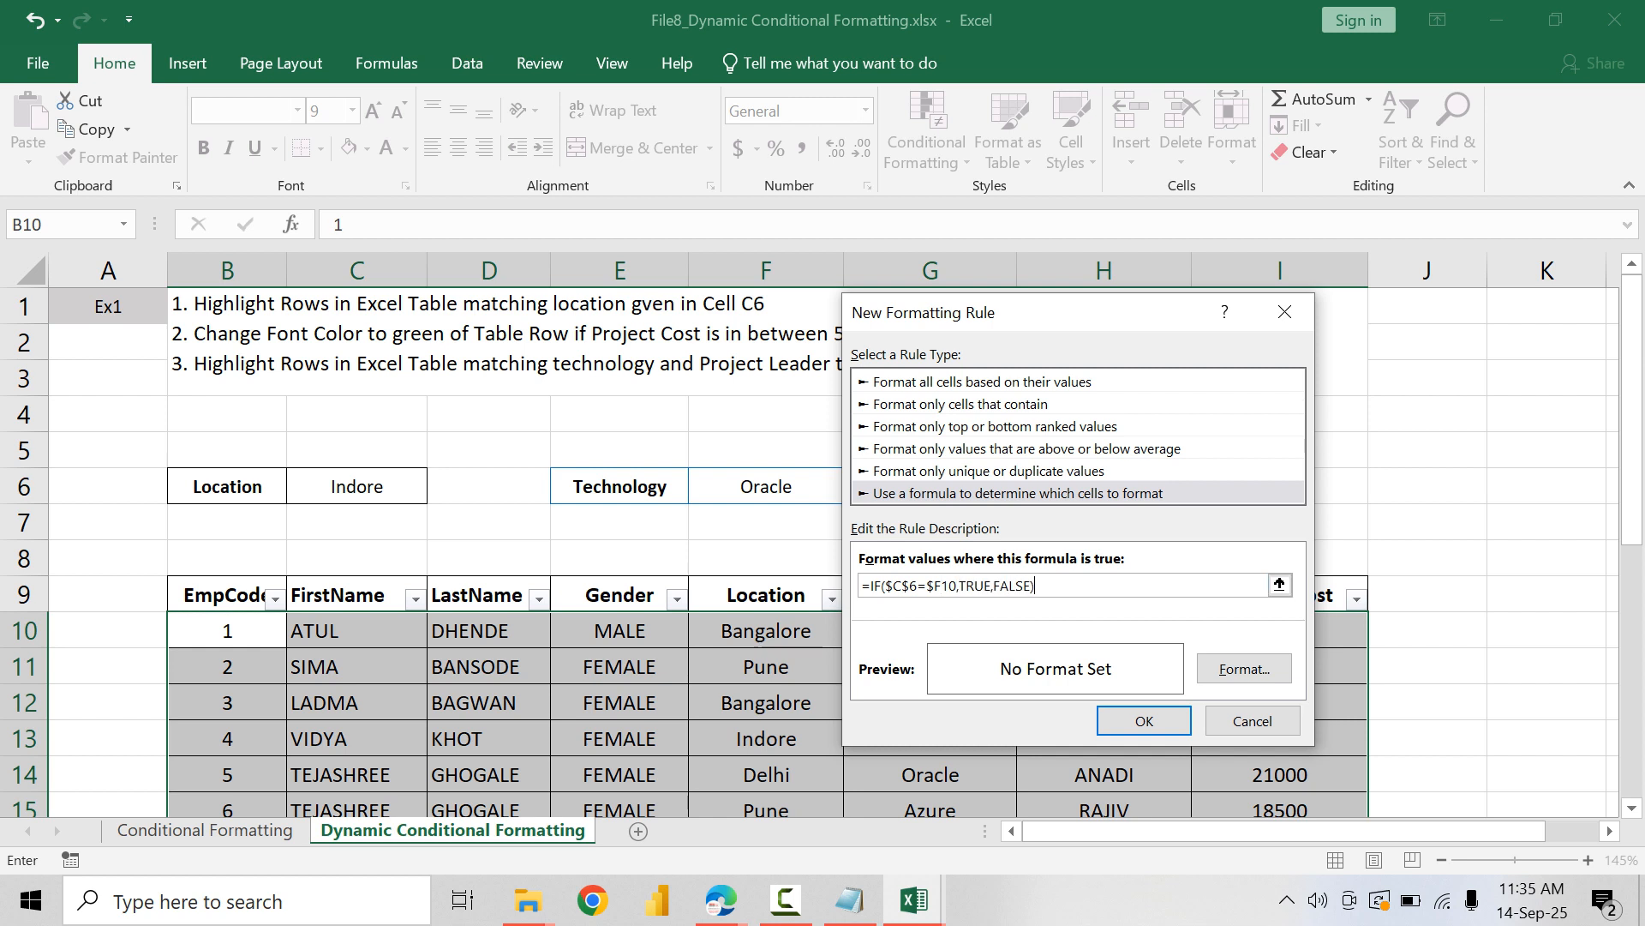
# Step: Give the rule a horizontal two-color gradient fill in light green and a slightly darker green, using the variant with the darker band in the middle
pyautogui.click(1244, 668)
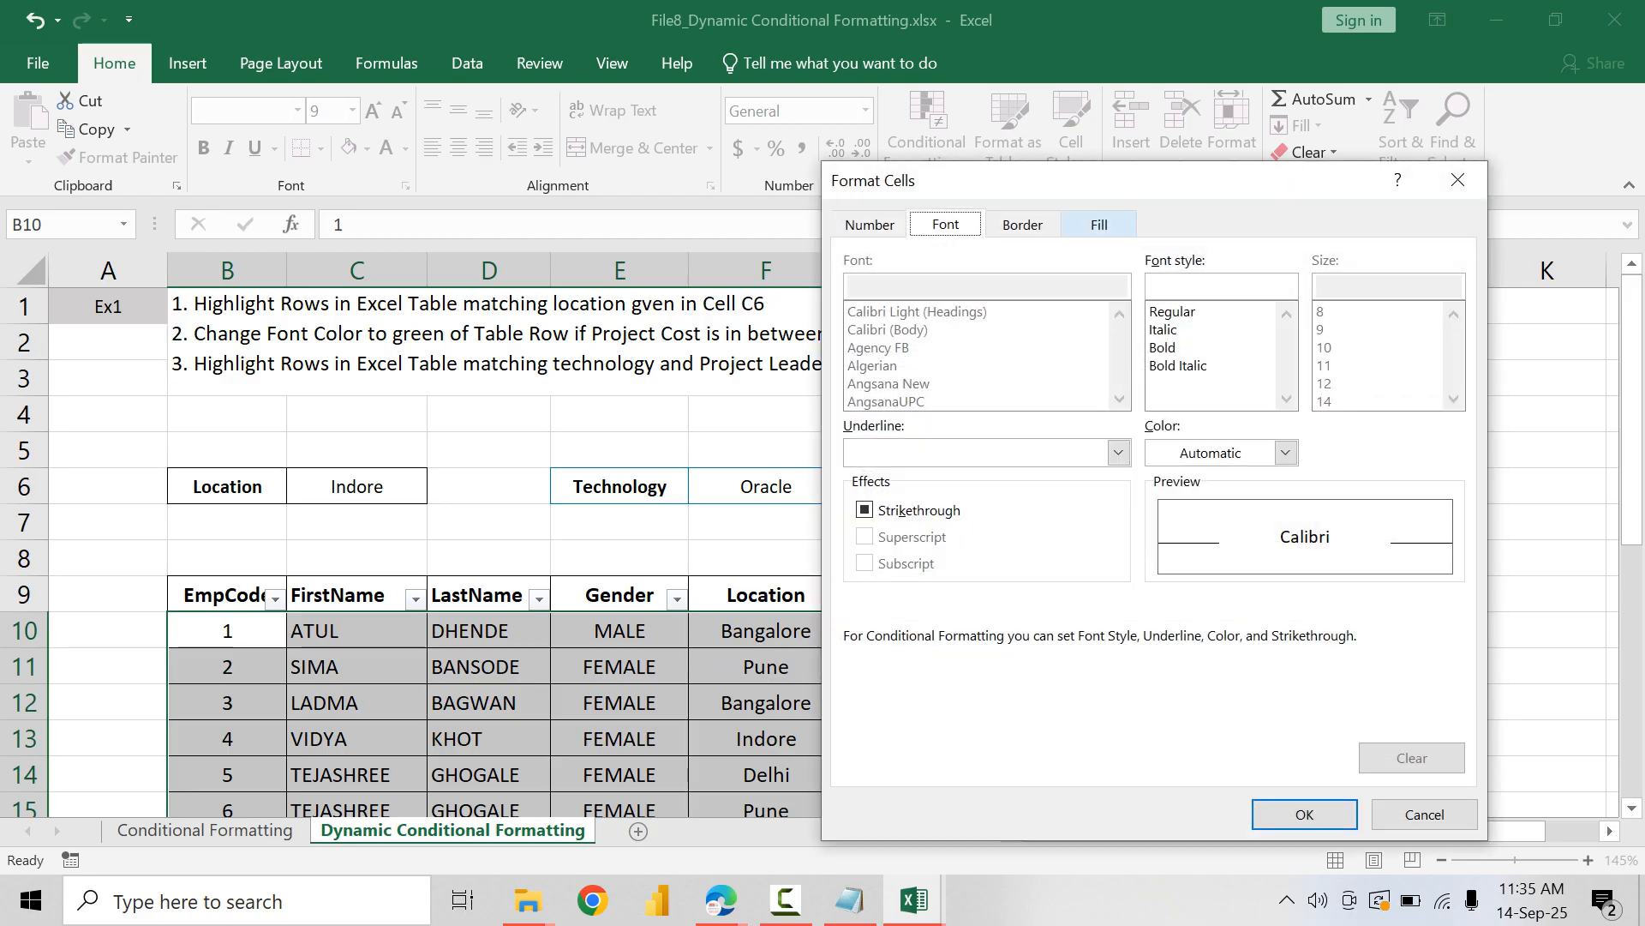
pyautogui.click(1100, 225)
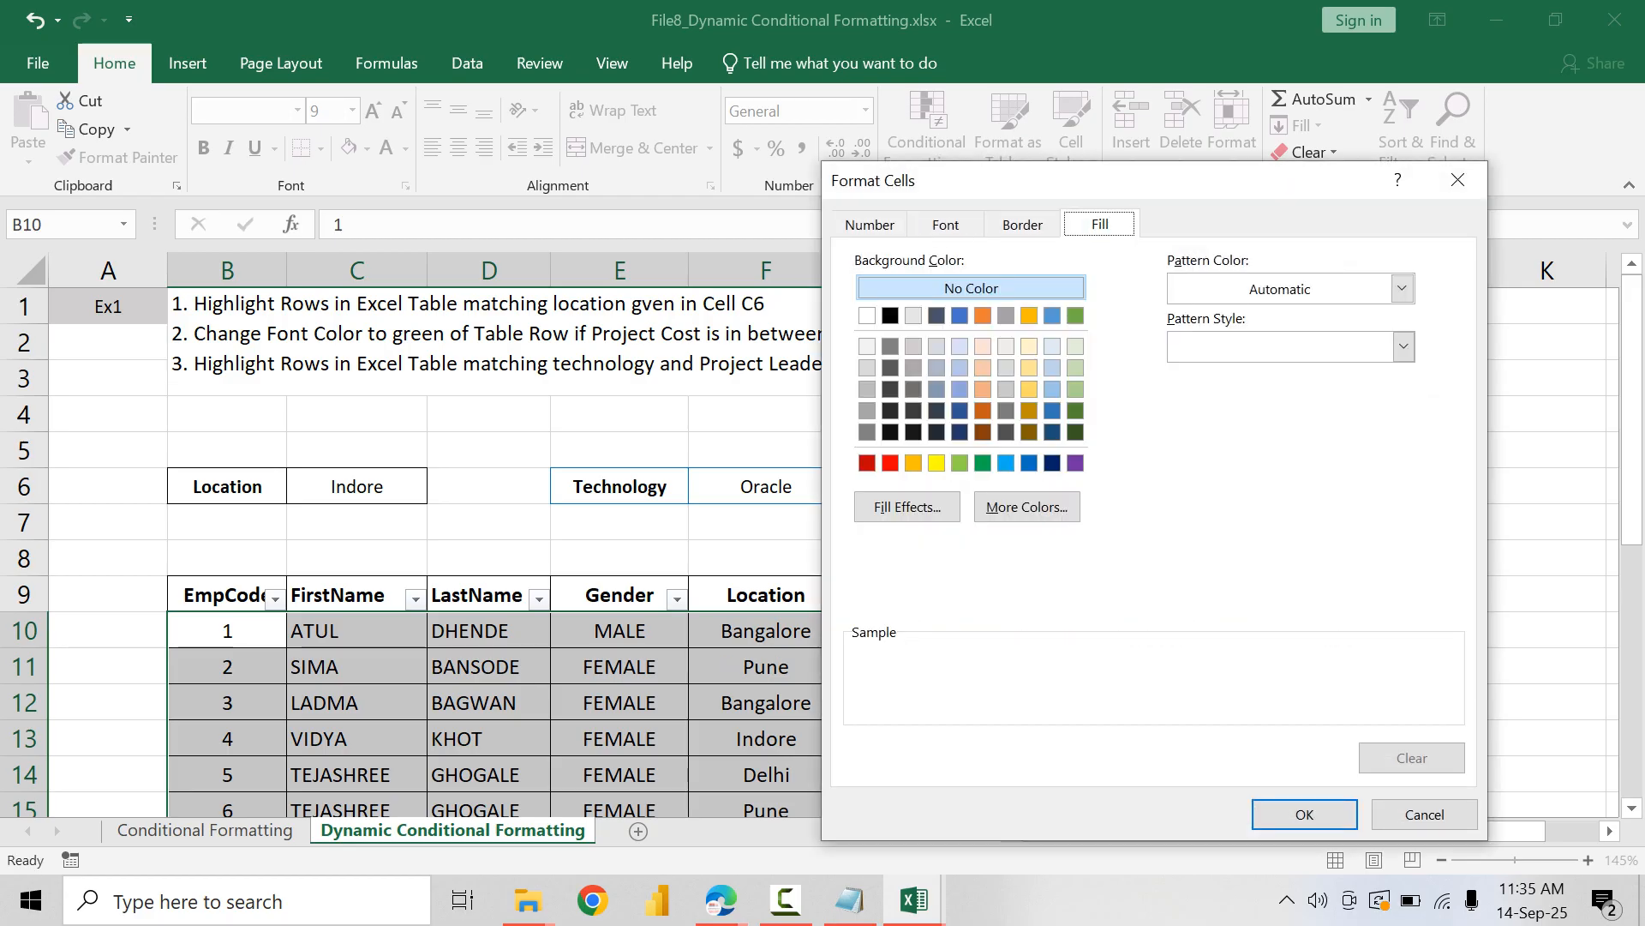
pyautogui.click(906, 507)
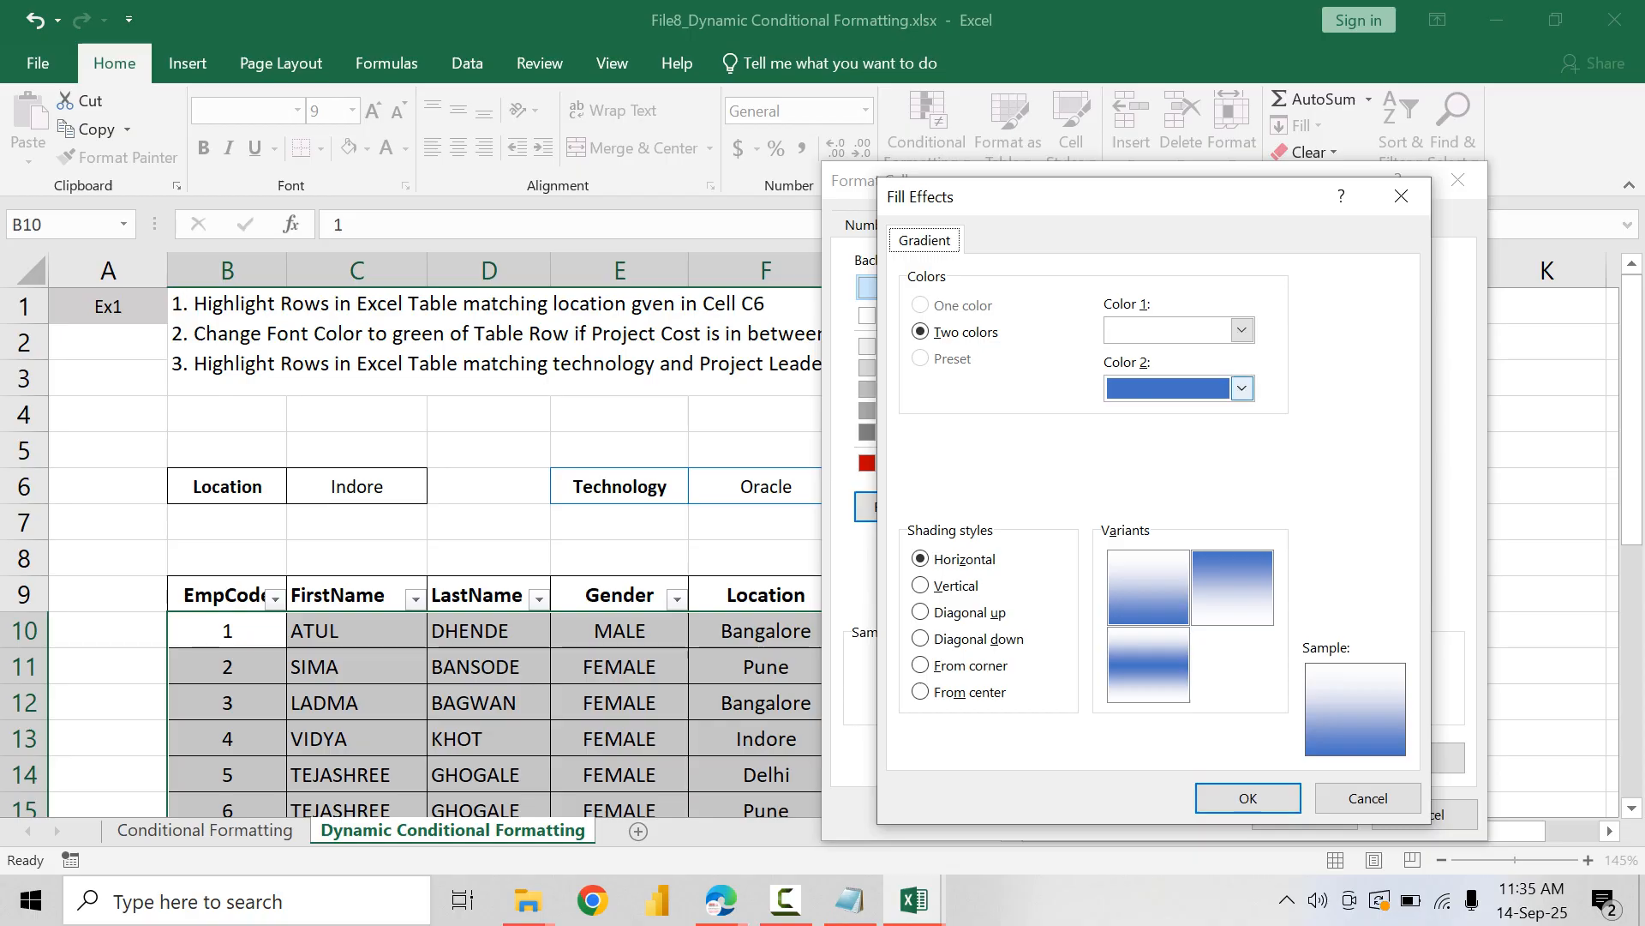
pyautogui.click(1242, 330)
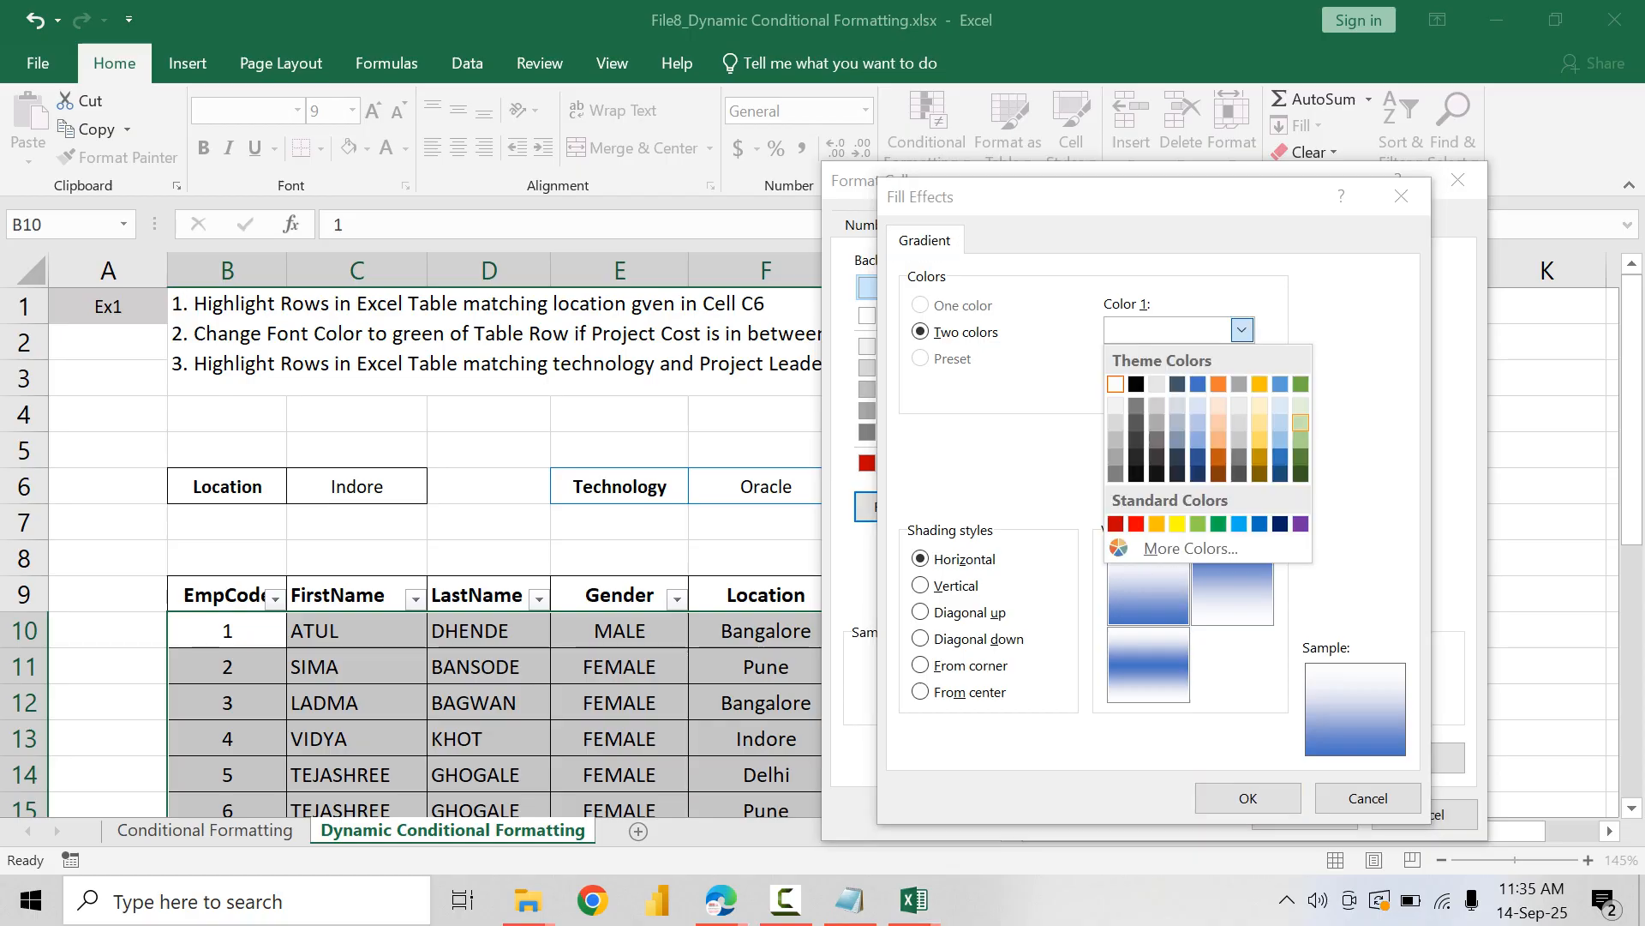
pyautogui.click(1301, 405)
pyautogui.click(1241, 388)
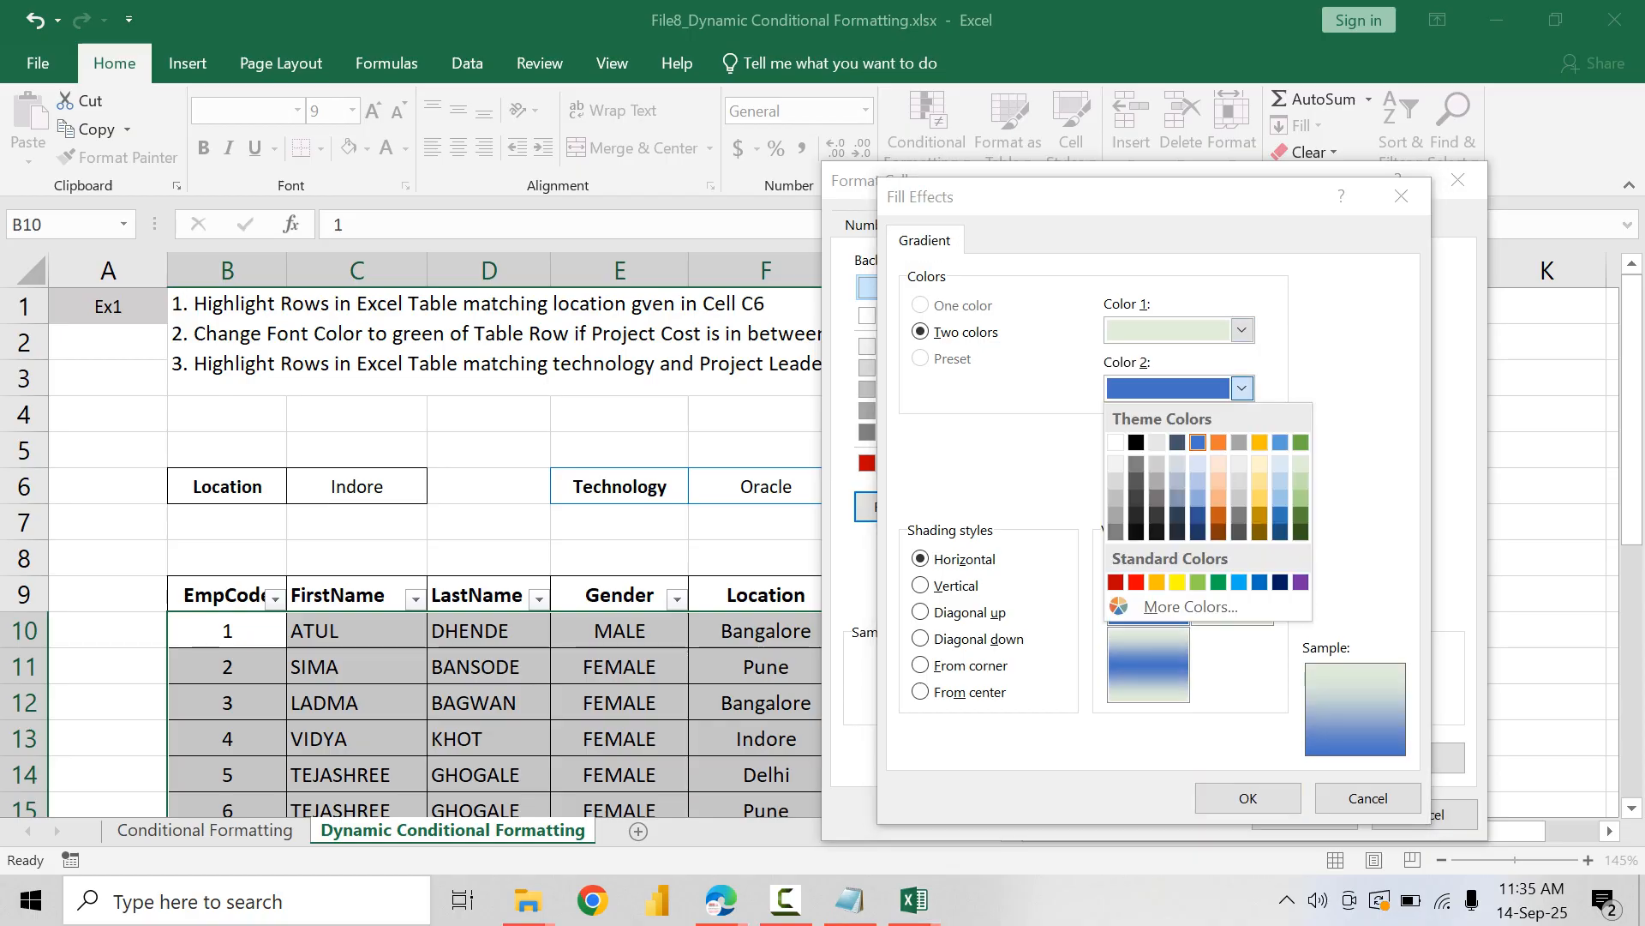
pyautogui.click(1301, 481)
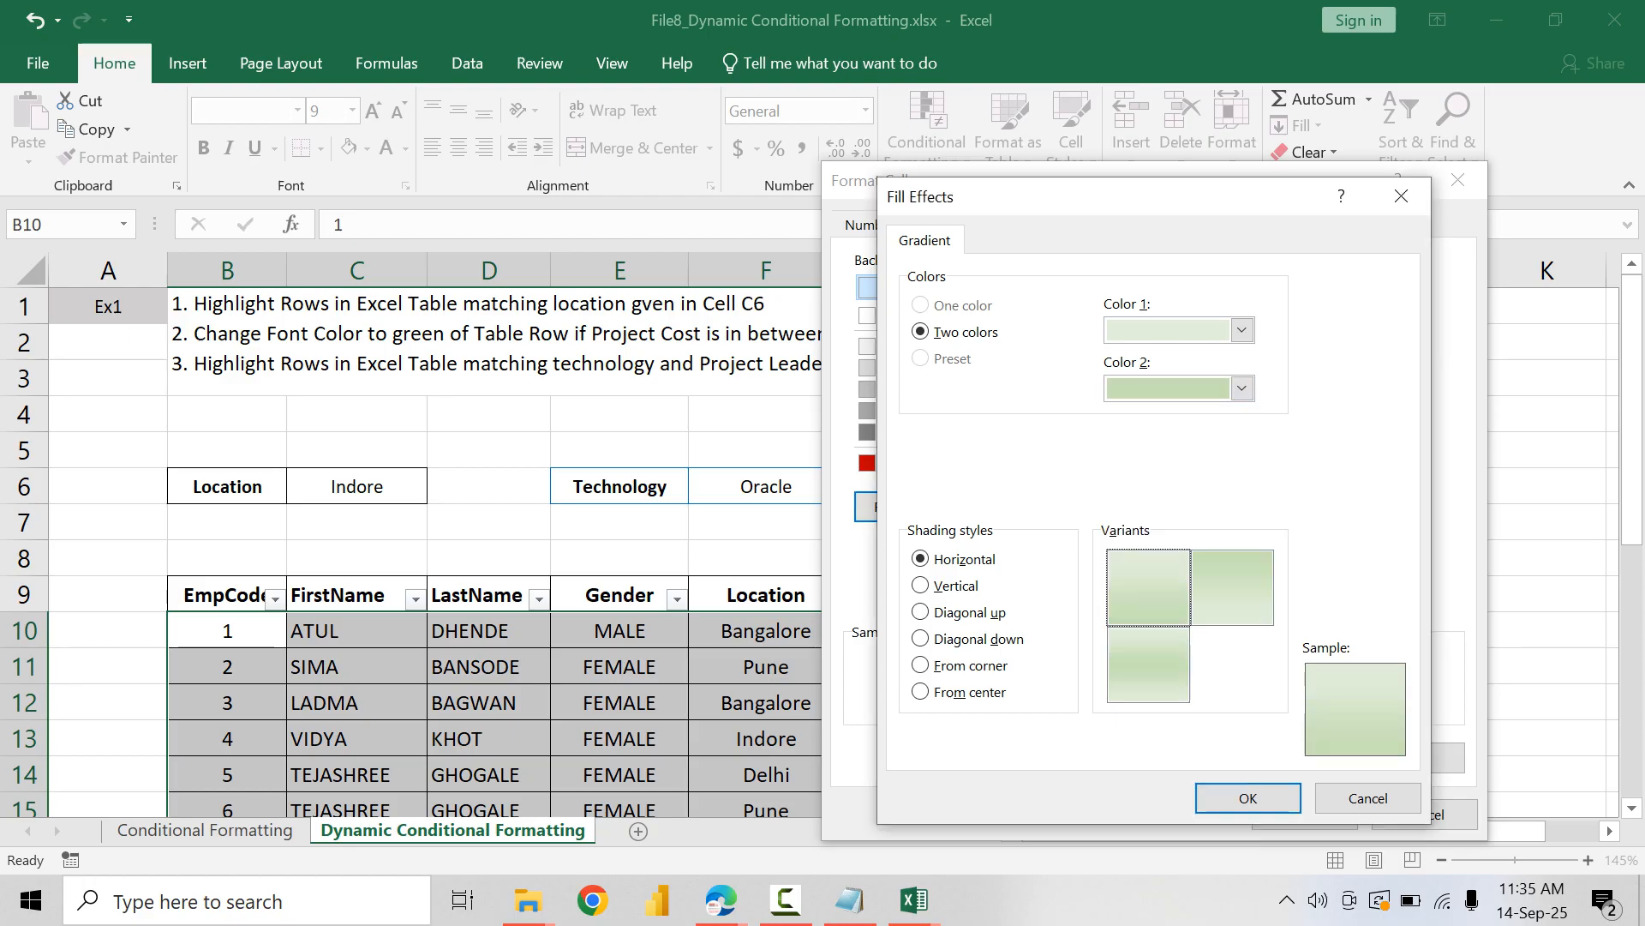
pyautogui.click(1148, 665)
pyautogui.press('Return')
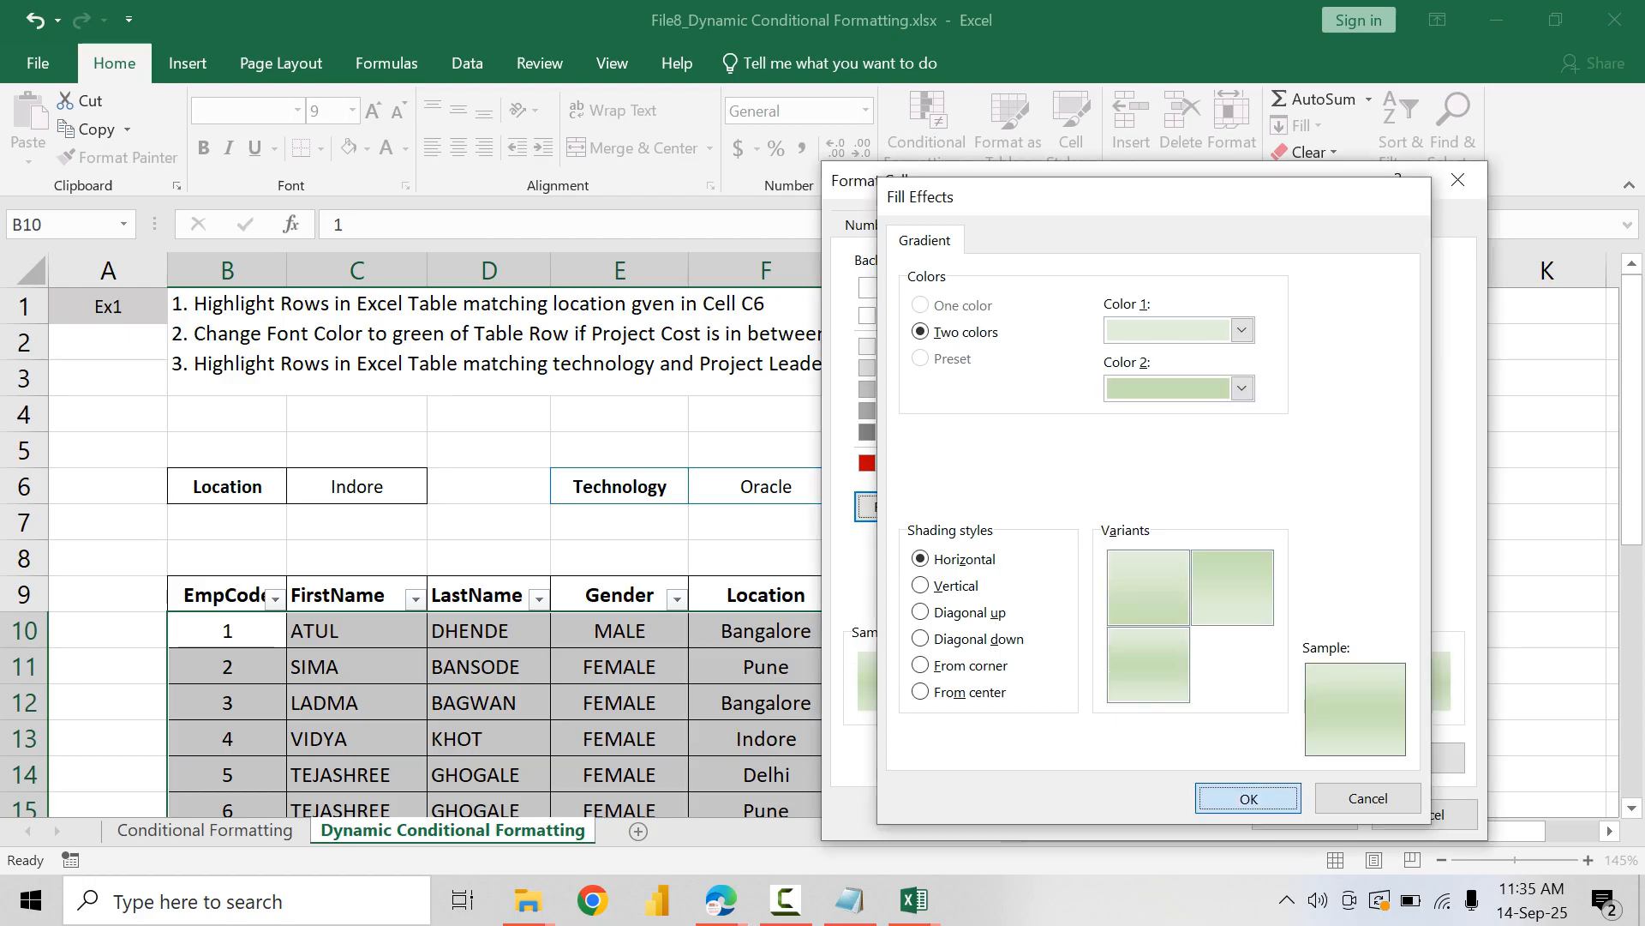
pyautogui.press('Return')
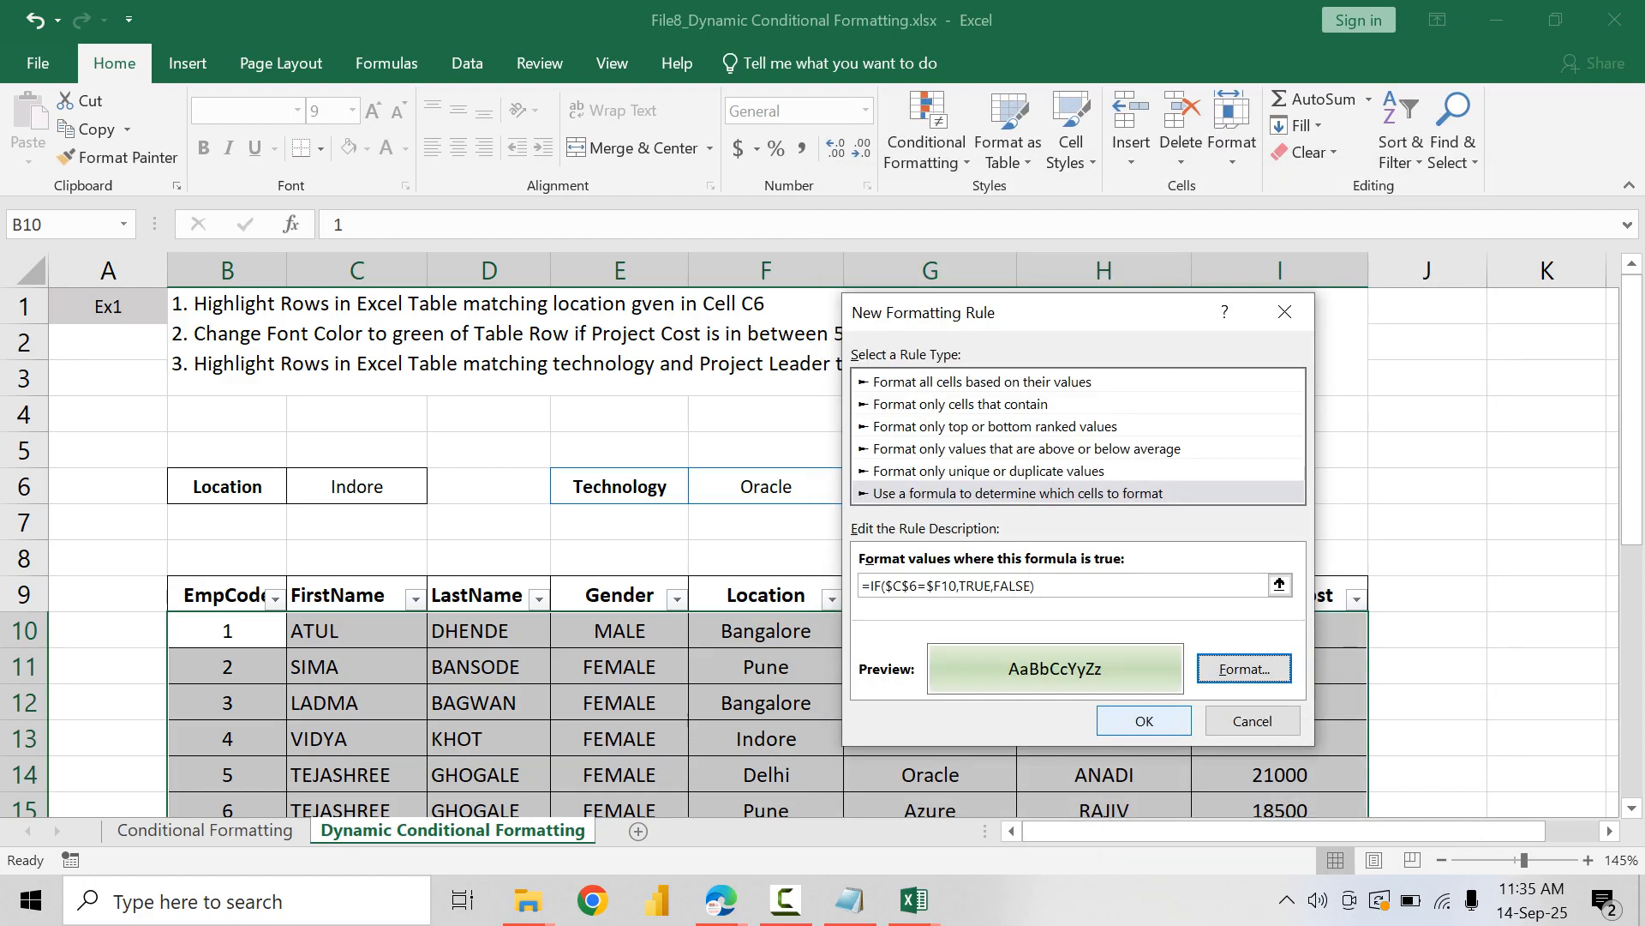
# Step: Save the location rule, apply it to the table range B10:I27 and close the rules manager
pyautogui.press('Return')
pyautogui.press('Tab')
pyautogui.press('Tab')
pyautogui.press('Return')
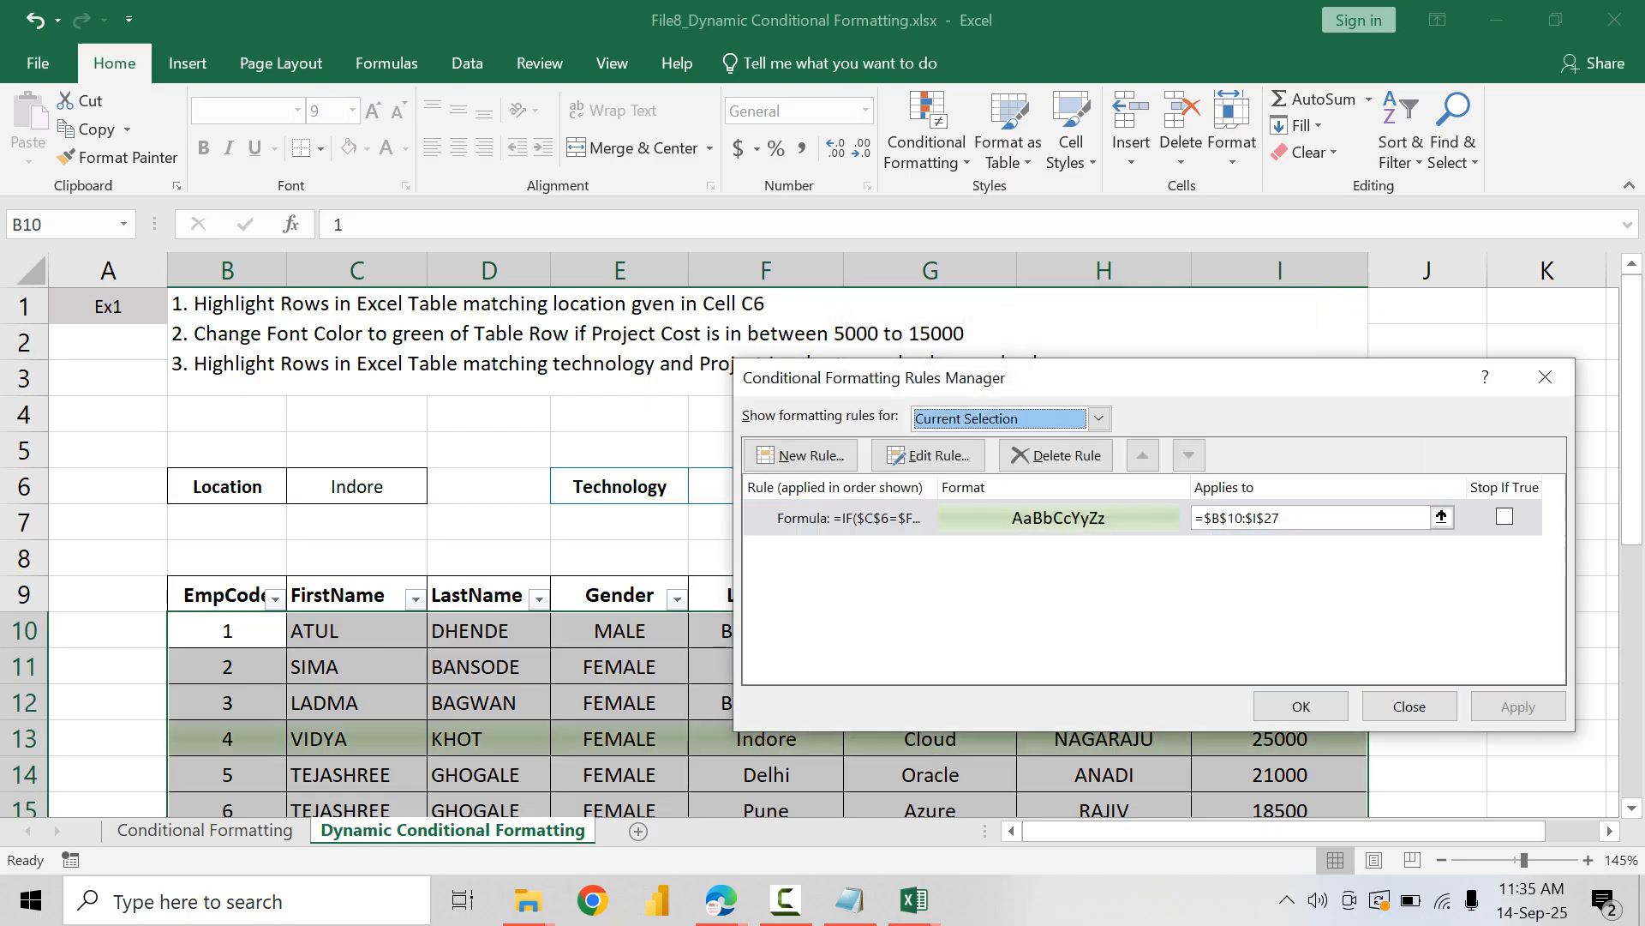
pyautogui.press('Return')
# Step: Check the row highlighting down the whole table against the location in cell C6
pyautogui.click(356, 487)
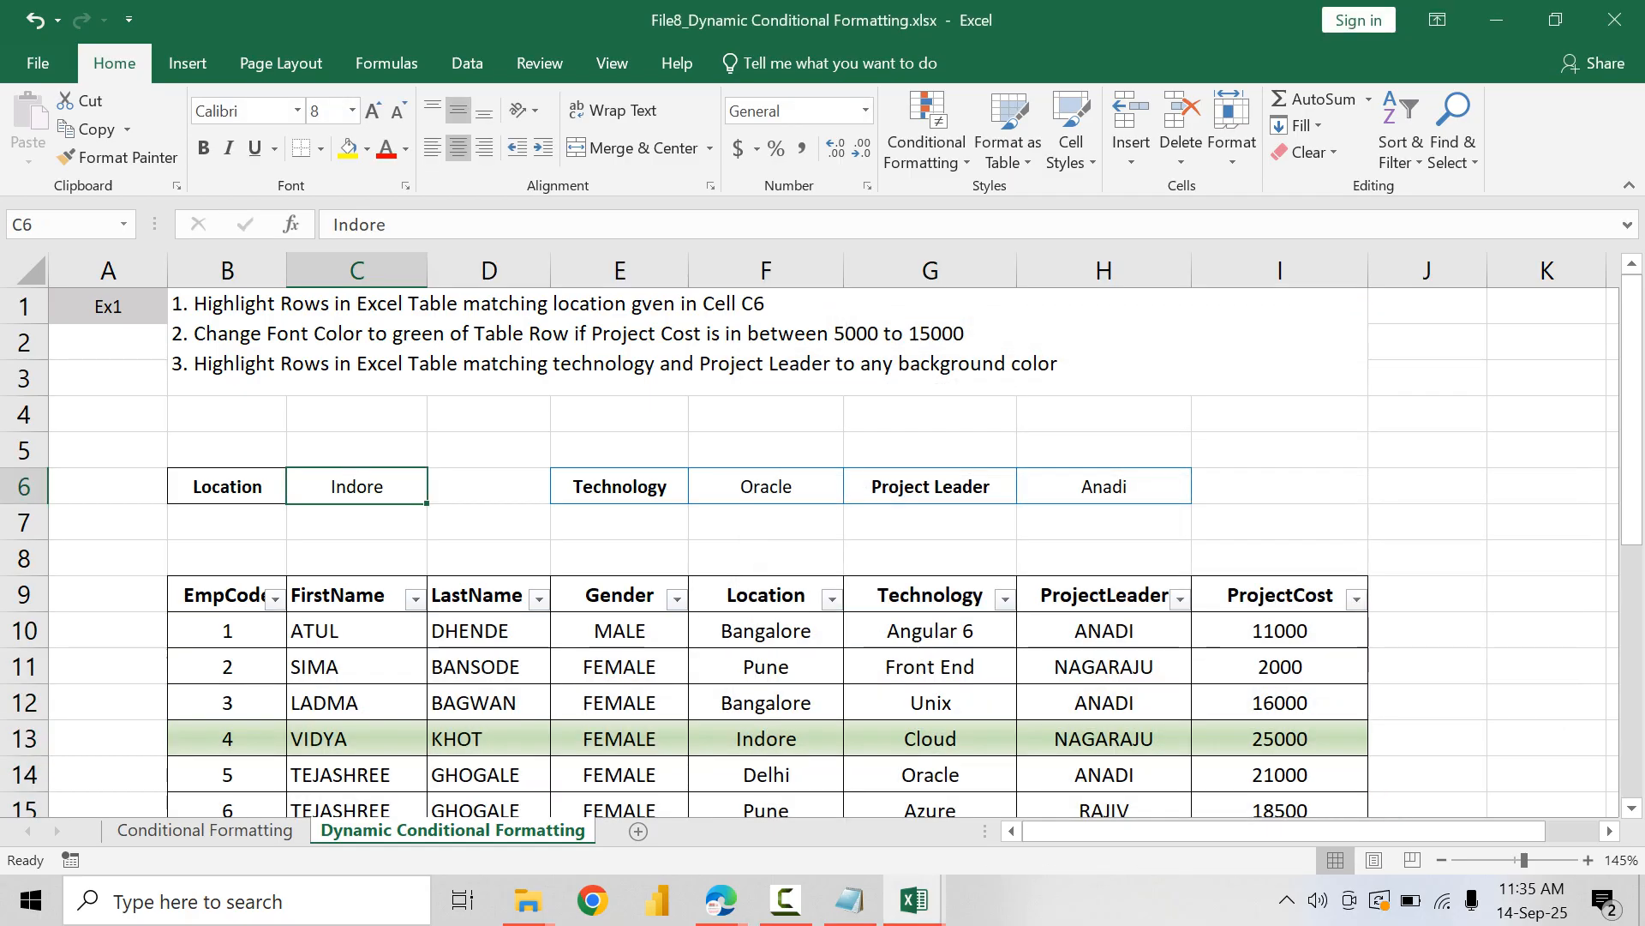
pyautogui.click(766, 739)
pyautogui.scroll(-4, 766, 548)
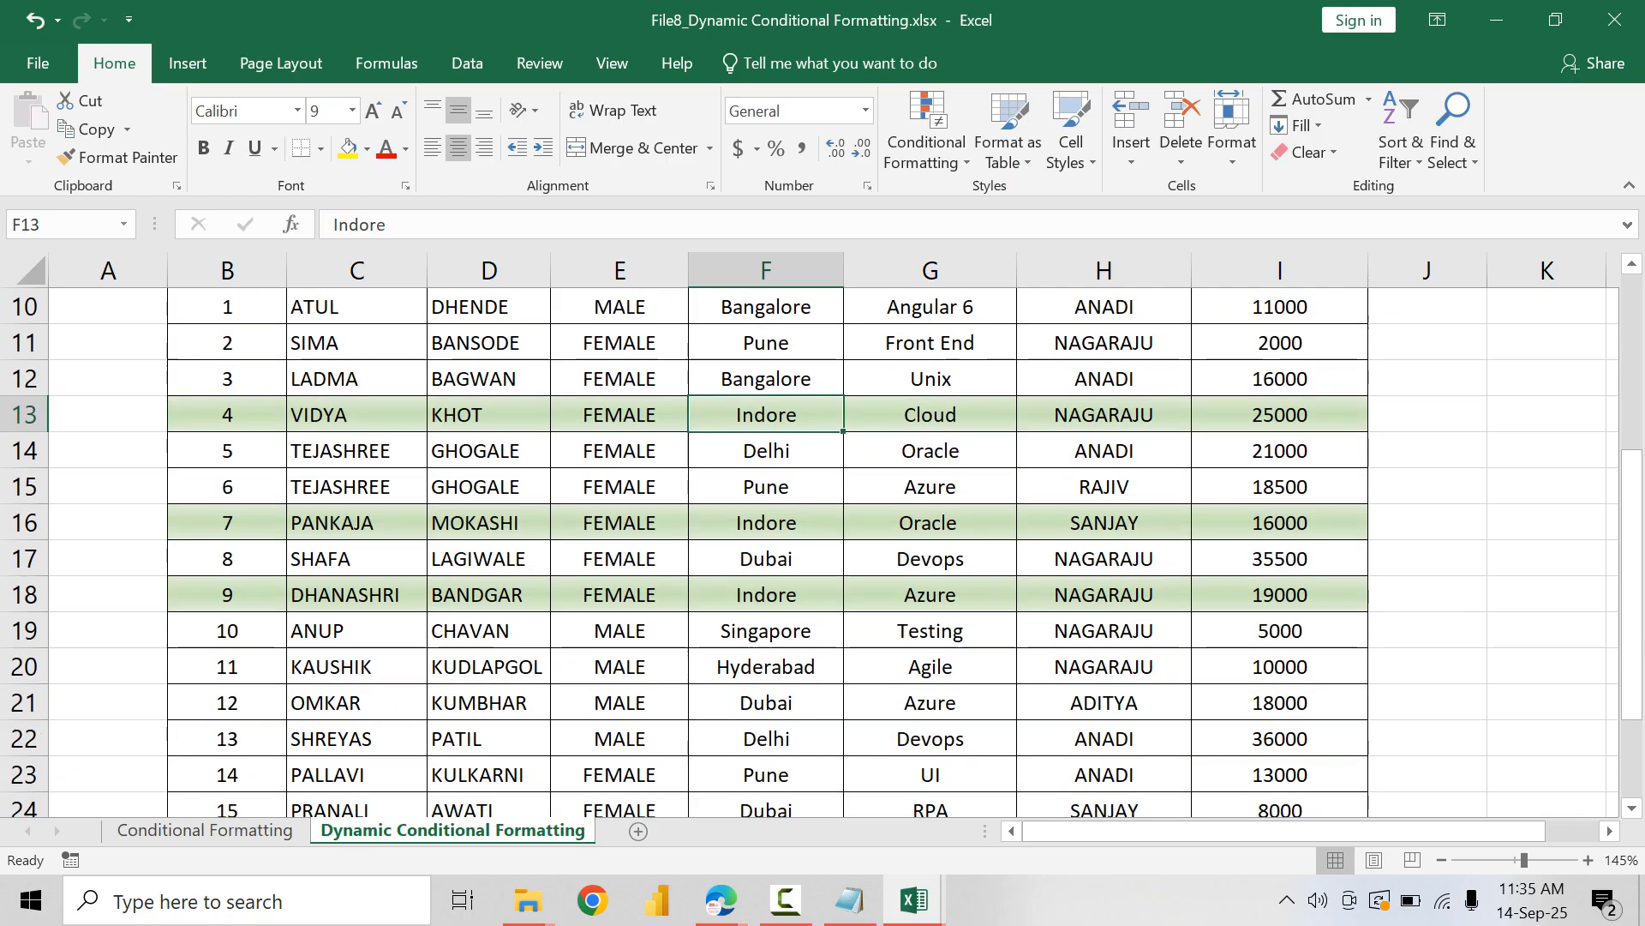
pyautogui.scroll(-2, 766, 548)
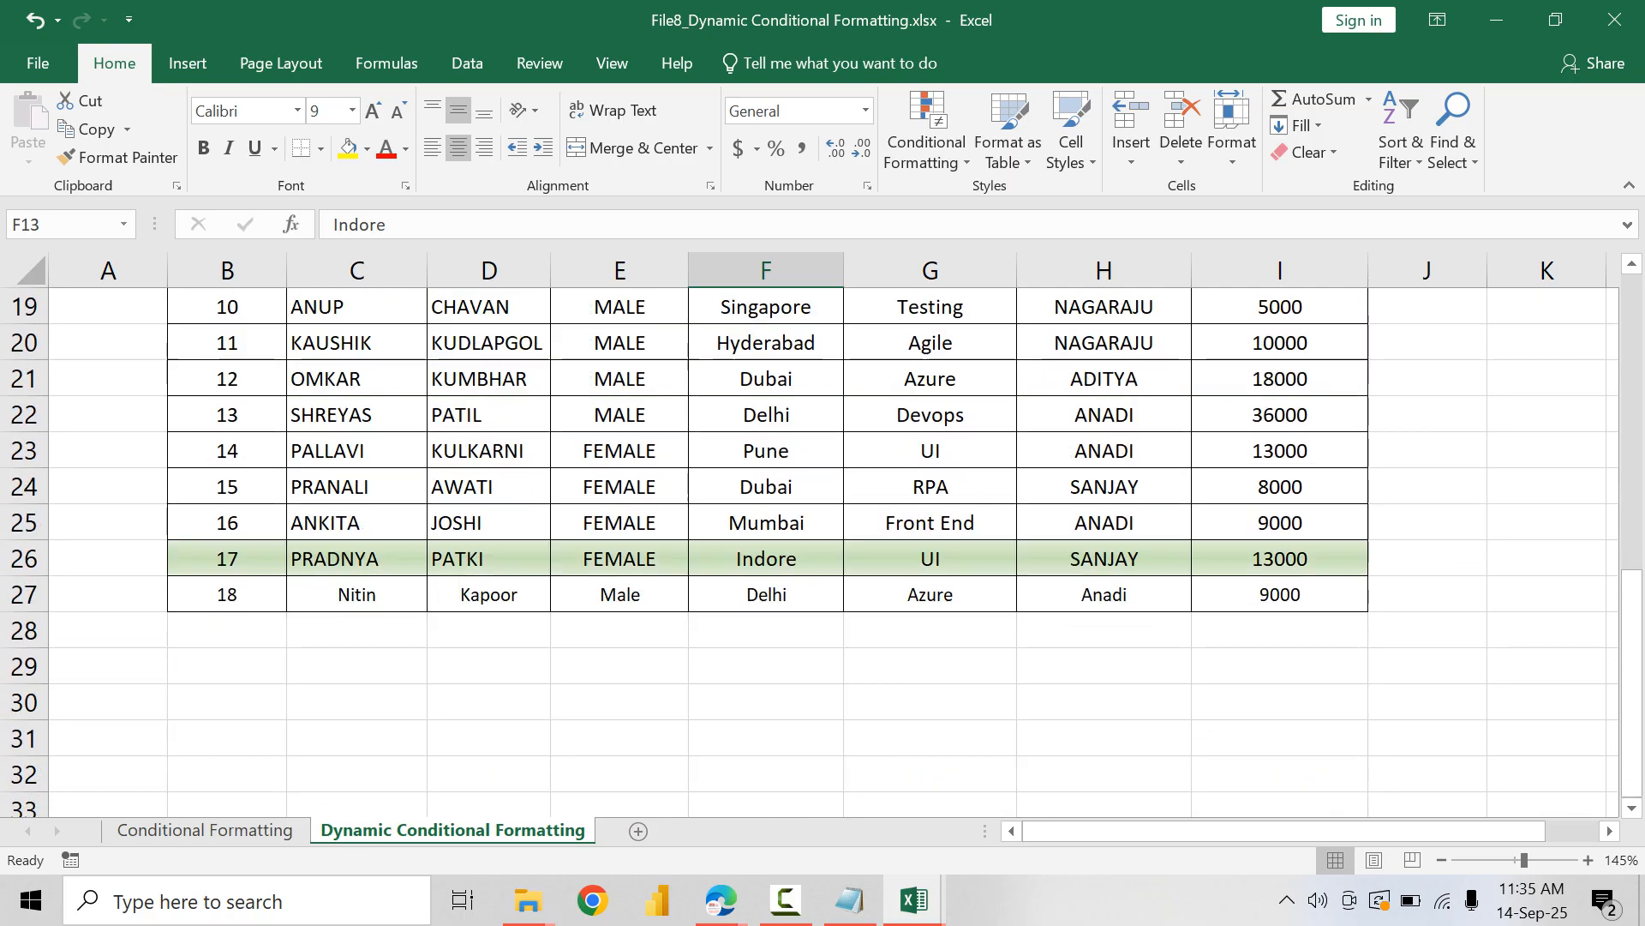
pyautogui.scroll(5, 766, 548)
# Step: Clear the location in cell C6, check the table's highlighting, and enter Pune as the new location
pyautogui.click(357, 379)
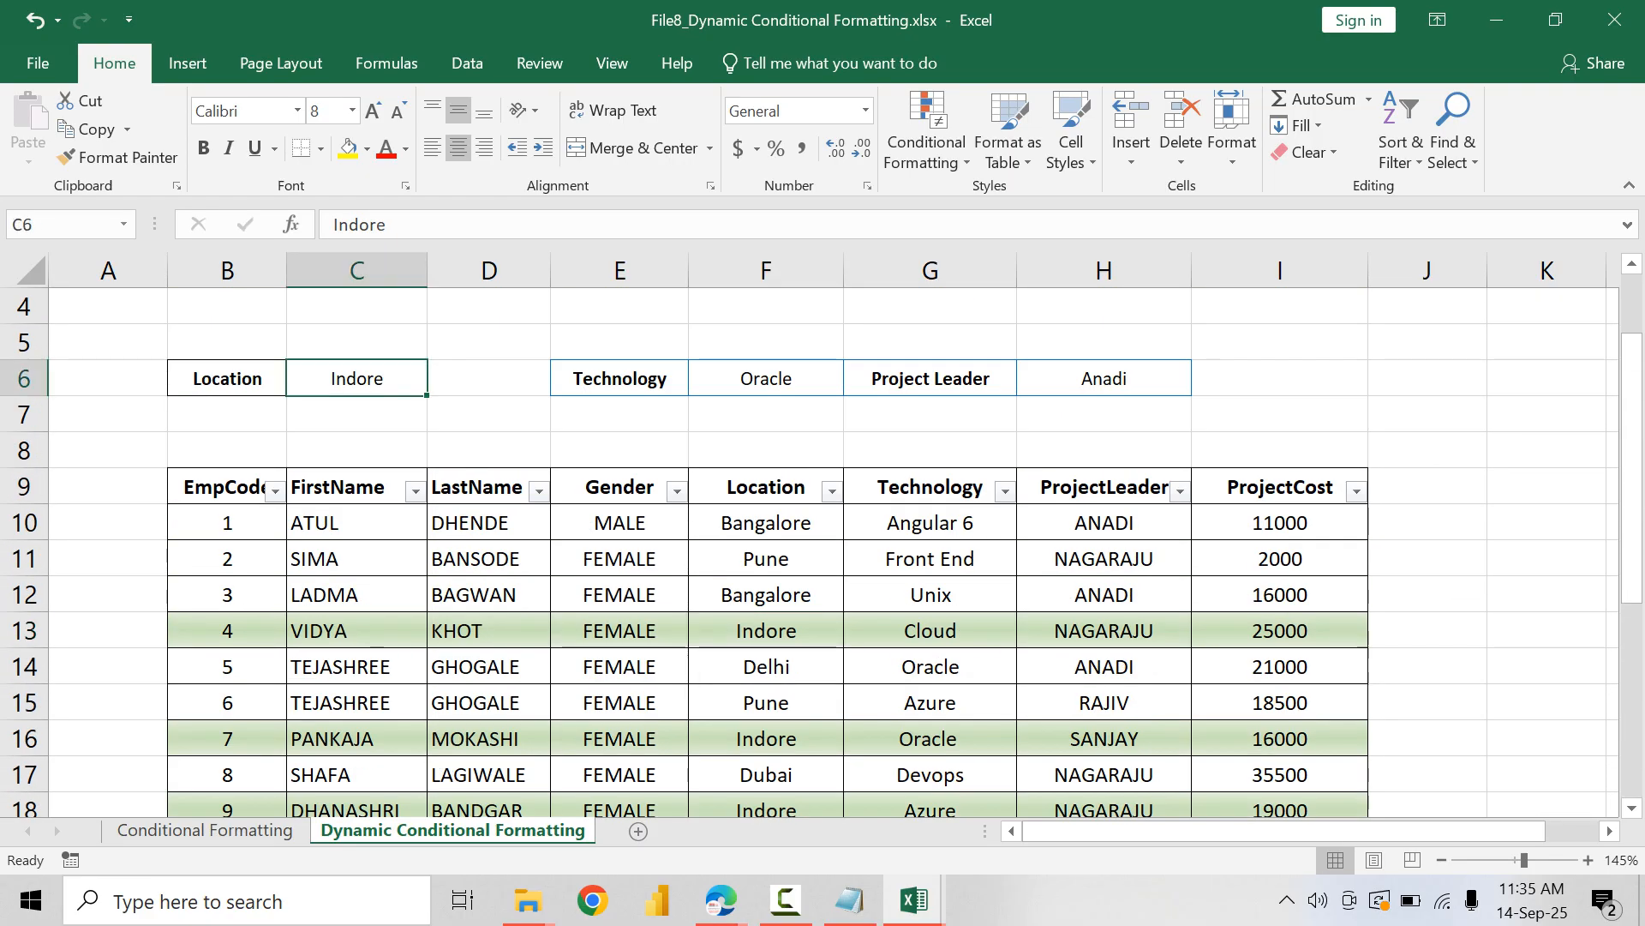
pyautogui.press('Delete')
pyautogui.scroll(-5, 766, 548)
pyautogui.scroll(3, 766, 549)
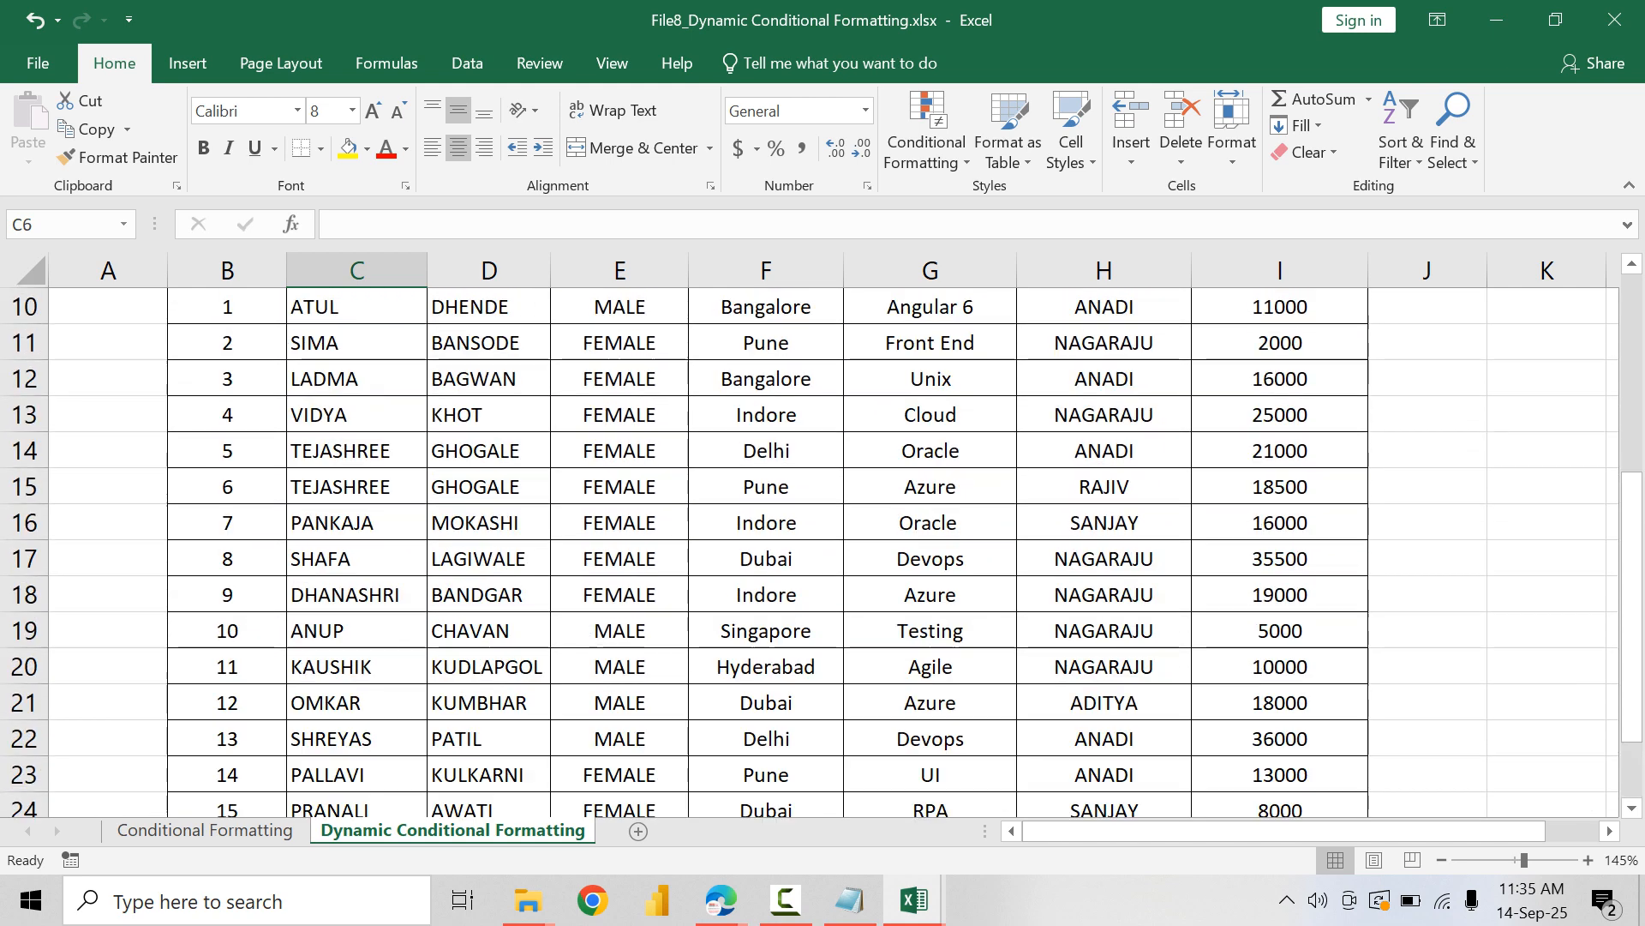
pyautogui.scroll(2, 766, 549)
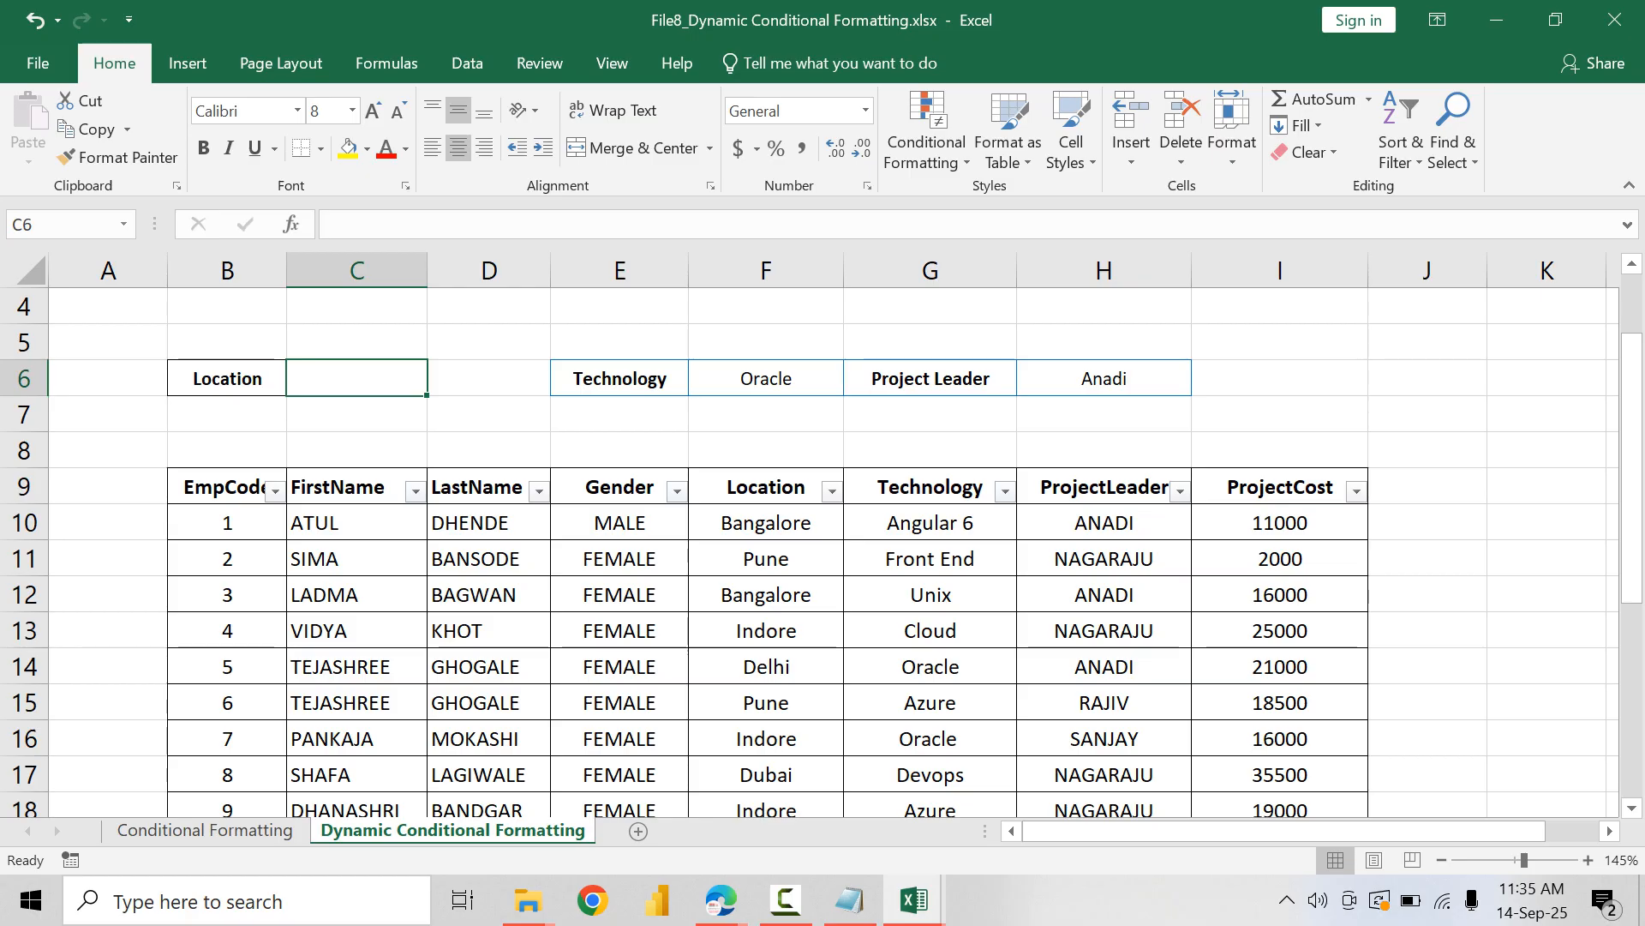
pyautogui.write('Pune')
pyautogui.press('Return')
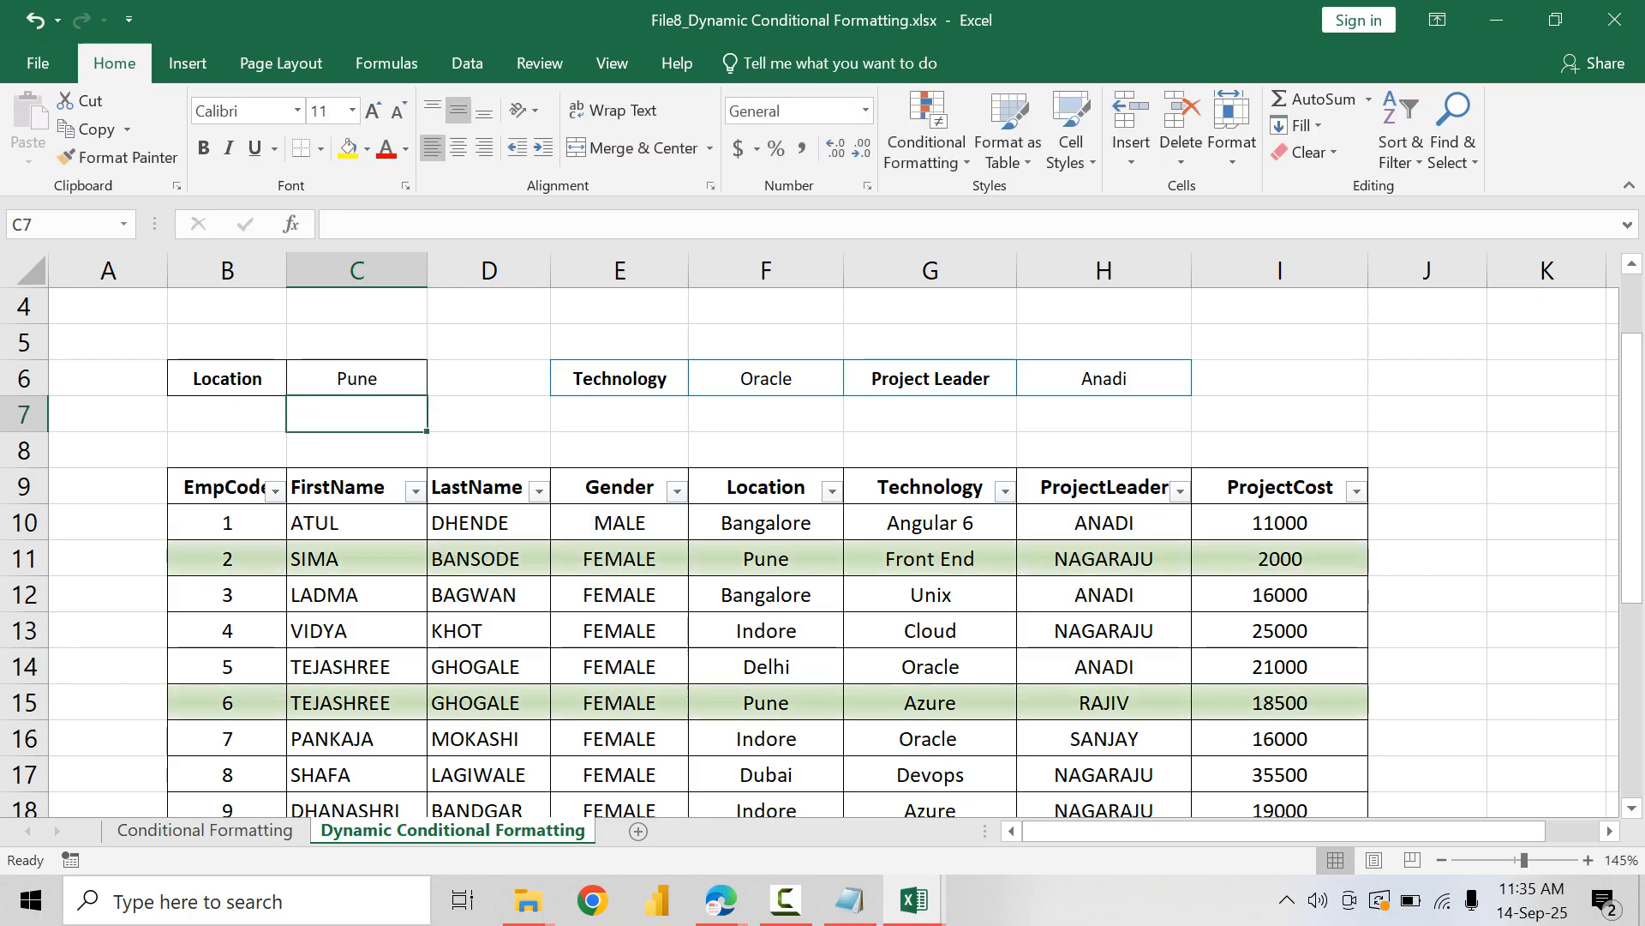
# Step: Check the table rows highlighted for Pune and enter Delhi as the new location in cell C6
pyautogui.scroll(-4, 766, 549)
pyautogui.scroll(3, 766, 549)
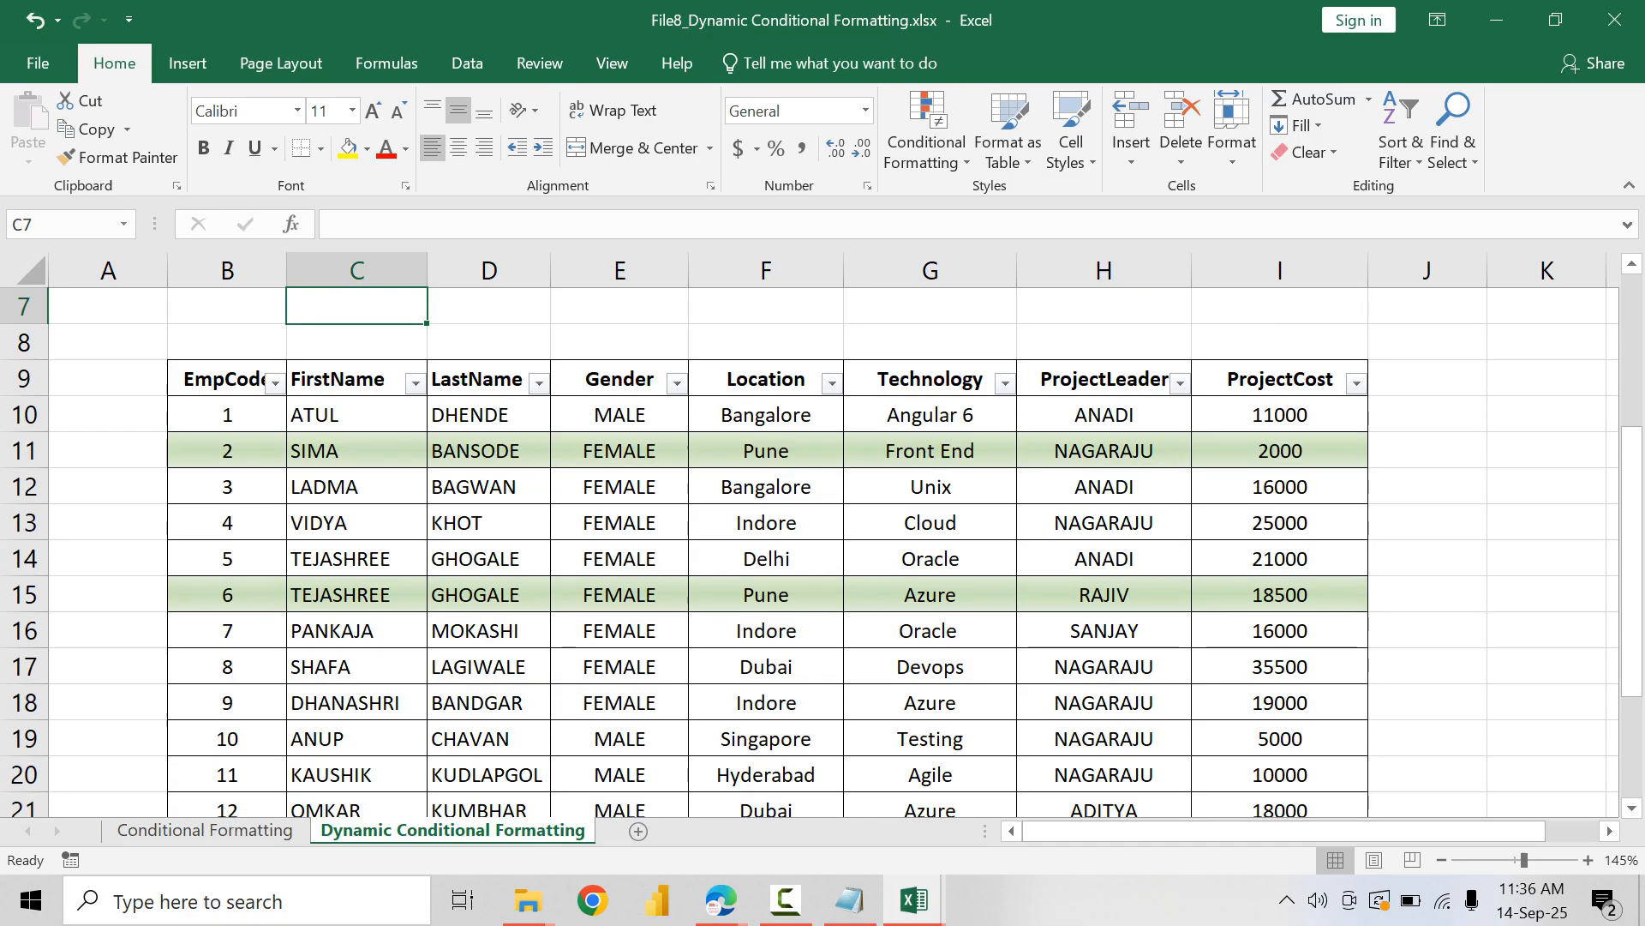
pyautogui.scroll(2, 766, 548)
pyautogui.click(357, 486)
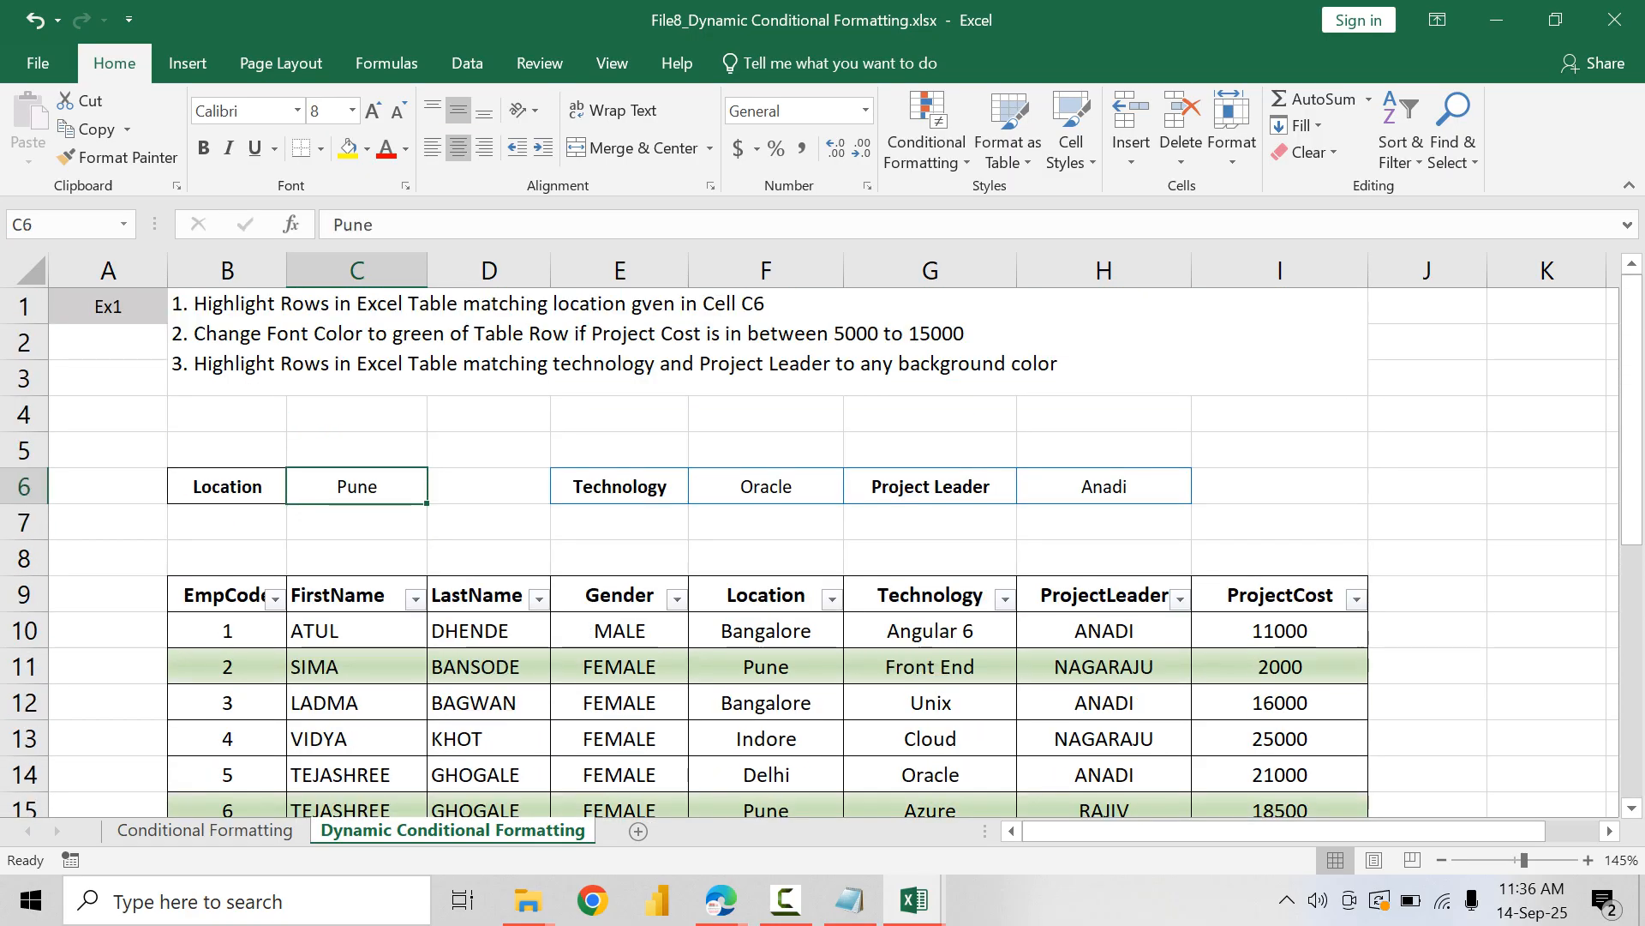
pyautogui.write('Delhi')
pyautogui.press('Return')
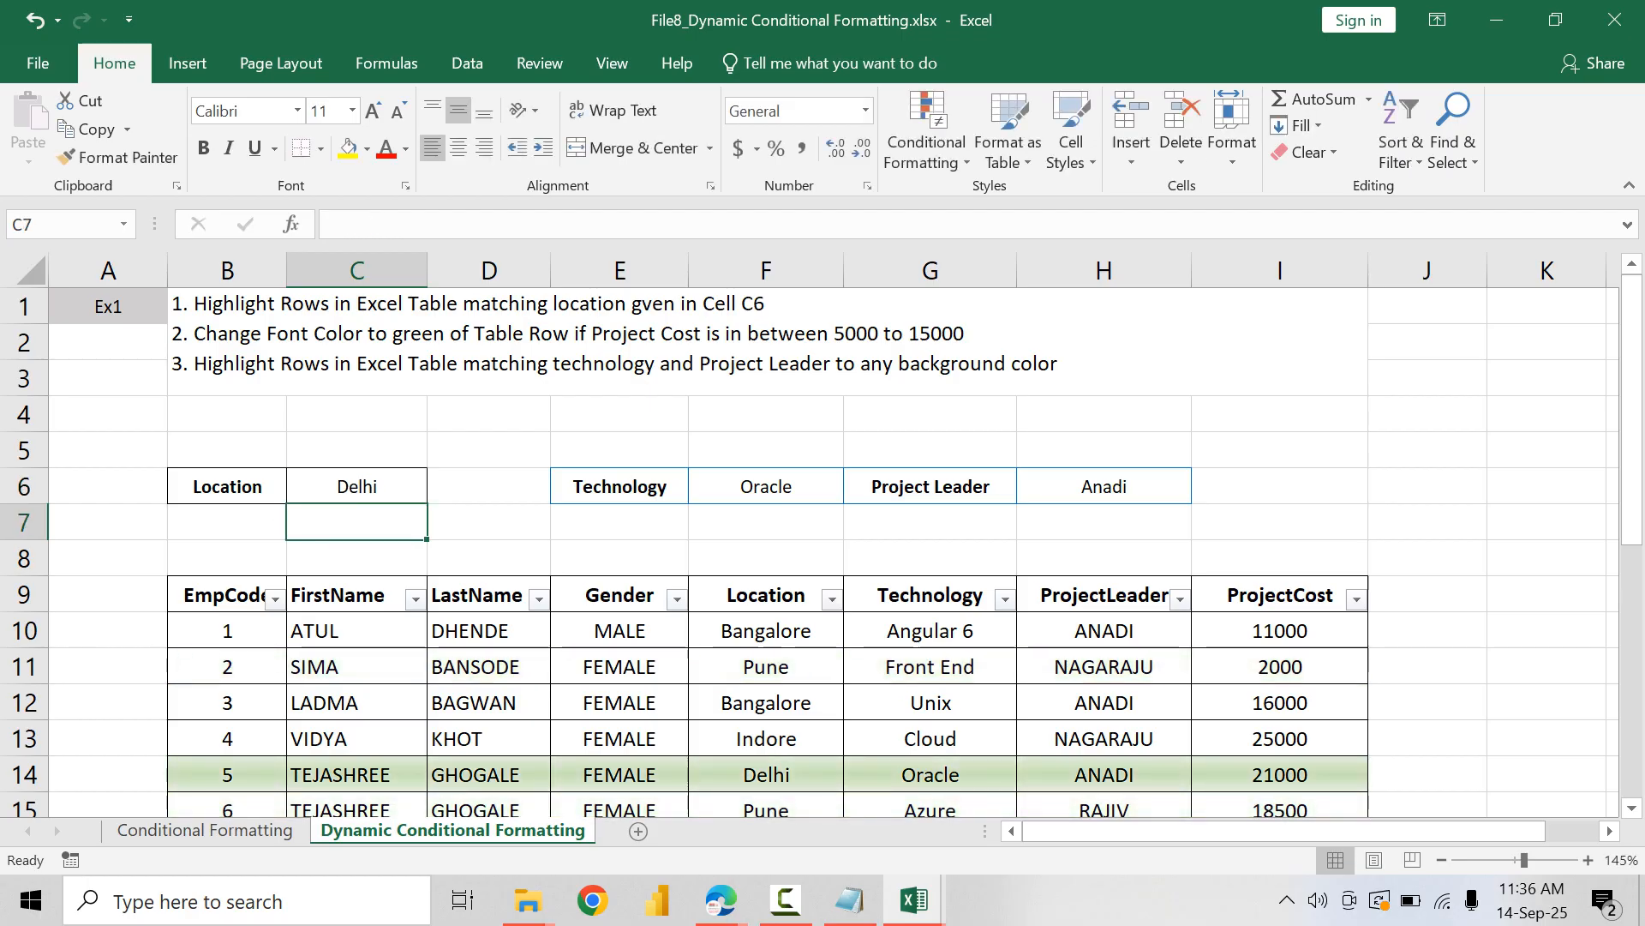
# Step: Check the row highlighting for Delhi and clear the location in cell C6
pyautogui.scroll(-3, 822, 549)
pyautogui.scroll(3, 823, 548)
pyautogui.click(357, 450)
pyautogui.click(357, 486)
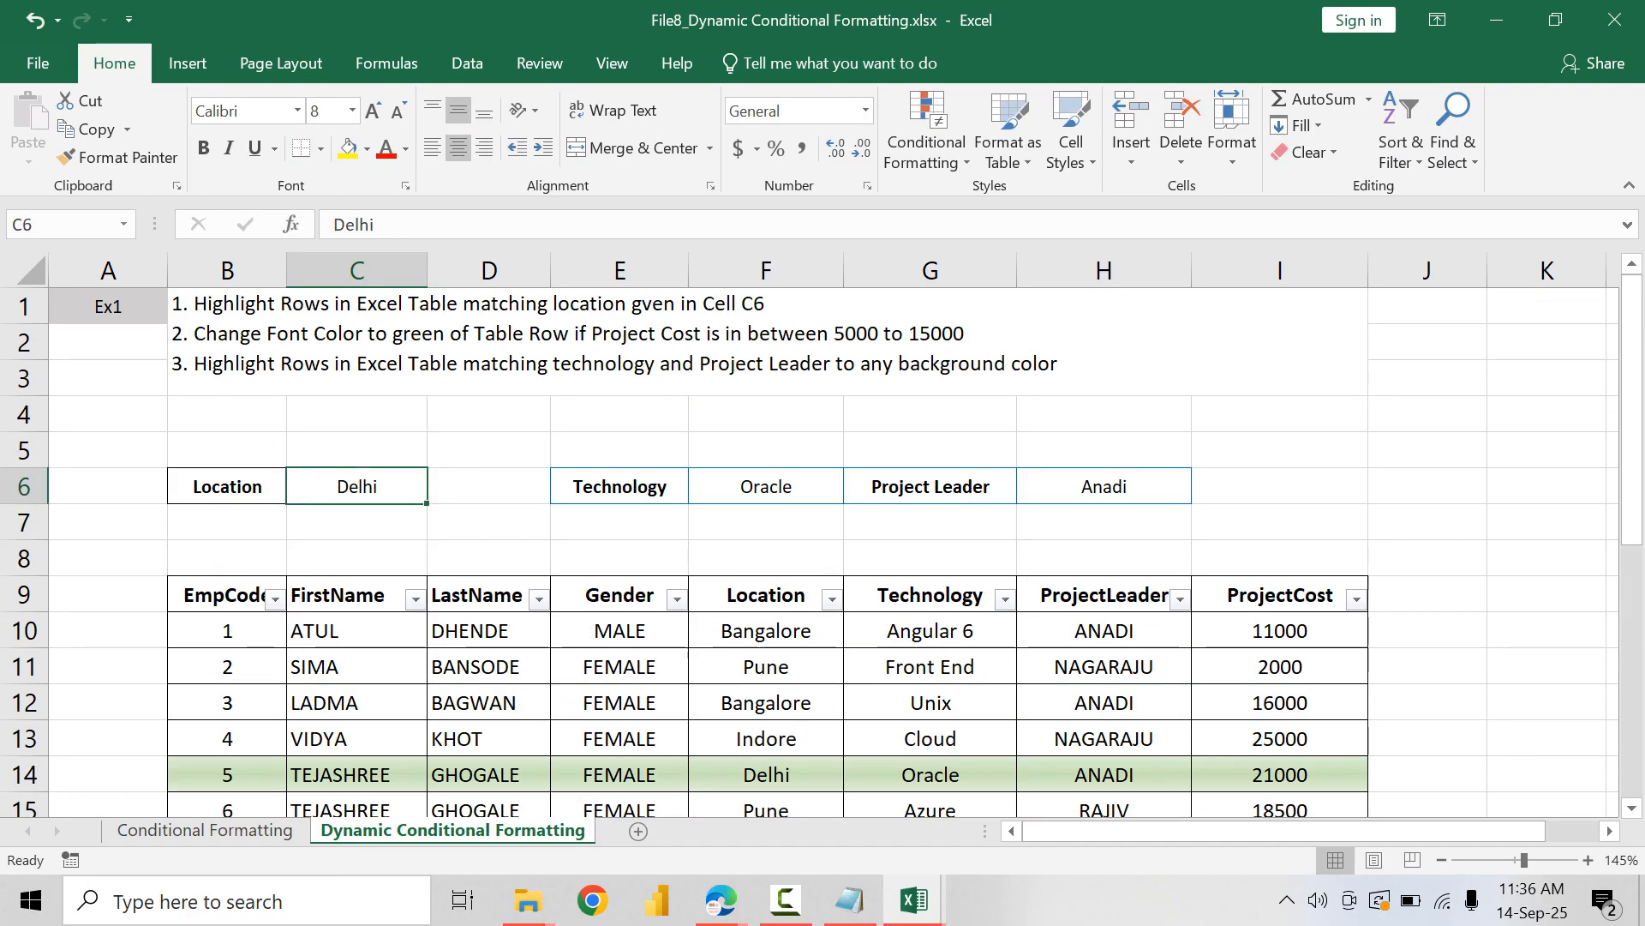
pyautogui.press('Delete')
# Step: Compare the technology and project leader criteria in F6 and H6 with the corresponding cells of row 14
pyautogui.click(765, 486)
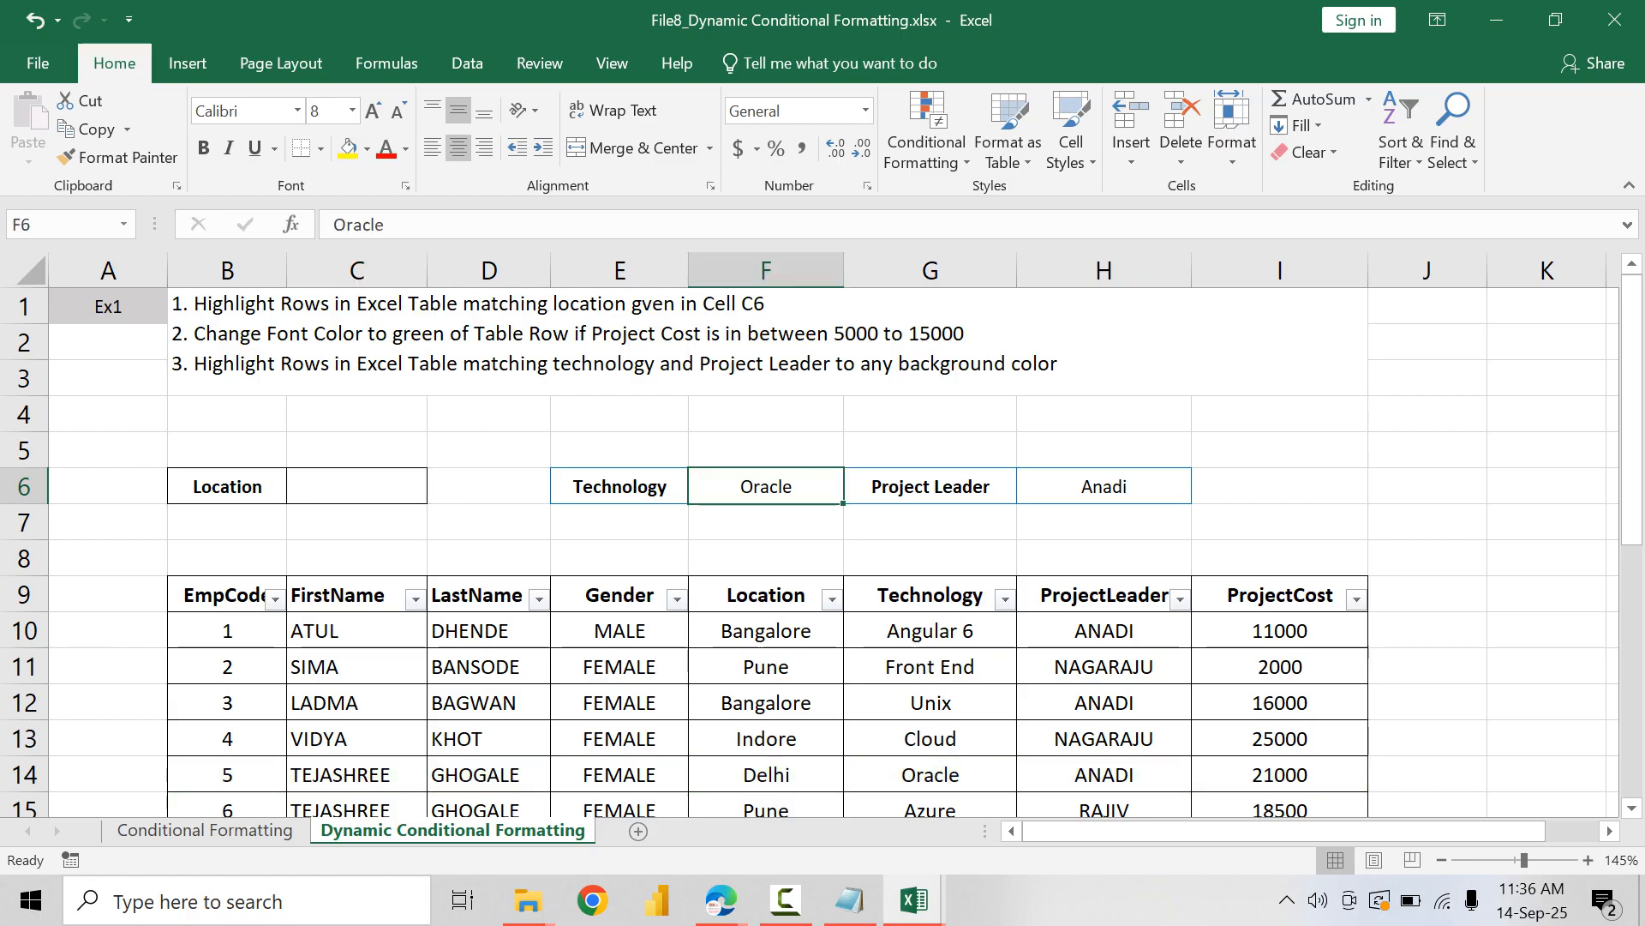
pyautogui.click(1104, 486)
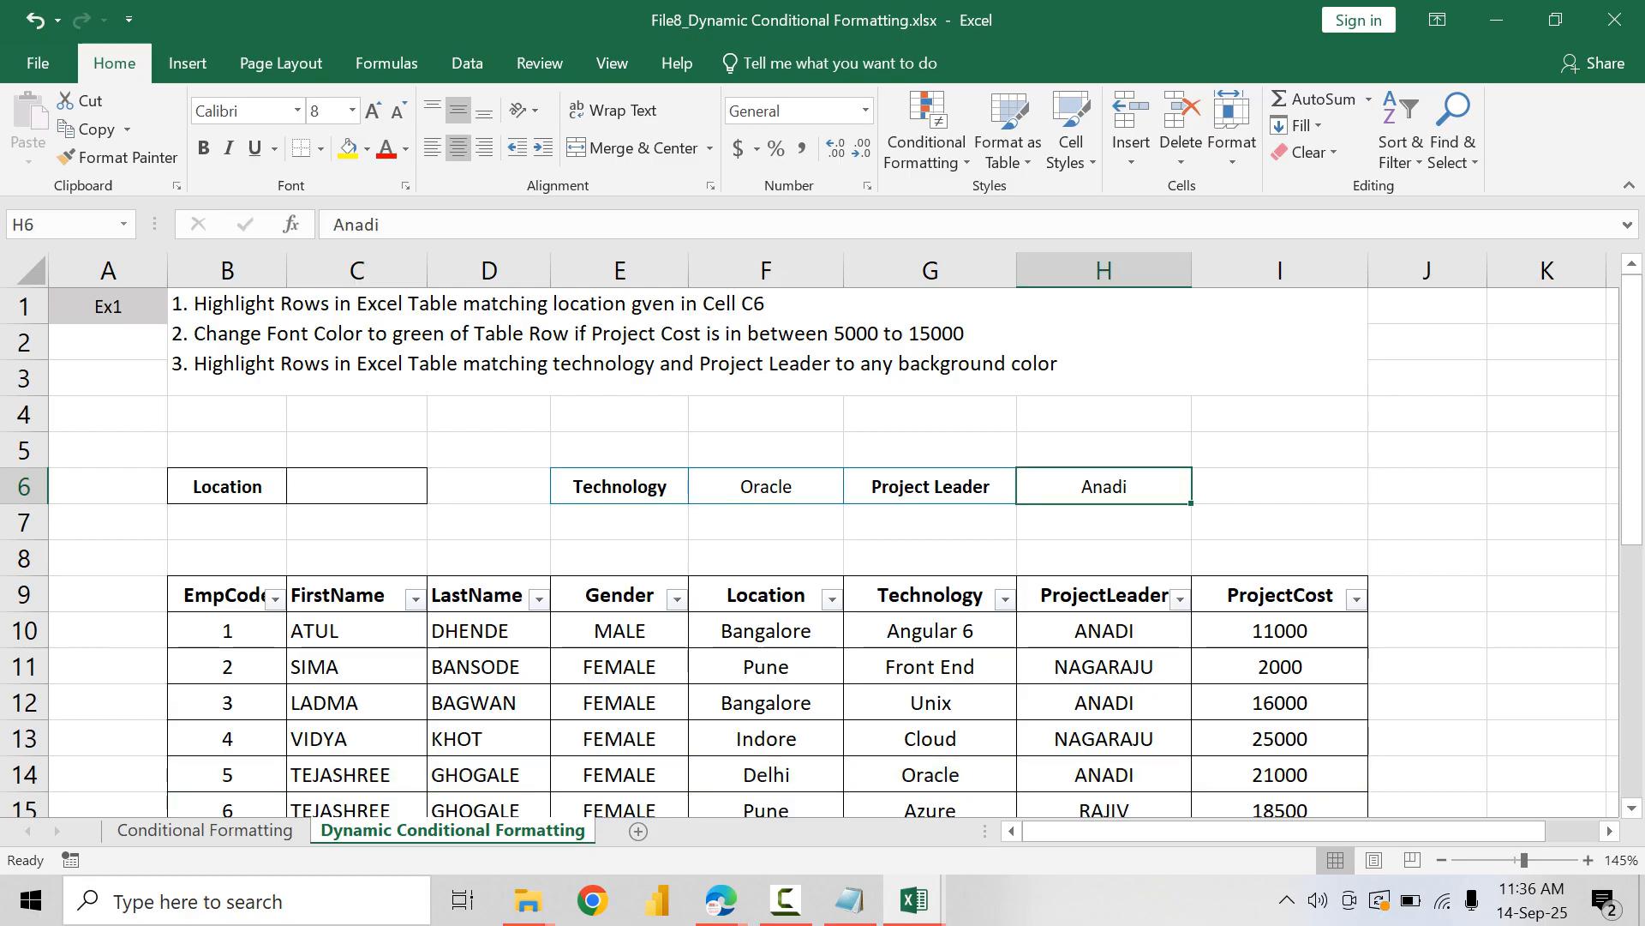
pyautogui.scroll(-2, 823, 549)
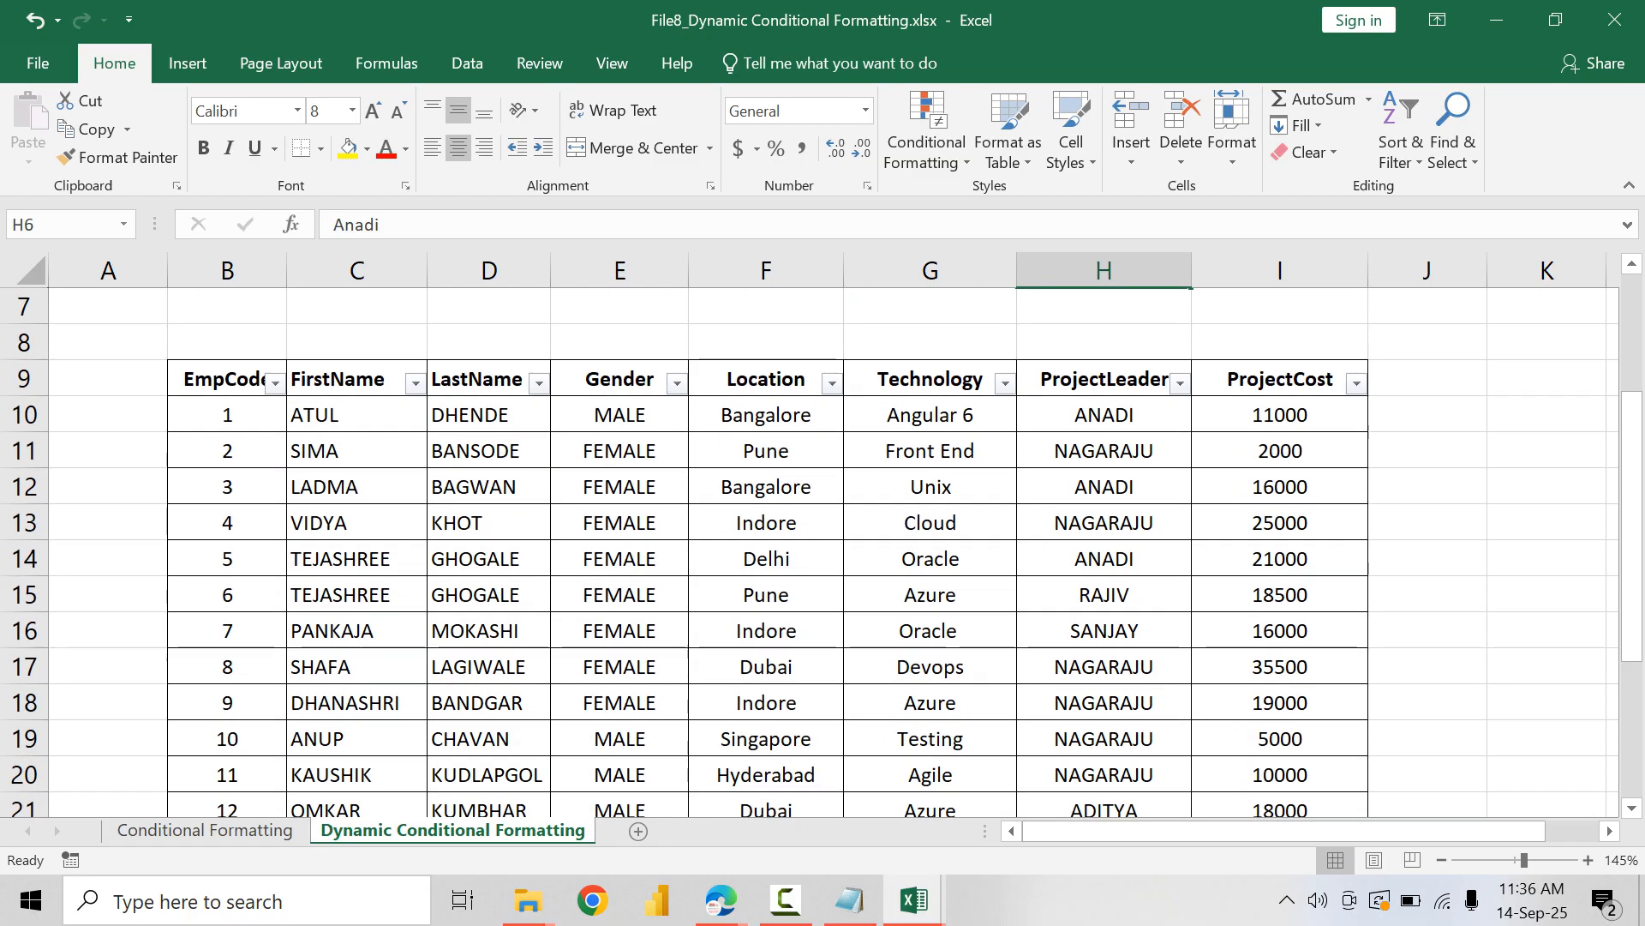
pyautogui.click(930, 558)
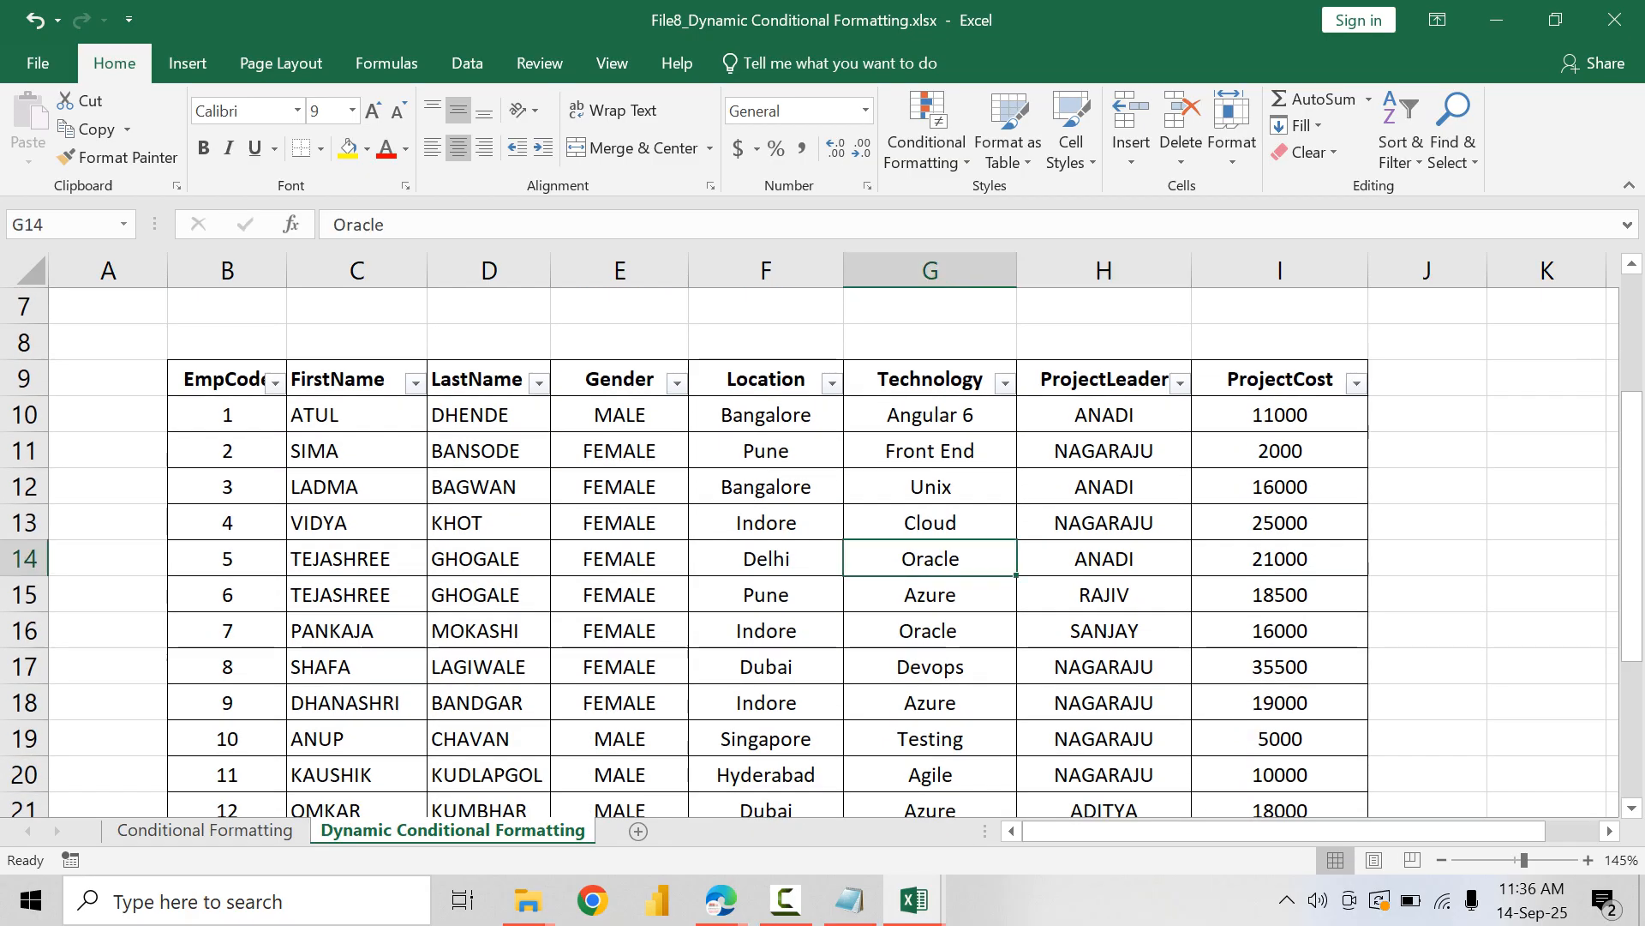
pyautogui.keyDown('ctrl'); pyautogui.click(1104, 558); pyautogui.keyUp('ctrl')
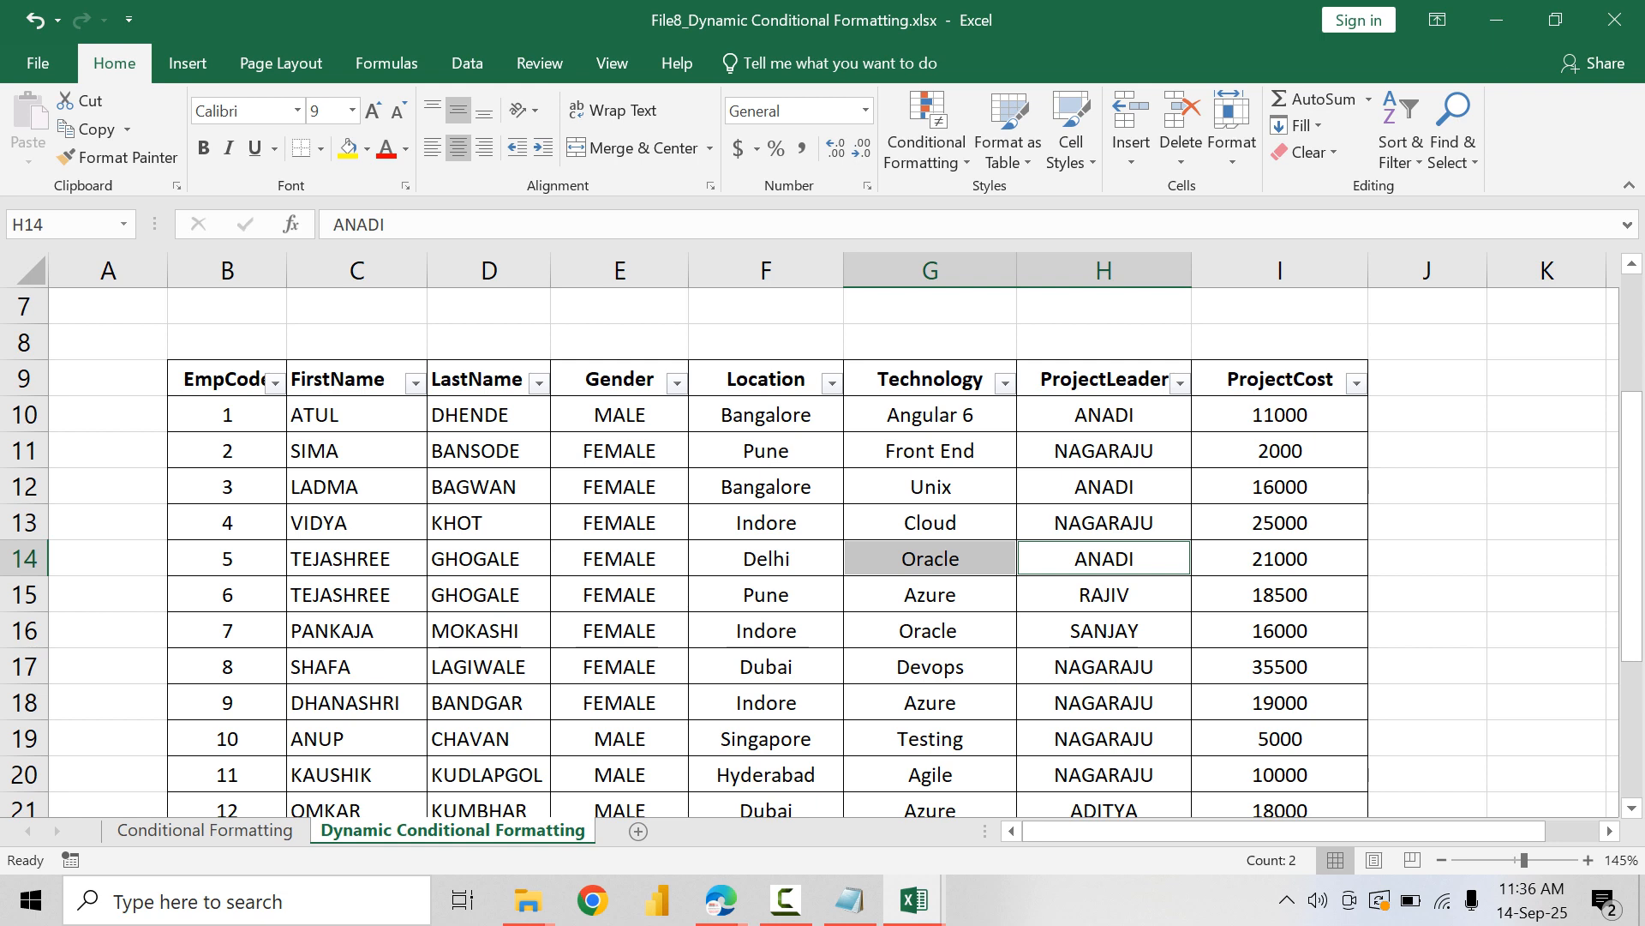
pyautogui.scroll(2, 823, 548)
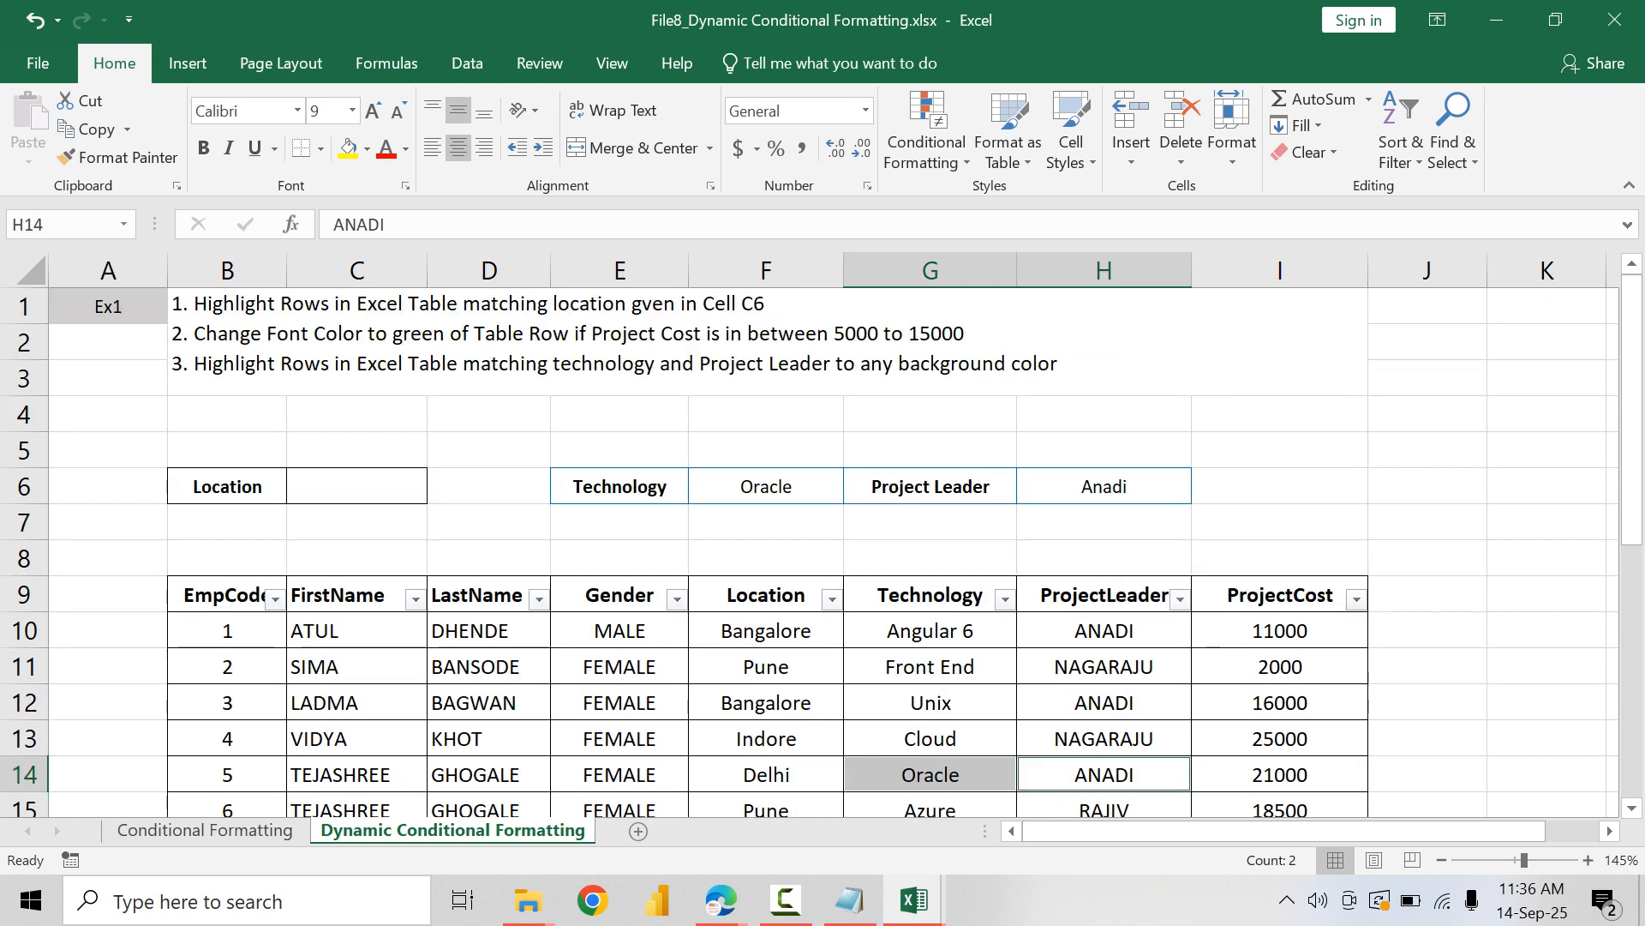
# Step: Select the table data B10:I27 and start a new conditional formatting rule that uses a formula
pyautogui.click(357, 665)
pyautogui.click(227, 630)
pyautogui.scroll(-4, 227, 630)
pyautogui.scroll(-2, 823, 549)
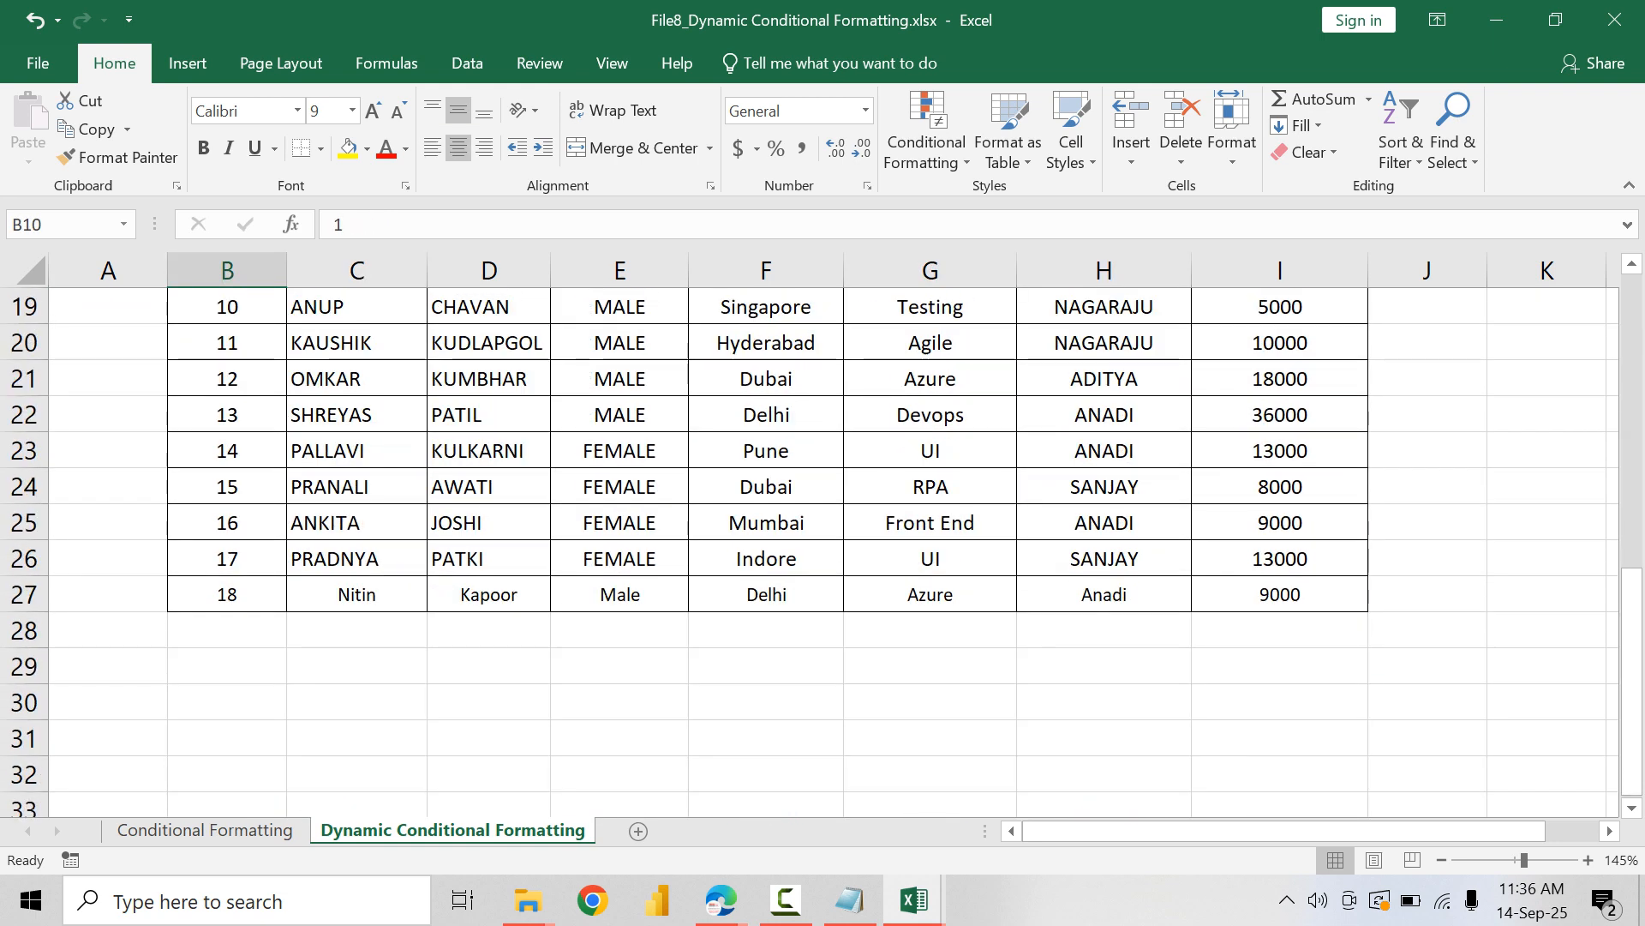
pyautogui.keyDown('shift'); pyautogui.click(1280, 593); pyautogui.keyUp('shift')
pyautogui.scroll(5, 1281, 593)
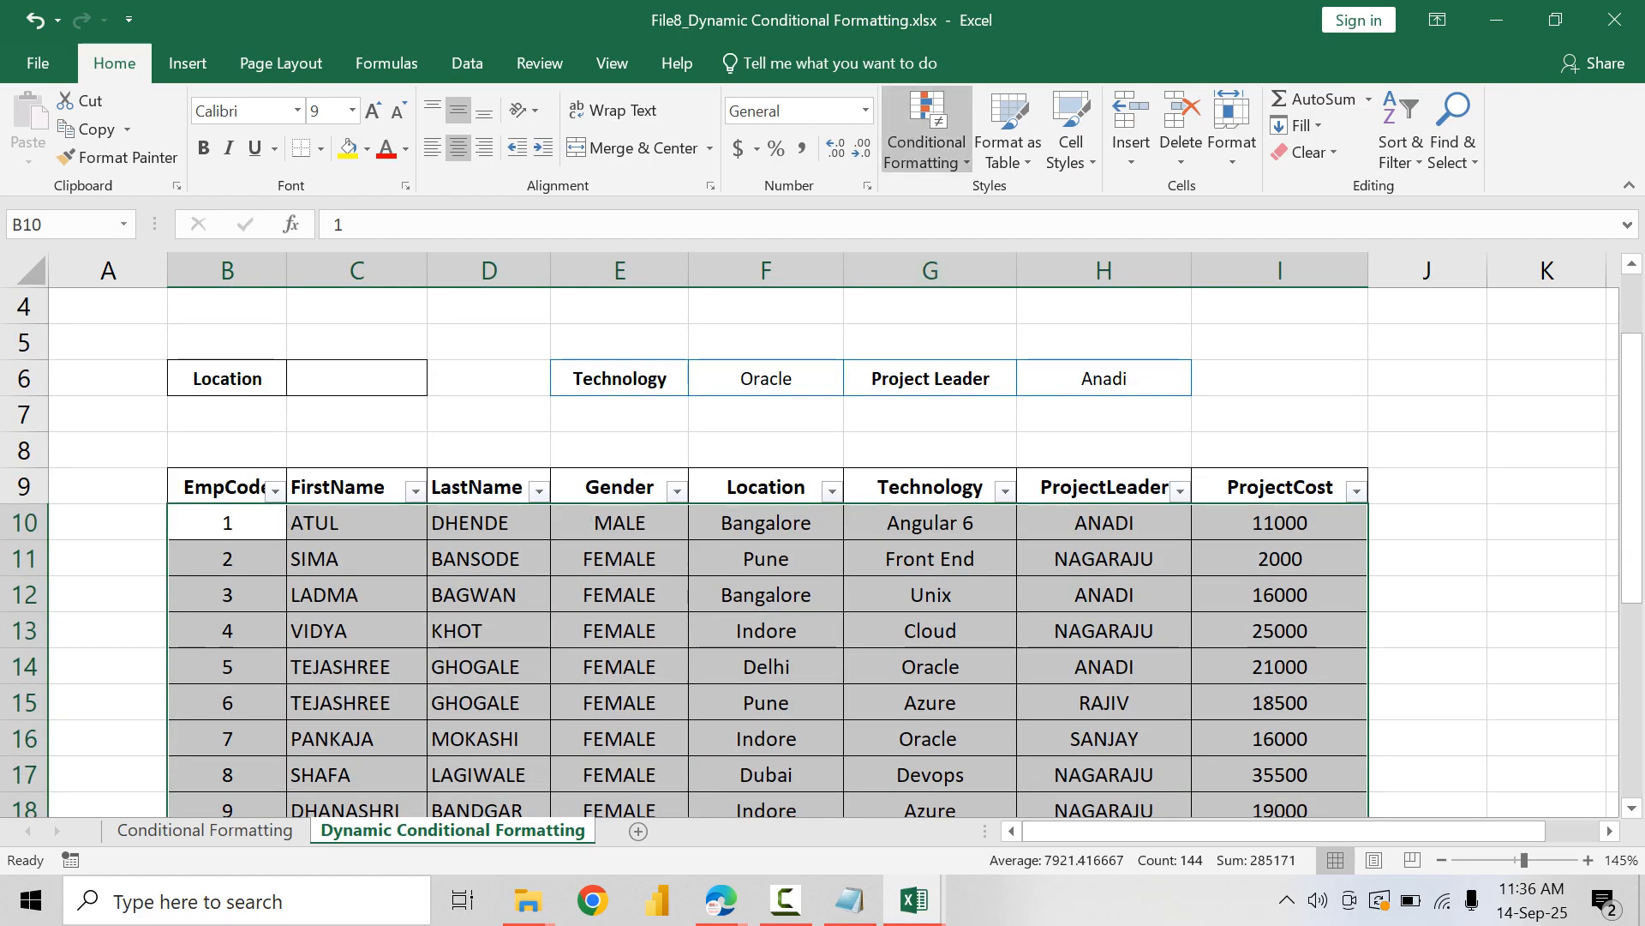
pyautogui.click(927, 142)
pyautogui.click(973, 517)
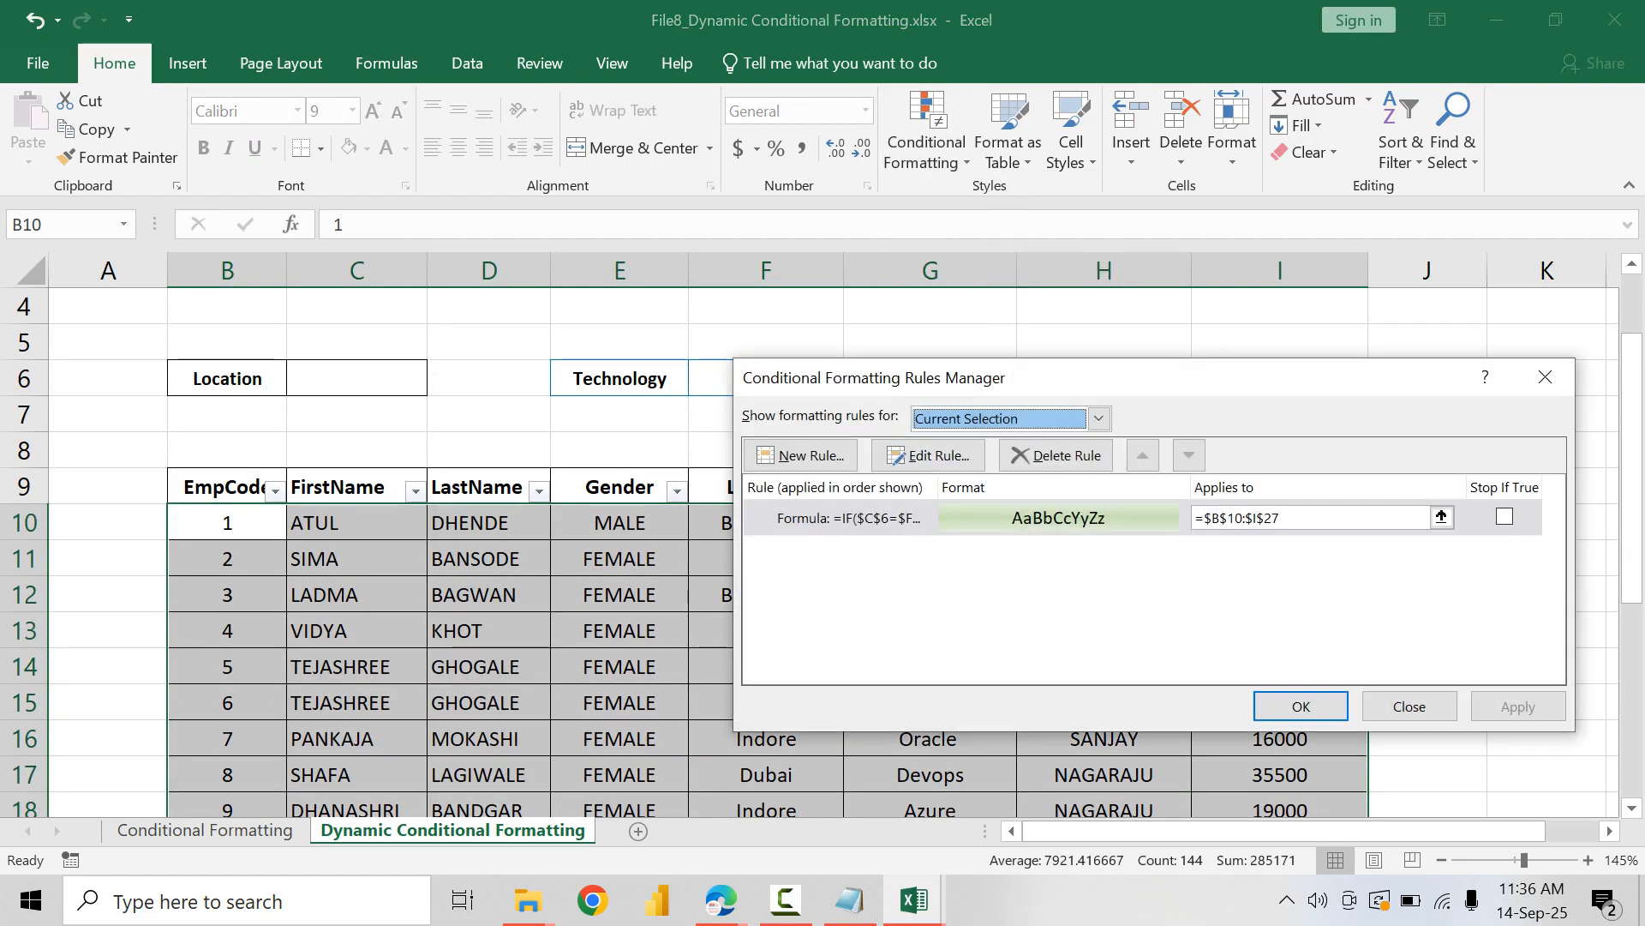
pyautogui.click(805, 455)
pyautogui.click(1018, 493)
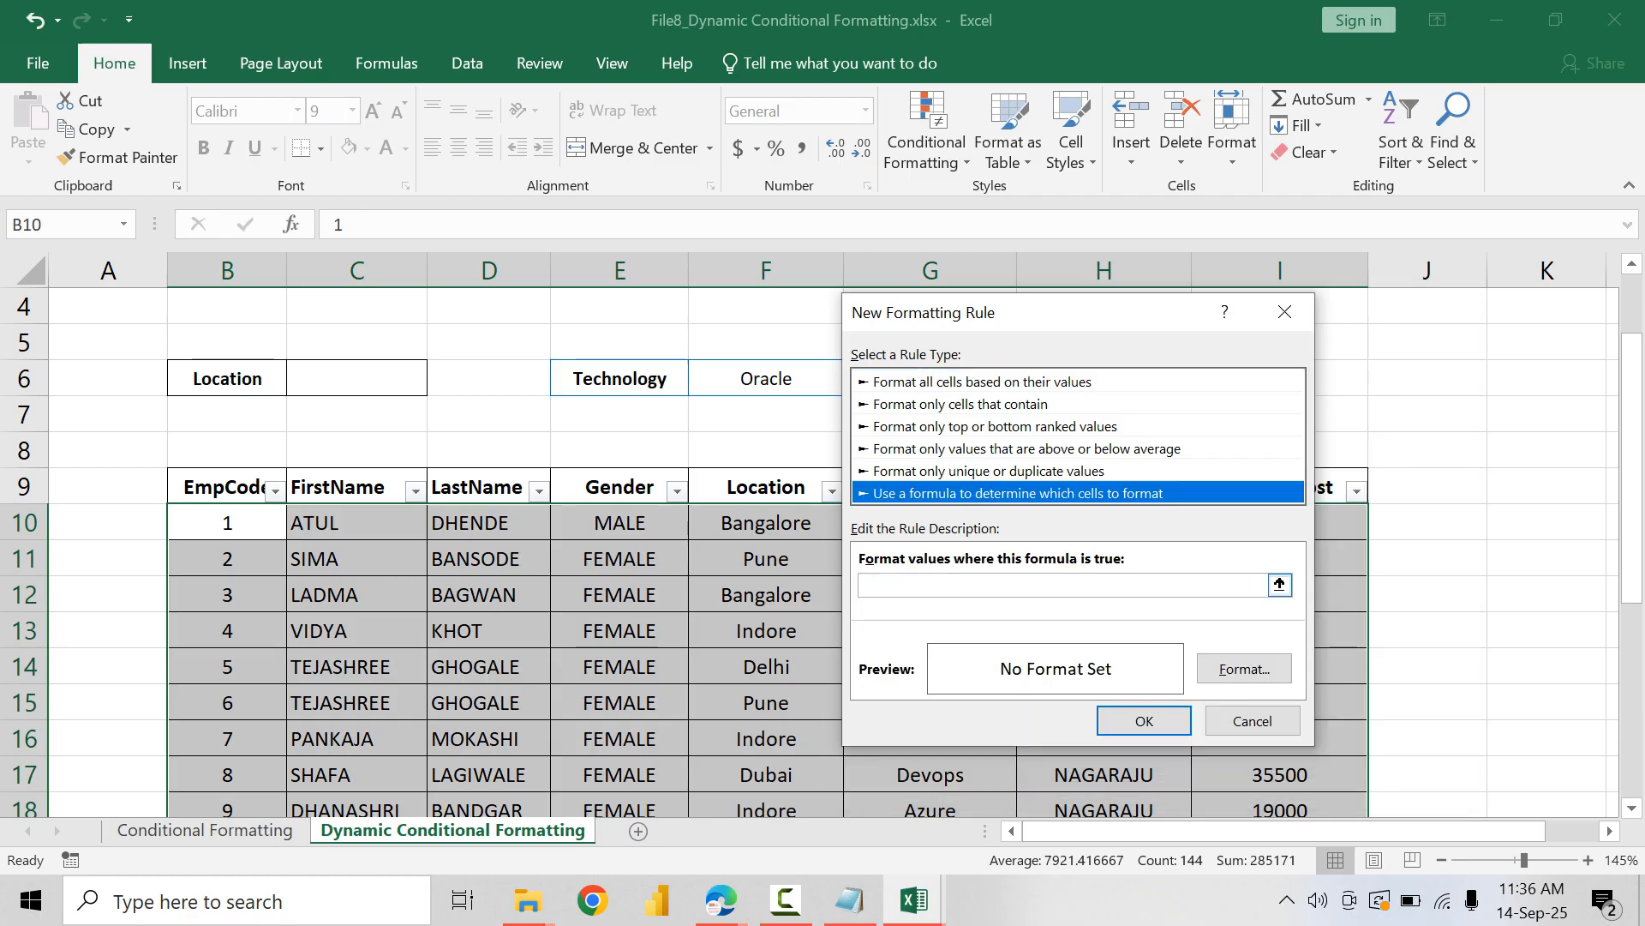
# Step: Begin the rule formula with the technology condition =AND($F$6=$G10, leaving the row of the G10 reference relative
pyautogui.click(1063, 586)
pyautogui.write('=A')
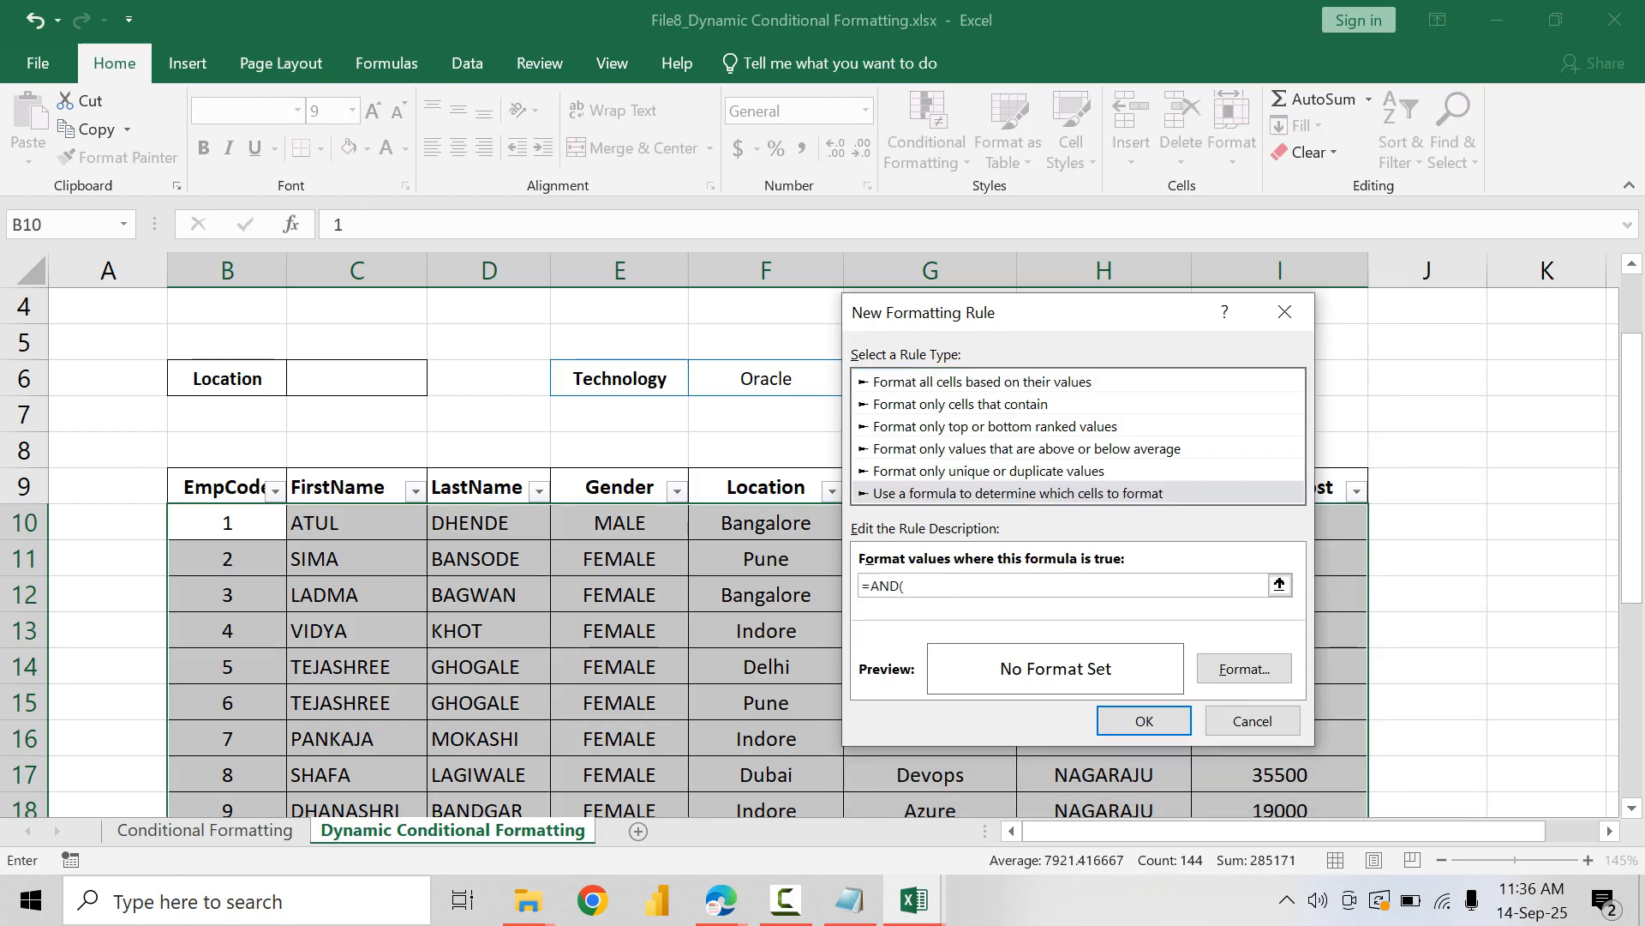
pyautogui.write('ND(')
pyautogui.click(766, 378)
pyautogui.moveTo(1007, 315); pyautogui.dragTo(1343, 299)
pyautogui.write('=')
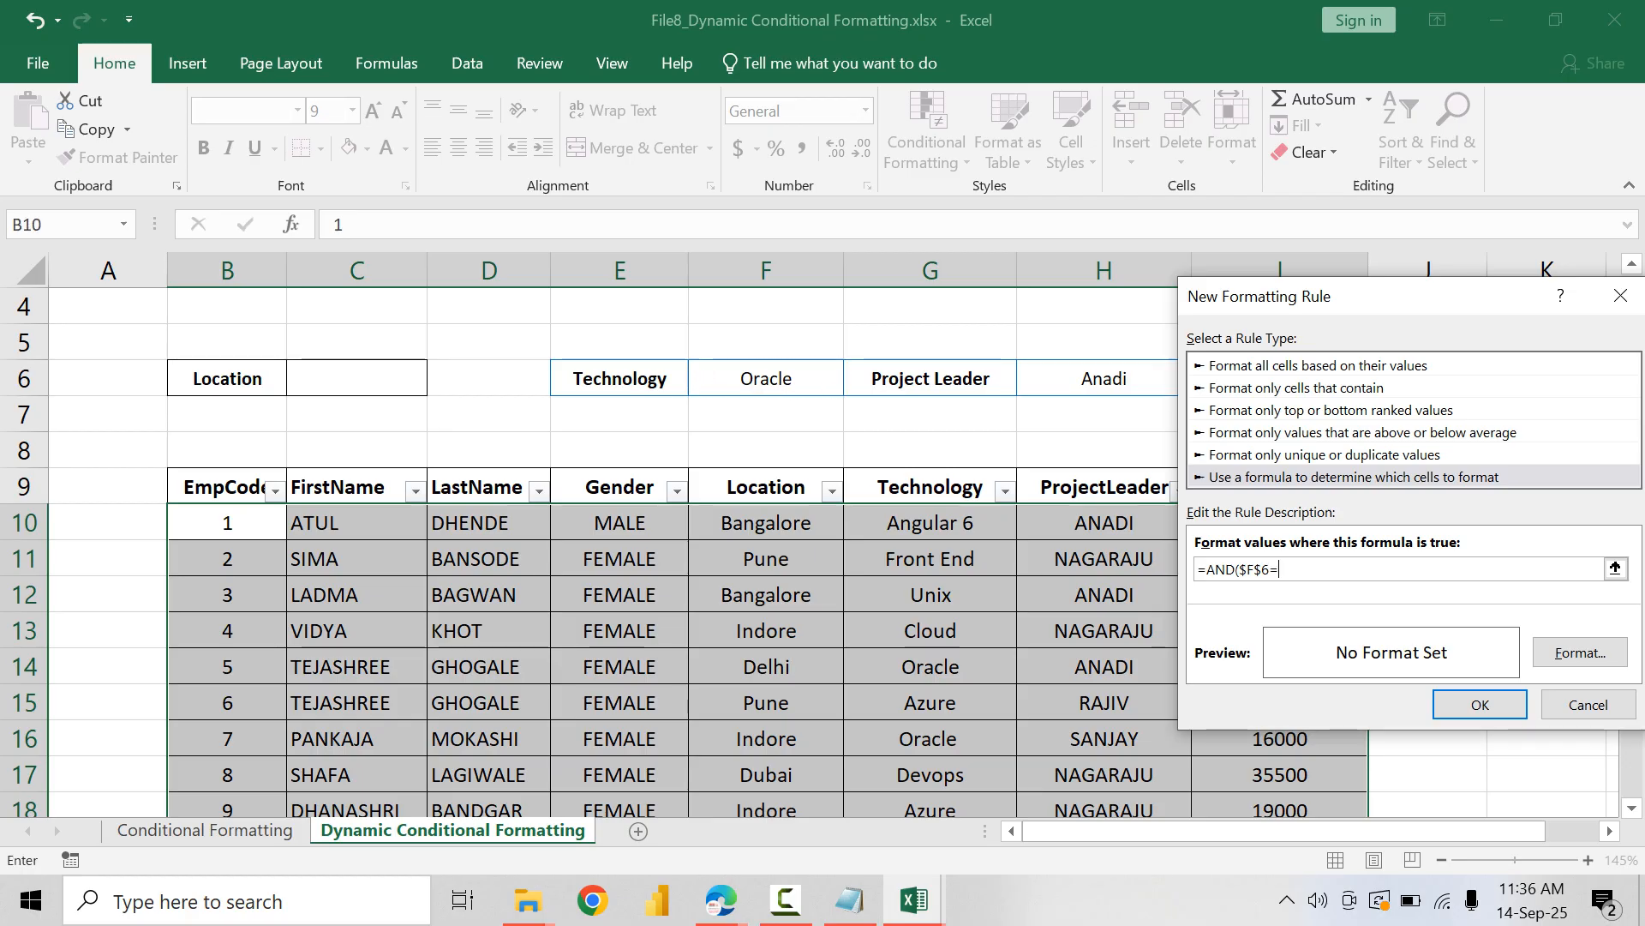
pyautogui.click(930, 522)
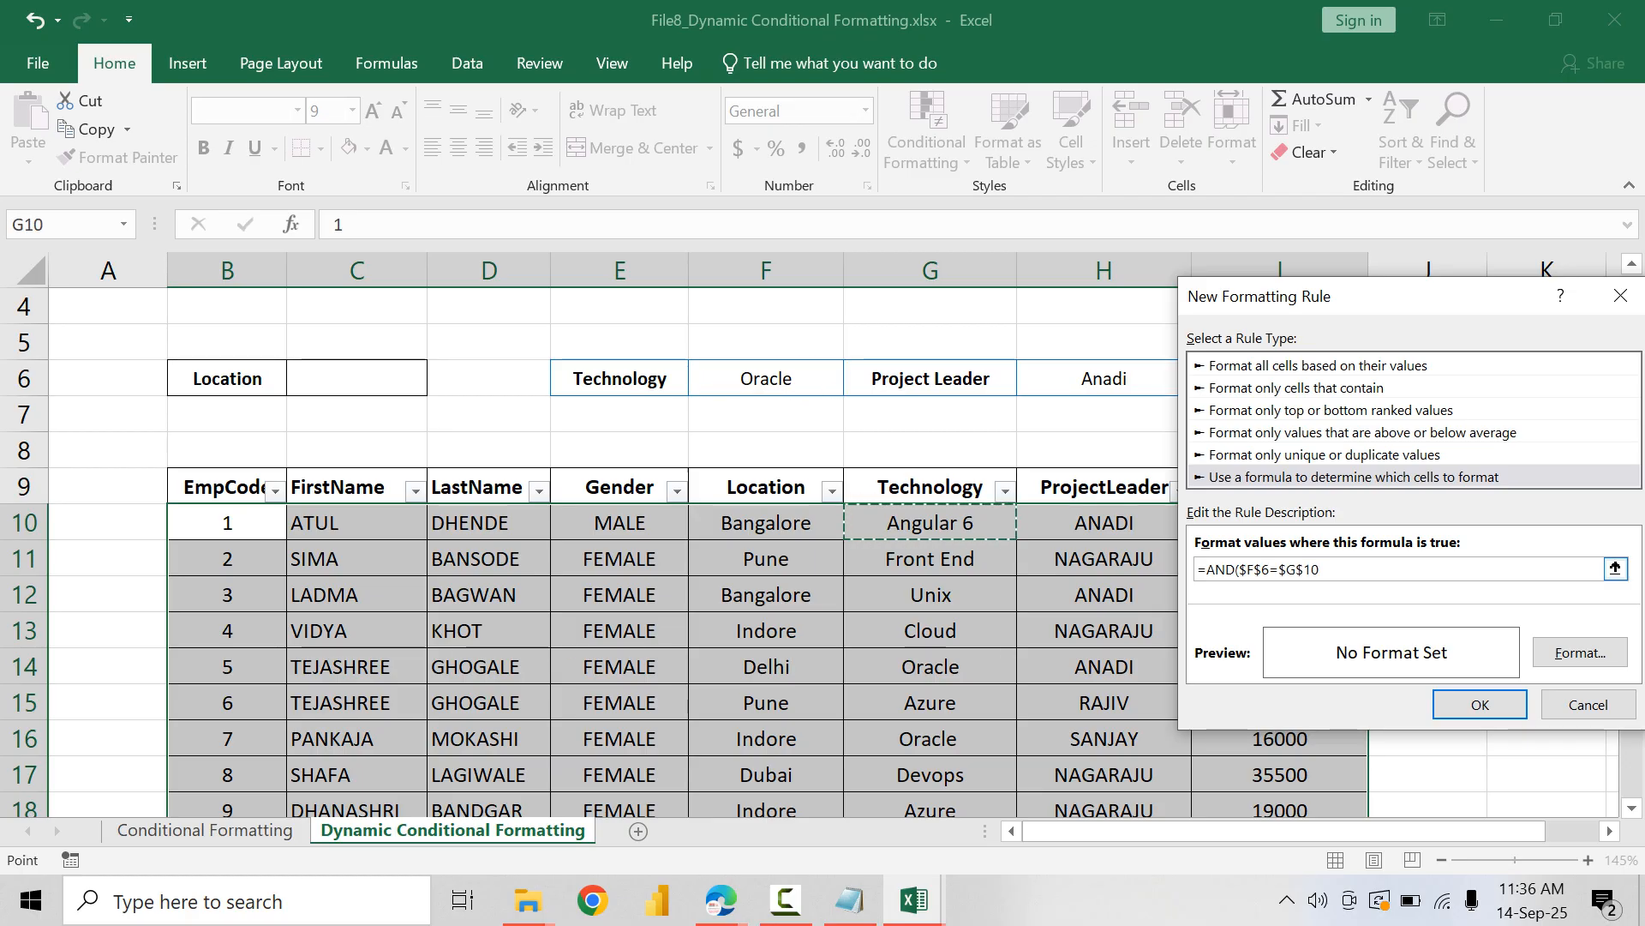
pyautogui.click(1304, 568)
pyautogui.press('BackSpace')
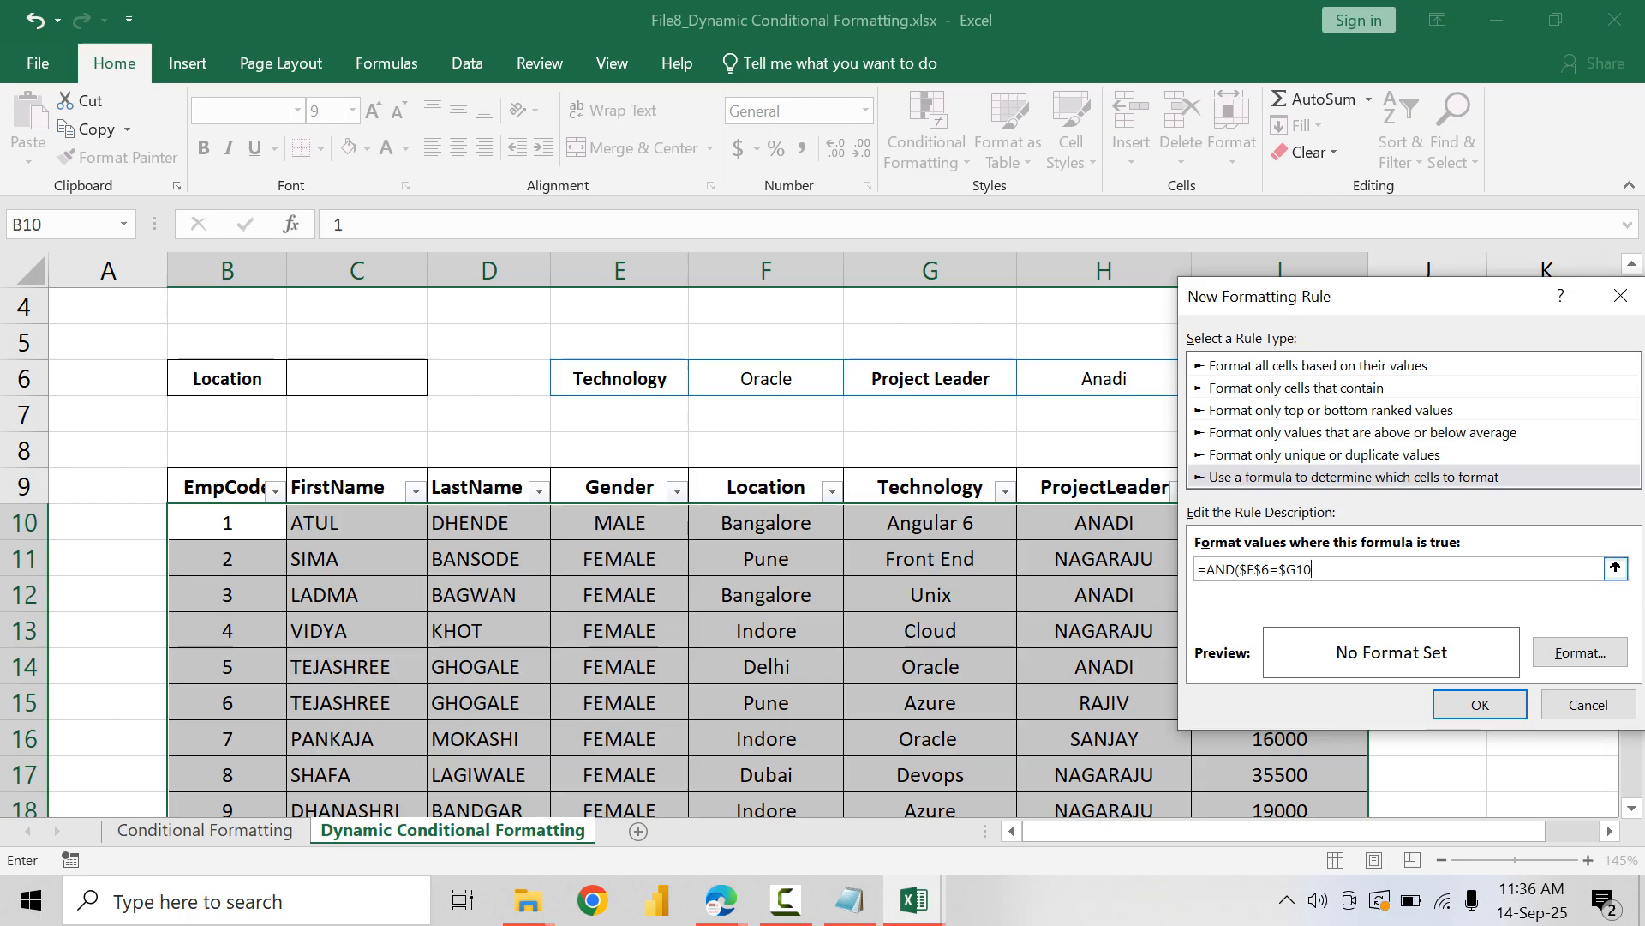
# Step: Start the formula's second condition with the project leader criterion, $H$6=
pyautogui.write(',')
pyautogui.click(1104, 378)
pyautogui.write('=')
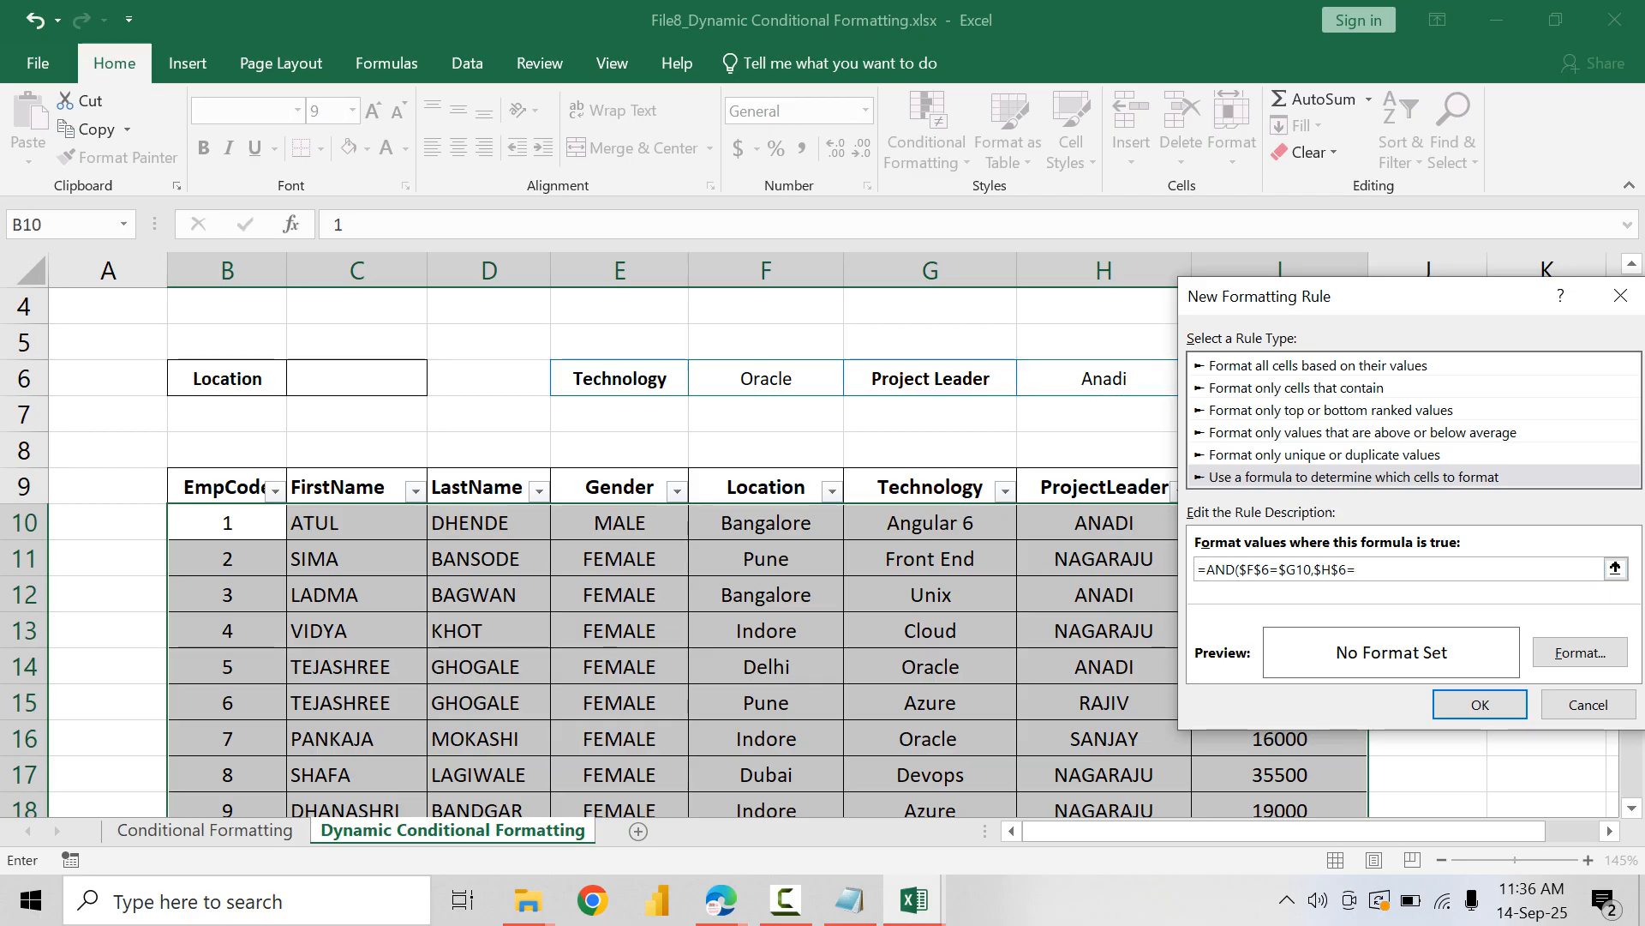
pyautogui.click(1104, 522)
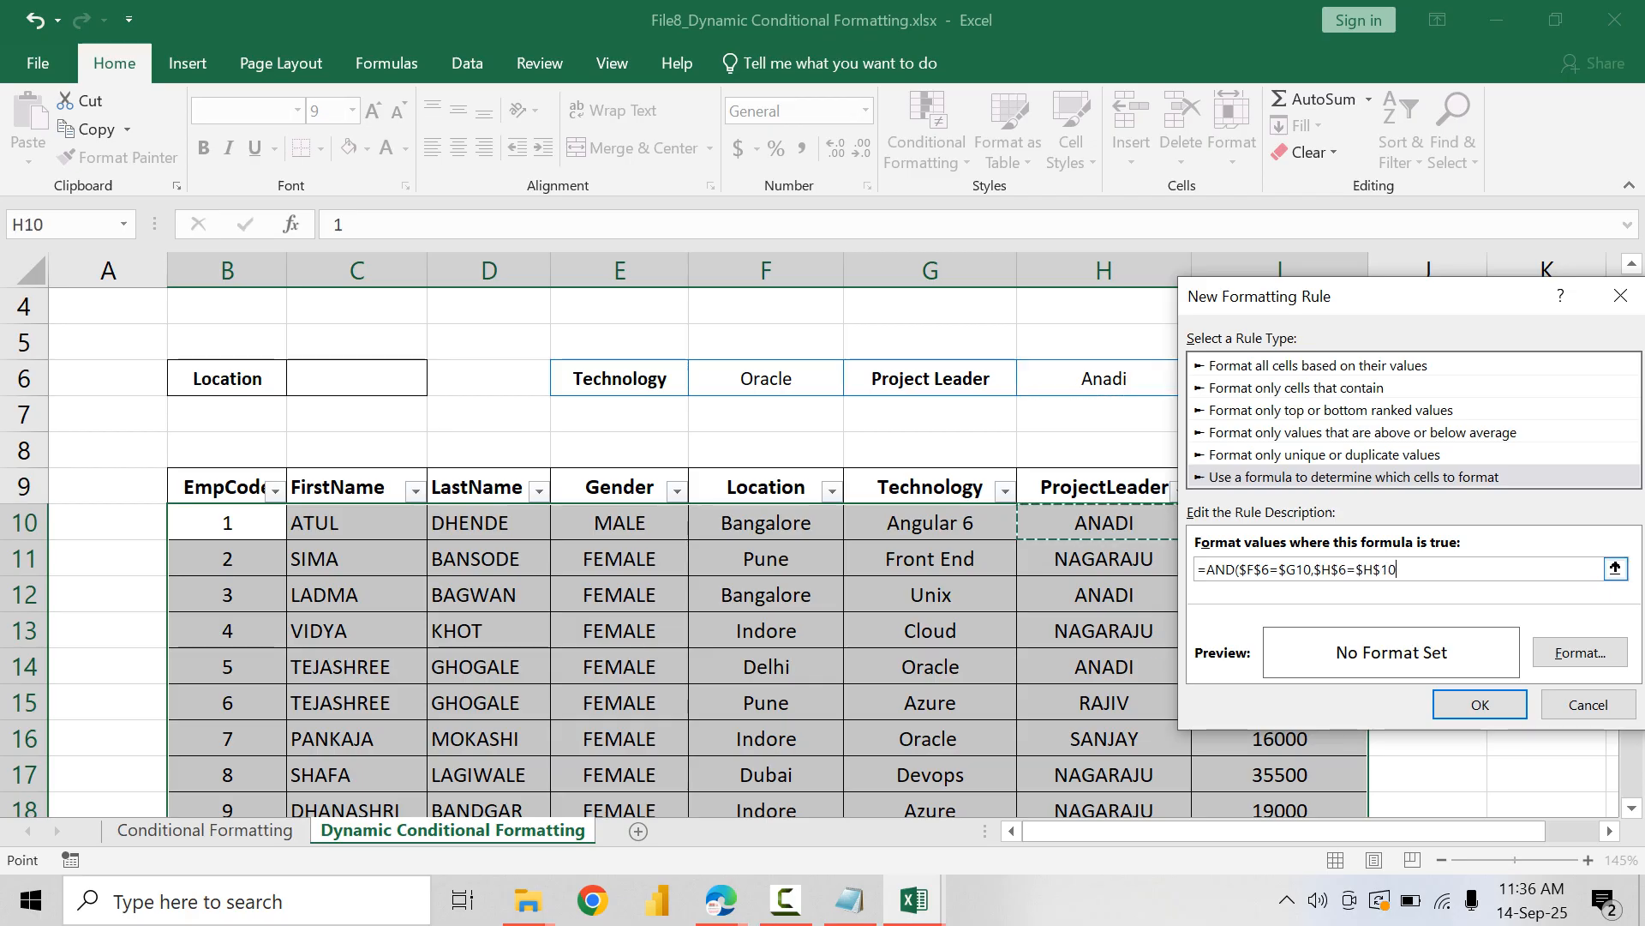
pyautogui.write('+')
pyautogui.press('Left')
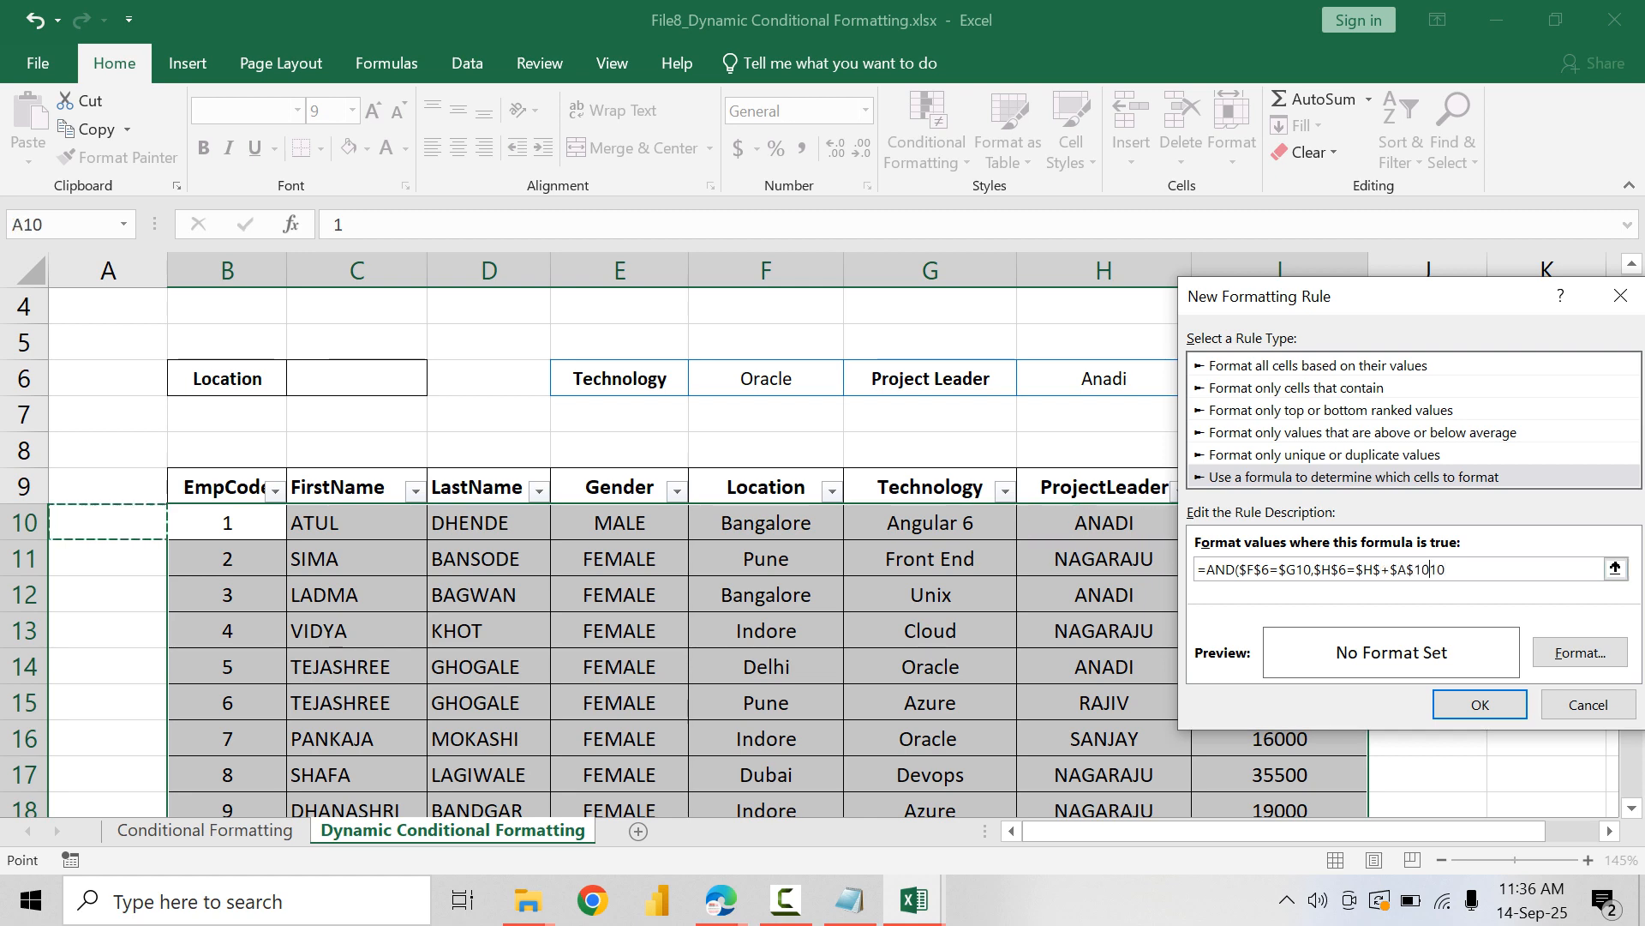
pyautogui.press('BackSpace')
pyautogui.press('BackSpace')
pyautogui.press('BackSpace')
pyautogui.press('BackSpace')
pyautogui.press('BackSpace')
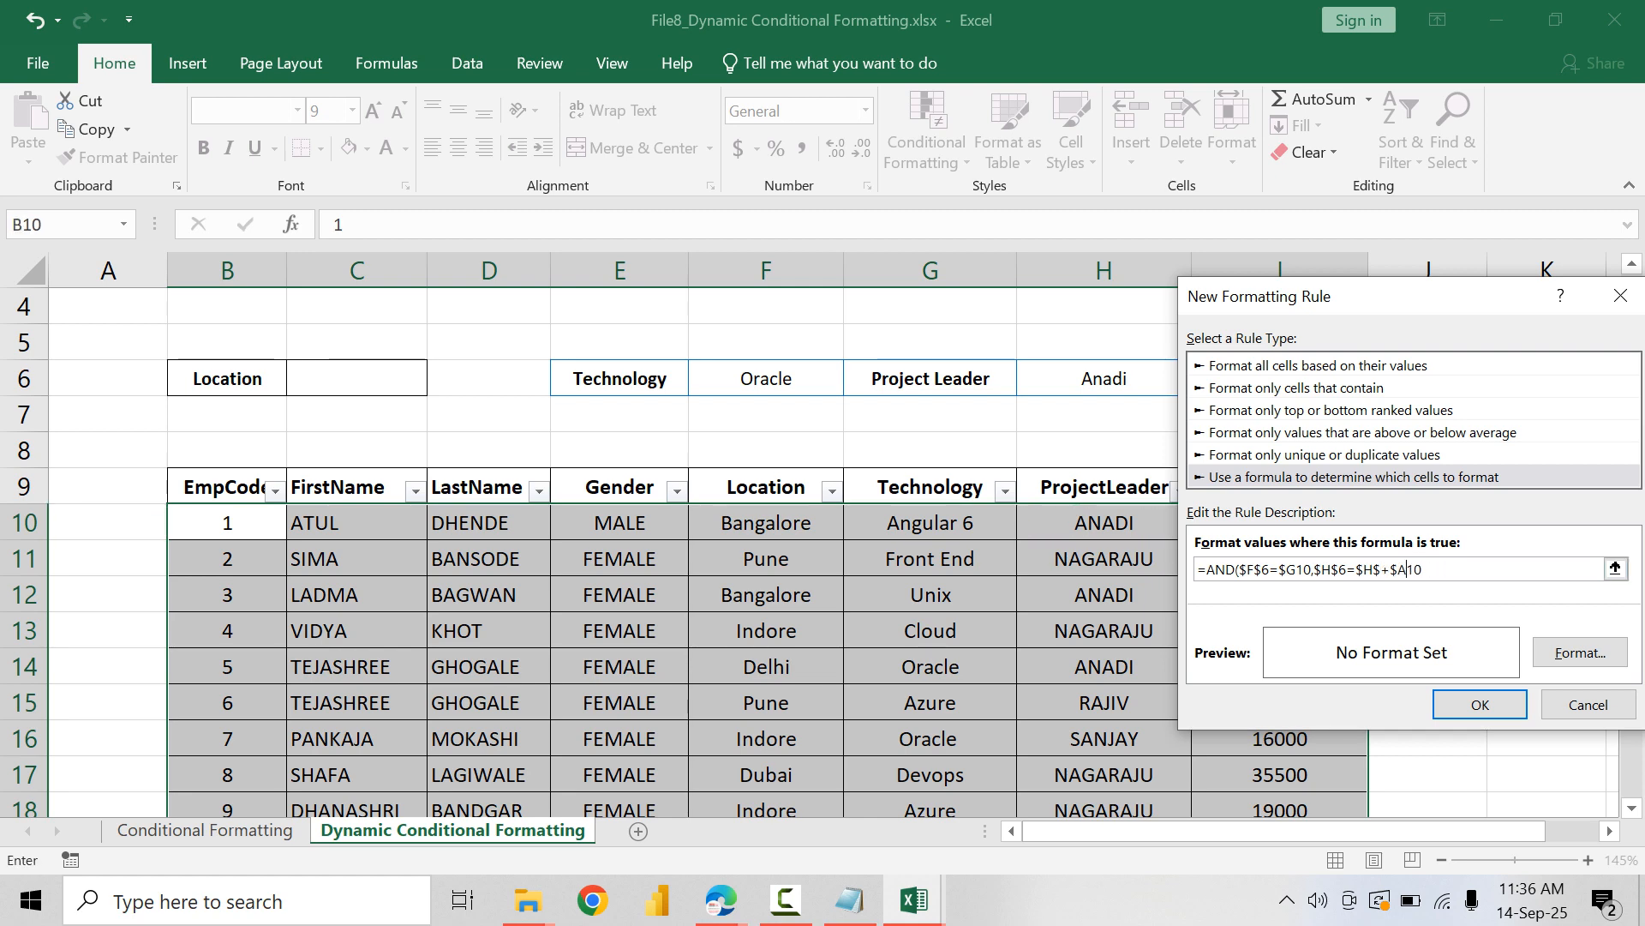
pyautogui.click(1406, 569)
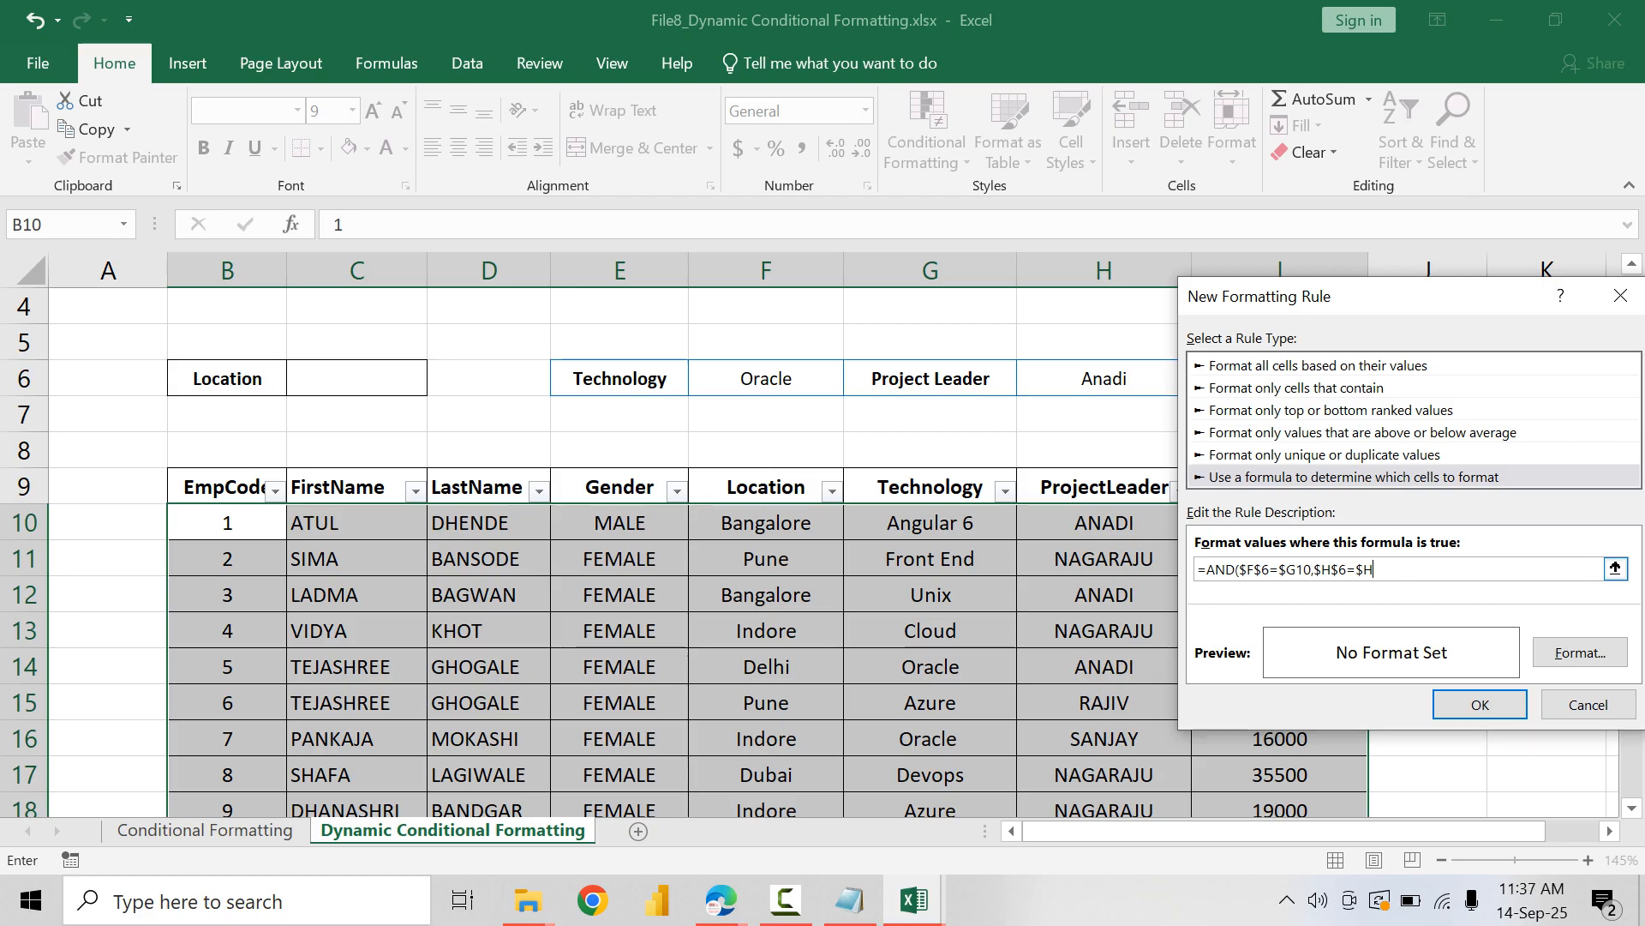
# Step: Complete the project leader condition by comparing it with $H10, with the row left relative, and close the AND formula
pyautogui.click(1104, 523)
pyautogui.click(1381, 569)
pyautogui.press('Left')
pyautogui.press('Left')
pyautogui.press('BackSpace')
pyautogui.click(1391, 569)
pyautogui.write(')')
# Step: Give the rule a horizontal two-color gradient fill in light gold and slightly darker gold, with the darker band in the middle
pyautogui.click(1580, 652)
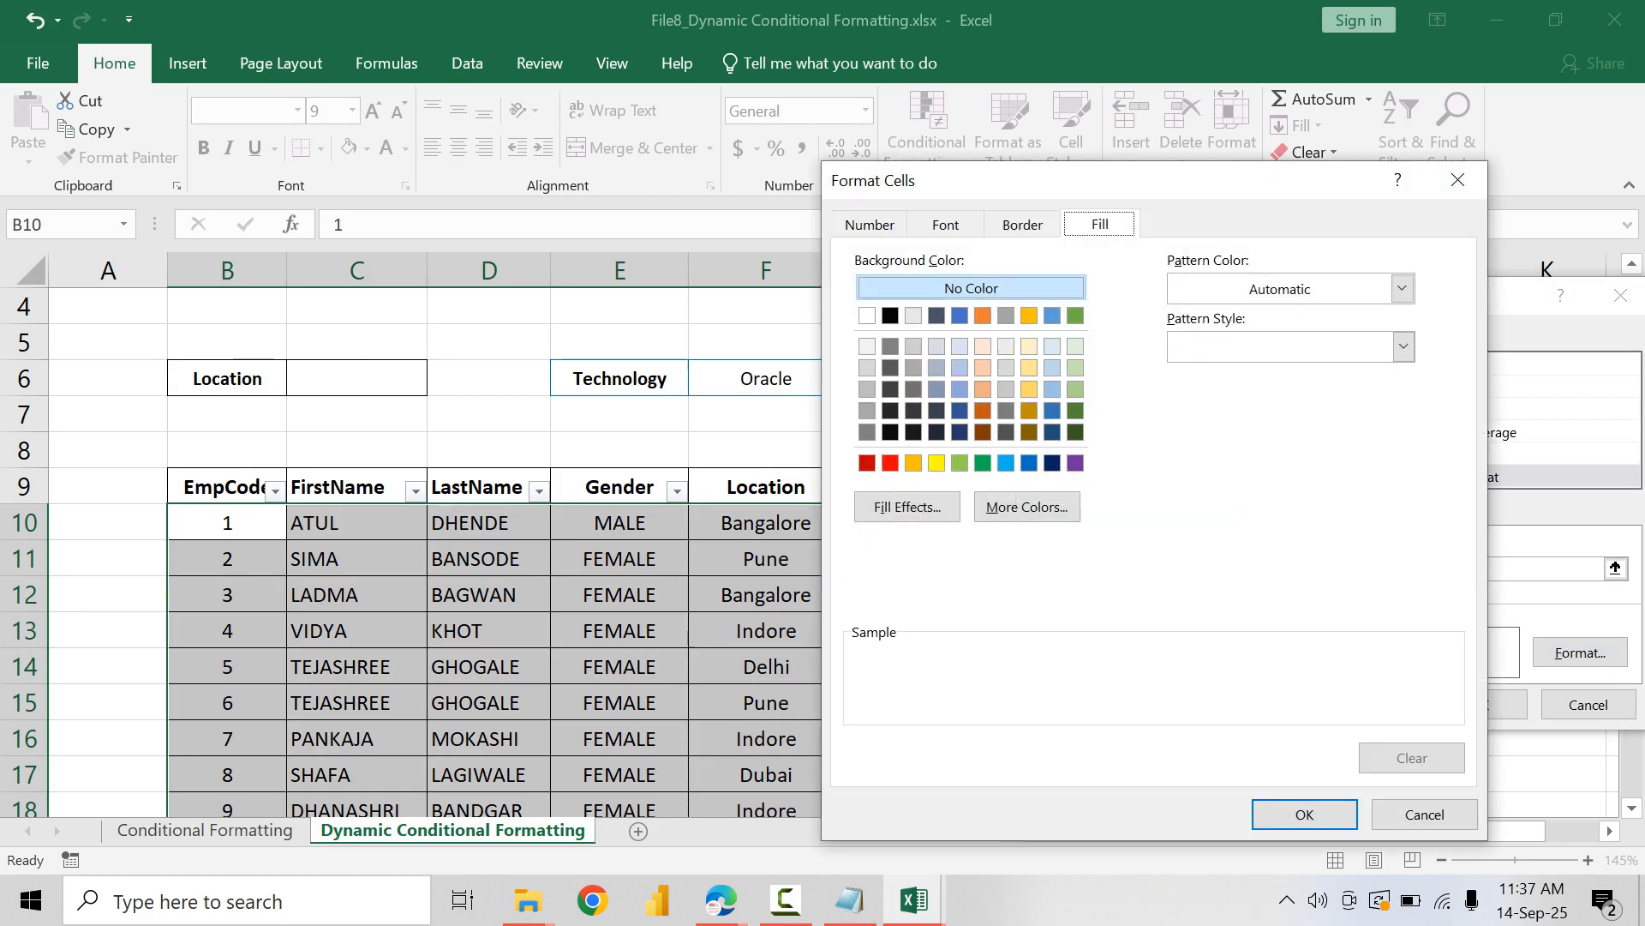
pyautogui.click(907, 506)
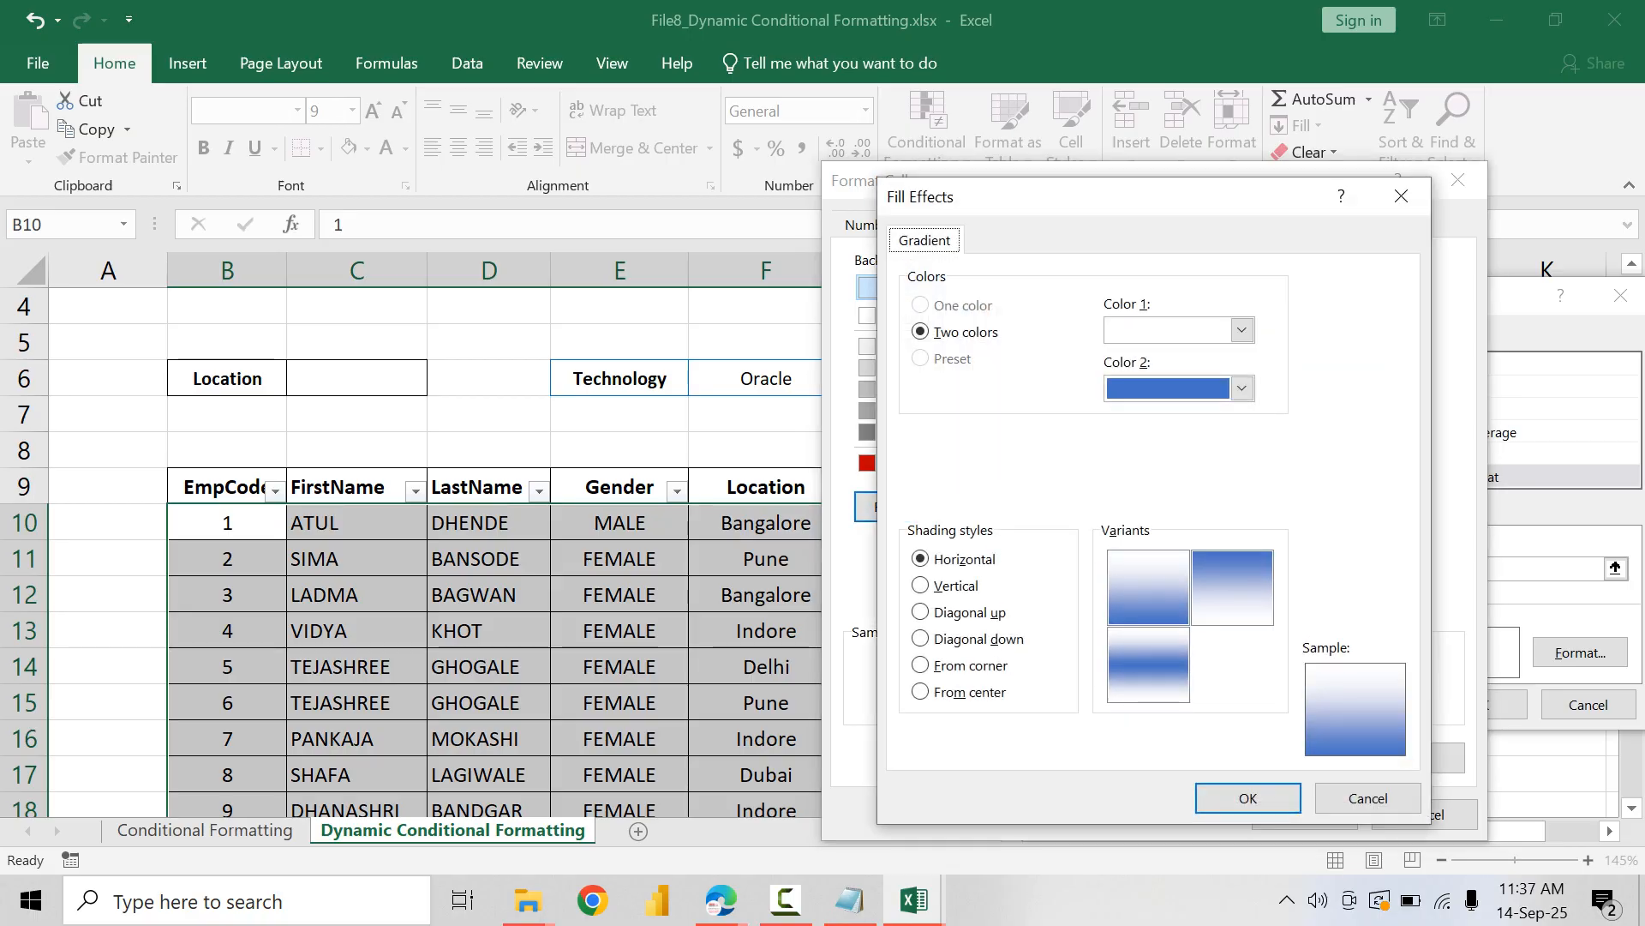
pyautogui.click(1241, 330)
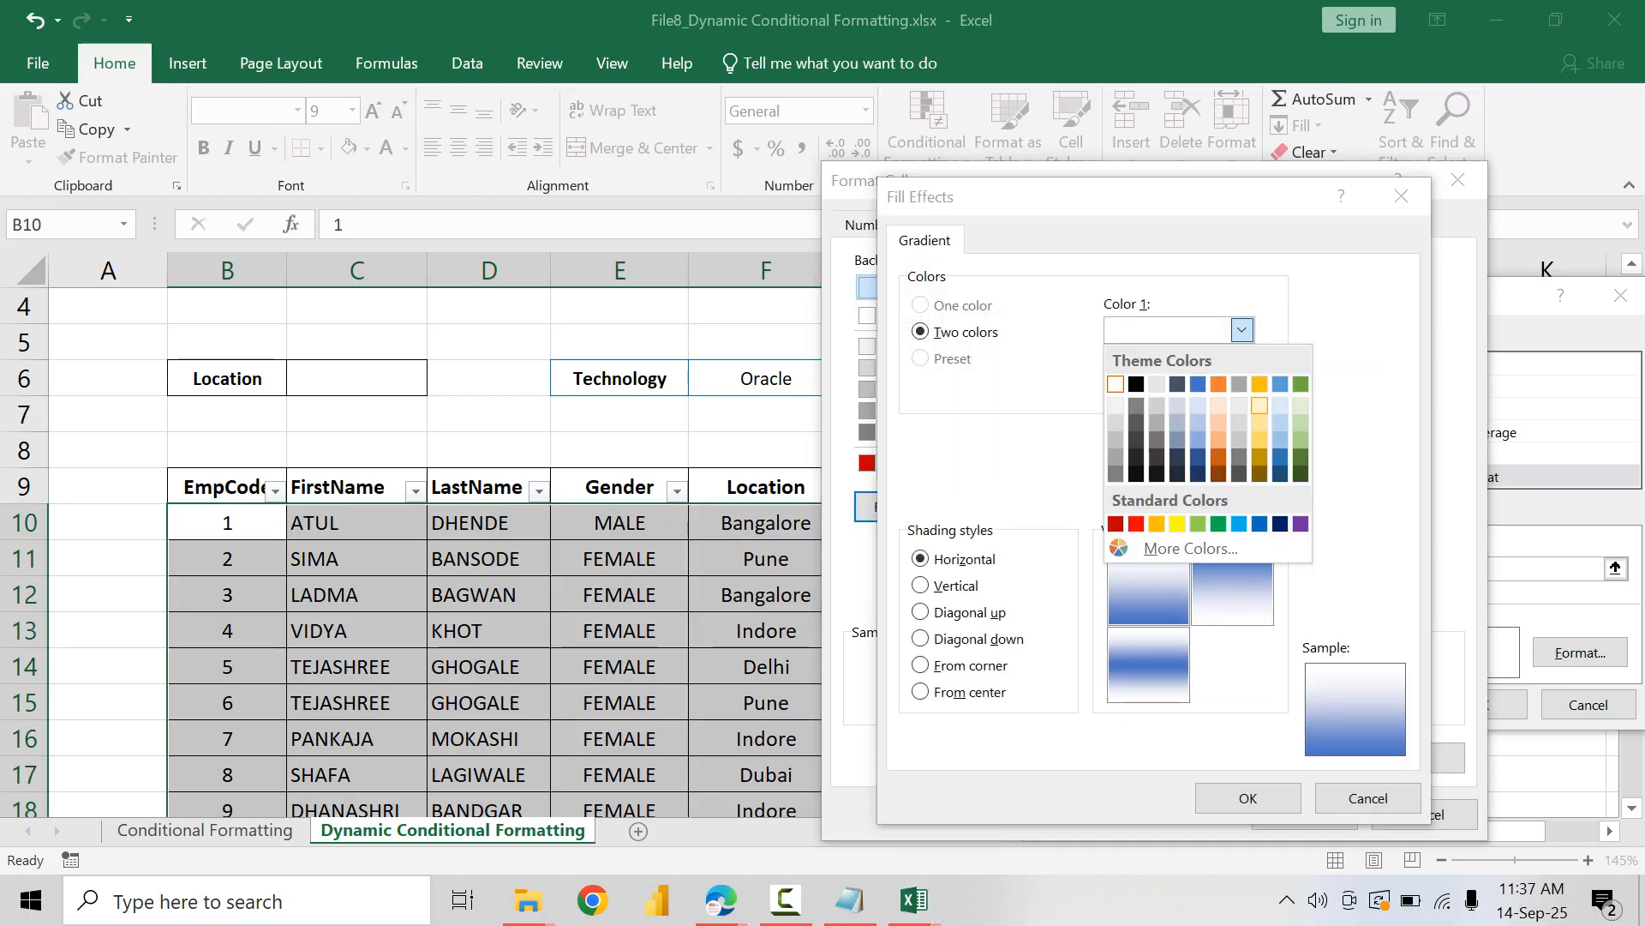
pyautogui.click(1259, 405)
pyautogui.click(1242, 389)
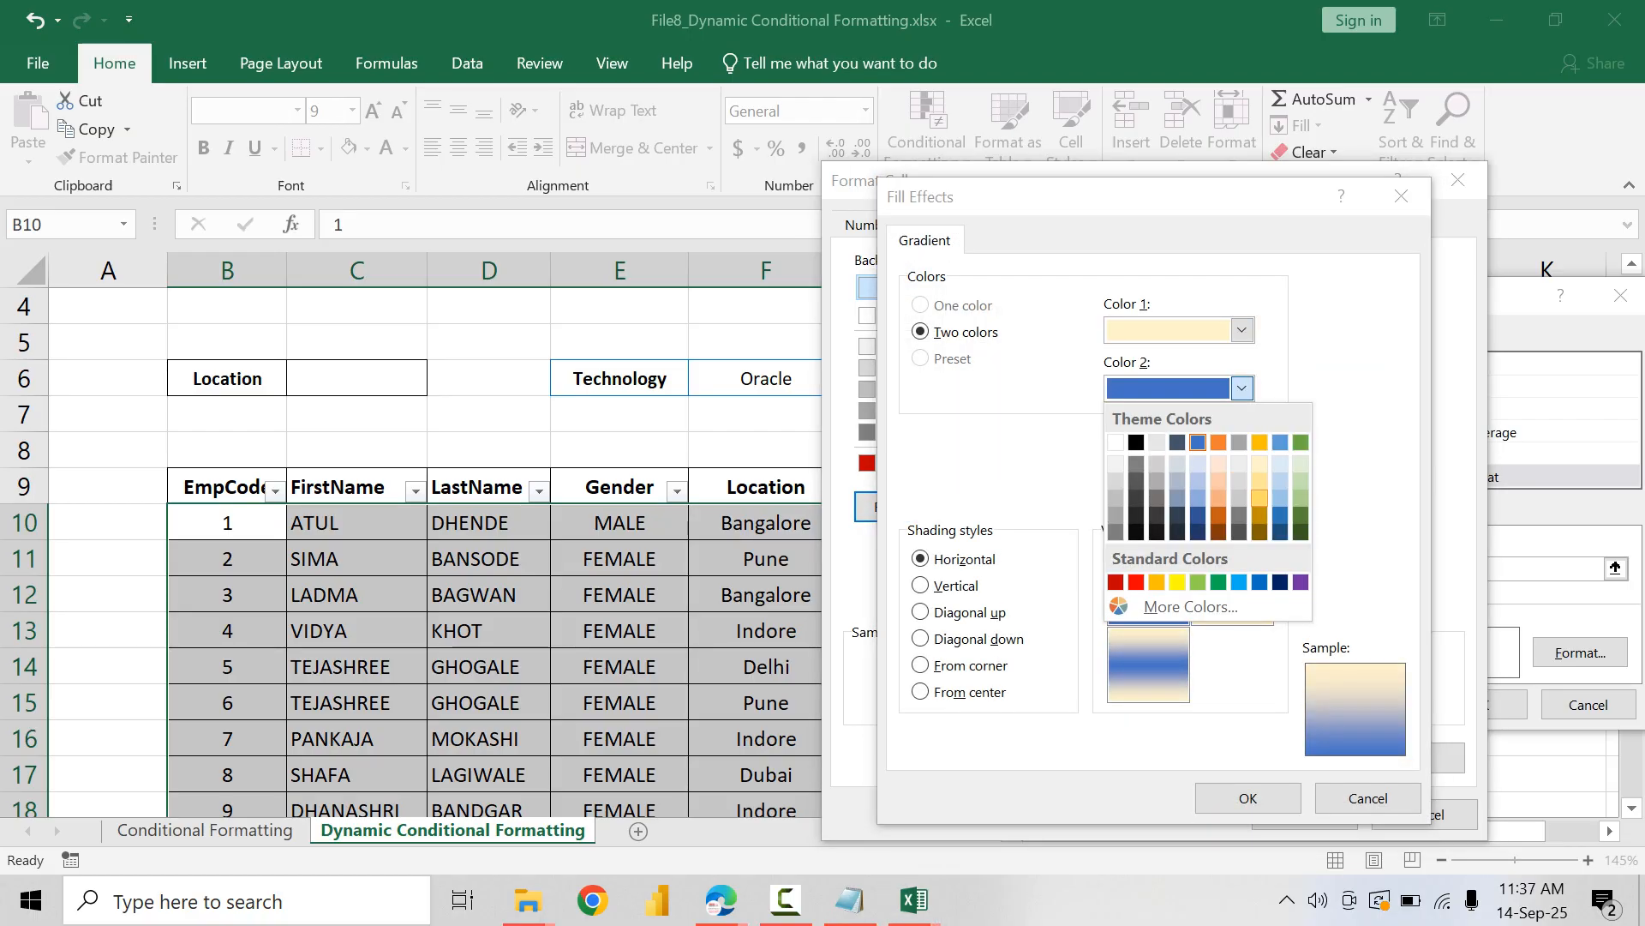
pyautogui.click(1259, 497)
pyautogui.click(1242, 330)
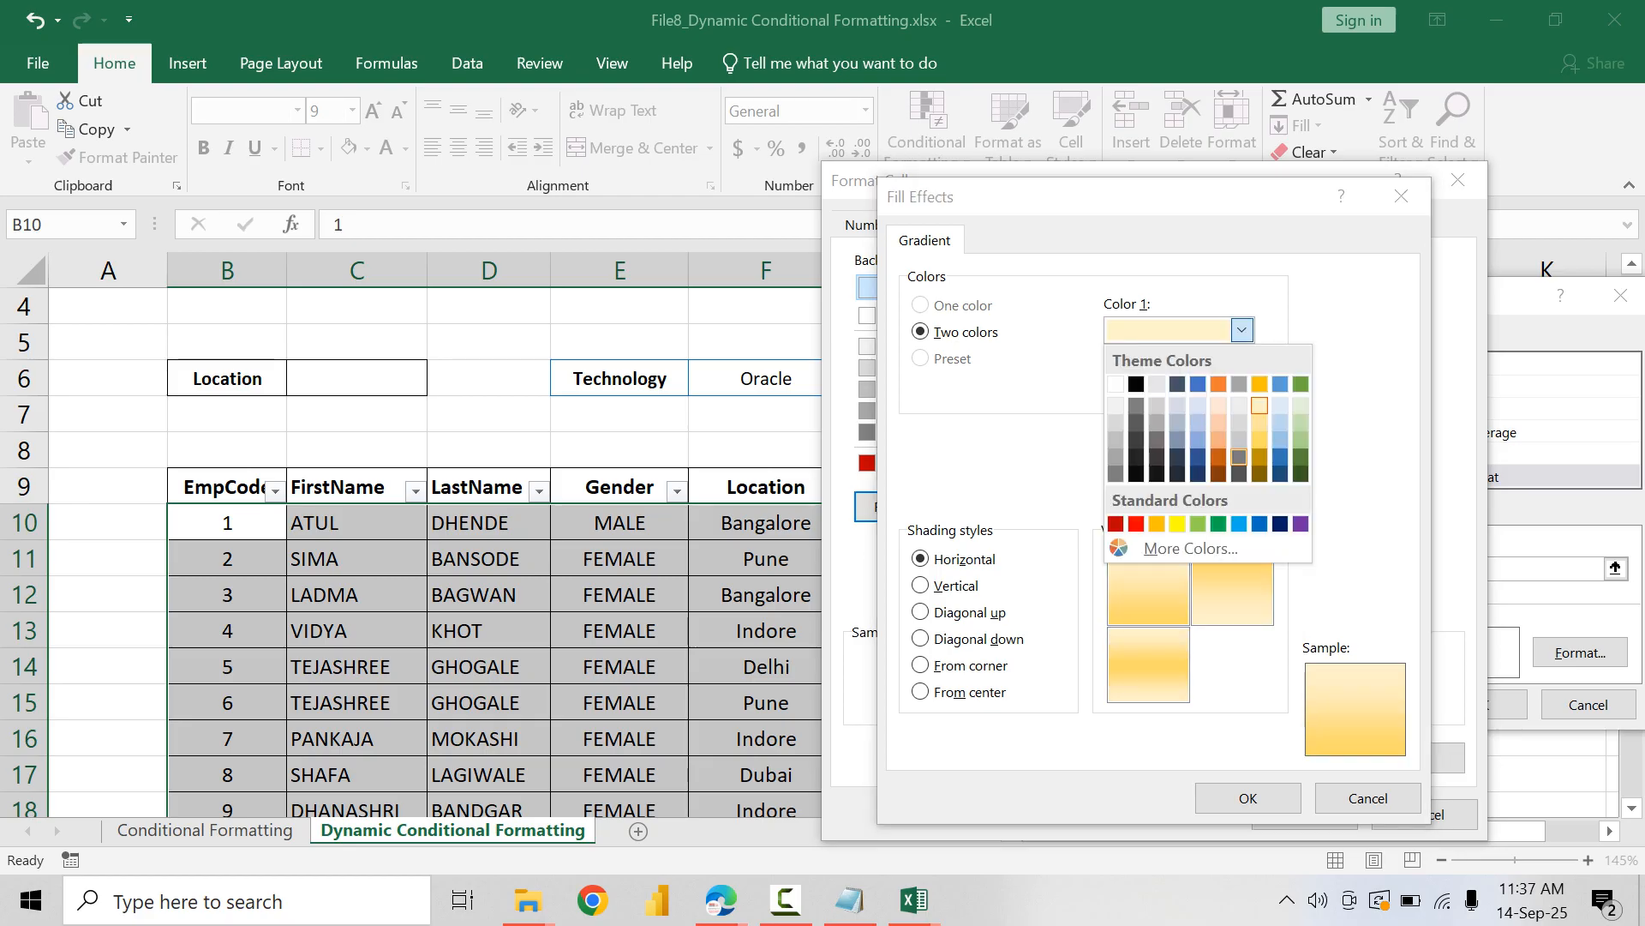
pyautogui.click(1259, 423)
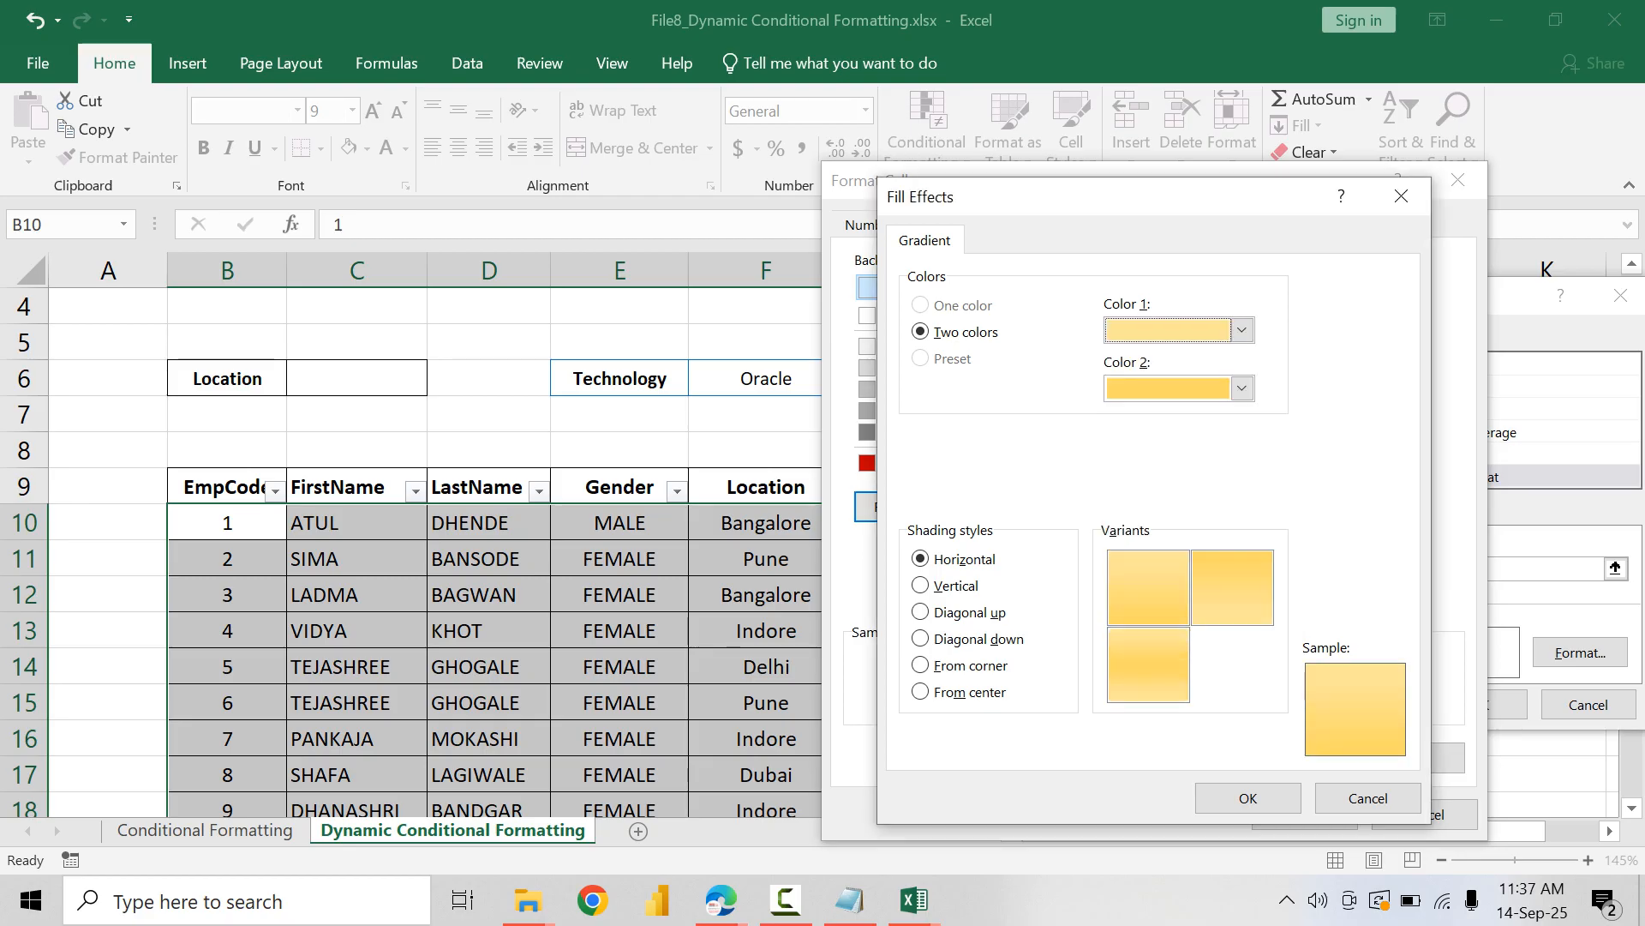
pyautogui.click(1148, 665)
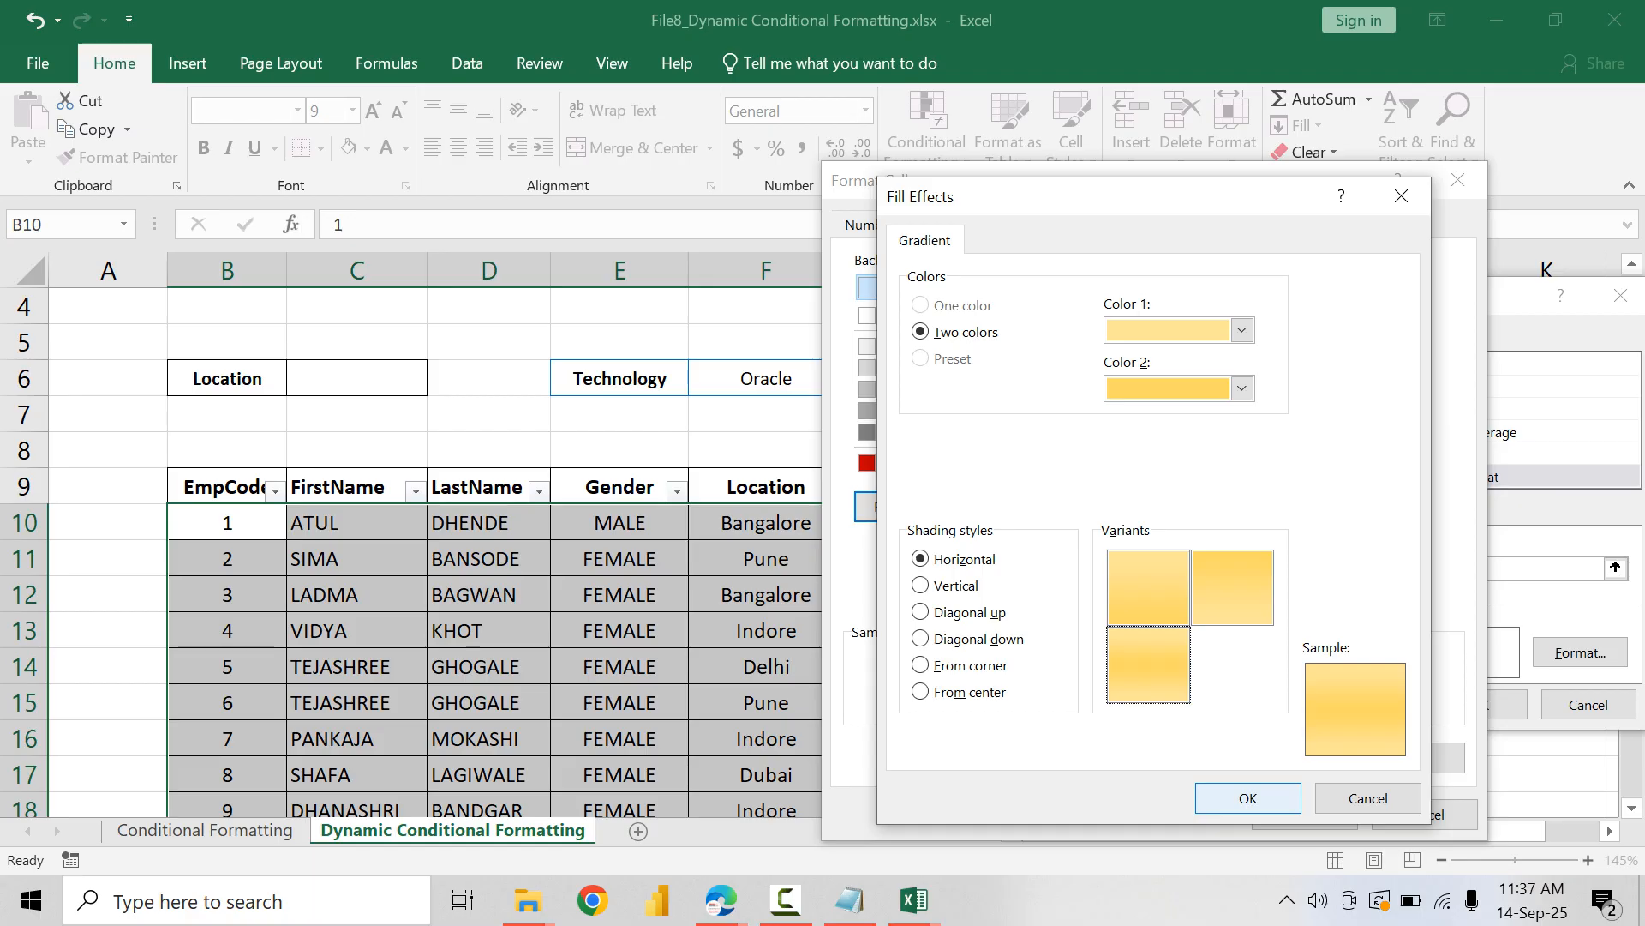
pyautogui.click(1247, 798)
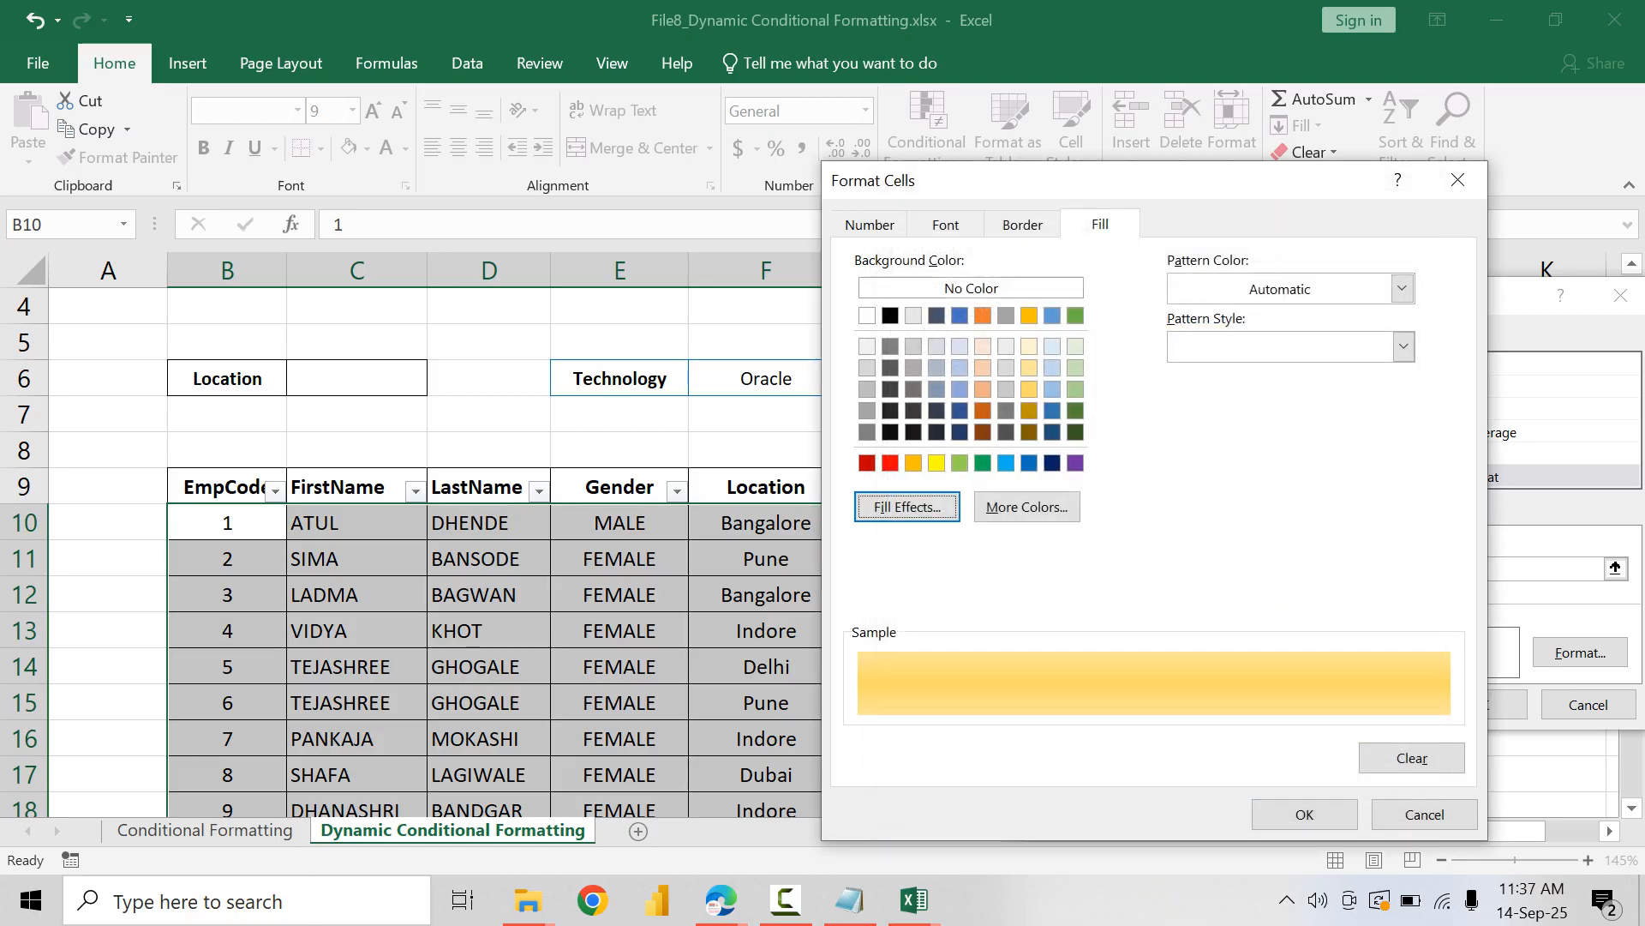
# Step: Set the rule's font to bold in dark gold and save the new technology and project leader rule
pyautogui.click(946, 224)
pyautogui.click(1186, 348)
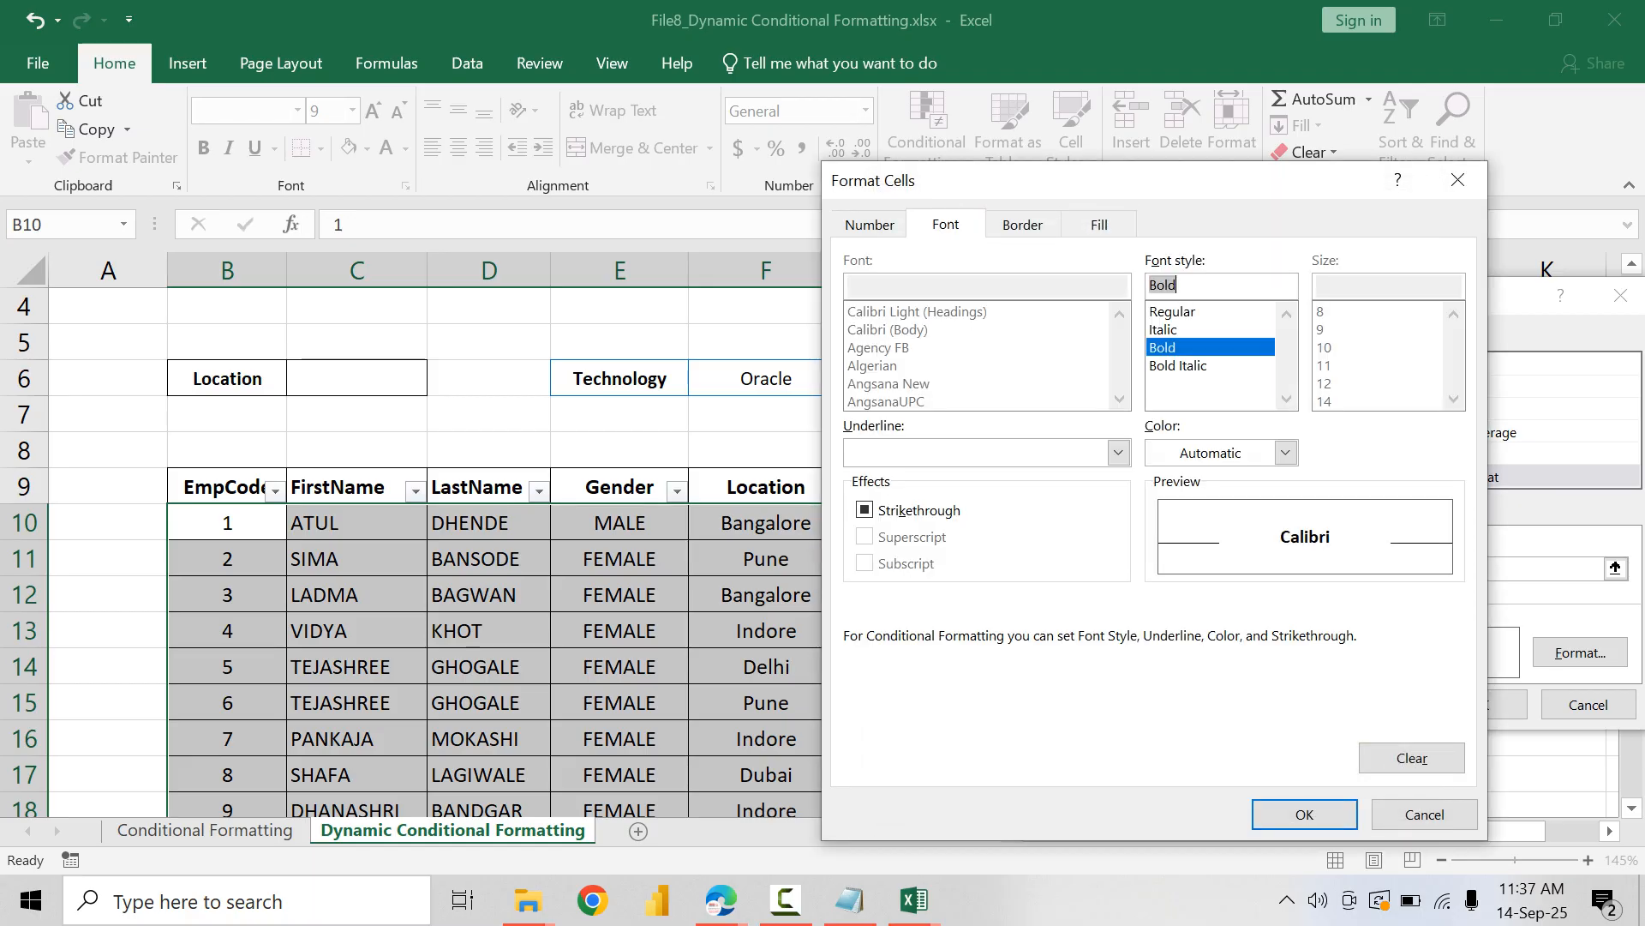
pyautogui.click(1286, 452)
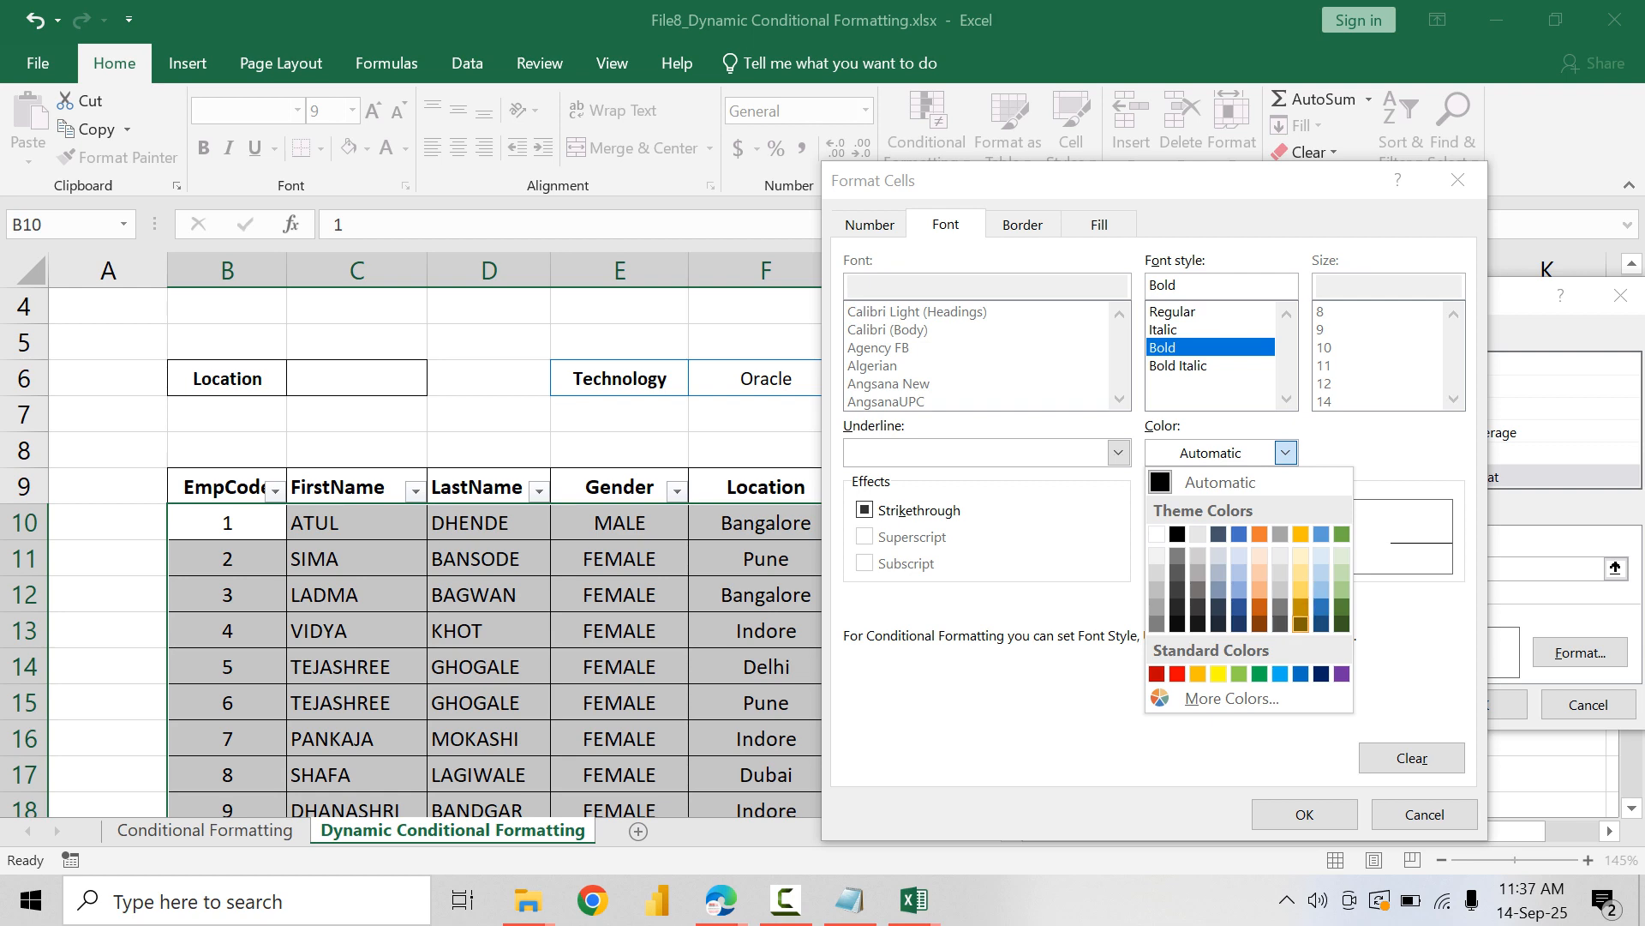
pyautogui.click(1301, 606)
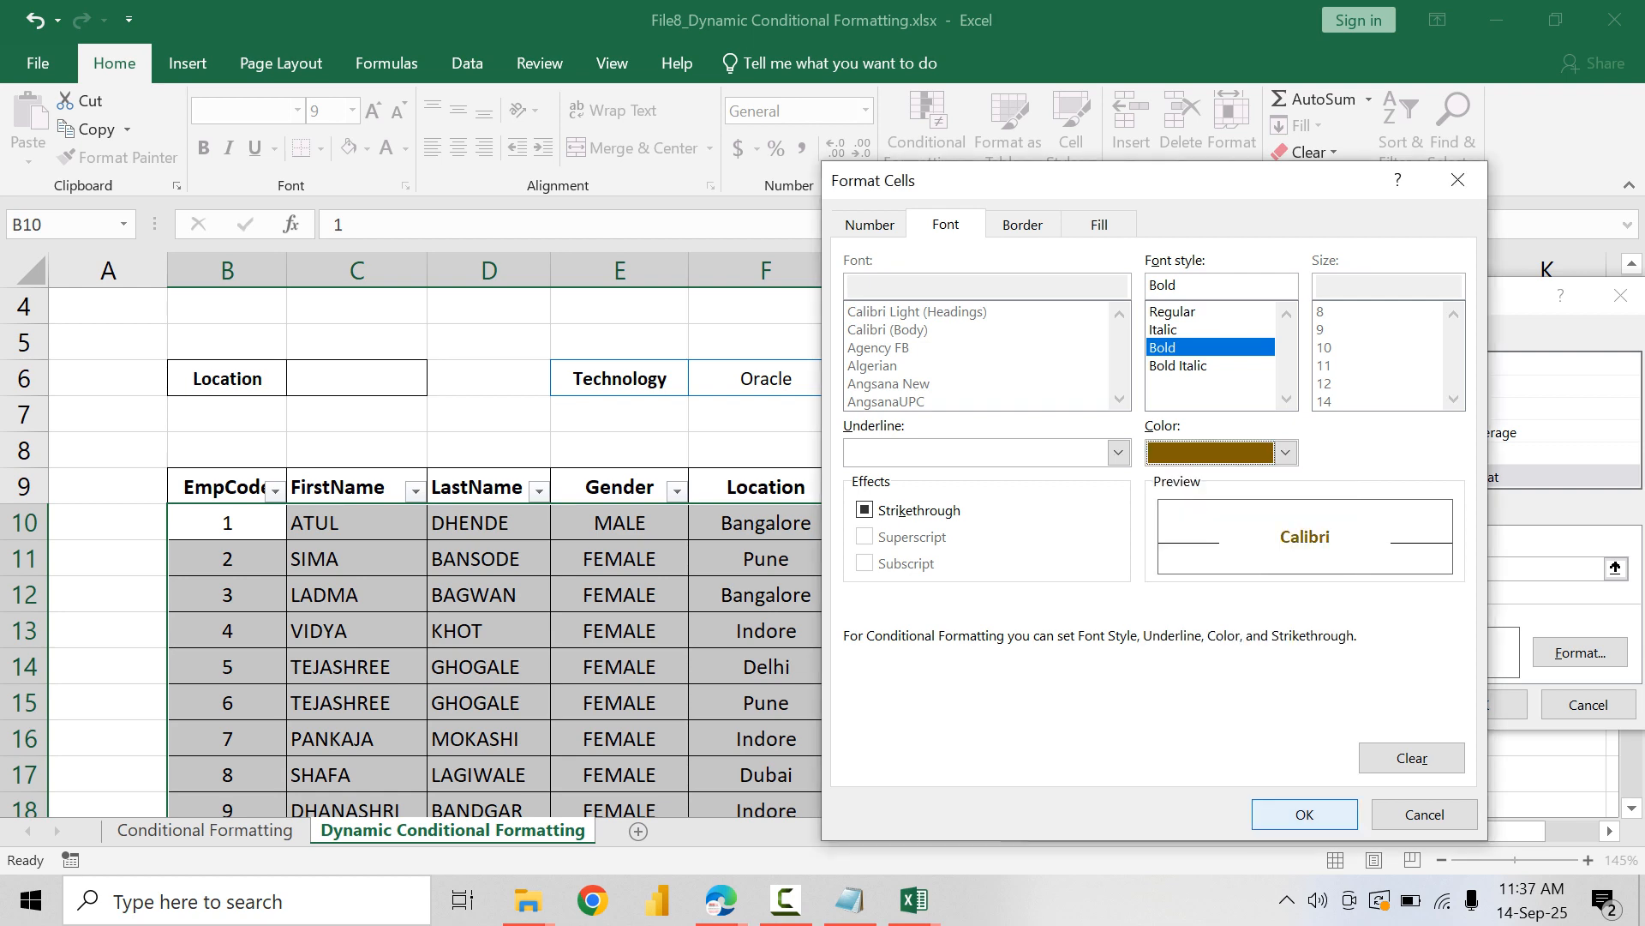
pyautogui.click(1305, 814)
pyautogui.click(1477, 699)
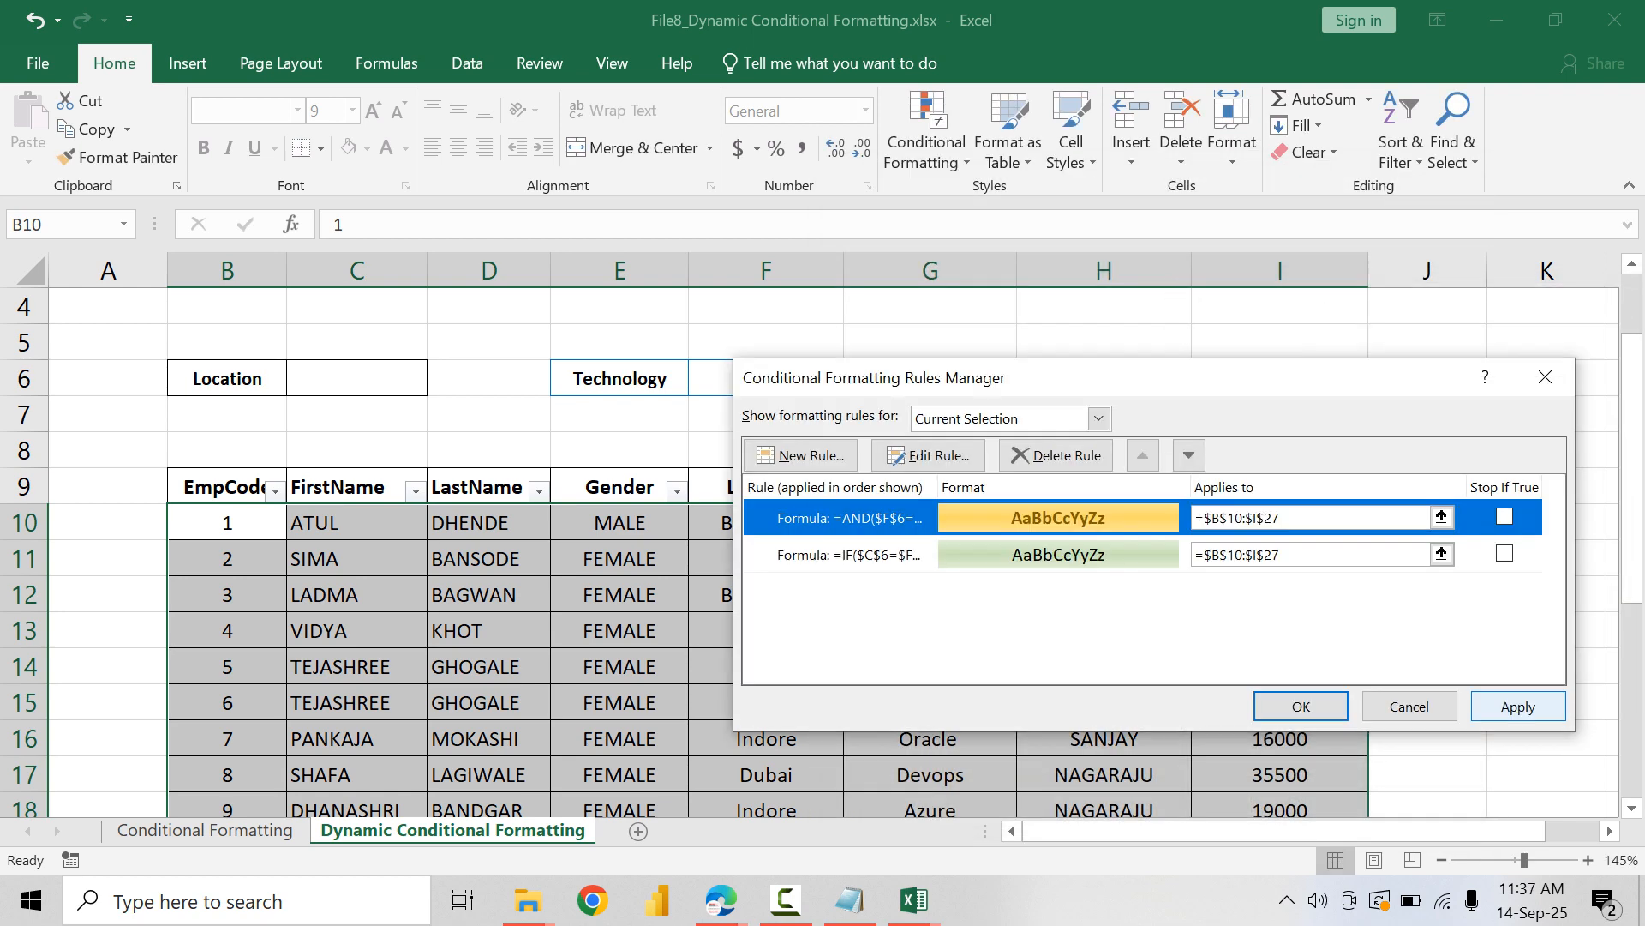
# Step: Apply the technology and project leader rule to the table, close the rules manager, and check the highlighted rows
pyautogui.click(1517, 706)
pyautogui.click(1300, 705)
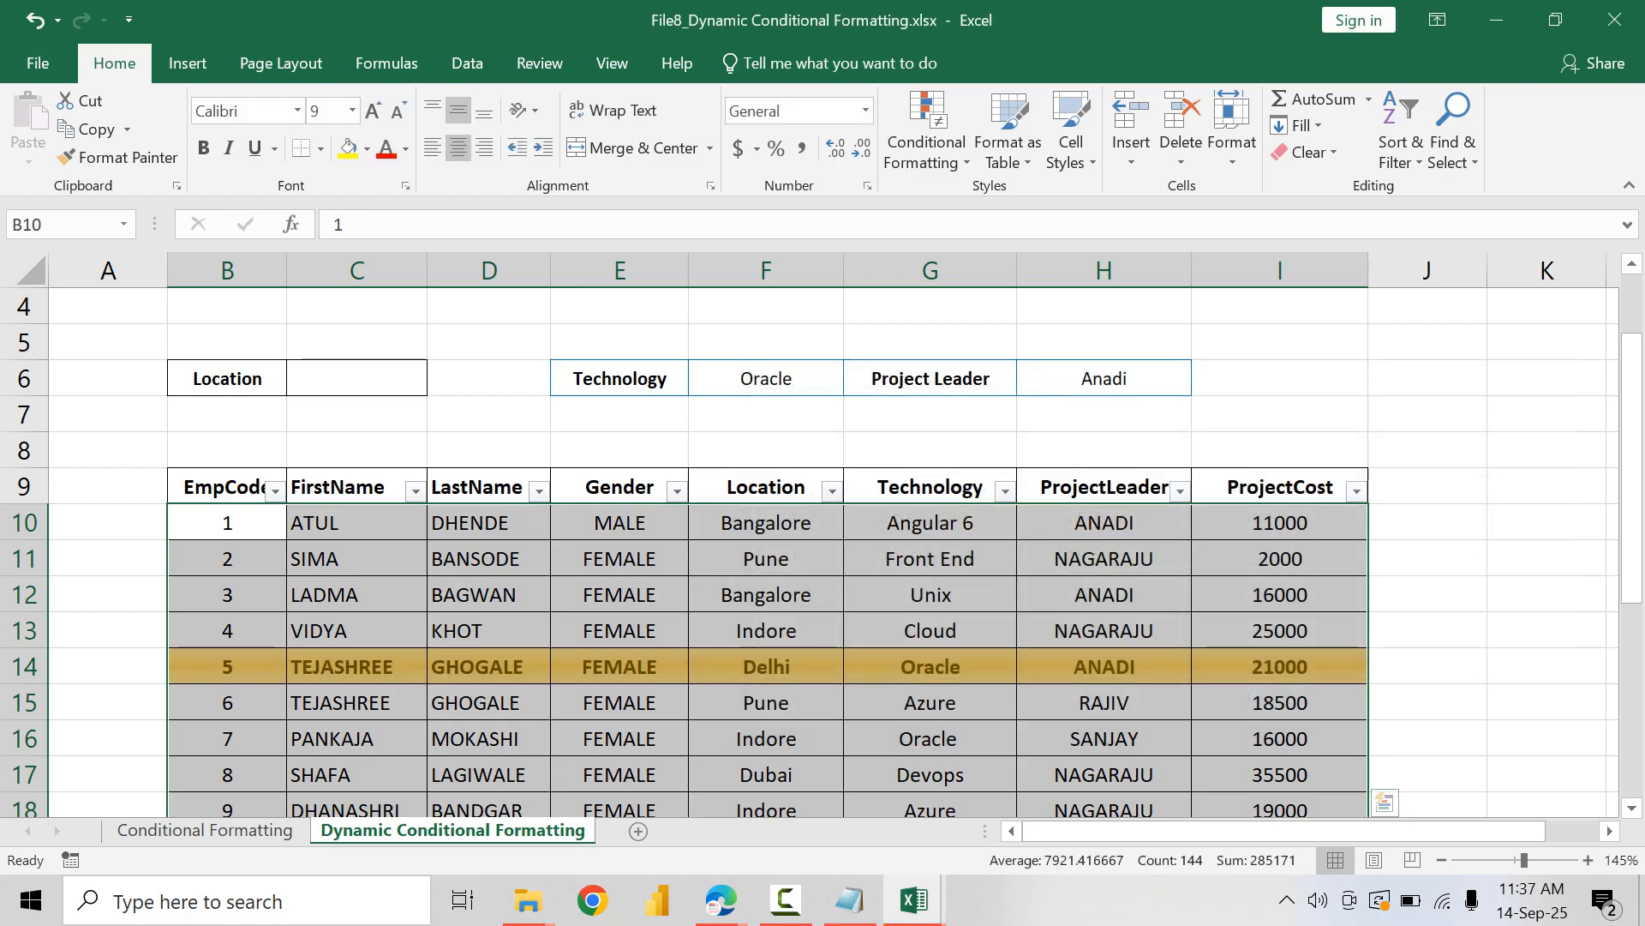
pyautogui.scroll(-4, 1381, 797)
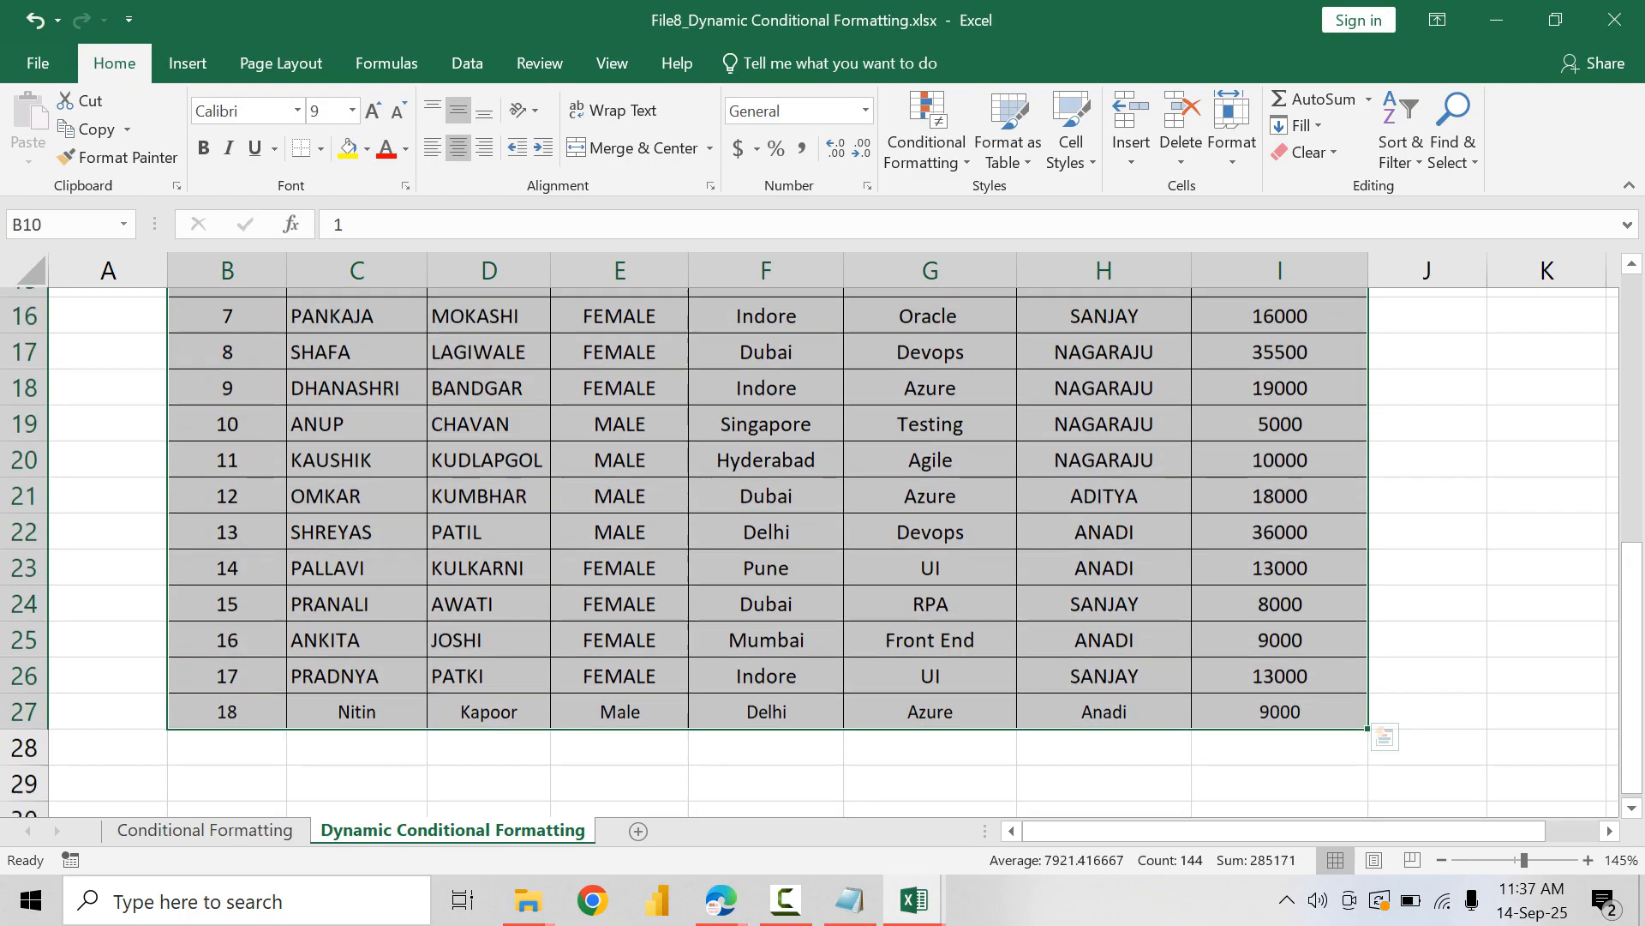
pyautogui.scroll(4, 1381, 797)
# Step: Test the rule by replacing the Technology criterion in F6 with Unix
pyautogui.click(766, 379)
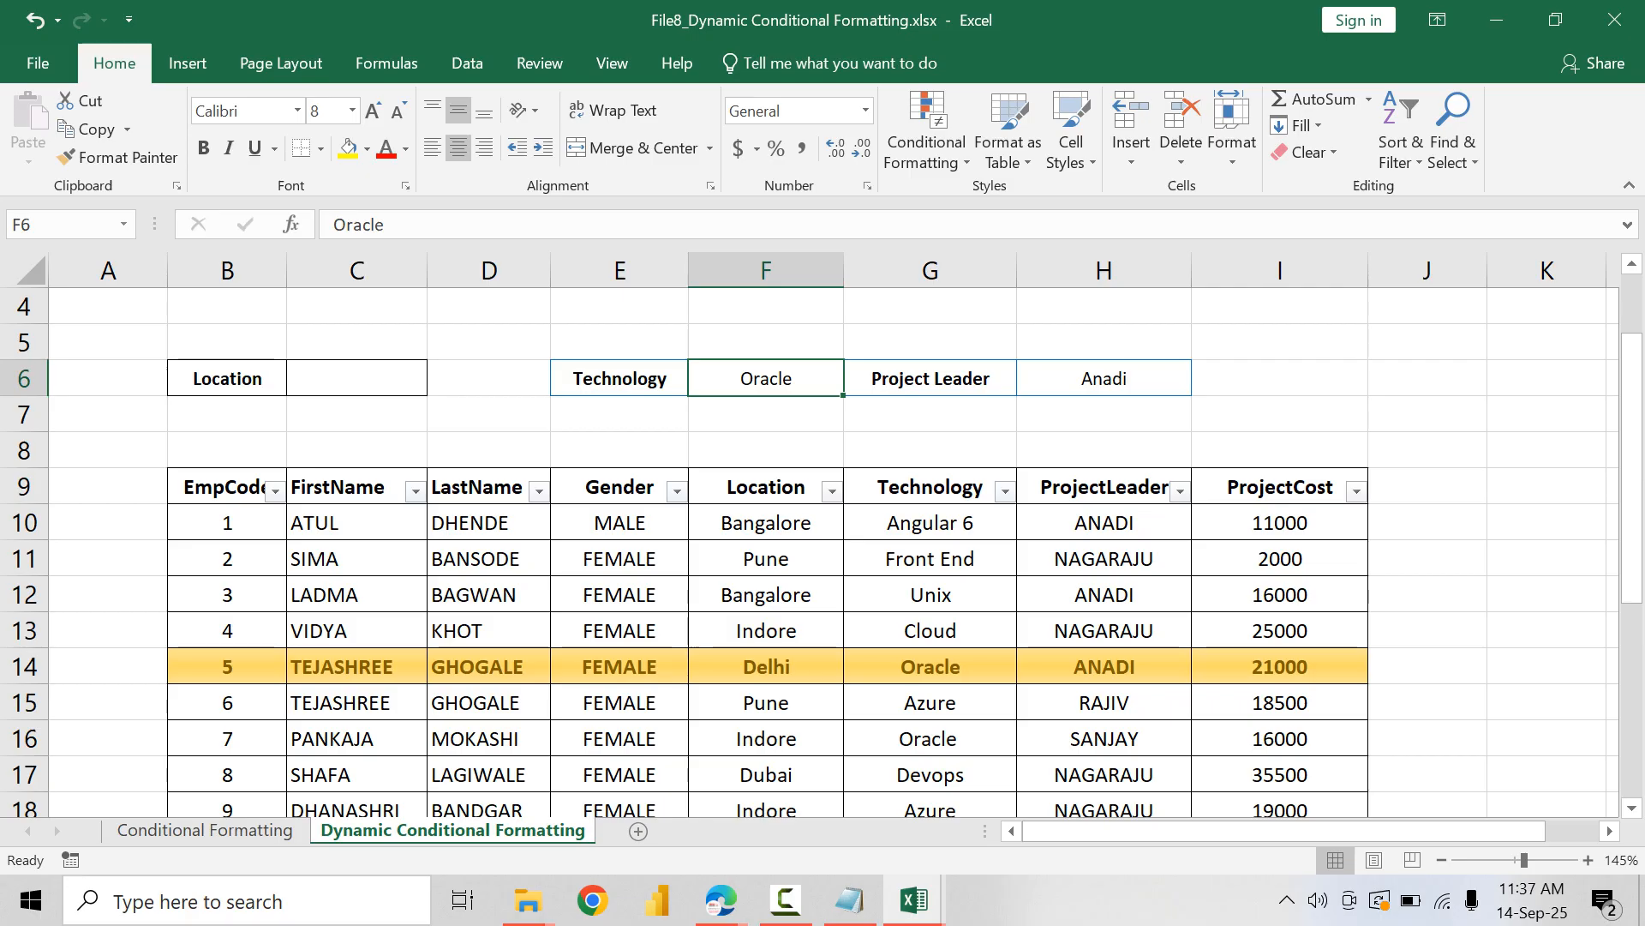
pyautogui.press('Delete')
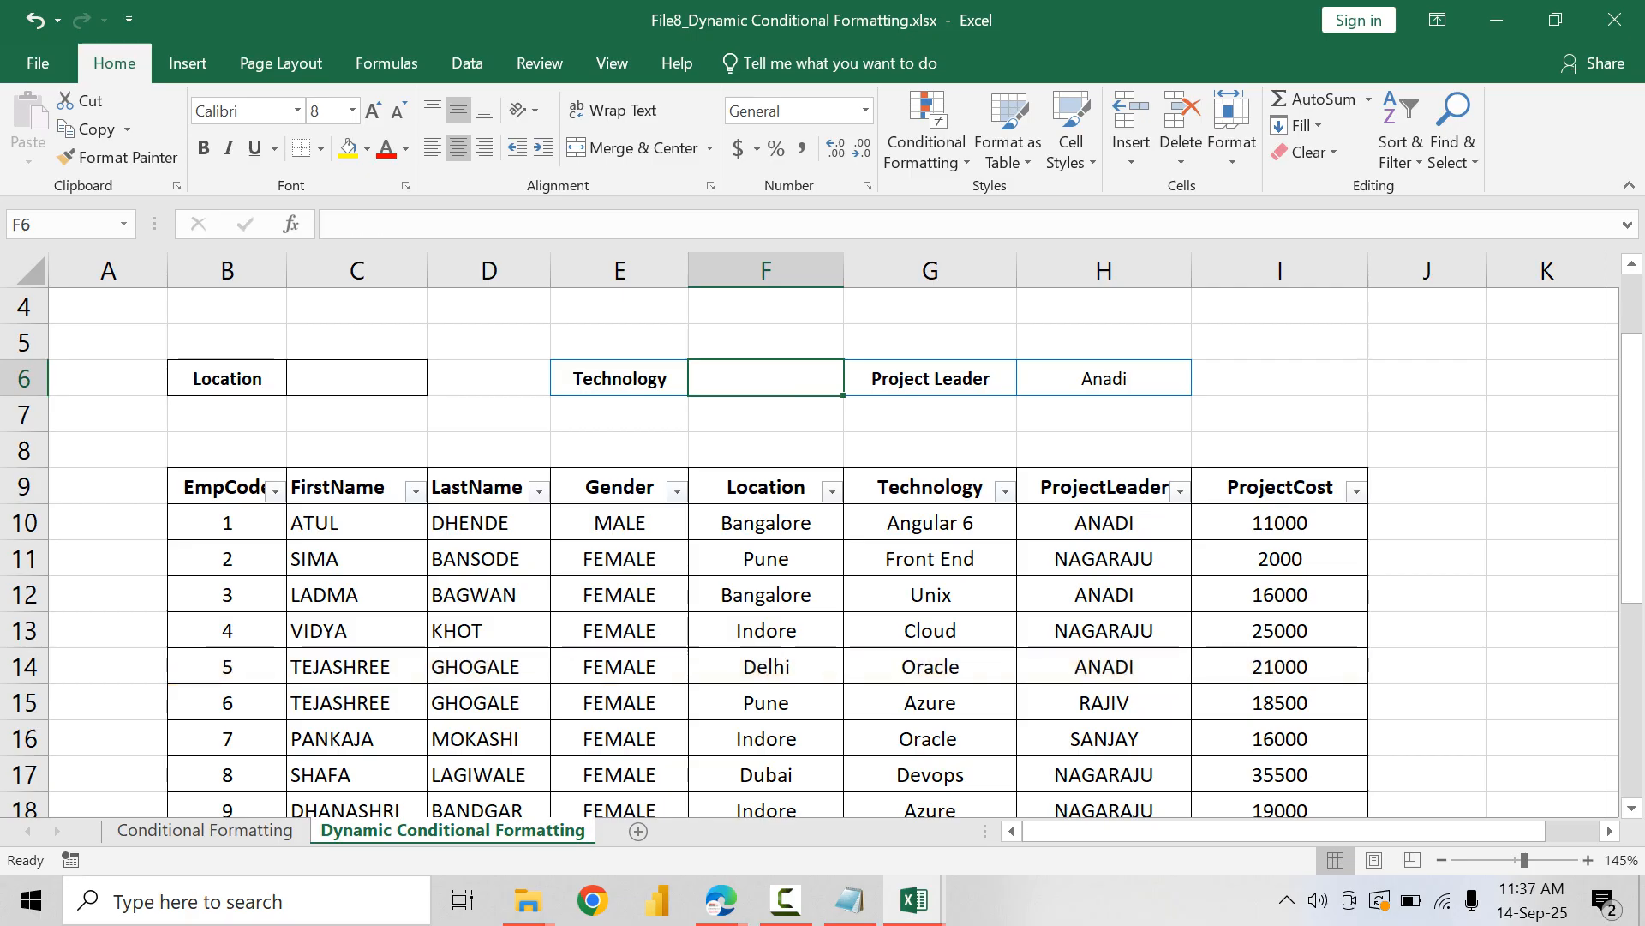
pyautogui.write('Uniz')
pyautogui.press('BackSpace')
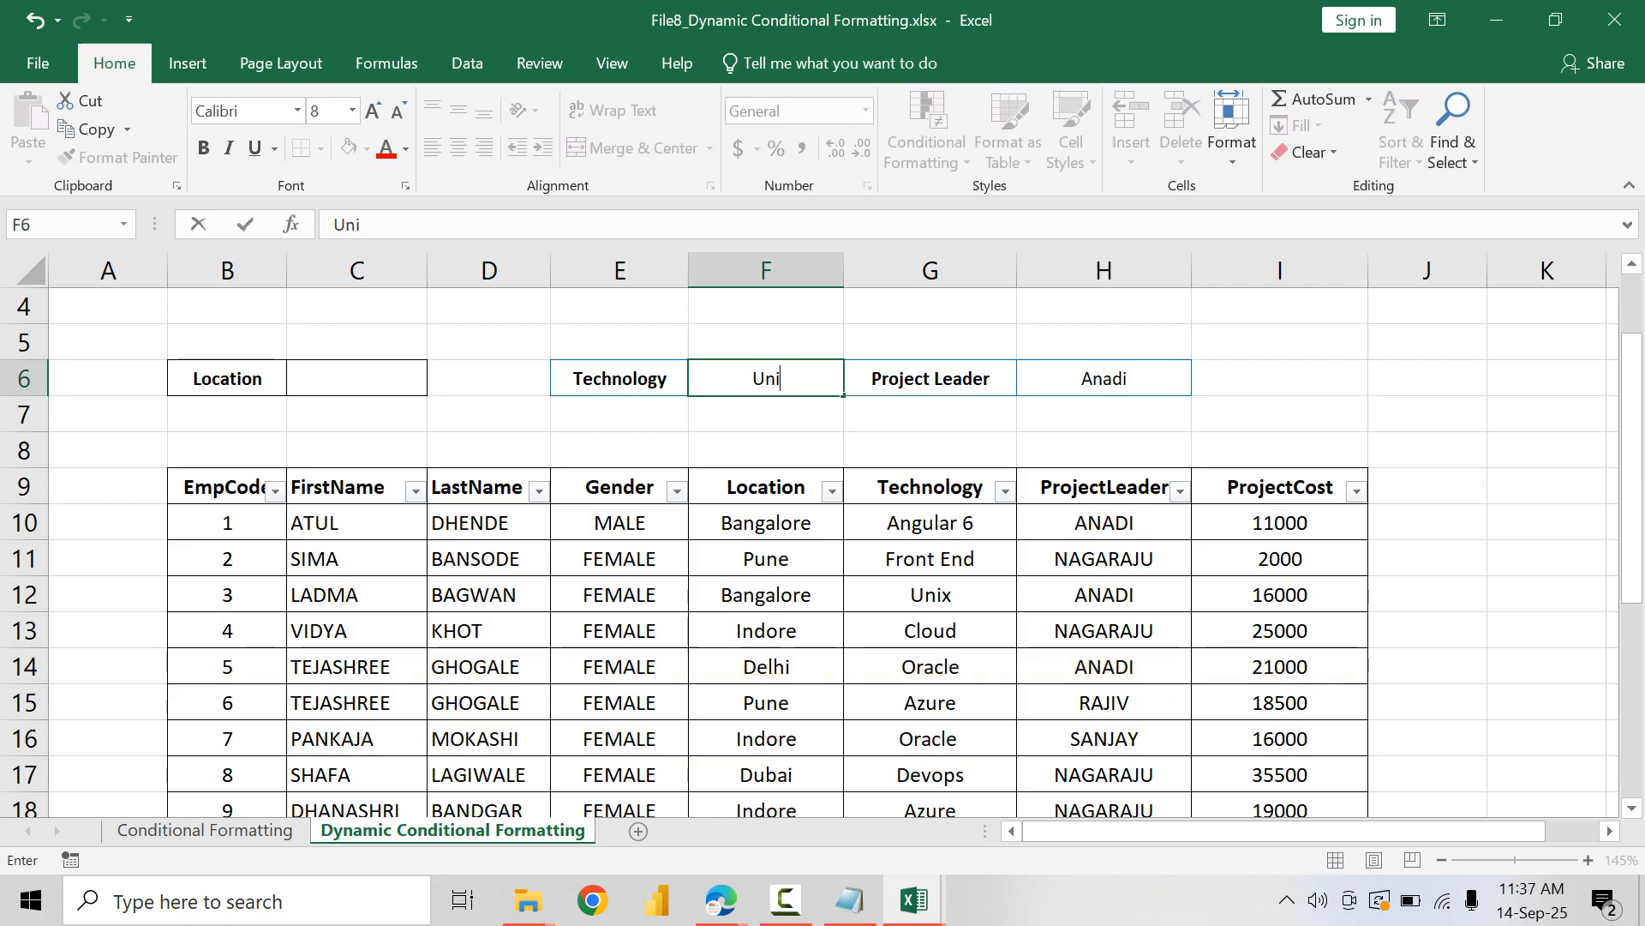
pyautogui.write('x')
pyautogui.press('Return')
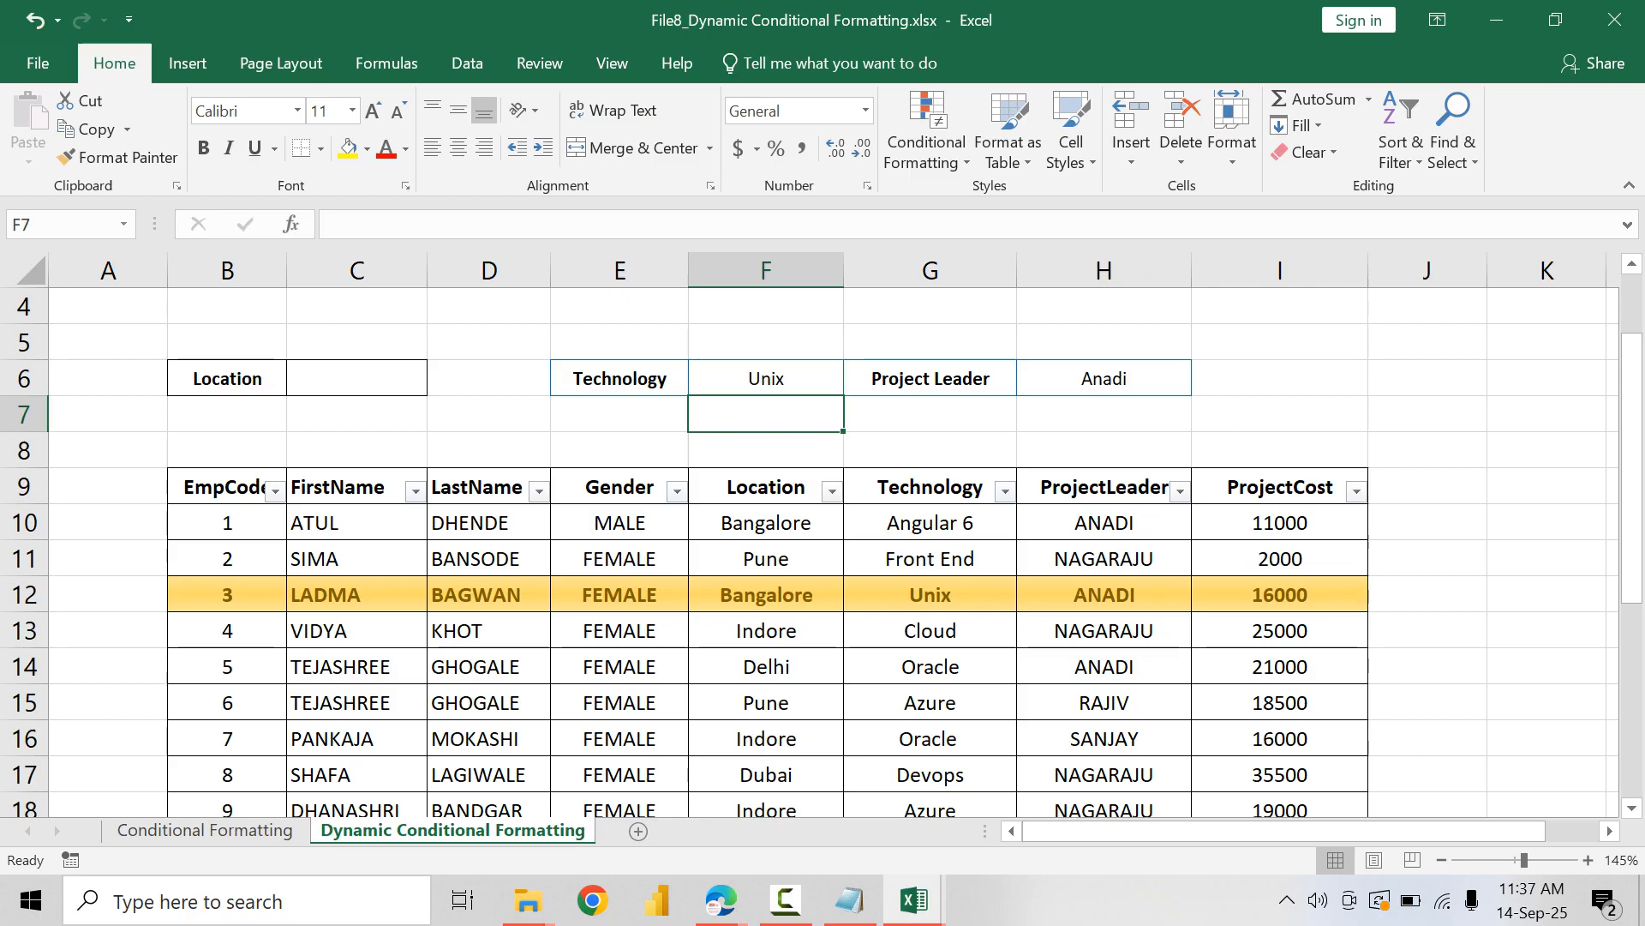
# Step: Test another combination with Azure as the Technology criterion and a different leader's name in the Project Leader cell H6
pyautogui.press('Up')
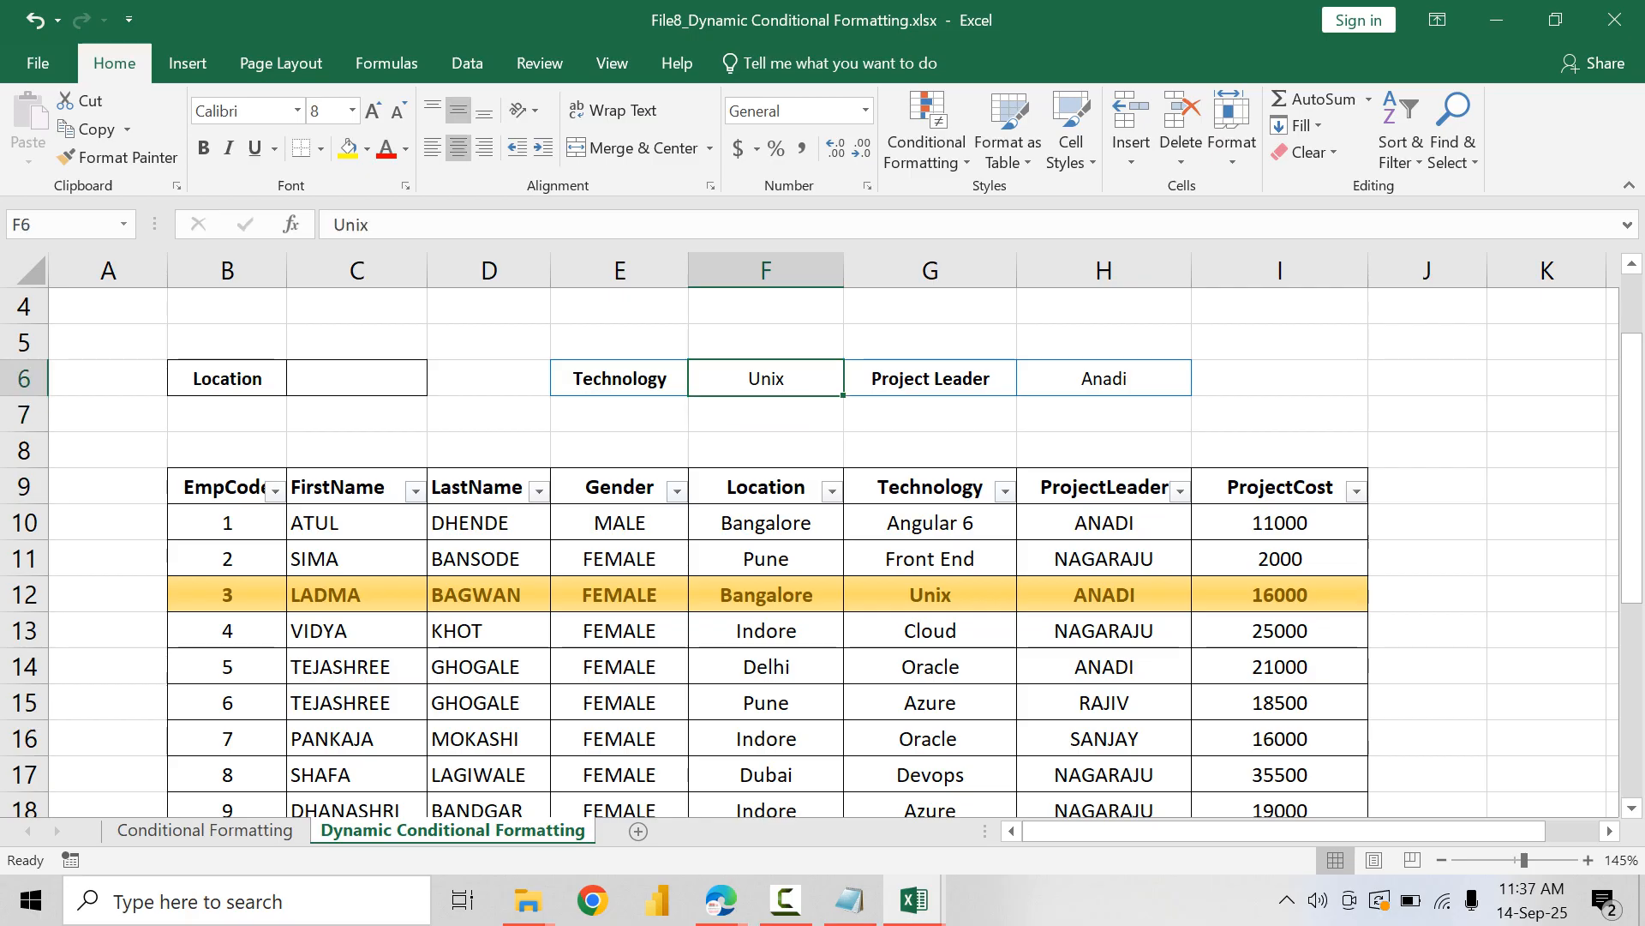
pyautogui.write('Azure')
pyautogui.press('Tab')
pyautogui.press('Tab')
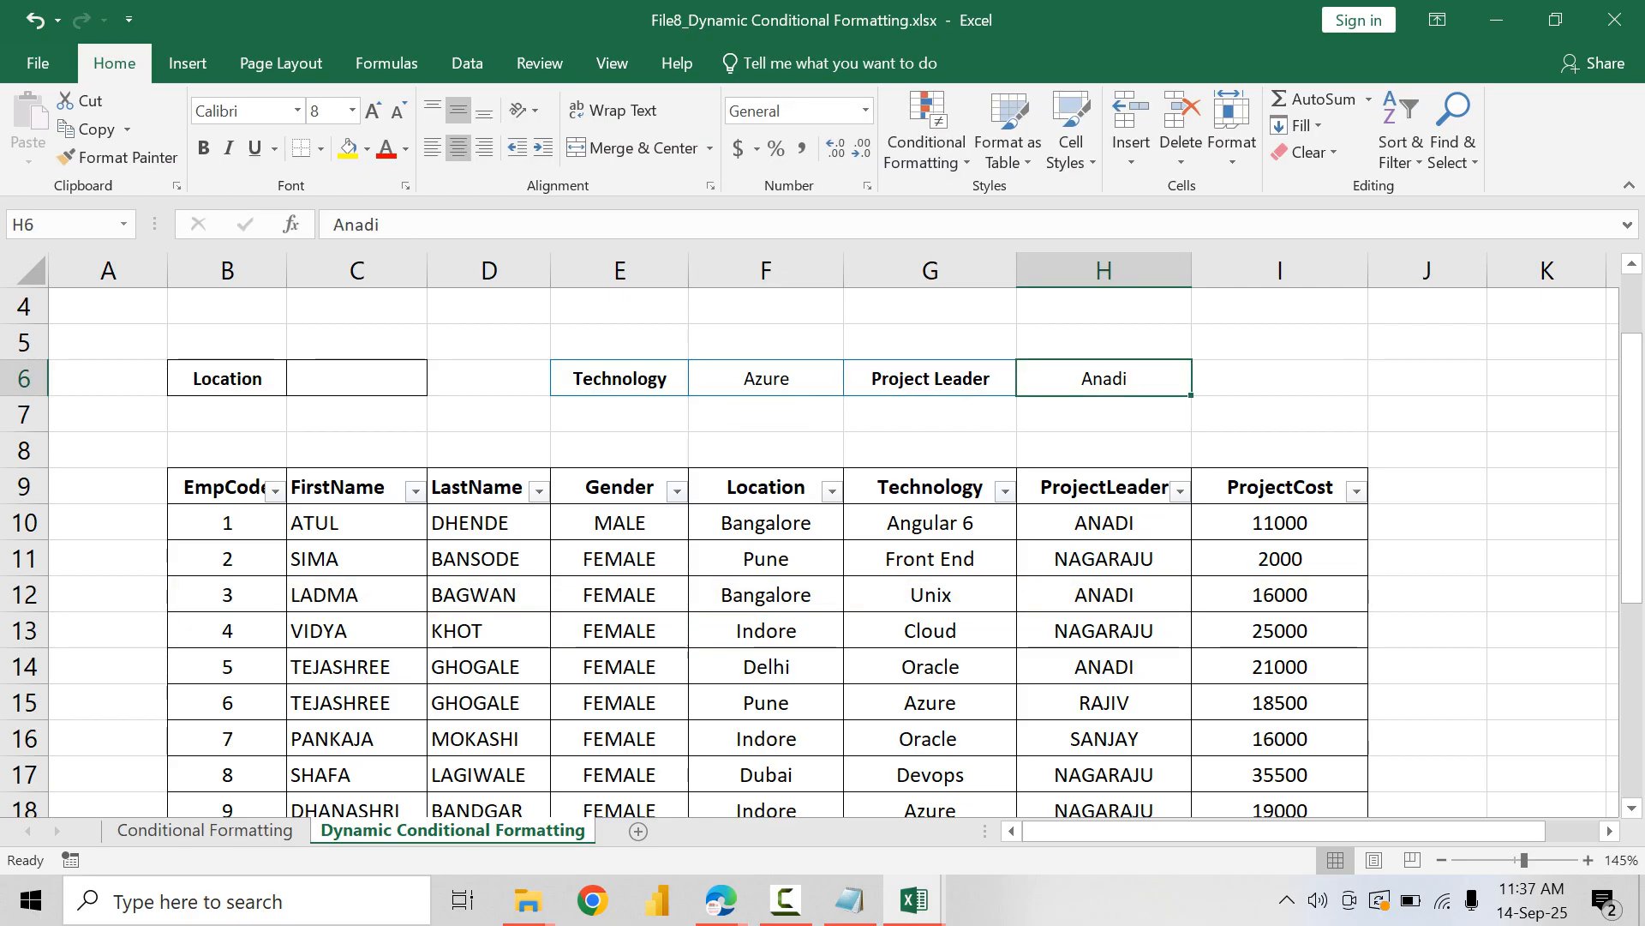
pyautogui.write('Rajiv')
pyautogui.press('Return')
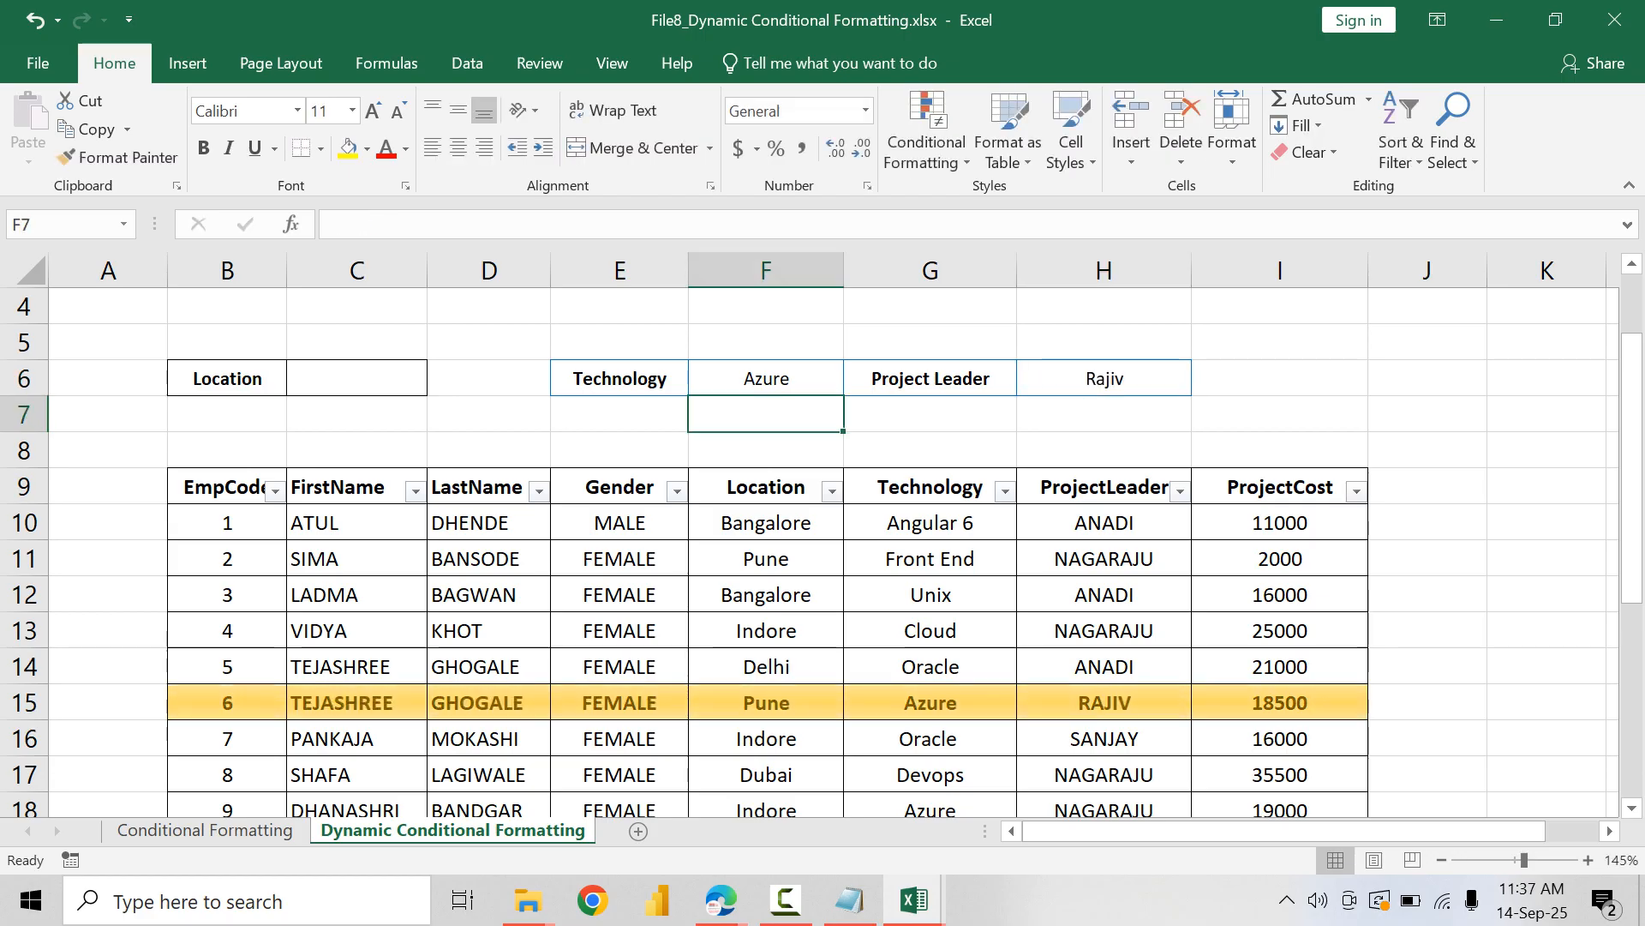
pyautogui.scroll(-3, 823, 549)
pyautogui.scroll(3, 822, 548)
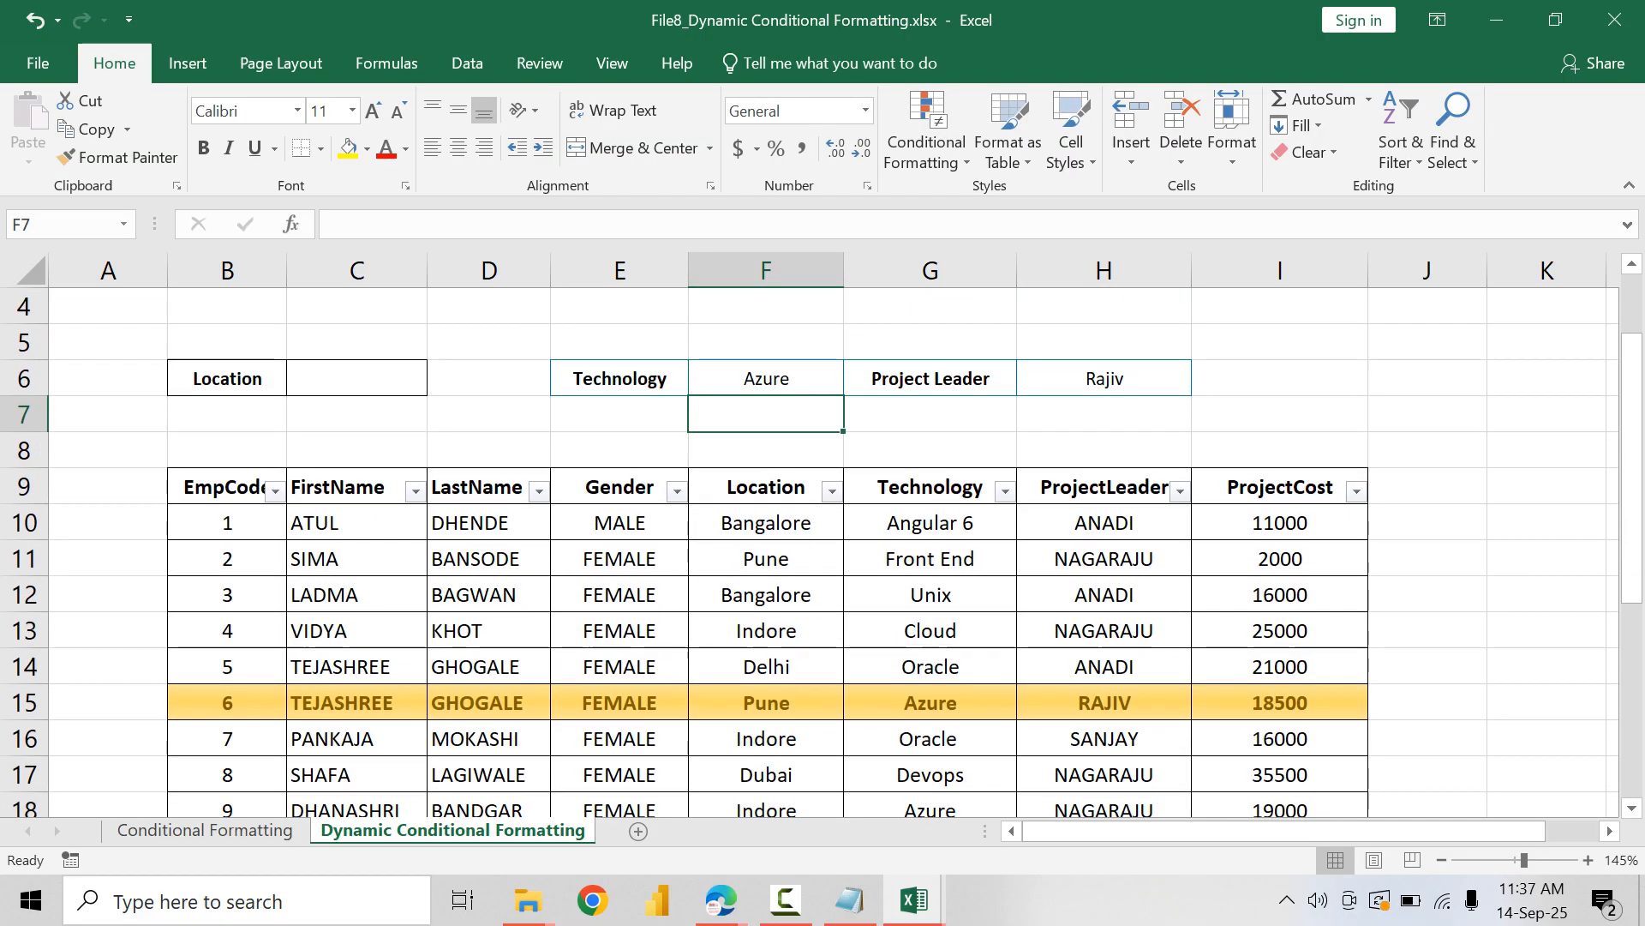
# Step: Clear the Technology criterion in F6 and the Project Leader criterion in H6, and check the table's rows
pyautogui.click(766, 378)
pyautogui.press('Delete')
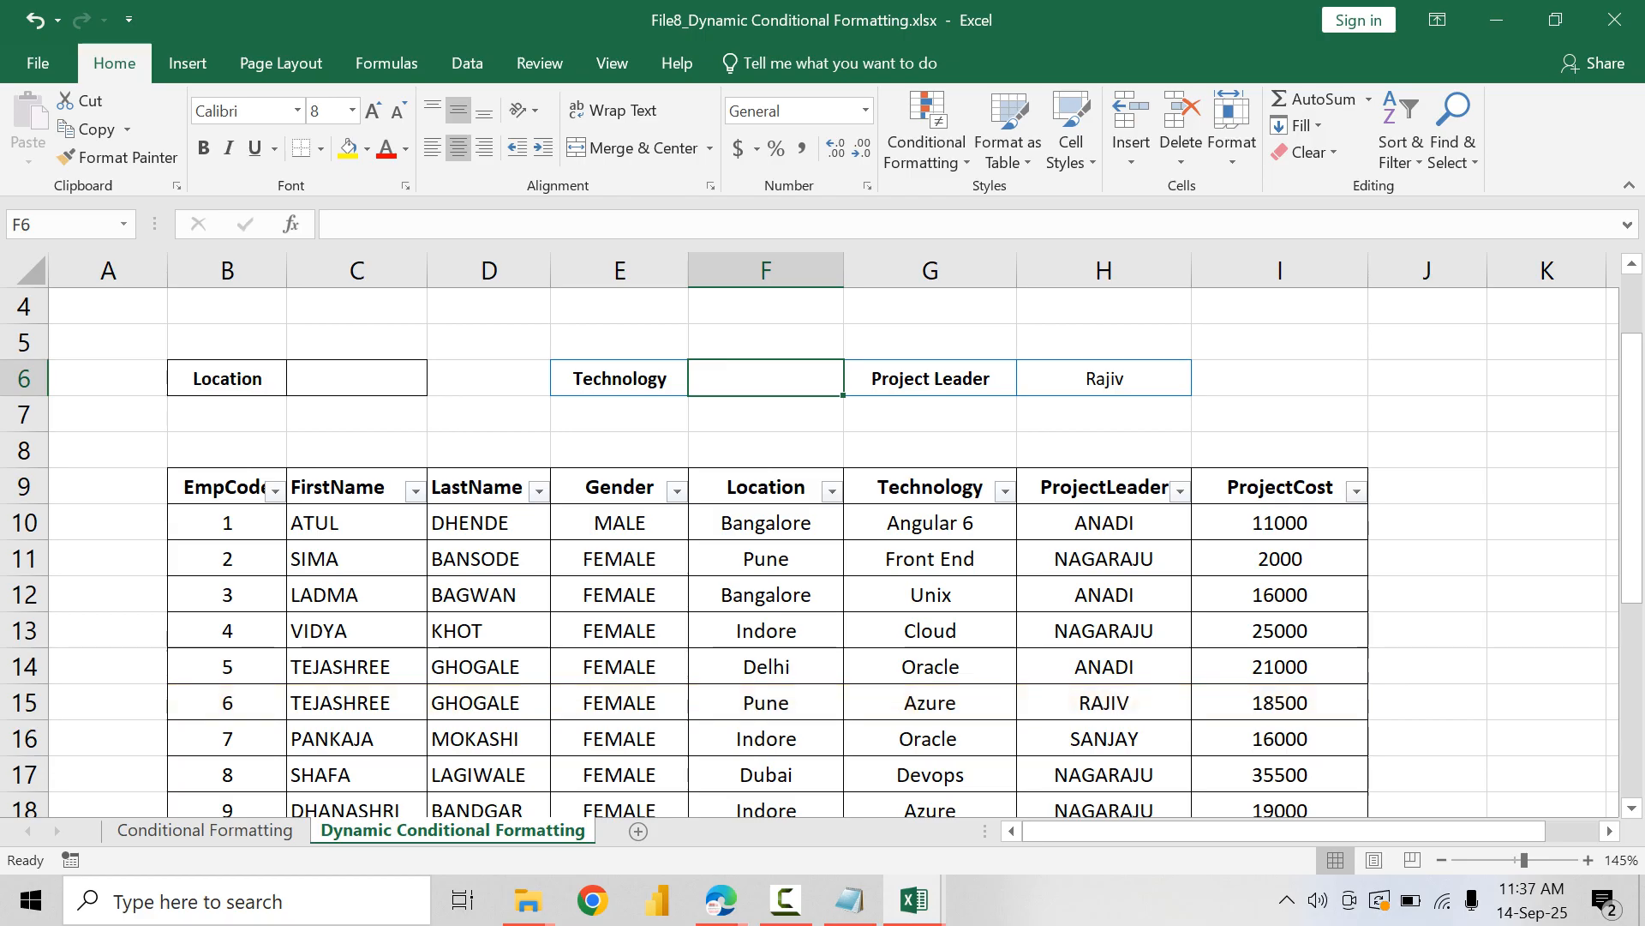
pyautogui.click(1103, 378)
pyautogui.press('Delete')
pyautogui.scroll(-4, 822, 549)
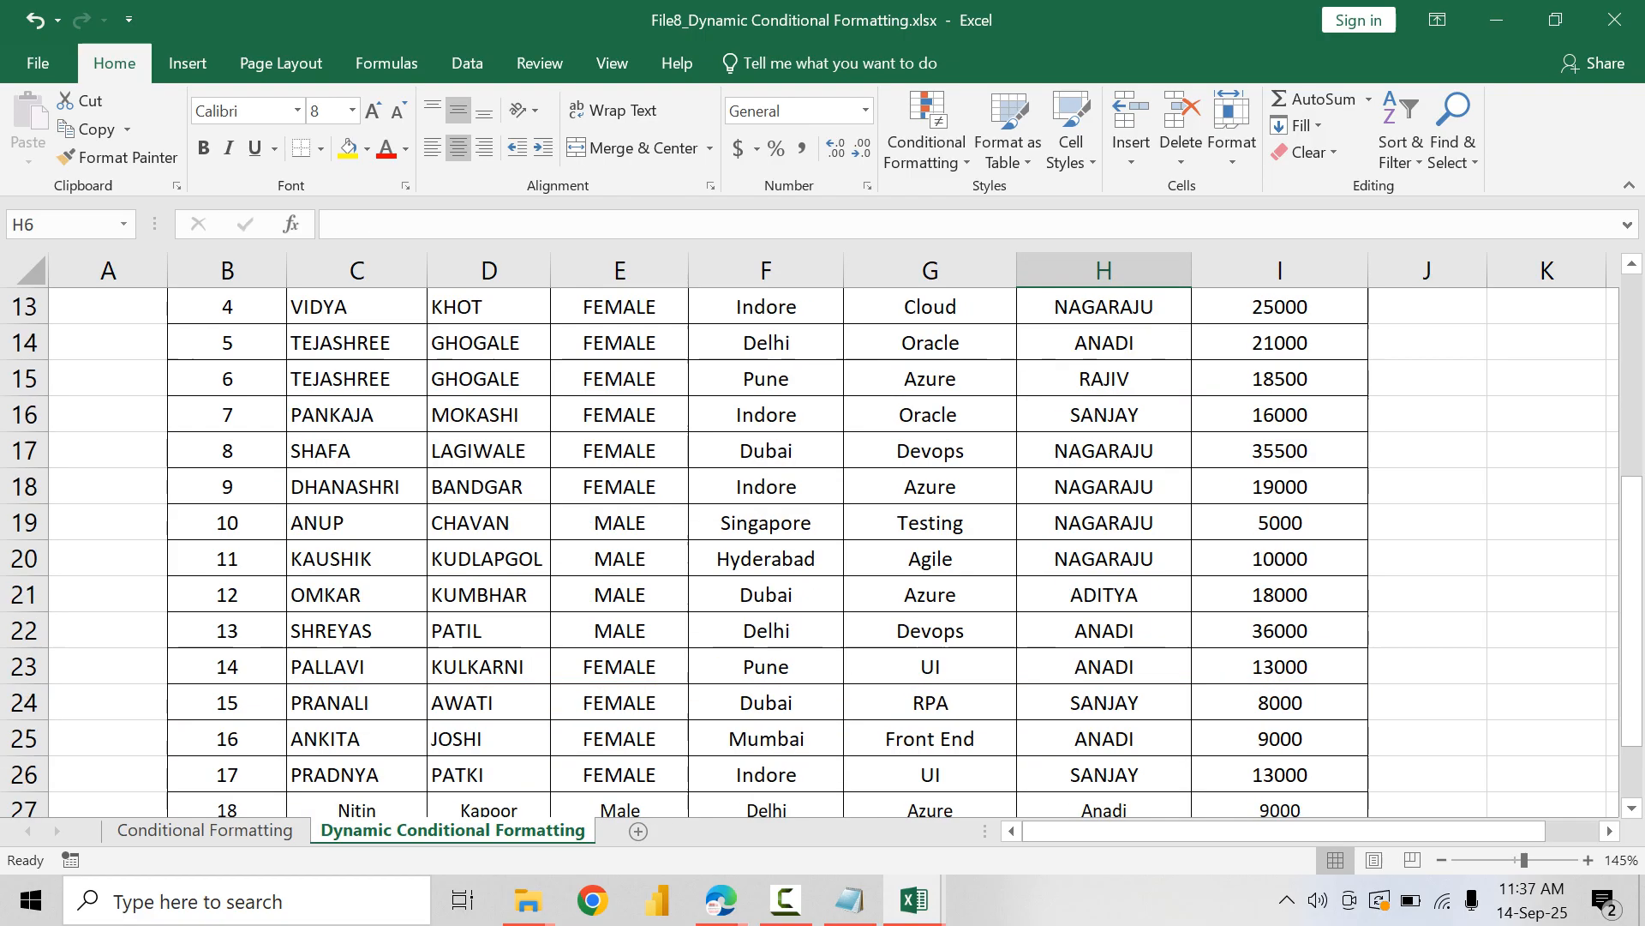
pyautogui.scroll(4, 823, 548)
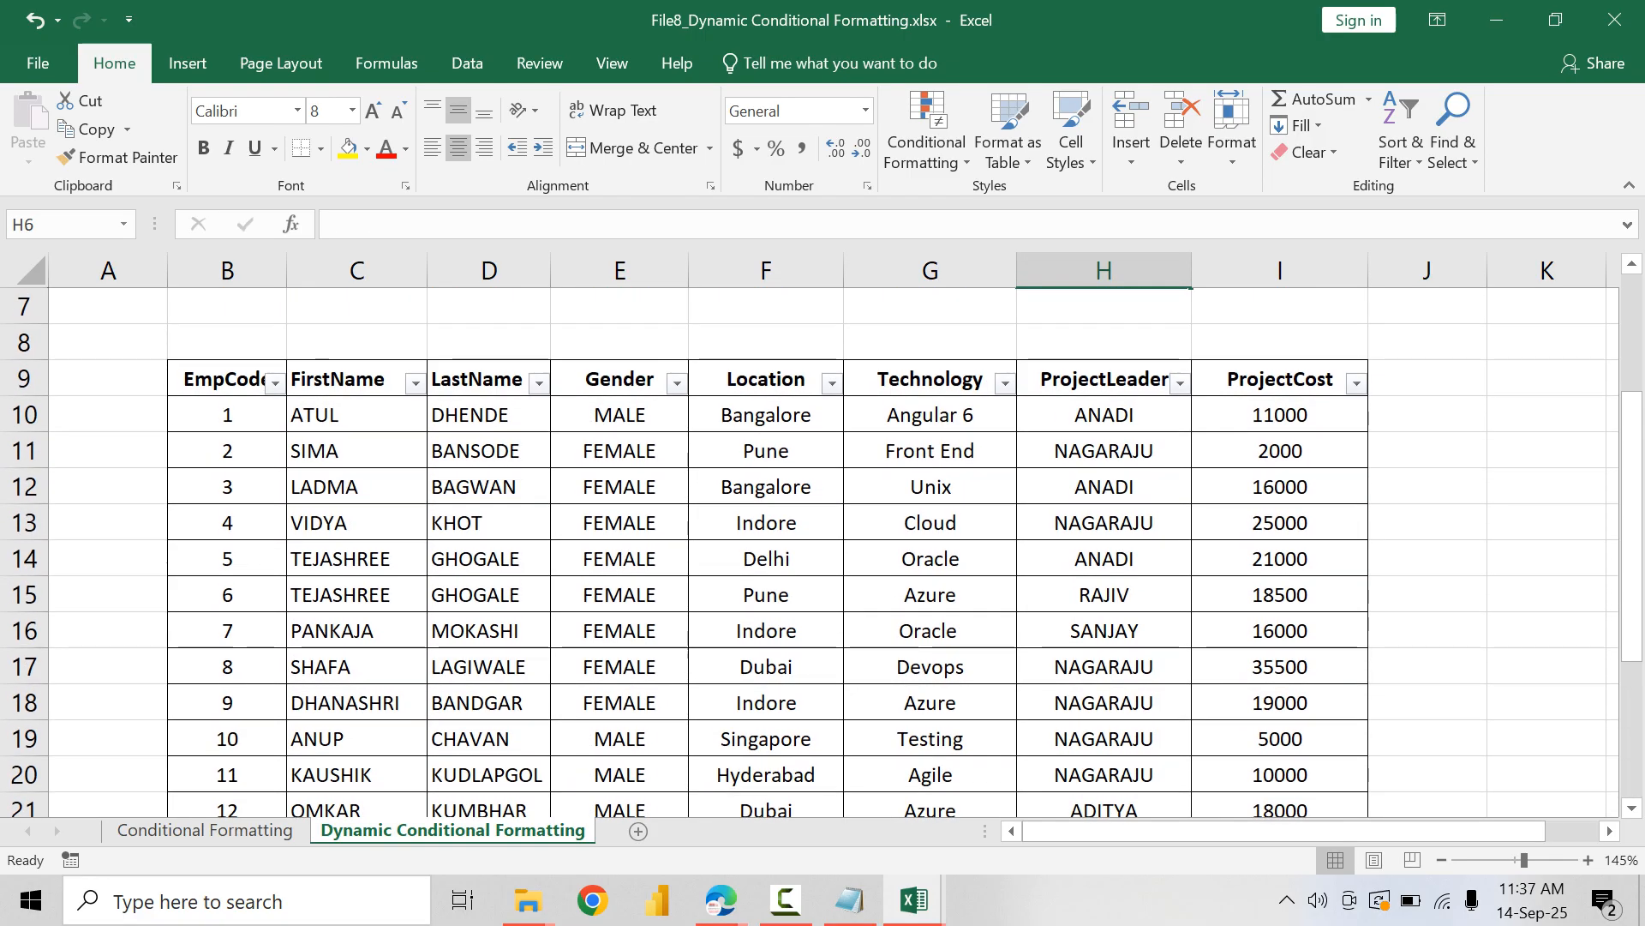
# Step: Close File8_Dynamic Conditional Formatting.xlsx and Week2-Practice-File-Conditional-Formatting.xlsx, saving the changes in both workbooks
pyautogui.click(356, 377)
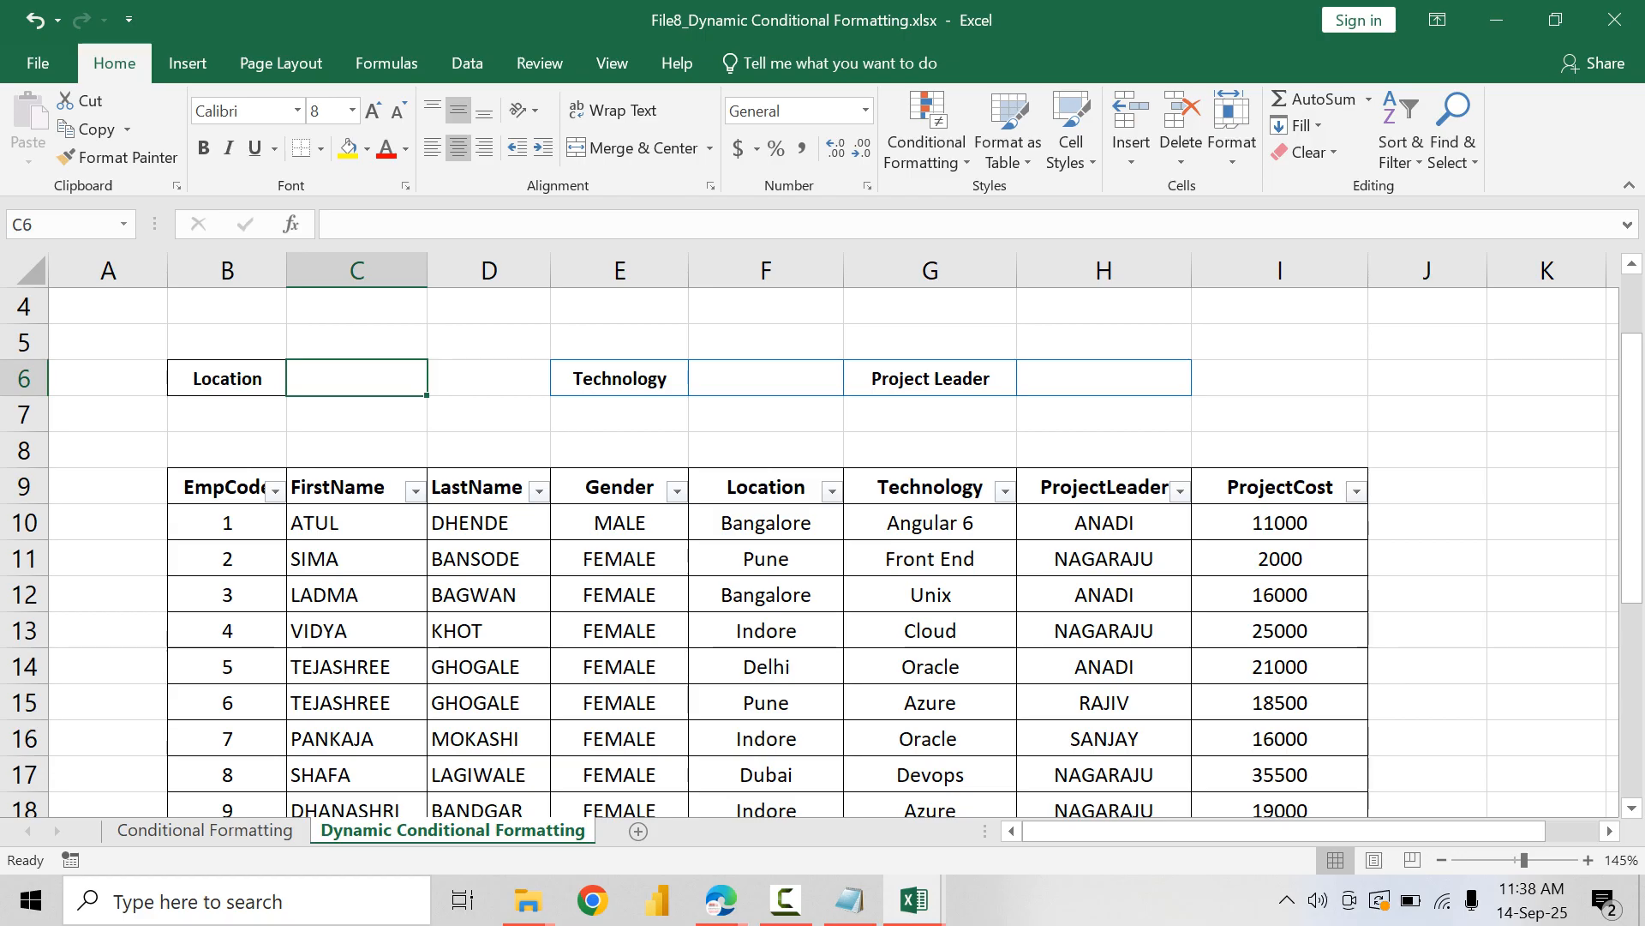
pyautogui.click(1614, 20)
pyautogui.click(713, 481)
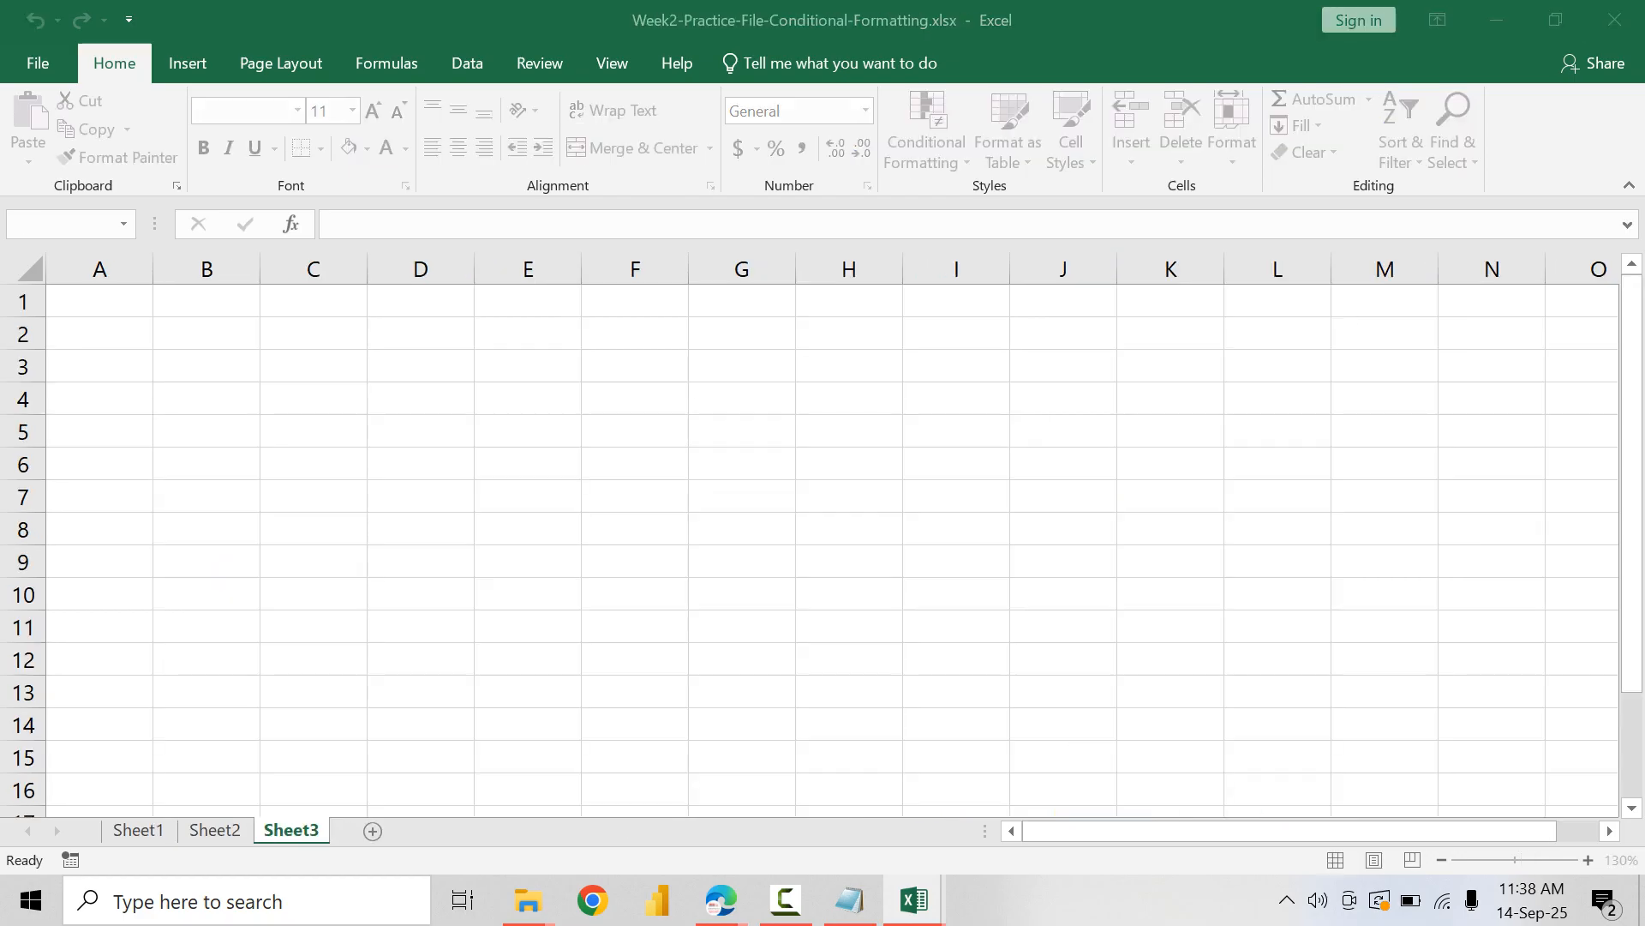
pyautogui.click(1614, 19)
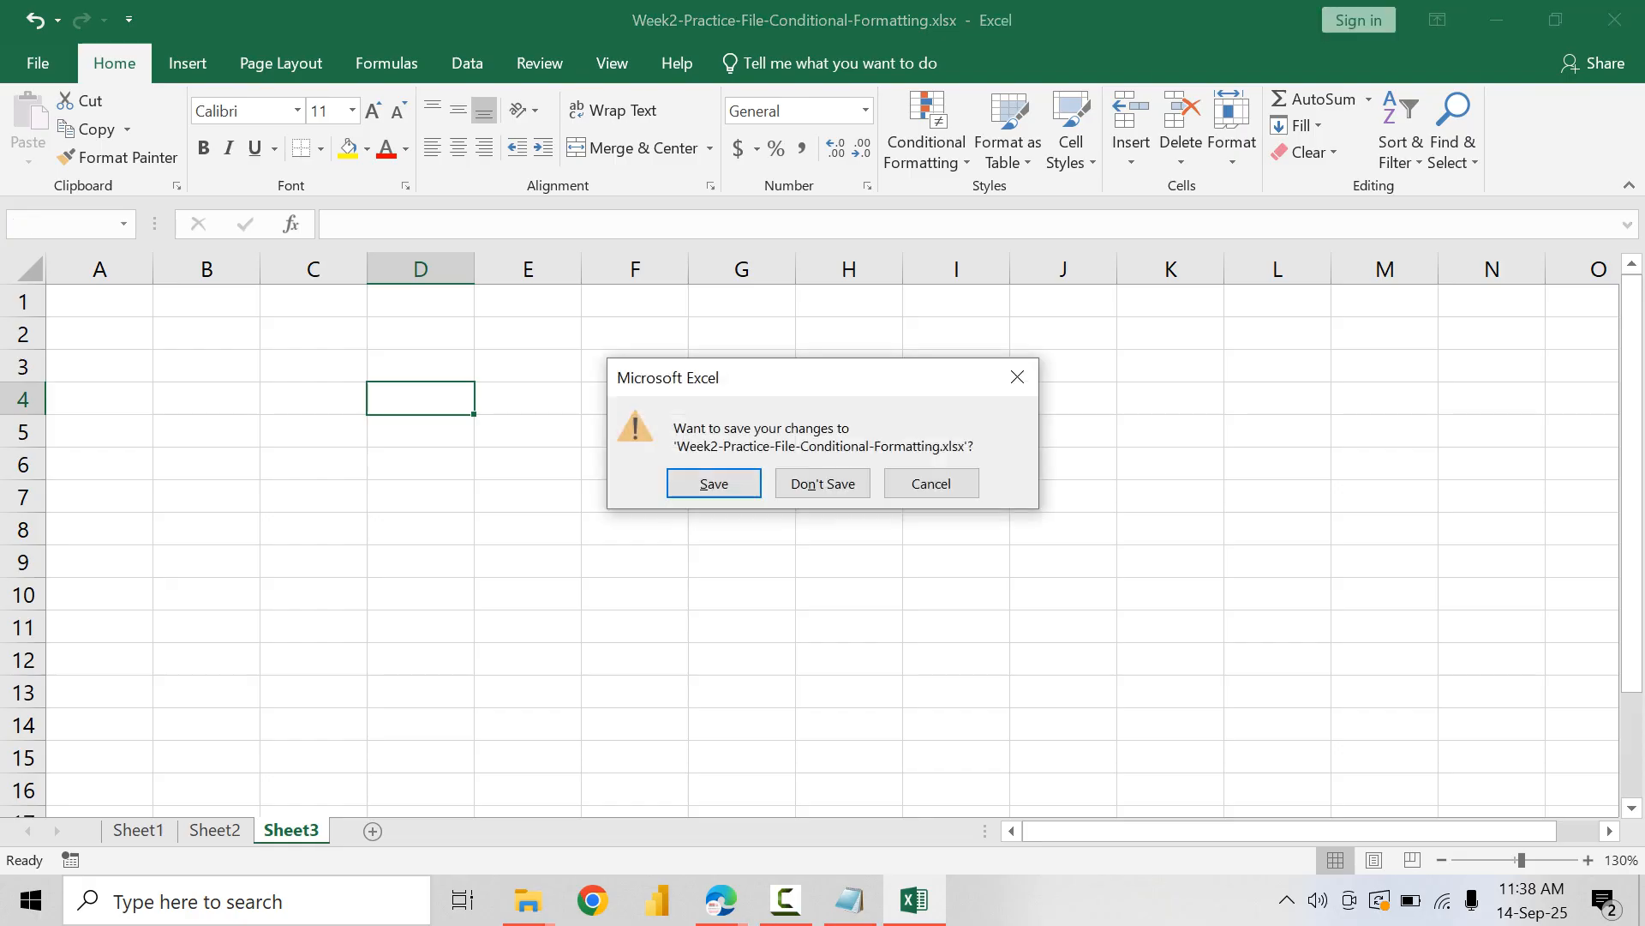
pyautogui.click(716, 482)
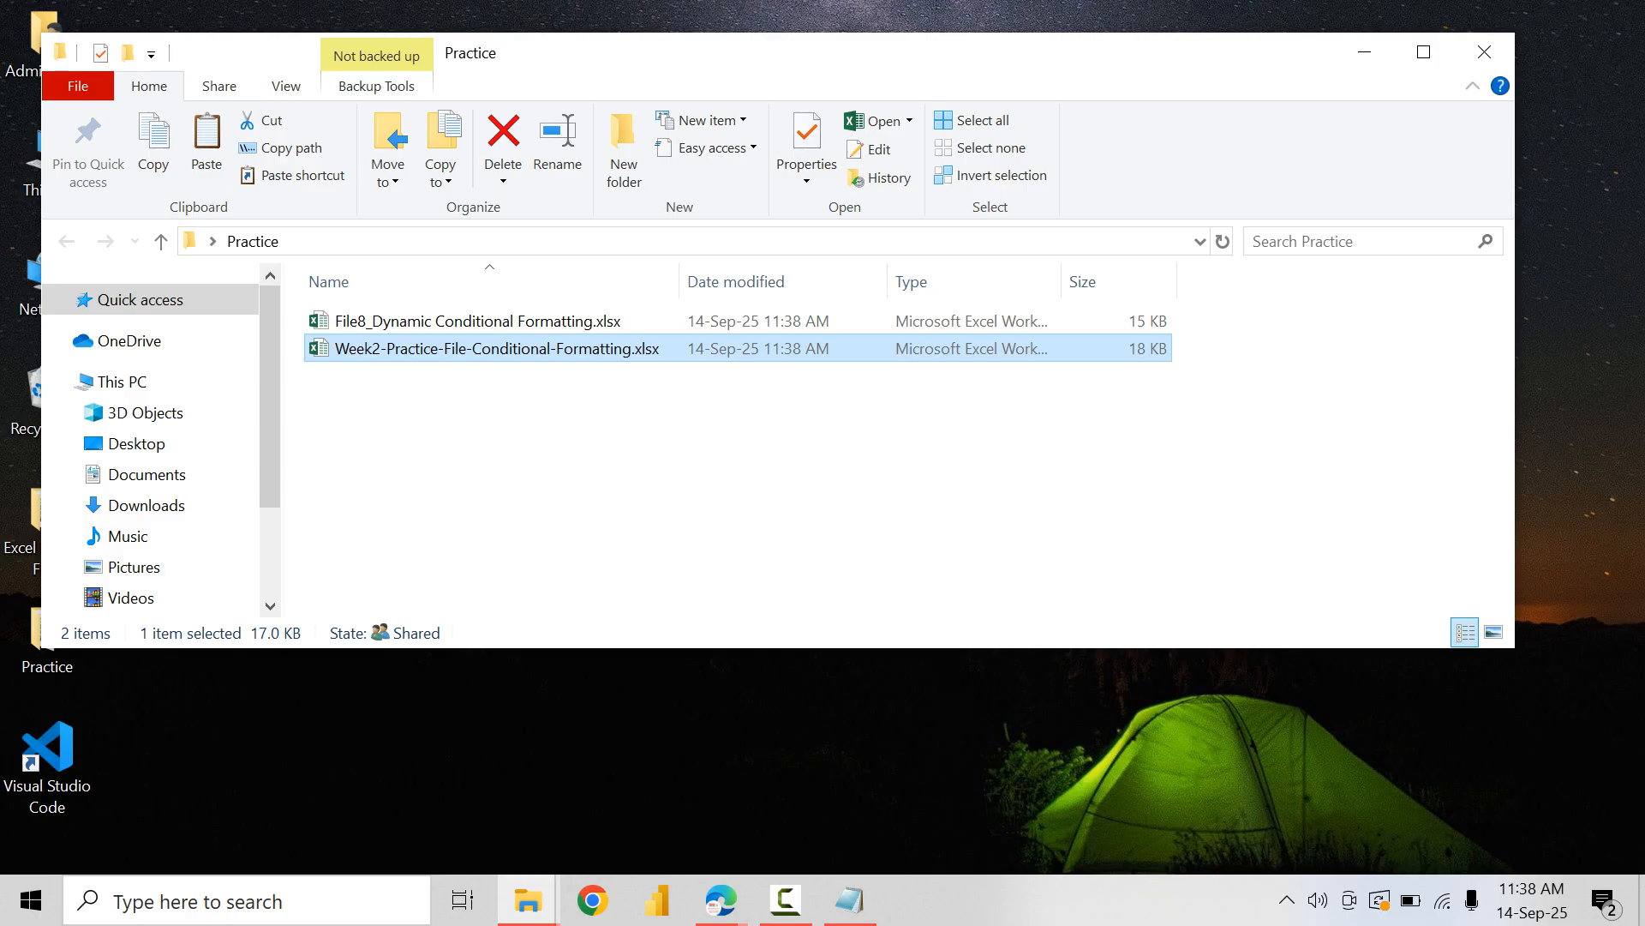
# Step: Reopen Week2-Practice-File-Conditional-Formatting.xlsx, review the Sheet2 table and exercise instructions, and close it without saving
pyautogui.press('Return')
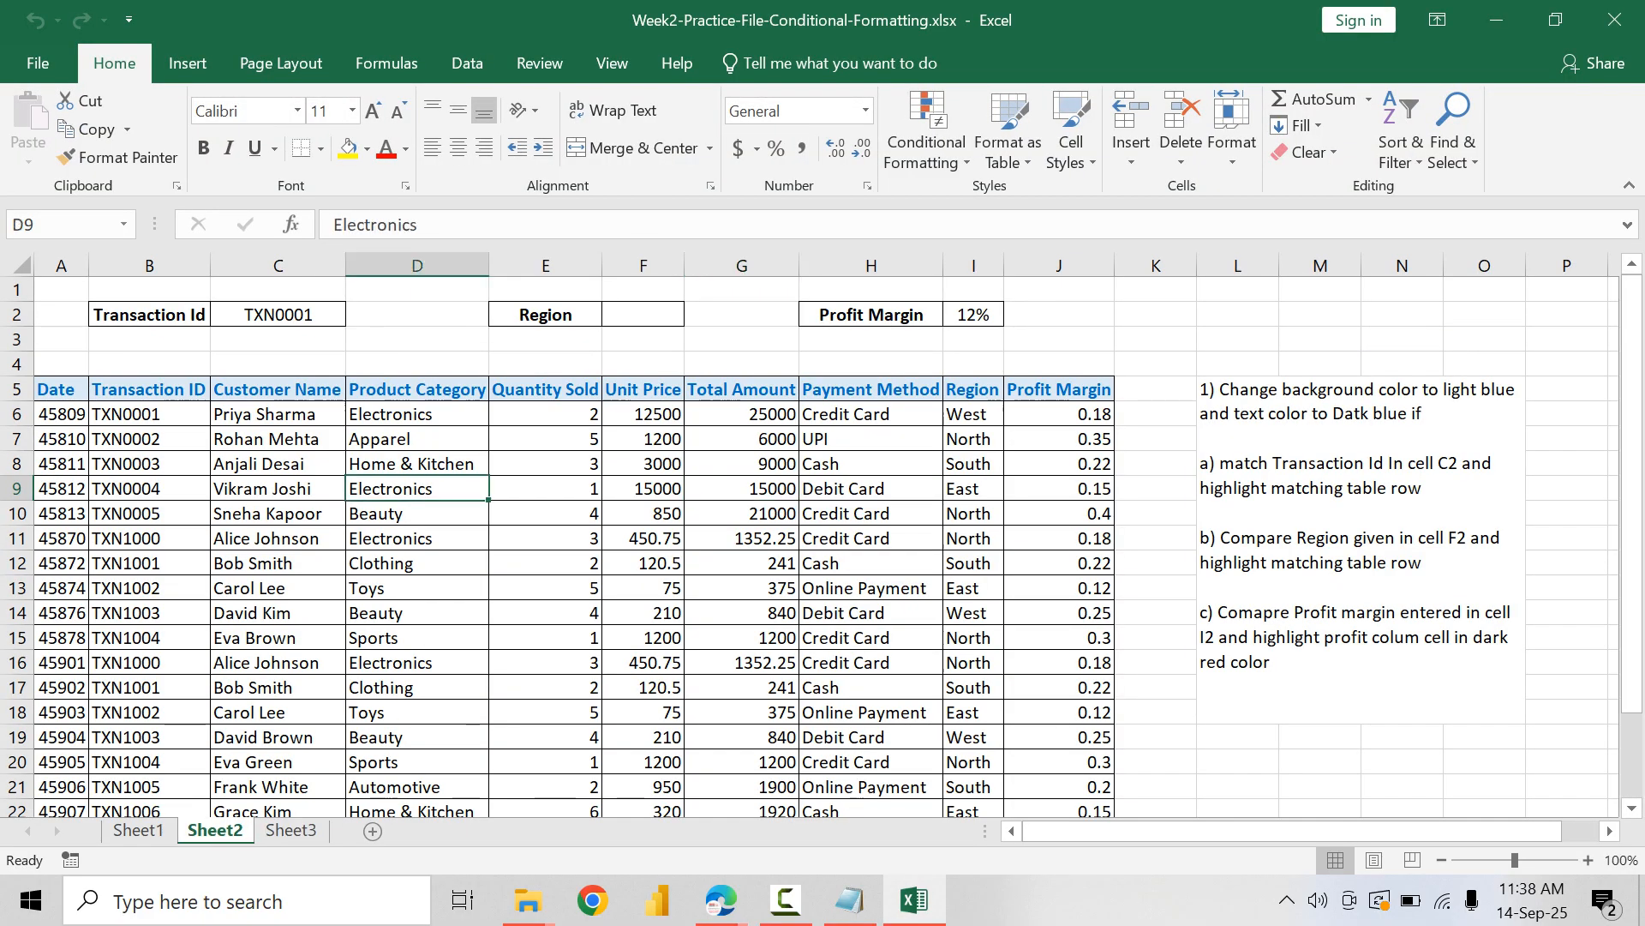
pyautogui.moveTo(61, 389); pyautogui.dragTo(1060, 489)
pyautogui.click(974, 588)
pyautogui.scroll(-3, 973, 588)
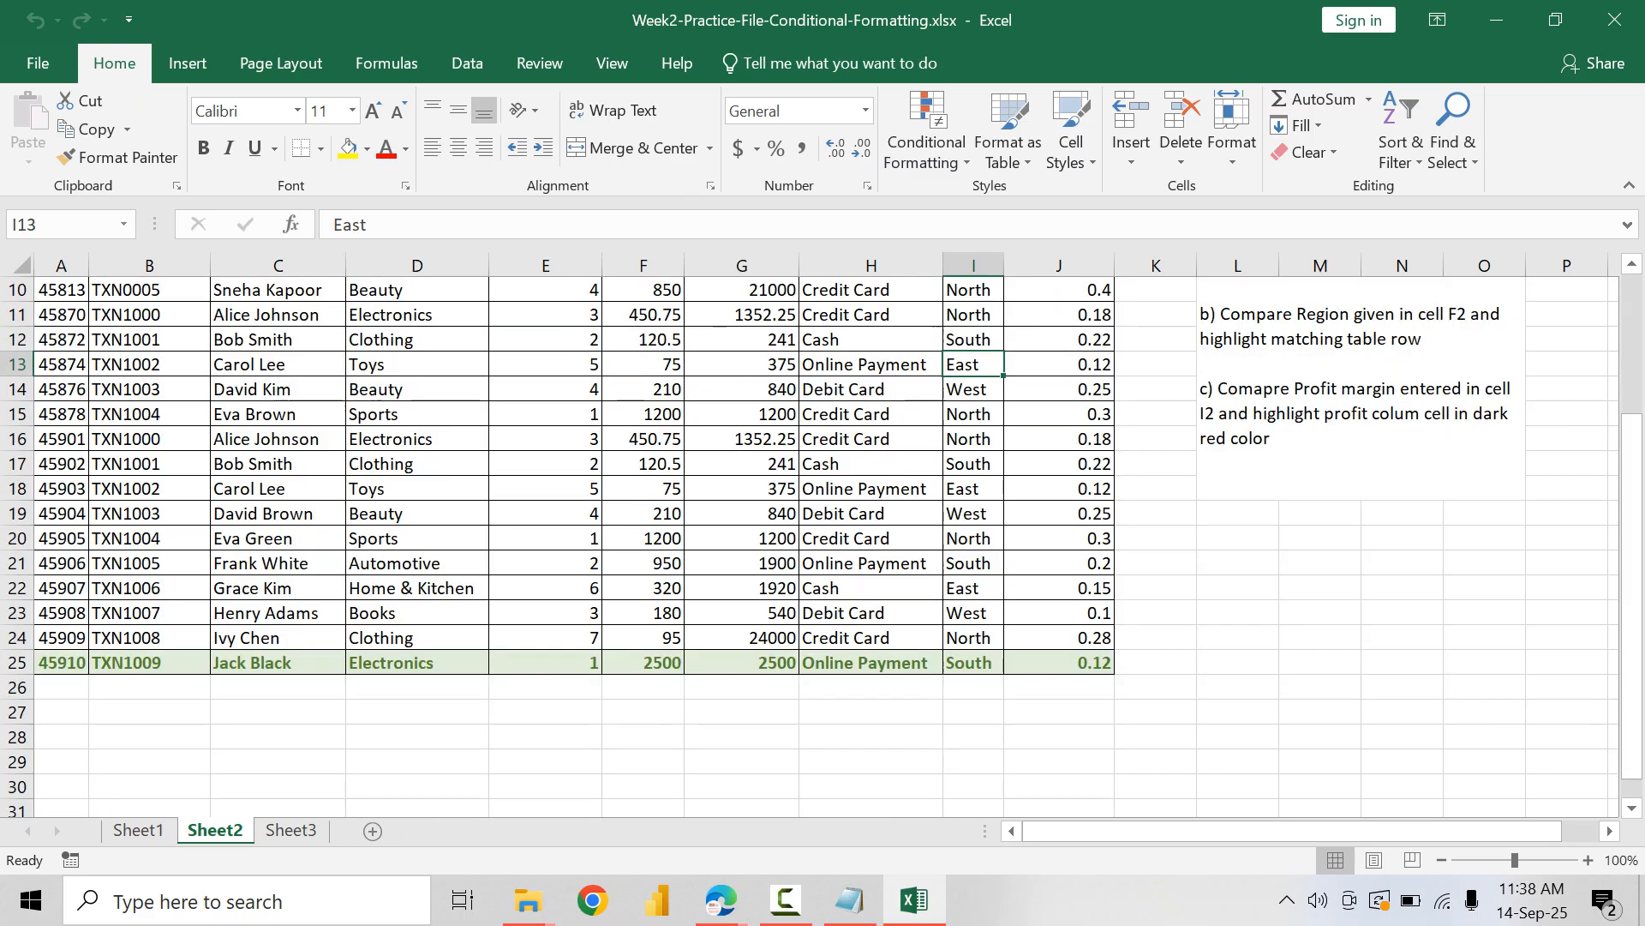
pyautogui.scroll(3, 822, 548)
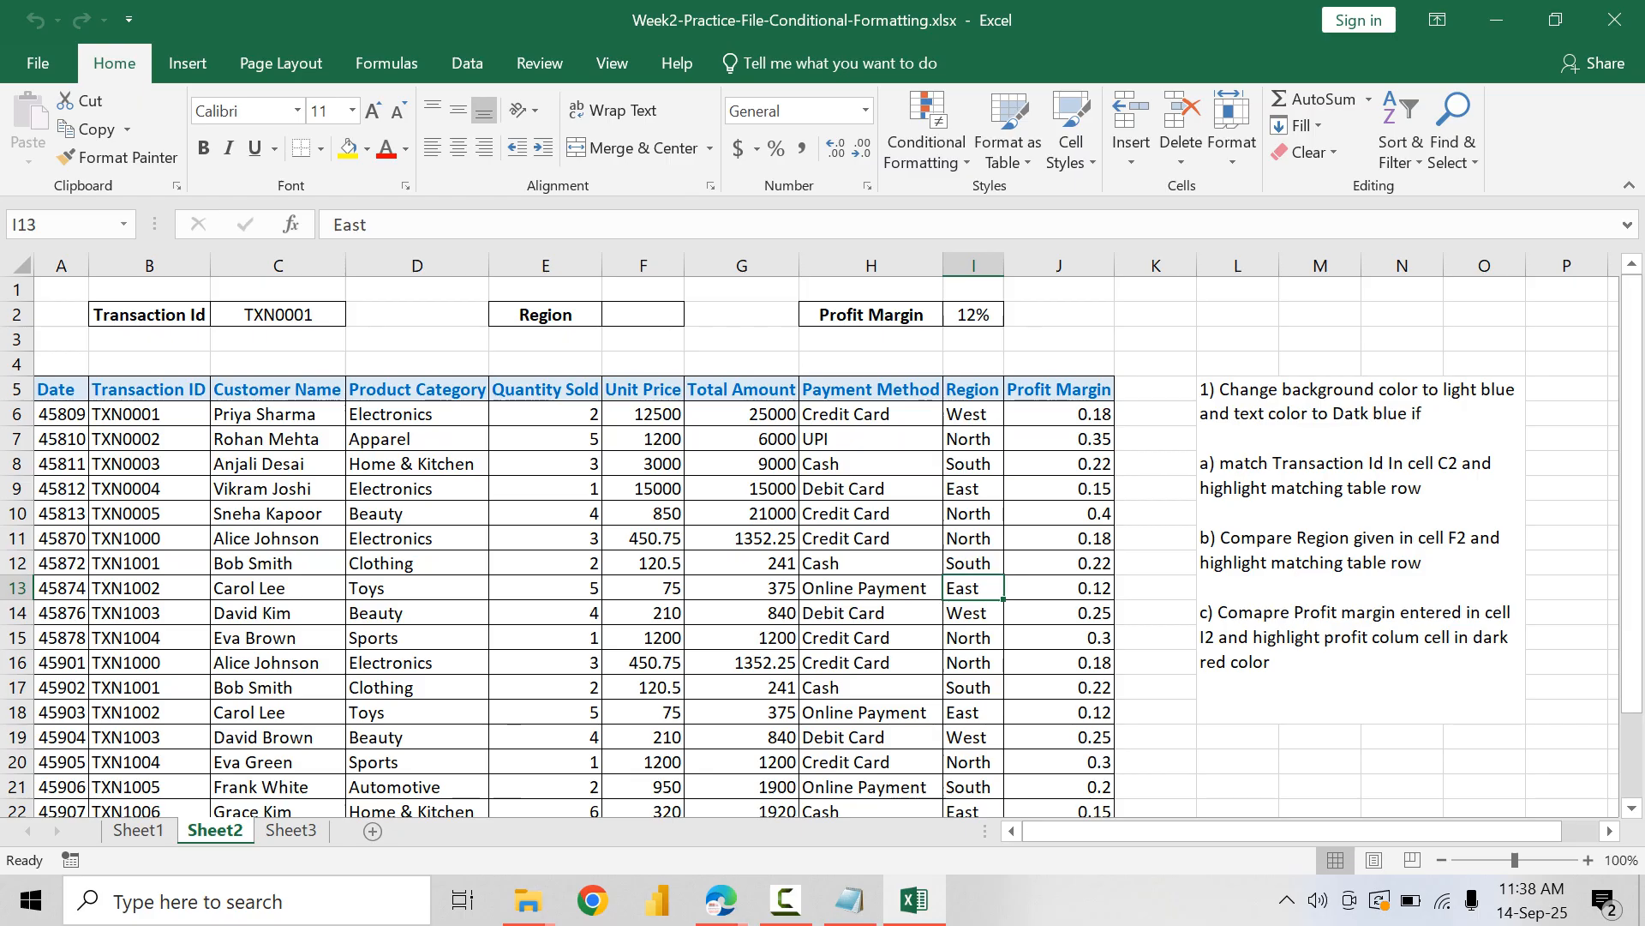
pyautogui.click(61, 389)
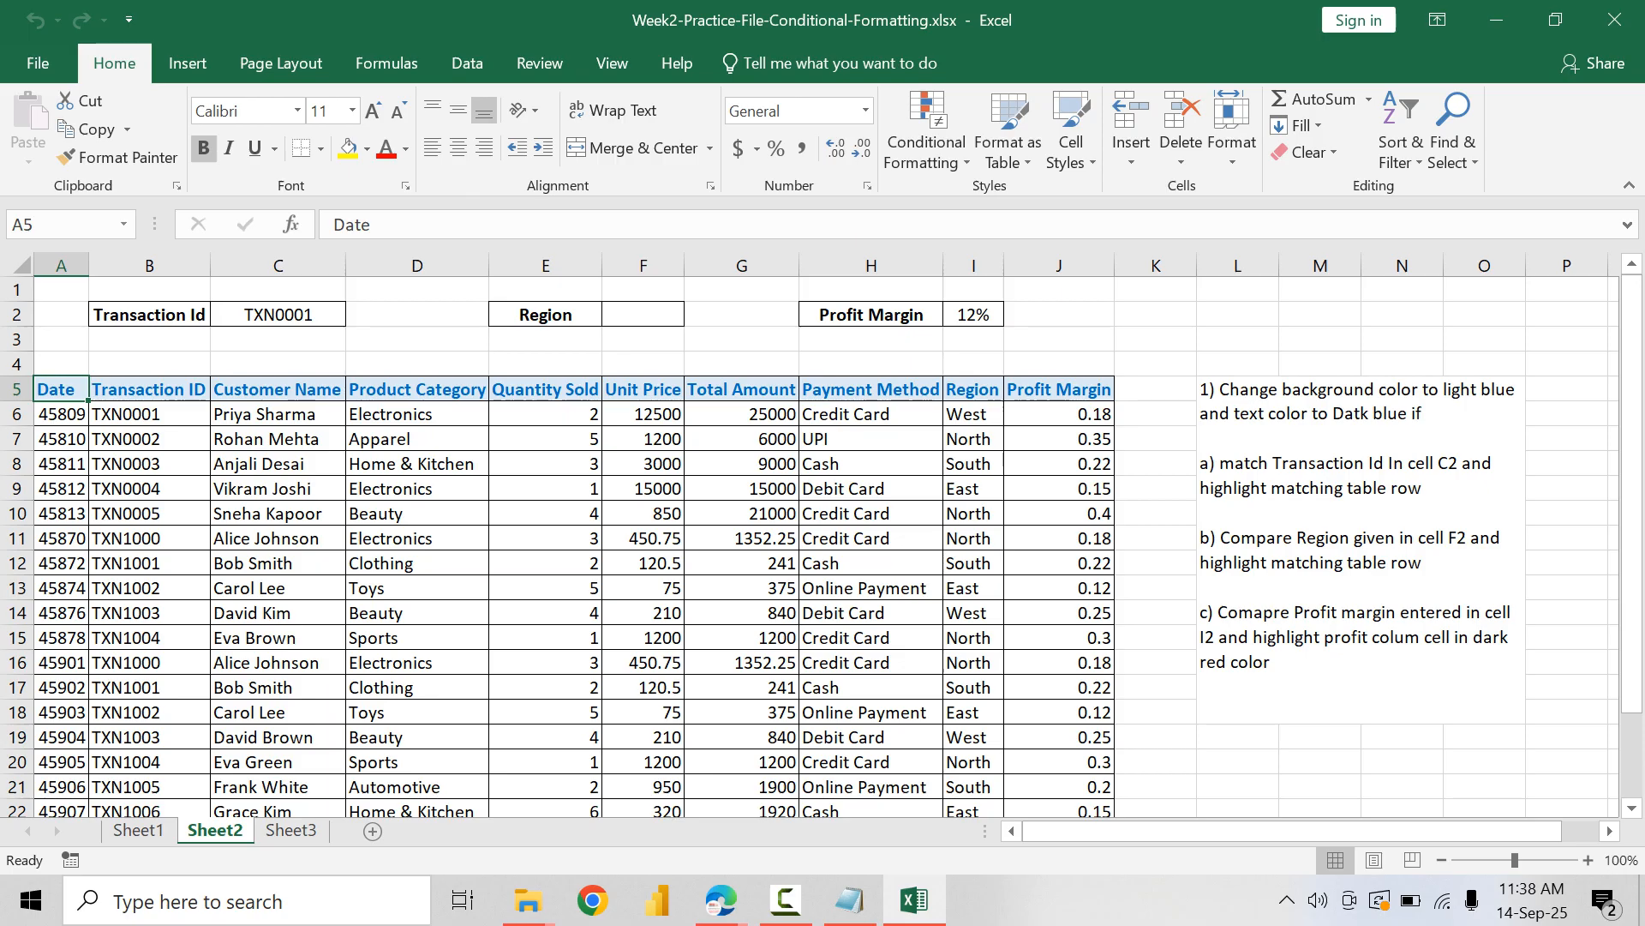
pyautogui.click(1615, 19)
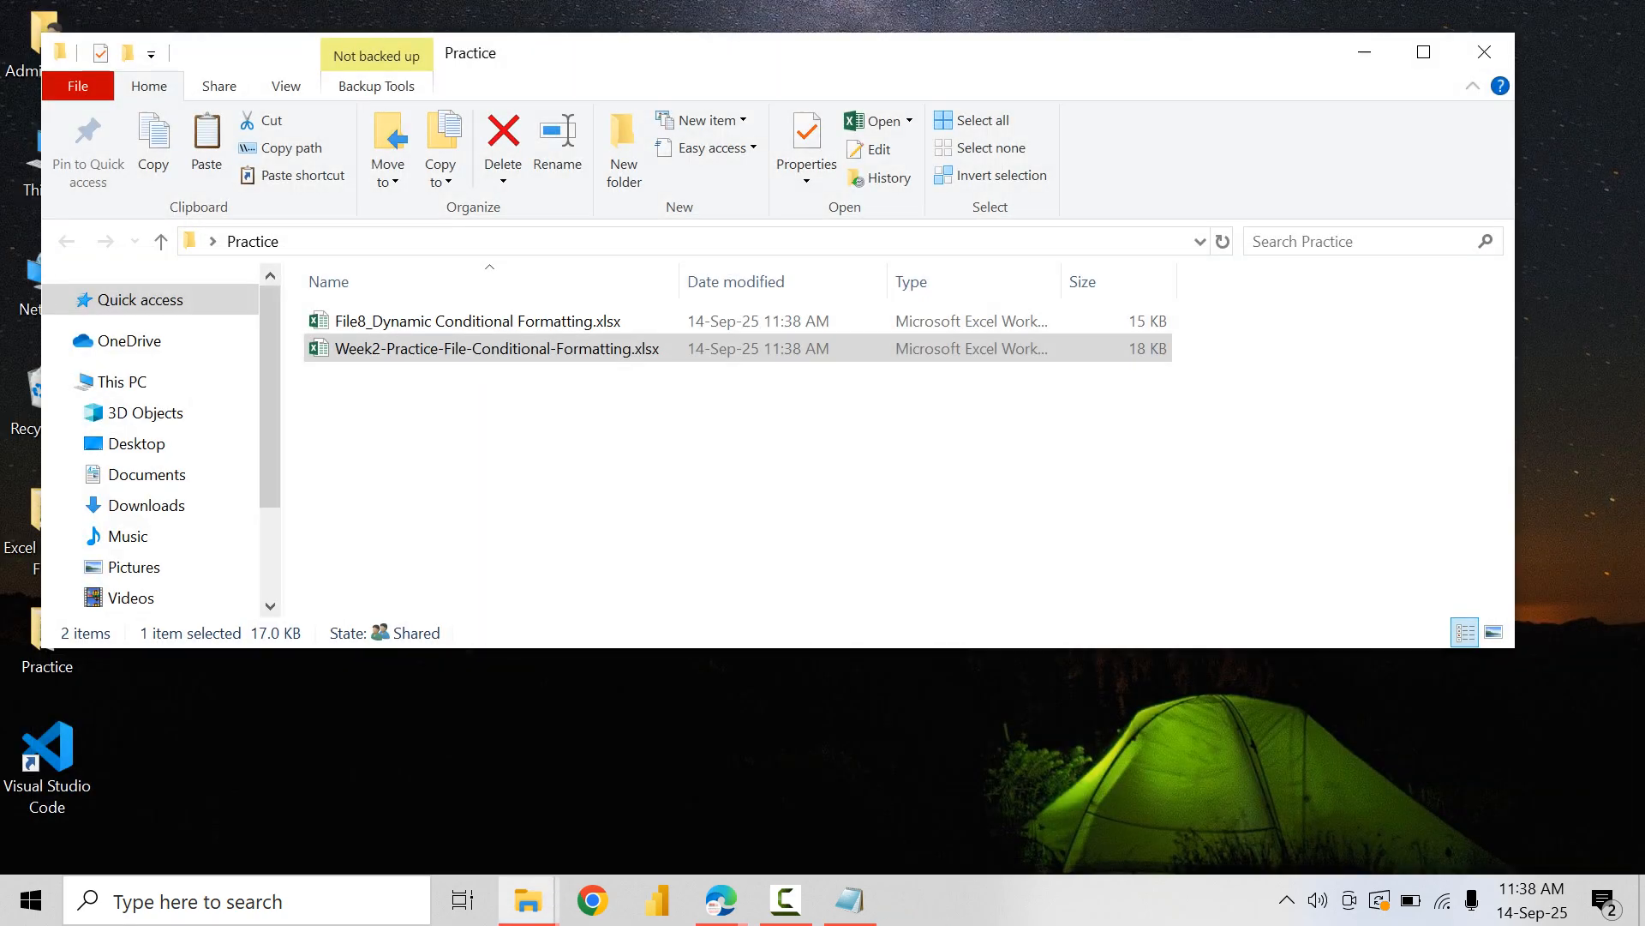
pyautogui.click(823, 480)
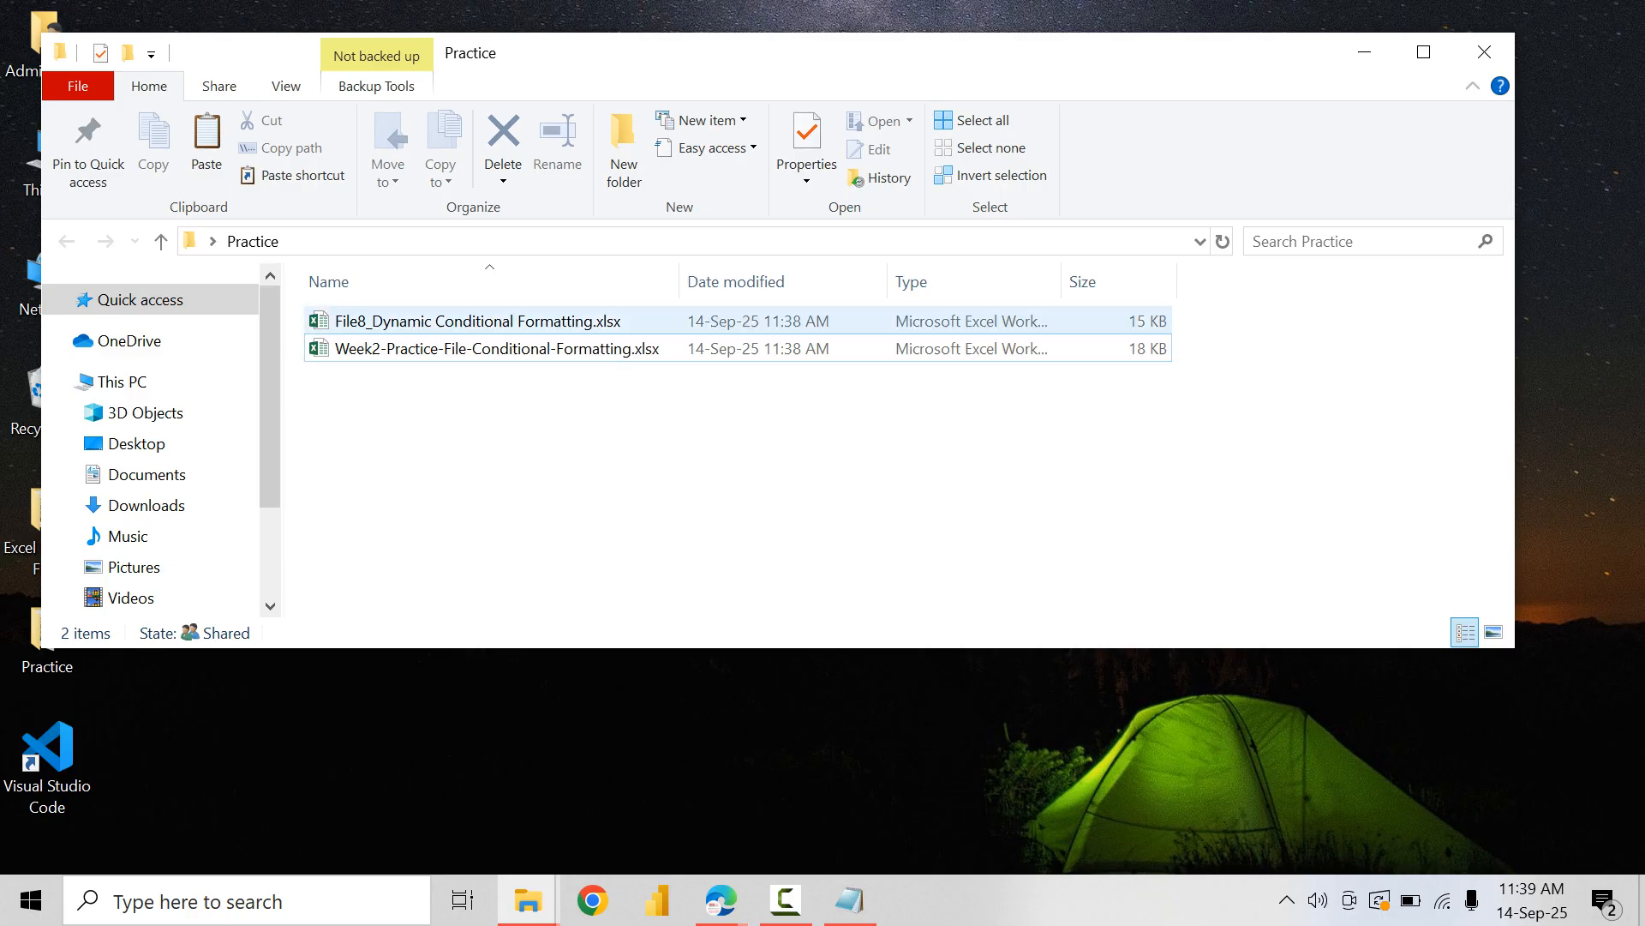
# Step: Open File8_Dynamic Conditional Formatting.xlsx from the Practice folder and show the first exercises on the Conditional Formatting sheet
pyautogui.click(478, 321)
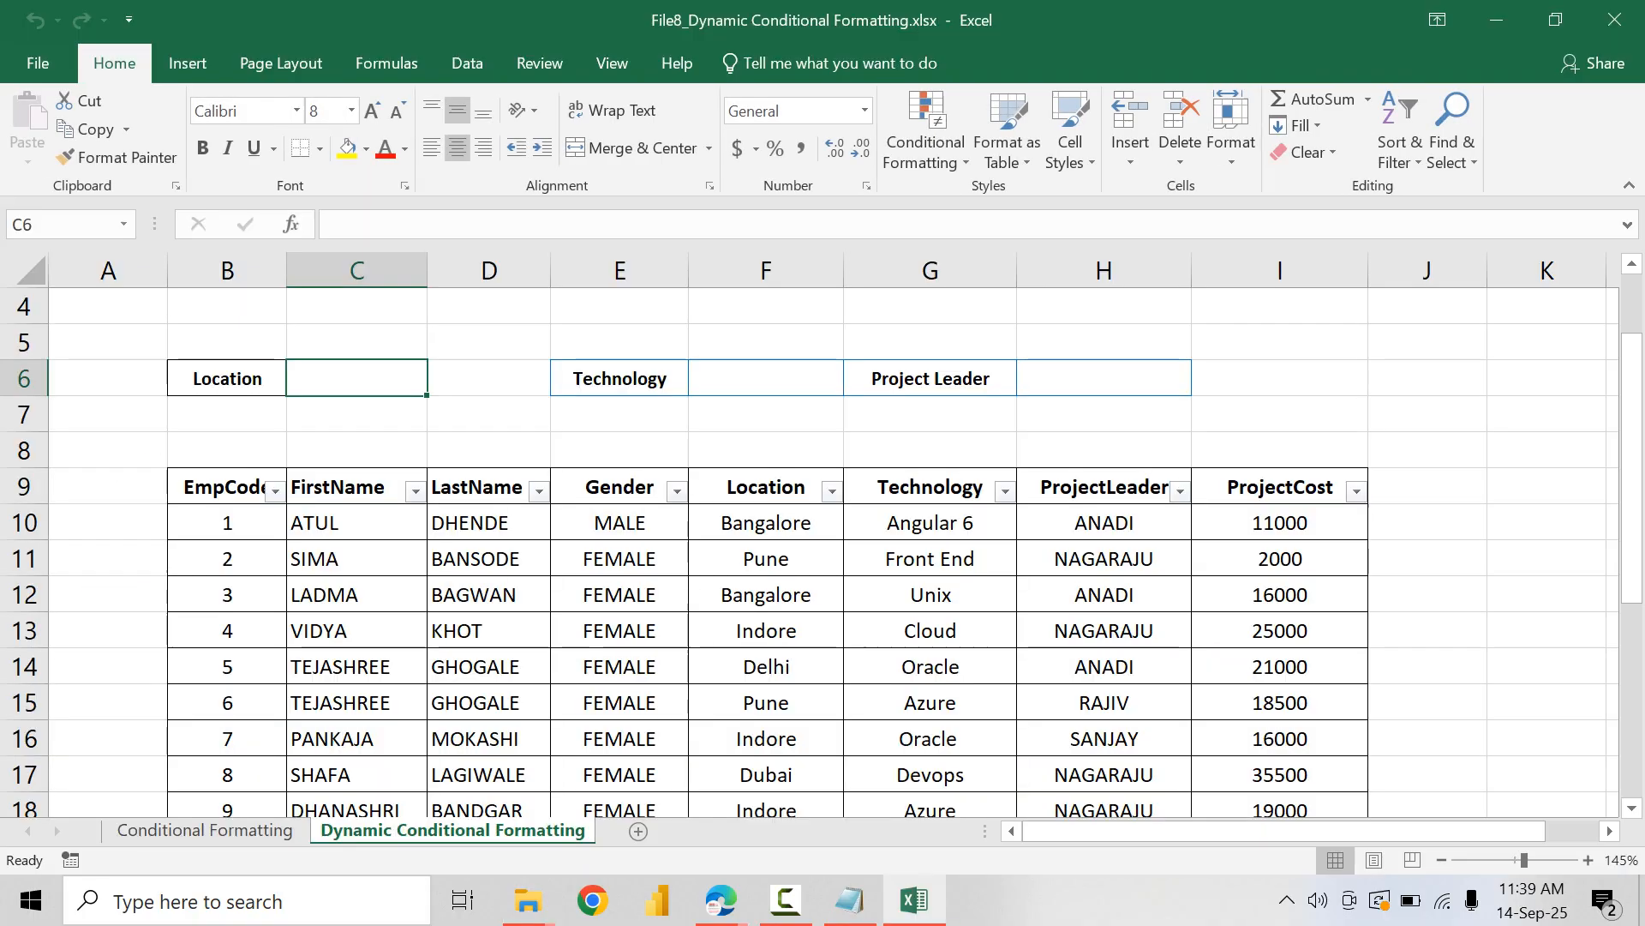
pyautogui.click(206, 830)
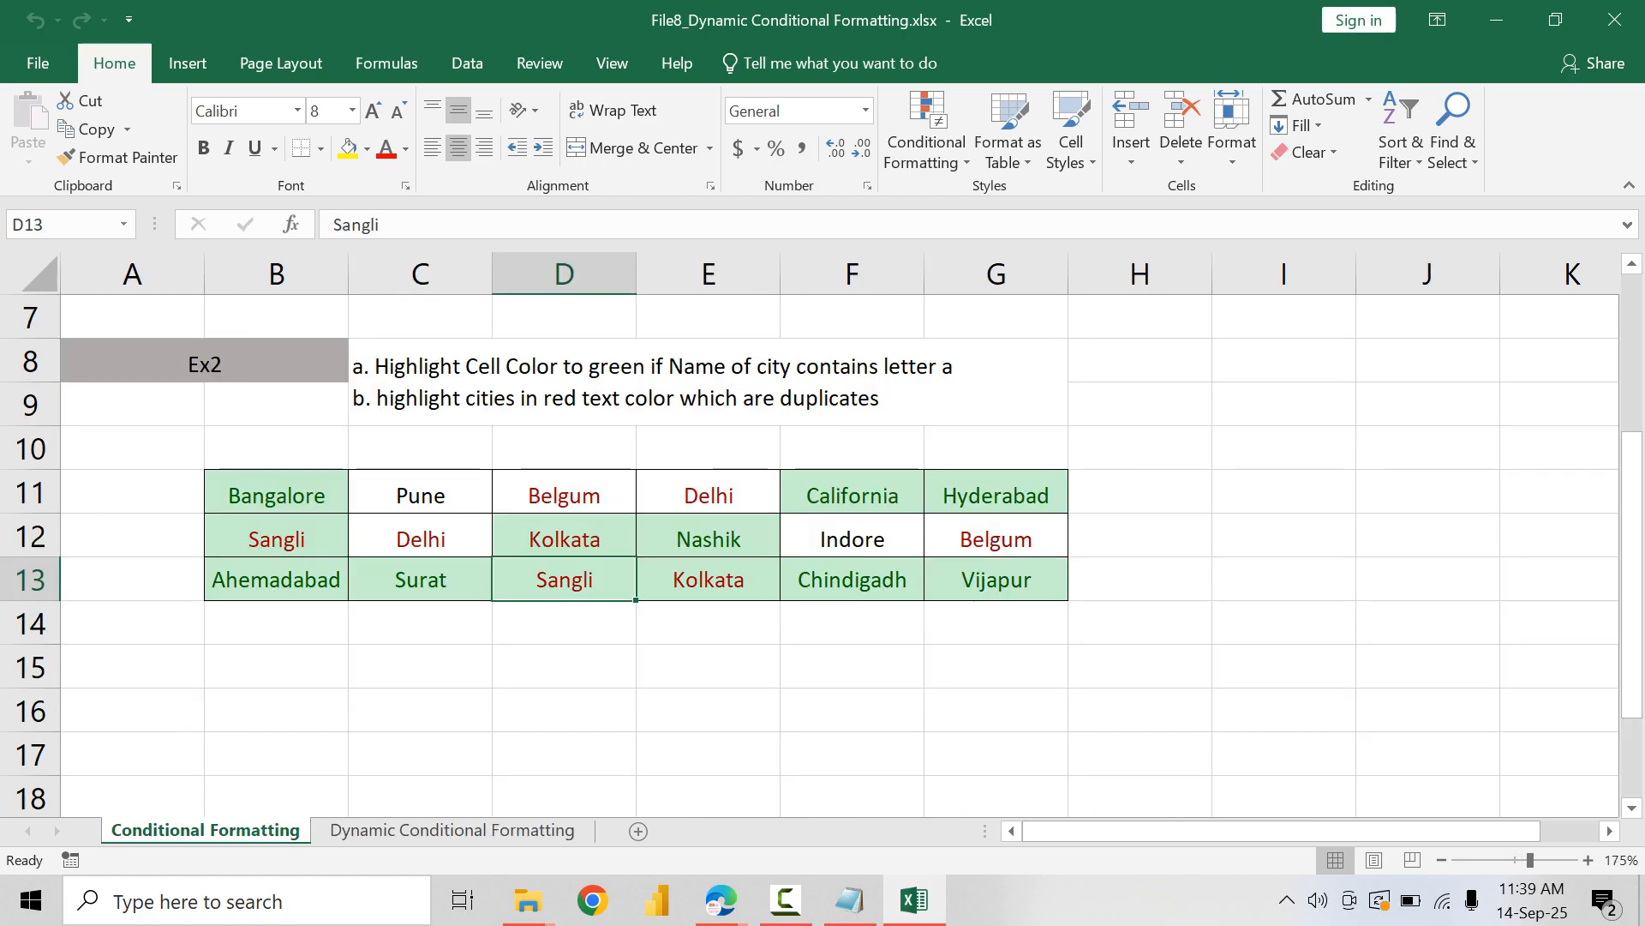
pyautogui.scroll(2, 823, 532)
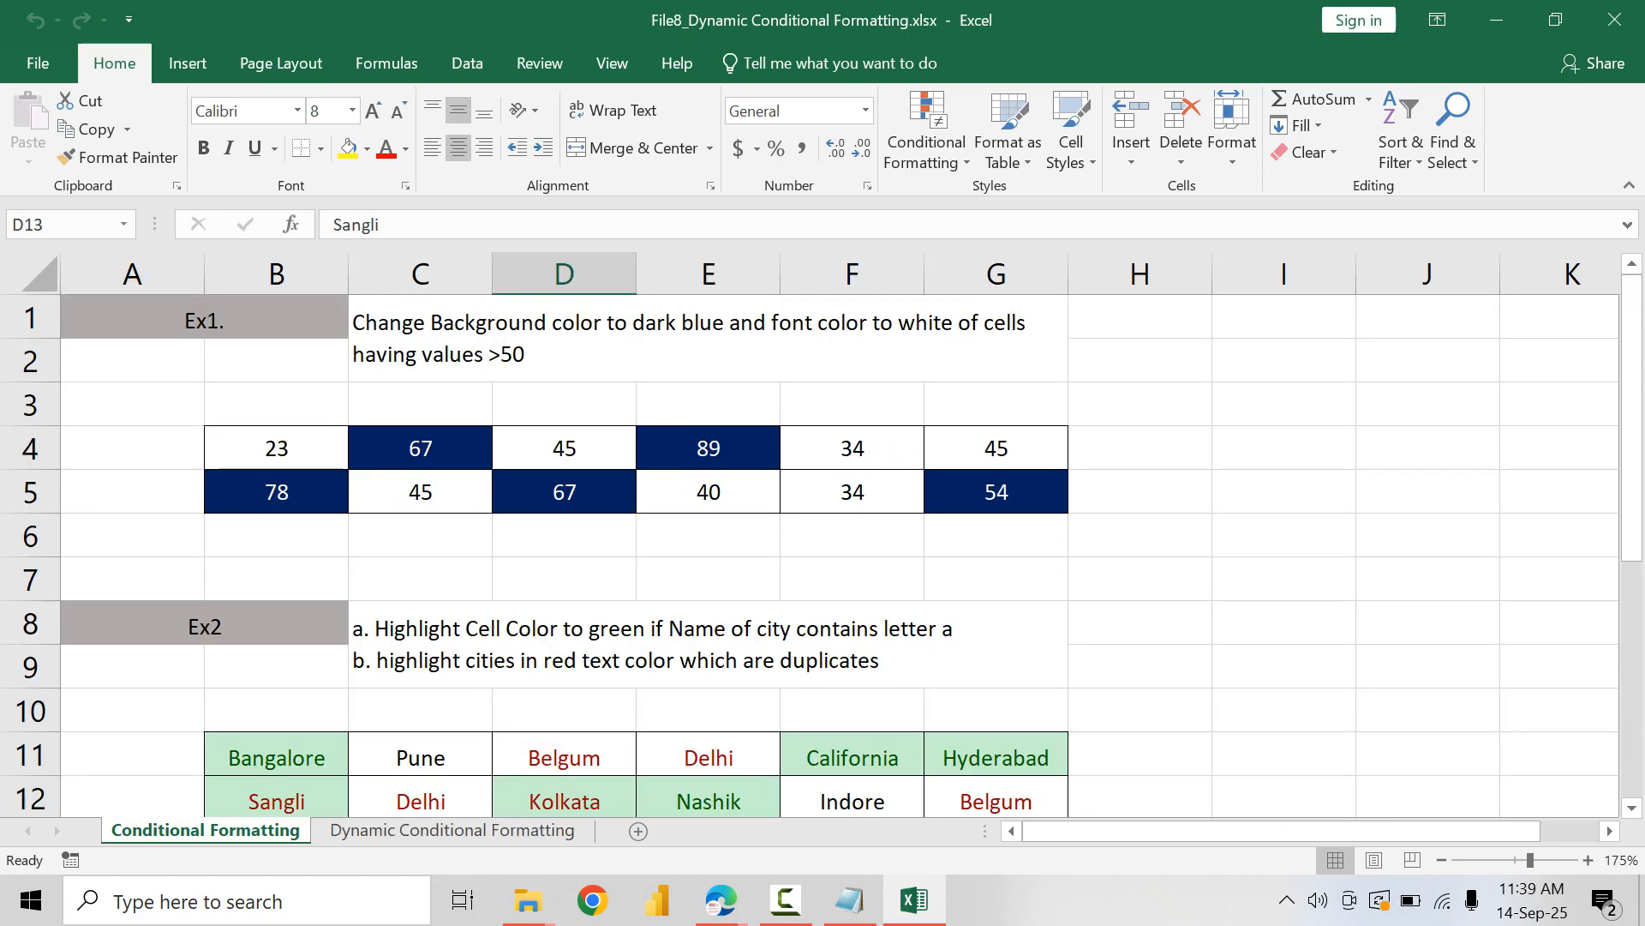
# Step: Examine the Ex1 and Ex2 instructions on the Conditional Formatting sheet, then close the workbook and the Practice folder
pyautogui.click(204, 319)
pyautogui.click(204, 625)
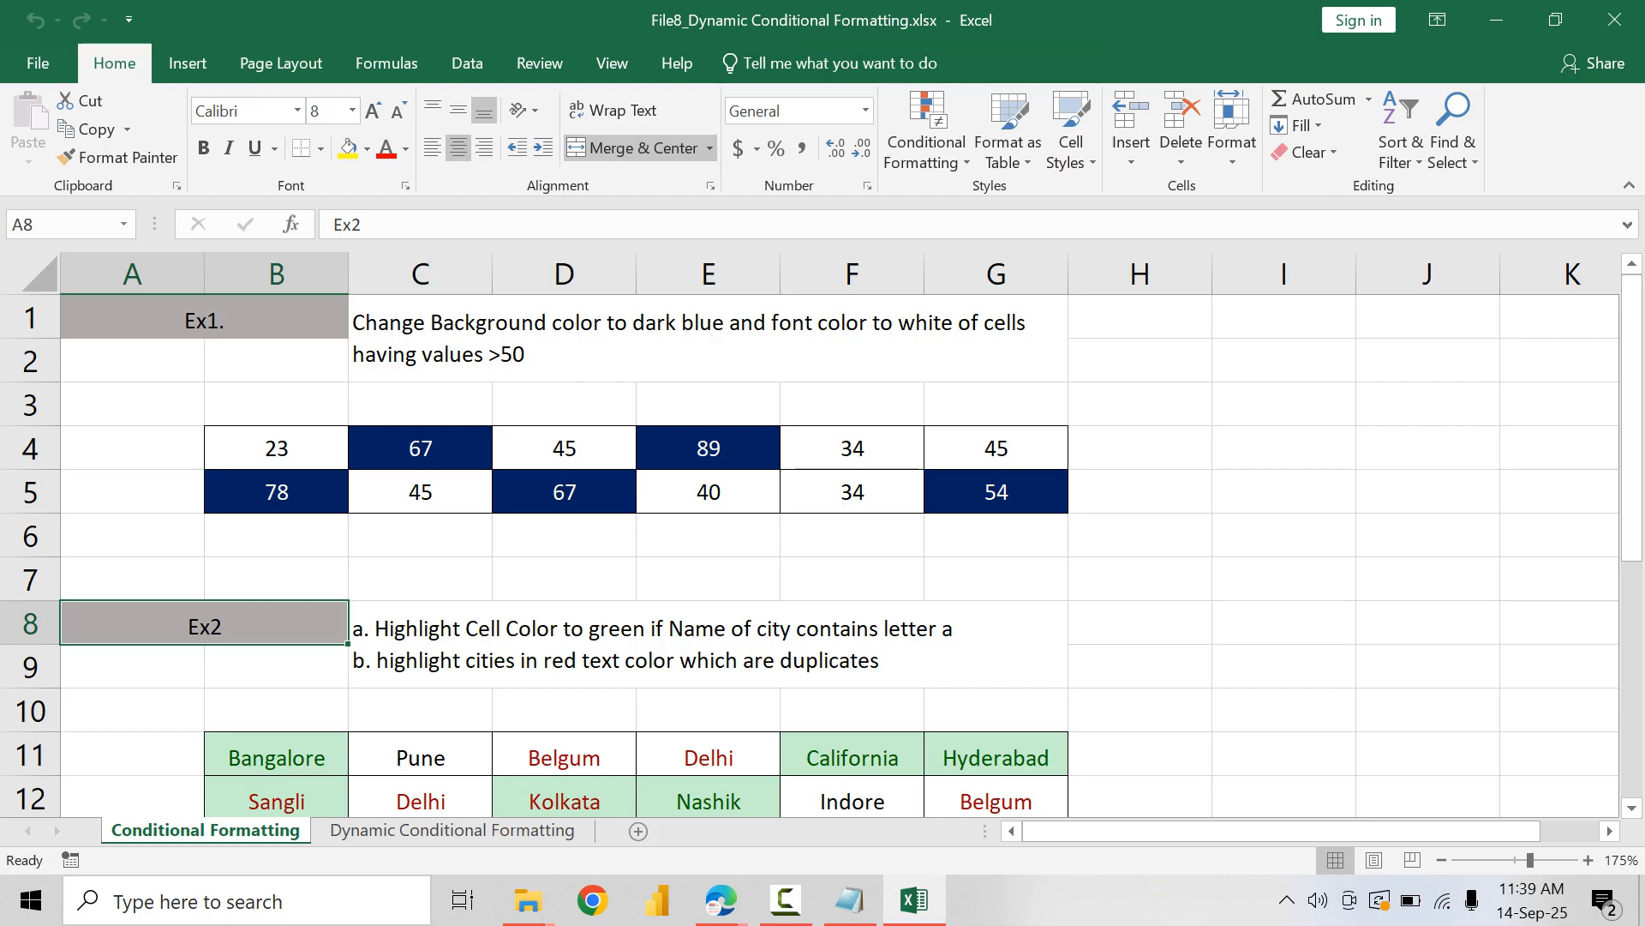
pyautogui.click(708, 339)
pyautogui.click(708, 644)
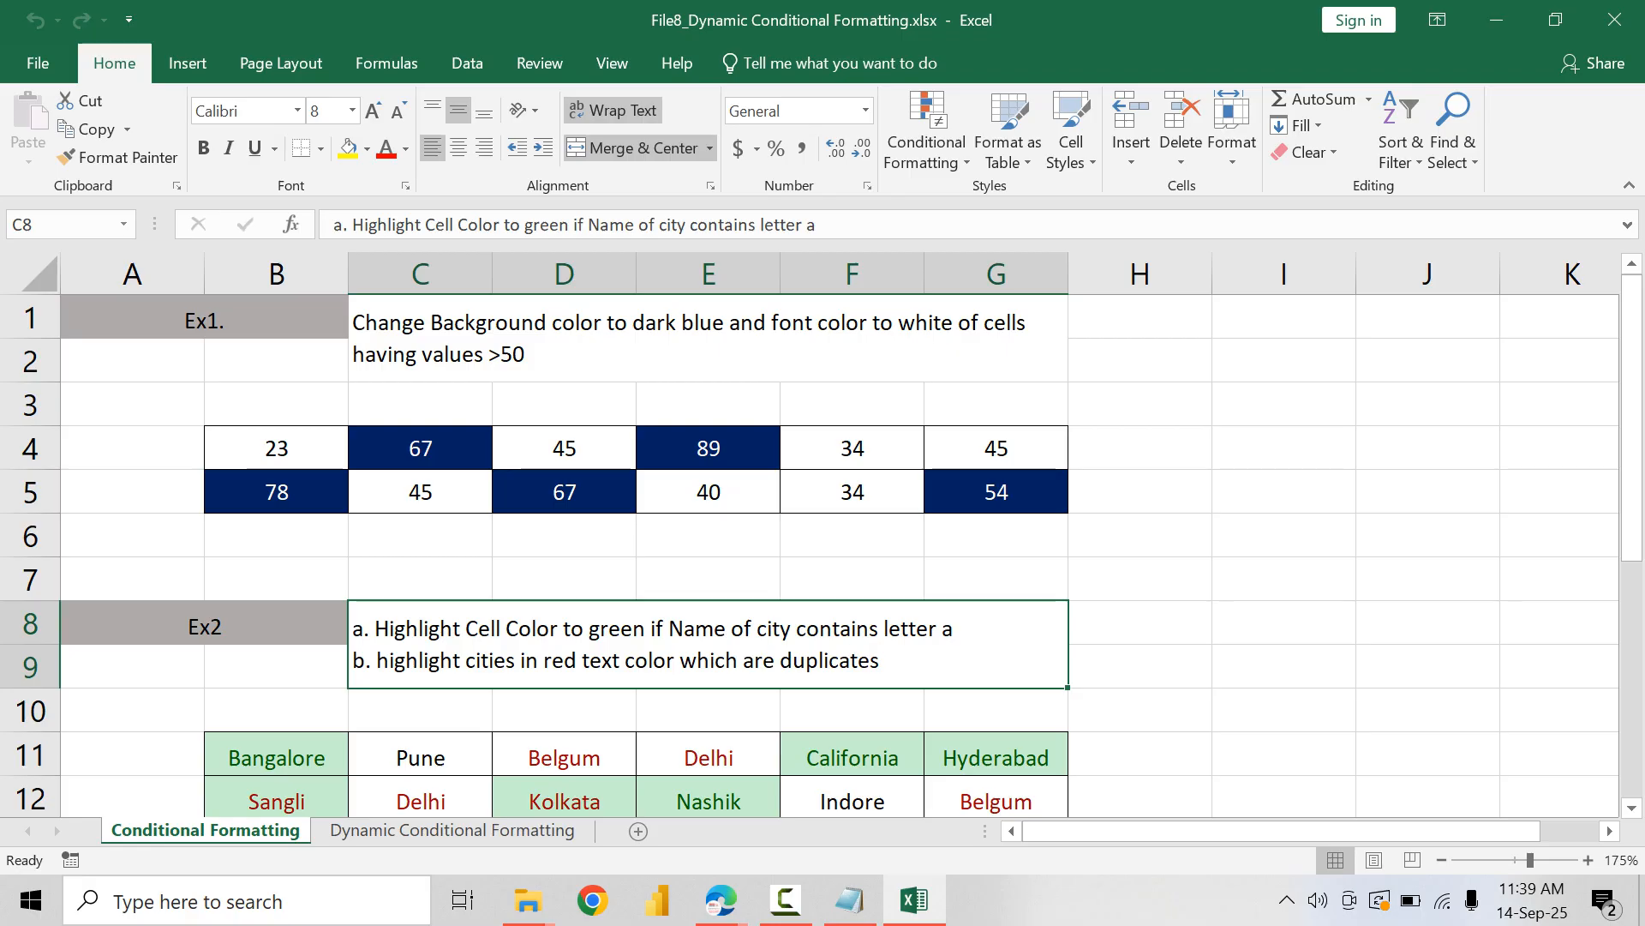
pyautogui.click(708, 338)
pyautogui.click(707, 644)
pyautogui.click(1614, 19)
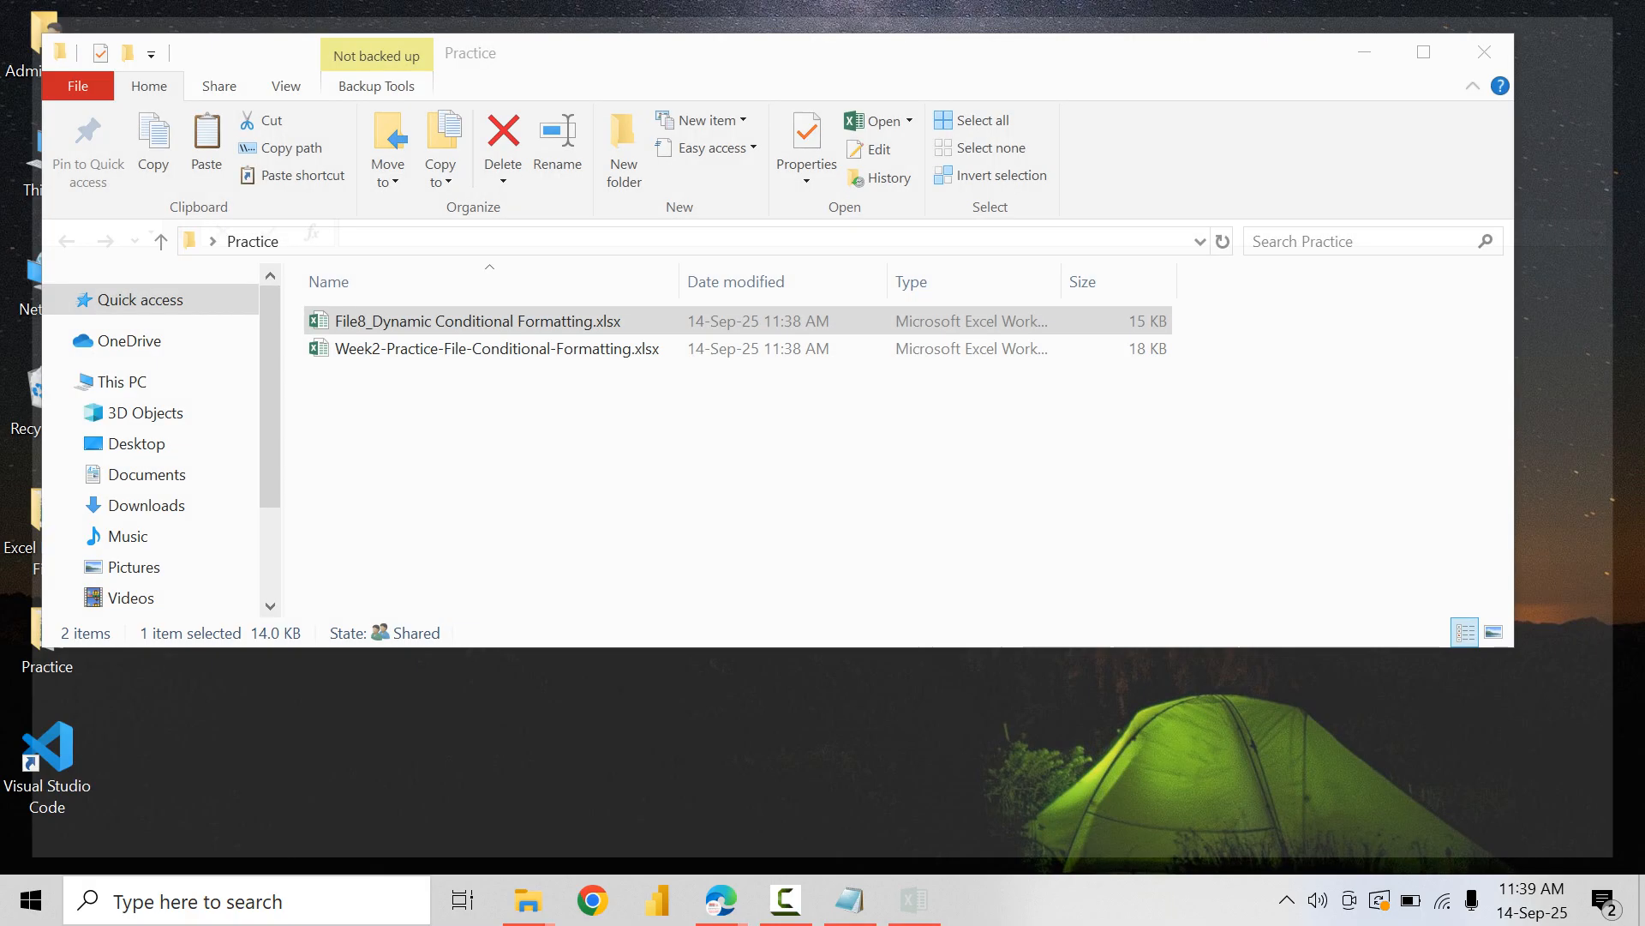
pyautogui.click(1485, 52)
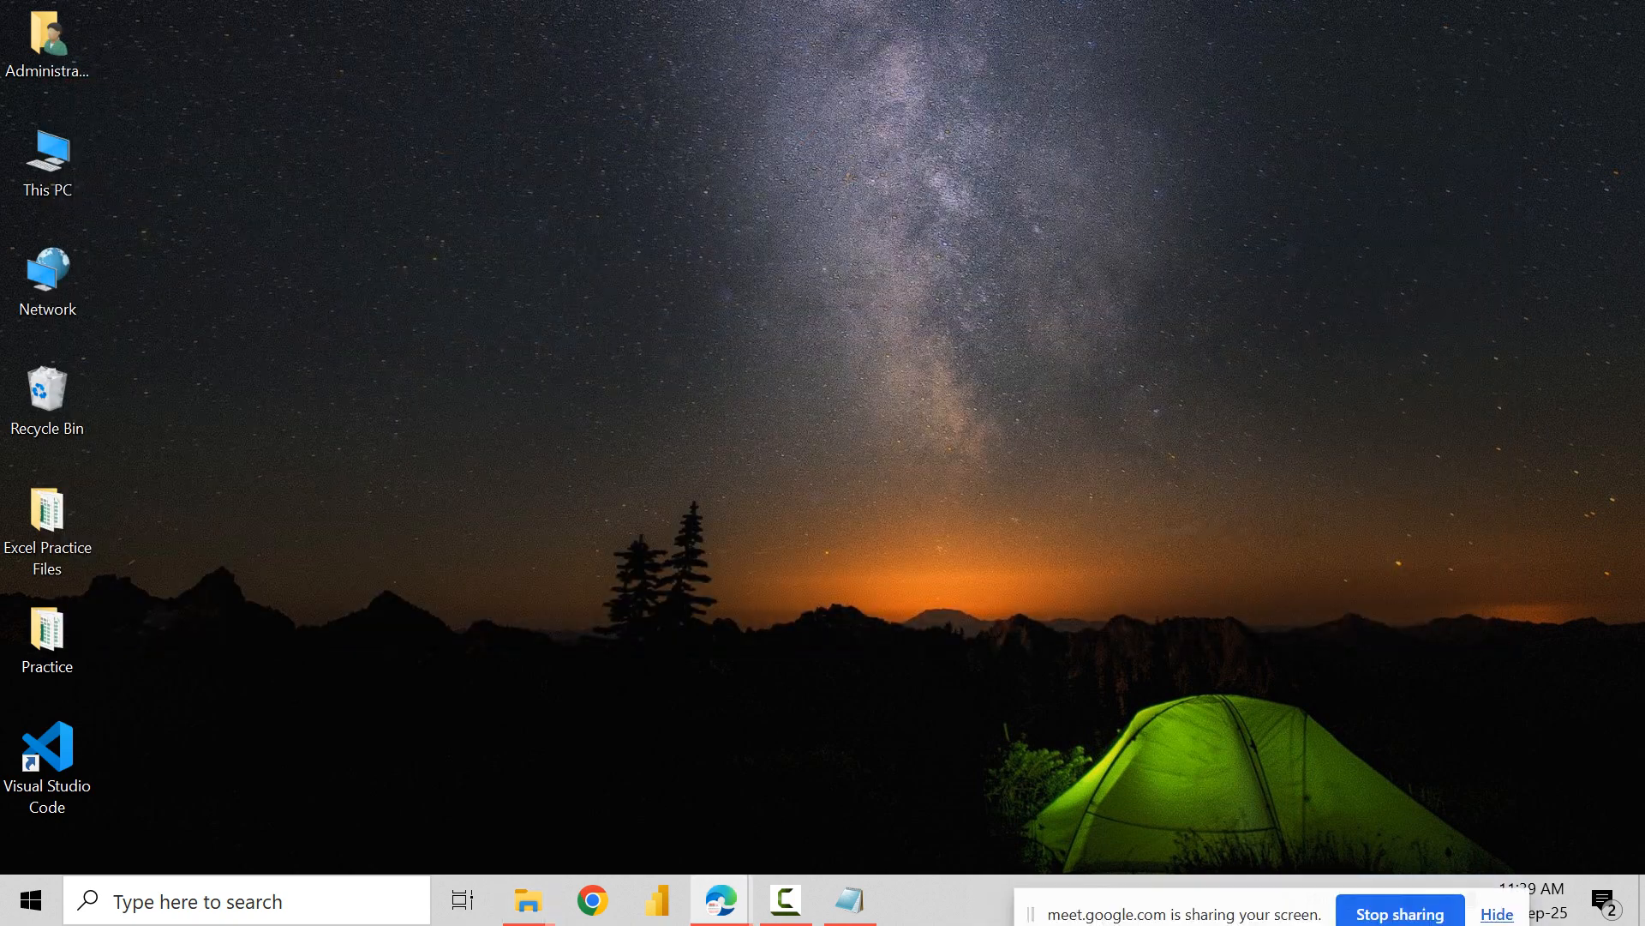
pyautogui.press('super+r')
pyautogui.write('notepad')
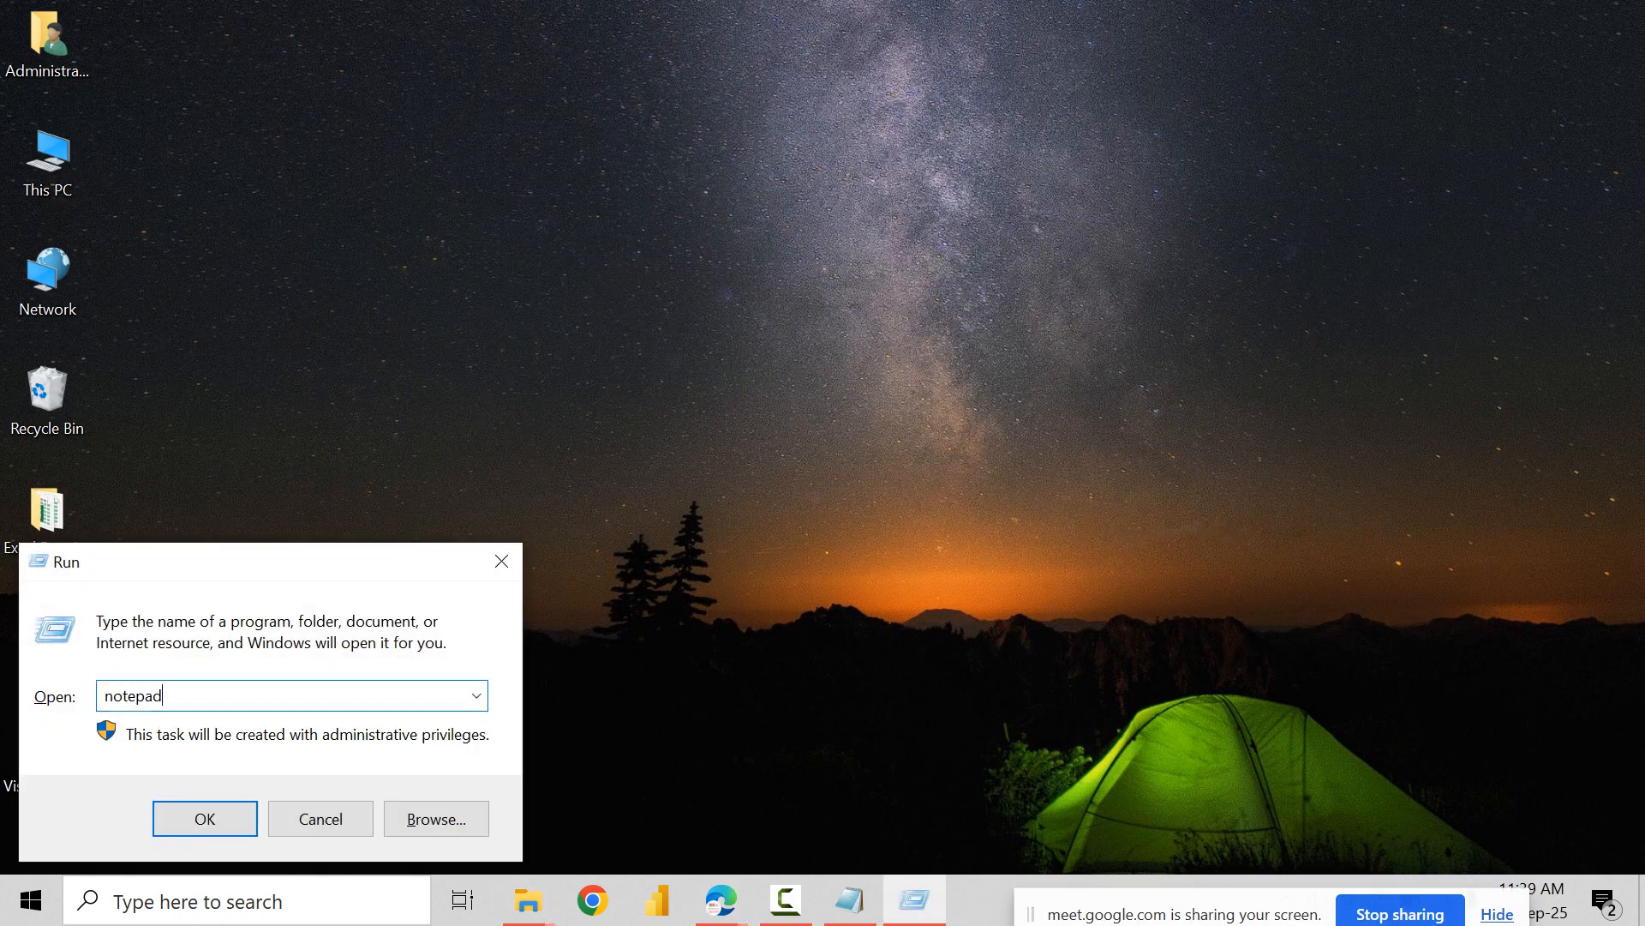
pyautogui.press('Return')
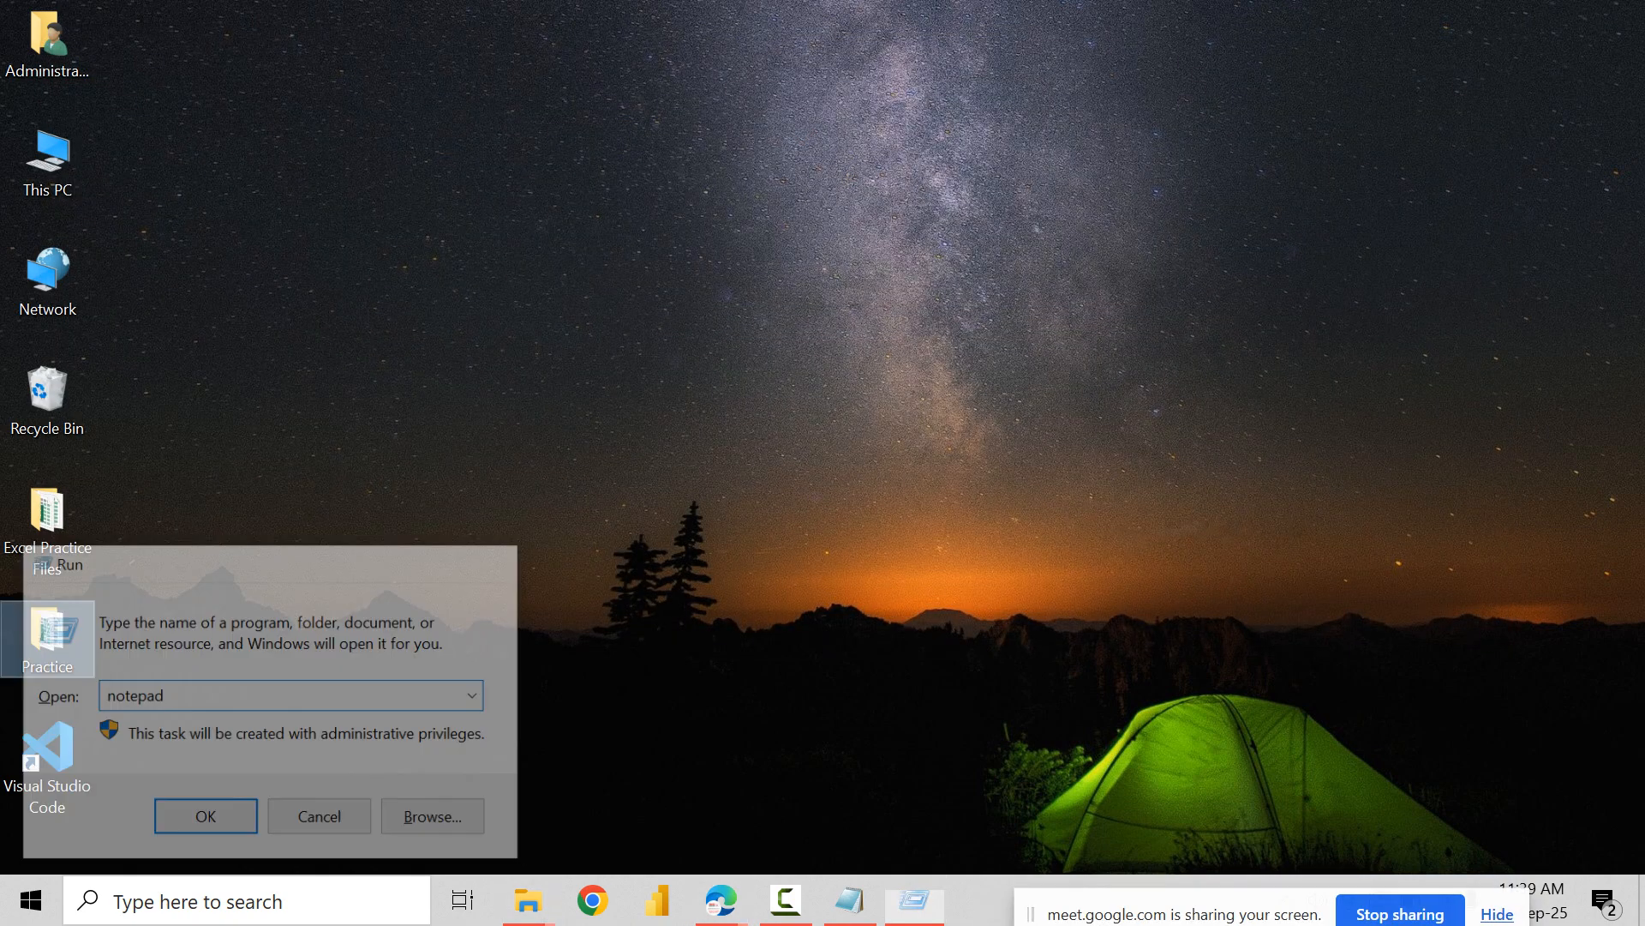
# Step: Open the Excel Practice Files folder from the desktop, maximize its window, and look through the list of practice workbooks
pyautogui.doubleClick(47, 527)
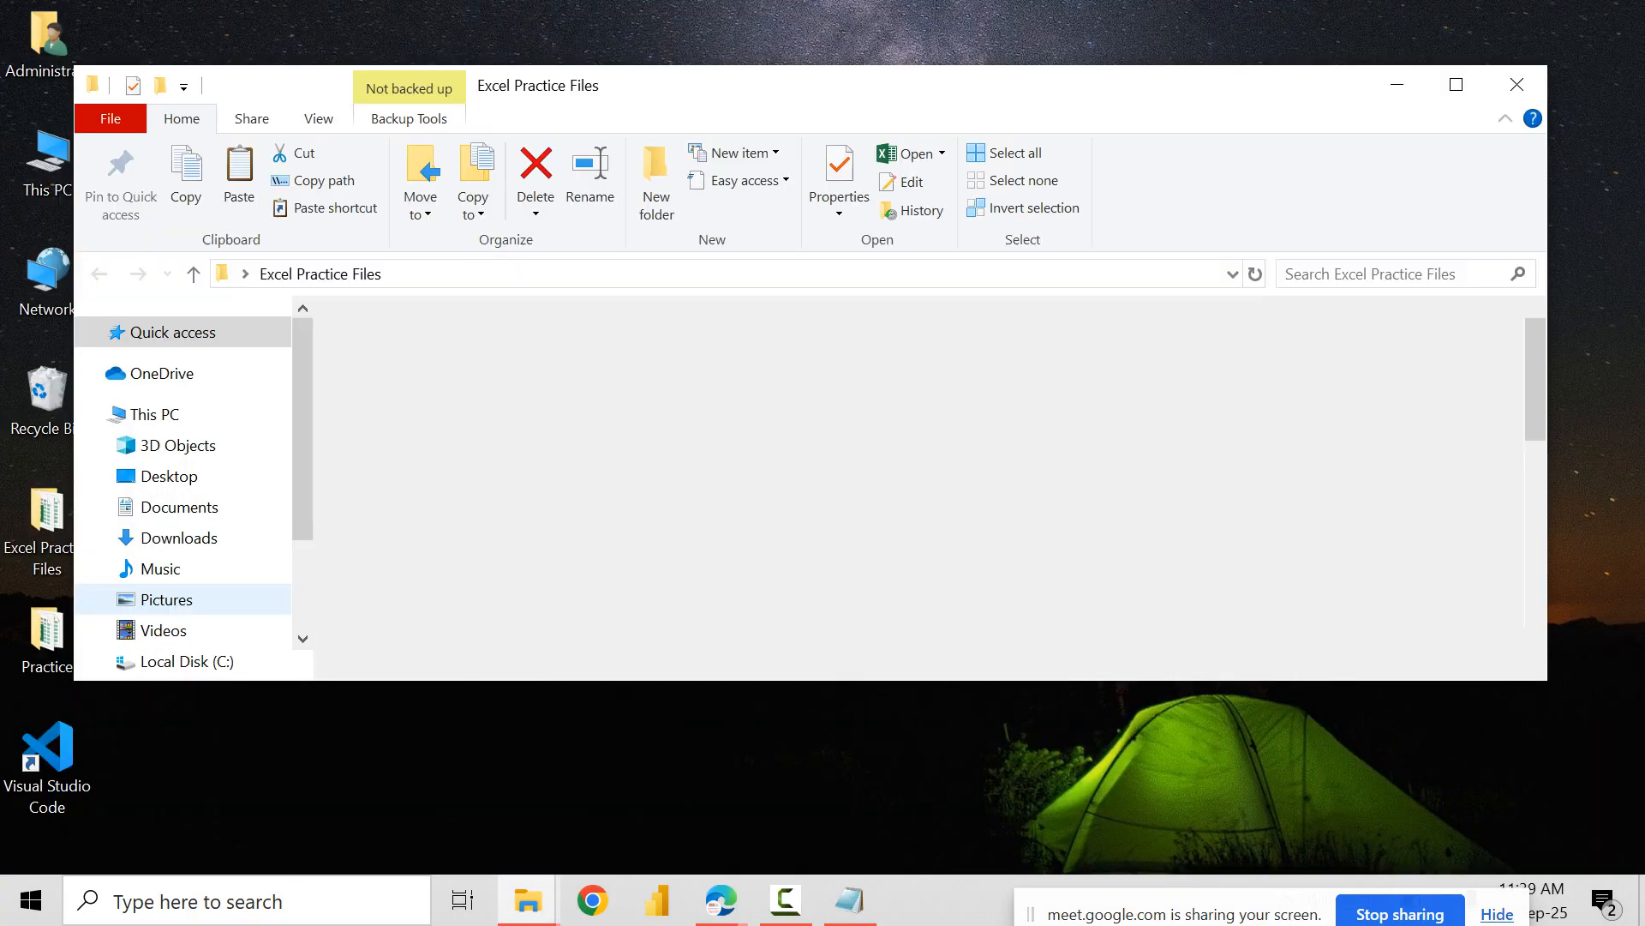
pyautogui.scroll(-3, 600, 471)
pyautogui.scroll(-3, 771, 471)
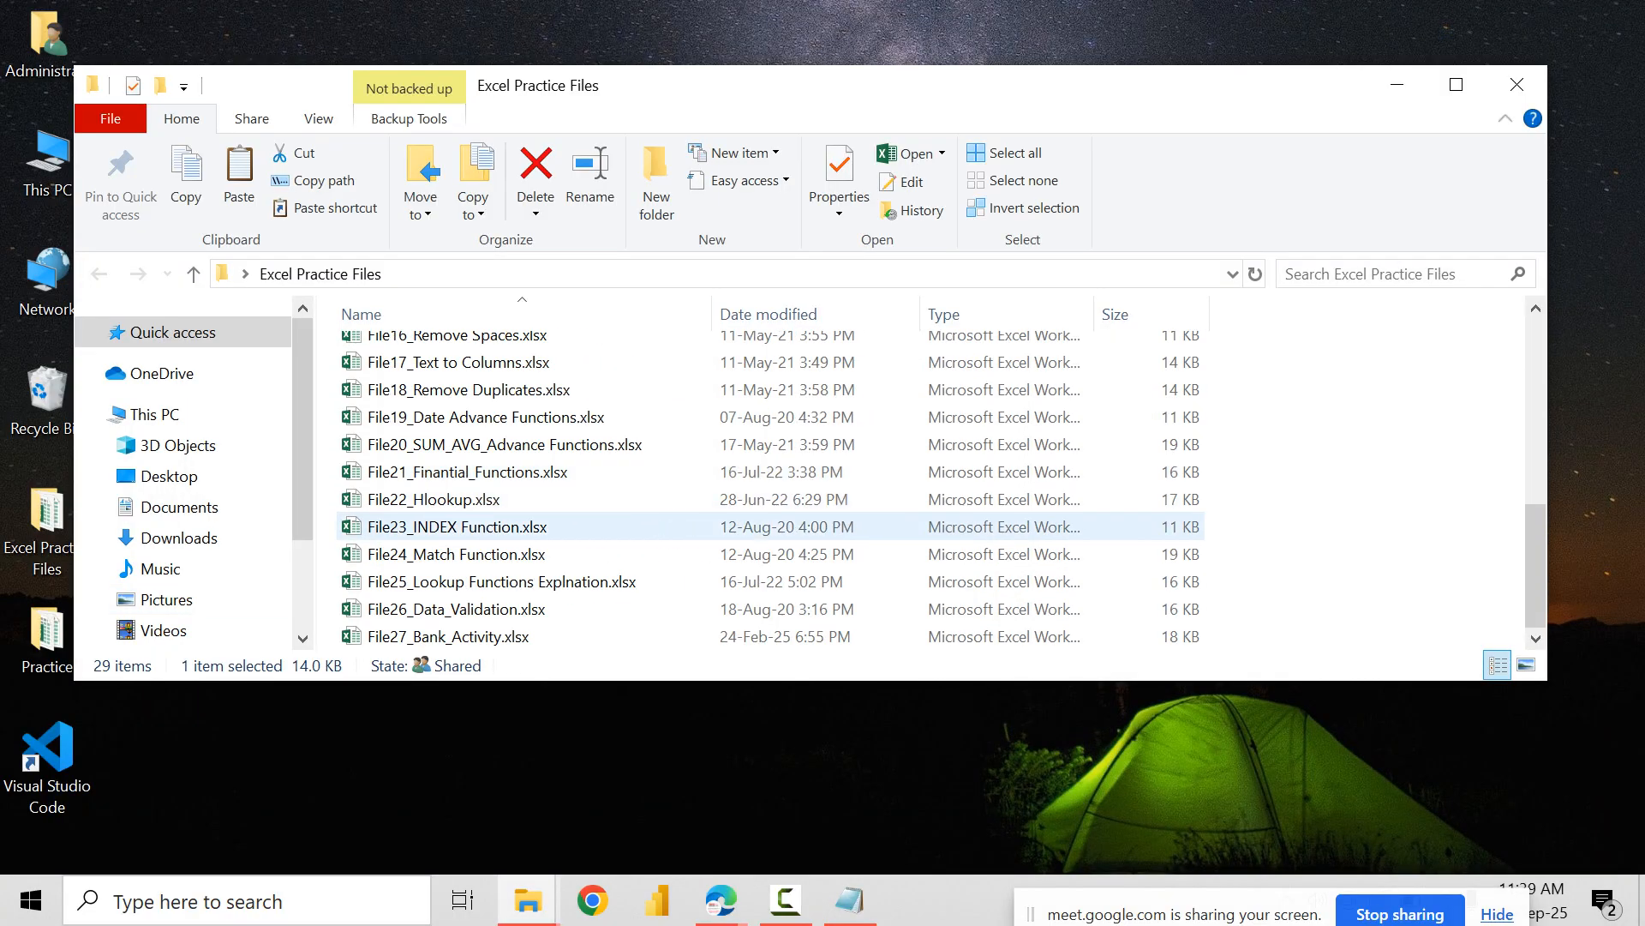
pyautogui.press('super+Up')
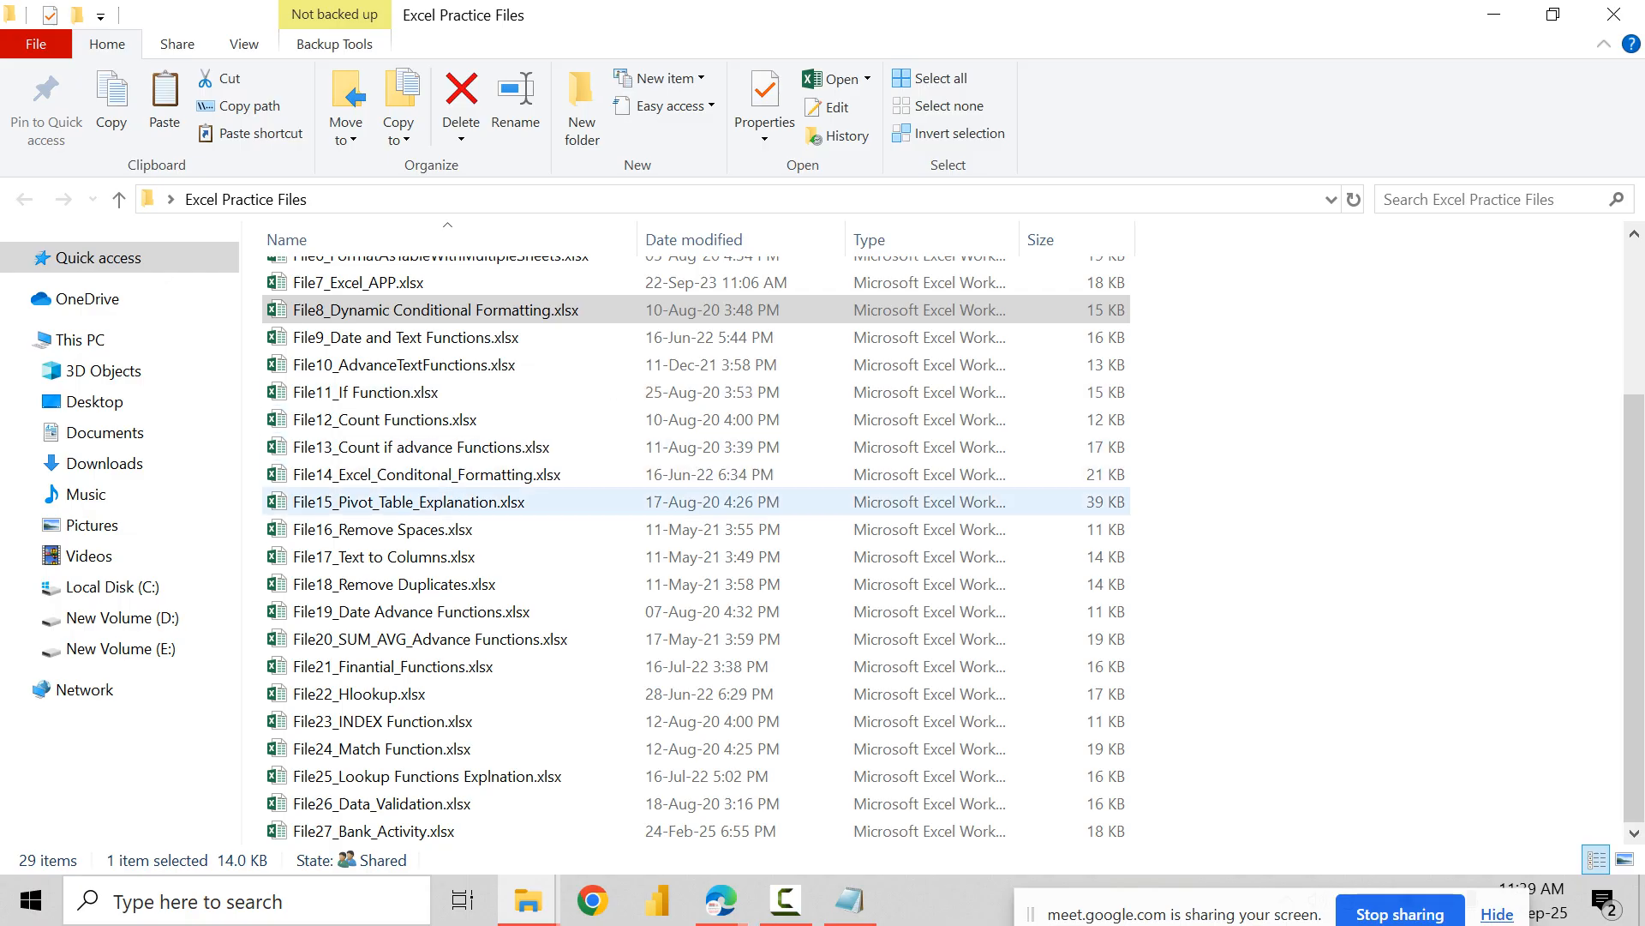
# Step: Look at the contents of Excel Study Material.zip, dismiss the purchase reminder, and close the archive
pyautogui.scroll(3, 600, 515)
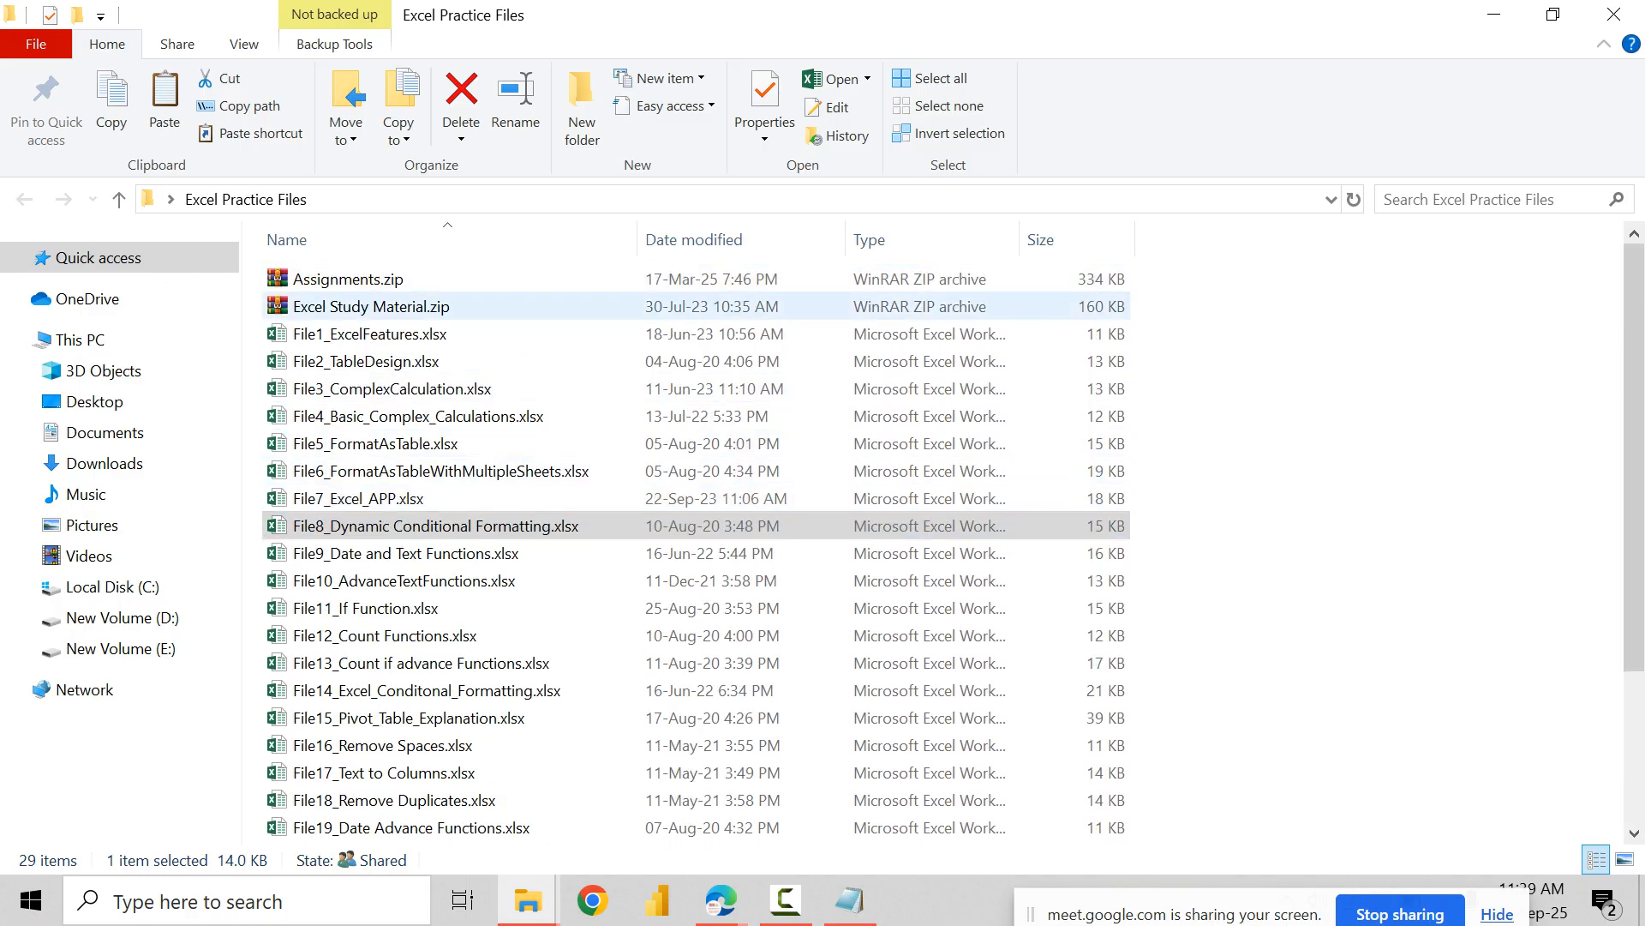
pyautogui.doubleClick(371, 306)
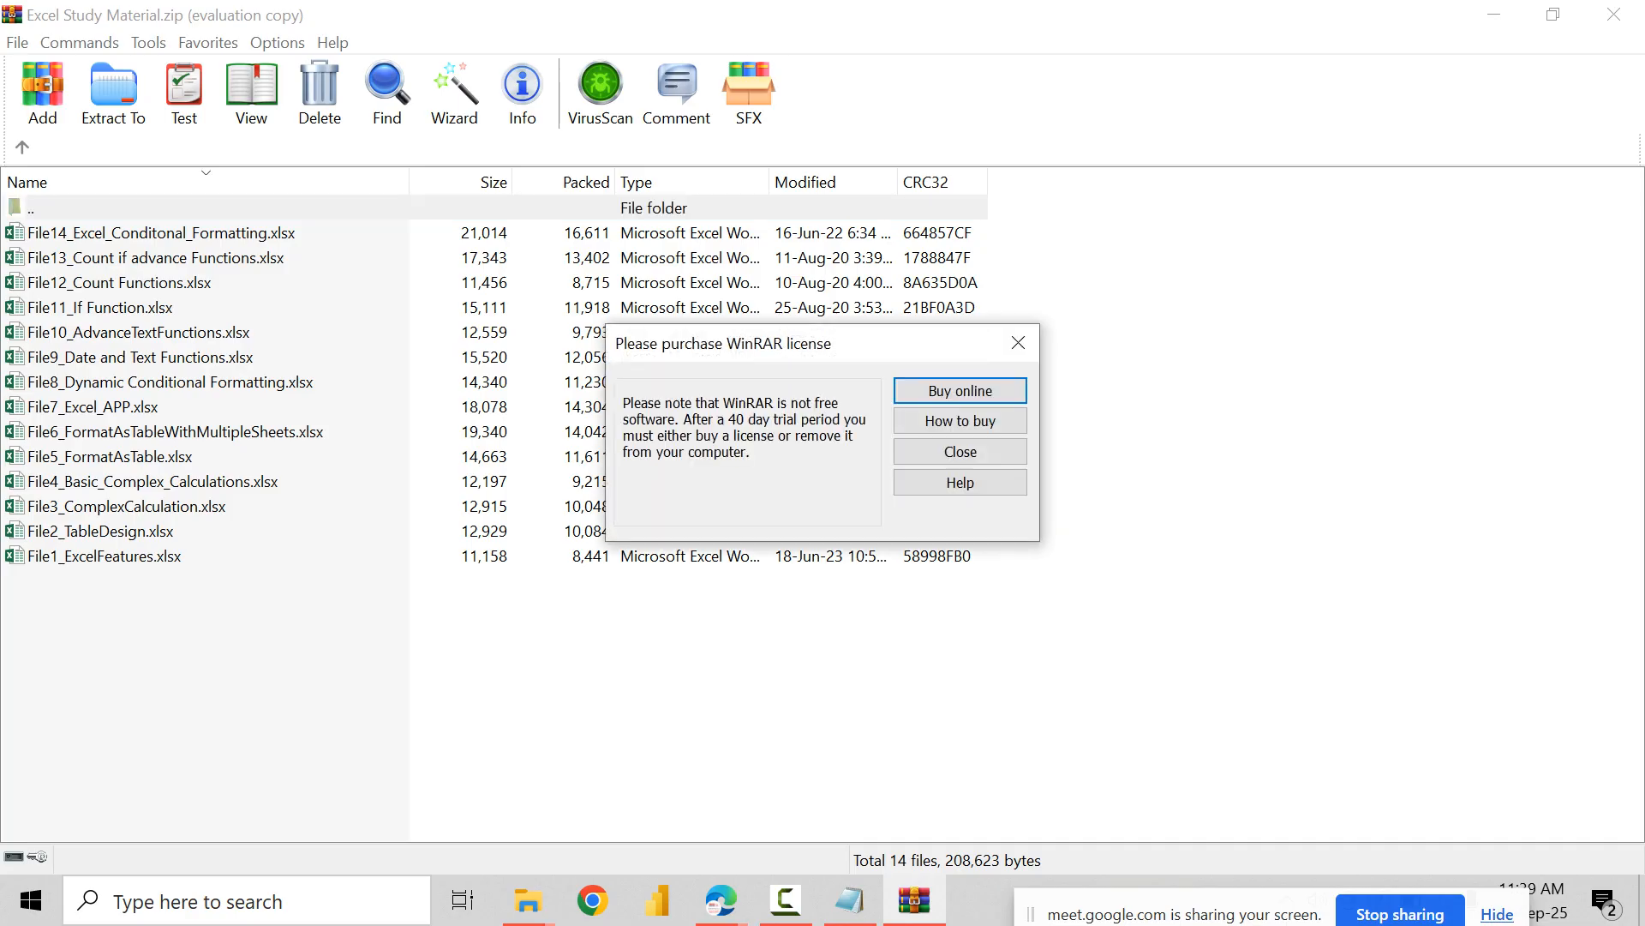
pyautogui.click(1019, 343)
pyautogui.click(1613, 15)
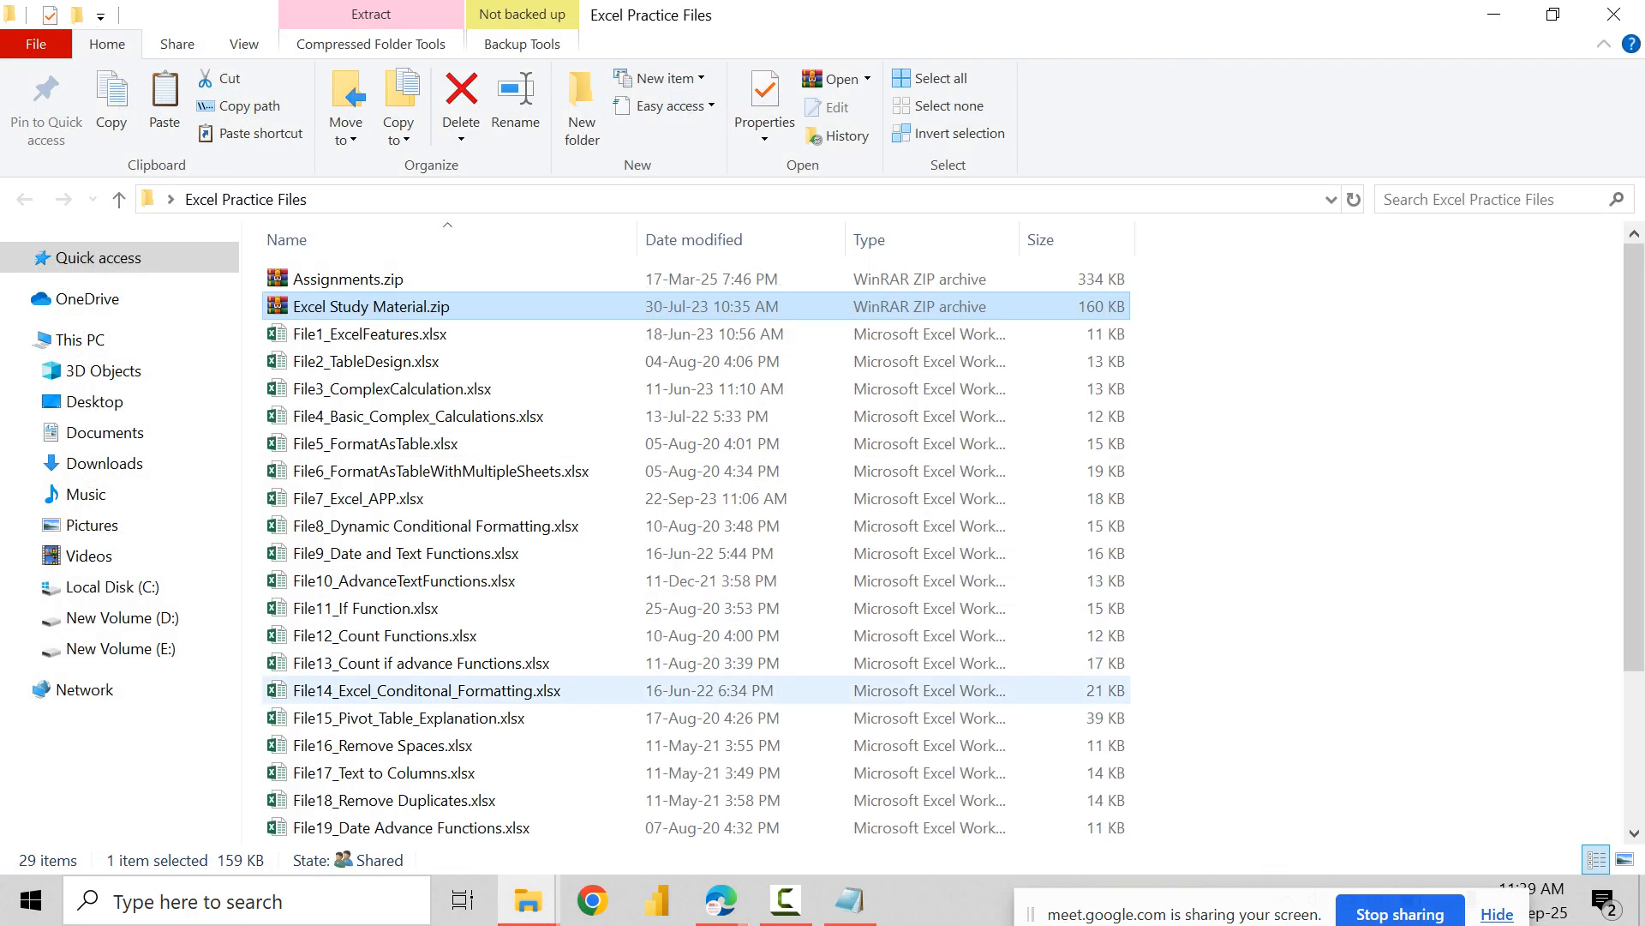
# Step: Return to the desktop, open a new Notepad document, and write the heading BASIC FUNCTIONS
pyautogui.press('super+d')
pyautogui.press('super+r')
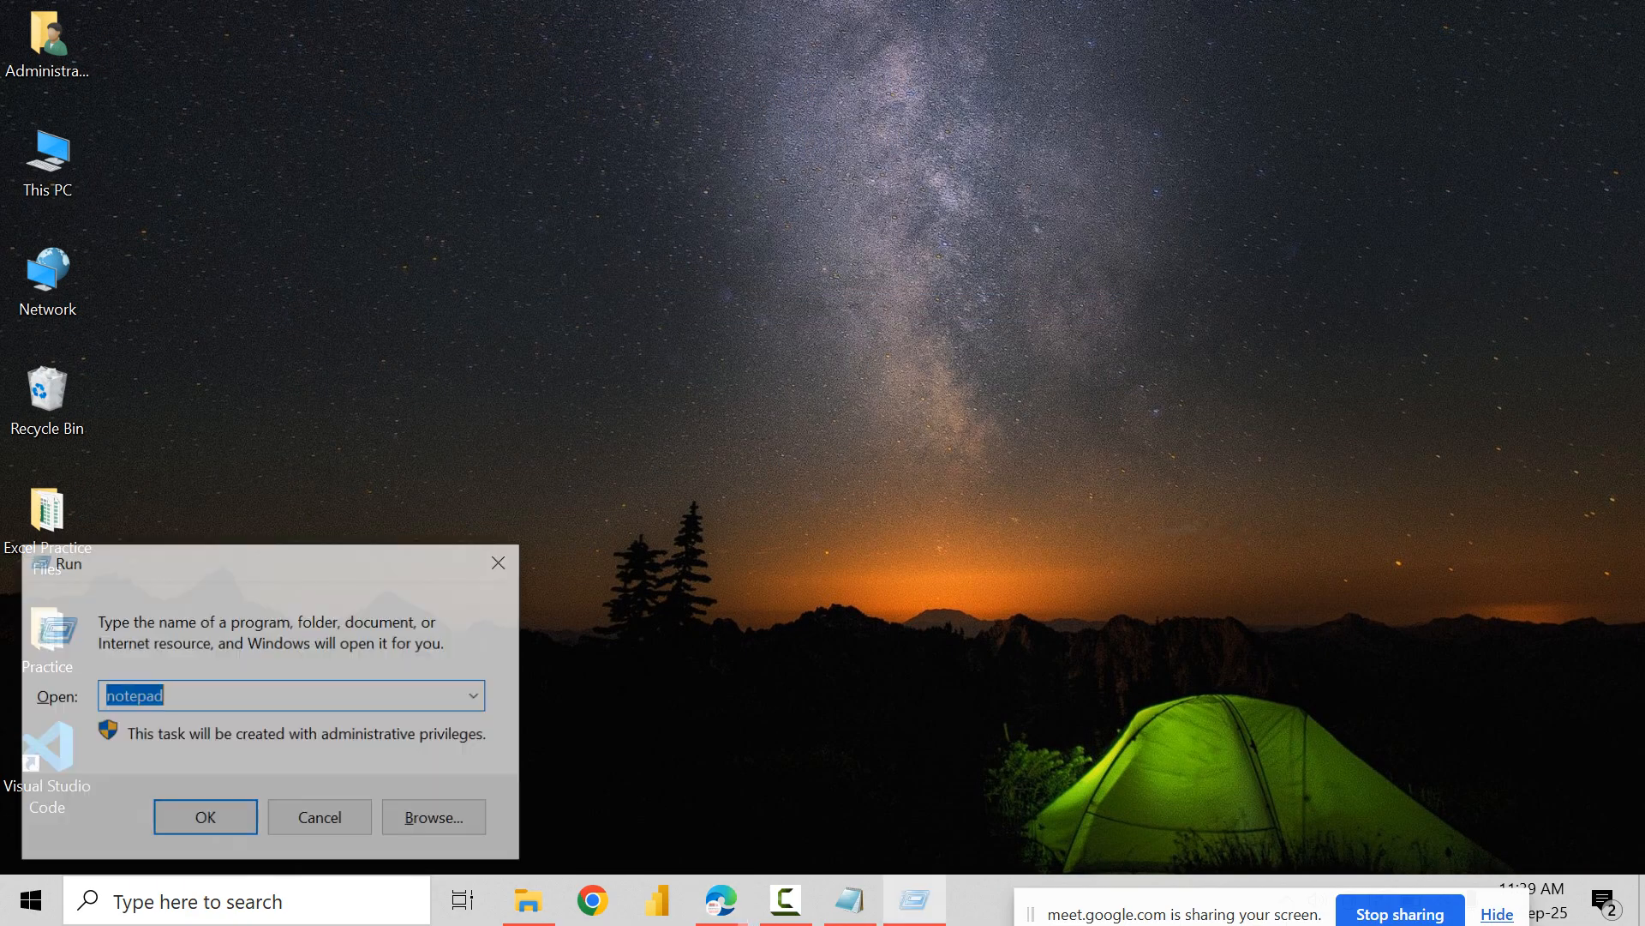
pyautogui.write('notepad')
pyautogui.press('Return')
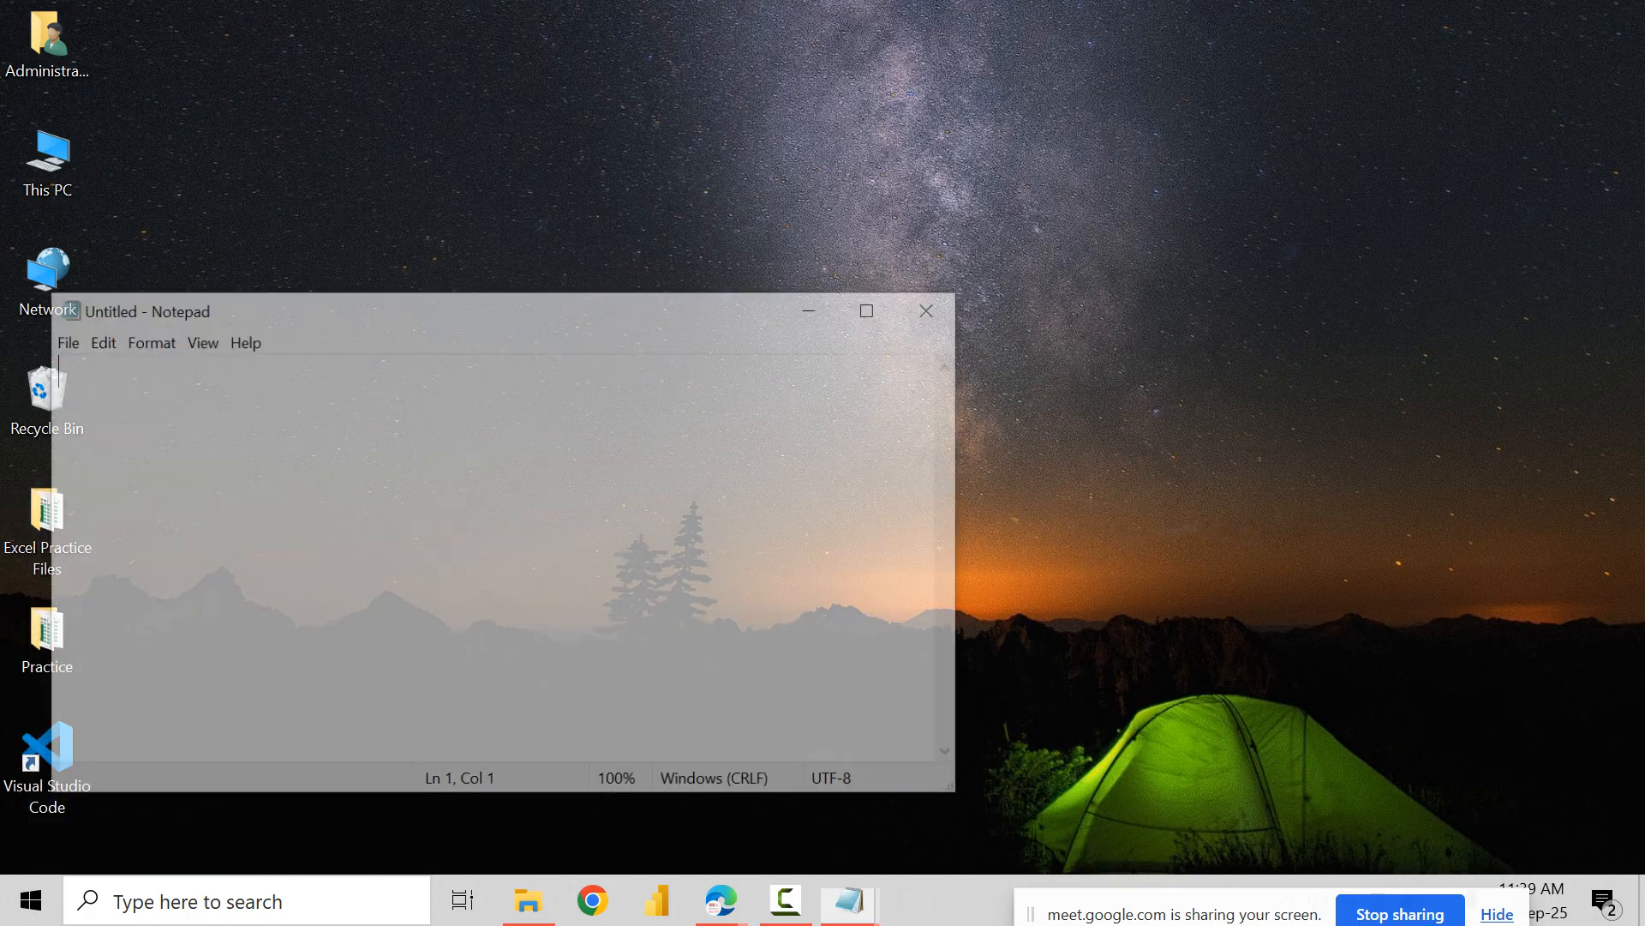
pyautogui.write('BASIC FUNCTIONS')
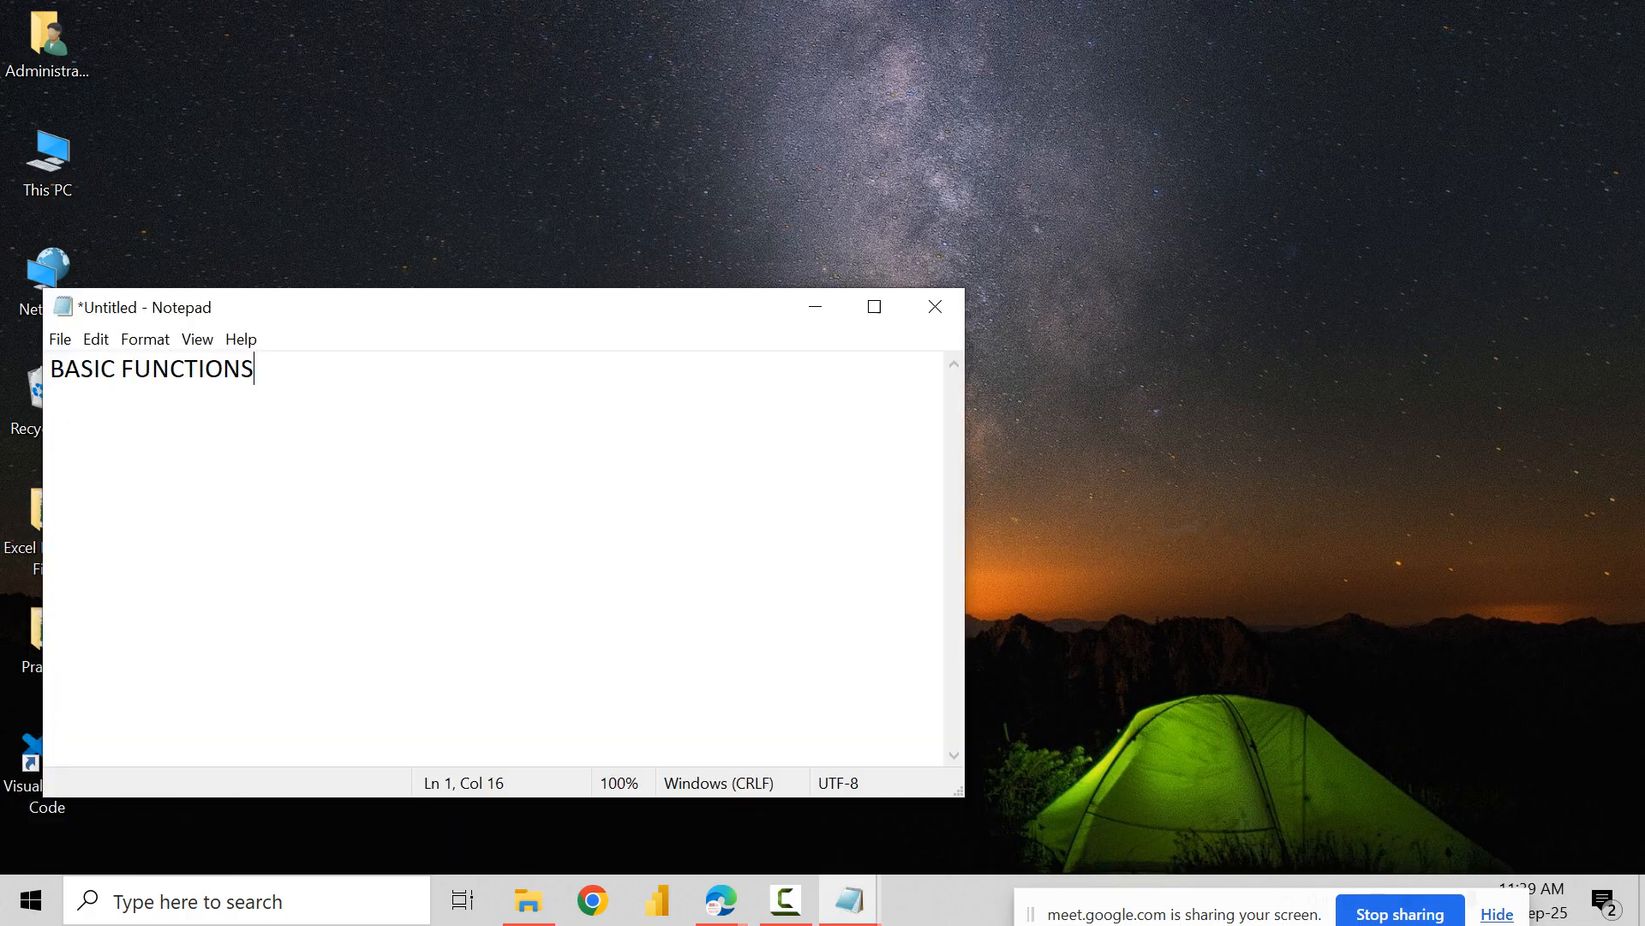
# Step: Add the lines COUNT FUNCTIONS and LOGICAL FUNCTIONS below BASIC FUNCTIONS in the note
pyautogui.press('Return')
pyautogui.write('COUNT F')
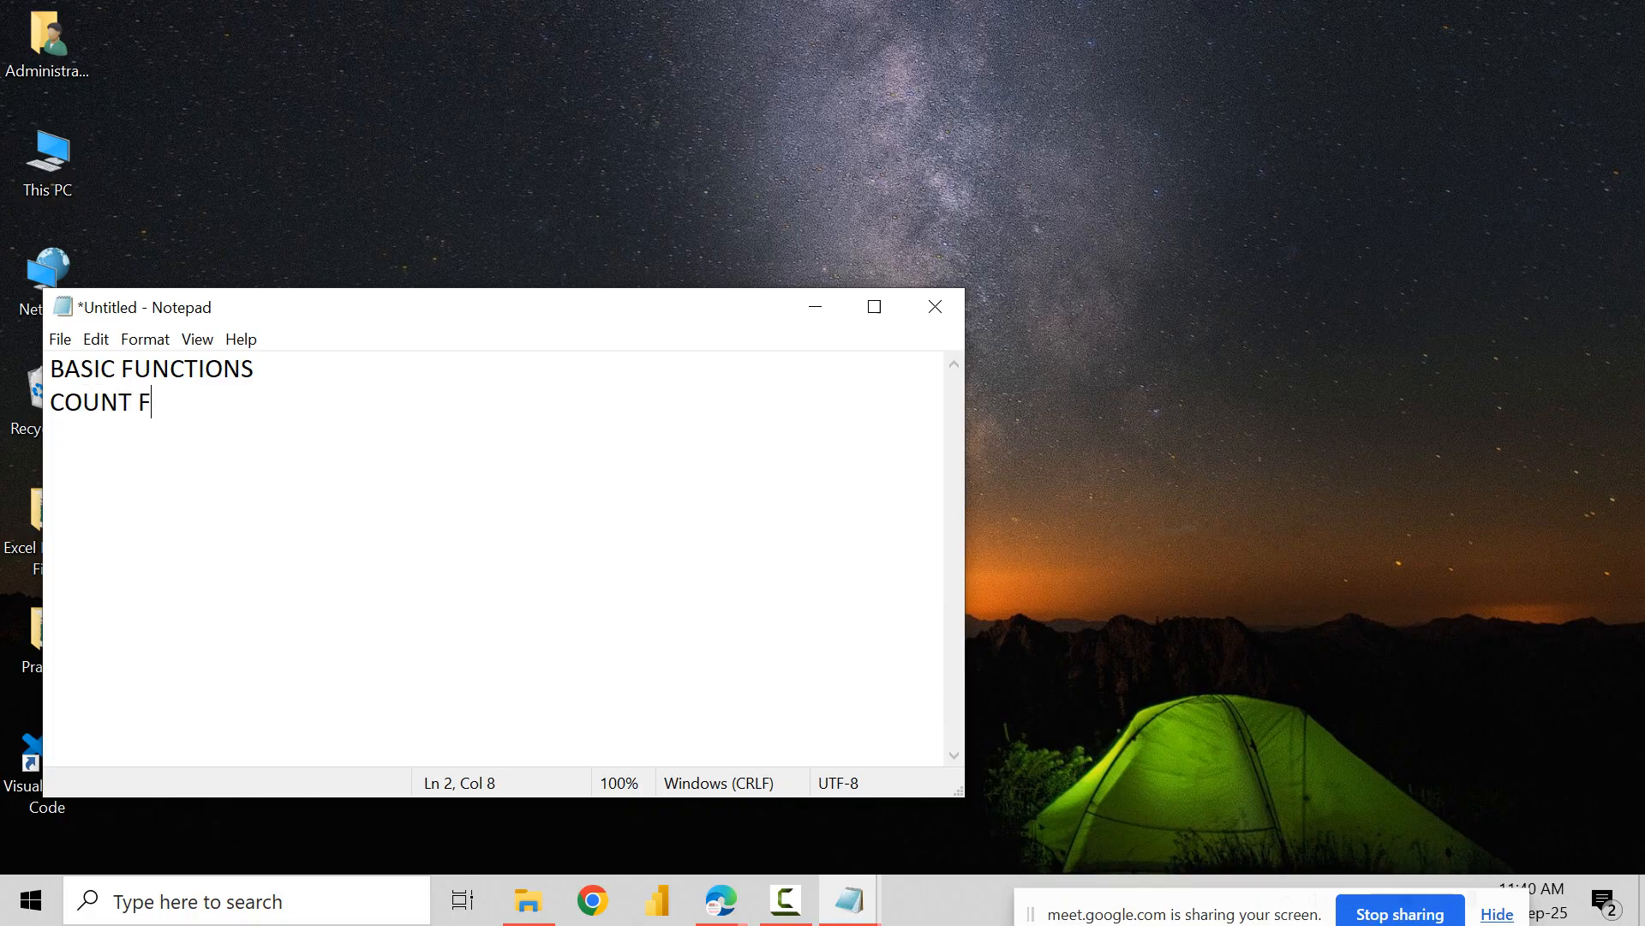
pyautogui.write('UNCTIONS')
pyautogui.press('Return')
pyautogui.write('LO')
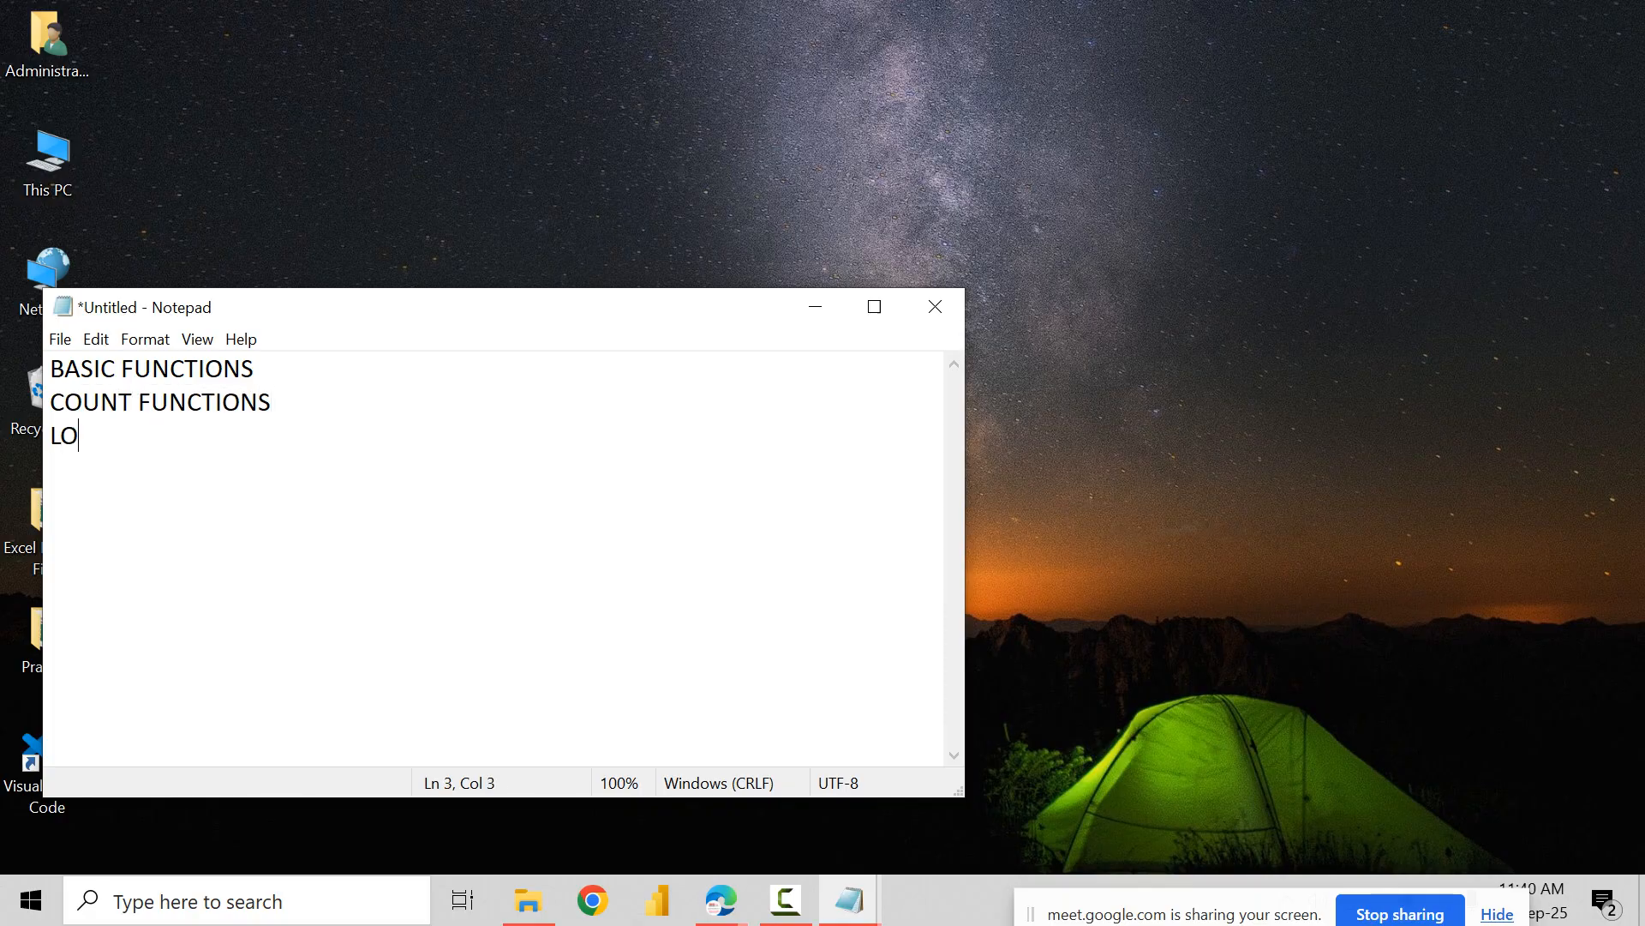
pyautogui.write('GICAL FUNCTION')
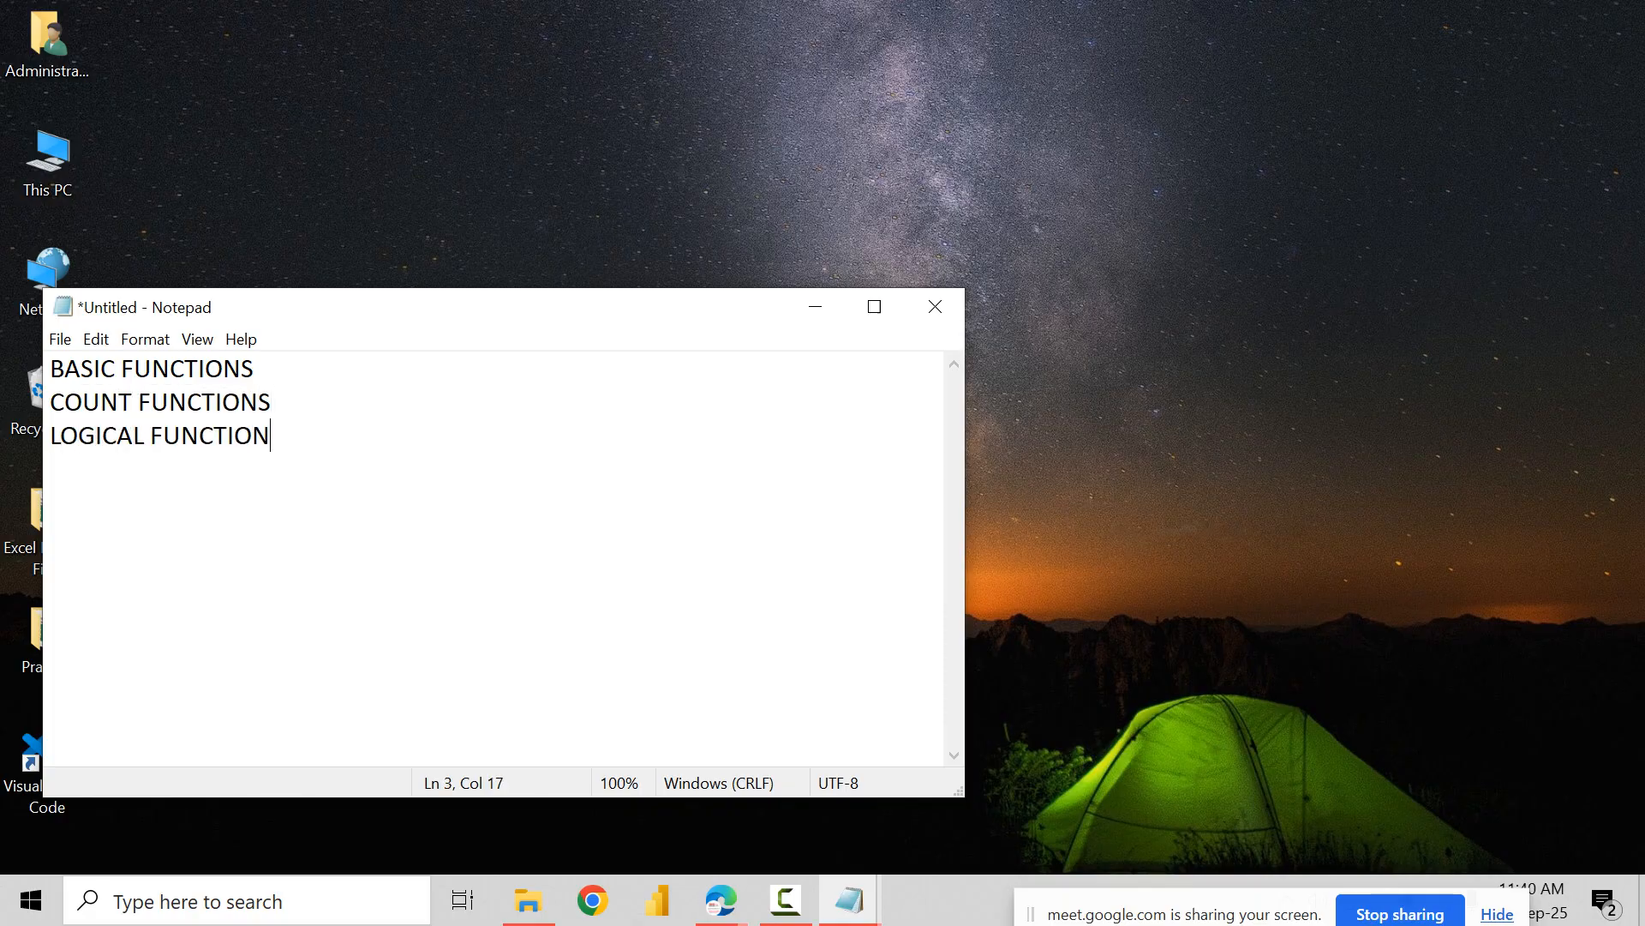
pyautogui.write('S')
# Step: Insert the line DATE FUNCTIONS between BASIC FUNCTIONS and COUNT FUNCTIONS
pyautogui.press('Up')
pyautogui.press('Up')
pyautogui.press('Return')
pyautogui.write('DATE U')
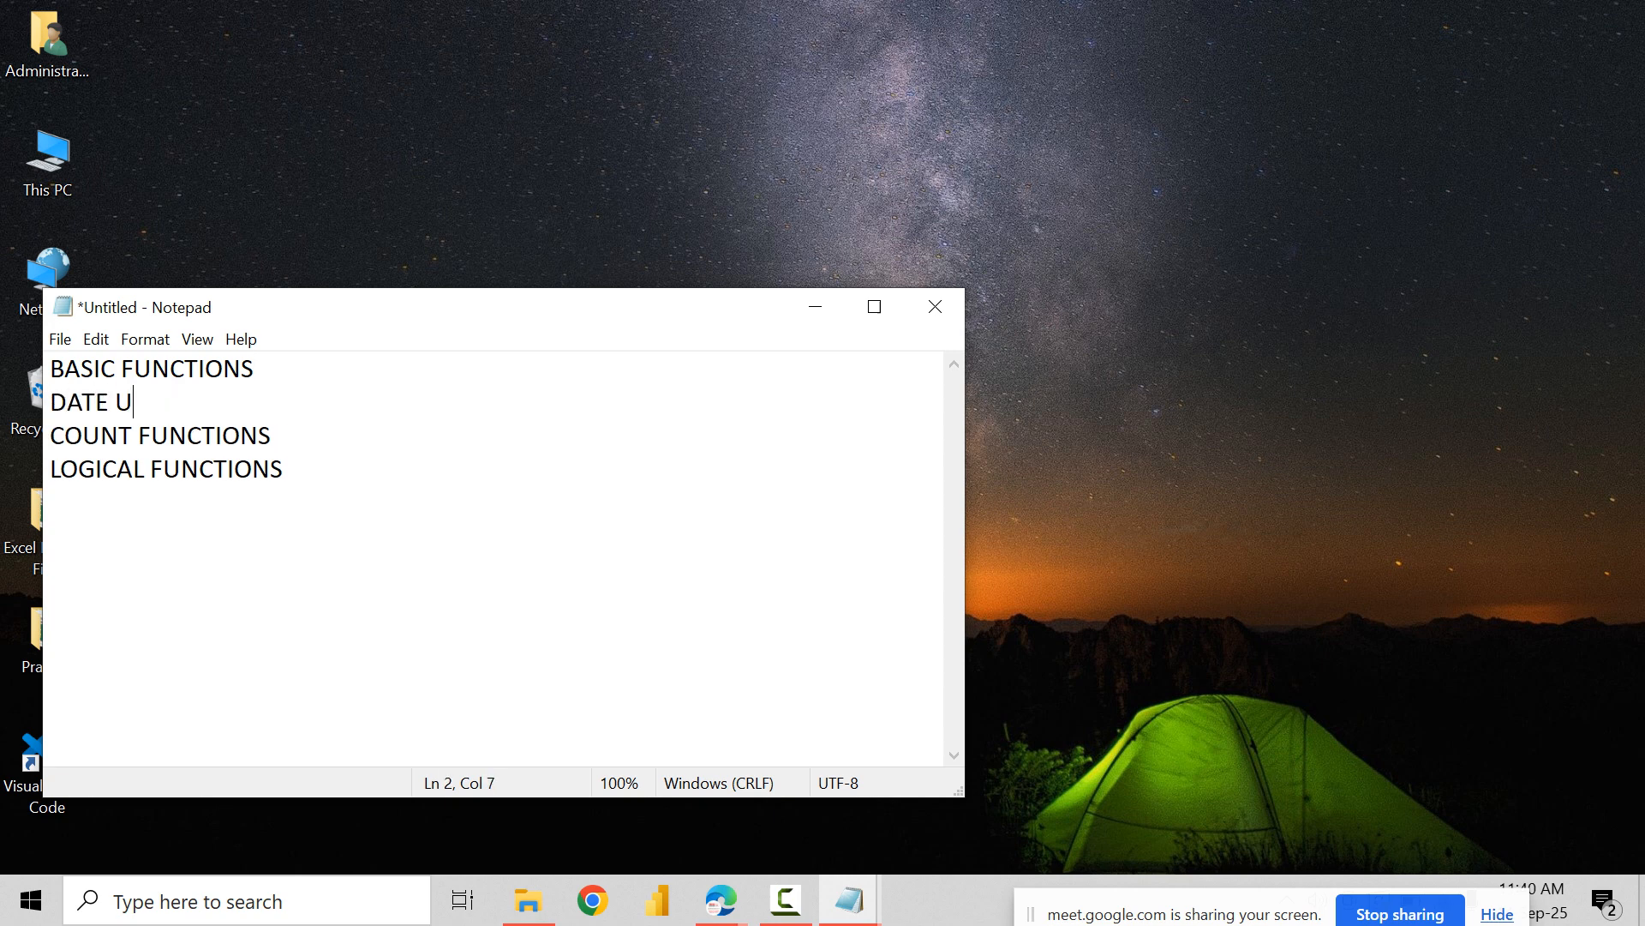
pyautogui.press('BackSpace')
pyautogui.write('FUNCTIONS')
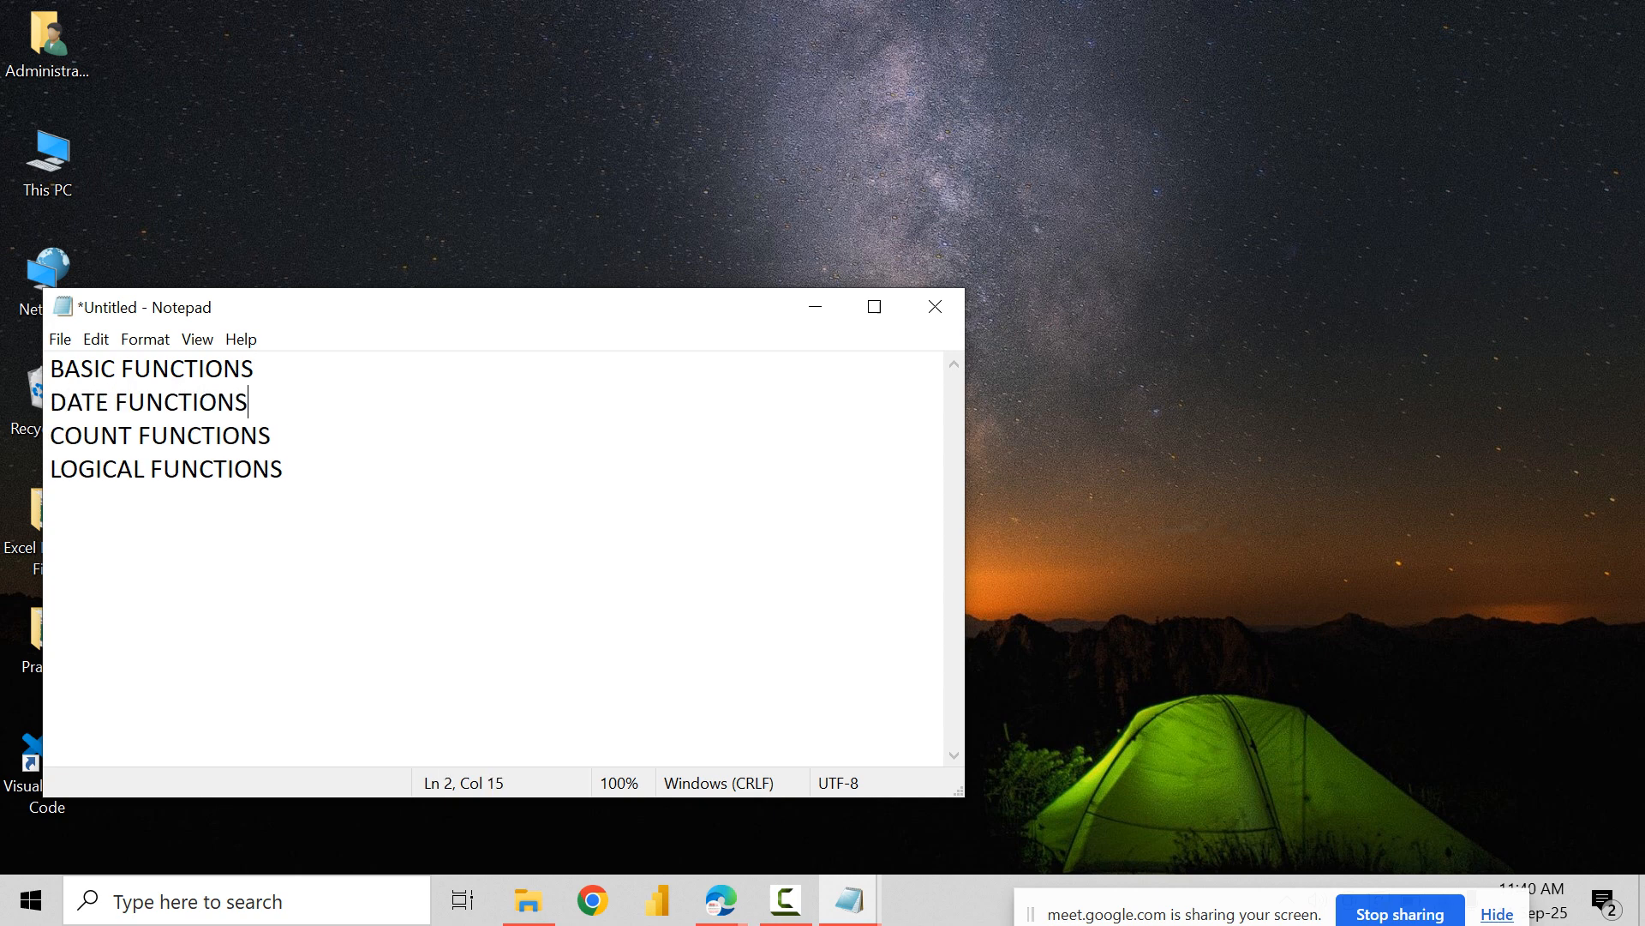
# Step: Maximize the Notepad window and keep only the note in view
pyautogui.press('Down')
pyautogui.press('Down')
pyautogui.press('Right')
pyautogui.press('Right')
pyautogui.press('Up')
pyautogui.press('Up')
pyautogui.press('Up')
pyautogui.press('Up')
pyautogui.click(874, 306)
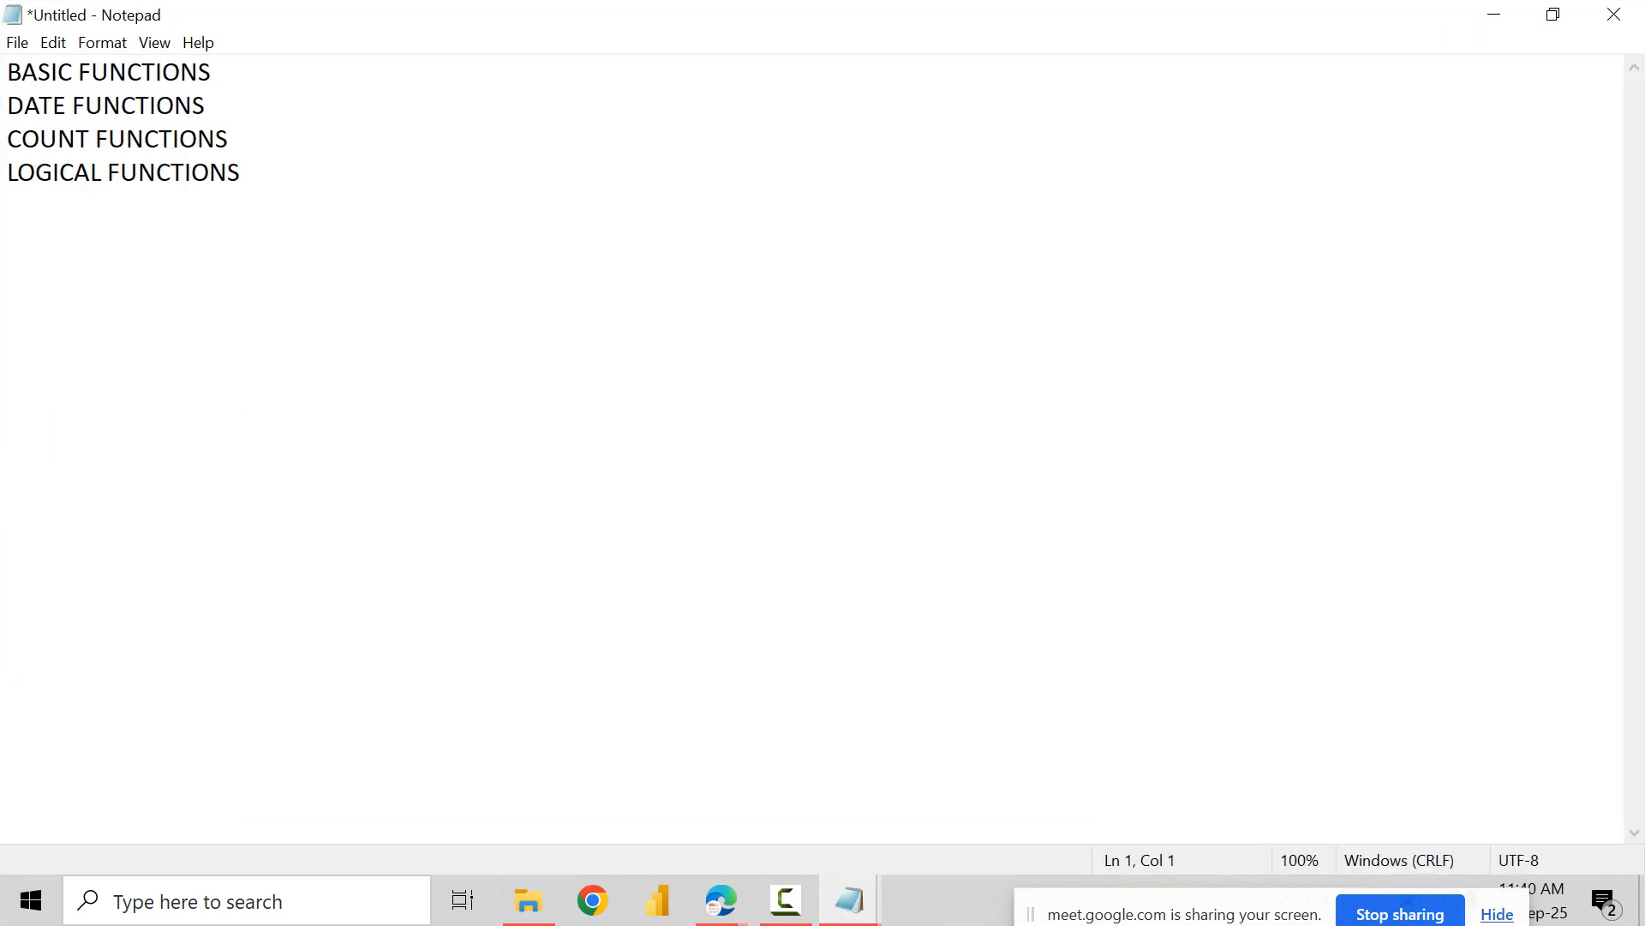
pyautogui.press('super+c')
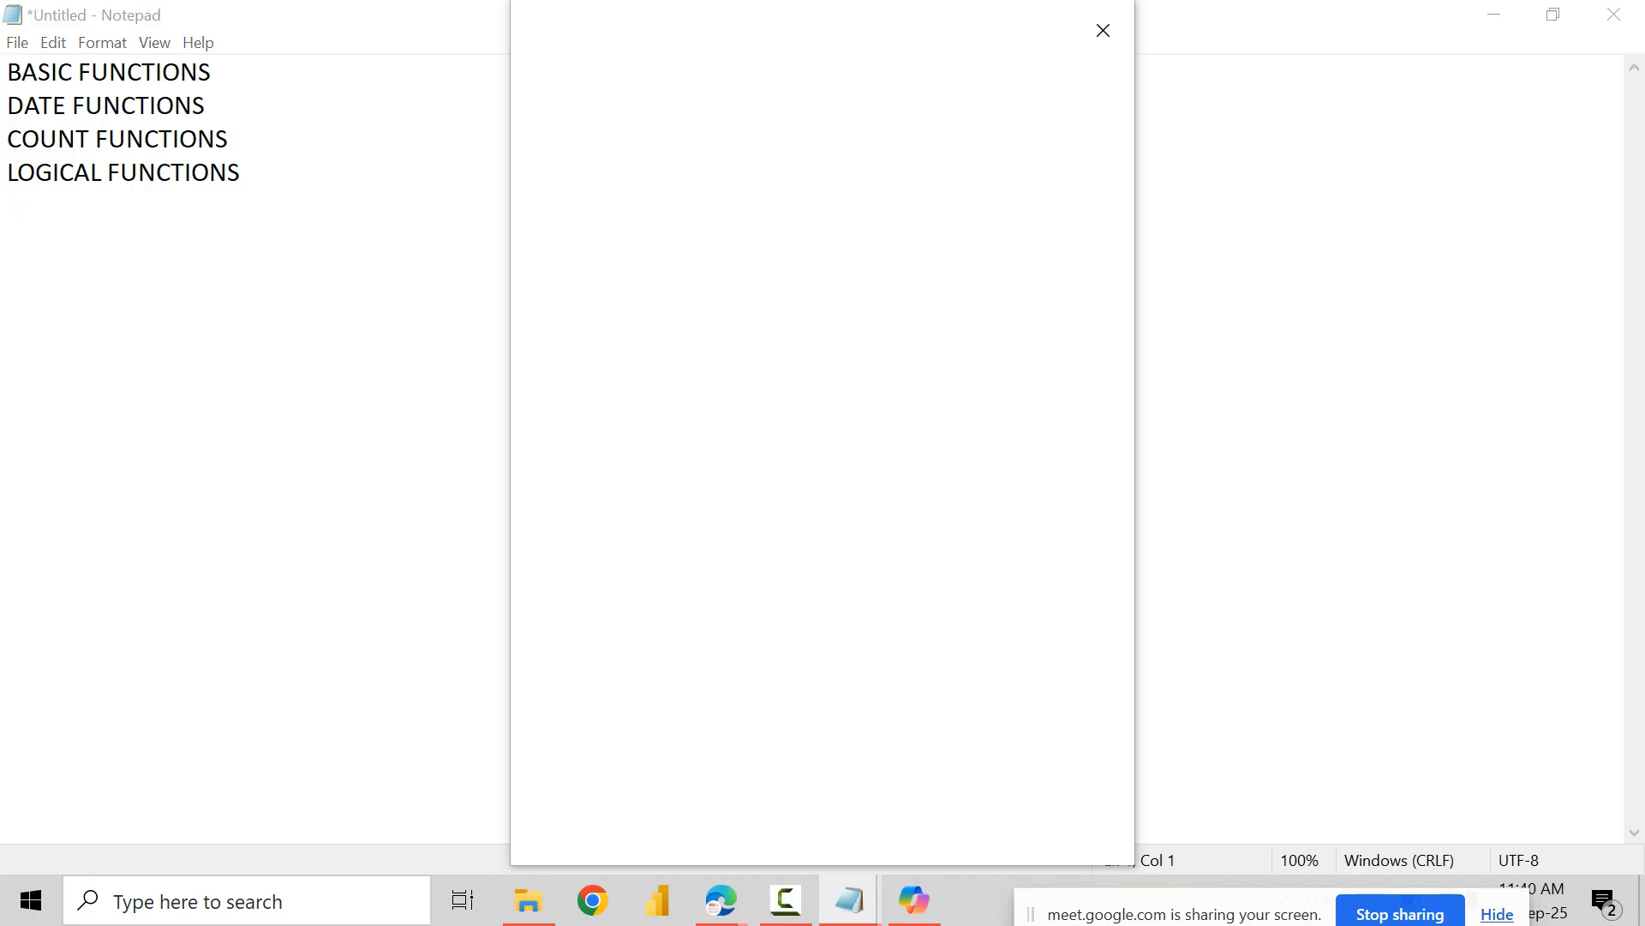
pyautogui.click(1103, 30)
# Step: Add an indented line under DATE FUNCTIONS listing NOW, TODAY, YEAR, MONTH, DAY, TIME, and HOUR
pyautogui.press('Return')
pyautogui.press('Return')
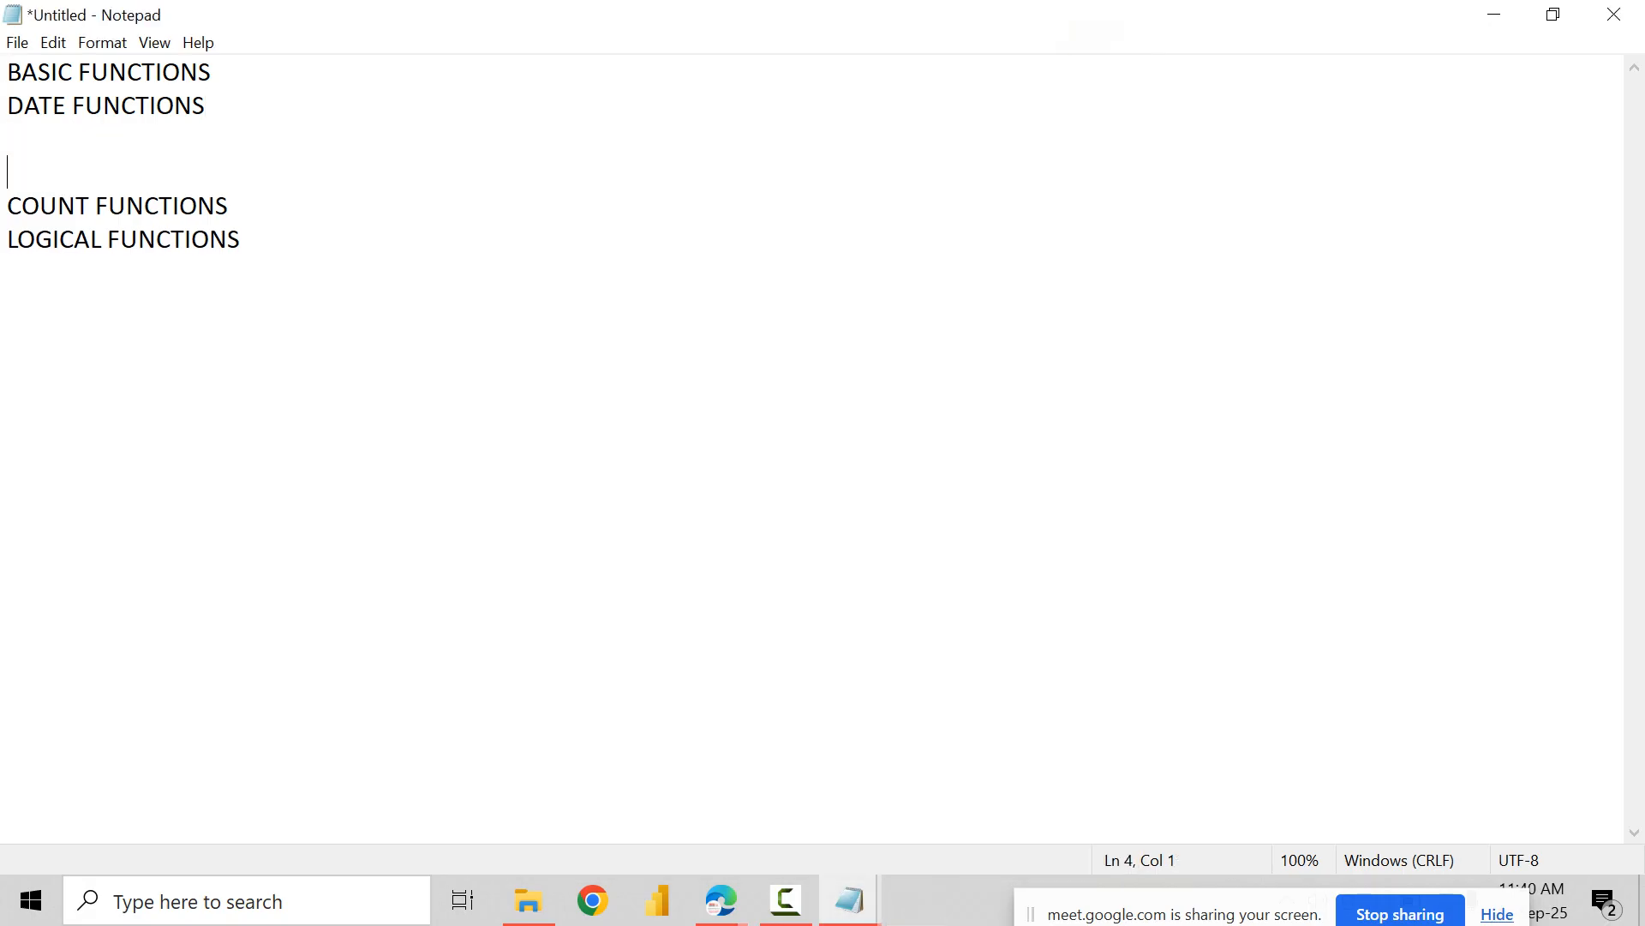
pyautogui.press('Tab')
pyautogui.press('BackSpace')
pyautogui.press('BackSpace')
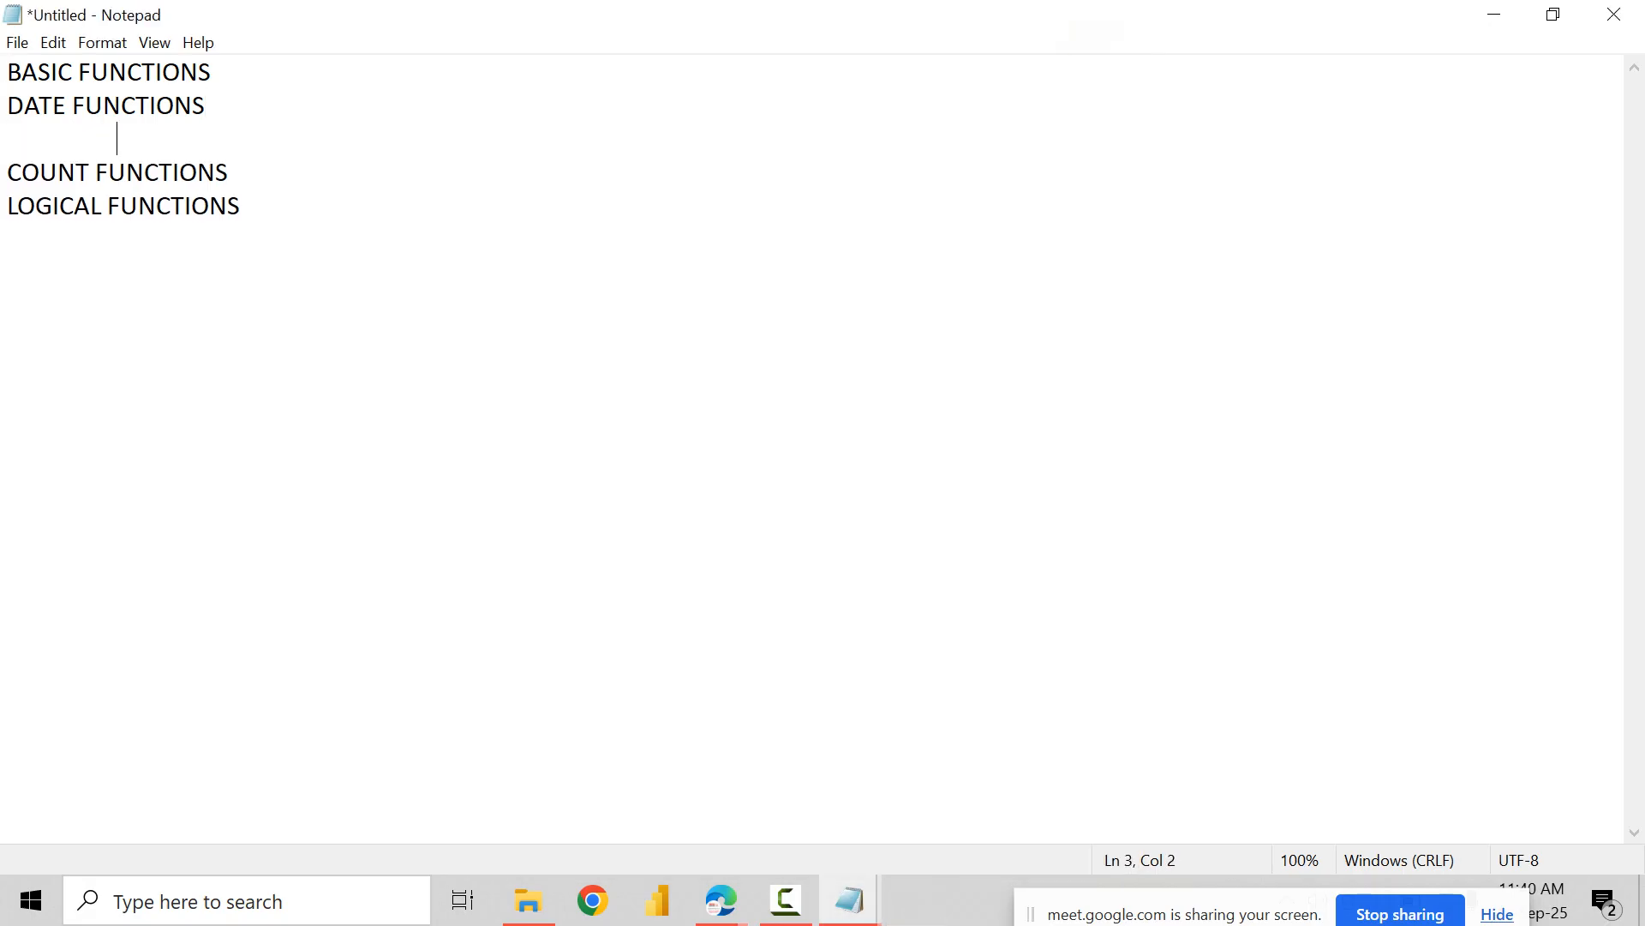
pyautogui.write('NOW< T')
pyautogui.press('BackSpace')
pyautogui.press('BackSpace')
pyautogui.press('BackSpace')
pyautogui.write('TOD')
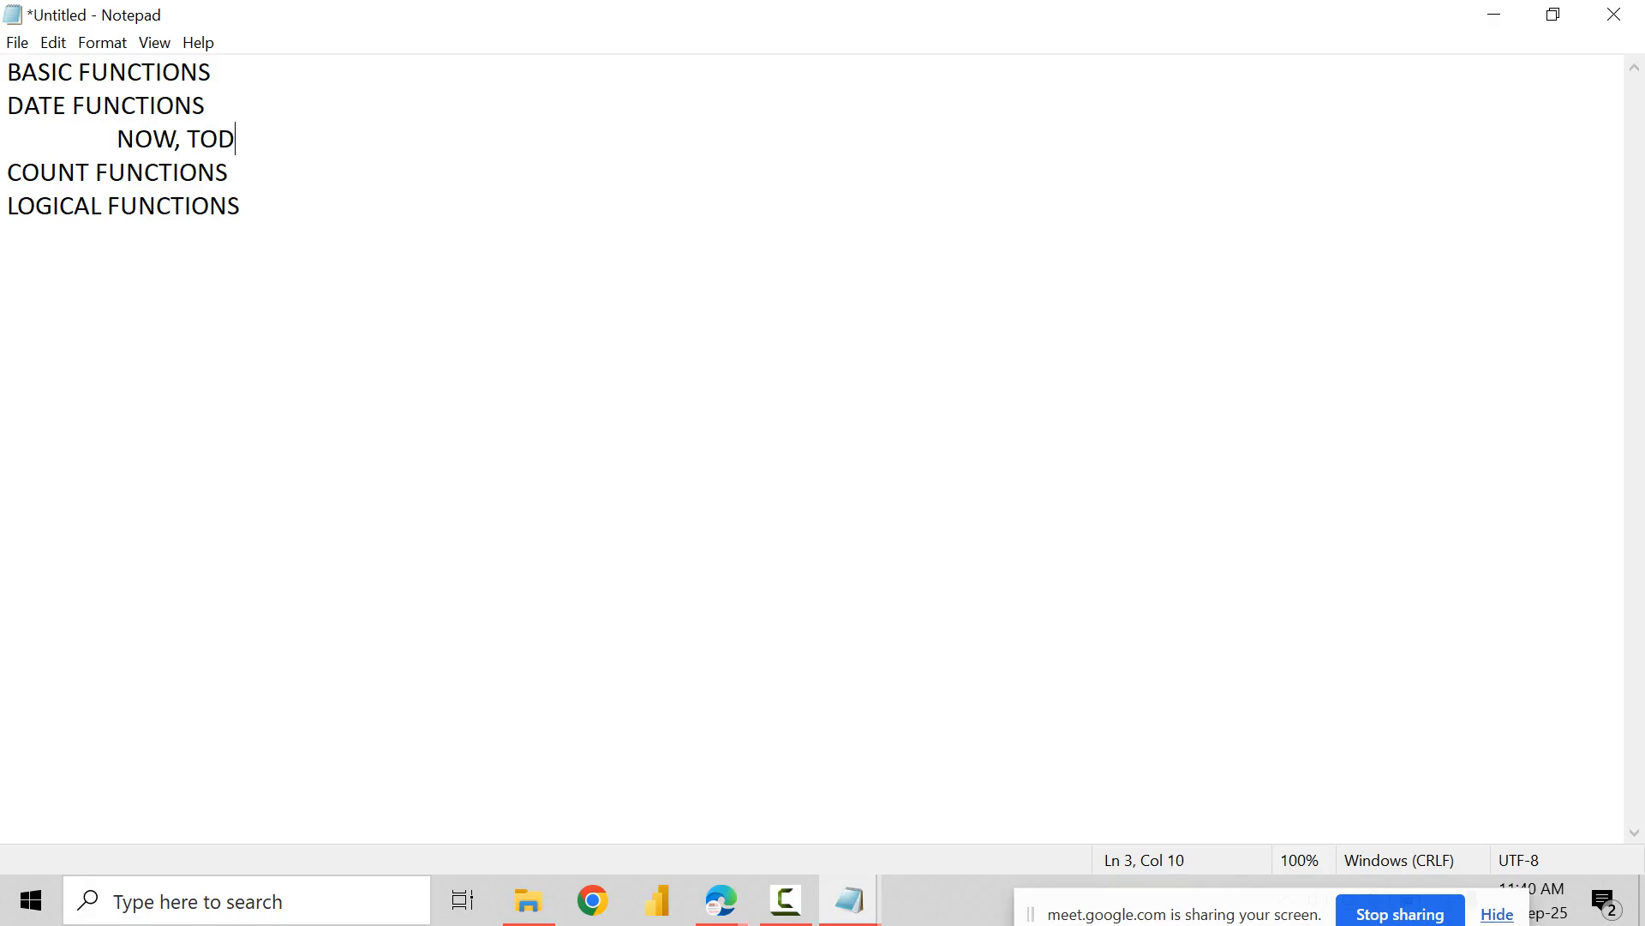
pyautogui.write('AY, YEAR, MONTH, ')
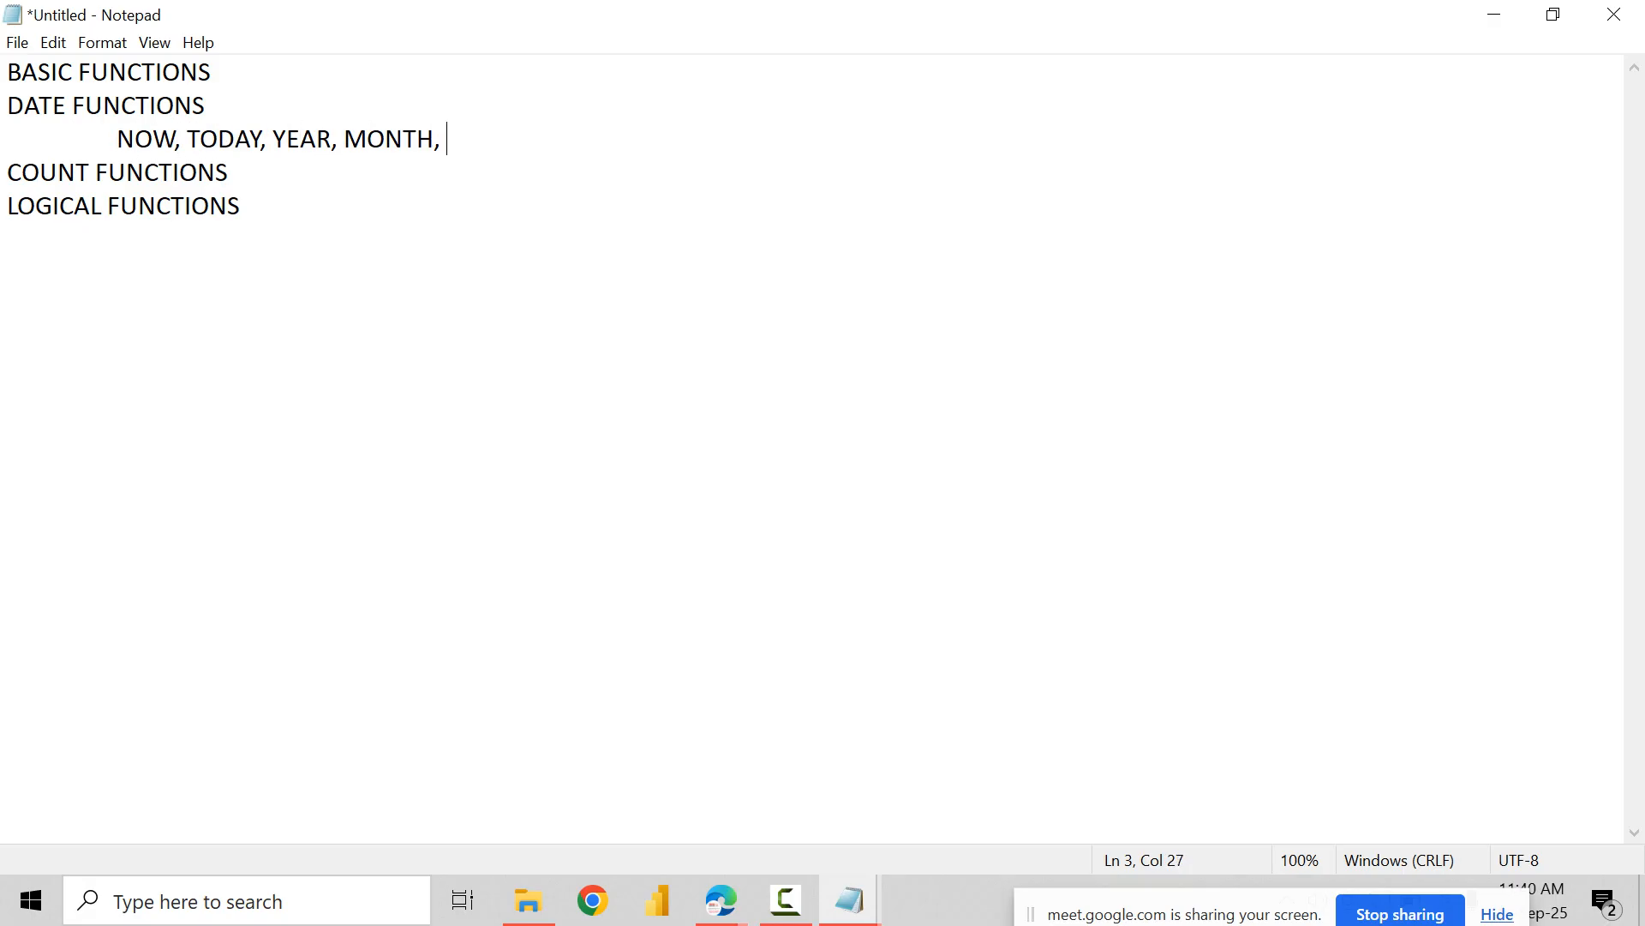
pyautogui.write('DAY, TIME, ')
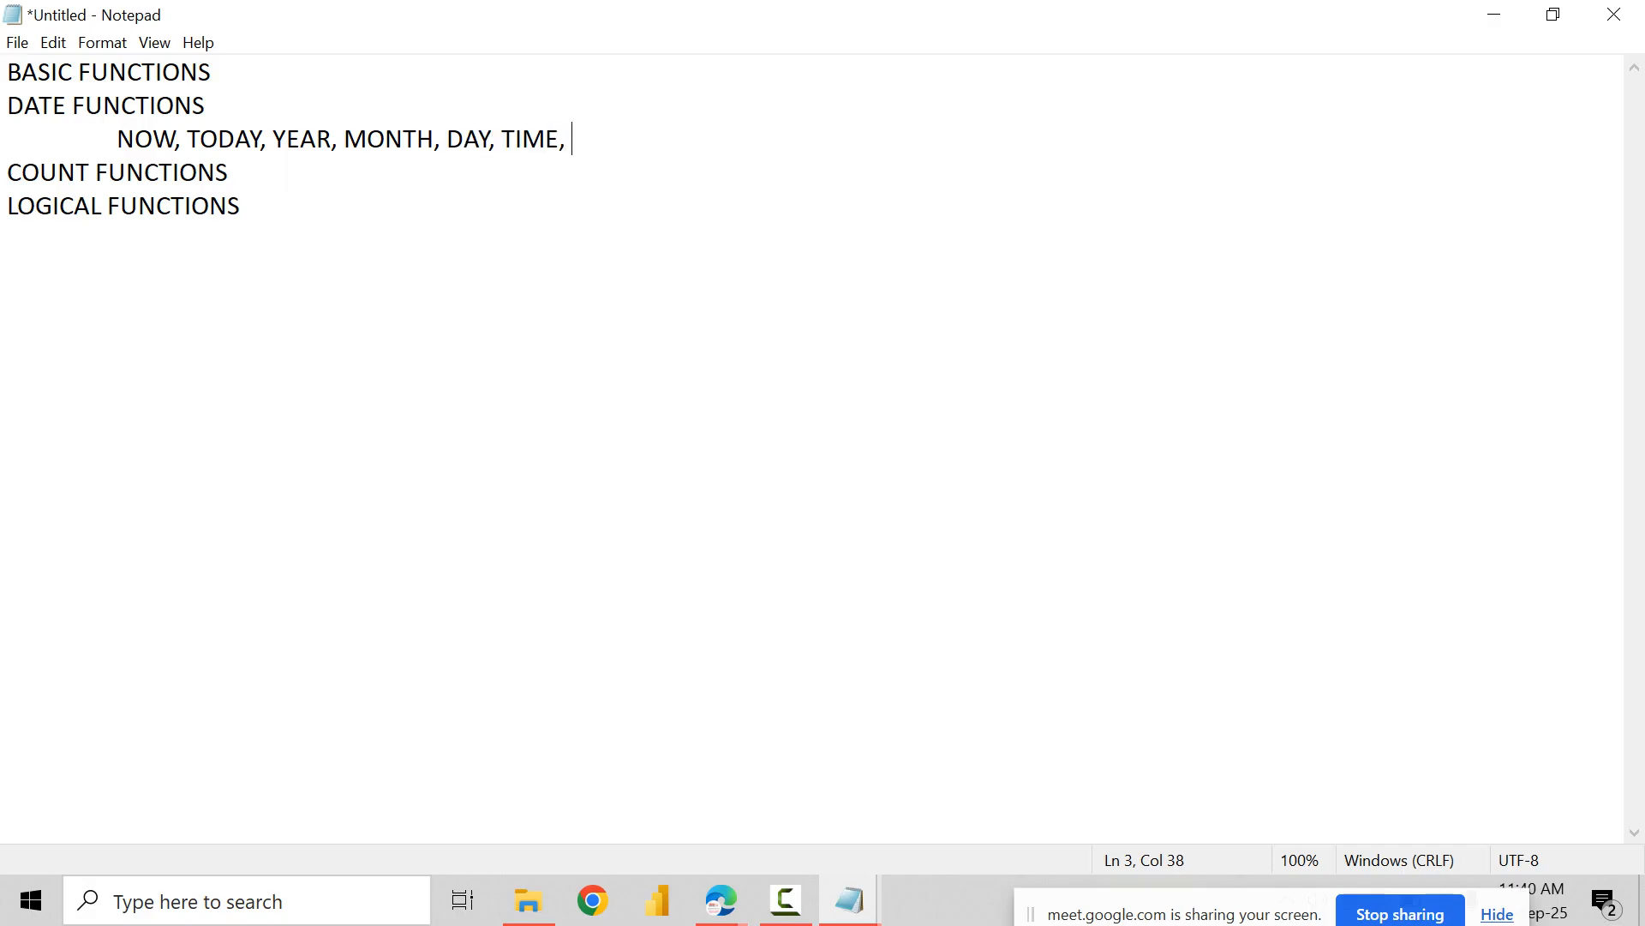
pyautogui.write('HOUR, MNUT')
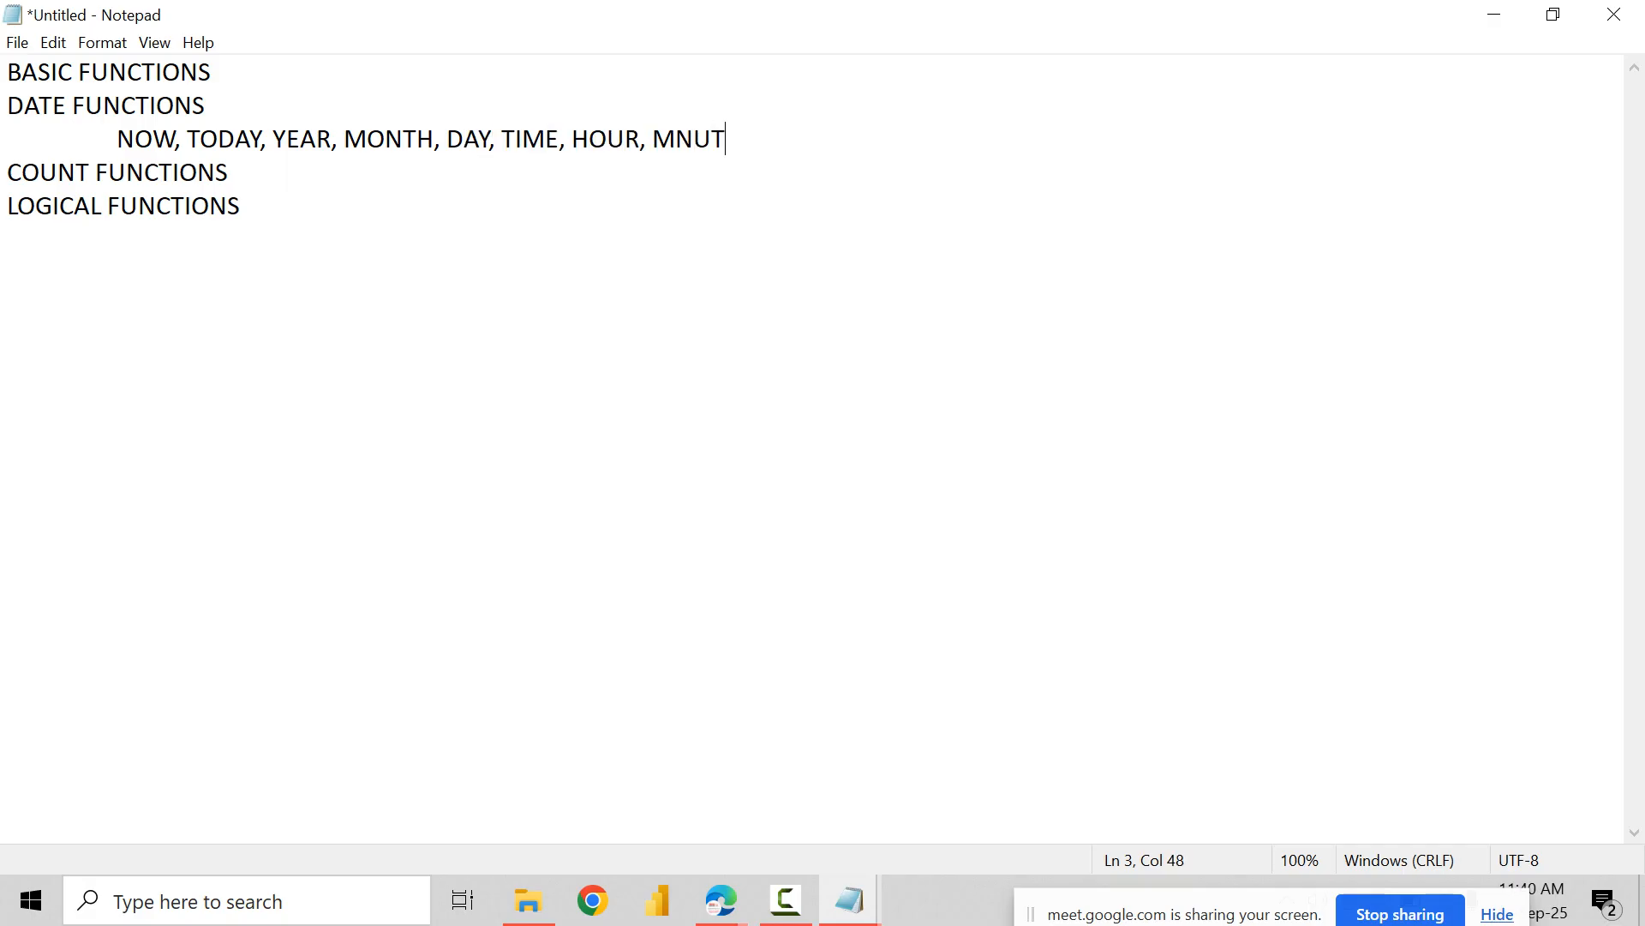
# Step: Complete the list of date functions with MINUTE, SECOND, and TEXT
pyautogui.press('BackSpace')
pyautogui.press('BackSpace')
pyautogui.press('BackSpace')
pyautogui.write('INUTE, SECOD')
pyautogui.press('BackSpace')
pyautogui.write('ND, TEXT')
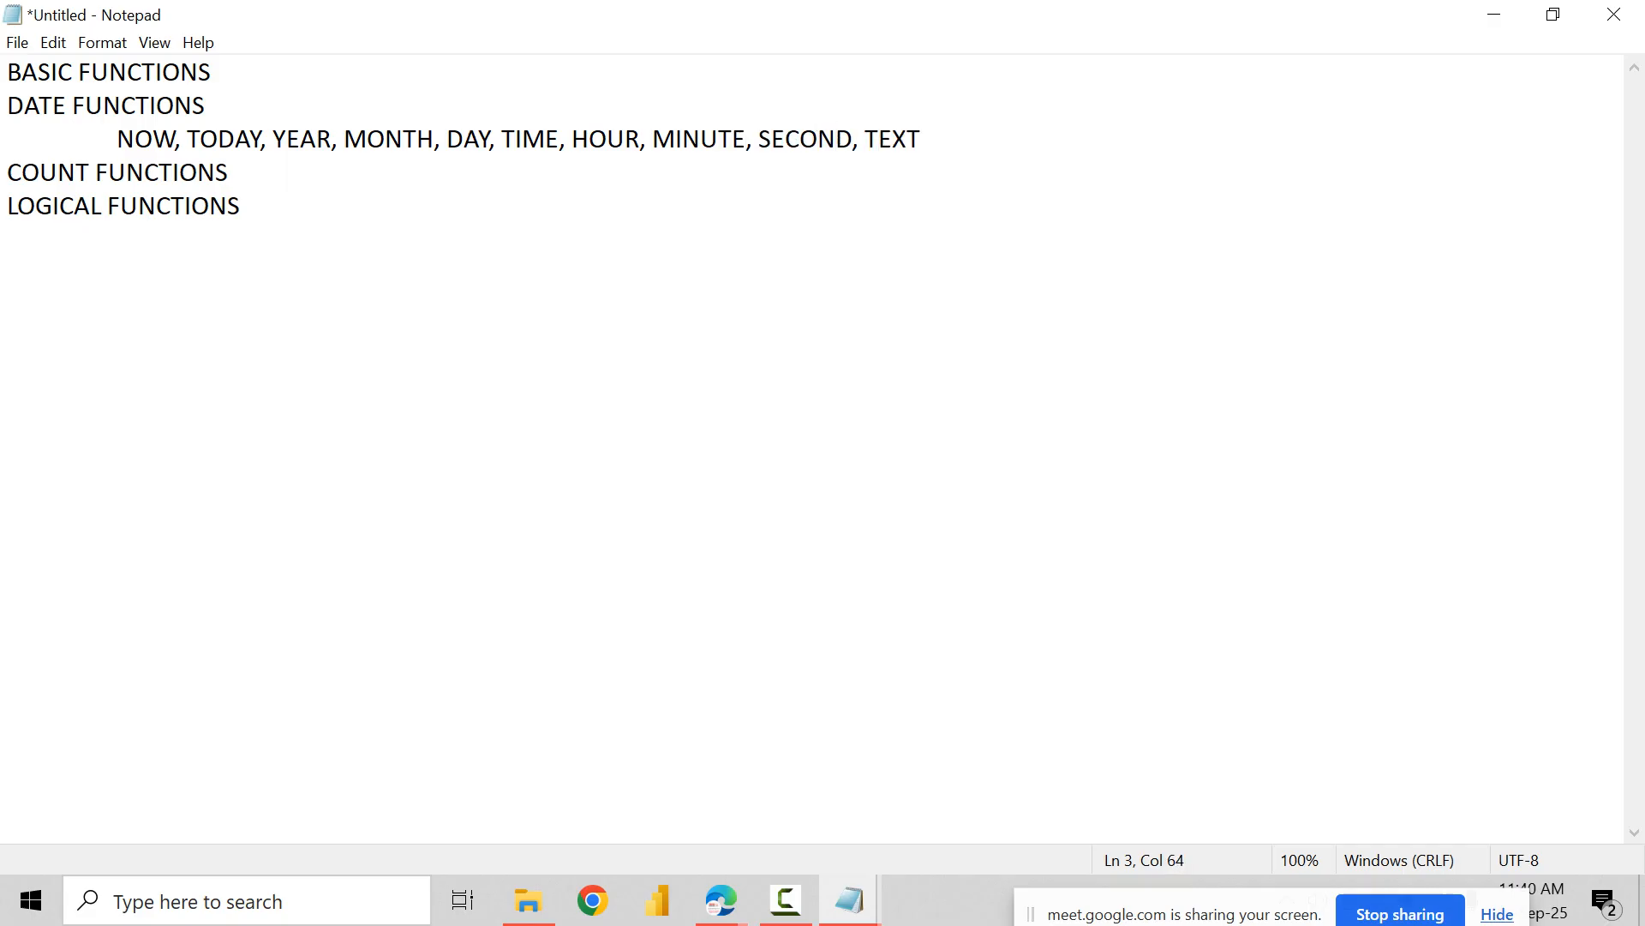
# Step: Leave a blank line below the date function list and add the indented subheading ADVANCE
pyautogui.press('Return')
pyautogui.press('Return')
pyautogui.press('Tab')
pyautogui.write('AFA')
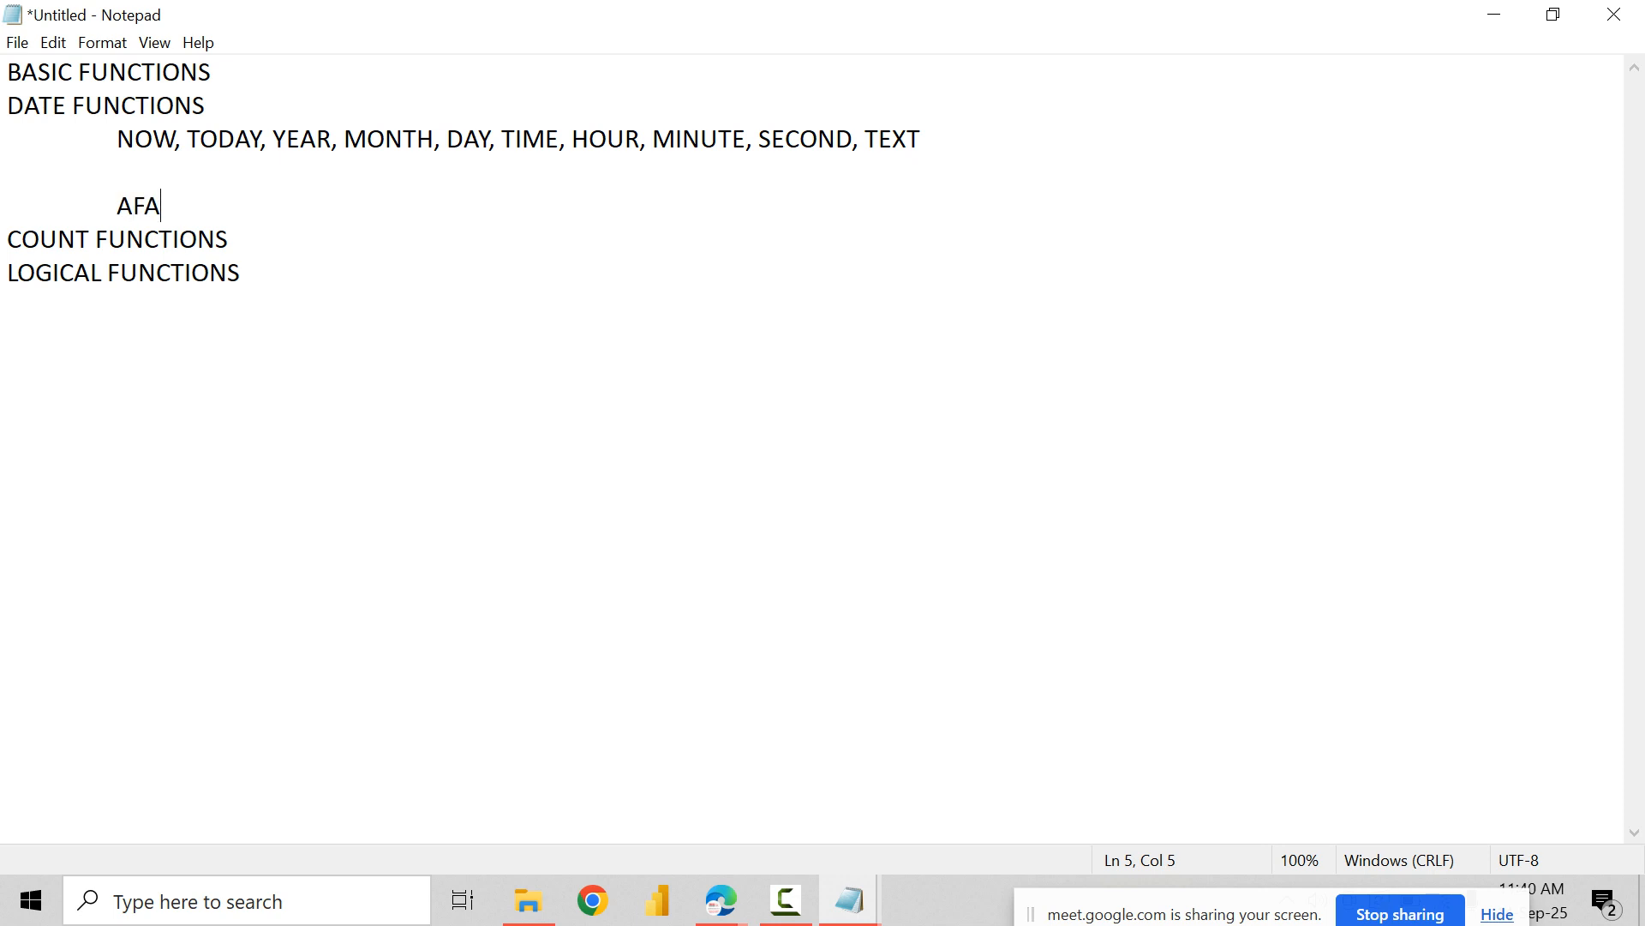
pyautogui.press('BackSpace')
pyautogui.press('BackSpace')
pyautogui.write('DANCE')
pyautogui.press('BackSpace')
pyautogui.press('BackSpace')
pyautogui.press('BackSpace')
pyautogui.press('BackSpace')
pyautogui.press('BackSpace')
pyautogui.write('VANCE')
# Step: Underline the ADVANCE subheading with an indented row of tildes
pyautogui.press('Return')
pyautogui.press('Tab')
pyautogui.write('~~~~~~~~~')
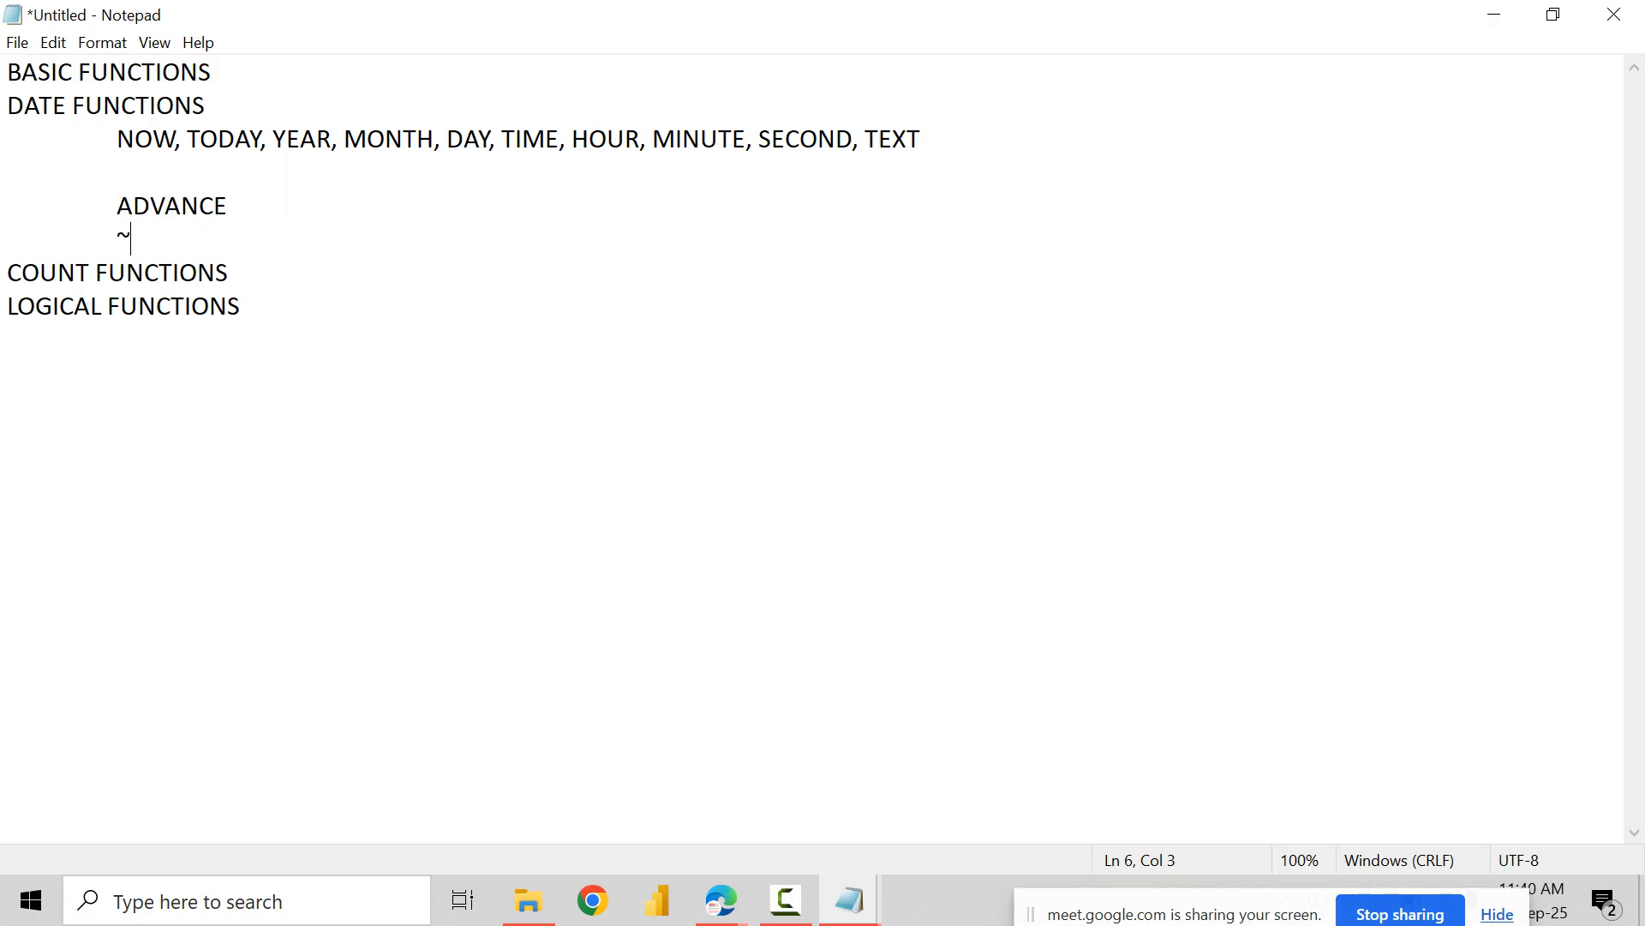
# Step: List EOMONTH as the first indented entry under the ADVANCE subheading
pyautogui.press('Return')
pyautogui.press('Return')
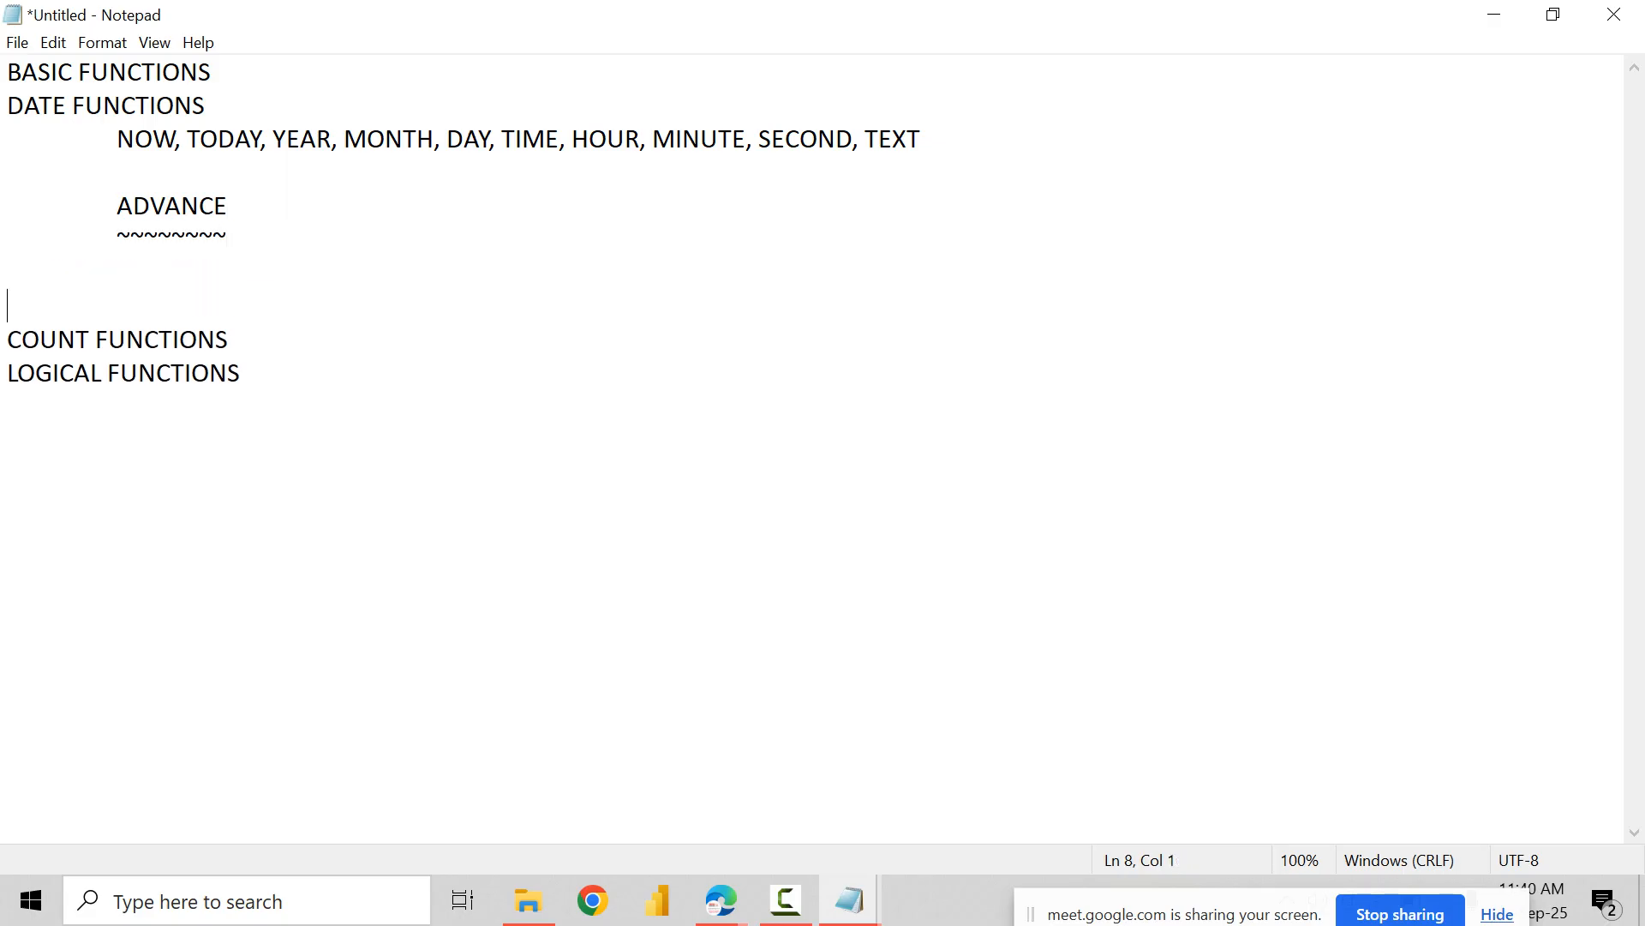
pyautogui.press('BackSpace')
pyautogui.press('Tab')
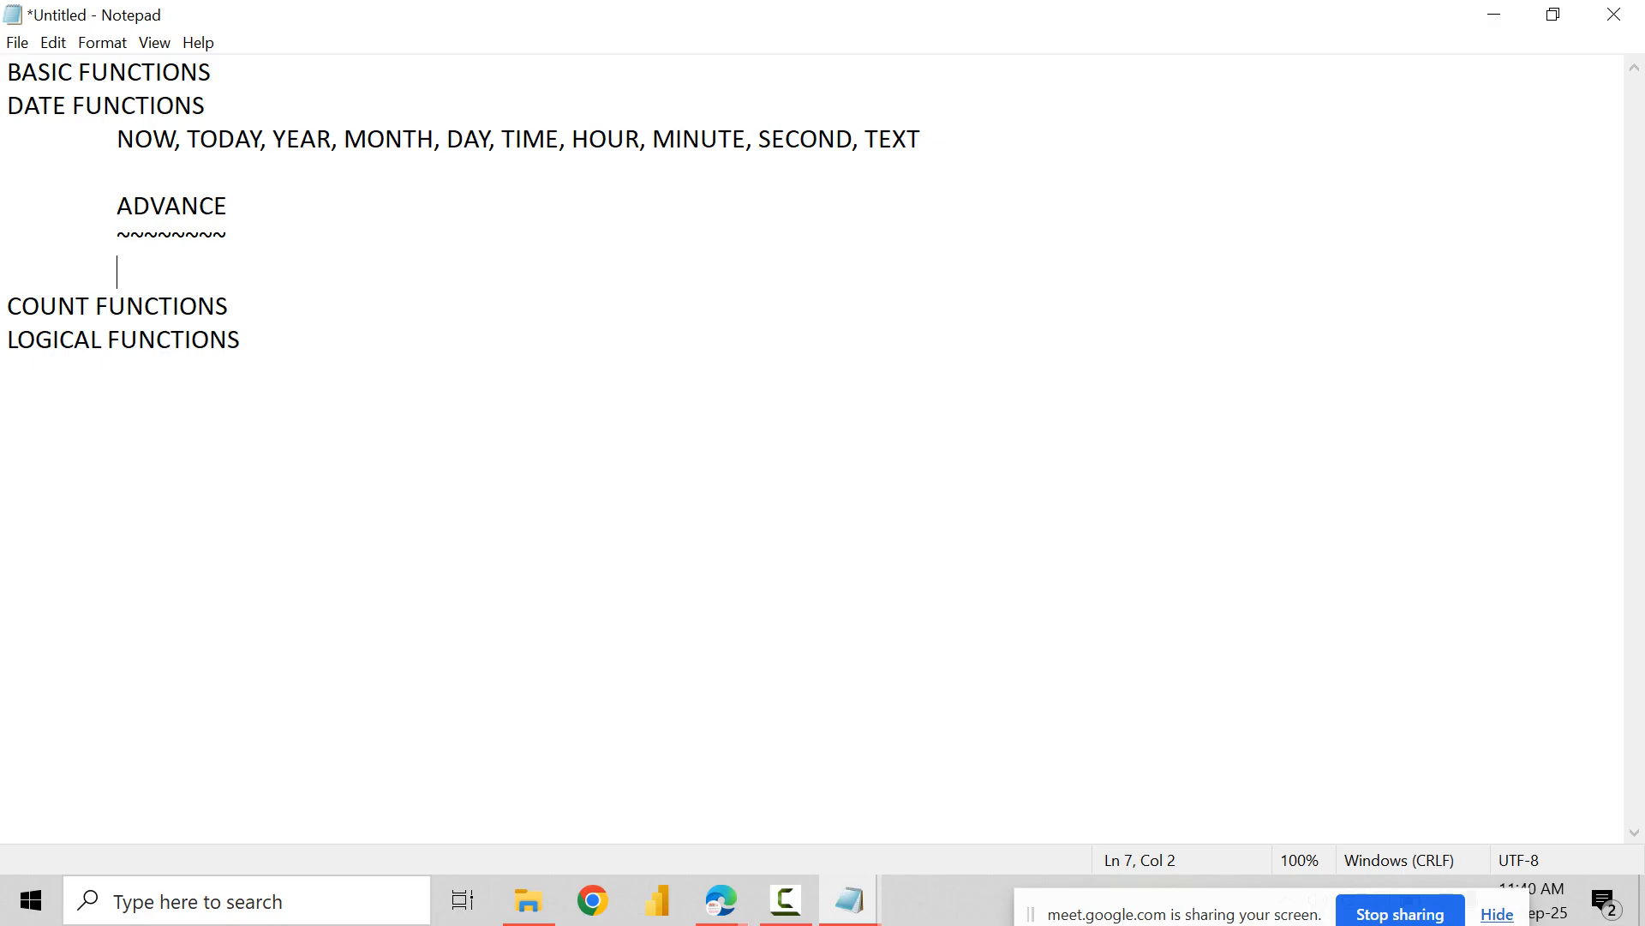
pyautogui.write('EOMONTH')
# Step: Add WORKDAY and WEEKDAY as indented entries on separate lines below EOMONTH
pyautogui.press('Return')
pyautogui.press('Tab')
pyautogui.press('Tab')
pyautogui.press('BackSpace')
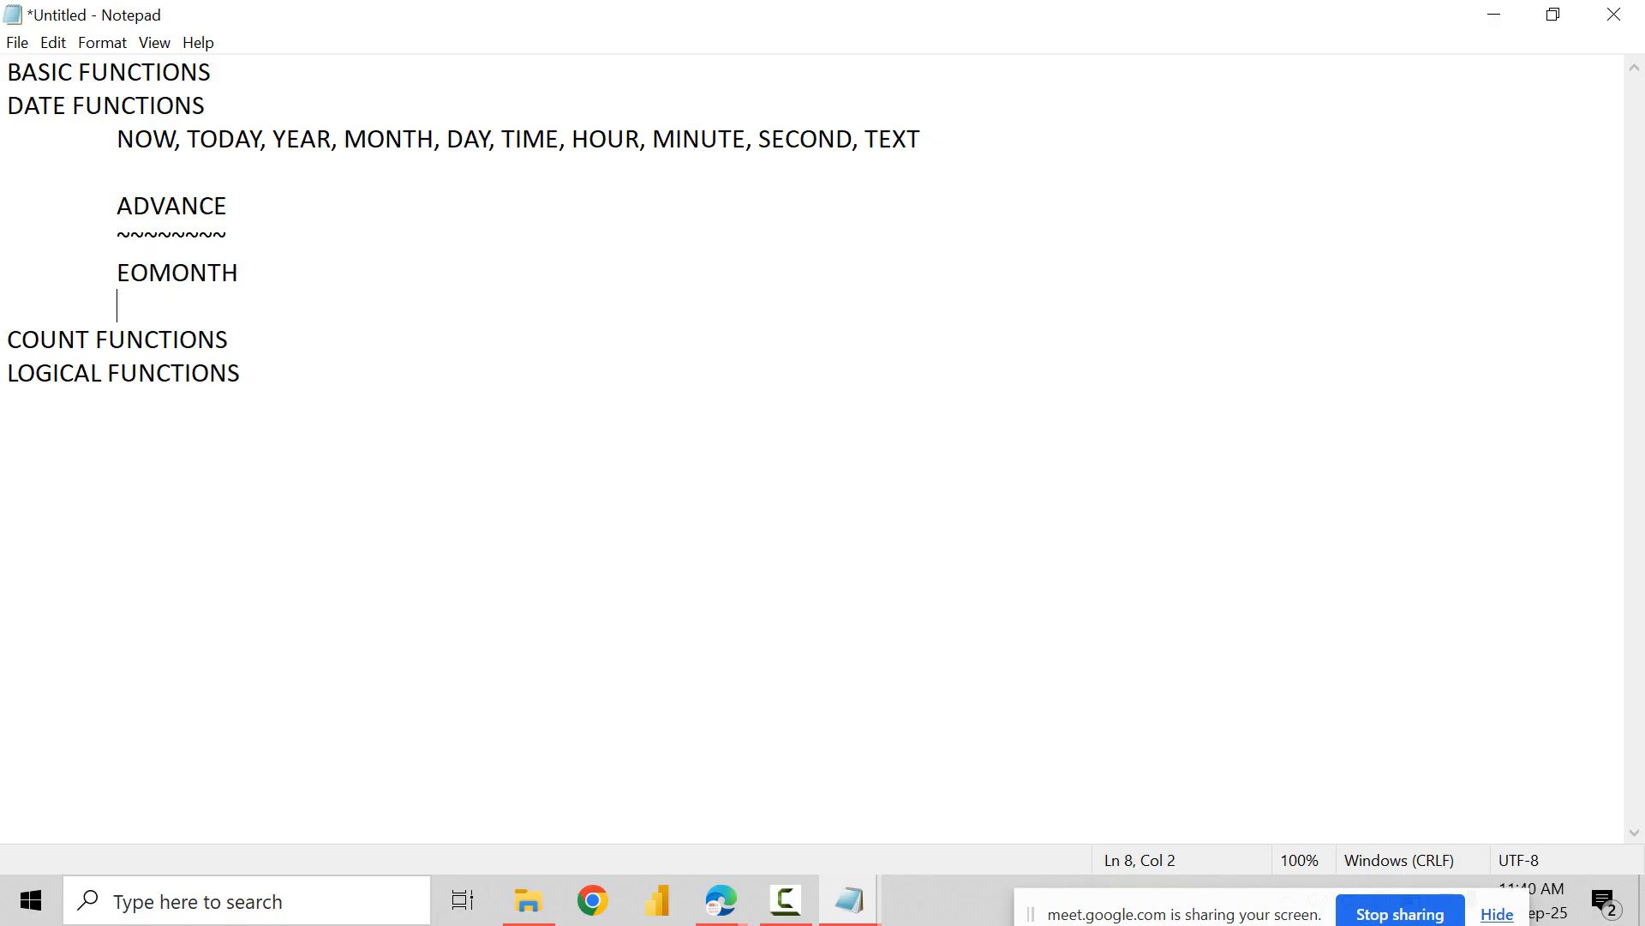
pyautogui.write('WORKDAY')
pyautogui.press('Return')
pyautogui.press('Tab')
pyautogui.write('WE')
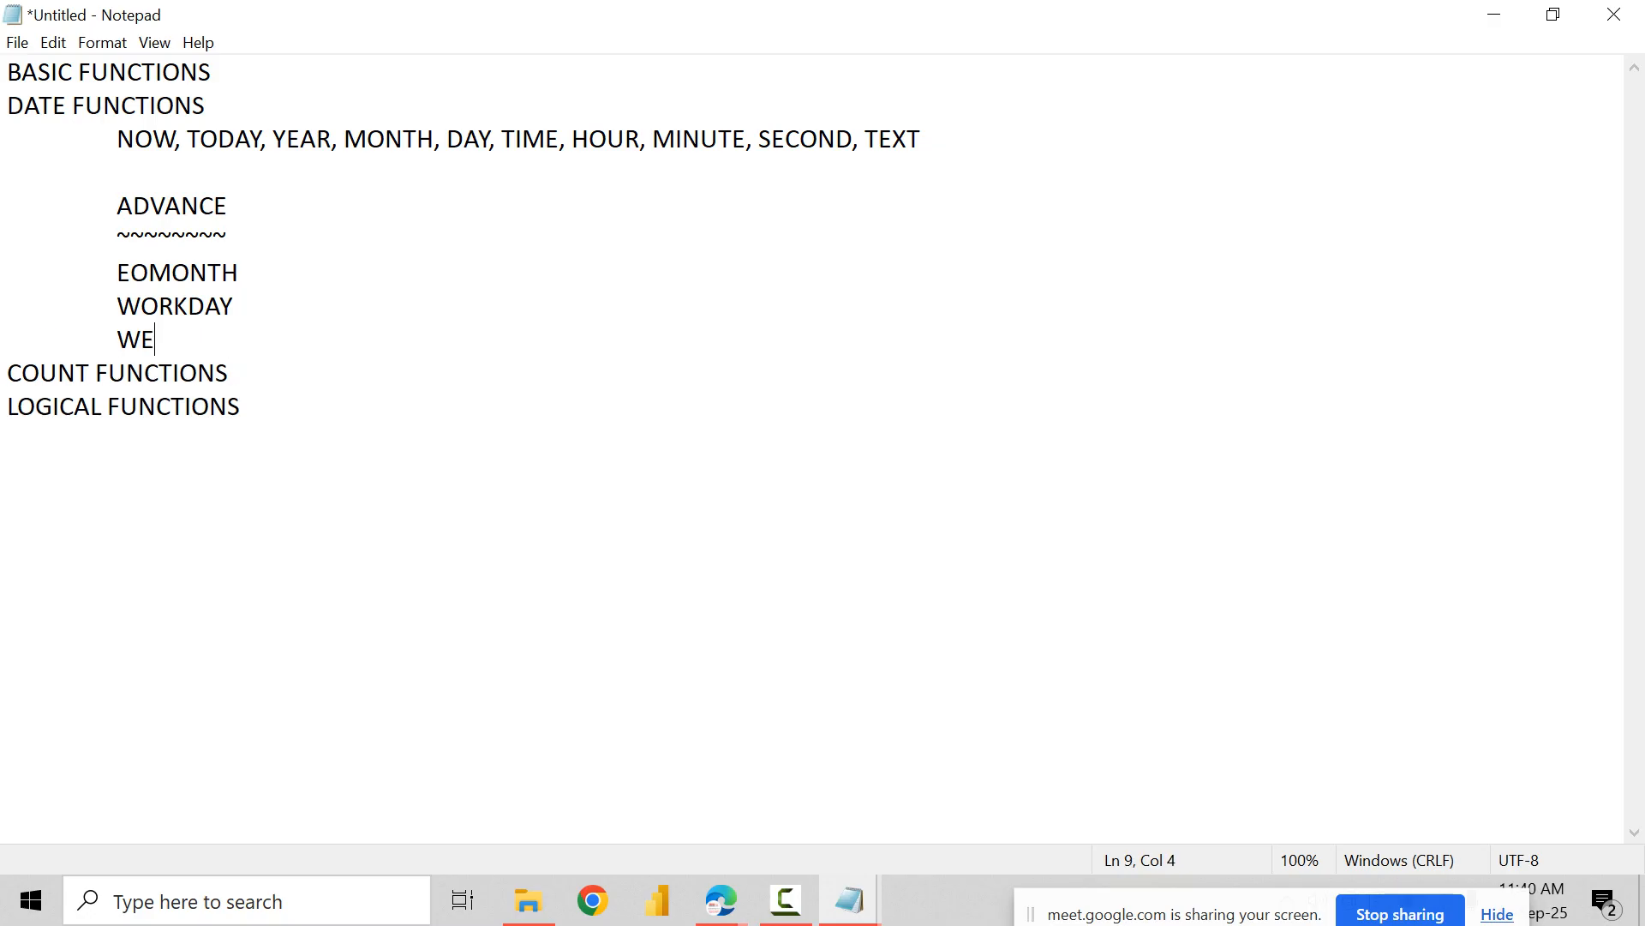
pyautogui.write('EKDAY')
# Step: Add NETWORKDAYS below WEEKDAY followed by a blank line, and select the ADVANCE block from its heading through NETWORKDAYS
pyautogui.press('Return')
pyautogui.press('Tab')
pyautogui.write('N')
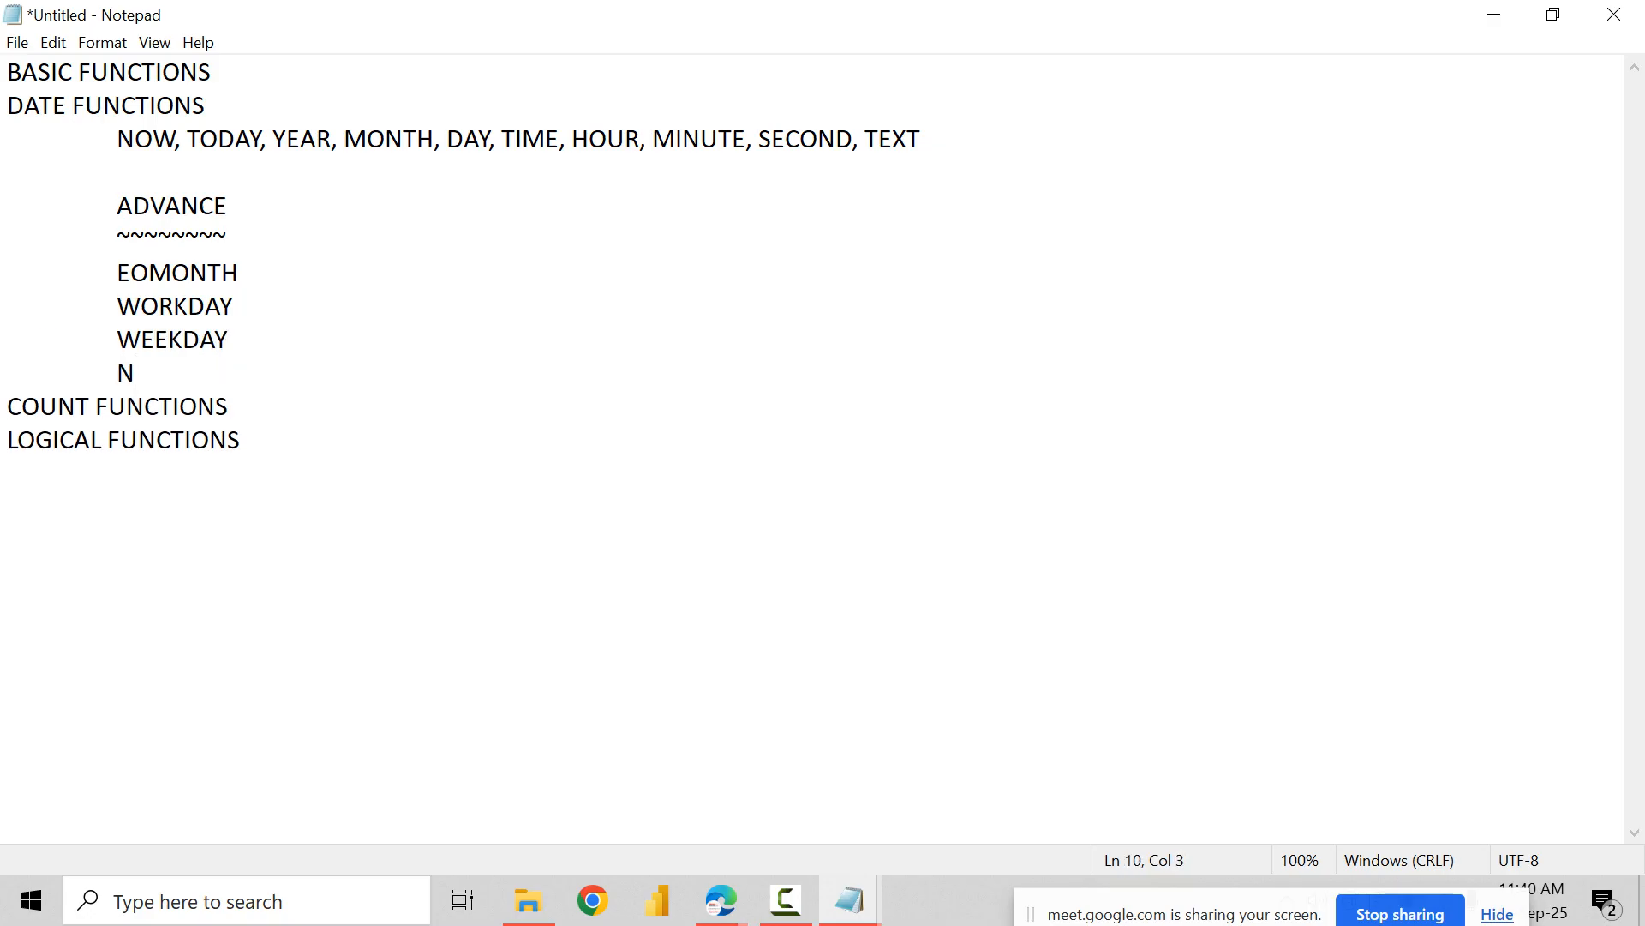
pyautogui.press('BackSpace')
pyautogui.write('NETWORKDAYS')
pyautogui.press('Return')
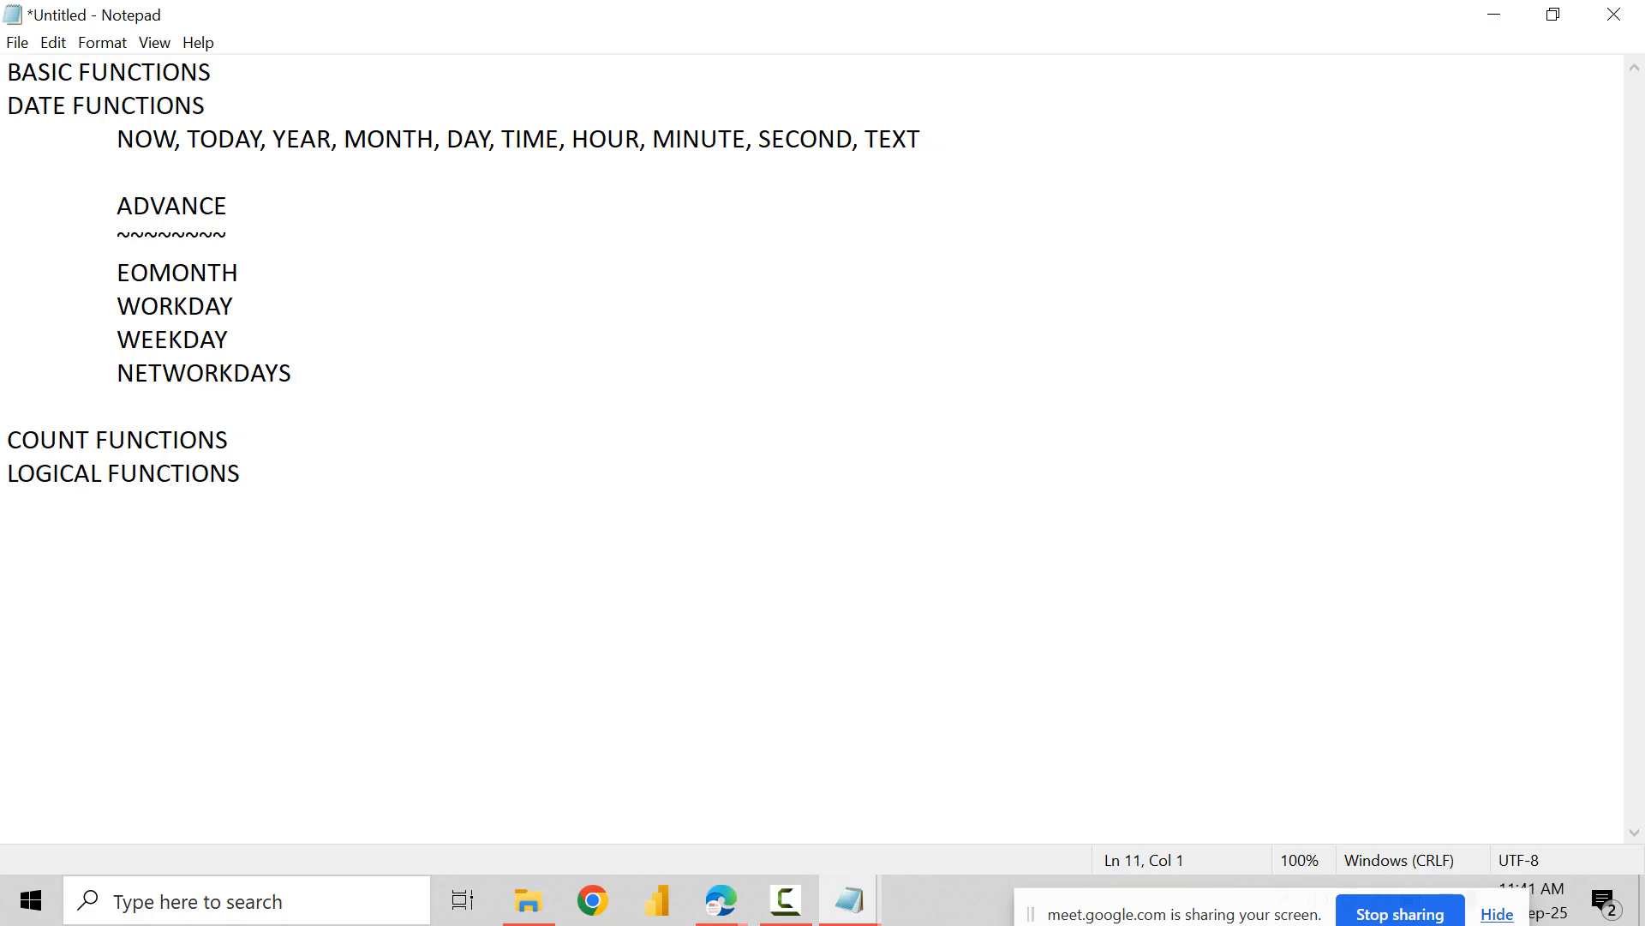
pyautogui.moveTo(116, 206); pyautogui.dragTo(293, 374)
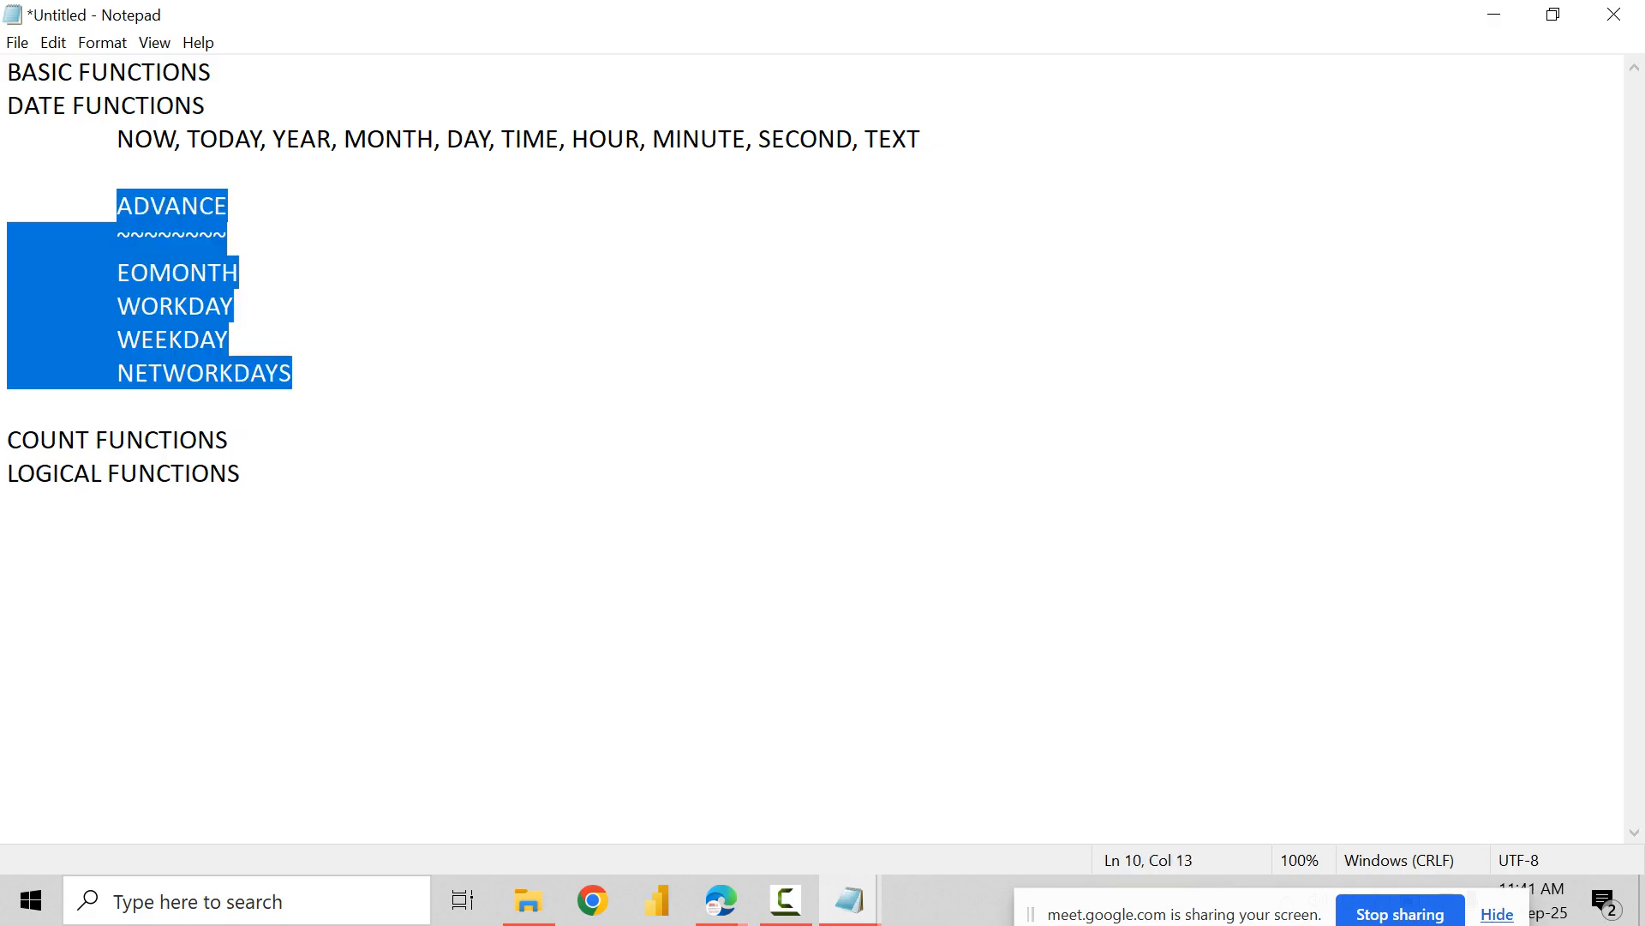
# Step: Launch Excel and create a new blank workbook
pyautogui.press('super')
pyautogui.write('exce')
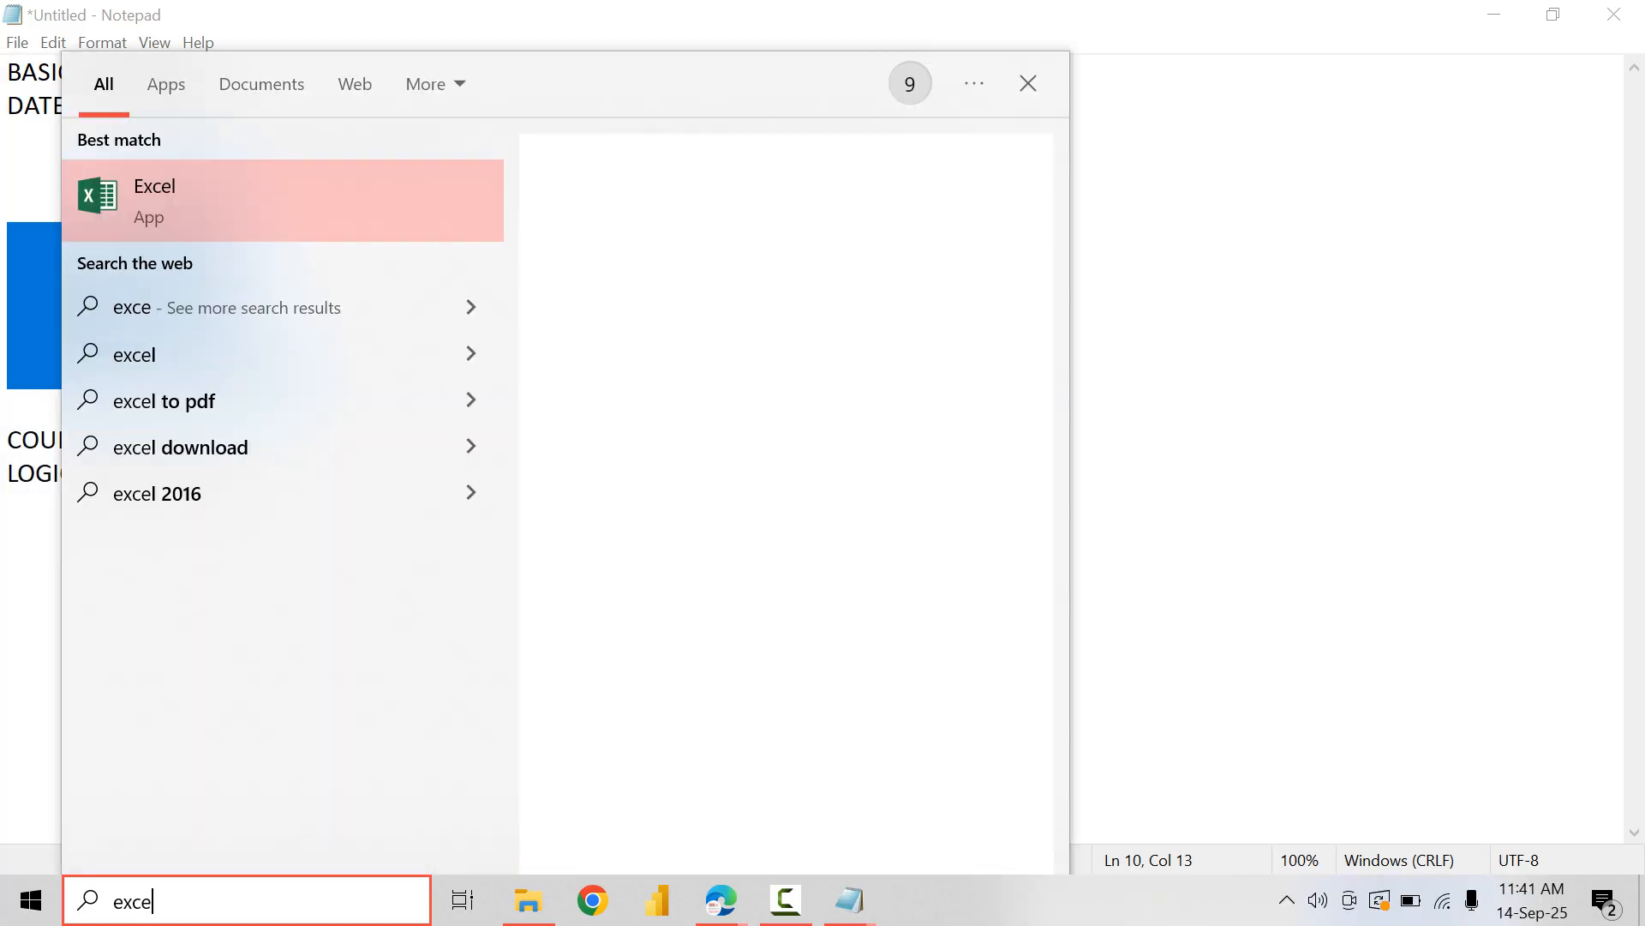
pyautogui.press('Escape')
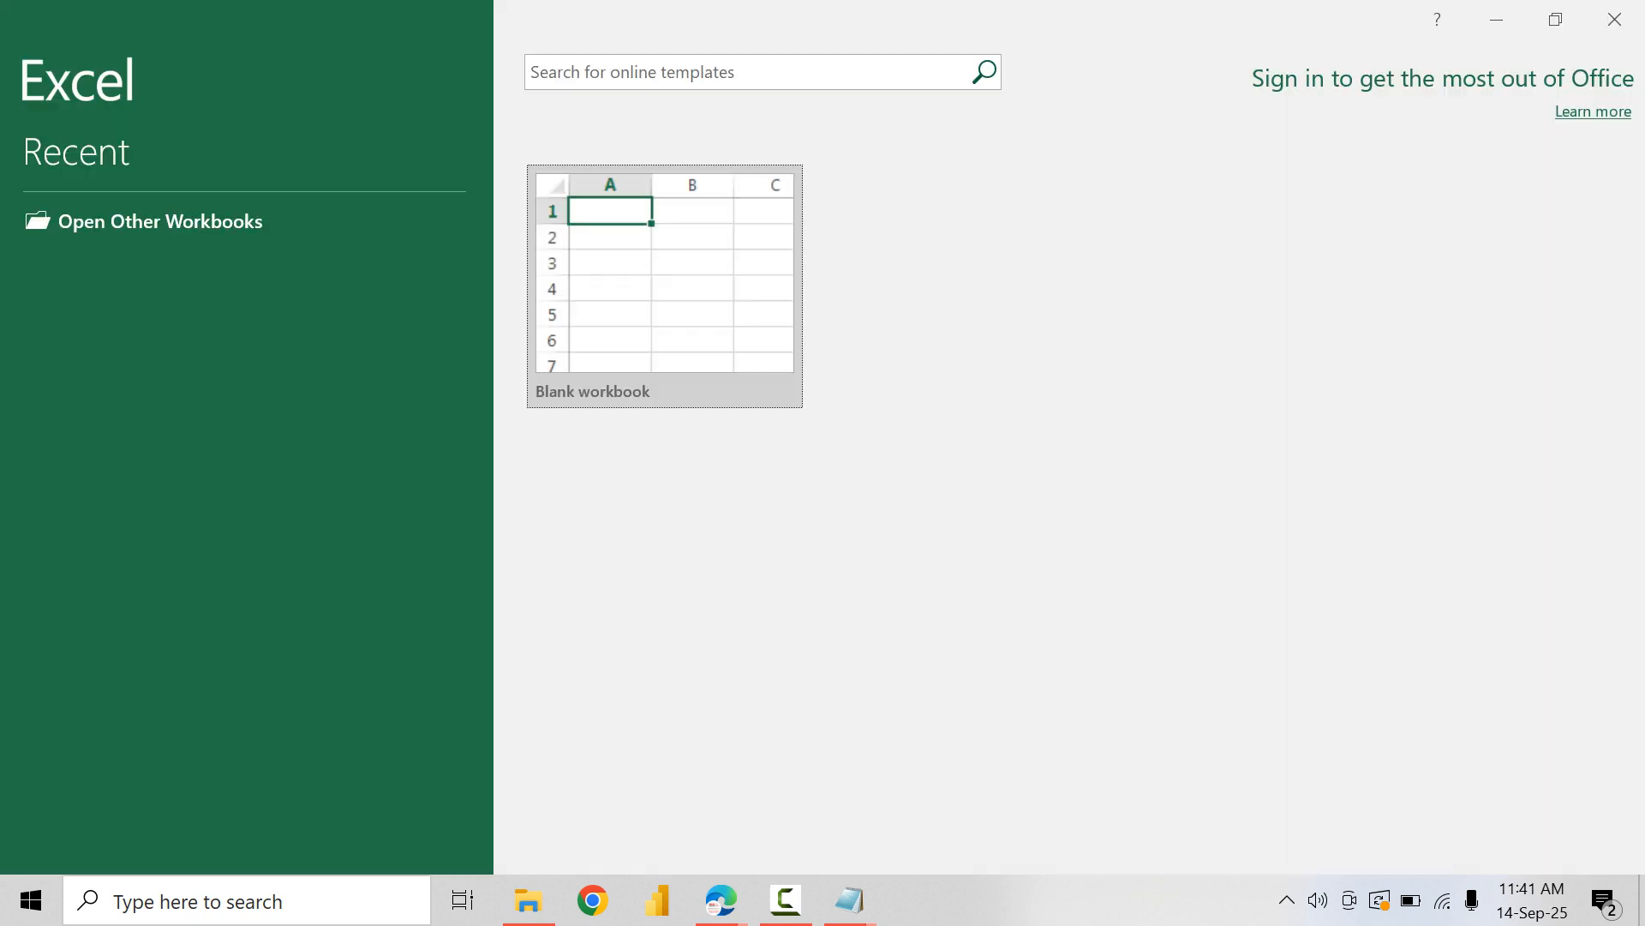
pyautogui.press('Return')
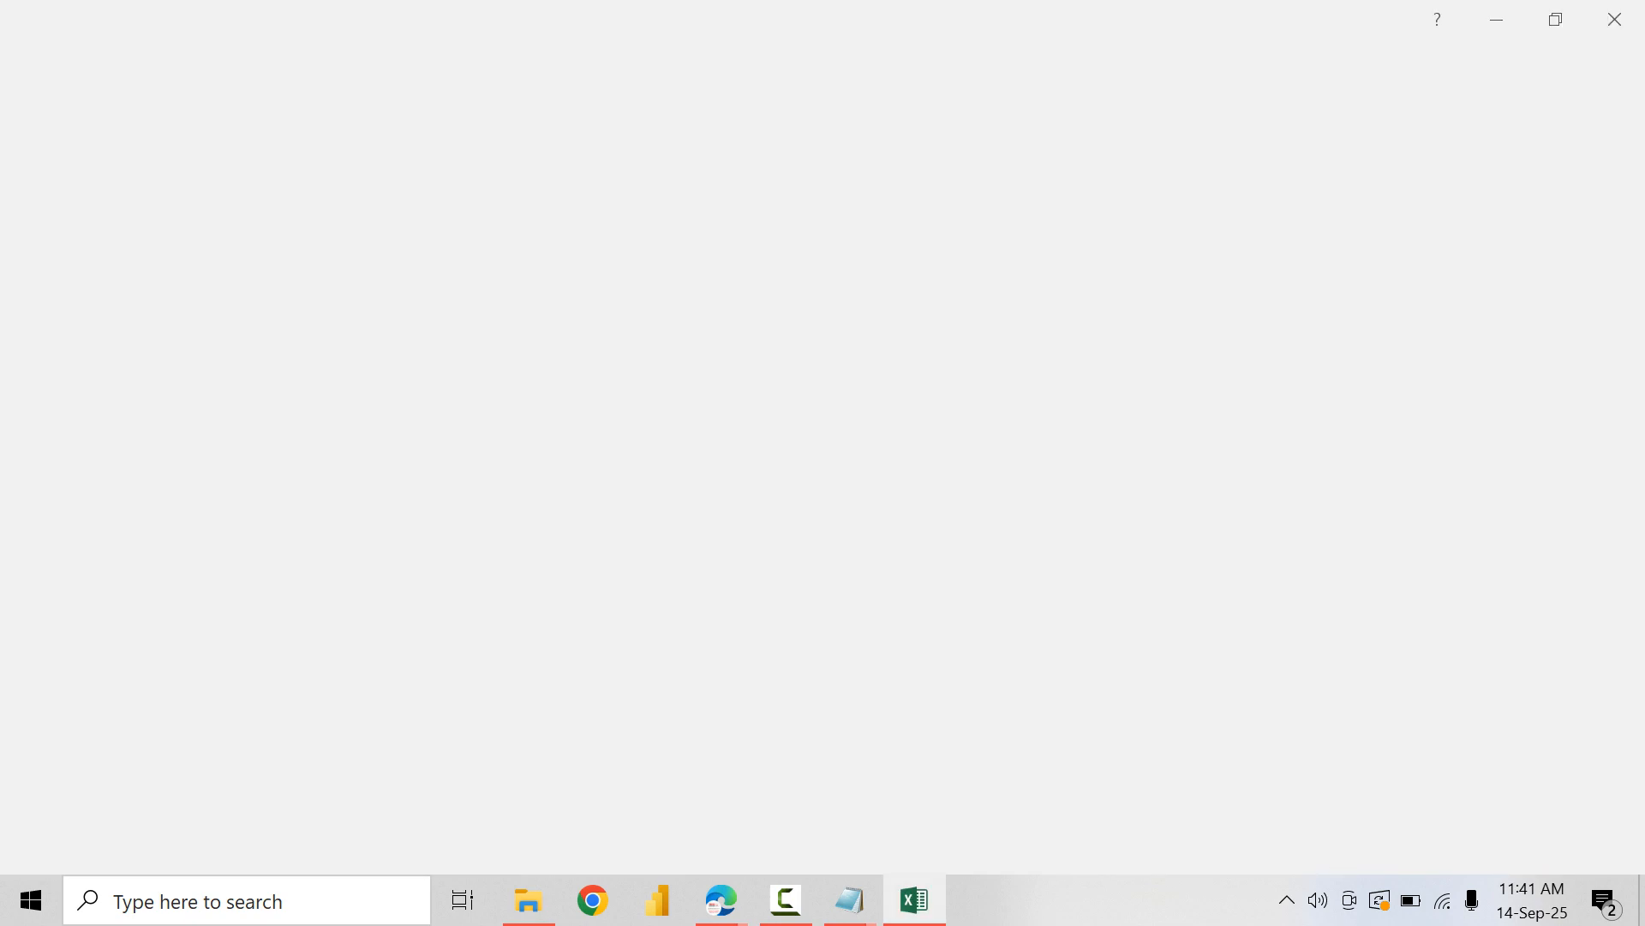
# Step: Enter the heading EOMONTH in cell A2 and widen column A to roughly double its width
pyautogui.click(569, 363)
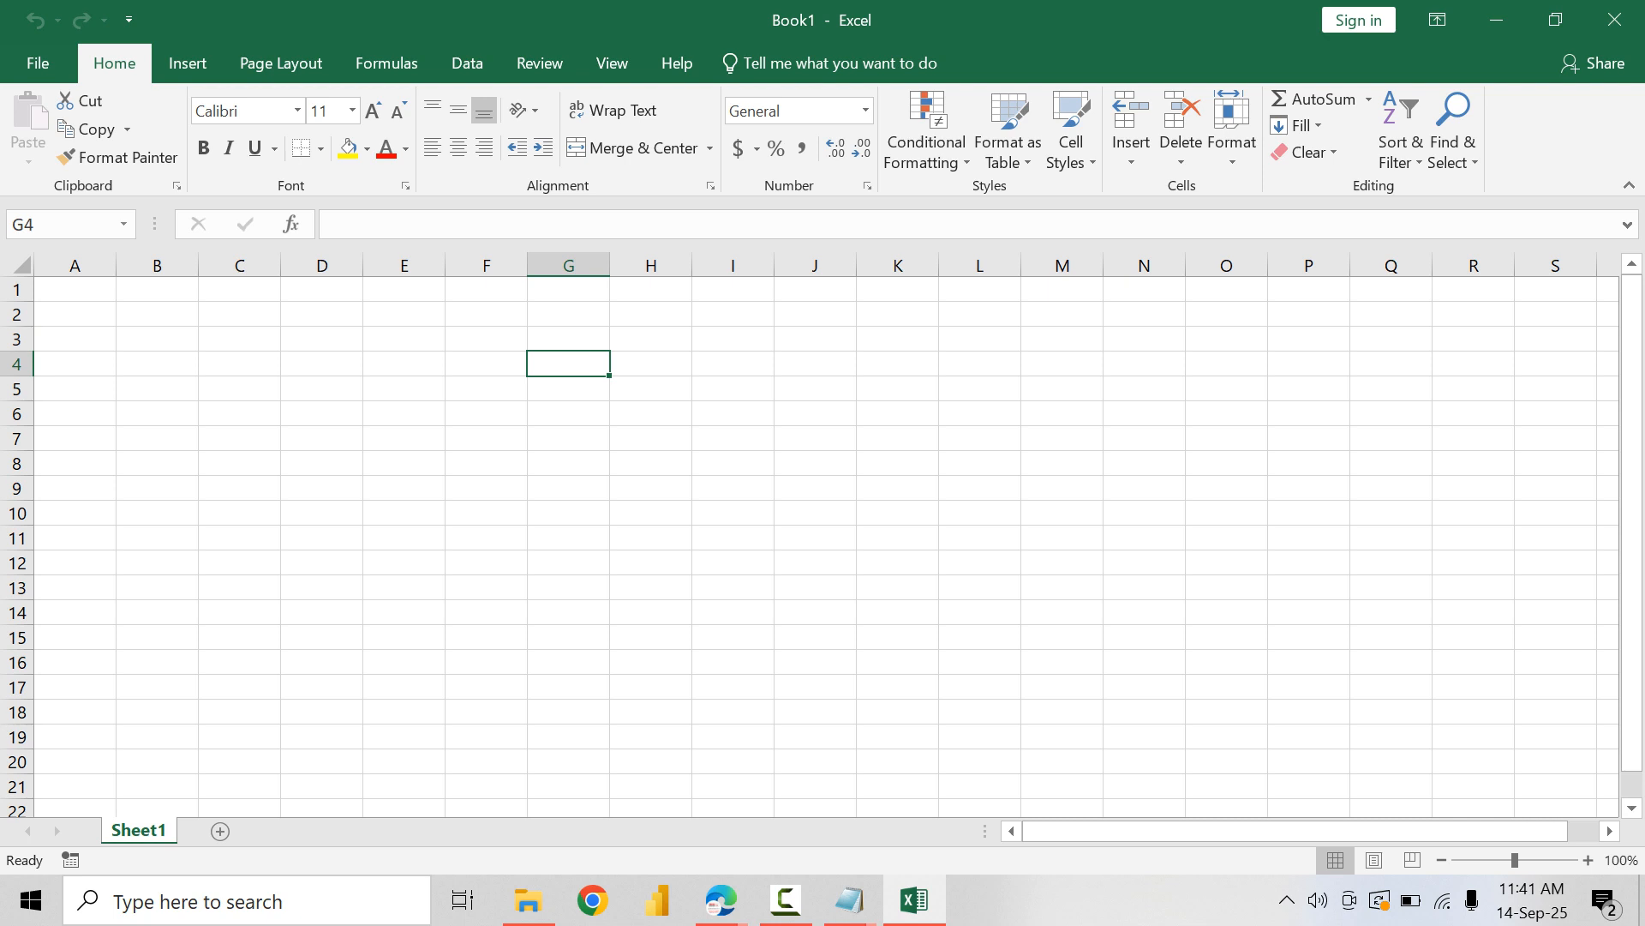
pyautogui.scroll(2, 810, 535)
pyautogui.click(100, 334)
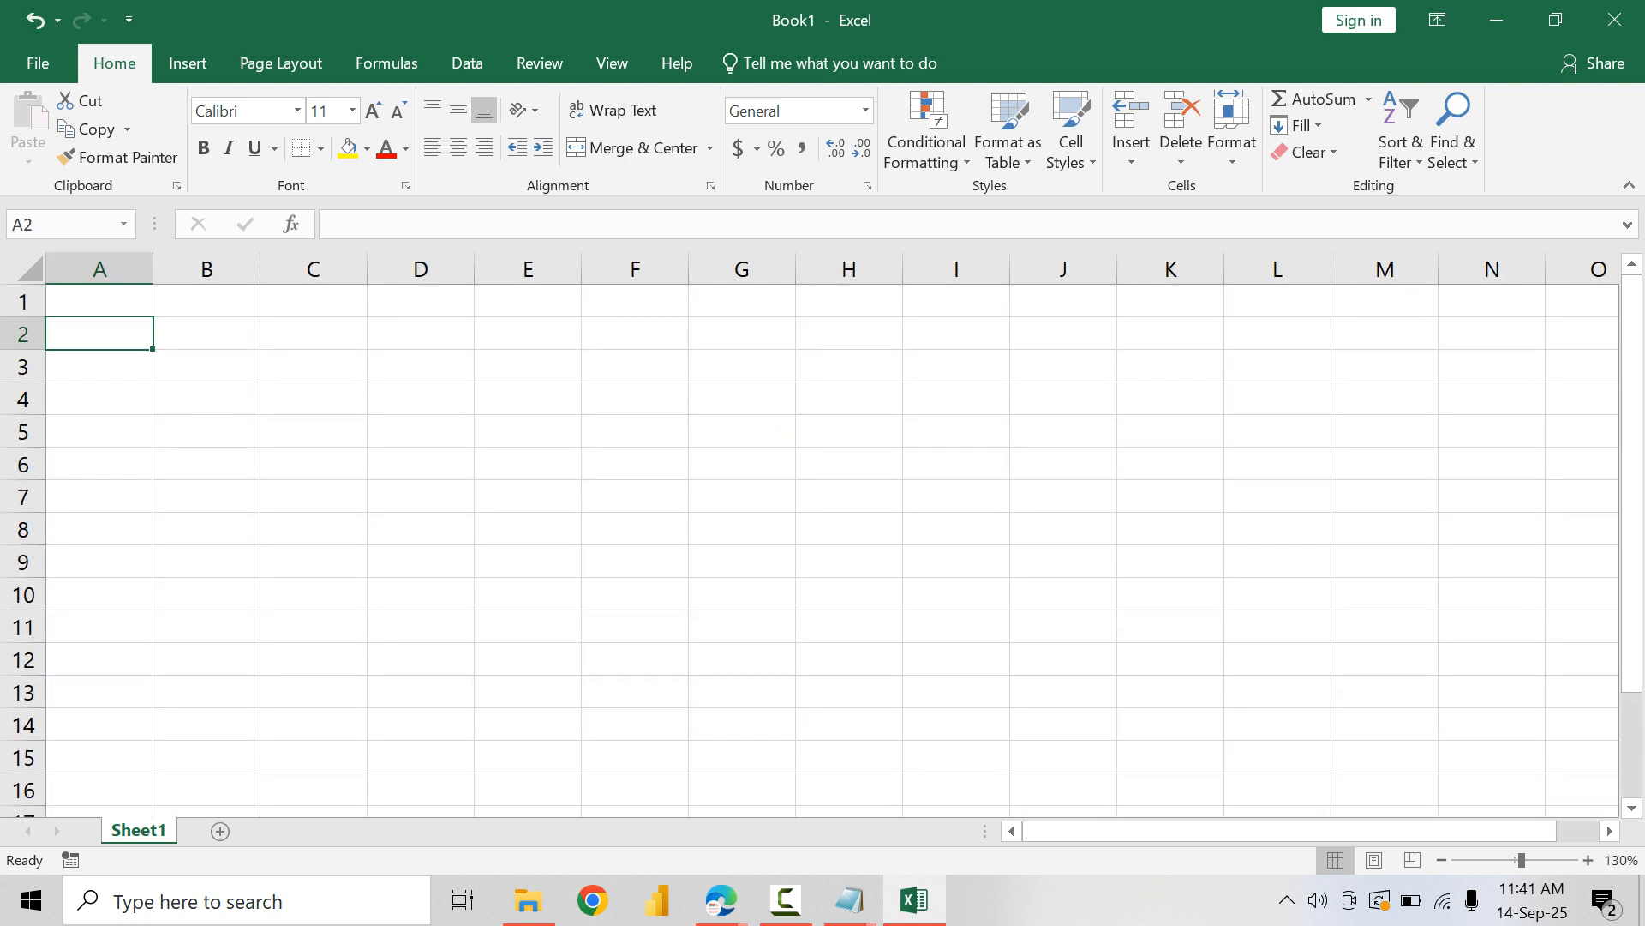
pyautogui.write('EOMONTH')
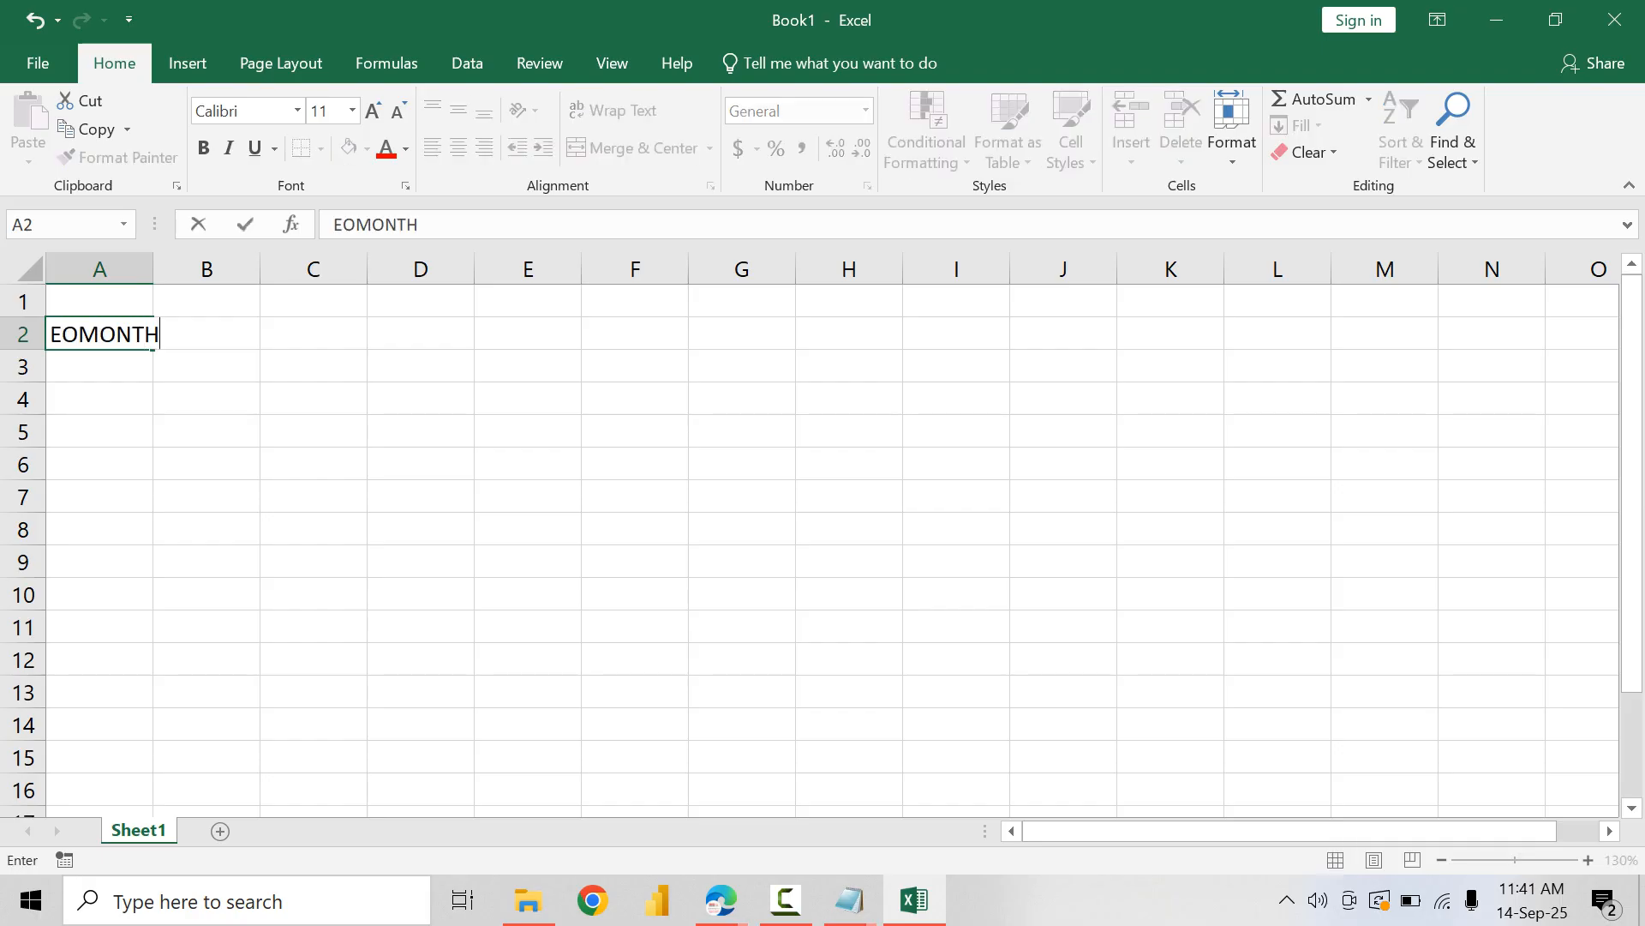
pyautogui.press('Return')
pyautogui.press('Return')
pyautogui.press('Return')
pyautogui.press('Return')
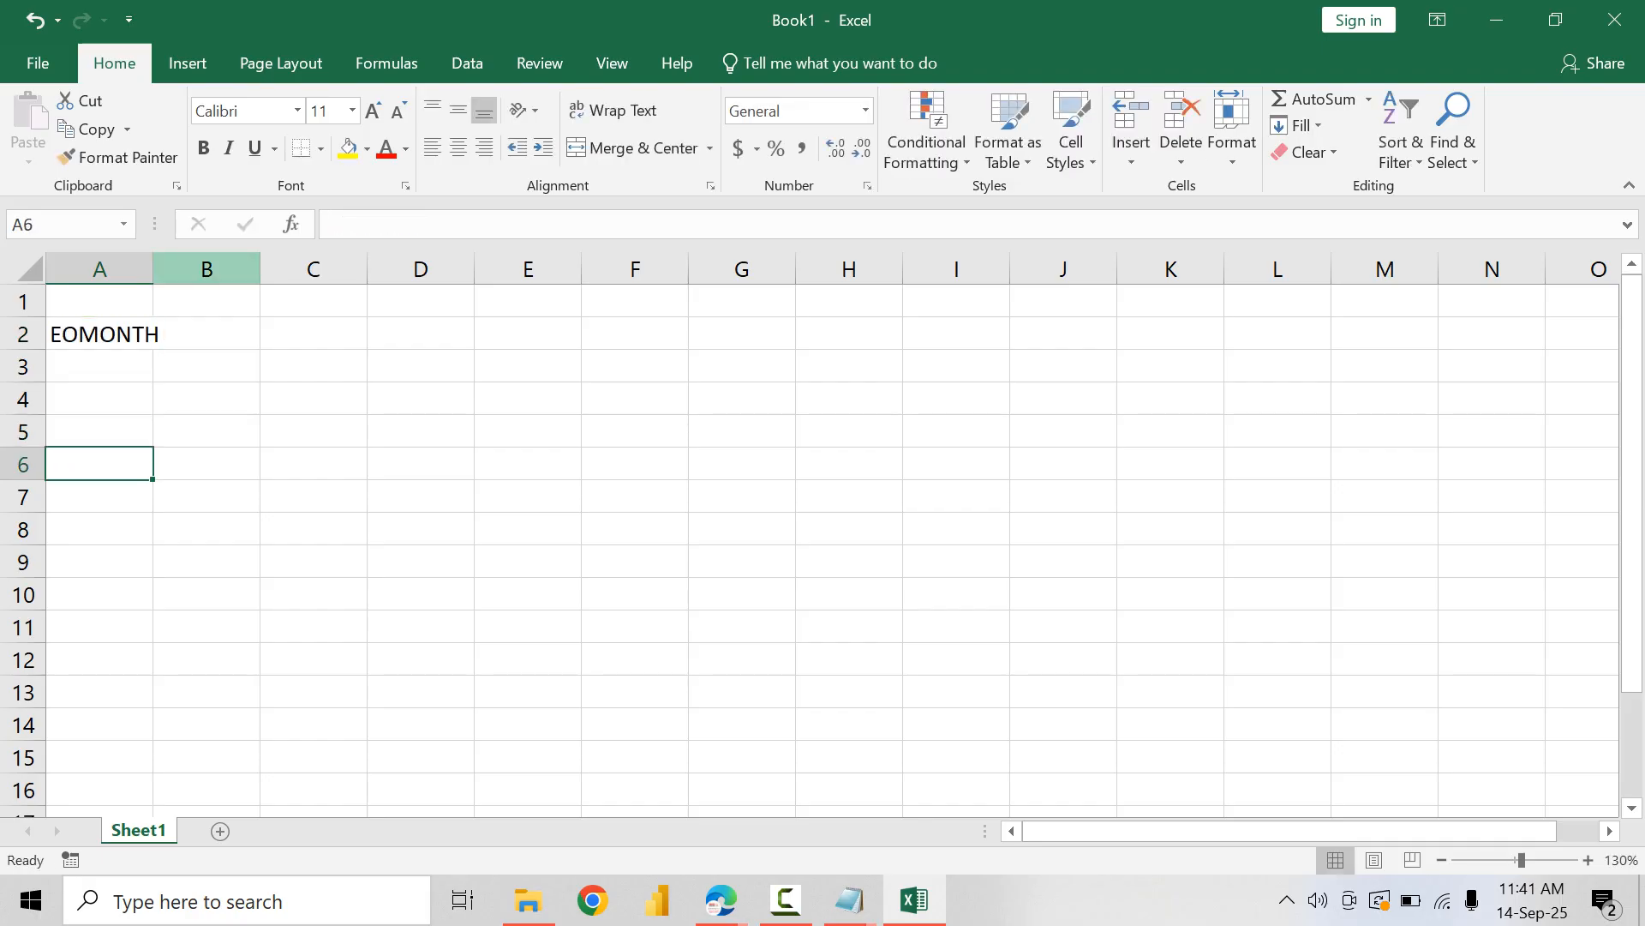
pyautogui.moveTo(154, 269); pyautogui.dragTo(281, 269)
# Step: Enter the label Sample Date in cell B2 beside the EOMONTH heading
pyautogui.click(335, 333)
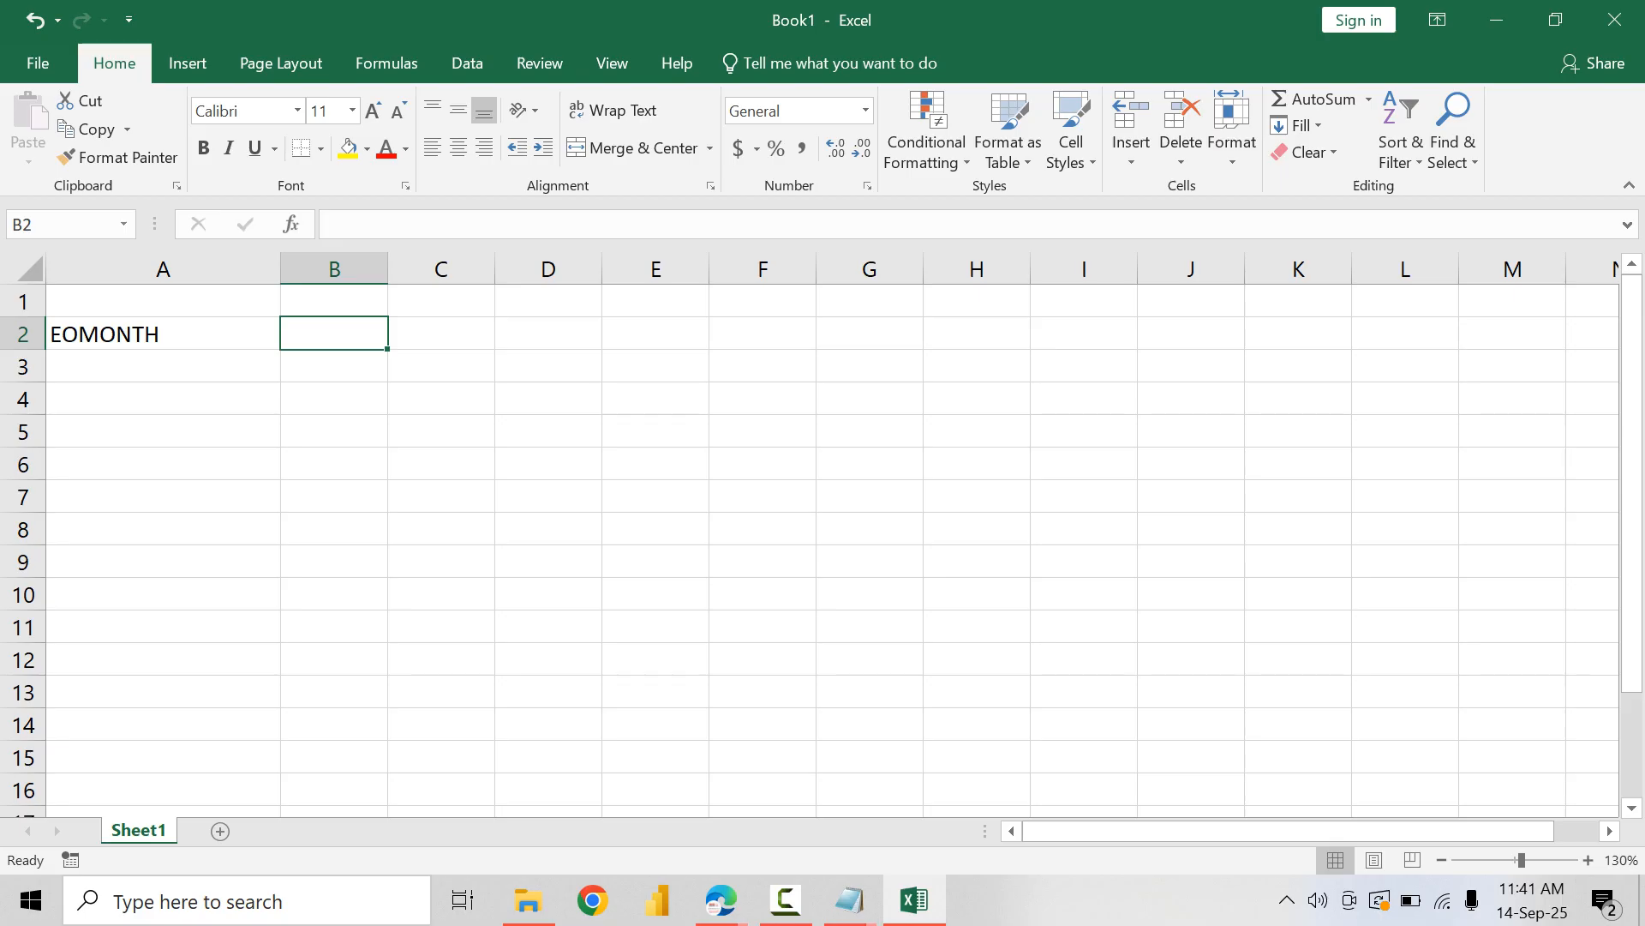
pyautogui.write('Date')
pyautogui.press('Right')
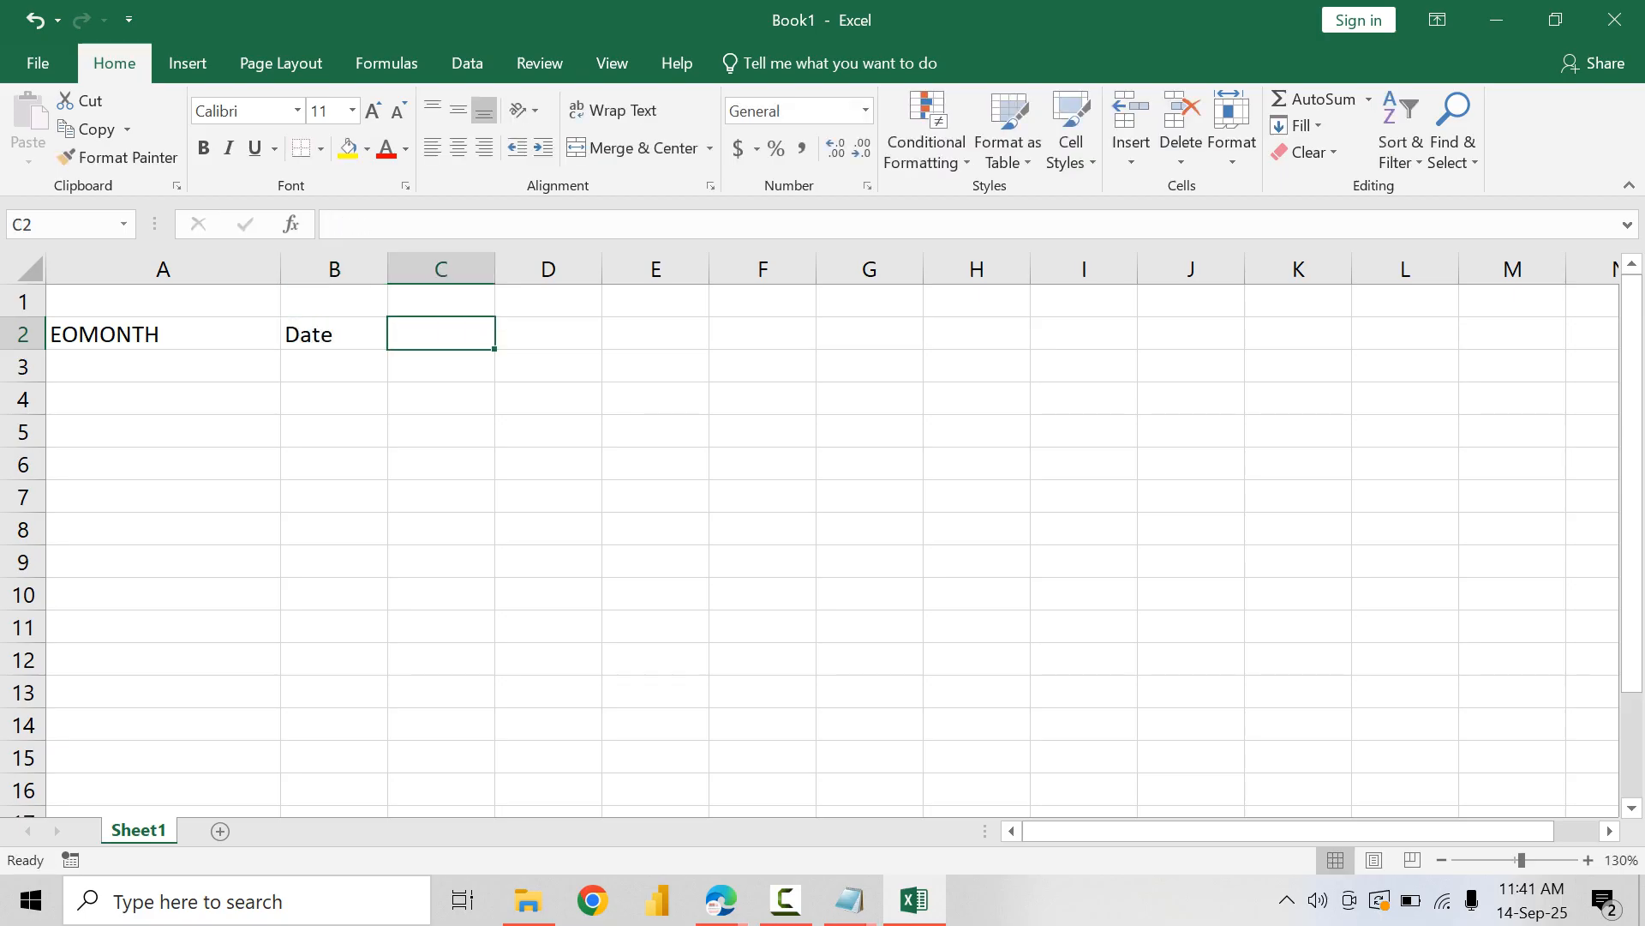
pyautogui.press('Left')
pyautogui.write('Sample Date')
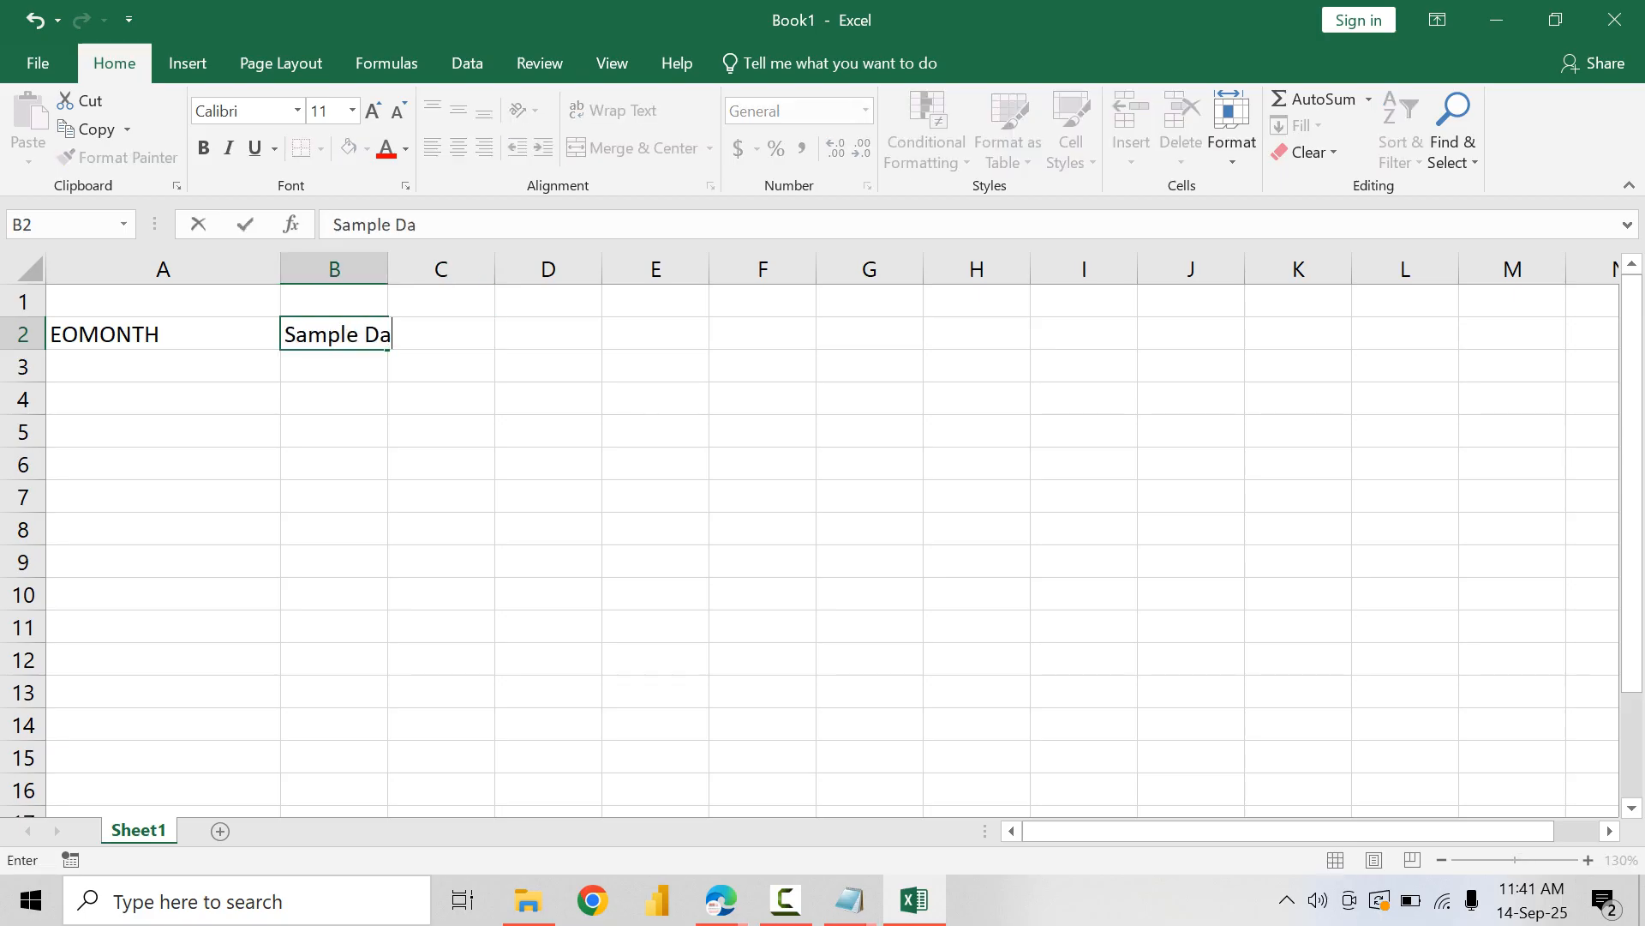
pyautogui.press('Right')
pyautogui.press('Left')
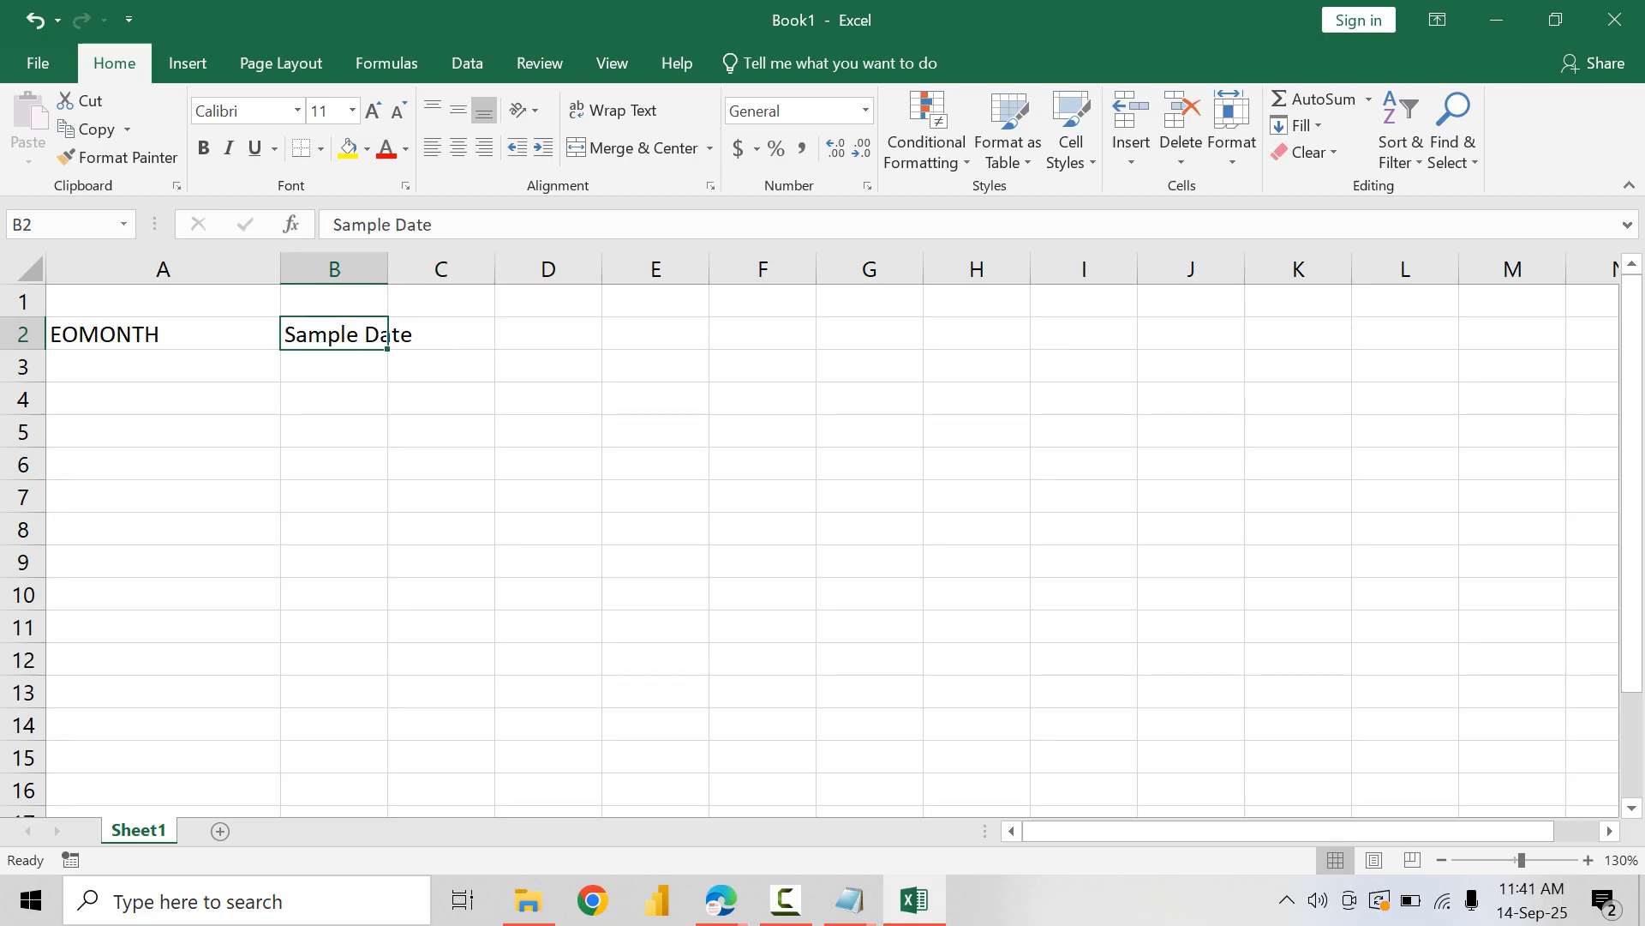
# Step: Move the Sample Date label from cell B2 down to cell B4
pyautogui.hotkey('ctrl', 'c')
pyautogui.press('Down')
pyautogui.press('Down')
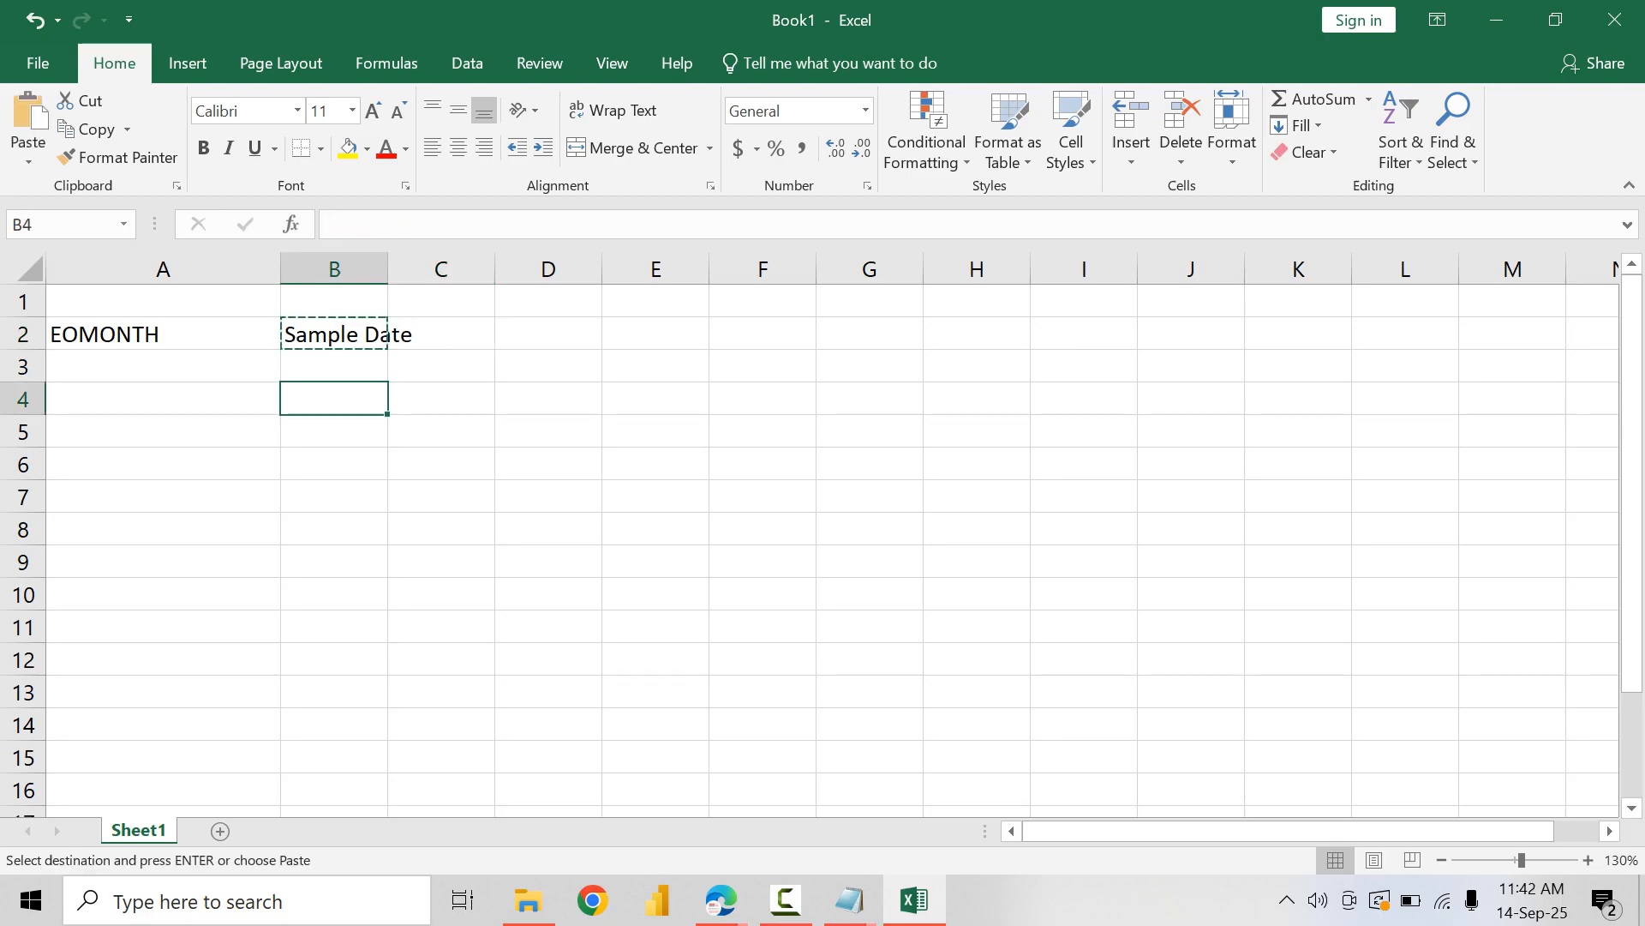
pyautogui.hotkey('ctrl', 'v')
# Step: Merge cells B2 through I2, align the merged cell to the top left, and give it a light blue fill
pyautogui.press('Up')
pyautogui.press('Up')
pyautogui.hotkey('shift', 'Right')
pyautogui.hotkey('shift', 'Right')
pyautogui.hotkey('shift', 'Right')
pyautogui.hotkey('shift', 'Right')
pyautogui.hotkey('shift', 'Right')
pyautogui.hotkey('shift', 'Right')
pyautogui.hotkey('shift', 'Right')
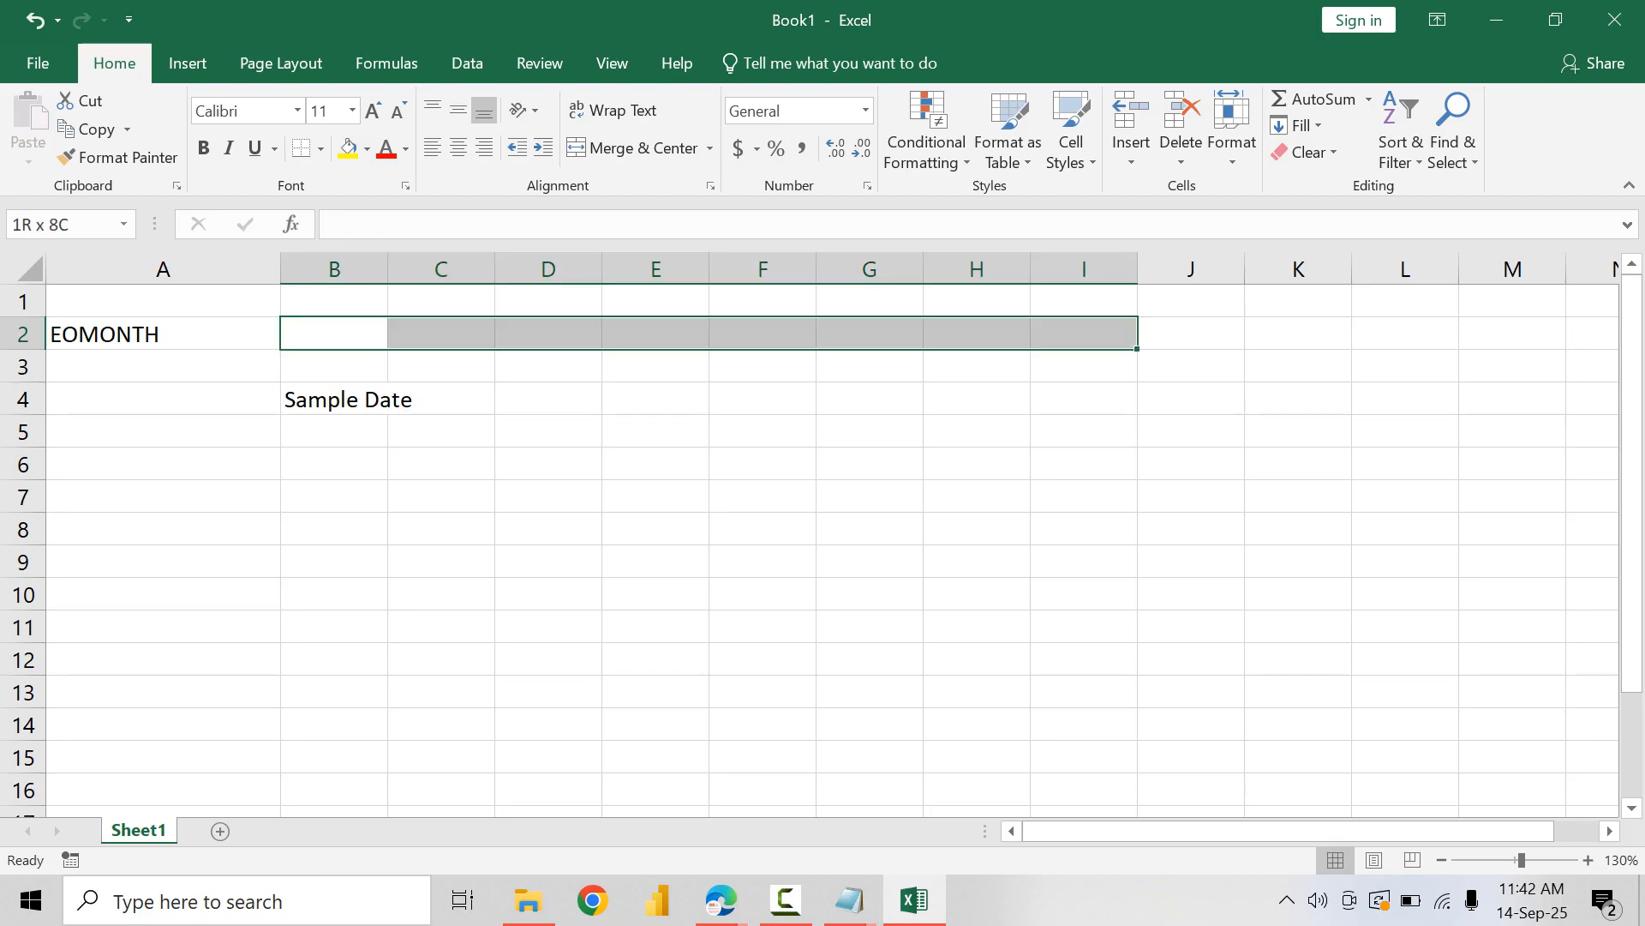
pyautogui.click(636, 148)
pyautogui.click(432, 148)
pyautogui.click(433, 110)
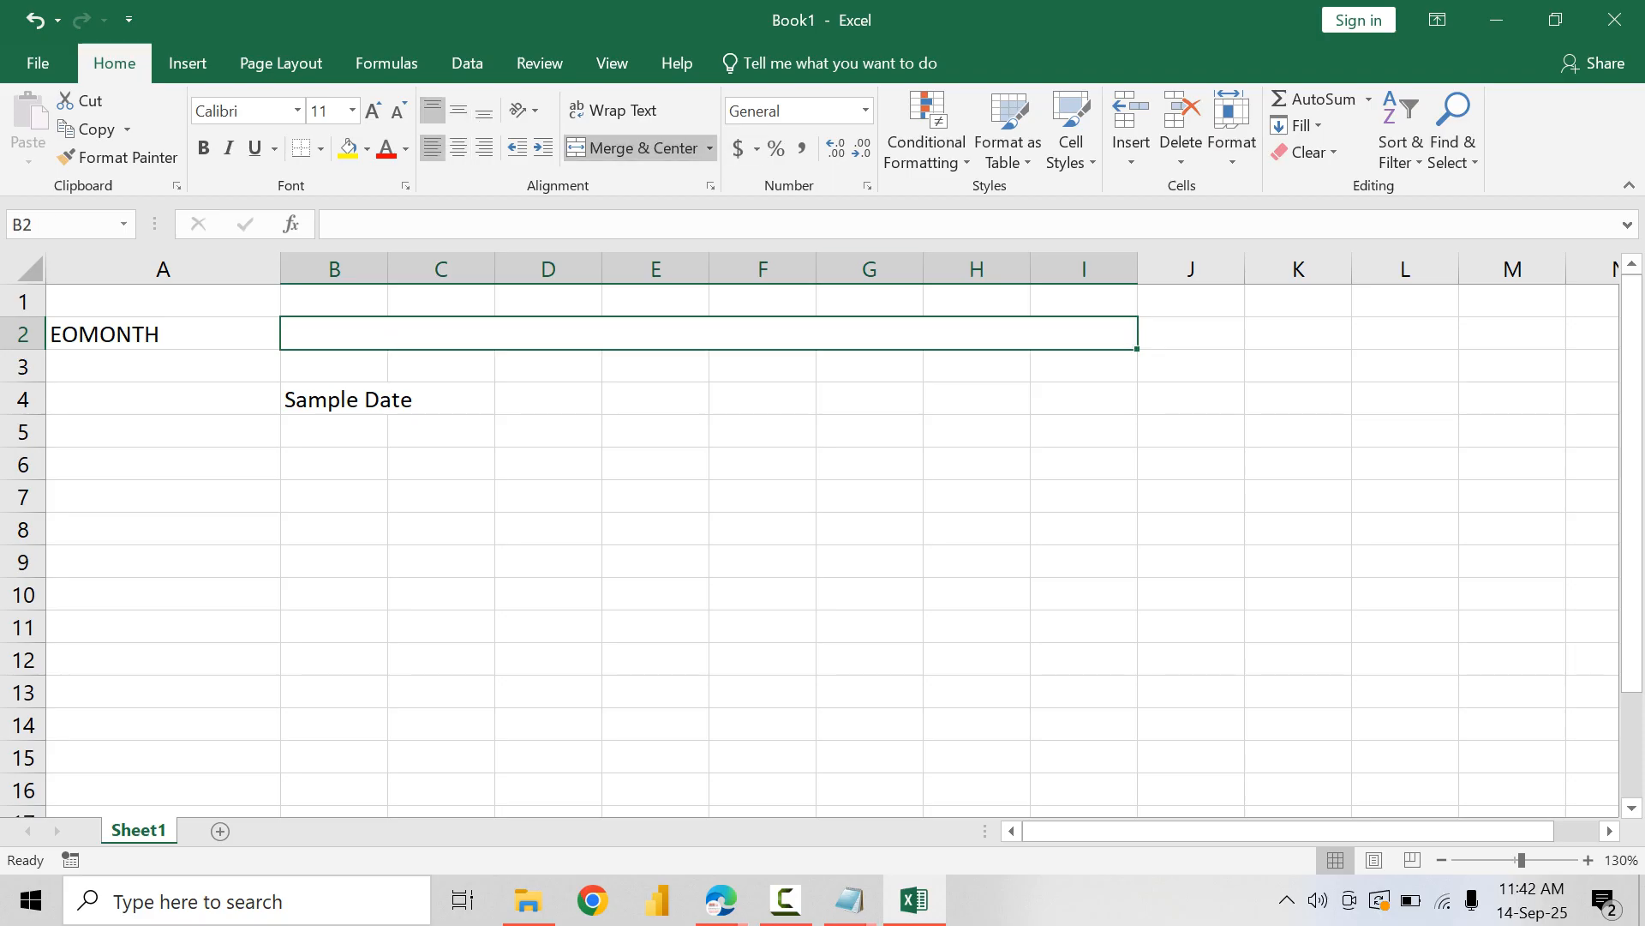
pyautogui.click(367, 149)
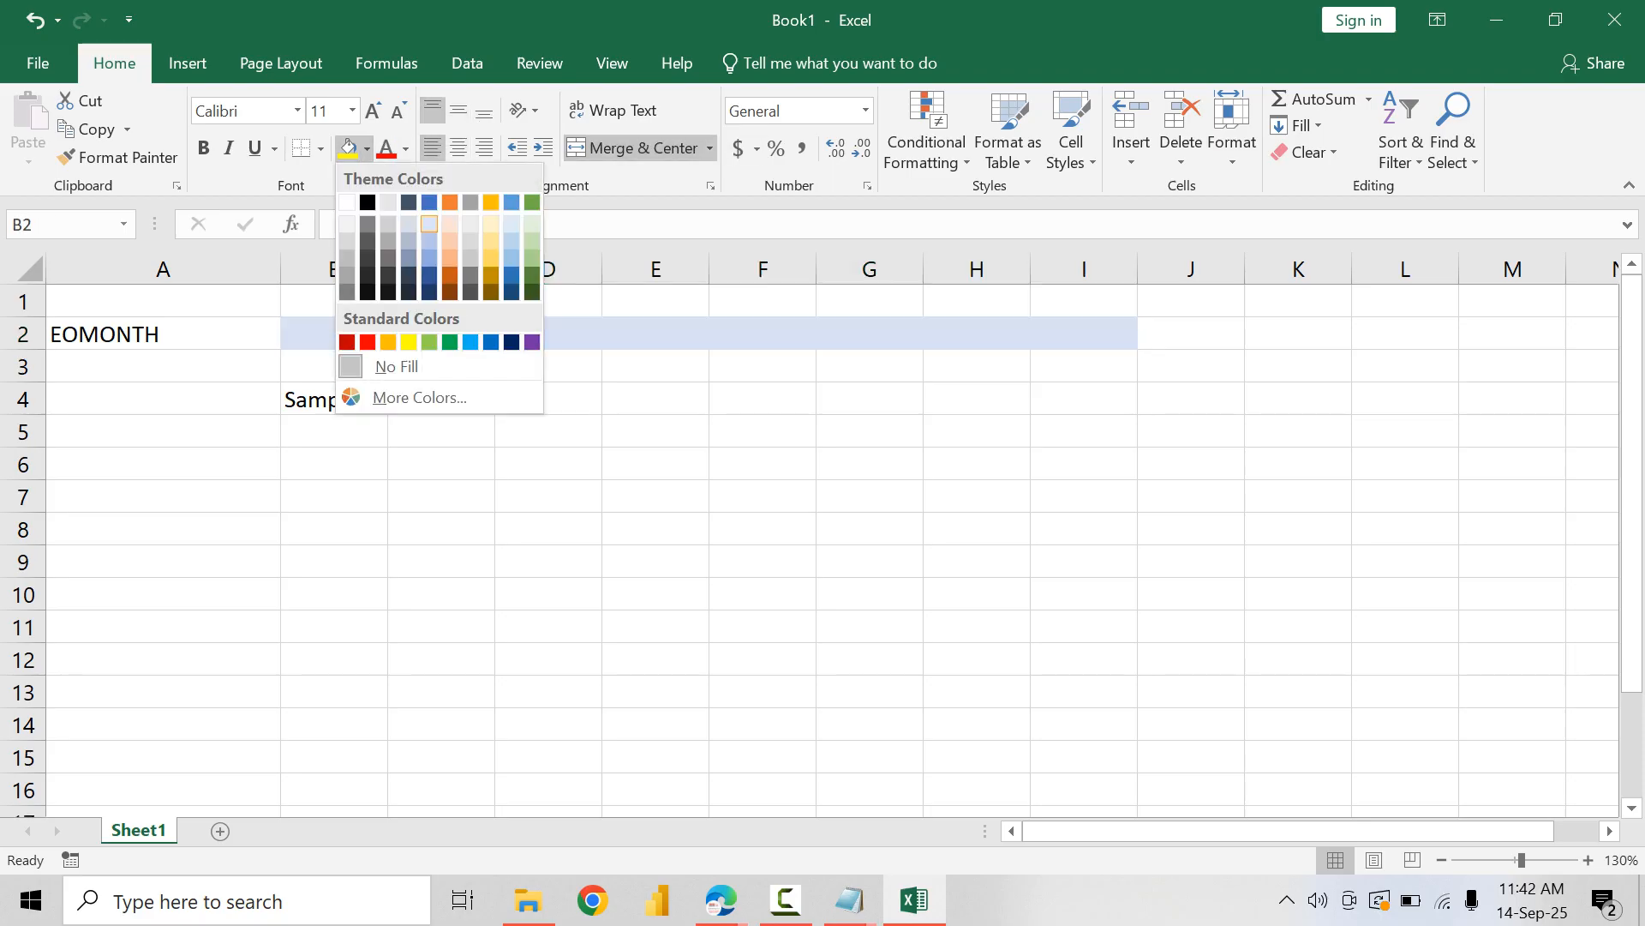
pyautogui.click(437, 213)
# Step: Enter the description "Function shows last day of the selected date in that month" in the merged cell B2
pyautogui.write('Fun')
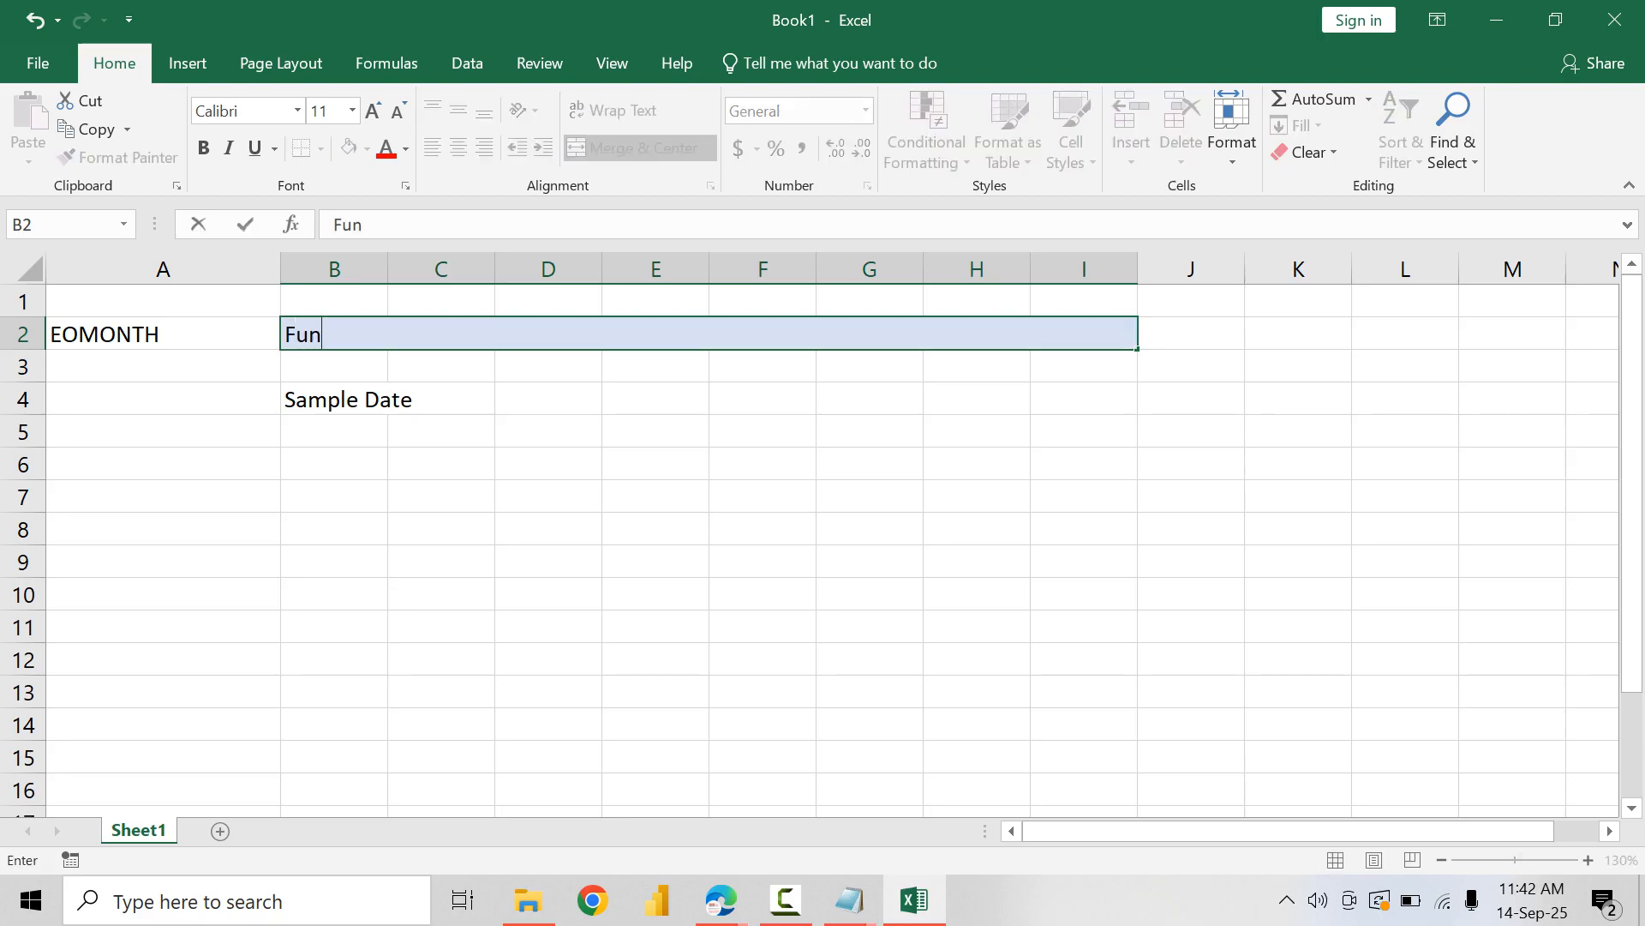
pyautogui.write('ction shows last ')
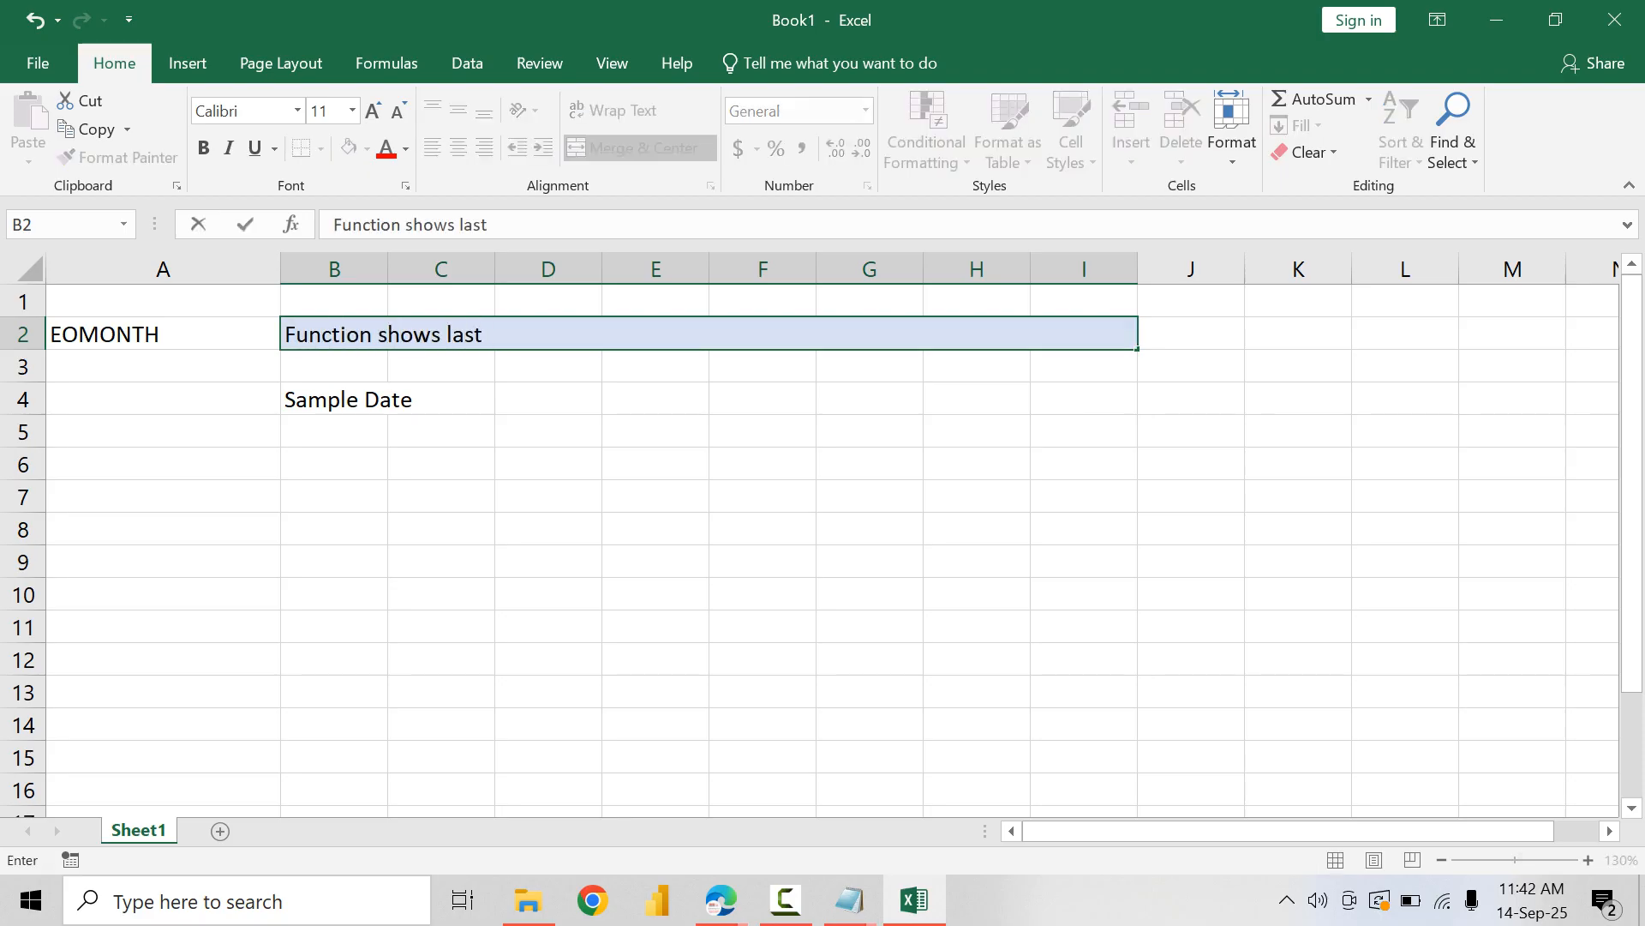
pyautogui.write('date')
pyautogui.press('BackSpace')
pyautogui.press('BackSpace')
pyautogui.write('y of the ')
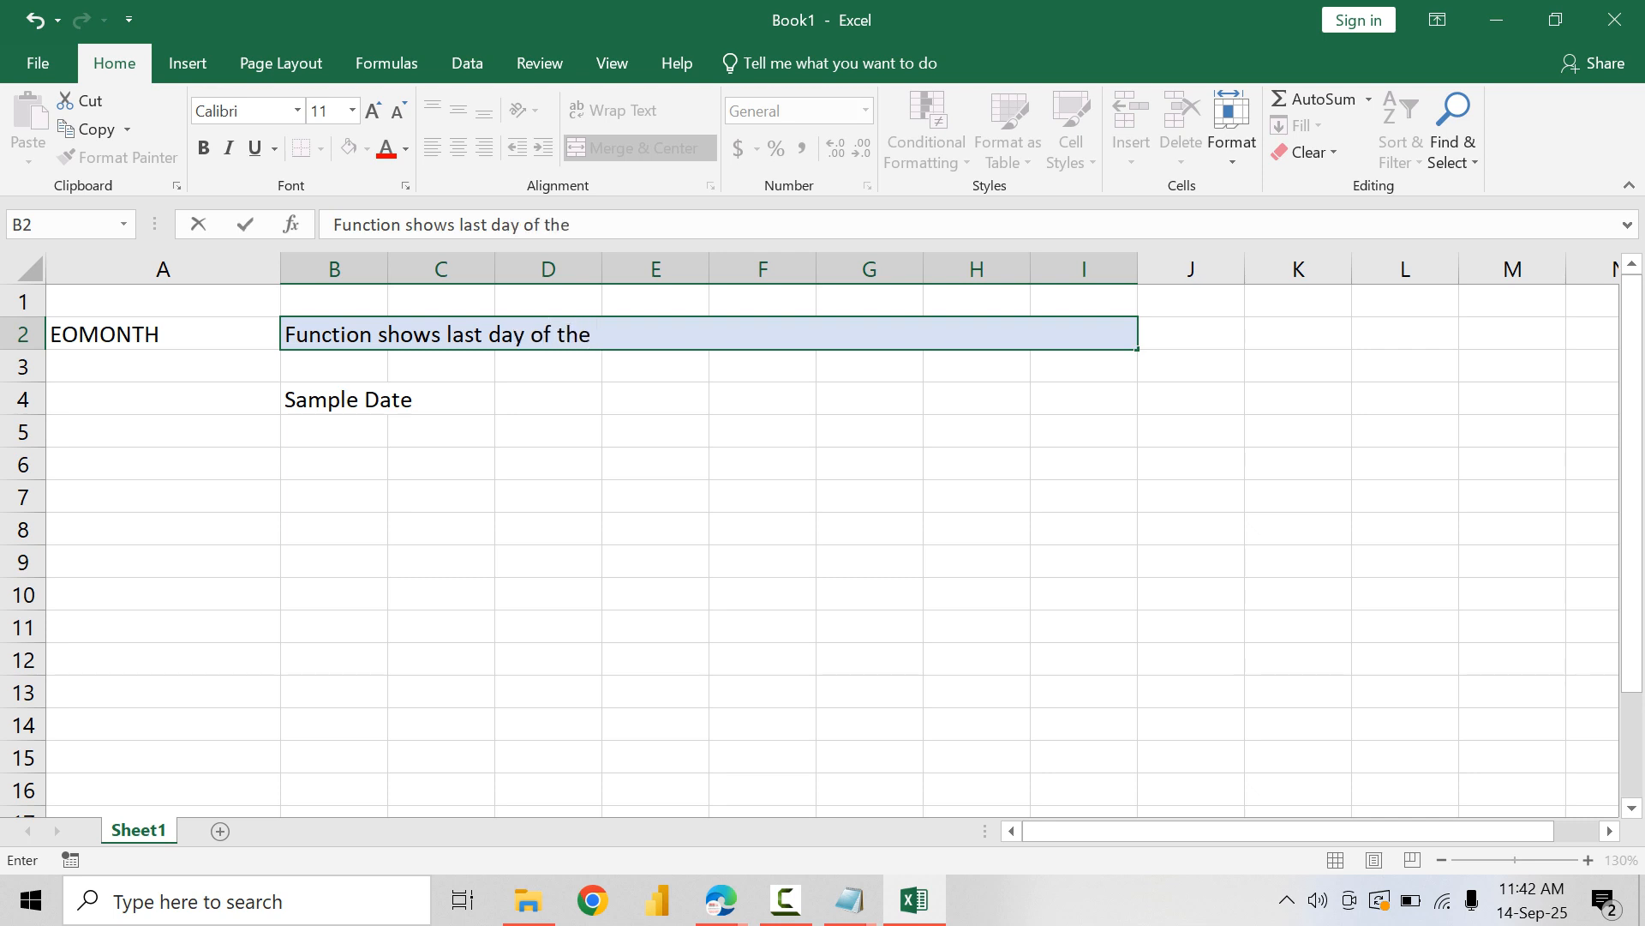
pyautogui.write('ente')
pyautogui.press('BackSpace')
pyautogui.press('BackSpace')
pyautogui.press('BackSpace')
pyautogui.press('BackSpace')
pyautogui.write('selected date')
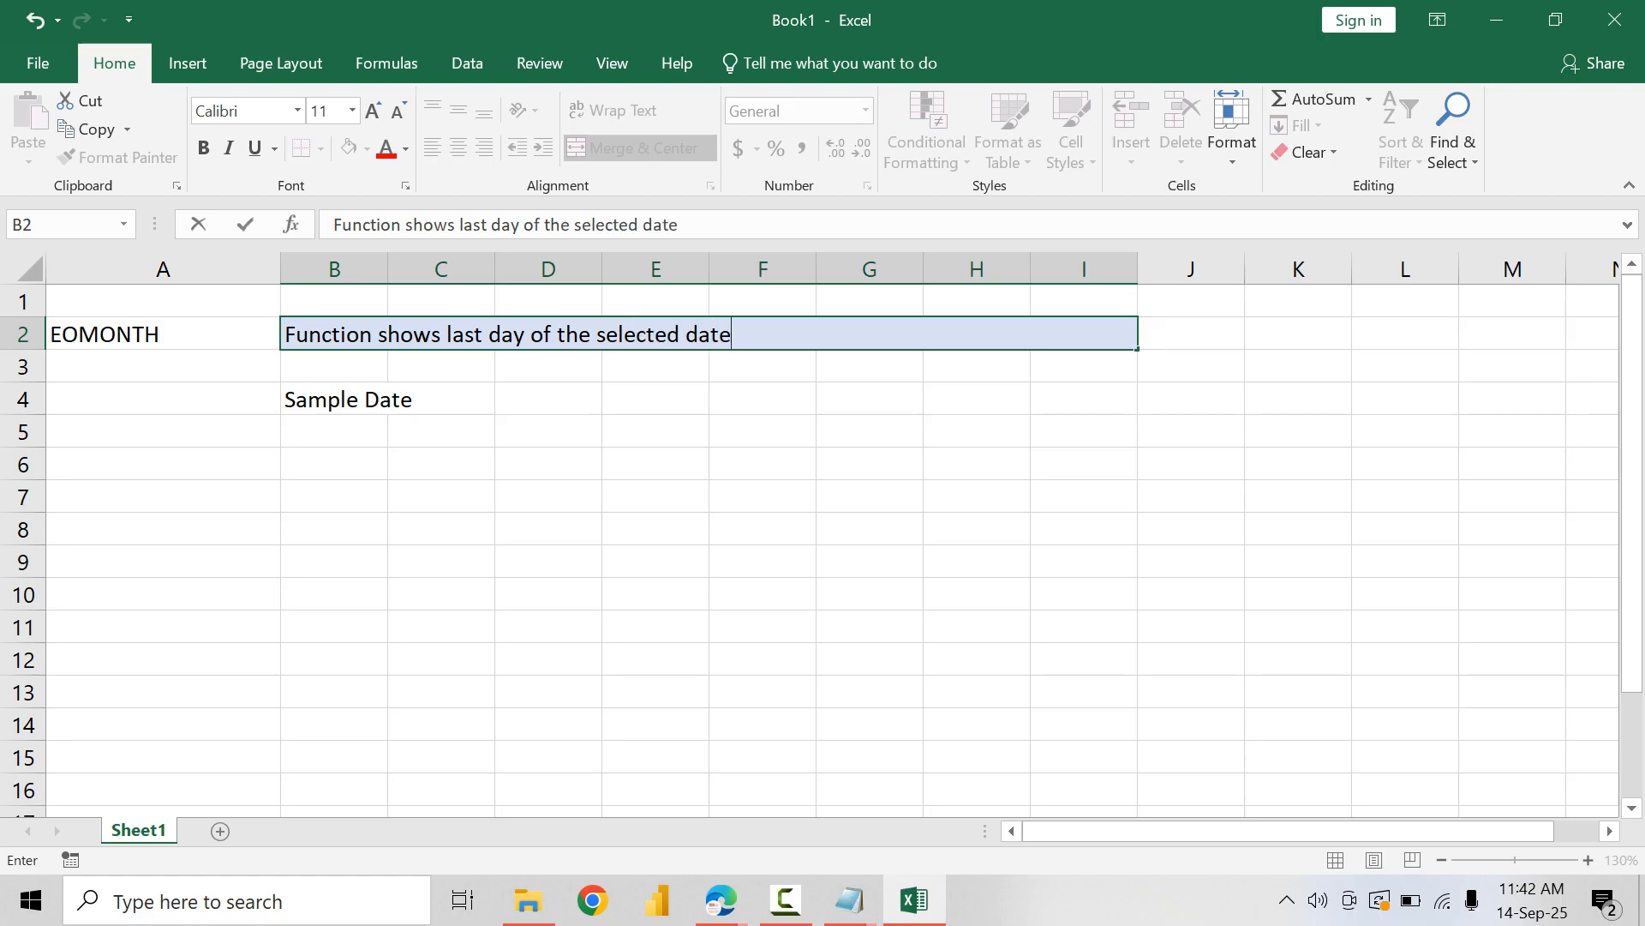
pyautogui.write(' in that month')
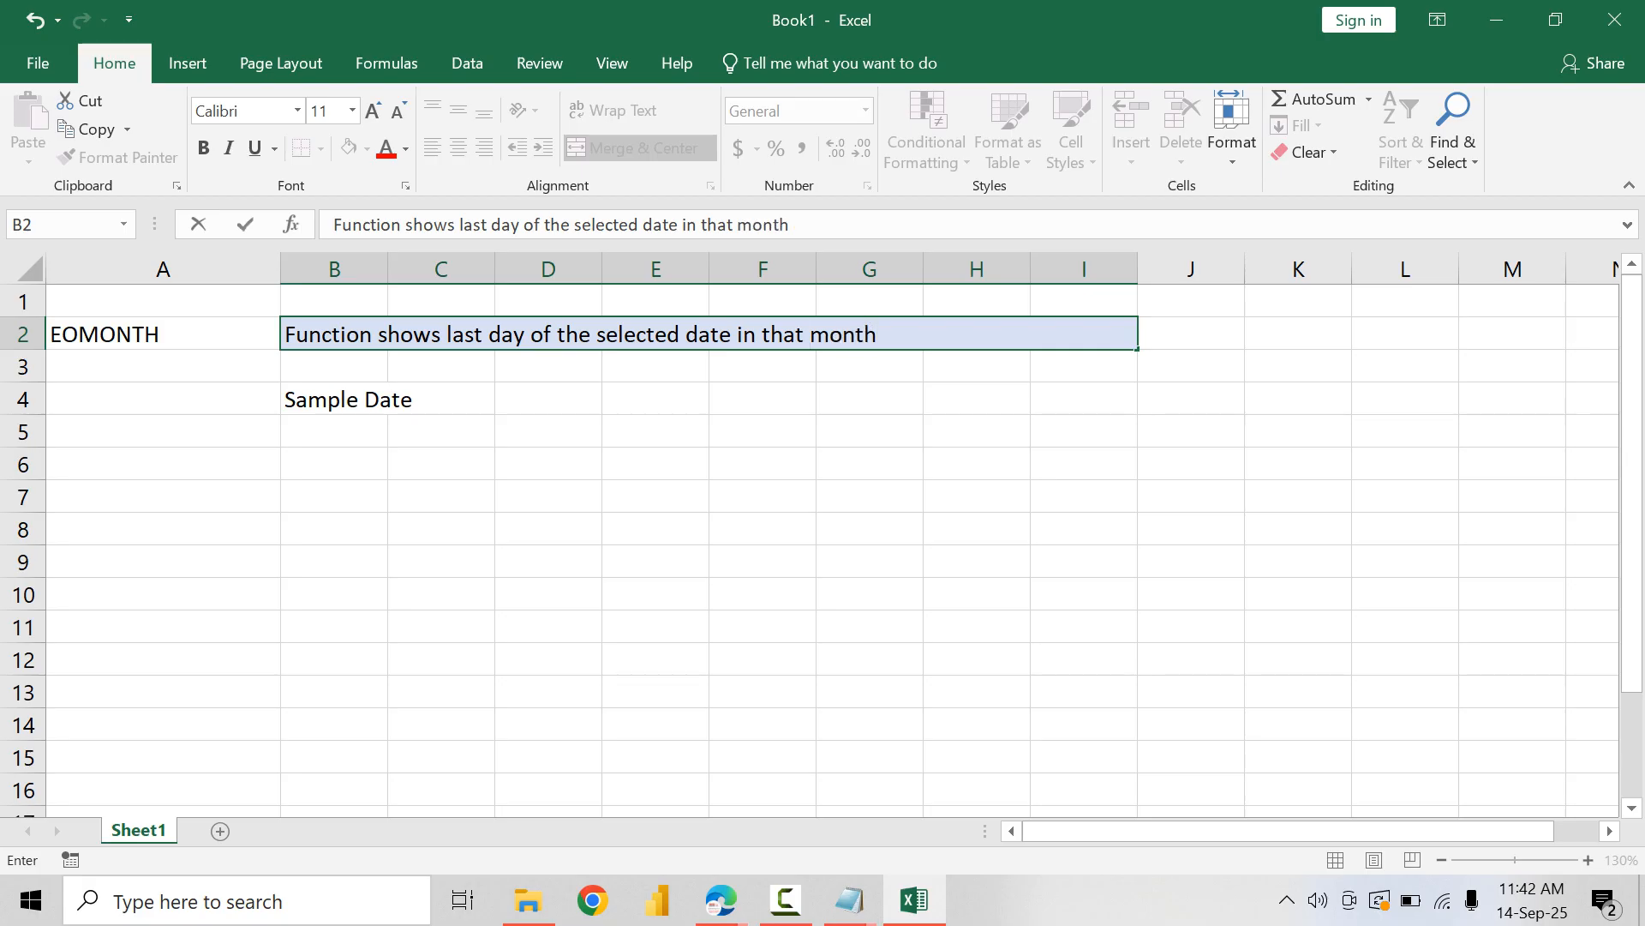
pyautogui.press('Return')
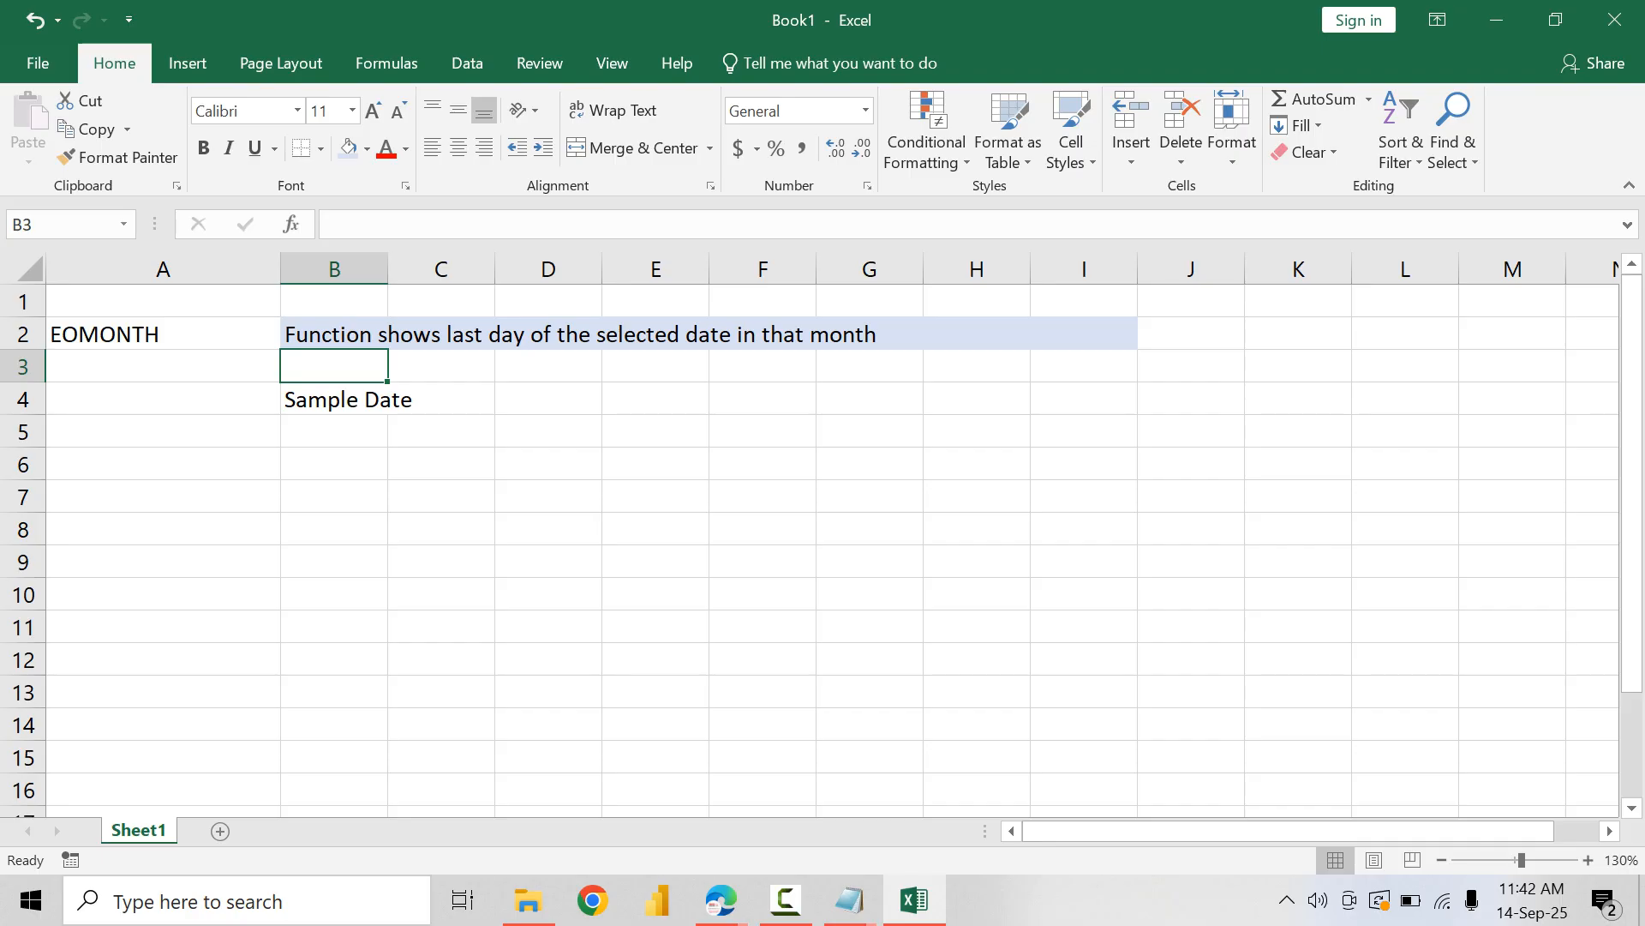
# Step: Append "(END OF THE MONTH)" to the end of the description in the merged cell B2
pyautogui.press('Up')
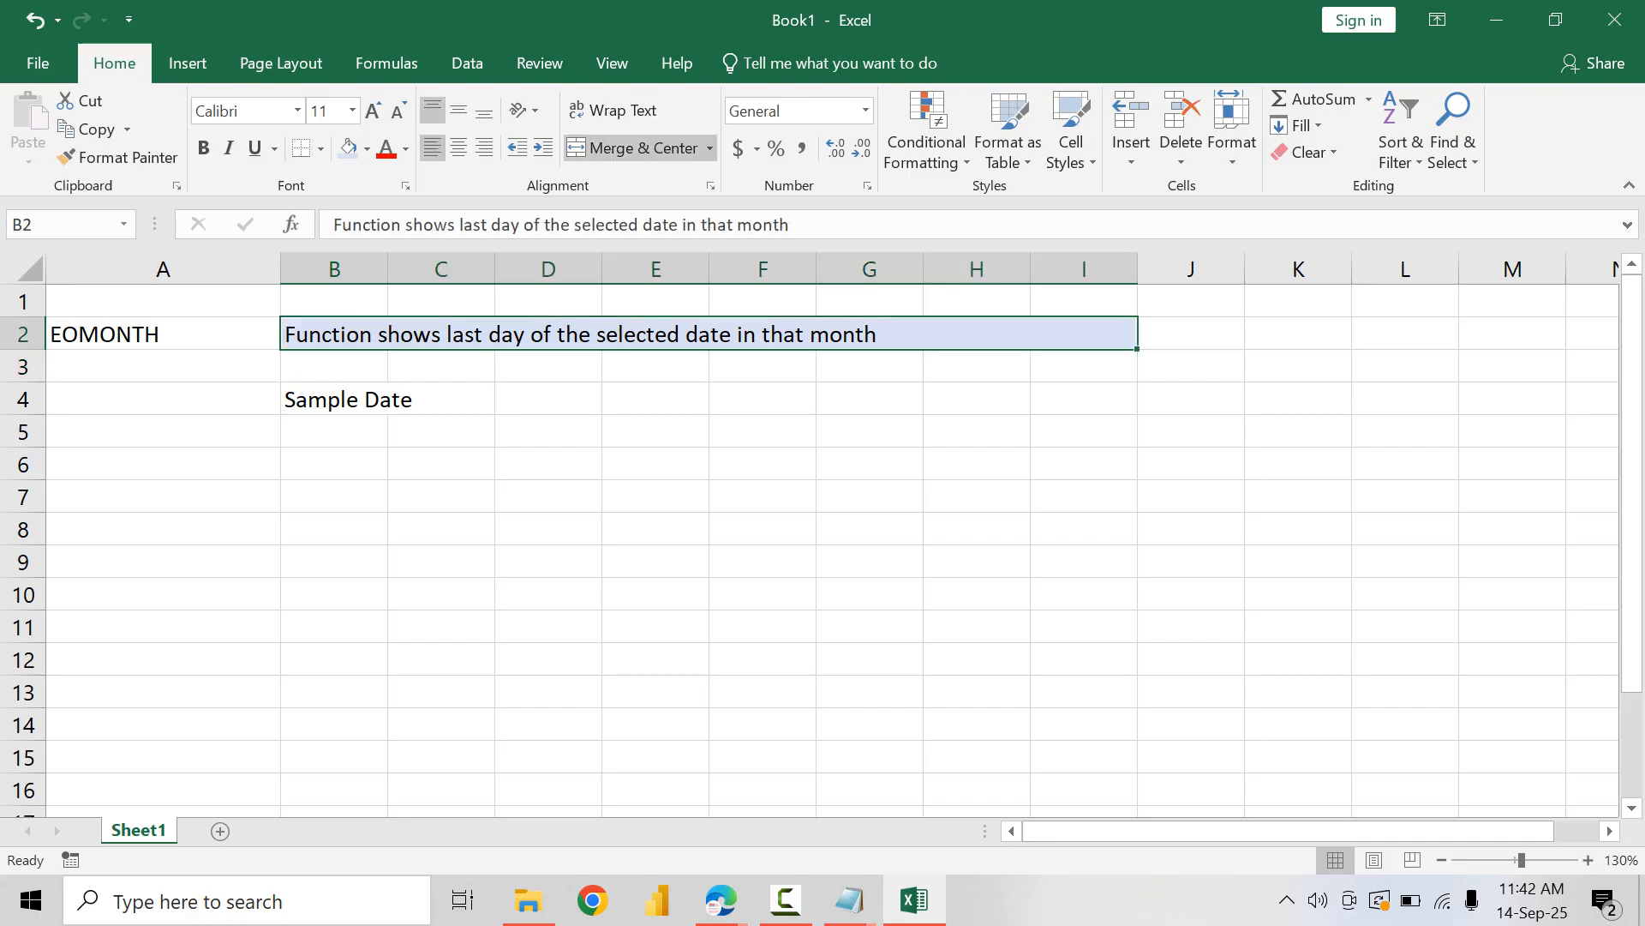
pyautogui.press('F2')
pyautogui.write('(END')
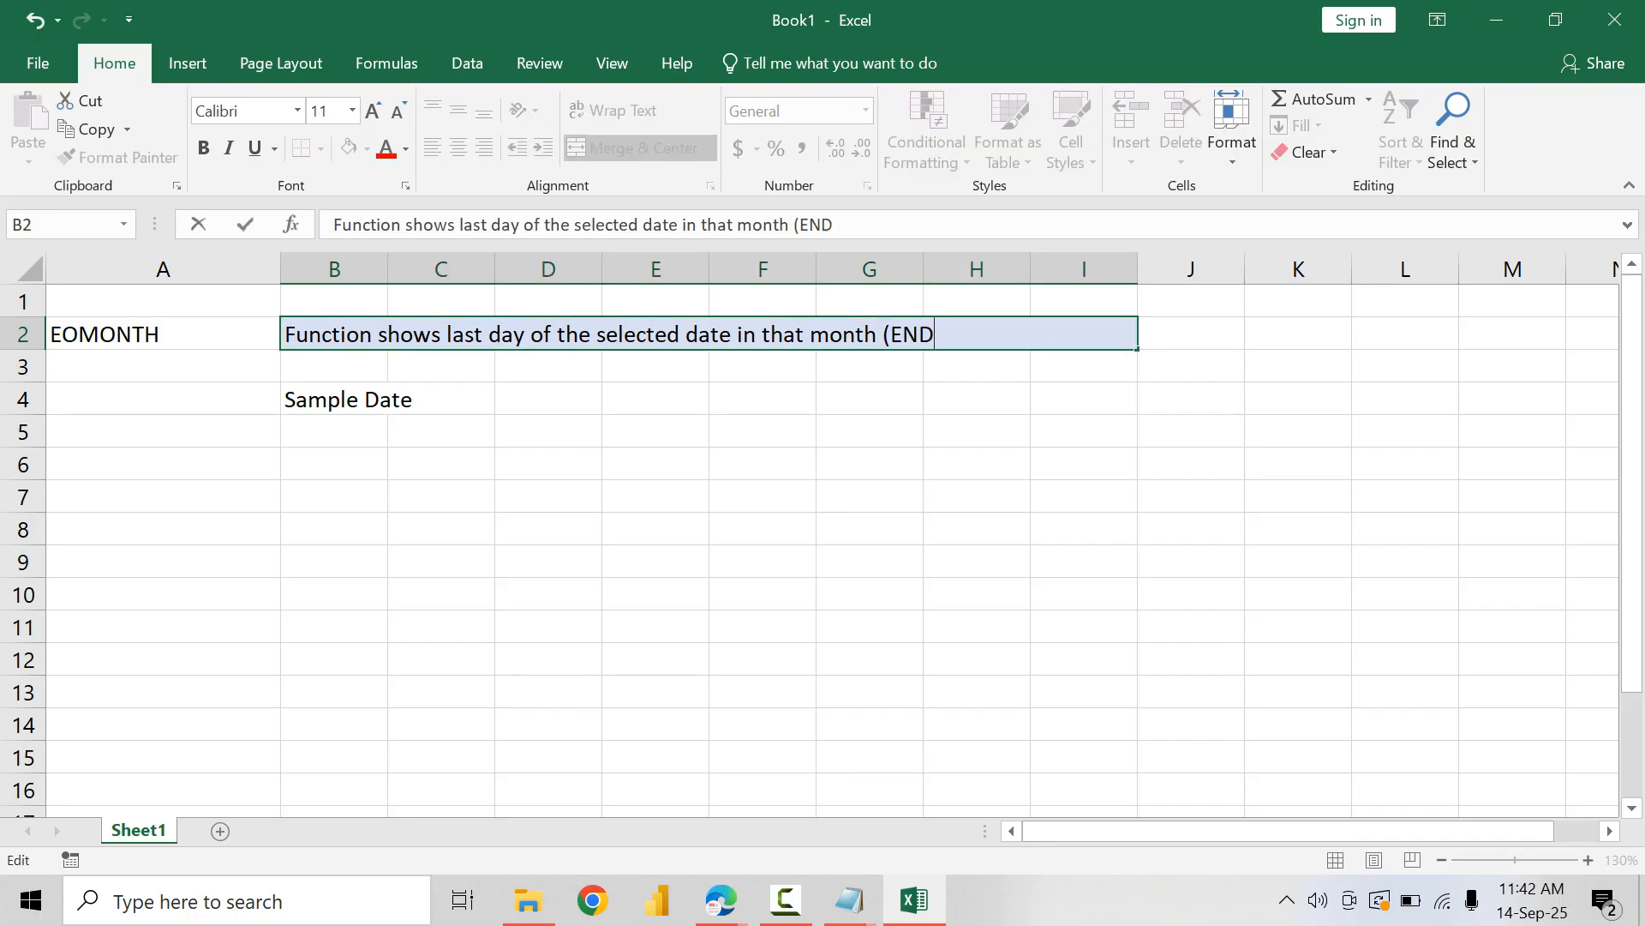
pyautogui.write(' OF THE MONTH)')
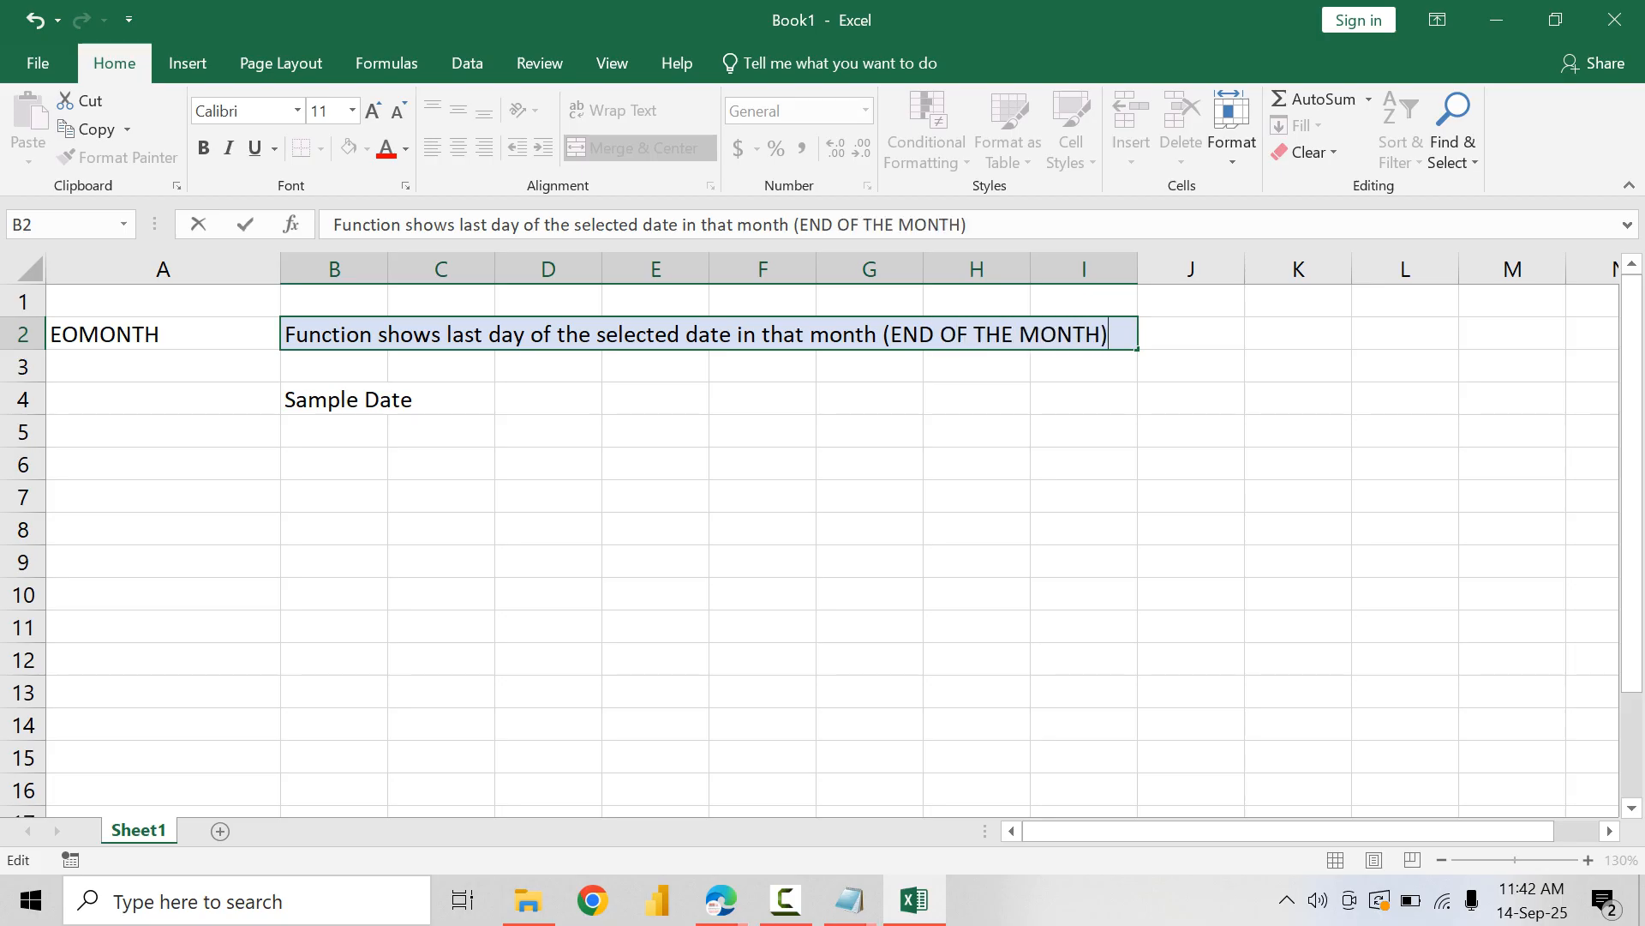
pyautogui.press('Return')
# Step: Fill the EOMONTH heading cell A2 with yellow
pyautogui.click(162, 334)
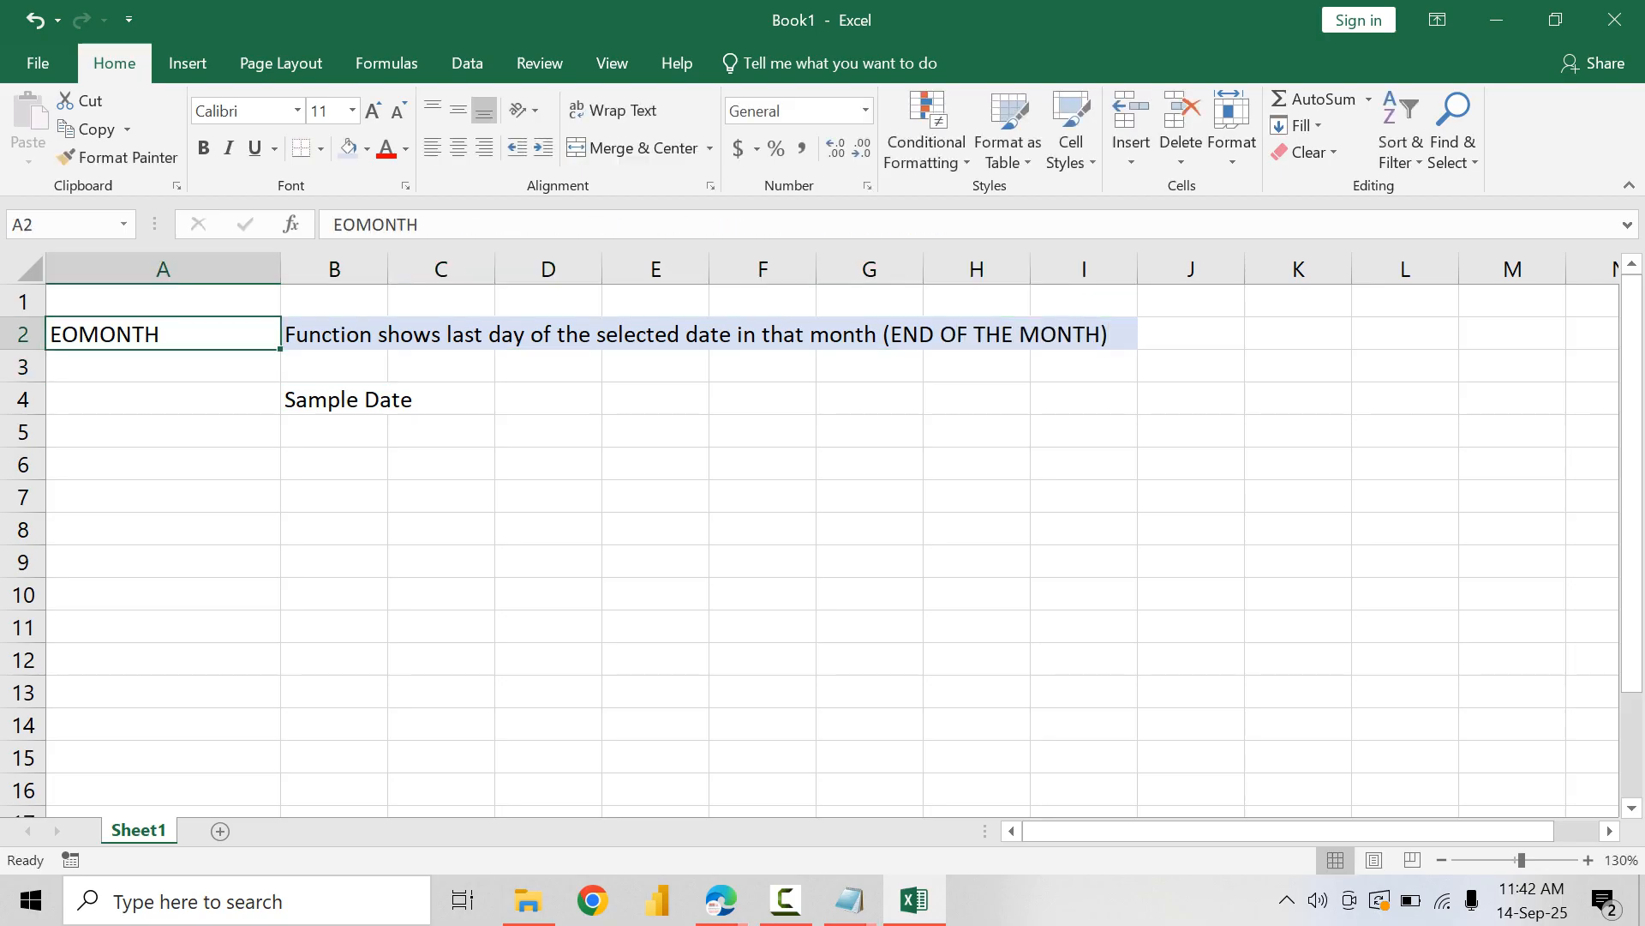
pyautogui.click(367, 149)
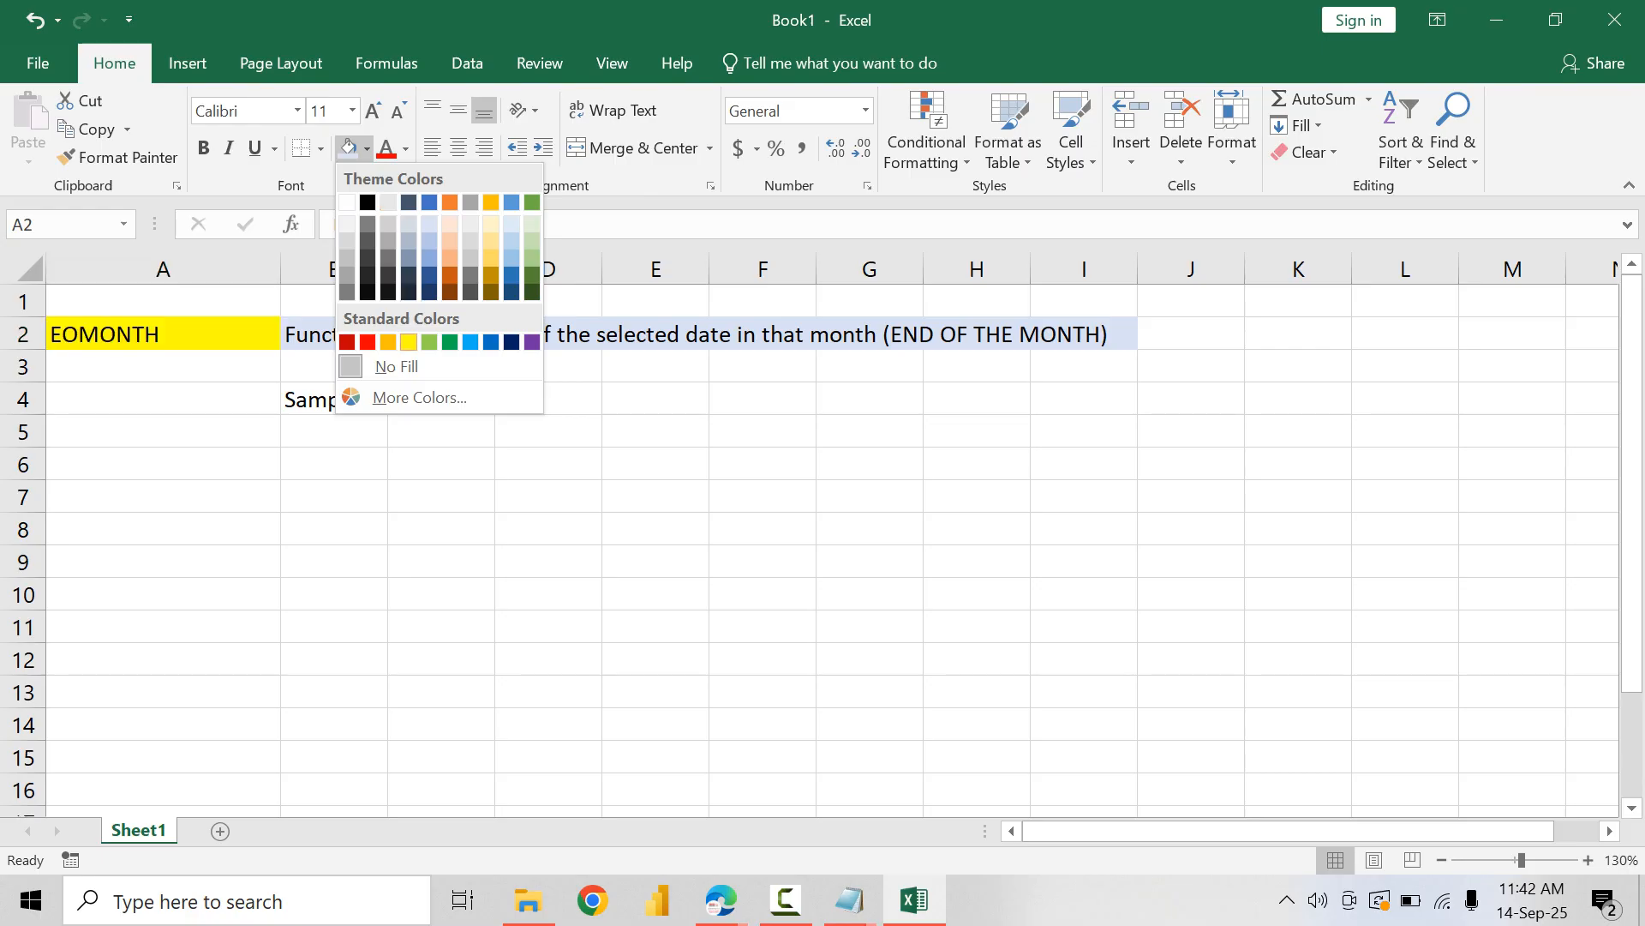
pyautogui.click(408, 342)
# Step: Switch to the Google Meet call in Edge and show the in-call messages
pyautogui.moveTo(721, 900)
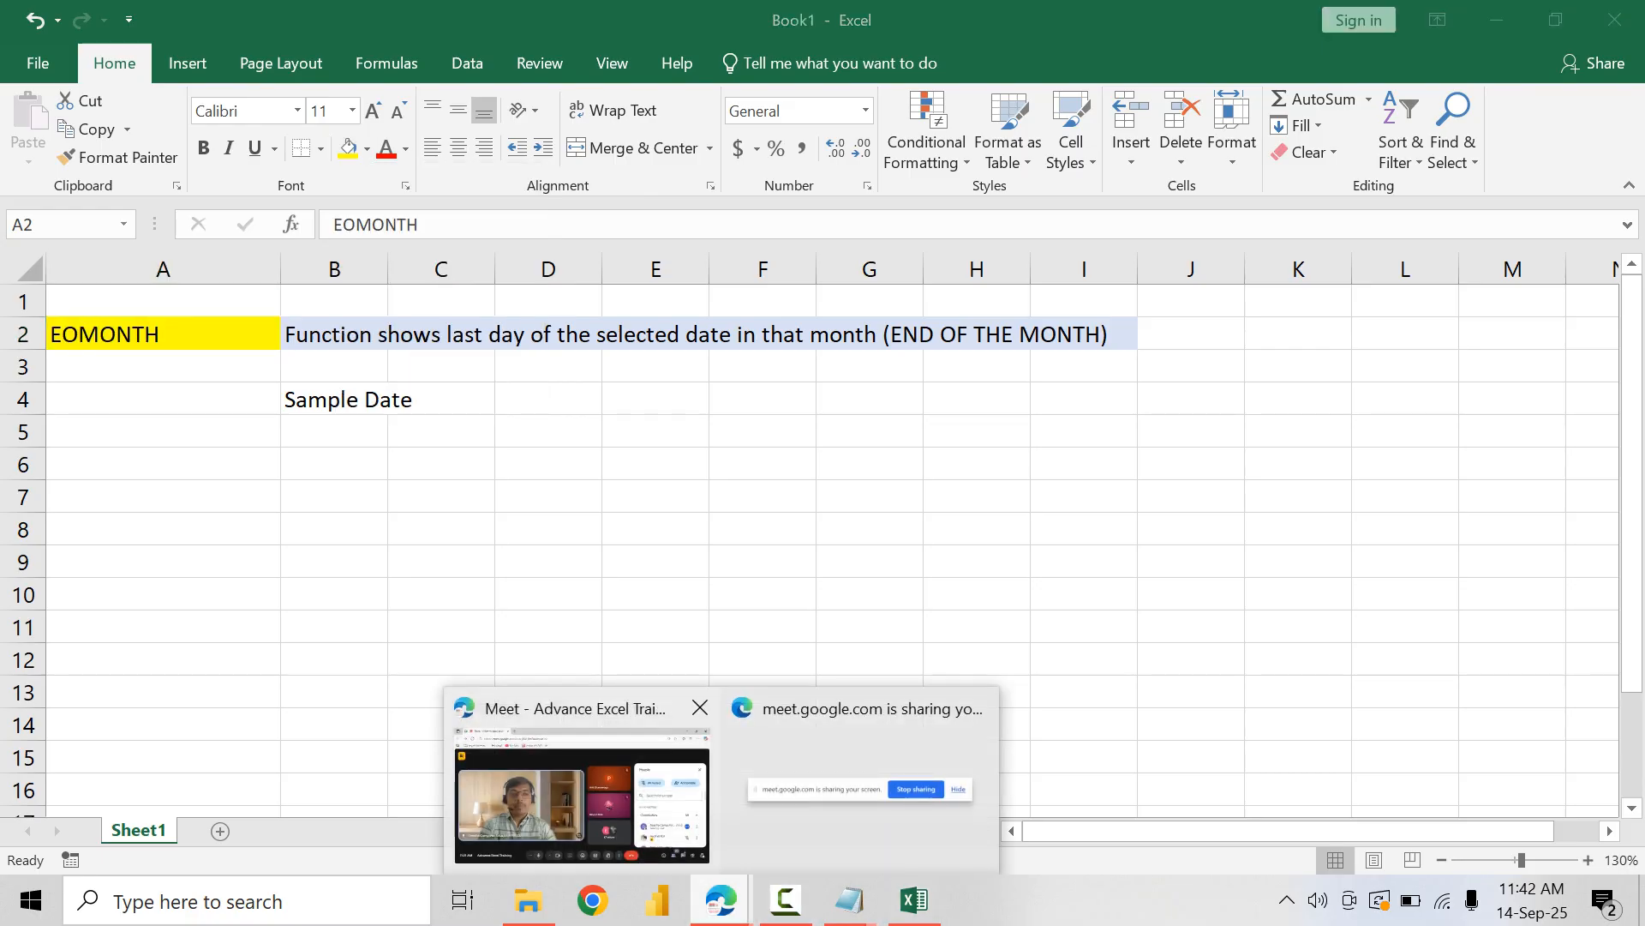
pyautogui.click(583, 801)
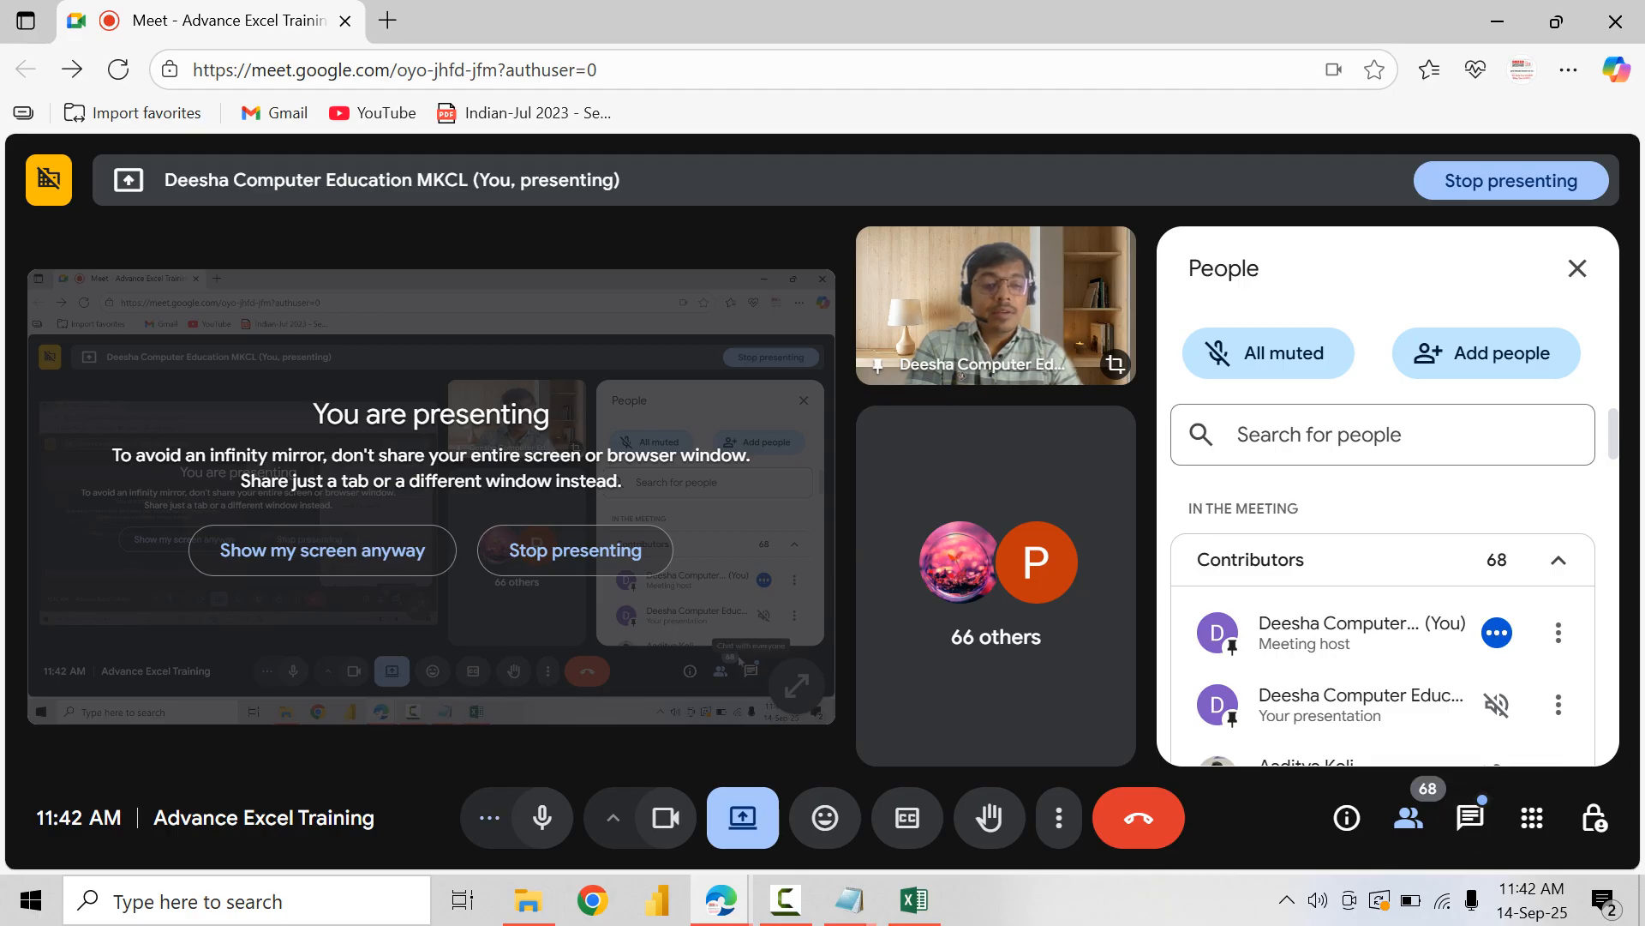
pyautogui.click(1471, 816)
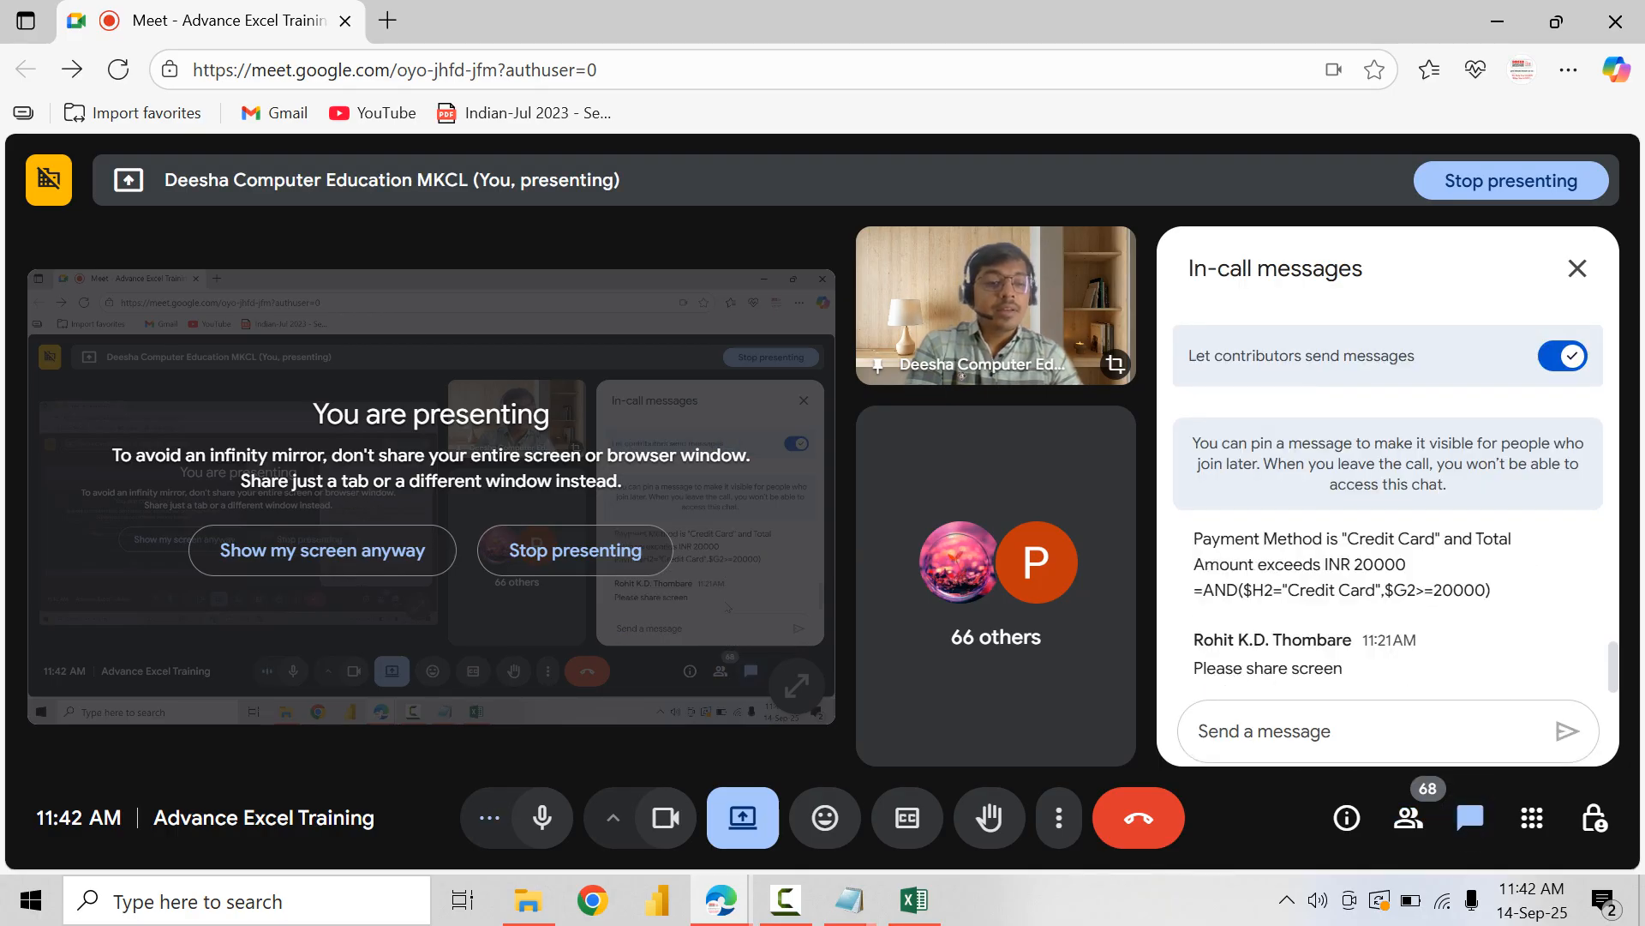
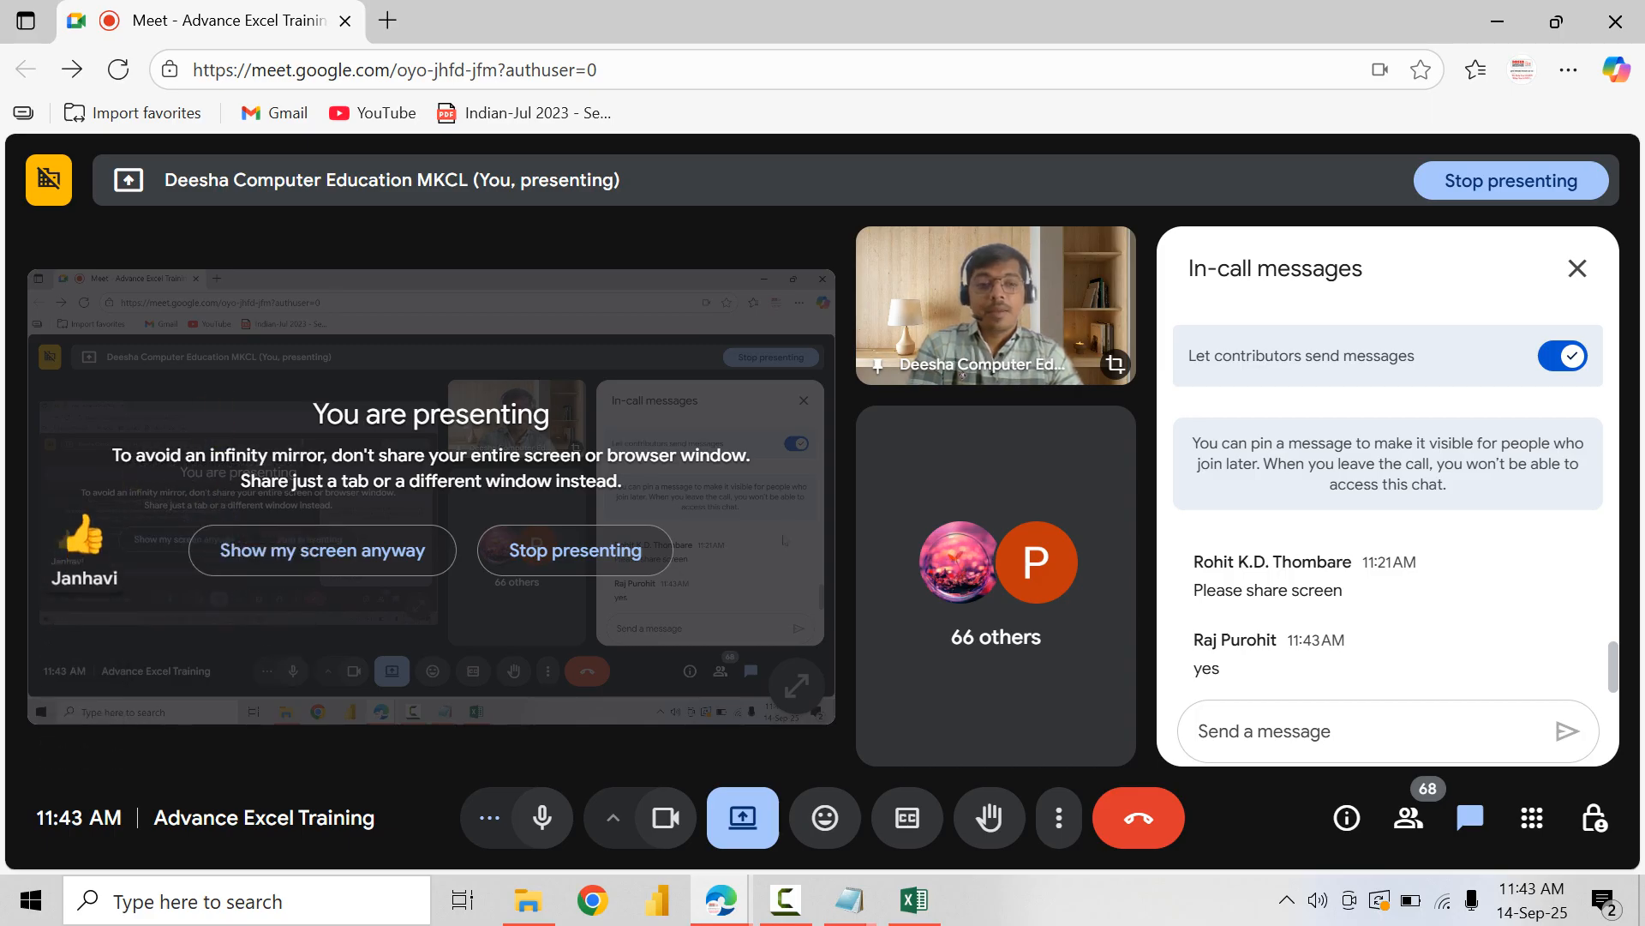
# Step: Switch back to the Excel workbook, rechecking the Google Meet call once
pyautogui.click(1497, 22)
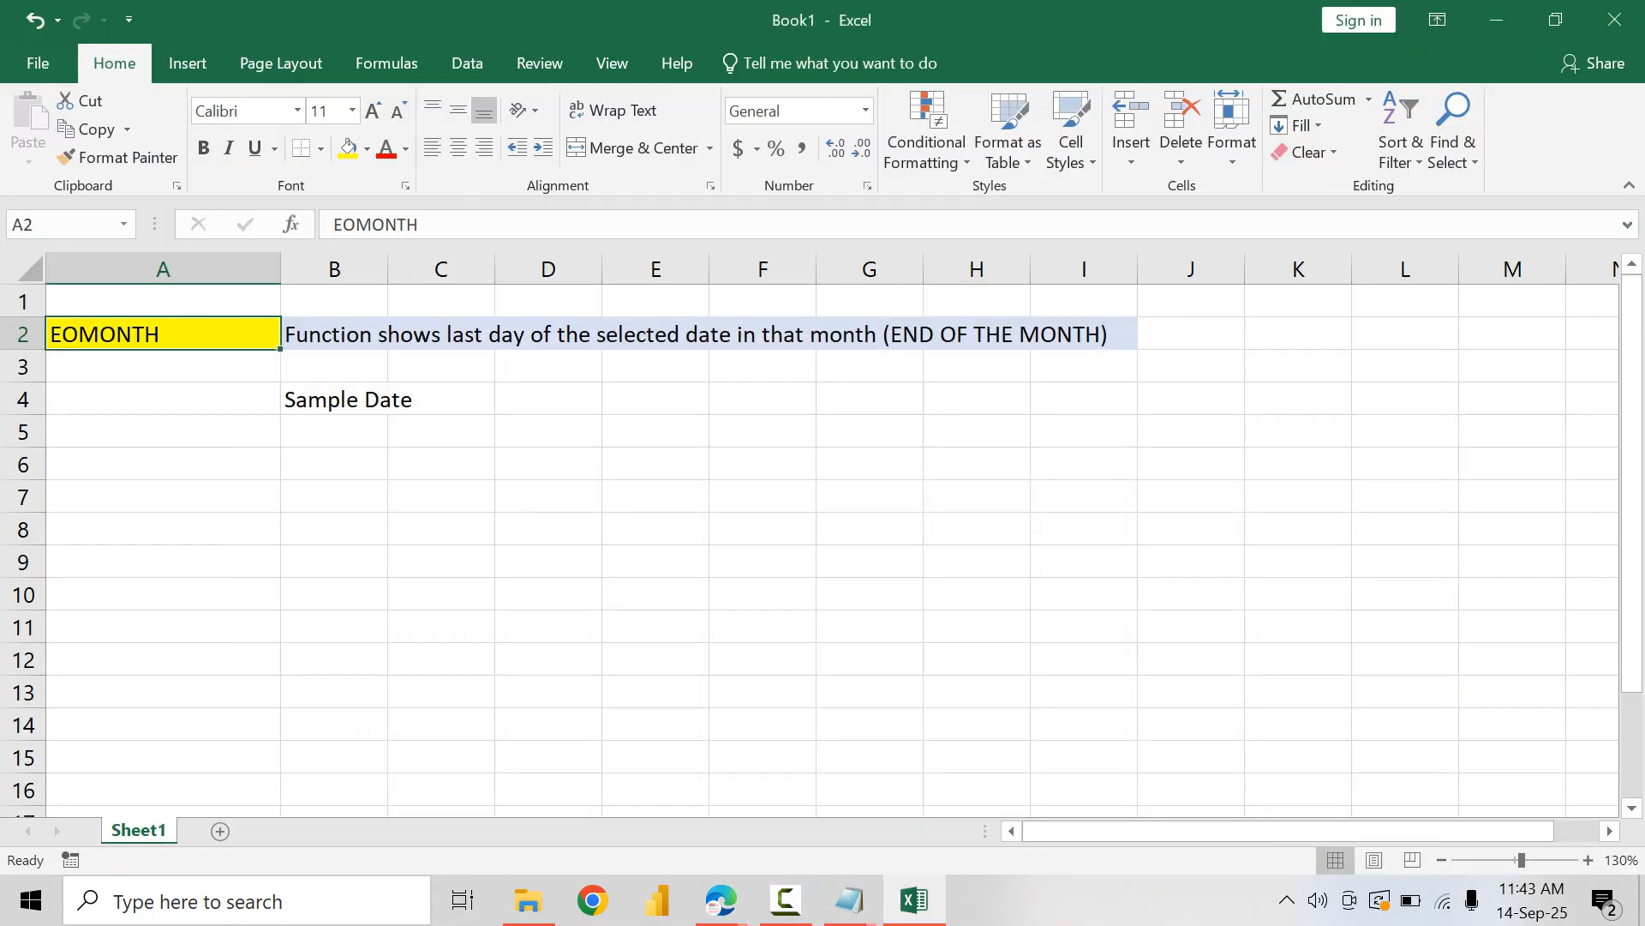
pyautogui.click(441, 400)
pyautogui.click(334, 399)
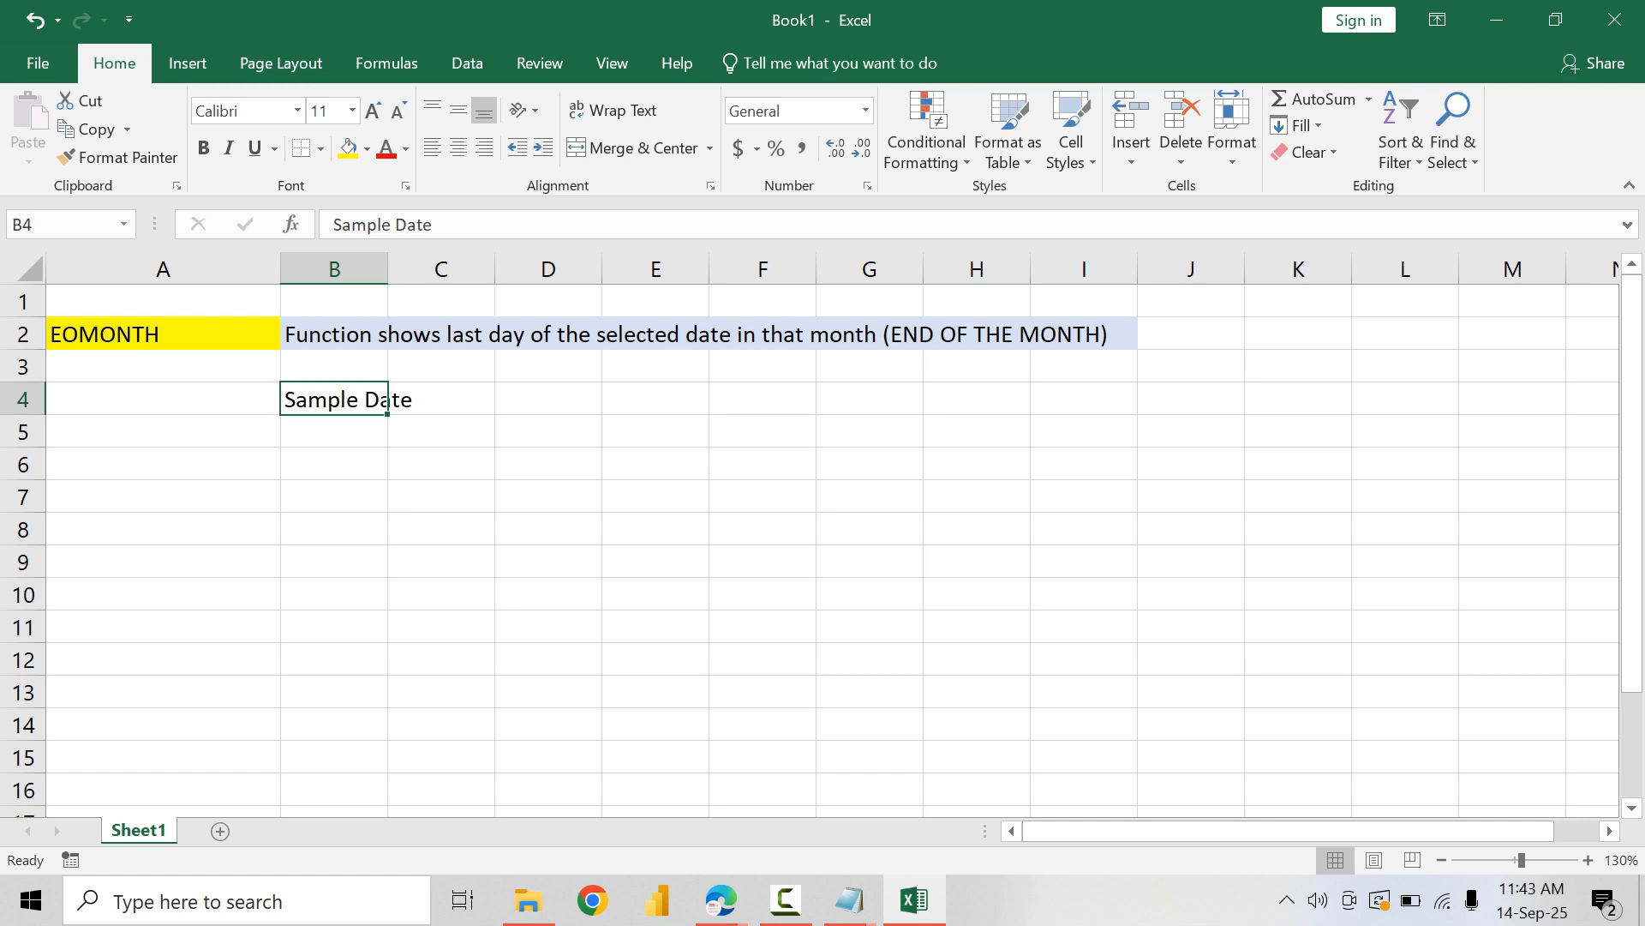
pyautogui.hotkey('alt', 'Tab')
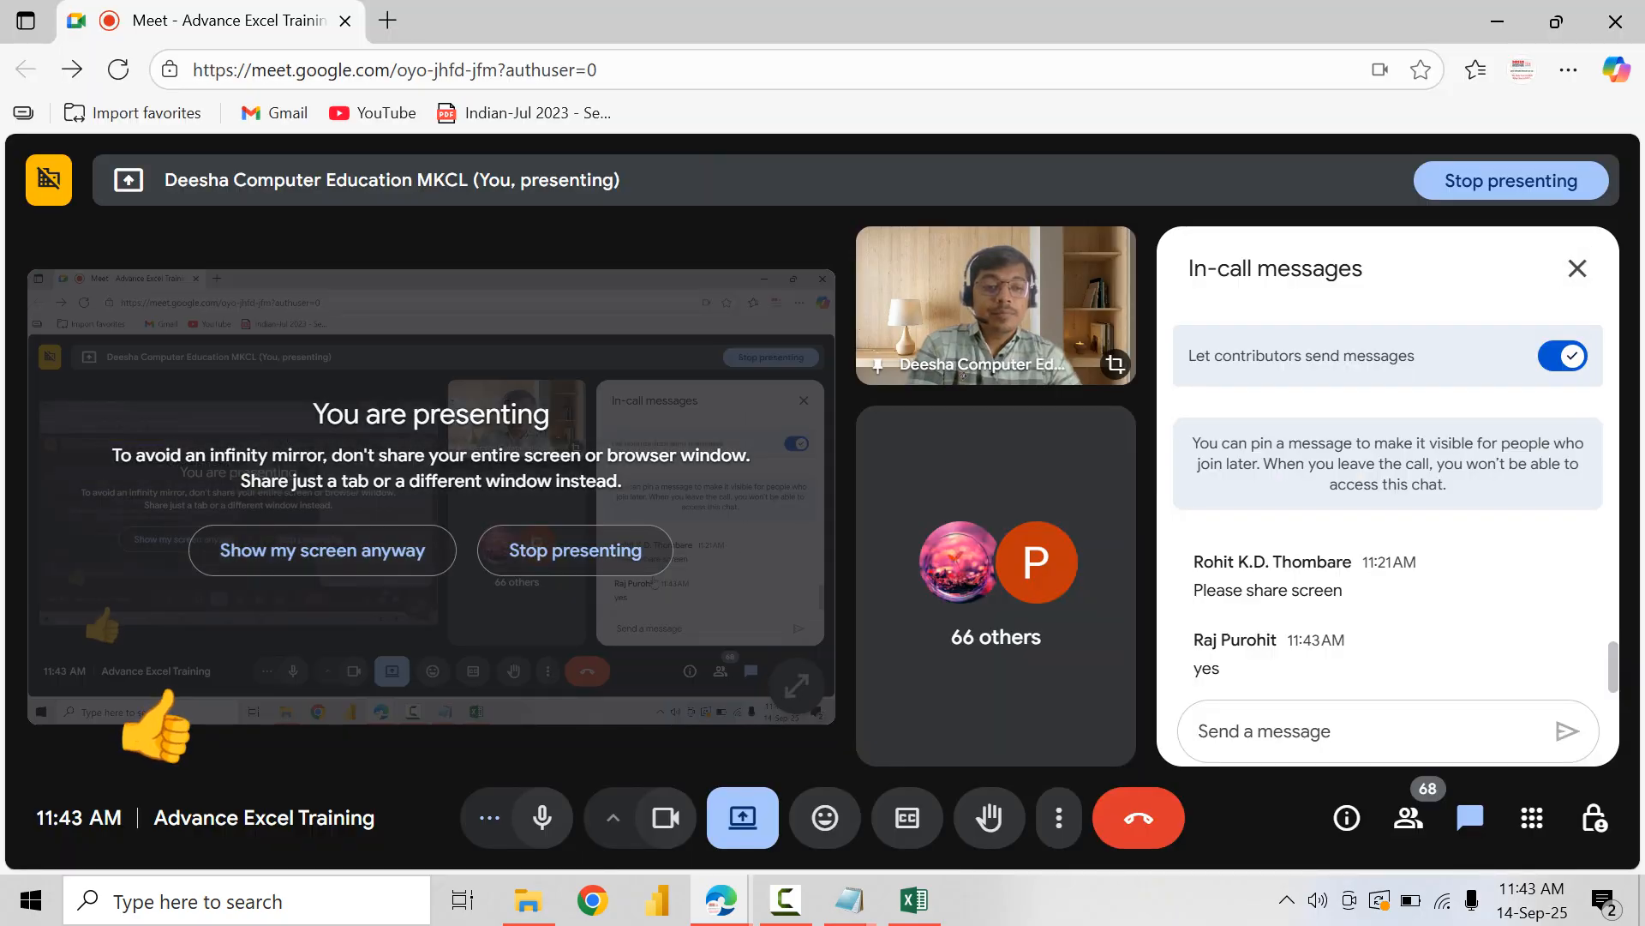
pyautogui.hotkey('alt', 'Tab')
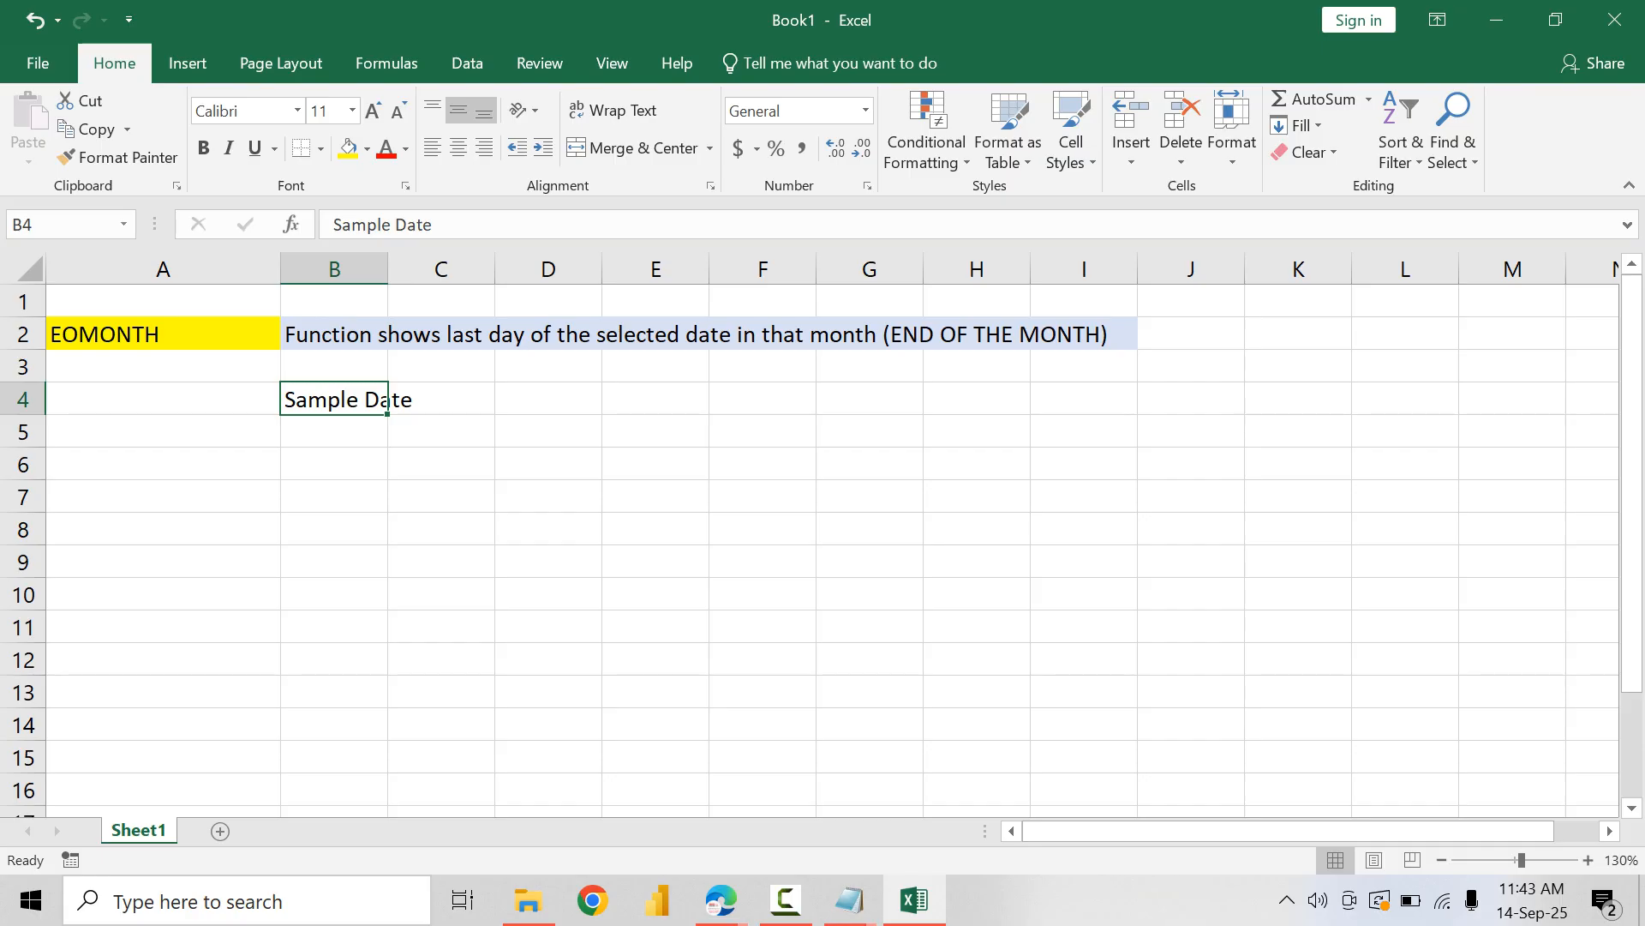
# Step: Reduce the Sample Date label in B4 to font size 9 and widen column B
pyautogui.doubleClick(398, 111)
pyautogui.click(442, 399)
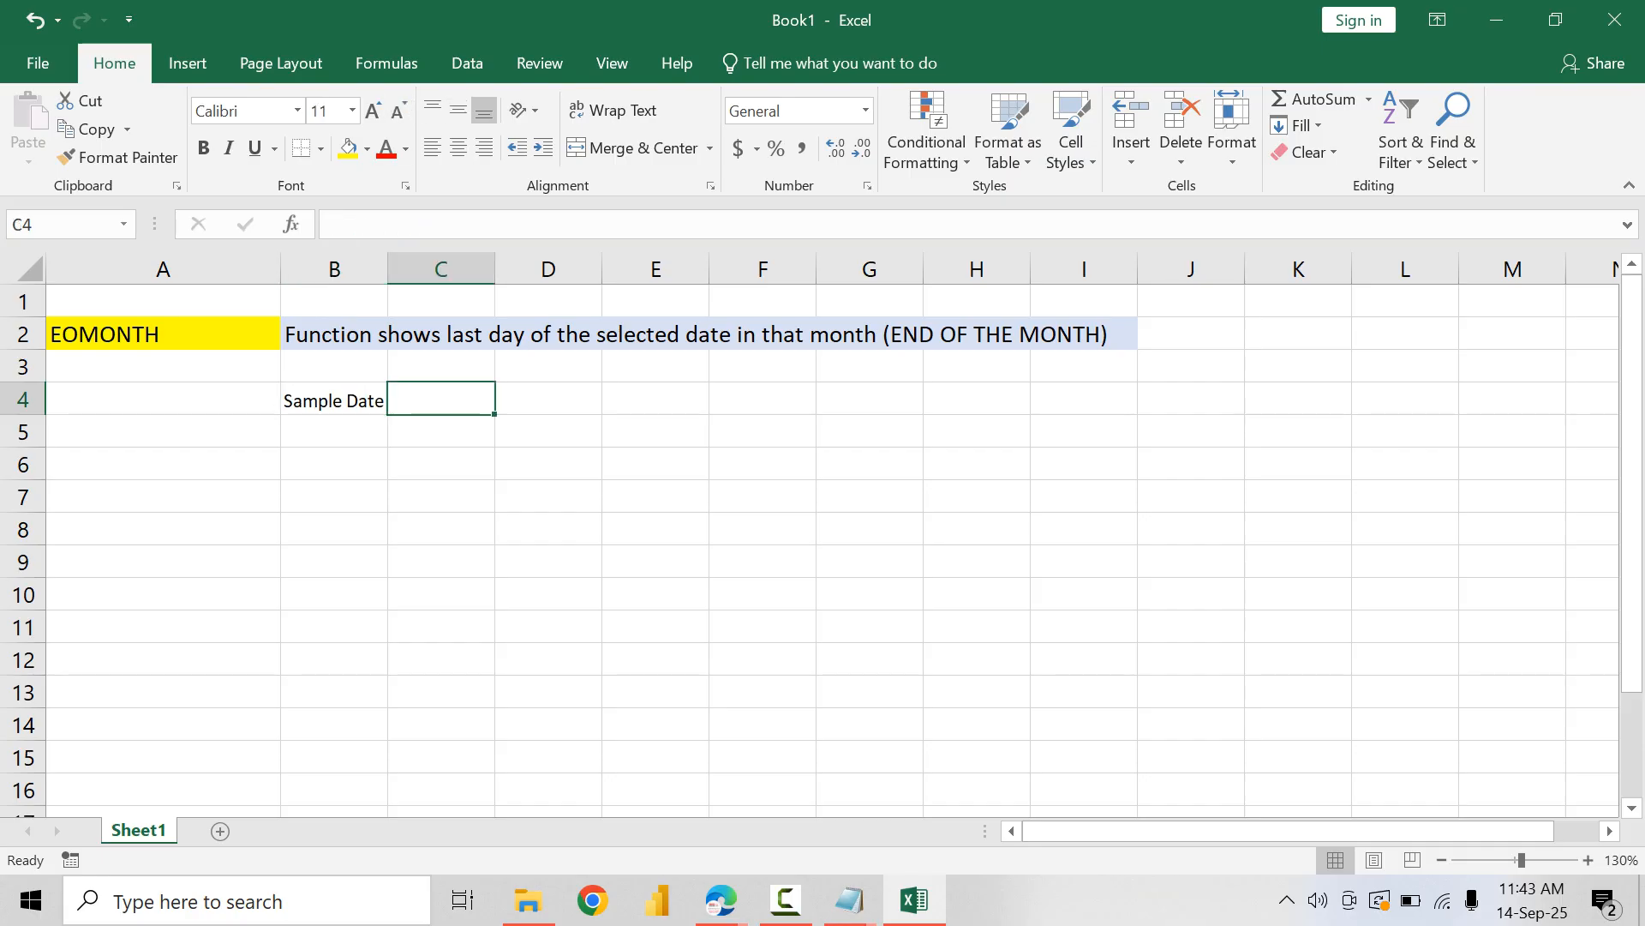
pyautogui.moveTo(387, 270); pyautogui.dragTo(434, 269)
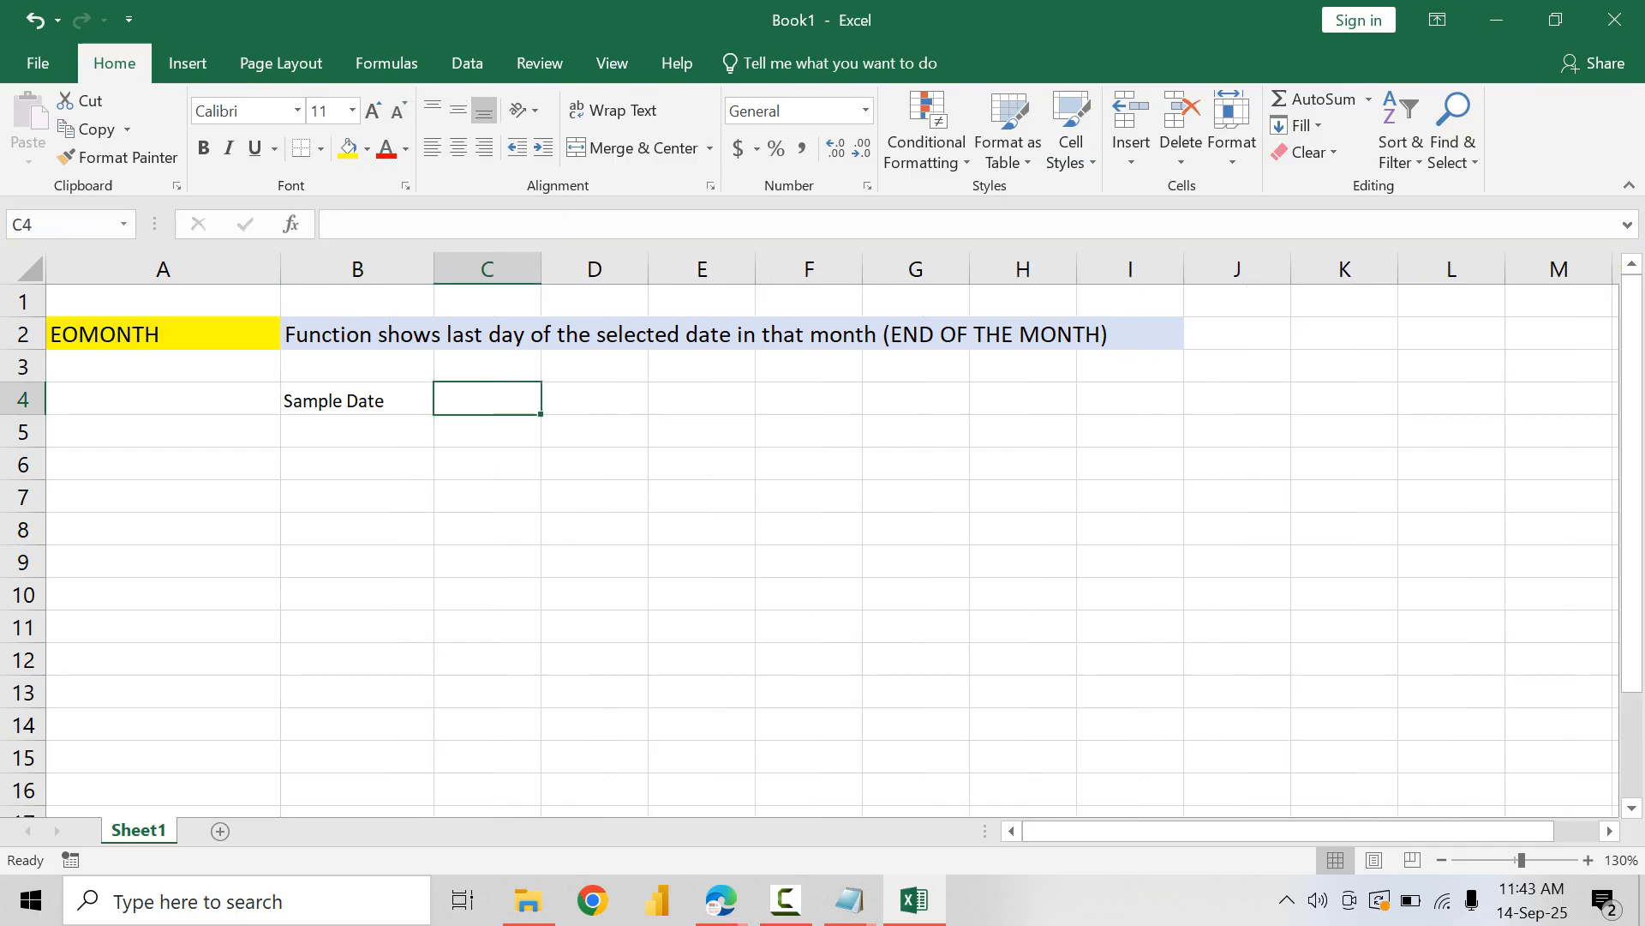
# Step: Enter the sample date 14-09-2025 in C4 and widen column C
pyautogui.write('14-09-2025')
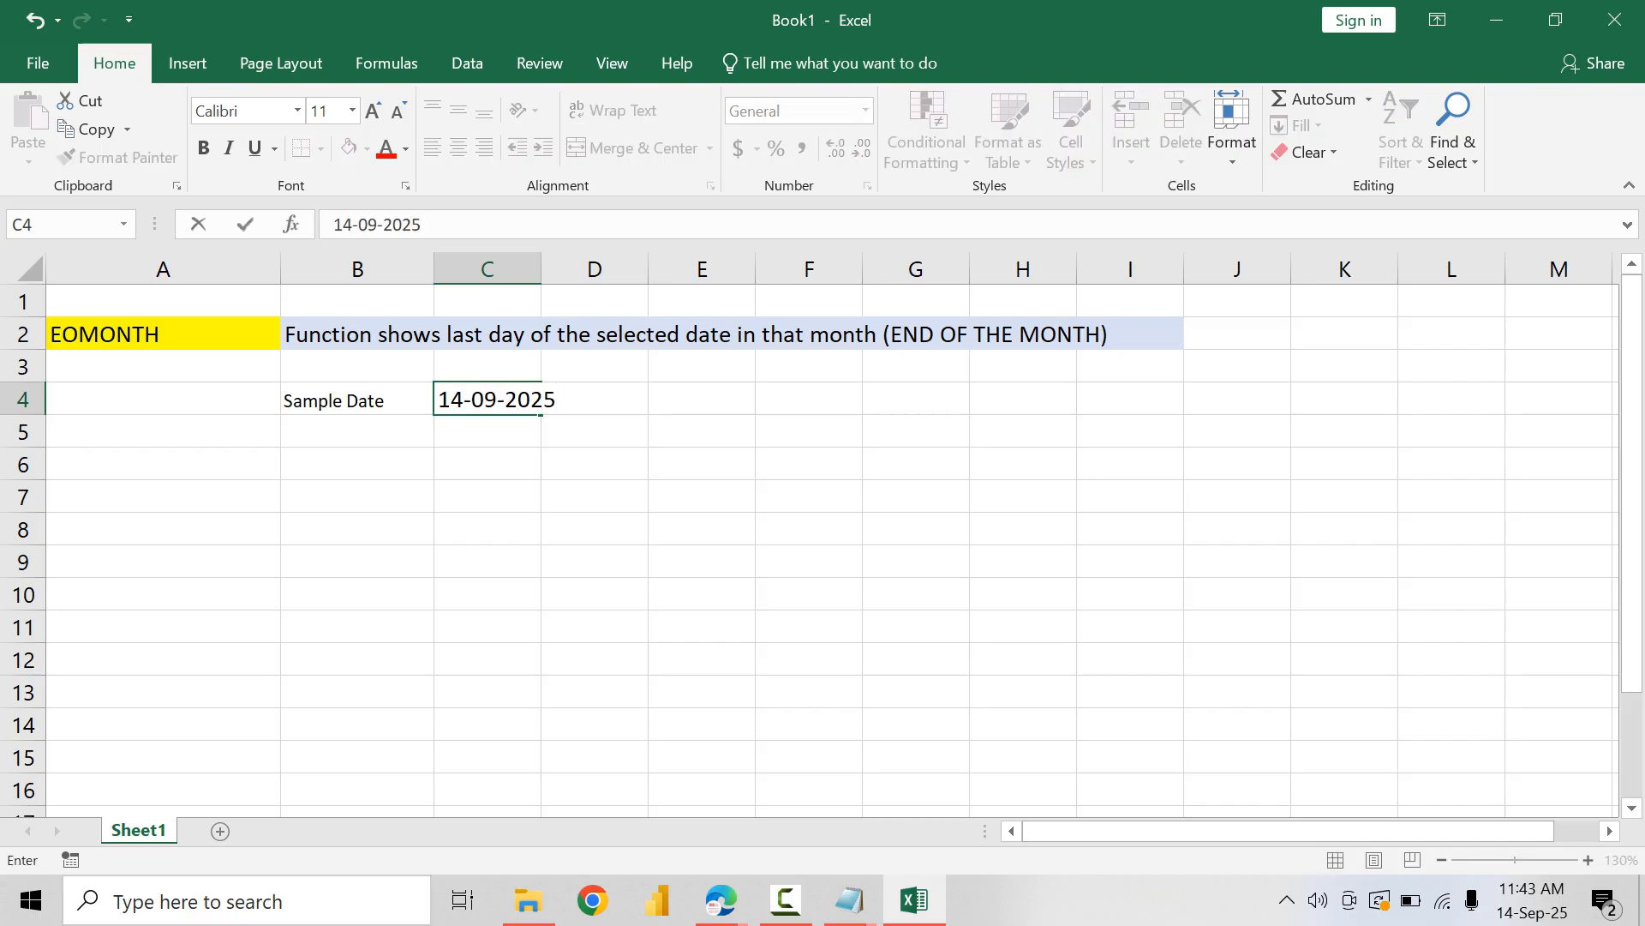
pyautogui.press('Return')
pyautogui.press('Up')
pyautogui.moveTo(541, 269); pyautogui.dragTo(576, 270)
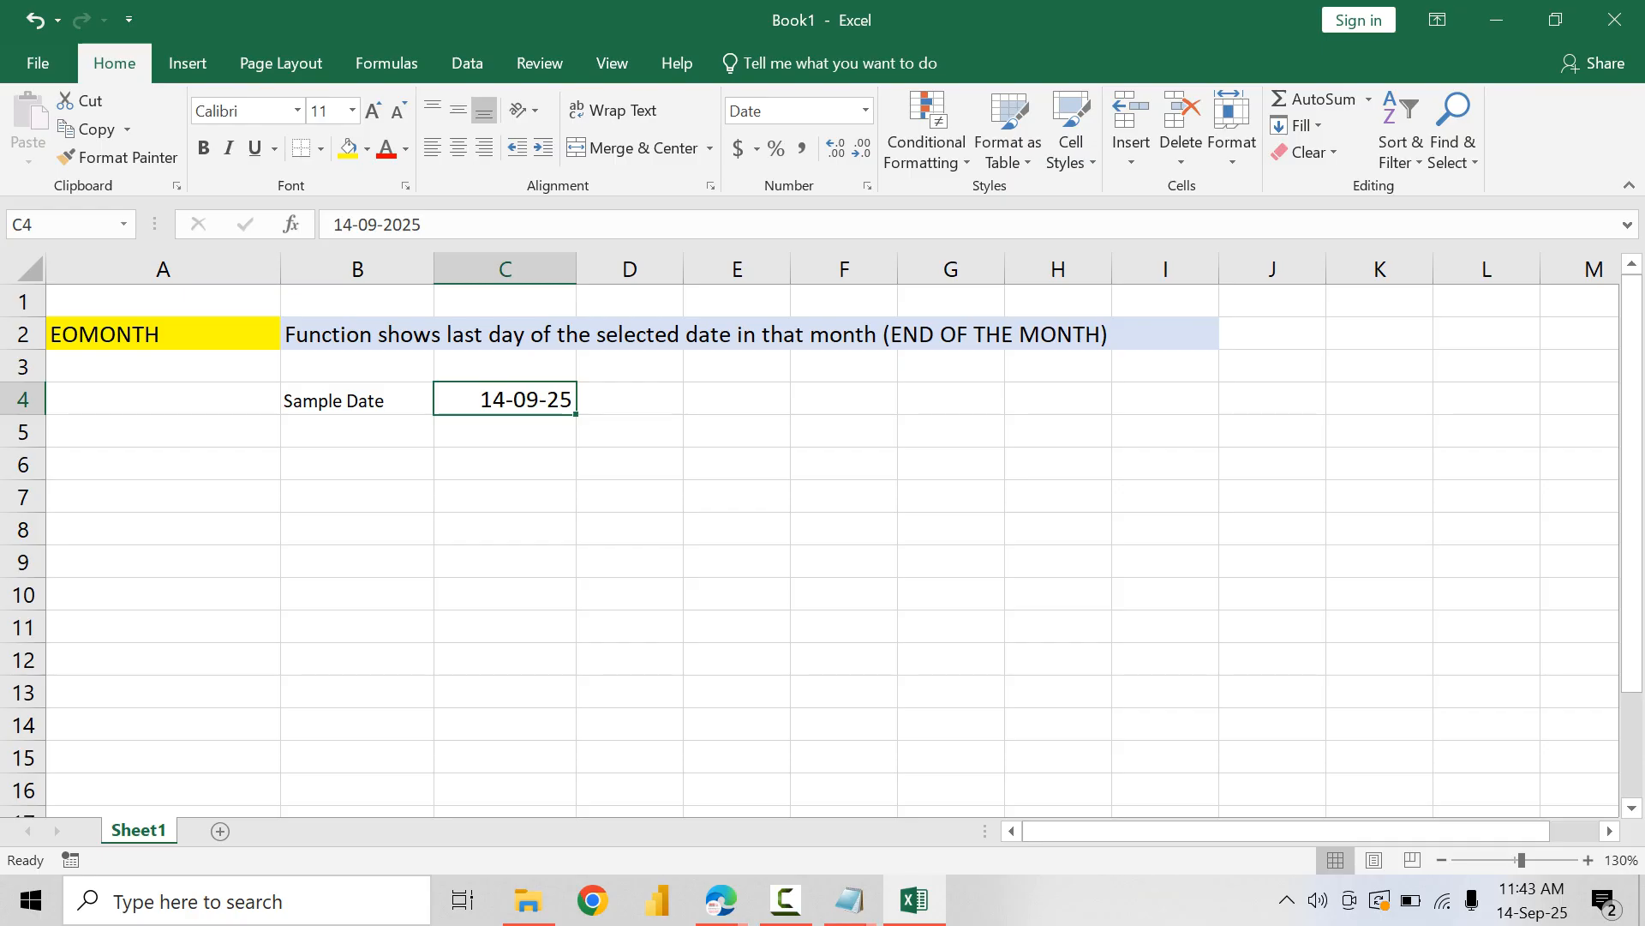
# Step: Copy the formatting of the Sample Date label in B4 onto the date in C4
pyautogui.click(357, 399)
pyautogui.click(118, 157)
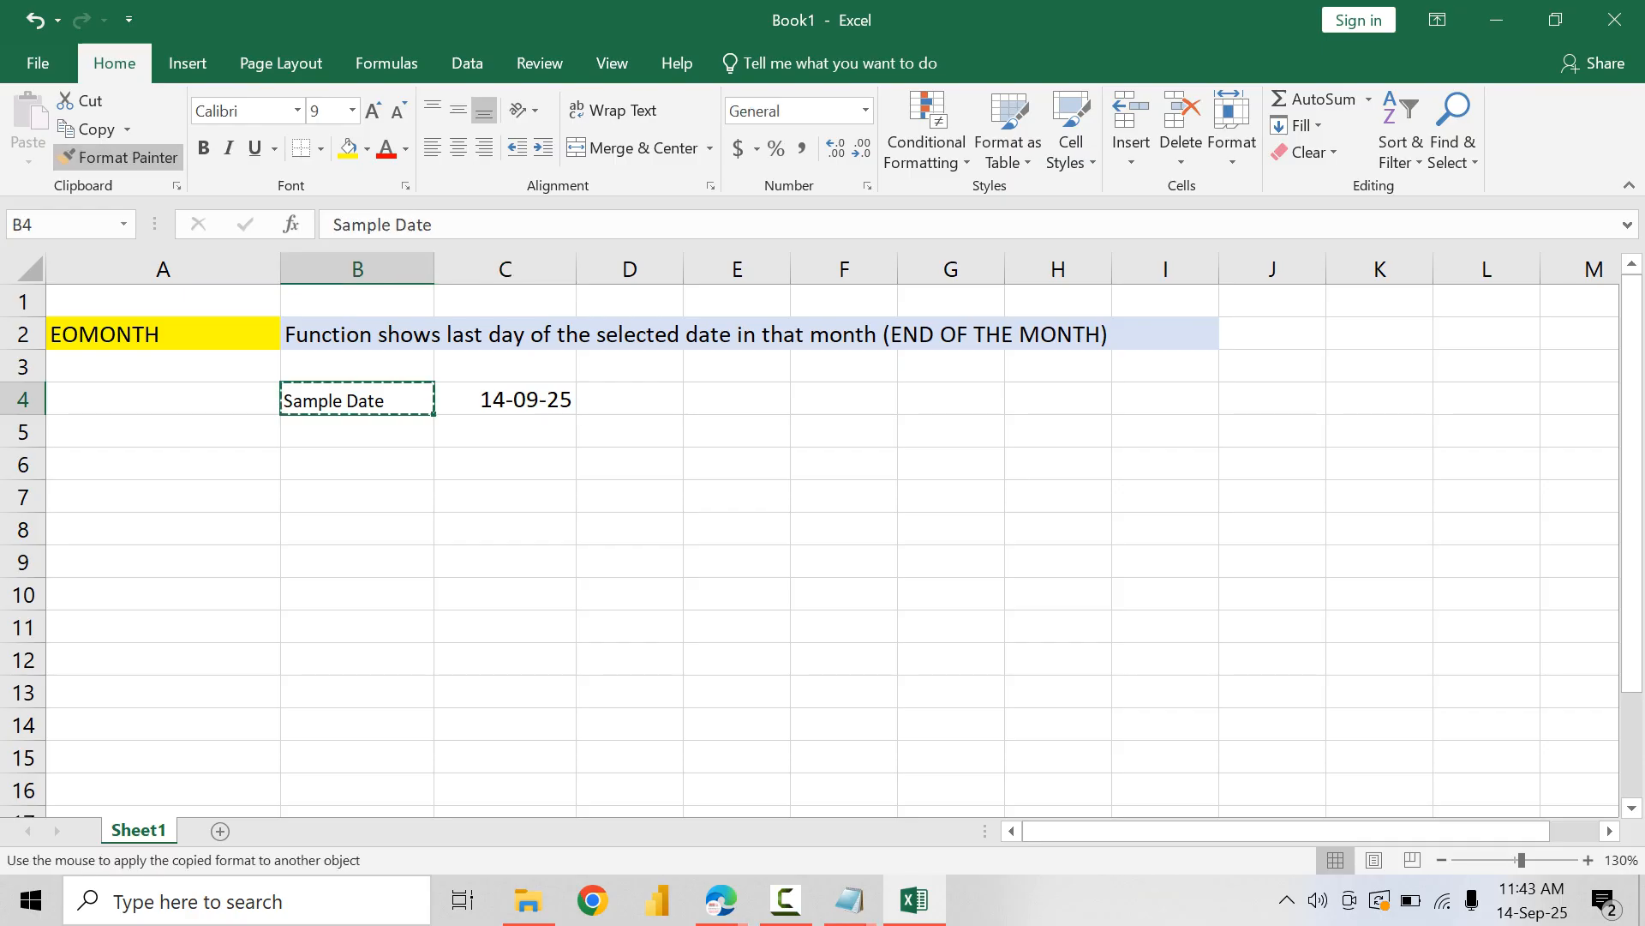
pyautogui.click(506, 399)
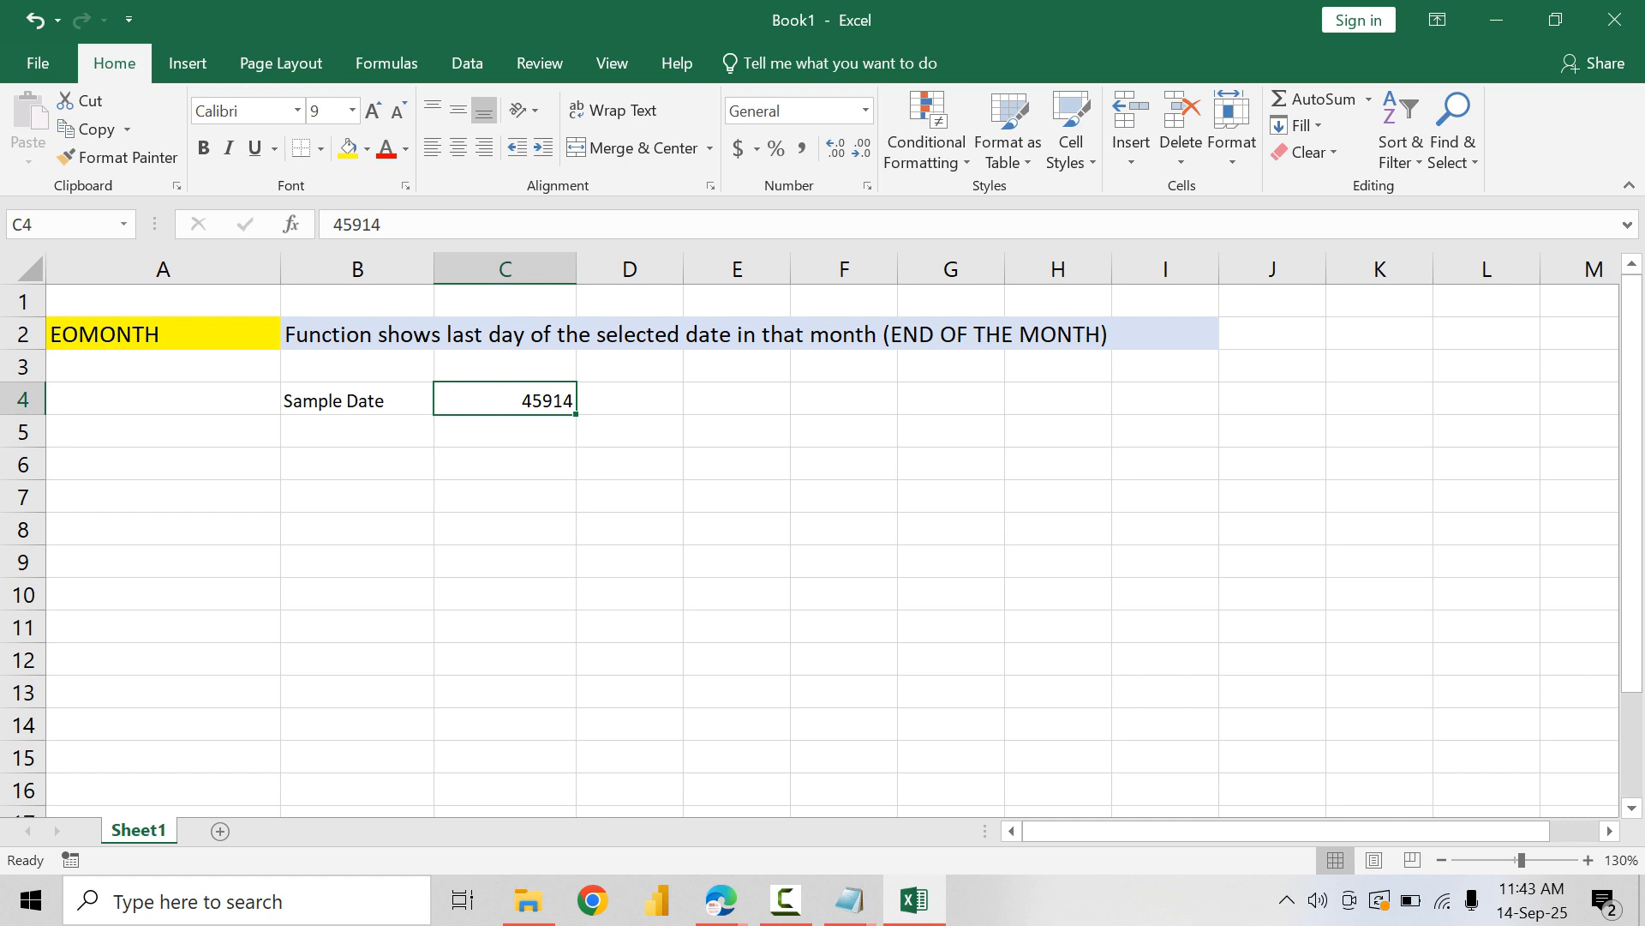
# Step: Format cell C4 as a date using the 14-Mar-2012 type
pyautogui.hotkey('ctrl', '1')
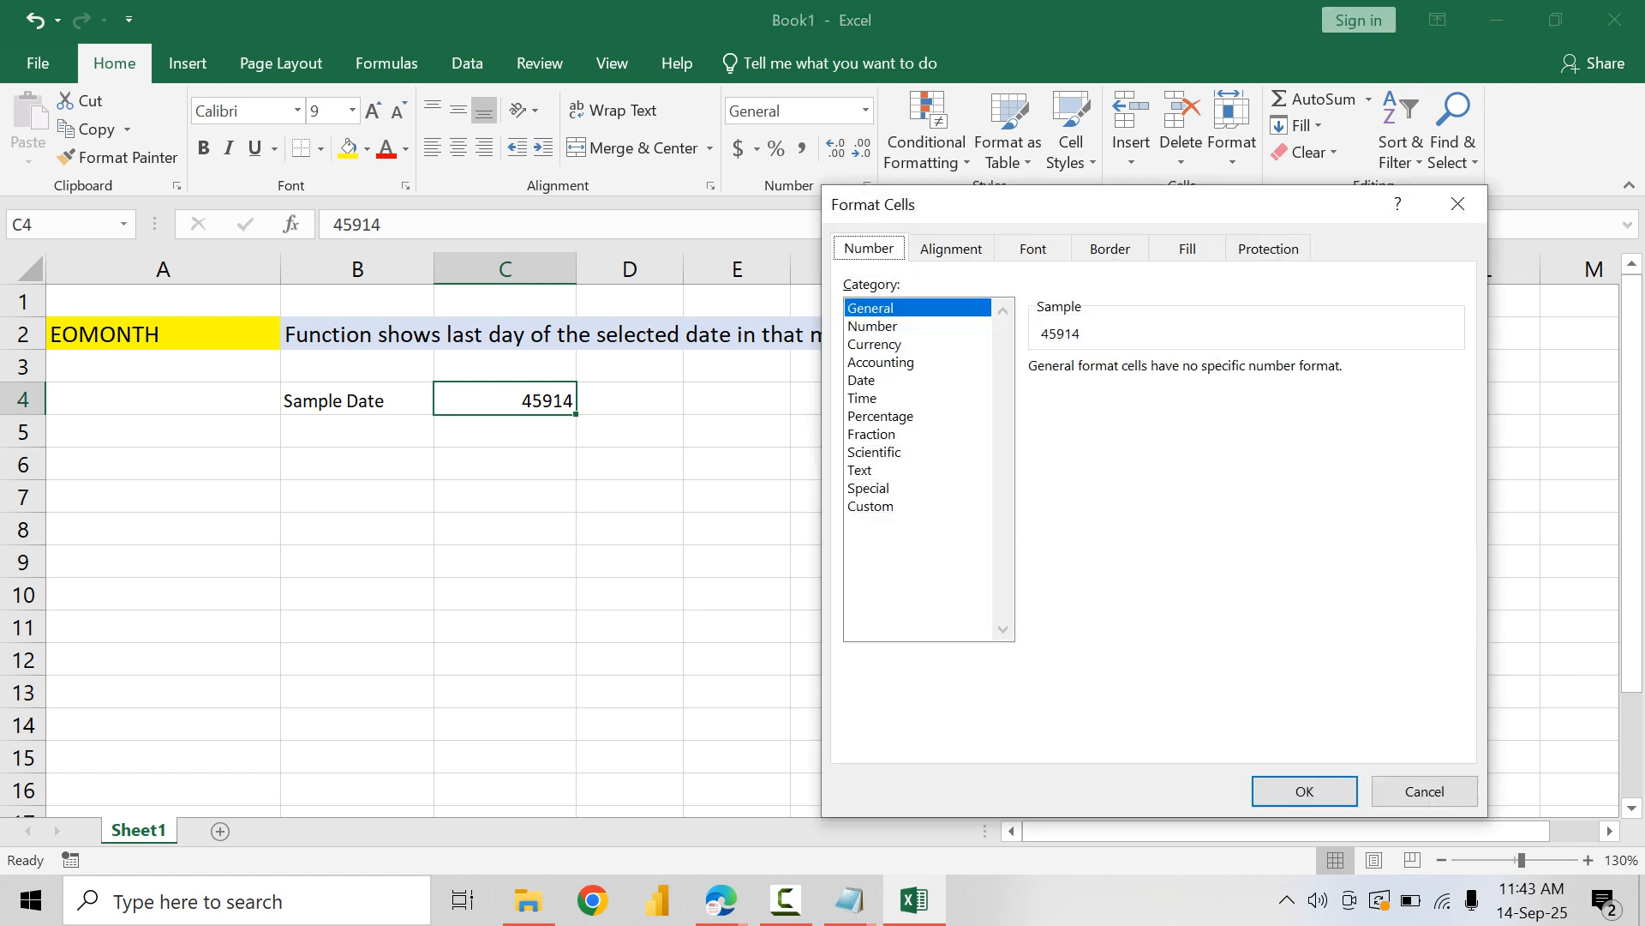
pyautogui.click(862, 381)
pyautogui.click(1073, 497)
pyautogui.scroll(-4, 1073, 497)
pyautogui.click(1073, 497)
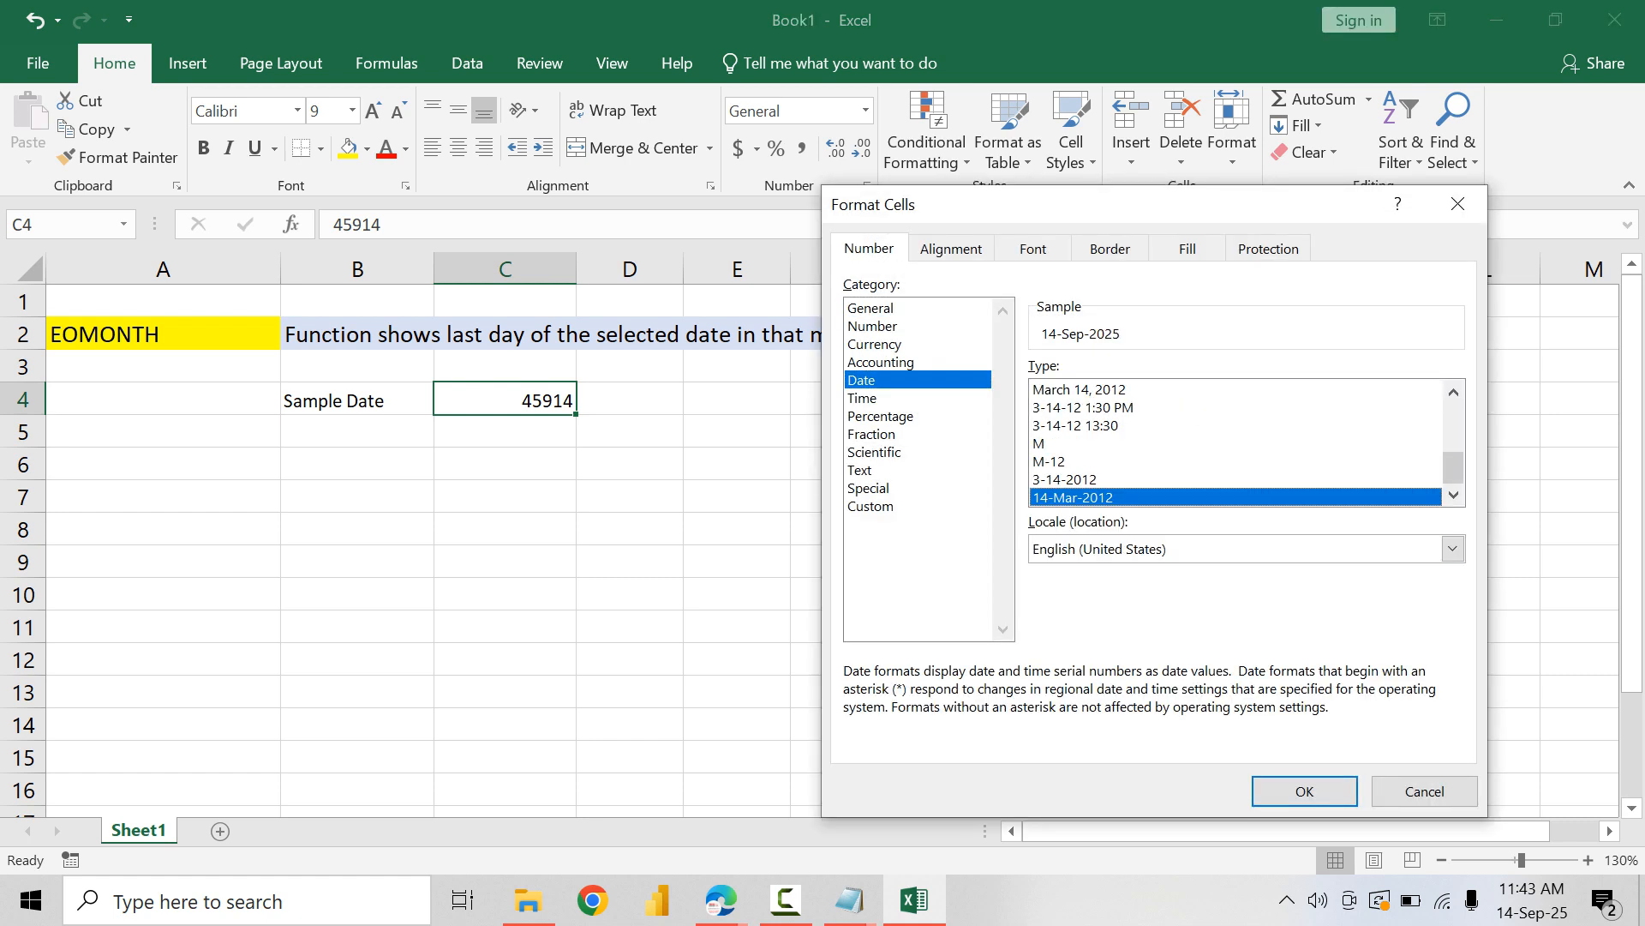
pyautogui.click(1305, 790)
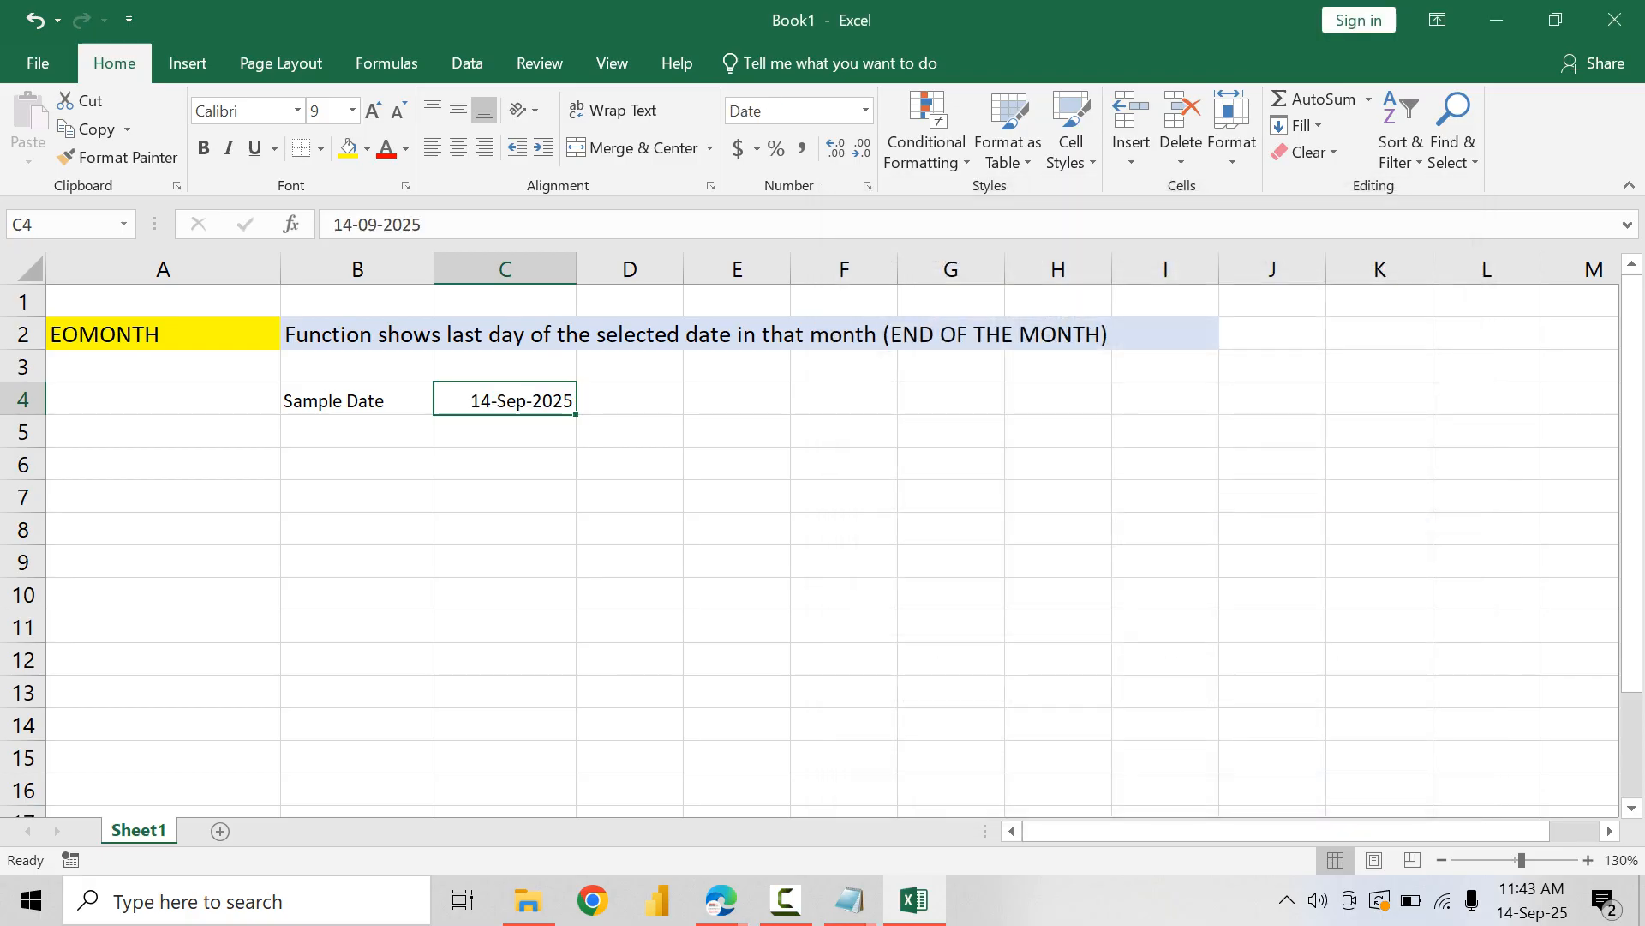
# Step: Centre the contents of cells B4:C5 horizontally and vertically
pyautogui.moveTo(506, 399)
pyautogui.mouseDown()
pyautogui.moveTo(357, 399)
pyautogui.moveTo(506, 432)
pyautogui.mouseUp()
pyautogui.click(458, 147)
pyautogui.click(458, 110)
pyautogui.click(357, 432)
pyautogui.click(459, 147)
pyautogui.click(459, 110)
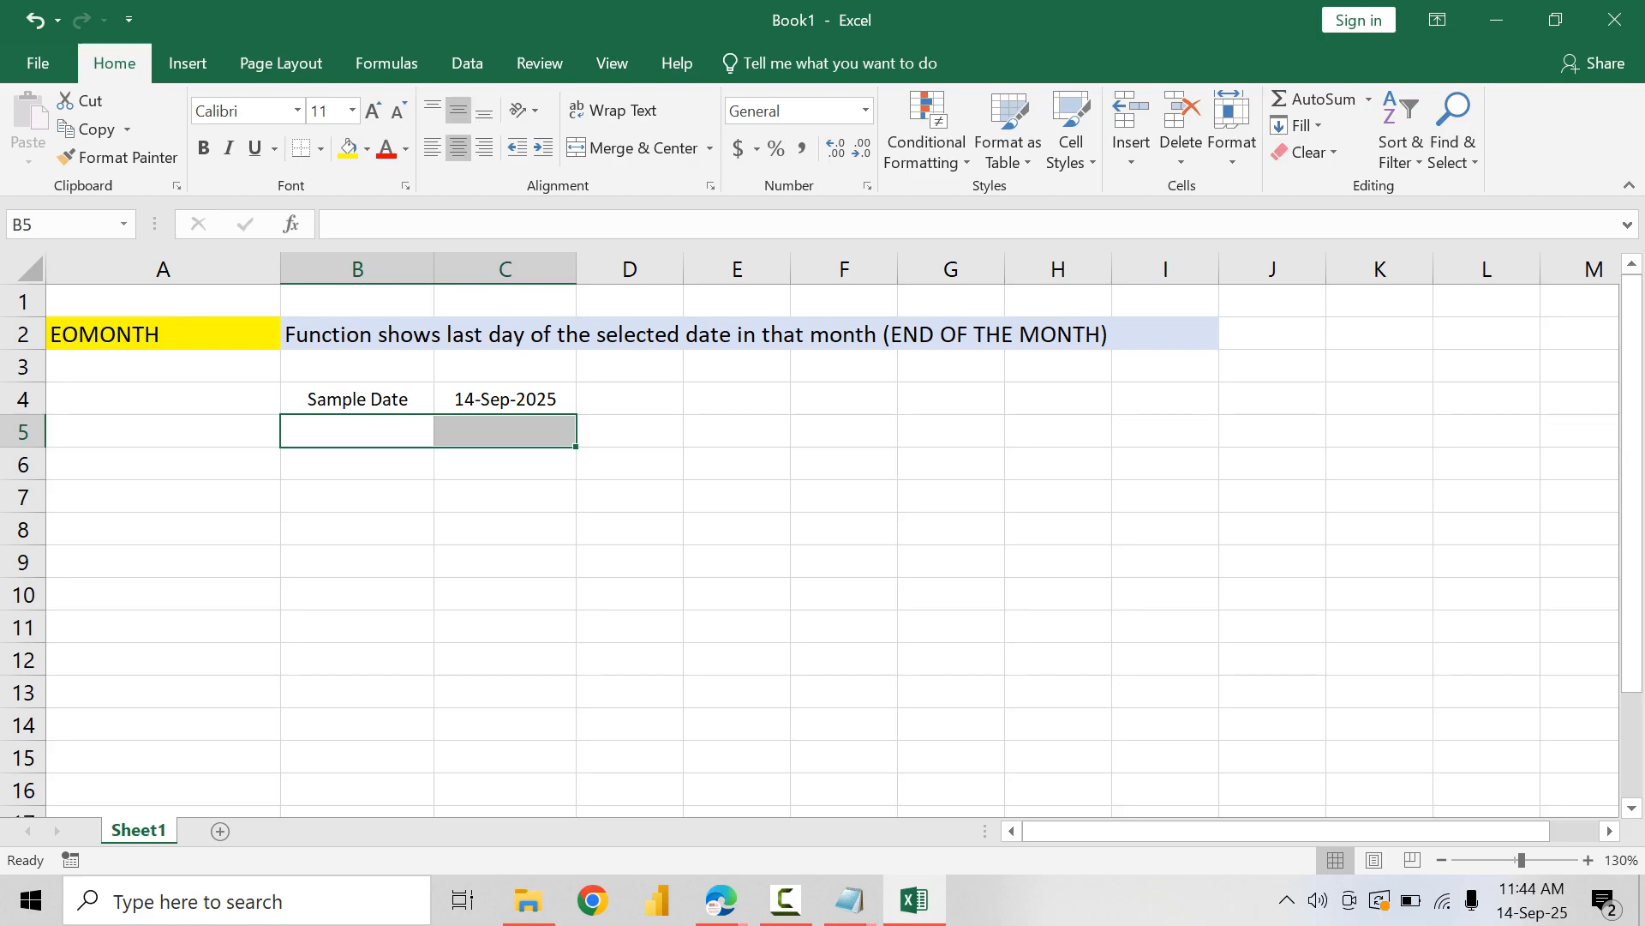
# Step: Enter the label "start date" in B5, below Sample Date
pyautogui.click(357, 432)
pyautogui.click(357, 497)
pyautogui.click(358, 432)
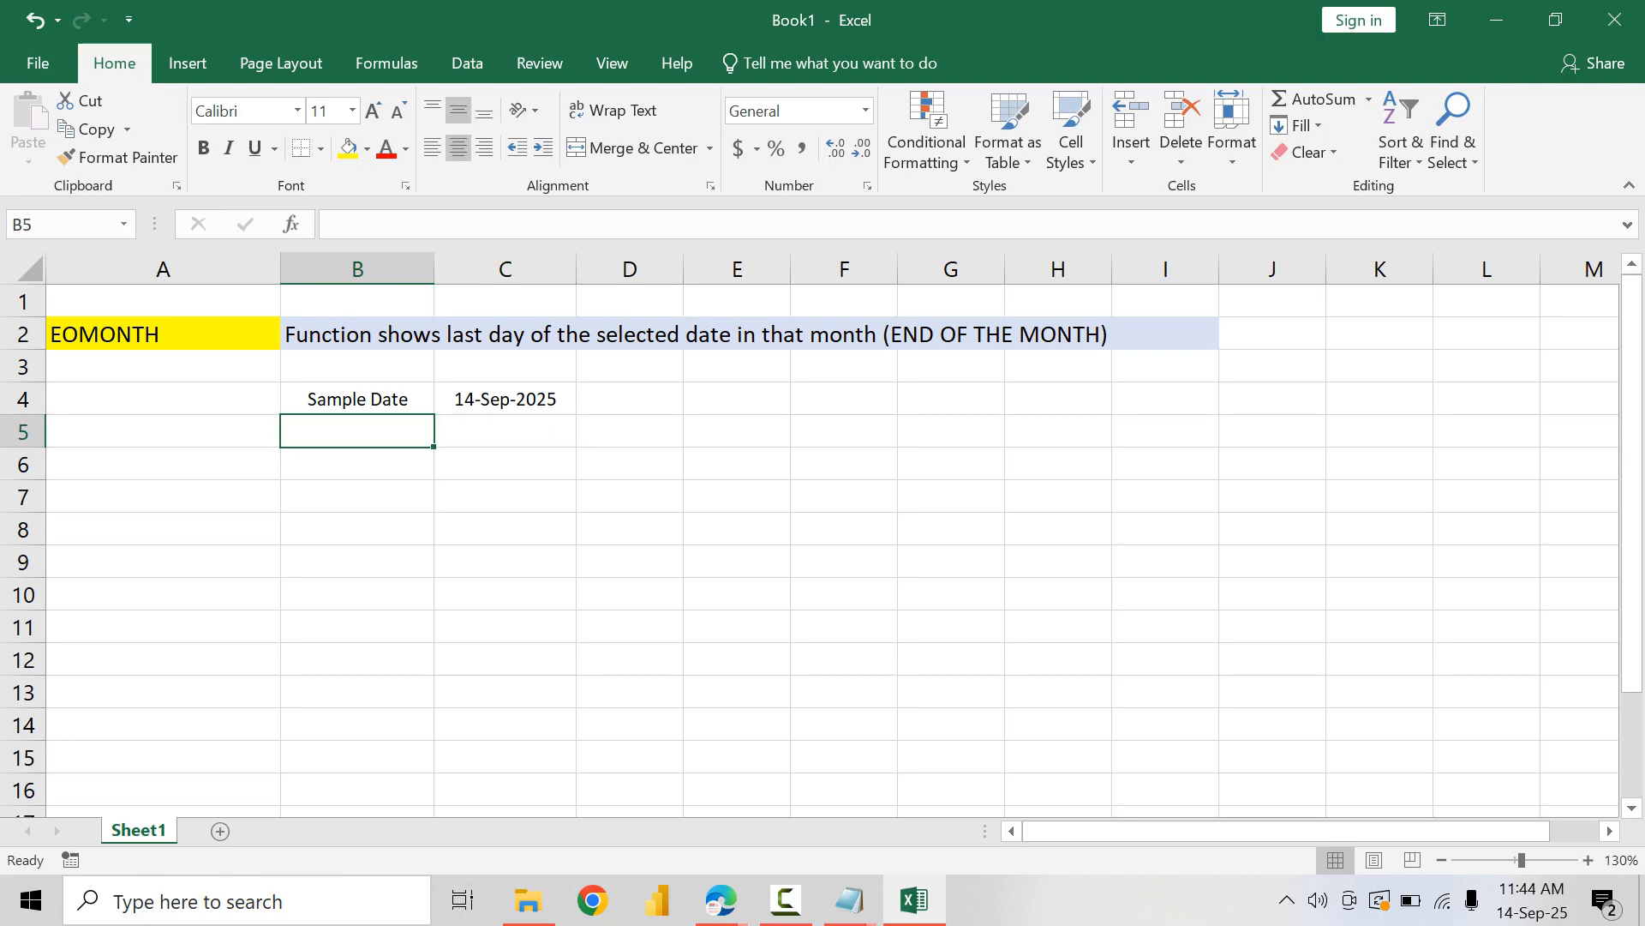
pyautogui.write('S')
pyautogui.press('BackSpace')
pyautogui.press('BackSpace')
pyautogui.write('start ')
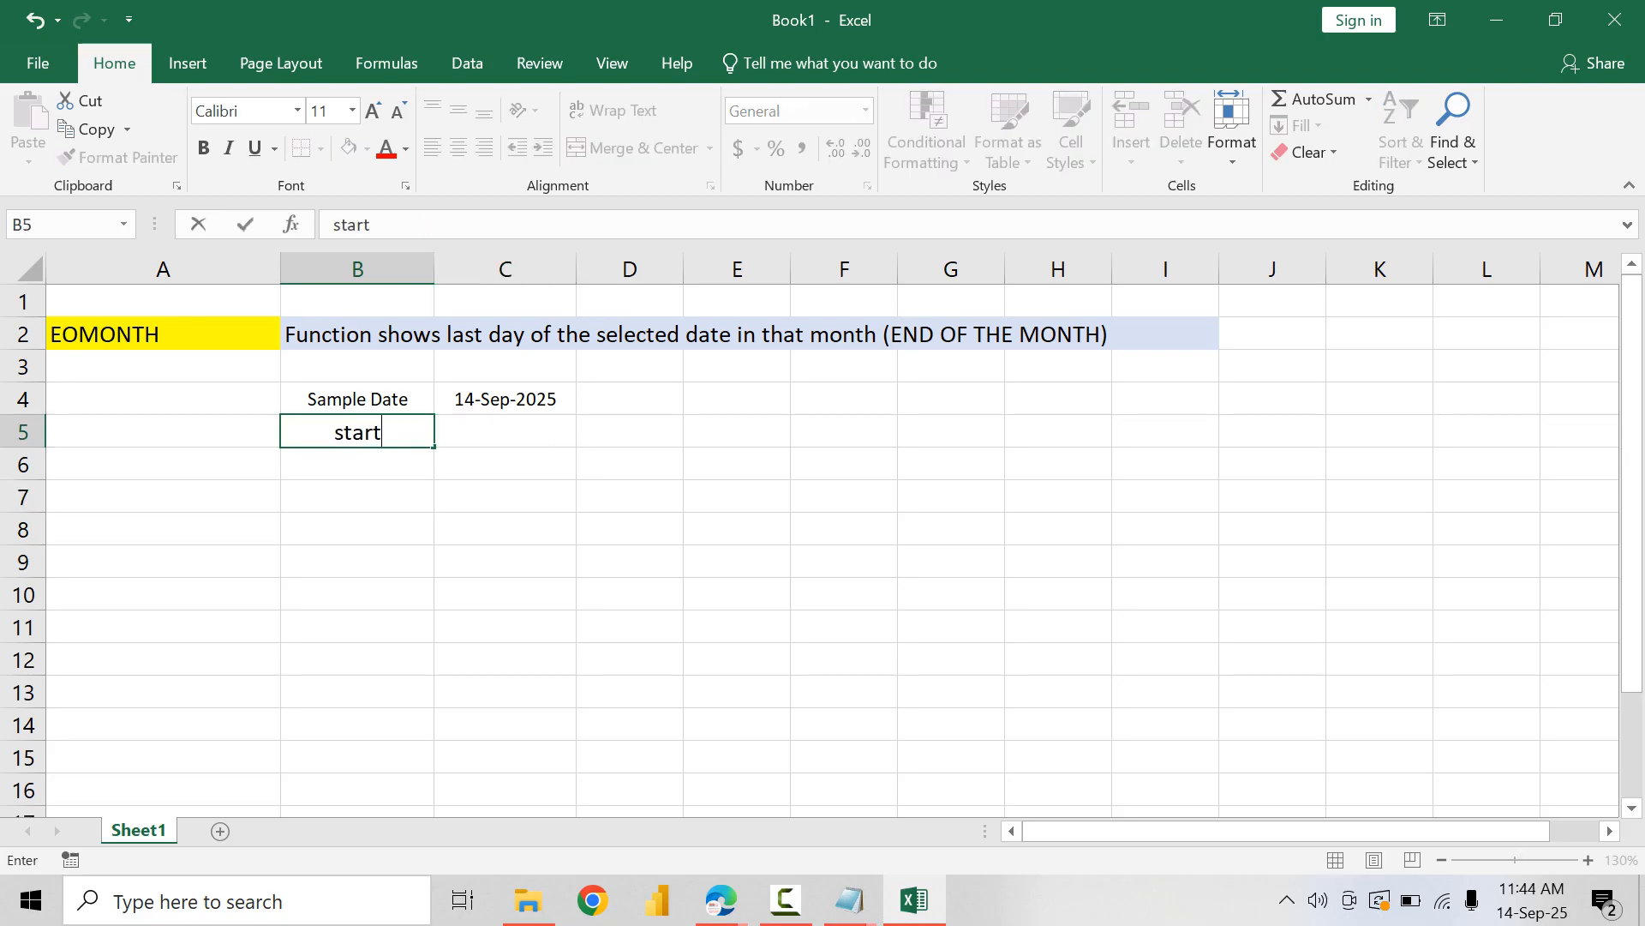
pyautogui.write('date')
pyautogui.press('Return')
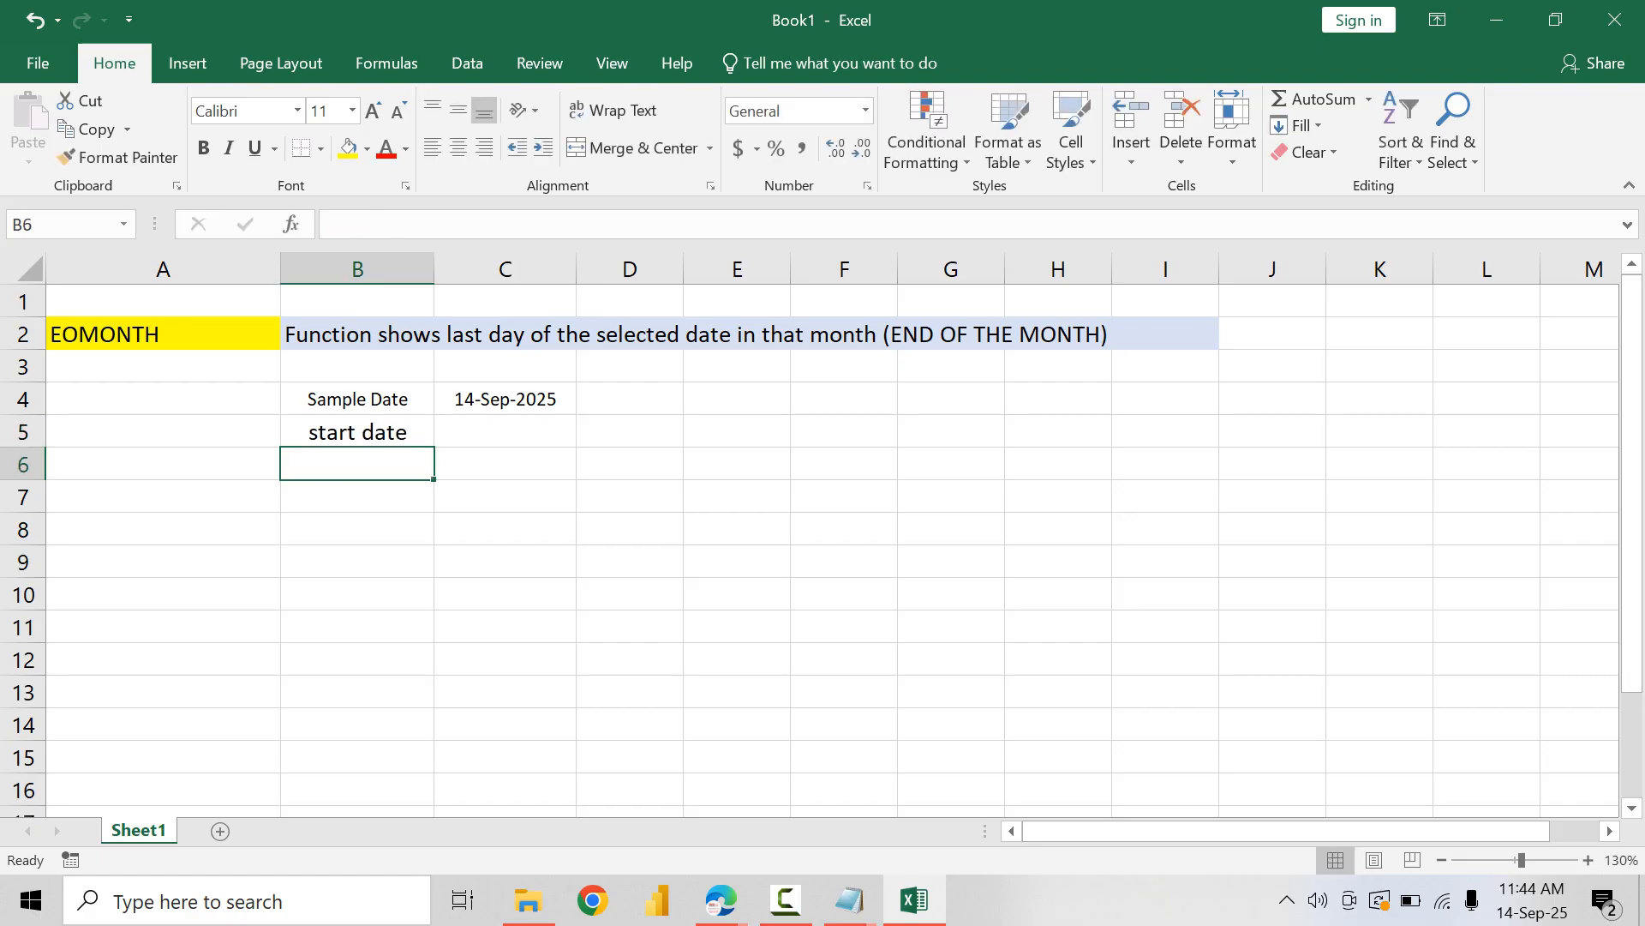
# Step: Enter the label "end date" in B6, below the start date label
pyautogui.write('ed dat')
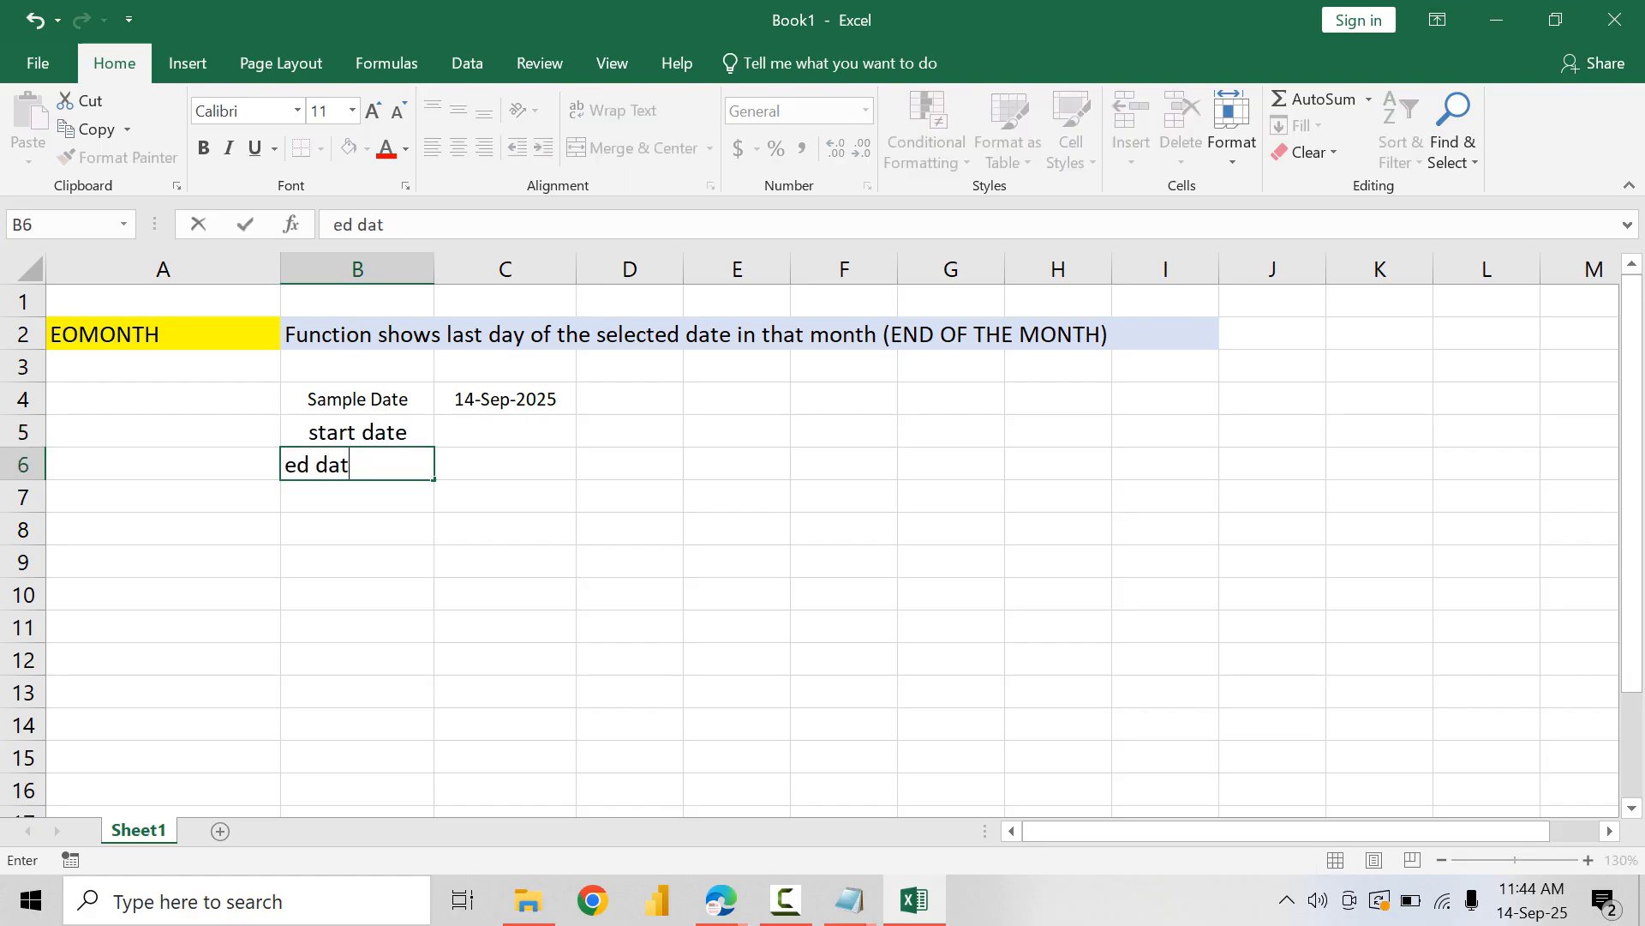
pyautogui.press('BackSpace')
pyautogui.press('BackSpace')
pyautogui.press('BackSpace')
pyautogui.press('BackSpace')
pyautogui.press('BackSpace')
pyautogui.write('nd date')
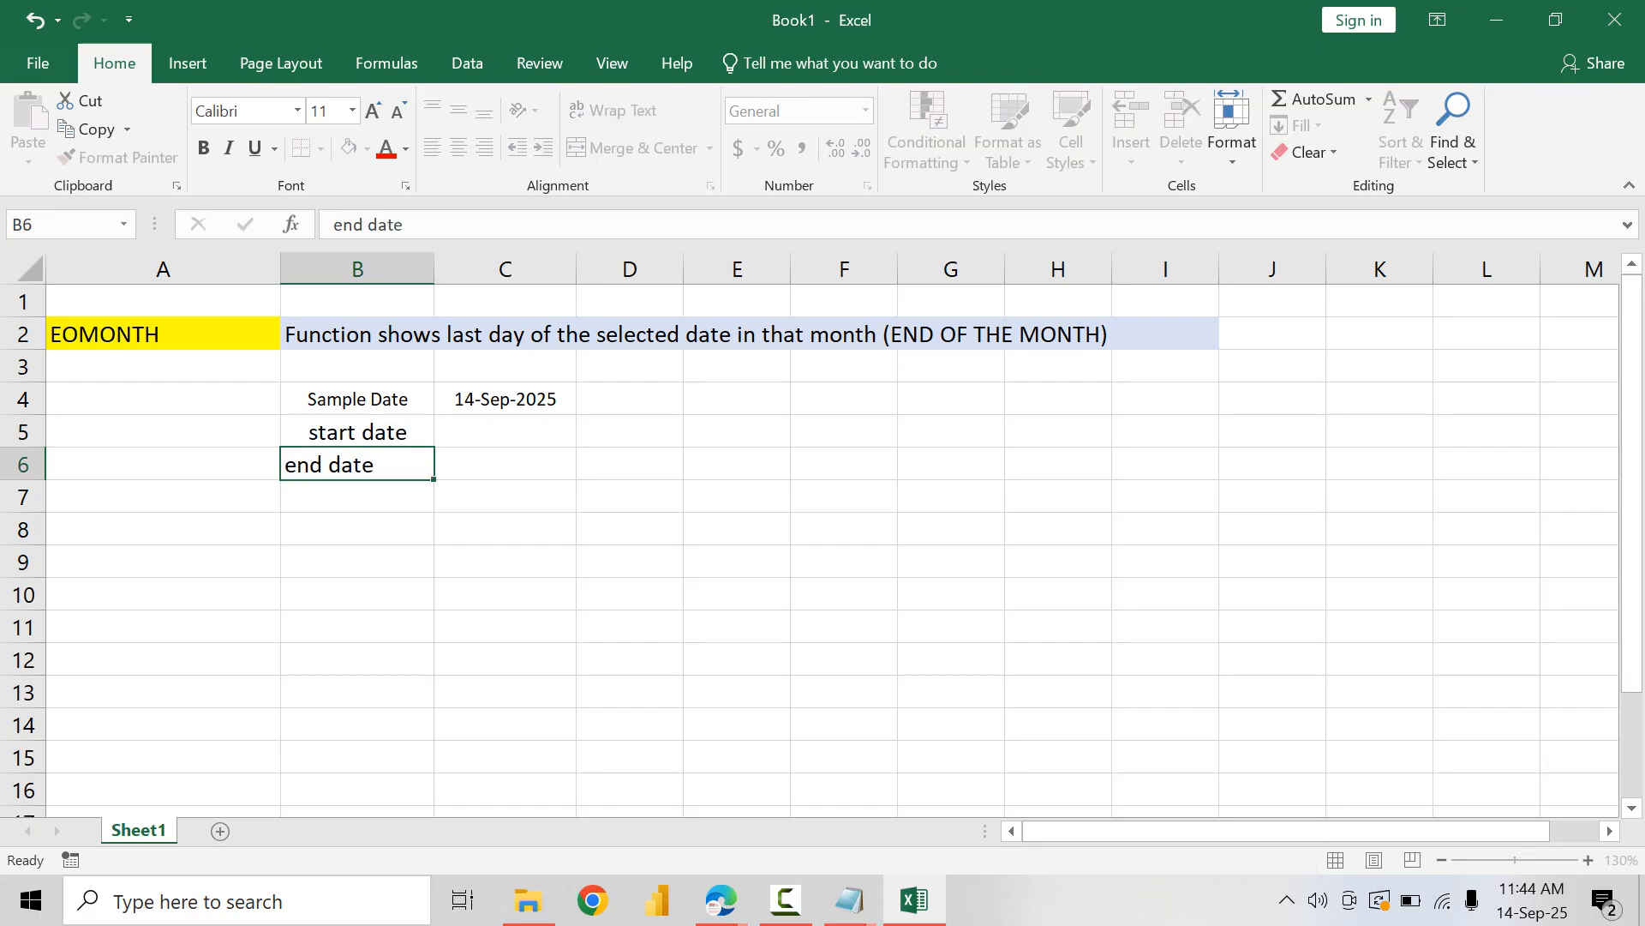
pyautogui.press('Tab')
# Step: Copy the formatting of the Sample Date label in B4 onto cells B5:C6
pyautogui.click(357, 432)
pyautogui.click(357, 400)
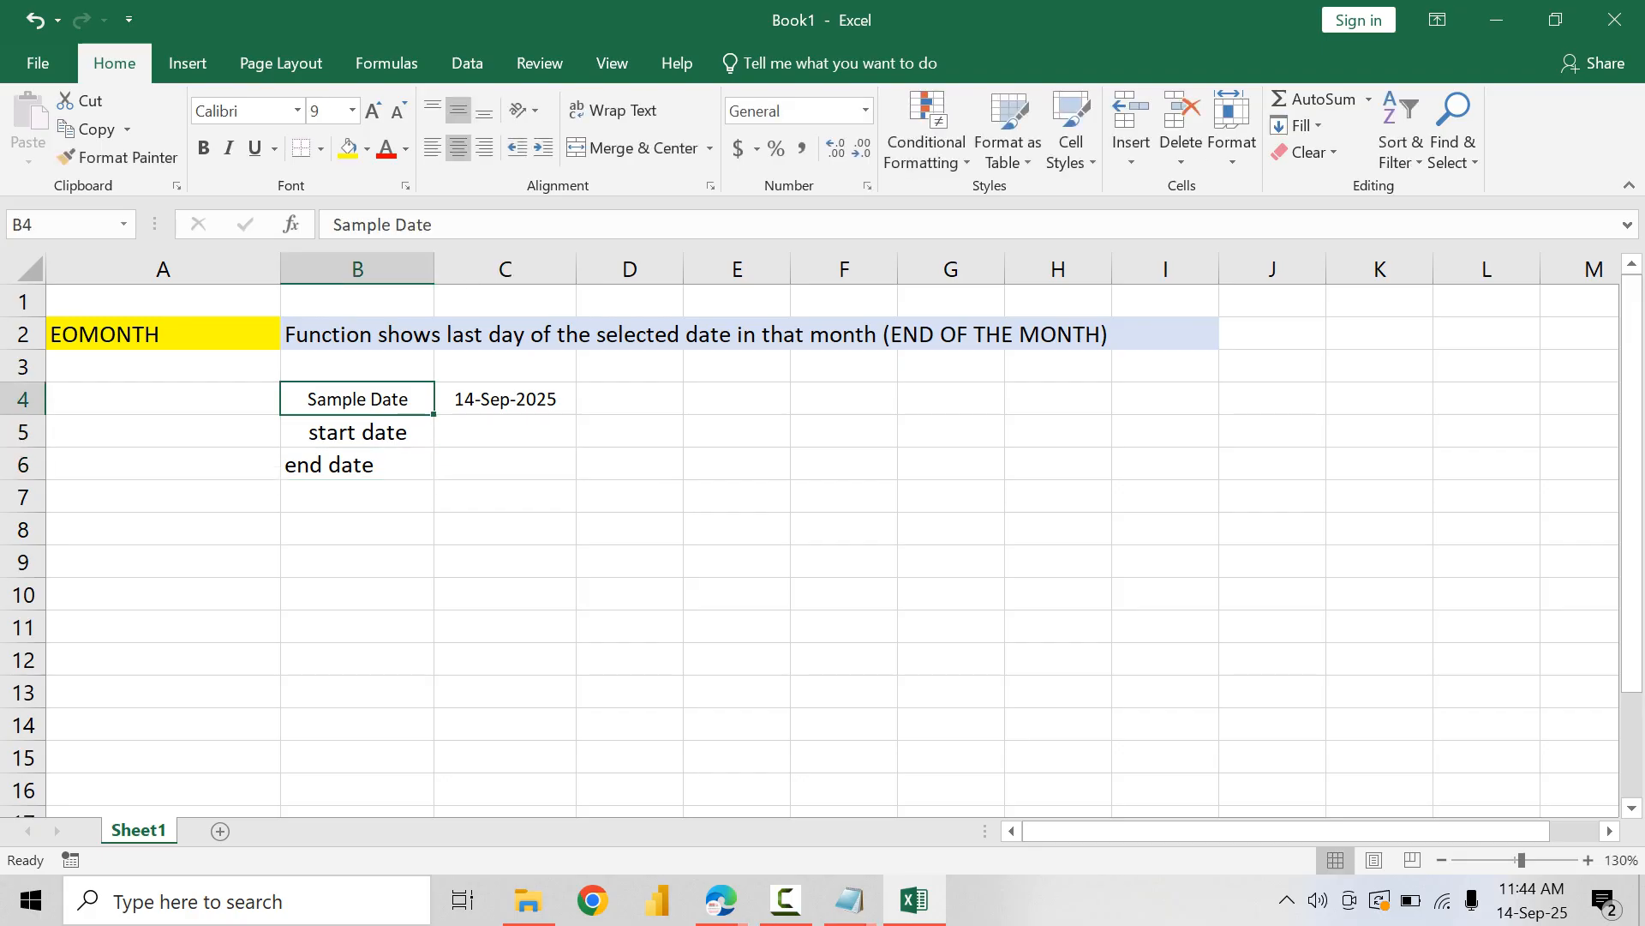
pyautogui.click(118, 158)
pyautogui.moveTo(358, 432)
pyautogui.mouseDown()
pyautogui.moveTo(358, 464)
pyautogui.moveTo(506, 464)
pyautogui.mouseUp()
# Step: Right-align the labels in B4:B6 and make them bold
pyautogui.moveTo(358, 400); pyautogui.dragTo(358, 463)
pyautogui.click(485, 147)
pyautogui.hotkey('ctrl', 'b')
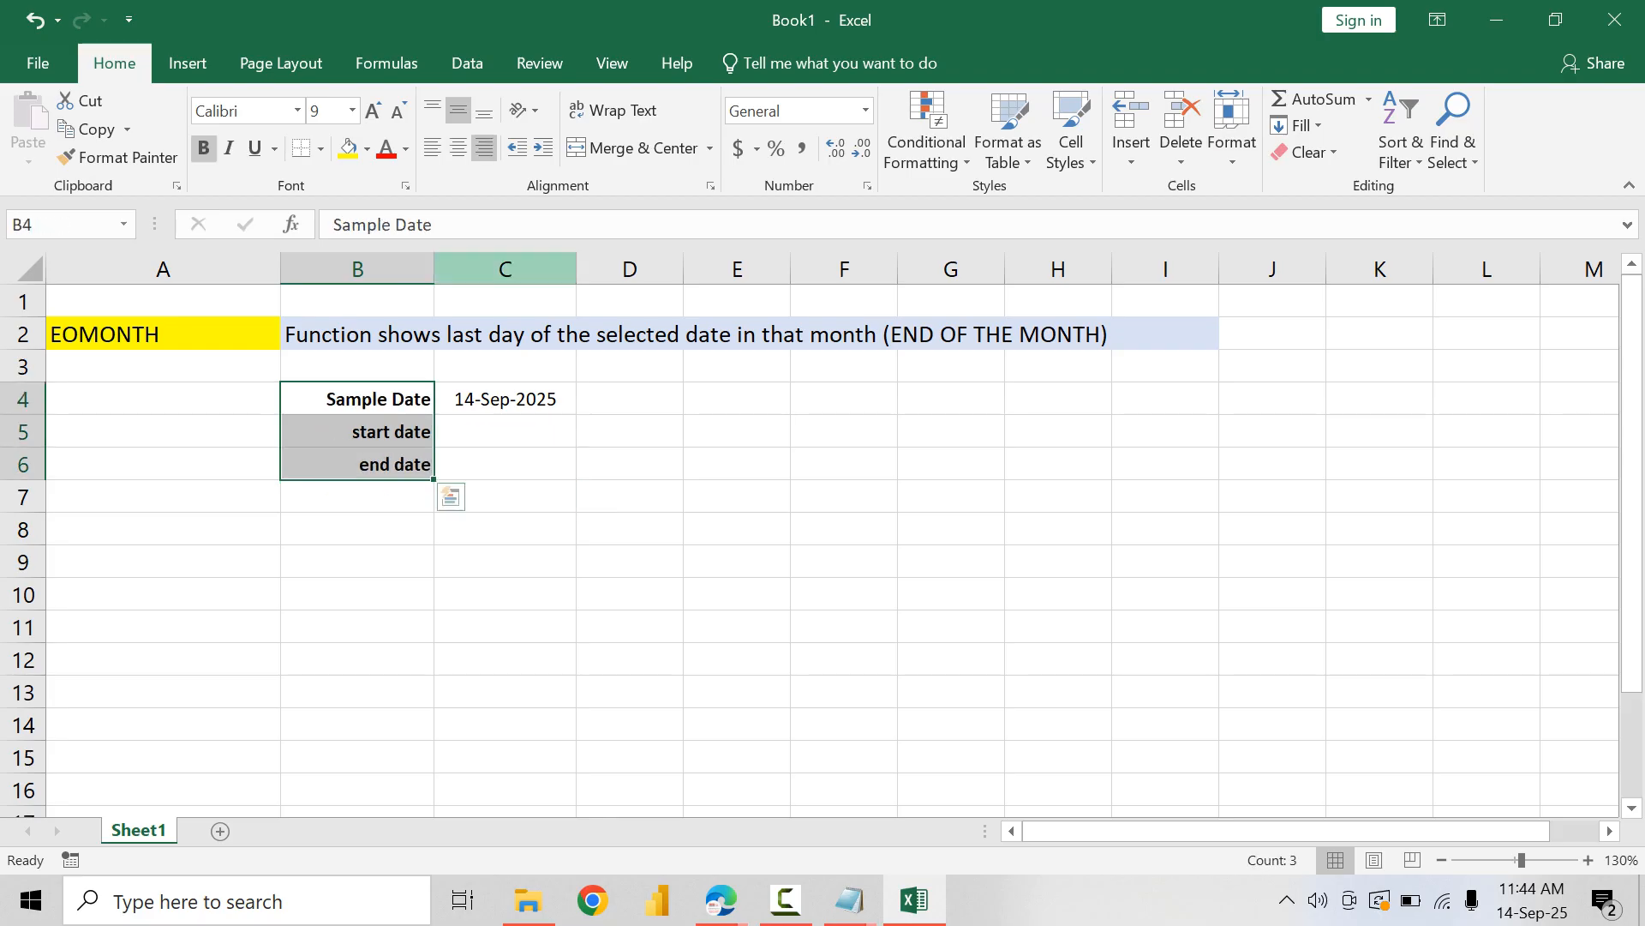
# Step: Write the formula =EOMONTH(C4,1) in the start date cell C5
pyautogui.click(505, 432)
pyautogui.click(506, 400)
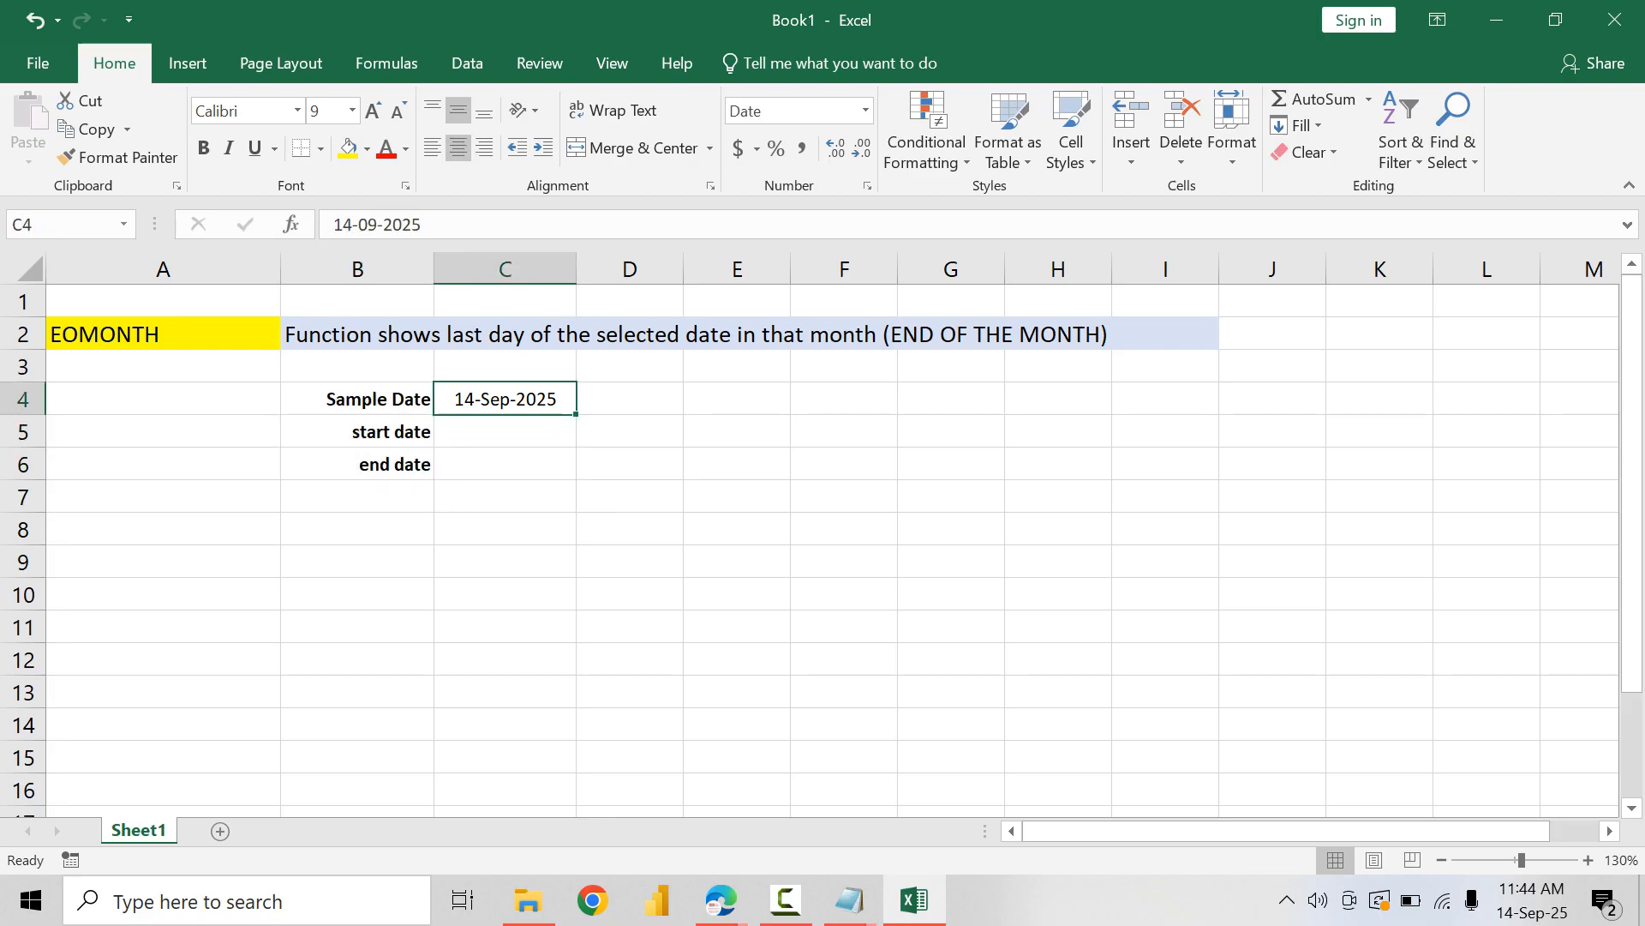
pyautogui.click(506, 432)
pyautogui.write('=EOMONTH(')
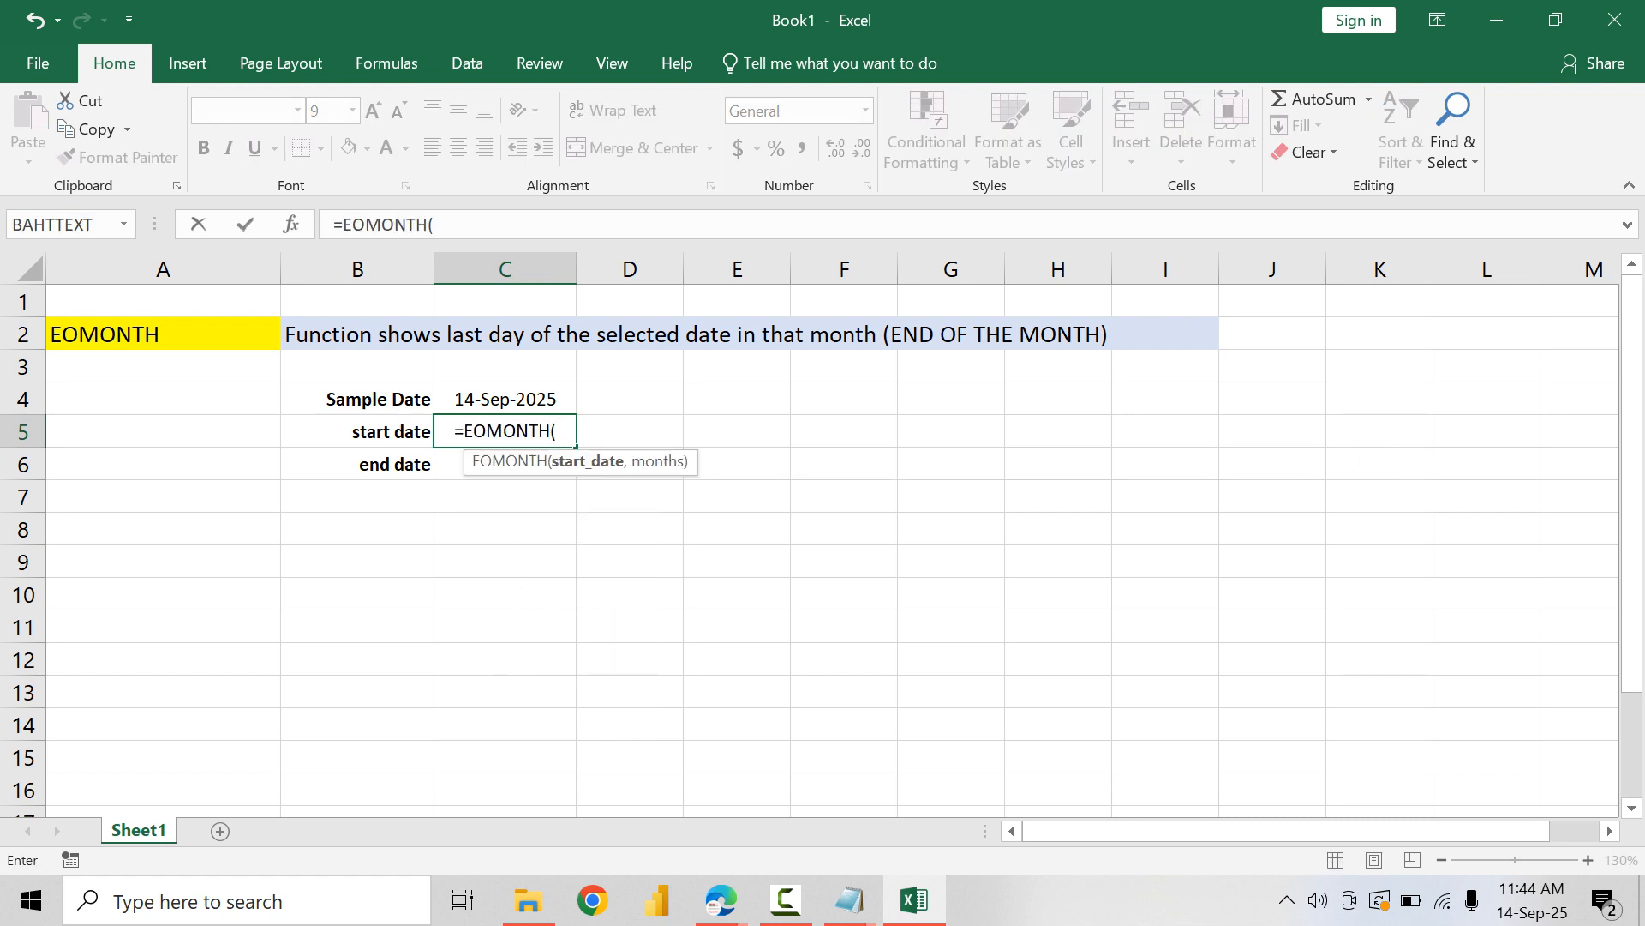
pyautogui.press('Up')
pyautogui.write(',')
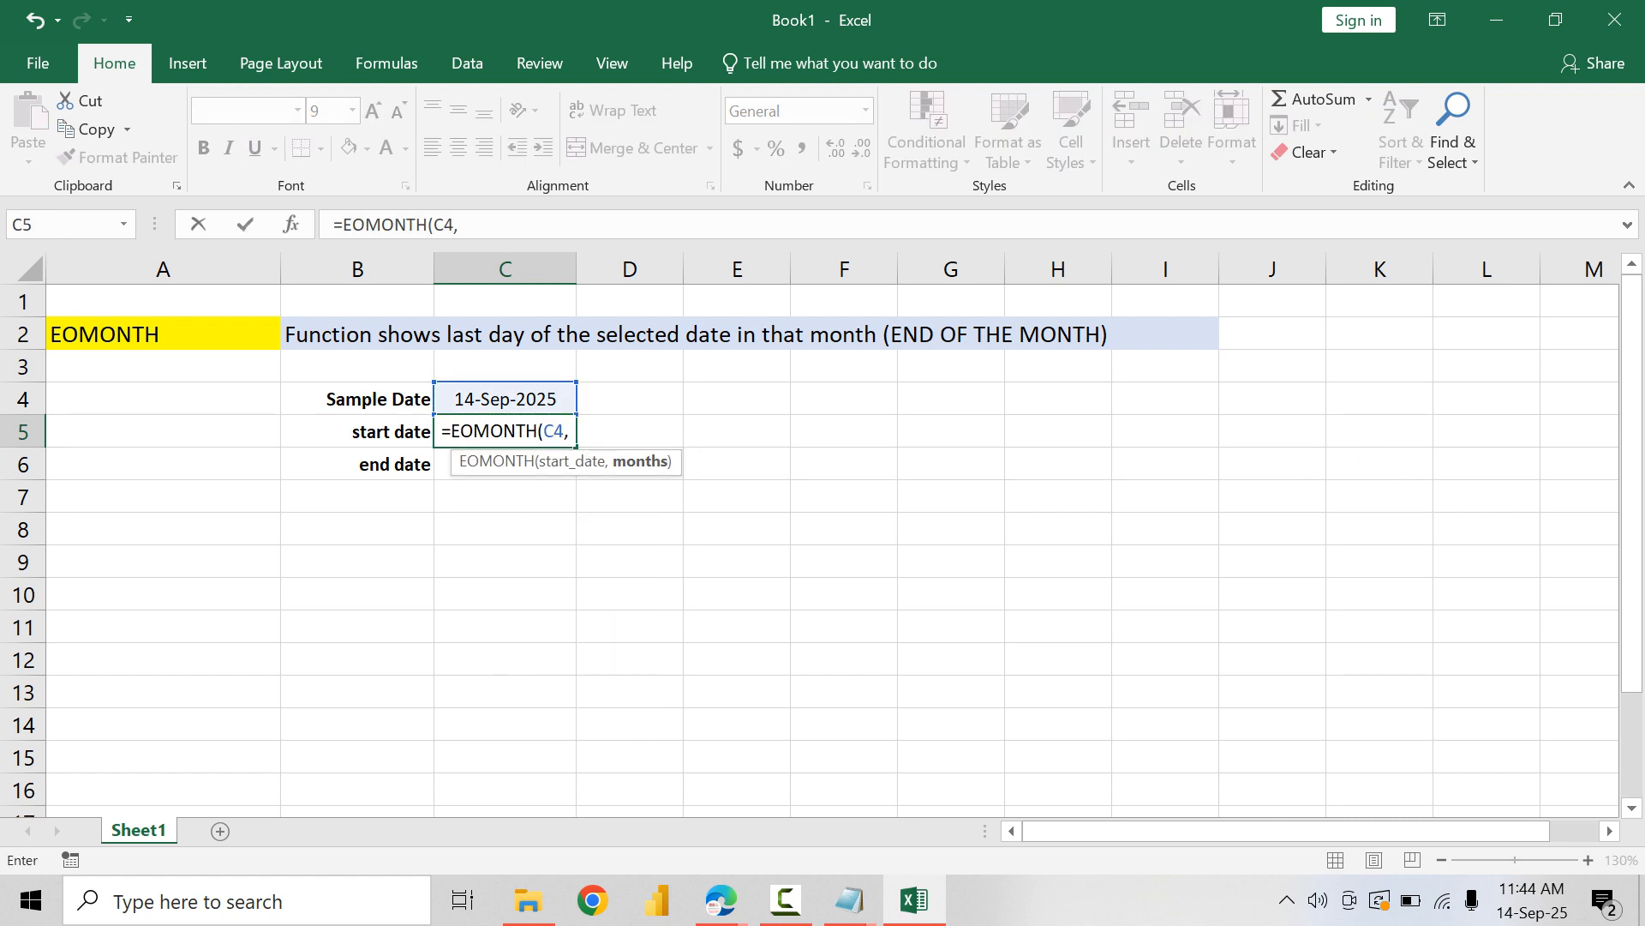
pyautogui.write('1')
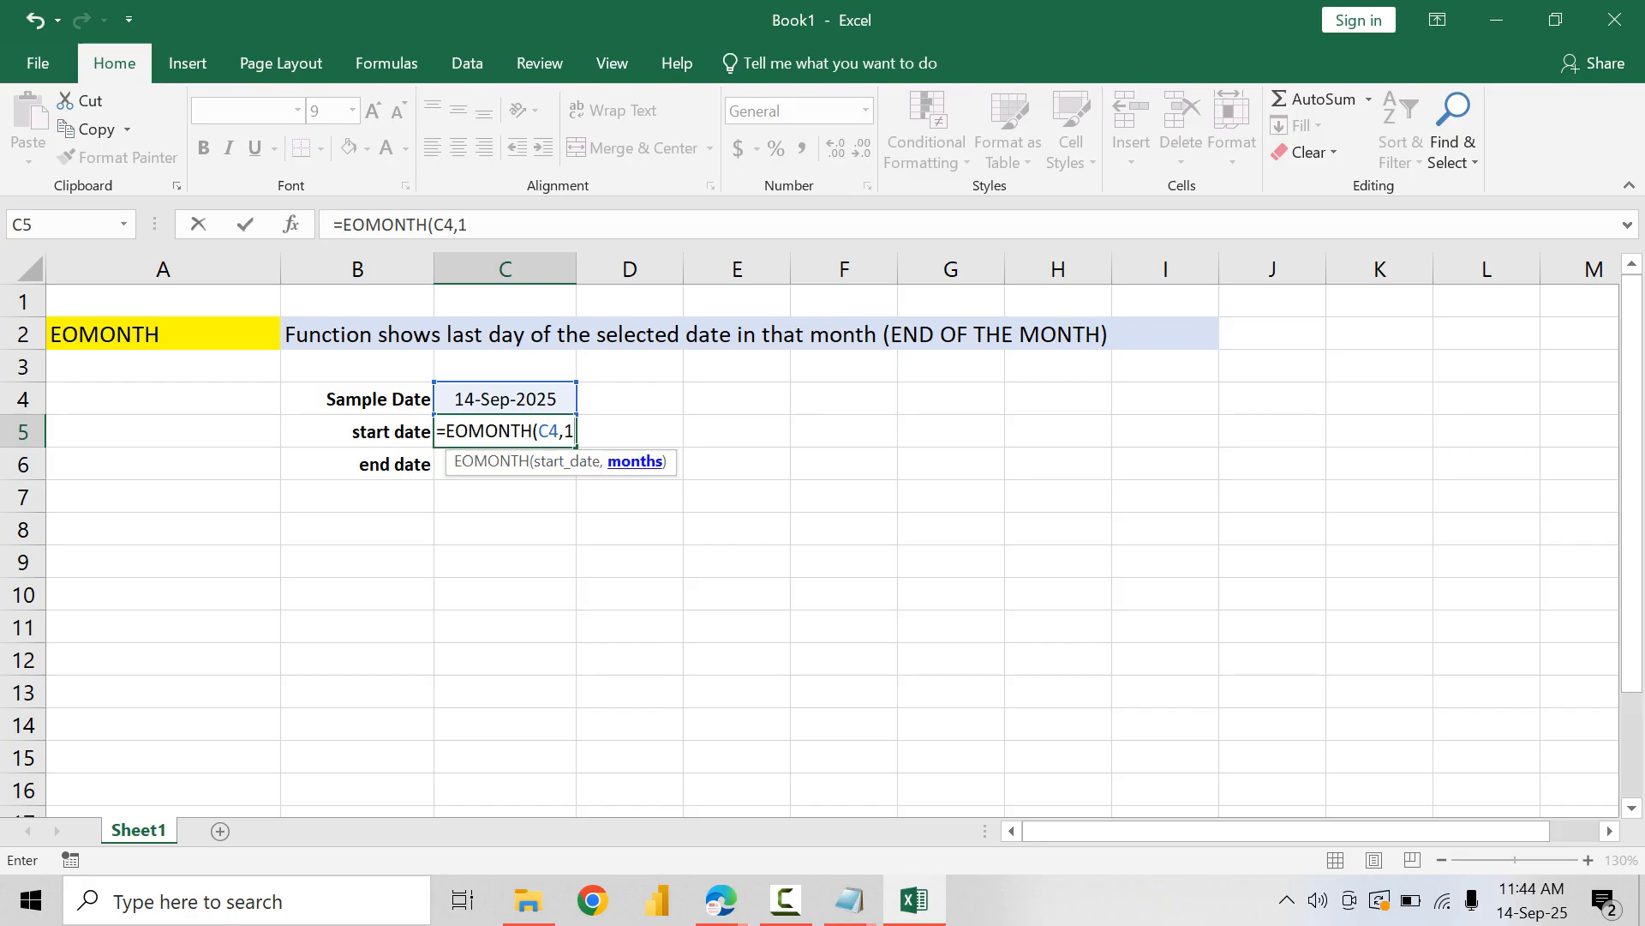
pyautogui.write(')')
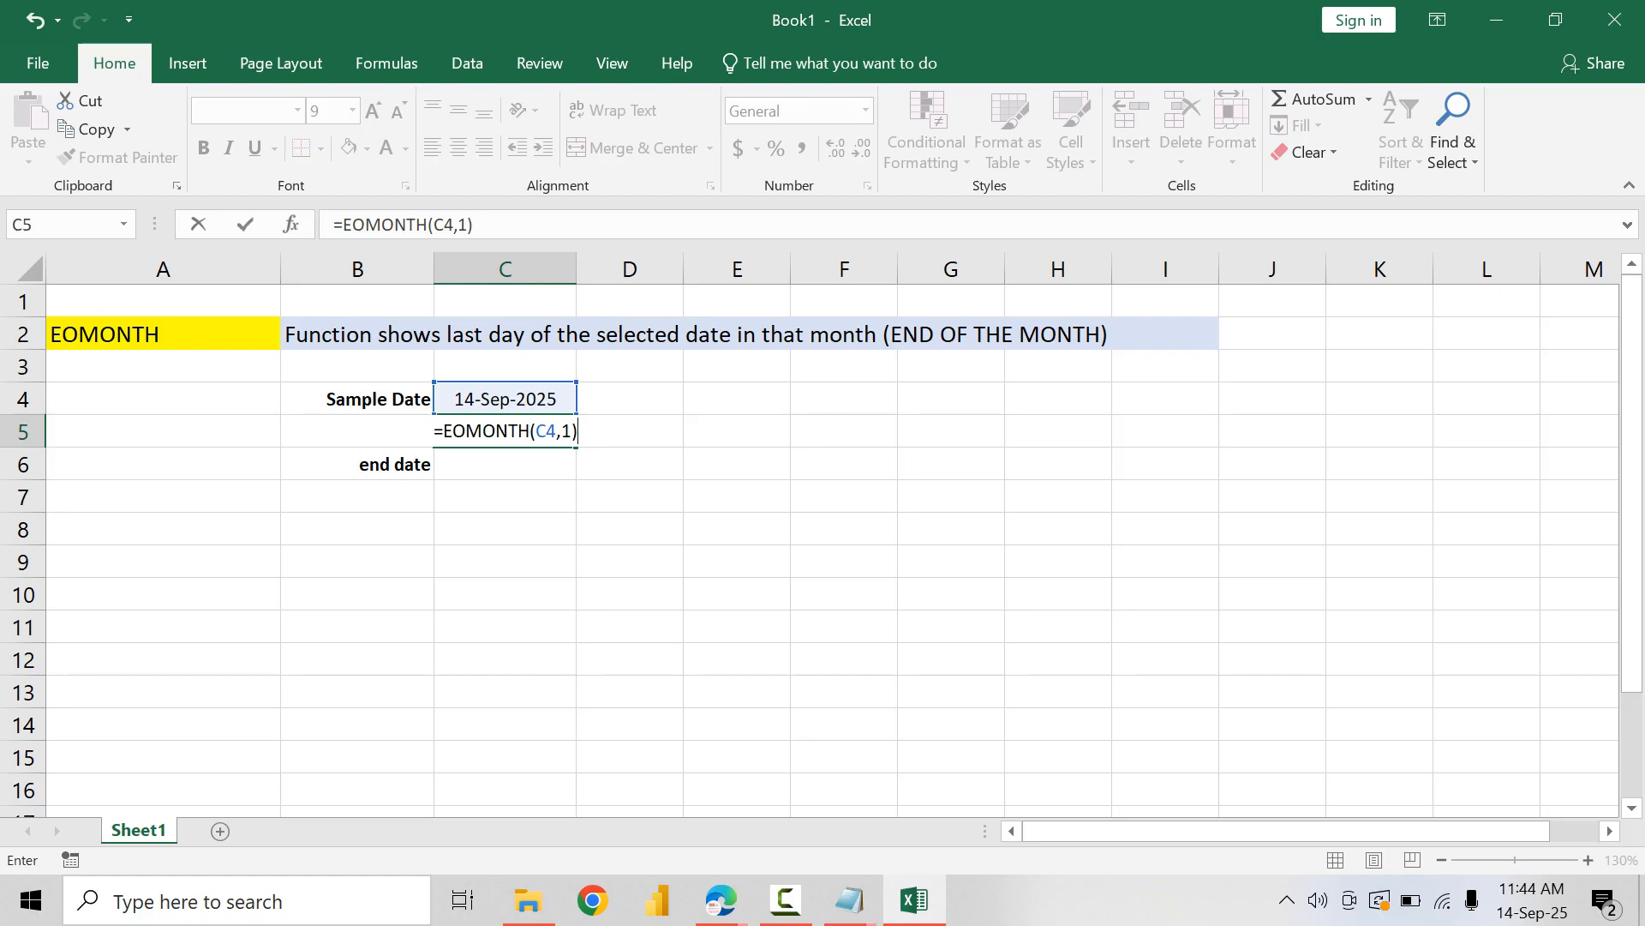
# Step: Try 2, 0 and -1 as the months argument of the C5 formula, then return it to 1
pyautogui.press('BackSpace')
pyautogui.press('BackSpace')
pyautogui.write('2)')
pyautogui.press('BackSpace')
pyautogui.press('BackSpace')
pyautogui.write('0')
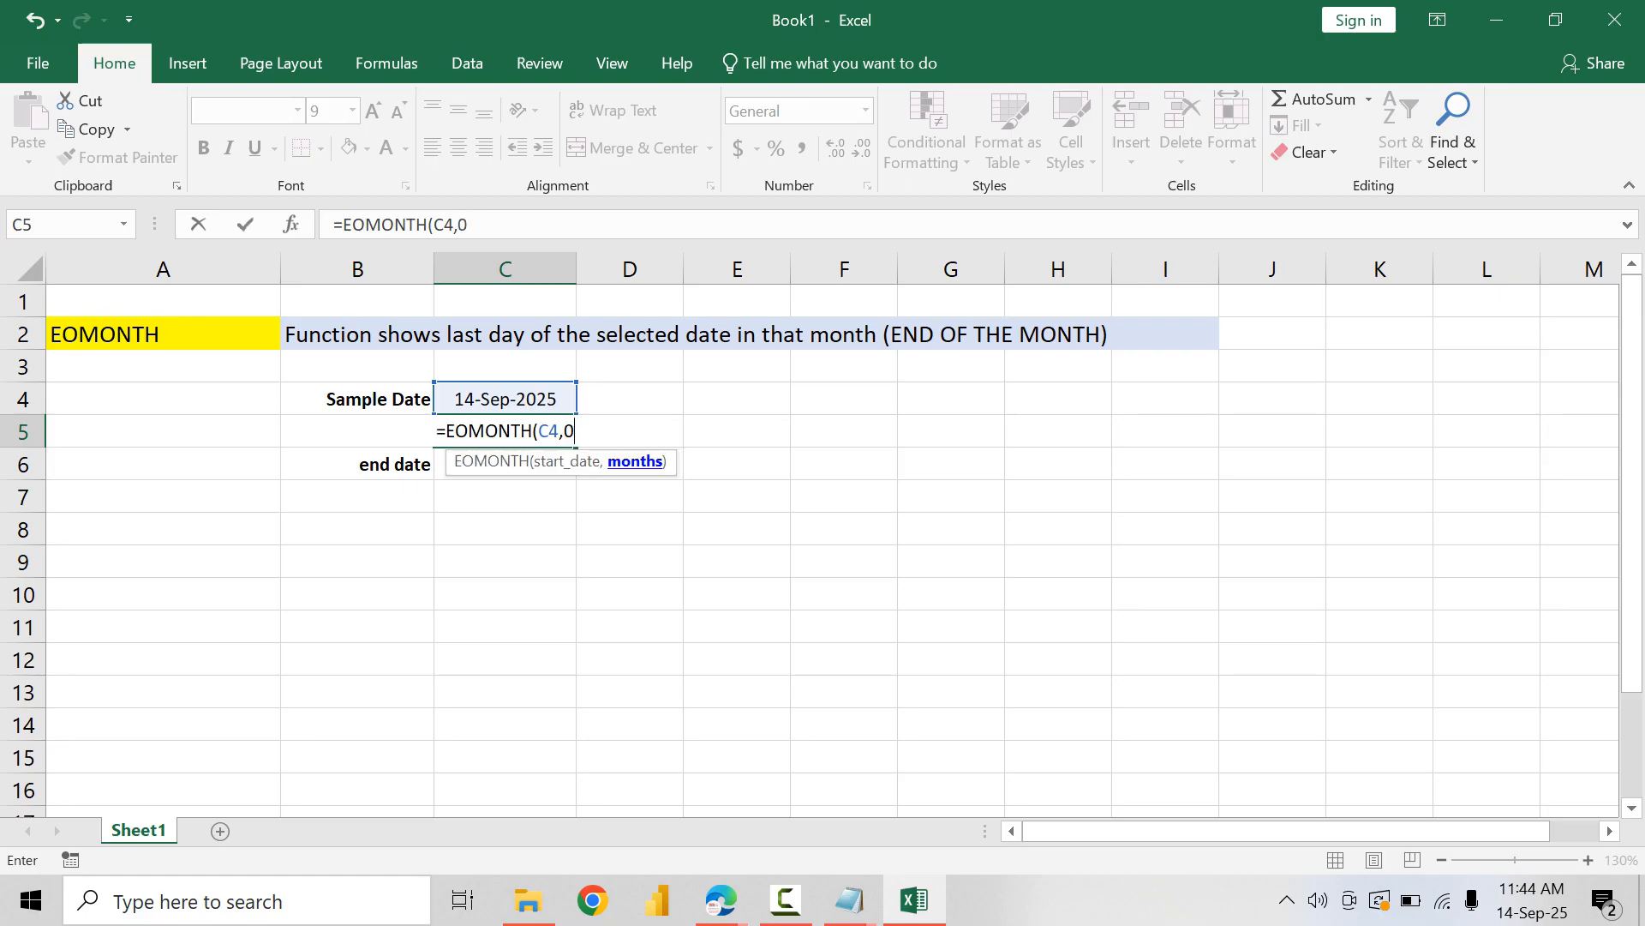
pyautogui.press('BackSpace')
pyautogui.write('-1')
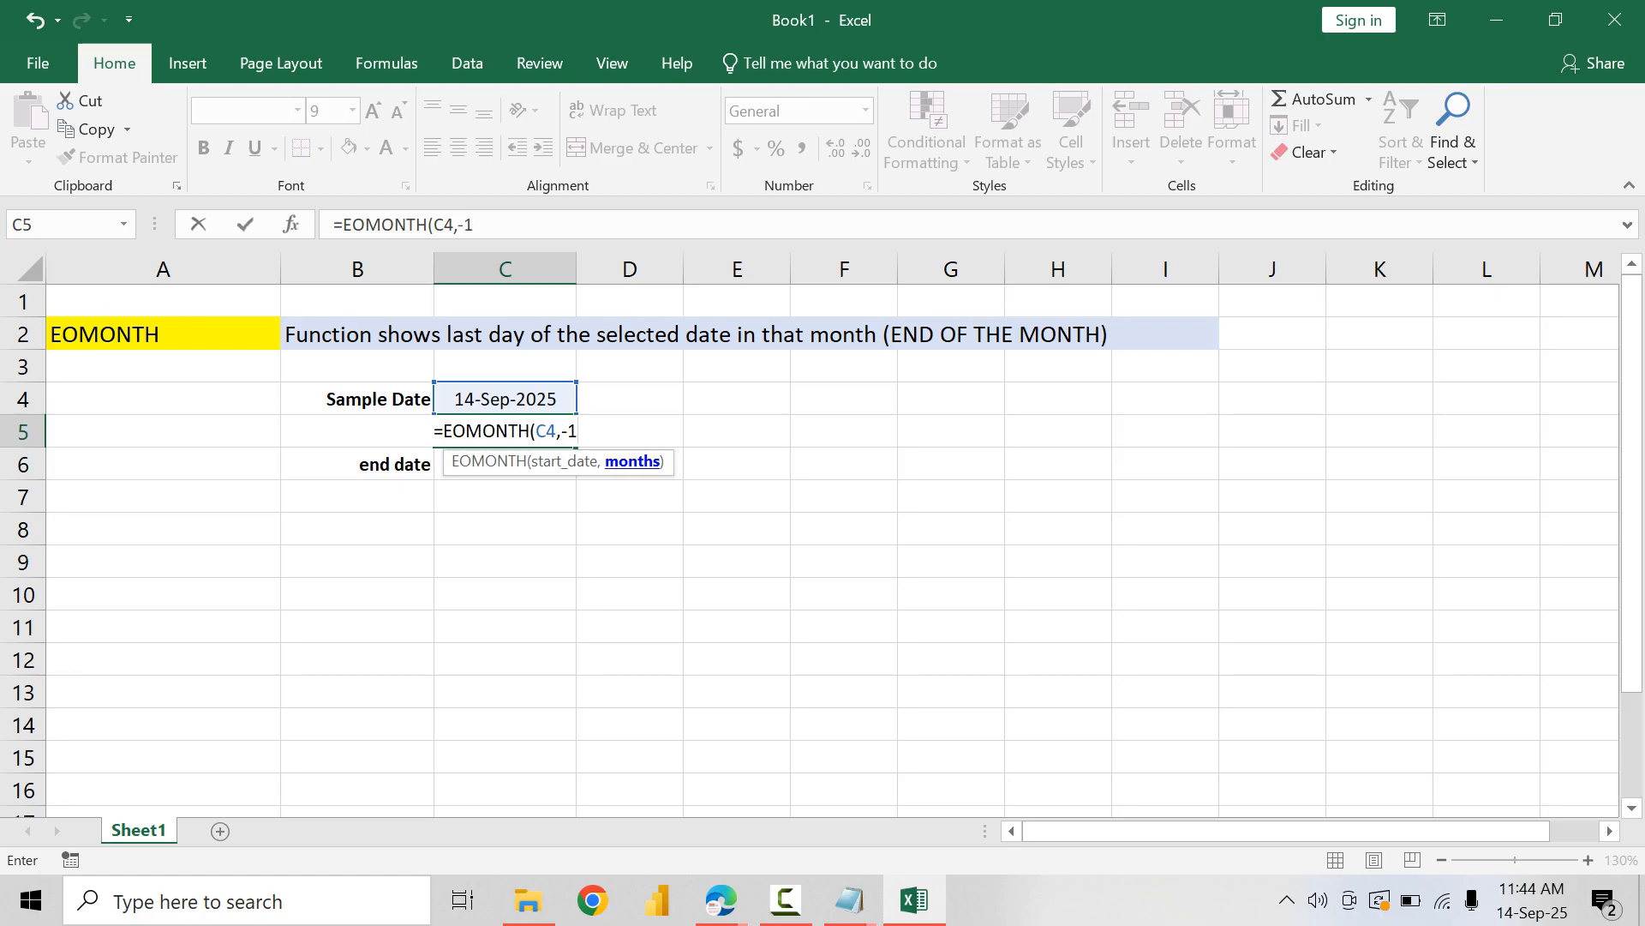
pyautogui.press('BackSpace')
pyautogui.press('BackSpace')
pyautogui.write('1)')
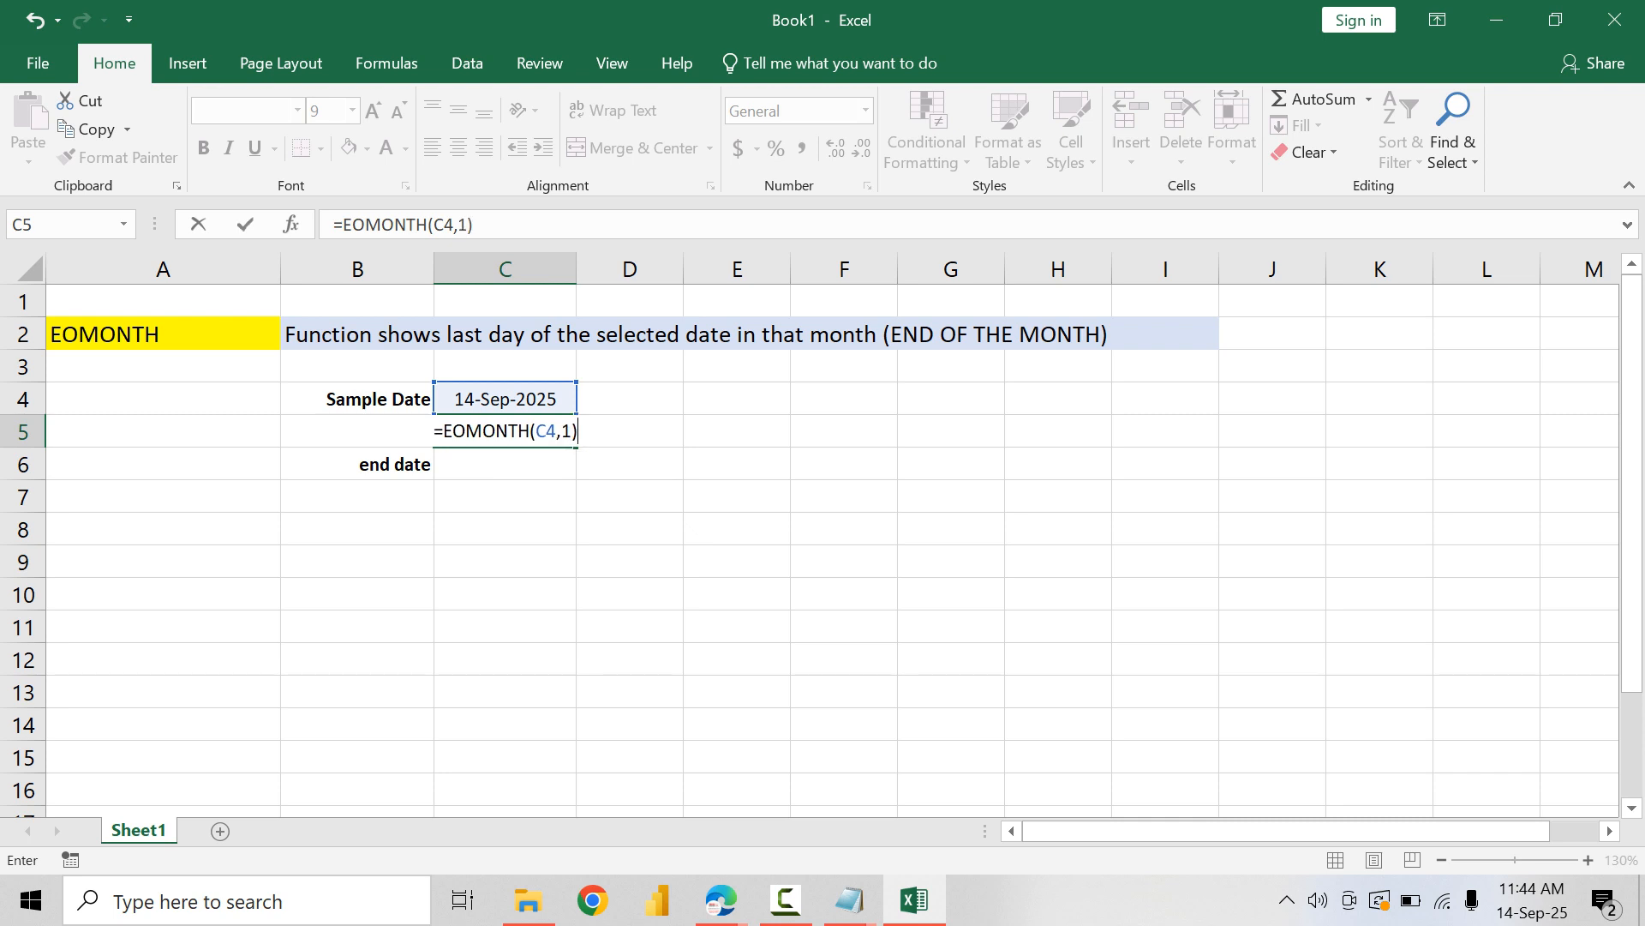
# Step: Commit the EOMONTH formula in C5 and copy the date formatting of C4 onto C5:C6
pyautogui.press('Return')
pyautogui.click(505, 398)
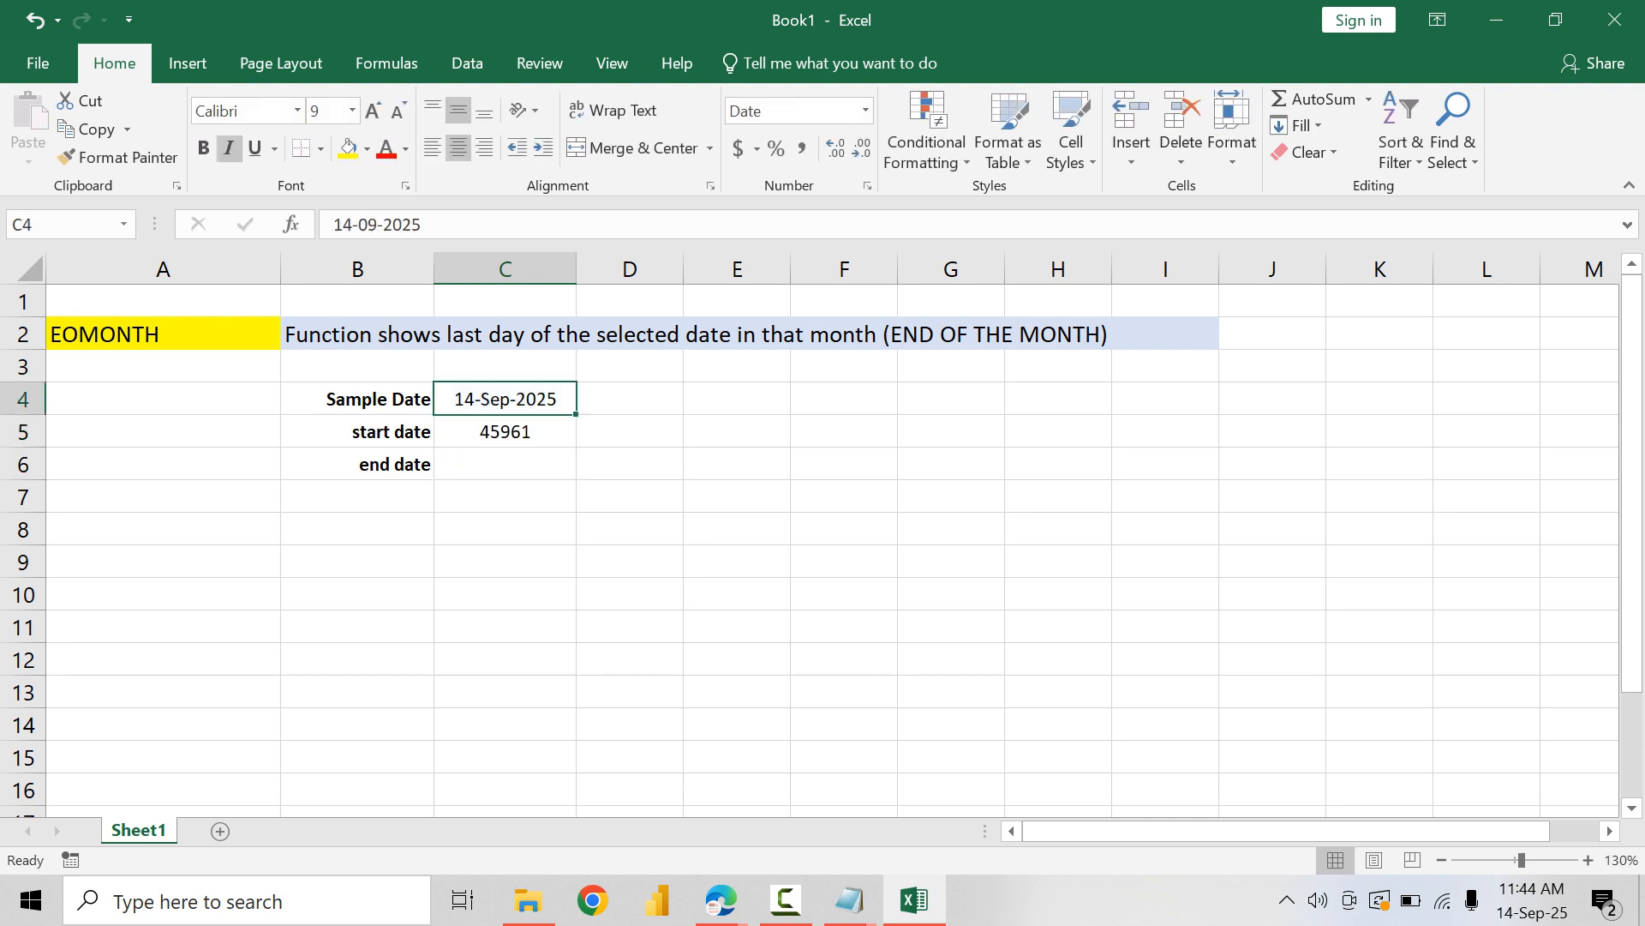
pyautogui.click(118, 157)
pyautogui.moveTo(505, 432); pyautogui.dragTo(504, 463)
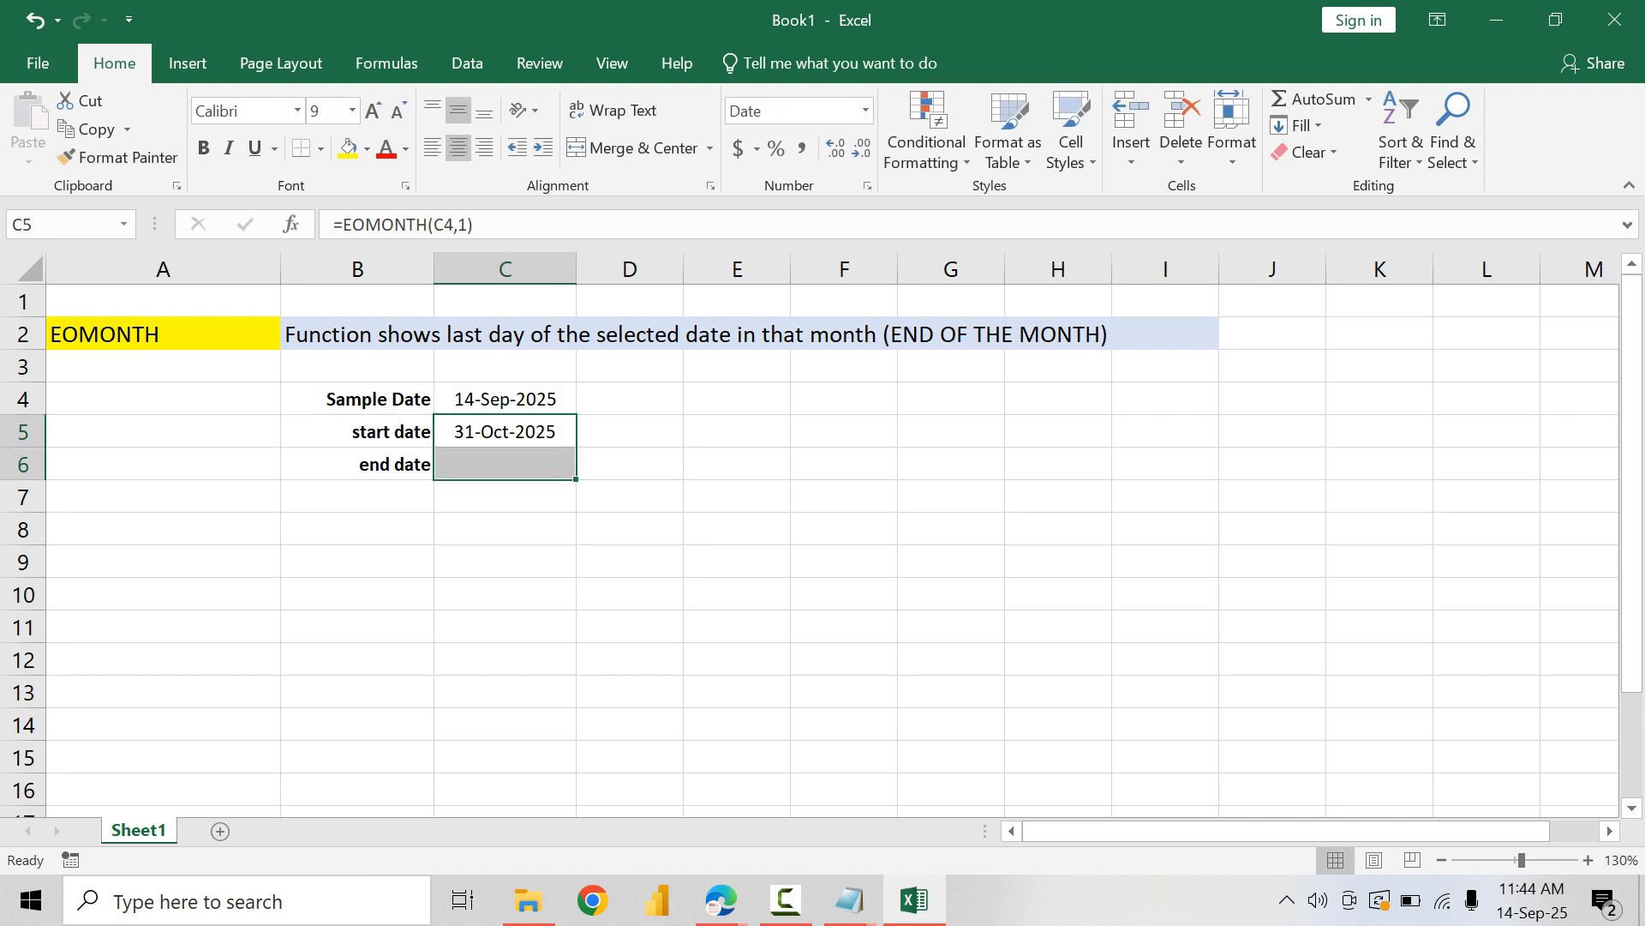
pyautogui.click(505, 432)
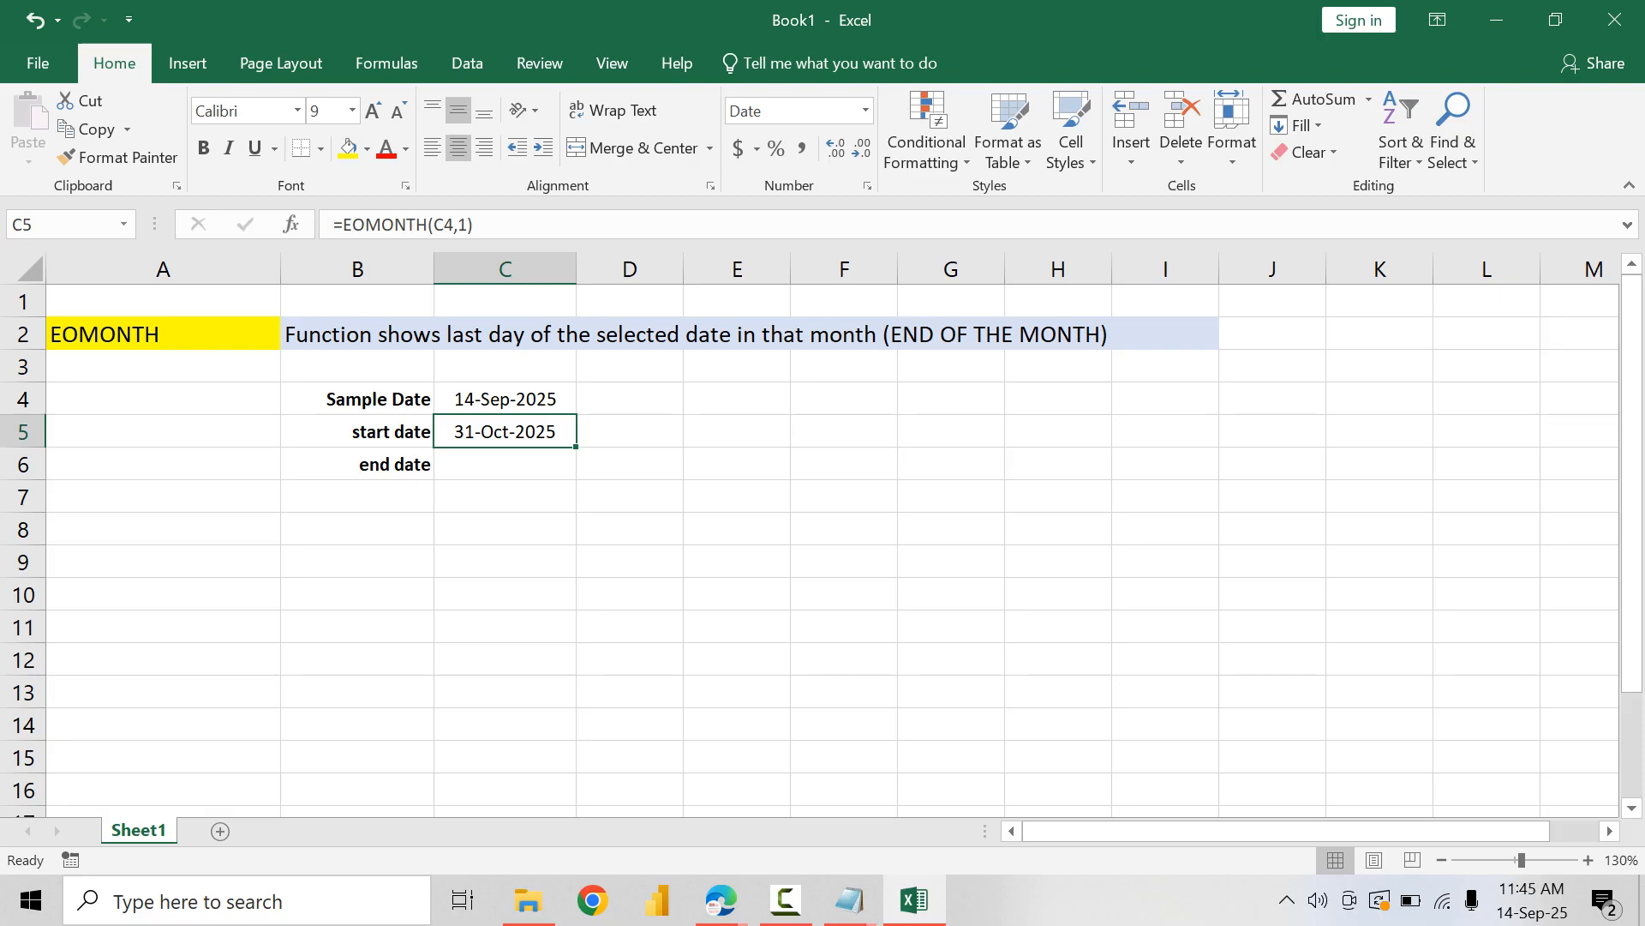
pyautogui.click(505, 399)
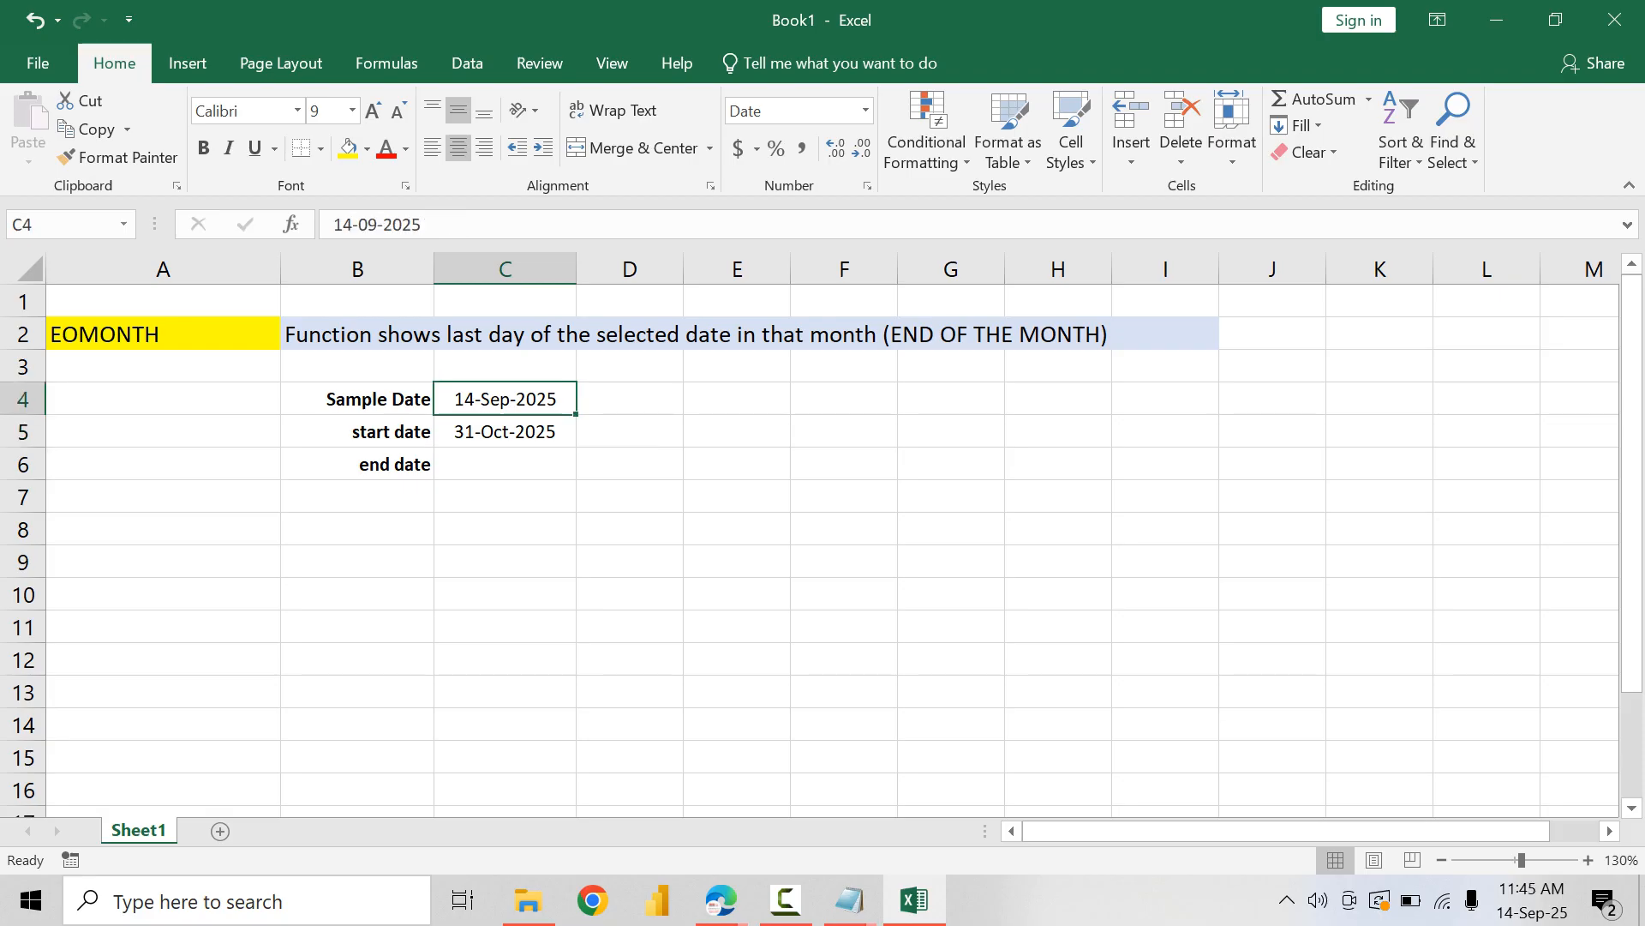
pyautogui.click(505, 432)
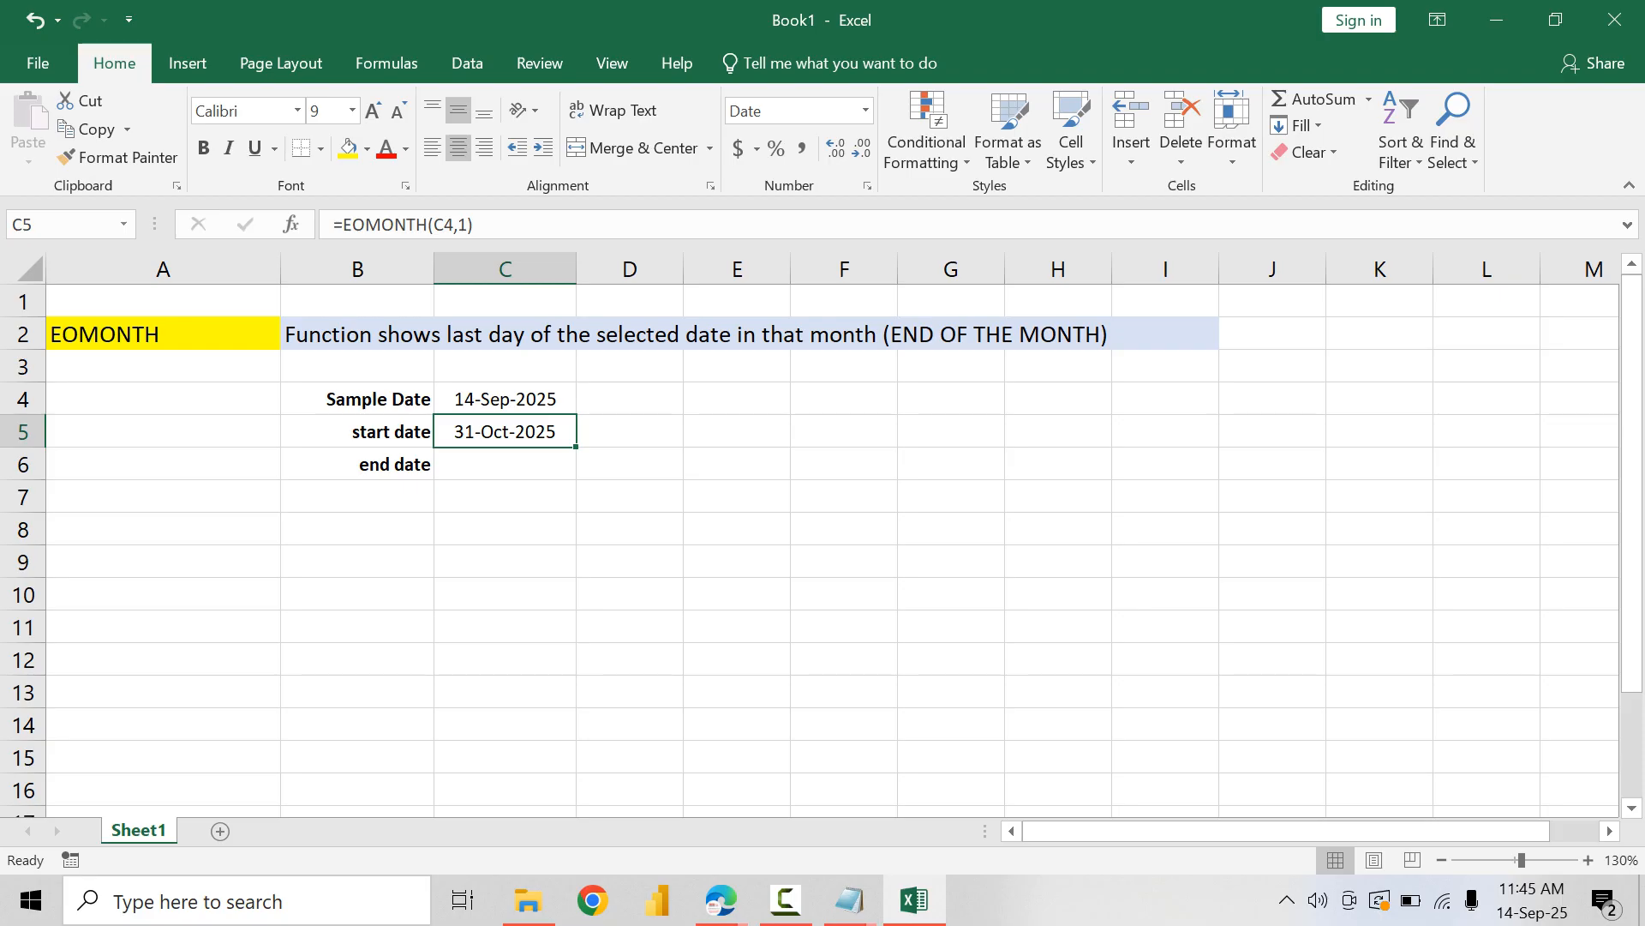
pyautogui.click(504, 398)
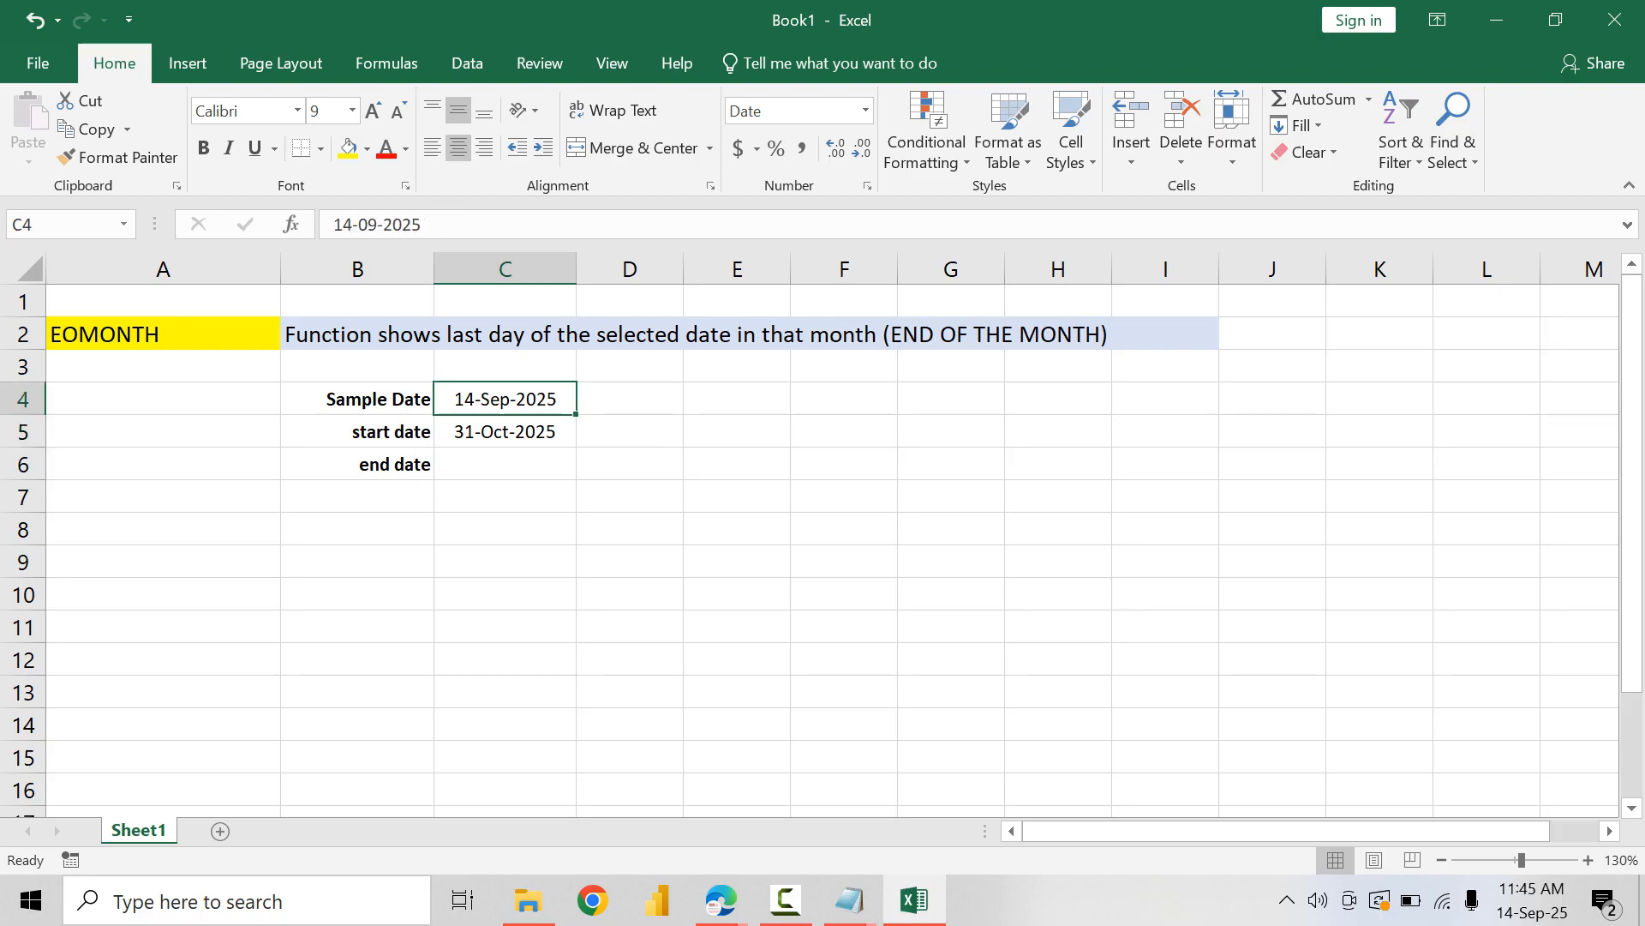
# Step: Try 4/2/2009 as the sample date in C4 and check the EOMONTH result in C5
pyautogui.write('4/2/20')
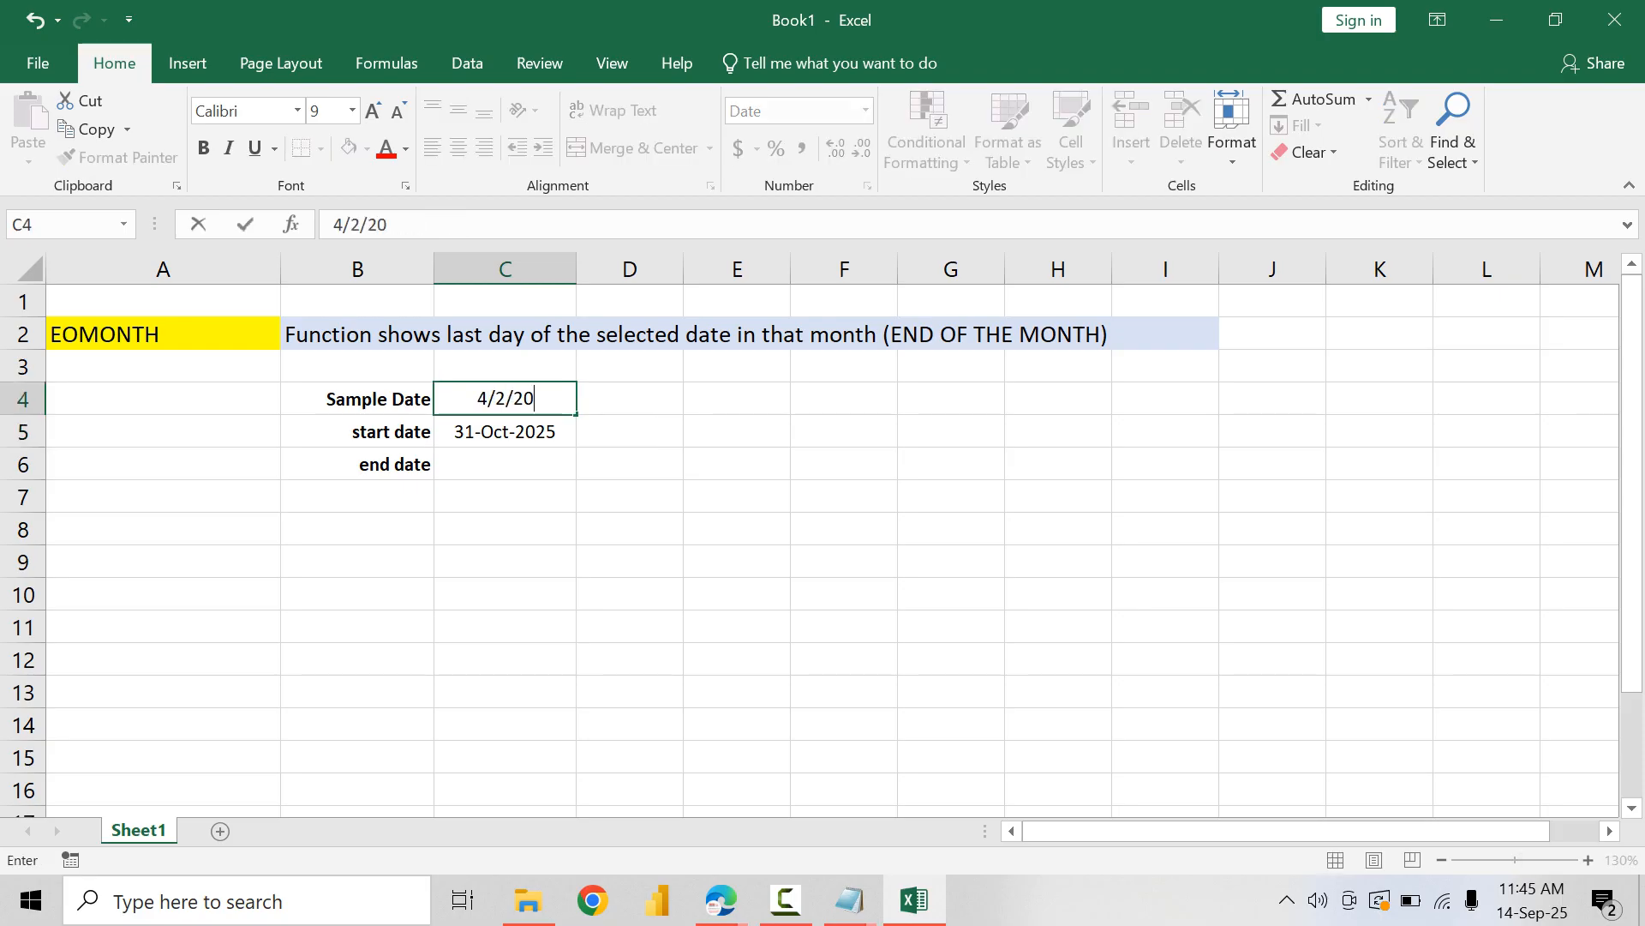
pyautogui.write('09')
pyautogui.press('Return')
pyautogui.press('Up')
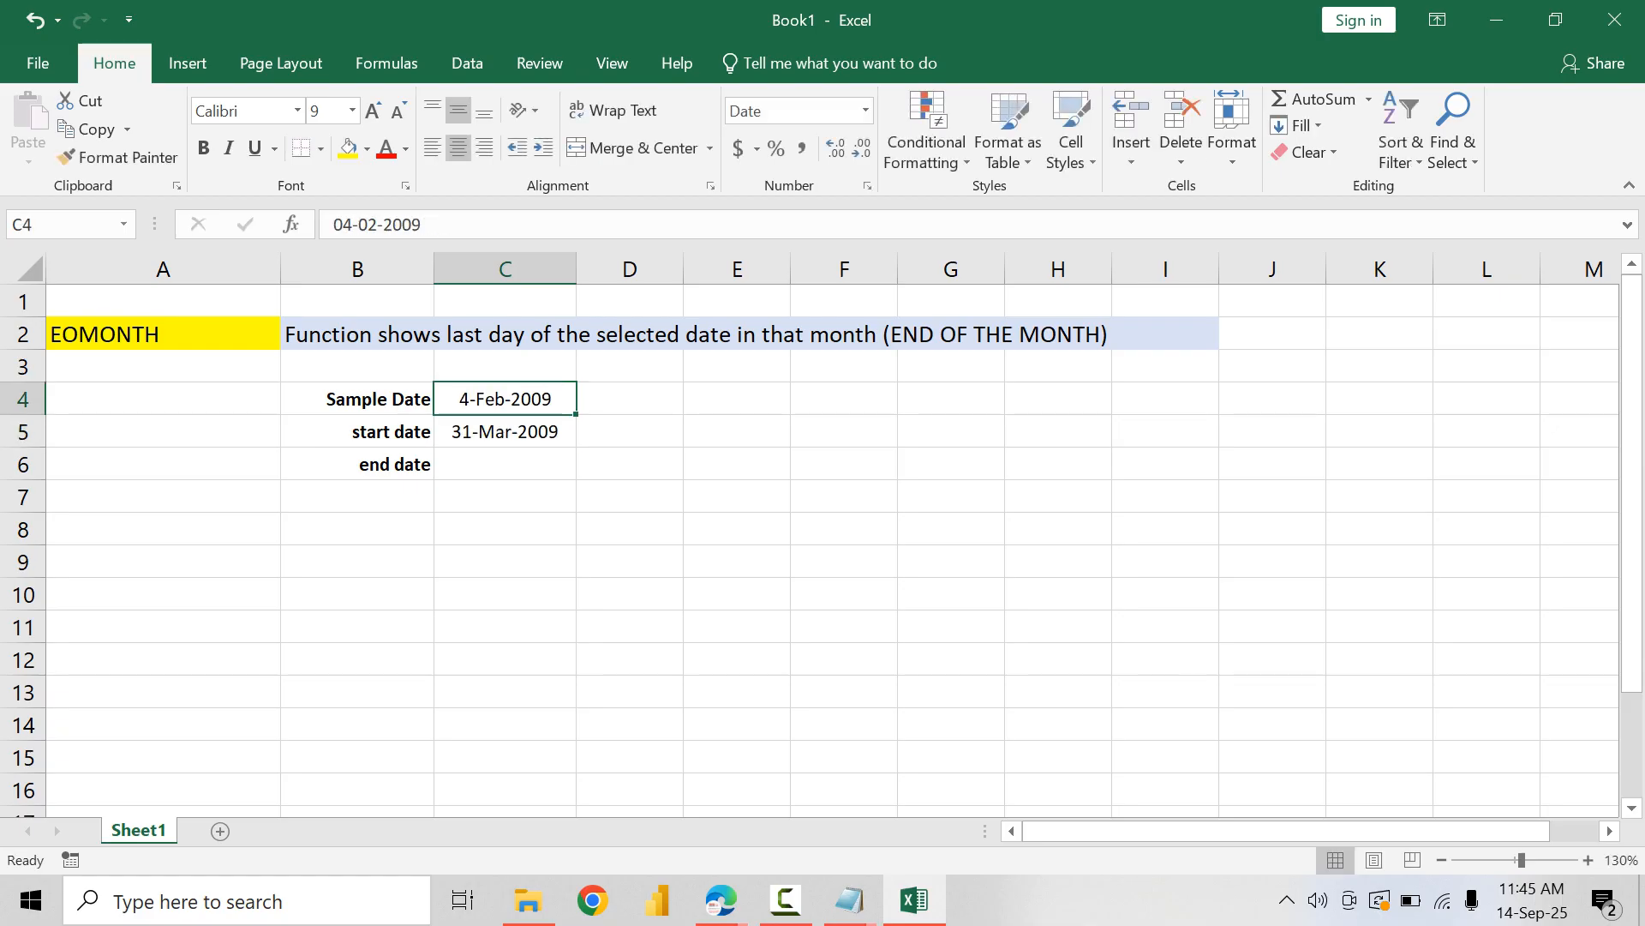
pyautogui.press('Down')
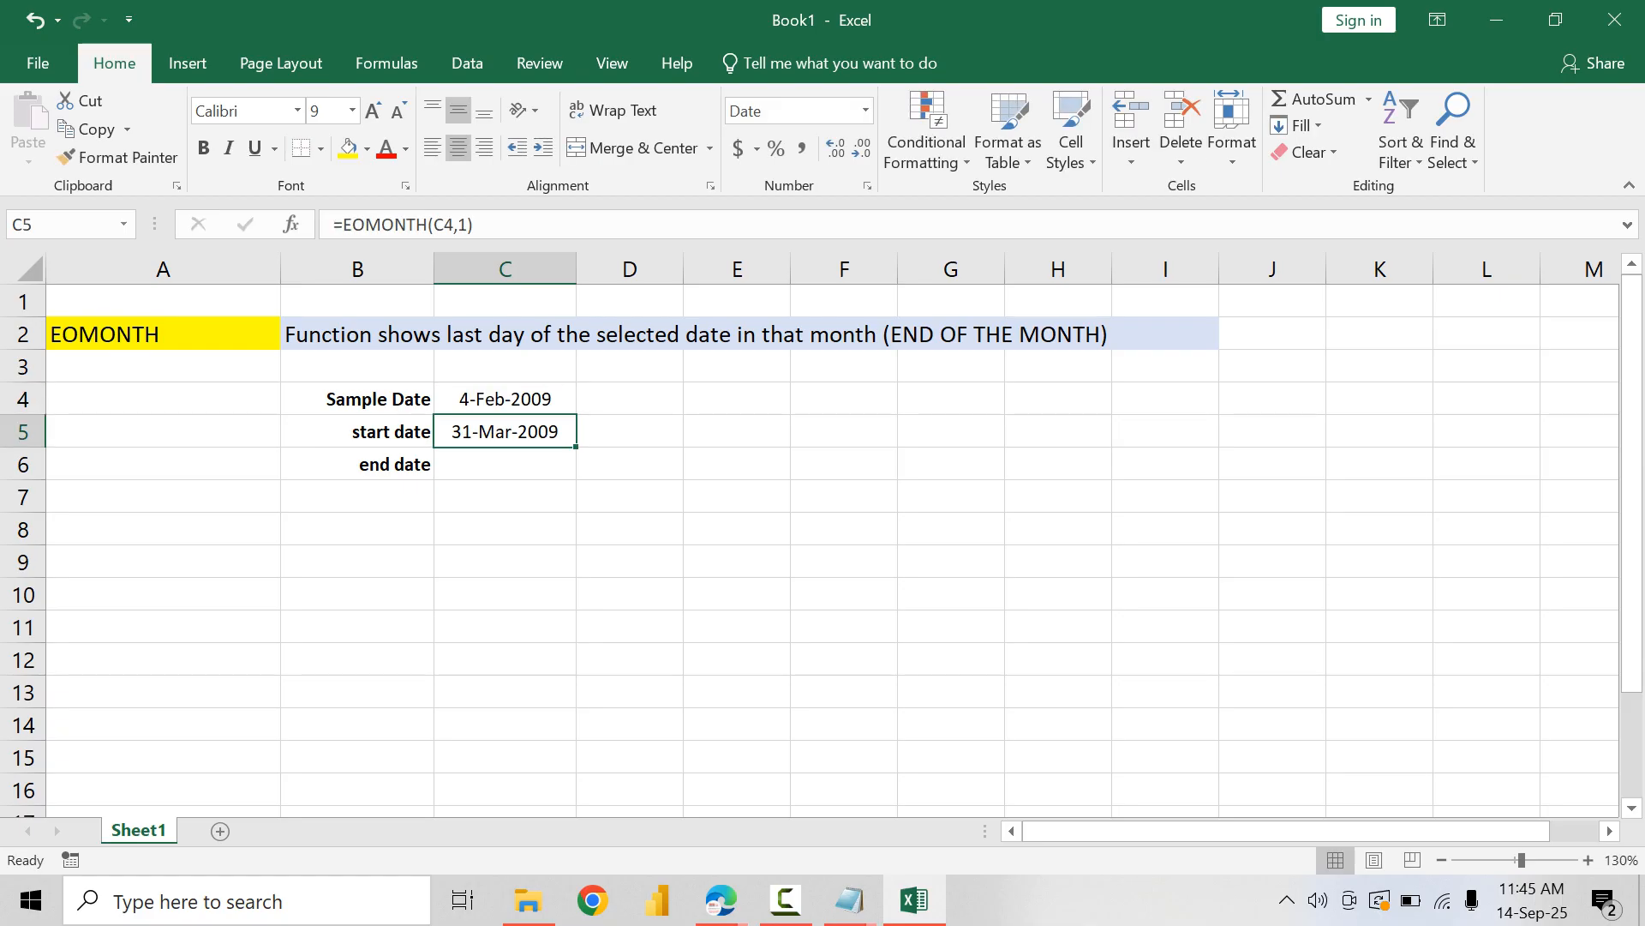
pyautogui.press('Up')
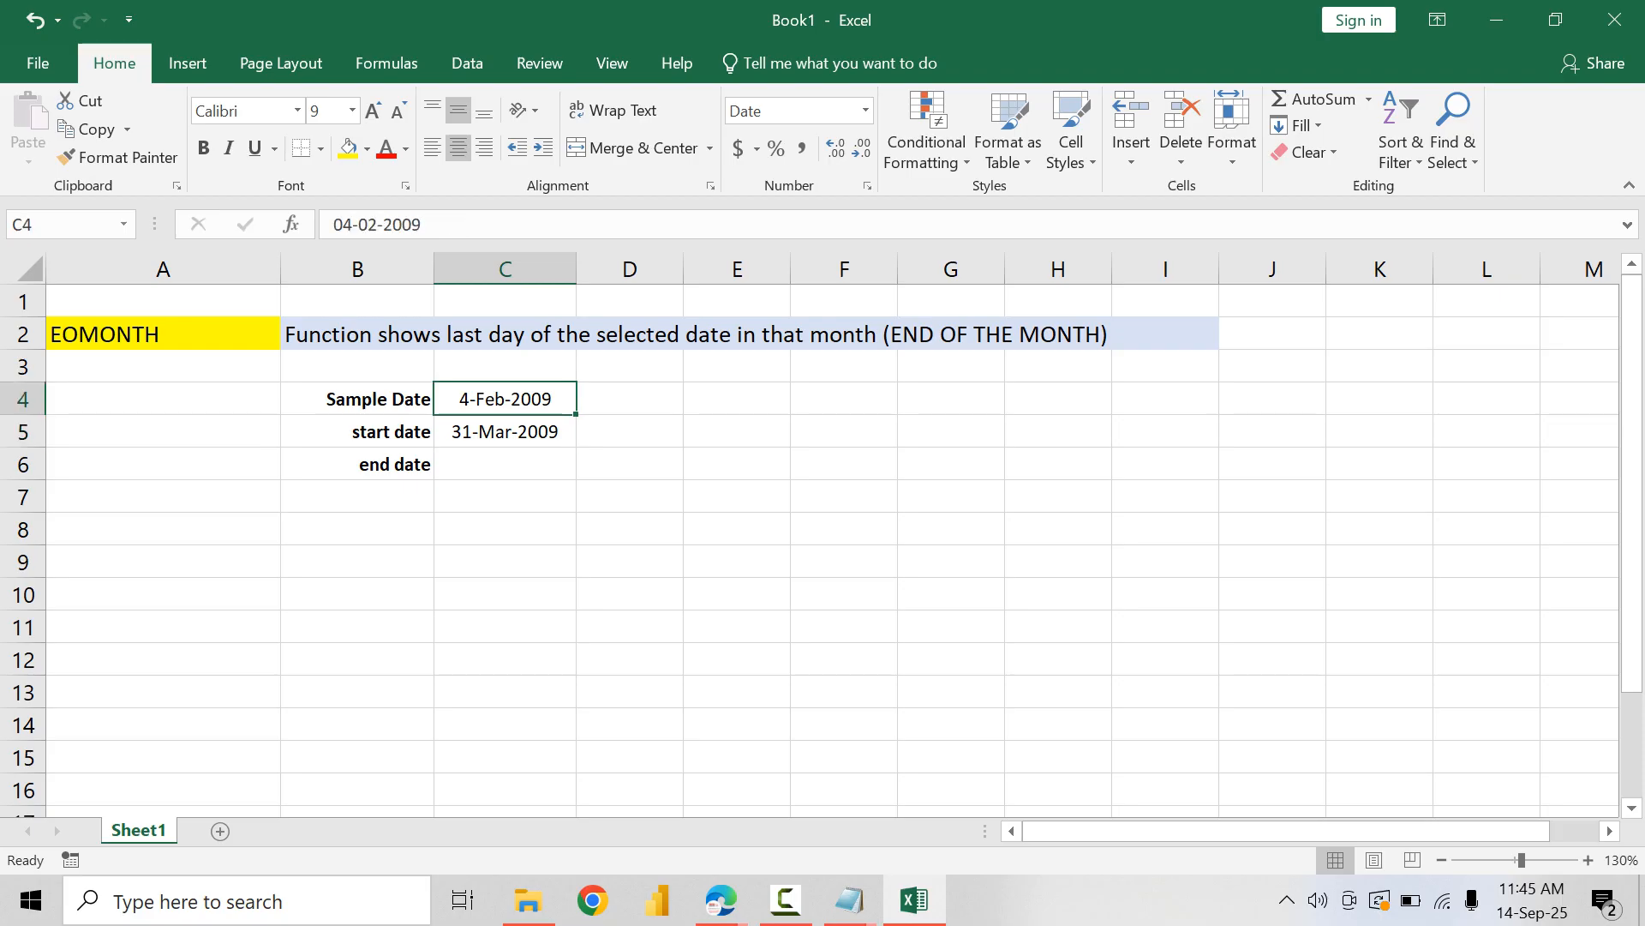
# Step: Change the months argument of the EOMONTH formula in C5 to 0
pyautogui.doubleClick(530, 431)
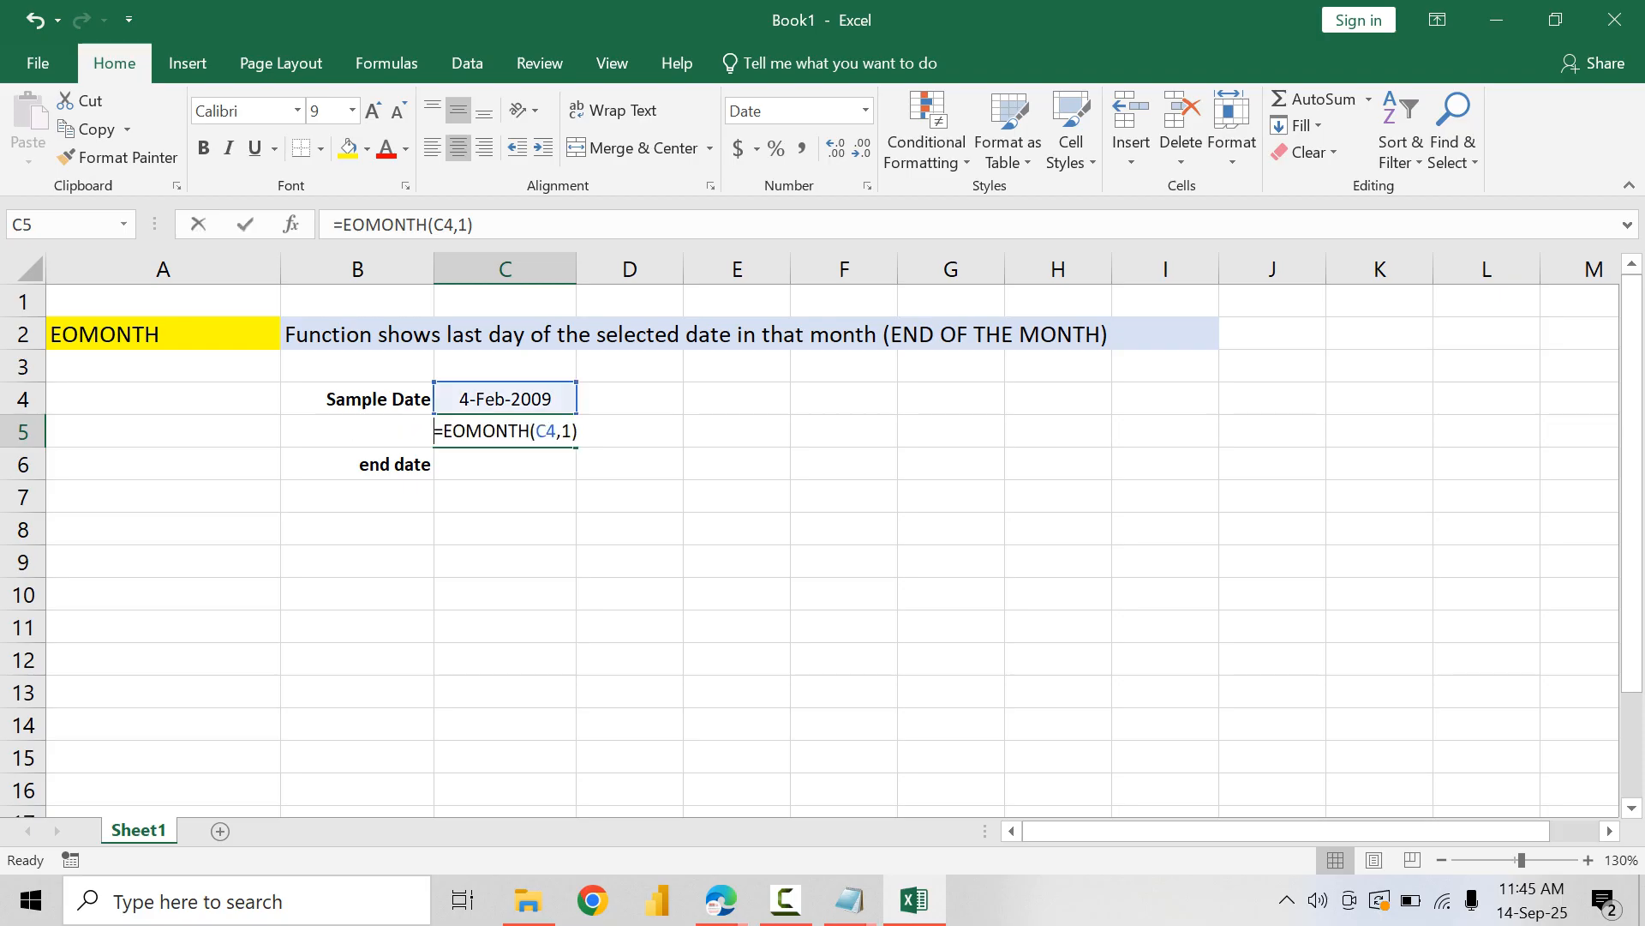
pyautogui.doubleClick(566, 431)
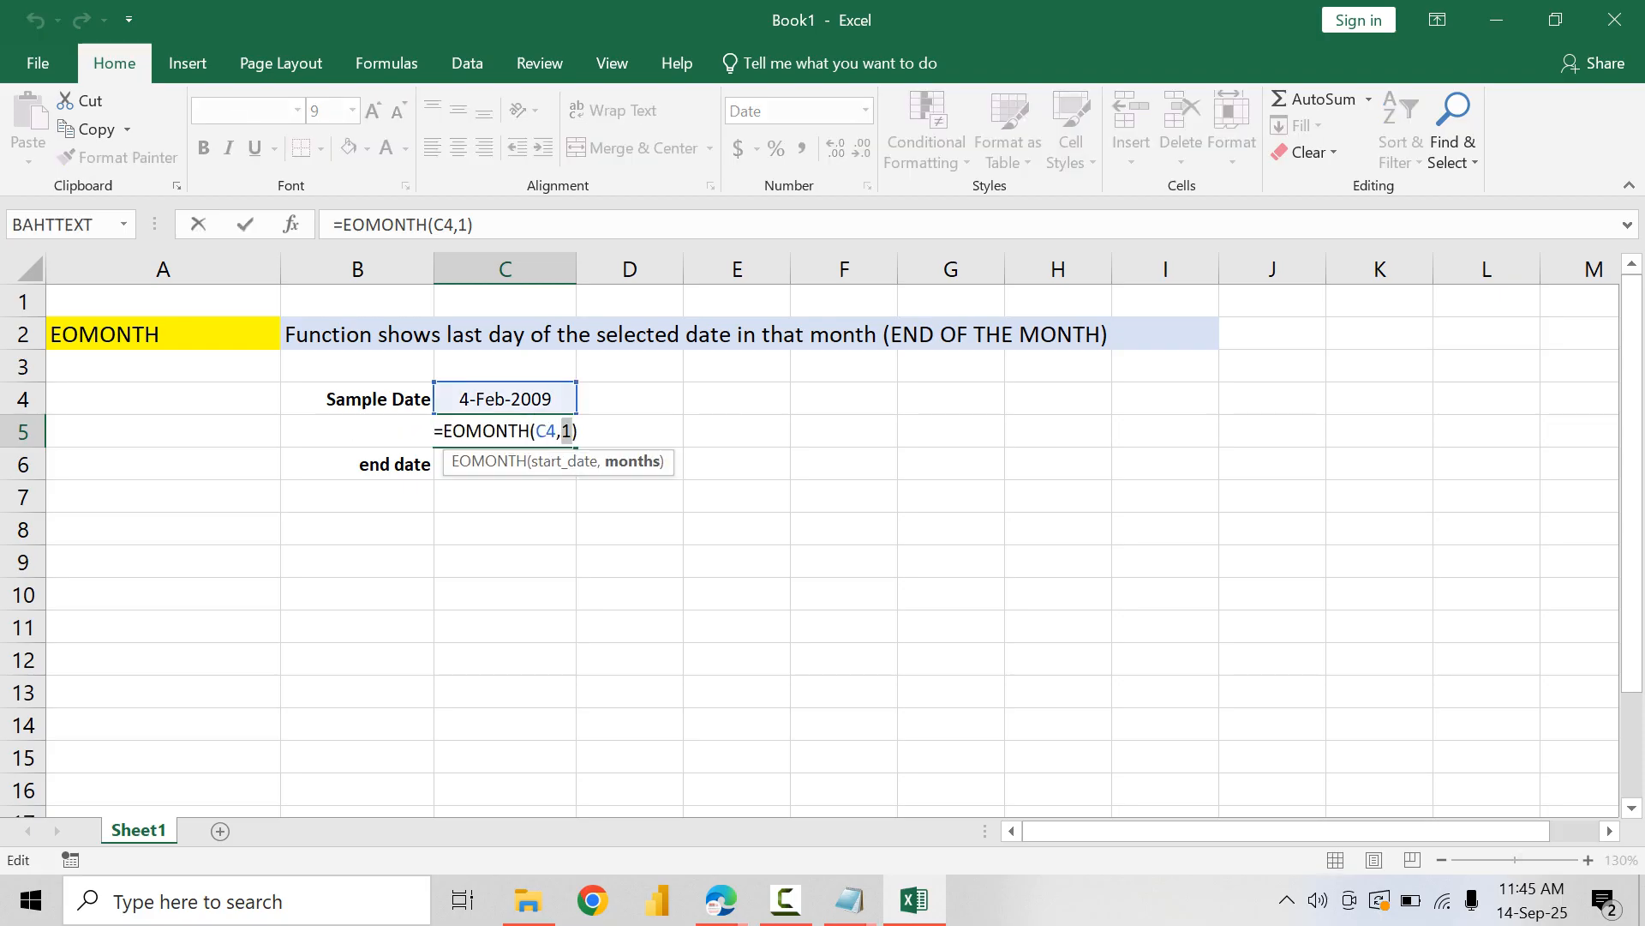
pyautogui.write('0')
pyautogui.press('Return')
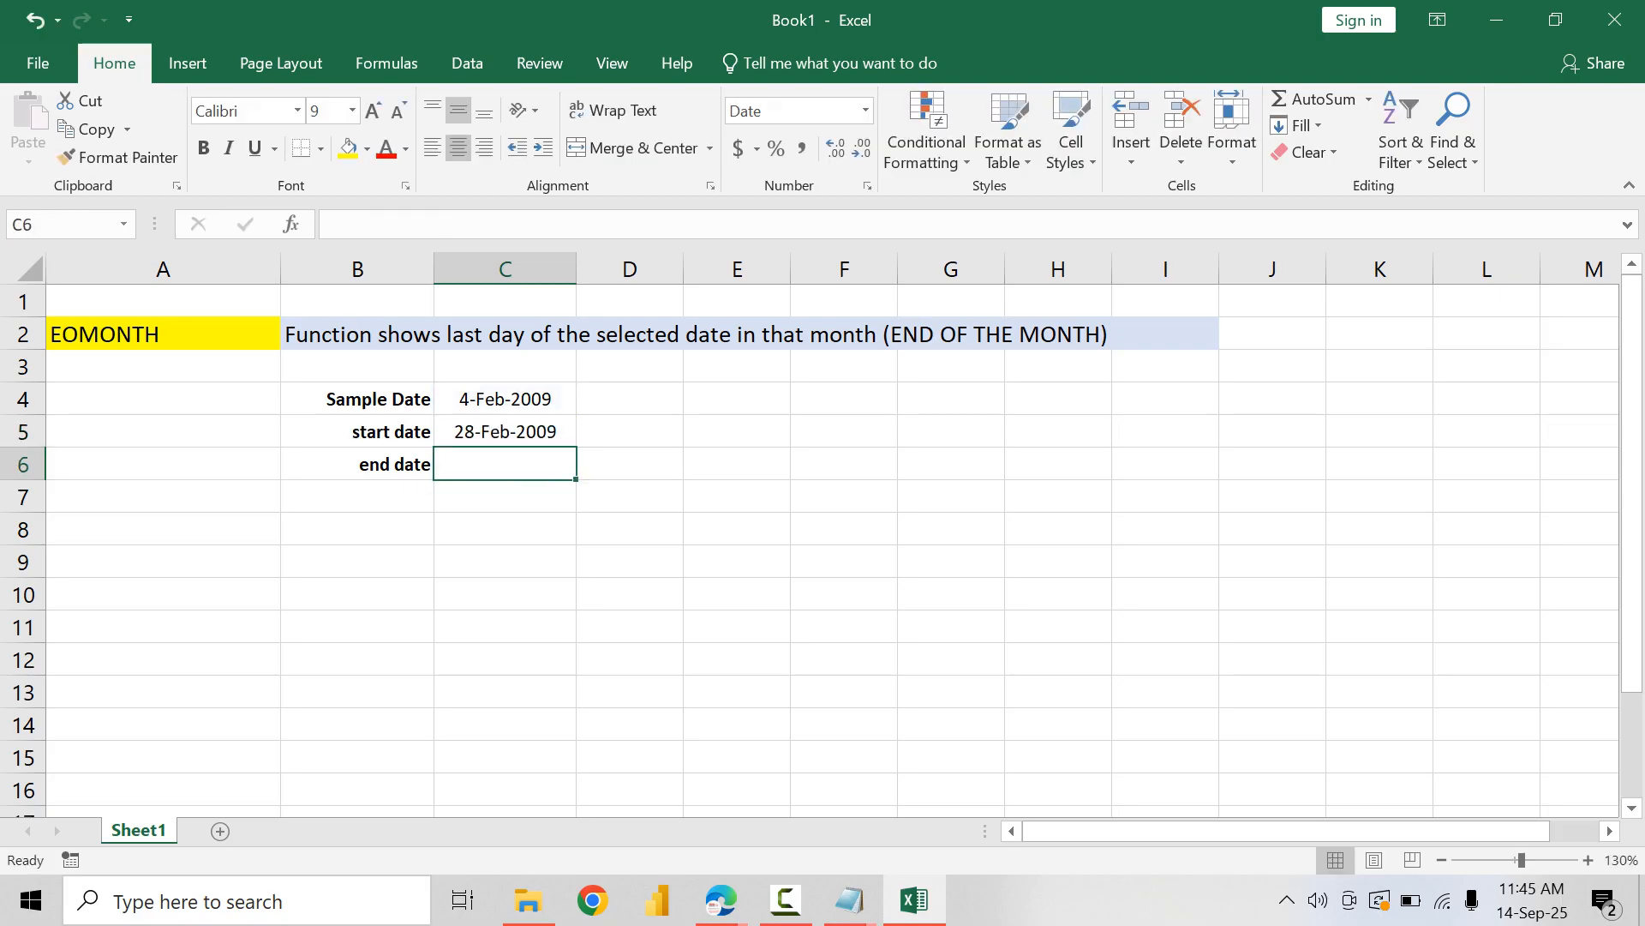
pyautogui.press('Up')
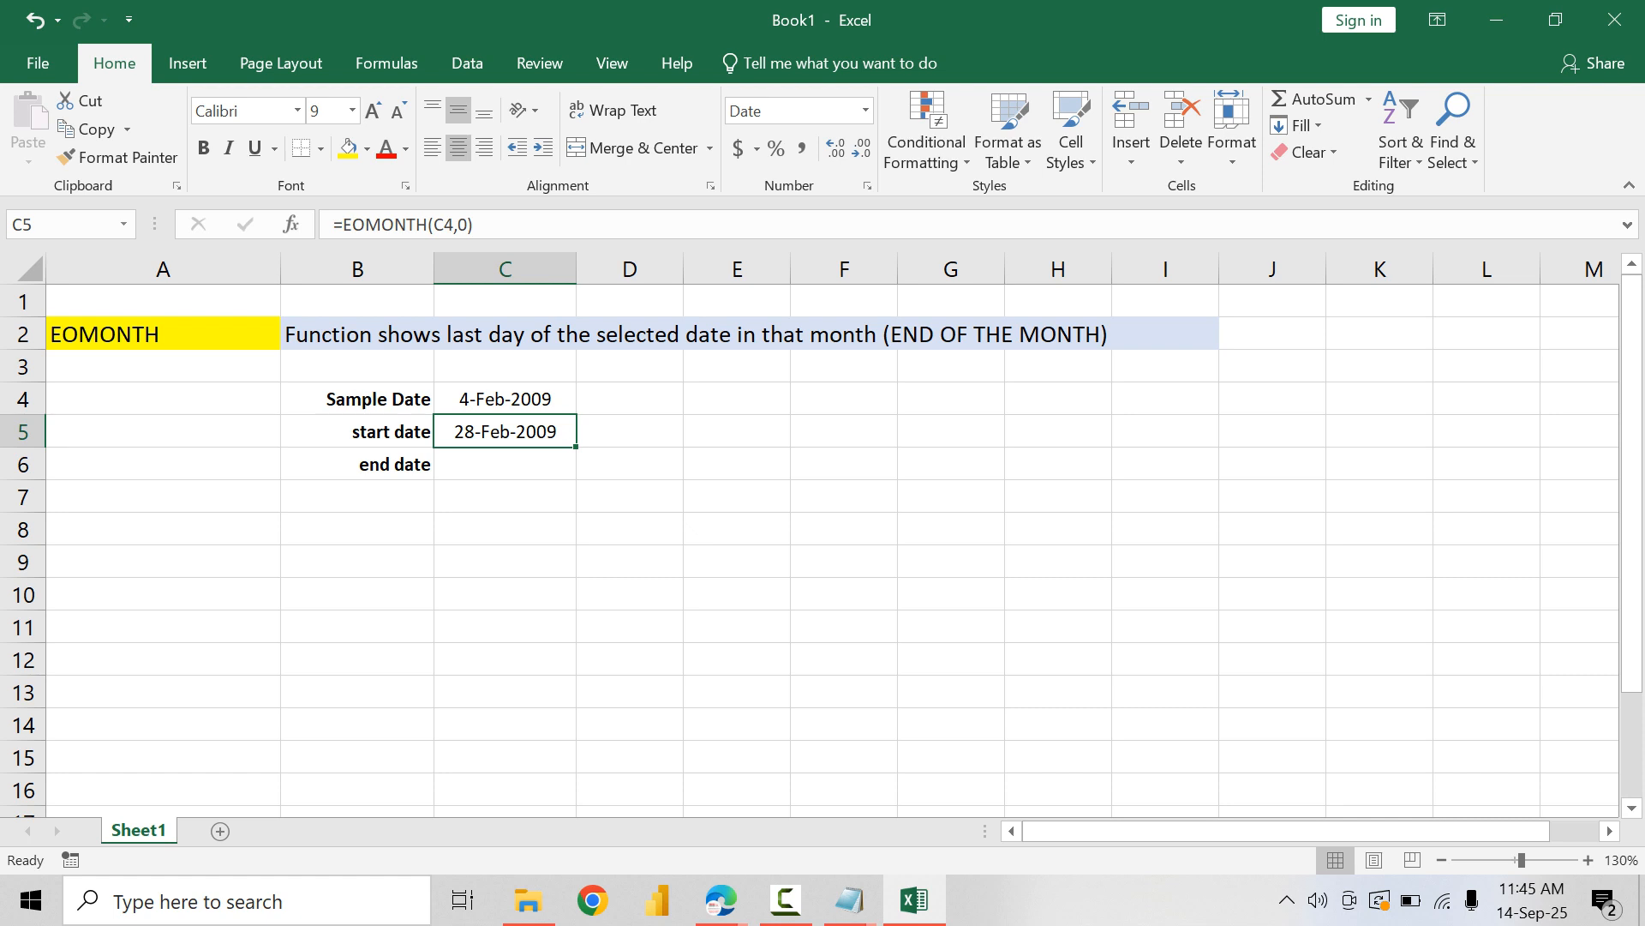
# Step: Replace the sample date in C4 with the current date, 14-Sep-2025
pyautogui.press('Up')
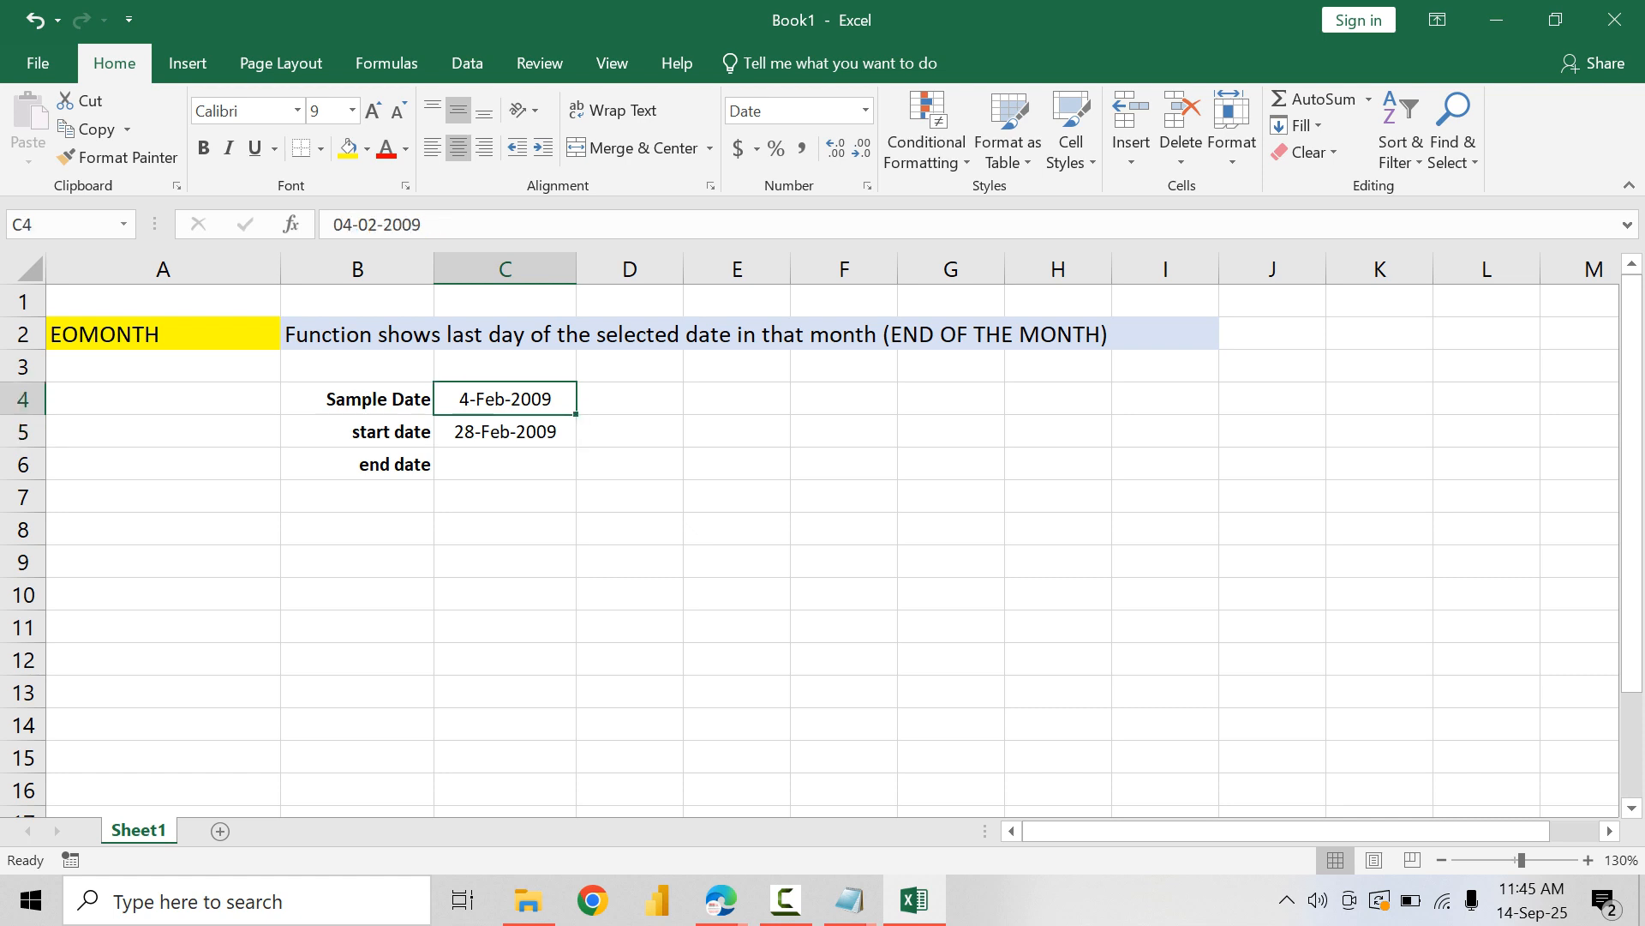
pyautogui.press('Down')
pyautogui.press('Up')
pyautogui.hotkey('ctrl', ';')
pyautogui.press('Return')
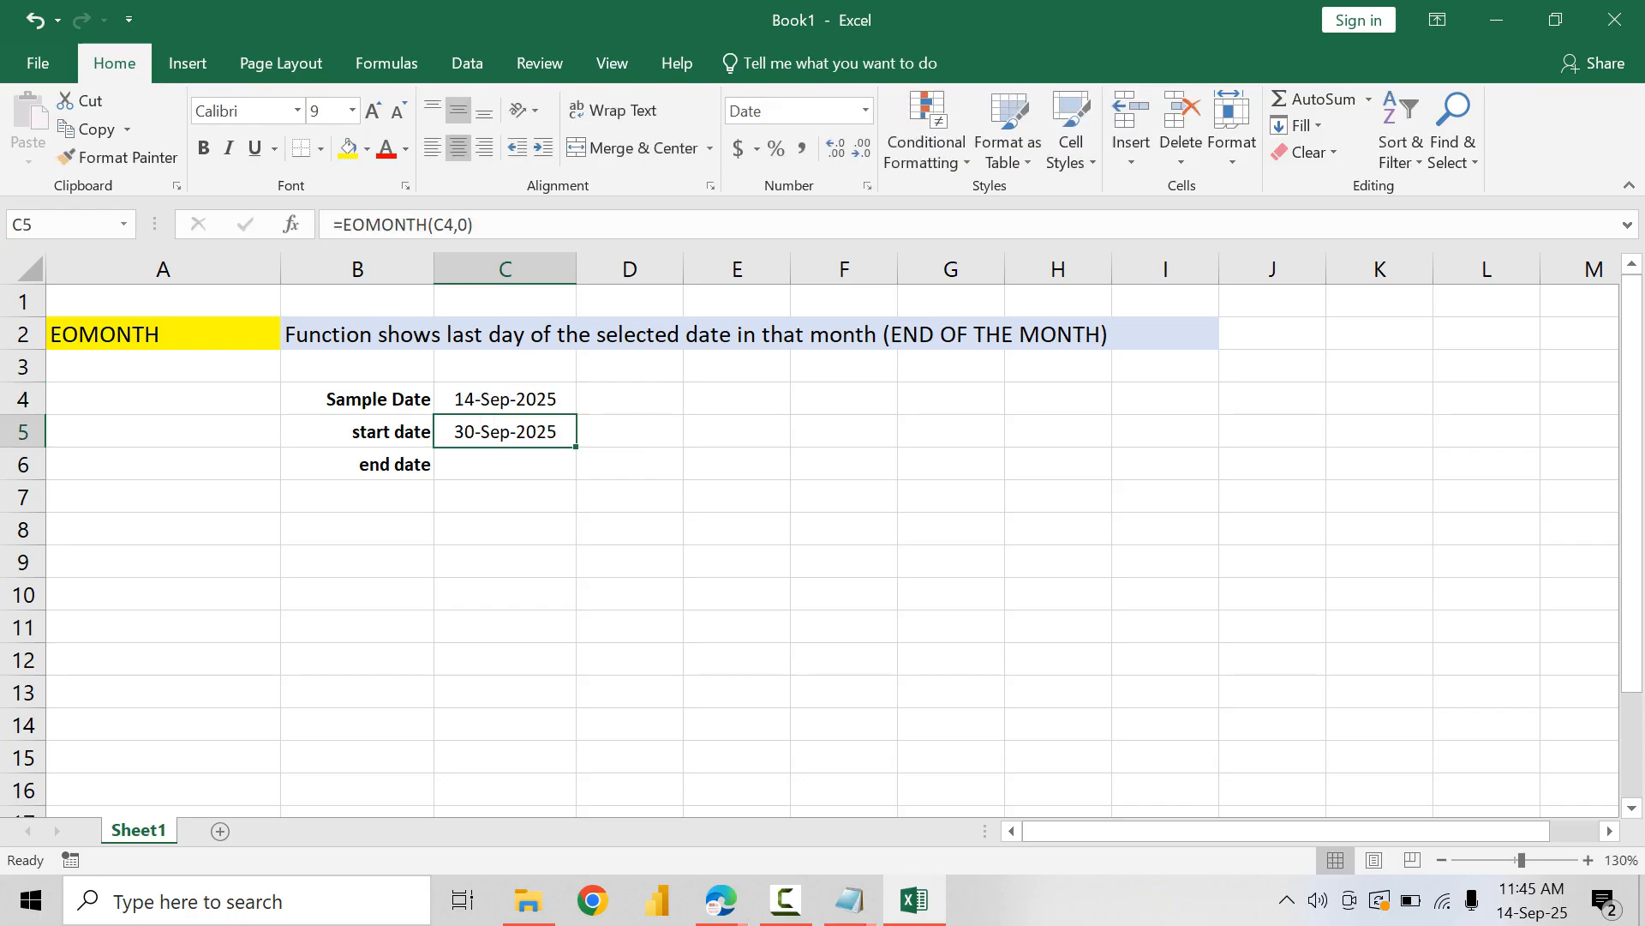
# Step: Relabel B5 as "end date" and B6 as "start date"
pyautogui.press('Left')
pyautogui.write('e')
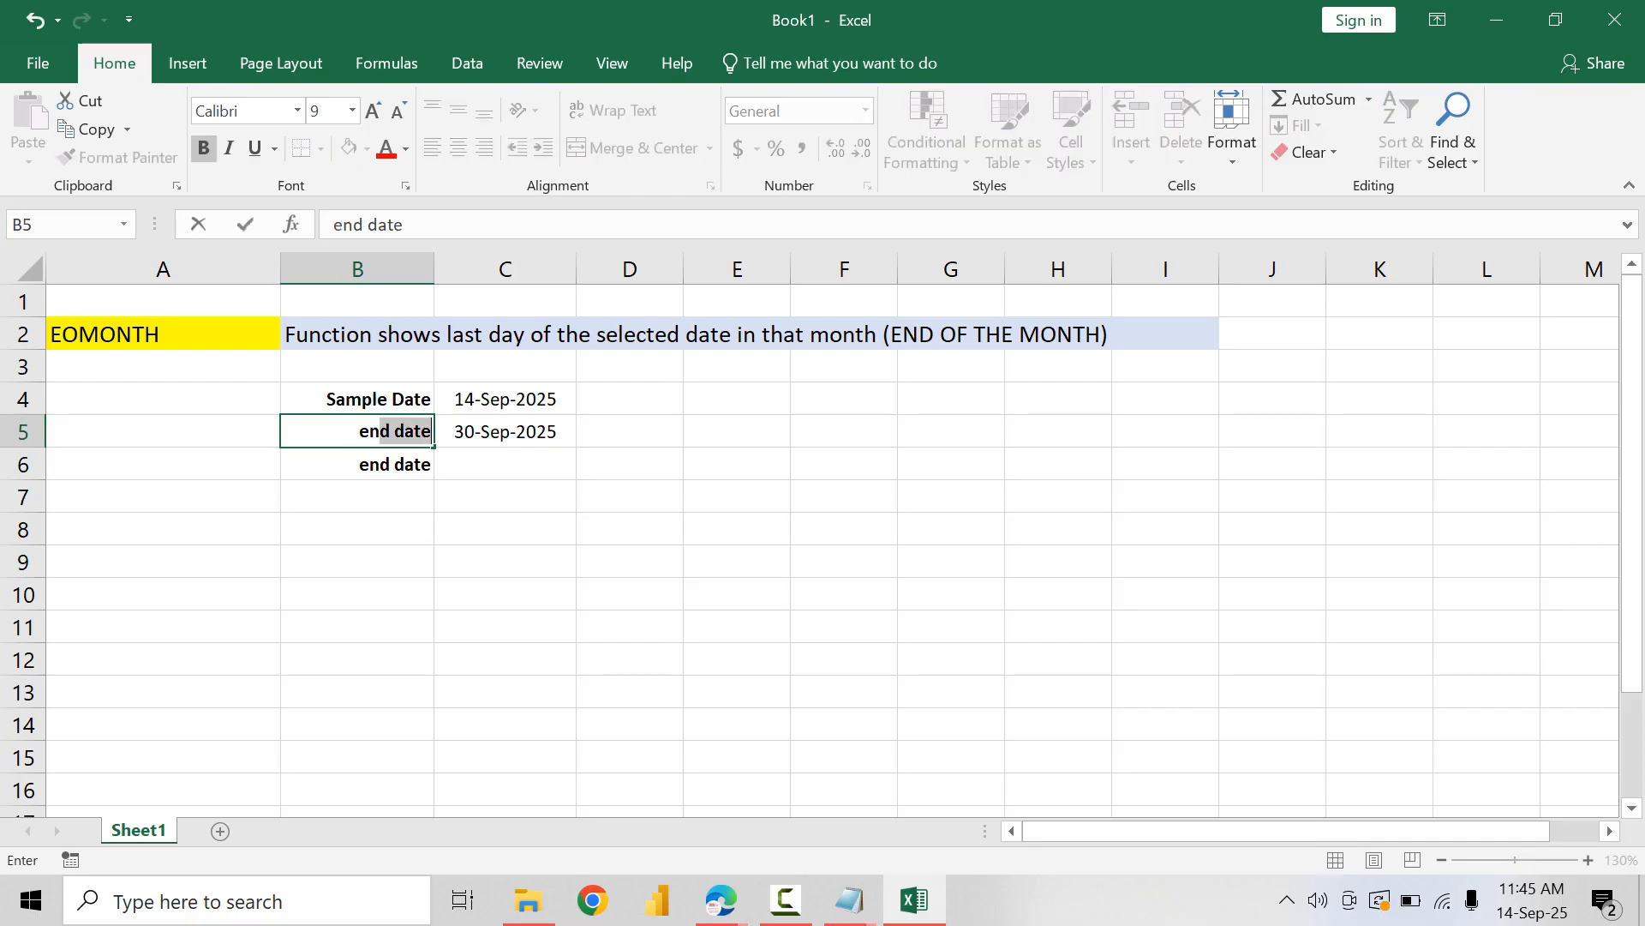
pyautogui.press('Down')
pyautogui.write('st')
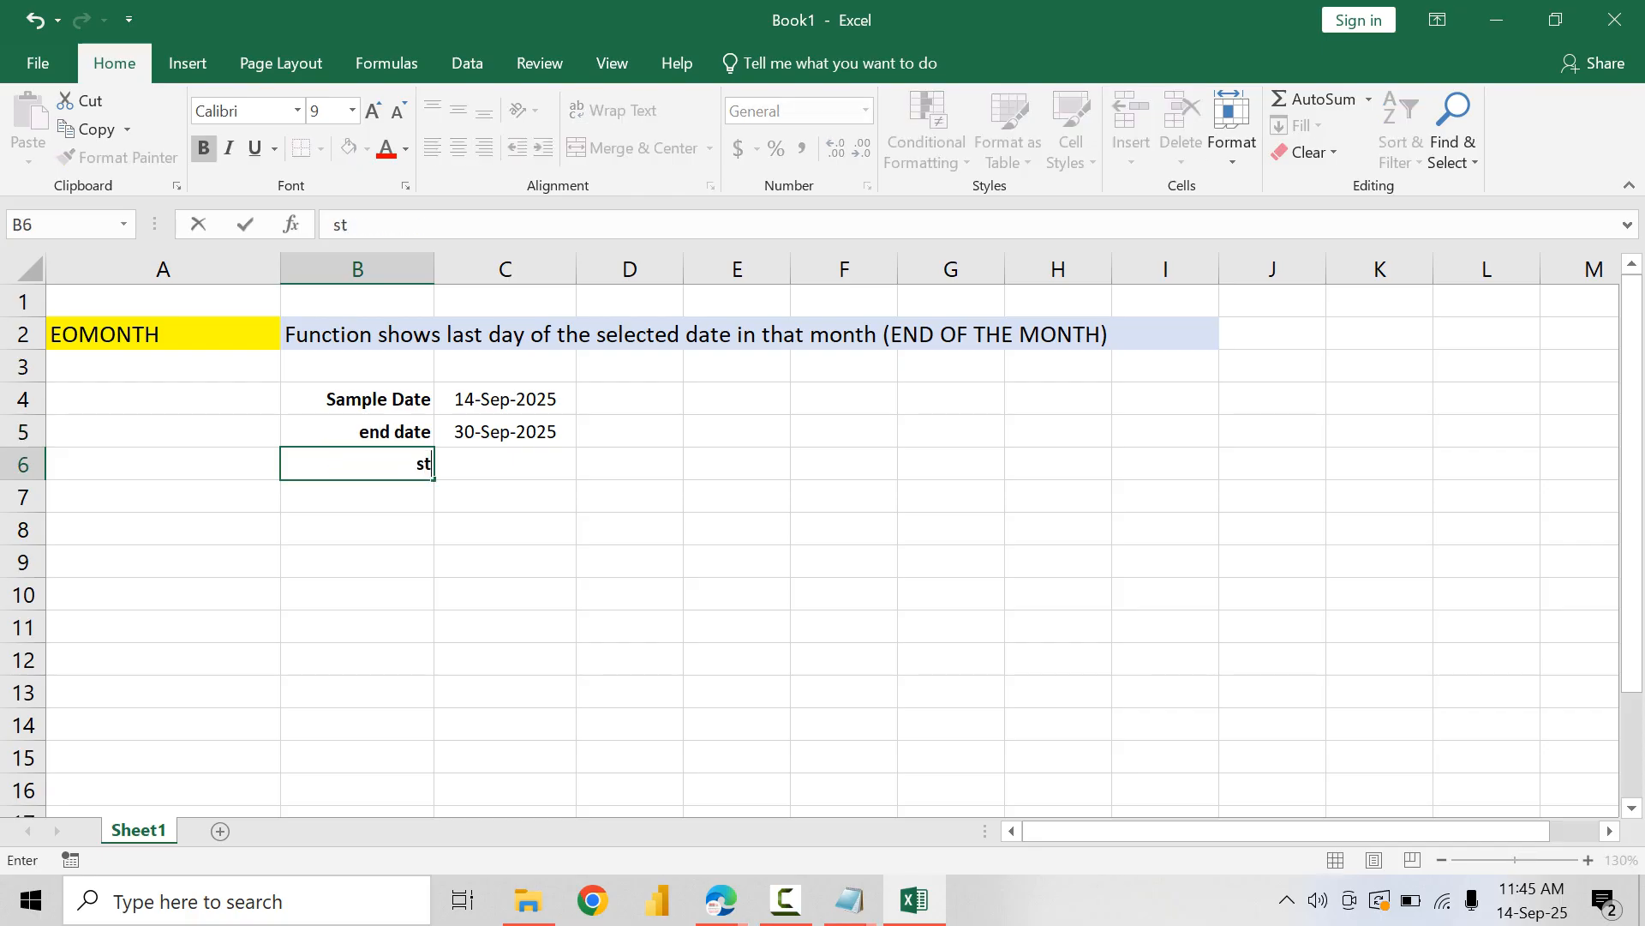
pyautogui.write('art date')
# Step: Write the formula =EOMONTH(C4,-1) in the start date cell C6
pyautogui.press('Right')
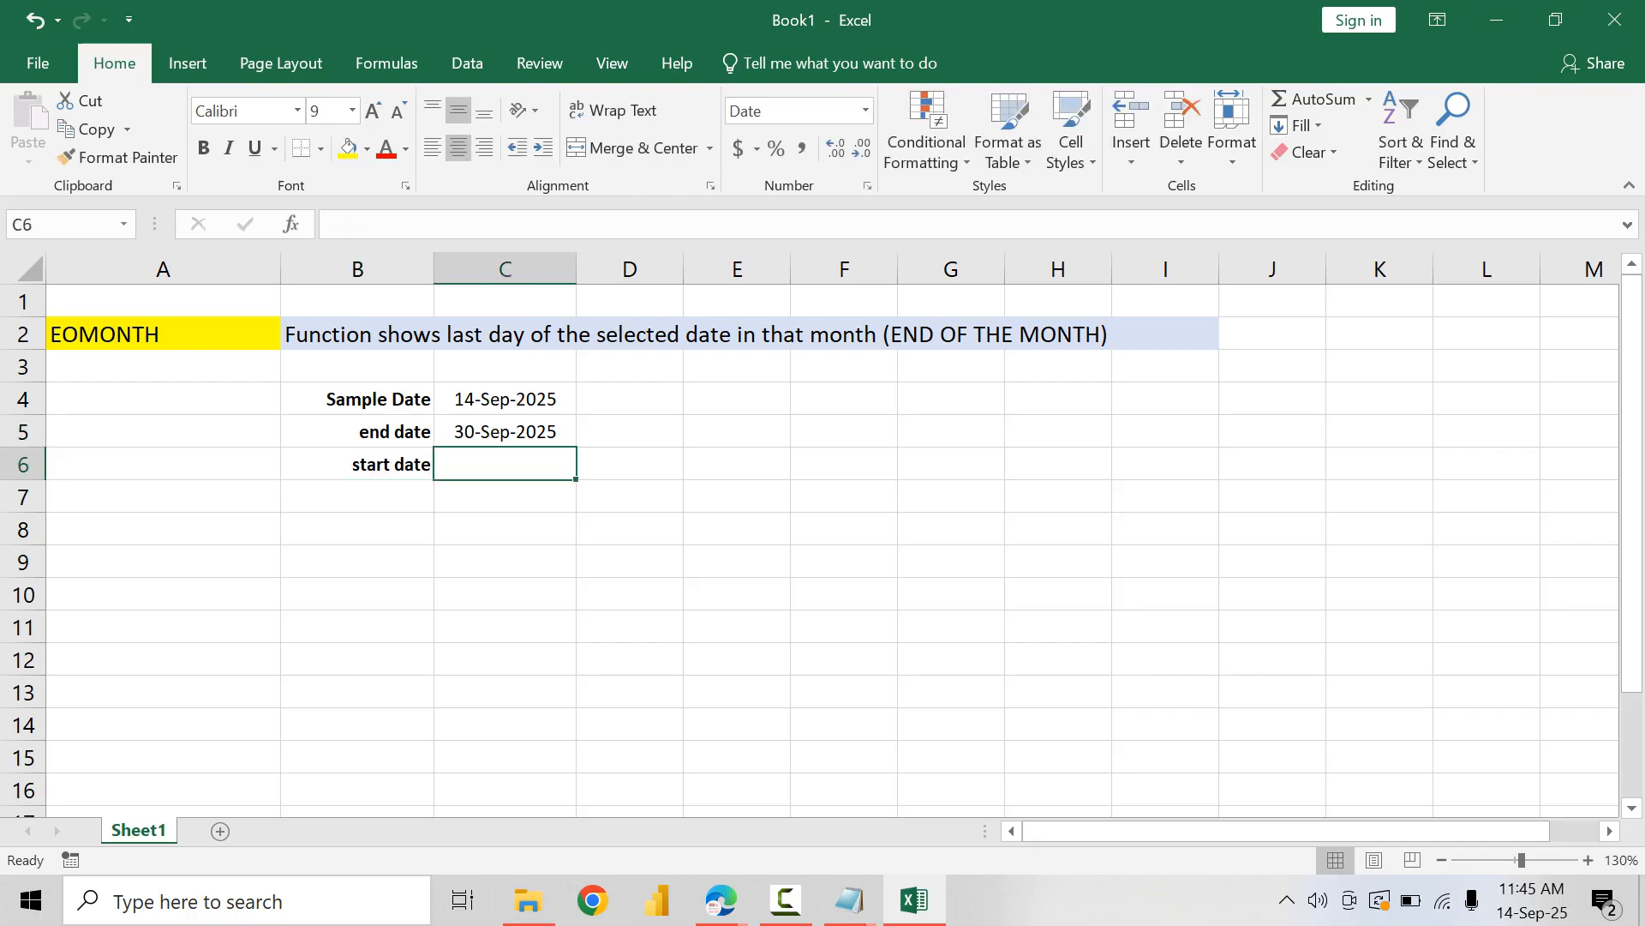
pyautogui.write('=EO')
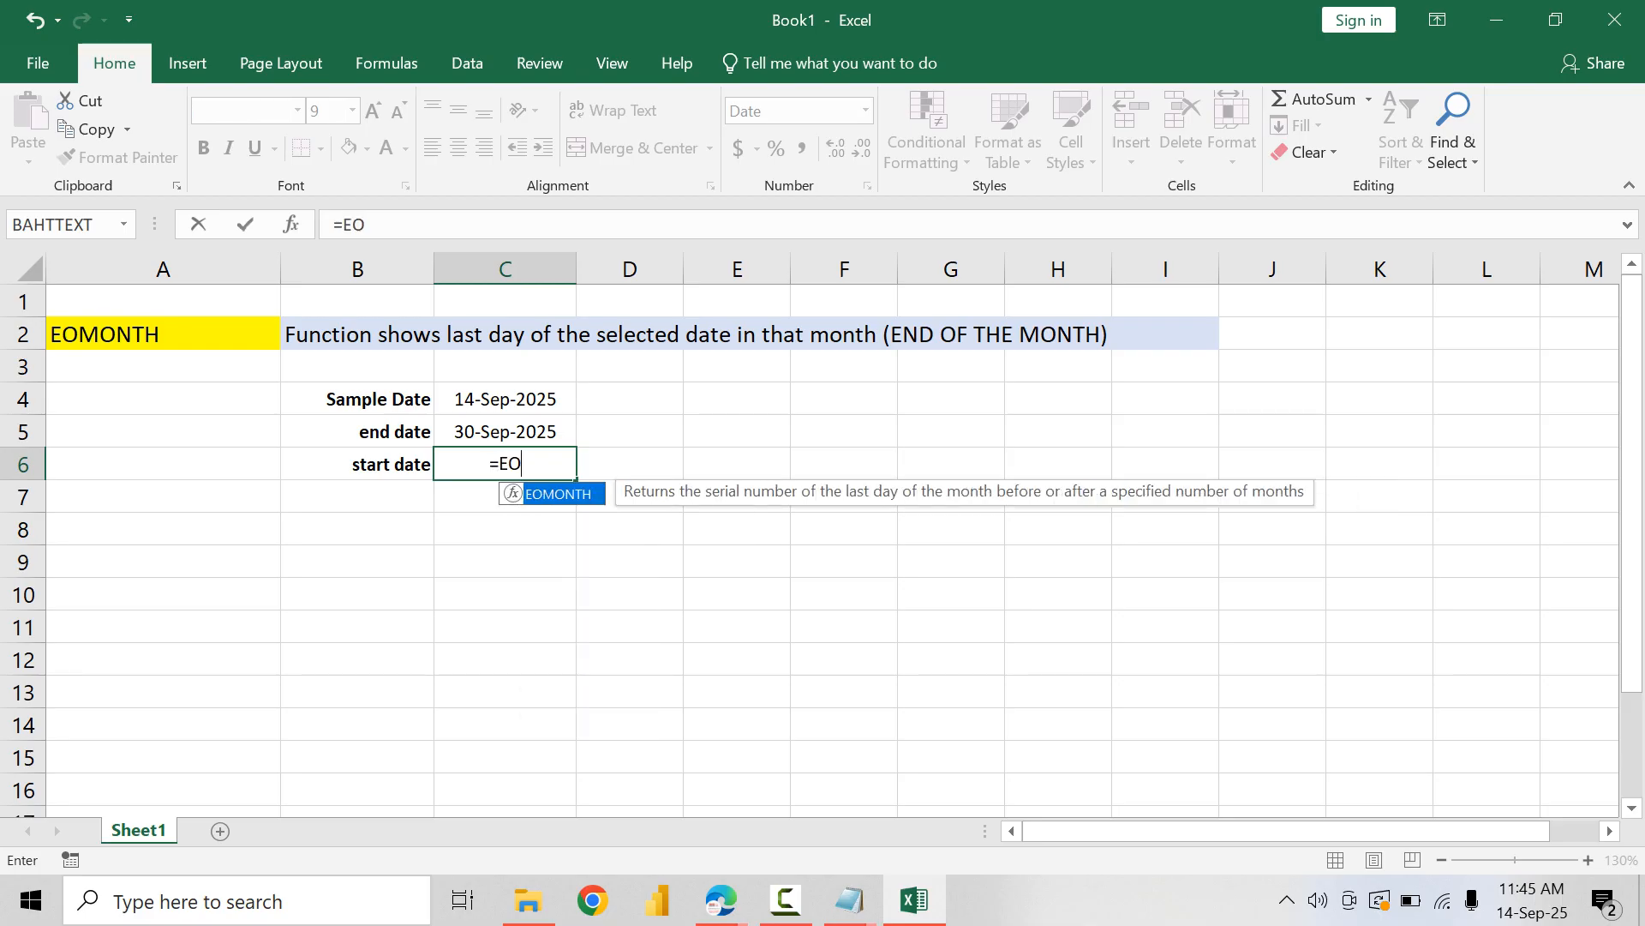
pyautogui.press('Tab')
pyautogui.press('Up')
pyautogui.press('Up')
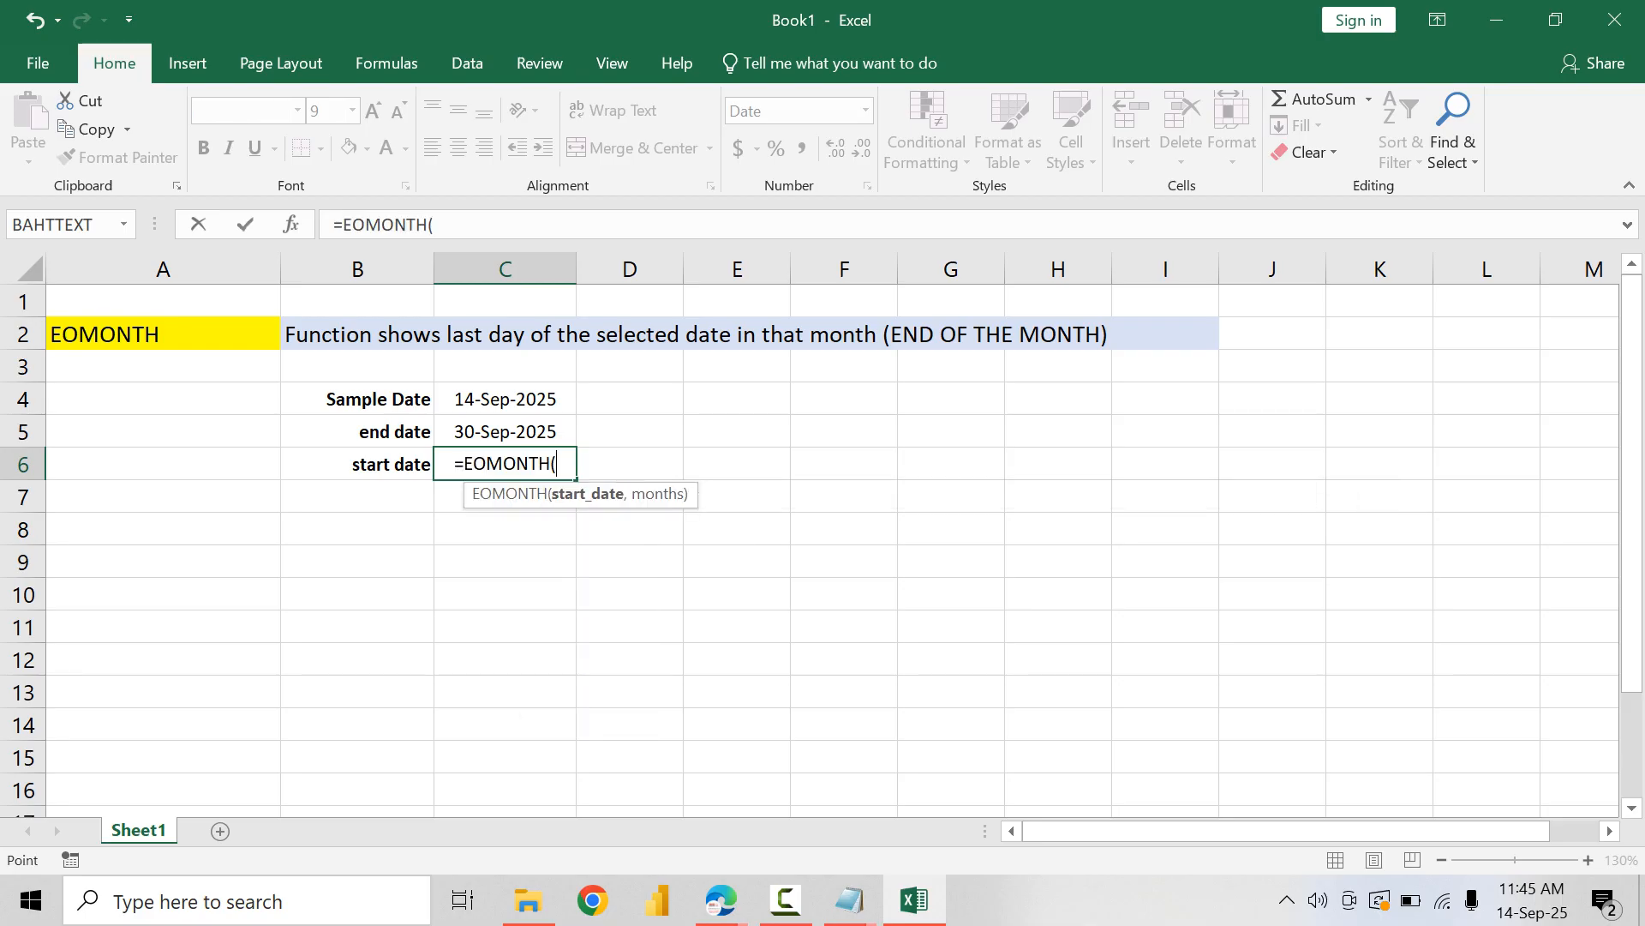
pyautogui.write(',-1)')
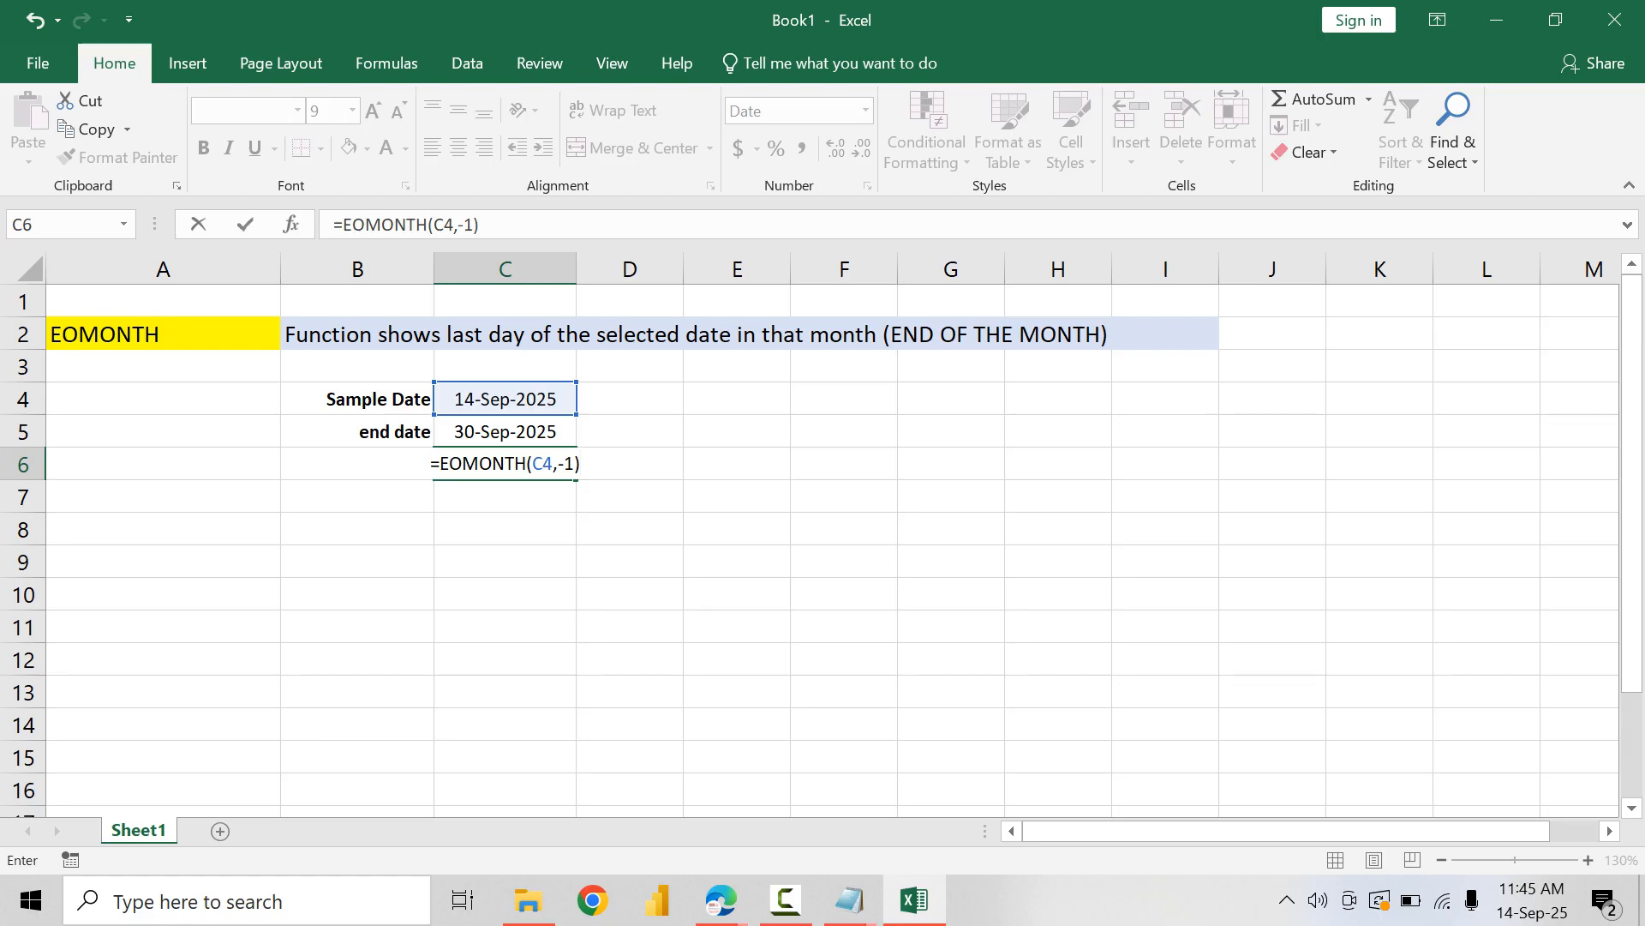
pyautogui.press('Return')
# Step: Append +1 to the formula in C6 so it reads =EOMONTH(C4,-1)+1
pyautogui.click(504, 464)
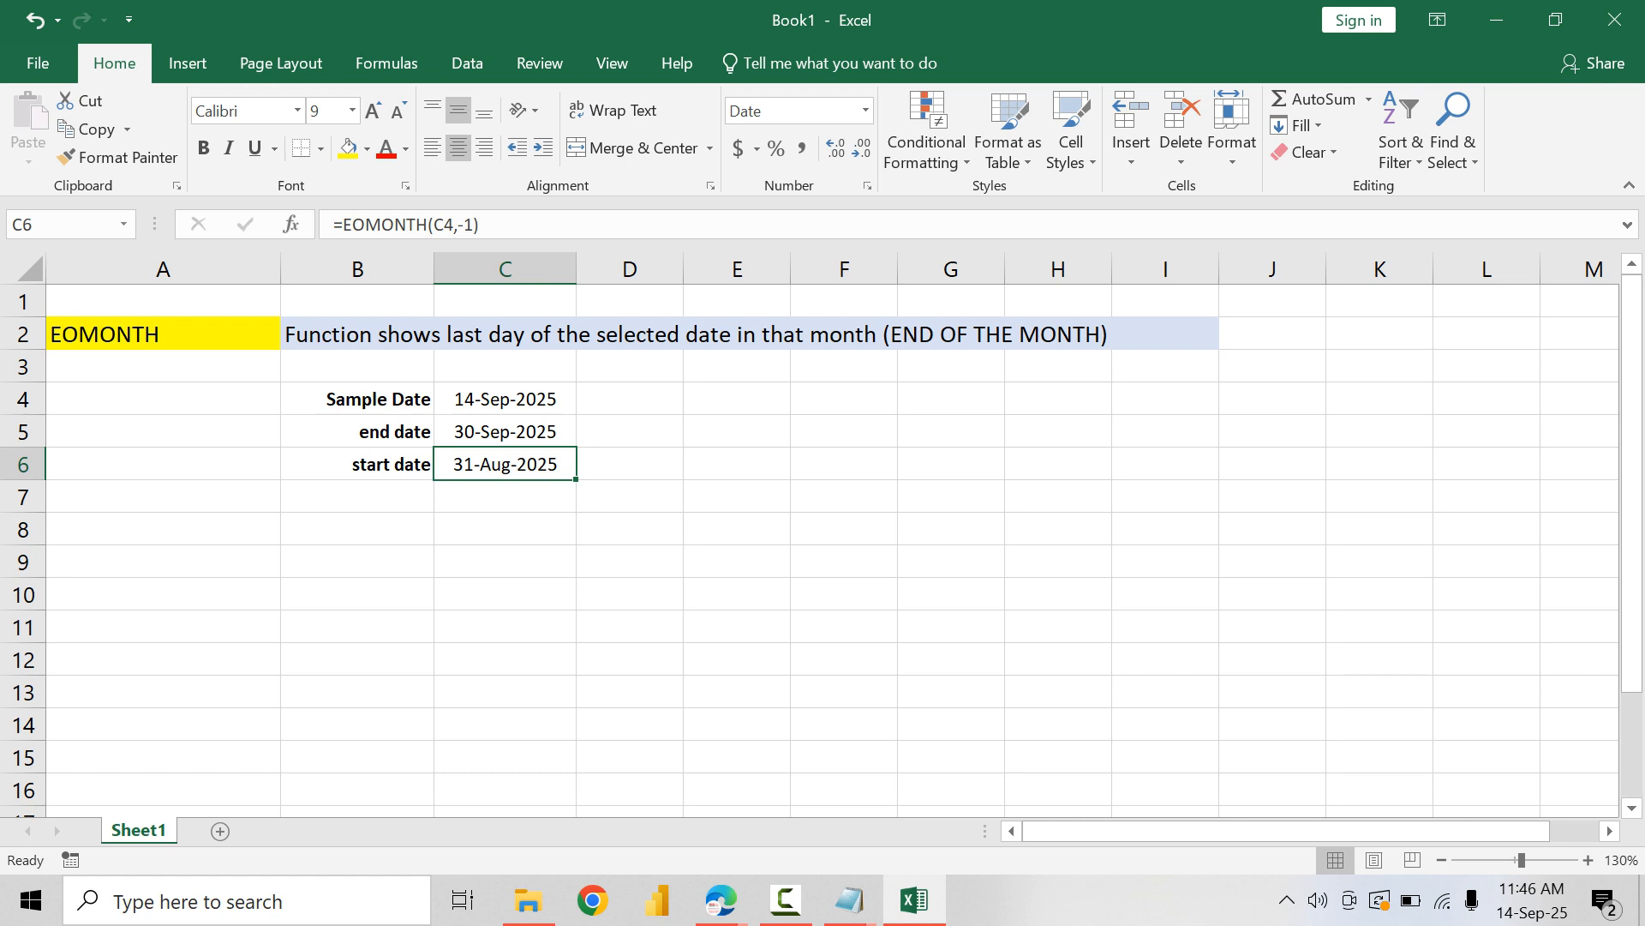
pyautogui.doubleClick(565, 464)
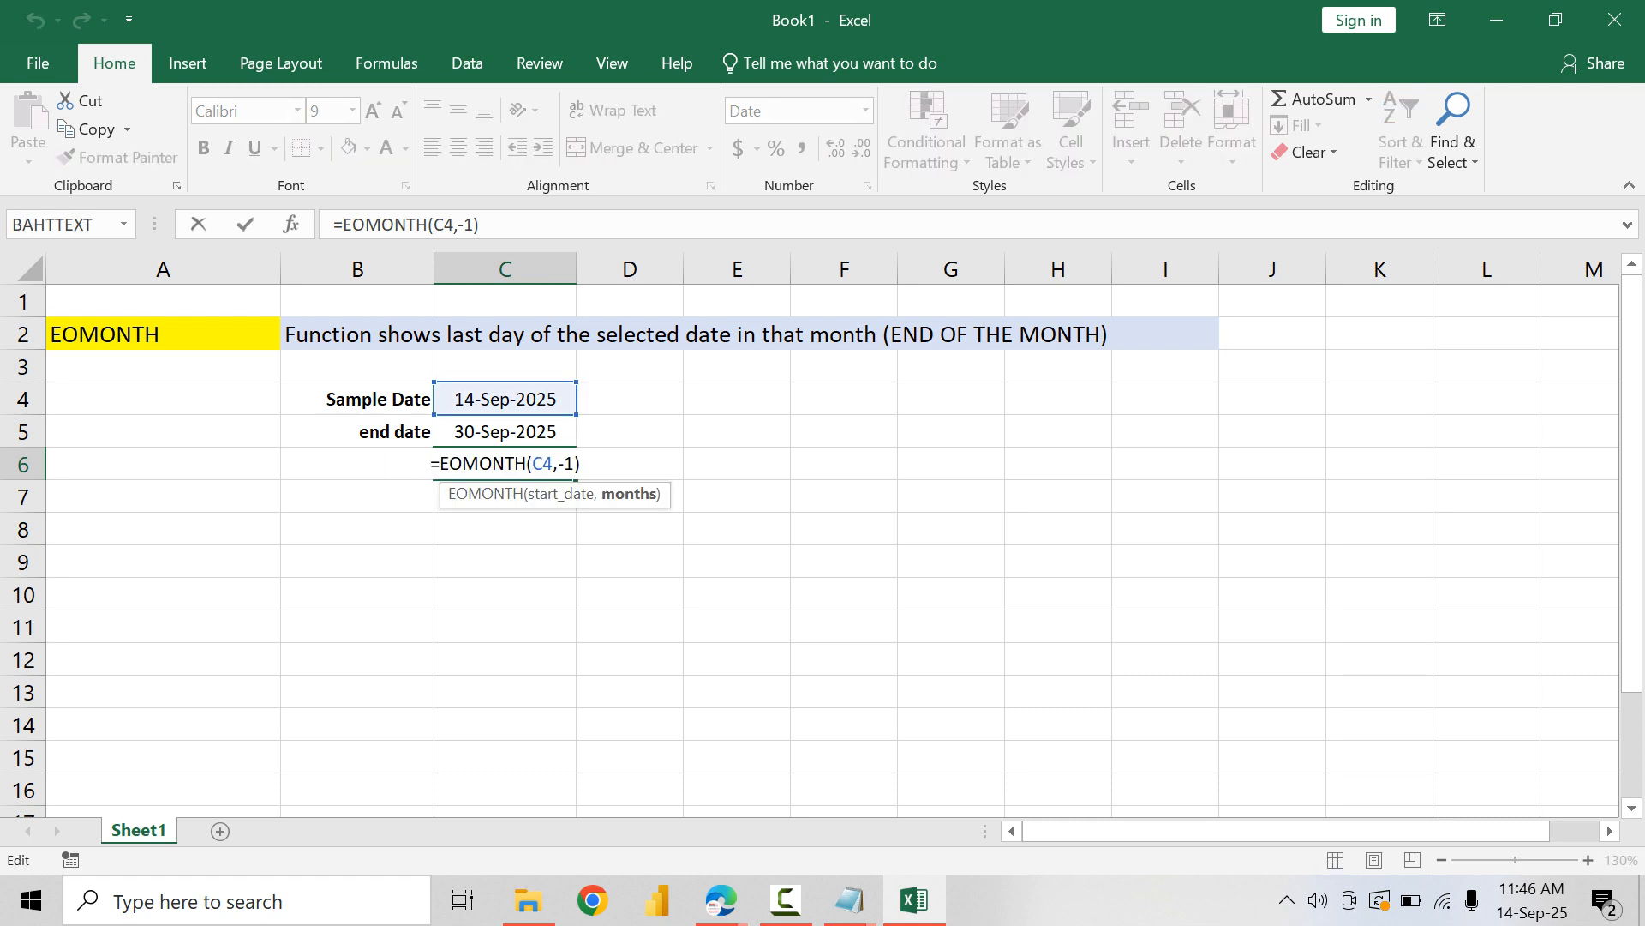
pyautogui.press('Right')
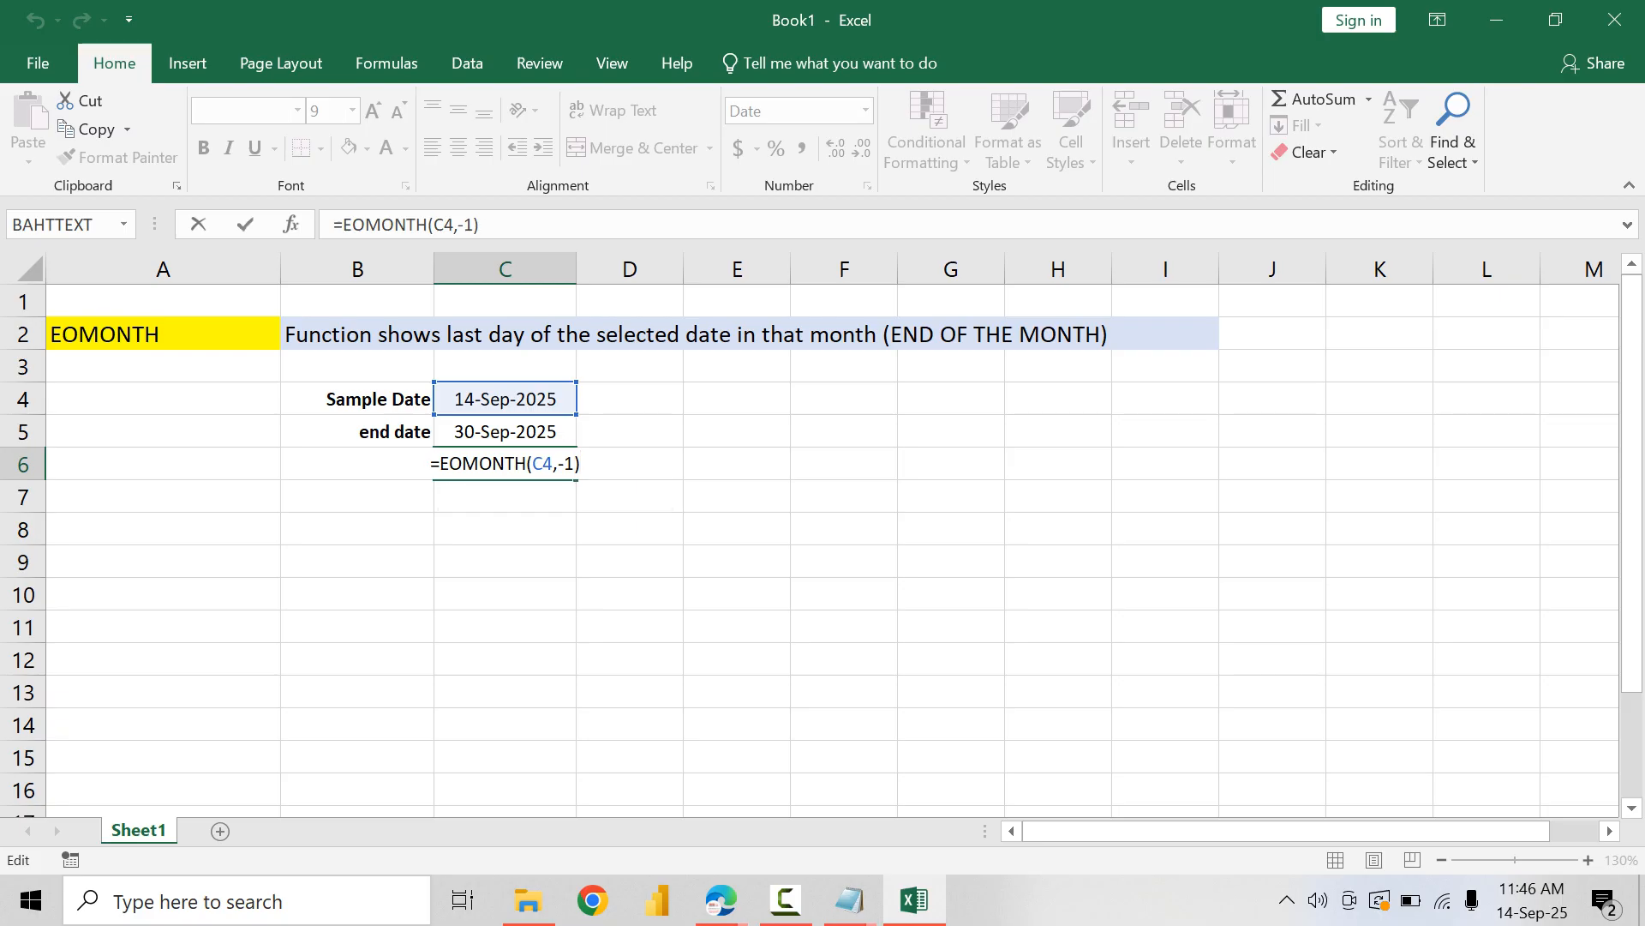
pyautogui.write('+1')
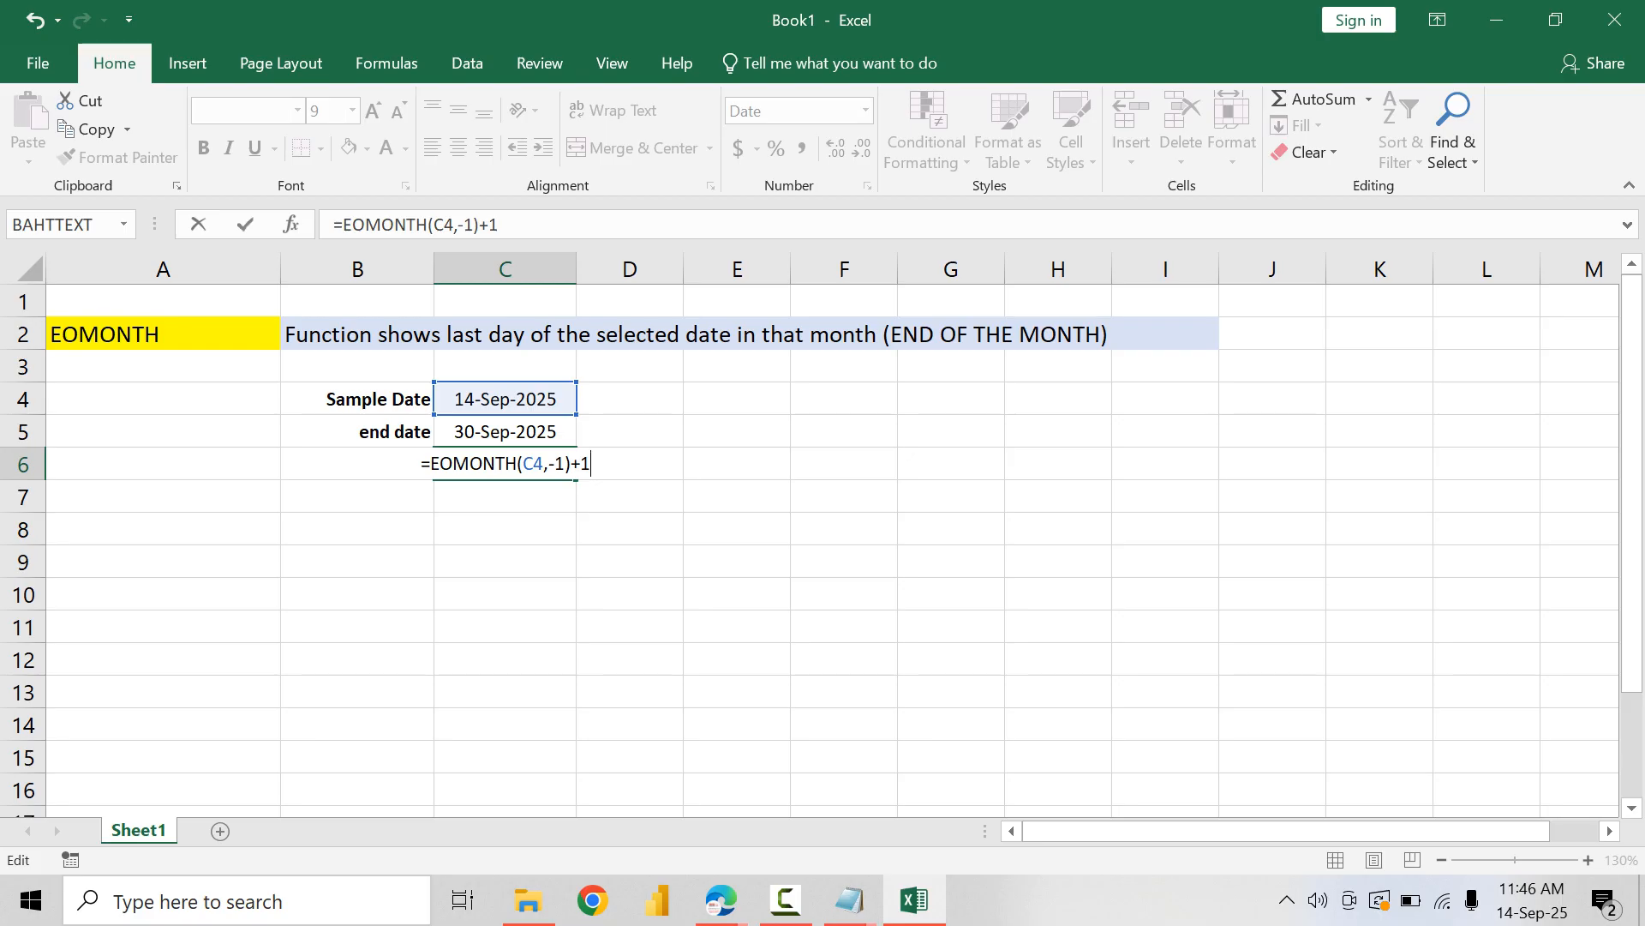
pyautogui.press('Return')
pyautogui.press('Up')
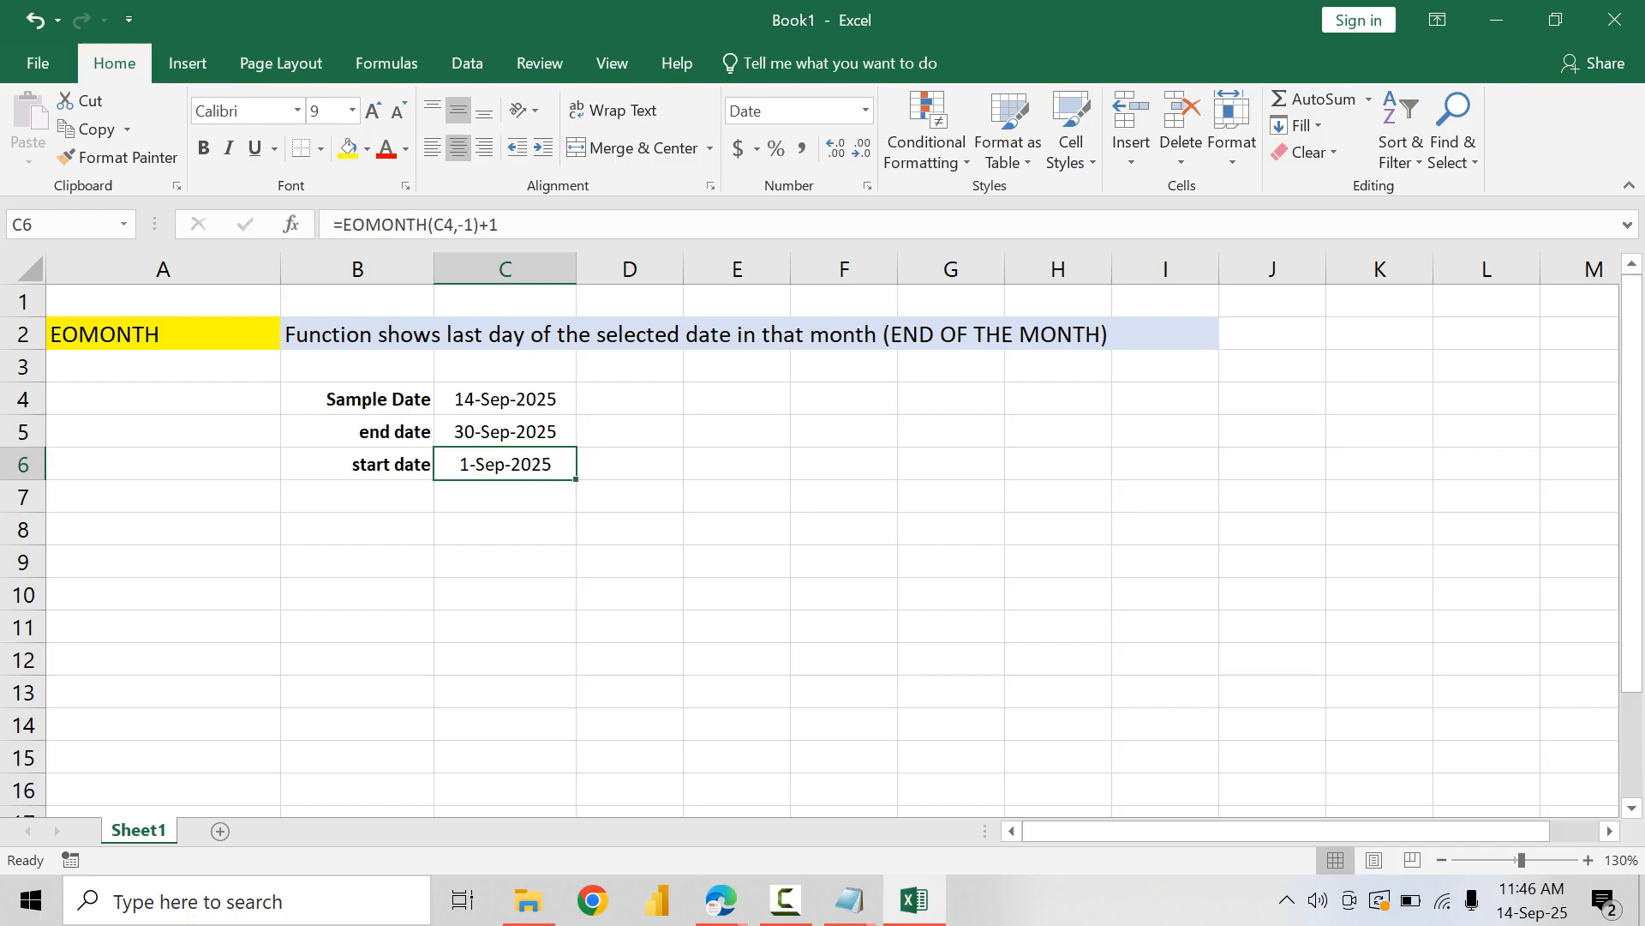
# Step: Reduce the font size of the EOMONTH description in the merged cell B2 to 10
pyautogui.click(514, 335)
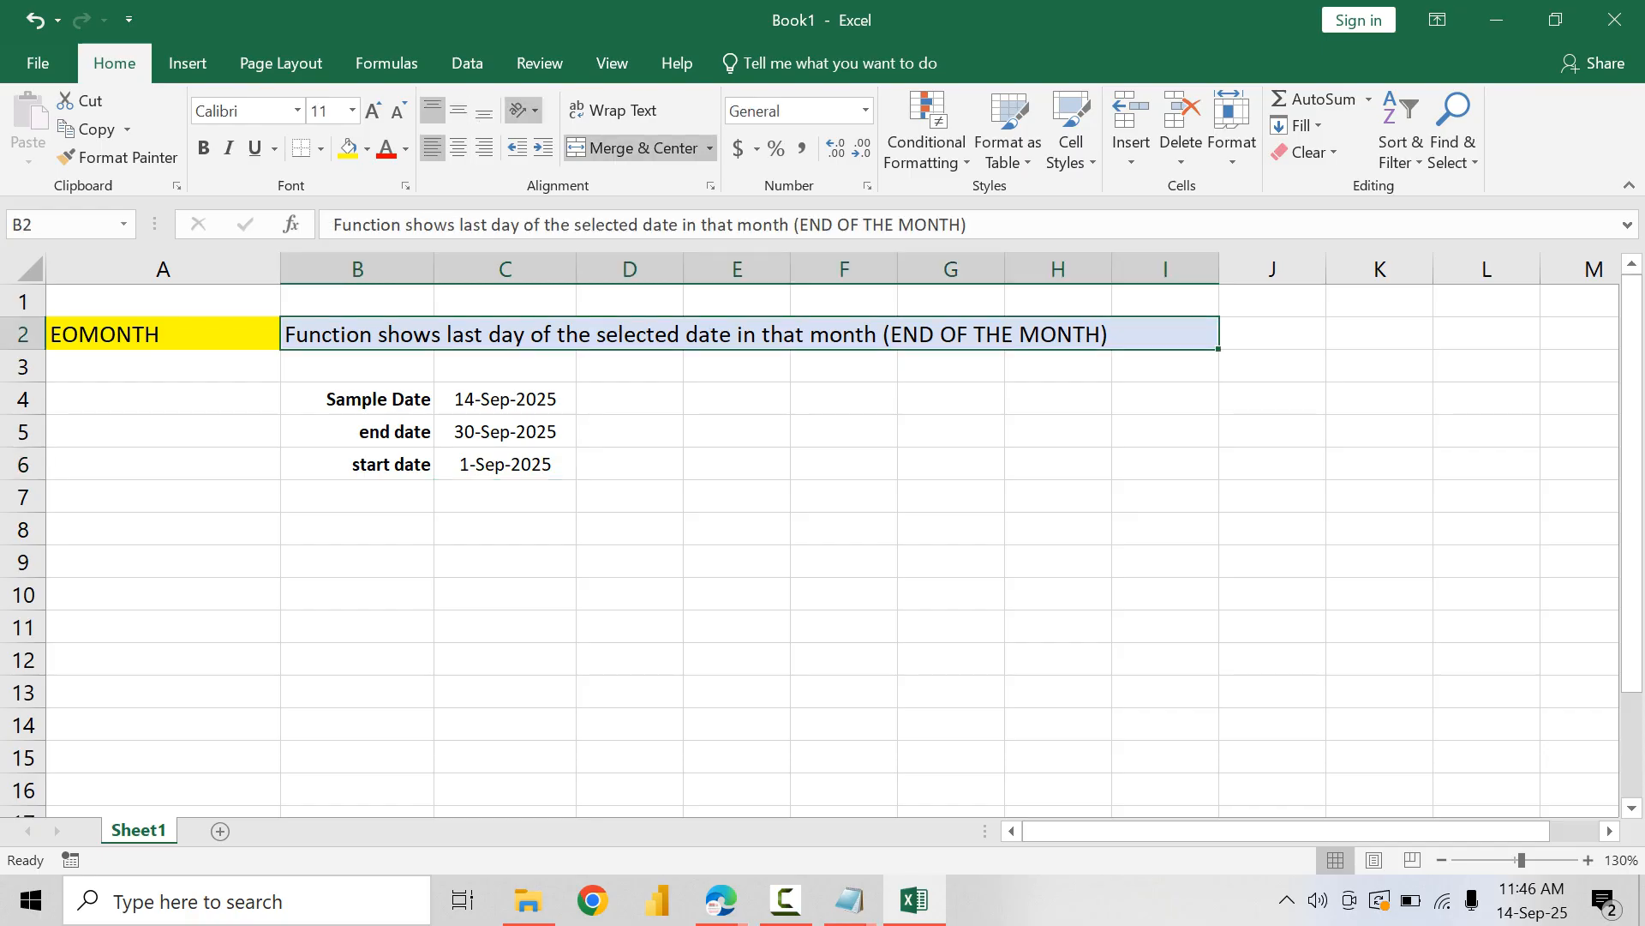
pyautogui.click(399, 111)
pyautogui.click(506, 561)
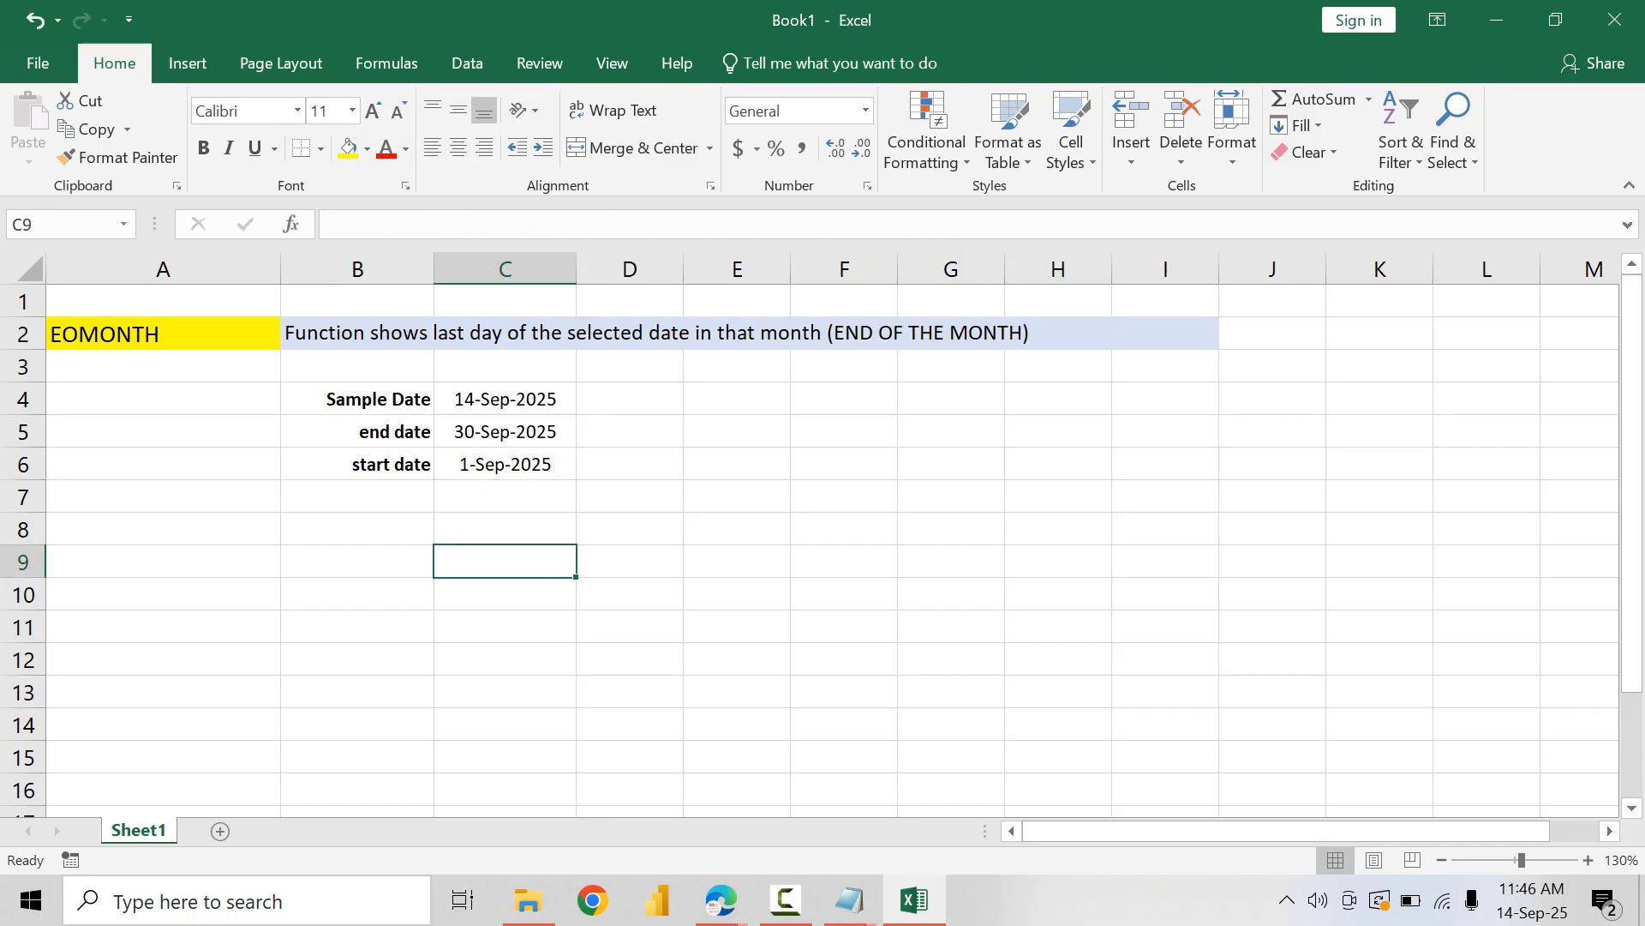
# Step: Apply all borders to the date table in B4:C6
pyautogui.moveTo(369, 399); pyautogui.dragTo(549, 467)
pyautogui.click(320, 148)
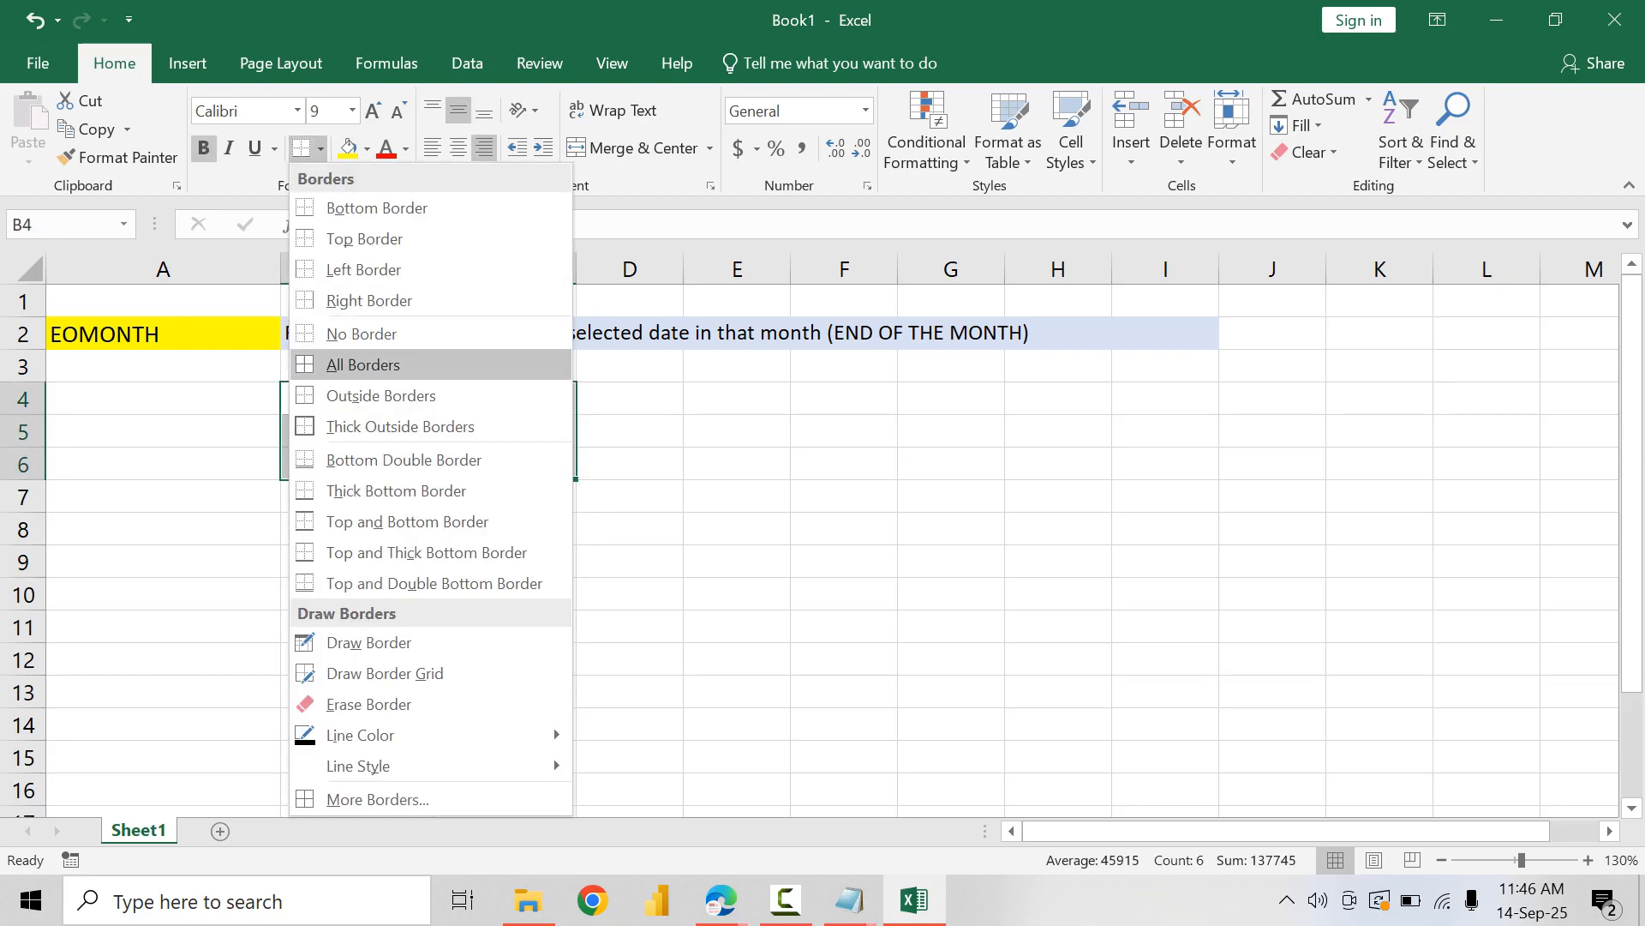
pyautogui.click(364, 365)
pyautogui.click(357, 594)
# Step: Copy the EOMONTH block A2:I6 and paste it starting at A8
pyautogui.moveTo(85, 333); pyautogui.dragTo(1165, 464)
pyautogui.hotkey('ctrl', 'c')
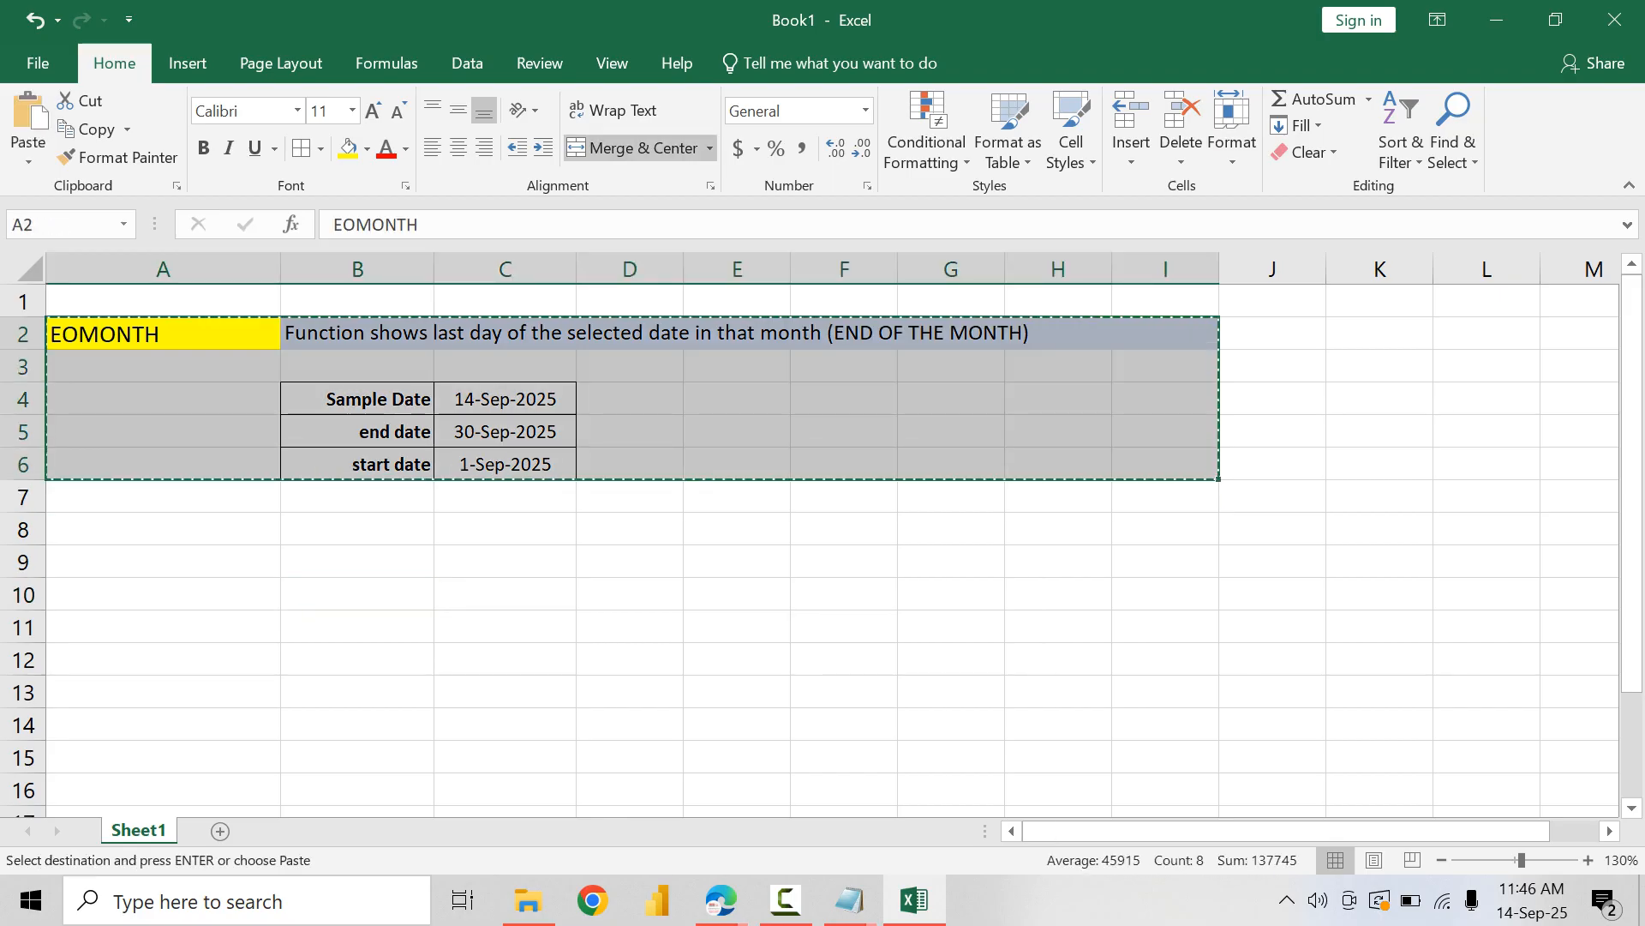
pyautogui.click(163, 528)
pyautogui.hotkey('ctrl', 'v')
# Step: Change the heading of the copied block in A8 to WORKDAY
pyautogui.doubleClick(197, 529)
pyautogui.hotkey('shift', 'Home')
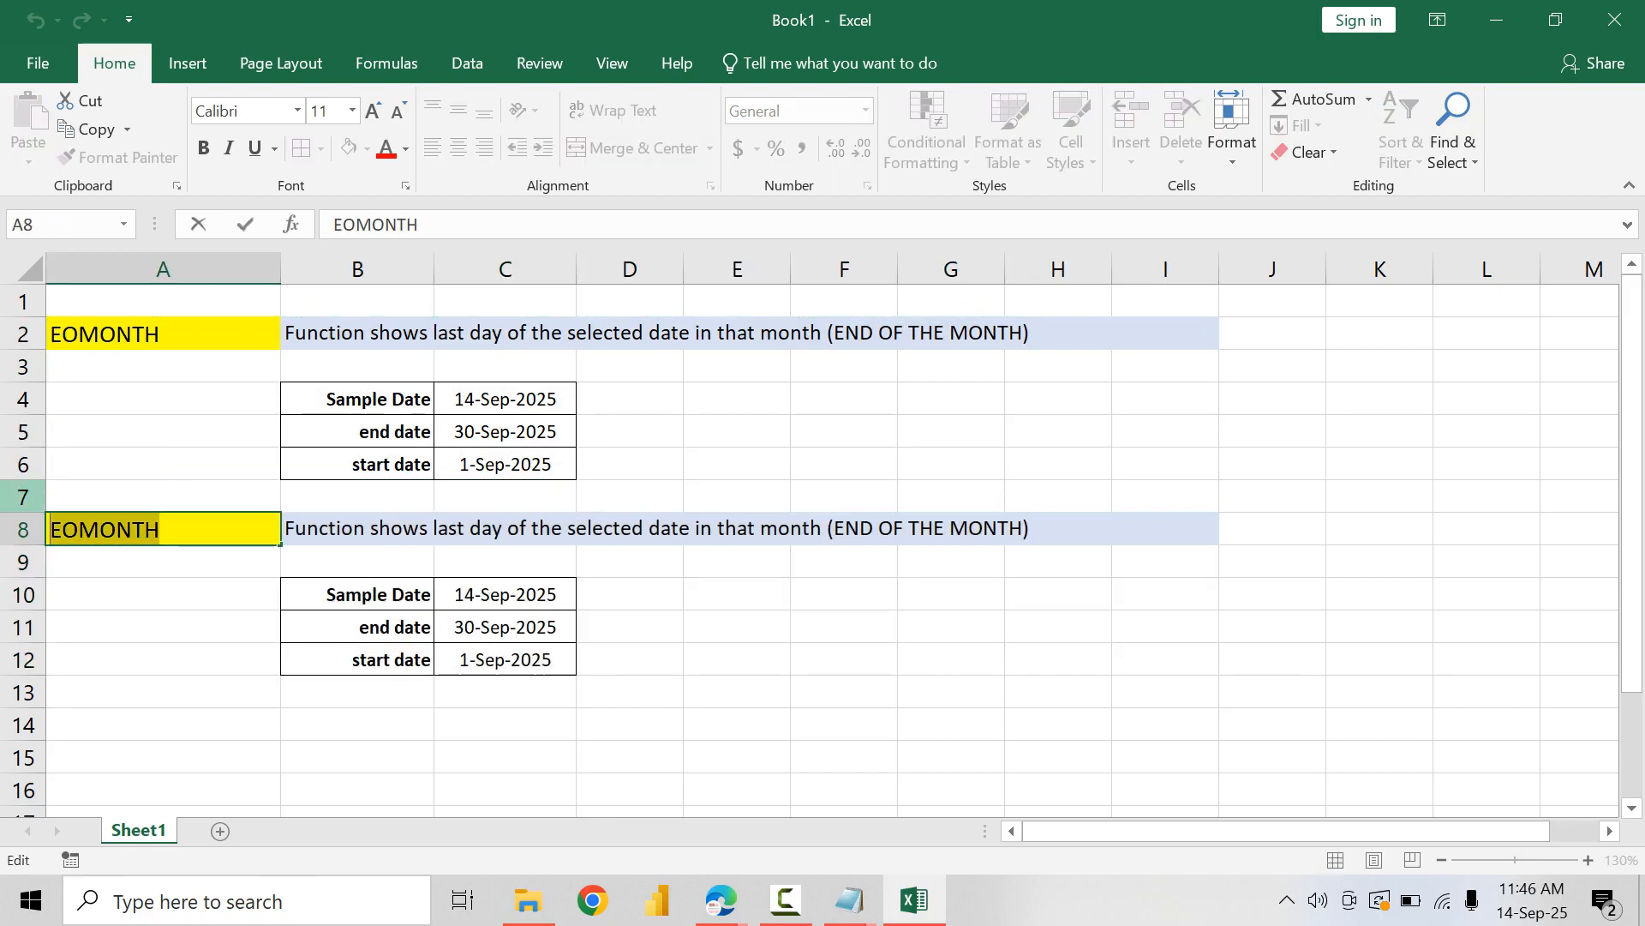
pyautogui.write('WORKDAY')
pyautogui.hotkey('ctrl', 'Return')
# Step: Replace the description in B8 with "Function shows next work day after number of days"
pyautogui.press('Tab')
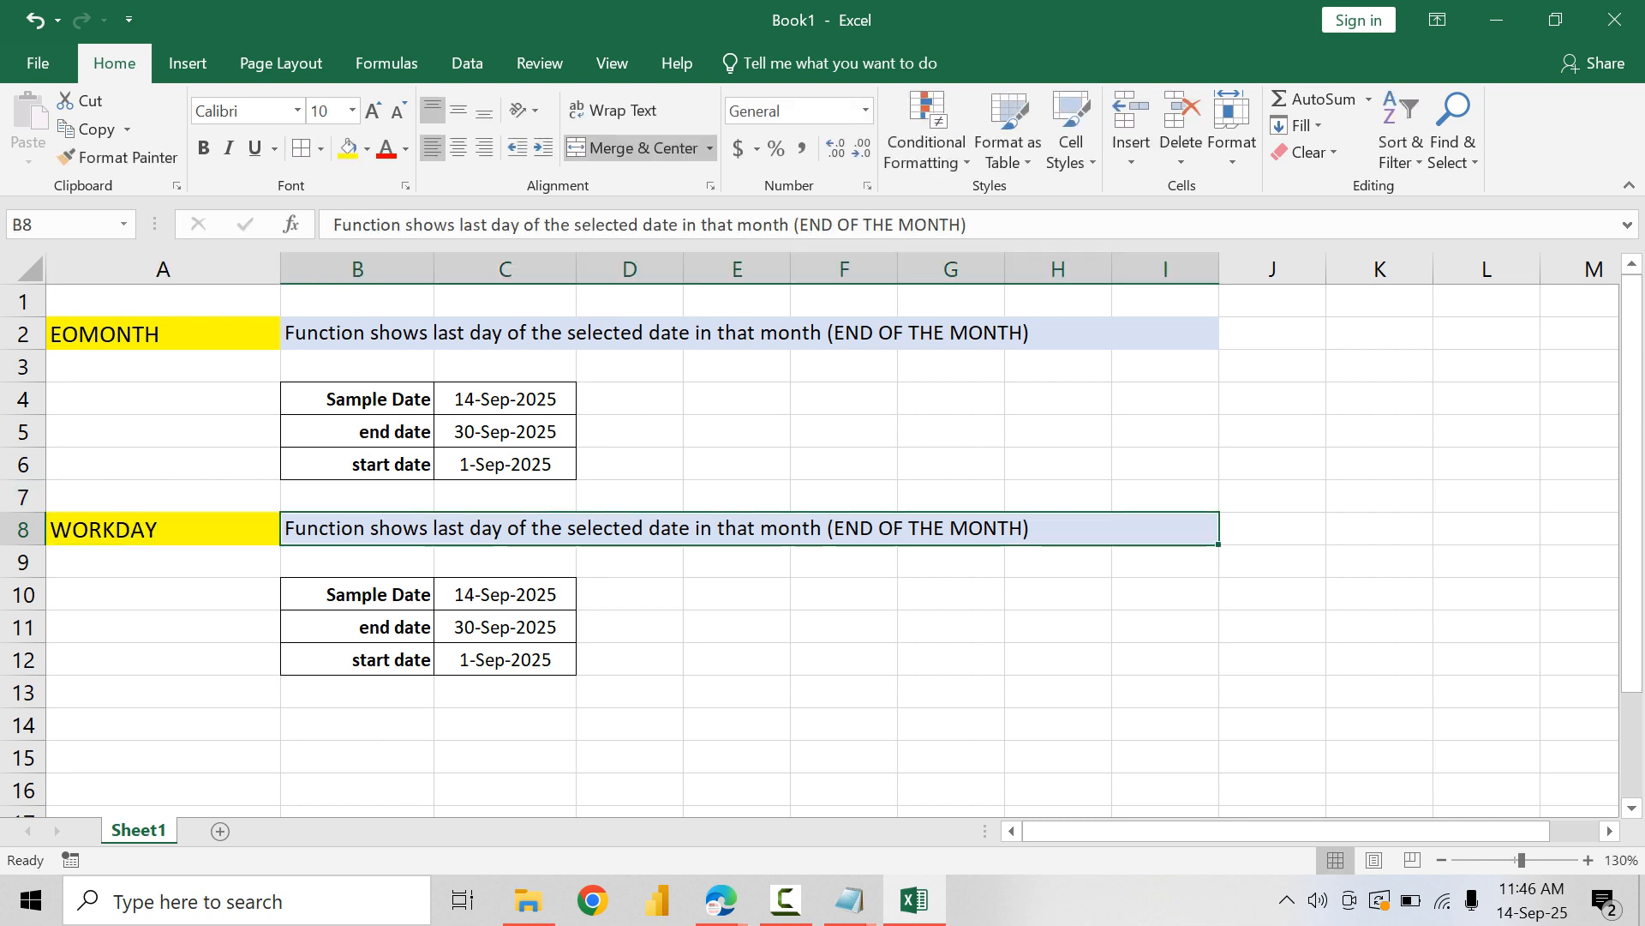
pyautogui.write('FUnc')
pyautogui.press('BackSpace')
pyautogui.press('BackSpace')
pyautogui.press('BackSpace')
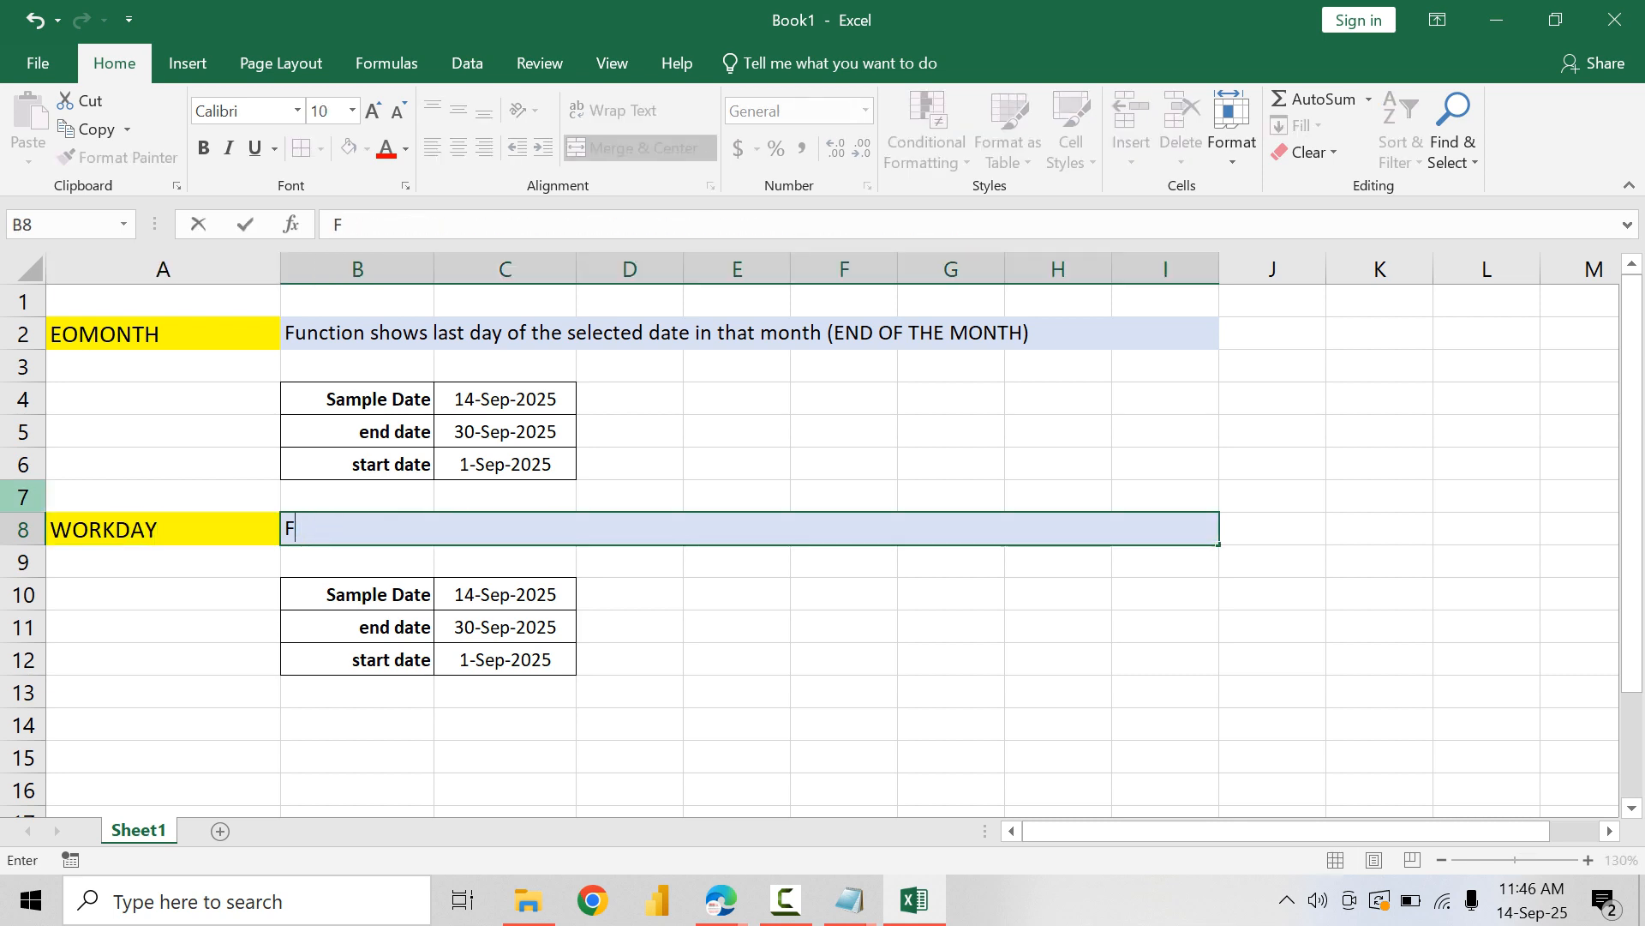
pyautogui.write('unction ')
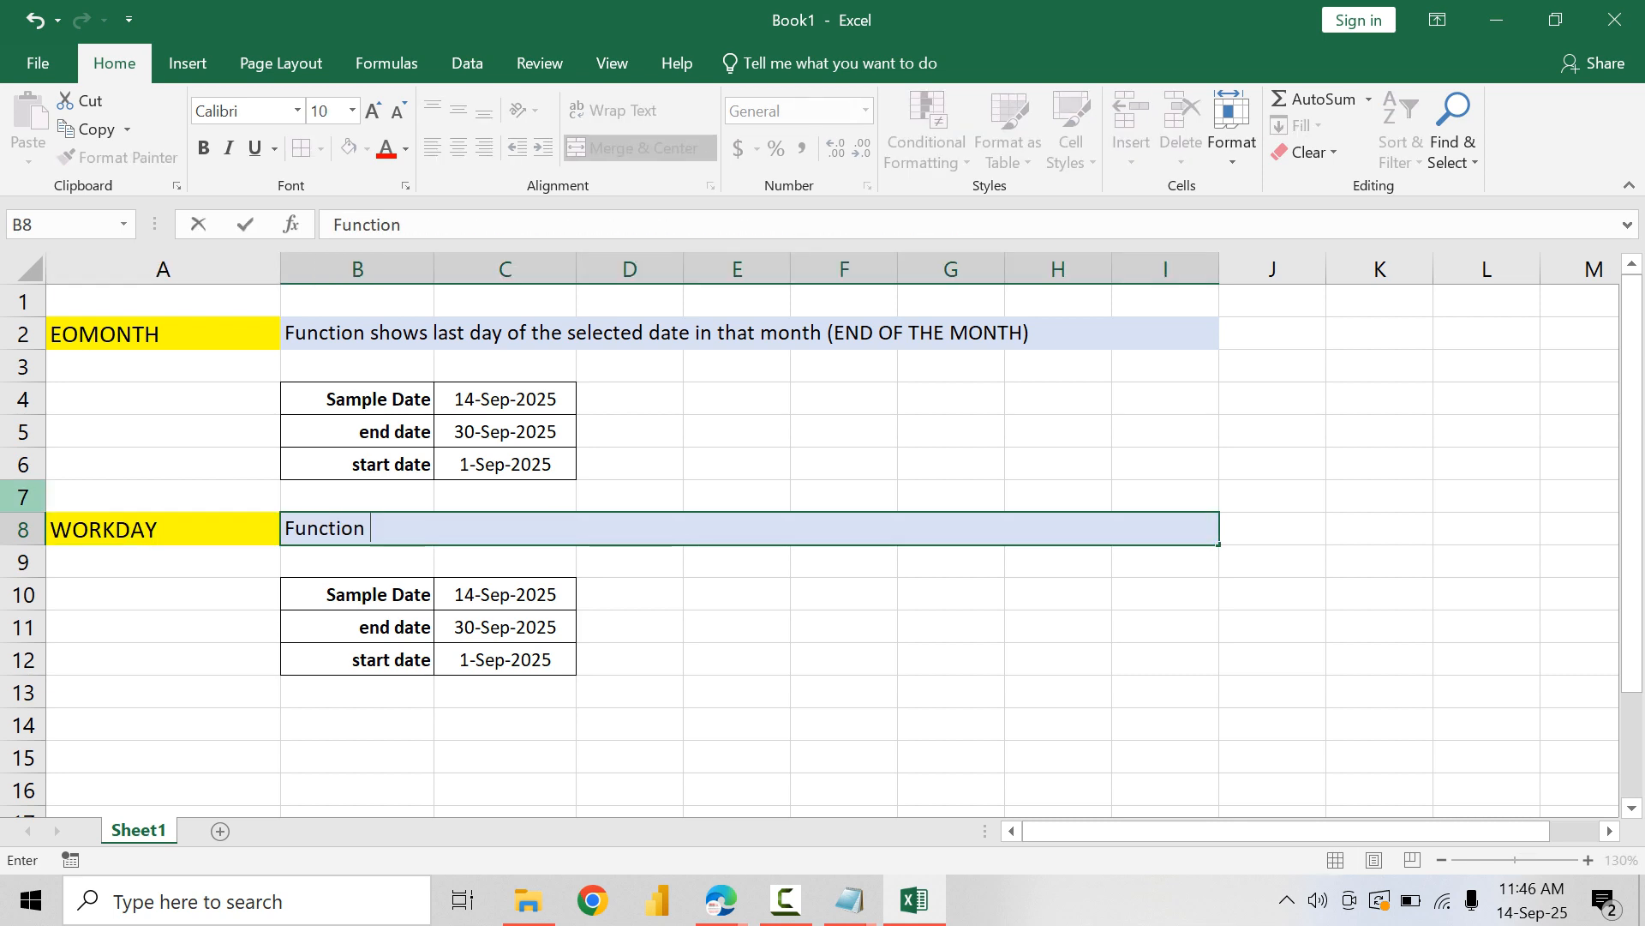
pyautogui.write('shows next w')
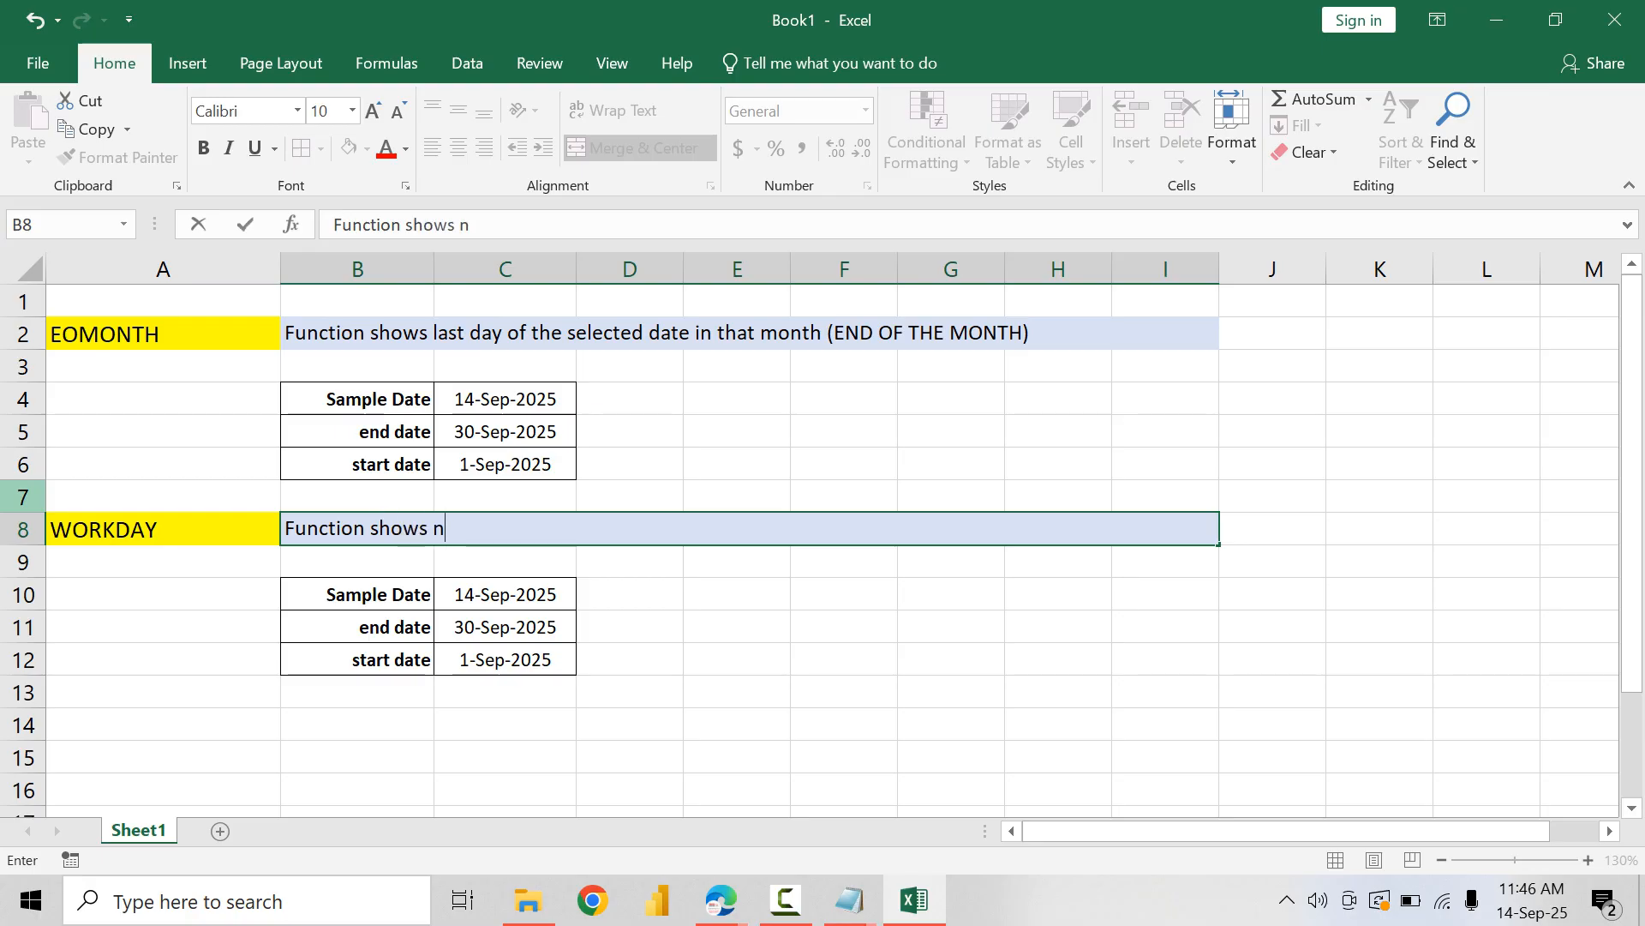
pyautogui.write('ork d')
pyautogui.press('BackSpace')
pyautogui.write('day ')
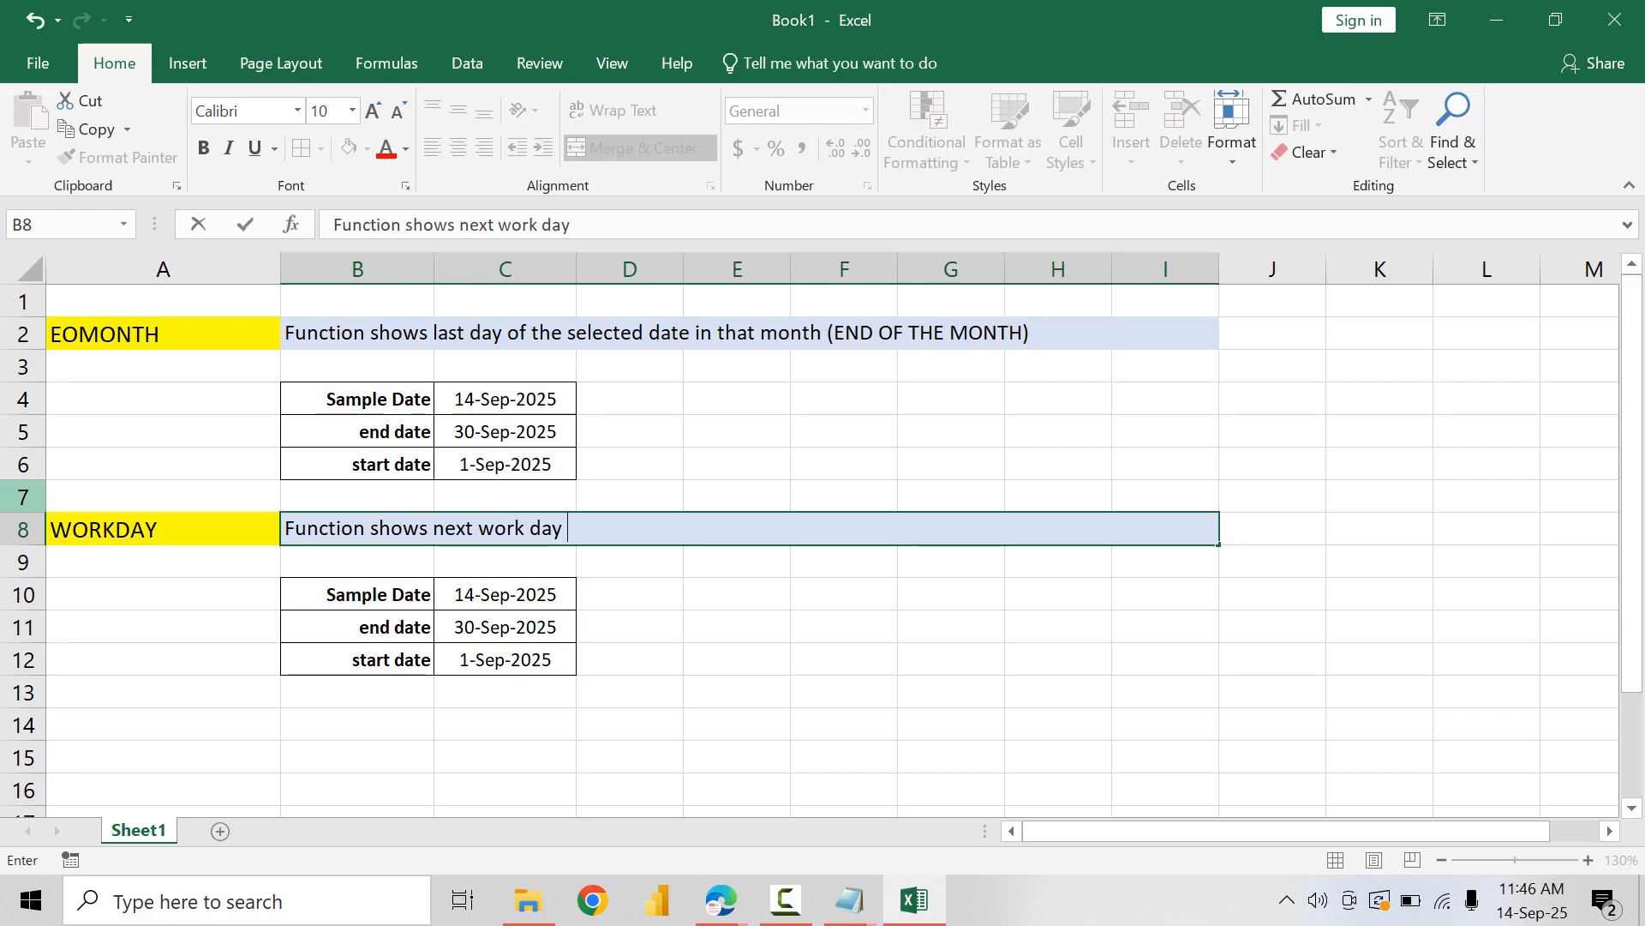
pyautogui.write('after number of ')
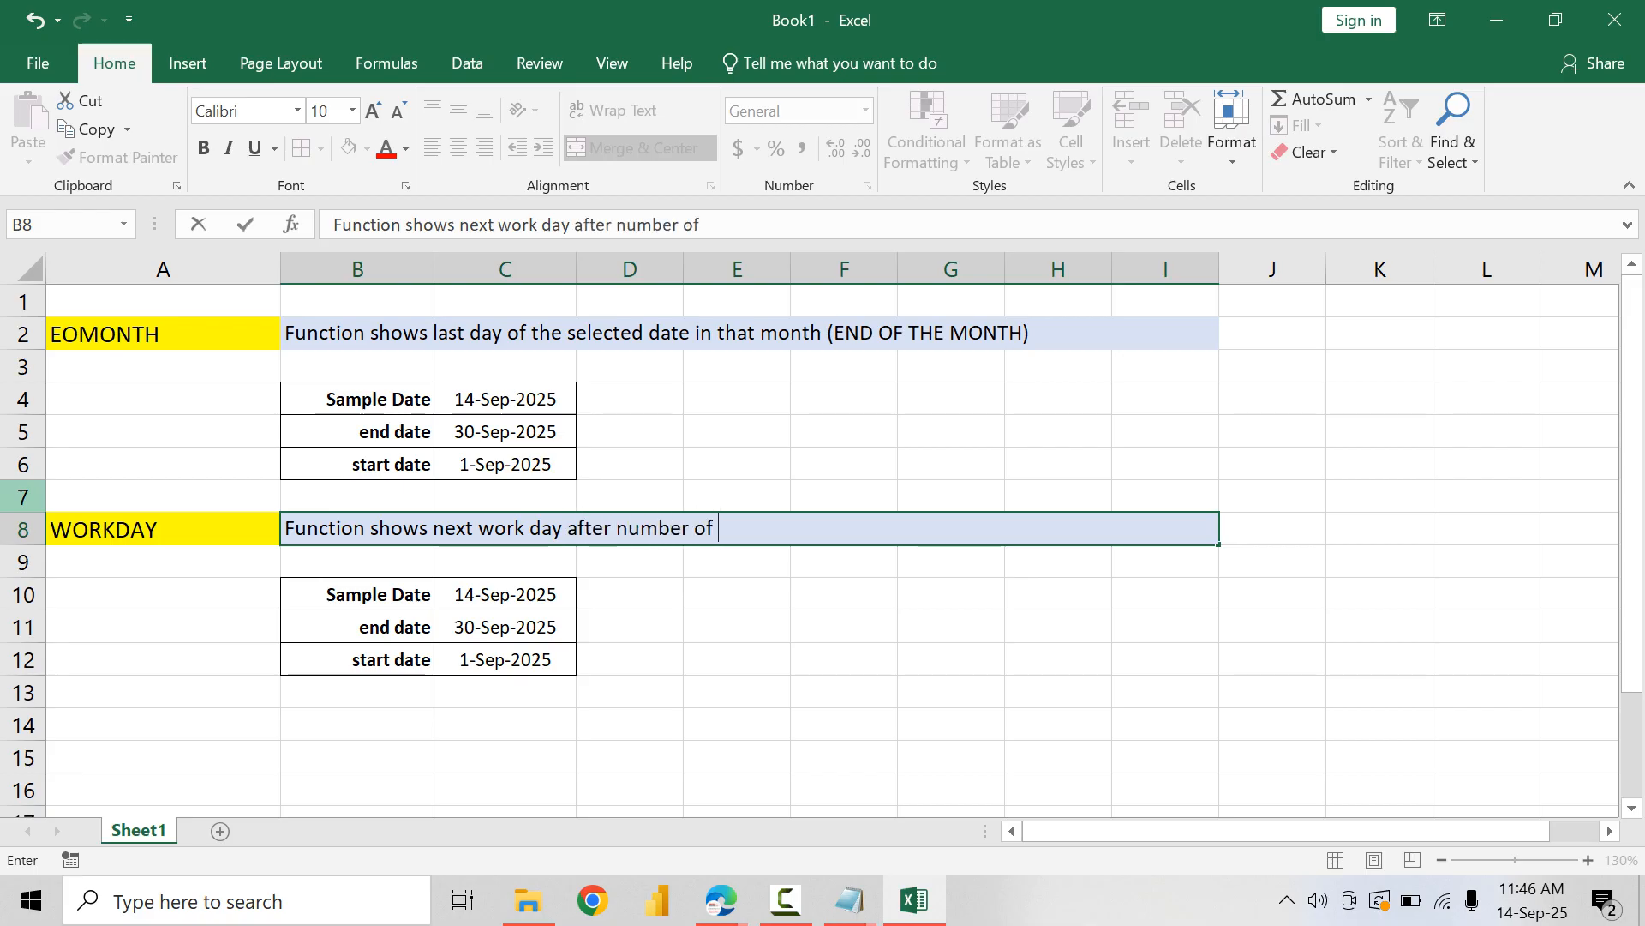
pyautogui.write('days (')
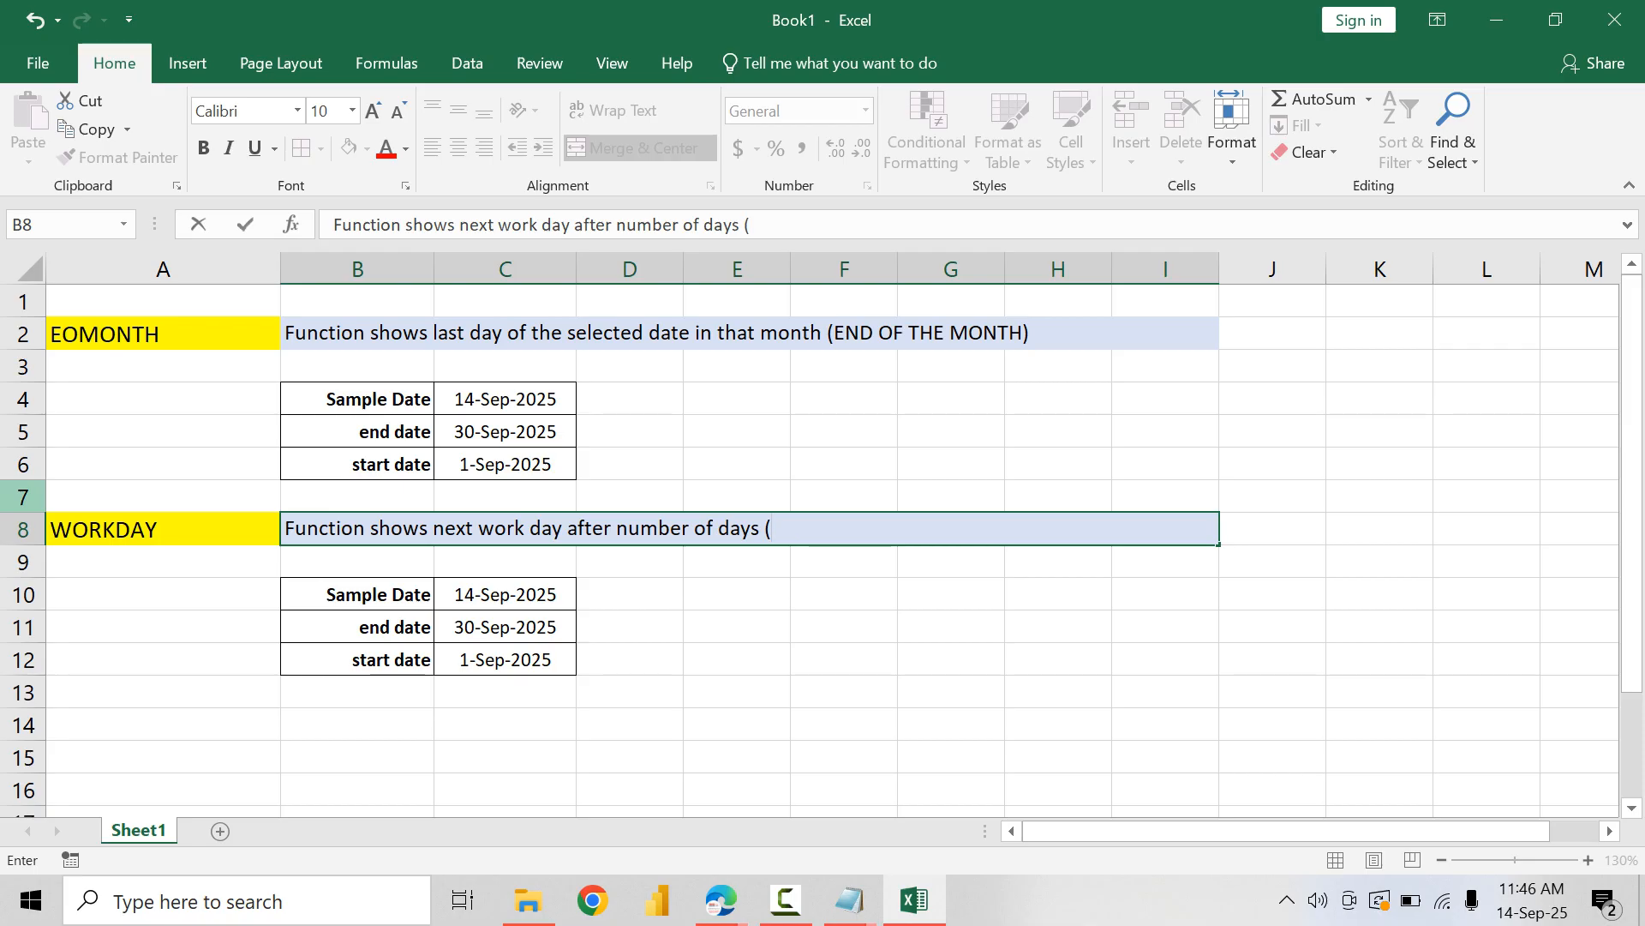
pyautogui.write('Mon-Fri i')
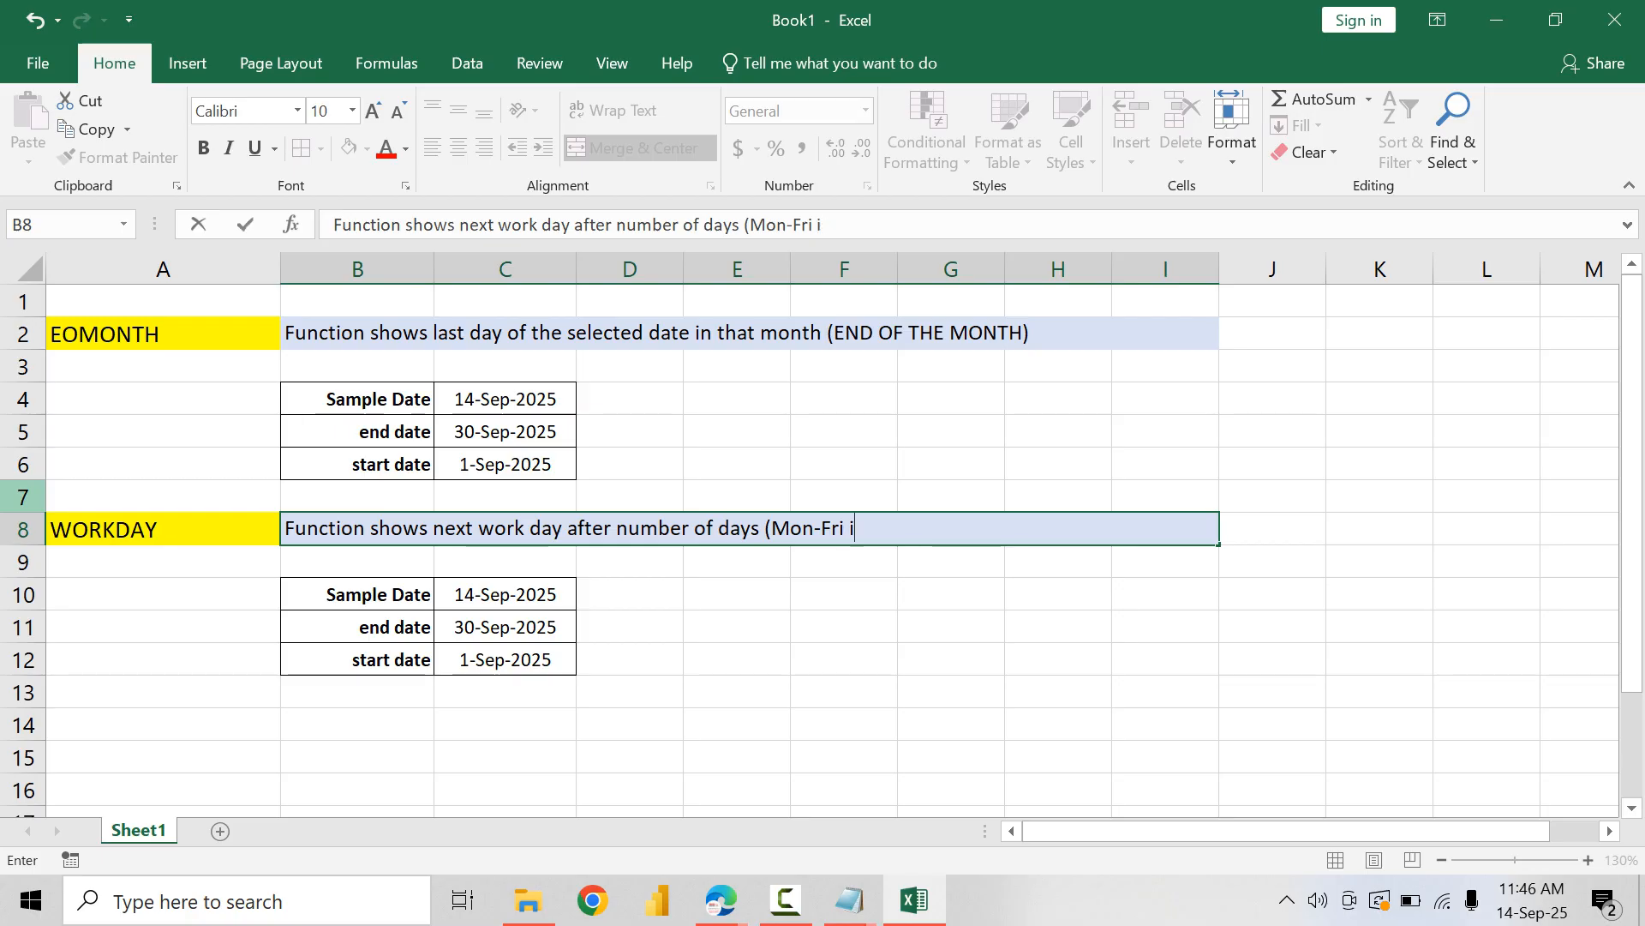
# Step: Complete the WORKDAY description in B8 by adding "(Mon-Fri = Work Day; Sat-Sun = Weekend)" after "number of days"
pyautogui.press('BackSpace')
pyautogui.write('= Work Day')
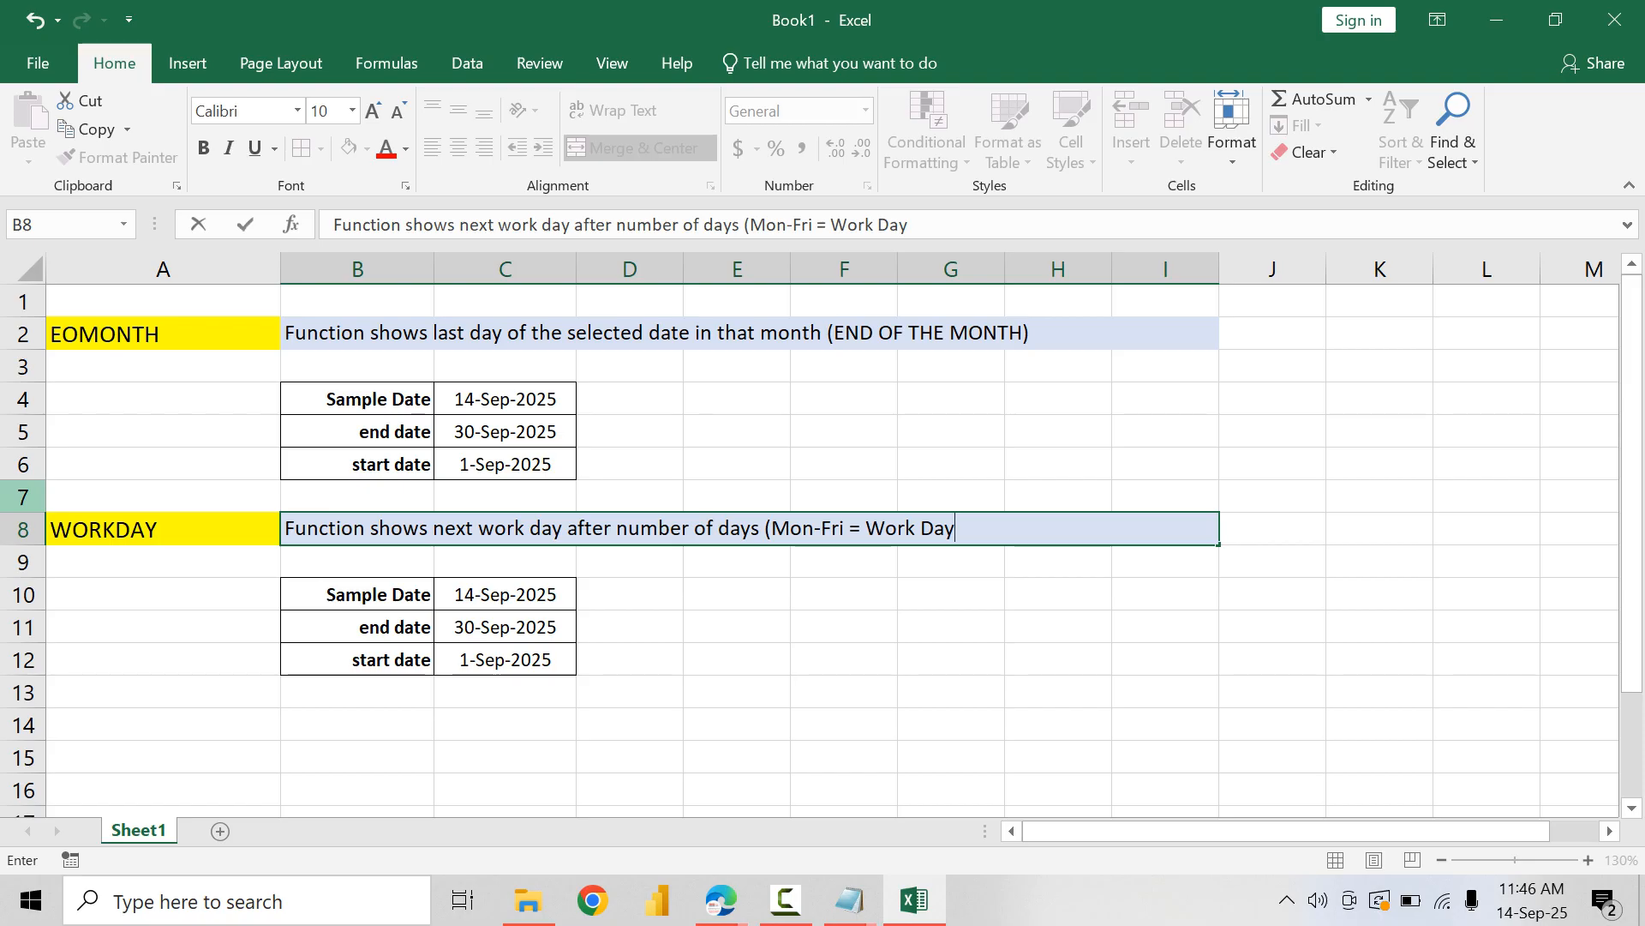
pyautogui.write('; Sat-Sun')
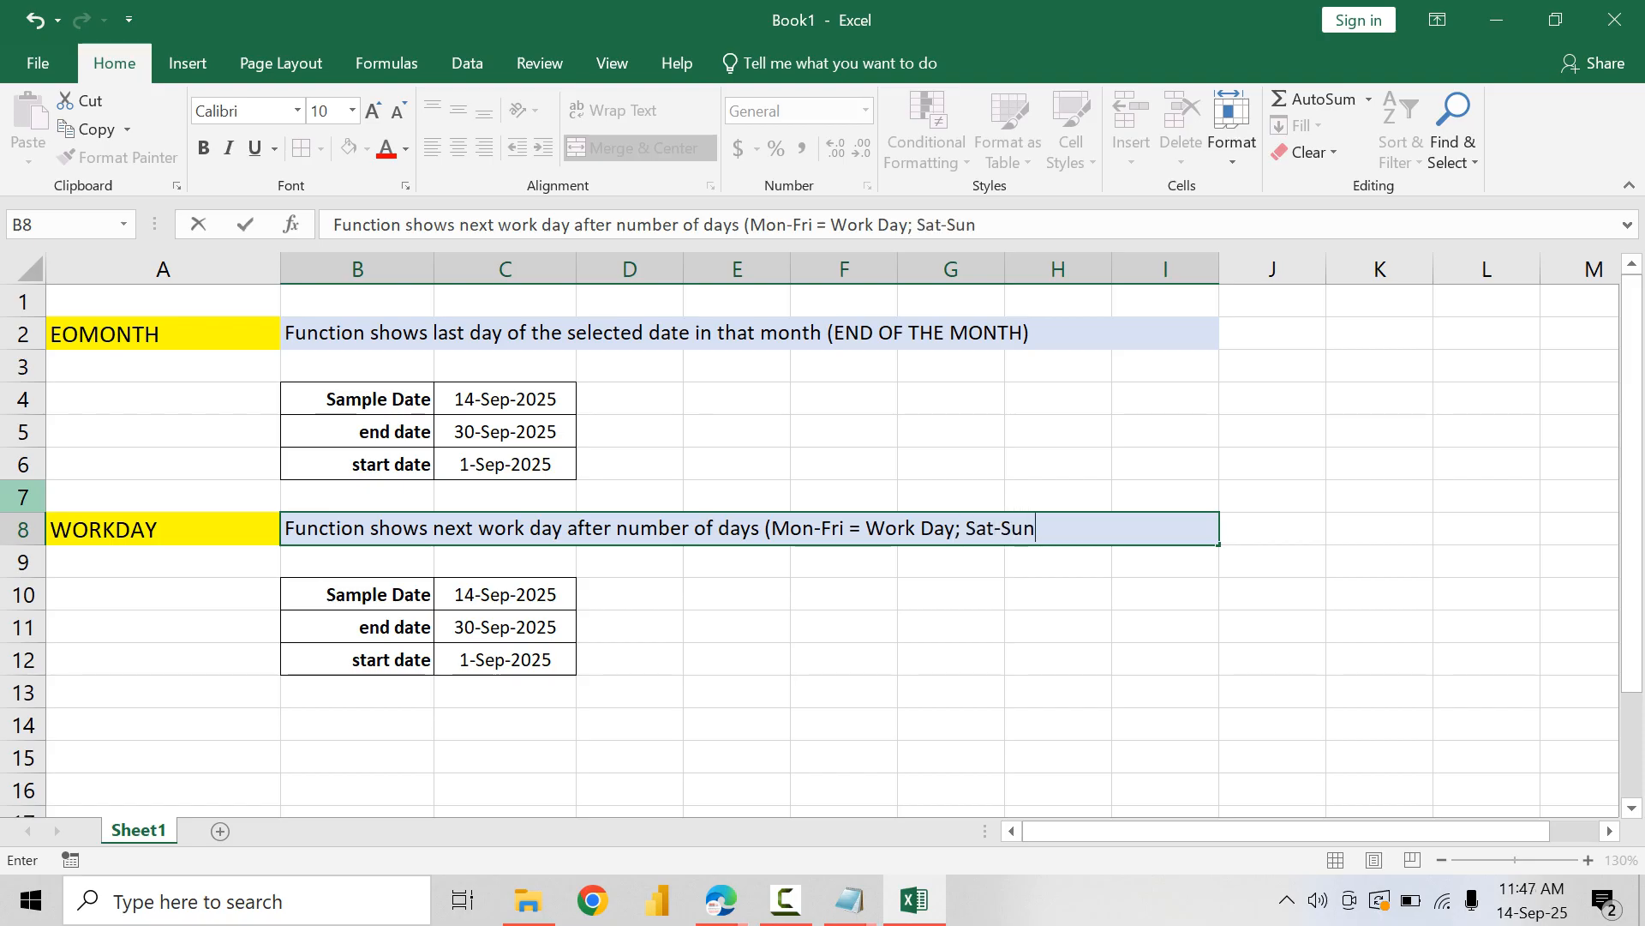
pyautogui.write(' = Weekend')
pyautogui.write(')')
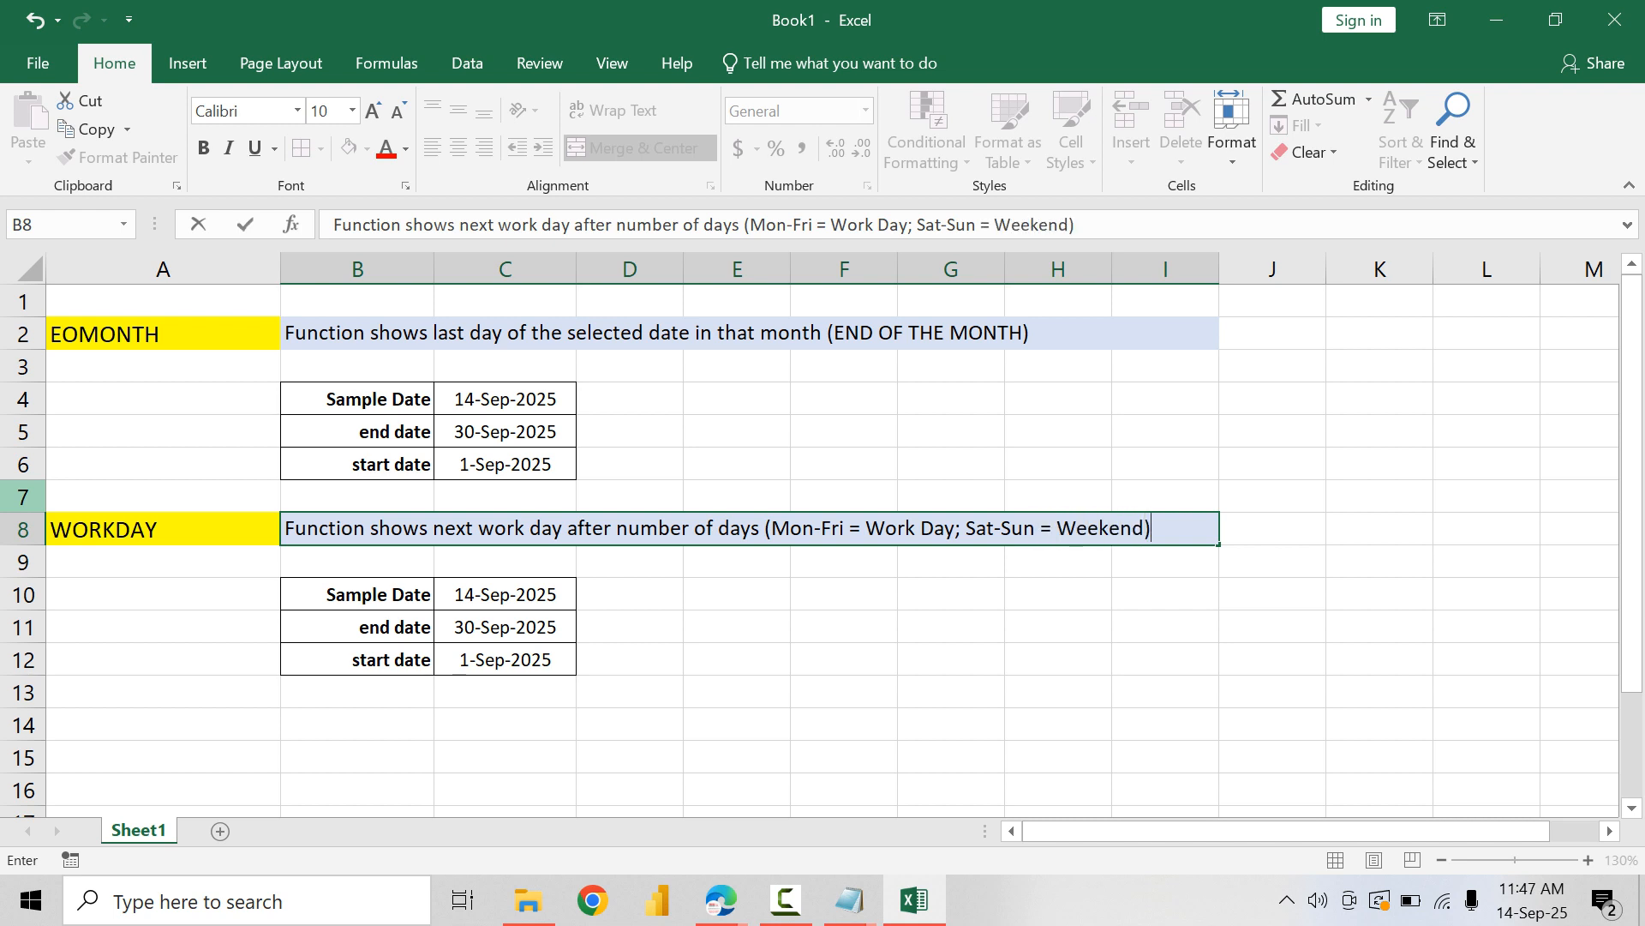
pyautogui.press('Return')
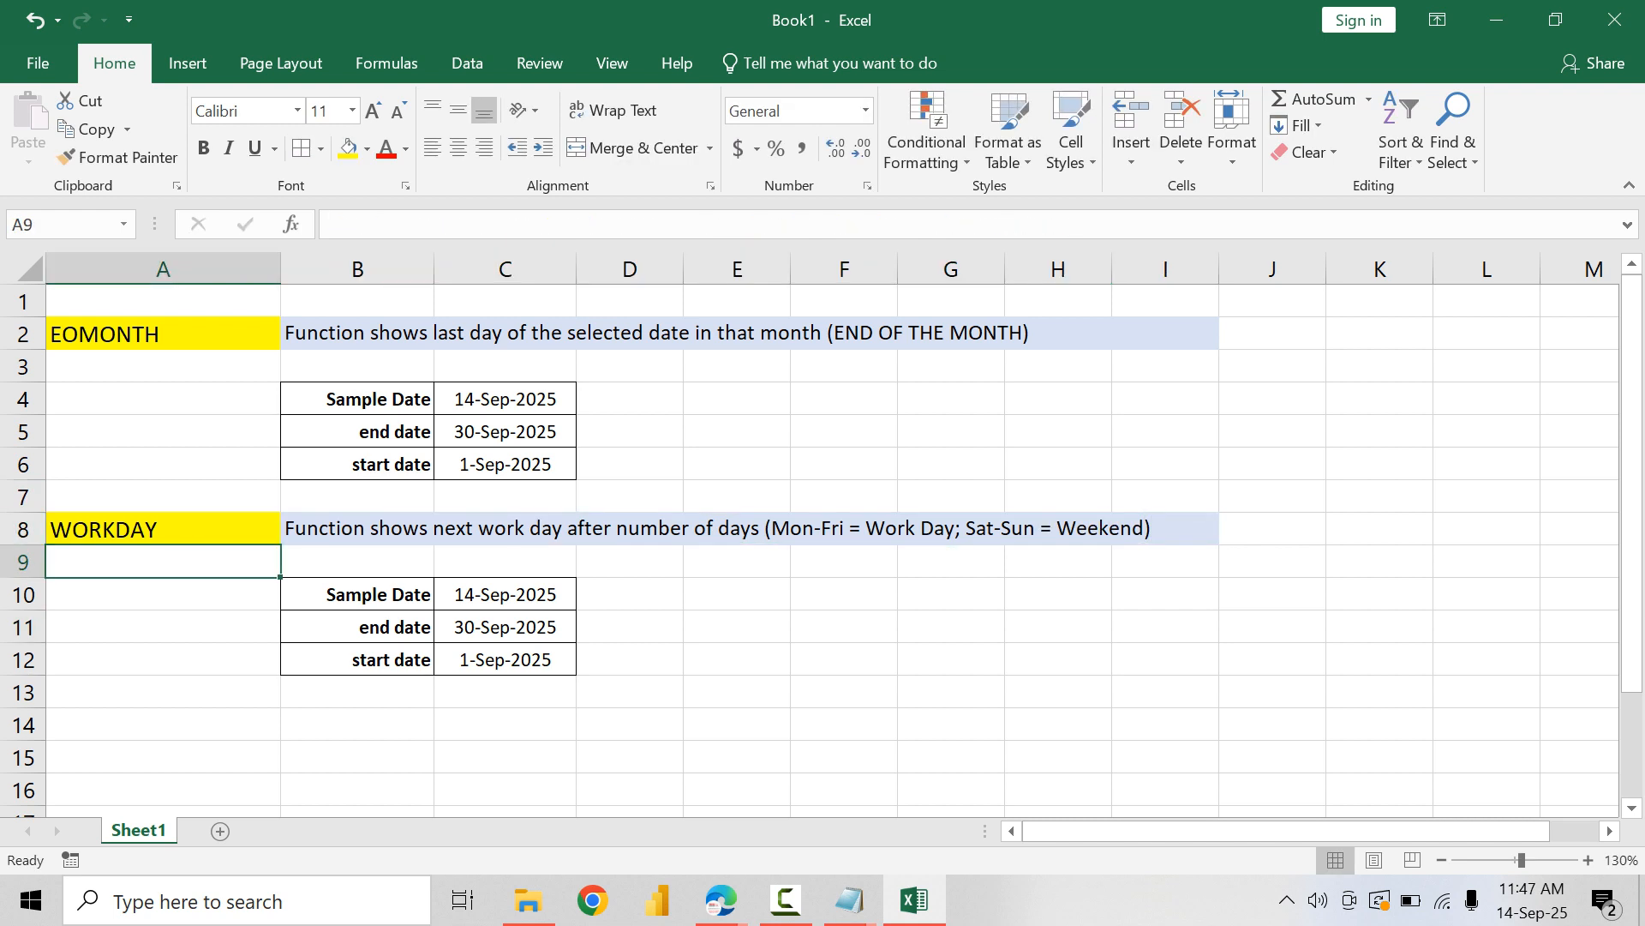
# Step: Change the label in B11 to "Number of days" and the label in B12 to "Next Workday"
pyautogui.moveTo(377, 595); pyautogui.dragTo(394, 659)
pyautogui.click(377, 595)
pyautogui.press('Down')
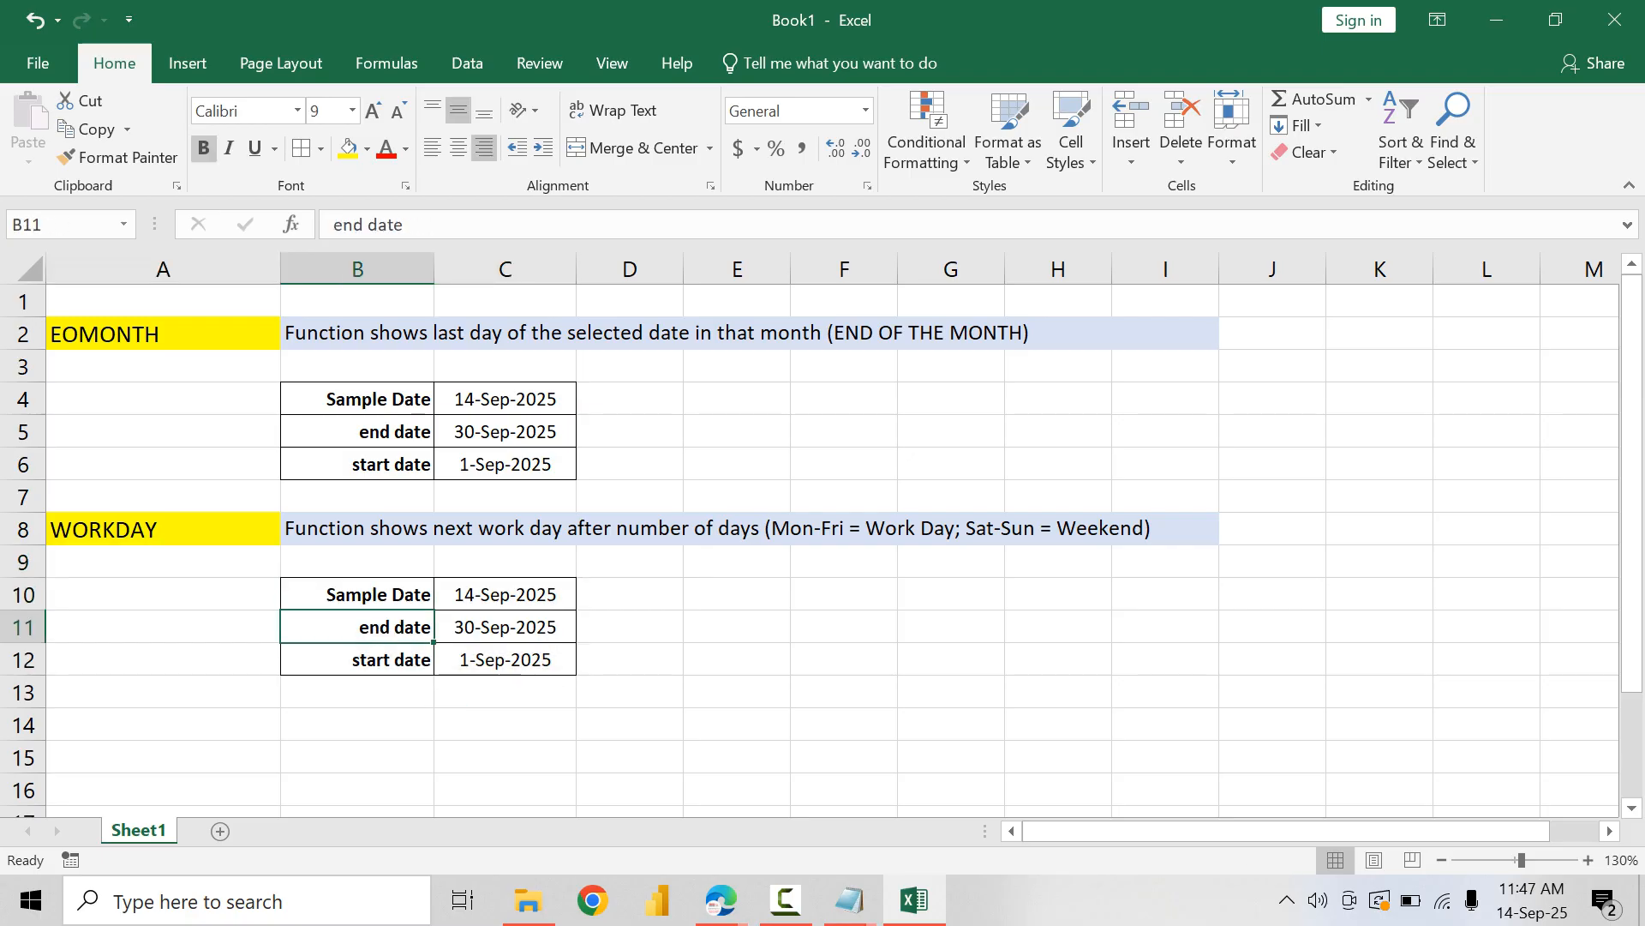
pyautogui.write('N')
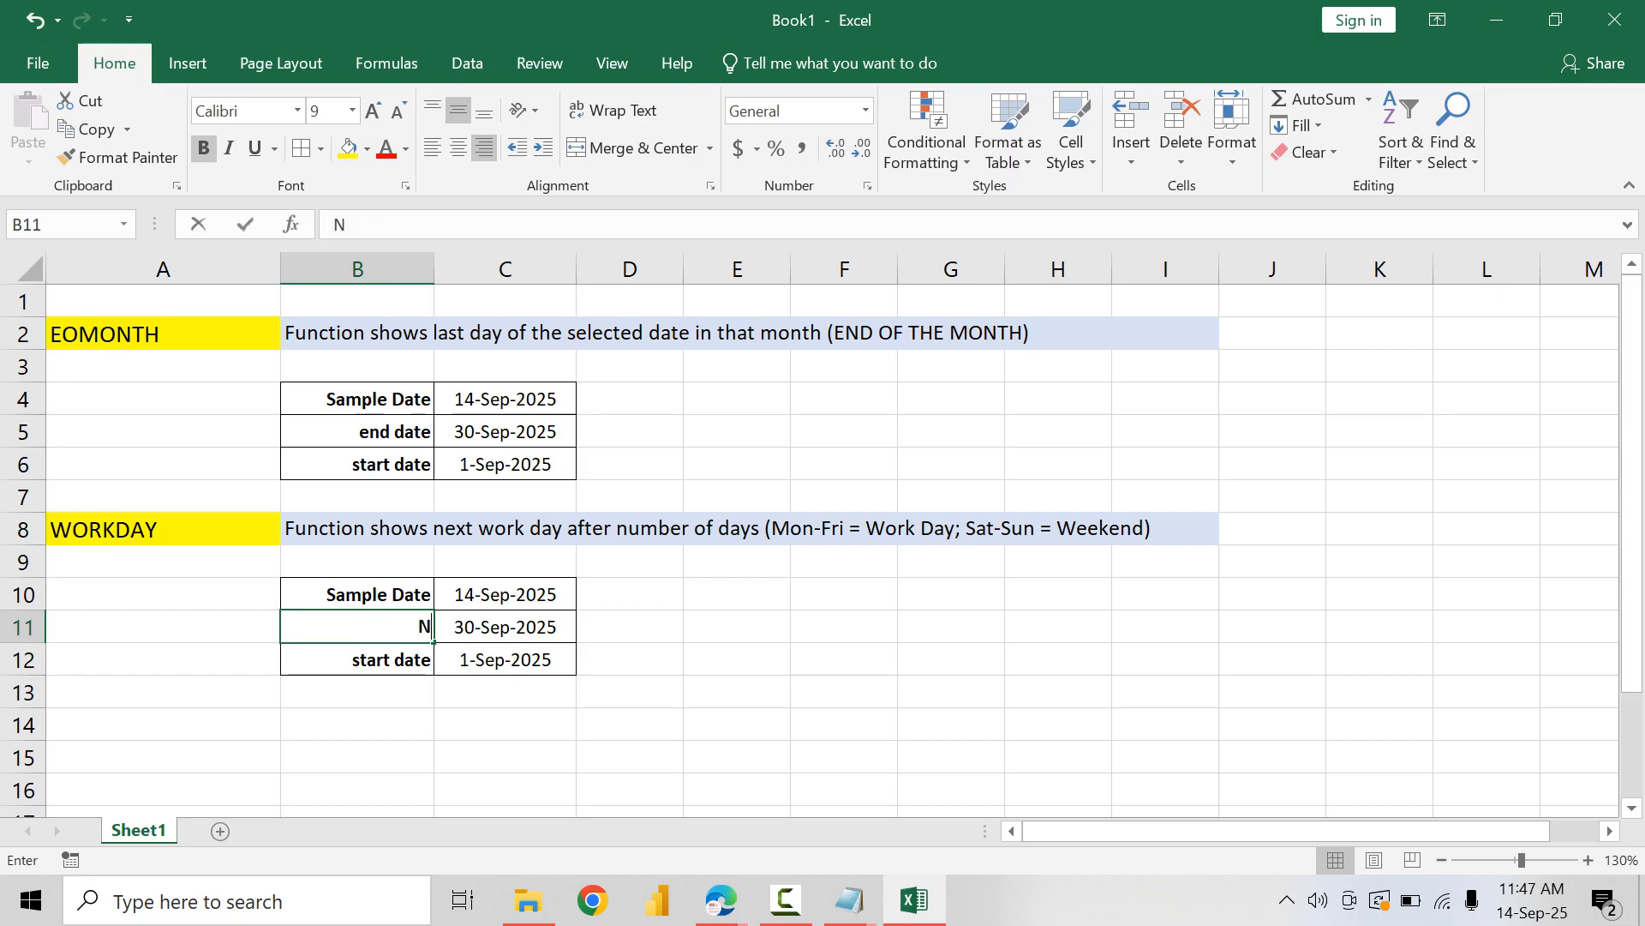
pyautogui.write('umber o')
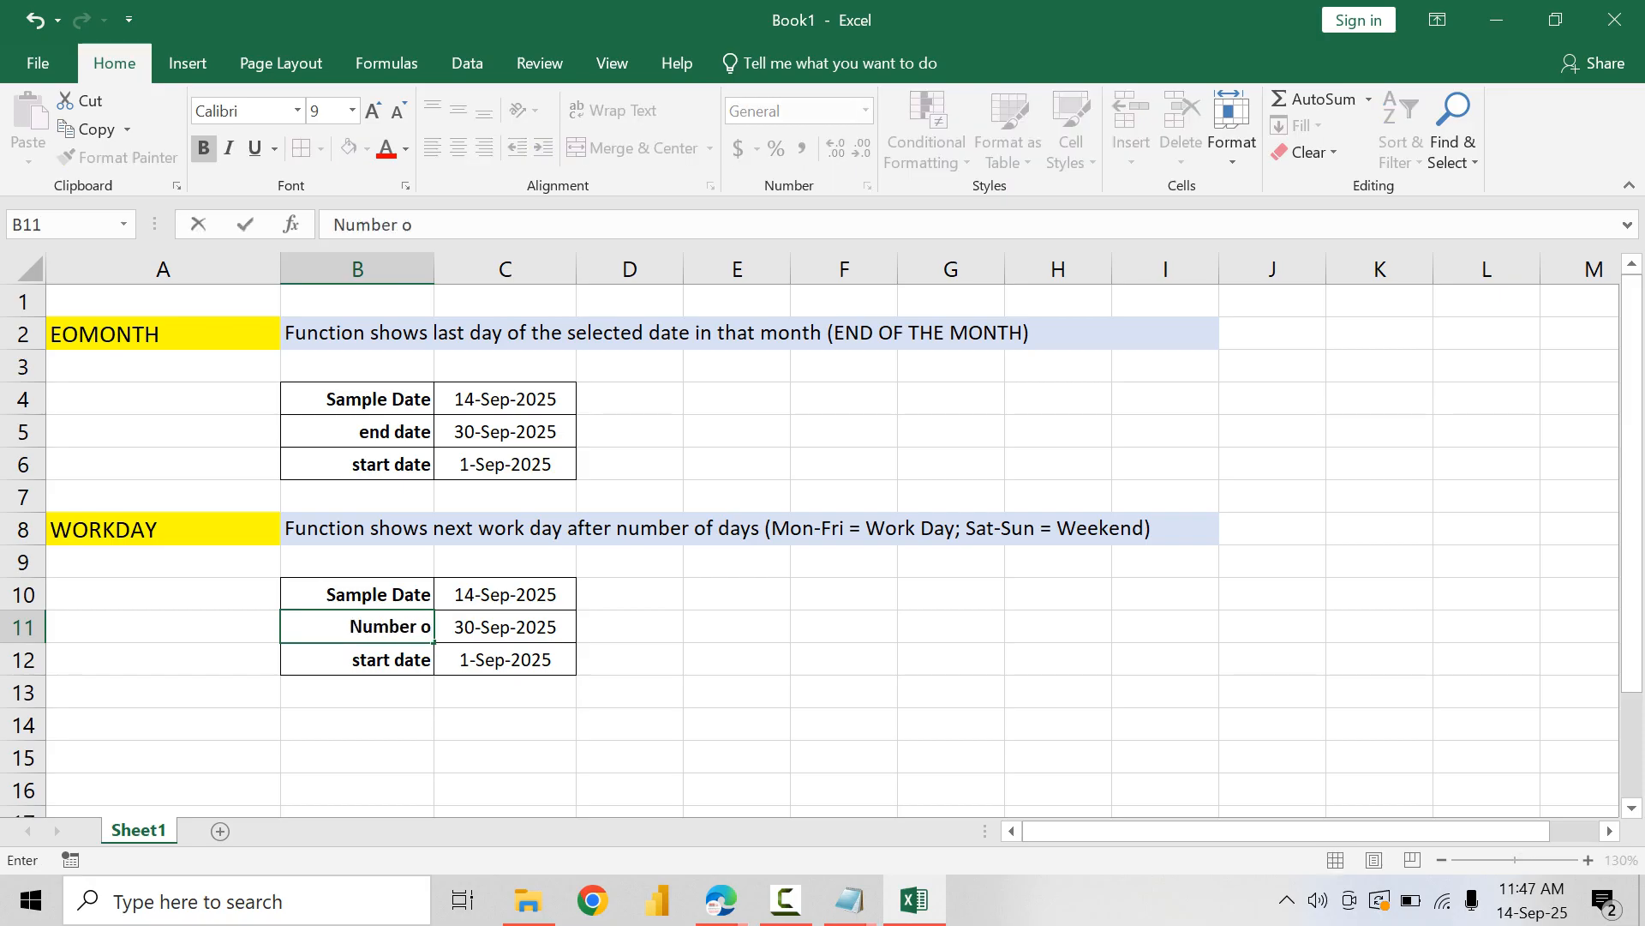
pyautogui.write('f days')
pyautogui.press('Return')
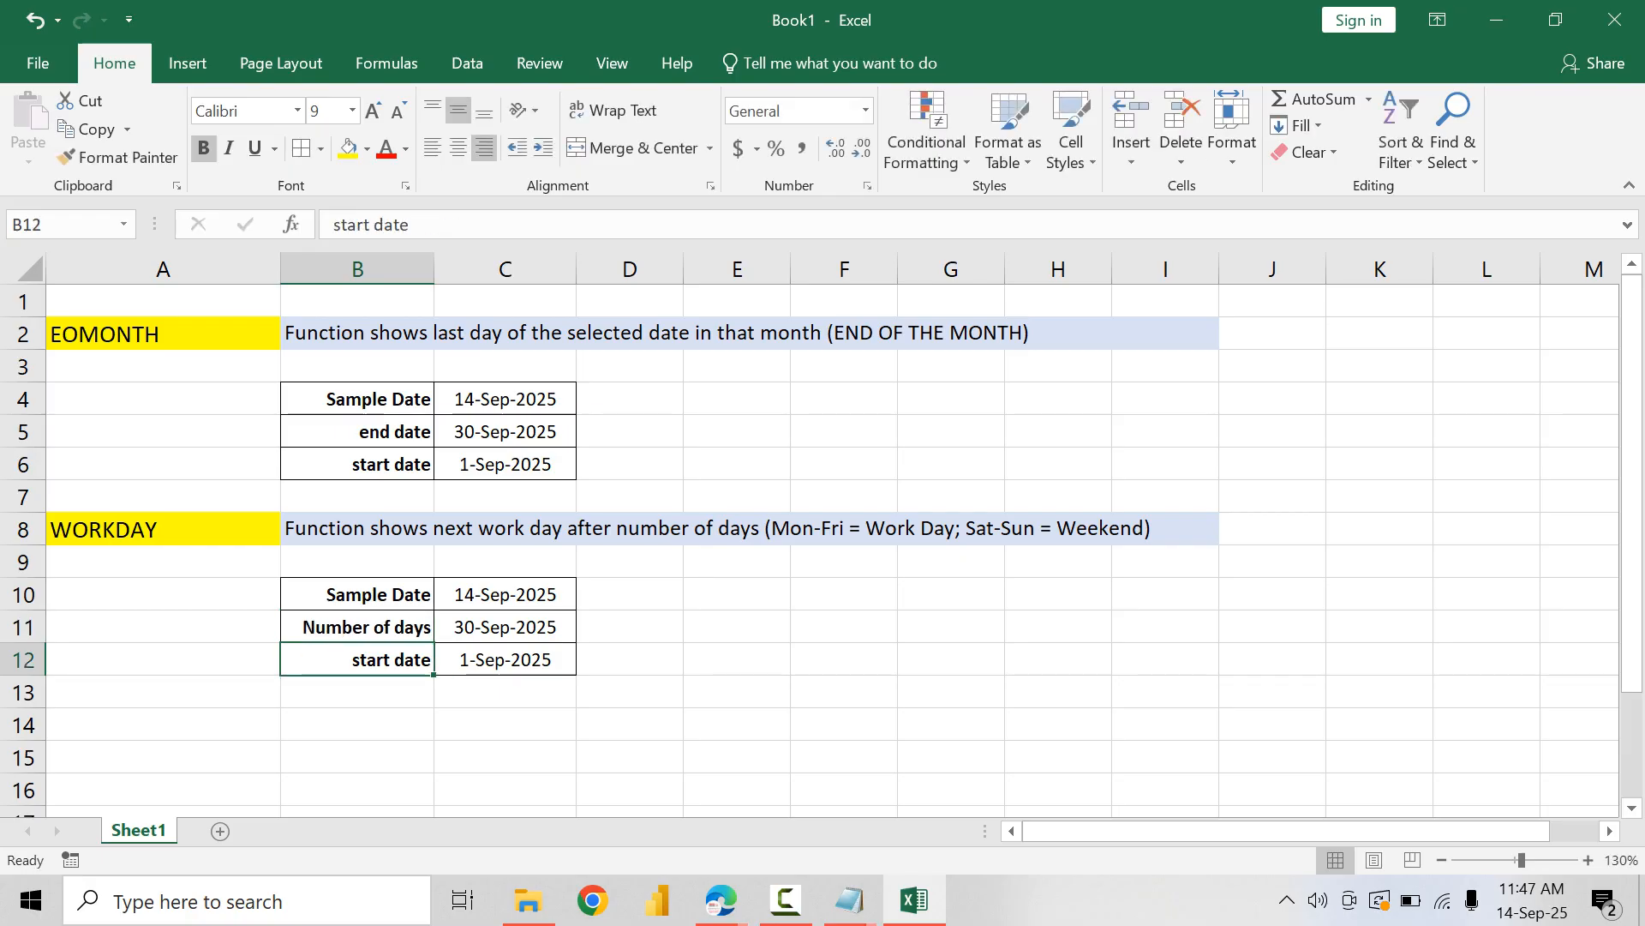
pyautogui.write('Next Work')
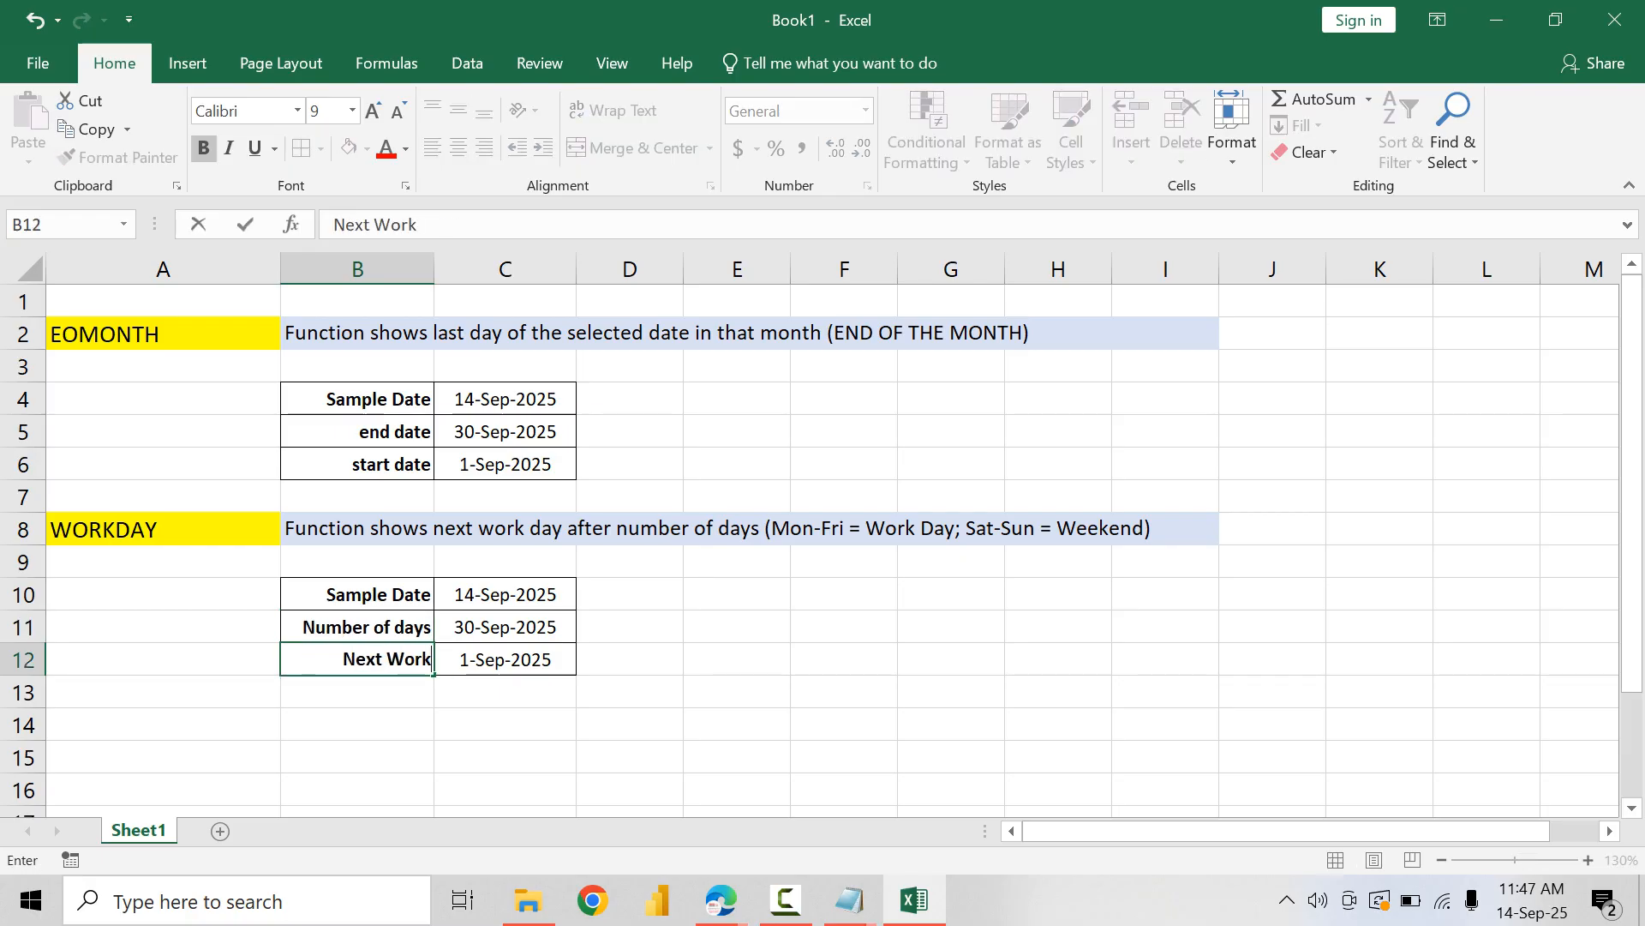
pyautogui.write('day')
# Step: Clear the copied EOMONTH results from C11:C12 in the WORKDAY table
pyautogui.press('Right')
pyautogui.press('Up')
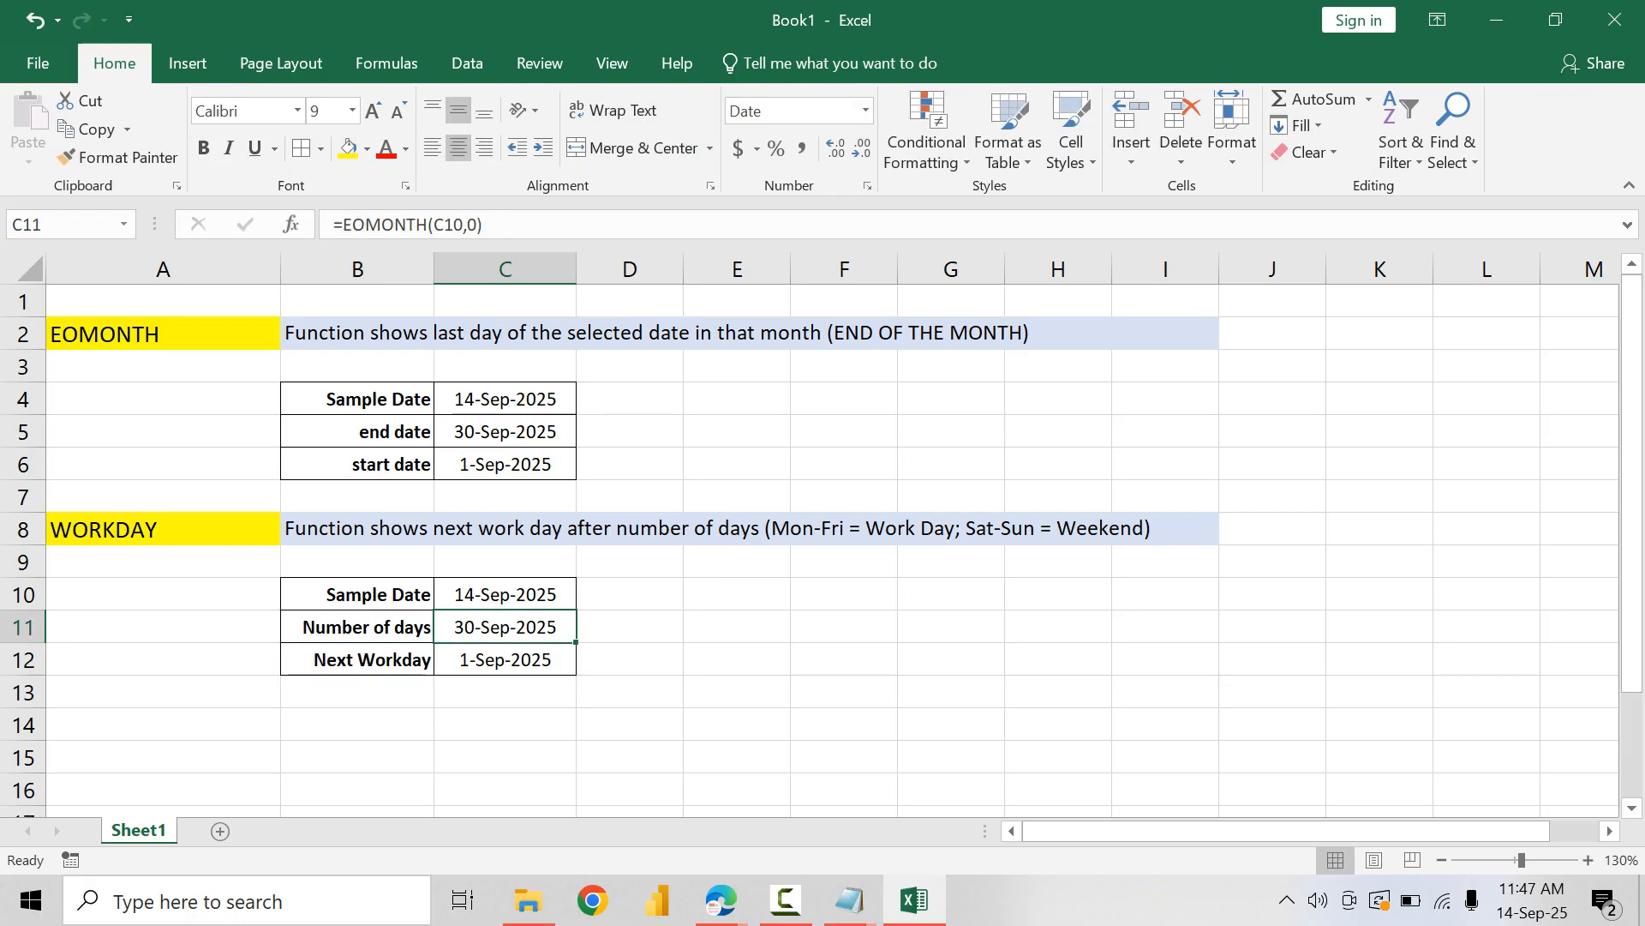
pyautogui.hotkey('shift', 'Down')
pyautogui.press('Delete')
pyautogui.press('Up')
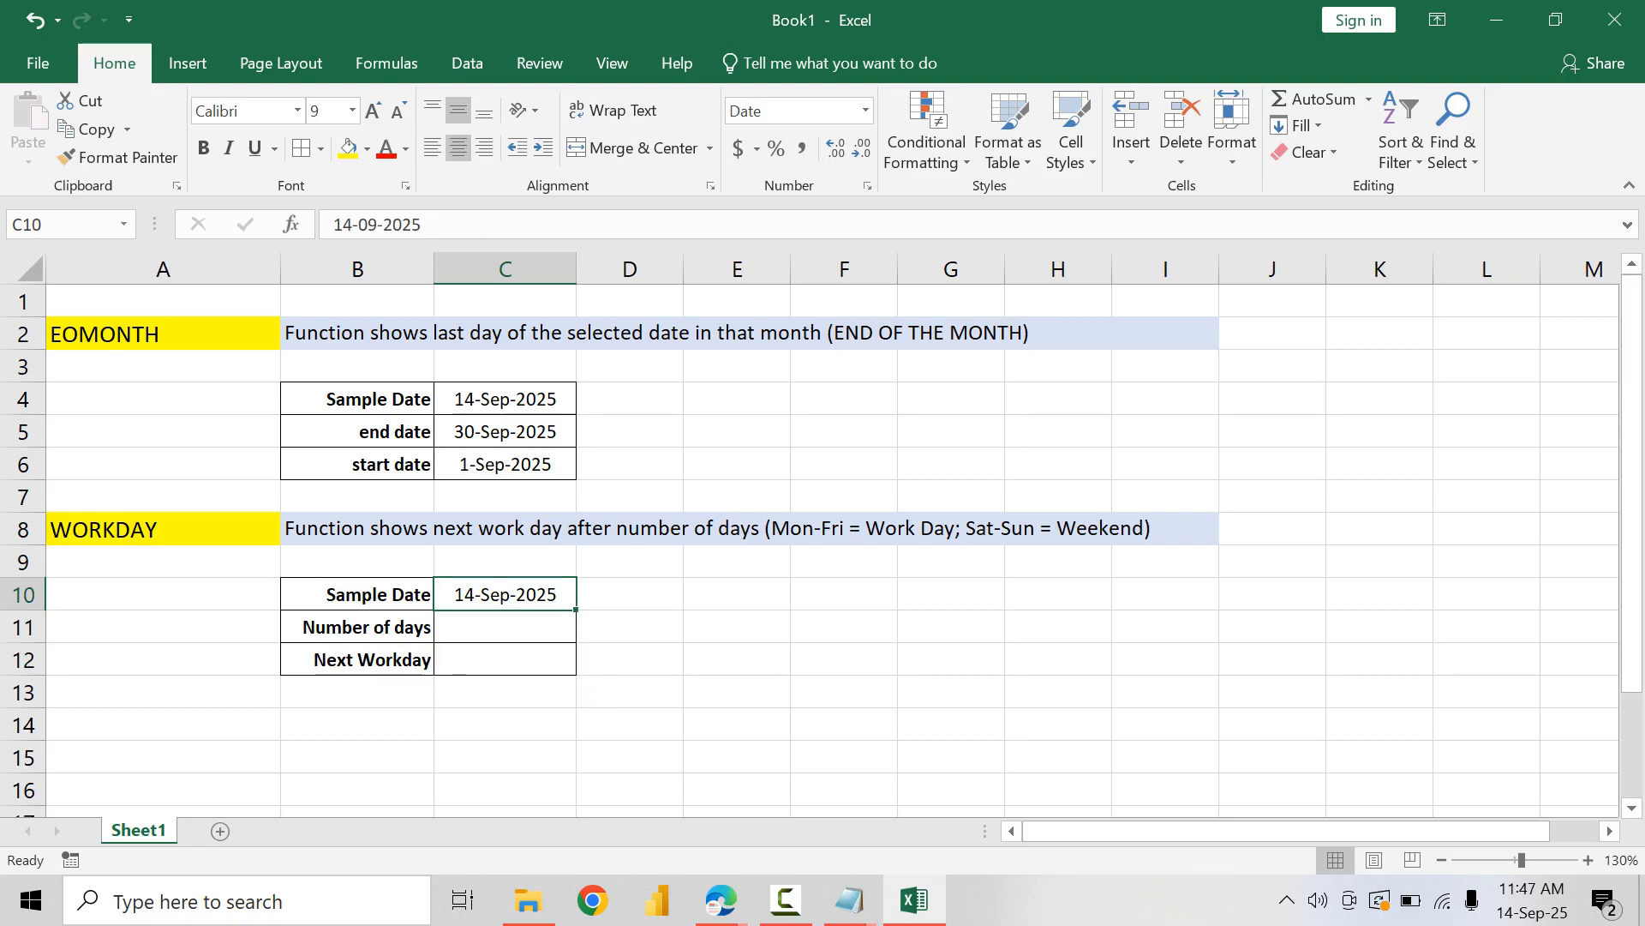
# Step: Set the number format of C11 to General and enter 5 as the number of days
pyautogui.press('Down')
pyautogui.hotkey('alt', 'h')
pyautogui.press('n')
pyautogui.press('Down')
pyautogui.press('Down')
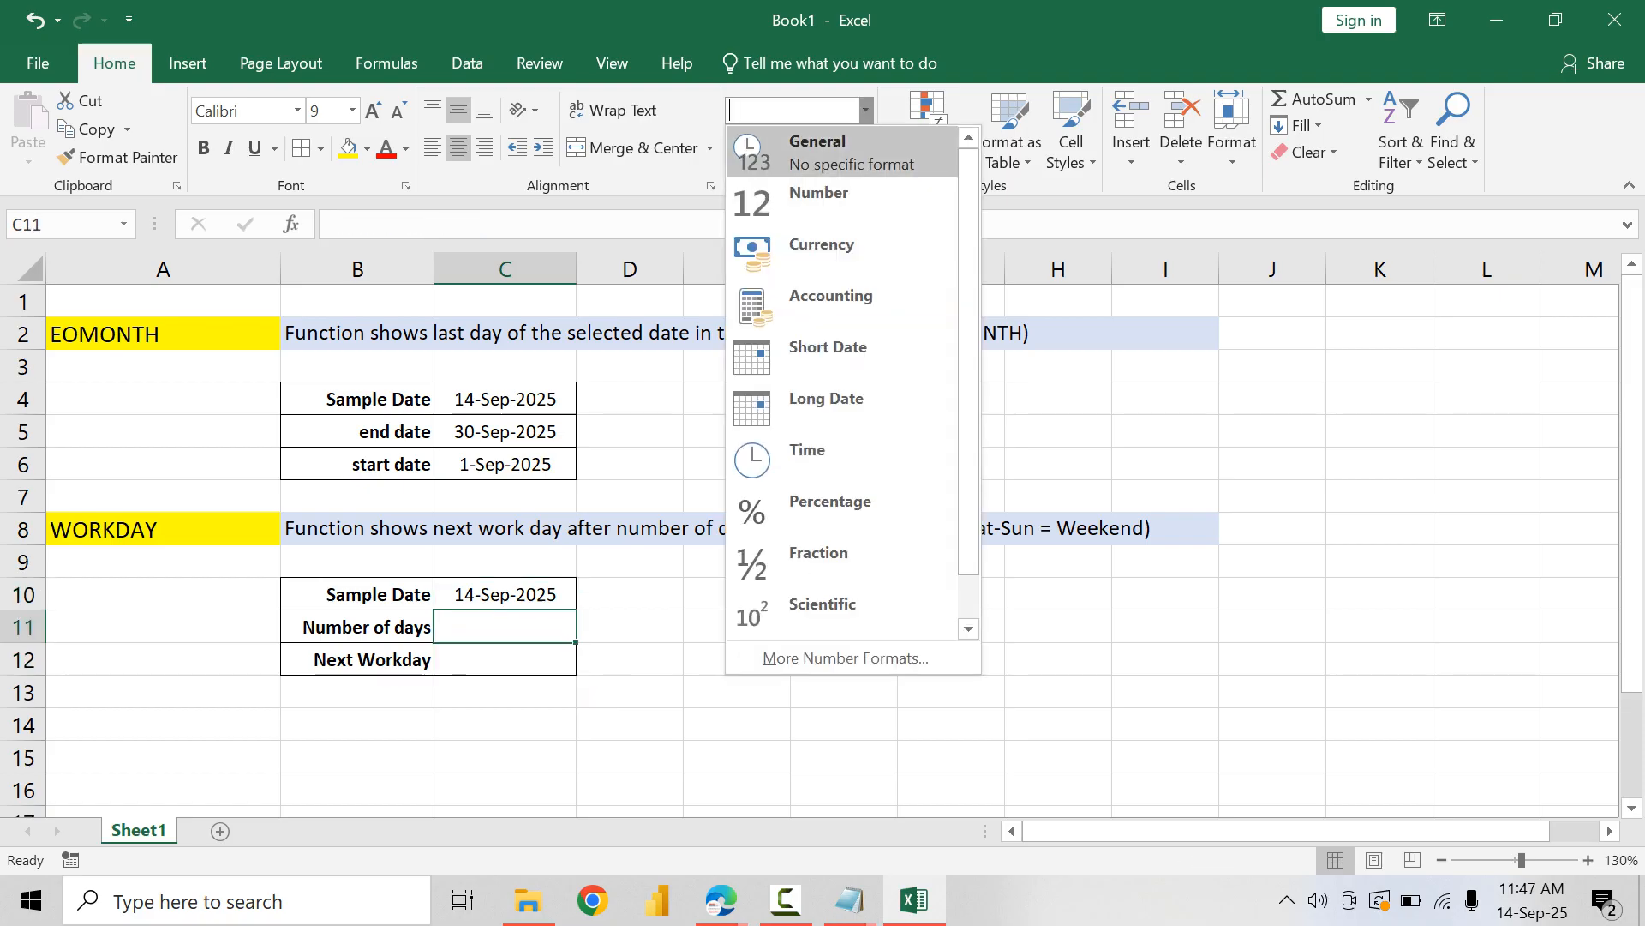
pyautogui.press('Return')
pyautogui.write('5')
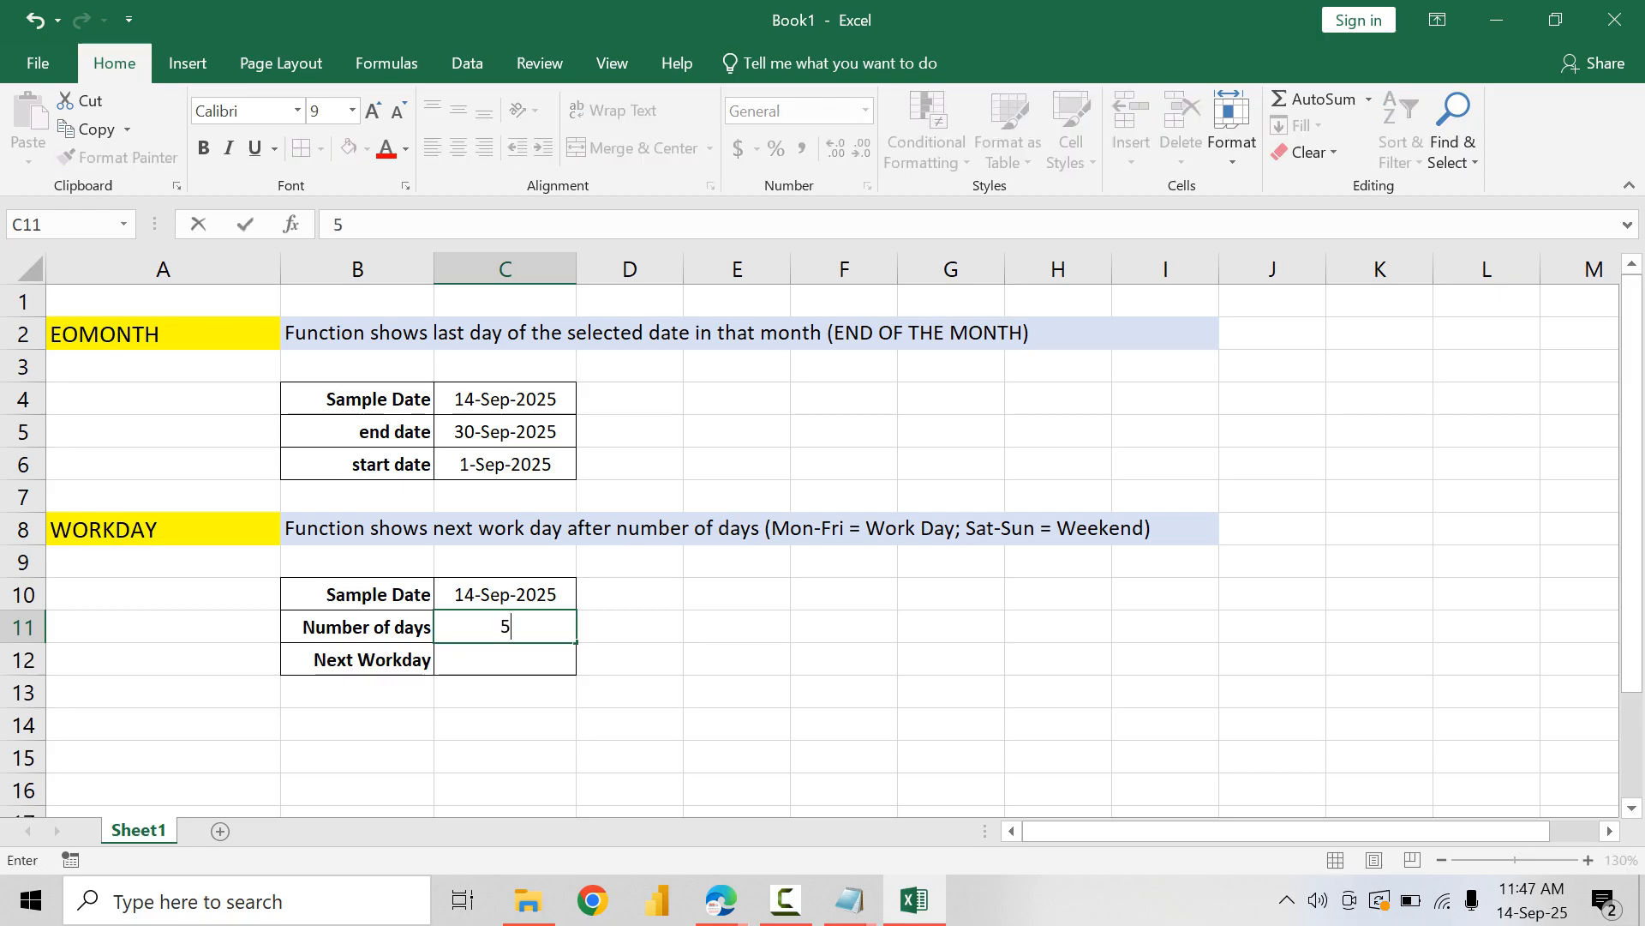
pyautogui.press('pagedown')
pyautogui.press('pageup')
pyautogui.press('Up')
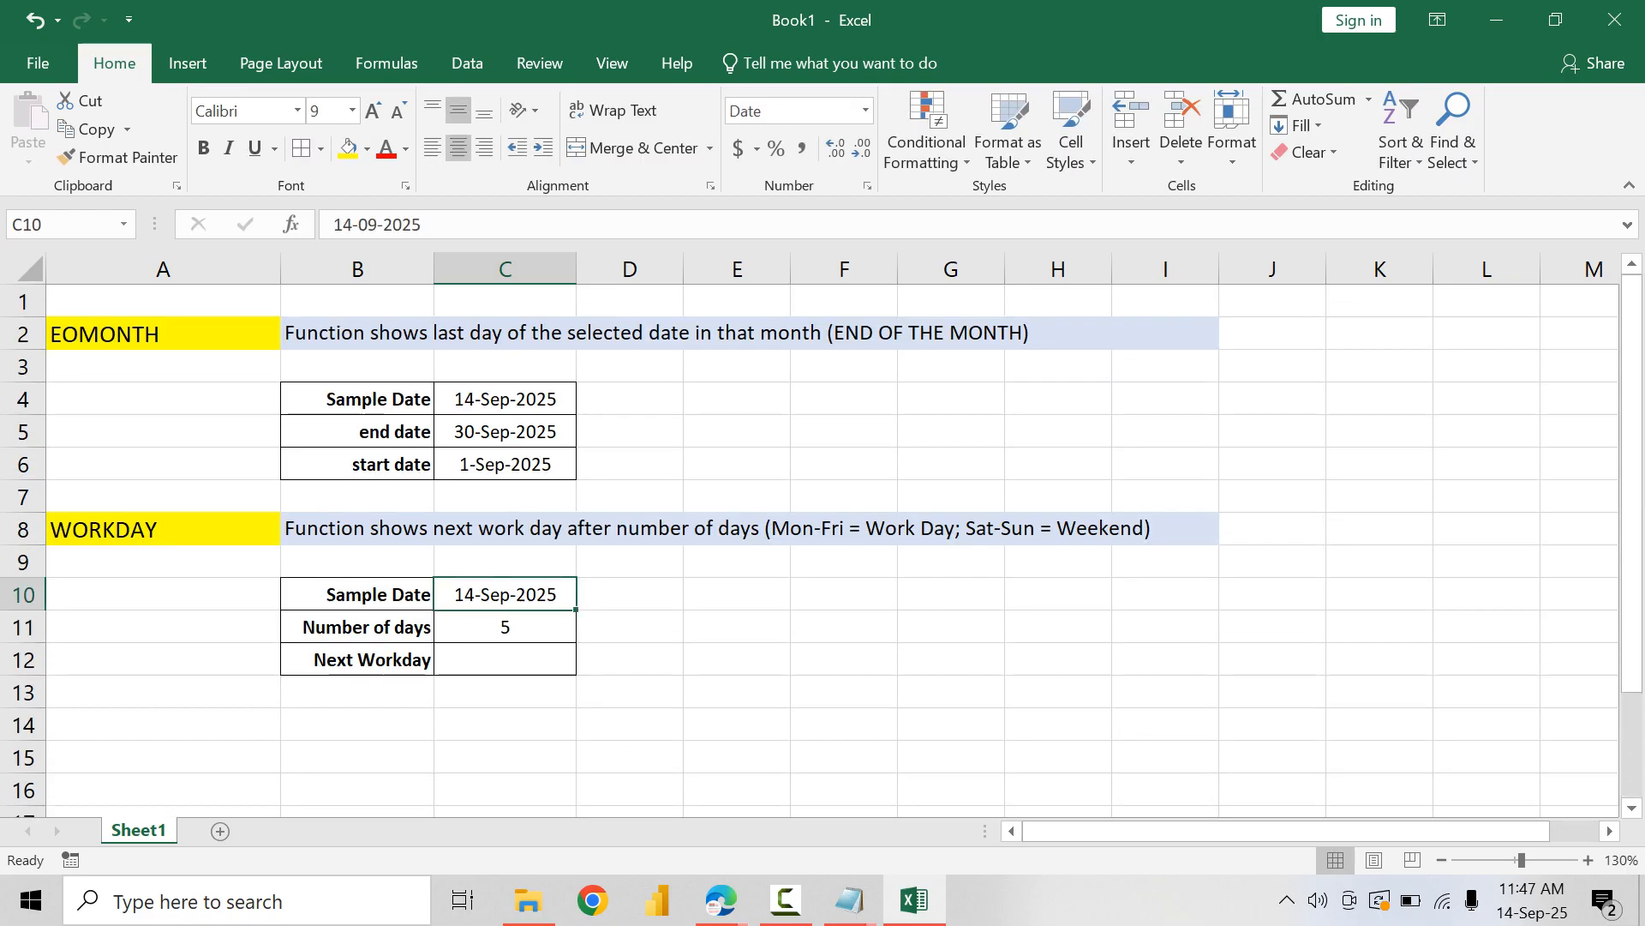
# Step: Check the system's September 2025 calendar for the workday 5 days after the sample date
pyautogui.press('Down')
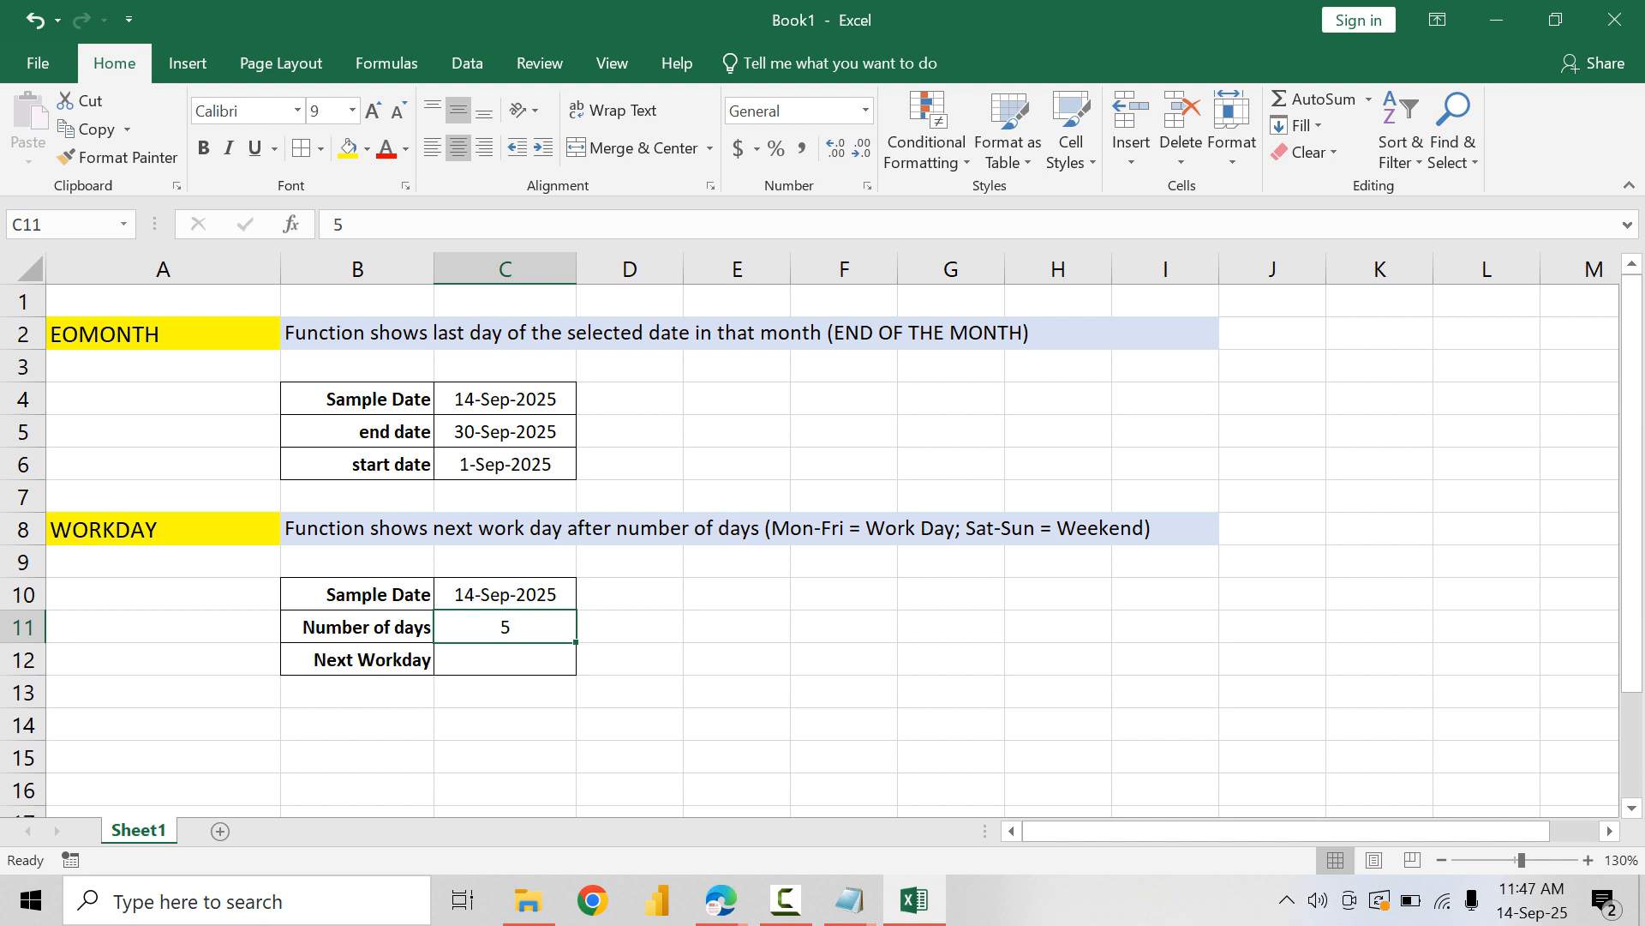
pyautogui.click(1532, 899)
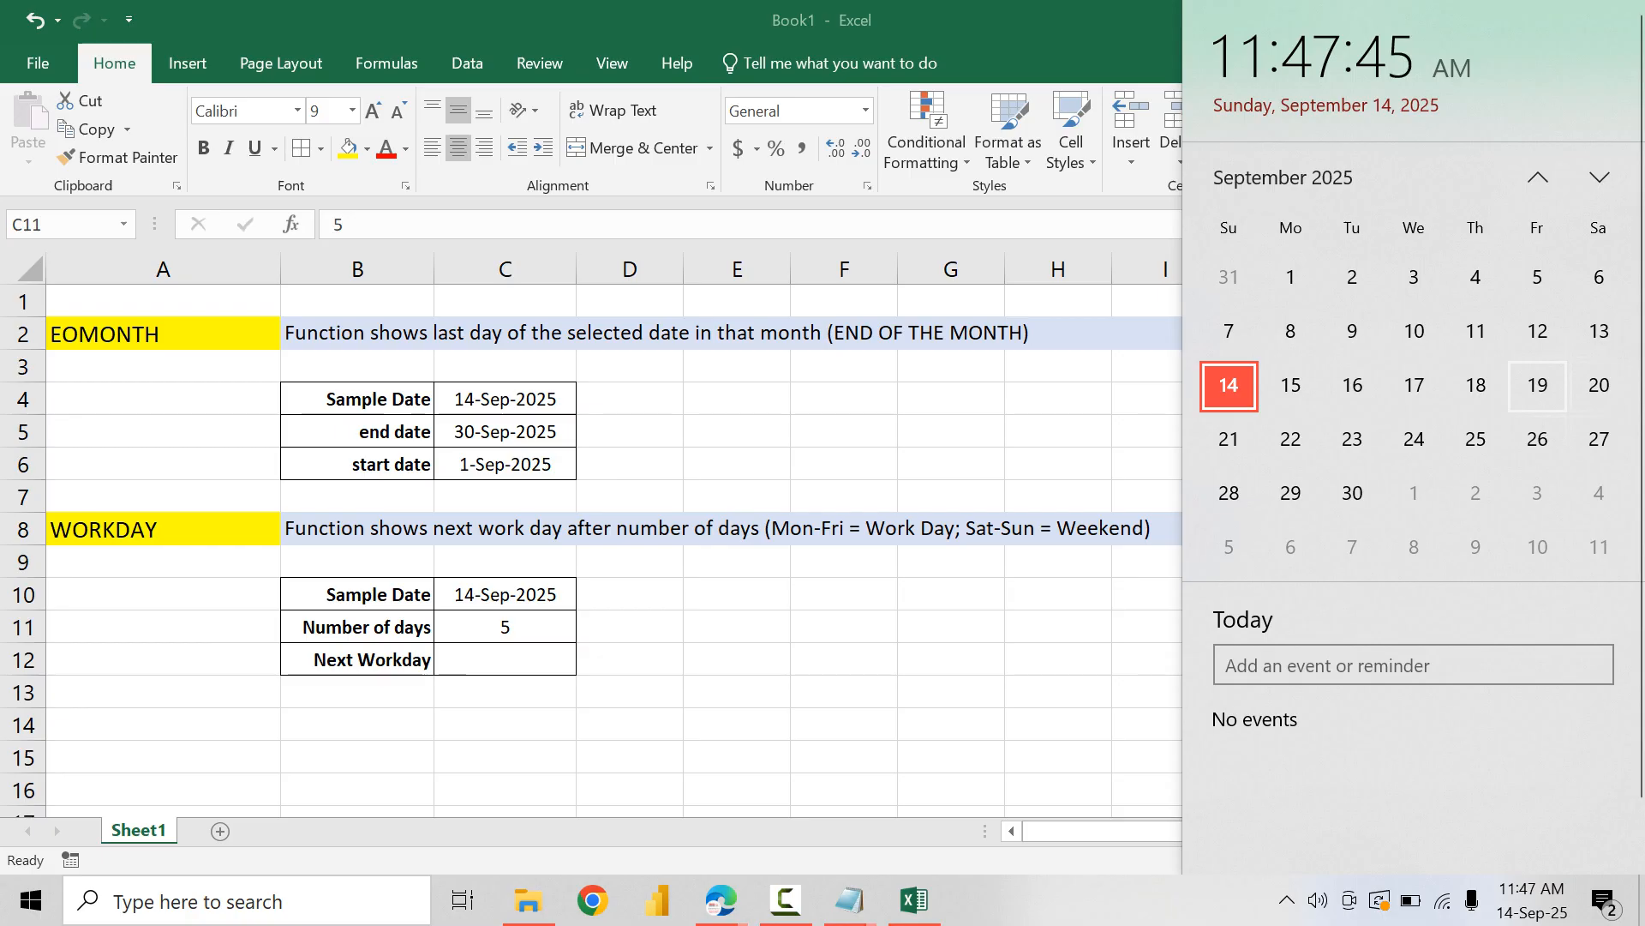
pyautogui.press('Escape')
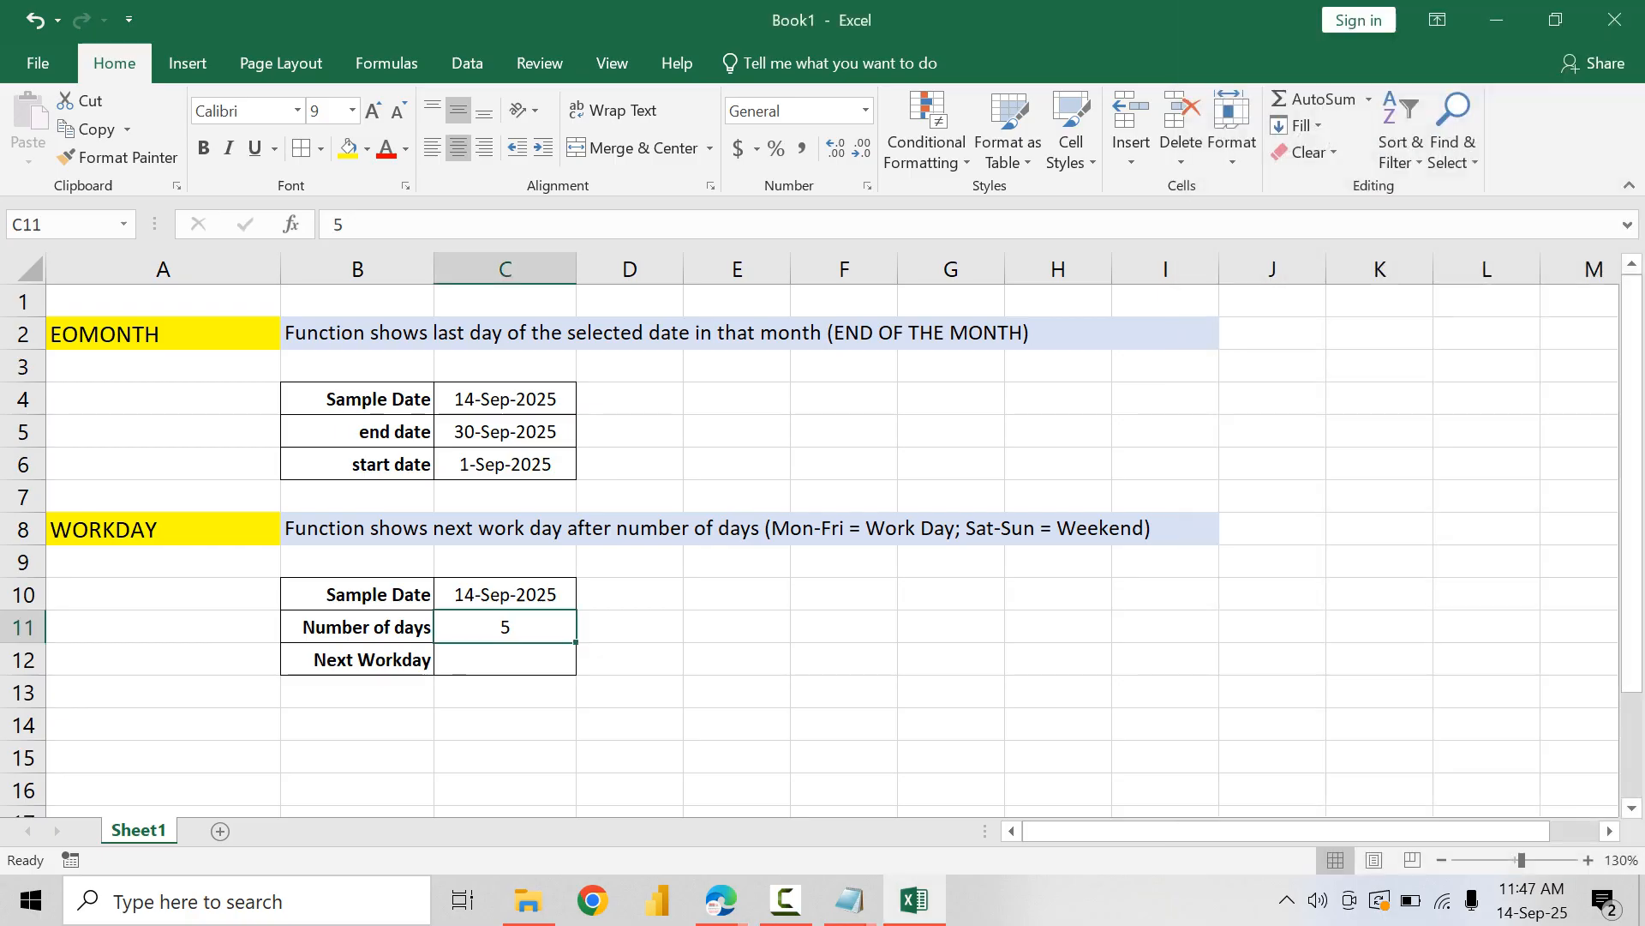
# Step: Set the number of days in C11 to 8, checking the dates against the system calendar
pyautogui.write('8')
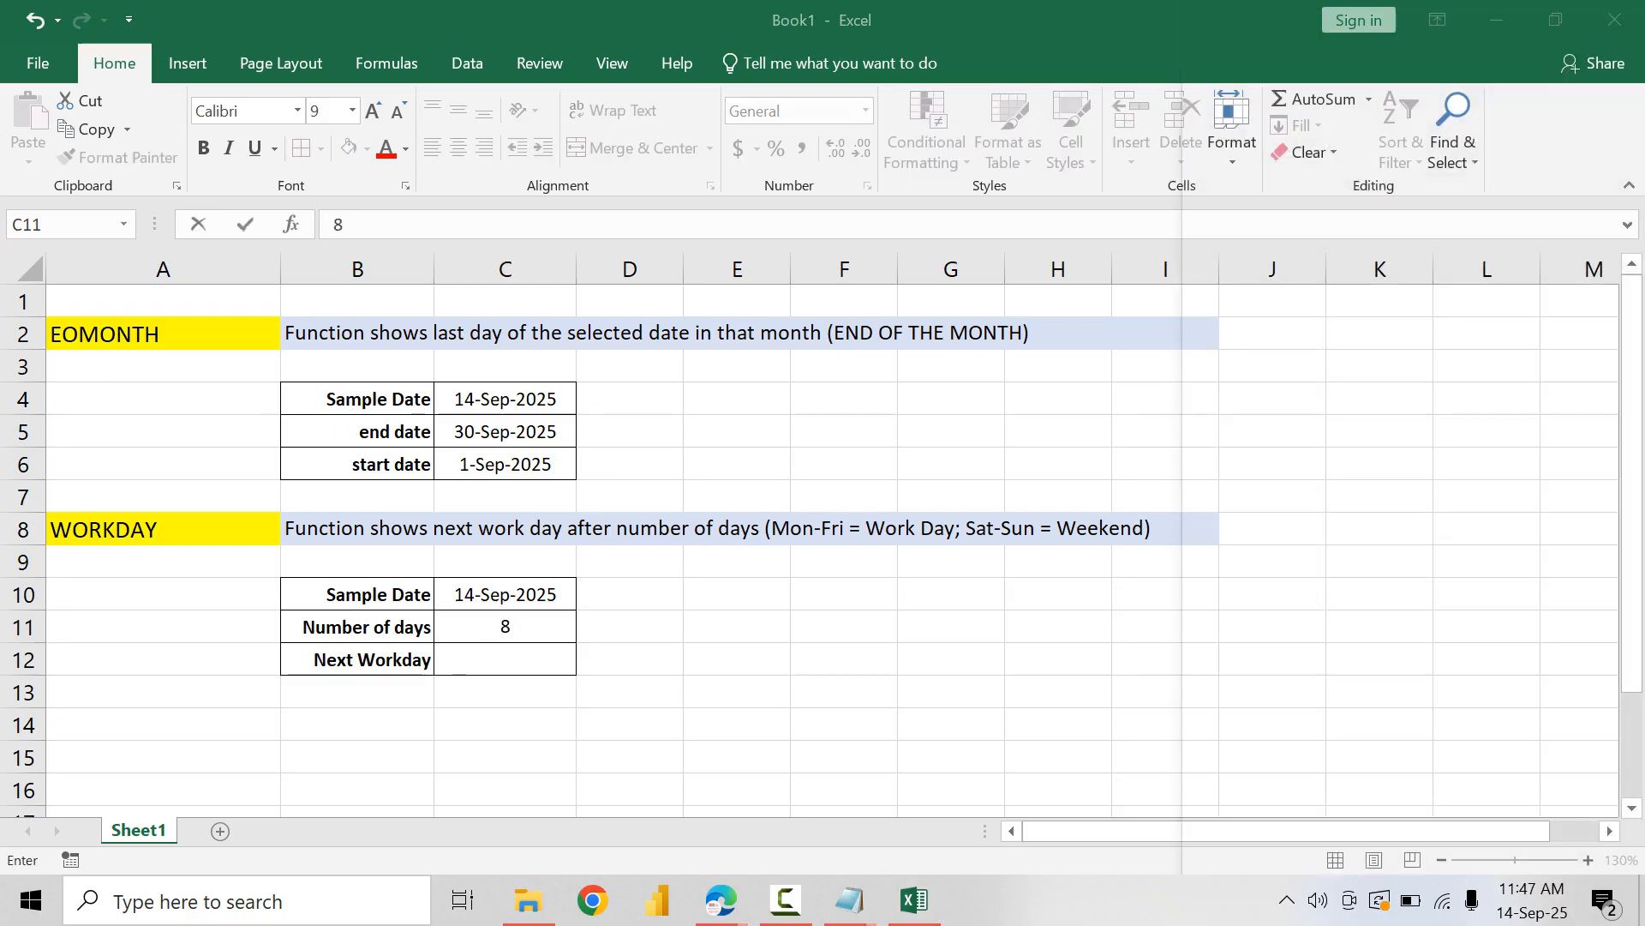
pyautogui.click(1532, 900)
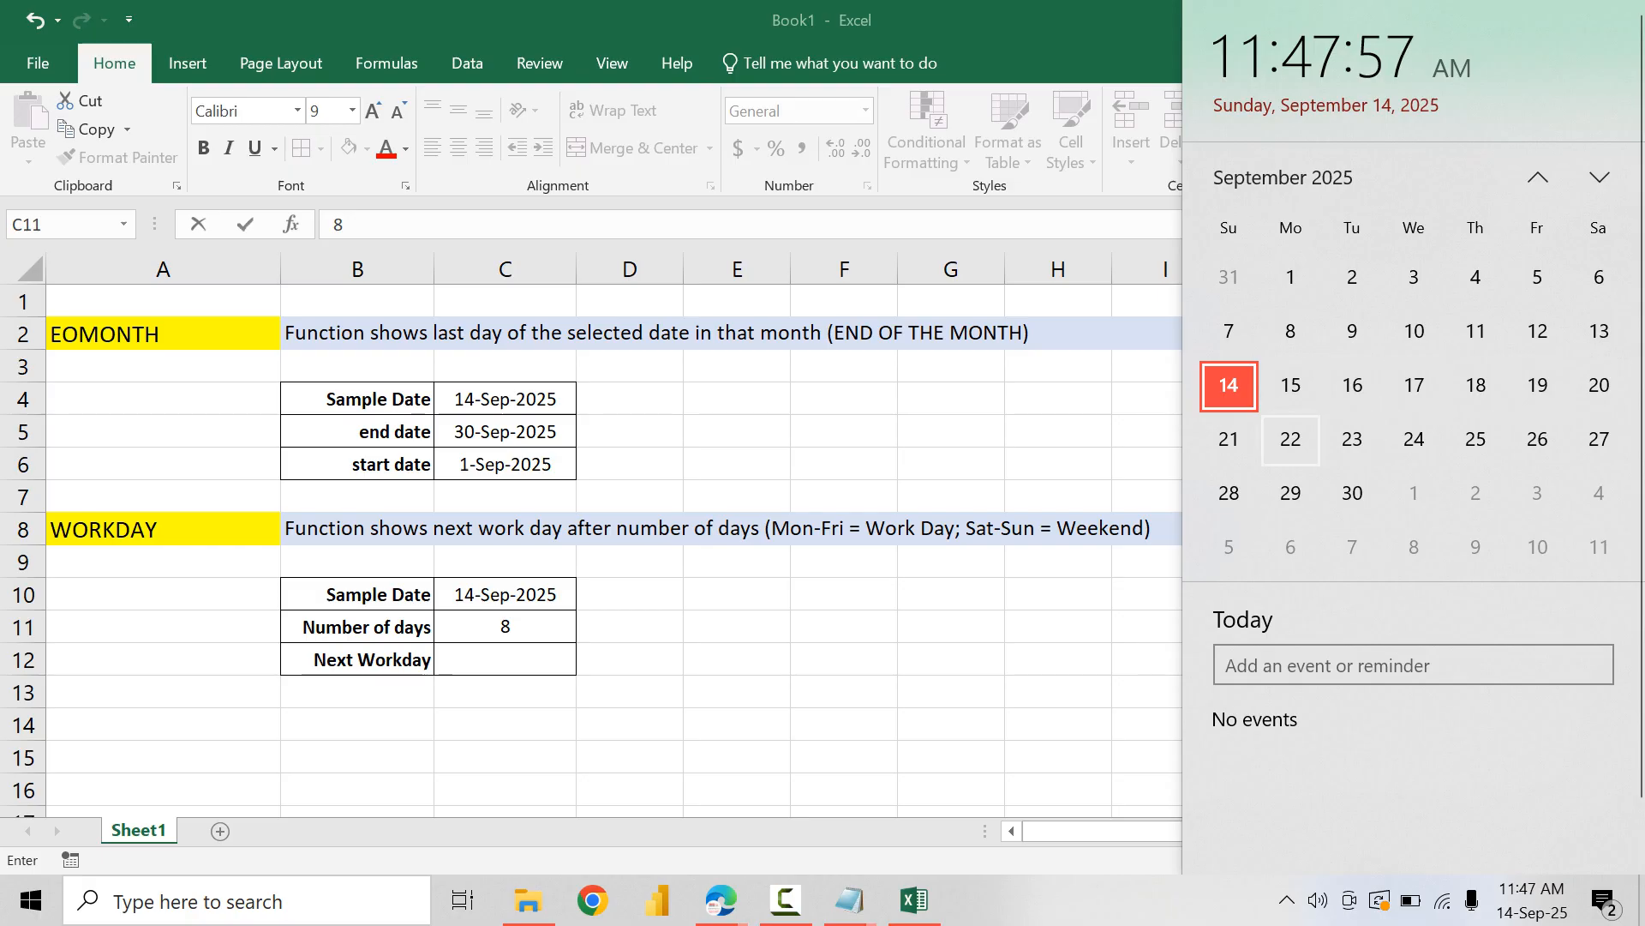
pyautogui.press('Escape')
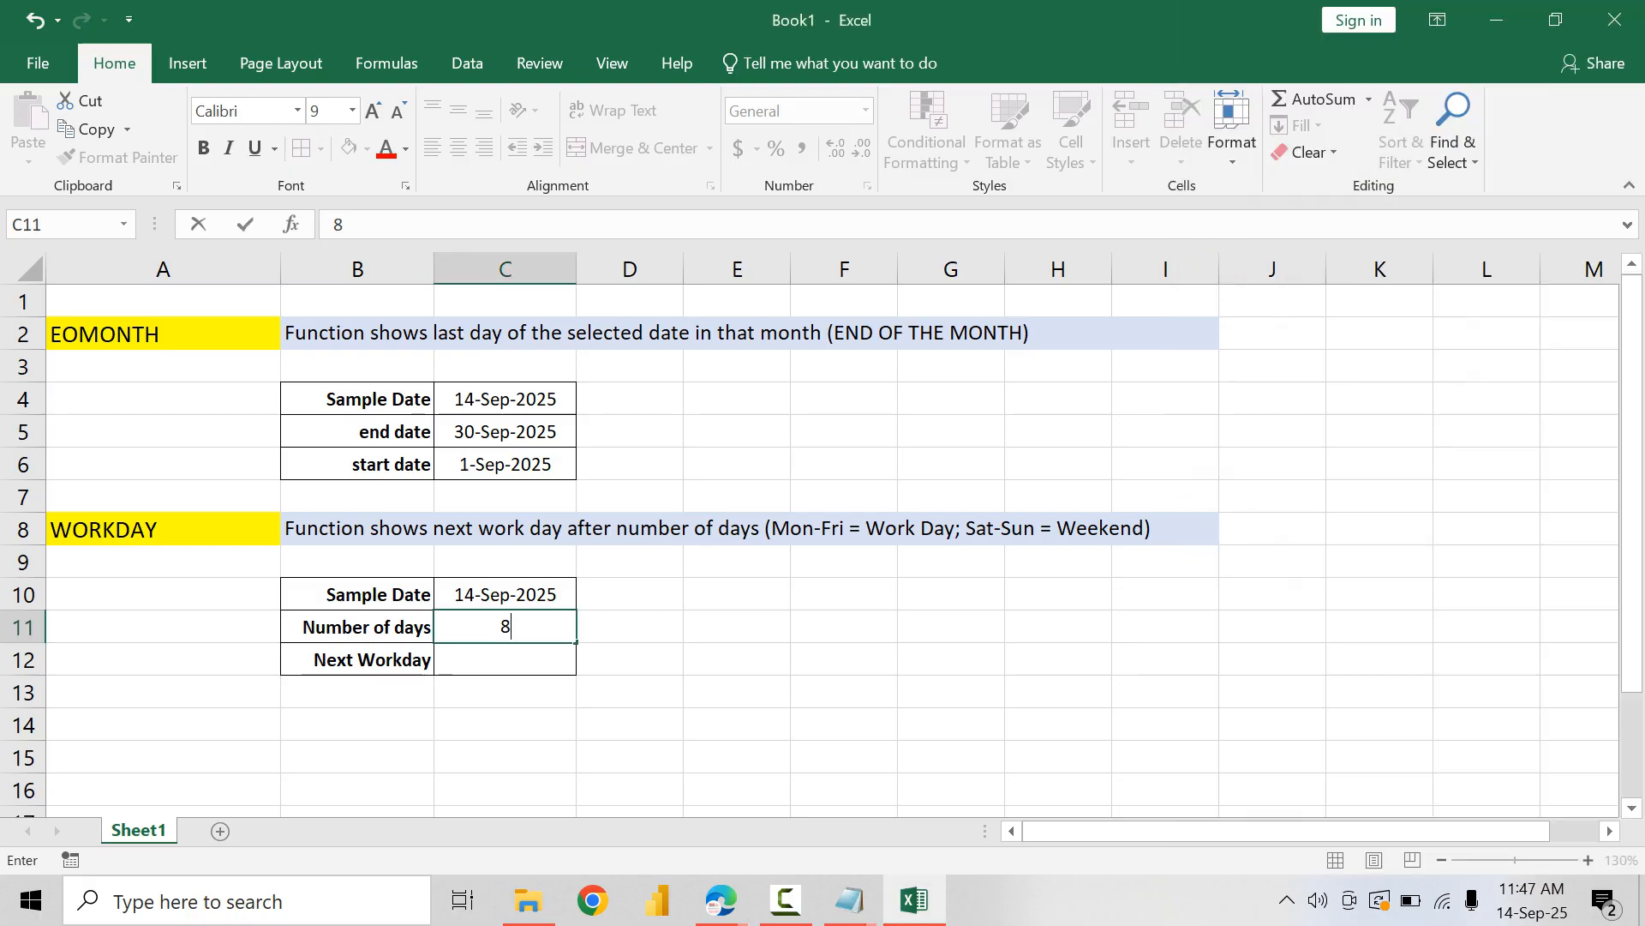
pyautogui.press('Return')
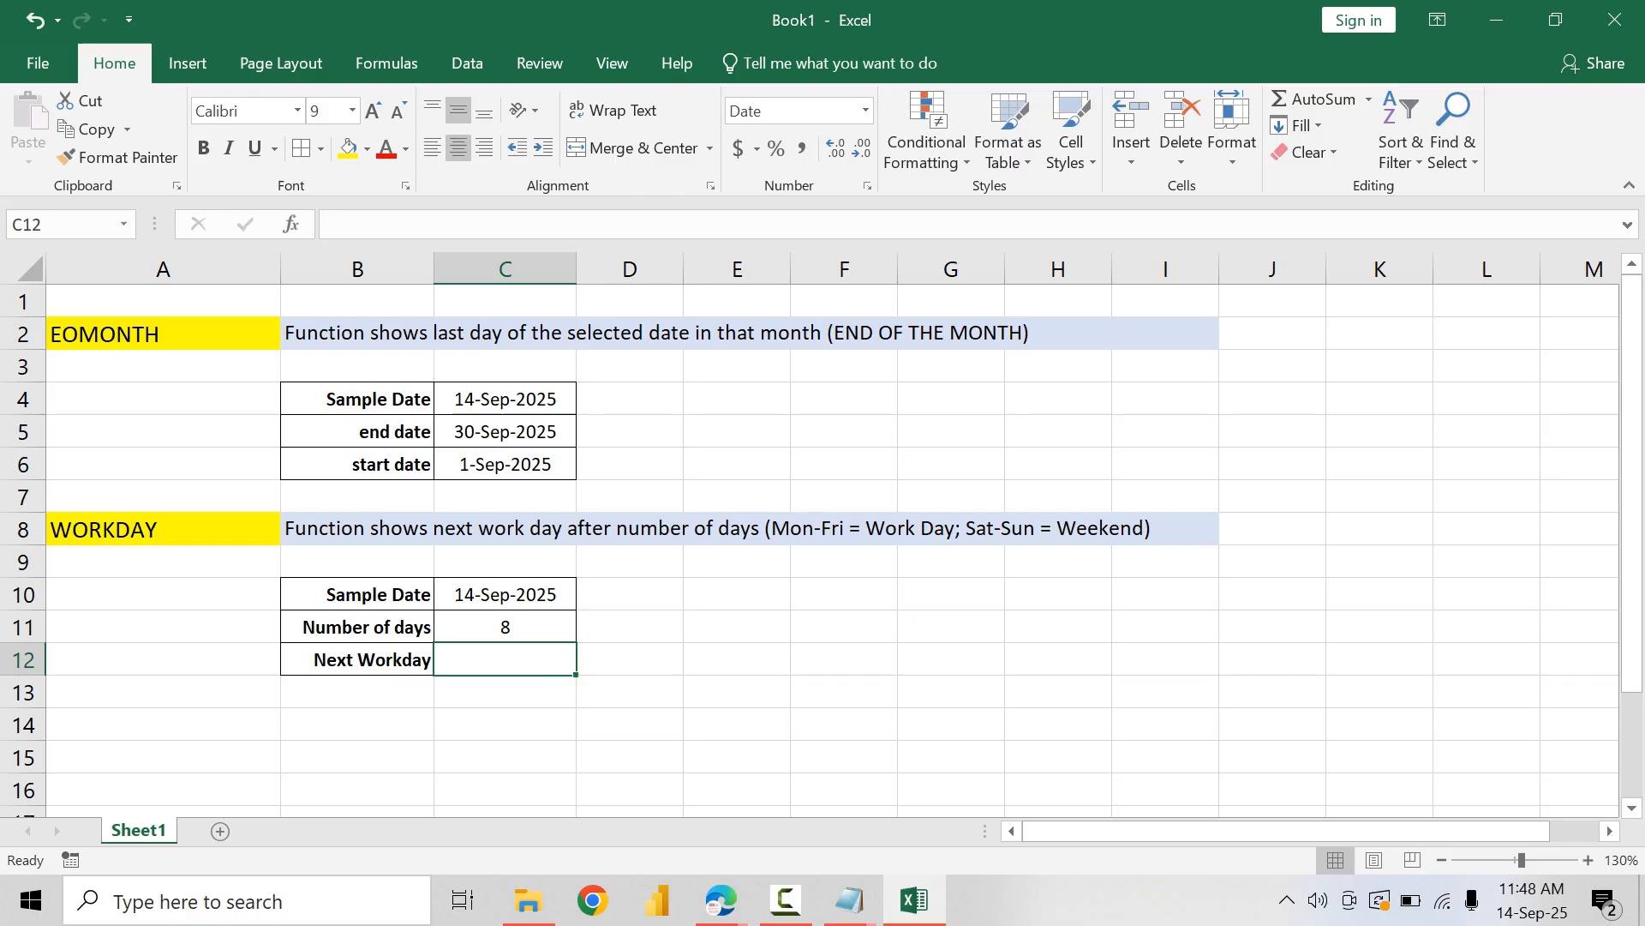
# Step: Enter the formula =WORKDAY(C10,C11) in the Next Workday cell C12
pyautogui.write('=WOR')
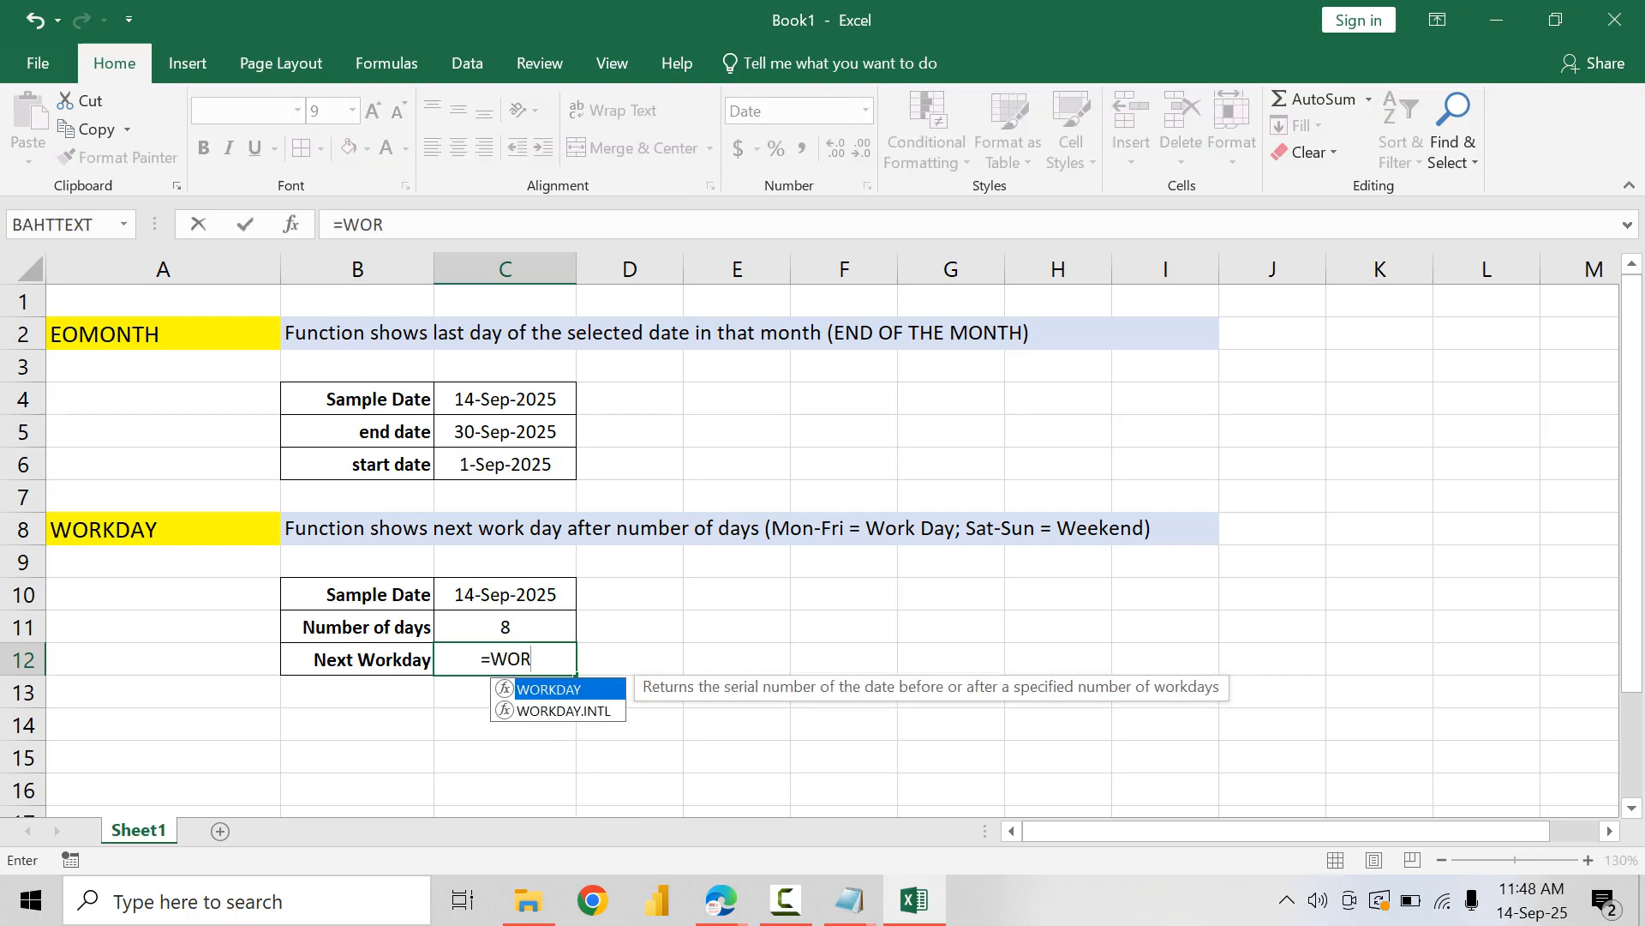
pyautogui.press('Tab')
pyautogui.click(506, 595)
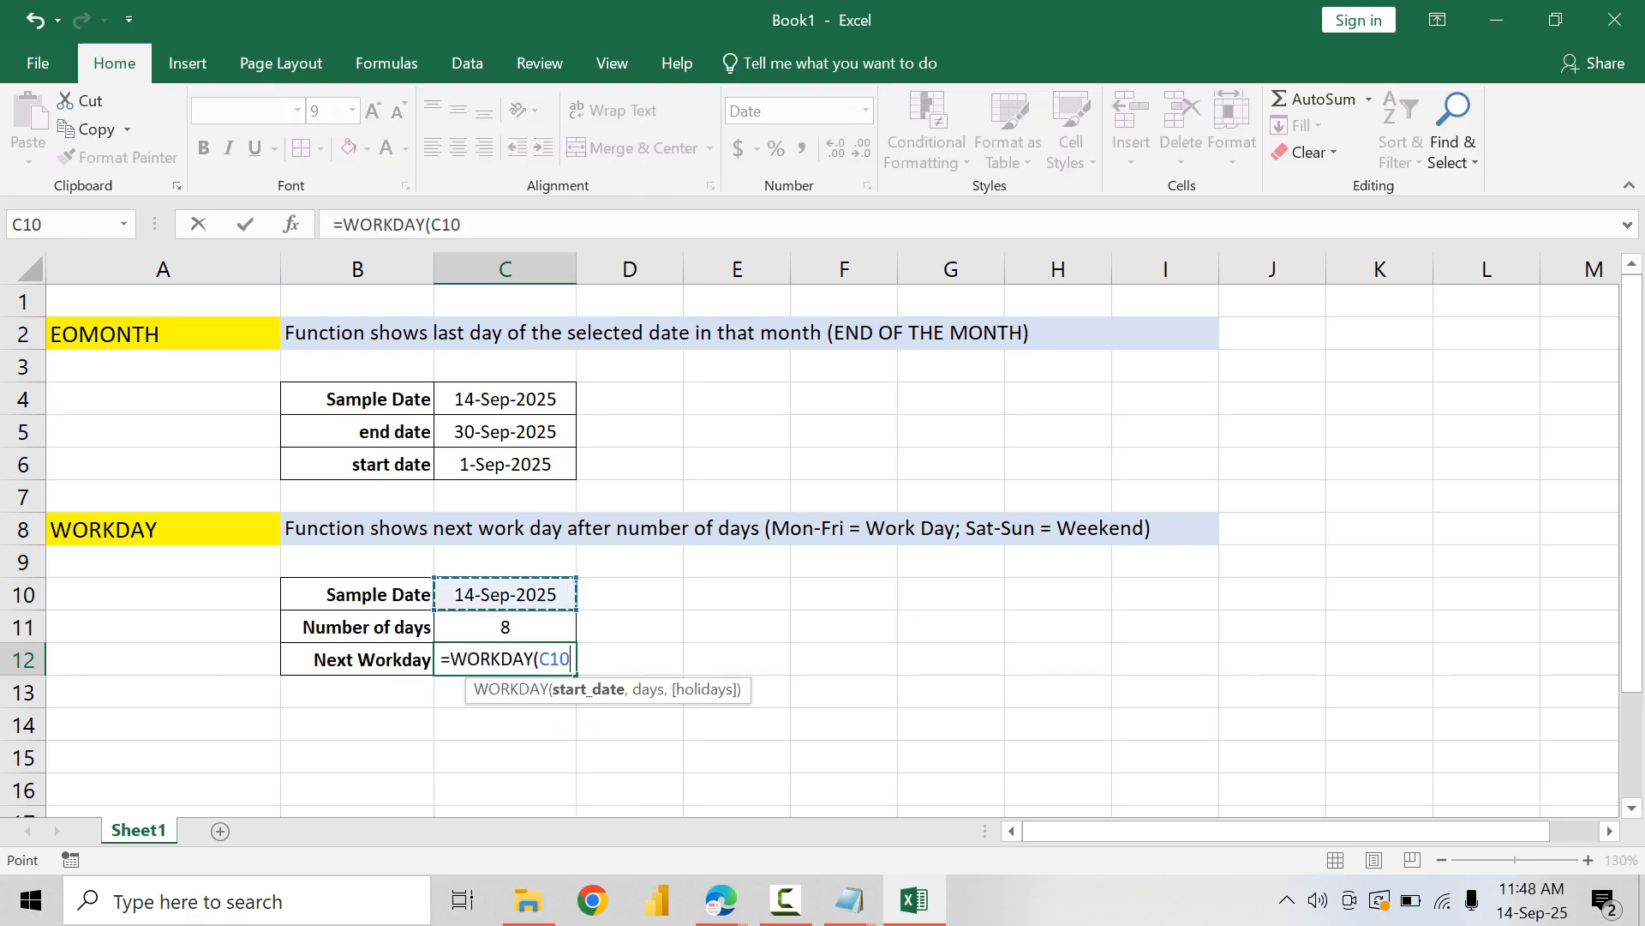
pyautogui.write(',')
pyautogui.press('Up')
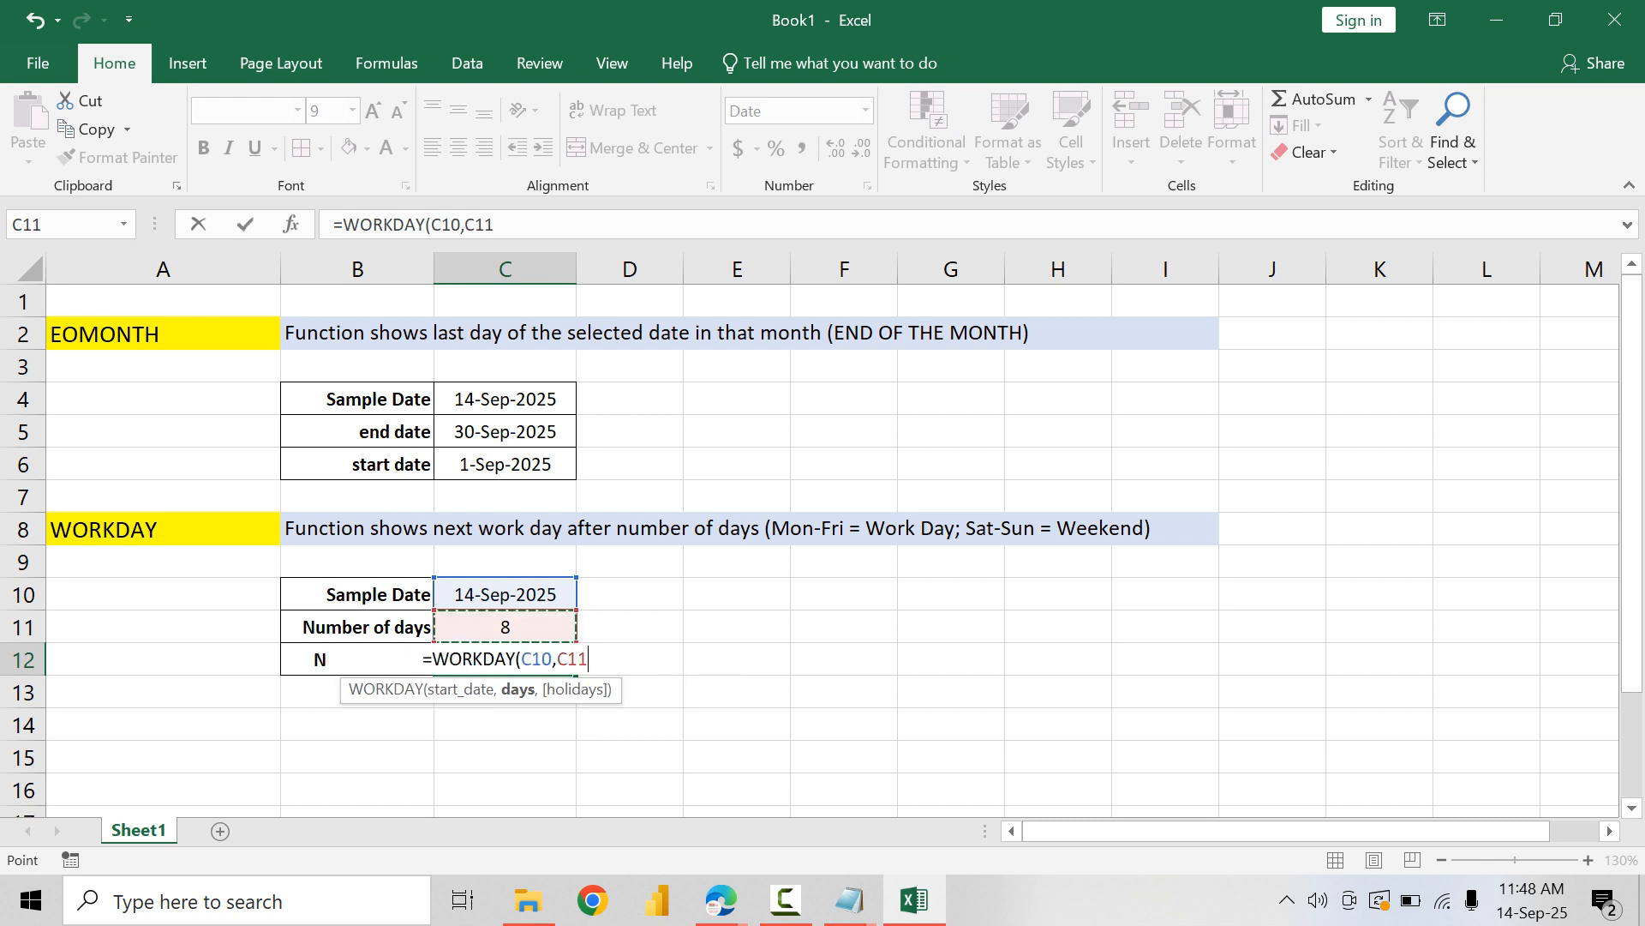
pyautogui.write(')')
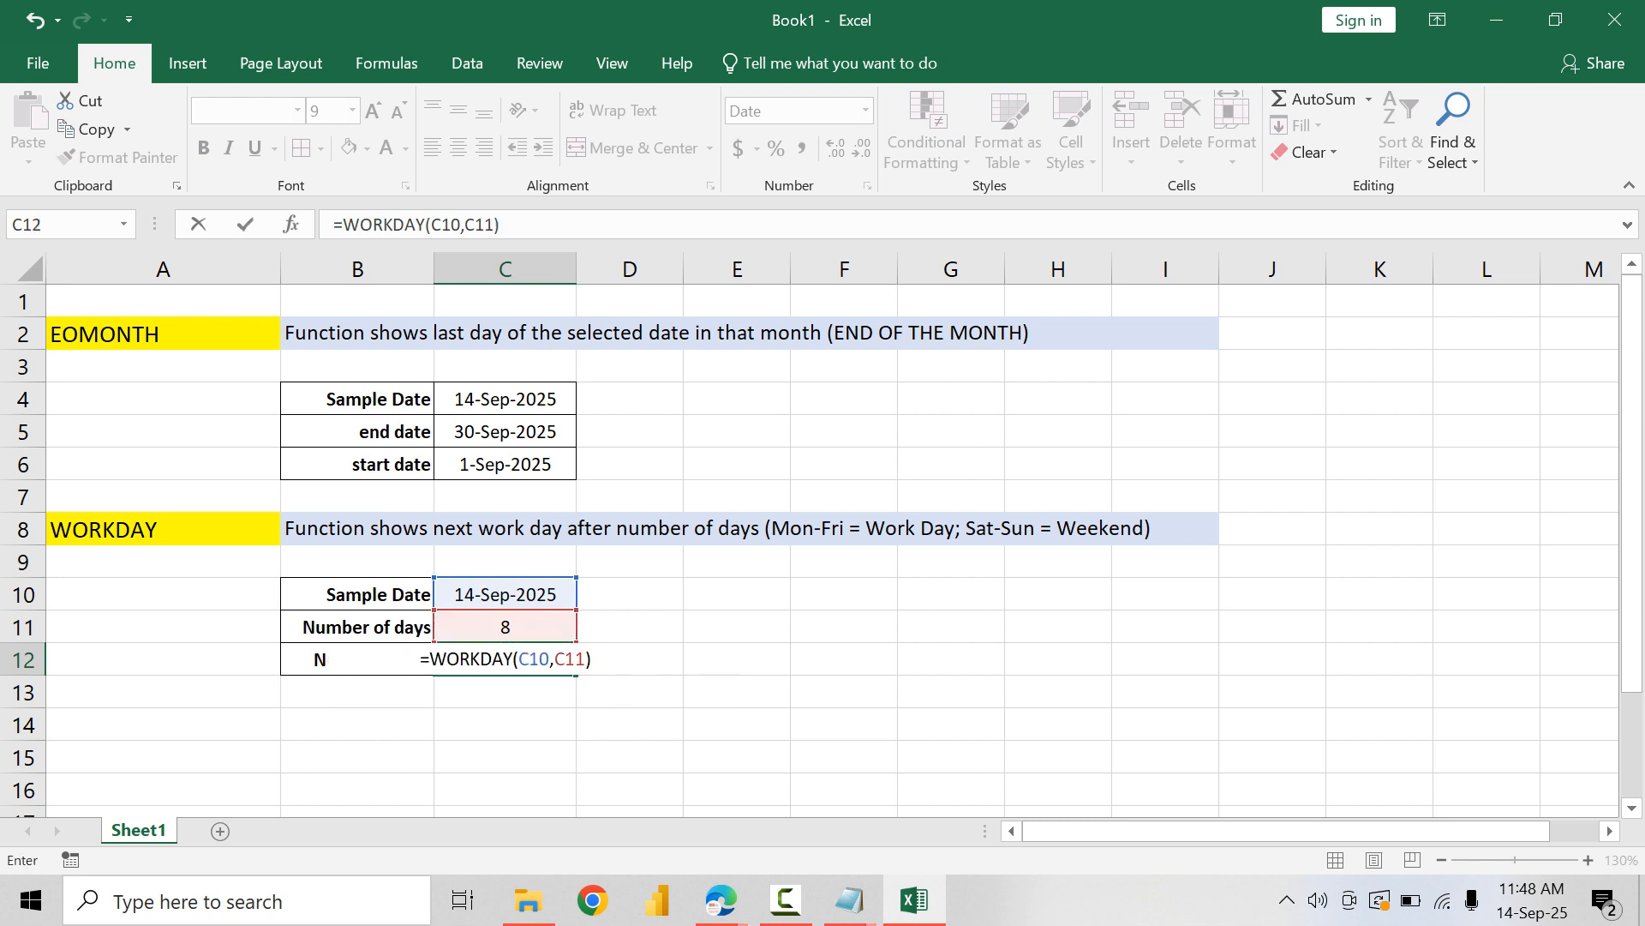
pyautogui.press('Return')
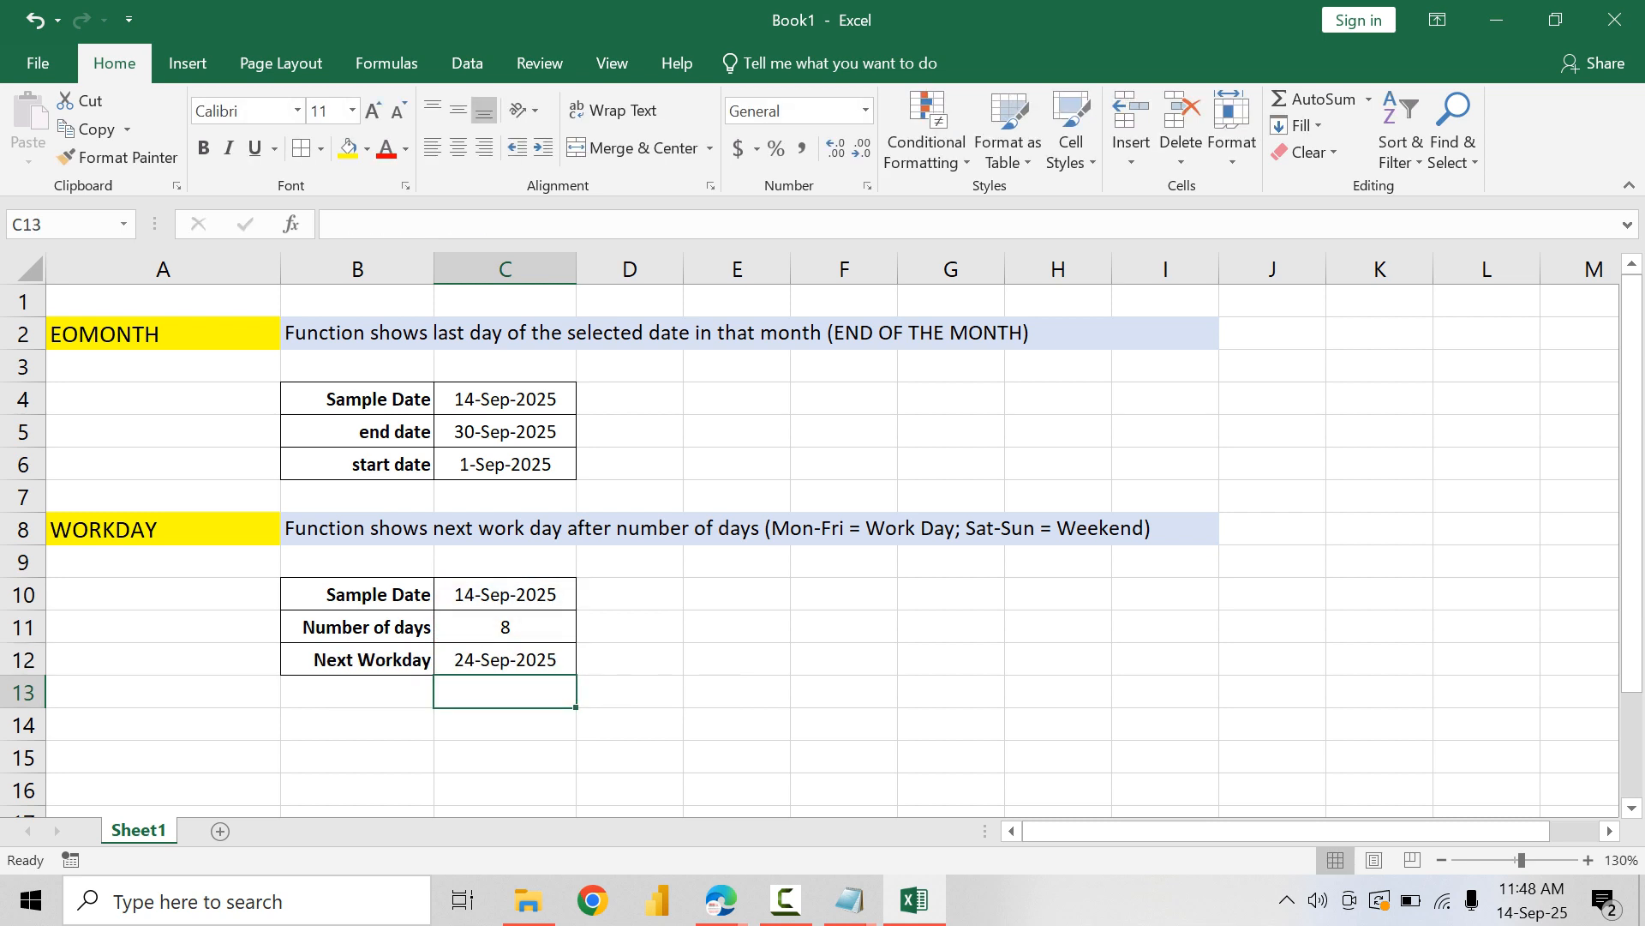
pyautogui.press('Up')
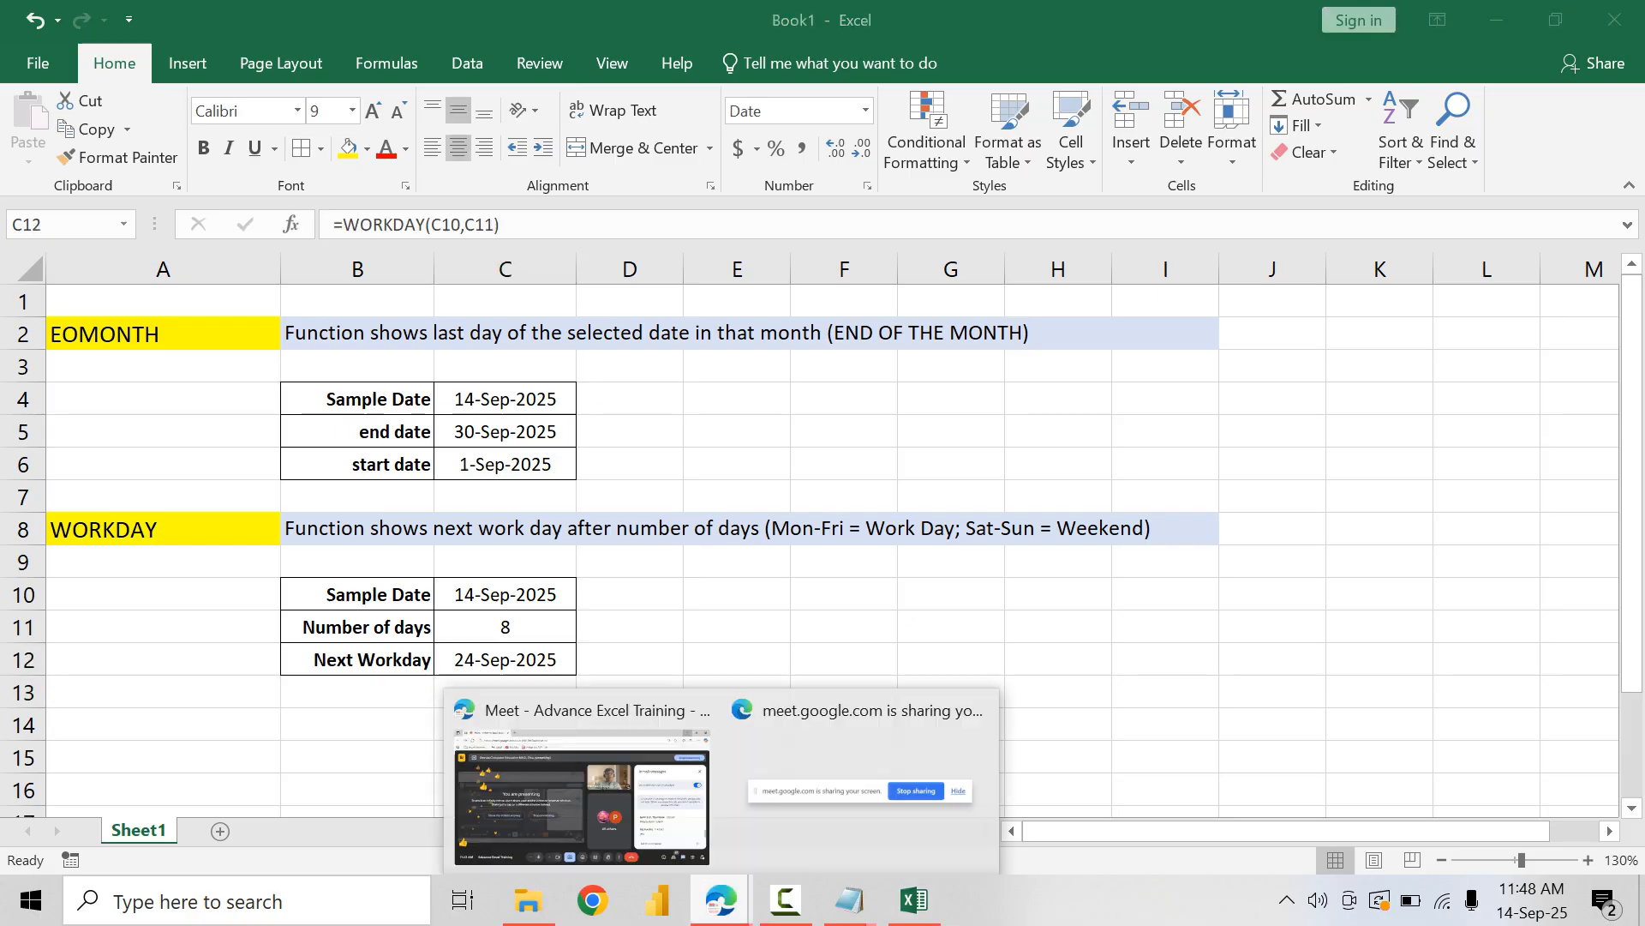
# Step: Switch to the Google Meet call to check the in-call messages, close them, and return to the Excel workbook
pyautogui.click(643, 789)
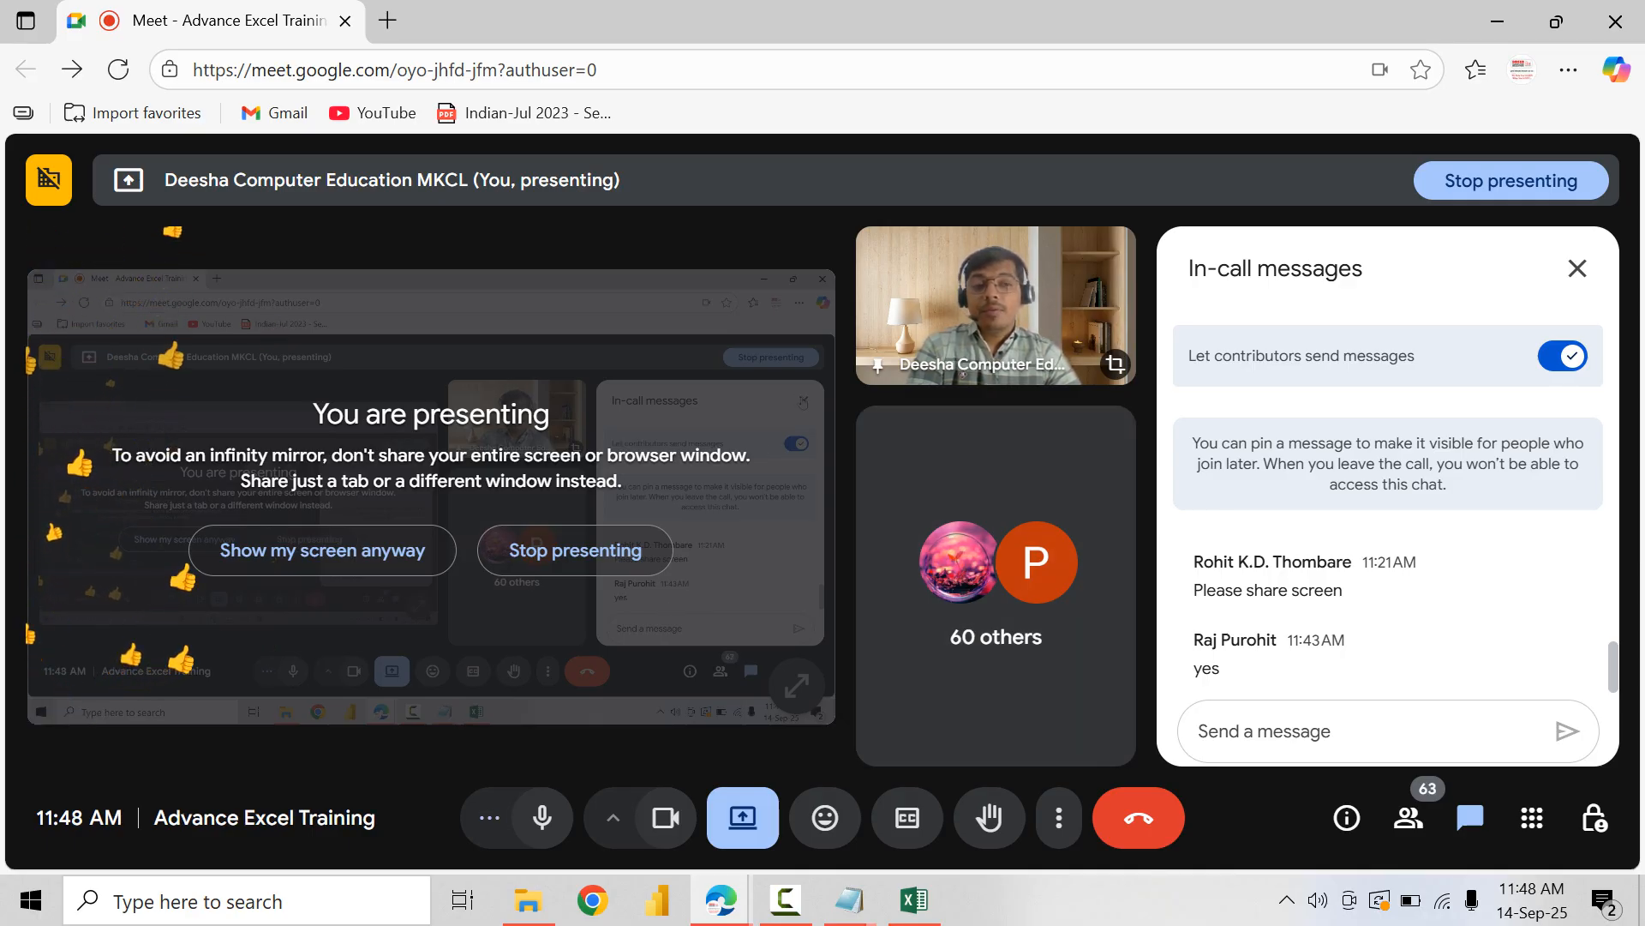
pyautogui.click(1577, 268)
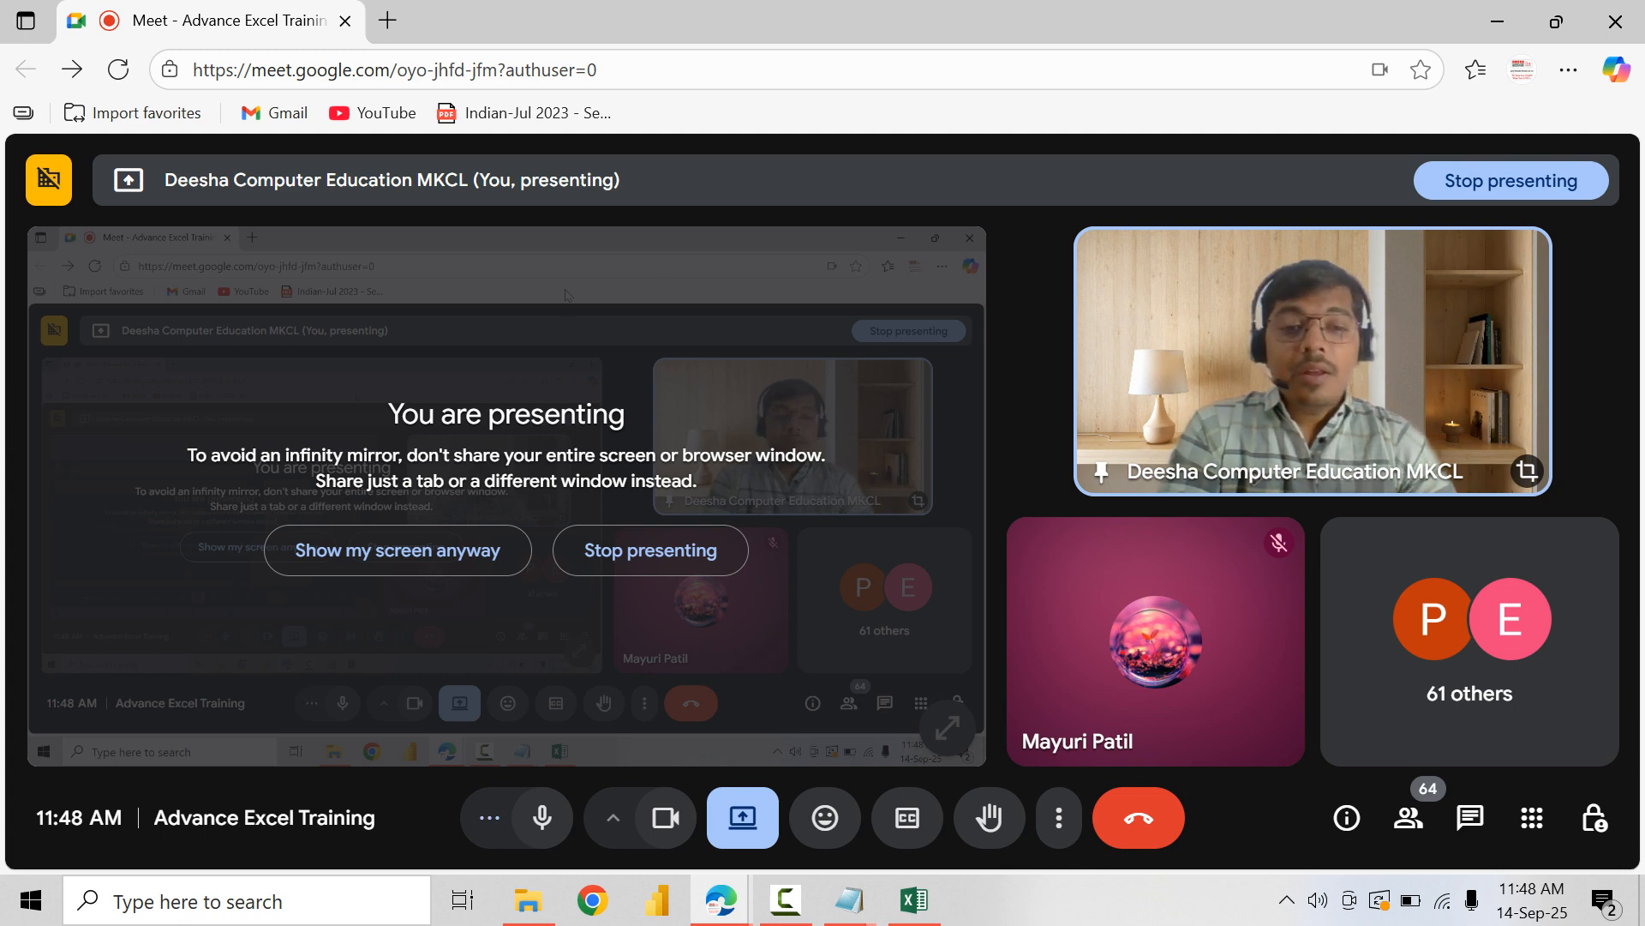
pyautogui.hotkey('alt', 'Tab')
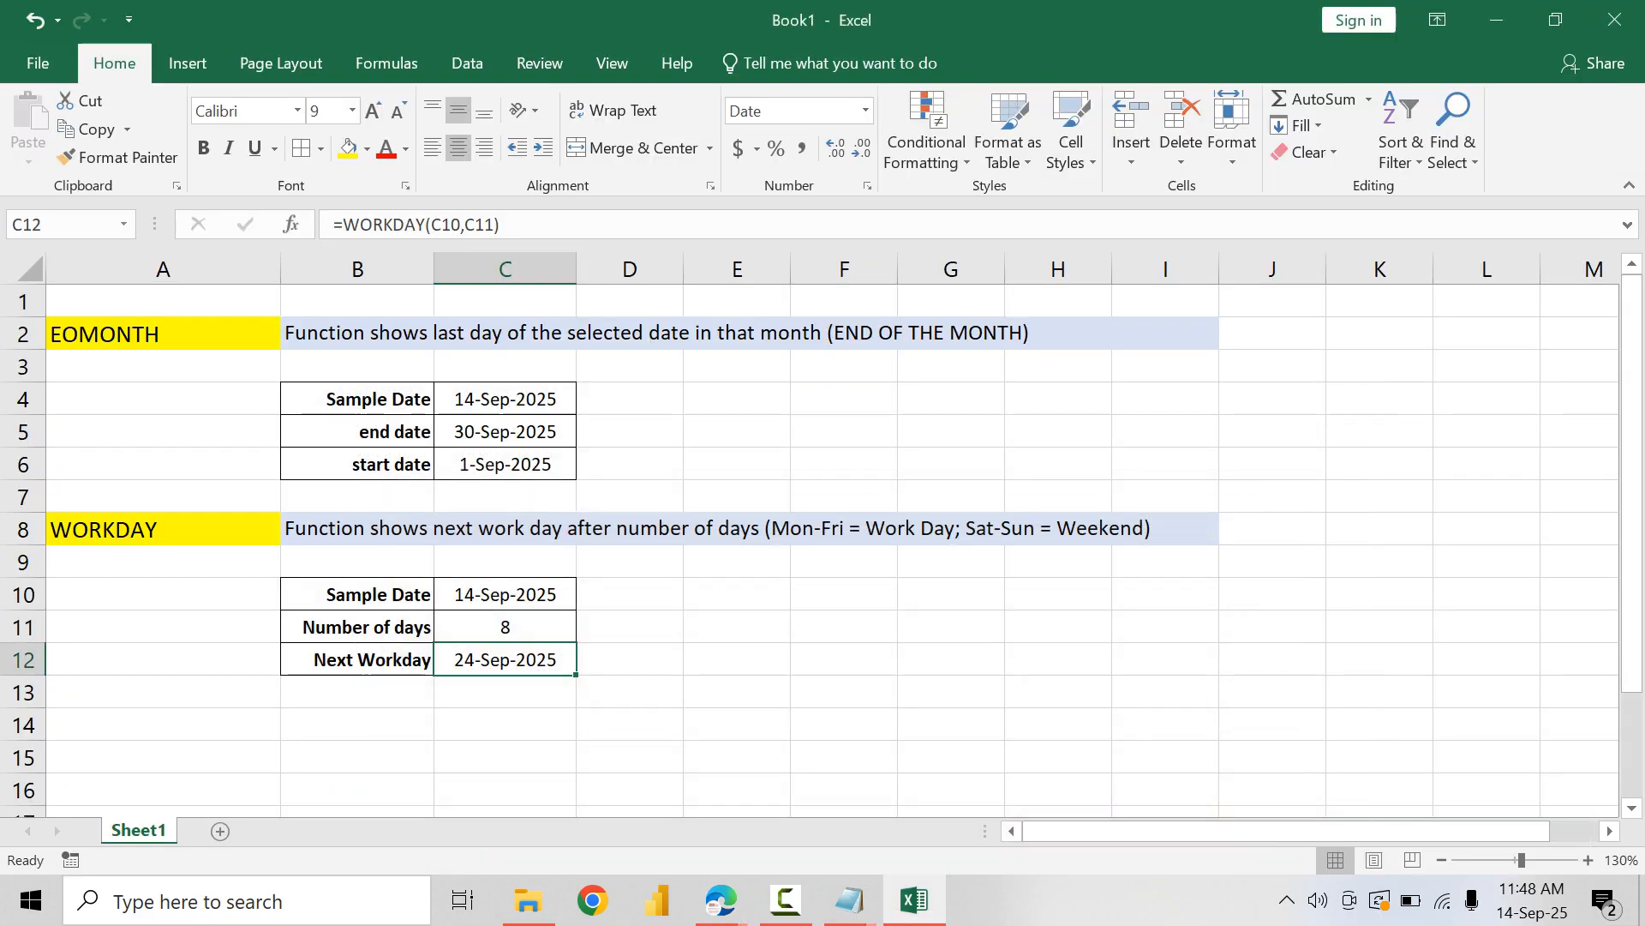
# Step: Copy the WORKDAY block A8:I12 and paste it starting at A14
pyautogui.moveTo(162, 529); pyautogui.dragTo(506, 659)
pyautogui.hotkey('ctrl', 'c')
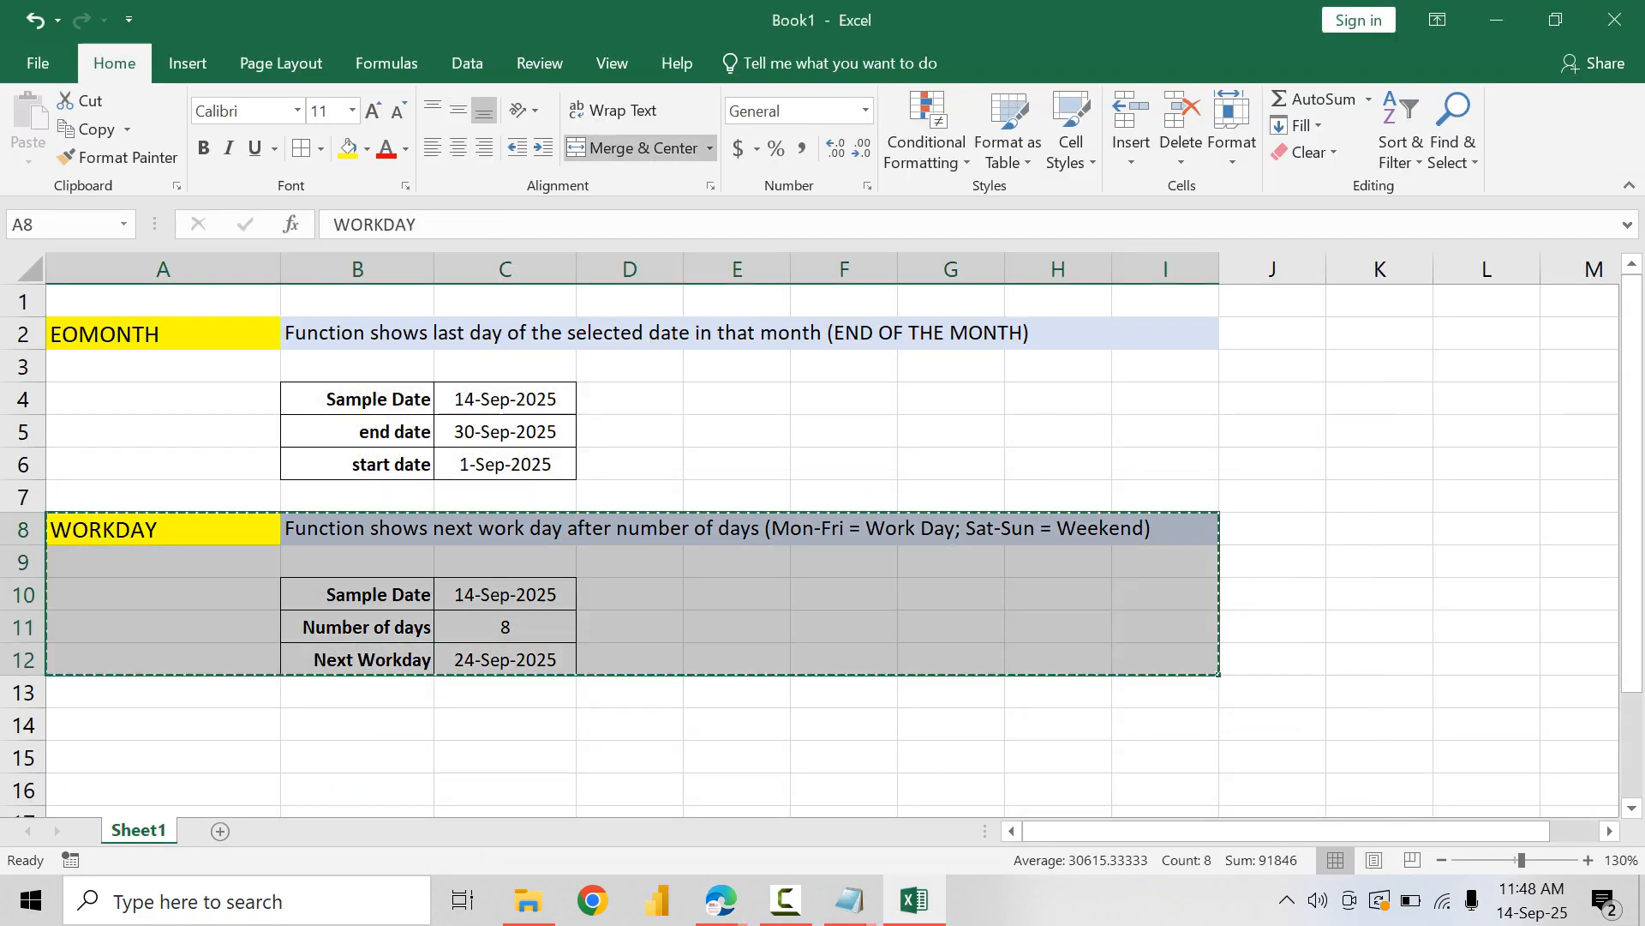
pyautogui.click(163, 725)
pyautogui.hotkey('ctrl', 'v')
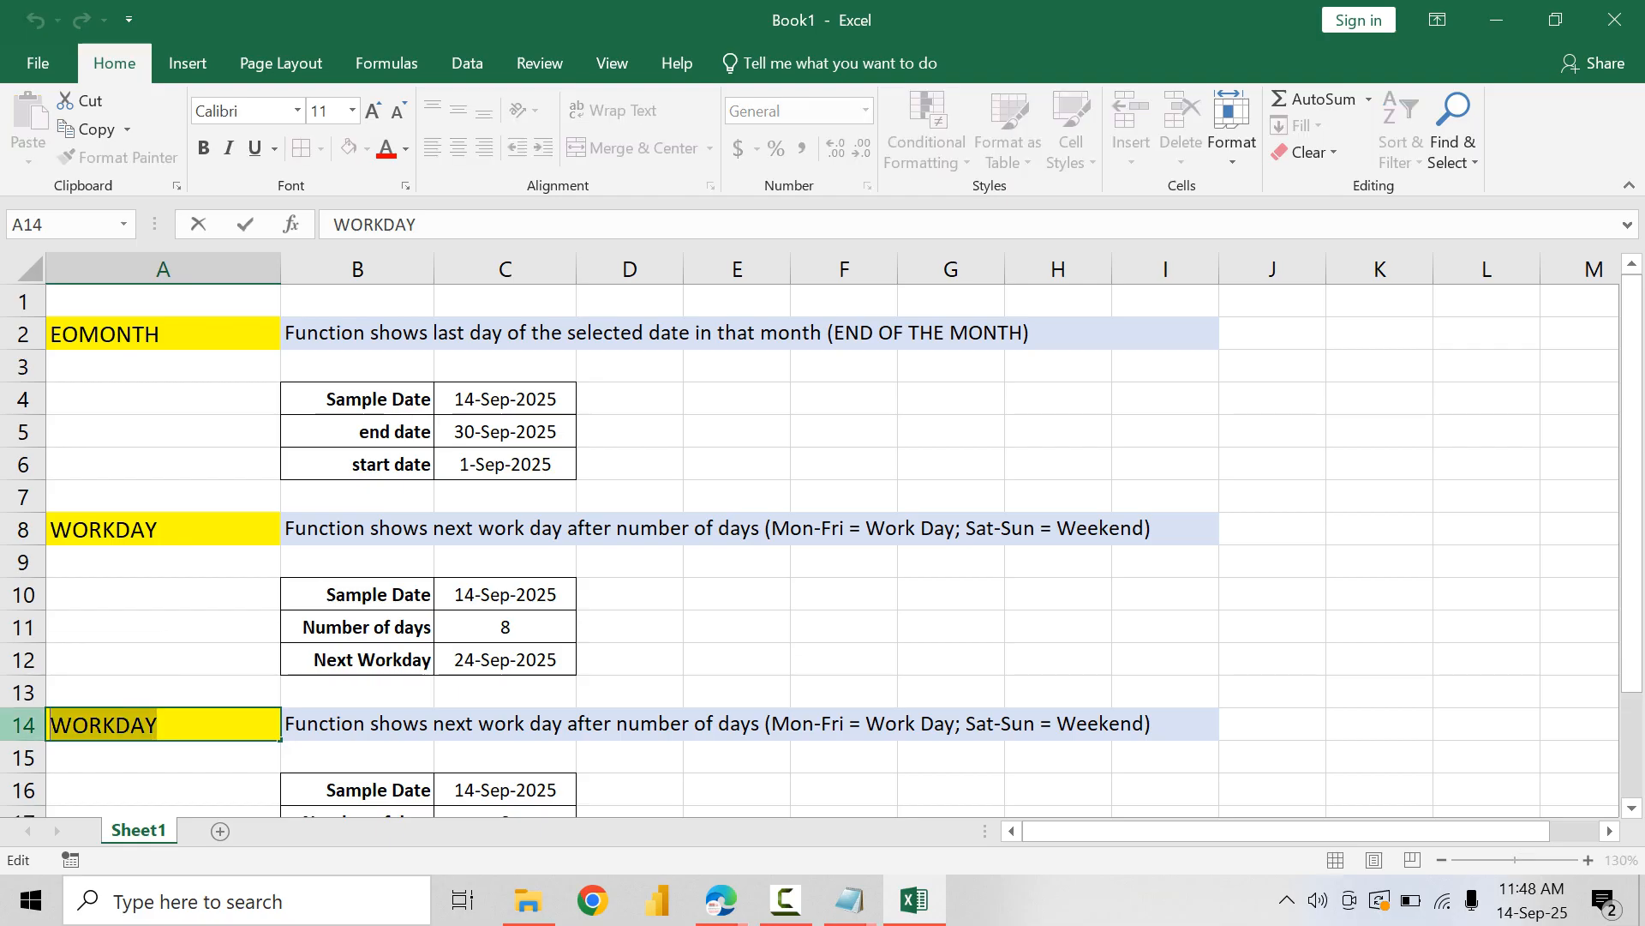
# Step: Replace the function title in A14 with WEEKDAY
pyautogui.write('WEEKA')
pyautogui.press('BackSpace')
pyautogui.press('BackSpace')
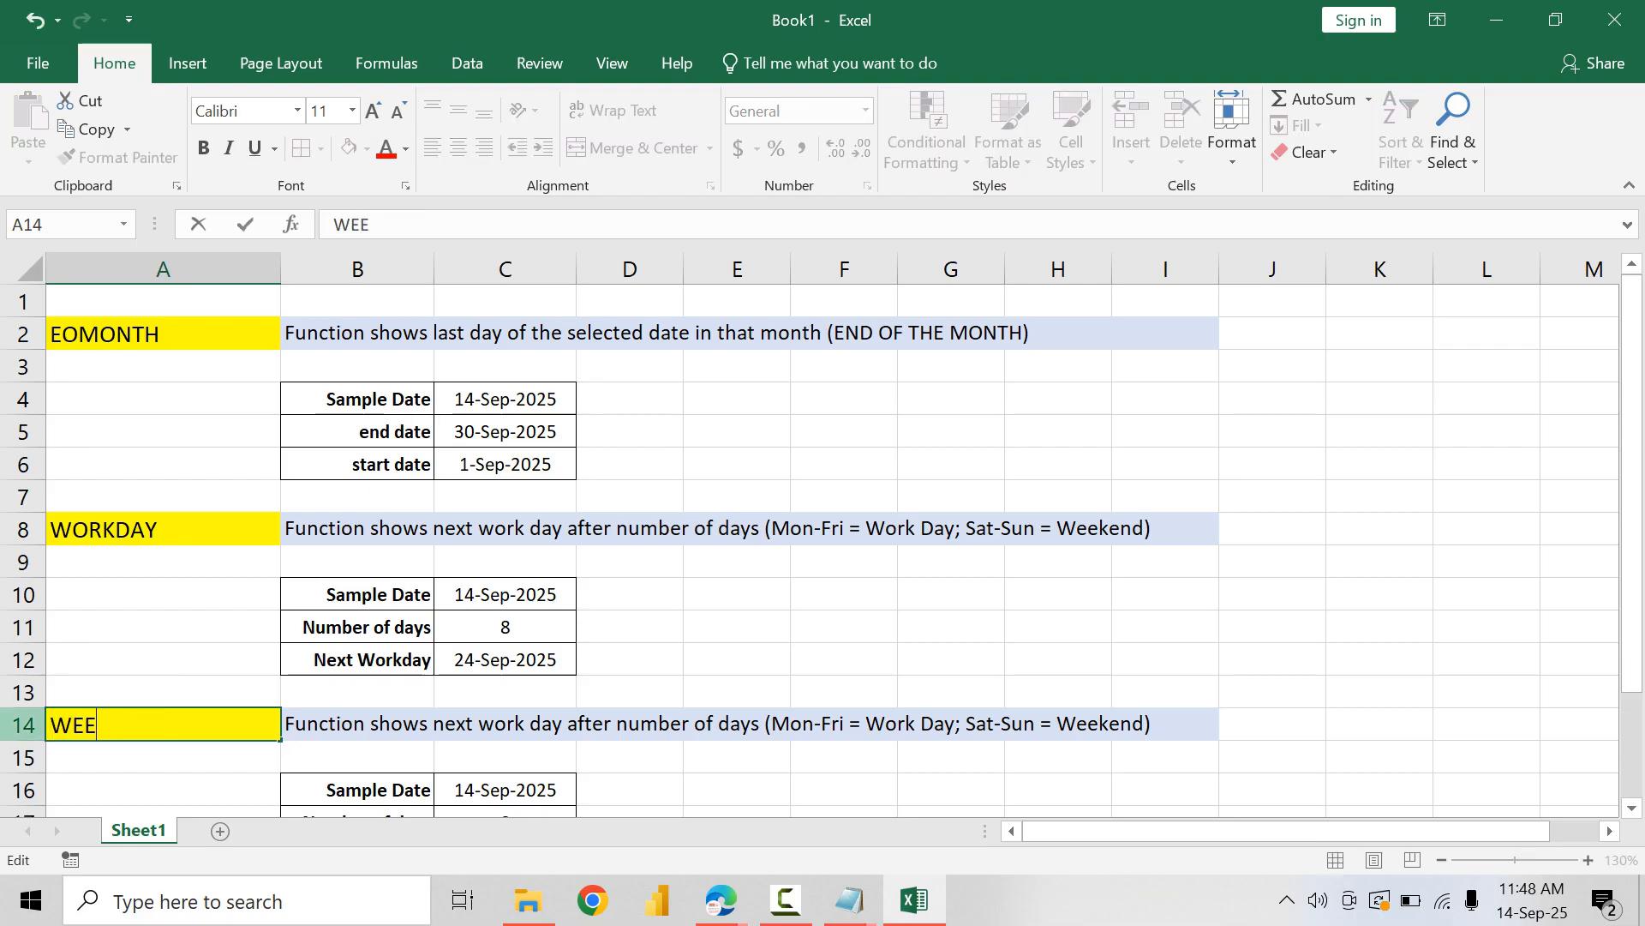
pyautogui.write('KDAY')
pyautogui.press('Tab')
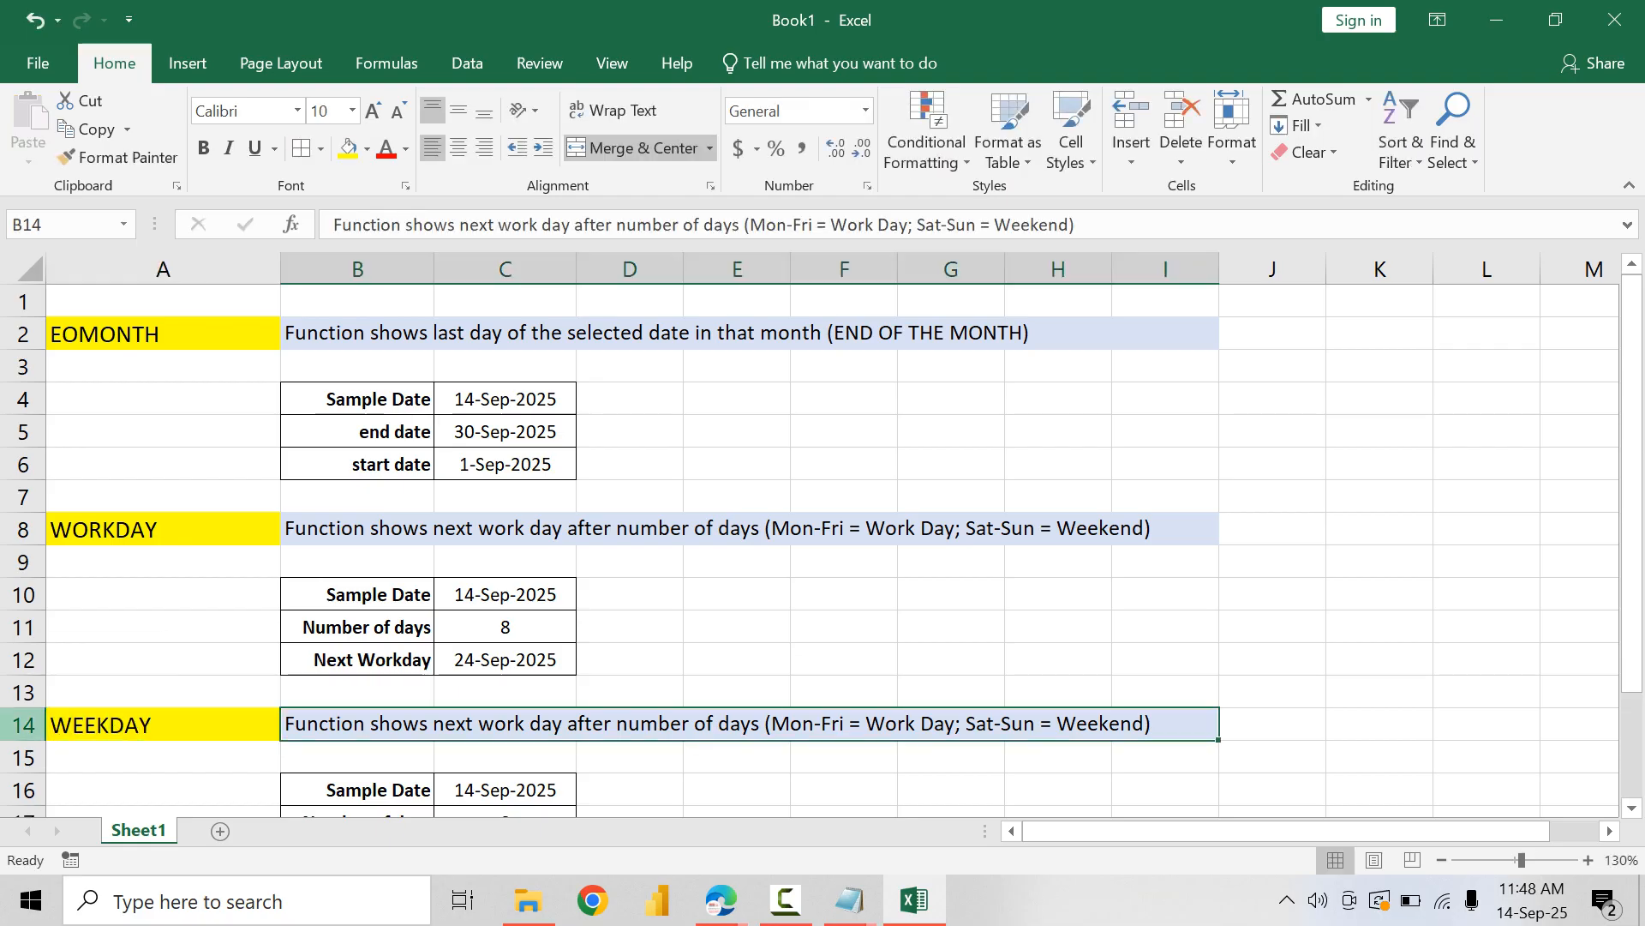
# Step: Replace the description in B14 with "Function shows a day number in the week for selected date"
pyautogui.scroll(-2, 823, 540)
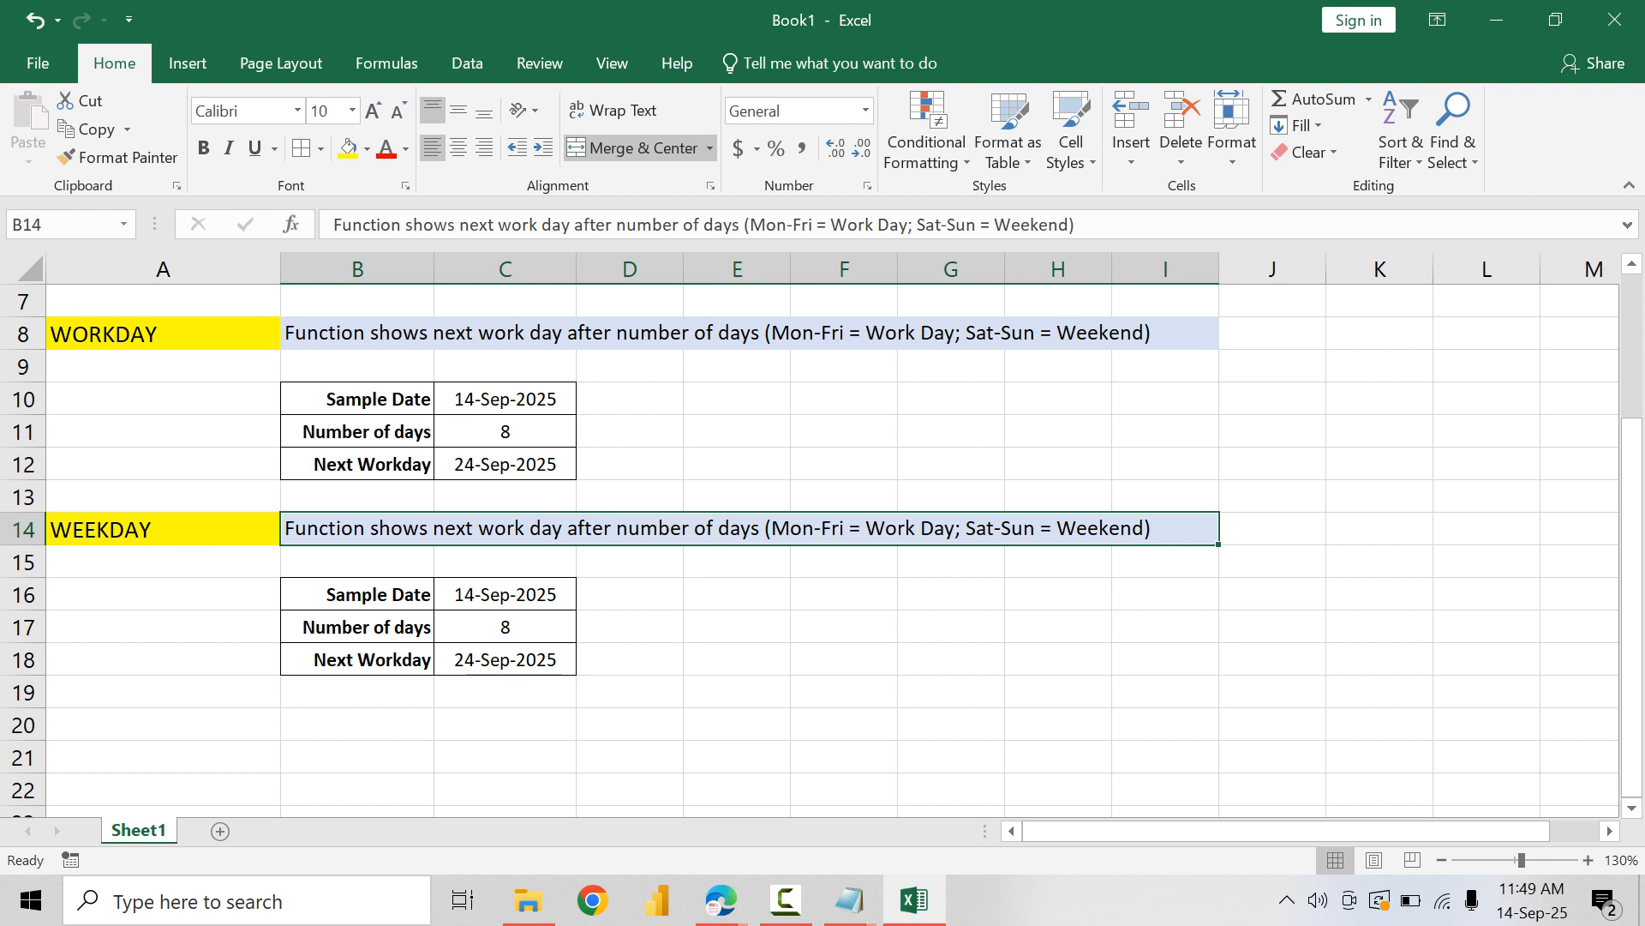
pyautogui.write('Function ')
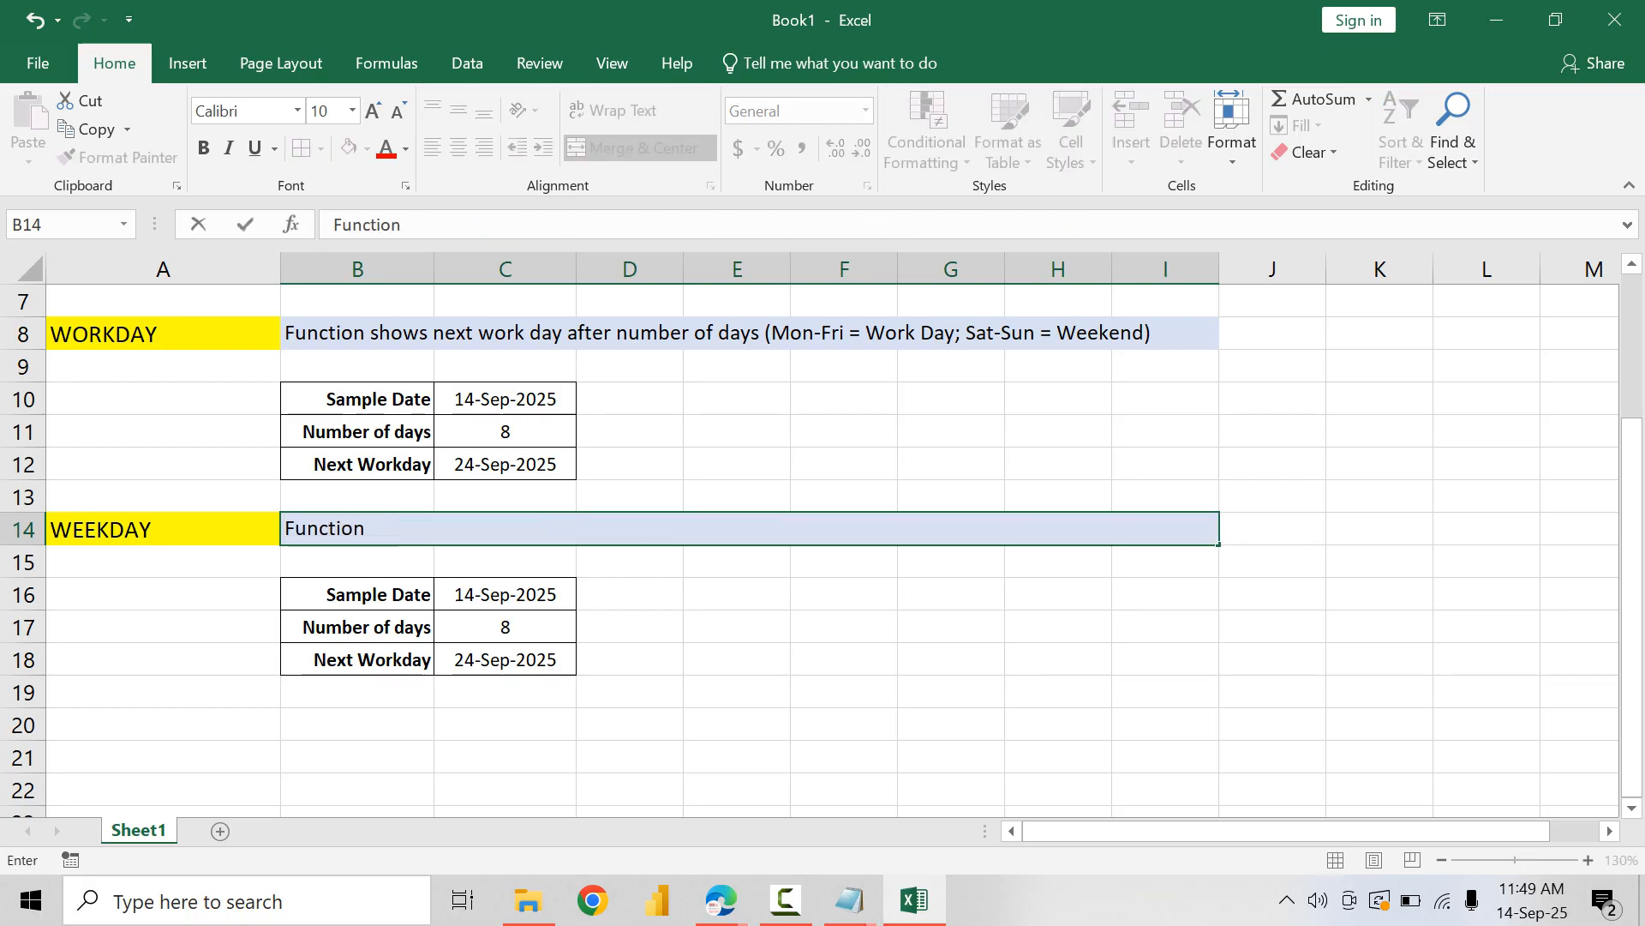
pyautogui.write('shows a day num')
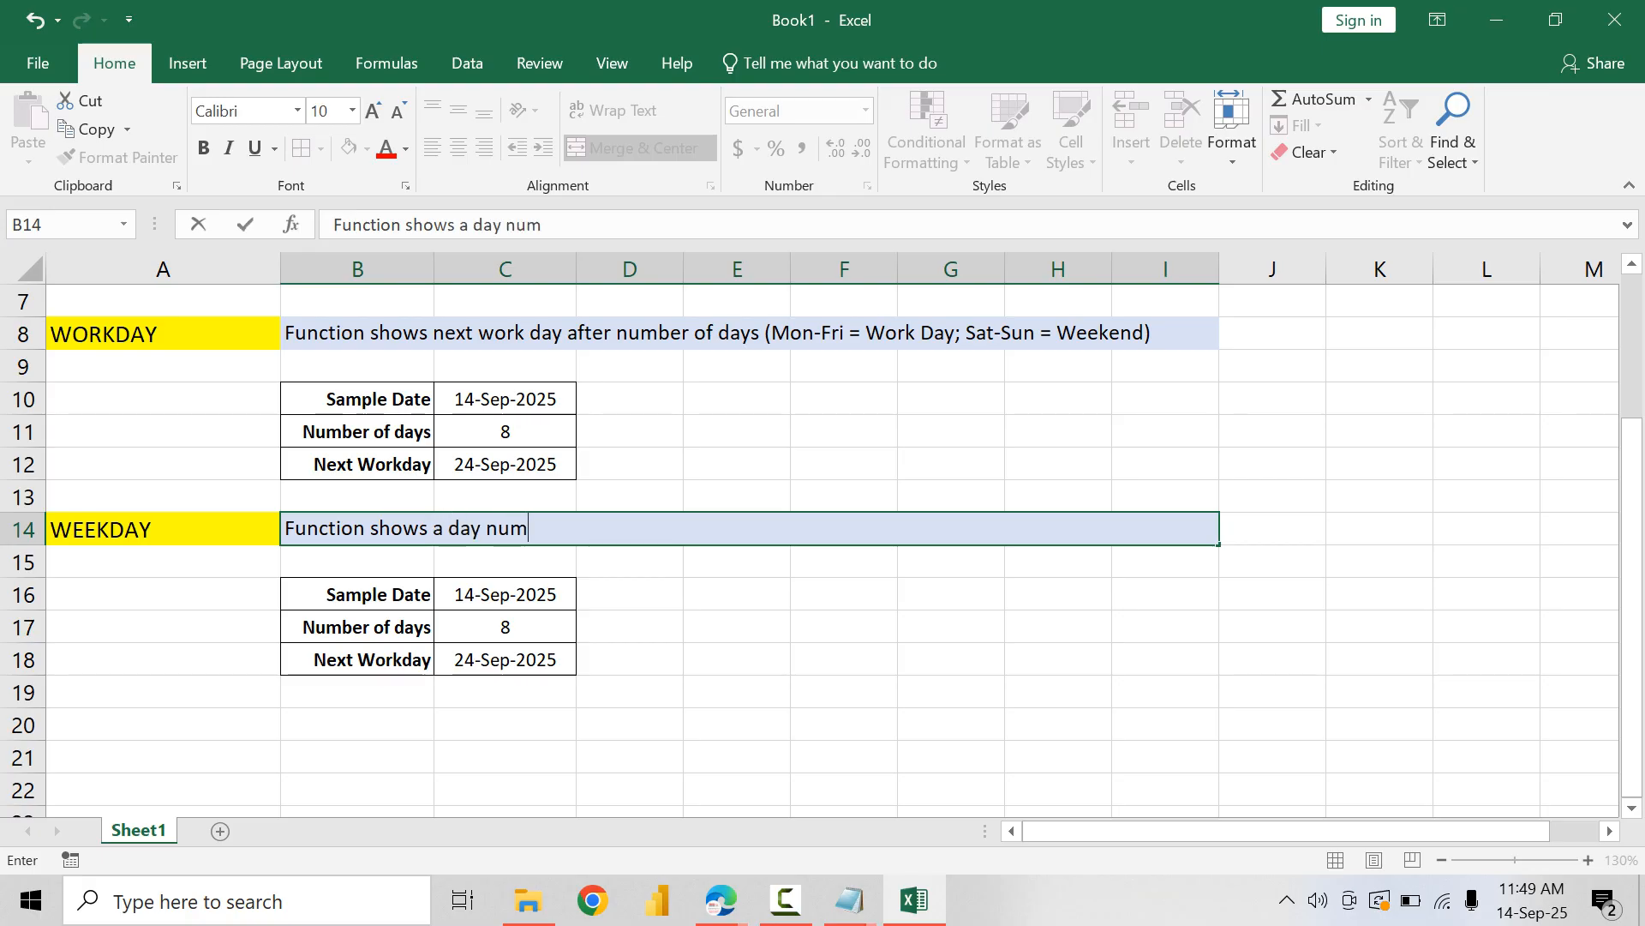
pyautogui.write('ber in the week ')
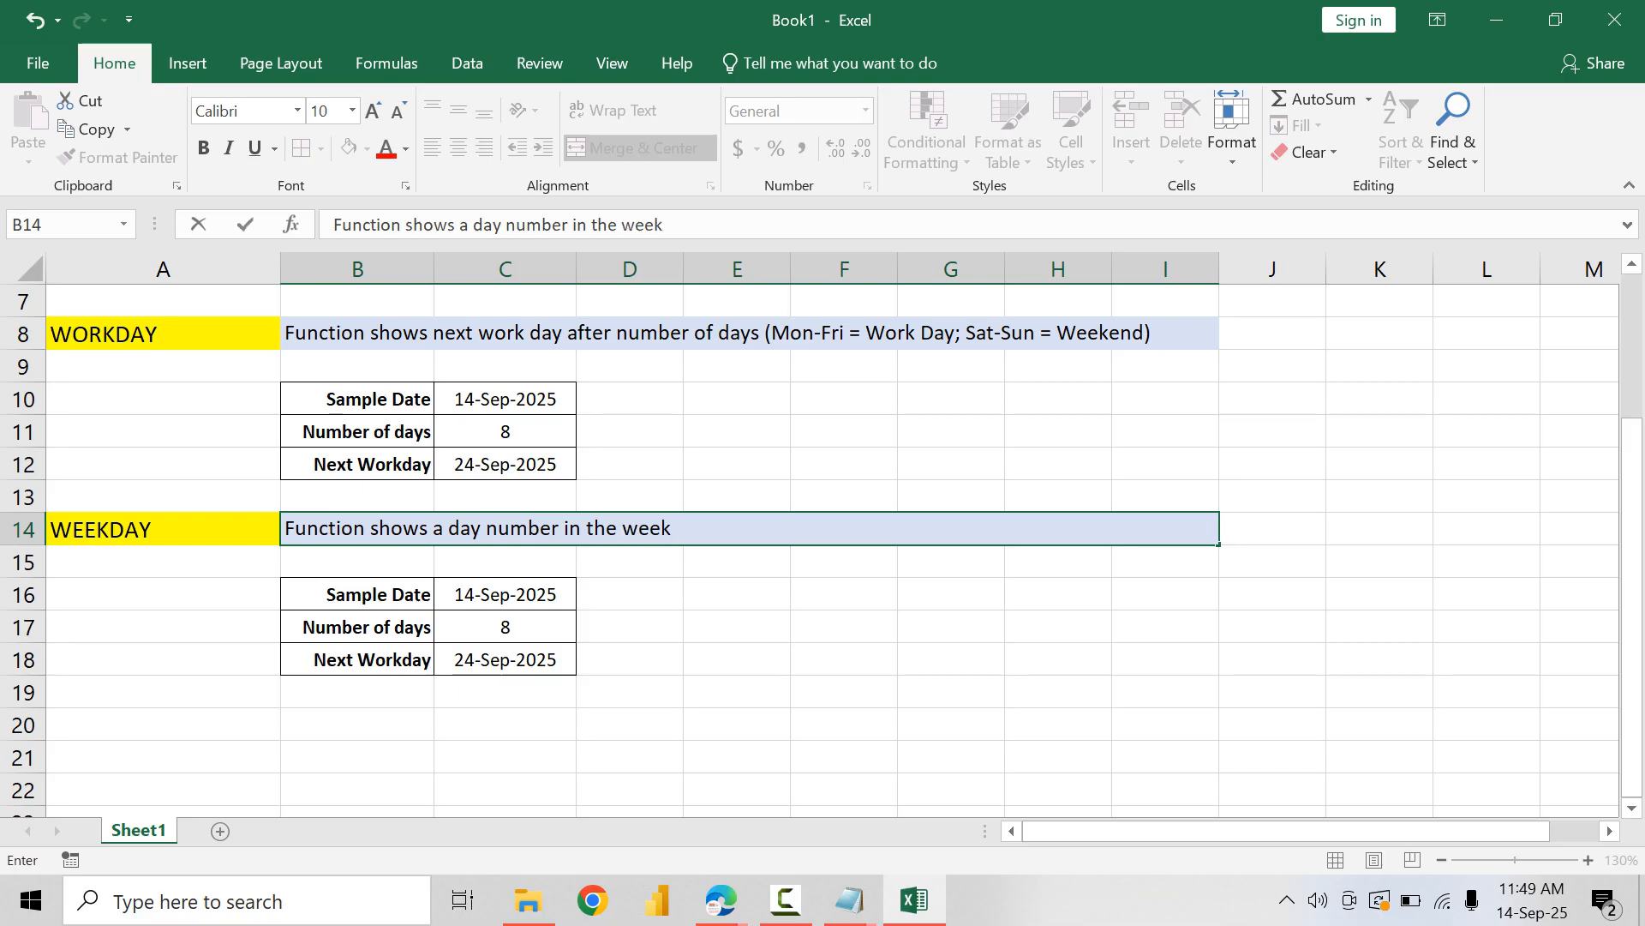
pyautogui.write('for selected ')
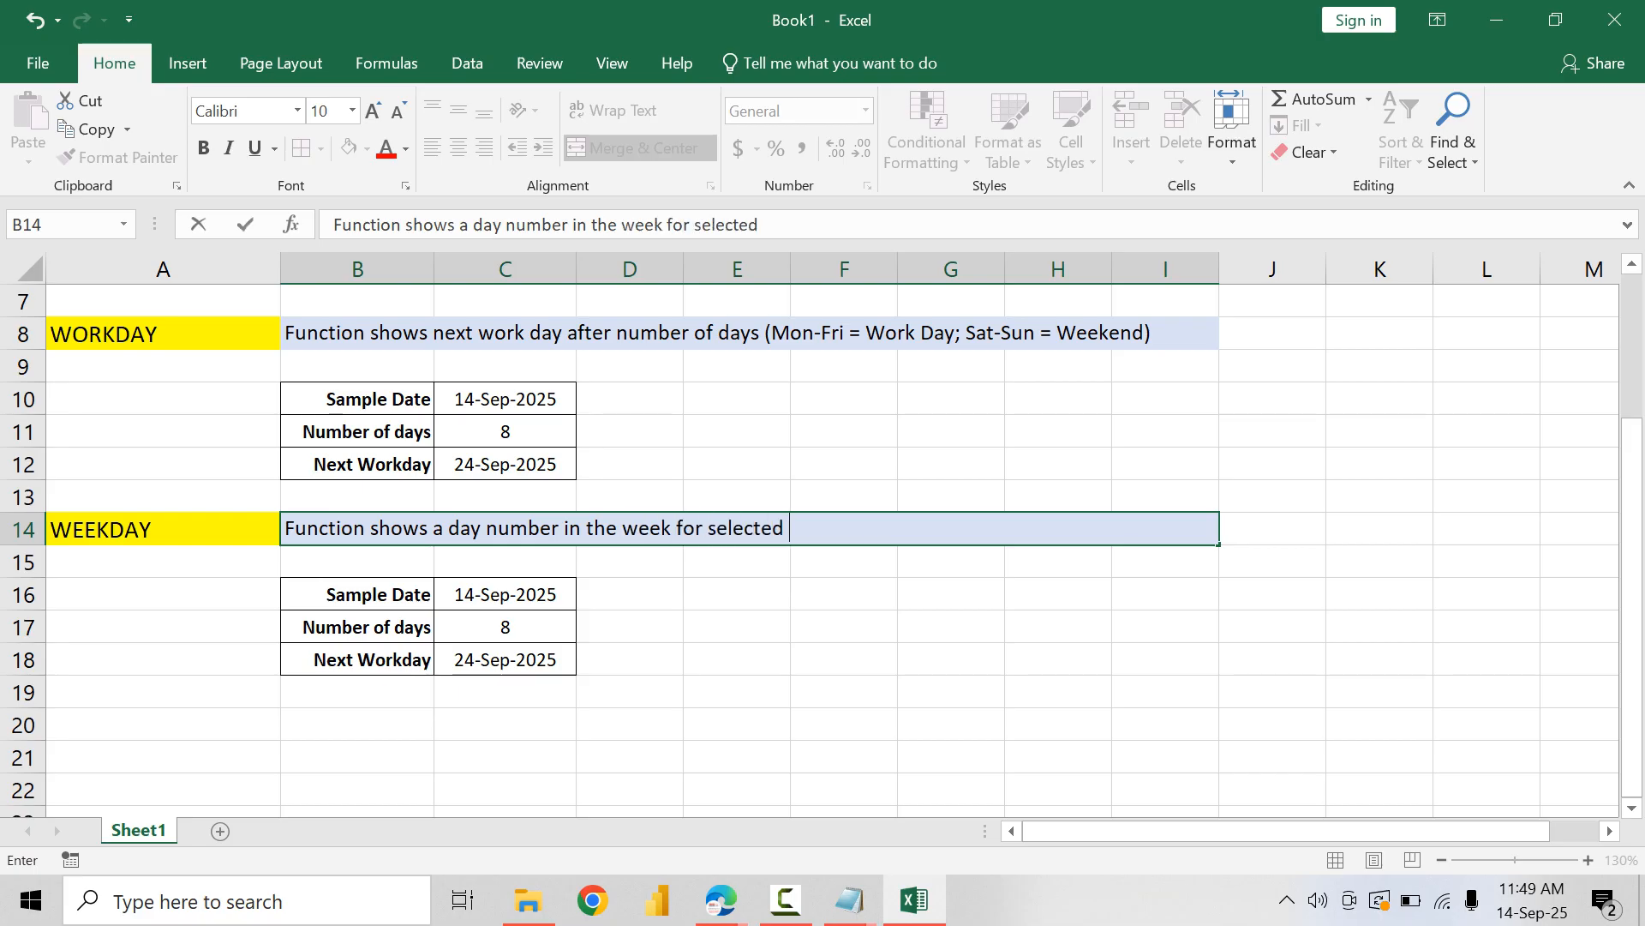
pyautogui.write('data')
pyautogui.press('BackSpace')
pyautogui.write('e')
pyautogui.press('Return')
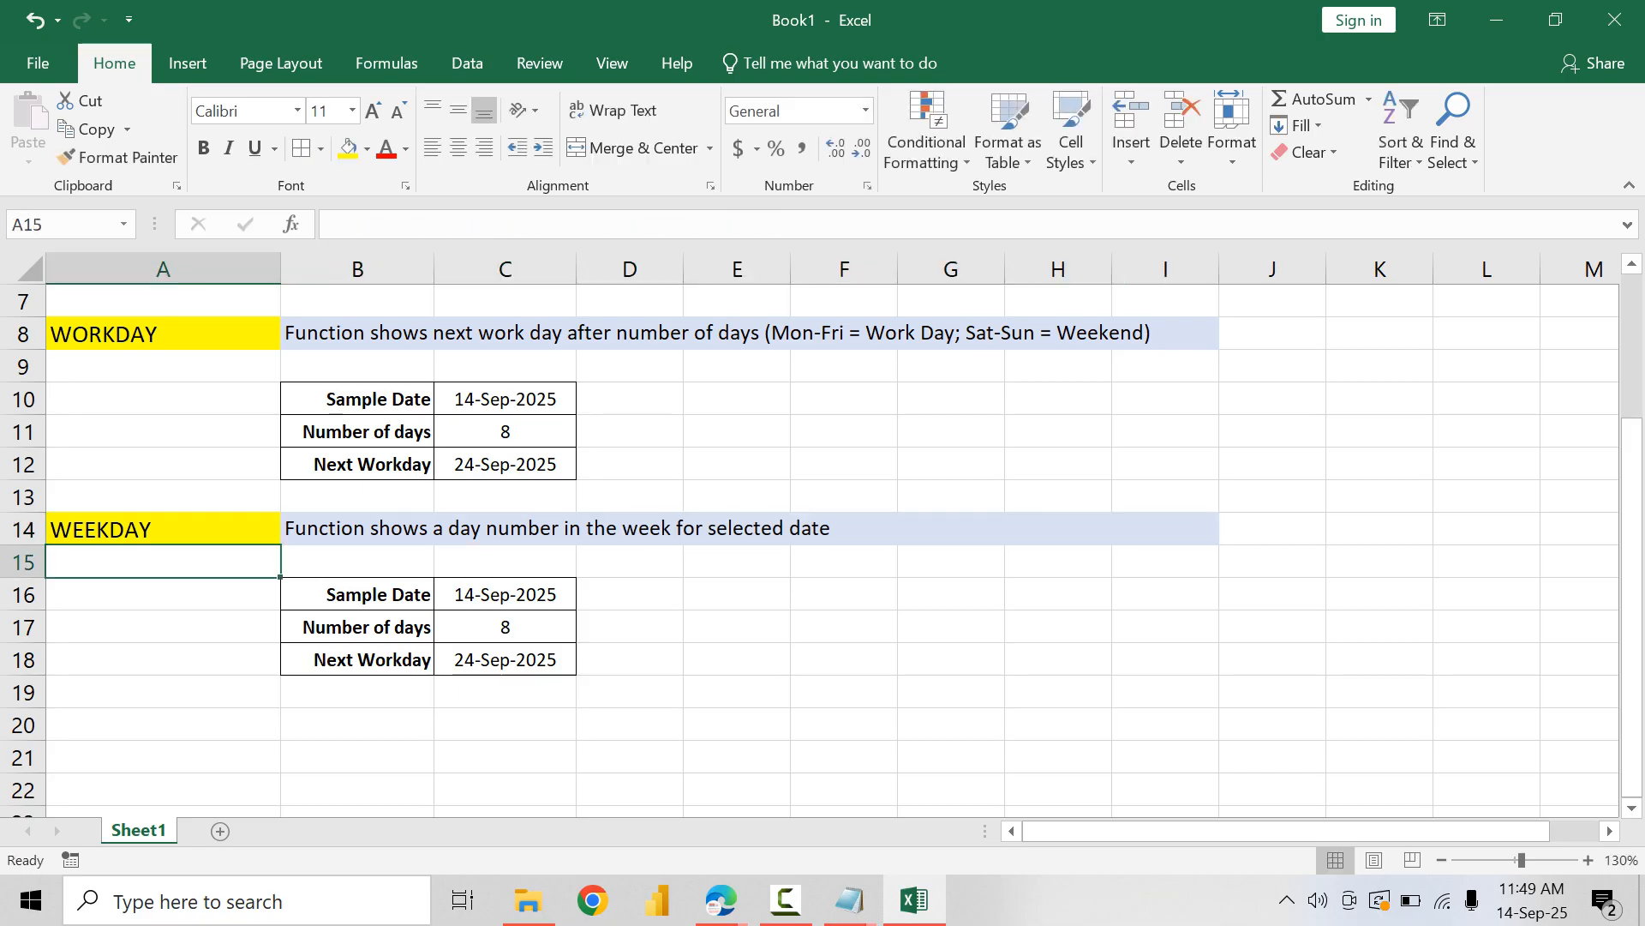
# Step: Change the label in B17 of the WEEKDAY block to "Day number"
pyautogui.press('Down')
pyautogui.press('Down')
pyautogui.press('Up')
pyautogui.press('Right')
pyautogui.press('Right')
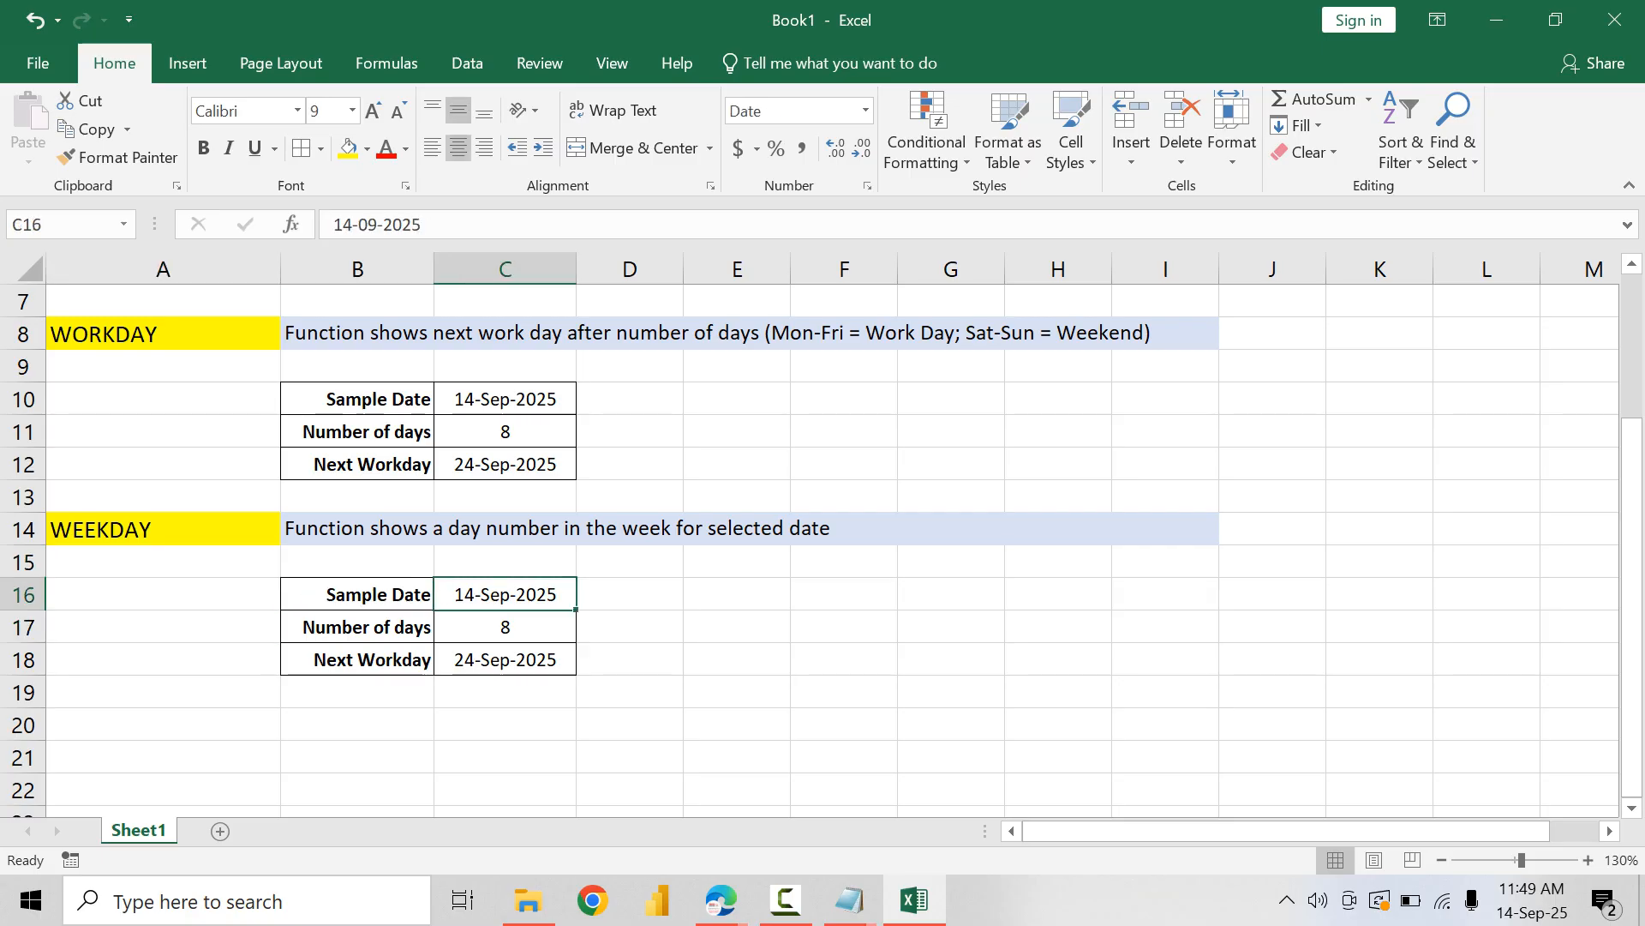
pyautogui.press('Down')
pyautogui.press('Left')
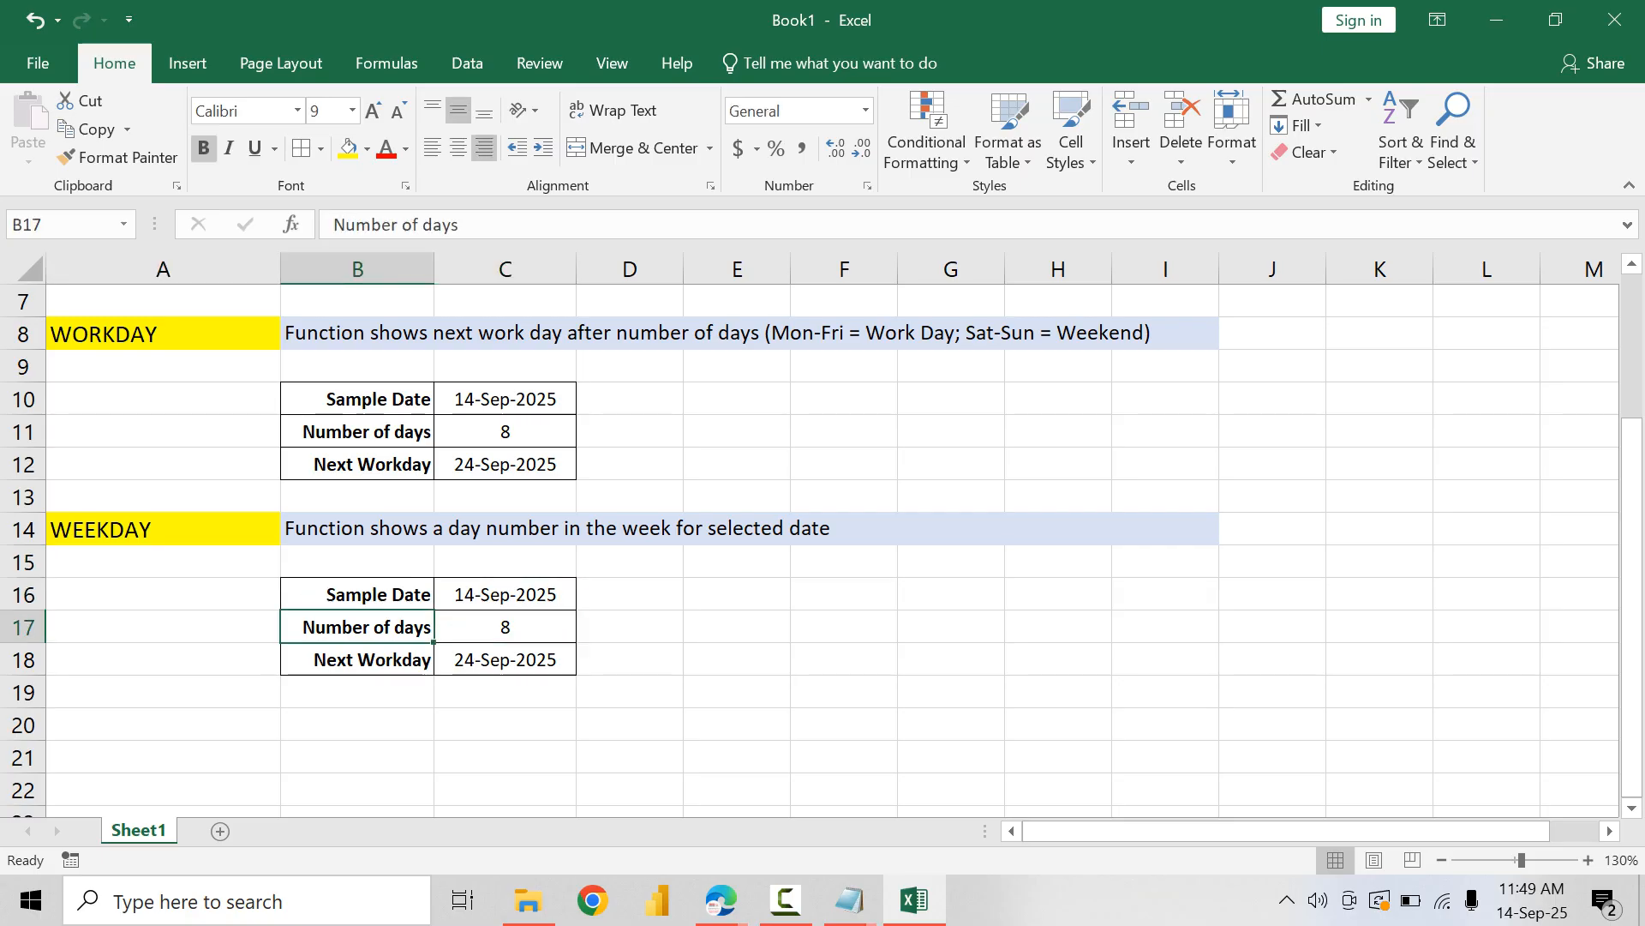
pyautogui.write('Day um')
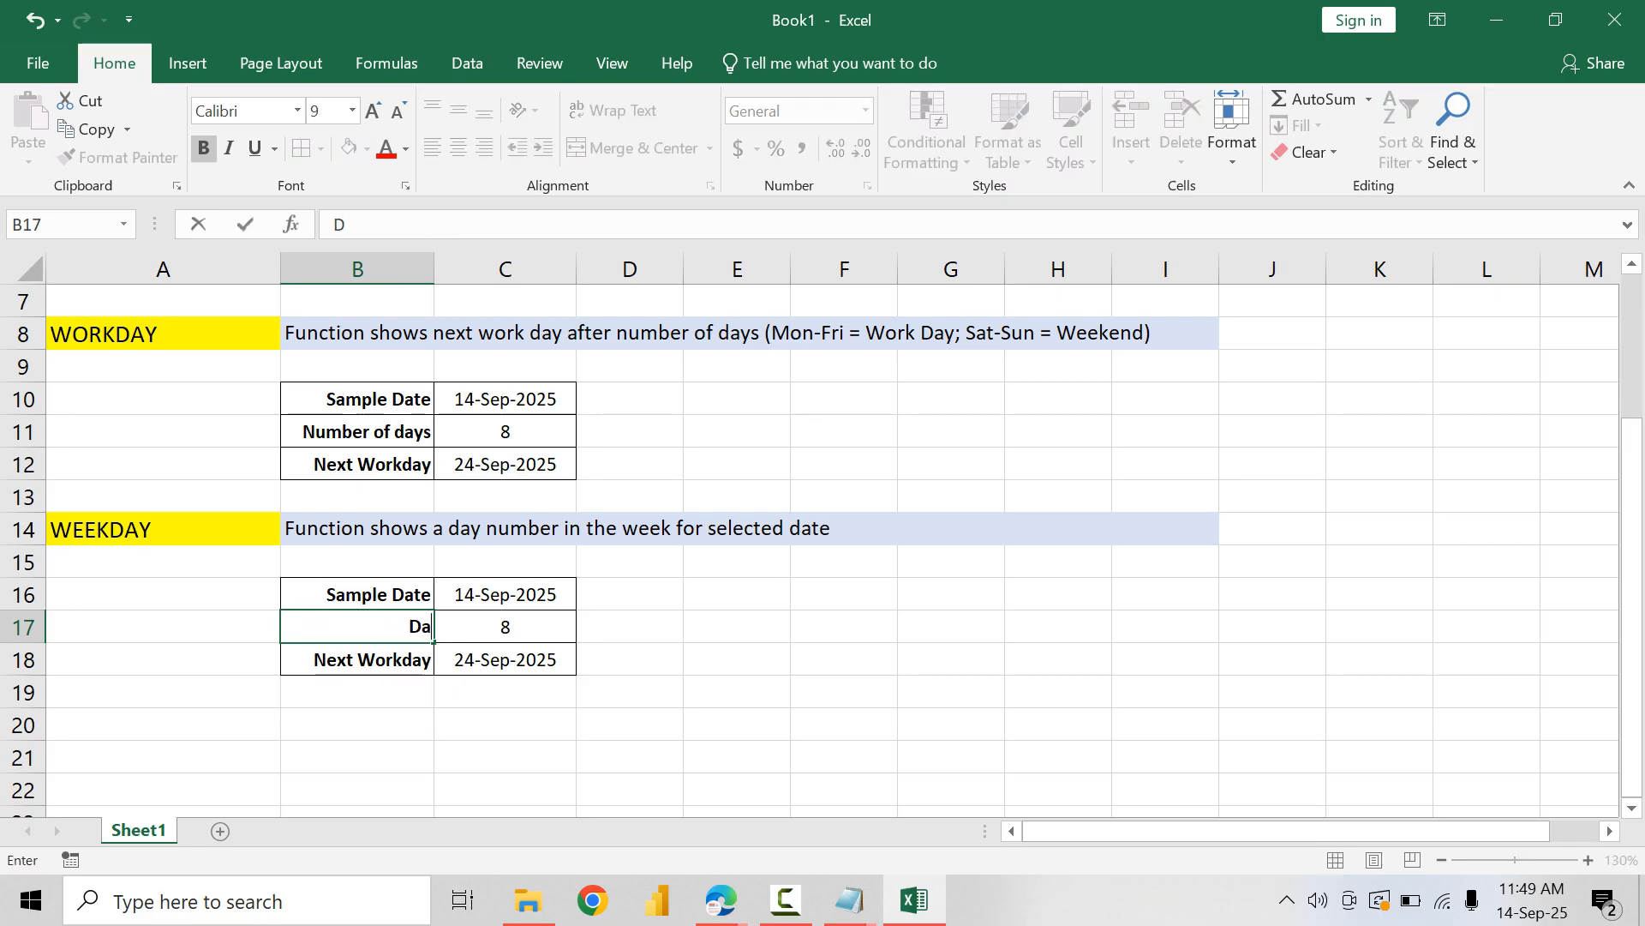
pyautogui.press('BackSpace')
pyautogui.press('BackSpace')
pyautogui.write('number')
pyautogui.press('Right')
# Step: Clear all contents and formatting from the leftover Next Workday row B18:C18
pyautogui.press('Down')
pyautogui.hotkey('shift', 'Left')
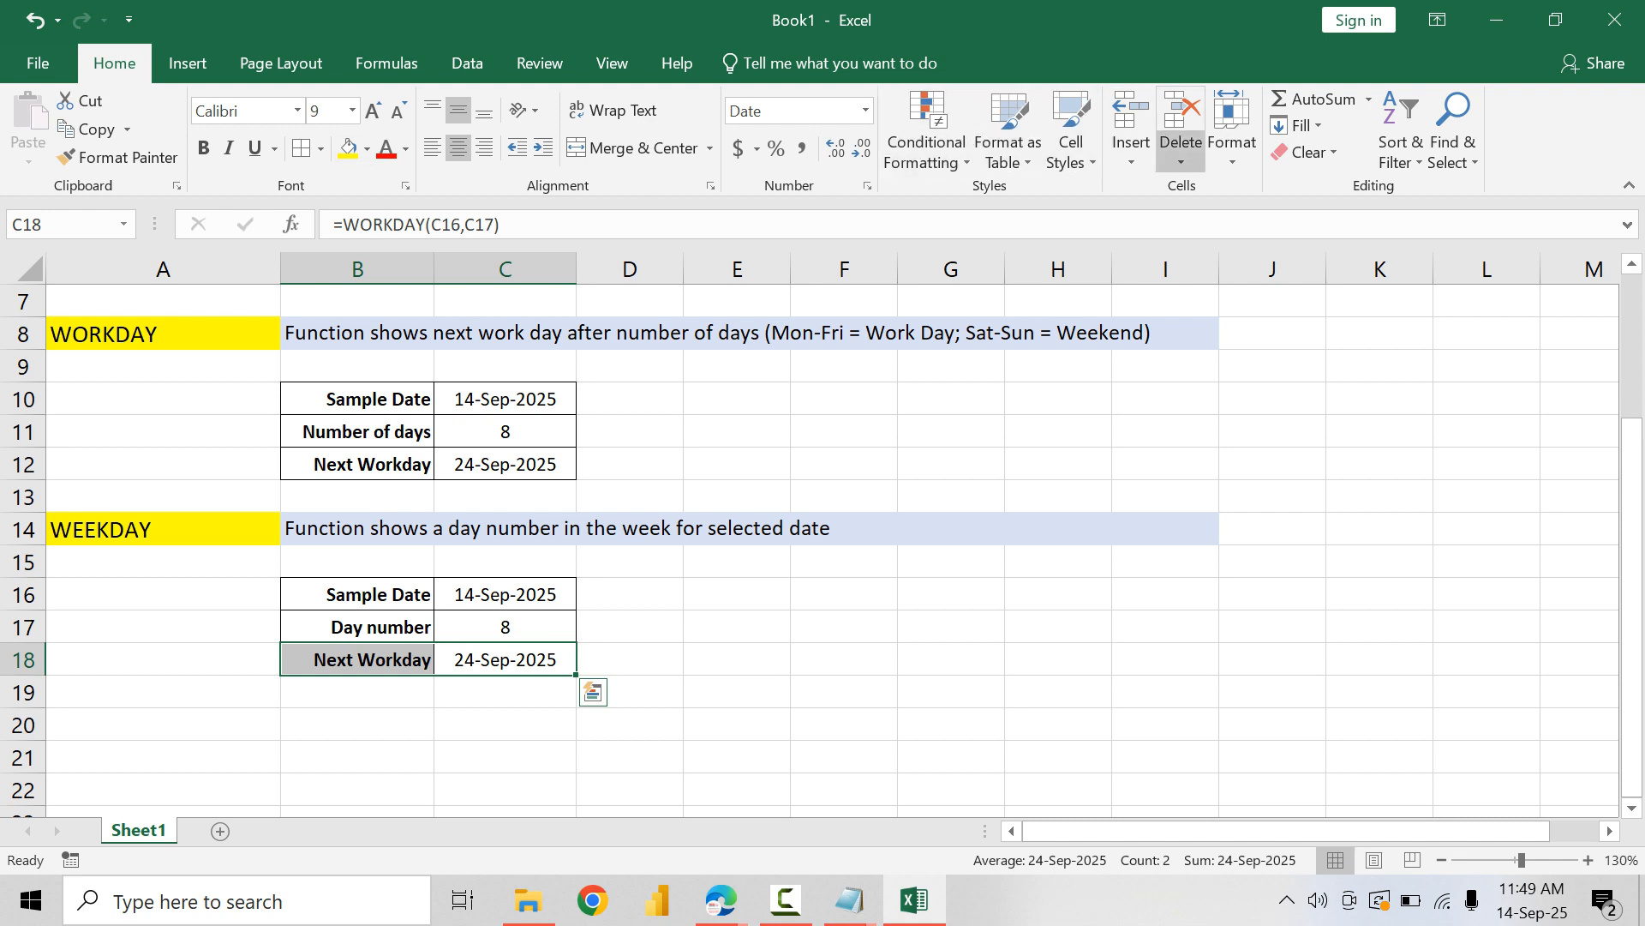
pyautogui.click(1303, 151)
pyautogui.click(1324, 169)
pyautogui.click(505, 594)
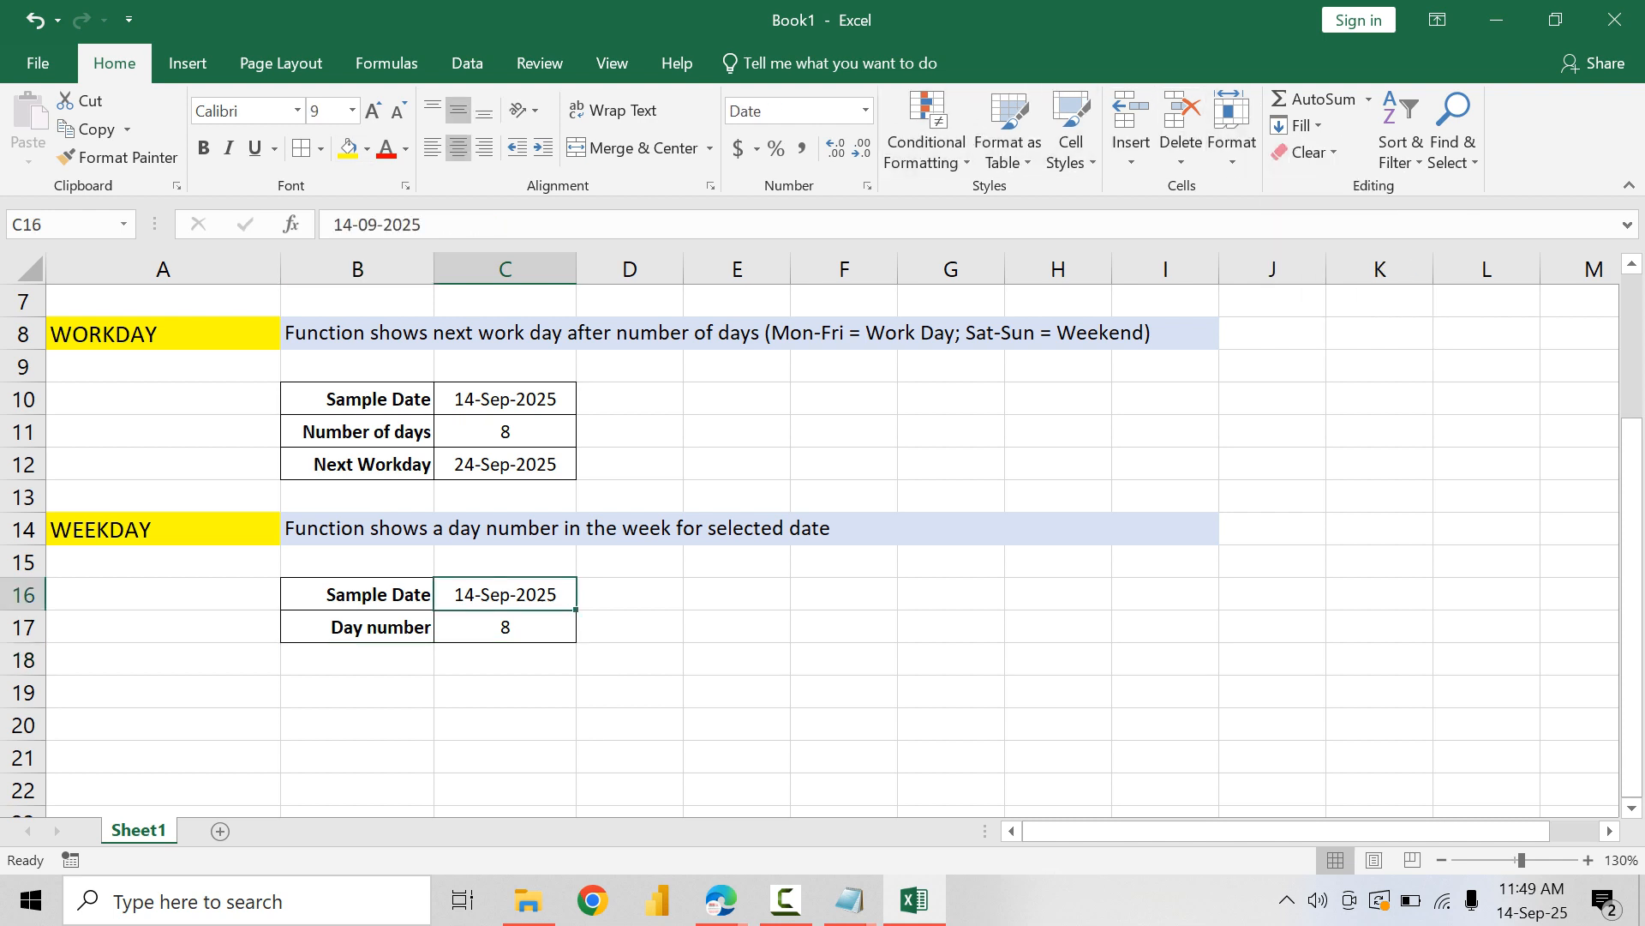
# Step: Enter the formula =WEEKDAY(C16) in the Day number cell C17
pyautogui.click(505, 627)
pyautogui.write('=')
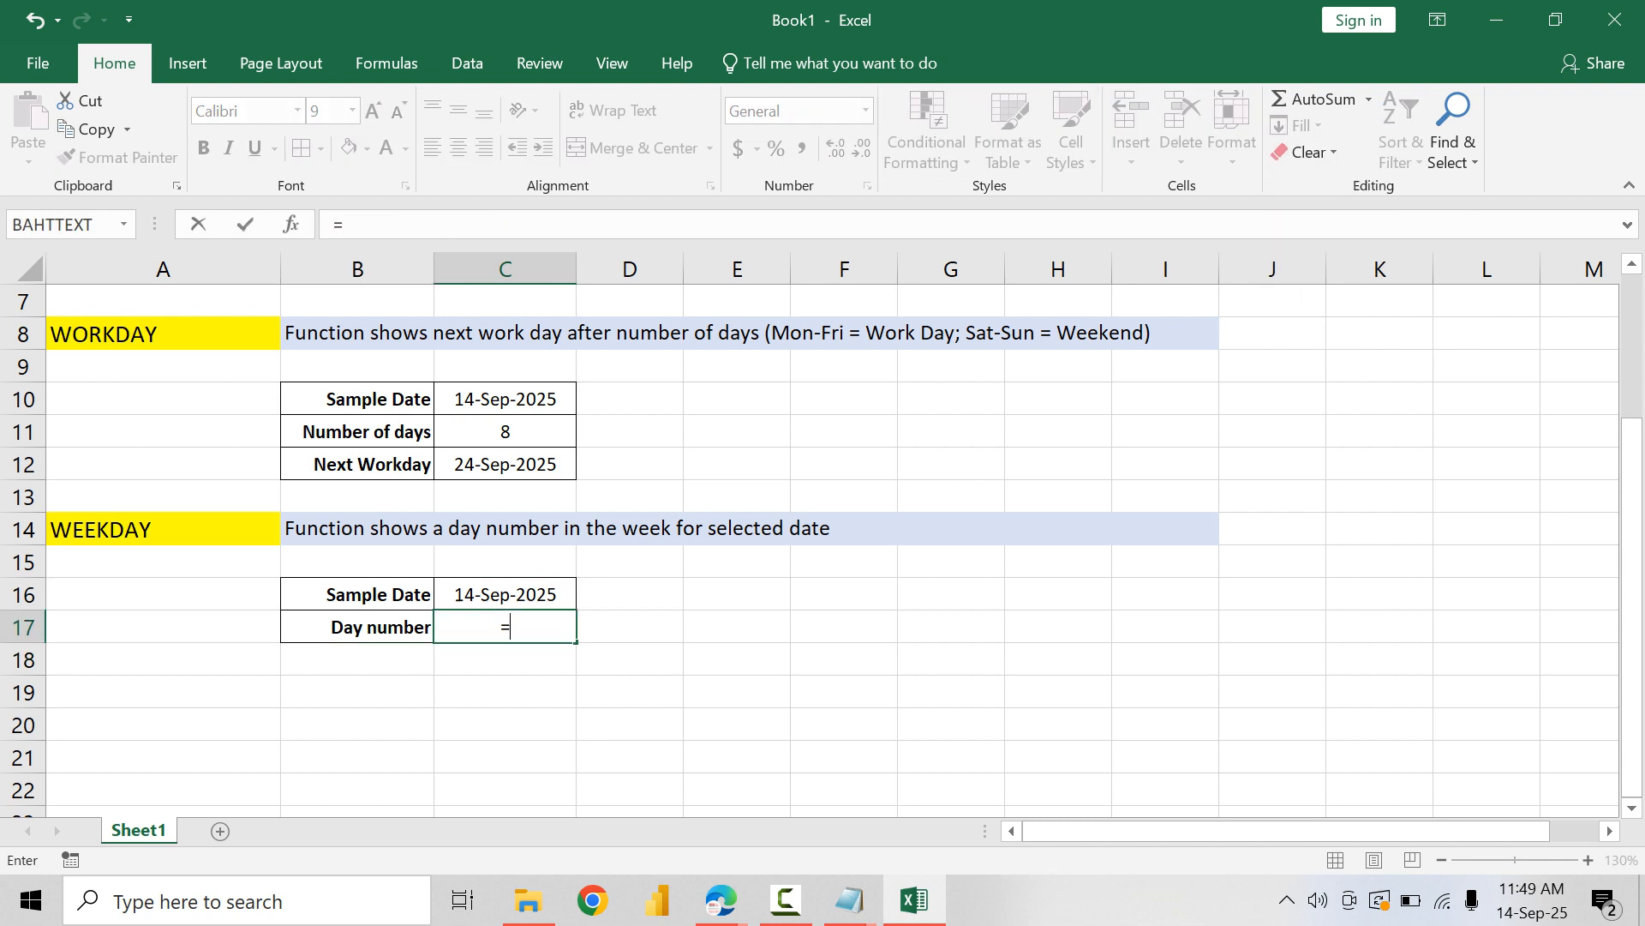
pyautogui.write('WEEK')
pyautogui.press('Tab')
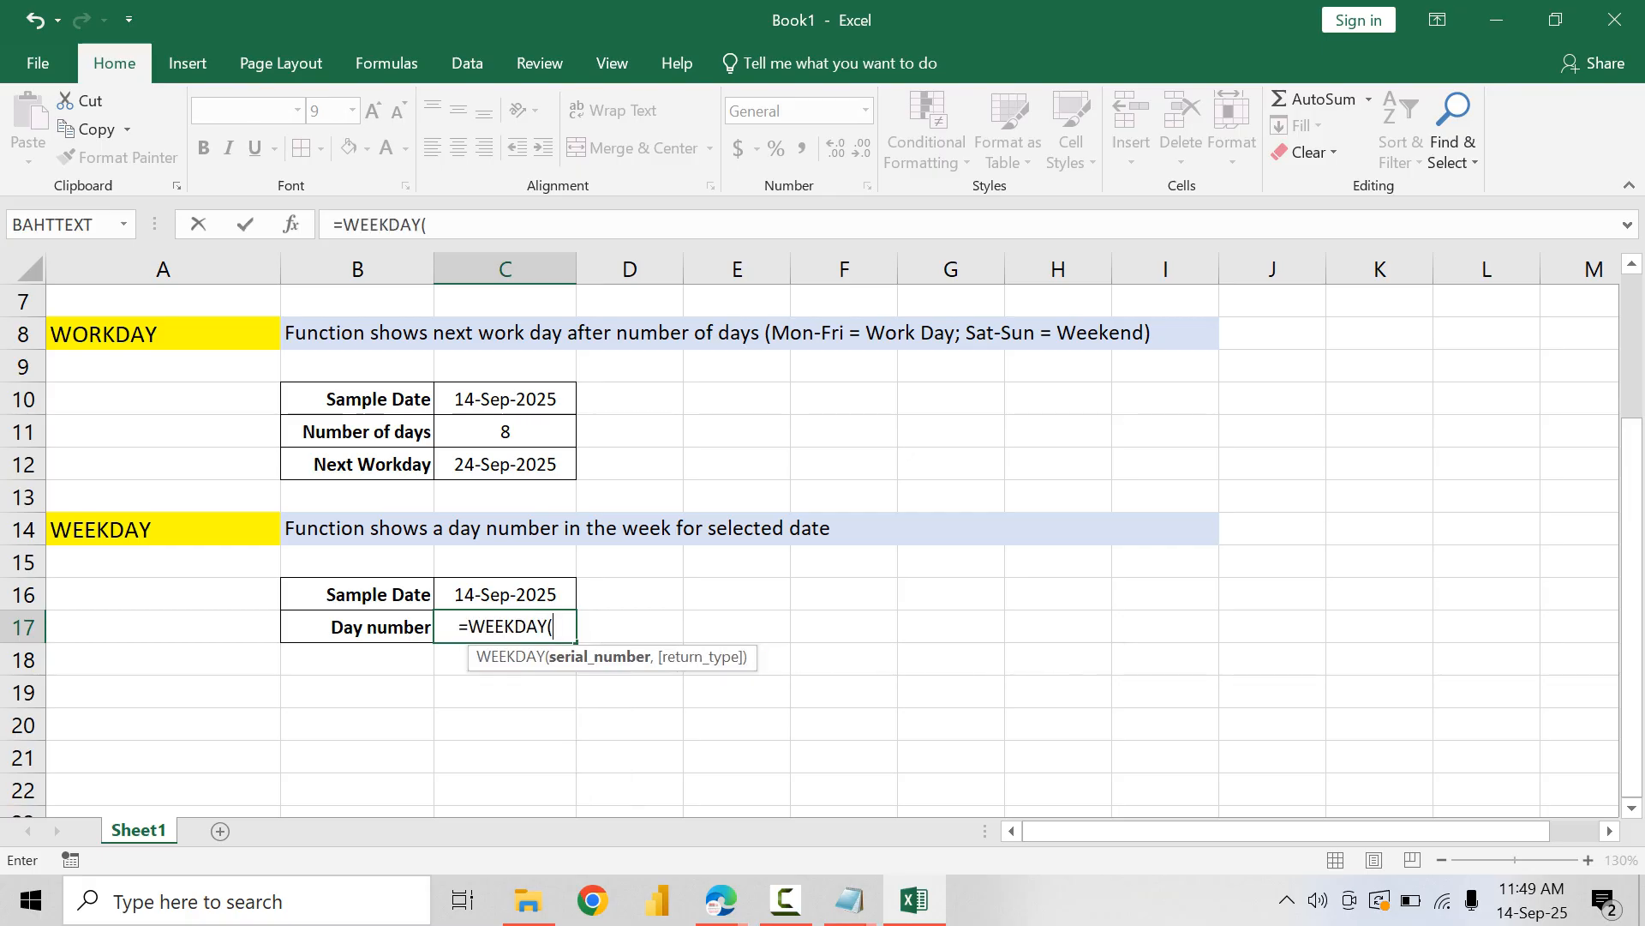
pyautogui.press('Up')
pyautogui.write(')')
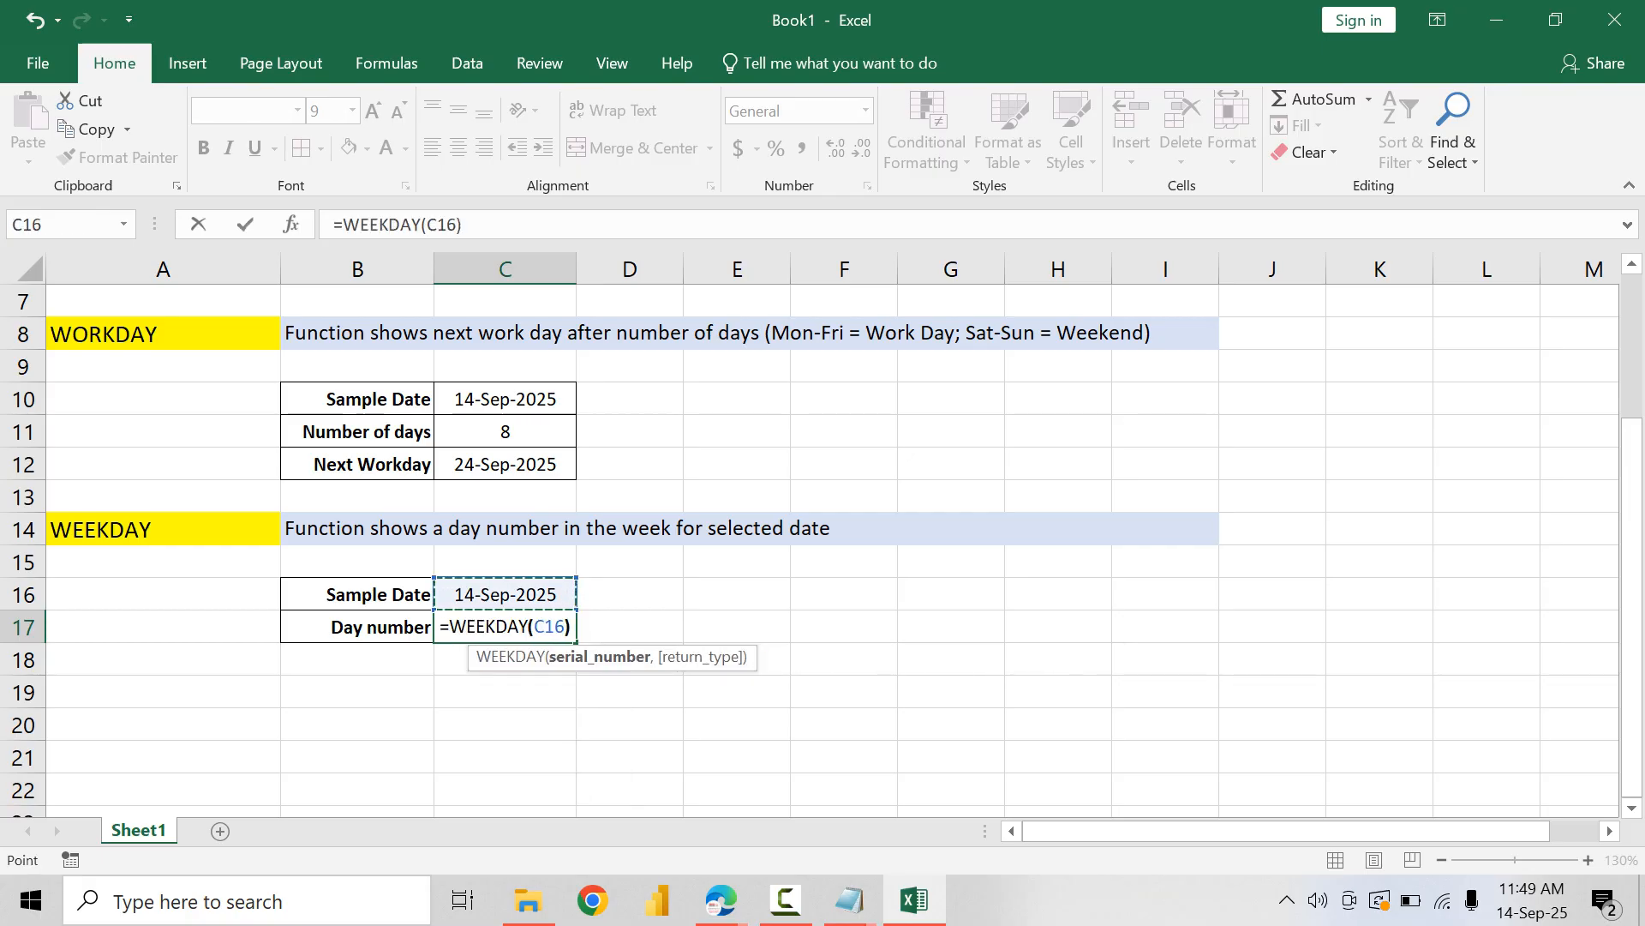
pyautogui.press('Return')
pyautogui.press('Up')
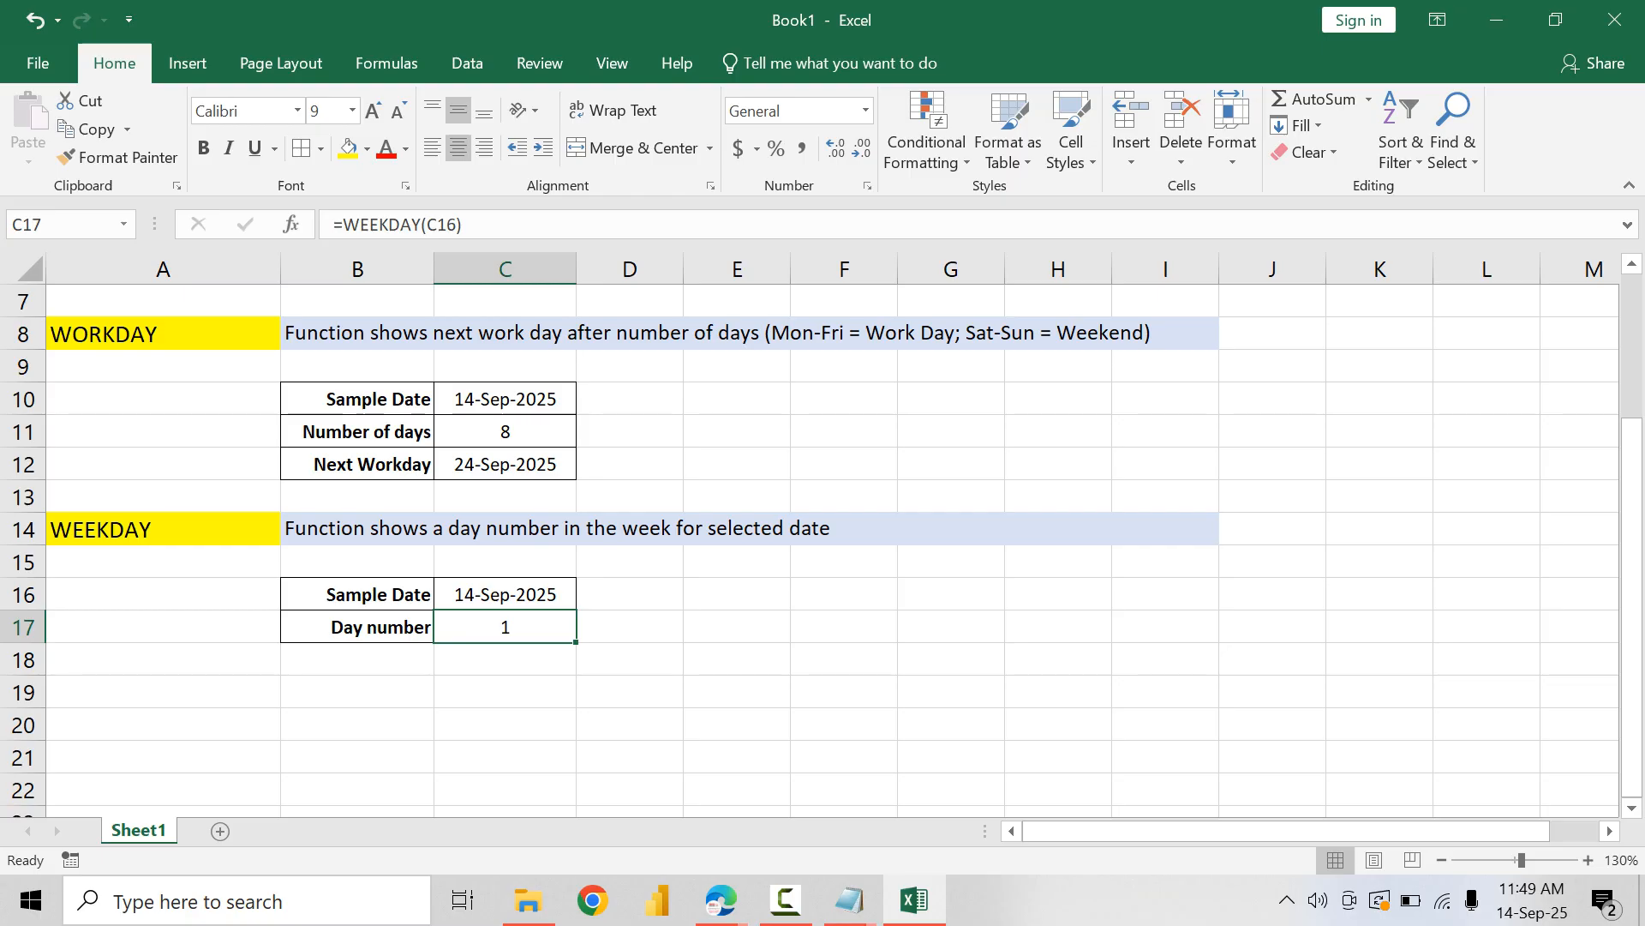
# Step: Set the sample date in C16 to 17/Sept/2025 and check its weekday in the system calendar
pyautogui.press('Up')
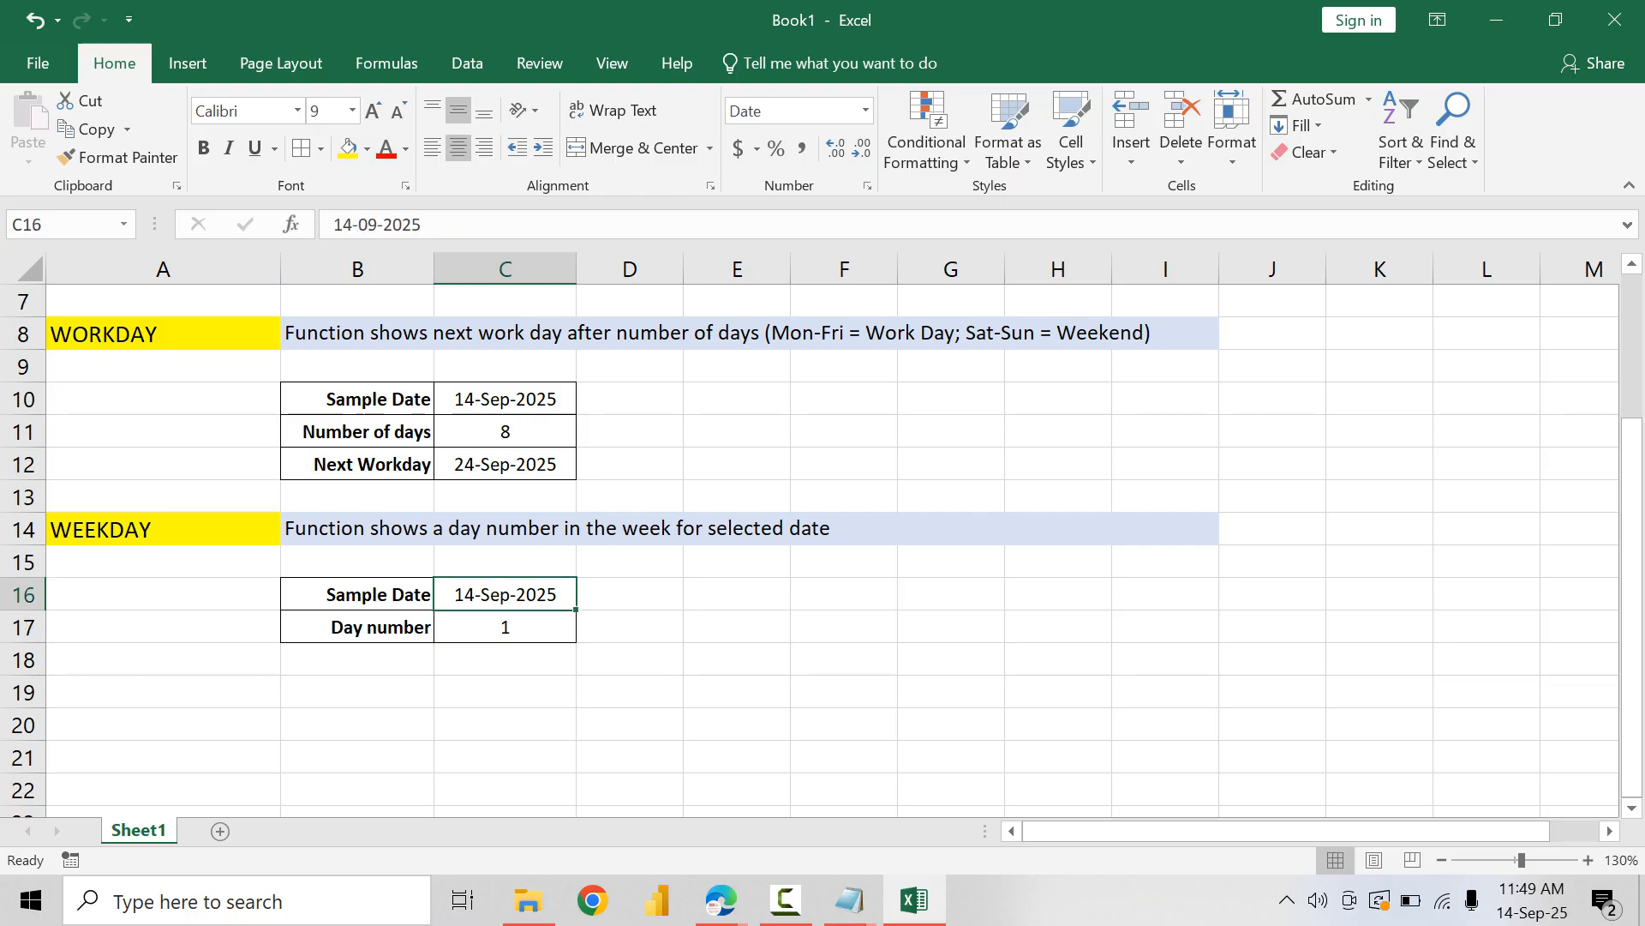
pyautogui.write('17')
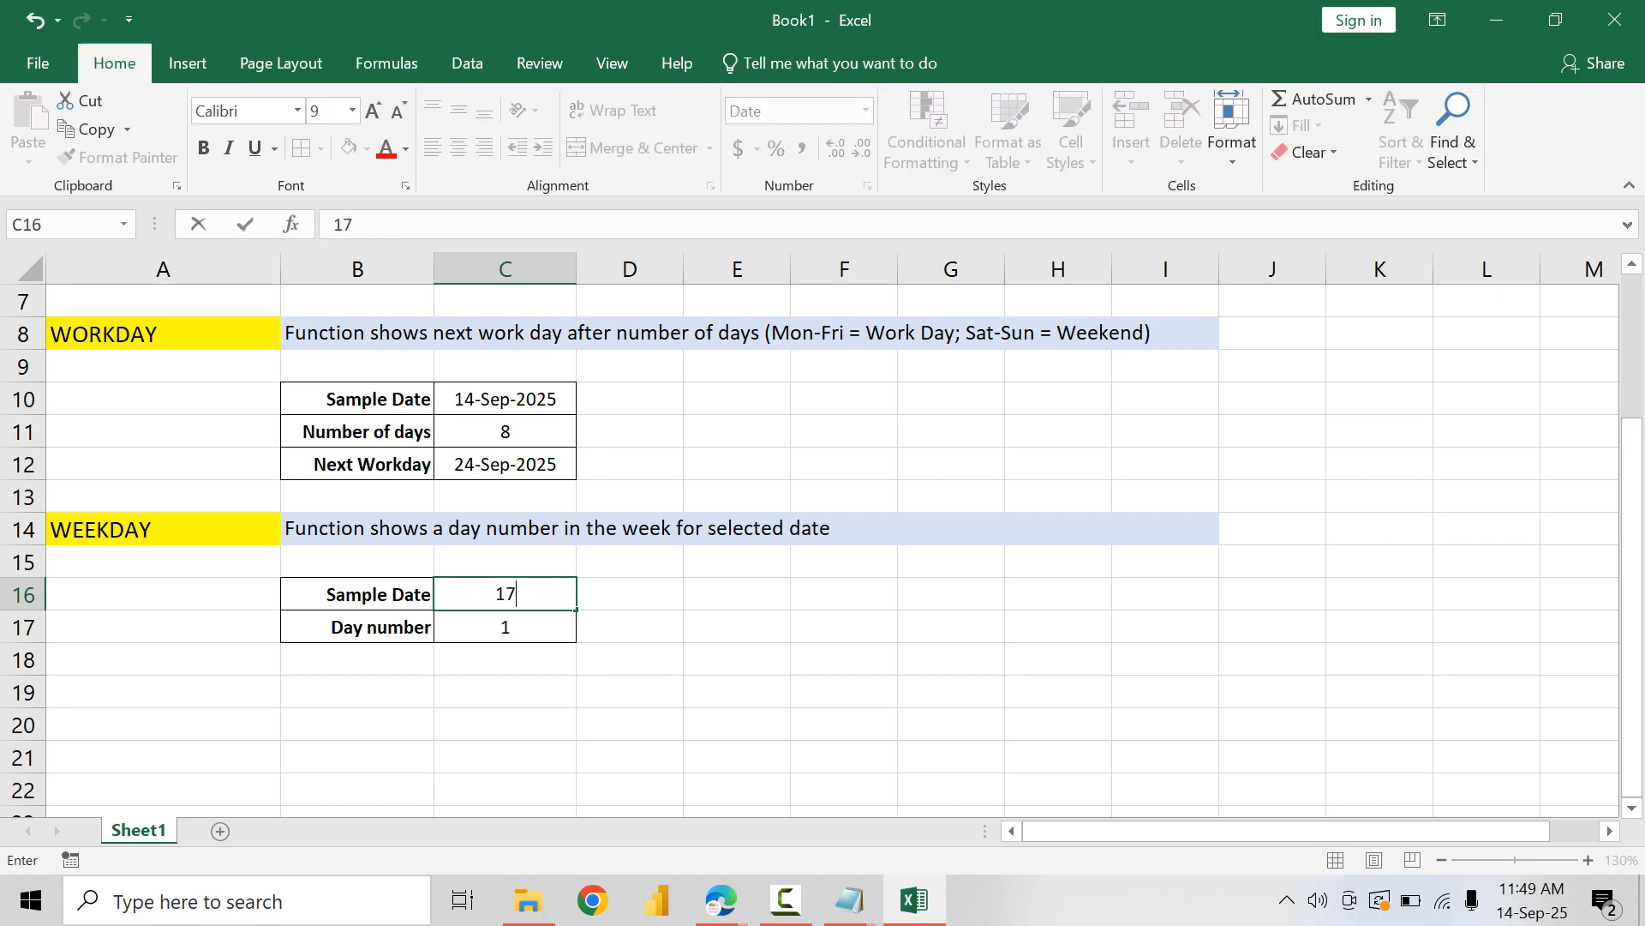
pyautogui.write('/Sept/202')
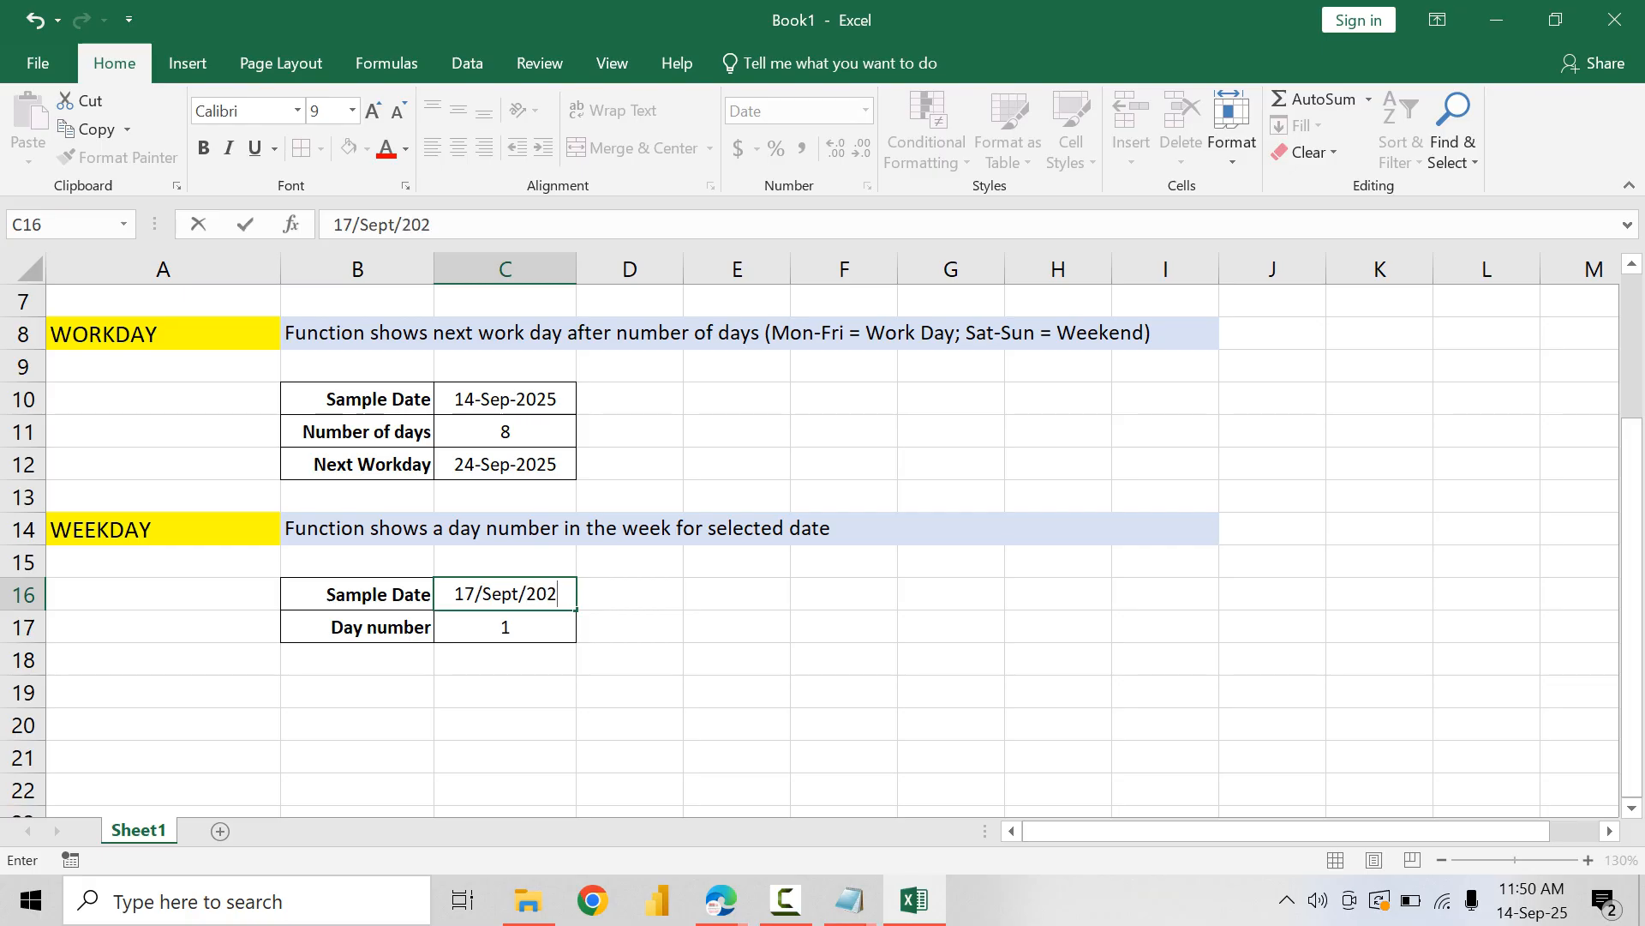
pyautogui.write('5')
pyautogui.press('Return')
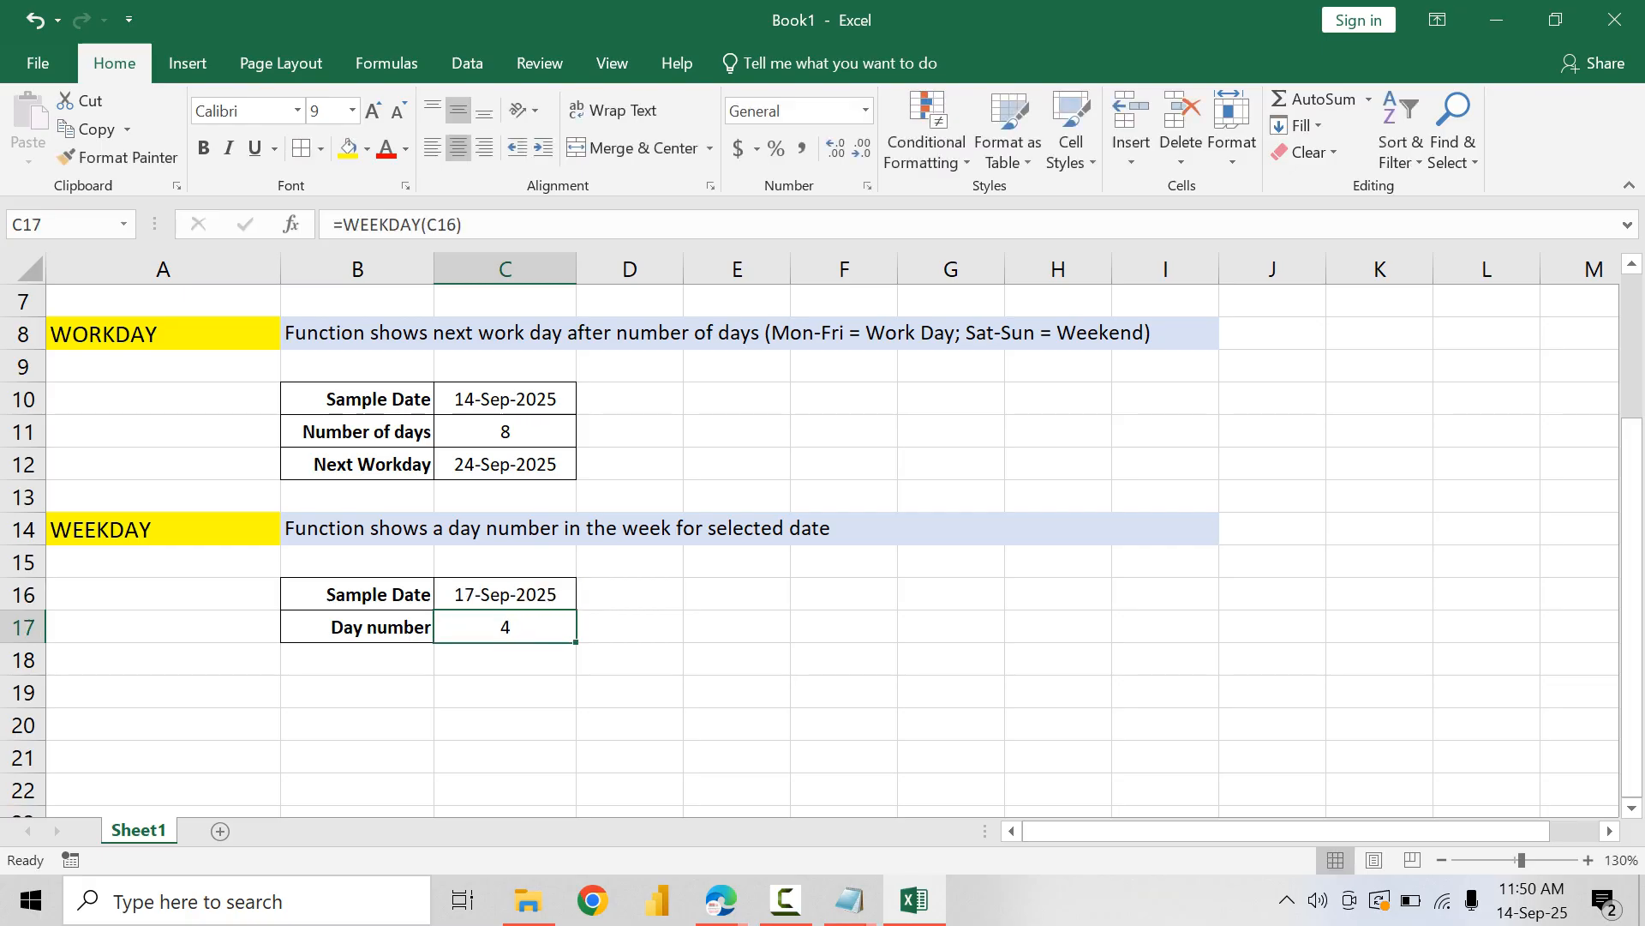
pyautogui.click(1532, 900)
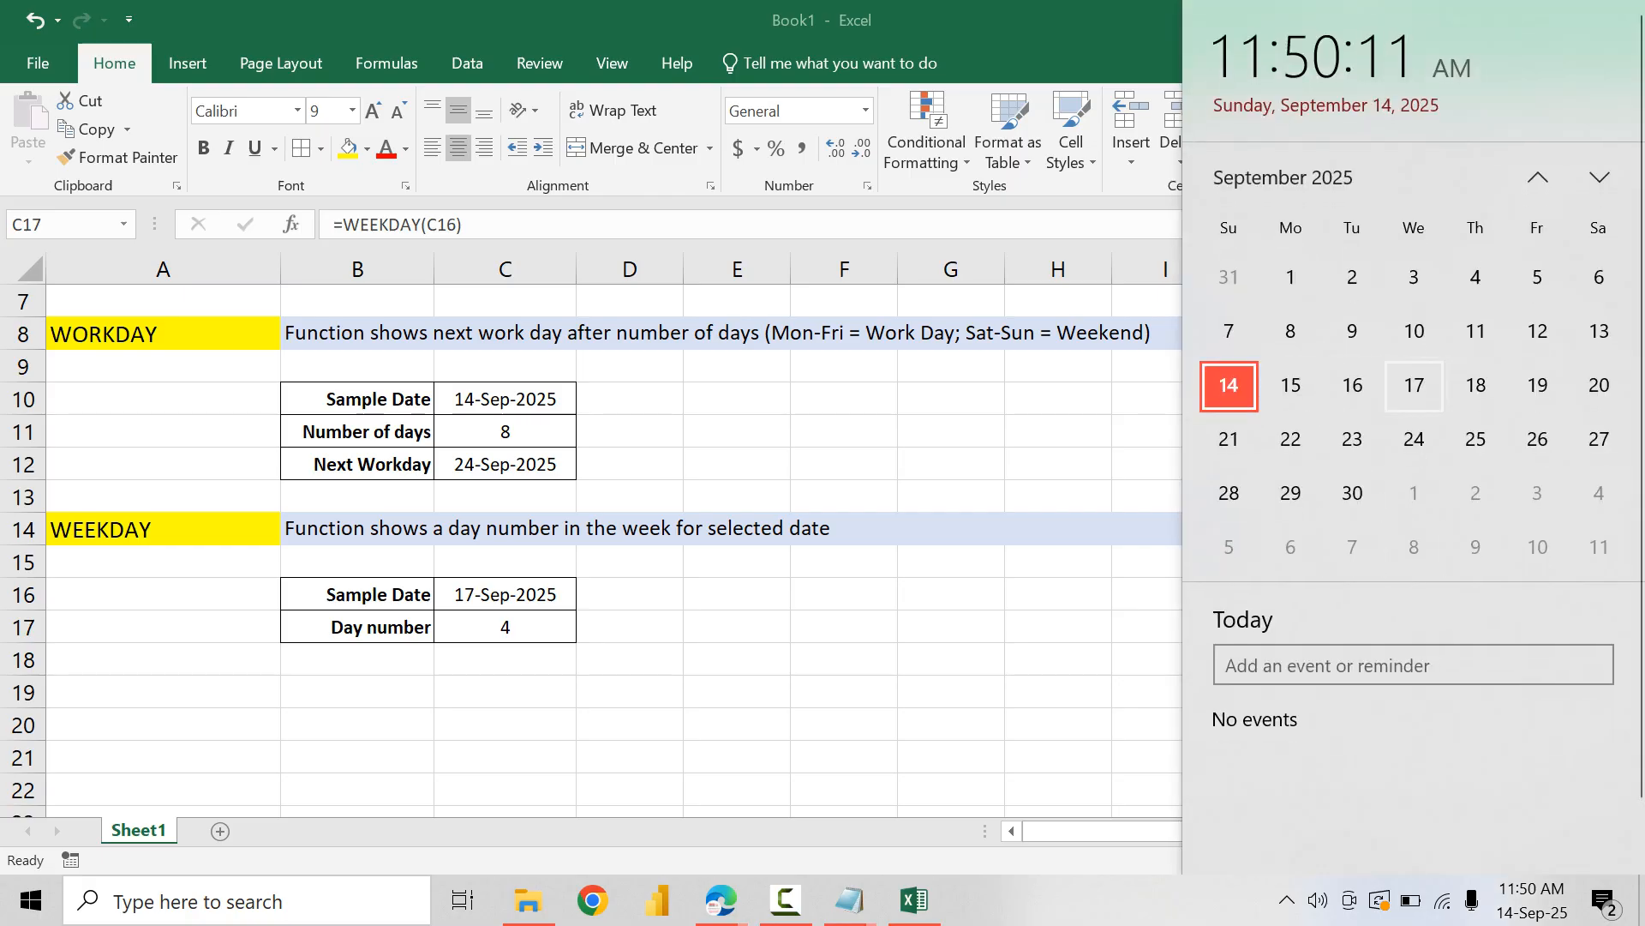
pyautogui.click(540, 626)
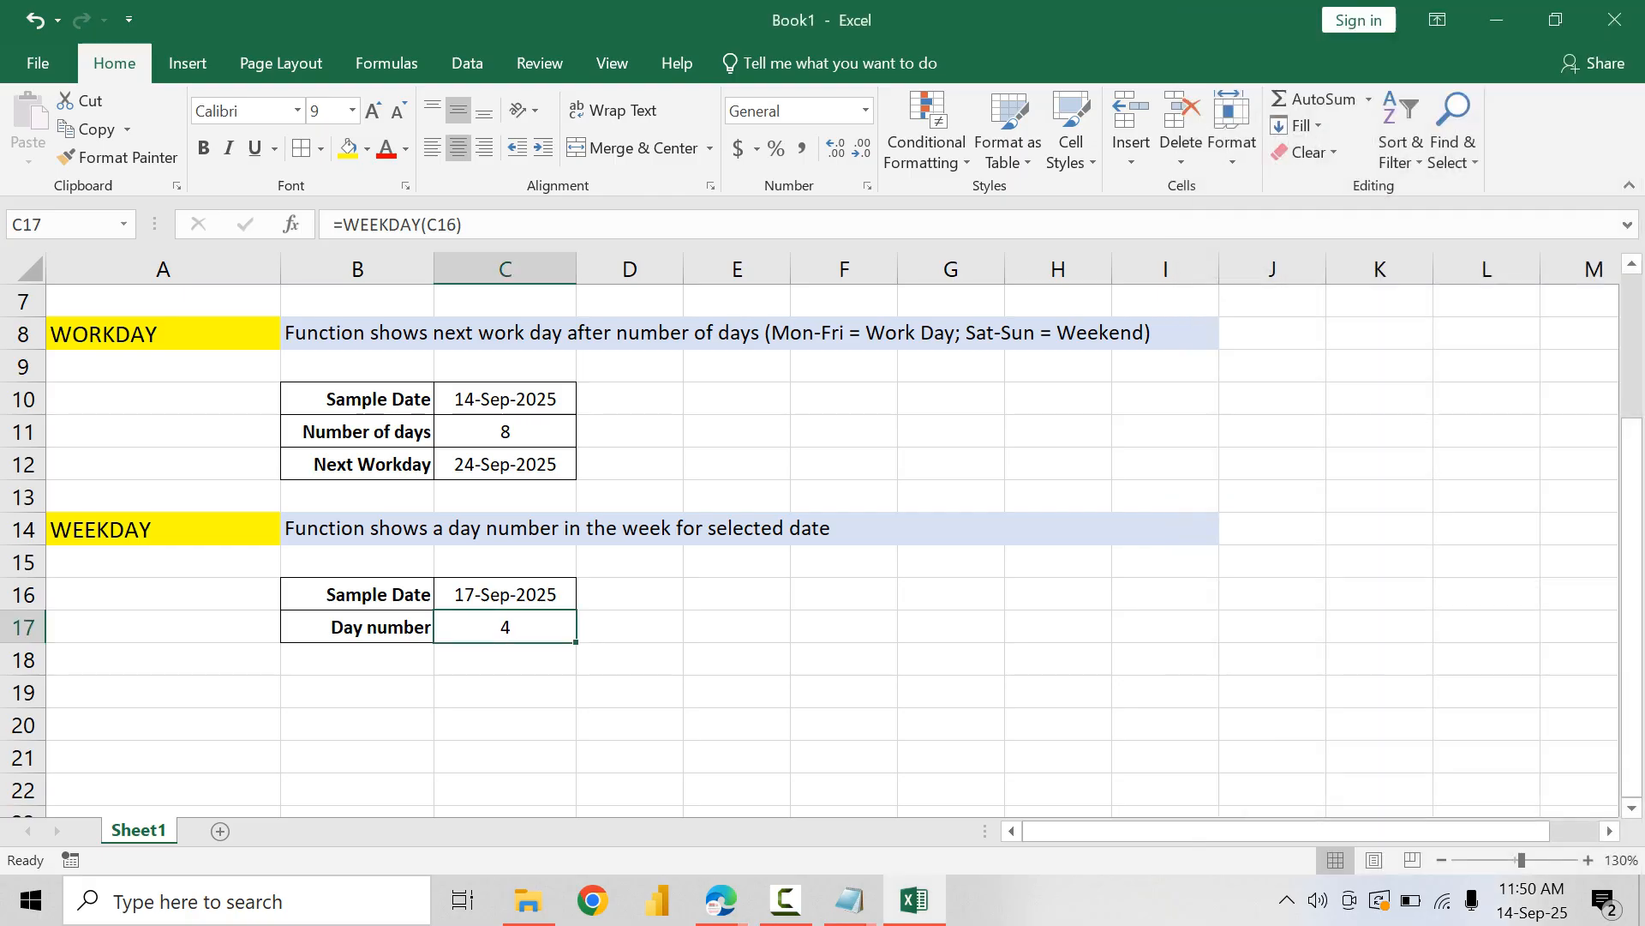
# Step: Try return types 1 and 2 in the C17 WEEKDAY formula, then restore it to =WEEKDAY(C16)
pyautogui.doubleClick(545, 627)
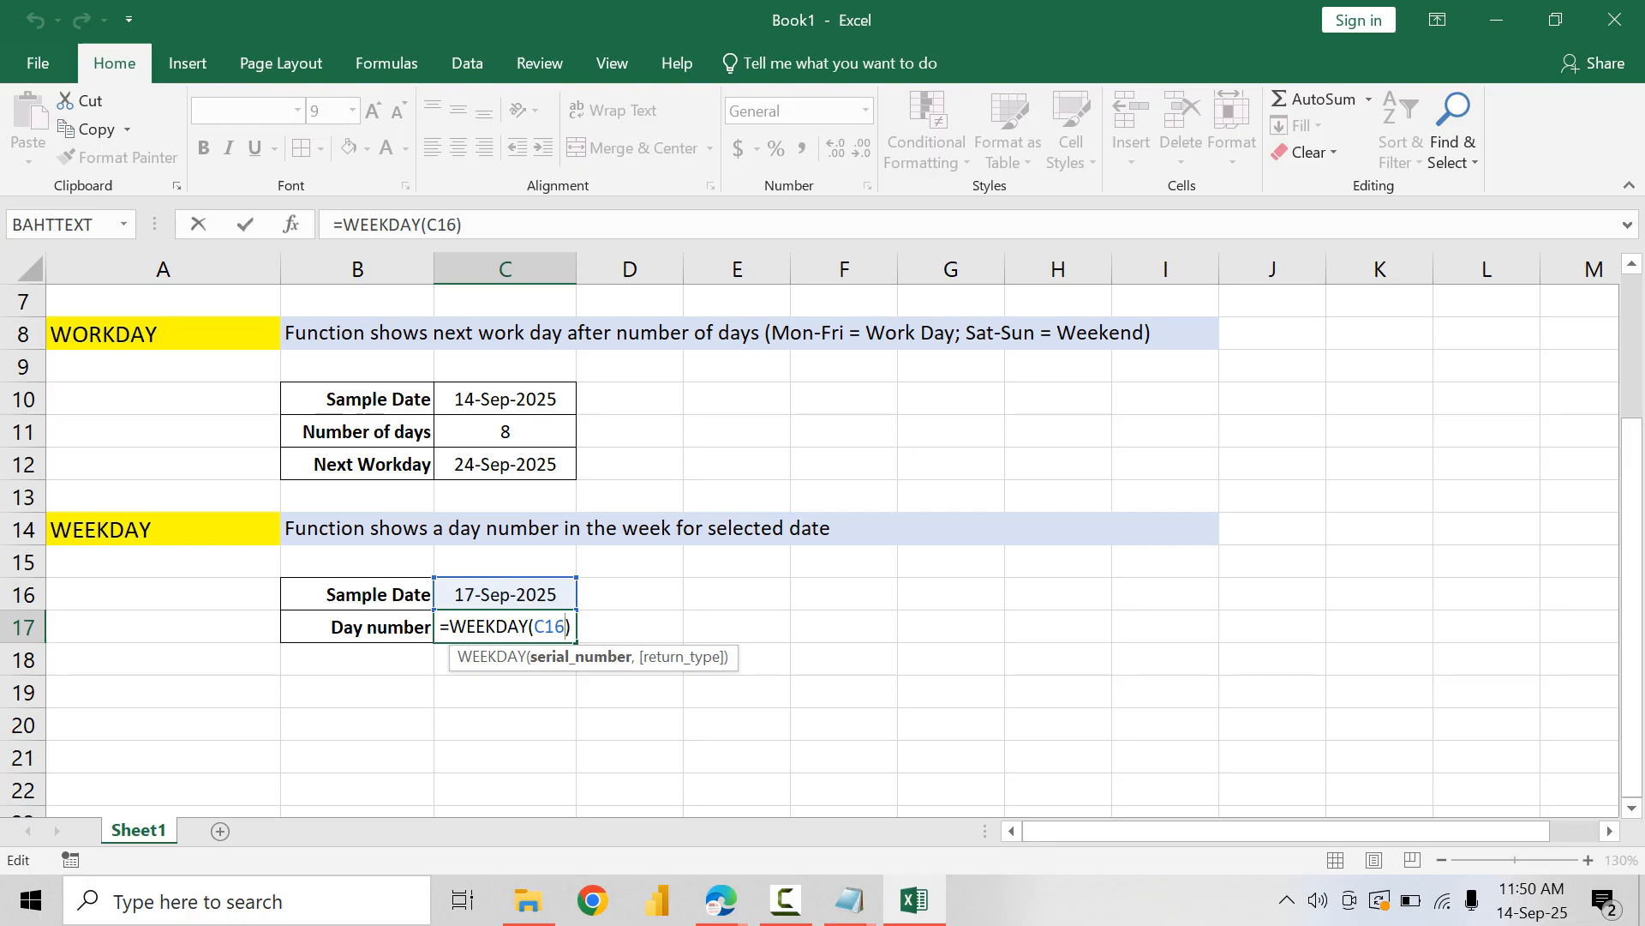
pyautogui.write(',')
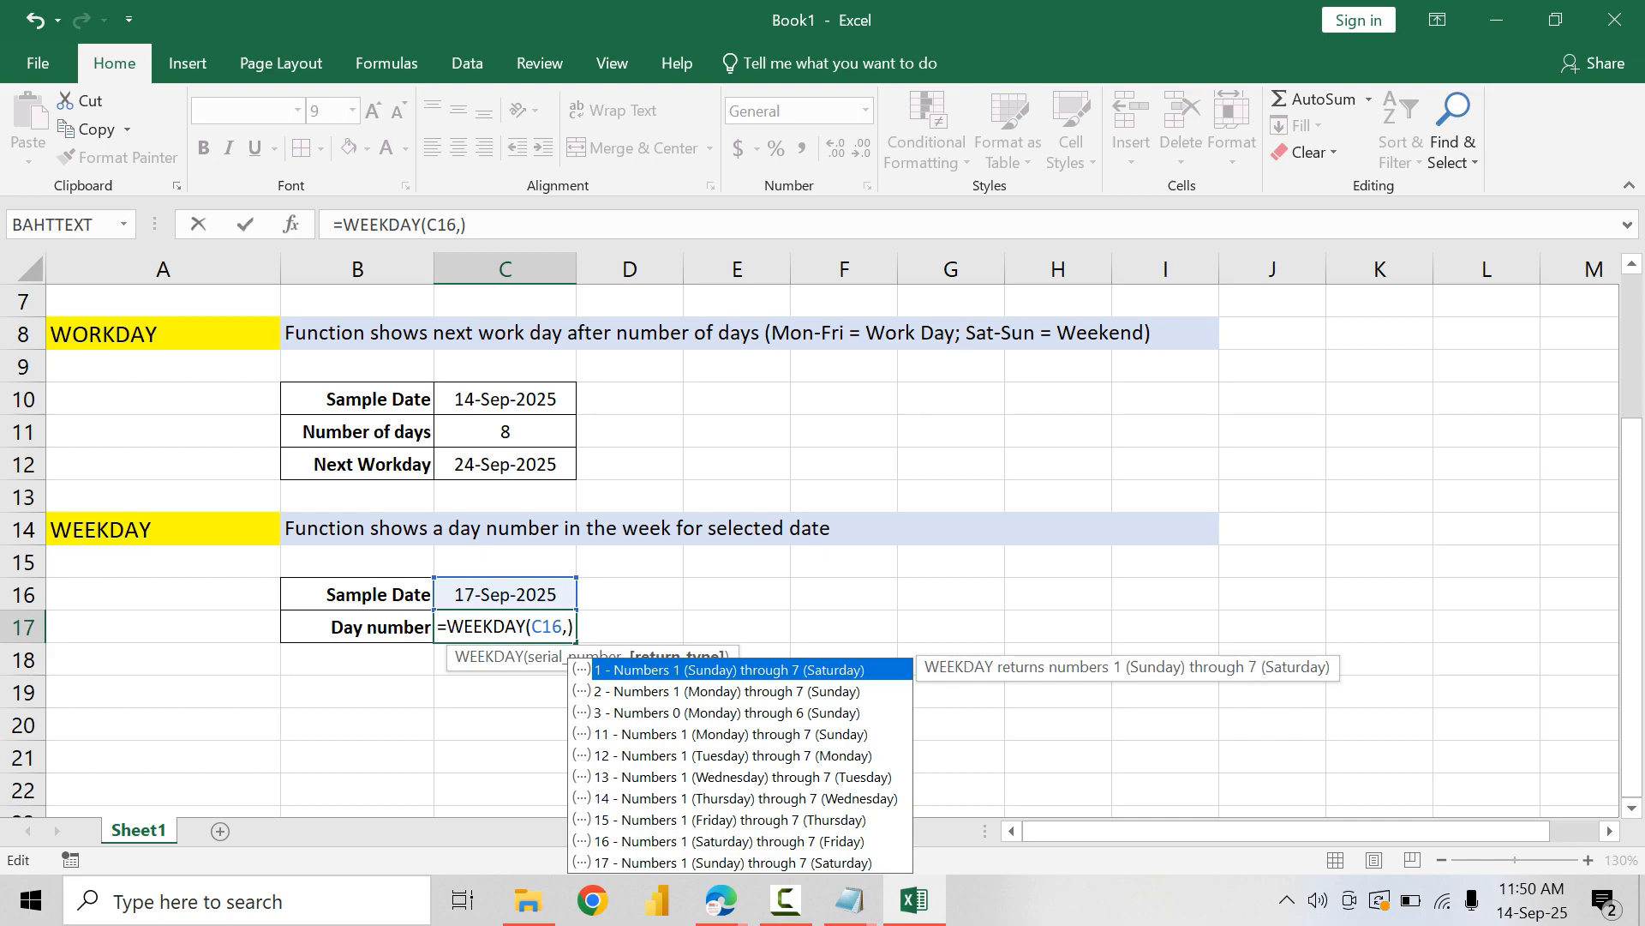
pyautogui.write('1')
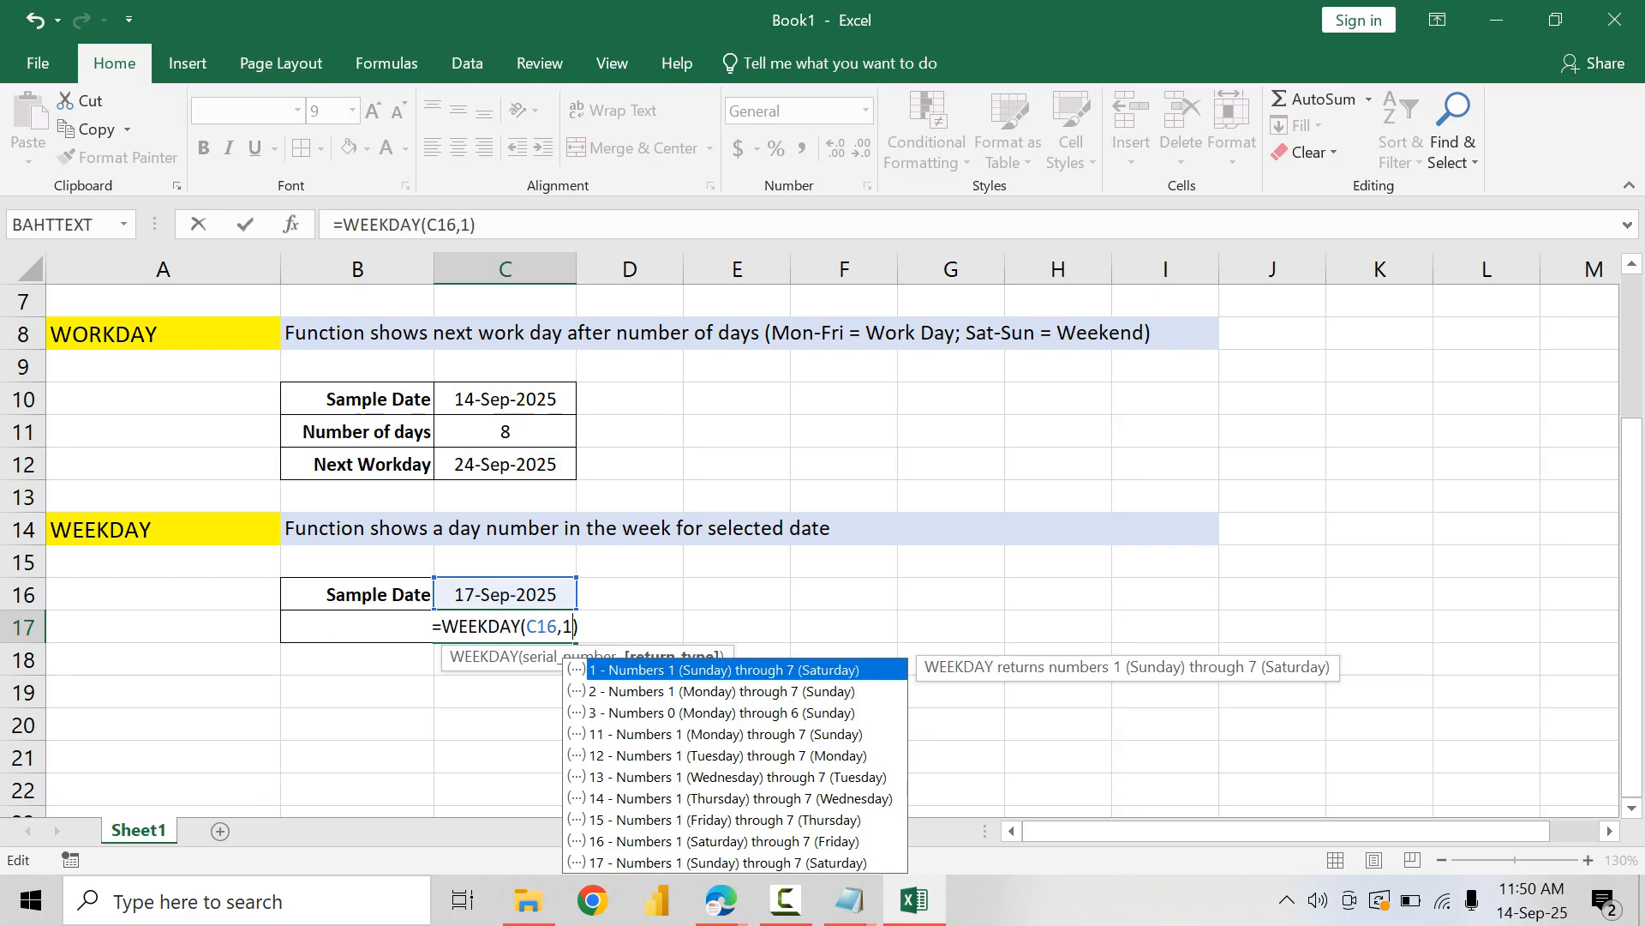
pyautogui.press('BackSpace')
pyautogui.write('2')
pyautogui.press('BackSpace')
pyautogui.press('BackSpace')
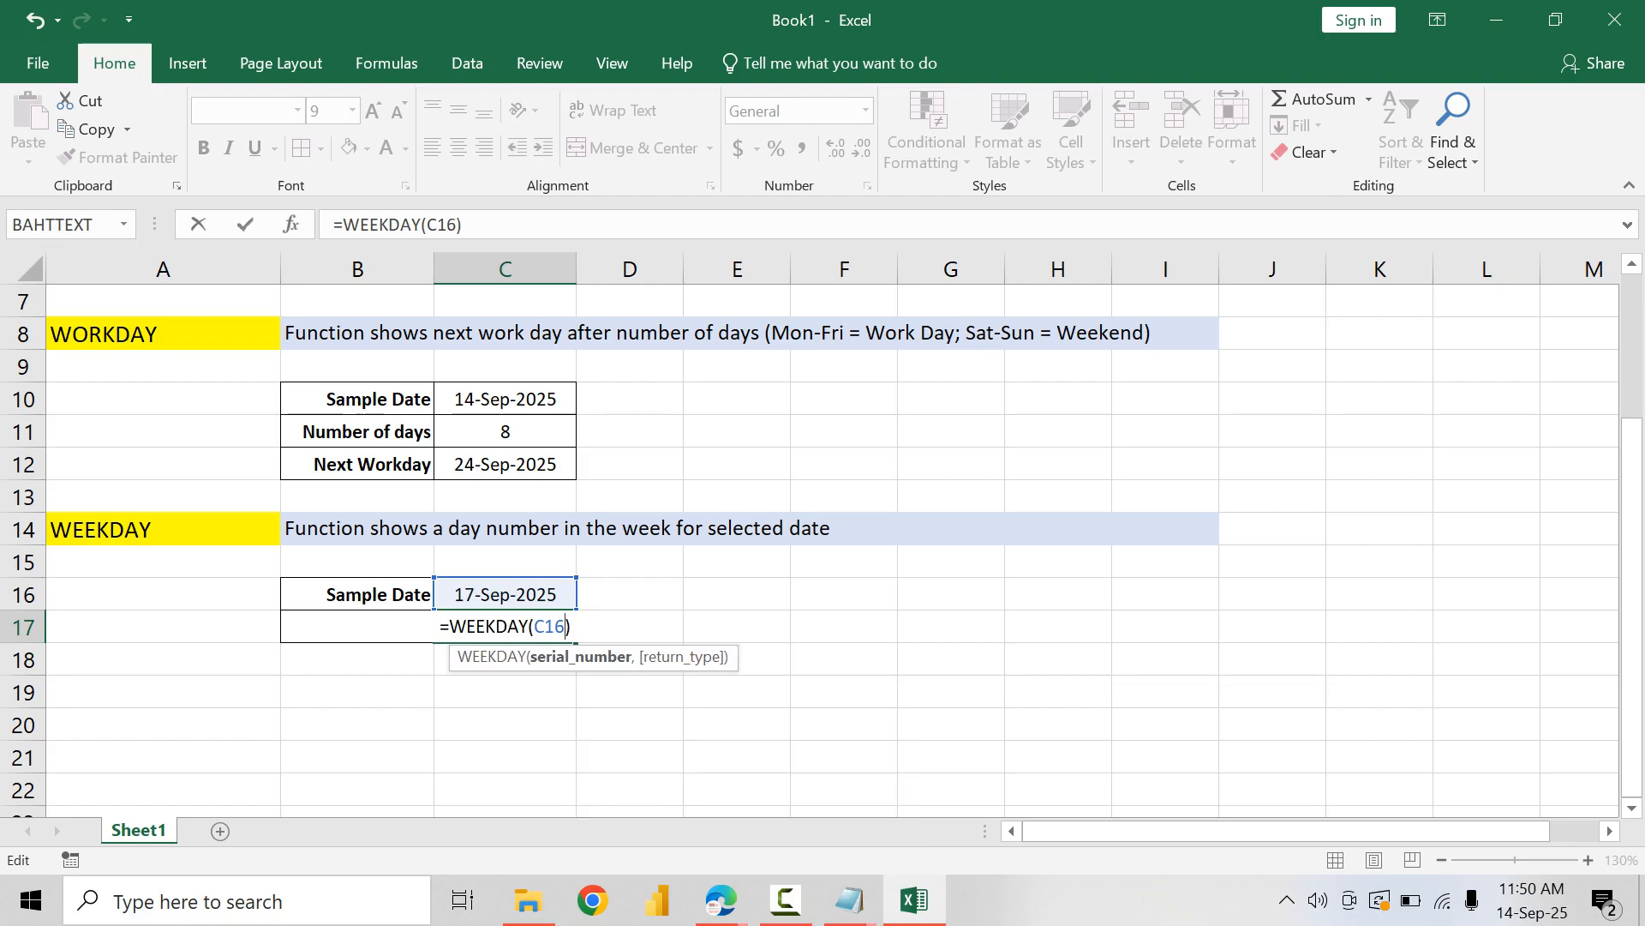
pyautogui.press('Return')
pyautogui.press('Up')
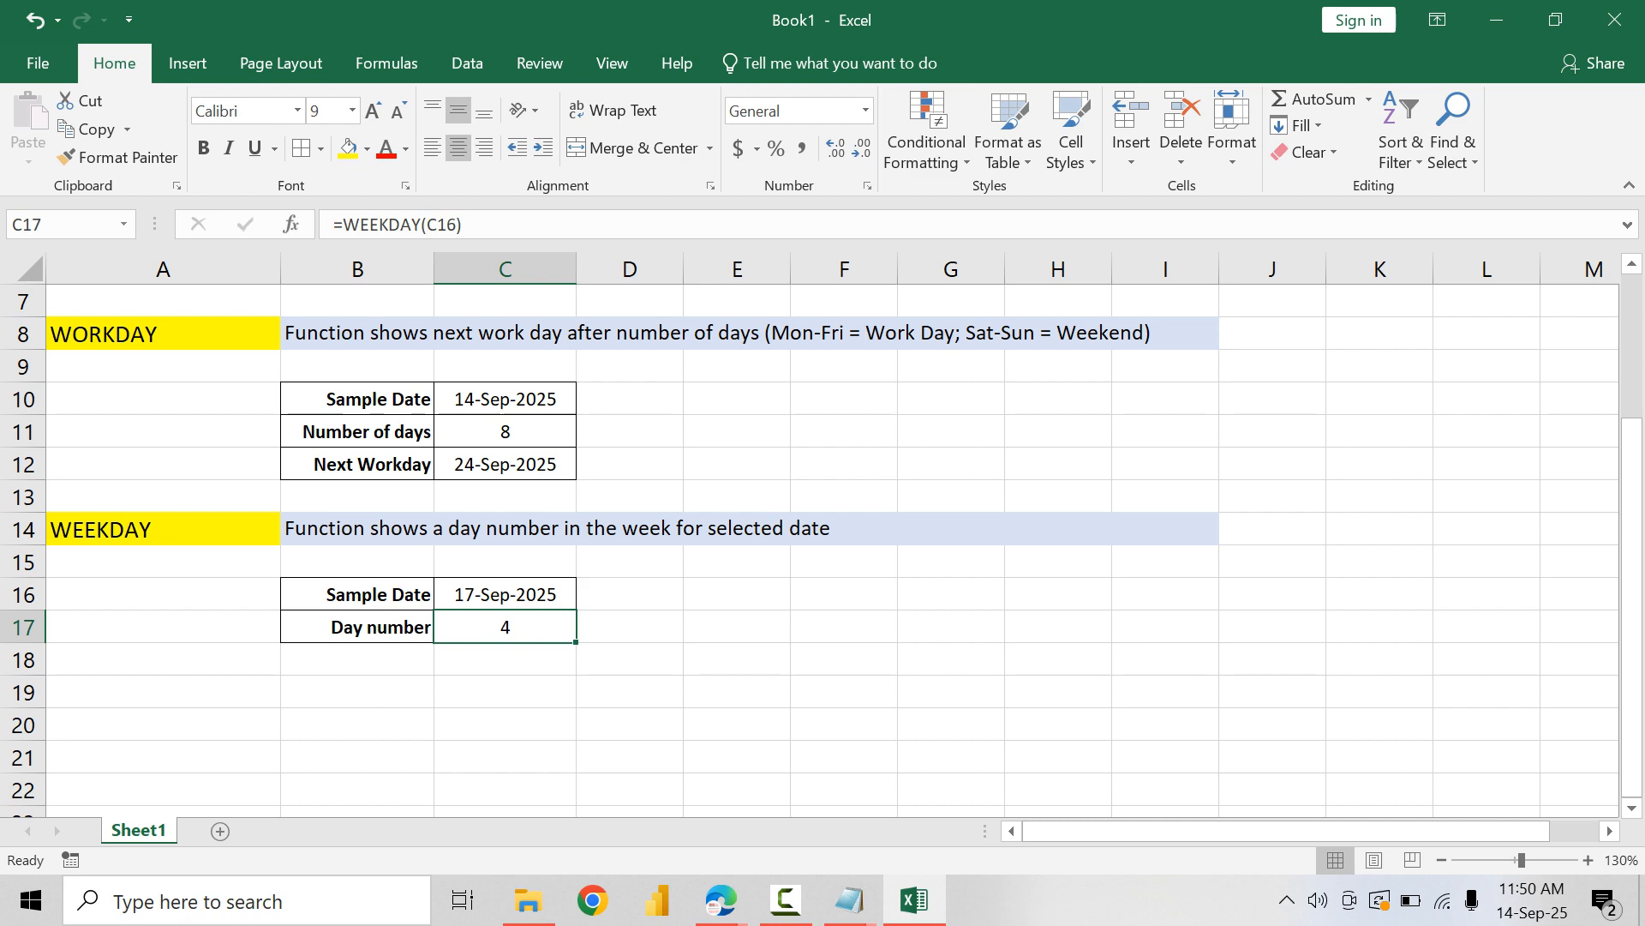
# Step: Copy the EOMONTH block A2:I6 and paste it starting at A20
pyautogui.scroll(2, 810, 548)
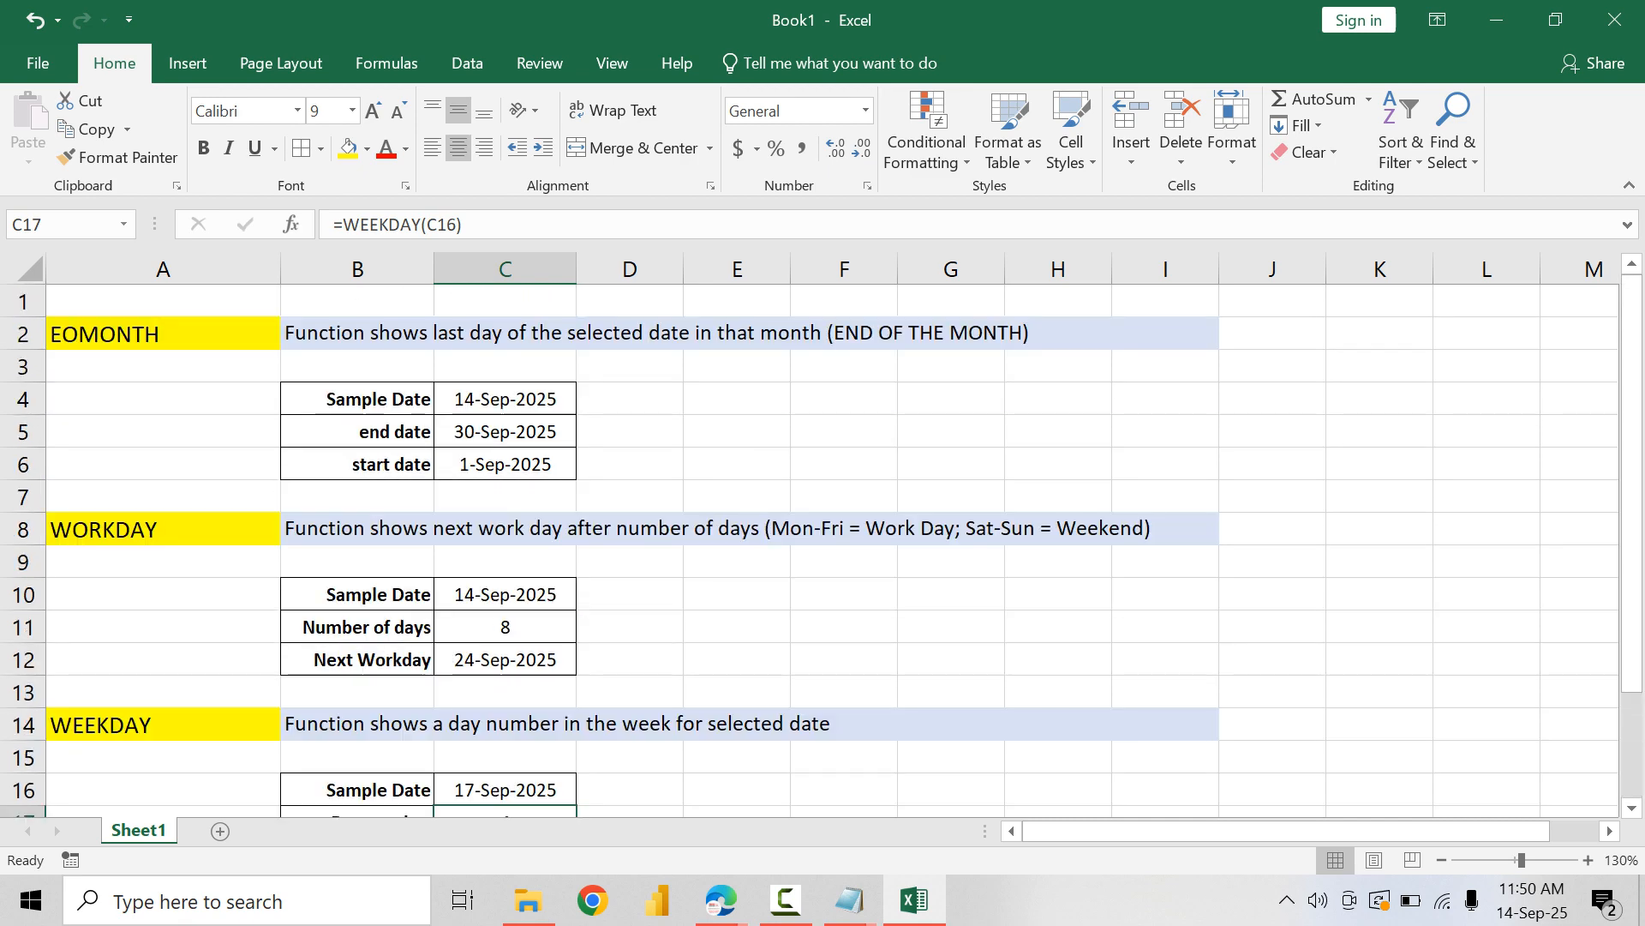
pyautogui.moveTo(163, 334); pyautogui.dragTo(514, 465)
pyautogui.hotkey('ctrl', 'c')
pyautogui.scroll(-3, 810, 549)
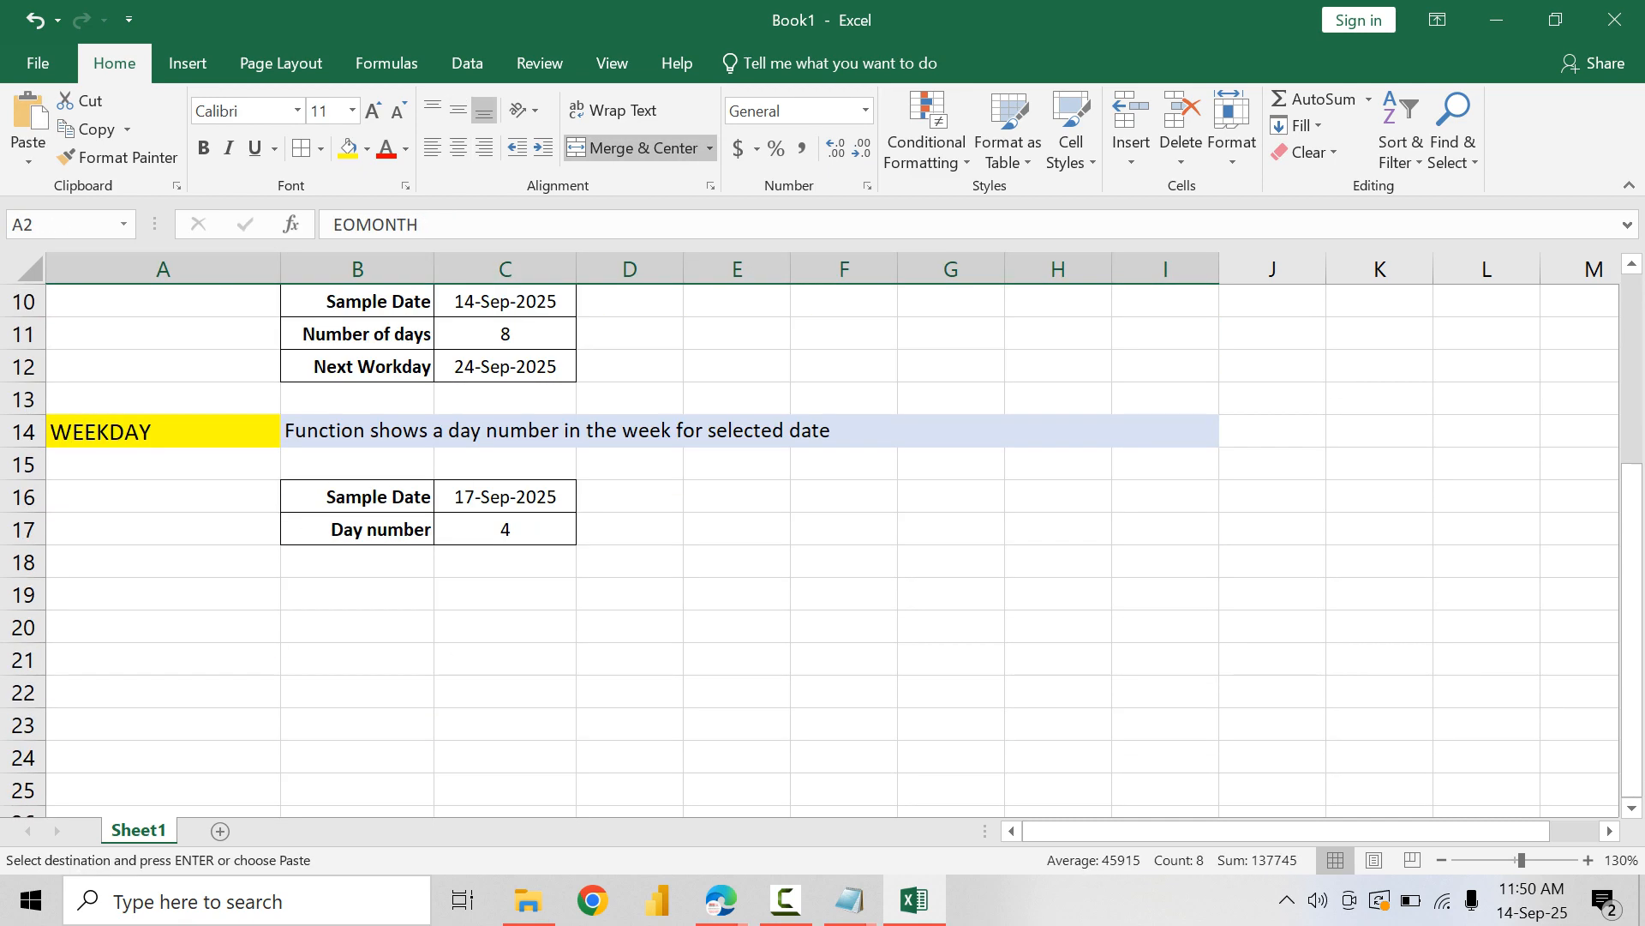
pyautogui.click(112, 627)
pyautogui.hotkey('ctrl', 'v')
# Step: Replace the function title in A20 with NETWORKDAYS
pyautogui.doubleClick(111, 627)
pyautogui.doubleClick(111, 627)
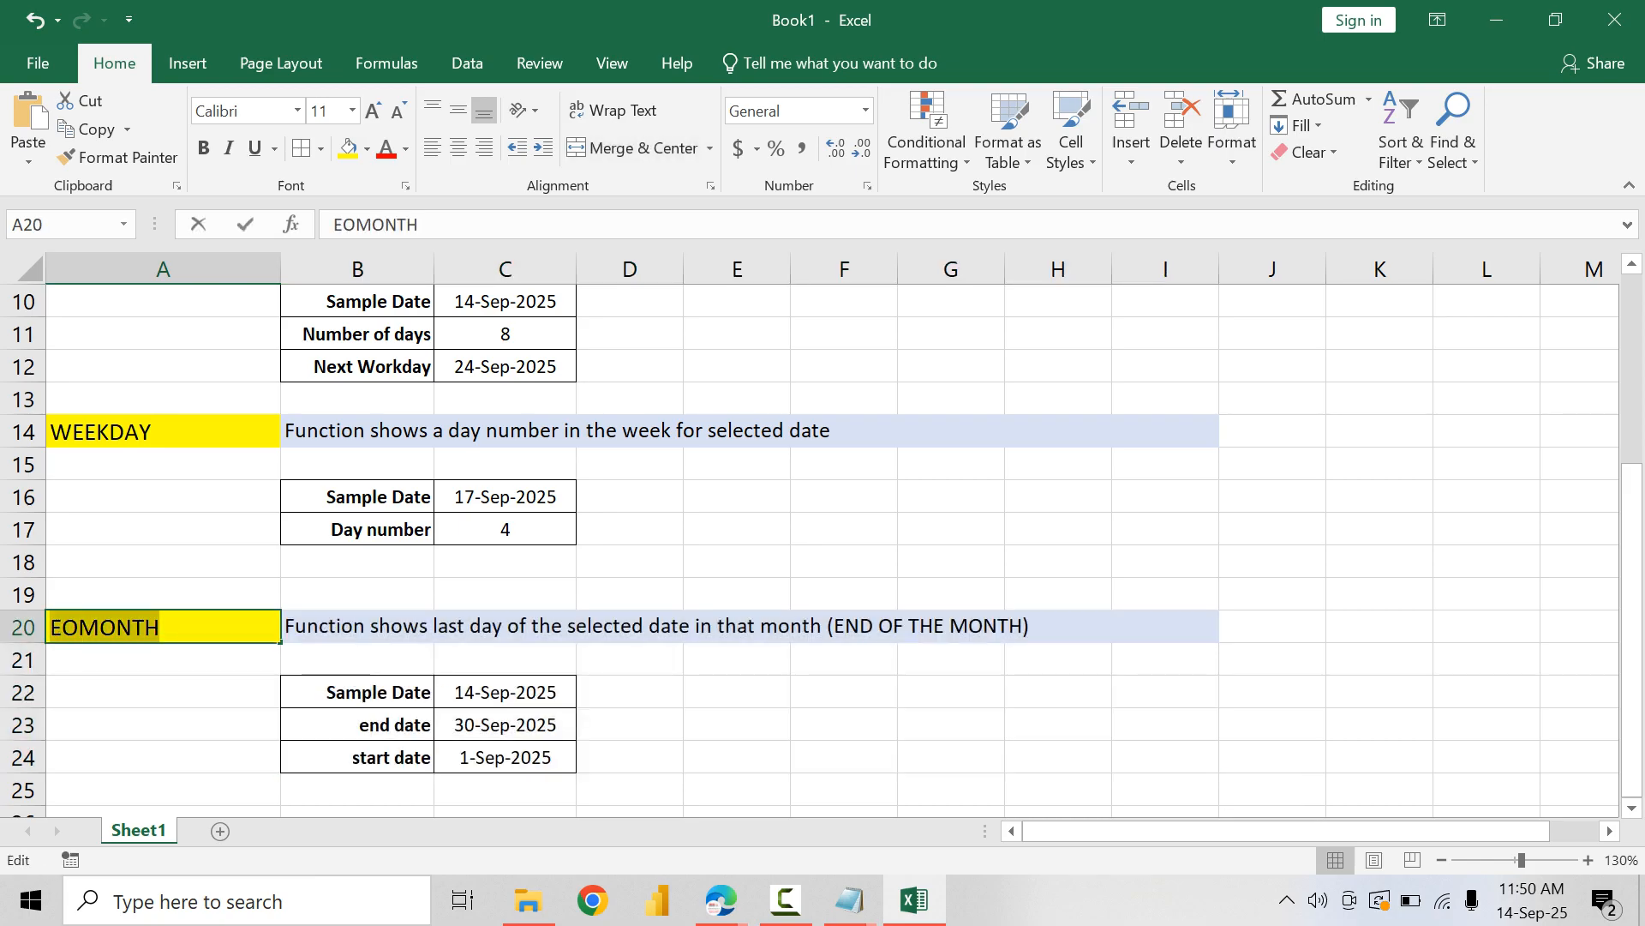
pyautogui.write('NETWORKDAY')
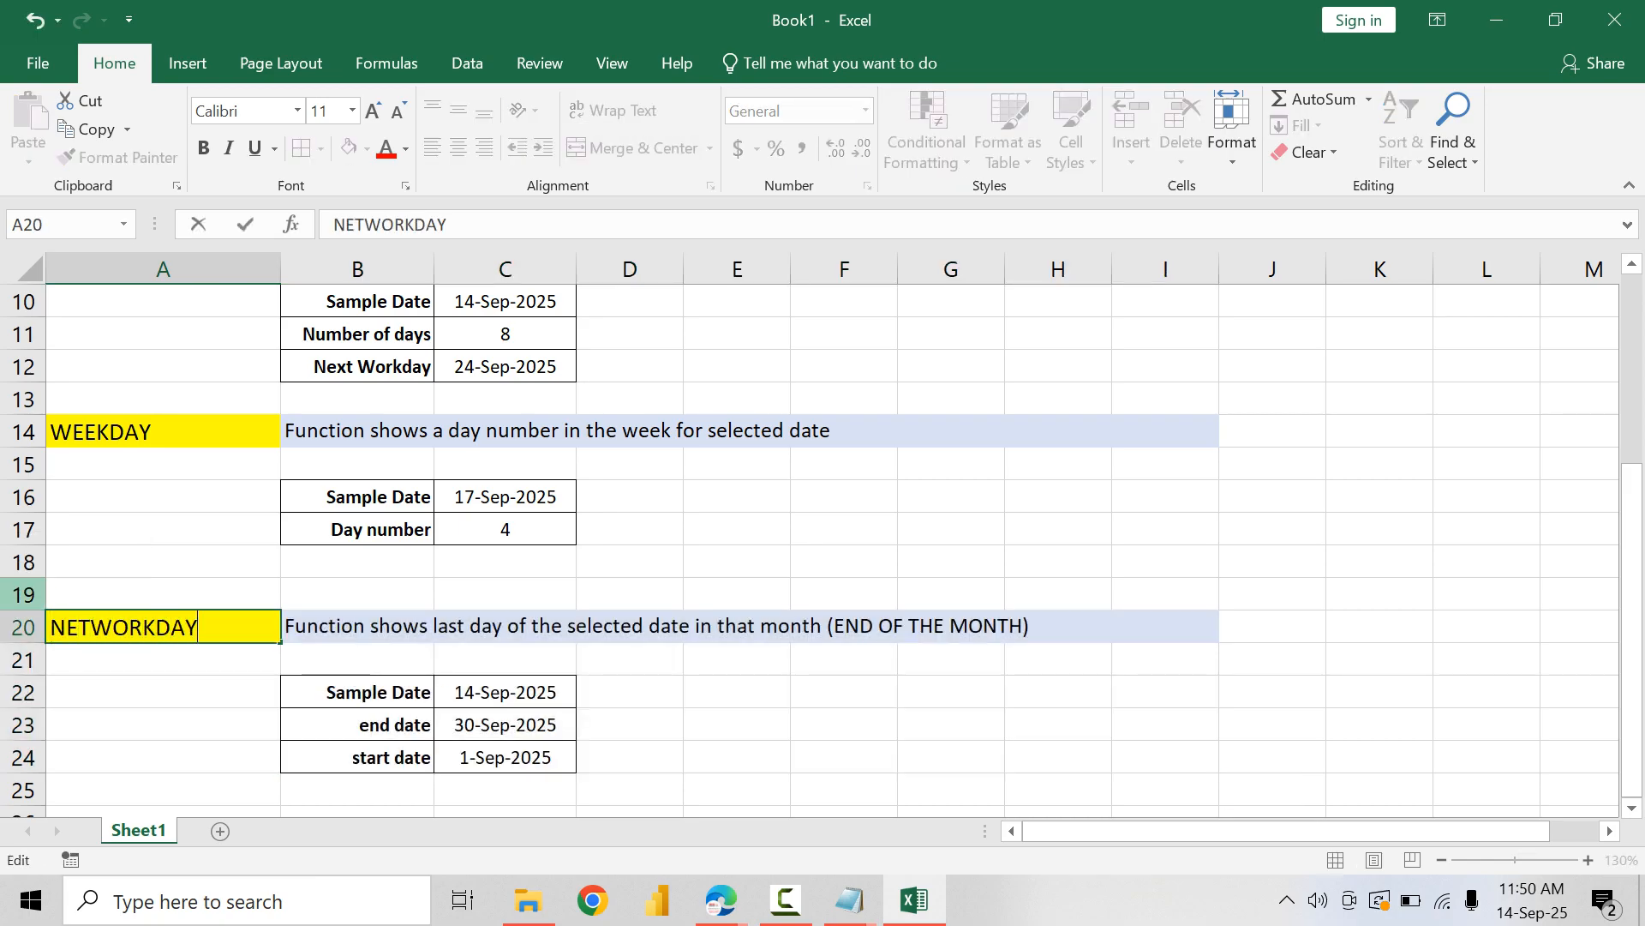
pyautogui.write('s')
pyautogui.press('BackSpace')
pyautogui.write('S')
pyautogui.press('Tab')
# Step: Replace the description in B20 with "Function shows count of workdays between two different dates"
pyautogui.write('F')
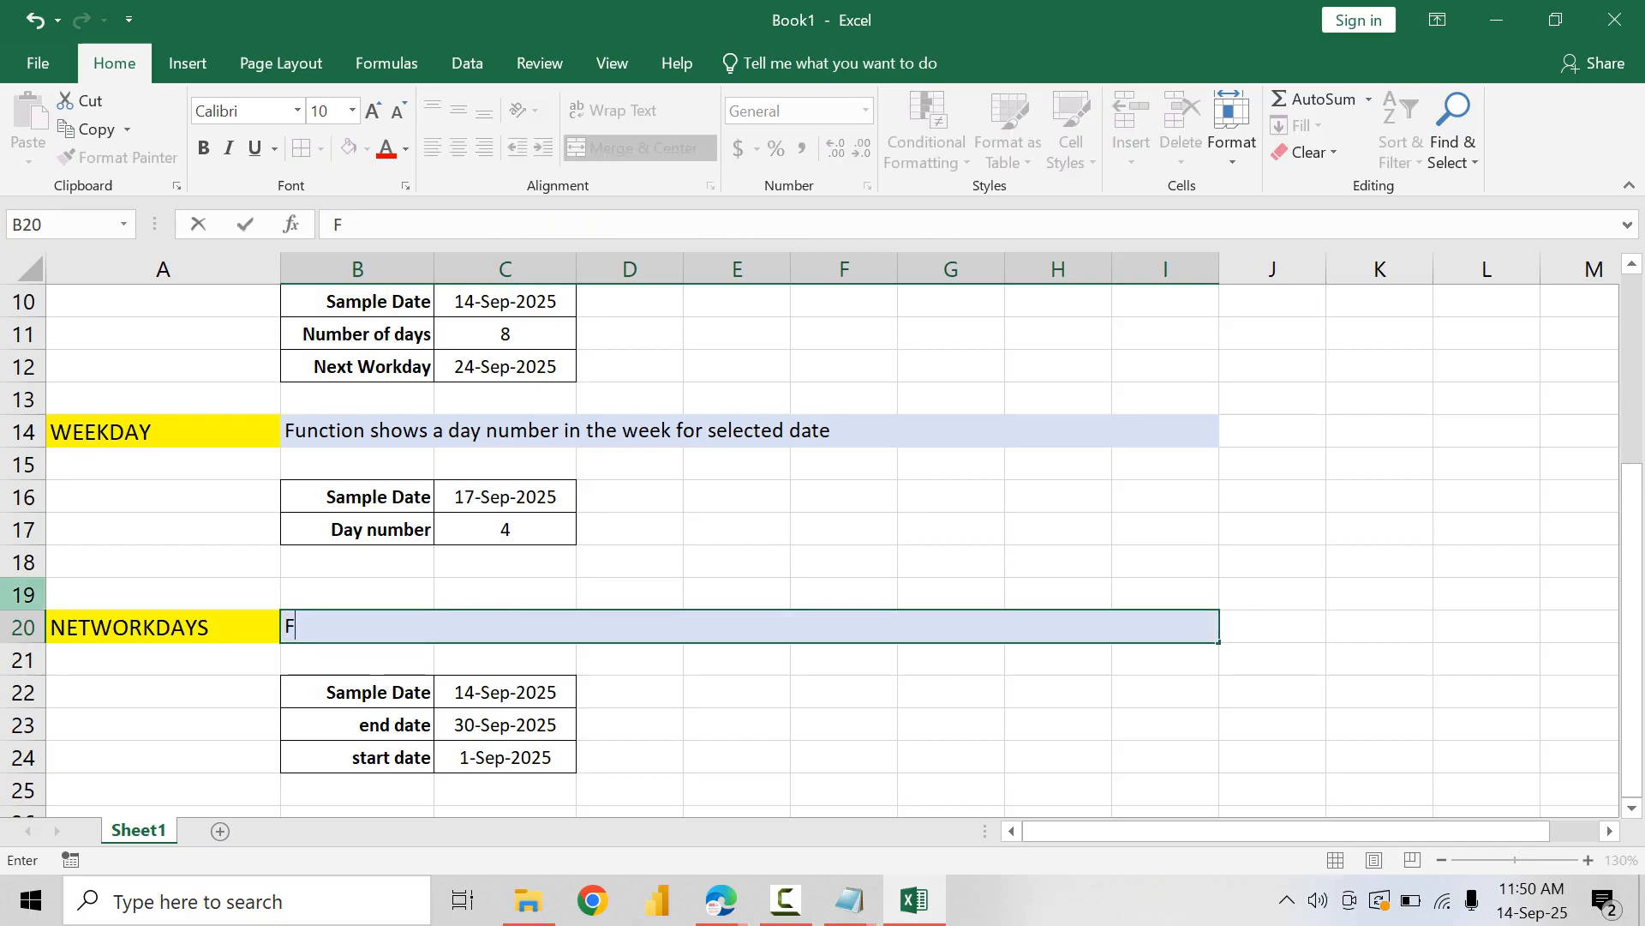
pyautogui.write('unction sh')
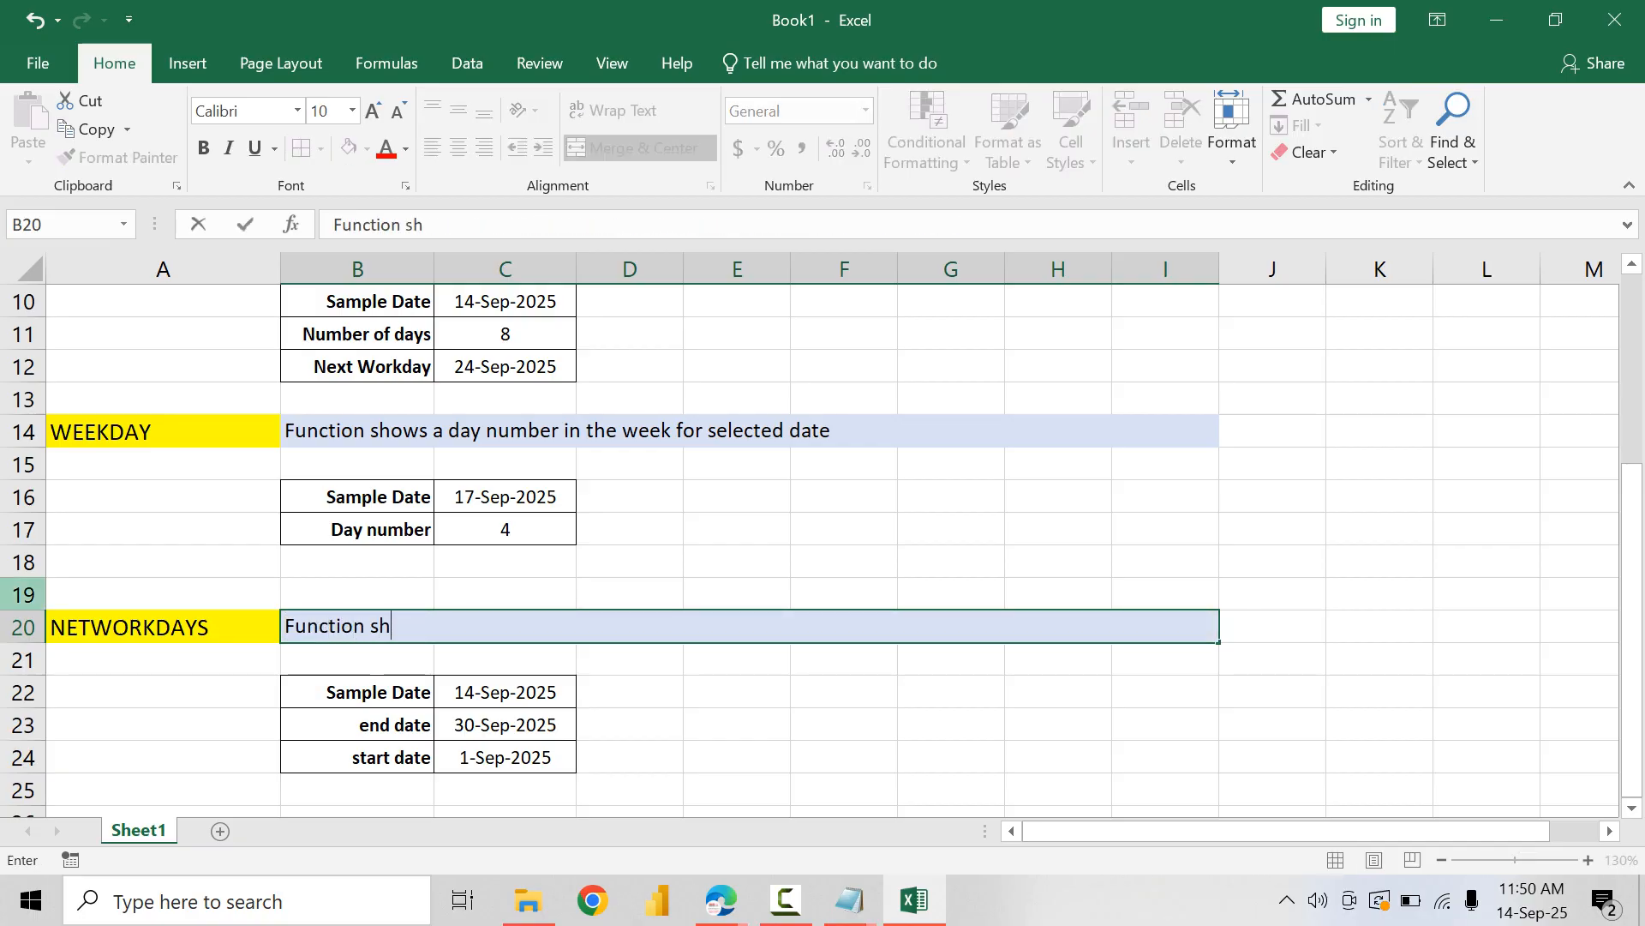
pyautogui.write('ows count of')
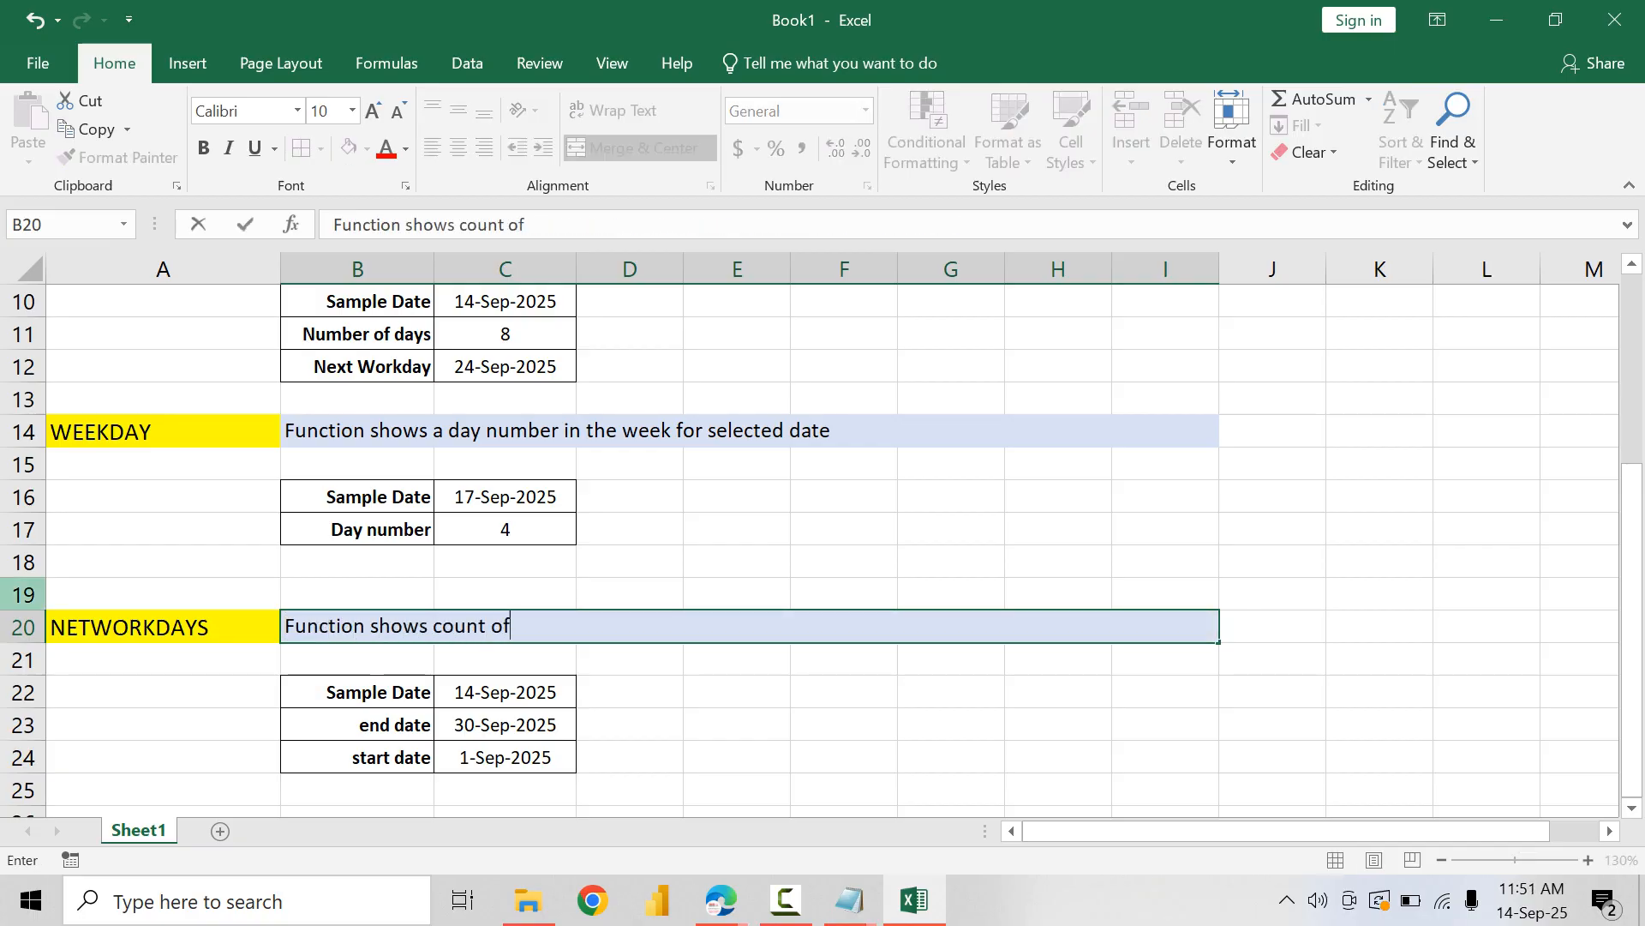
pyautogui.write(' workdays')
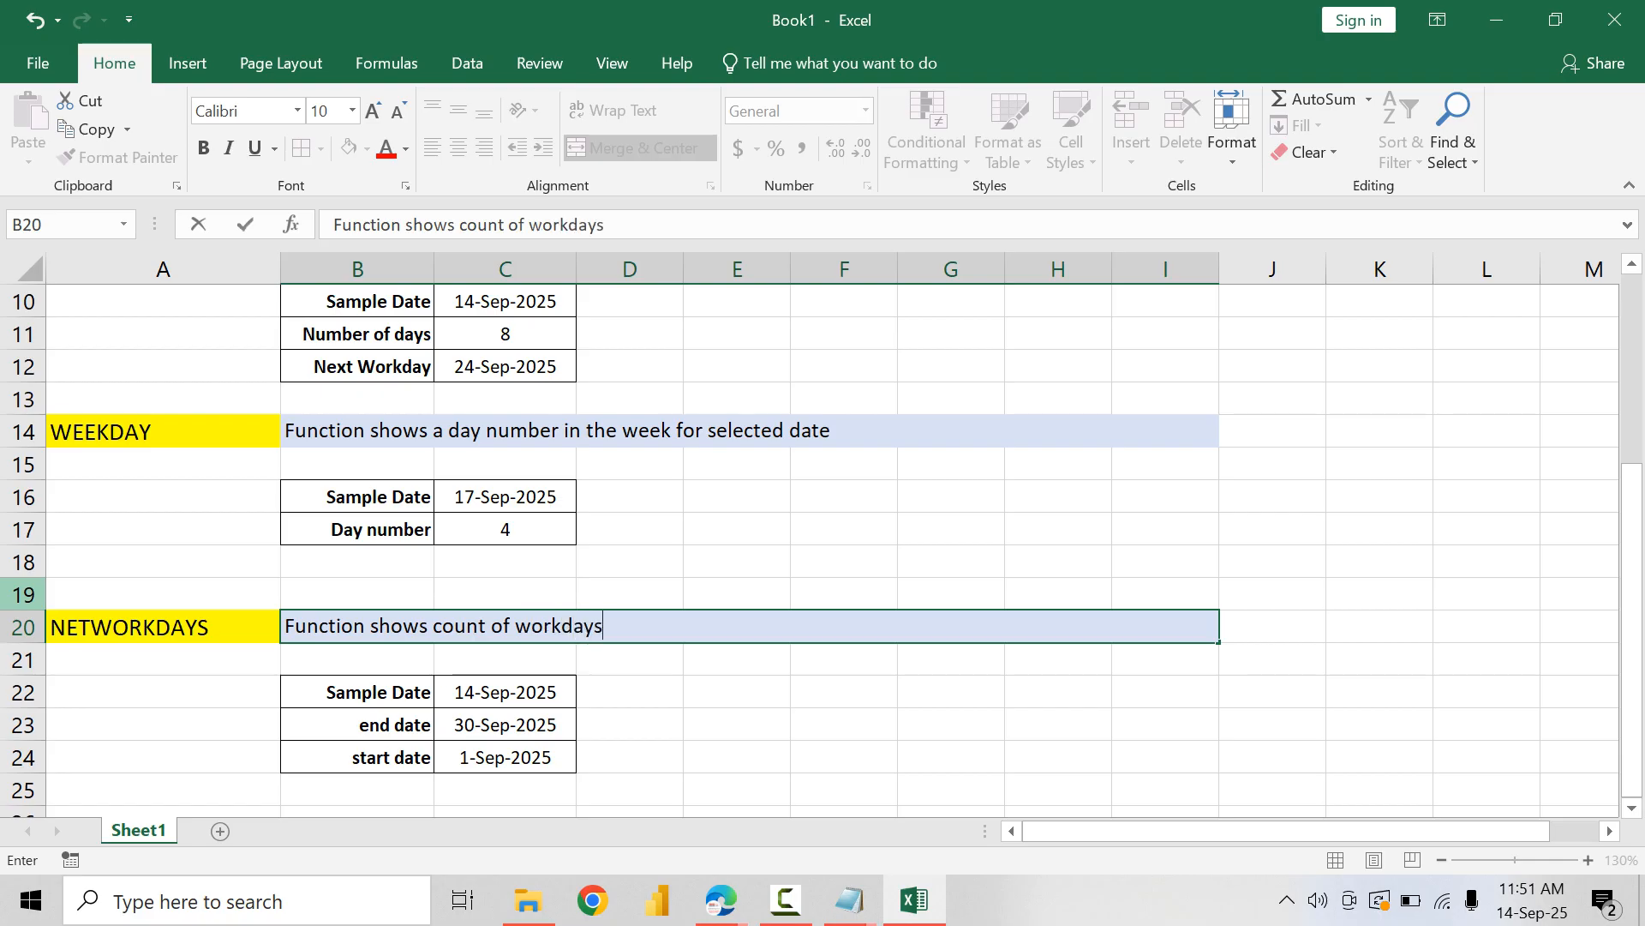
pyautogui.write(' between to')
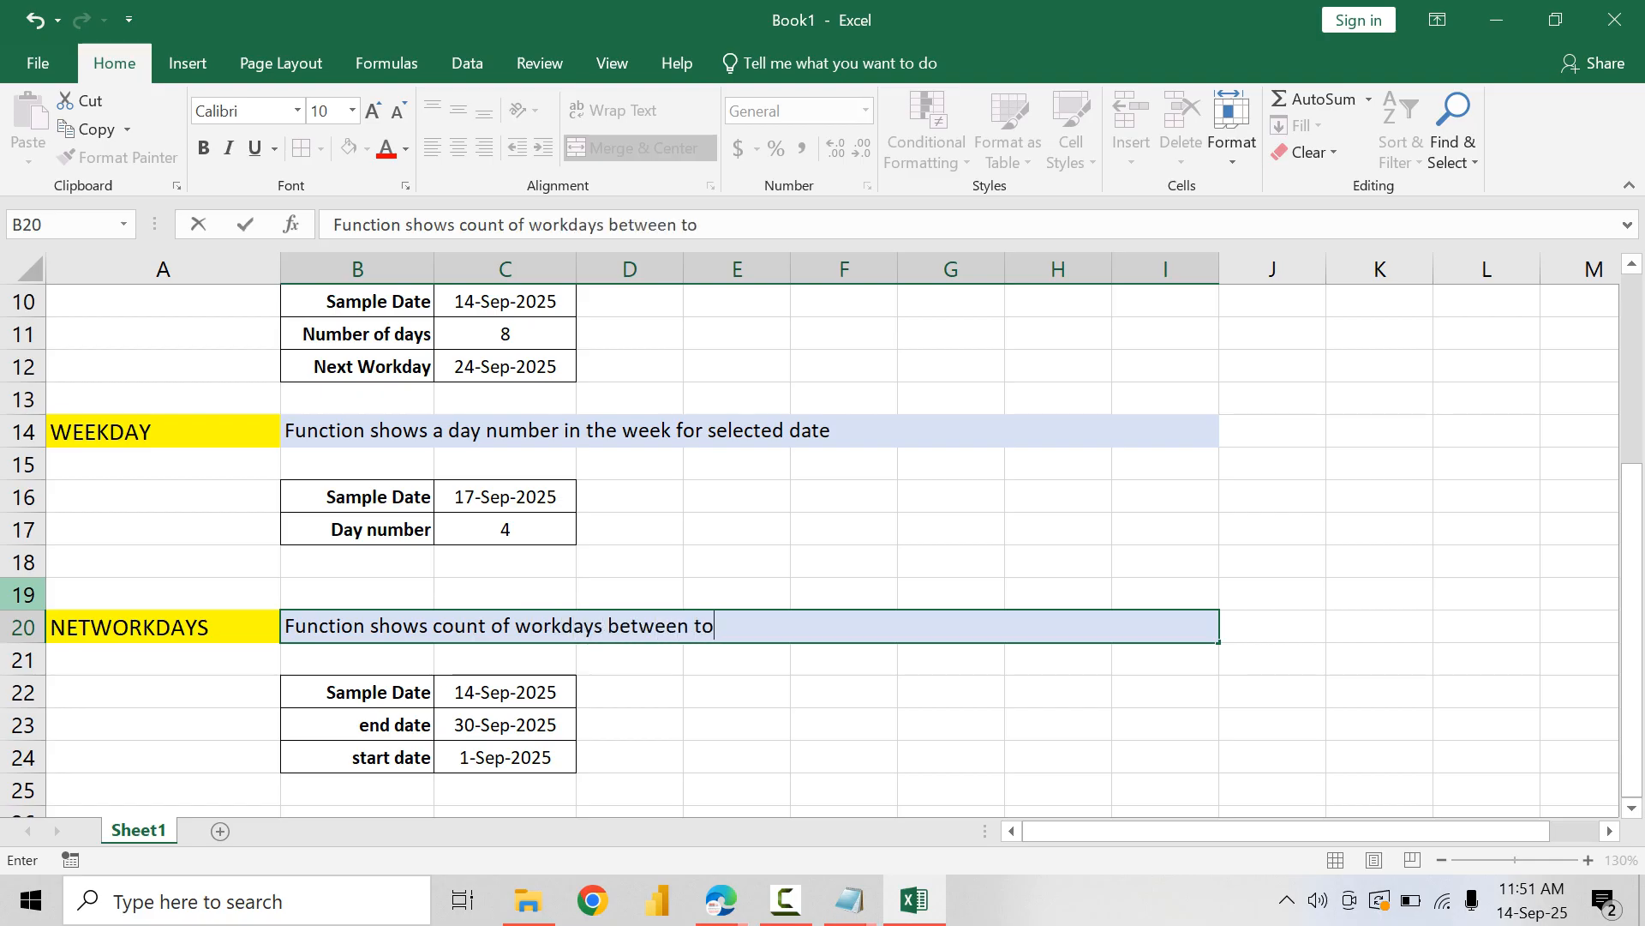
pyautogui.press('BackSpace')
pyautogui.write('wo different dates')
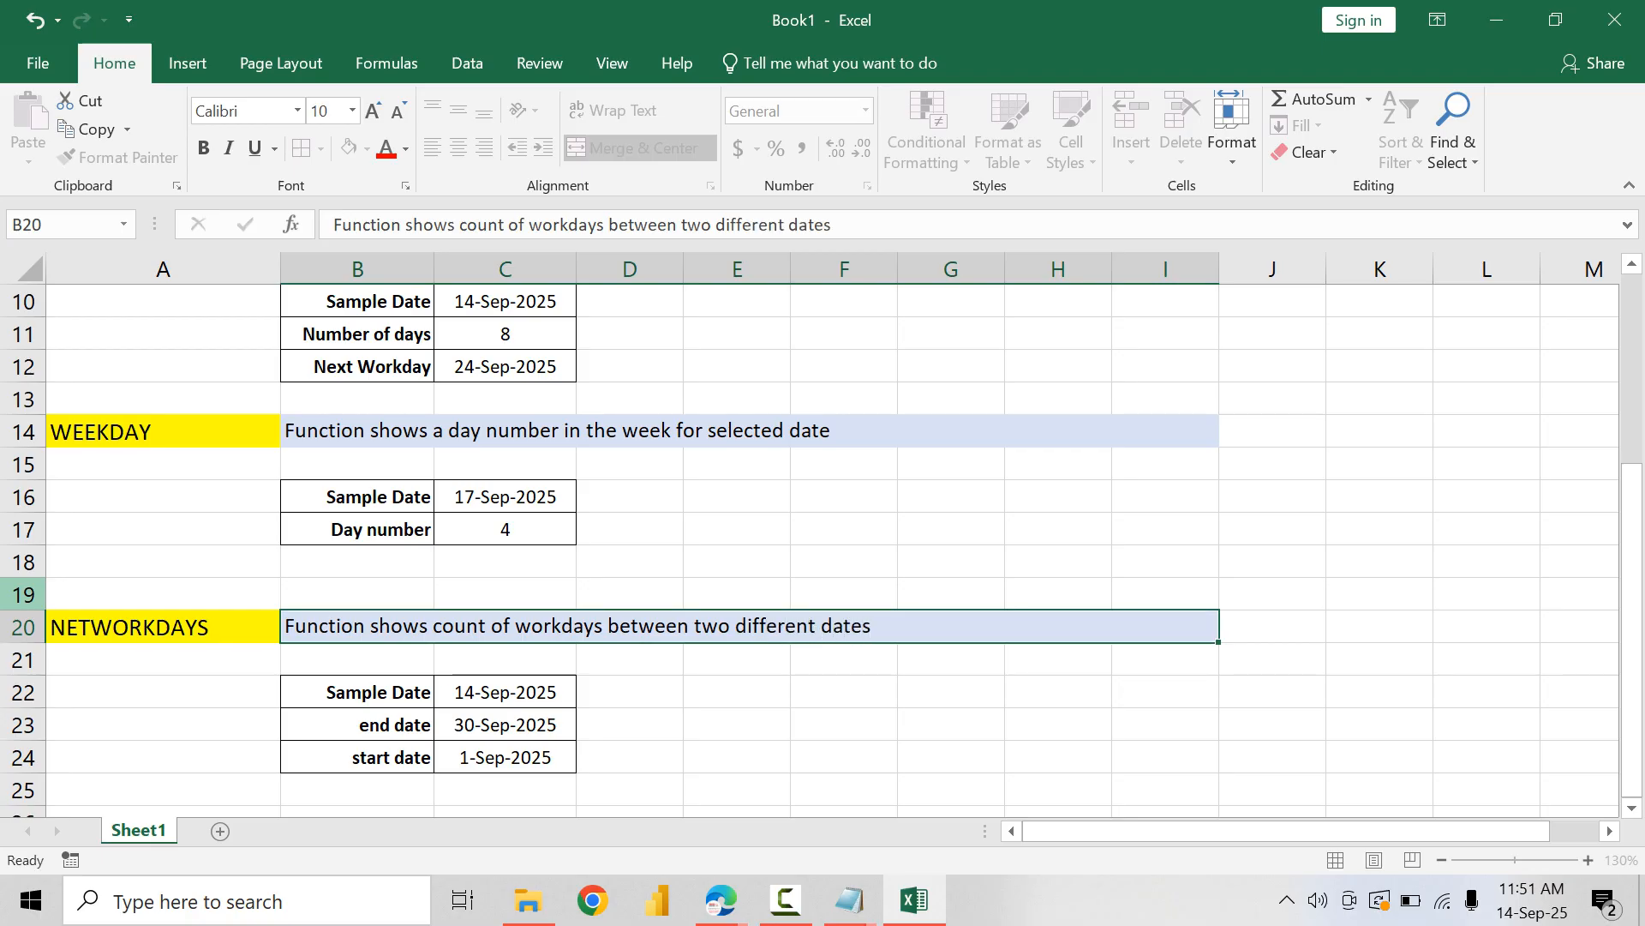
pyautogui.press('Return')
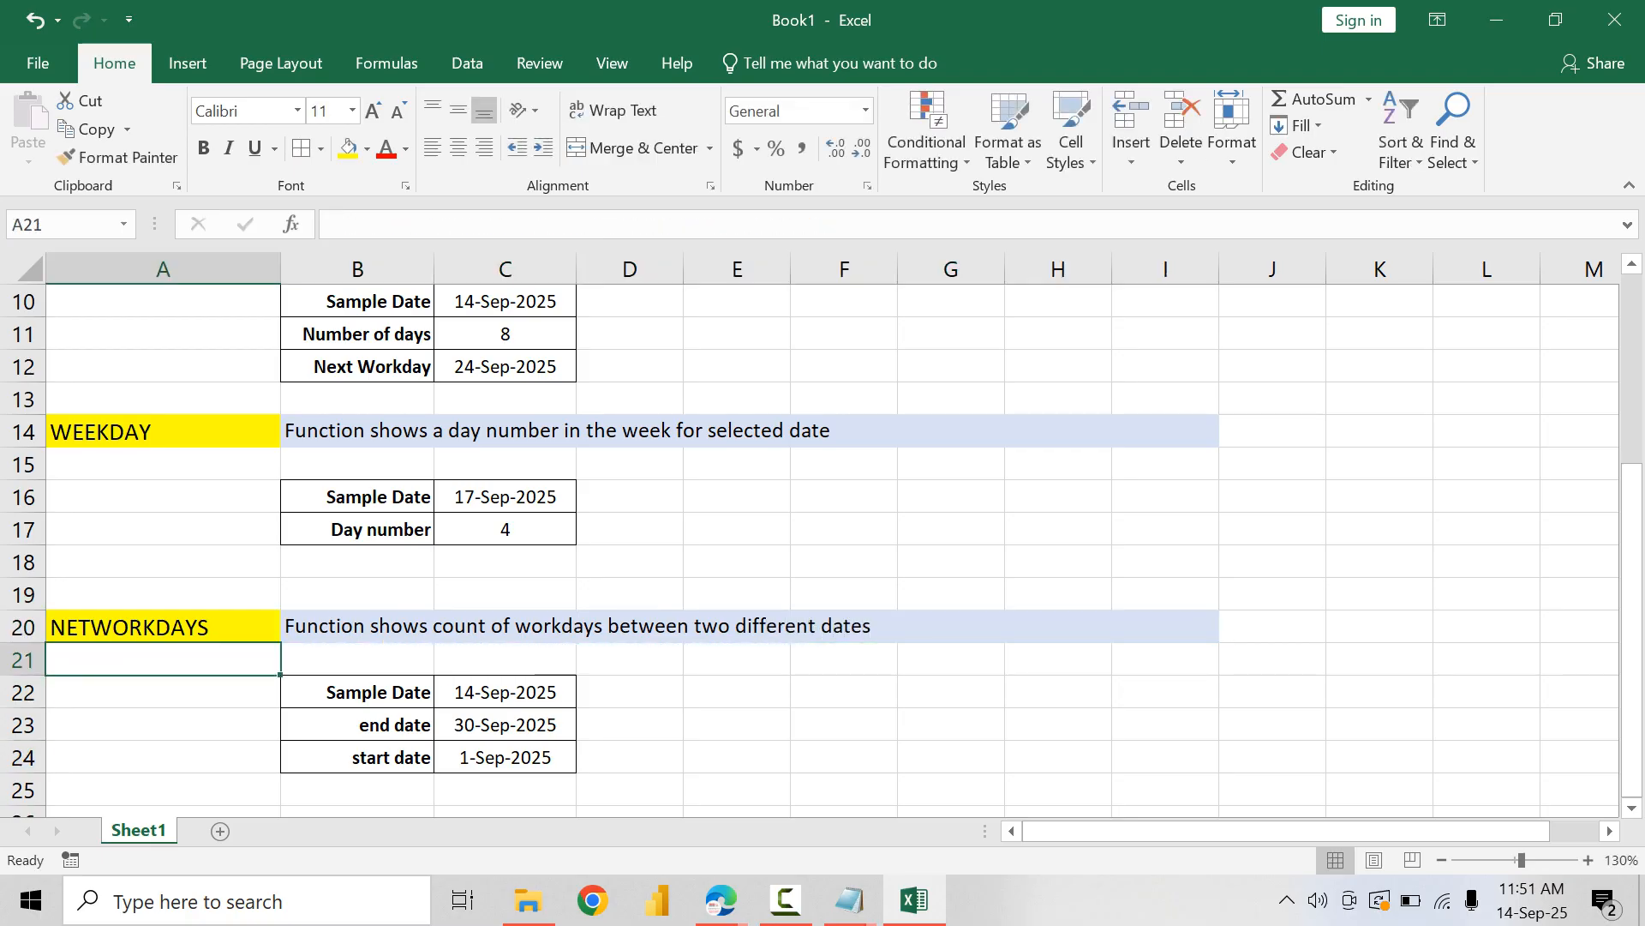
# Step: Relabel B22, B23 and B24 as "first date", "second date" and "work days"
pyautogui.click(357, 693)
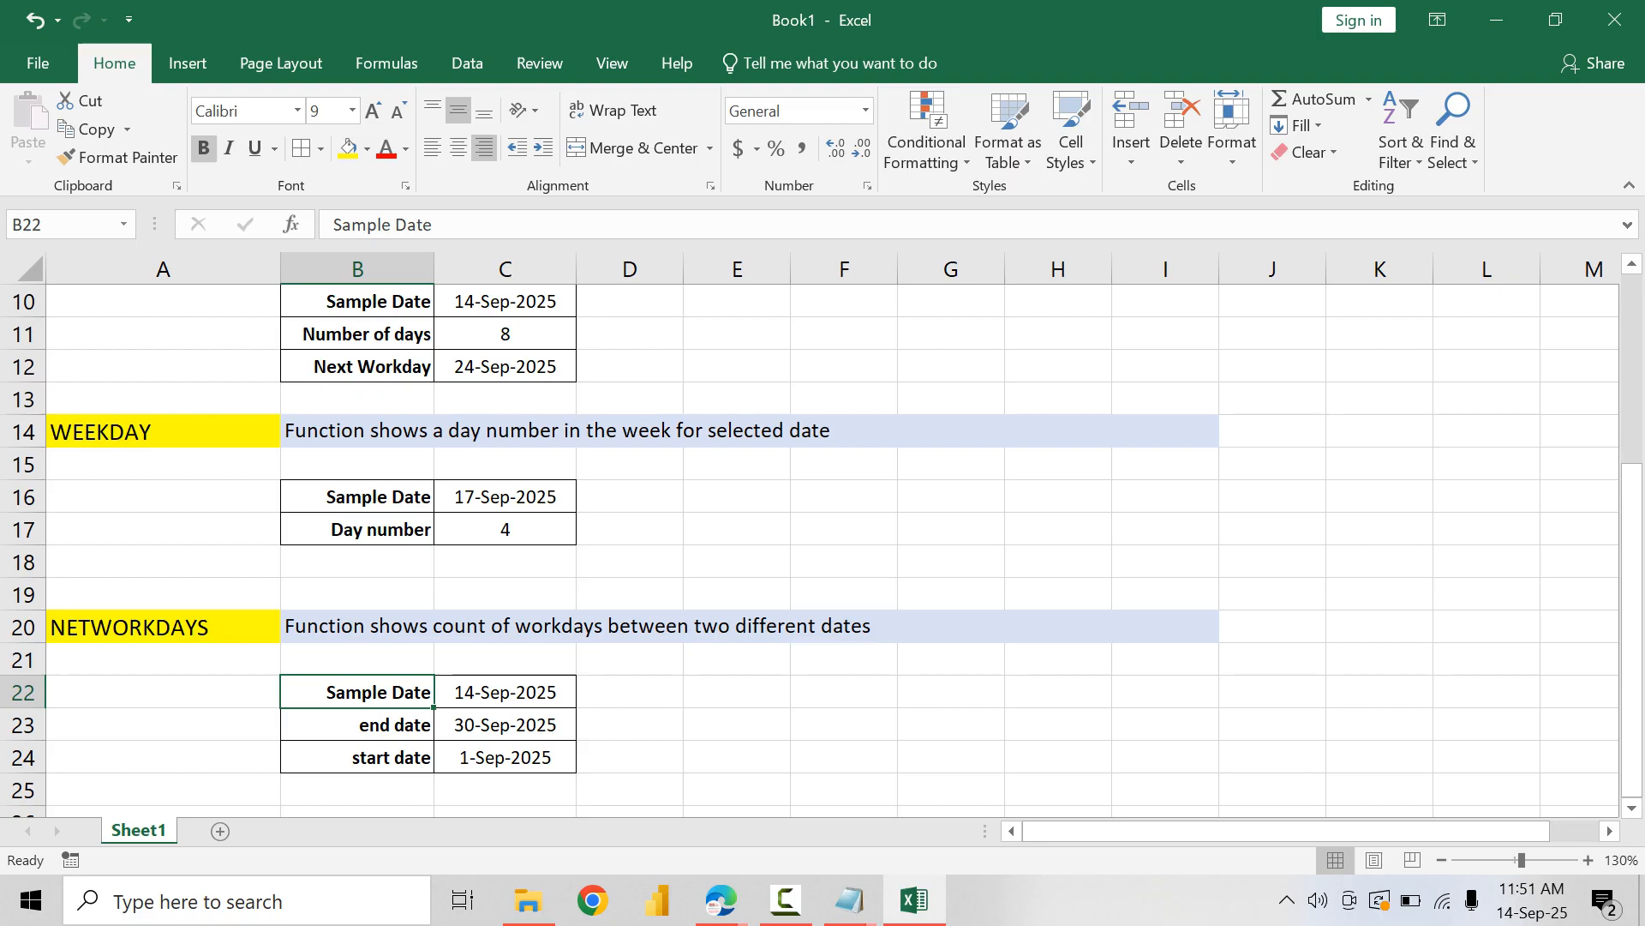
pyautogui.write('first date')
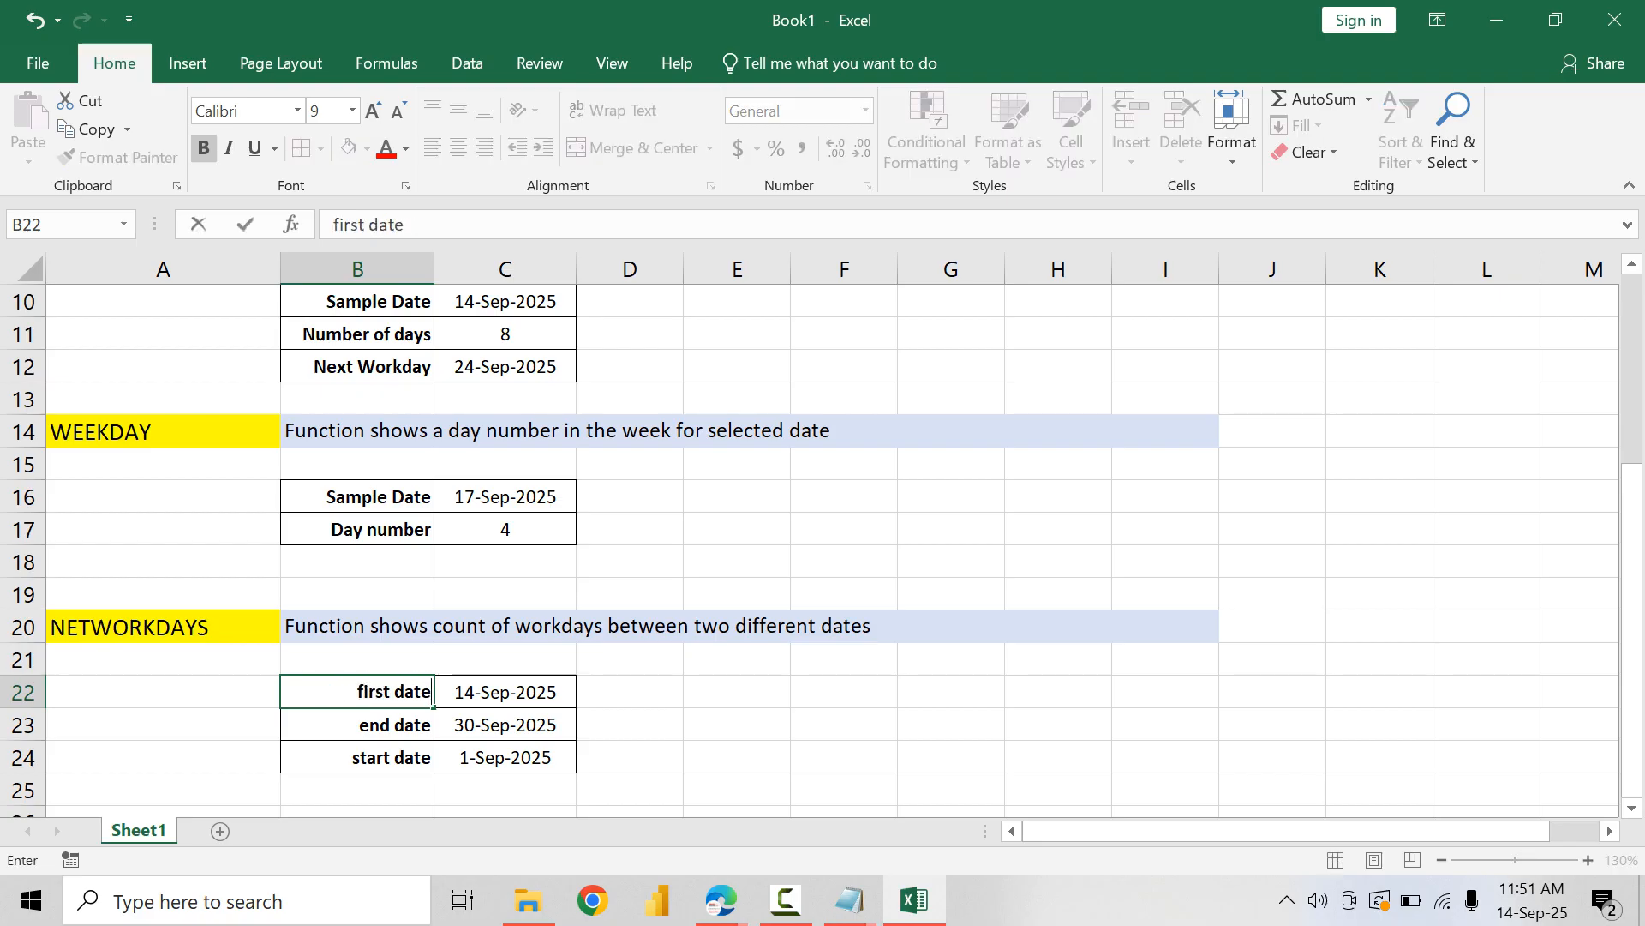
pyautogui.press('Return')
pyautogui.write('second')
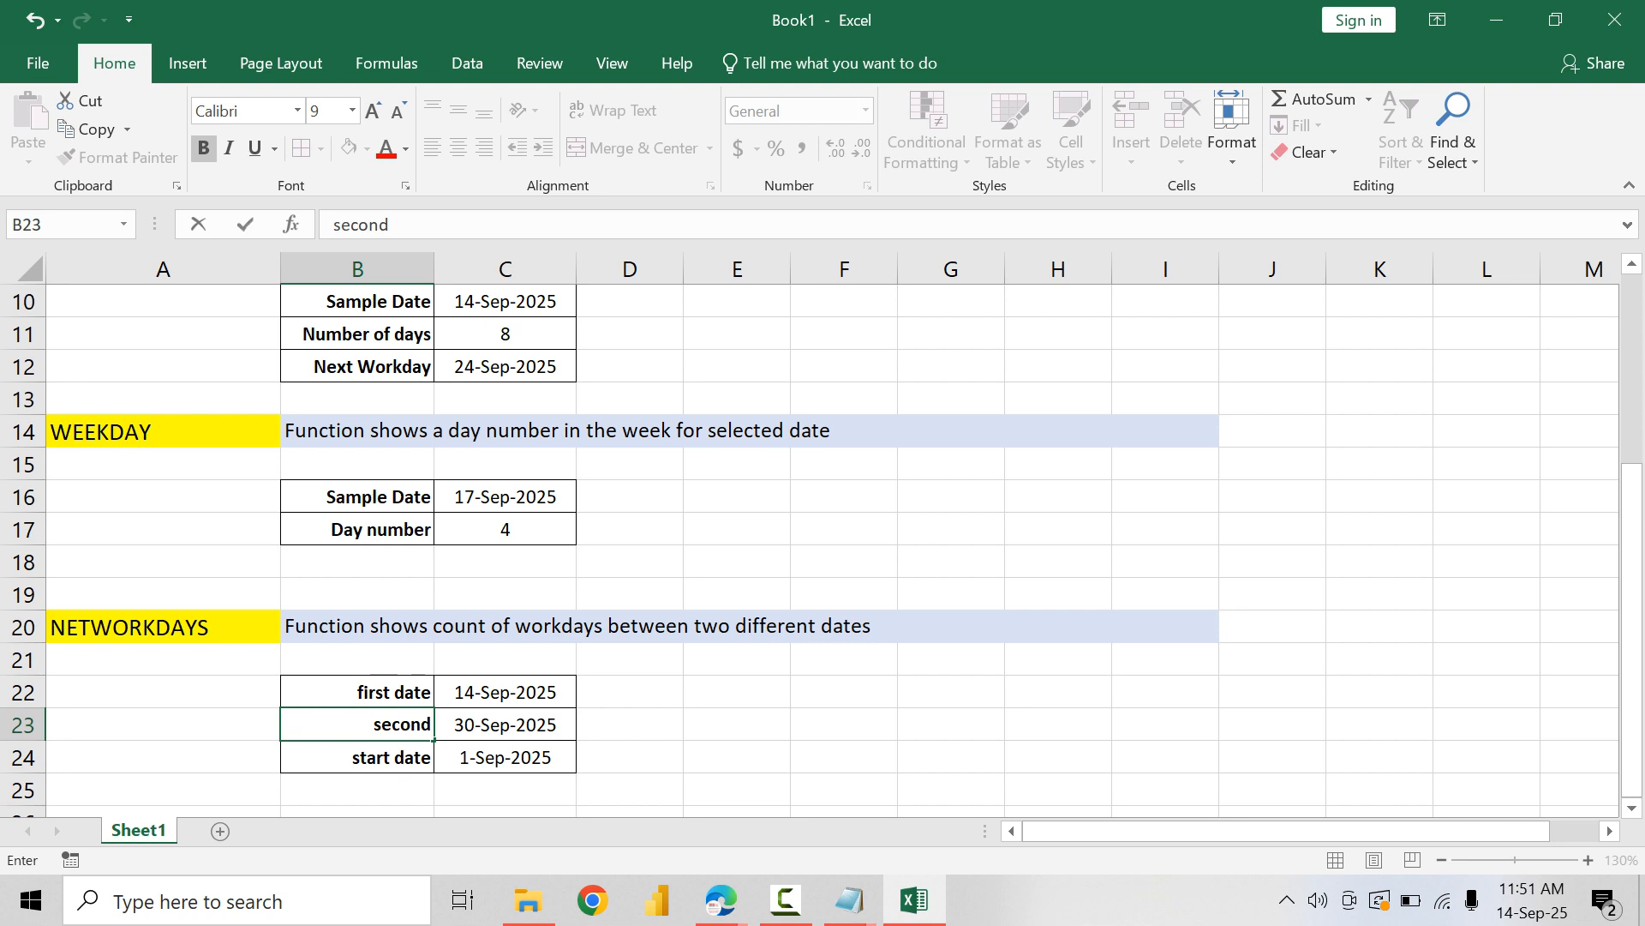
pyautogui.write(' date')
pyautogui.press('Return')
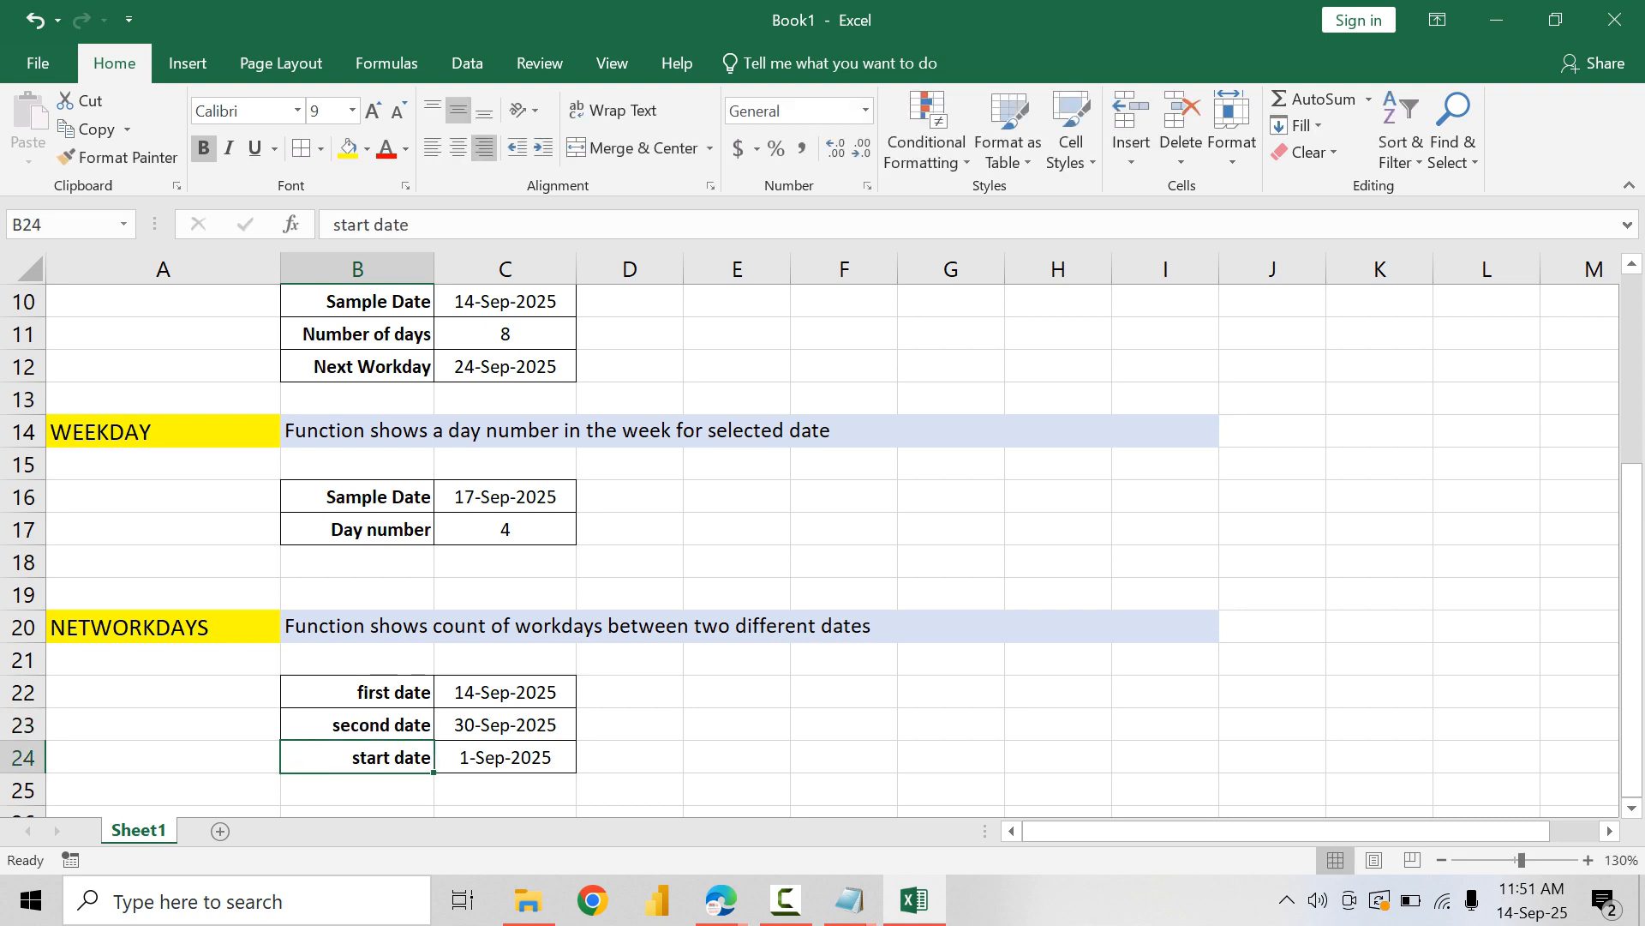
pyautogui.write('number')
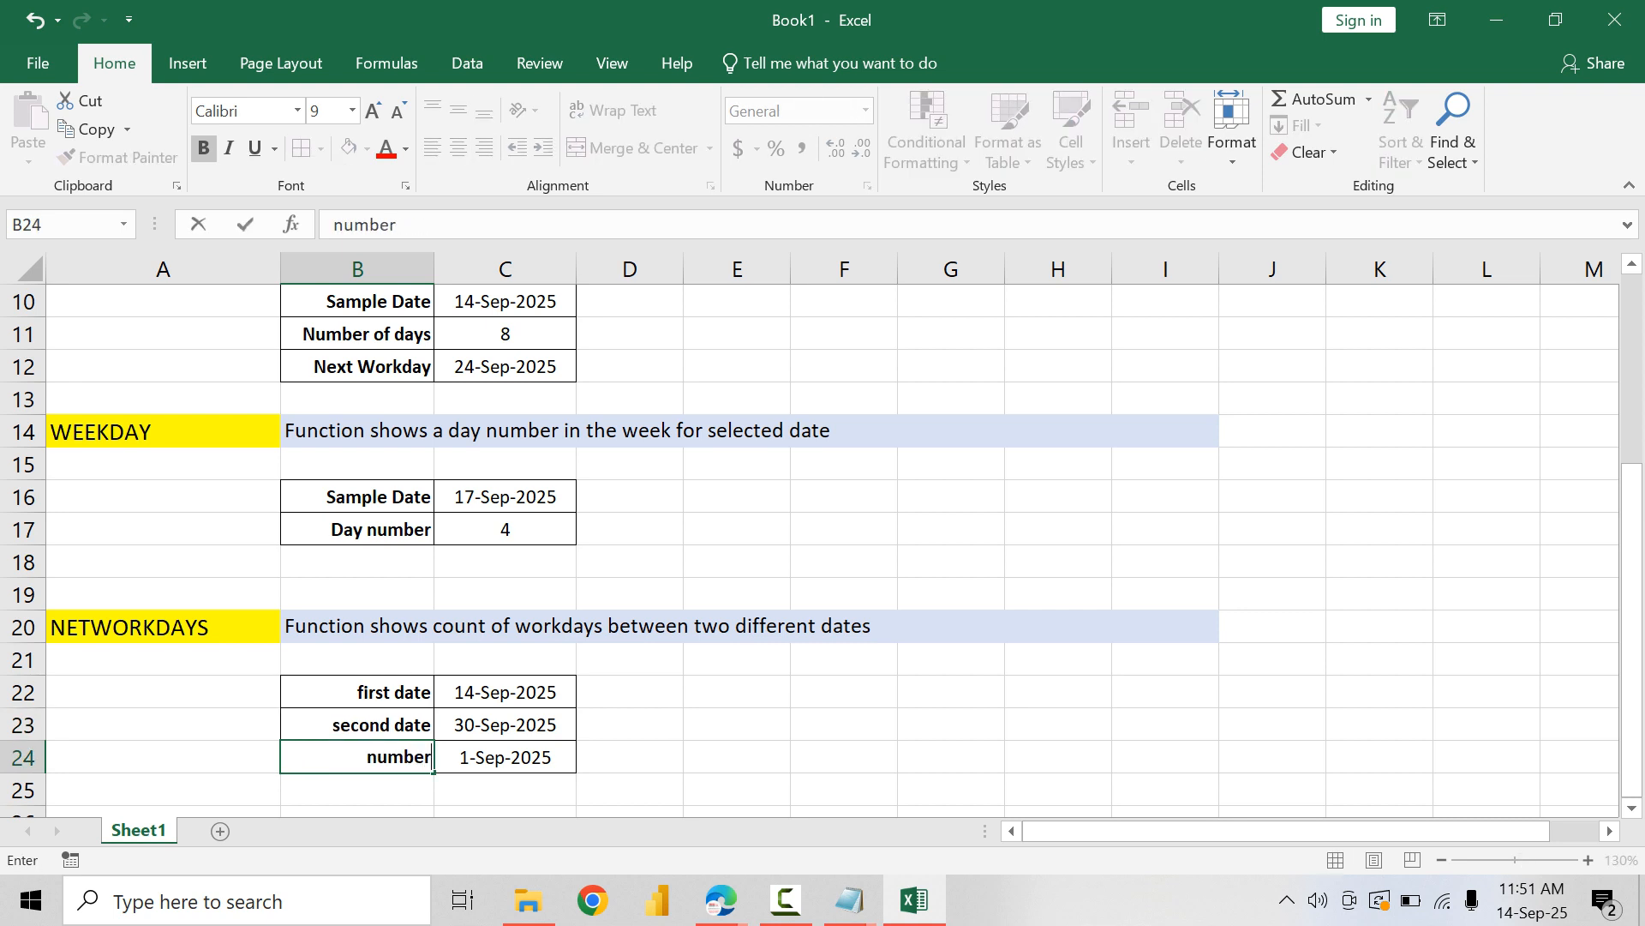
pyautogui.write(' of workda')
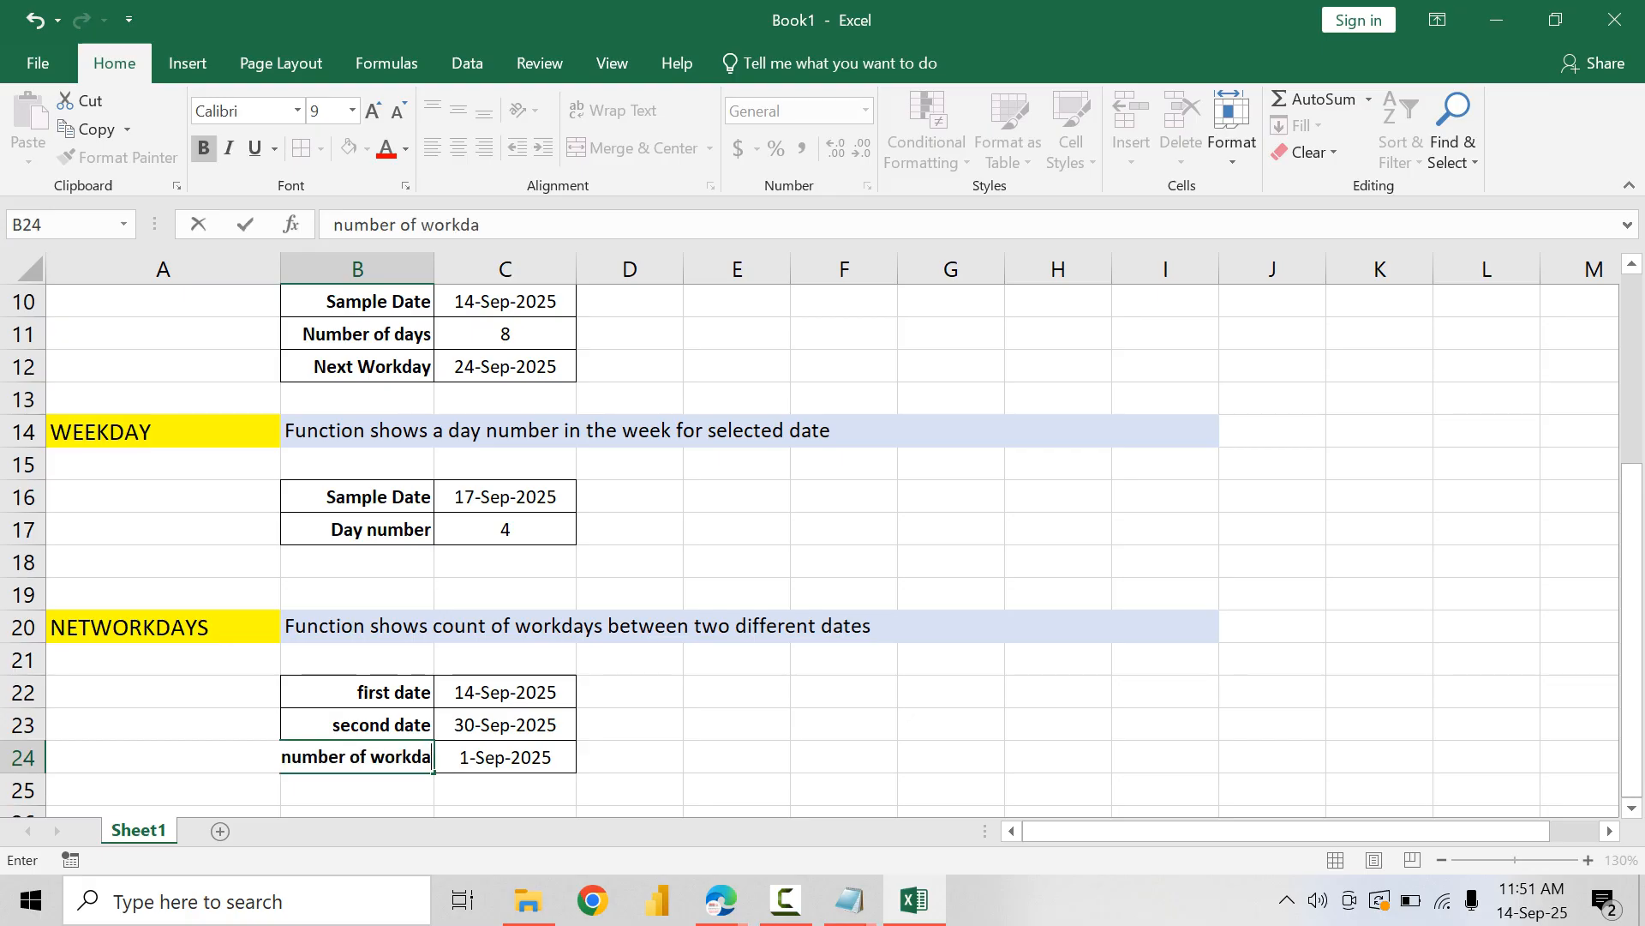
pyautogui.press('BackSpace')
pyautogui.press('BackSpace')
pyautogui.press('BackSpace')
pyautogui.press('BackSpace')
pyautogui.press('BackSpace')
pyautogui.press('BackSpace')
pyautogui.press('BackSpace')
pyautogui.press('BackSpace')
pyautogui.press('BackSpace')
pyautogui.press('BackSpace')
pyautogui.press('BackSpace')
pyautogui.press('BackSpace')
pyautogui.press('BackSpace')
pyautogui.press('BackSpace')
pyautogui.press('BackSpace')
pyautogui.press('BackSpace')
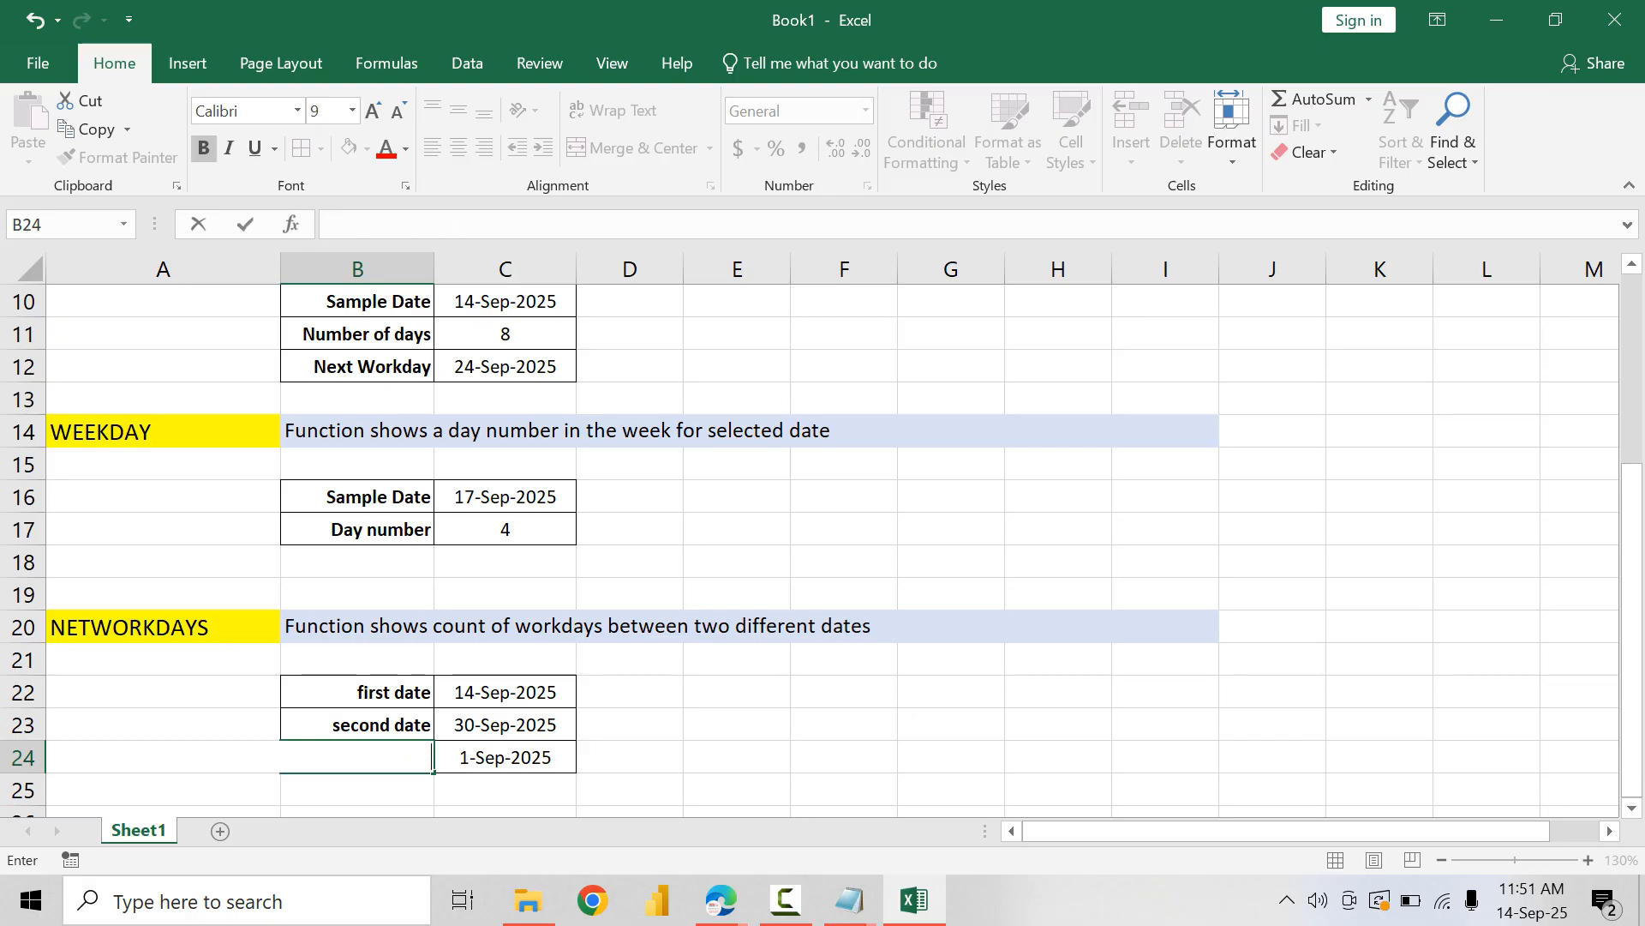
pyautogui.write('work days')
pyautogui.press('Return')
# Step: Set the first date in C22 to 1/9/2025 and the second date in C23 to 22/9/2025
pyautogui.press('Up')
pyautogui.press('Up')
pyautogui.press('Up')
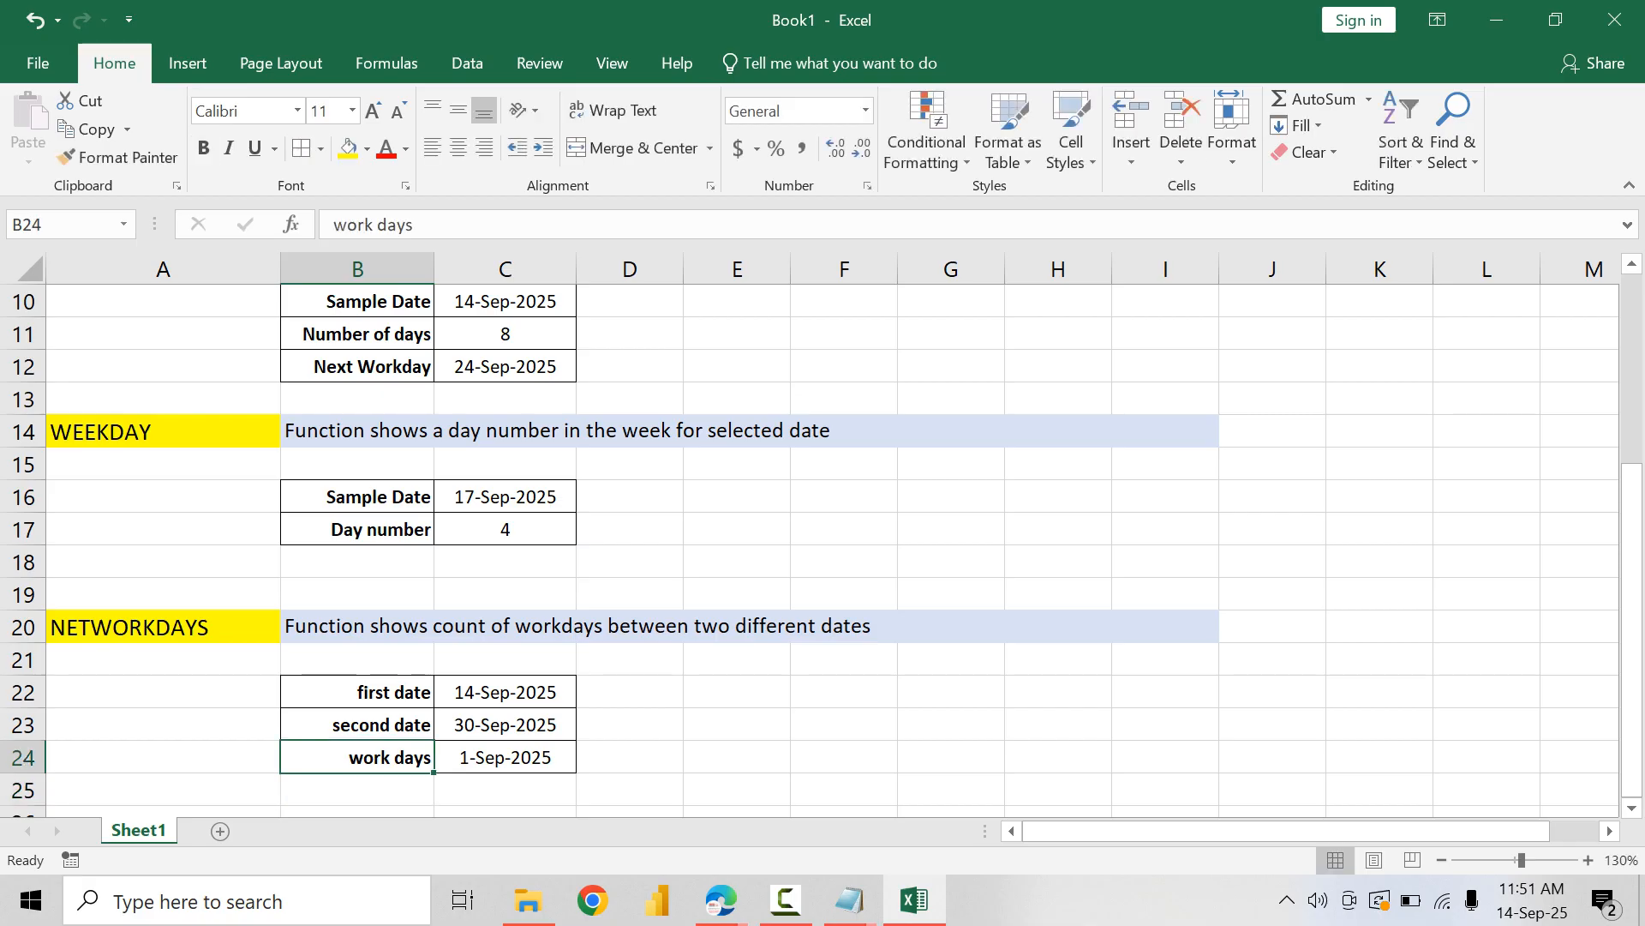
pyautogui.press('Right')
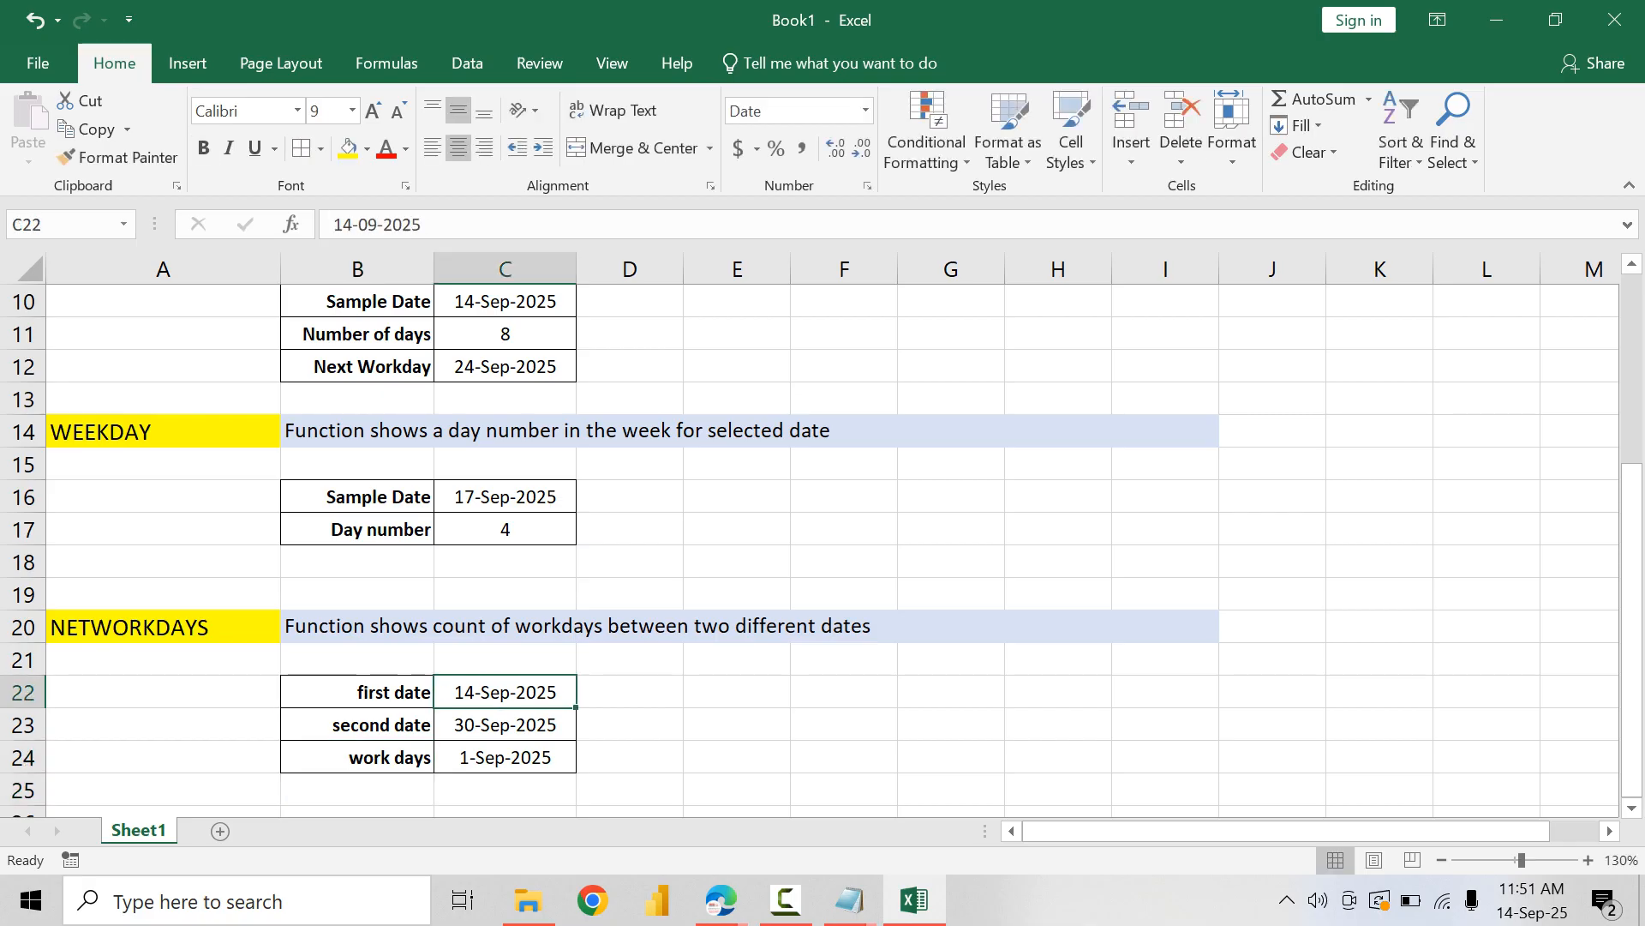
pyautogui.write('1/')
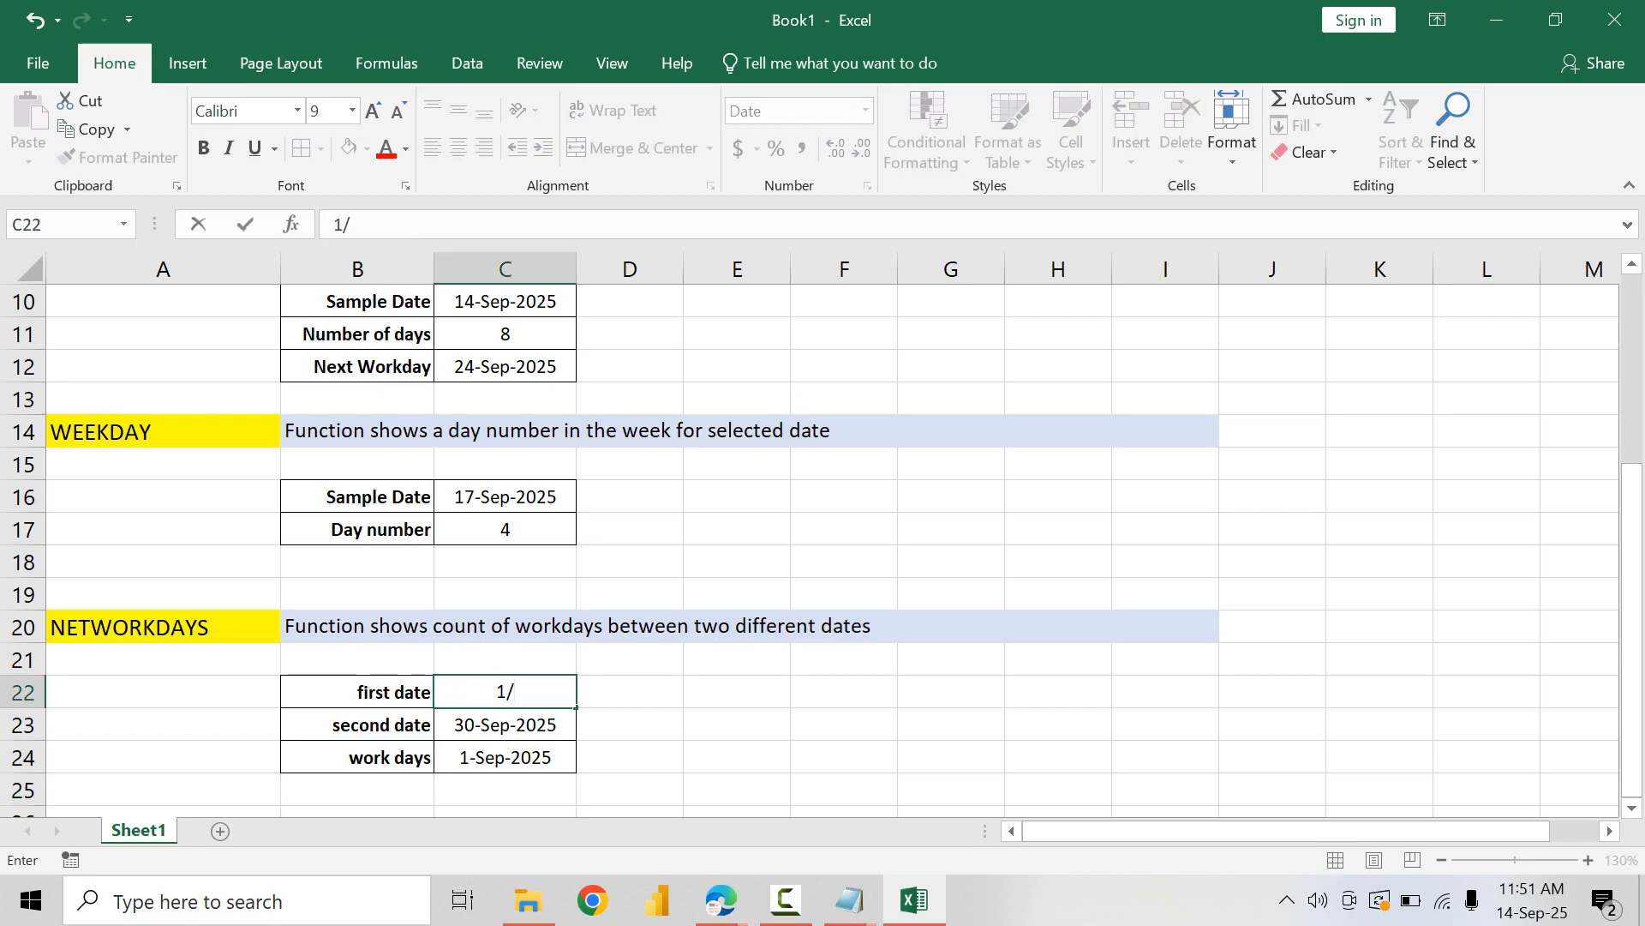
pyautogui.write('9/2025')
pyautogui.press('Return')
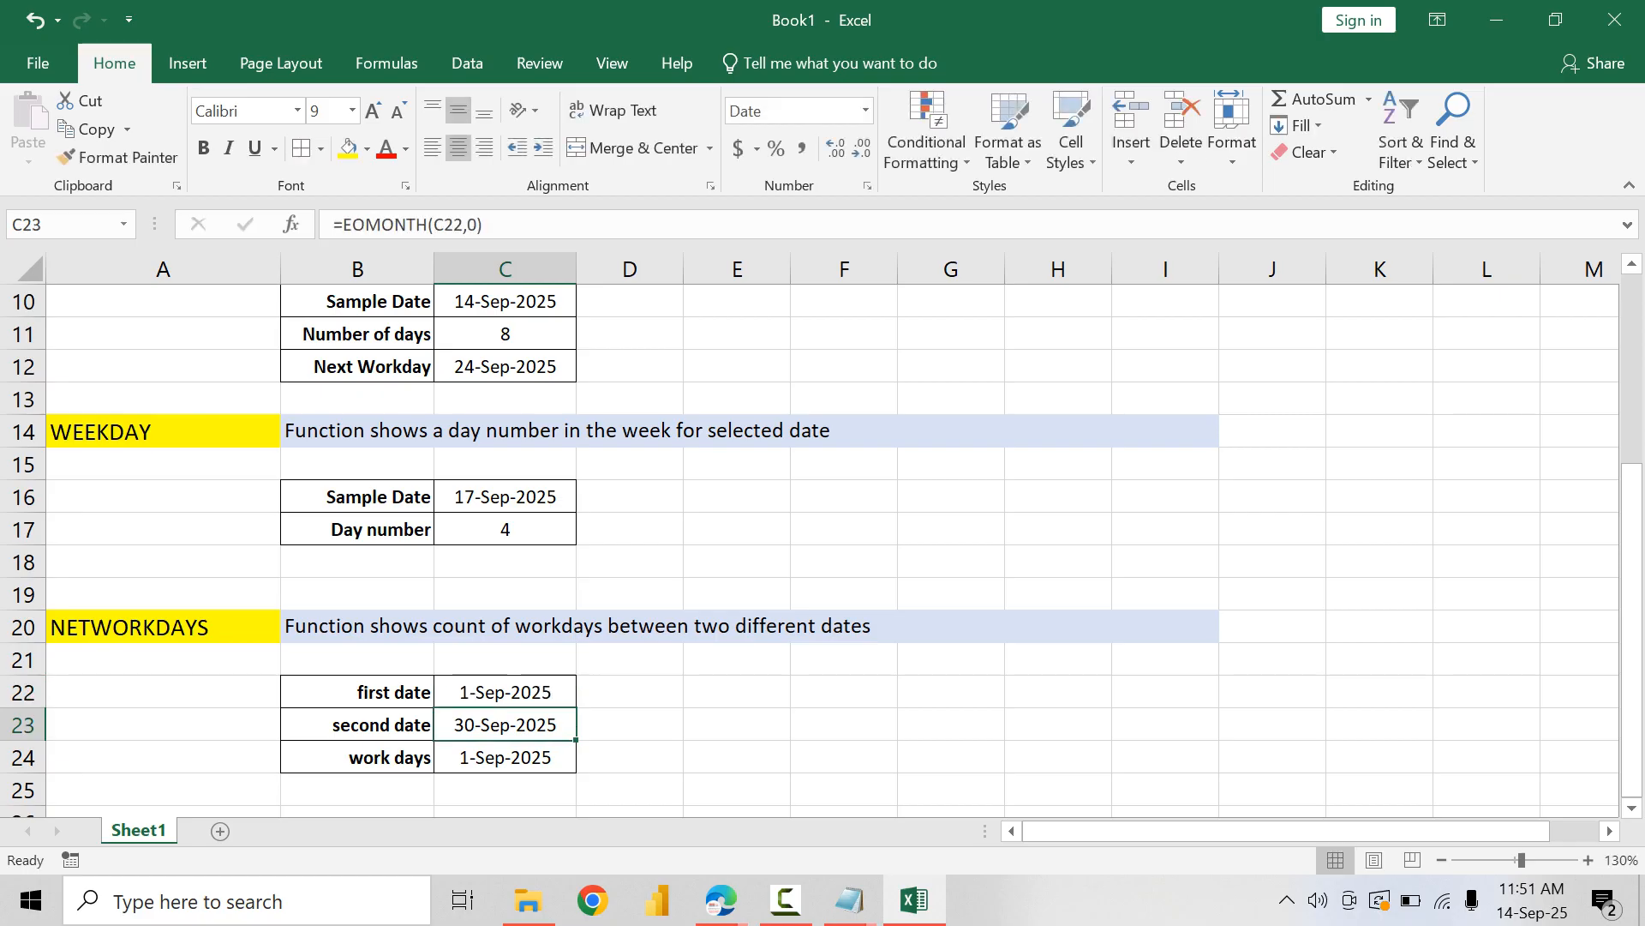
pyautogui.write('22/')
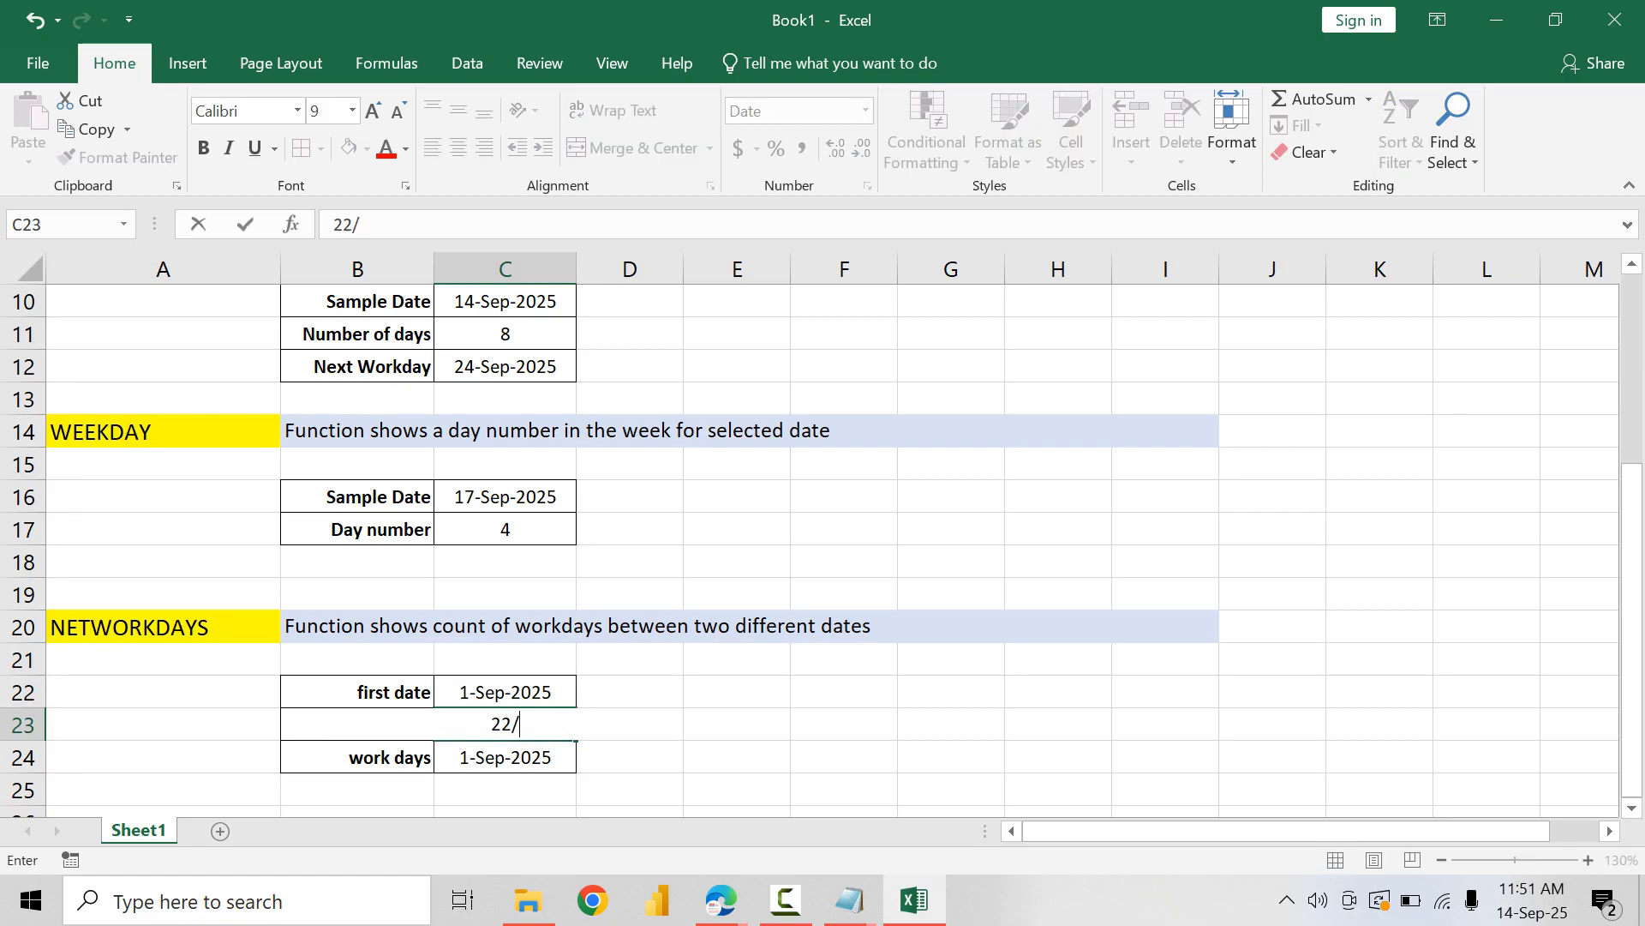
pyautogui.write('9/2025')
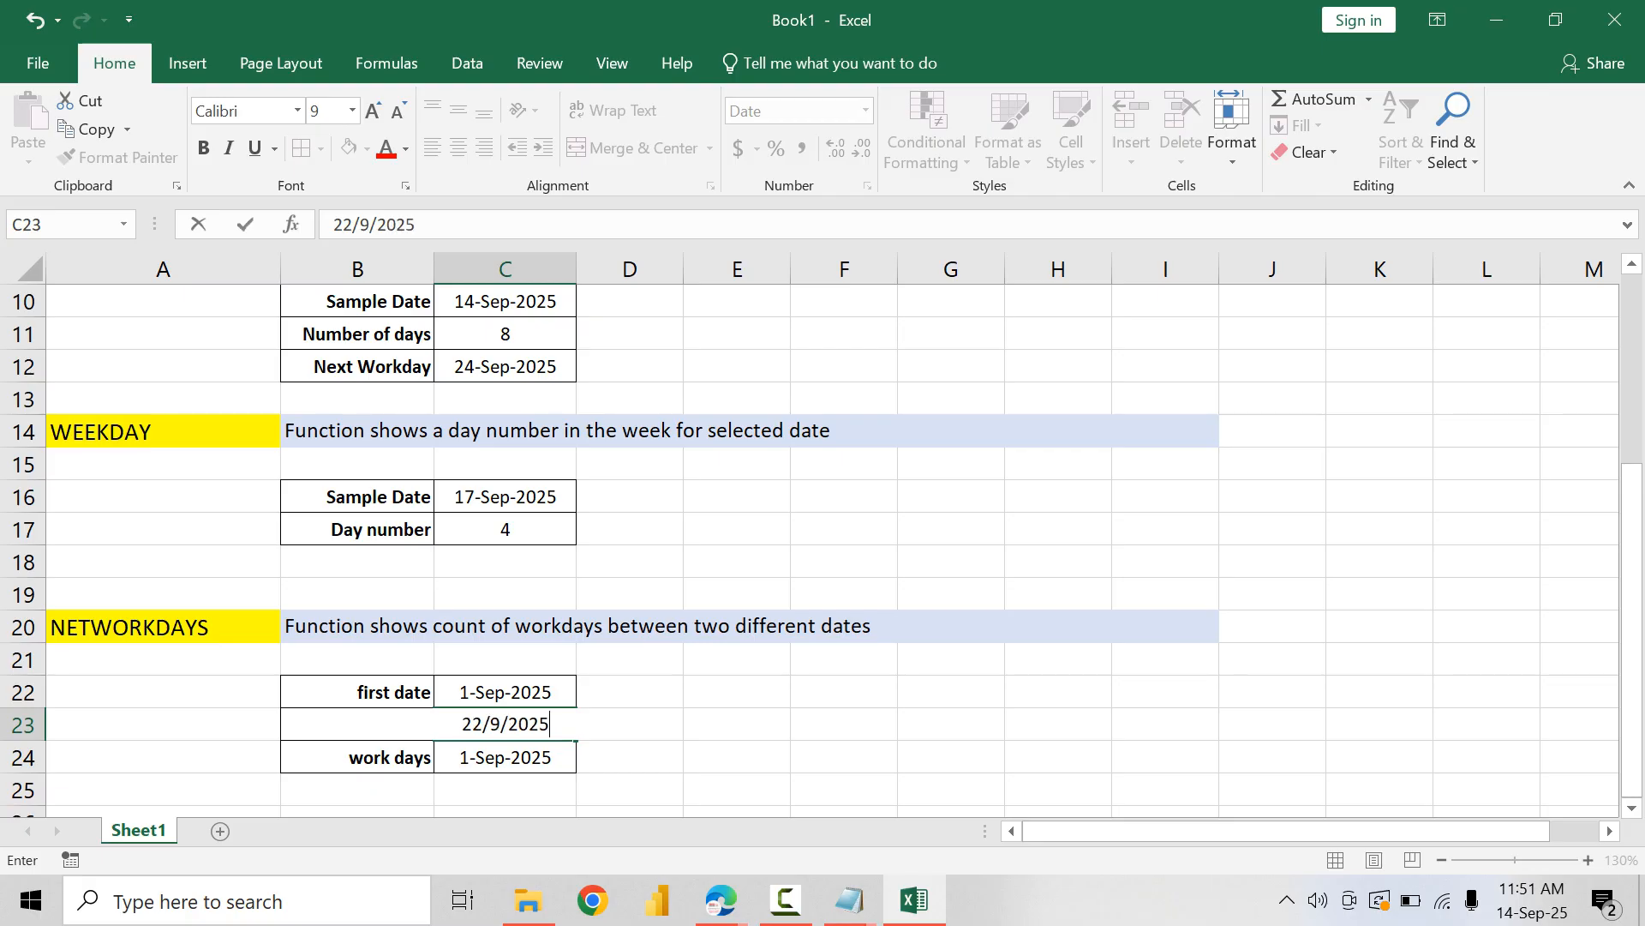
pyautogui.press('Return')
# Step: Clear the copied formula from C24 and change the cell's number format to General
pyautogui.press('Delete')
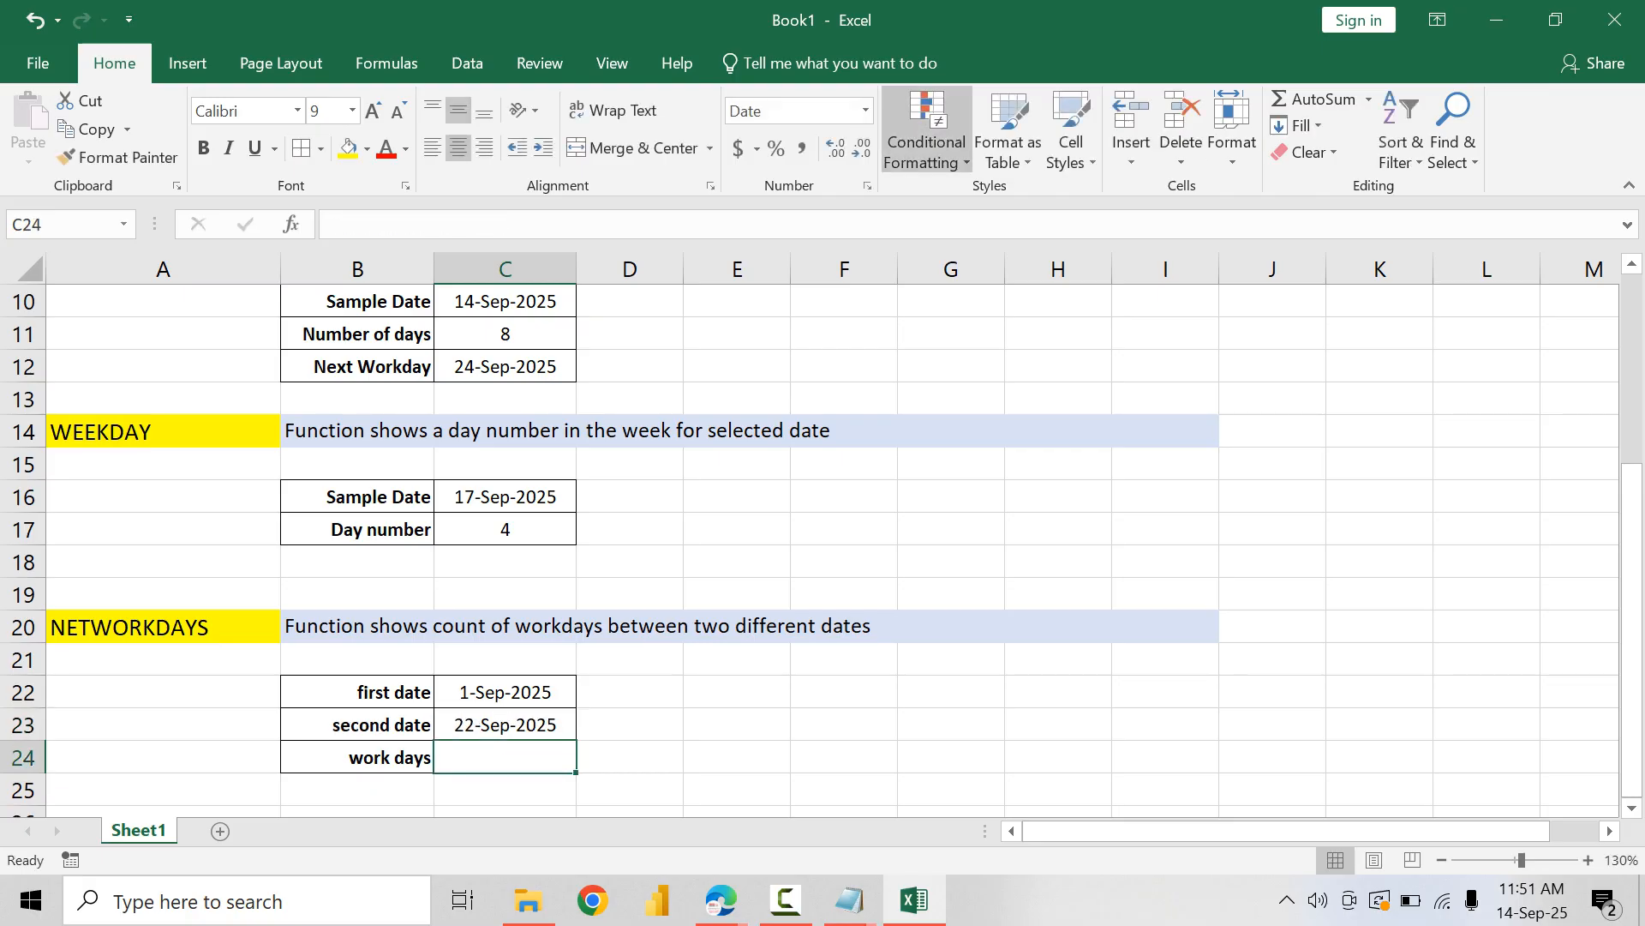
pyautogui.click(866, 110)
pyautogui.press('Escape')
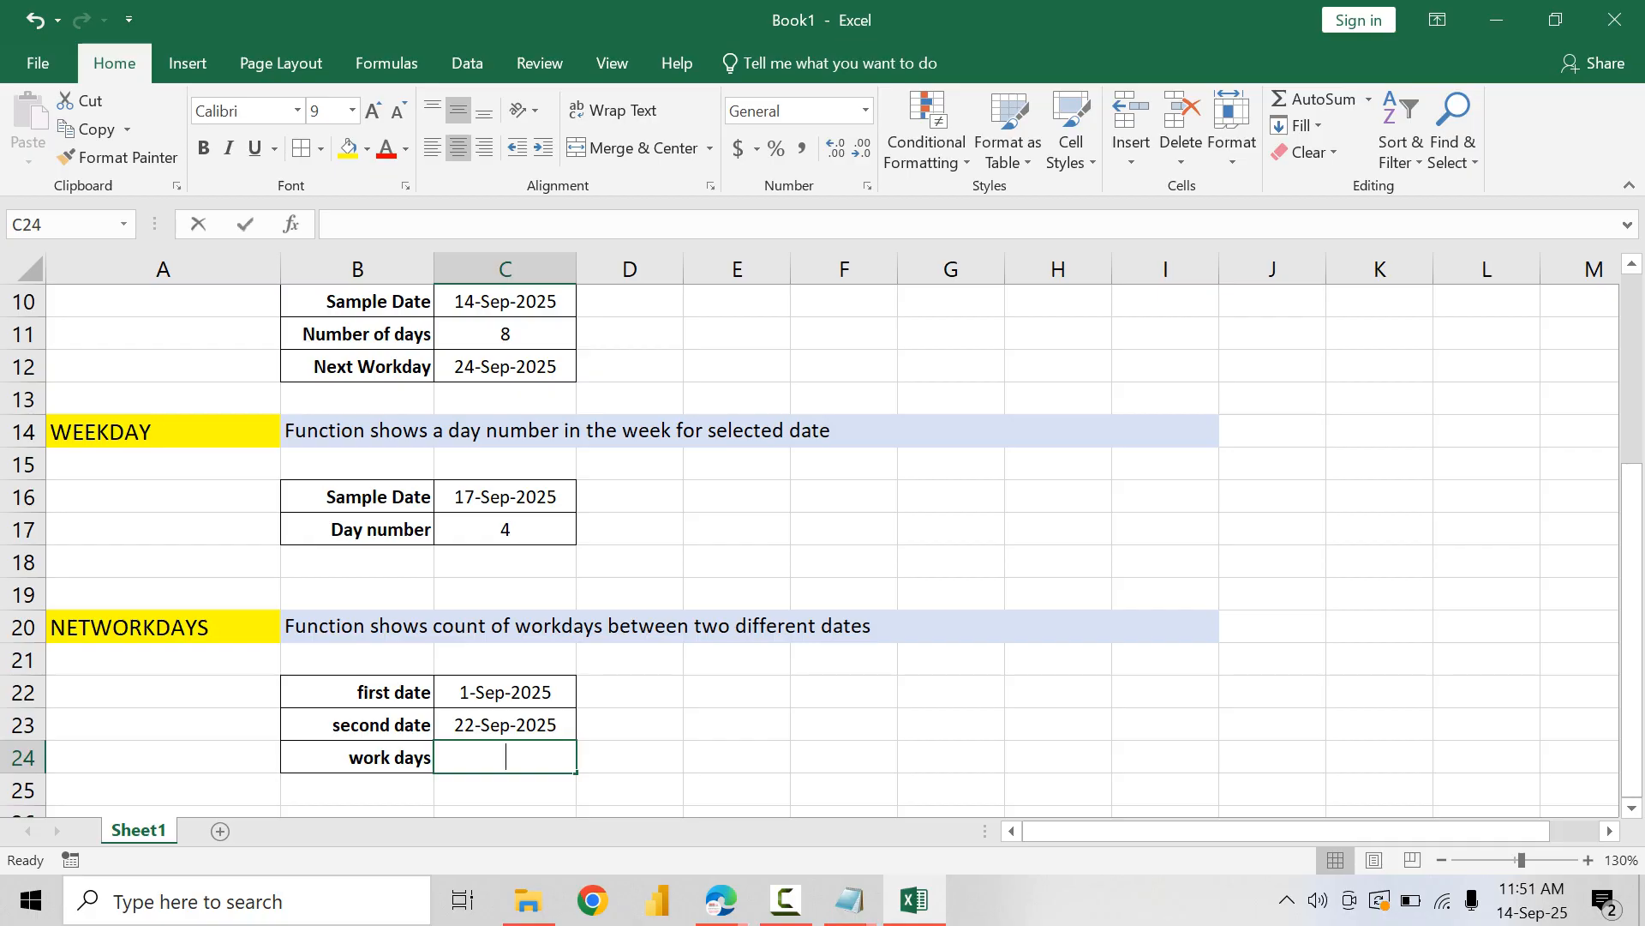
# Step: Enter =NETWORKDAYS(C22,C23) in C24 and check the September 2025 workdays in the system calendar
pyautogui.write('=NE')
pyautogui.press('Down')
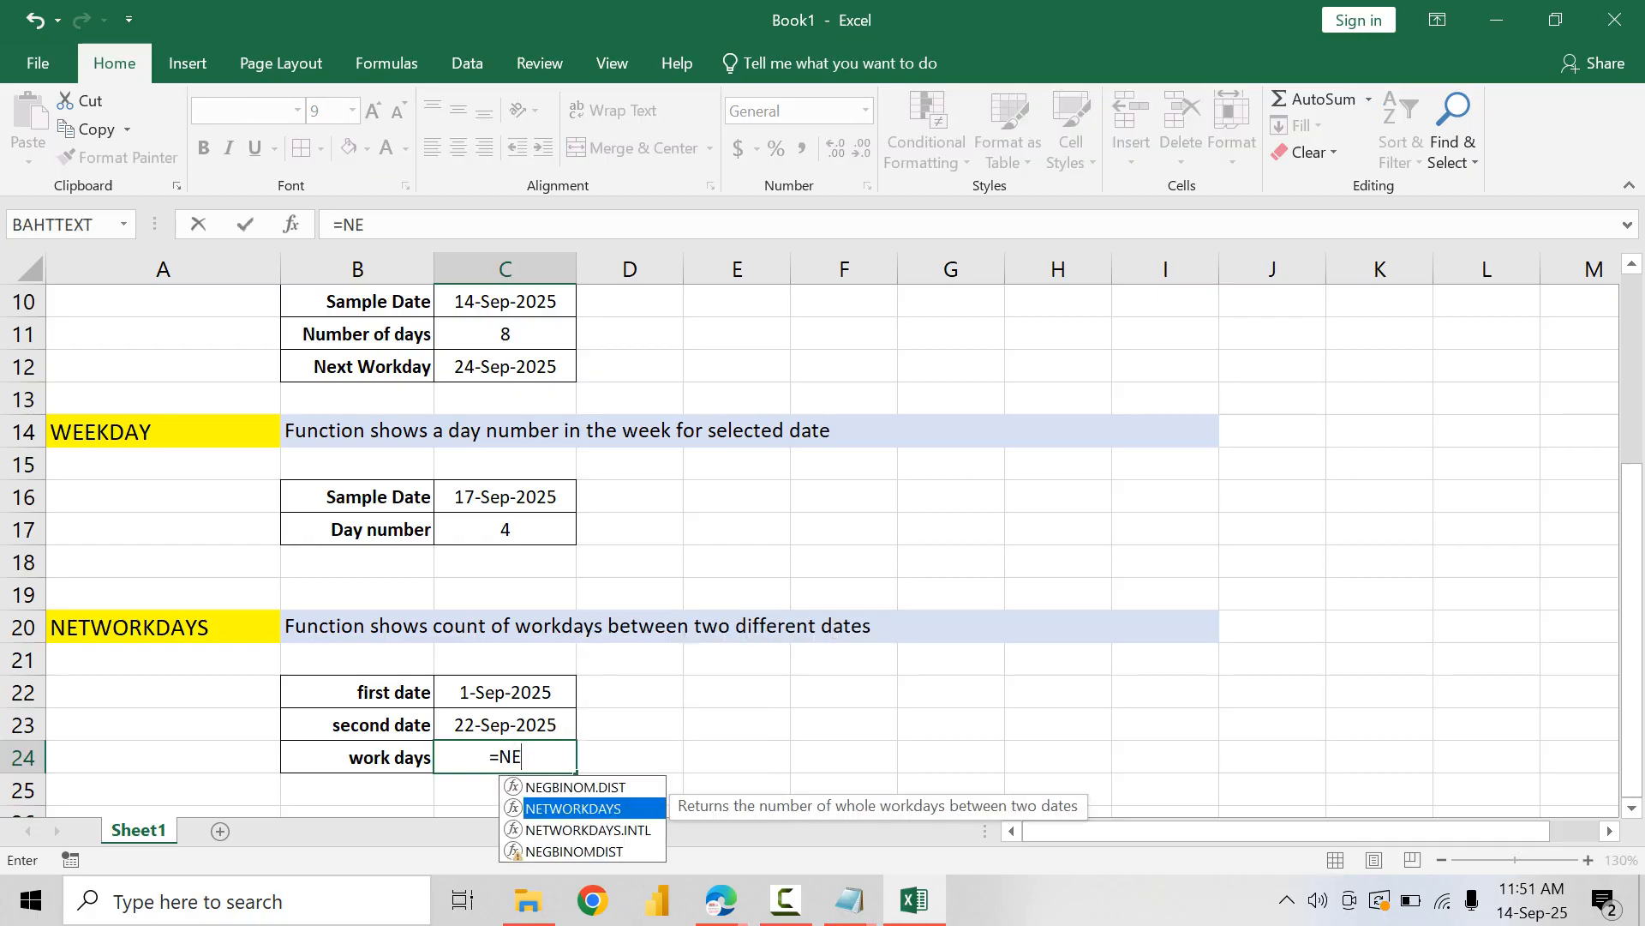
pyautogui.press('Tab')
pyautogui.press('Up')
pyautogui.press('Up')
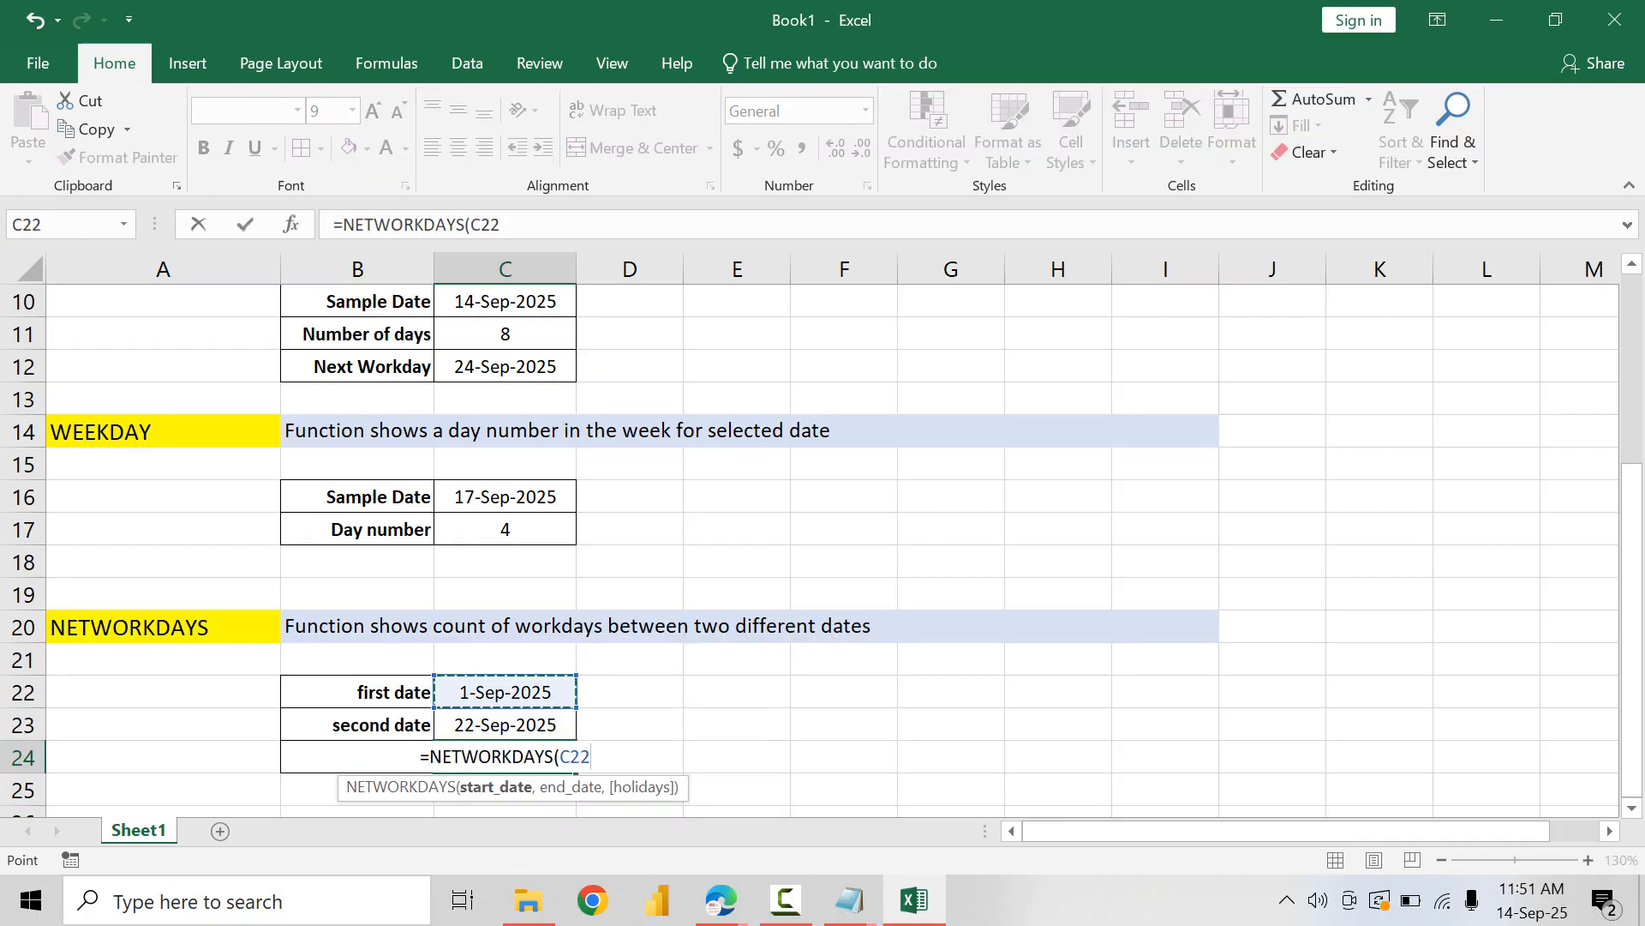
pyautogui.write(',')
pyautogui.press('Down')
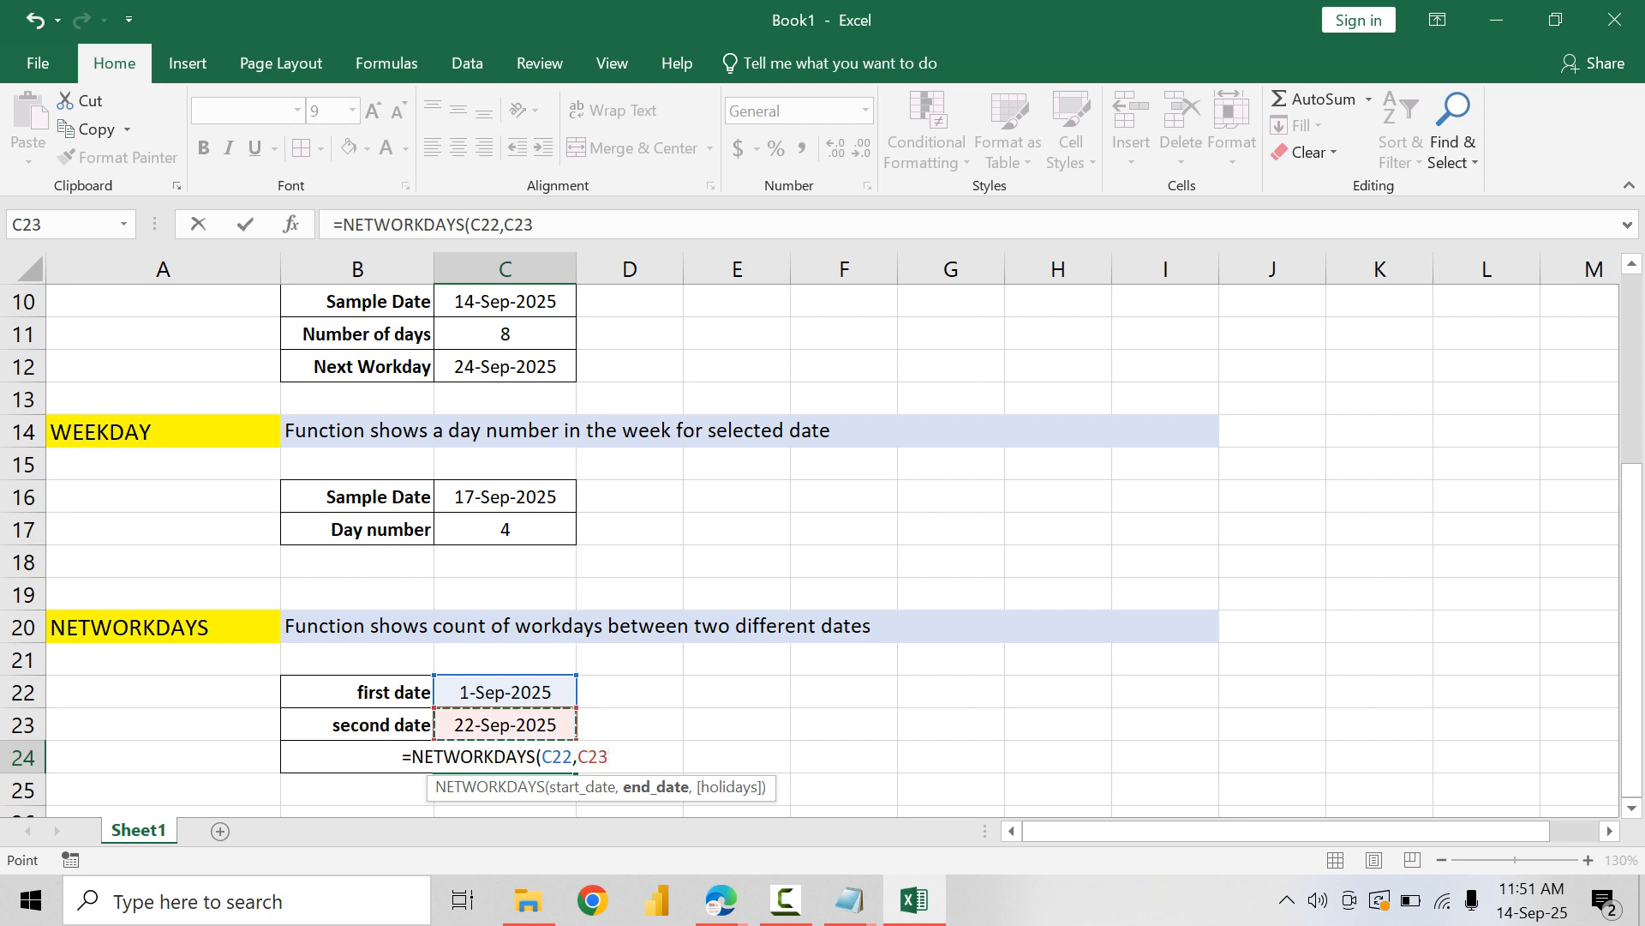
pyautogui.write(')')
pyautogui.hotkey('ctrl', 'Return')
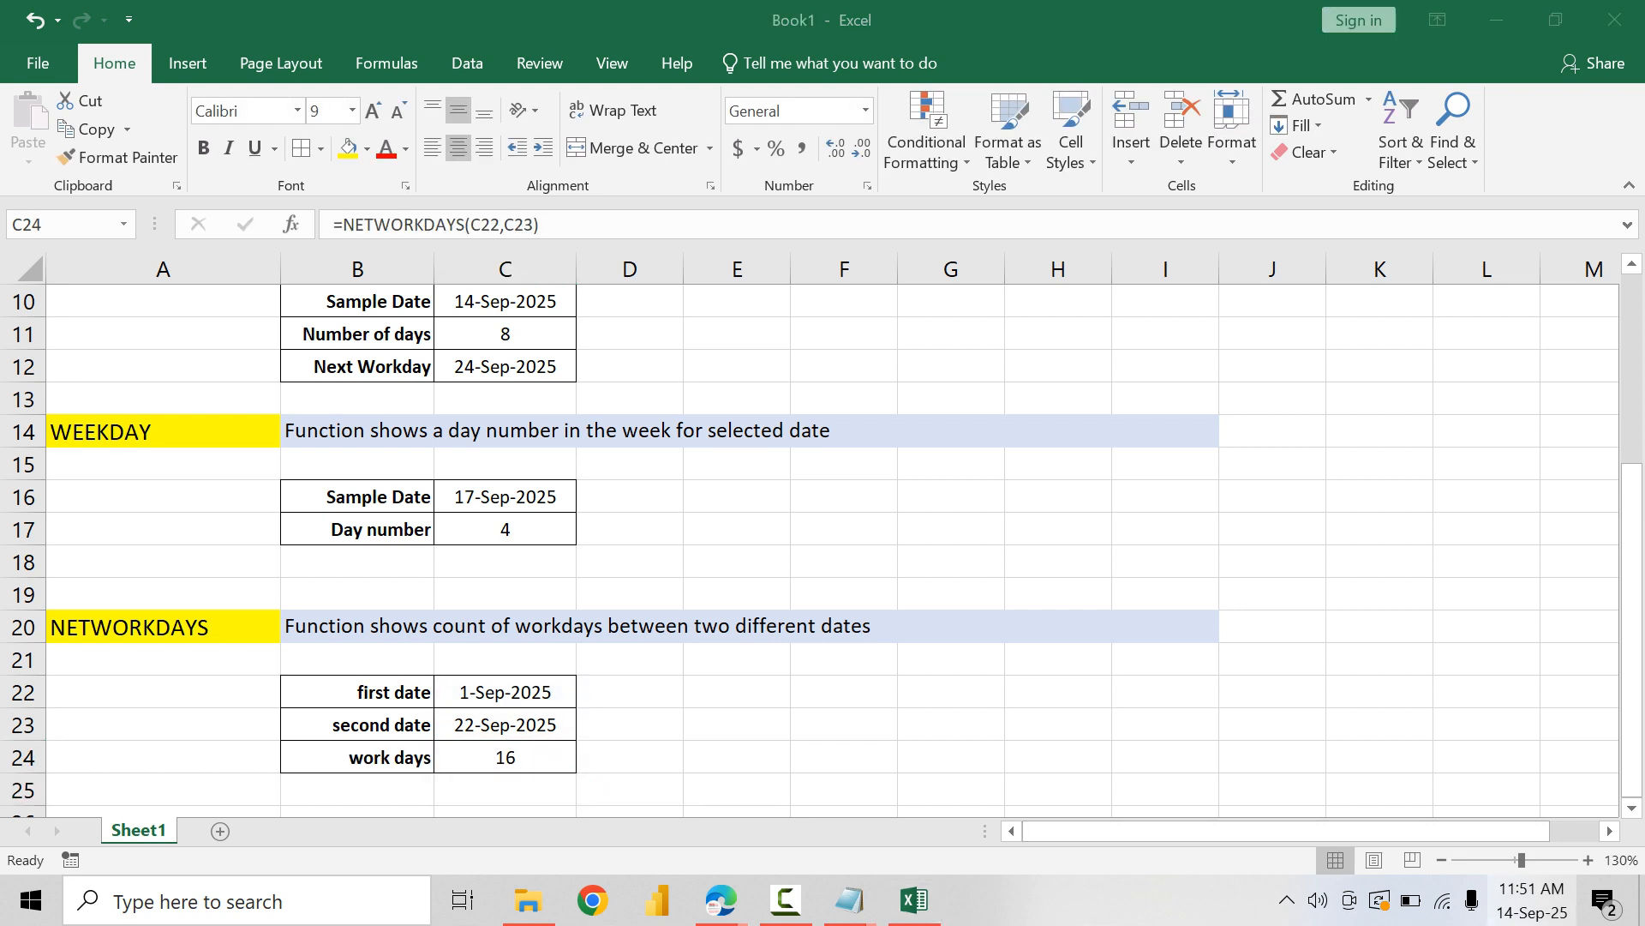
pyautogui.click(1533, 899)
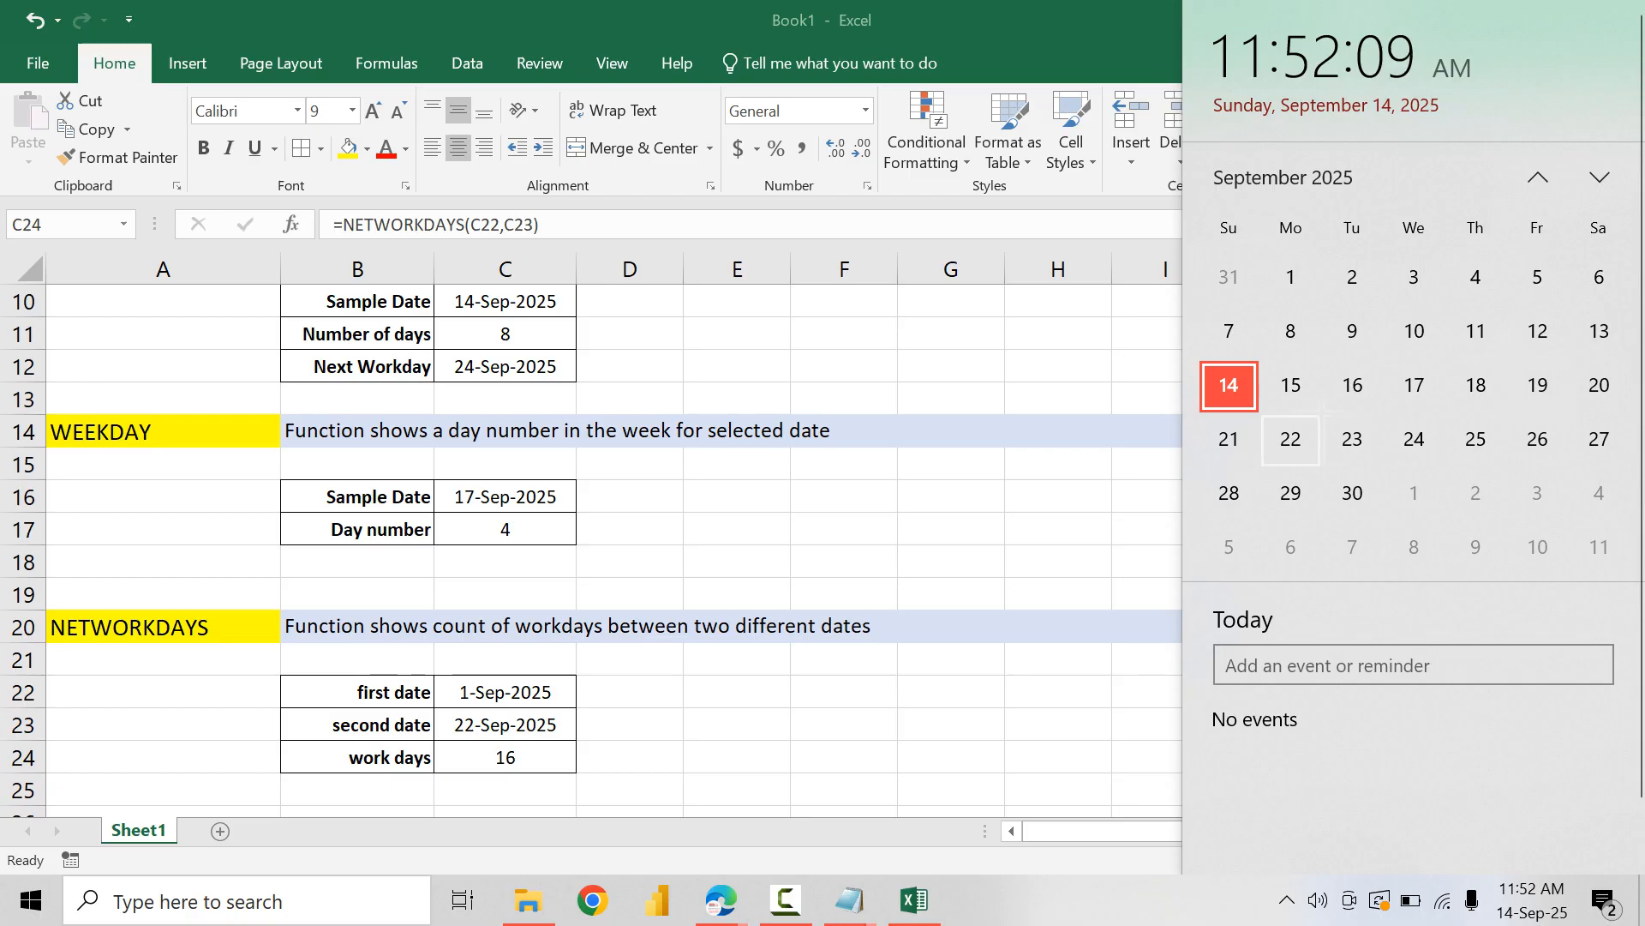
pyautogui.press('Escape')
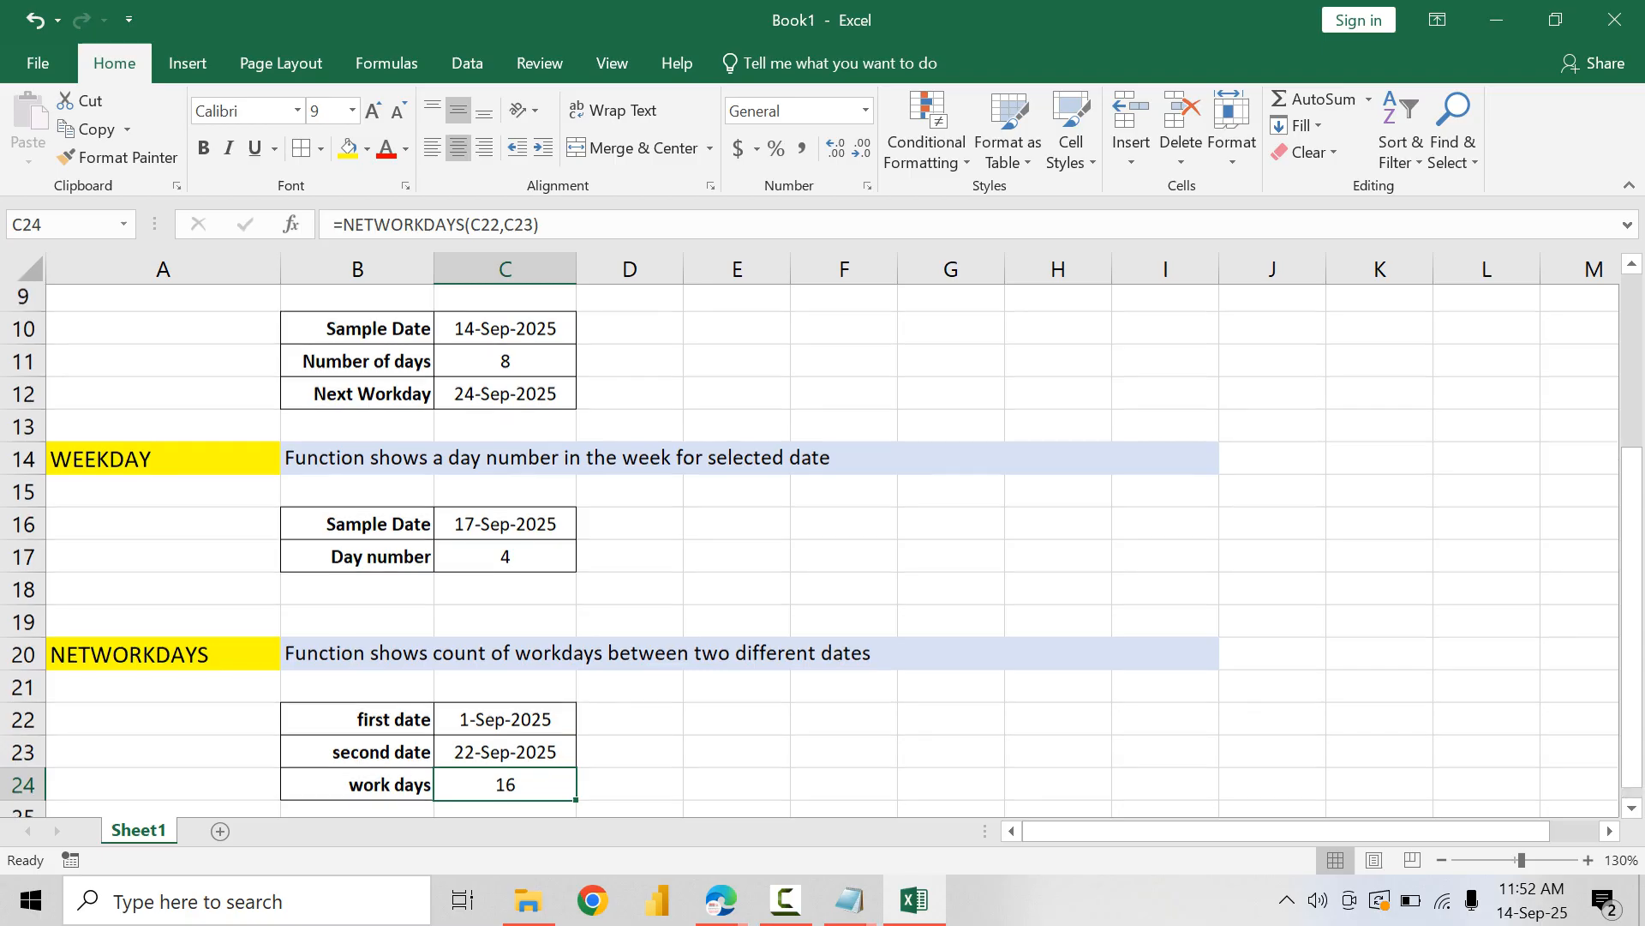
# Step: Switch to the Notepad function list and review the ADVANCE date functions from EOMONTH to NETWORKDAYS
pyautogui.scroll(3, 823, 548)
pyautogui.click(849, 900)
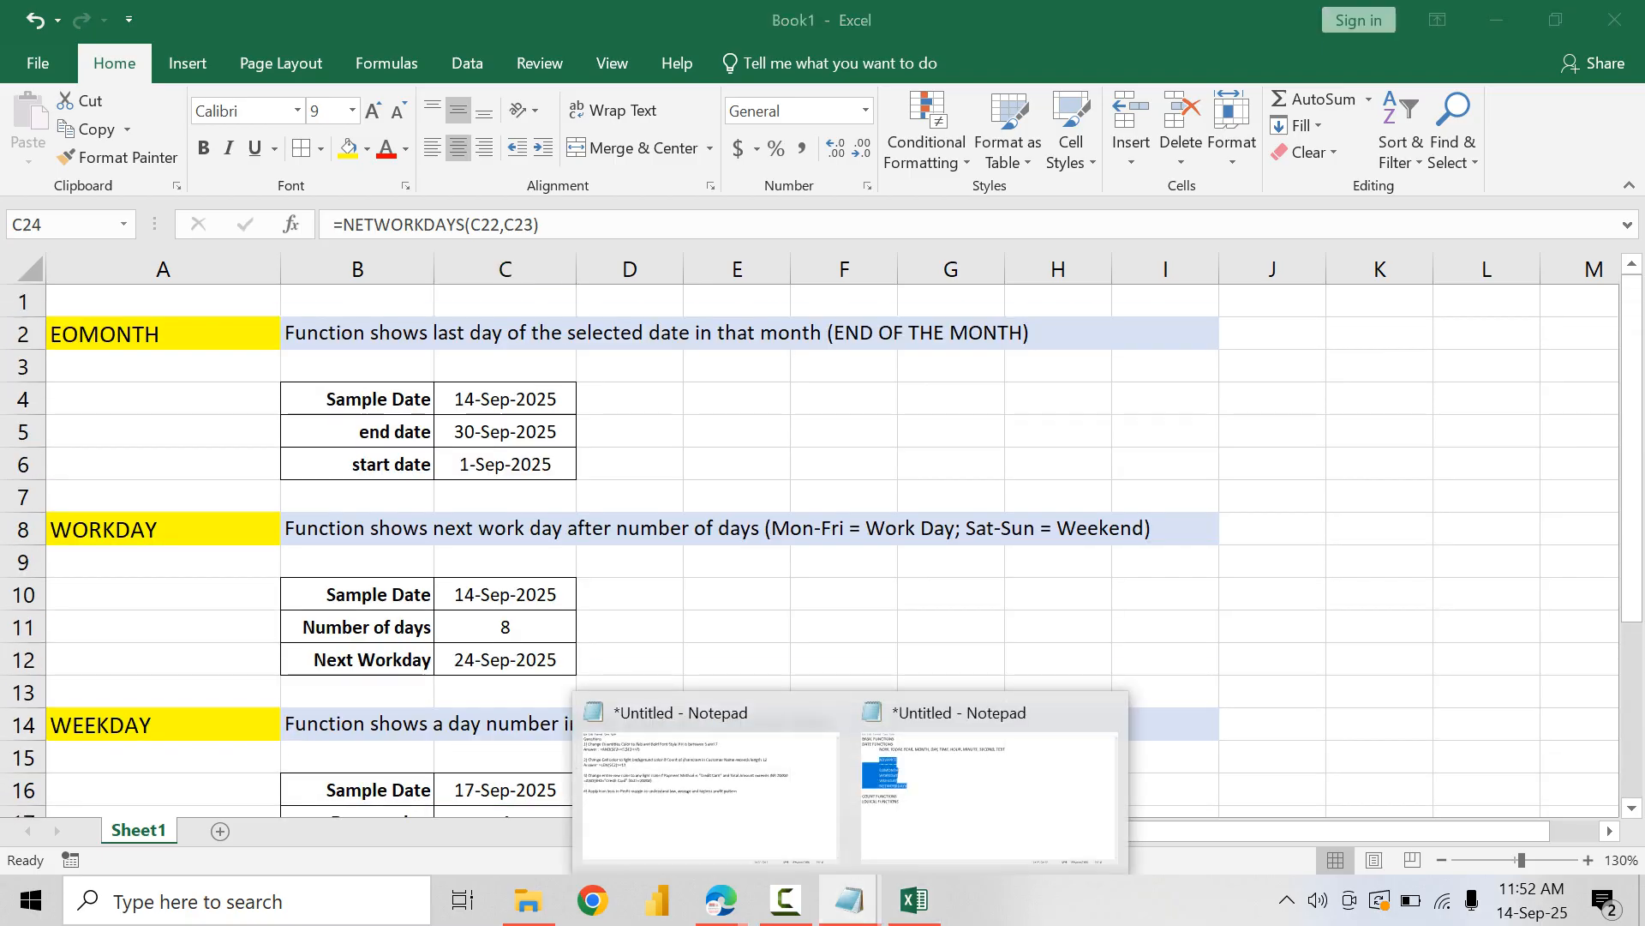
pyautogui.click(985, 793)
pyautogui.click(234, 306)
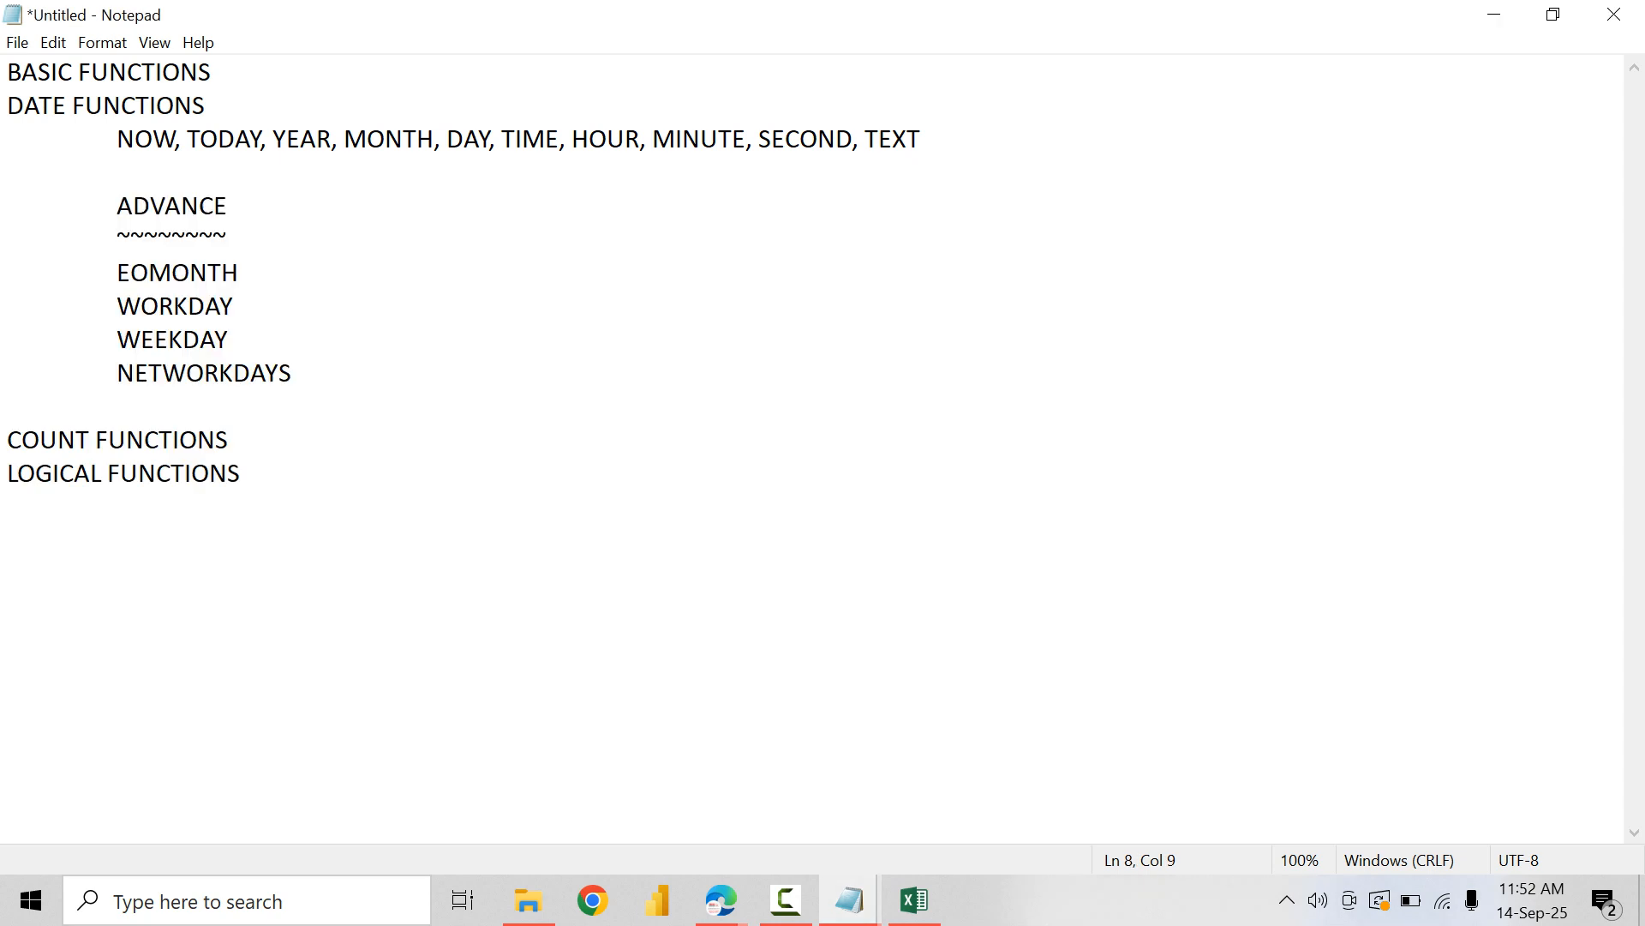
pyautogui.moveTo(117, 206); pyautogui.dragTo(280, 373)
pyautogui.click(293, 374)
pyautogui.click(239, 273)
# Step: Add an indented line "COUNT, COUNTA, COUNTIF, COUNTBLANK" under COUNT FUNCTIONS, followed by a blank line
pyautogui.click(229, 441)
pyautogui.press('Return')
pyautogui.press('Tab')
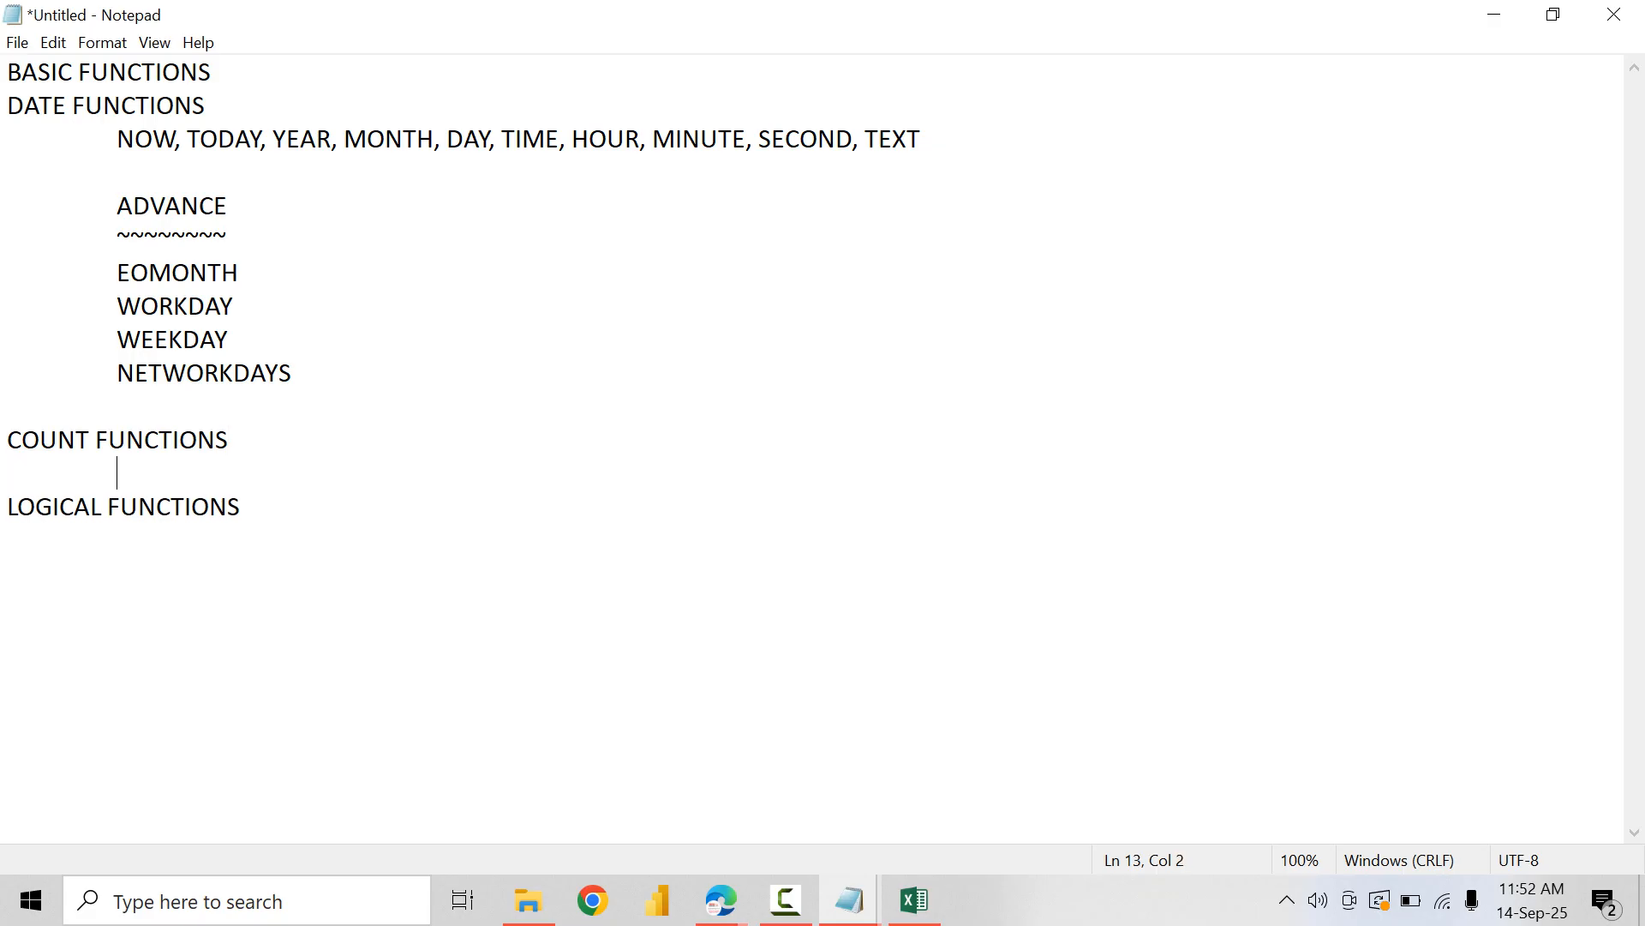
pyautogui.write('COUNT, COUNTA')
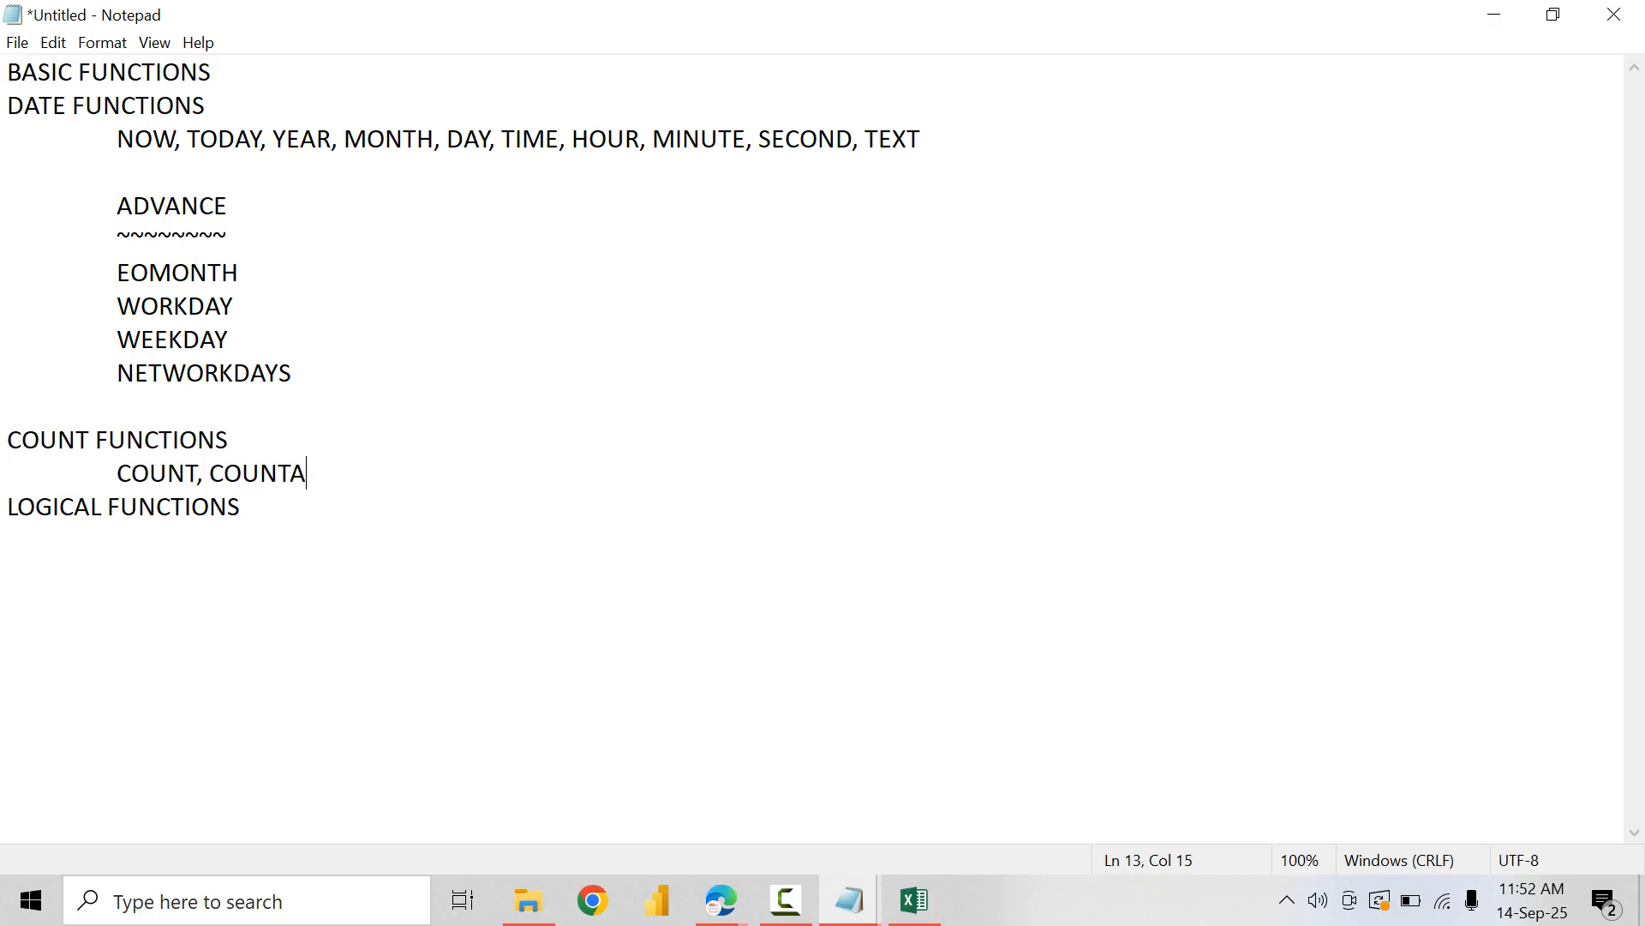
pyautogui.write('<')
pyautogui.press('BackSpace')
pyautogui.write(', COUNTIF, COUNT')
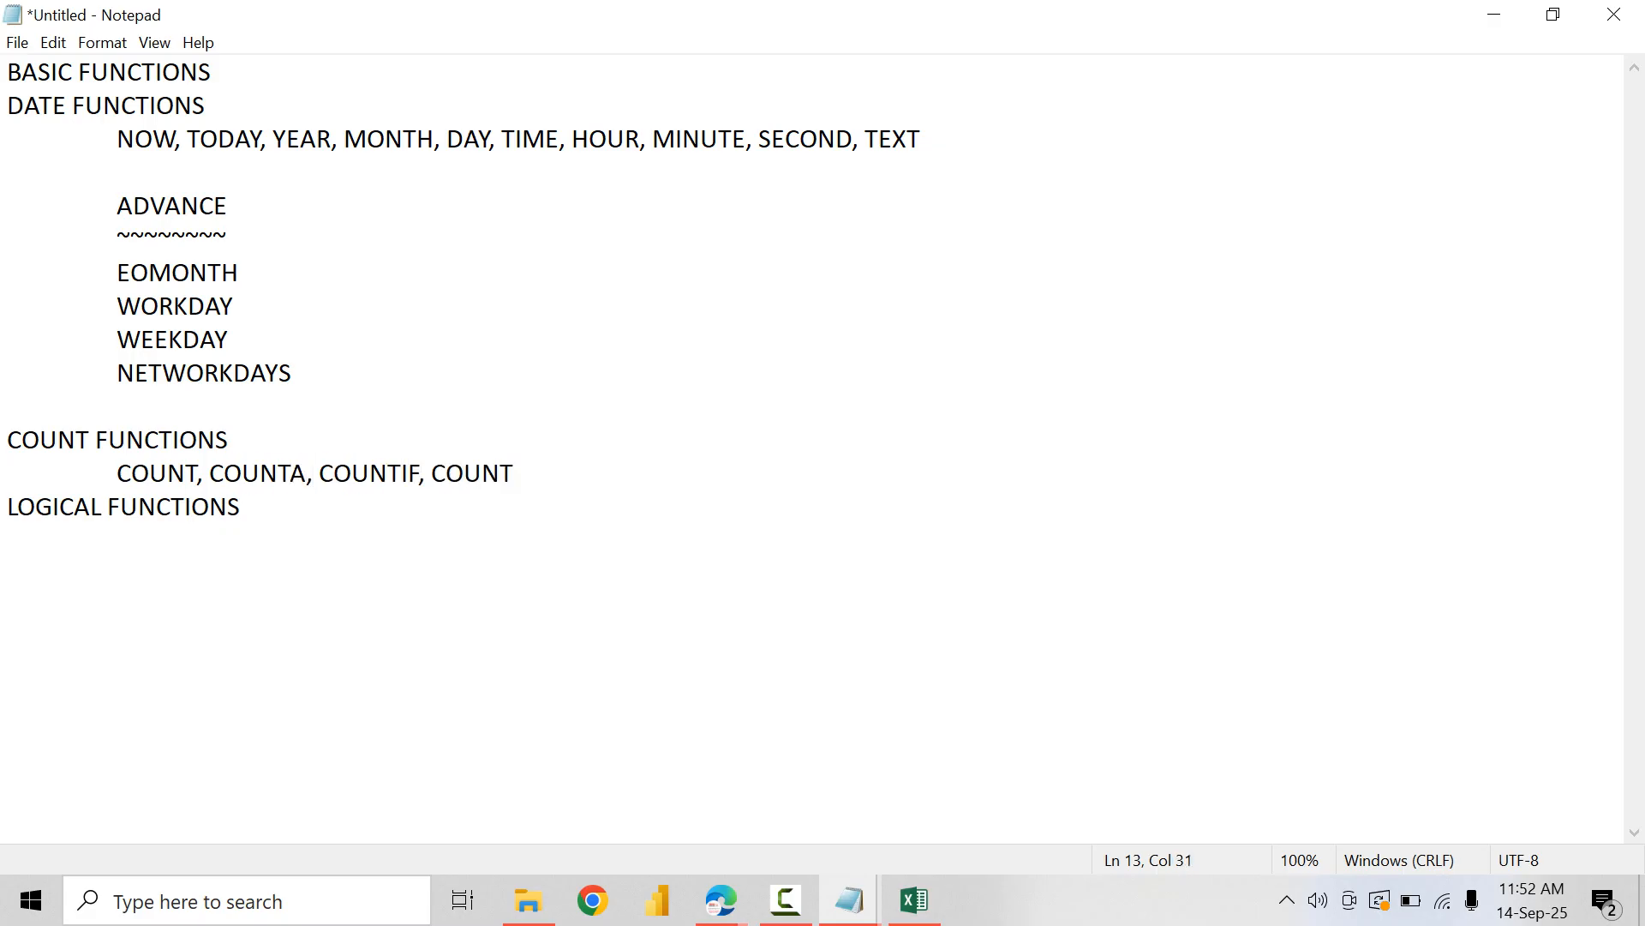
pyautogui.press('BackSpace')
pyautogui.write('BLANK')
pyautogui.press('Return')
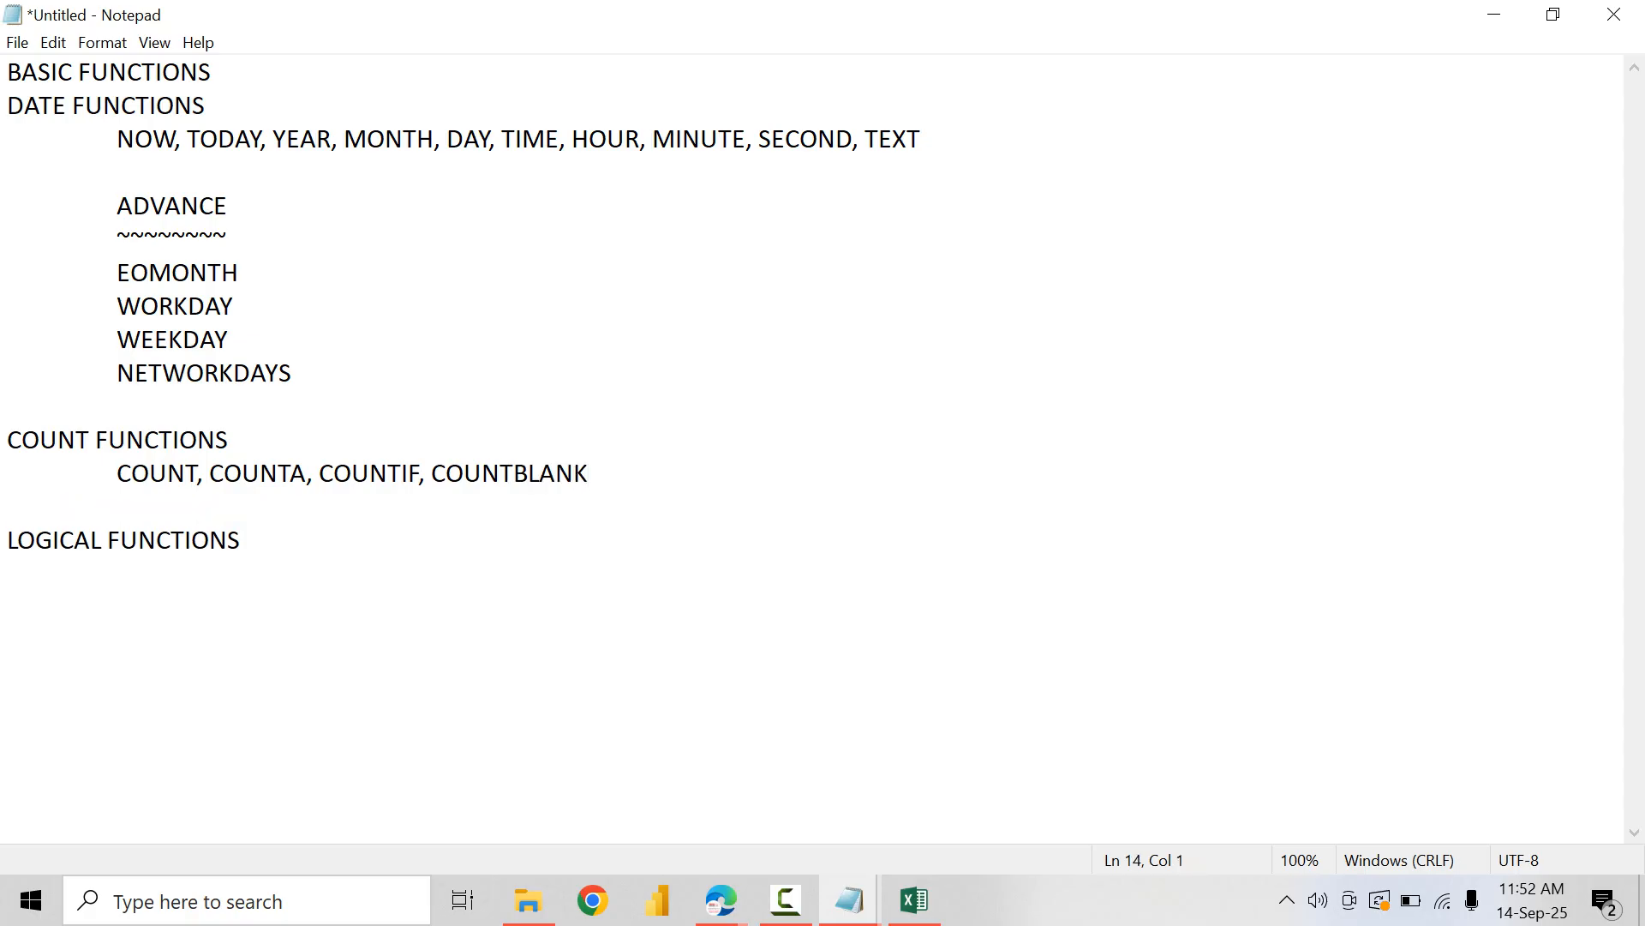
pyautogui.moveTo(167, 473); pyautogui.dragTo(483, 474)
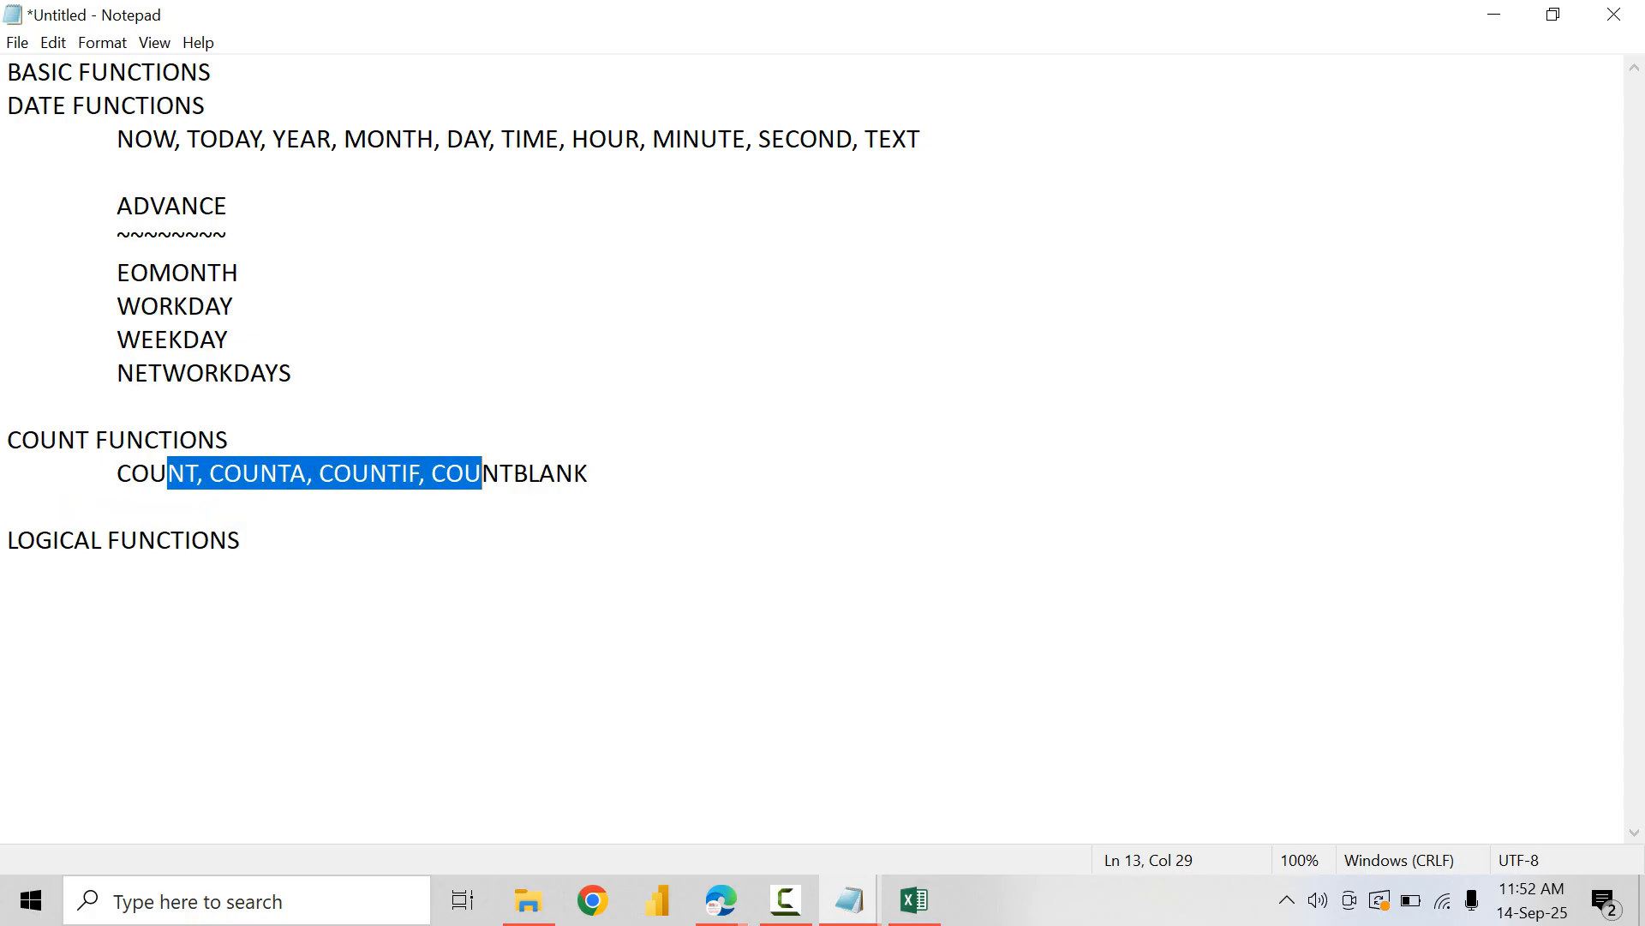
pyautogui.click(515, 474)
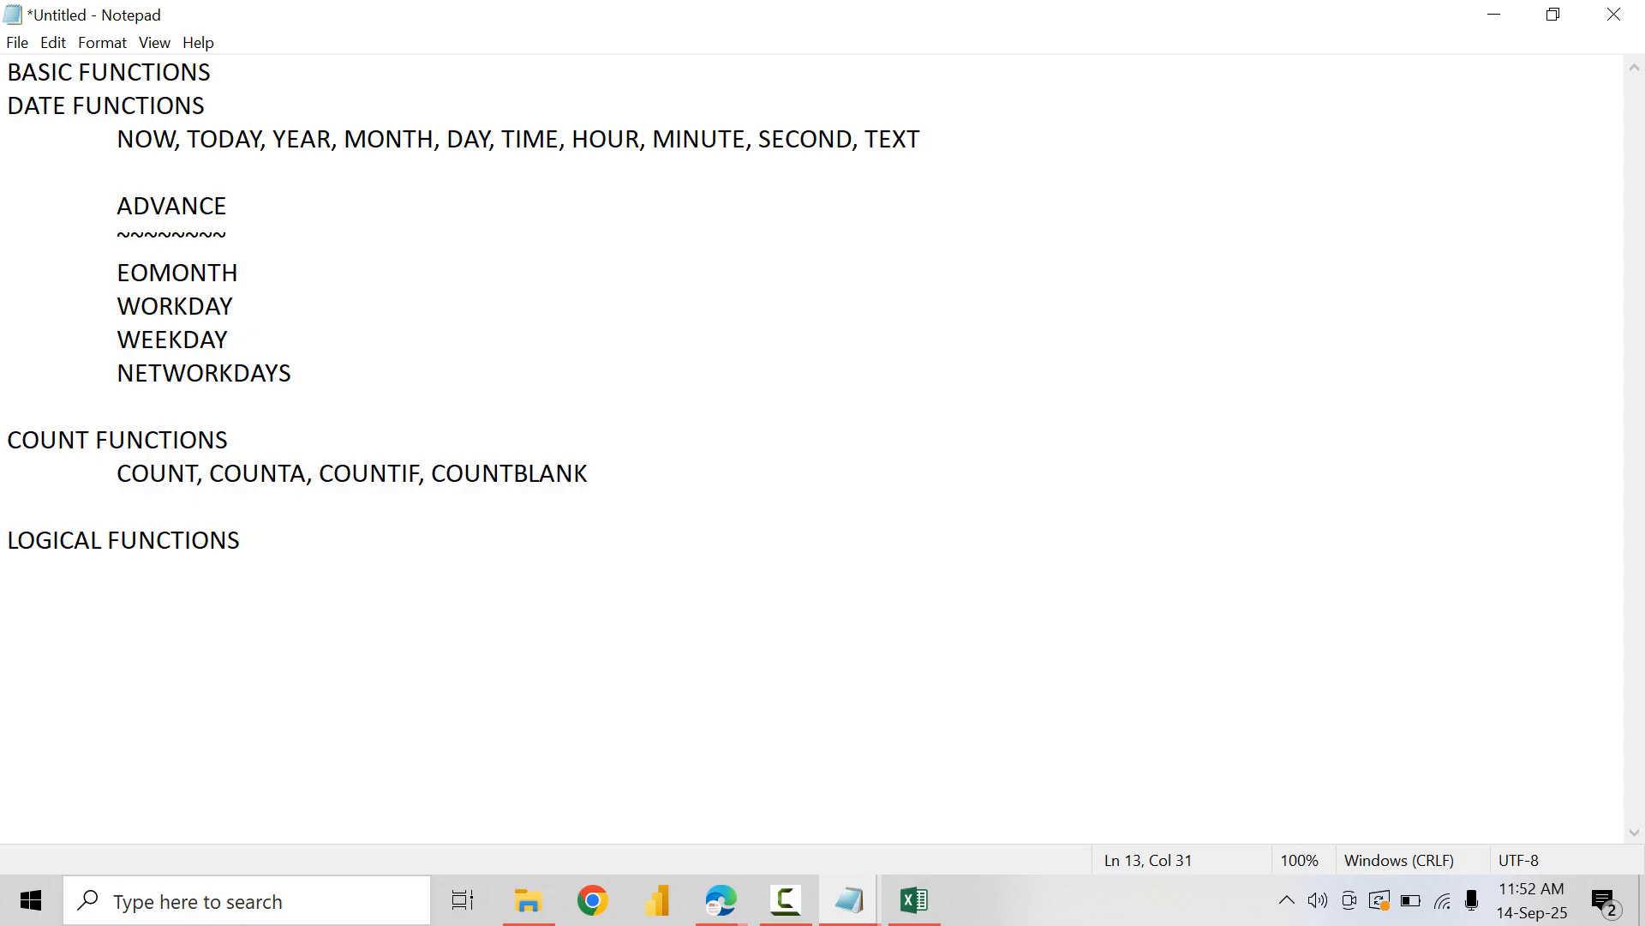
# Step: Switch to Excel and rename the current worksheet as "Date Advance Functions"
pyautogui.hotkey('alt', 'Tab')
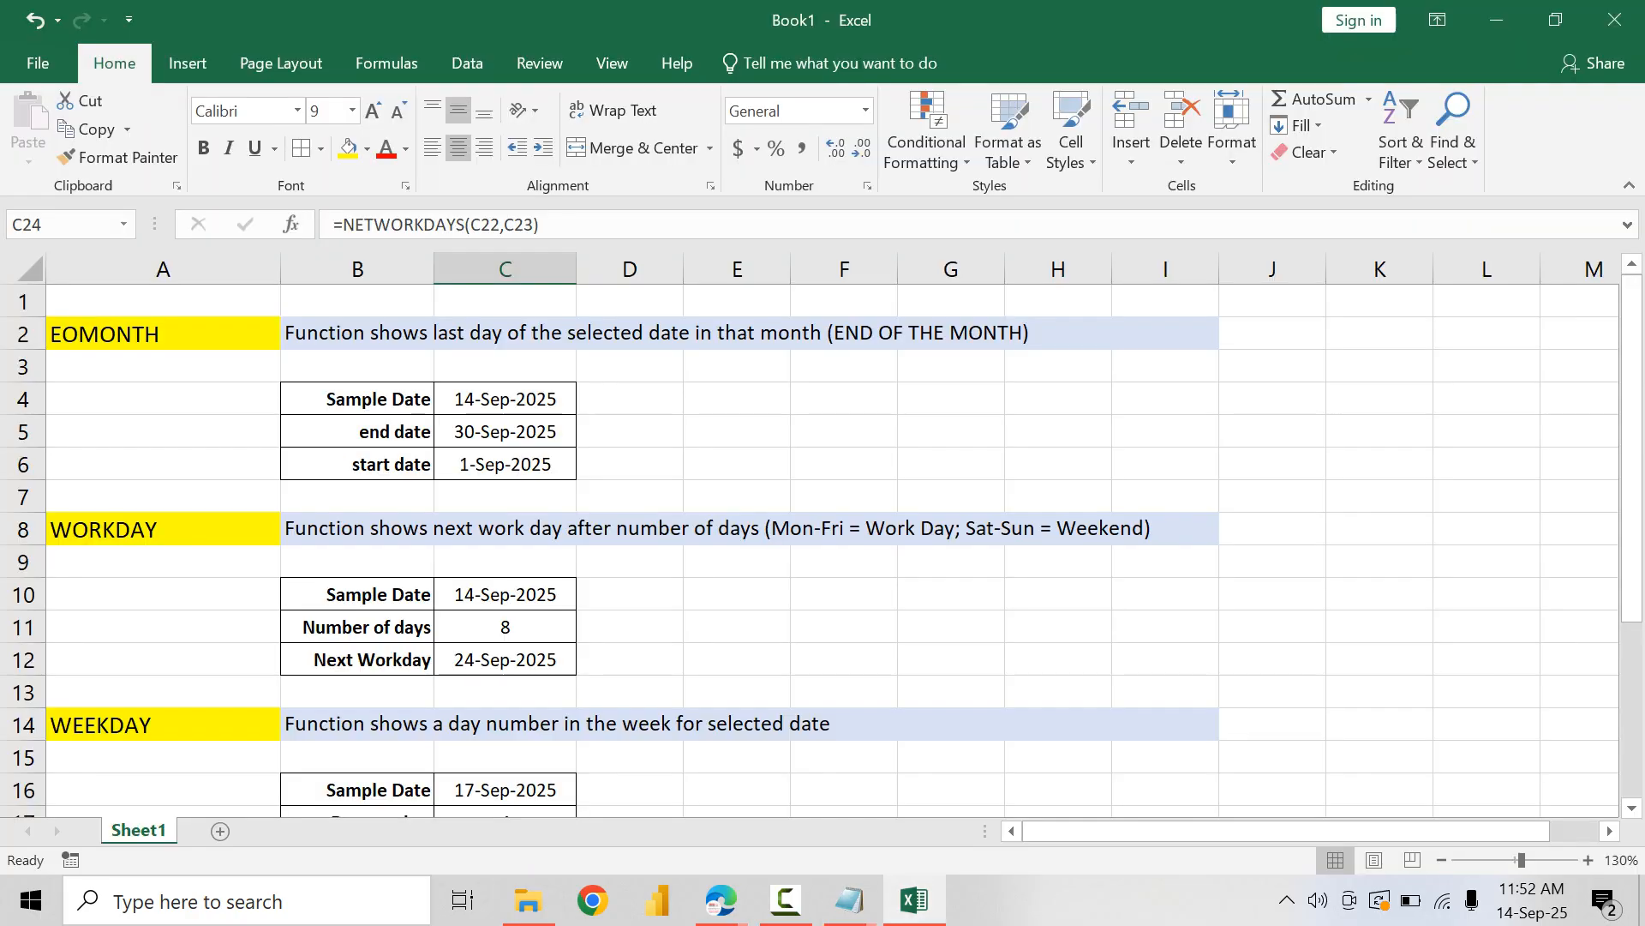
pyautogui.hotkey('alt', 'h')
pyautogui.write('or')
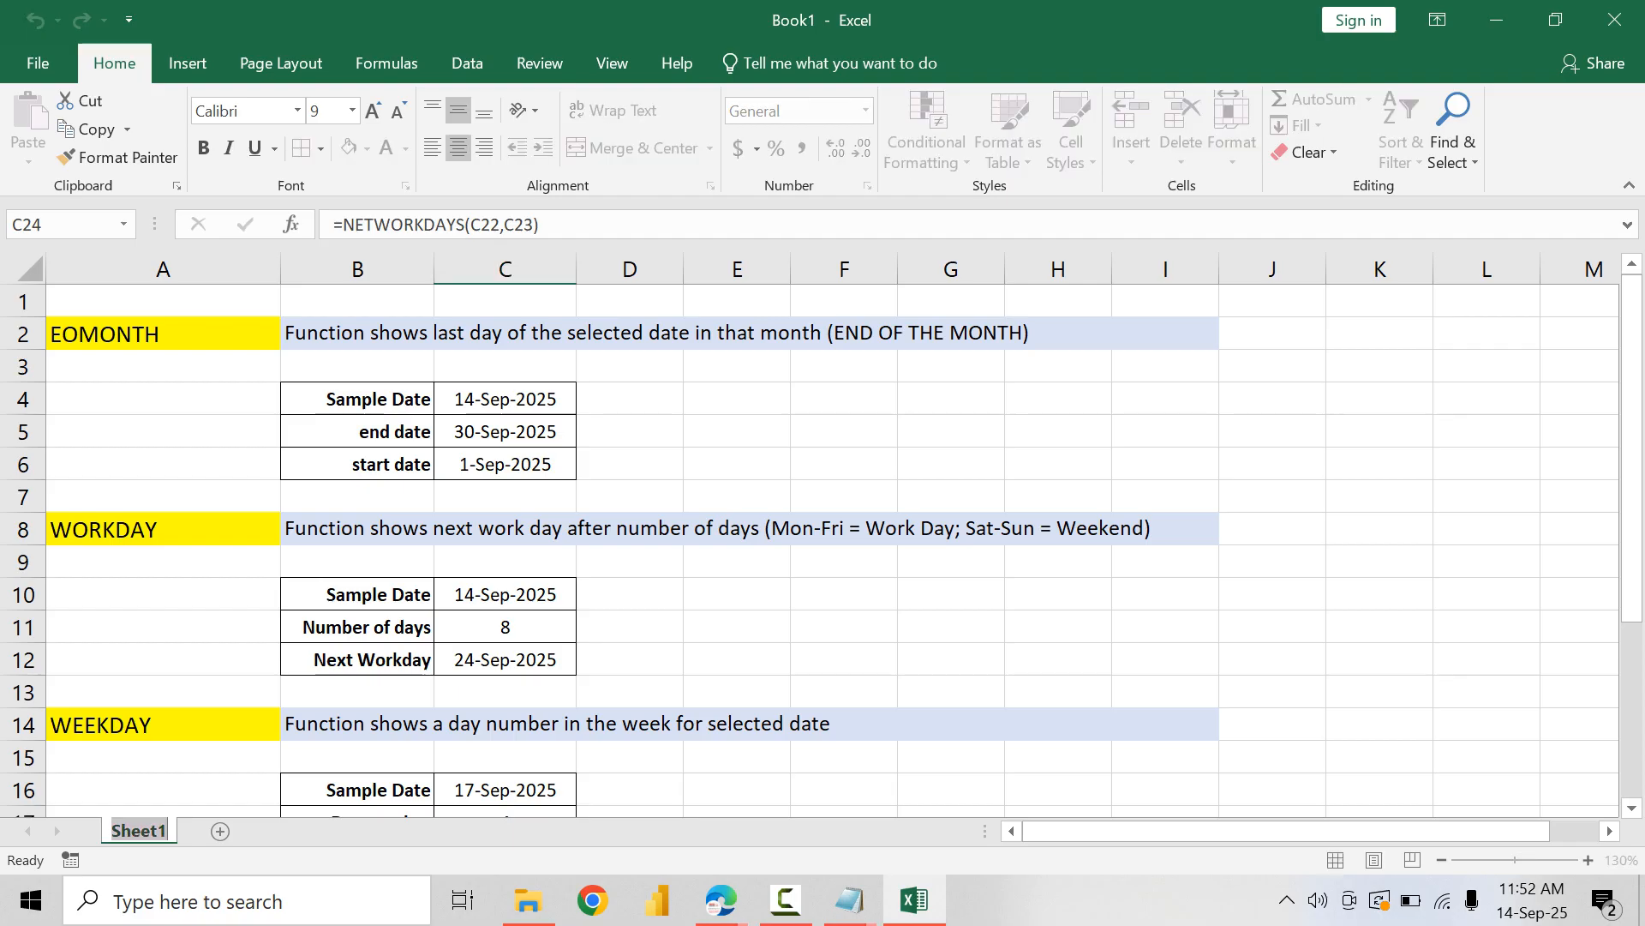
pyautogui.write('Date Ad')
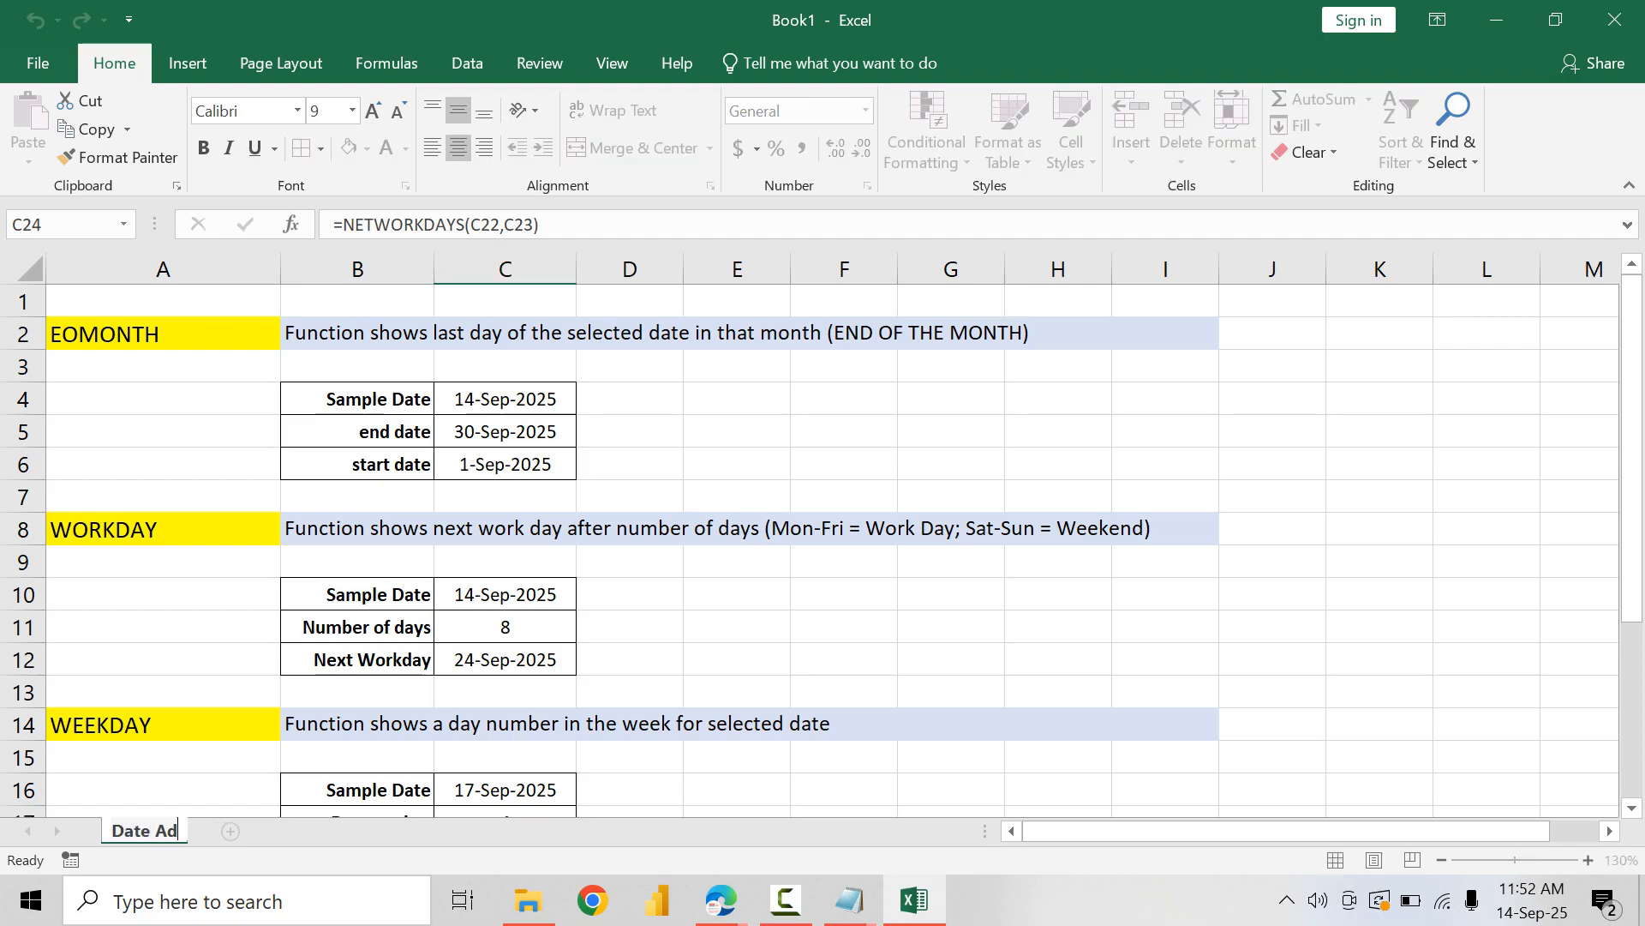
pyautogui.write('vance Functions')
pyautogui.press('Return')
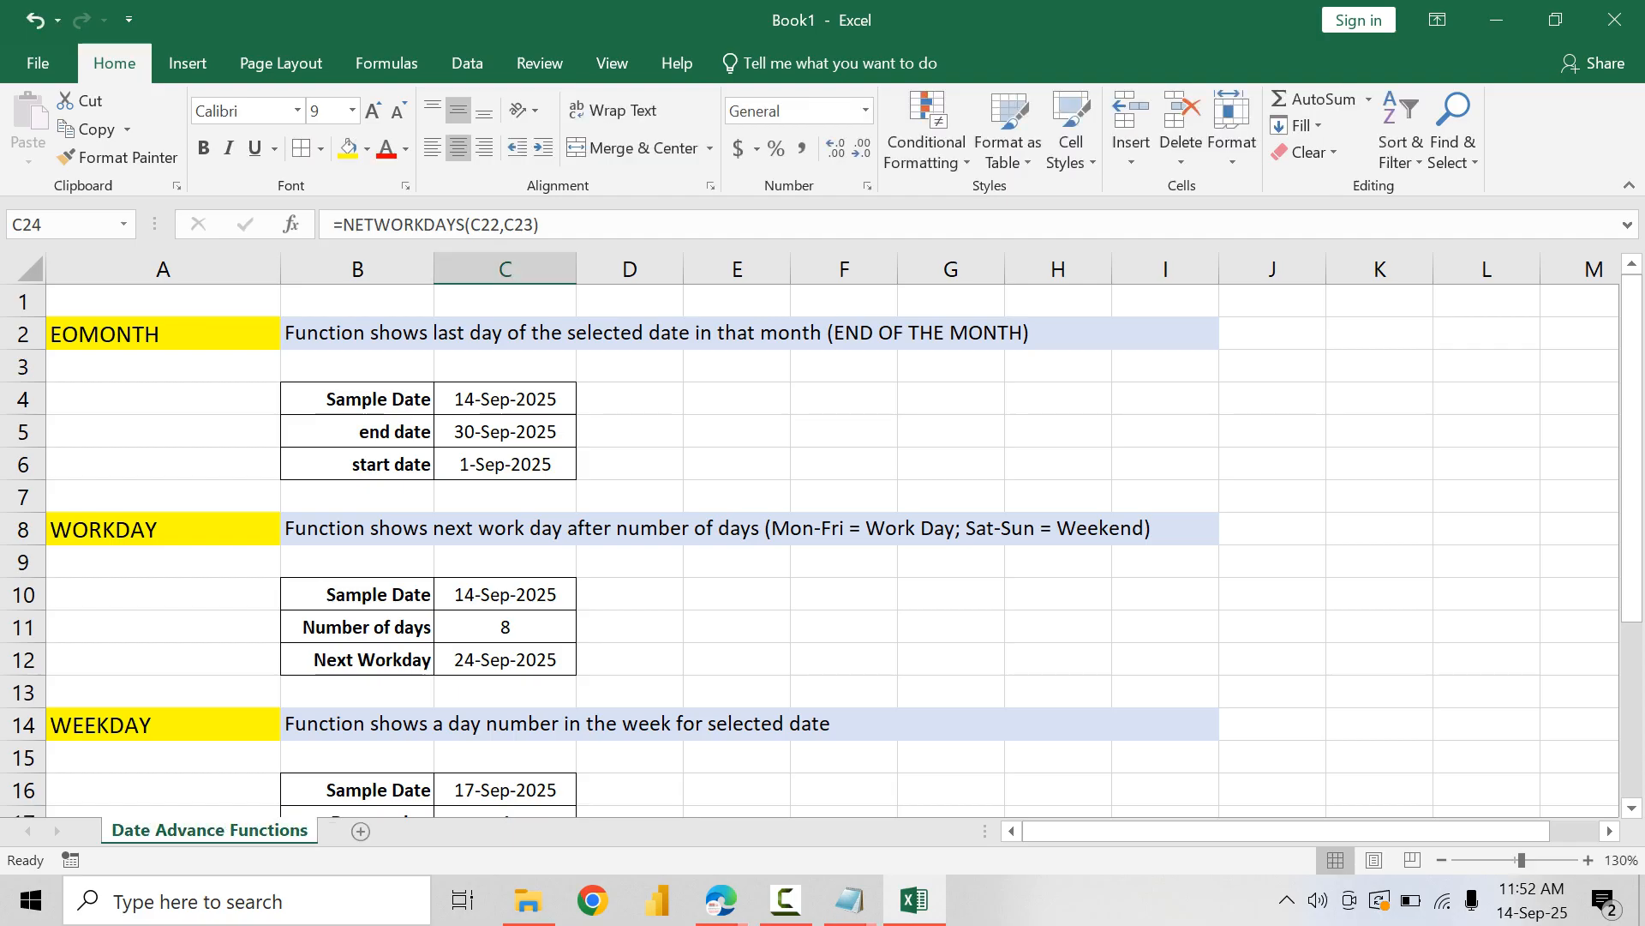
# Step: Add a new worksheet and name it "Count Functions"
pyautogui.hotkey('shift', 'F11')
pyautogui.hotkey('alt', 'h')
pyautogui.write('or')
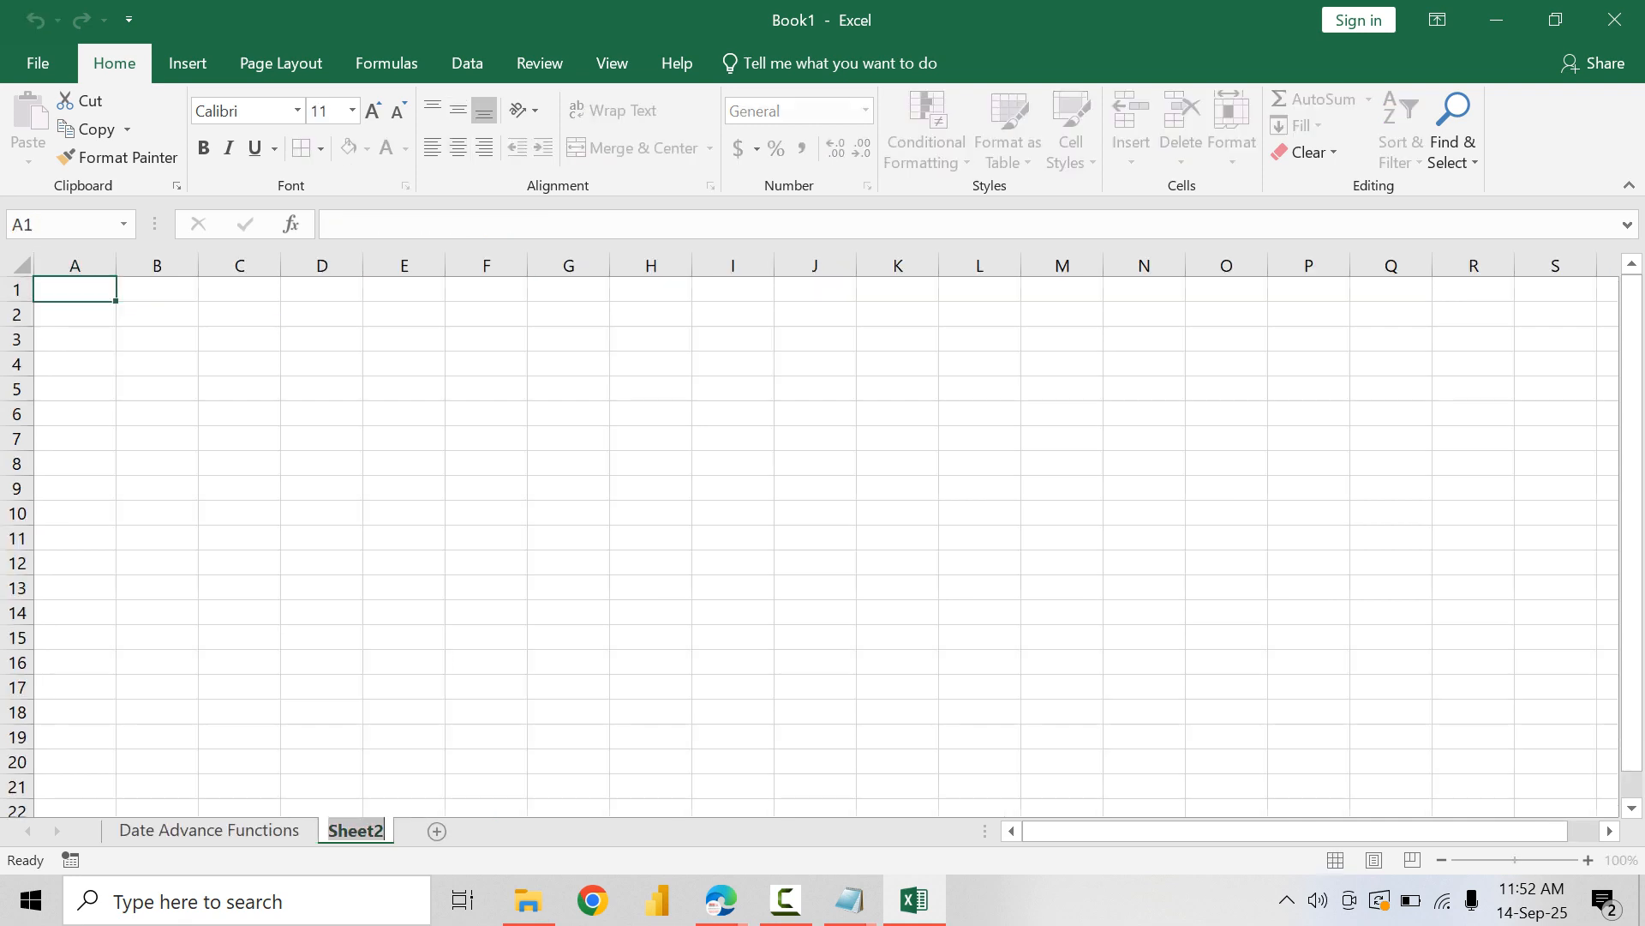
pyautogui.write('Count Functions')
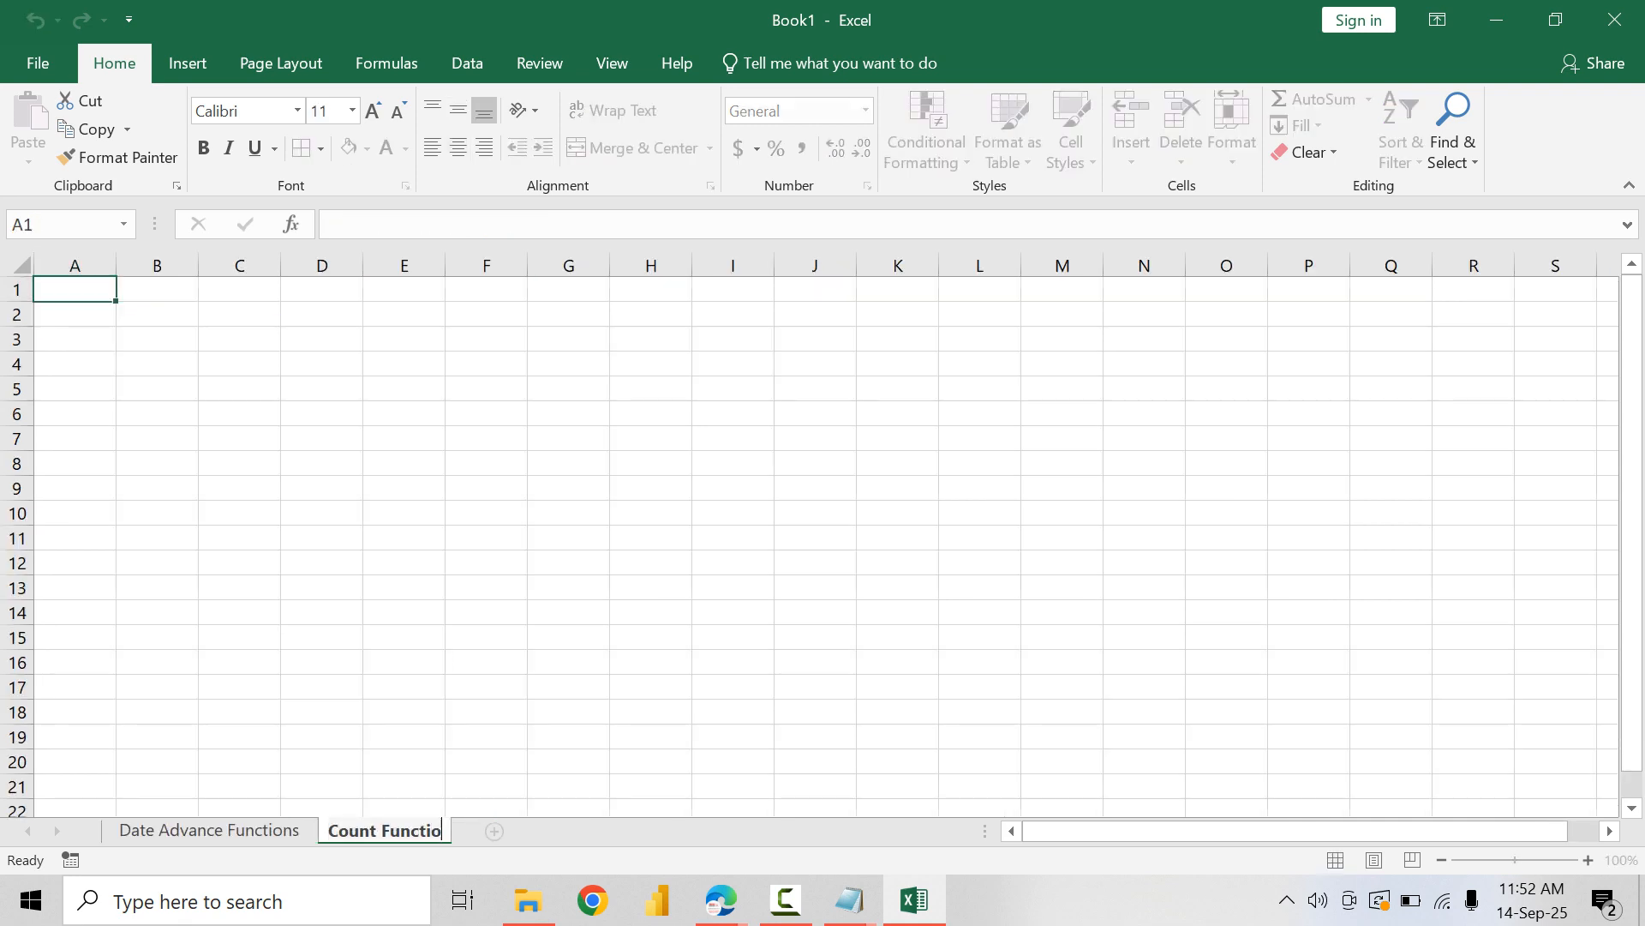
pyautogui.press('Return')
# Step: Copy the EOMONTH block A2:I6 from the Date Advance Functions sheet to cell A2 of the Count Functions sheet
pyautogui.click(239, 807)
pyautogui.click(214, 829)
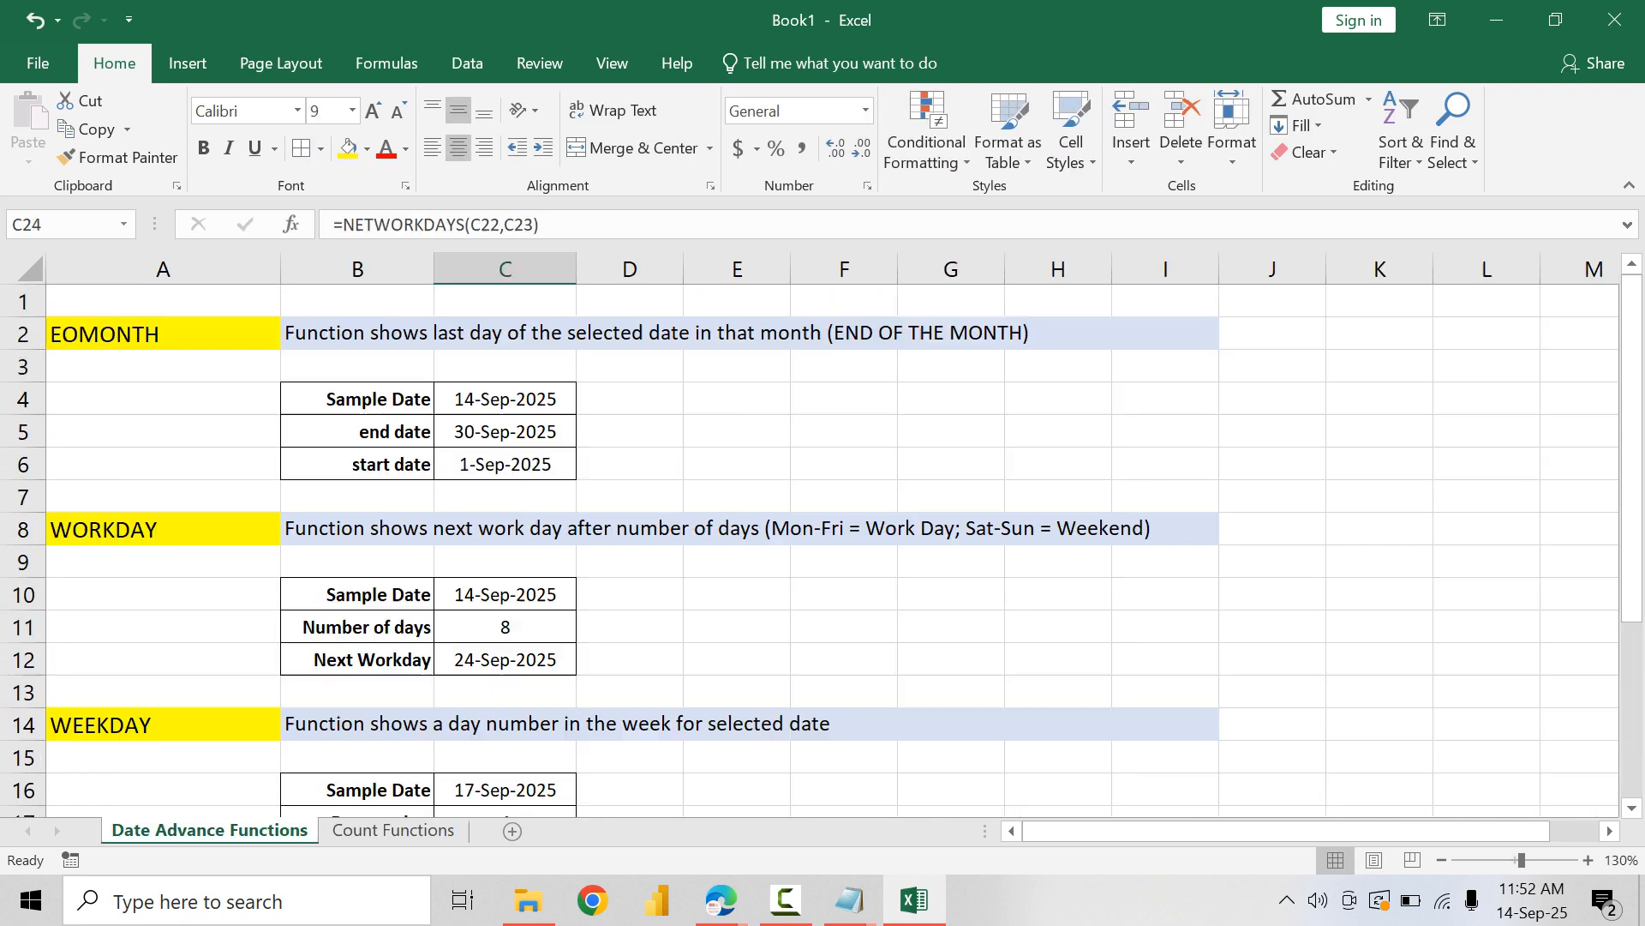
pyautogui.click(163, 333)
pyautogui.moveTo(162, 334); pyautogui.dragTo(1166, 464)
pyautogui.hotkey('ctrl', 'c')
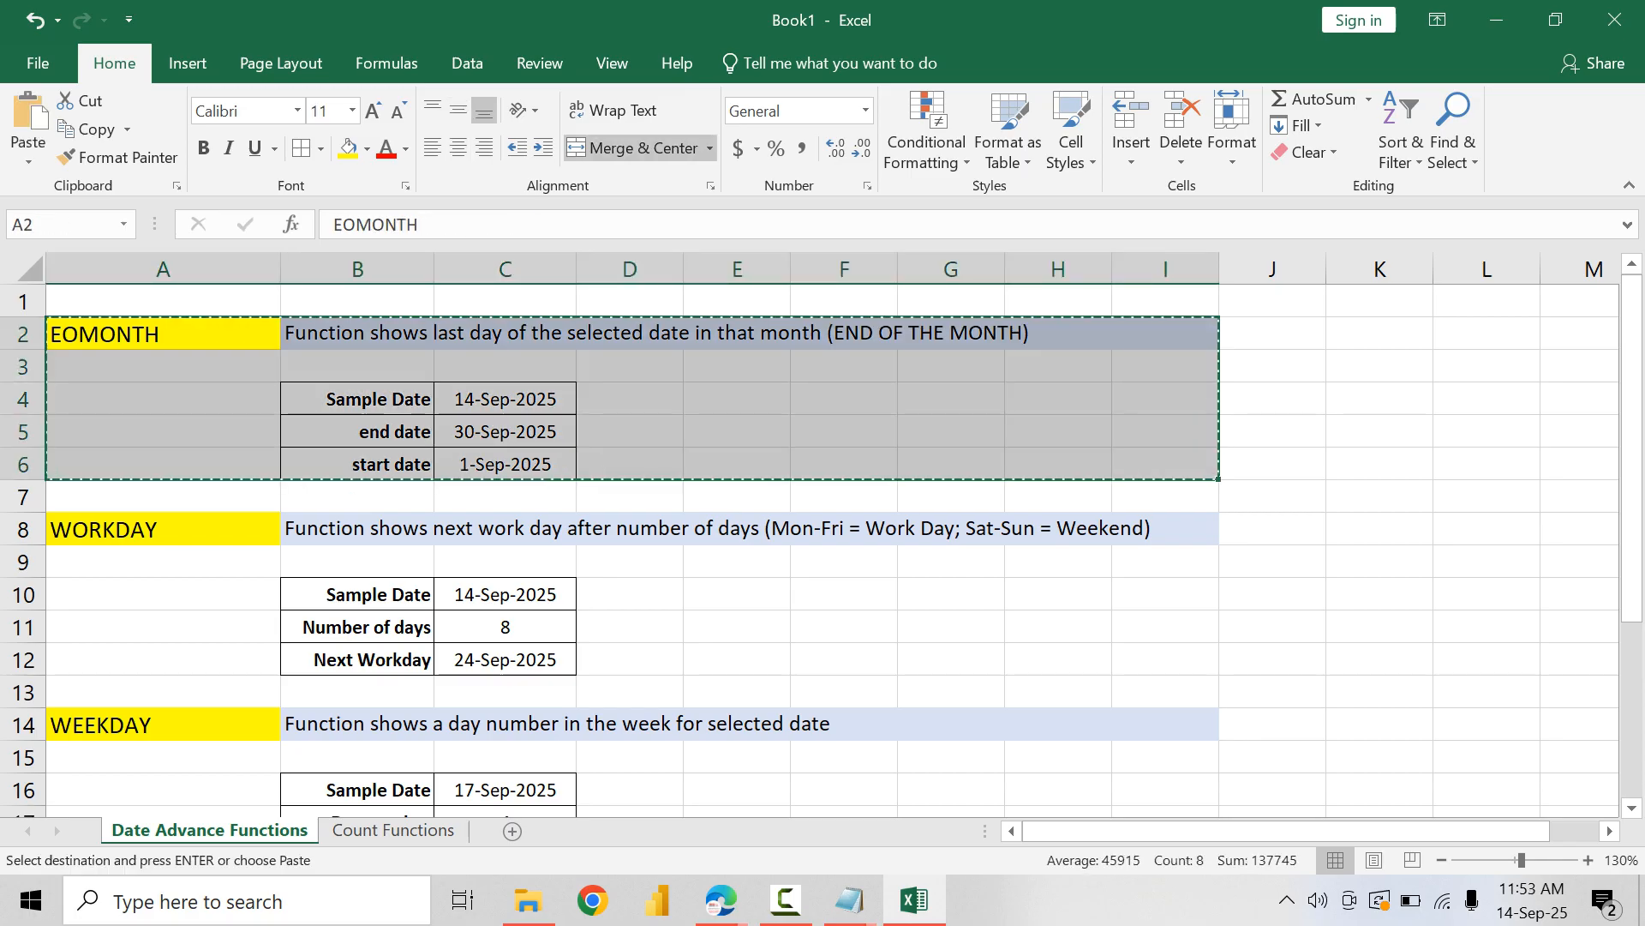
pyautogui.click(394, 829)
pyautogui.click(94, 314)
pyautogui.hotkey('ctrl', 'v')
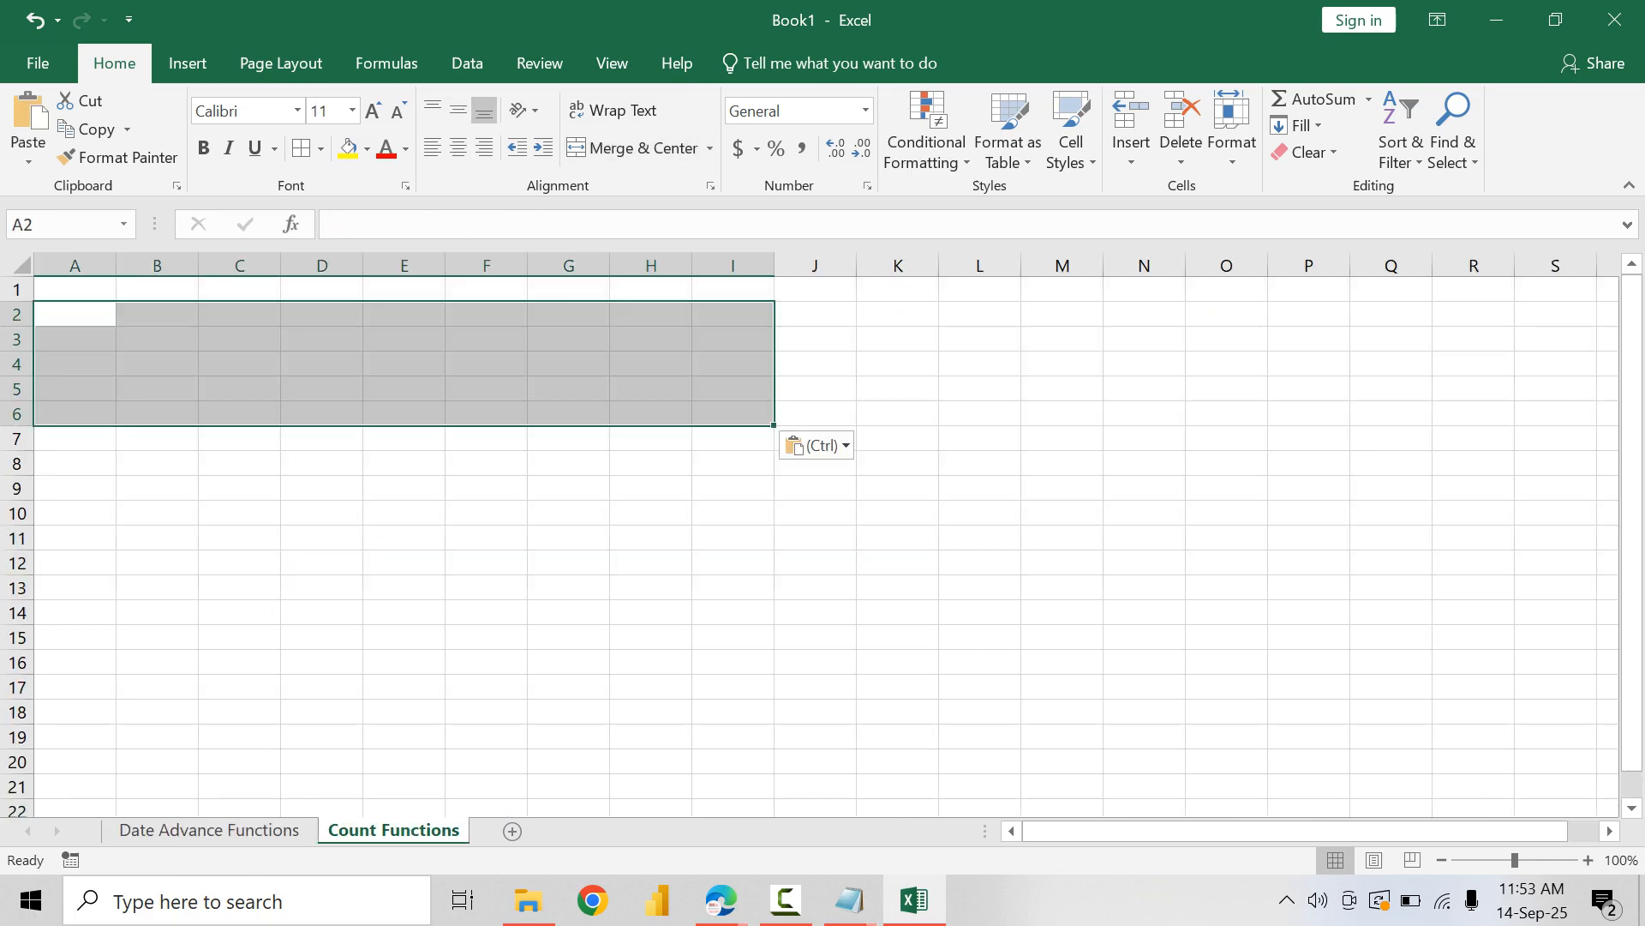
# Step: Change the heading in A2 to COUNT and widen column A to more than twice the width of column B
pyautogui.doubleClick(101, 314)
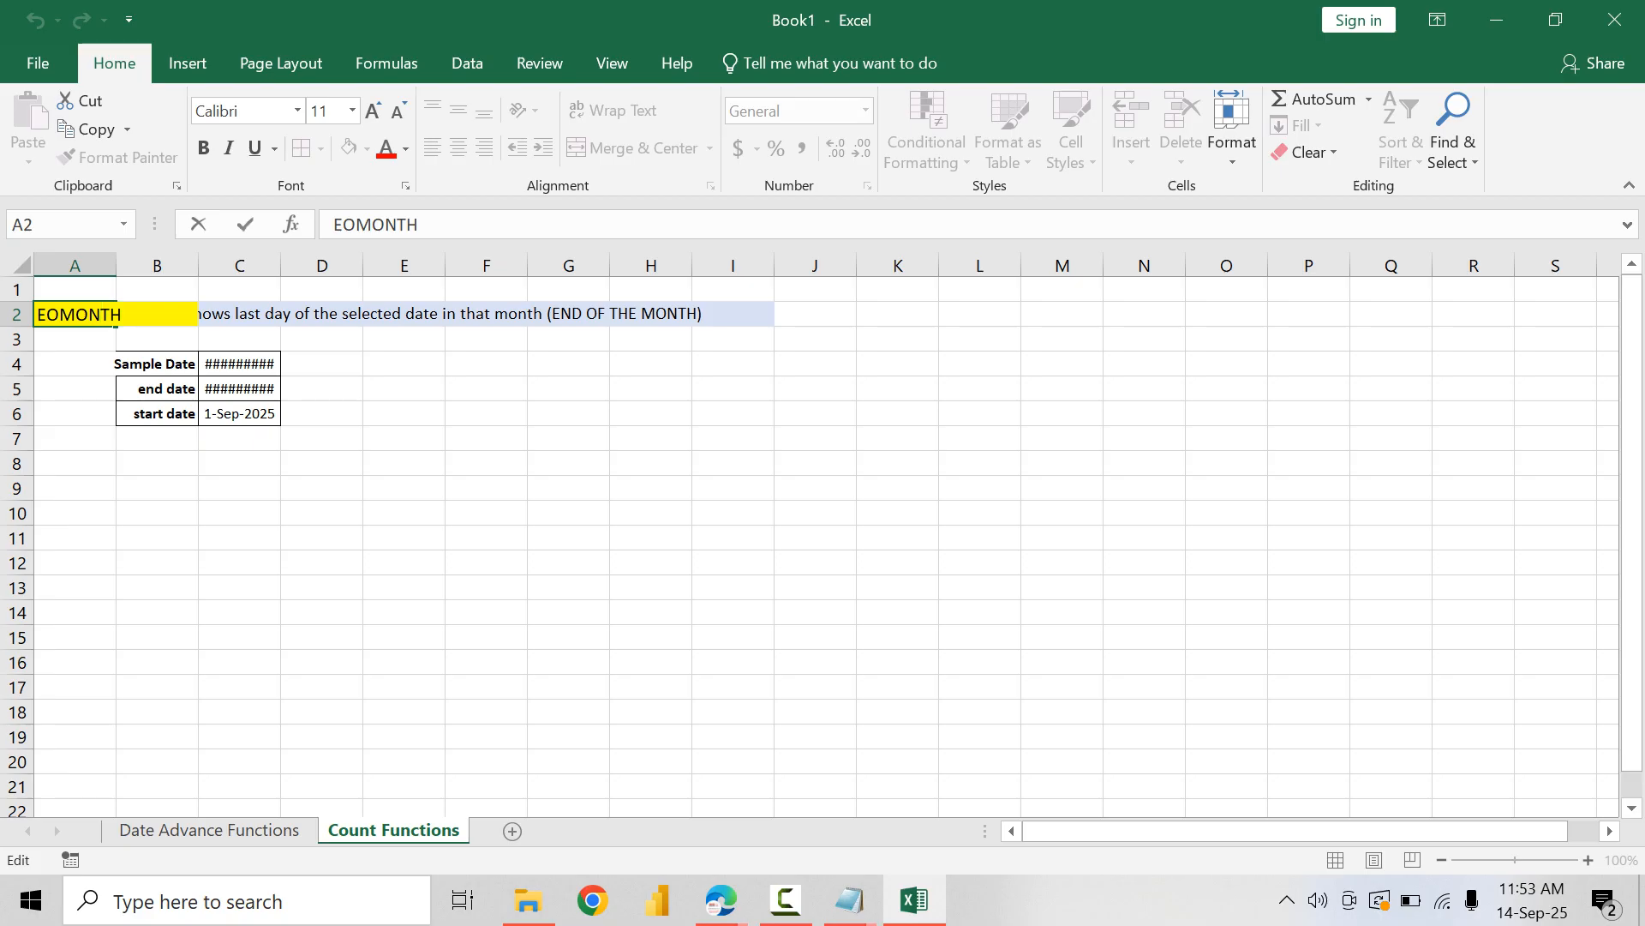
pyautogui.doubleClick(101, 314)
pyautogui.write('COUNT')
pyautogui.hotkey('shift', 'Return')
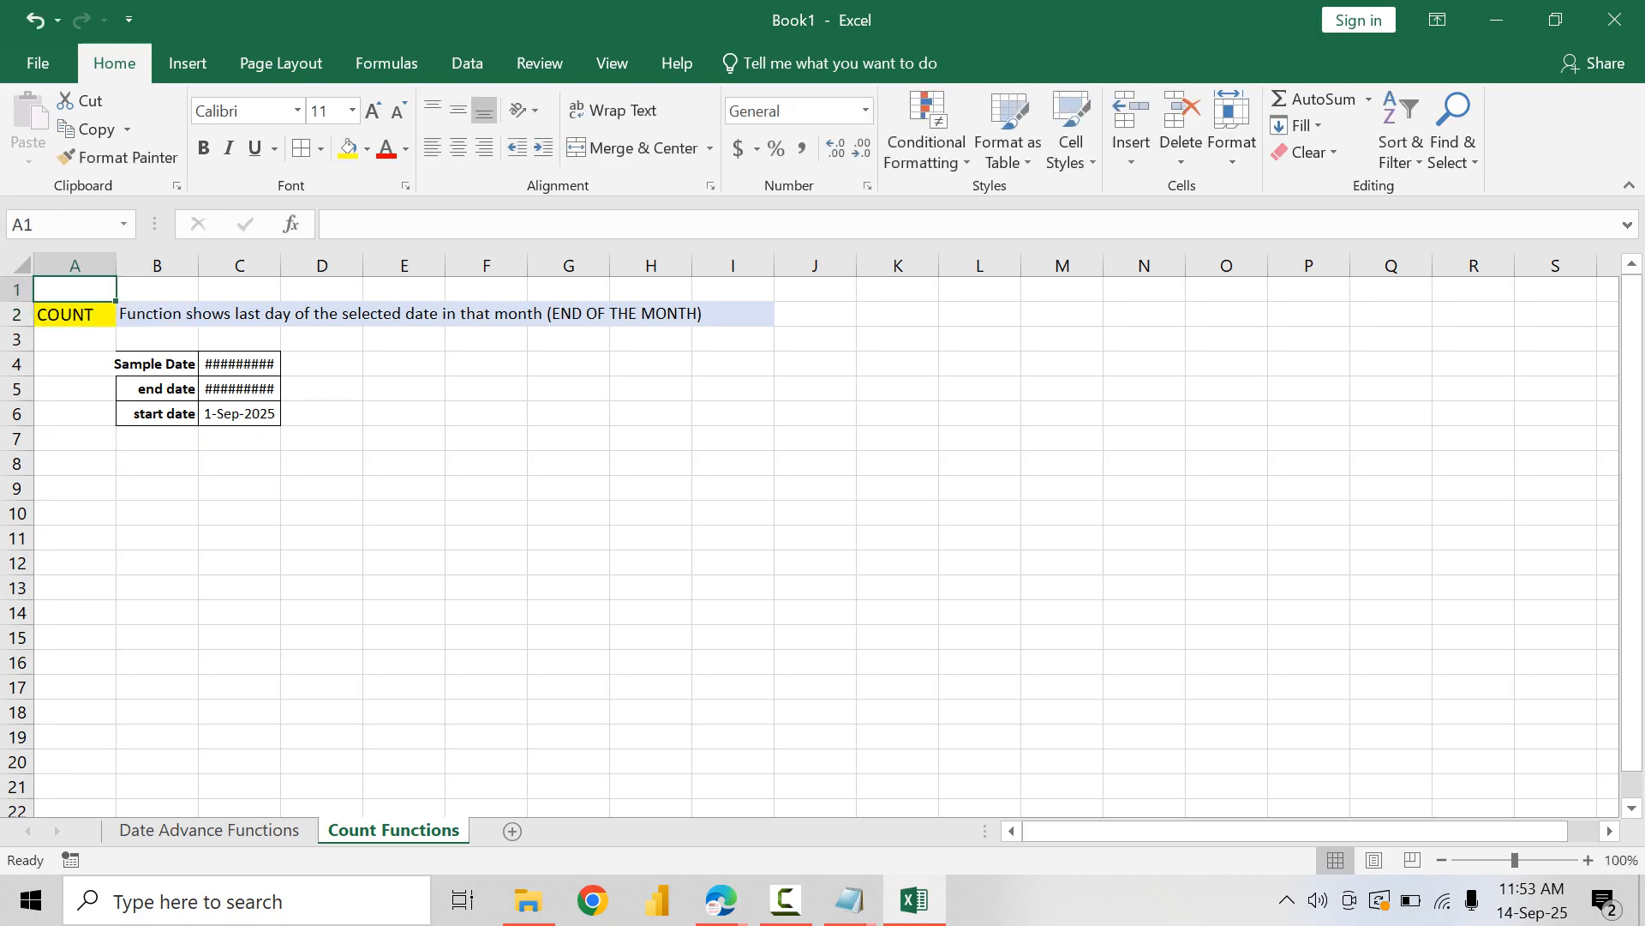
pyautogui.doubleClick(116, 266)
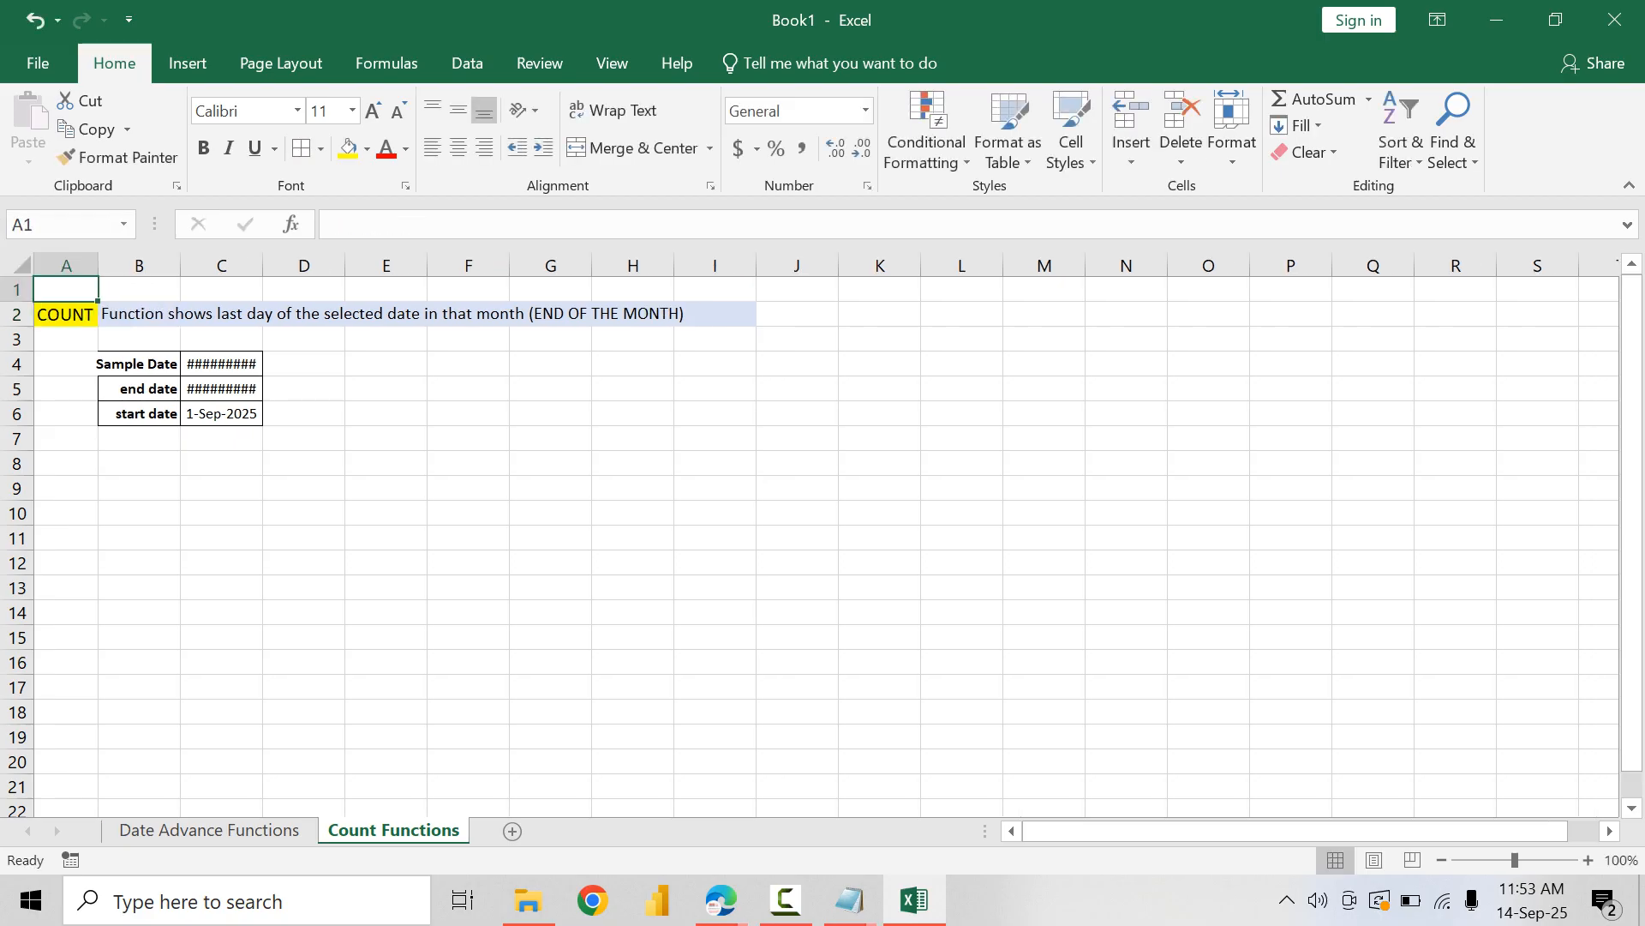
pyautogui.moveTo(98, 266); pyautogui.dragTo(240, 266)
# Step: Replace the description in B2 with "Count cells that contain only number data"
pyautogui.click(291, 314)
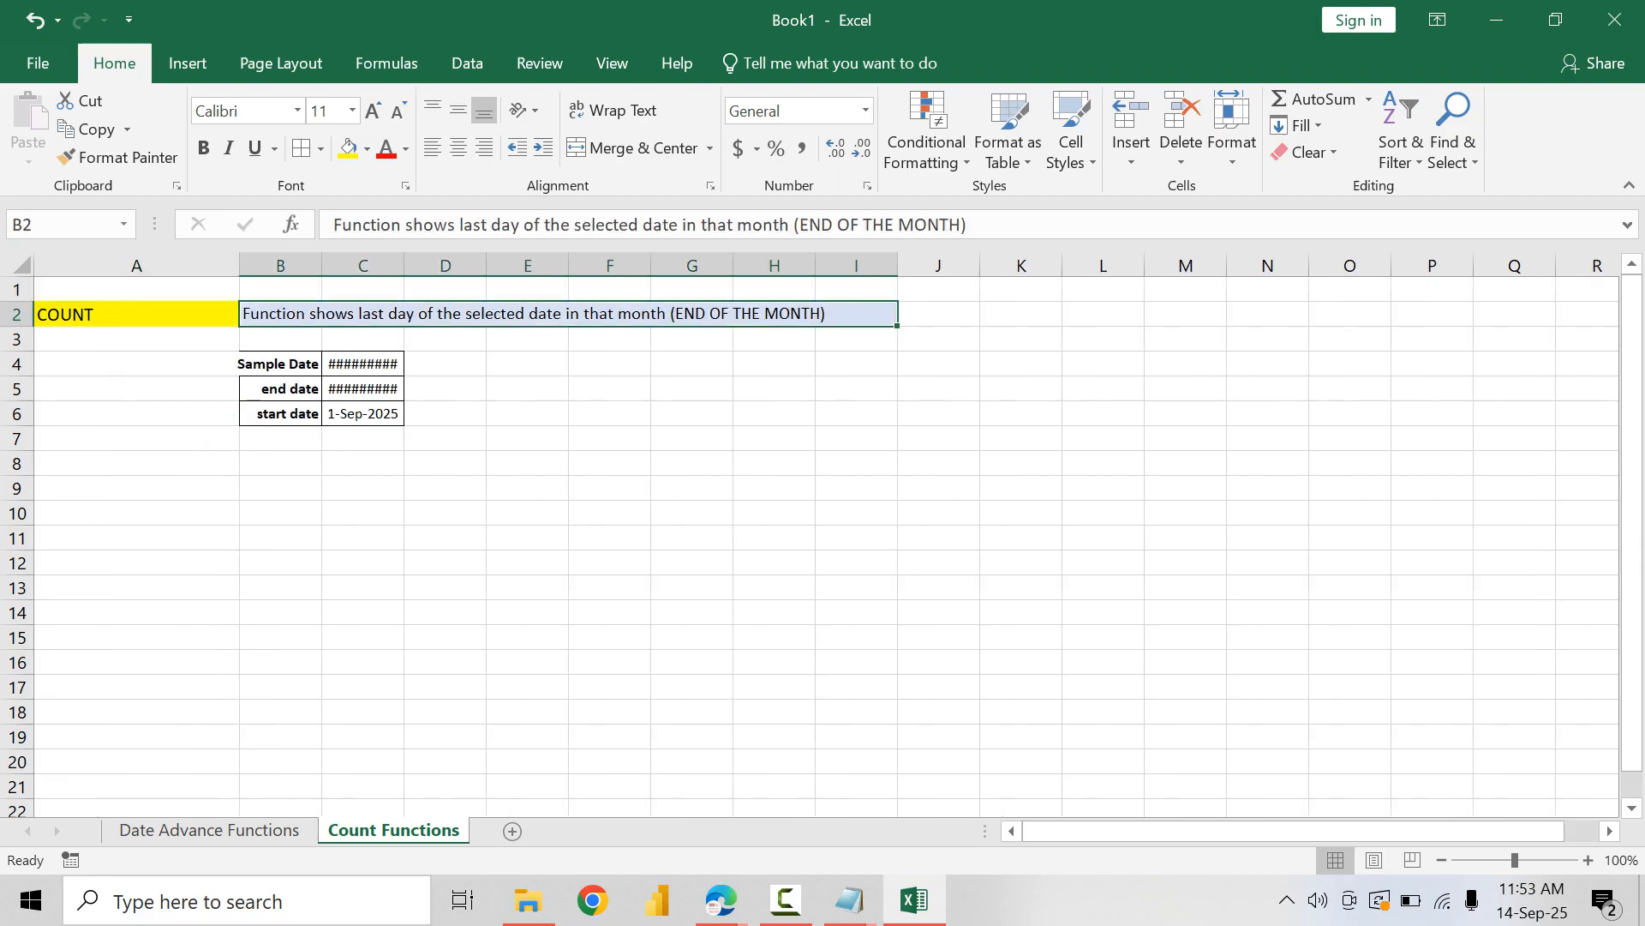
pyautogui.write('Cont')
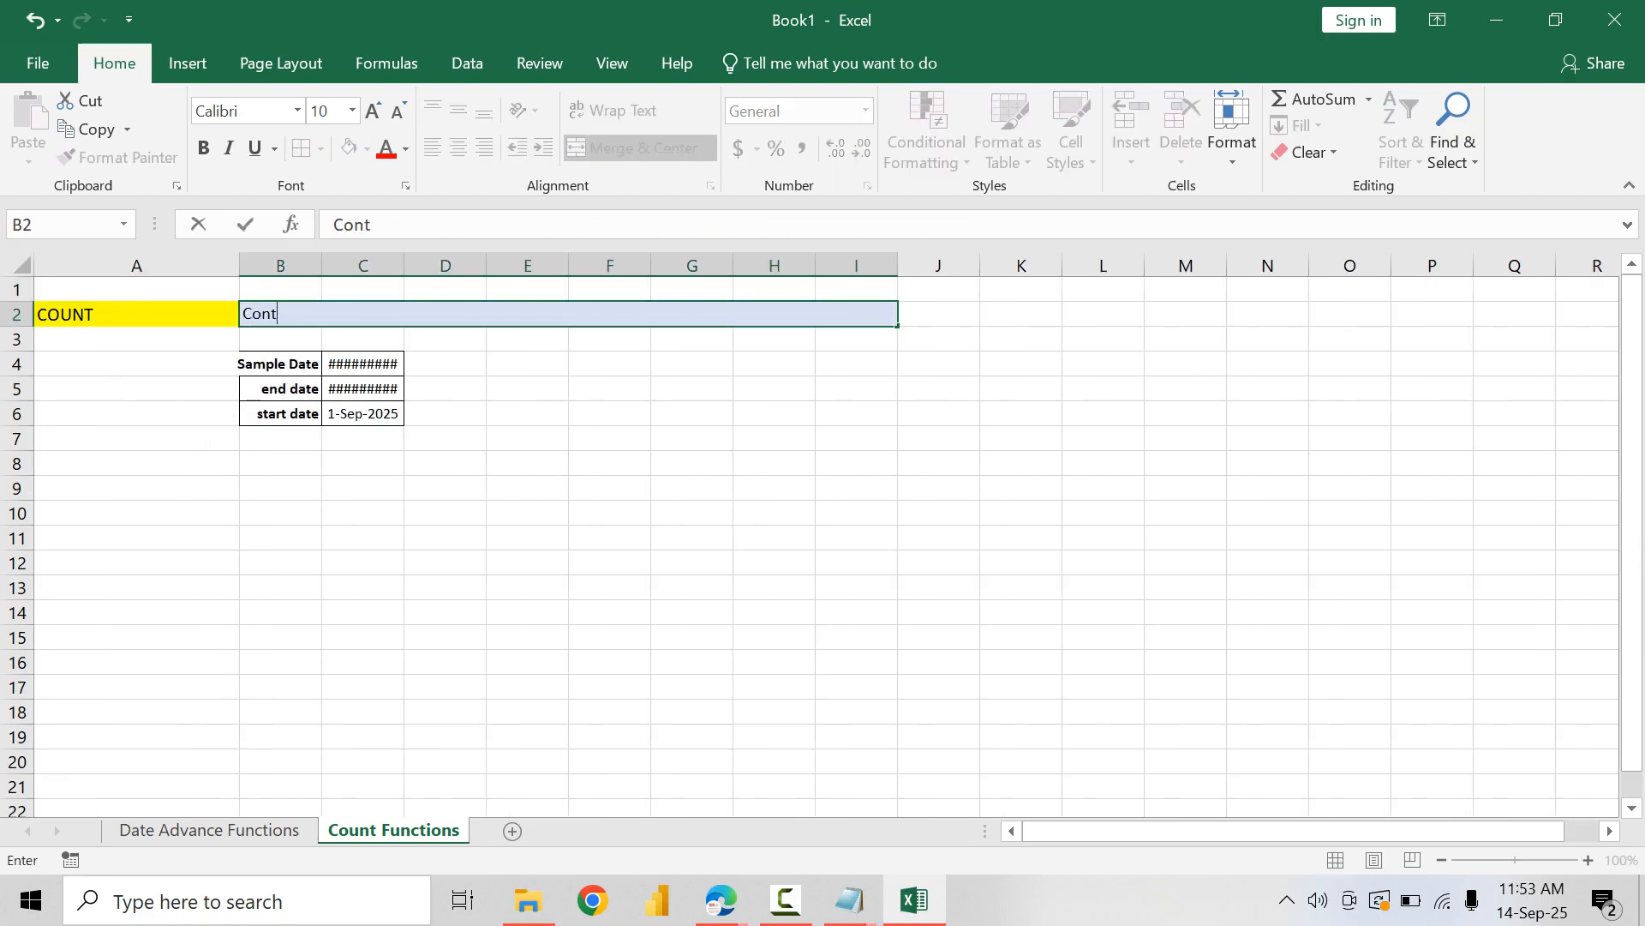
pyautogui.write('nt')
pyautogui.press('BackSpace')
pyautogui.press('BackSpace')
pyautogui.press('BackSpace')
pyautogui.write('unt cells tah')
pyautogui.press('BackSpace')
pyautogui.press('BackSpace')
pyautogui.write('hat ')
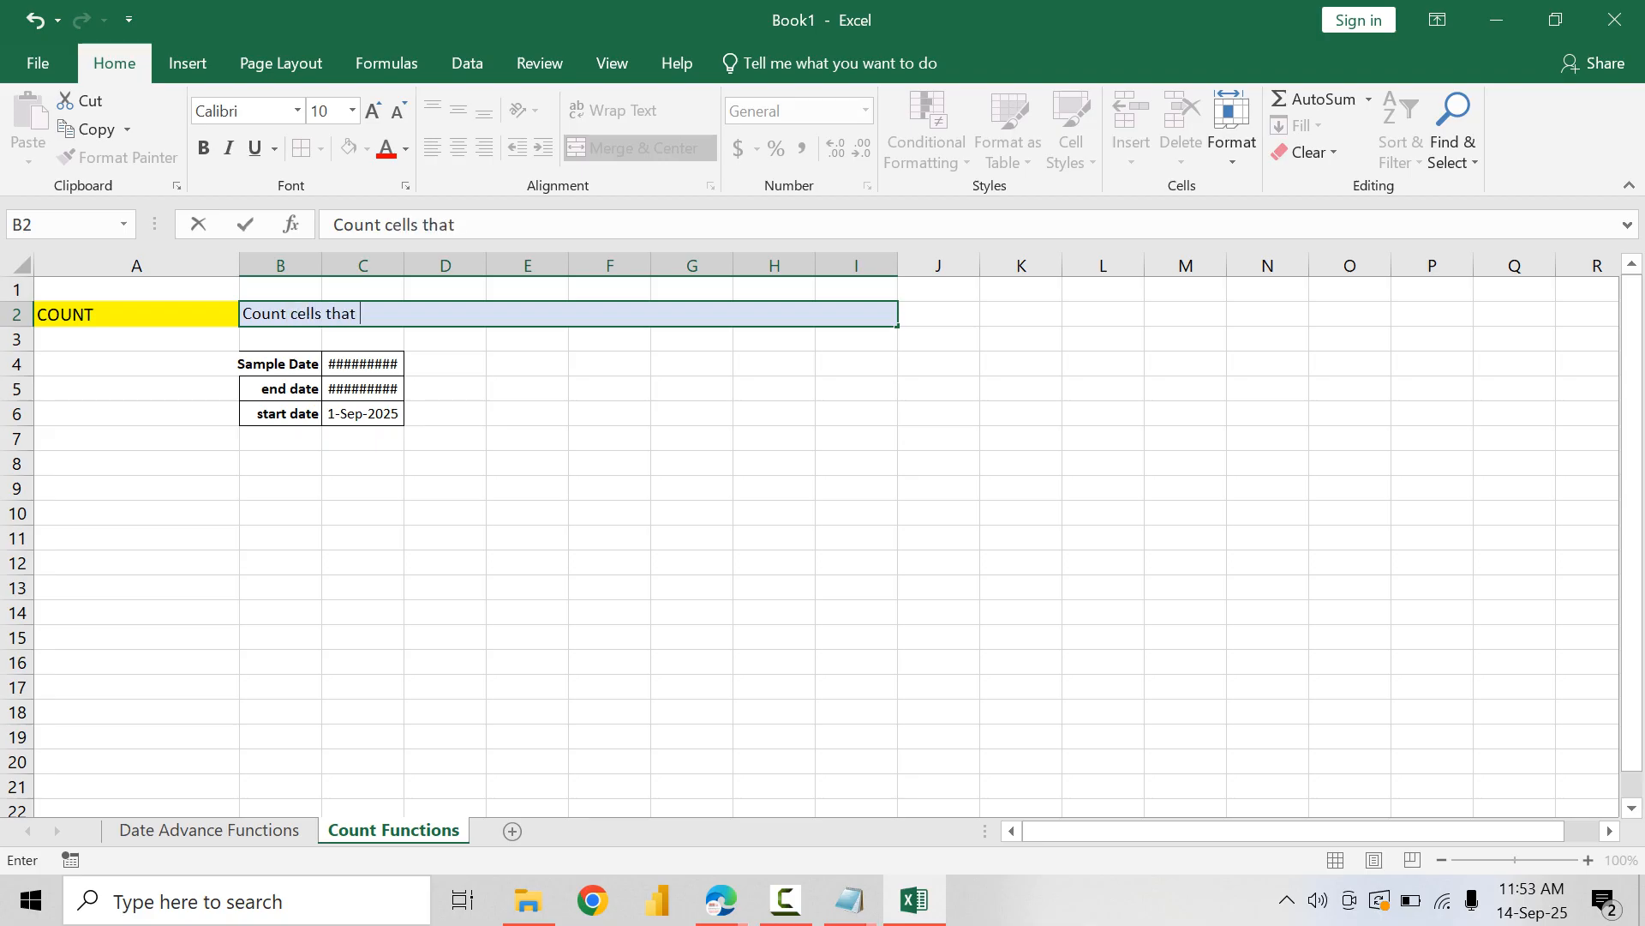
pyautogui.write('contain only numbe')
pyautogui.write('r data')
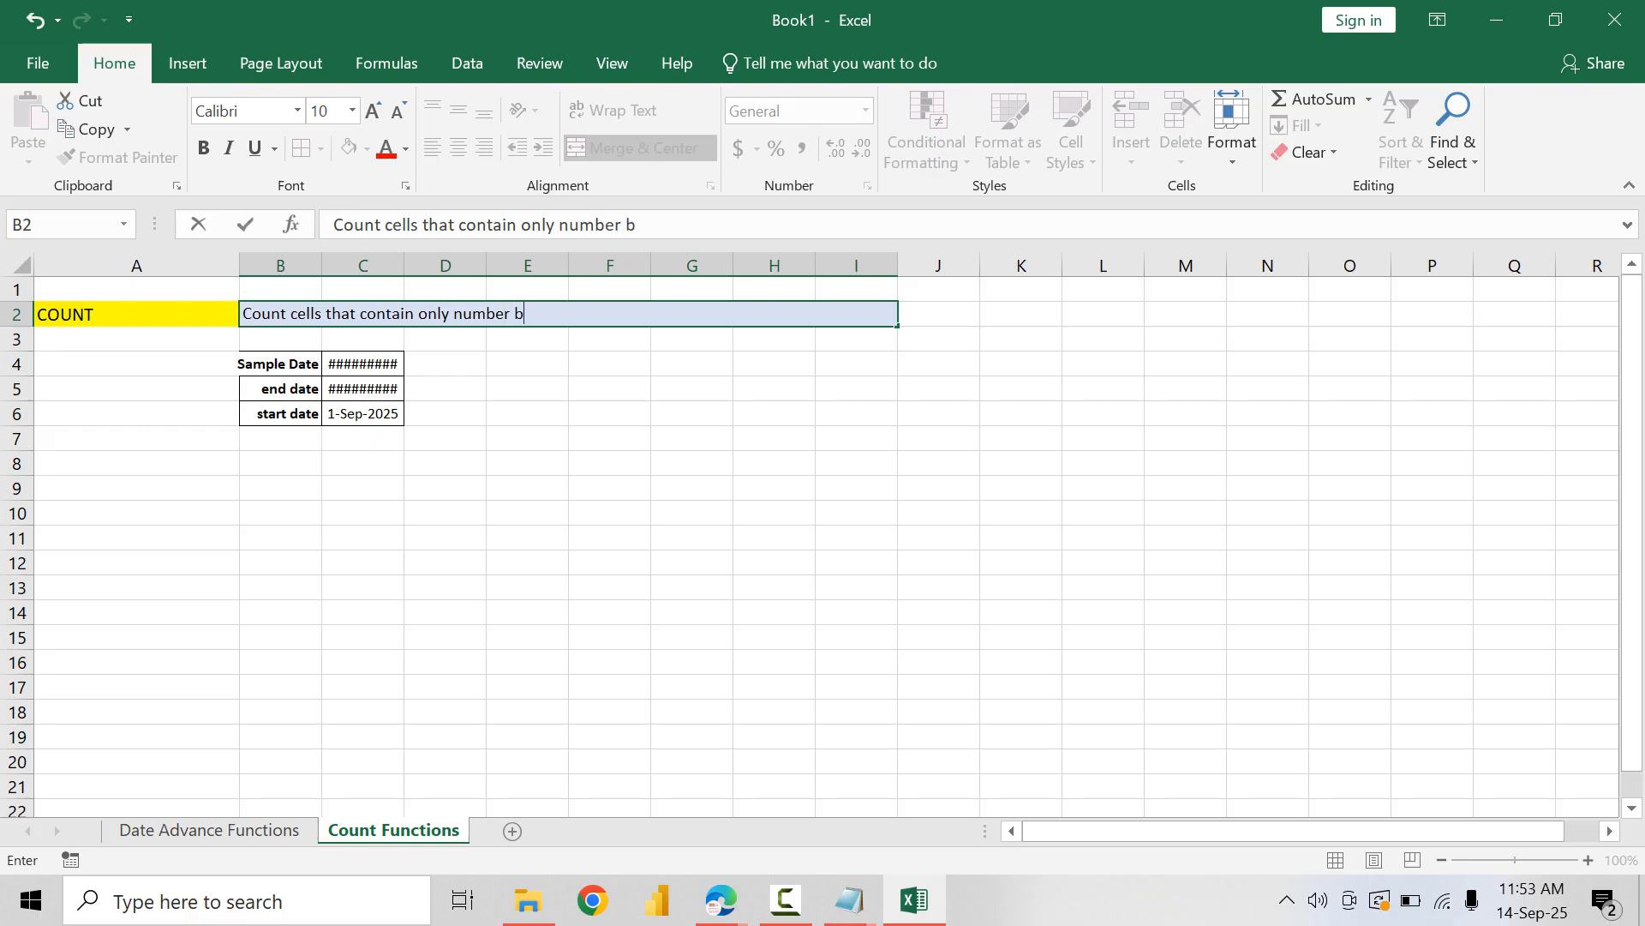
pyautogui.press('Return')
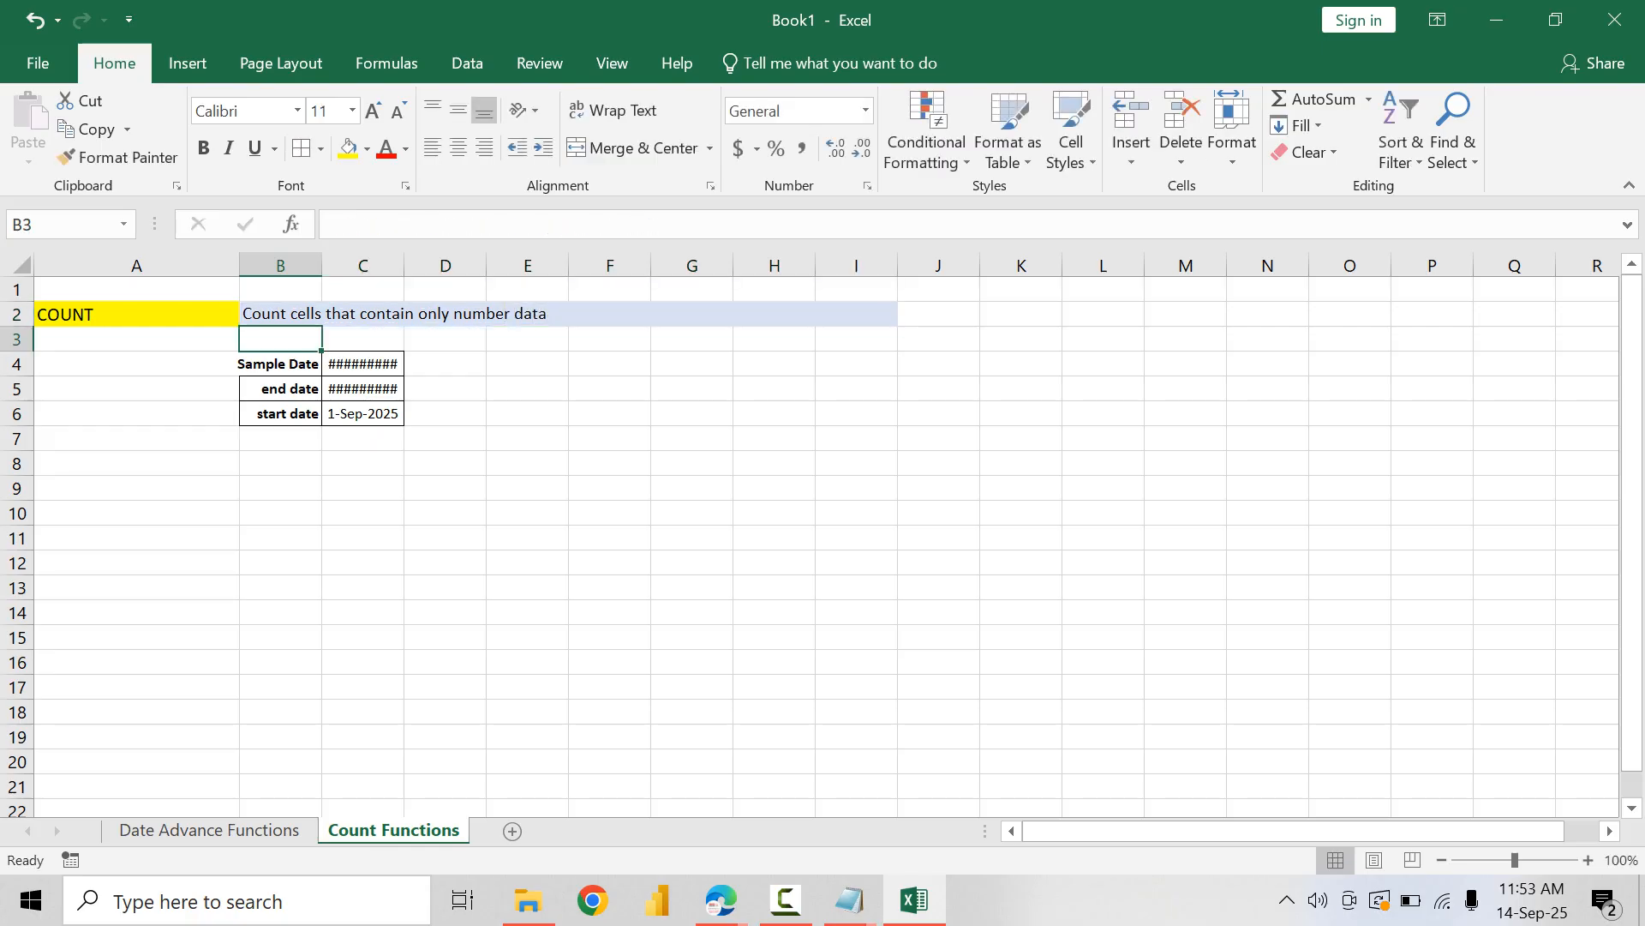
# Step: Fit column B to its labels and delete the pasted dates in C4:C6
pyautogui.doubleClick(322, 266)
pyautogui.click(281, 364)
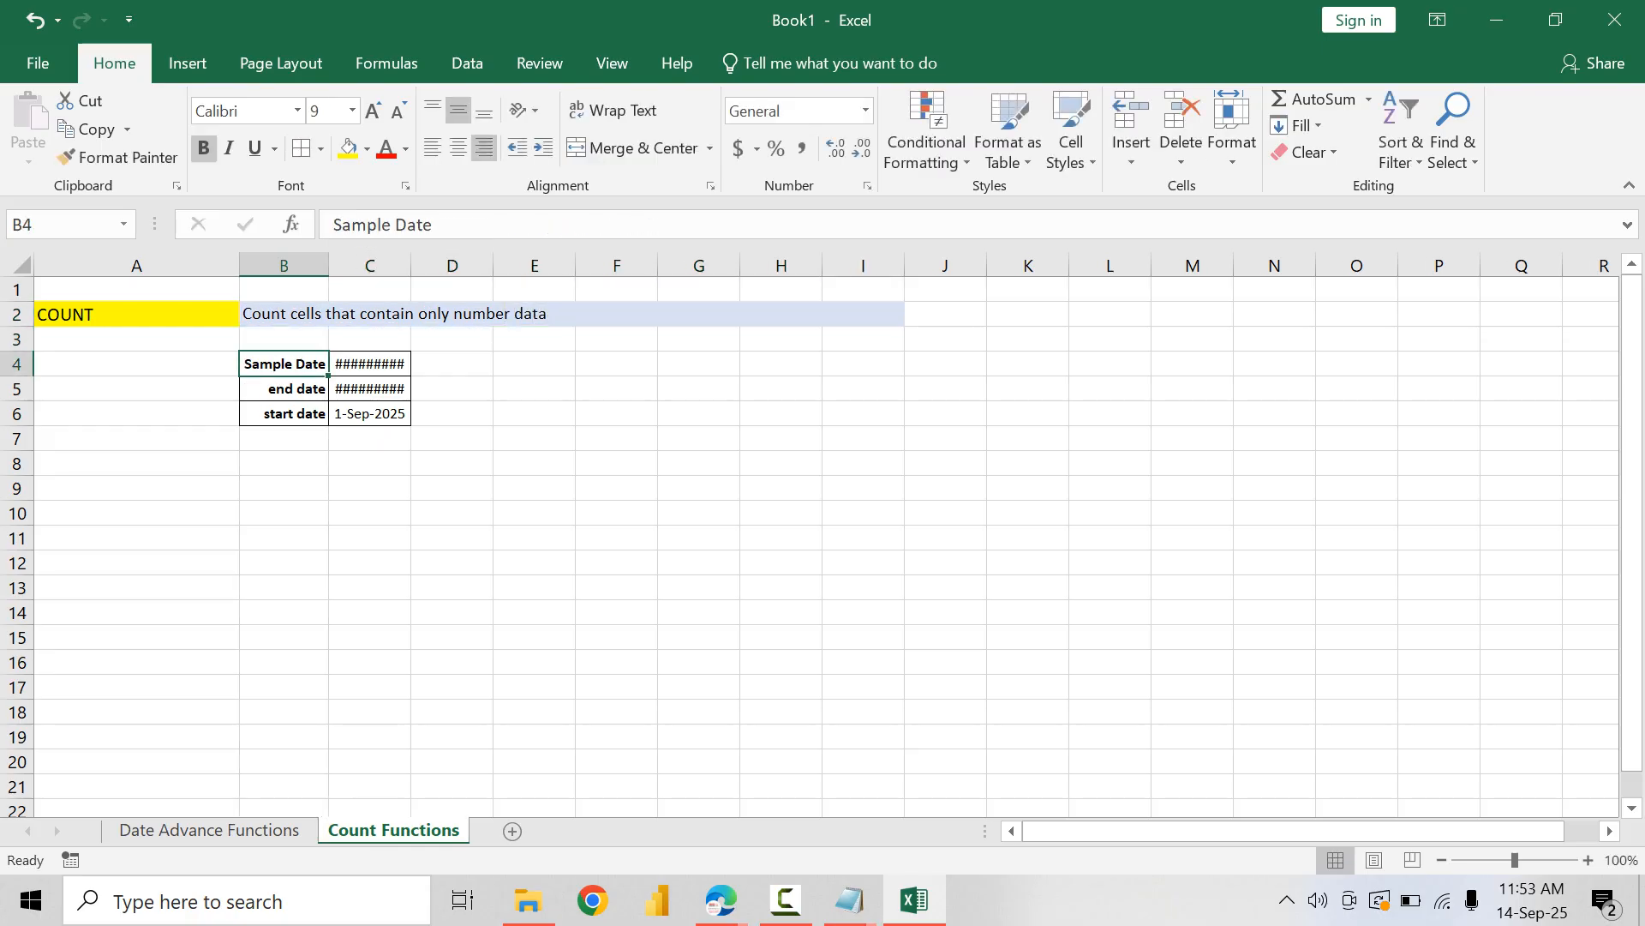
pyautogui.moveTo(370, 364); pyautogui.dragTo(370, 414)
pyautogui.press('Delete')
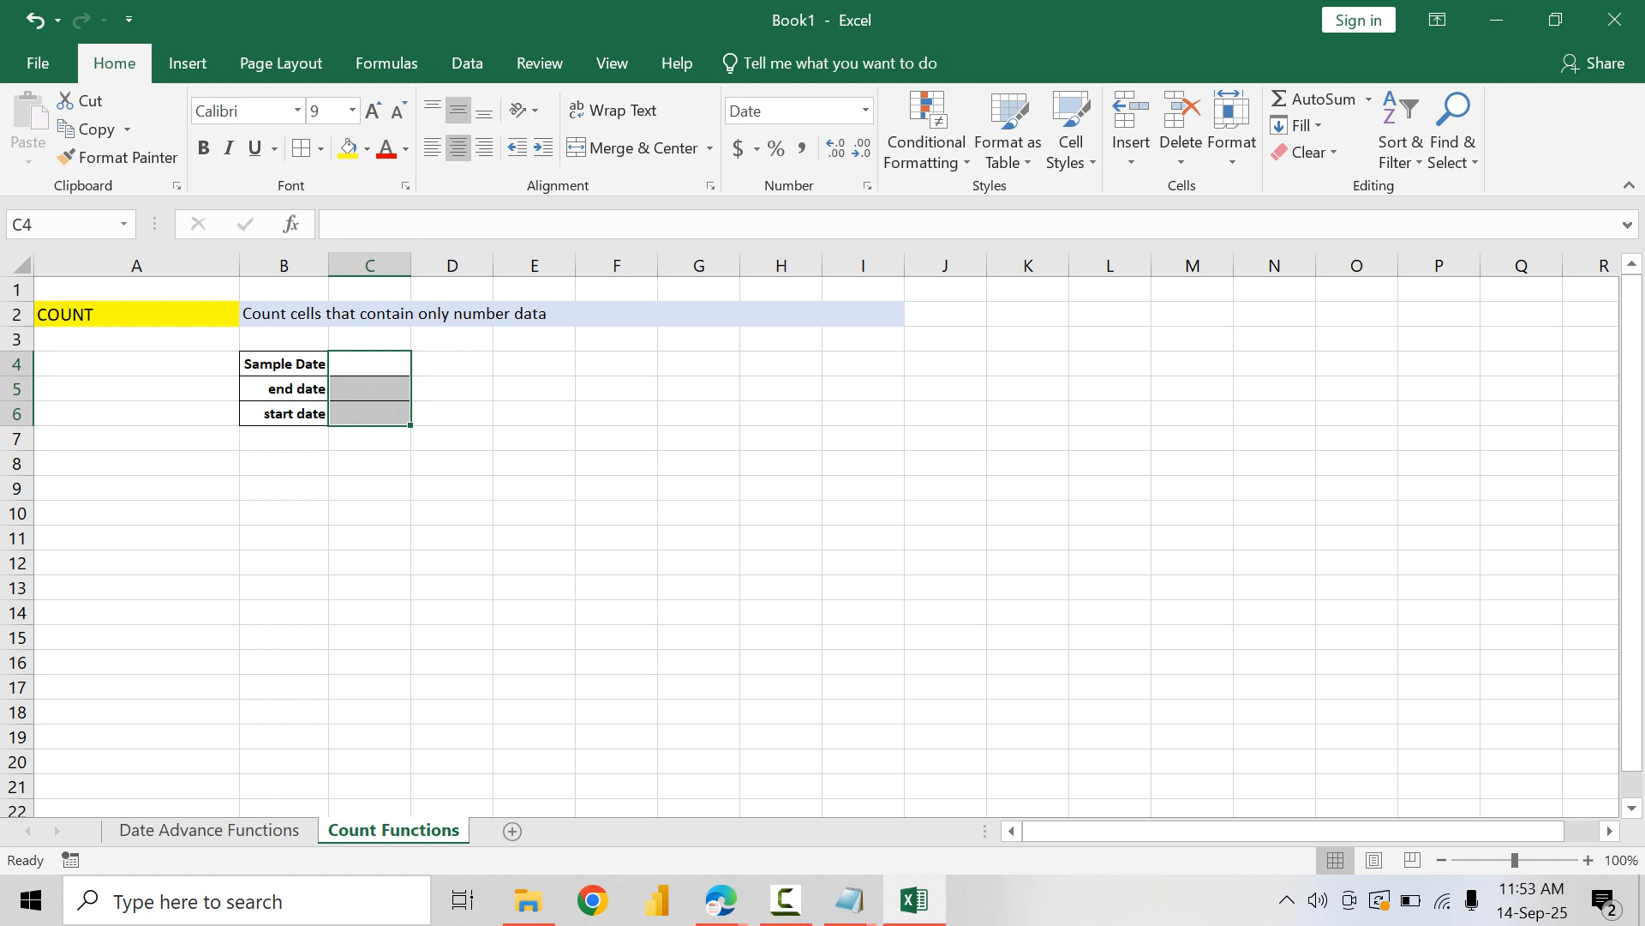
# Step: Apply all borders to B4:I6 and clear the range's remaining contents while keeping its formatting
pyautogui.moveTo(282, 364); pyautogui.dragTo(863, 414)
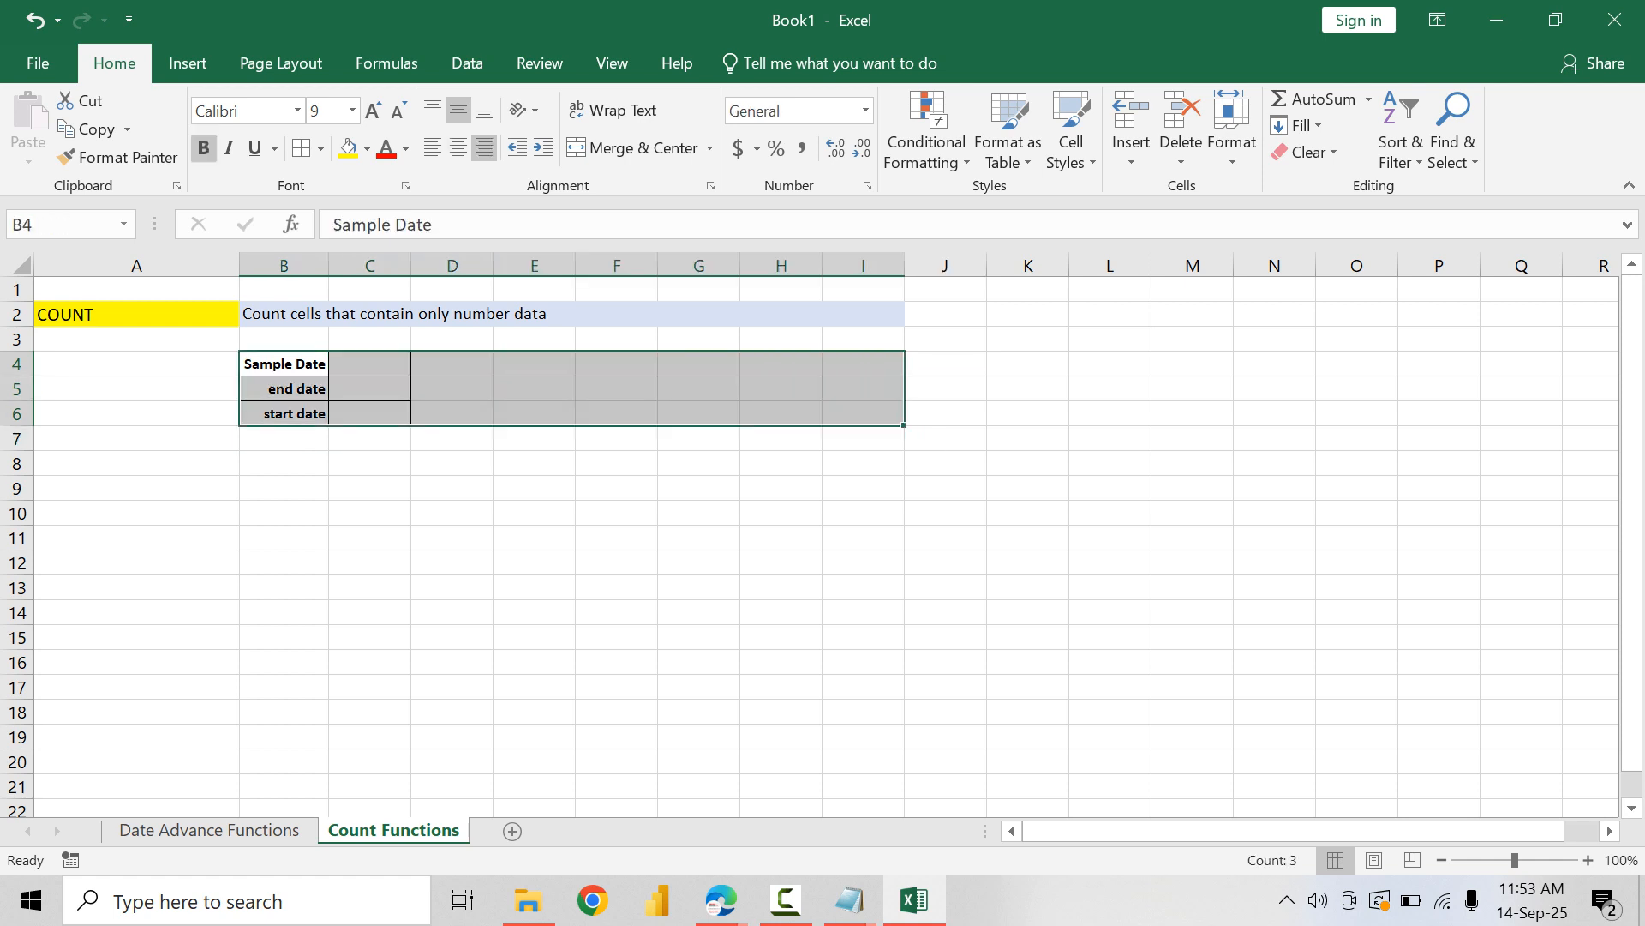
pyautogui.click(301, 147)
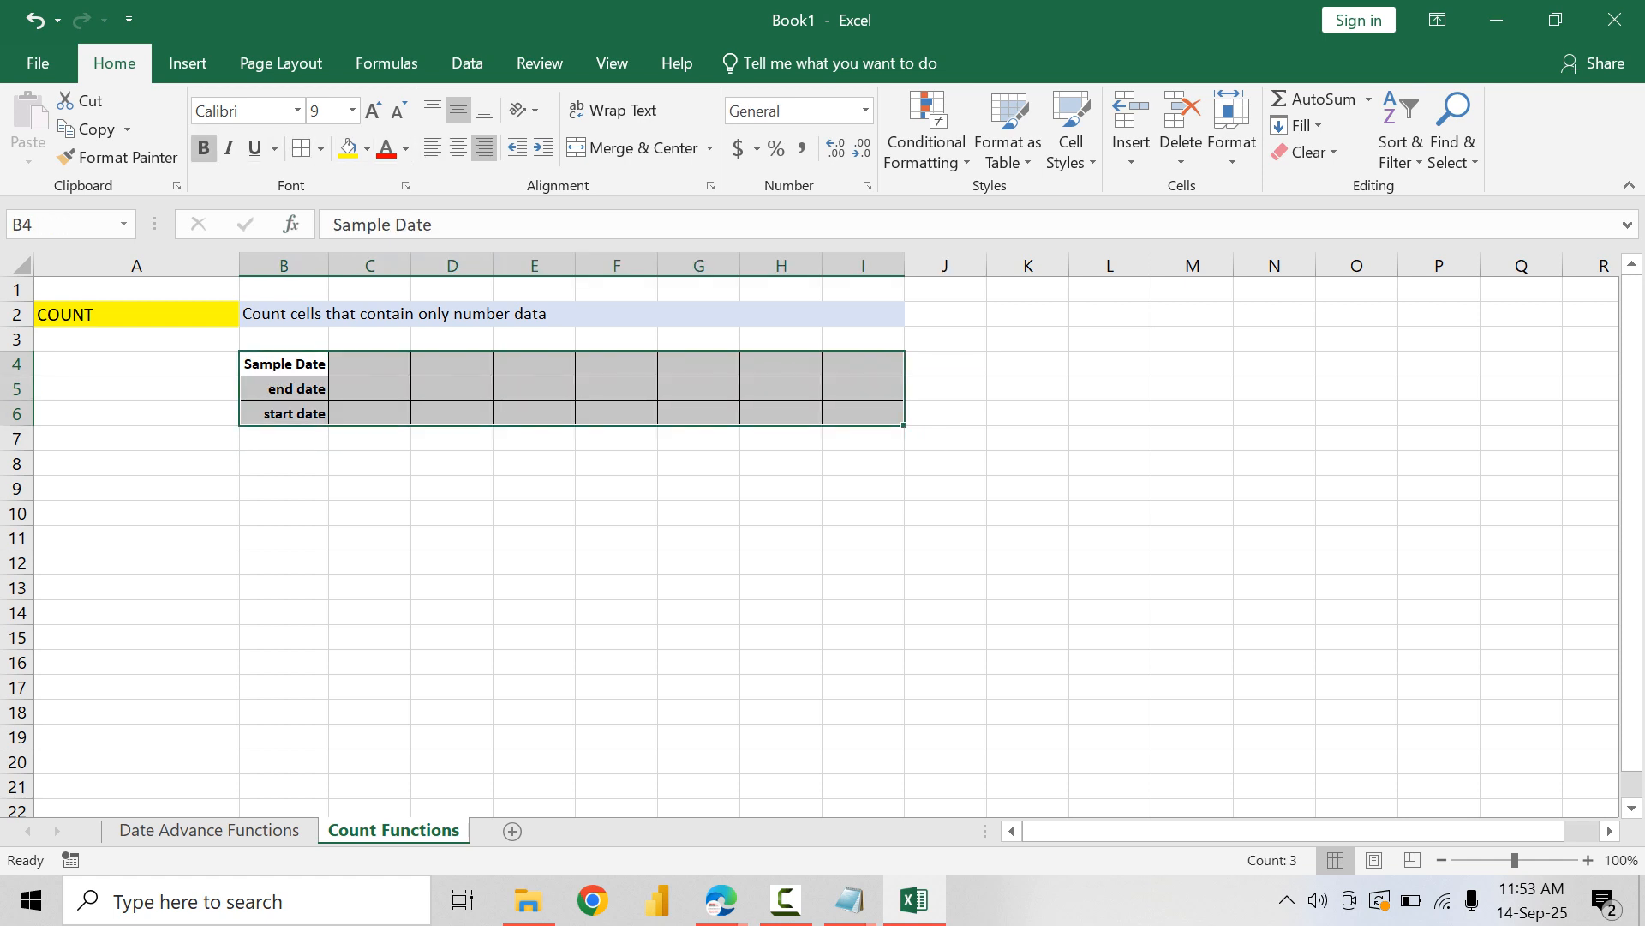
pyautogui.click(1302, 152)
pyautogui.click(1348, 214)
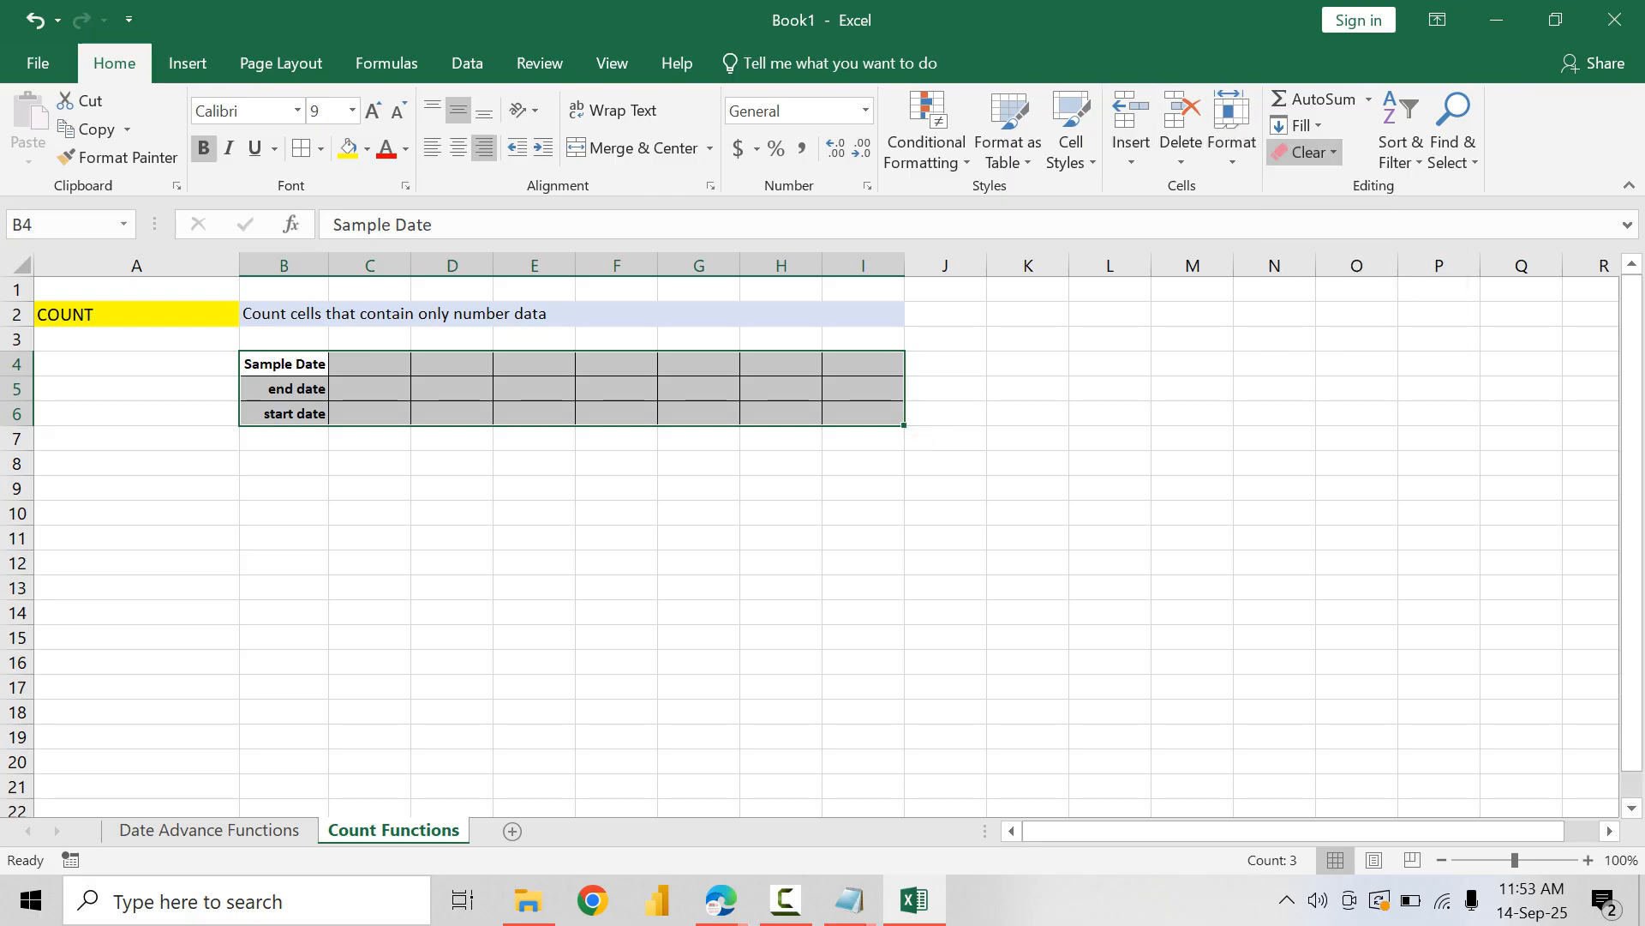
# Step: Fill B4:F4 with the sample values 90, 78, pune, hello and 7/3/2008
pyautogui.click(284, 364)
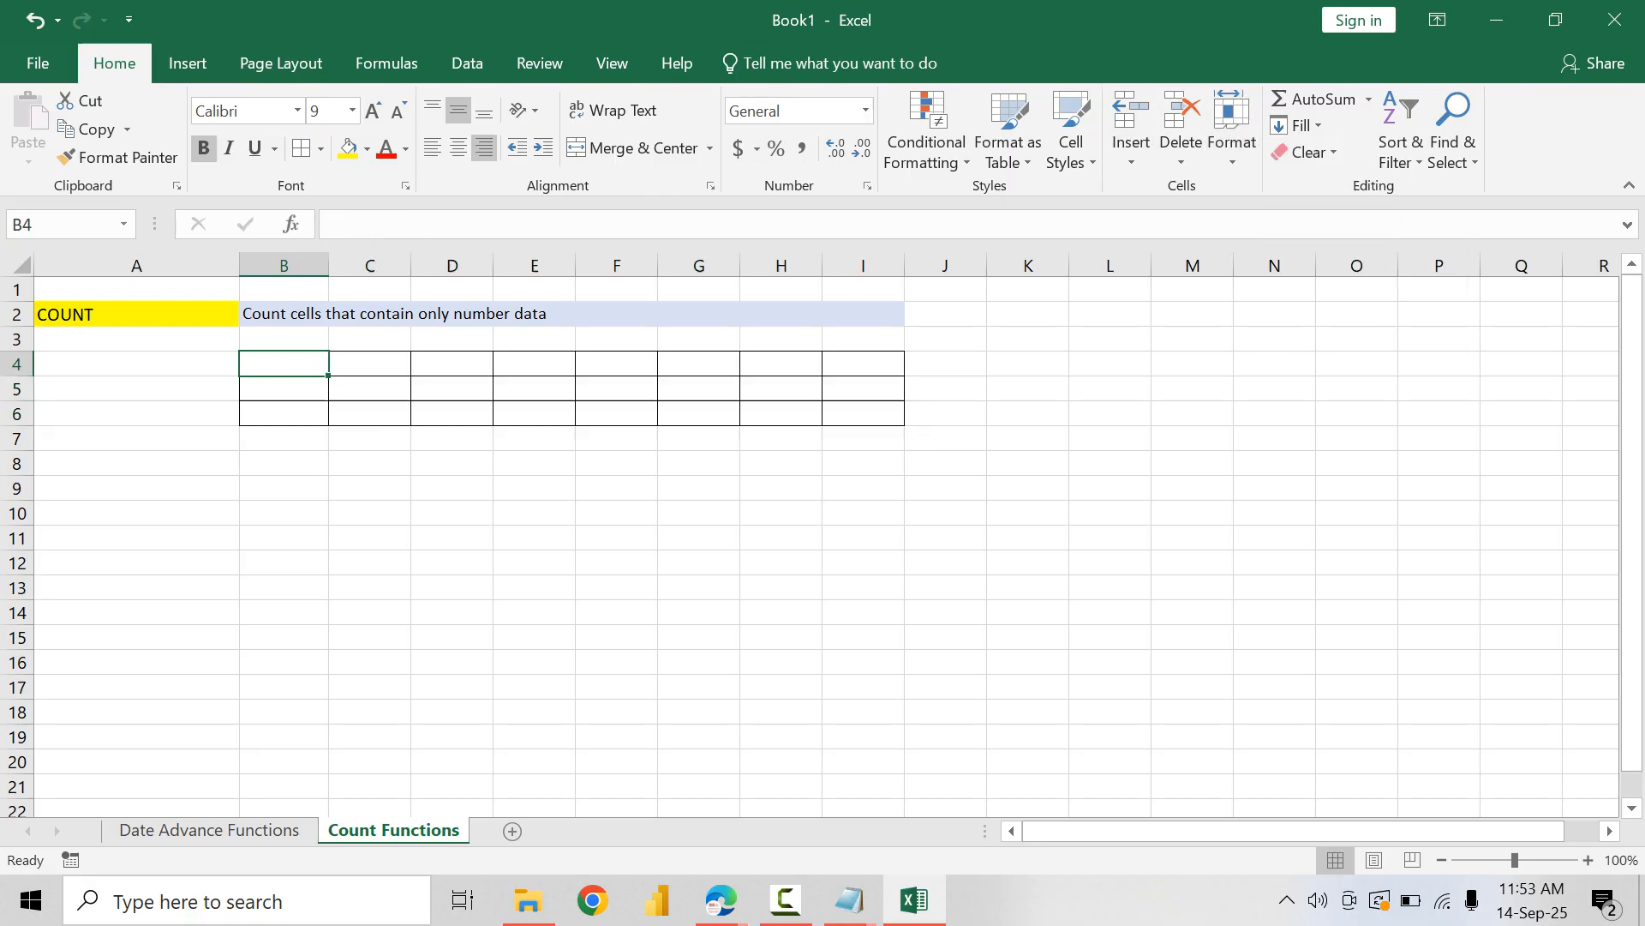
pyautogui.scroll(2, 283, 363)
pyautogui.write('90')
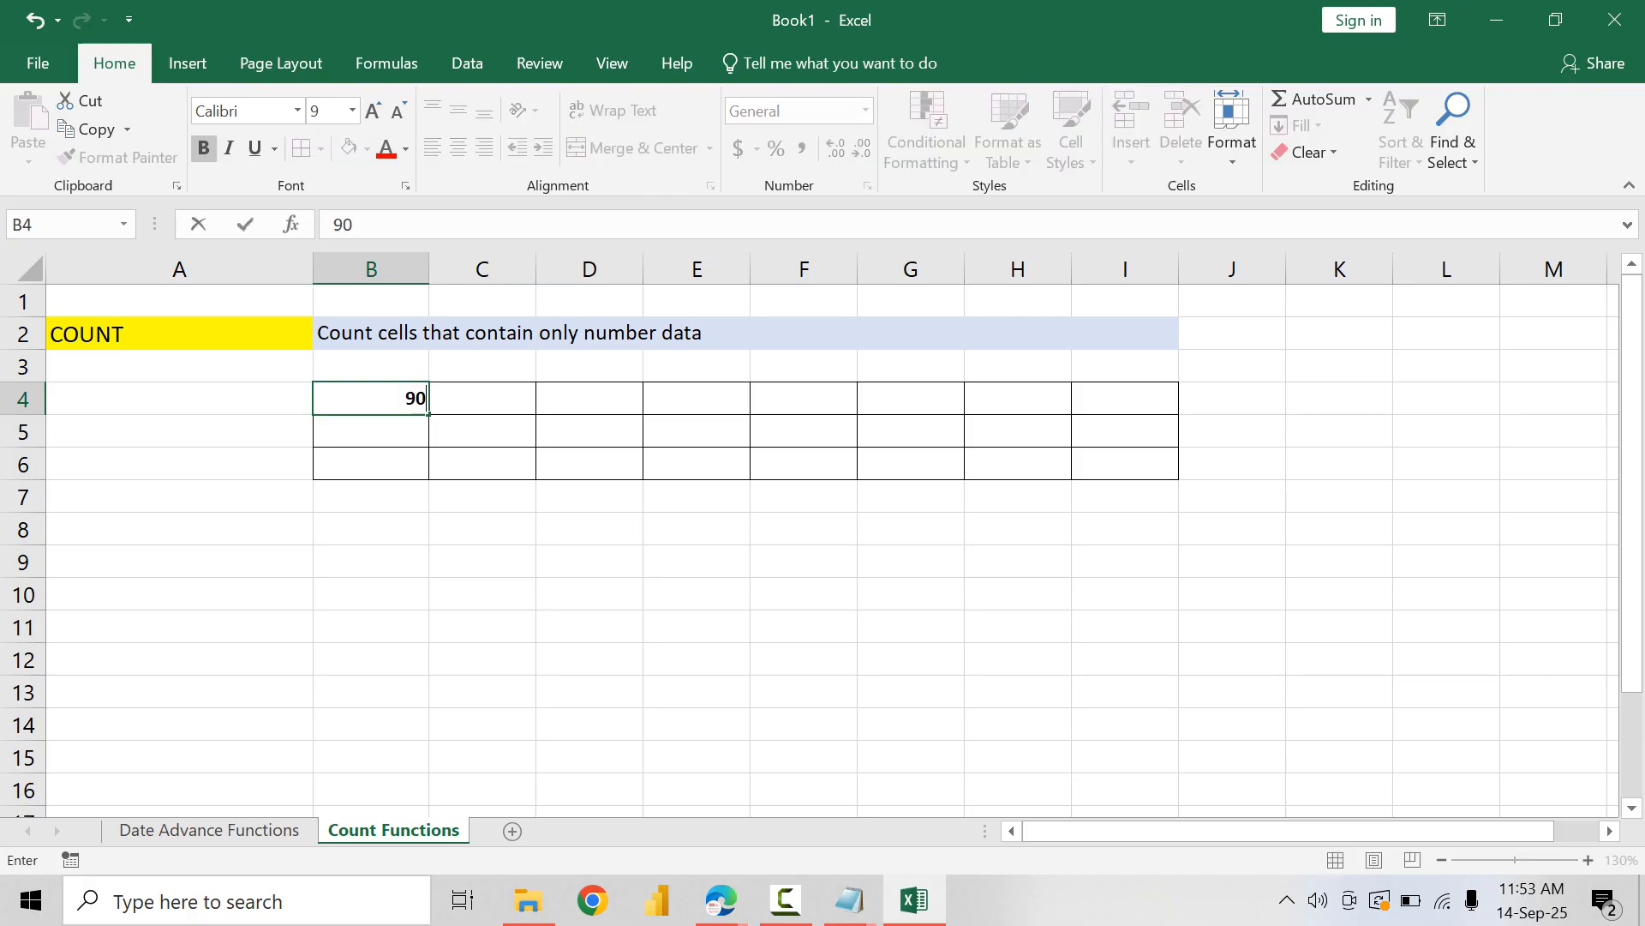
pyautogui.press('Tab')
pyautogui.write('78')
pyautogui.press('Tab')
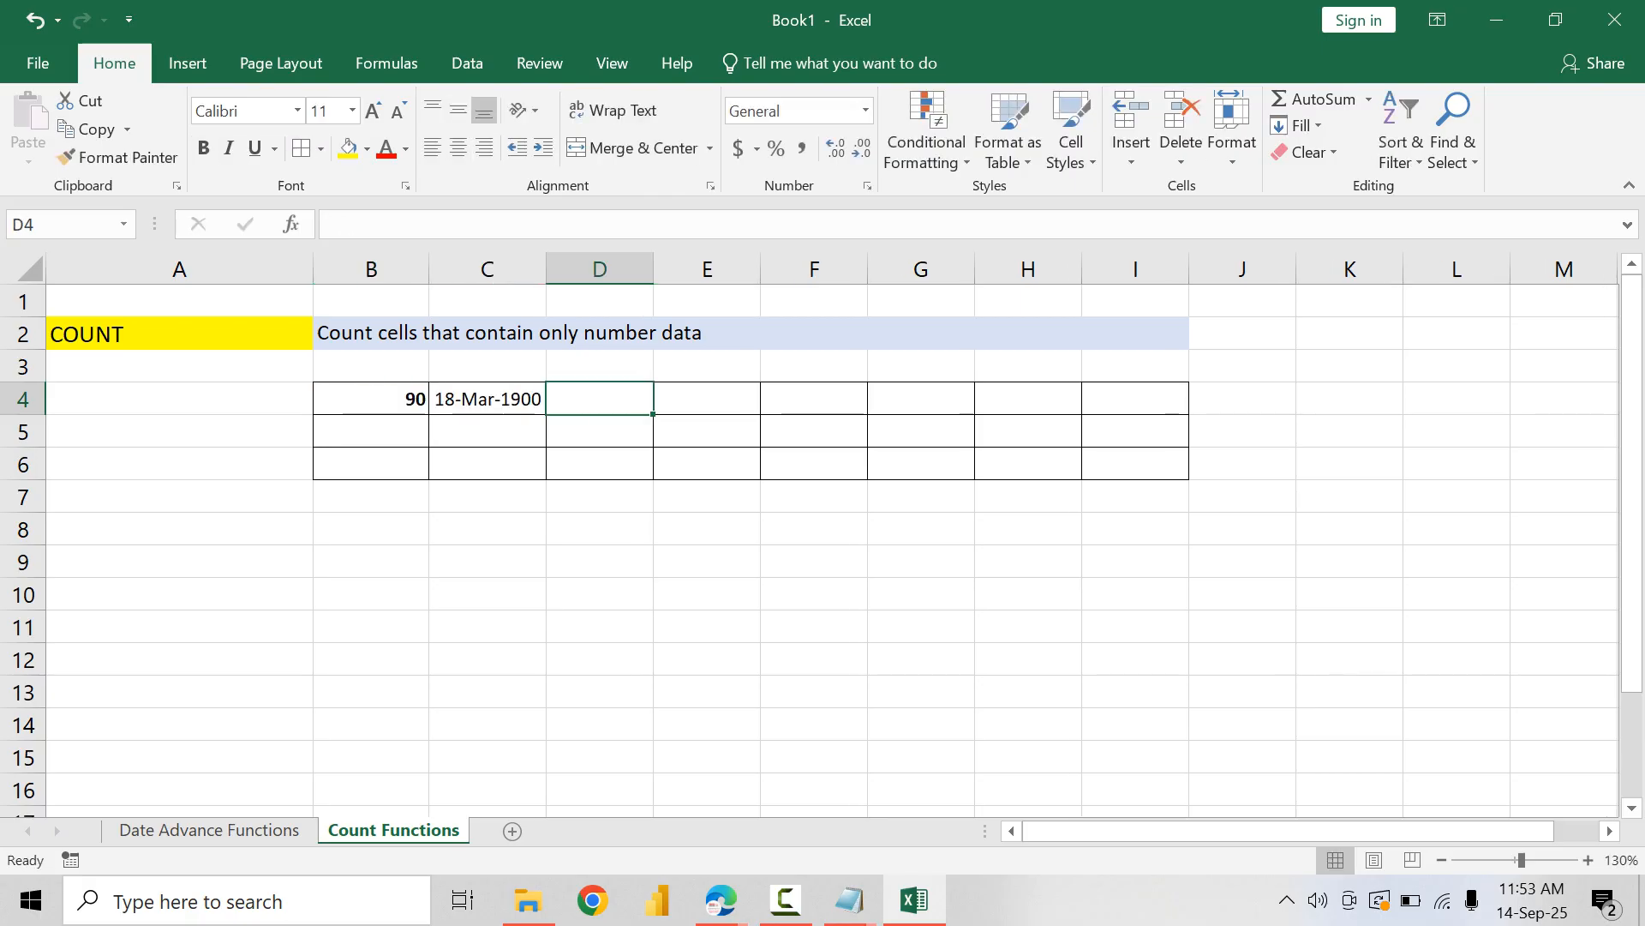
pyautogui.write('pune')
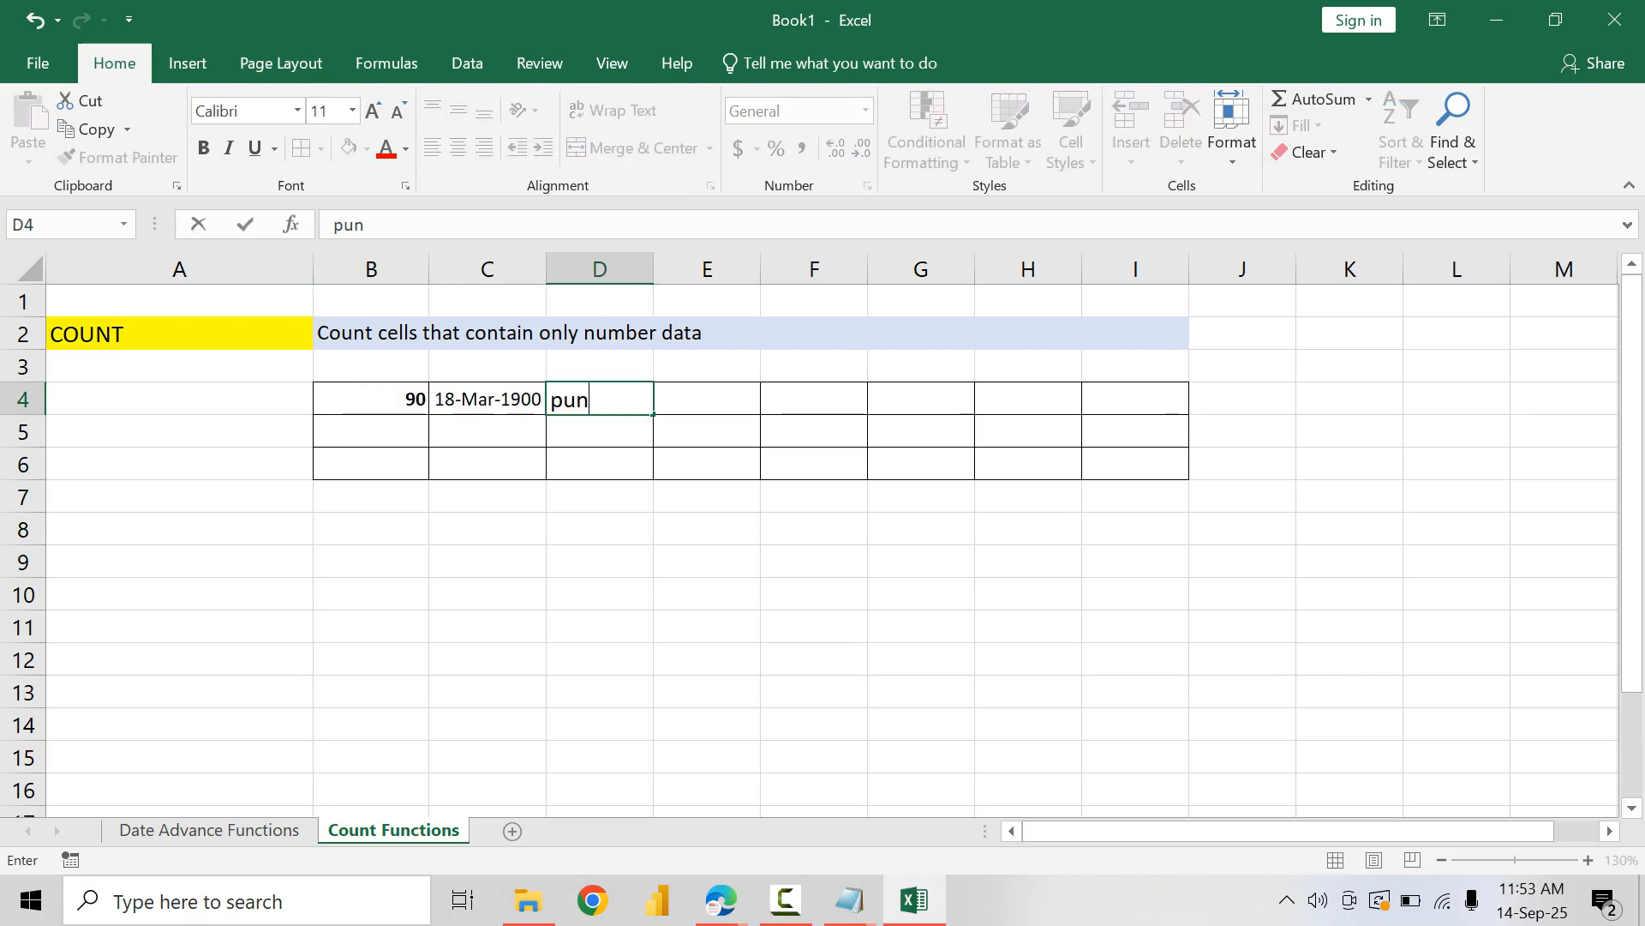
pyautogui.press('Tab')
pyautogui.write('hello')
pyautogui.press('Tab')
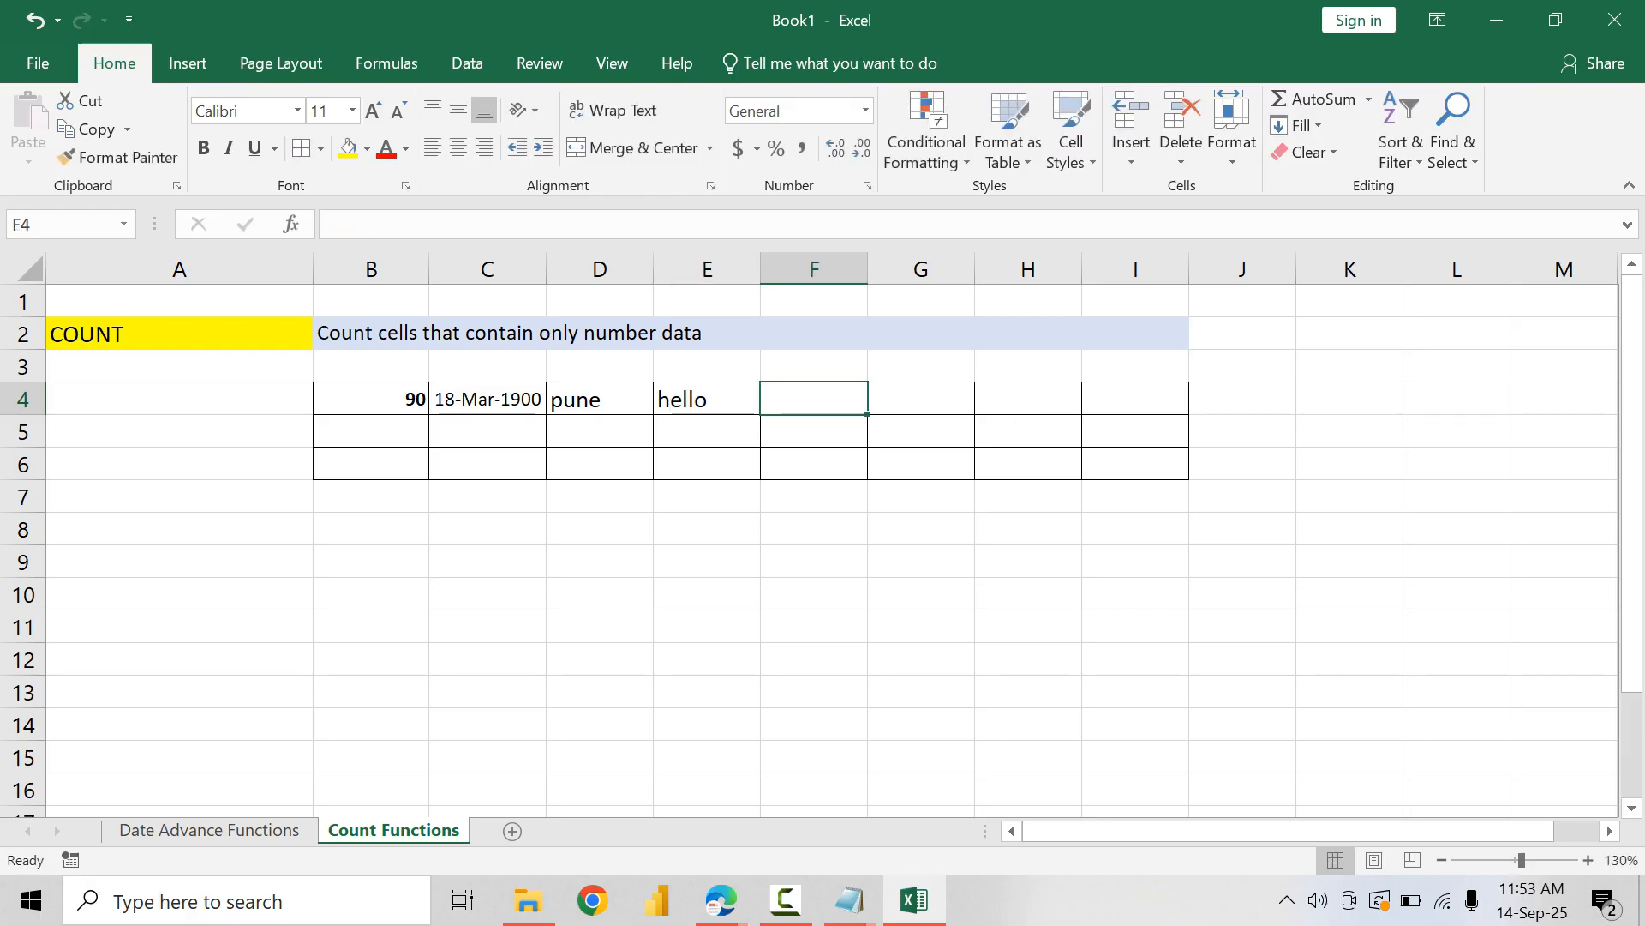
pyautogui.write('7/3/')
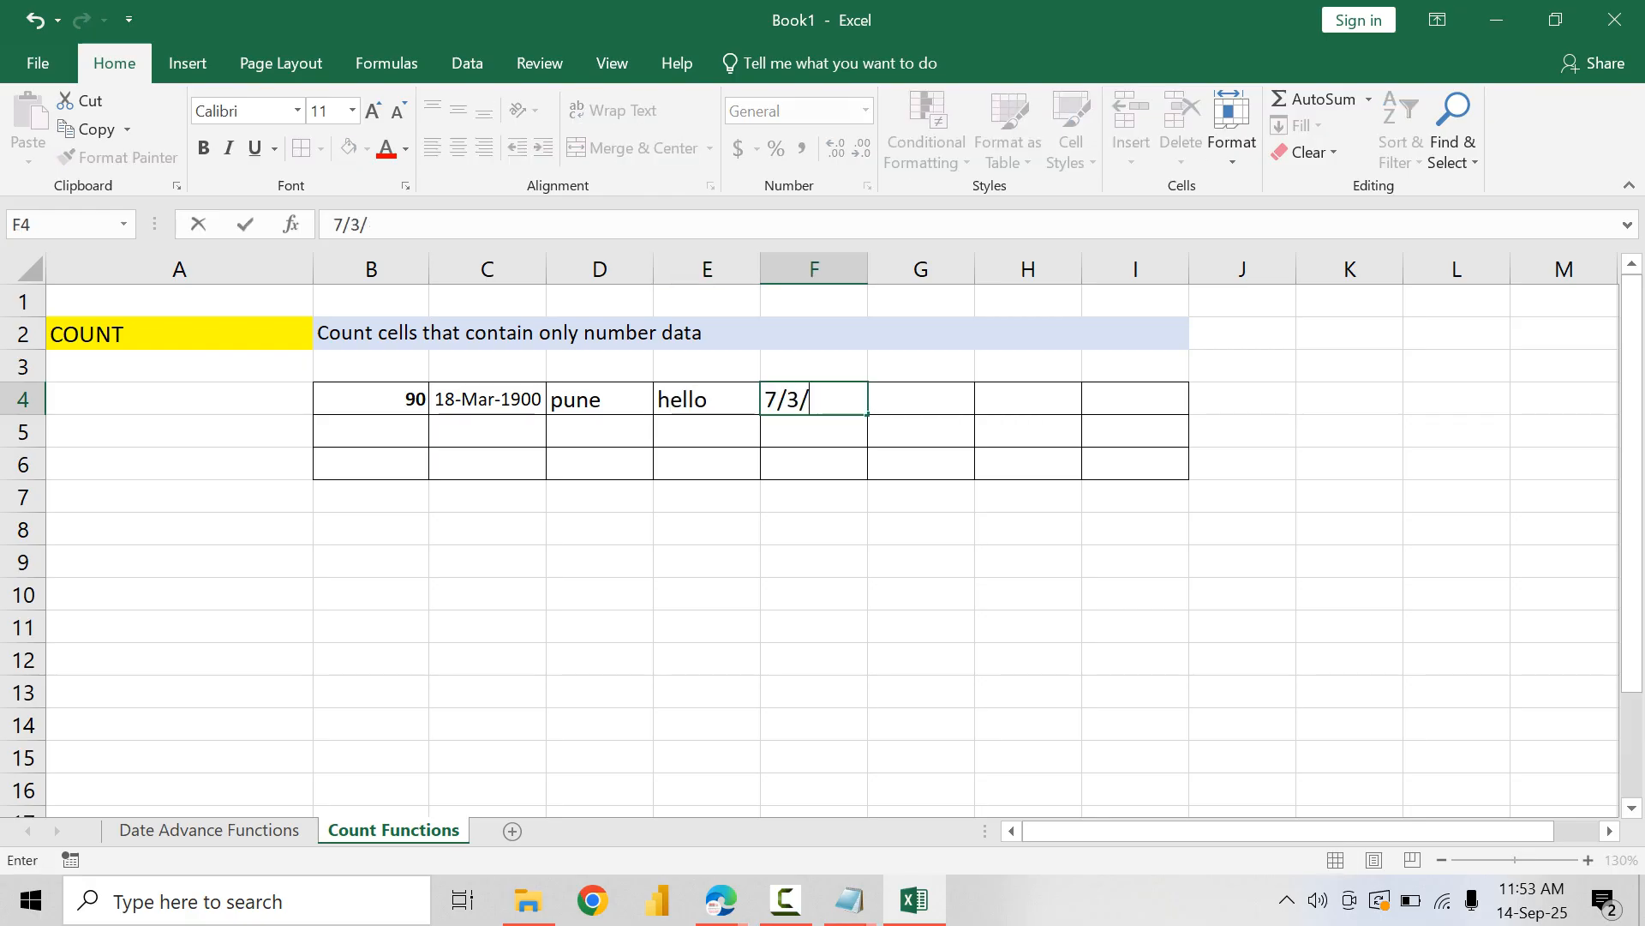
pyautogui.write('2008')
pyautogui.press('Return')
# Step: Enter 69.41 in B5 and the logical value TRUE in C5
pyautogui.write('6')
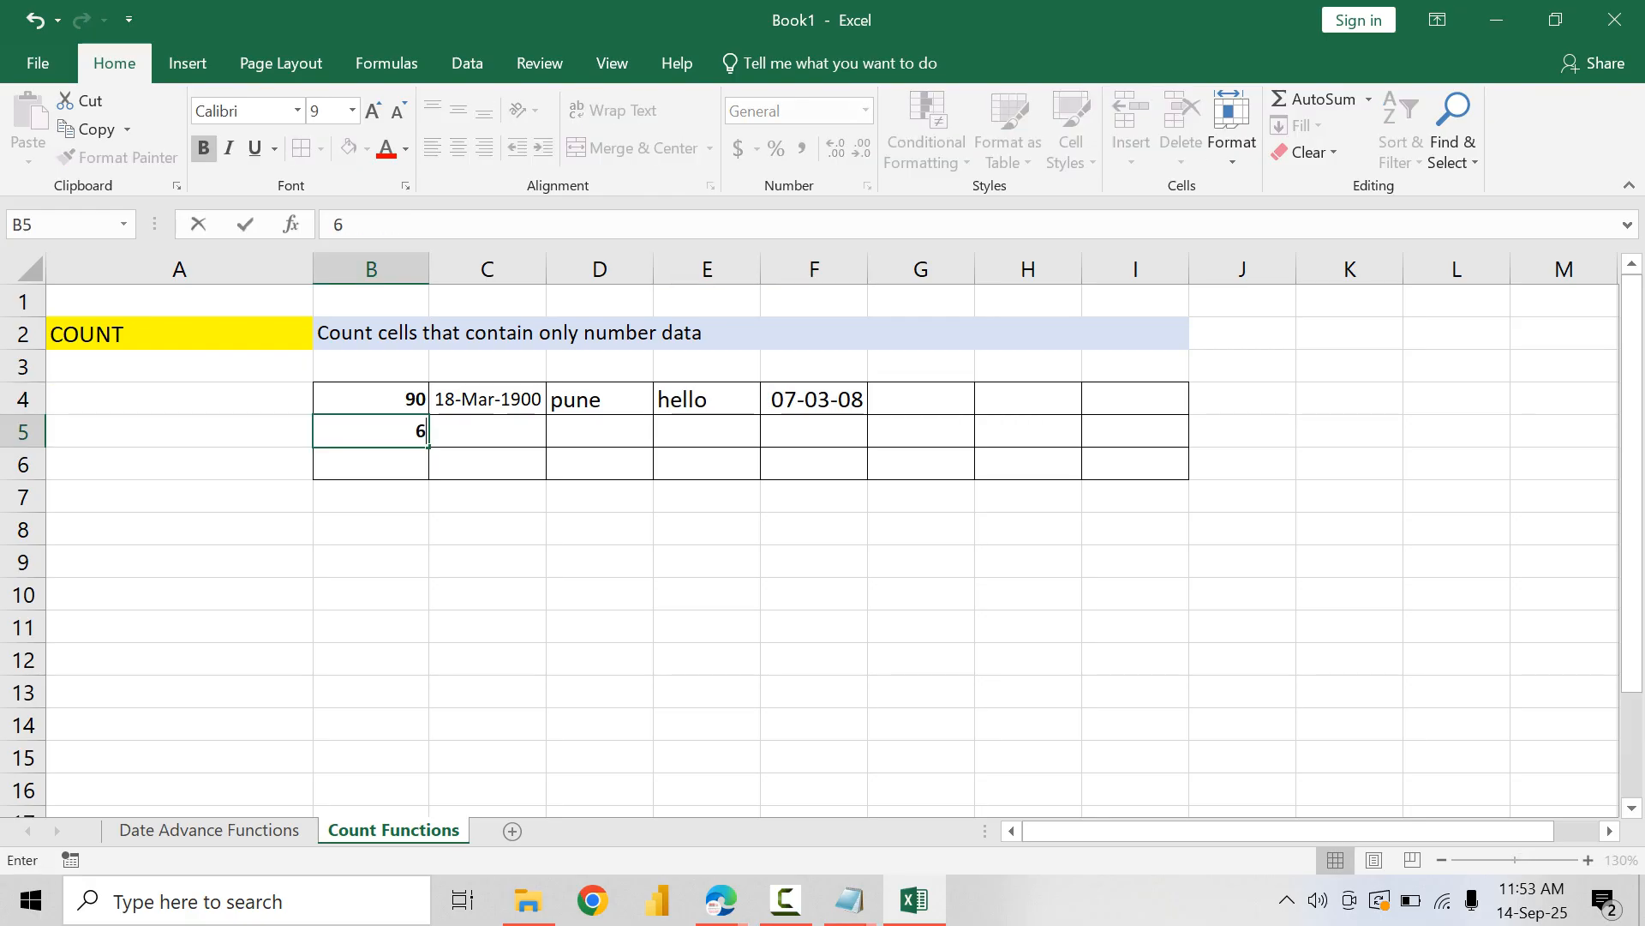
pyautogui.write('932')
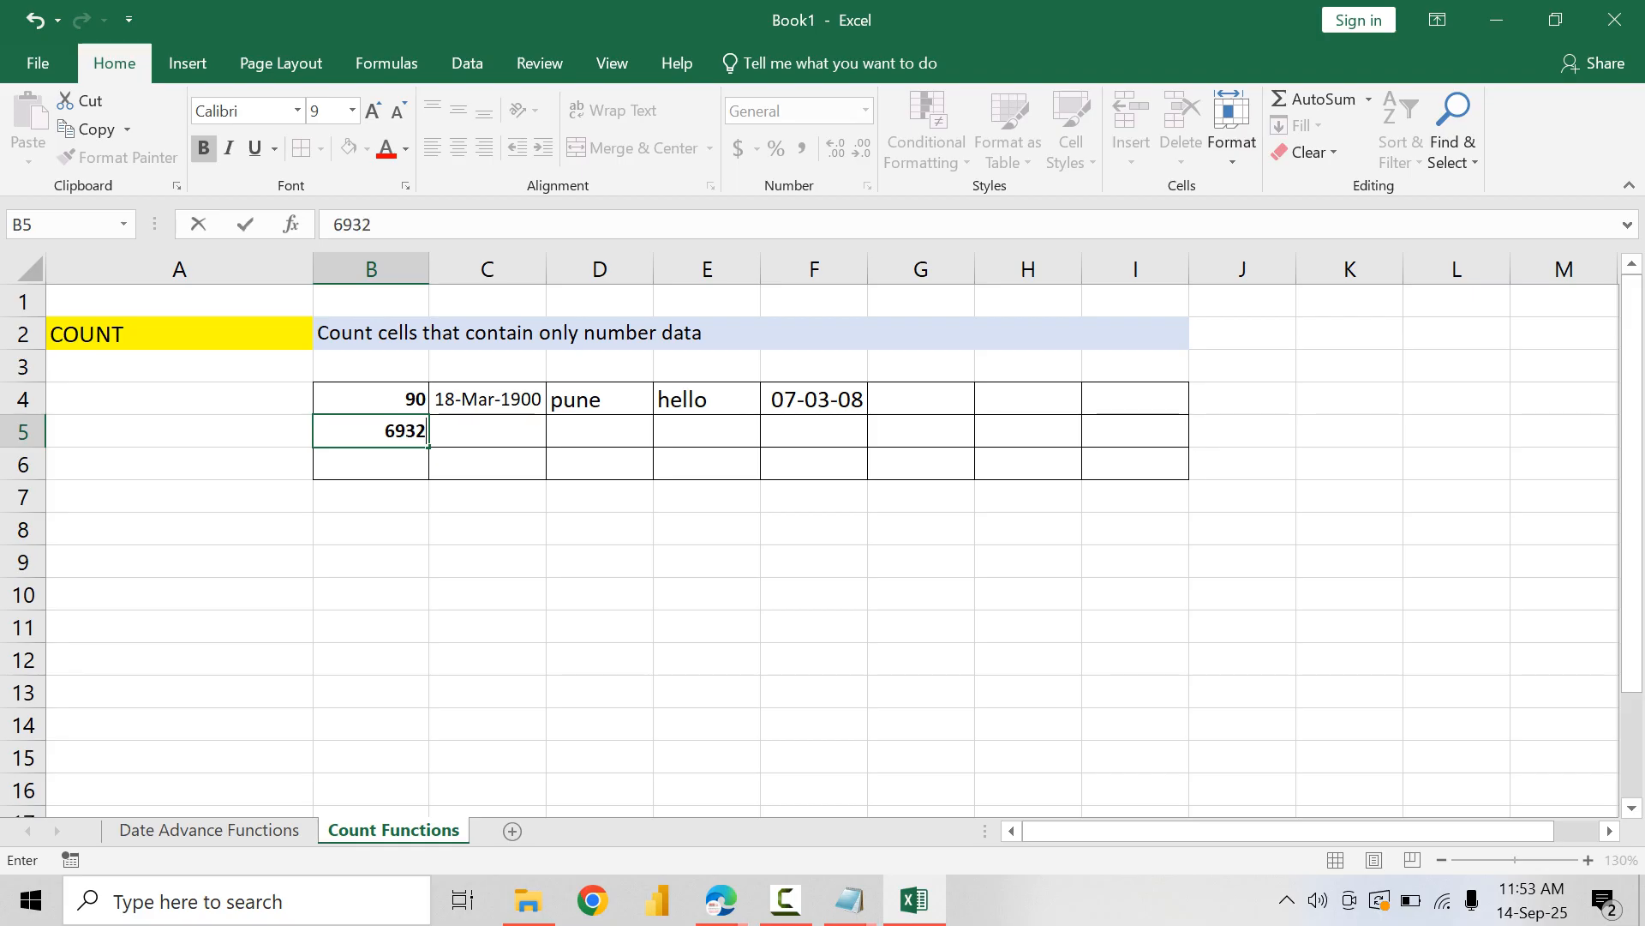
pyautogui.press('BackSpace')
pyautogui.press('BackSpace')
pyautogui.write('.41')
pyautogui.press('Tab')
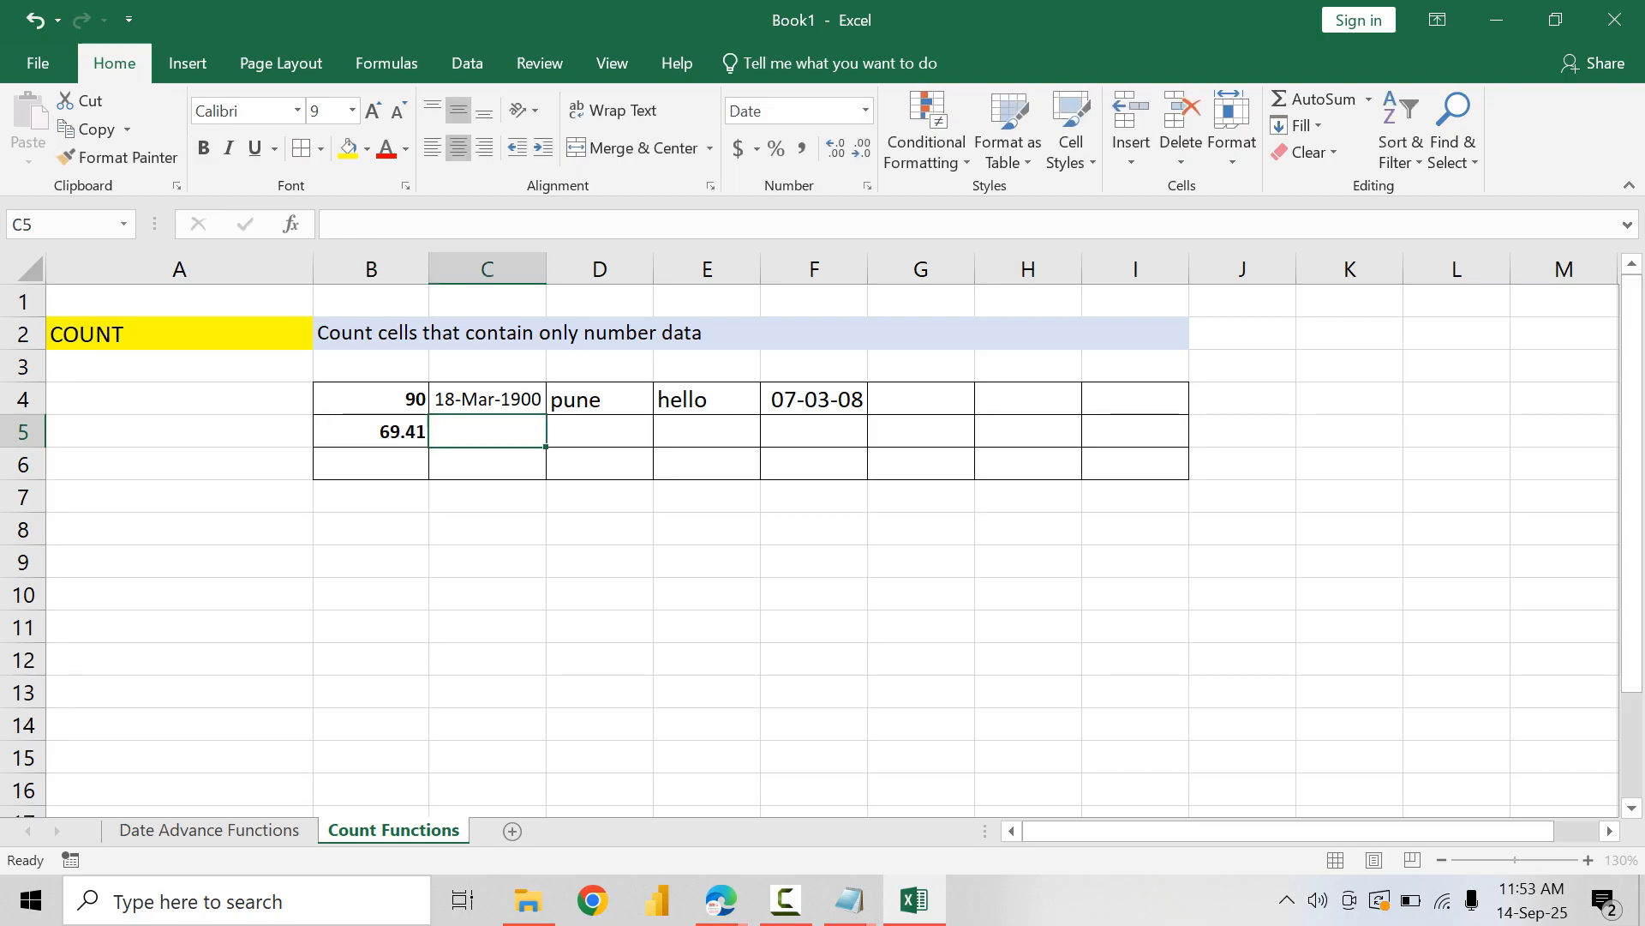
pyautogui.write('true')
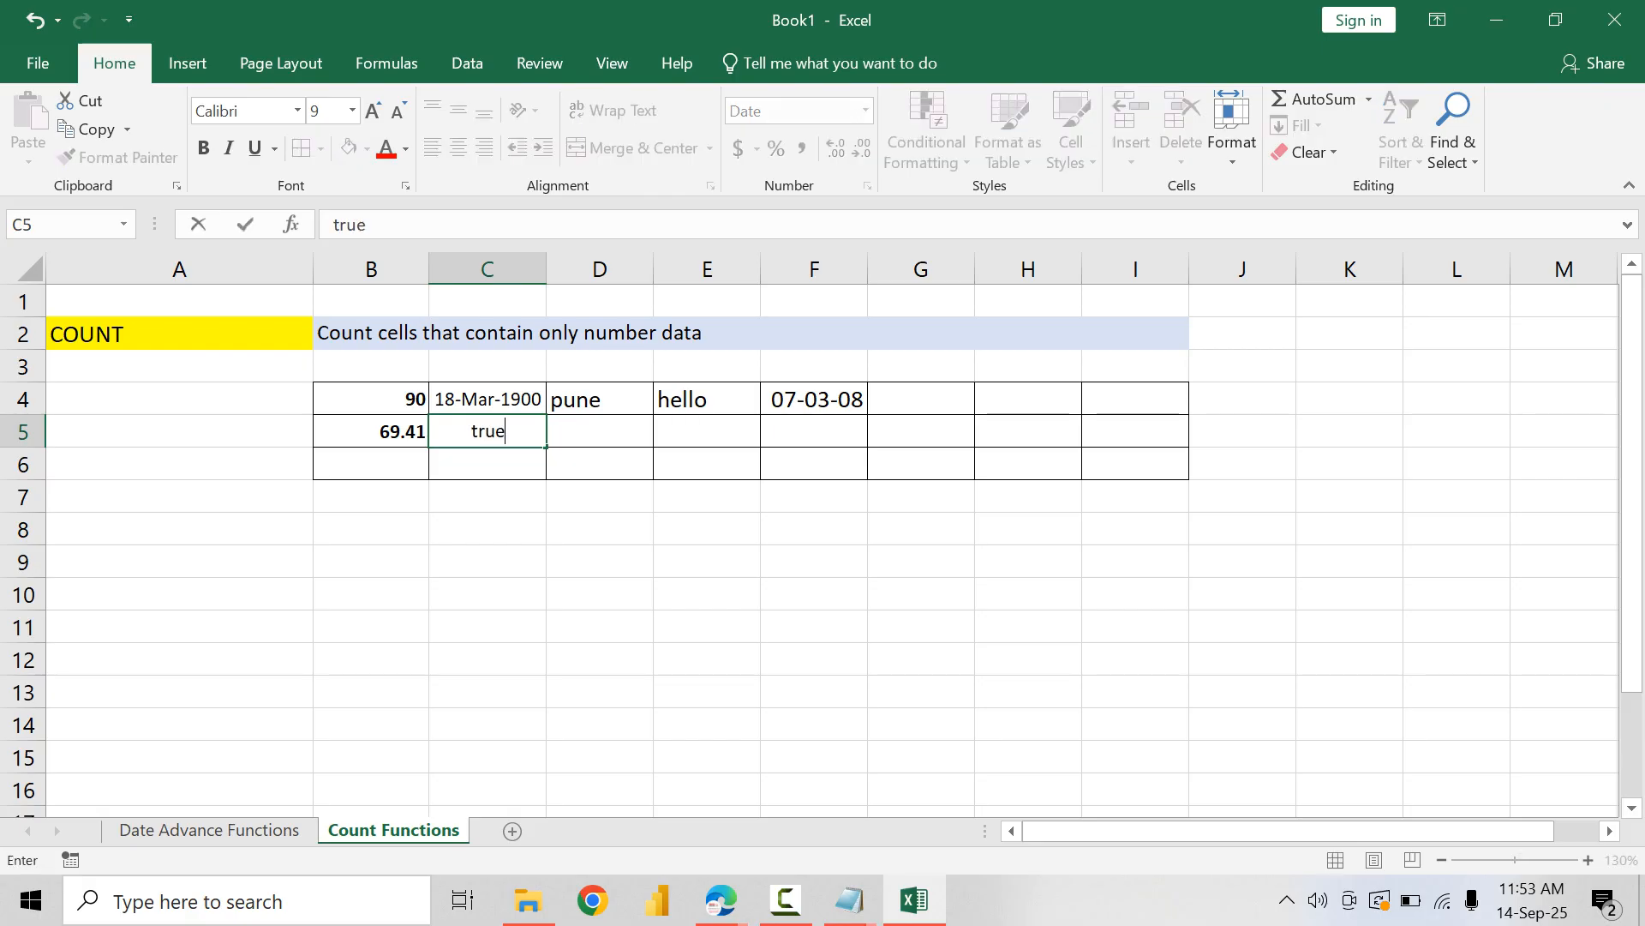
pyautogui.press('Tab')
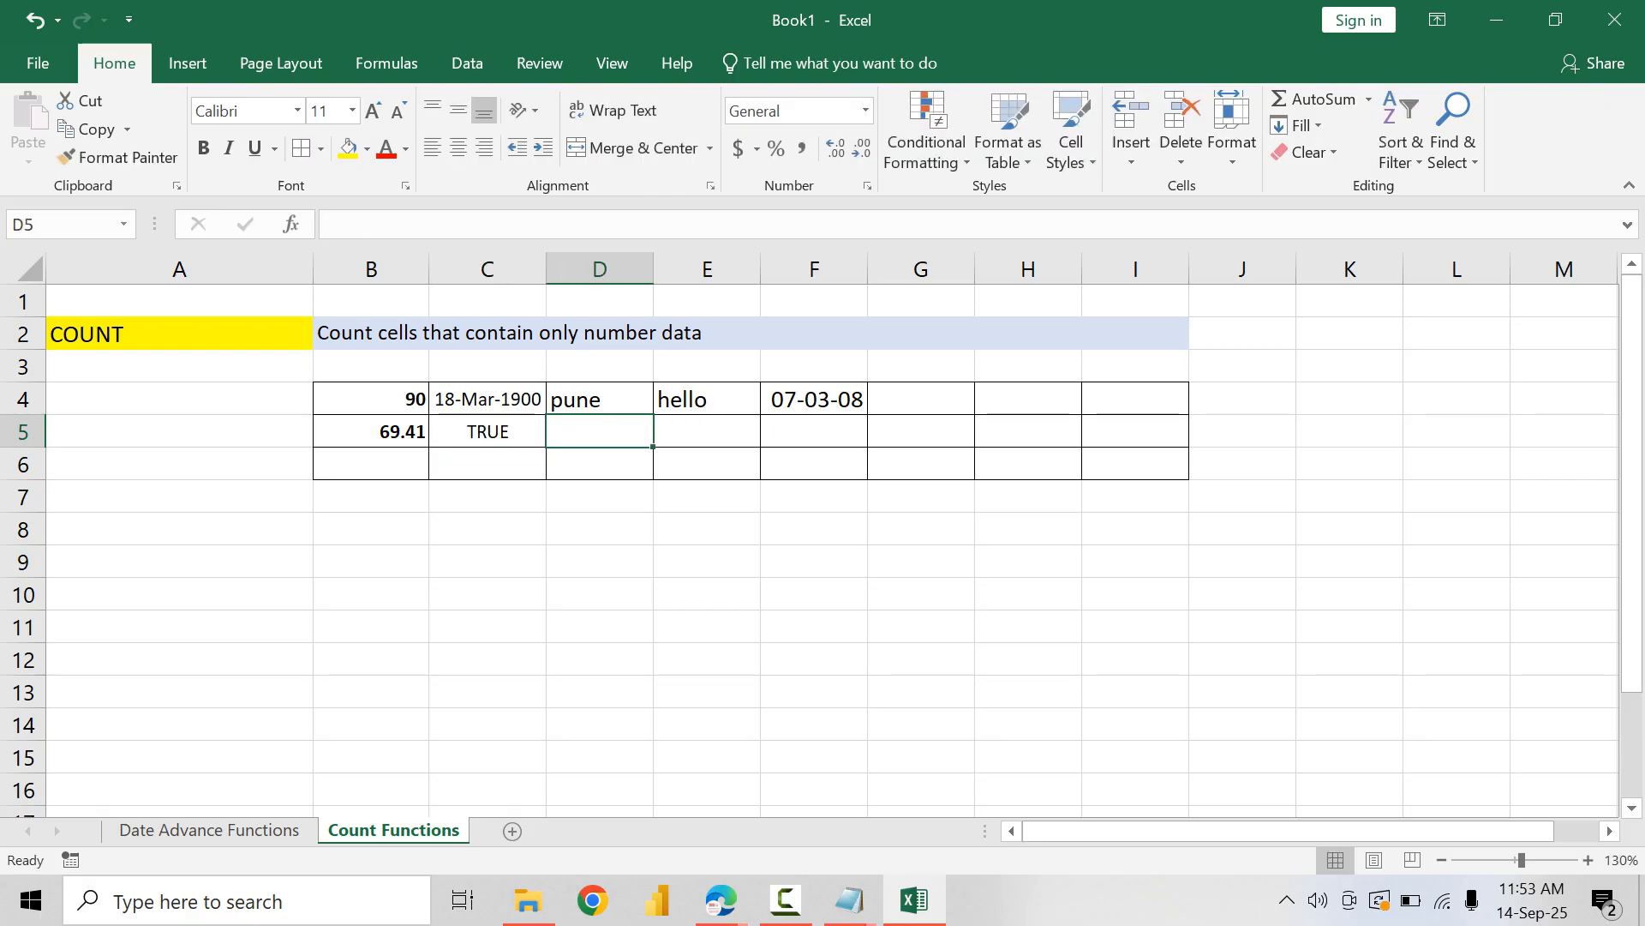
# Step: Fill D5 and E5 with two sample first names and enter 7000 in F5
pyautogui.write('tejas')
pyautogui.press('Tab')
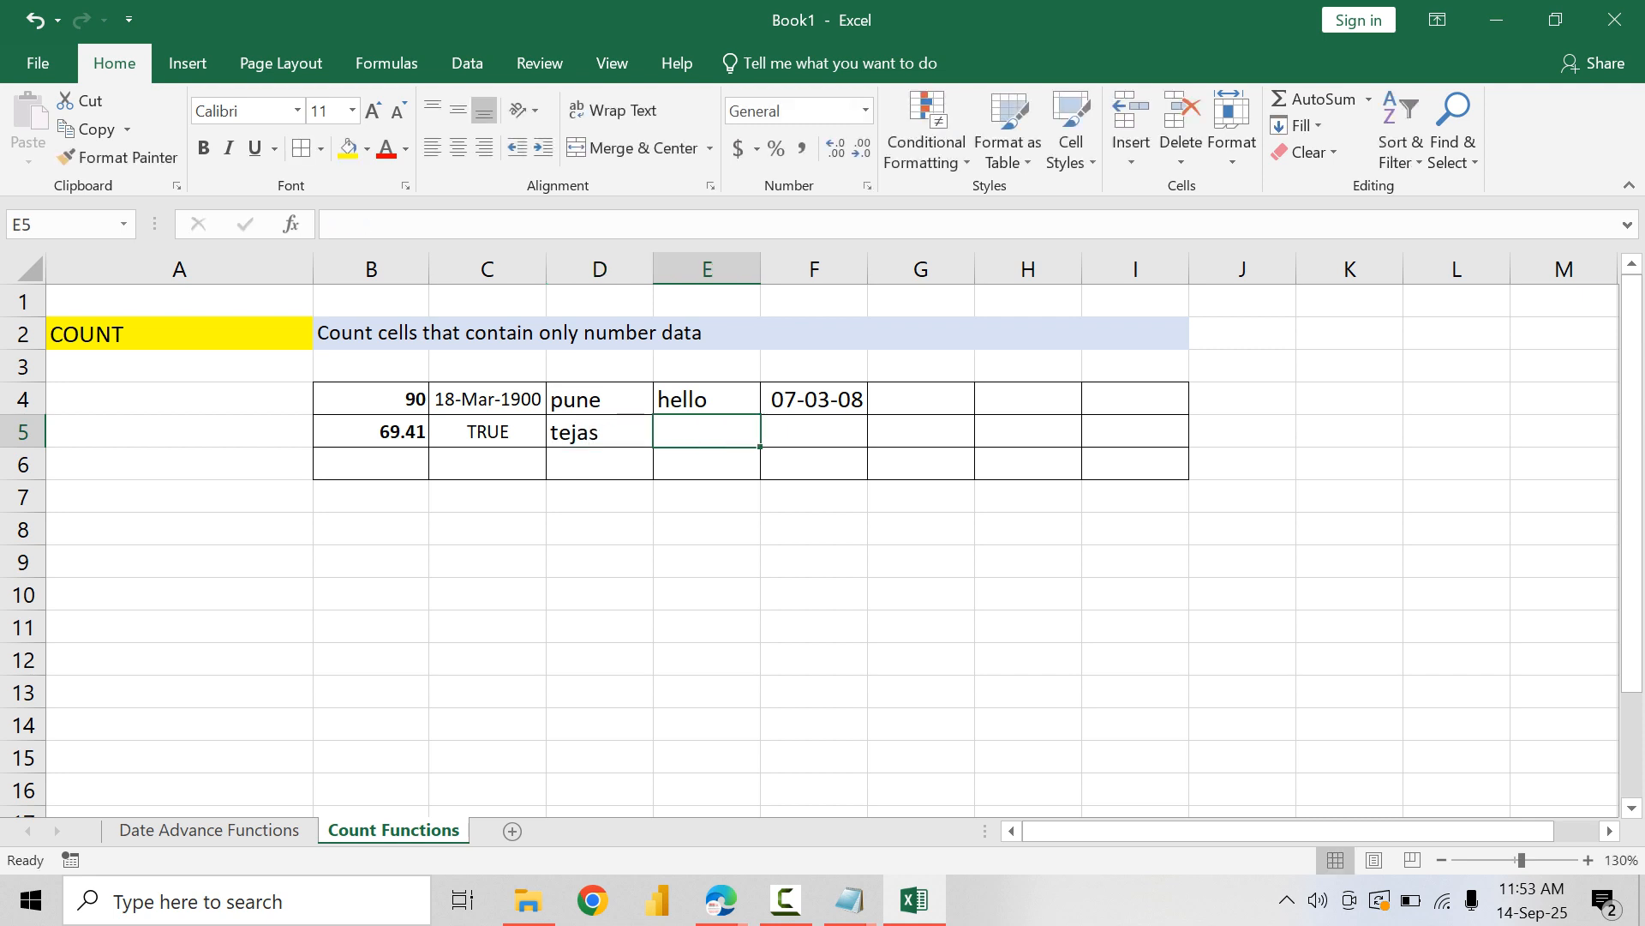
pyautogui.write('pranav')
pyautogui.press('Tab')
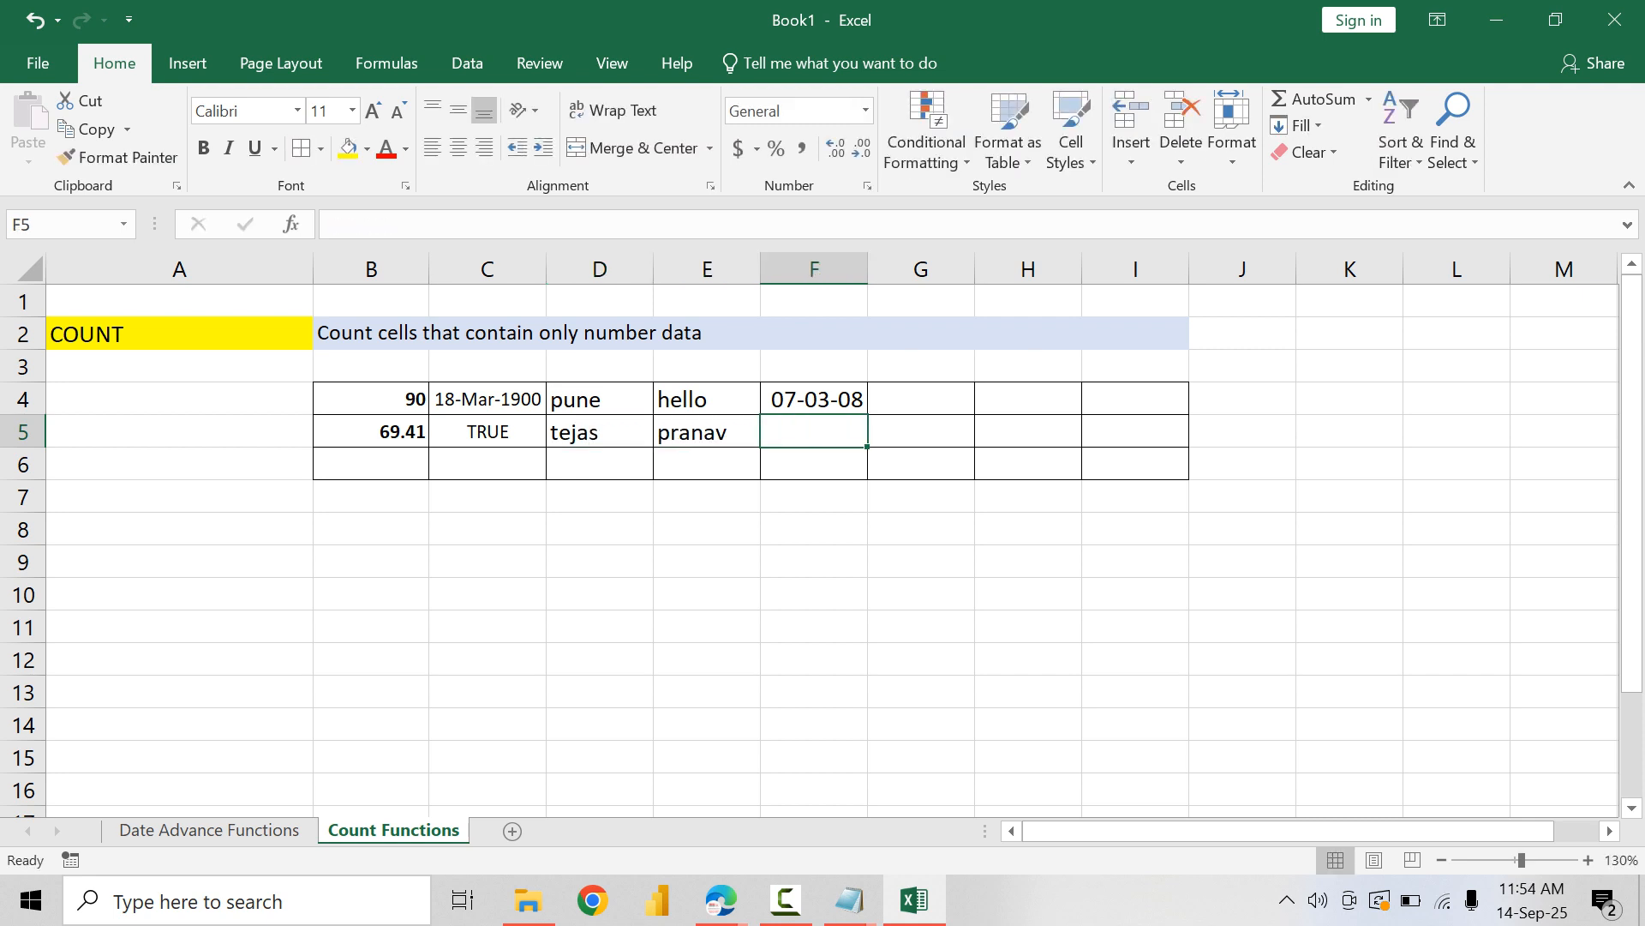
pyautogui.write('7333')
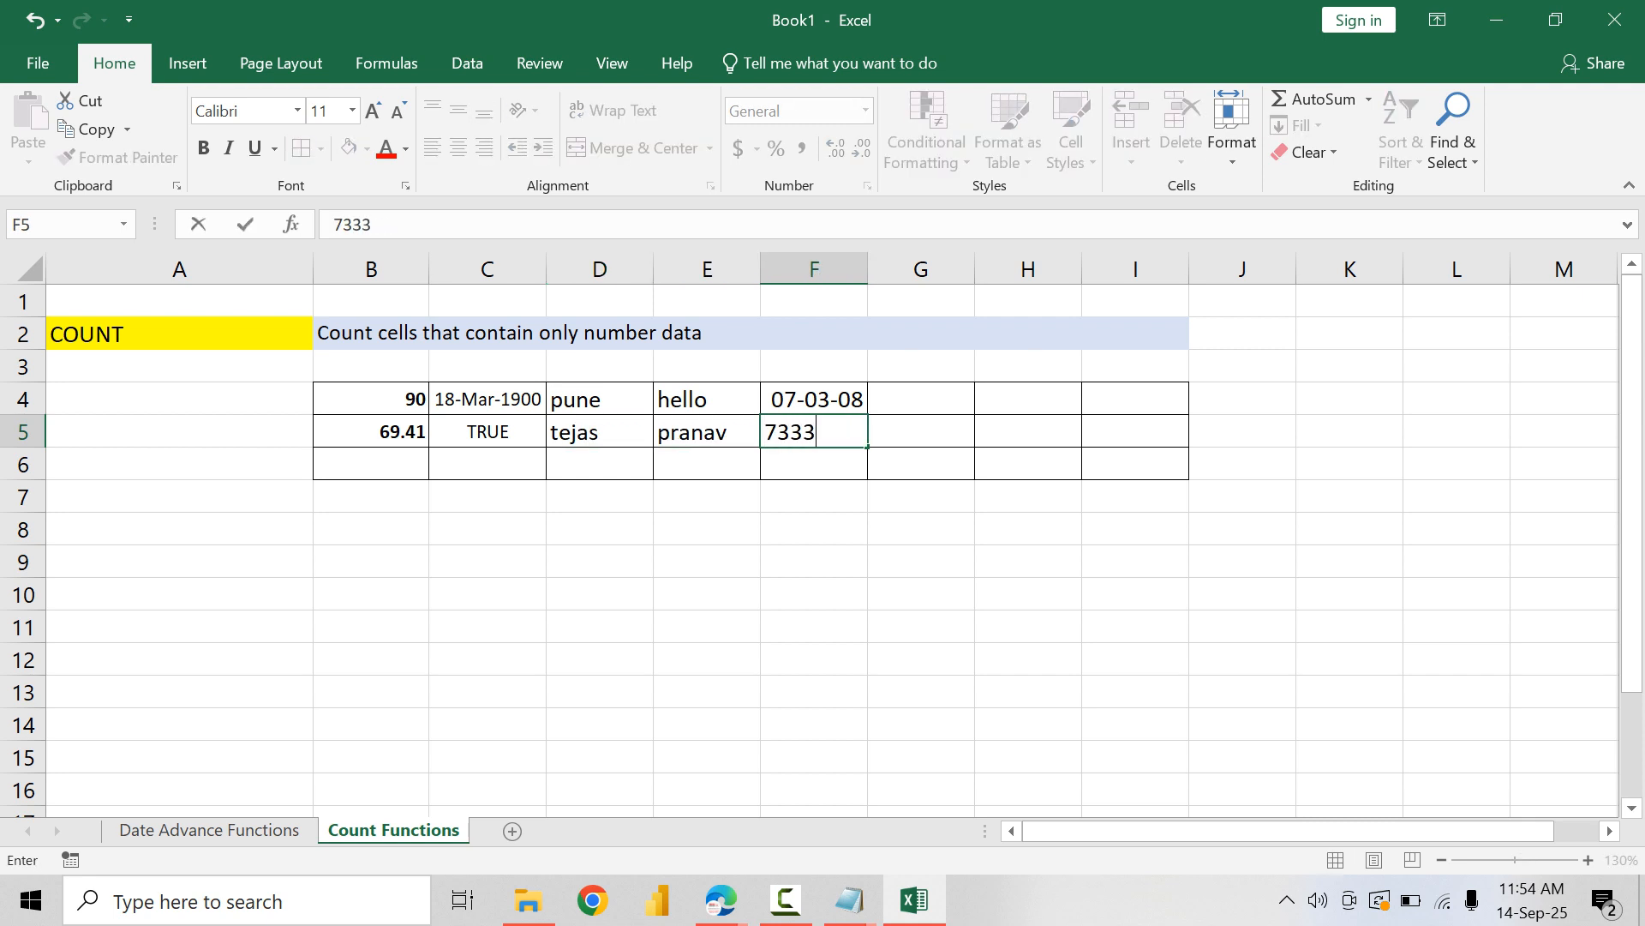
pyautogui.press('BackSpace')
pyautogui.press('BackSpace')
pyautogui.press('BackSpace')
pyautogui.write('0')
pyautogui.press('Return')
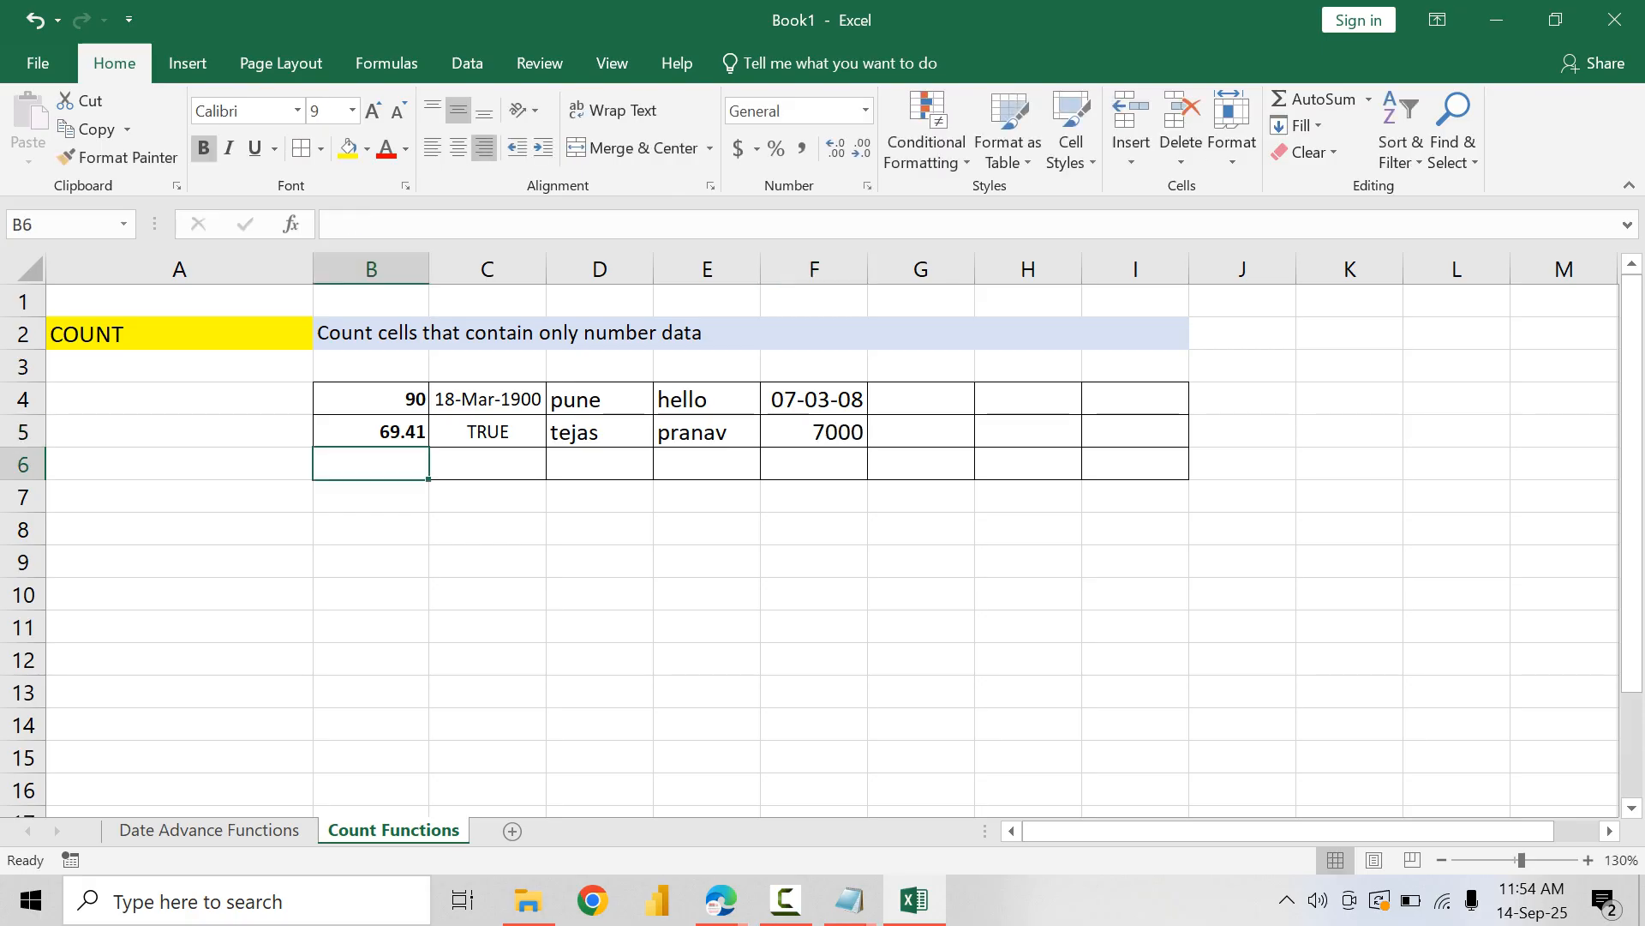
# Step: Fill B6:F6 with 78.42, 8/2/2008, hello, welcome and a sample first name
pyautogui.write('78.42')
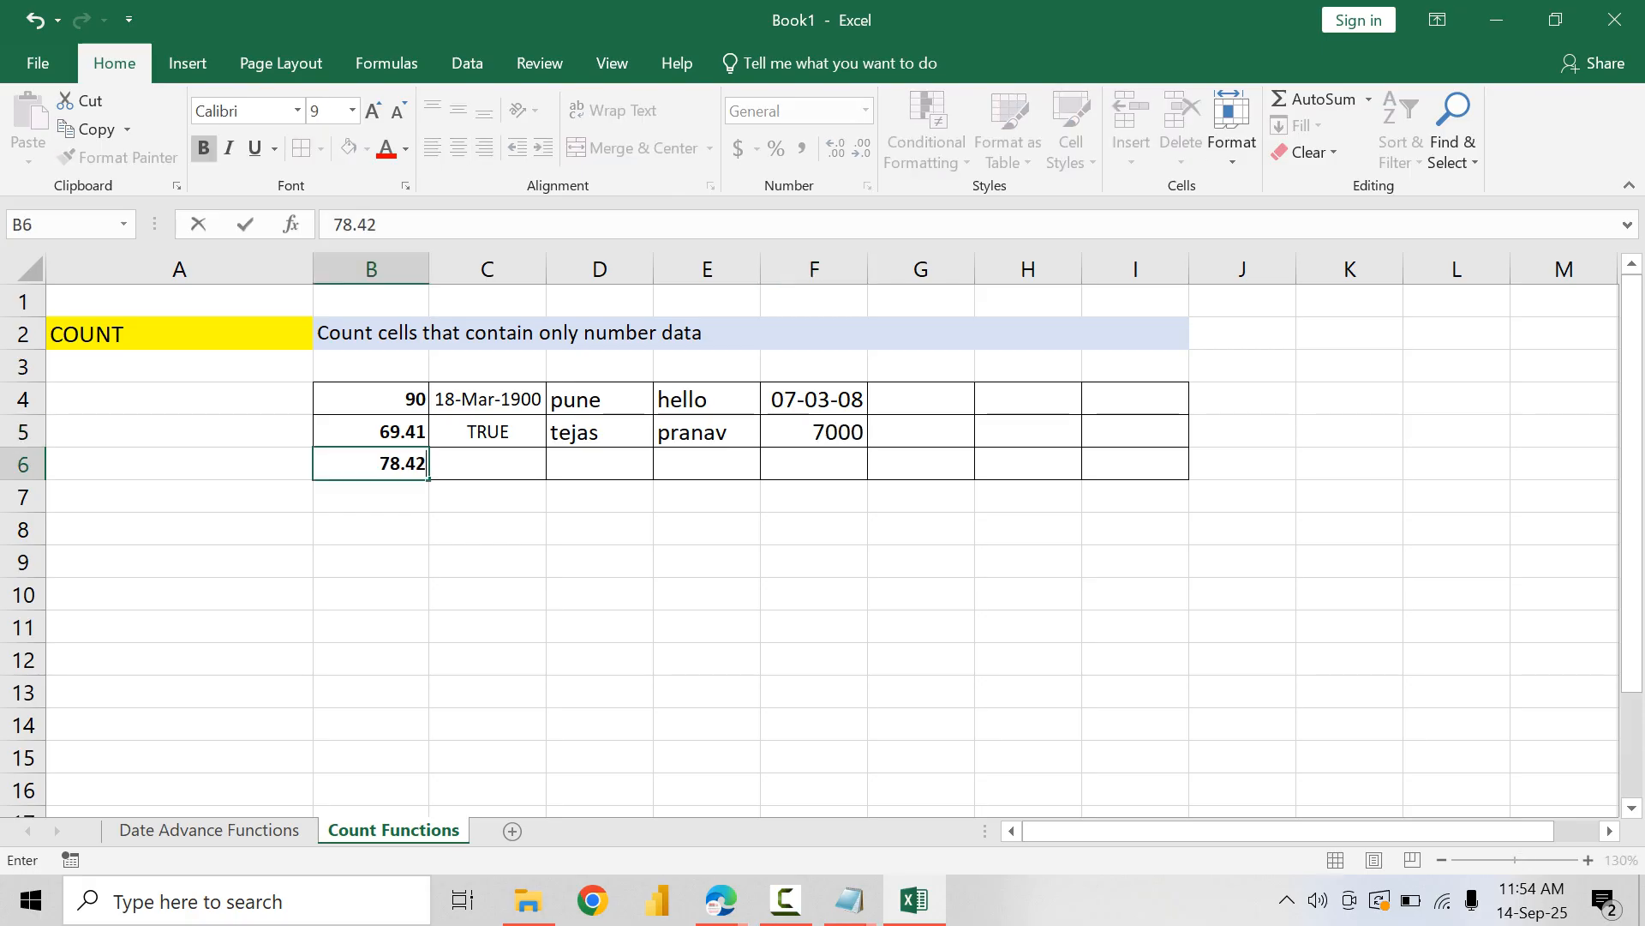
pyautogui.press('Tab')
pyautogui.write('8')
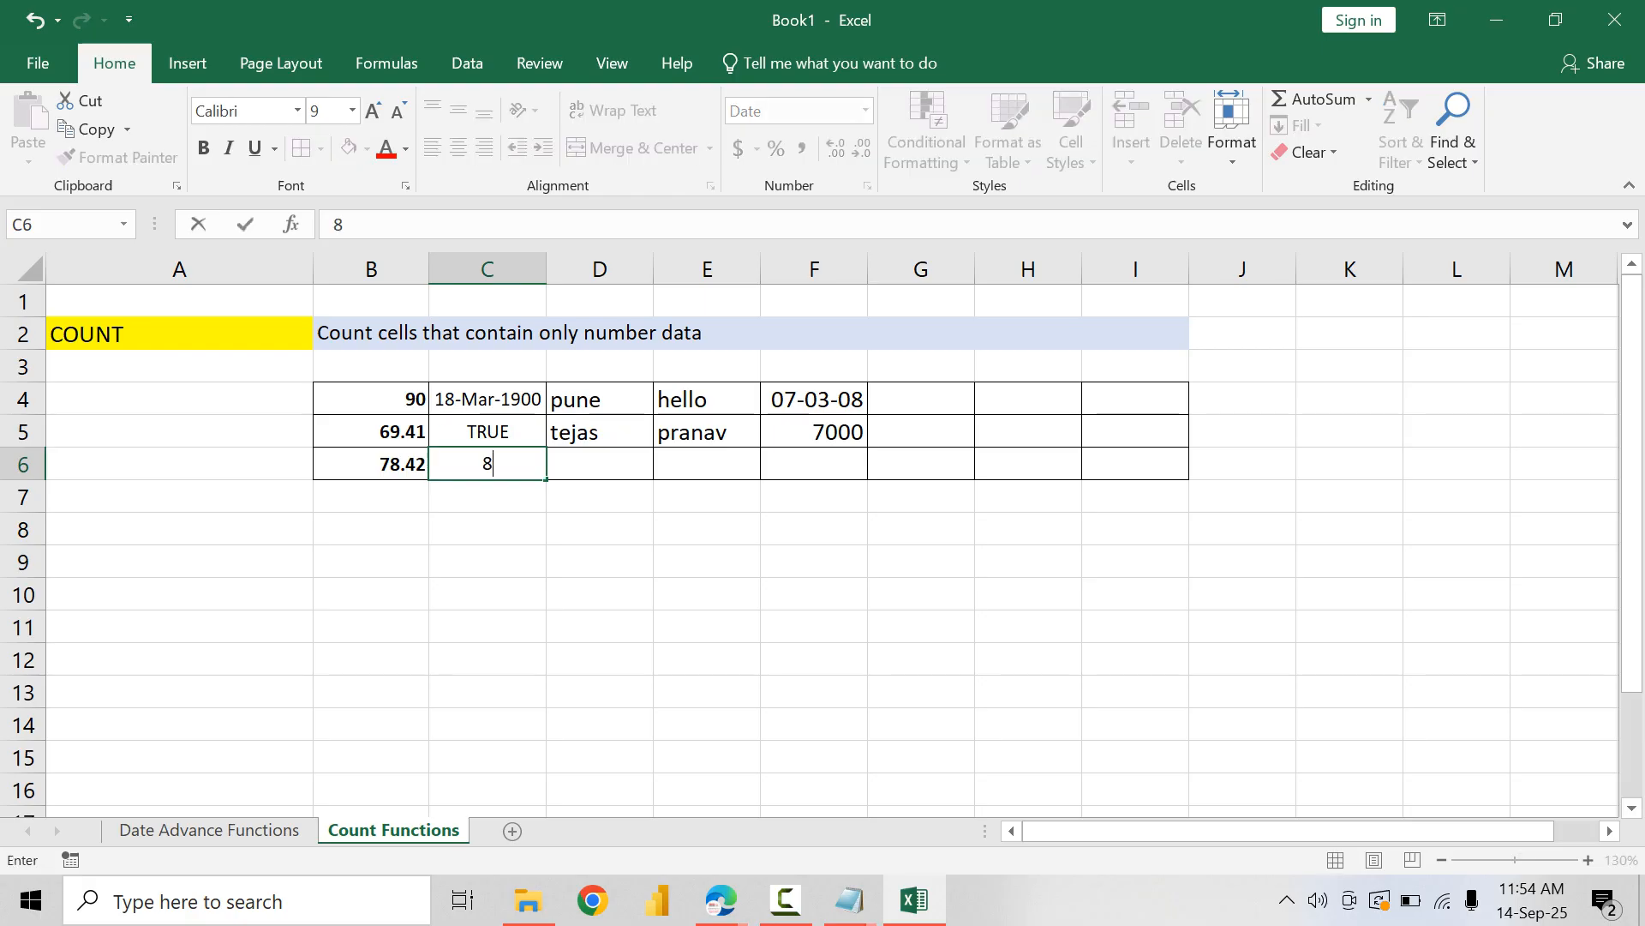
pyautogui.write('/2/2008')
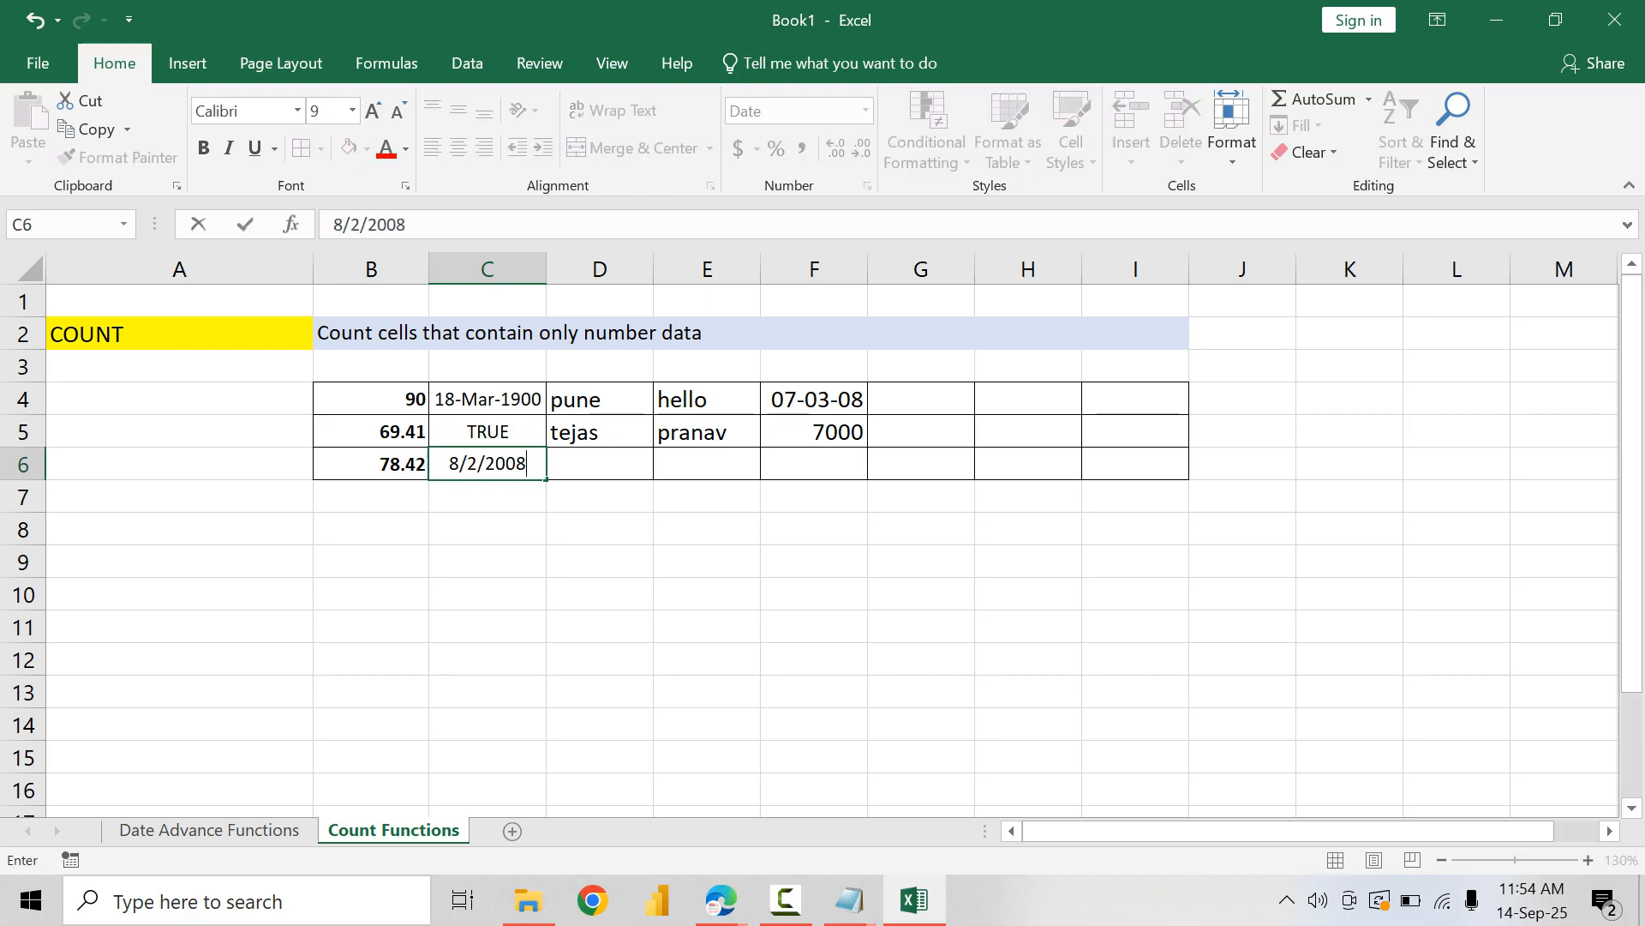
pyautogui.press('Tab')
pyautogui.write('hello')
pyautogui.press('Tab')
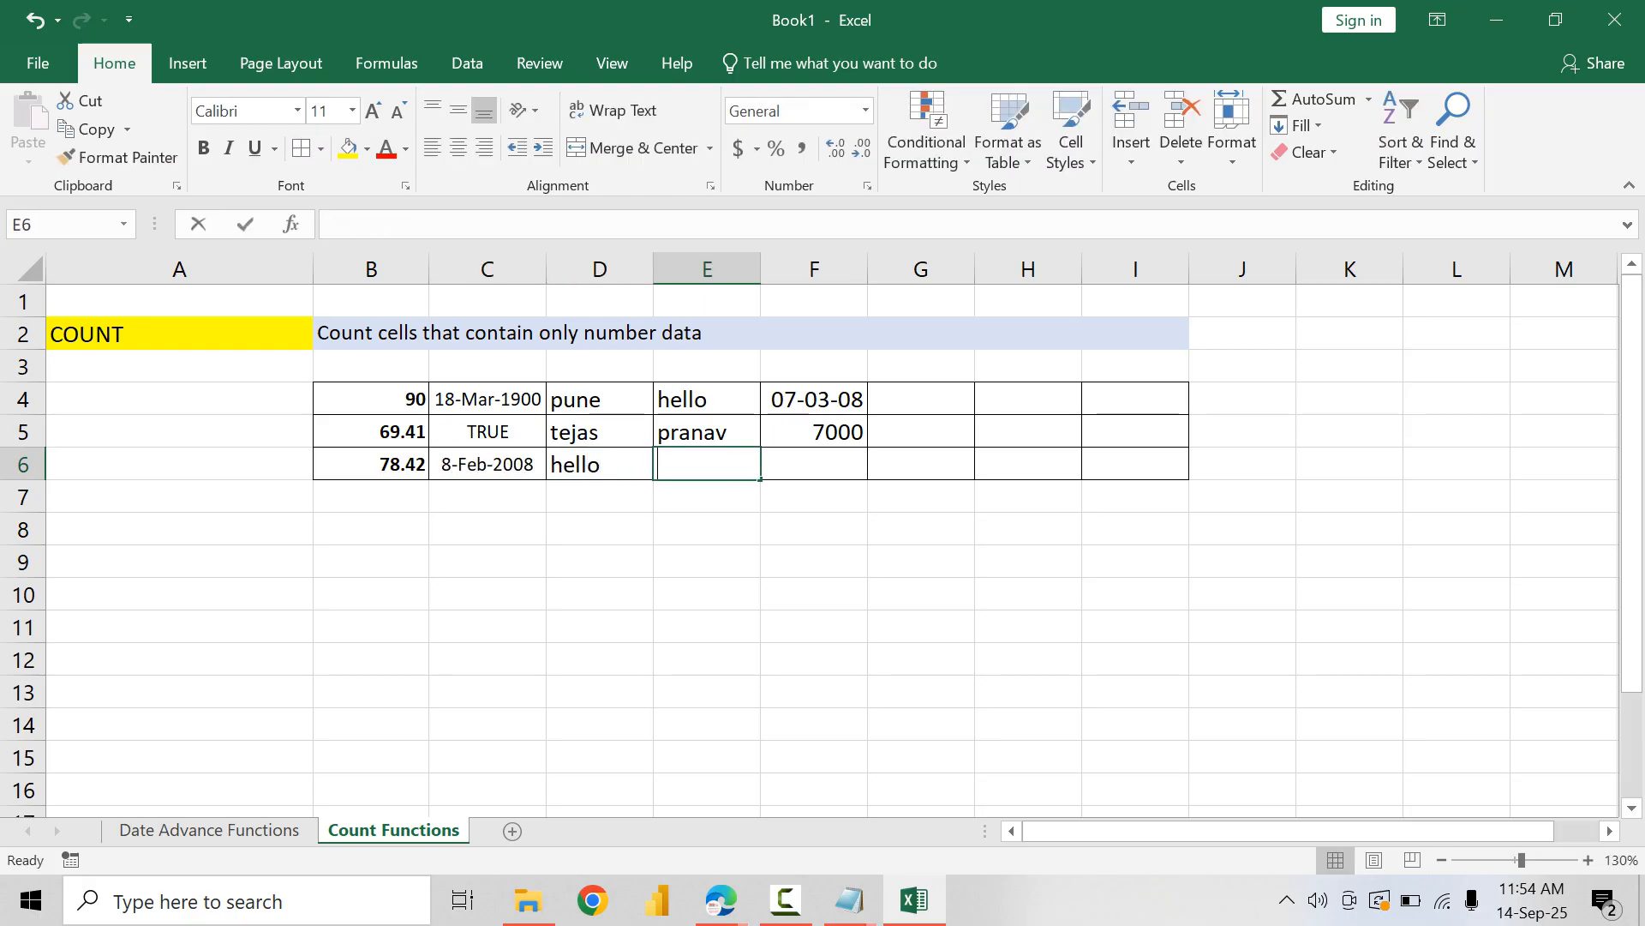
pyautogui.write('welcome')
pyautogui.press('Tab')
pyautogui.write('shrenik')
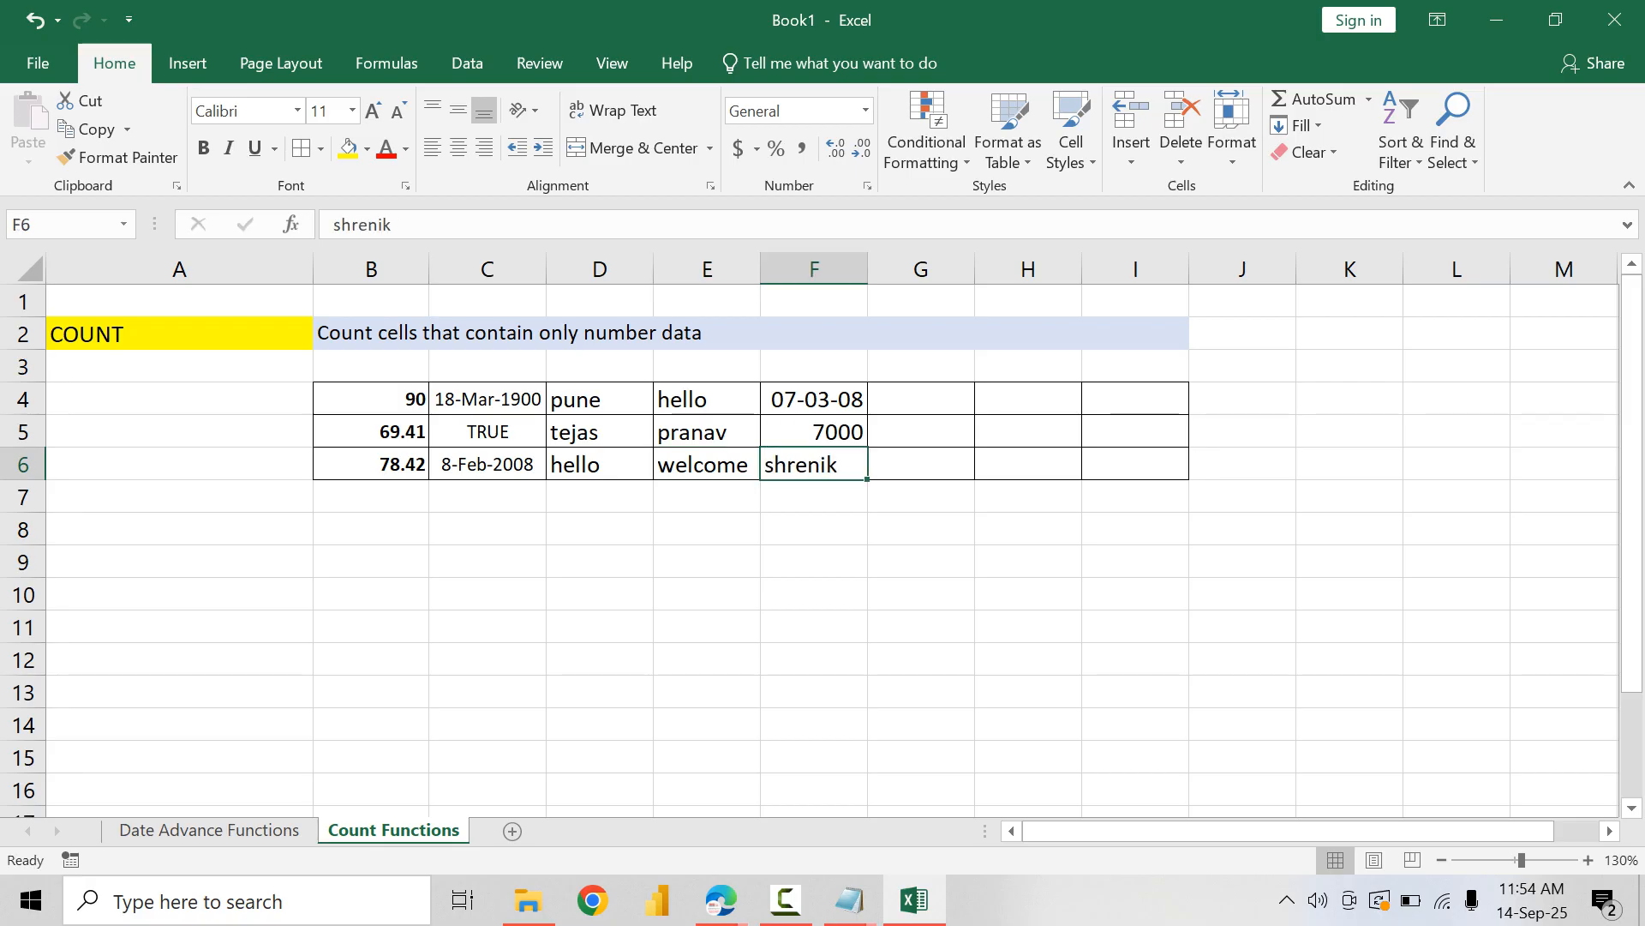
pyautogui.press('Return')
# Step: Clear the formats of the unused cells G4:I6
pyautogui.moveTo(921, 400); pyautogui.dragTo(1136, 464)
pyautogui.click(1302, 152)
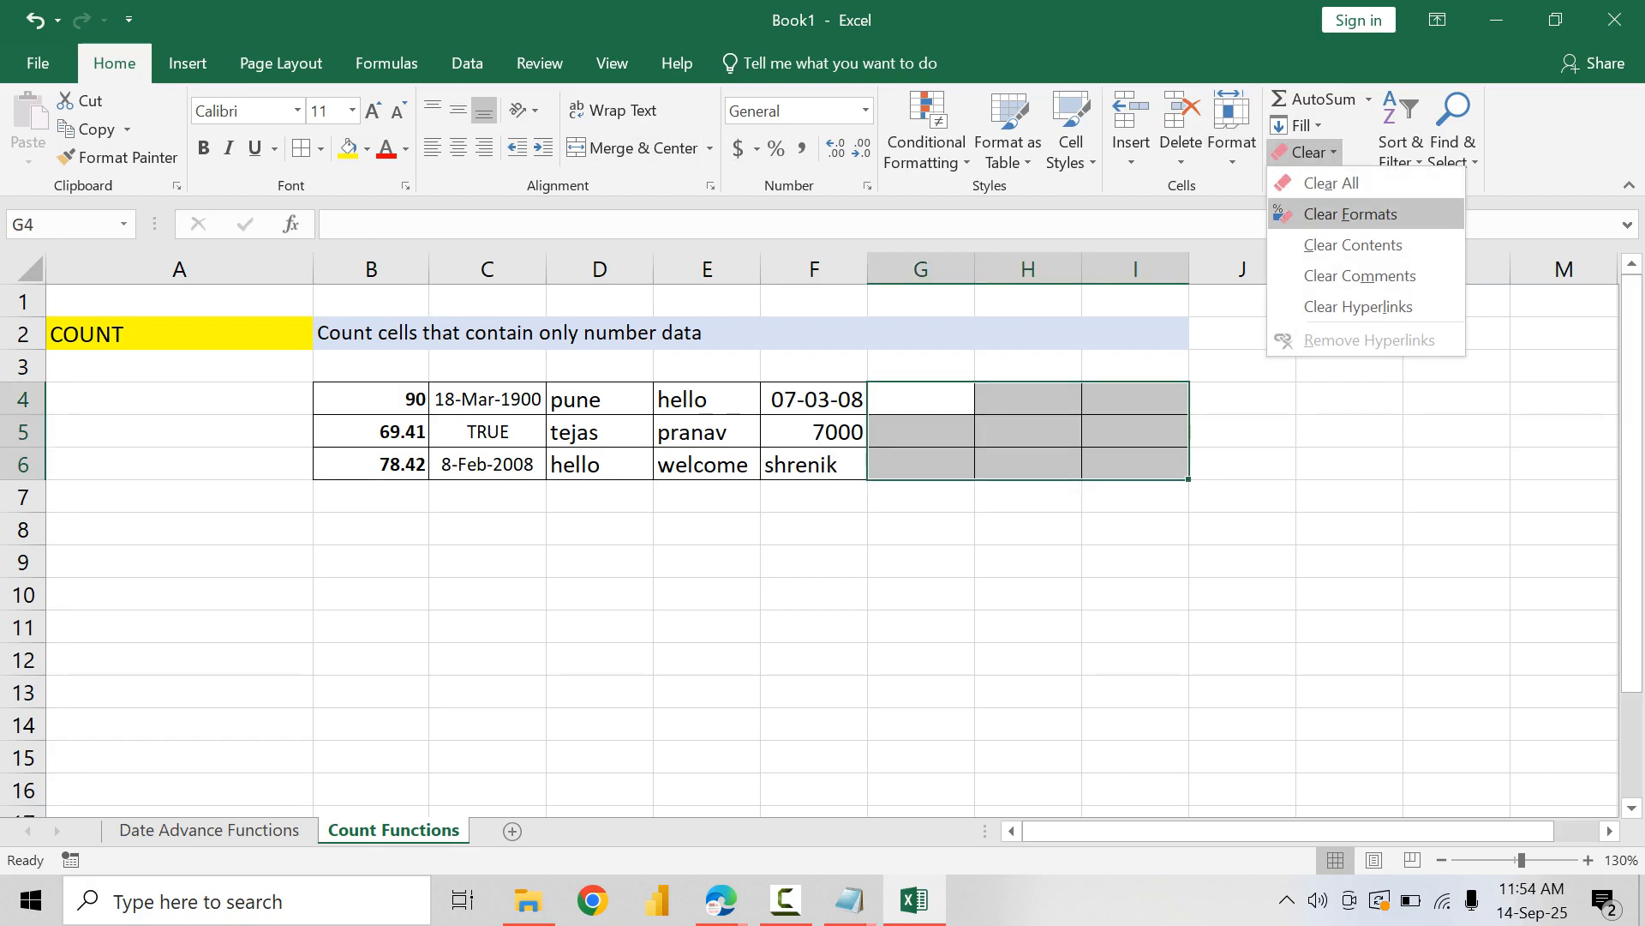
pyautogui.click(1351, 214)
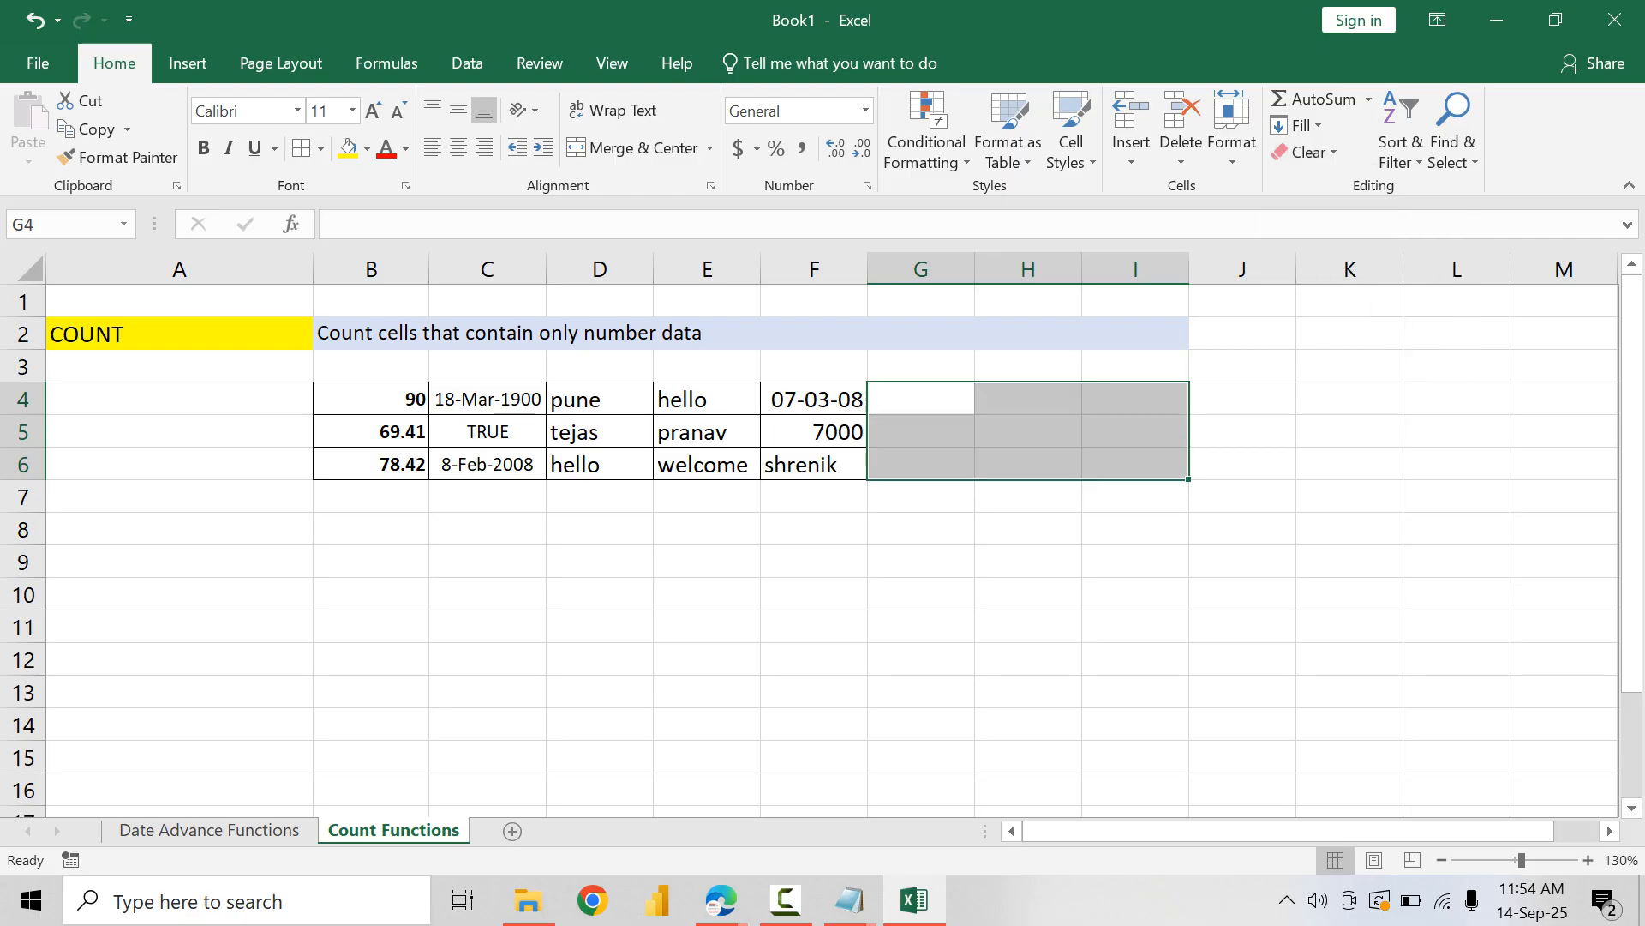
# Step: Centre the sample data in B4:F6 horizontally
pyautogui.moveTo(377, 399); pyautogui.dragTo(867, 477)
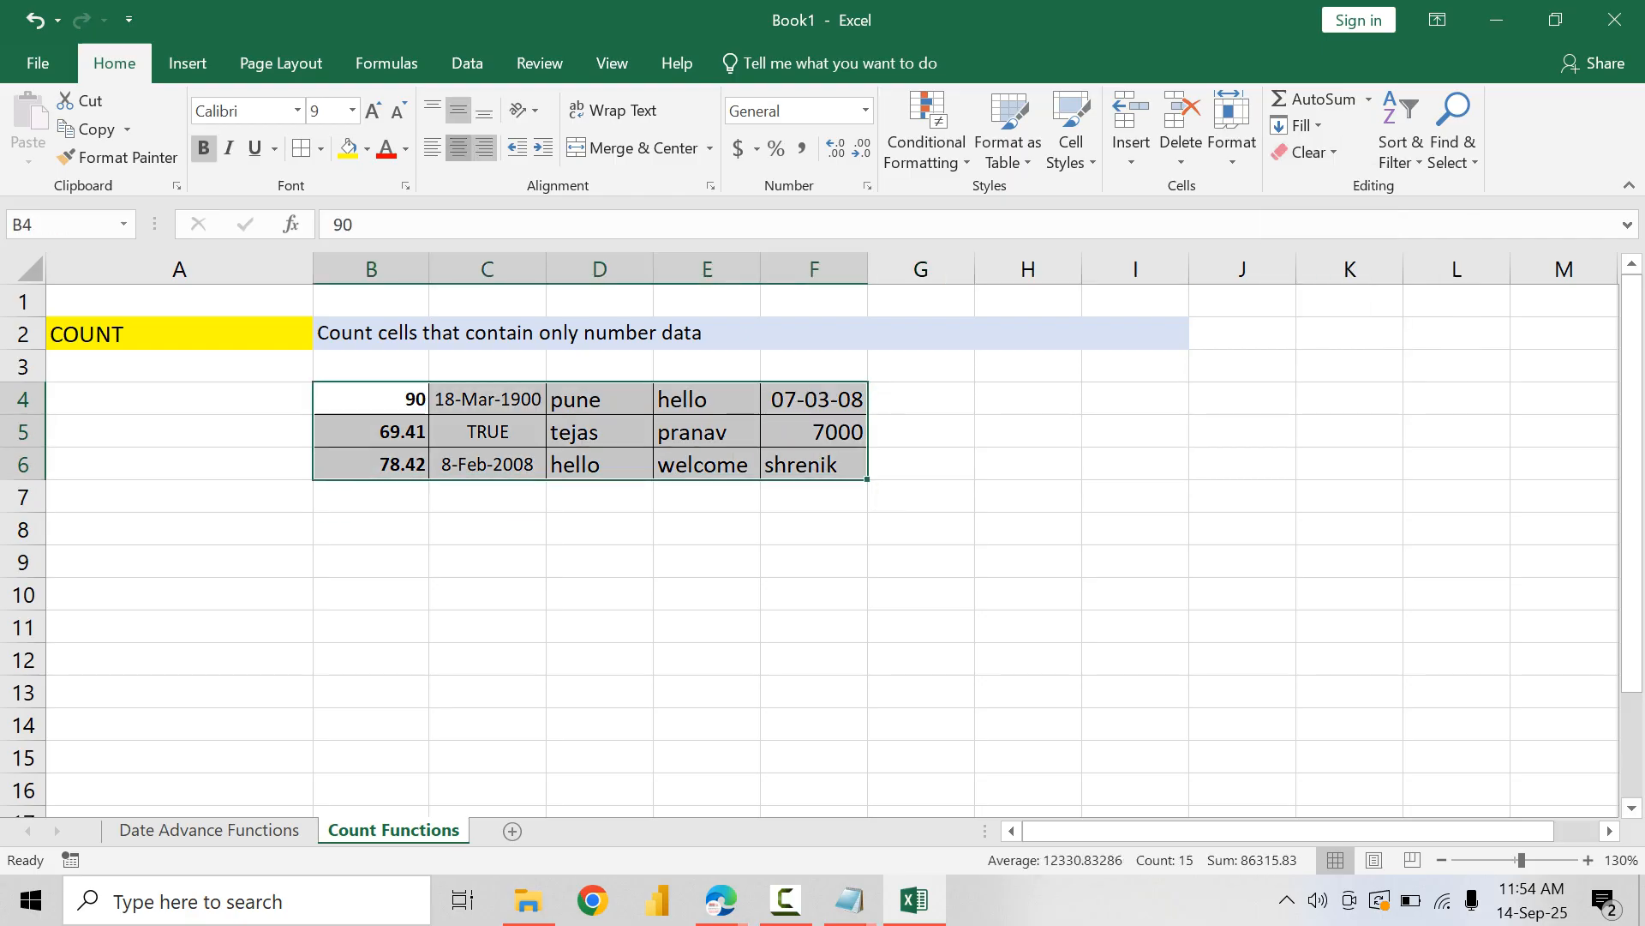
pyautogui.click(459, 149)
pyautogui.click(486, 562)
pyautogui.click(371, 529)
pyautogui.write('COun')
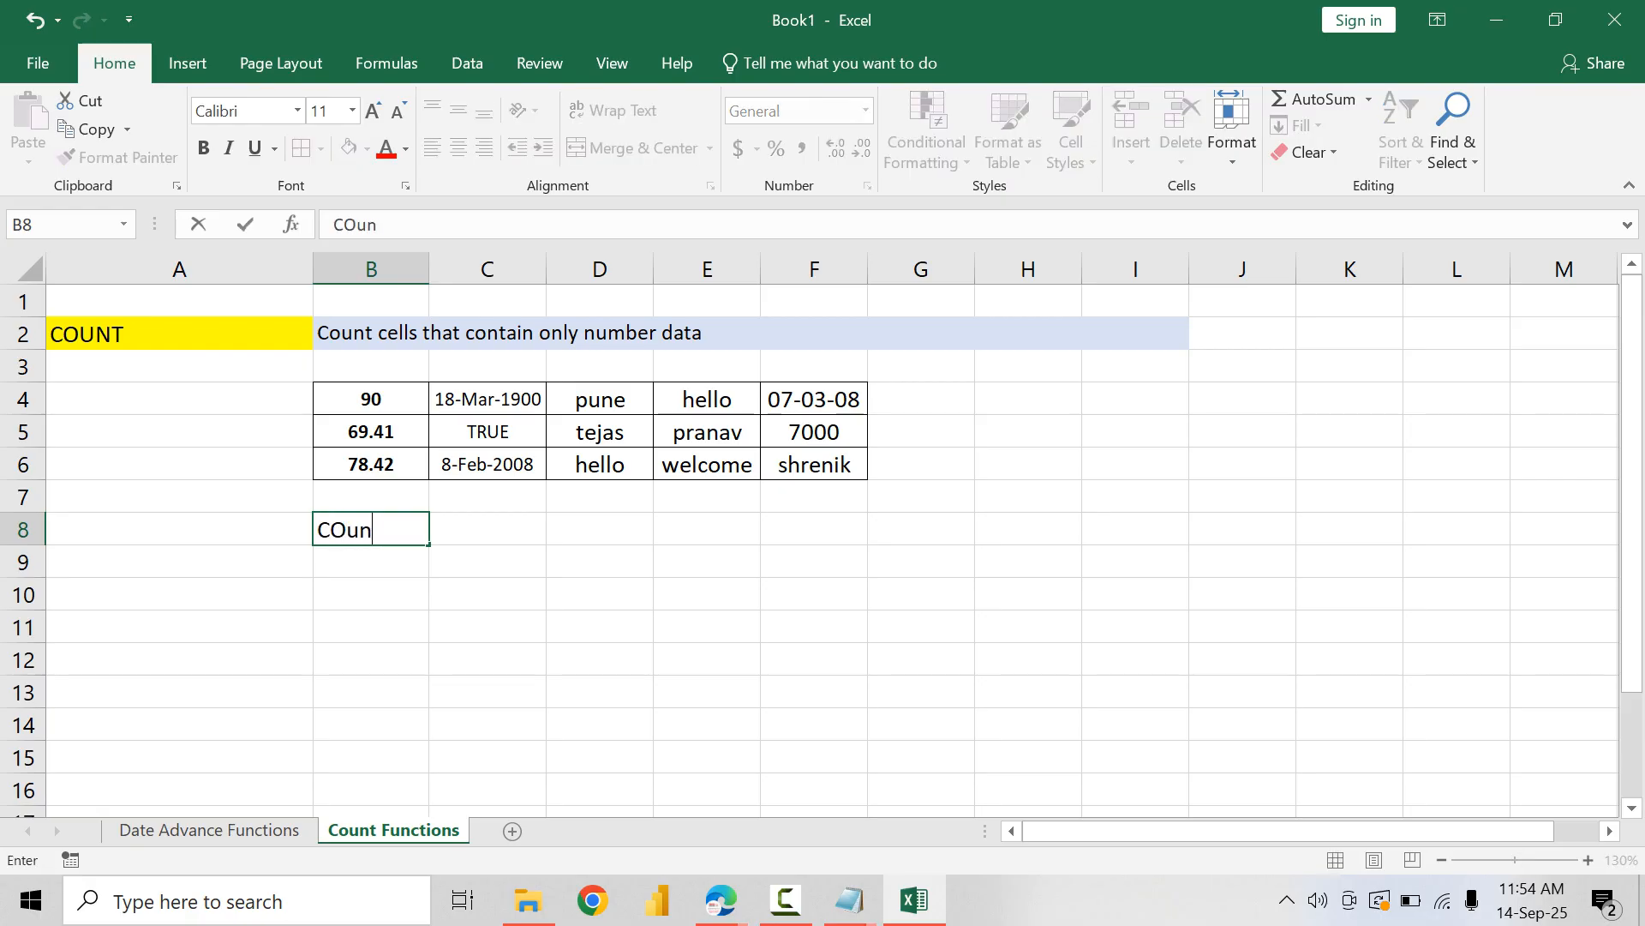
pyautogui.write('t')
pyautogui.press('Tab')
pyautogui.write('=COU')
pyautogui.press('BackSpace')
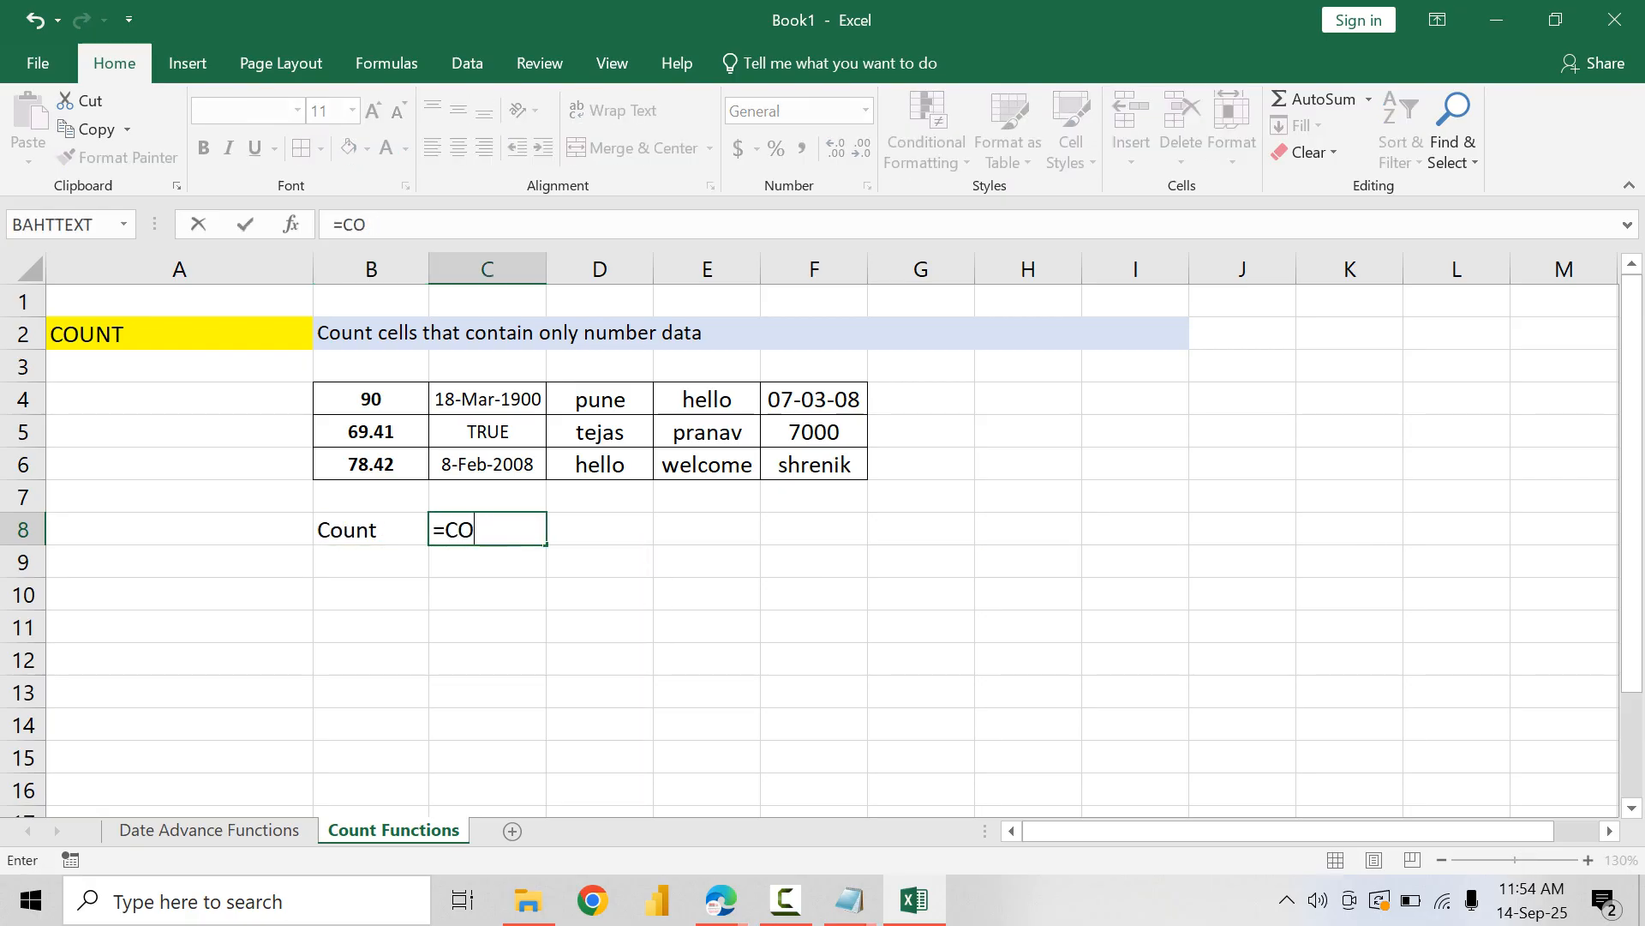
pyautogui.hotkey('shift', 'Tab')
# Step: Label cell B8 as Result
pyautogui.write('Resue')
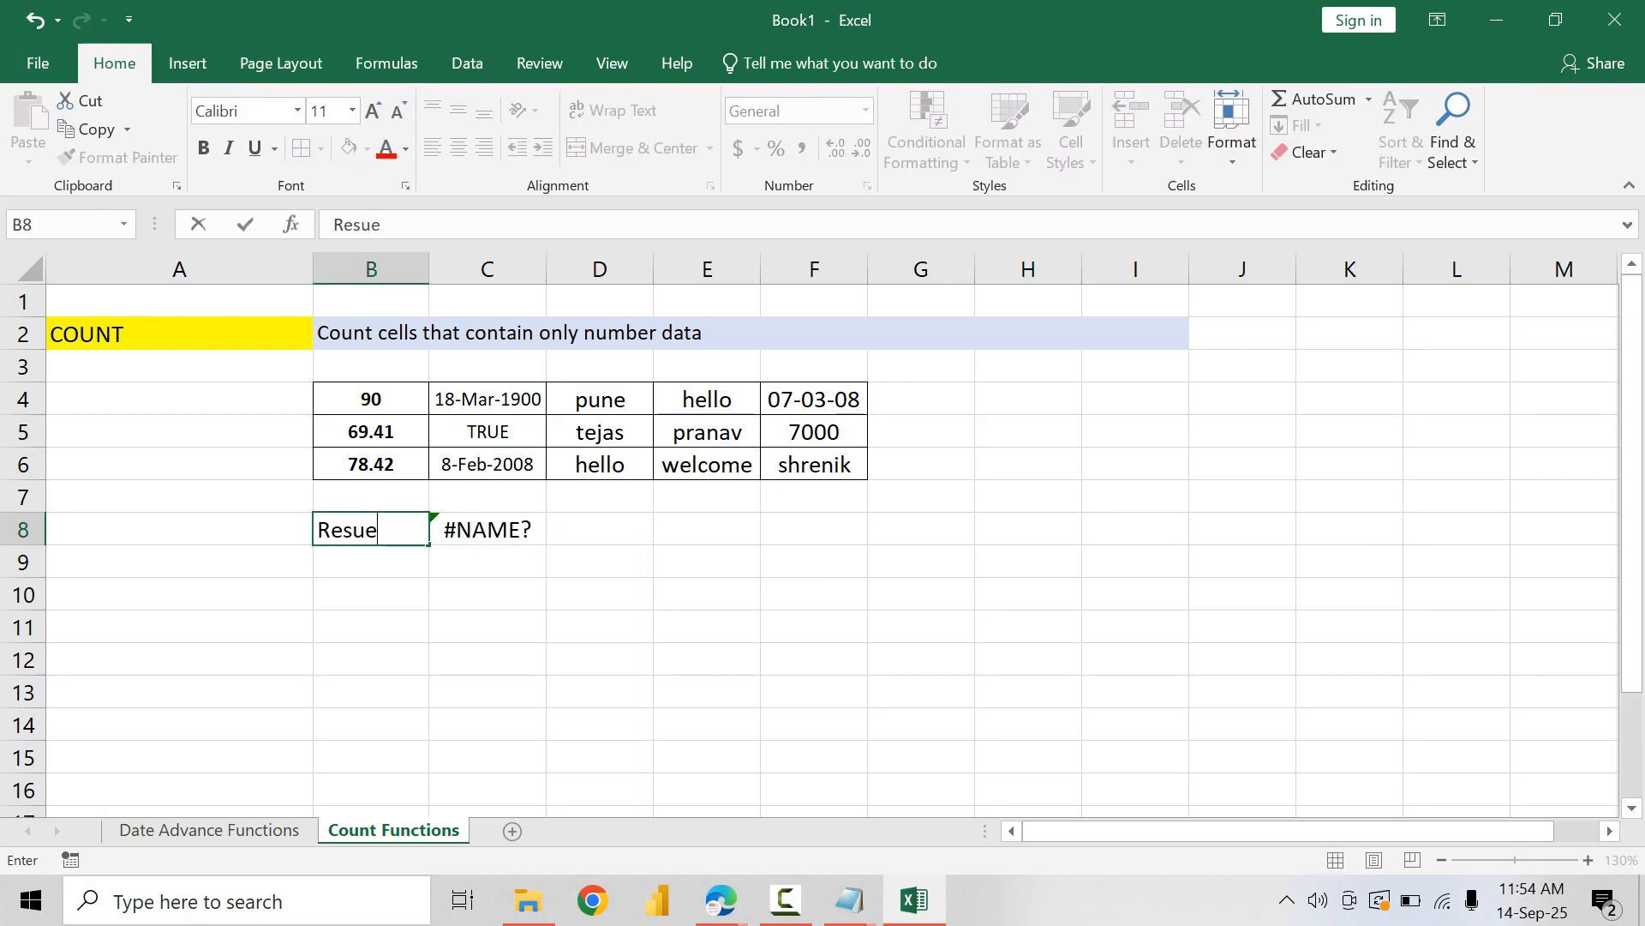
pyautogui.press('BackSpace')
pyautogui.write('lt')
pyautogui.press('Tab')
# Step: Write the formula =COUNT(B4:F6) in C8 to count the numeric cells of the sample data
pyautogui.write('=CU')
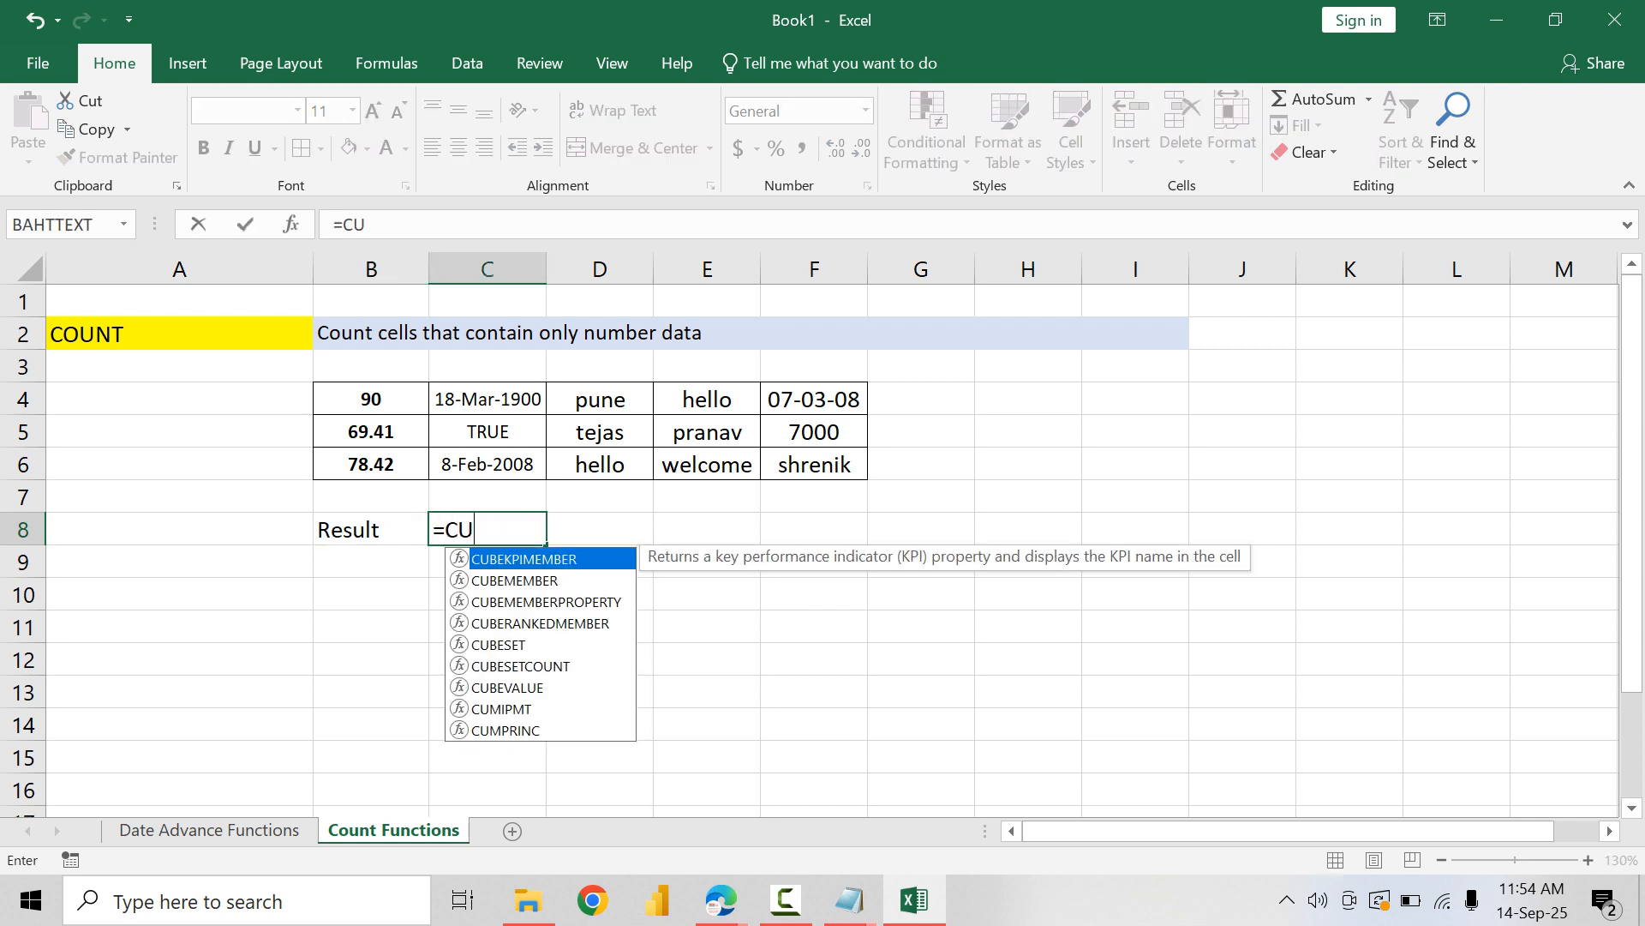
pyautogui.press('BackSpace')
pyautogui.write('OUNT(')
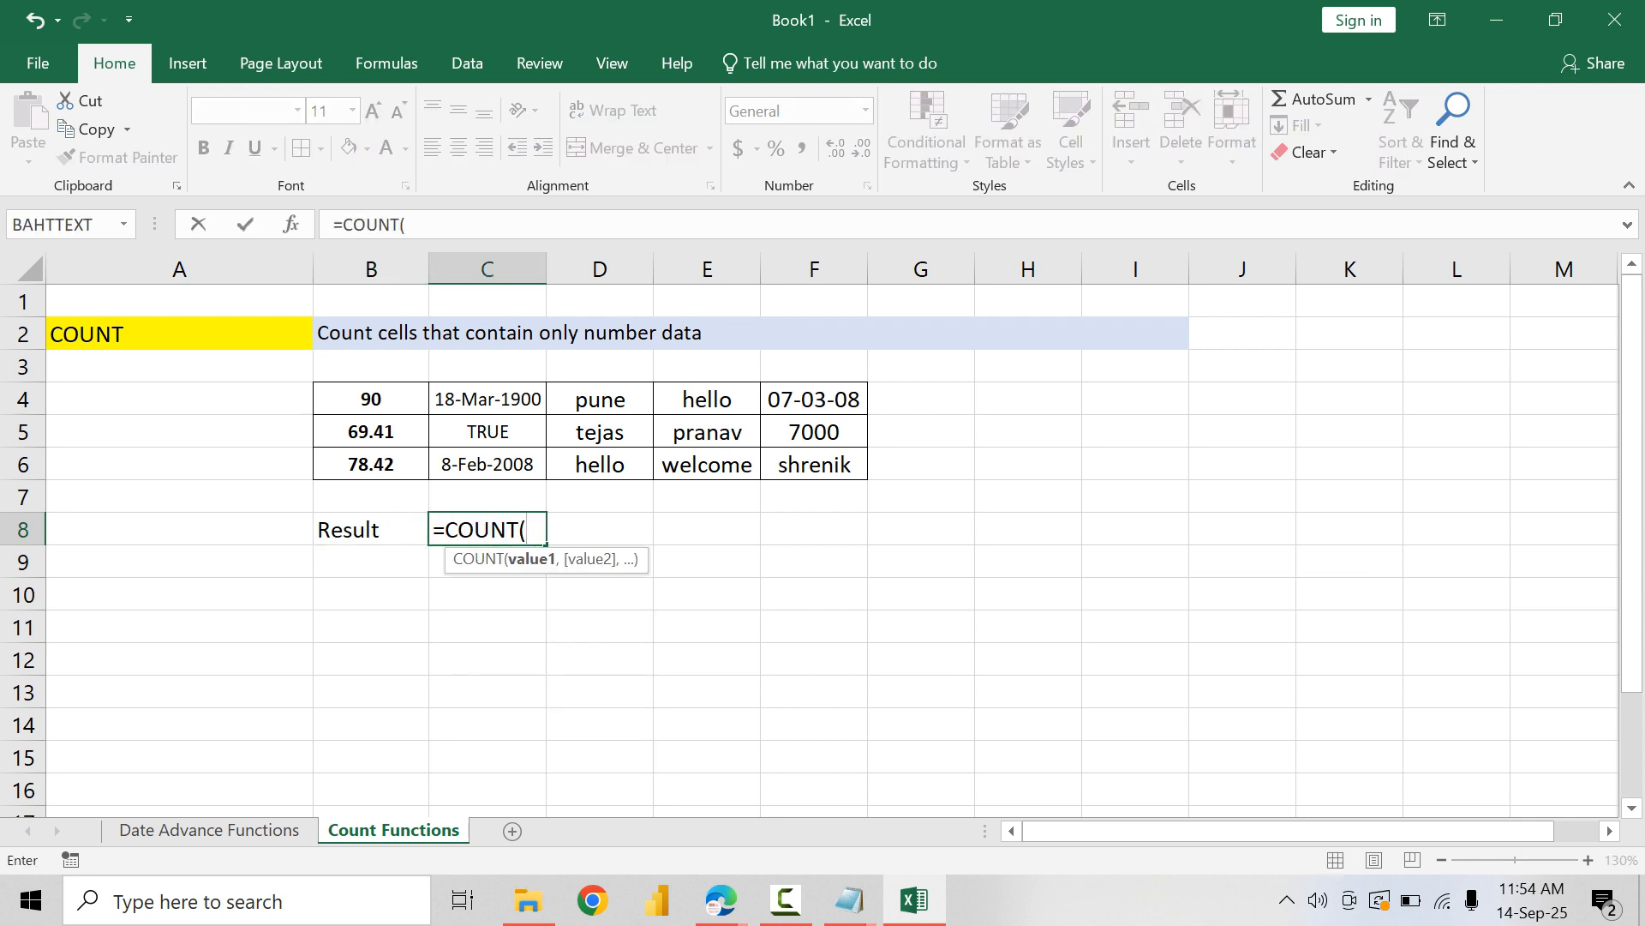
pyautogui.moveTo(371, 398); pyautogui.dragTo(814, 464)
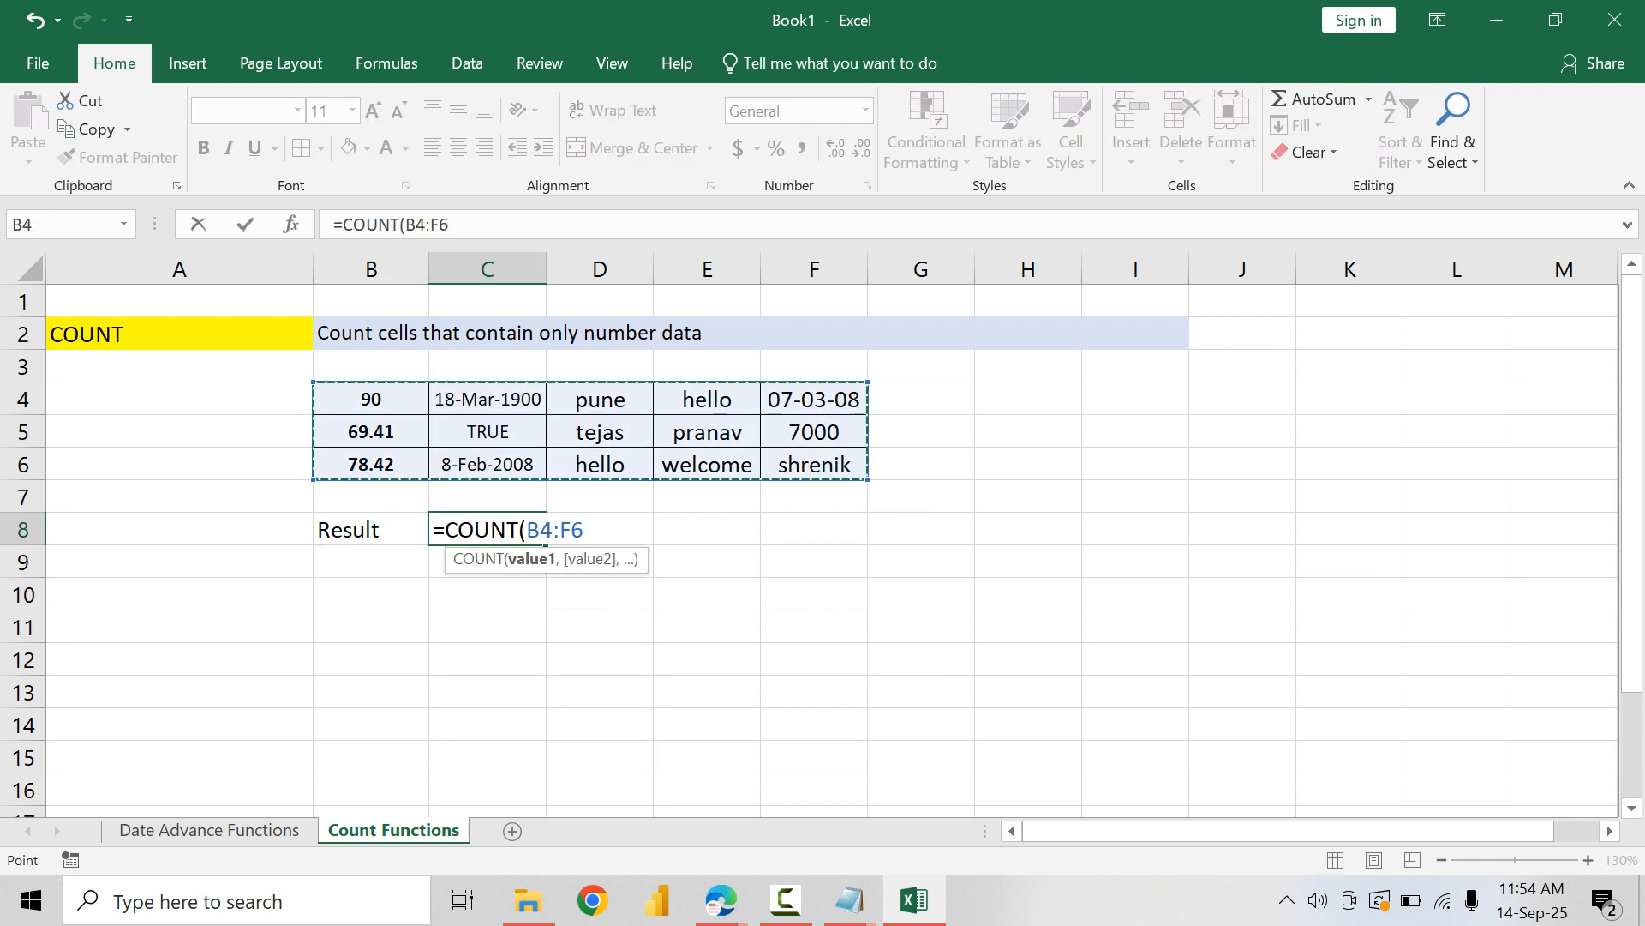
pyautogui.write(')')
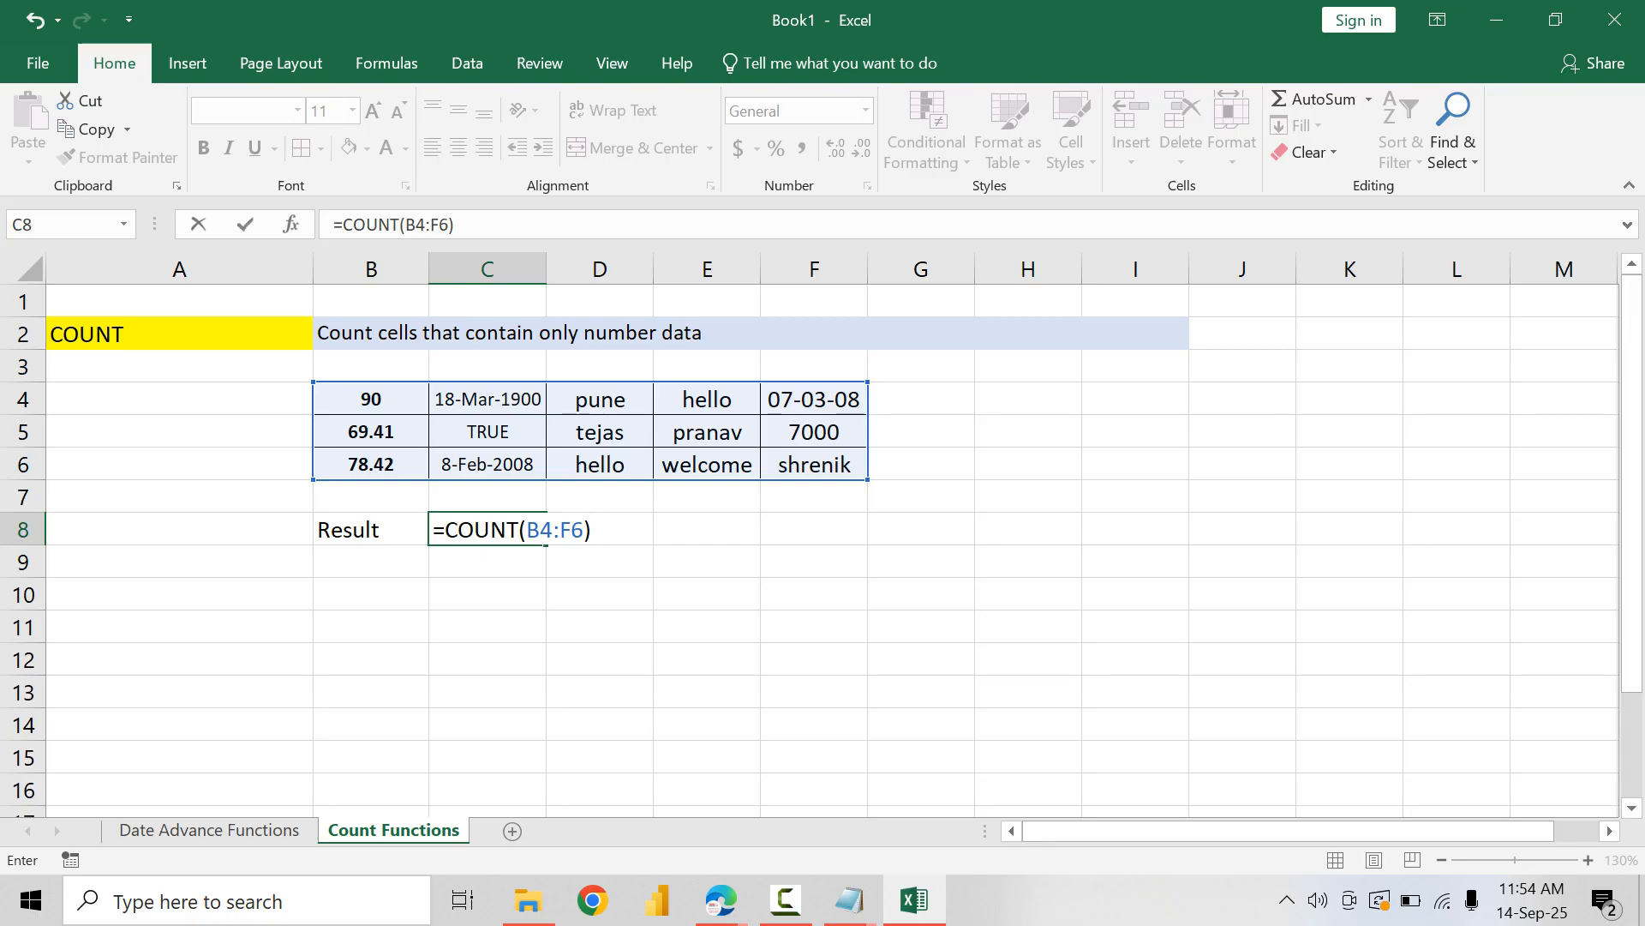
# Step: Enter =COUNT(B4:F6) in C8, and center C8 and the Result label in B8 both horizontally and vertically
pyautogui.press('Return')
pyautogui.click(487, 529)
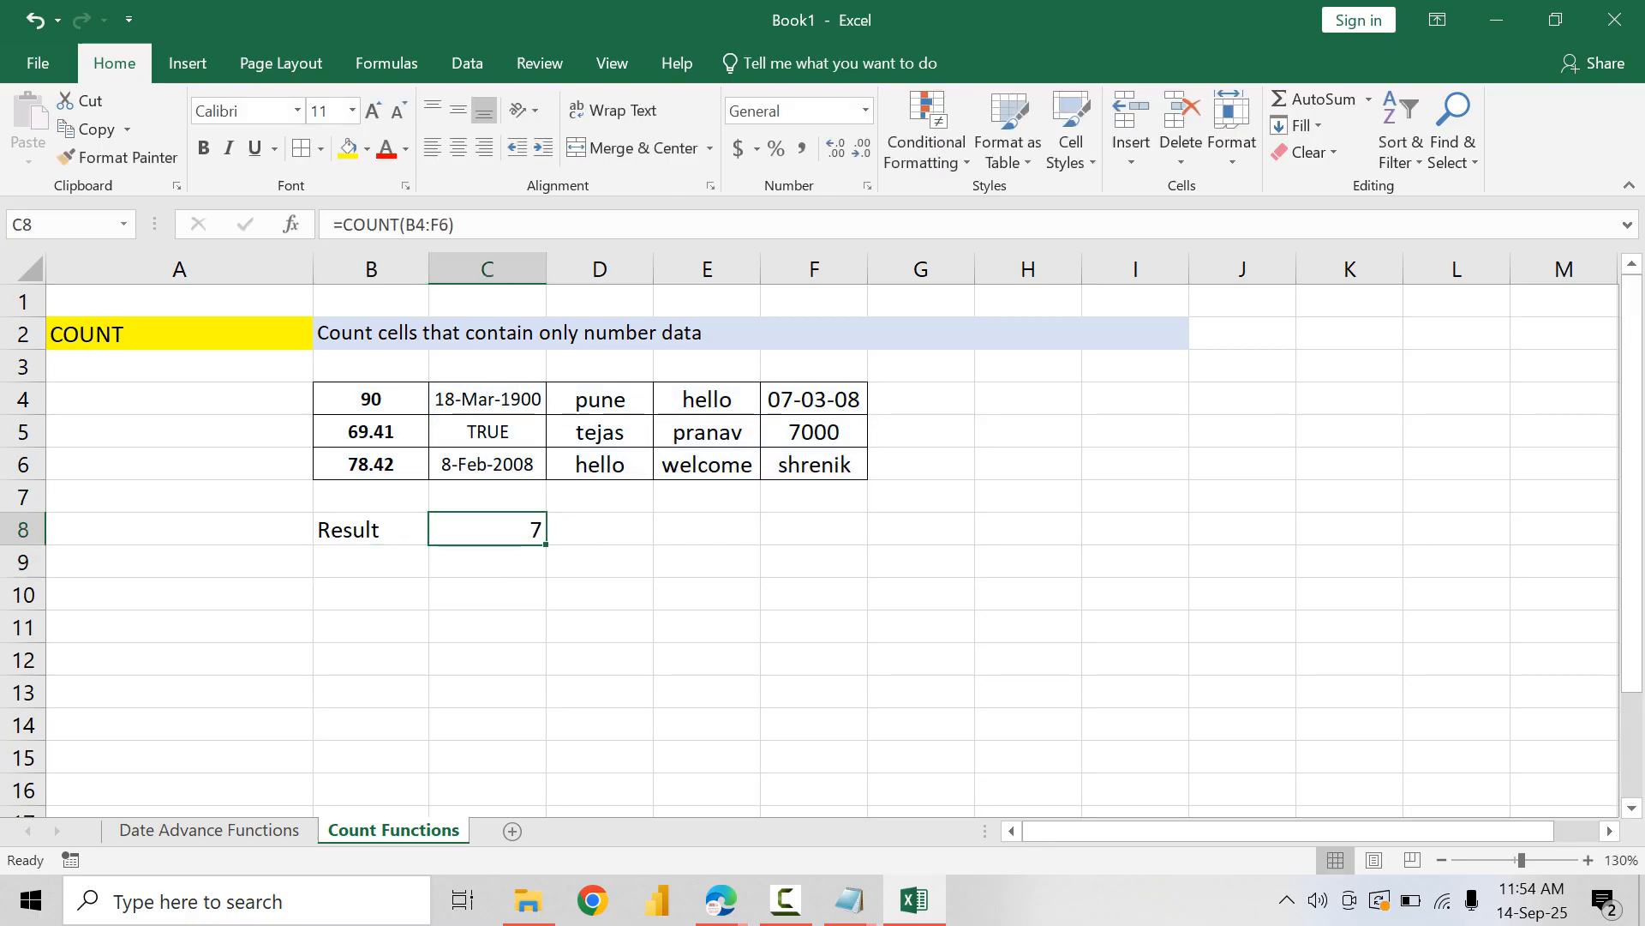
pyautogui.click(458, 147)
pyautogui.click(458, 109)
pyautogui.click(371, 529)
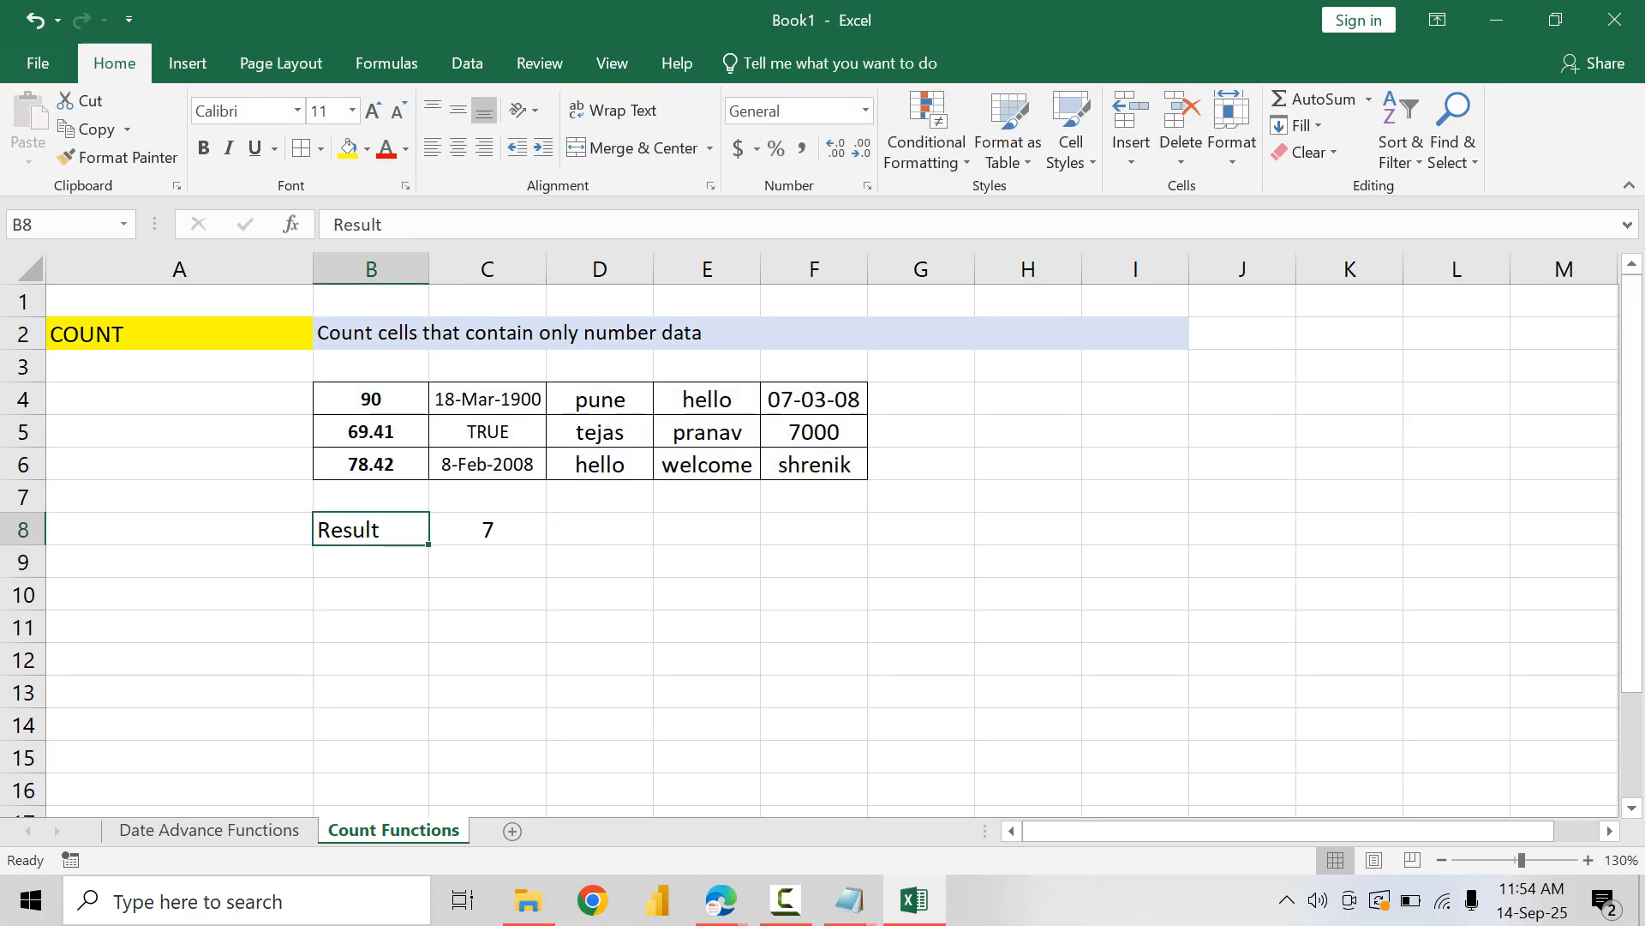
pyautogui.click(458, 147)
pyautogui.click(458, 110)
# Step: Set the font size of the data table B4:F6 to 9
pyautogui.moveTo(371, 400); pyautogui.dragTo(814, 464)
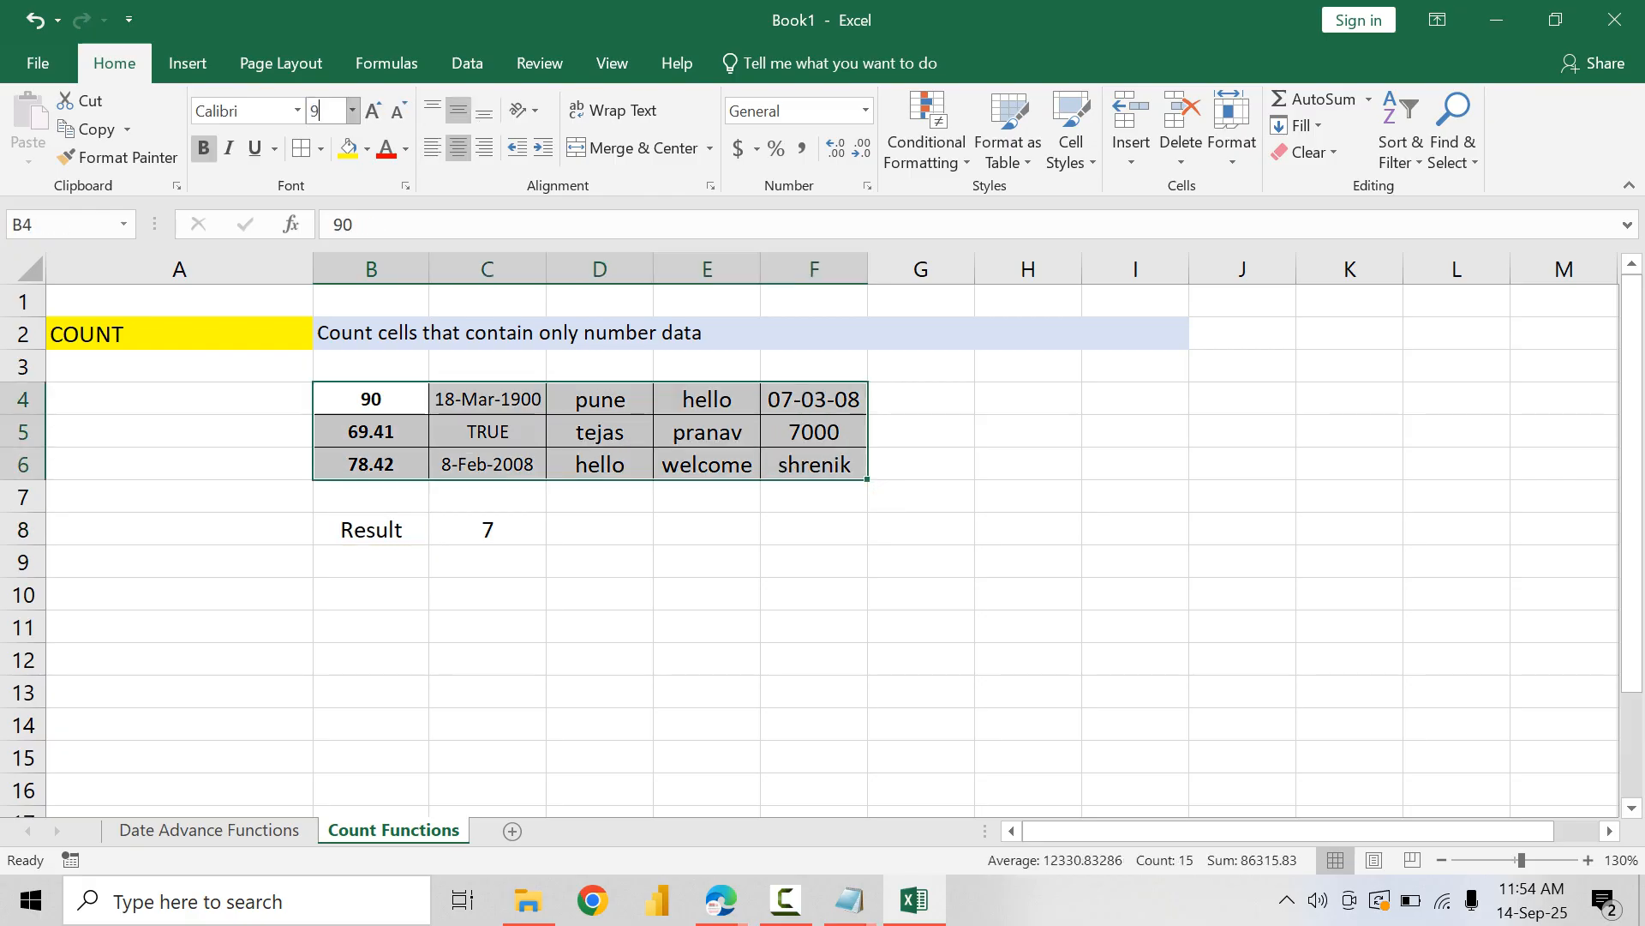
pyautogui.press('Return')
pyautogui.click(488, 529)
# Step: Add cell borders to the result row B8:C8 and make the Result label bold
pyautogui.click(372, 530)
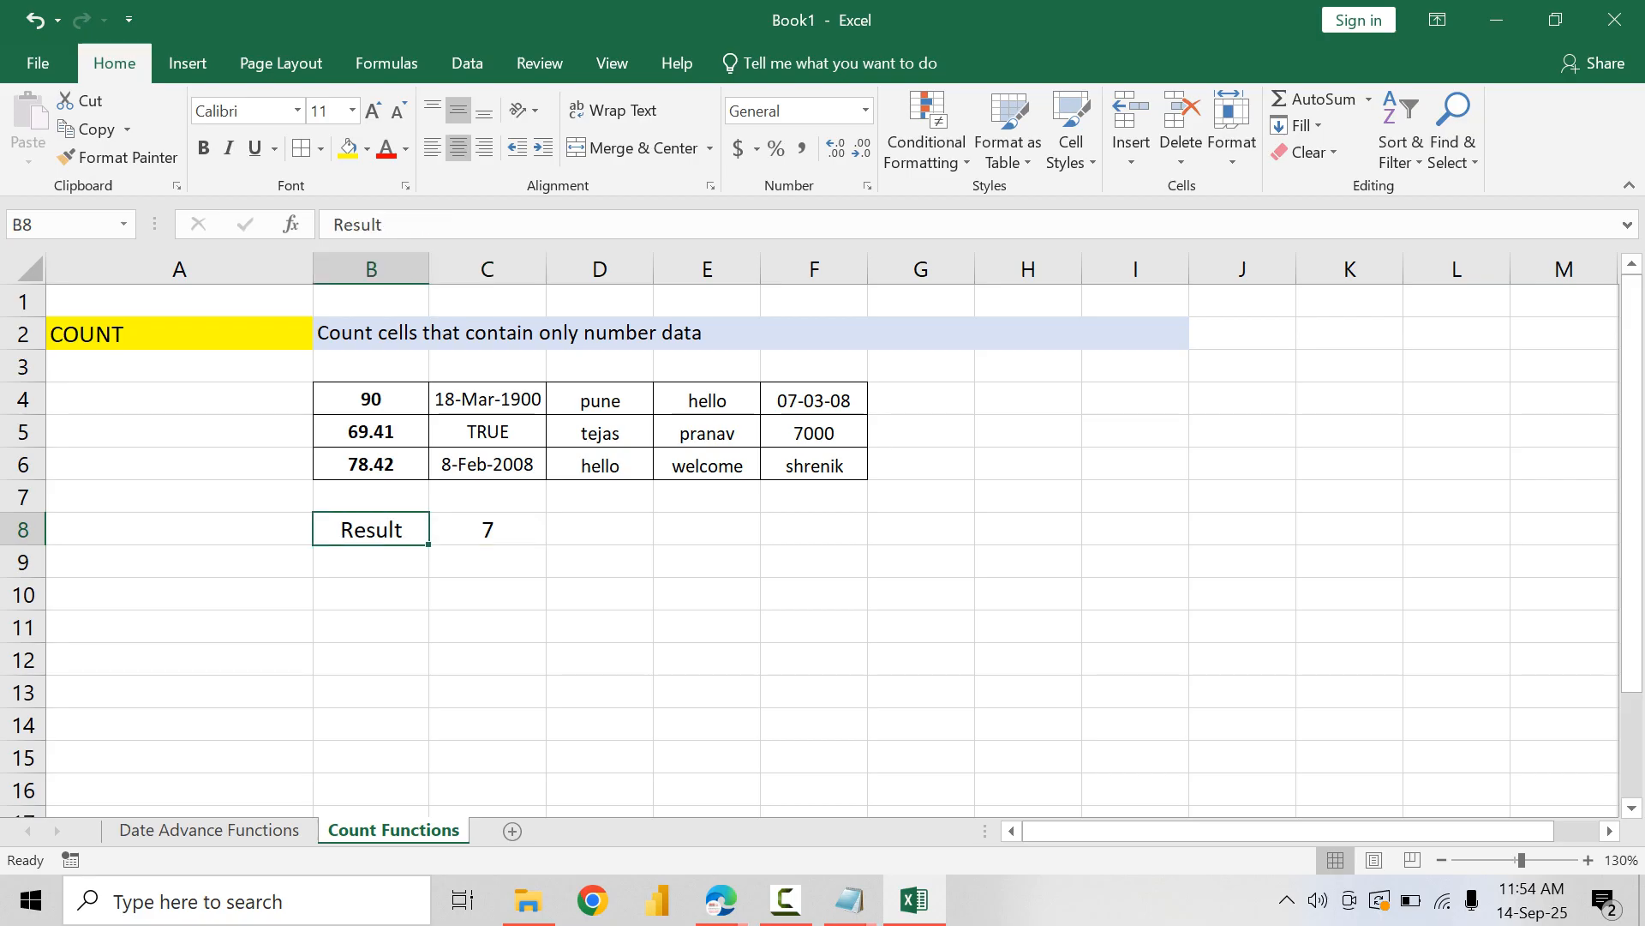
pyautogui.moveTo(371, 529); pyautogui.dragTo(488, 529)
pyautogui.click(301, 148)
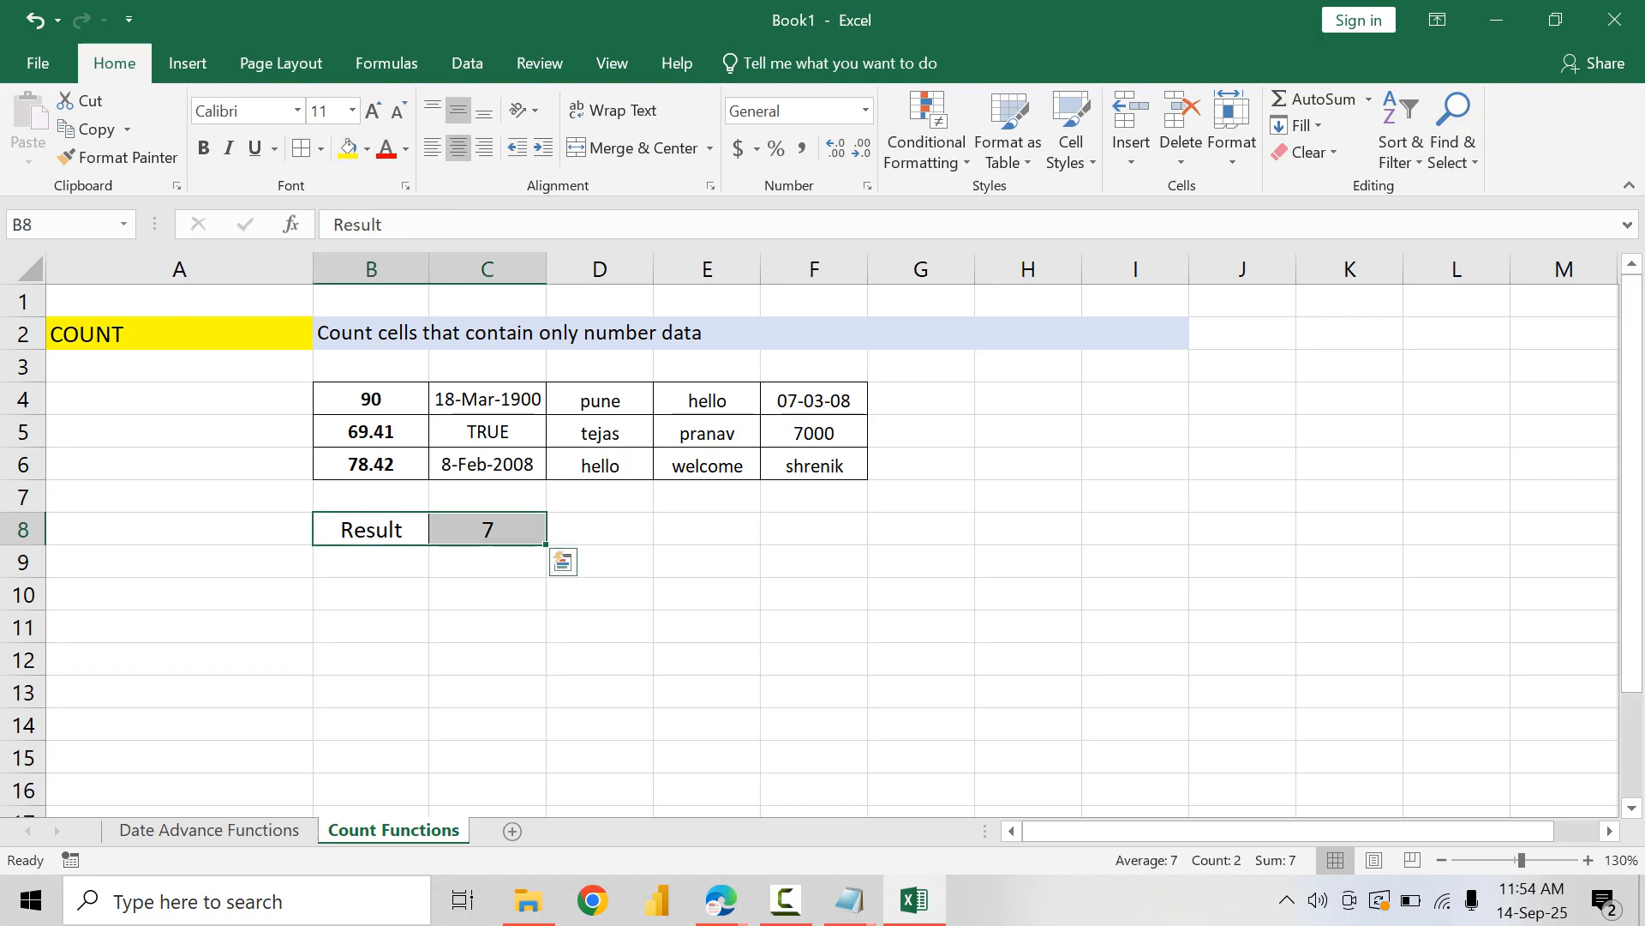
pyautogui.click(488, 660)
pyautogui.click(371, 529)
pyautogui.hotkey('ctrl', 'b')
pyautogui.click(487, 628)
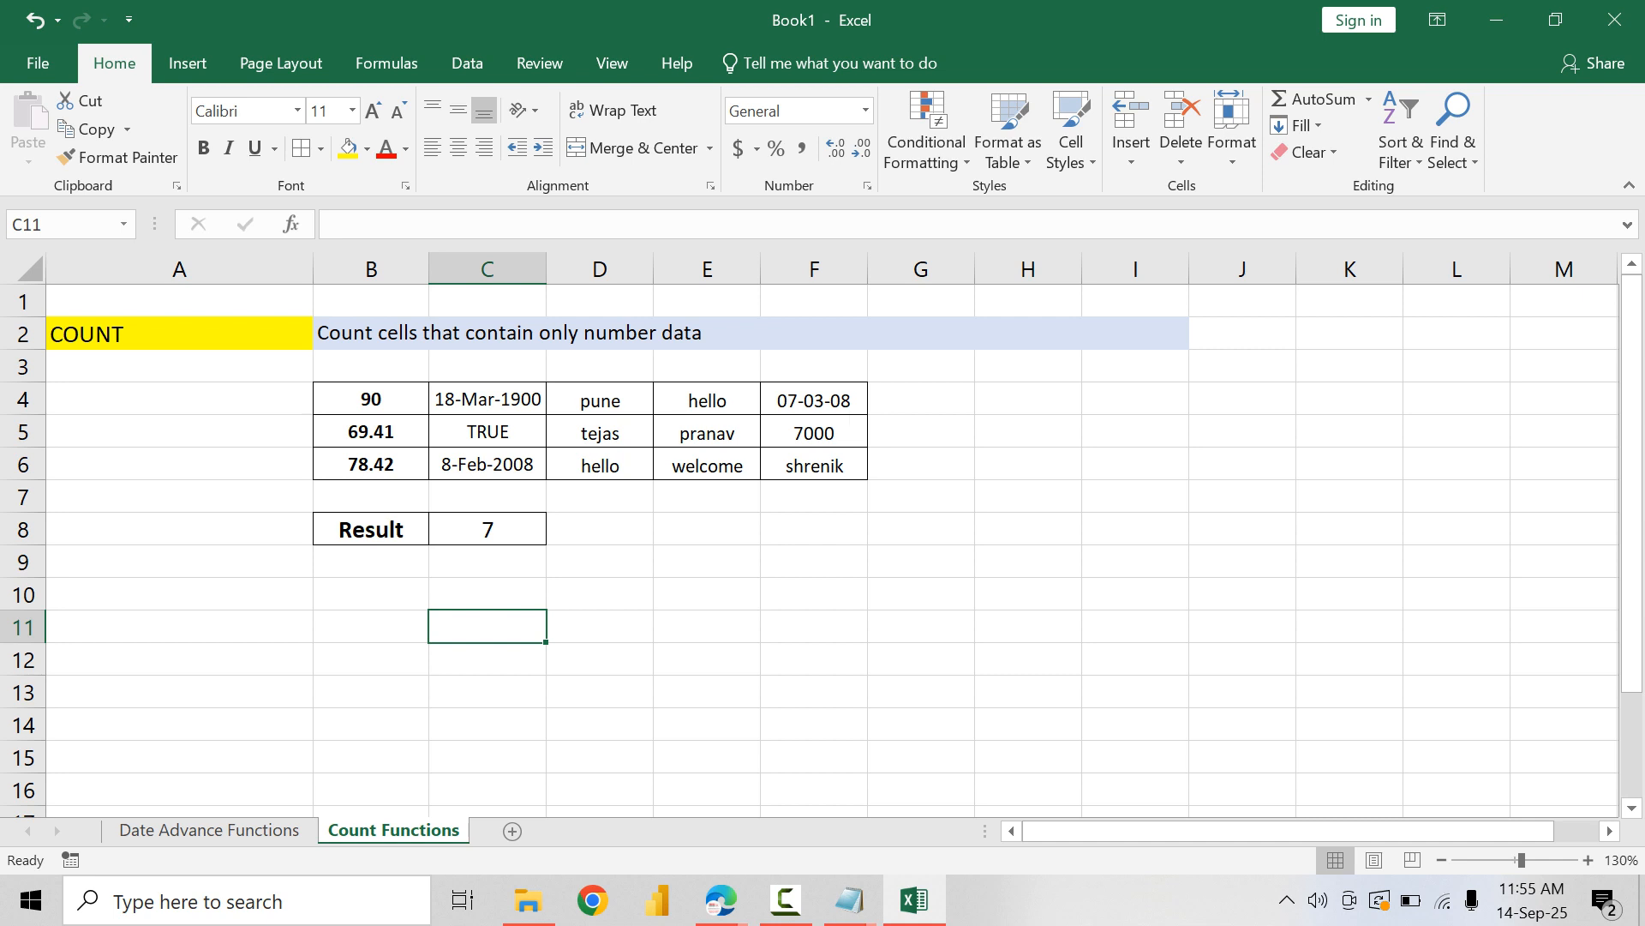
# Step: Copy the whole COUNT example block A2:I8 and paste it starting at A11
pyautogui.moveTo(171, 334); pyautogui.dragTo(1136, 529)
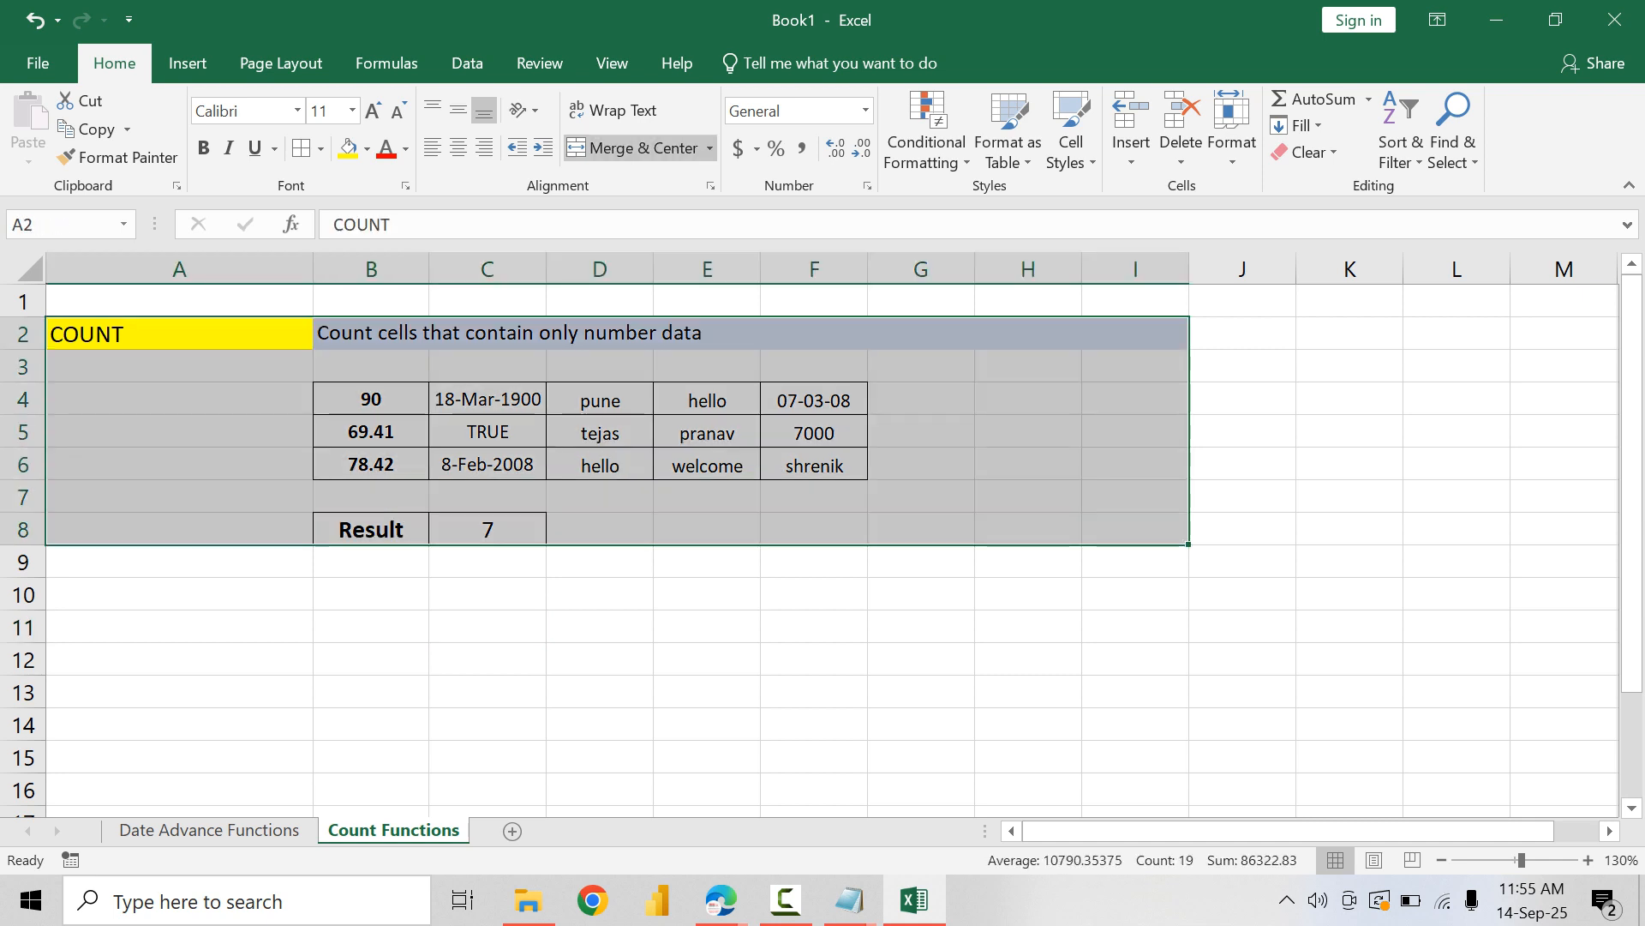
pyautogui.hotkey('ctrl', 'c')
pyautogui.click(179, 627)
pyautogui.hotkey('ctrl', 'v')
# Step: Change the copied block's heading in A11 to COUNTA
pyautogui.doubleClick(180, 627)
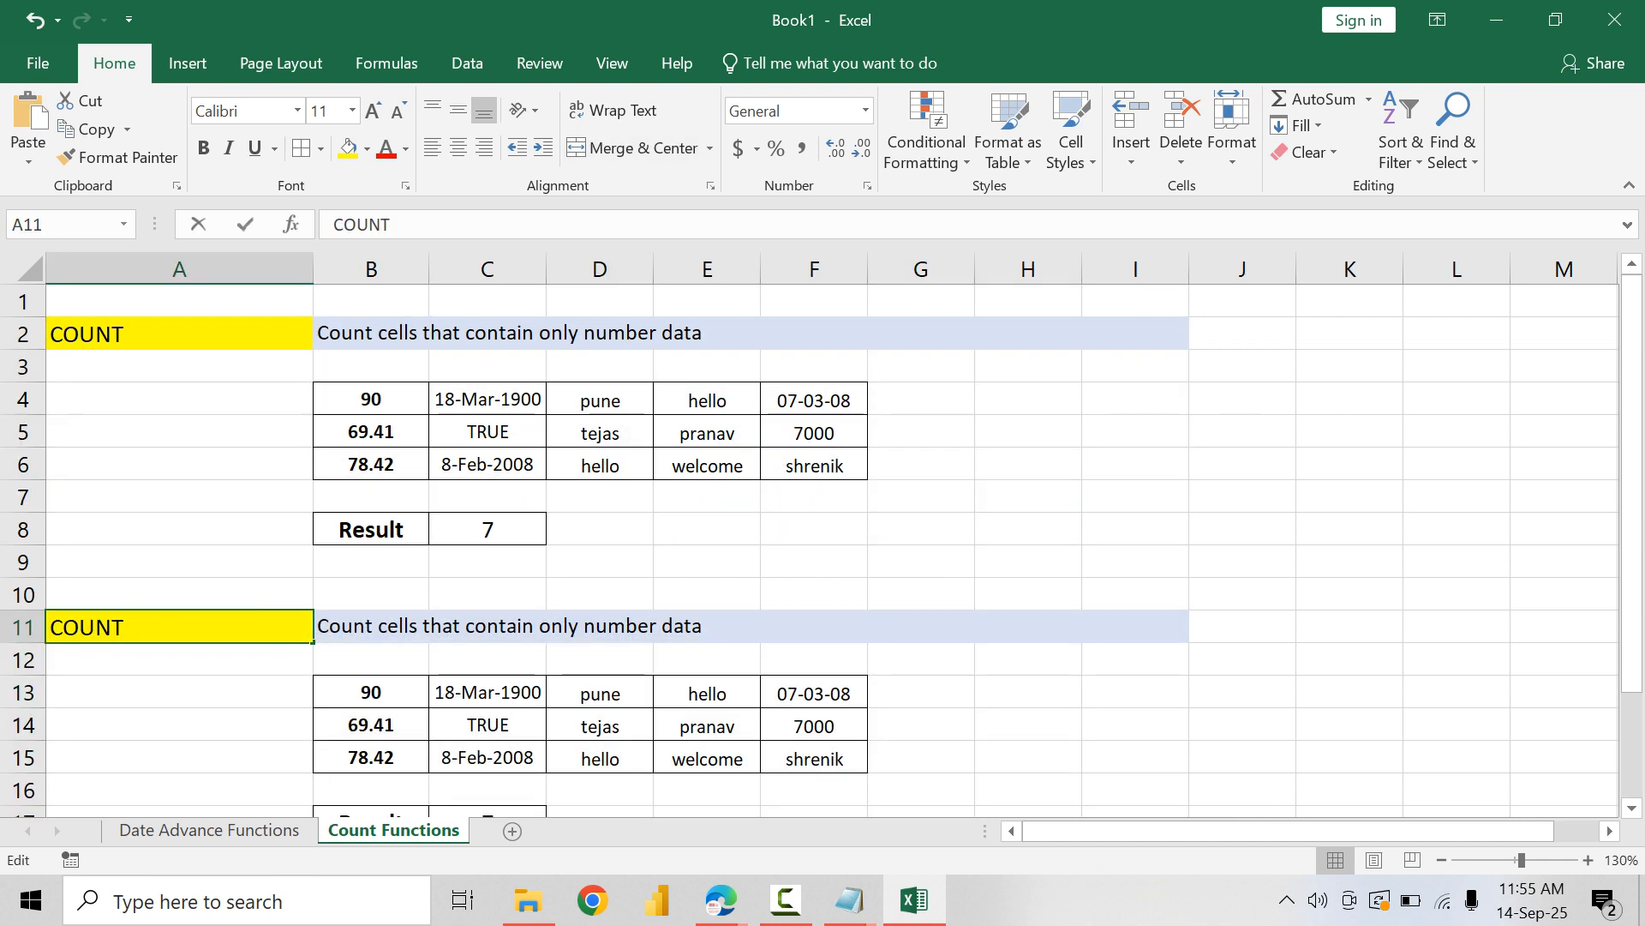
pyautogui.doubleClick(86, 626)
pyautogui.write('COUNT')
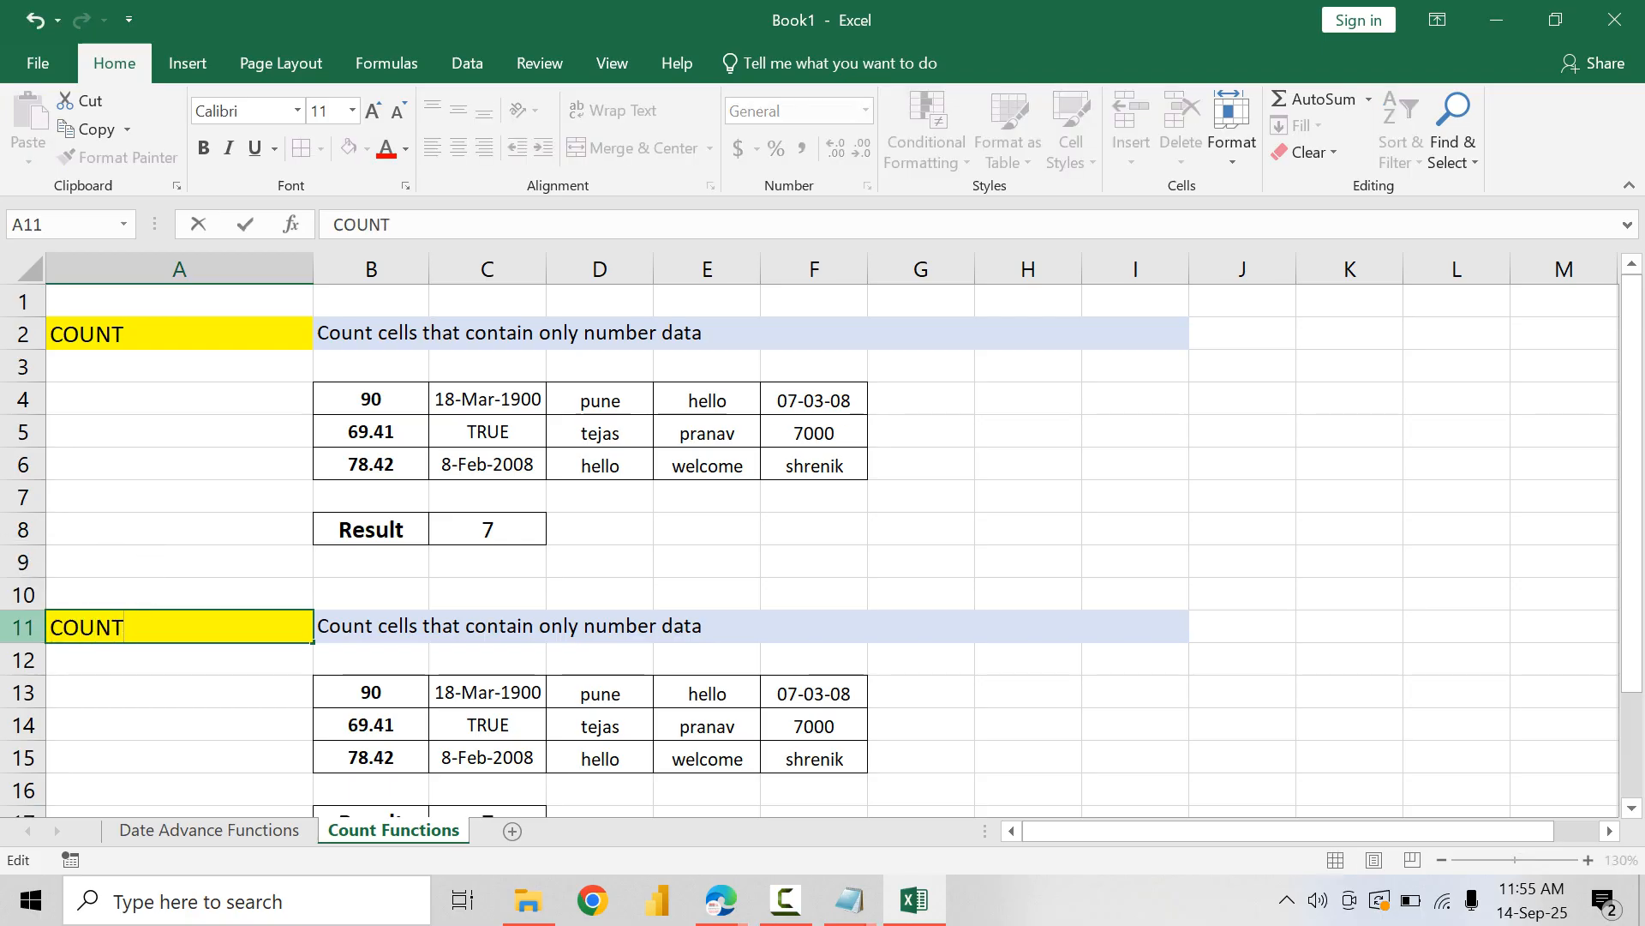
pyautogui.write('A')
pyautogui.press('Tab')
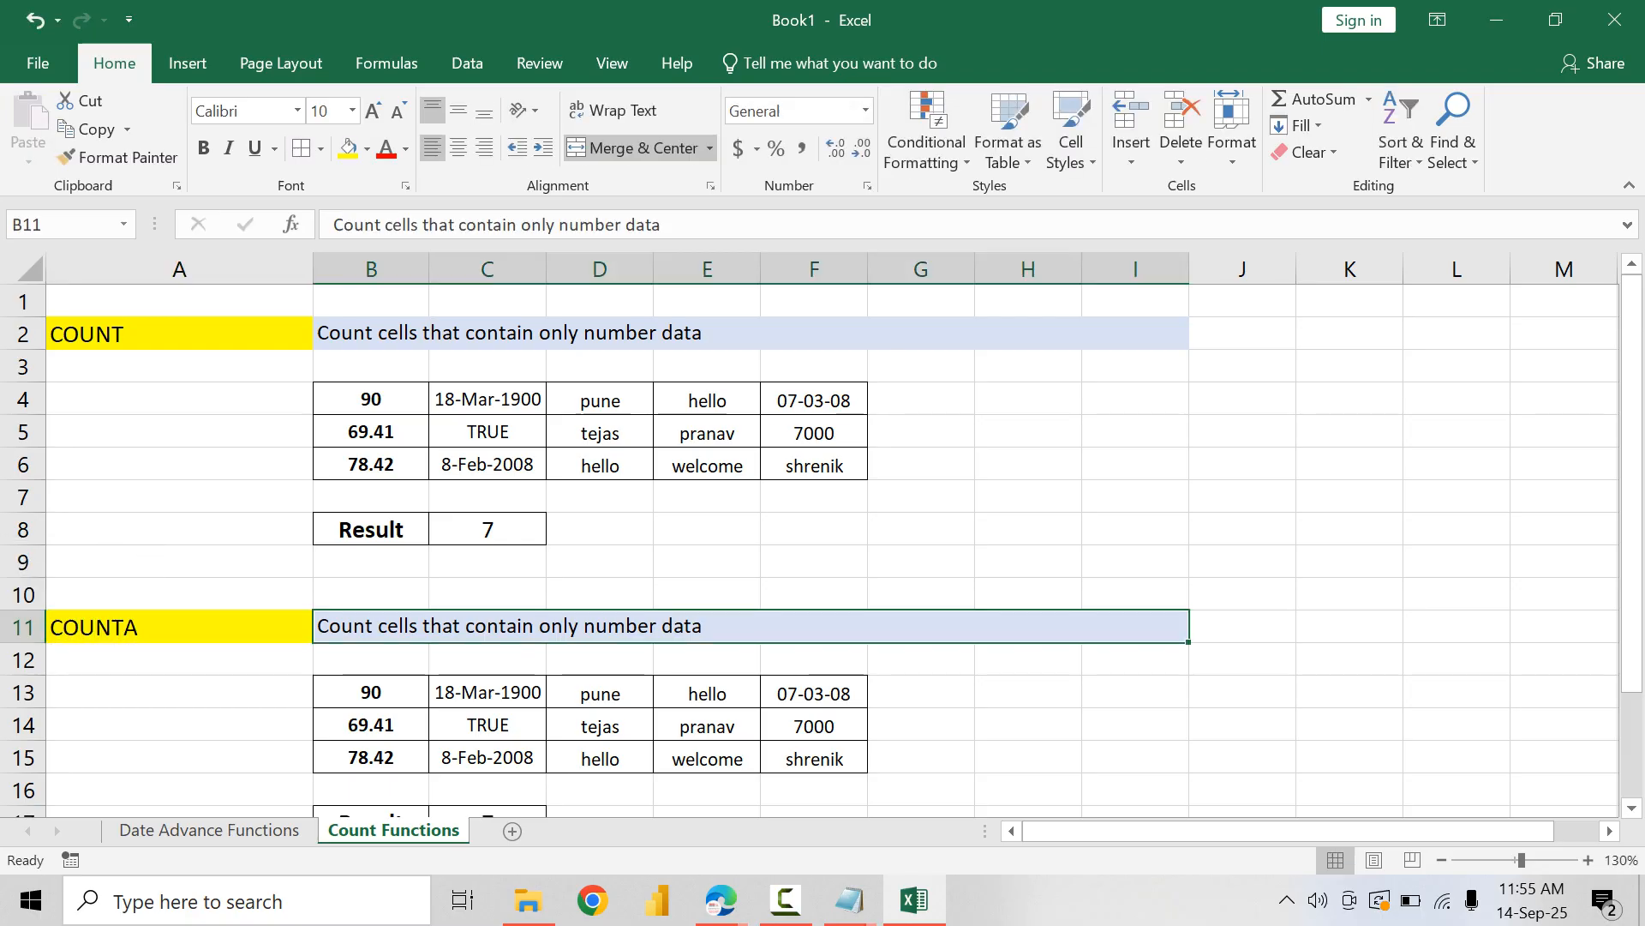
# Step: Replace the COUNTA description in B11 with "Counts all cells that contains any type of data (should not be blank)"
pyautogui.moveTo(371, 693); pyautogui.dragTo(814, 761)
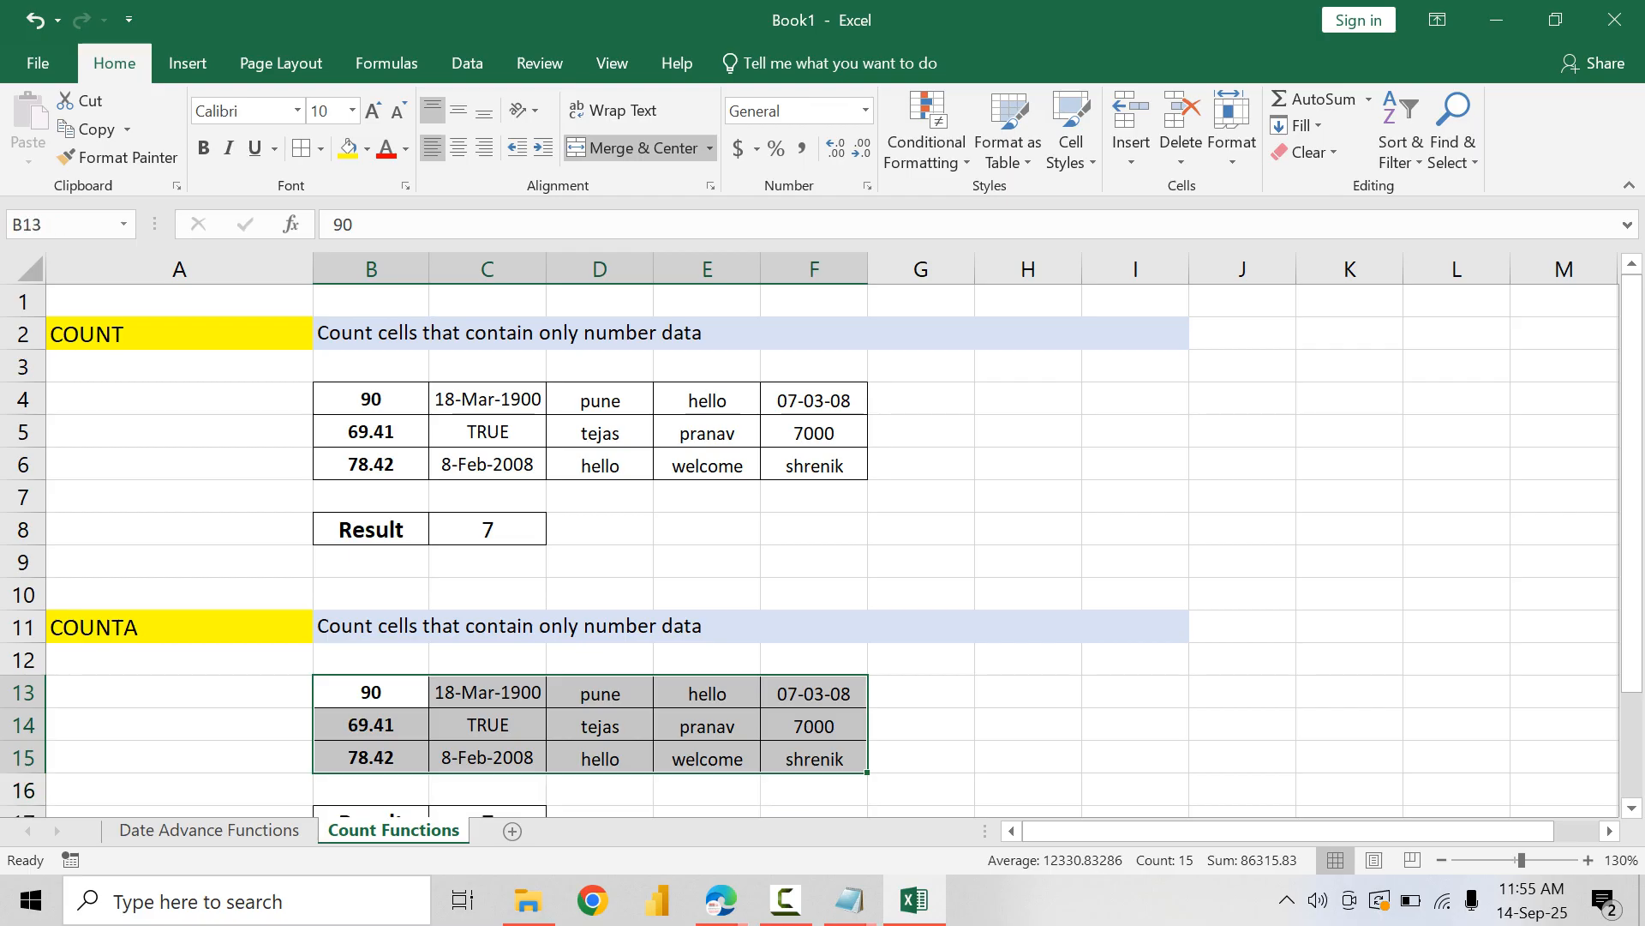
pyautogui.scroll(-1, 814, 761)
pyautogui.scroll(-1, 821, 542)
pyautogui.doubleClick(506, 529)
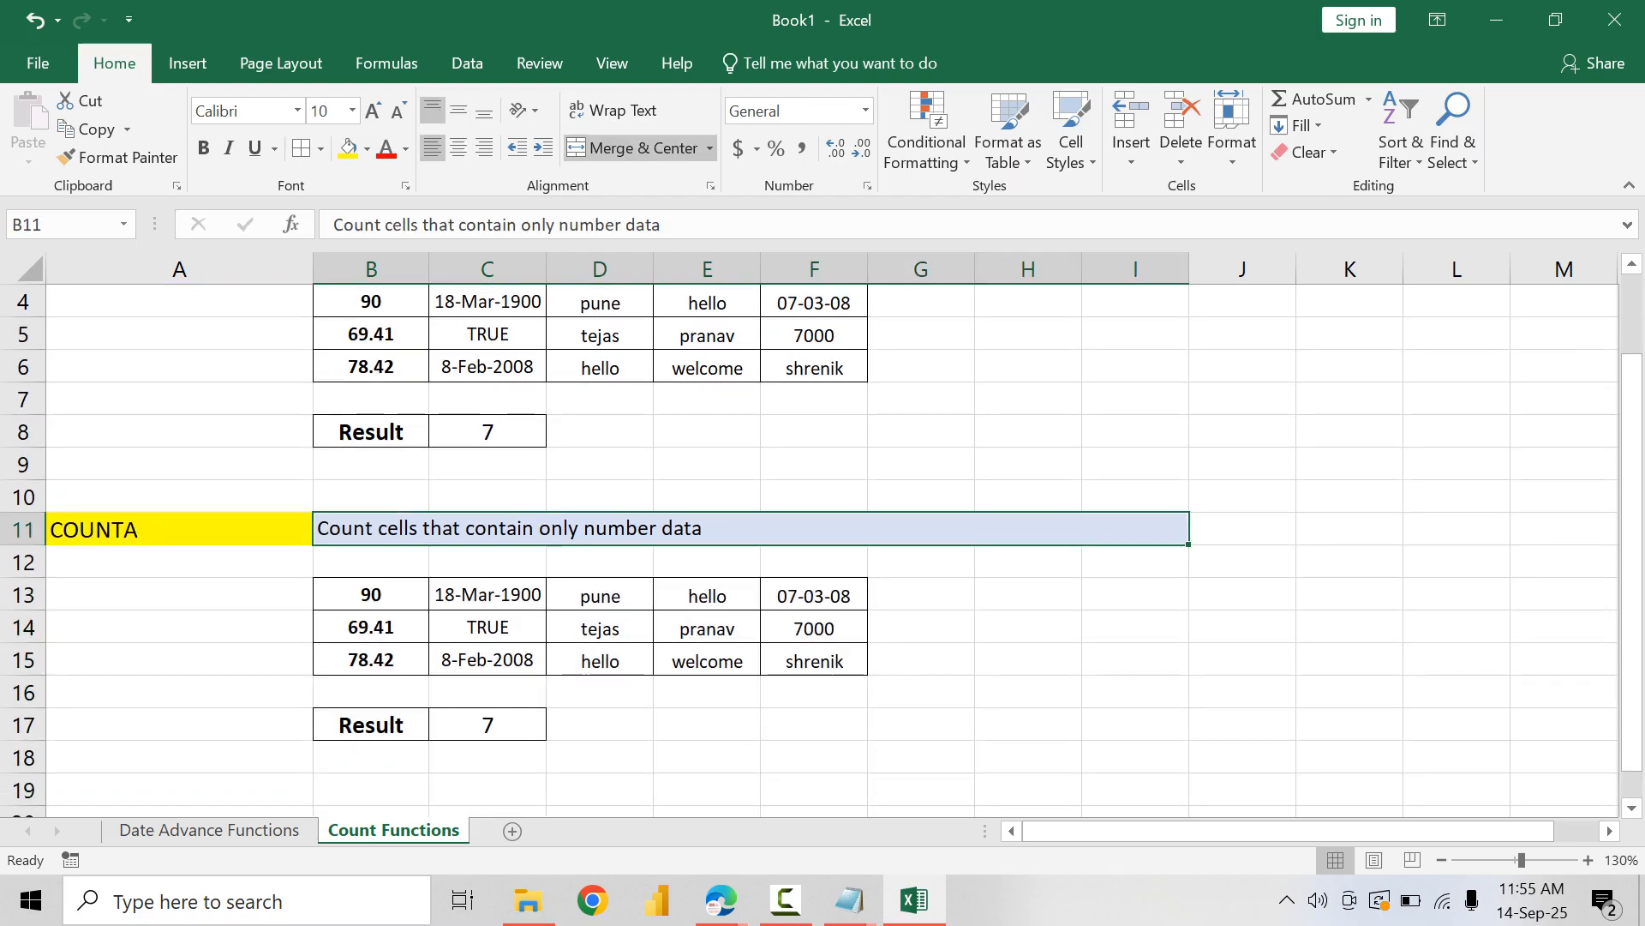
pyautogui.moveTo(708, 529); pyautogui.dragTo(257, 526)
pyautogui.write('Count')
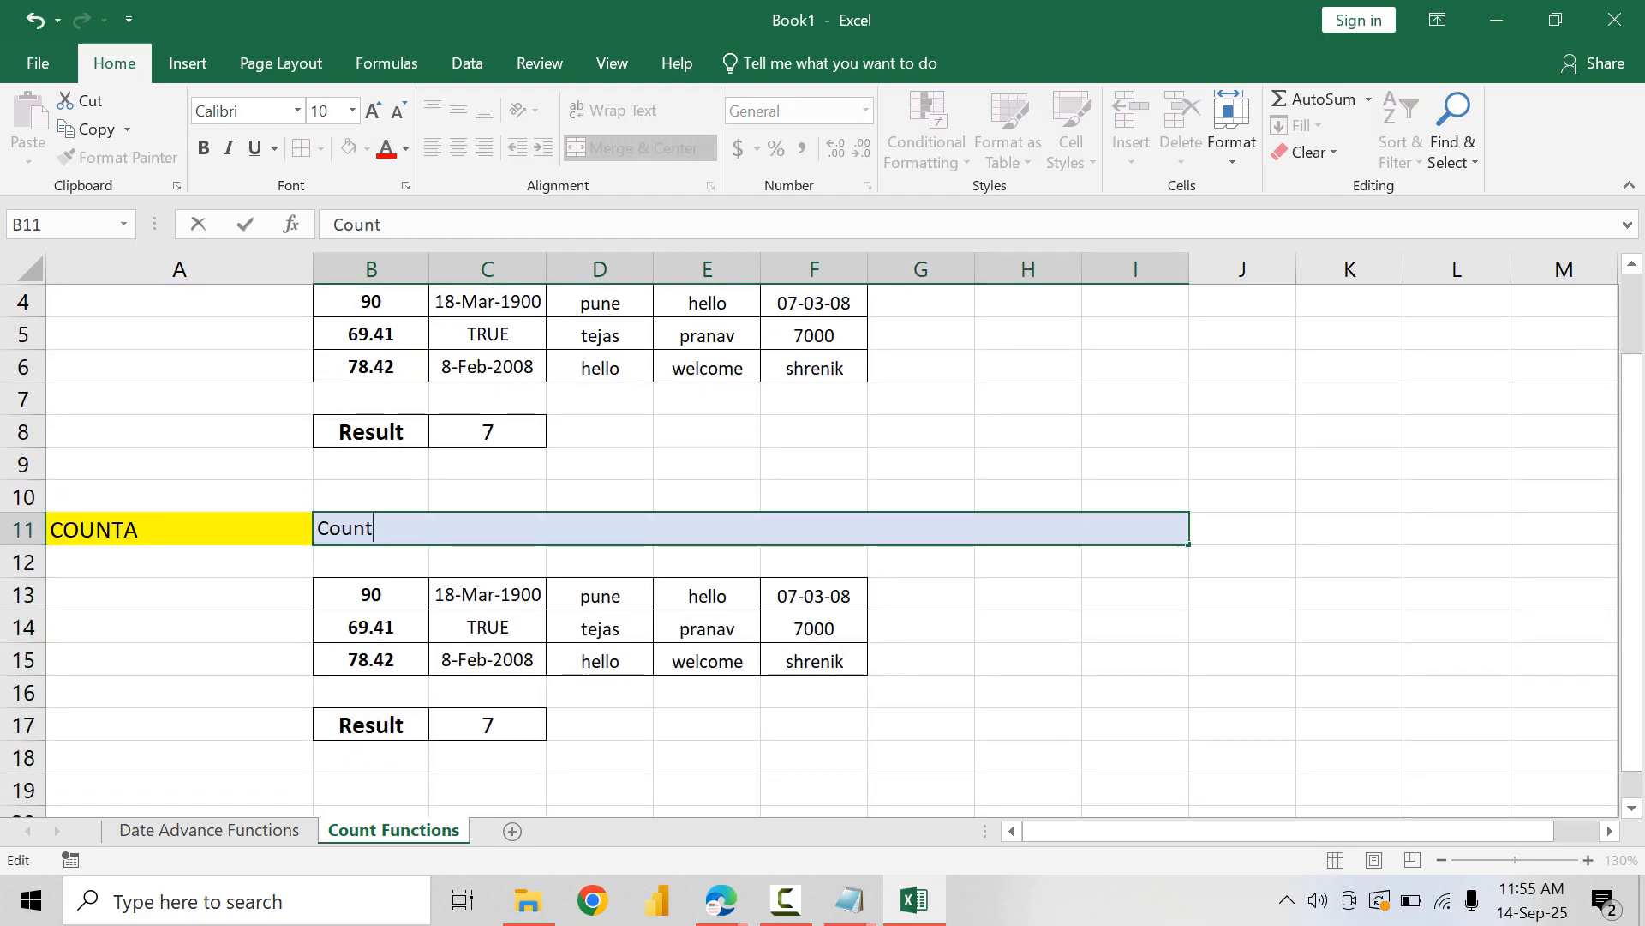
pyautogui.write('s all cells that contains ')
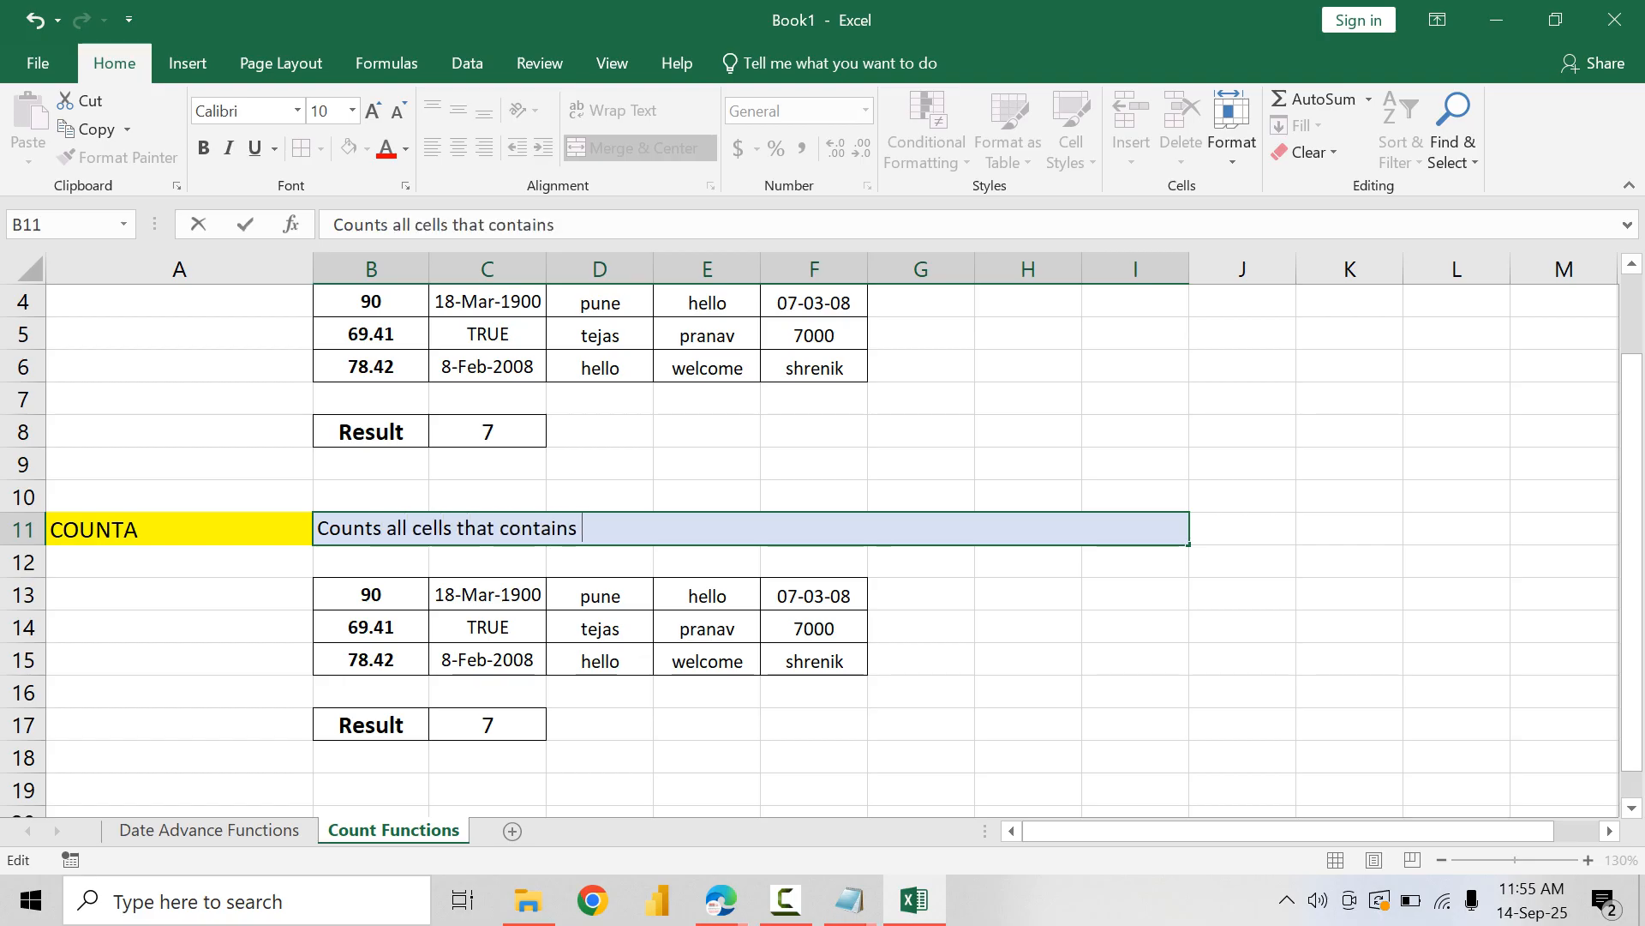
pyautogui.write('any ')
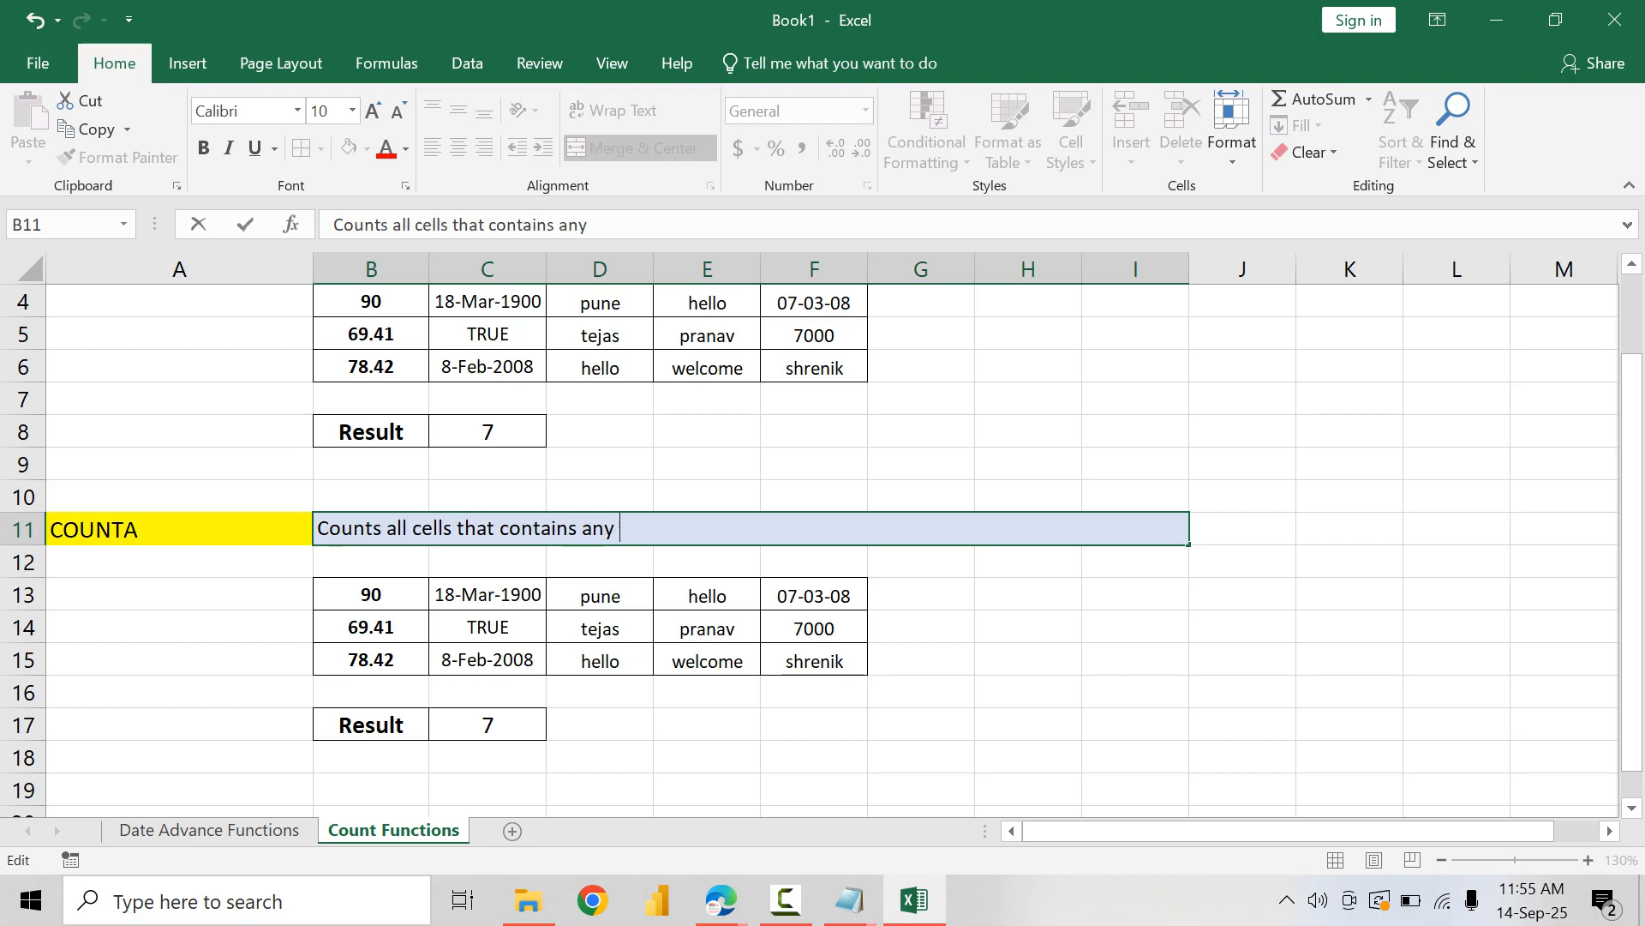
pyautogui.write('type od ')
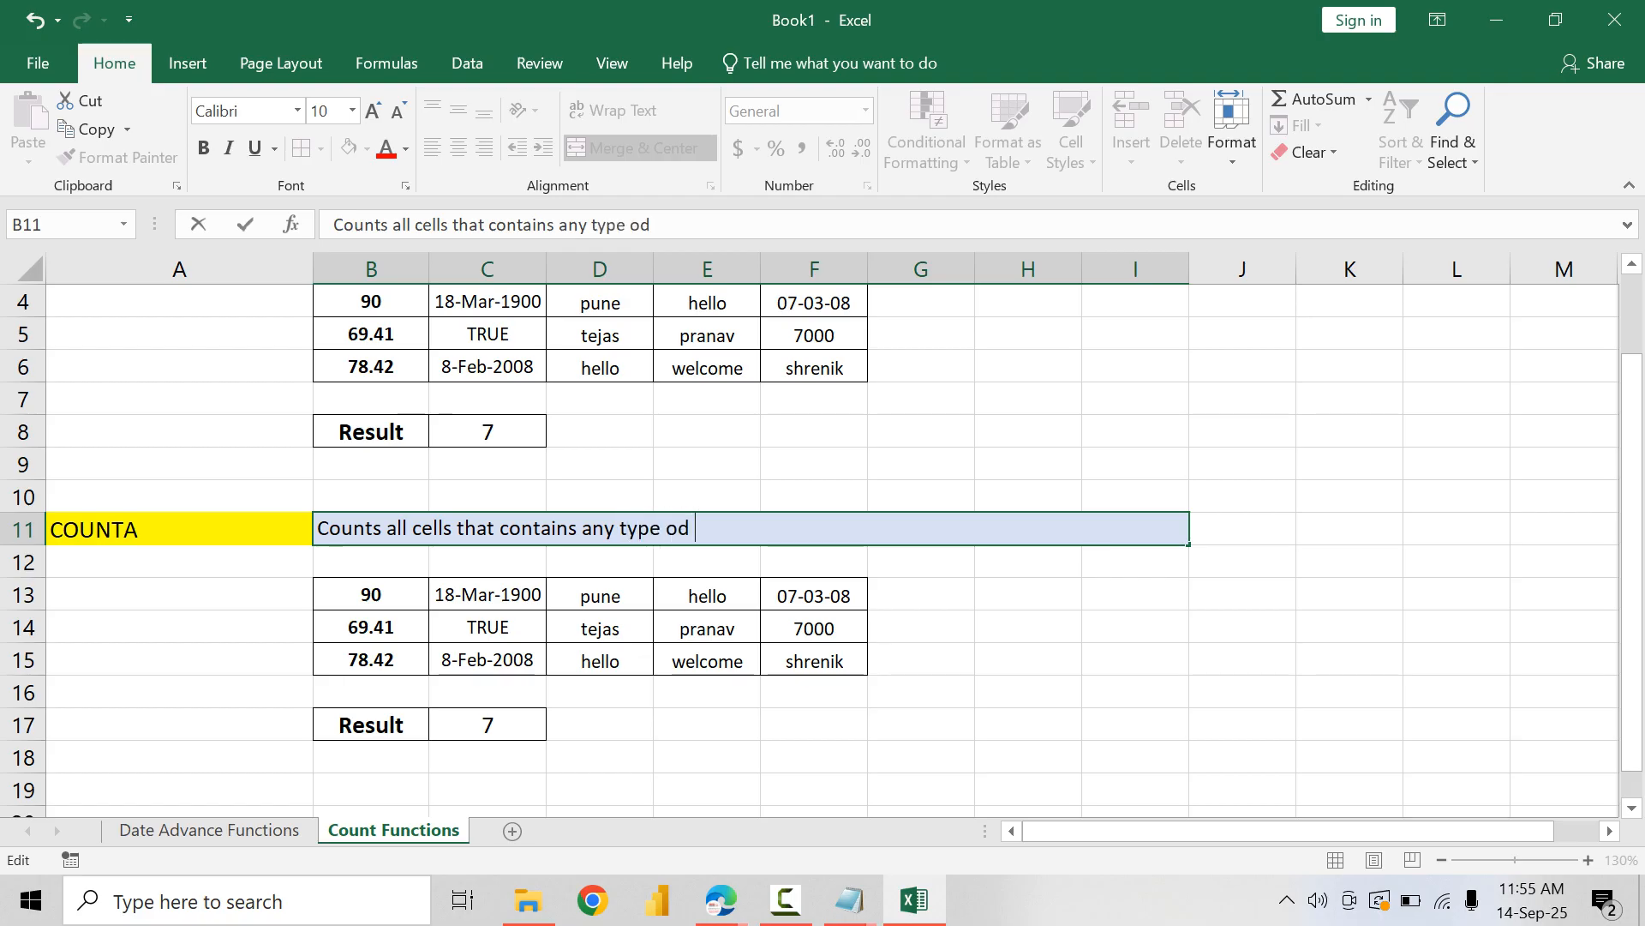
pyautogui.press('BackSpace')
pyautogui.press('BackSpace')
pyautogui.write('f data (should not ')
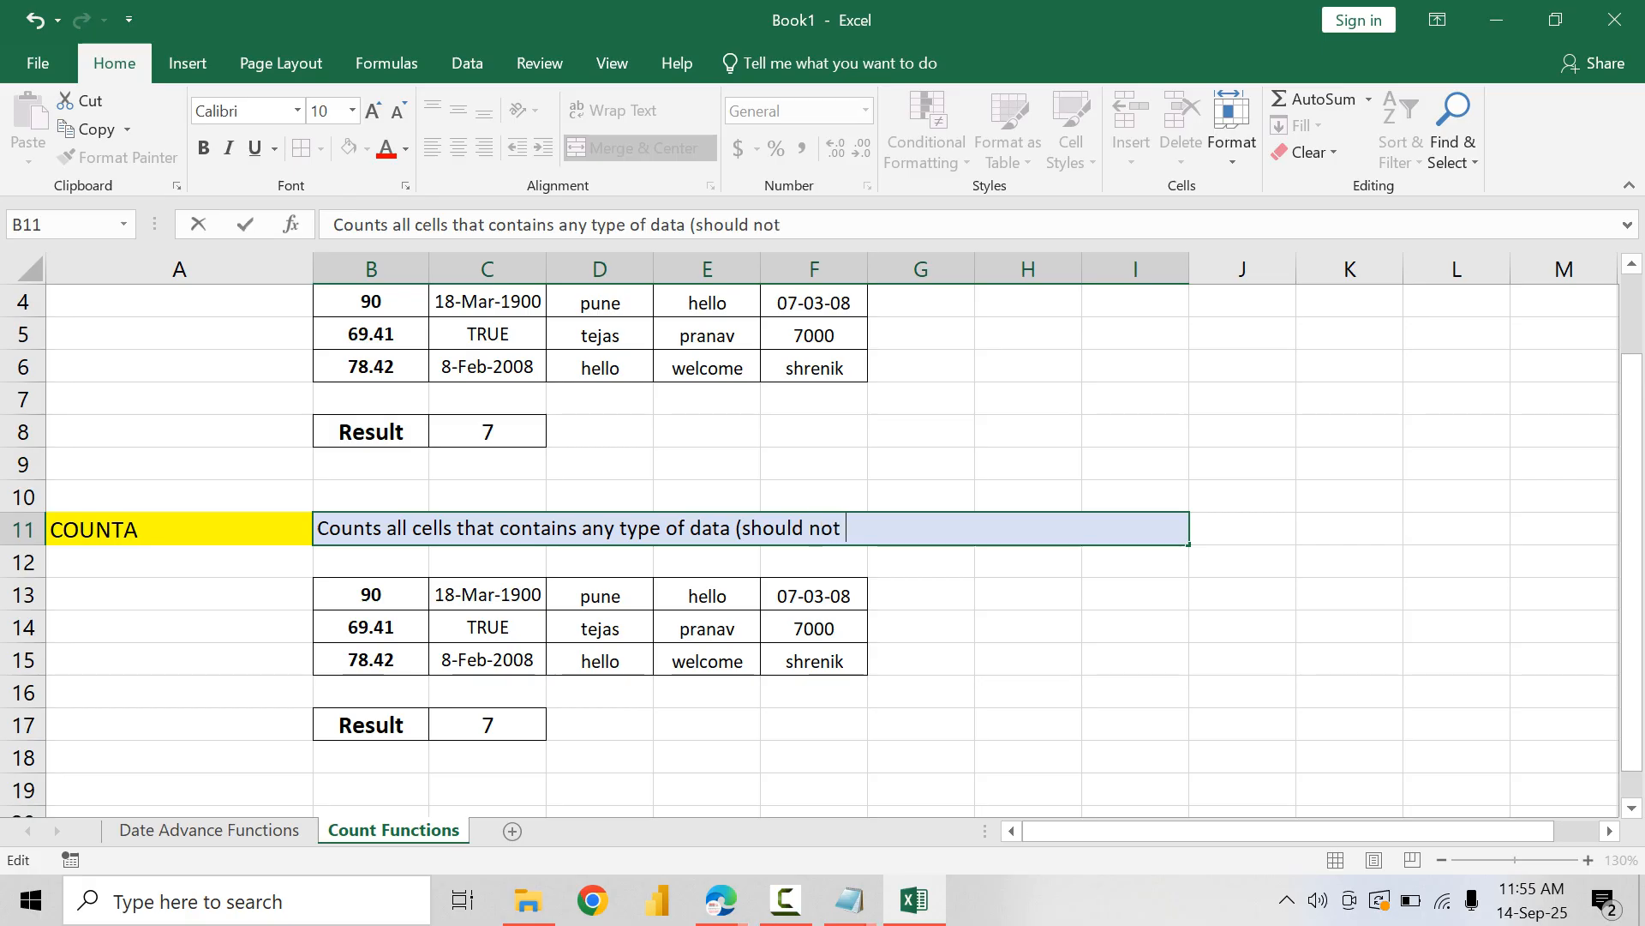
pyautogui.write('be bank')
pyautogui.press('Return')
pyautogui.press('Down')
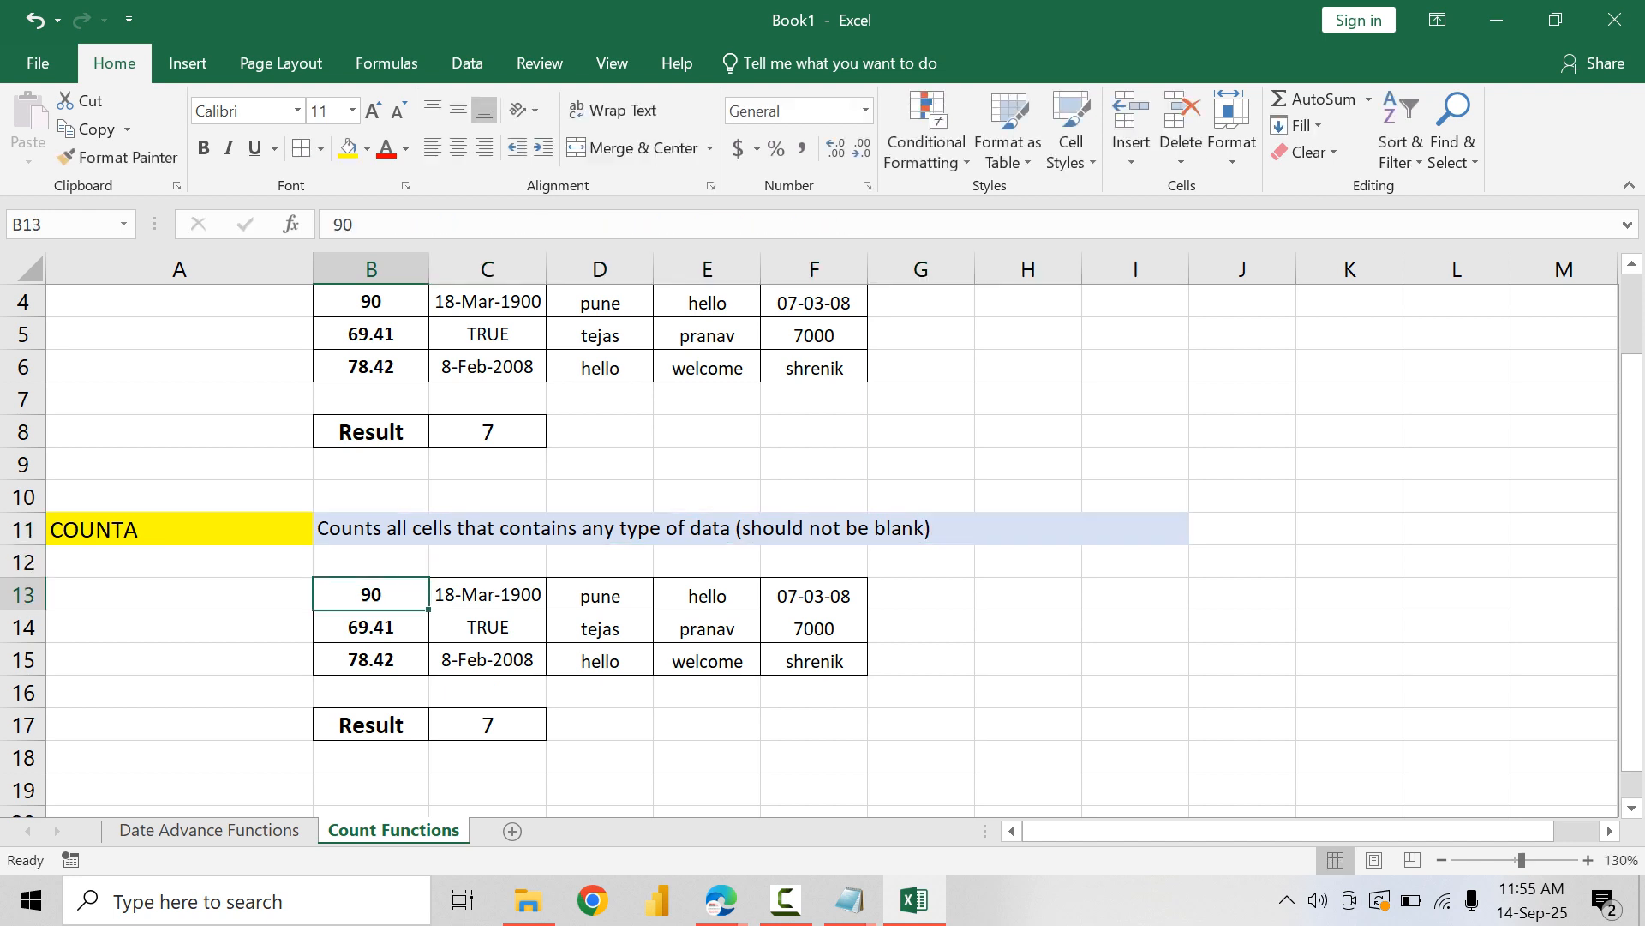
# Step: Replace the formula in C17 with a COUNTA formula over B13:F15 and select that data range for checking
pyautogui.click(487, 725)
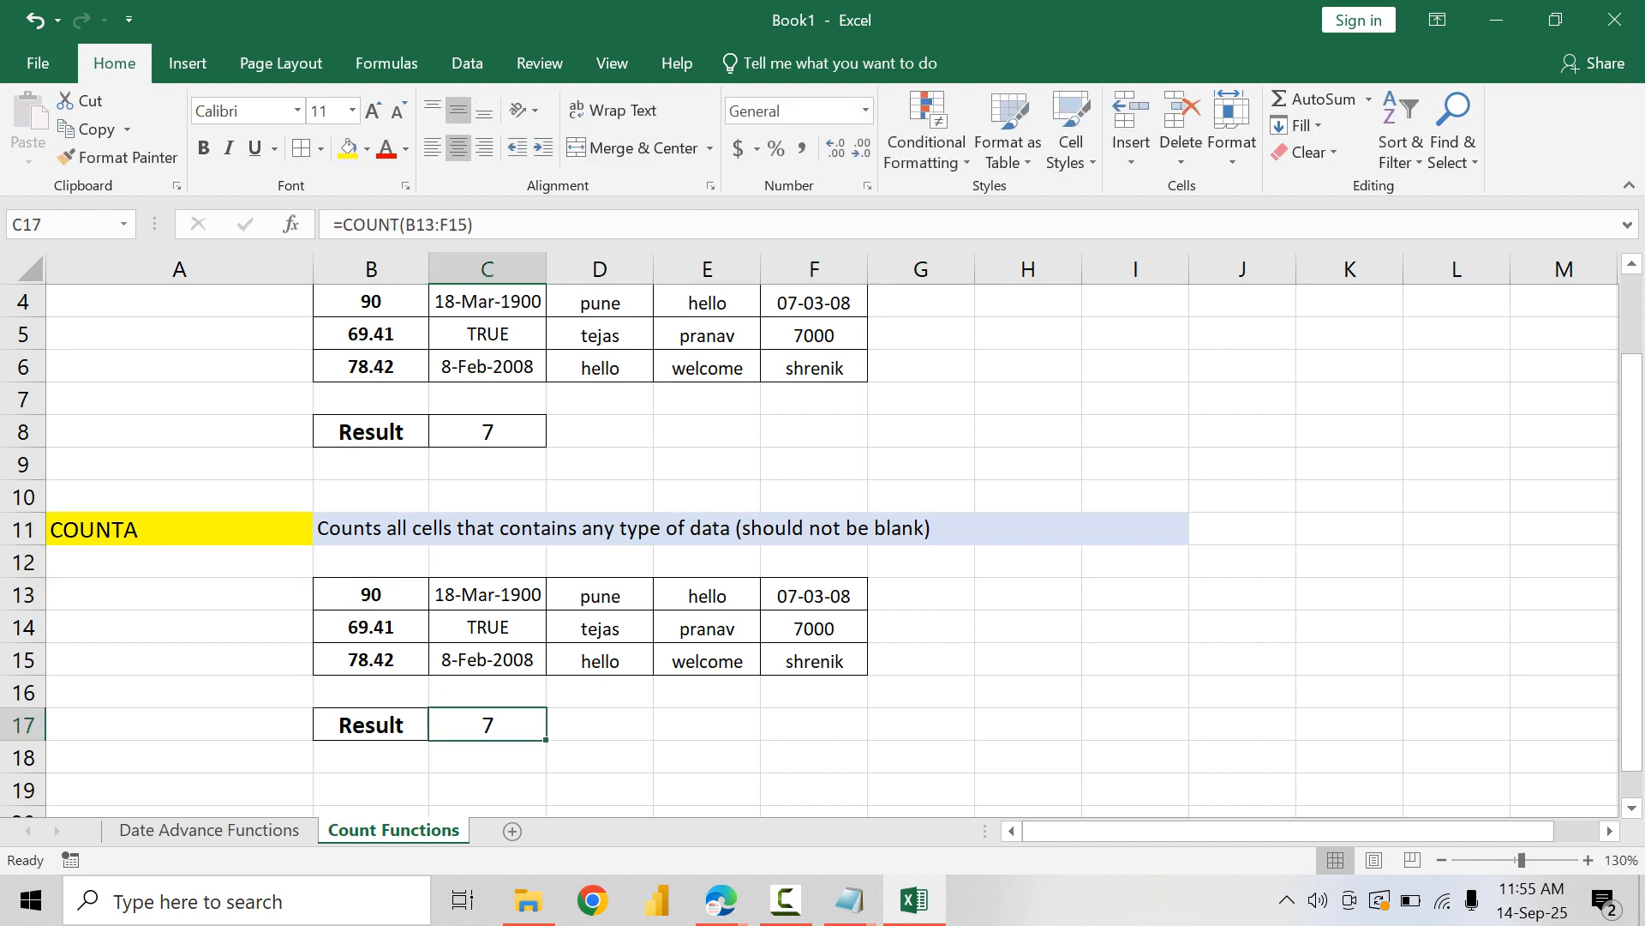
pyautogui.write('=COUNTA(')
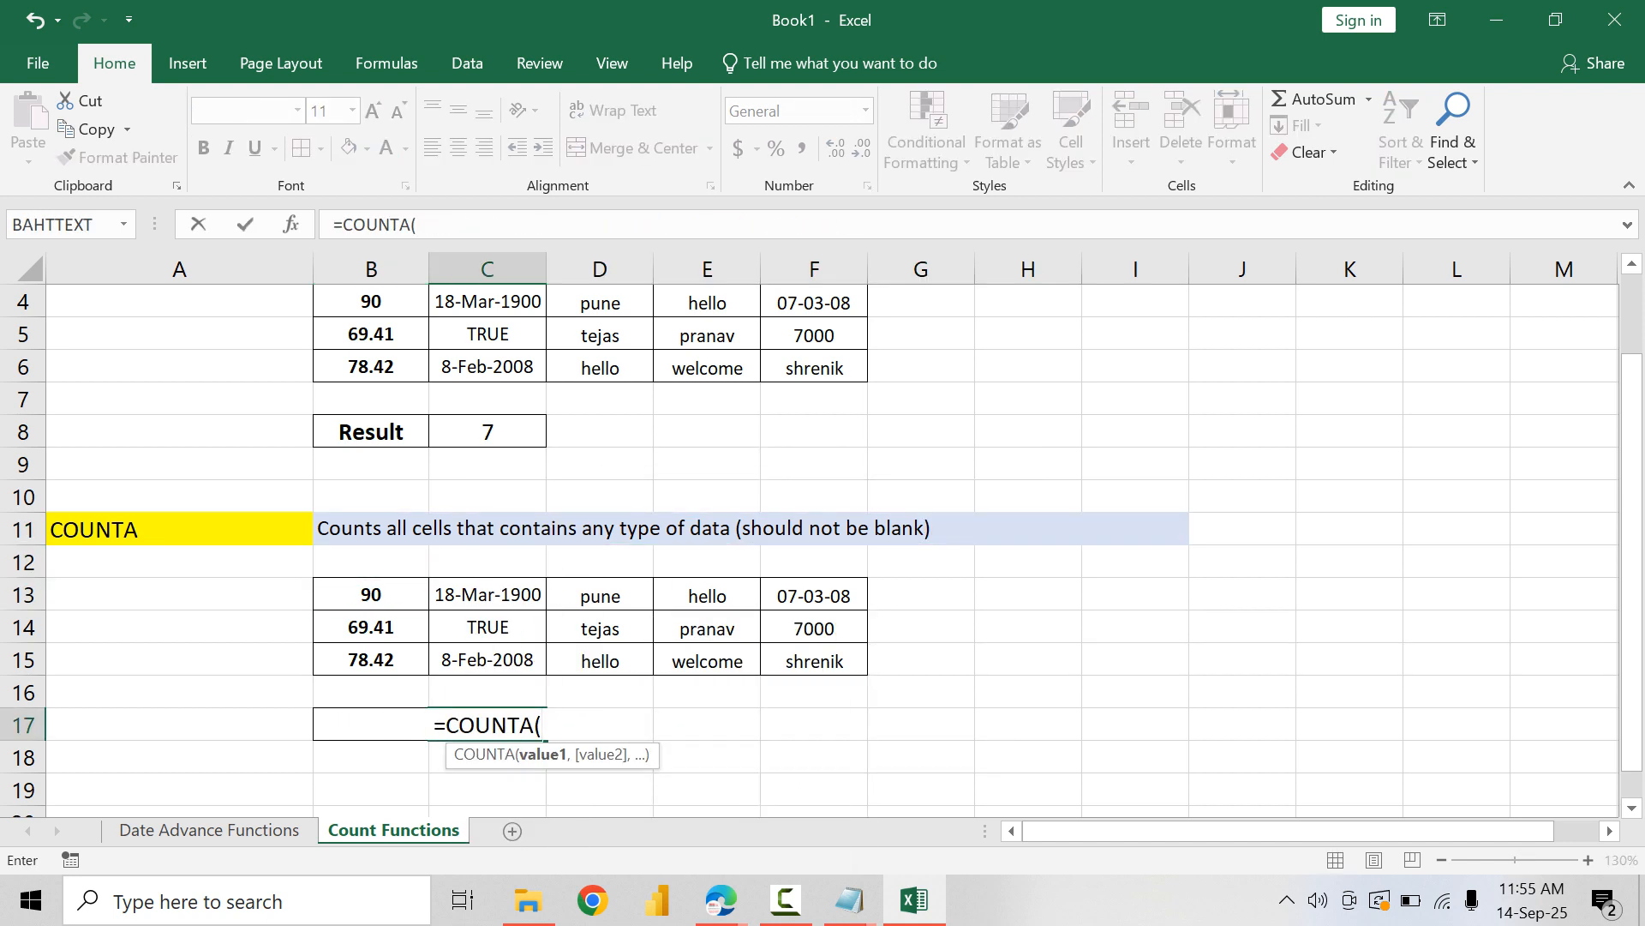
pyautogui.moveTo(371, 595); pyautogui.dragTo(814, 661)
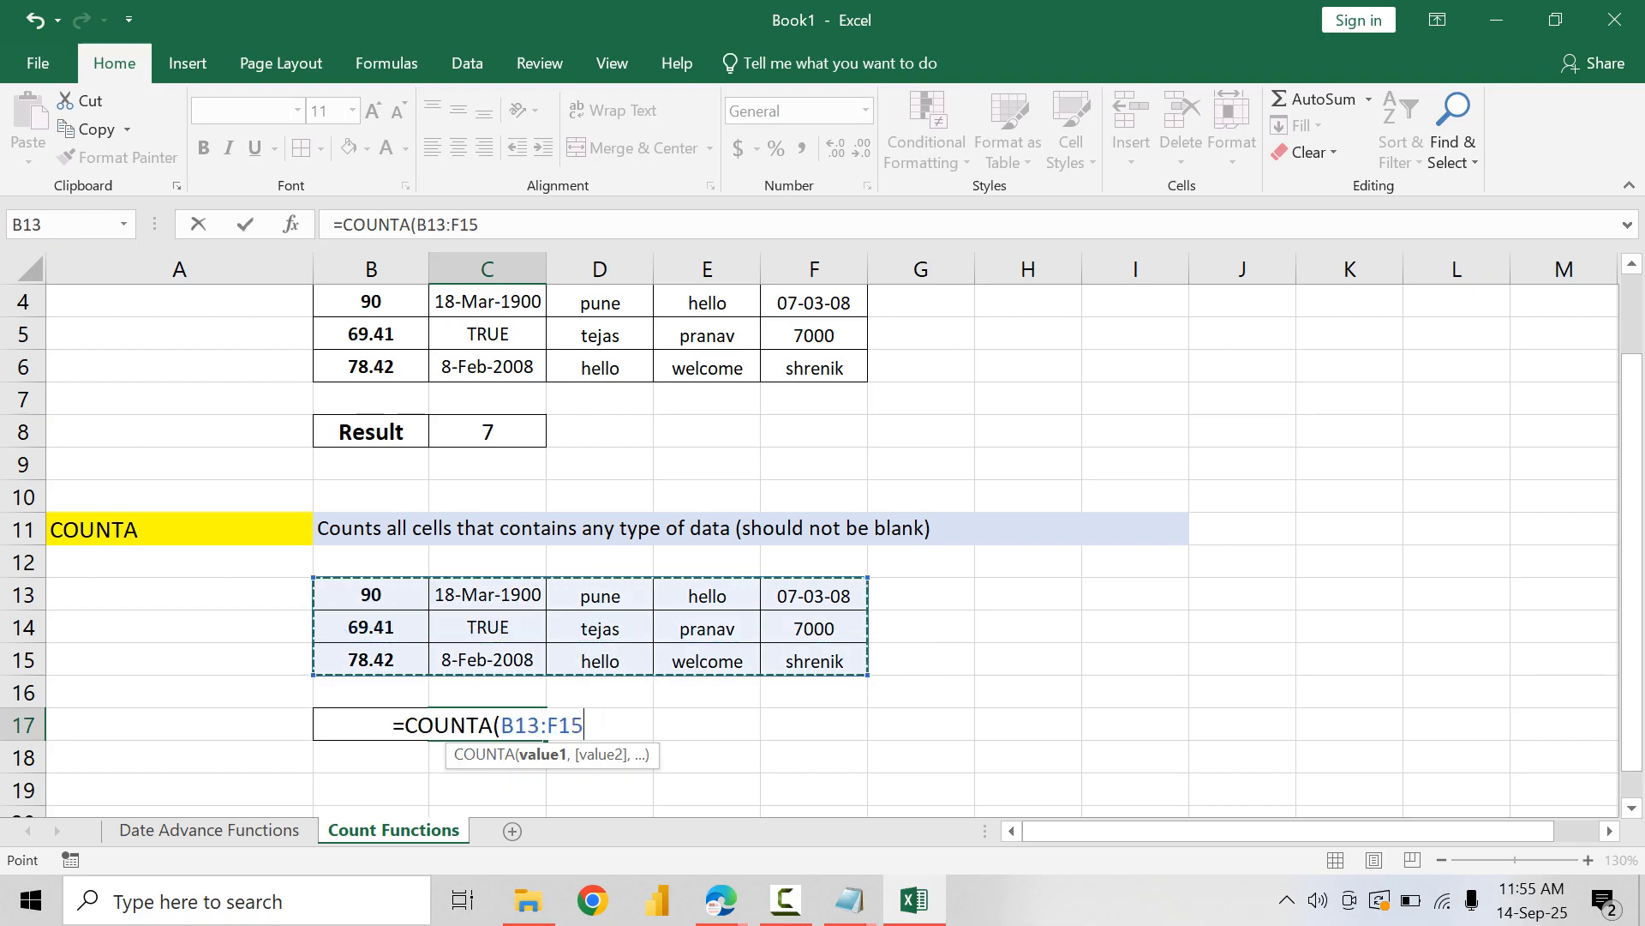
pyautogui.press('Return')
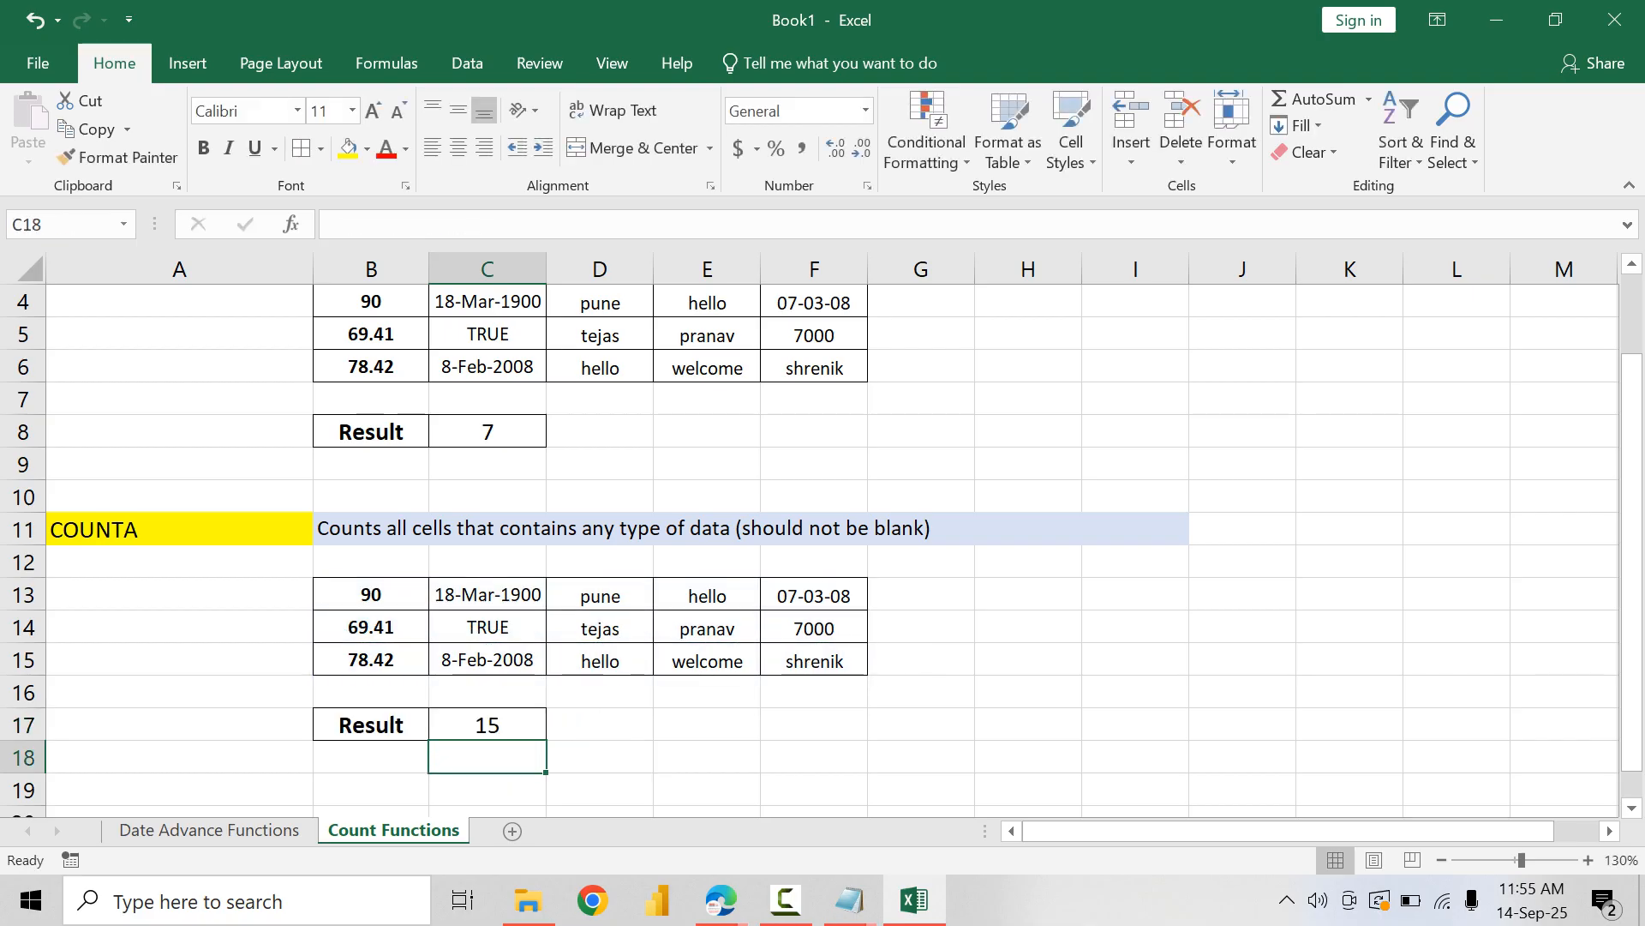
pyautogui.moveTo(372, 595); pyautogui.dragTo(815, 660)
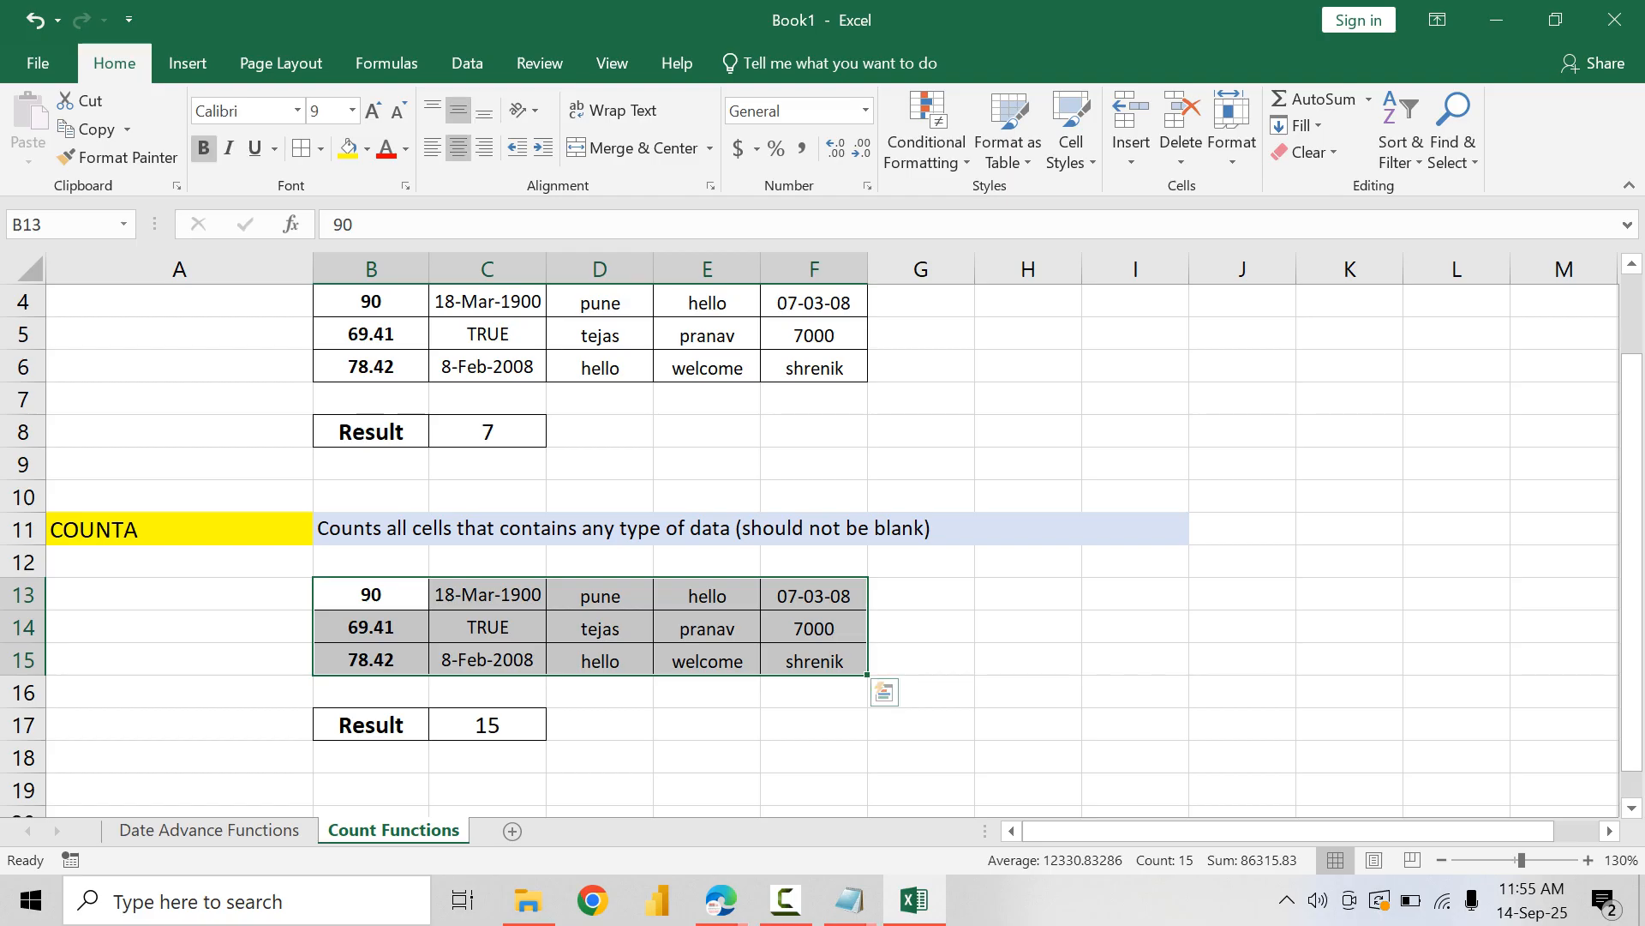
# Step: Copy the whole COUNTA example block A11:I17 and paste it starting at A20
pyautogui.scroll(-2, 814, 660)
pyautogui.moveTo(179, 334); pyautogui.dragTo(1136, 529)
pyautogui.hotkey('ctrl', 'c')
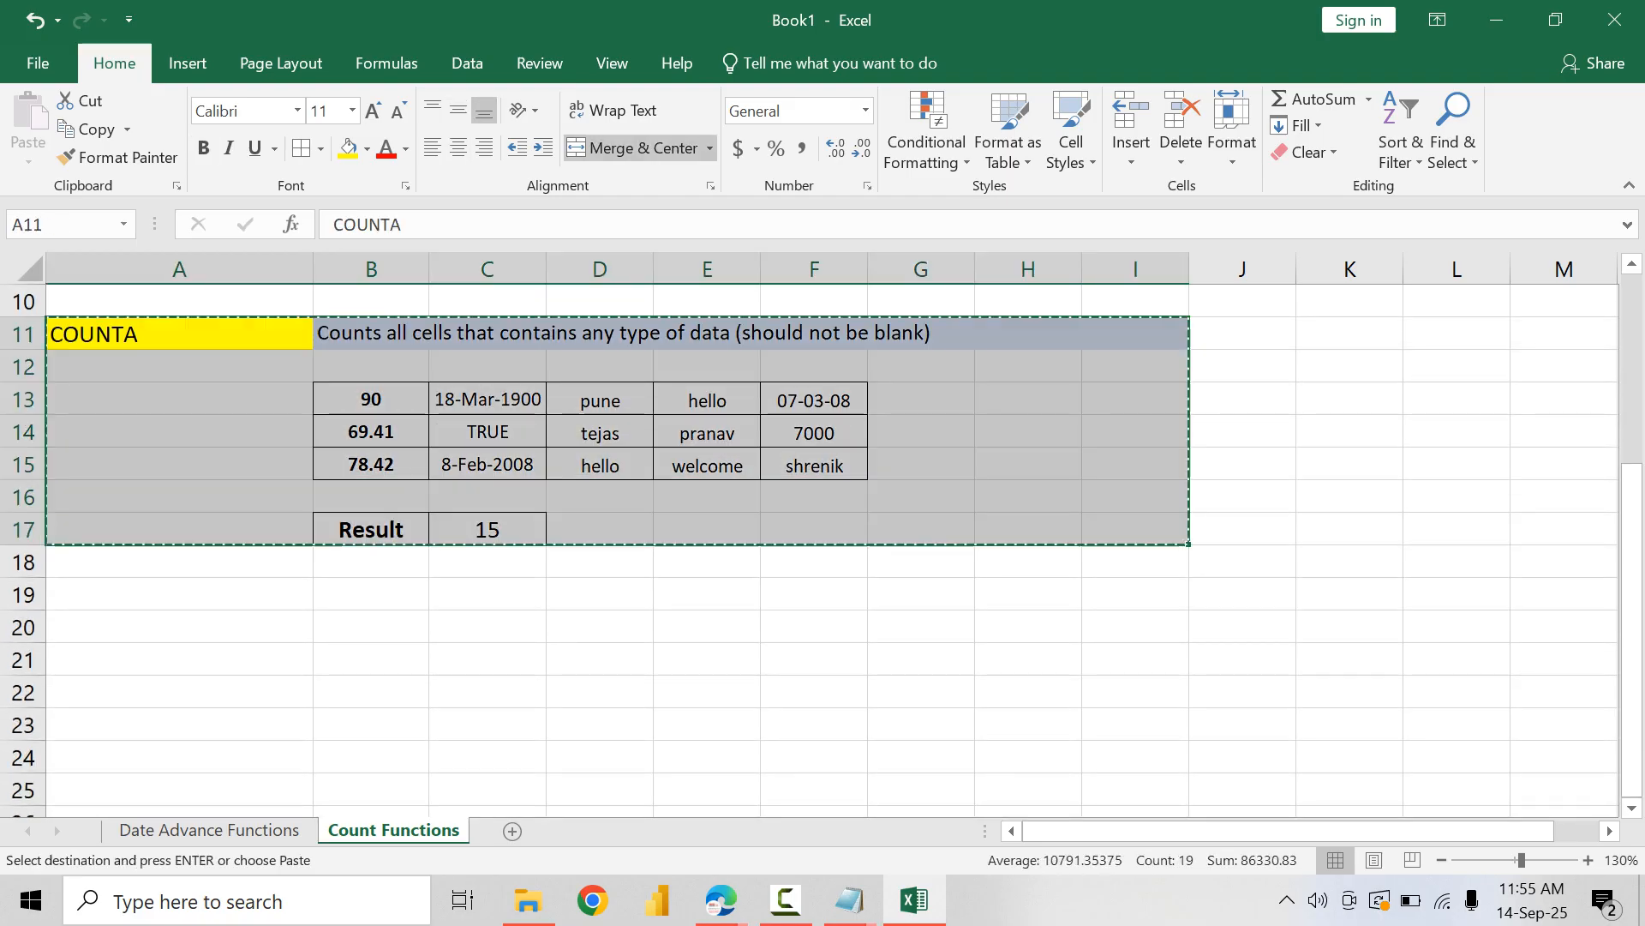
pyautogui.click(180, 627)
pyautogui.hotkey('ctrl', 'v')
# Step: Change the copied block's heading in A20 to COUNTBLANK
pyautogui.press('F2')
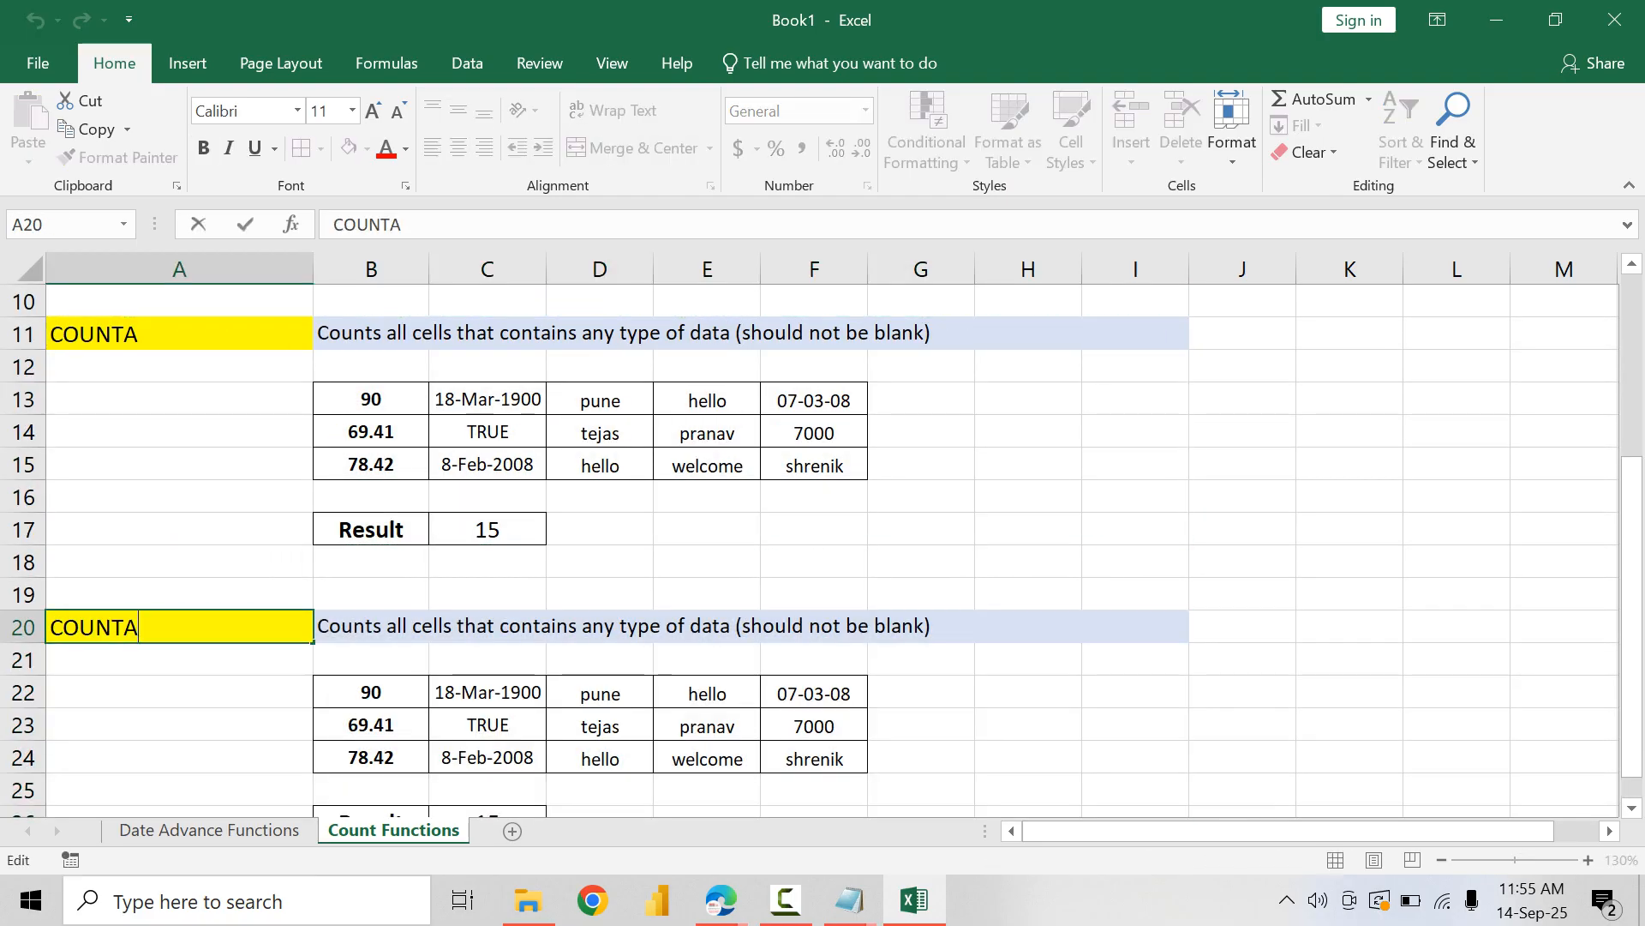
pyautogui.press('BackSpace')
pyautogui.write('BLANK')
pyautogui.press('Tab')
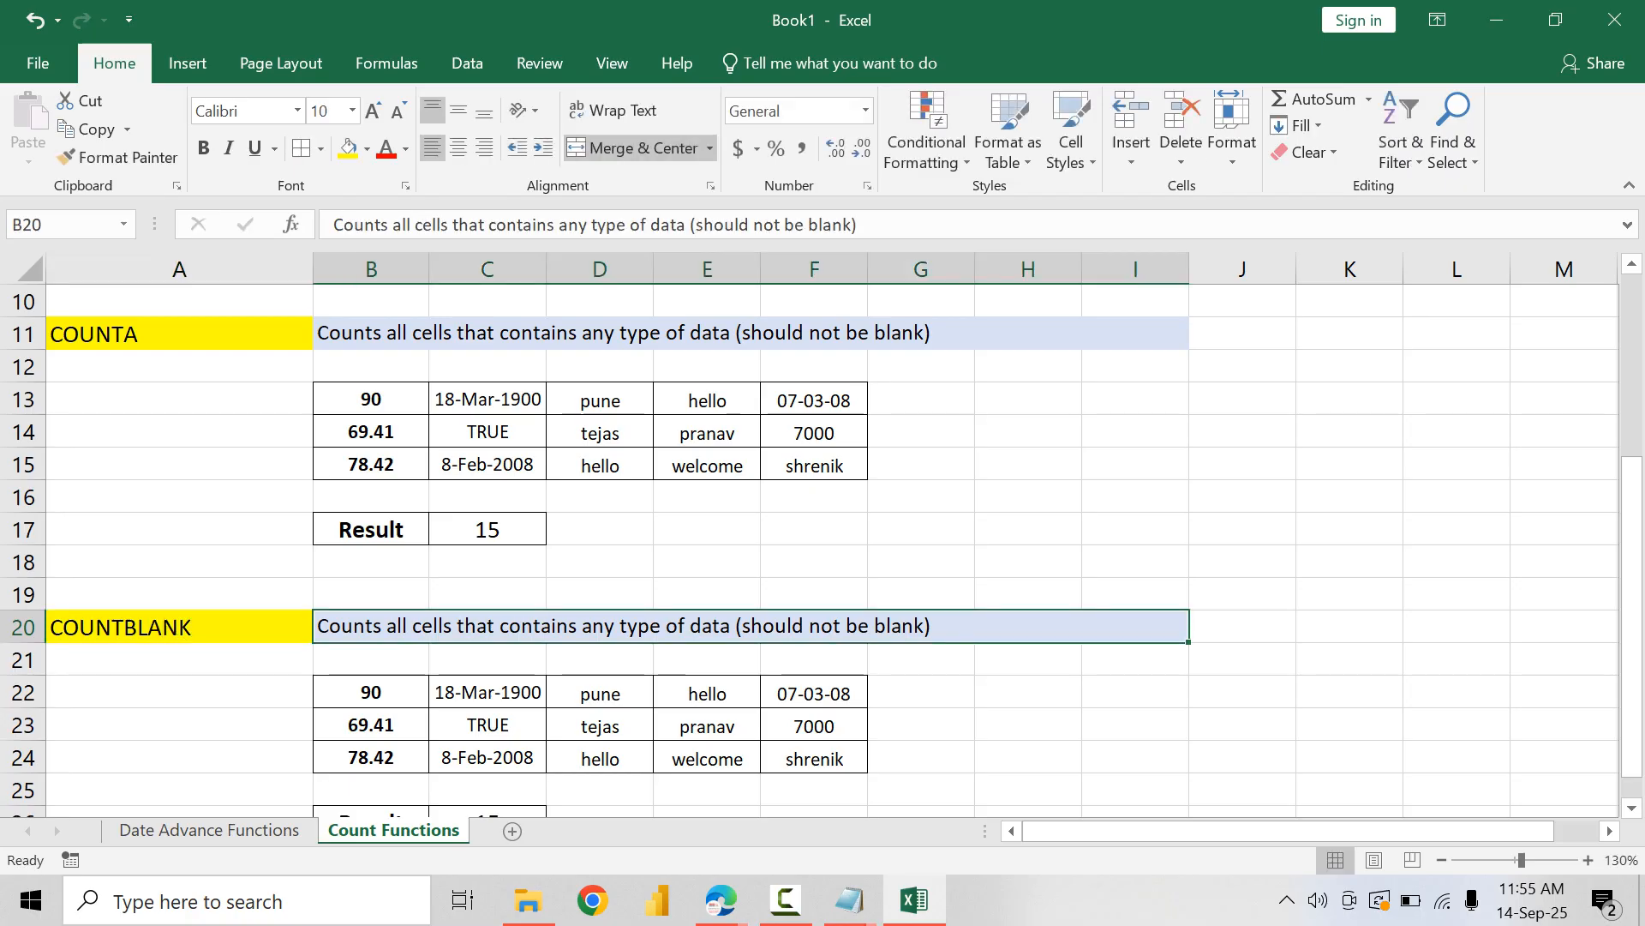
# Step: Replace the COUNTBLANK description in B20 with "Count Only Blank Cells"
pyautogui.write('C')
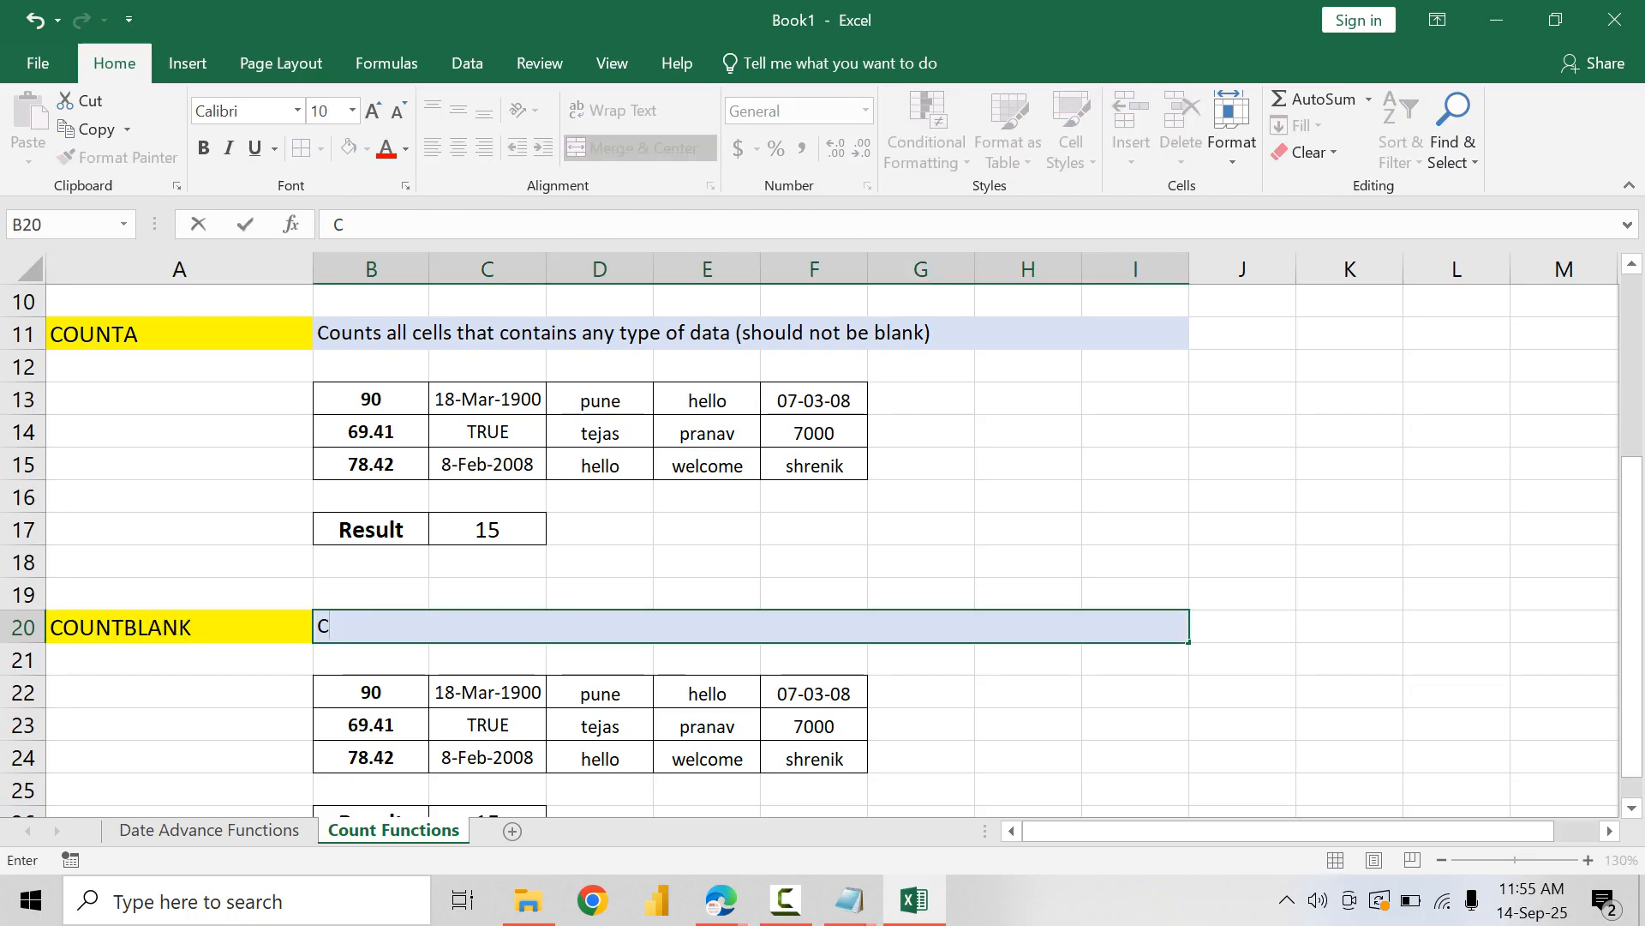
pyautogui.write('onount Ony')
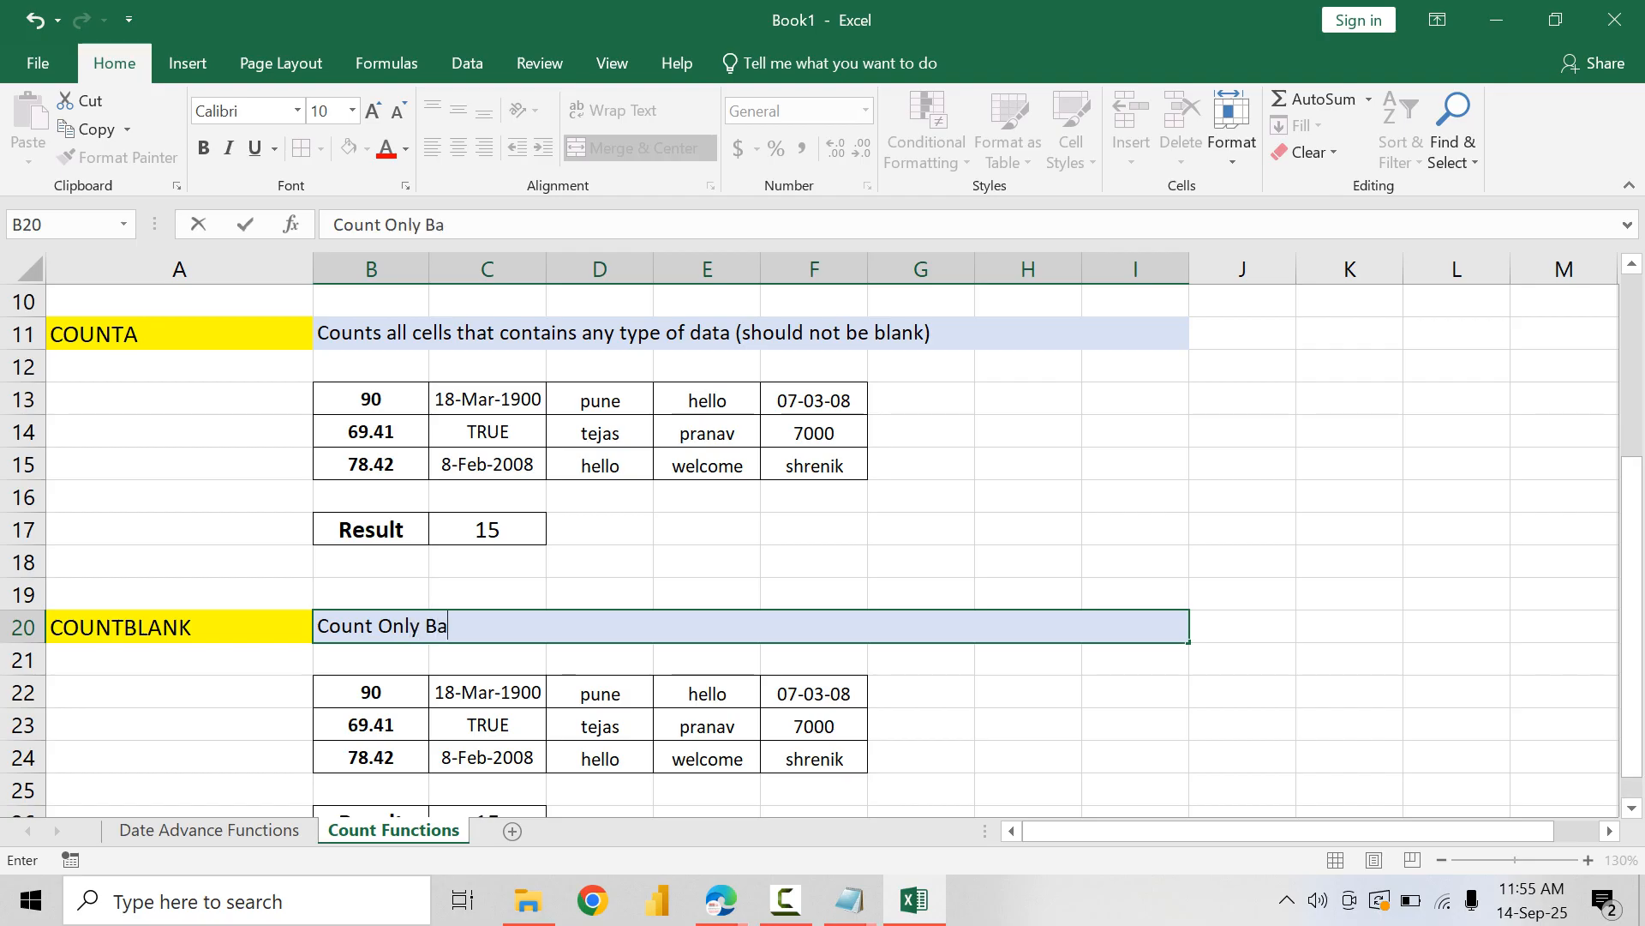
pyautogui.press('BackSpace')
pyautogui.write('lank Cells')
pyautogui.press('Return')
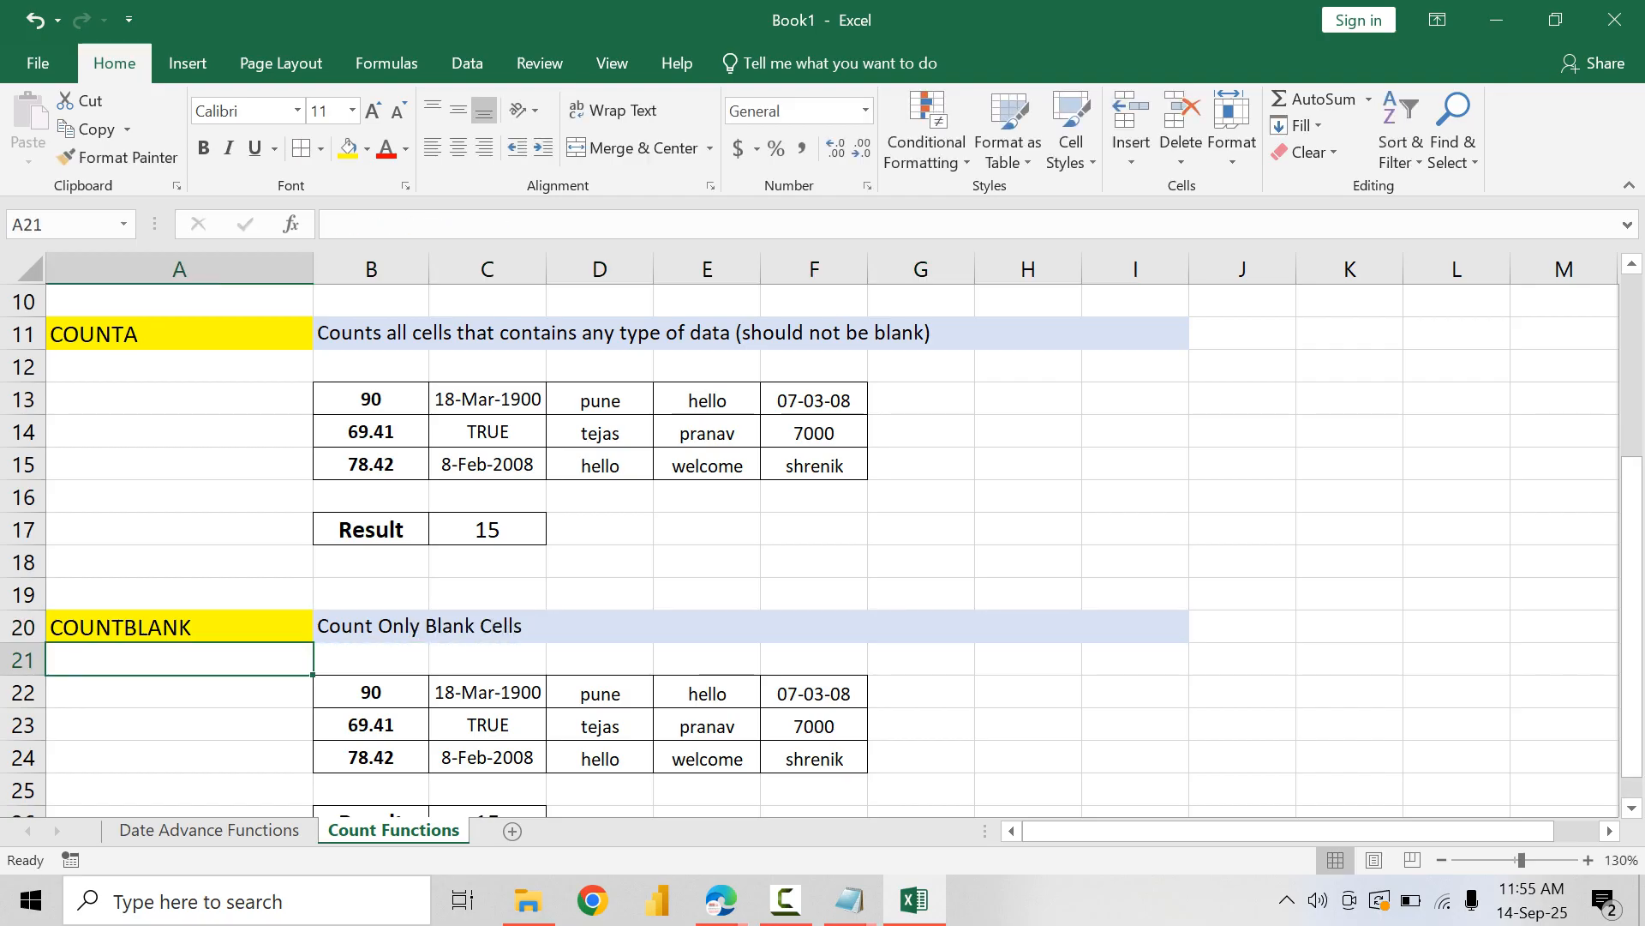
# Step: Clear the contents of cells D23 and C24 in the COUNTBLANK data table
pyautogui.click(600, 726)
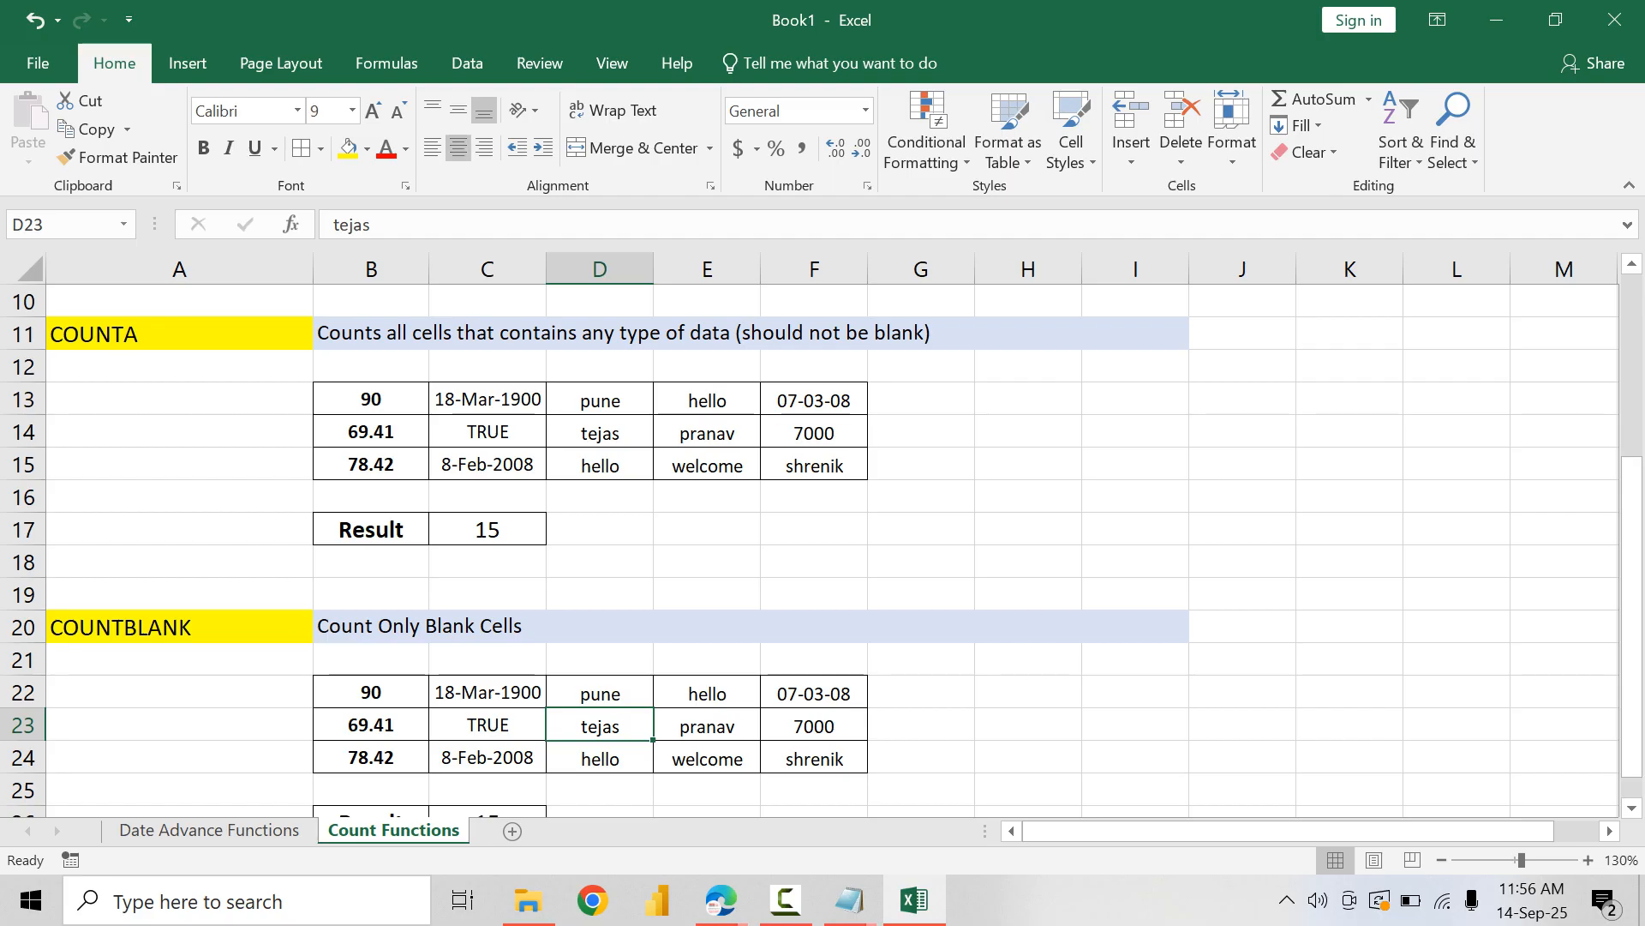
pyautogui.press('Delete')
pyautogui.click(487, 757)
pyautogui.press('Delete')
# Step: Clear cells D14 and E13 in the COUNTA data table and check the formula result in C17
pyautogui.click(599, 433)
pyautogui.press('Delete')
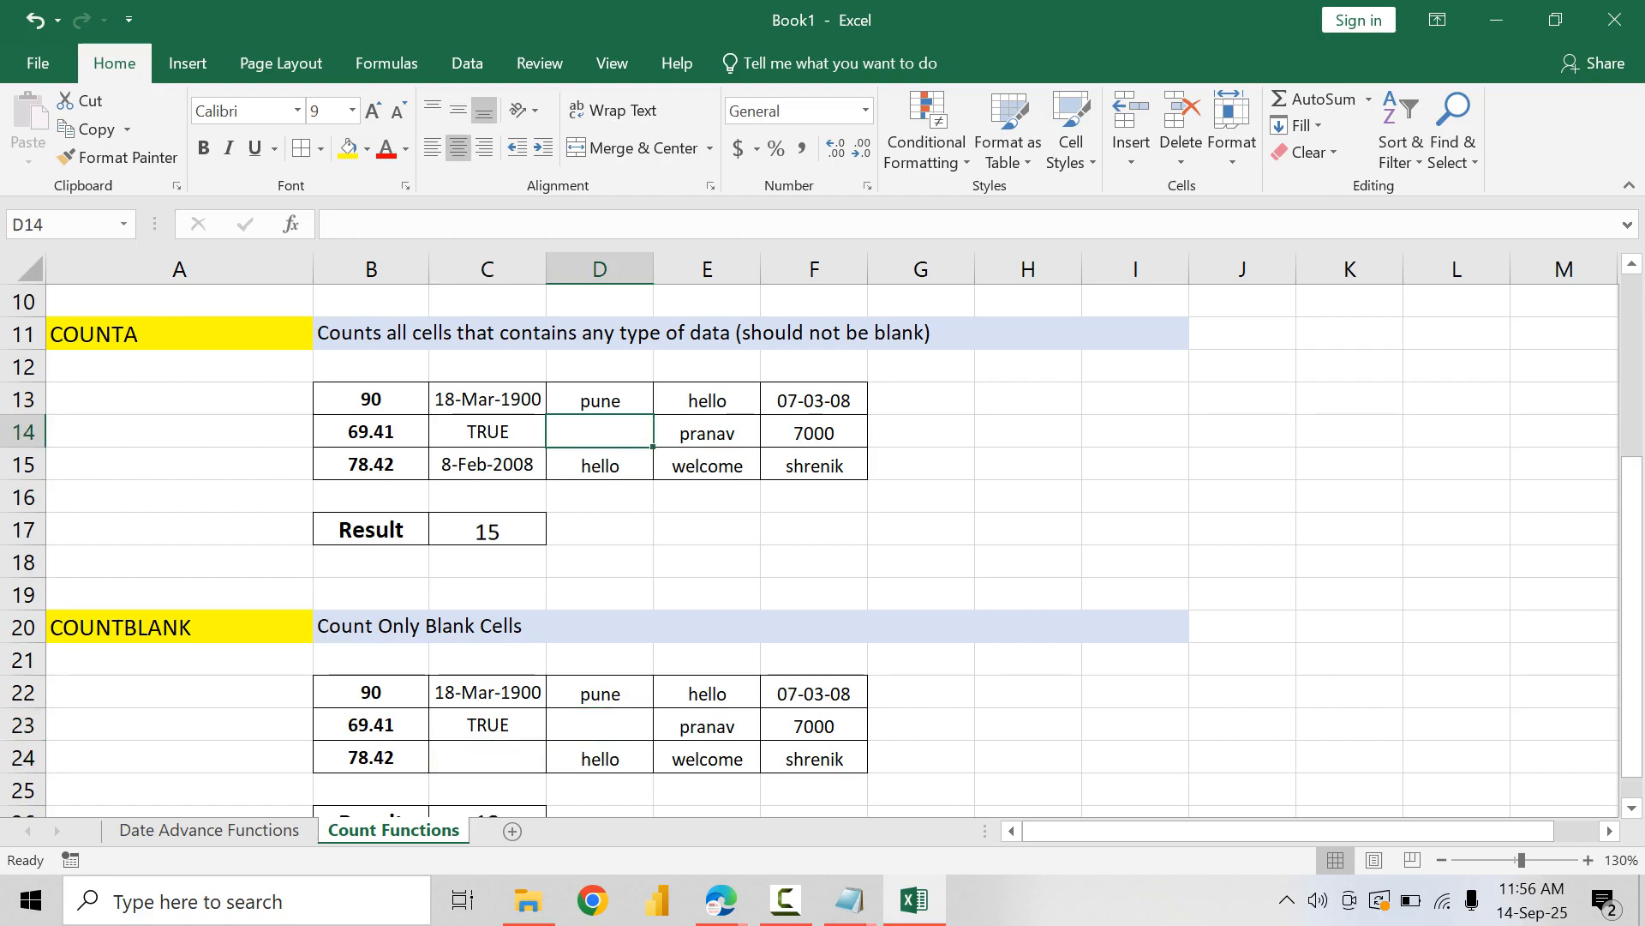
pyautogui.click(707, 400)
pyautogui.press('Delete')
pyautogui.click(488, 530)
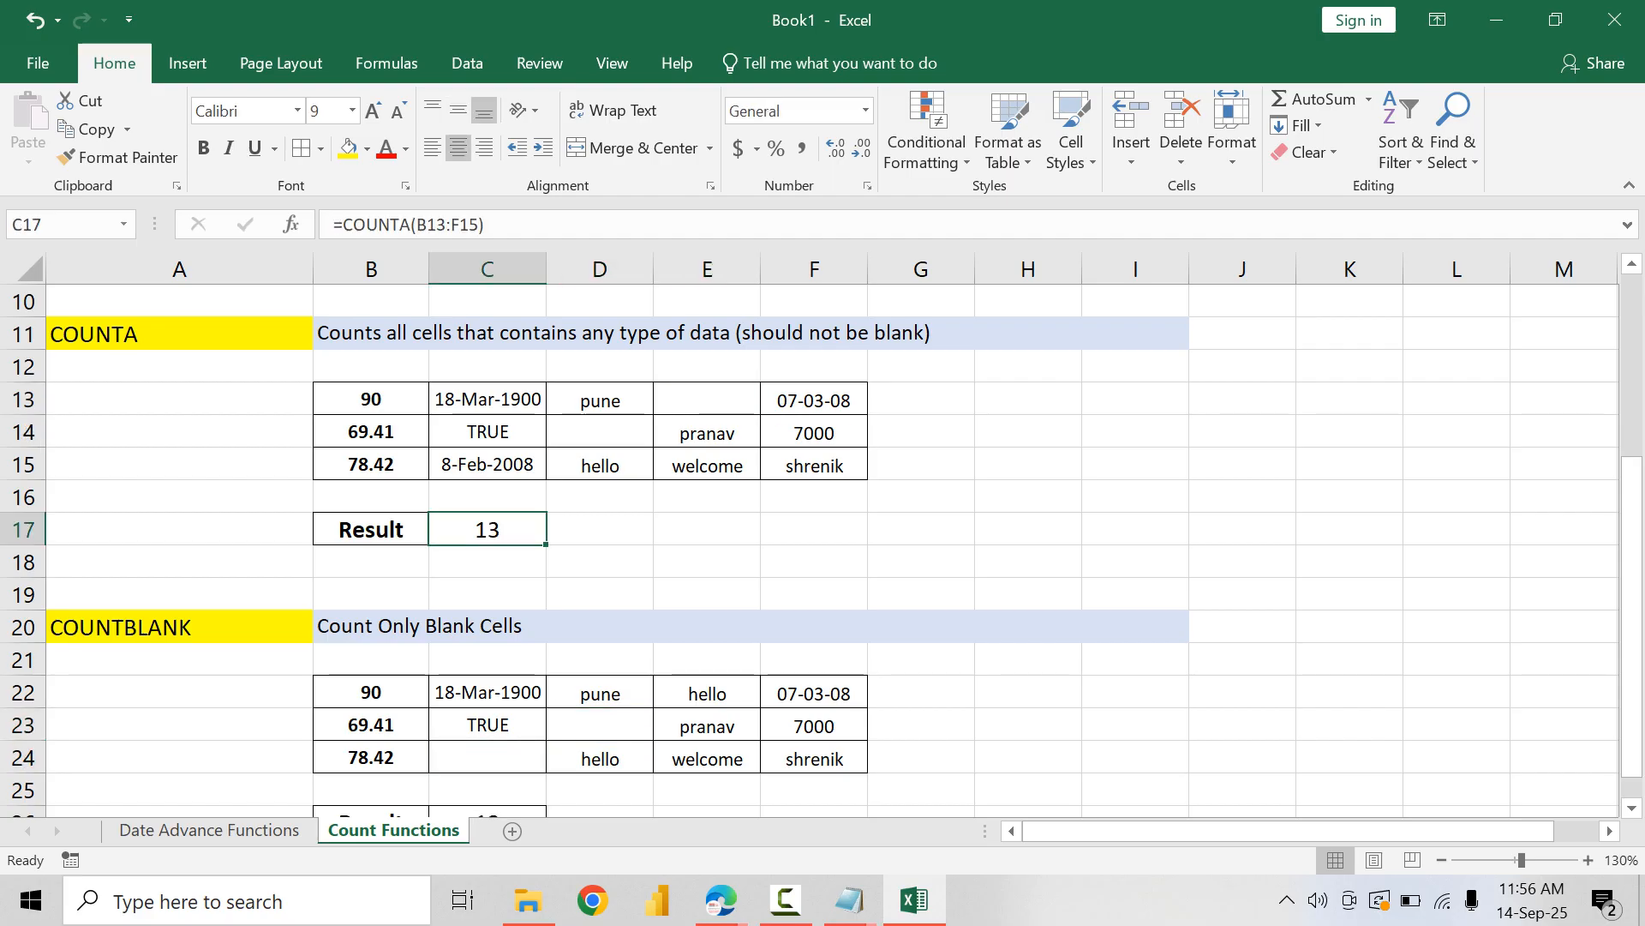
# Step: Replace the result formula in C26 with =COUNTBLANK(B22:F24)
pyautogui.scroll(-2, 487, 549)
pyautogui.click(487, 627)
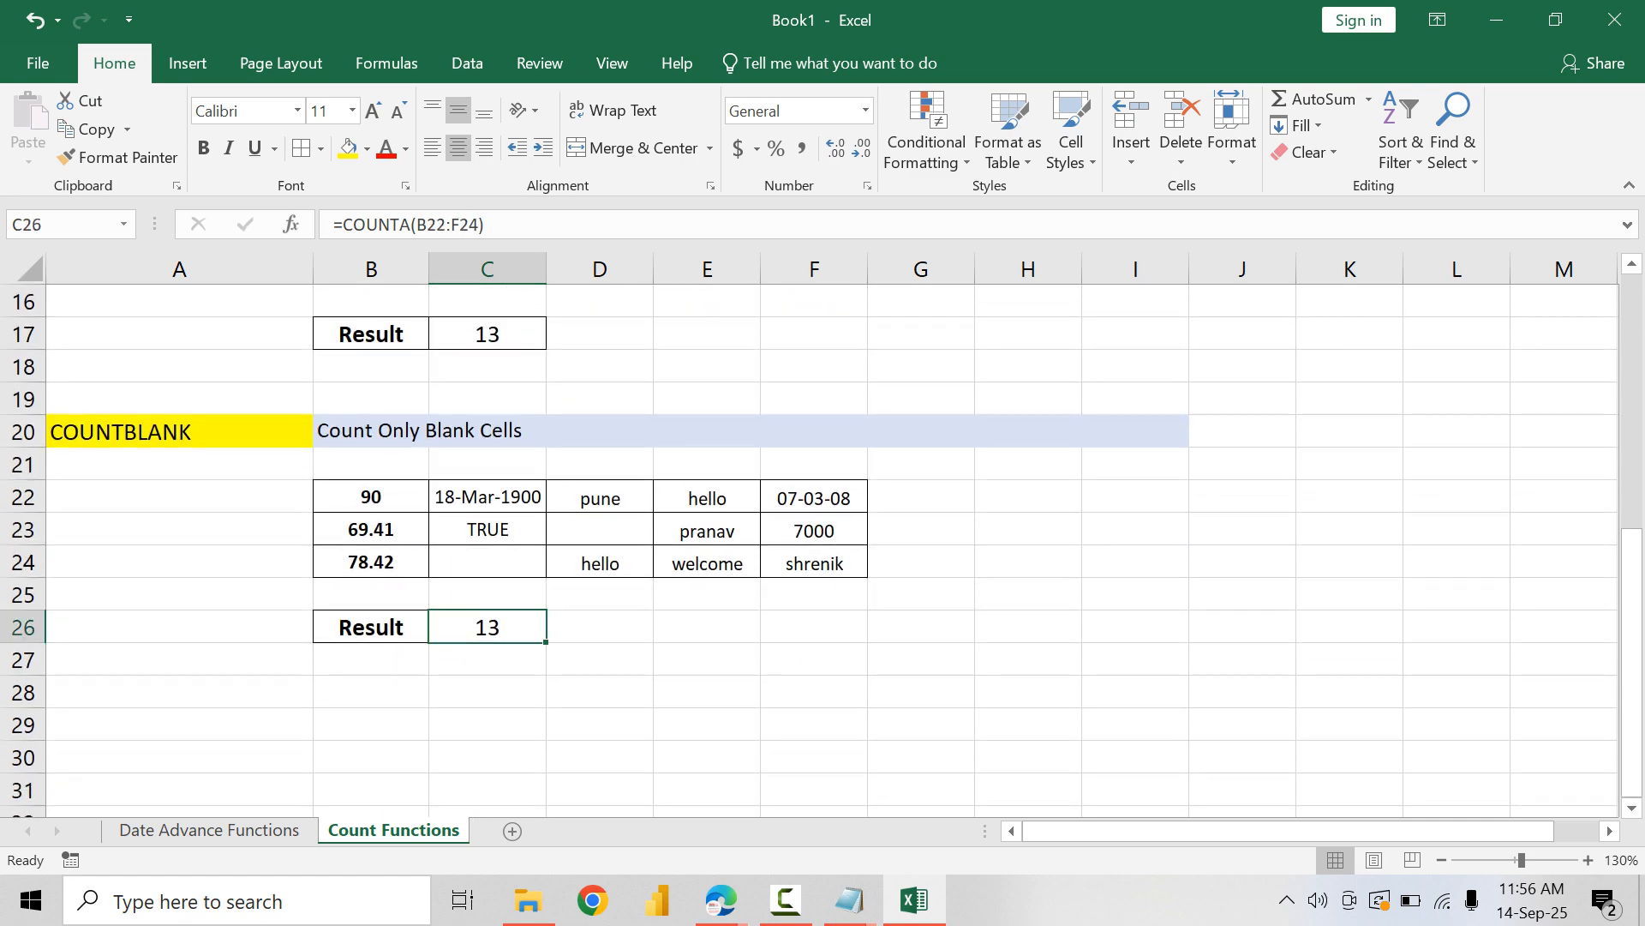
pyautogui.write('=COUNTB')
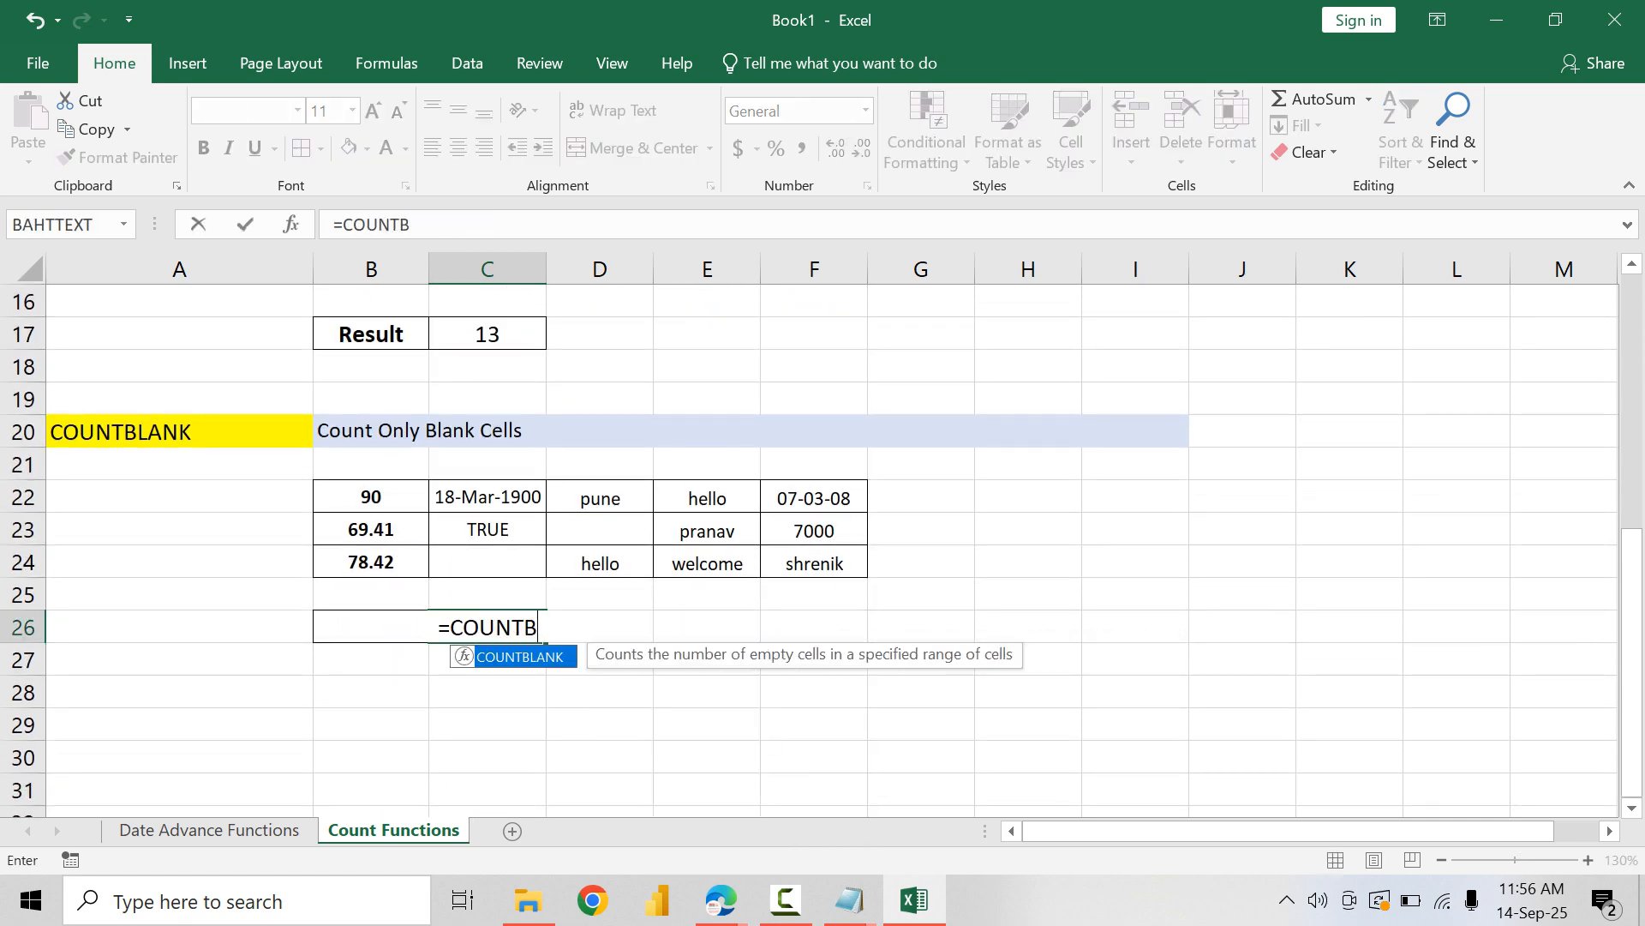
pyautogui.press('Tab')
pyautogui.press('Up')
pyautogui.press('Up')
pyautogui.press('Up')
pyautogui.press('Up')
pyautogui.press('Left')
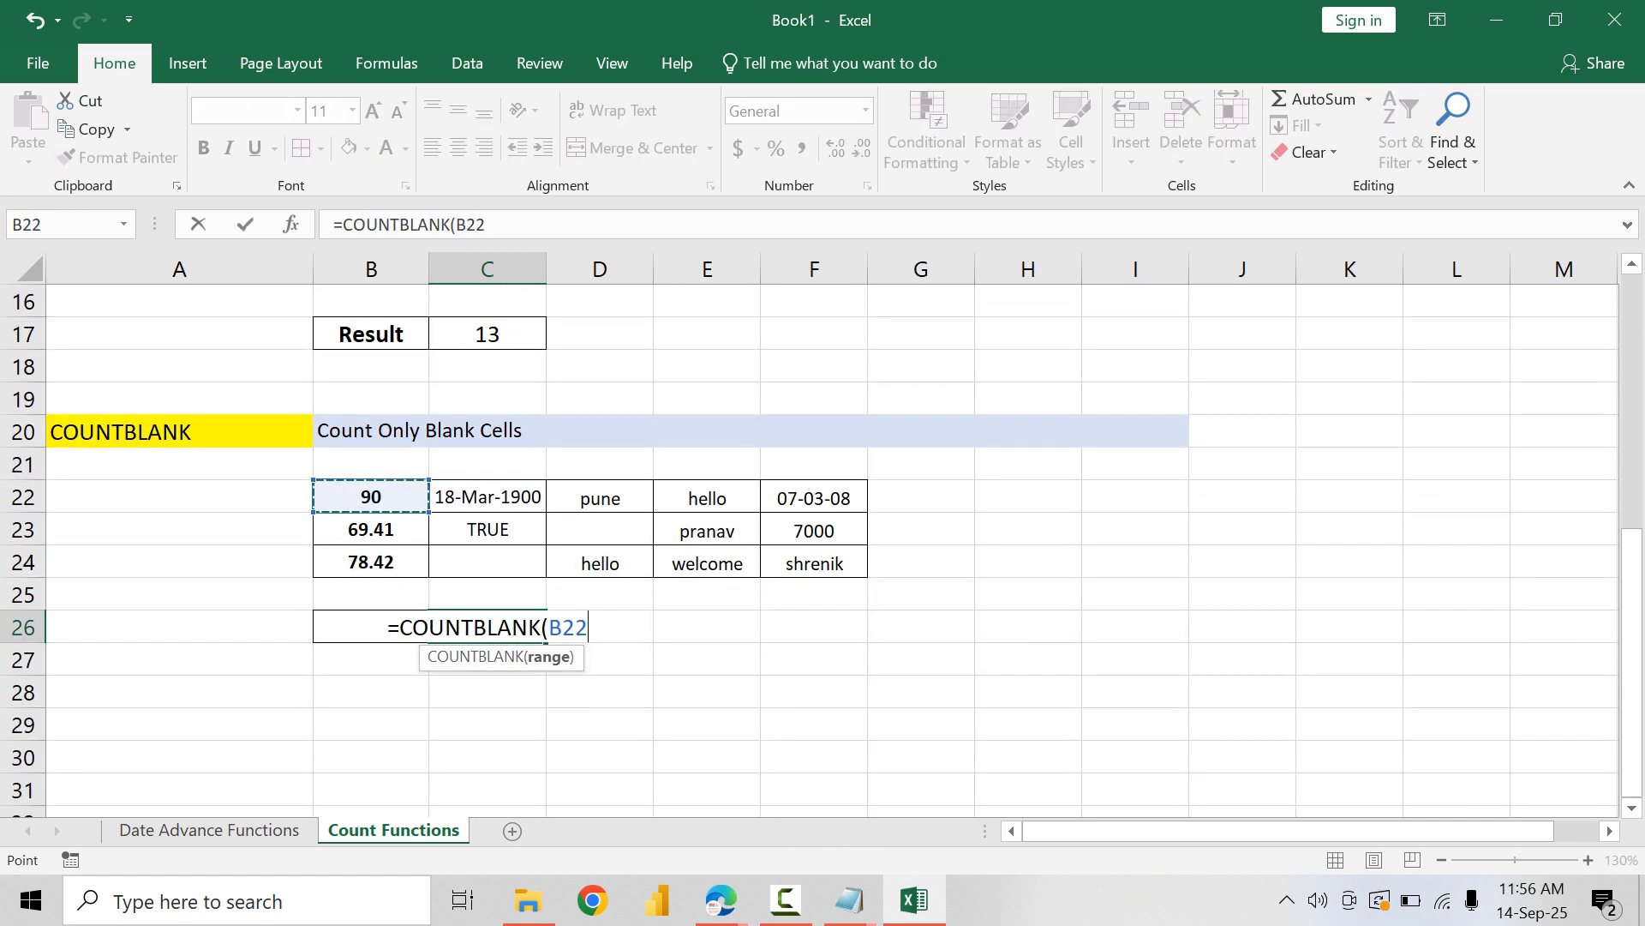
pyautogui.hotkey('shift', 'Down')
pyautogui.hotkey('shift', 'Down')
pyautogui.hotkey('shift', 'Right')
pyautogui.hotkey('shift', 'Right')
pyautogui.hotkey('shift', 'Right')
pyautogui.hotkey('shift', 'Right')
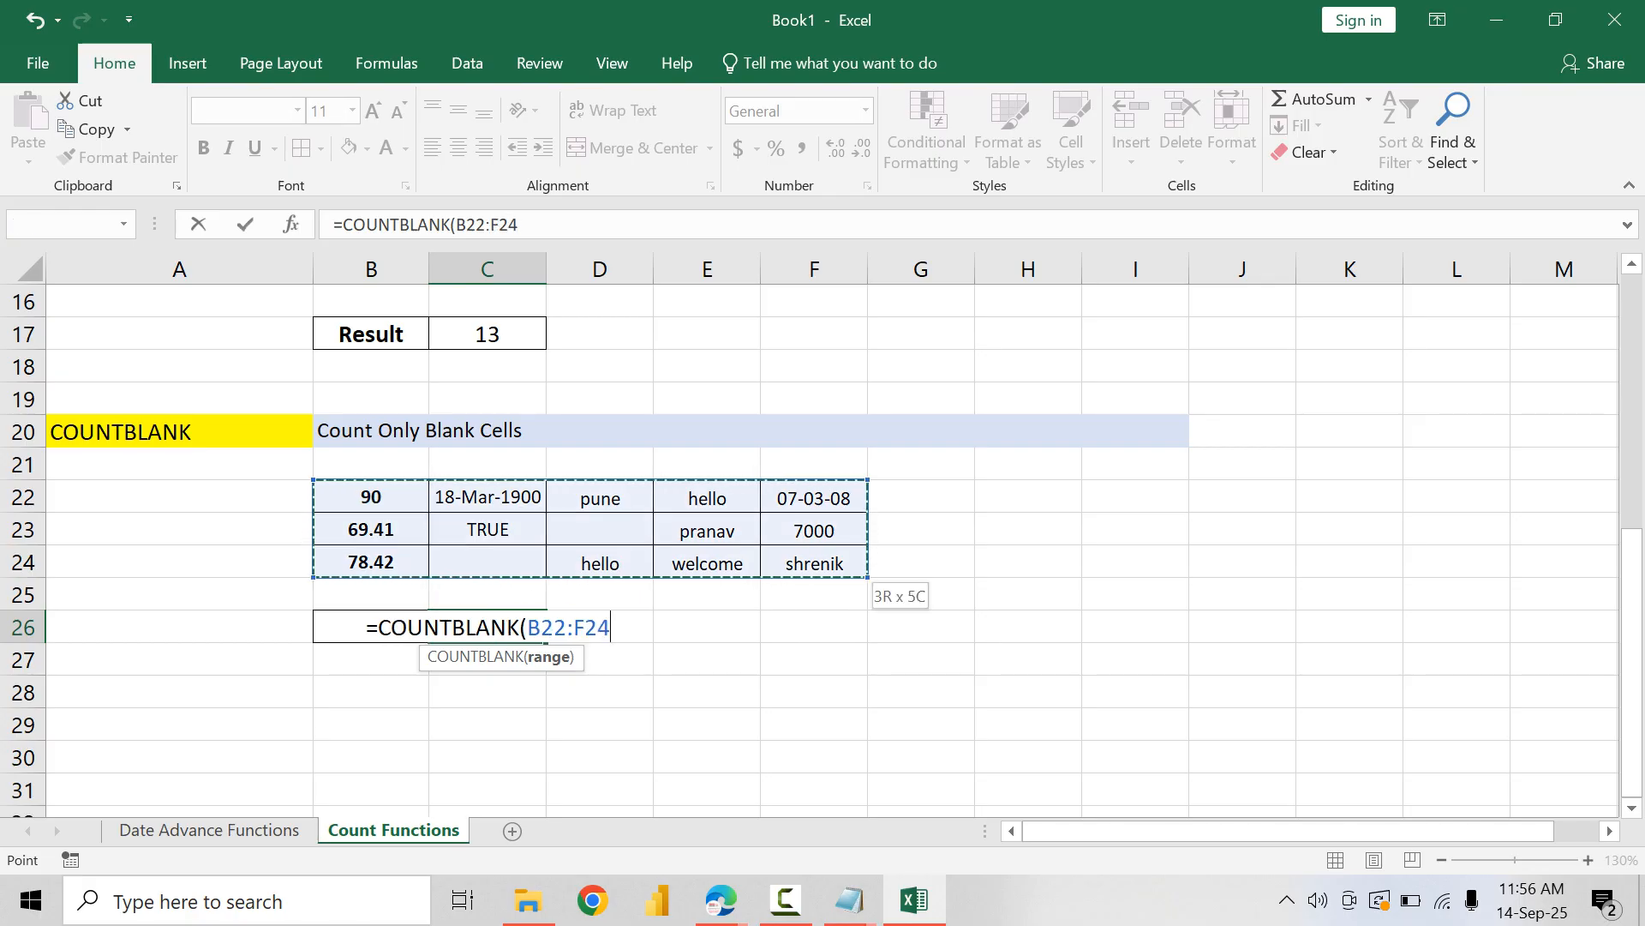
pyautogui.press('Return')
pyautogui.press('Up')
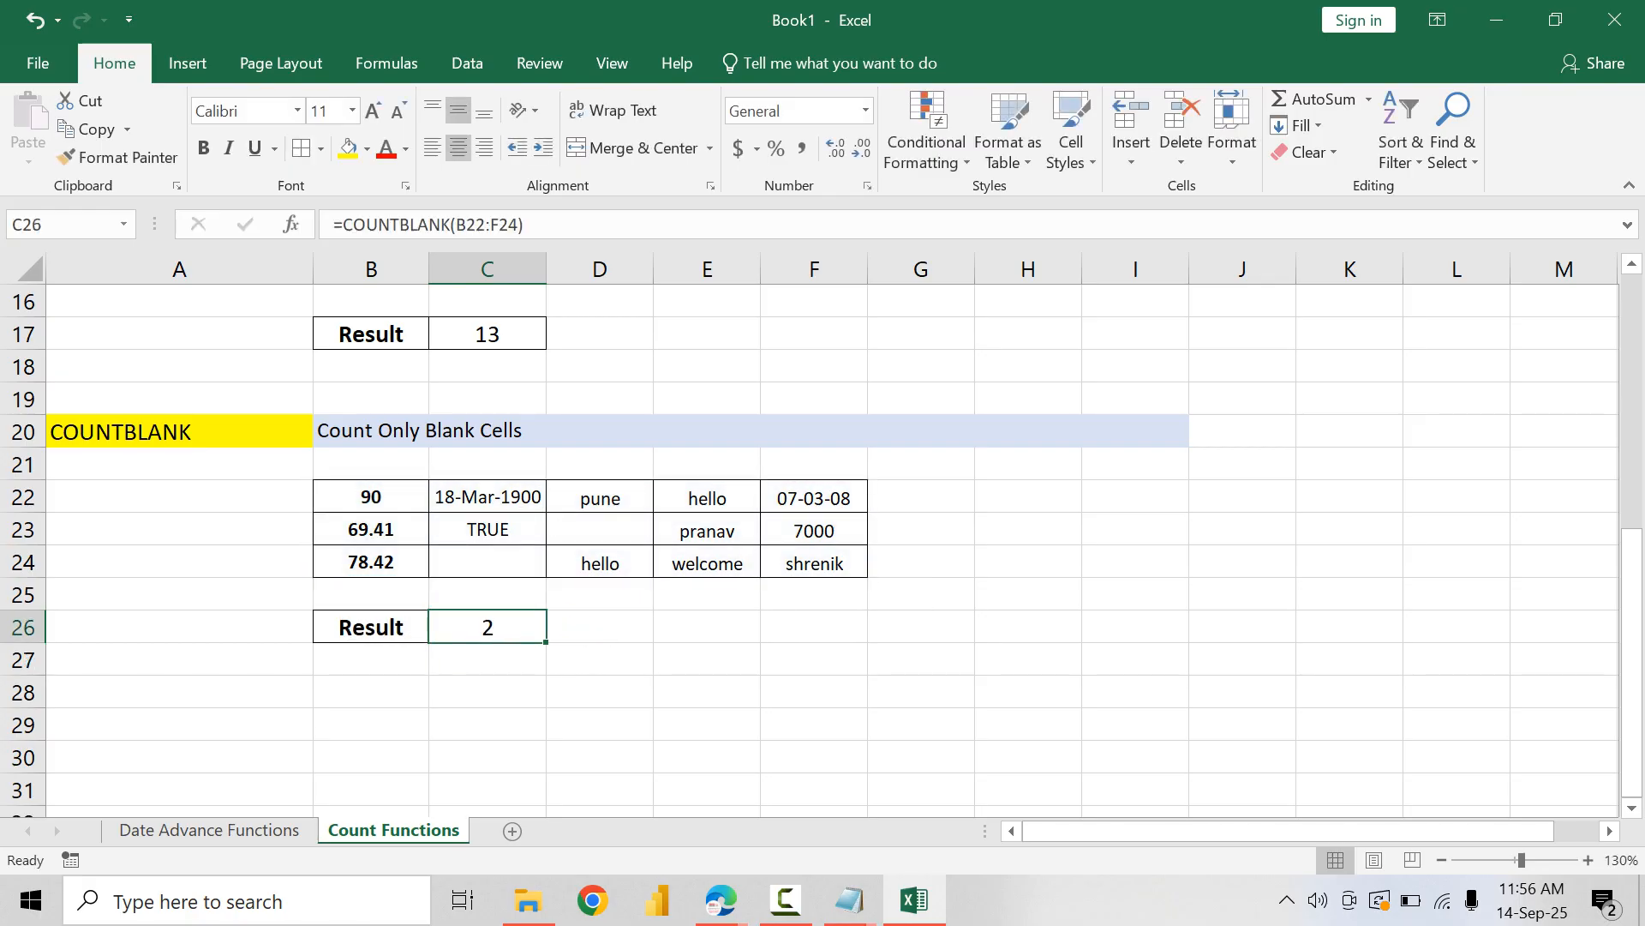
# Step: Copy the COUNTBLANK block A20:I26 and paste it starting at A28
pyautogui.moveTo(179, 432); pyautogui.dragTo(1135, 627)
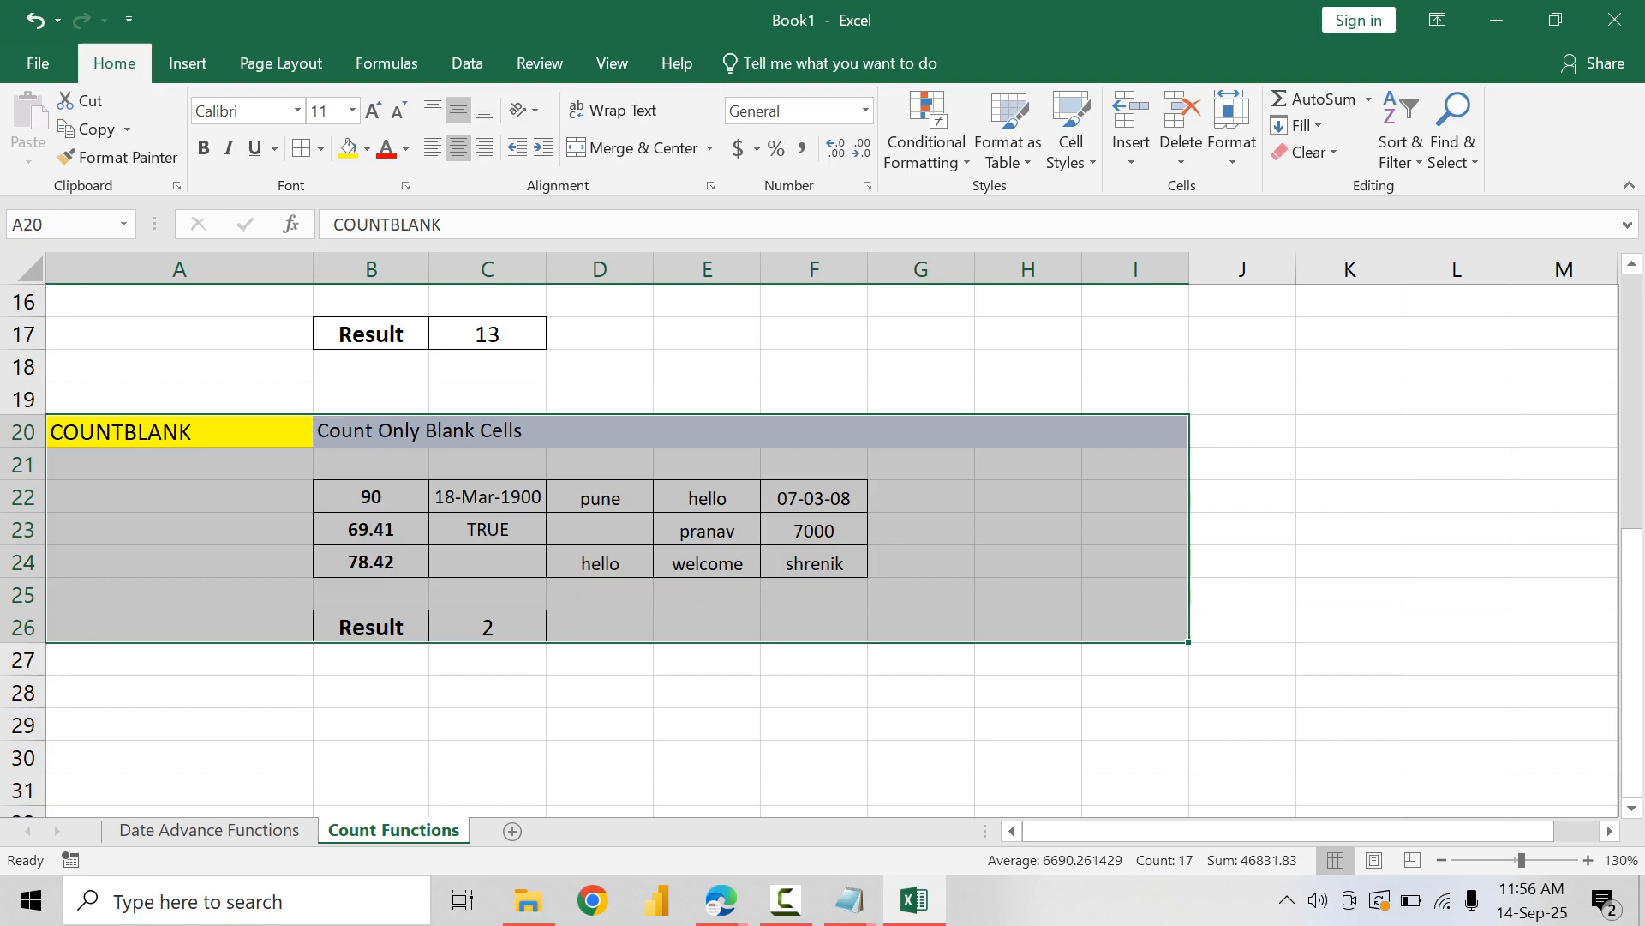
pyautogui.click(179, 693)
pyautogui.moveTo(180, 432); pyautogui.dragTo(1136, 632)
pyautogui.hotkey('ctrl', 'c')
pyautogui.click(179, 692)
pyautogui.hotkey('ctrl', 'v')
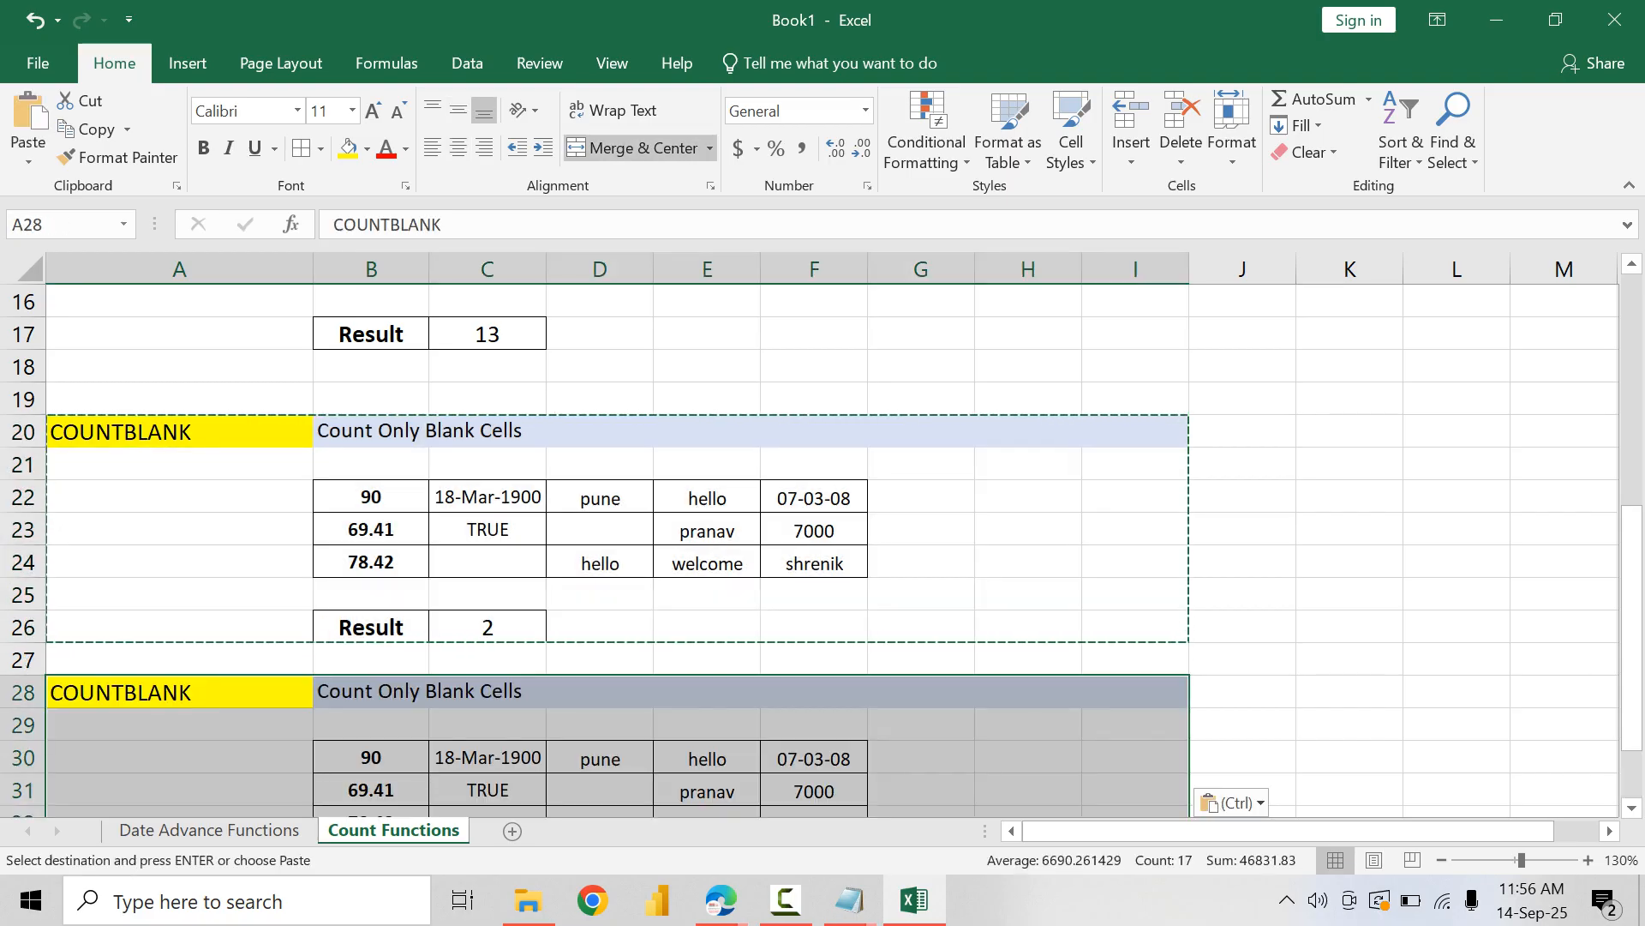
# Step: Change the pasted block's heading in A28 to COUNTIF
pyautogui.click(371, 725)
pyautogui.click(179, 692)
pyautogui.press('F2')
pyautogui.press('BackSpace')
pyautogui.press('BackSpace')
pyautogui.press('BackSpace')
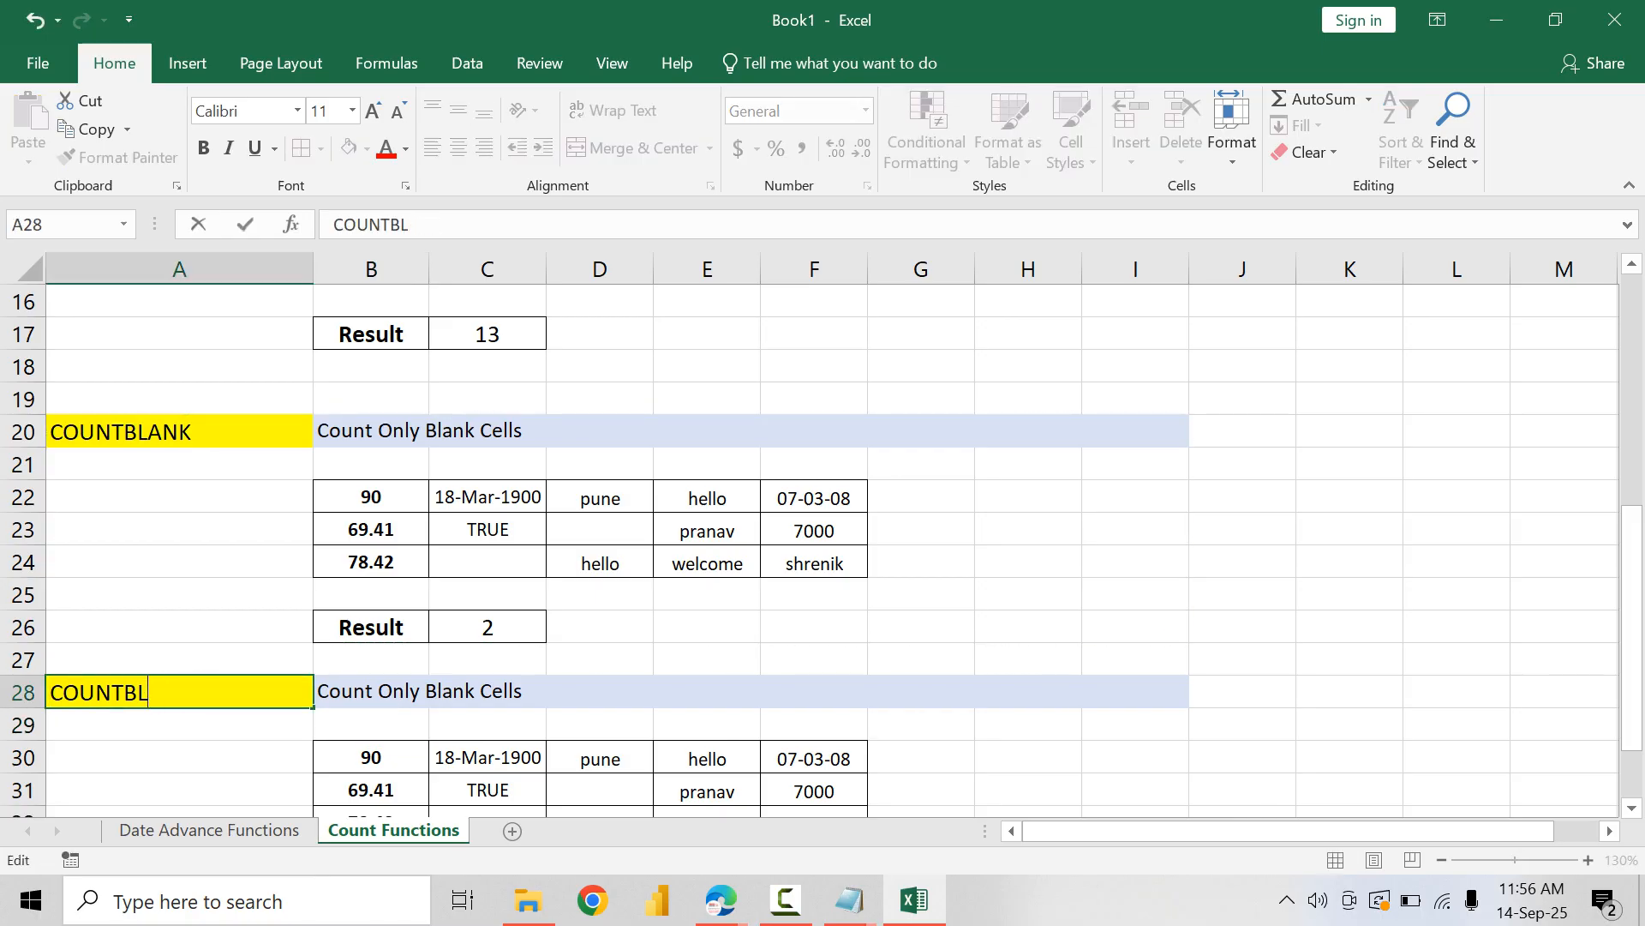
pyautogui.write('IF')
pyautogui.press('Tab')
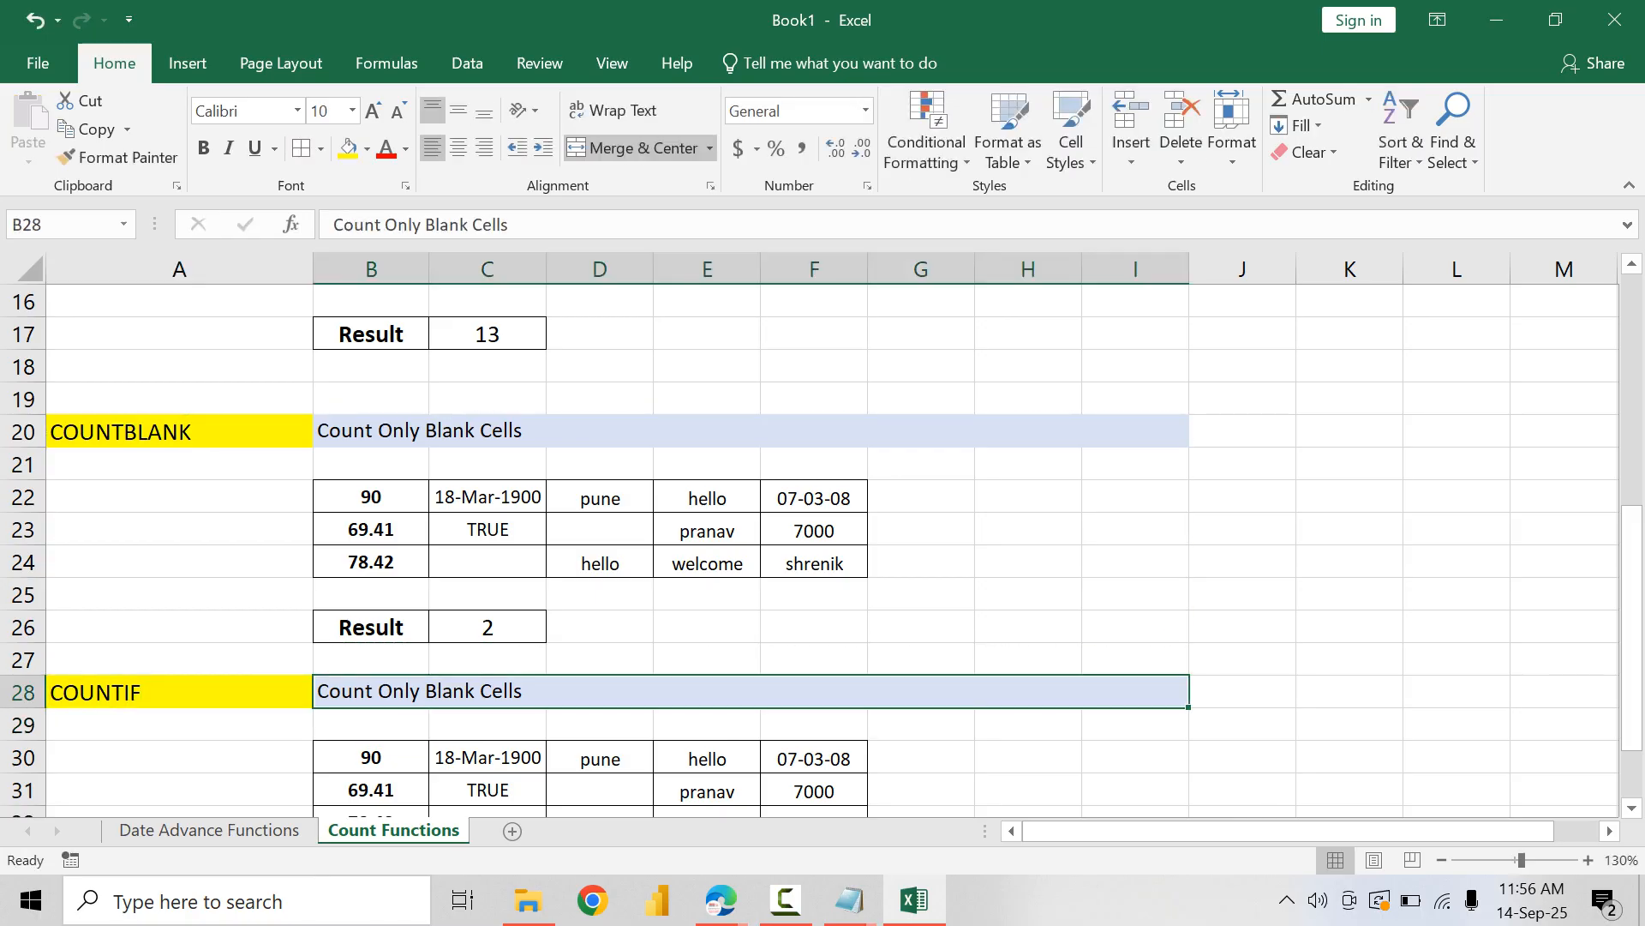
# Step: Clear the contents of the COUNTIF data table B30:F32
pyautogui.scroll(-3, 823, 549)
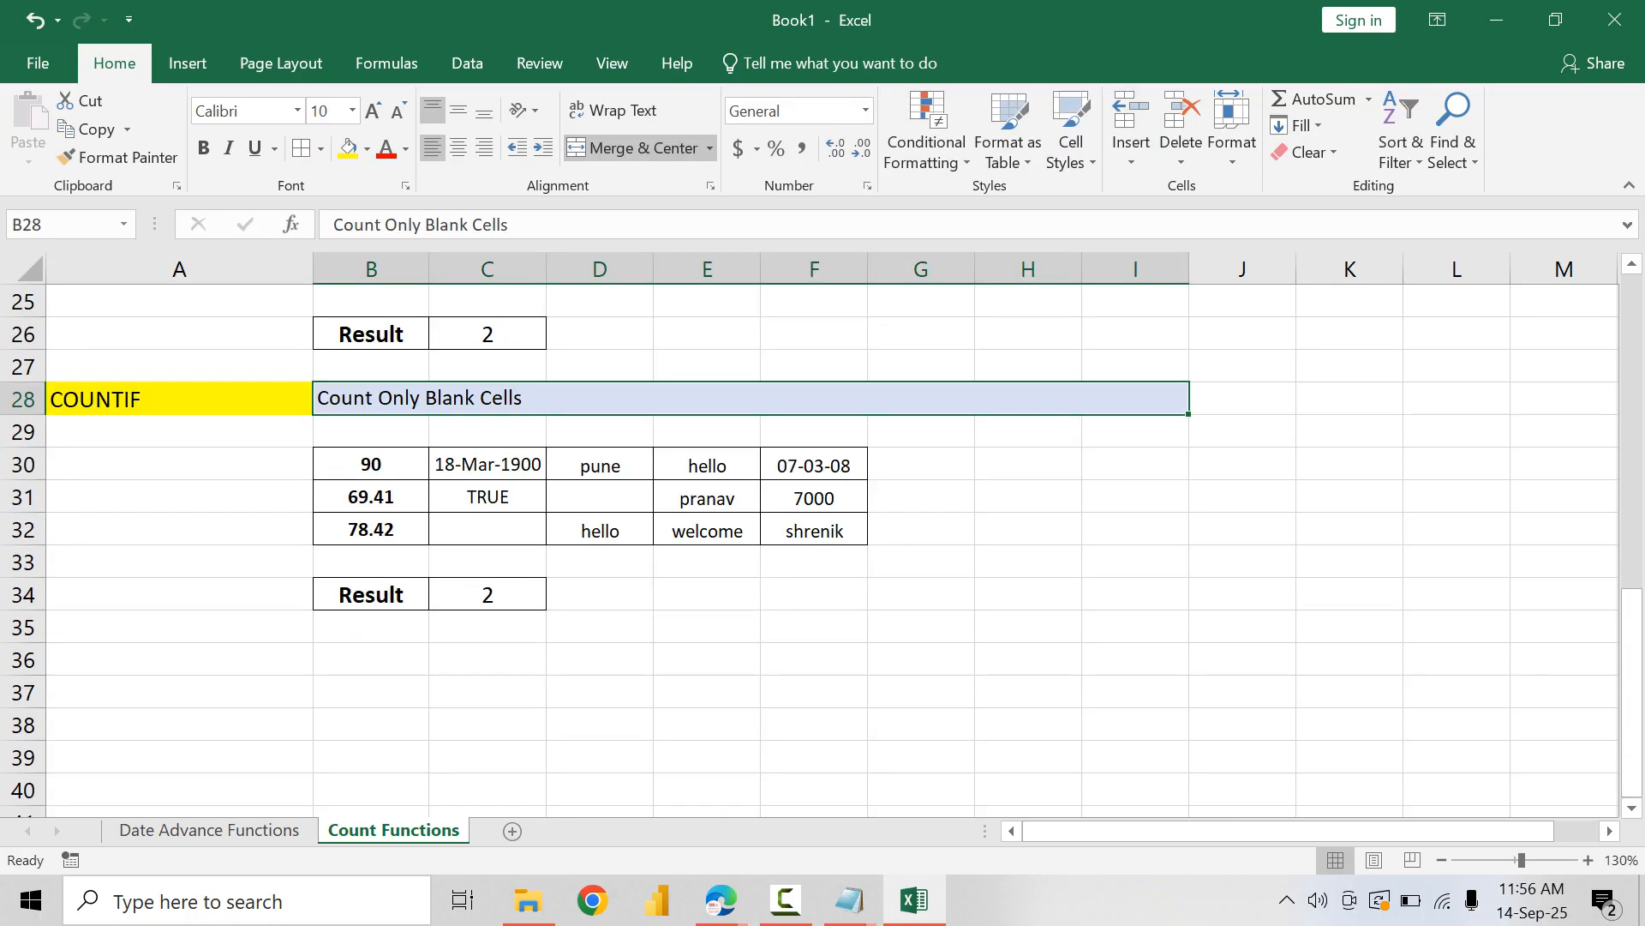
pyautogui.moveTo(371, 463); pyautogui.dragTo(814, 530)
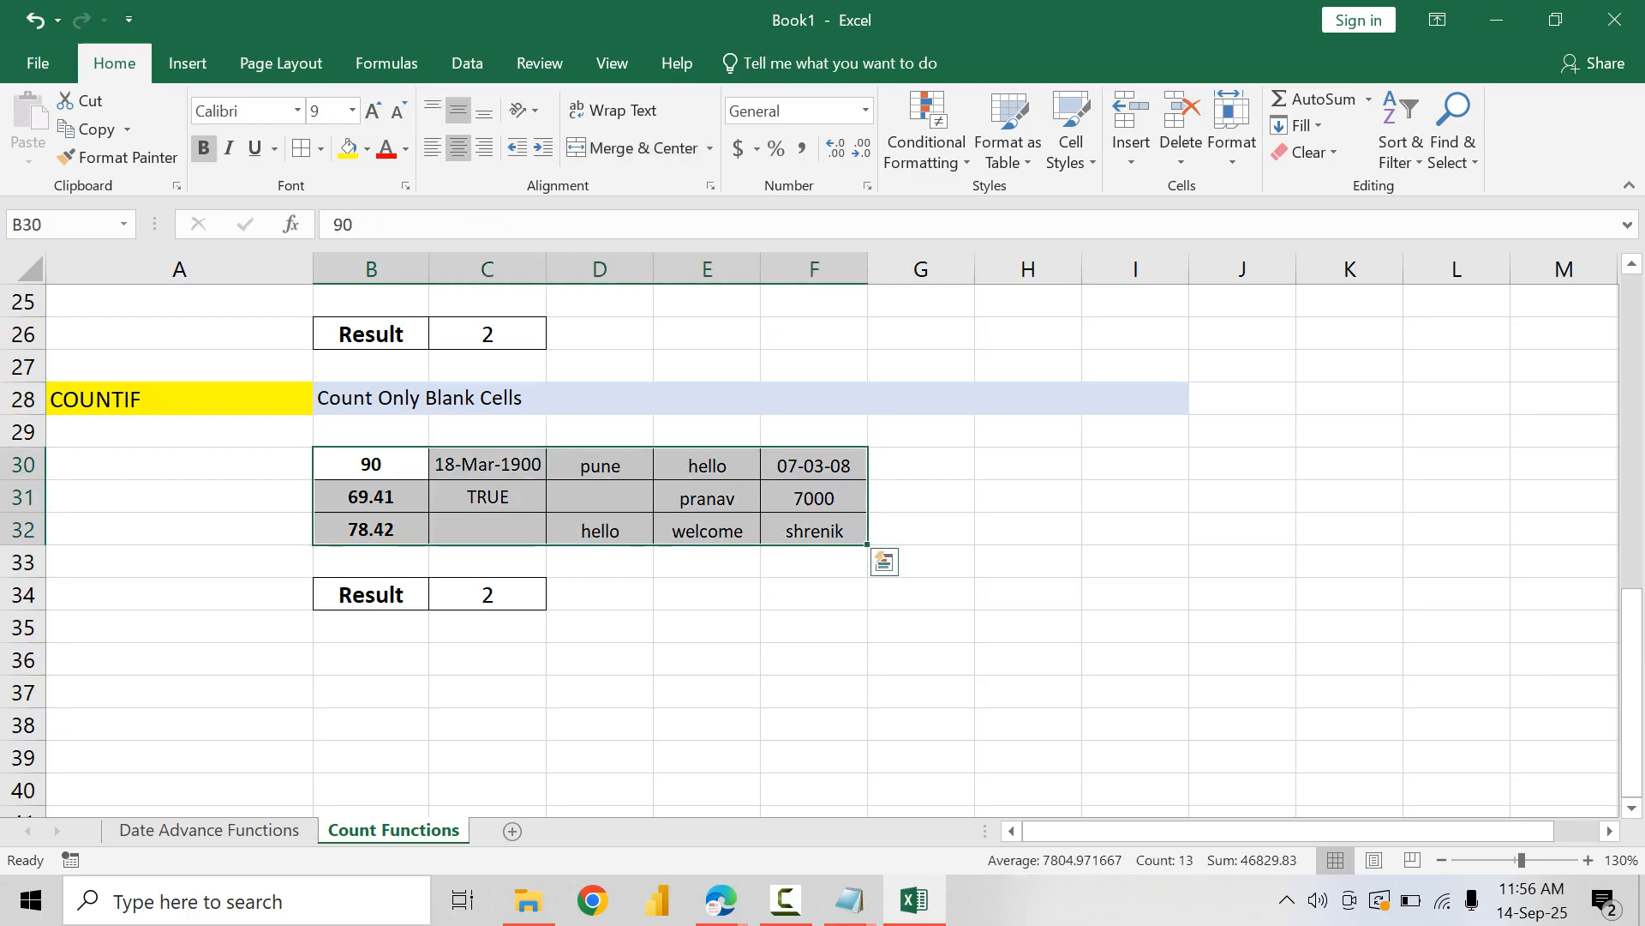
pyautogui.press('Delete')
pyautogui.press('Left')
pyautogui.press('Right')
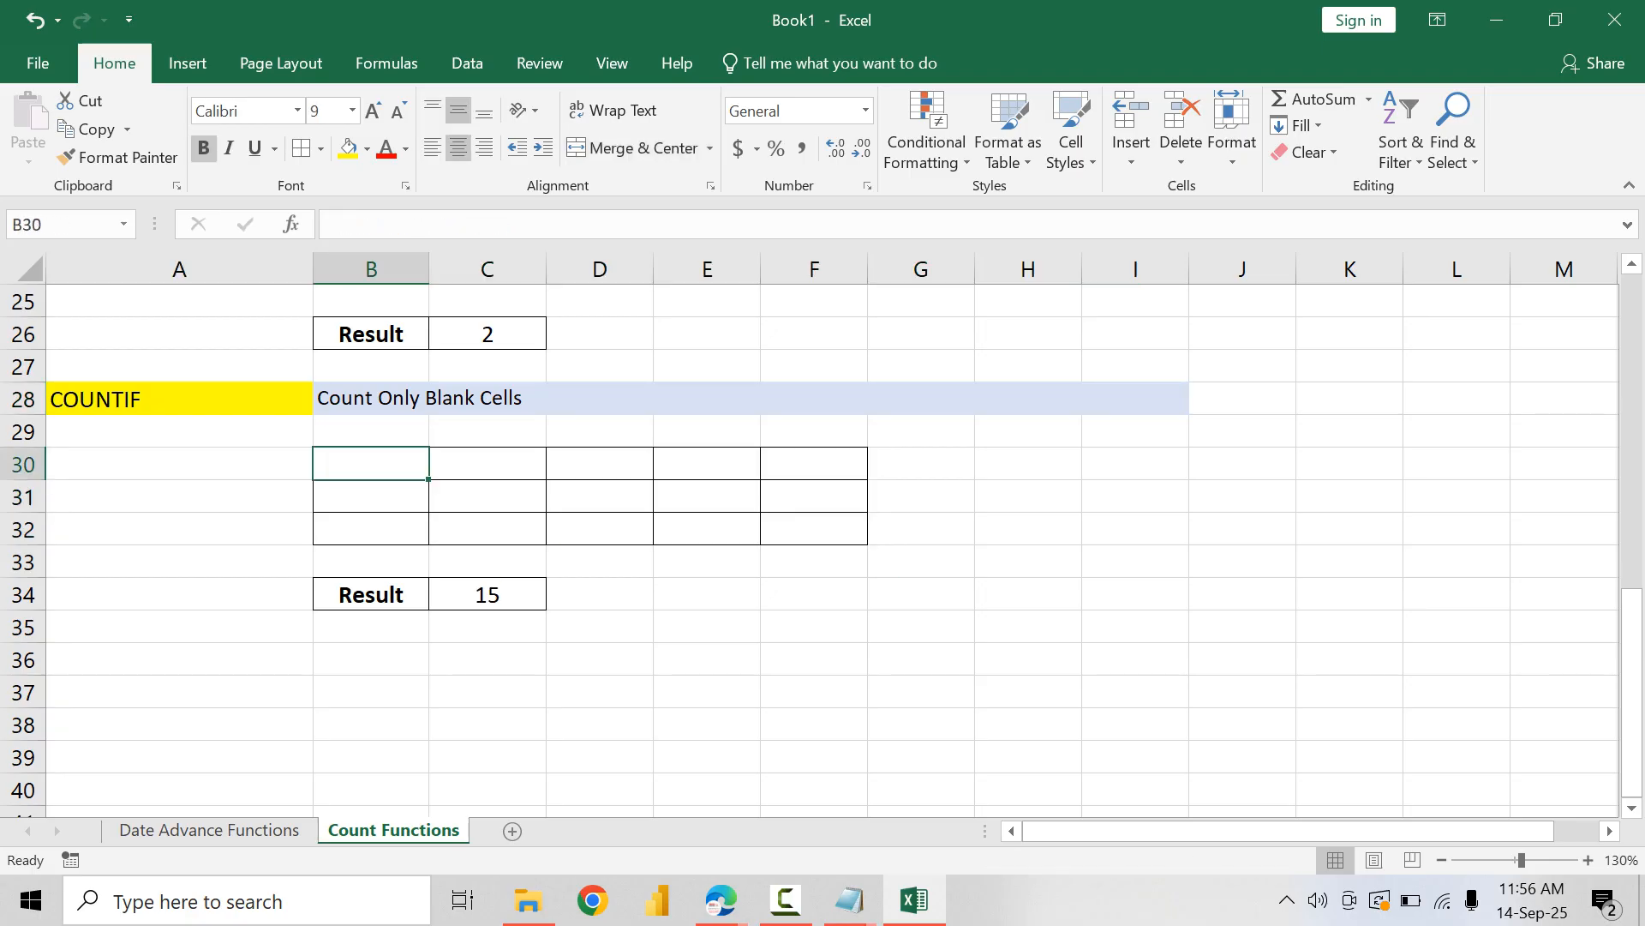
# Step: Fill B30:F30 of the COUNTIF table with 8000, 7000, 6000, 6000 and 5000
pyautogui.write('8000')
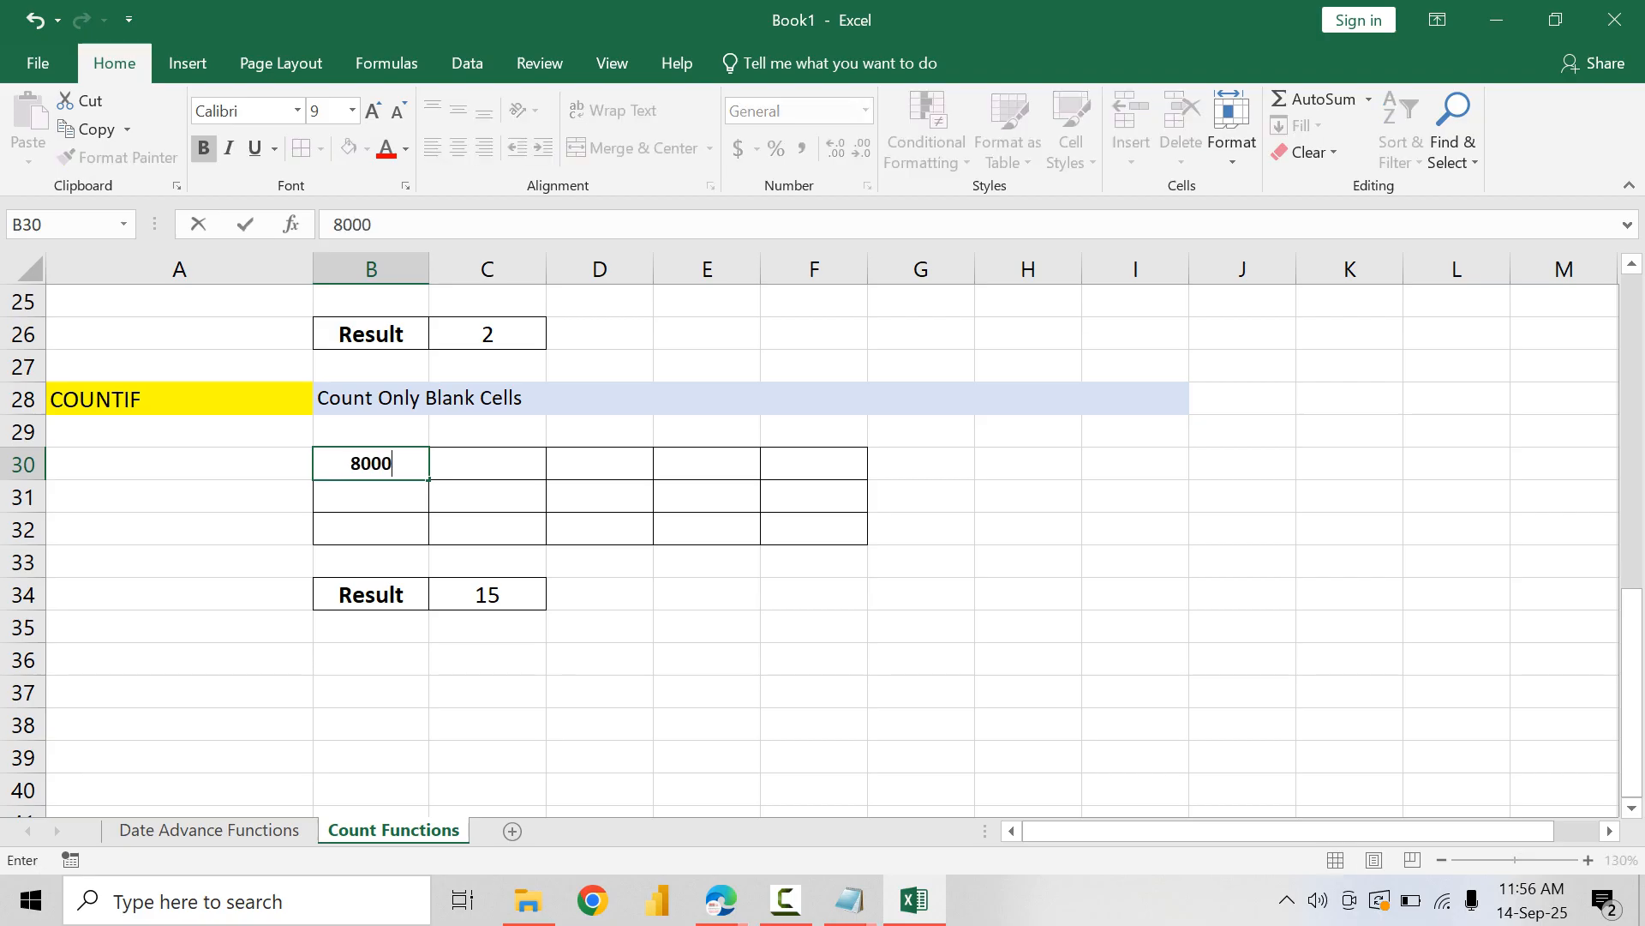
pyautogui.press('Tab')
pyautogui.write('7000')
pyautogui.press('Tab')
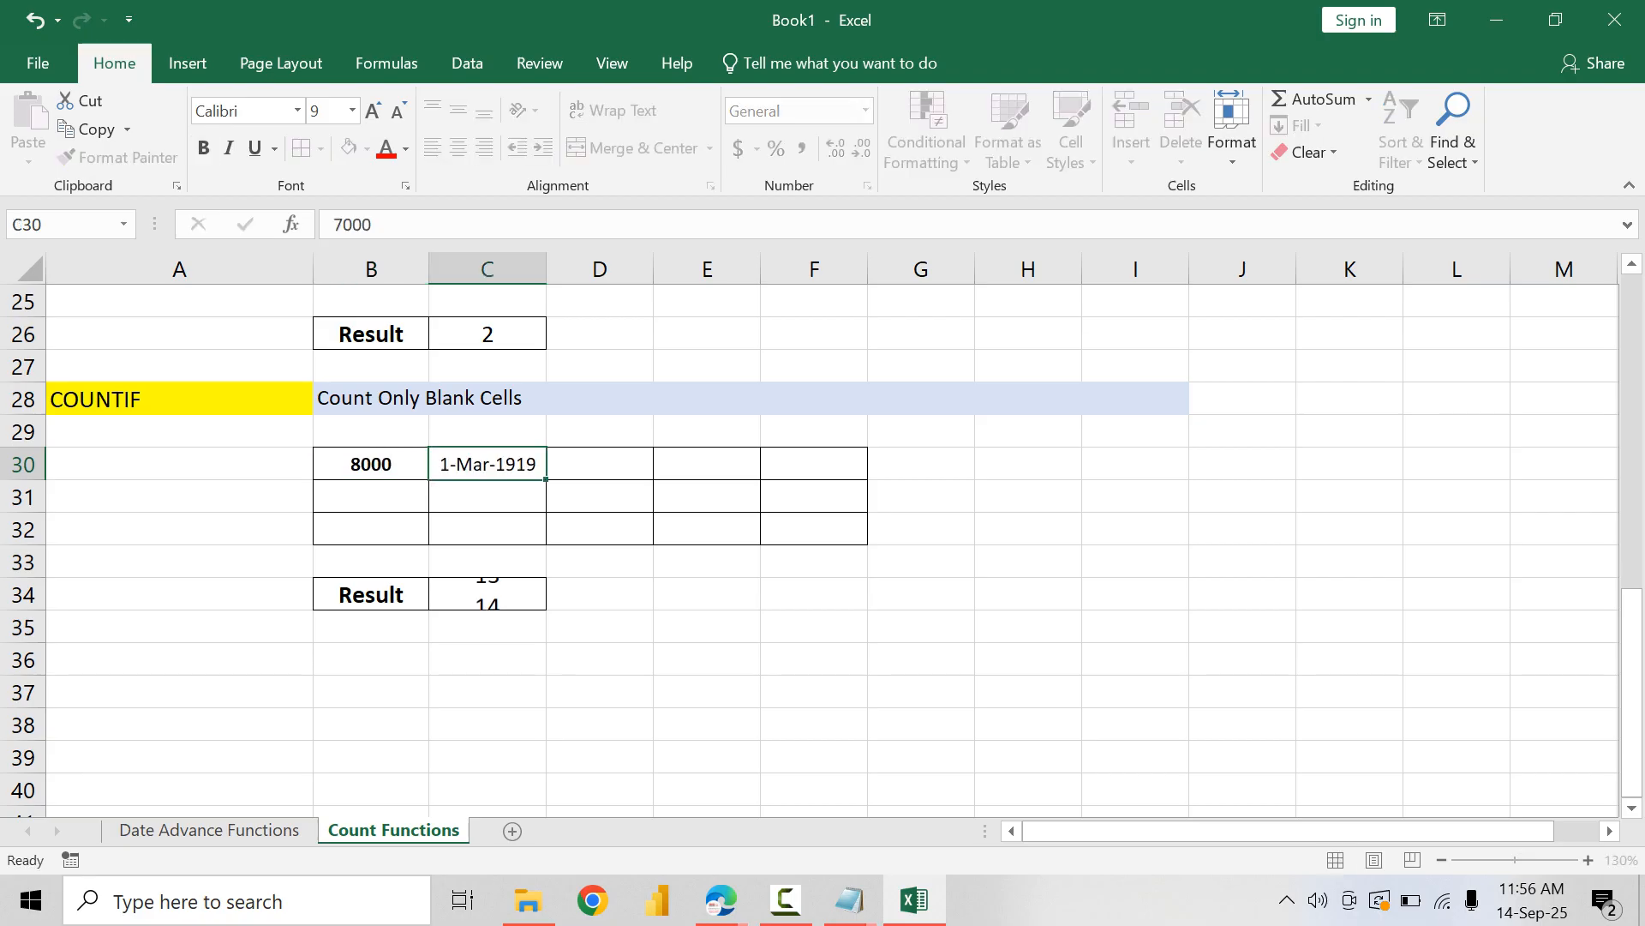
pyautogui.write('6000')
pyautogui.press('Tab')
pyautogui.write('6000')
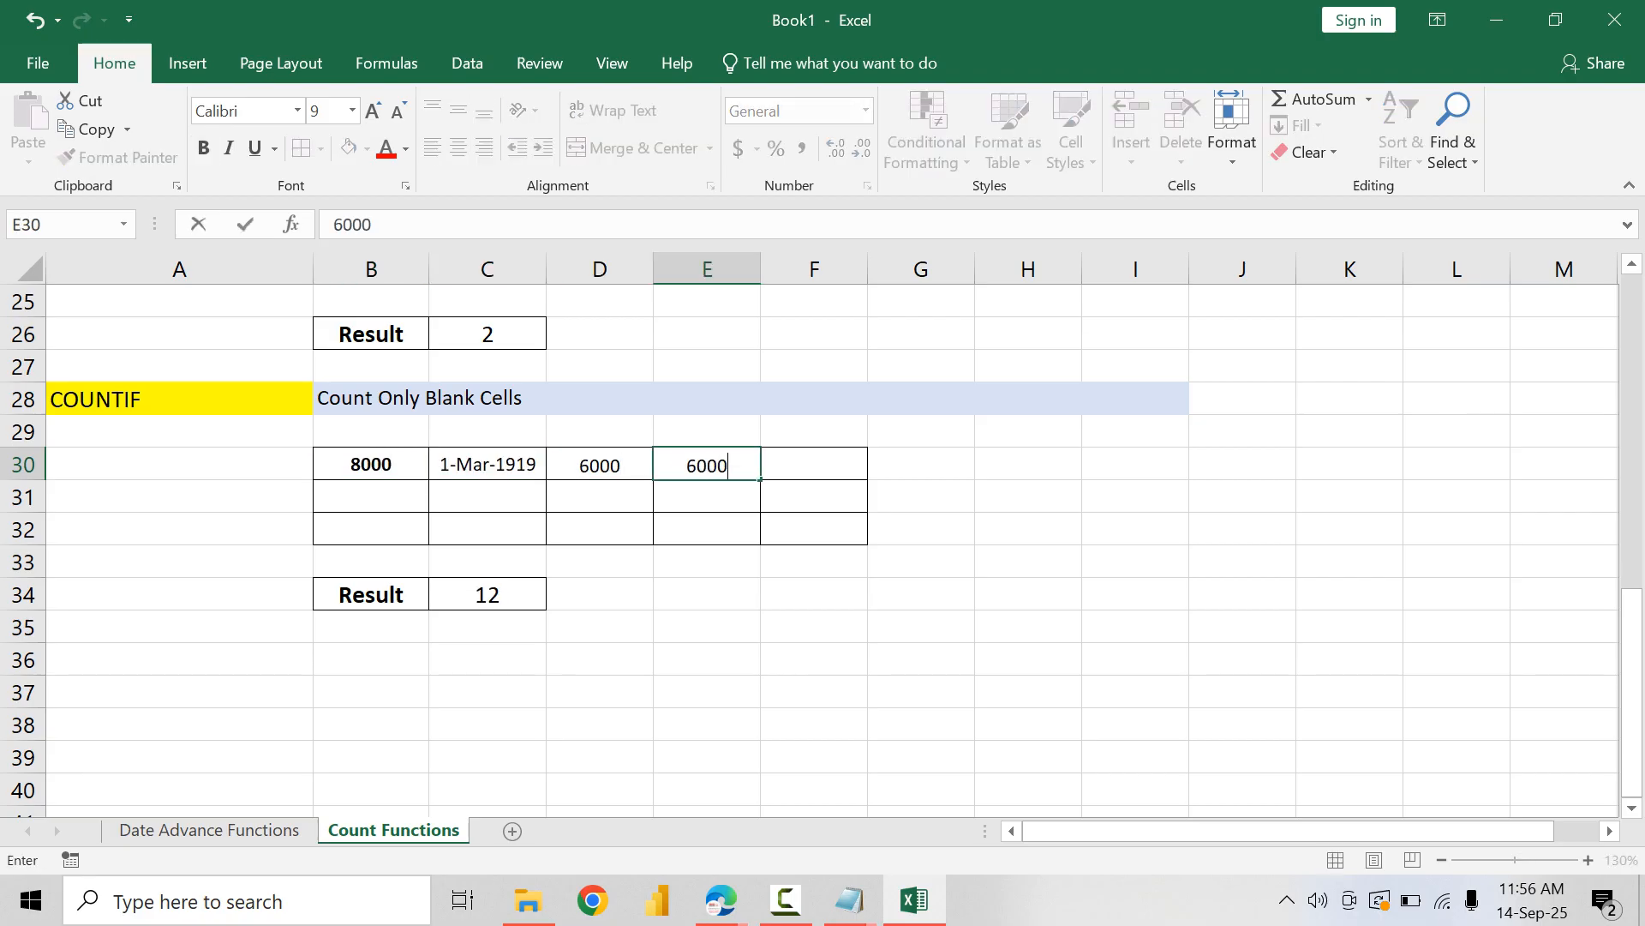
pyautogui.press('Tab')
pyautogui.write('5000')
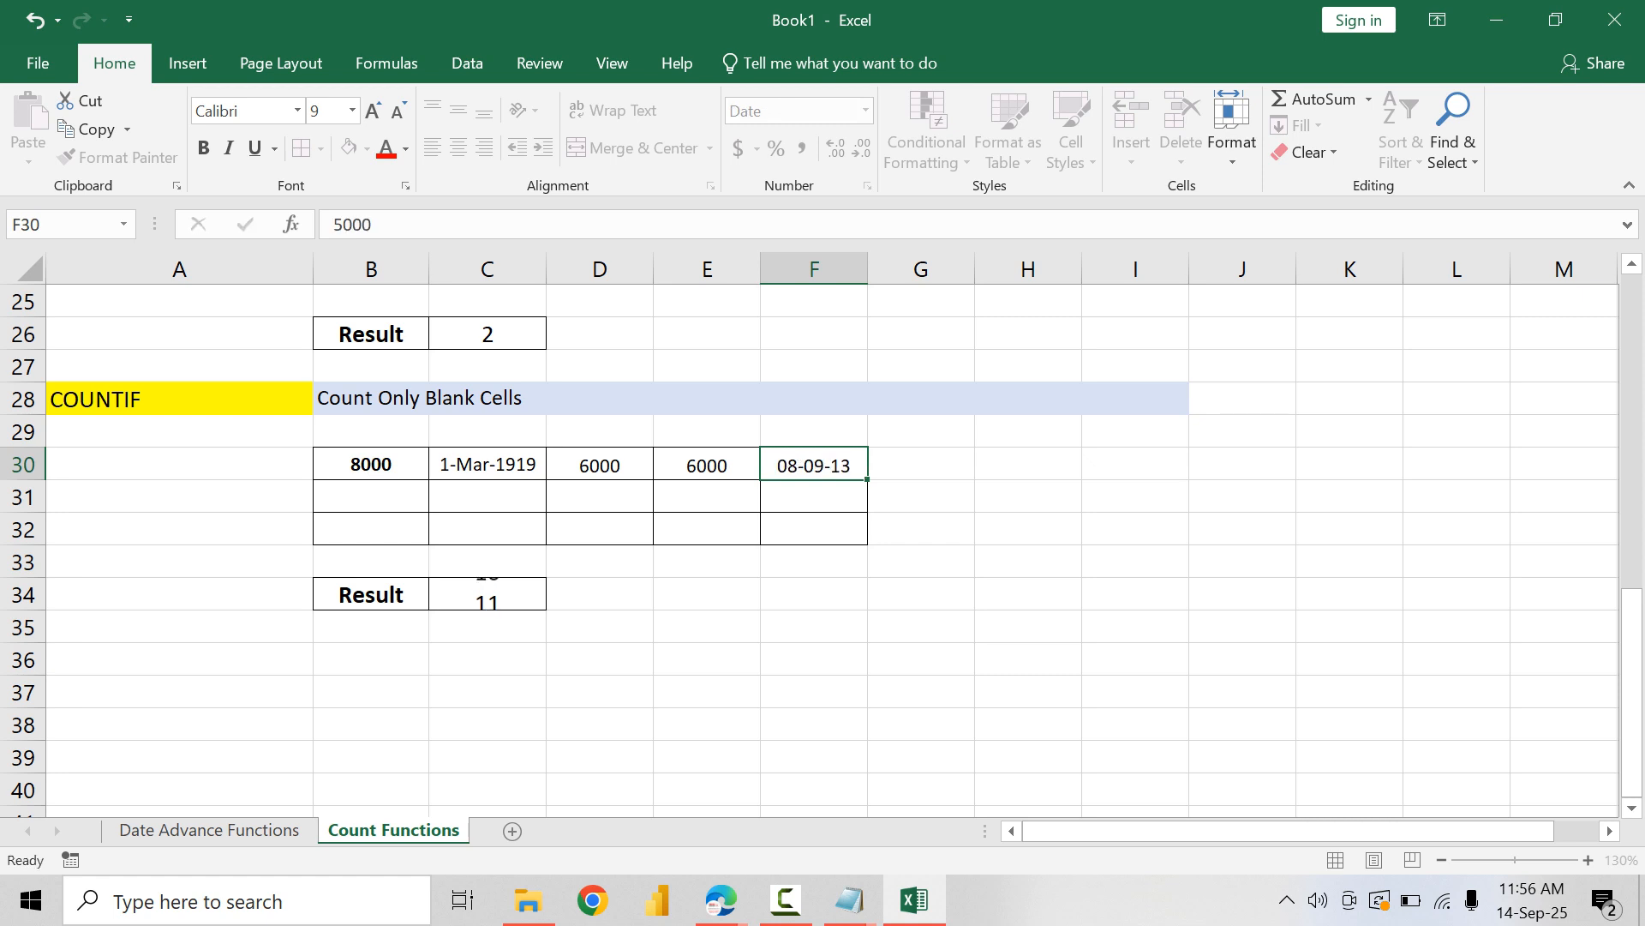
pyautogui.press('Return')
# Step: Fill B31:F31 of the COUNTIF table with 9700, 1000, 6700, 7600 and 6700
pyautogui.write('9700')
pyautogui.press('Tab')
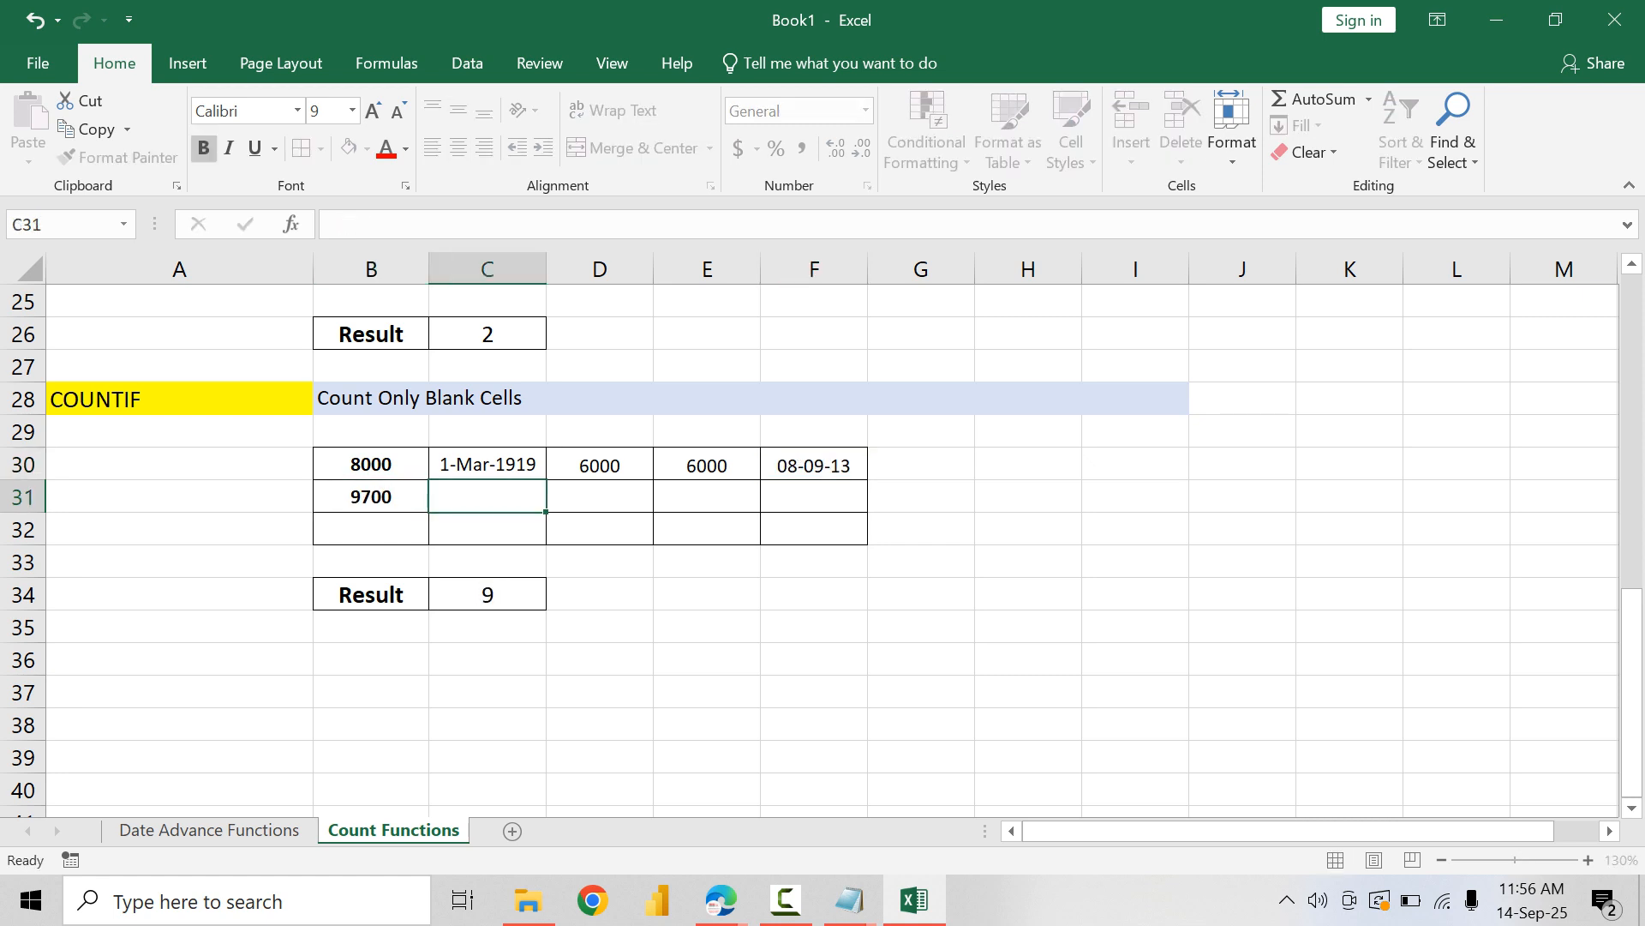
pyautogui.write('1000')
pyautogui.press('Tab')
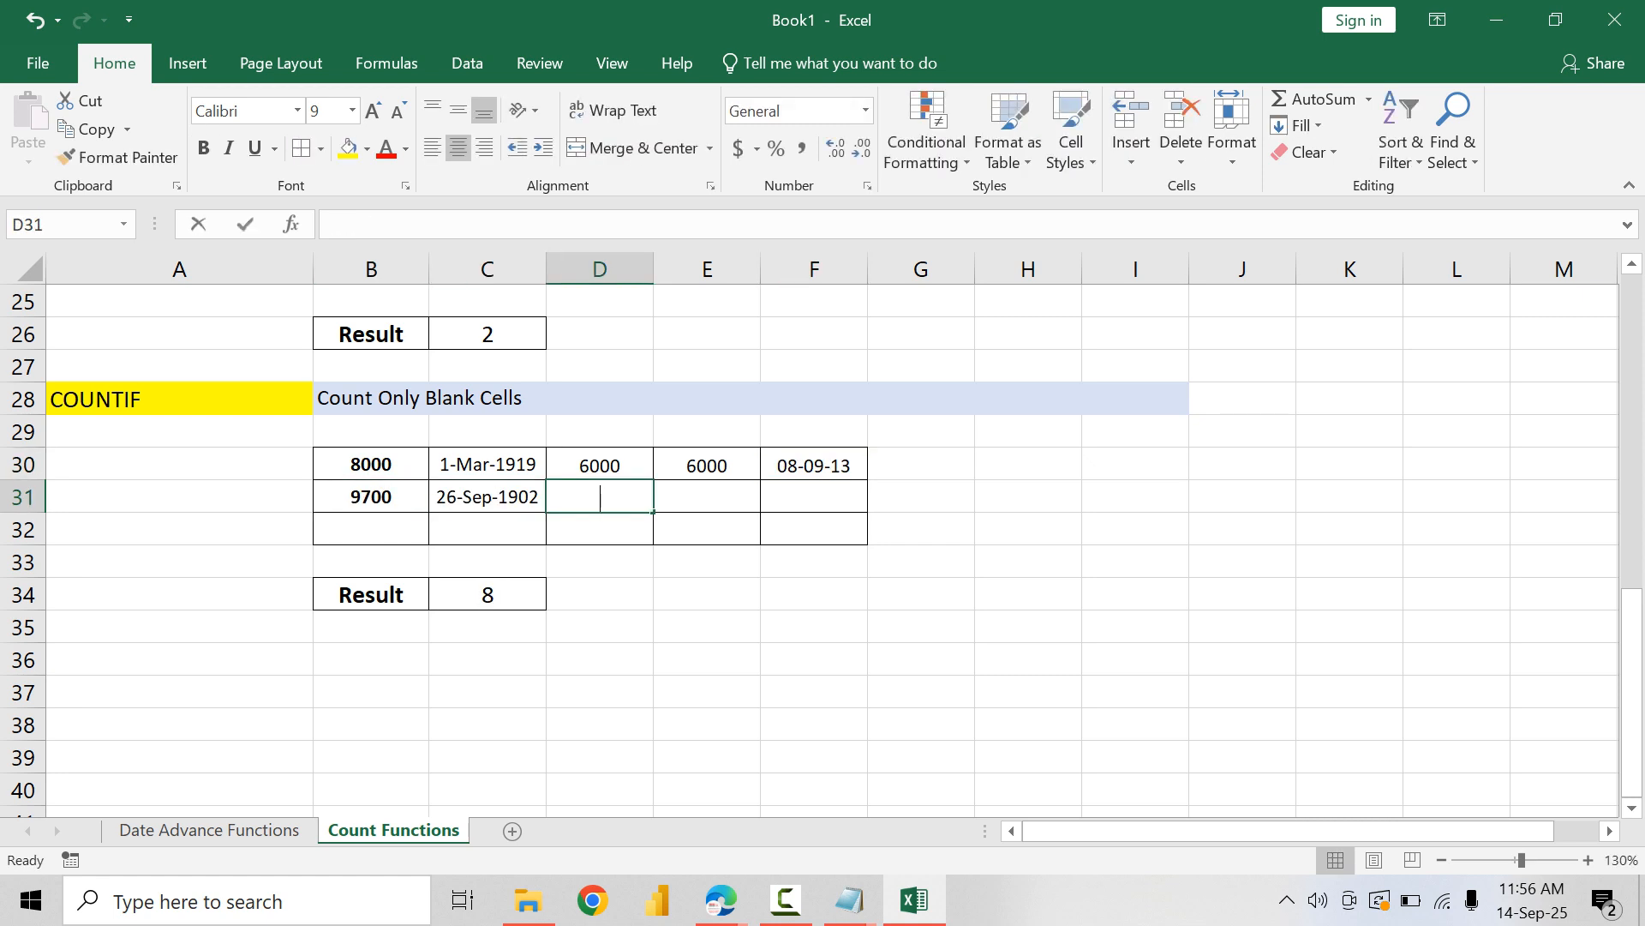
pyautogui.write('6700')
pyautogui.press('Tab')
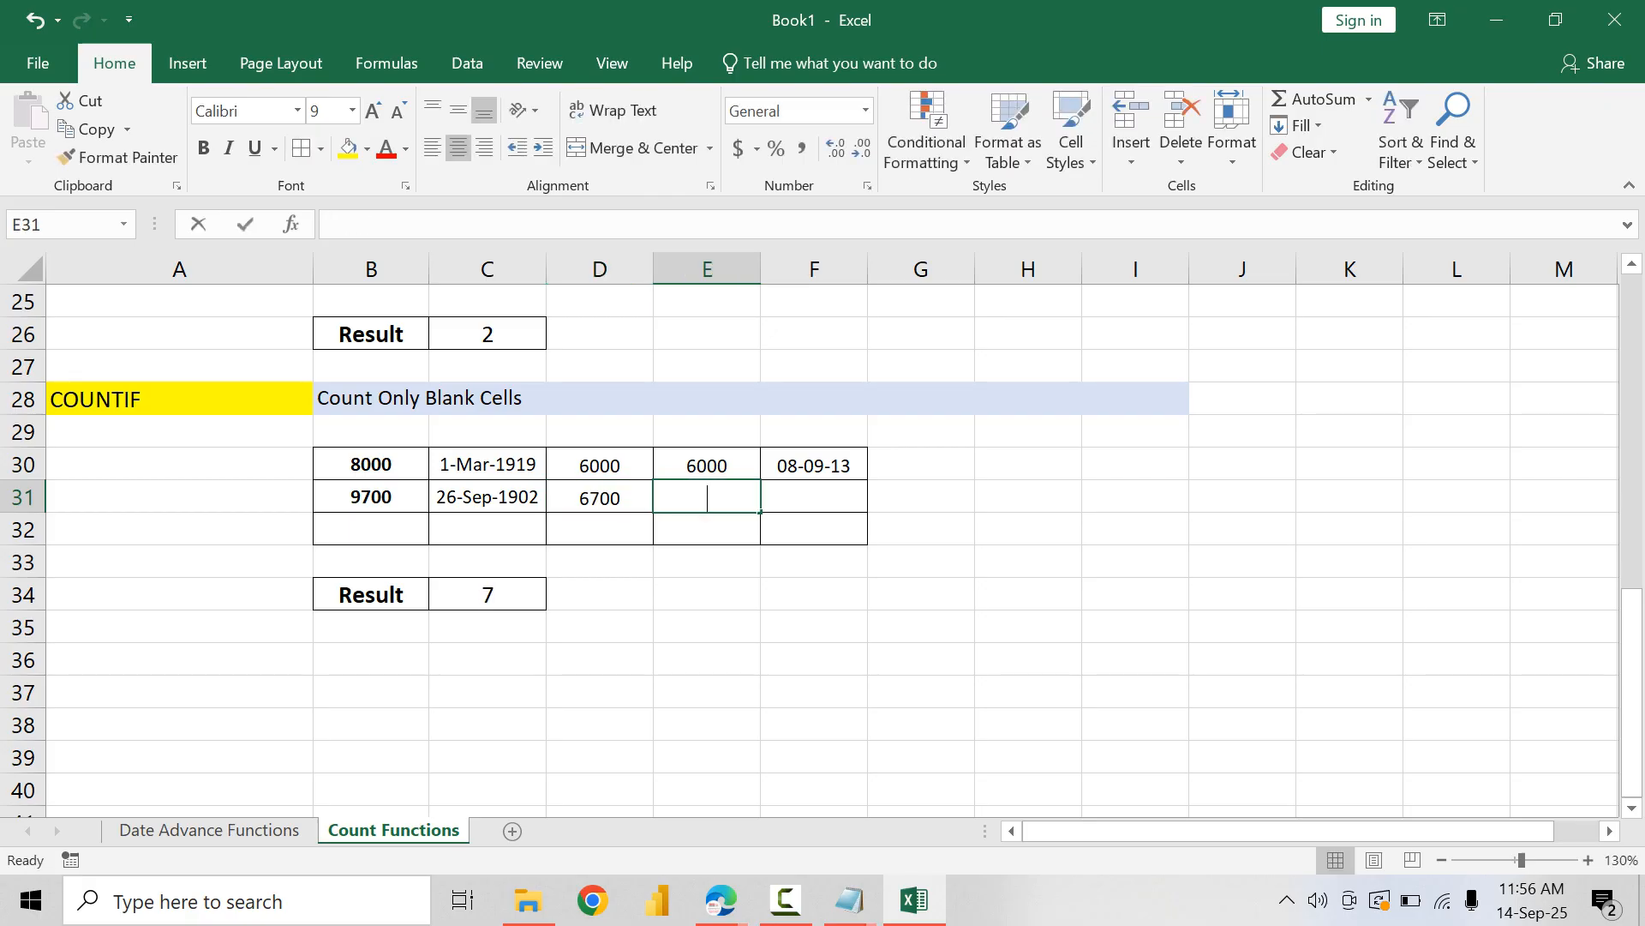
pyautogui.write('7600')
pyautogui.hotkey('ctrl', 'Return')
pyautogui.press('Tab')
pyautogui.write('6700')
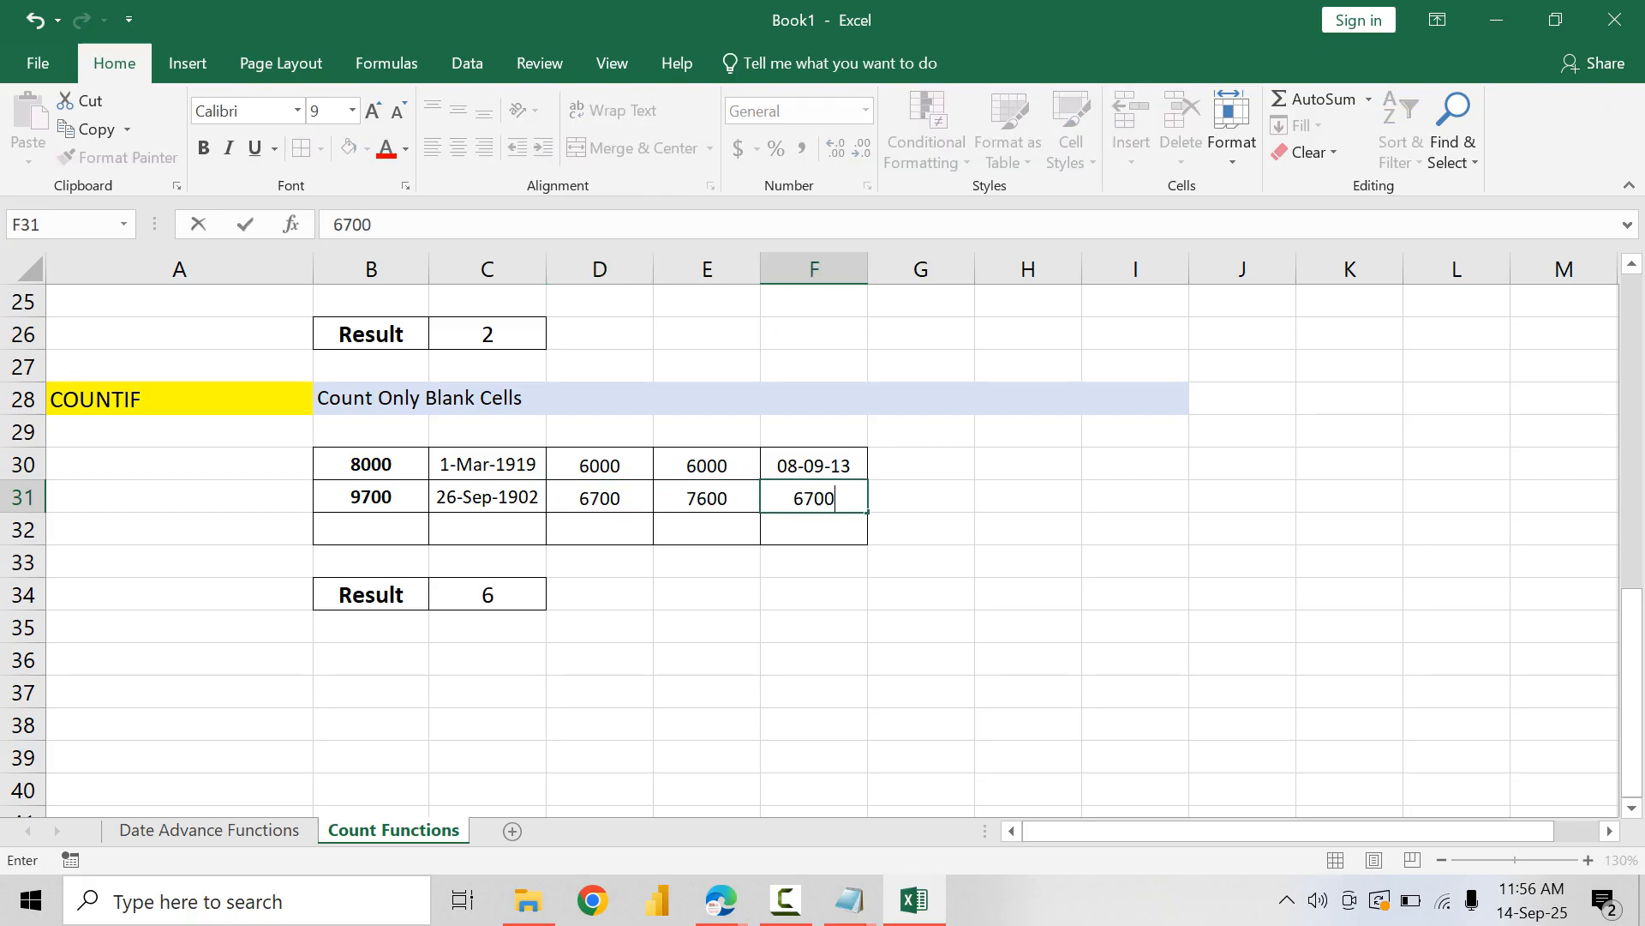
pyautogui.press('Return')
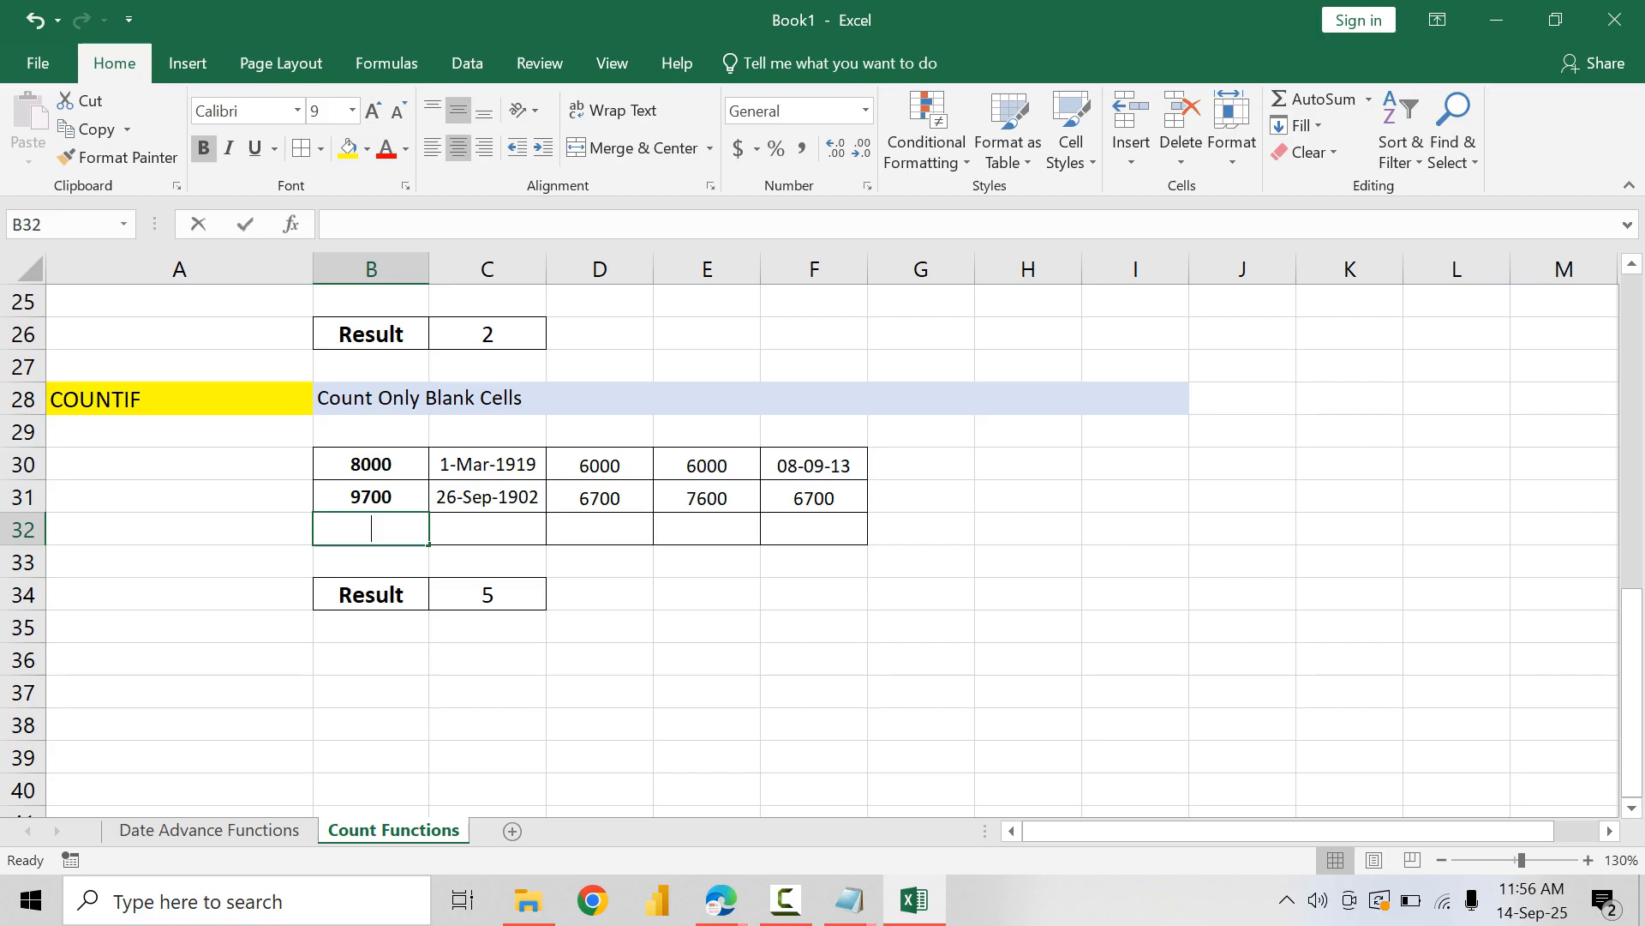
# Step: Fill B32:F32 of the COUNTIF table with 6500, 7800, 7900, 6700 and 7800
pyautogui.write('6500')
pyautogui.press('Tab')
pyautogui.write('78')
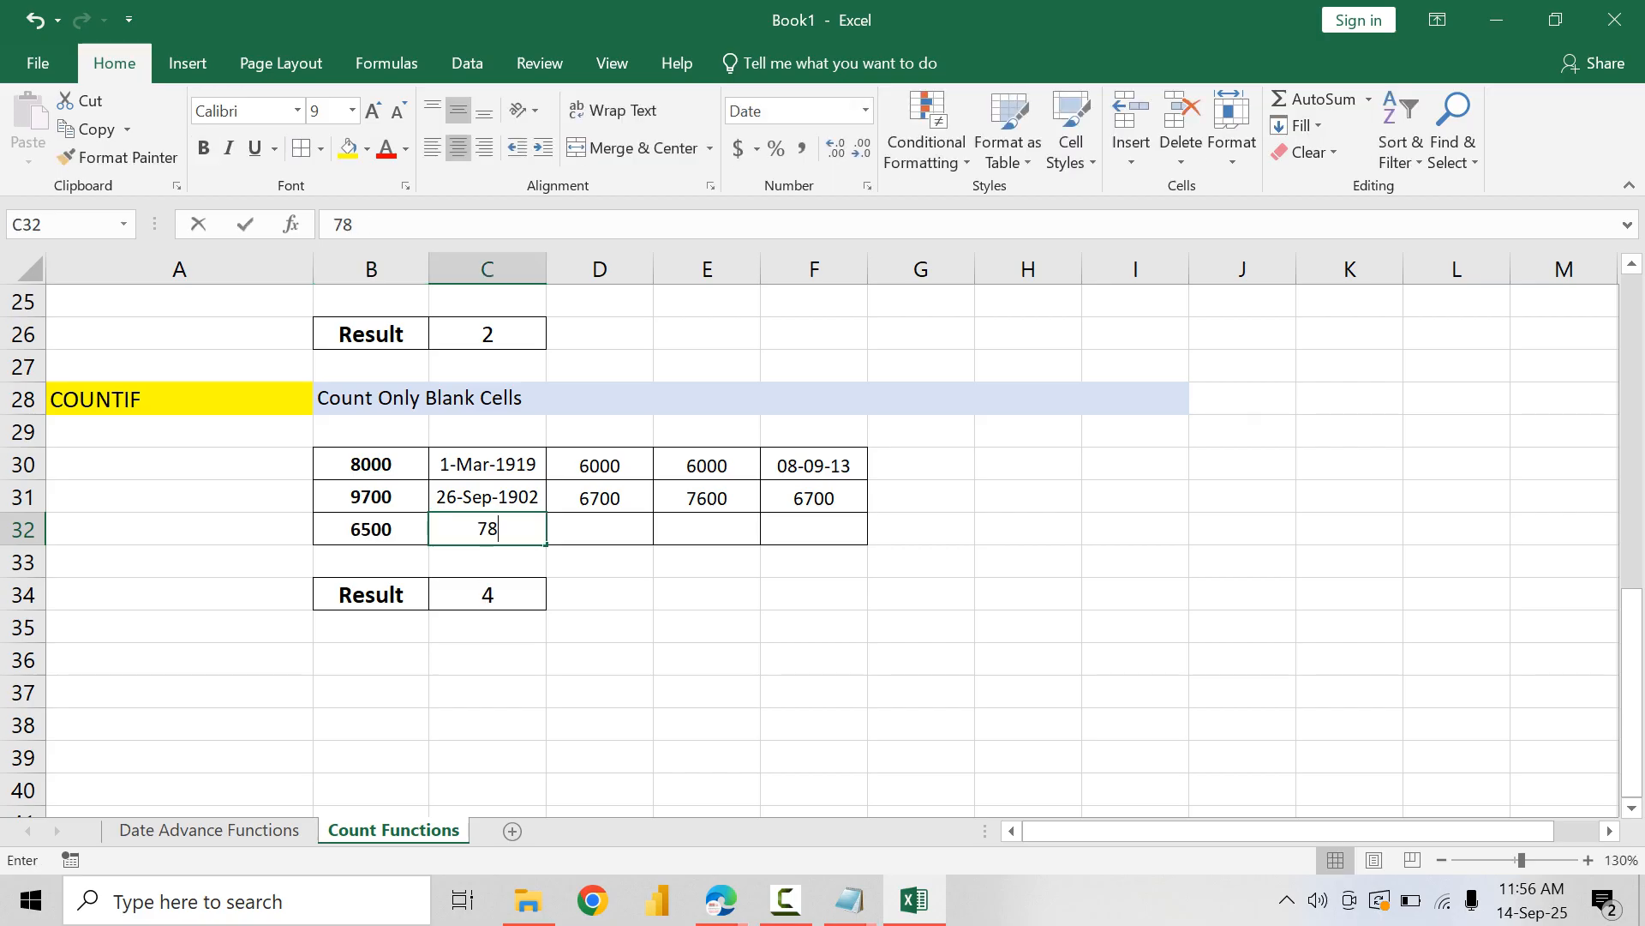
pyautogui.write('-')
pyautogui.write('00')
pyautogui.press('Tab')
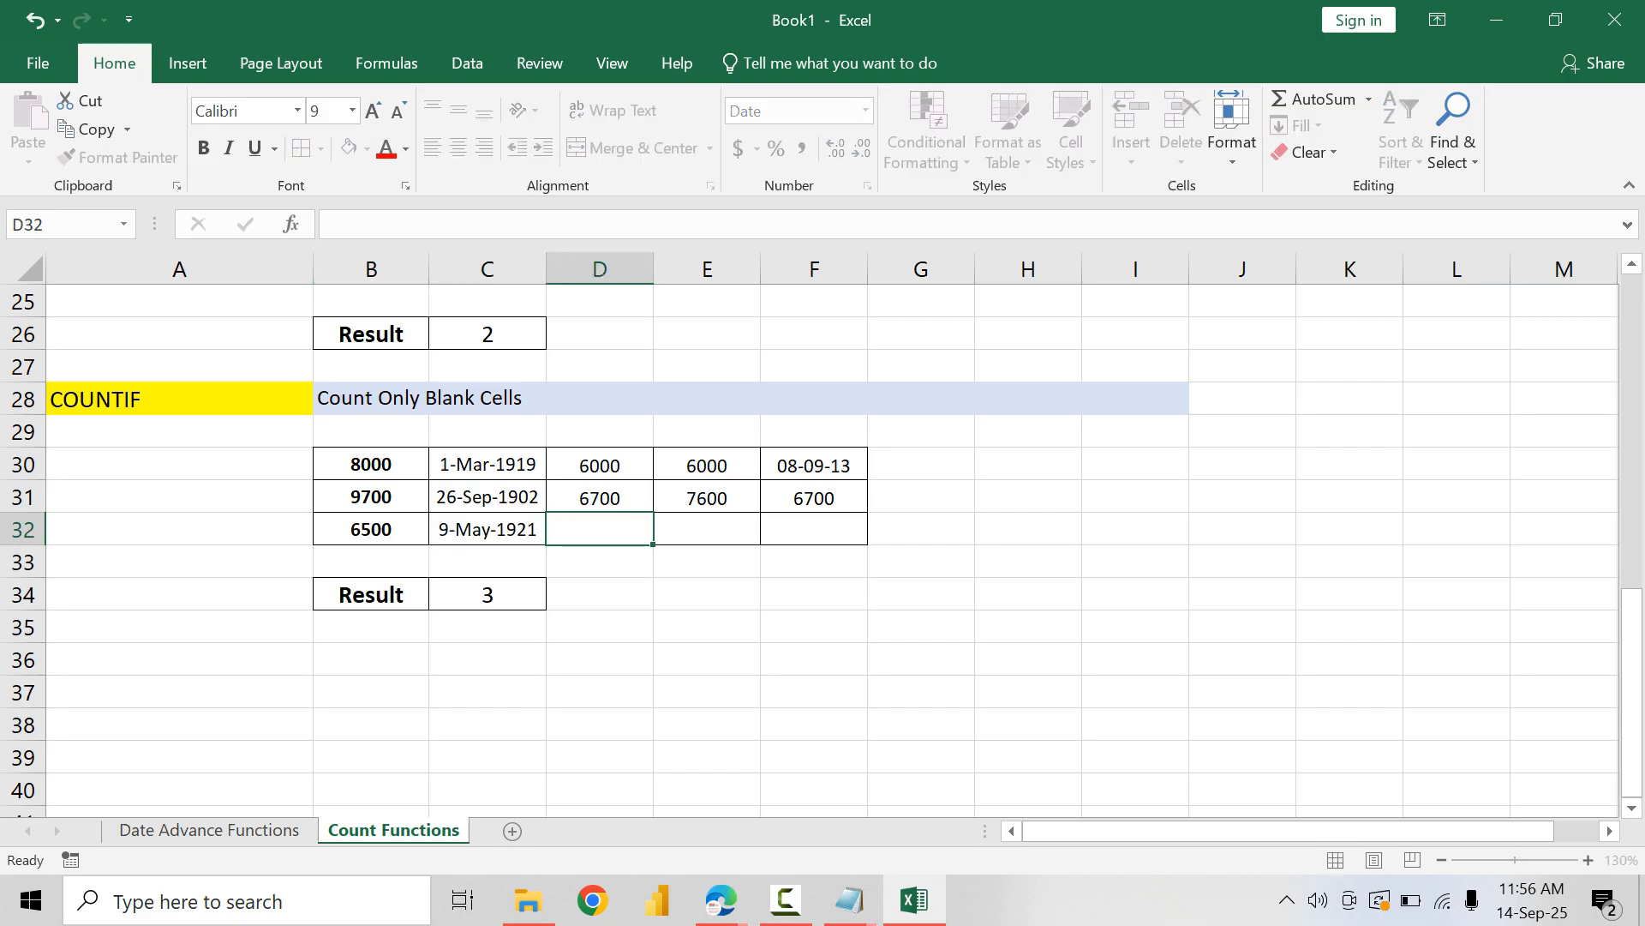
pyautogui.write('7900')
pyautogui.press('Tab')
pyautogui.write('6700')
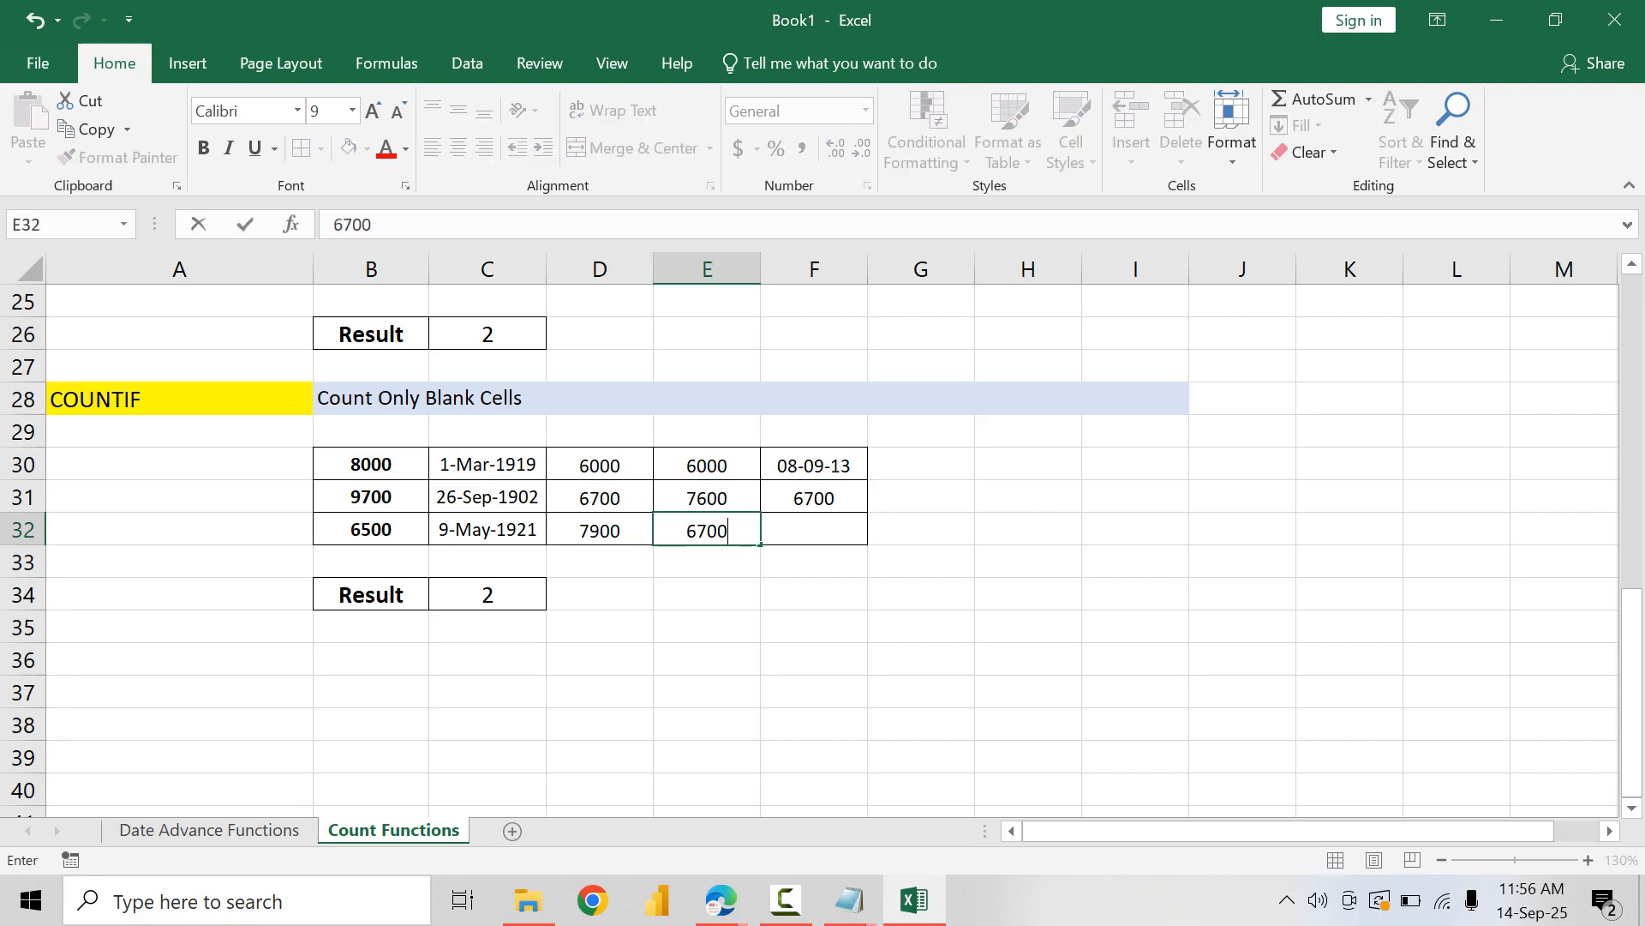
pyautogui.press('Tab')
pyautogui.write('7800')
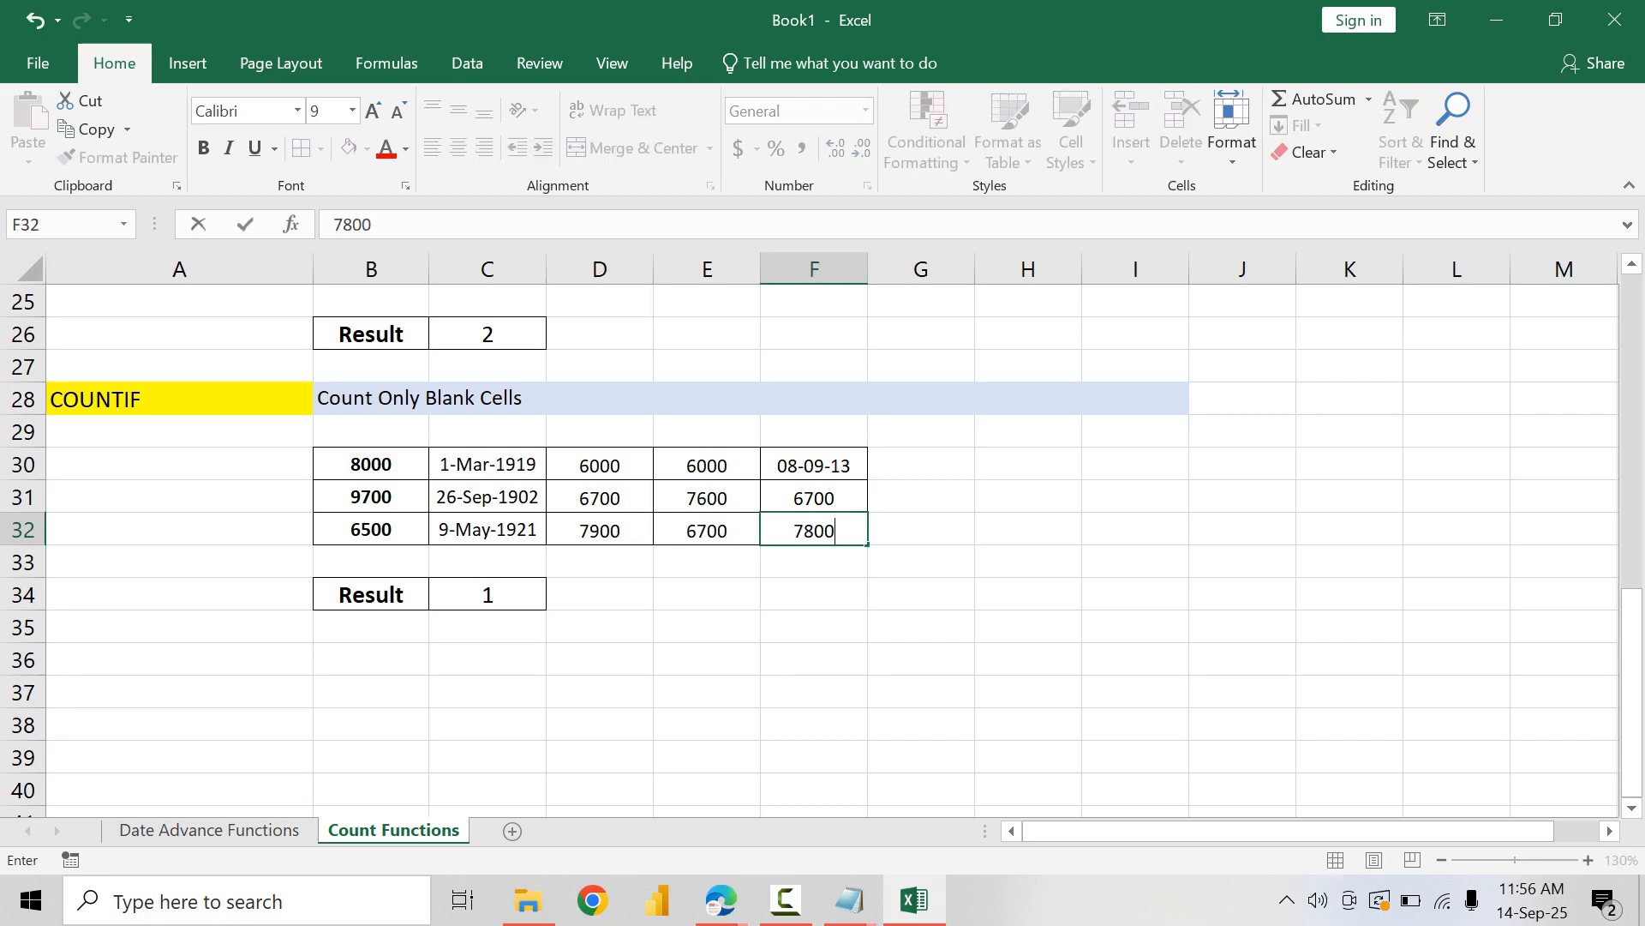
pyautogui.press('Return')
# Step: Apply the General number format to the COUNTIF table B30:F32
pyautogui.moveTo(371, 465); pyautogui.dragTo(814, 530)
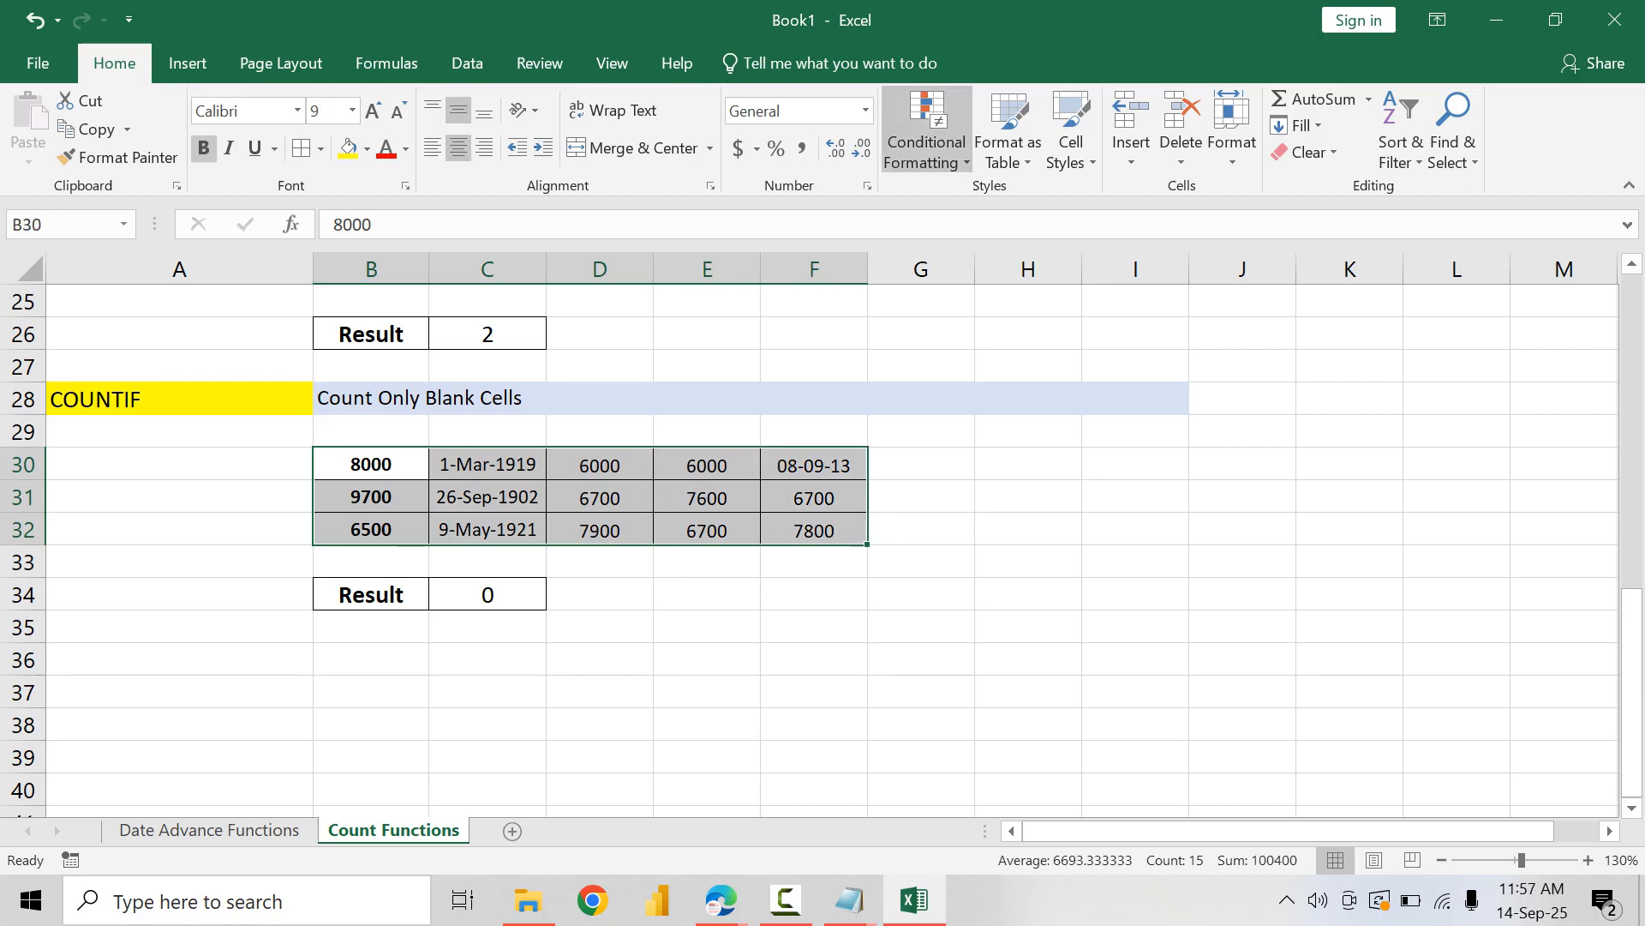
pyautogui.click(865, 110)
pyautogui.click(852, 152)
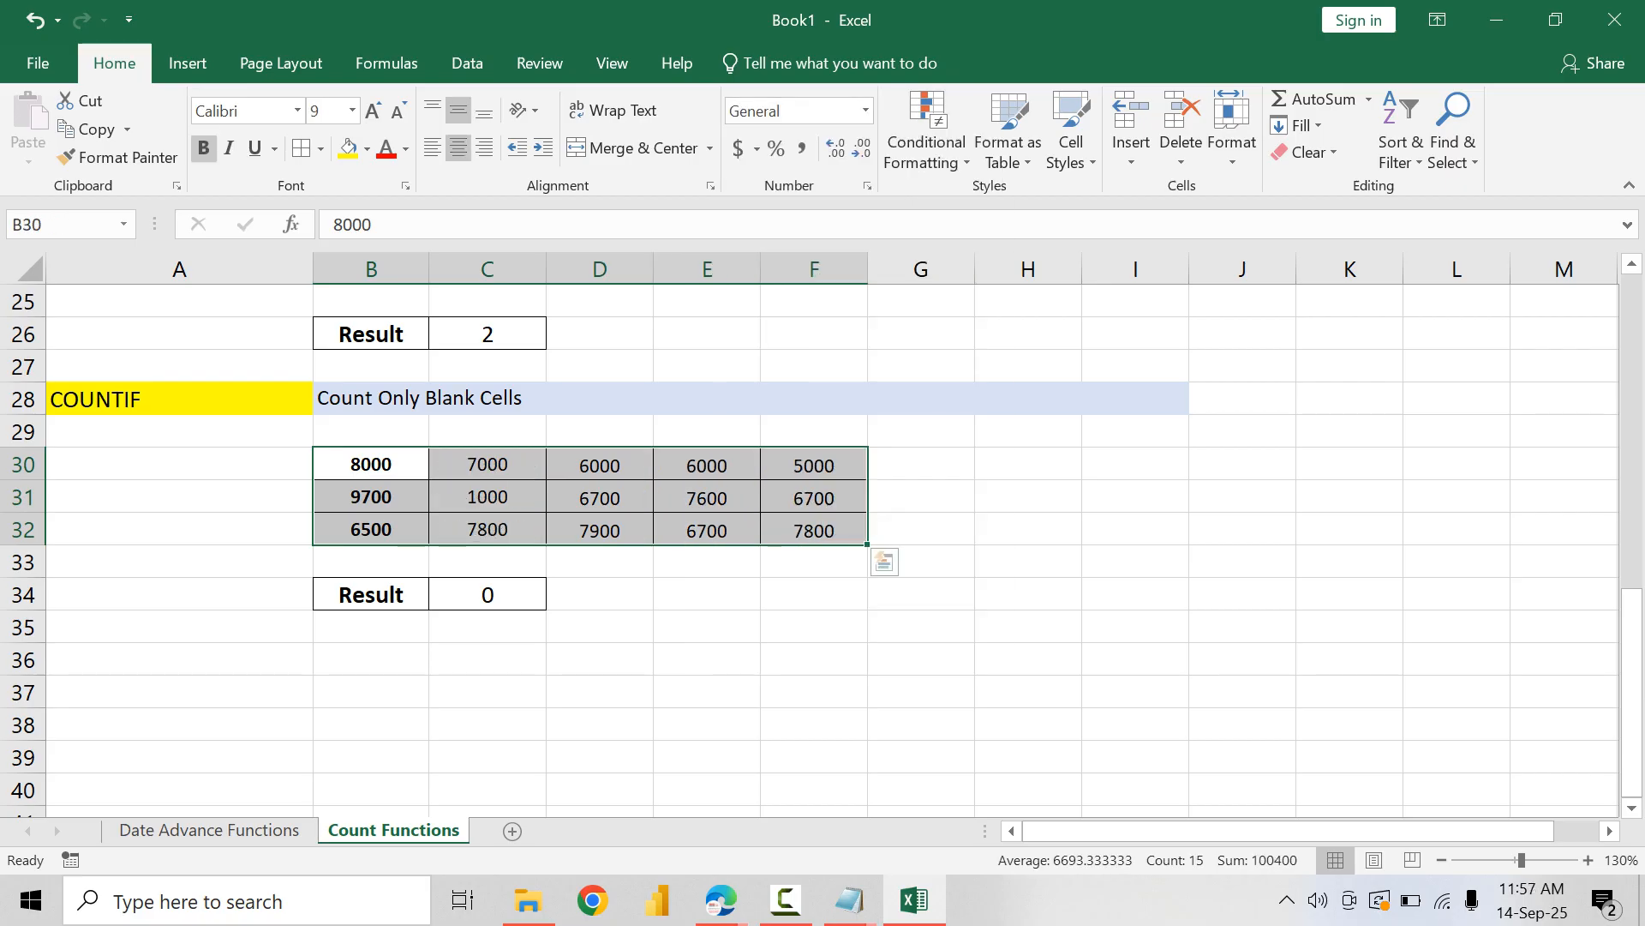
pyautogui.click(600, 594)
# Step: Change cells C32 and B31 in the COUNTIF table to 5000
pyautogui.moveTo(371, 464); pyautogui.dragTo(814, 530)
pyautogui.click(488, 529)
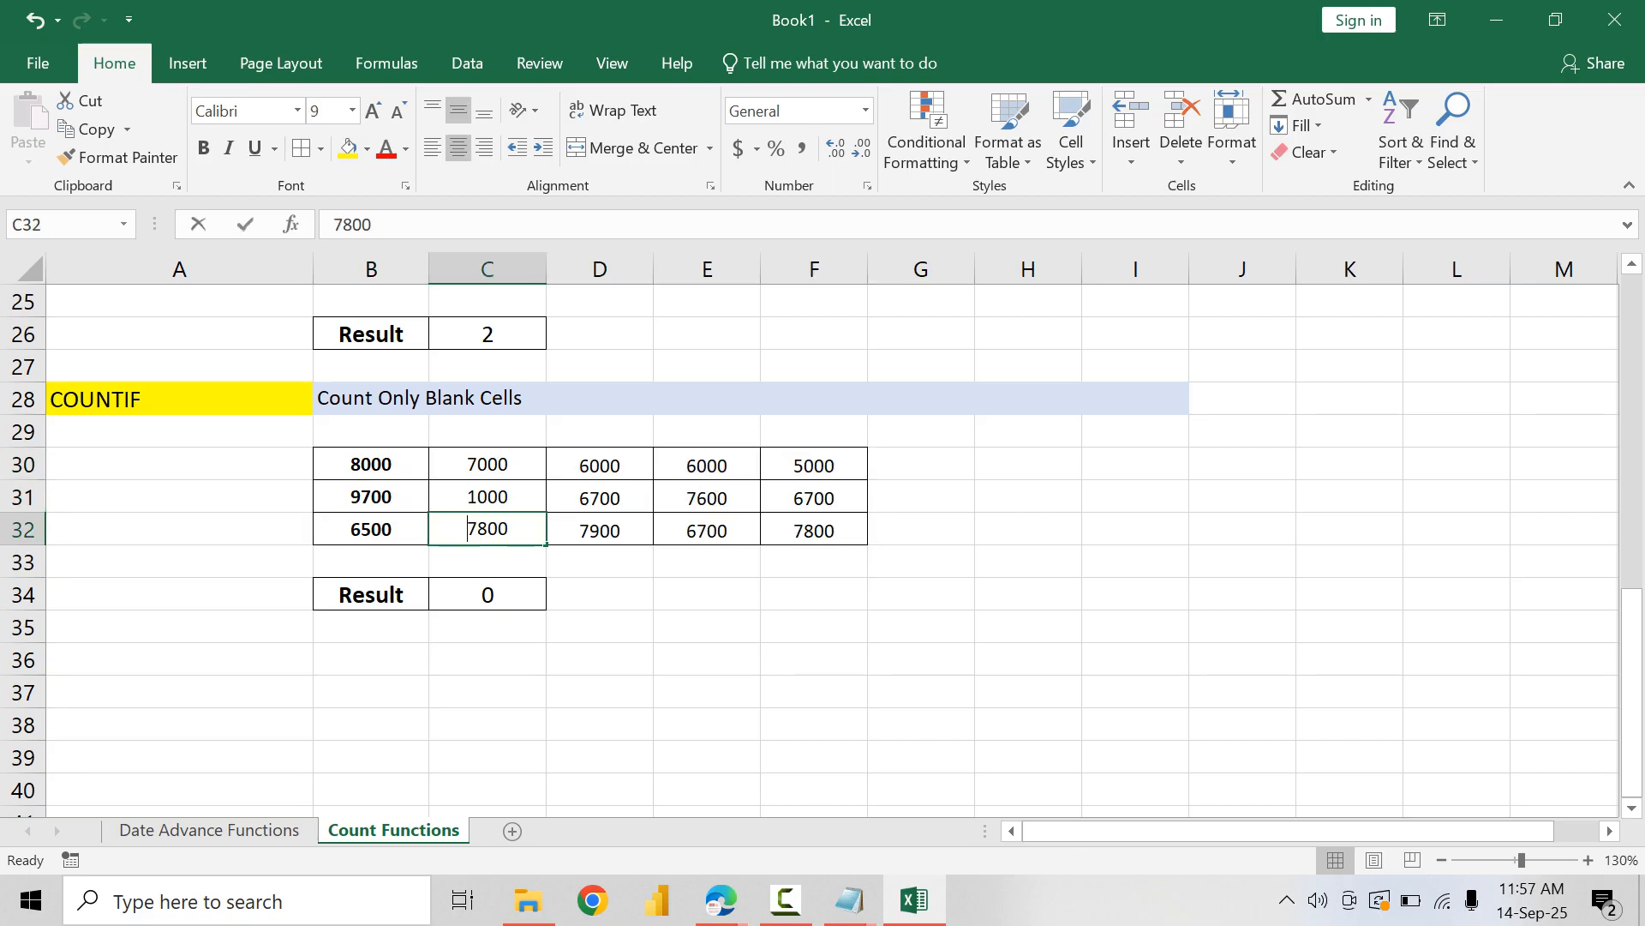
pyautogui.write('5000')
pyautogui.press('Return')
pyautogui.press('Down')
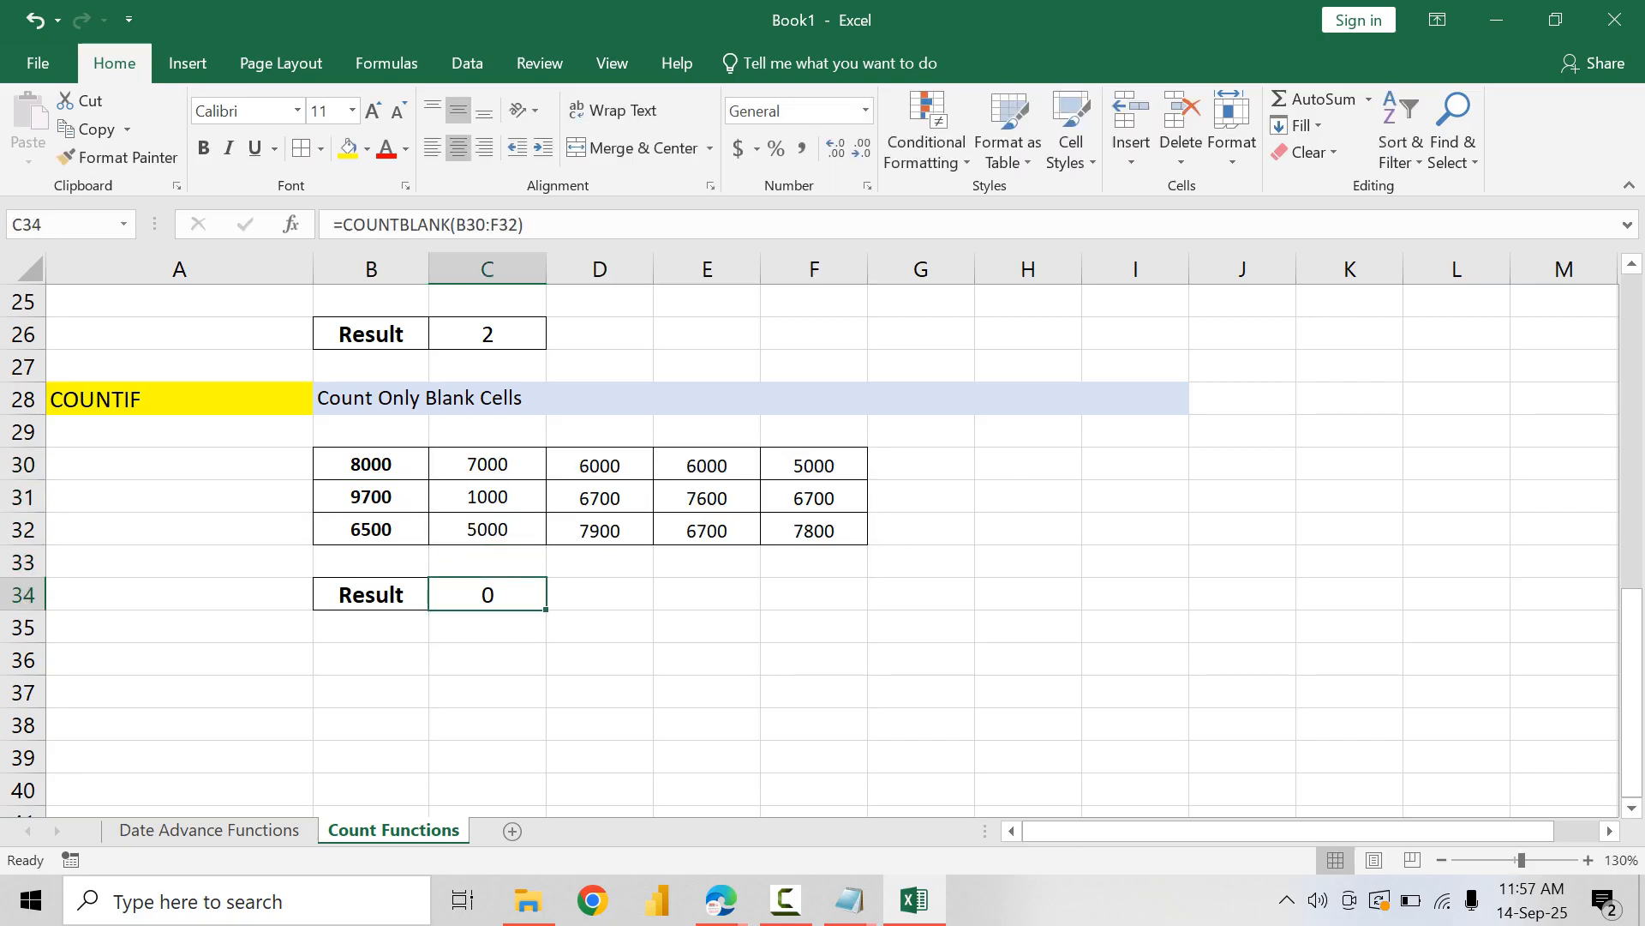
pyautogui.press('Up')
pyautogui.press('Up')
pyautogui.press('Up')
pyautogui.press('Left')
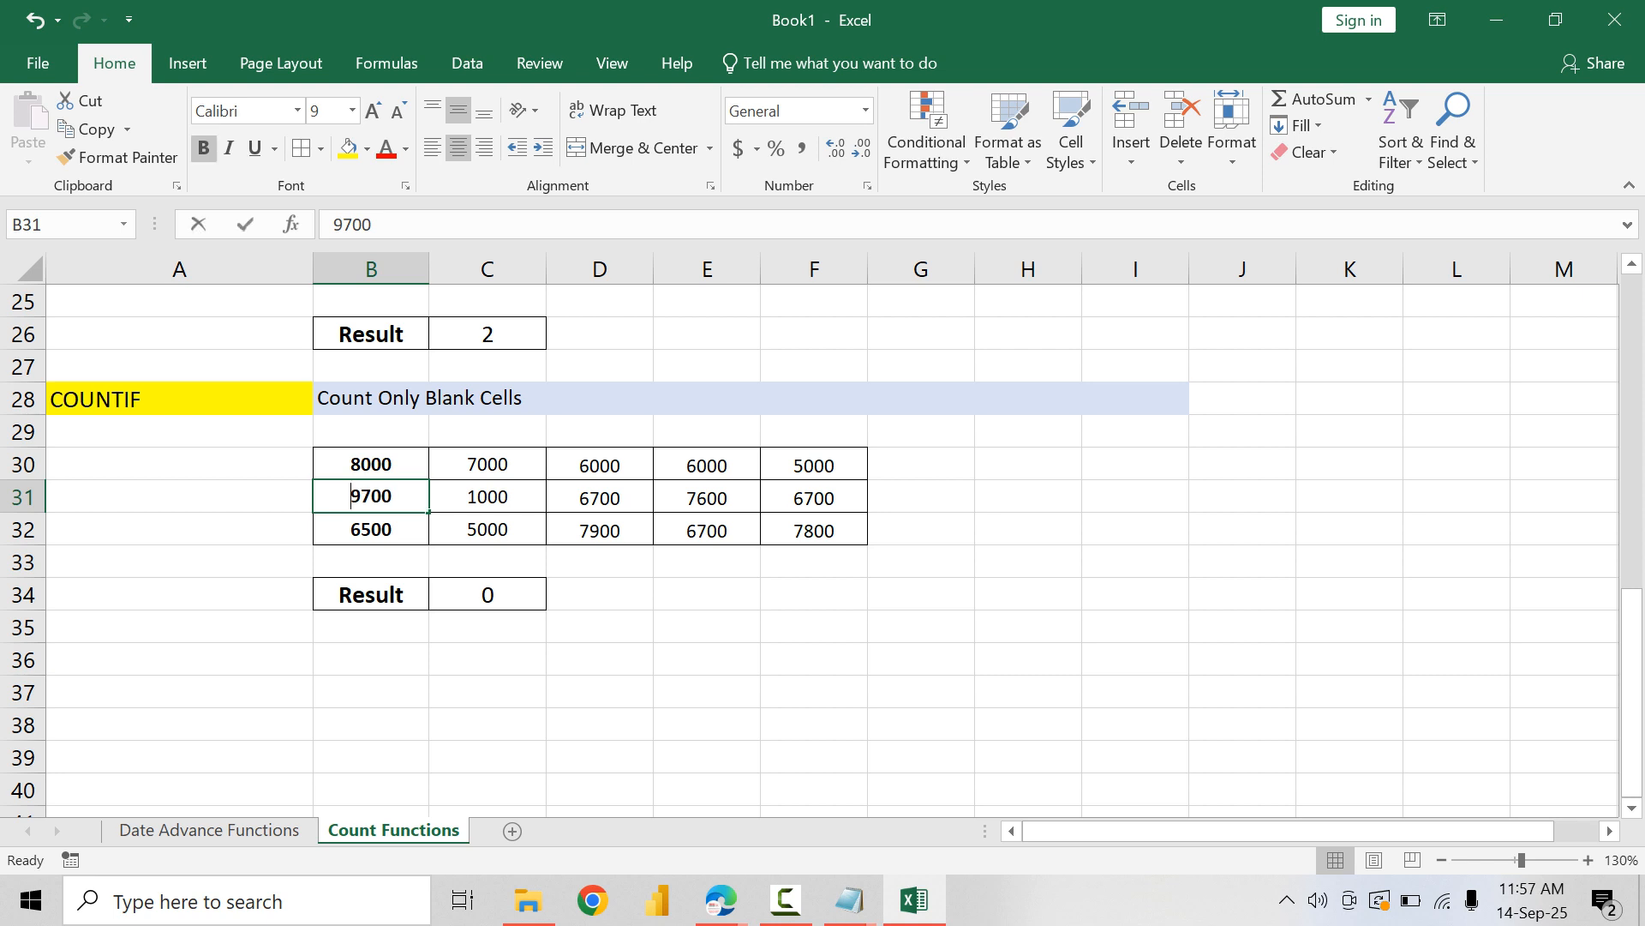
pyautogui.write('5000')
pyautogui.press('Return')
# Step: Extend the bordered result box to B34:C35 and reduce its font size to 9
pyautogui.press('Down')
pyautogui.press('Down')
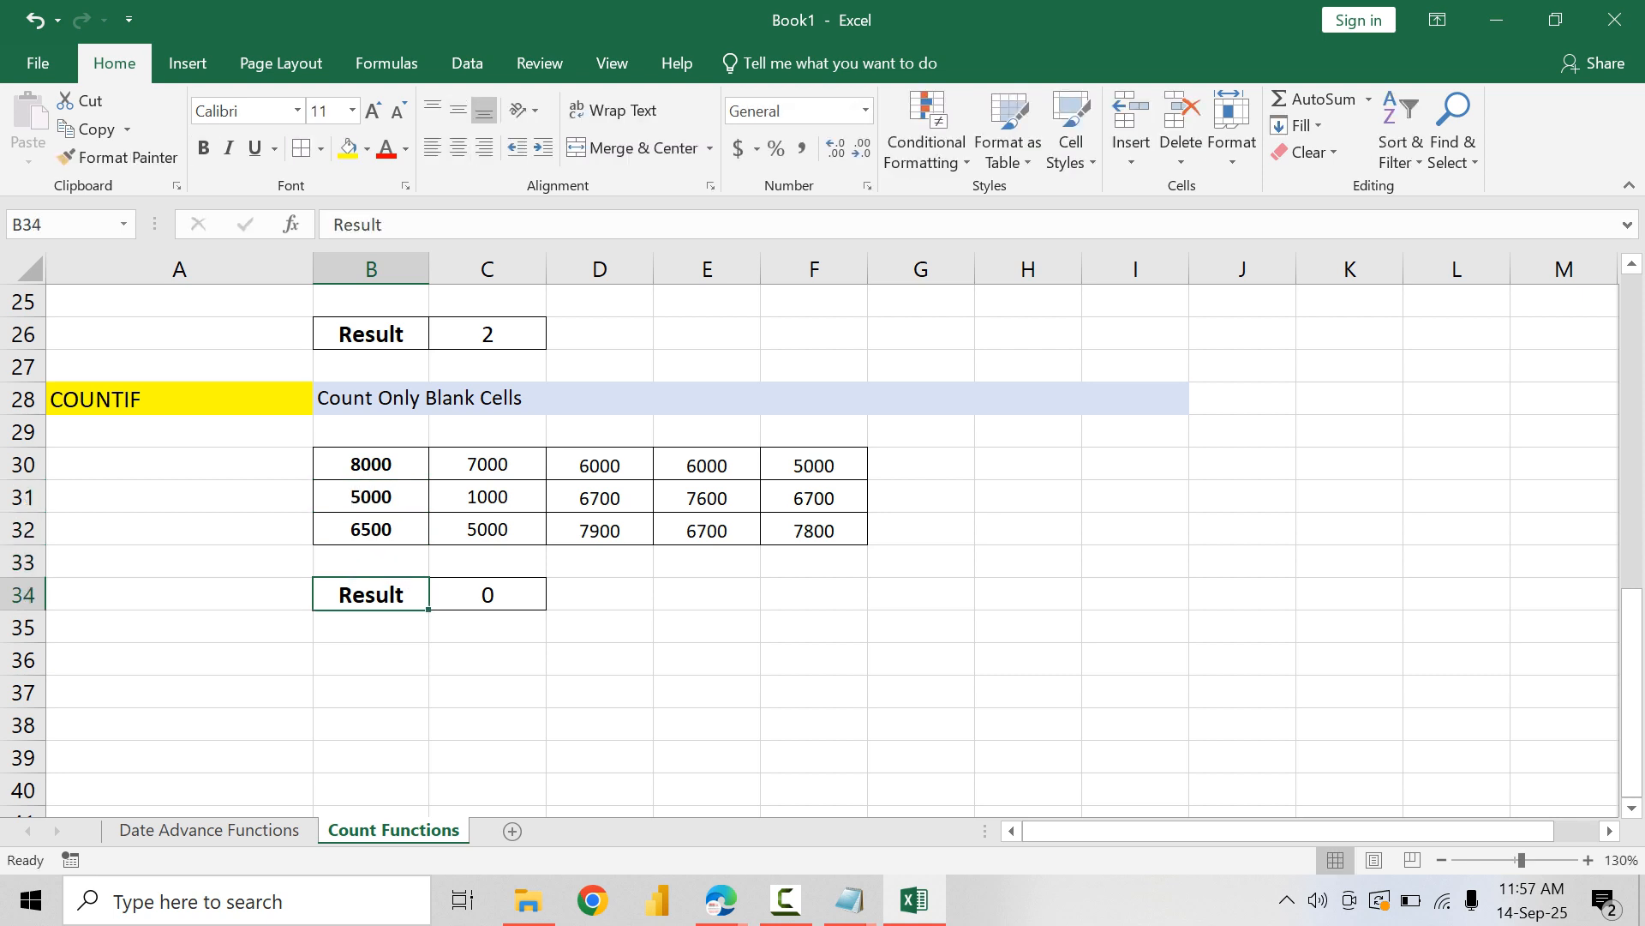
pyautogui.hotkey('shift', 'Right')
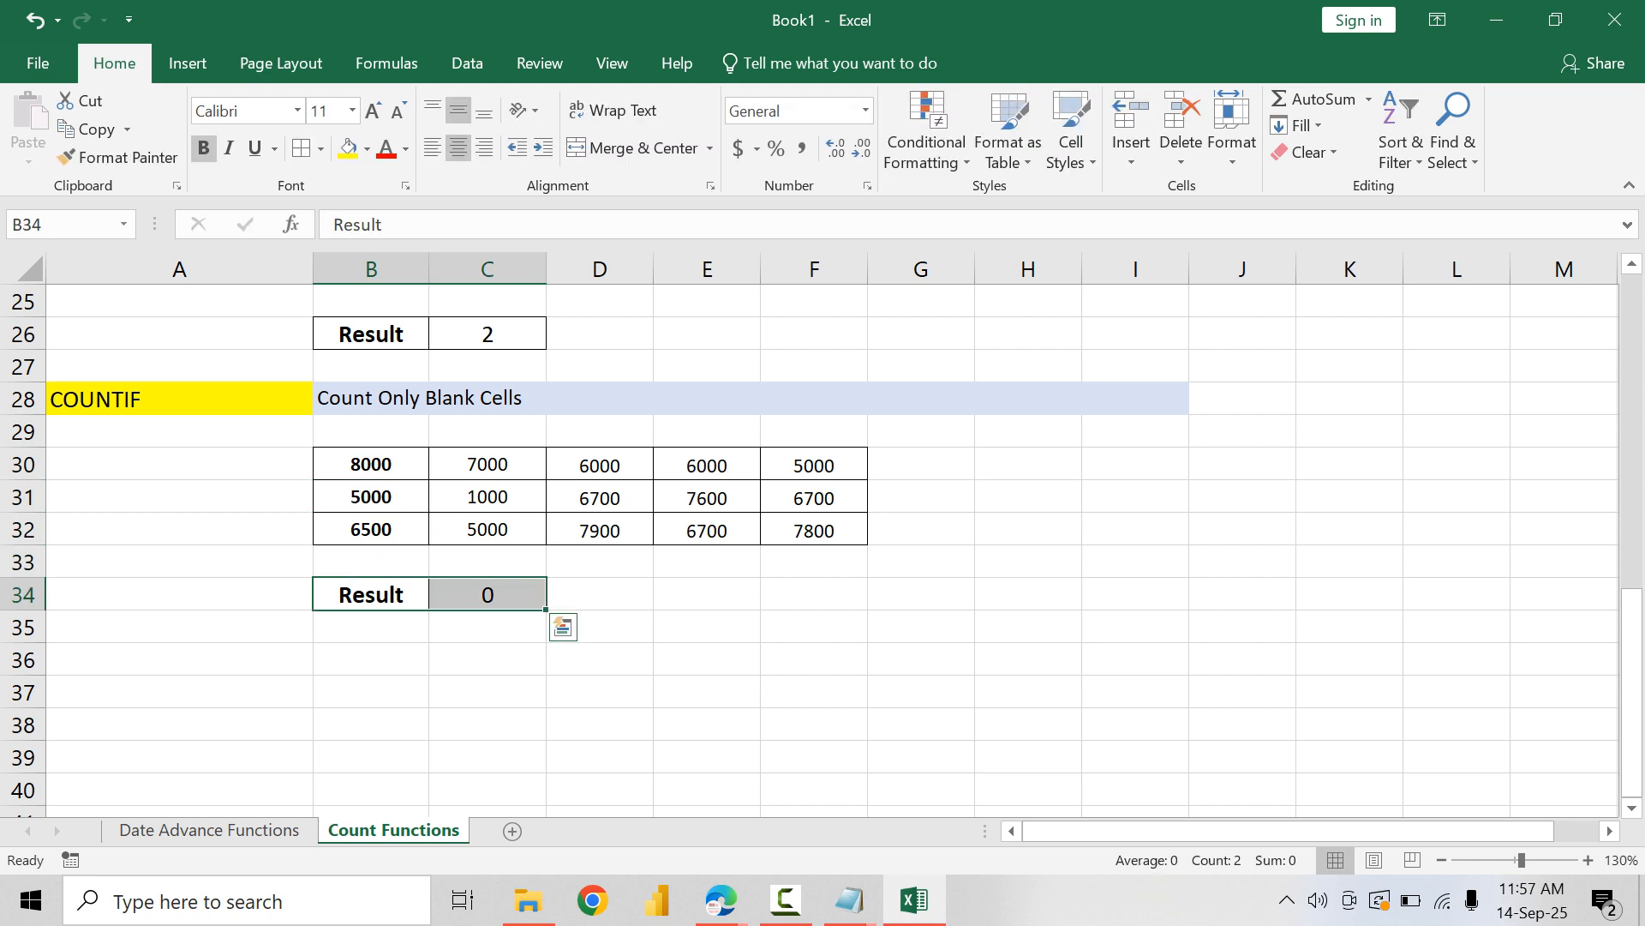
pyautogui.scroll(4, 822, 531)
pyautogui.scroll(-5, 823, 531)
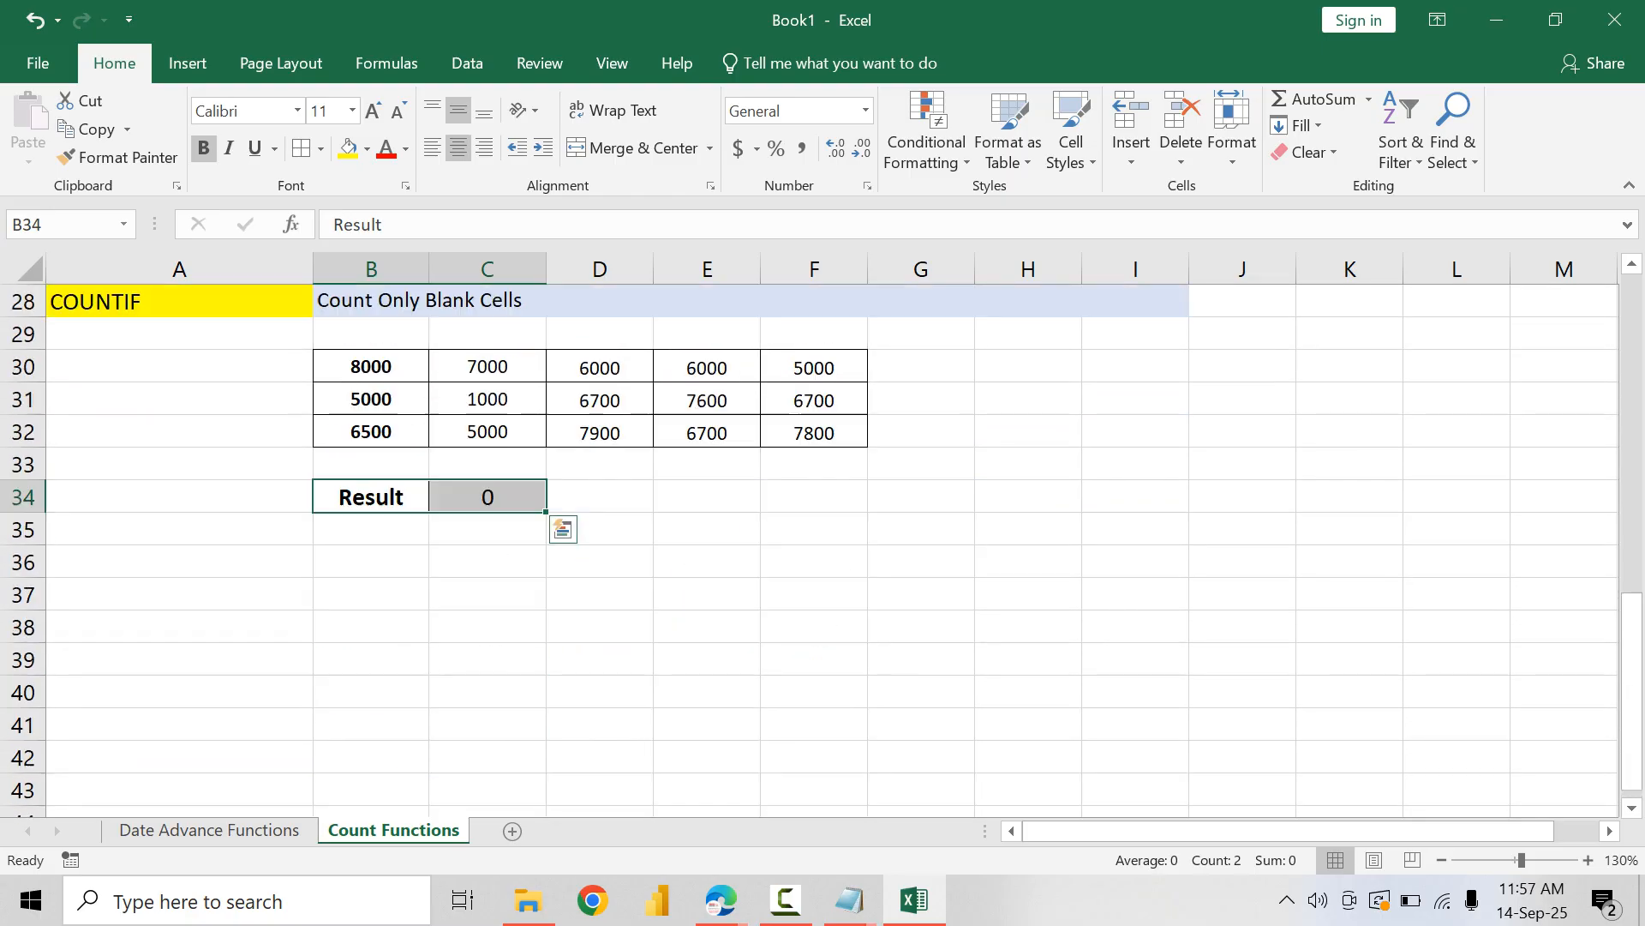
pyautogui.hotkey('shift', 'Down')
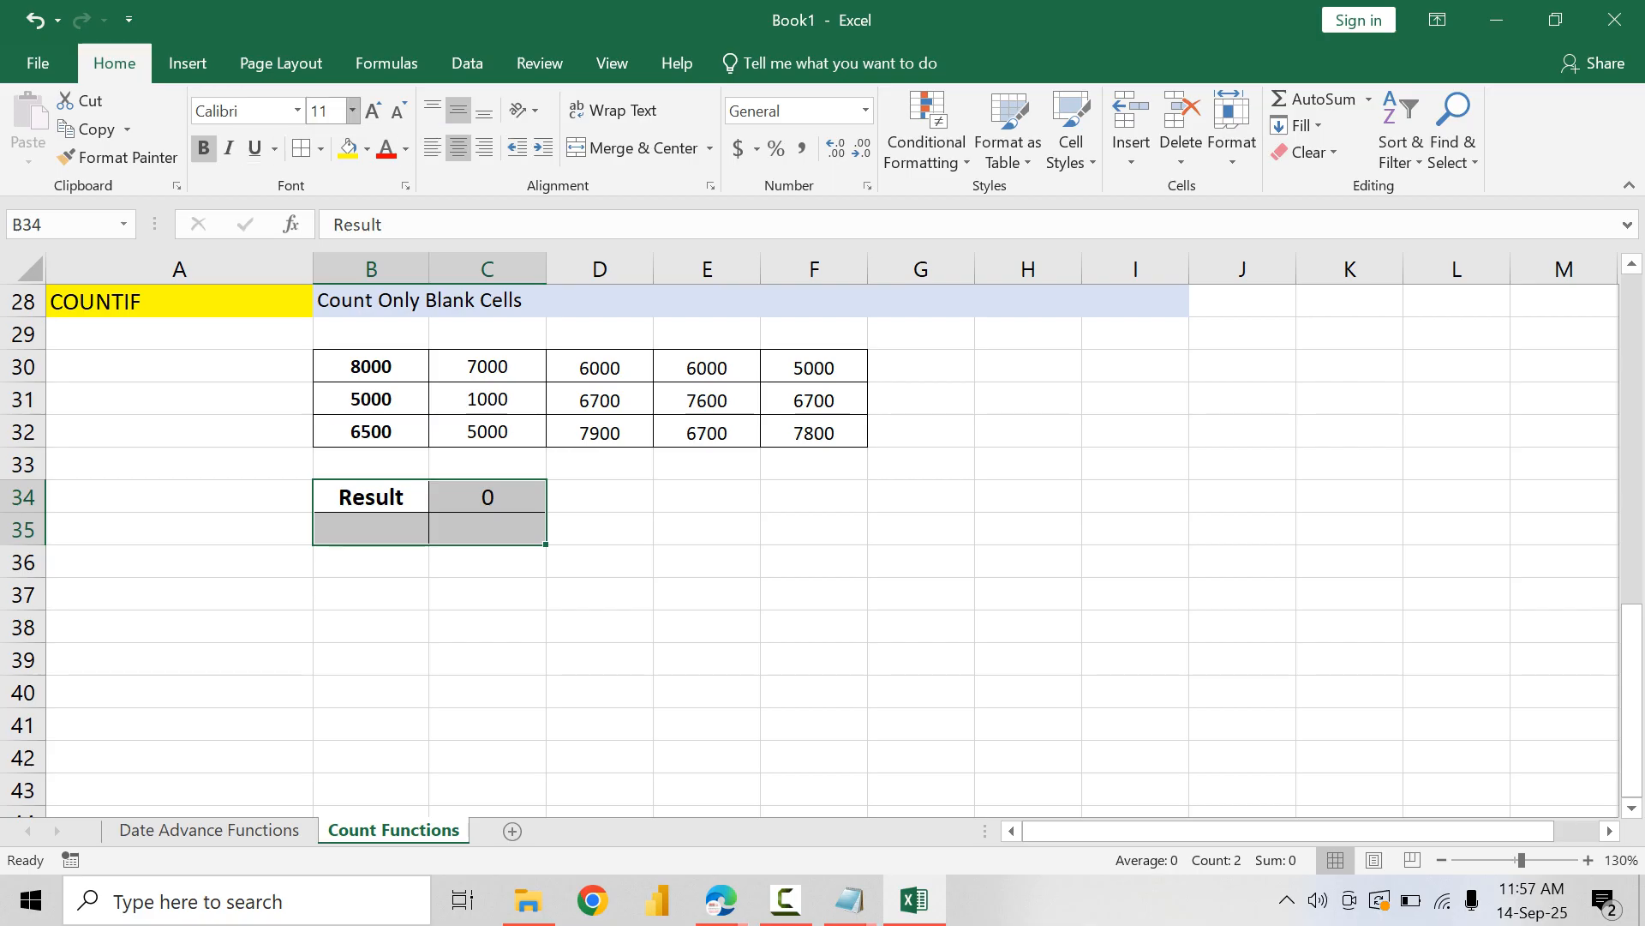
pyautogui.doubleClick(398, 111)
# Step: Remove the bold from B34:B35, then enter the label Number in B34 and 5000 in C34
pyautogui.click(371, 498)
pyautogui.hotkey('shift', 'Down')
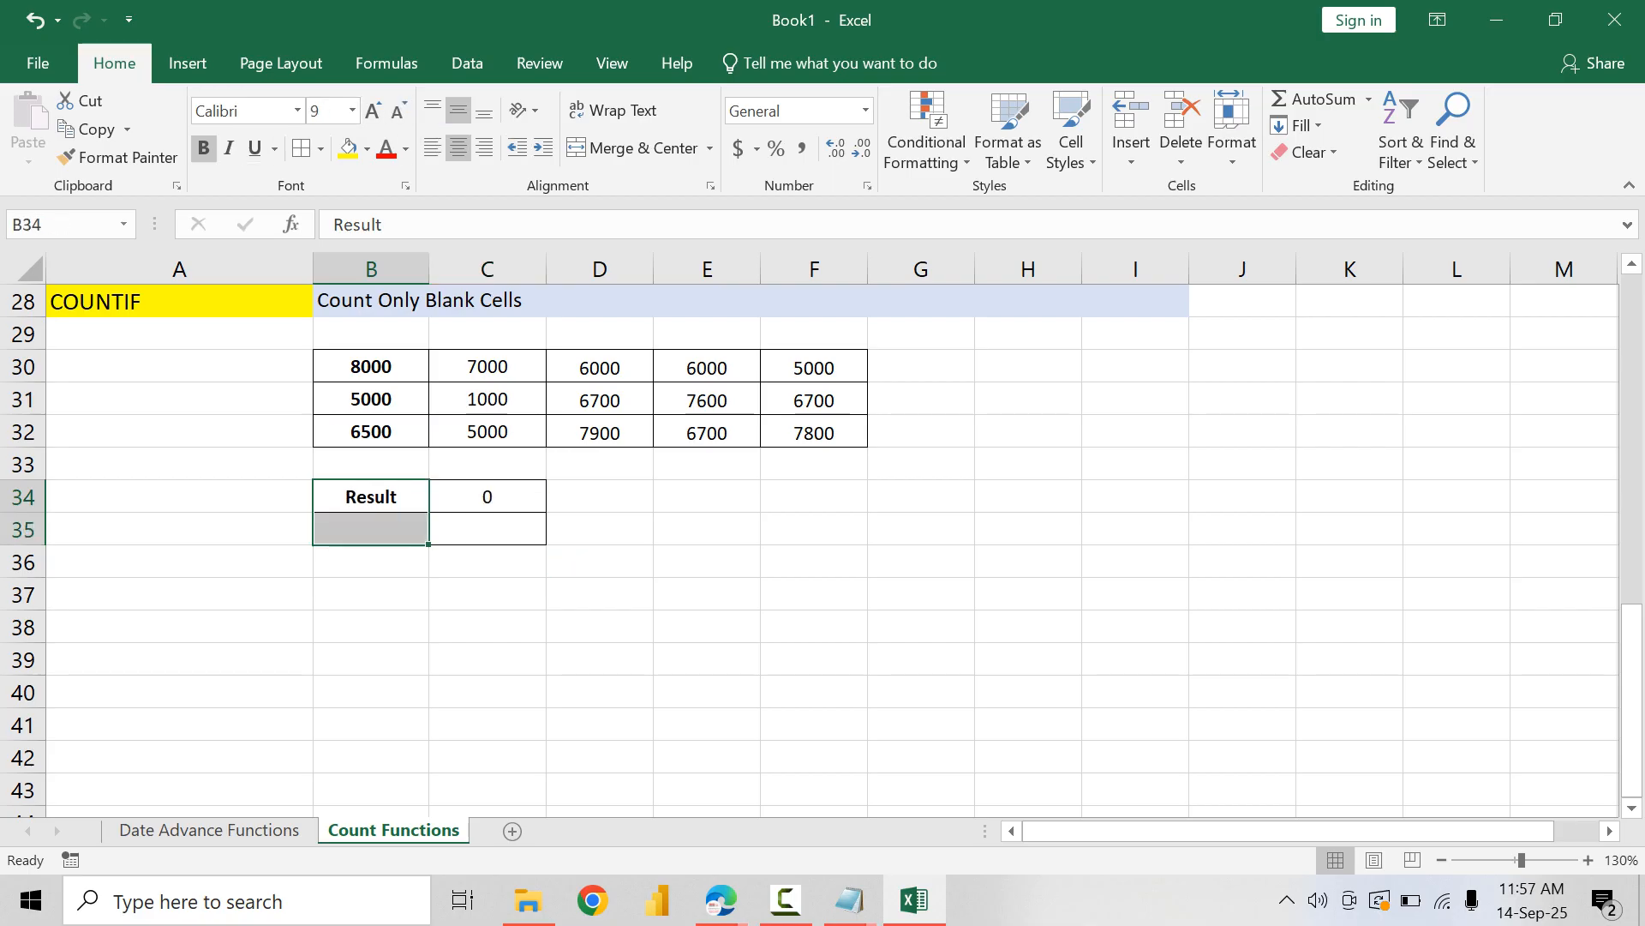
pyautogui.hotkey('ctrl', 'b')
pyautogui.click(371, 497)
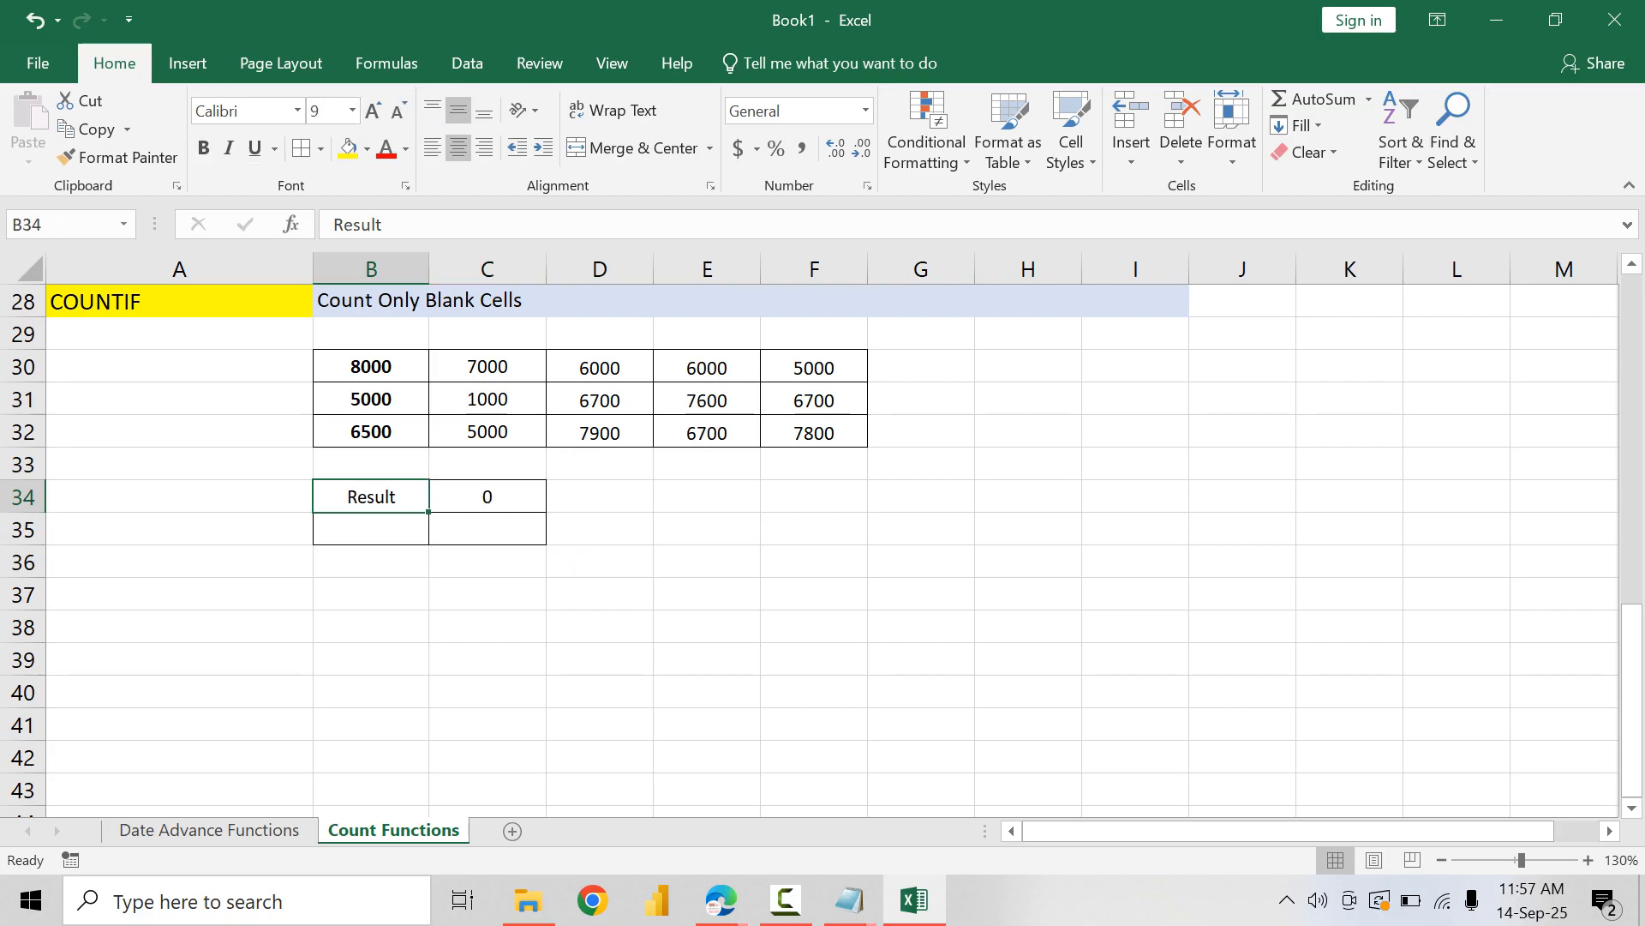
pyautogui.write('Number')
pyautogui.press('Tab')
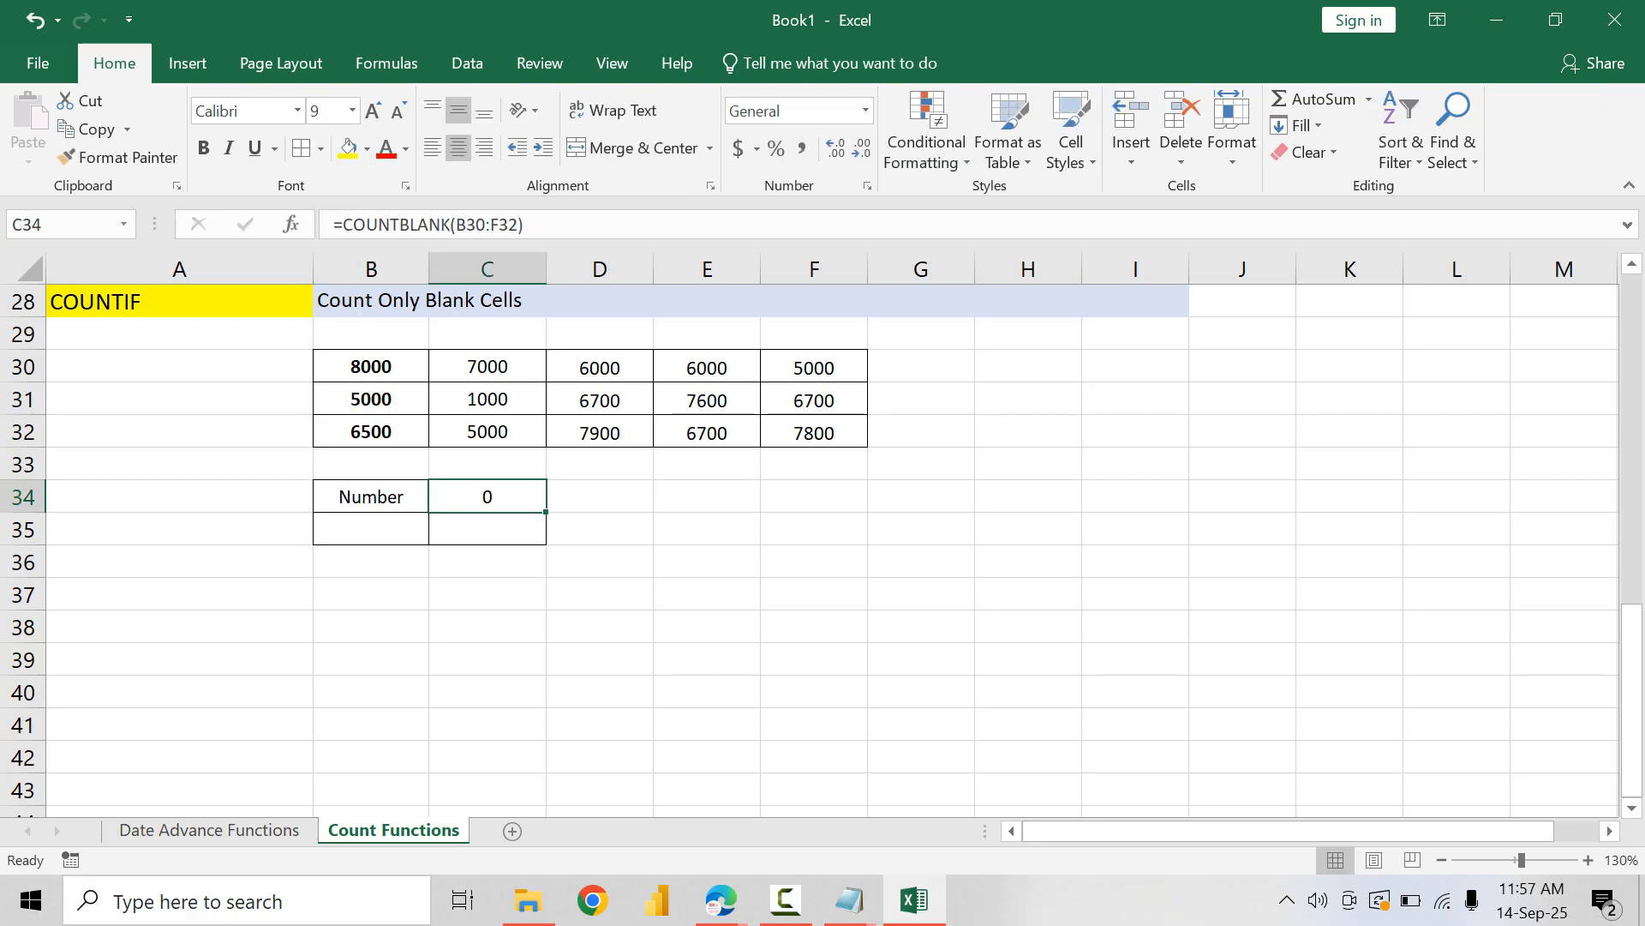
pyautogui.write('5000')
pyautogui.press('Return')
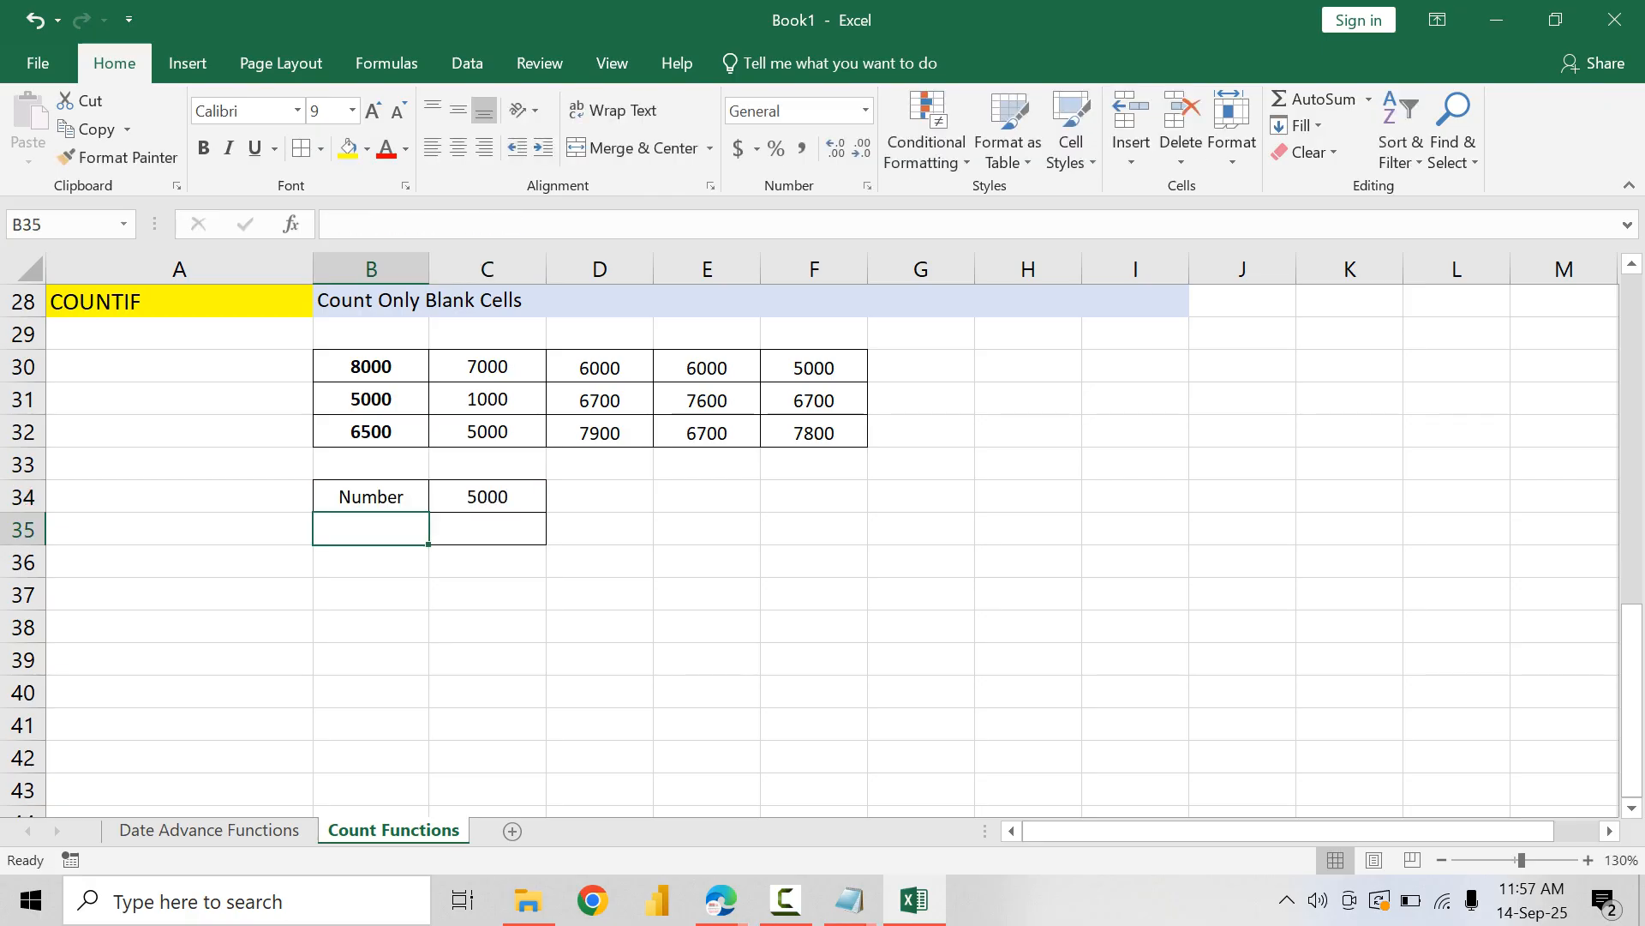
# Step: Apply the Currency number format with the ₹ English (India) symbol to the COUNTIF table B30:F32
pyautogui.press('Up')
pyautogui.press('Up')
pyautogui.press('Up')
pyautogui.press('Up')
pyautogui.press('Up')
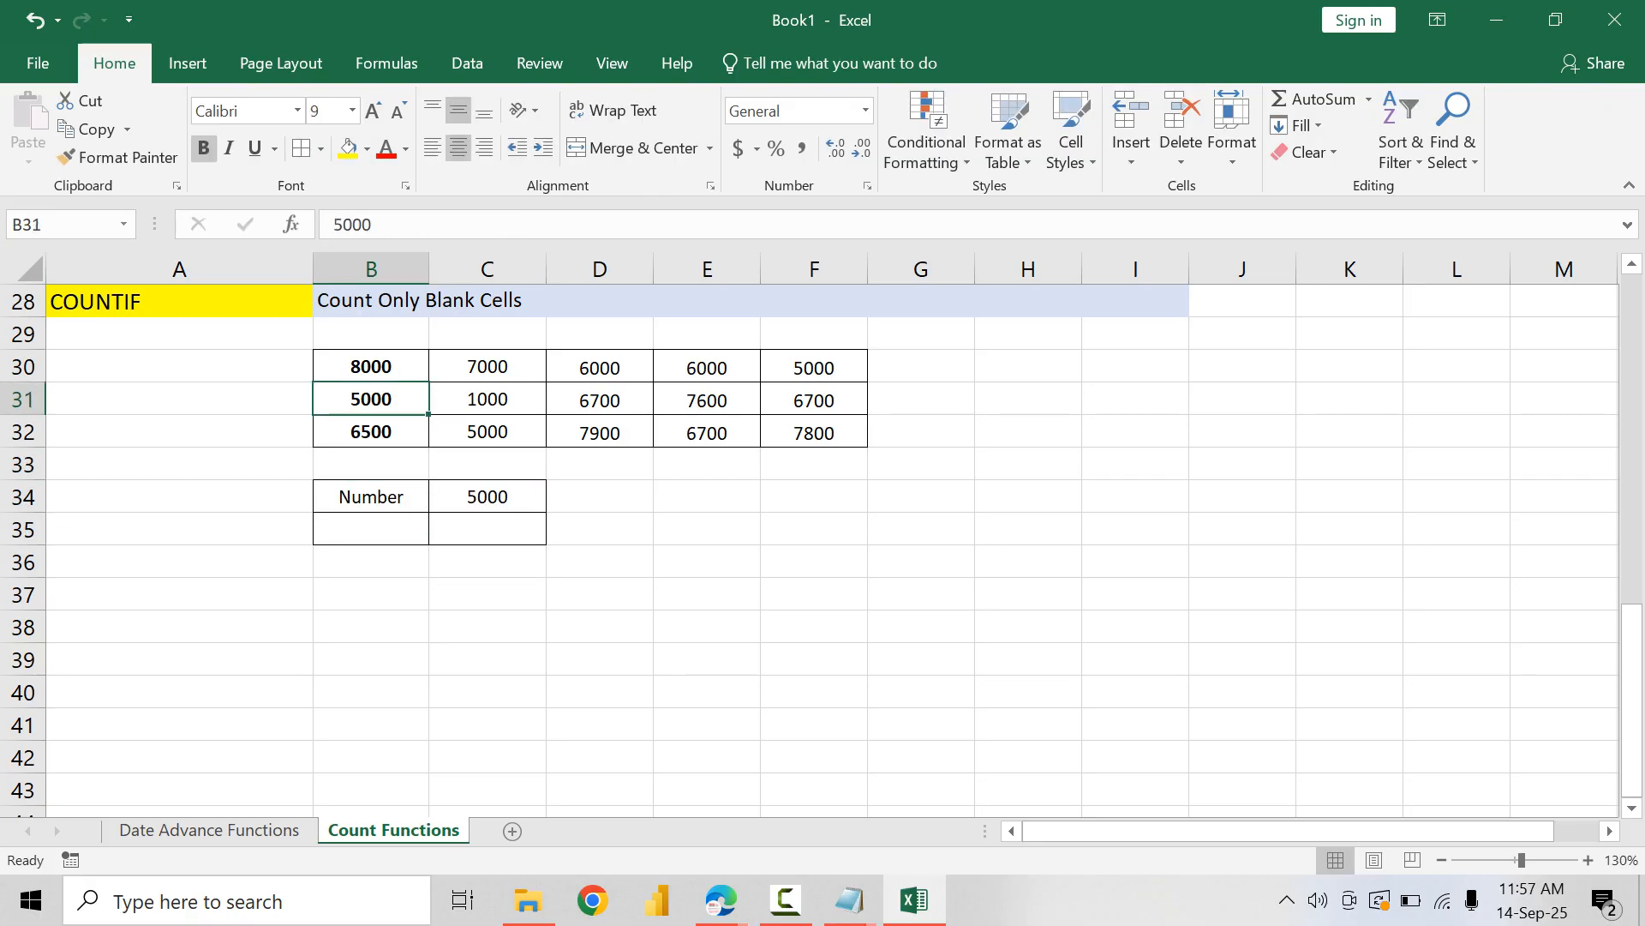
pyautogui.hotkey('shift', 'Down')
pyautogui.hotkey('shift', 'Down')
pyautogui.hotkey('ctrl', 'shift', 'Right')
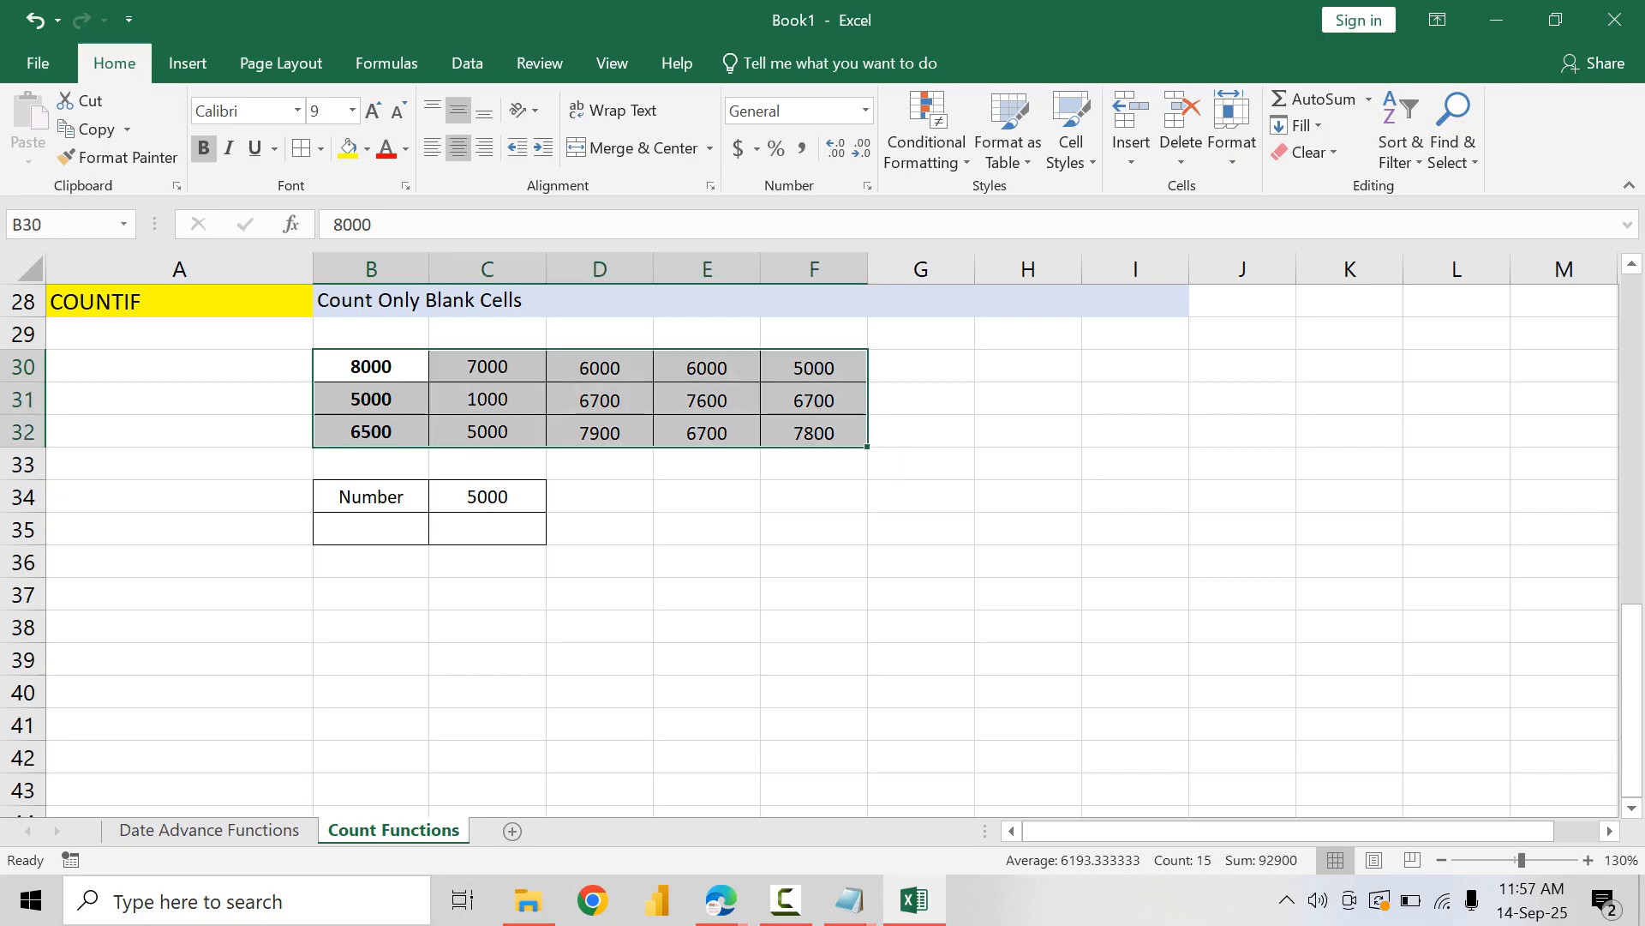
pyautogui.hotkey('ctrl', '1')
pyautogui.click(874, 344)
pyautogui.click(1452, 402)
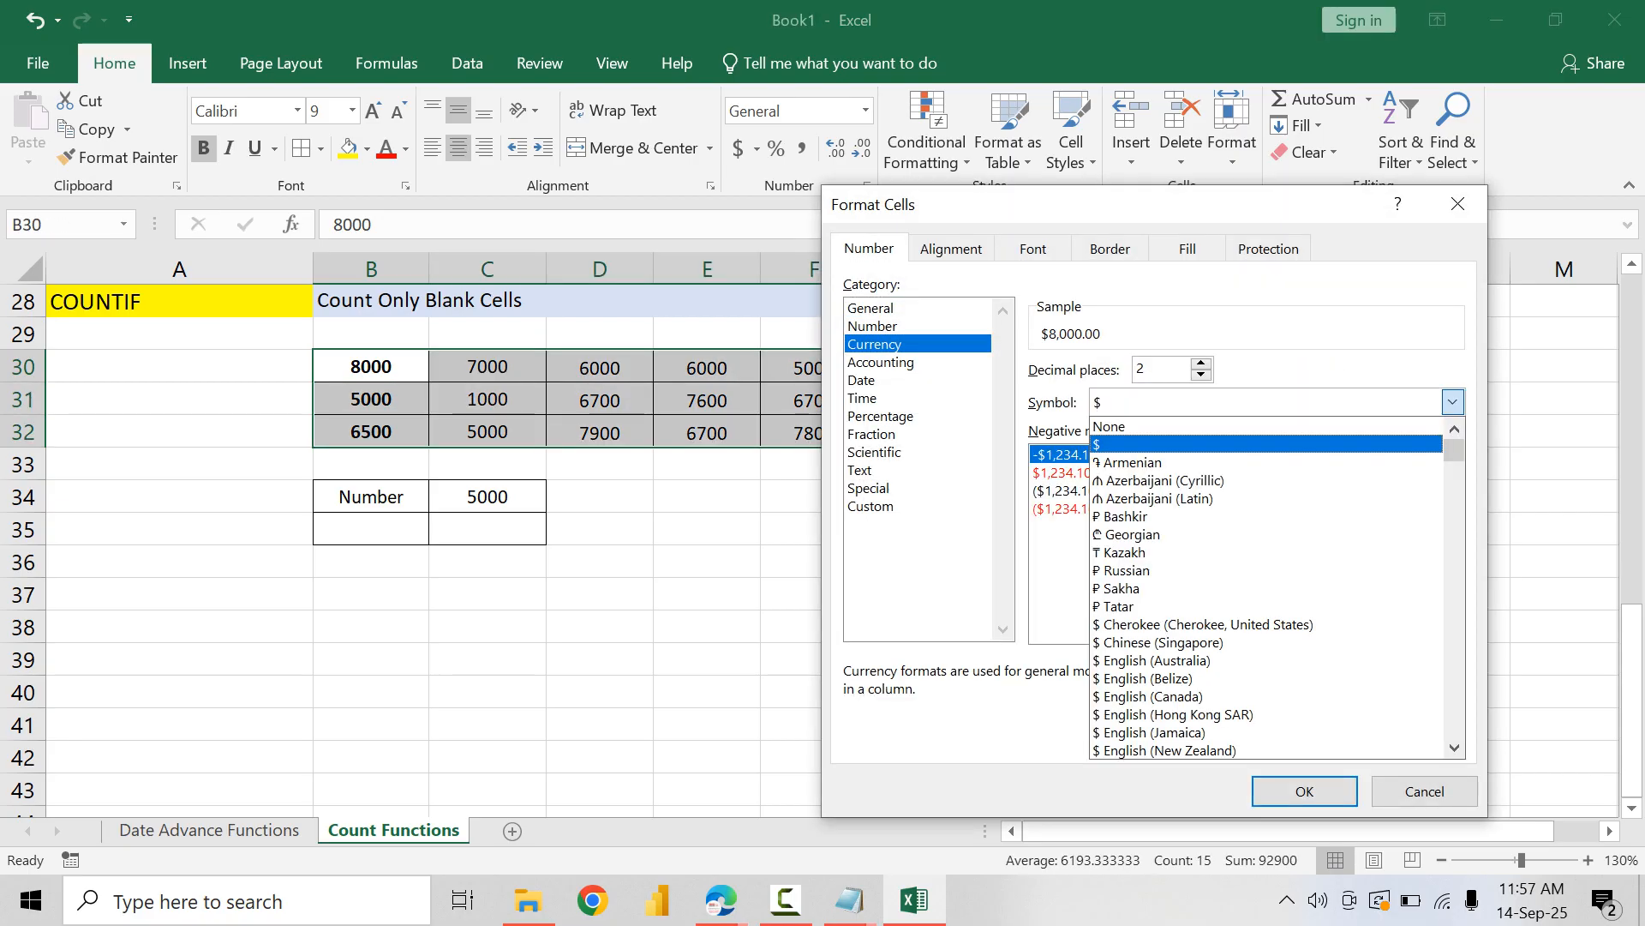
pyautogui.scroll(-9, 1267, 559)
pyautogui.scroll(-20, 1267, 583)
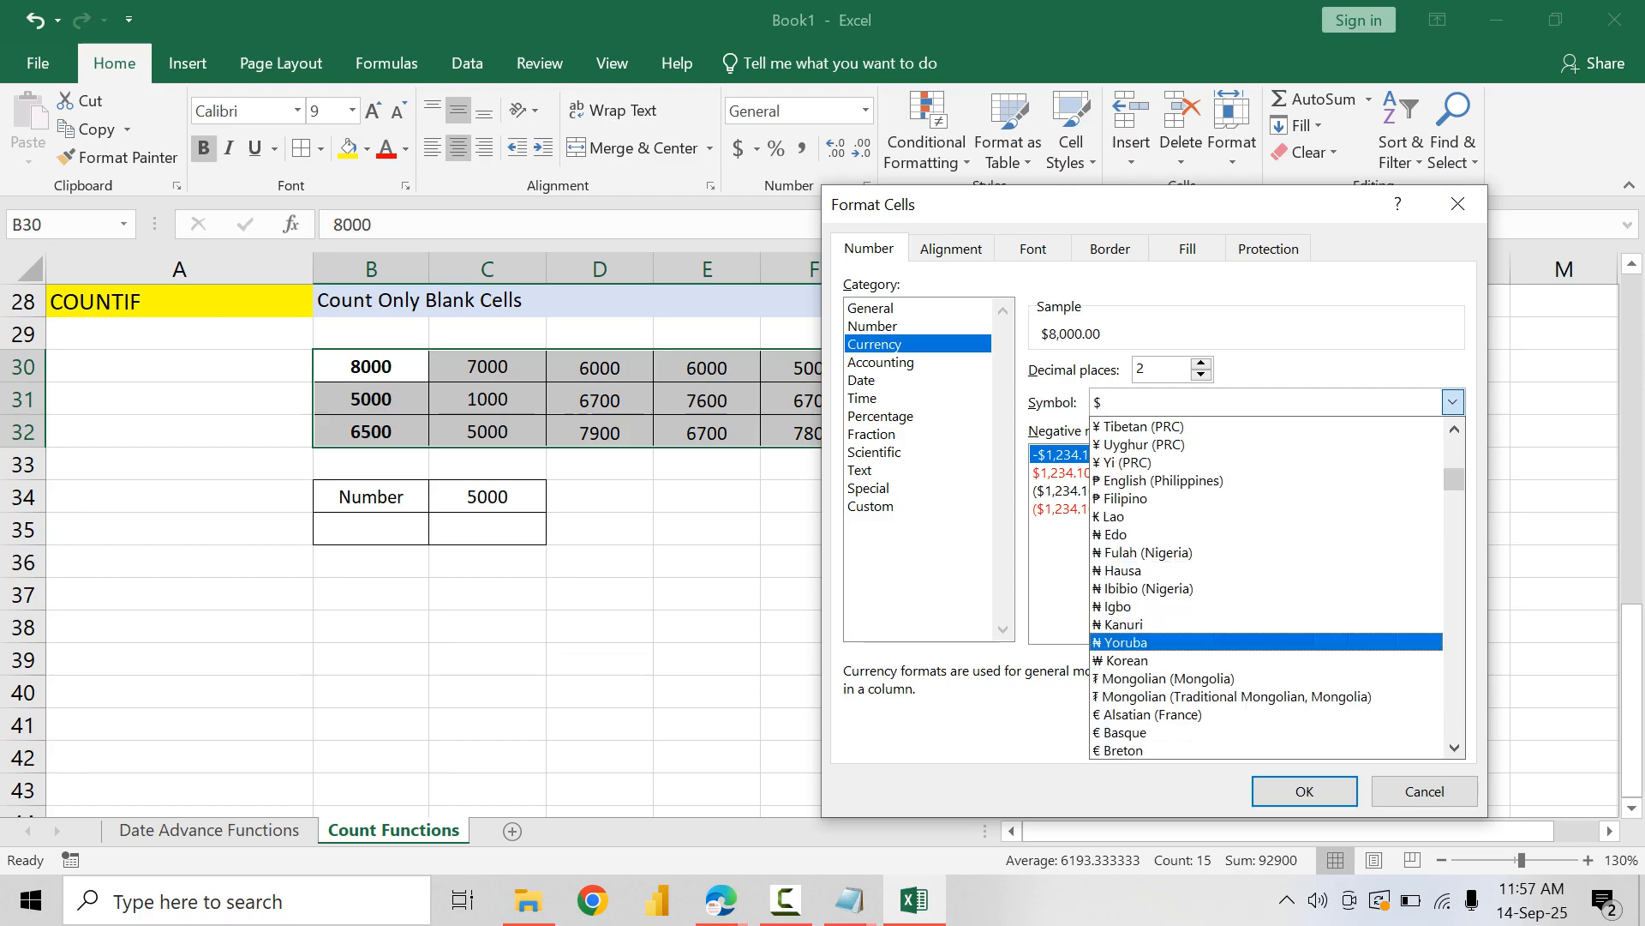
pyautogui.scroll(-12, 1266, 678)
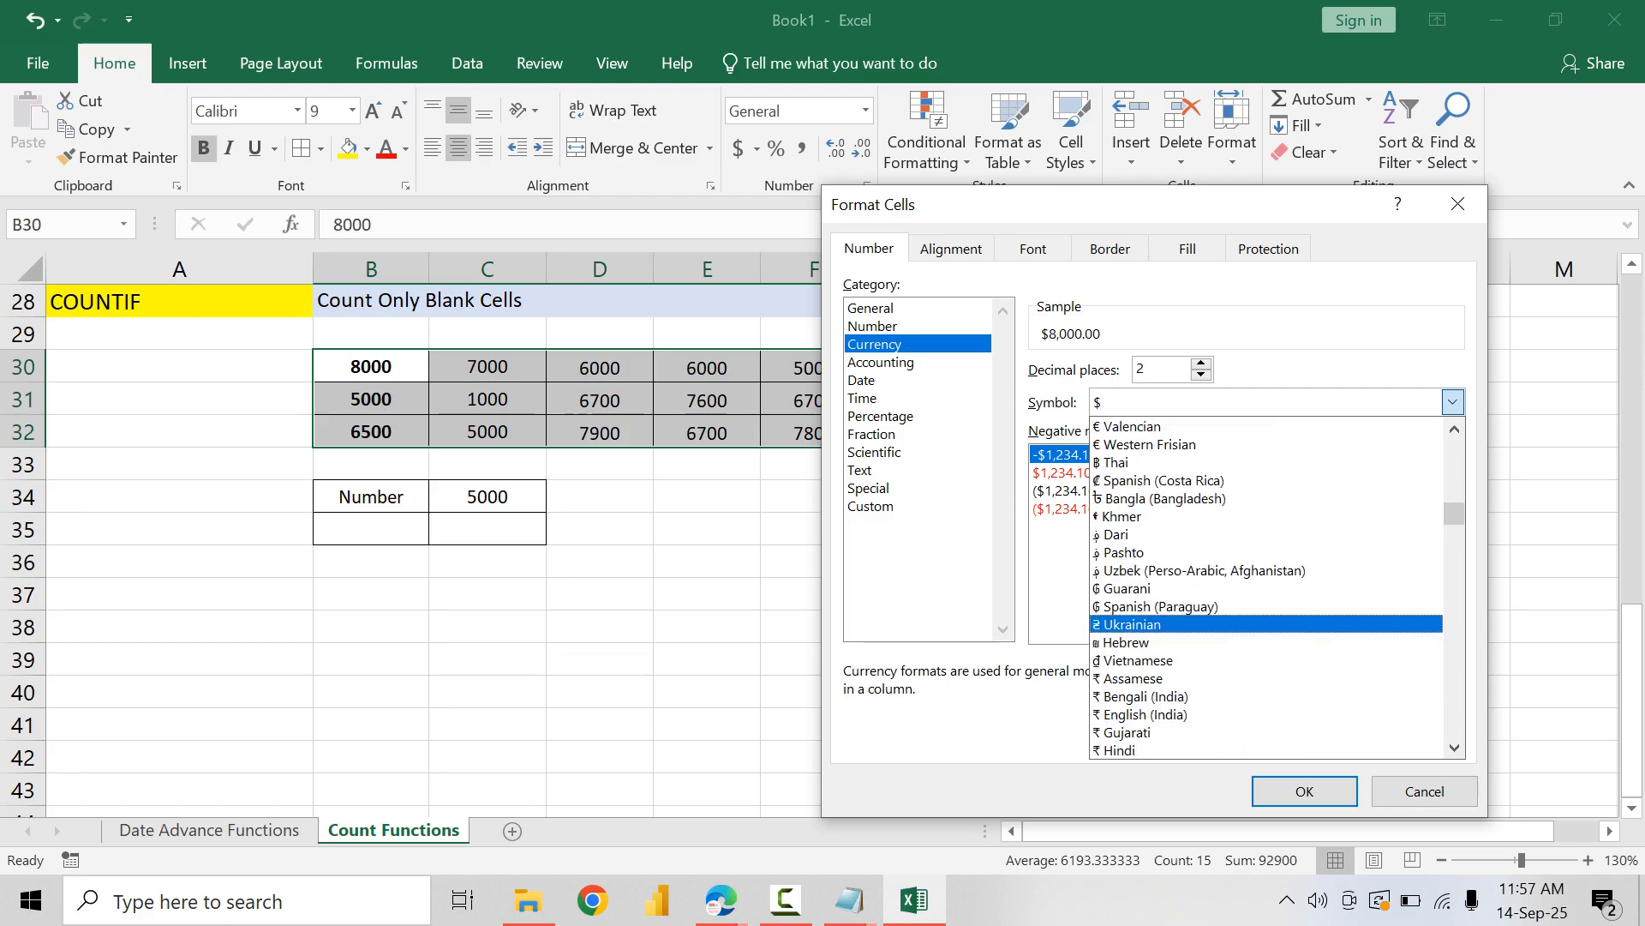
pyautogui.click(1267, 696)
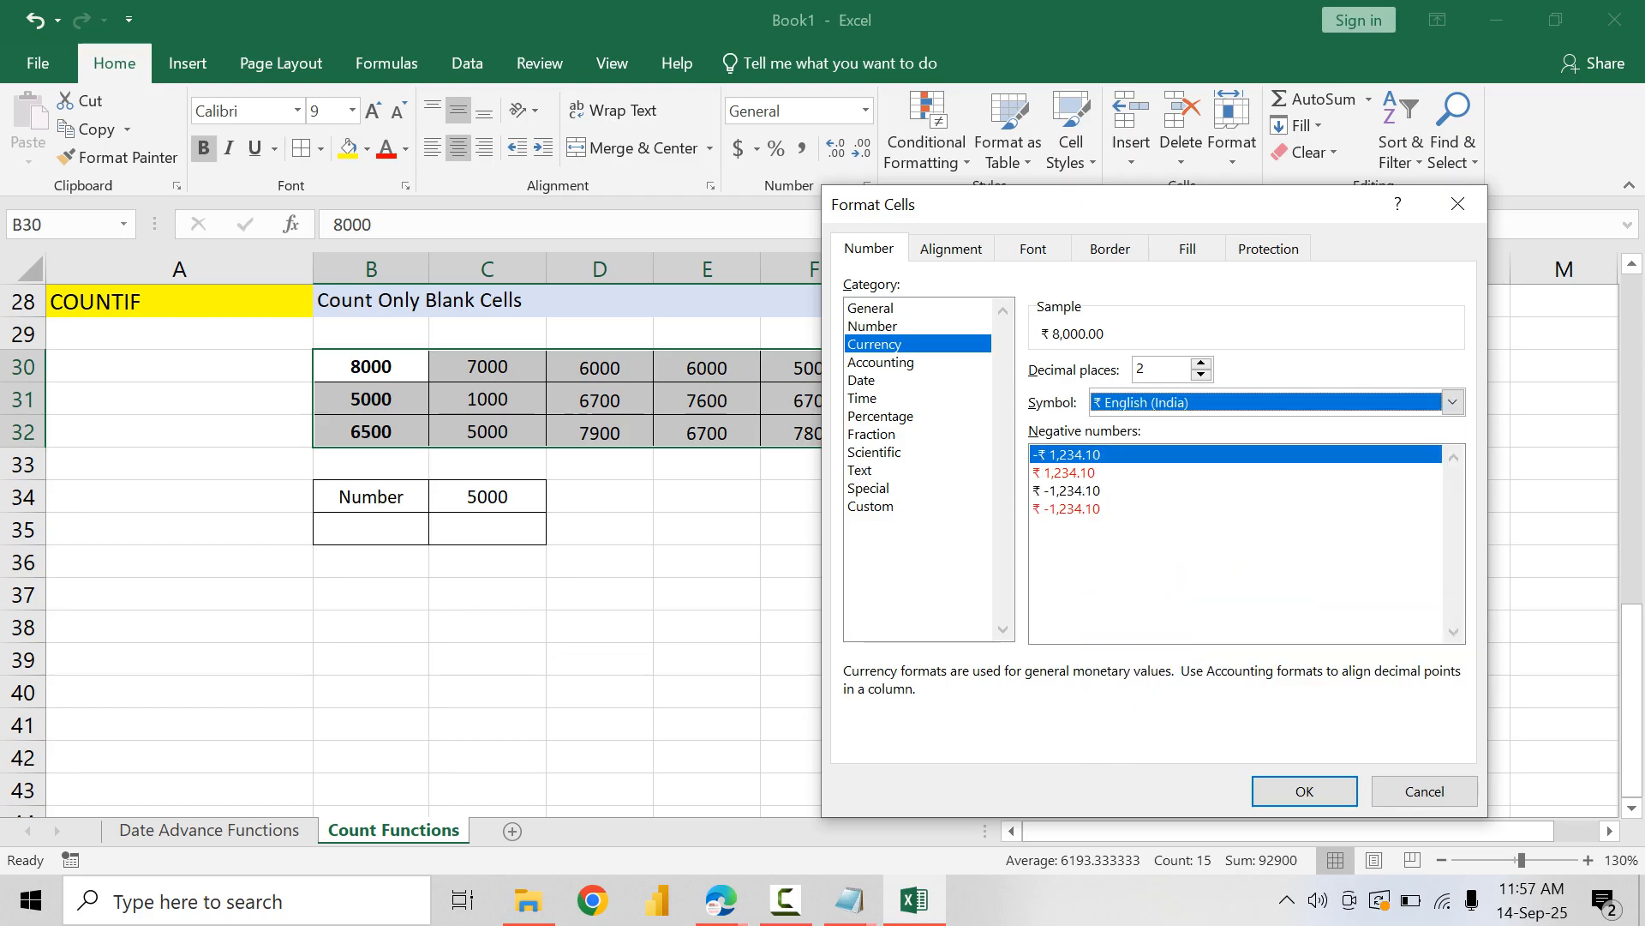
pyautogui.click(1304, 790)
# Step: Change the label in B34 to Amount and copy the cell formatting of C32 onto C34
pyautogui.click(372, 497)
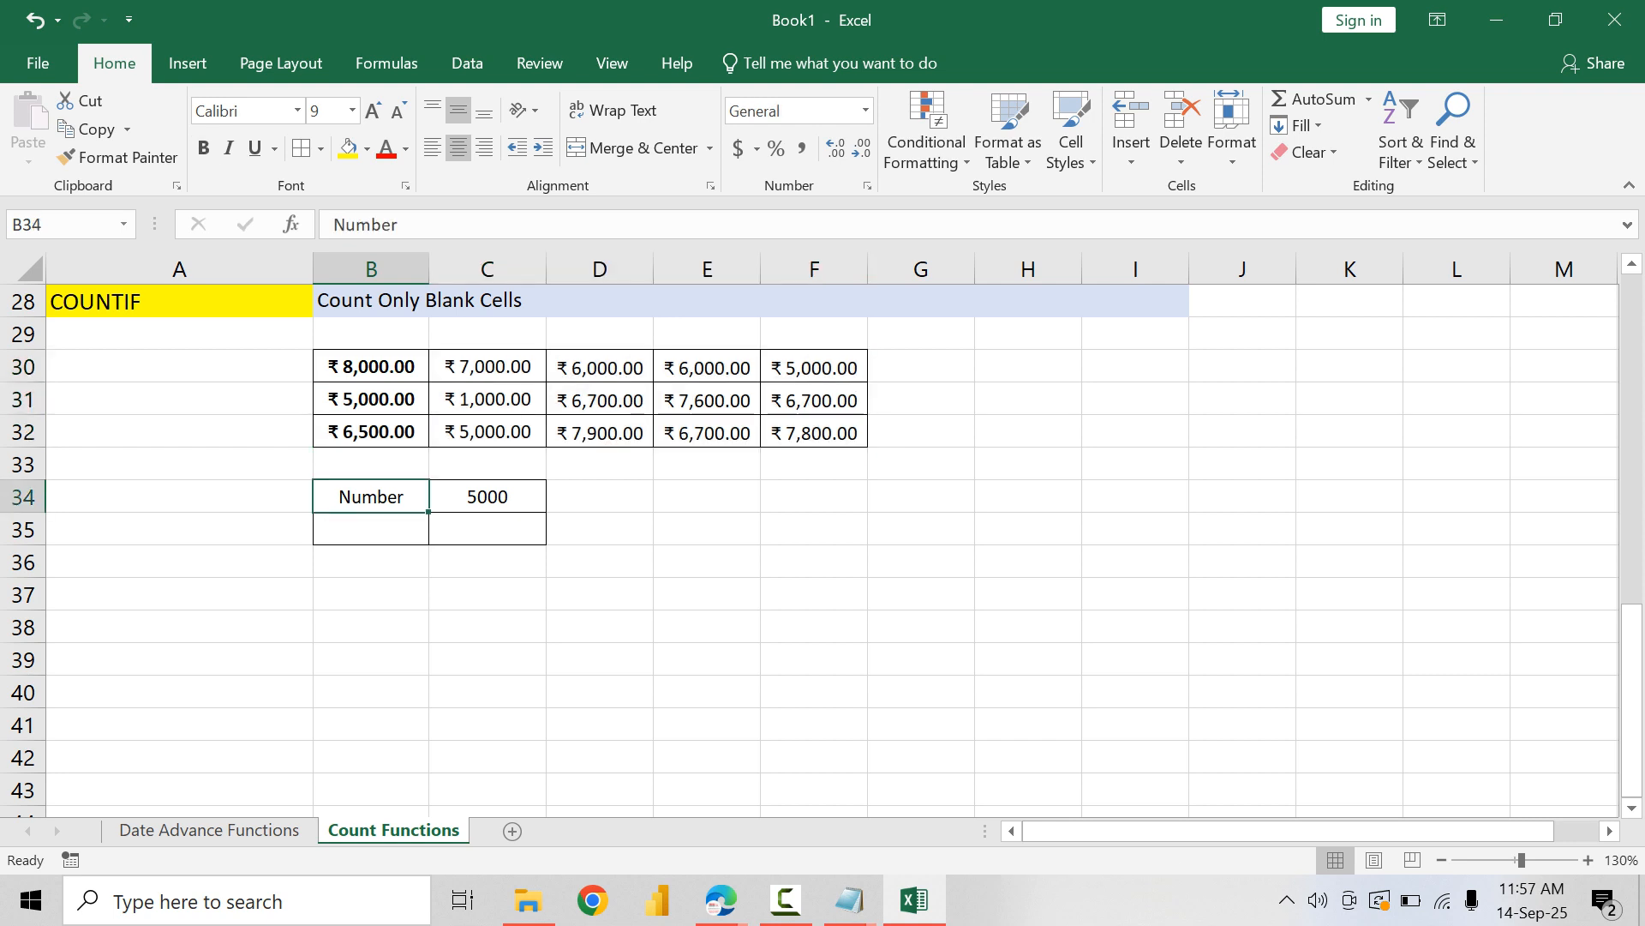
pyautogui.write('Amount')
pyautogui.press('Return')
pyautogui.press('Up')
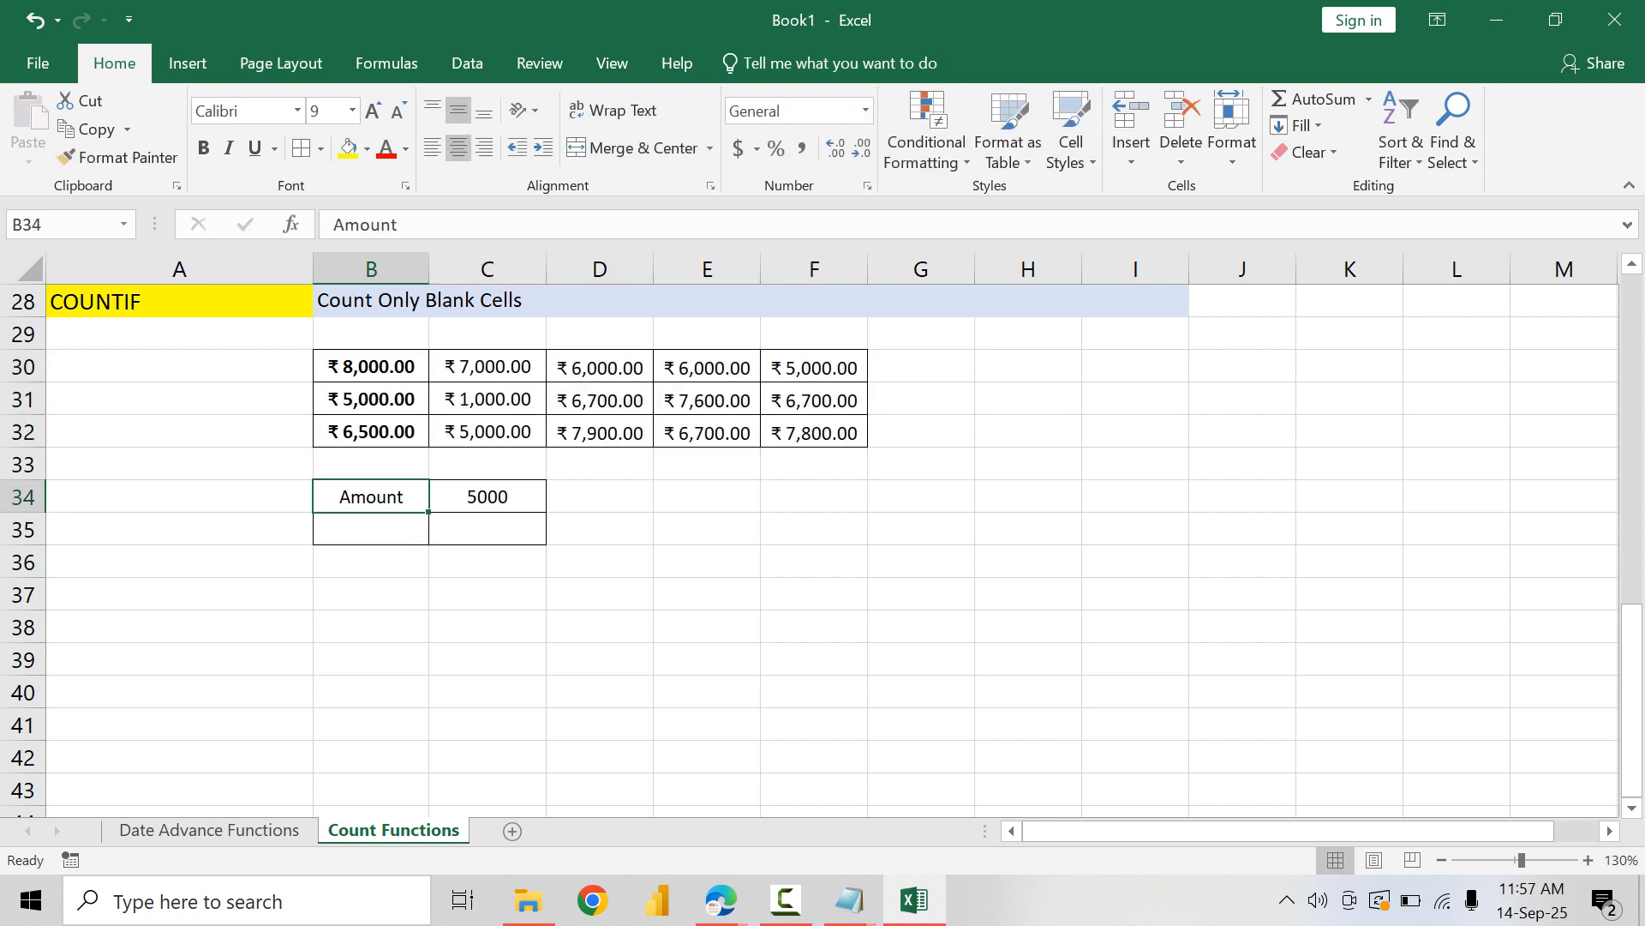
pyautogui.click(487, 431)
pyautogui.click(118, 157)
pyautogui.click(487, 497)
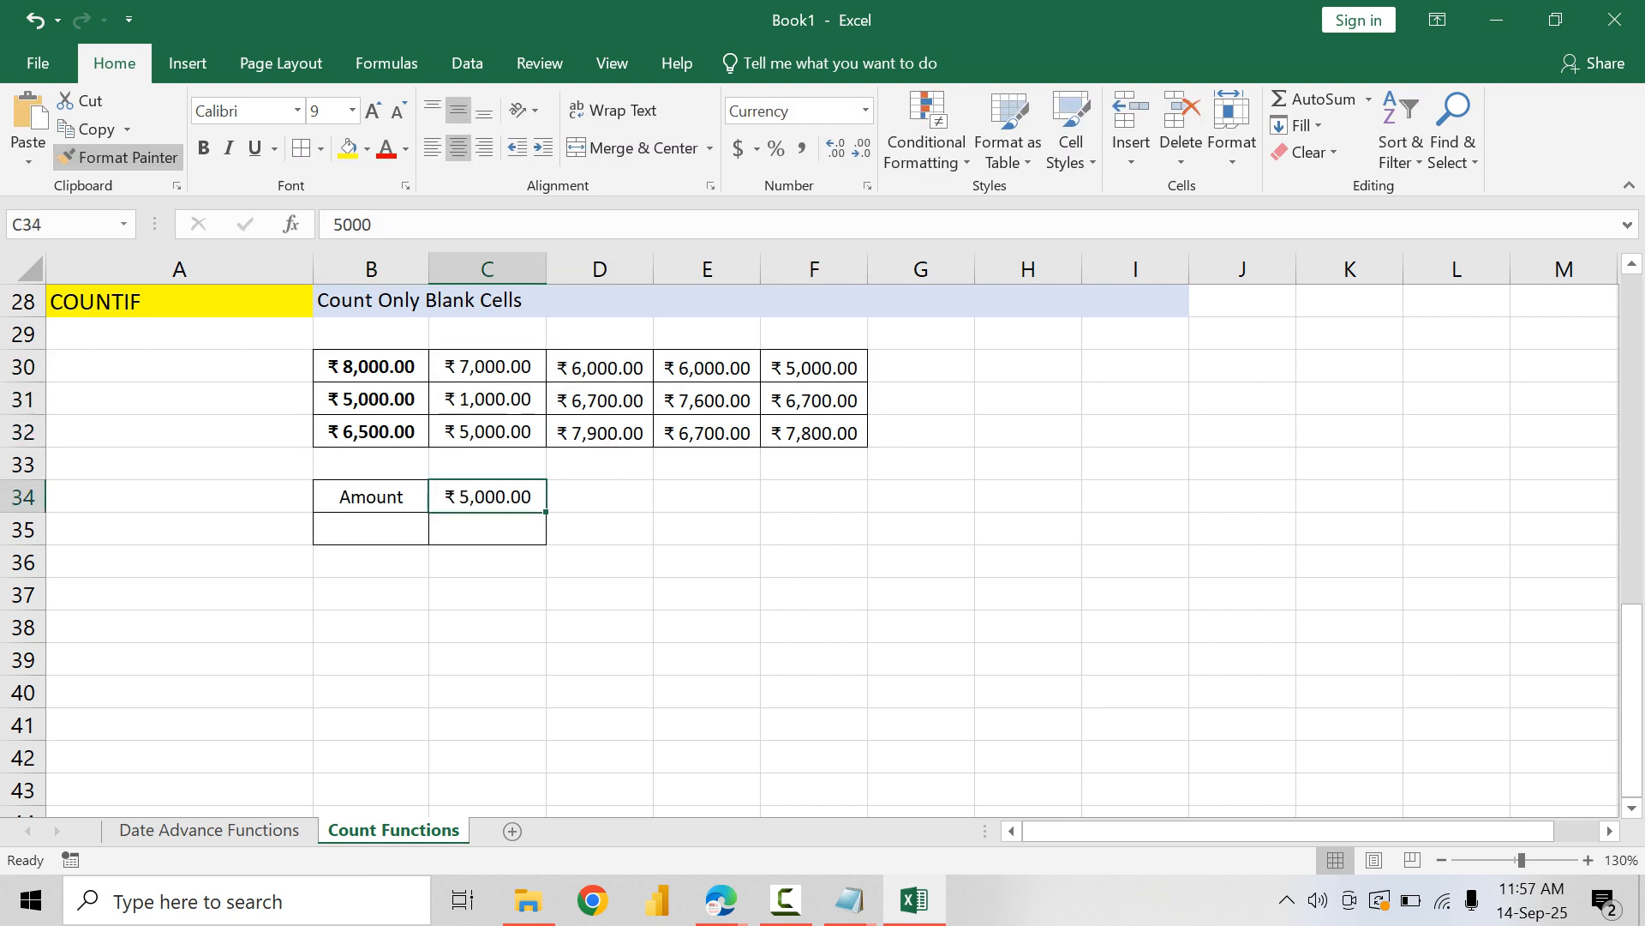
# Step: Label B35 as Count and enter =COUNTIF($B$30:$F$32,C34) in C35
pyautogui.click(371, 530)
pyautogui.write('Count')
pyautogui.press('Tab')
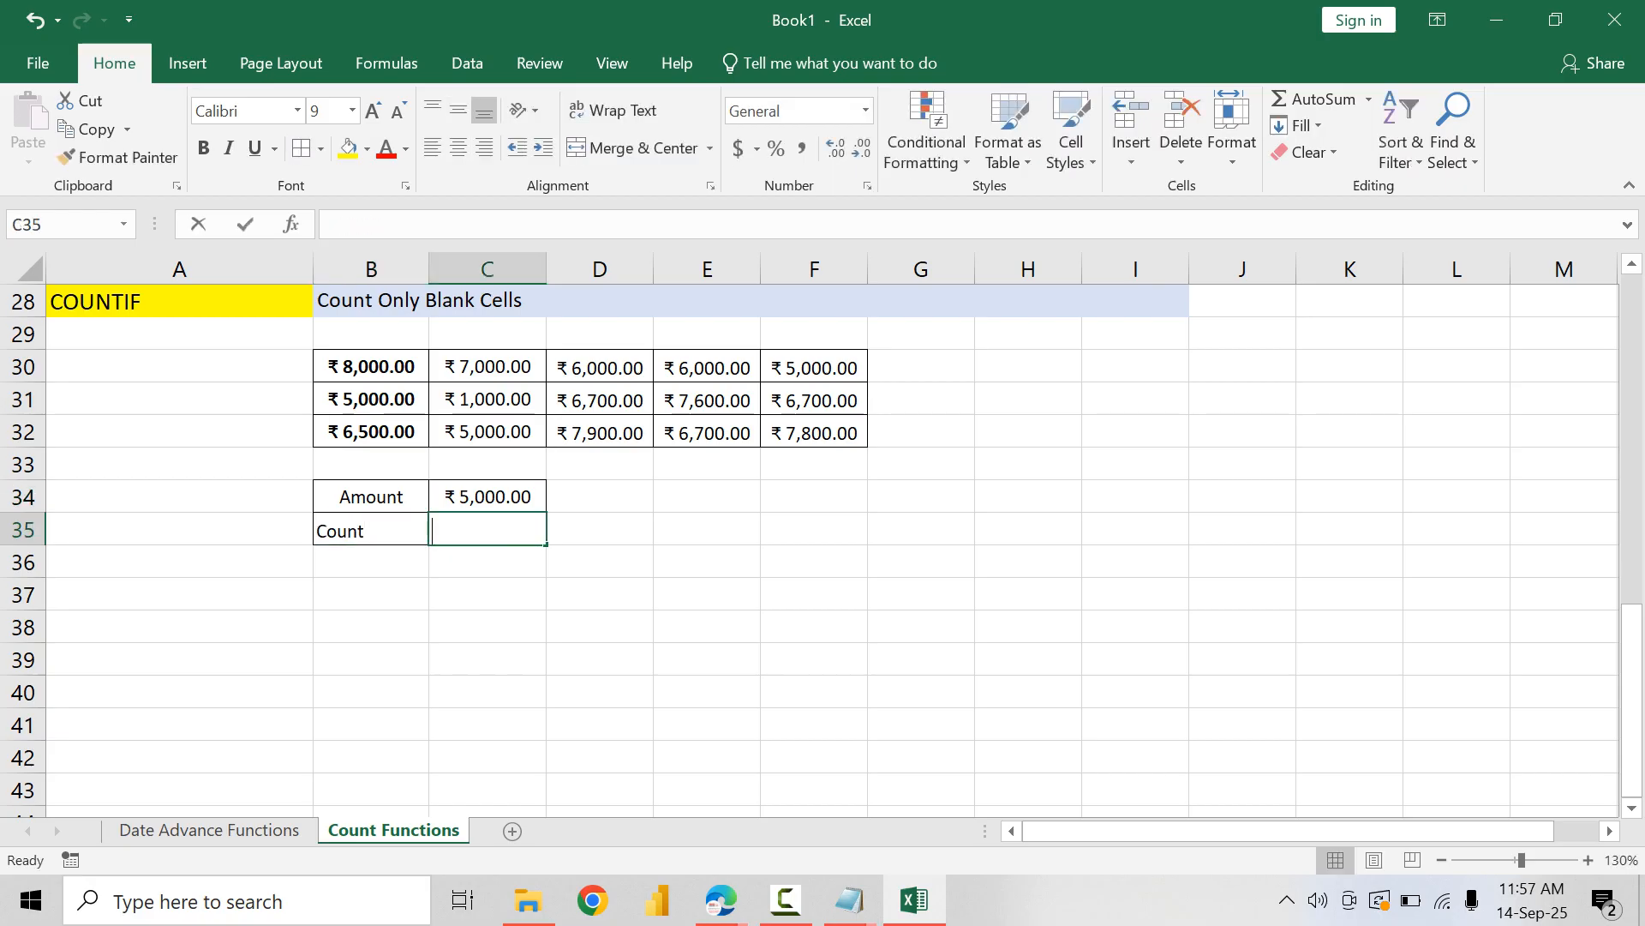
pyautogui.write('=CUON')
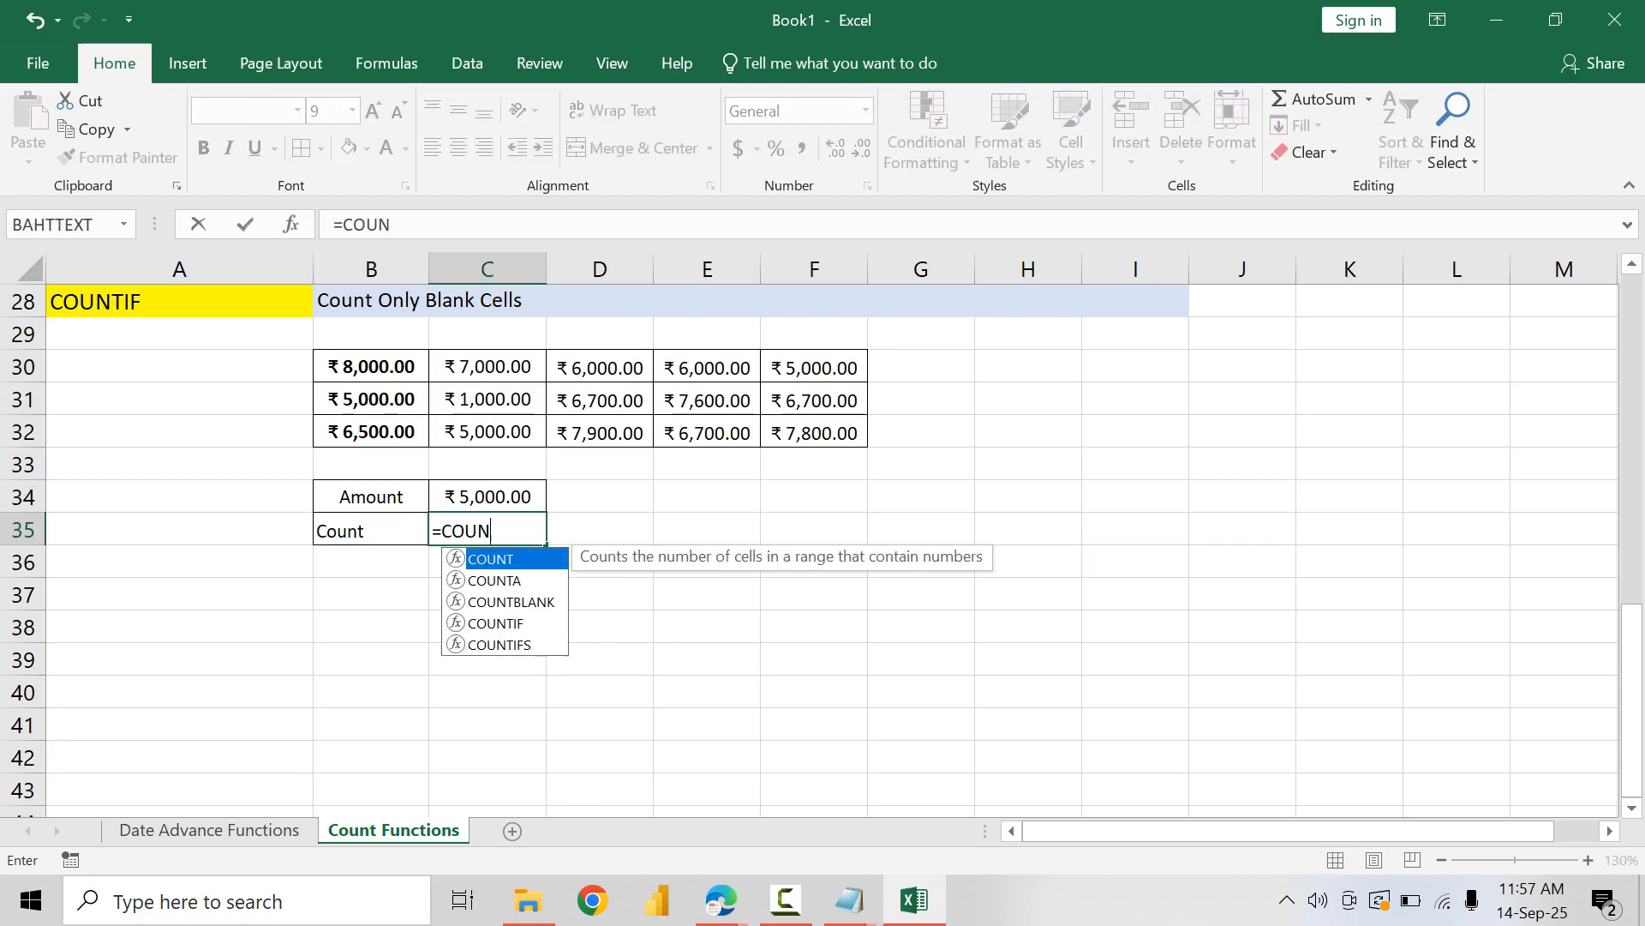
pyautogui.write('TIF(')
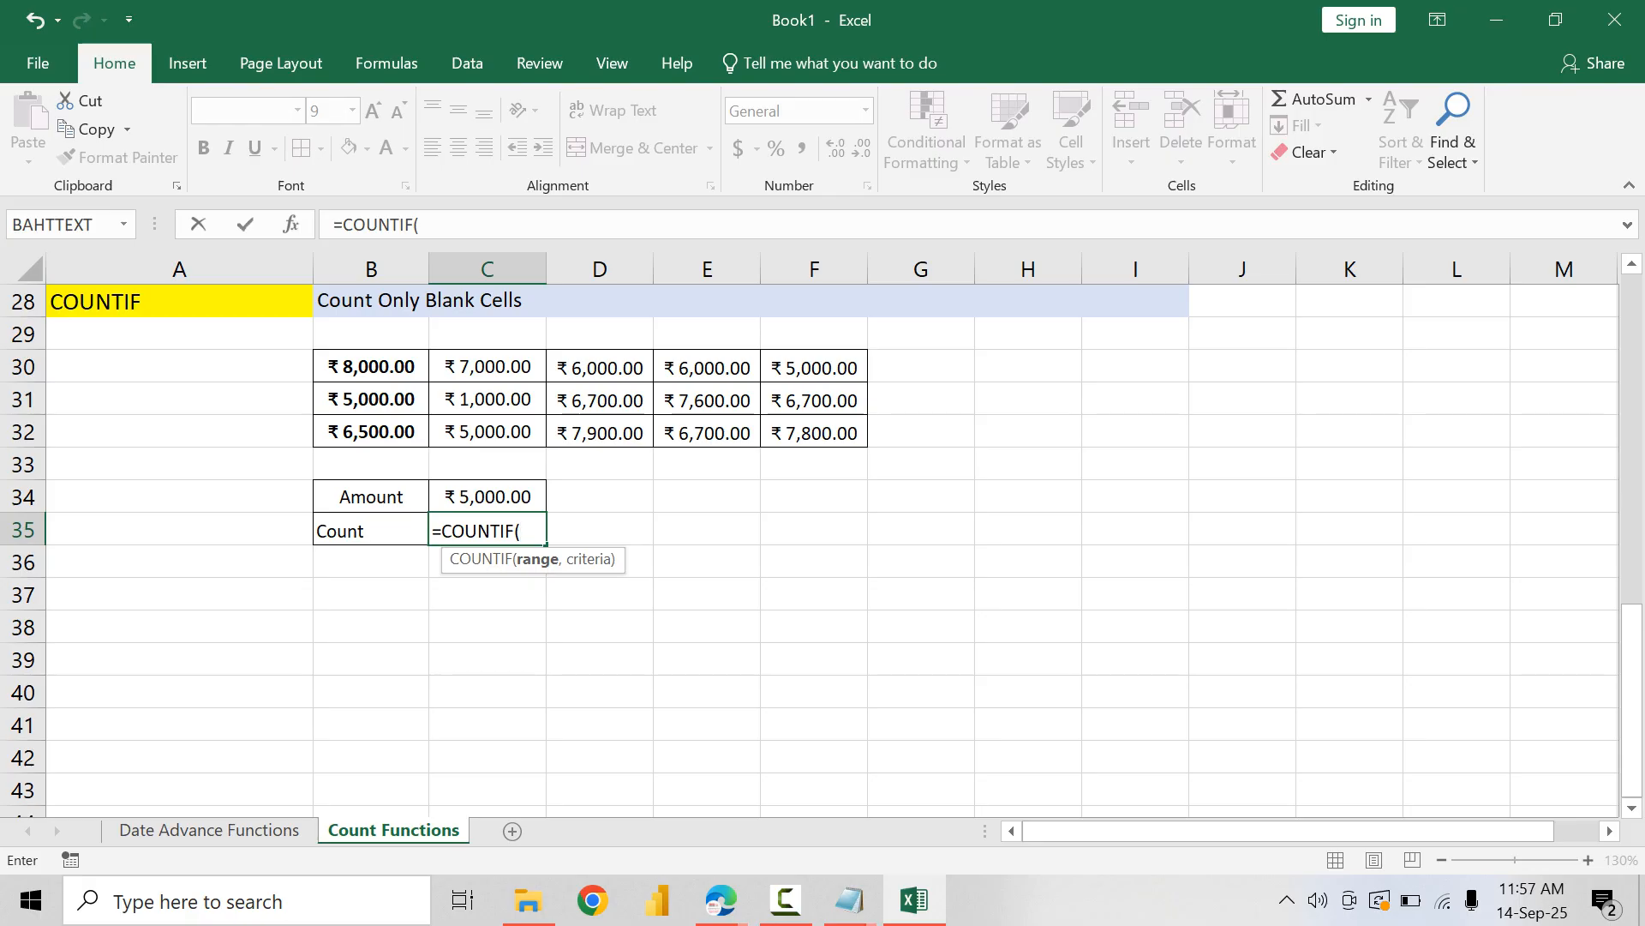
pyautogui.click(371, 367)
pyautogui.moveTo(371, 367); pyautogui.dragTo(815, 432)
pyautogui.press('F4')
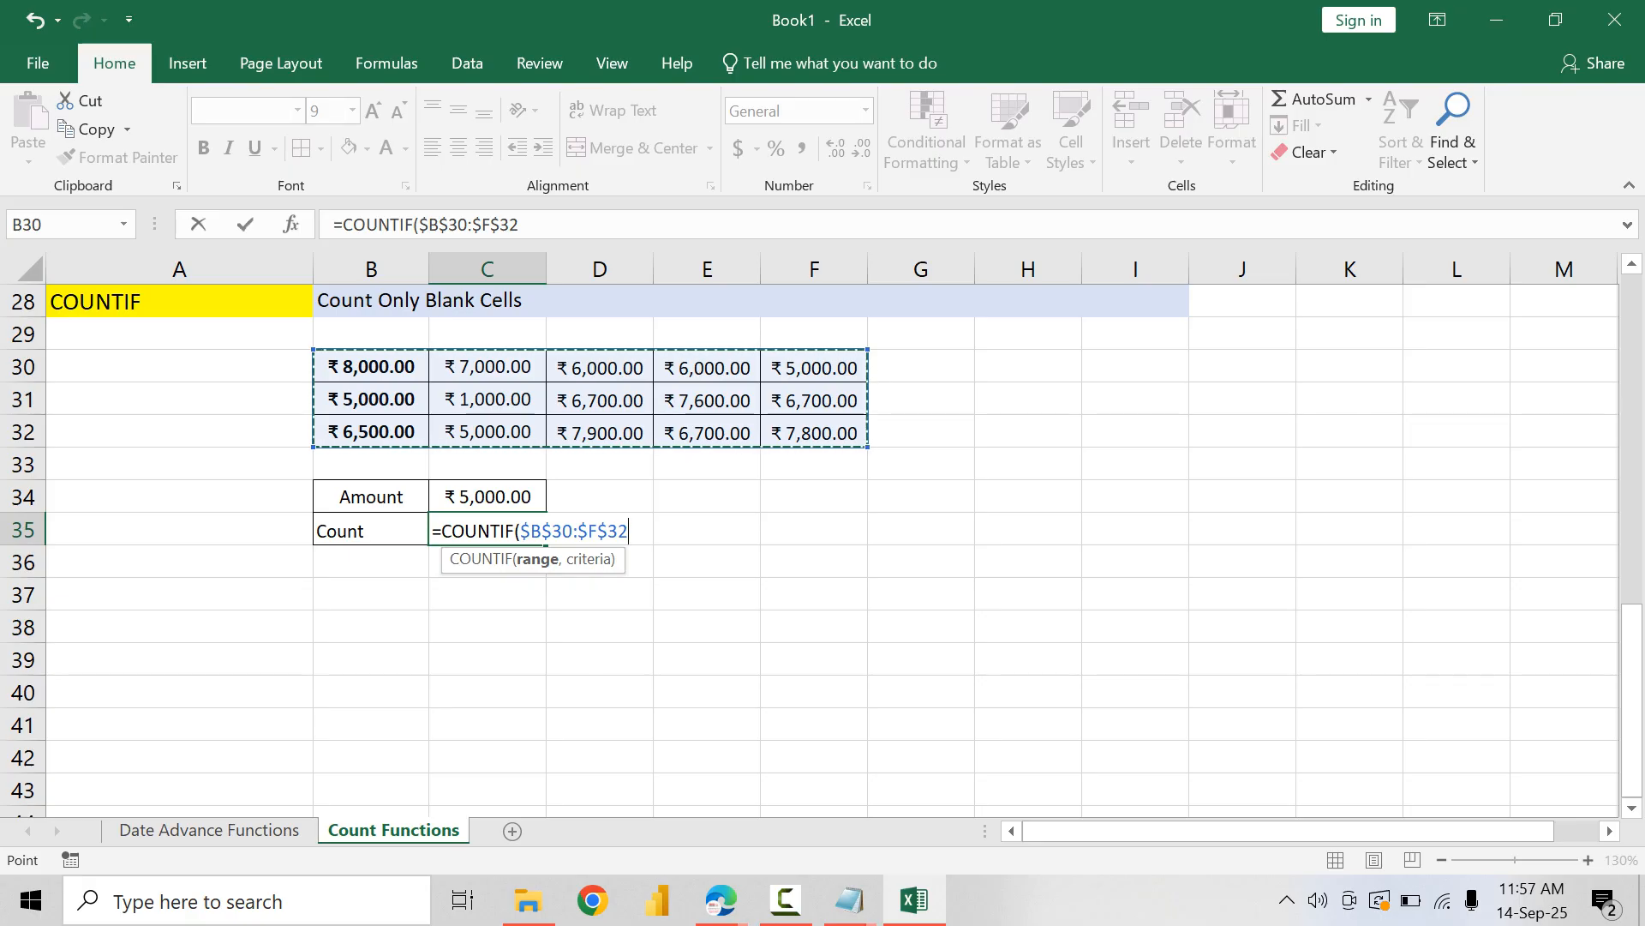
pyautogui.write(',')
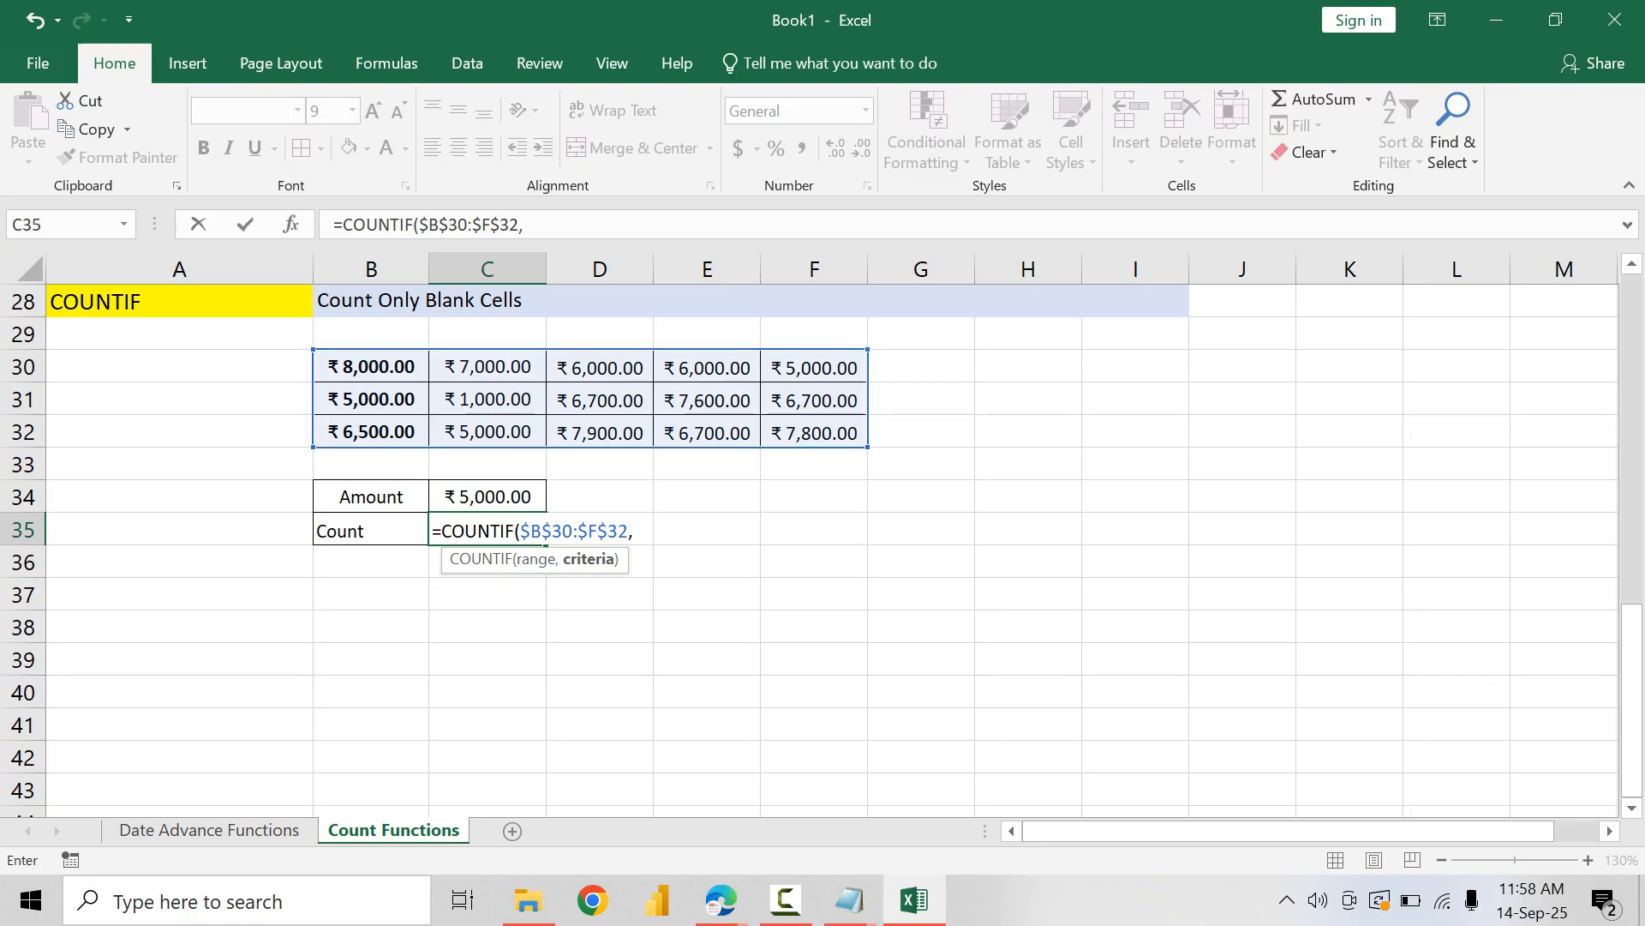
pyautogui.press('Up')
pyautogui.write(')')
pyautogui.press('Return')
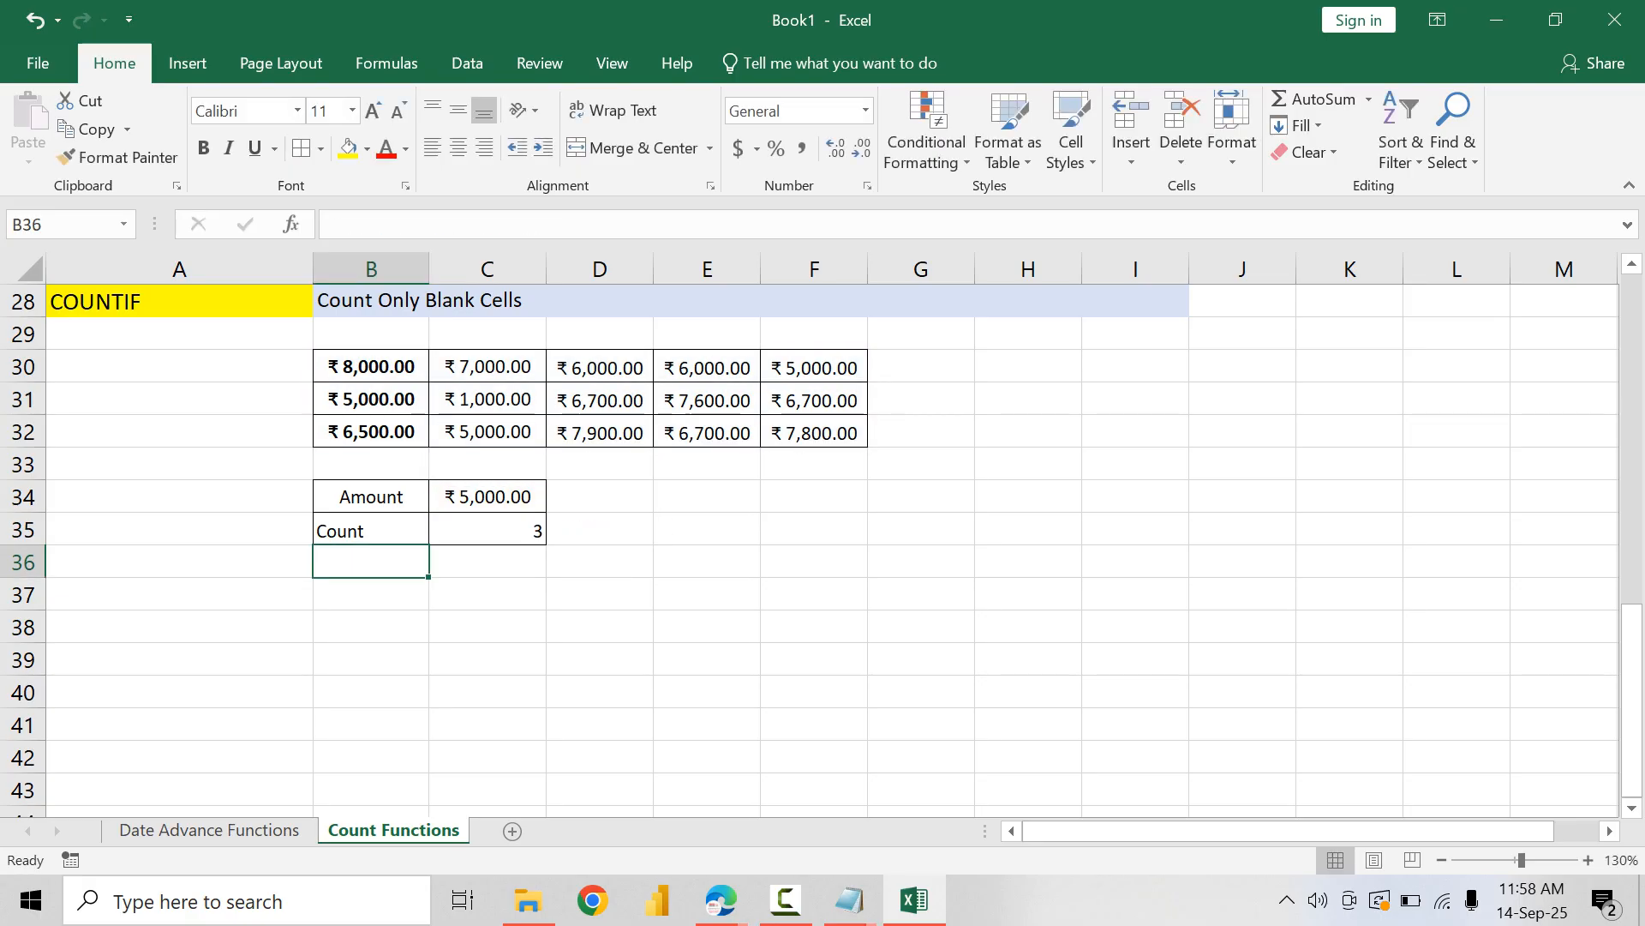
# Step: Center B35:C35 horizontally and vertically, and make the labels in B34:B35 bold
pyautogui.moveTo(372, 530); pyautogui.dragTo(488, 529)
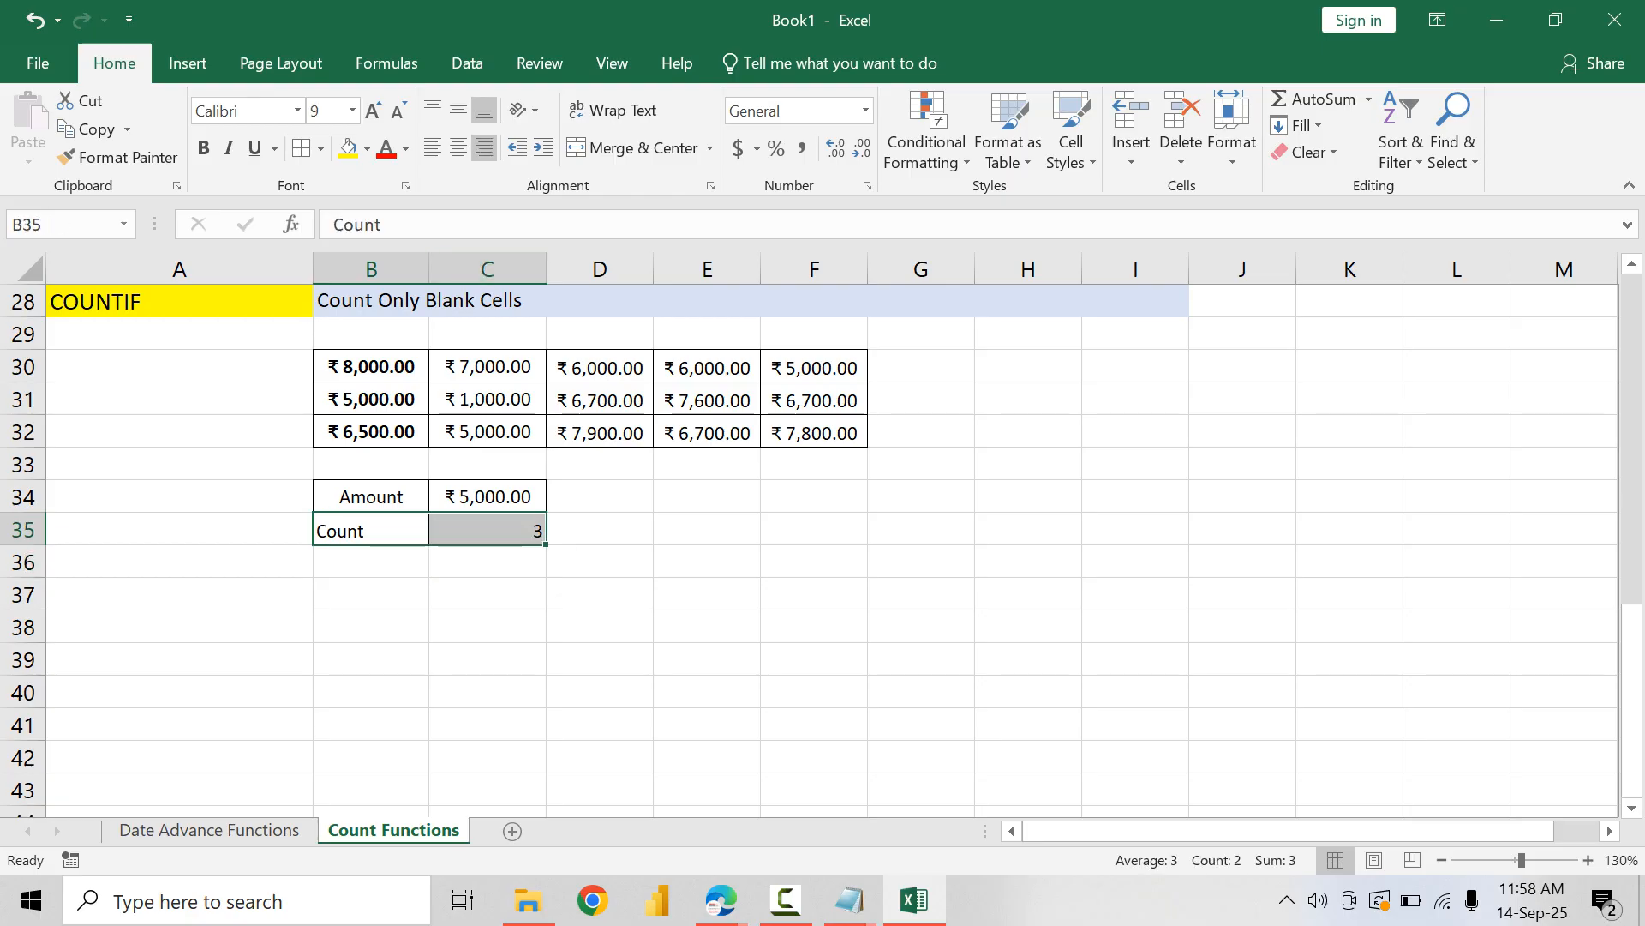
pyautogui.click(458, 148)
pyautogui.click(458, 111)
pyautogui.moveTo(371, 497); pyautogui.dragTo(371, 530)
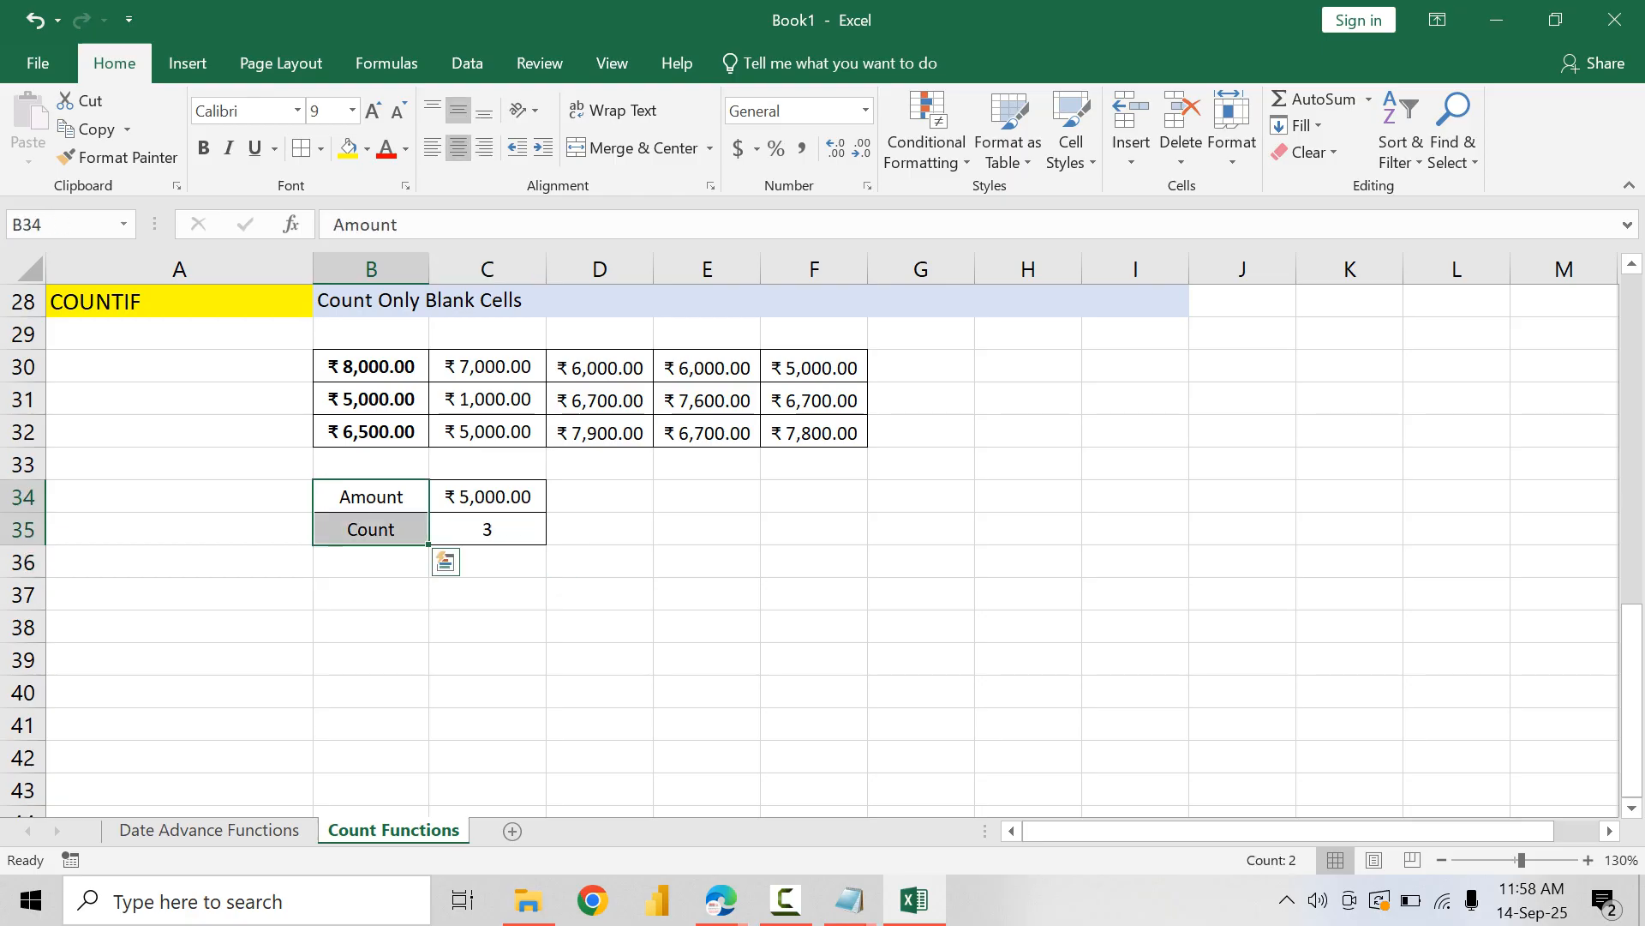
pyautogui.hotkey('ctrl', 'b')
# Step: Change the amount in C34 to 6000
pyautogui.click(487, 497)
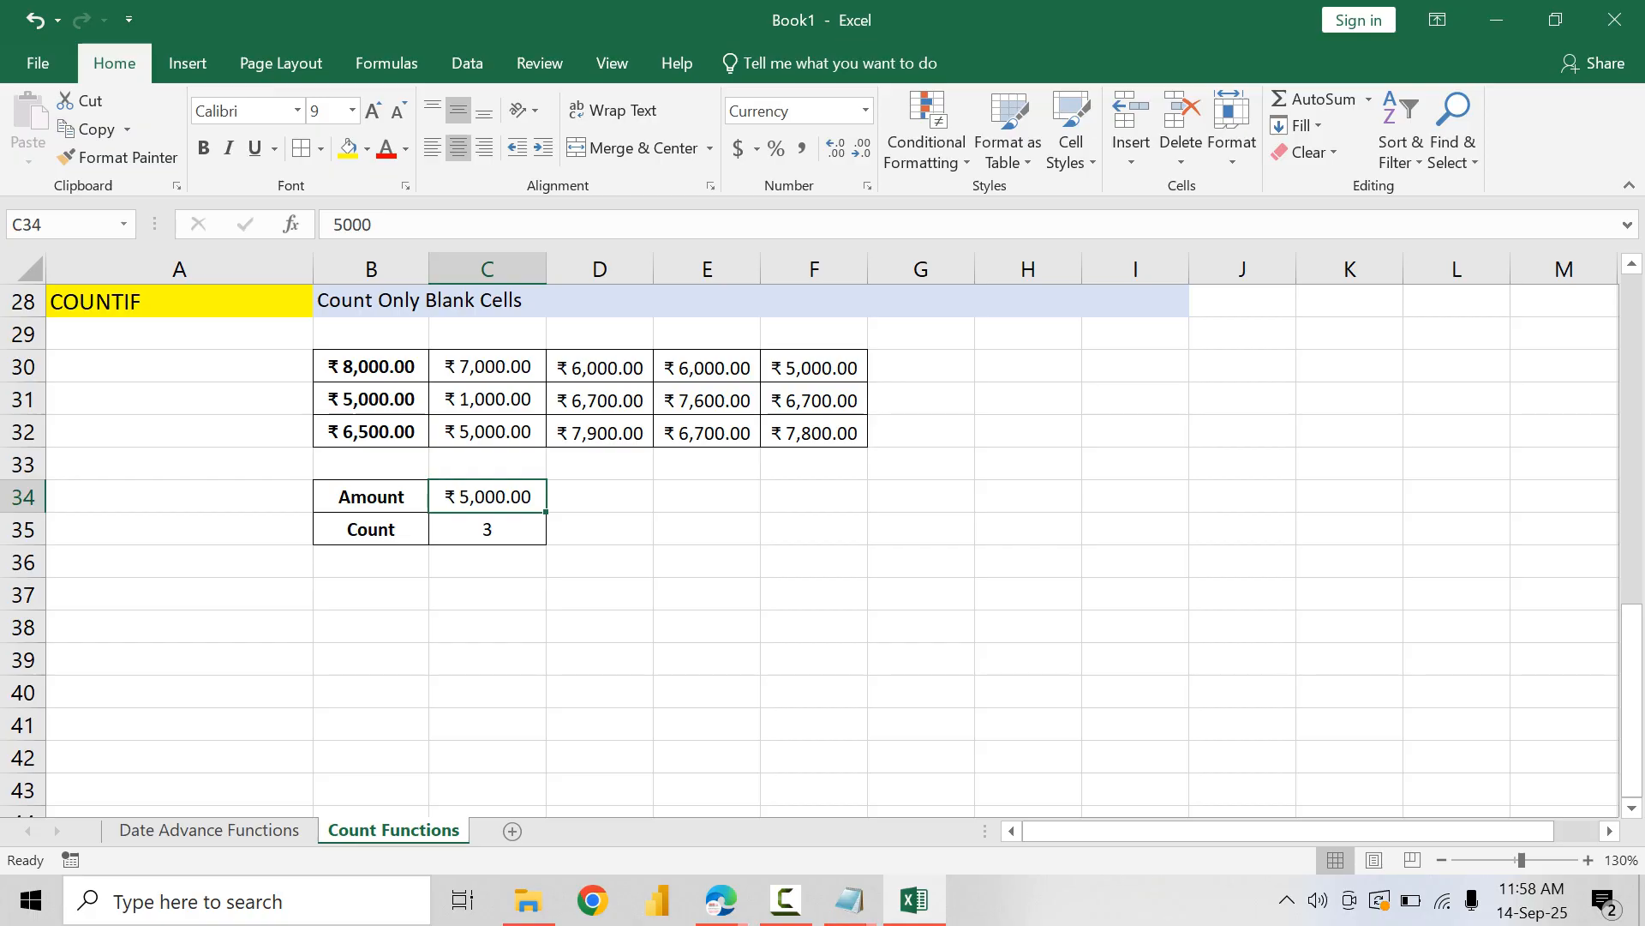
pyautogui.write('6000')
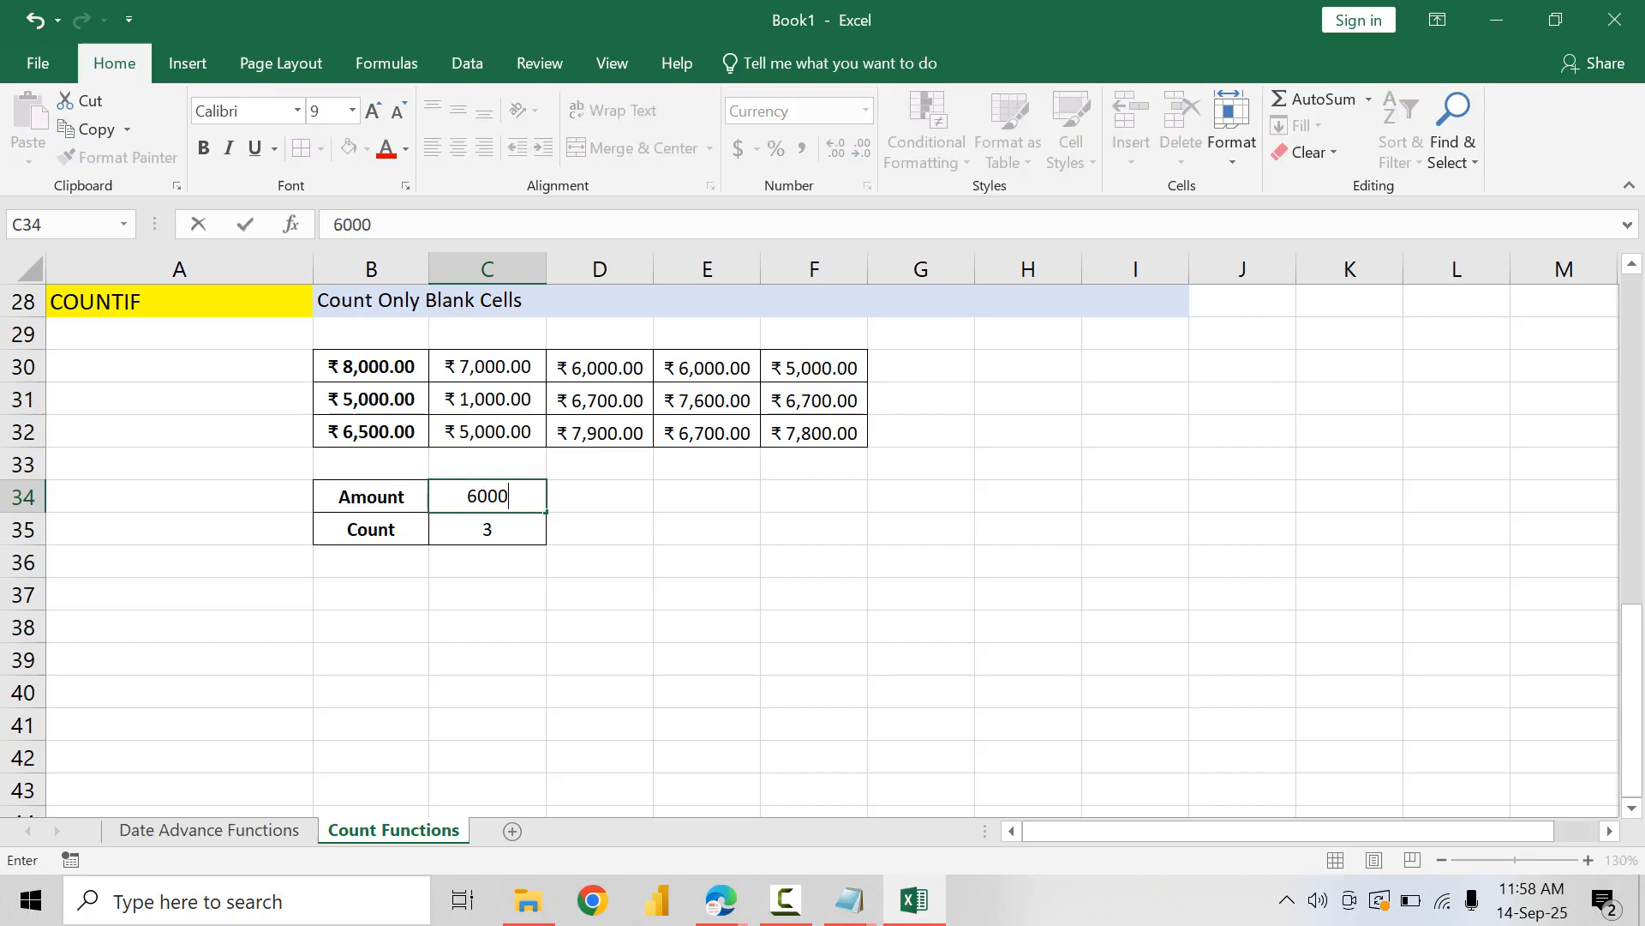
pyautogui.press('Return')
# Step: Create a formula-based conditional formatting rule on C34 using the formula =$C$34=B30
pyautogui.click(487, 497)
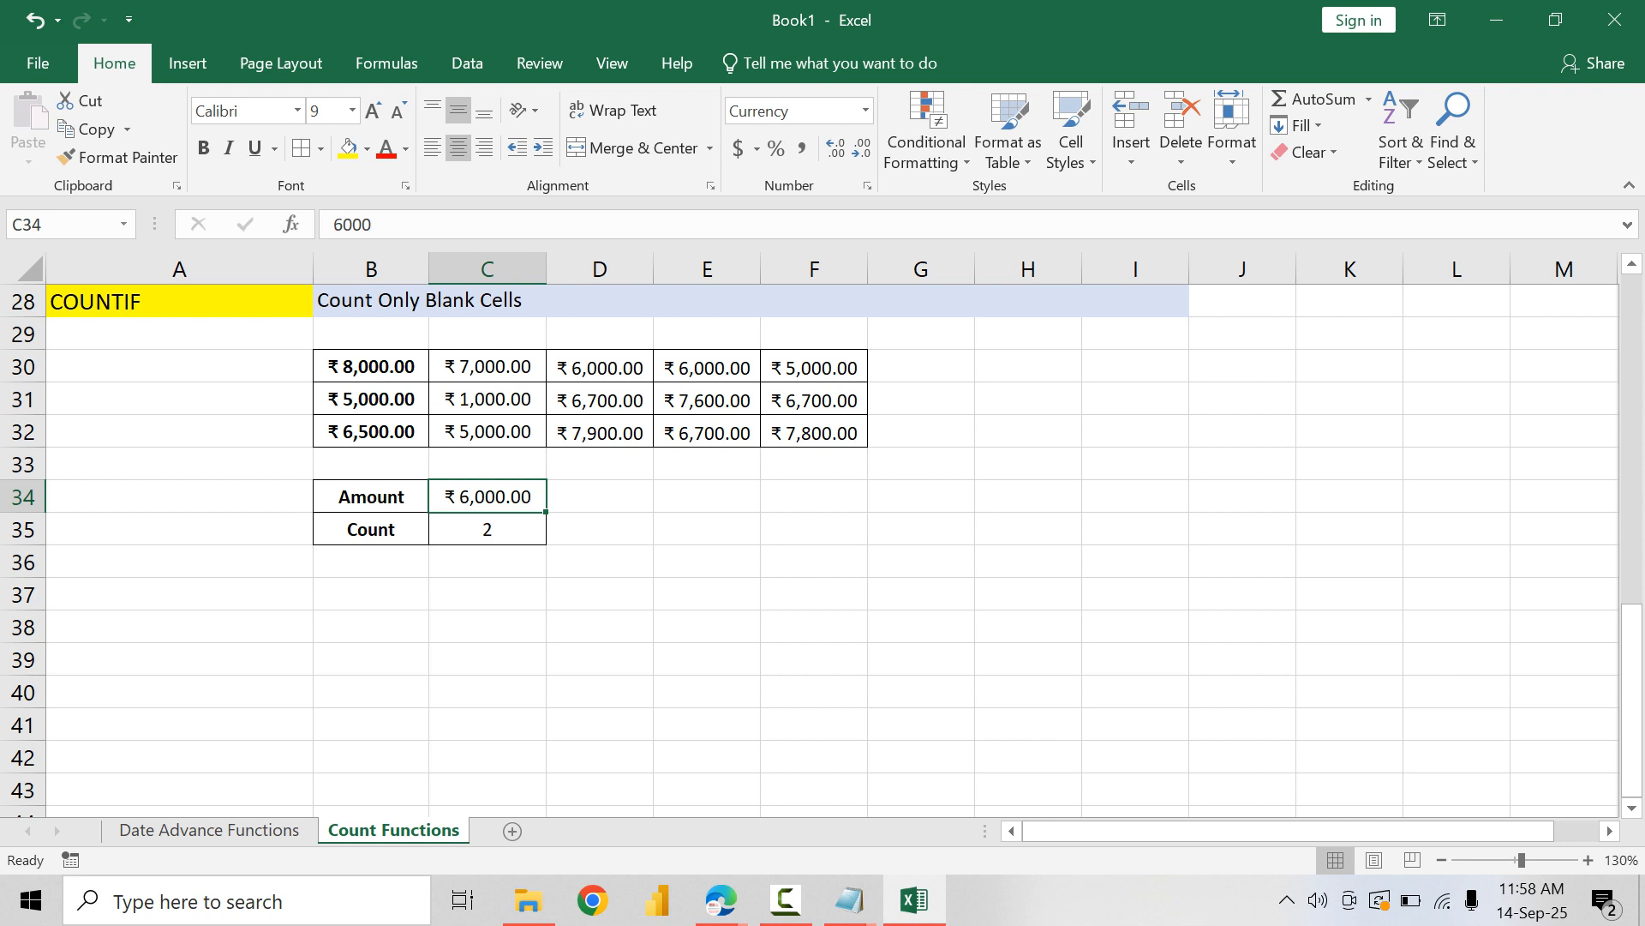
pyautogui.click(926, 137)
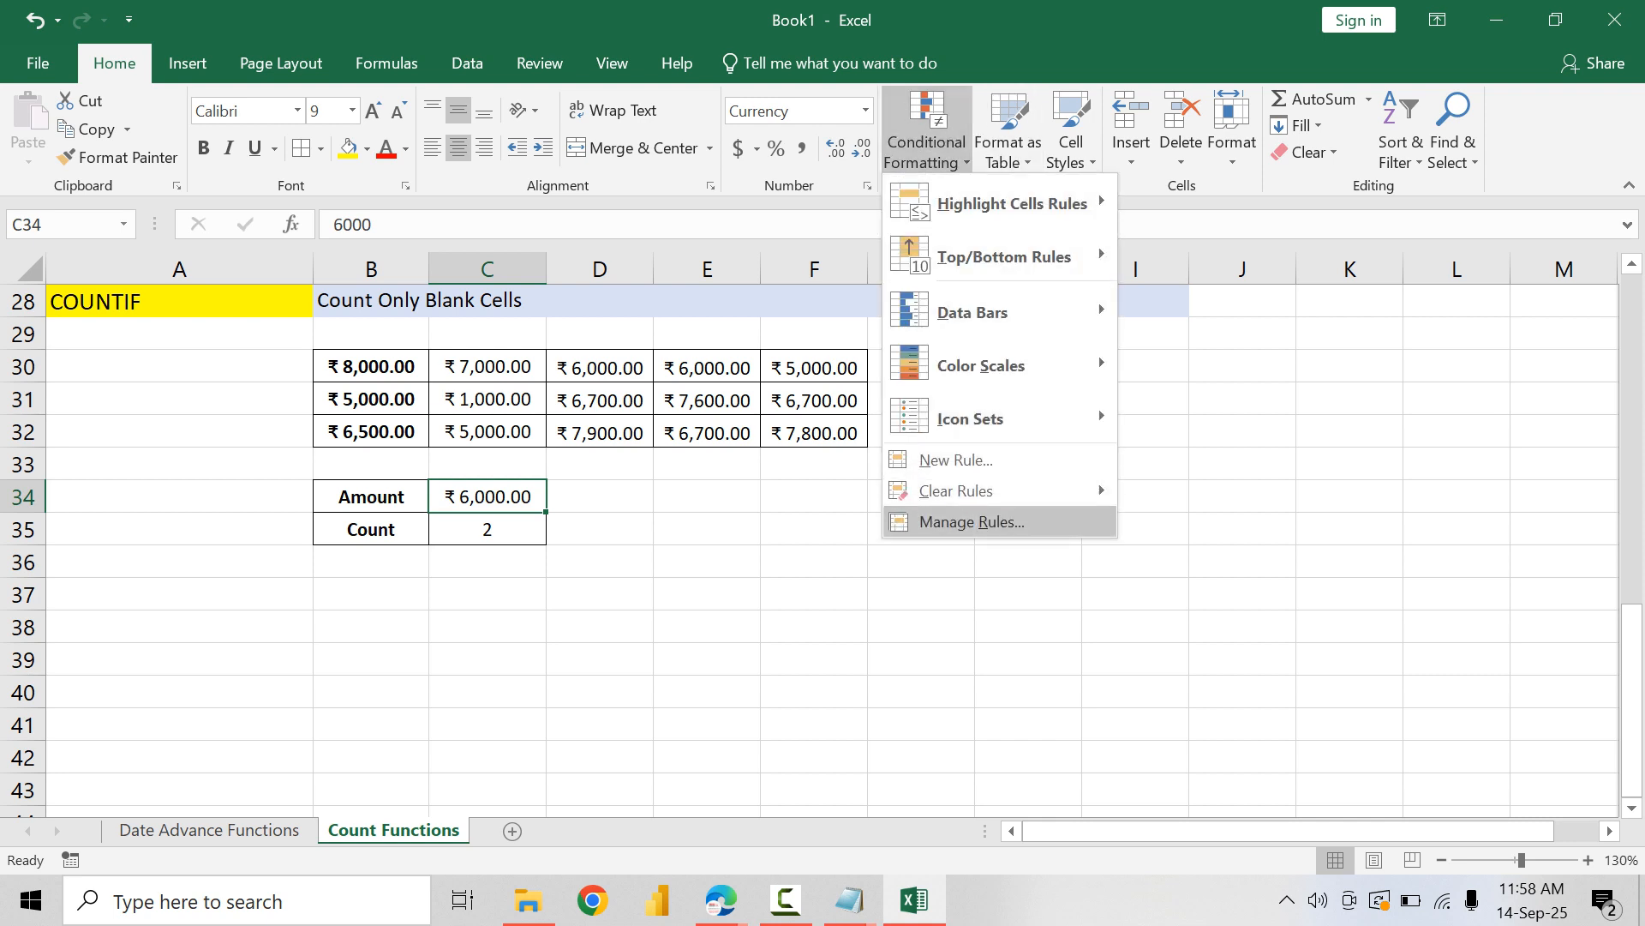
pyautogui.click(972, 521)
pyautogui.click(789, 455)
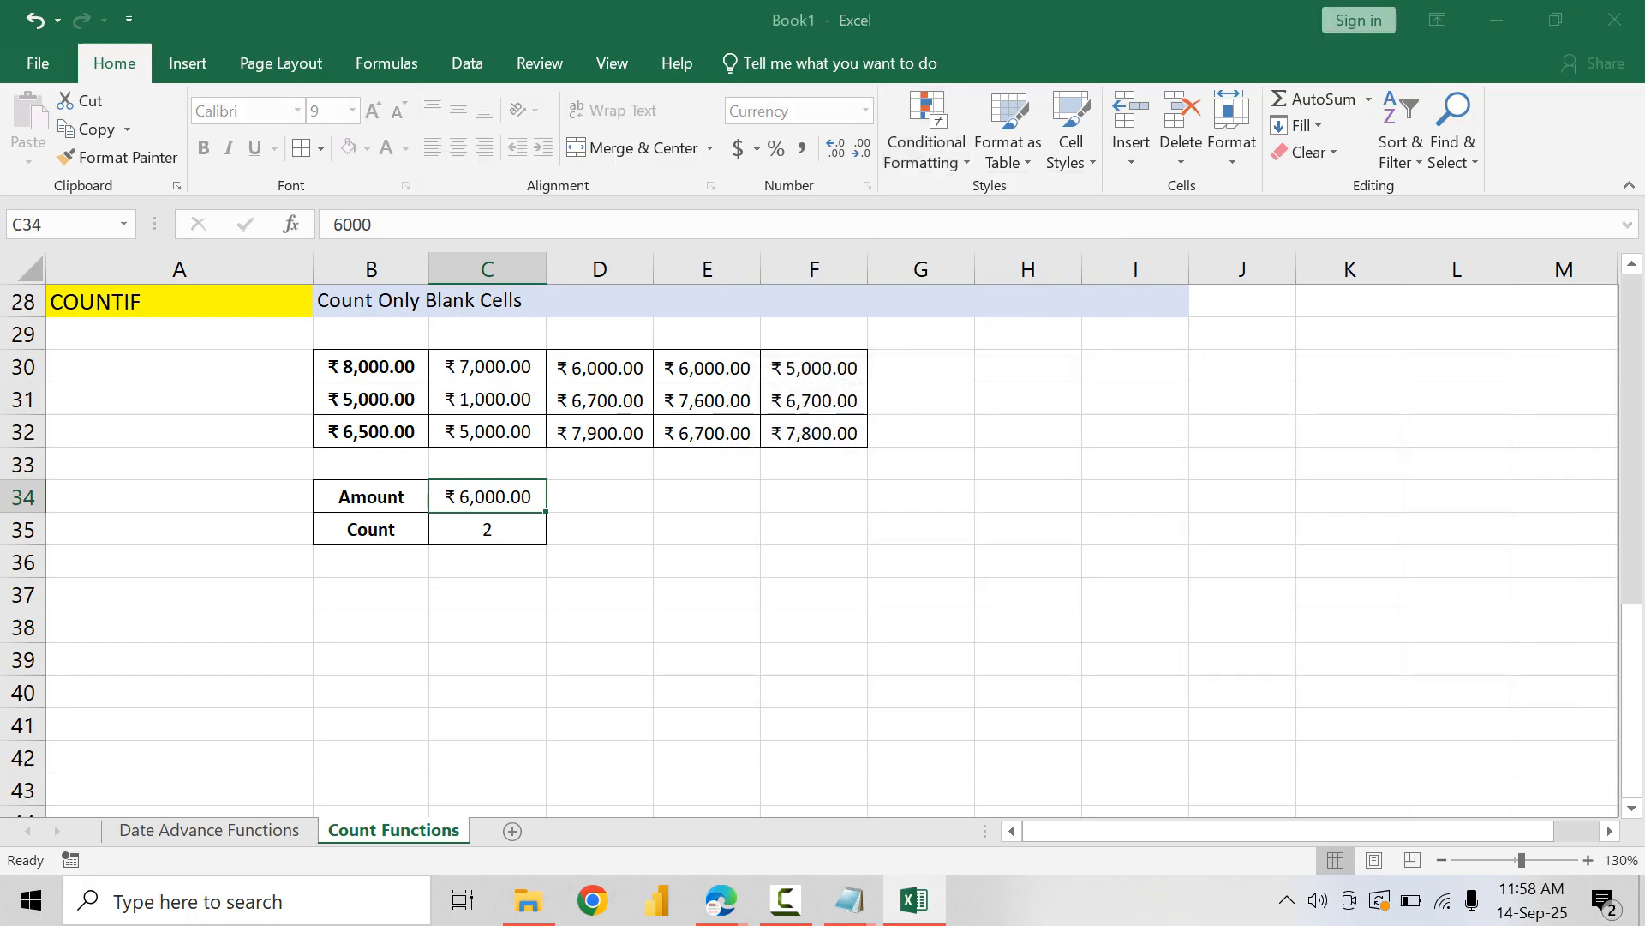
pyautogui.click(1018, 493)
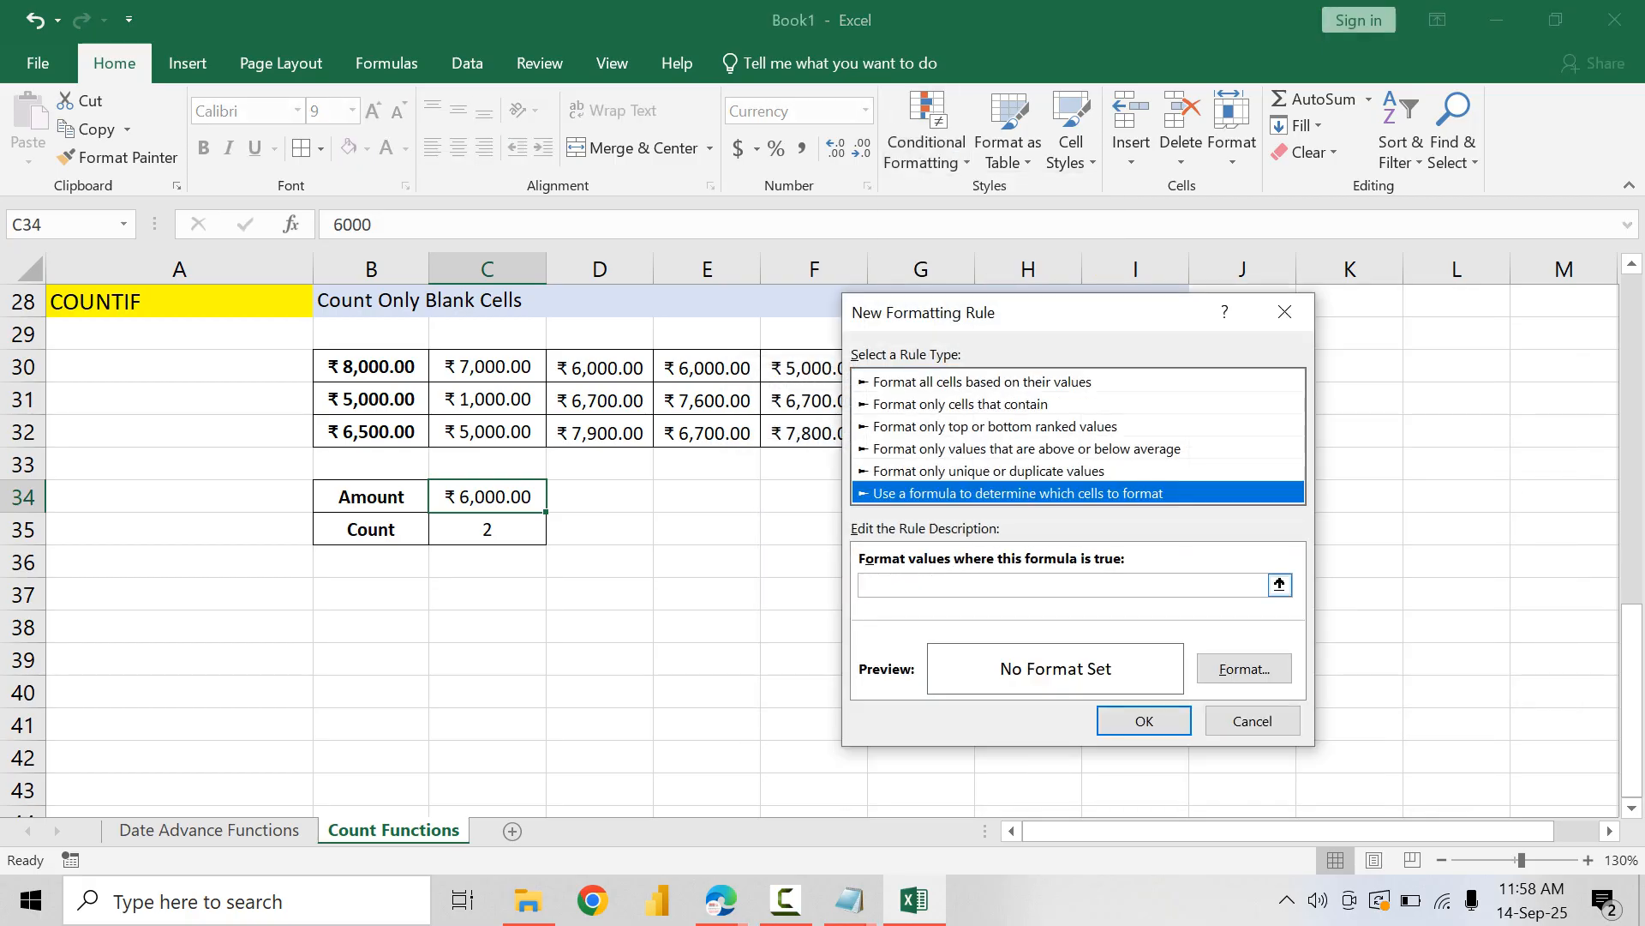
pyautogui.click(1019, 585)
pyautogui.write('=')
pyautogui.click(487, 497)
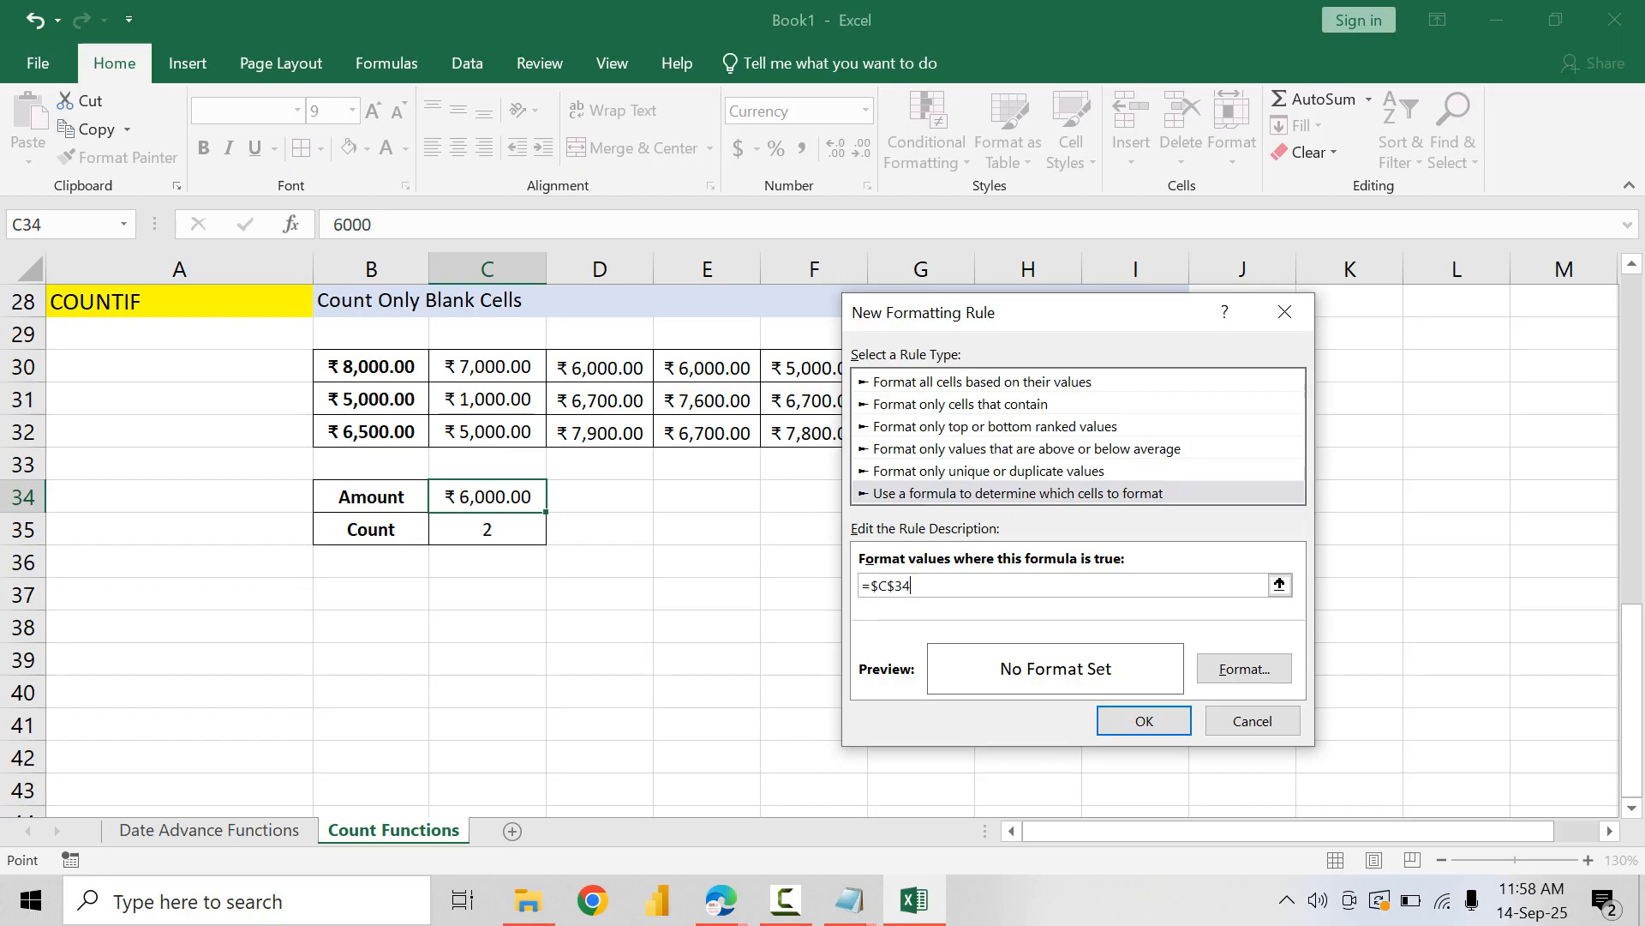
pyautogui.write('=')
pyautogui.click(371, 367)
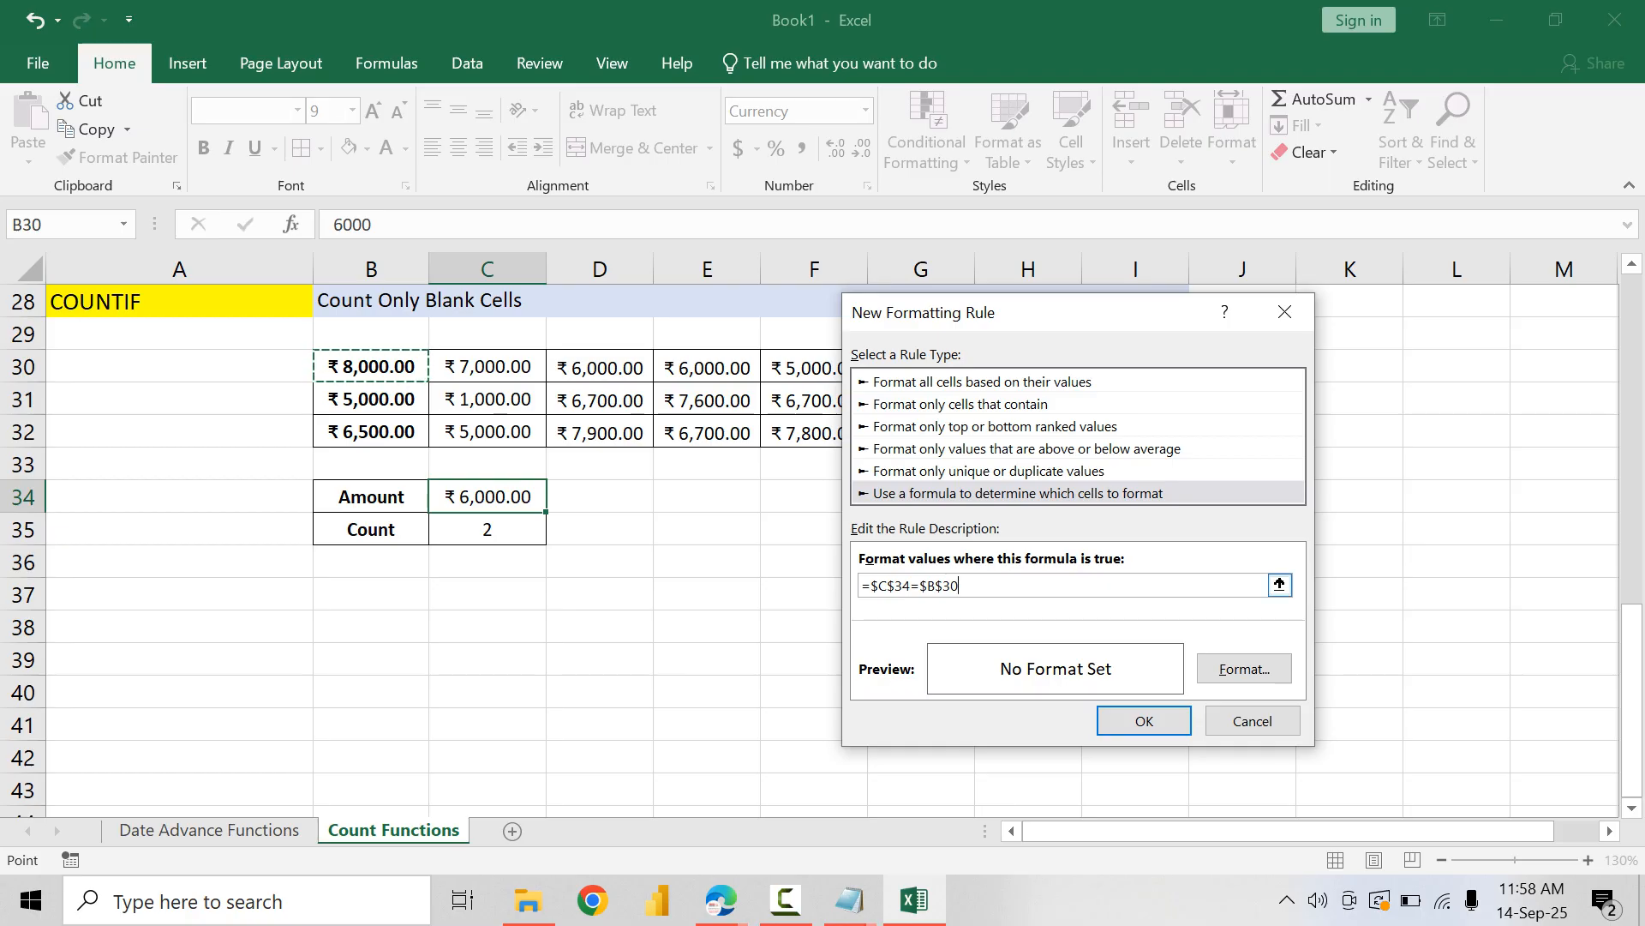
pyautogui.click(935, 586)
pyautogui.press('BackSpace')
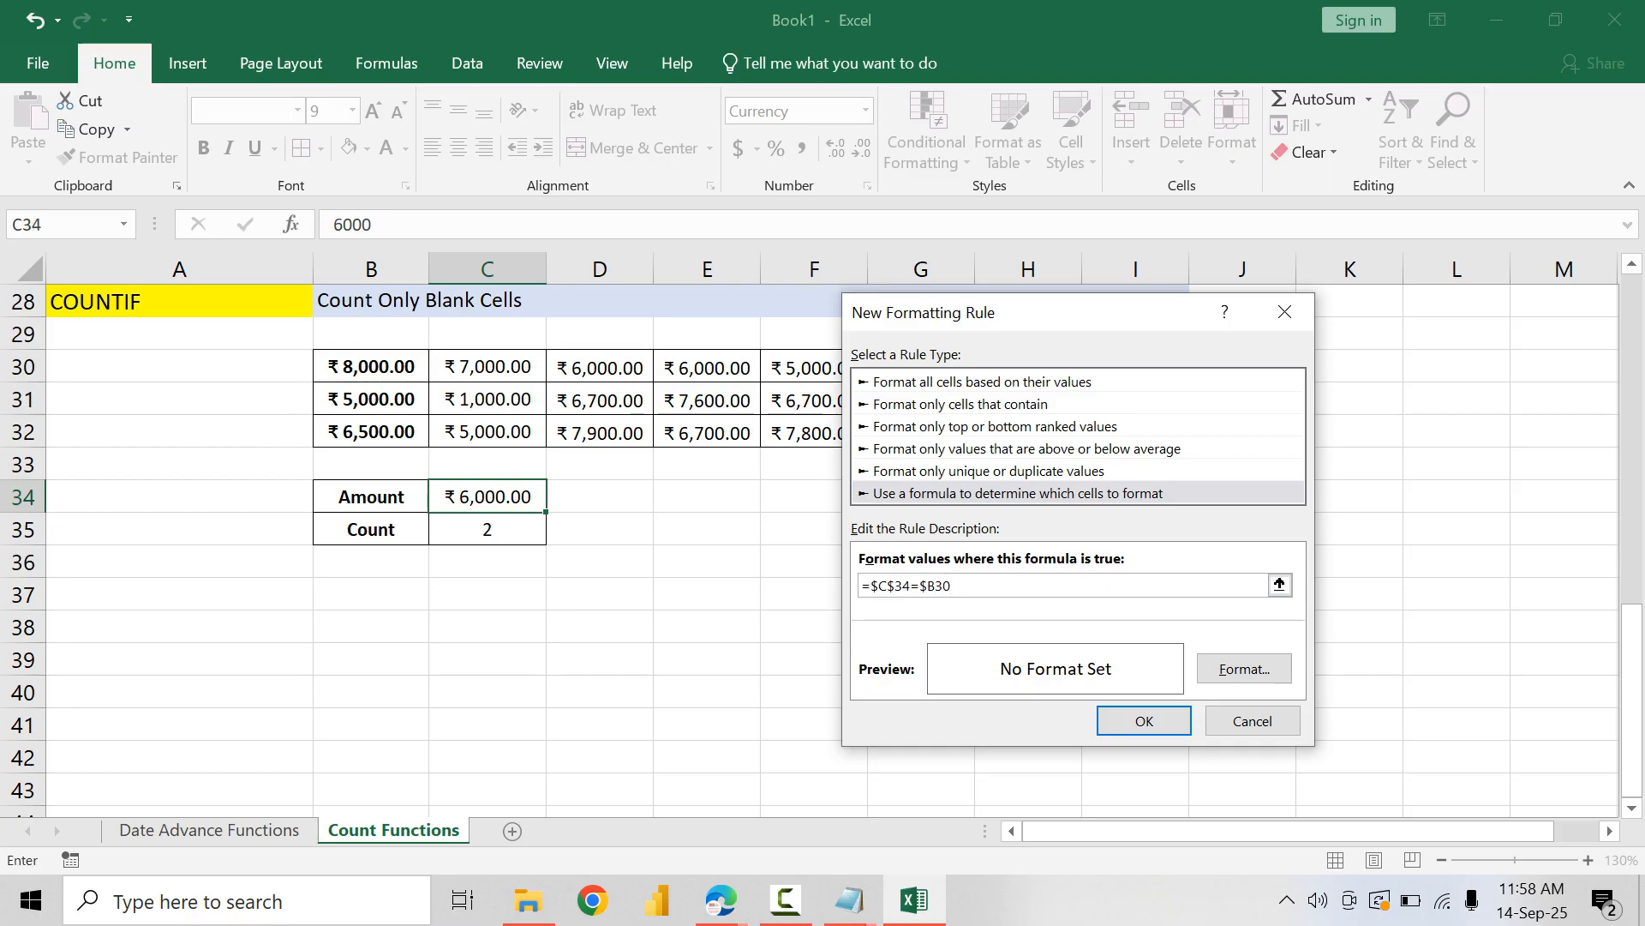
pyautogui.press('Left')
pyautogui.press('BackSpace')
# Step: Give the new rule a light green fill with bold dark green text, then save and apply it
pyautogui.click(1244, 669)
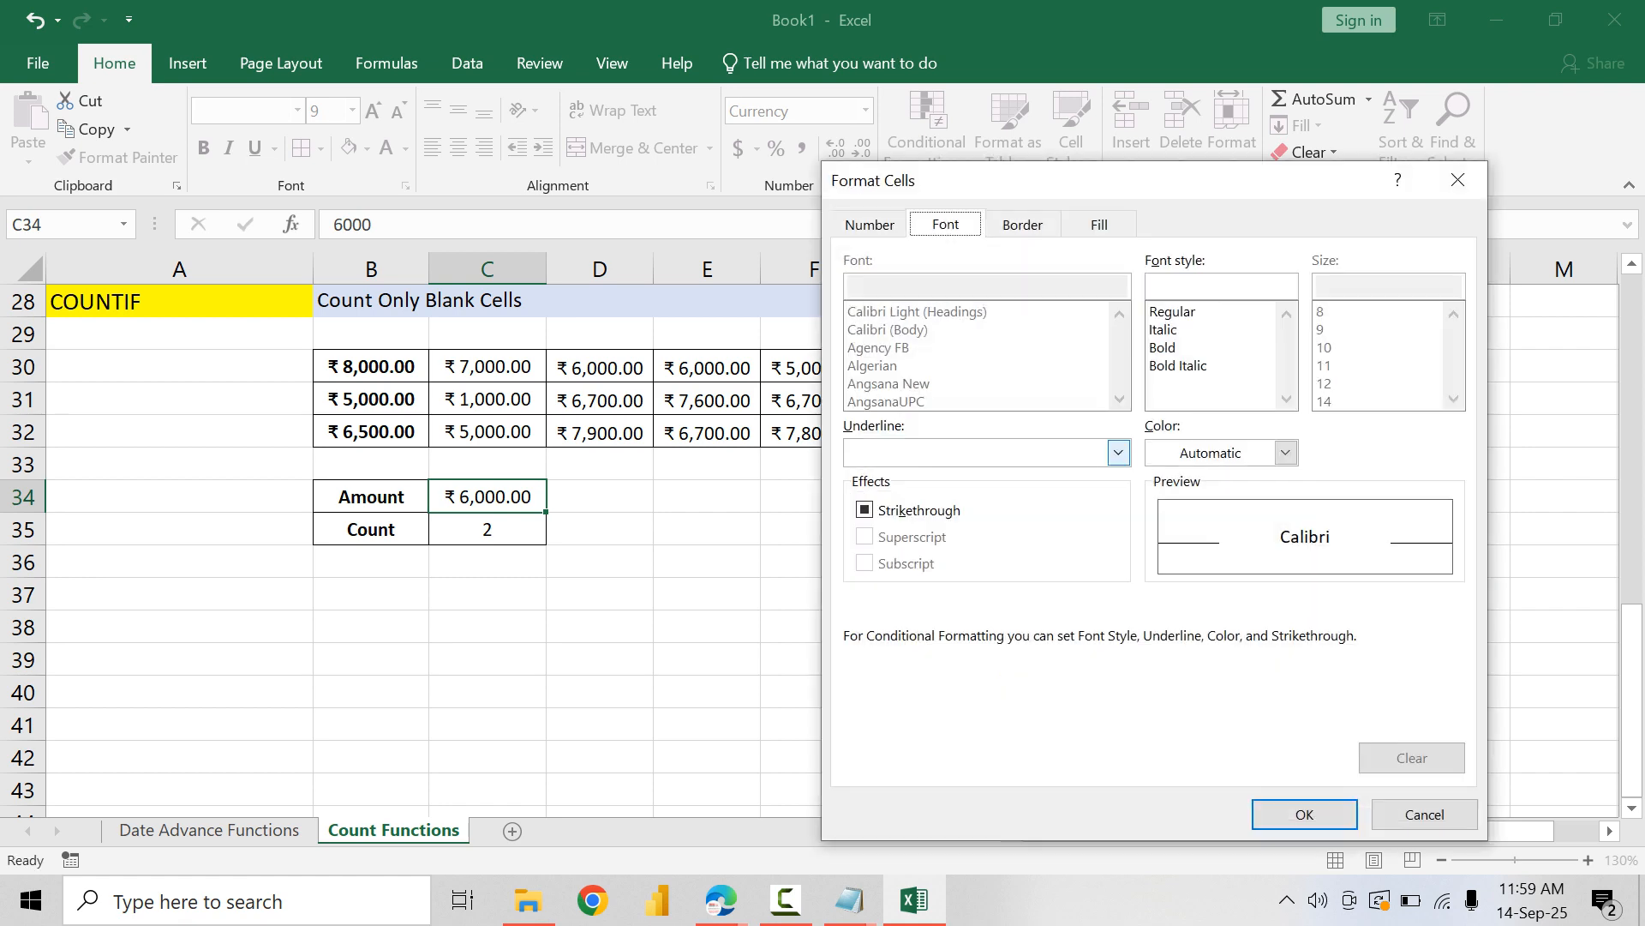
pyautogui.click(1100, 225)
pyautogui.click(1076, 346)
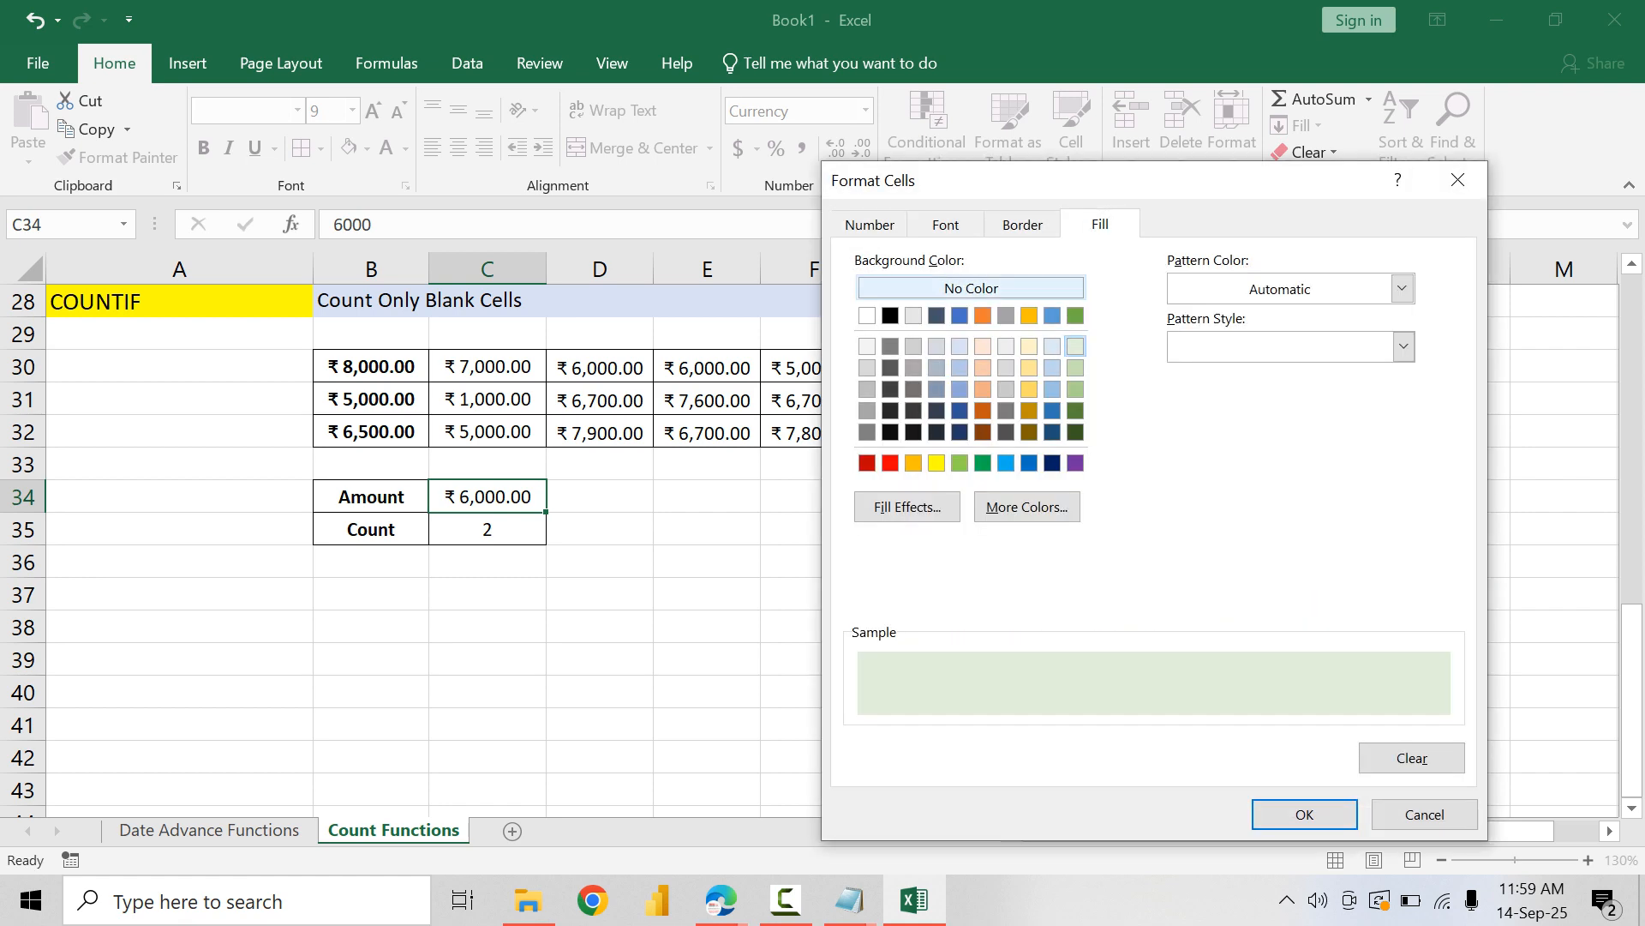
pyautogui.click(946, 224)
pyautogui.click(1162, 347)
pyautogui.click(1285, 453)
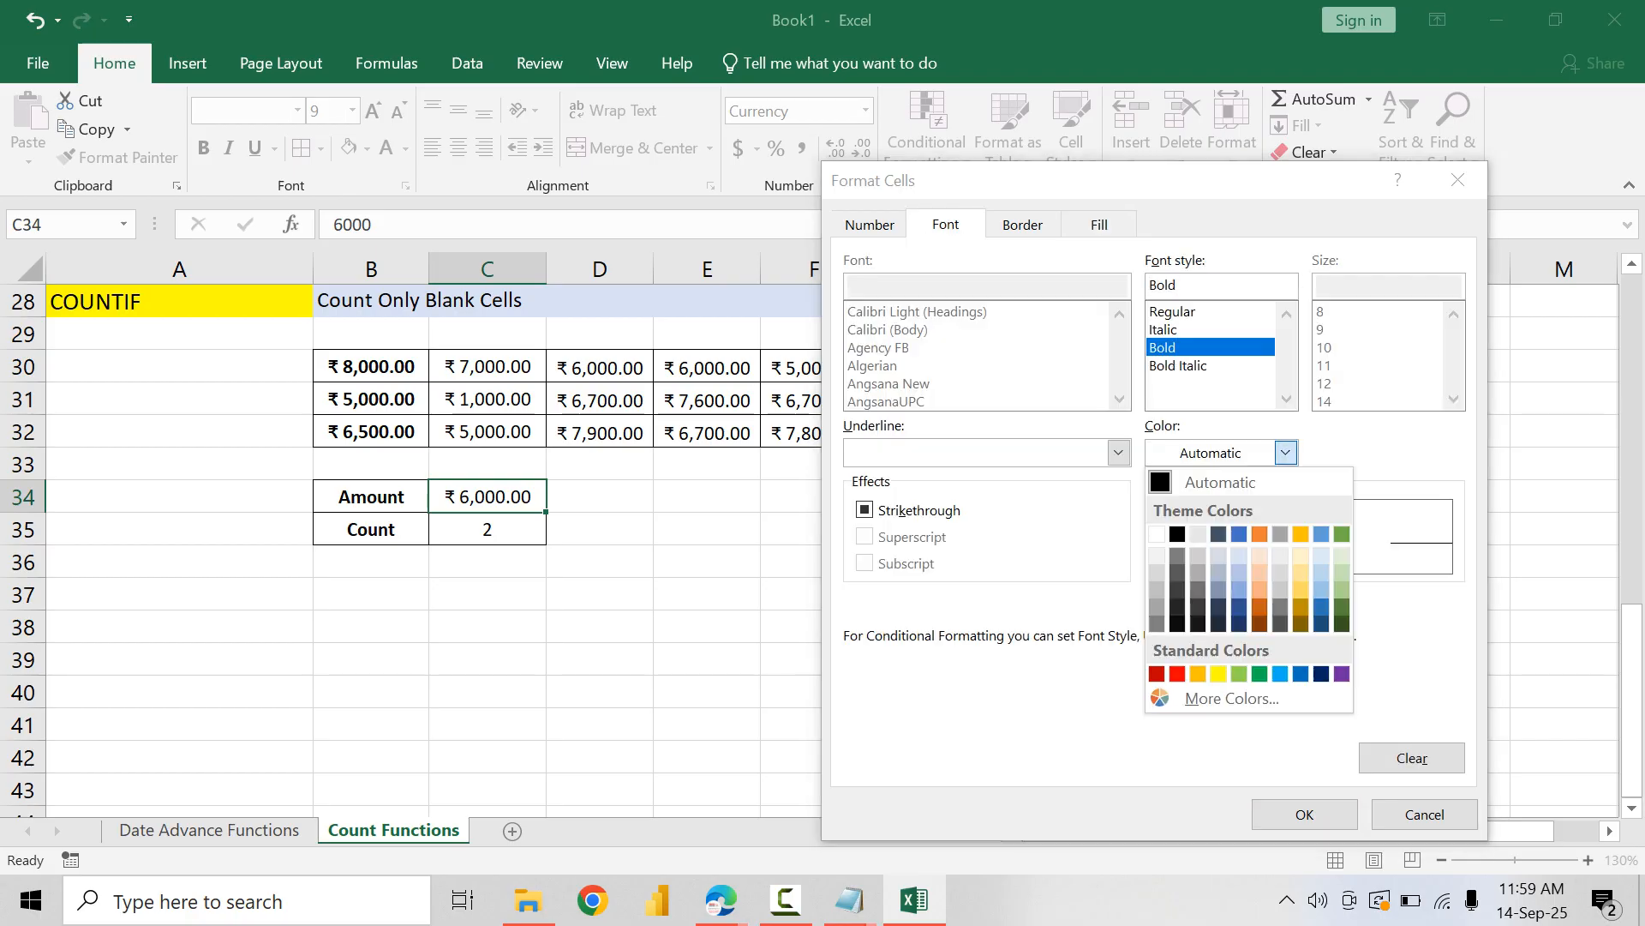
pyautogui.click(1339, 610)
pyautogui.click(1304, 814)
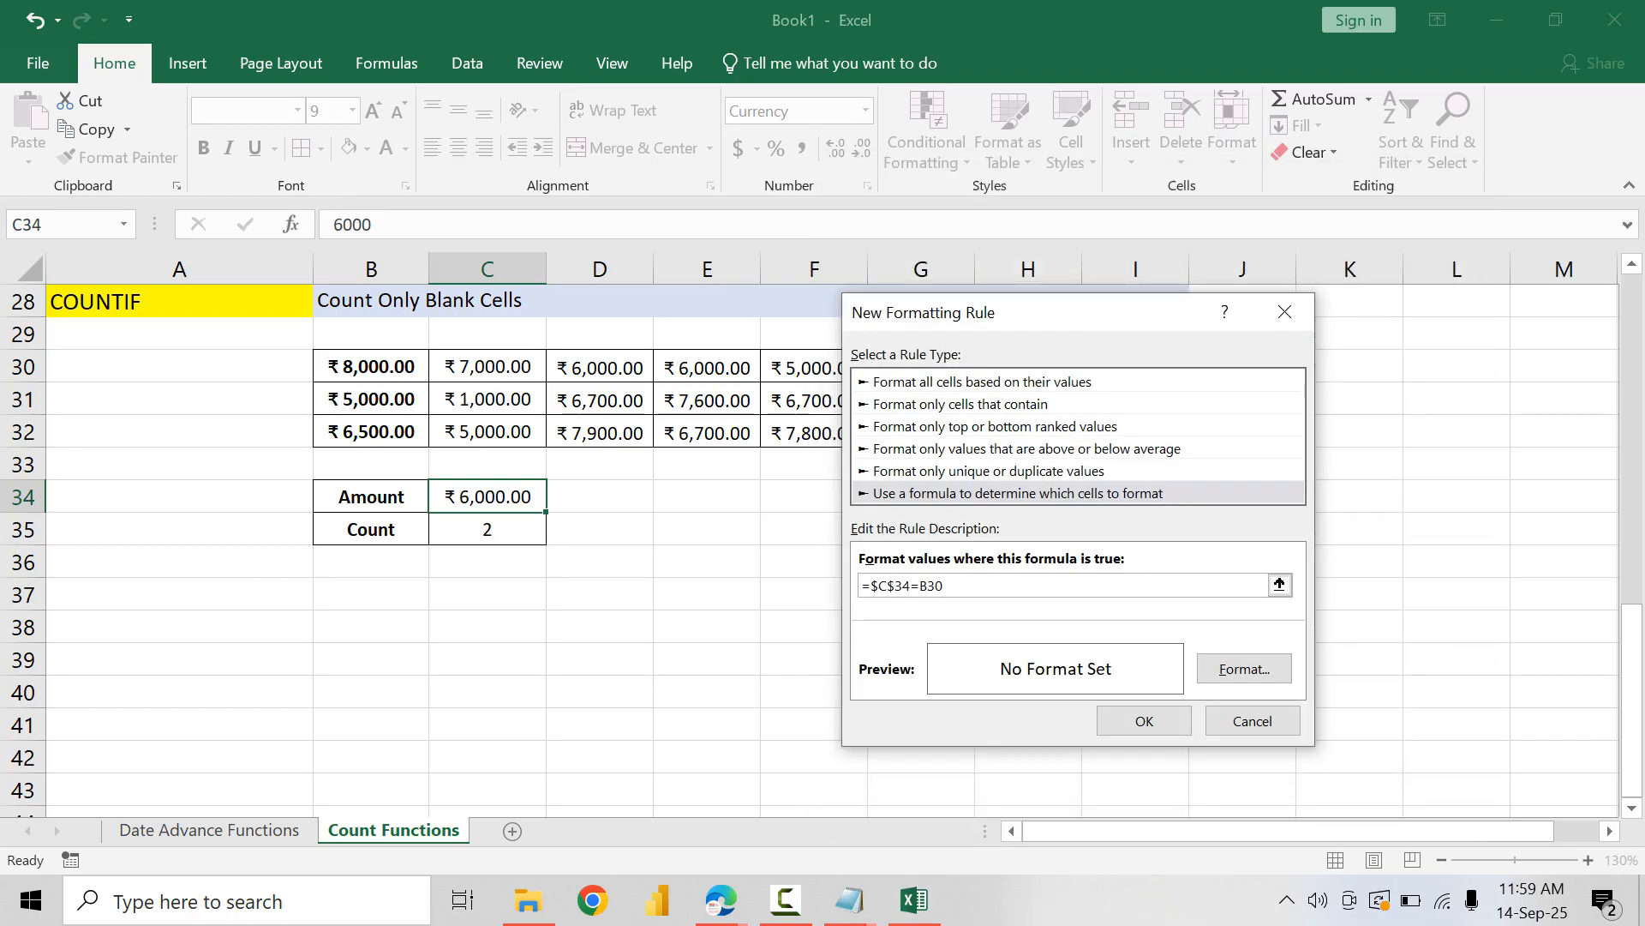
pyautogui.click(1145, 720)
pyautogui.click(1518, 706)
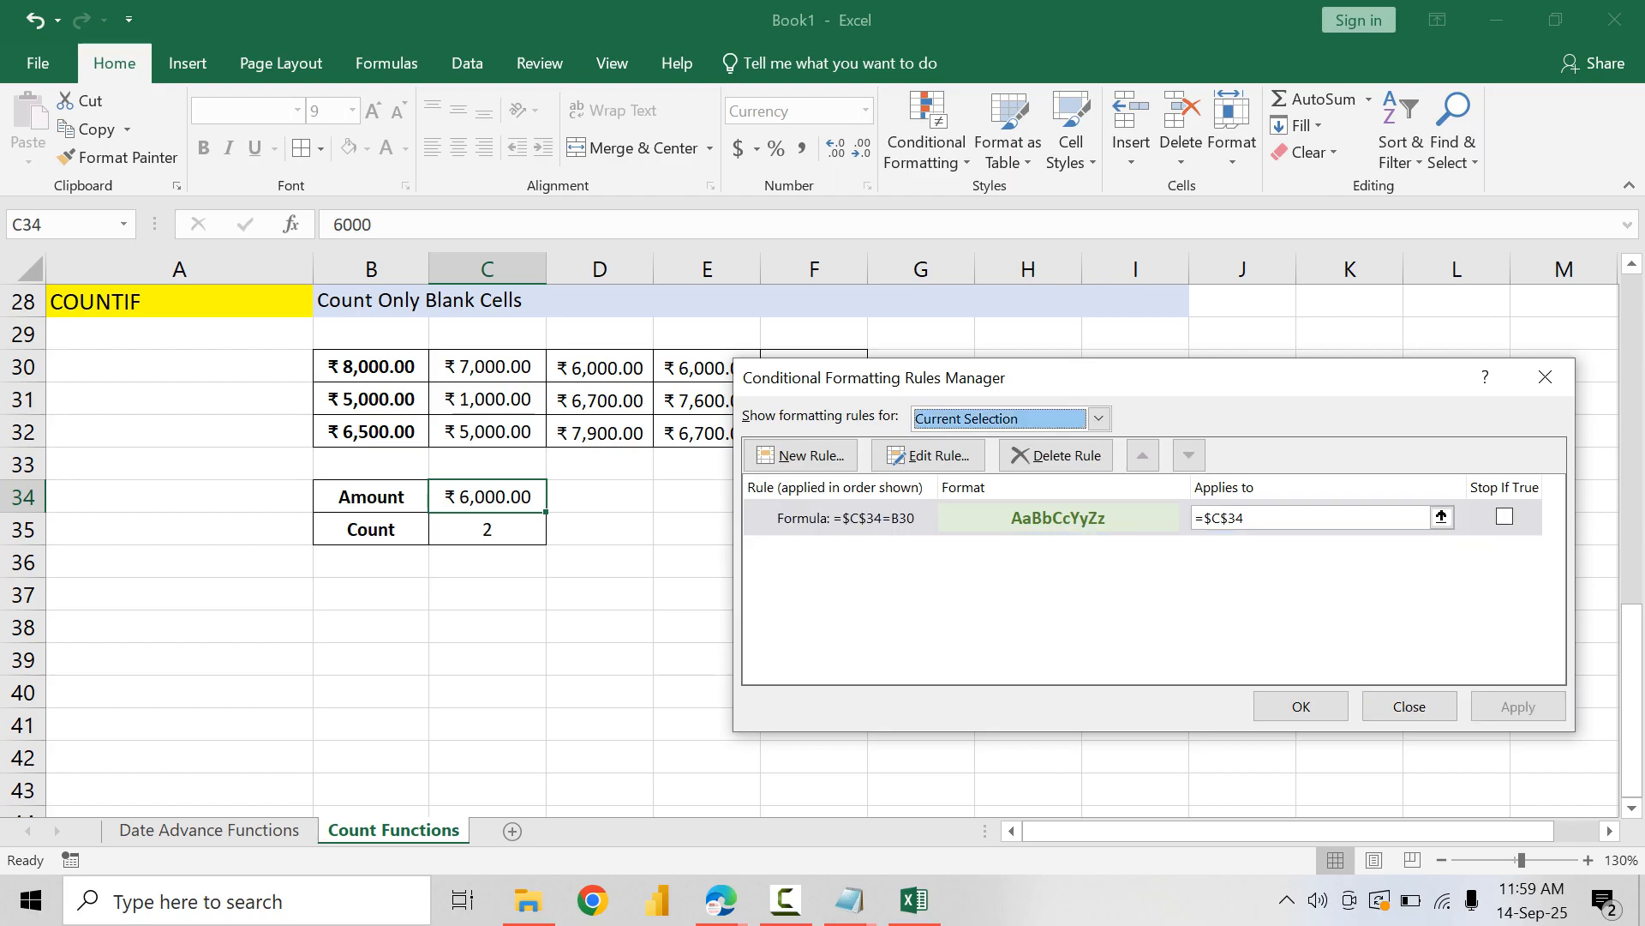
# Step: Reopen the formula rule set on C34 and apply it to the range =$B$30:$F$32 instead
pyautogui.click(1301, 706)
pyautogui.click(487, 529)
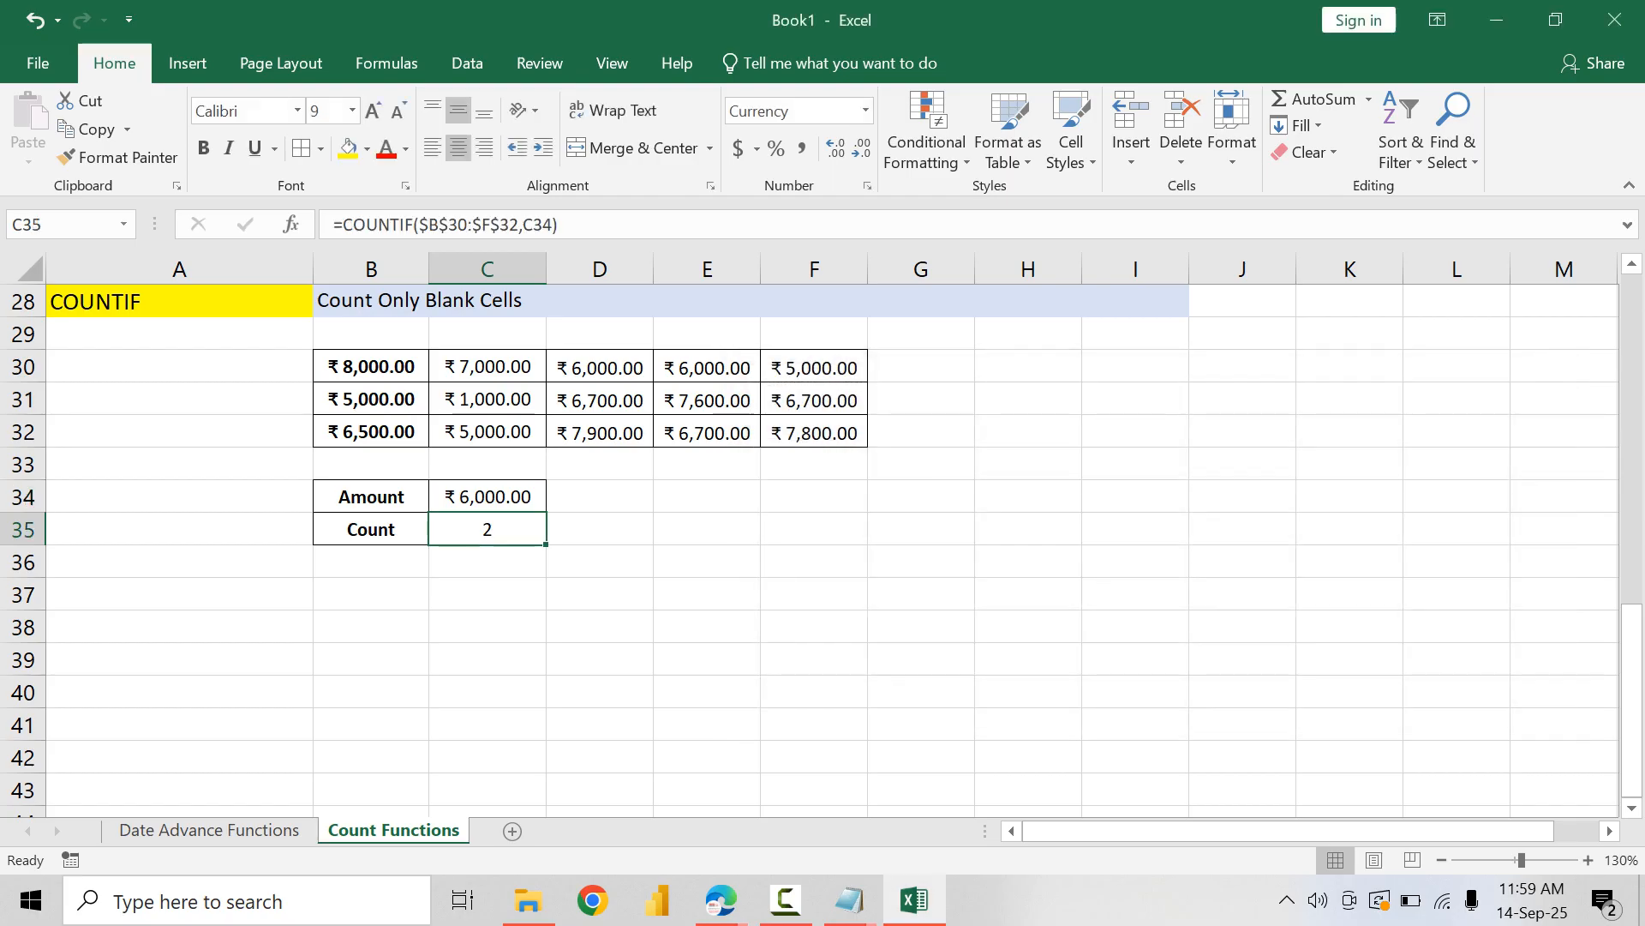
pyautogui.click(487, 497)
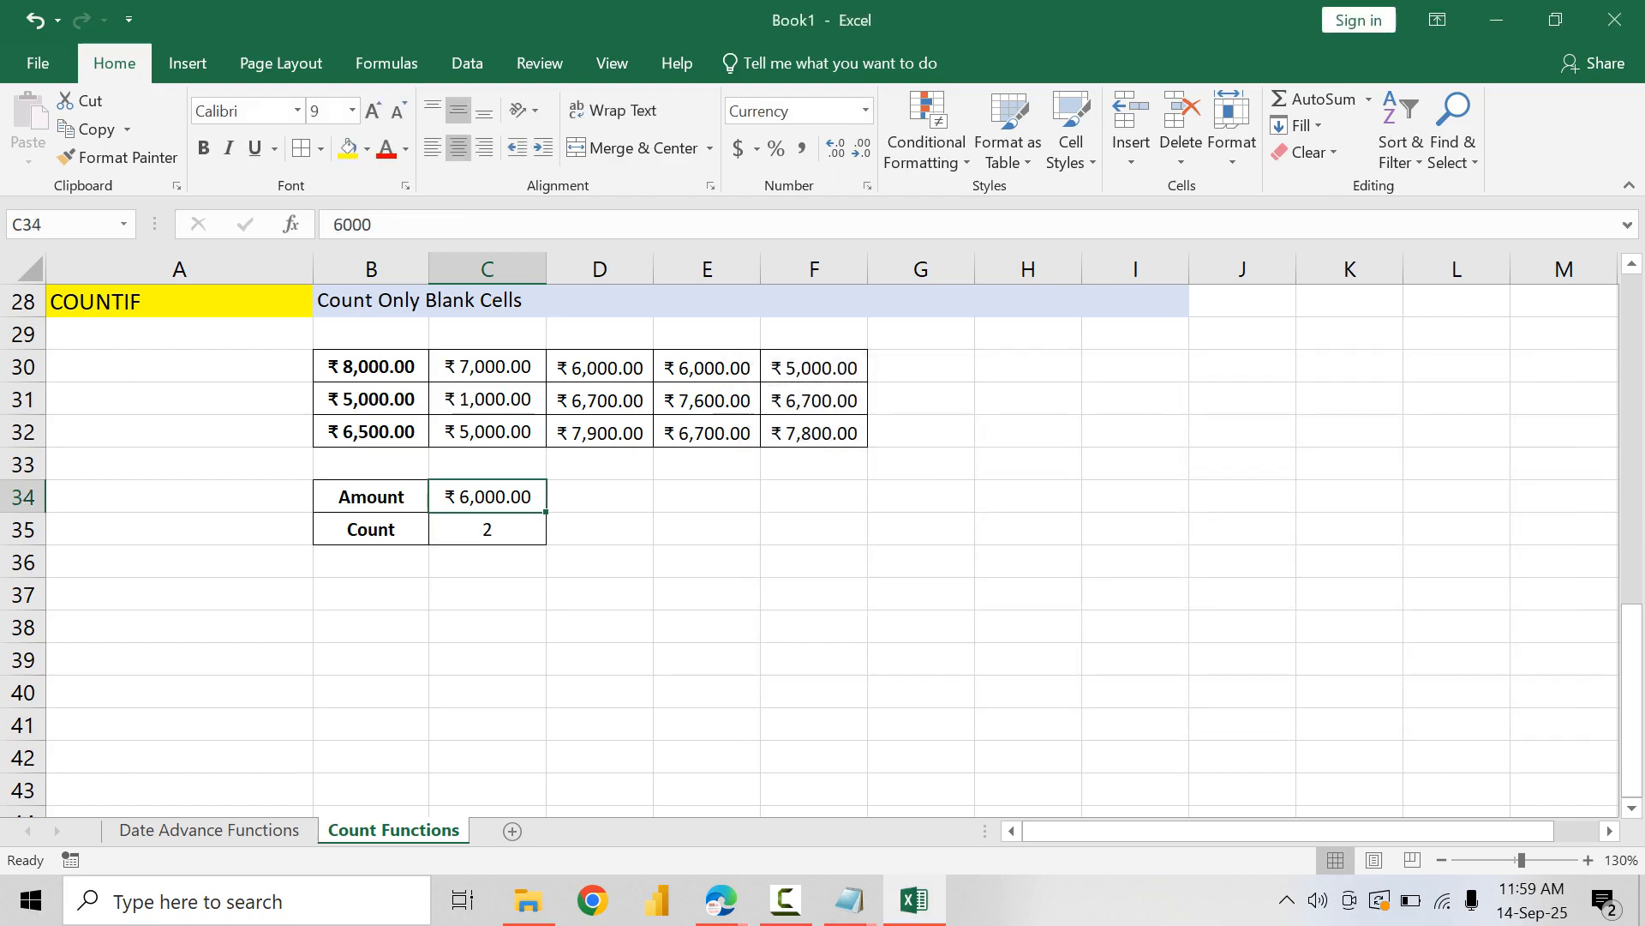
pyautogui.click(927, 141)
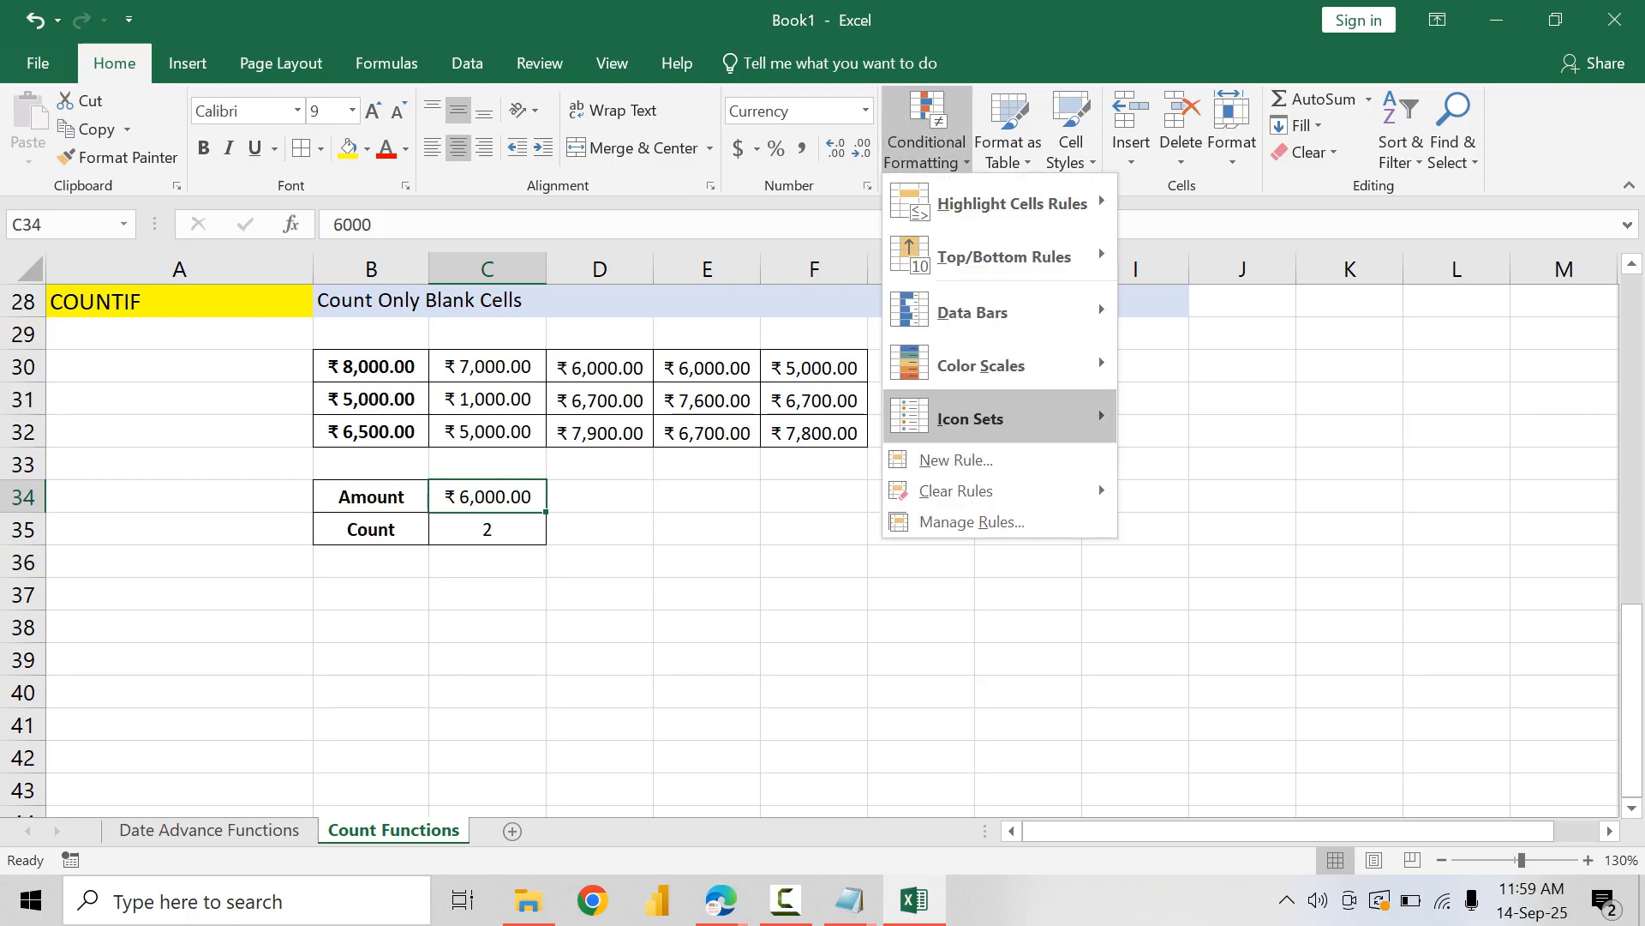
pyautogui.click(971, 521)
pyautogui.click(971, 519)
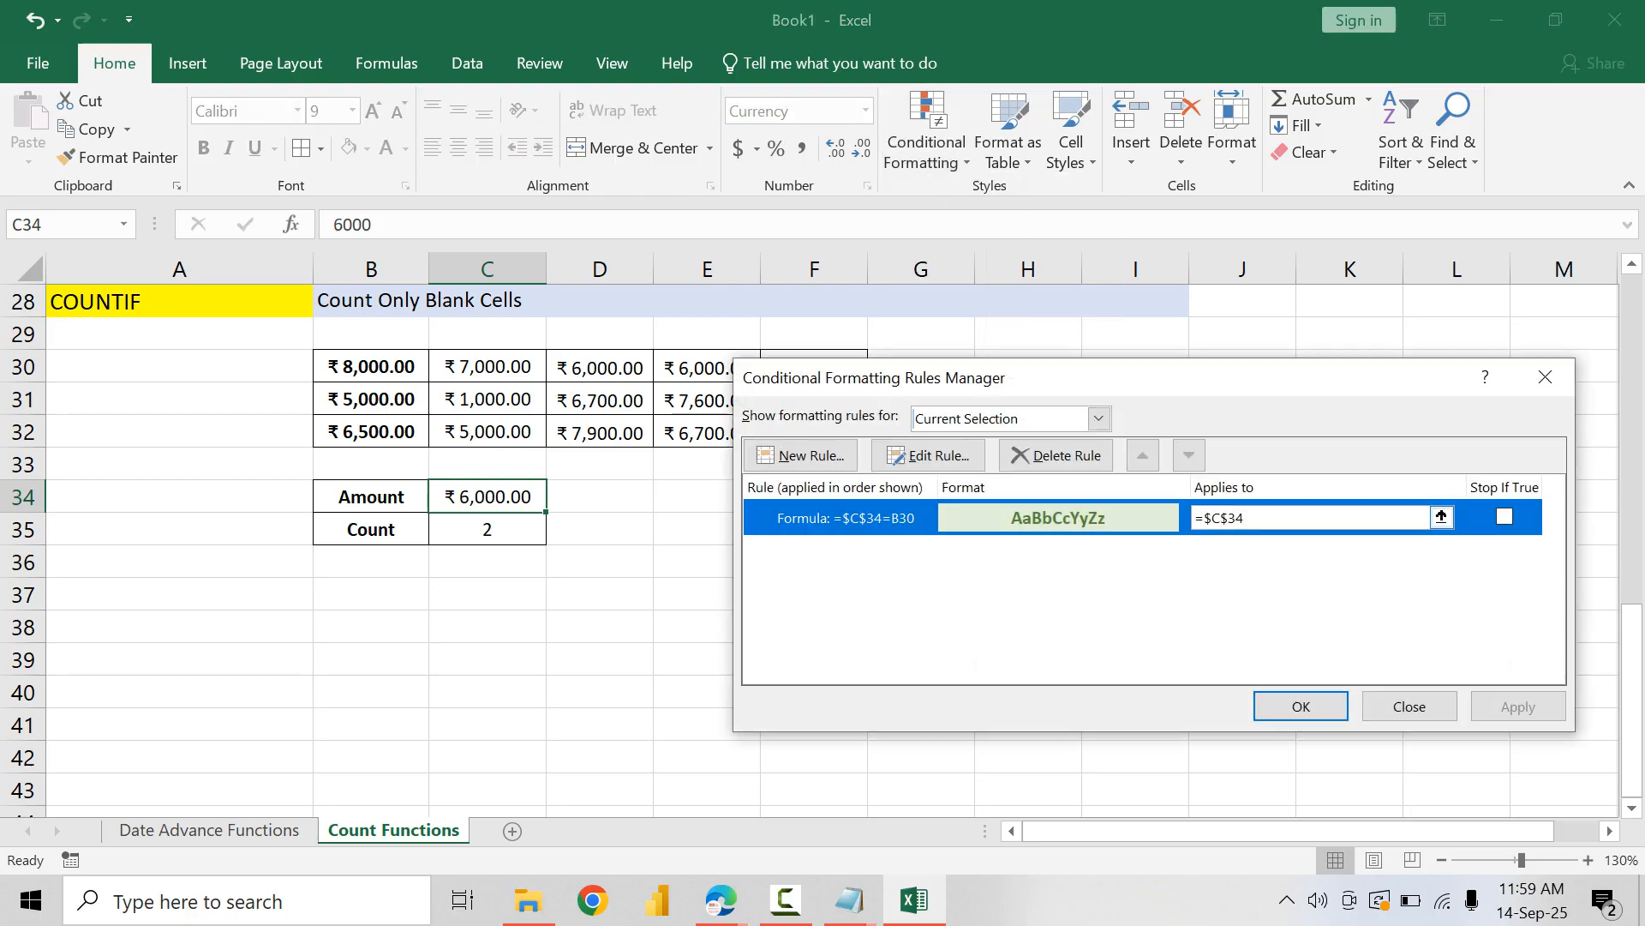
pyautogui.moveTo(1285, 517); pyautogui.dragTo(1193, 518)
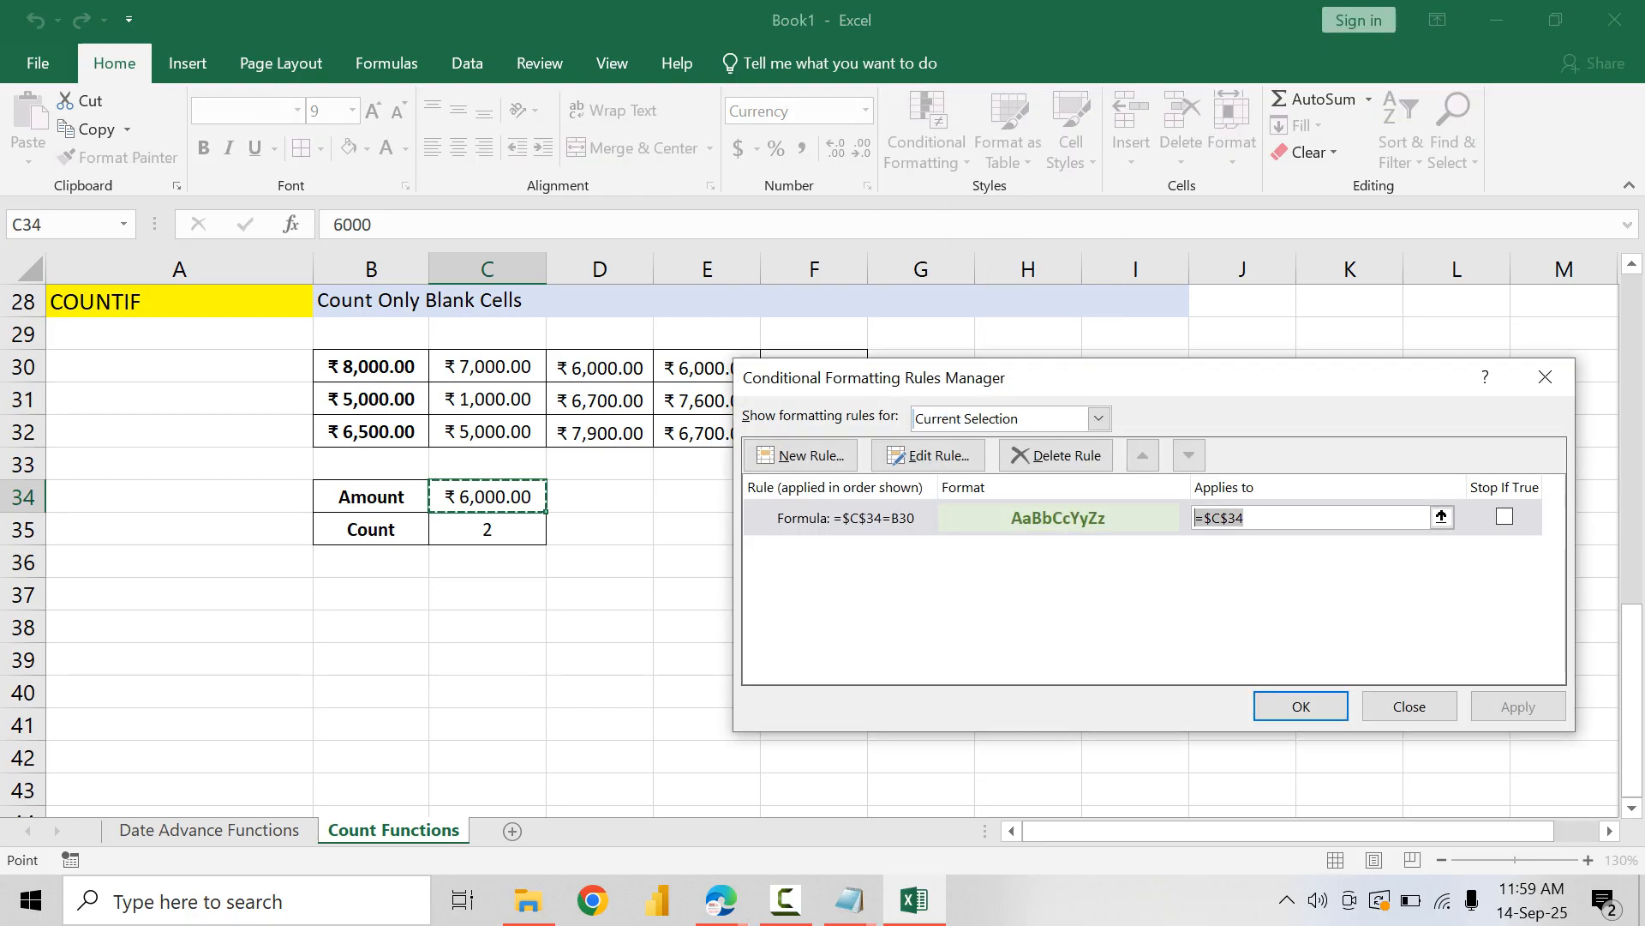
pyautogui.press('BackSpace')
pyautogui.moveTo(1114, 377); pyautogui.dragTo(1139, 484)
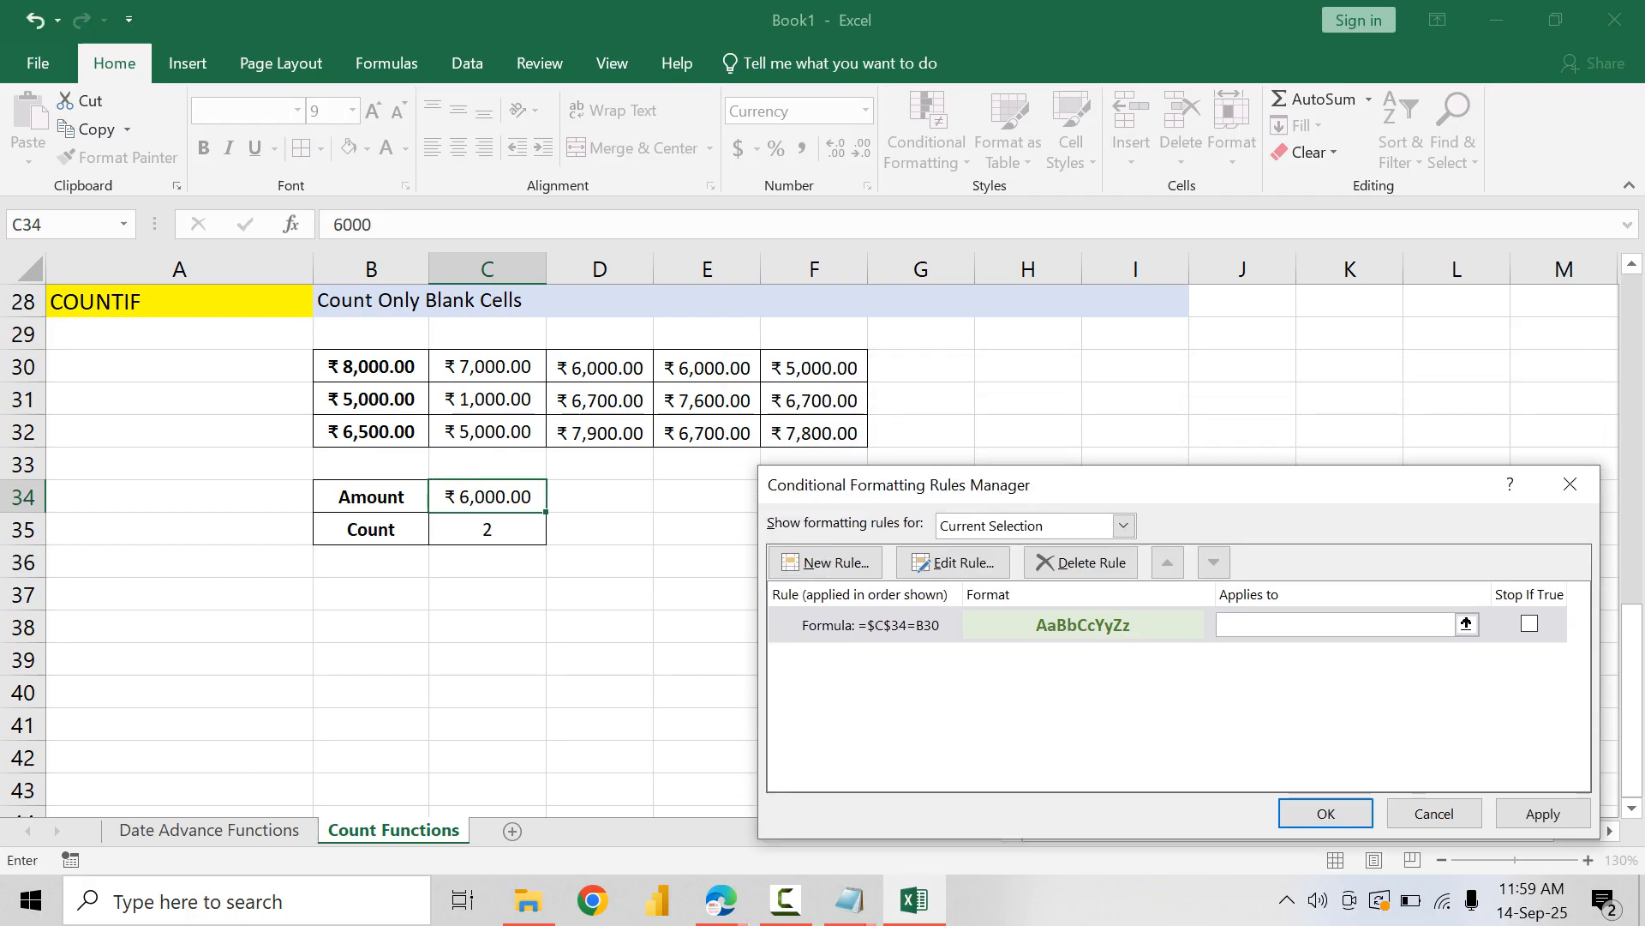
pyautogui.moveTo(371, 367); pyautogui.dragTo(814, 433)
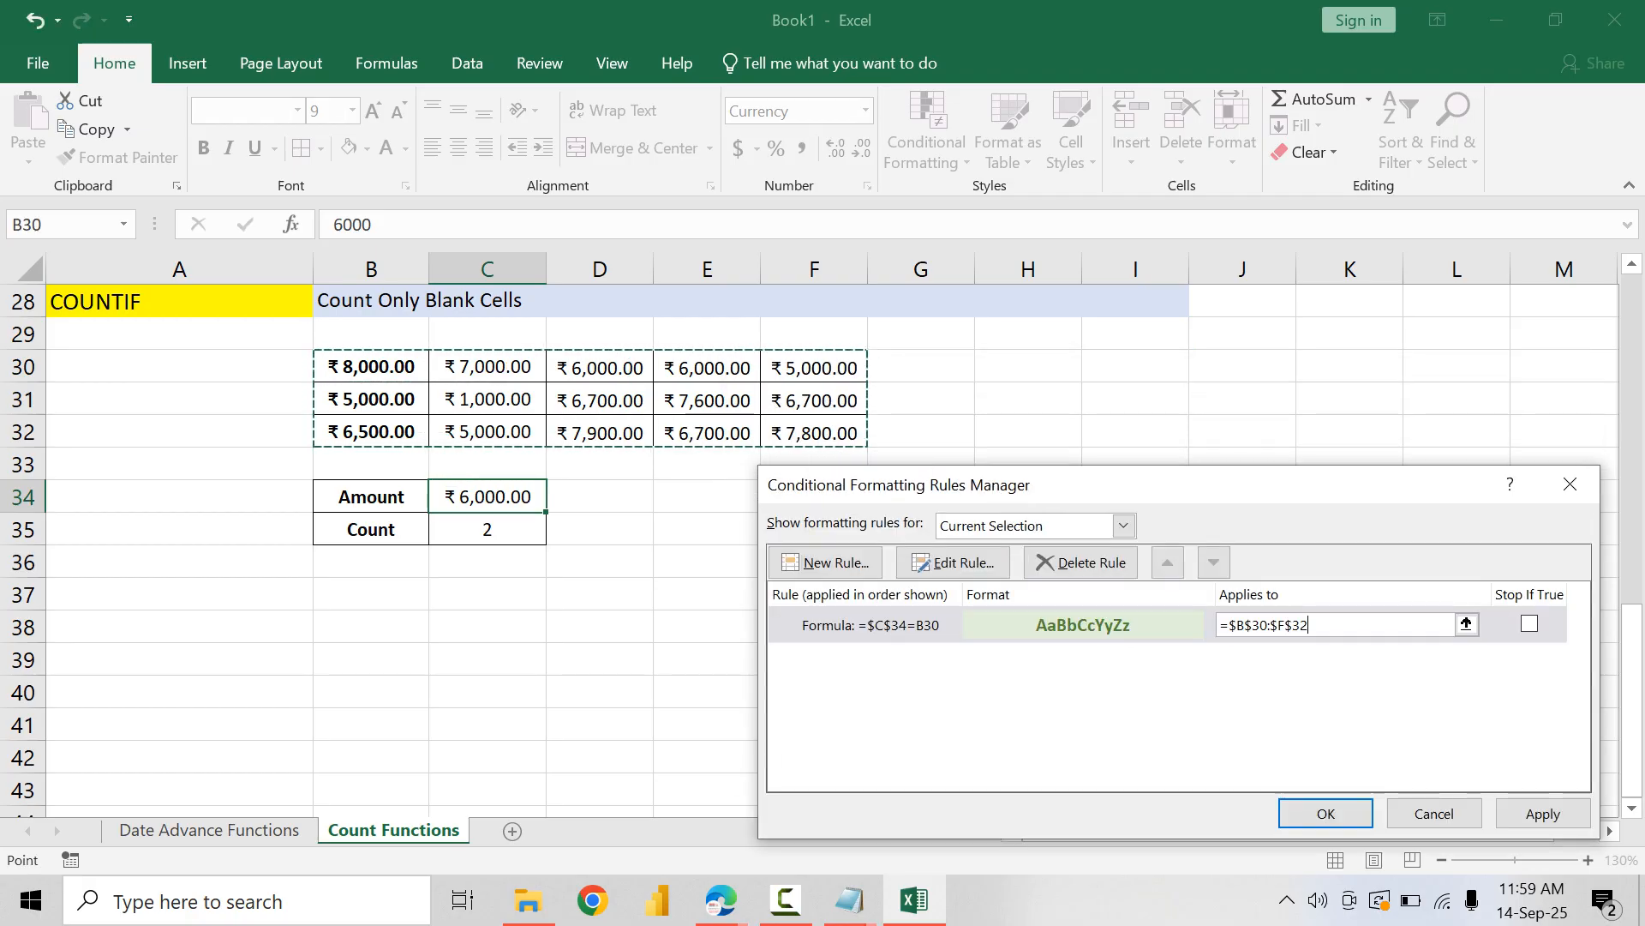
pyautogui.click(1543, 813)
pyautogui.press('Return')
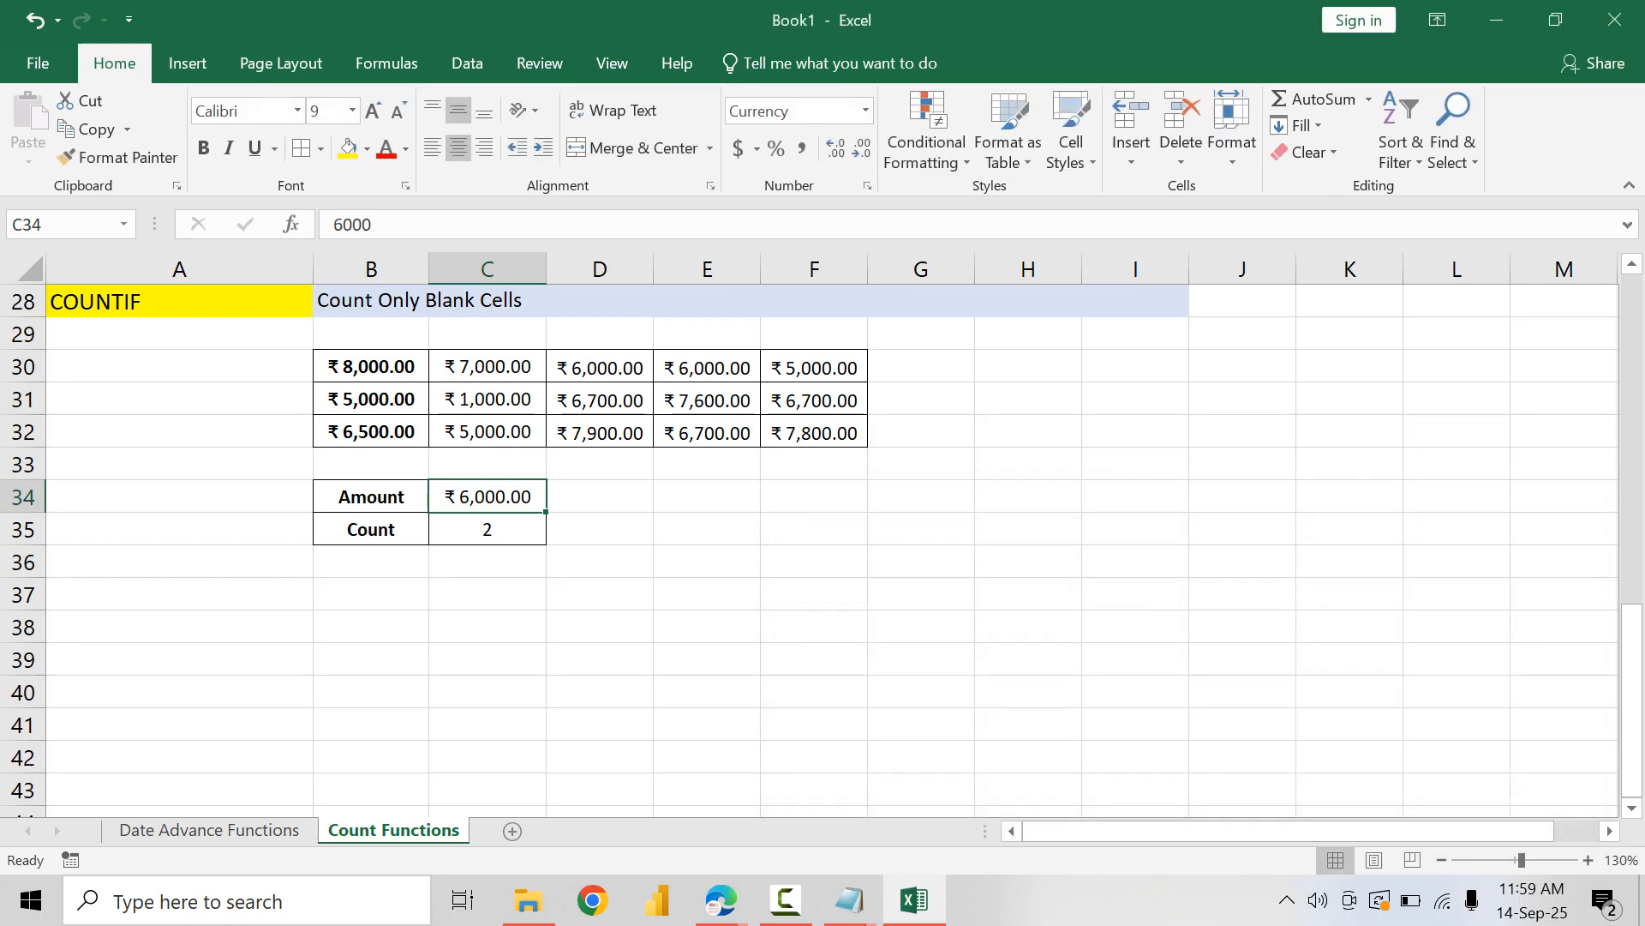
# Step: Clear the conditional formatting rules from the amounts in B30:F32
pyautogui.moveTo(371, 367); pyautogui.dragTo(814, 432)
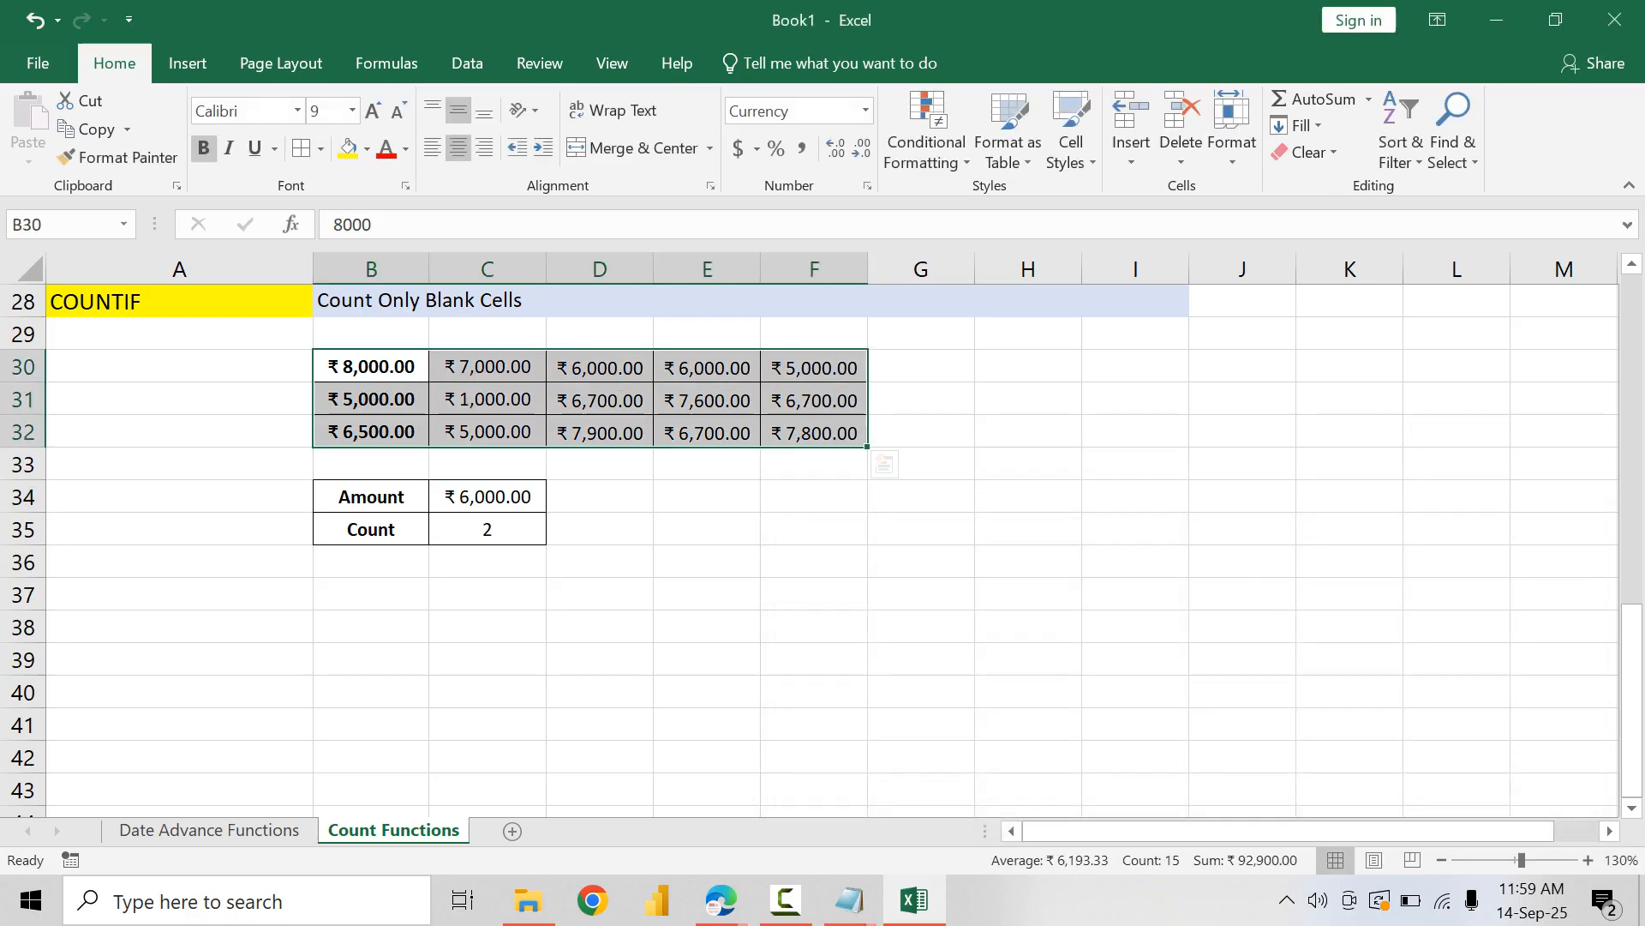
pyautogui.click(927, 142)
pyautogui.moveTo(994, 490)
pyautogui.click(1217, 491)
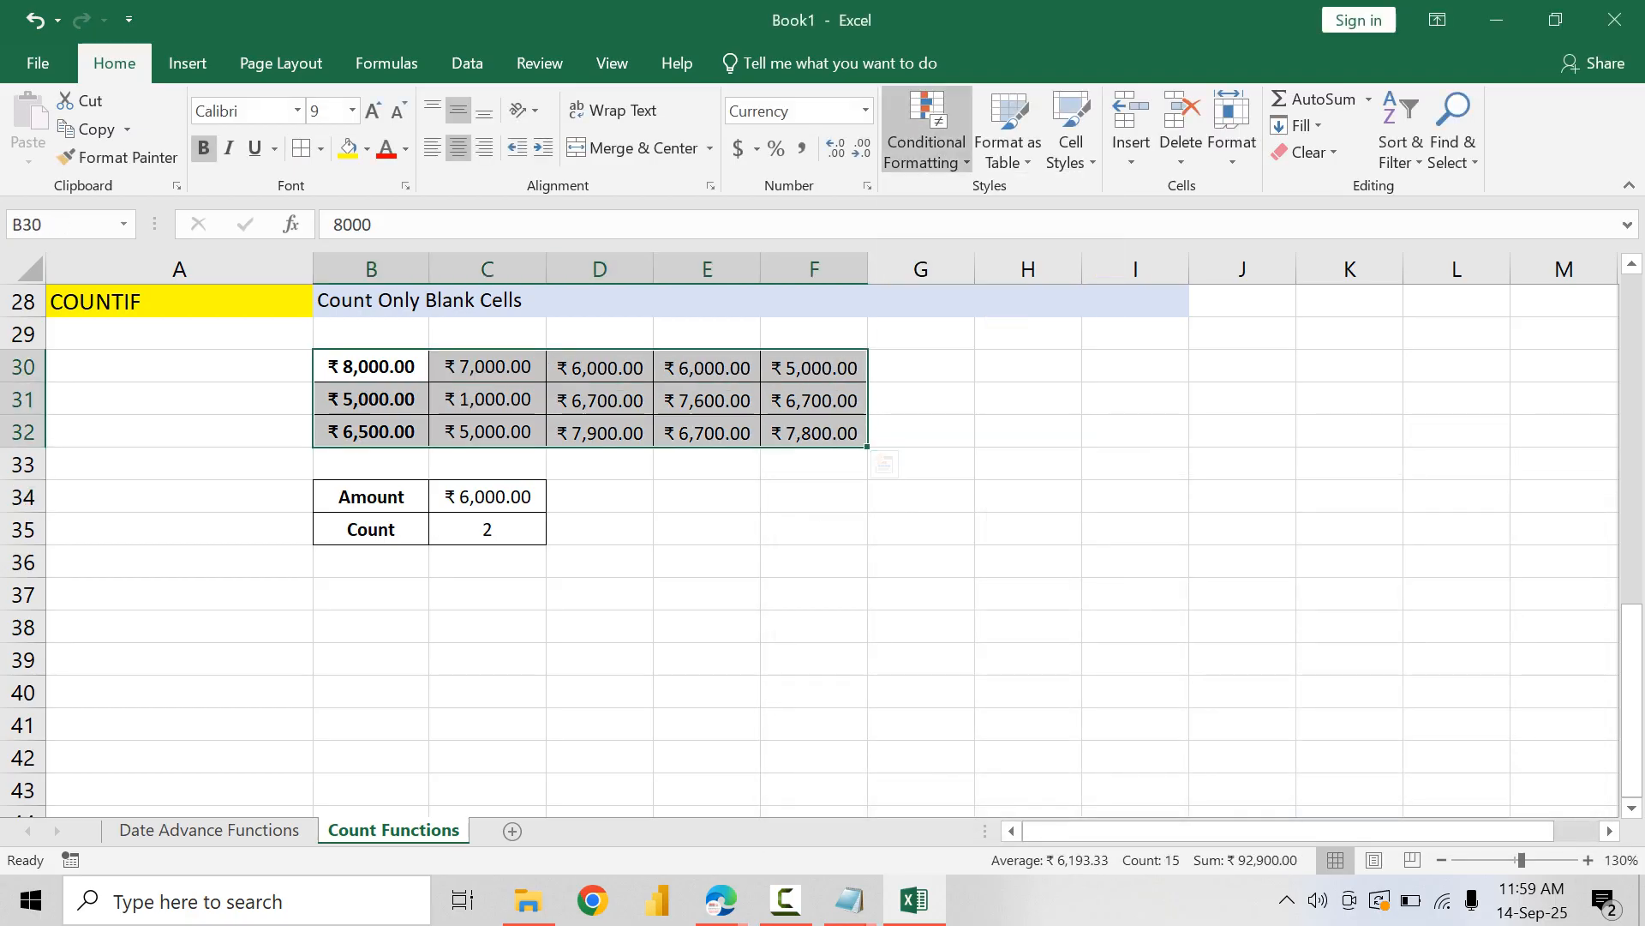
# Step: Create a formula-based conditional formatting rule for B30:F32 using the formula =$C$34=B30
pyautogui.click(927, 142)
pyautogui.press('Down')
pyautogui.press('Down')
pyautogui.press('Return')
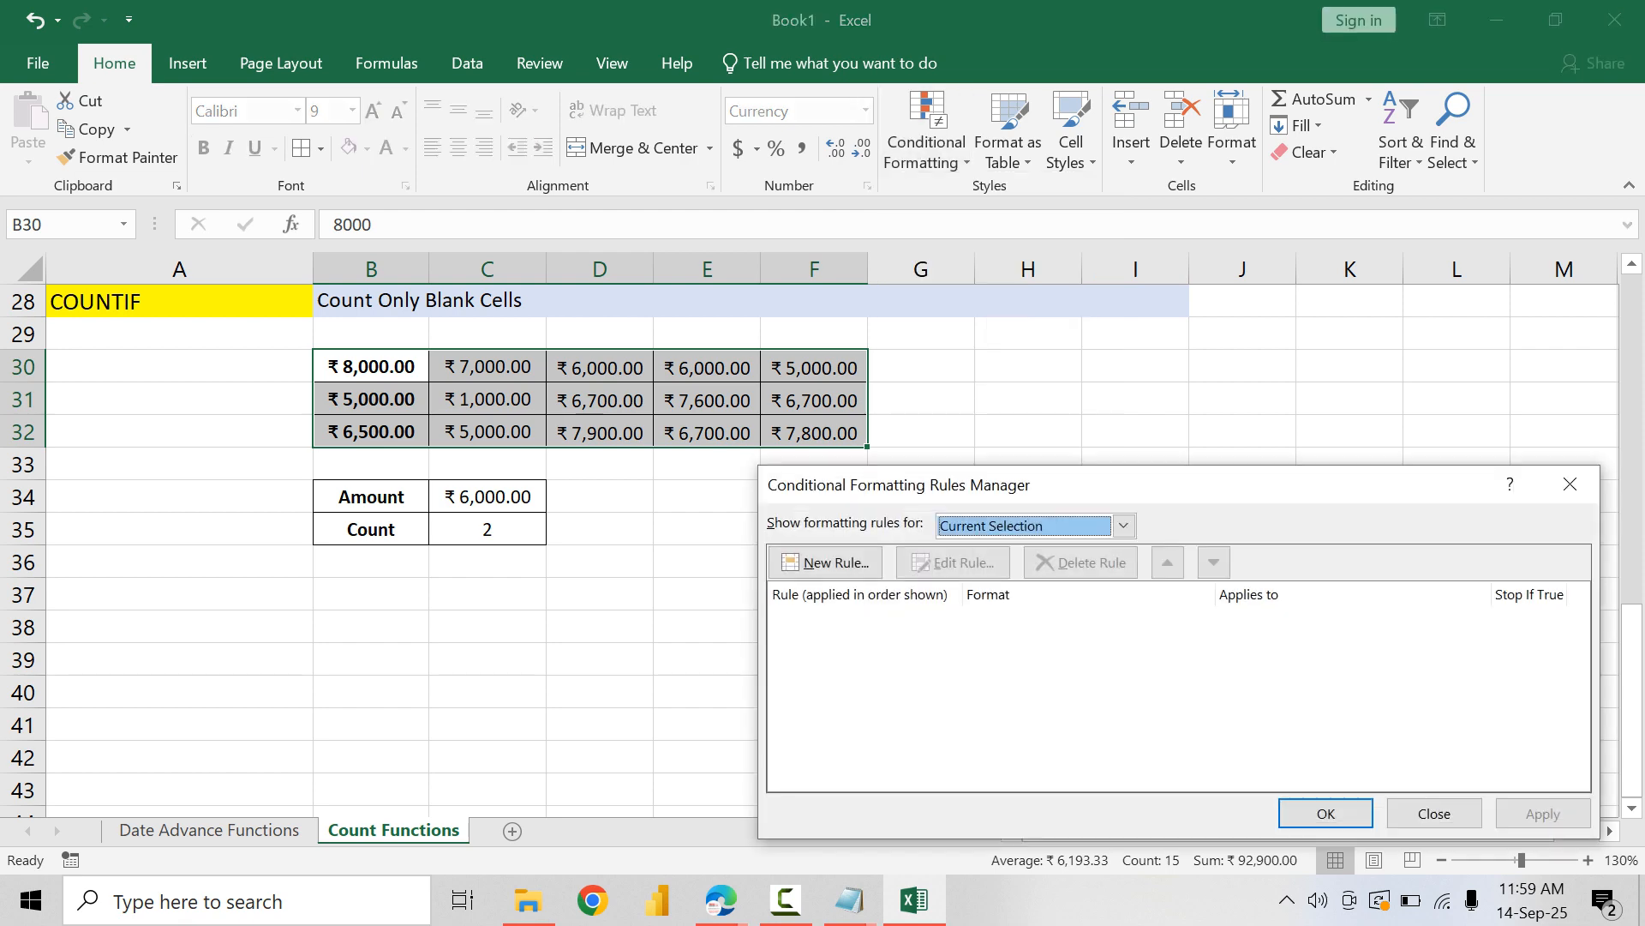
pyautogui.click(825, 563)
pyautogui.click(1042, 561)
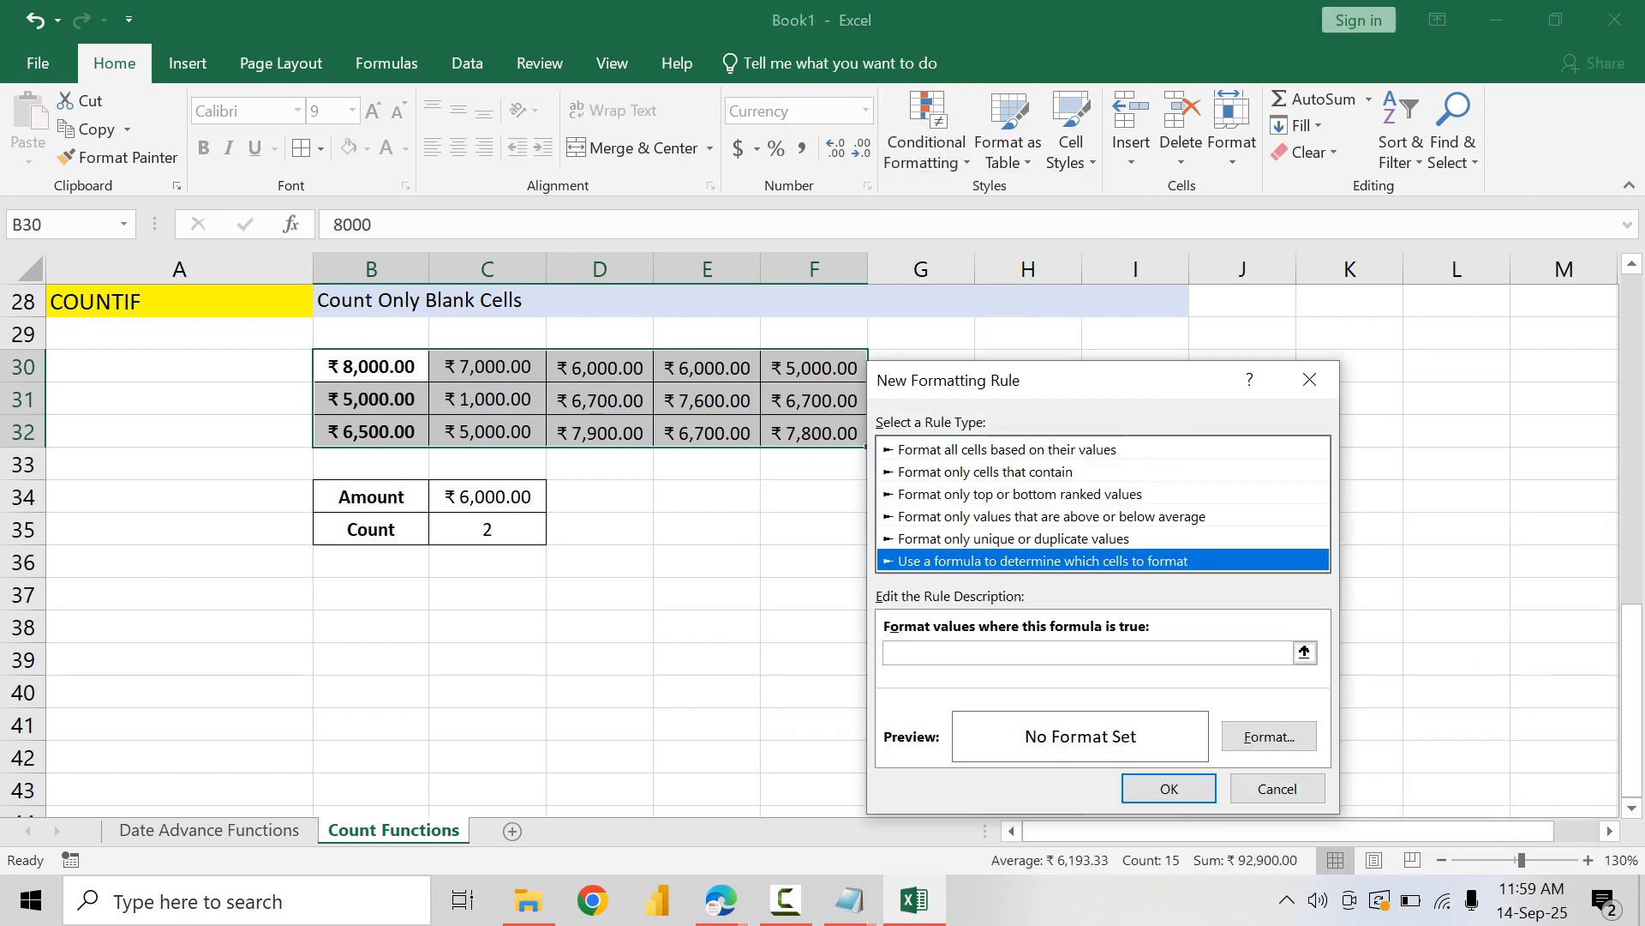
pyautogui.click(1087, 653)
pyautogui.write('=')
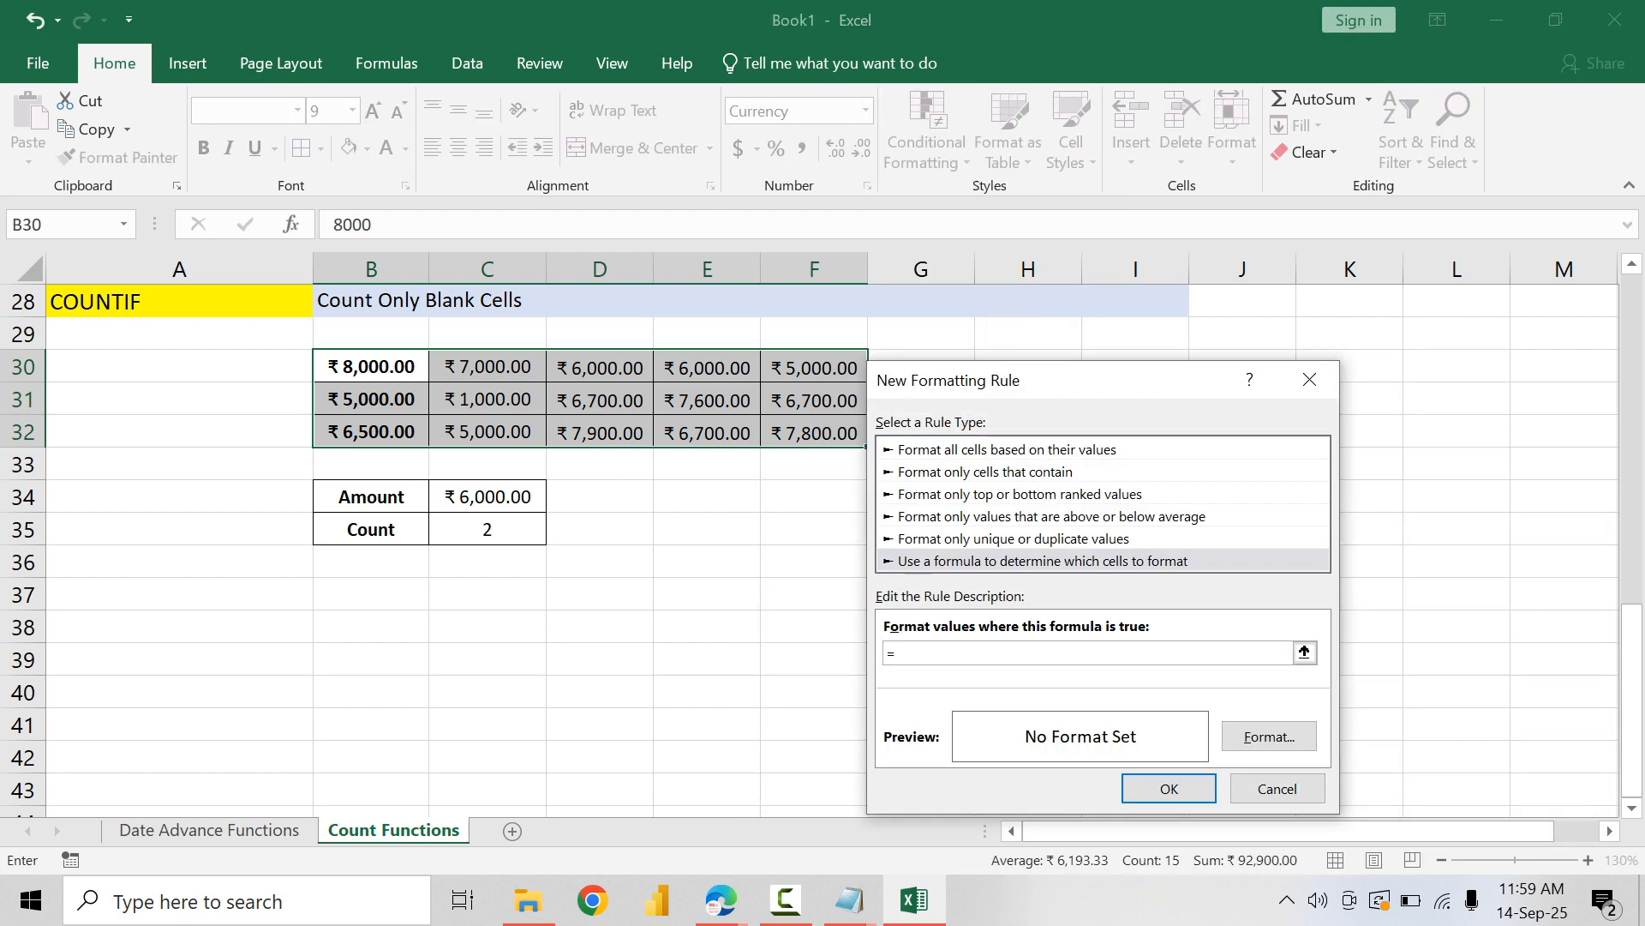
pyautogui.click(487, 496)
pyautogui.write('=')
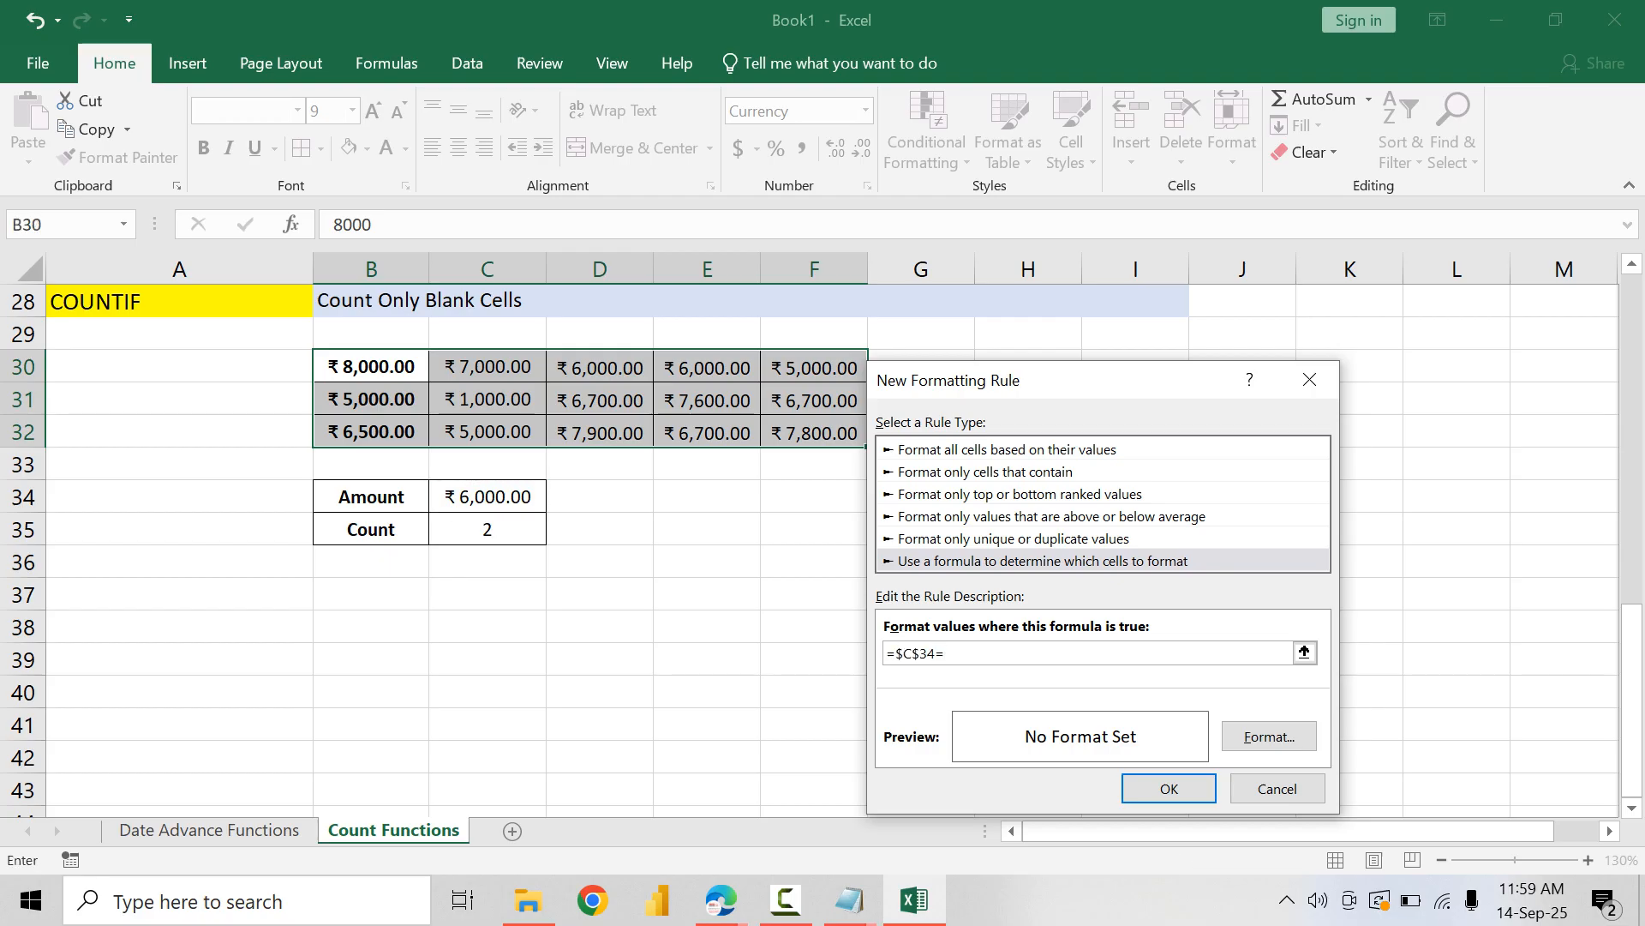
pyautogui.click(372, 366)
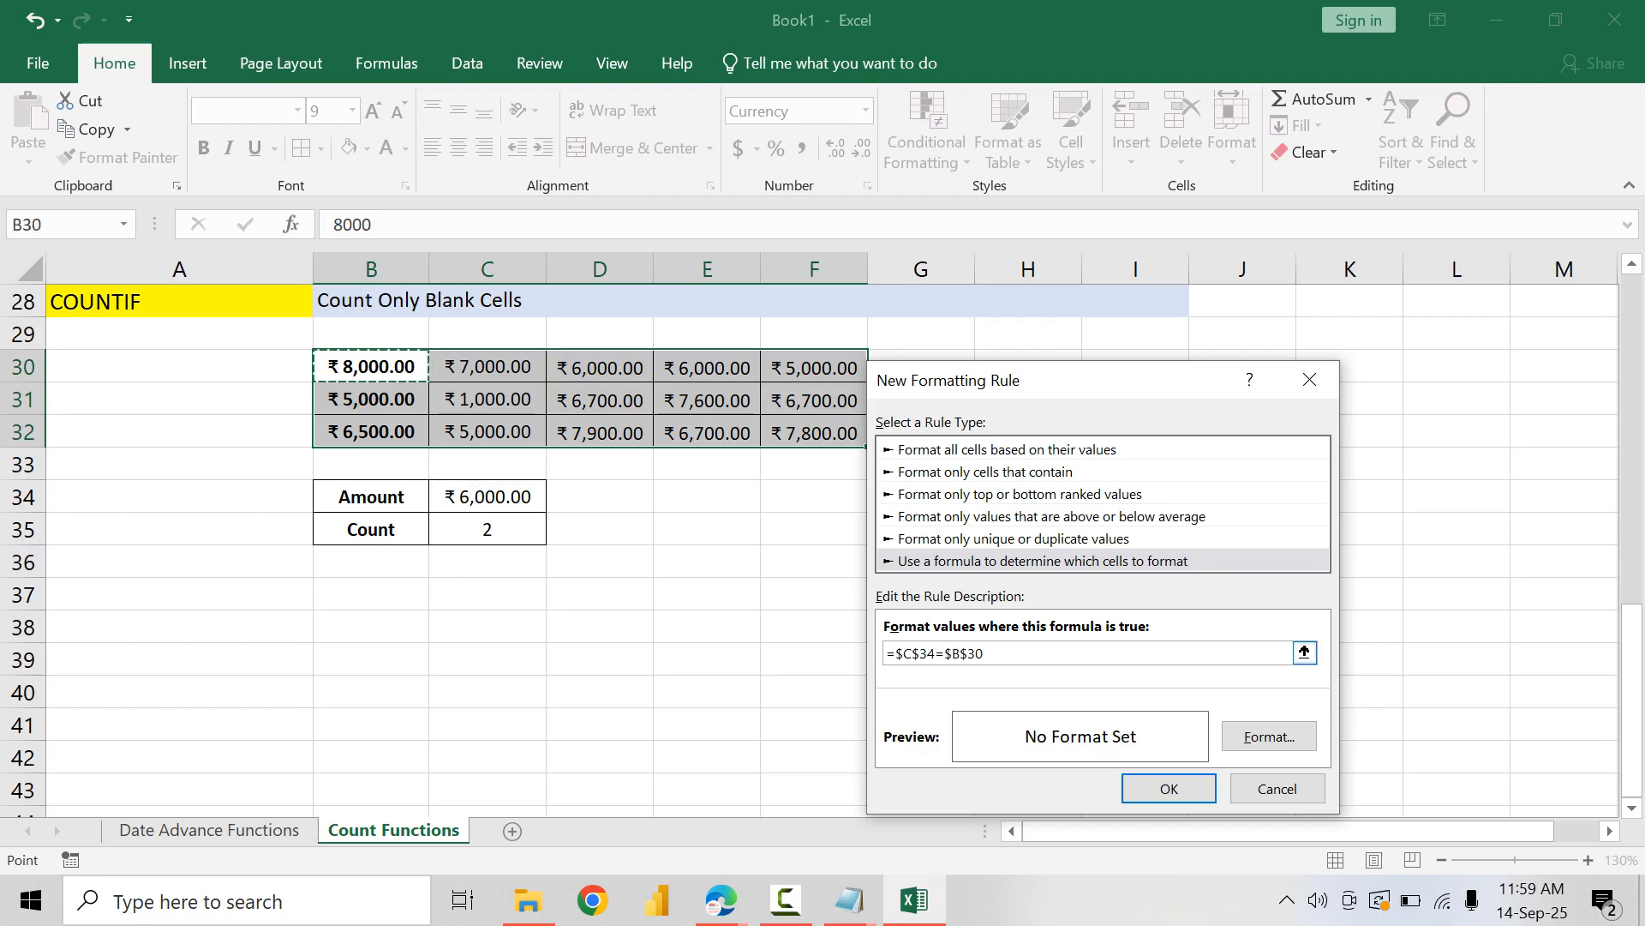
pyautogui.click(967, 654)
pyautogui.press('BackSpace')
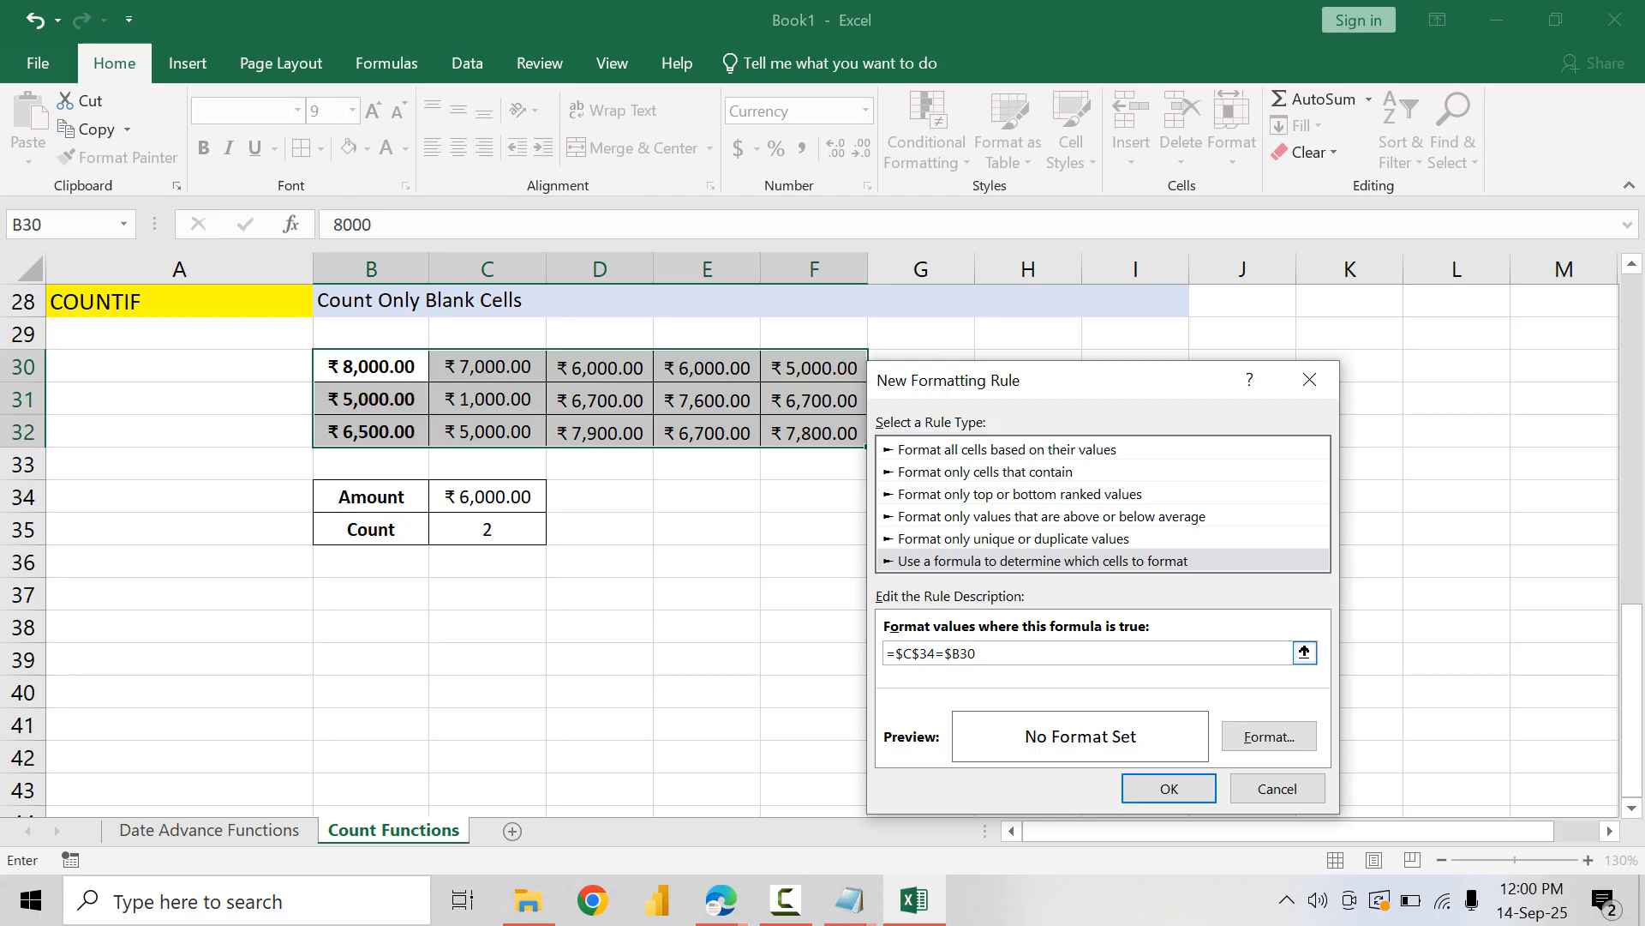
pyautogui.press('BackSpace')
# Step: Give the new rule a light green fill with bold dark green text, then save and apply it to B30:F32
pyautogui.click(1270, 736)
pyautogui.click(1126, 248)
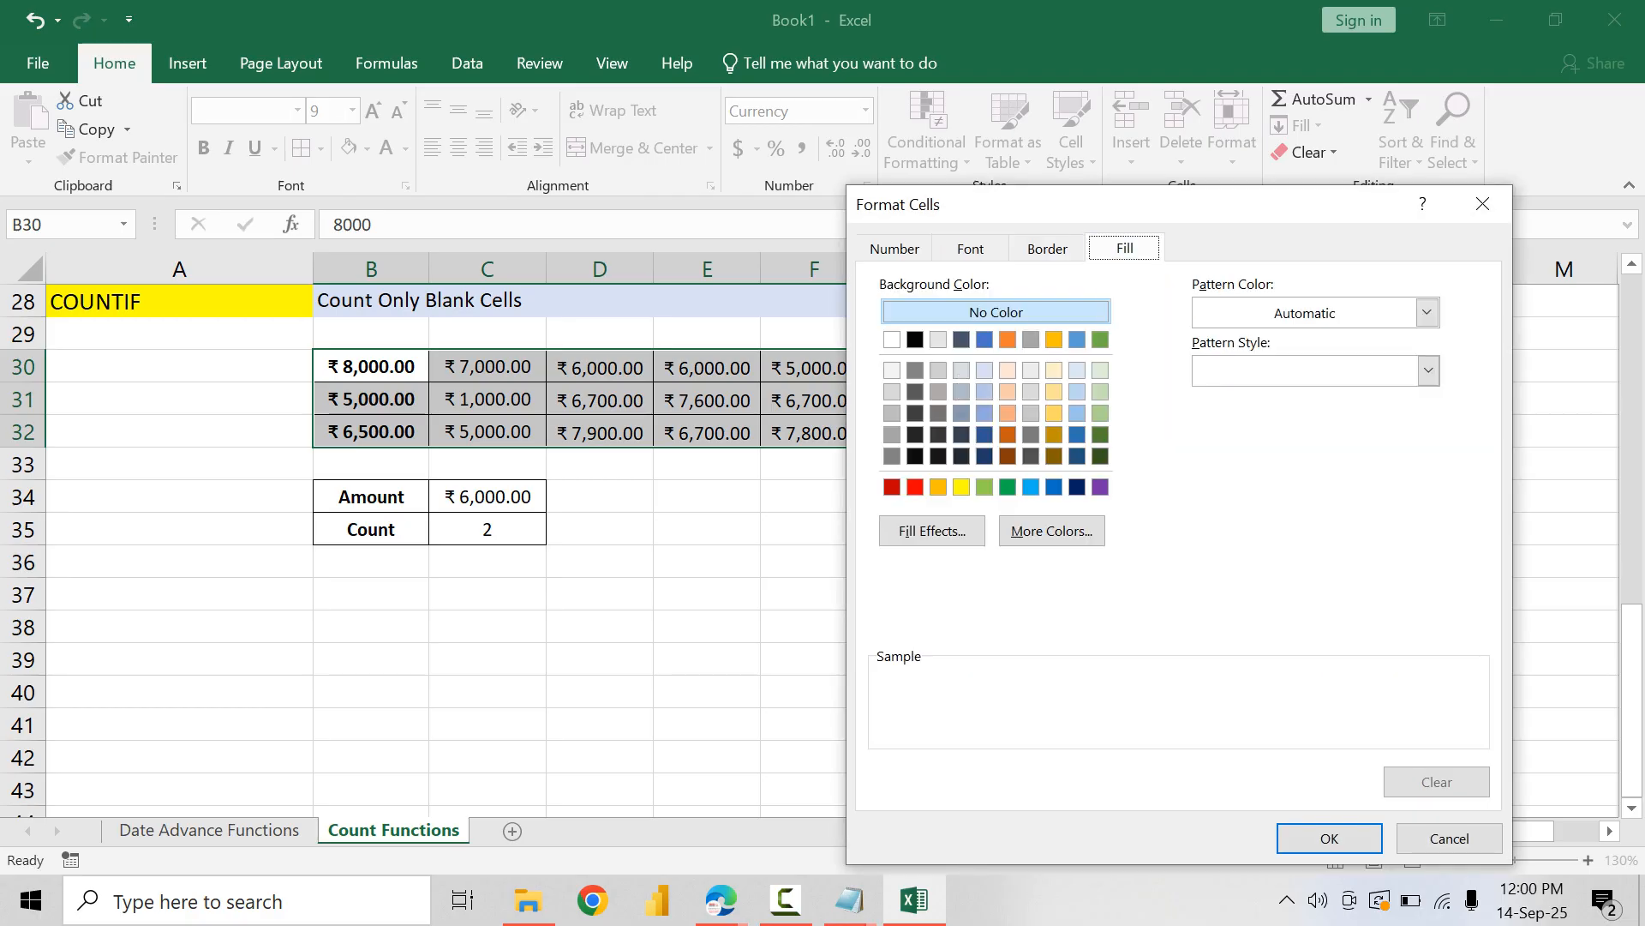
pyautogui.click(1100, 413)
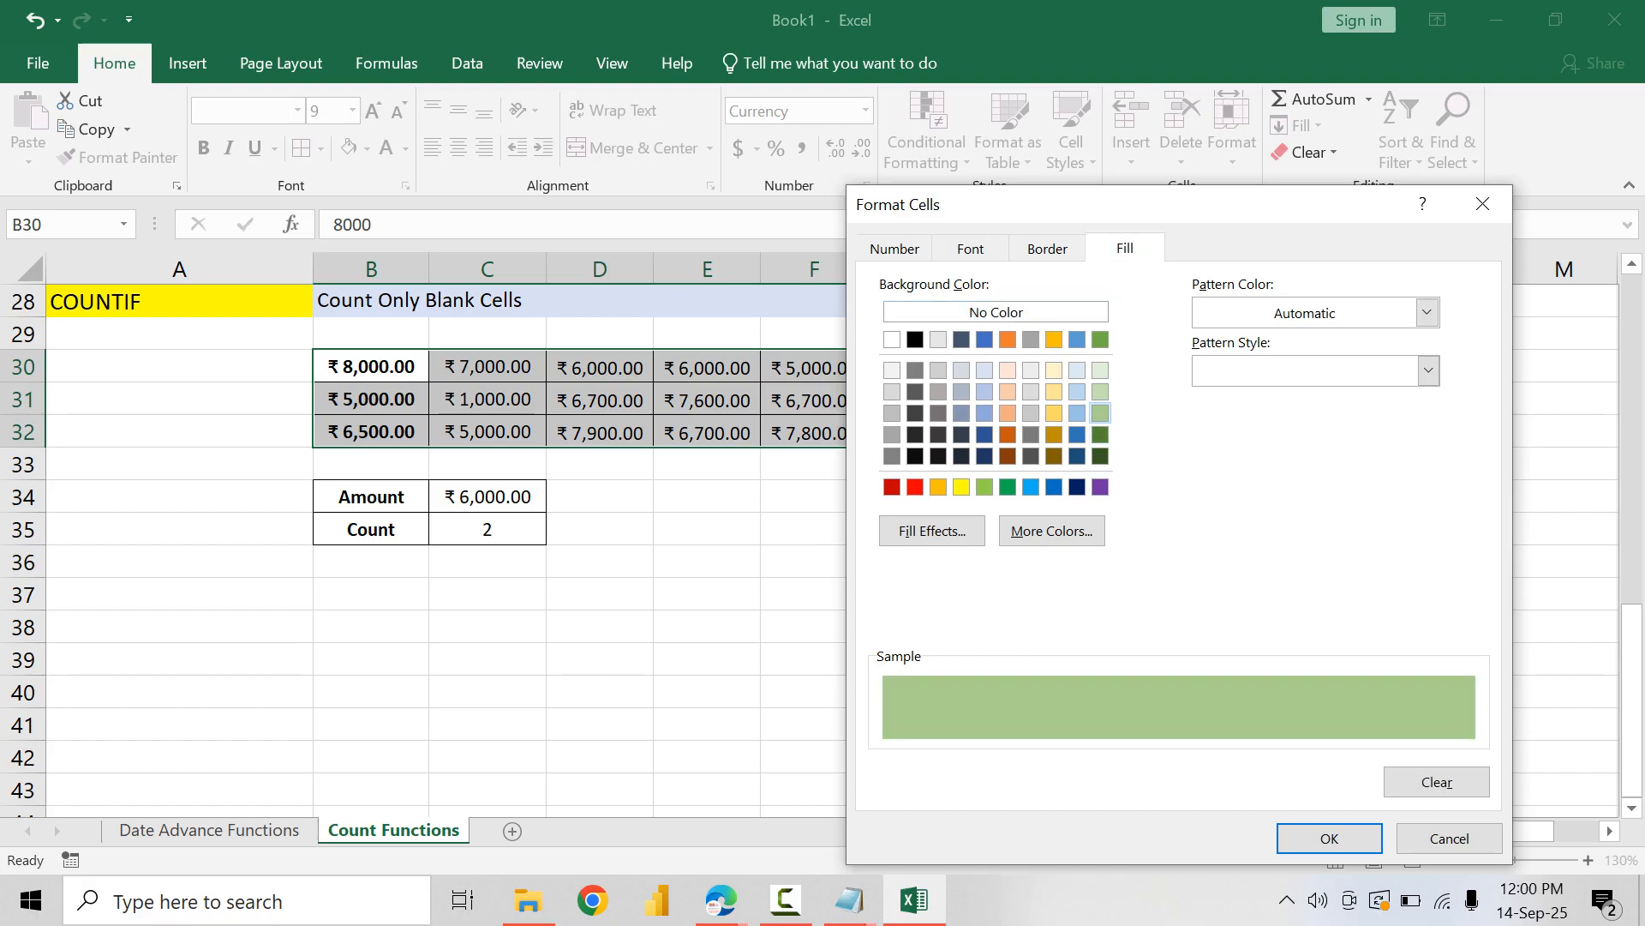
pyautogui.click(1100, 391)
pyautogui.click(970, 248)
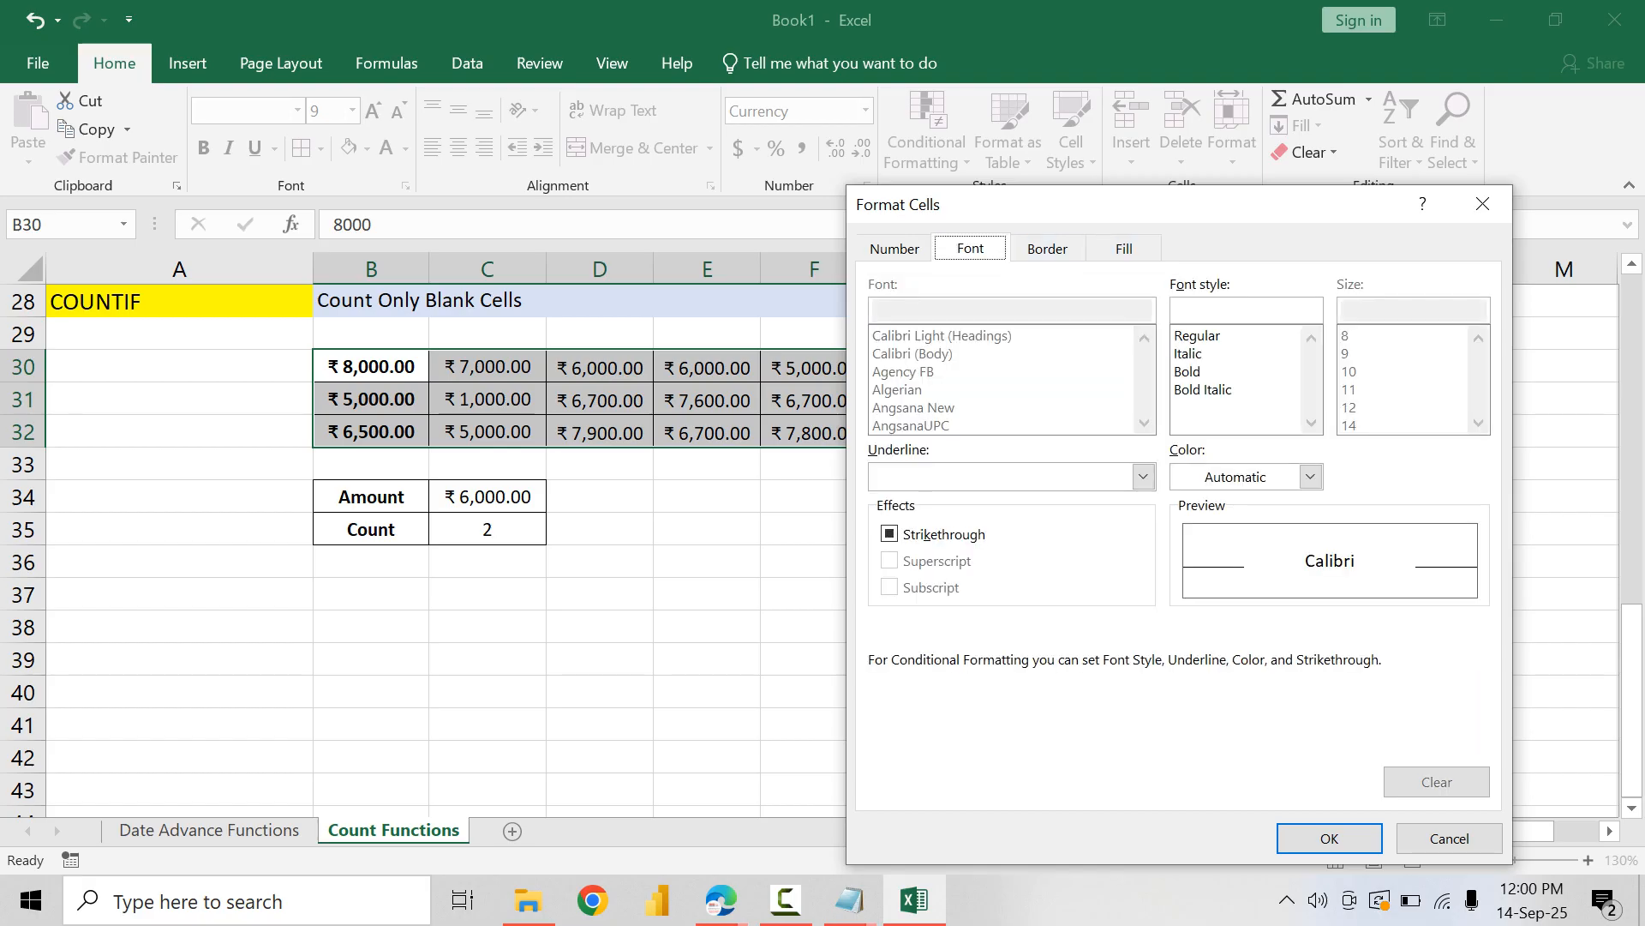
pyautogui.click(1200, 371)
pyautogui.click(1310, 477)
pyautogui.click(1366, 634)
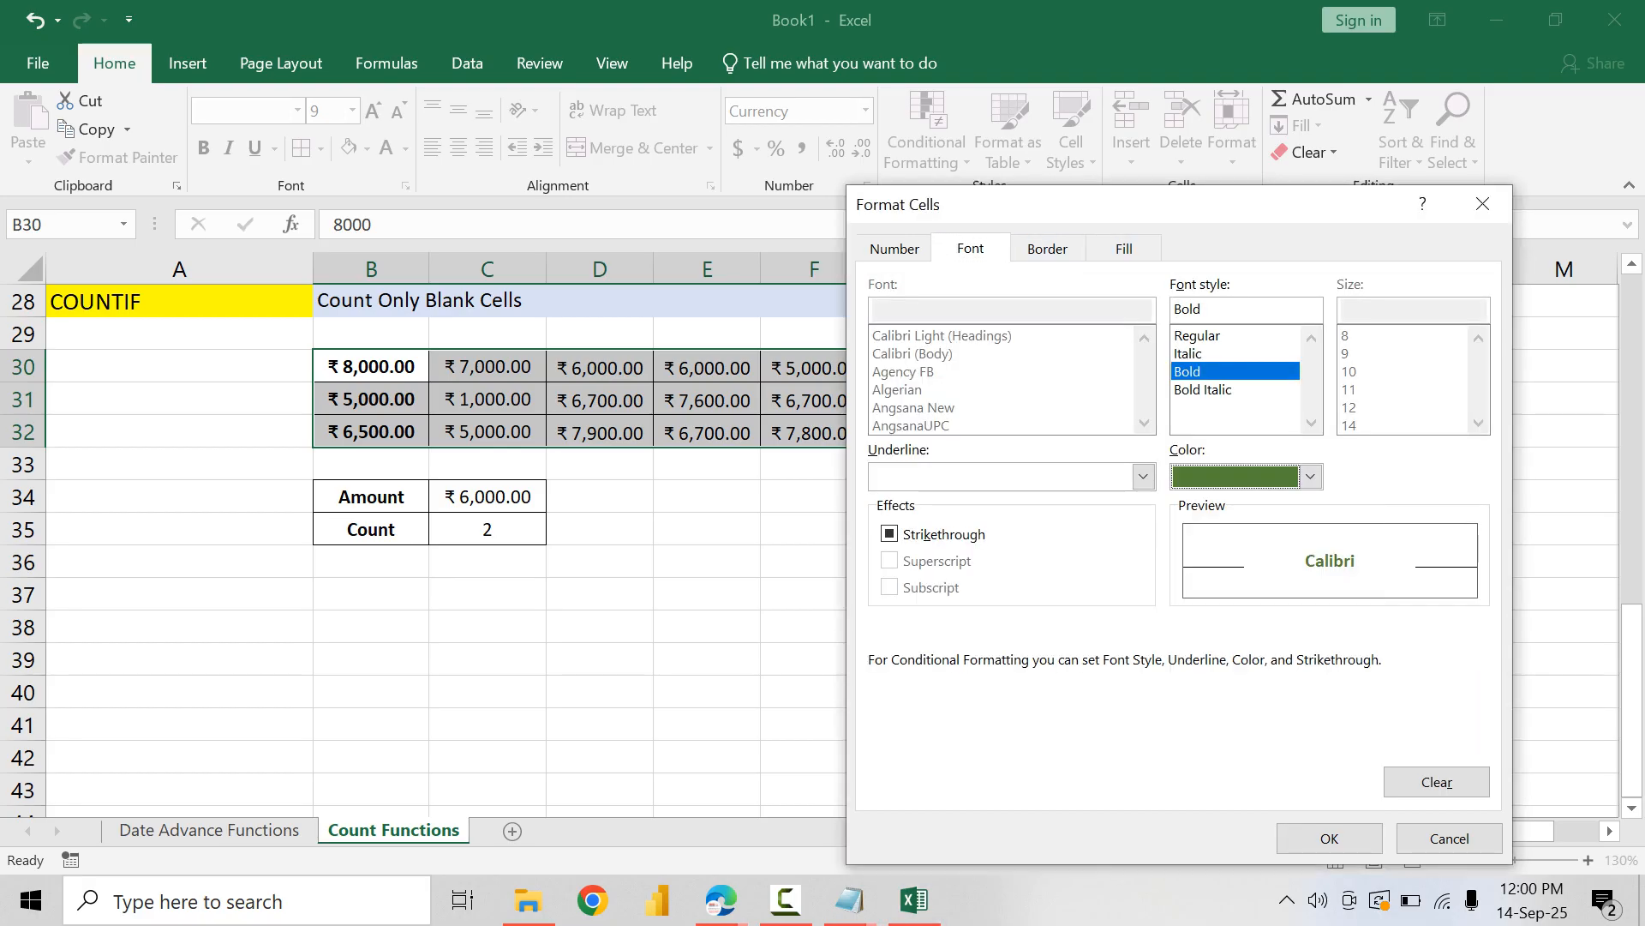
pyautogui.click(1330, 838)
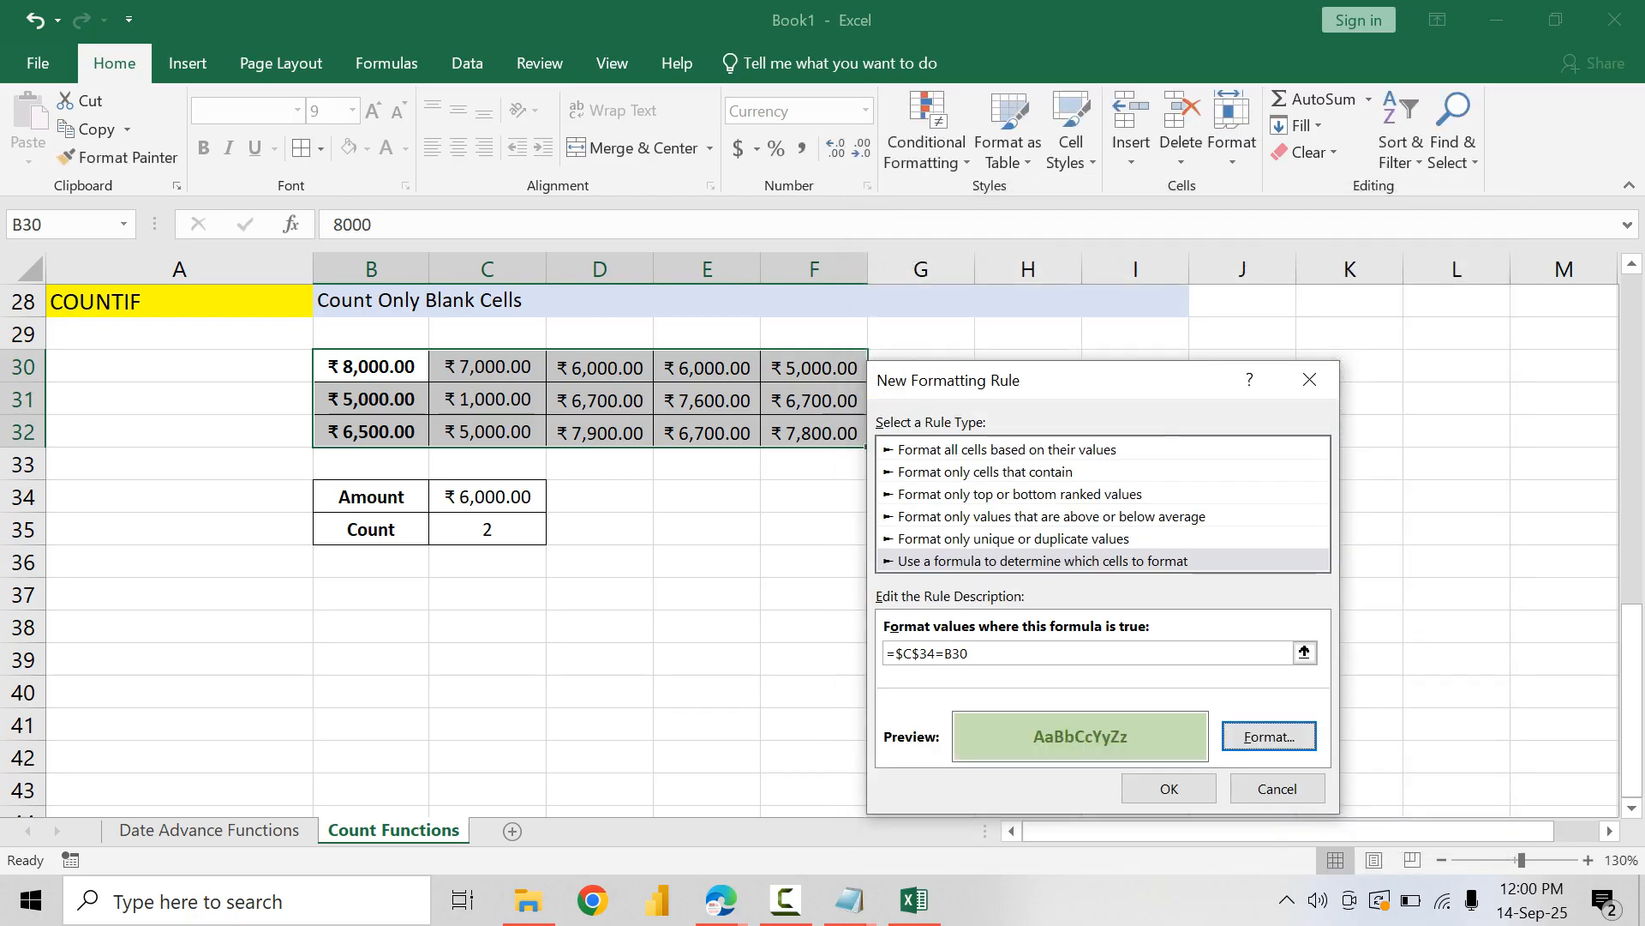
pyautogui.click(1168, 783)
pyautogui.click(1543, 813)
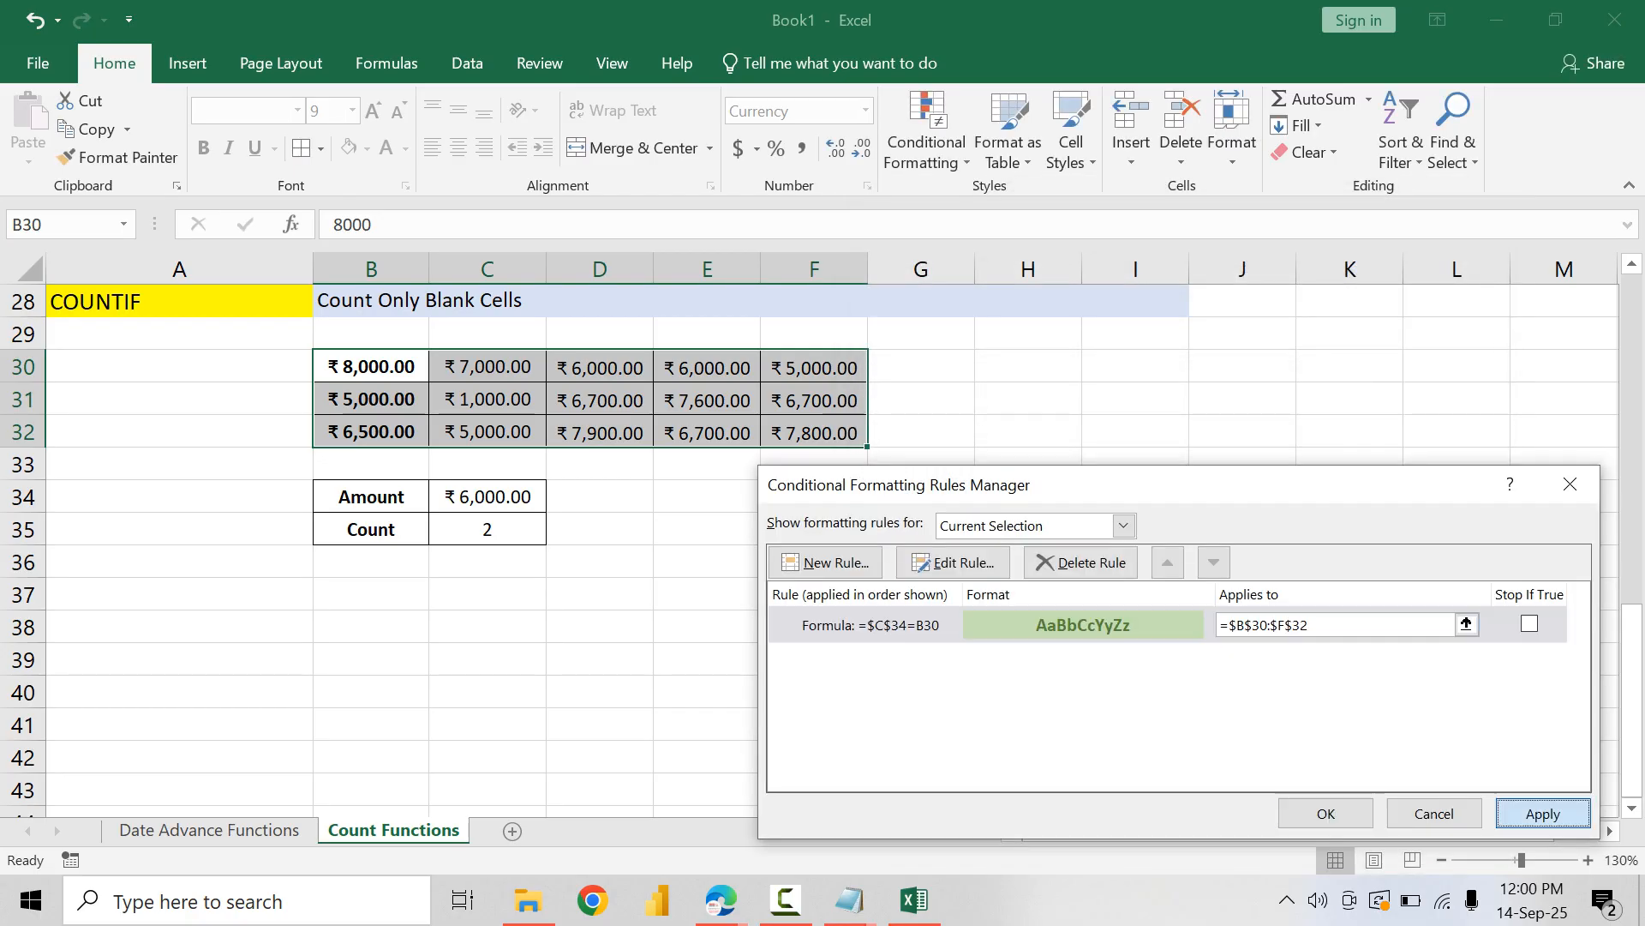
pyautogui.click(1326, 812)
pyautogui.click(707, 658)
# Step: Test the highlighting and count by entering 5000 and then 1000 as the amount in C34
pyautogui.click(486, 496)
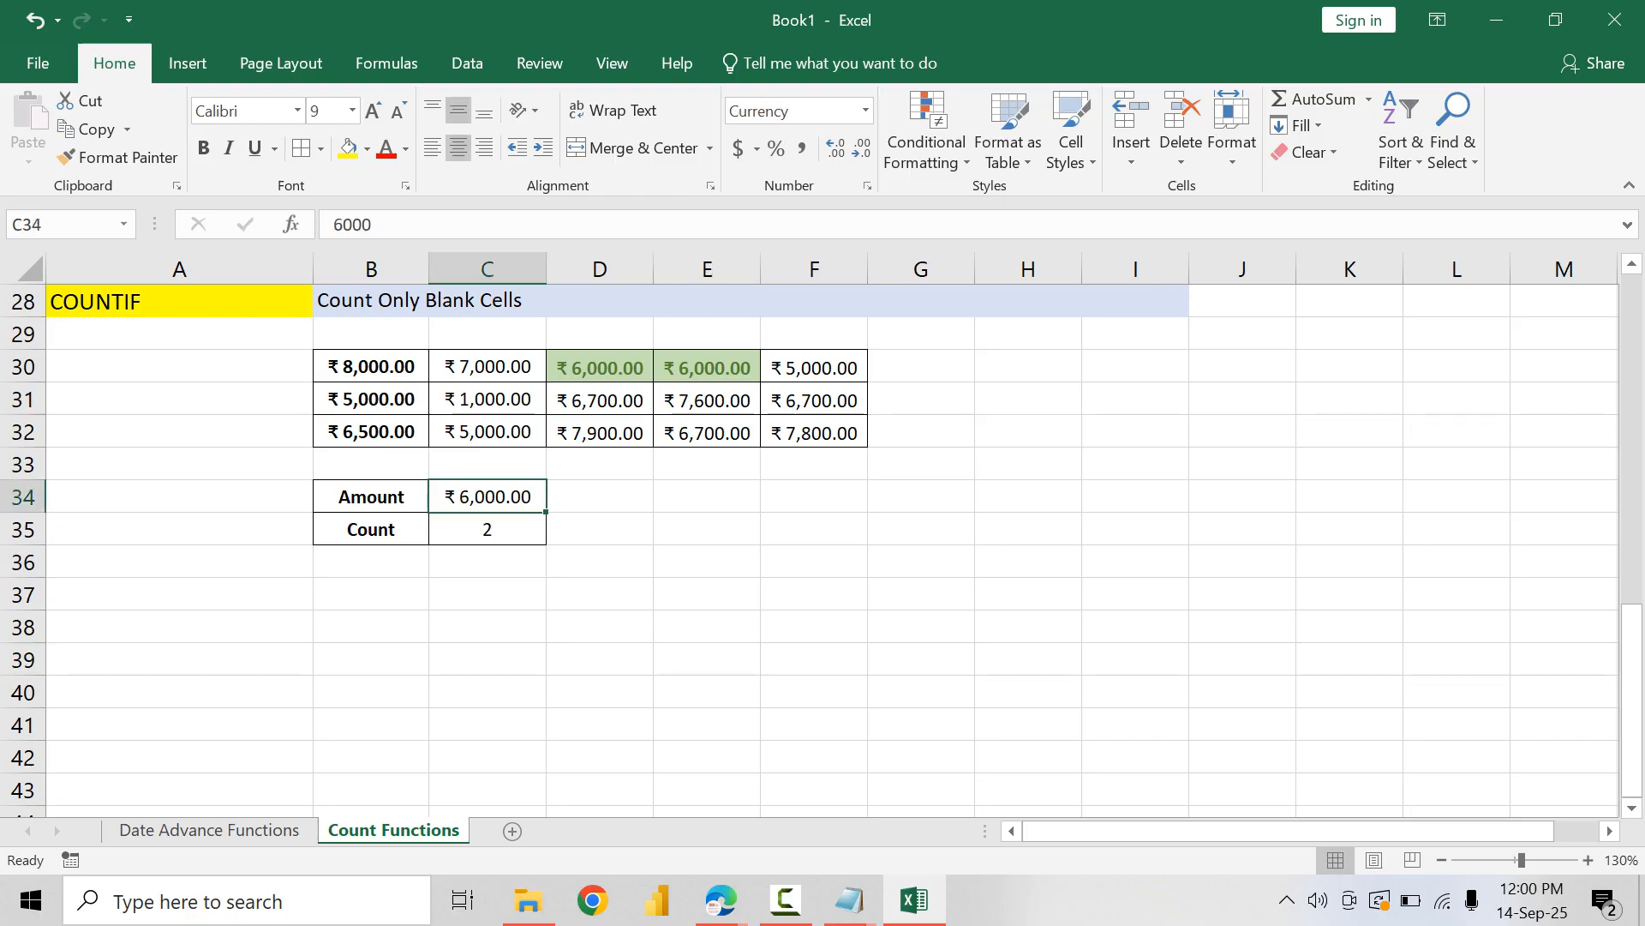
pyautogui.write('5000')
pyautogui.press('Return')
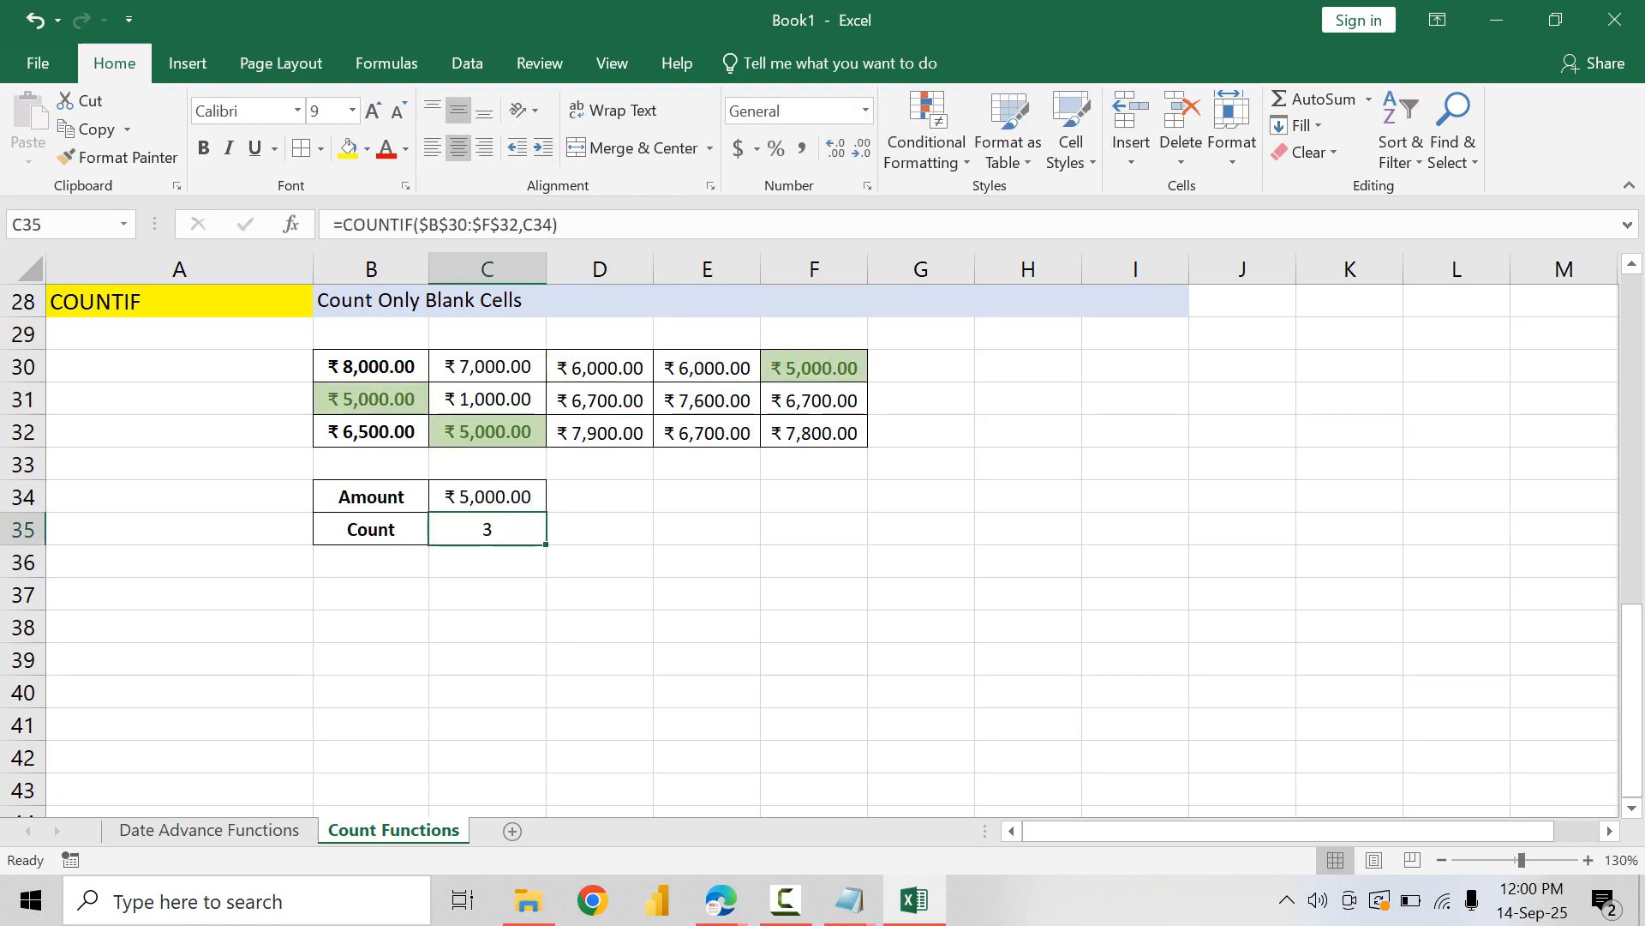
pyautogui.doubleClick(468, 496)
pyautogui.write('1000')
pyautogui.press('Return')
pyautogui.press('Up')
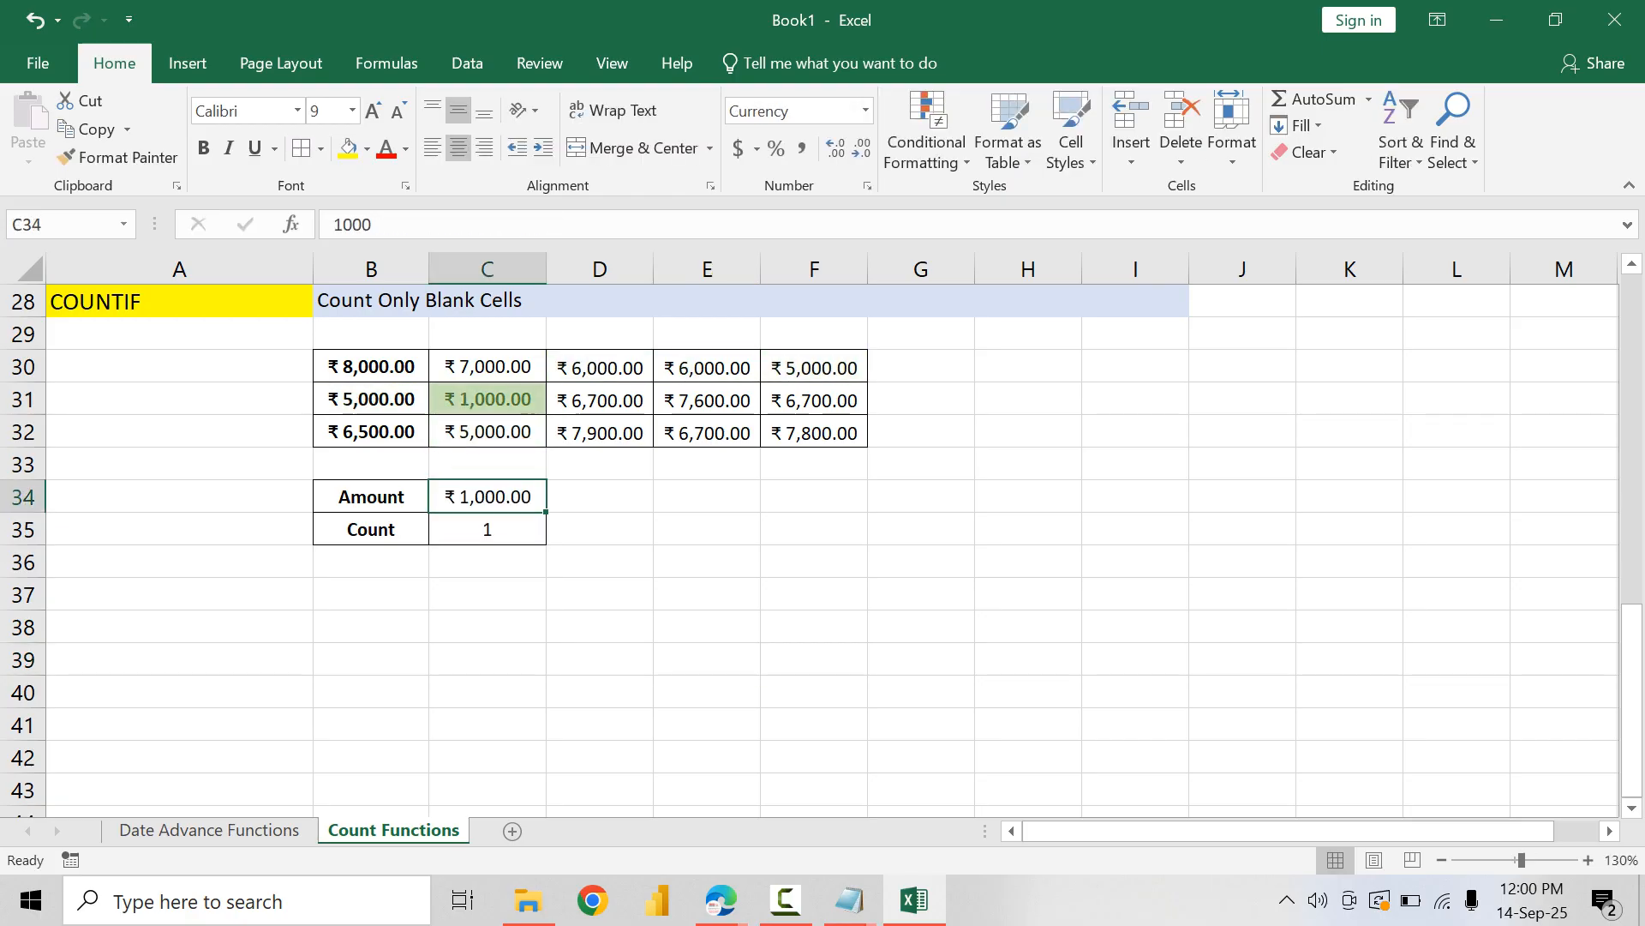
# Step: Test the rule with the amount 1500 in C34, then enter 1000 again
pyautogui.write('1500')
pyautogui.press('Return')
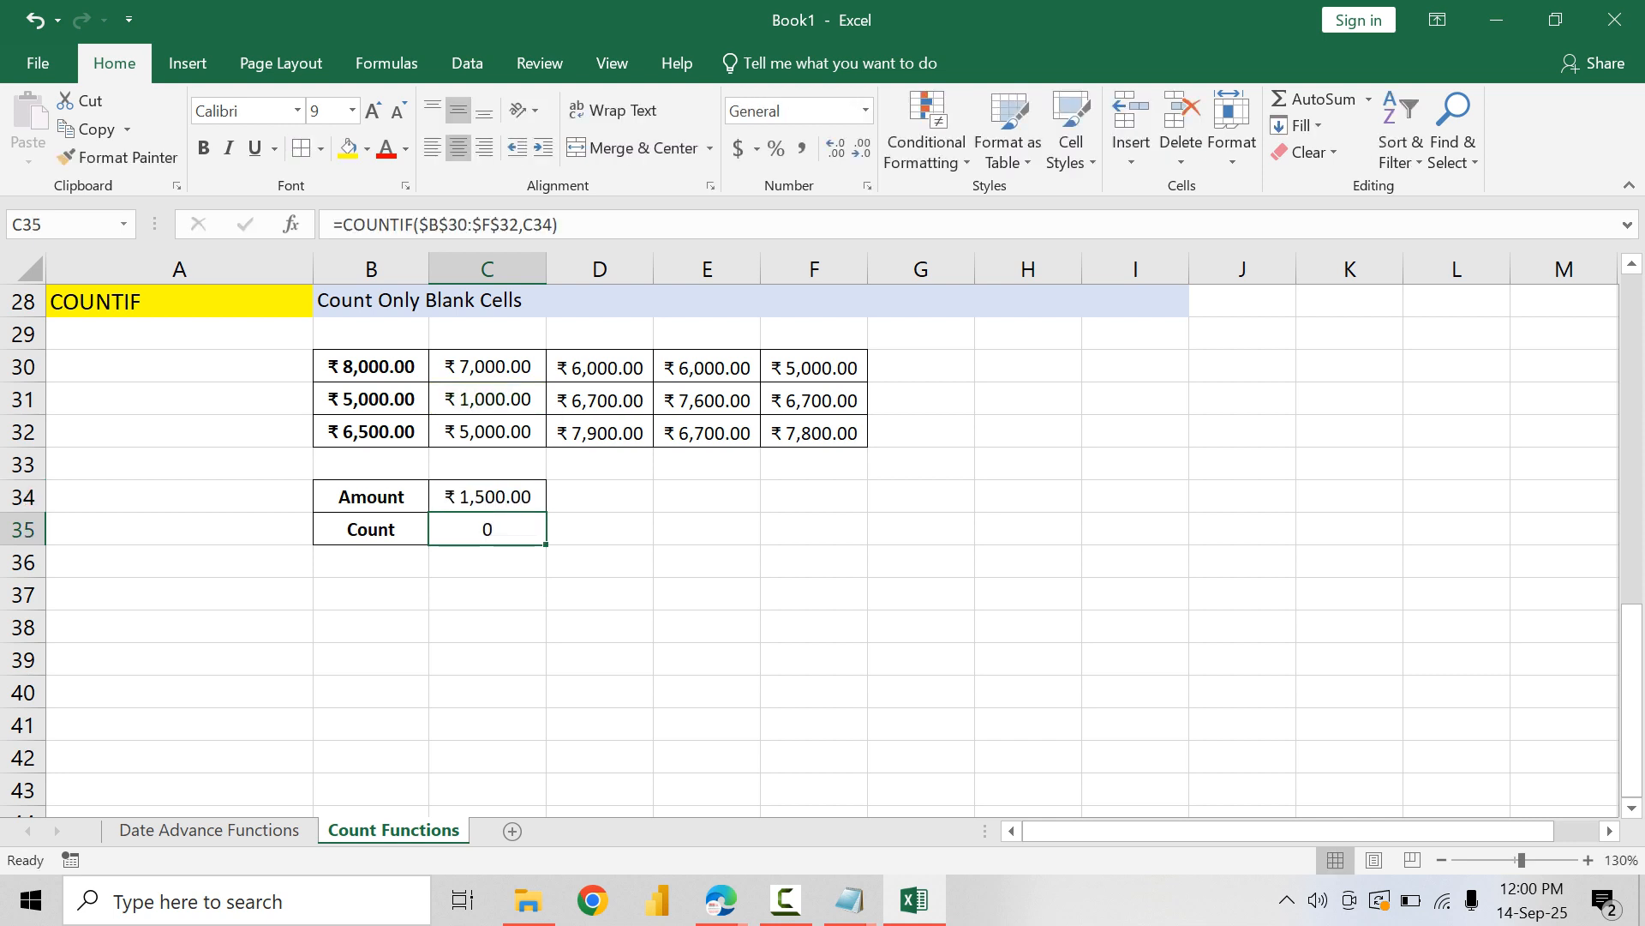
pyautogui.press('Up')
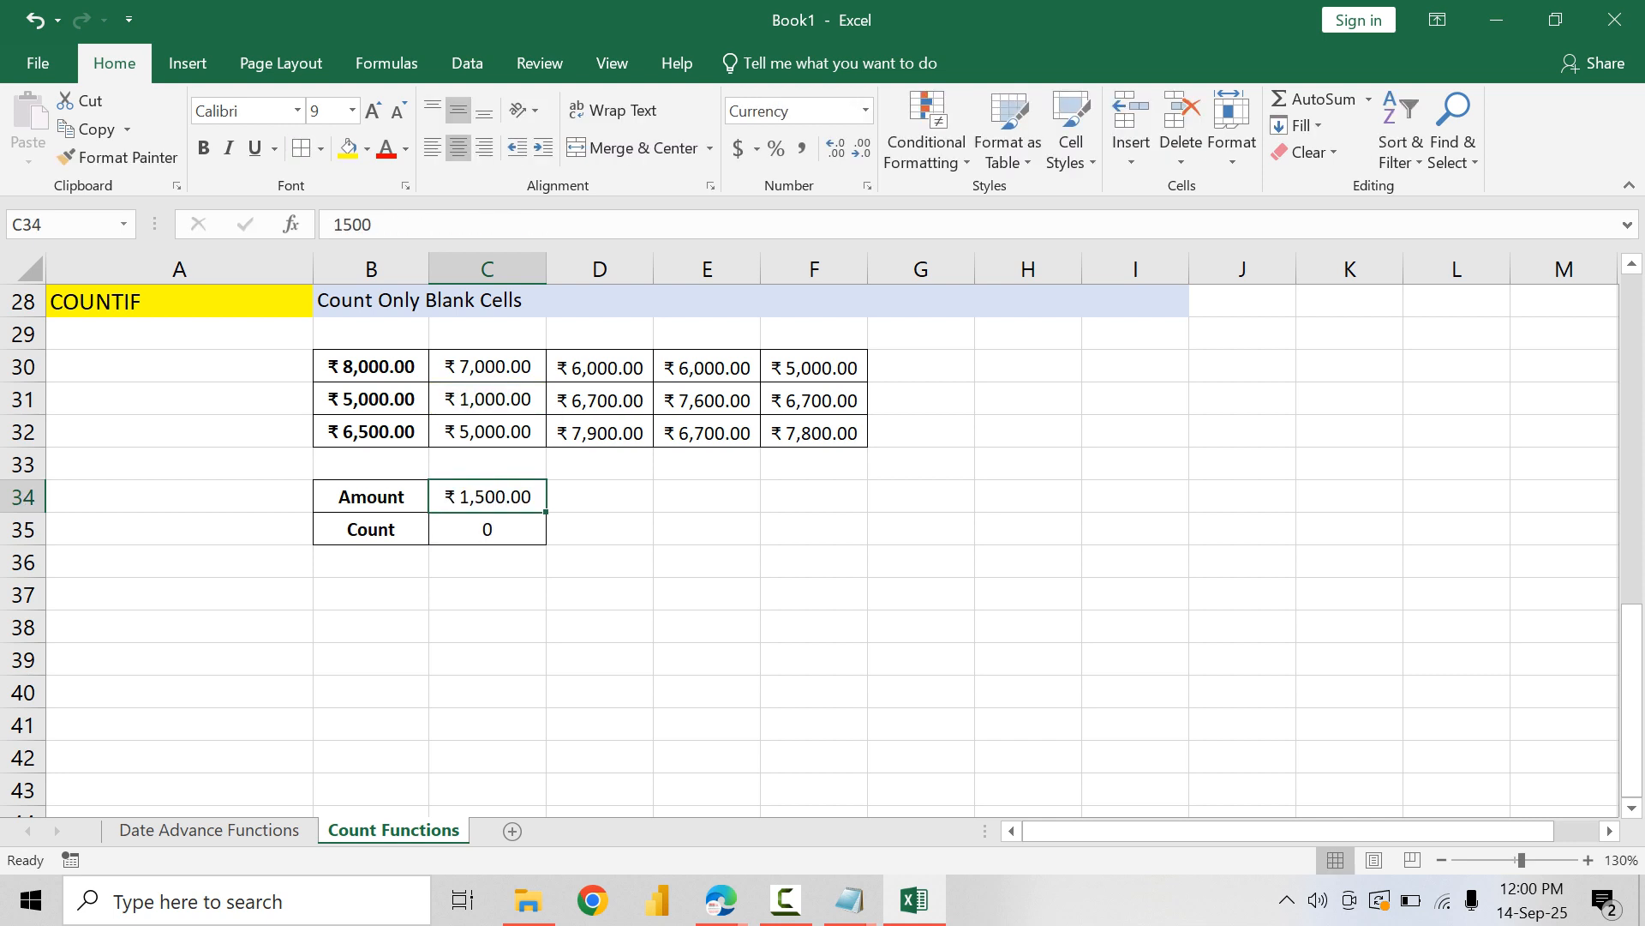
pyautogui.write('1')
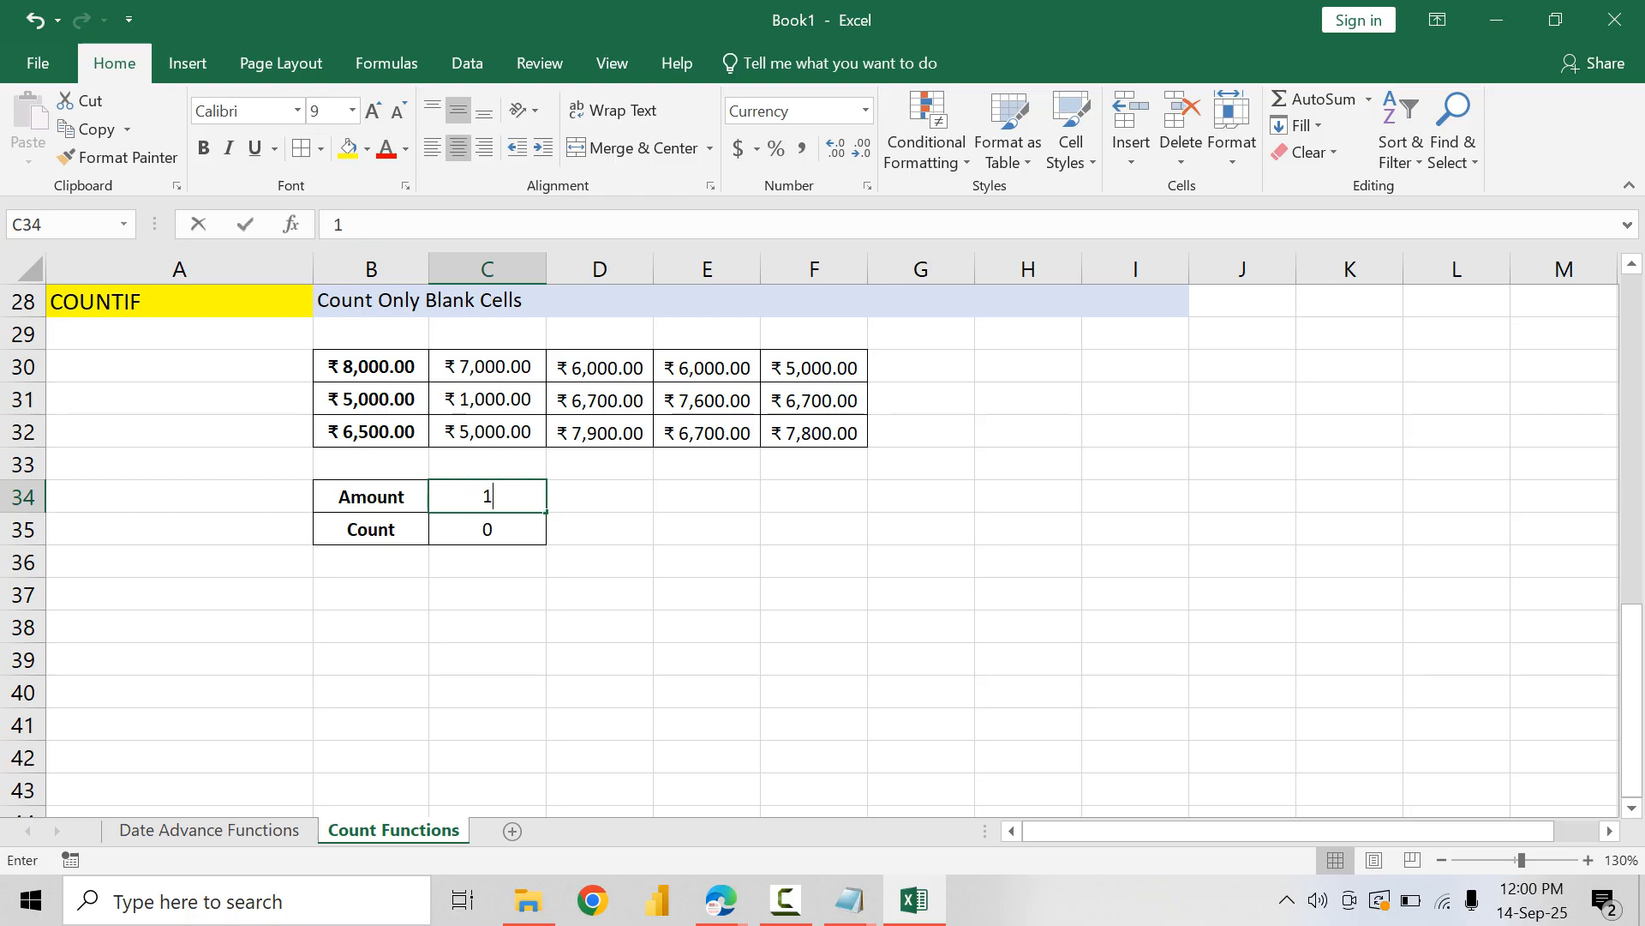
pyautogui.write(',000')
pyautogui.press('Return')
pyautogui.press('Up')
# Step: Set the amount in C34 to 5000
pyautogui.write('500')
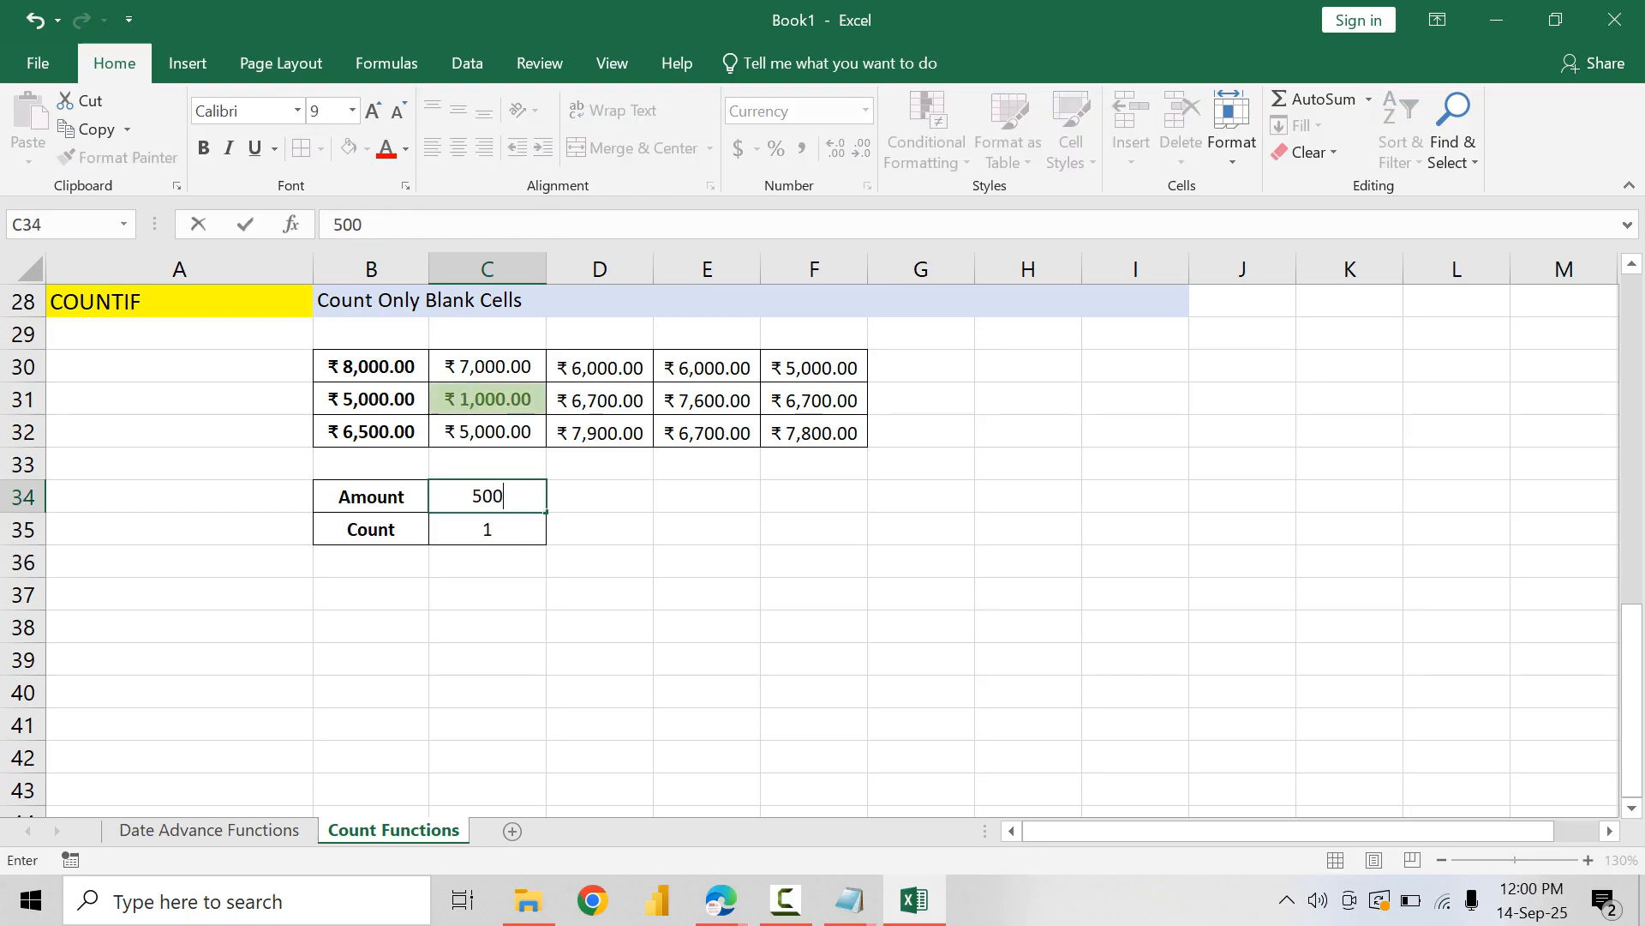
pyautogui.write('0')
pyautogui.press('Return')
pyautogui.press('Up')
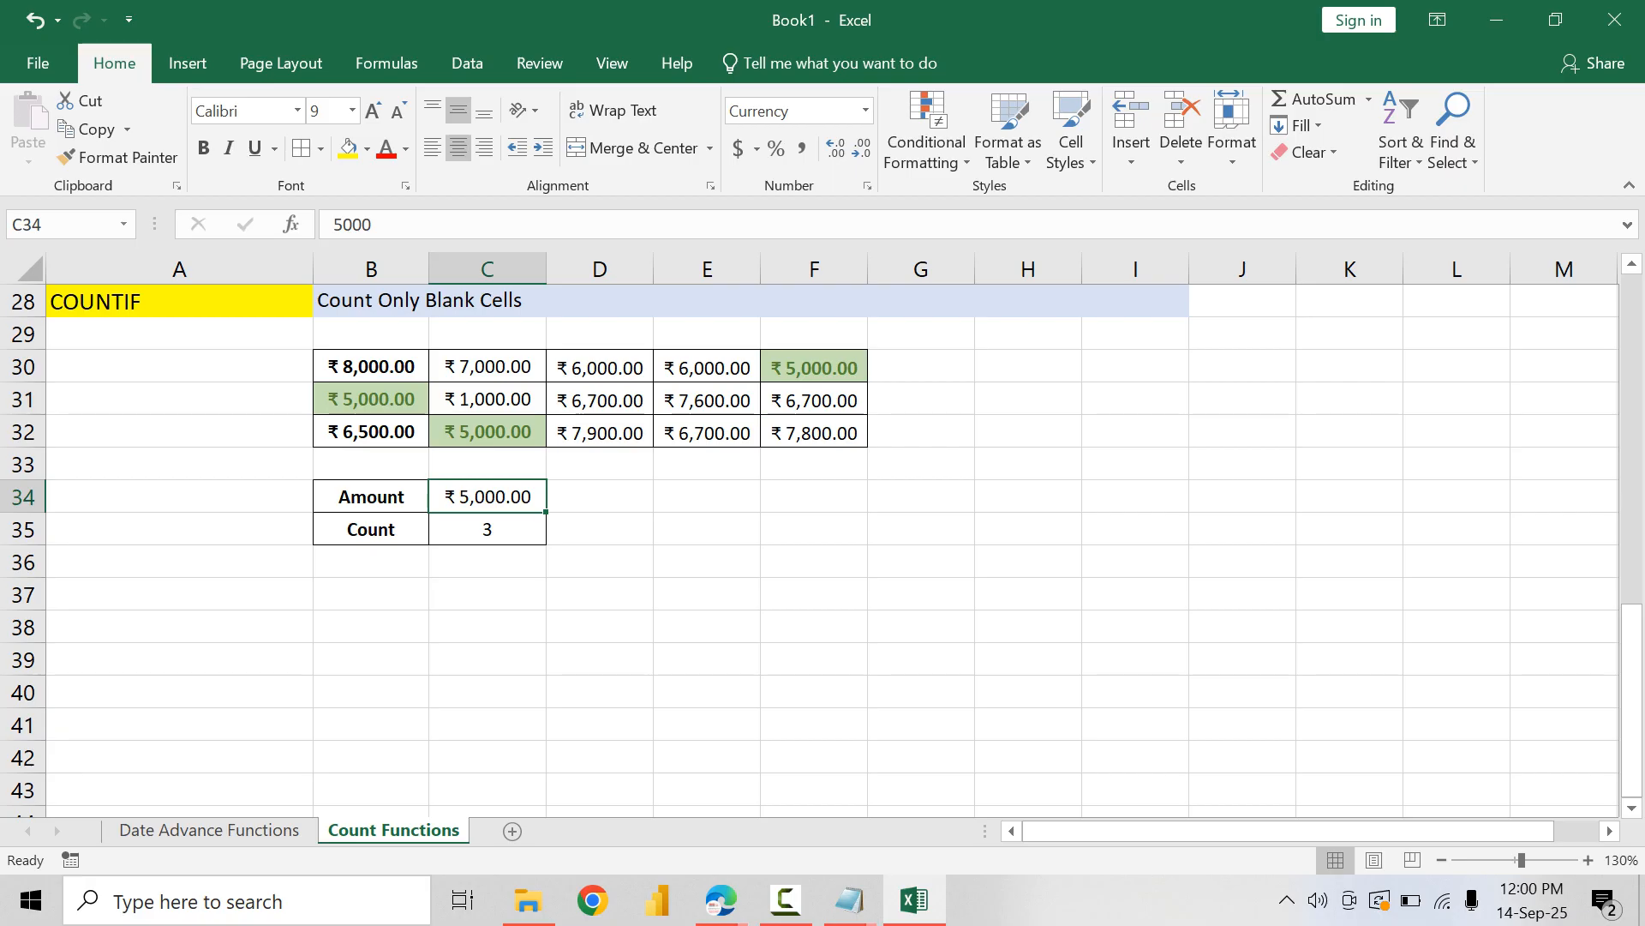
# Step: Enter the label "Amount >=" in B37 and the value 10000 beside it in C37
pyautogui.click(371, 594)
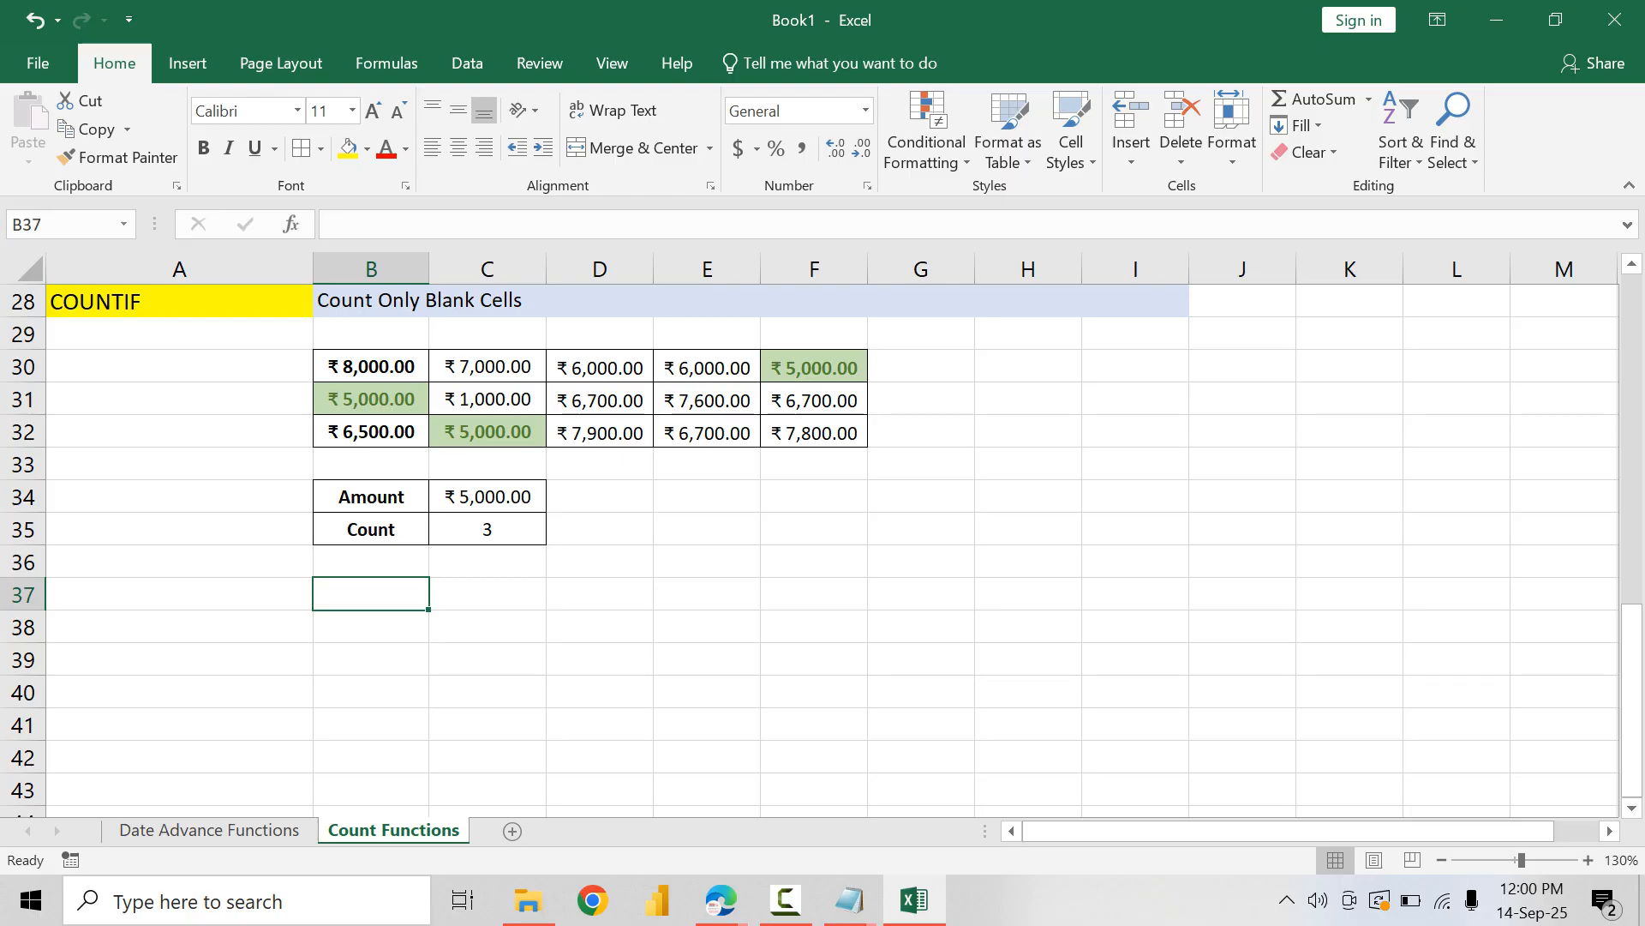
pyautogui.write('Amount')
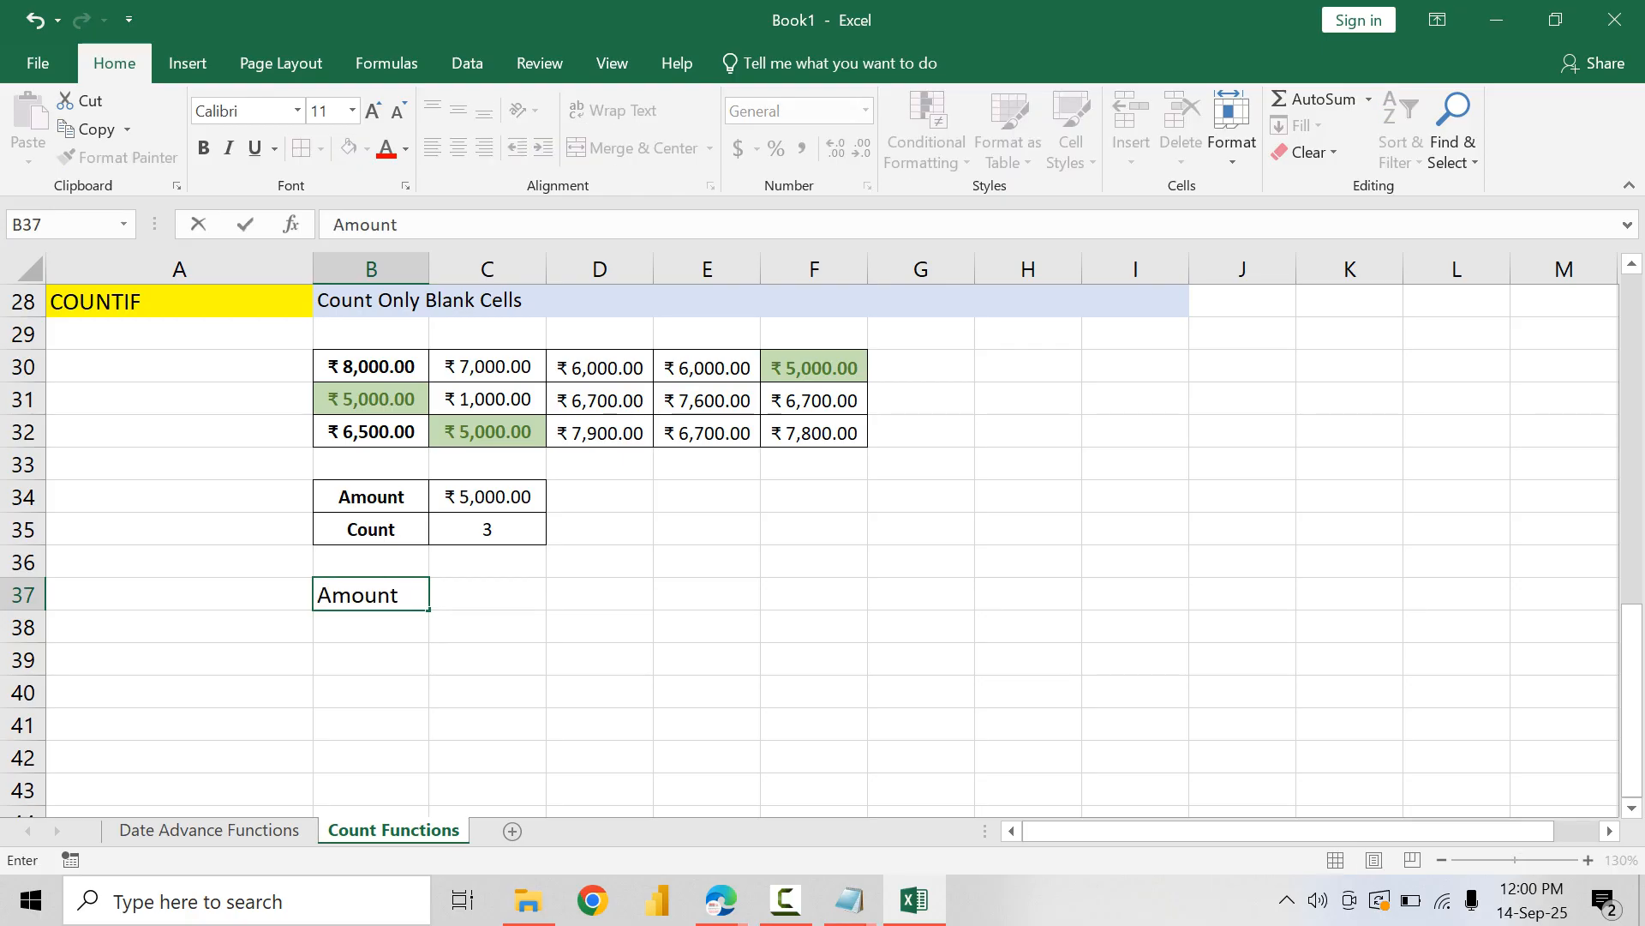
pyautogui.write(' >=')
pyautogui.press('Tab')
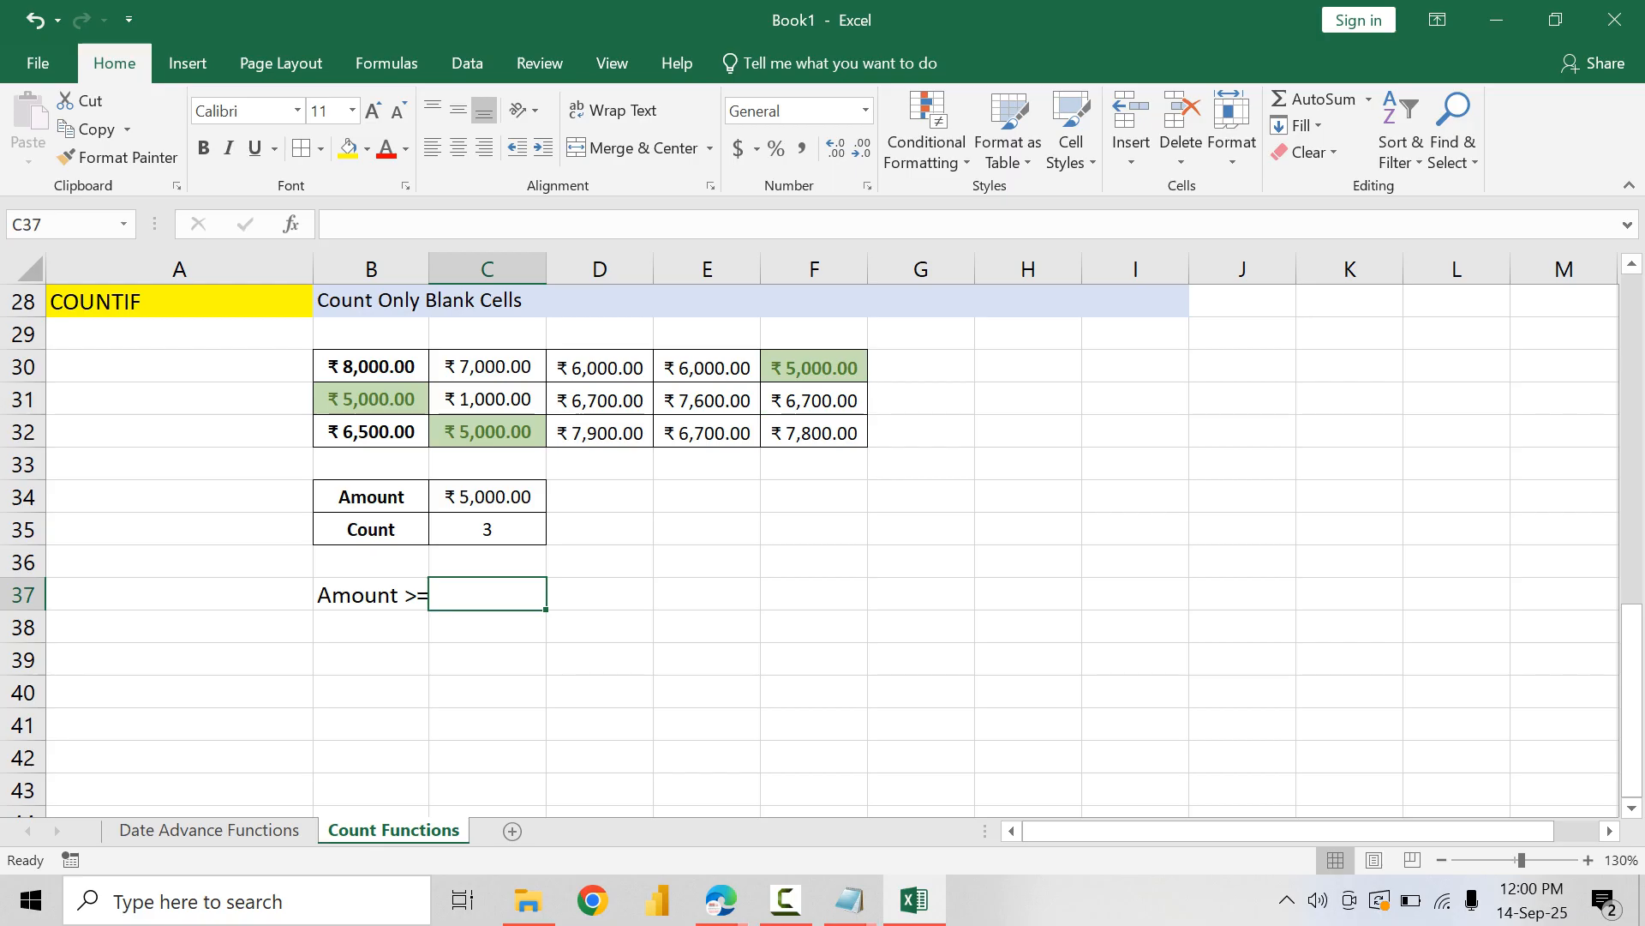
pyautogui.write('10000')
pyautogui.press('Return')
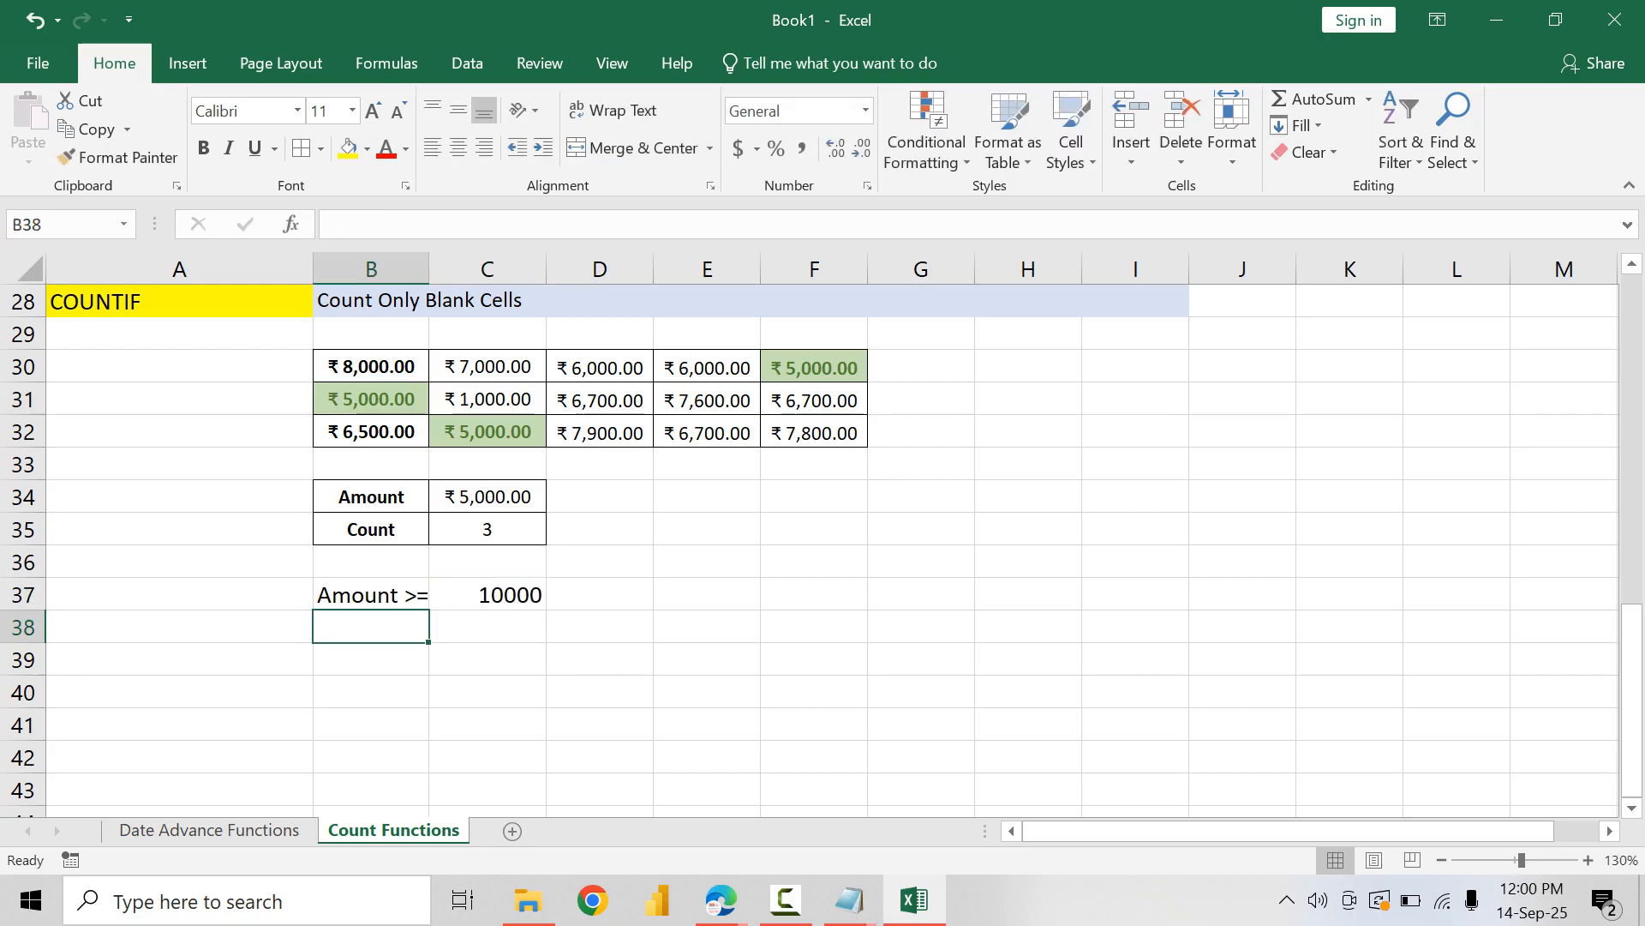
# Step: Set the amount in C30 to 16000 and the amount in E31 to 14000
pyautogui.doubleClick(530, 595)
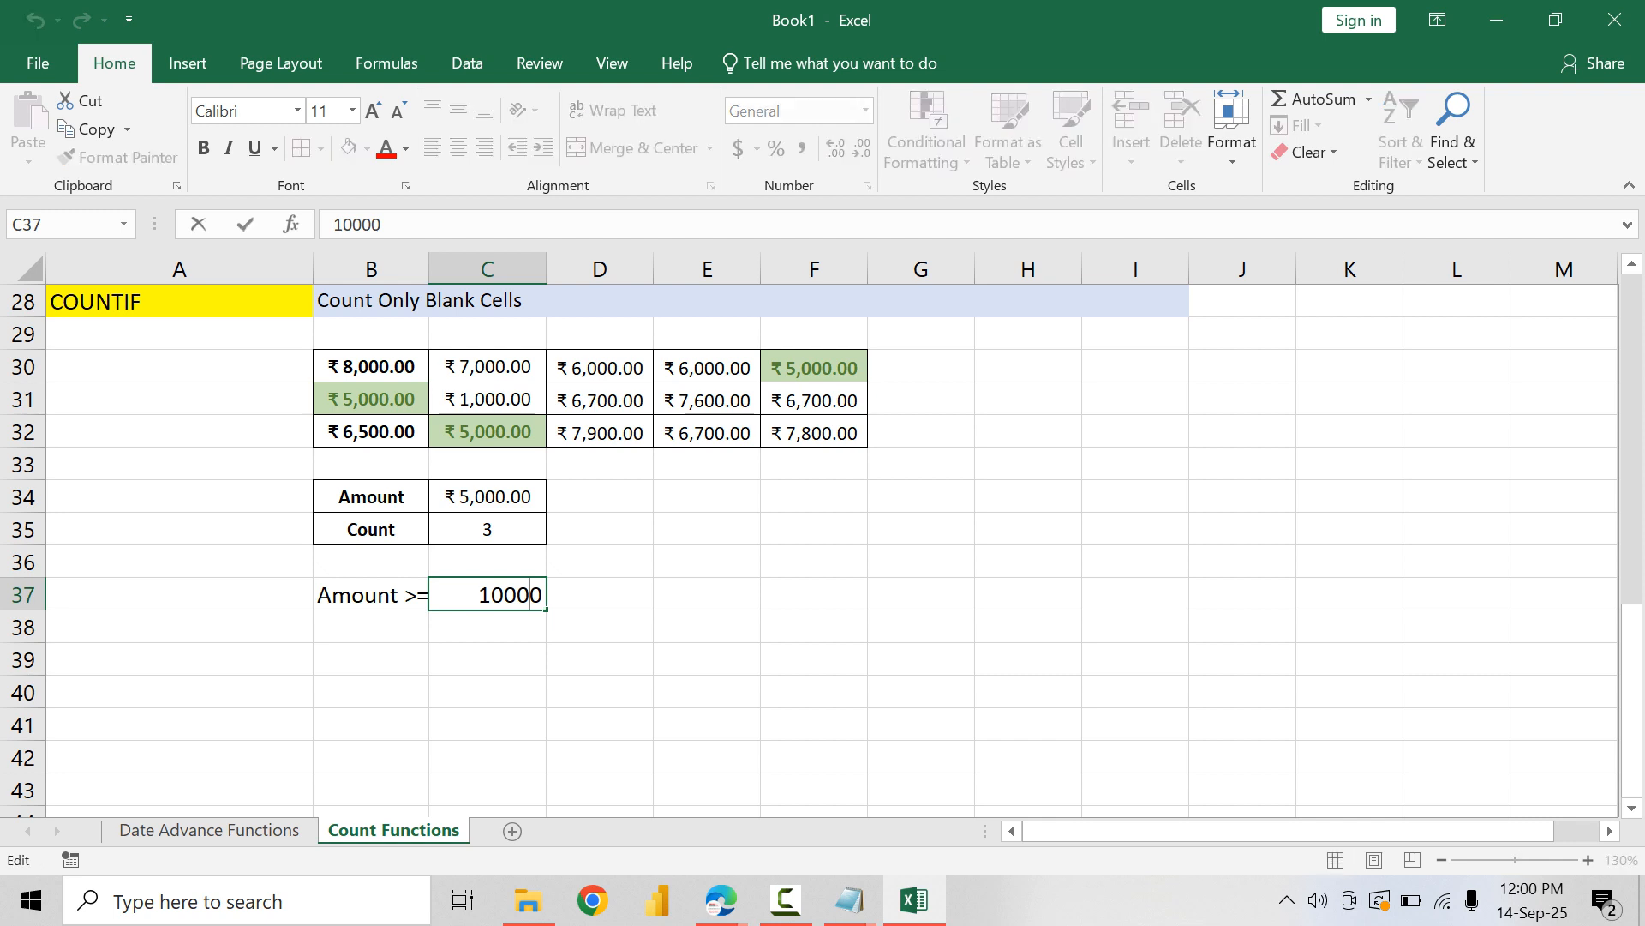
pyautogui.click(600, 367)
pyautogui.click(488, 367)
pyautogui.write('16,0')
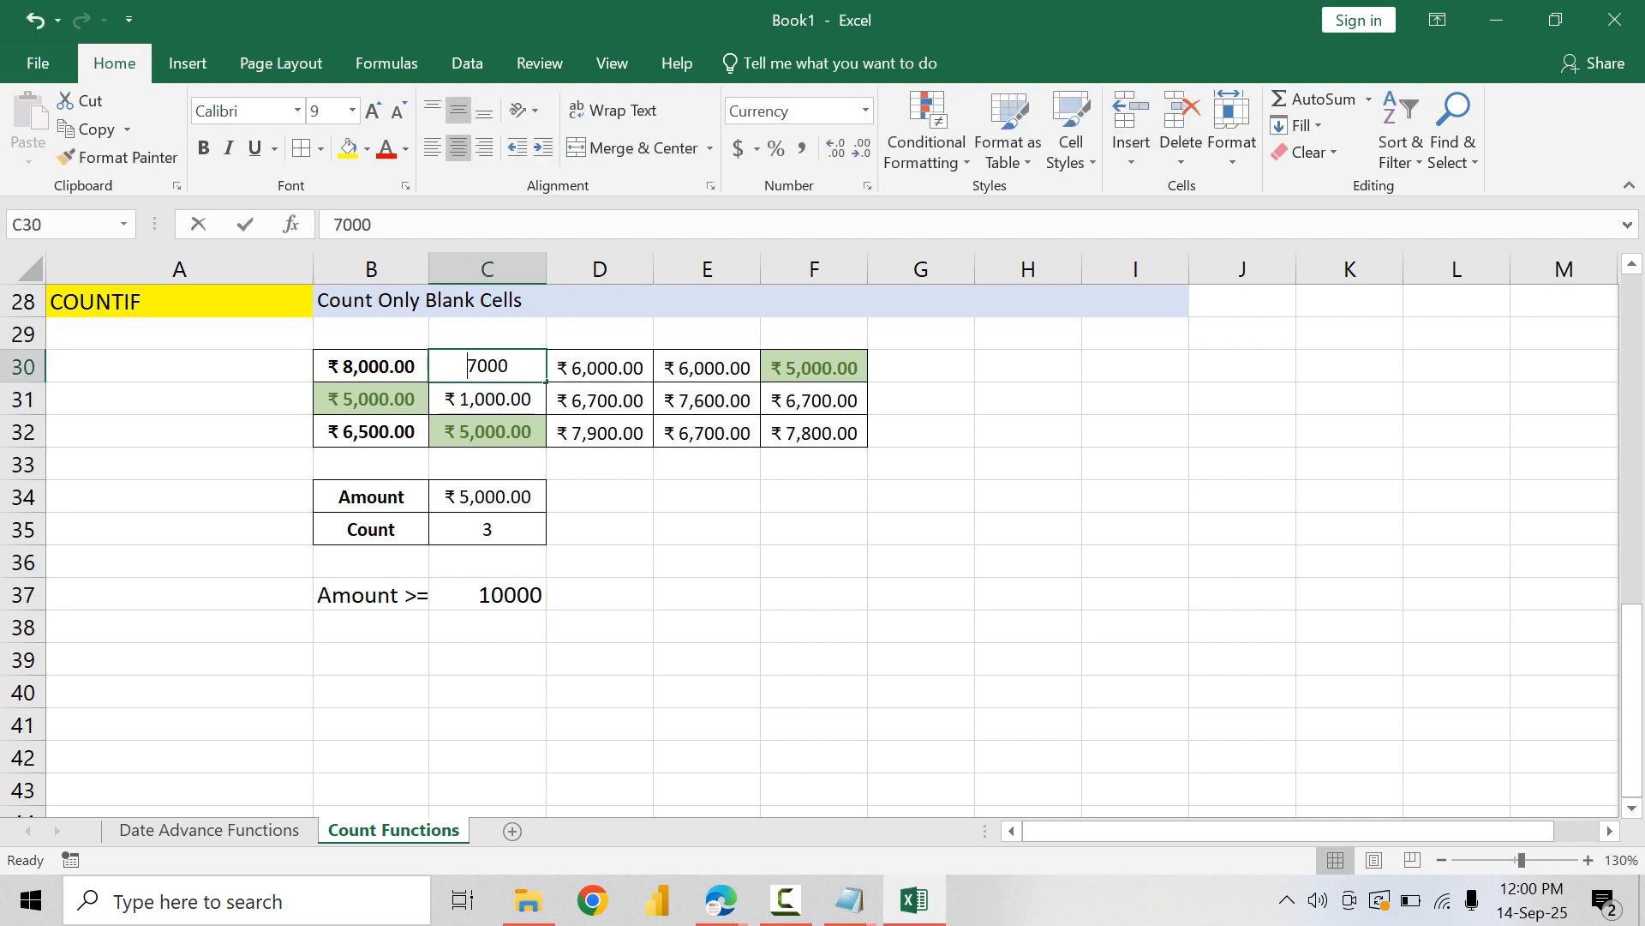
pyautogui.write('00')
pyautogui.press('Return')
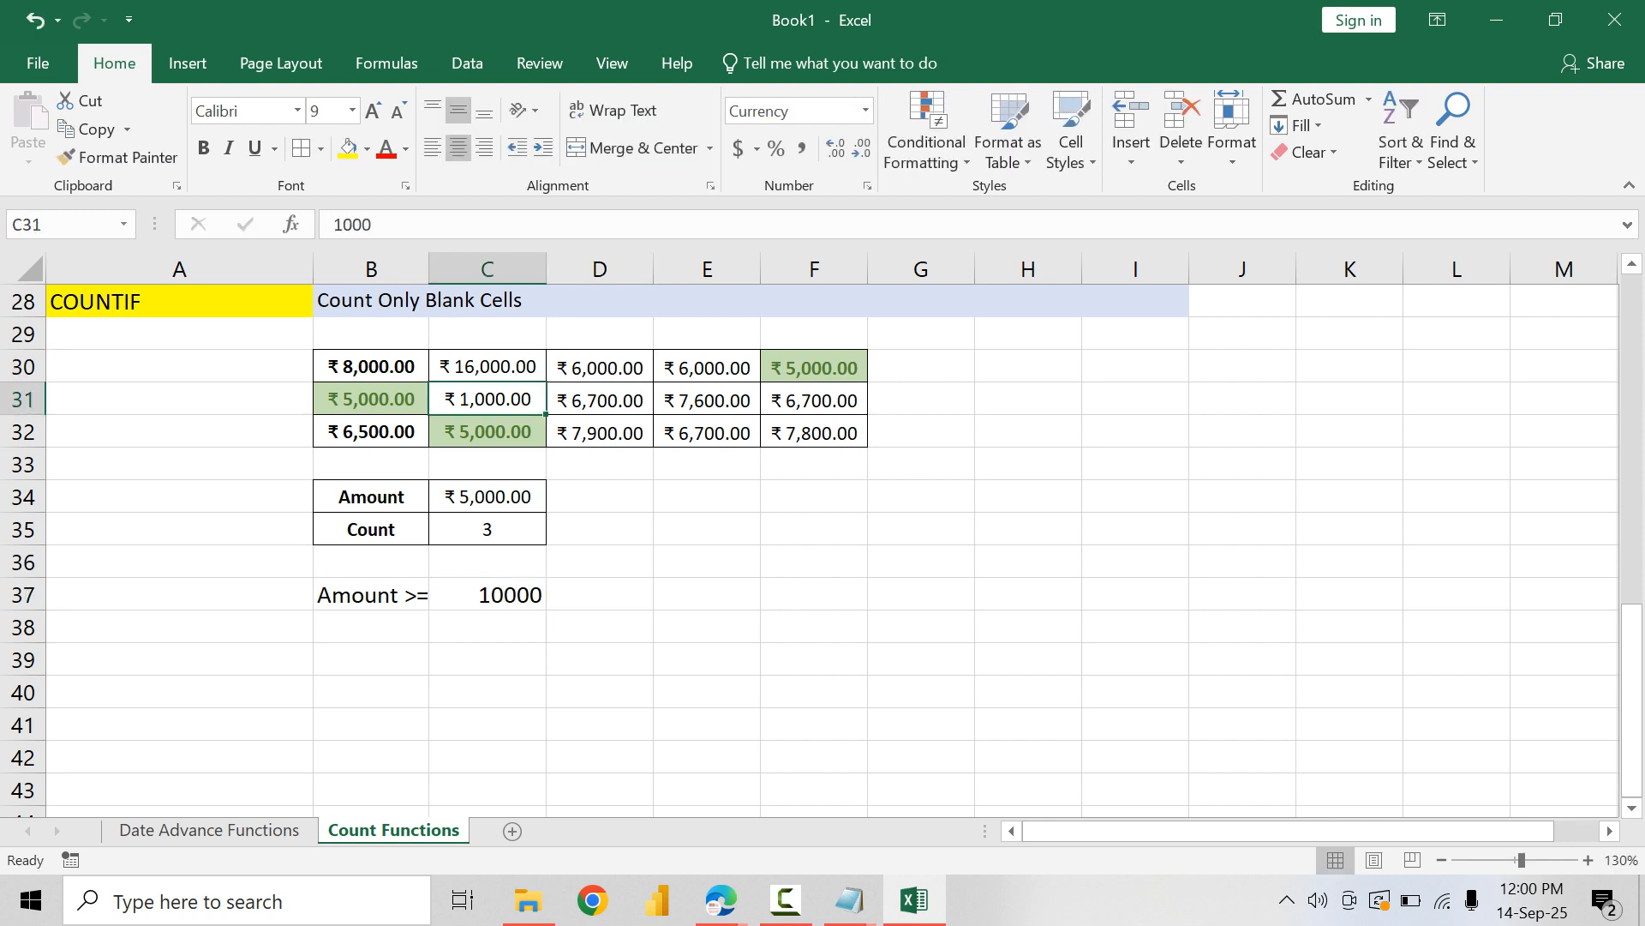
pyautogui.click(707, 401)
pyautogui.write('14000')
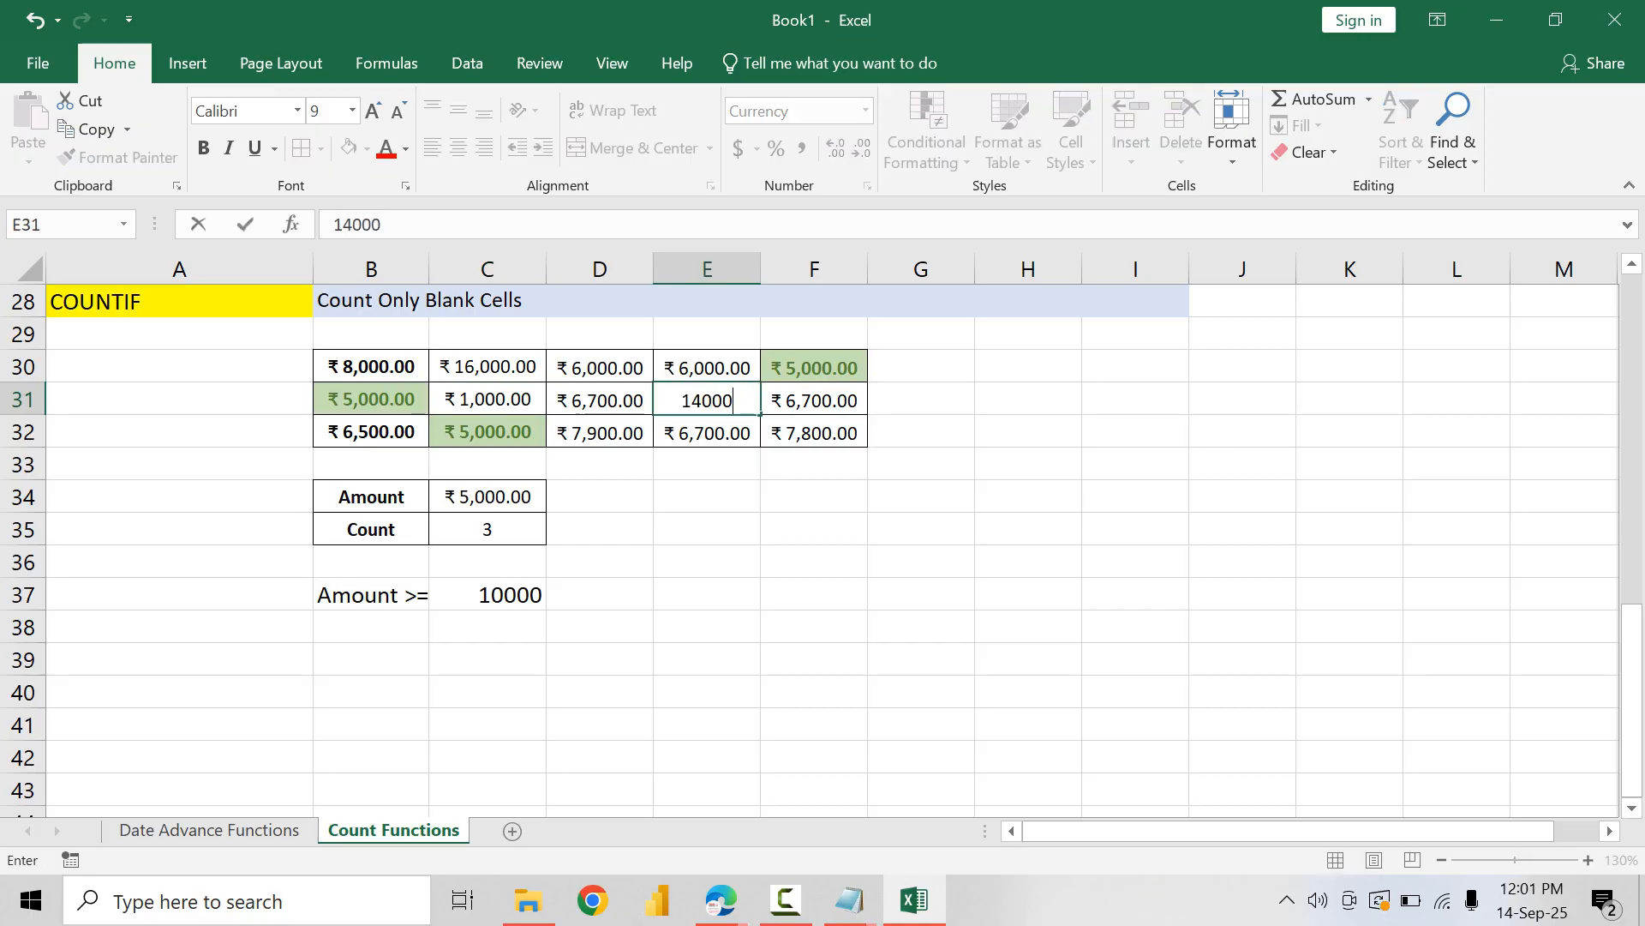
pyautogui.press('Return')
# Step: Widen column B and add all borders to B37:C38, copying the B34 label formatting to "Amount >=" in B37
pyautogui.moveTo(428, 270); pyautogui.dragTo(452, 269)
pyautogui.click(383, 498)
pyautogui.click(119, 157)
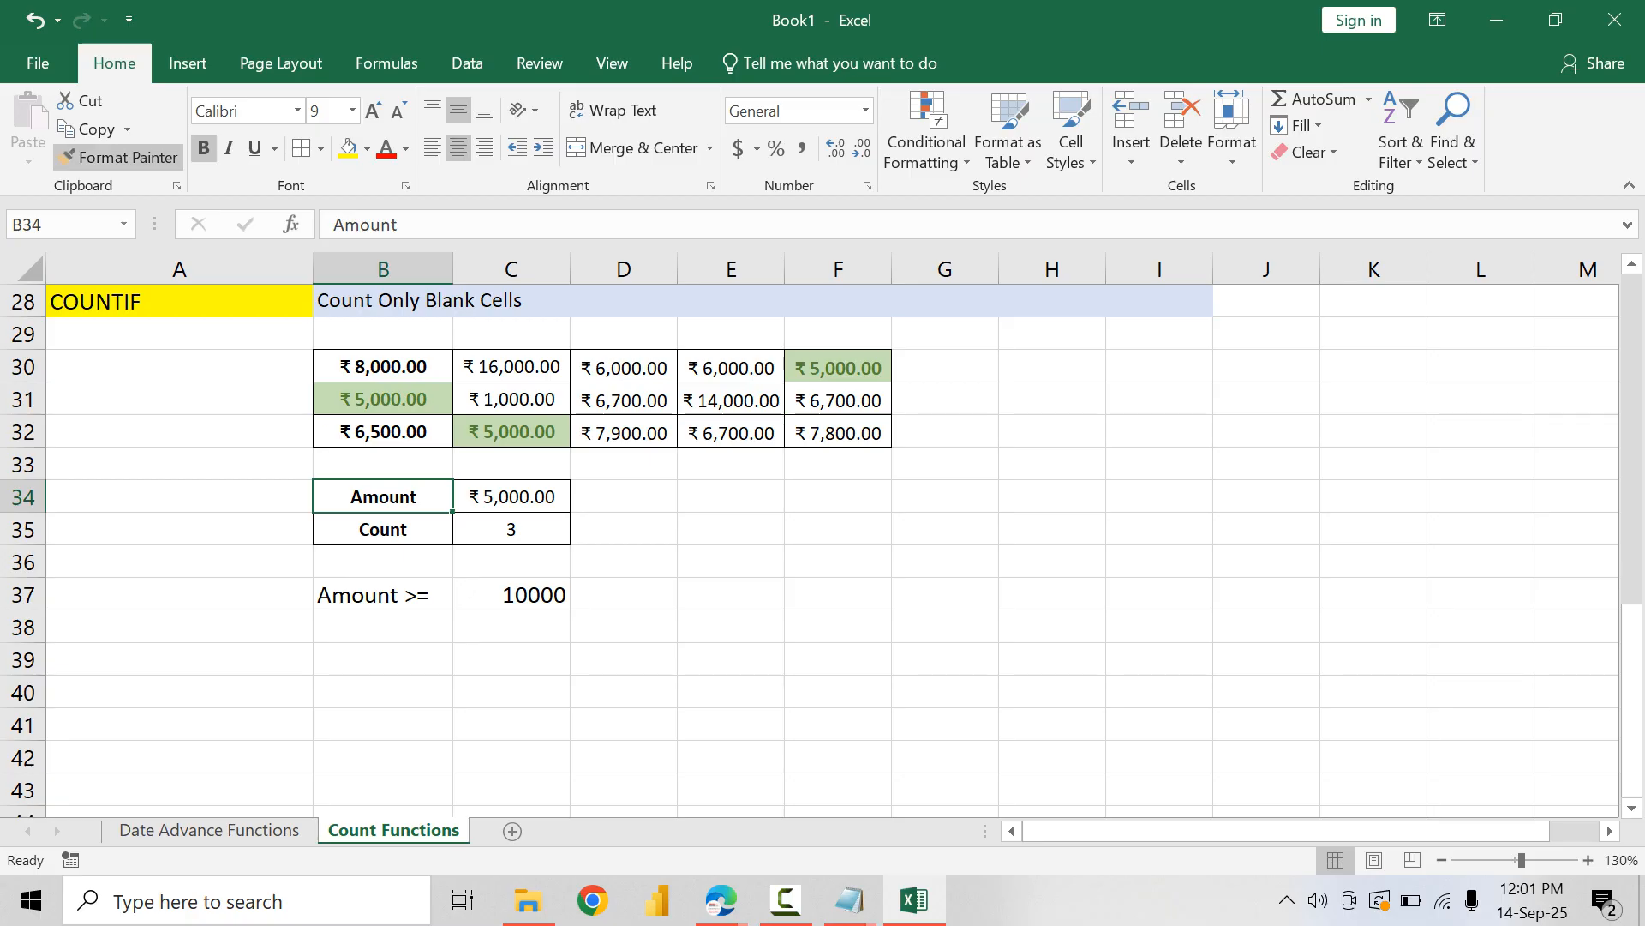
pyautogui.moveTo(383, 594)
pyautogui.mouseDown()
pyautogui.moveTo(383, 626)
pyautogui.moveTo(511, 627)
pyautogui.mouseUp()
pyautogui.click(301, 148)
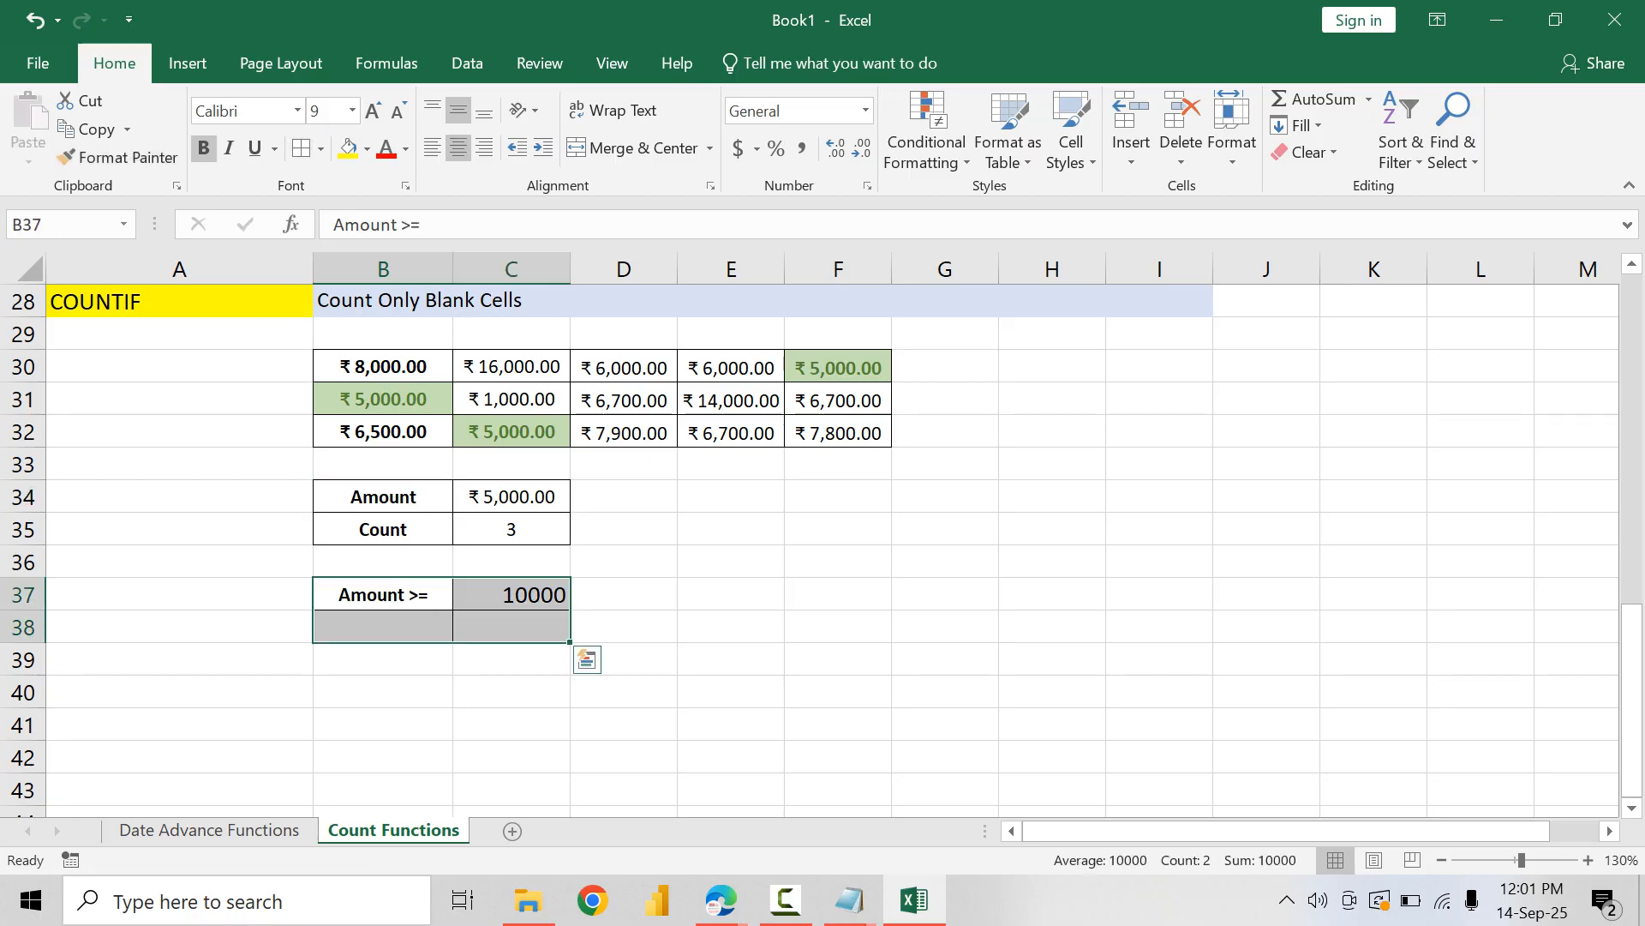
# Step: Center the contents of B37:C38 horizontally and vertically
pyautogui.click(511, 595)
pyautogui.hotkey('shift', 'Down')
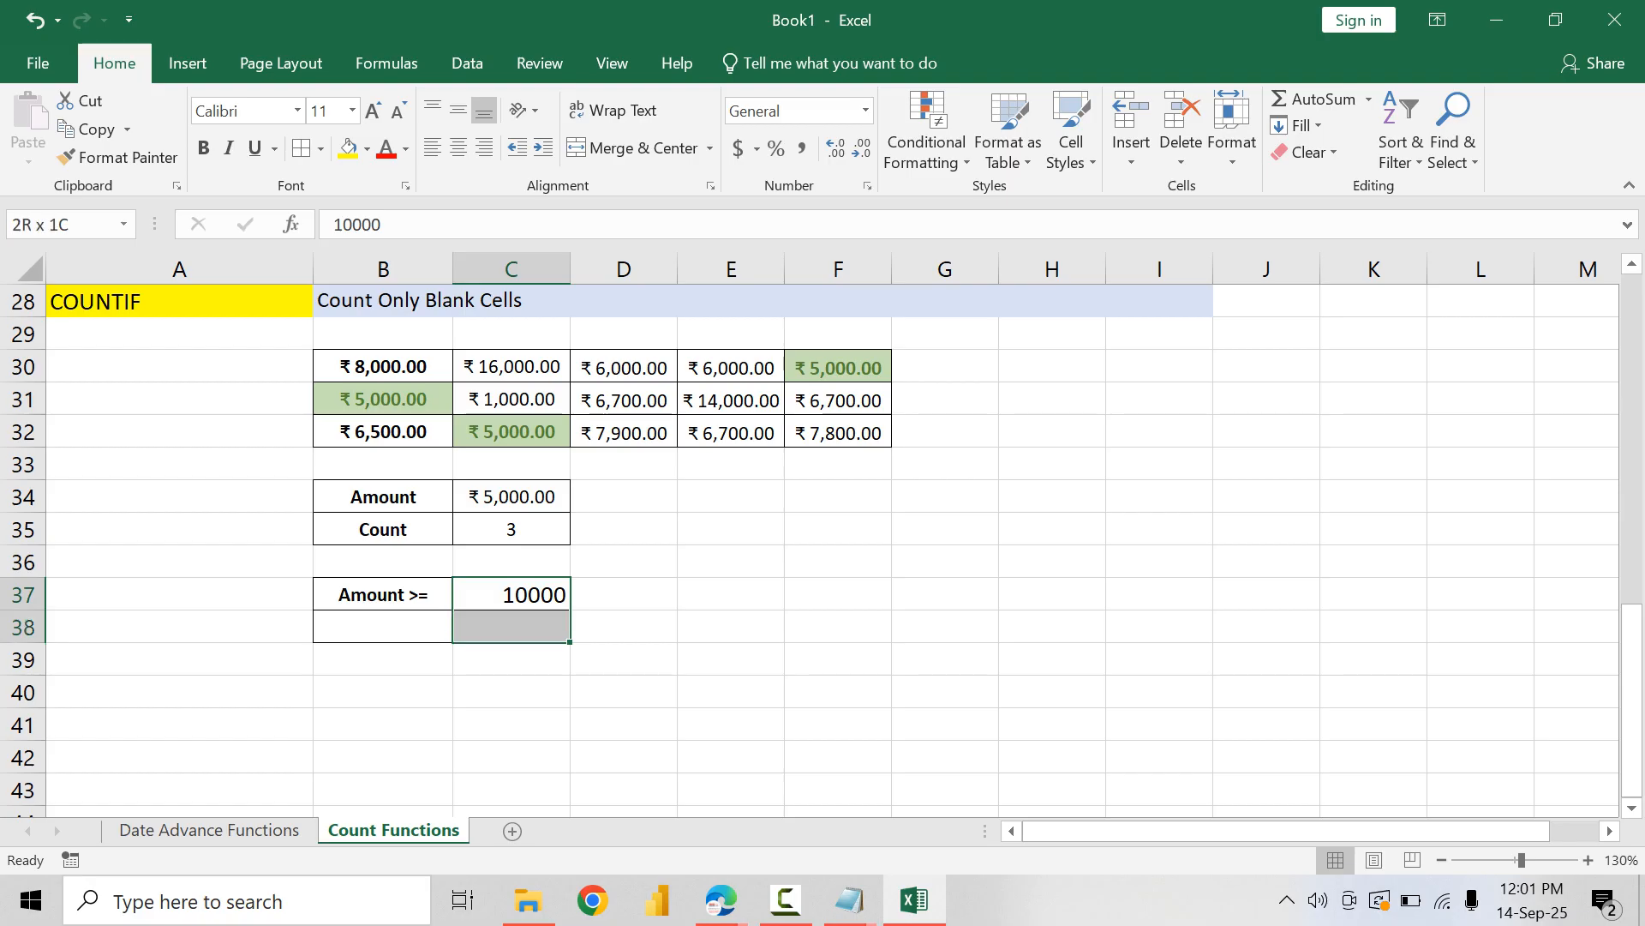
pyautogui.press('Left')
pyautogui.hotkey('shift', 'Right')
pyautogui.hotkey('shift', 'Down')
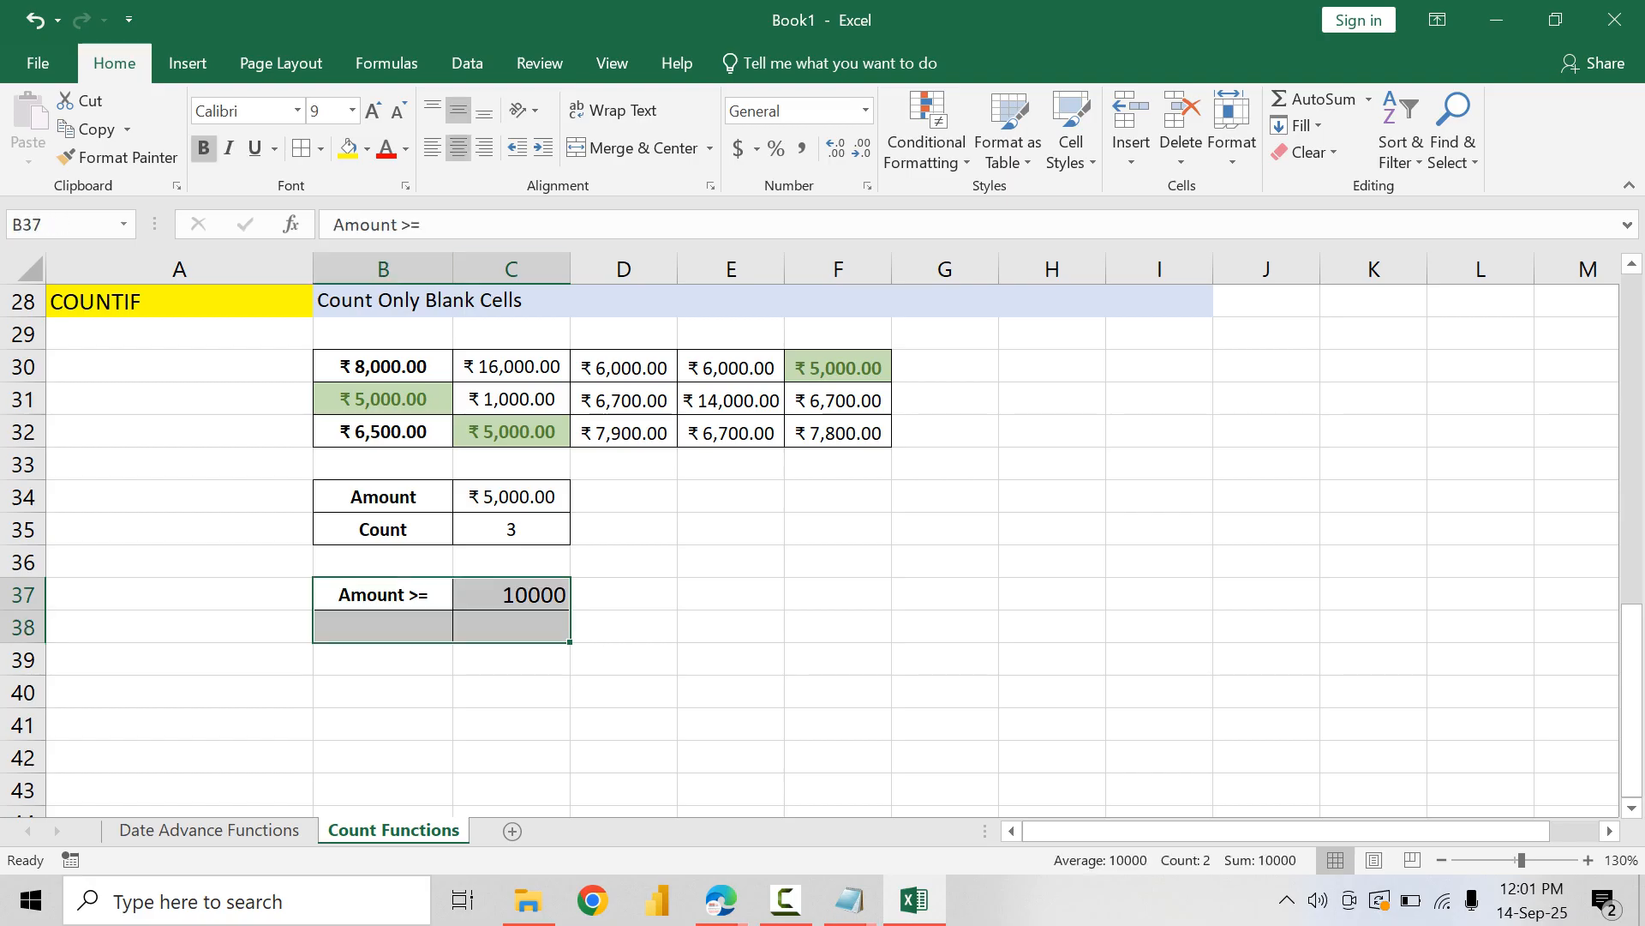
pyautogui.click(458, 148)
pyautogui.click(458, 111)
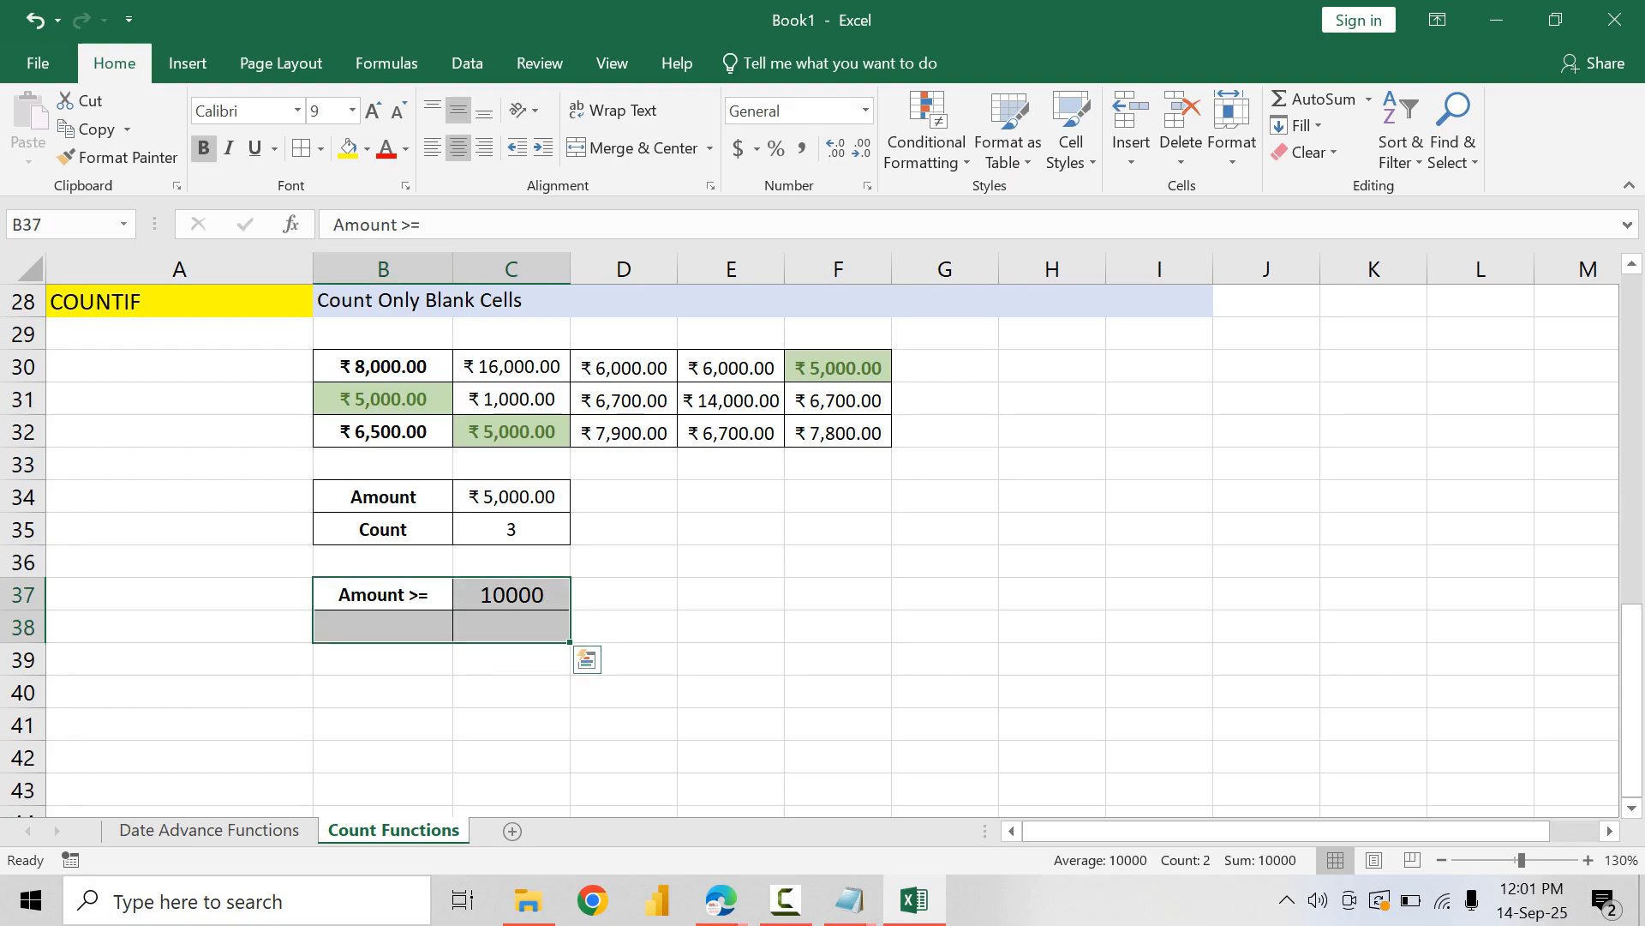
# Step: Label B38 "Count" and enter =COUNTIF($B$30:$F$32,">=10000") in C38
pyautogui.press('Down')
pyautogui.write('Count')
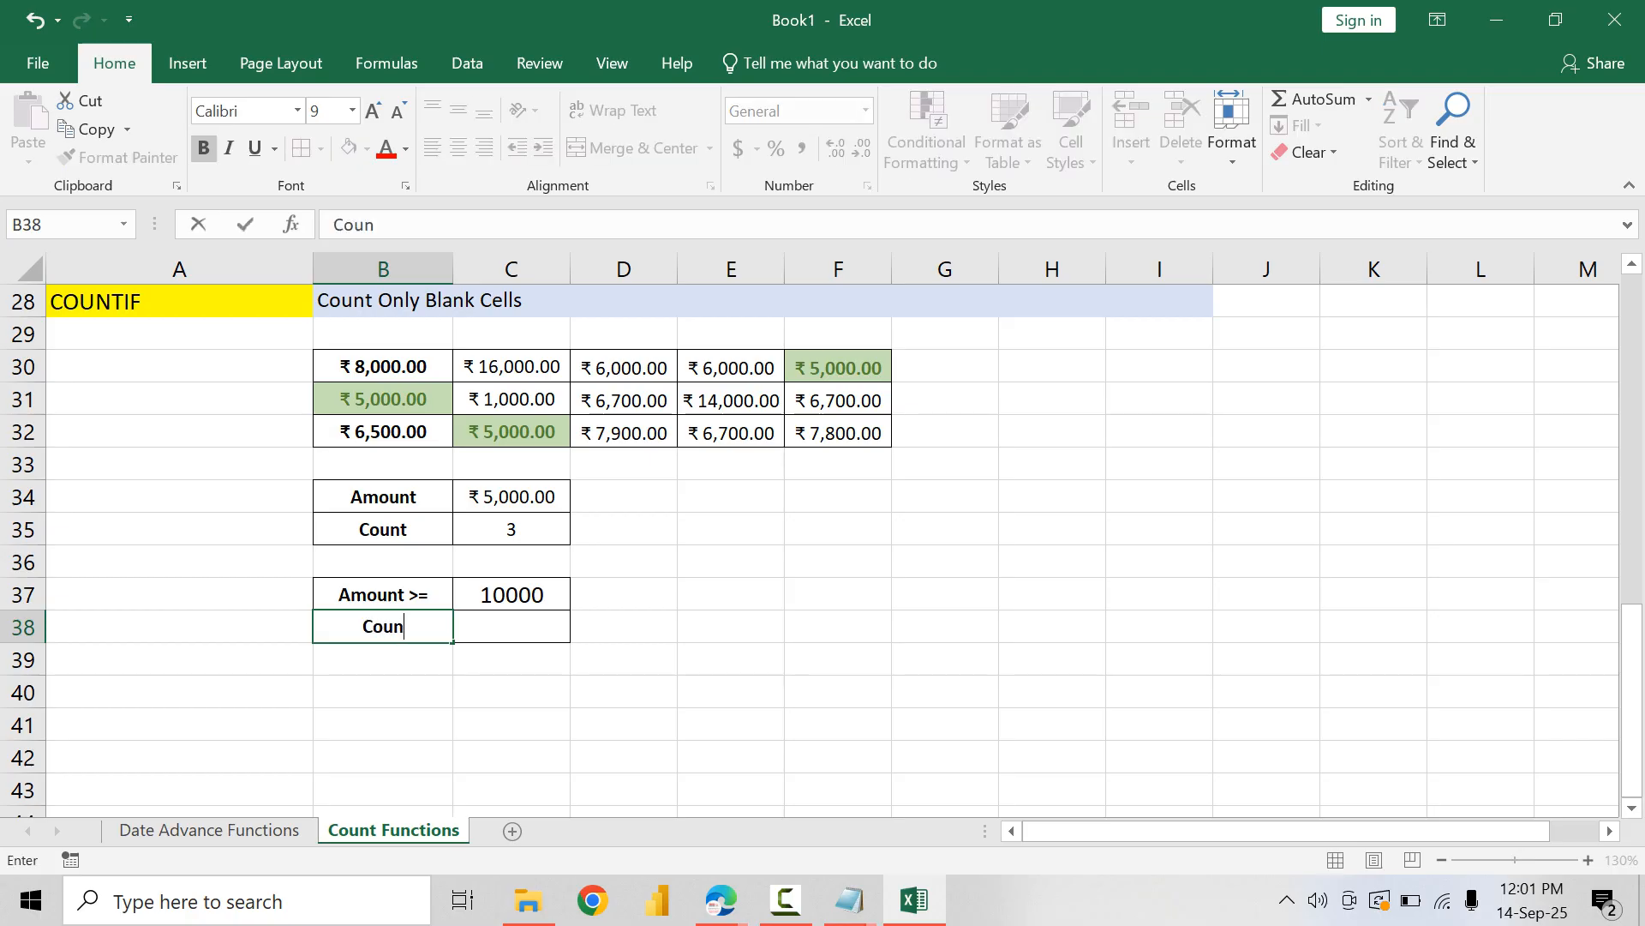
pyautogui.press('Tab')
pyautogui.write('=COUNTIF(')
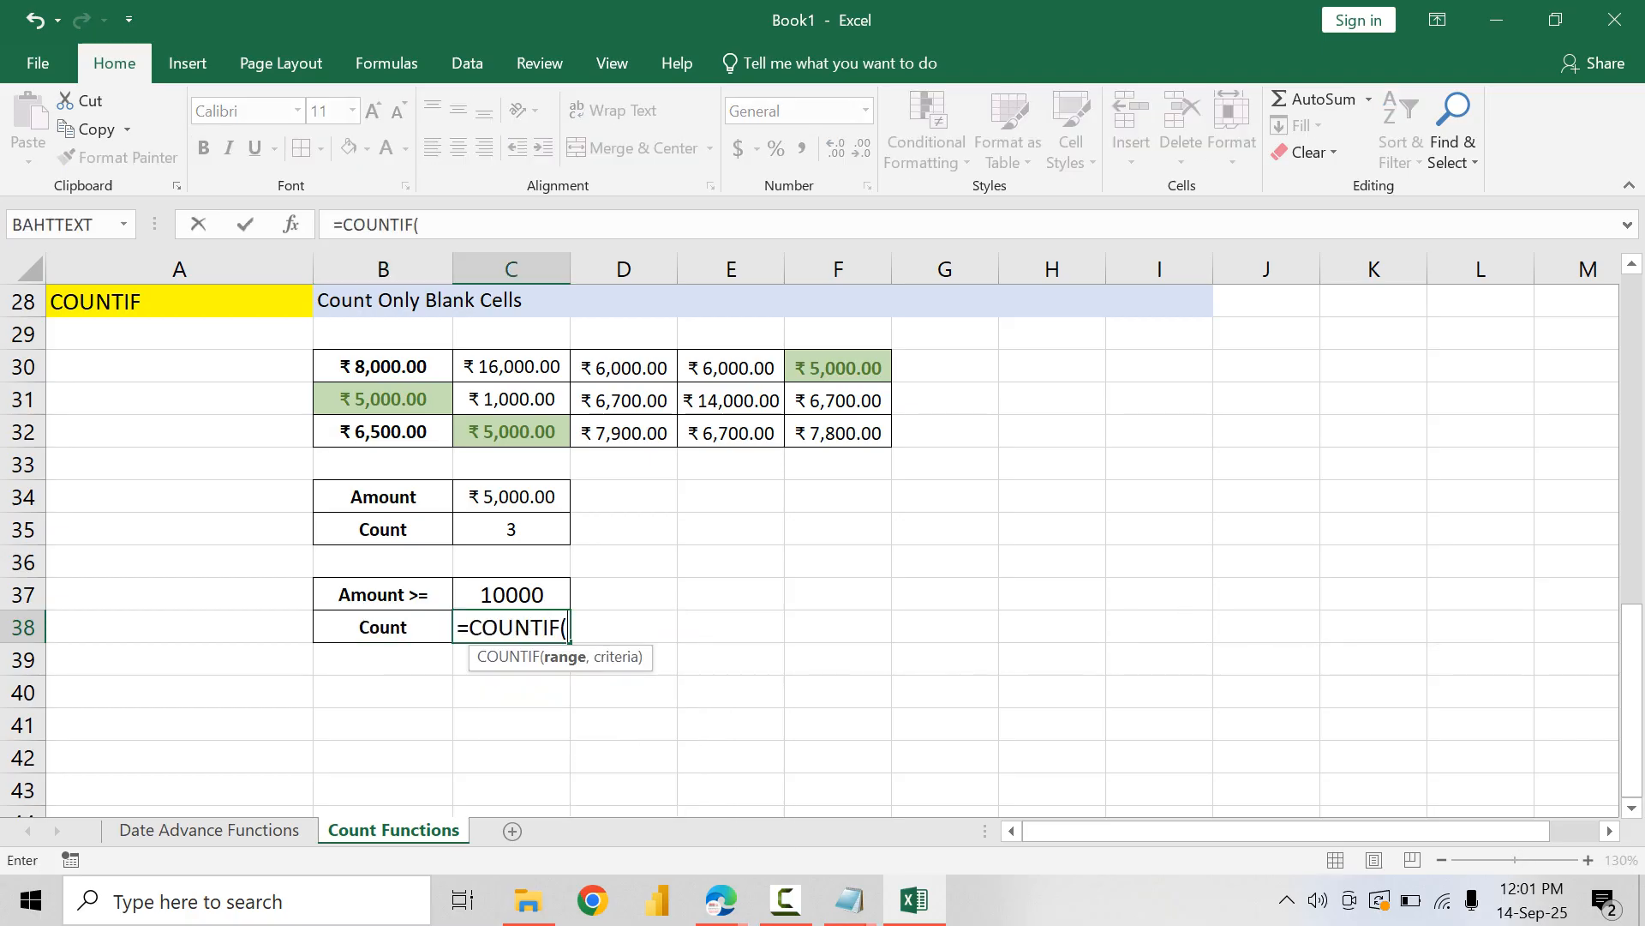
pyautogui.moveTo(384, 367); pyautogui.dragTo(840, 433)
pyautogui.press('F4')
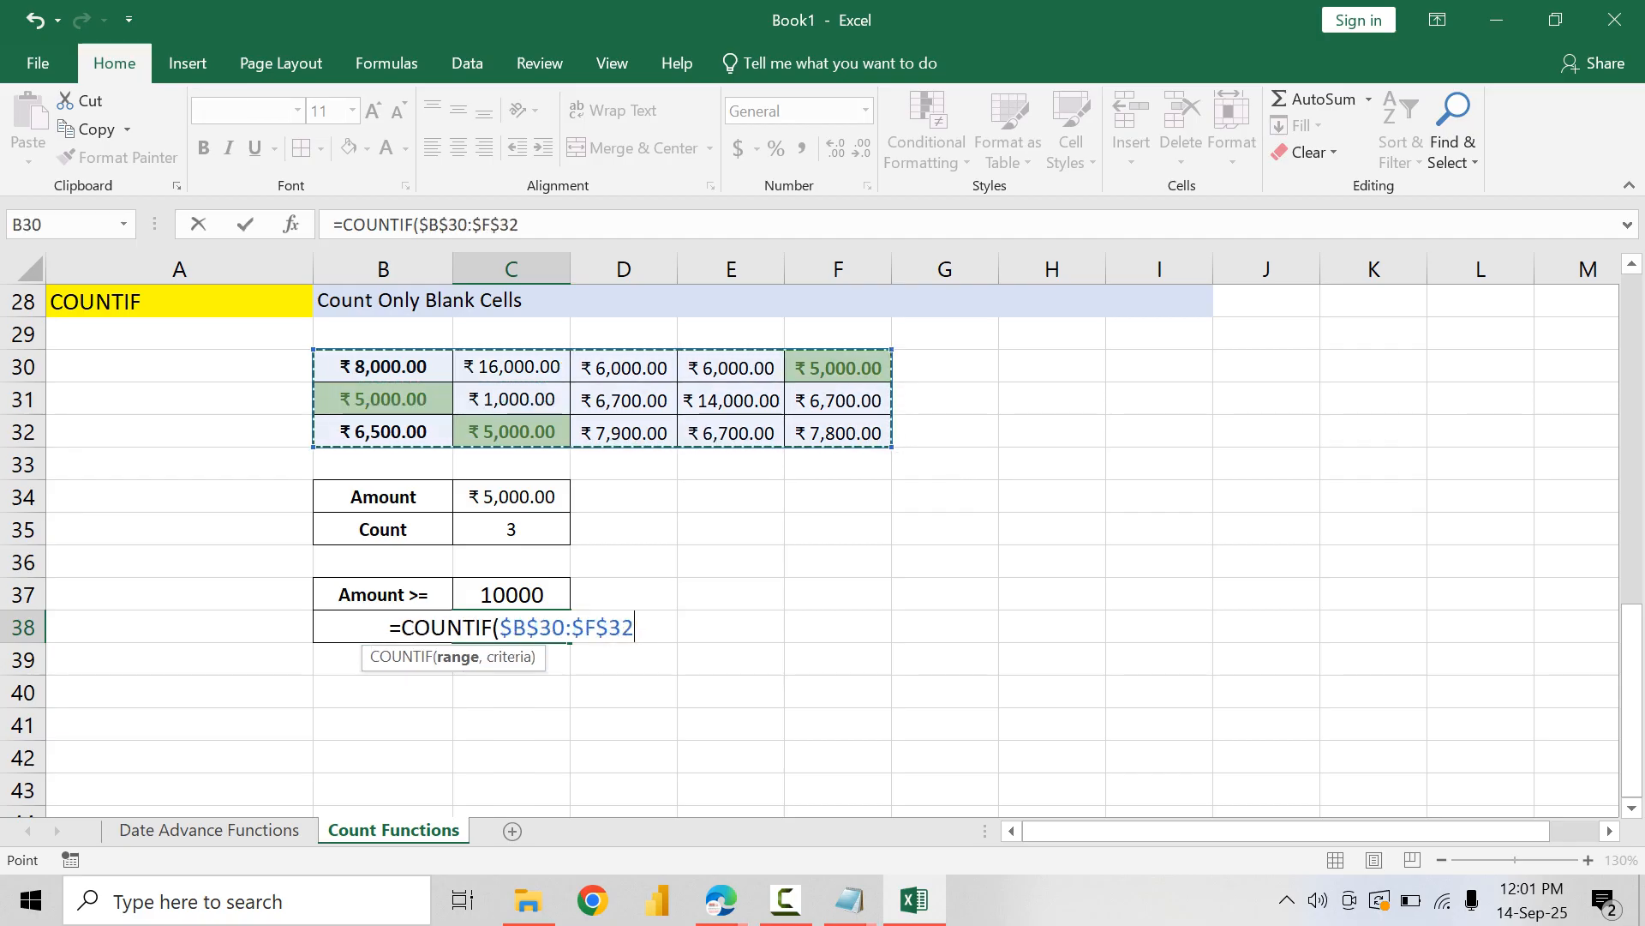
pyautogui.write(',')
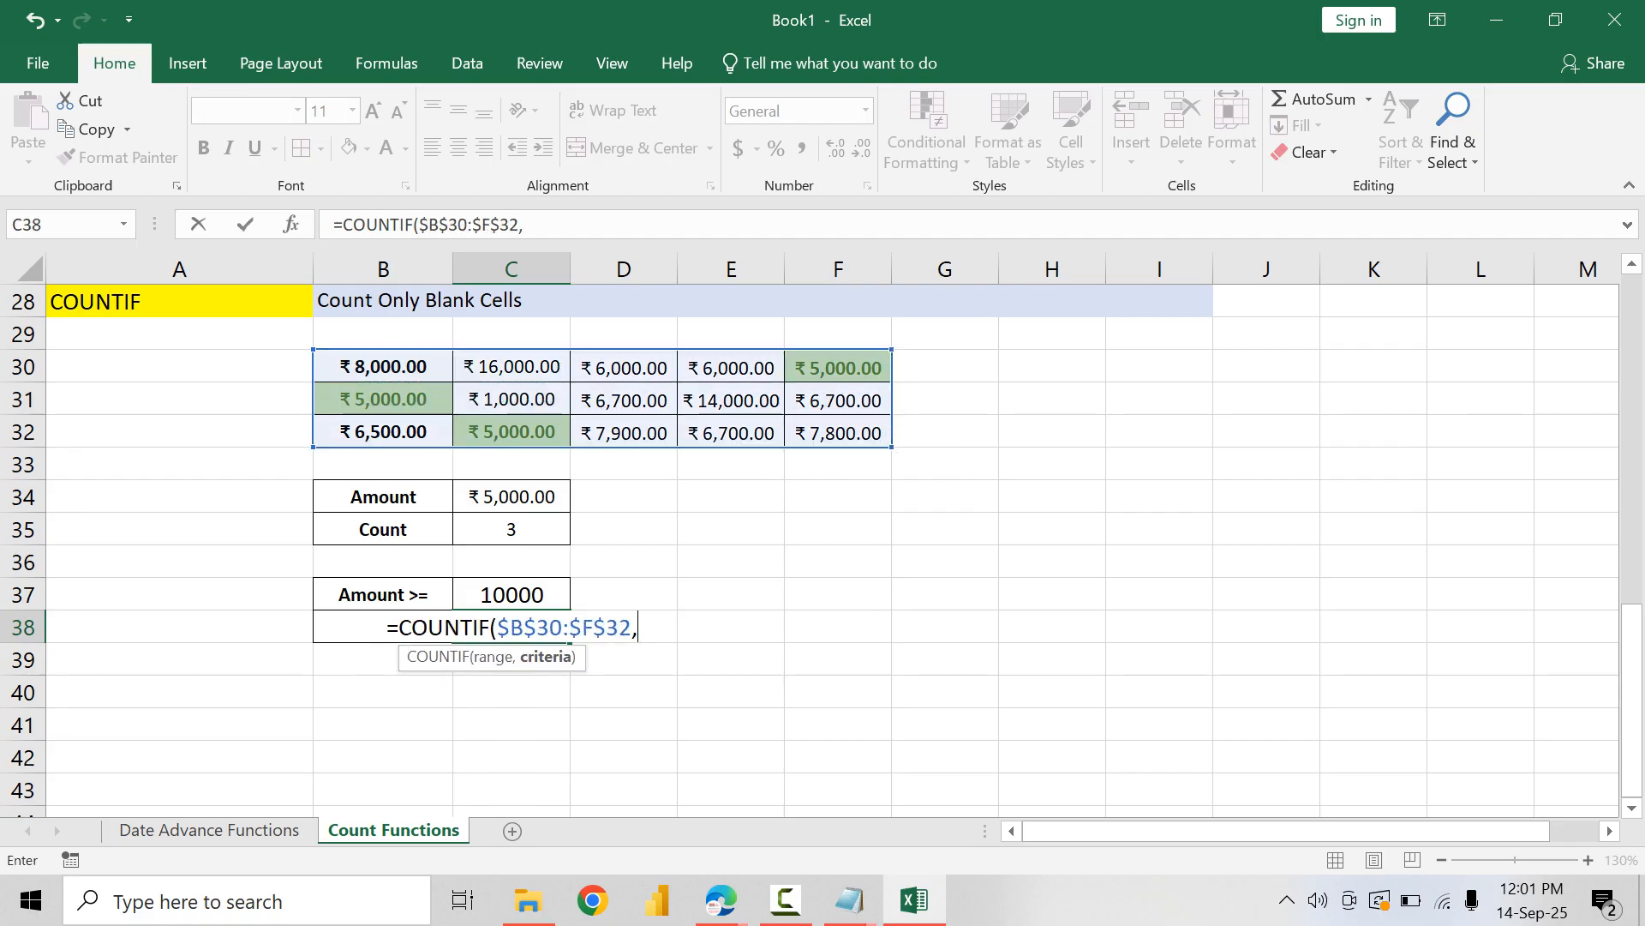
pyautogui.write('">=')
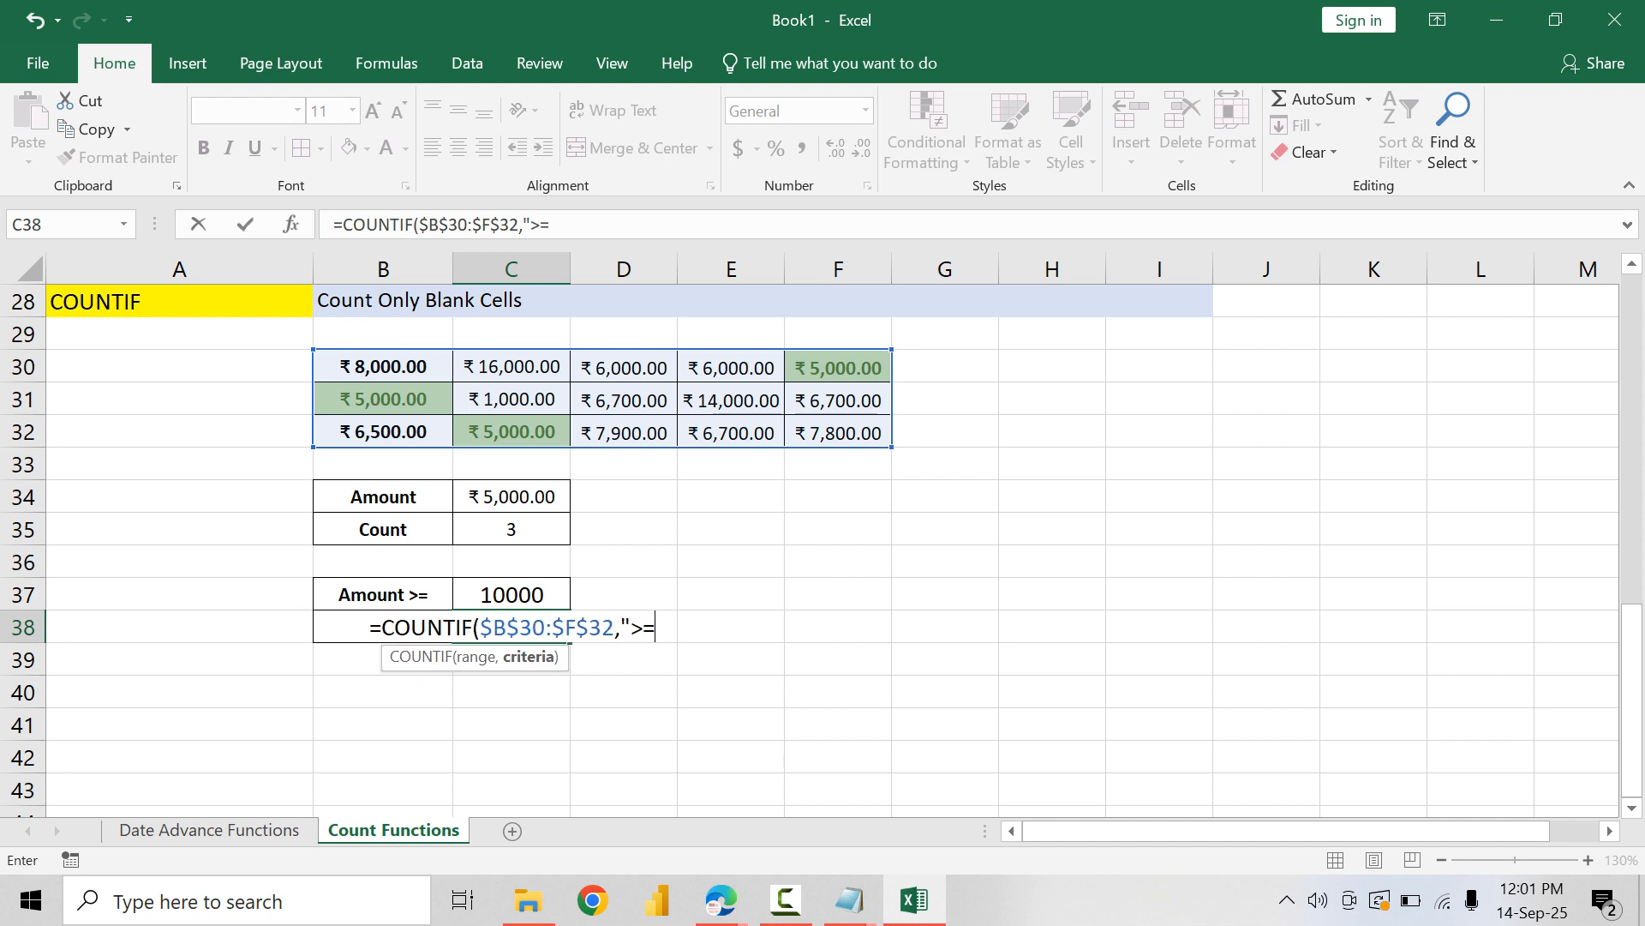
pyautogui.write('1000')
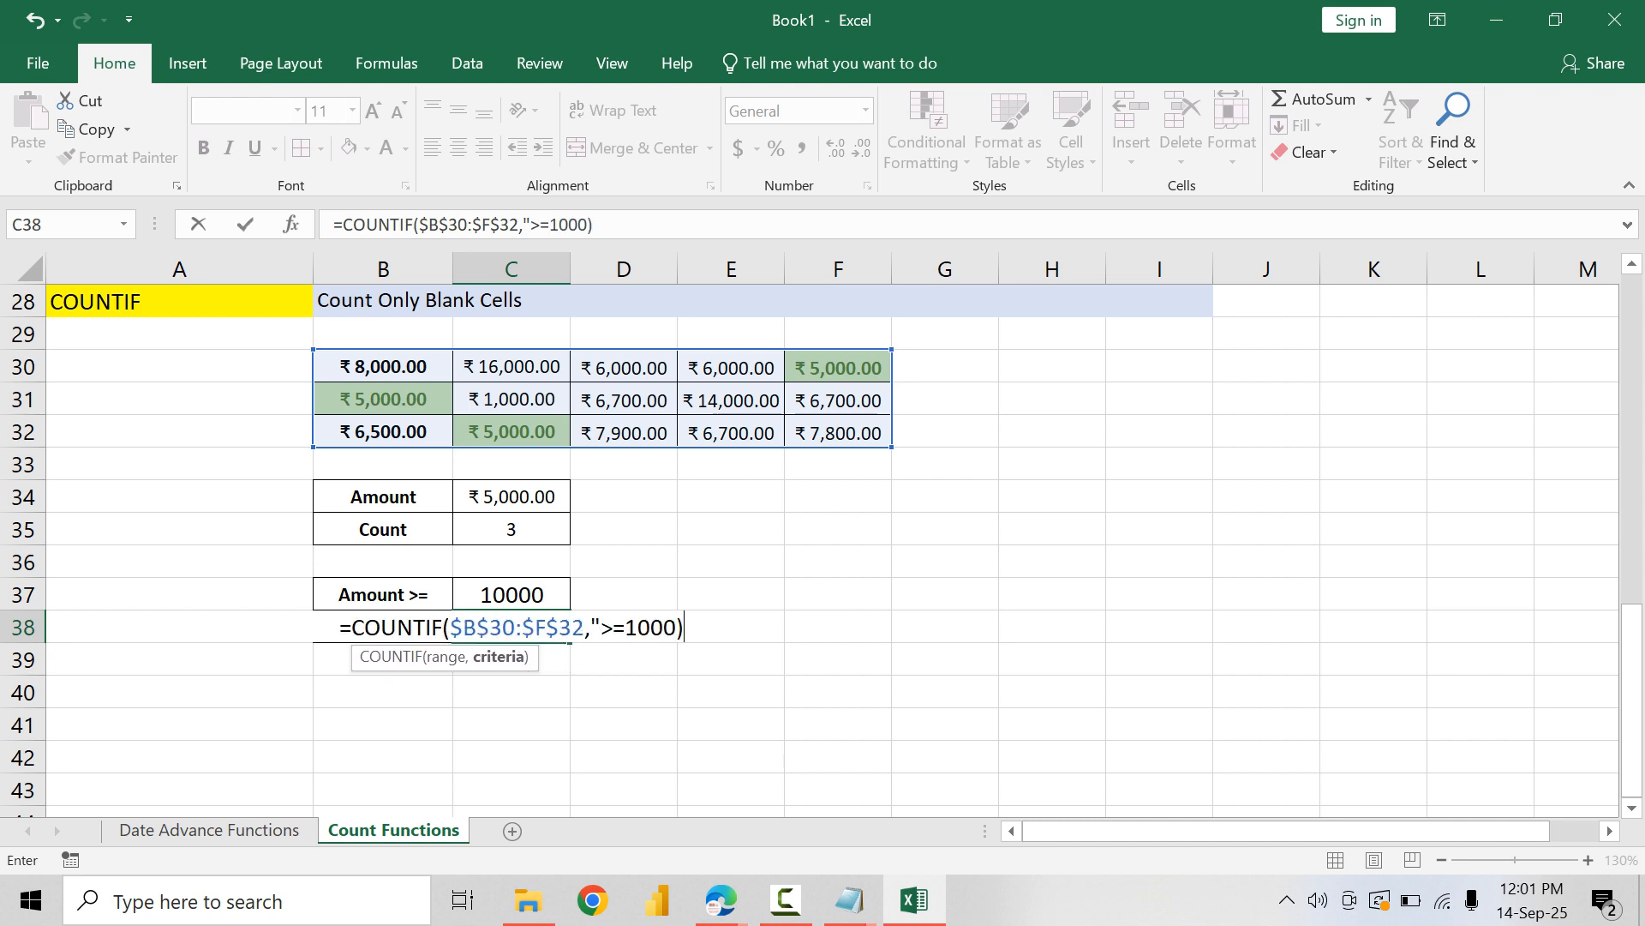
pyautogui.write('0")')
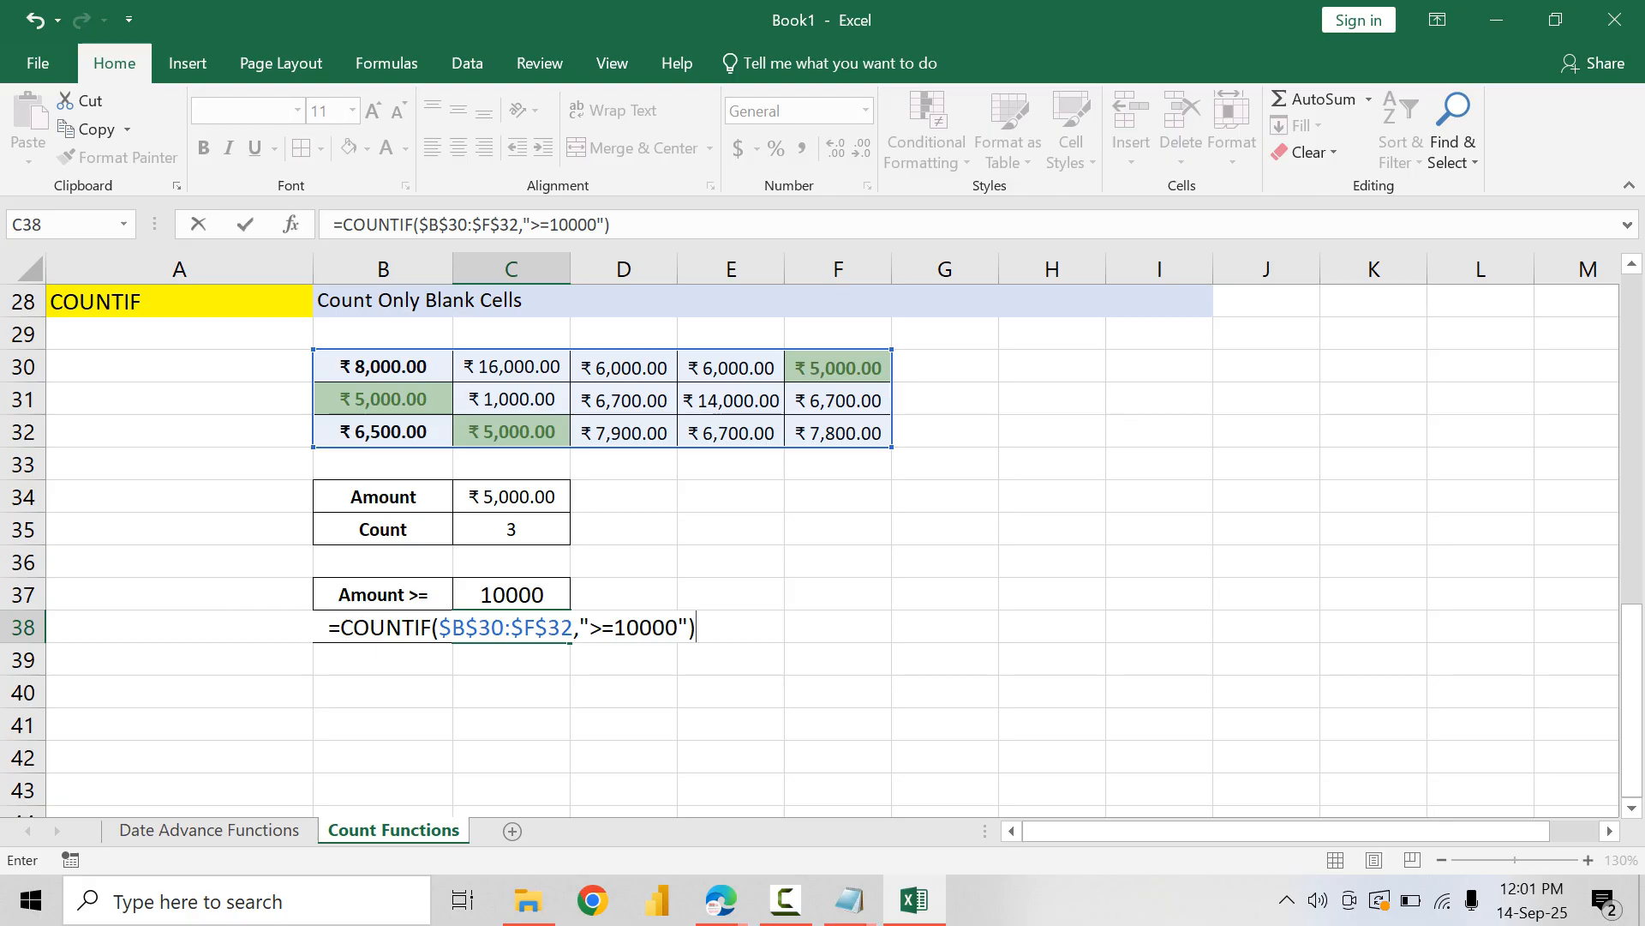
pyautogui.press('Return')
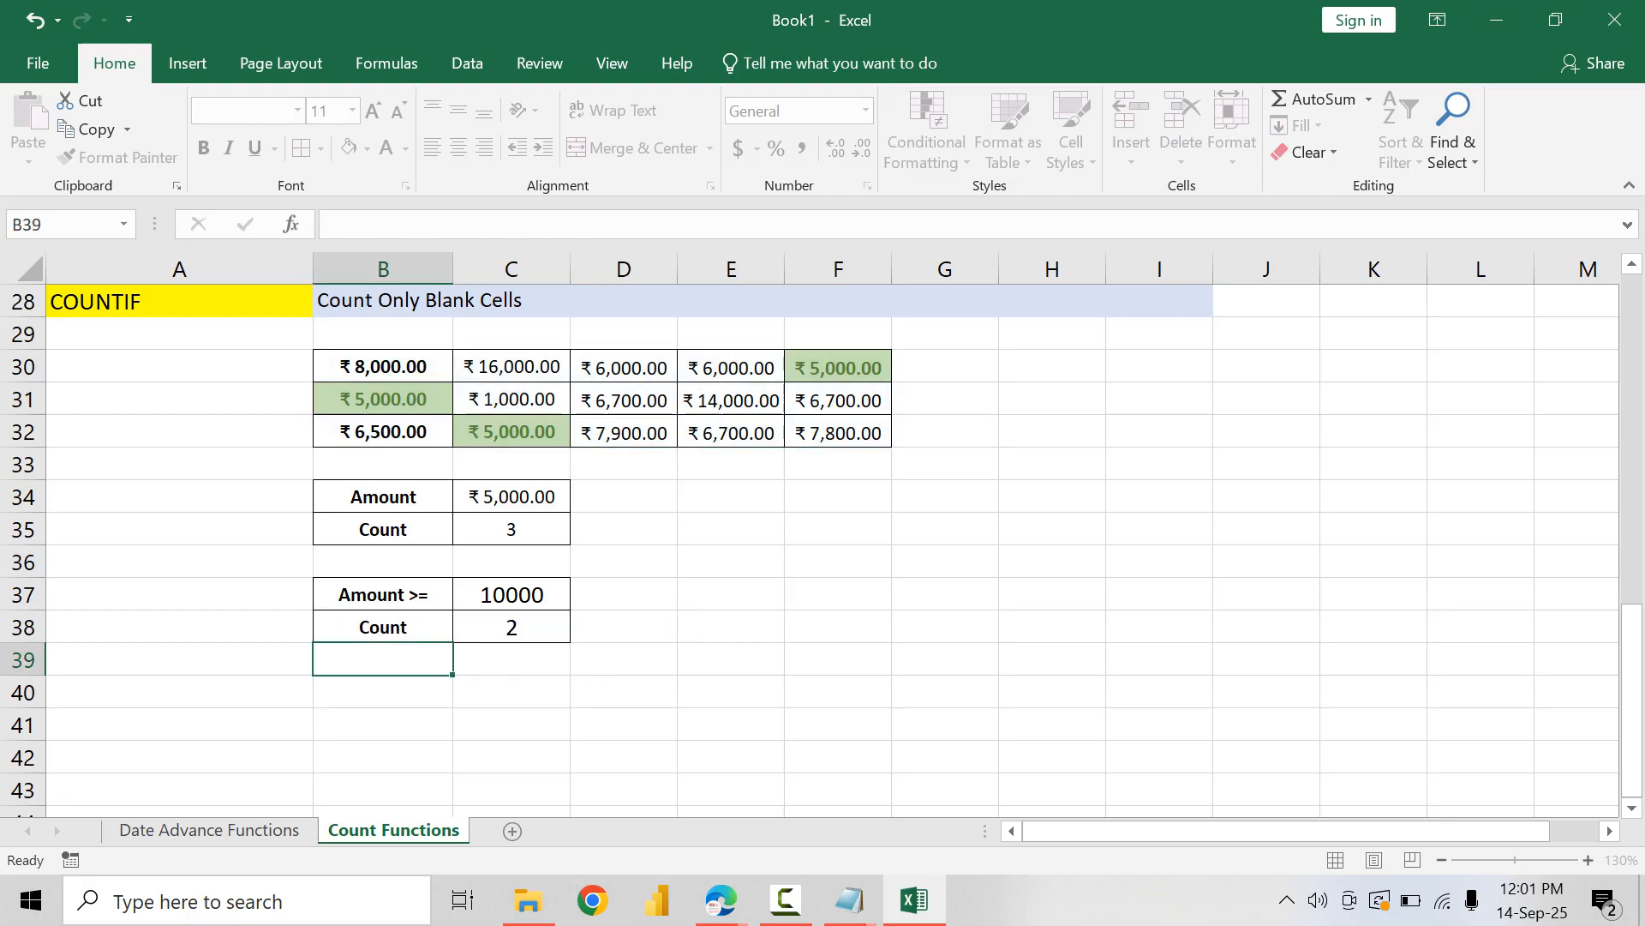
# Step: Copy the currency formatting of C34 to C37:C38, and set the count in C38 back to General format
pyautogui.click(512, 628)
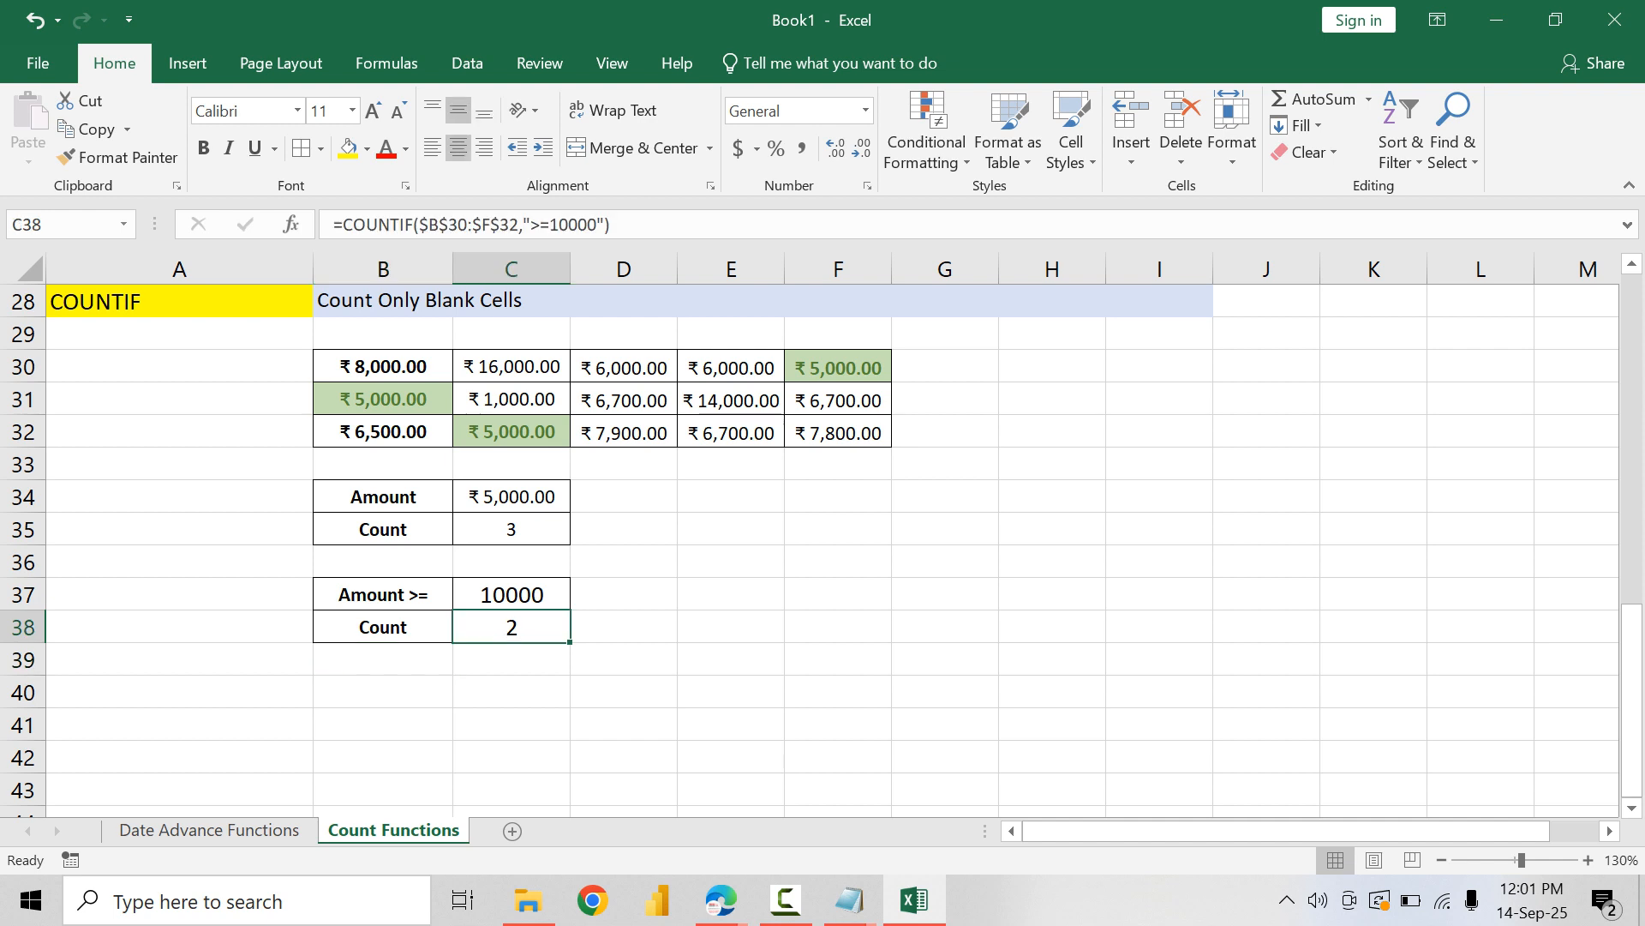
pyautogui.click(512, 497)
pyautogui.click(119, 157)
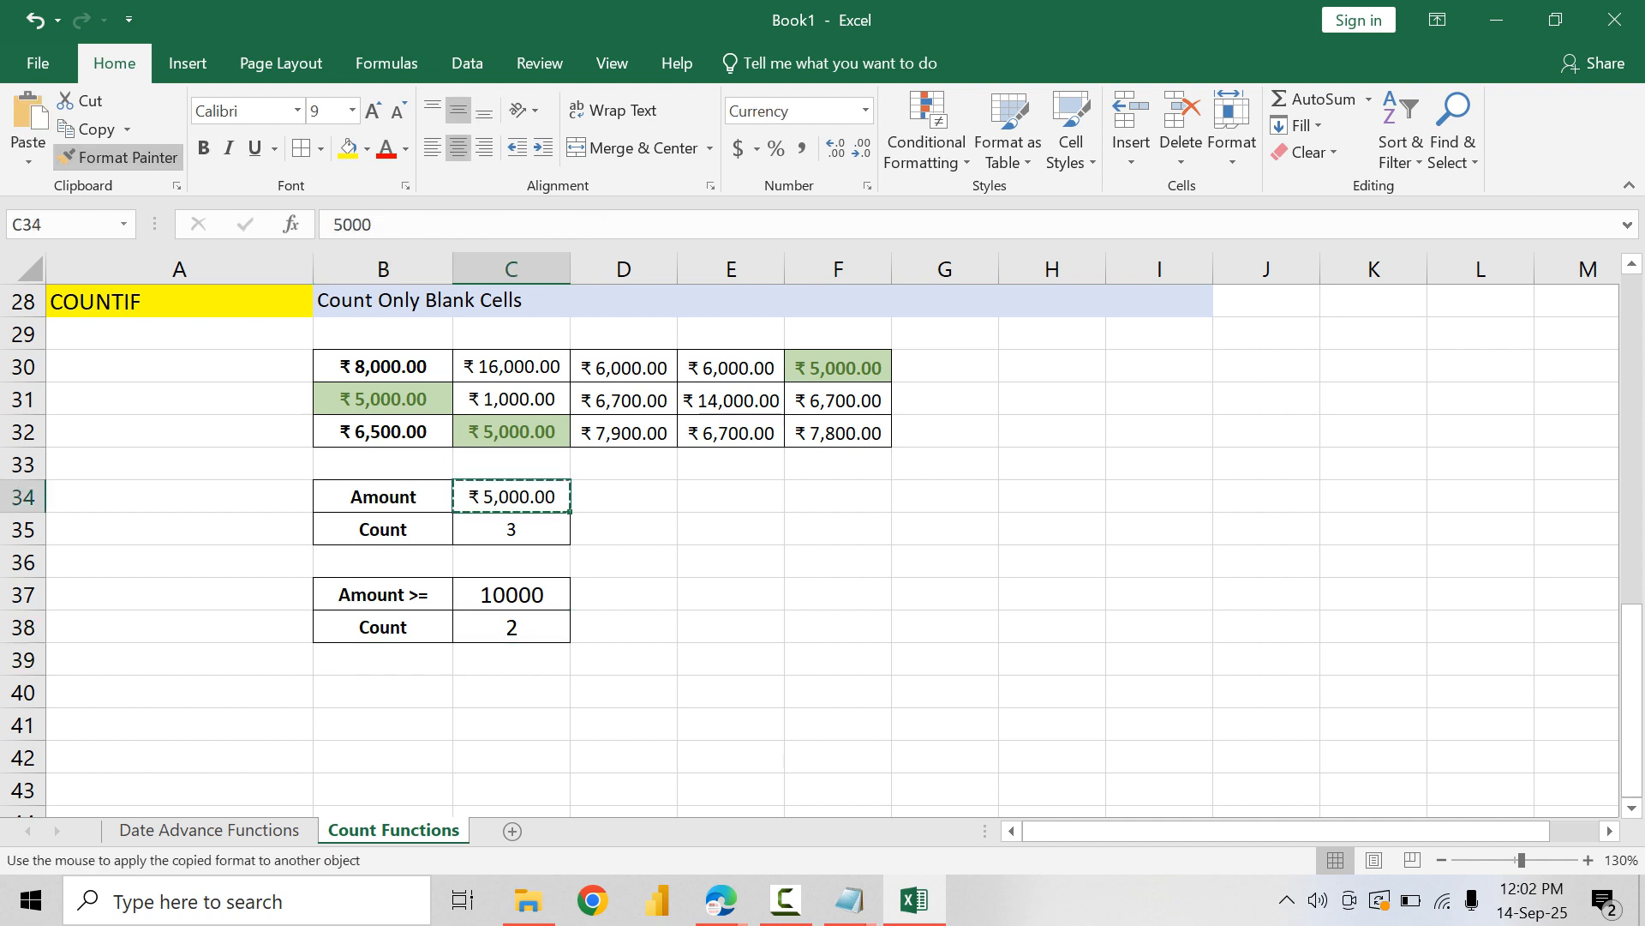
pyautogui.moveTo(512, 593); pyautogui.dragTo(512, 626)
pyautogui.doubleClick(540, 627)
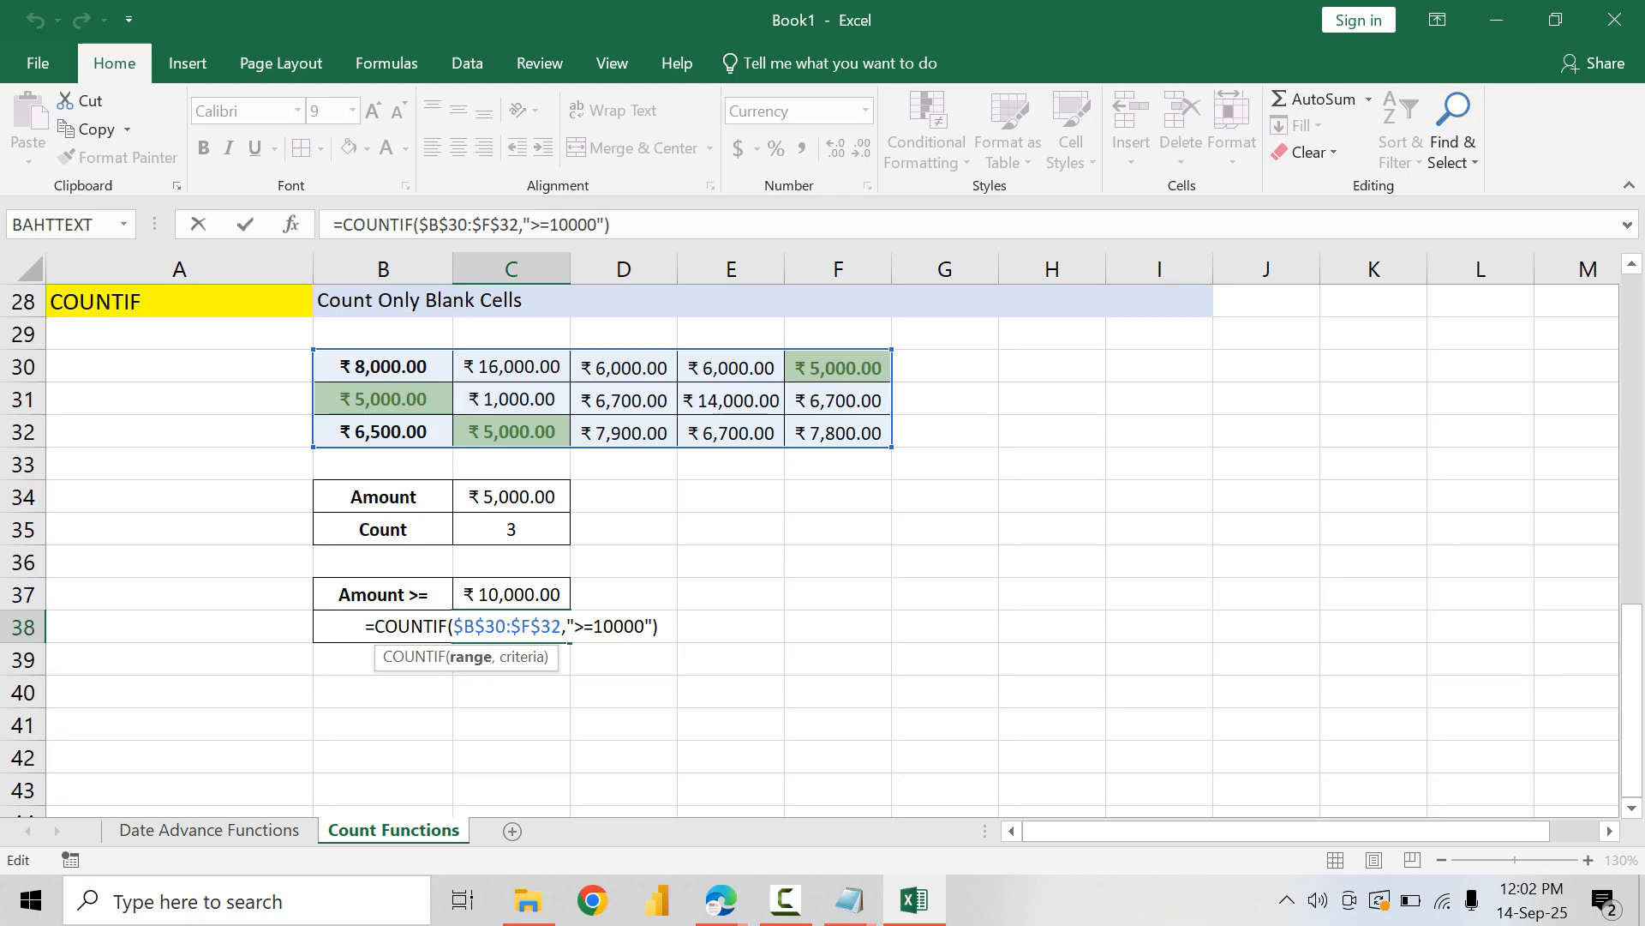
pyautogui.press('Escape')
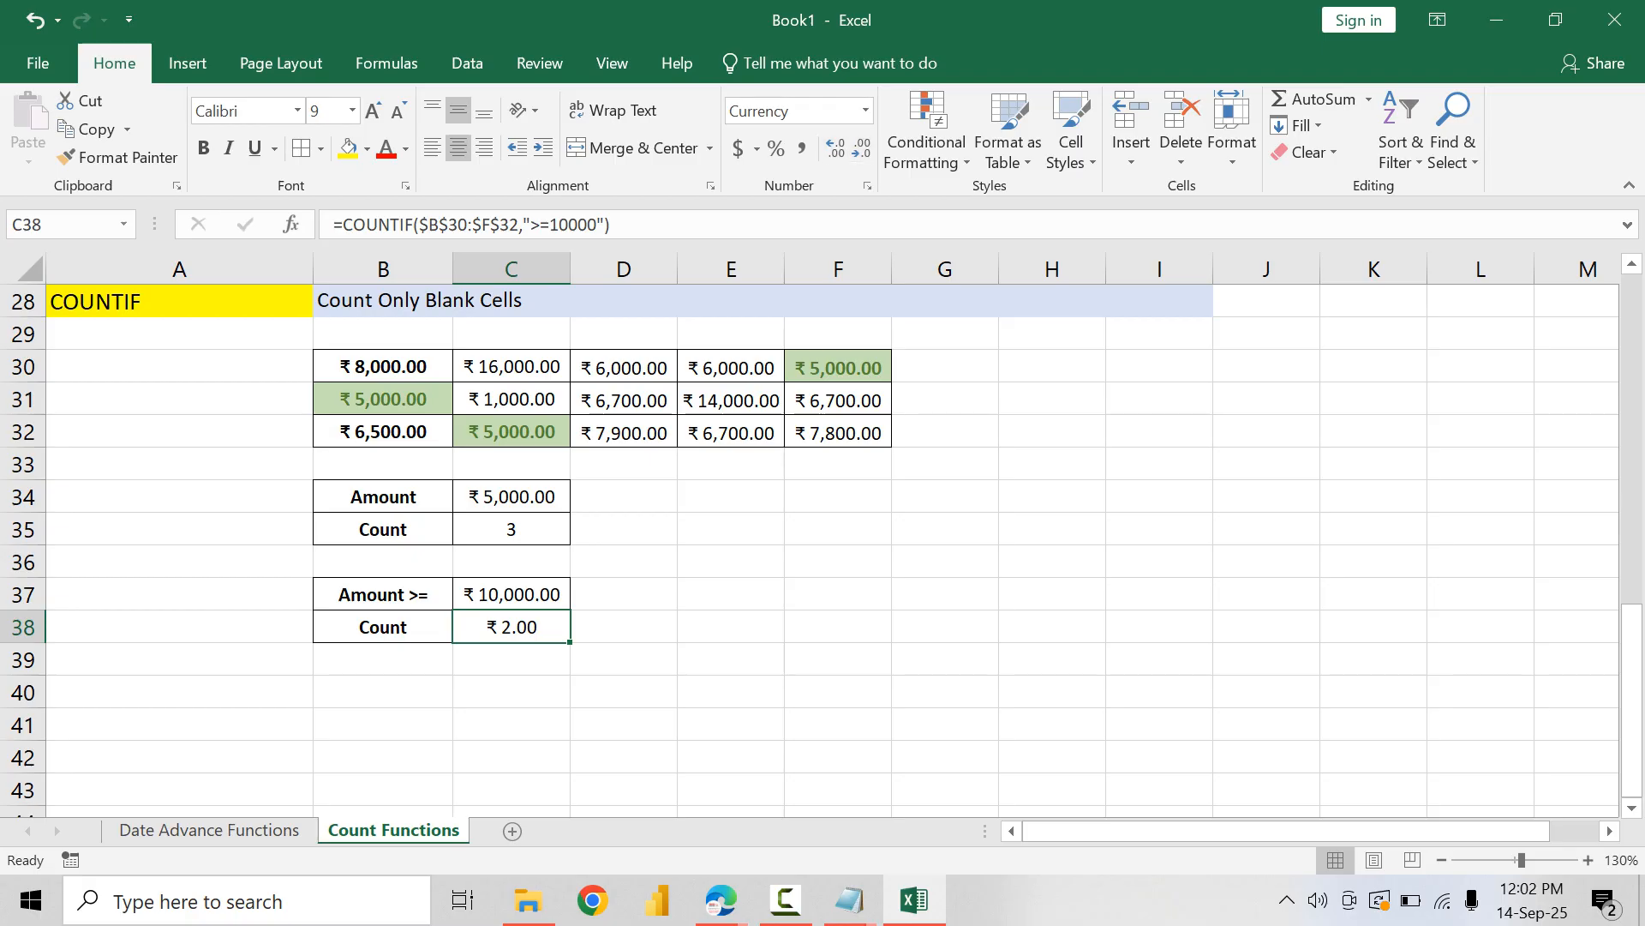
pyautogui.click(865, 111)
pyautogui.click(788, 138)
# Step: Set the "Amount >=" value in C37 to 5000
pyautogui.doubleClick(537, 594)
pyautogui.moveTo(537, 594); pyautogui.dragTo(497, 594)
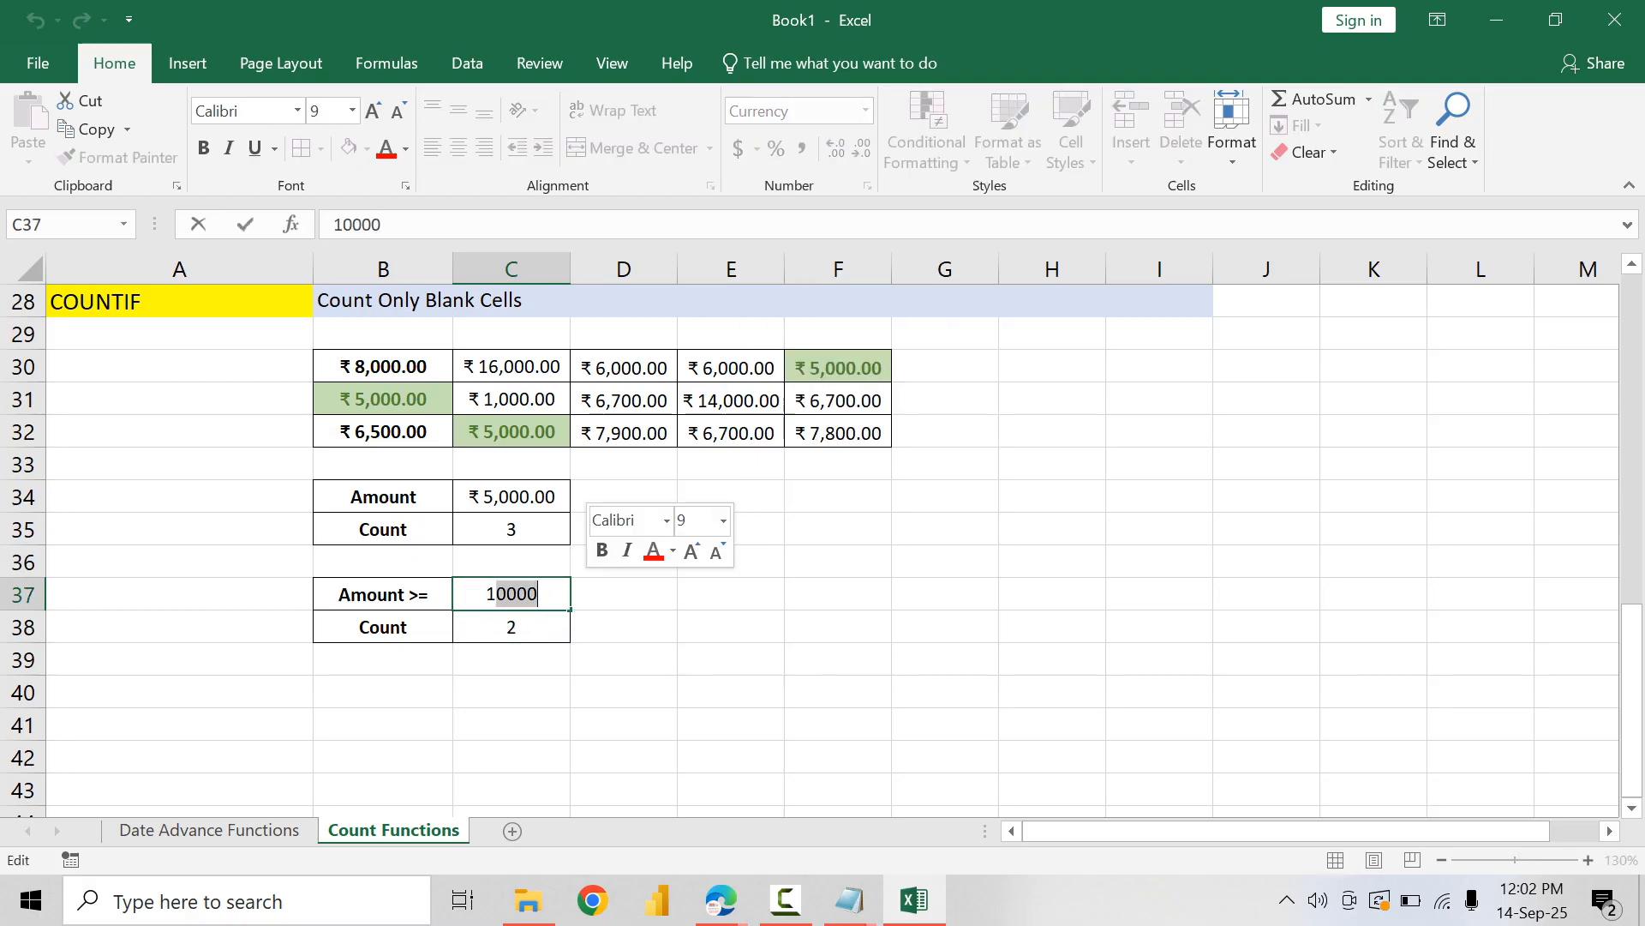
pyautogui.press('BackSpace')
pyautogui.press('BackSpace')
pyautogui.write('5,000')
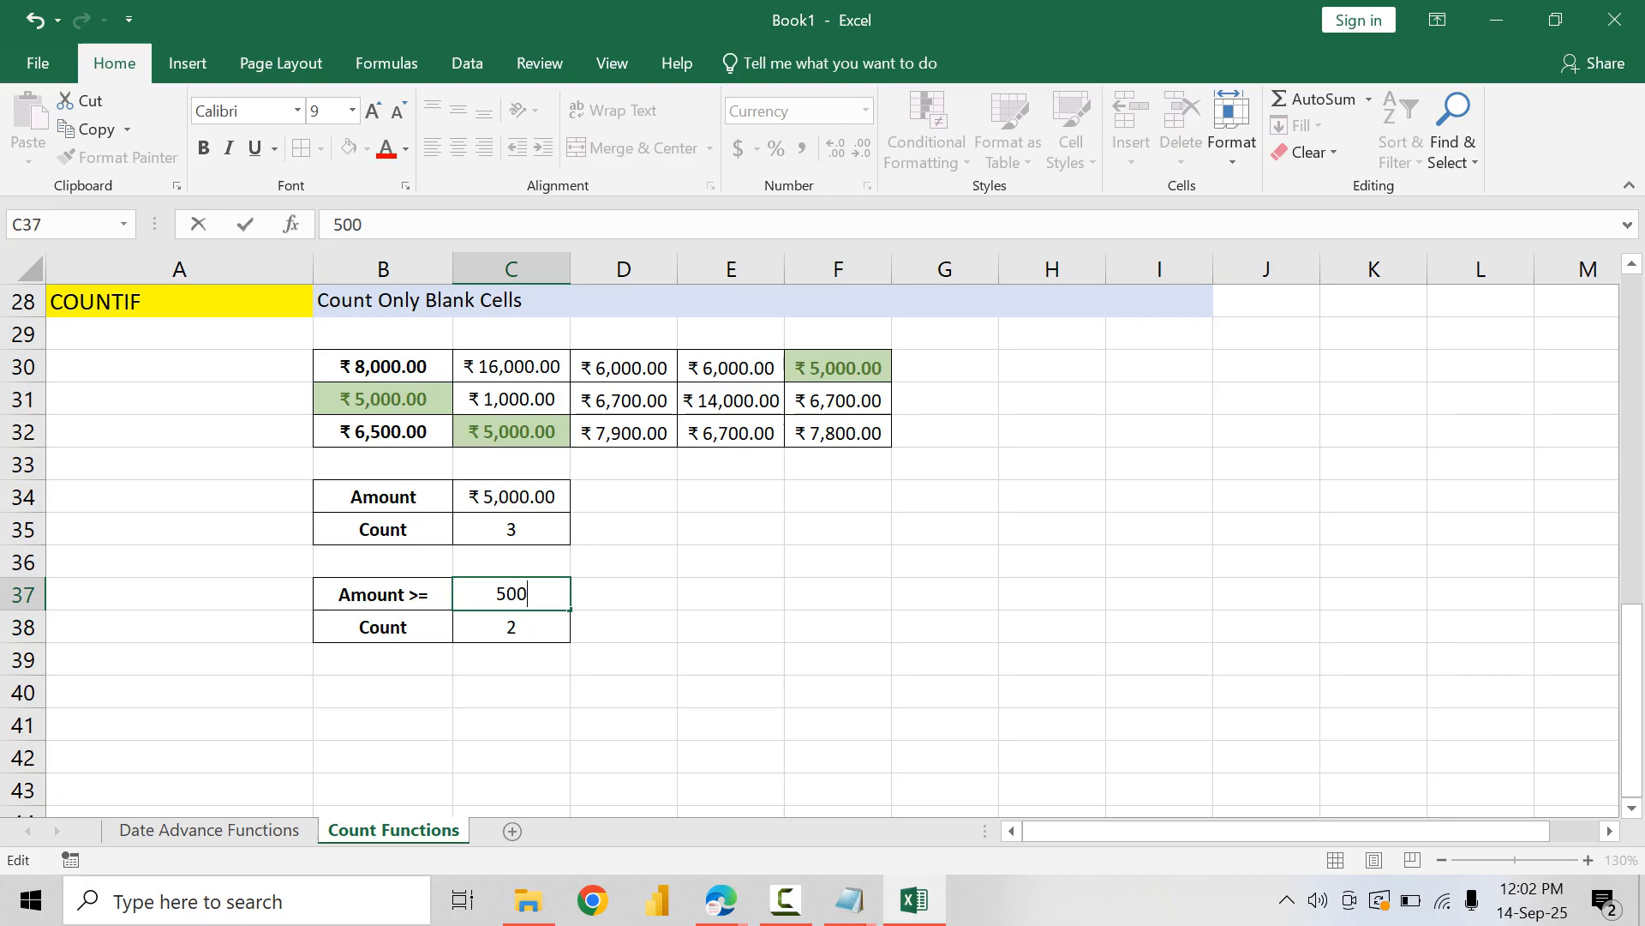
pyautogui.press('Return')
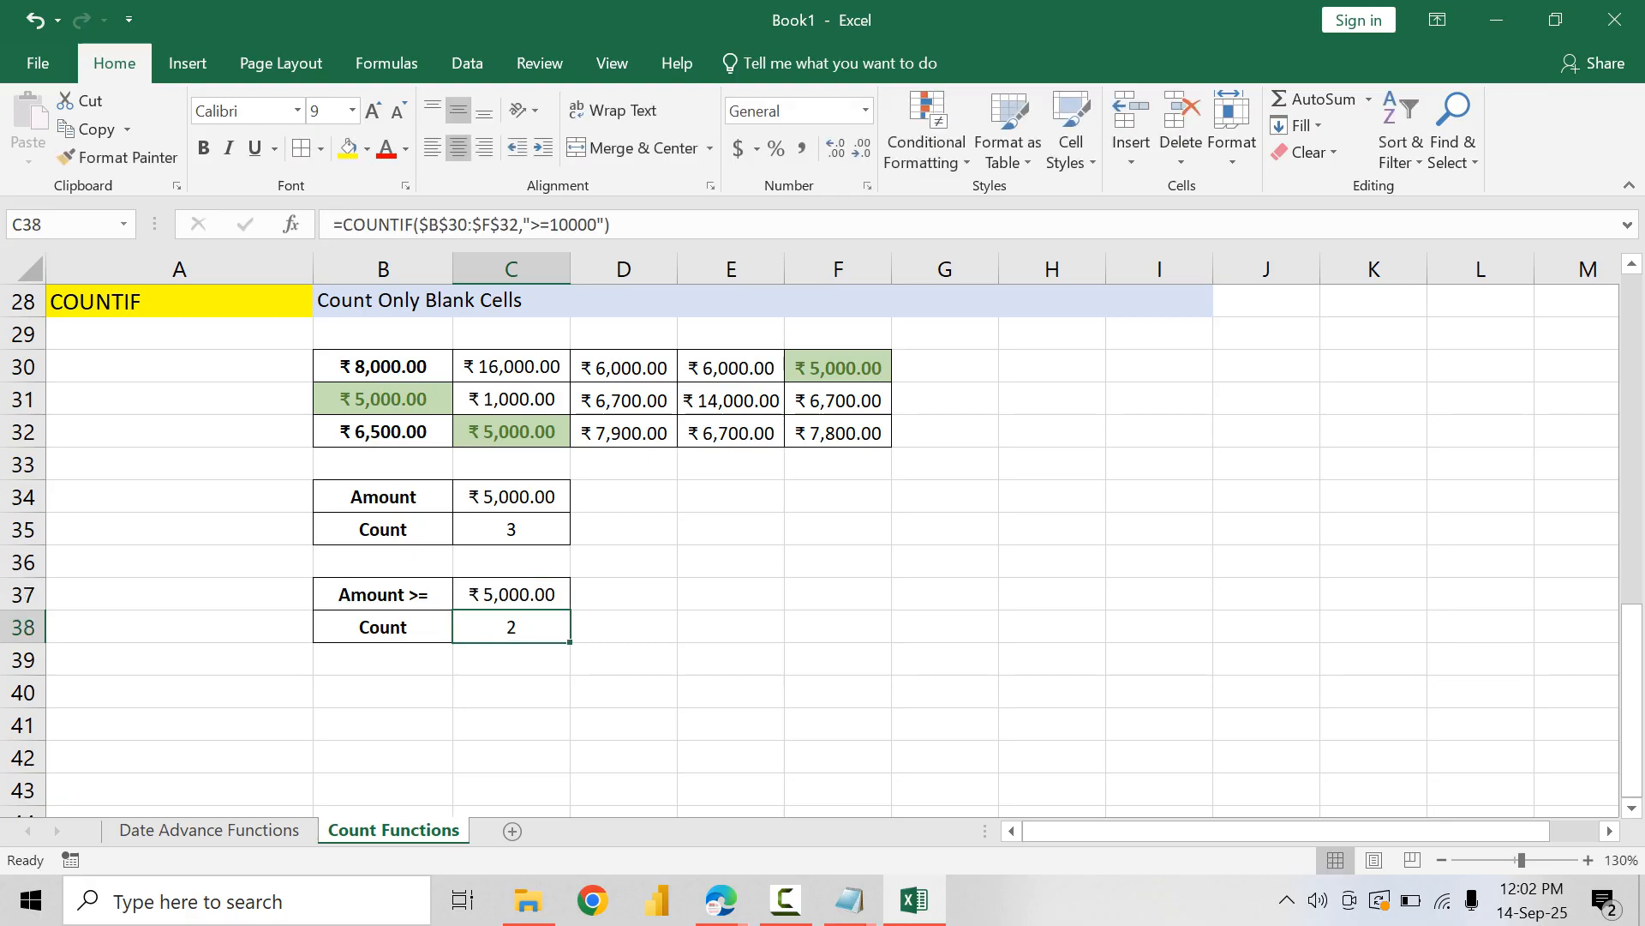
# Step: Change the criterion in the C38 COUNTIF formula to ">=5000"
pyautogui.press('F2')
pyautogui.hotkey('shift', 'Right')
pyautogui.hotkey('shift', 'Right')
pyautogui.hotkey('shift', 'Right')
pyautogui.hotkey('shift', 'Right')
pyautogui.hotkey('shift', 'Right')
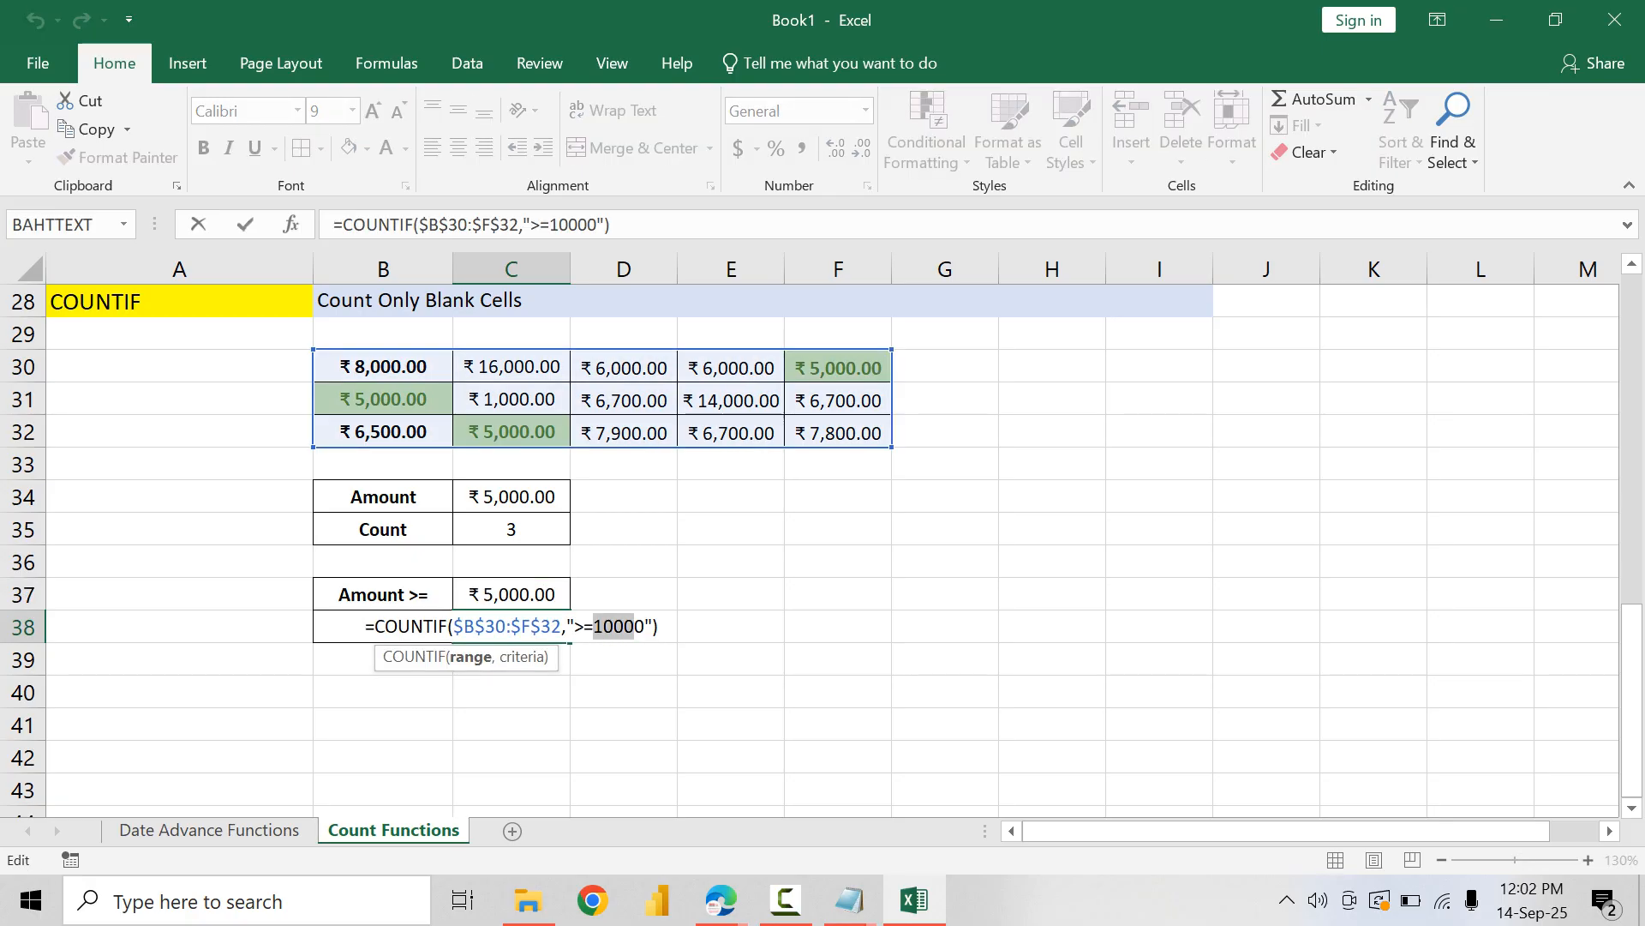
pyautogui.write('5000')
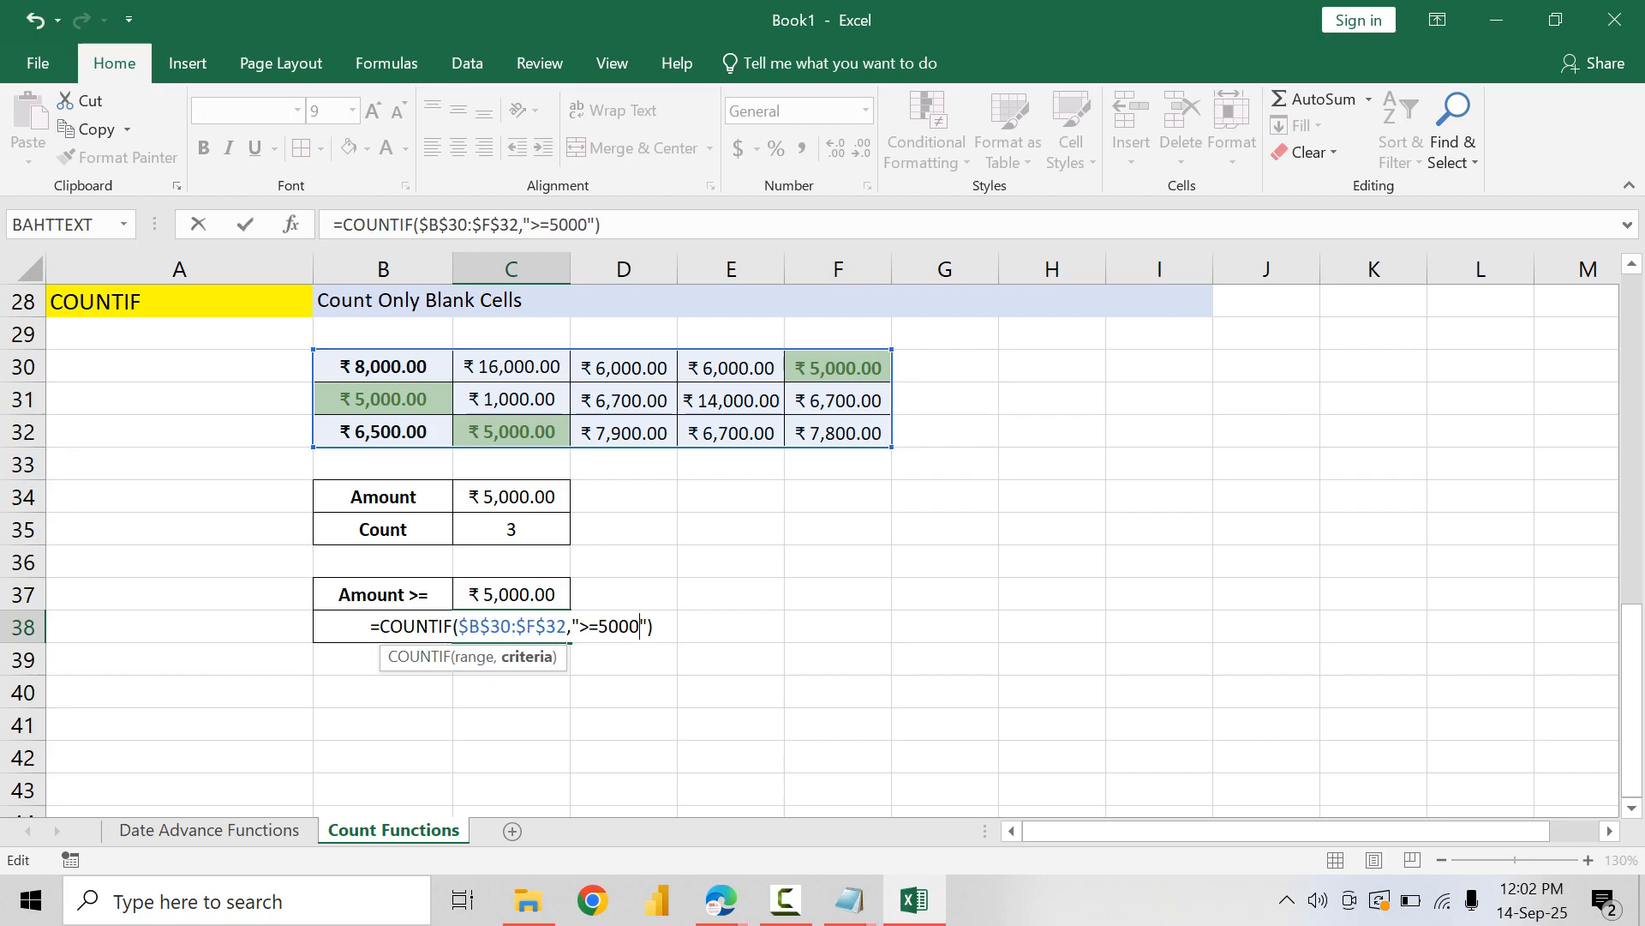
pyautogui.hotkey('ctrl', 'Return')
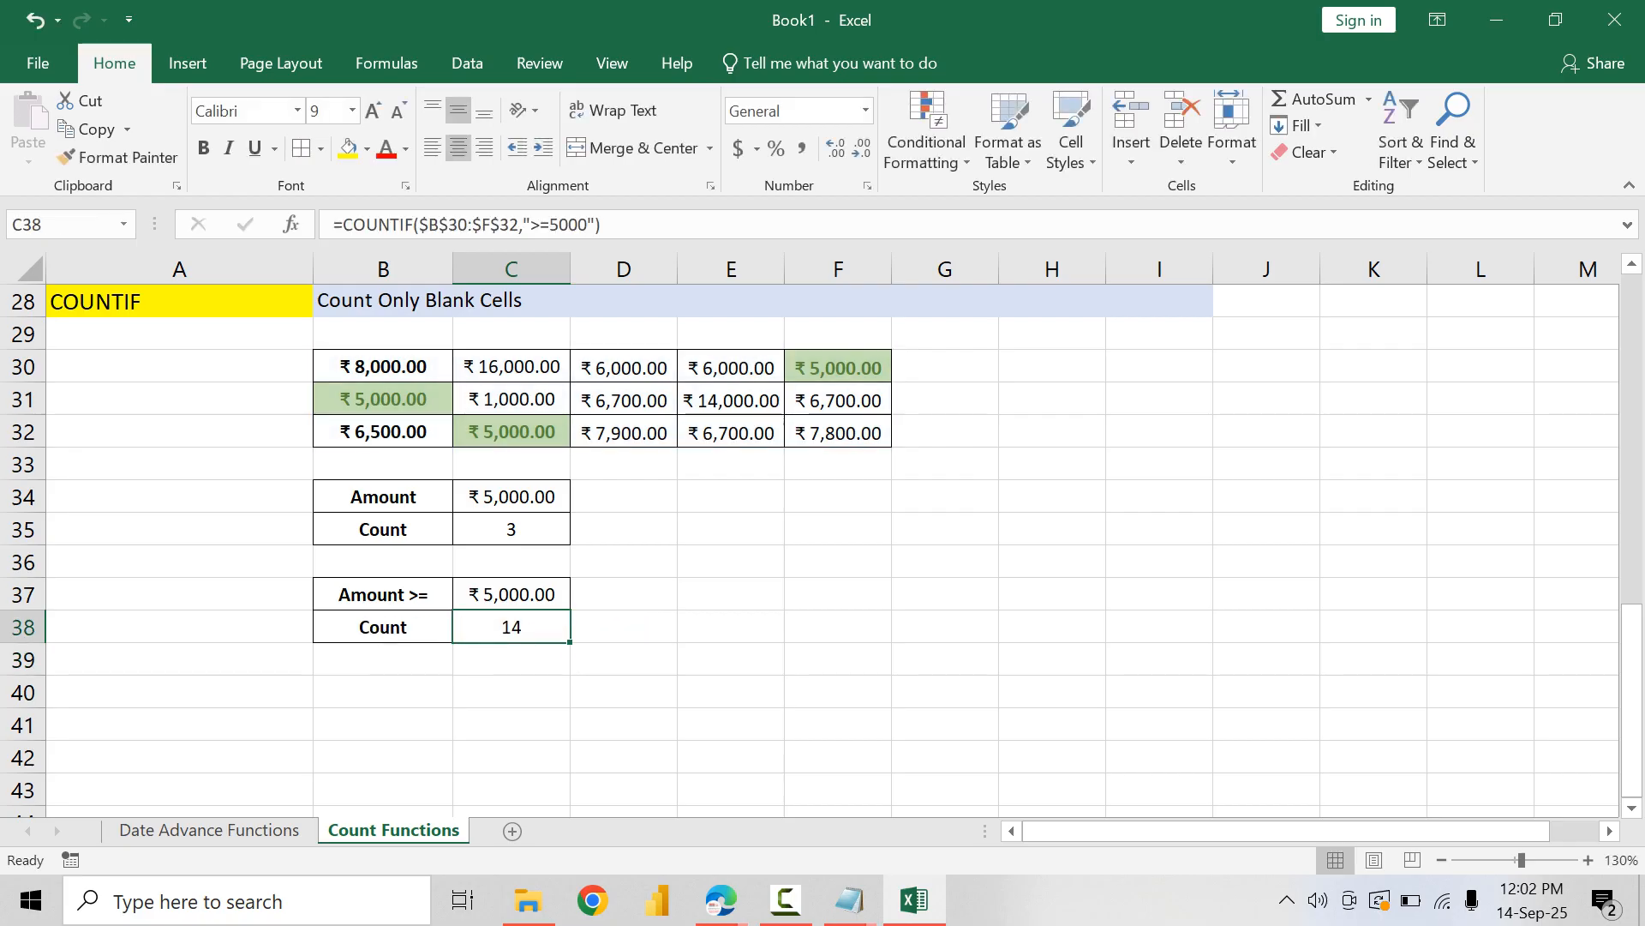
# Step: Set the "Amount >=" value in C37 to 10000
pyautogui.press('Up')
pyautogui.write('10000')
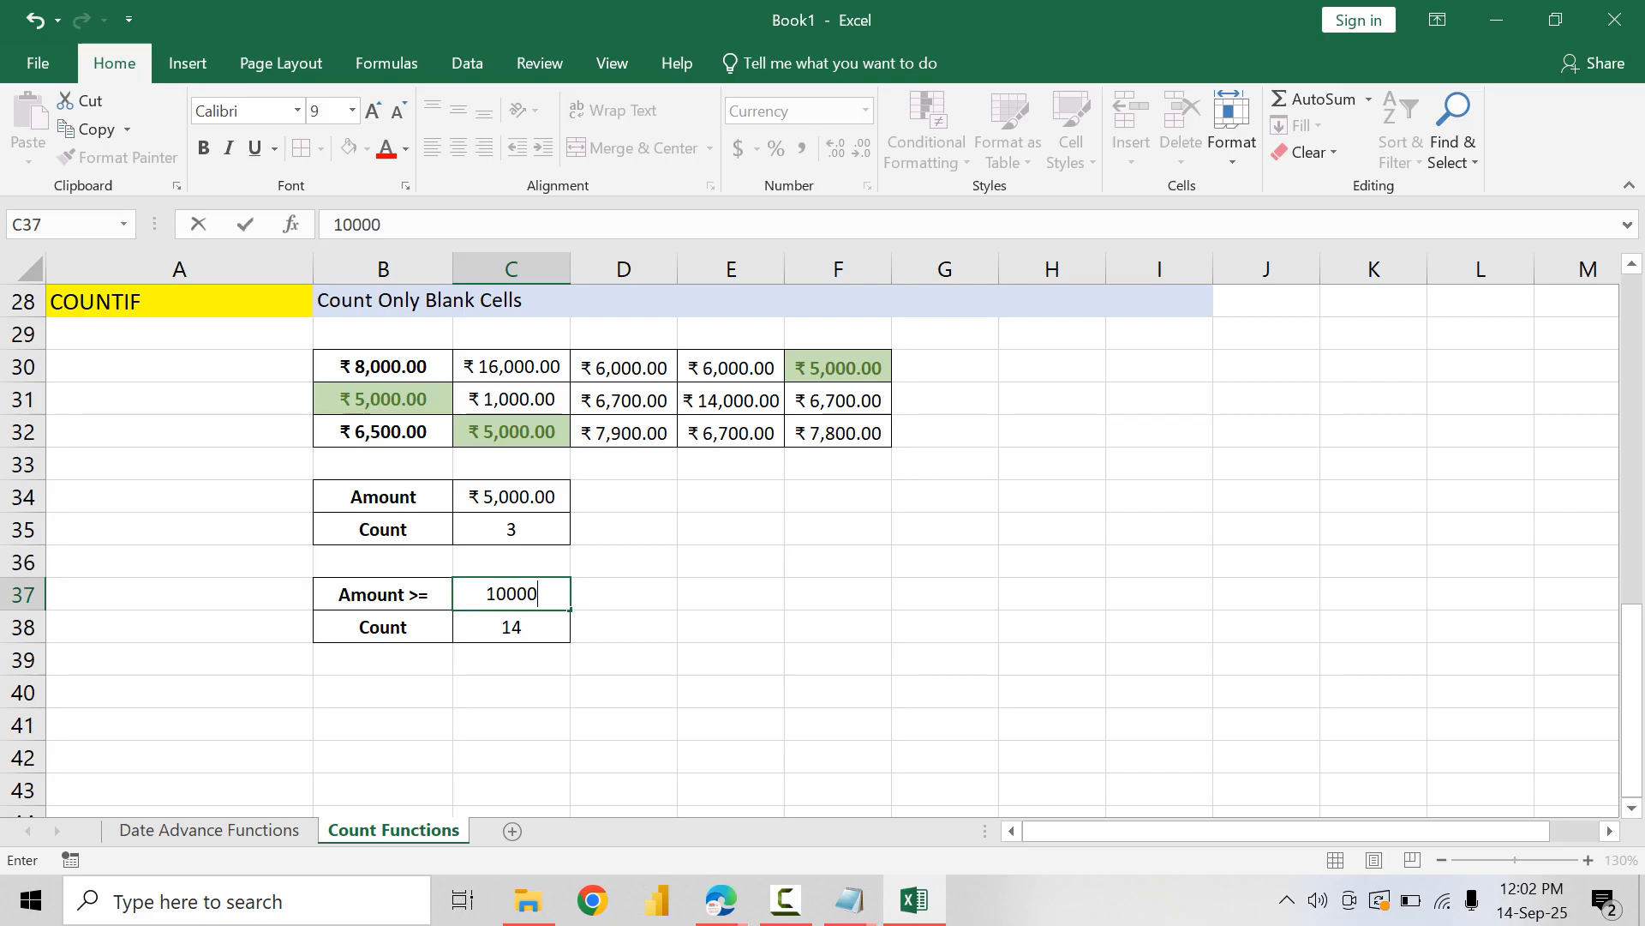
pyautogui.press('Return')
# Step: Link the C38 criterion to the amount cell, making the formula =COUNTIF($B$30:$F$32,">="&C37)
pyautogui.press('F2')
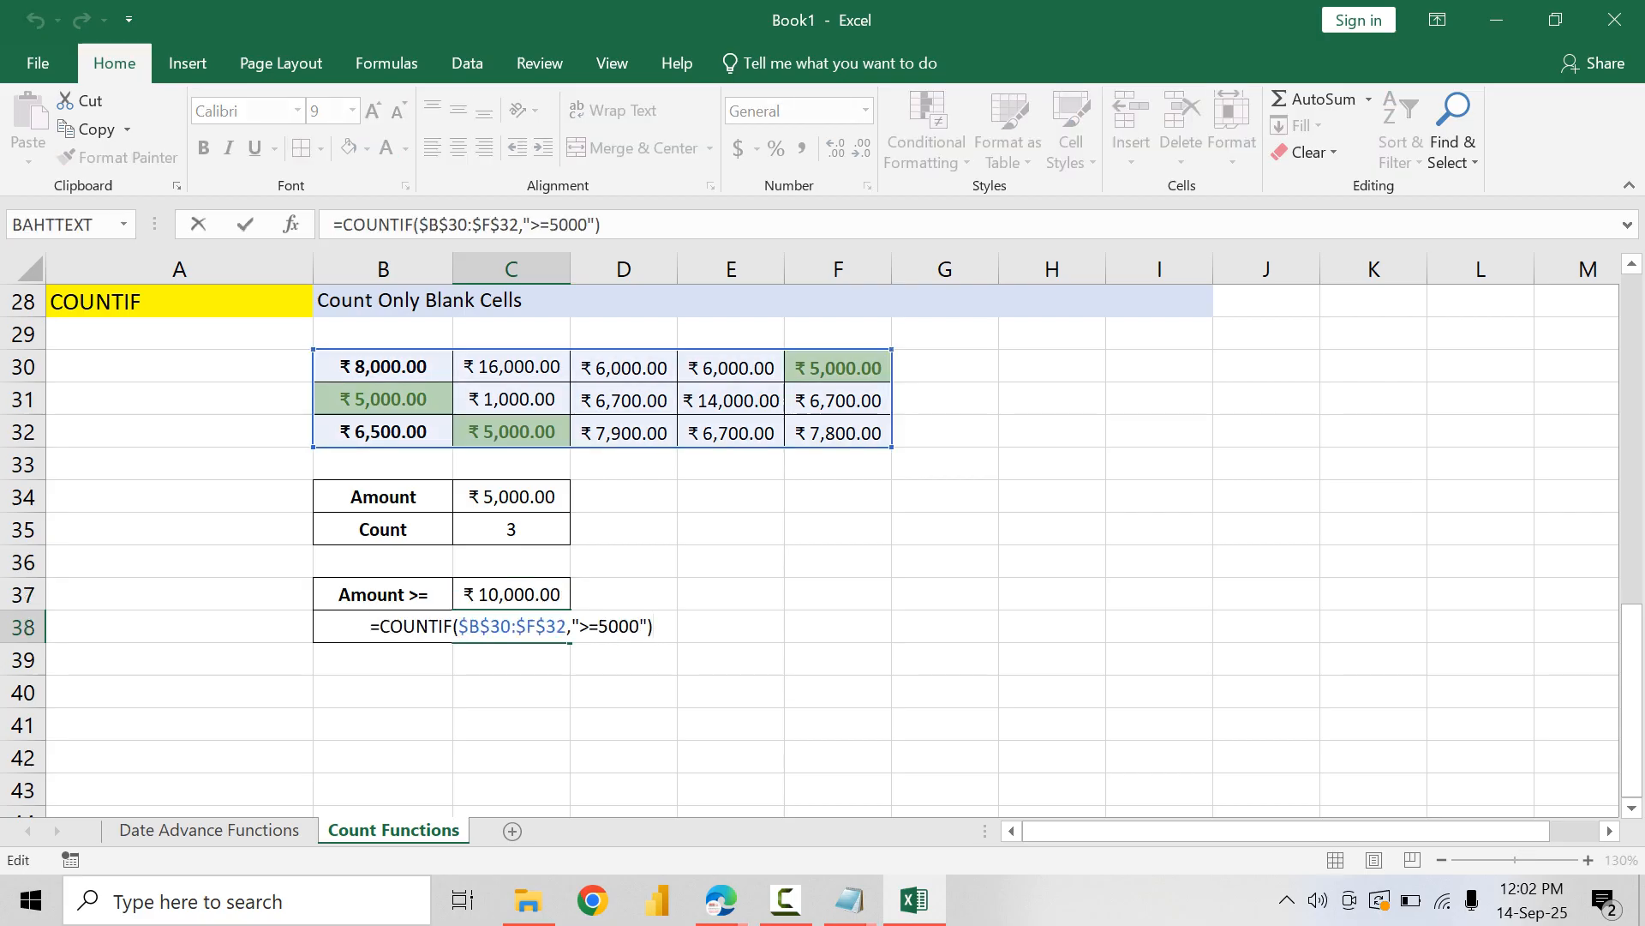
pyautogui.press('Left')
pyautogui.press('BackSpace')
pyautogui.press('BackSpace')
pyautogui.press('BackSpace')
pyautogui.press('BackSpace')
pyautogui.press('BackSpace')
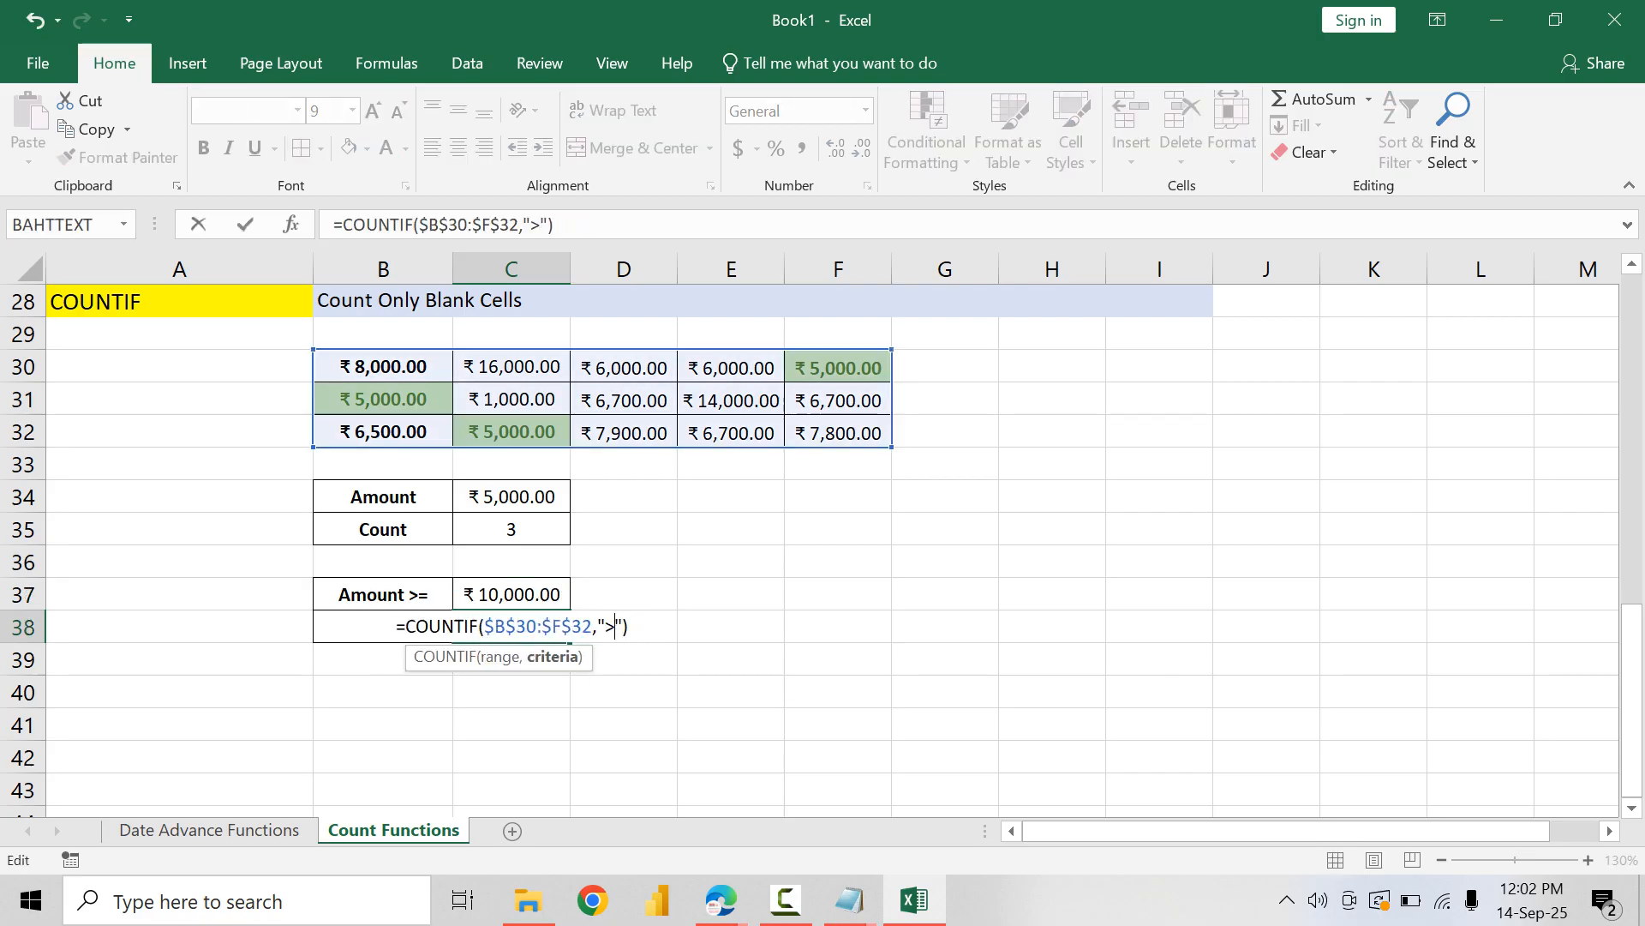
pyautogui.write('=')
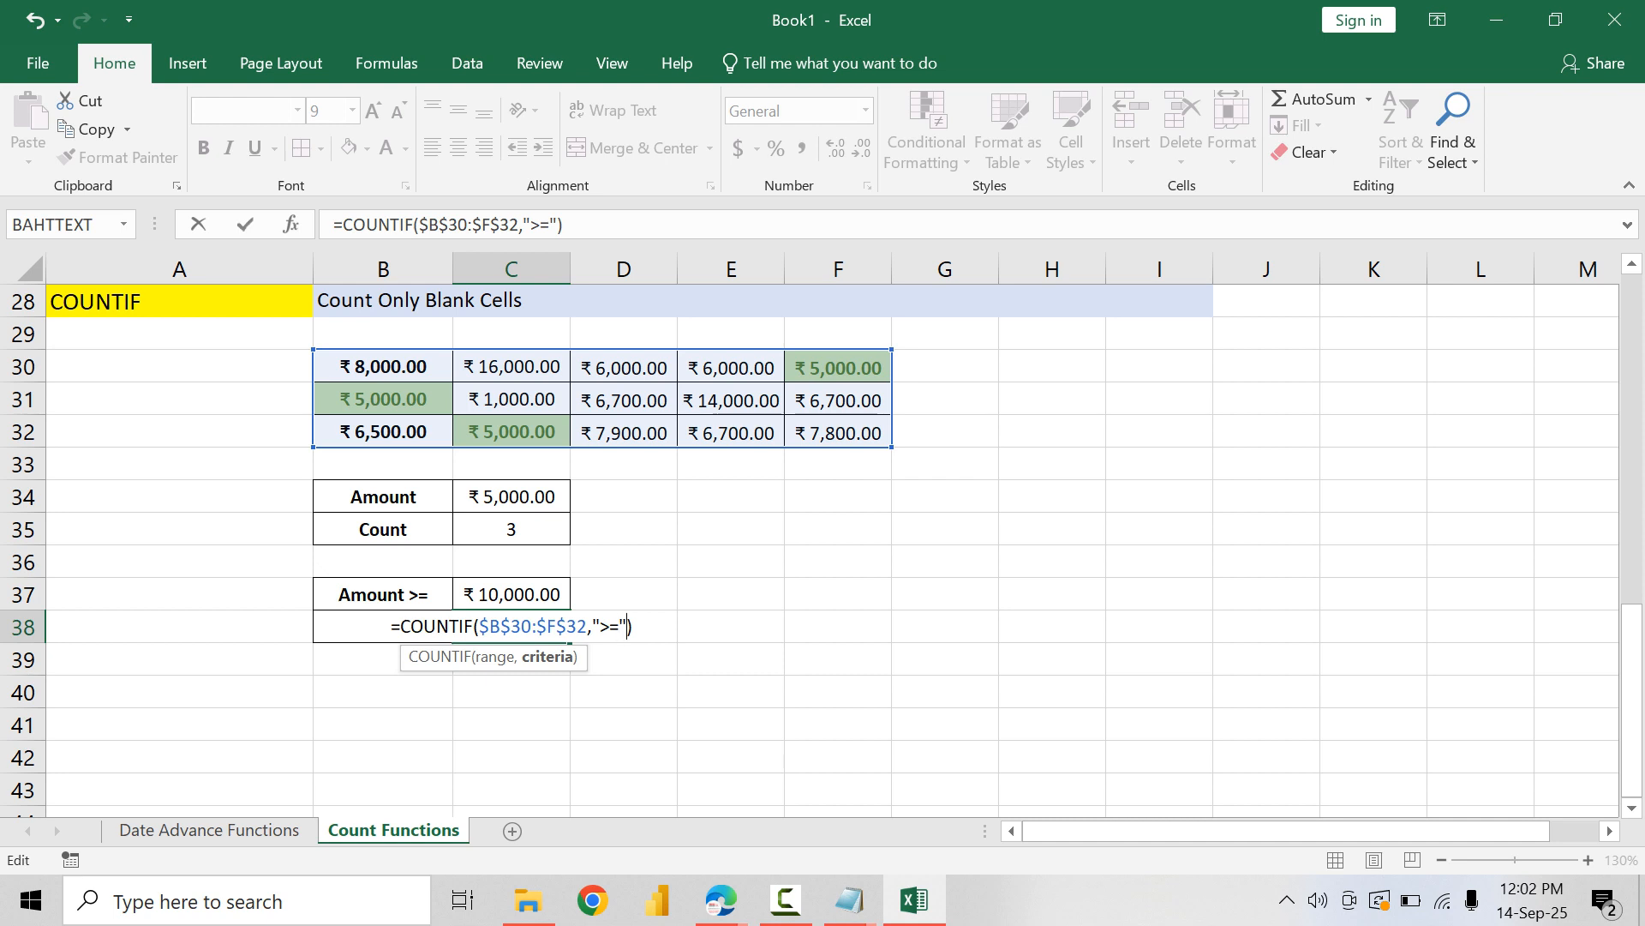
pyautogui.write('"&')
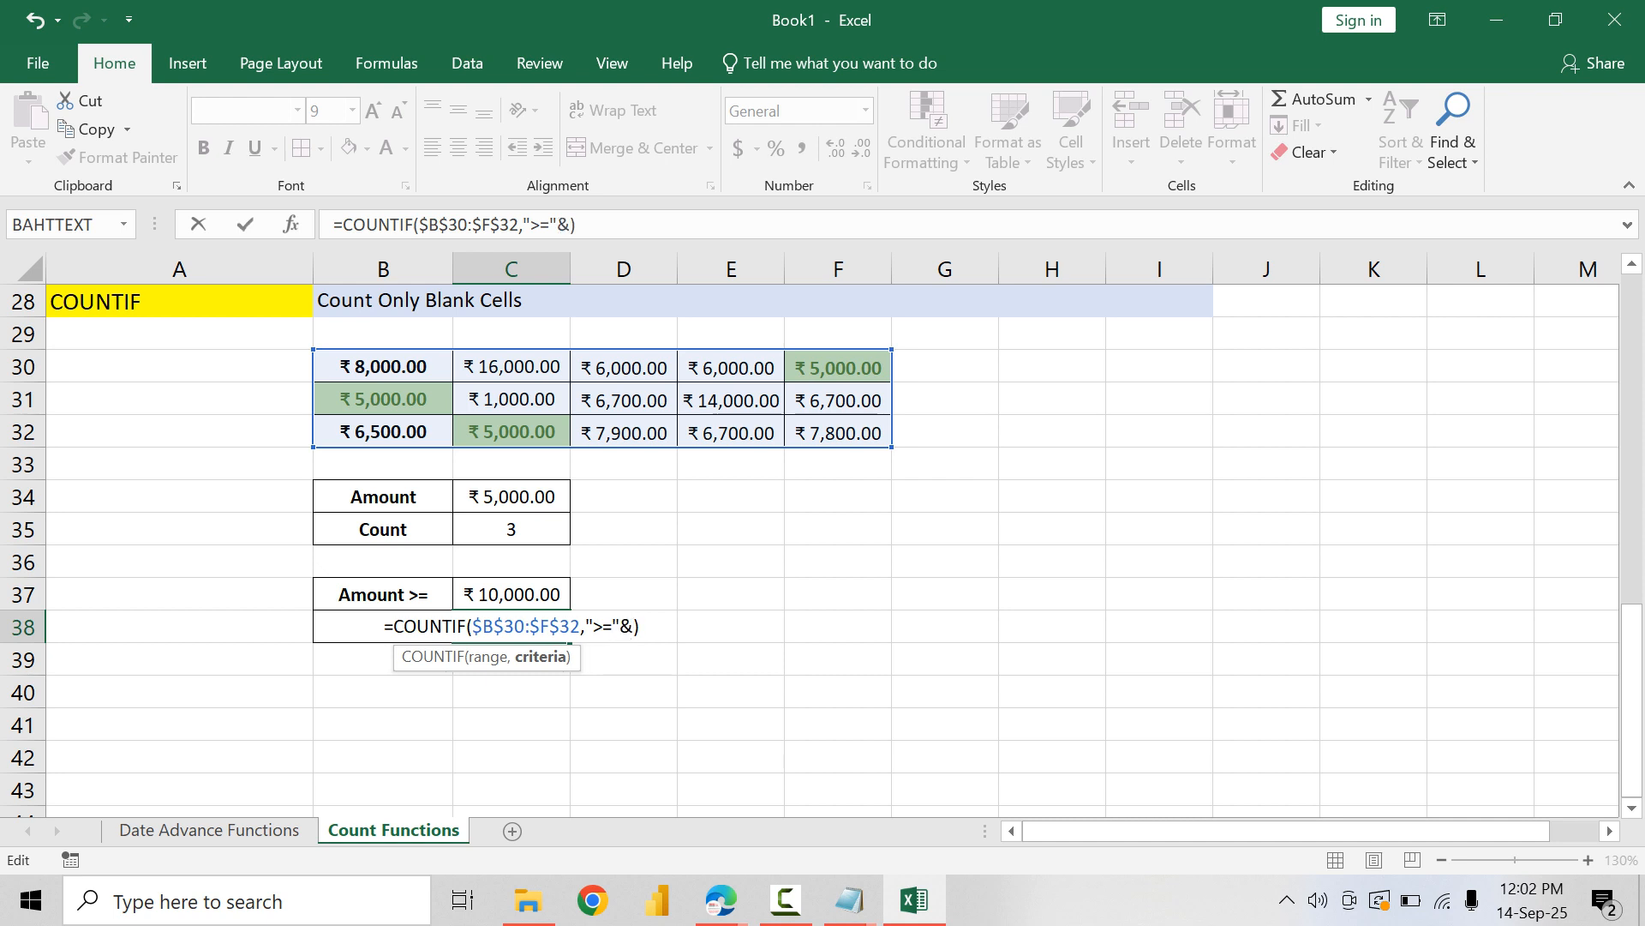
pyautogui.click(512, 594)
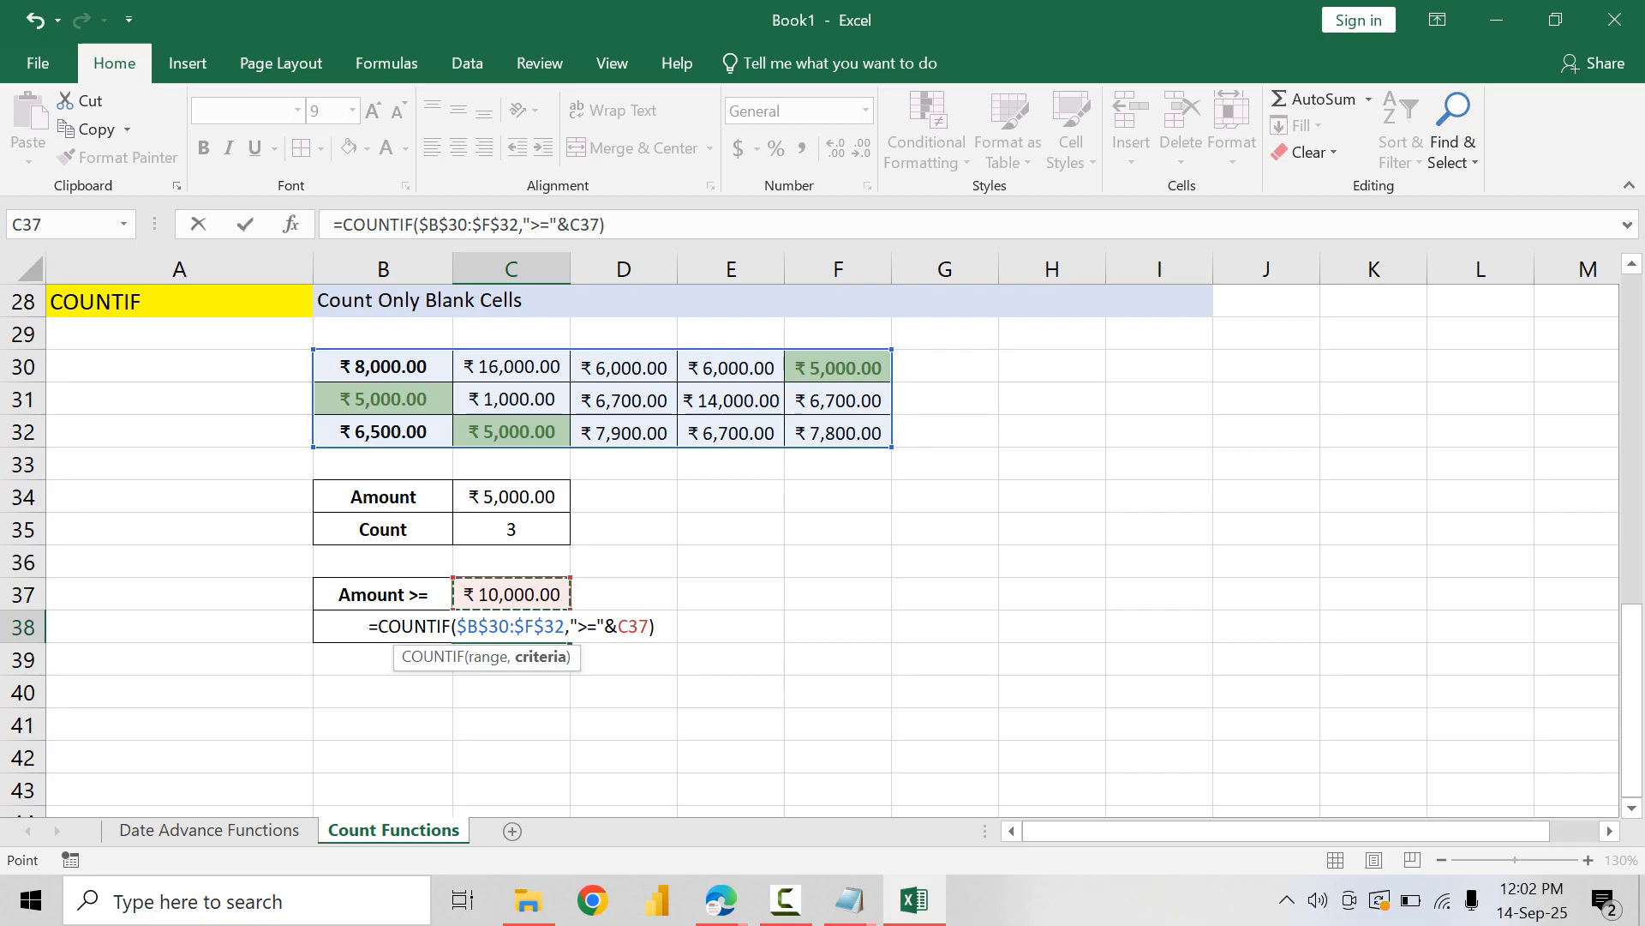
pyautogui.press('Return')
# Step: Test the linked count by entering 13000 as the "Amount >=" value in C37
pyautogui.press('Up')
pyautogui.press('Up')
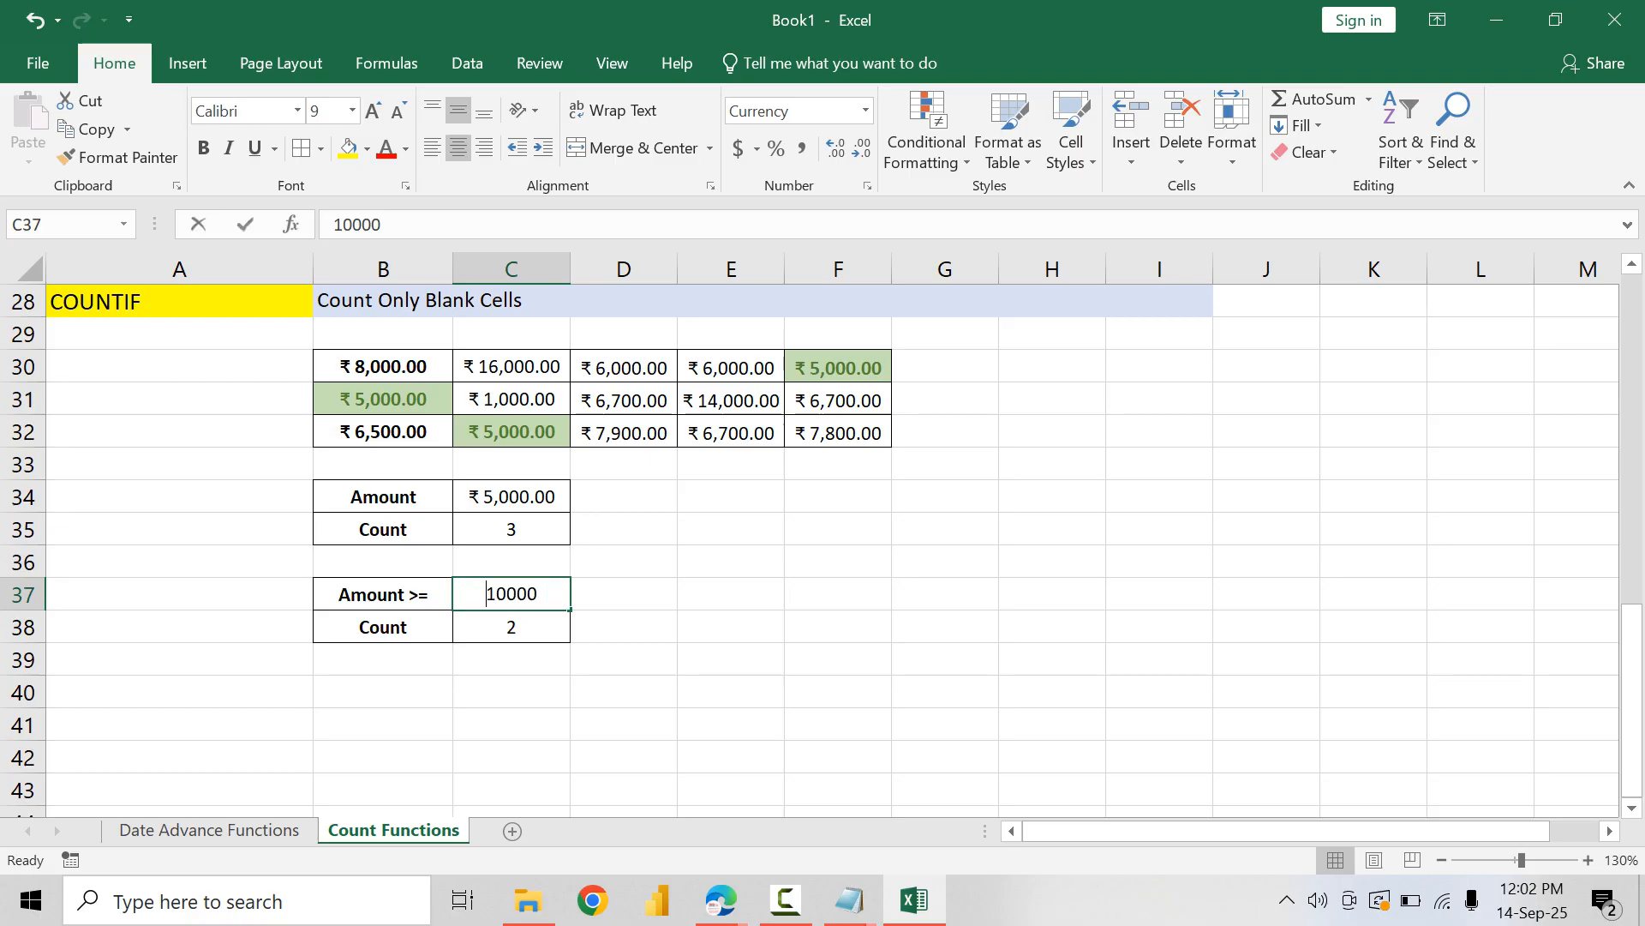
pyautogui.write('13000')
pyautogui.press('Return')
pyautogui.press('Up')
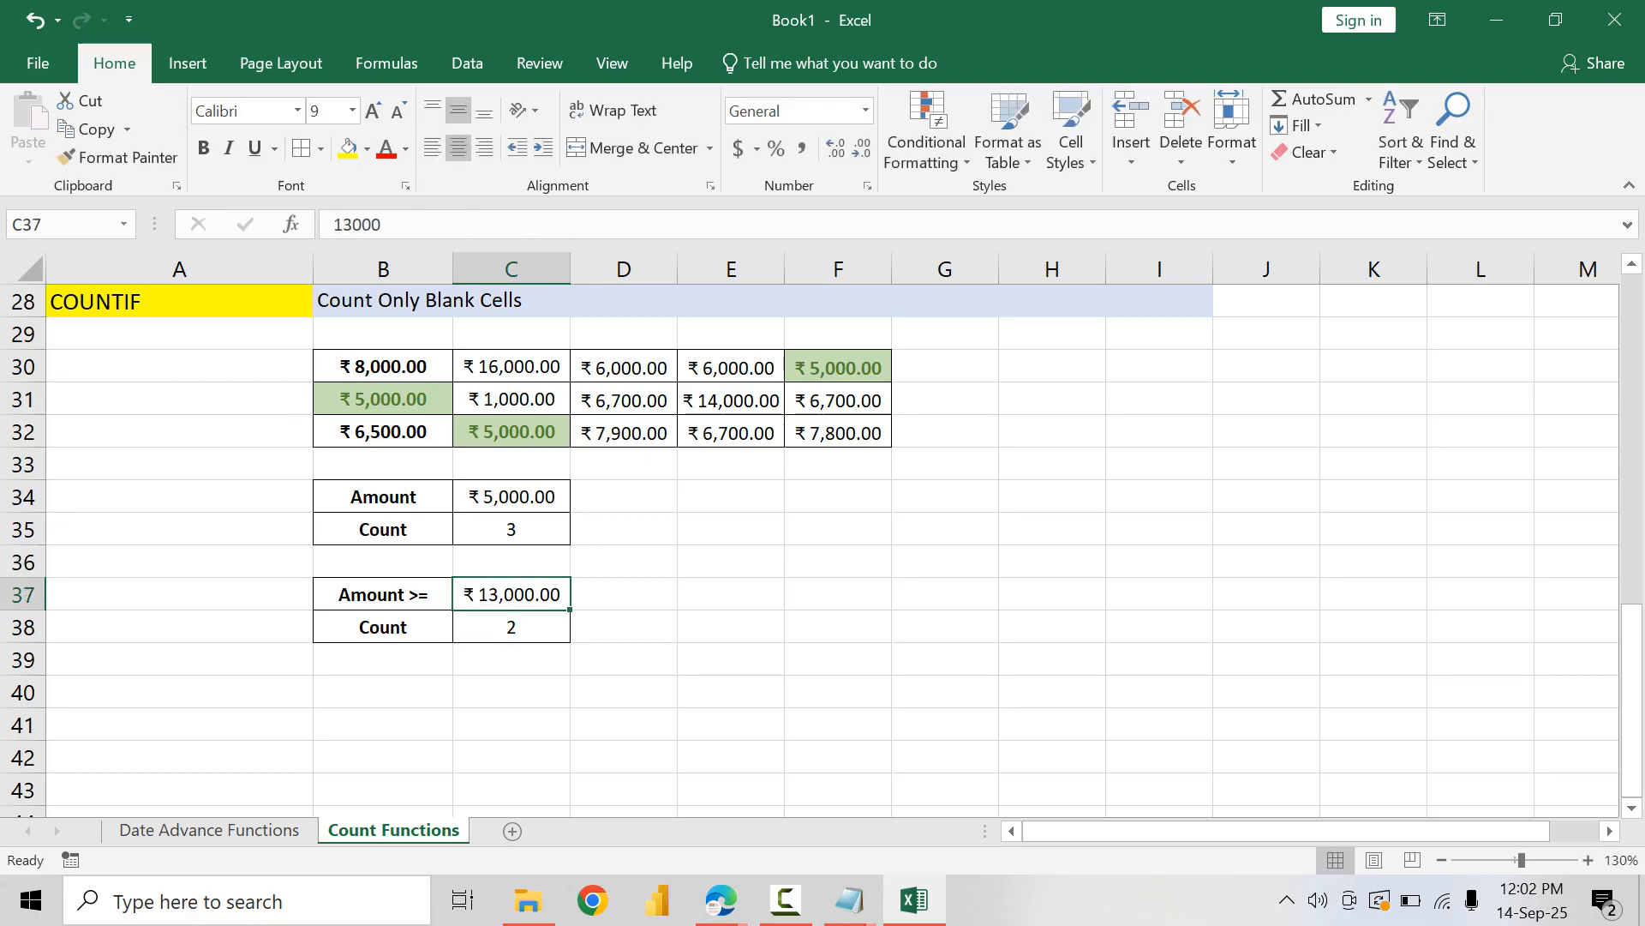
# Step: Test the linked count in C38 by setting the "Amount >=" value in C37 to 3000 and then 8000
pyautogui.press('F2')
pyautogui.press('Home')
pyautogui.press('Delete')
pyautogui.press('Return')
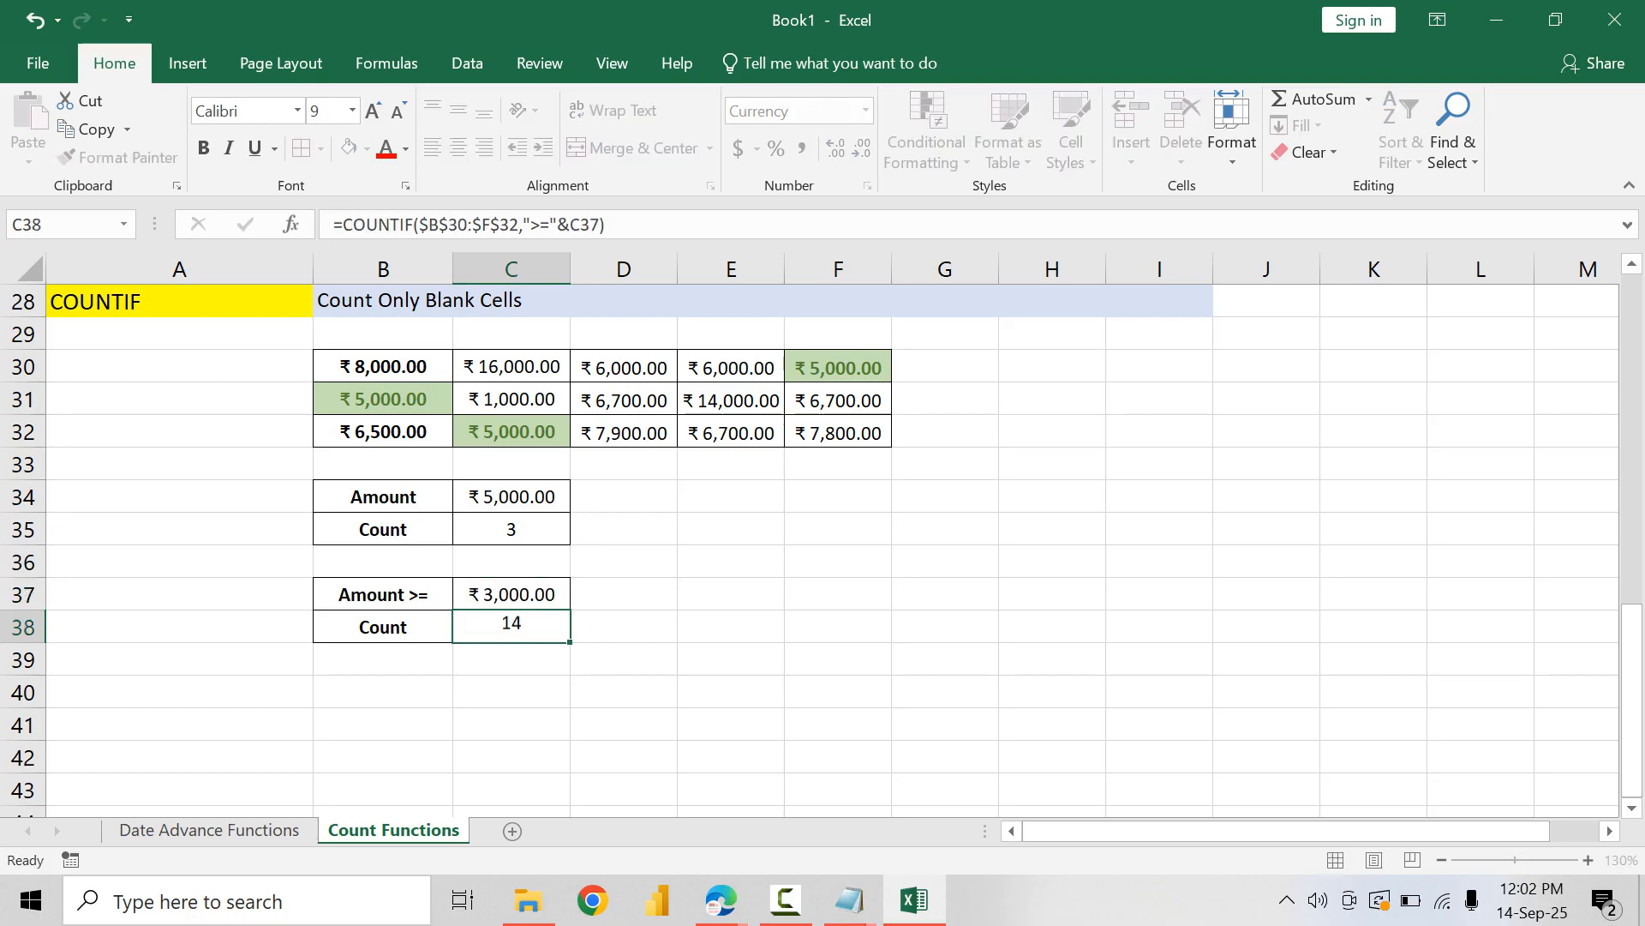
pyautogui.press('Up')
pyautogui.write('8000')
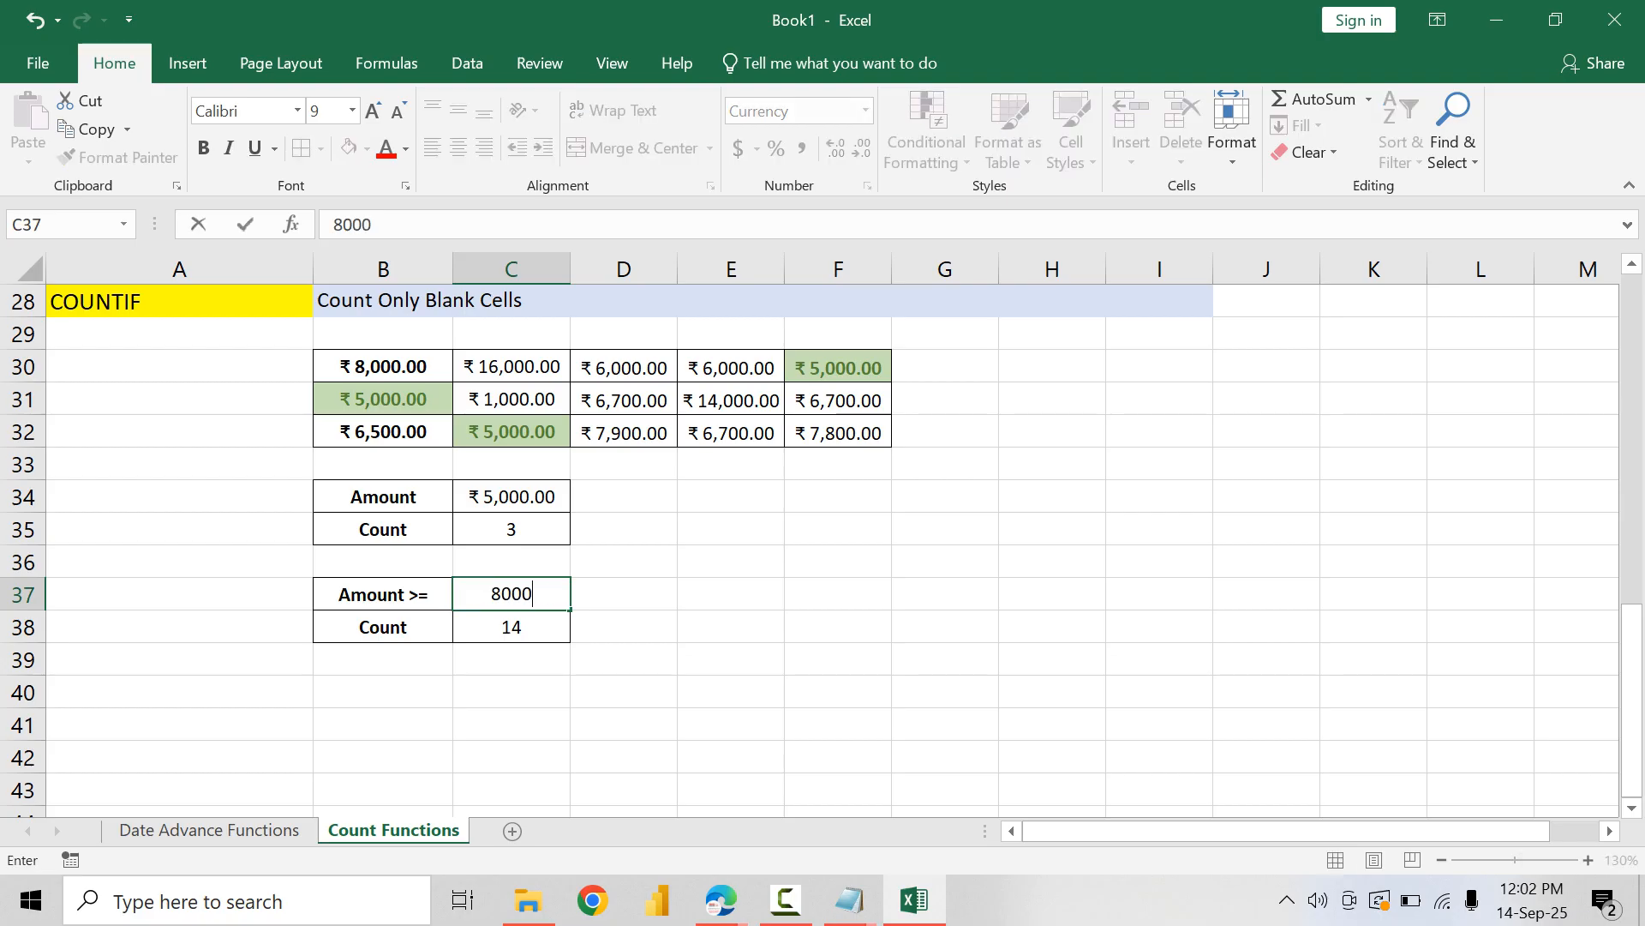
pyautogui.press('Return')
# Step: Set the "Amount >=" value in C37 to 10000
pyautogui.press('Up')
pyautogui.write('10000')
pyautogui.press('Return')
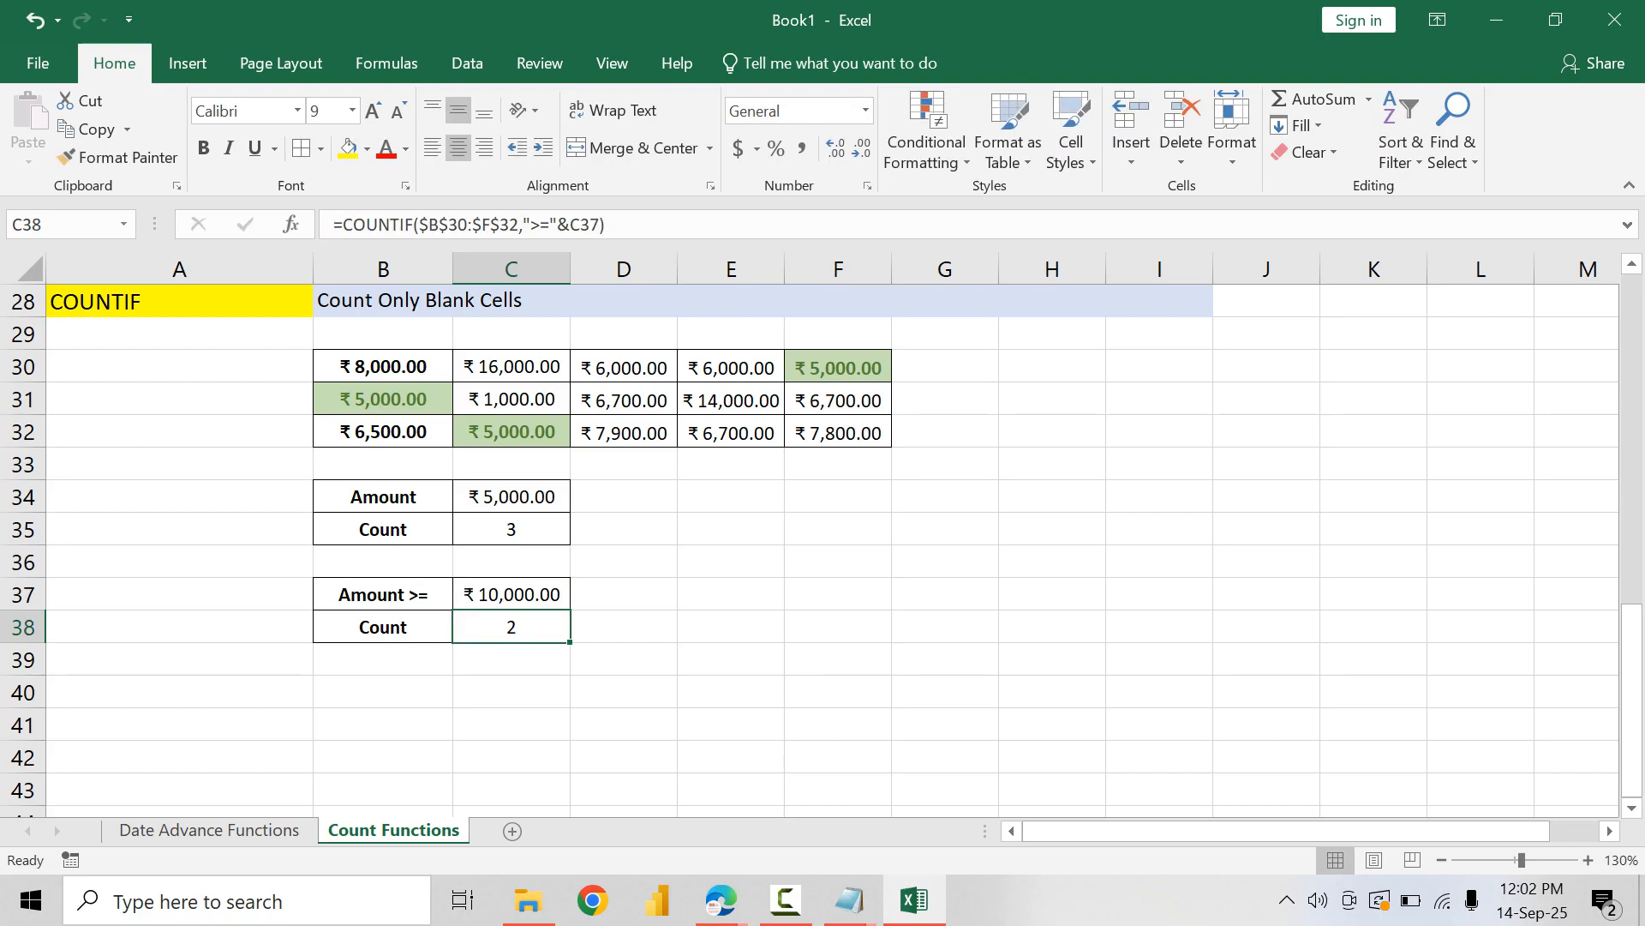
# Step: Examine the criteria argument of the C38 COUNTIF formula, leaving the formula as it is
pyautogui.doubleClick(536, 627)
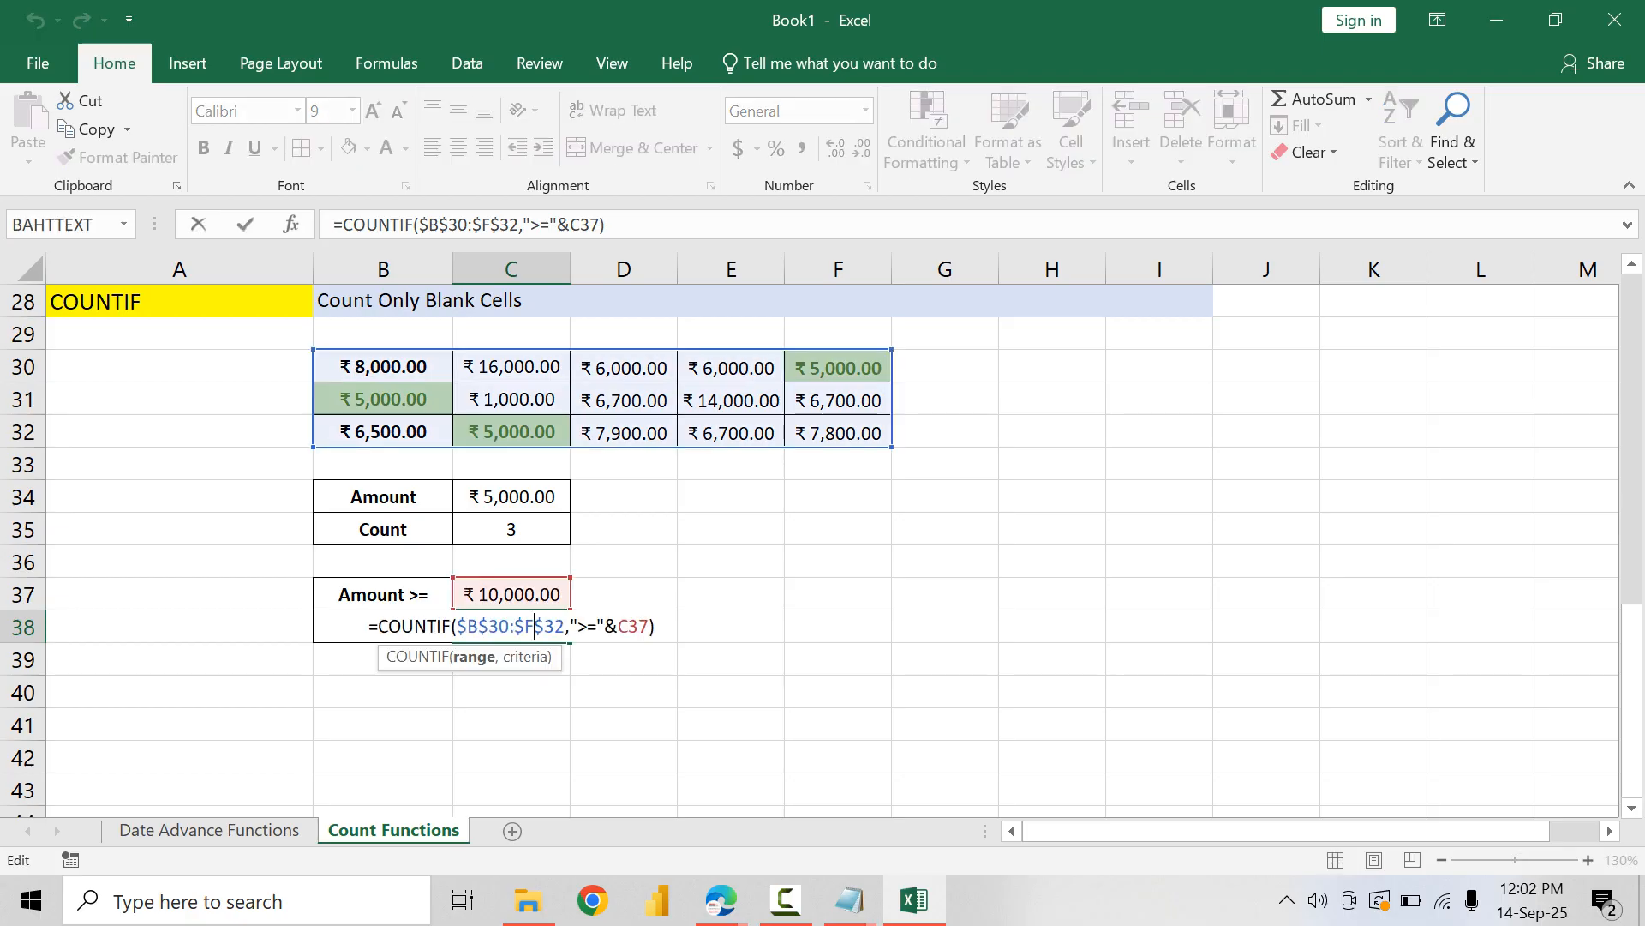
pyautogui.hotkey('shift', 'Right')
pyautogui.hotkey('shift', 'Right')
pyautogui.hotkey('shift', 'Right')
pyautogui.hotkey('shift', 'Right')
pyautogui.hotkey('shift', 'Right')
pyautogui.hotkey('shift', 'Right')
pyautogui.hotkey('shift', 'Right')
pyautogui.hotkey('shift', 'Right')
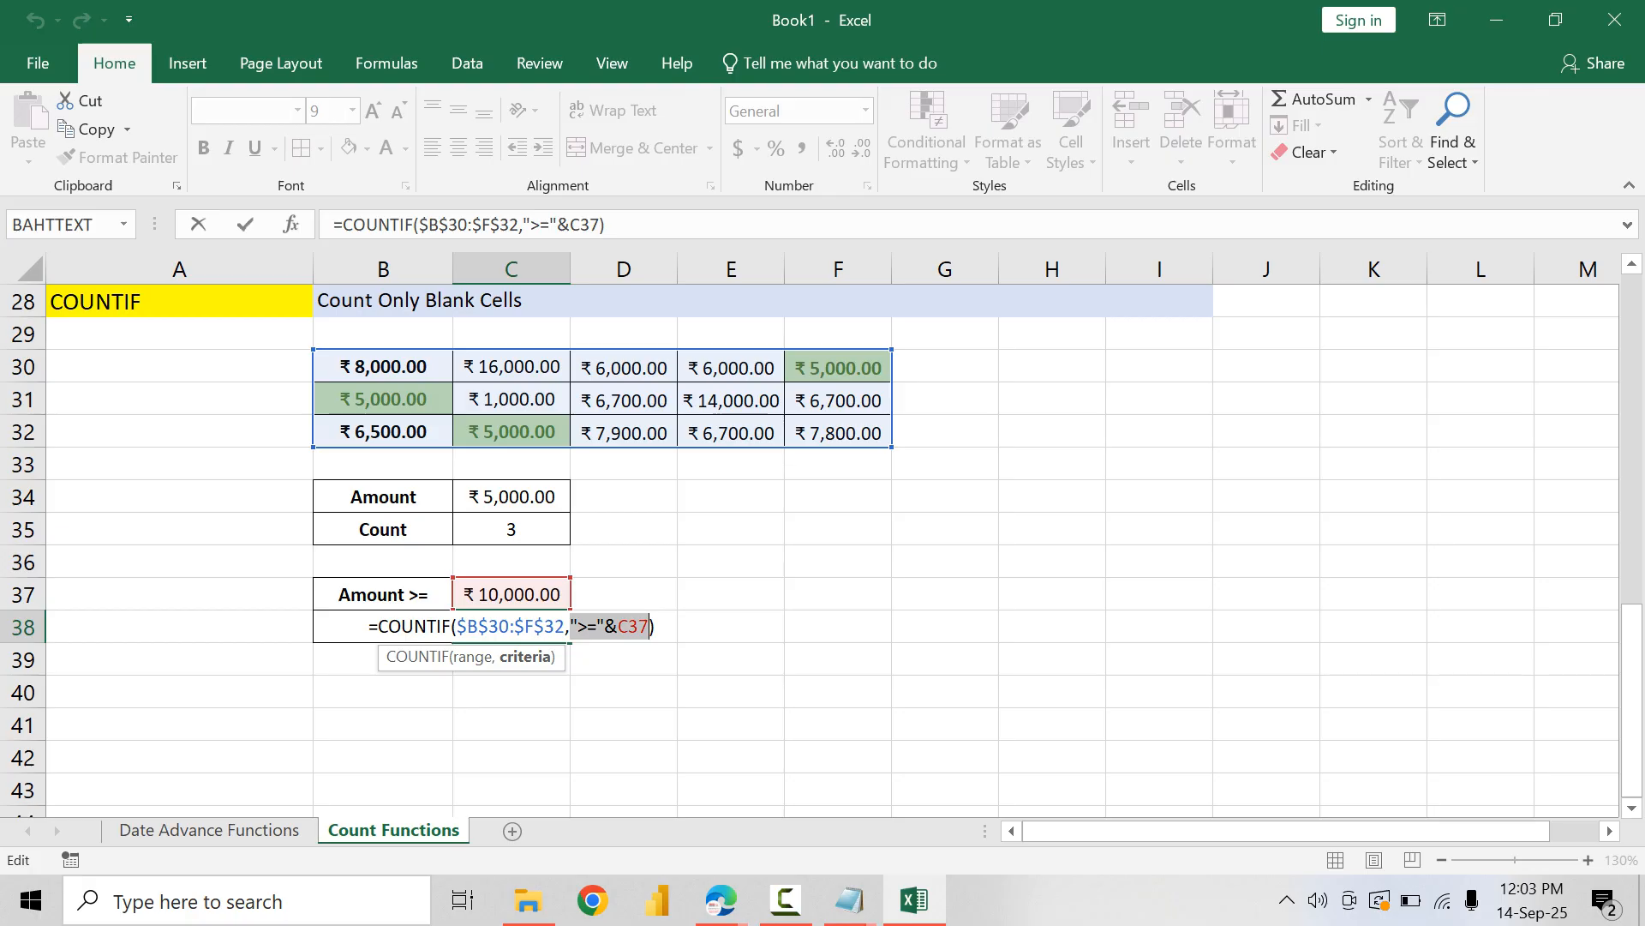
pyautogui.press('Return')
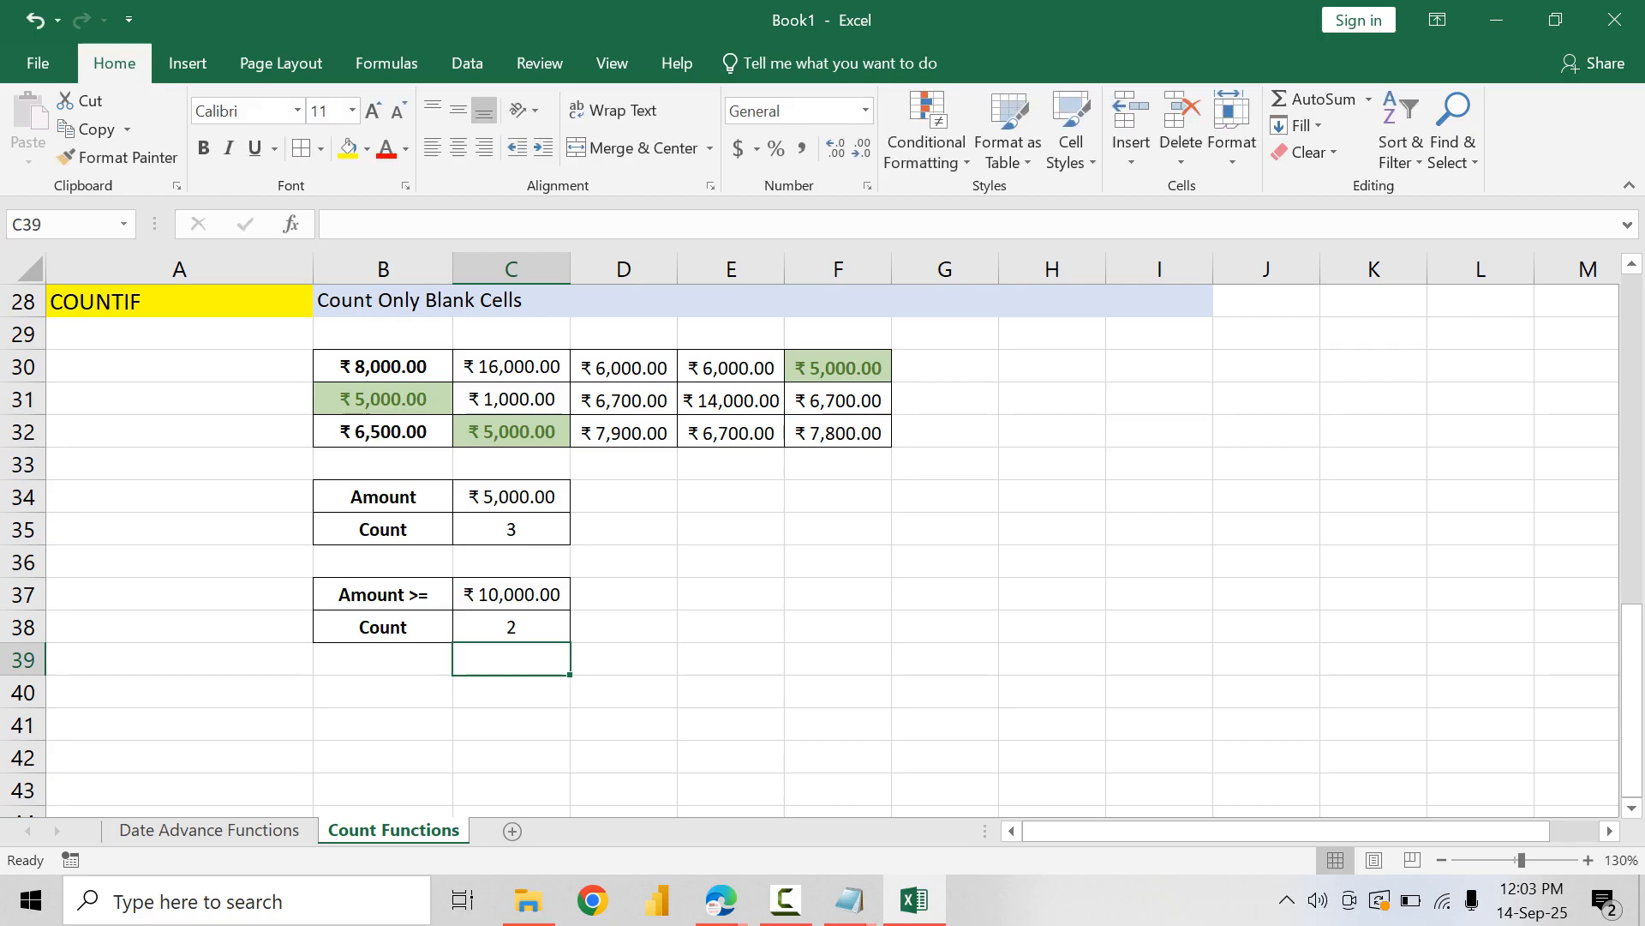
# Step: Switch to the Notepad topic list and add an indented ADVANCE heading below the COUNT FUNCTIONS entries
pyautogui.scroll(9, 630, 549)
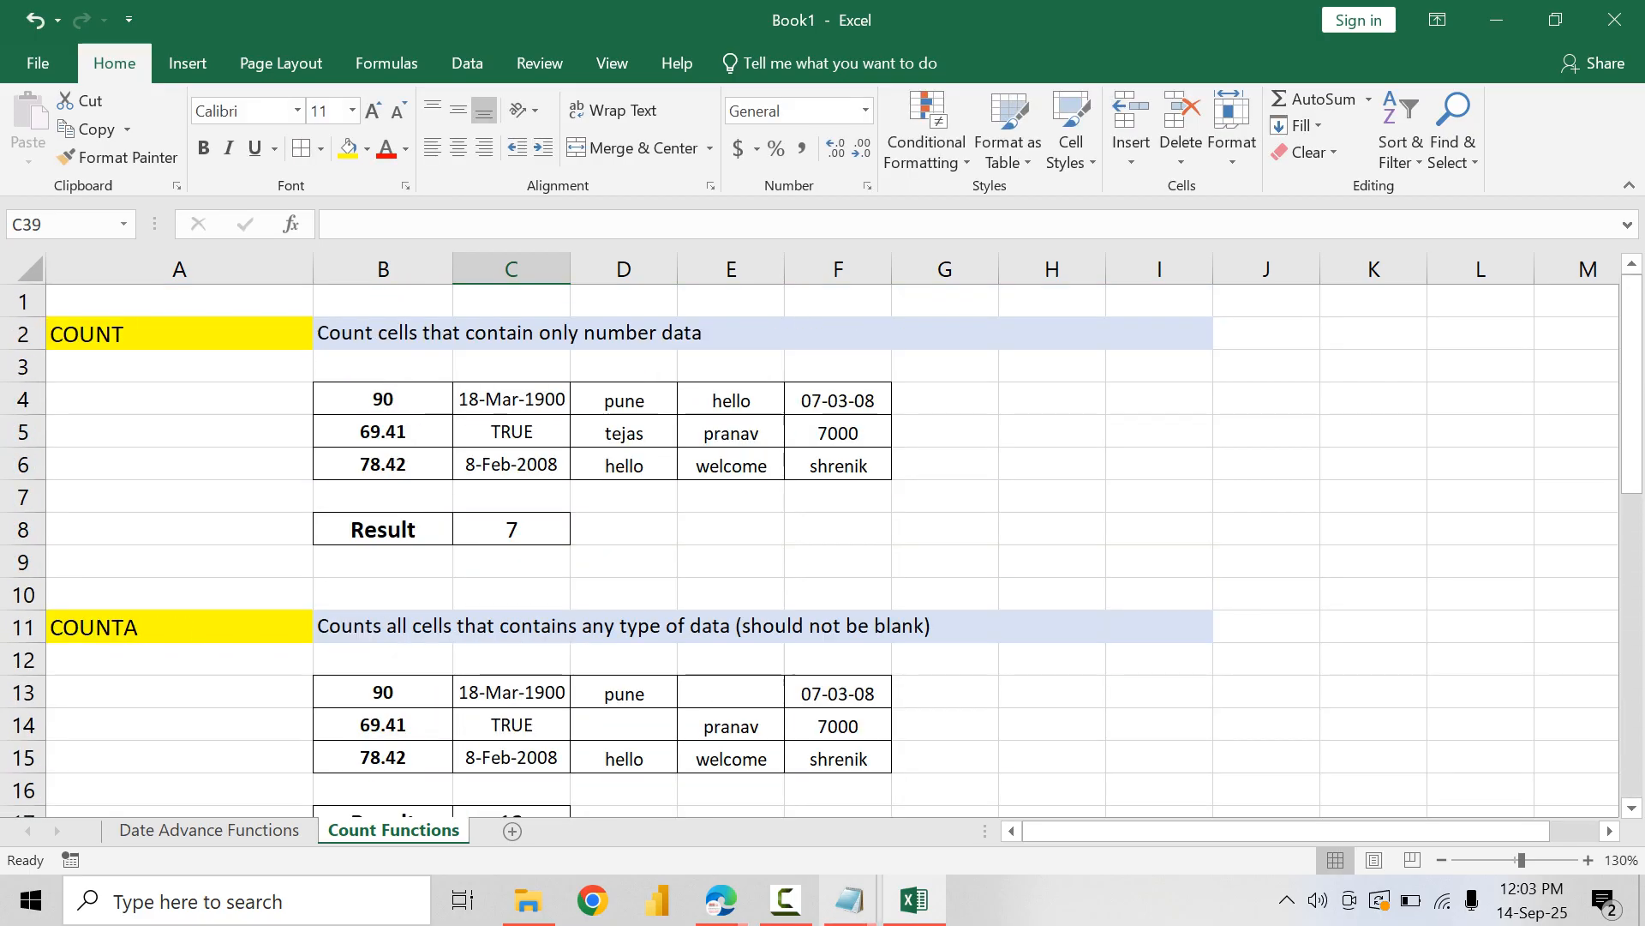
pyautogui.moveTo(849, 900)
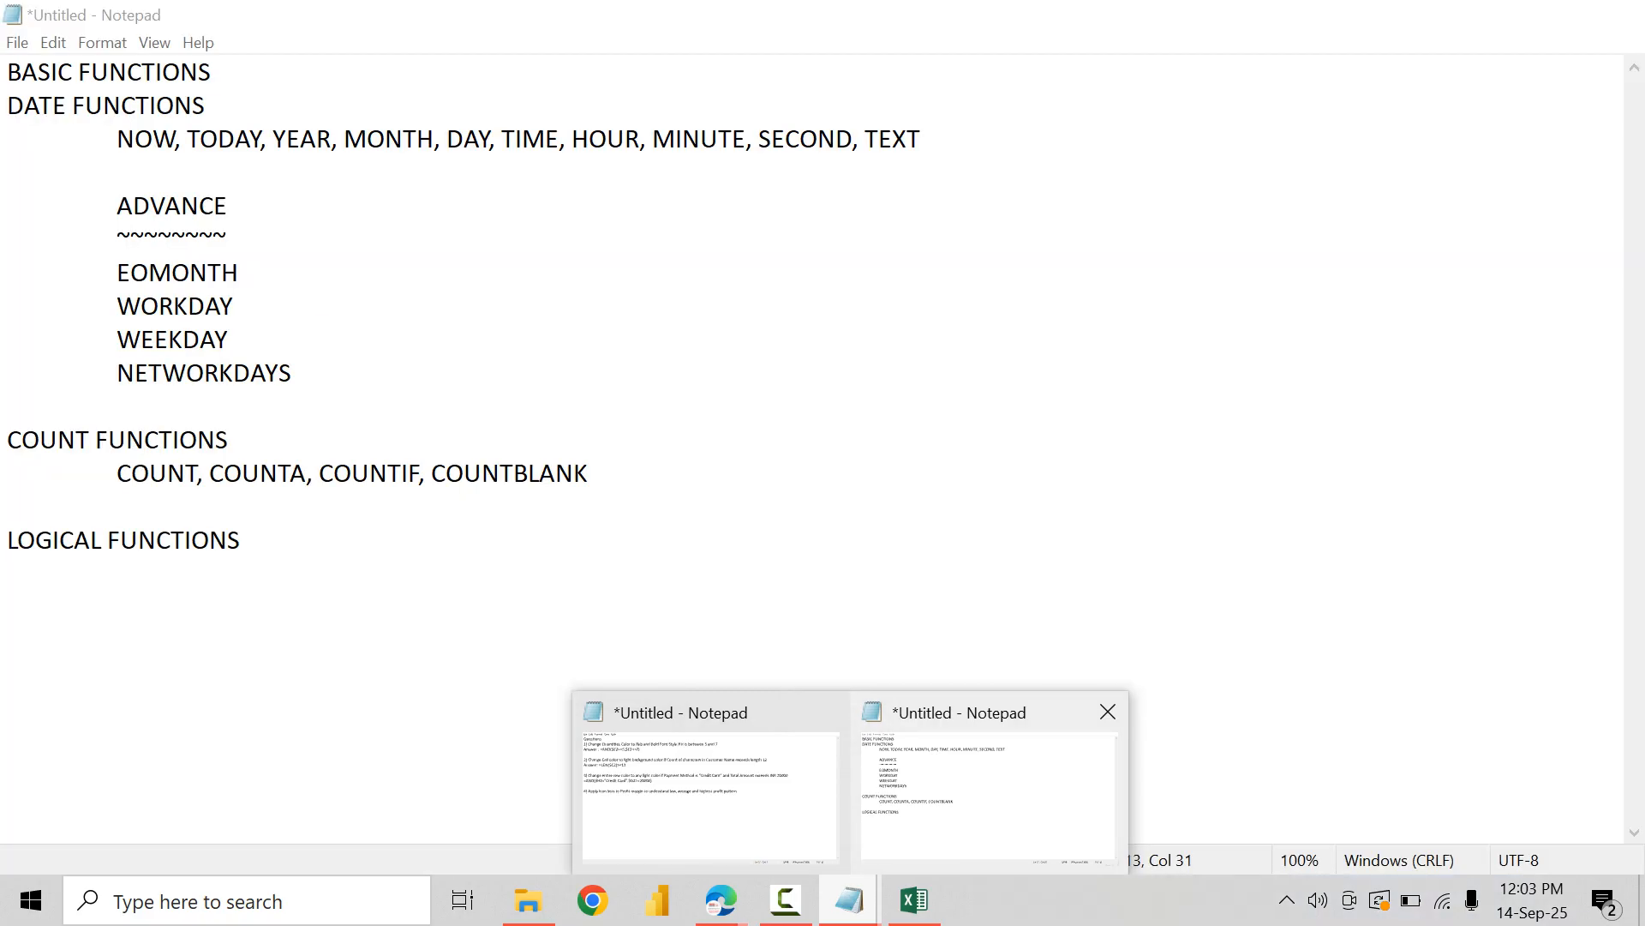
pyautogui.click(985, 789)
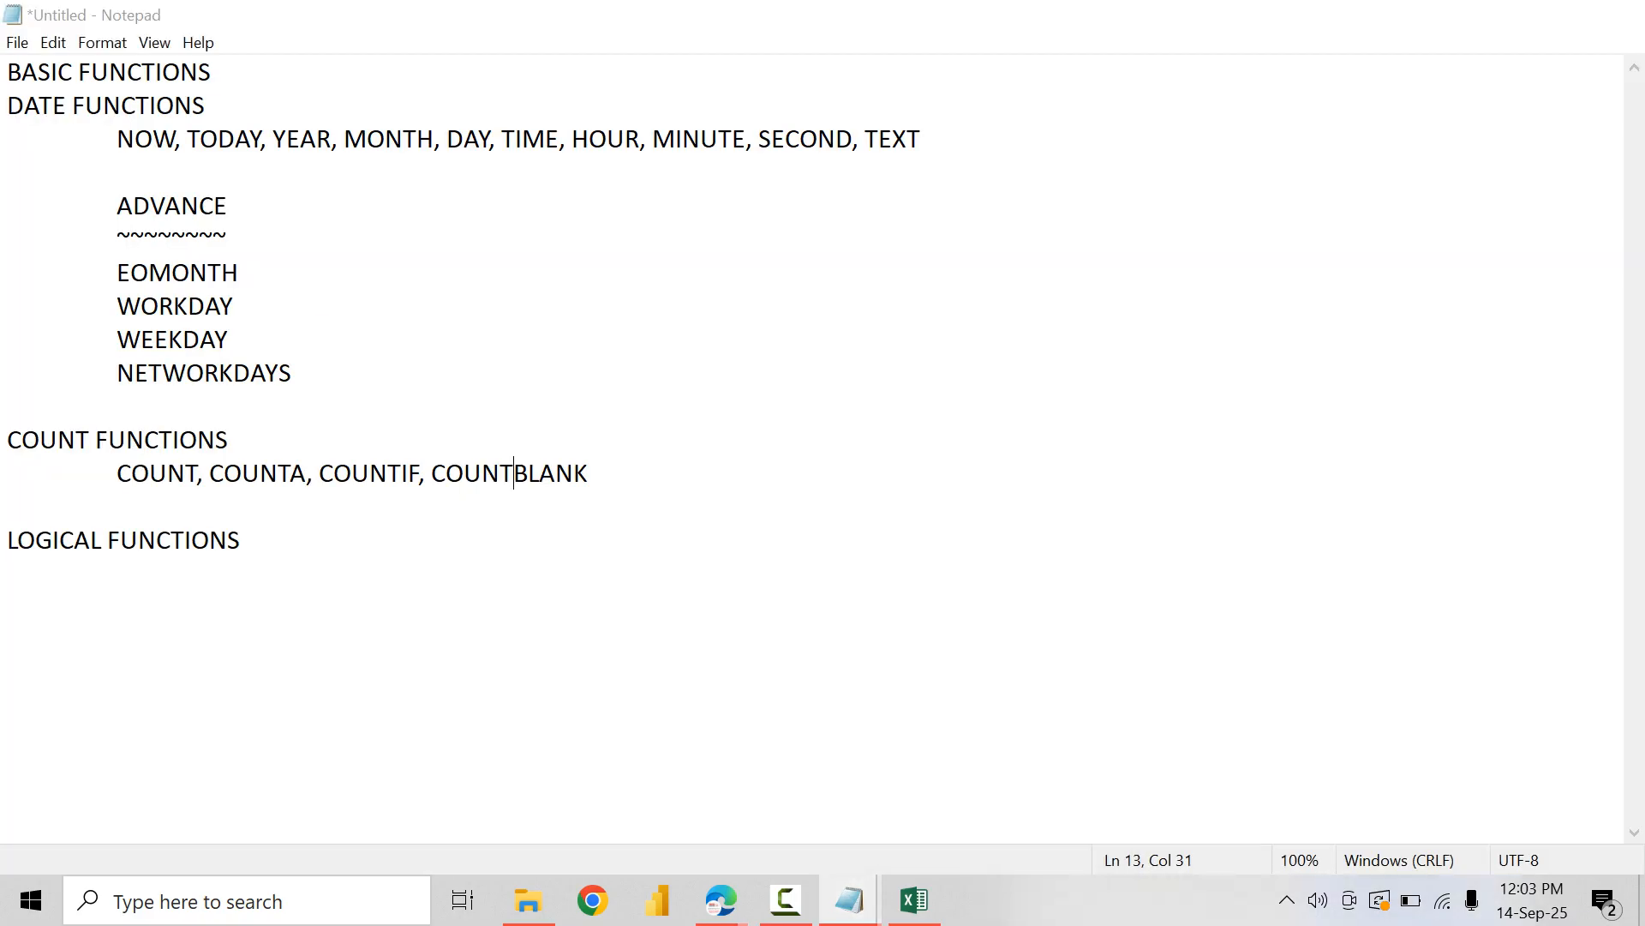
pyautogui.press('End')
pyautogui.press('Return')
pyautogui.press('Return')
pyautogui.press('Tab')
pyautogui.write('A')
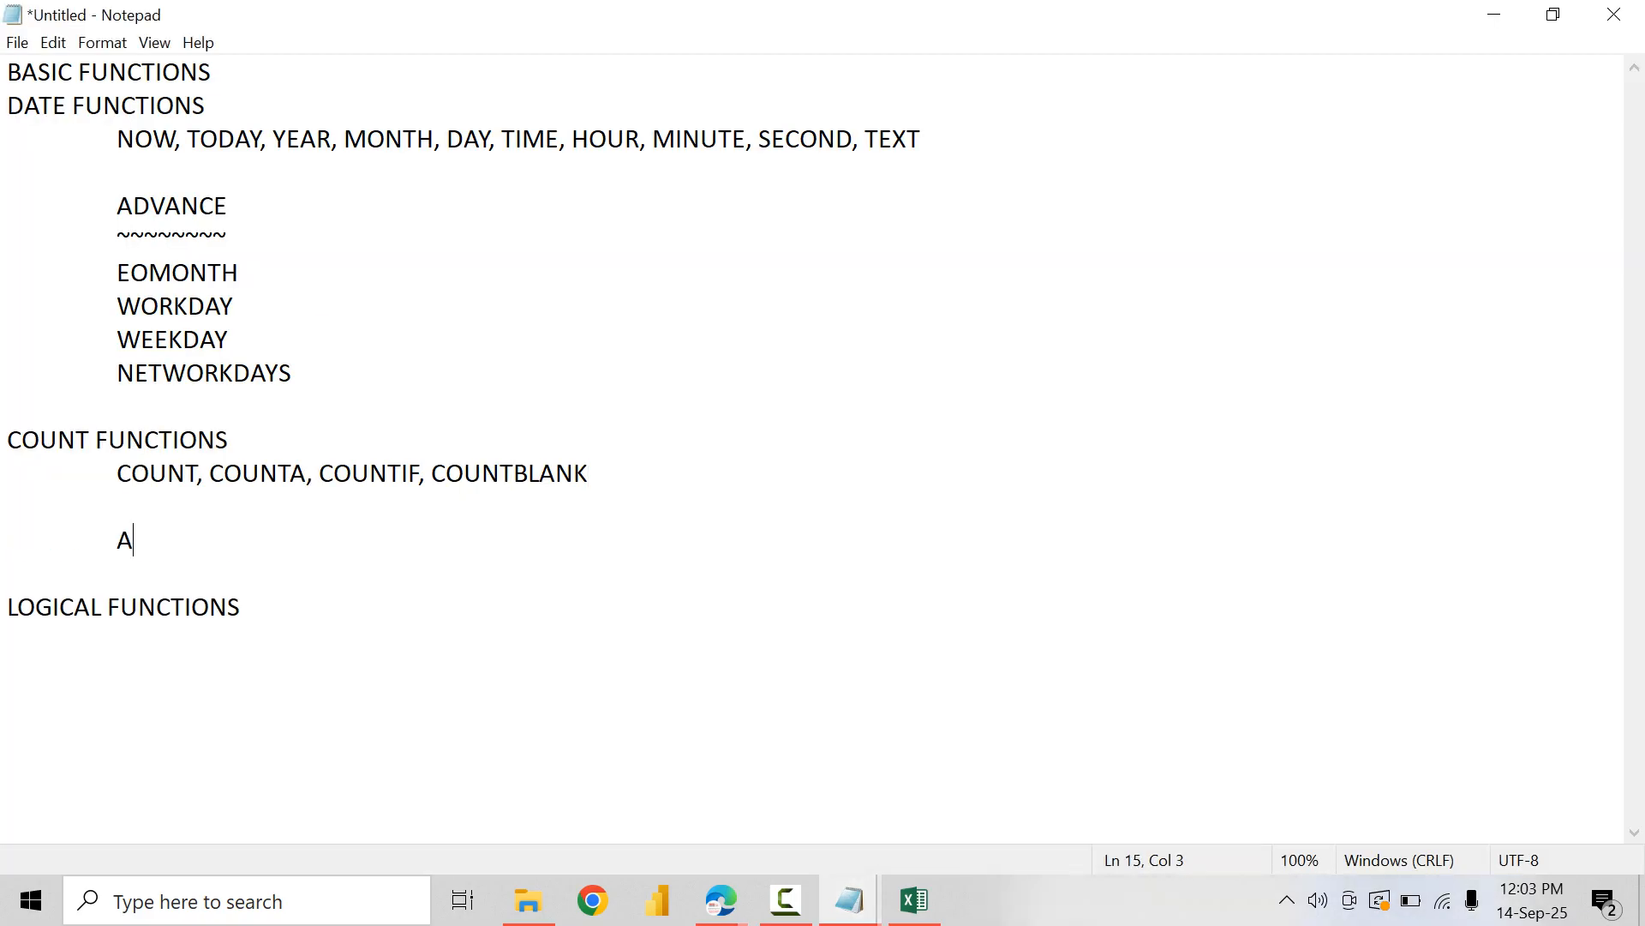
pyautogui.write('DVNA')
pyautogui.press('BackSpace')
pyautogui.press('BackSpace')
pyautogui.write('ANCE')
# Step: Underline the new ADVANCE heading with an indented row of tildes
pyautogui.press('Return')
pyautogui.press('Tab')
pyautogui.write('!')
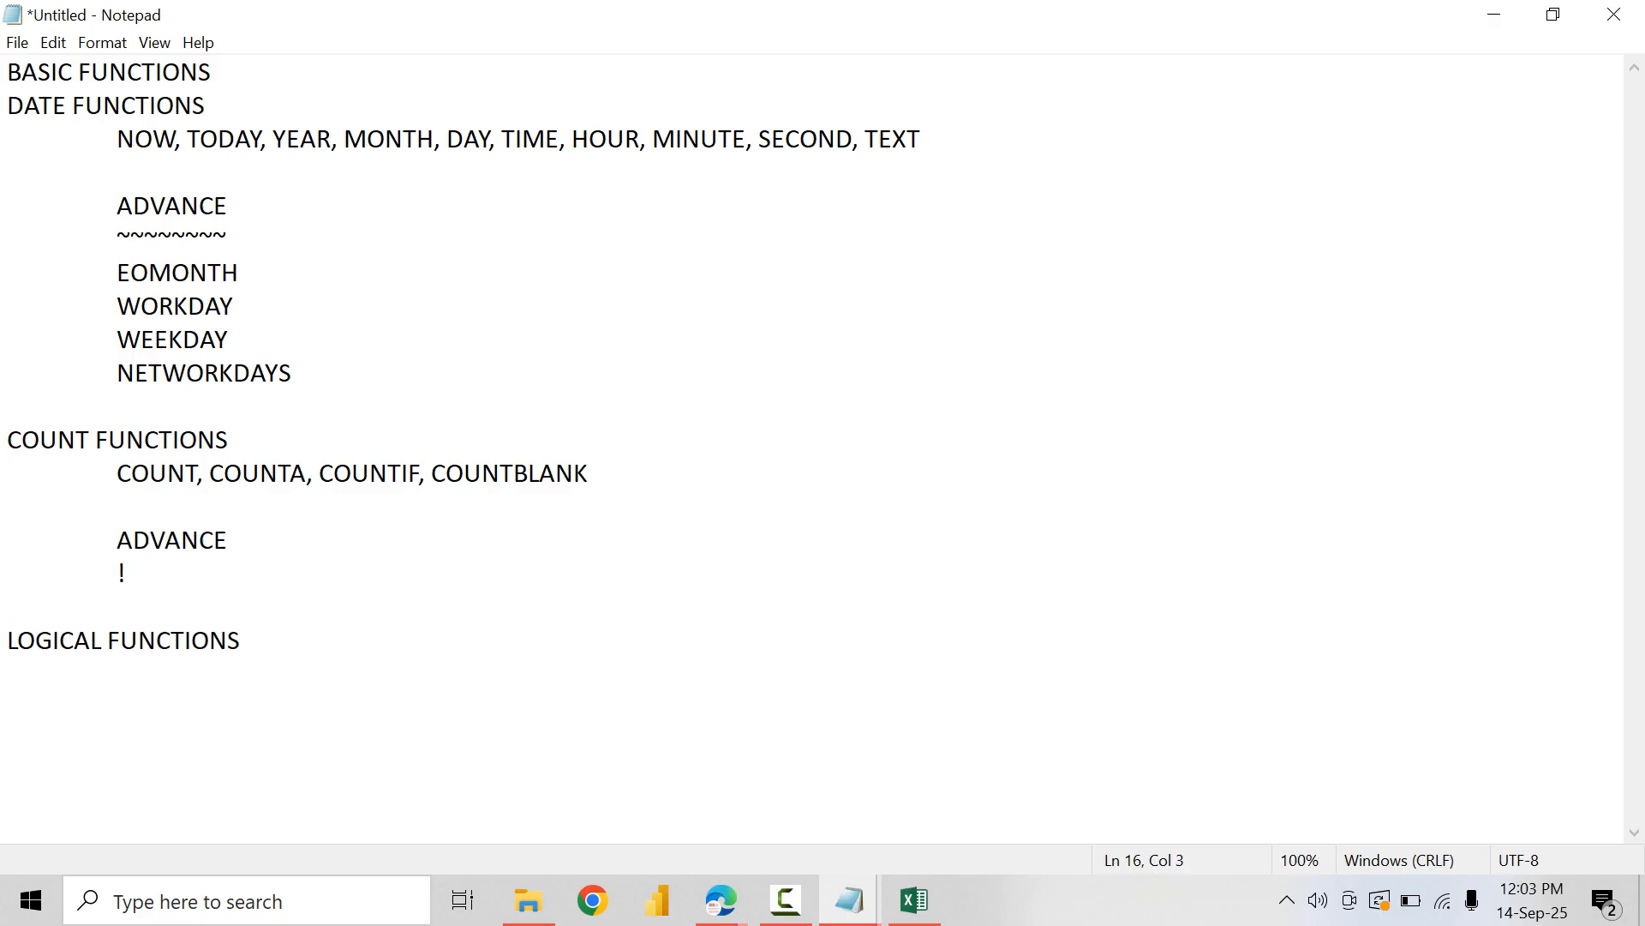
pyautogui.press('BackSpace')
pyautogui.write('@')
pyautogui.press('BackSpace')
pyautogui.write('~~~~~~~~~')
# Step: List "COUNTIFS" and "COUNTIF with Wild Cards" on separate indented lines below the tilde underline
pyautogui.press('Return')
pyautogui.press('Tab')
pyautogui.write('COUNTIFS')
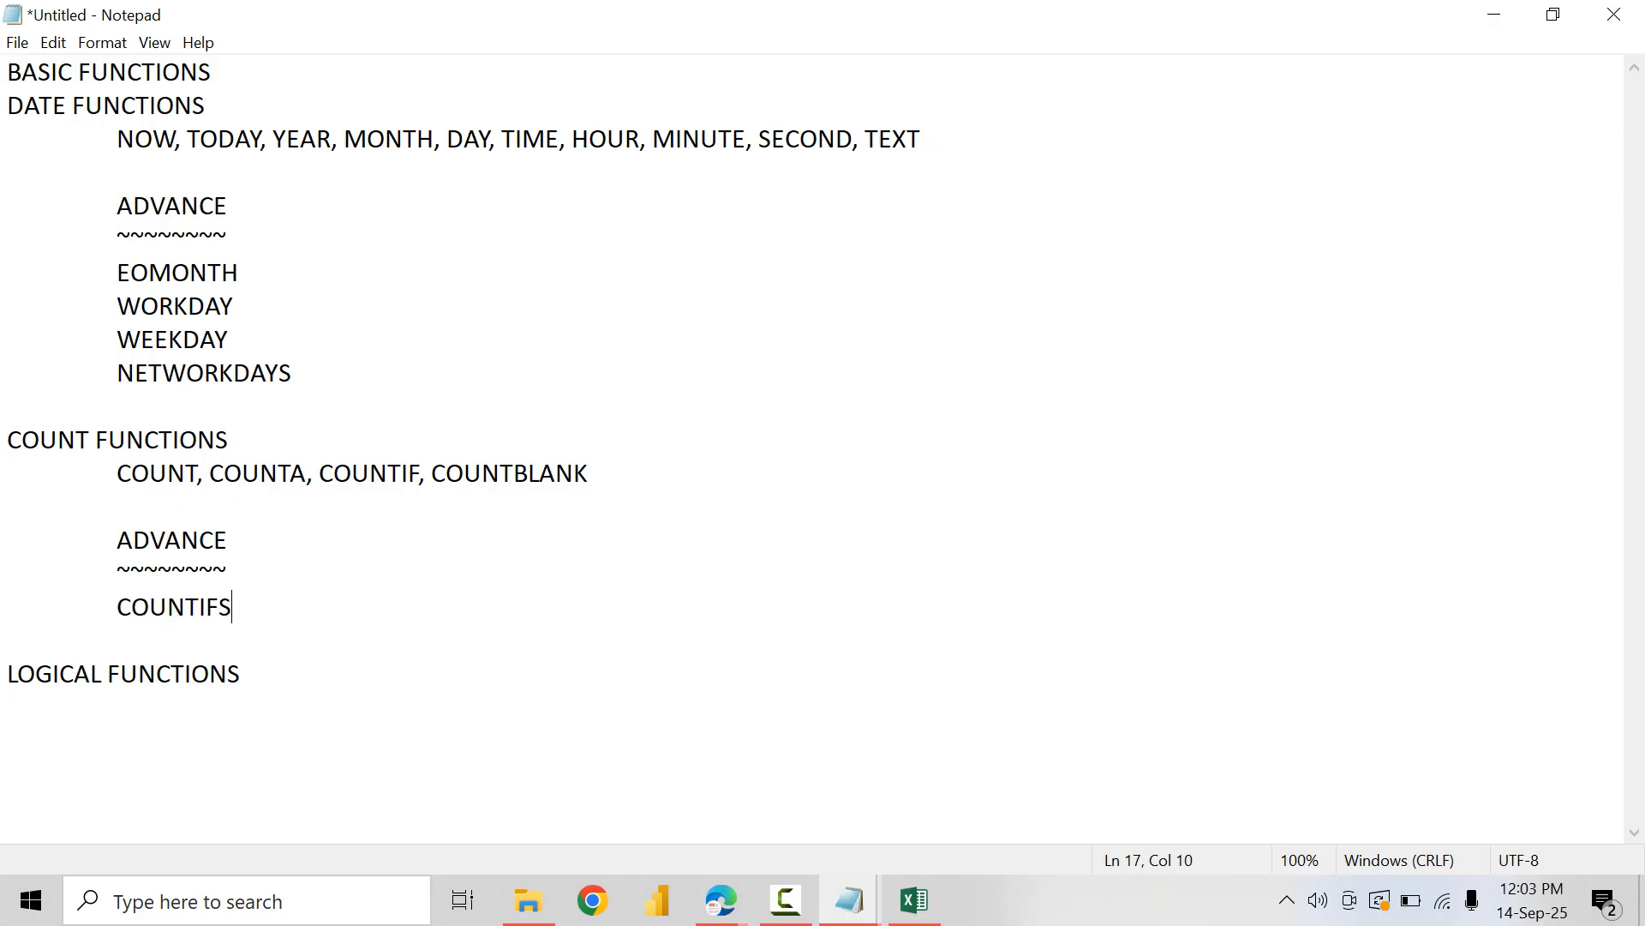
pyautogui.press('Return')
pyautogui.press('Tab')
pyautogui.write('COU')
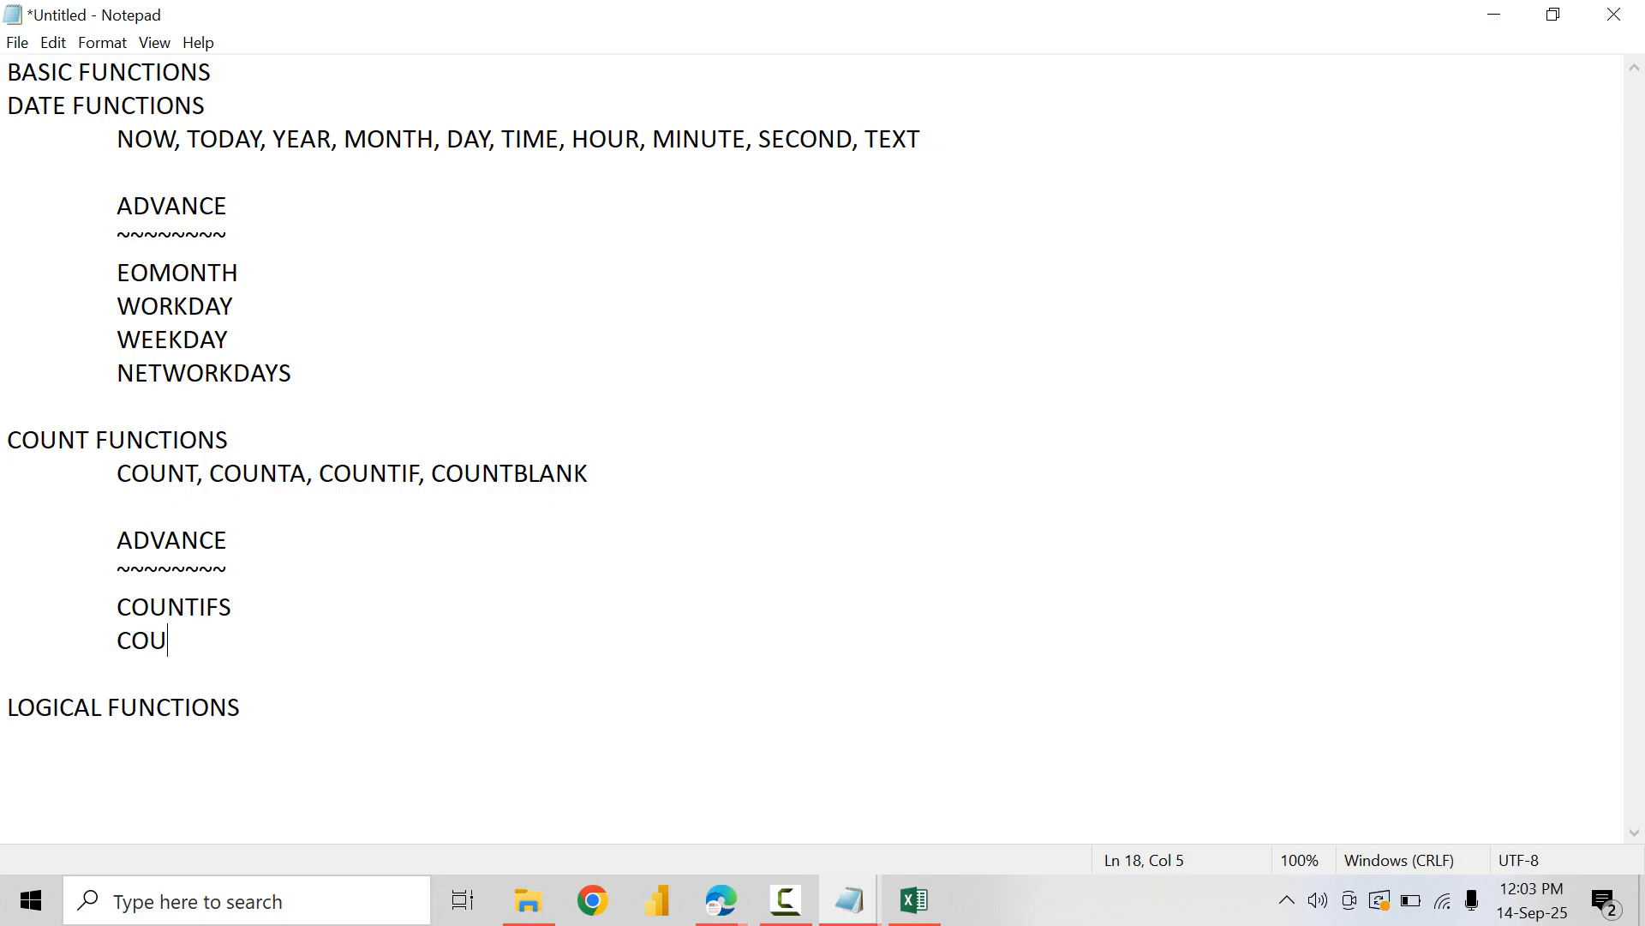
pyautogui.write('NTIF with W')
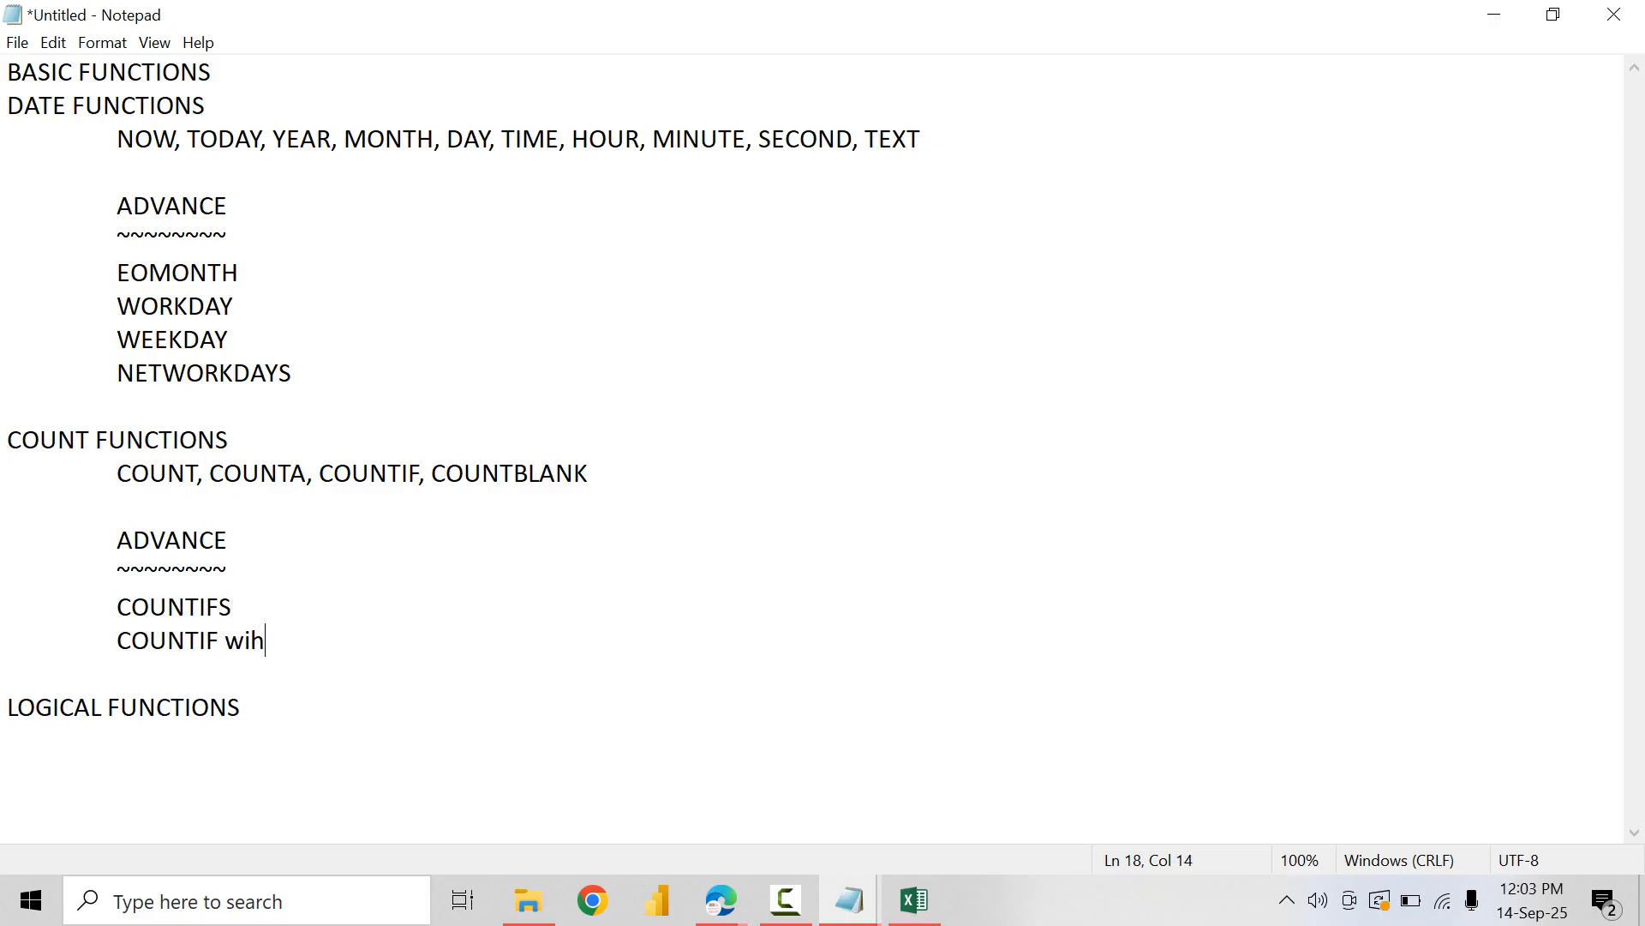
pyautogui.write('ild Cards')
pyautogui.press('Return')
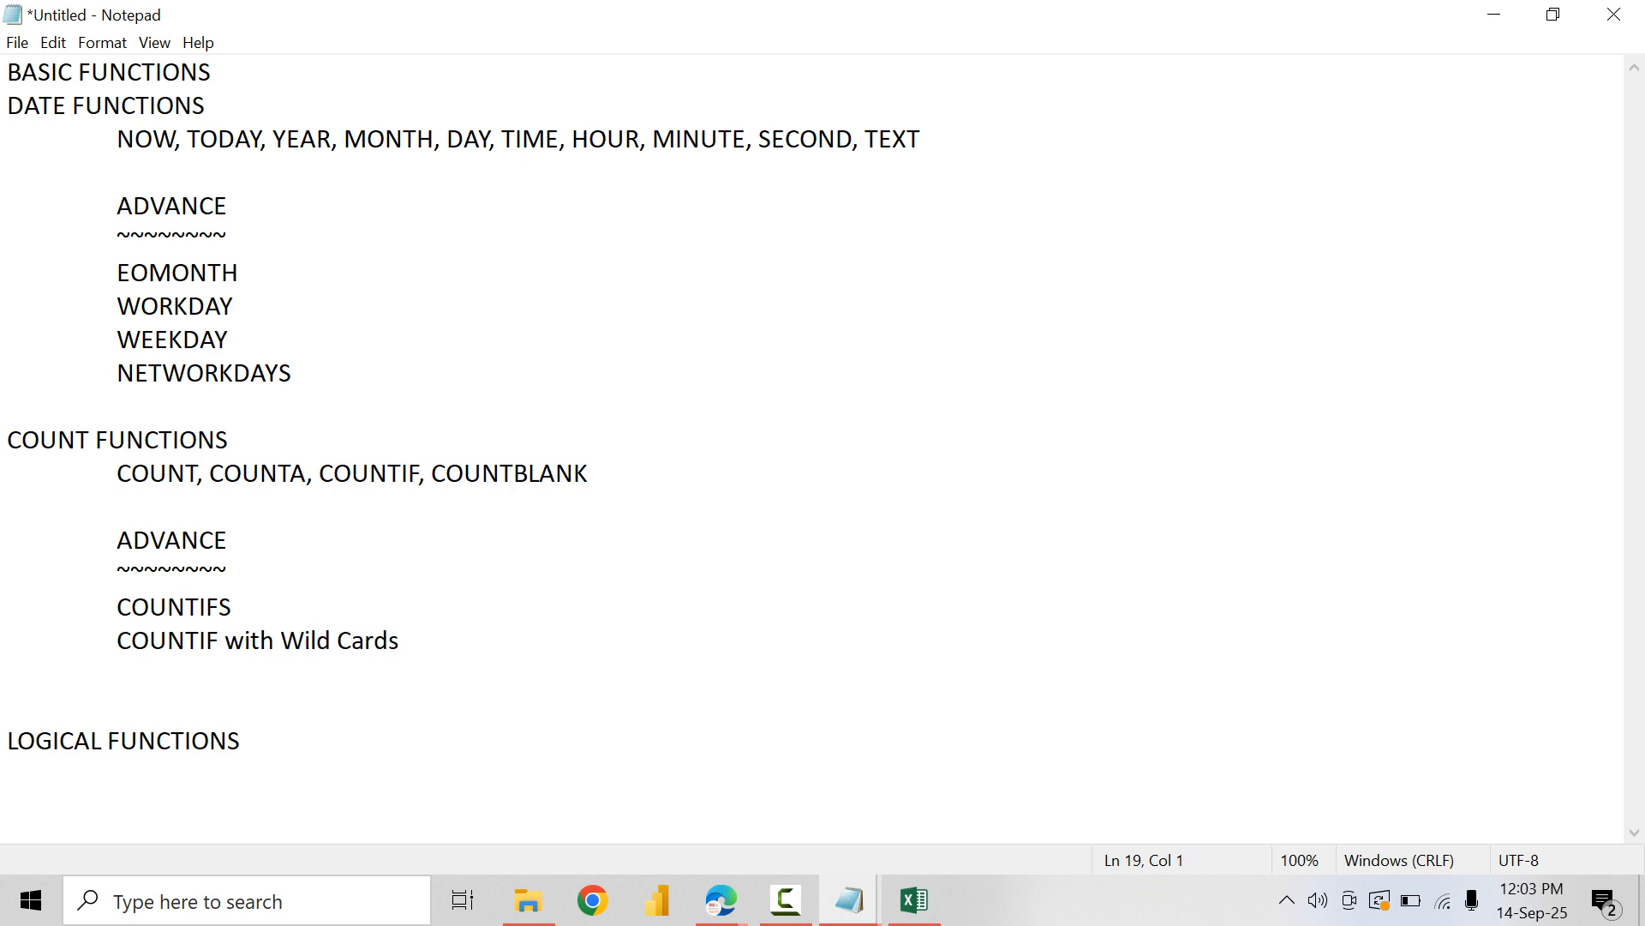
# Step: Switch back to Excel and copy the COUNTIF heading row A28:I28 to row 41
pyautogui.hotkey('alt', 'Tab')
pyautogui.scroll(-9, 823, 549)
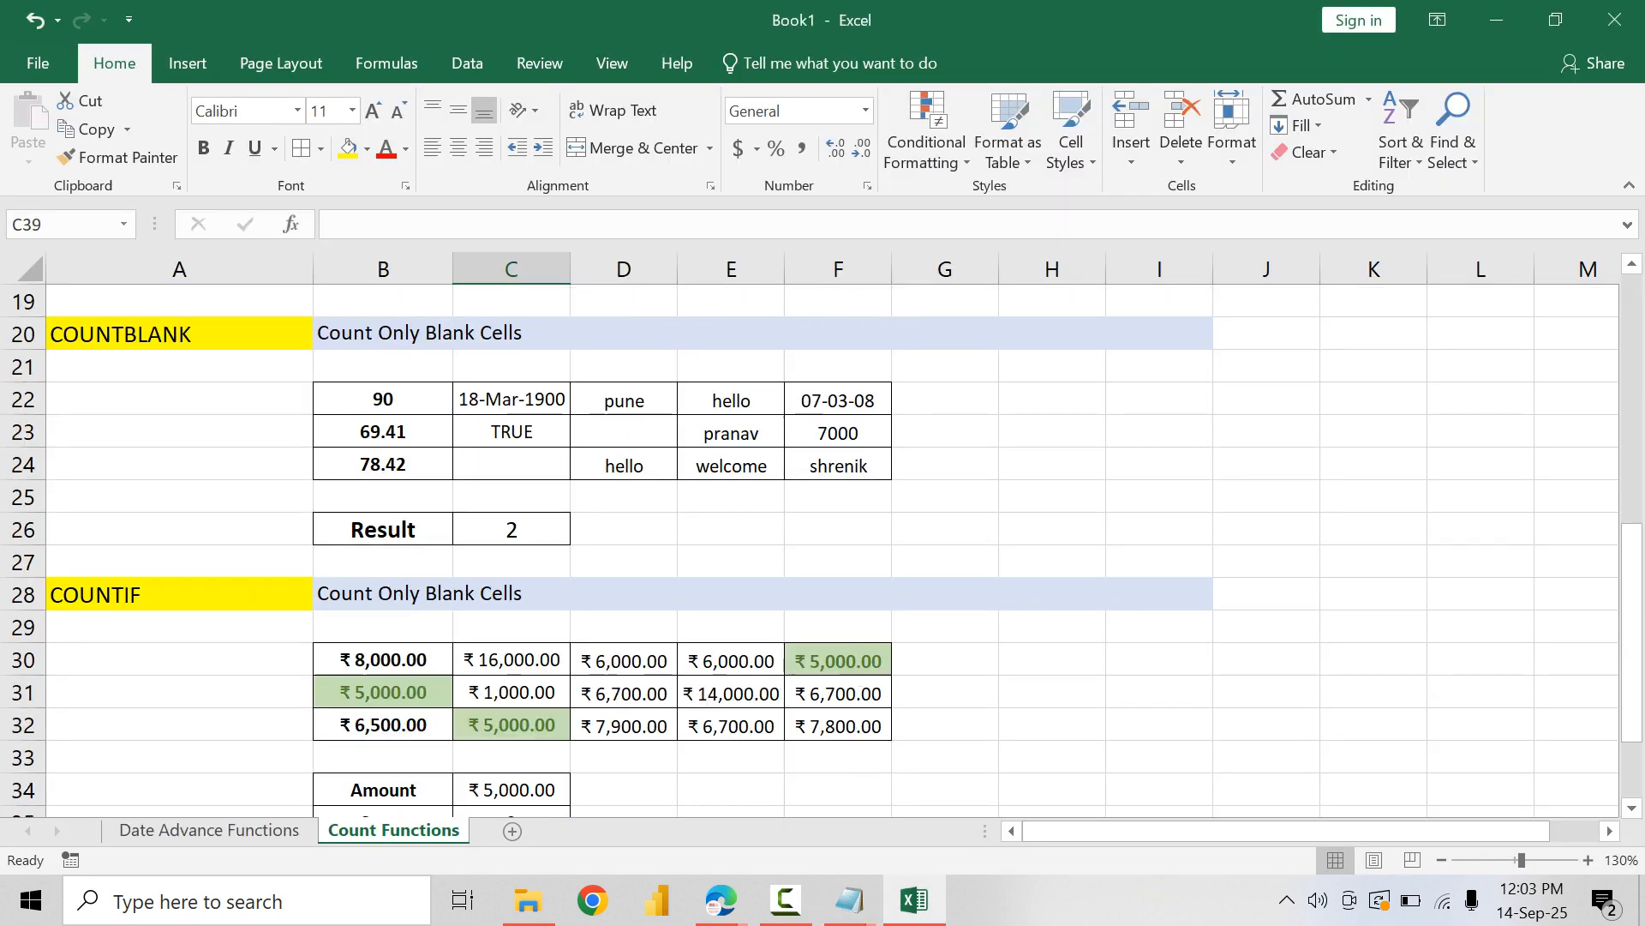
pyautogui.moveTo(179, 302); pyautogui.dragTo(497, 301)
pyautogui.hotkey('ctrl', 'c')
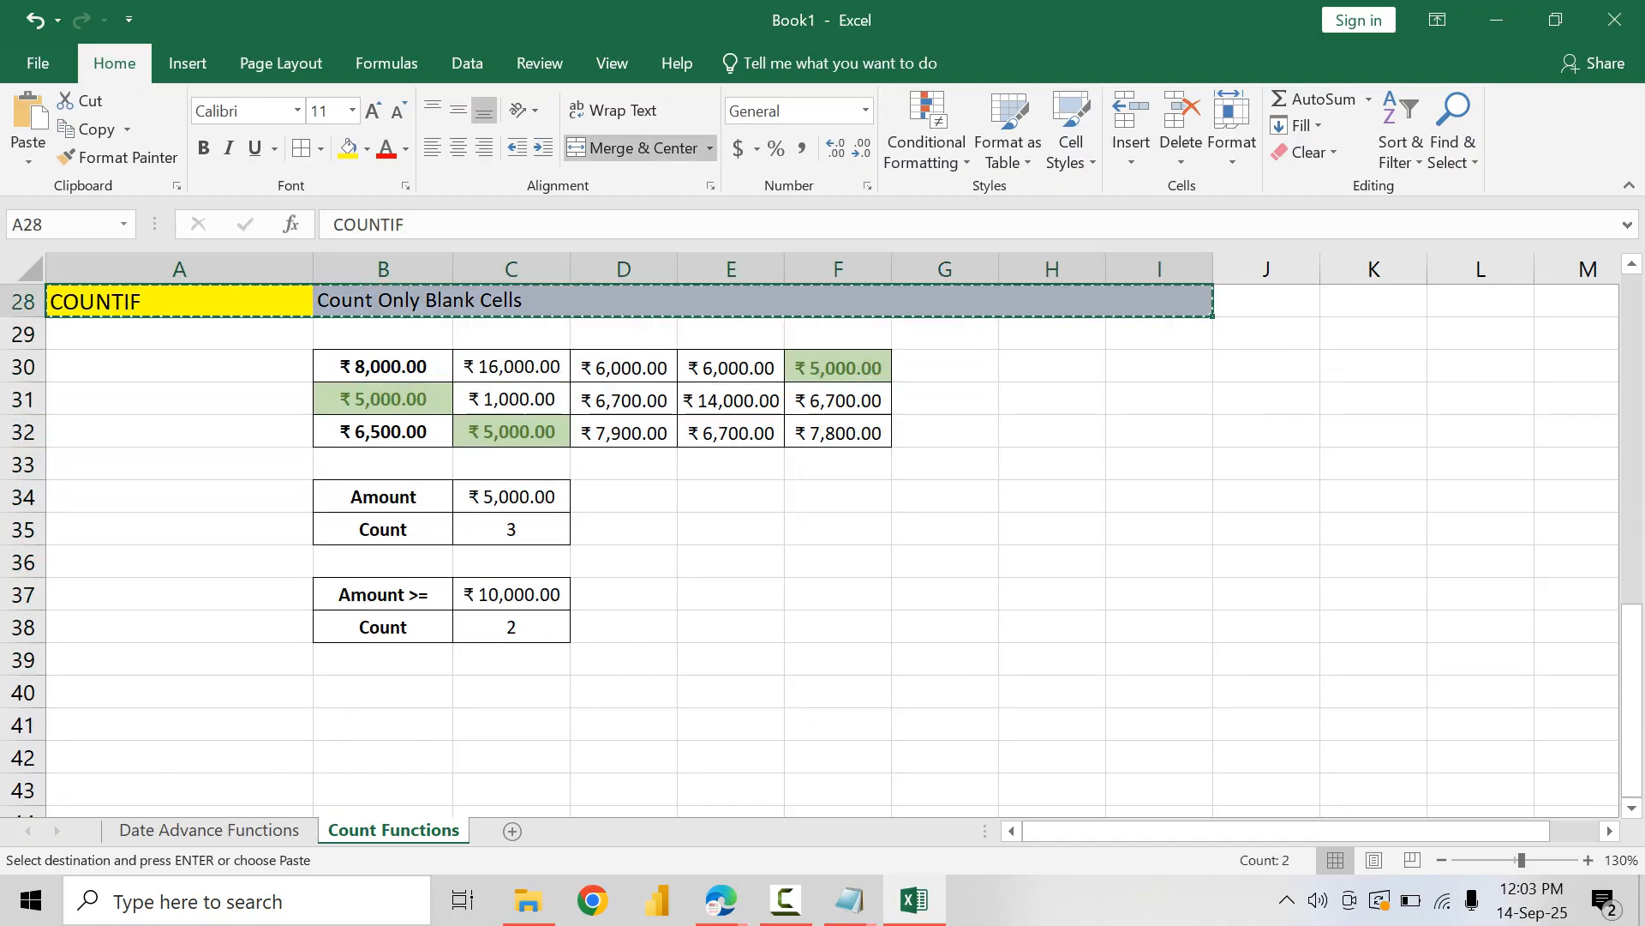
pyautogui.click(180, 725)
pyautogui.hotkey('ctrl', 'v')
# Step: Rename the copied heading in A41 to COUNTIFS
pyautogui.press('Left')
pyautogui.press('F2')
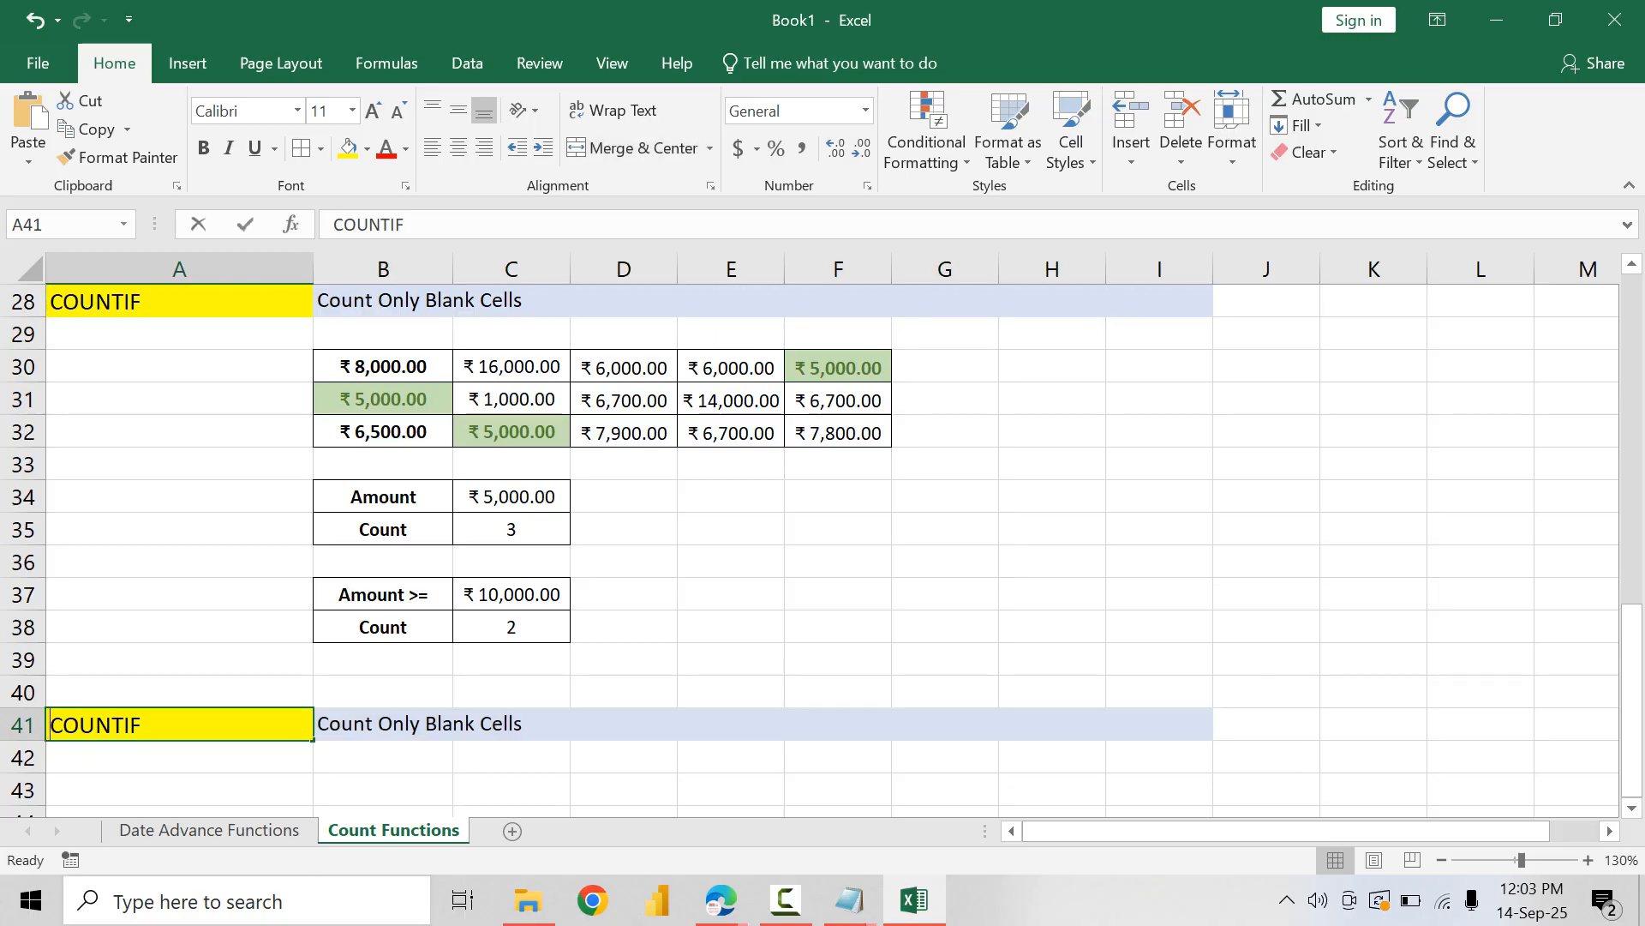
pyautogui.write('S')
pyautogui.press('Tab')
# Step: Replace the description beside the COUNTIFS heading in B41 with "Count more than condition"
pyautogui.scroll(-1, 823, 548)
pyautogui.scroll(-1, 823, 549)
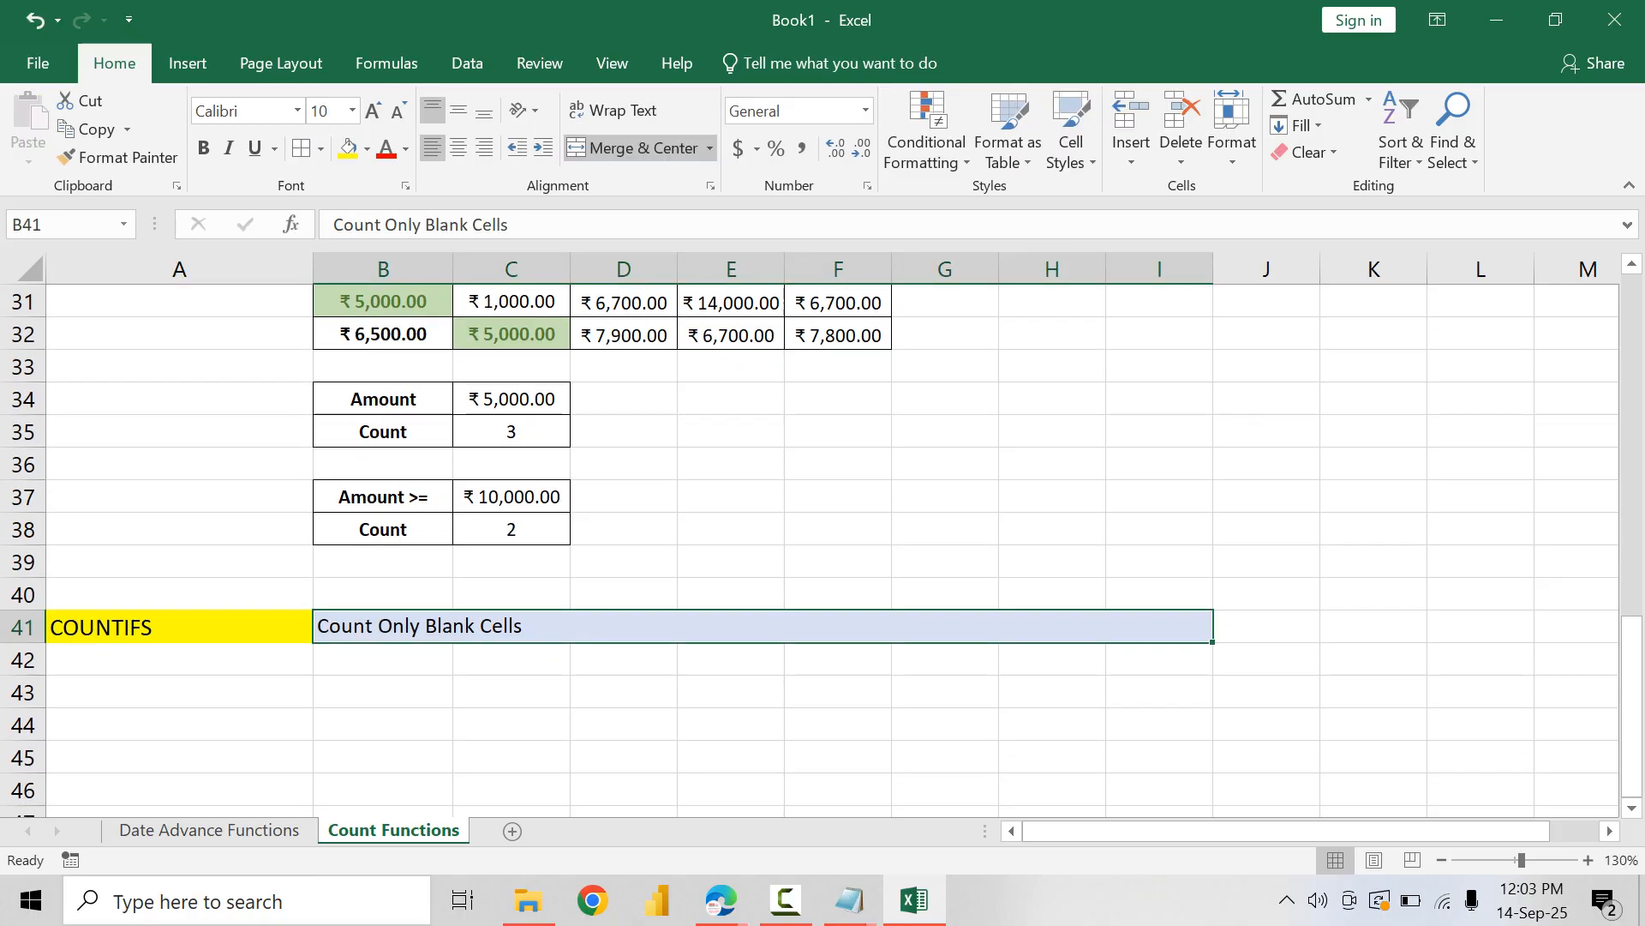
pyautogui.write('COun')
pyautogui.press('BackSpace')
pyautogui.press('BackSpace')
pyautogui.write('o')
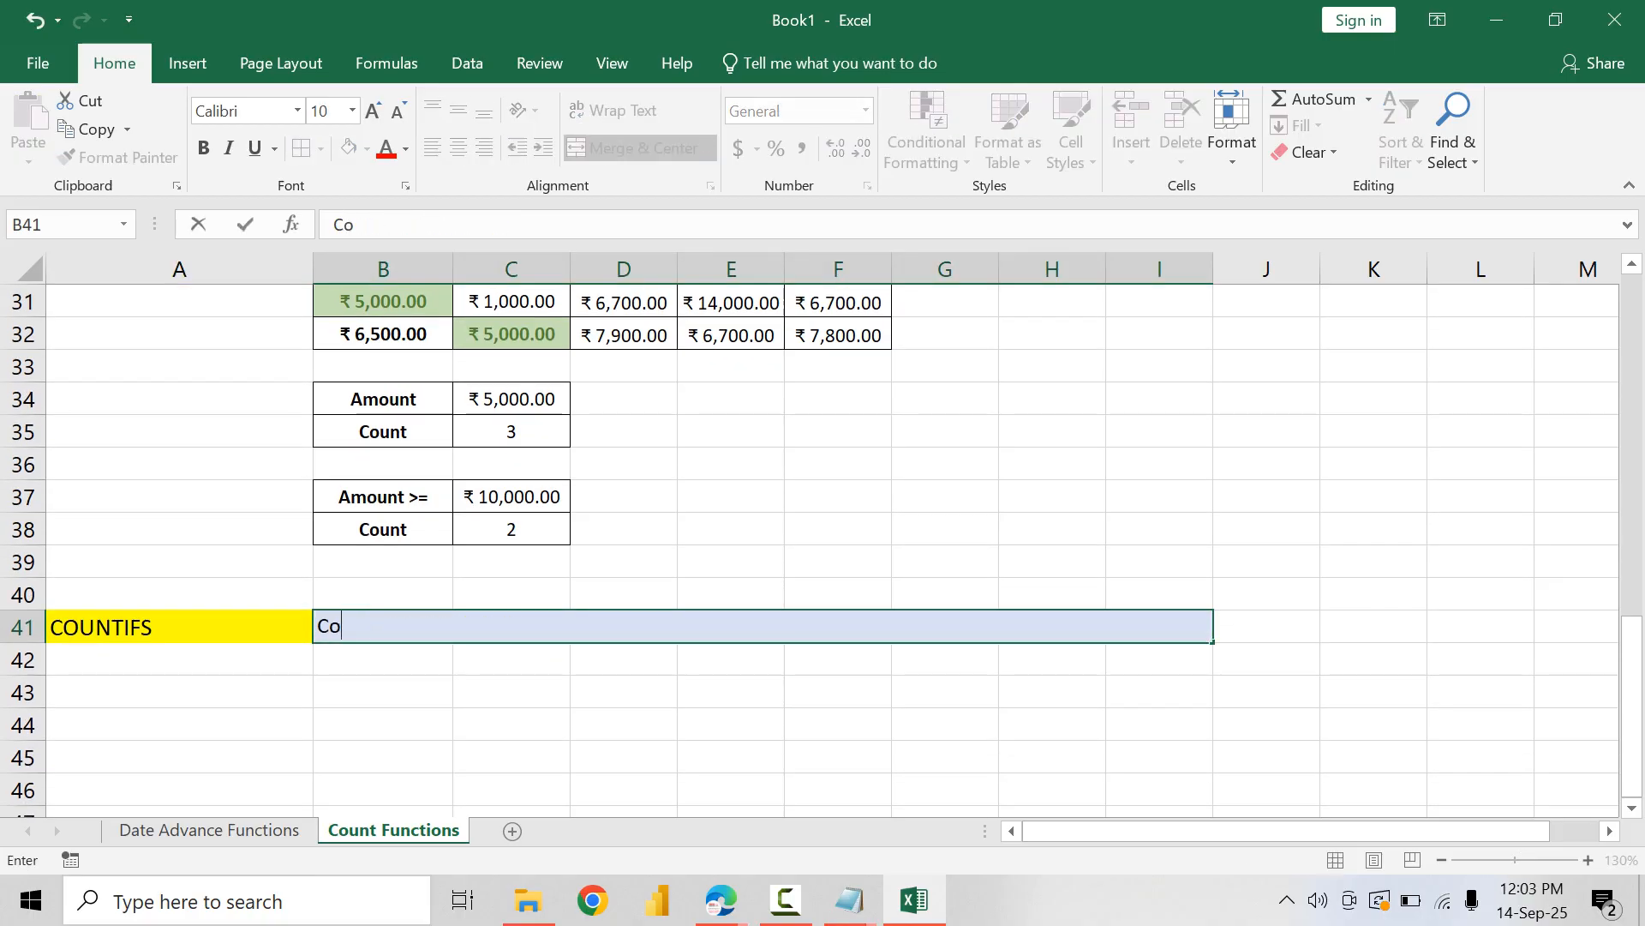
pyautogui.write('unt more than condition ')
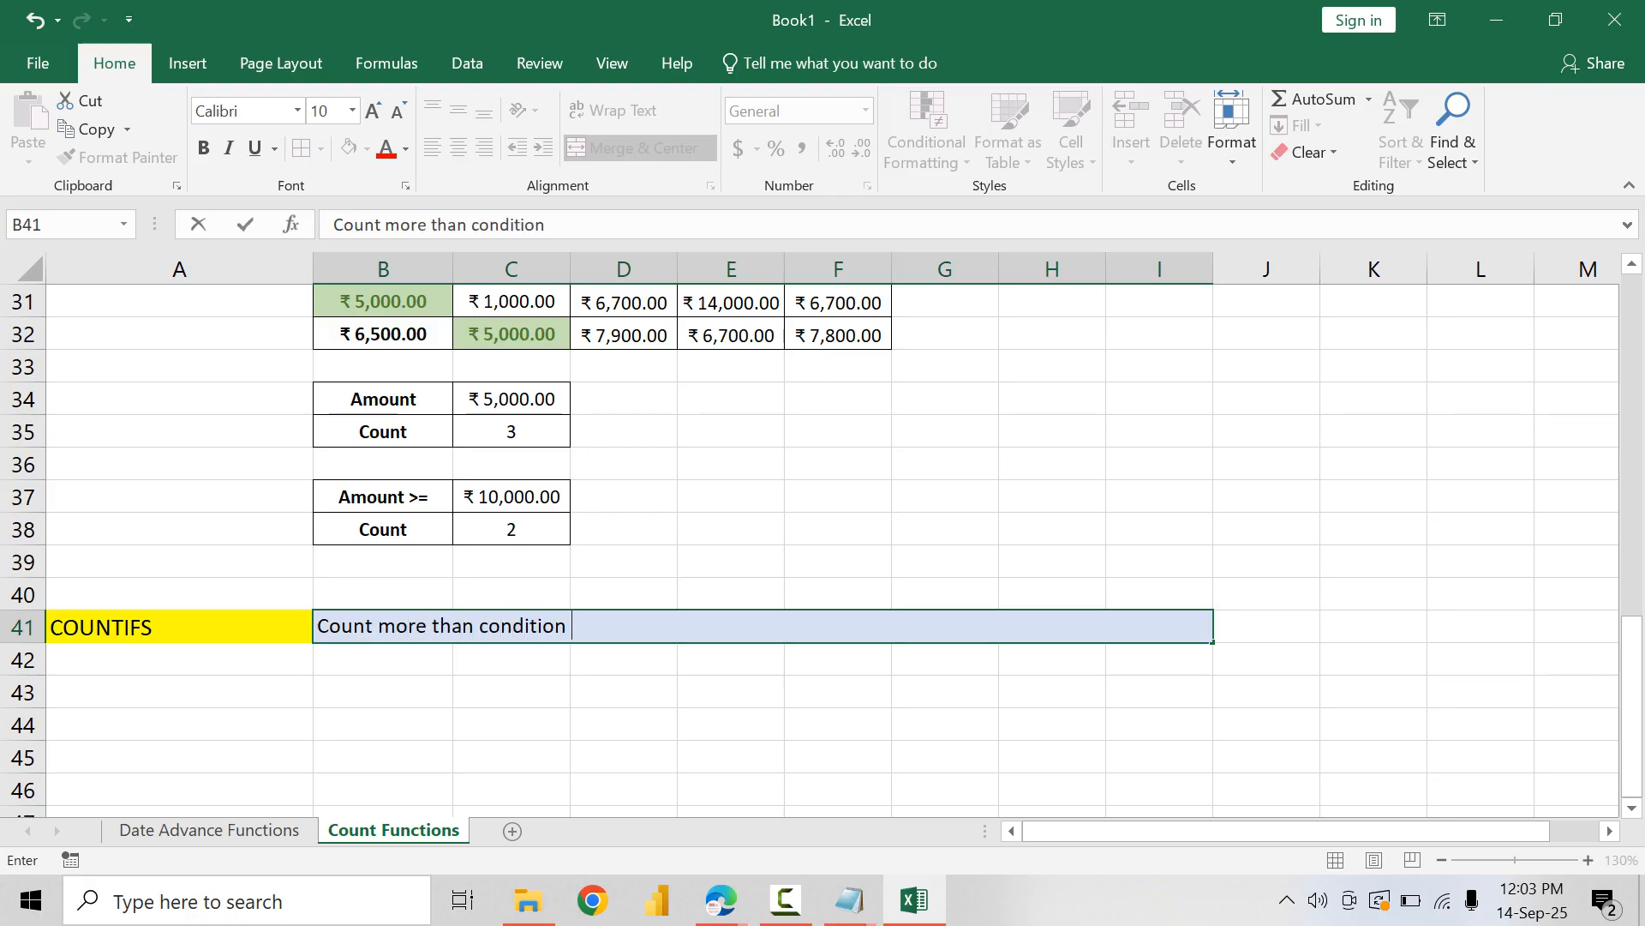
pyautogui.write('and returns')
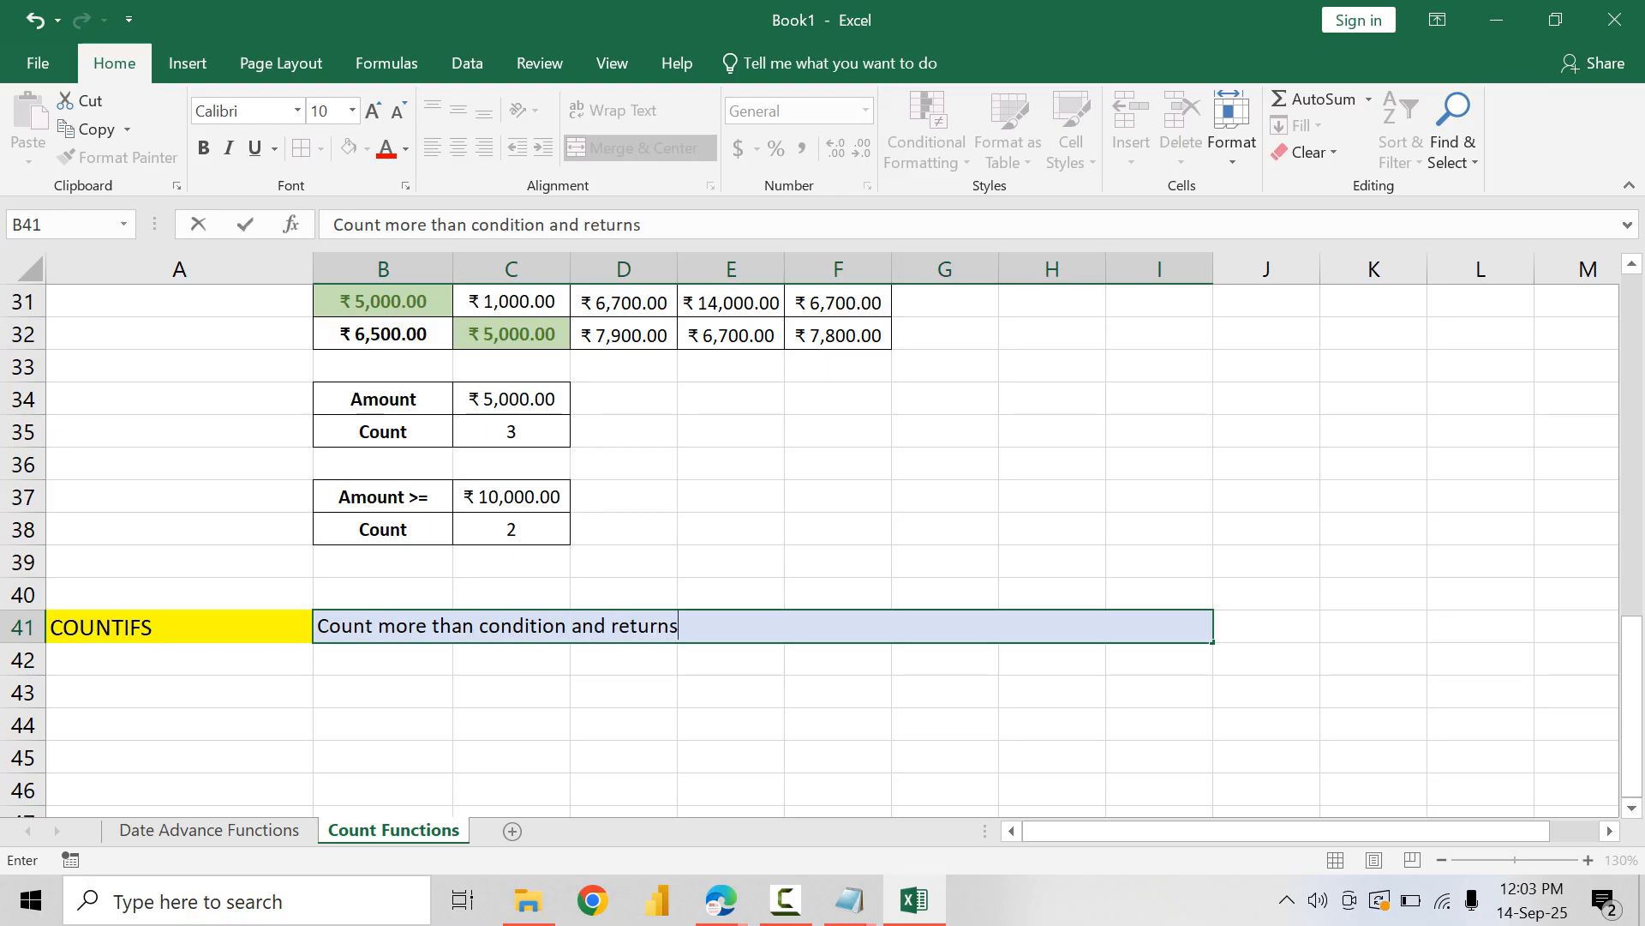
pyautogui.press('BackSpace')
pyautogui.press('BackSpace')
pyautogui.press('BackSpace')
pyautogui.press('BackSpace')
pyautogui.press('BackSpace')
pyautogui.press('BackSpace')
pyautogui.press('BackSpace')
pyautogui.press('BackSpace')
pyautogui.press('BackSpace')
pyautogui.press('BackSpace')
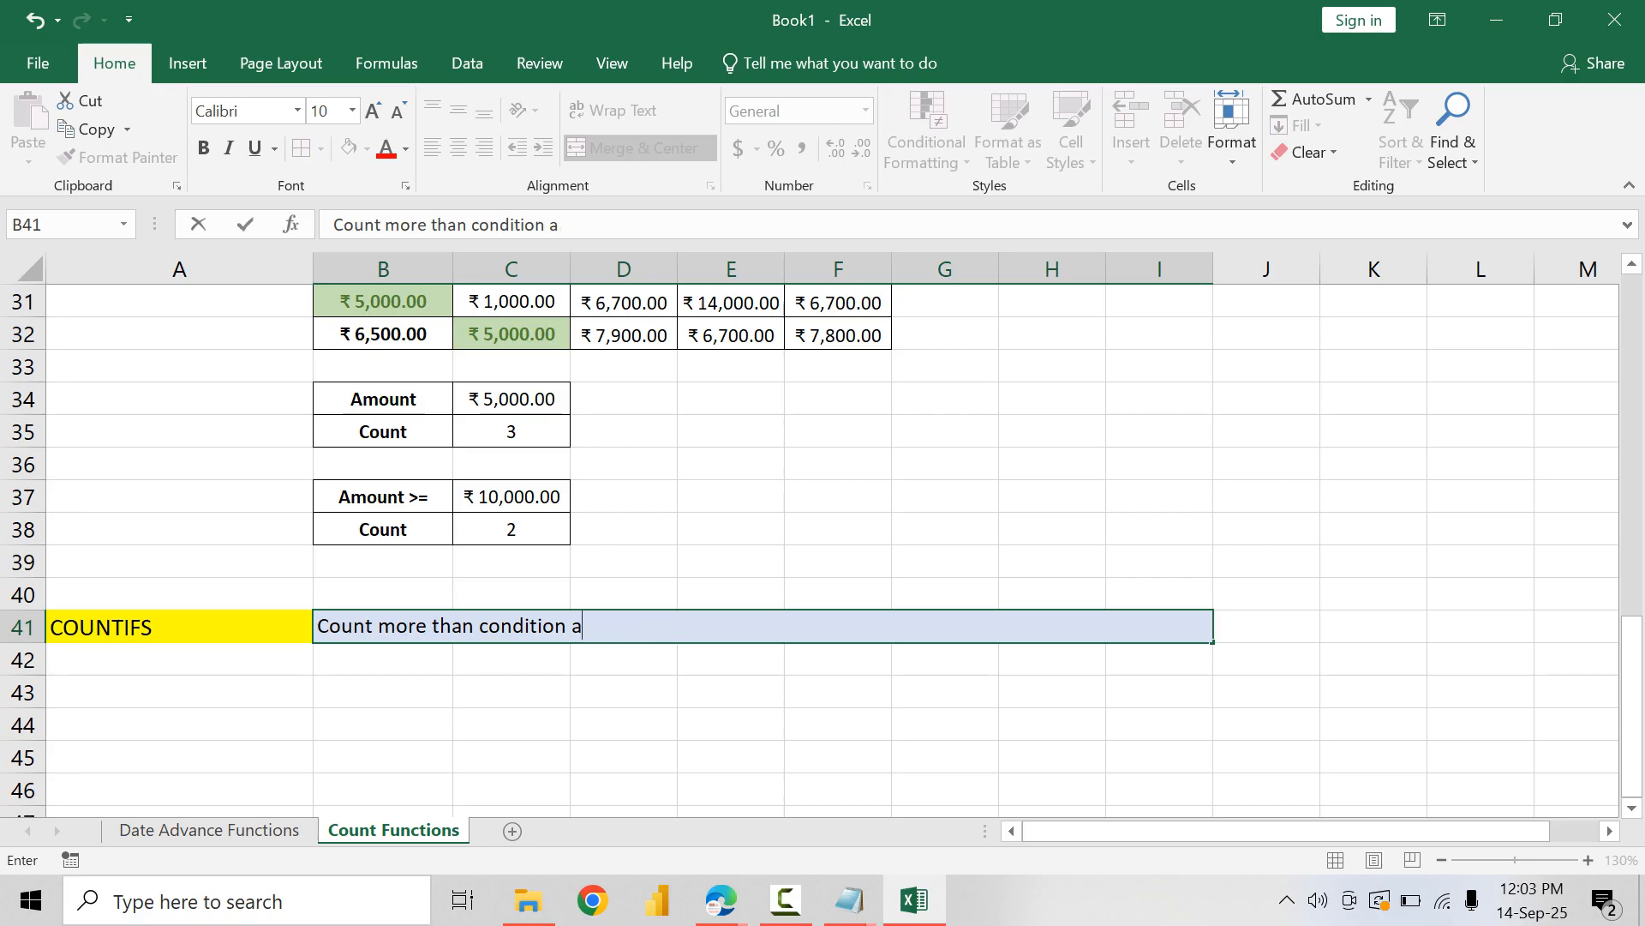
pyautogui.press('Return')
# Step: Correct the COUNTIF description in B28 to "Count only one condition"
pyautogui.scroll(2, 823, 548)
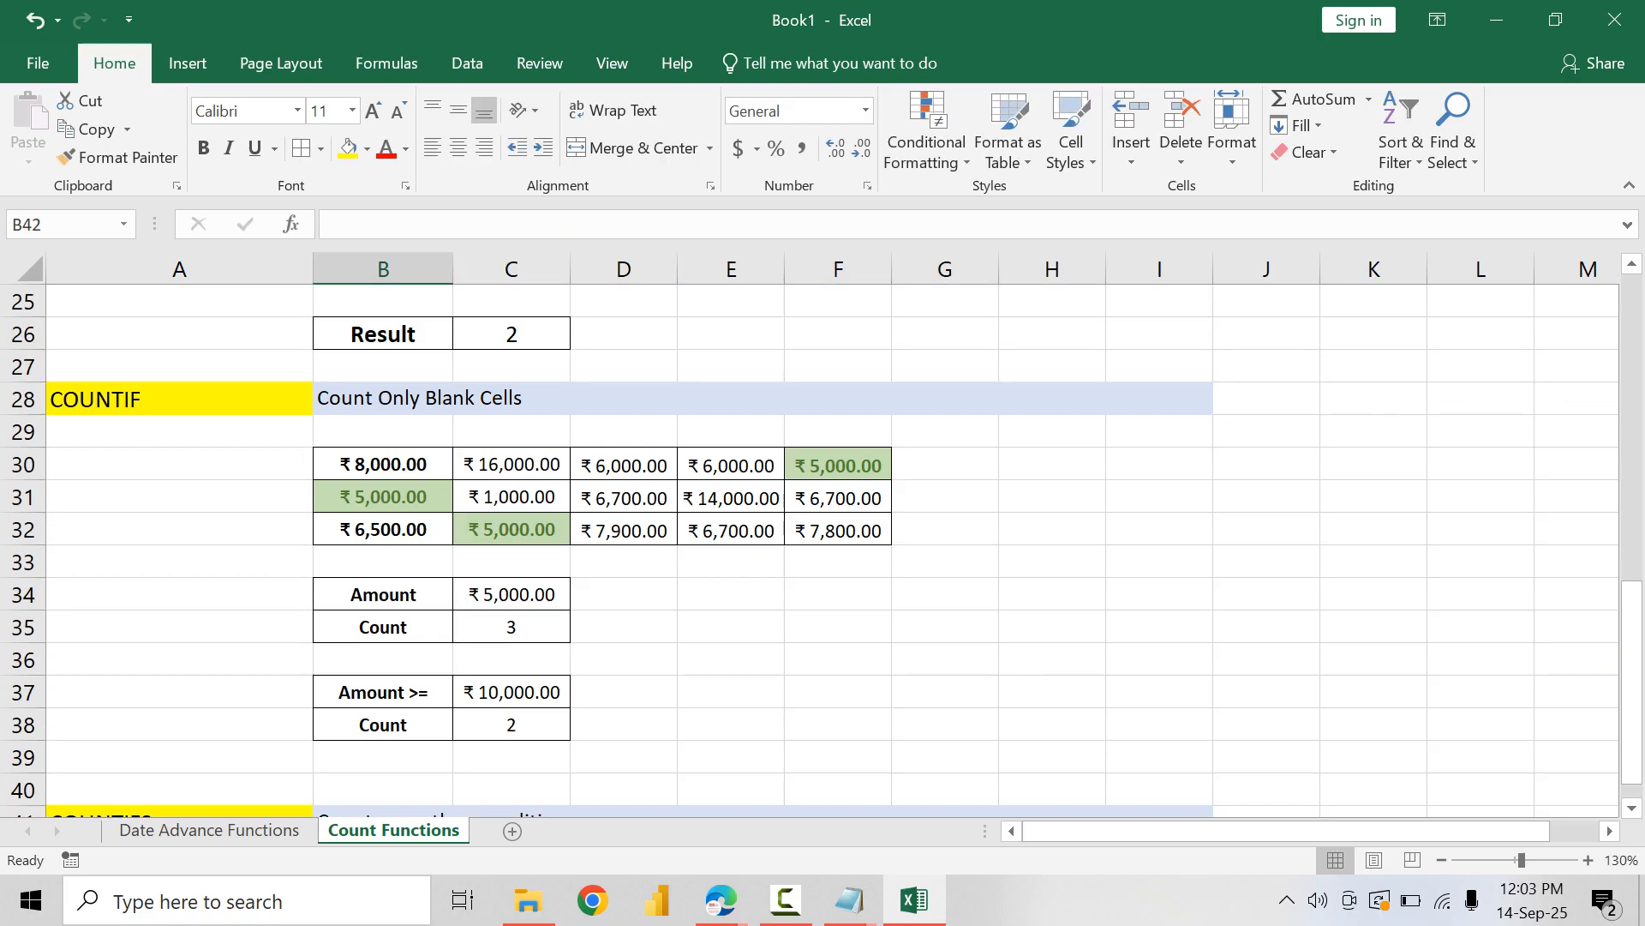
pyautogui.doubleClick(442, 399)
pyautogui.hotkey('ctrl', 'a')
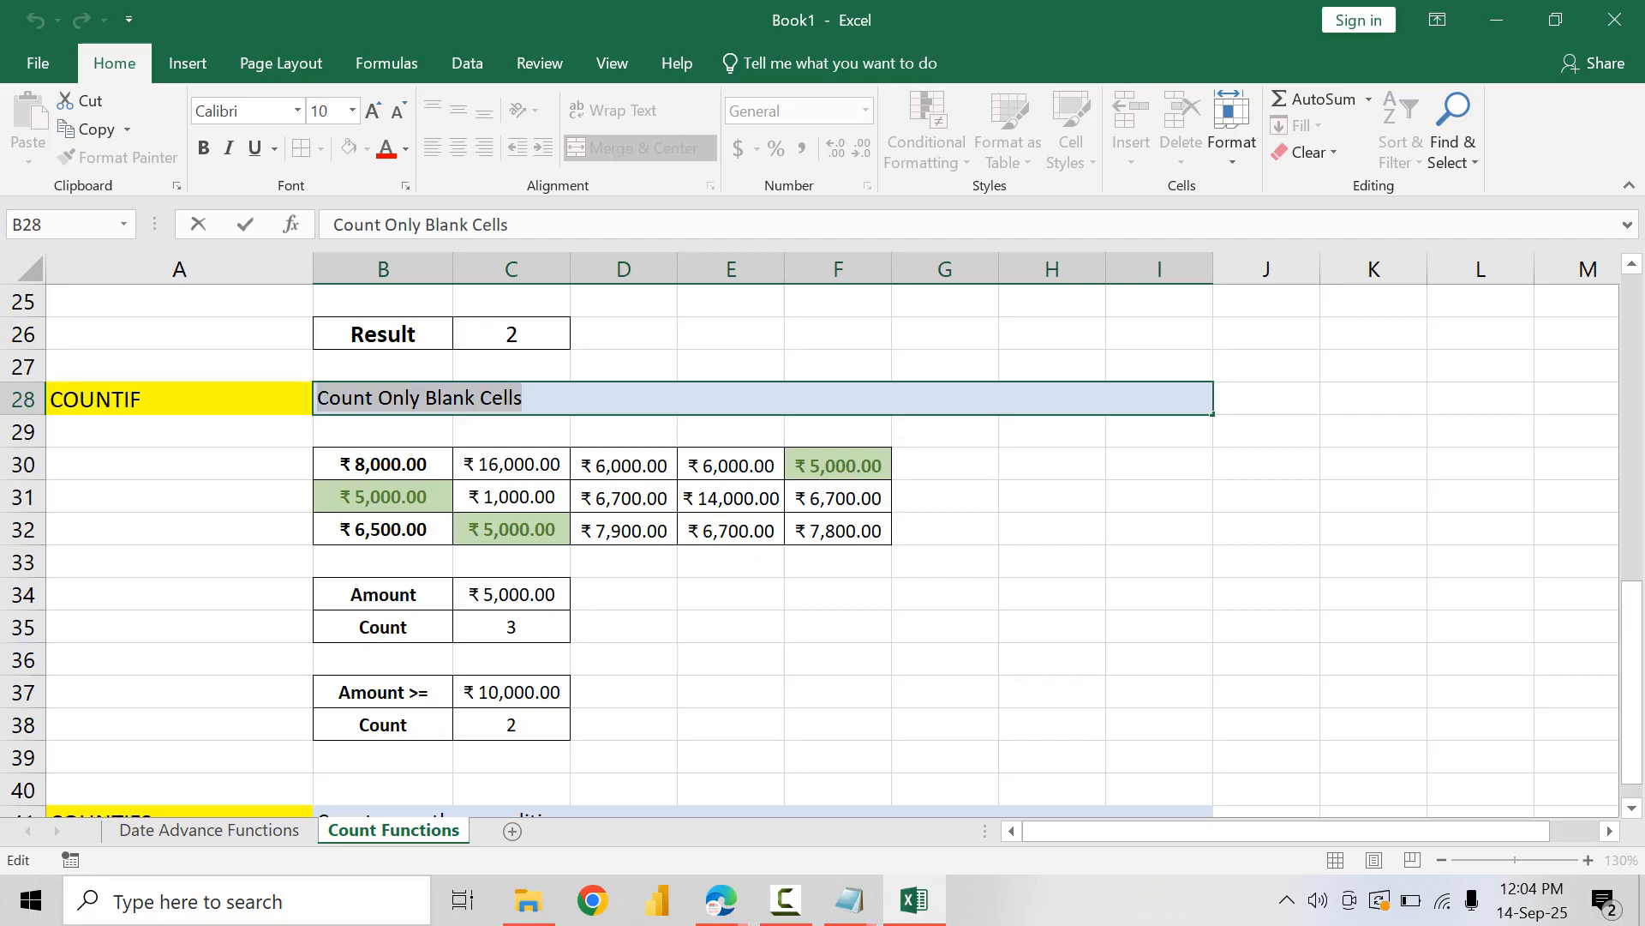
pyautogui.write('Count only con')
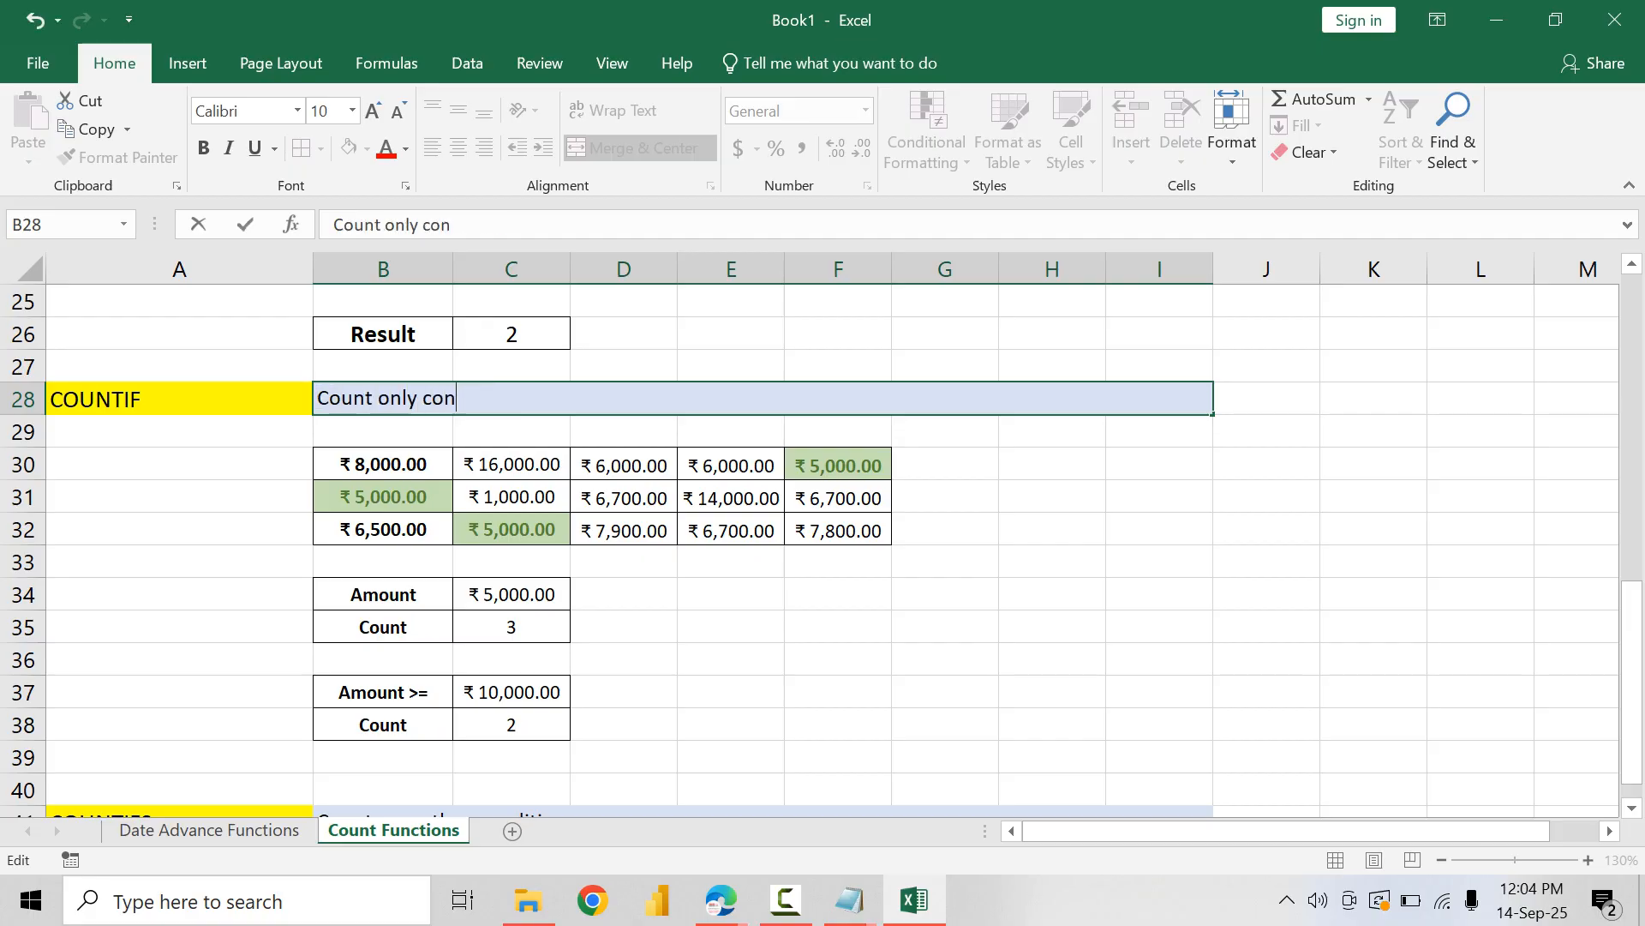
pyautogui.press('BackSpace')
pyautogui.press('BackSpace')
pyautogui.press('BackSpace')
pyautogui.write('one condition')
pyautogui.press('Return')
# Step: Select cell B43 below the COUNTIFS heading
pyautogui.scroll(-4, 831, 550)
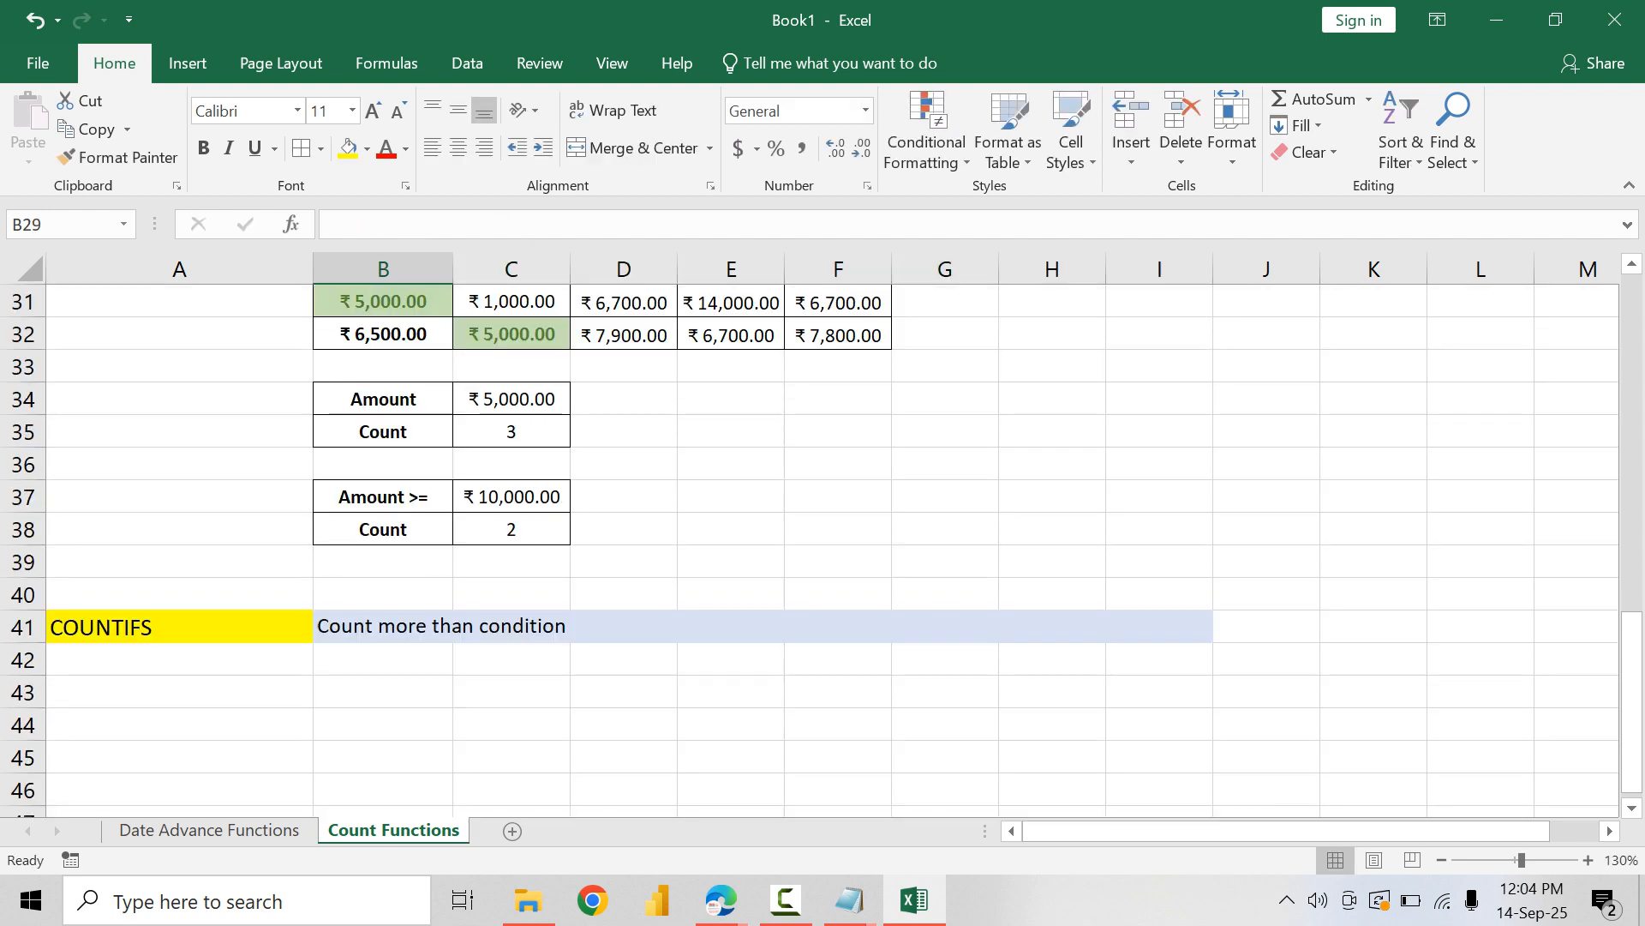
pyautogui.click(383, 530)
pyautogui.click(383, 497)
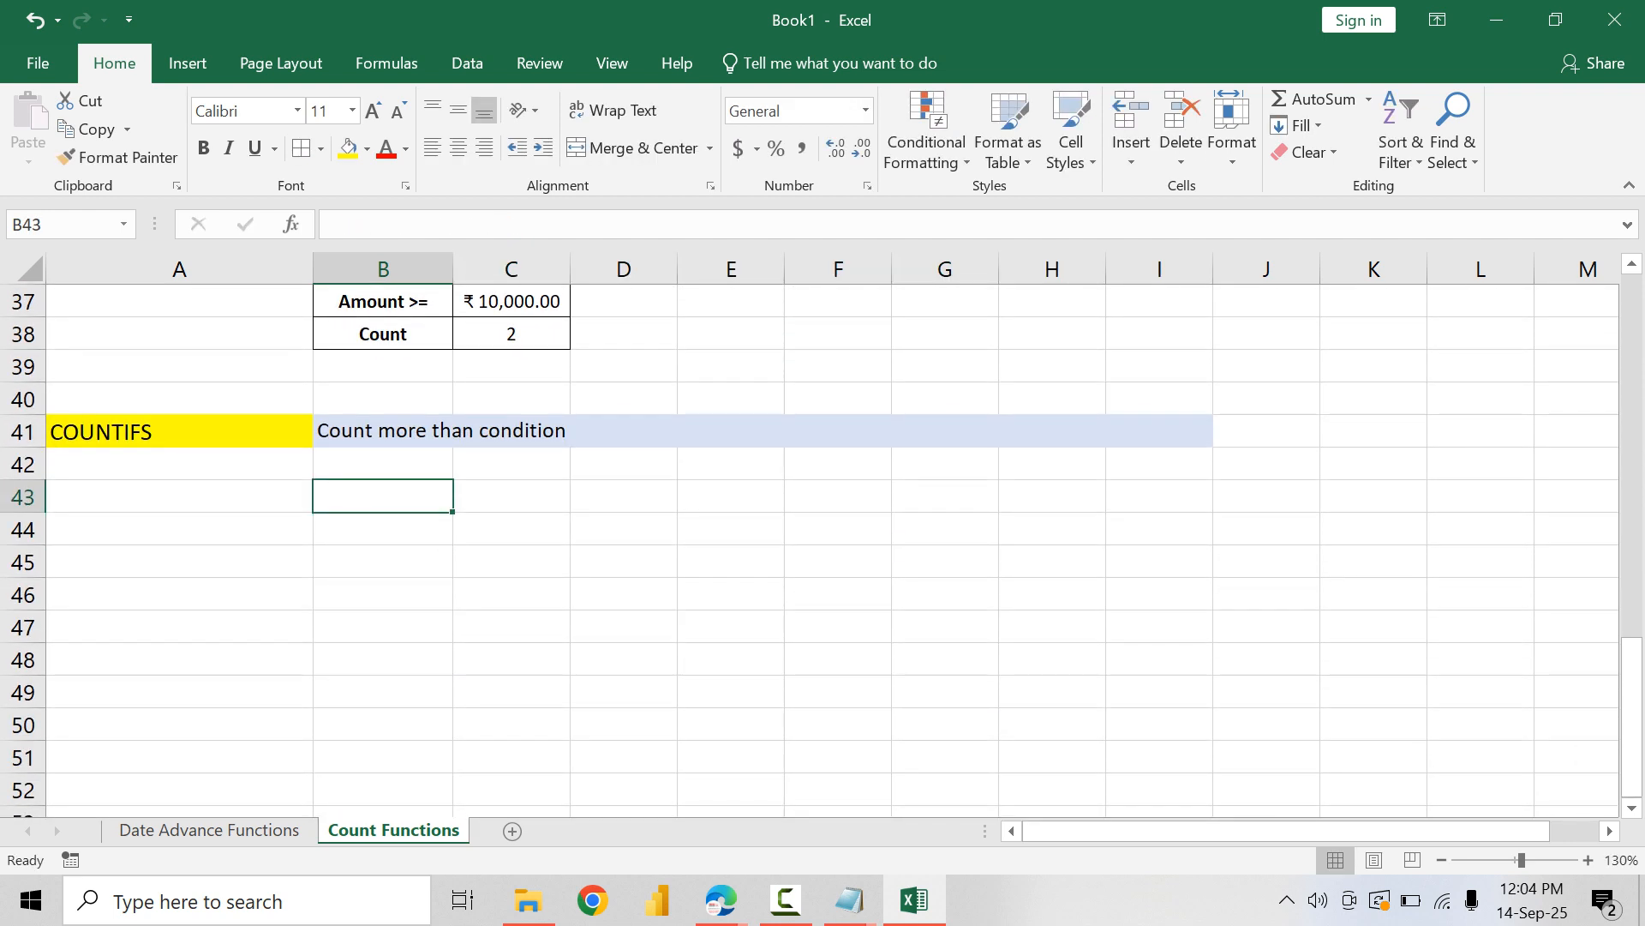
# Step: Switch to the Meet window in Edge, open Copilot and widen its pane across most of the window
pyautogui.click(720, 900)
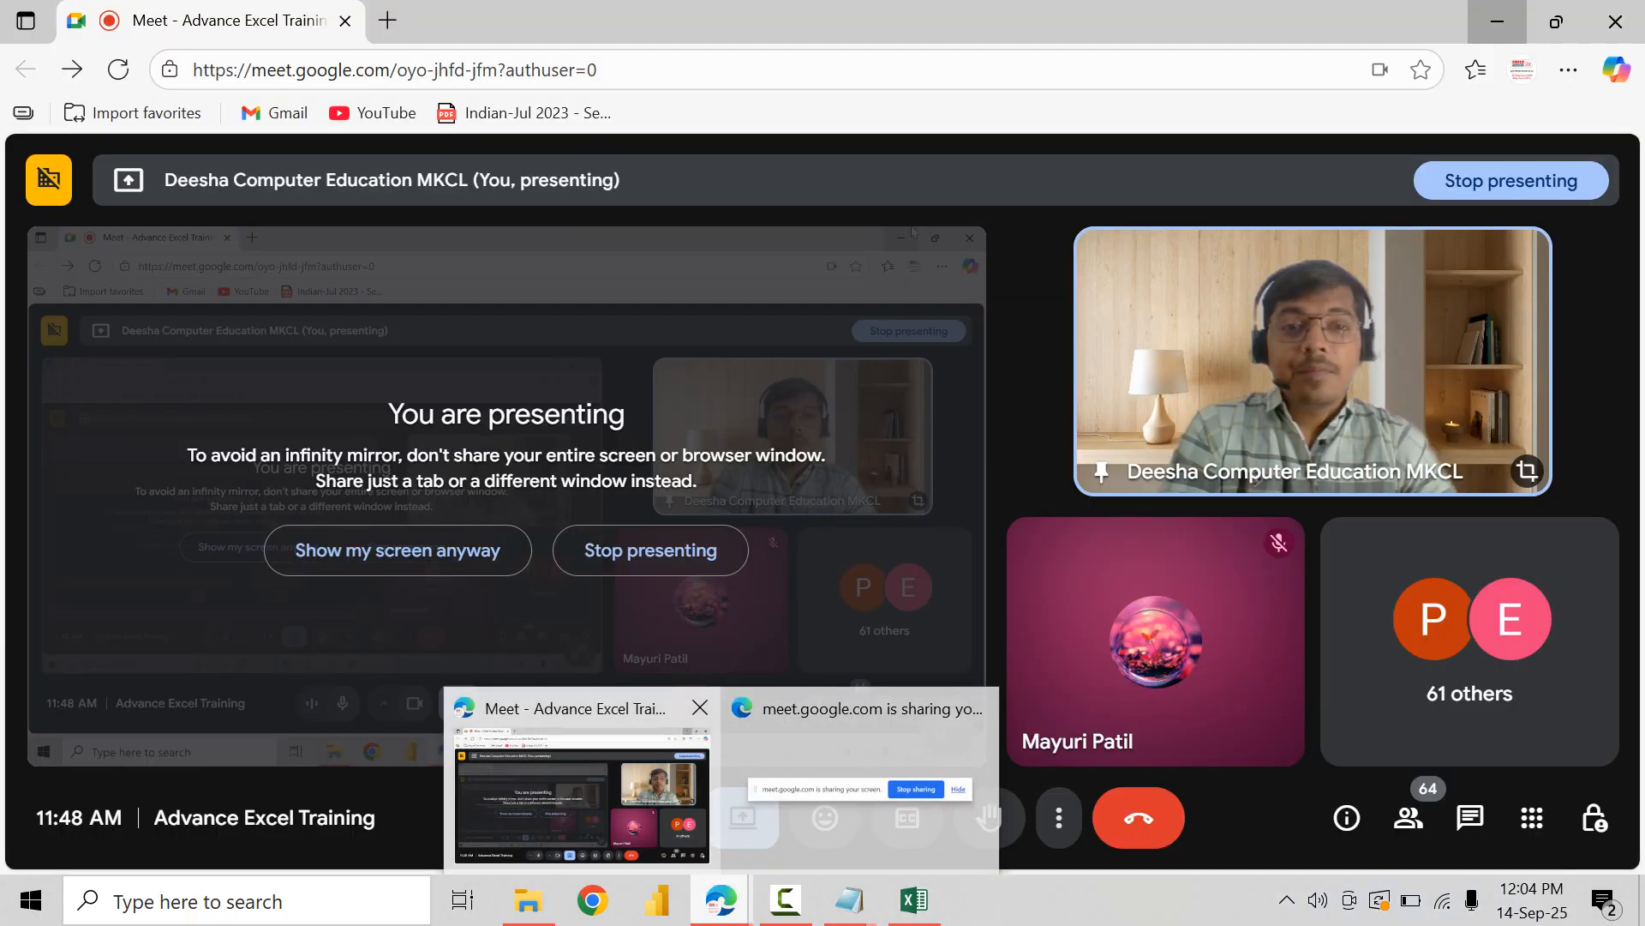
pyautogui.click(581, 792)
pyautogui.click(1617, 70)
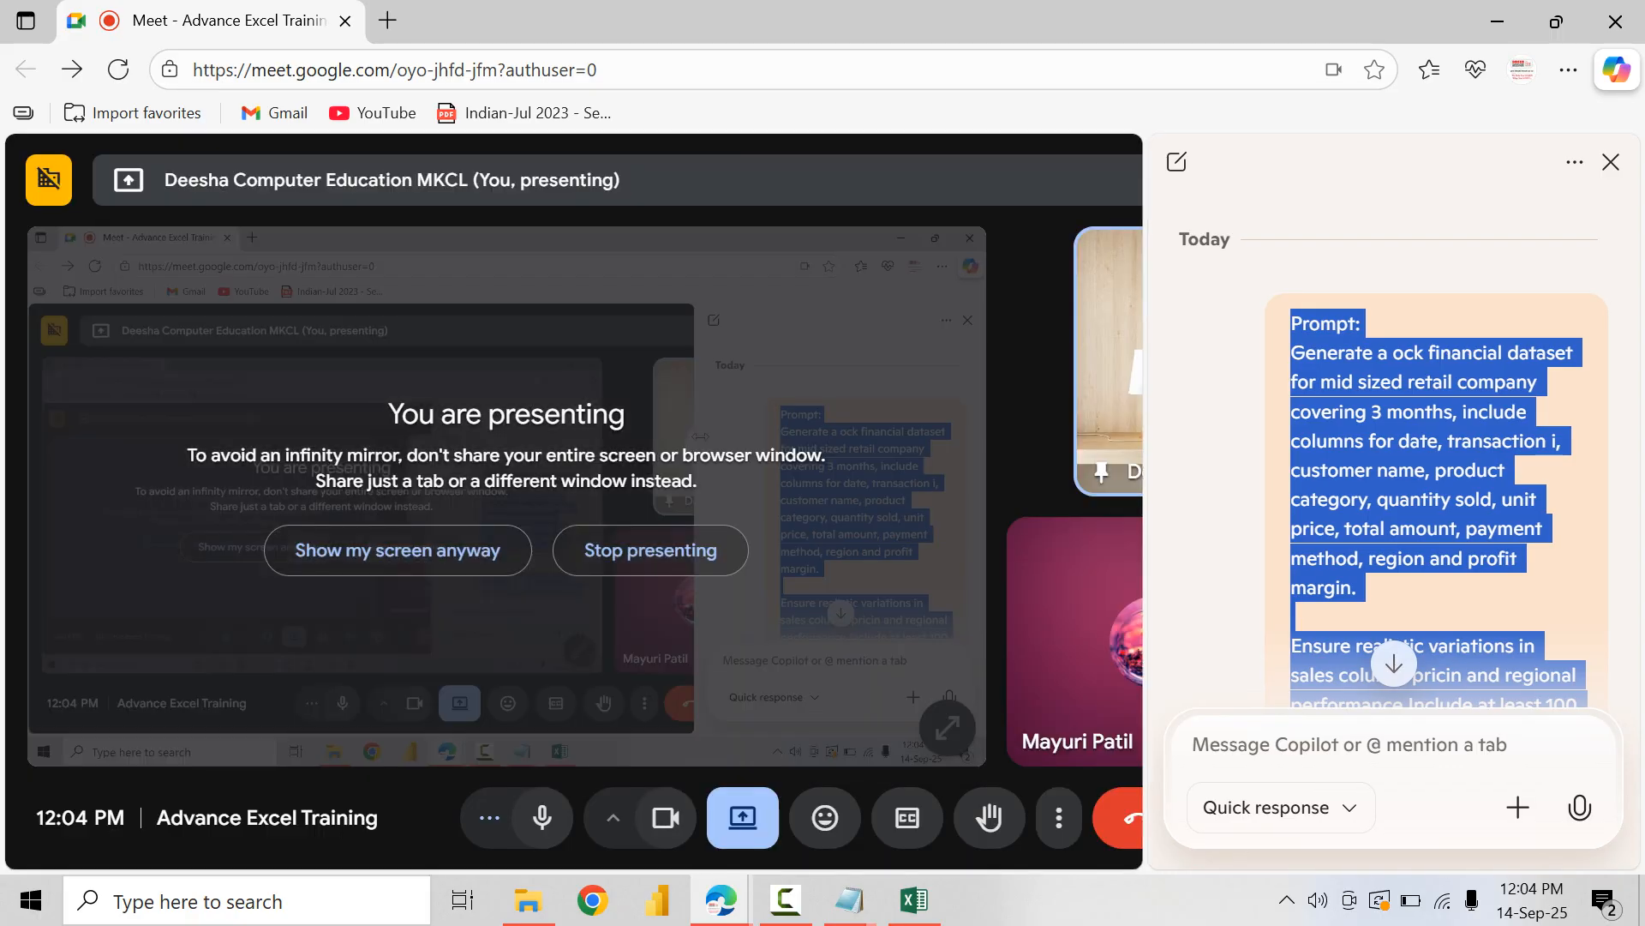
pyautogui.moveTo(1146, 501); pyautogui.dragTo(405, 501)
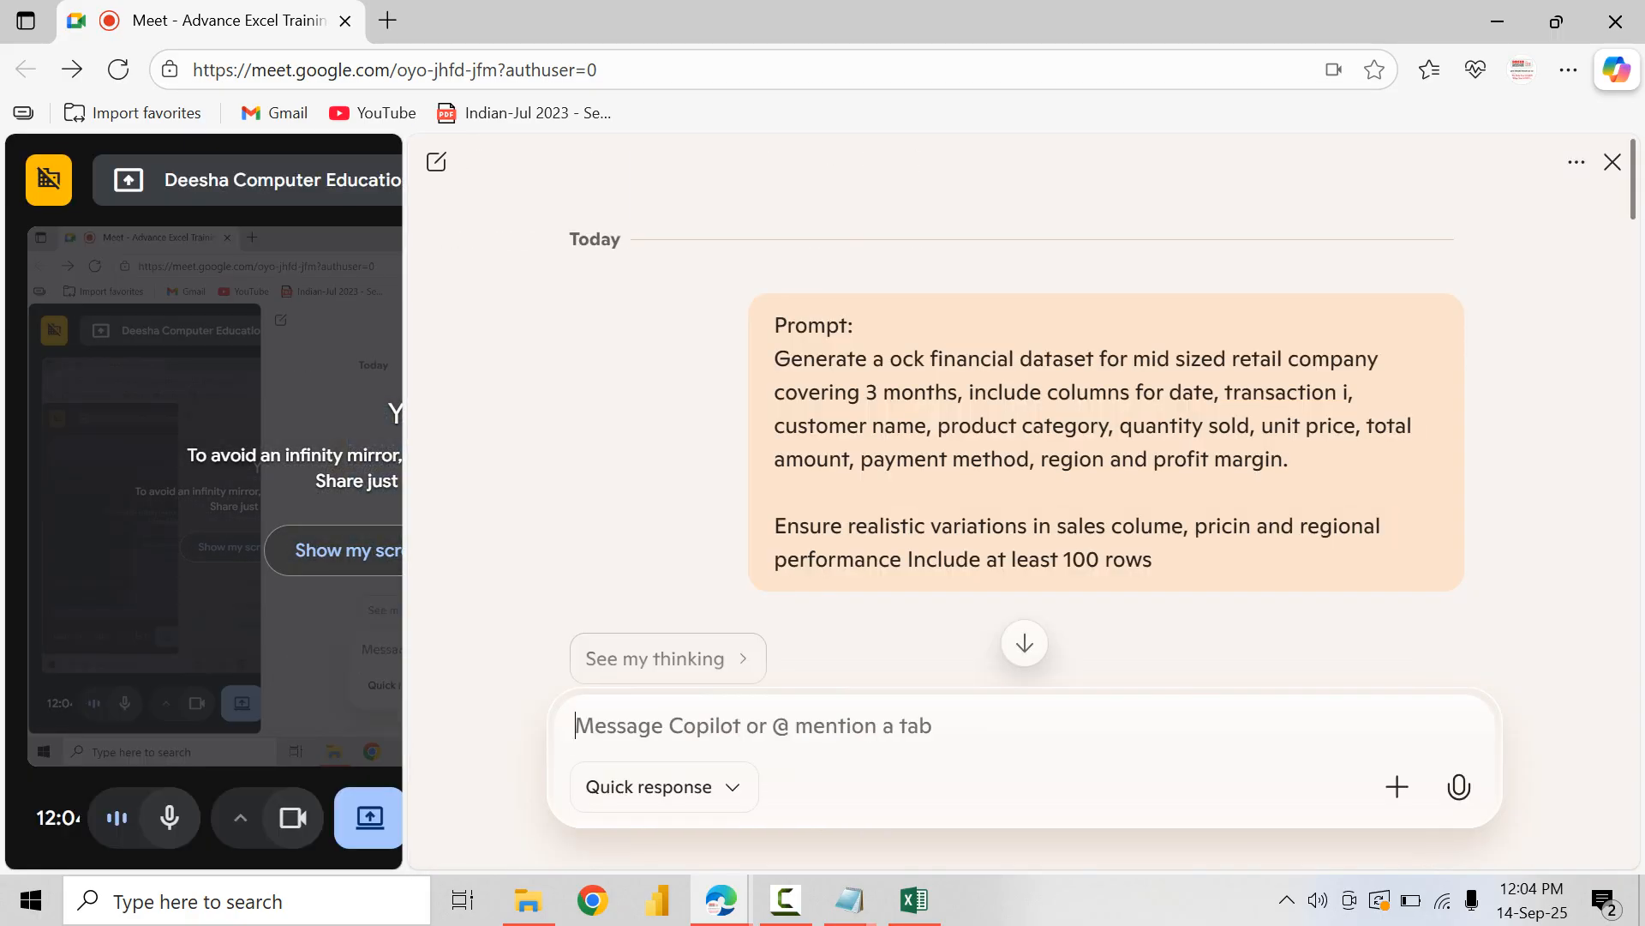
# Step: Start a new Copilot message with the line "Dataset Name = Gems"
pyautogui.write('Databa')
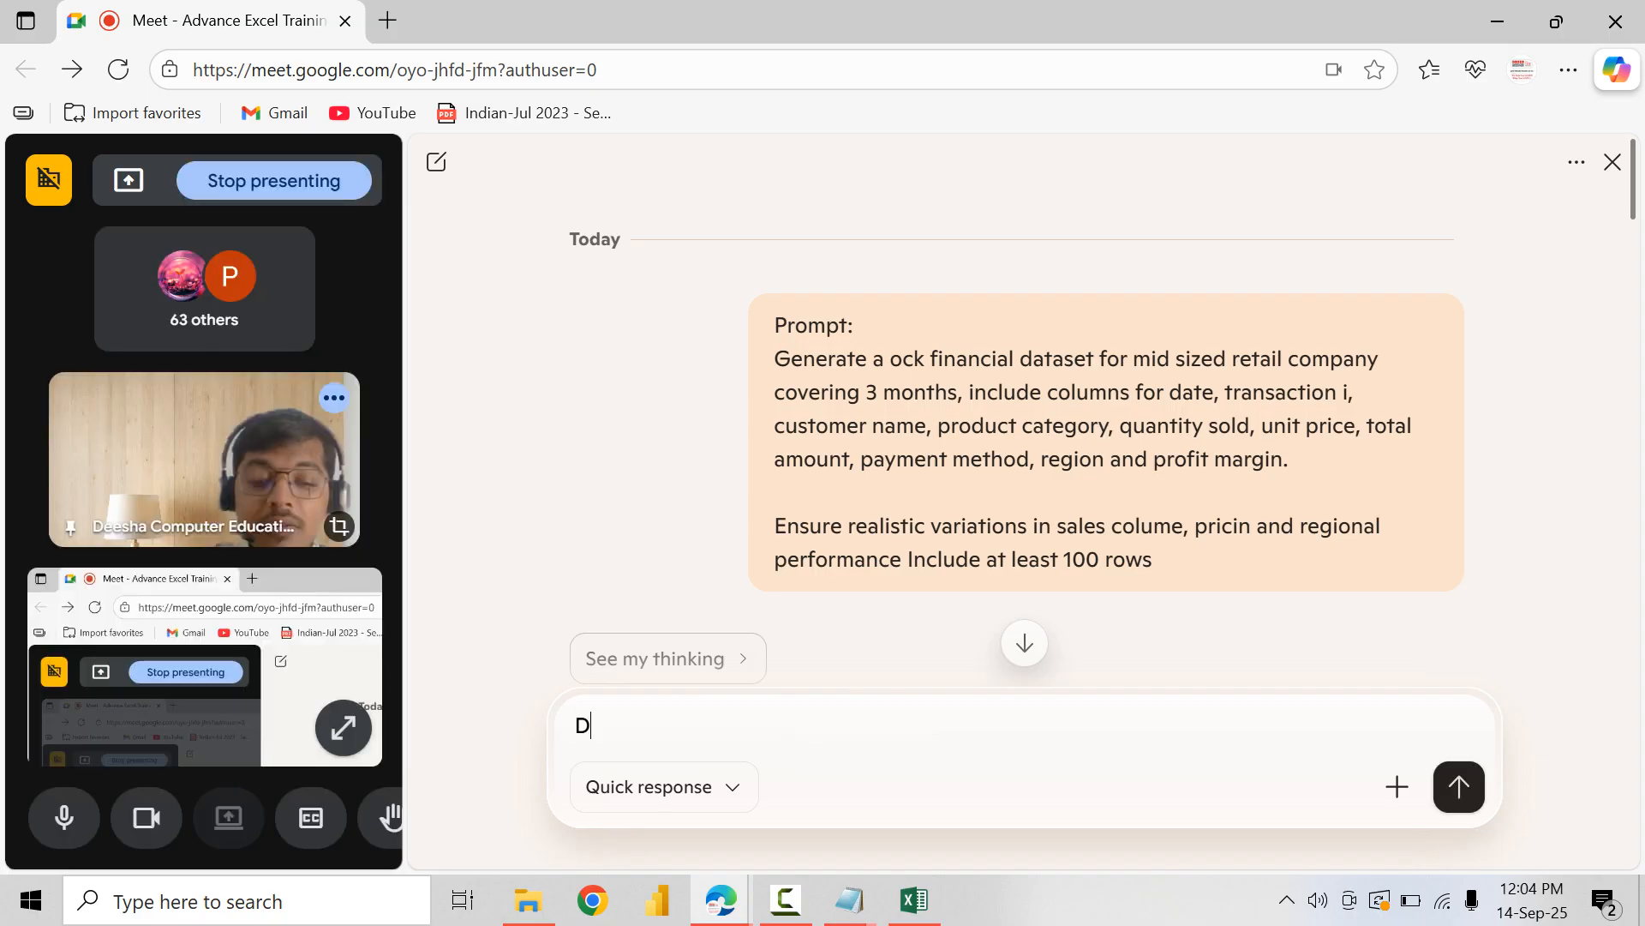
pyautogui.press('BackSpace')
pyautogui.press('BackSpace')
pyautogui.write('set Name')
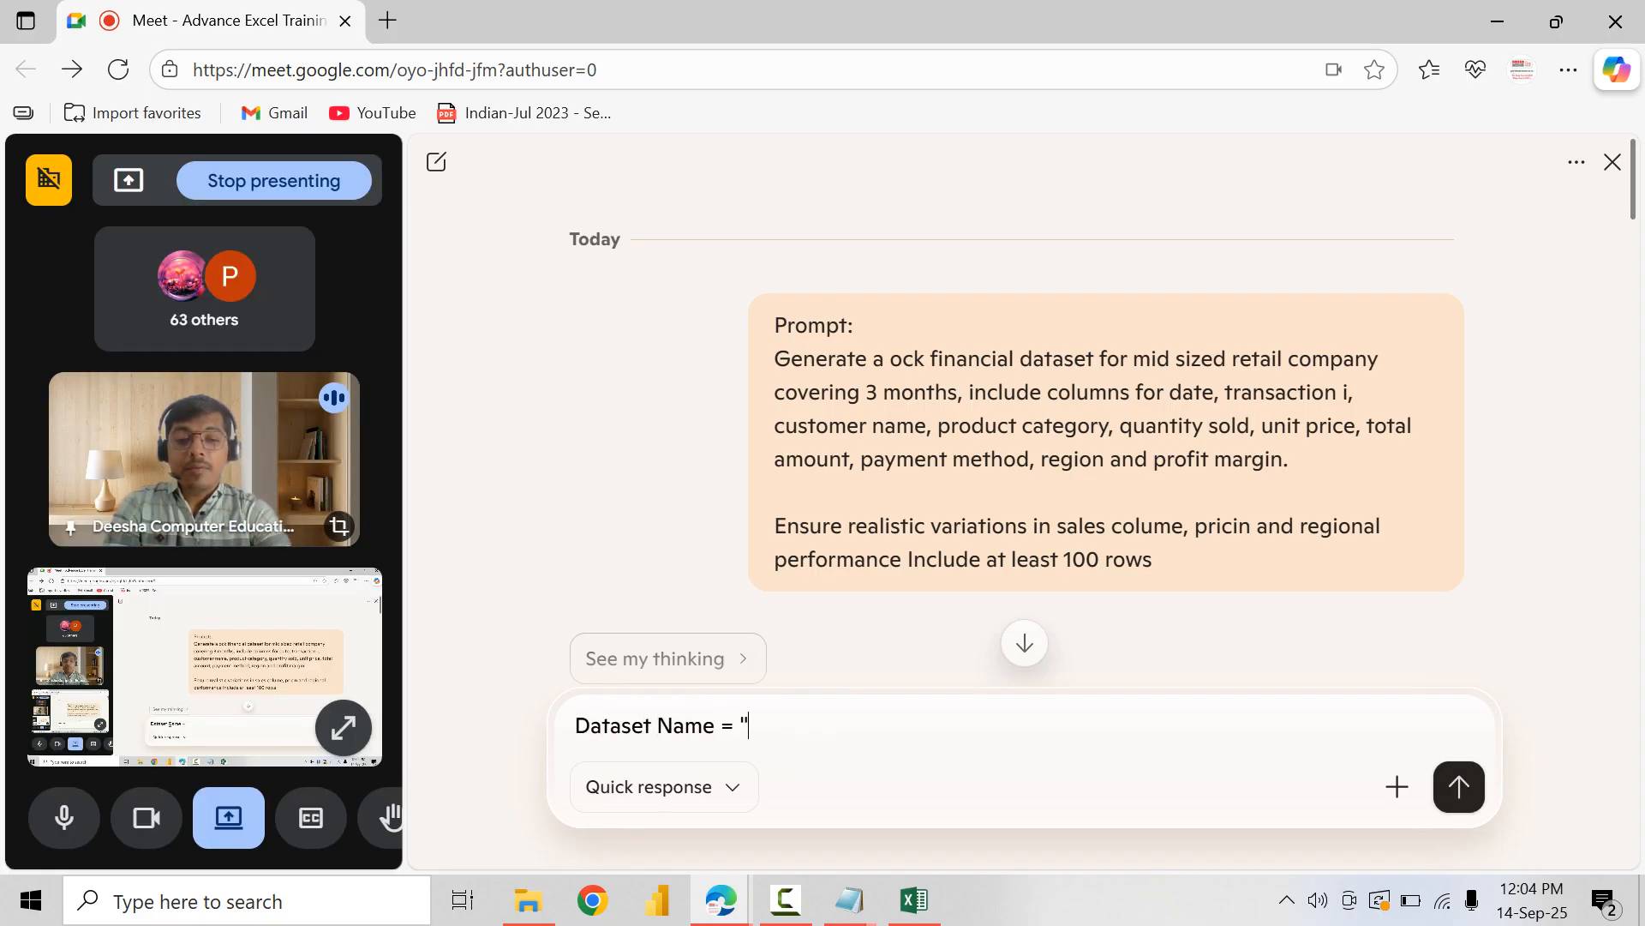
pyautogui.write(' = Ge')
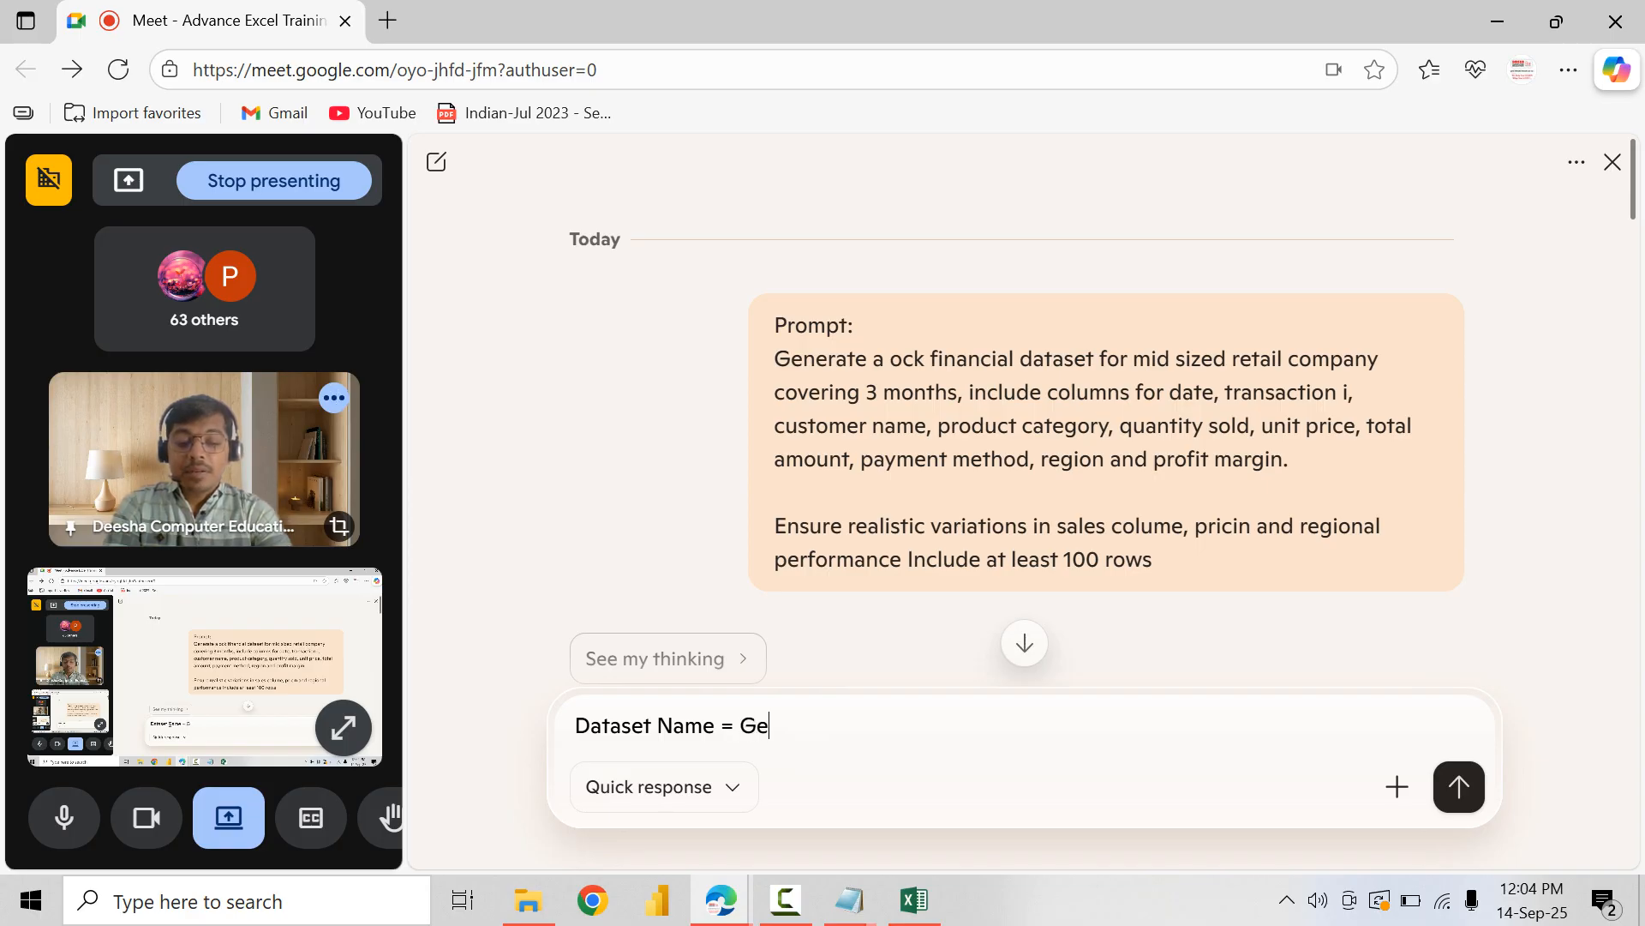
pyautogui.write('ms')
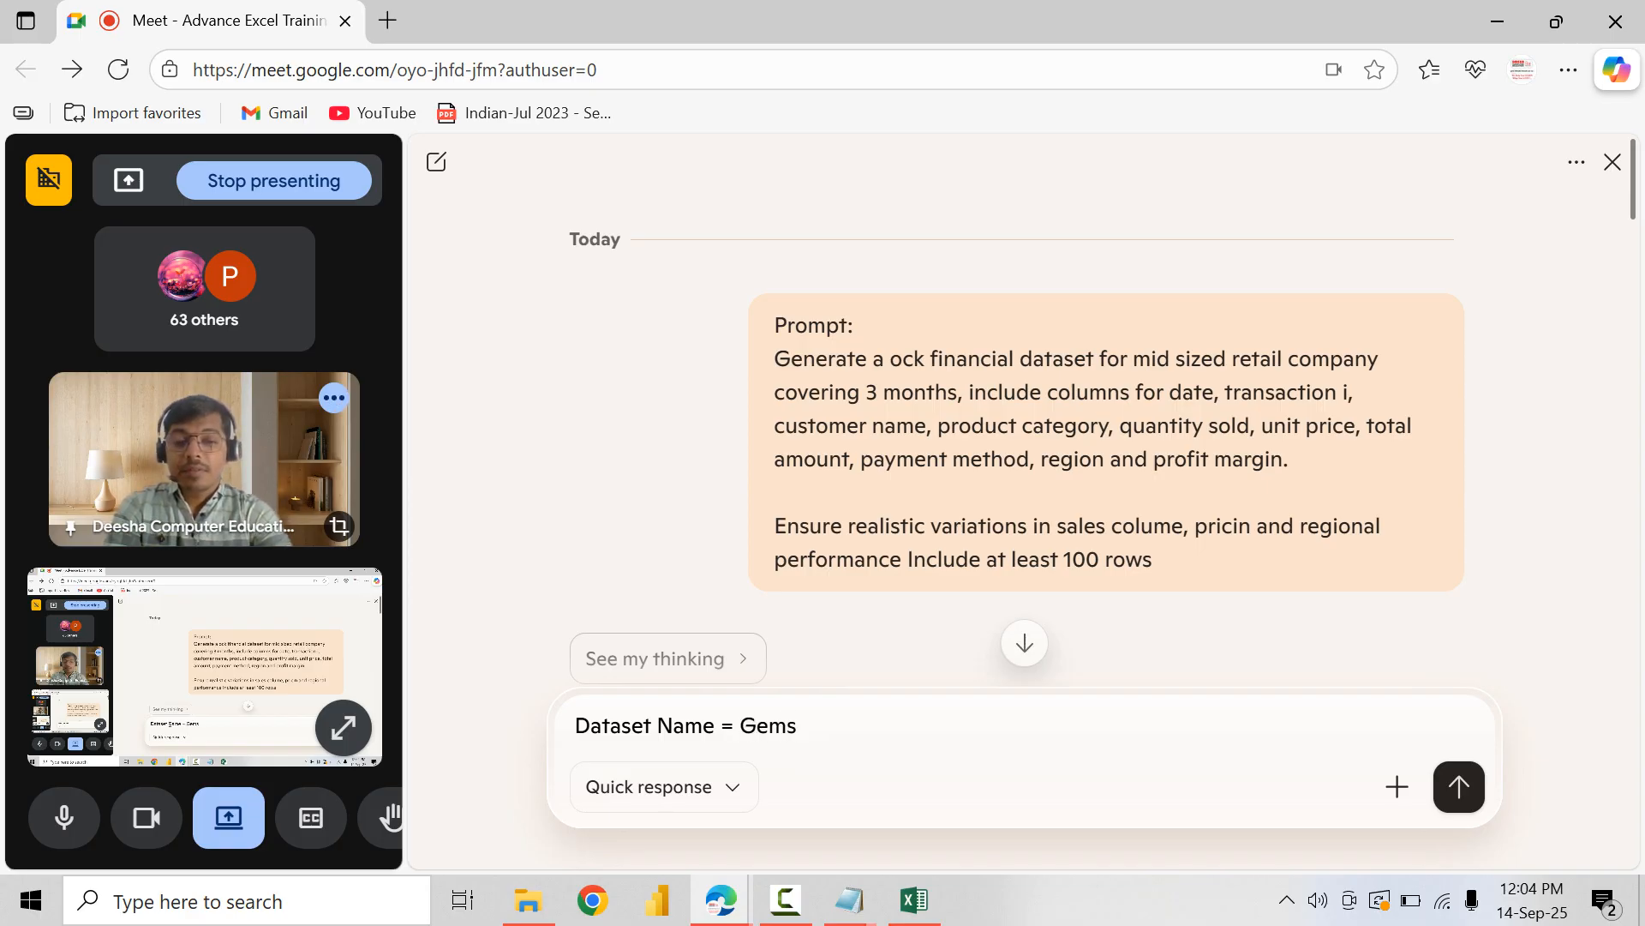
# Step: Add a second line reading "Prompt: I need mock realistic data of a jwellery shop for puchase and sales of the gems"
pyautogui.hotkey('shift', 'Return')
pyautogui.write('Pro')
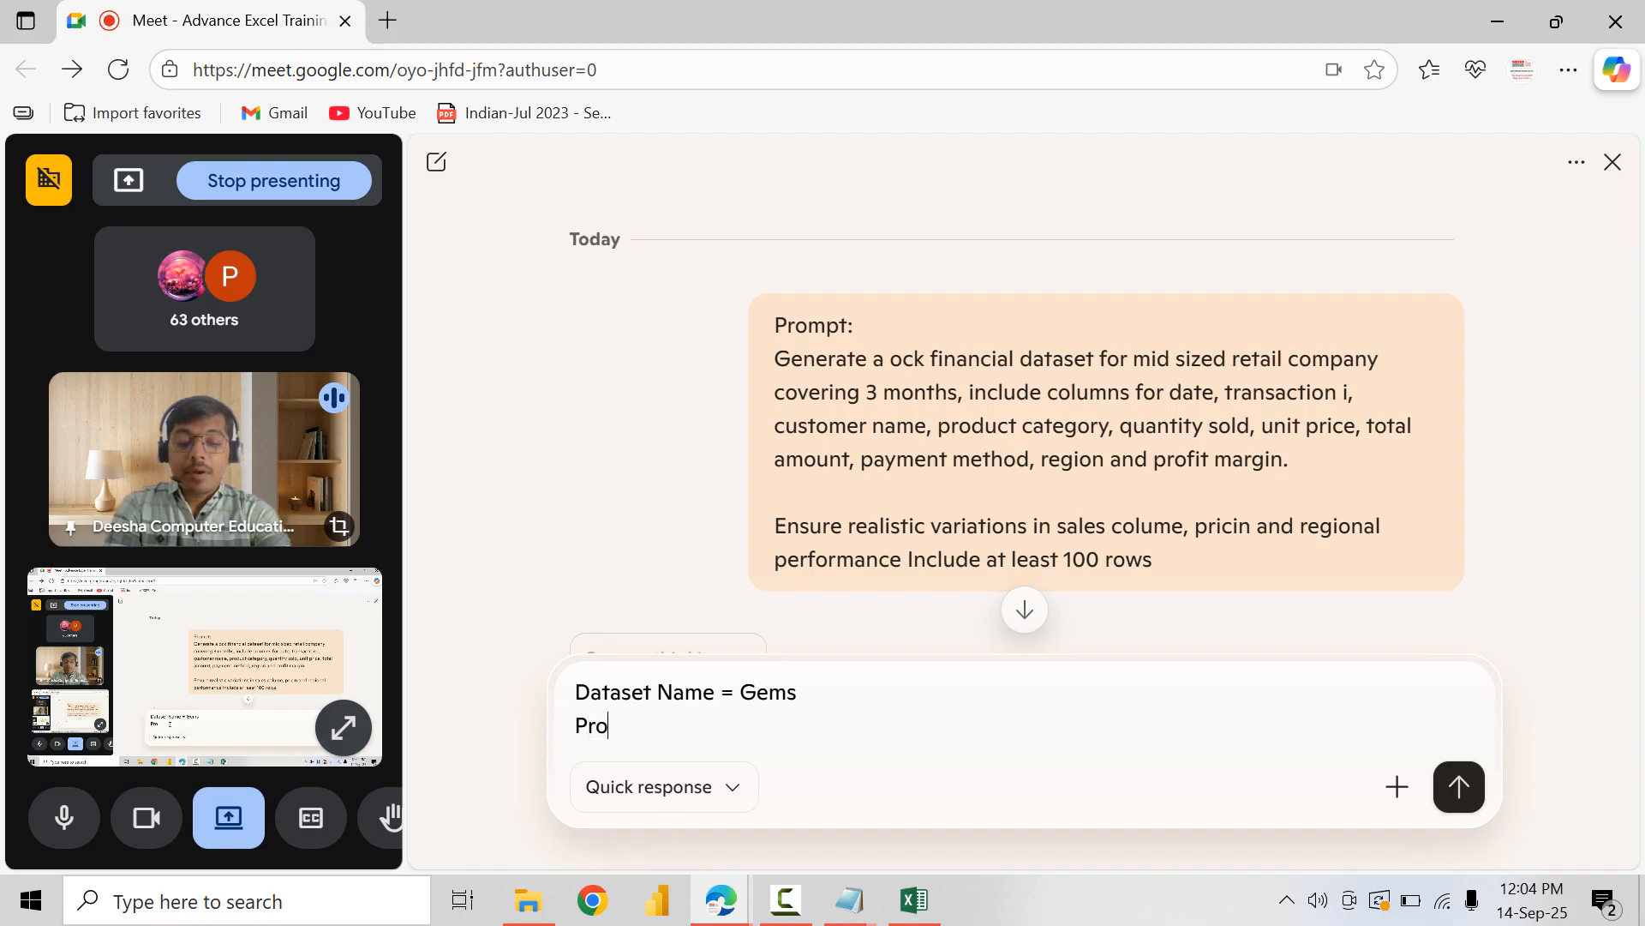
pyautogui.write('mpt: I need')
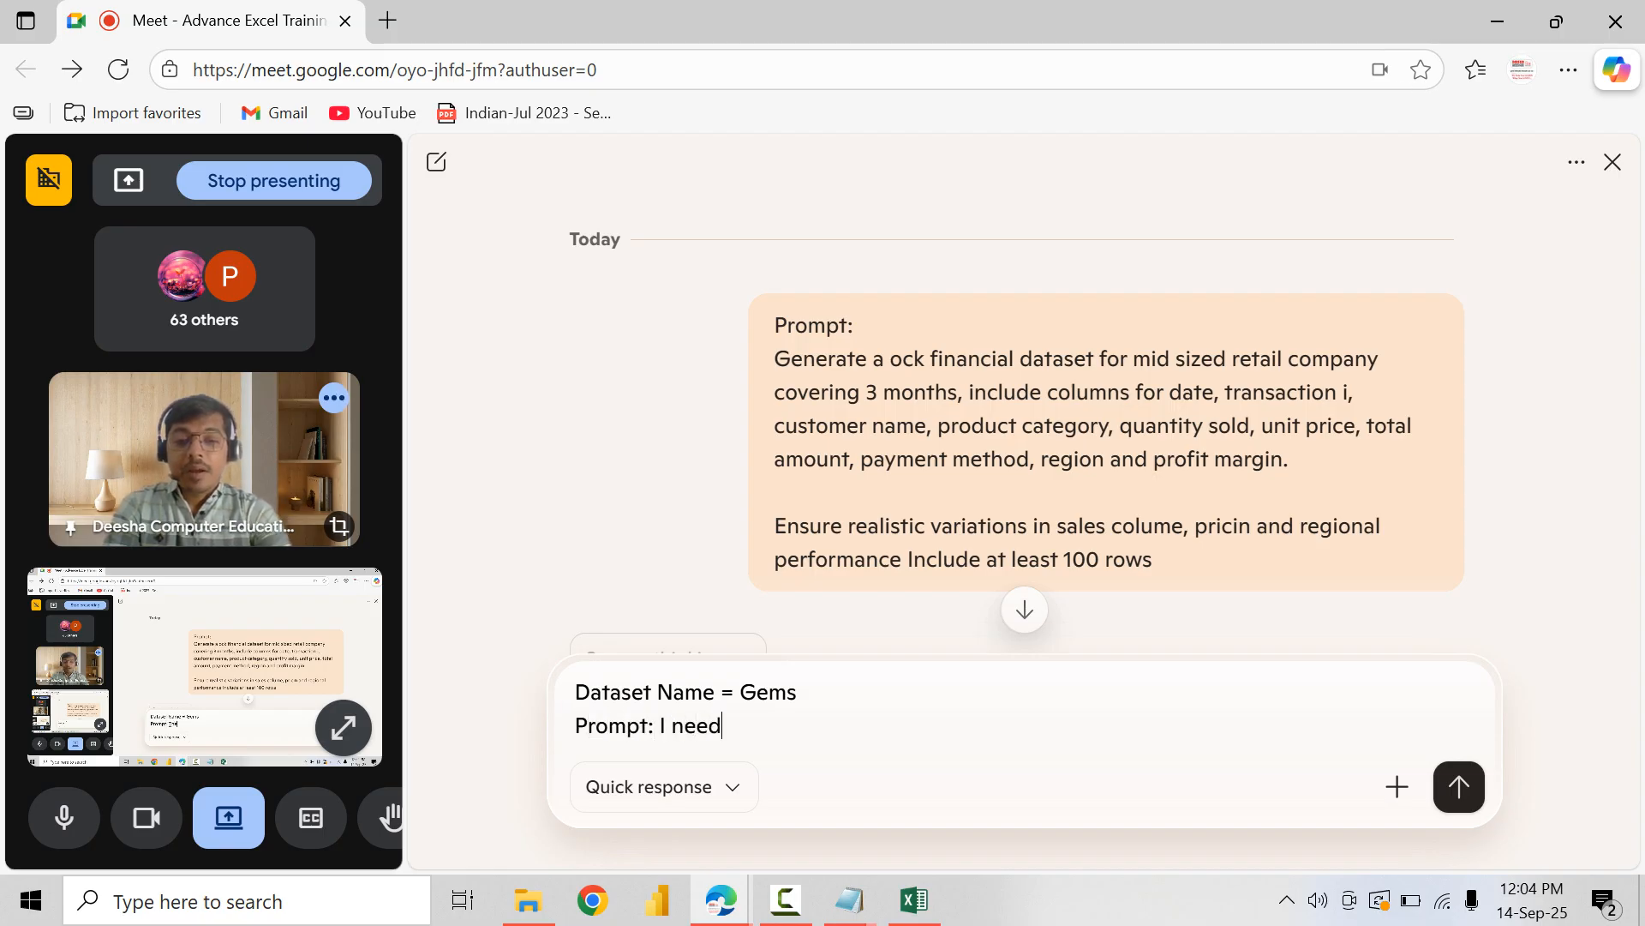
pyautogui.write(' mock realisti')
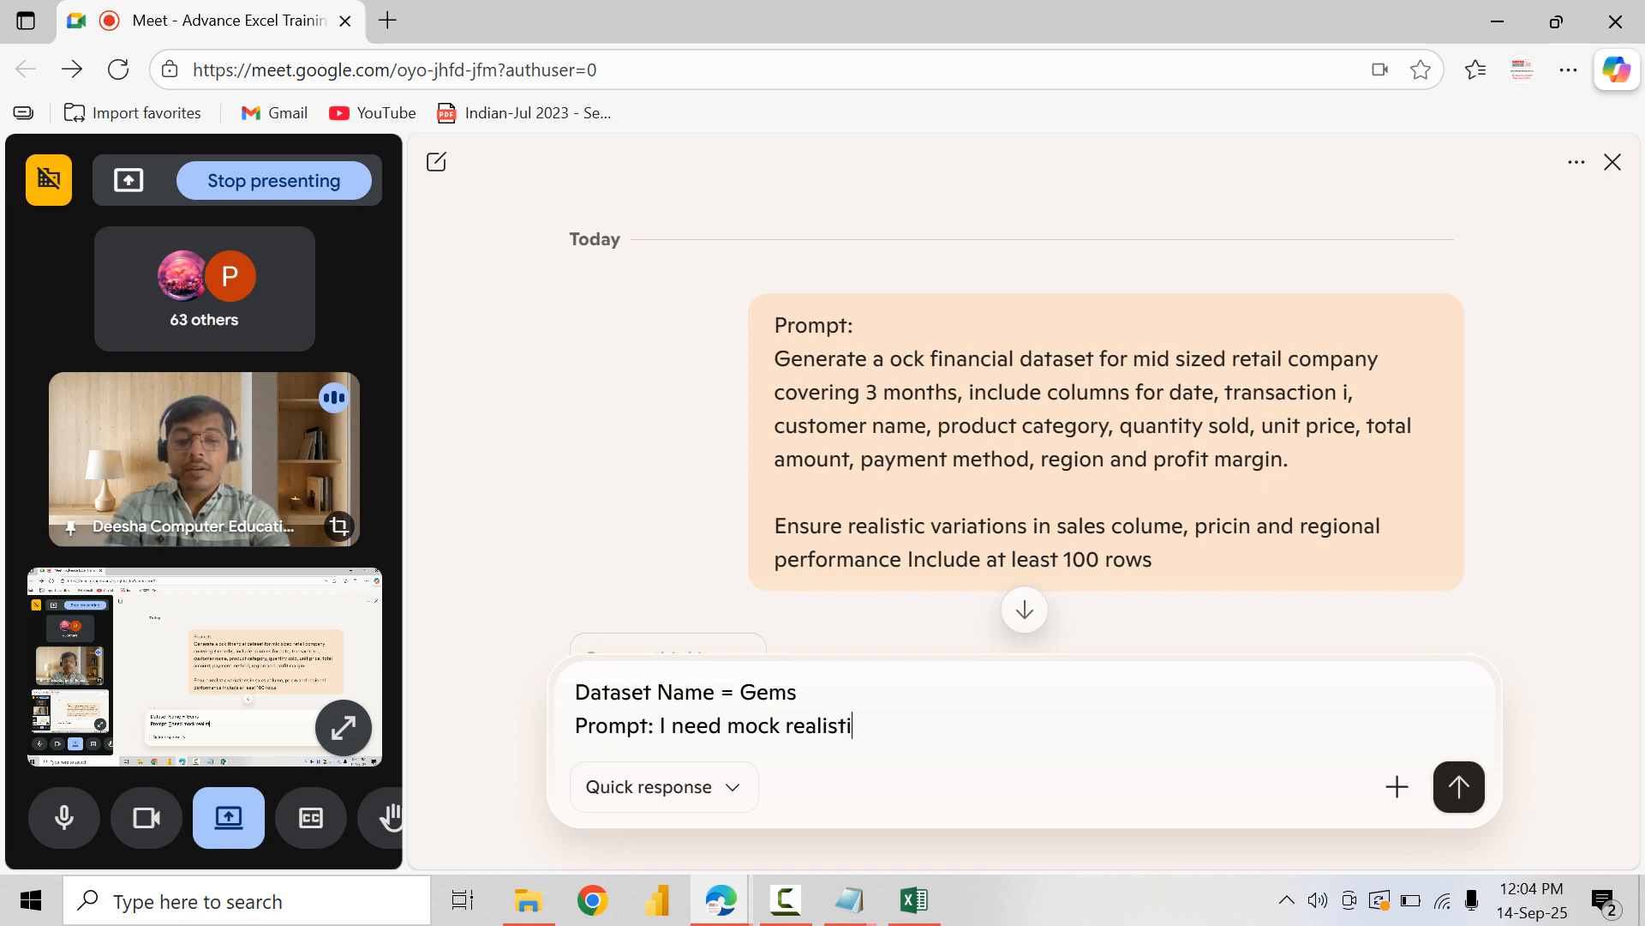
pyautogui.write('c data of a j')
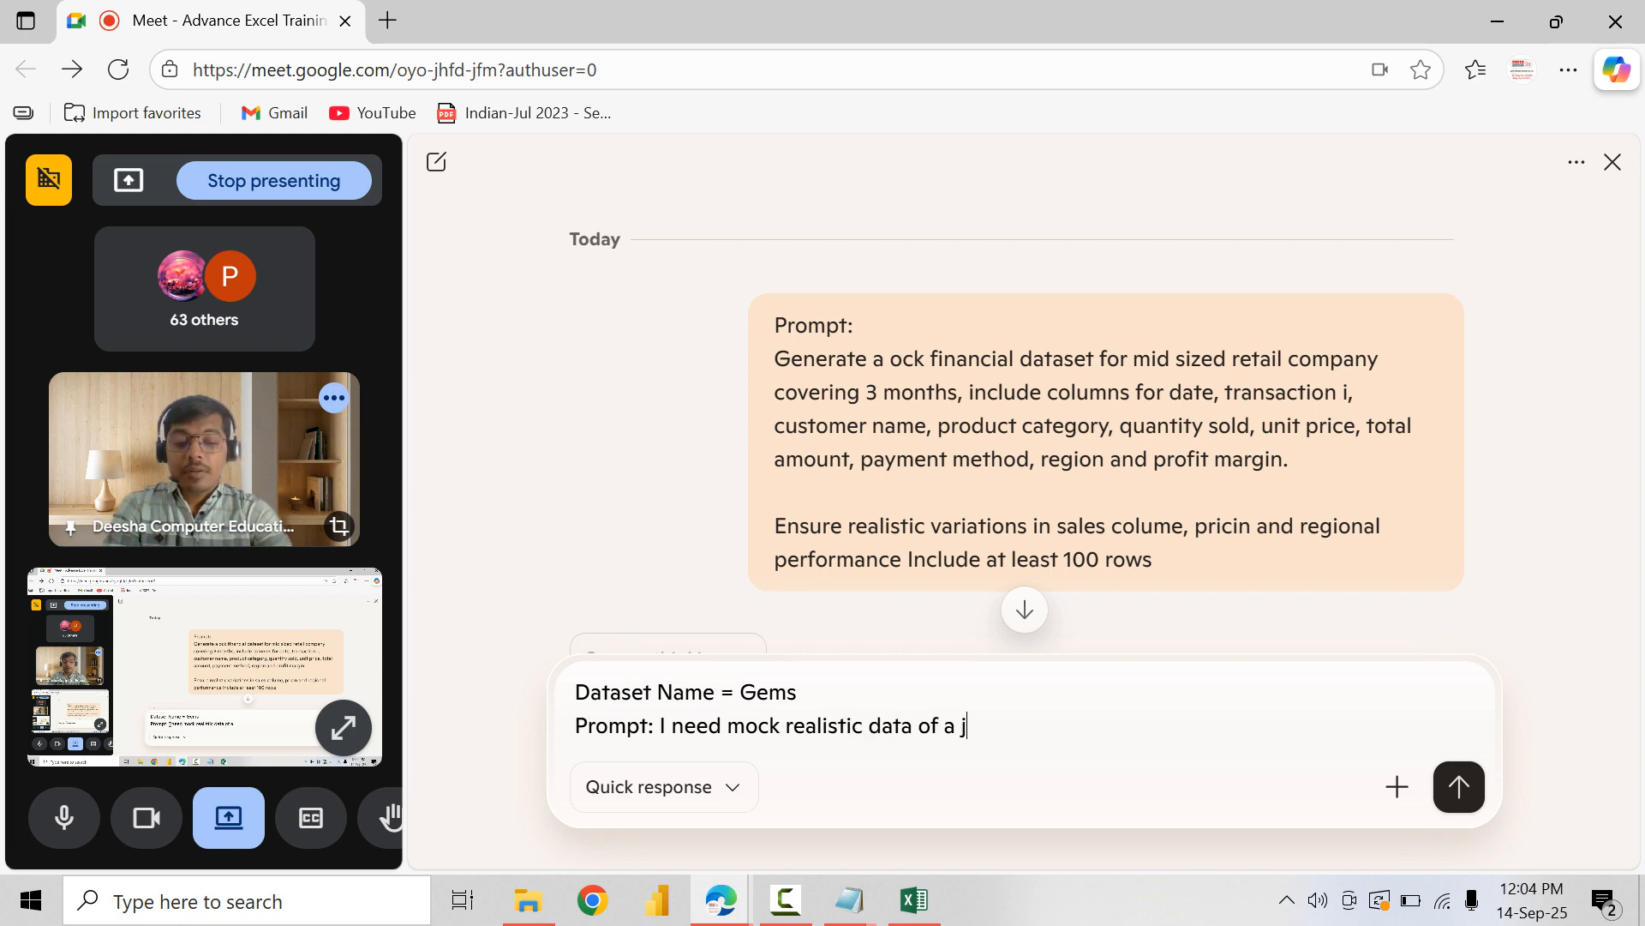
pyautogui.write('well')
pyautogui.write('ery shop fo t')
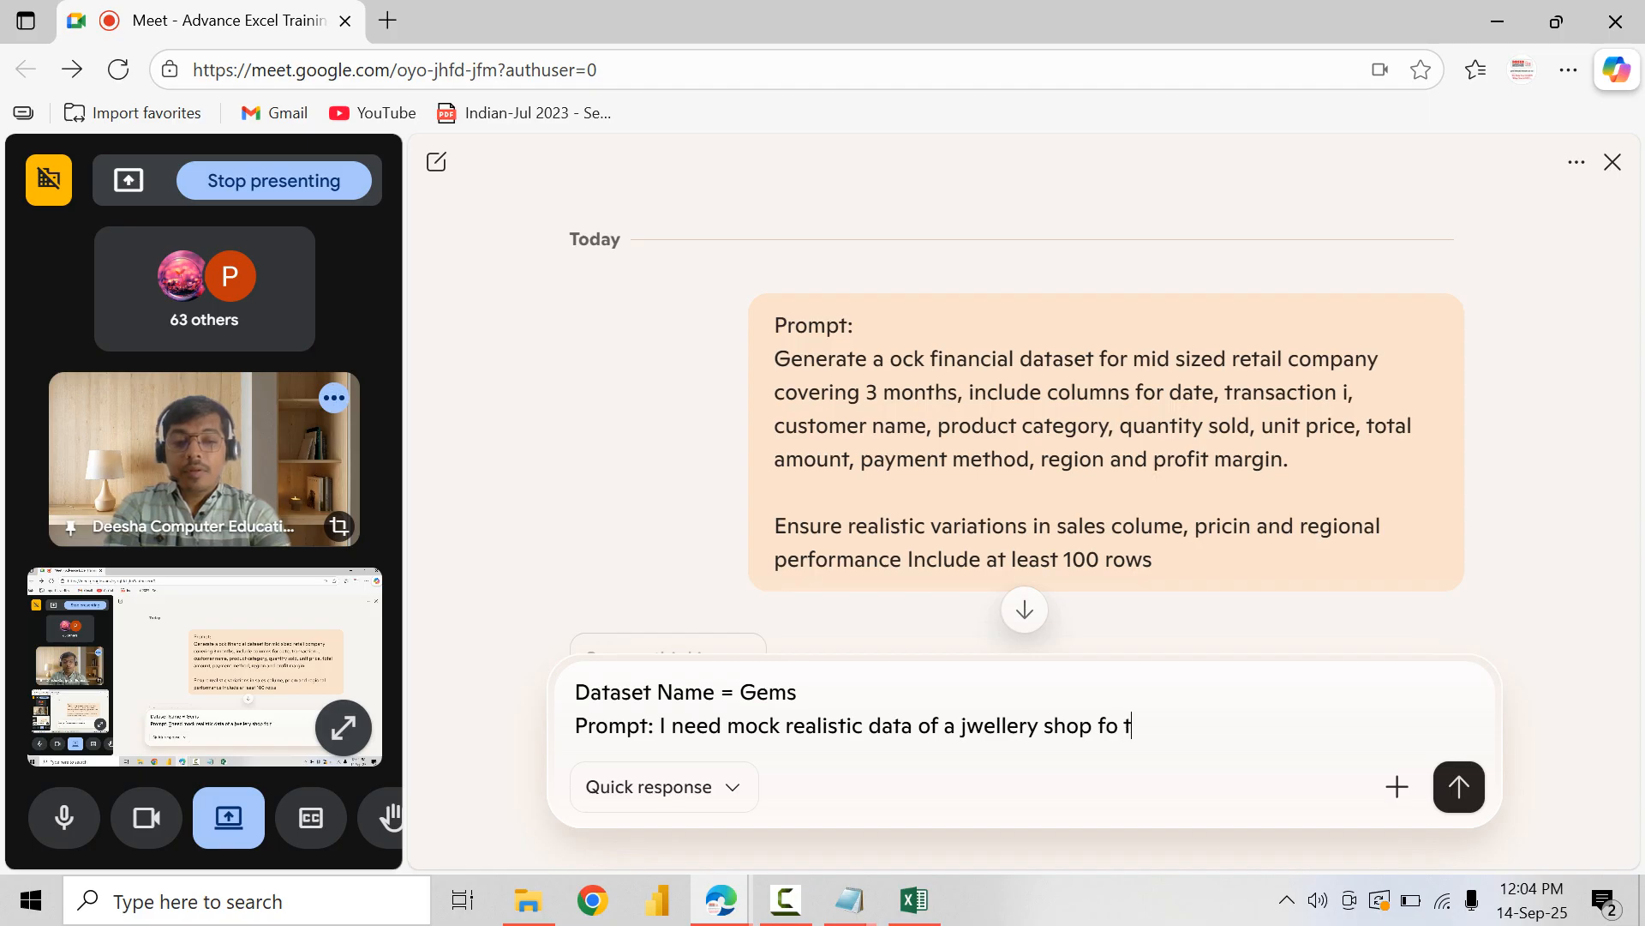
pyautogui.press('BackSpace')
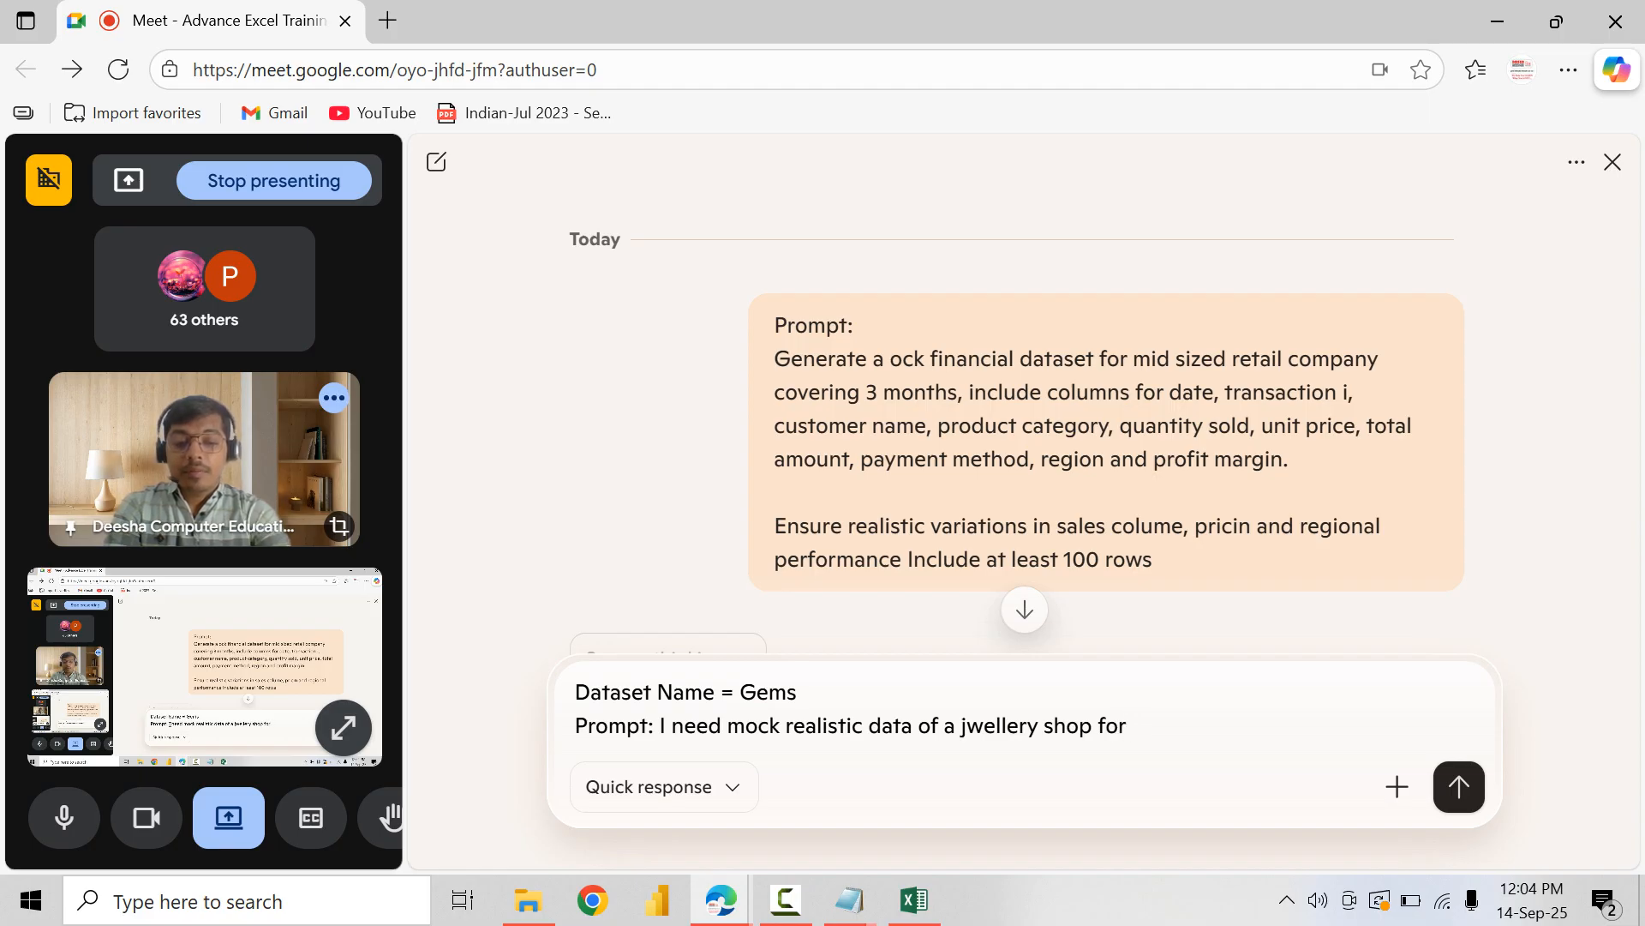
pyautogui.write('puchase and sale')
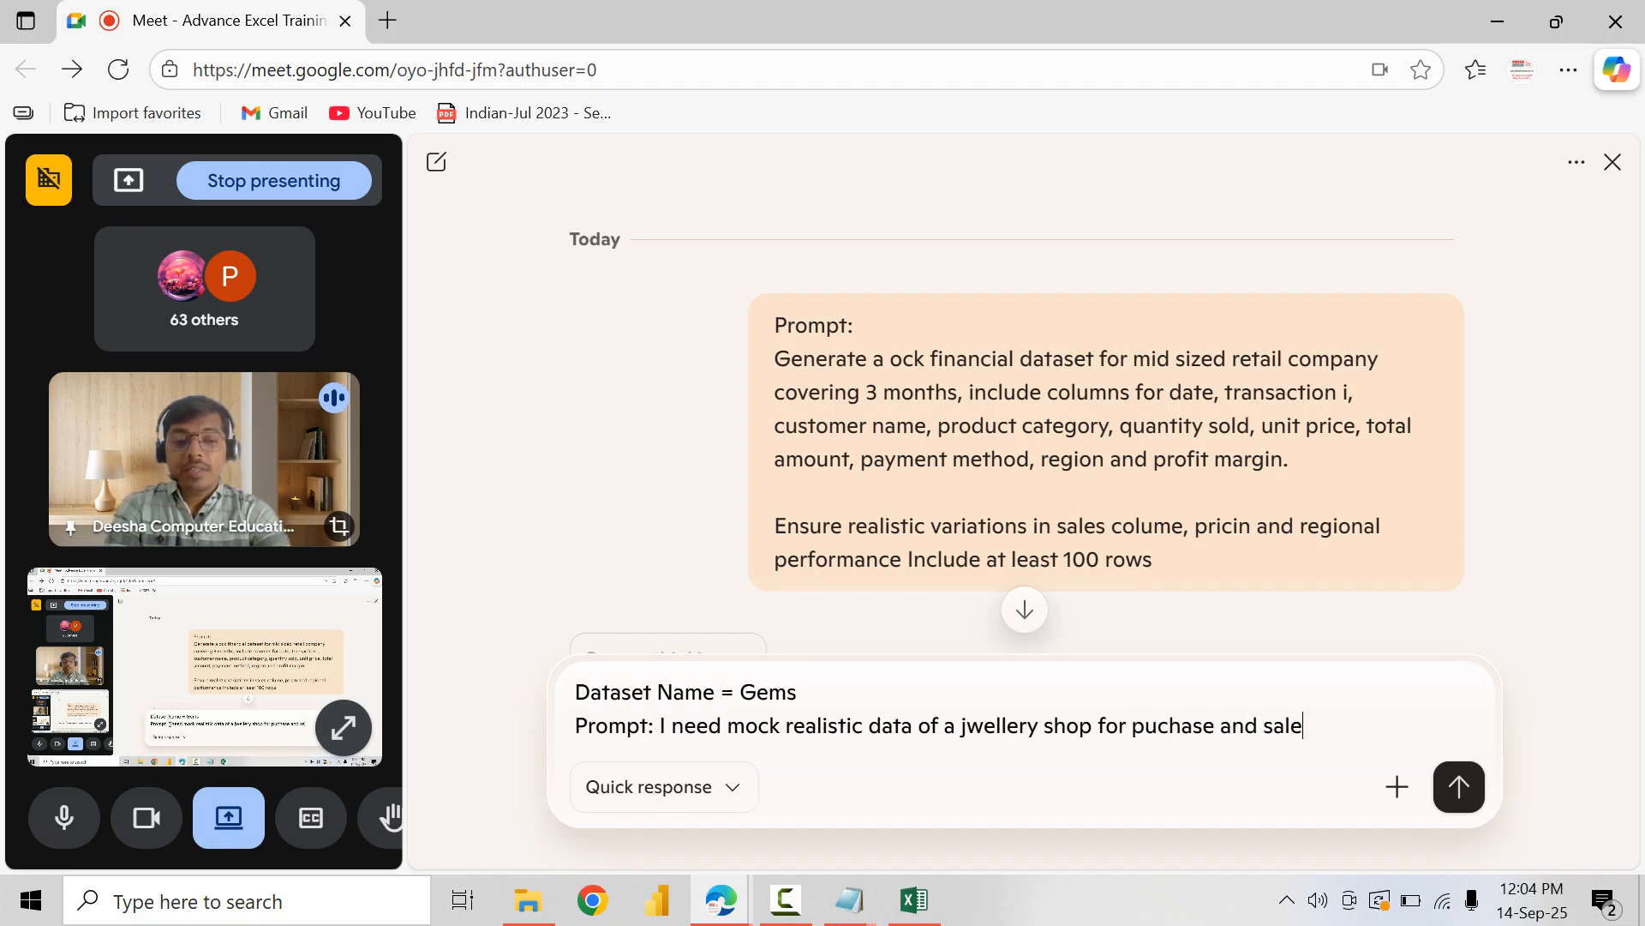
pyautogui.write('s of the ge')
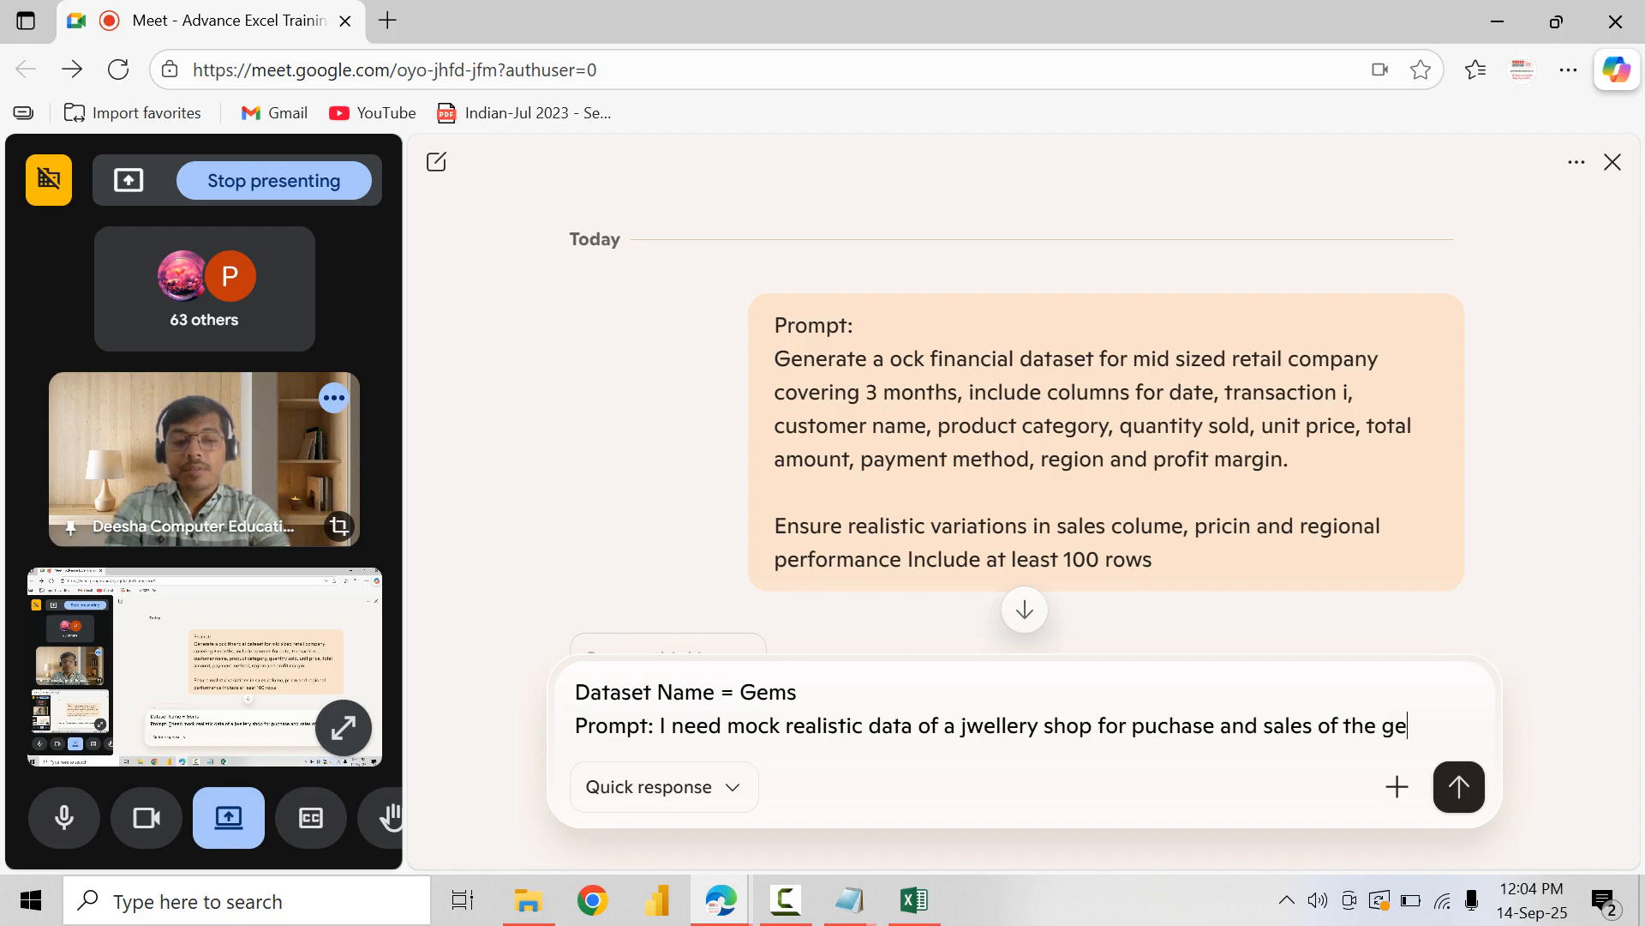
pyautogui.write('ms, Consi')
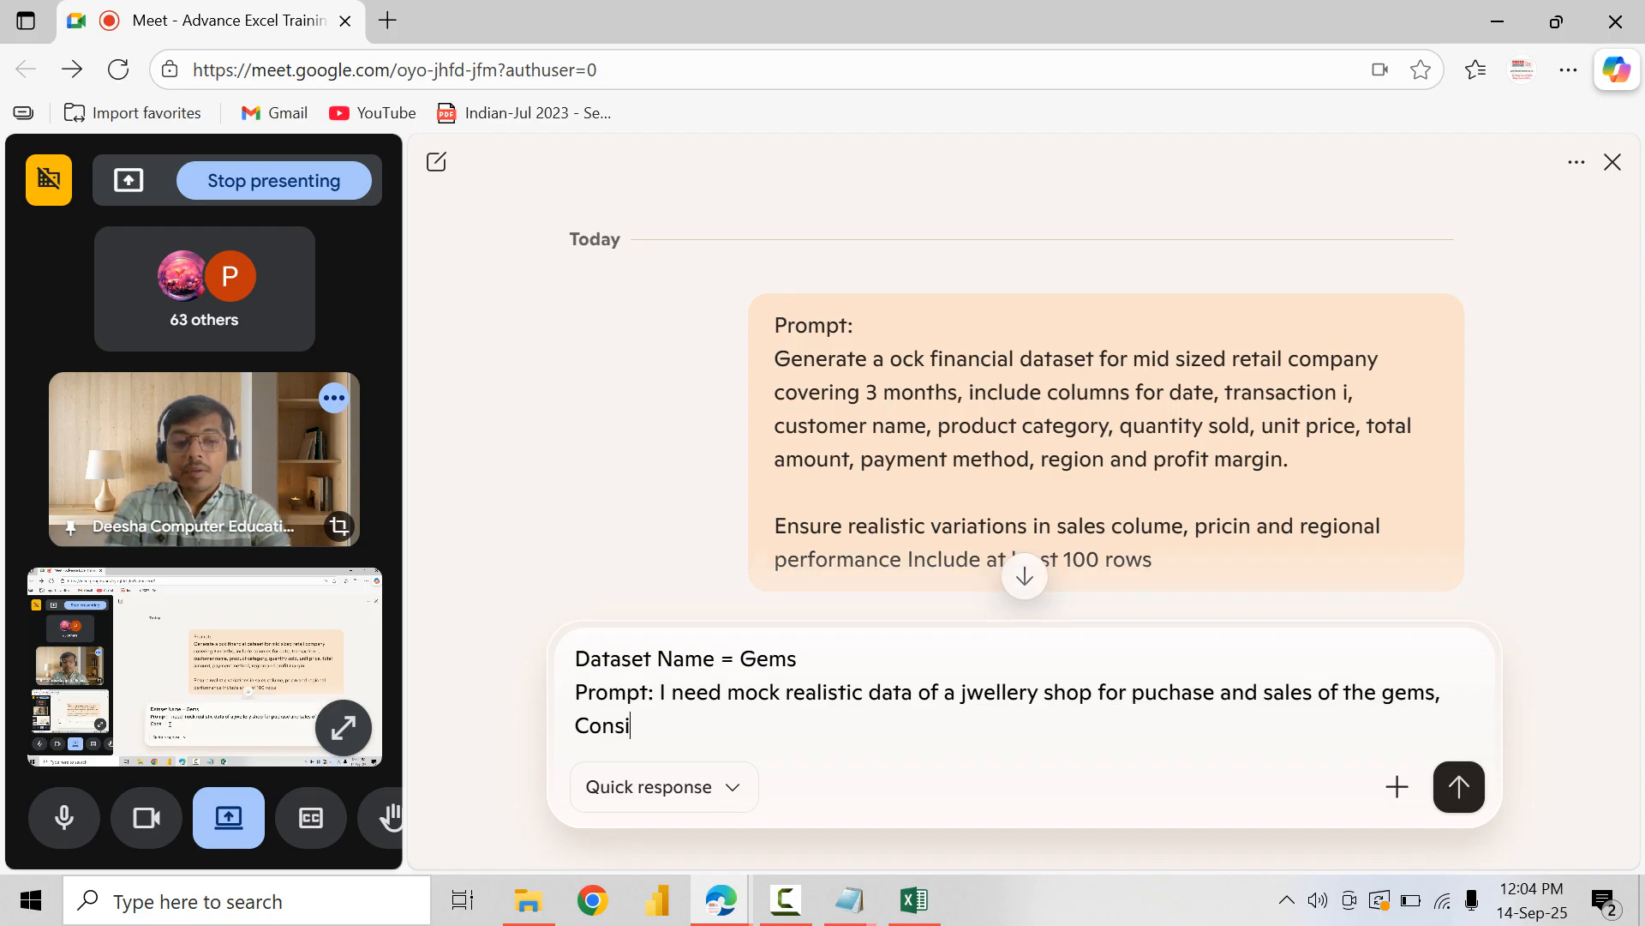
pyautogui.write('der un')
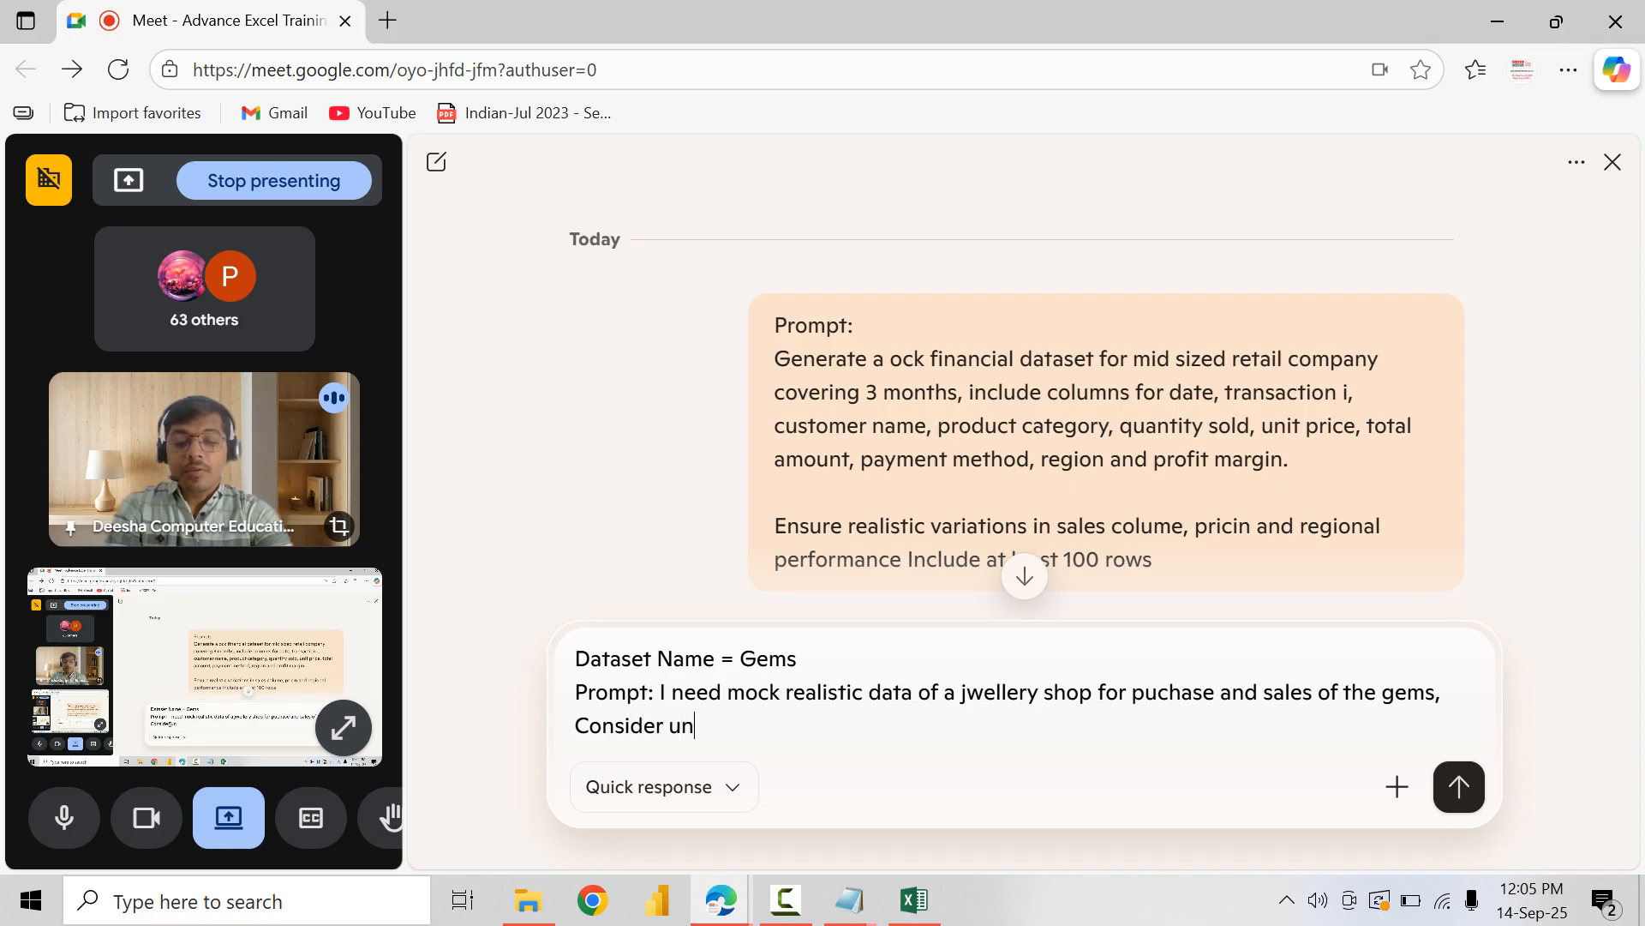
pyautogui.write('ique 8 column')
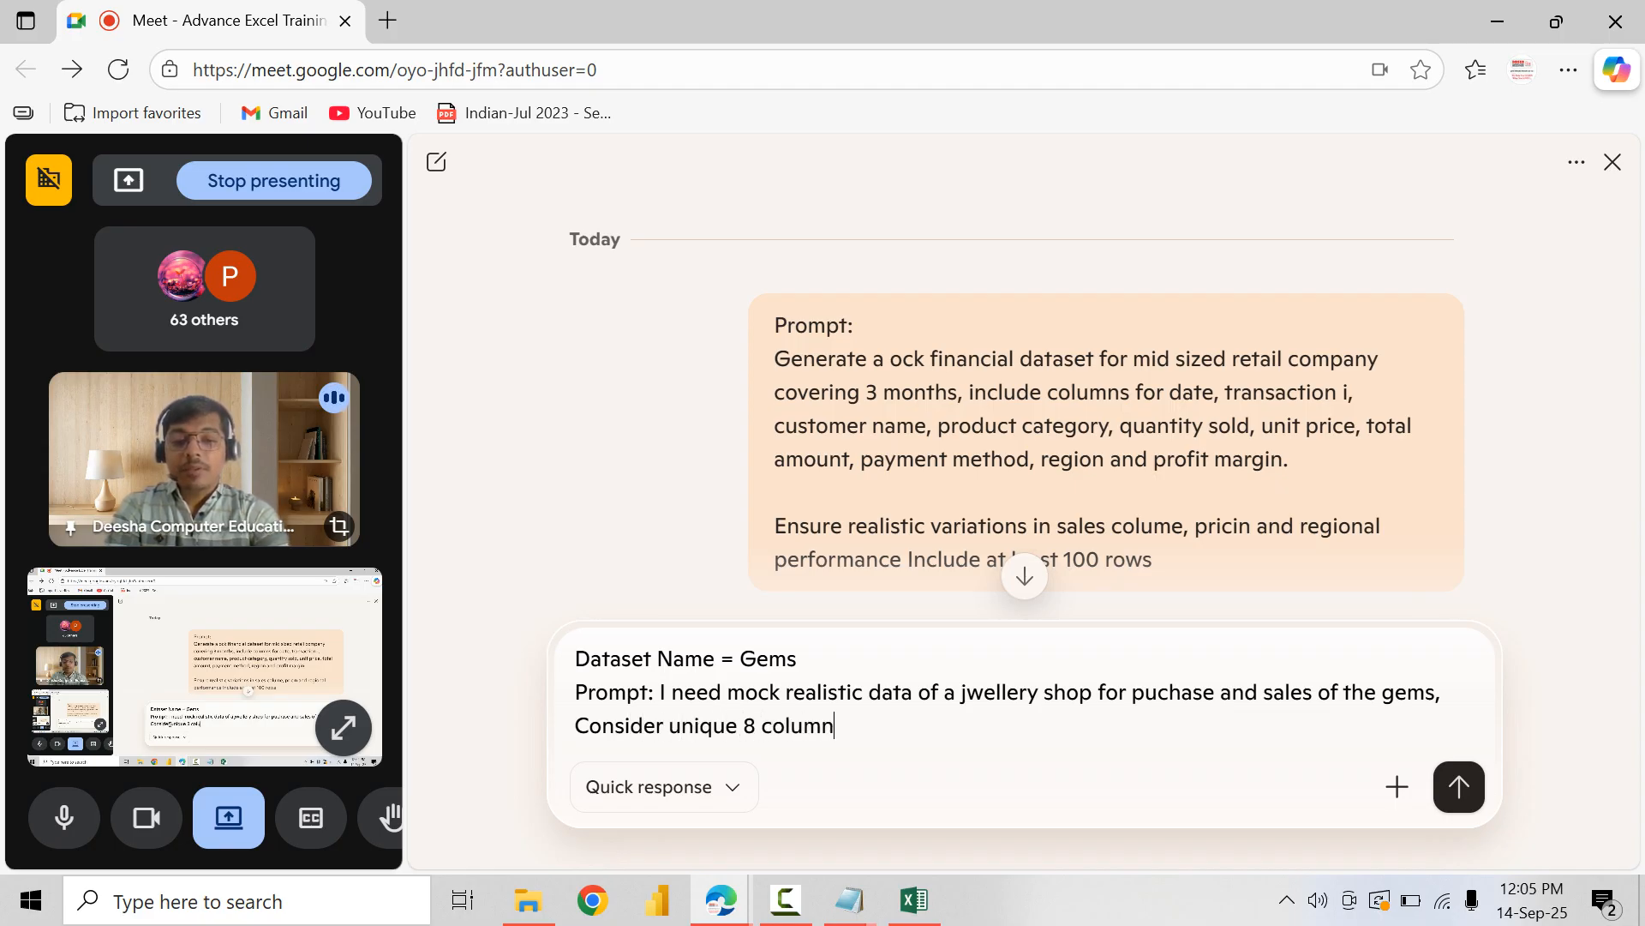
pyautogui.write('s and share me 10')
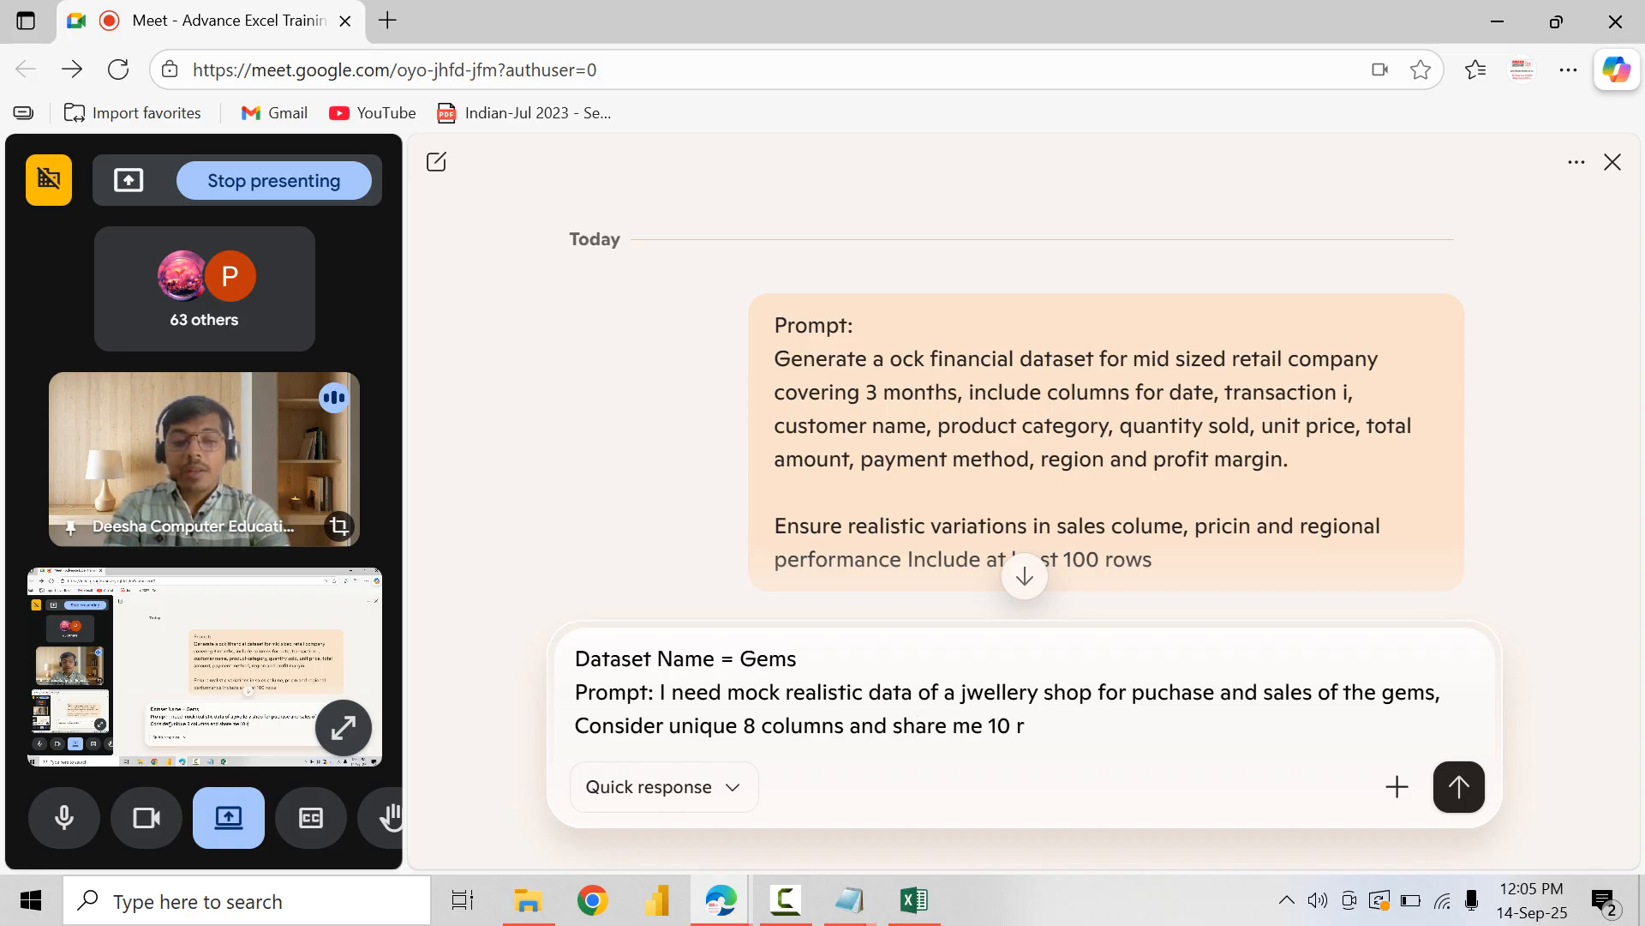
pyautogui.write(' excel to')
# Step: Complete the prompt with ", Consider unique 8 columns and share me 10 excel rows" and send it to Copilot
pyautogui.press('BackSpace')
pyautogui.press('BackSpace')
pyautogui.press('BackSpace')
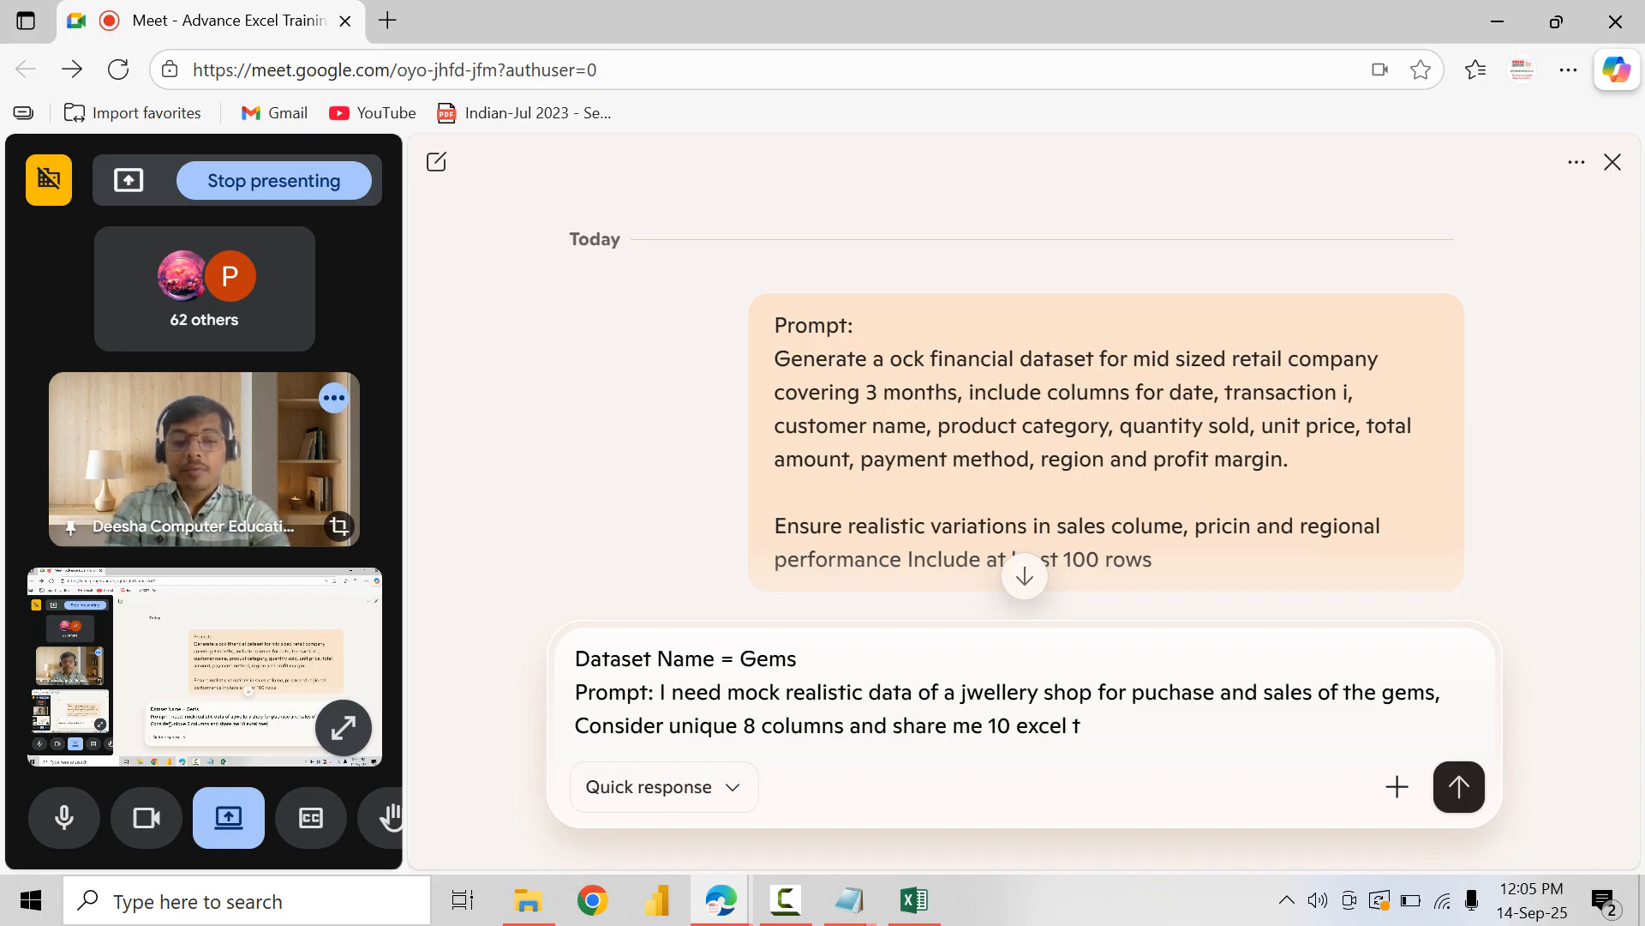
pyautogui.write('oew')
pyautogui.press('BackSpace')
pyautogui.press('BackSpace')
pyautogui.write('ws')
pyautogui.press('Return')
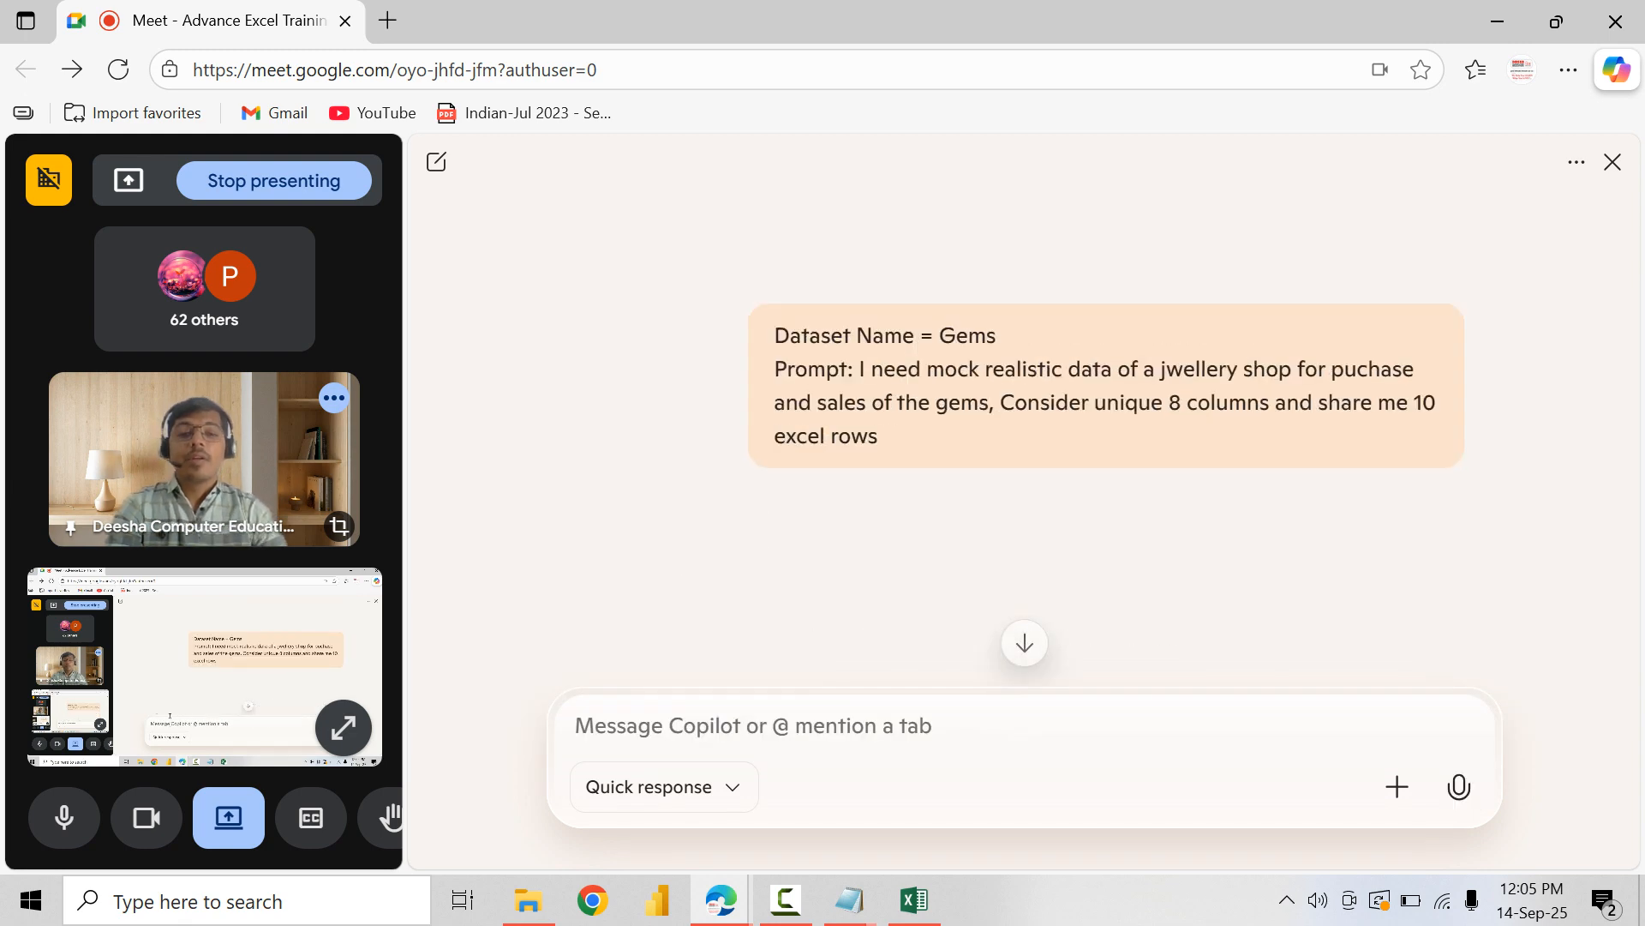
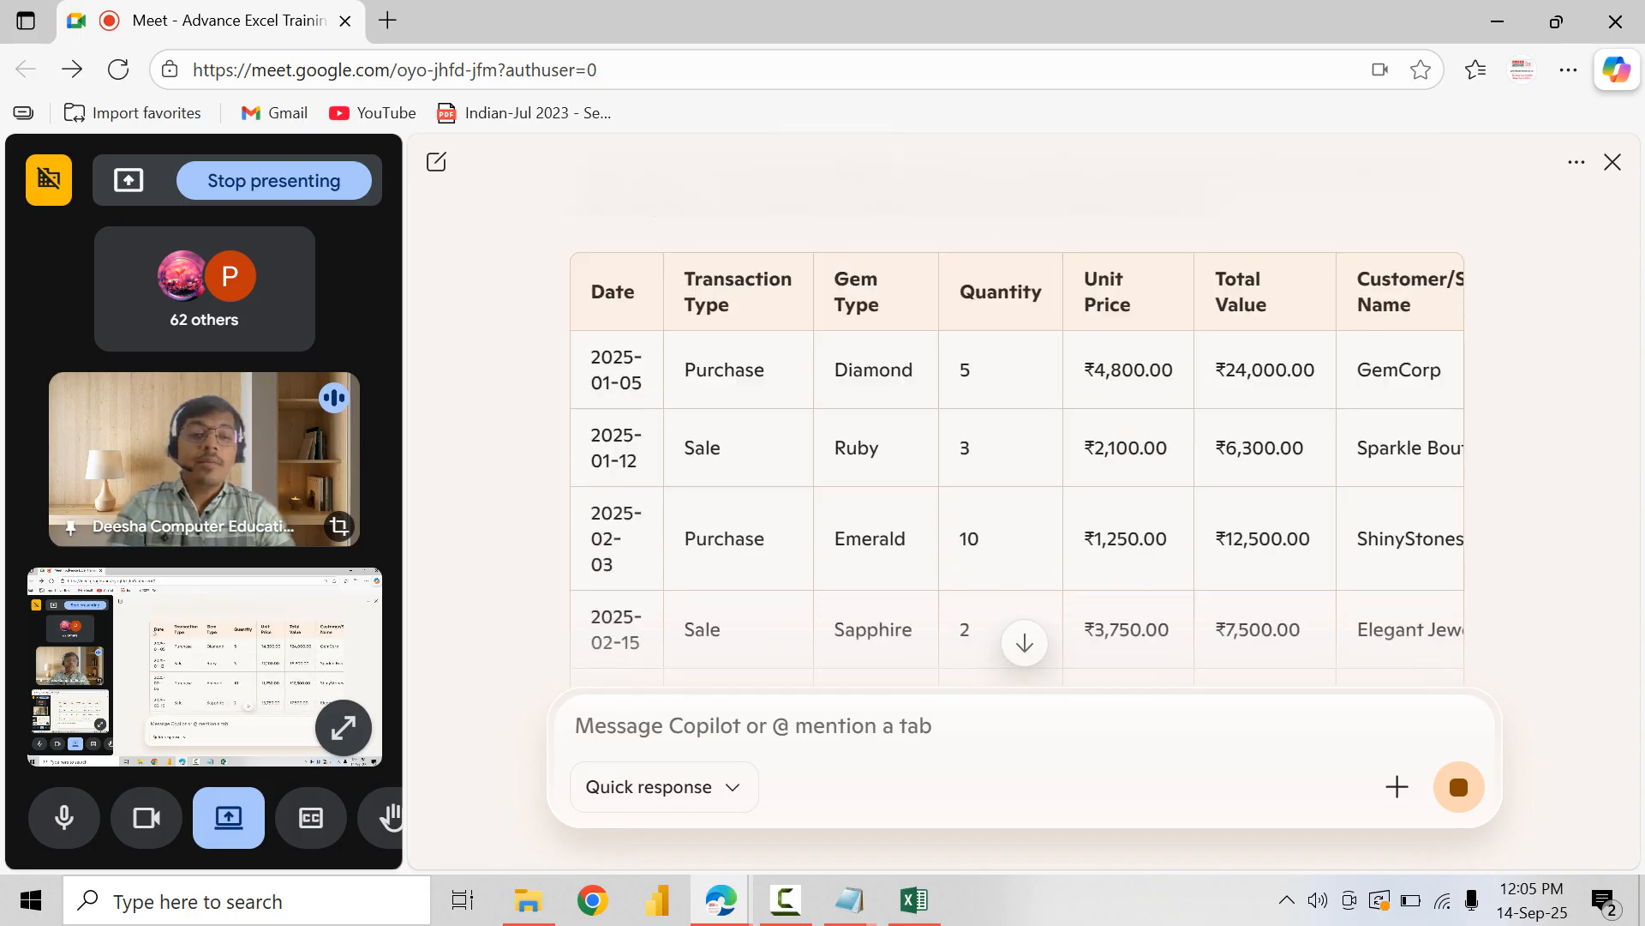
# Step: Copy the gems table generated by Copilot and paste it into the Count Functions sheet in Excel, starting at B43
pyautogui.moveTo(591, 291); pyautogui.dragTo(767, 372)
pyautogui.scroll(-1, 1053, 465)
pyautogui.scroll(-8, 1017, 450)
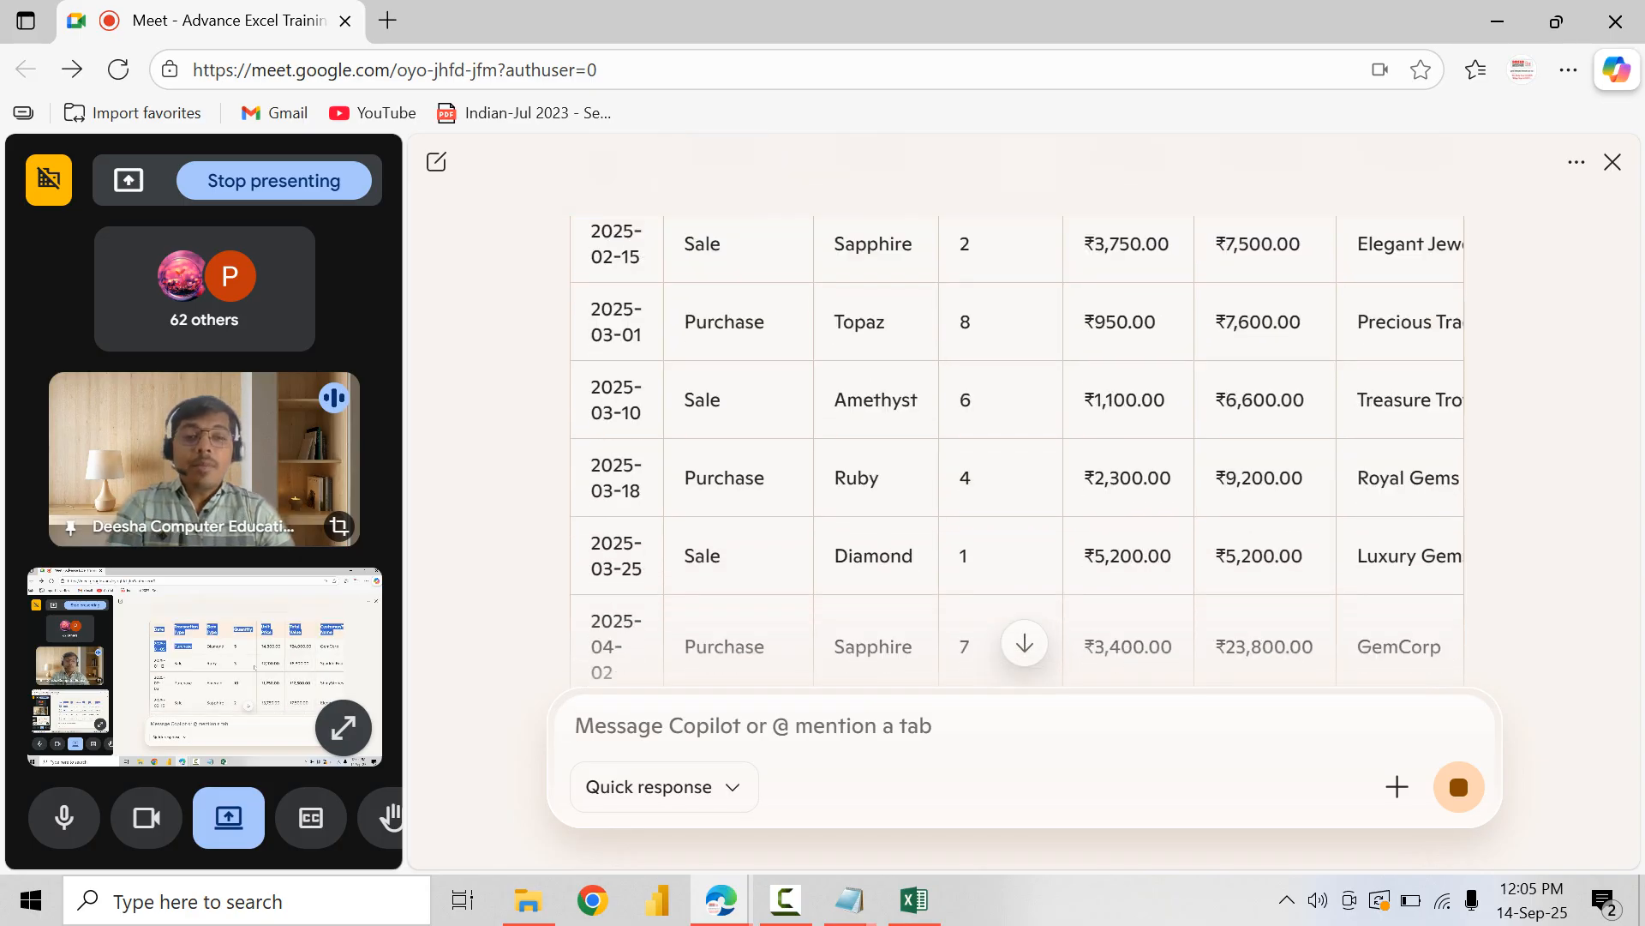
pyautogui.hscroll(3, 1017, 339)
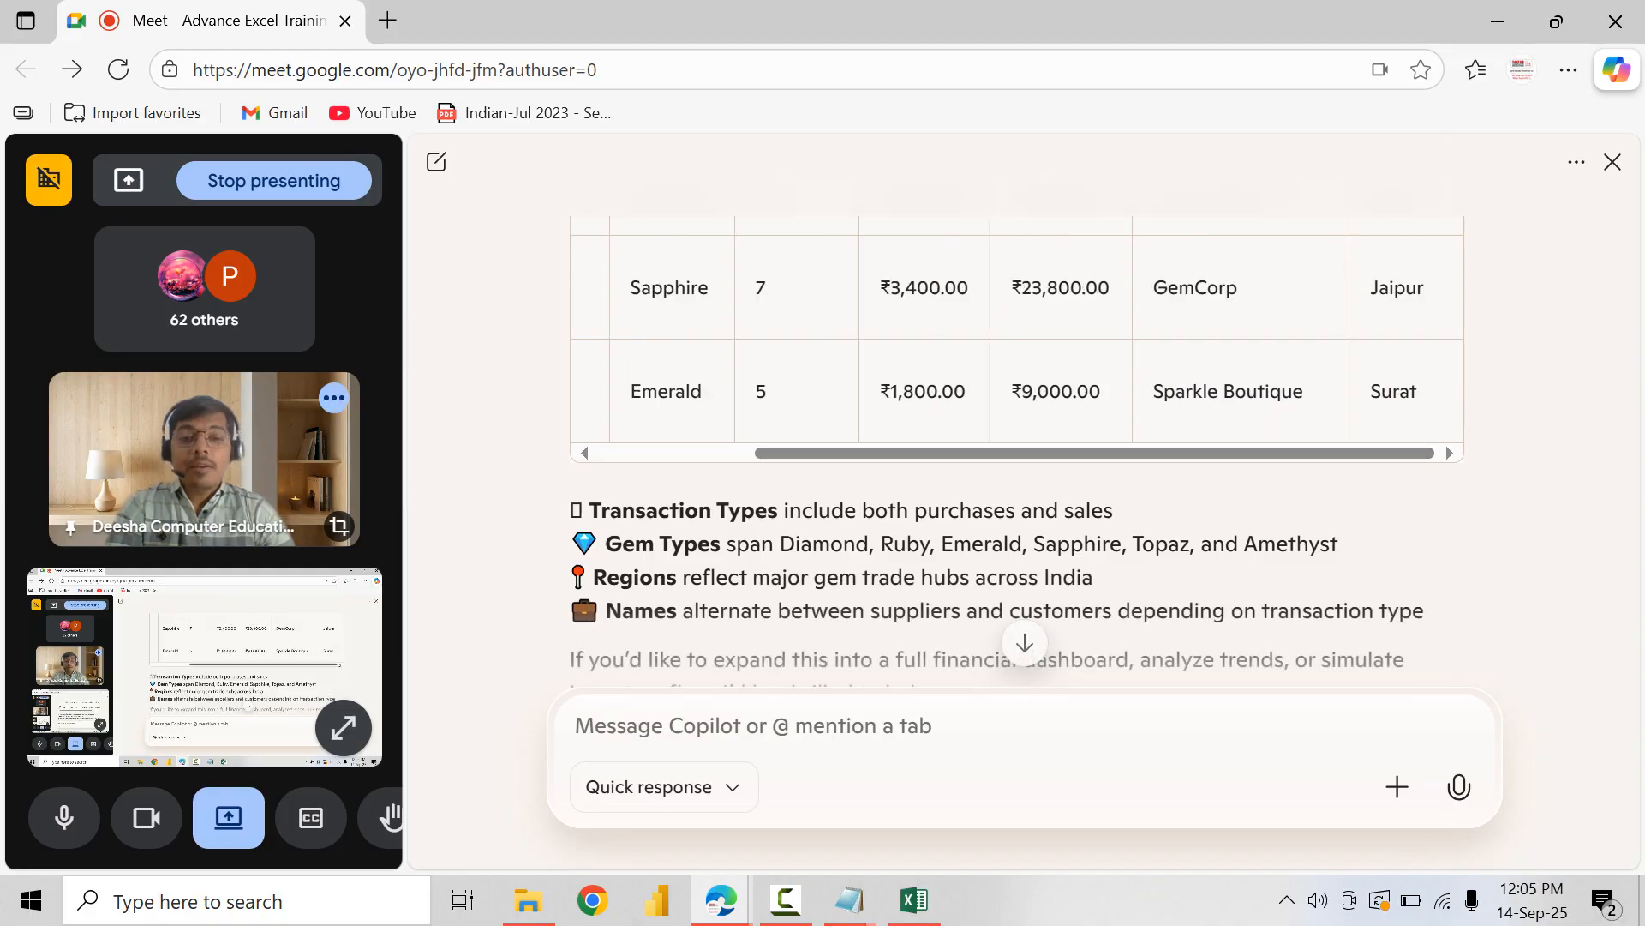
pyautogui.hotkey('alt', 'Tab')
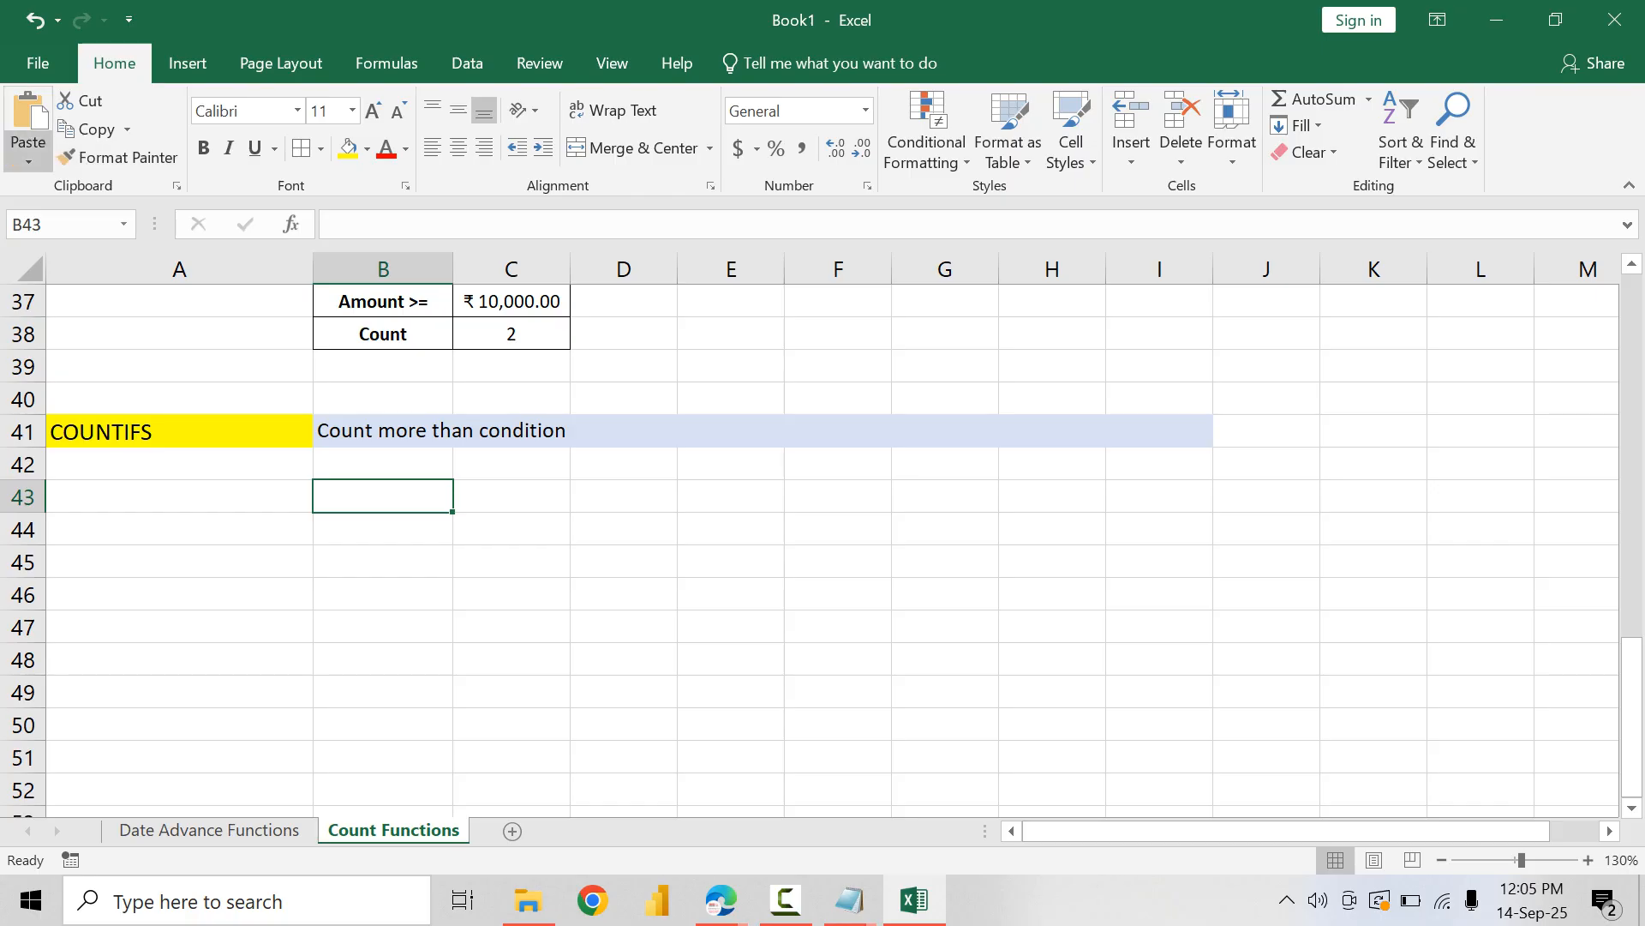
pyautogui.click(28, 159)
pyautogui.click(64, 220)
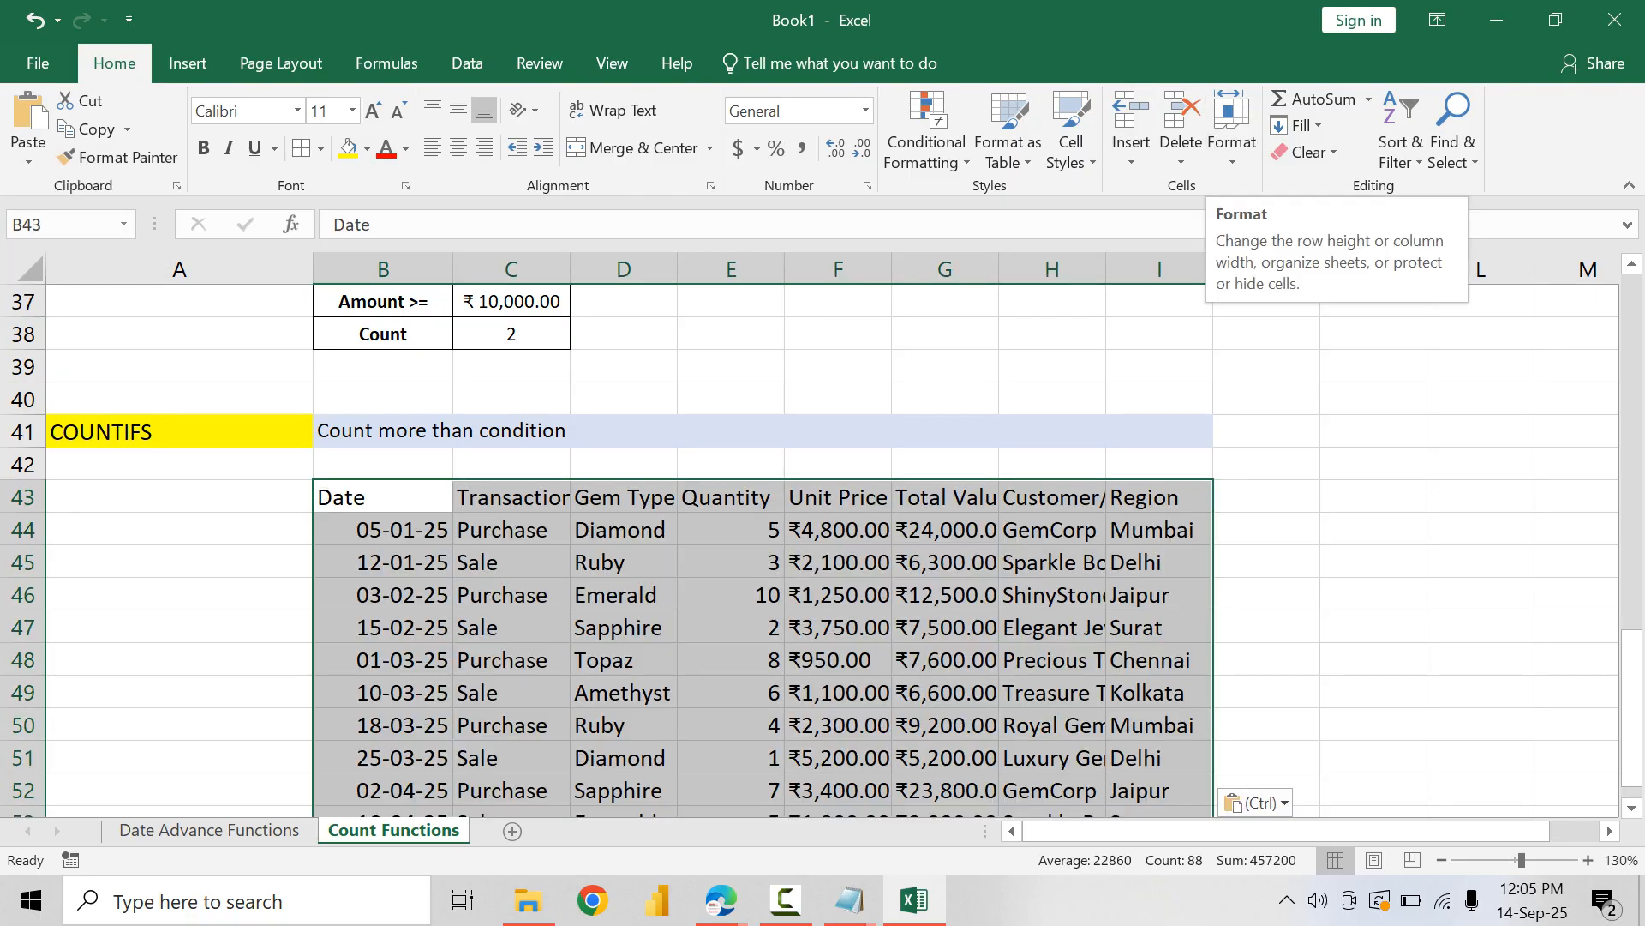
# Step: AutoFit the pasted gems table's column widths and put borders around all its cells
pyautogui.click(1231, 128)
pyautogui.click(1320, 314)
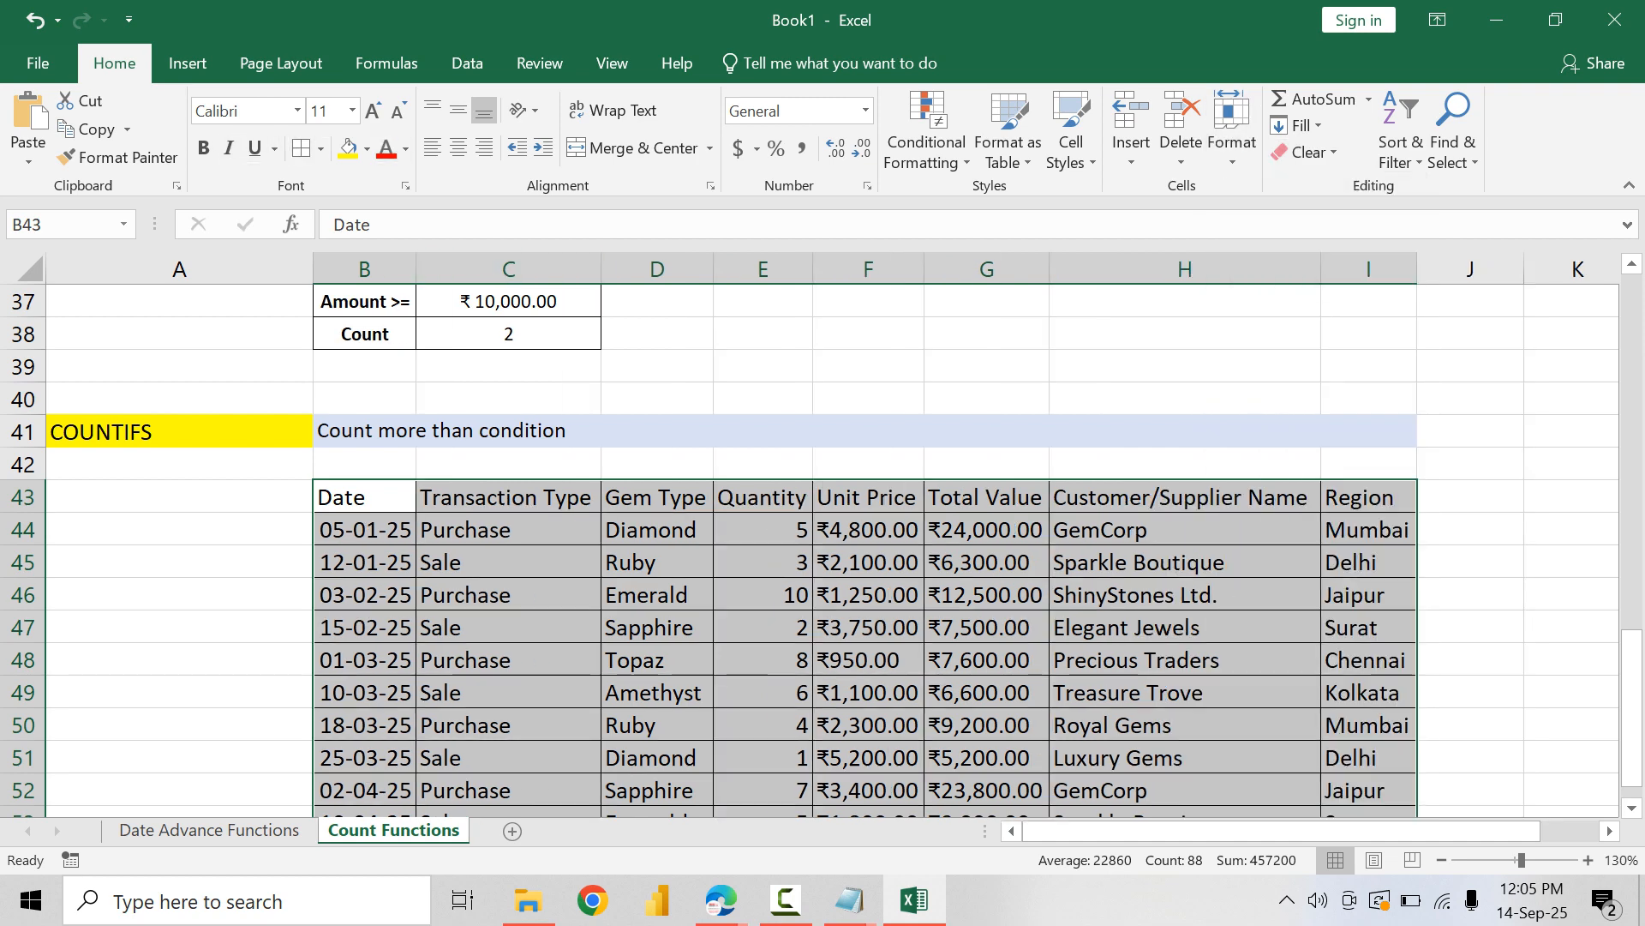
pyautogui.click(868, 530)
pyautogui.scroll(-2, 857, 548)
pyautogui.moveTo(868, 334); pyautogui.dragTo(986, 627)
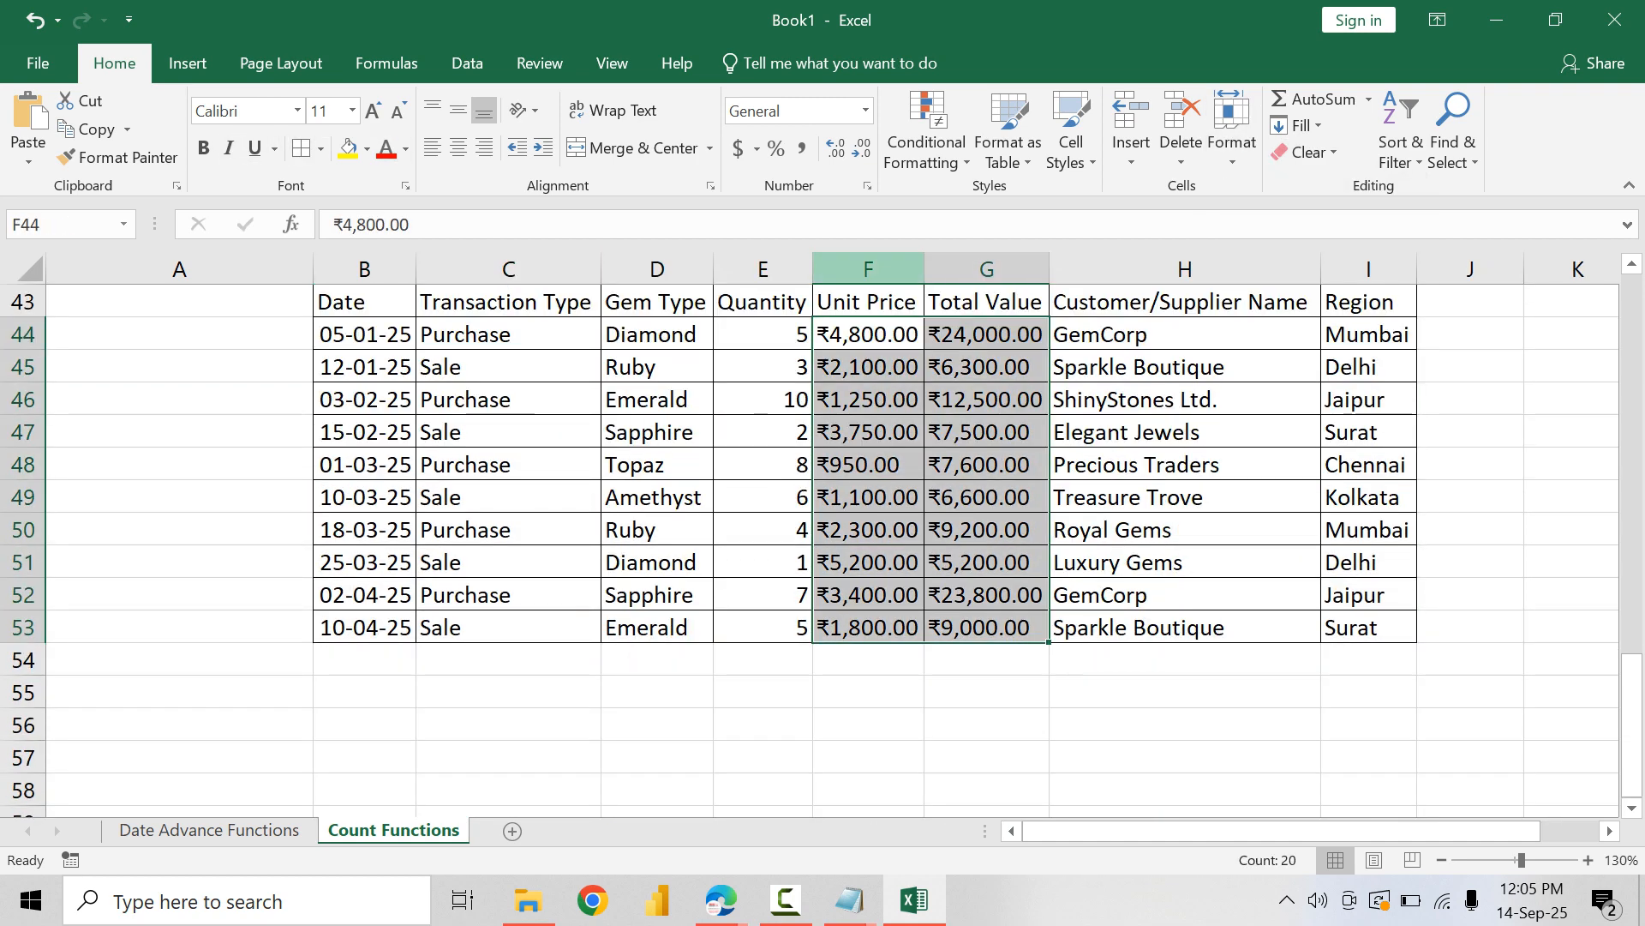
pyautogui.doubleClick(862, 334)
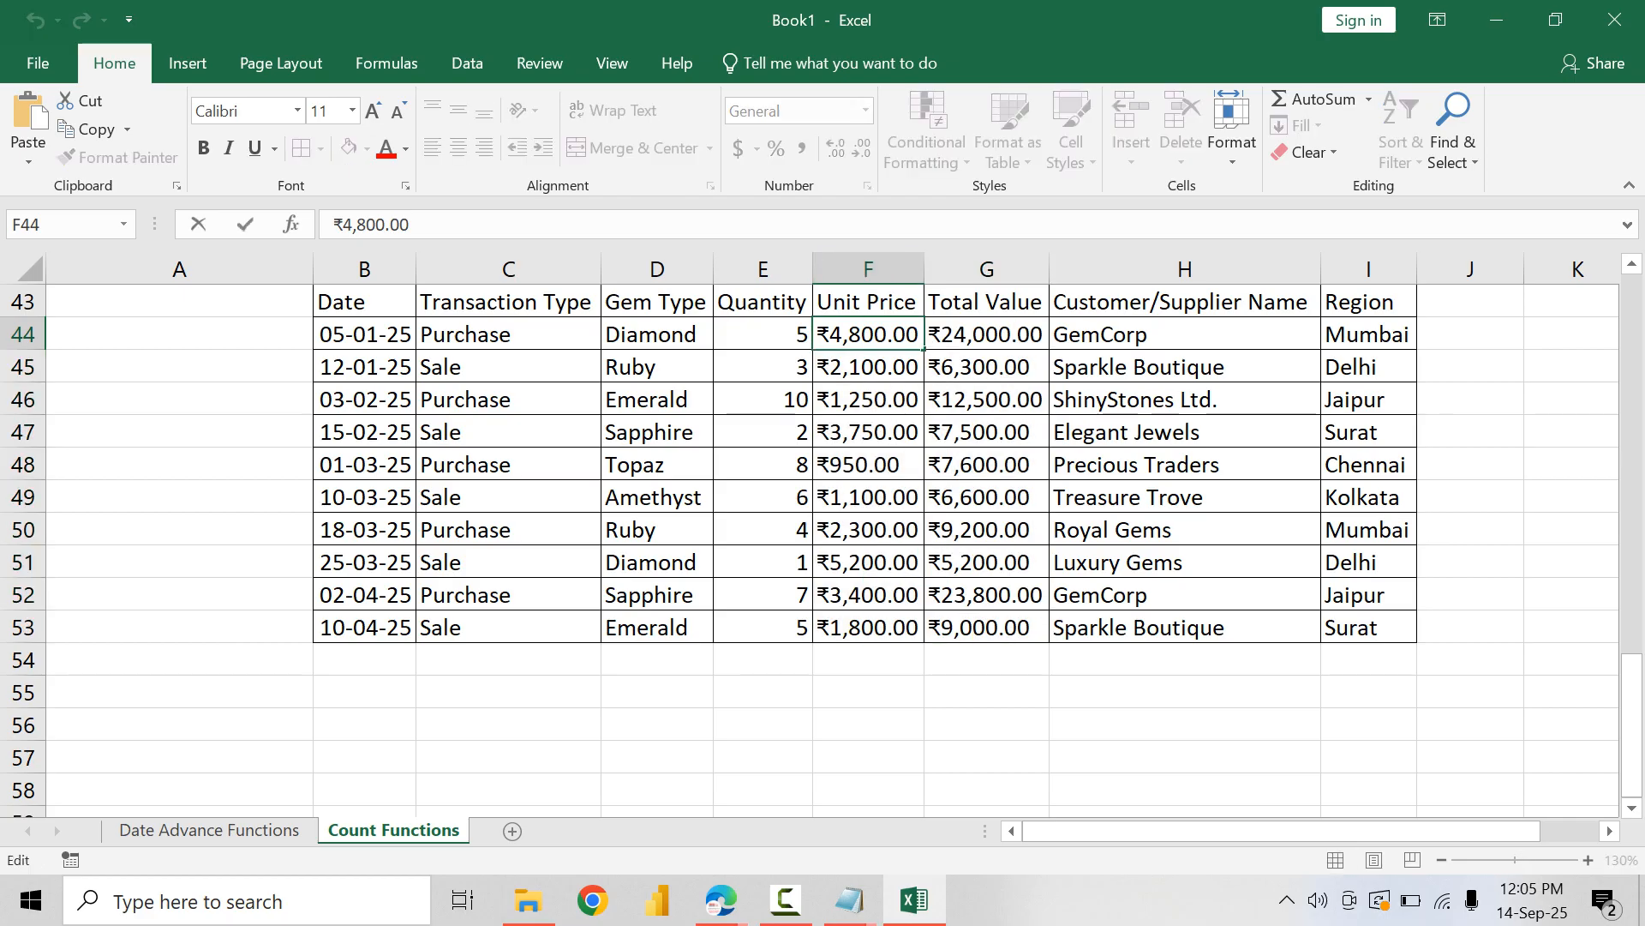
pyautogui.hotkey('shift', 'Right')
pyautogui.click(986, 367)
# Step: Strip the ₹ symbol from the Unit Price and Total Value cells F44:G53 by replacing it with nothing
pyautogui.moveTo(868, 334); pyautogui.dragTo(986, 627)
pyautogui.hotkey('ctrl', '1')
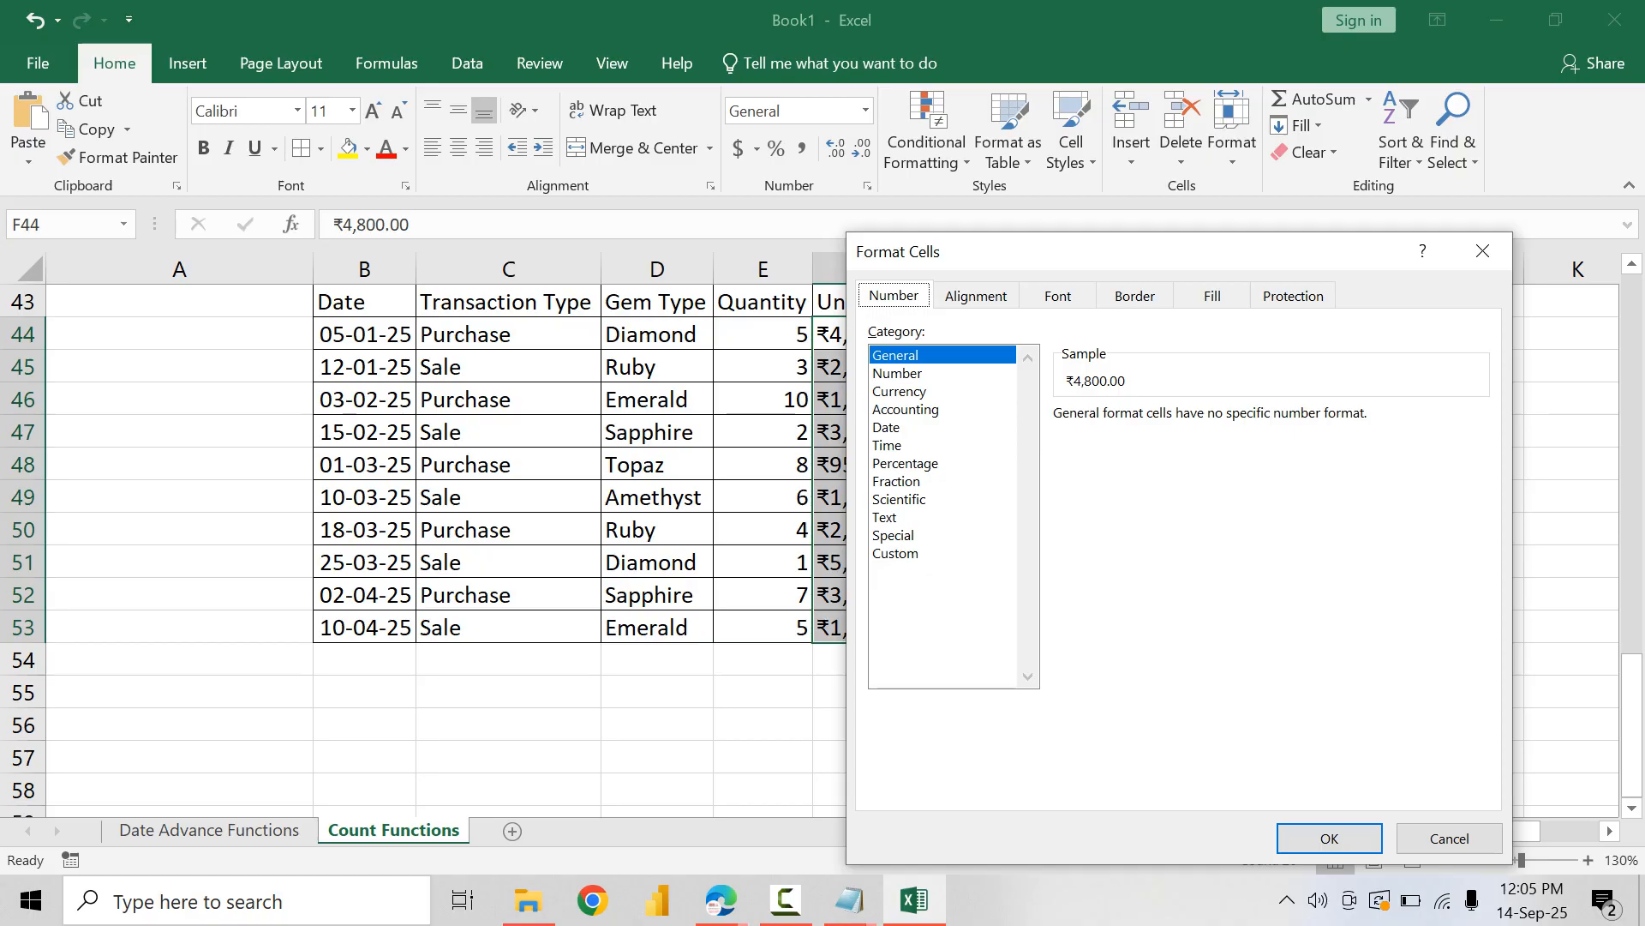
pyautogui.press('Escape')
pyautogui.hotkey('ctrl', 'h')
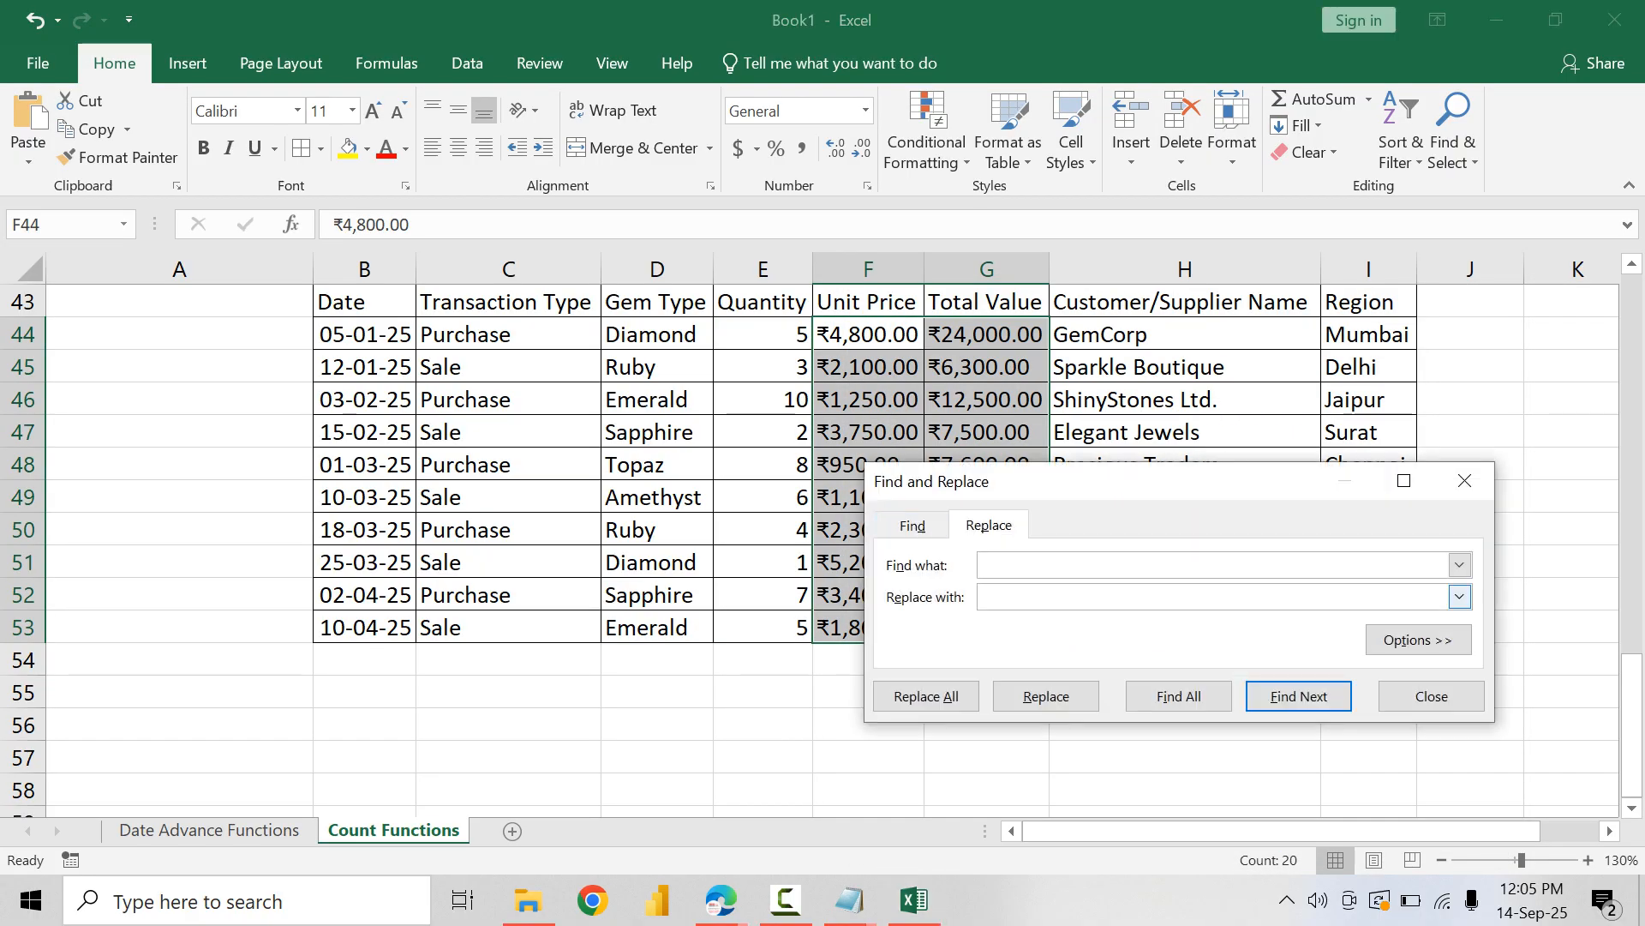
pyautogui.write('₹')
pyautogui.hotkey('alt', 'a')
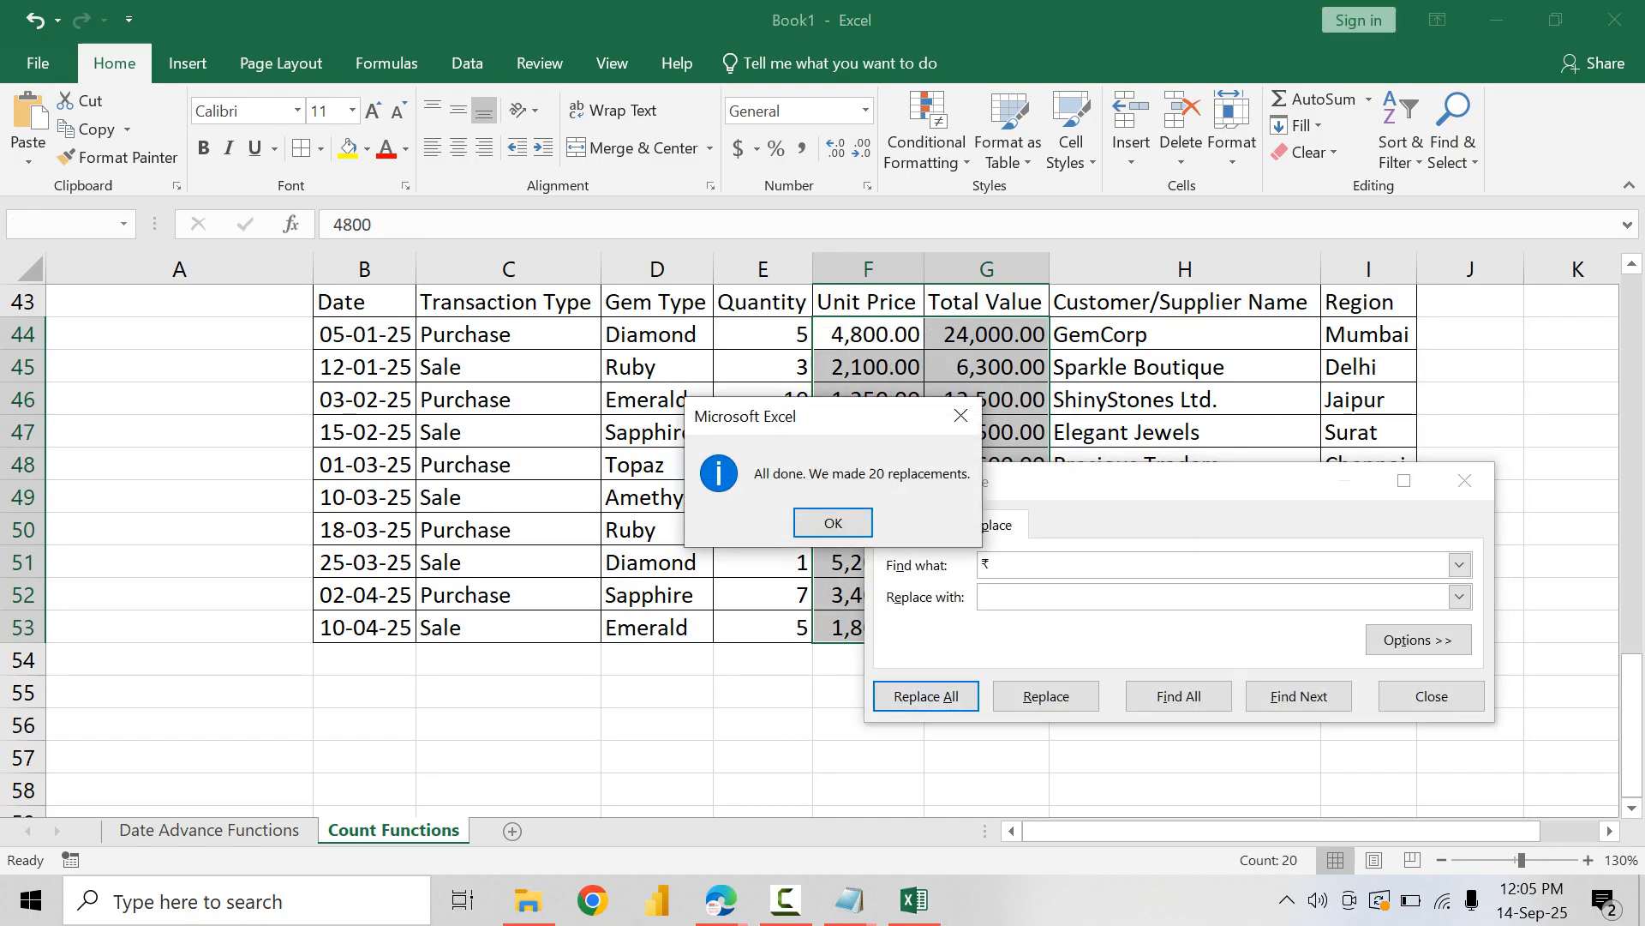
pyautogui.press('Return')
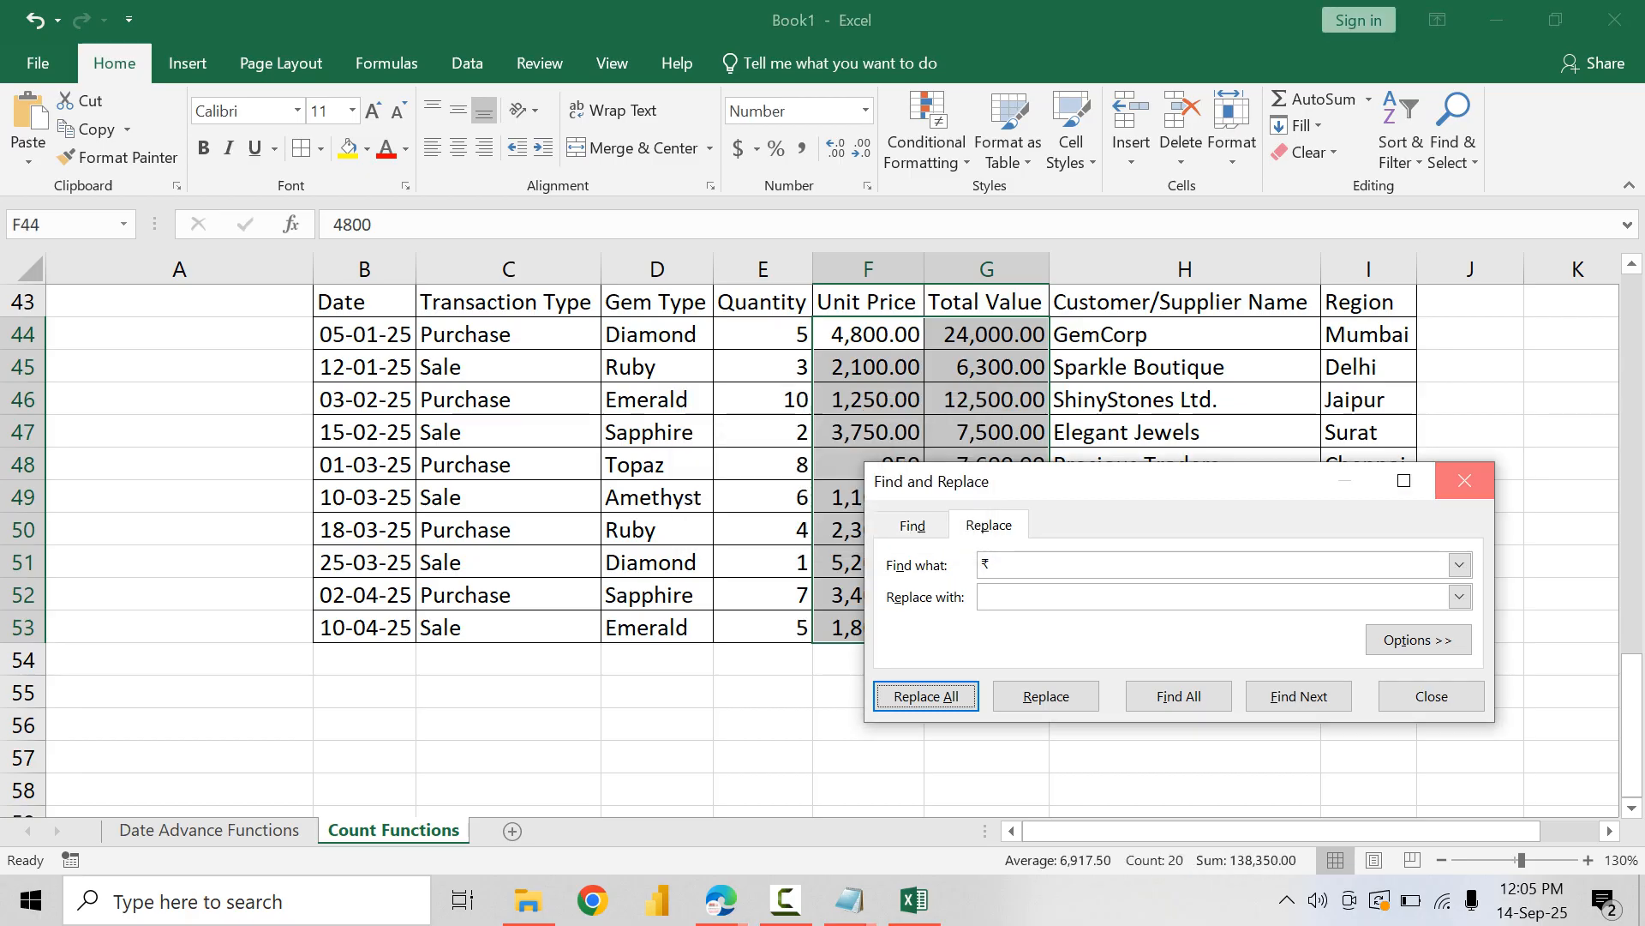
pyautogui.press('Escape')
# Step: Format the Unit Price and Total Value amounts as Currency with the ₹ English (India) symbol and 2 decimal places
pyautogui.hotkey('ctrl', '1')
pyautogui.click(886, 428)
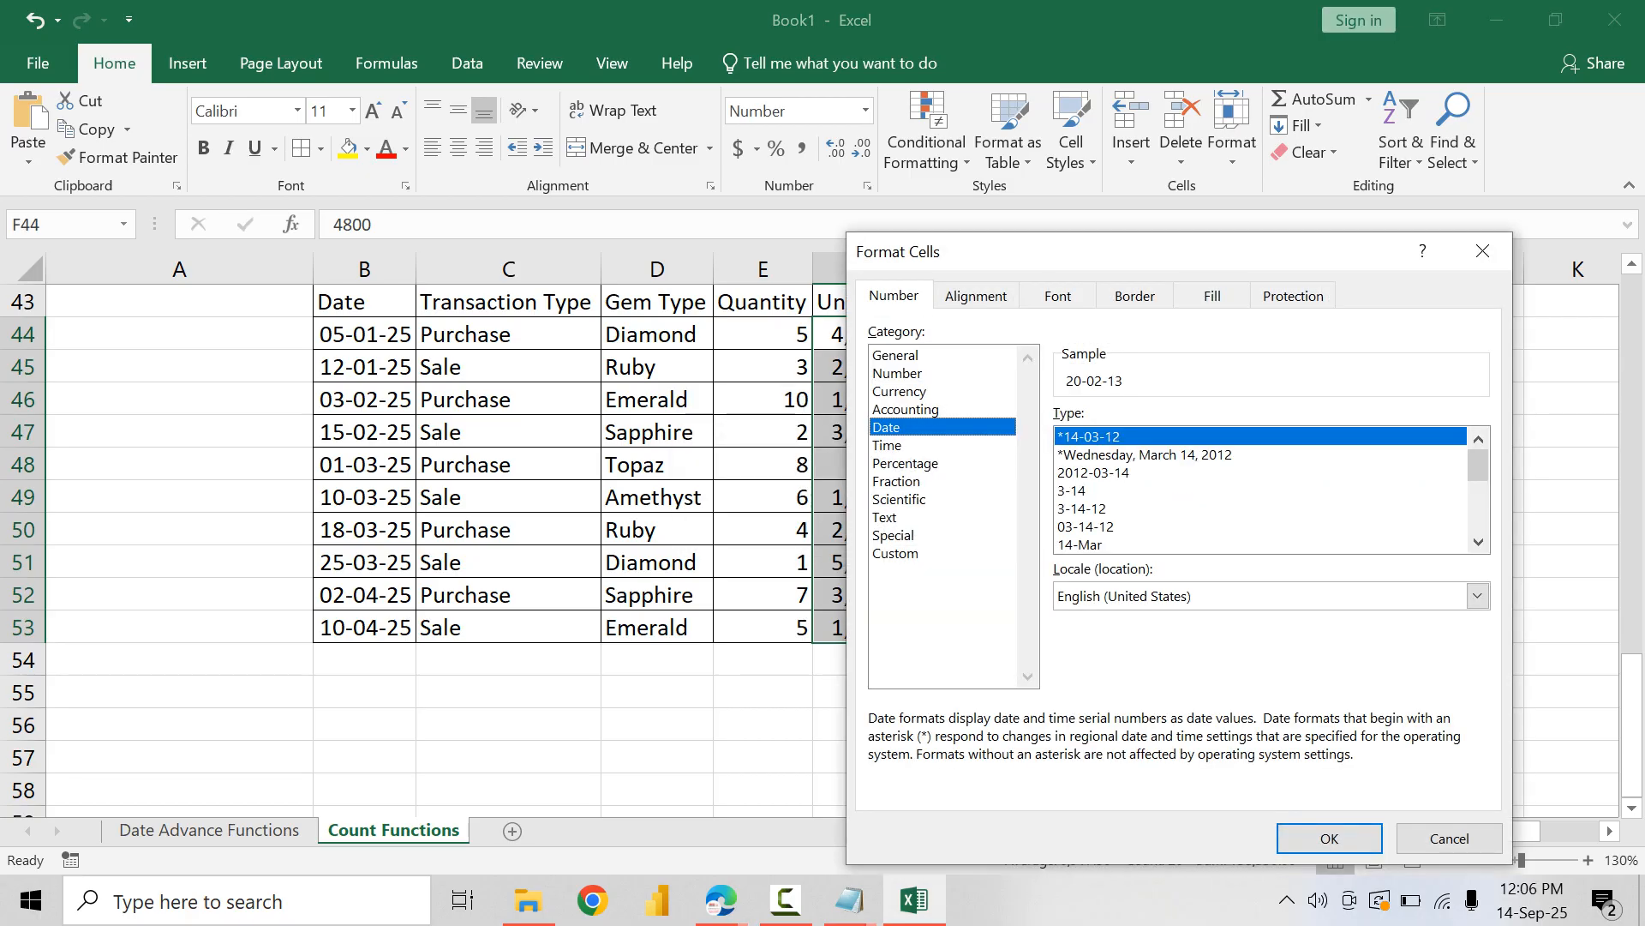
pyautogui.click(899, 391)
pyautogui.click(1478, 450)
pyautogui.scroll(-13, 1292, 653)
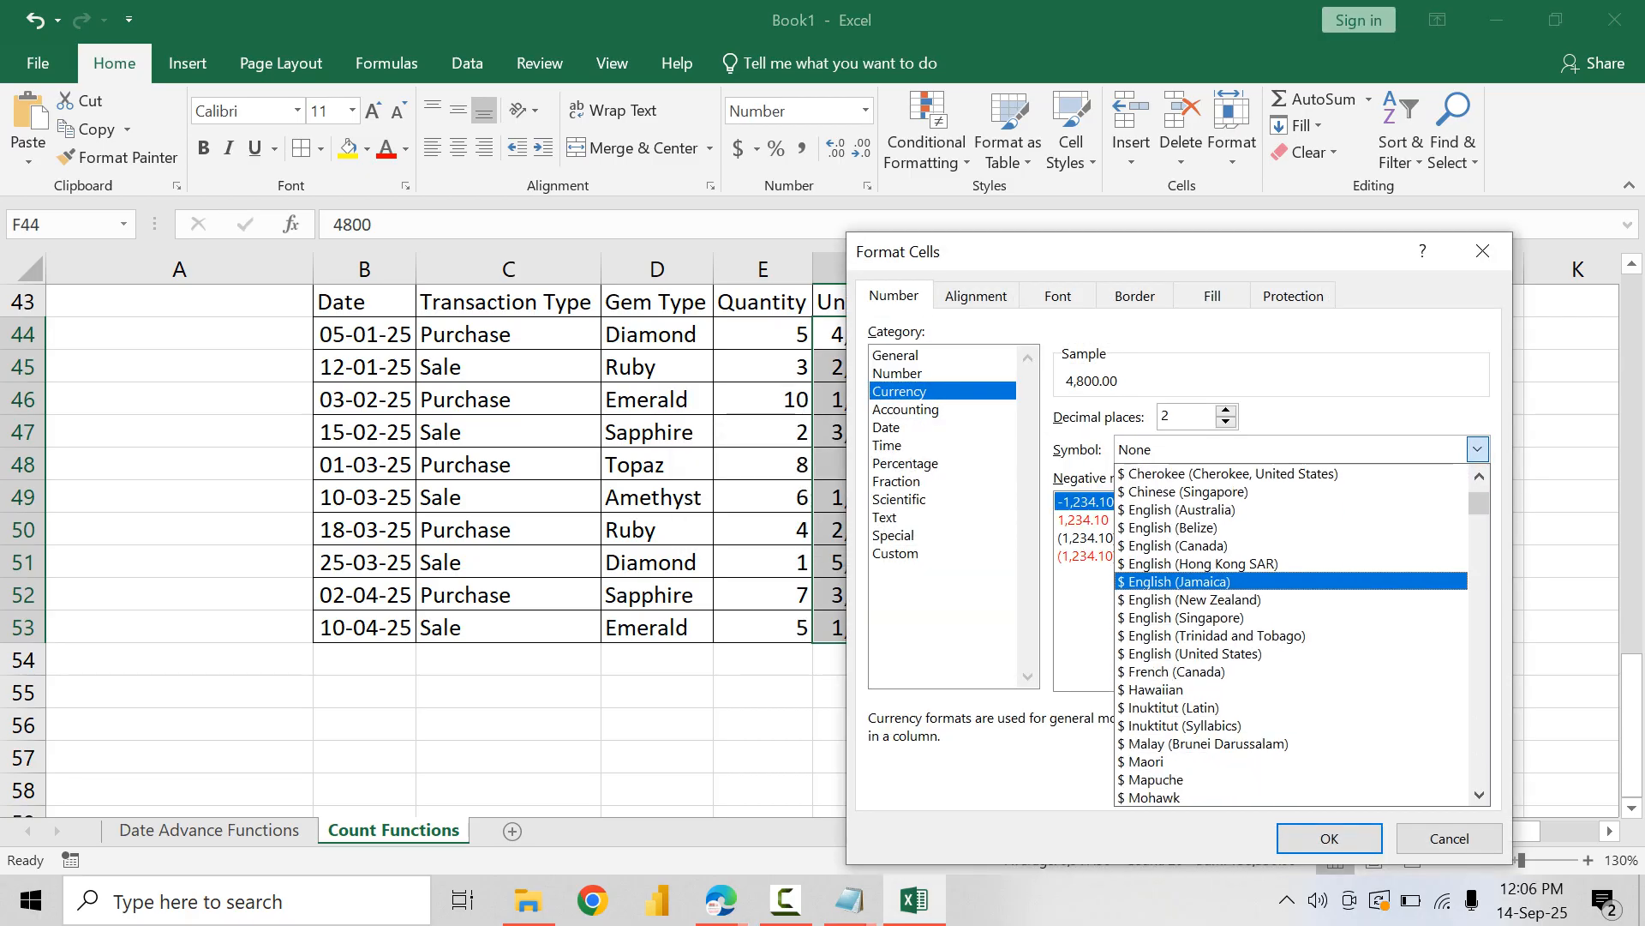
pyautogui.scroll(-20, 1292, 635)
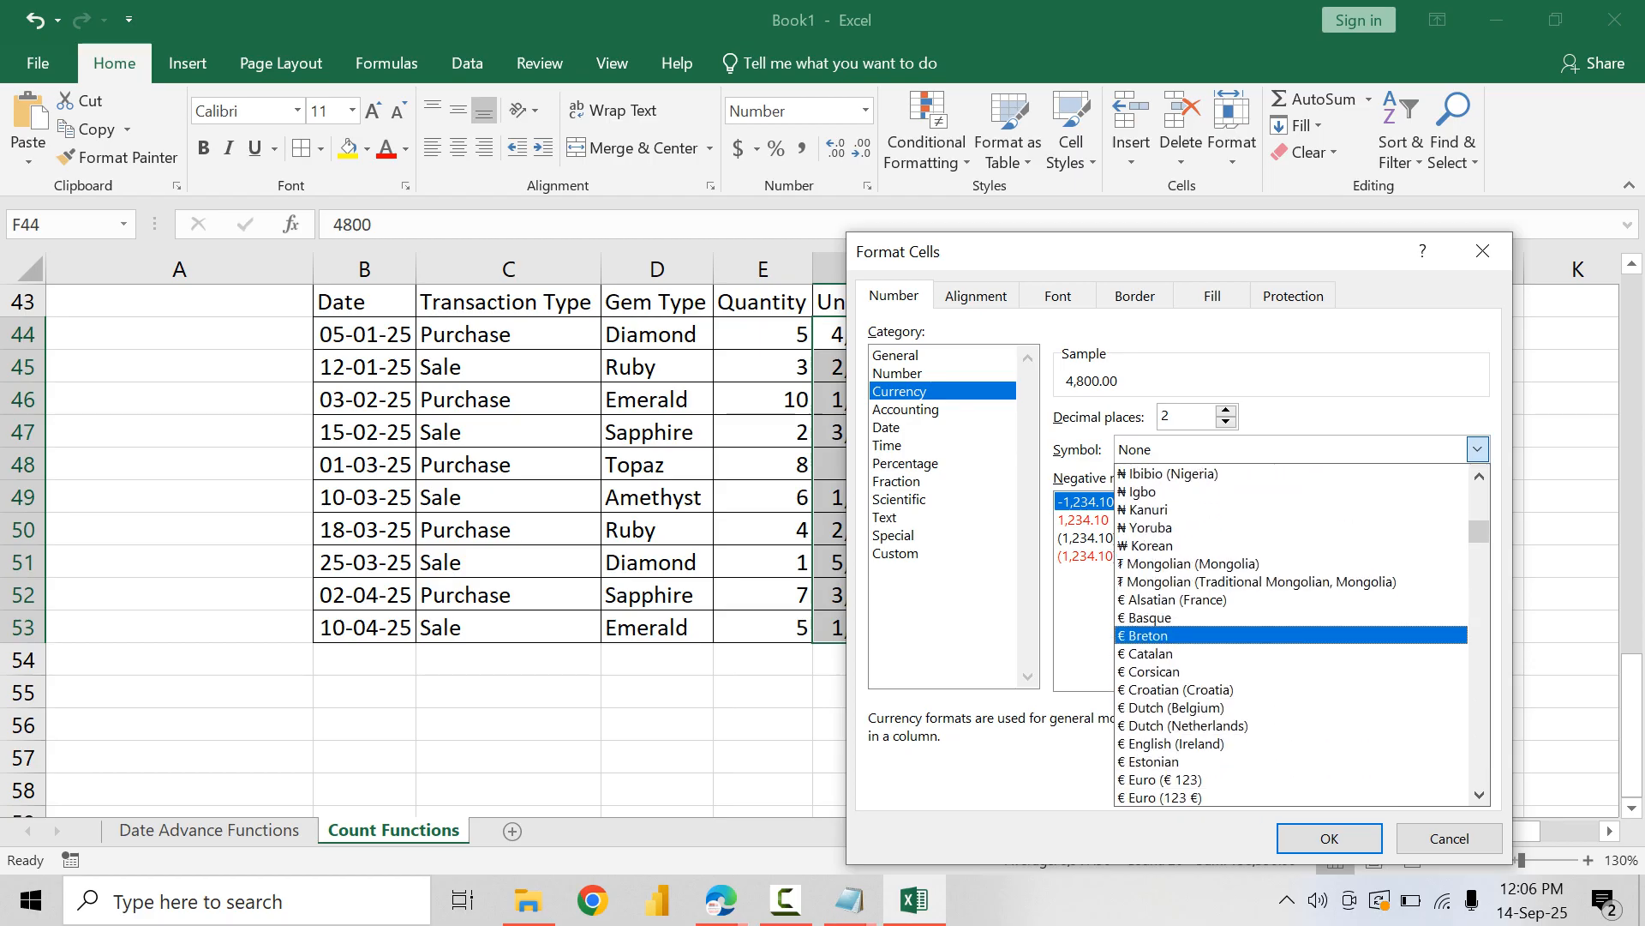
pyautogui.scroll(-10, 1292, 617)
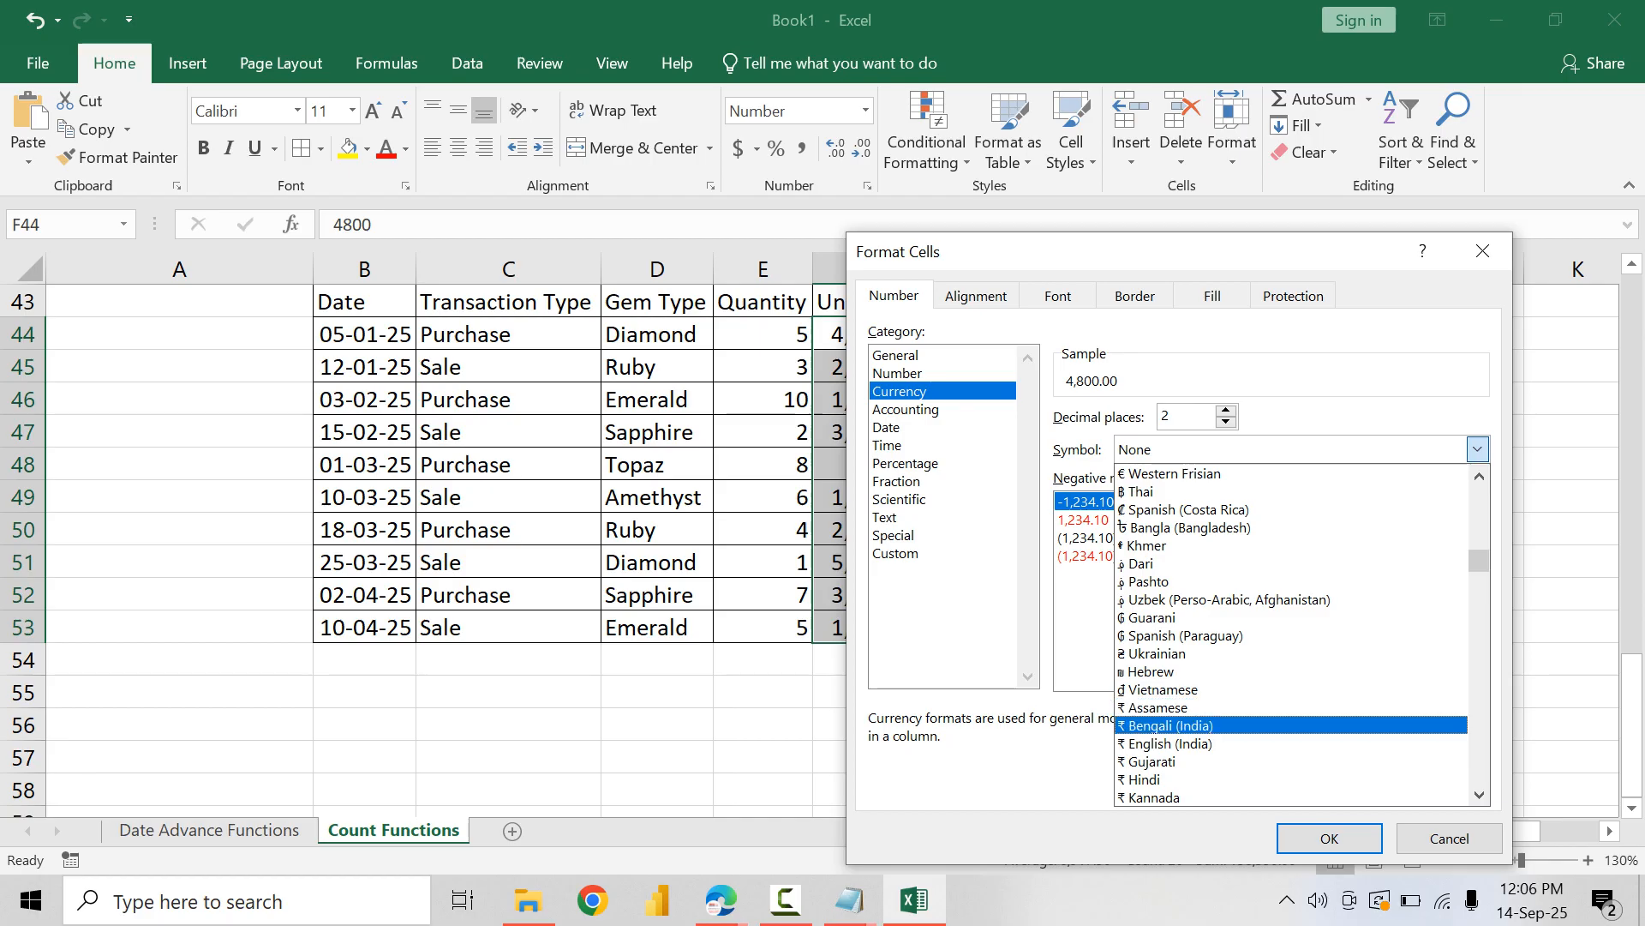
pyautogui.click(1291, 743)
pyautogui.click(1329, 838)
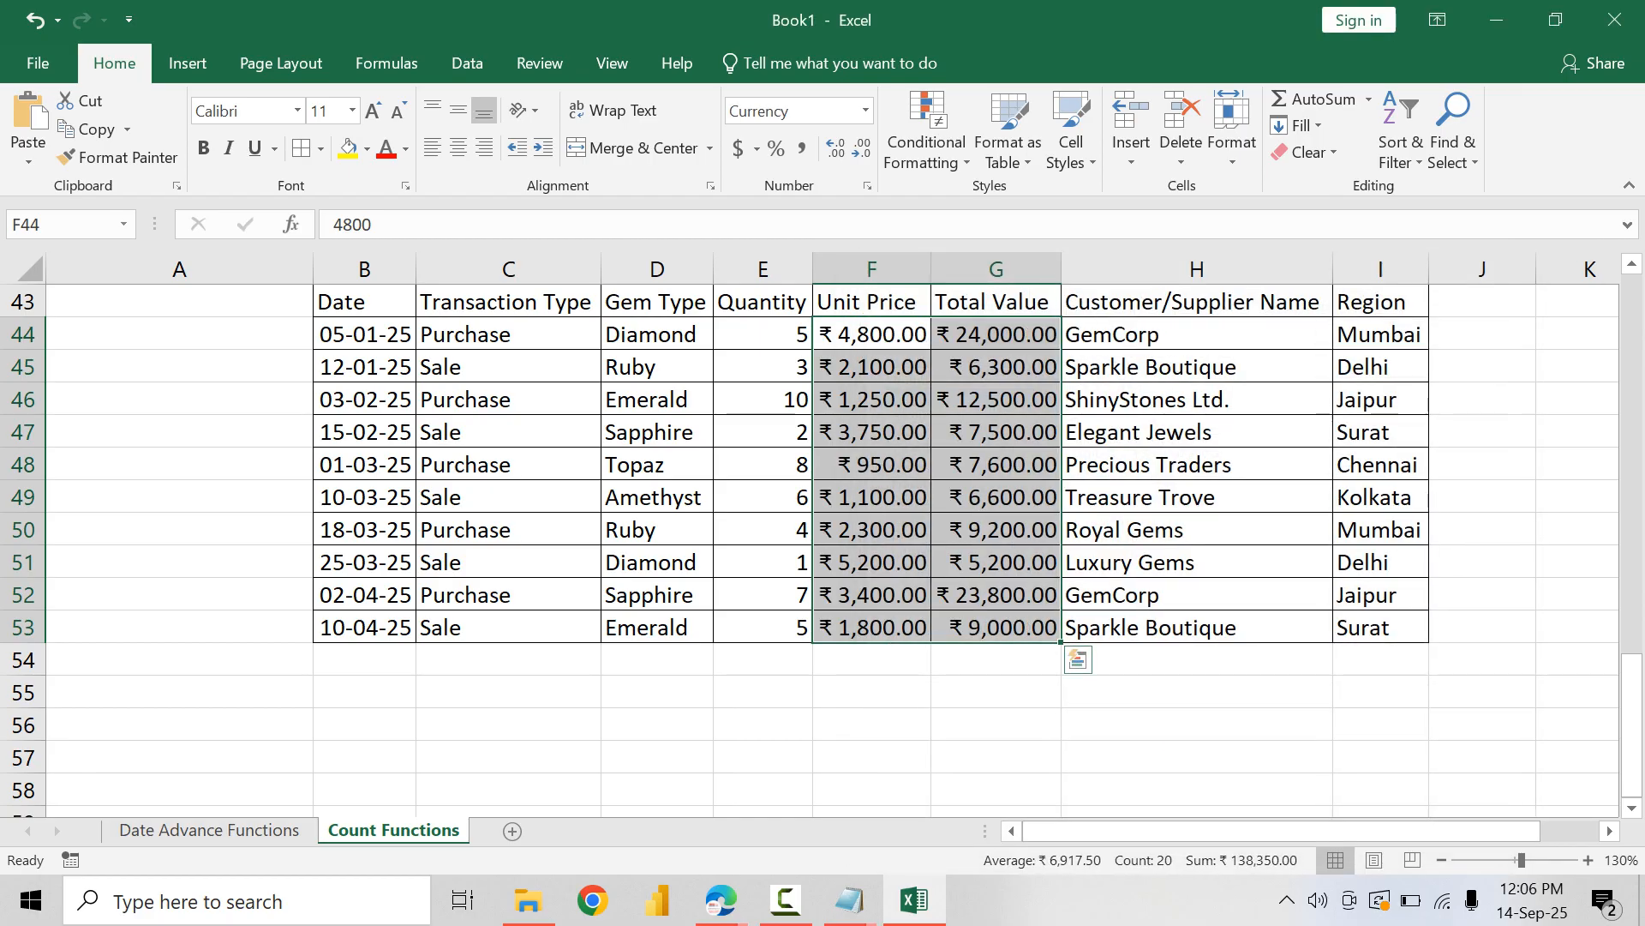
# Step: Centre the Quantity values E44:E53 horizontally and vertically, and bold the table's header row B43:I43
pyautogui.scroll(1, 772, 514)
pyautogui.moveTo(763, 431); pyautogui.dragTo(763, 725)
pyautogui.click(459, 148)
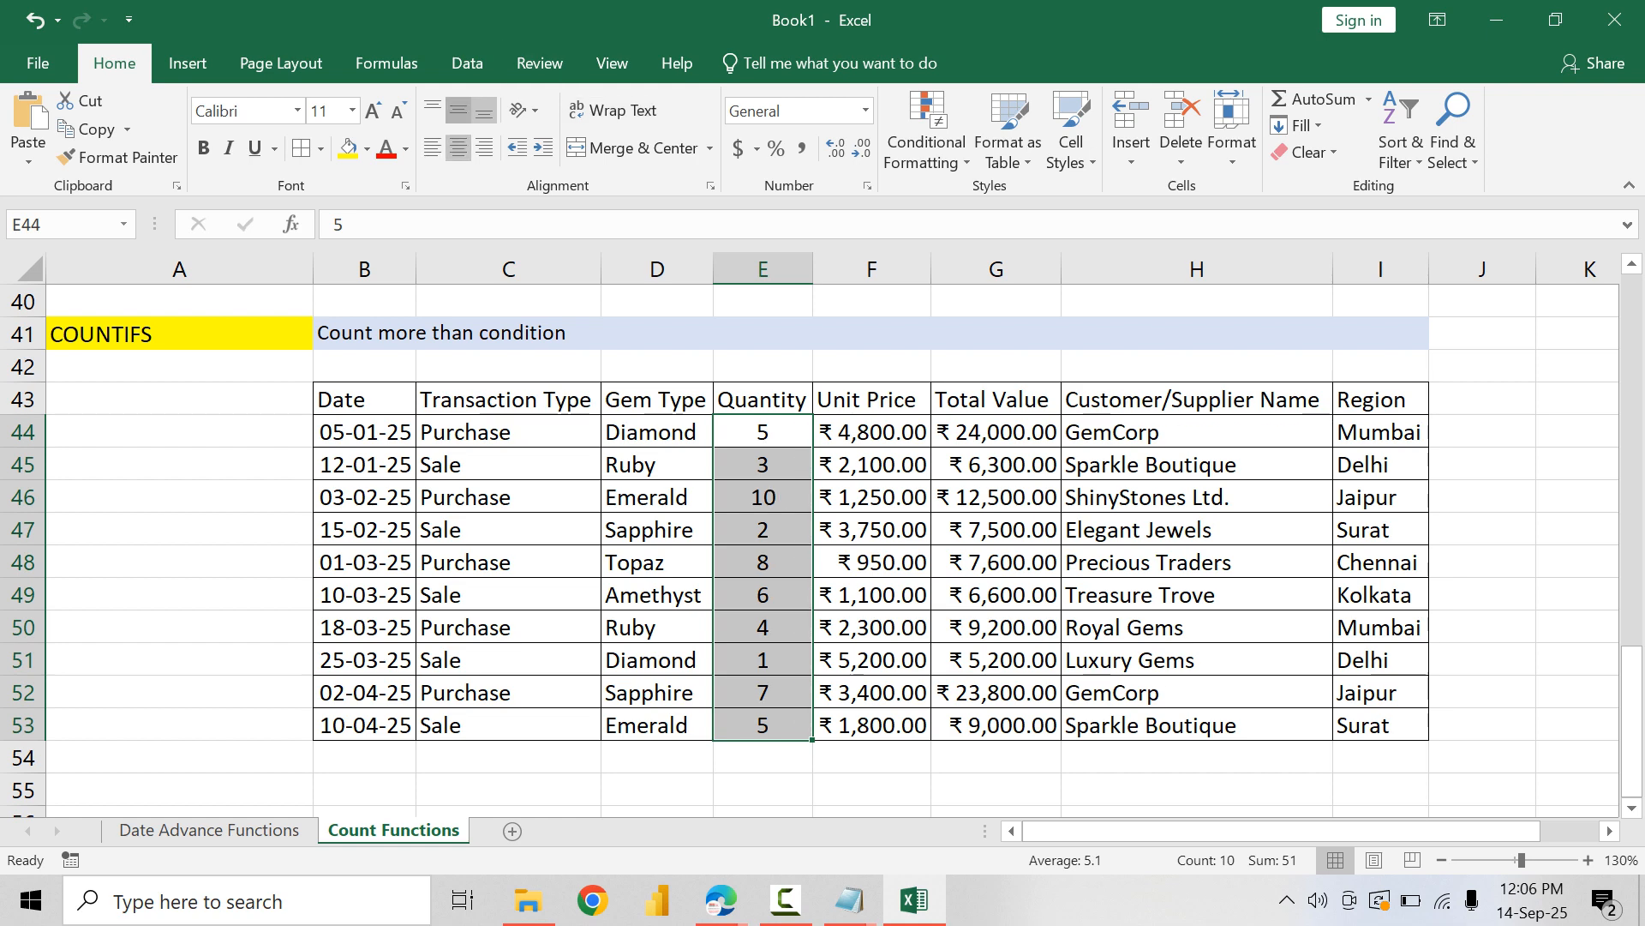
pyautogui.click(459, 111)
pyautogui.moveTo(365, 400); pyautogui.dragTo(1381, 399)
pyautogui.hotkey('ctrl', 'b')
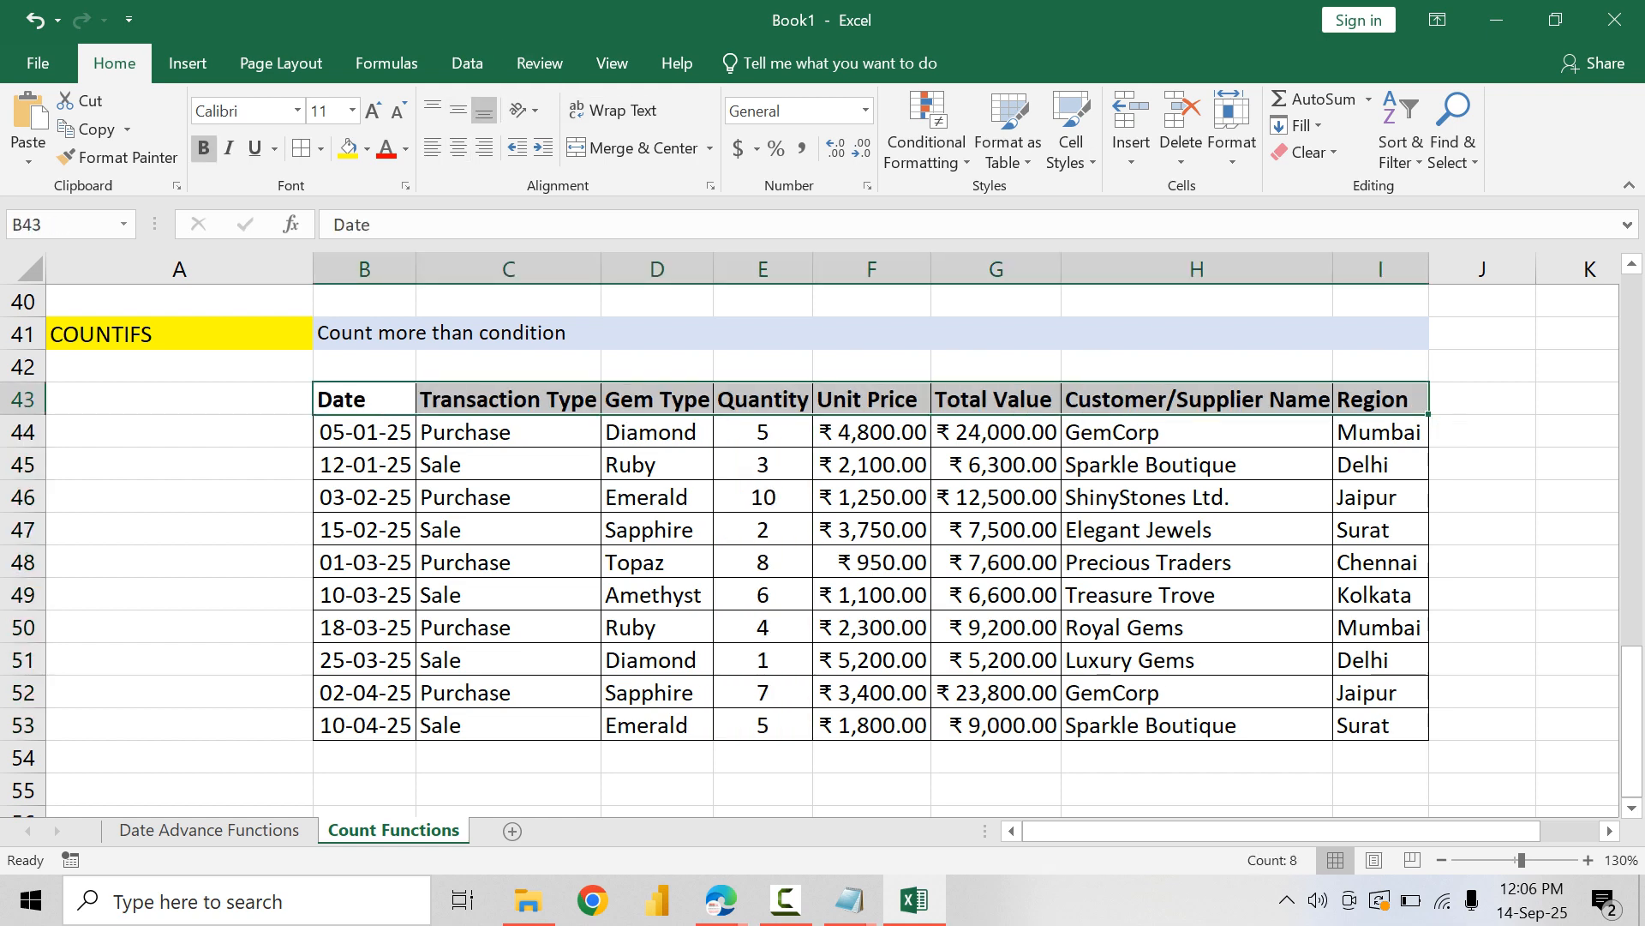
pyautogui.click(762, 562)
# Step: Enter the criteria labels "Transaction Type" in C55 and "Region" in C56 below the gems table
pyautogui.click(508, 790)
pyautogui.scroll(-1, 508, 791)
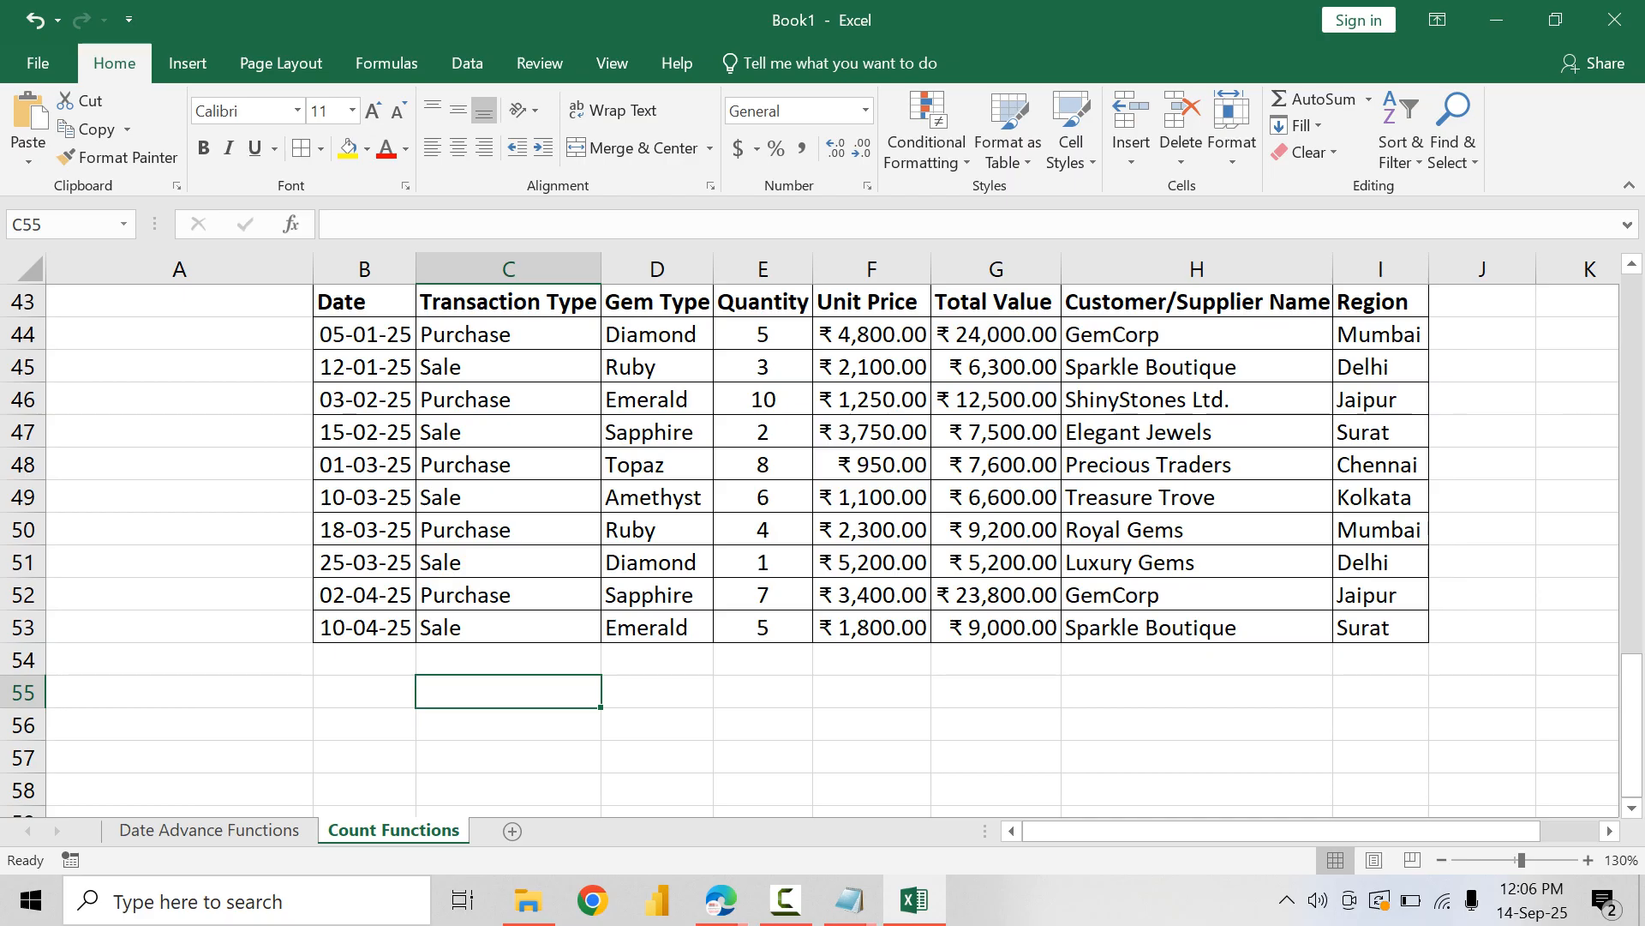
pyautogui.write('Trans')
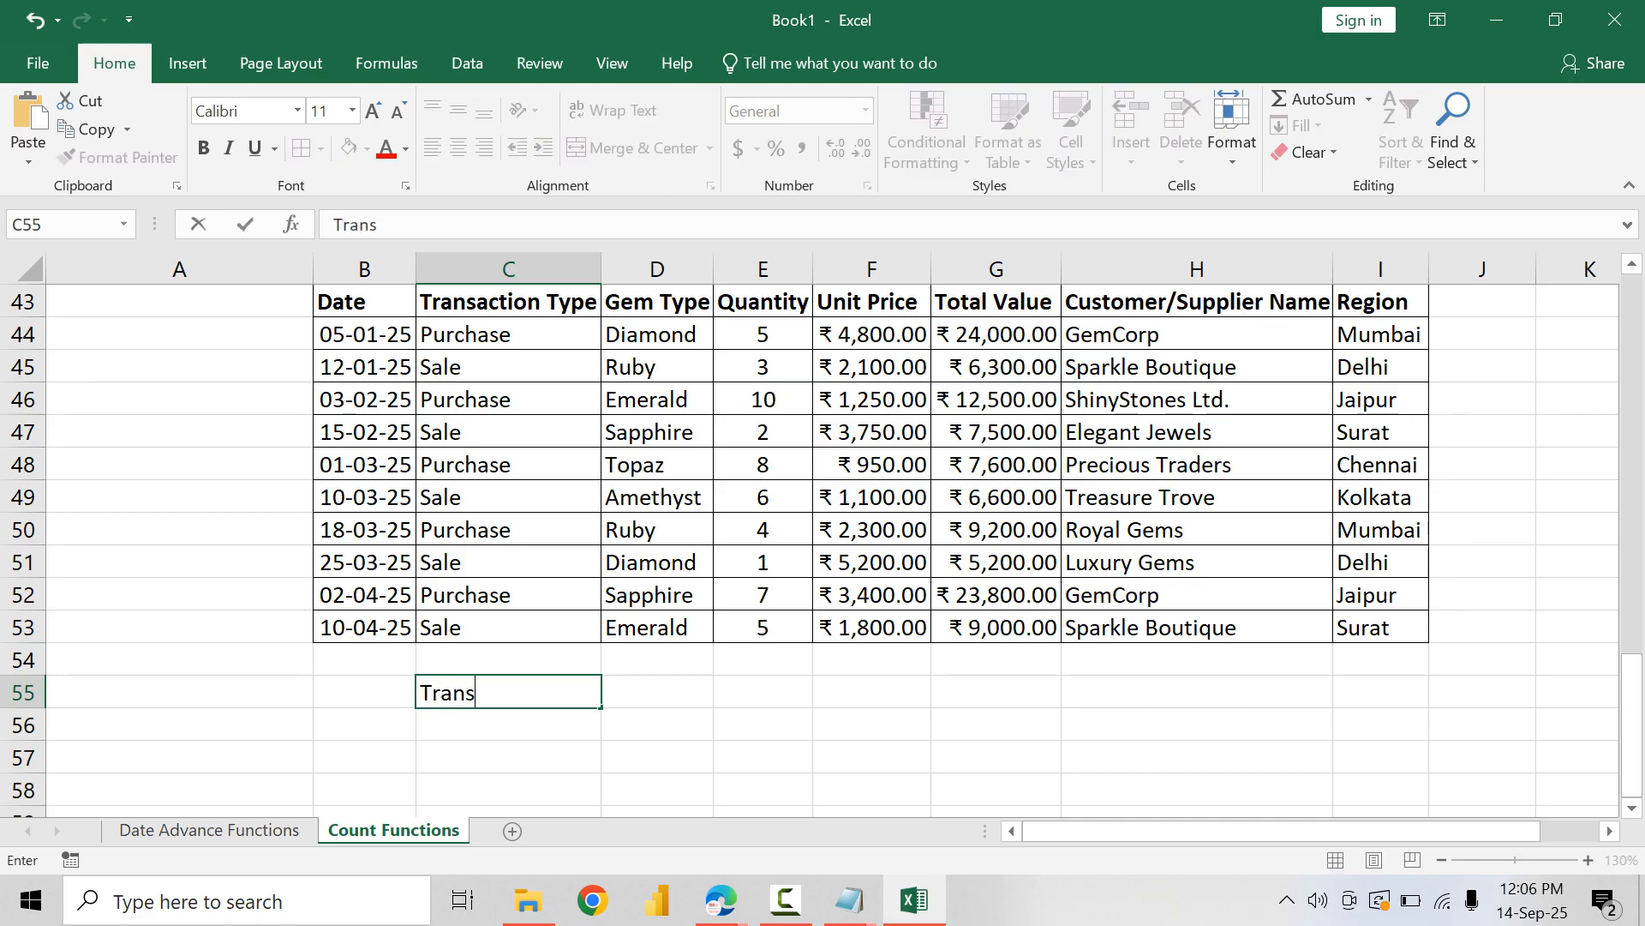
pyautogui.write('action Tye')
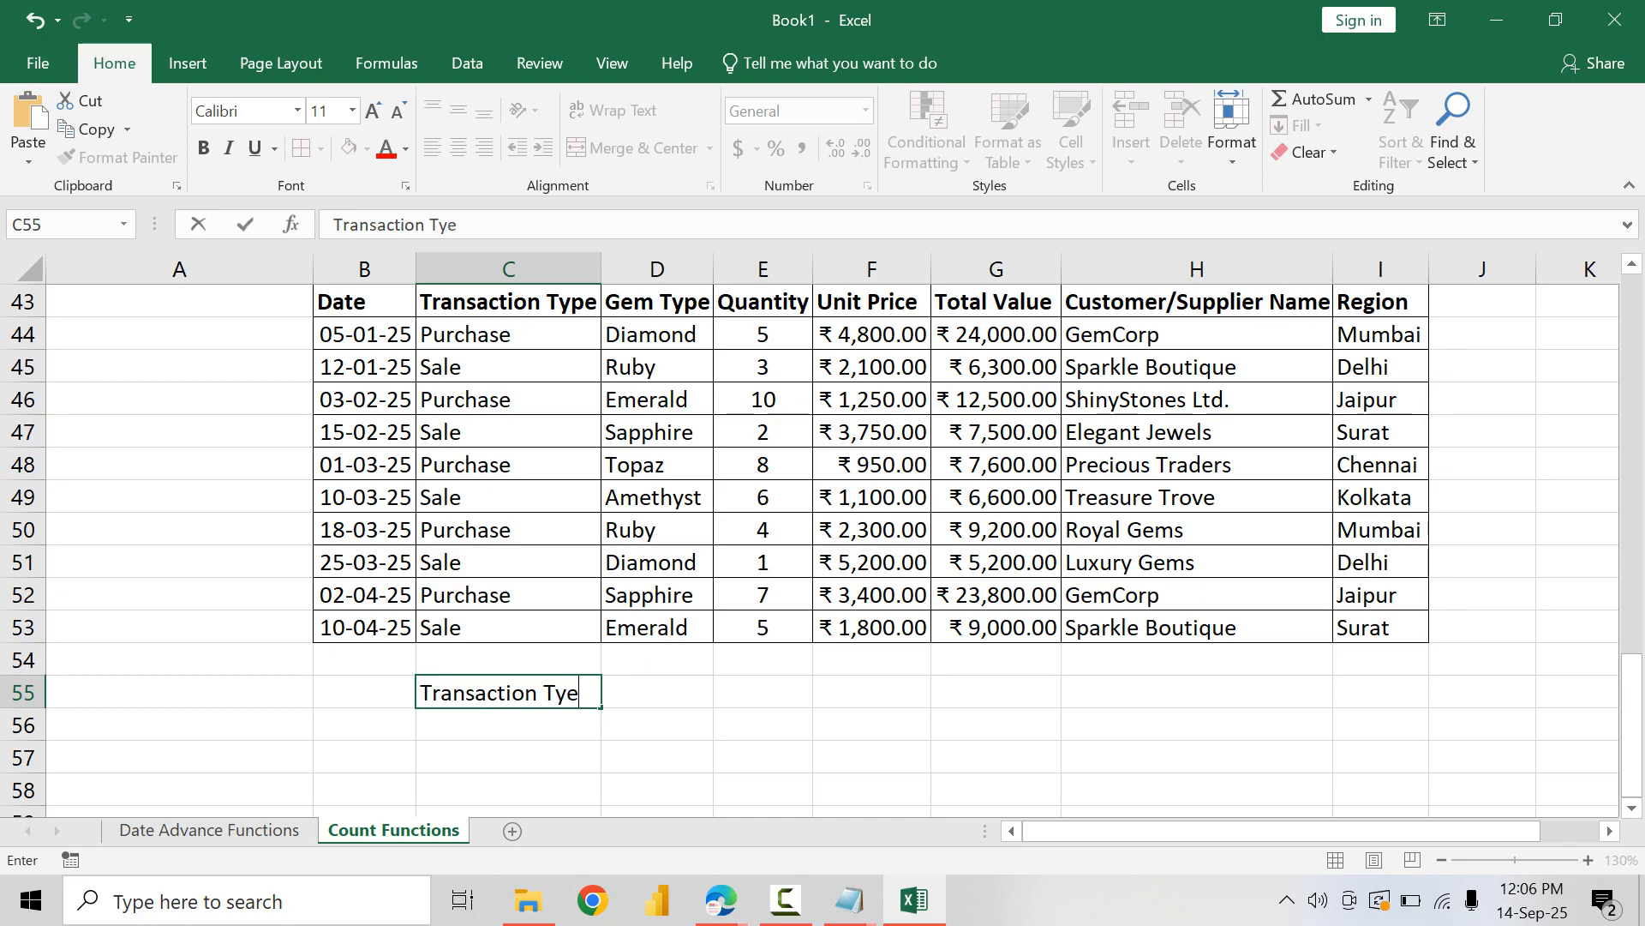
pyautogui.press('BackSpace')
pyautogui.write('pe')
pyautogui.press('Return')
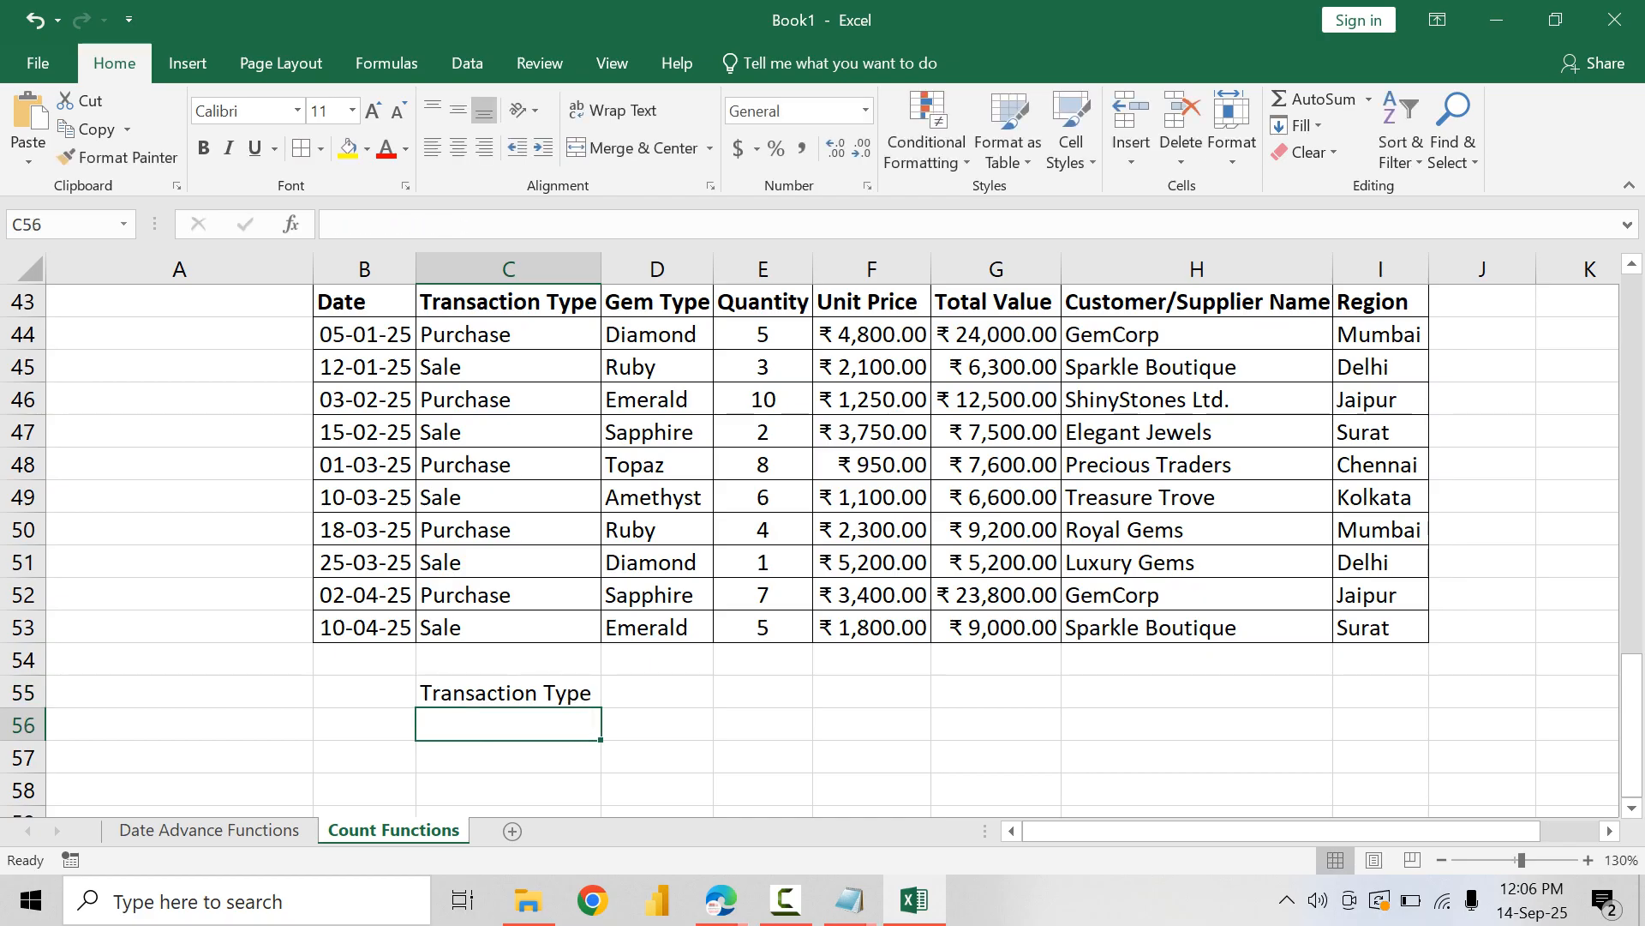
pyautogui.write('Region')
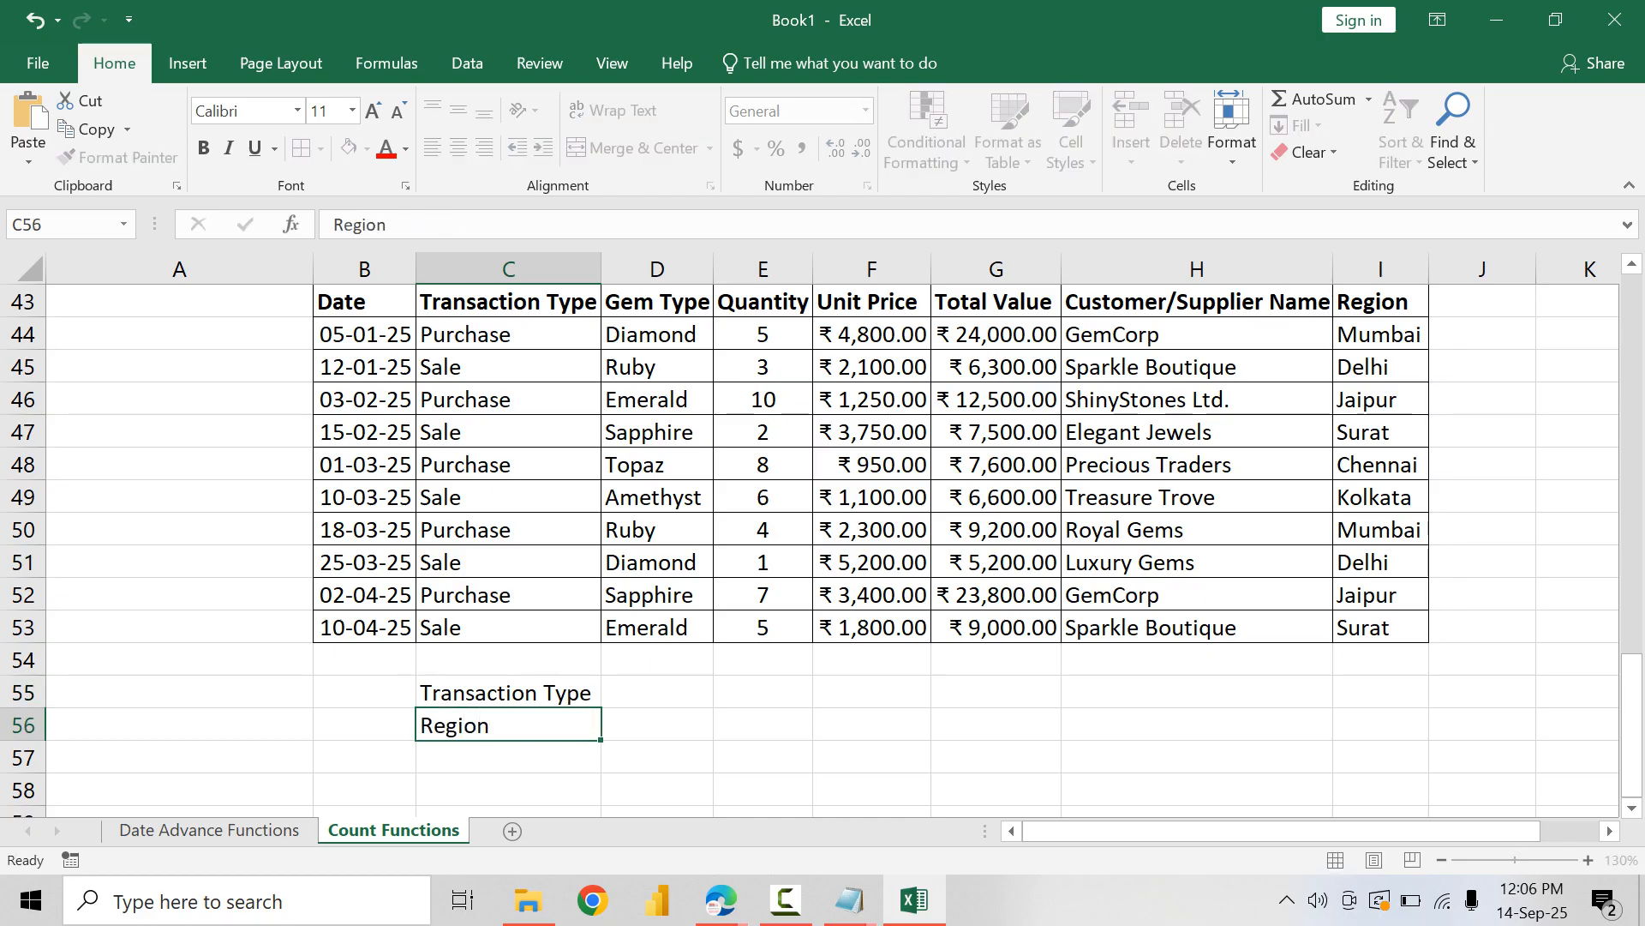
pyautogui.press('Return')
# Step: Change the Region to Mumbai for the Elegant Jewels row (I47) and the Treasure Trove row (I49)
pyautogui.click(1379, 334)
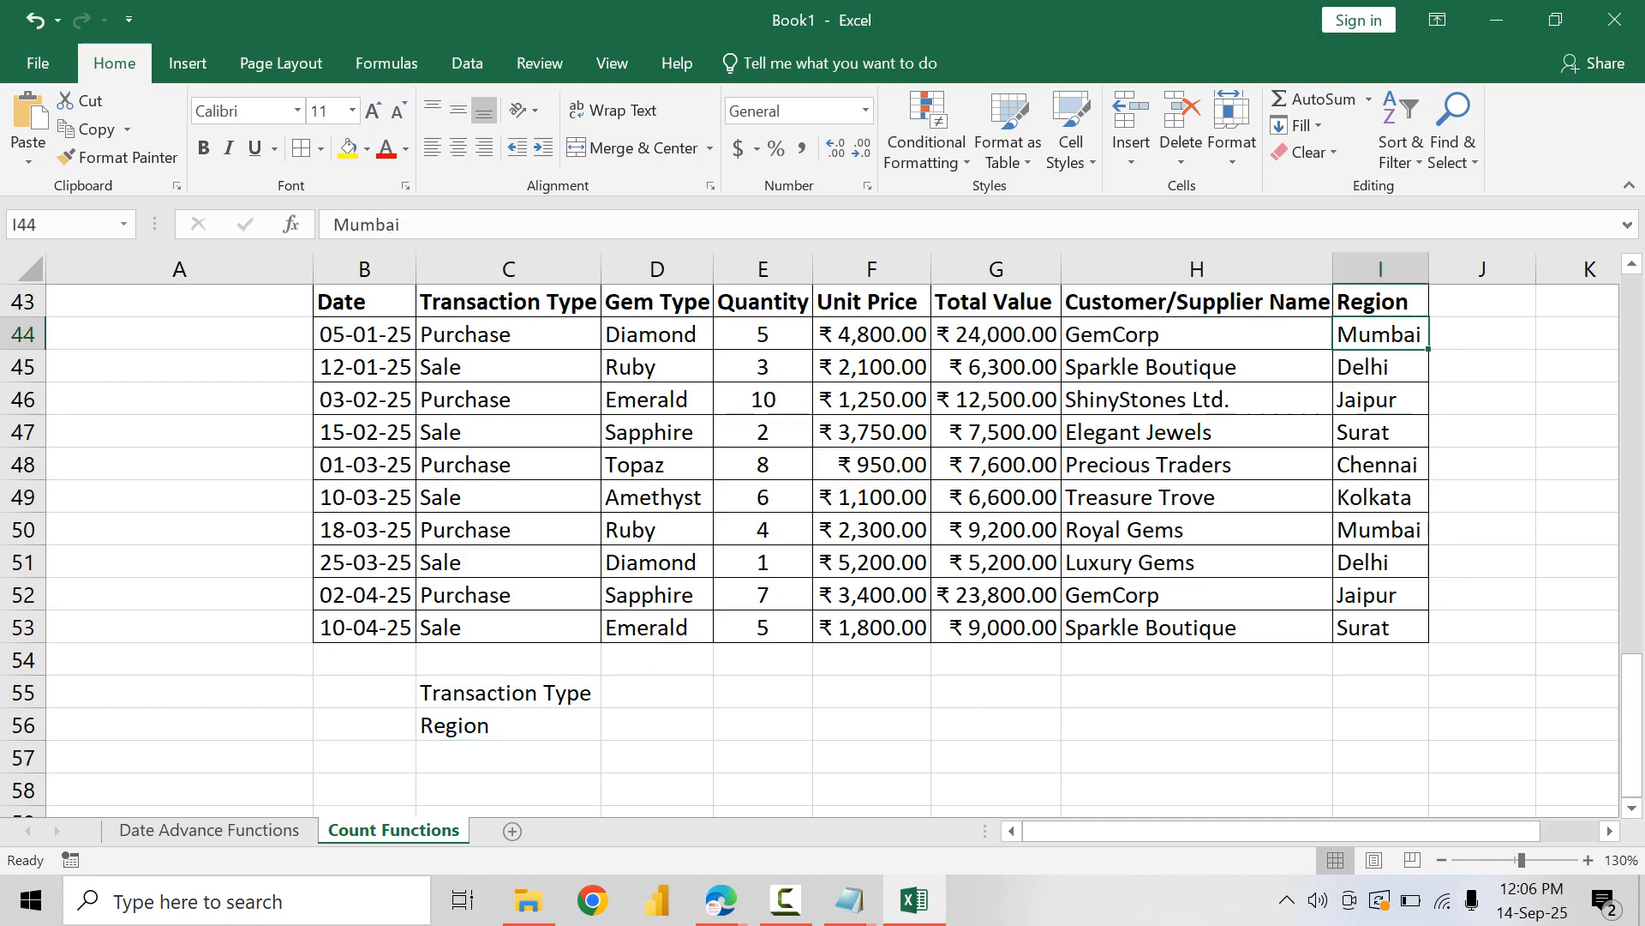
pyautogui.click(1380, 432)
pyautogui.write('Mumbai')
pyautogui.press('Return')
pyautogui.press('Down')
pyautogui.press('Down')
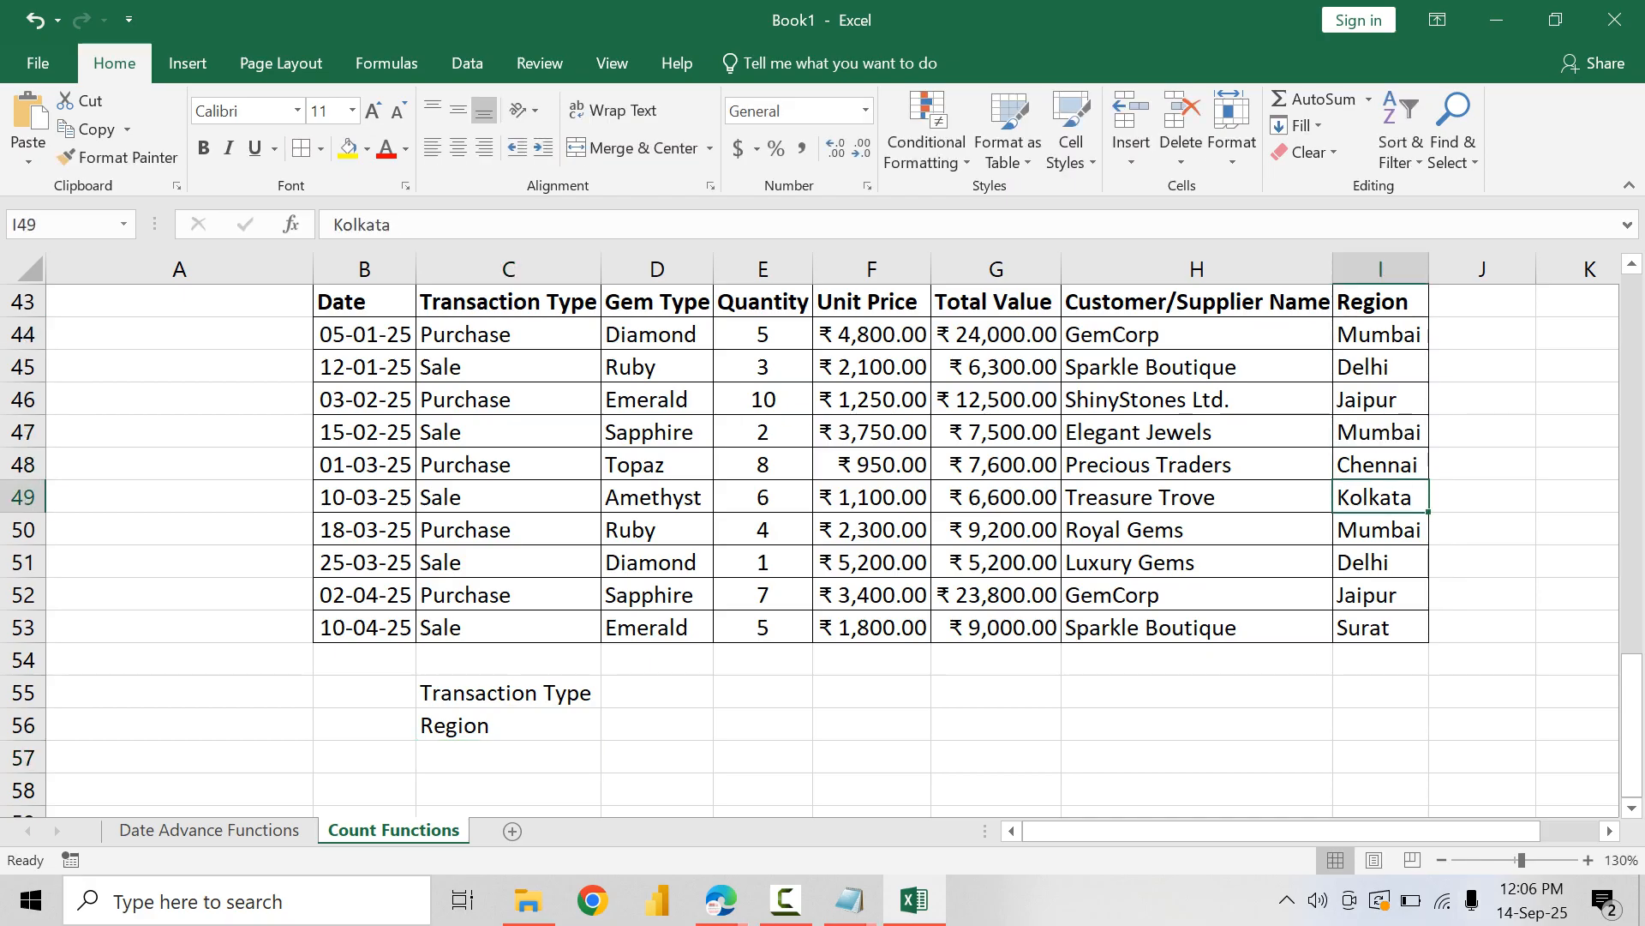
pyautogui.write('Mu')
pyautogui.press('Return')
pyautogui.press('Down')
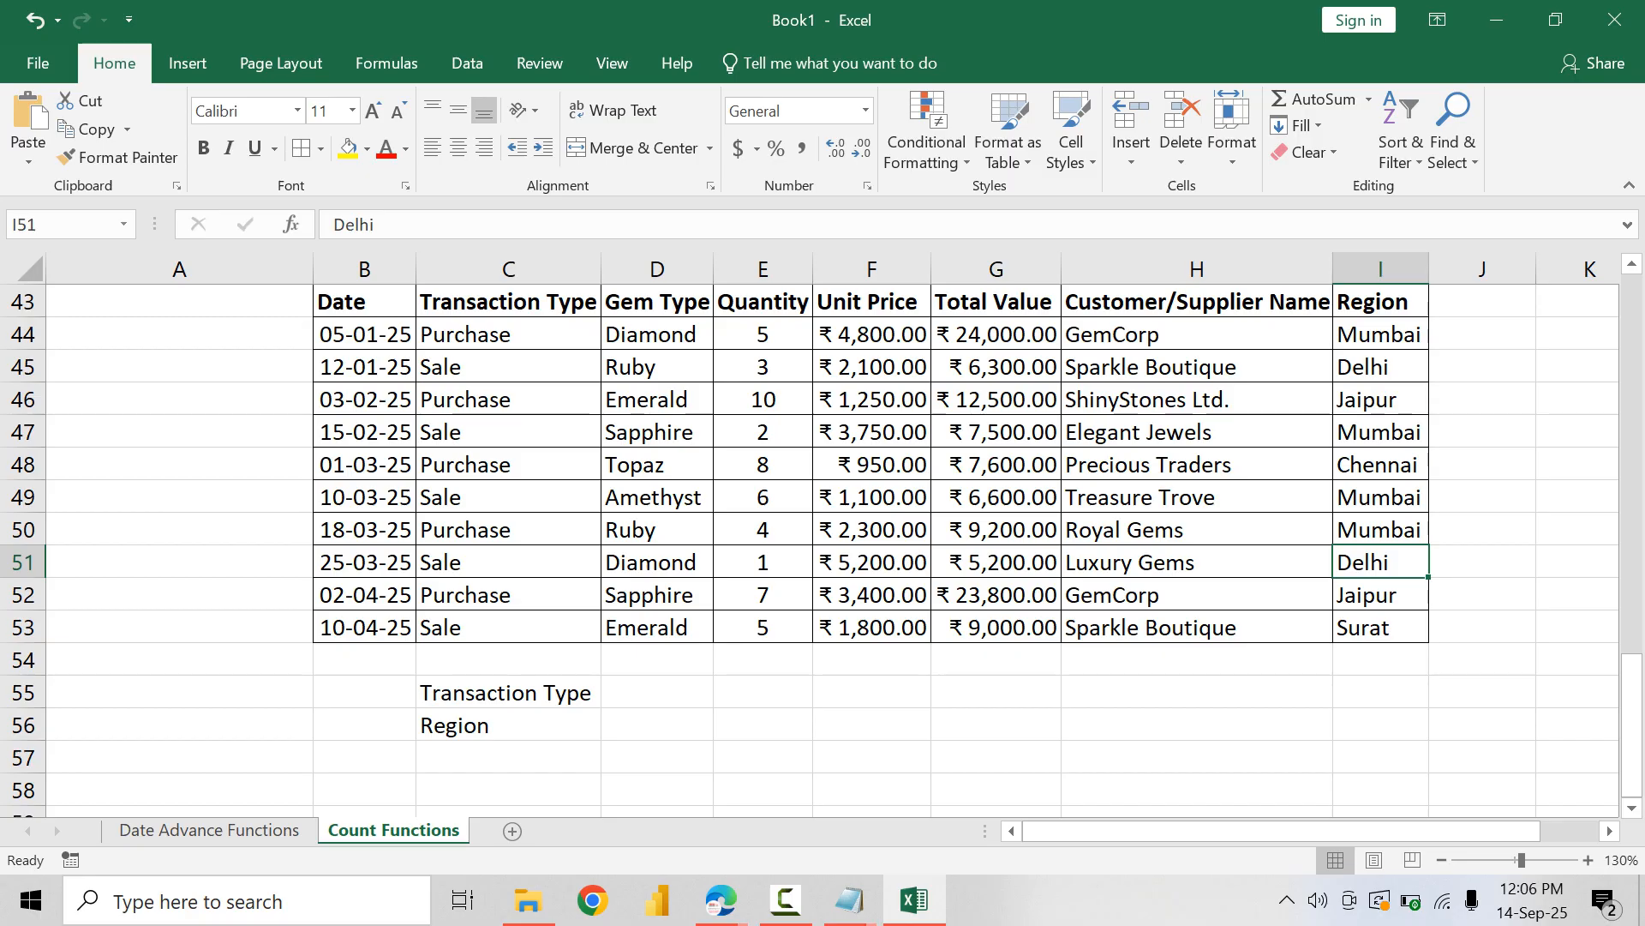
pyautogui.press('pagedown')
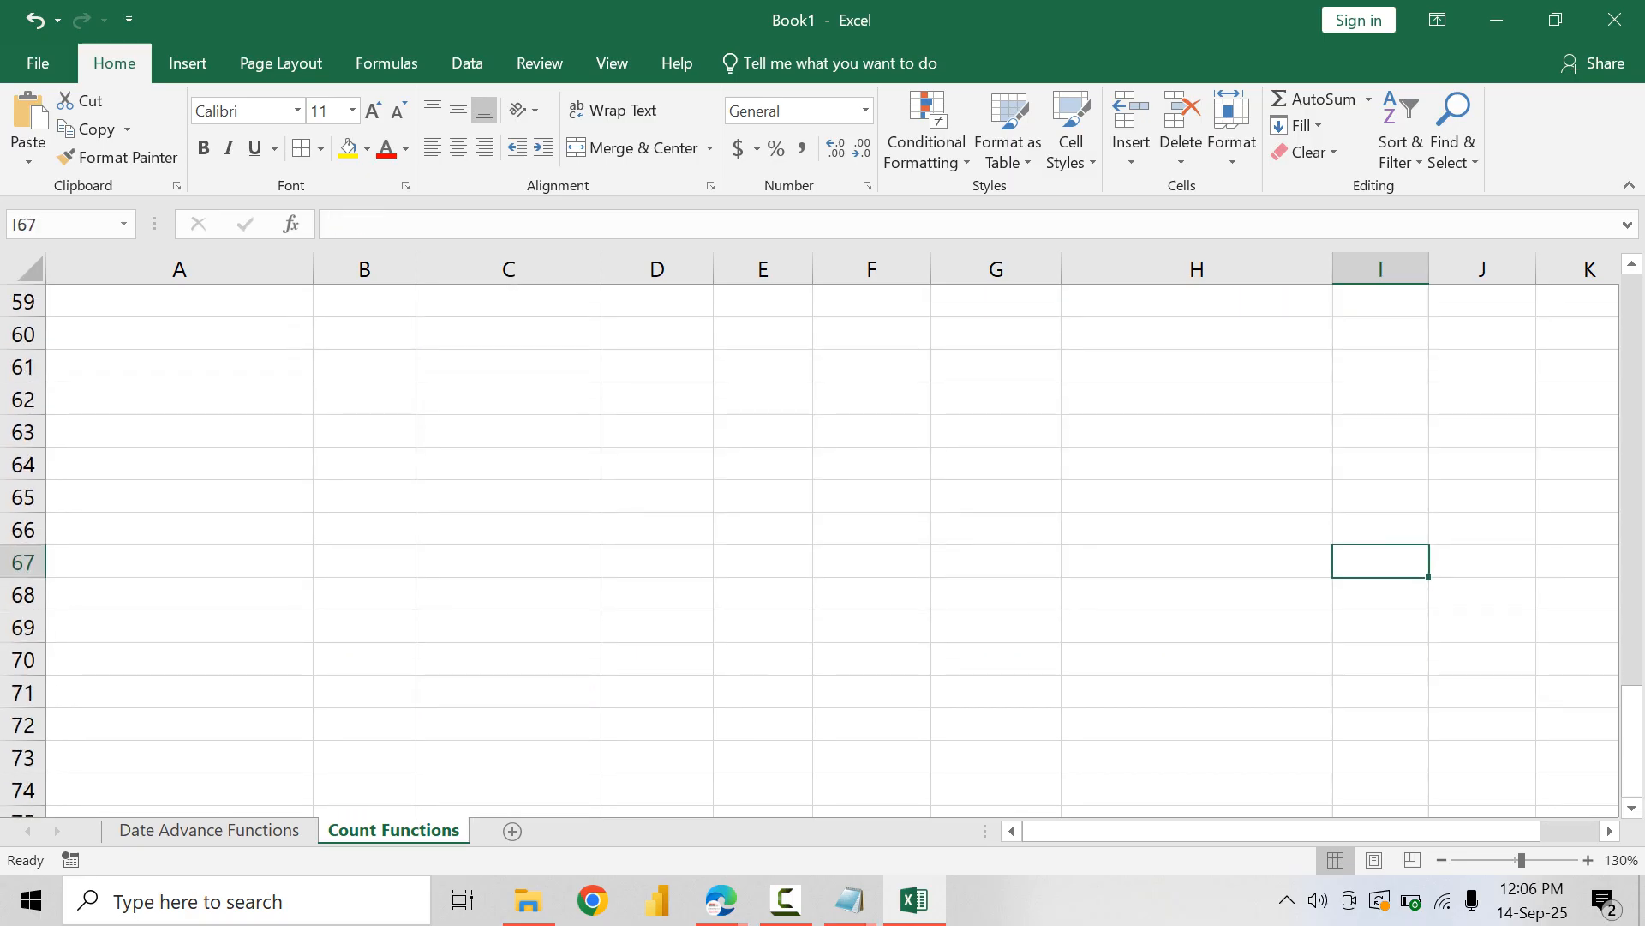
pyautogui.scroll(18, 823, 549)
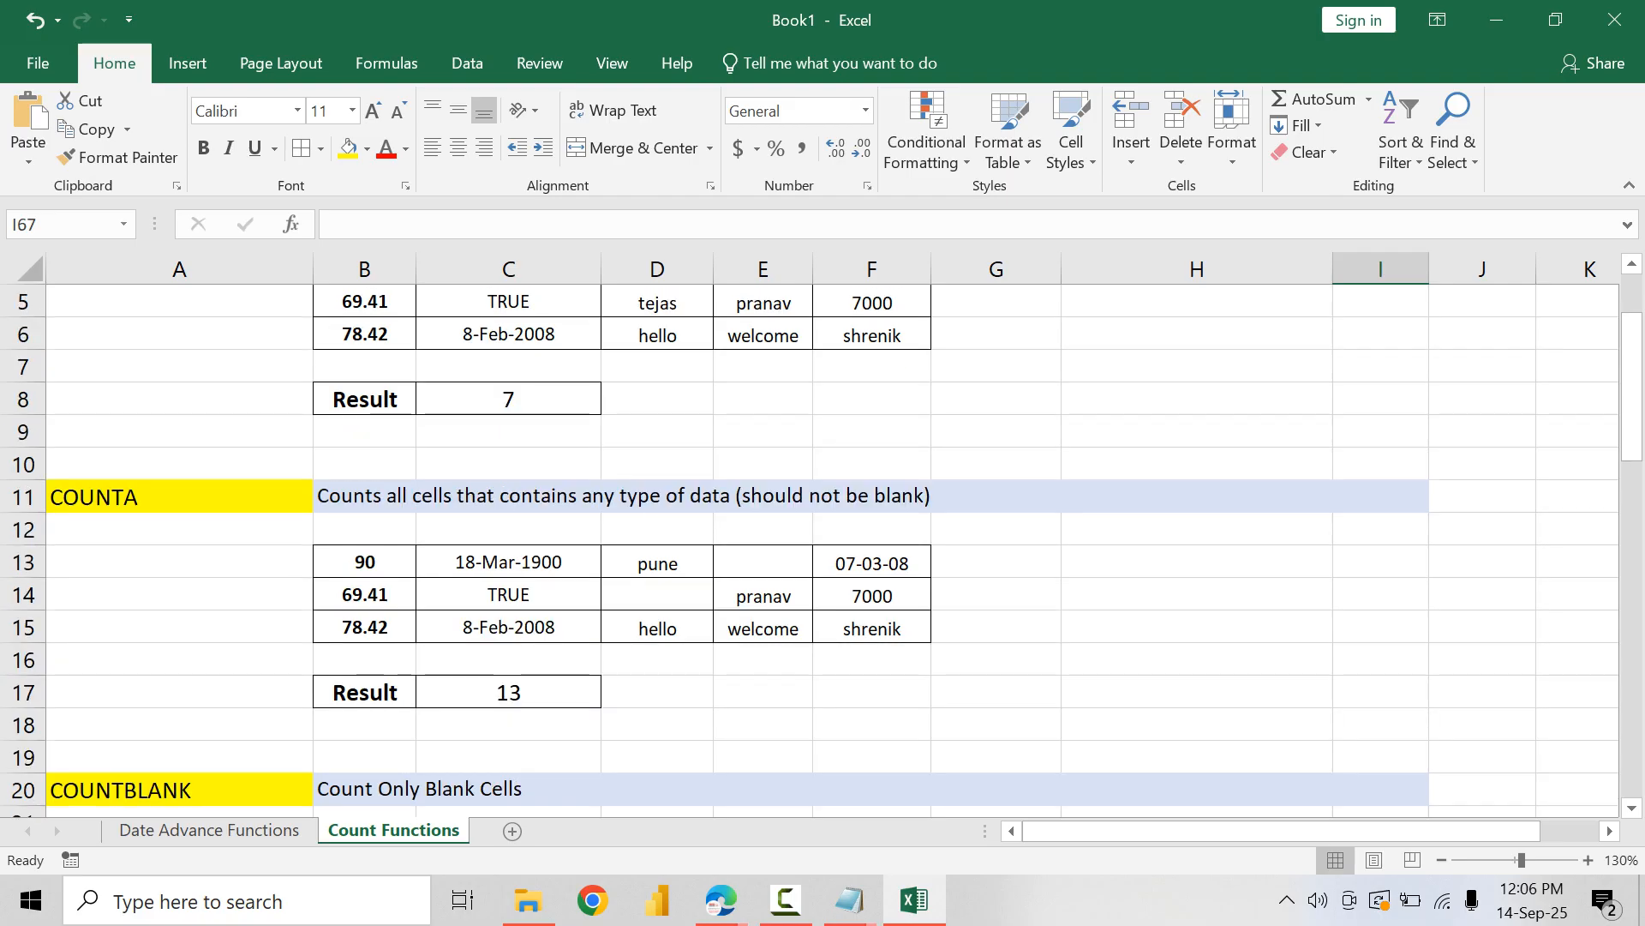
pyautogui.scroll(-11, 823, 549)
pyautogui.click(1380, 595)
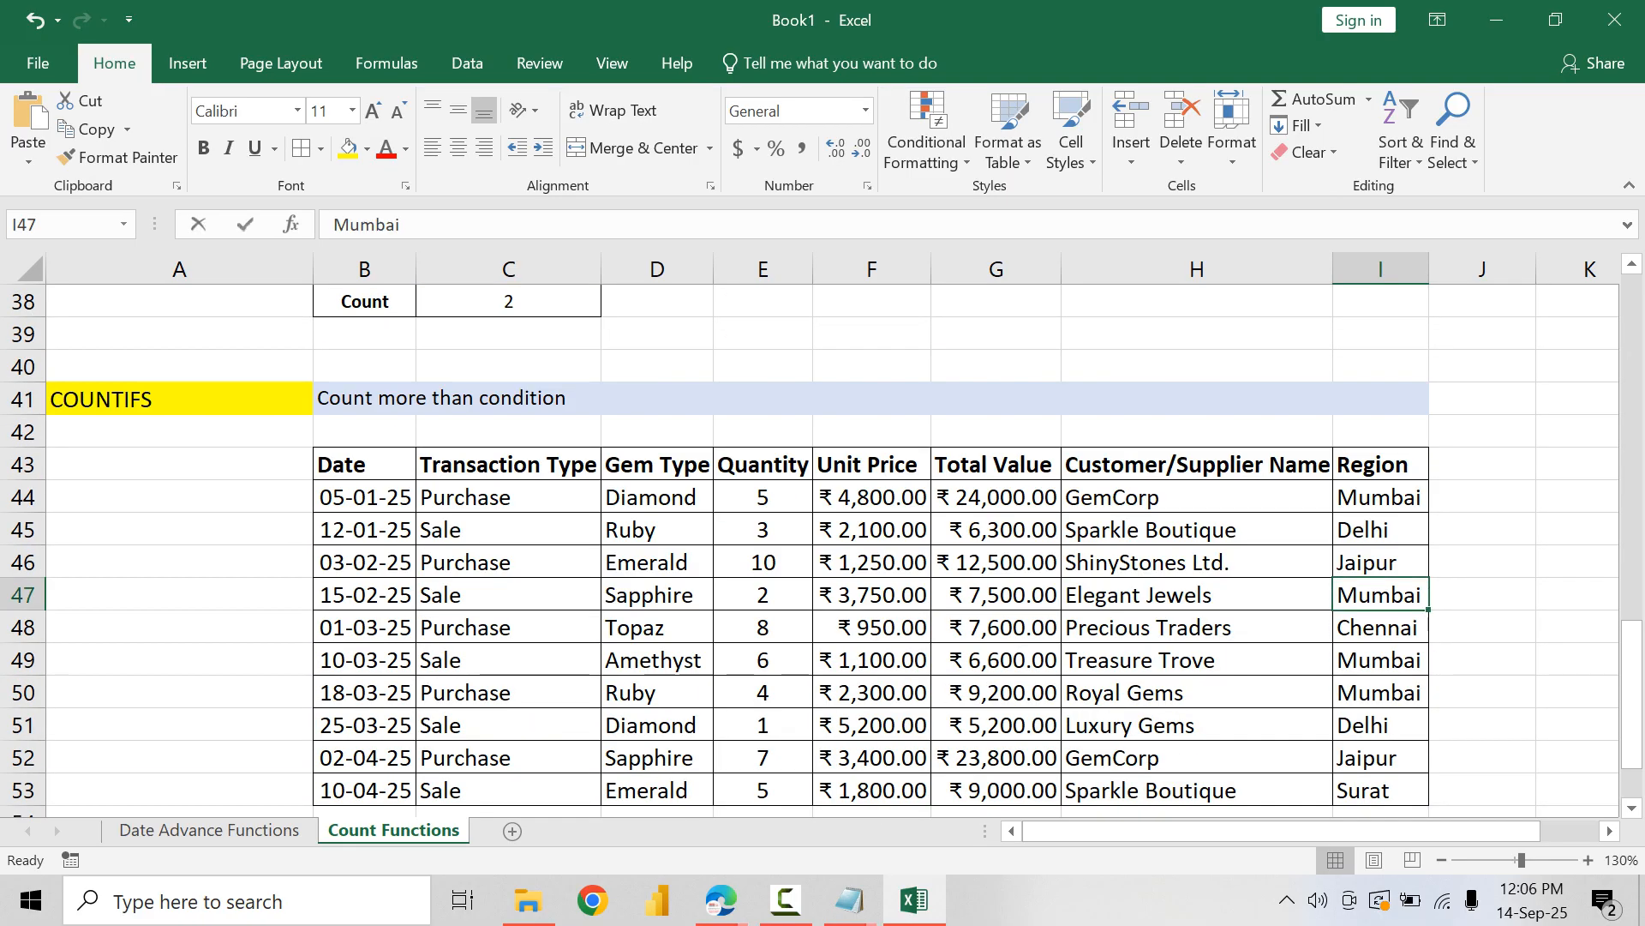
pyautogui.write('Surat')
pyautogui.press('Escape')
# Step: Change the Region to Surat for the ShinyStones Ltd. row (I46) and the 02-04-25 GemCorp row (I52)
pyautogui.press('Up')
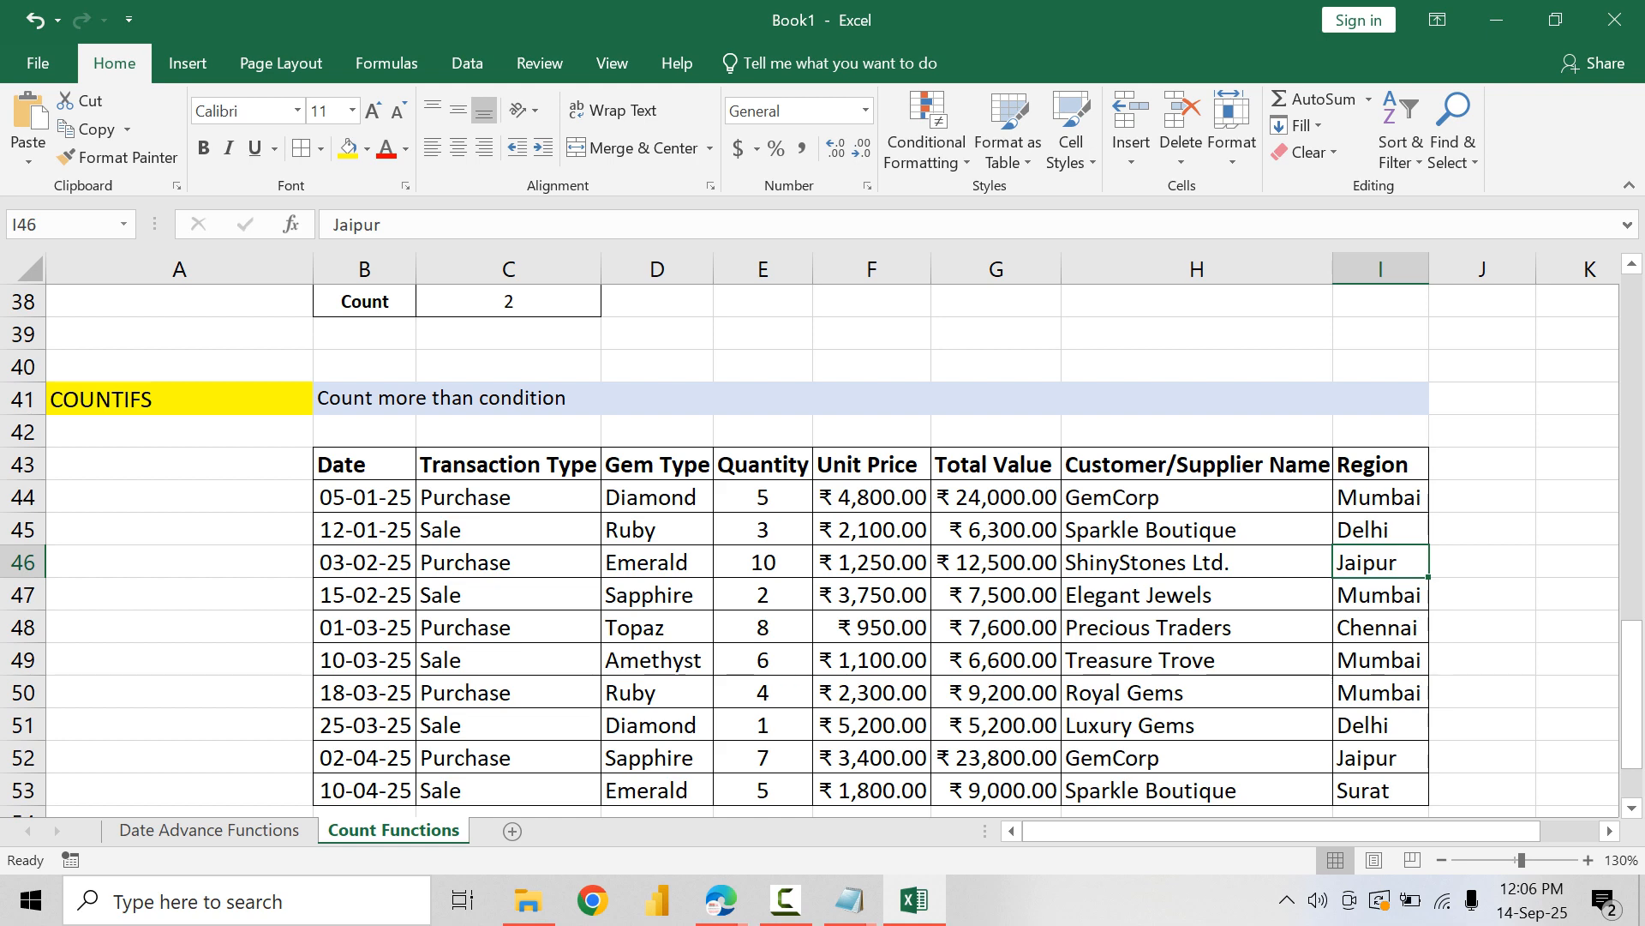
pyautogui.write('Su')
pyautogui.press('Return')
pyautogui.press('Down')
pyautogui.press('Down')
pyautogui.press('Down')
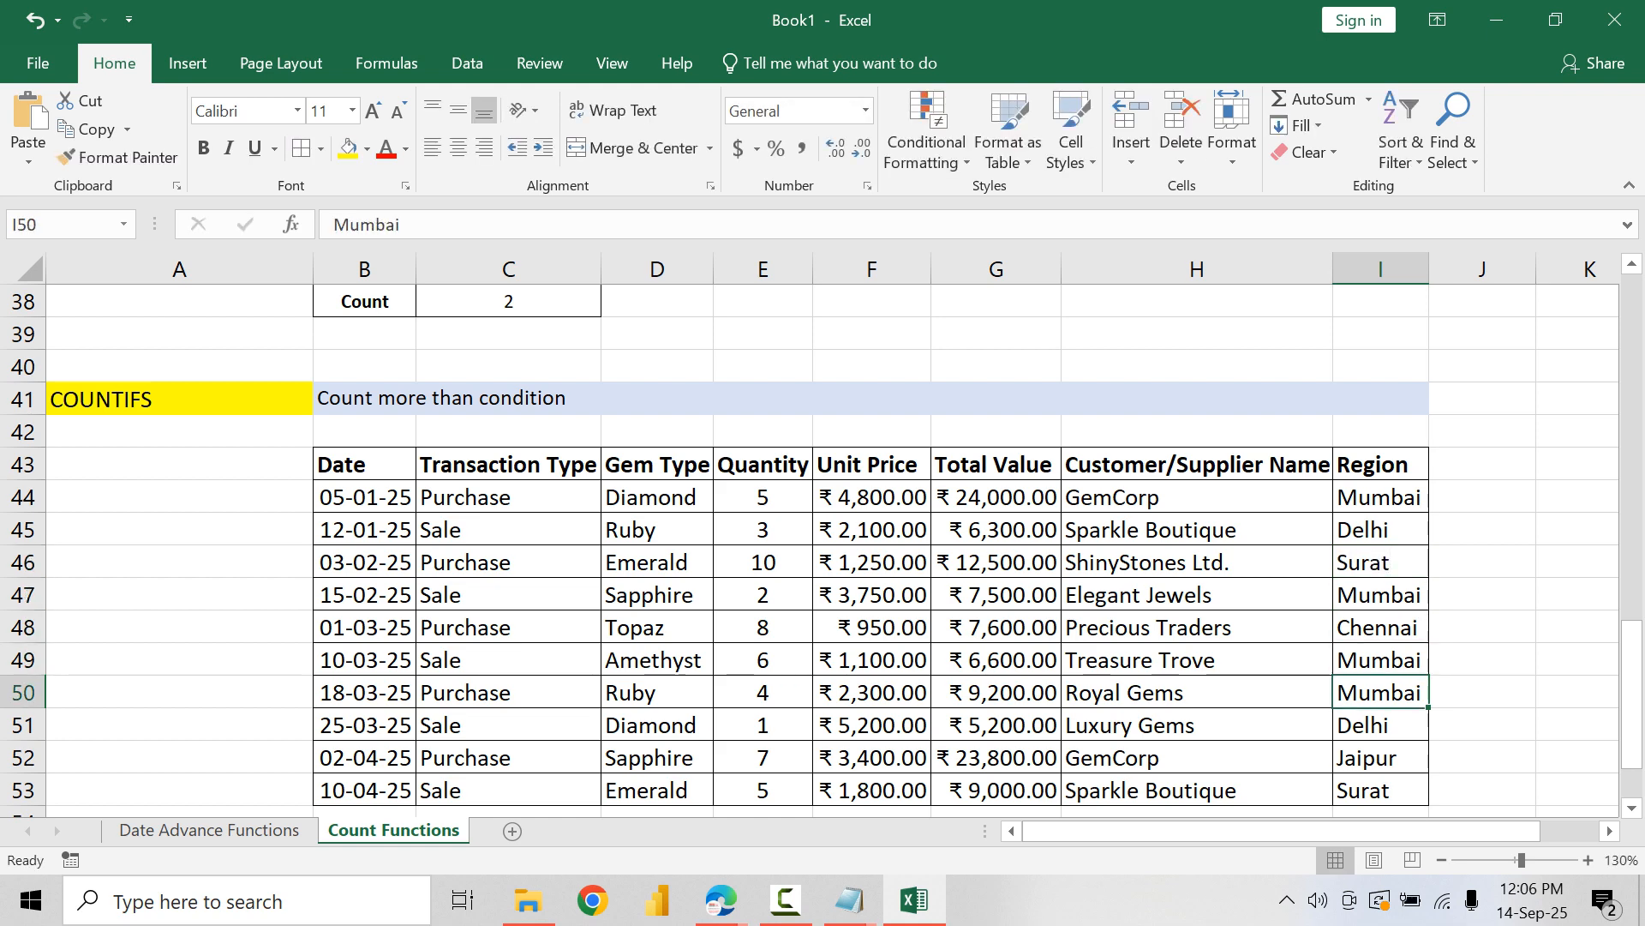
pyautogui.press('Down')
pyautogui.press('Down')
pyautogui.write('Su')
pyautogui.press('Return')
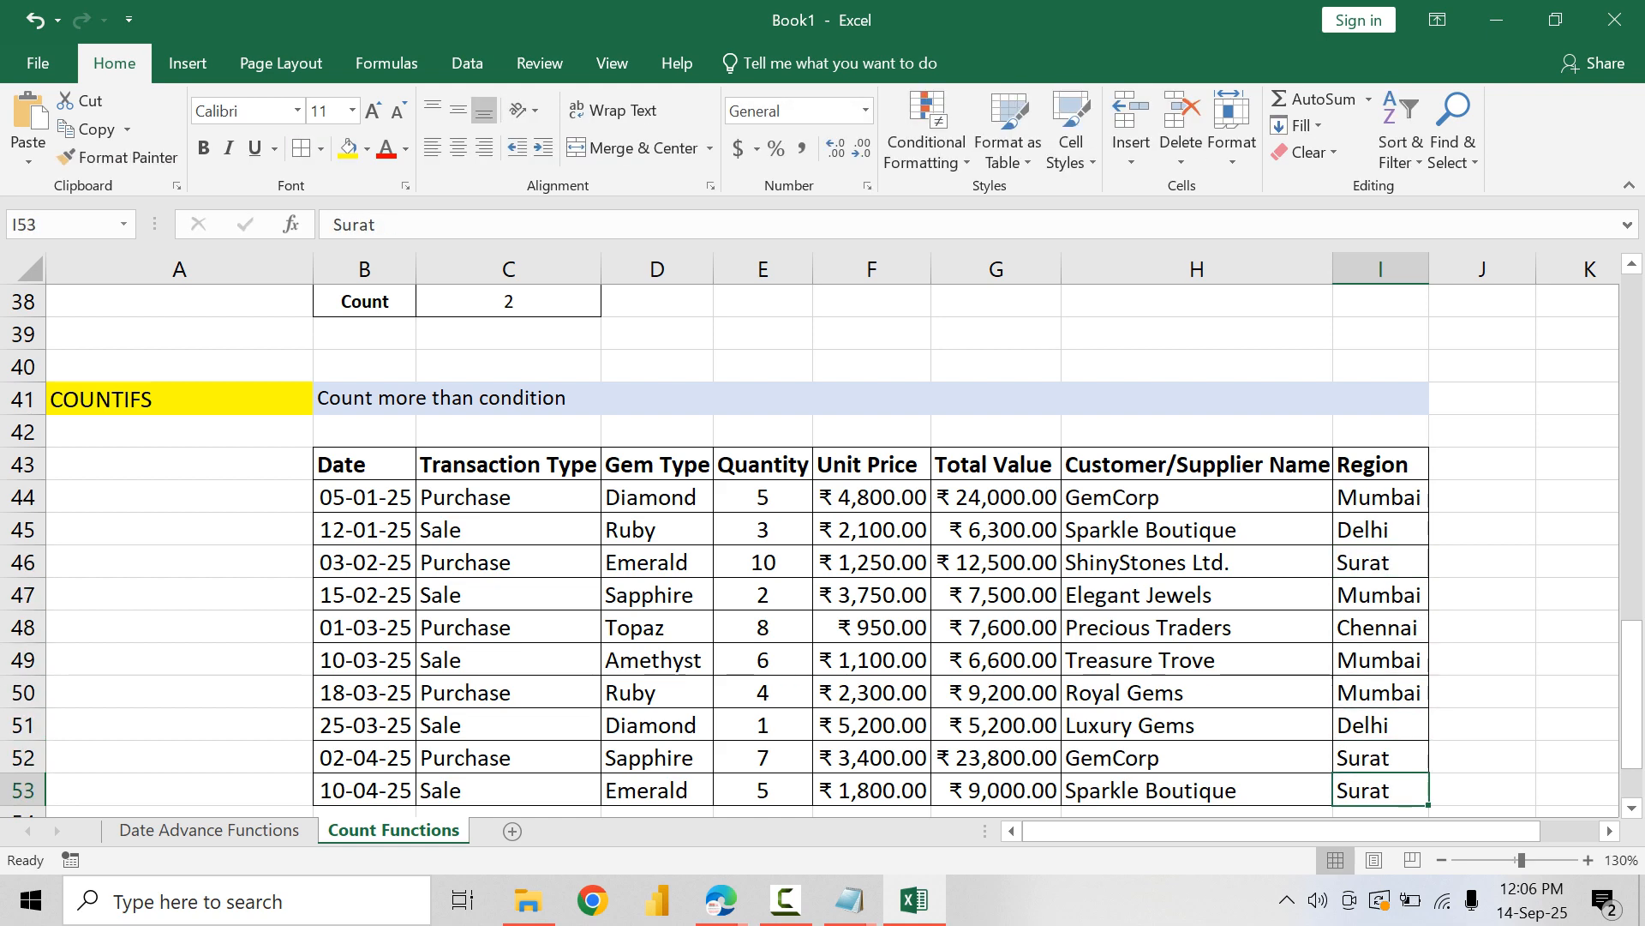
pyautogui.scroll(-2, 823, 532)
pyautogui.click(656, 660)
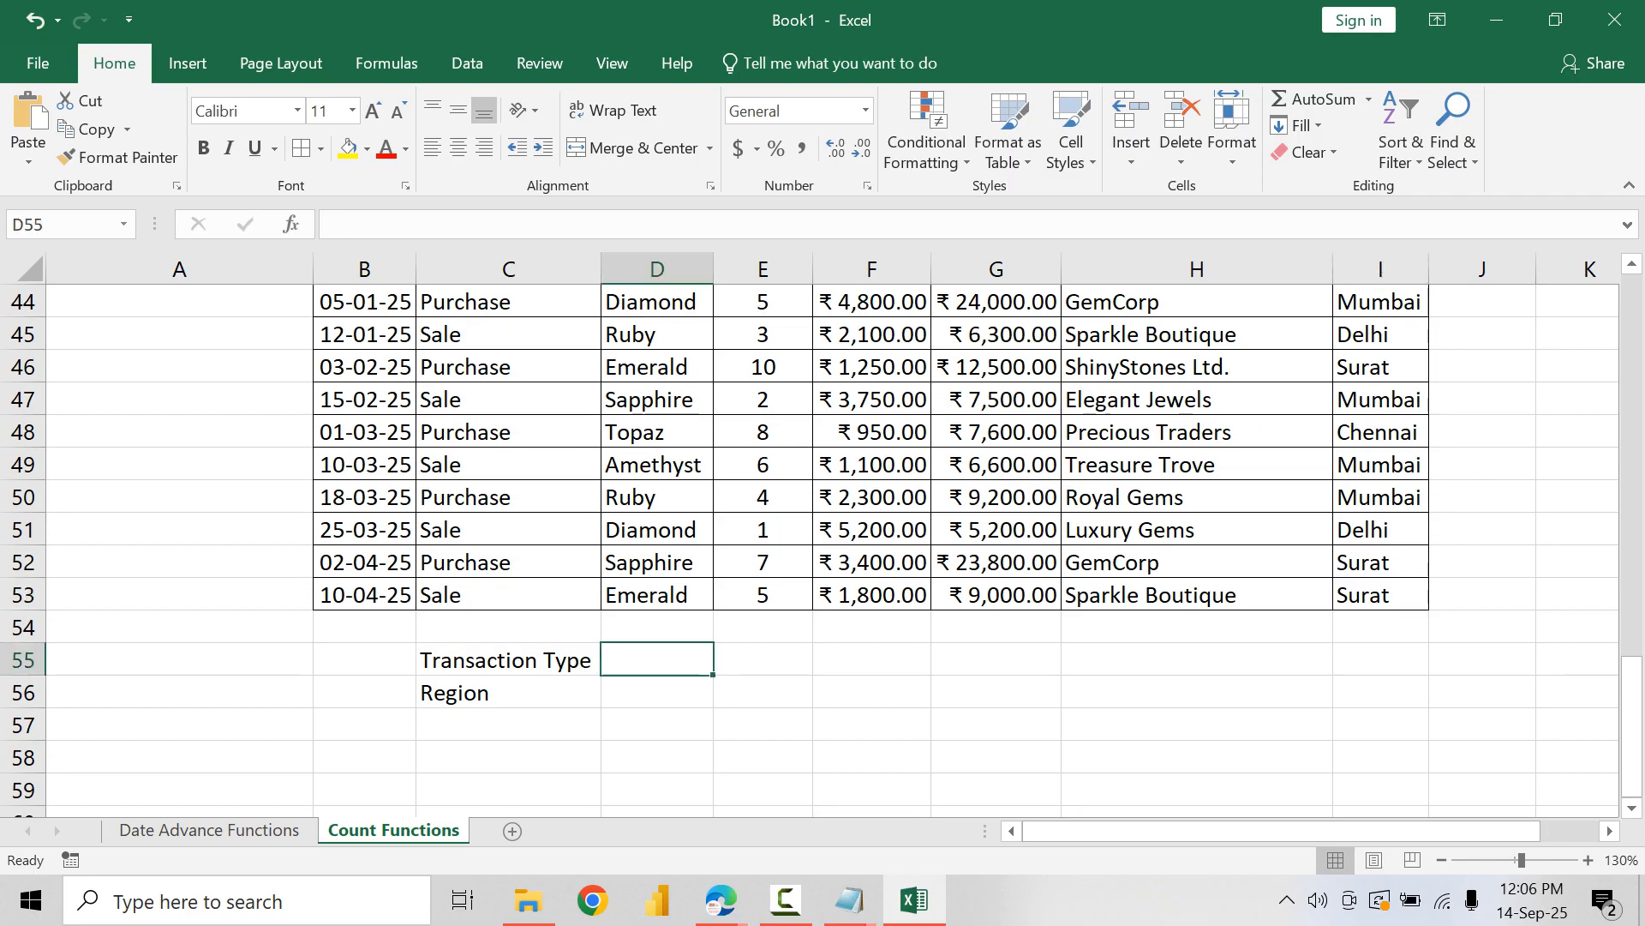
pyautogui.click(508, 692)
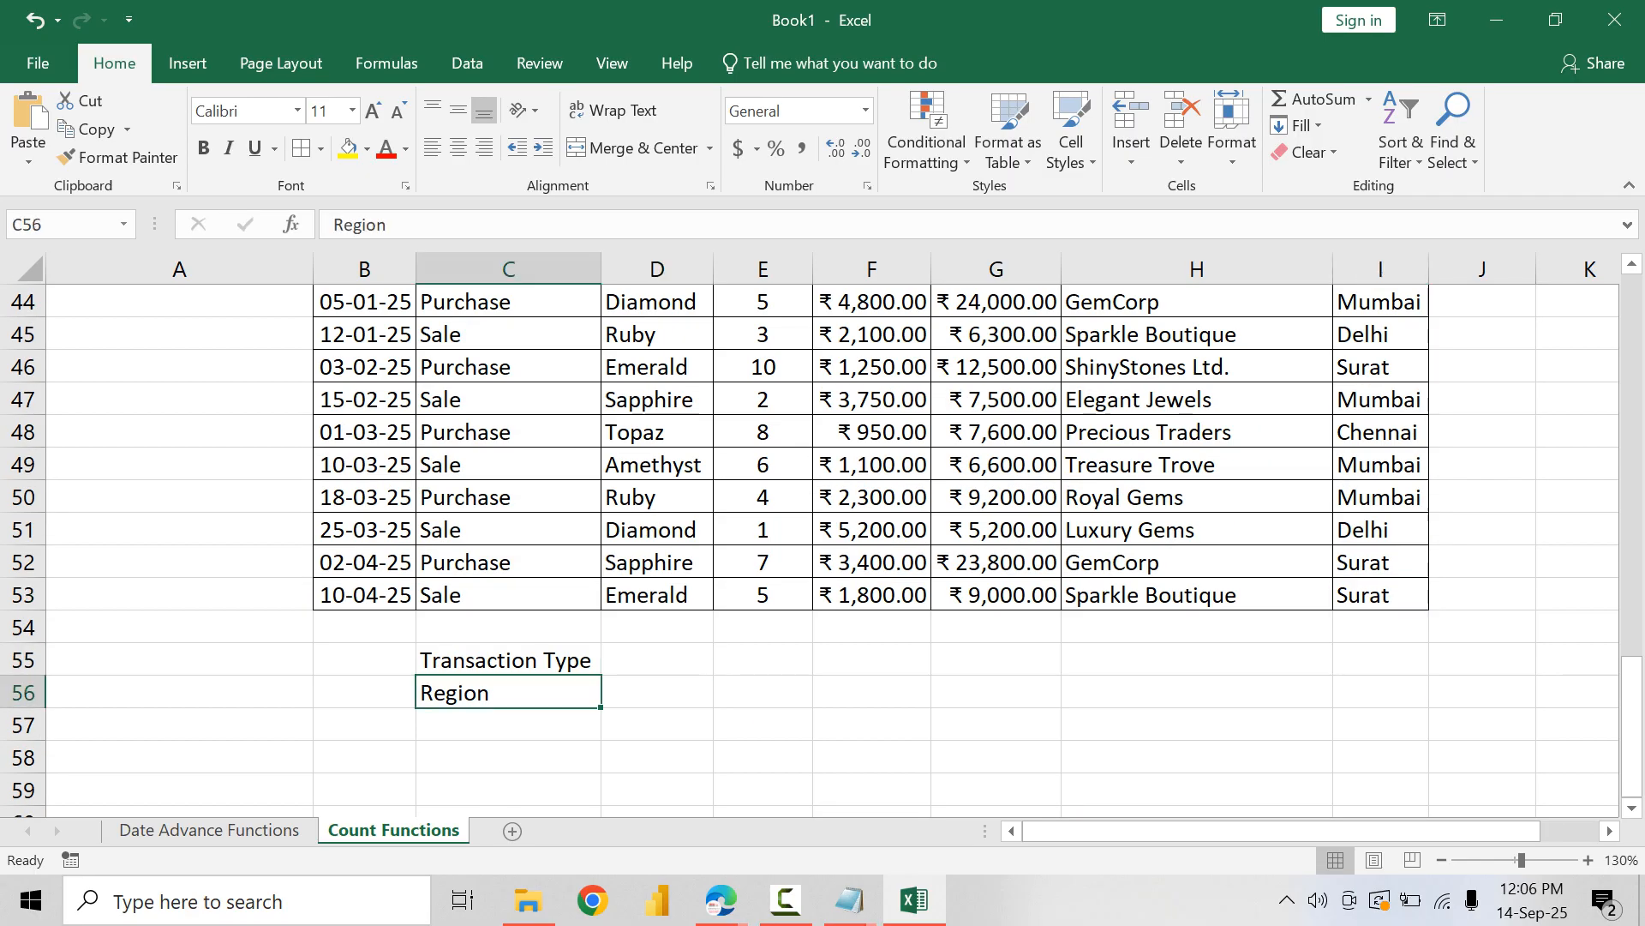
pyautogui.click(509, 725)
pyautogui.scroll(1, 823, 548)
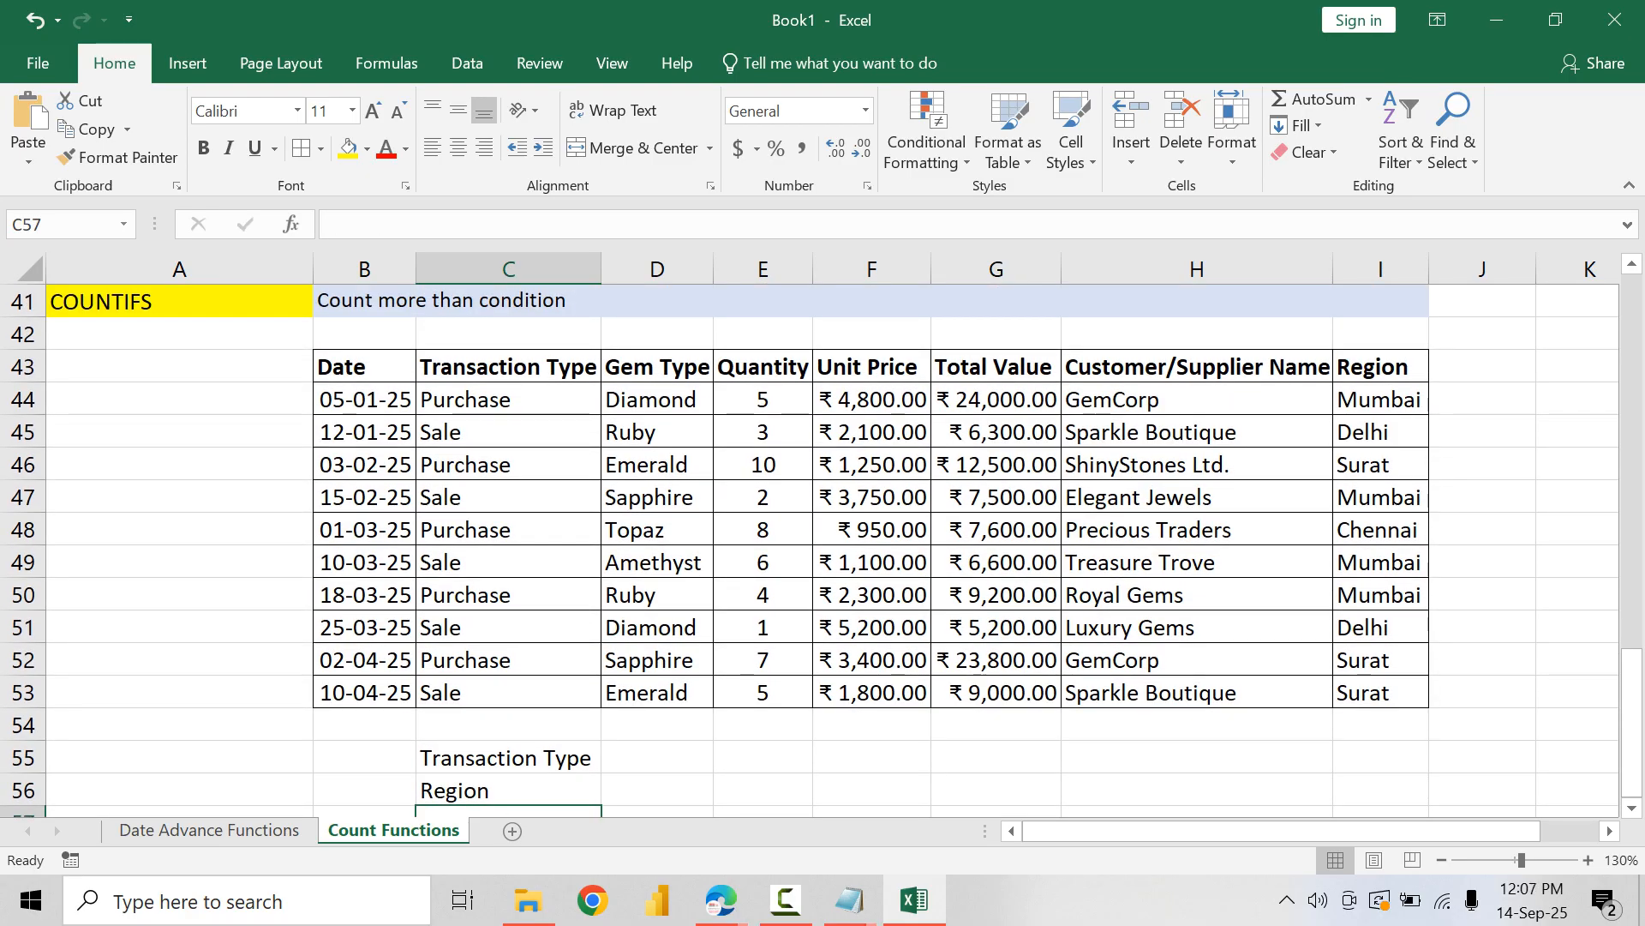
# Step: Enter the criteria label "Gem Type" in C57 below the Region label
pyautogui.write('Gem T')
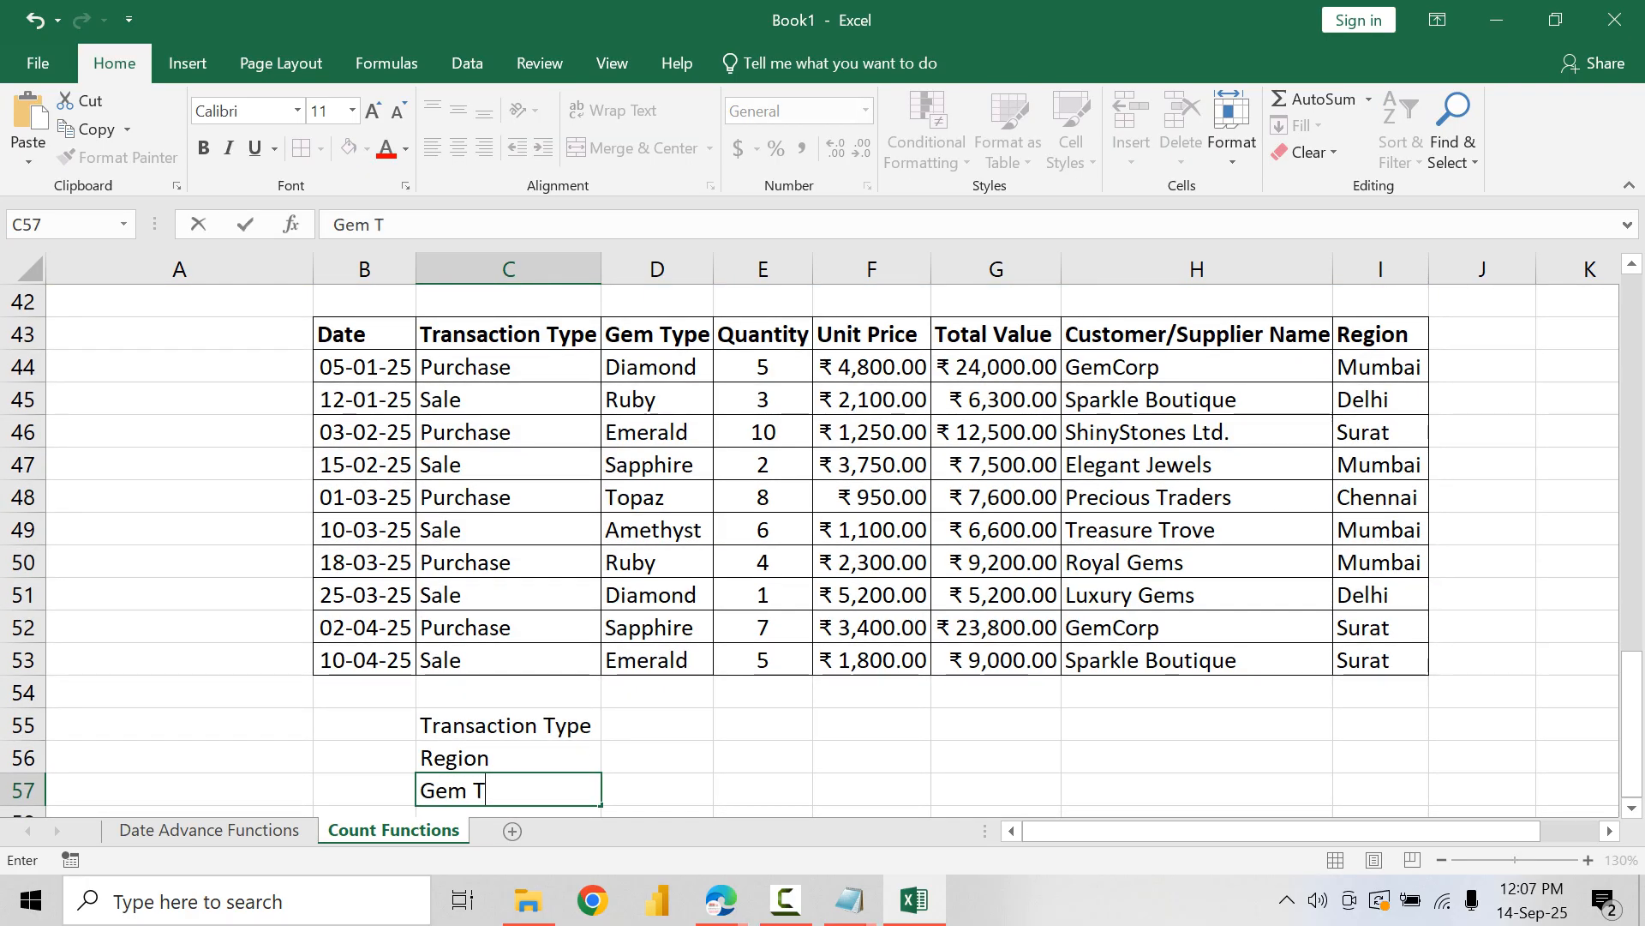
pyautogui.write('ype')
pyautogui.press('Return')
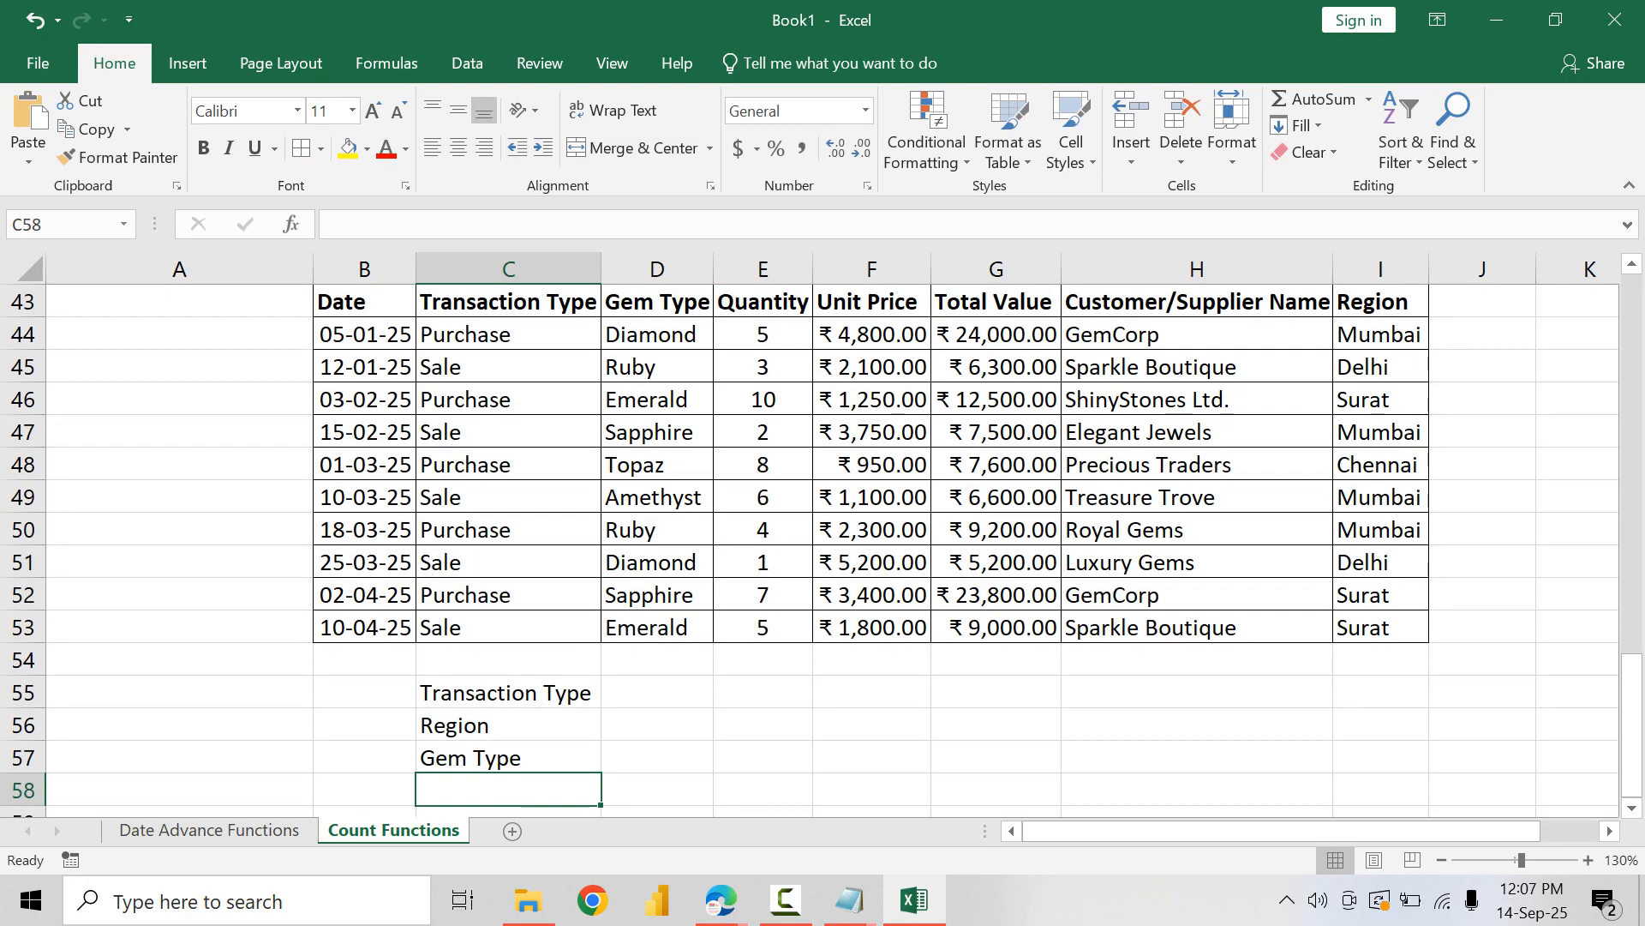
# Step: Change the Gem Type to Ruby for the Treasure Trove row (D49) and the 02-04-25 GemCorp row (D52)
pyautogui.click(657, 497)
pyautogui.write('Ruby')
pyautogui.press('Return')
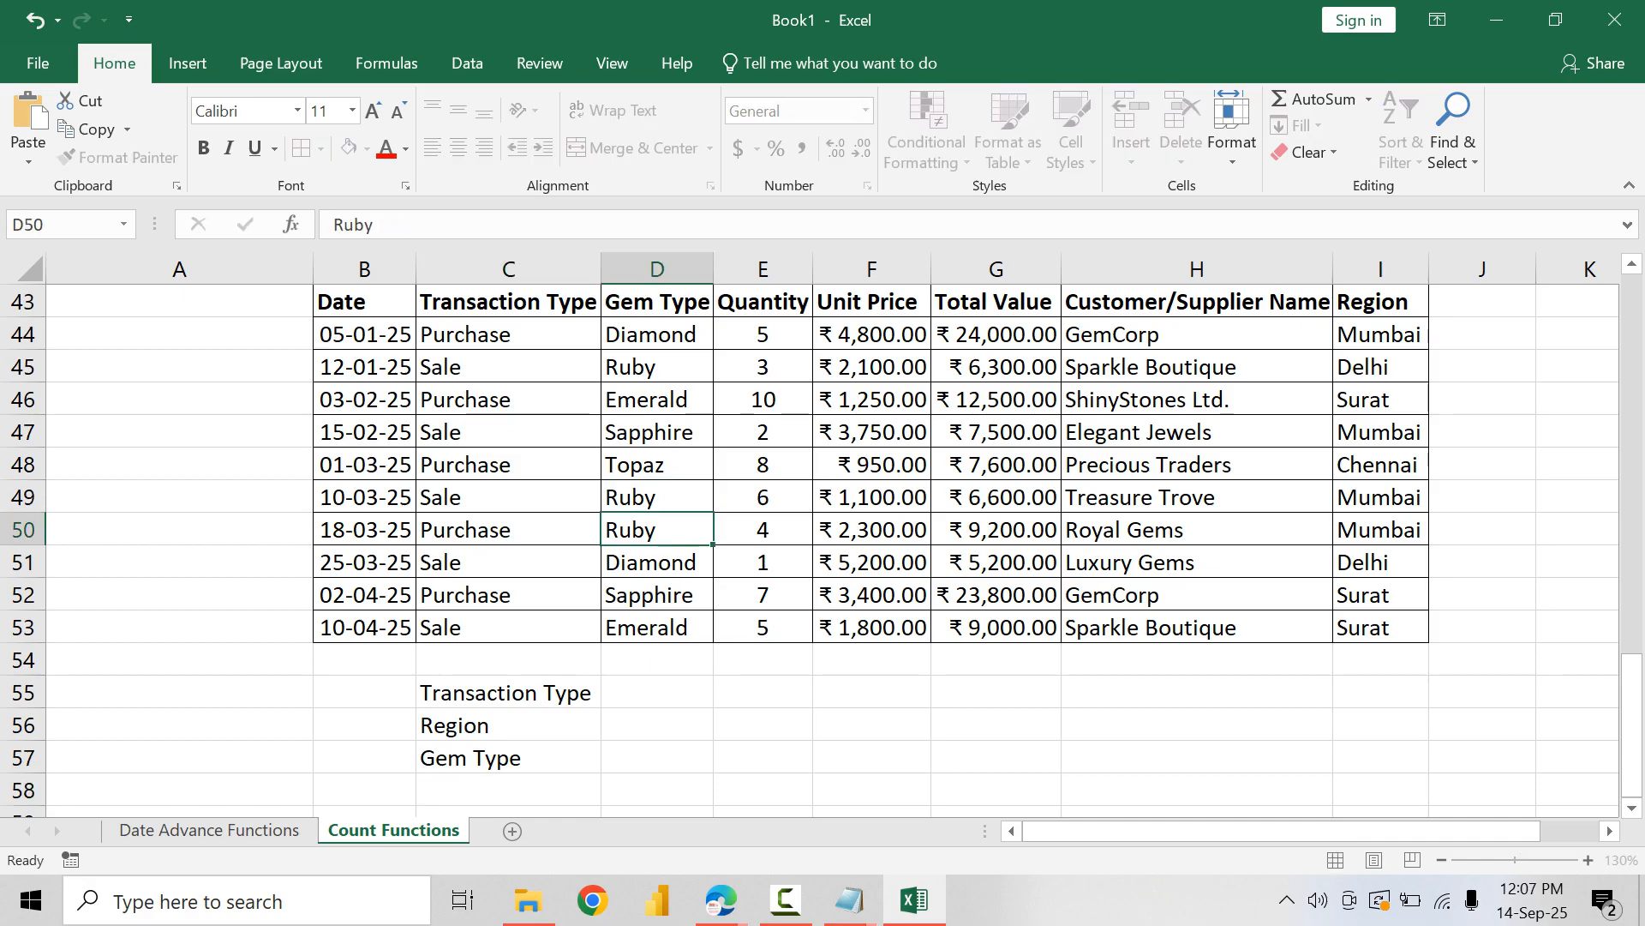
pyautogui.press('Down')
pyautogui.press('Down')
pyautogui.write('R')
pyautogui.press('Return')
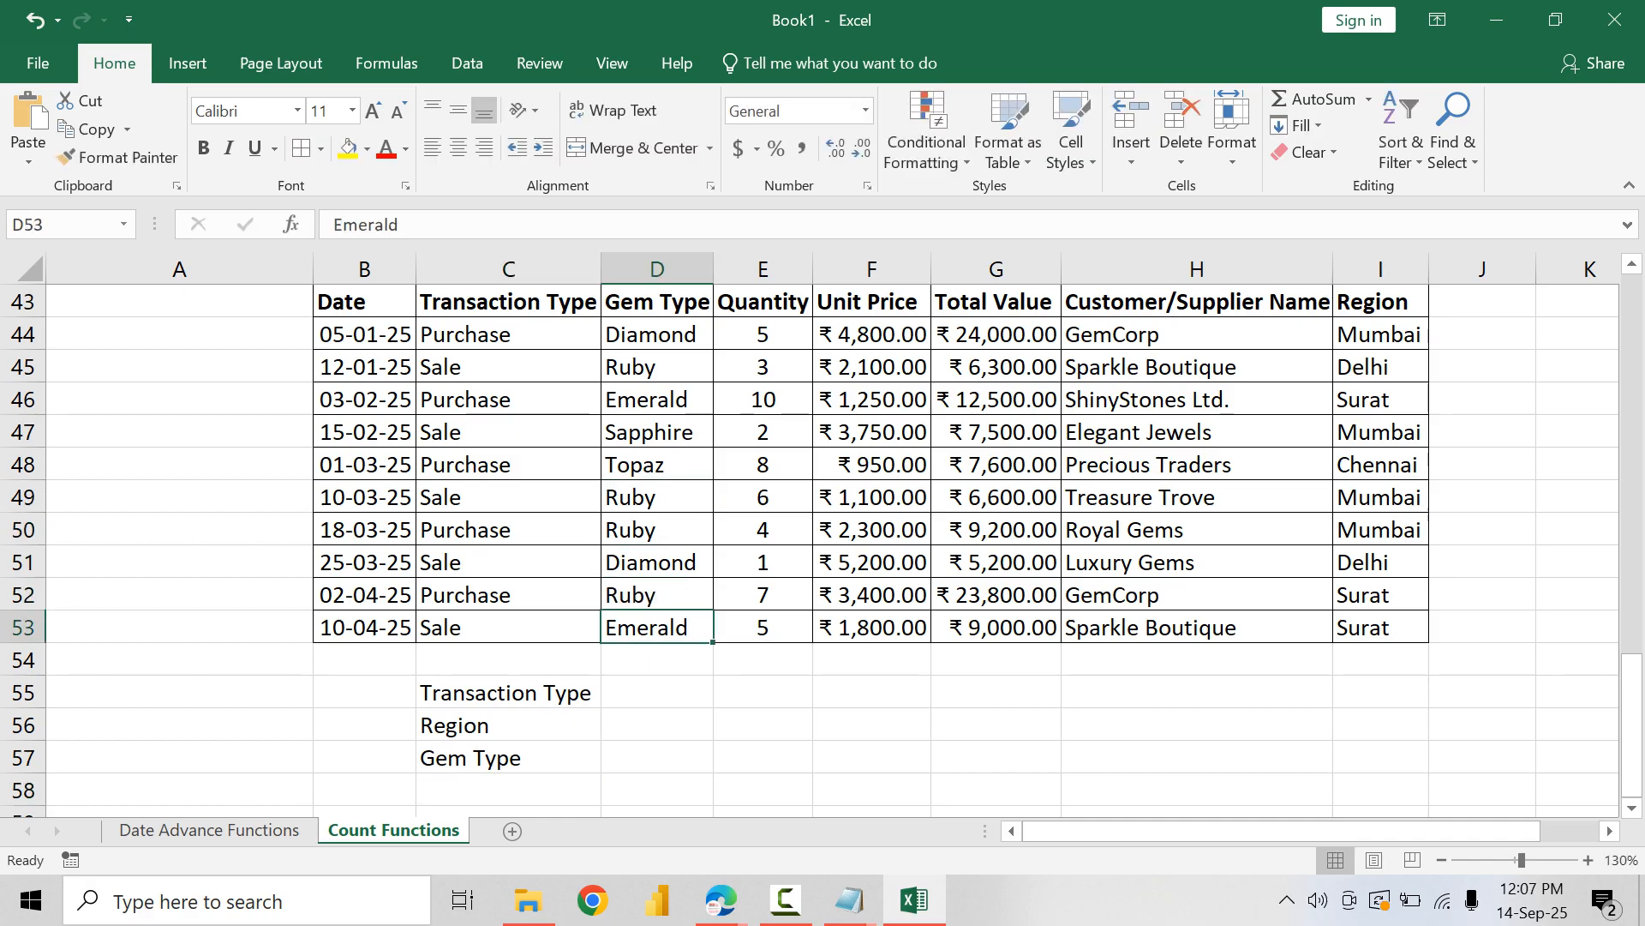
pyautogui.press('Up')
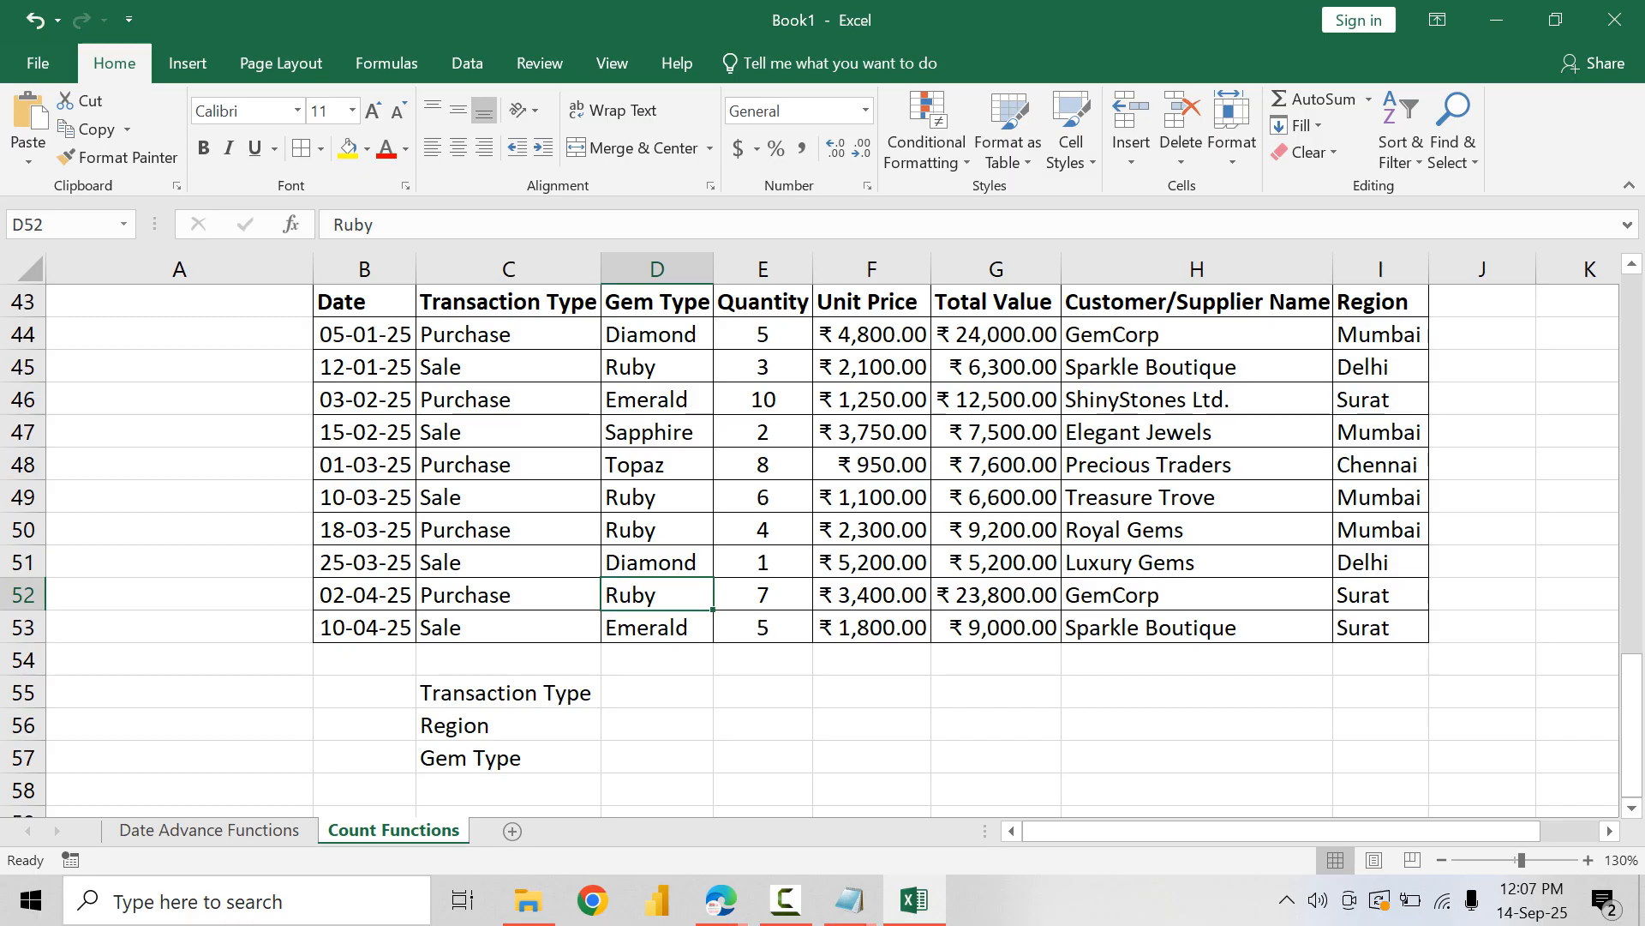
pyautogui.click(657, 334)
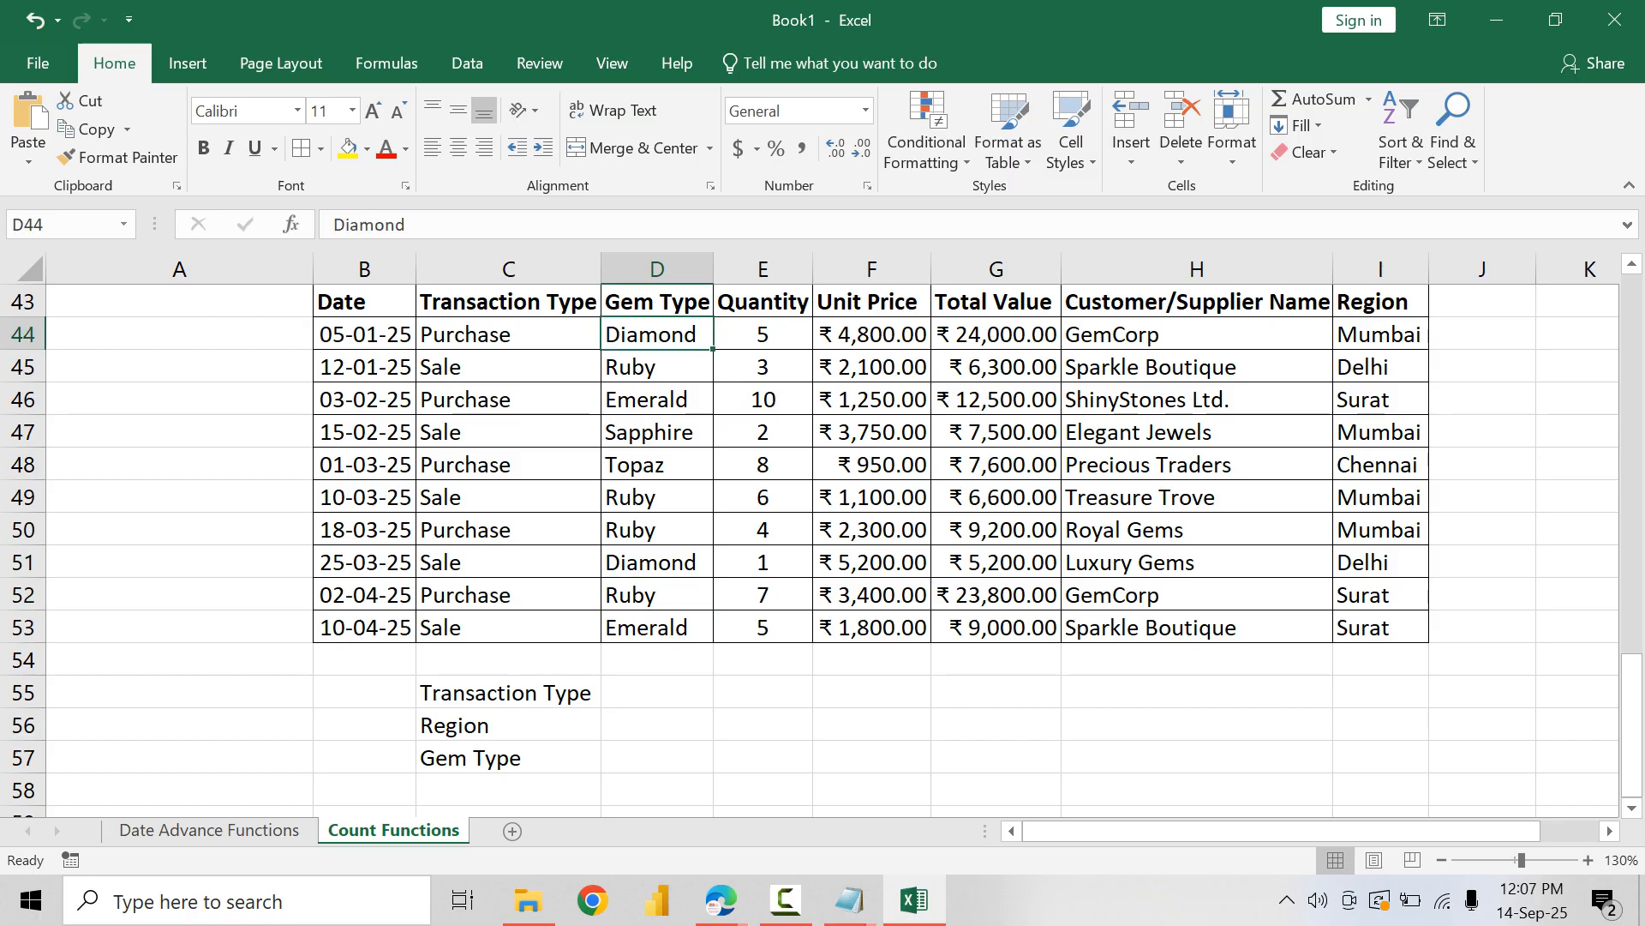
# Step: Apply all borders to the criteria block C55:D57, and bold and right-align its labels in C55:C57
pyautogui.moveTo(505, 692); pyautogui.dragTo(657, 758)
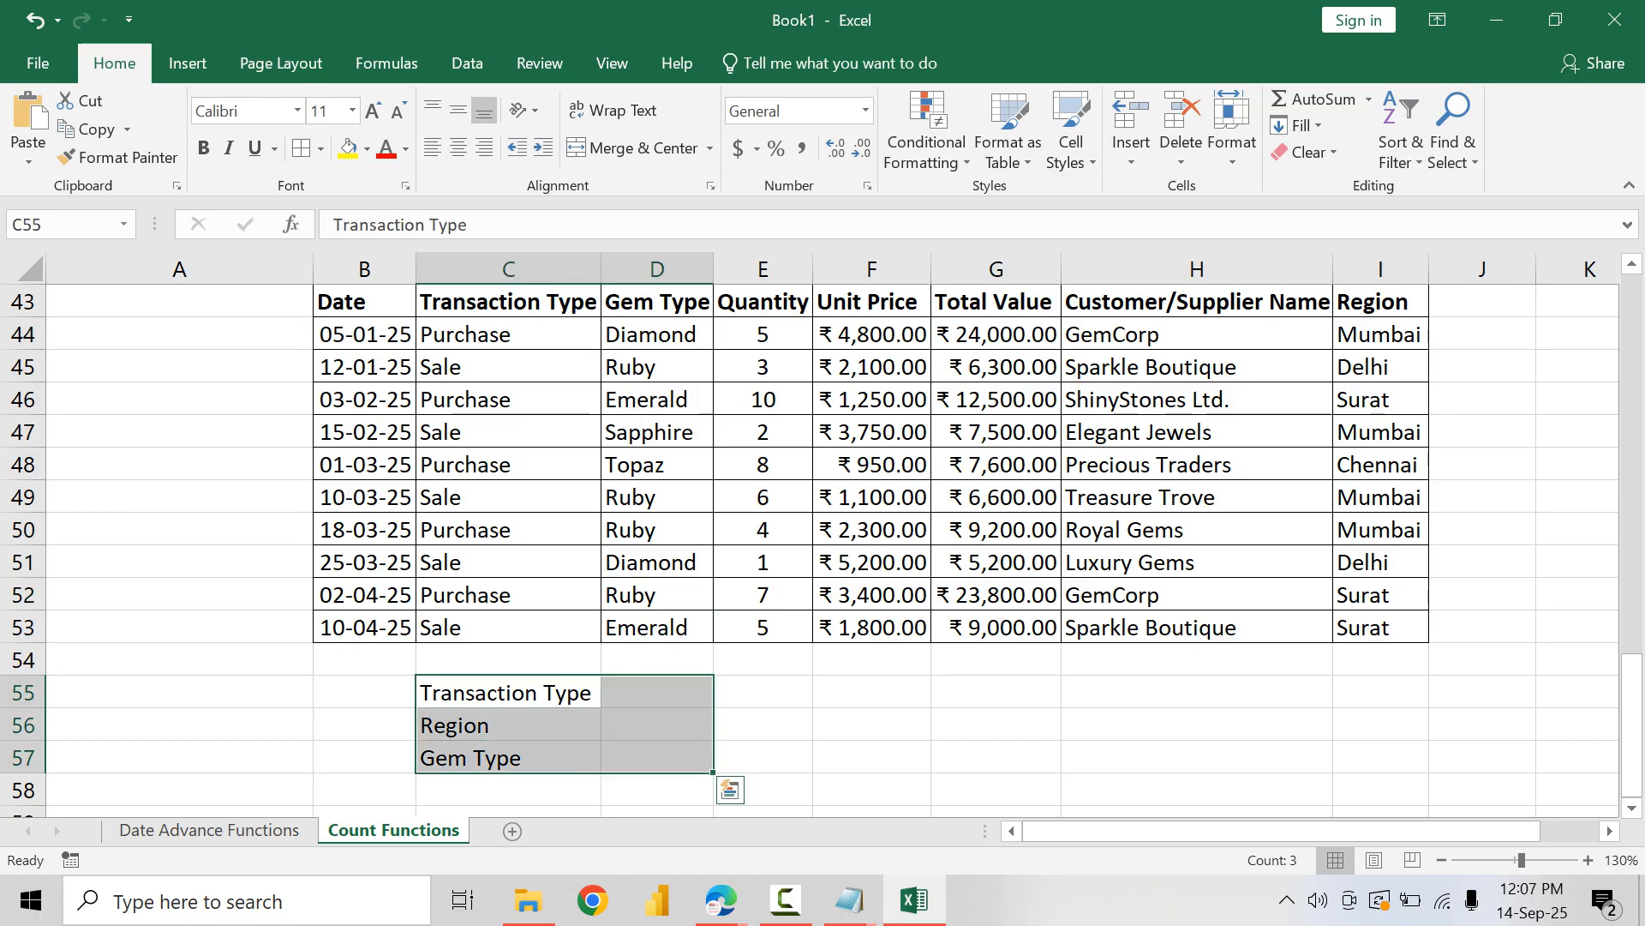
pyautogui.moveTo(509, 692); pyautogui.dragTo(509, 757)
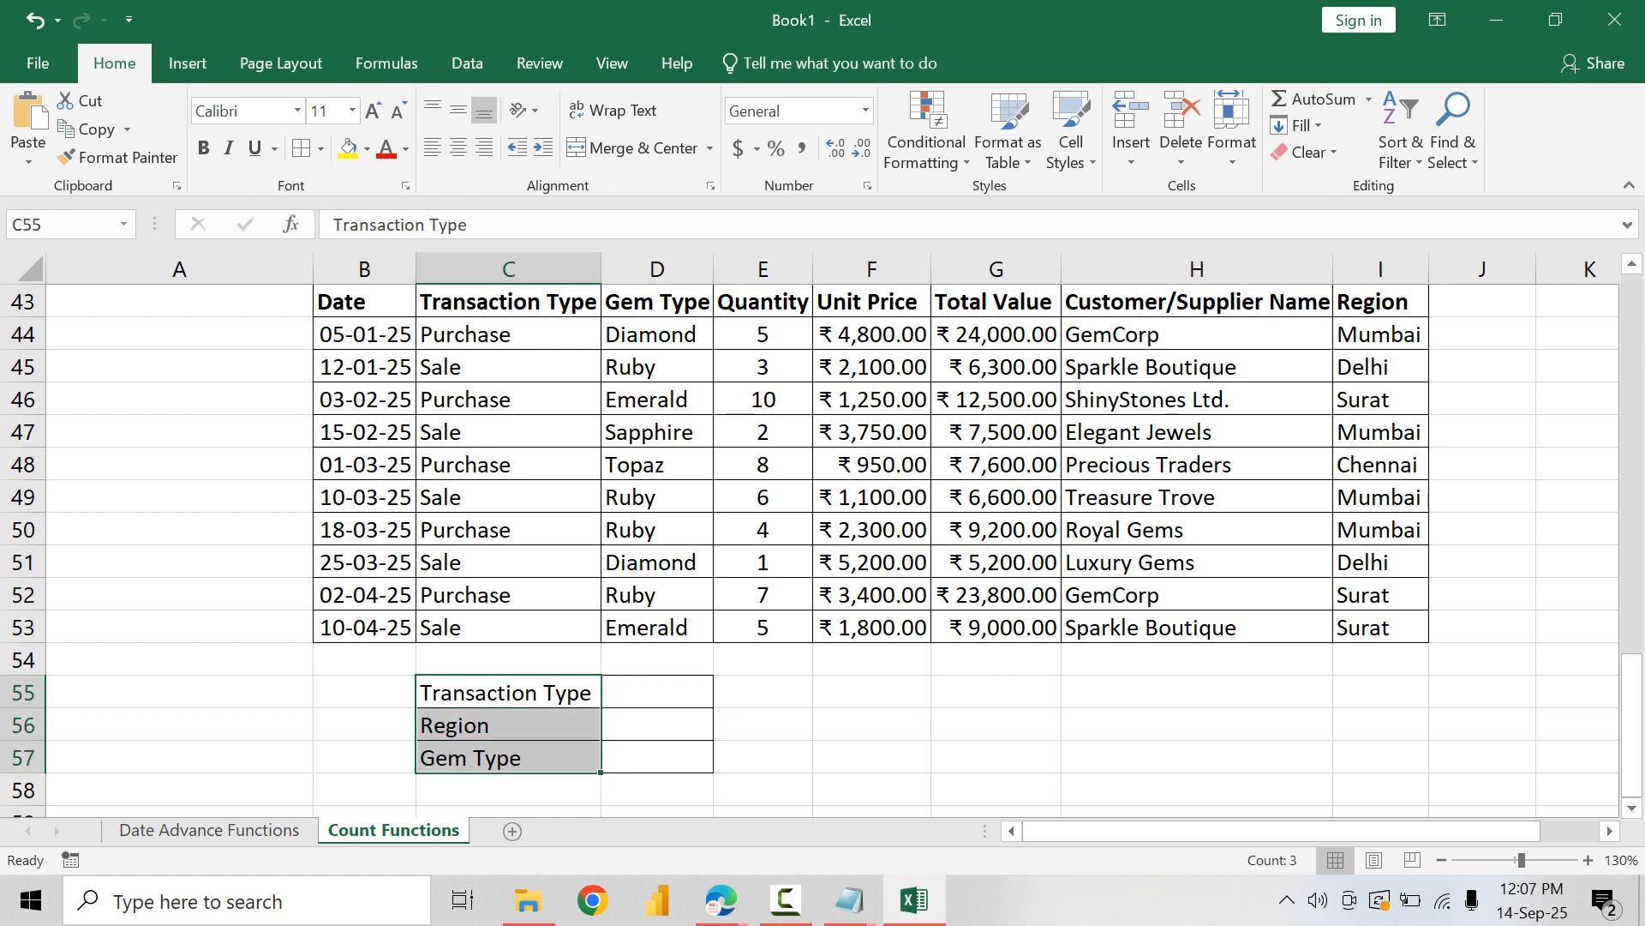
pyautogui.hotkey('ctrl', 'b')
pyautogui.click(484, 148)
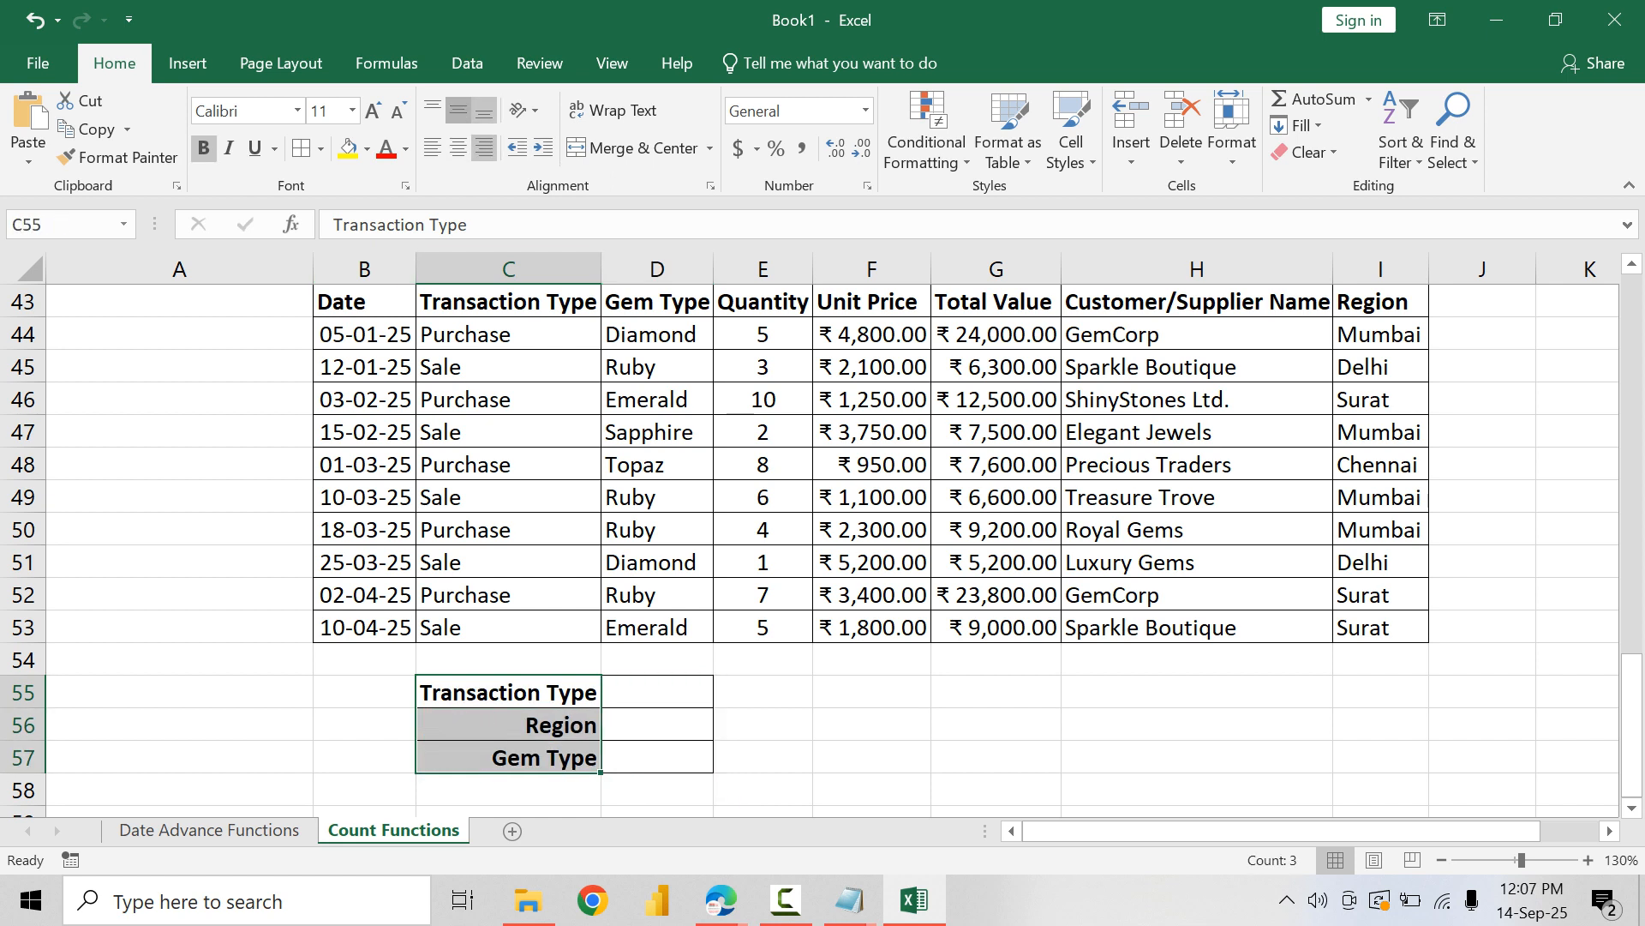
pyautogui.click(458, 110)
pyautogui.hotkey('ctrl', 'd')
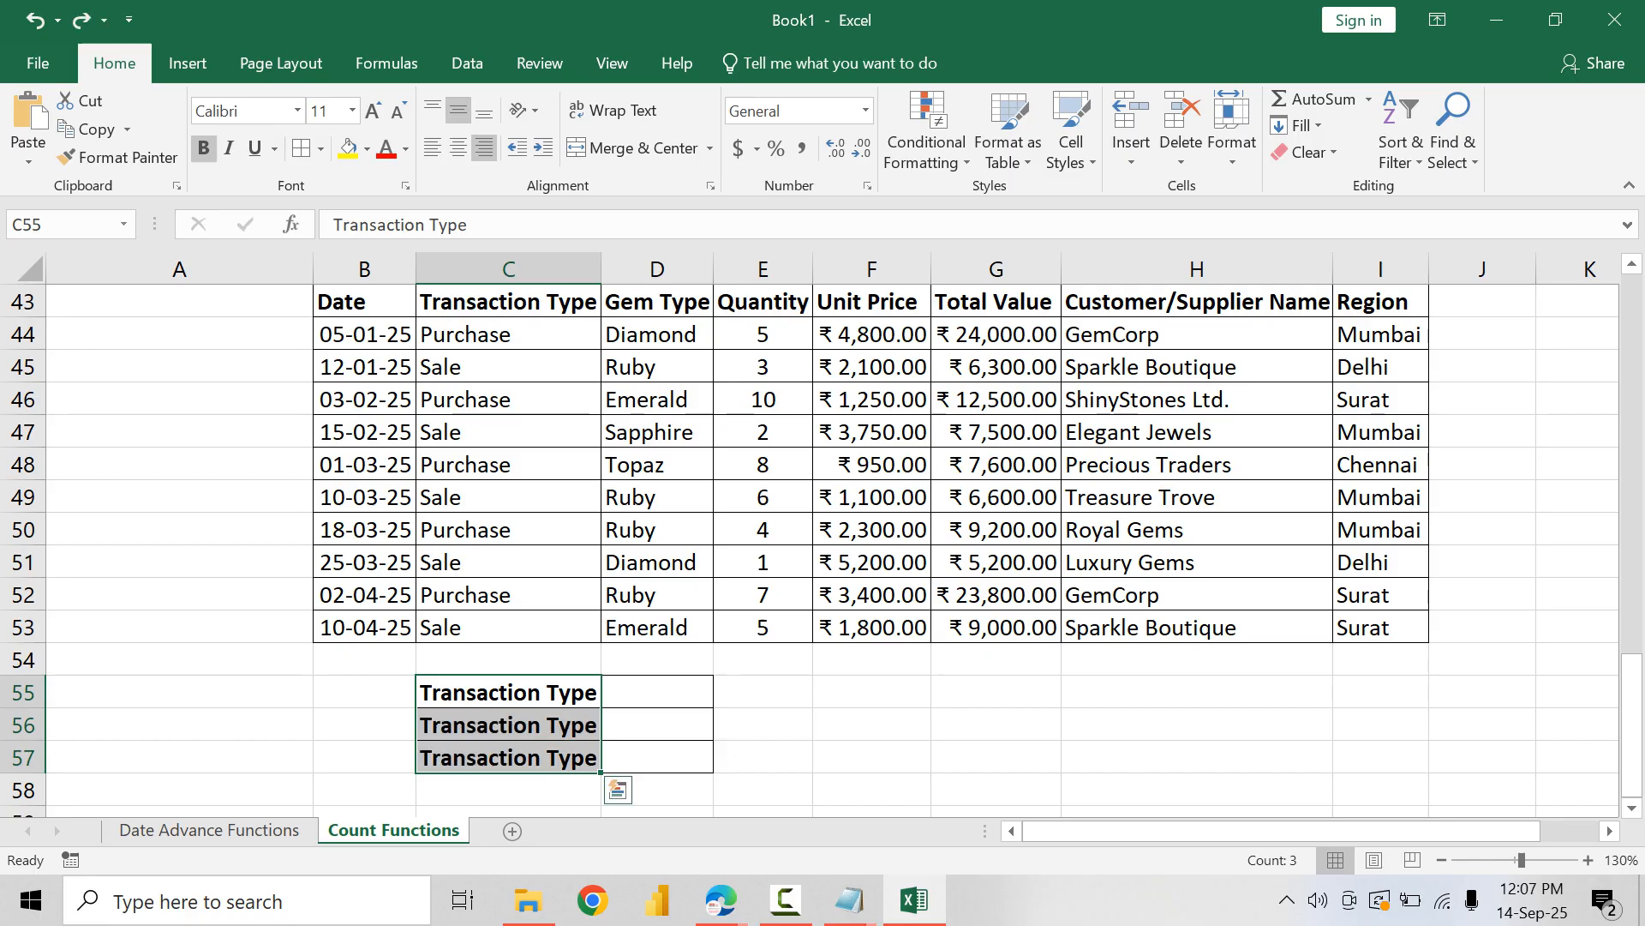
pyautogui.hotkey('ctrl', 'z')
# Step: Reduce the labels in C55:C57 to font size 8 and centre them vertically
pyautogui.click(399, 111)
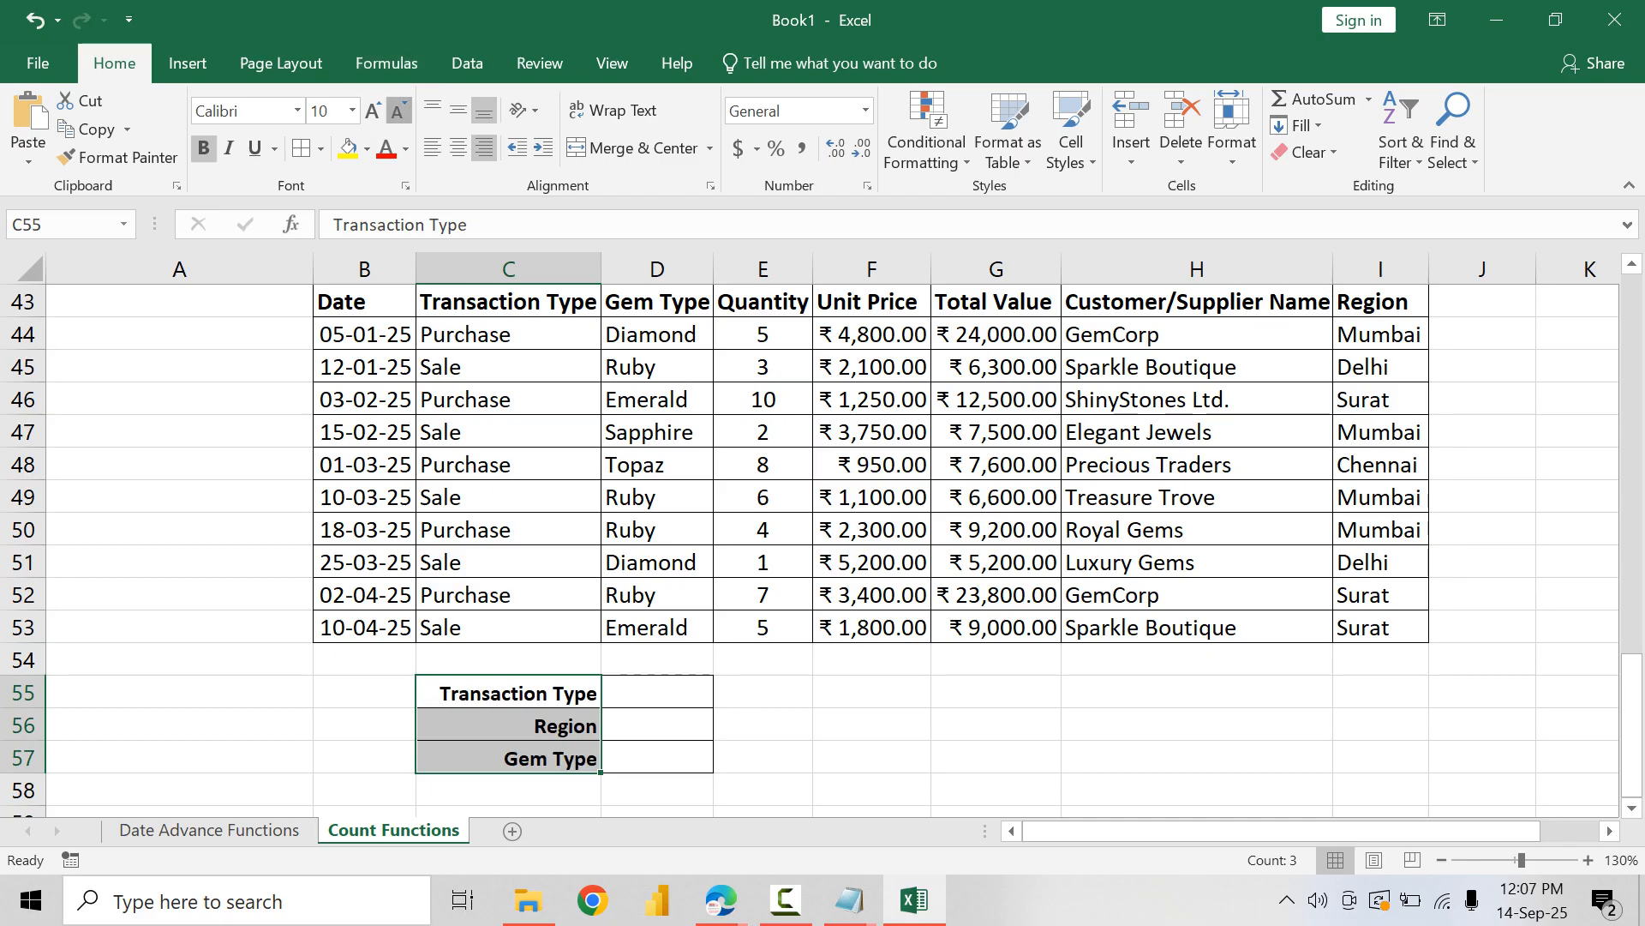
pyautogui.click(399, 110)
pyautogui.click(399, 111)
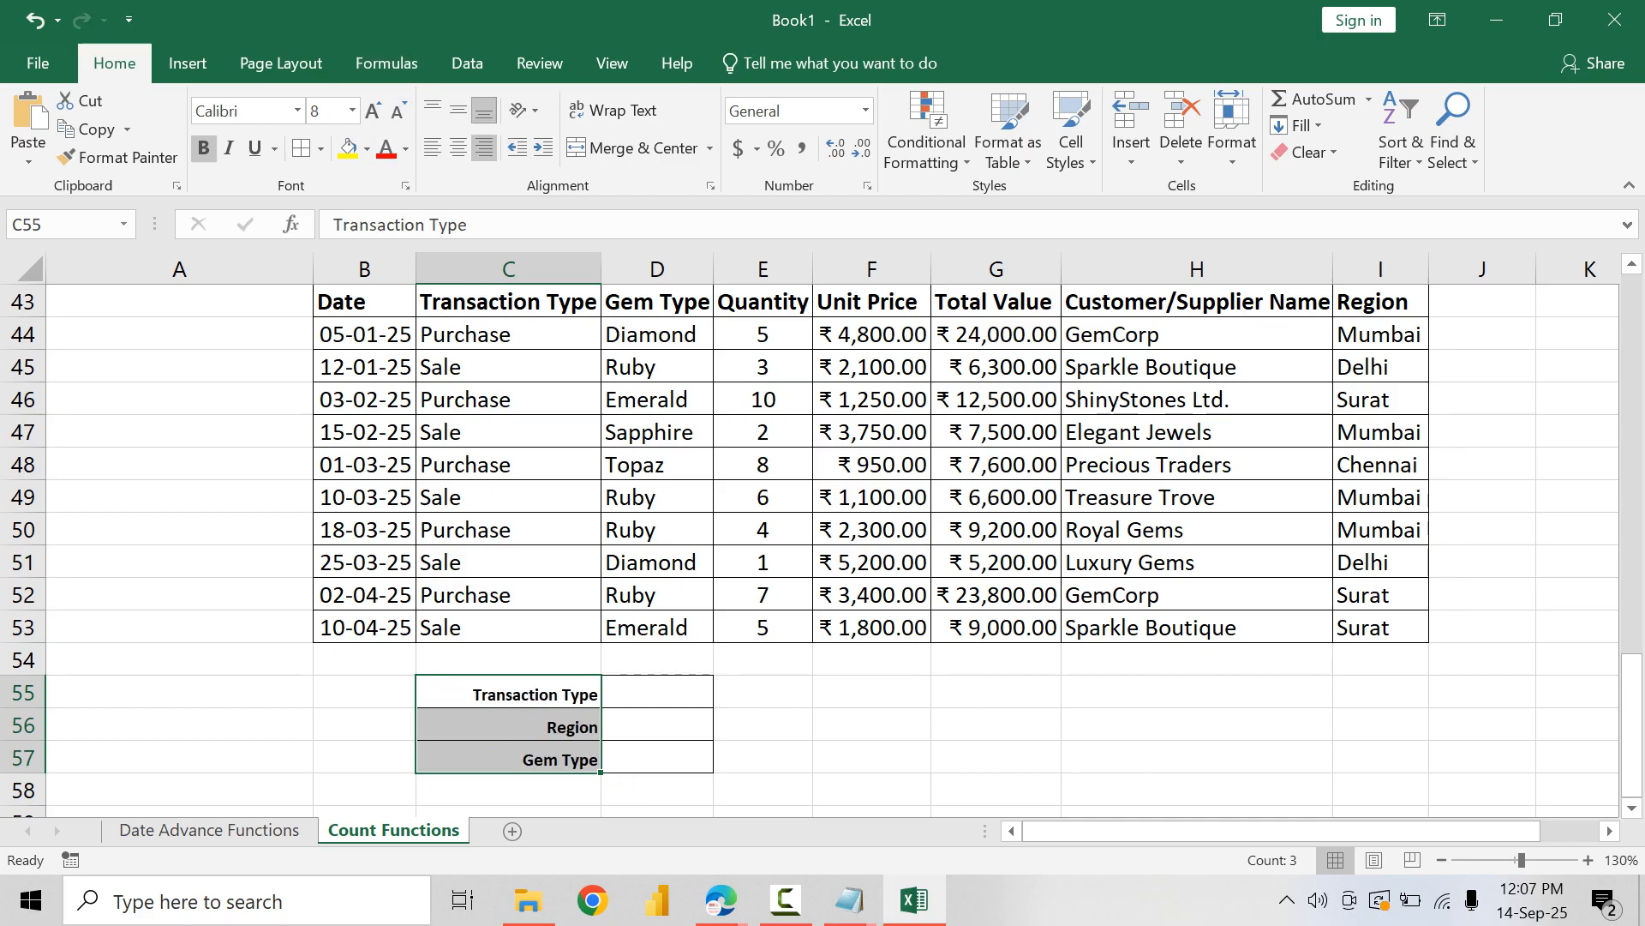
pyautogui.click(459, 111)
# Step: Left-align the criteria input cells D55:D57 and centre them vertically
pyautogui.moveTo(658, 692); pyautogui.dragTo(657, 757)
pyautogui.click(432, 148)
pyautogui.click(458, 111)
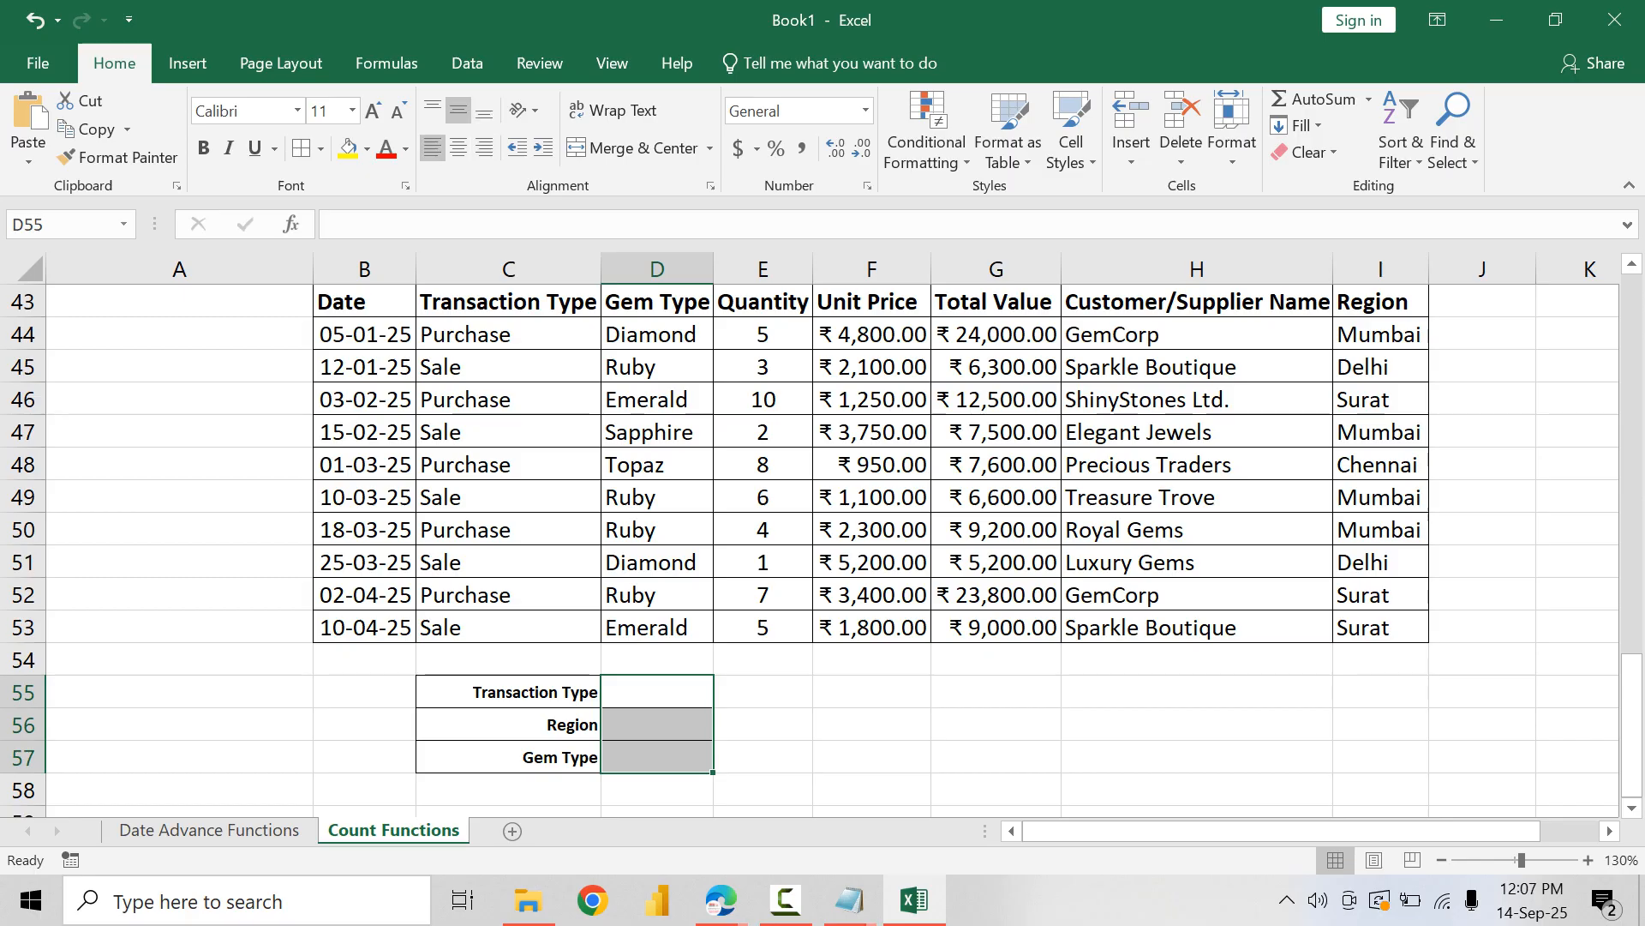
# Step: Enter the label "Count" in C59 and apply borders to C59:D59
pyautogui.click(508, 790)
pyautogui.scroll(-2, 509, 758)
pyautogui.press('Down')
pyautogui.write('Count')
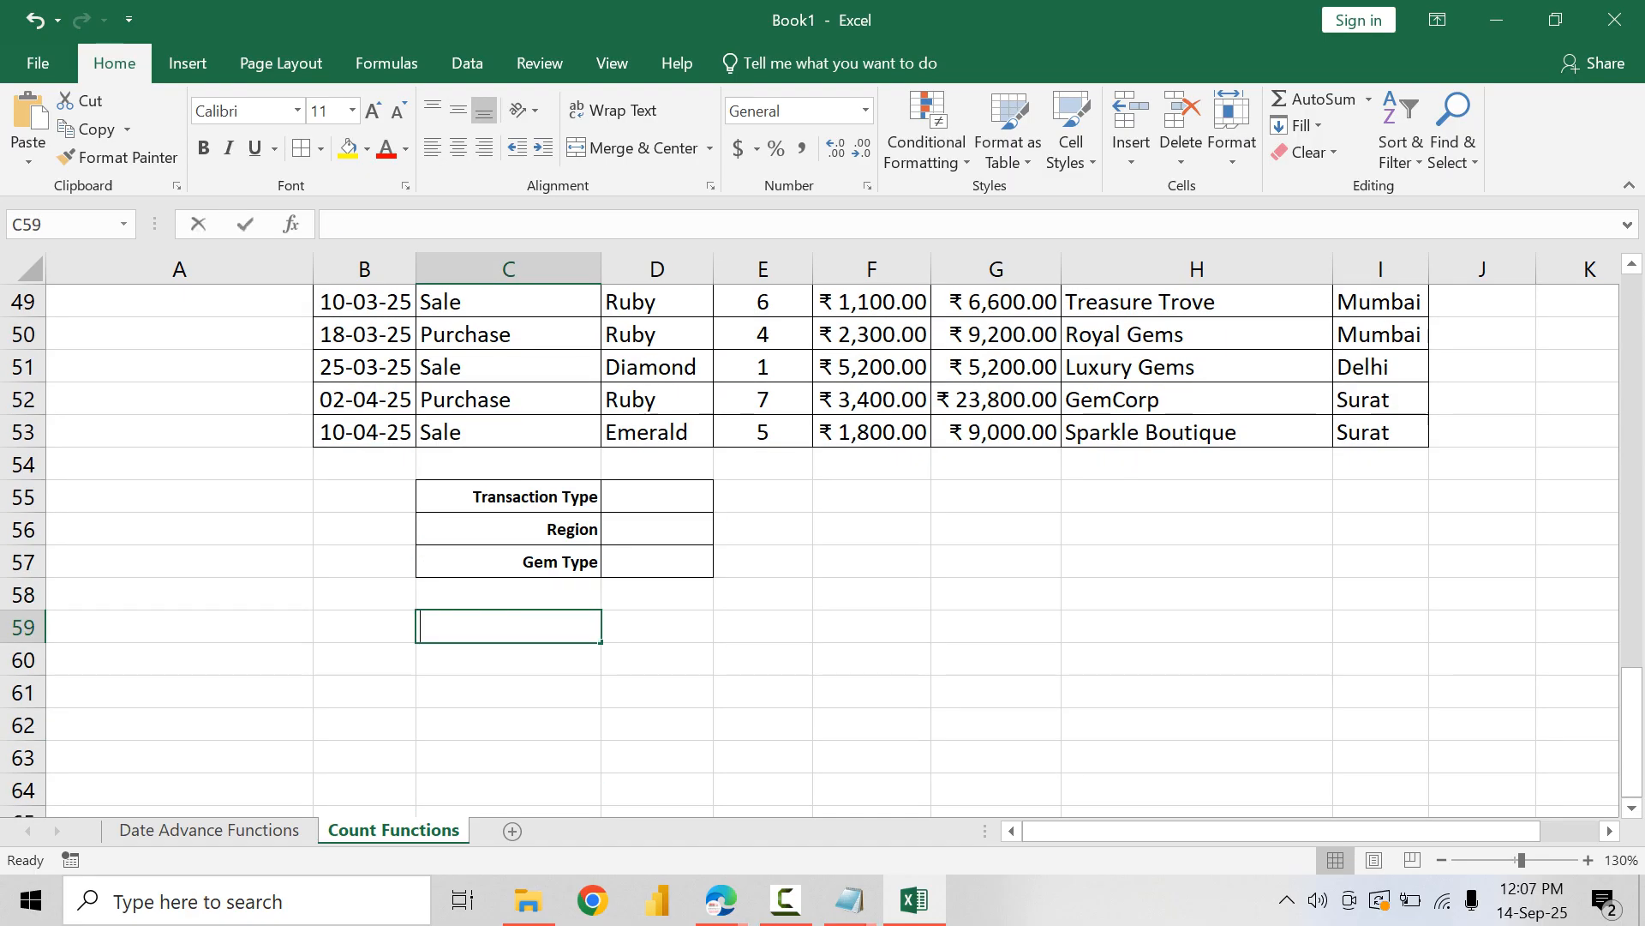
pyautogui.press('Return')
pyautogui.click(657, 627)
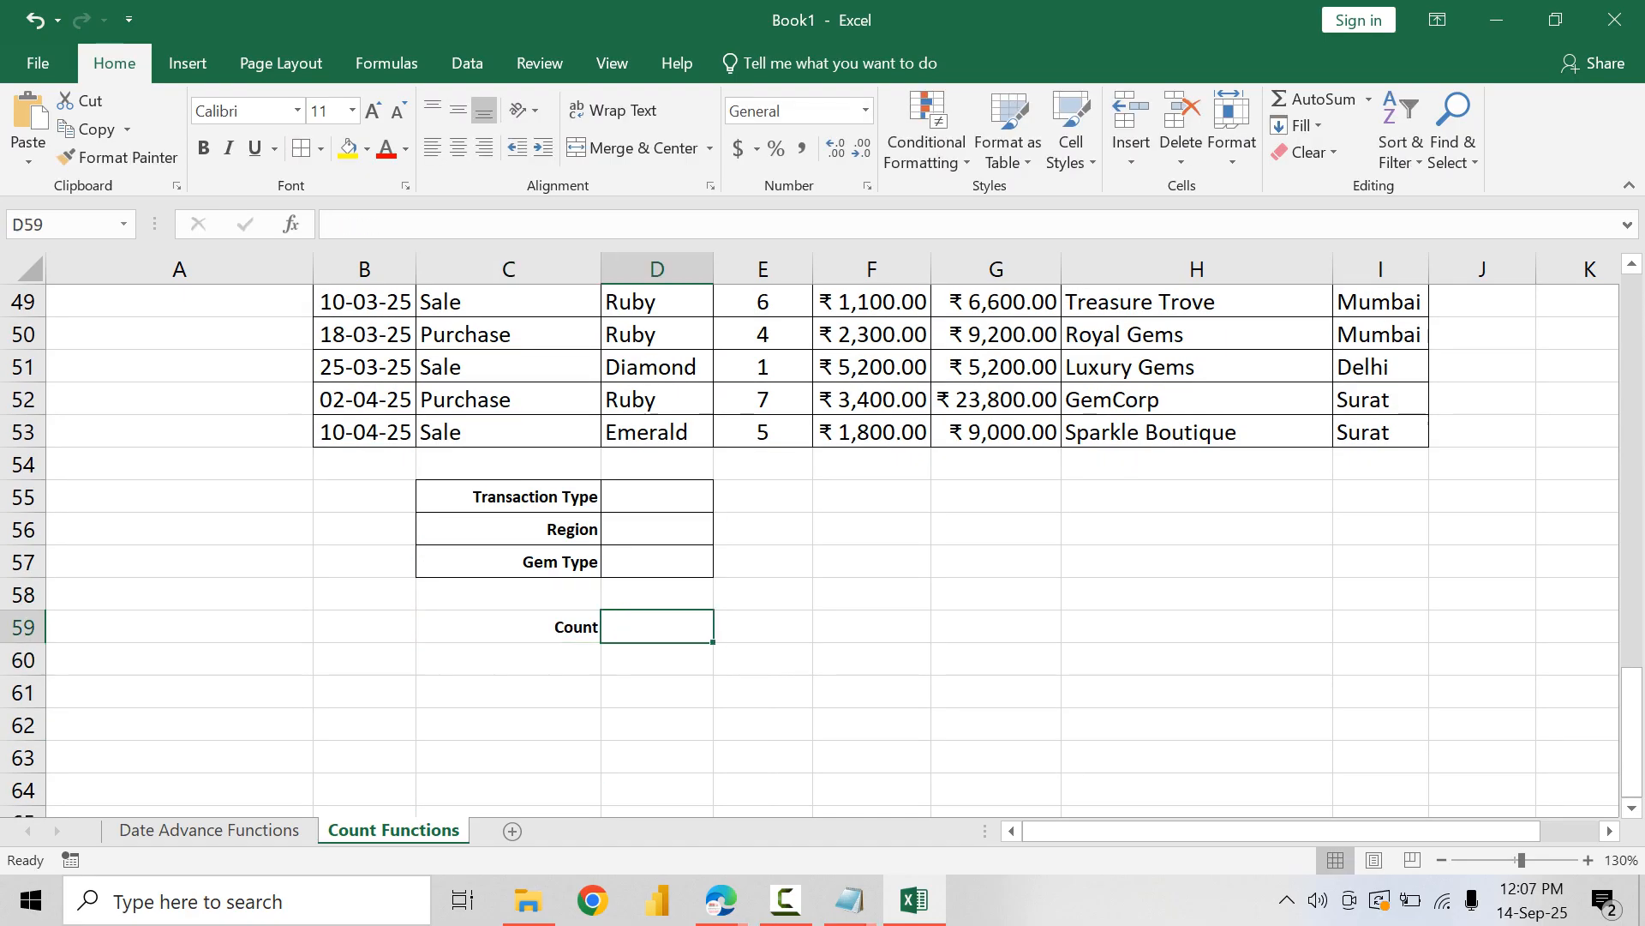
pyautogui.moveTo(657, 627); pyautogui.dragTo(531, 627)
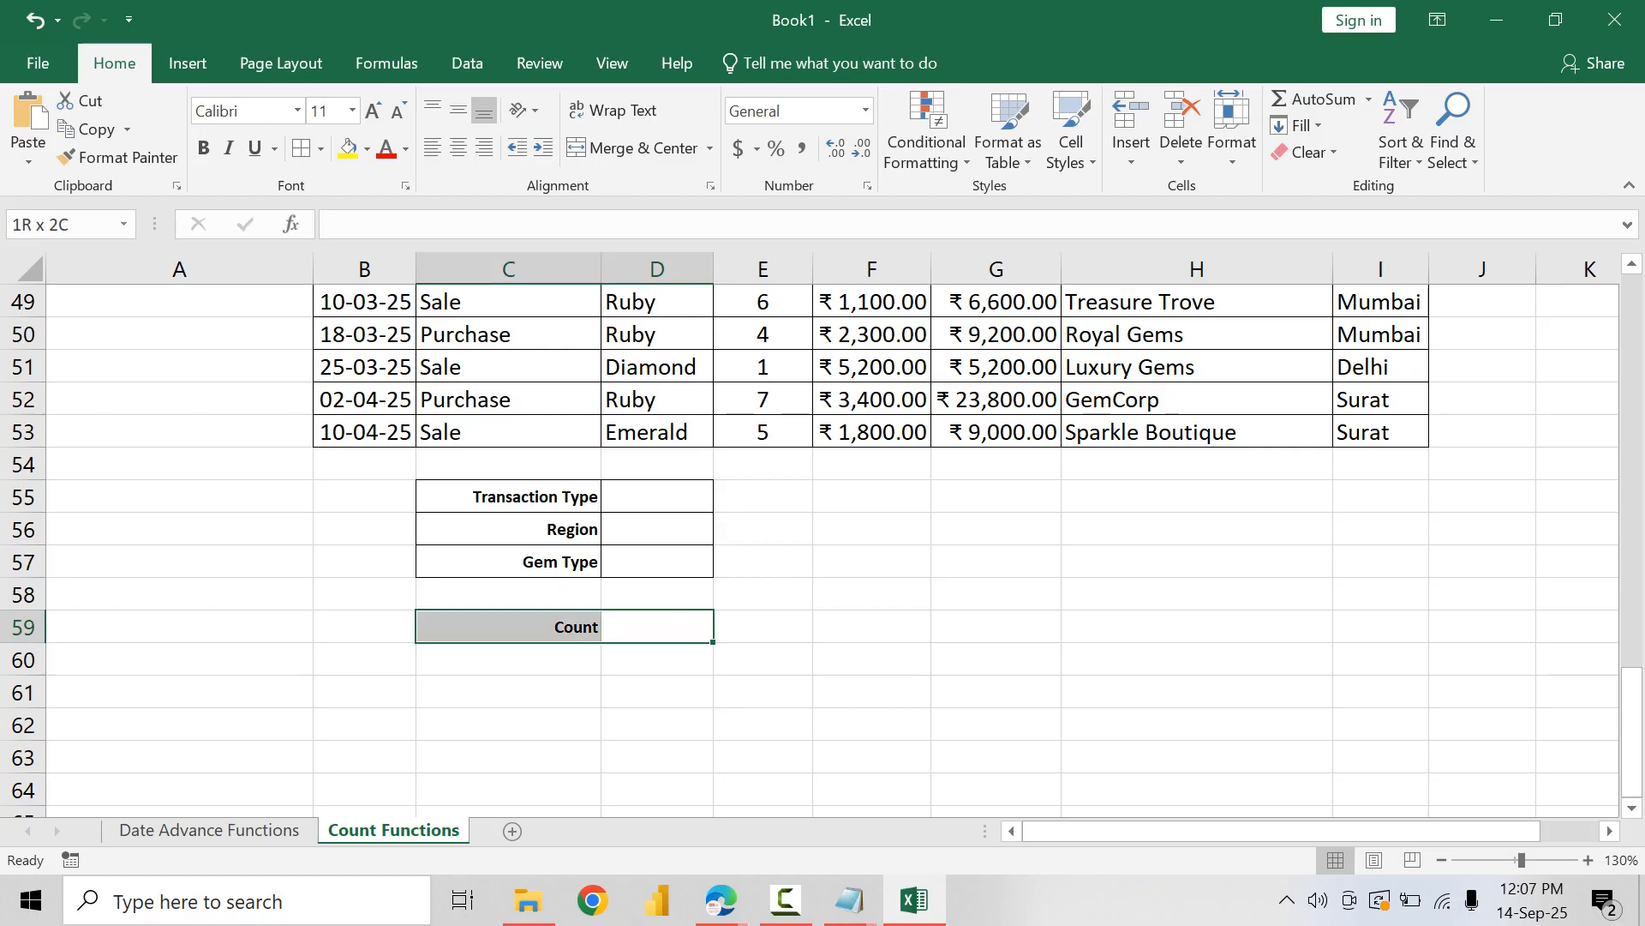
pyautogui.click(301, 148)
pyautogui.click(762, 594)
# Step: Enter the criteria values Purchase in D55, Mumbai in D56 and Ruby in D57
pyautogui.click(657, 497)
pyautogui.scroll(2, 657, 498)
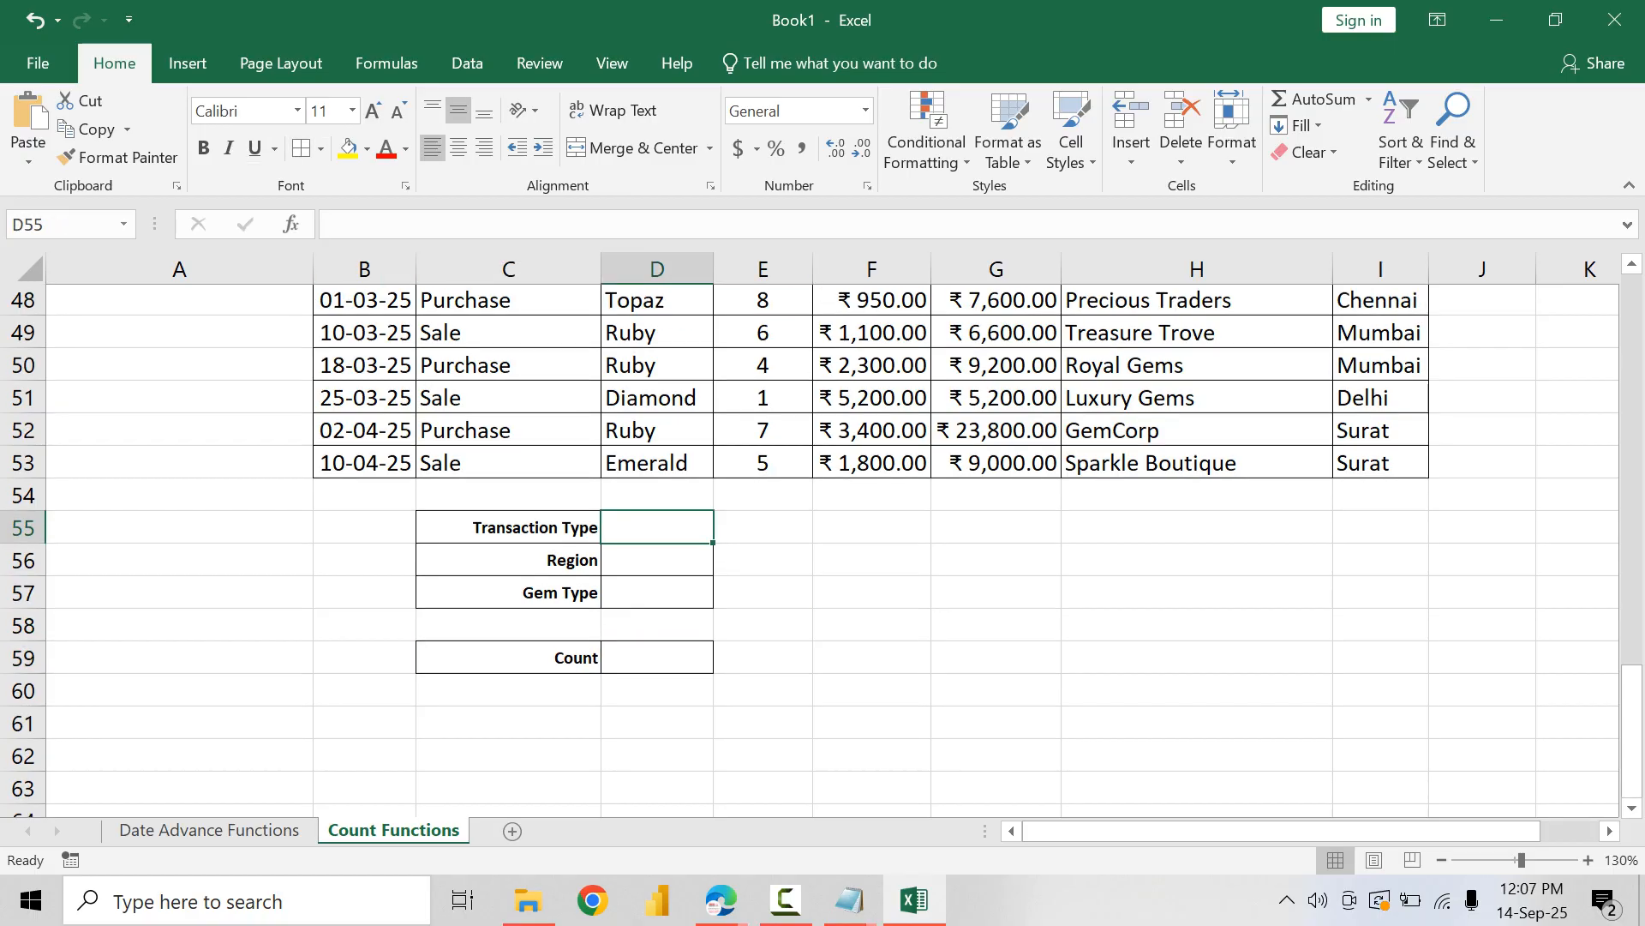
pyautogui.write('Pur')
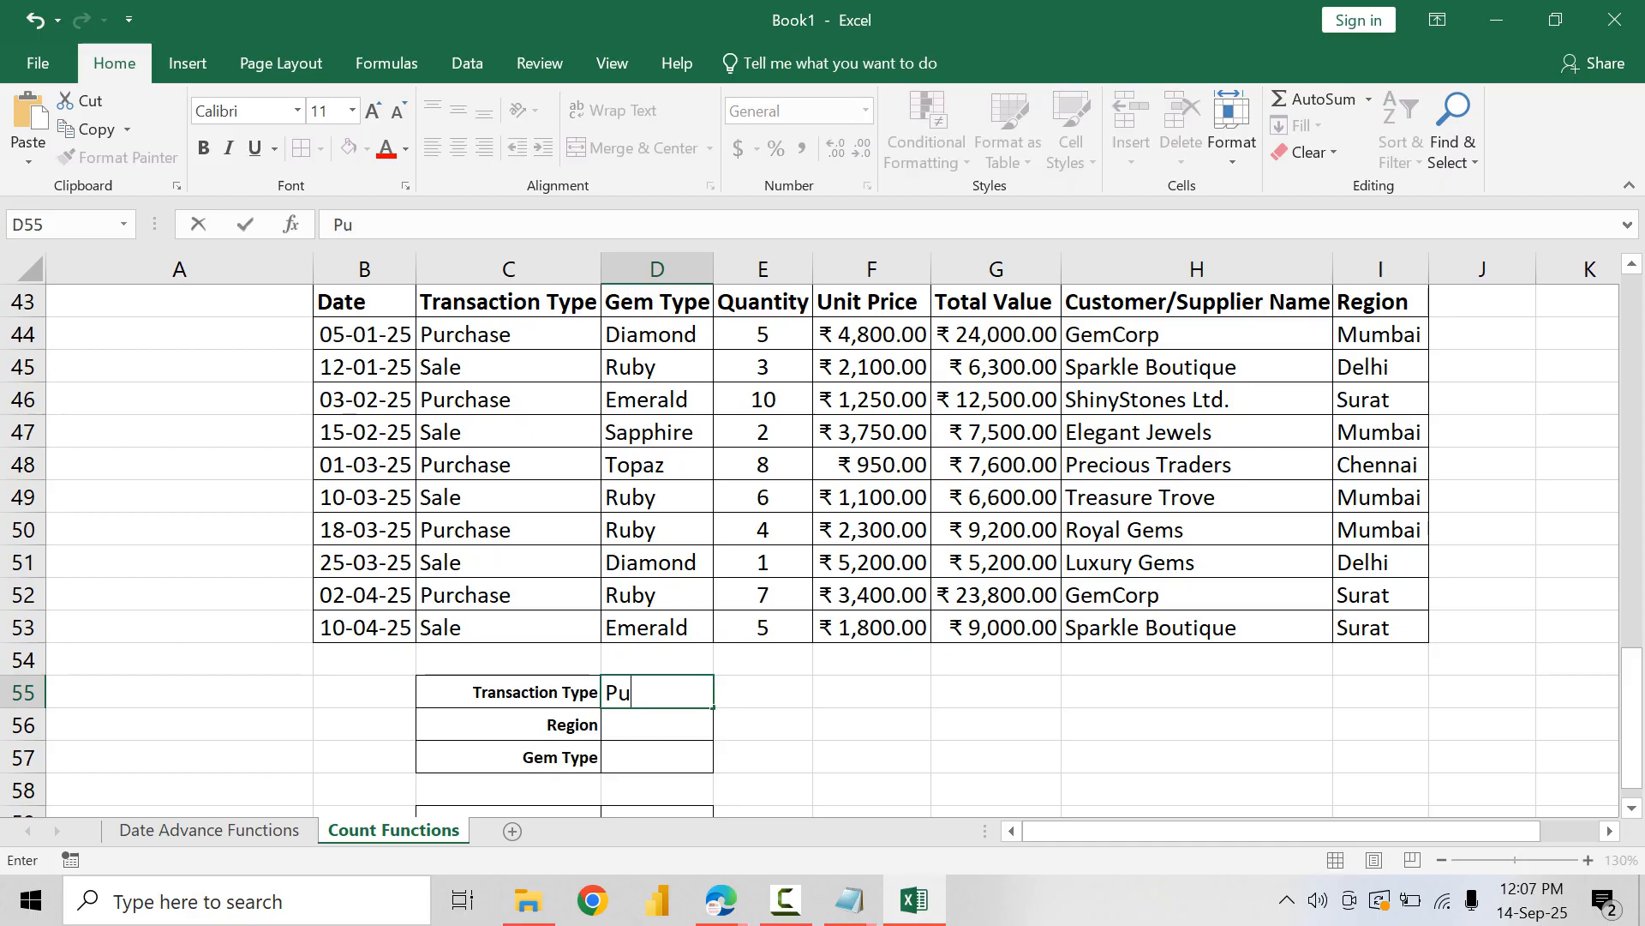
pyautogui.press('BackSpace')
pyautogui.write('rchase')
pyautogui.press('Return')
pyautogui.write('Mumbai')
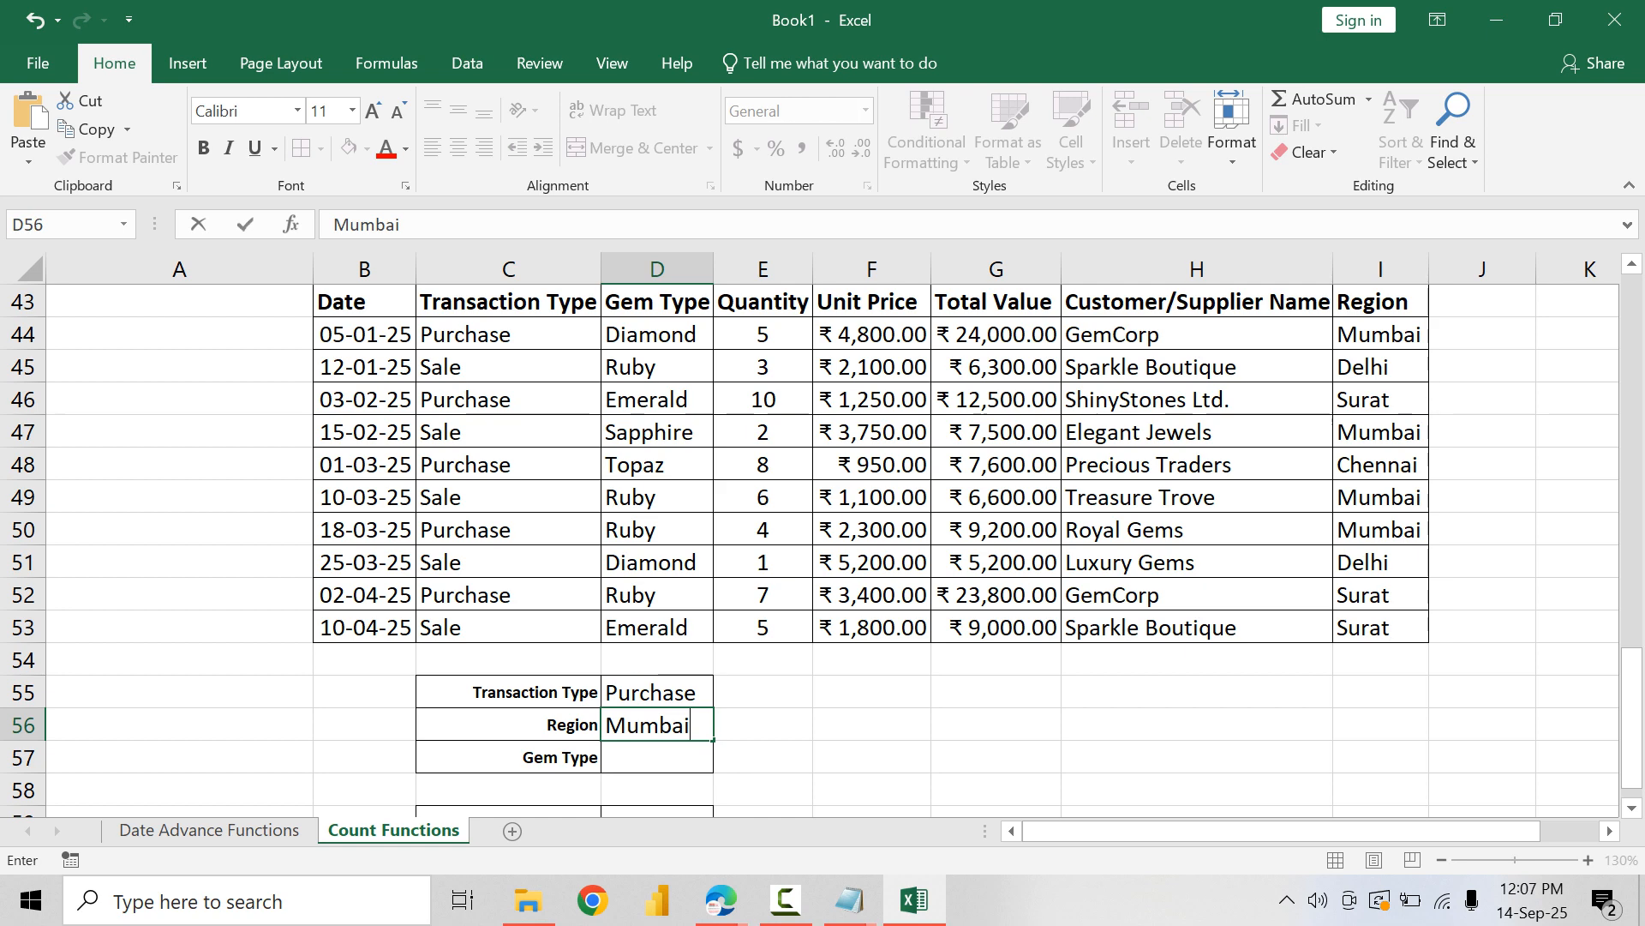
pyautogui.press('Return')
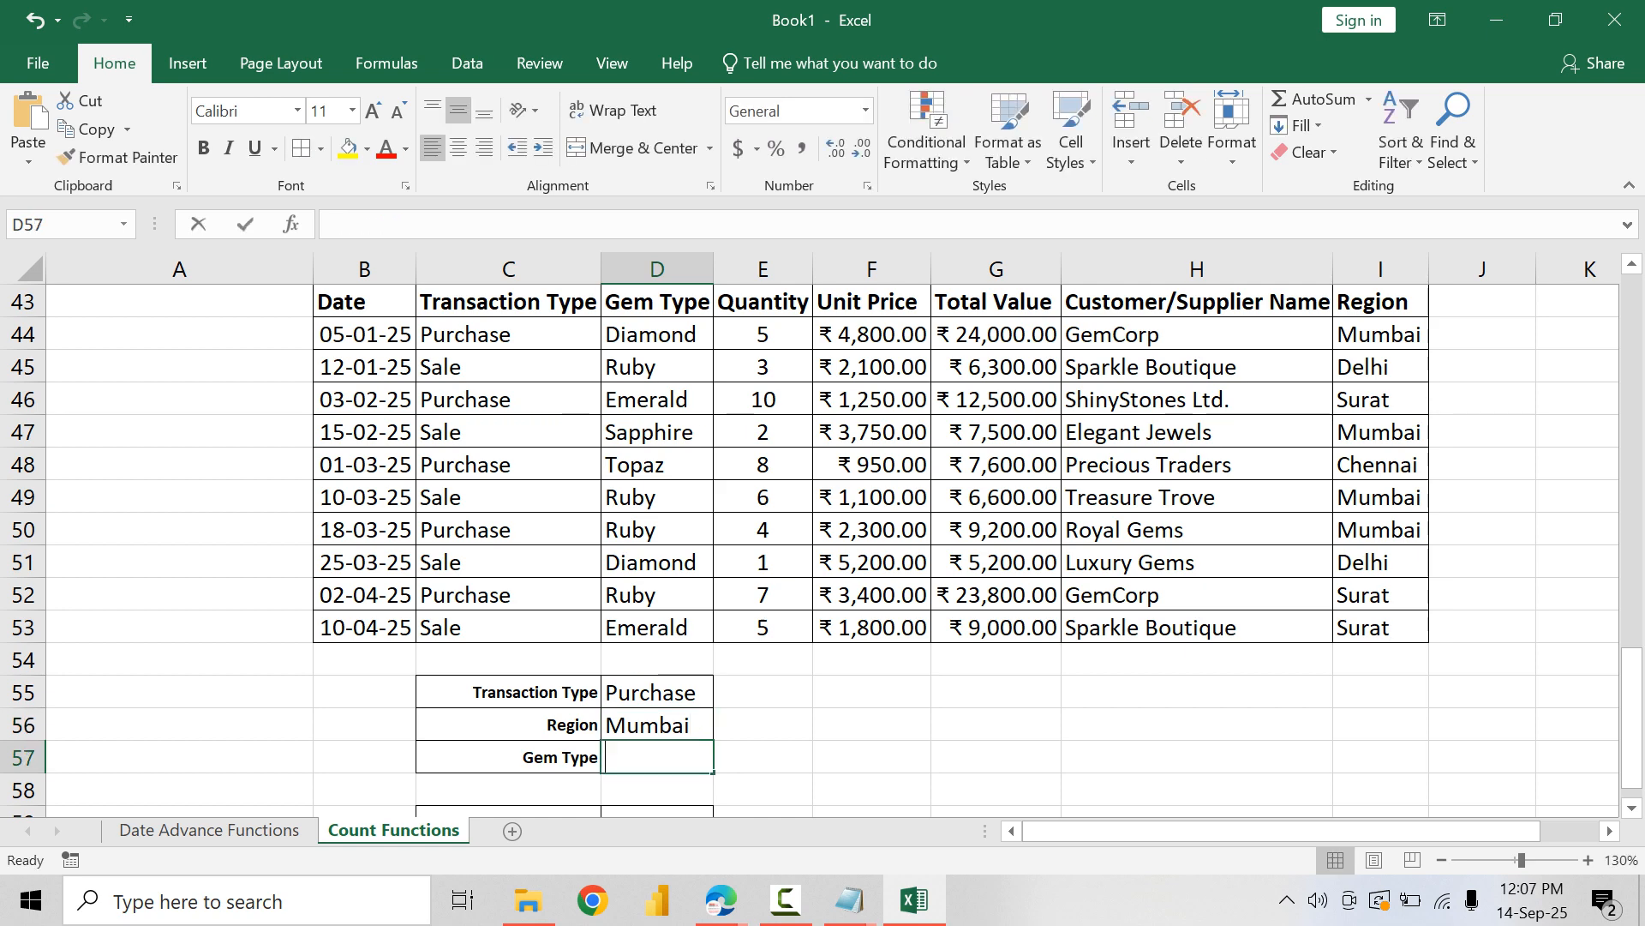
pyautogui.write('Ruby')
pyautogui.press('Return')
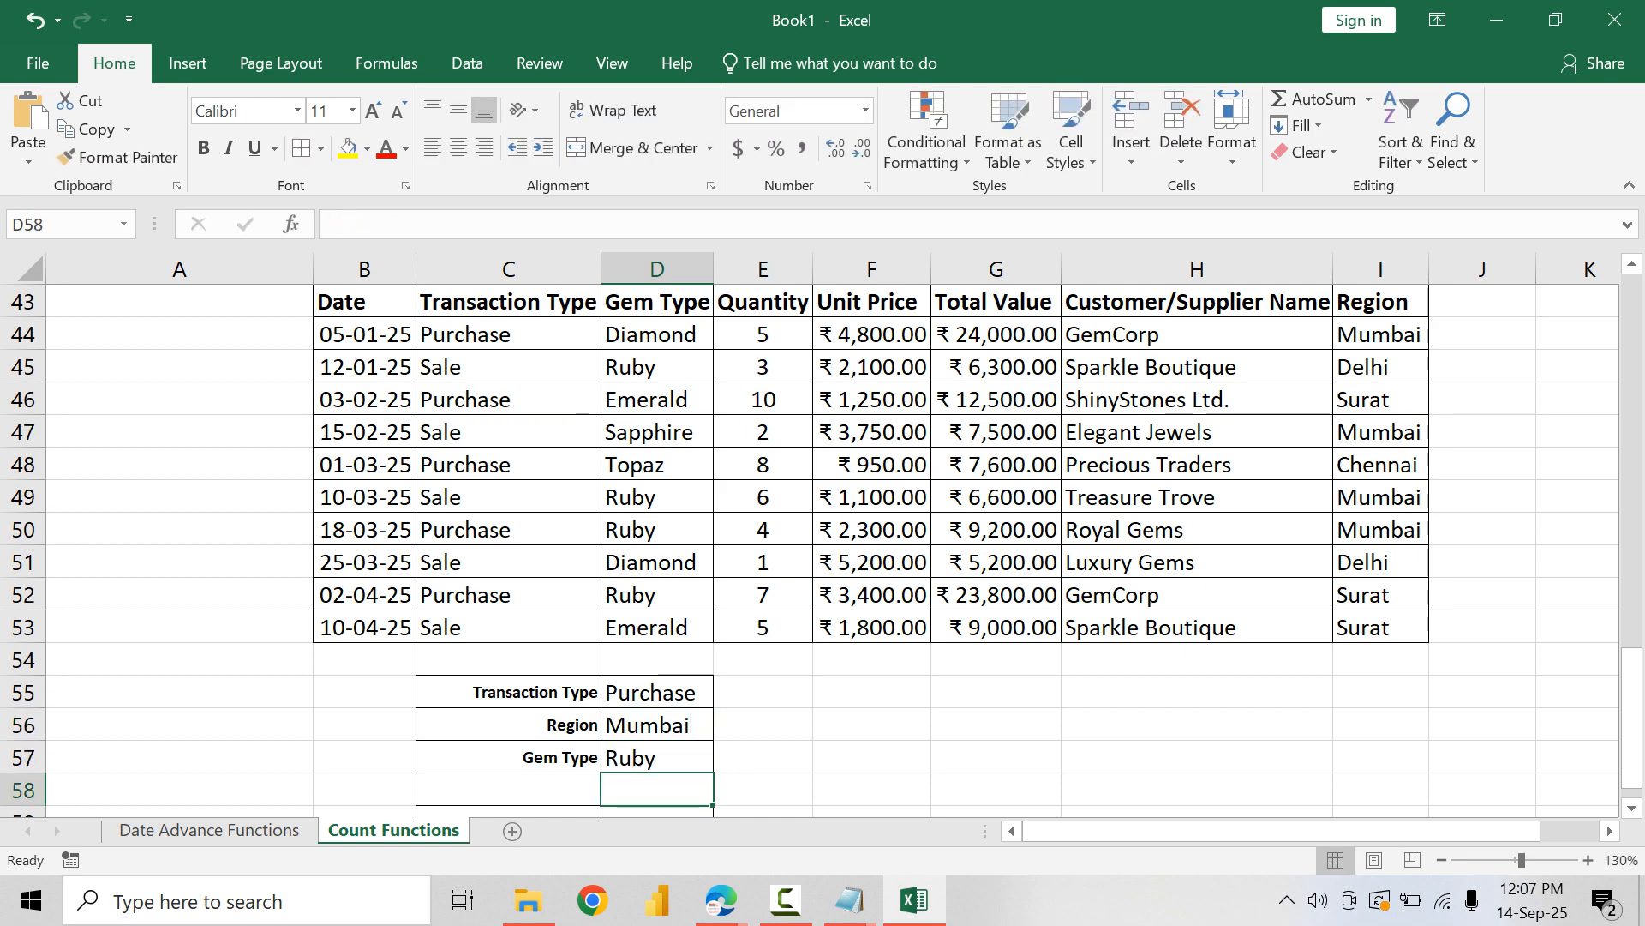
# Step: Reduce the criteria values in D55:D57 to font size 8
pyautogui.moveTo(656, 692); pyautogui.dragTo(656, 758)
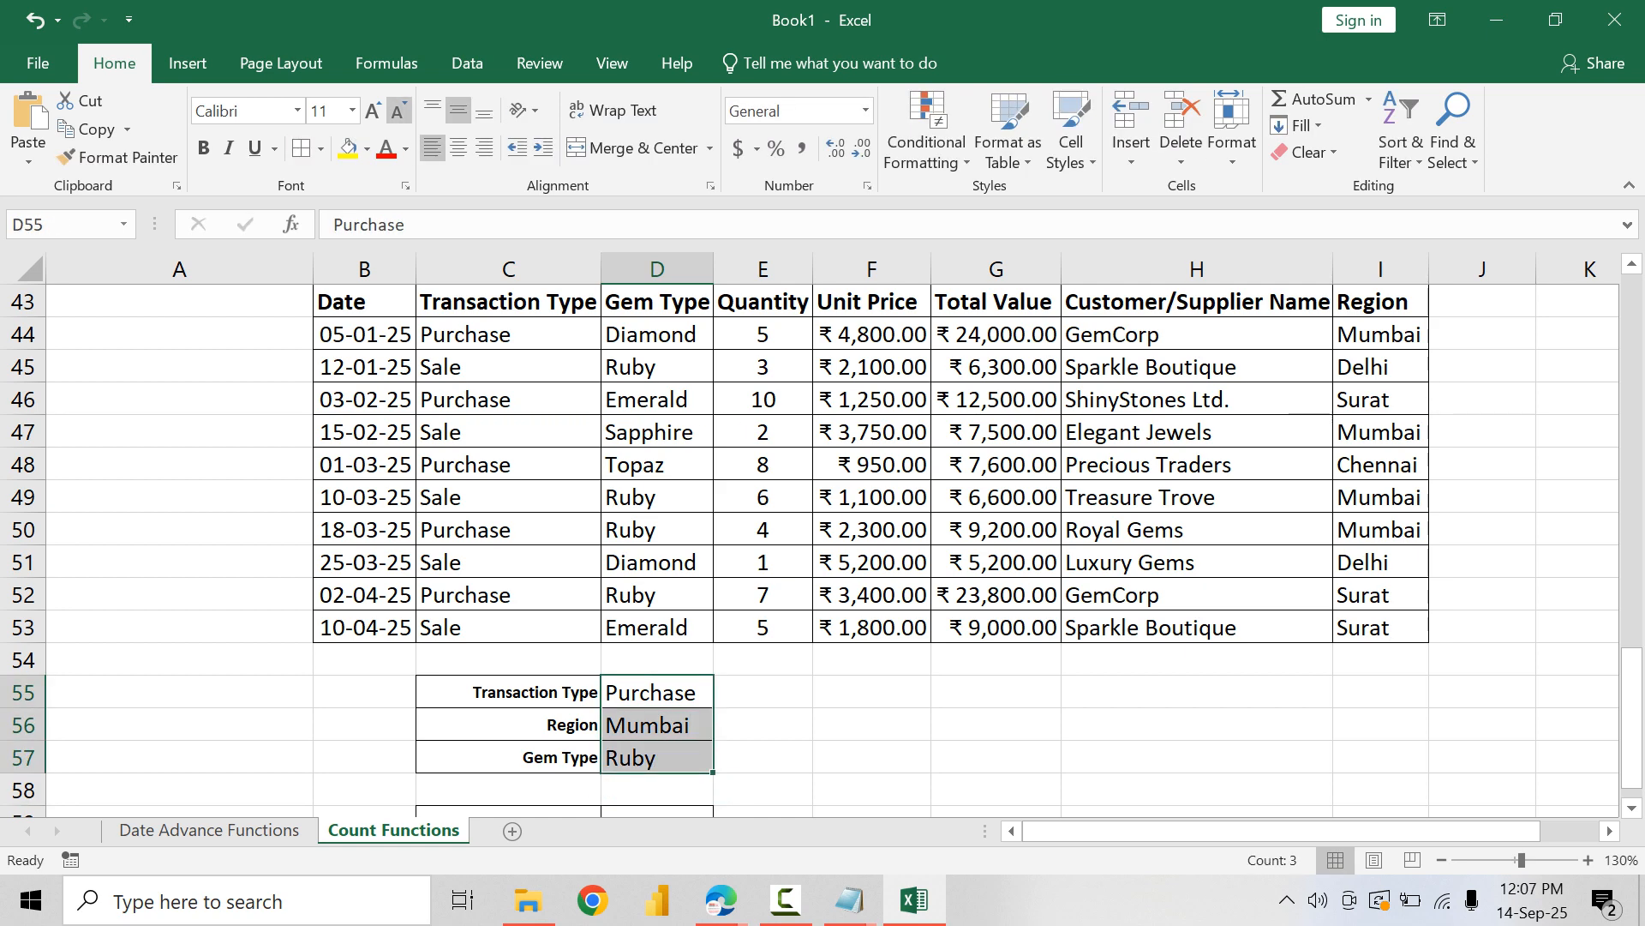
pyautogui.click(398, 110)
pyautogui.click(398, 110)
pyautogui.click(398, 111)
pyautogui.click(656, 692)
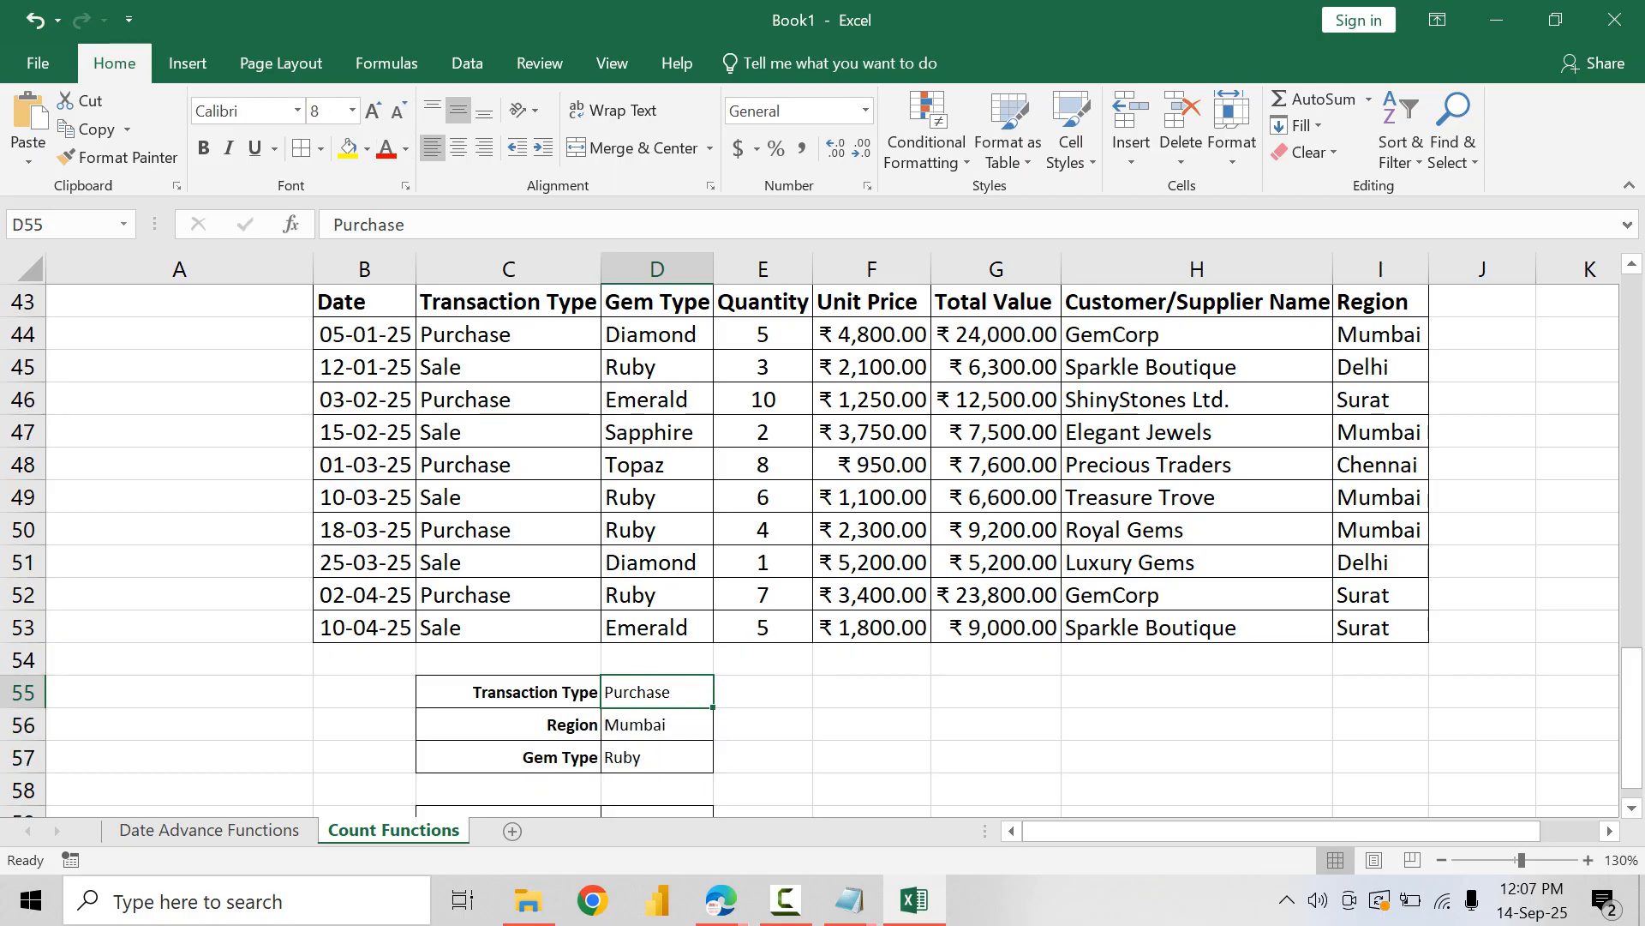
# Step: Start a COUNTIFS formula in D59 with the absolute Transaction Type range $C$44:$C$53 and D55 as its criterion
pyautogui.click(509, 334)
pyautogui.scroll(-2, 508, 334)
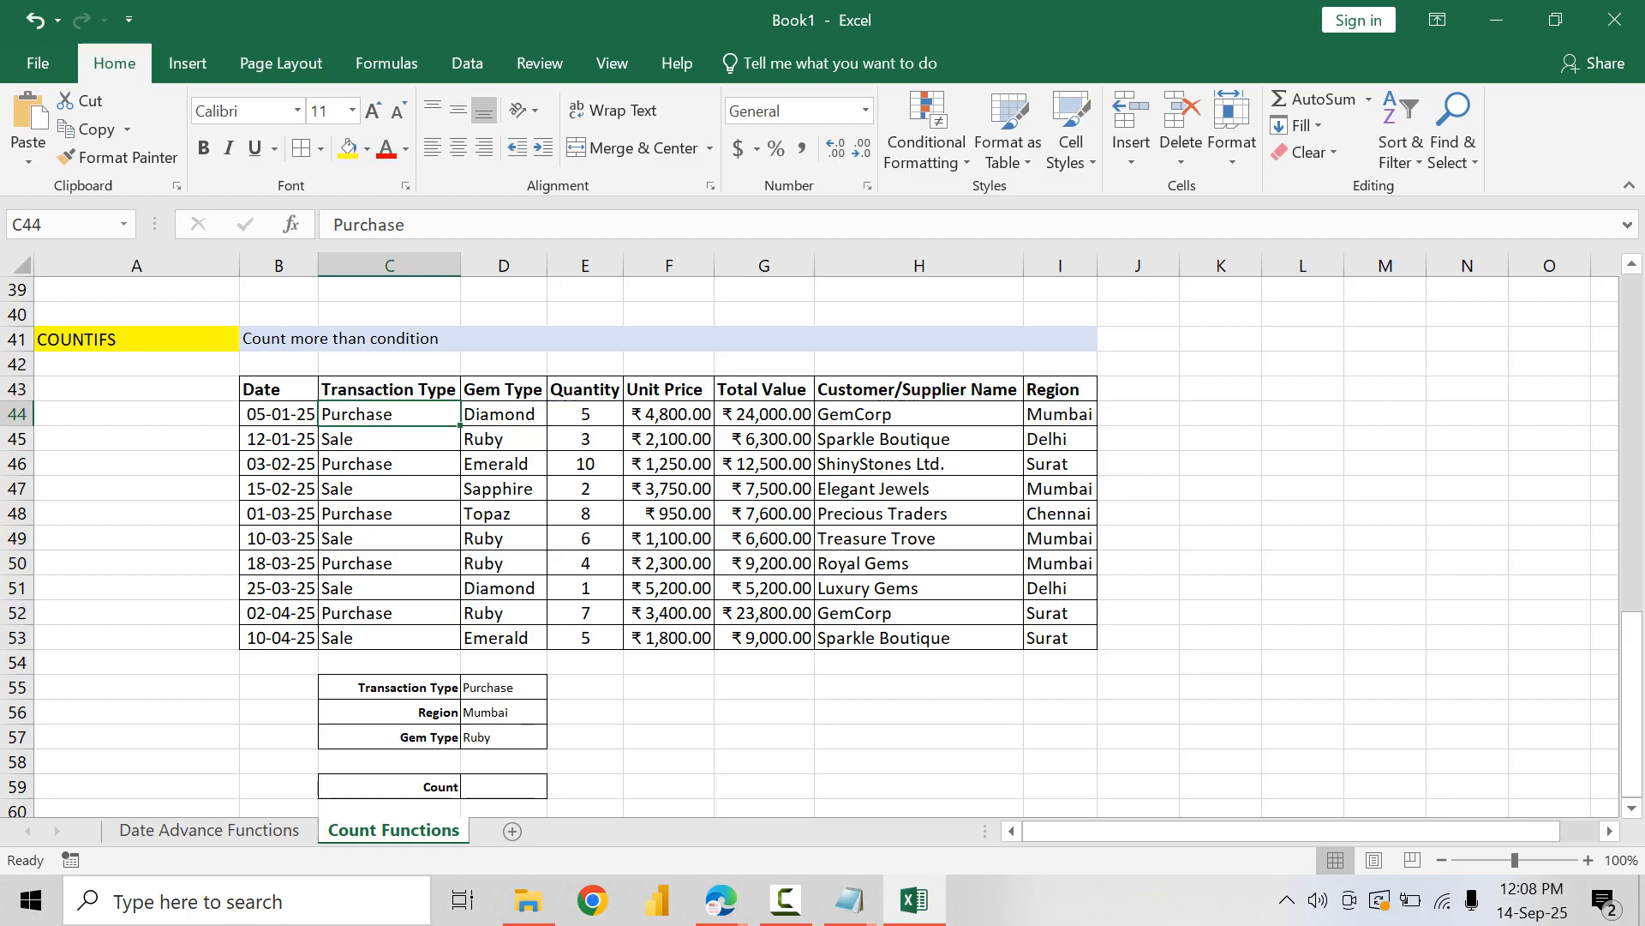
pyautogui.click(503, 712)
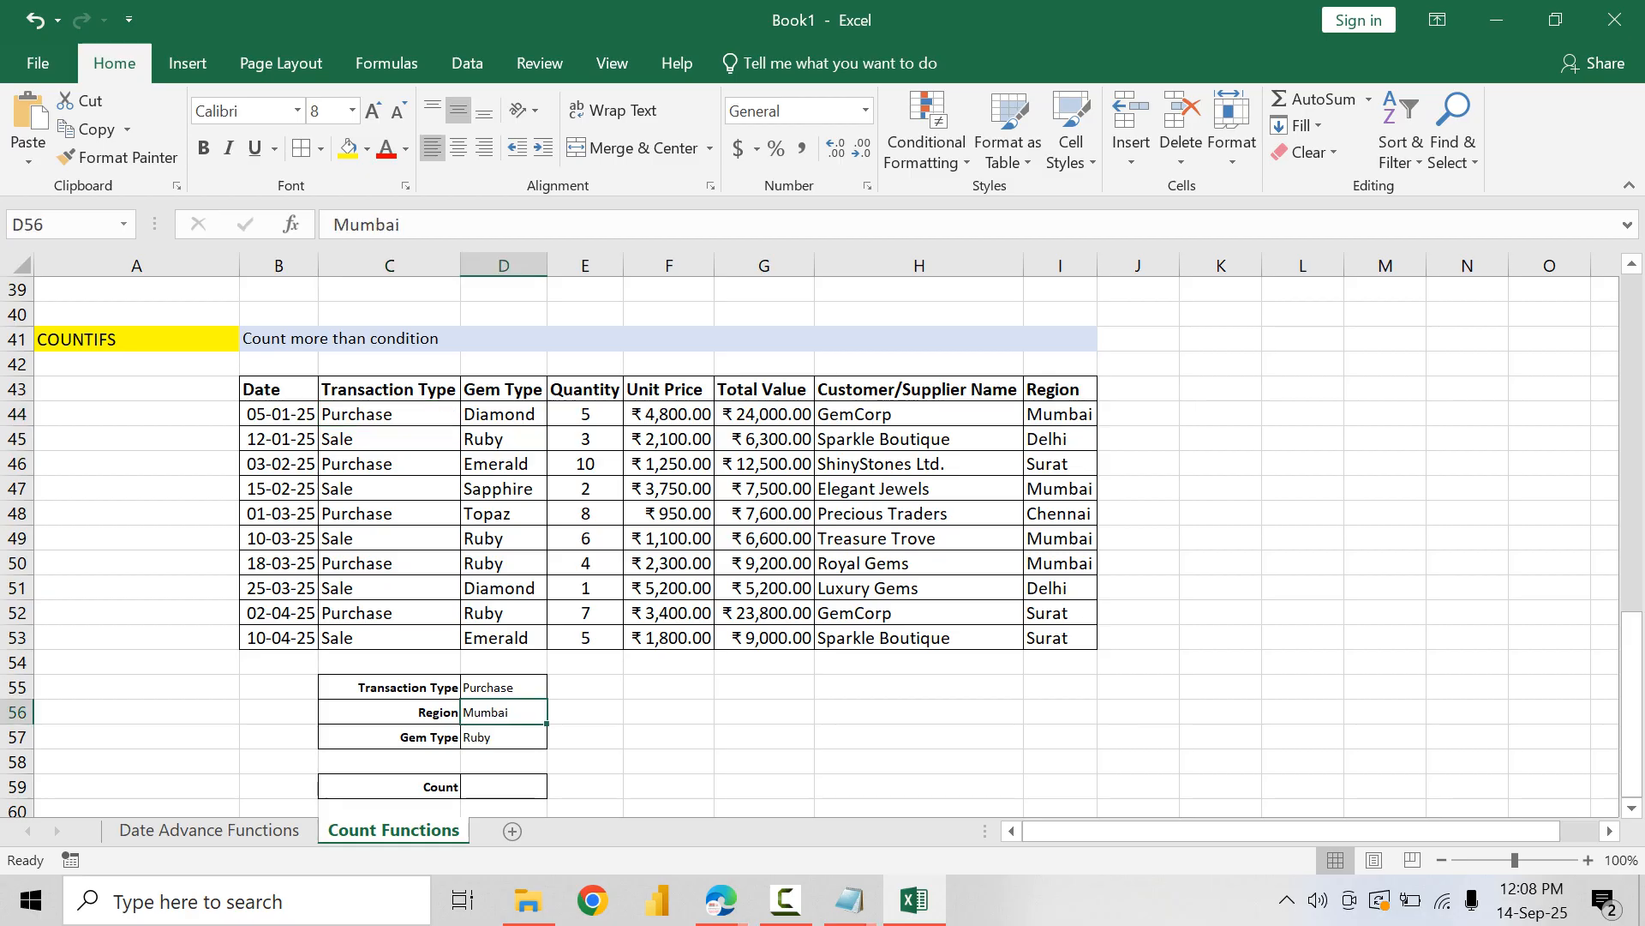
pyautogui.click(504, 737)
pyautogui.click(504, 787)
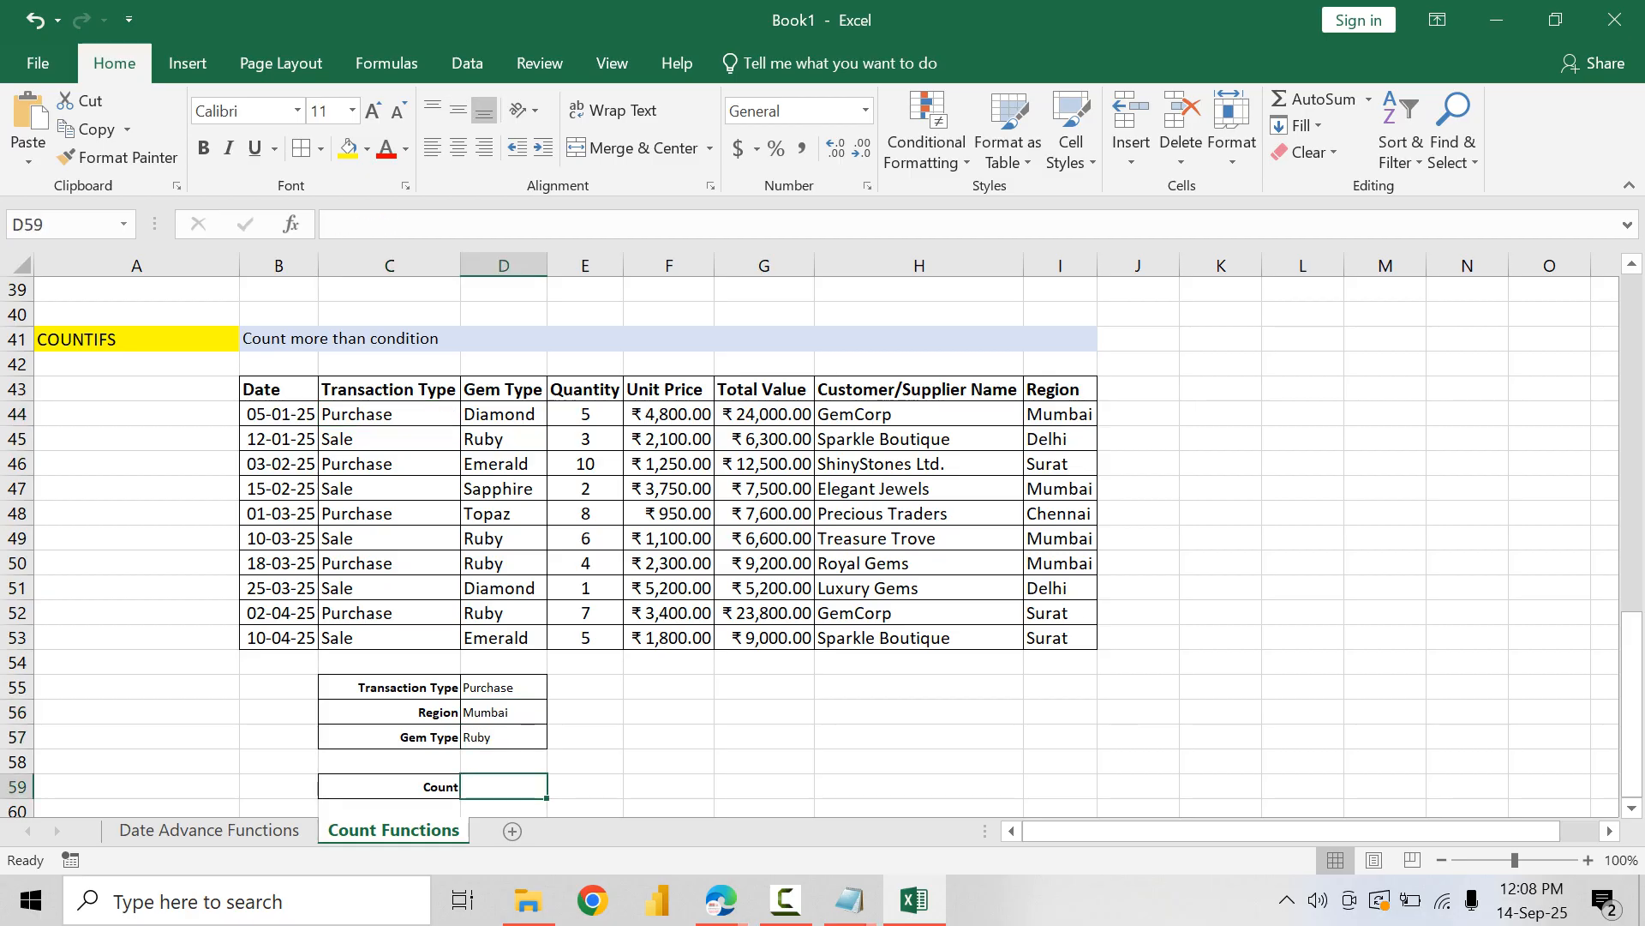
pyautogui.write('=')
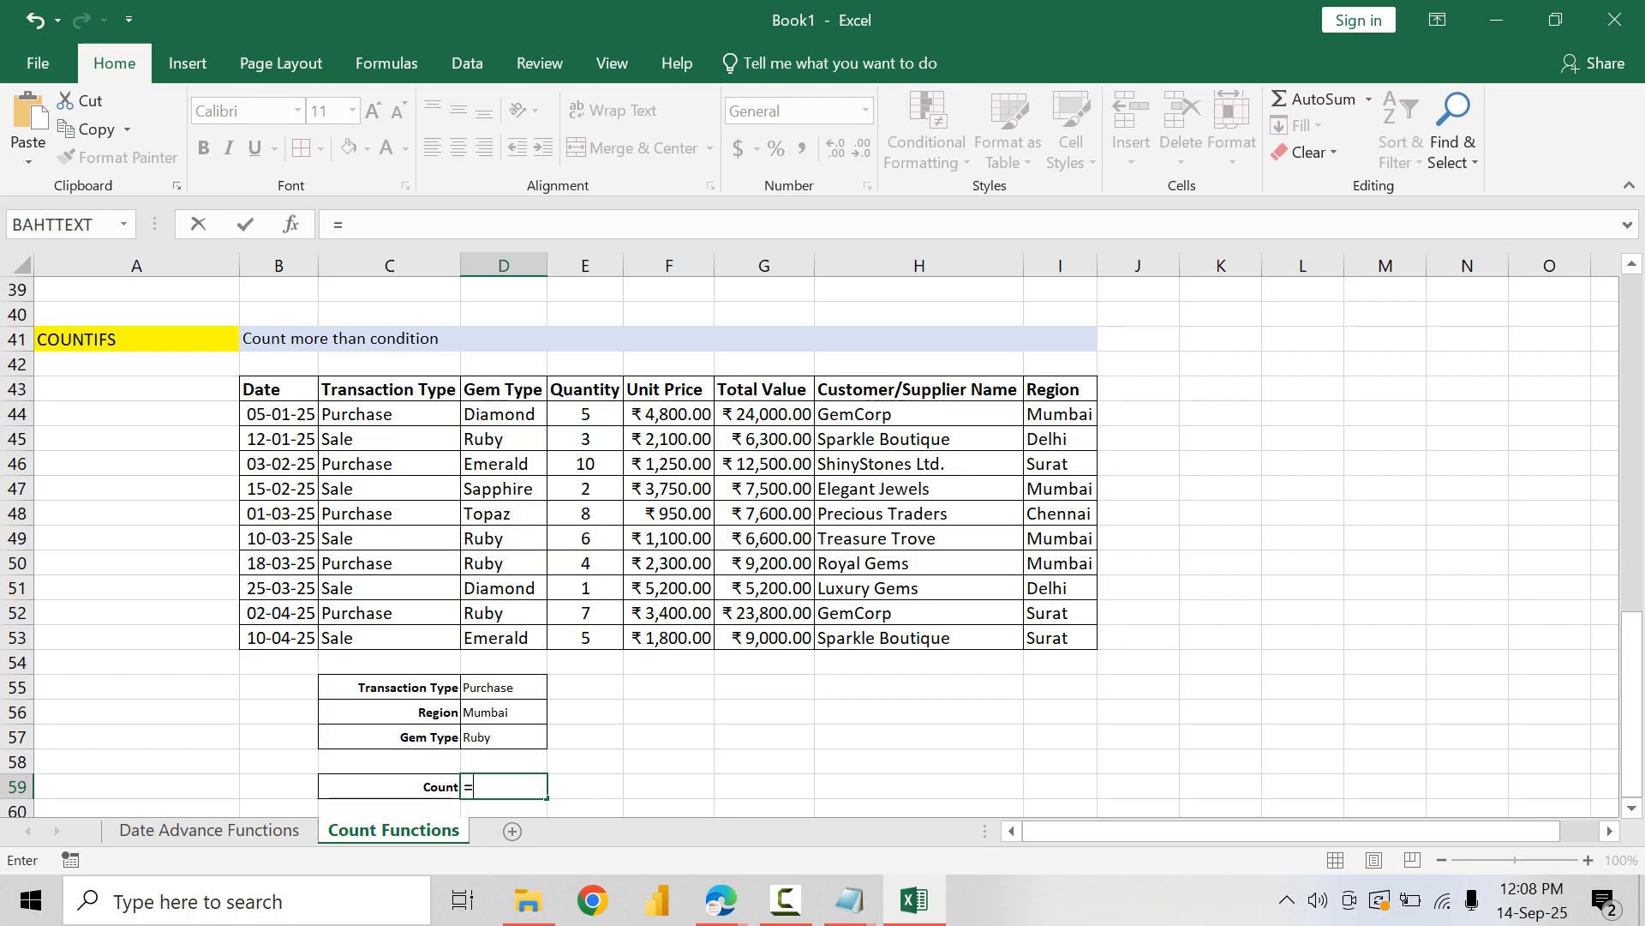
pyautogui.write('COUNTIFS(')
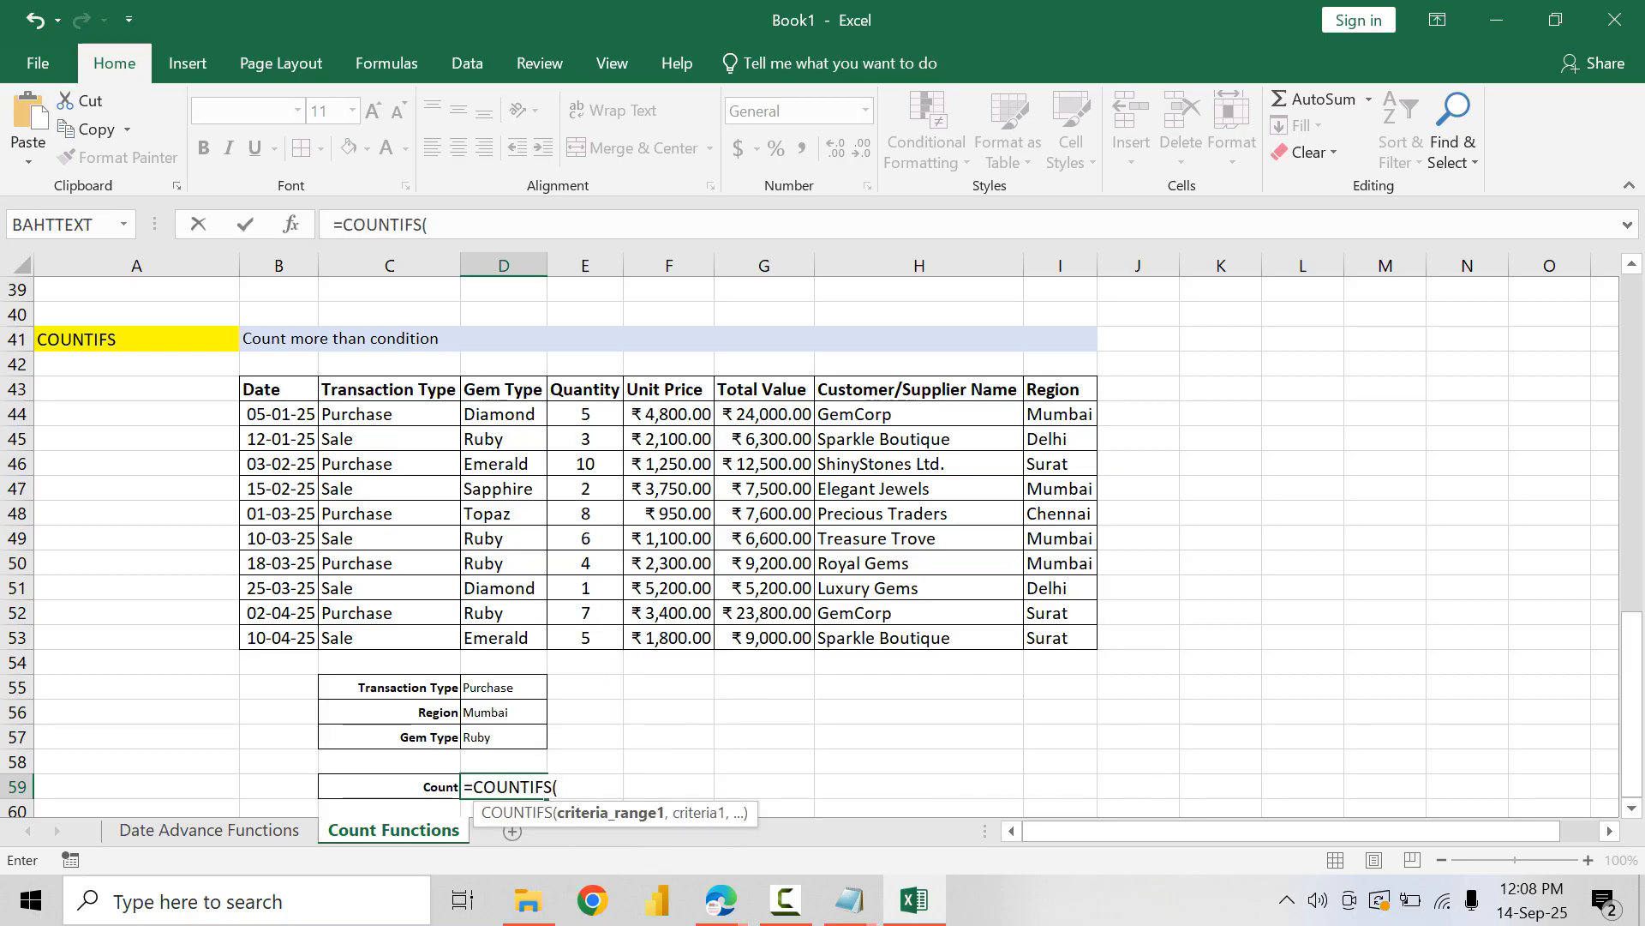
pyautogui.moveTo(390, 414); pyautogui.dragTo(390, 638)
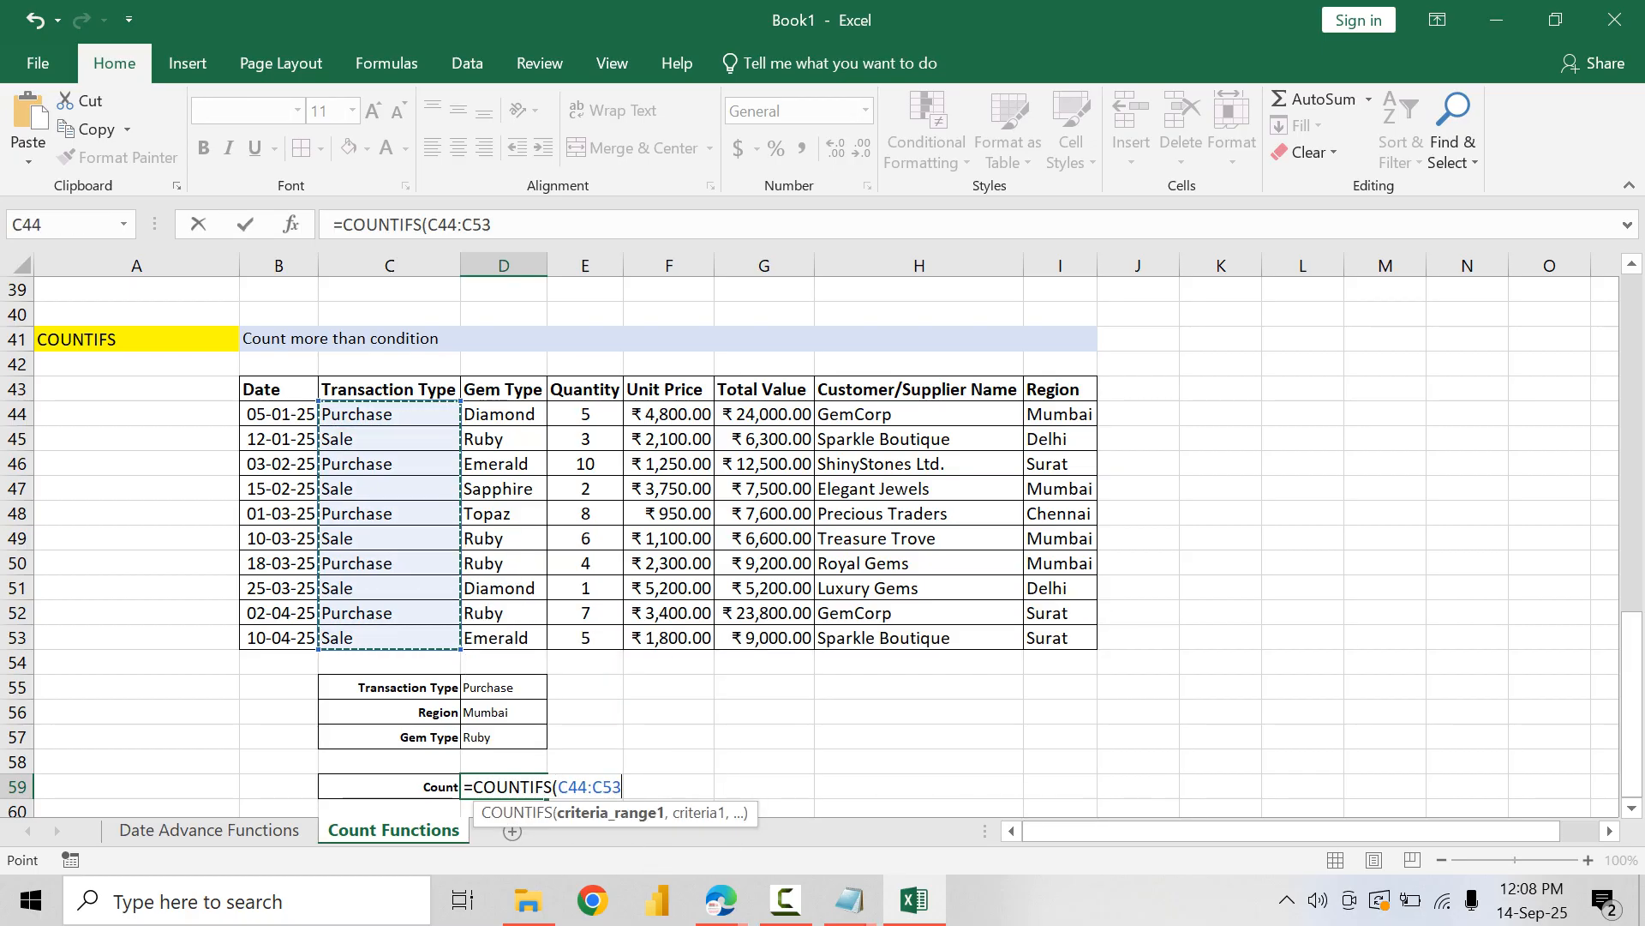
pyautogui.press('F4')
pyautogui.write(',')
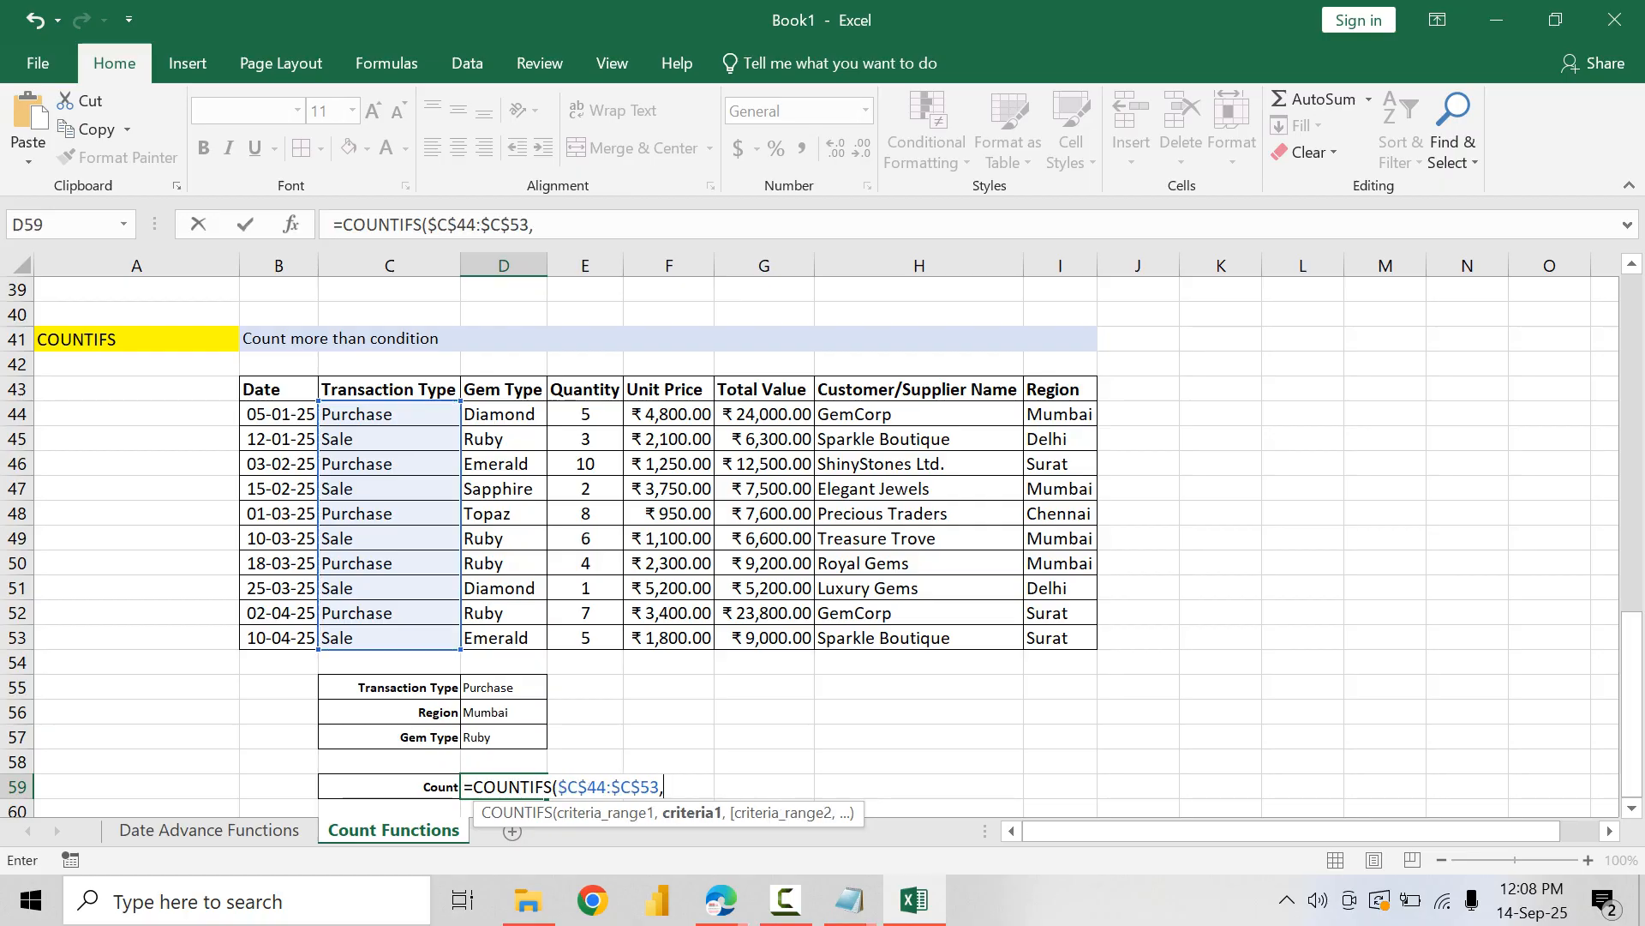
pyautogui.click(504, 687)
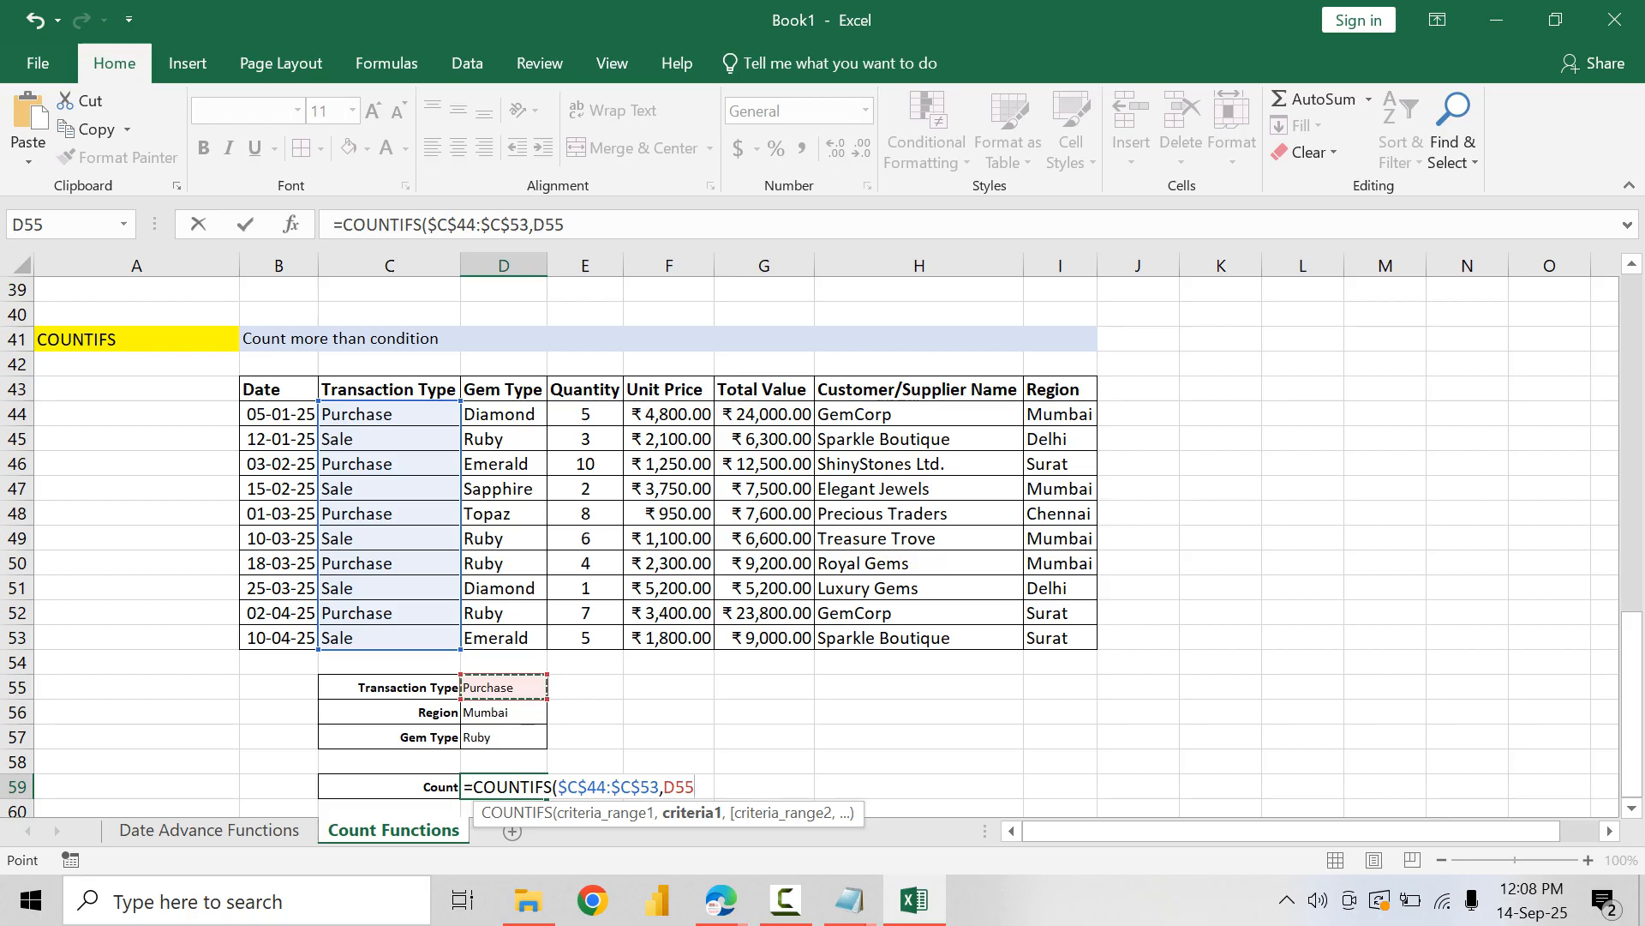
pyautogui.write(',')
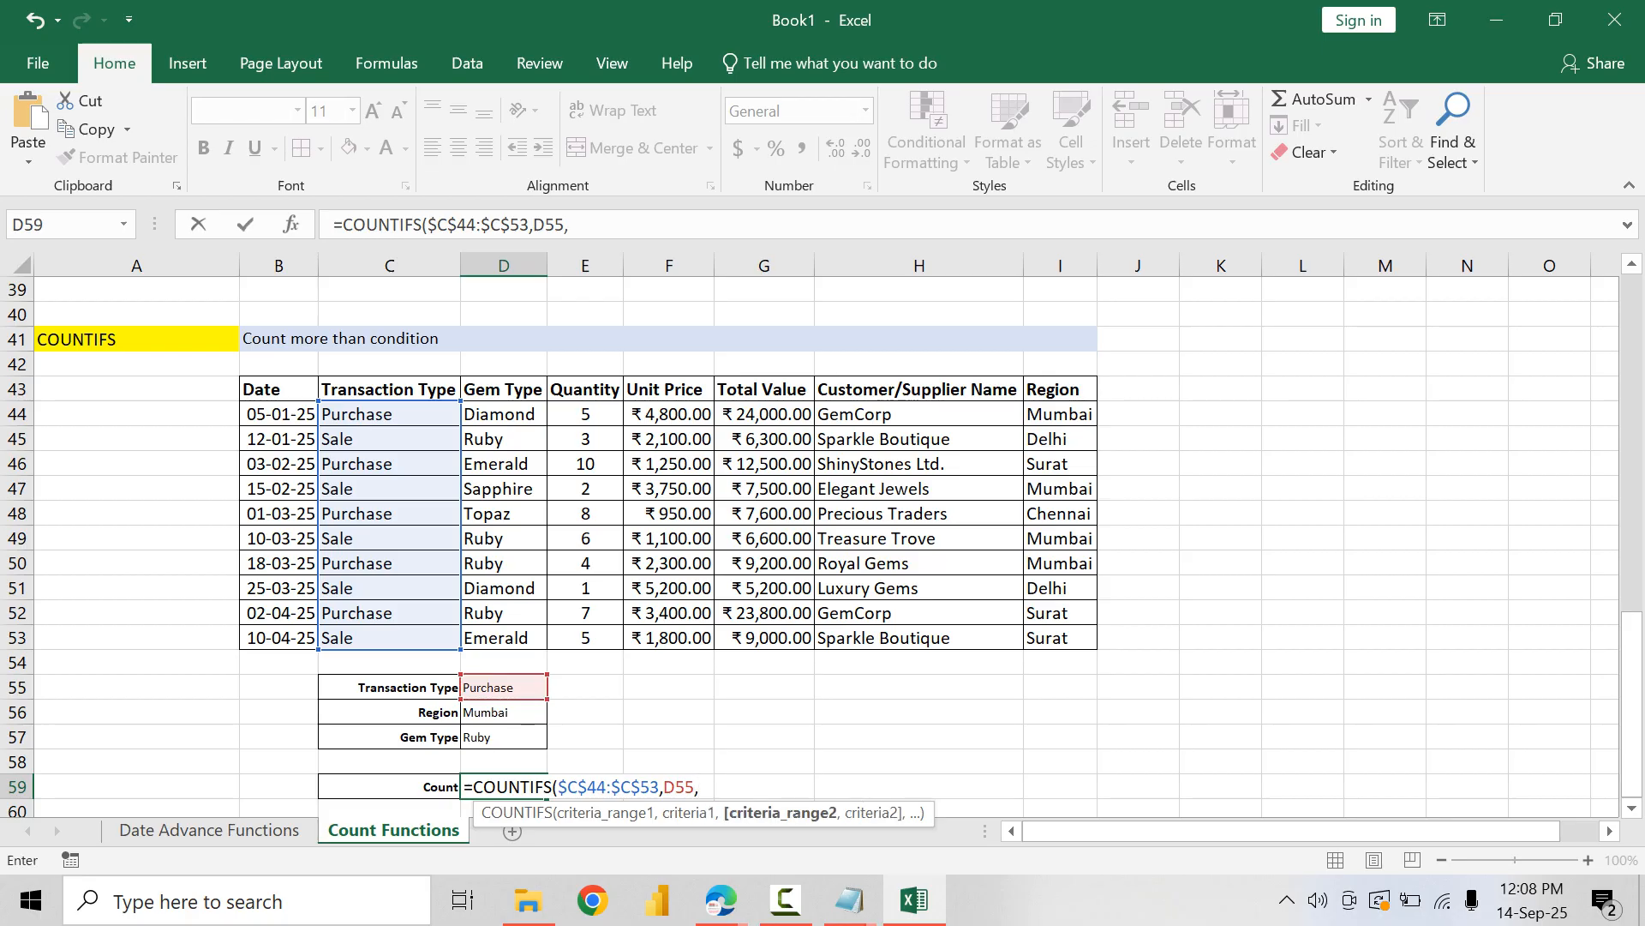
# Step: Add the absolute Region range $I$44:$I$53 with criterion D56 as the second condition of the COUNTIFS formula
pyautogui.moveTo(1060, 414); pyautogui.dragTo(1063, 638)
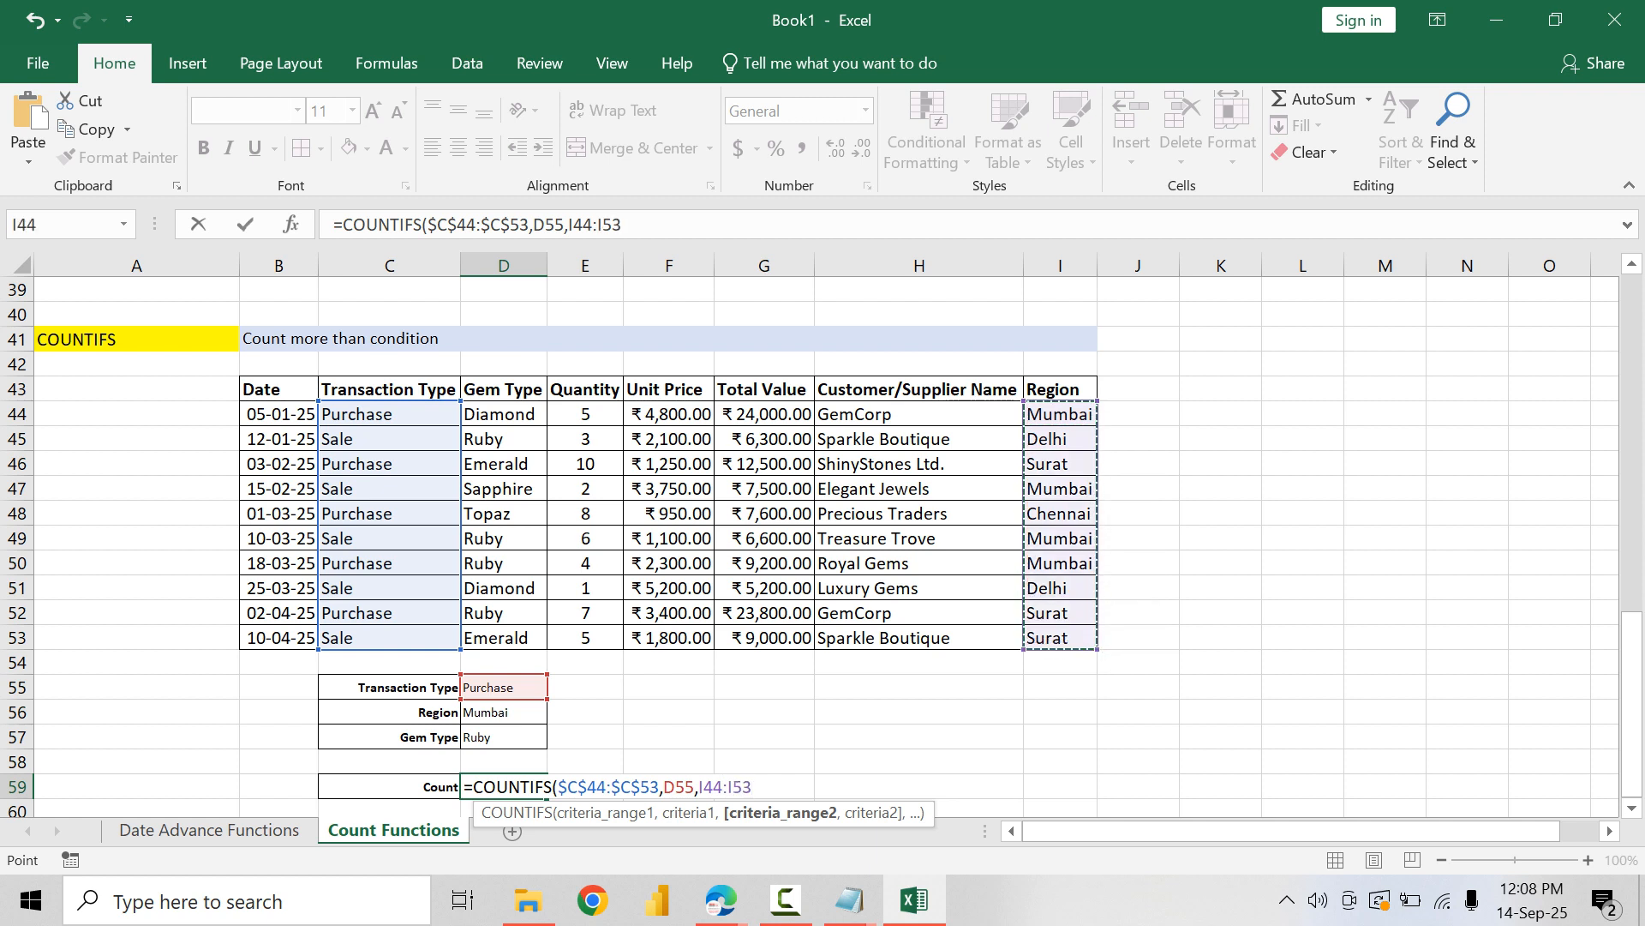
pyautogui.write(',')
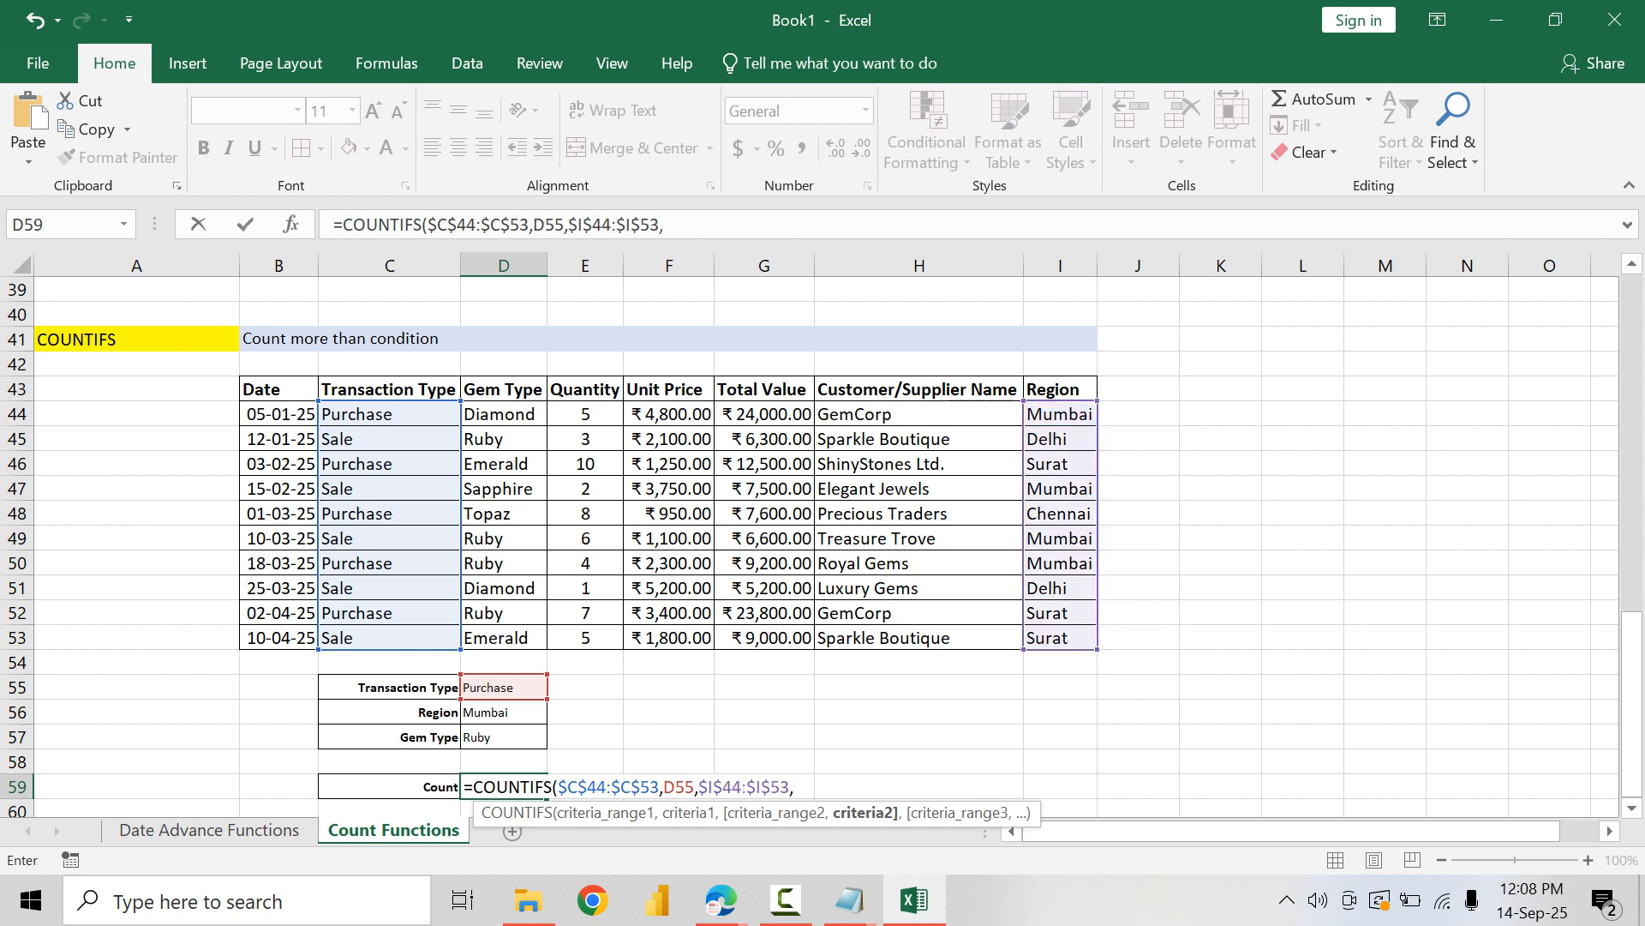
pyautogui.click(504, 713)
pyautogui.write(',')
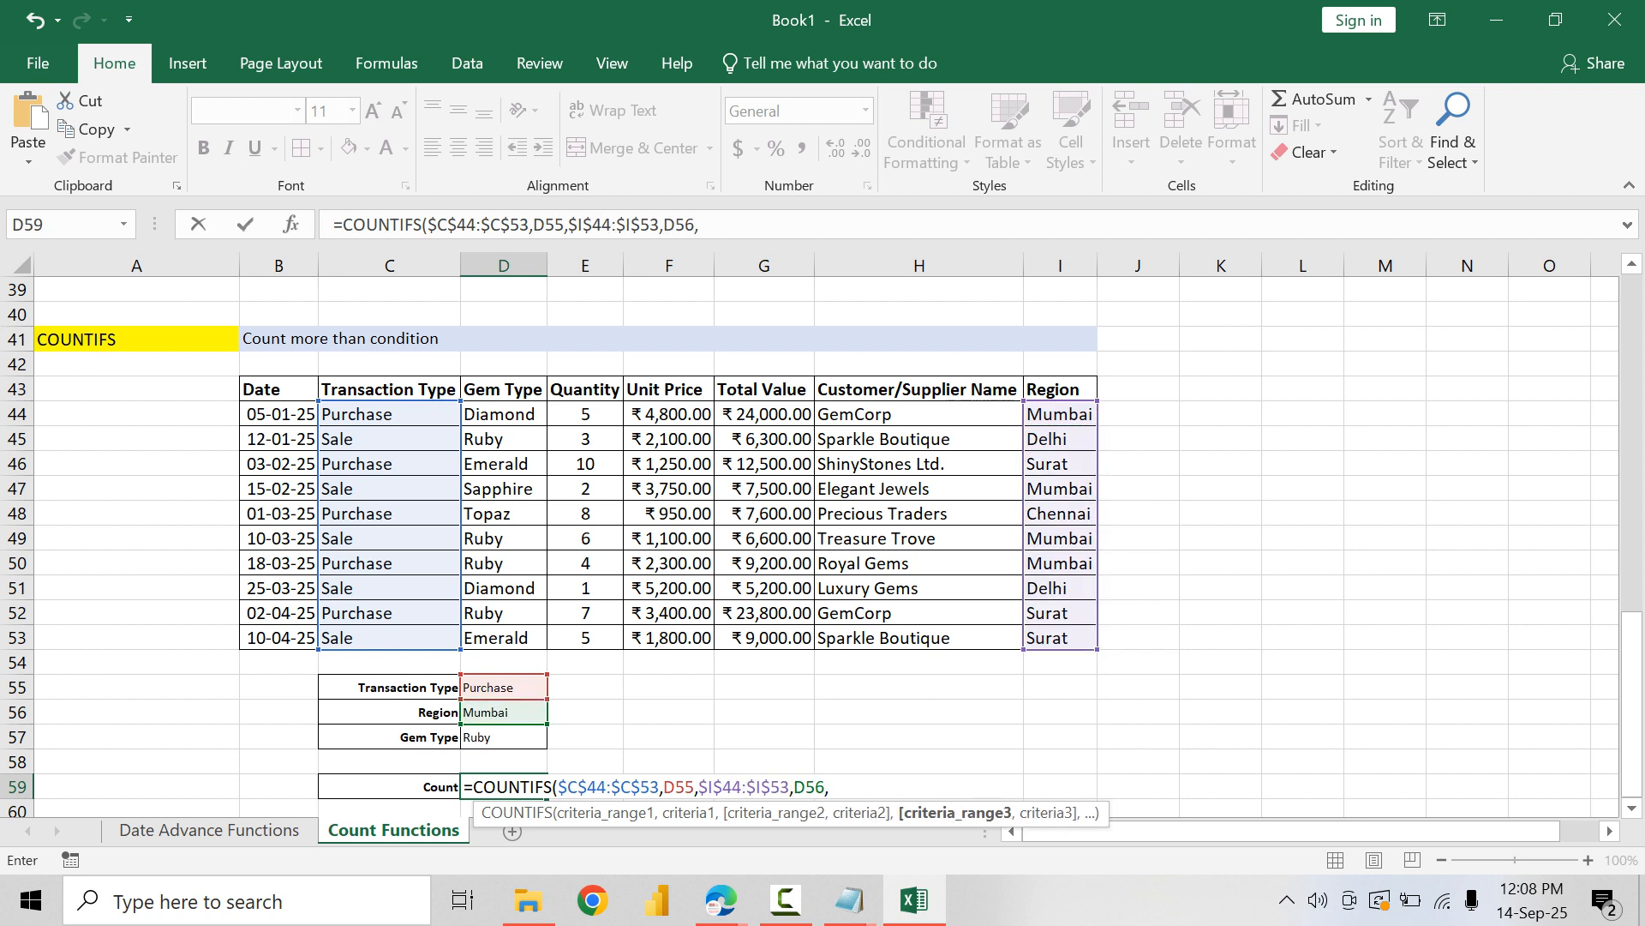
# Step: Finish the COUNTIFS formula in D59 with the absolute Gem Type range $D$44:$D$53 and criterion D57, and centre the result cell
pyautogui.moveTo(504, 413); pyautogui.dragTo(510, 641)
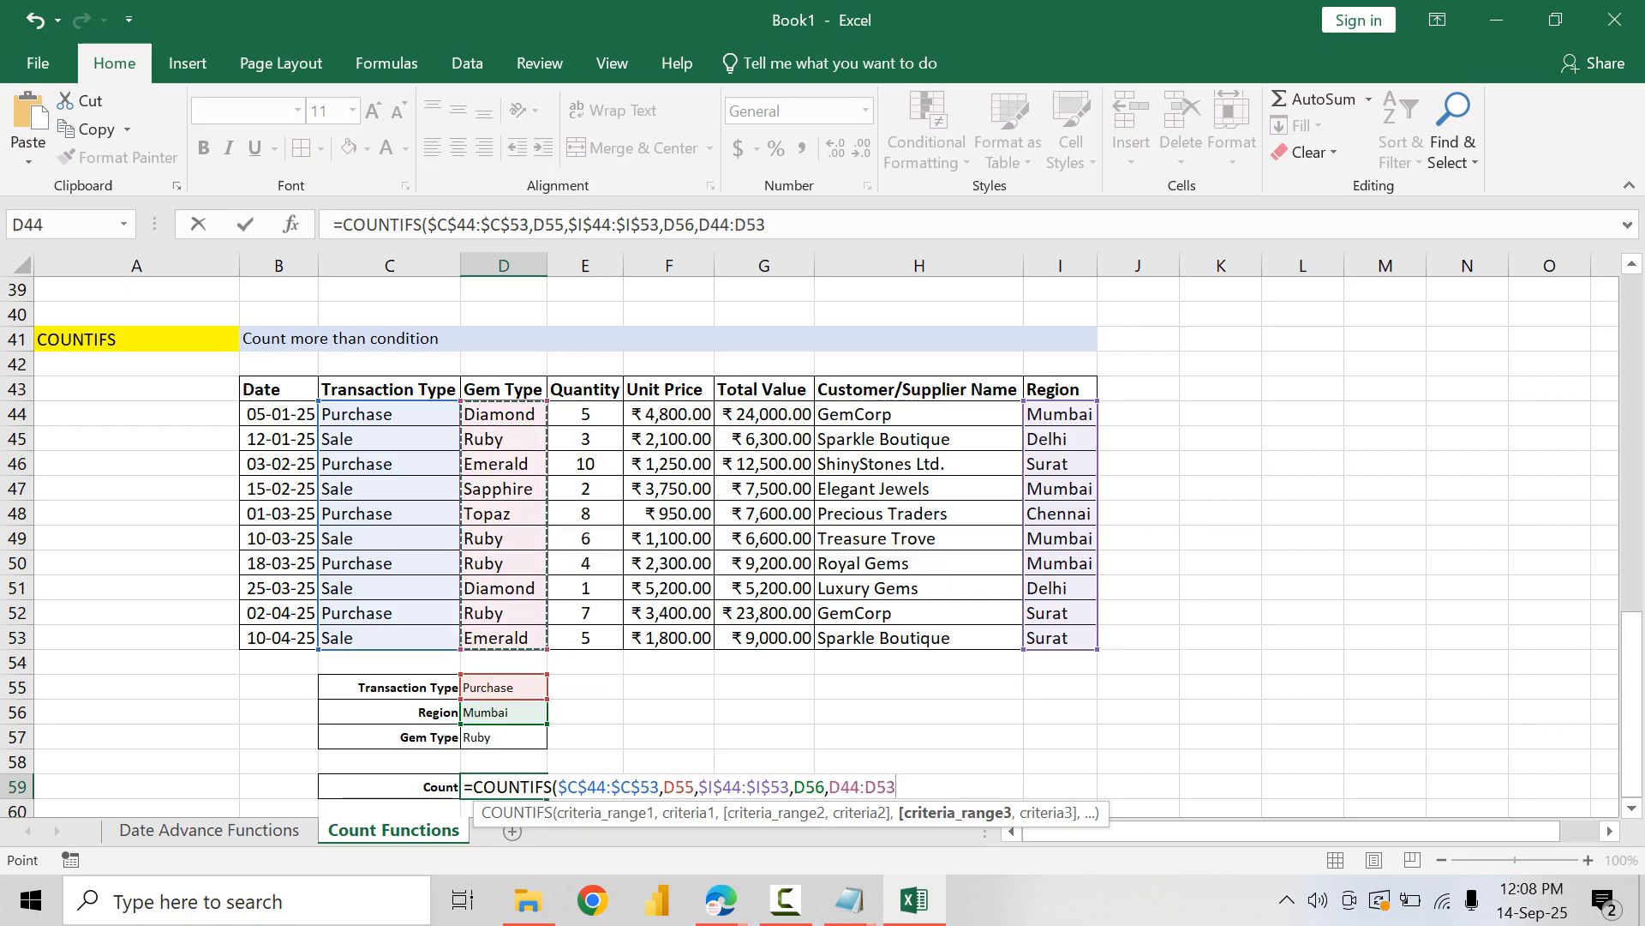
pyautogui.press('F4')
pyautogui.write(',')
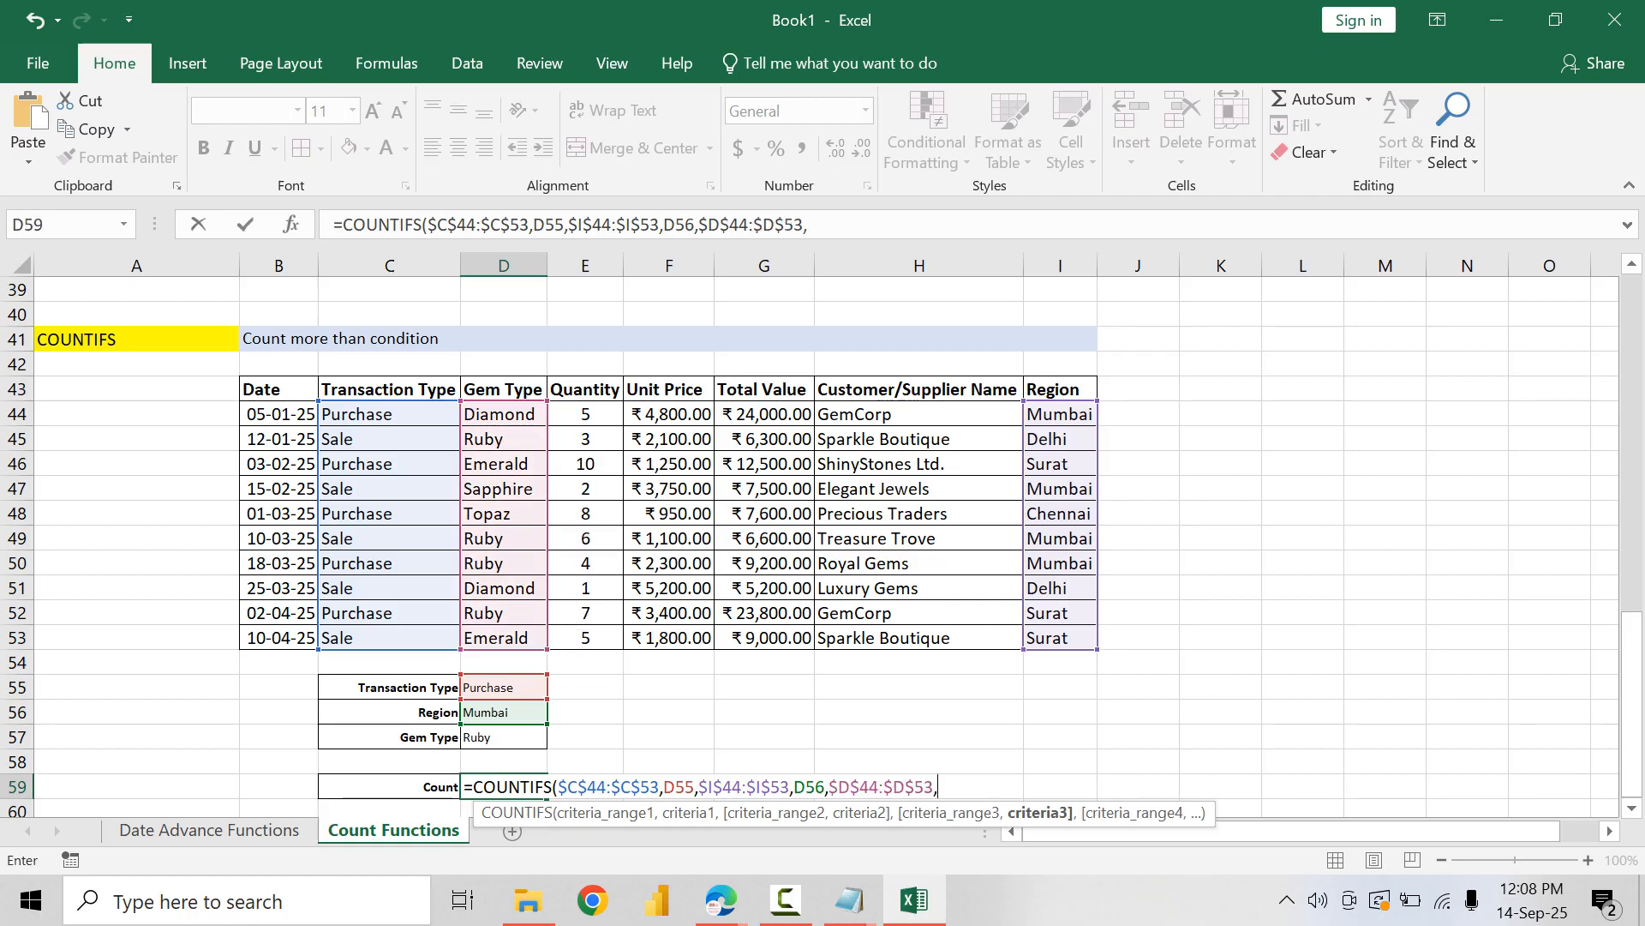
pyautogui.click(504, 737)
pyautogui.write(')')
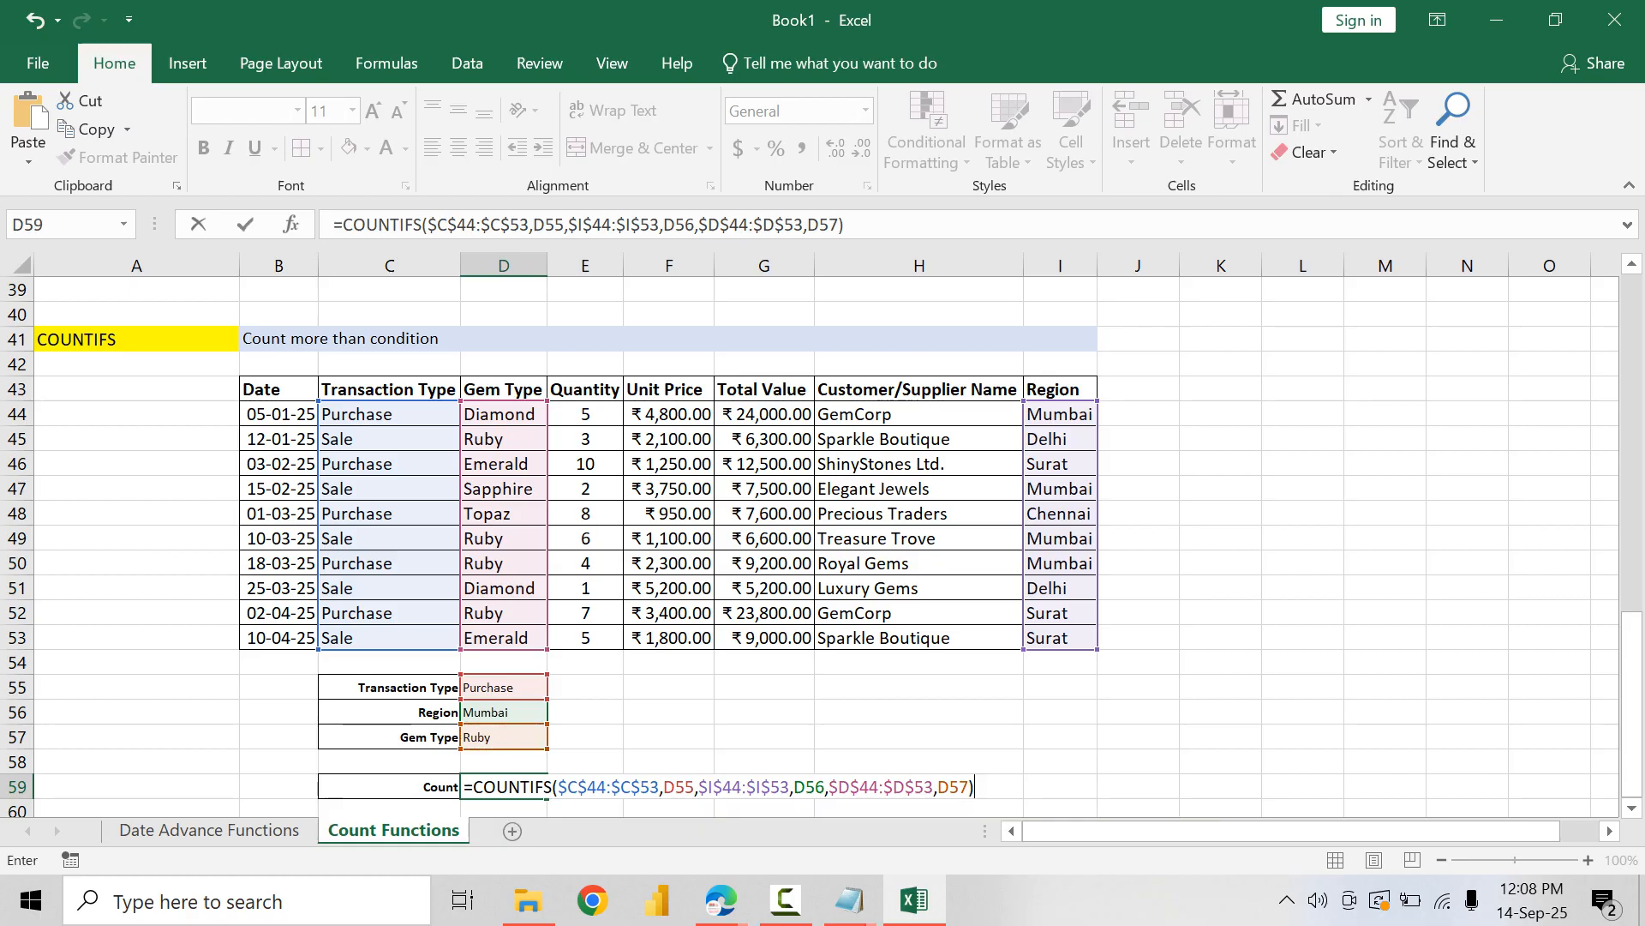
pyautogui.moveTo(566, 786); pyautogui.dragTo(959, 786)
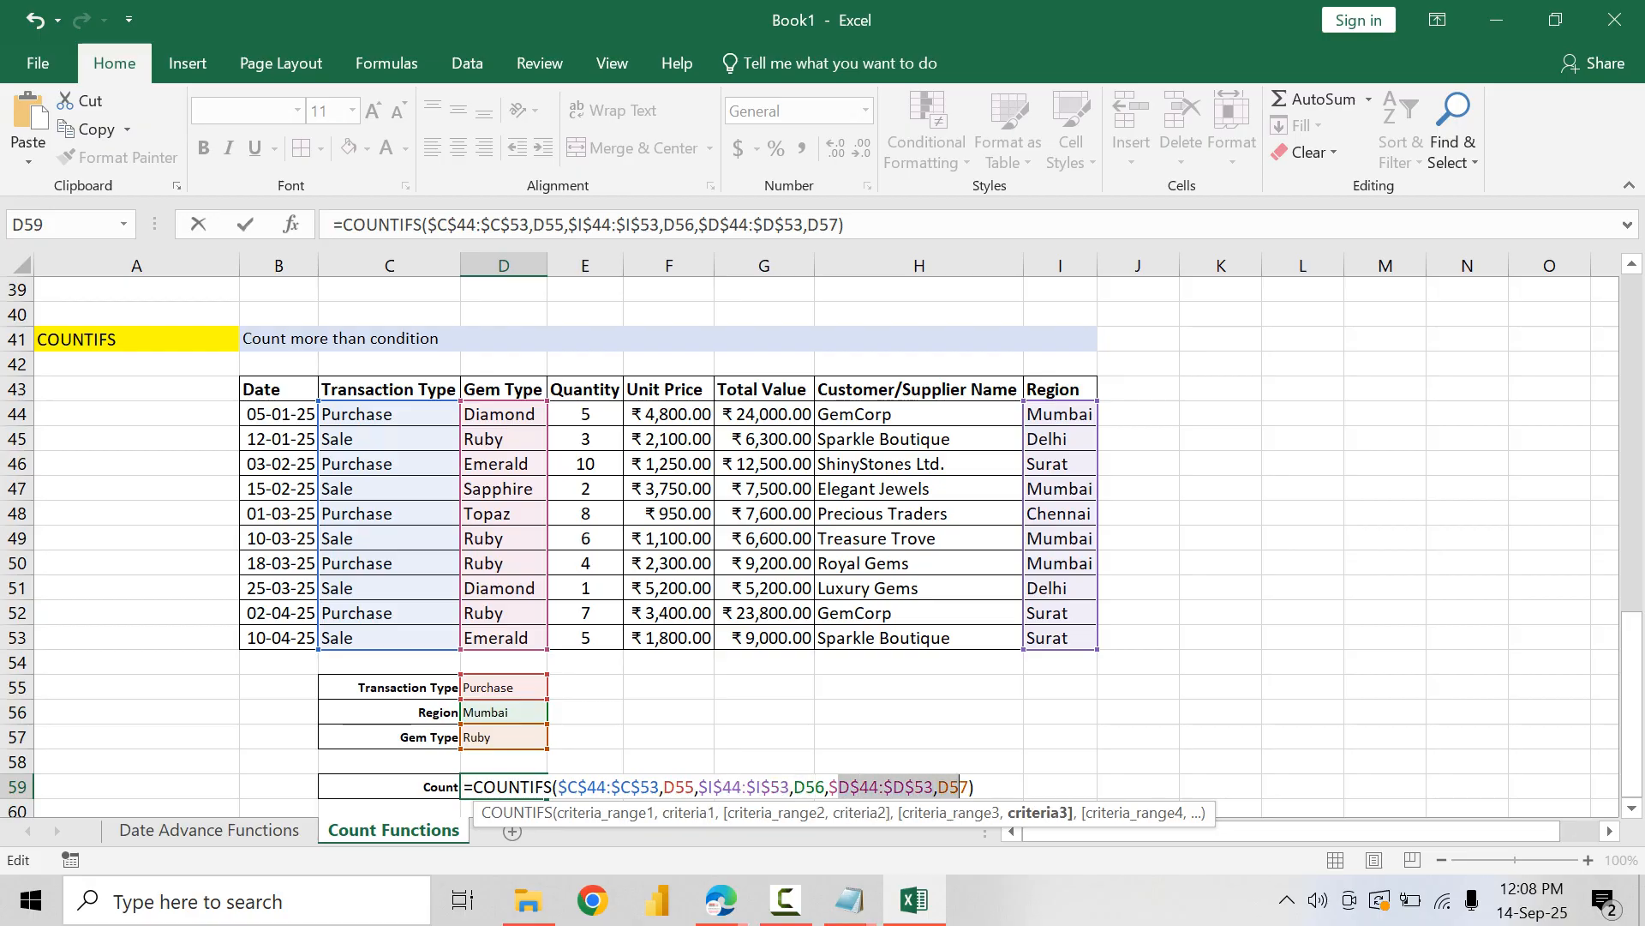
pyautogui.click(959, 786)
pyautogui.press('Return')
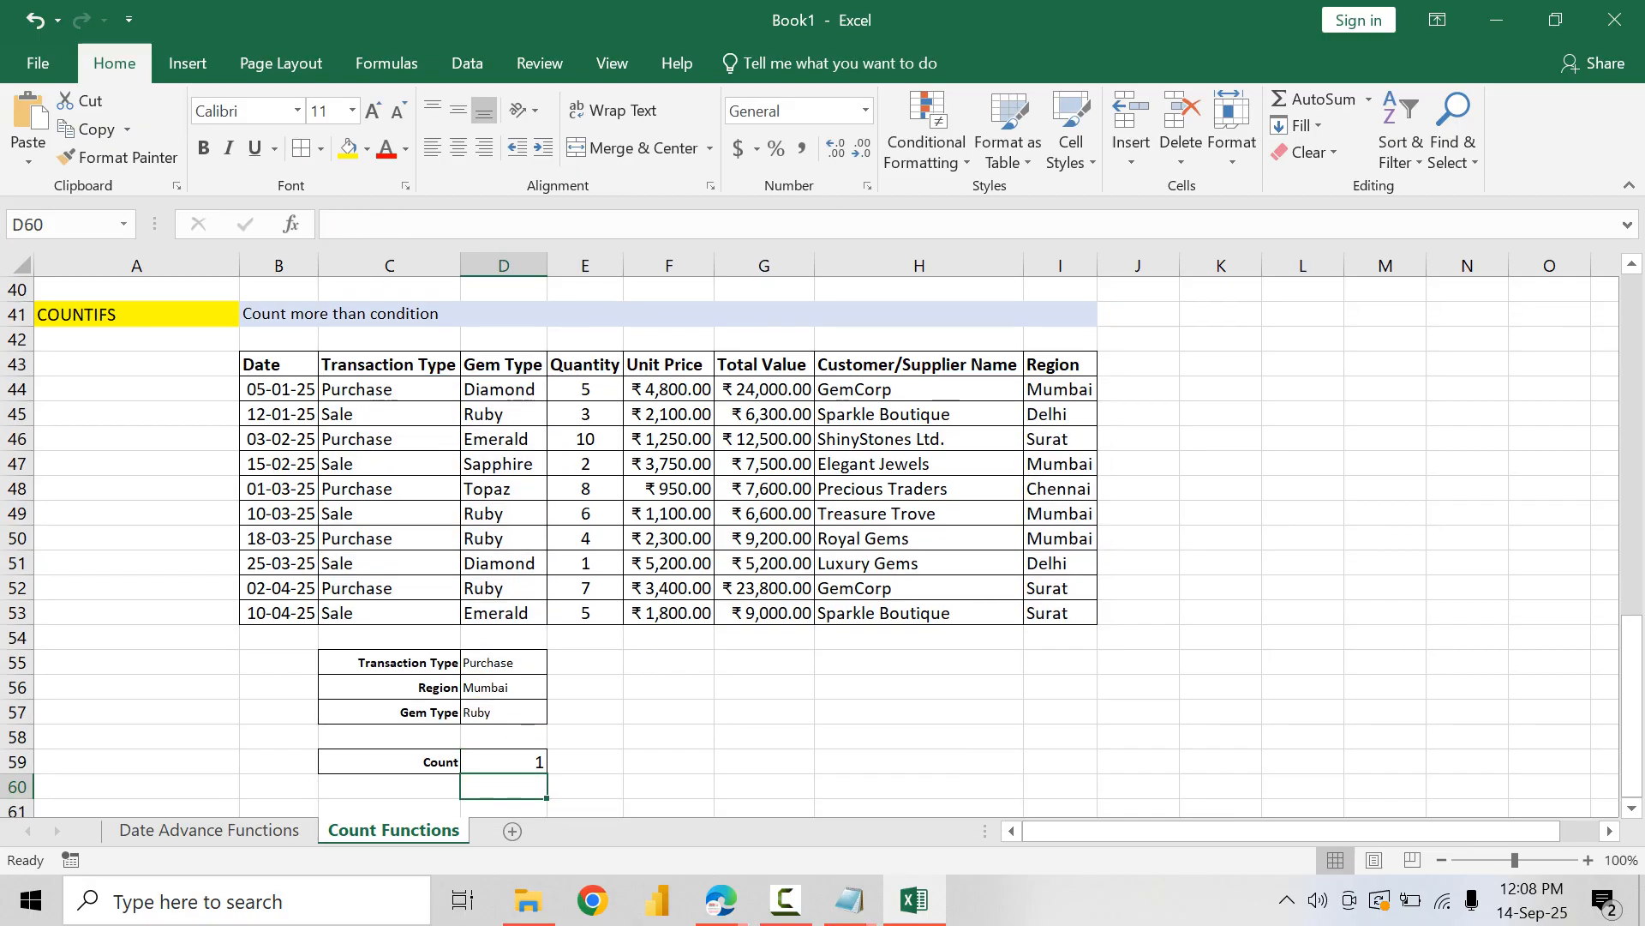
pyautogui.click(504, 762)
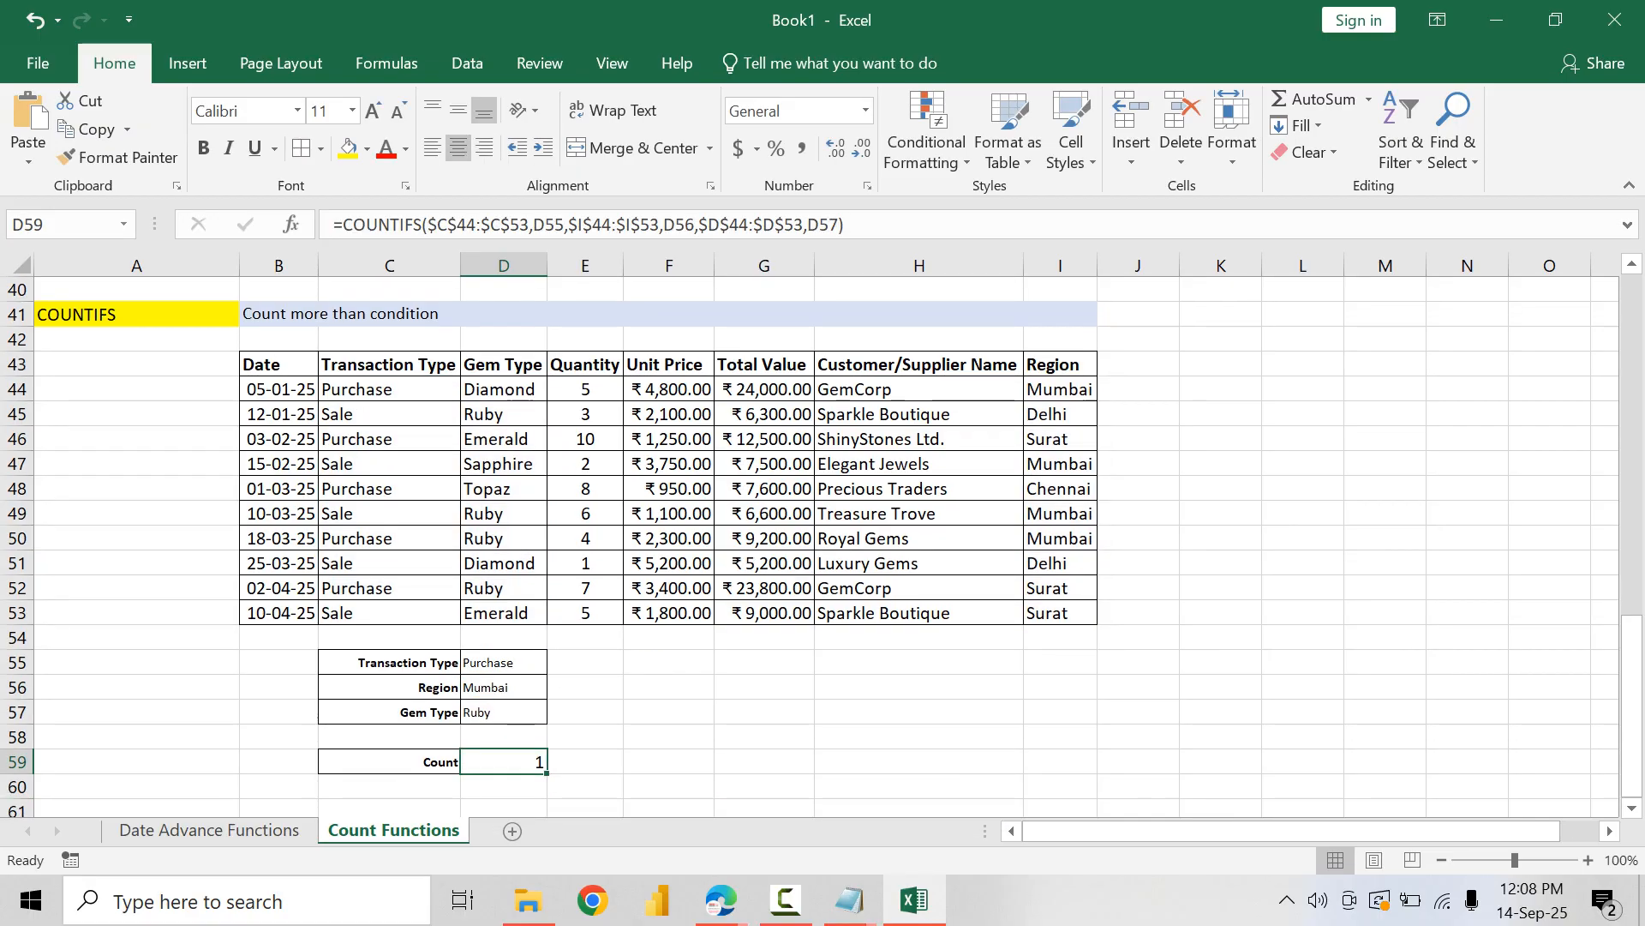
pyautogui.click(459, 148)
# Step: Change the transaction type criterion in D55 to Sales and the region criterion in D56 to Surat
pyautogui.click(504, 663)
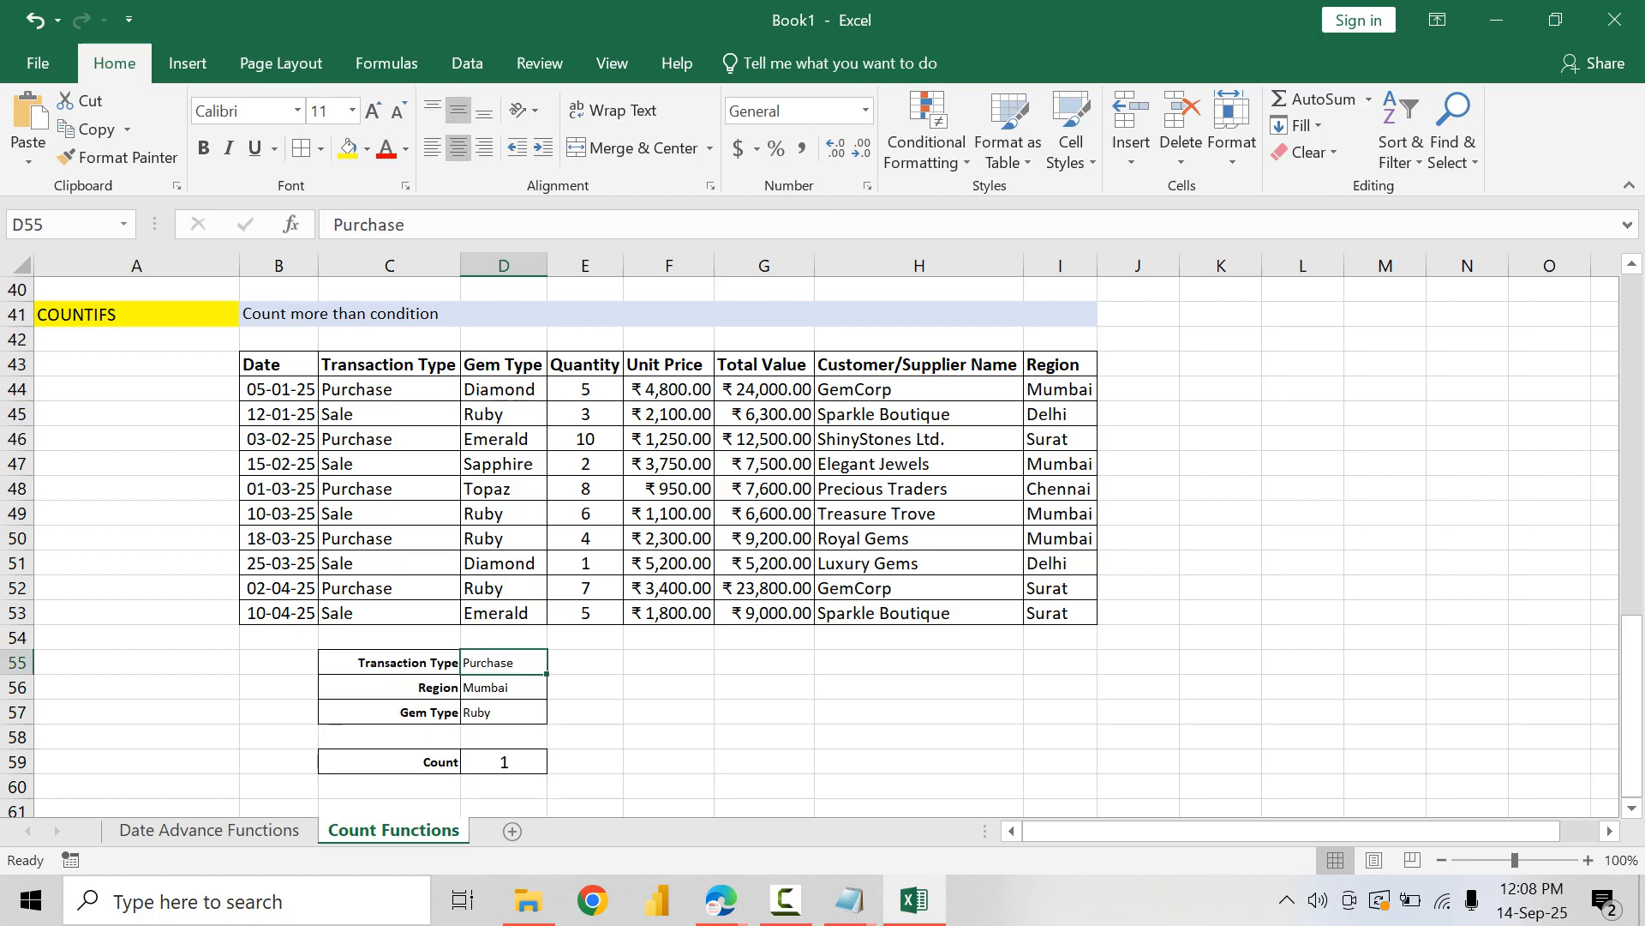
pyautogui.write('Sales')
pyautogui.press('Return')
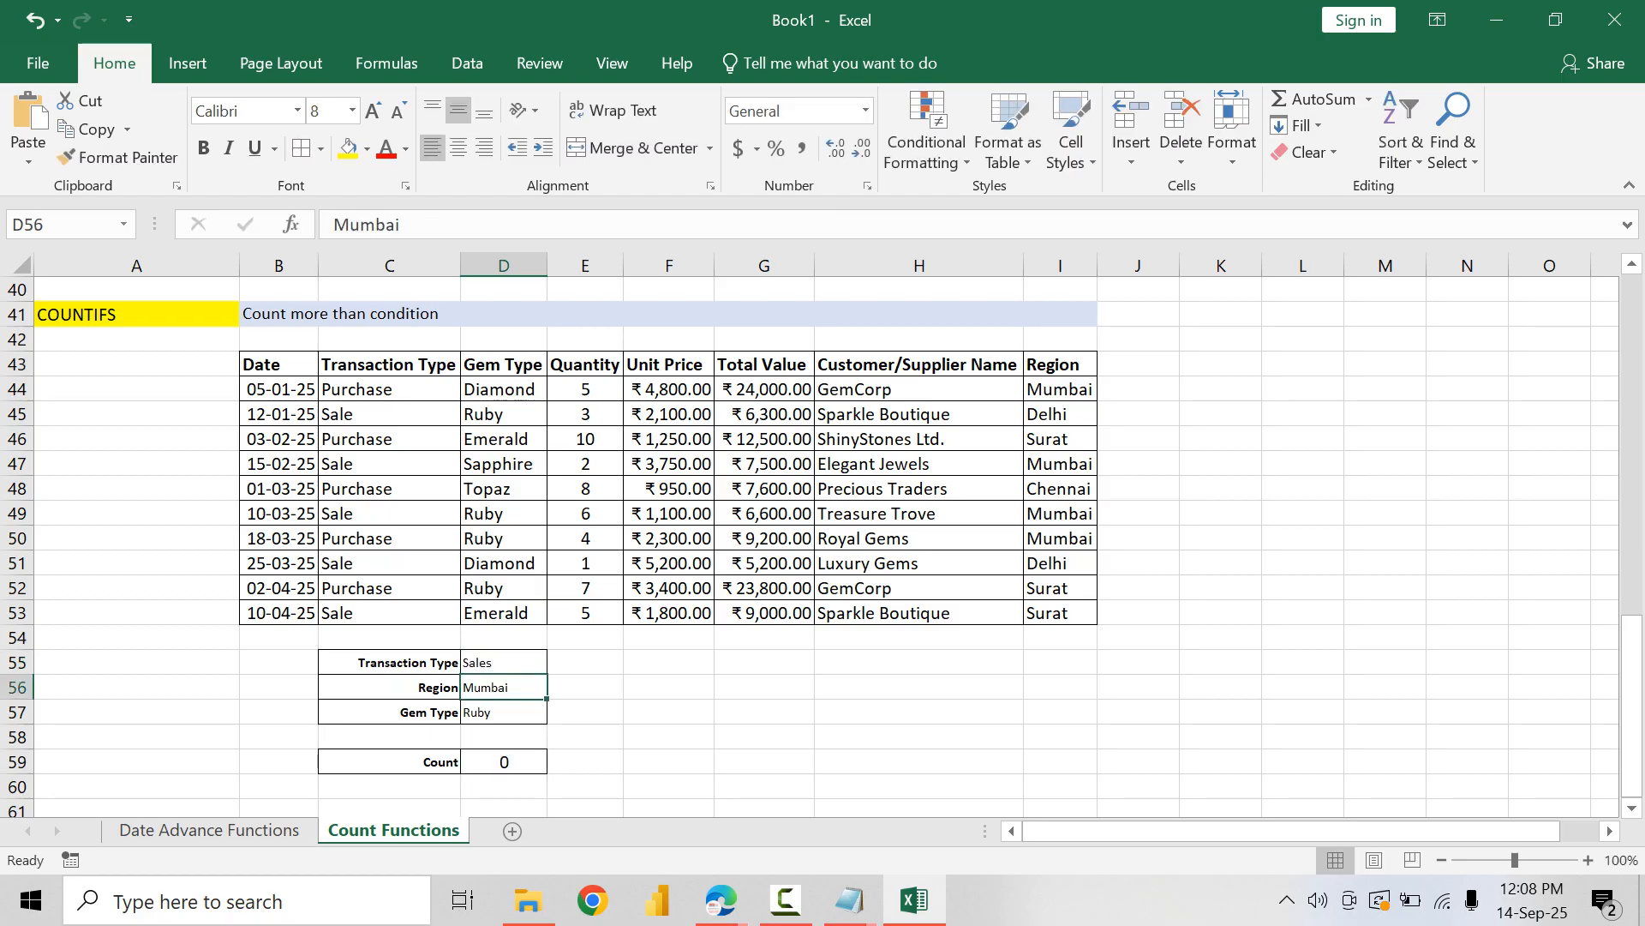
pyautogui.write('Surat')
pyautogui.press('Return')
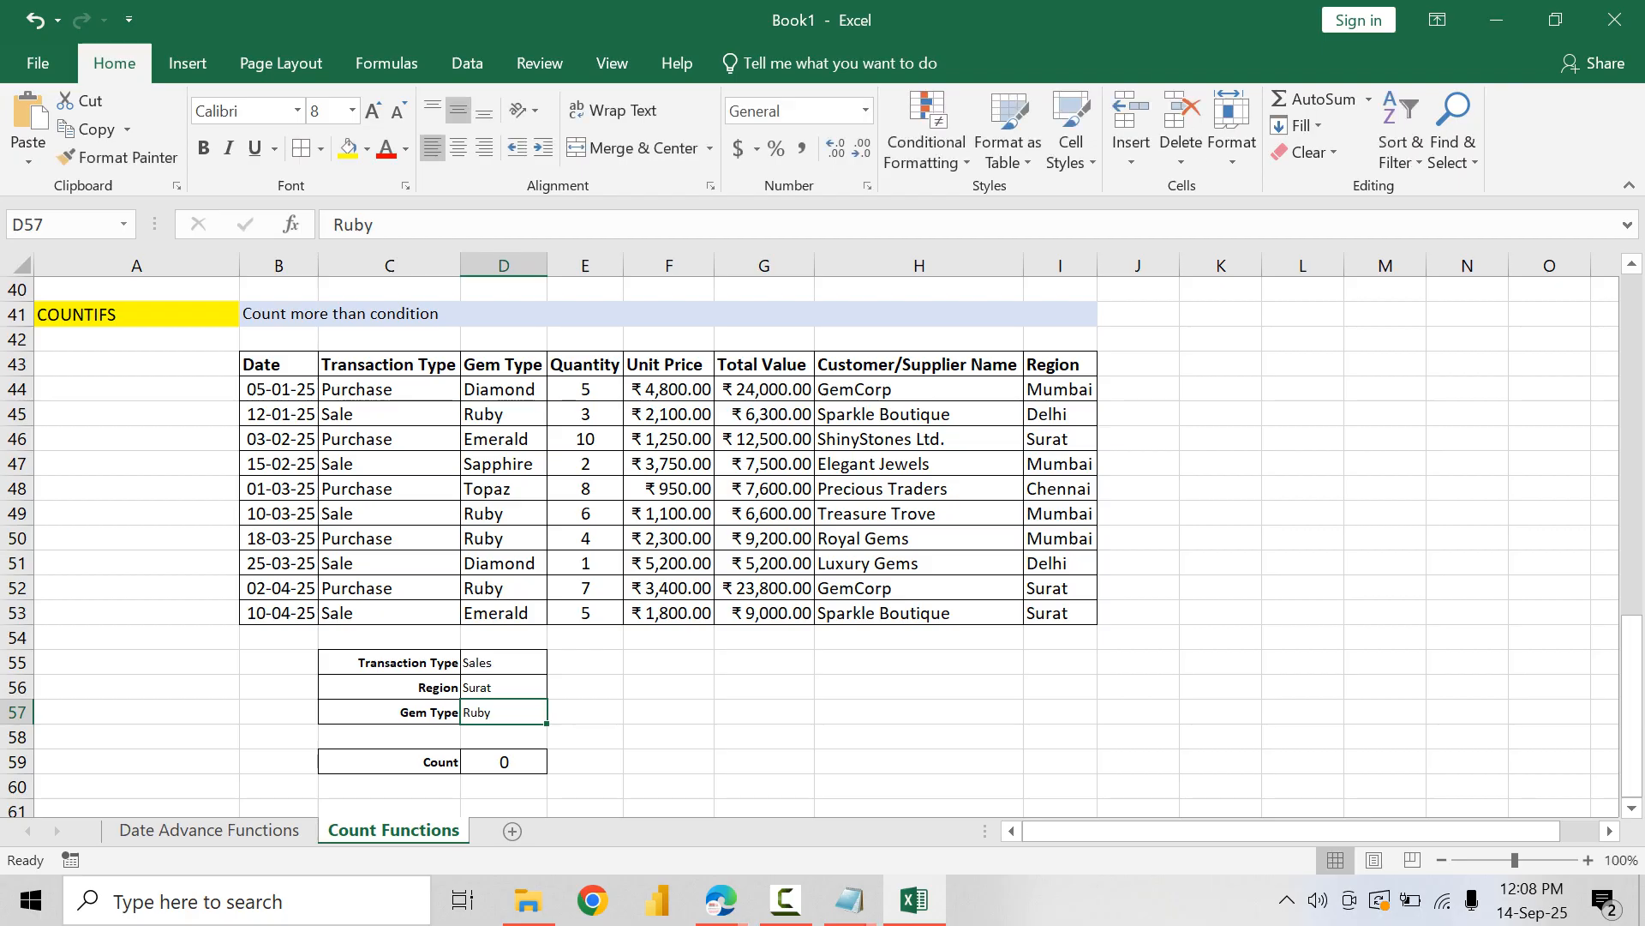
pyautogui.press('Up')
pyautogui.press('Up')
pyautogui.hotkey('shift', 'Down')
pyautogui.hotkey('shift', 'Down')
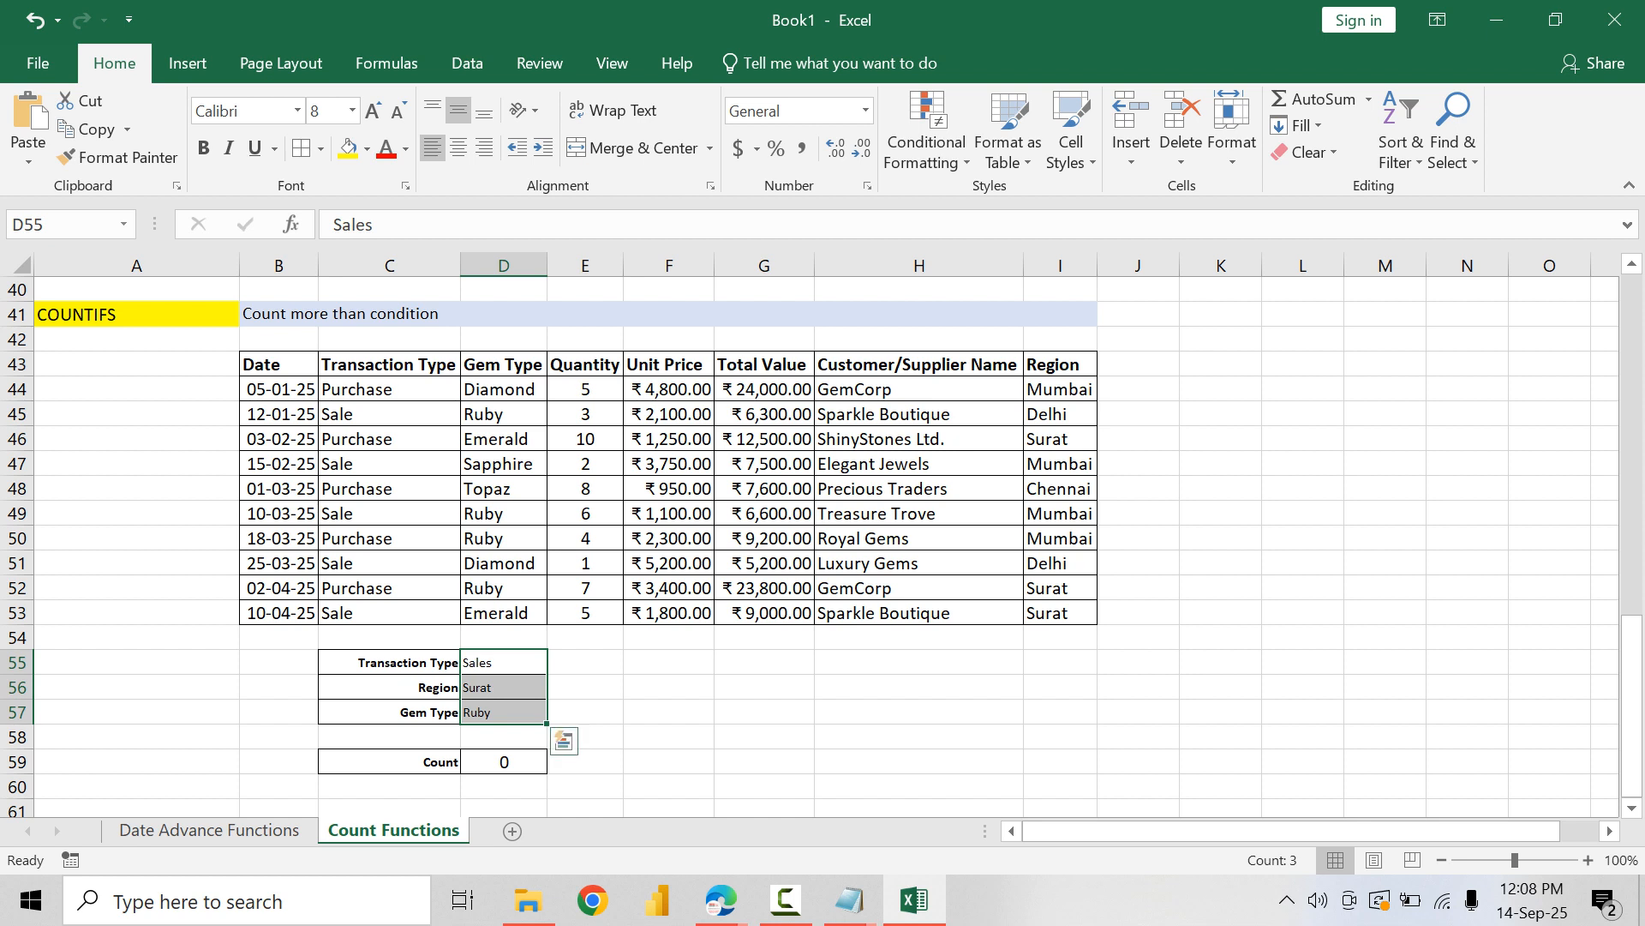
pyautogui.click(390, 662)
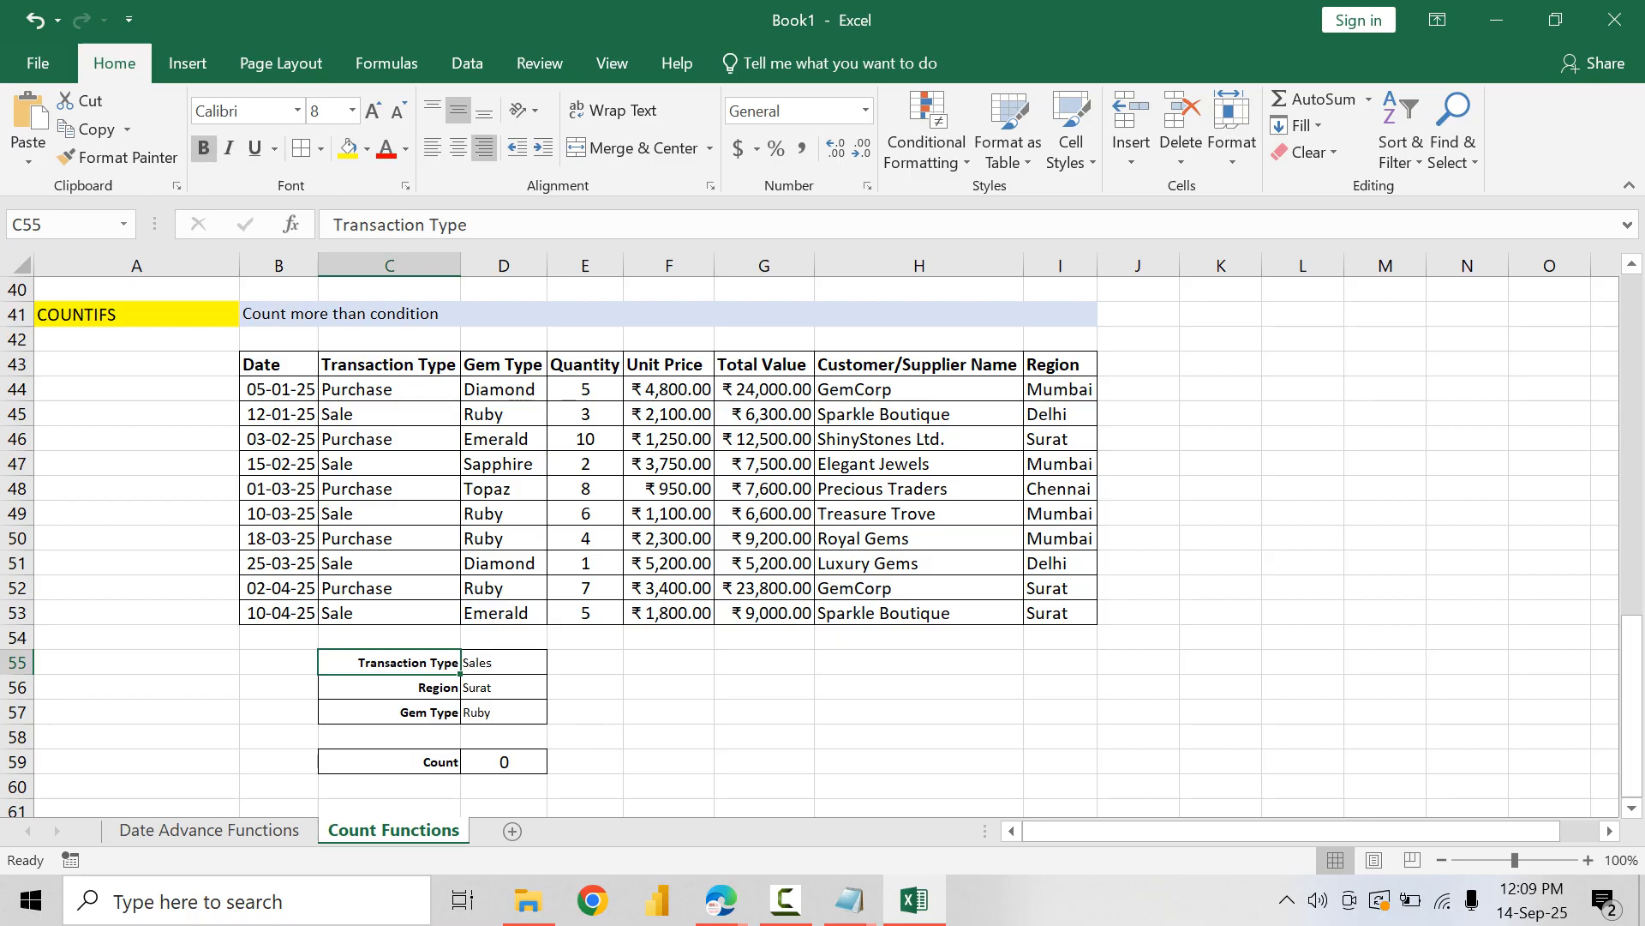
# Step: Create a new conditional formatting rule for the table data in B44:I53 that uses a formula to determine the cells
pyautogui.moveTo(279, 389); pyautogui.dragTo(1060, 613)
pyautogui.click(926, 142)
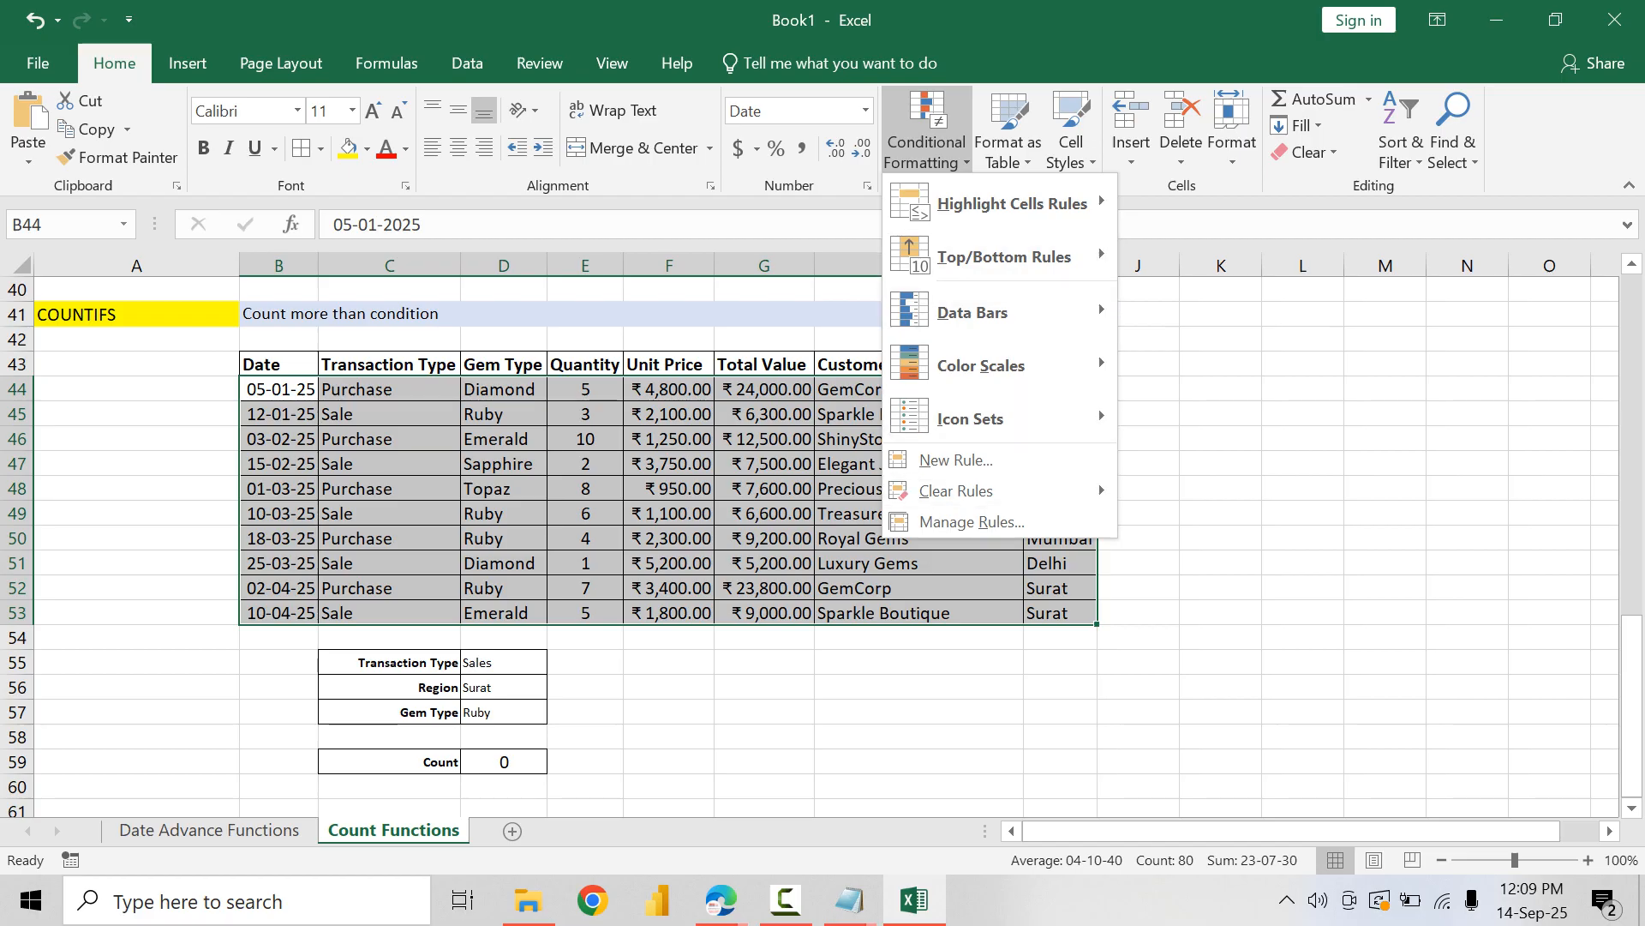
pyautogui.click(972, 522)
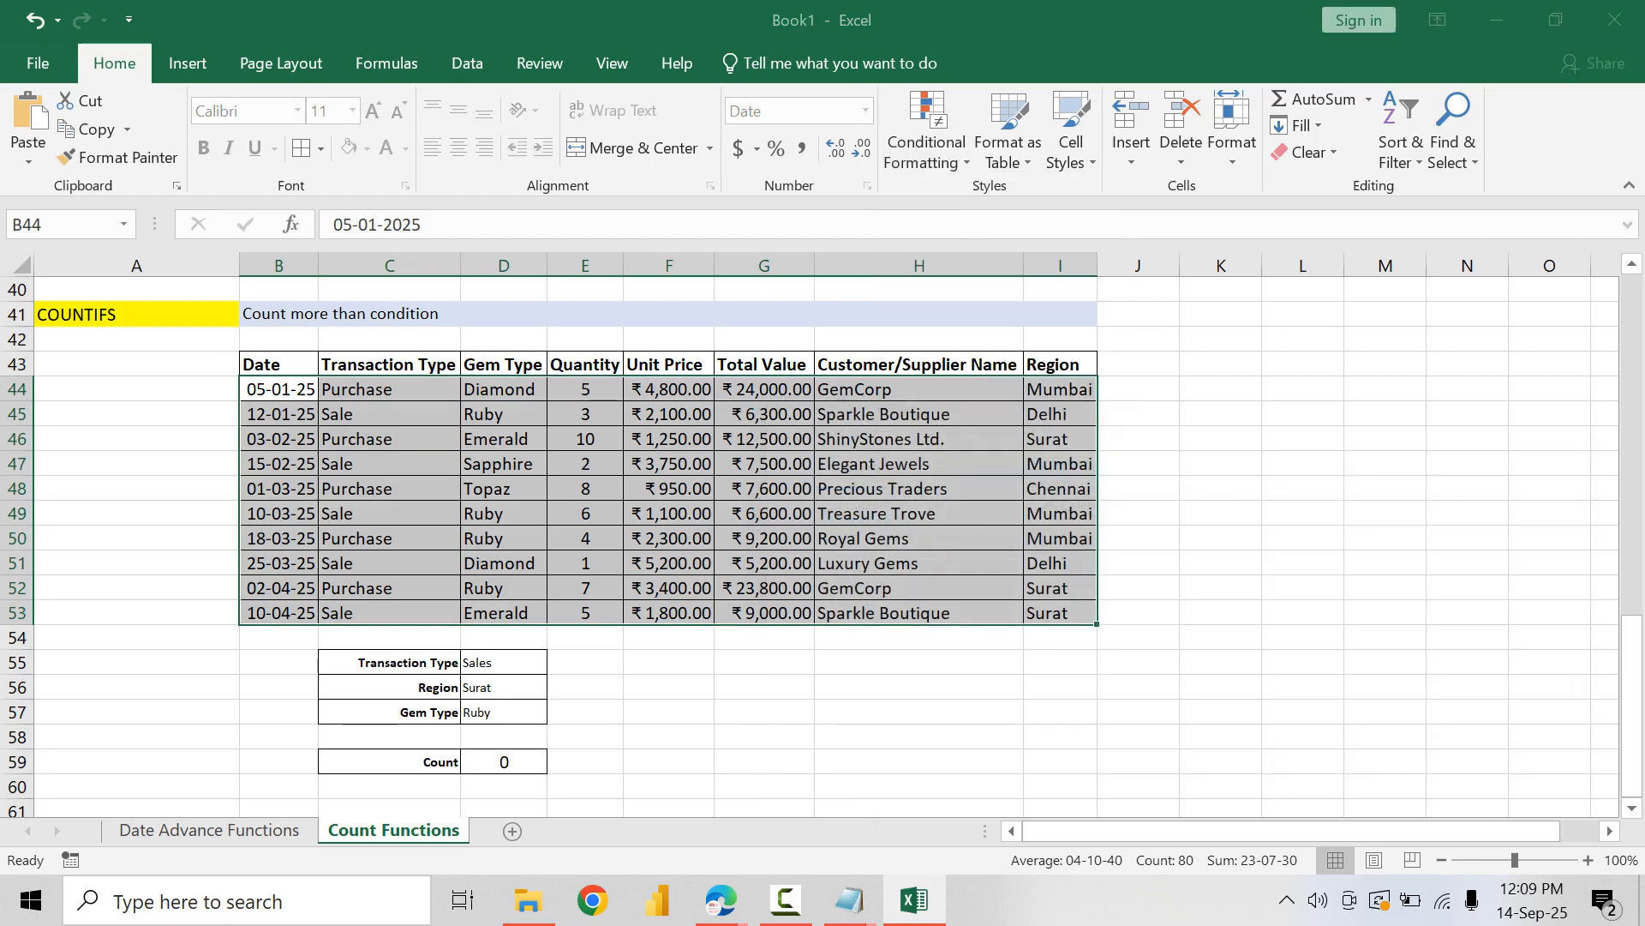
pyautogui.click(1043, 540)
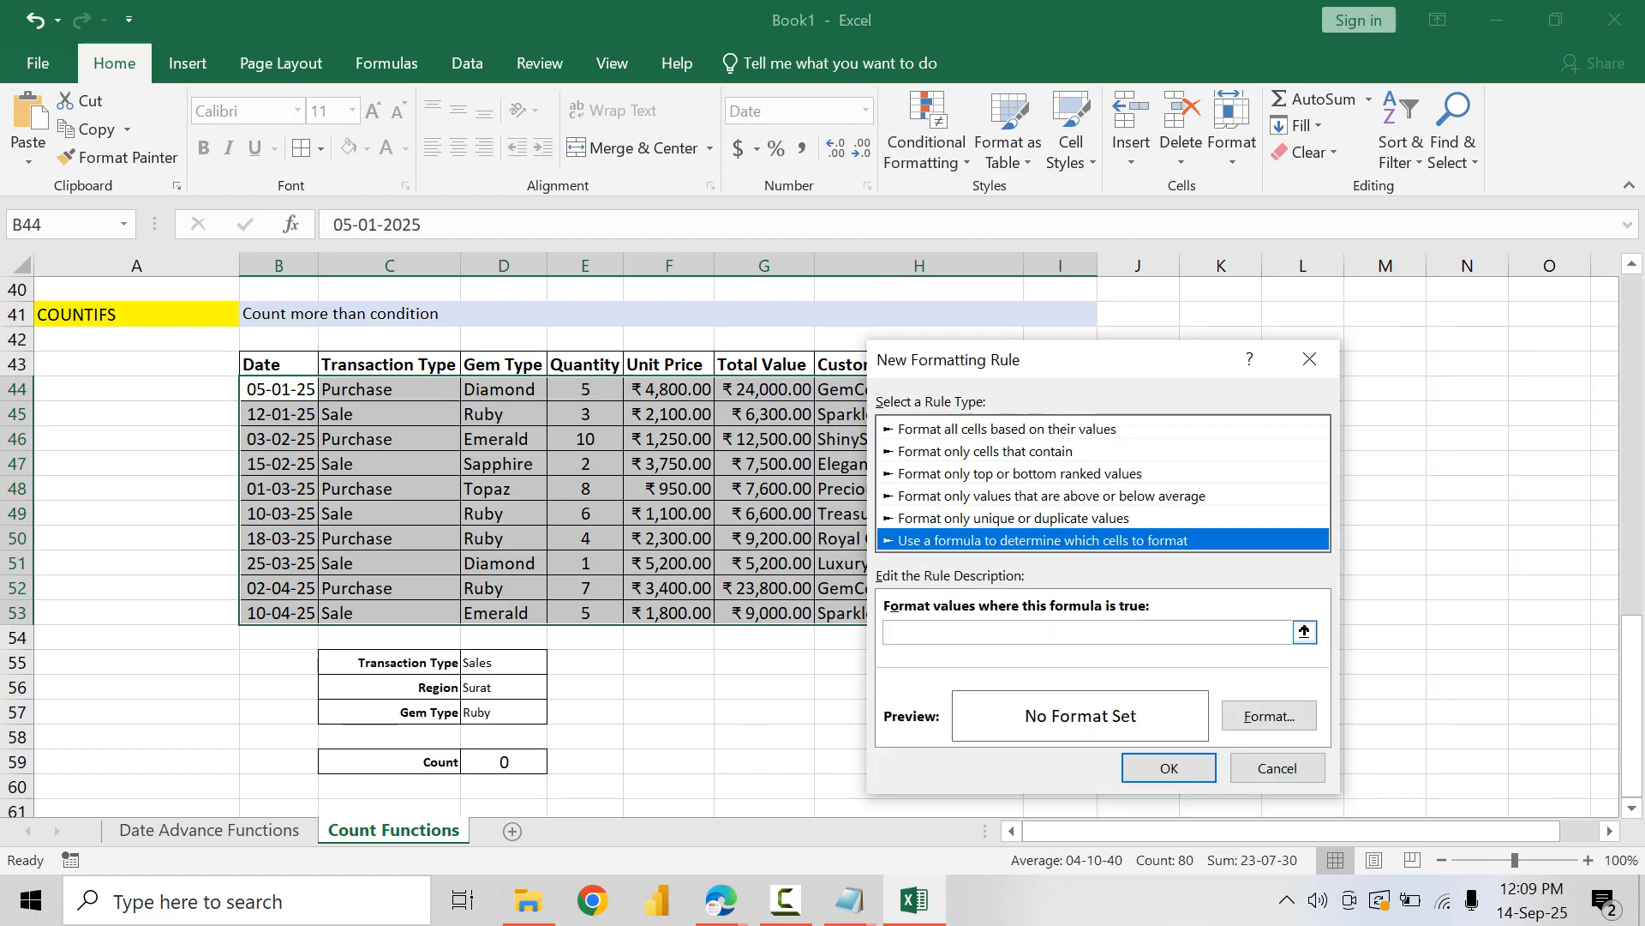
# Step: Begin the rule's formula with =AND($D$55=$C44, so the transaction type is compared with only the column locked
pyautogui.click(1054, 633)
pyautogui.write('=AND(')
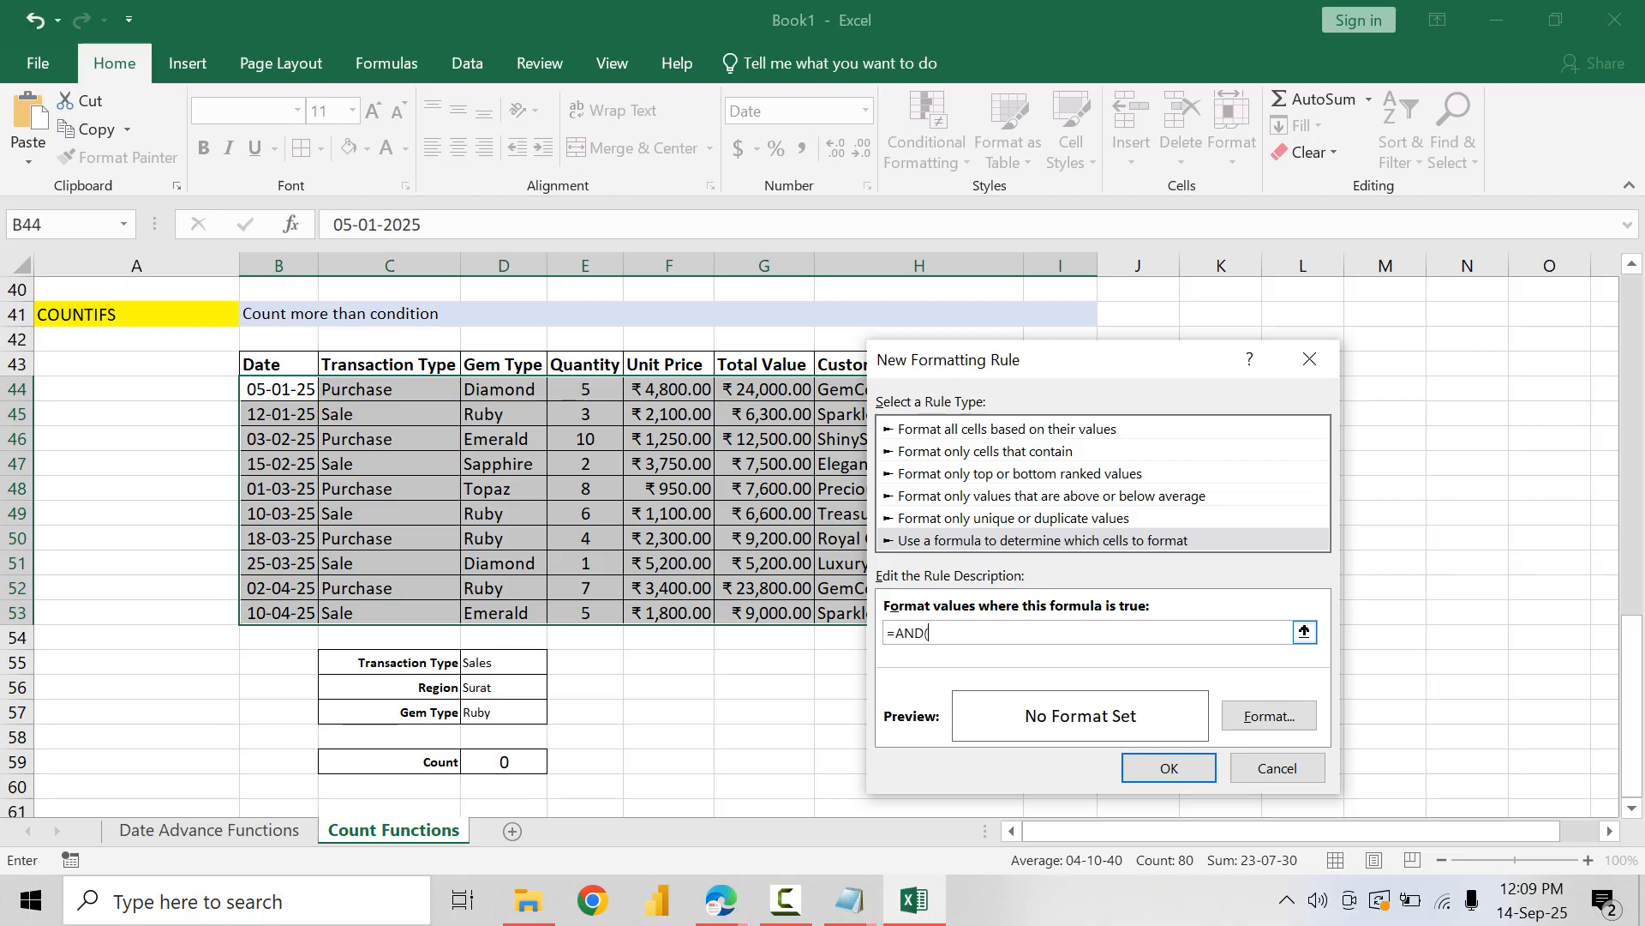
pyautogui.click(504, 663)
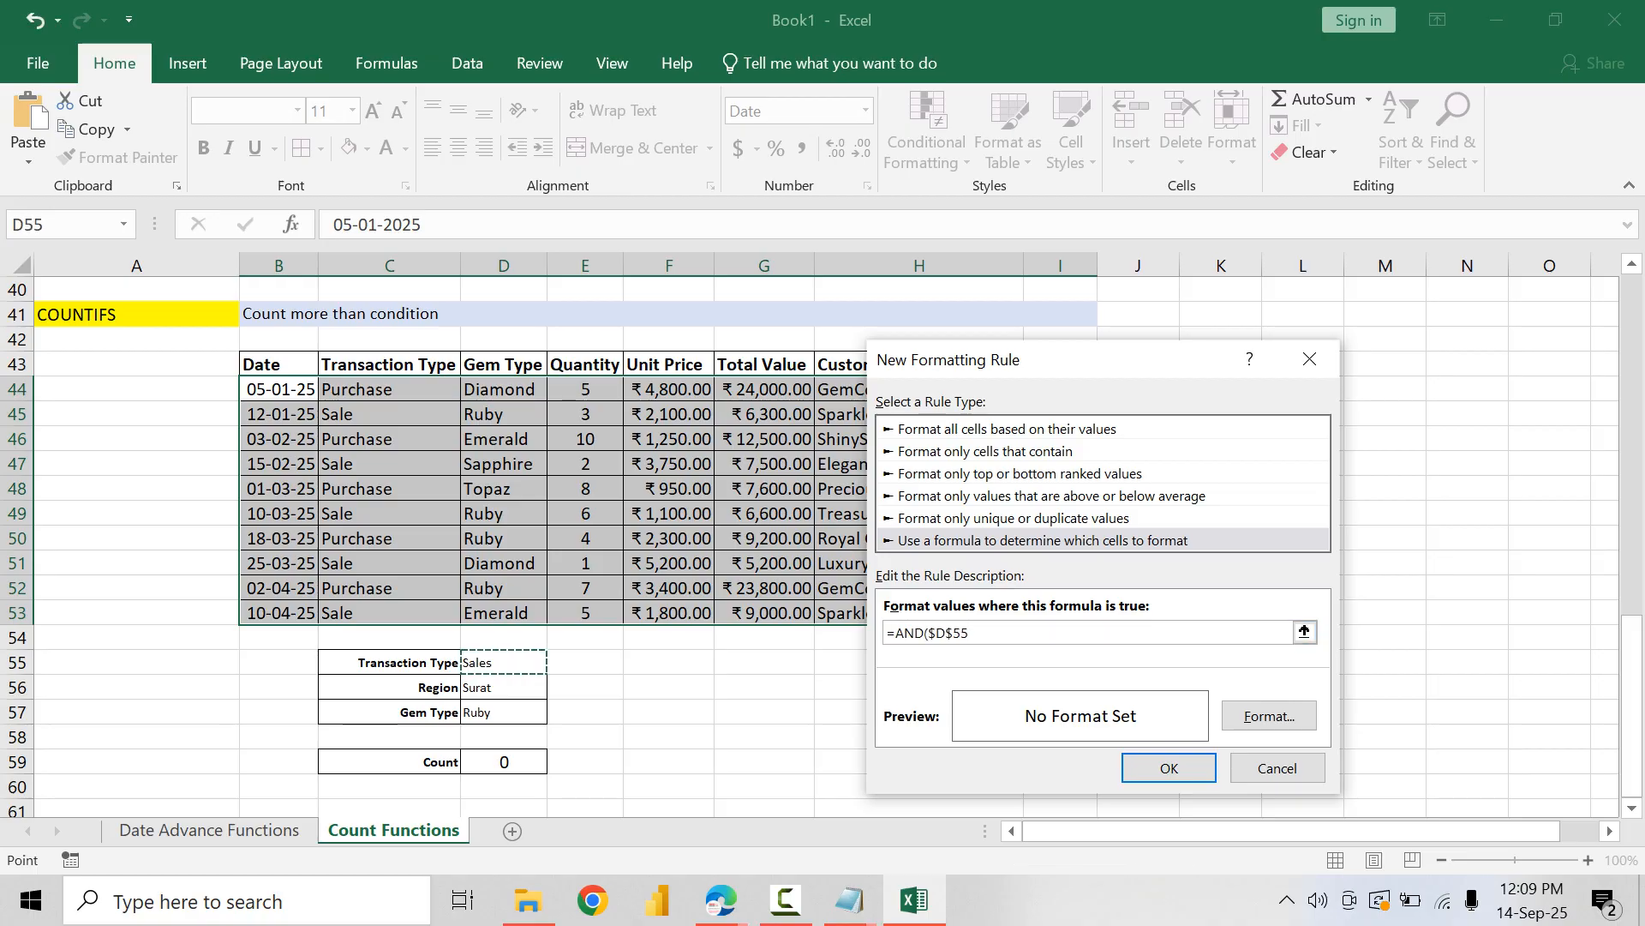
pyautogui.write('=')
pyautogui.click(389, 389)
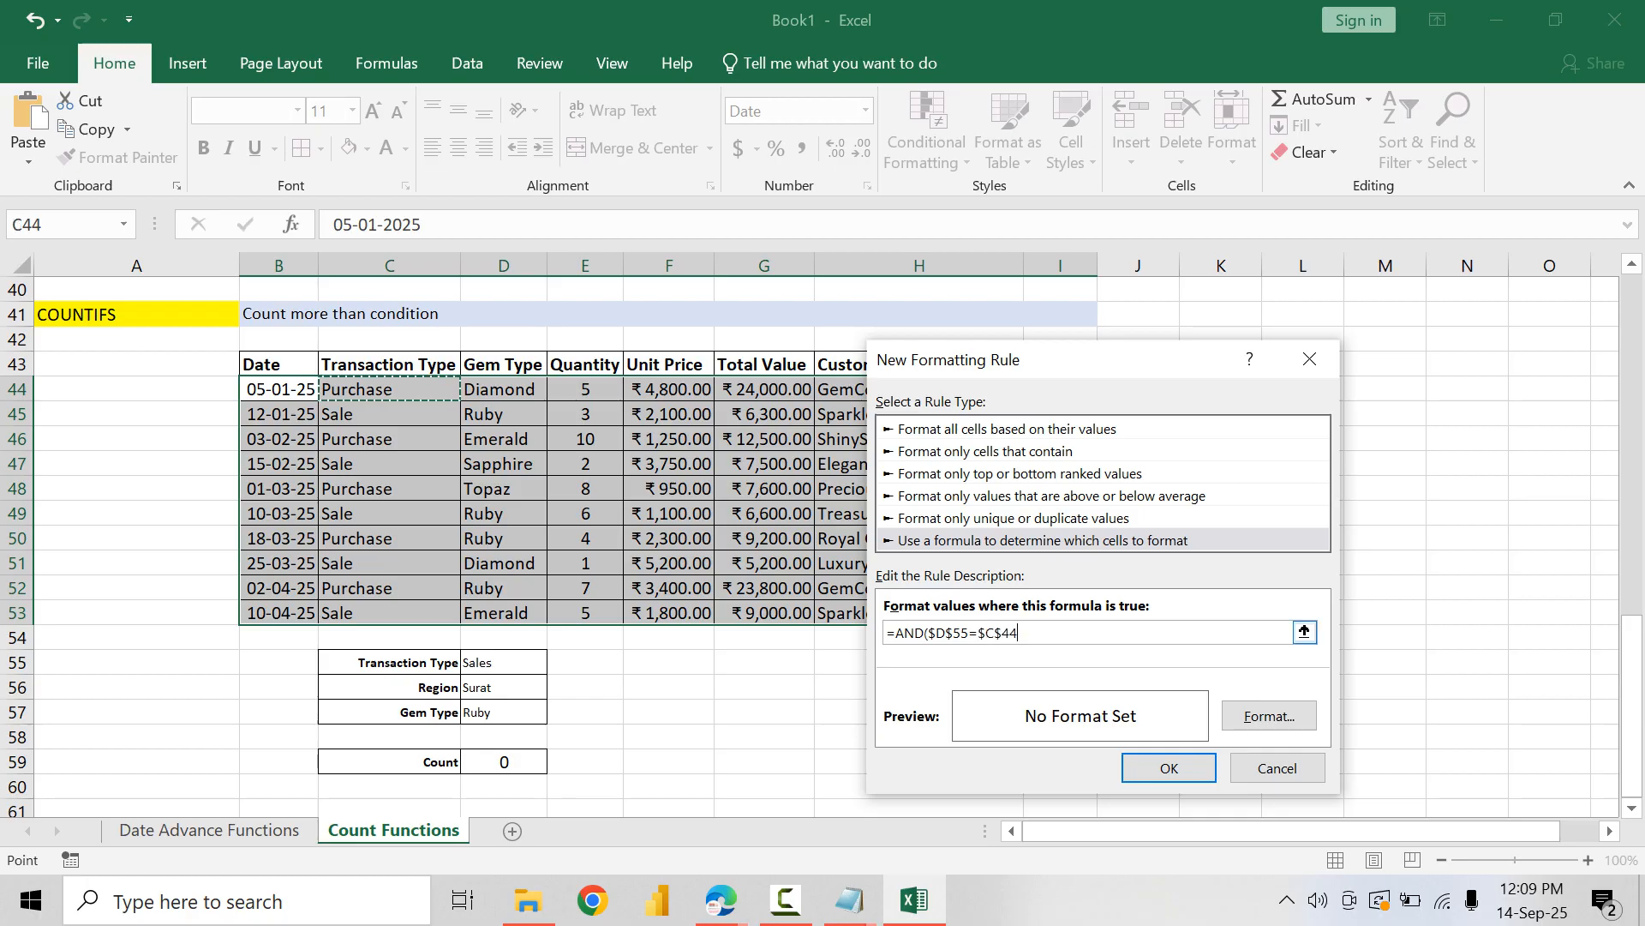
pyautogui.moveTo(1002, 633); pyautogui.dragTo(994, 632)
pyautogui.press('BackSpace')
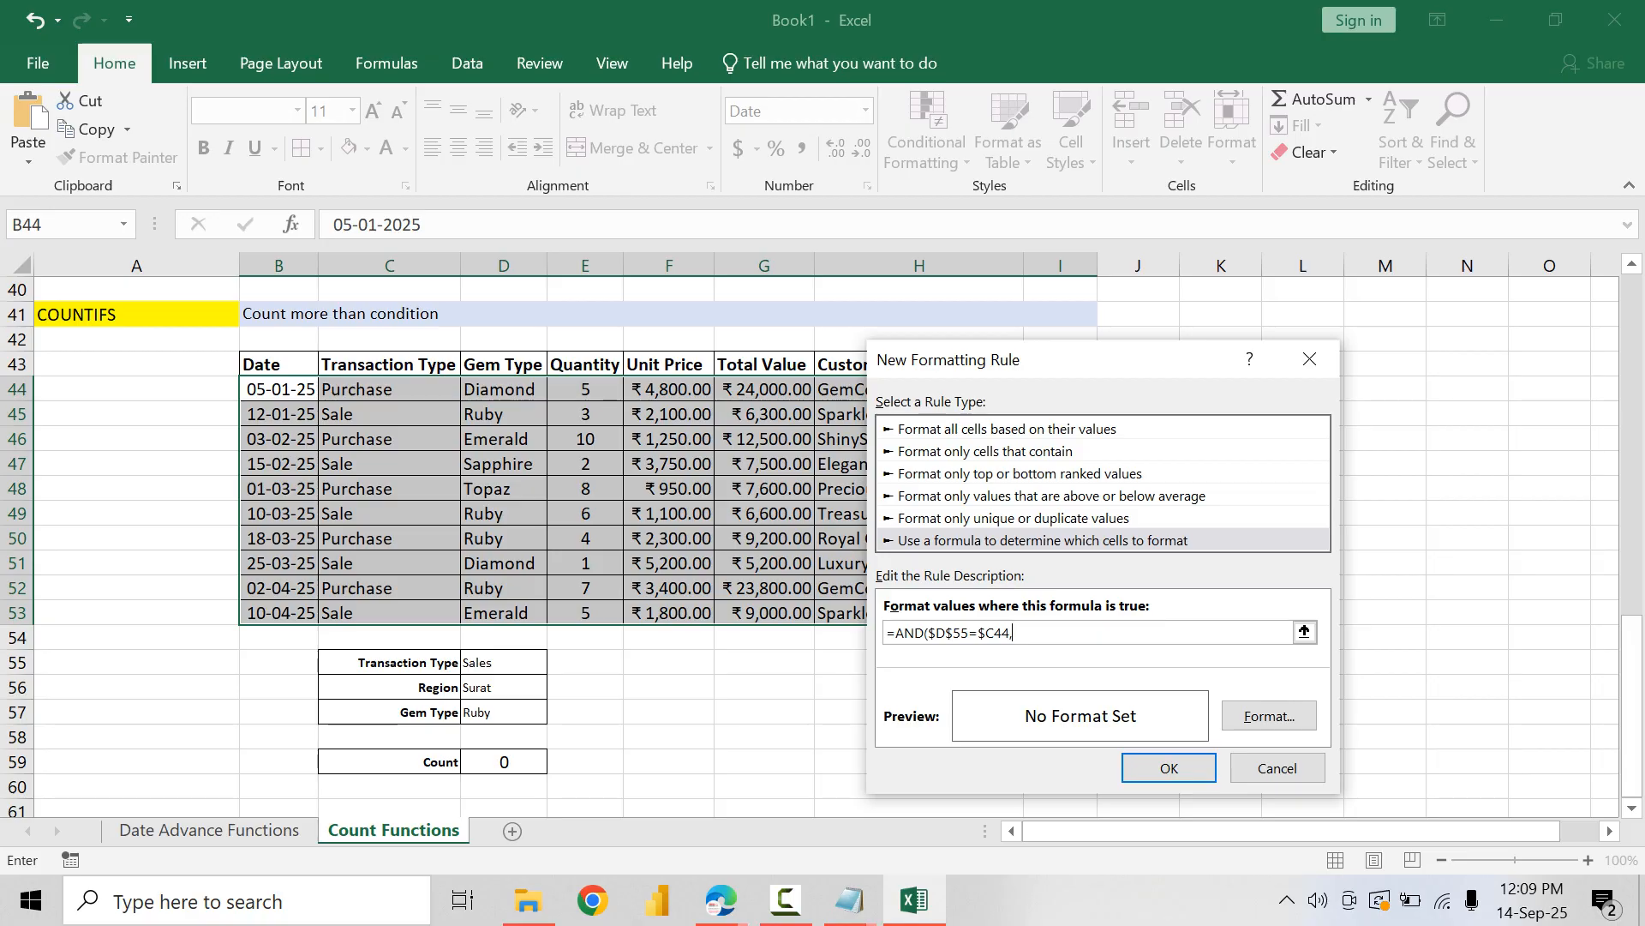
# Step: Add the absolute Region range $I$44:$I$53 and the region criterion $D56 to the rule's AND formula, separated by a comma
pyautogui.moveTo(943, 359); pyautogui.dragTo(1170, 351)
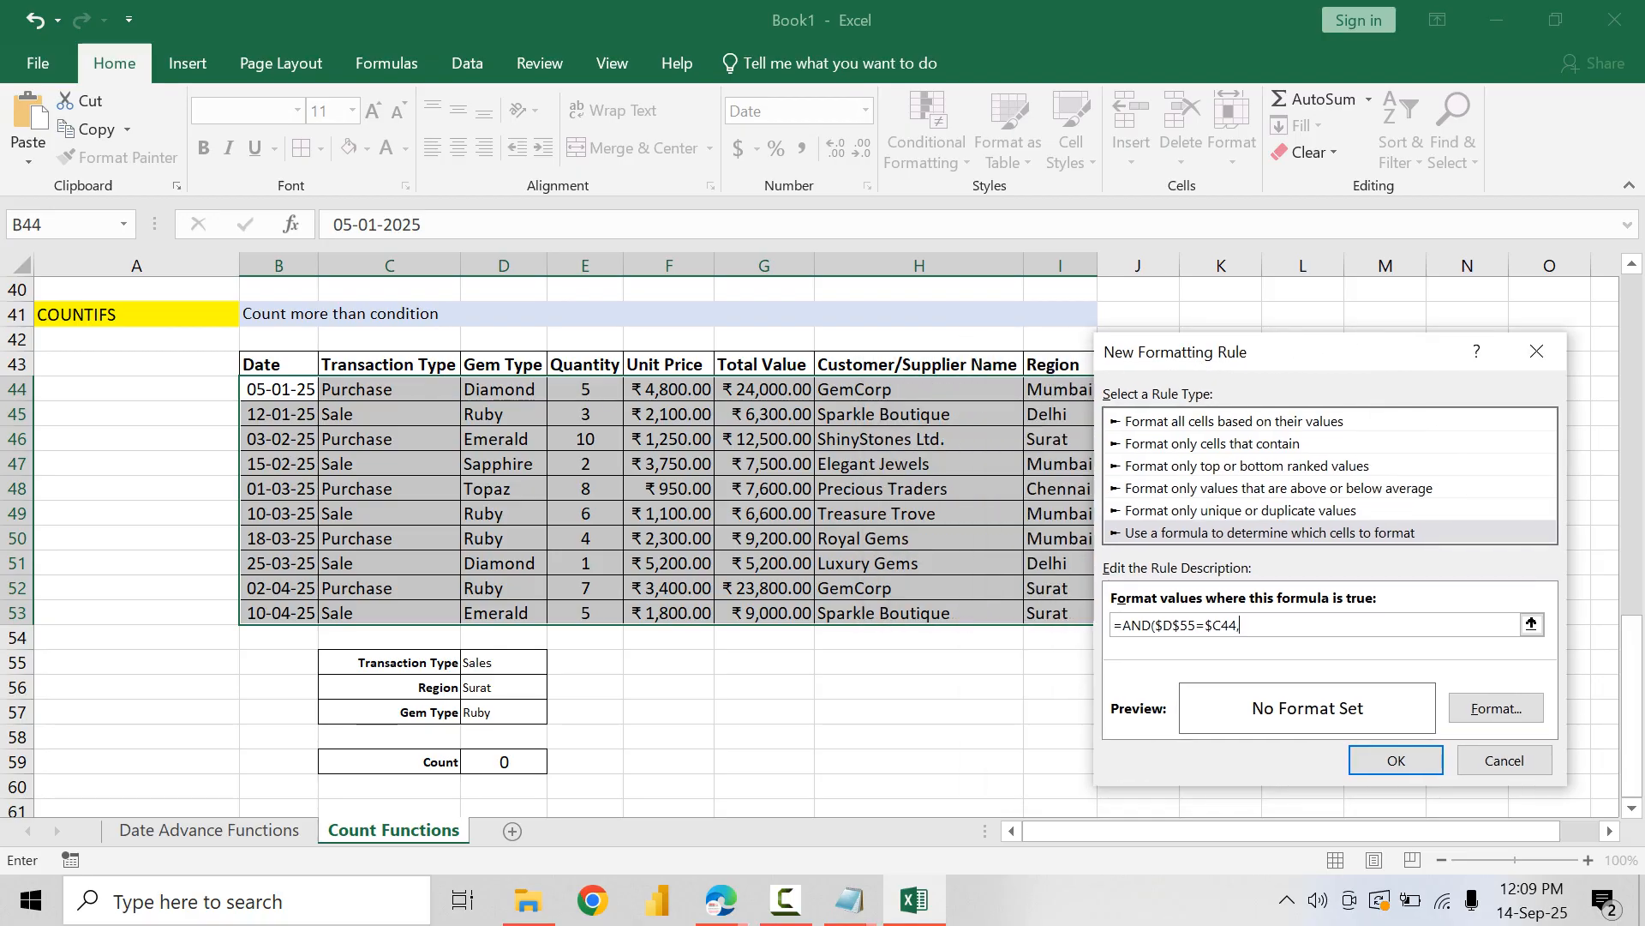
pyautogui.moveTo(1060, 388); pyautogui.dragTo(1060, 611)
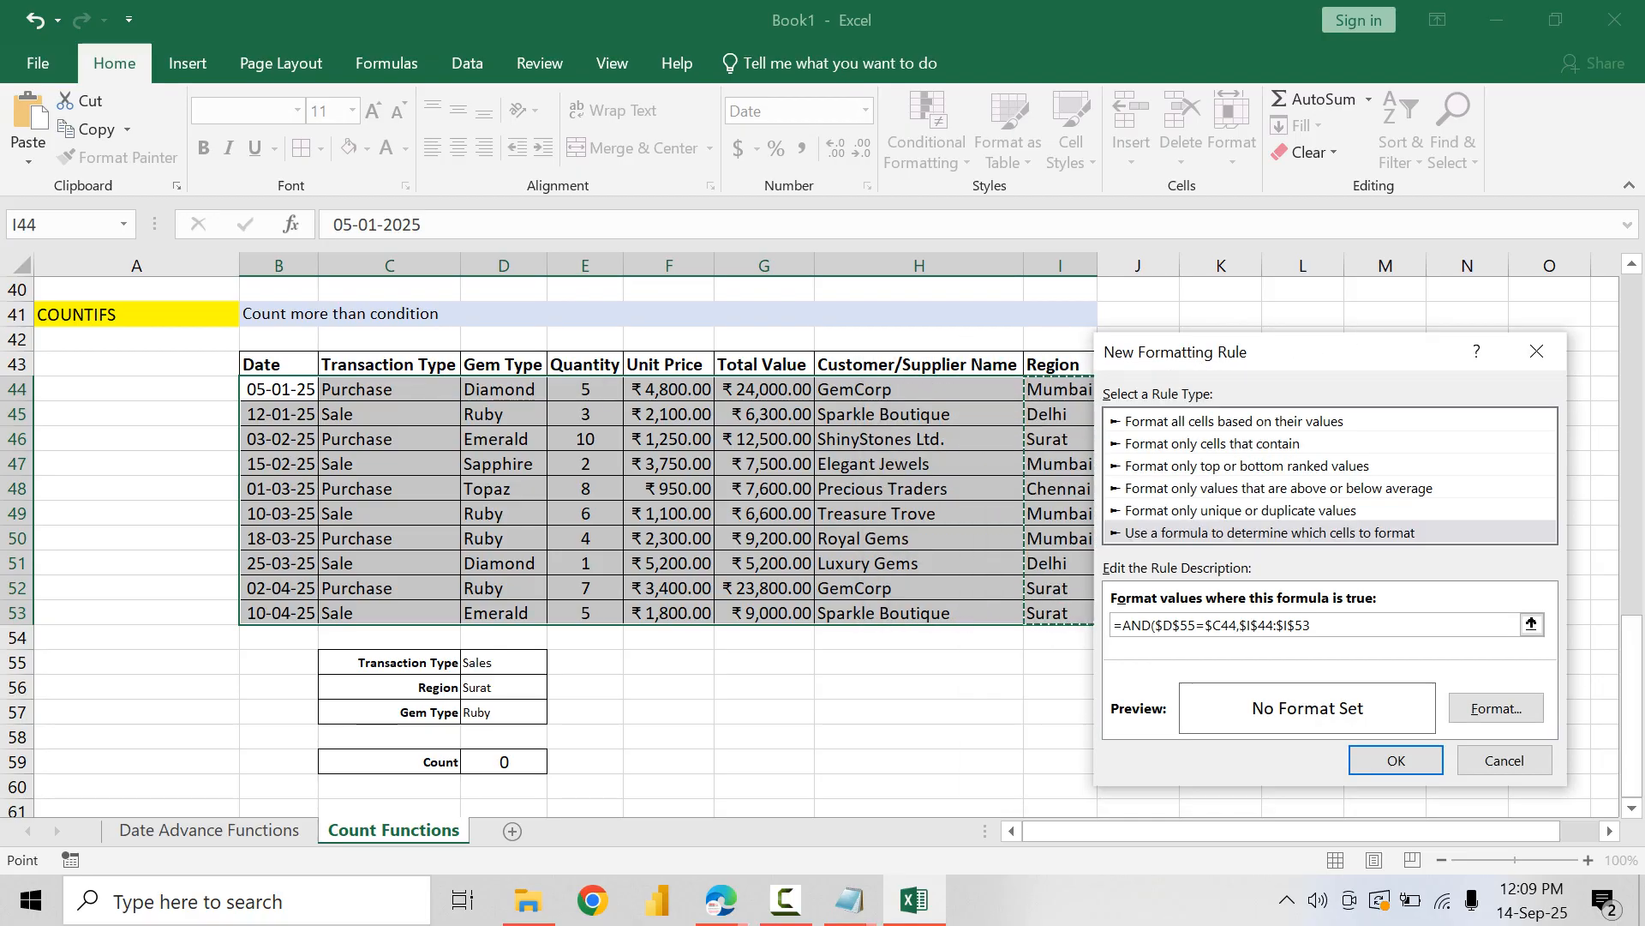
pyautogui.write(',')
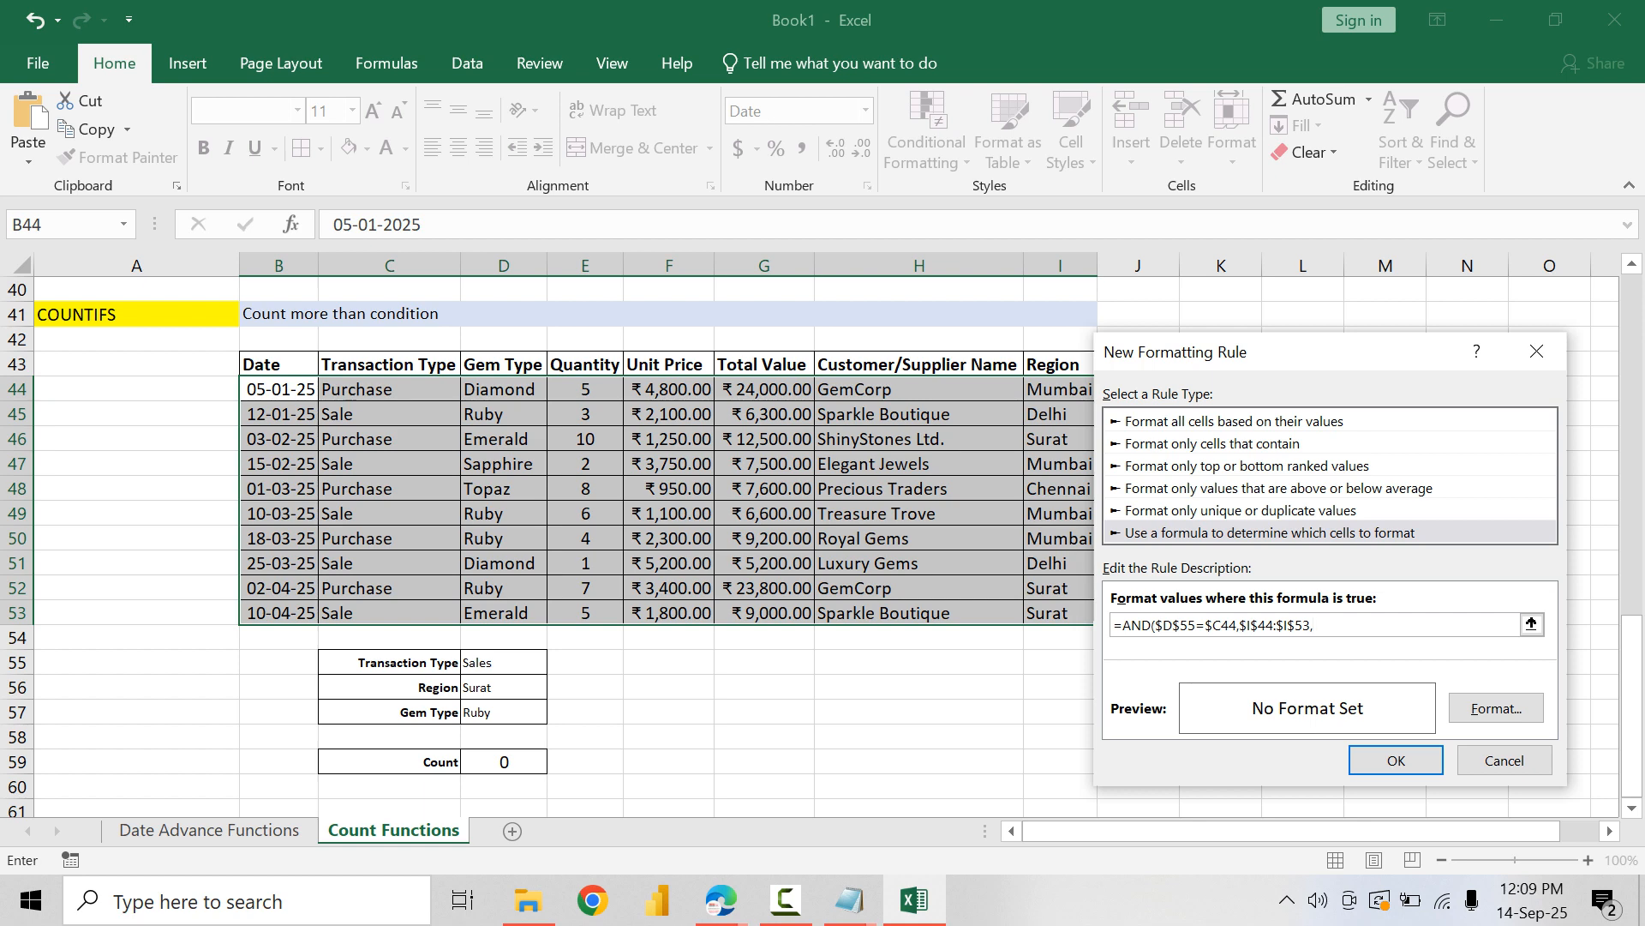
pyautogui.click(504, 687)
pyautogui.press('BackSpace')
# Step: Complete the rule's AND formula with the gem type condition $D$44:$D$53=$D57 and a closing bracket
pyautogui.moveTo(504, 389); pyautogui.dragTo(514, 611)
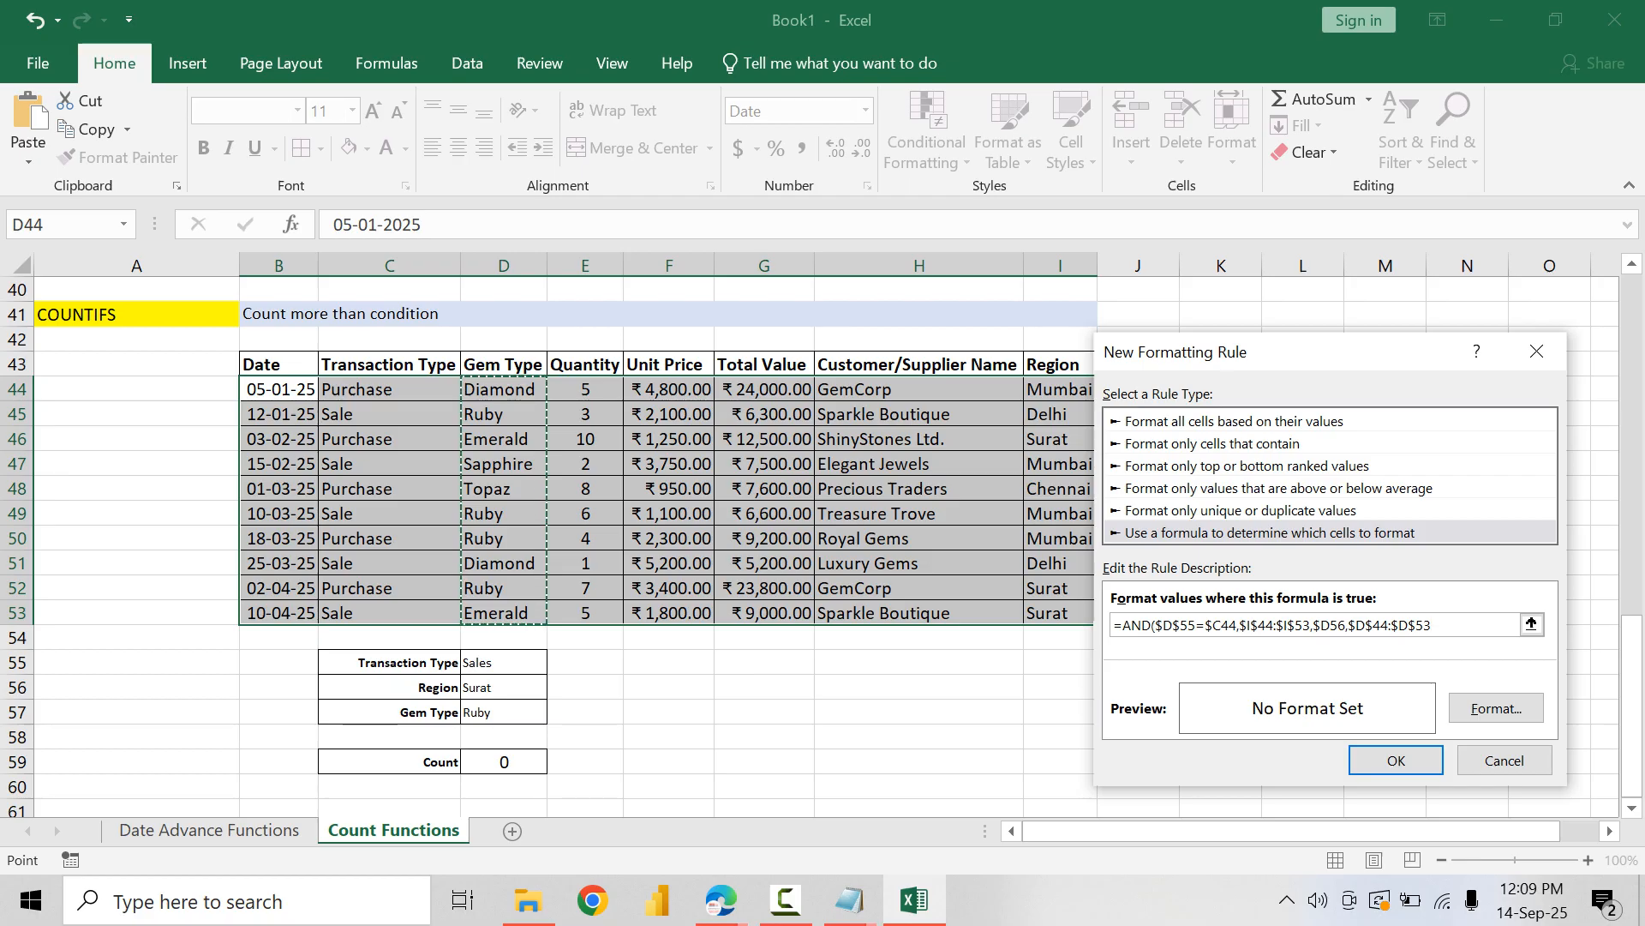
pyautogui.write('=')
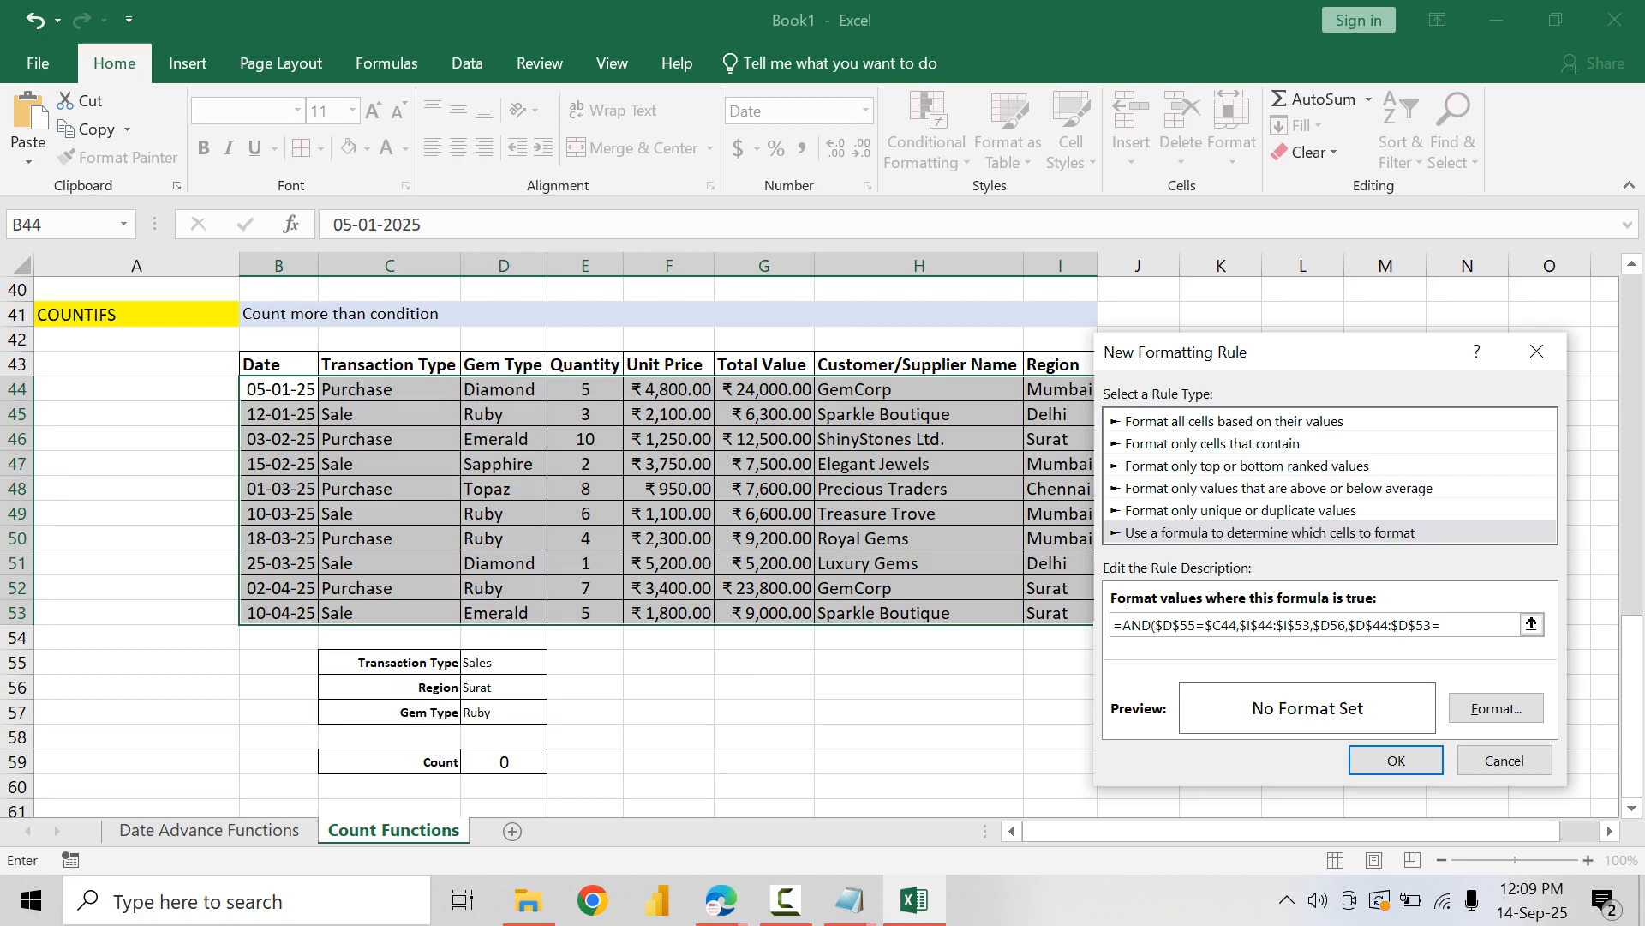
pyautogui.click(504, 712)
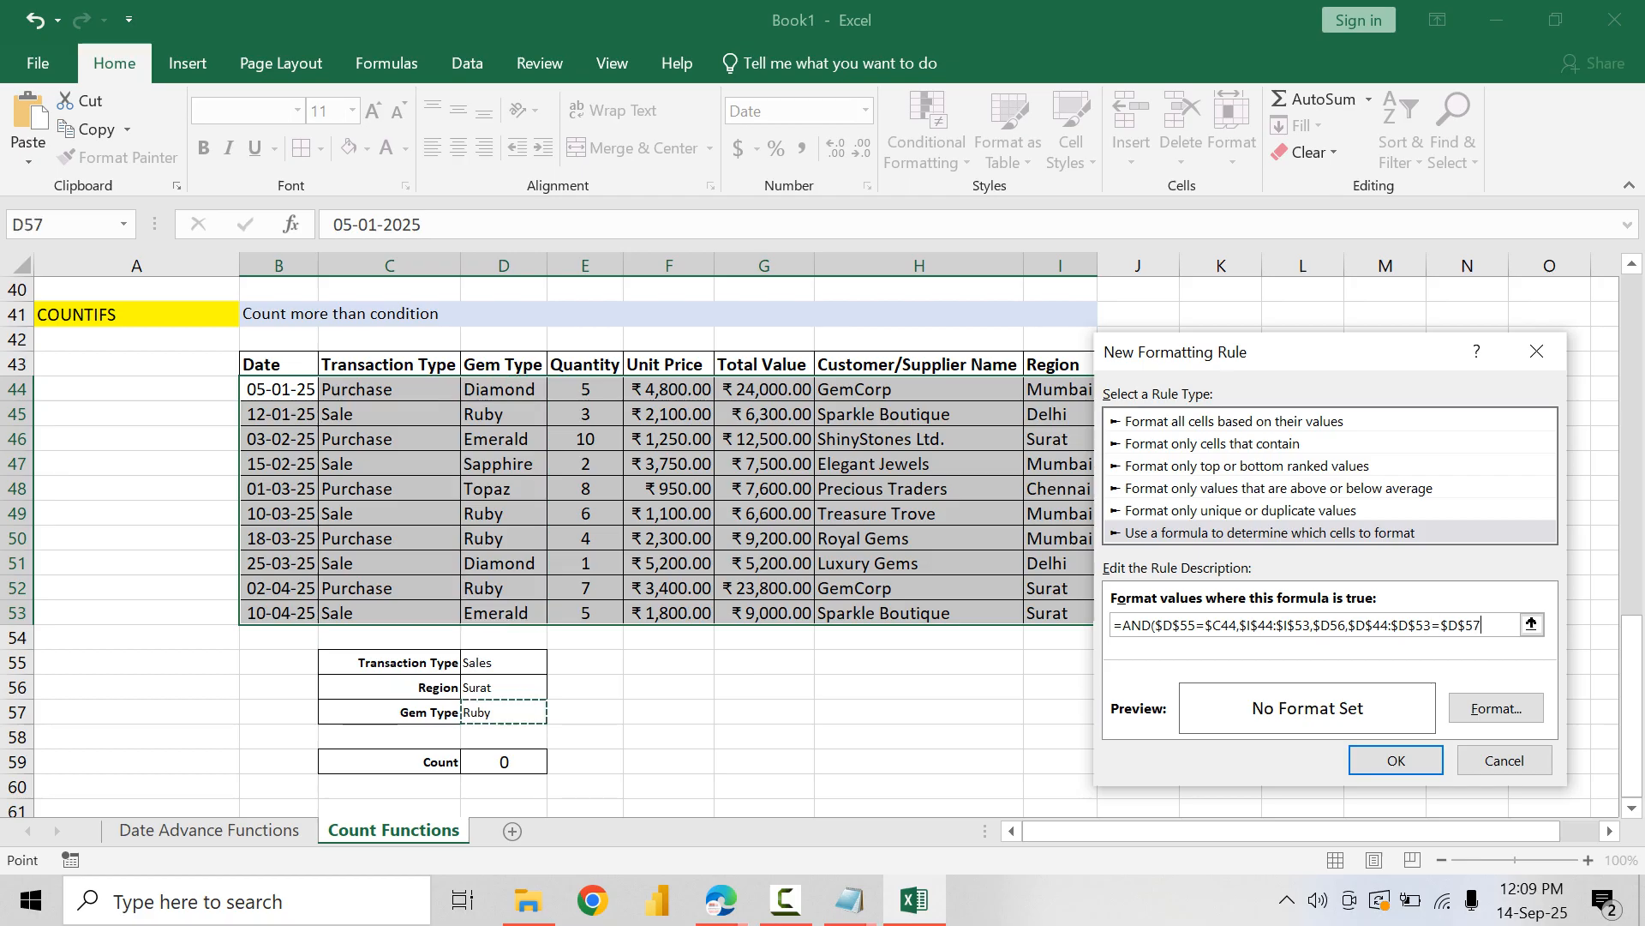
pyautogui.click(1466, 625)
pyautogui.press('BackSpace')
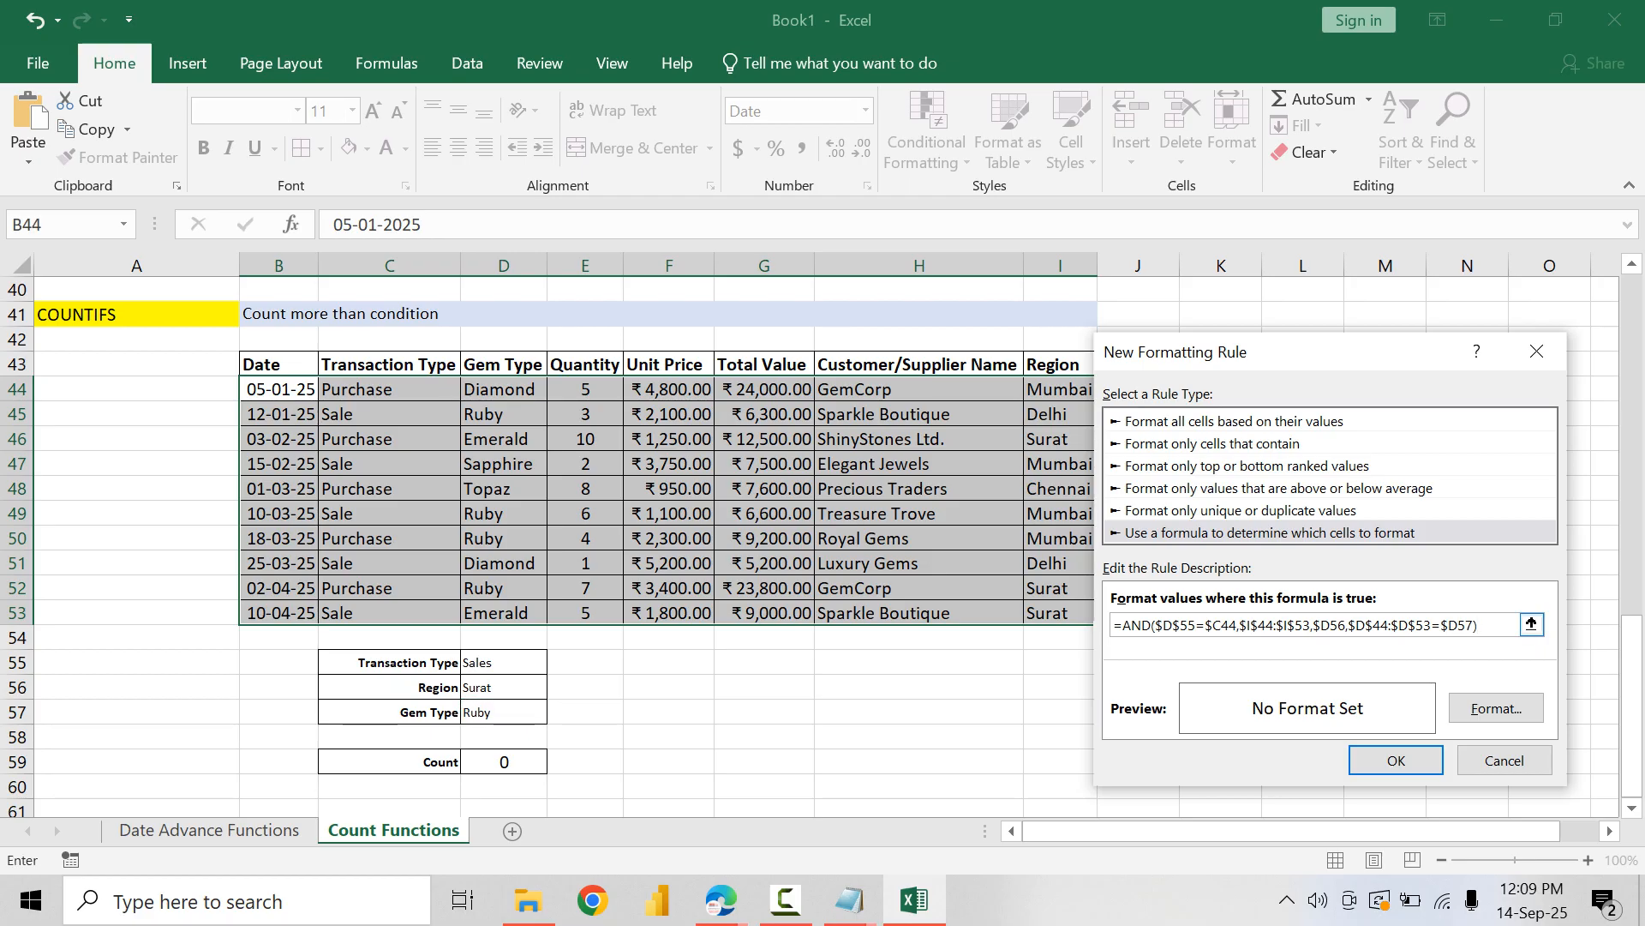
# Step: Correct the Region condition in the rule's formula to $I$44:$I$53=$D56 by replacing the comma with an equals sign
pyautogui.moveTo(1155, 624); pyautogui.dragTo(1236, 625)
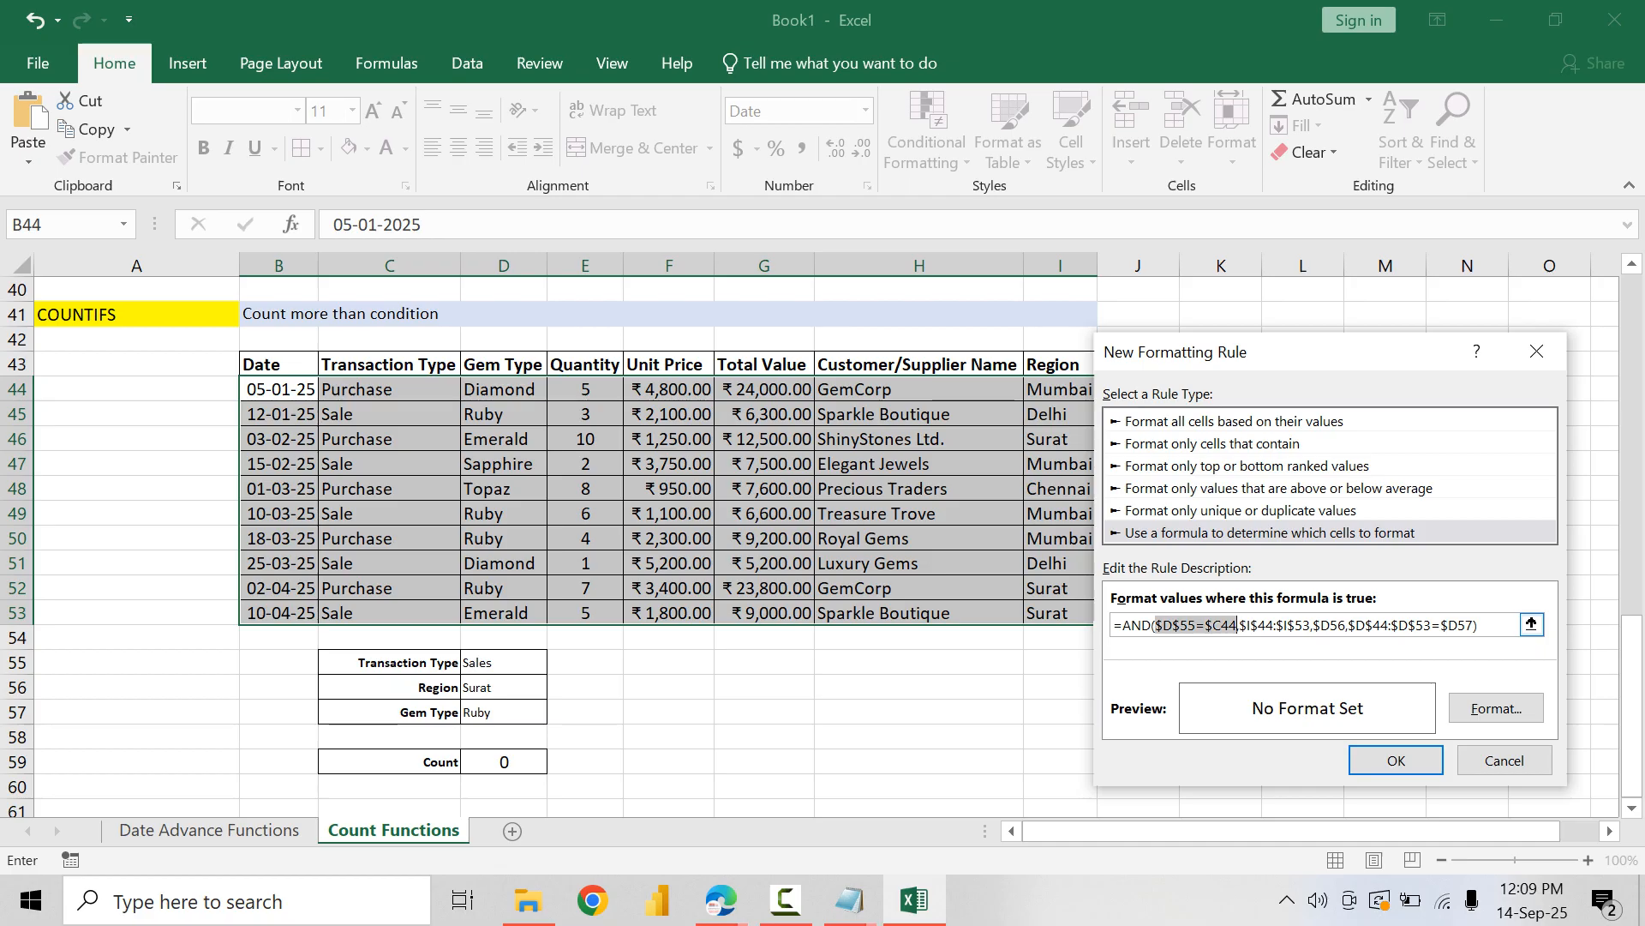
pyautogui.moveTo(1257, 625); pyautogui.dragTo(1304, 625)
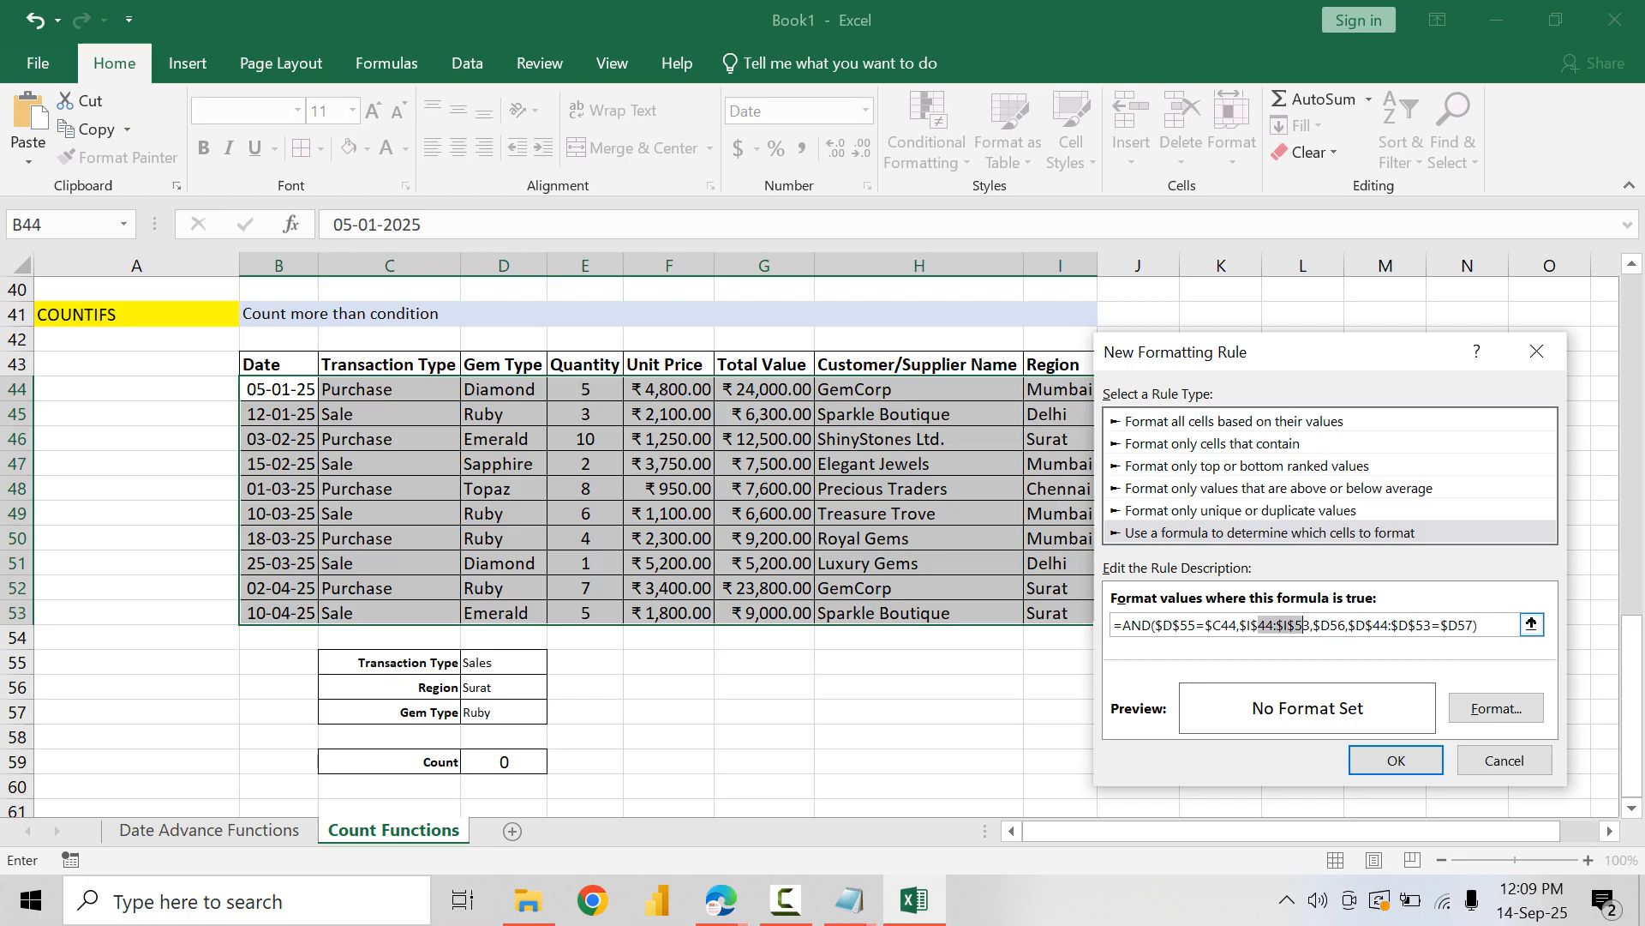
pyautogui.click(1304, 625)
pyautogui.write('=')
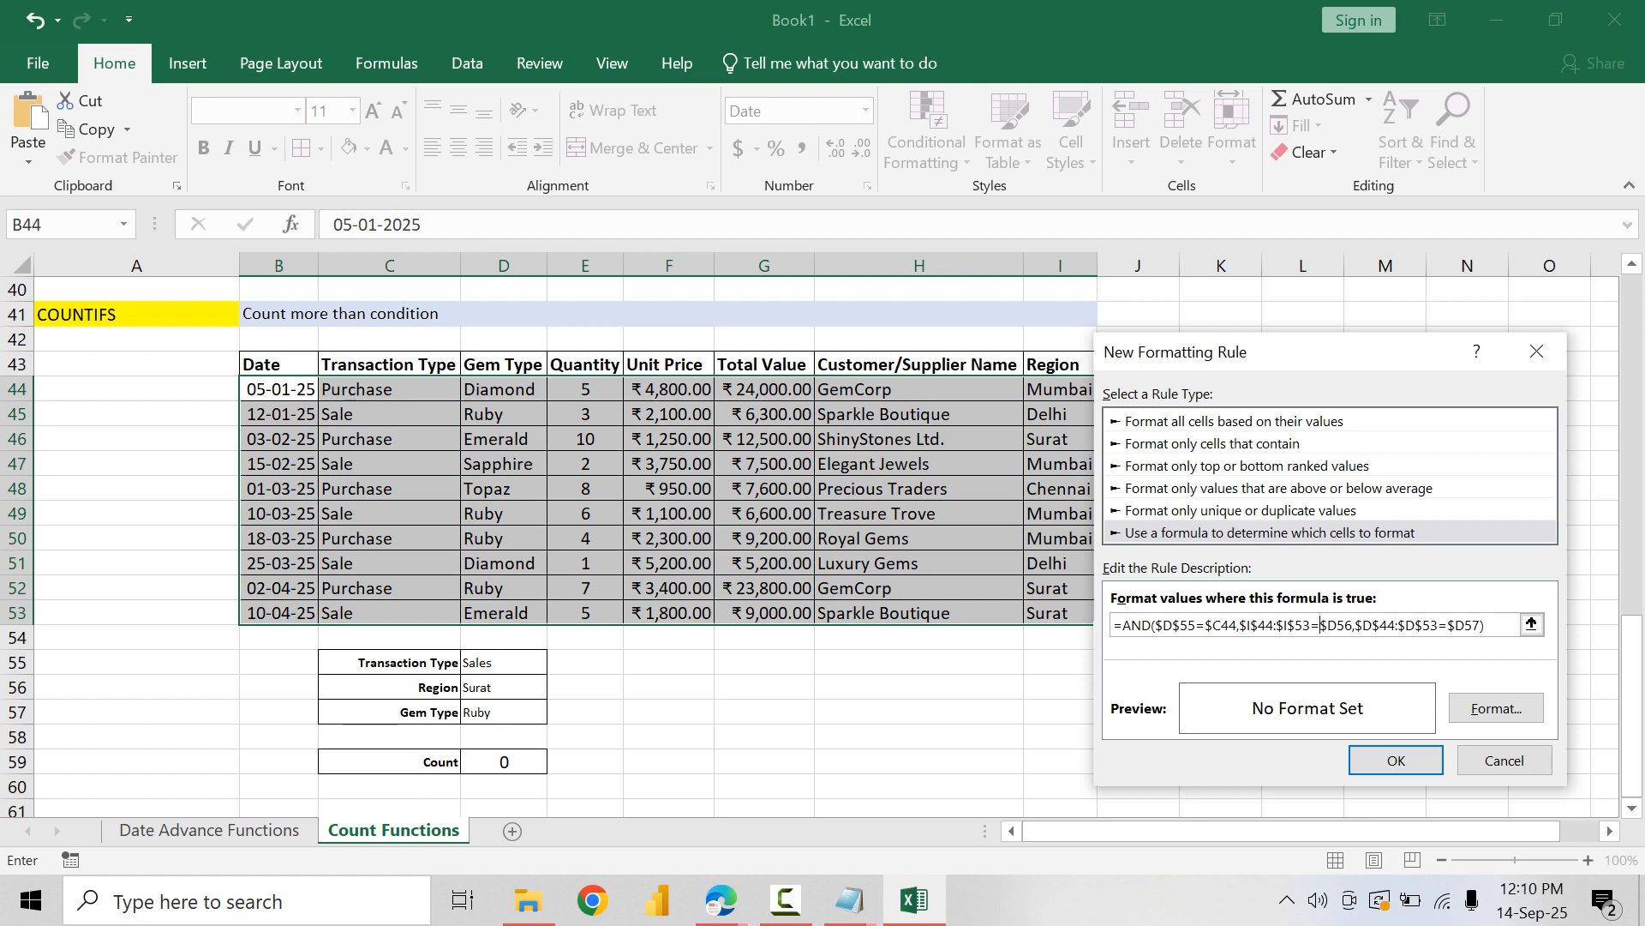
# Step: Give the rule a light blue fill with bold blue text and apply it to the table data
pyautogui.click(1496, 708)
pyautogui.click(1126, 248)
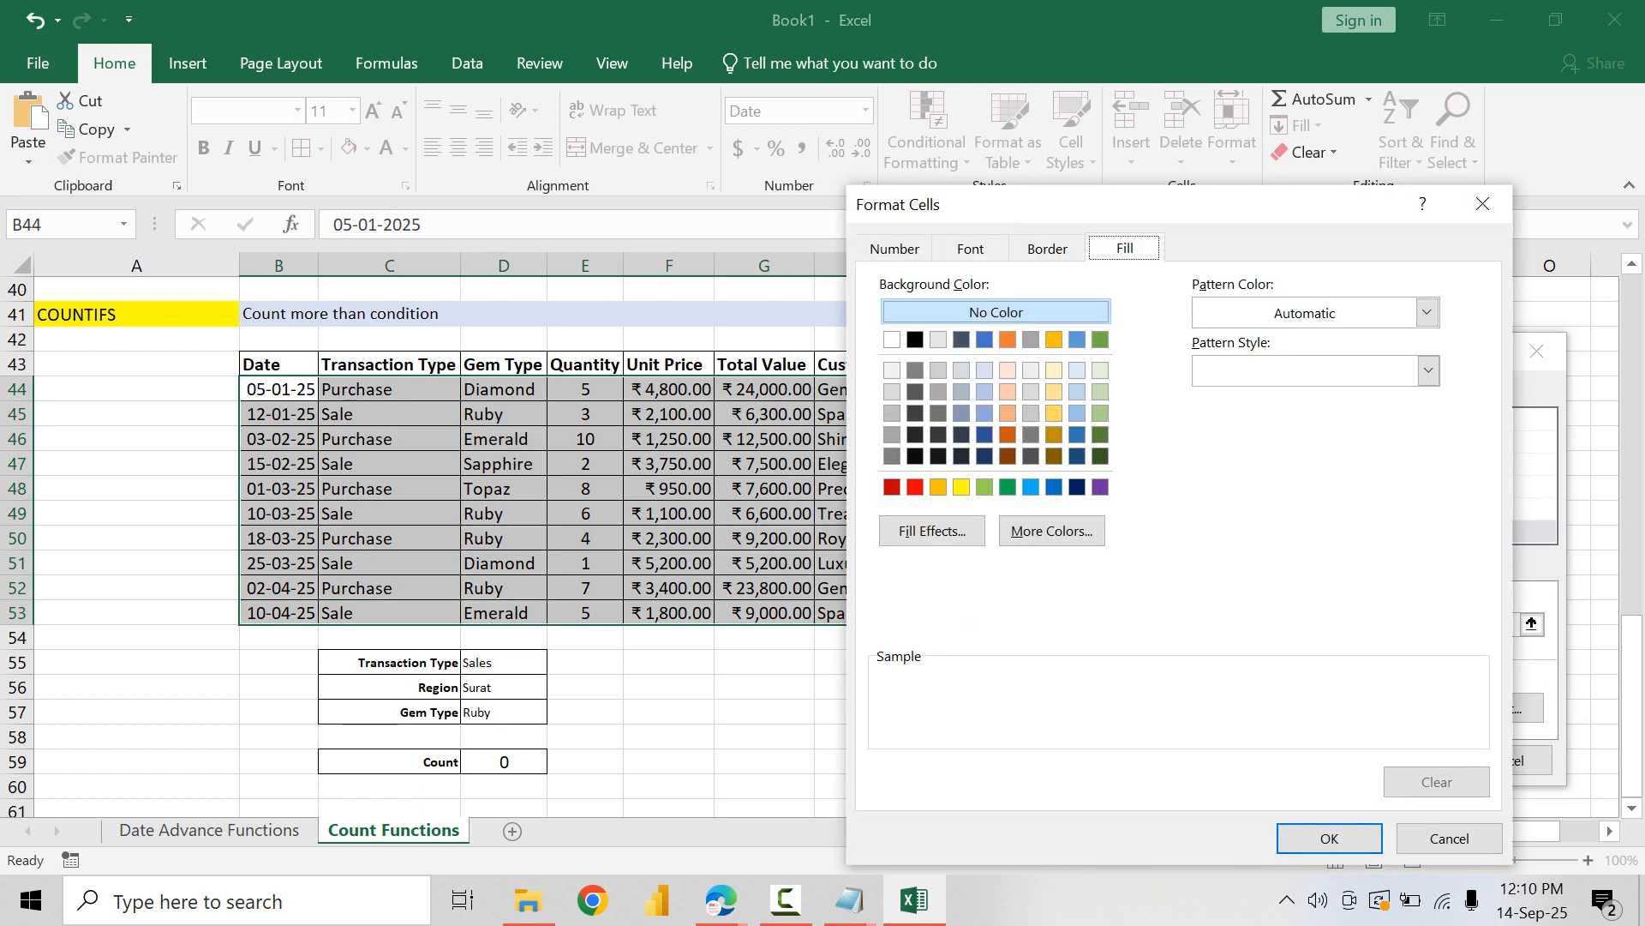
pyautogui.click(1078, 369)
pyautogui.click(970, 248)
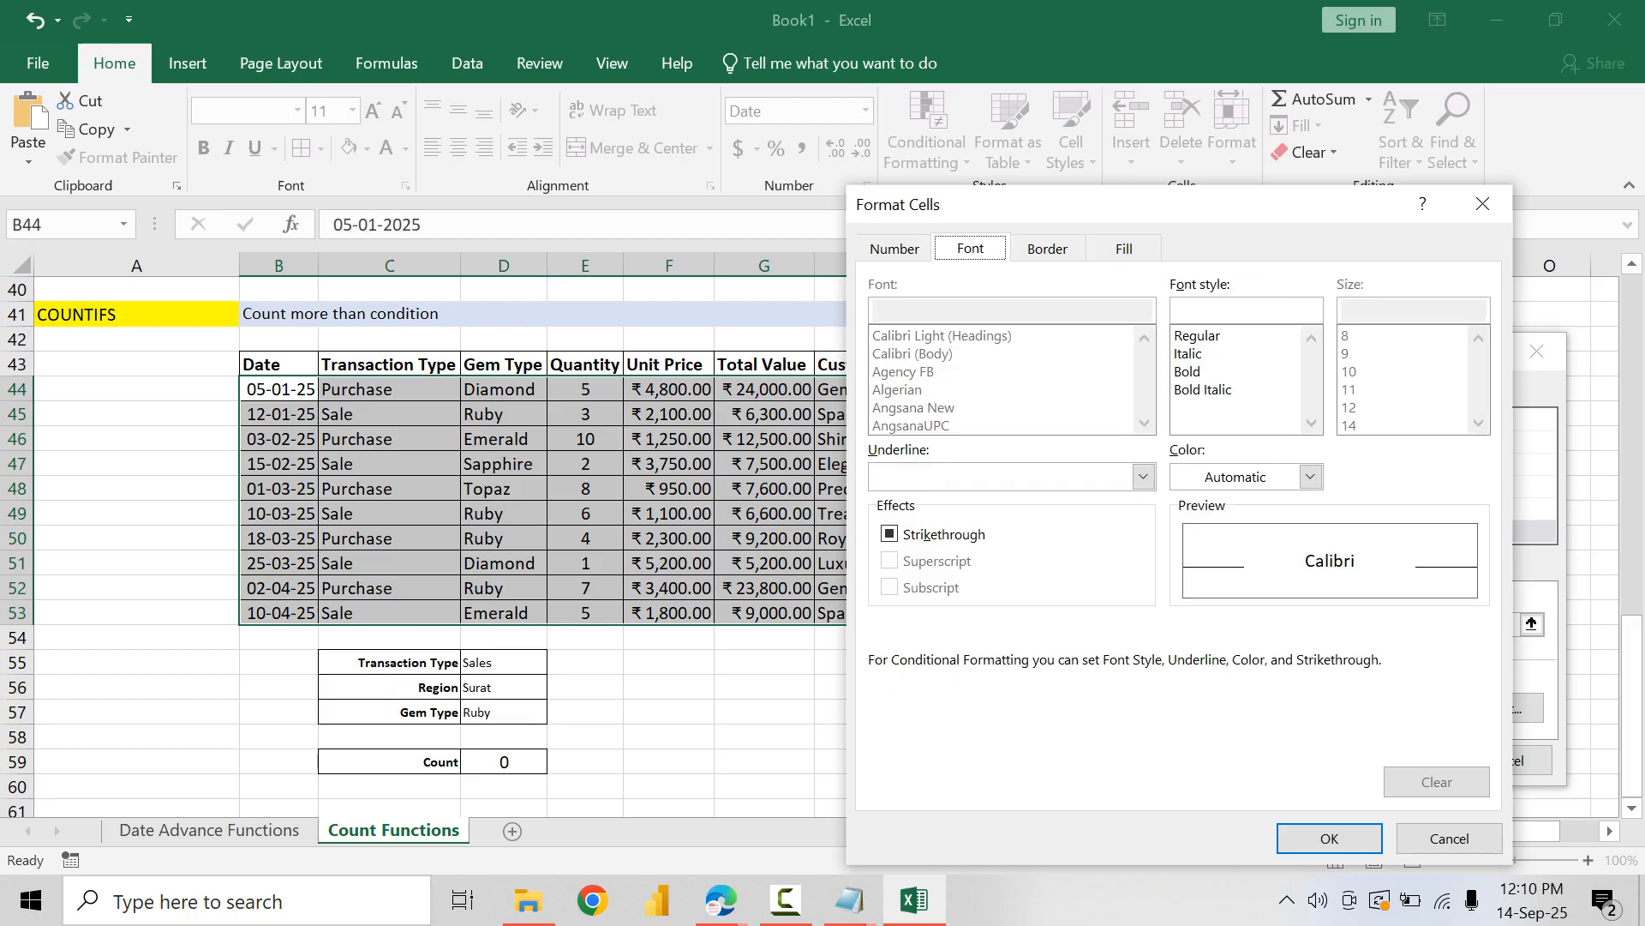
pyautogui.click(1311, 477)
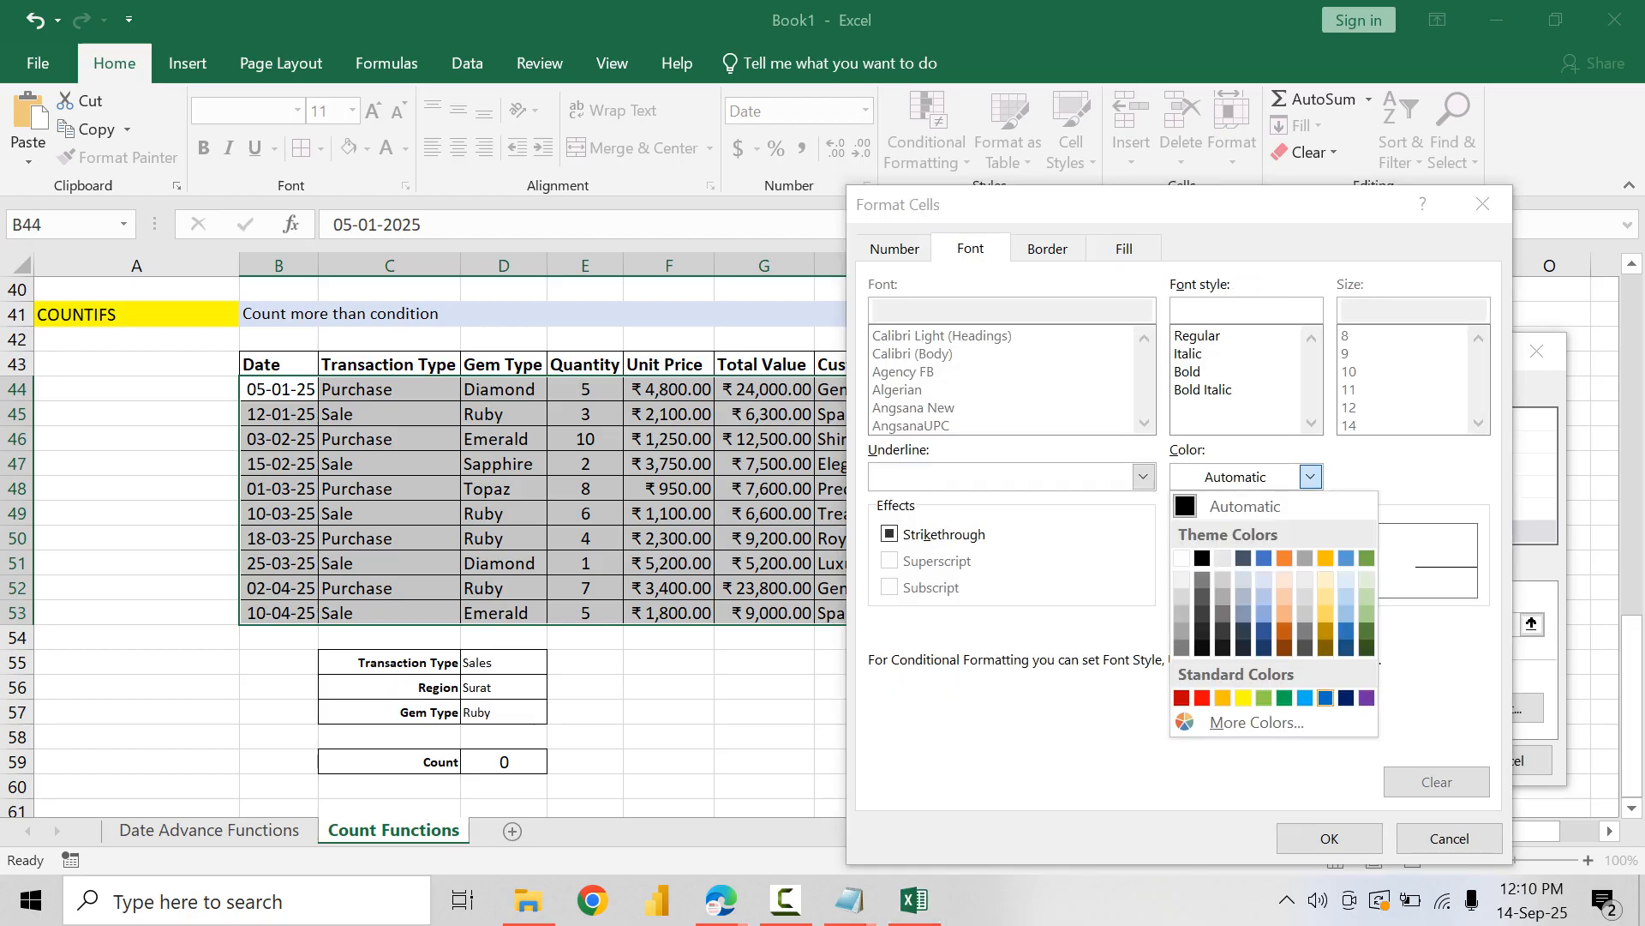
pyautogui.click(1326, 698)
pyautogui.click(1188, 371)
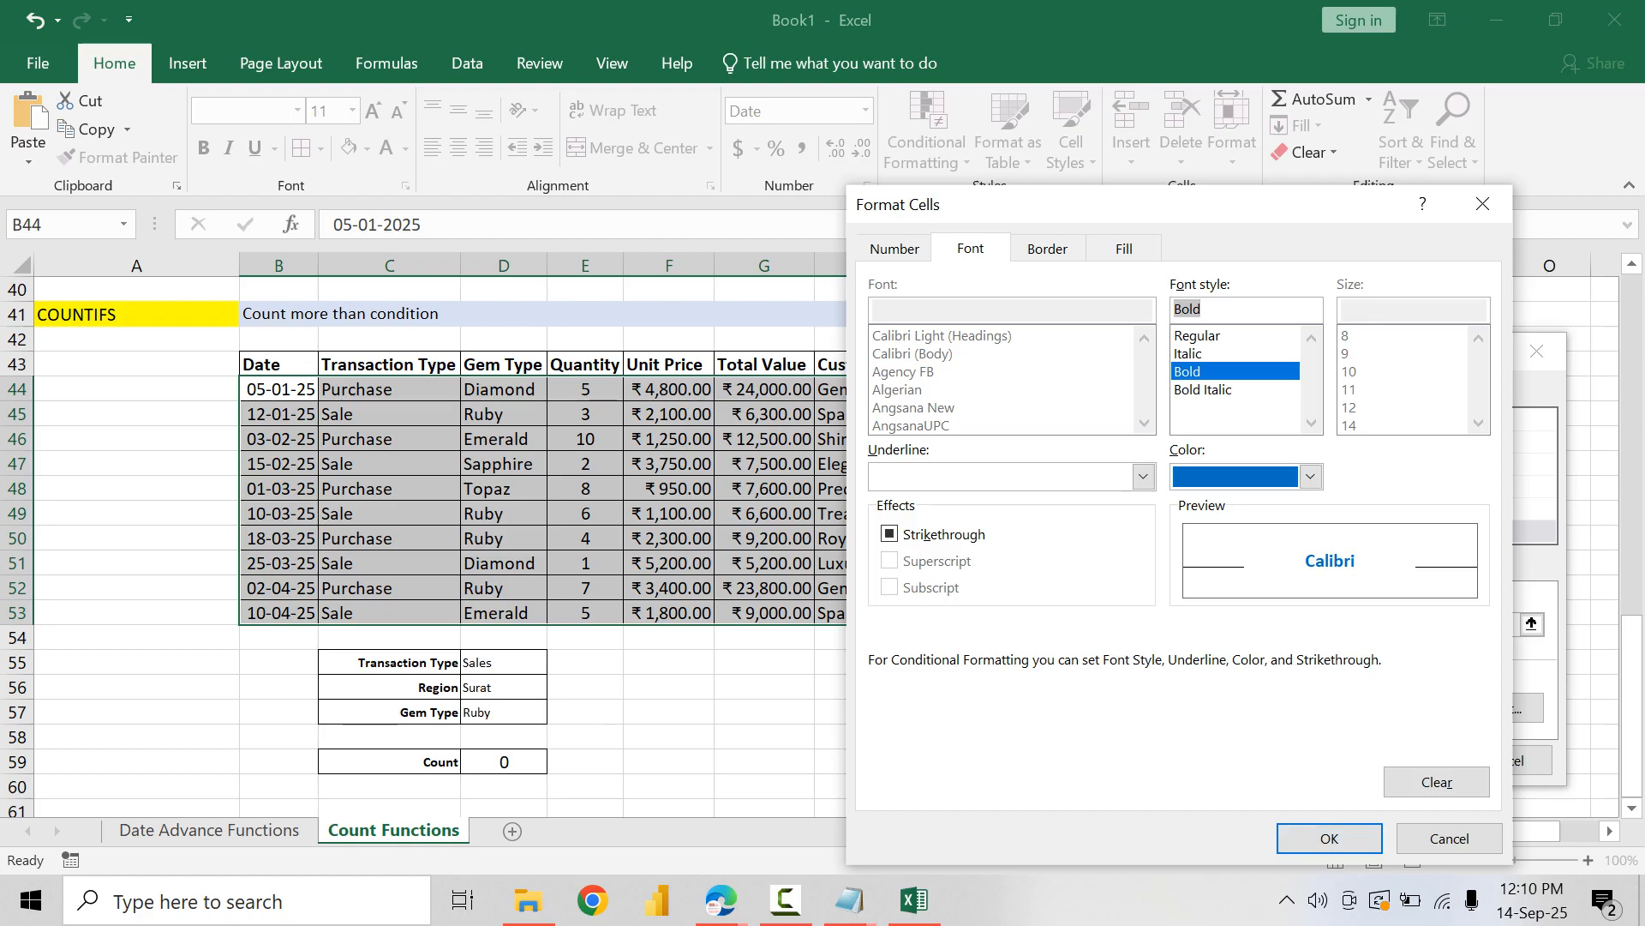
pyautogui.click(1329, 838)
pyautogui.press('Return')
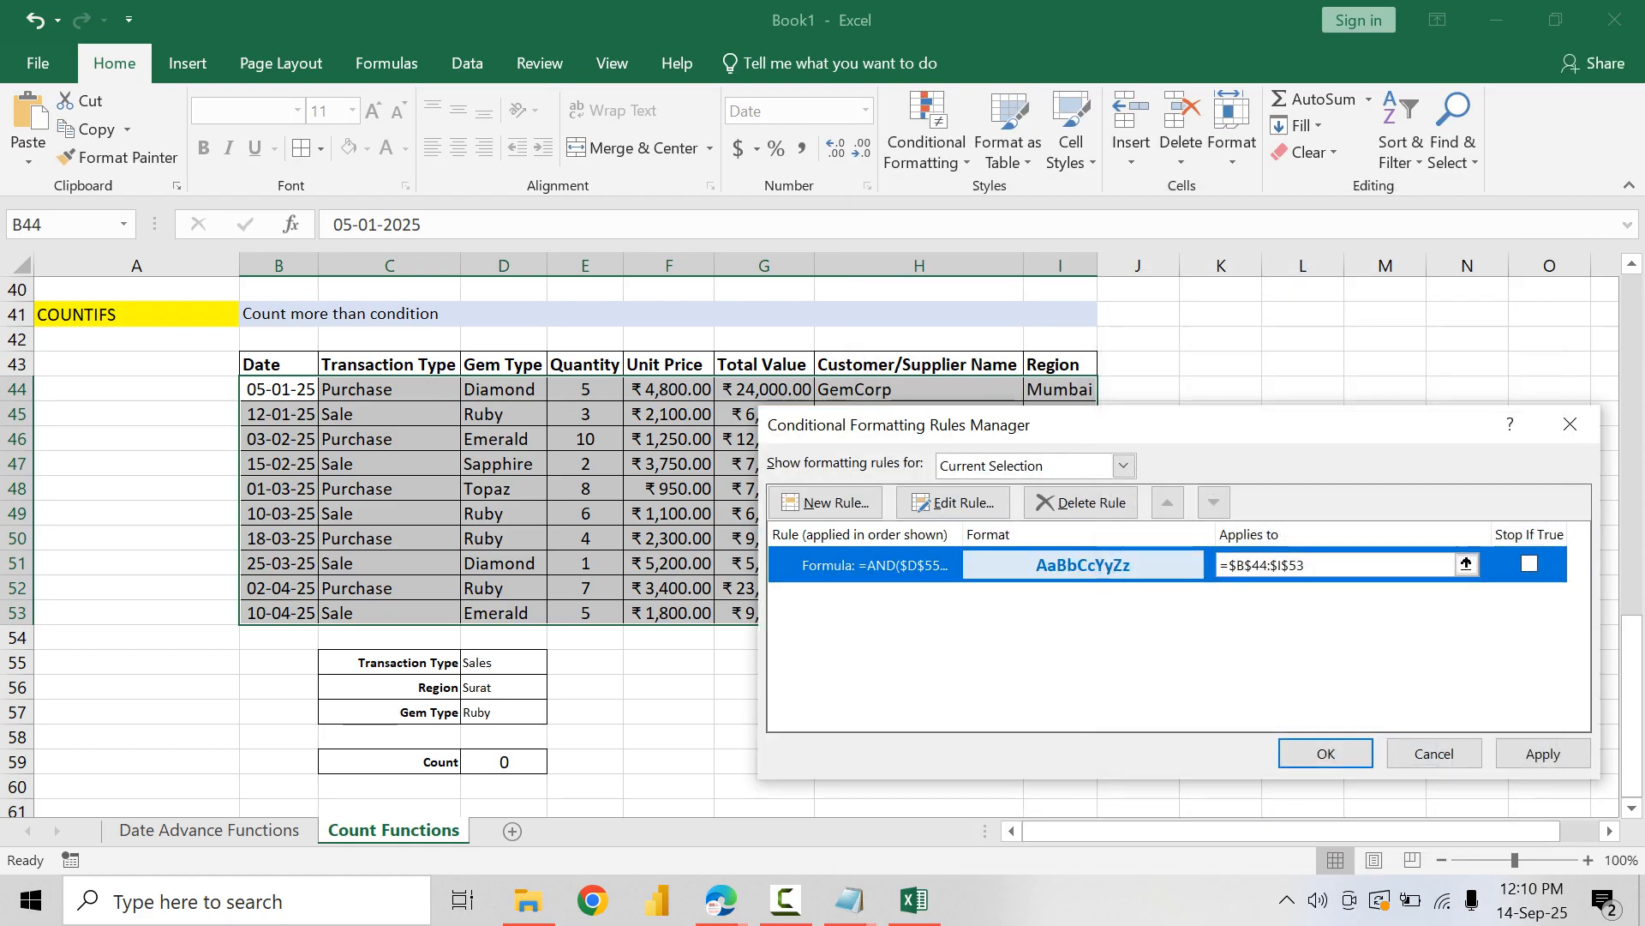
pyautogui.press('Return')
# Step: Close the applied rule's manager and set the Region criterion below the table to Mumbai
pyautogui.click(504, 662)
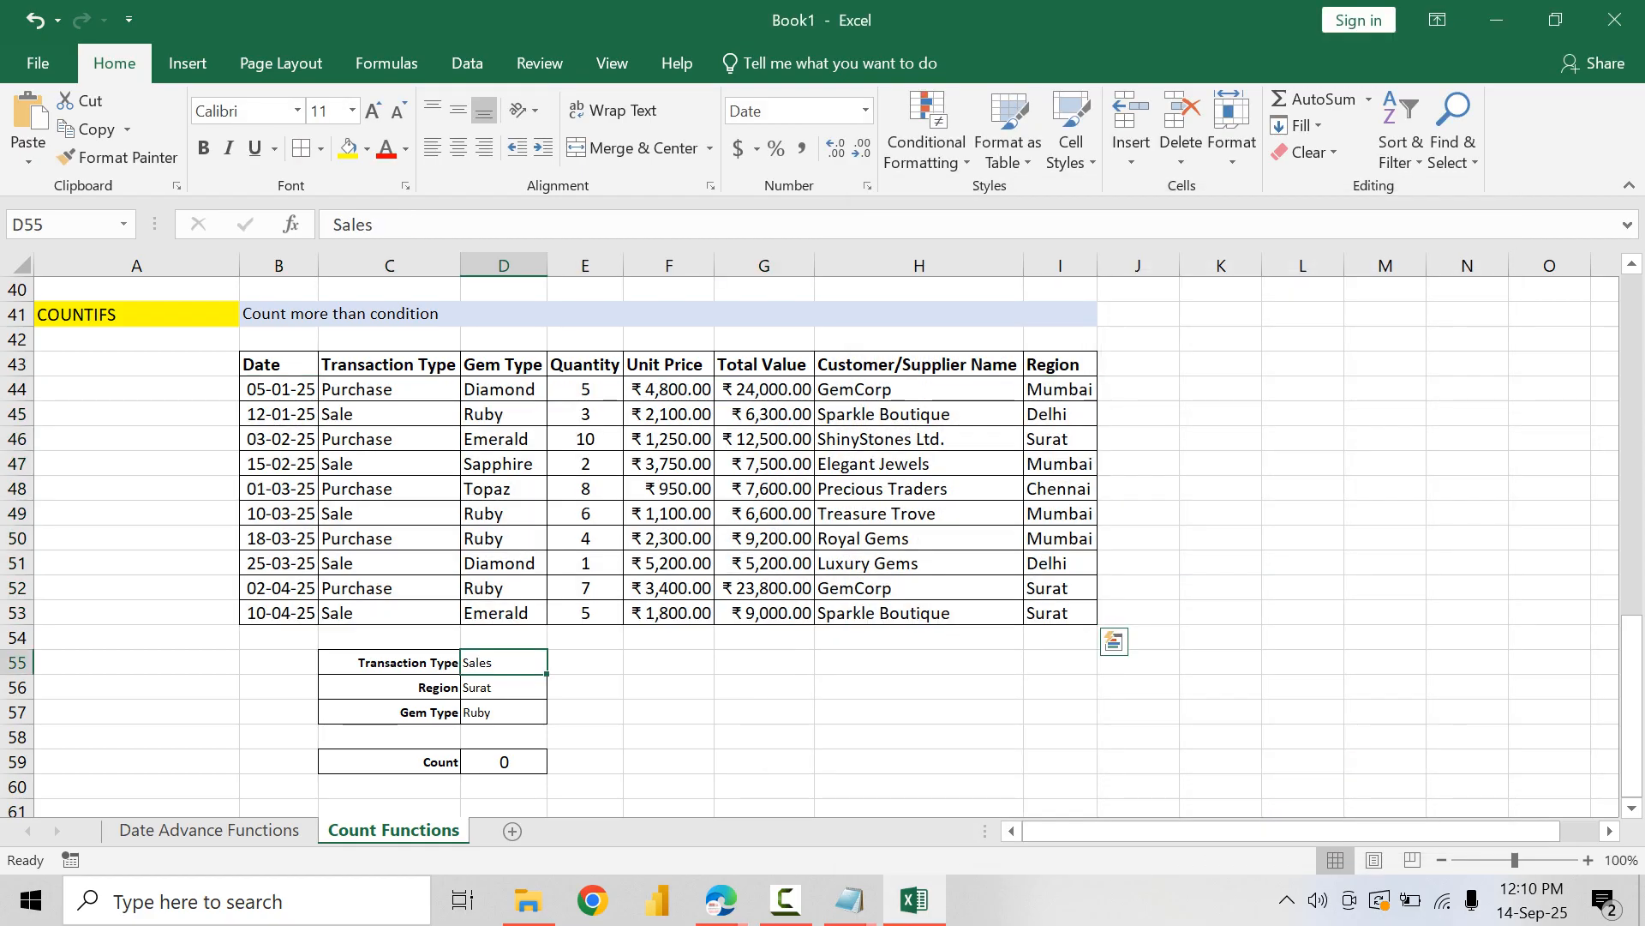
pyautogui.click(504, 688)
pyautogui.write('Mum')
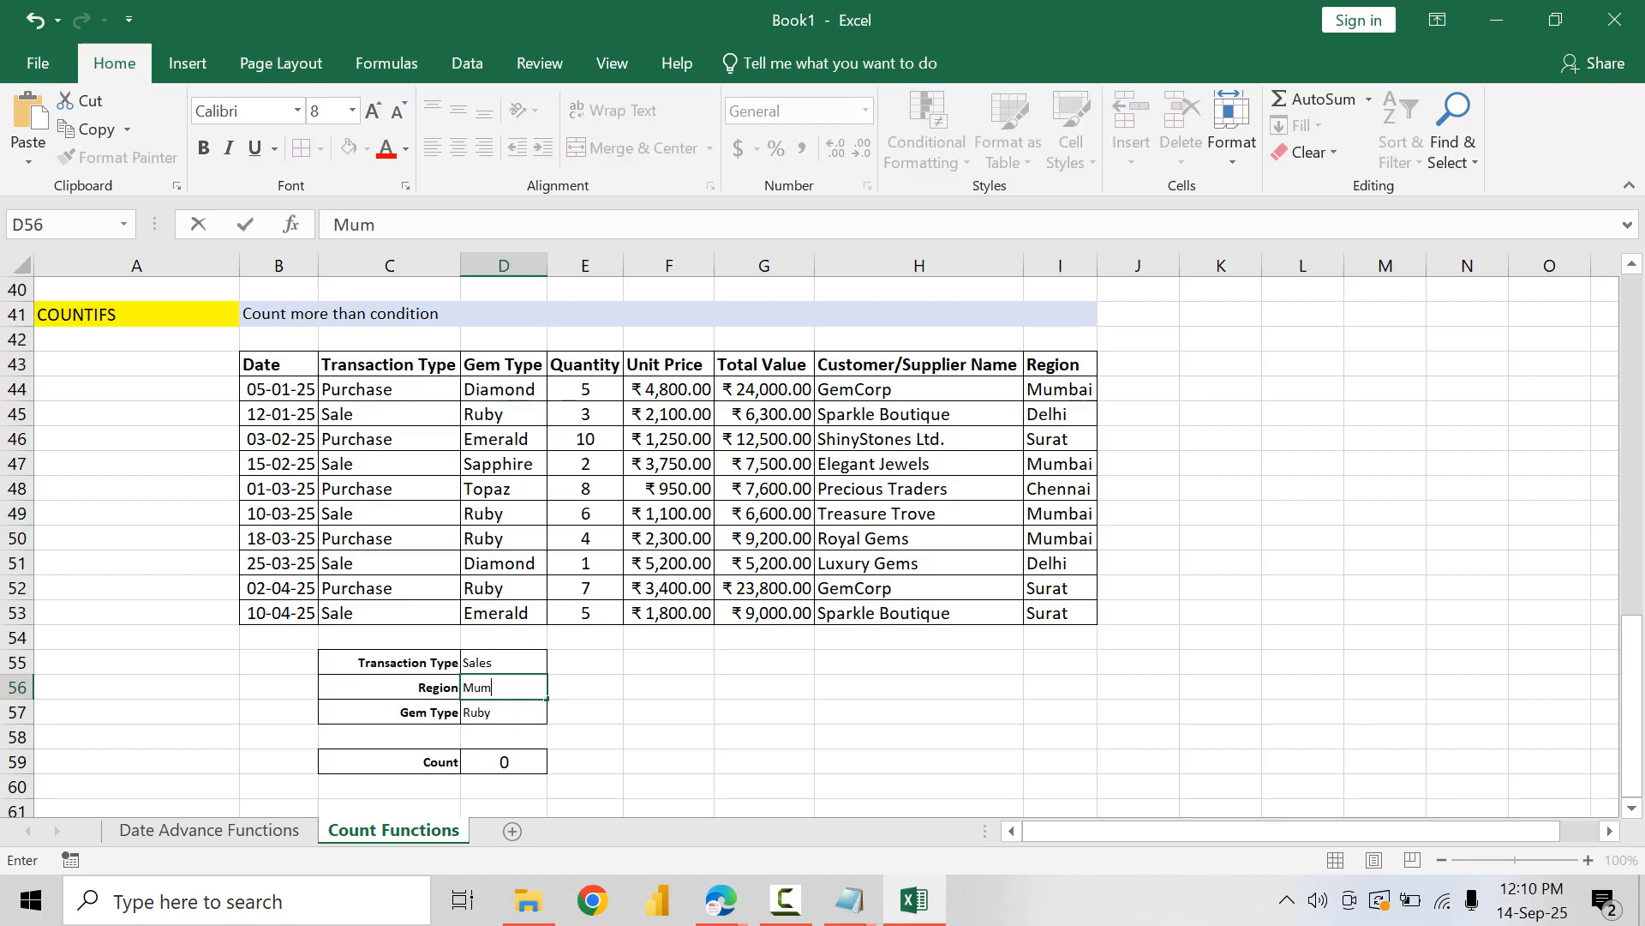
pyautogui.write('bai')
pyautogui.press('BackSpace')
pyautogui.press('BackSpace')
pyautogui.press('BackSpace')
pyautogui.write('bai')
pyautogui.press('Return')
# Step: Set the Transaction Type criterion below the table to Purchase
pyautogui.press('Up')
pyautogui.press('Up')
pyautogui.write('Purchas')
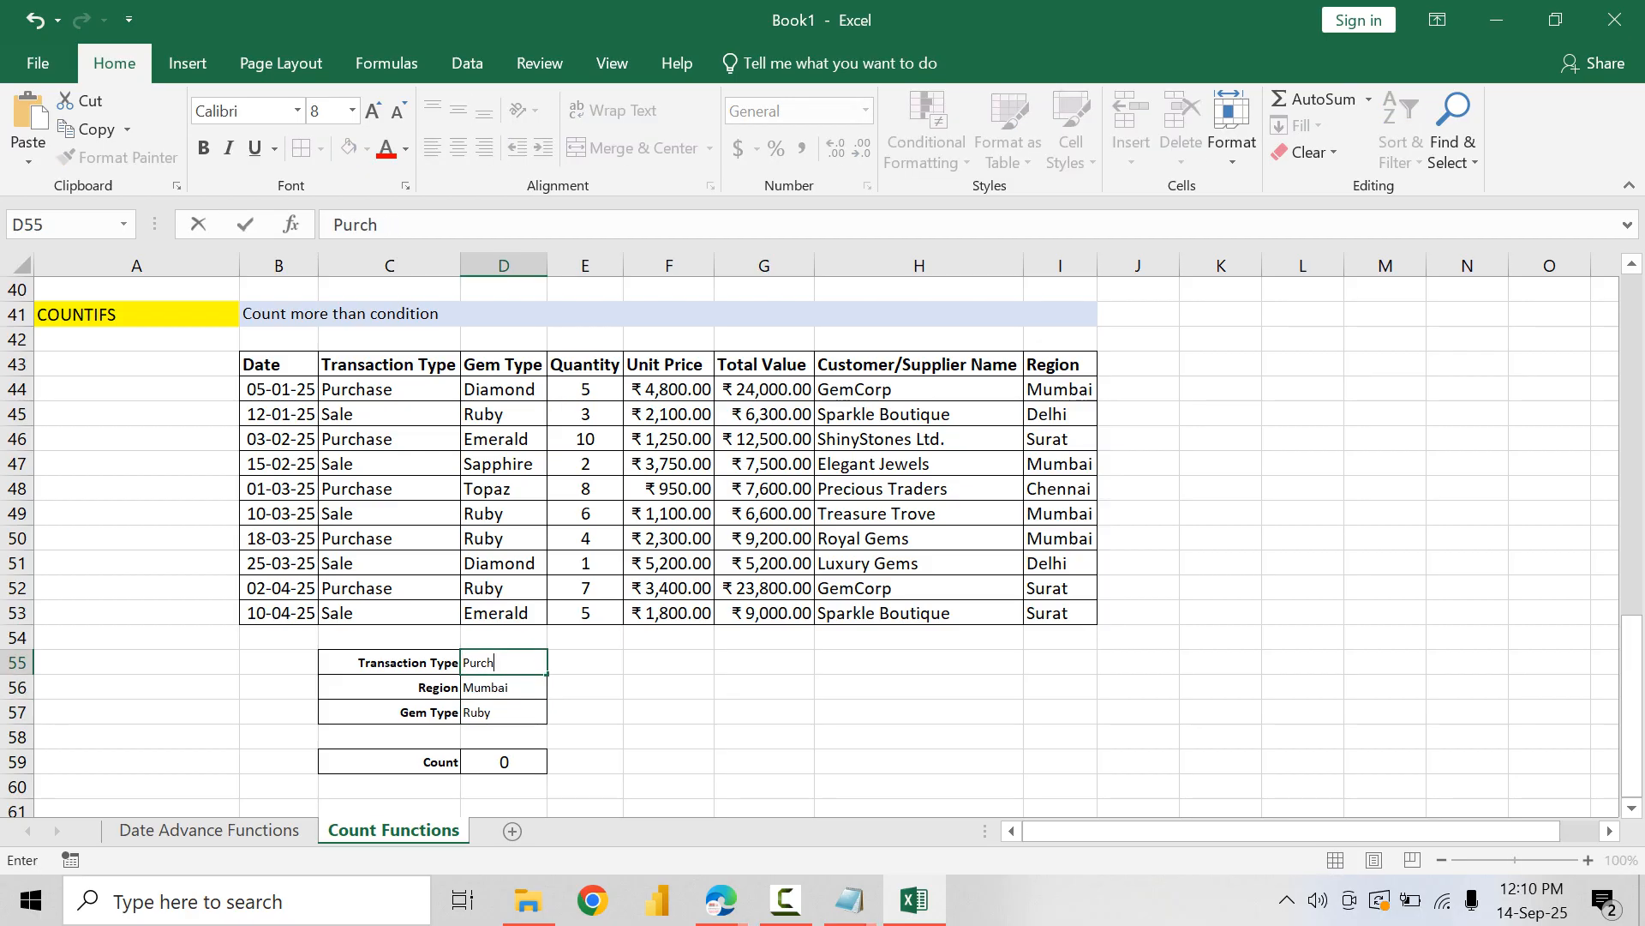
pyautogui.press('BackSpace')
pyautogui.write('hase')
pyautogui.press('Return')
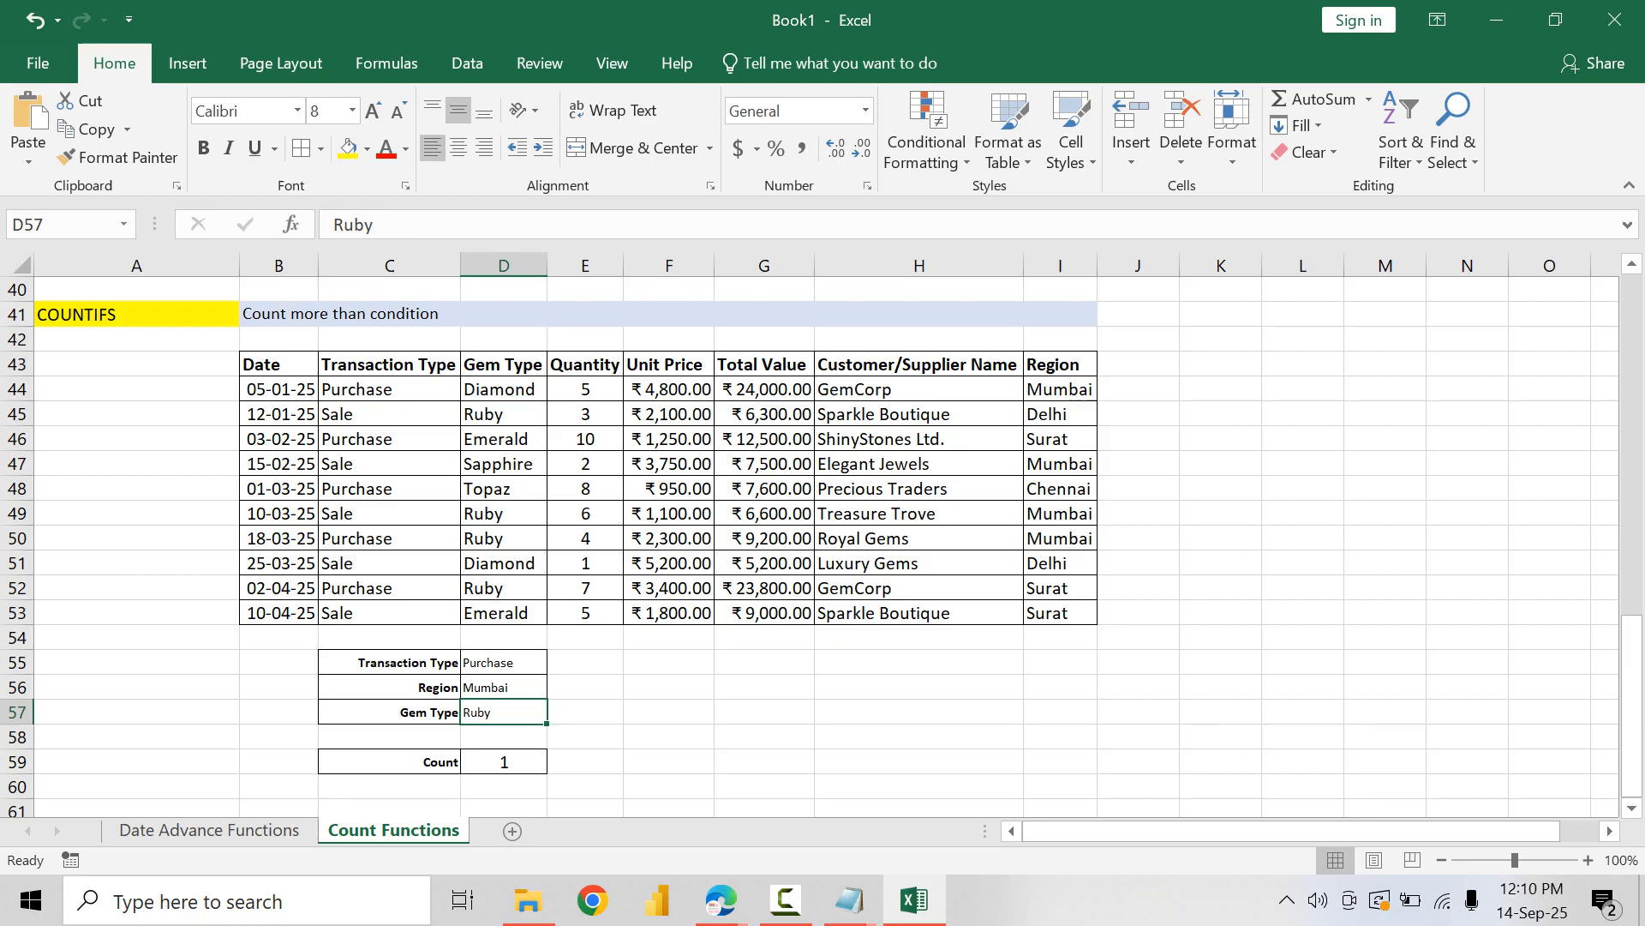
# Step: Review the AND formula of the conditional formatting rule on the table data B44:I53 without changing it
pyautogui.moveTo(279, 388); pyautogui.dragTo(1060, 612)
pyautogui.click(926, 150)
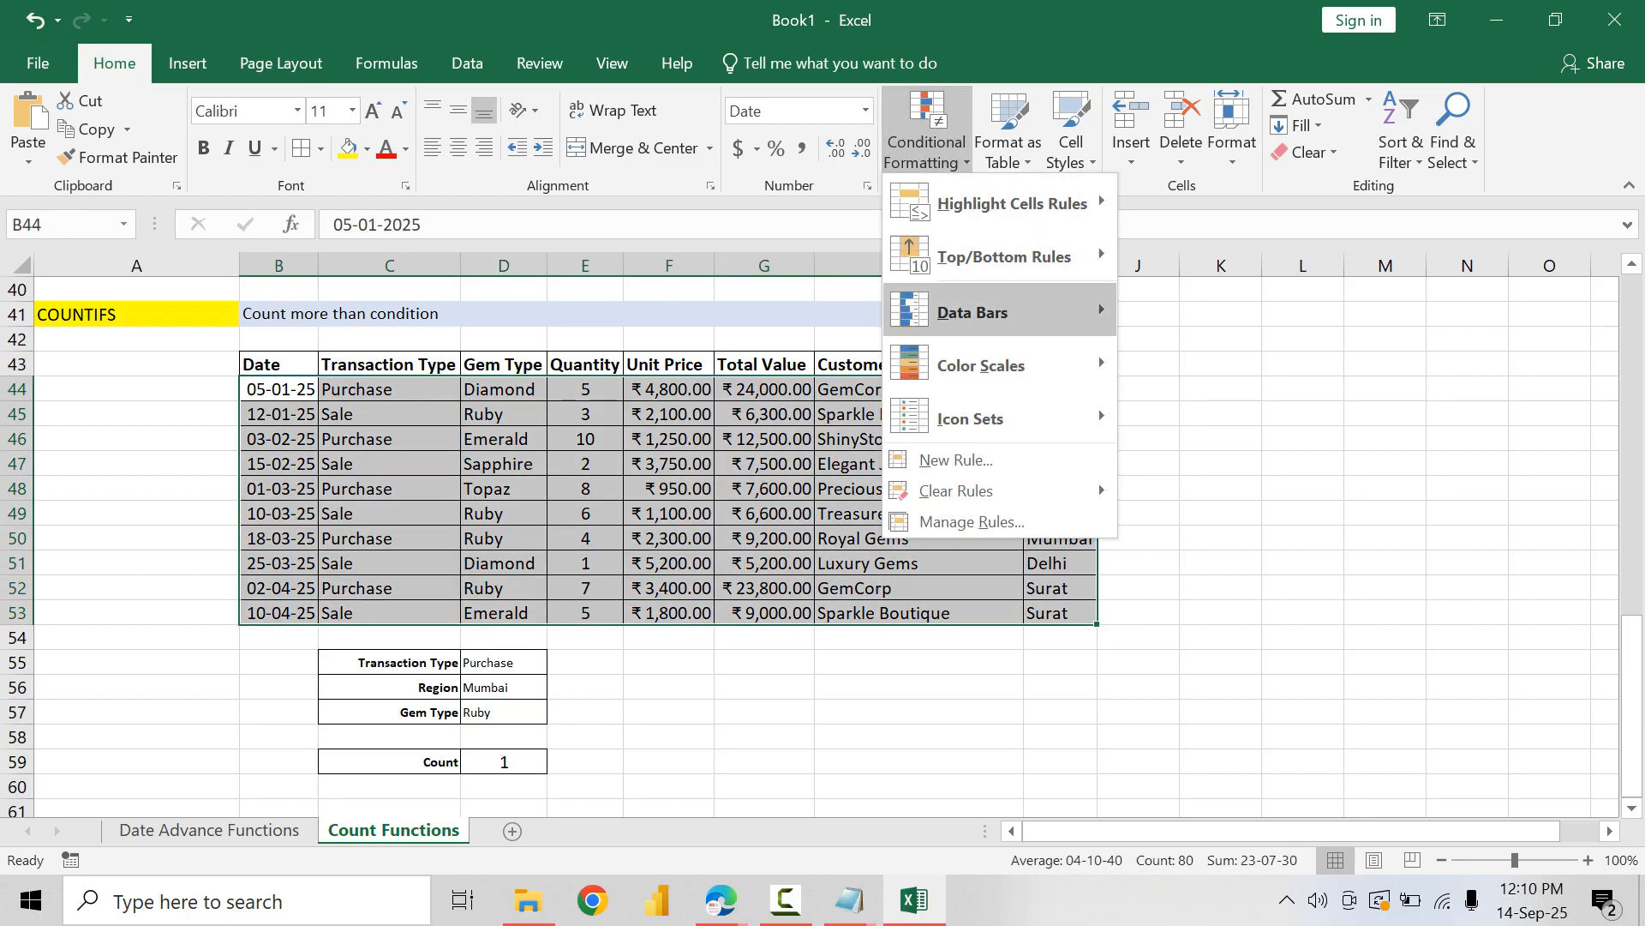
pyautogui.click(971, 521)
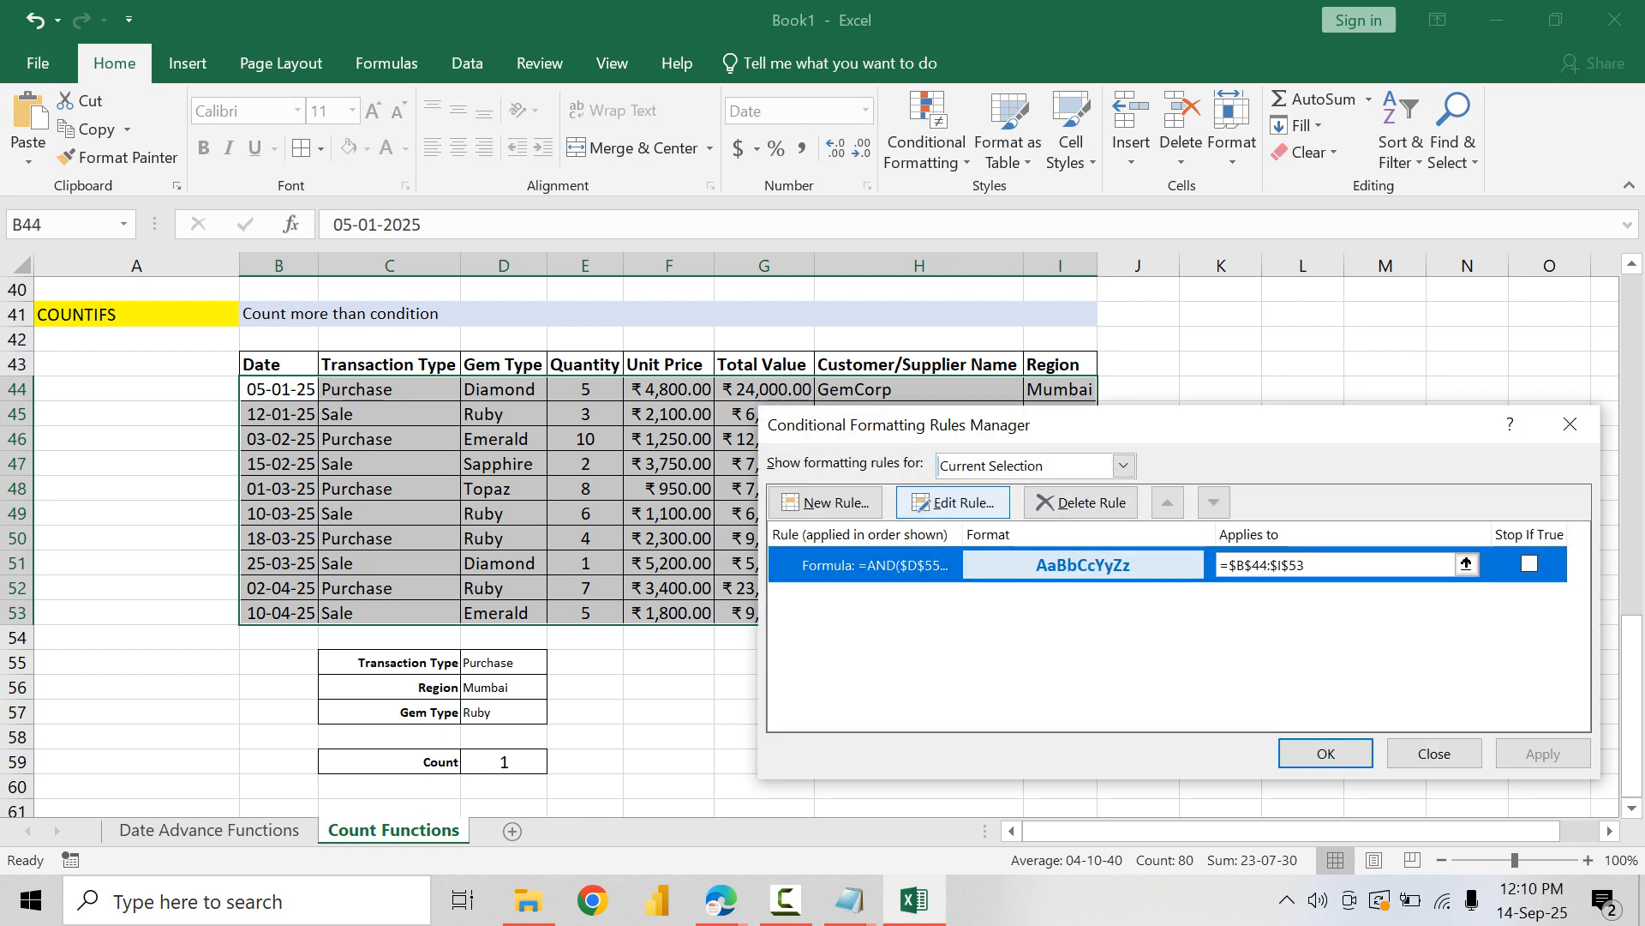
pyautogui.click(952, 503)
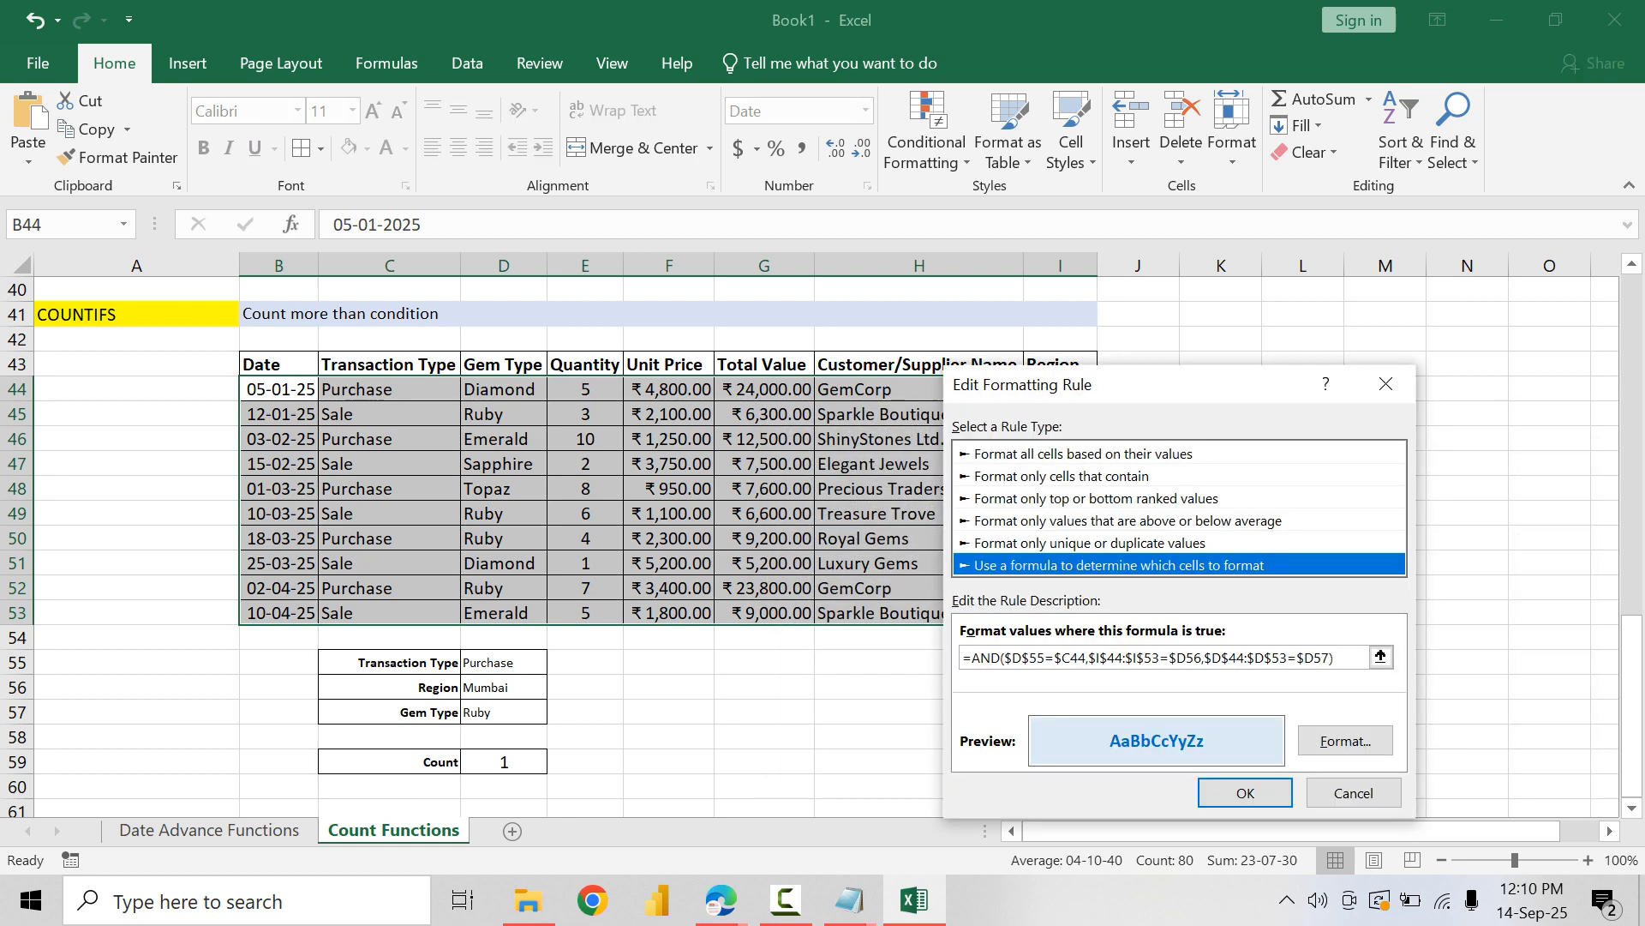
pyautogui.click(1353, 792)
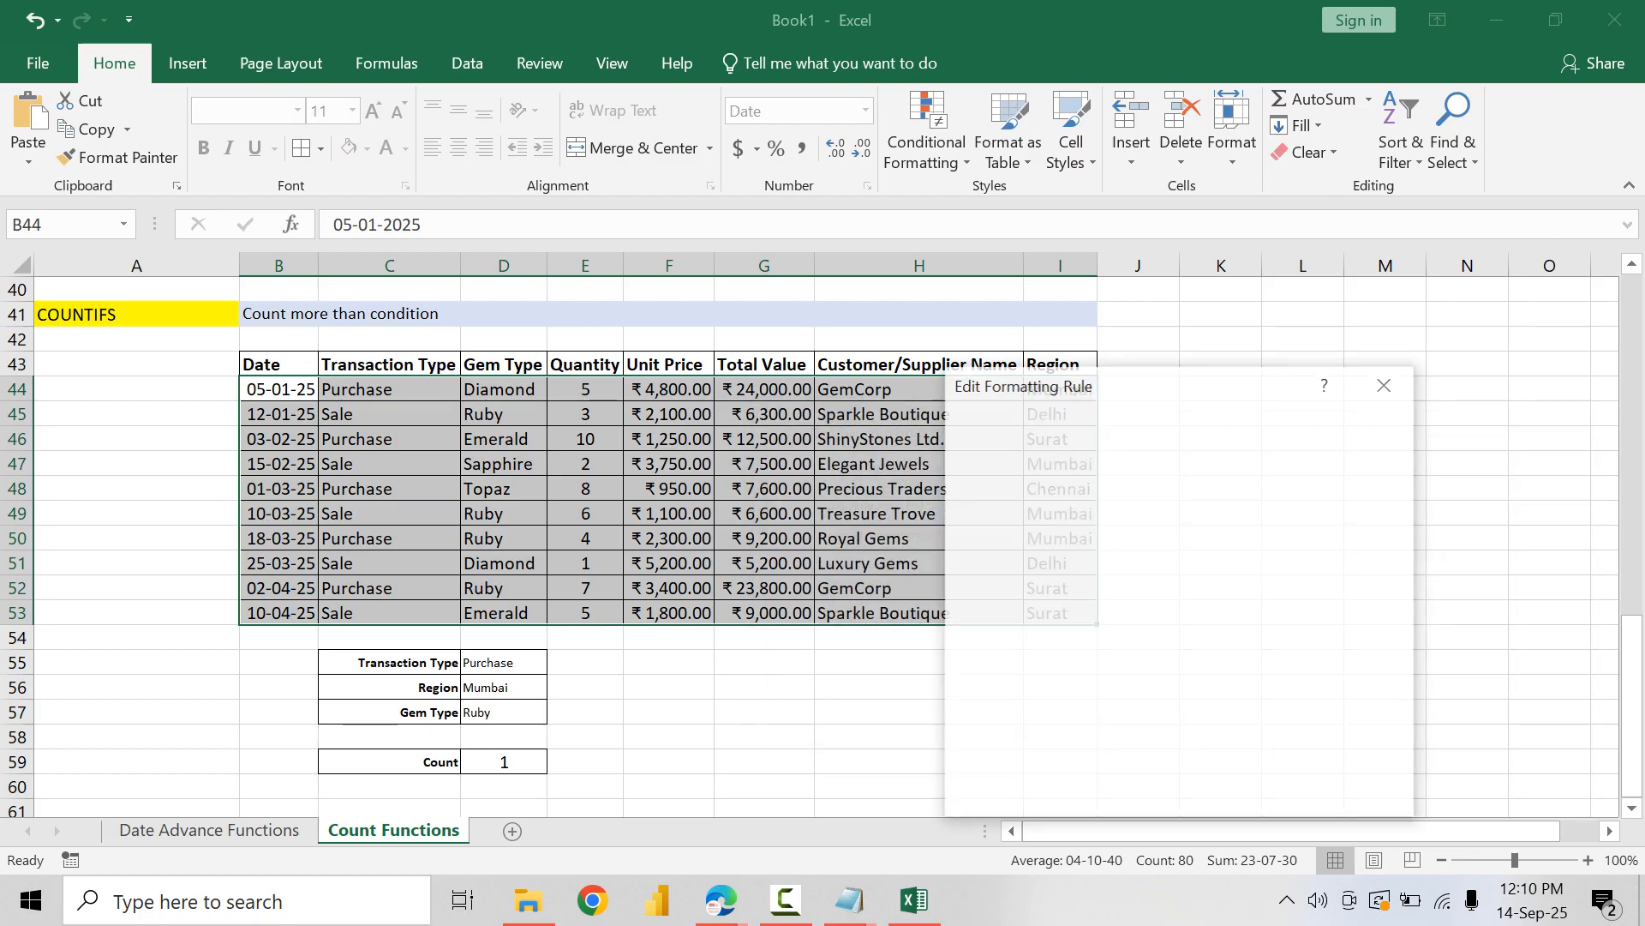
# Step: Re-enter the $D$55 reference in the existing rule's transaction type condition and check its $C44 reference
pyautogui.click(952, 502)
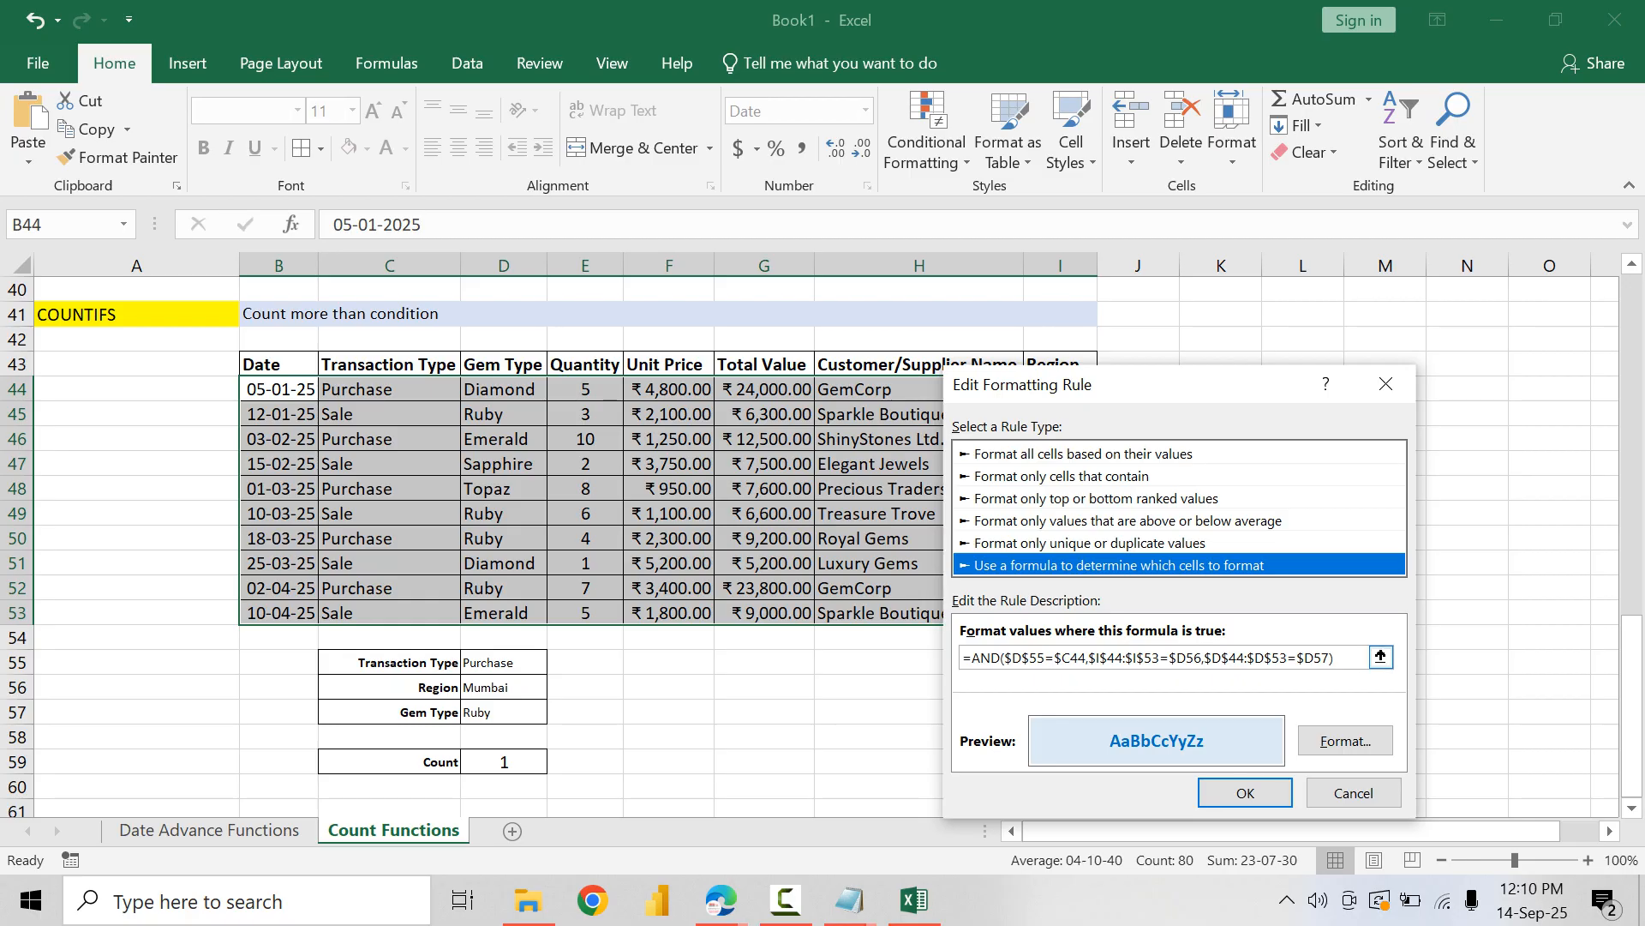
pyautogui.moveTo(1046, 657); pyautogui.dragTo(1005, 657)
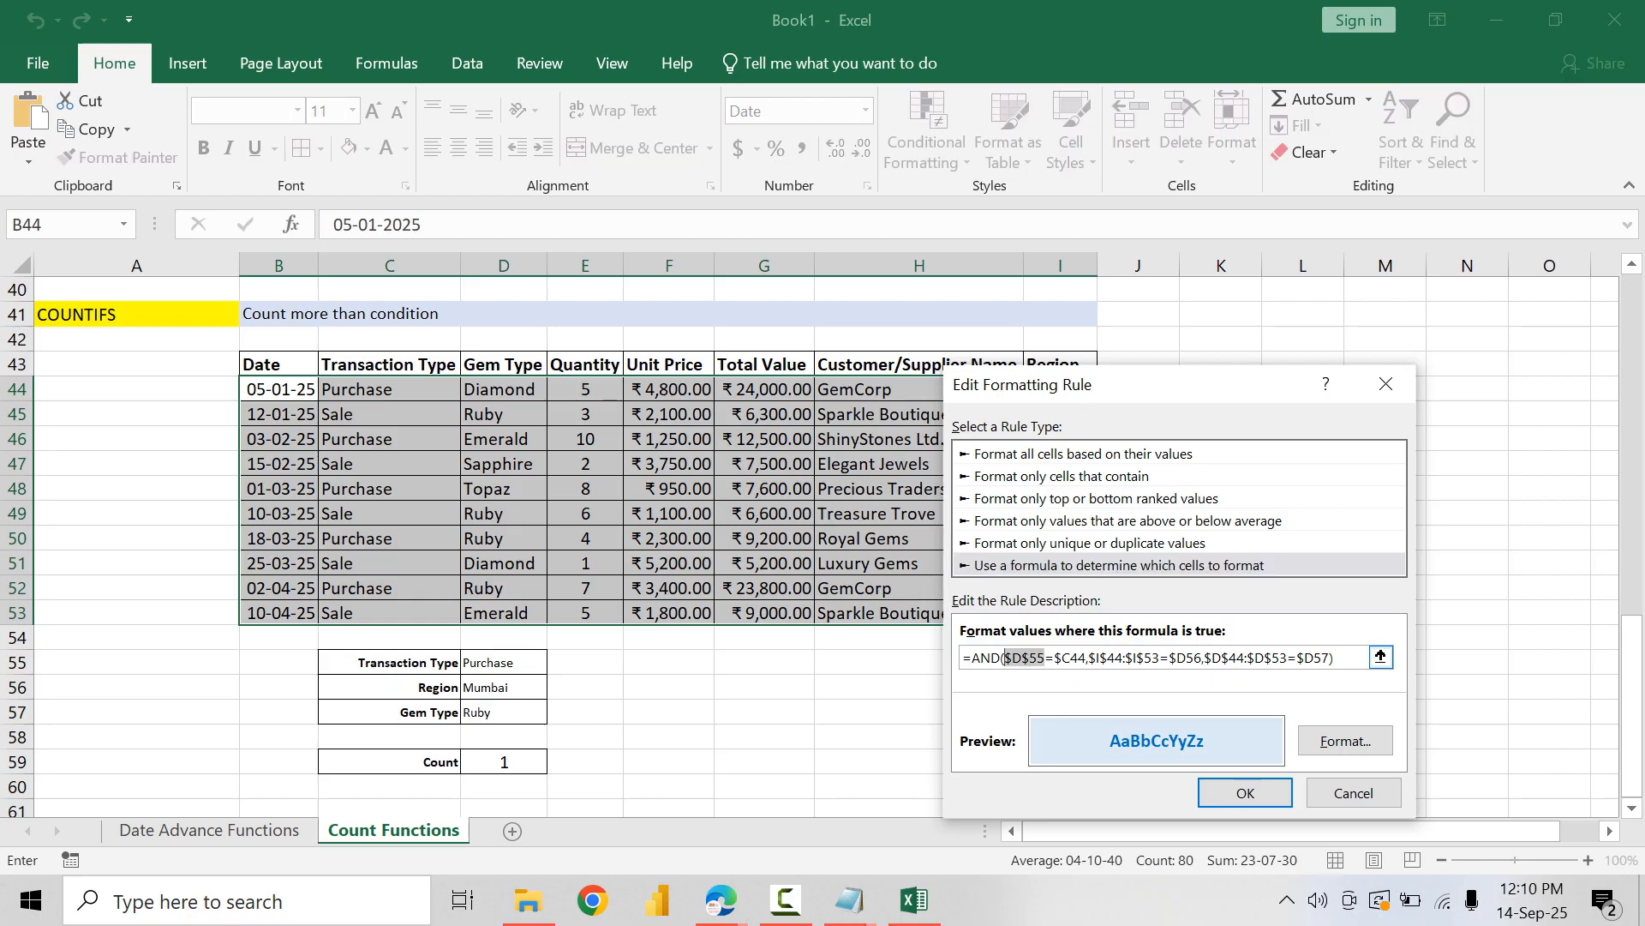
pyautogui.press('BackSpace')
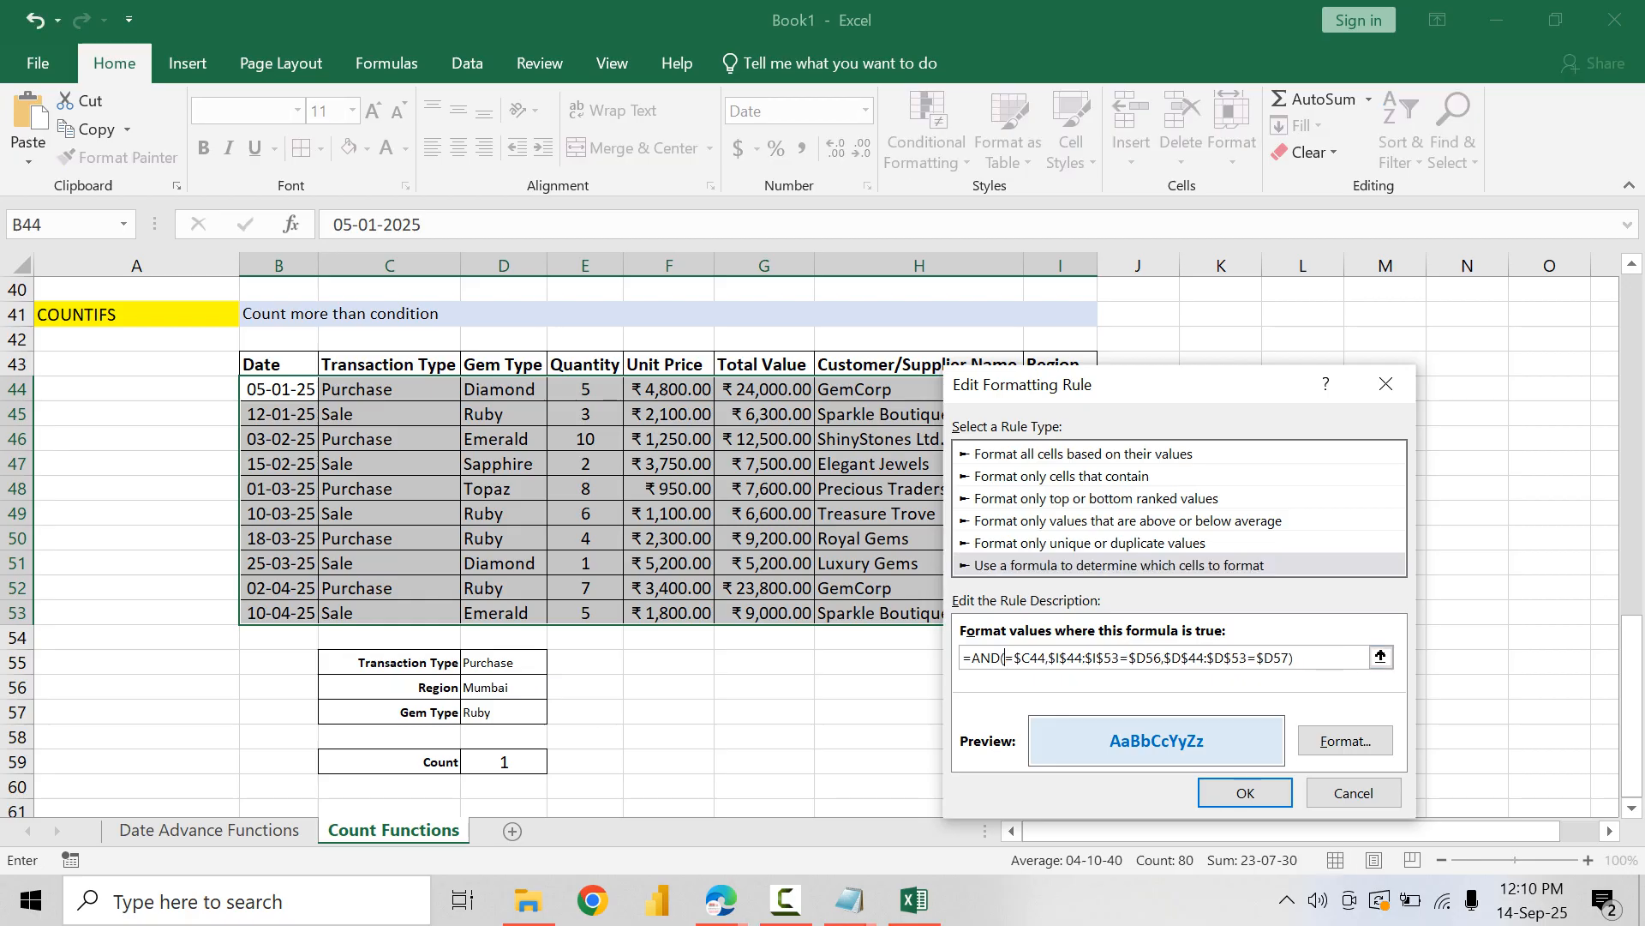
pyautogui.click(504, 662)
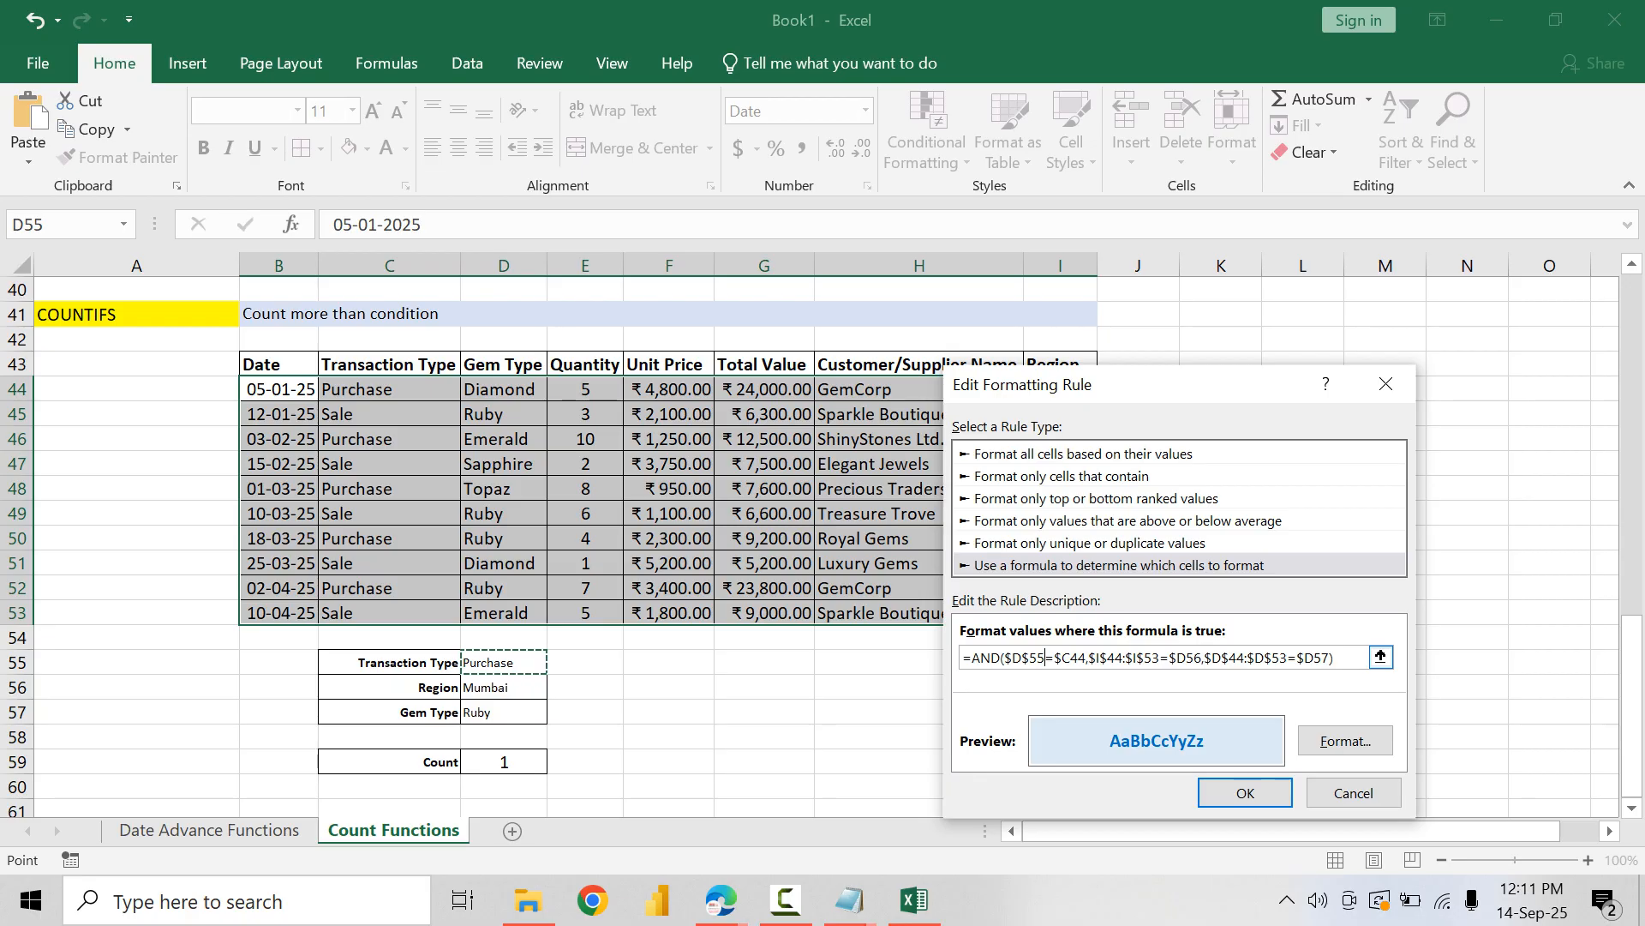
pyautogui.press('Right')
pyautogui.hotkey('shift', 'Right')
pyautogui.hotkey('shift', 'Right')
pyautogui.hotkey('shift', 'Right')
pyautogui.hotkey('shift', 'Right')
pyautogui.hotkey('ctrl', 'c')
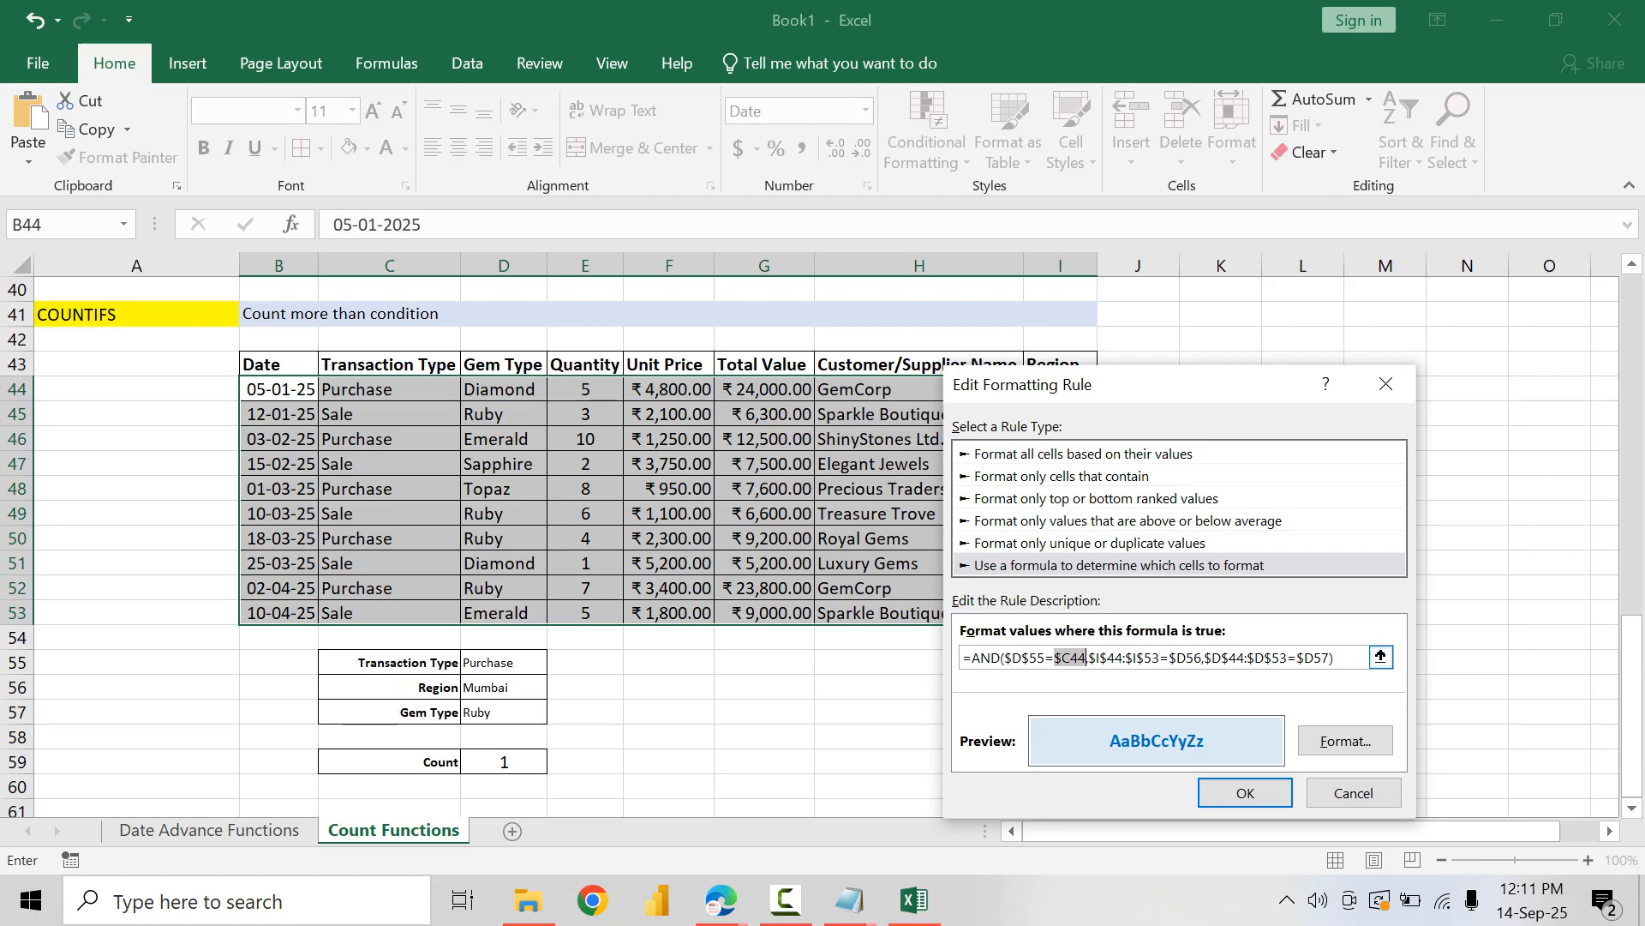
# Step: Replace the Region range in the existing rule's AND formula with the single column-locked reference $I44
pyautogui.press('Right')
pyautogui.press('Right')
pyautogui.hotkey('shift', 'Right')
pyautogui.hotkey('shift', 'Right')
pyautogui.hotkey('shift', 'Right')
pyautogui.hotkey('shift', 'Right')
pyautogui.hotkey('shift', 'Right')
pyautogui.hotkey('shift', 'Right')
pyautogui.hotkey('shift', 'Right')
pyautogui.hotkey('shift', 'Right')
pyautogui.hotkey('shift', 'Right')
pyautogui.hotkey('shift', 'Right')
pyautogui.hotkey('shift', 'Right')
pyautogui.hotkey('shift', 'Right')
pyautogui.hotkey('shift', 'Right')
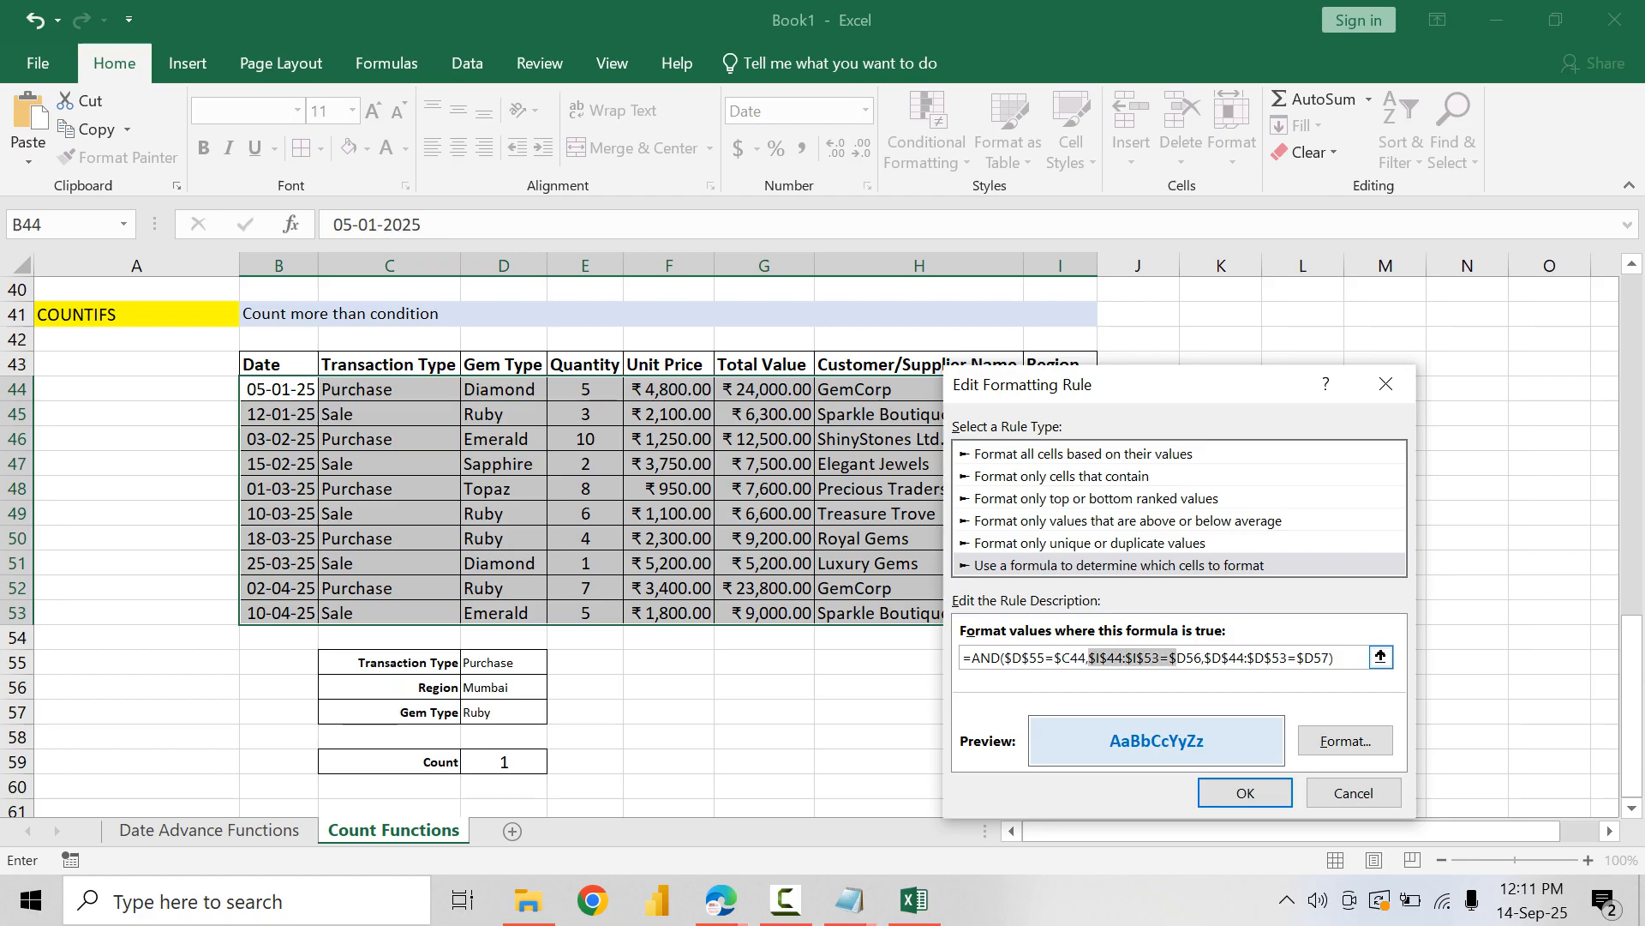
pyautogui.hotkey('shift', 'Left')
pyautogui.hotkey('shift', 'Left')
pyautogui.press('Delete')
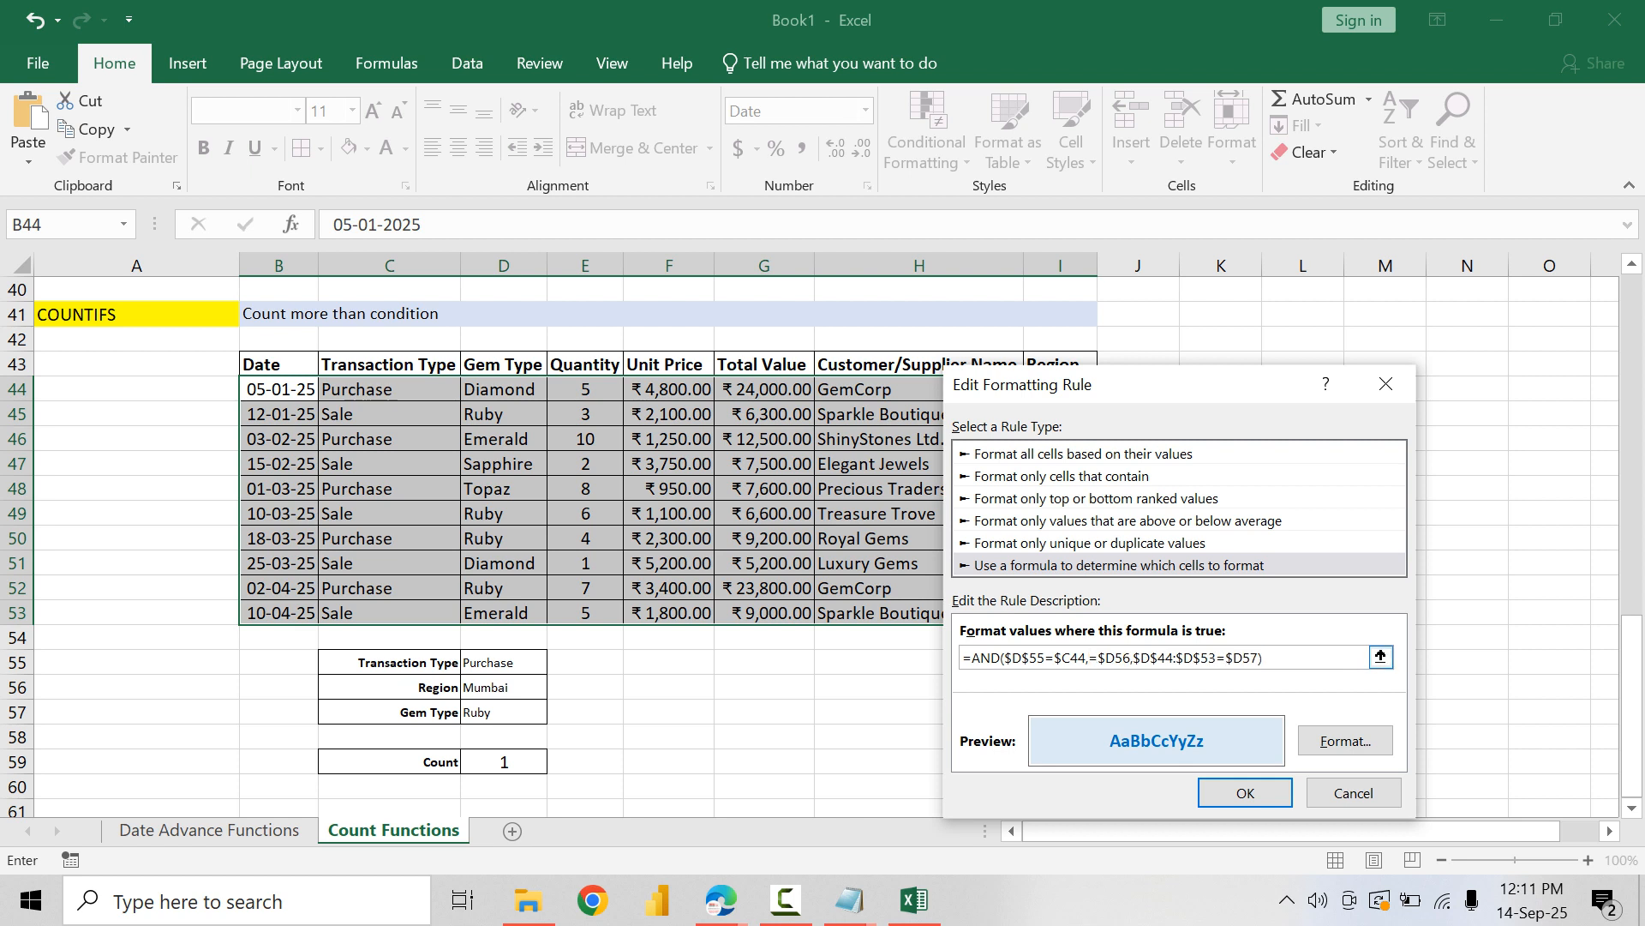
pyautogui.moveTo(1131, 386); pyautogui.dragTo(1359, 396)
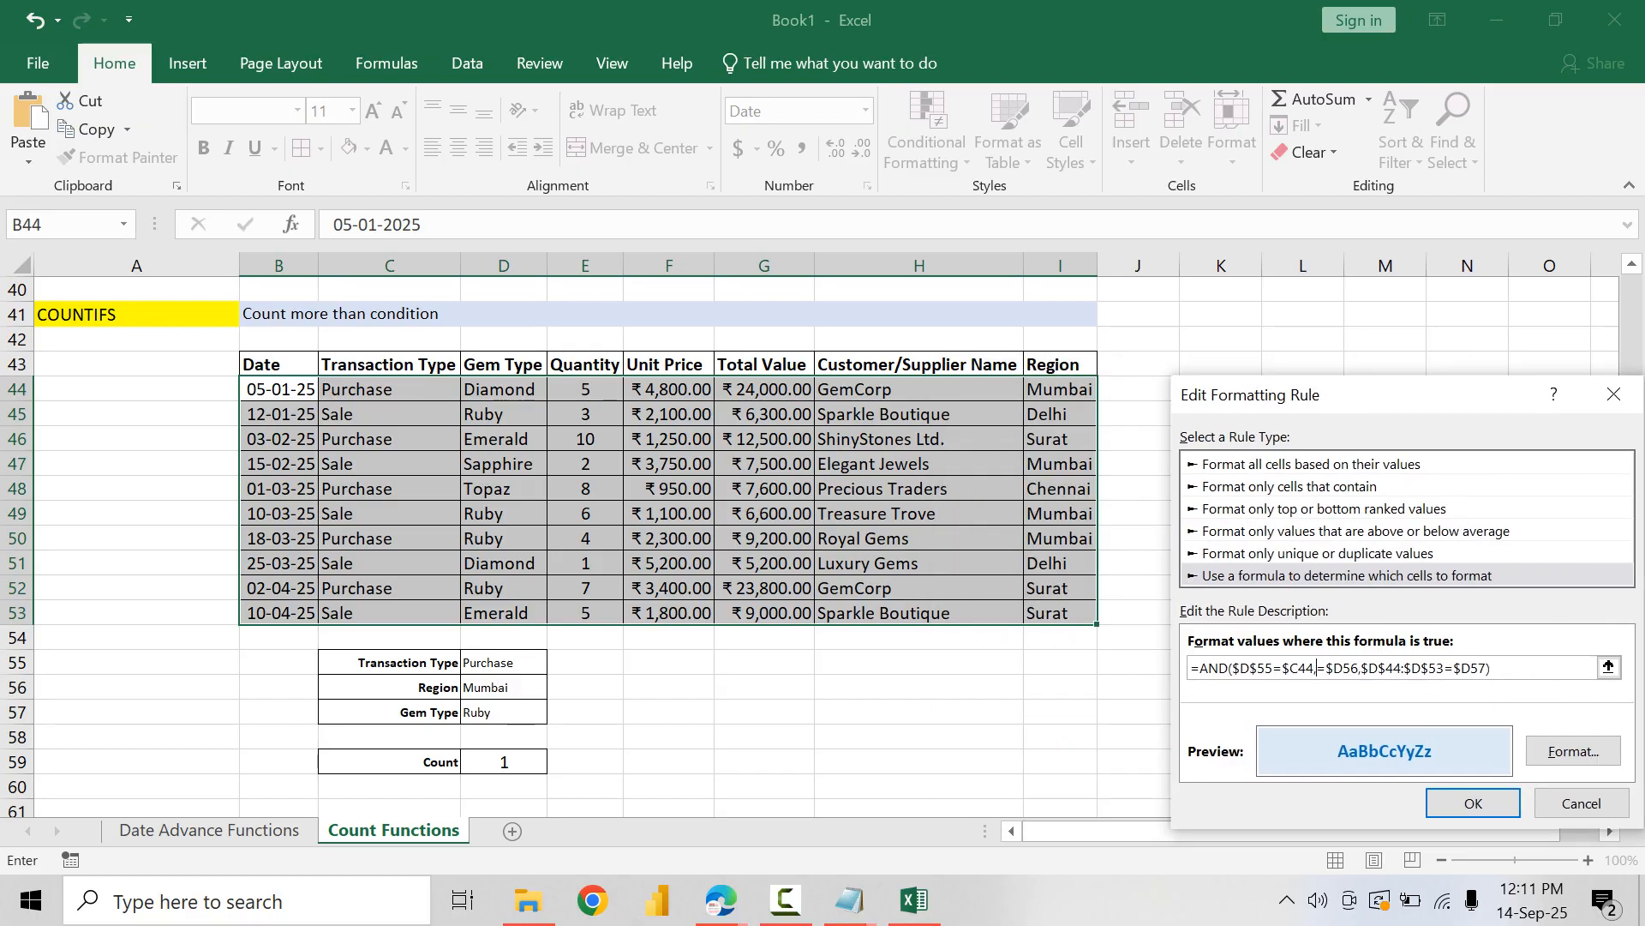
pyautogui.click(1060, 388)
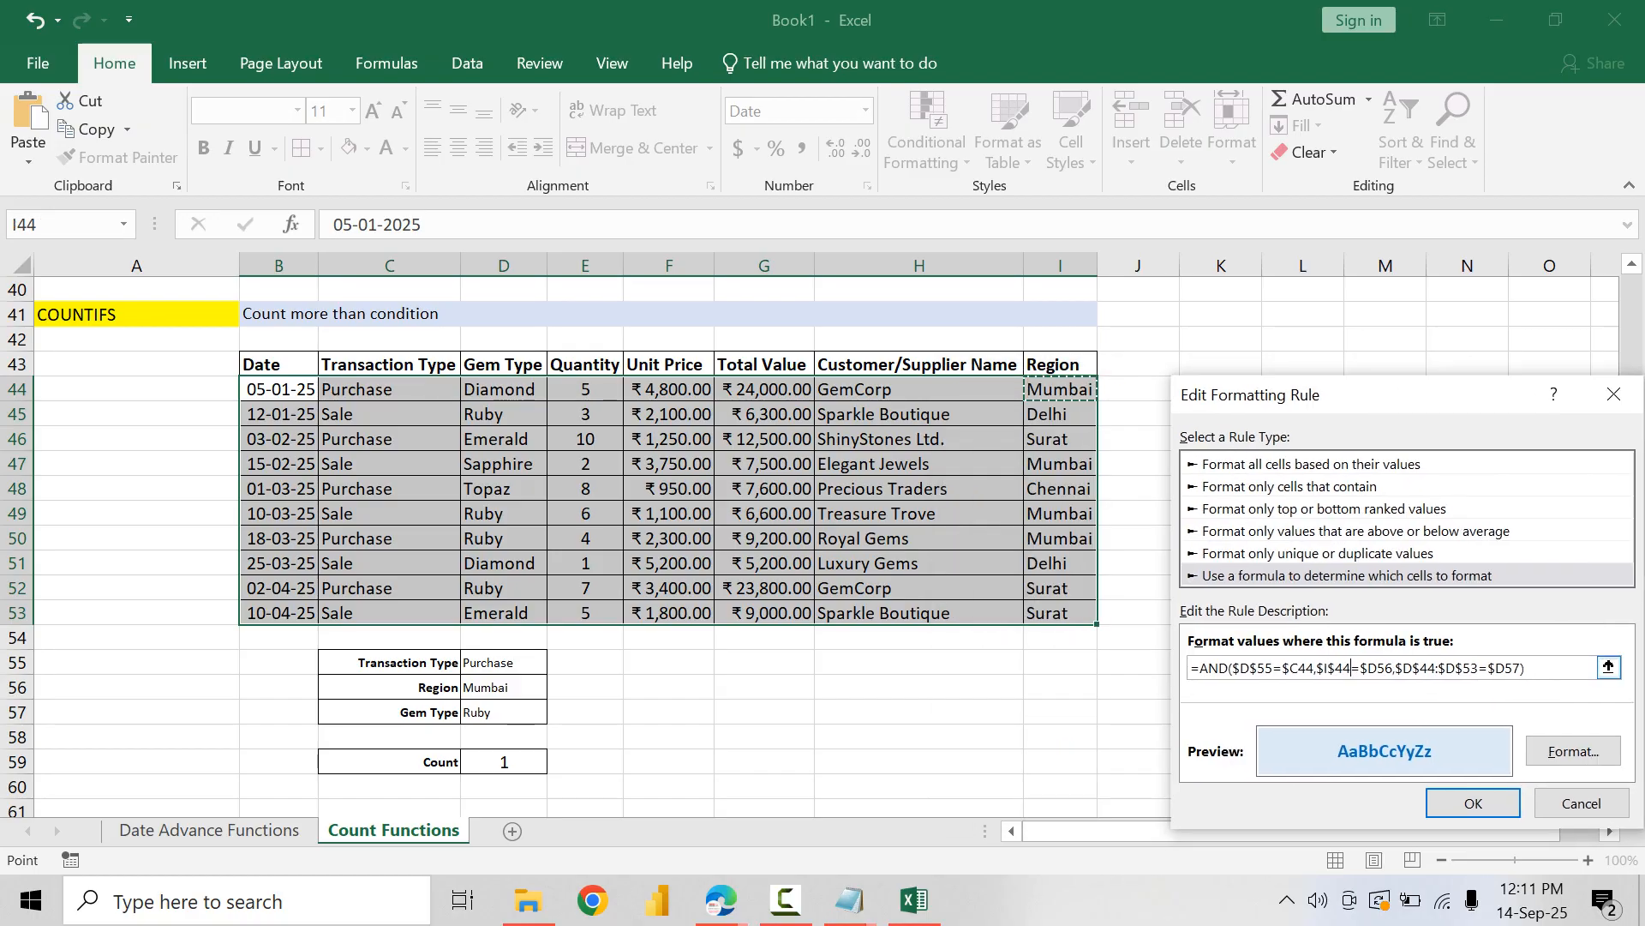
pyautogui.press('BackSpace')
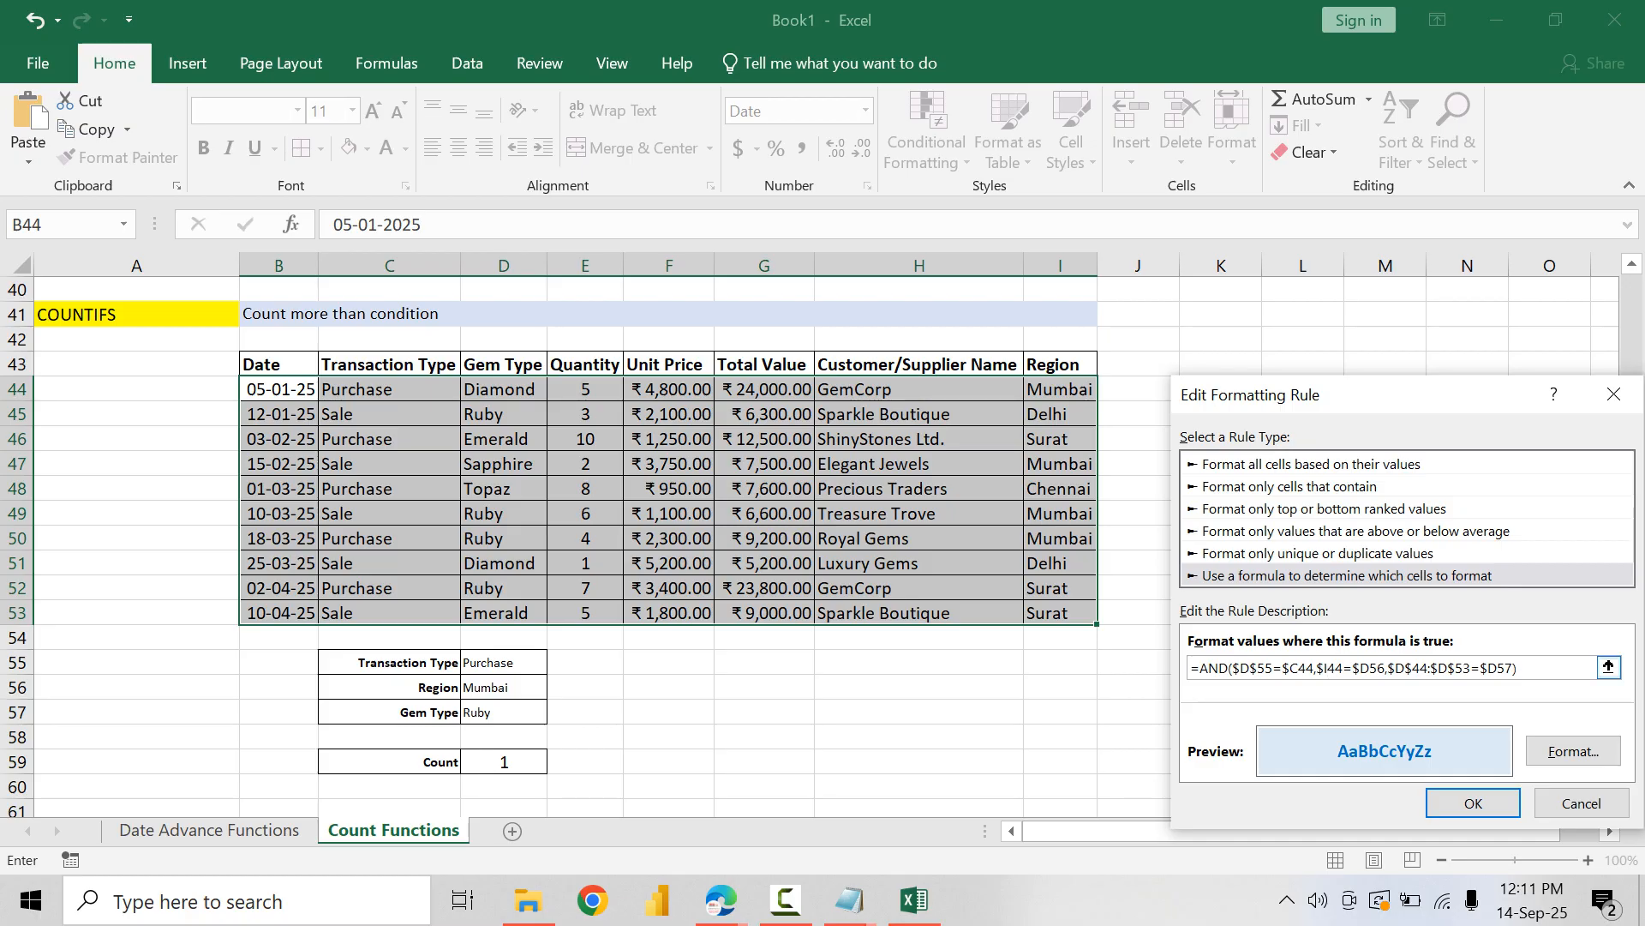
# Step: Replace the Gem Type range in the existing rule's formula with the first Gem Type cell and apply the edited rule
pyautogui.moveTo(1387, 667); pyautogui.dragTo(1471, 668)
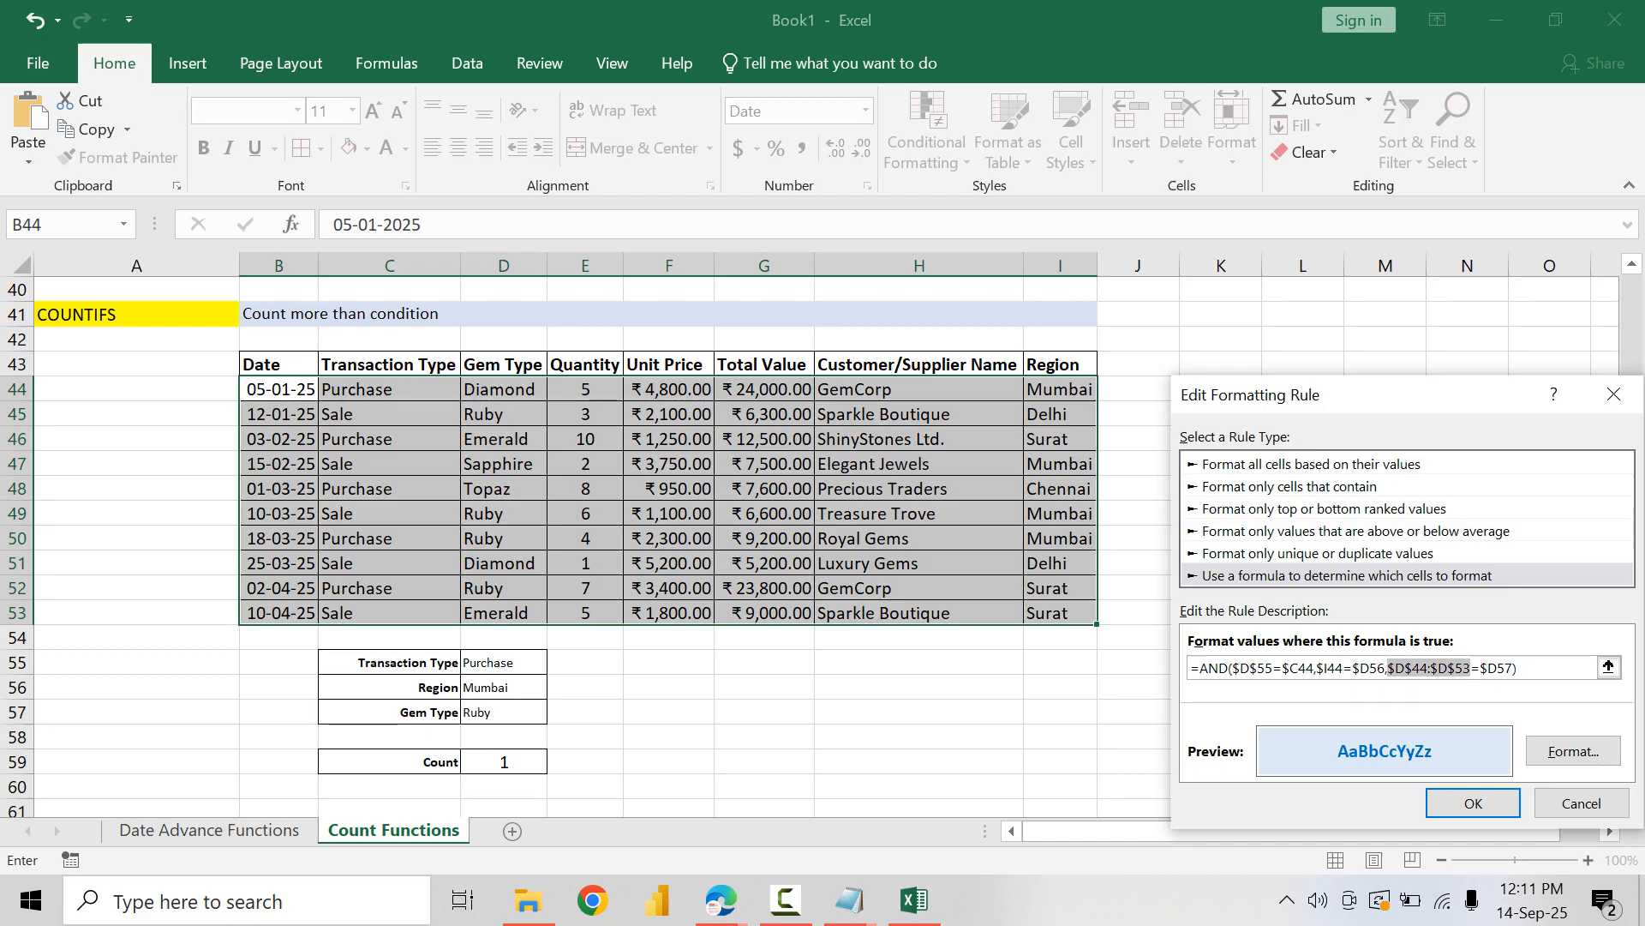
pyautogui.press('BackSpace')
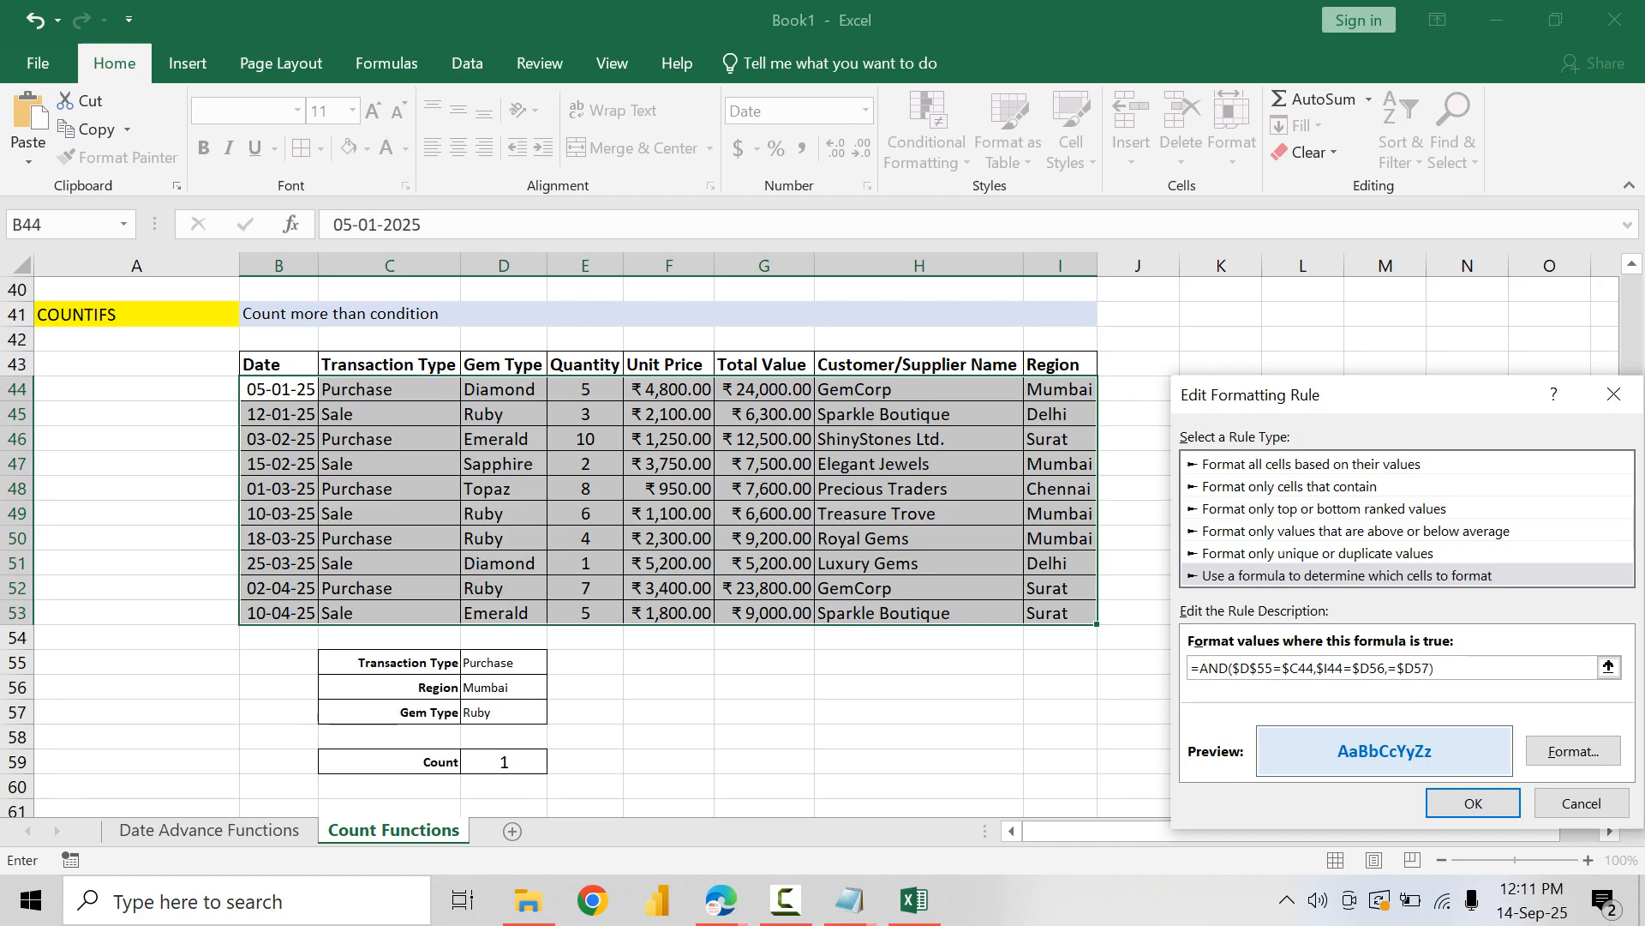
pyautogui.click(504, 388)
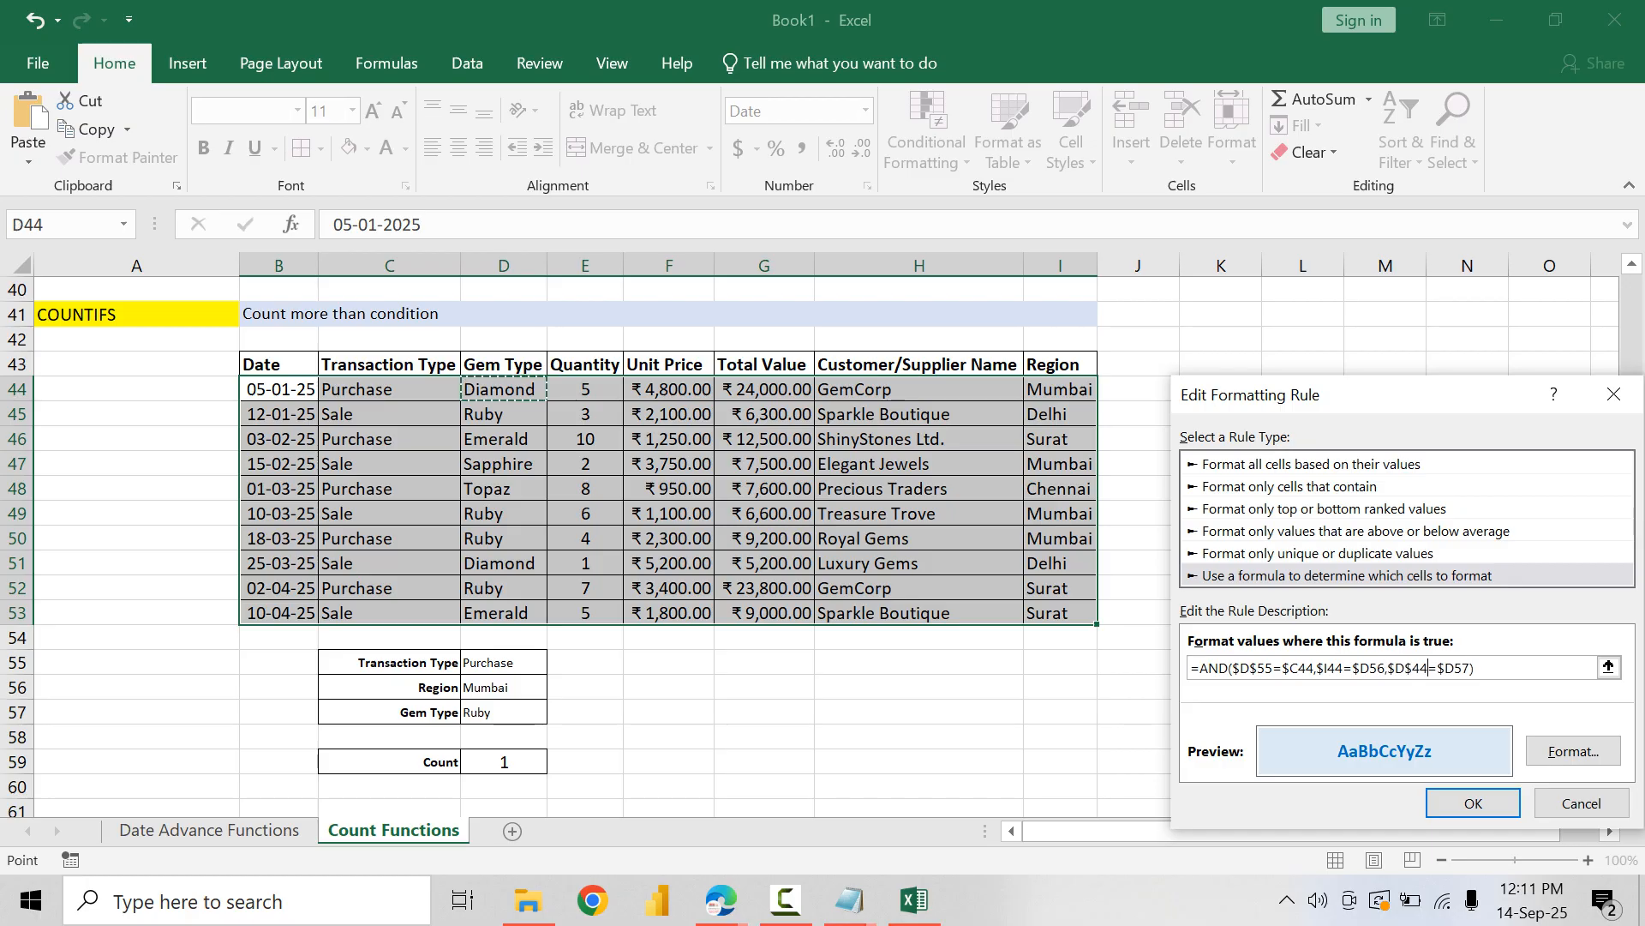
pyautogui.press('BackSpace')
pyautogui.click(1473, 802)
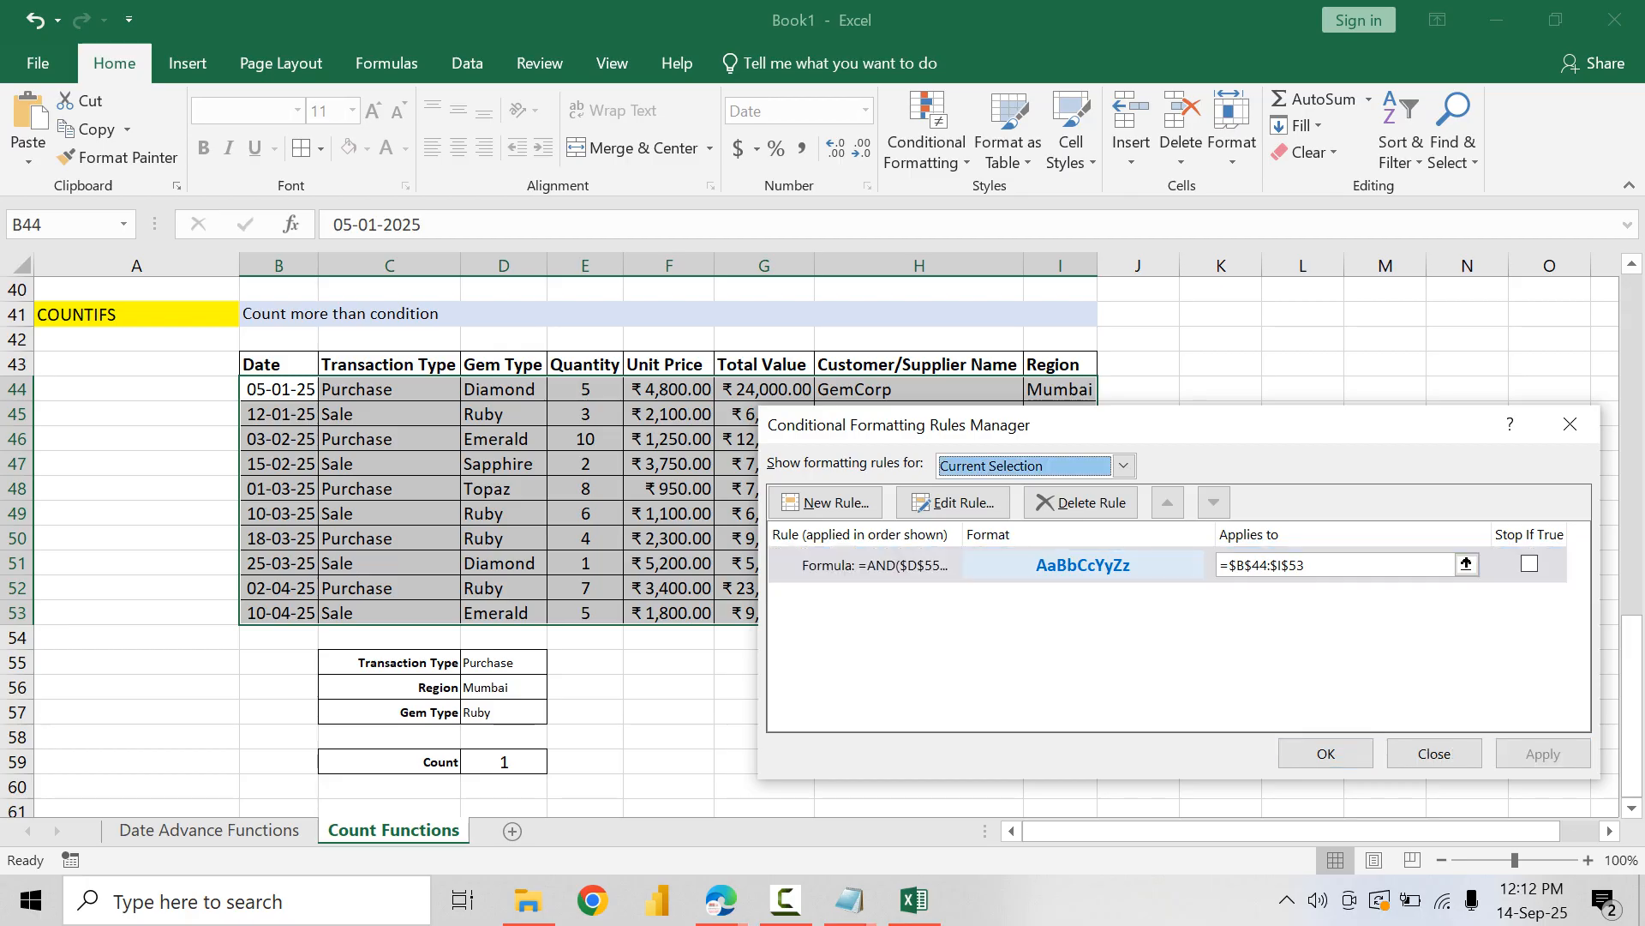
pyautogui.click(1326, 754)
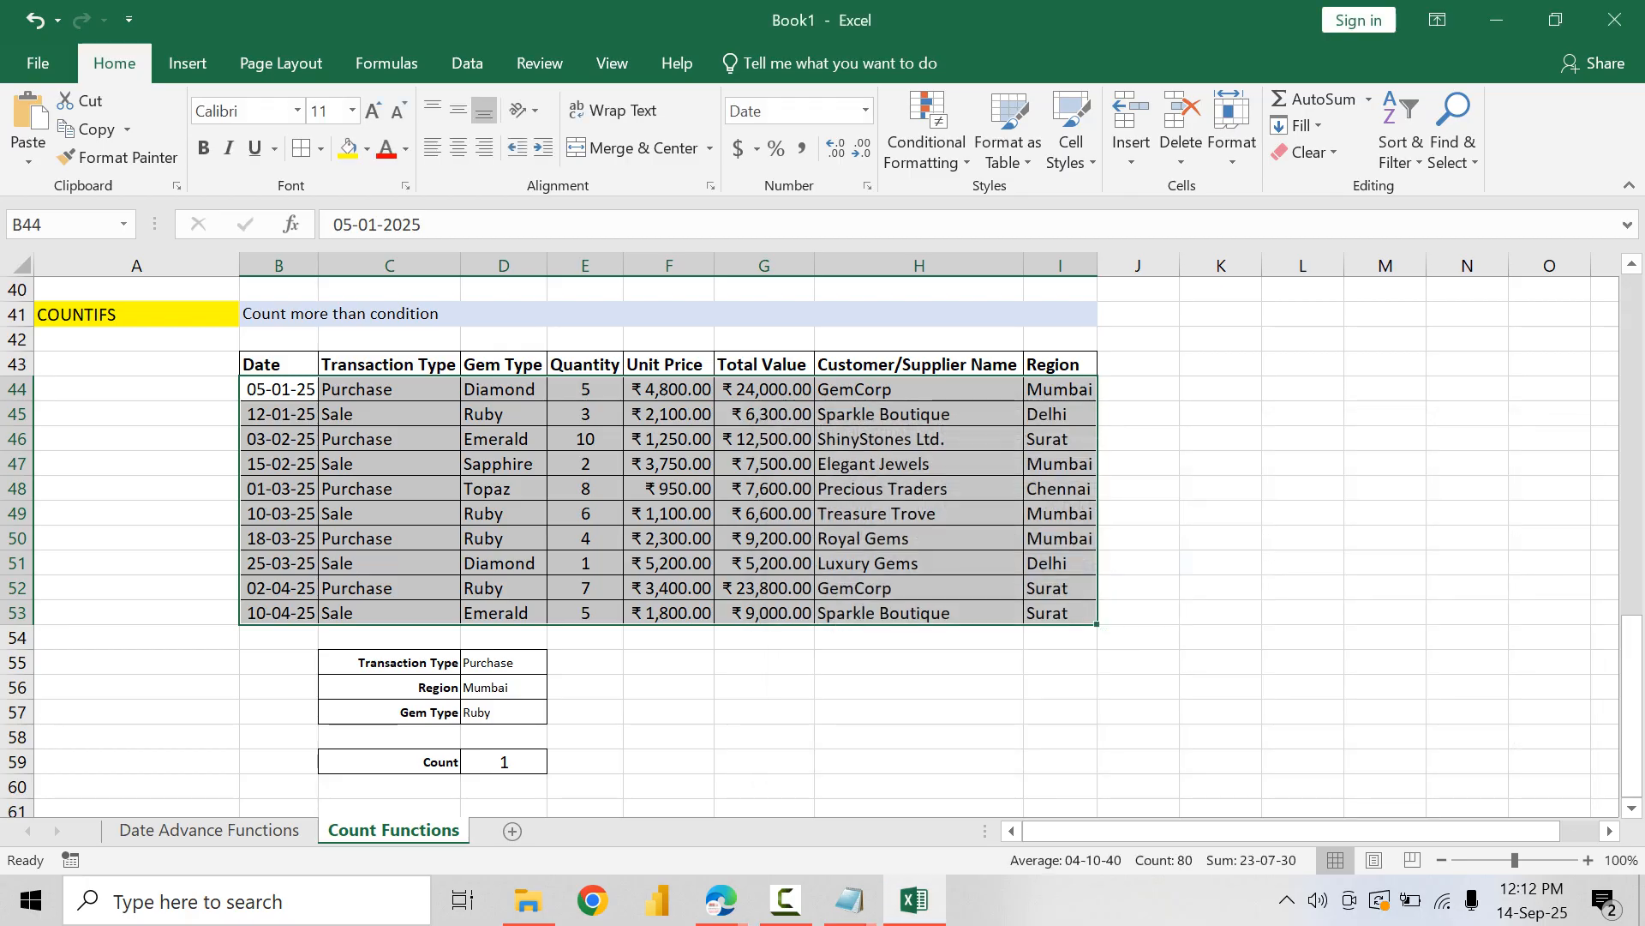
# Step: Clear the conditional formatting rules from the selected table data
pyautogui.click(926, 129)
pyautogui.moveTo(956, 491)
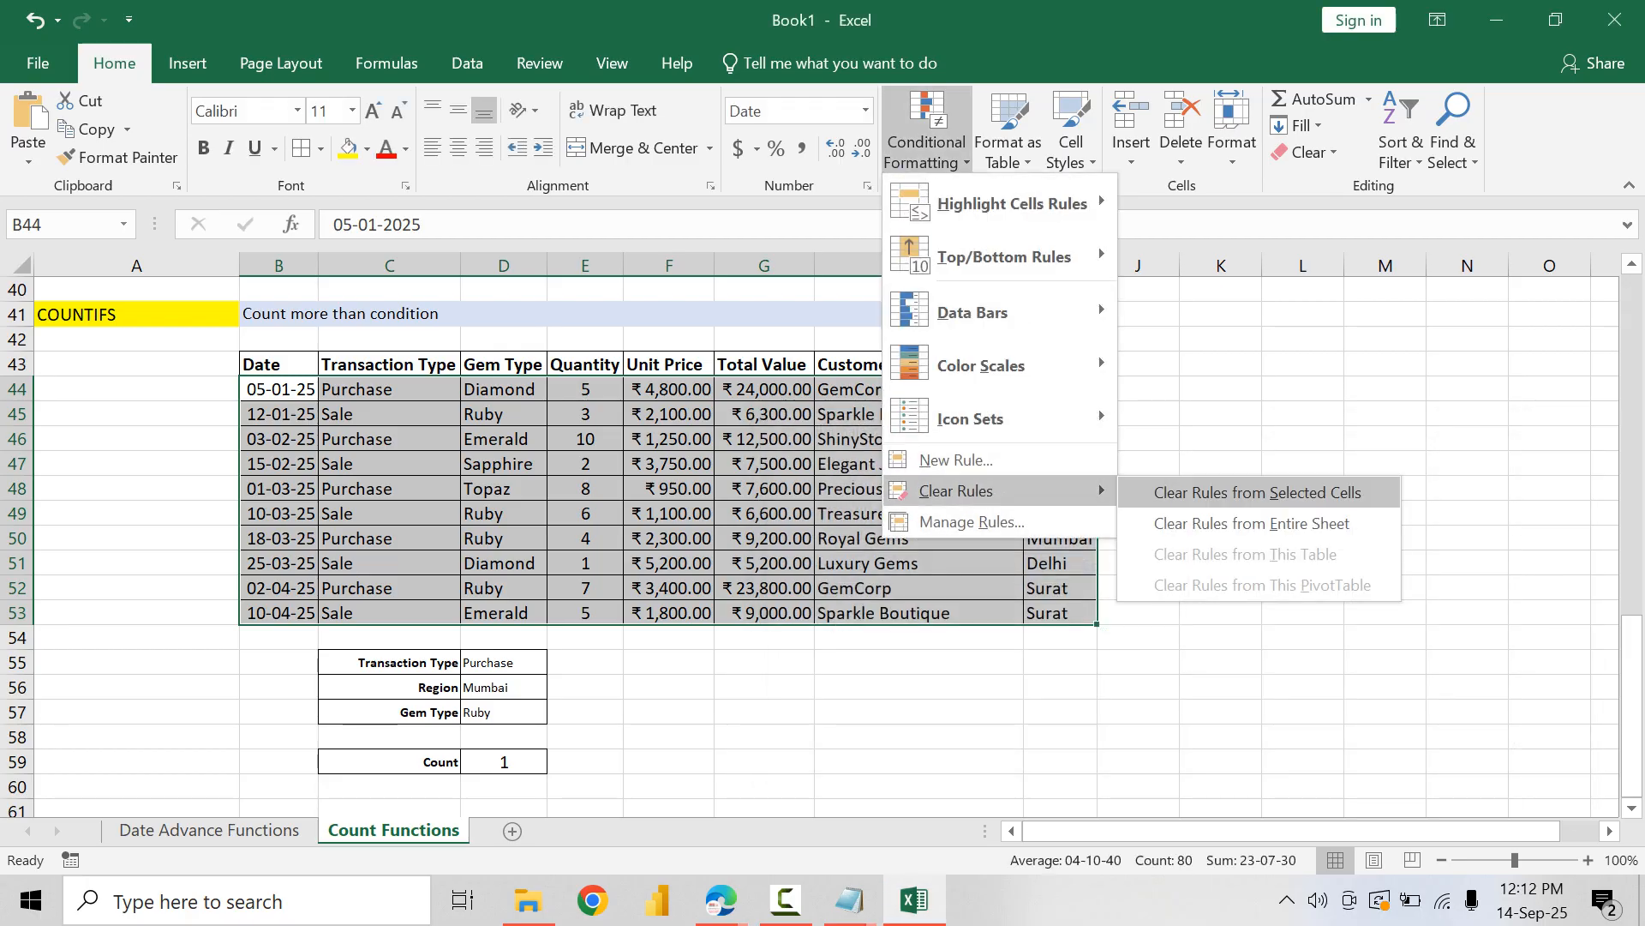
pyautogui.click(1256, 492)
# Step: Create a new formula-based conditional formatting rule for the table data and begin its formula with =AND(
pyautogui.click(927, 130)
pyautogui.click(972, 522)
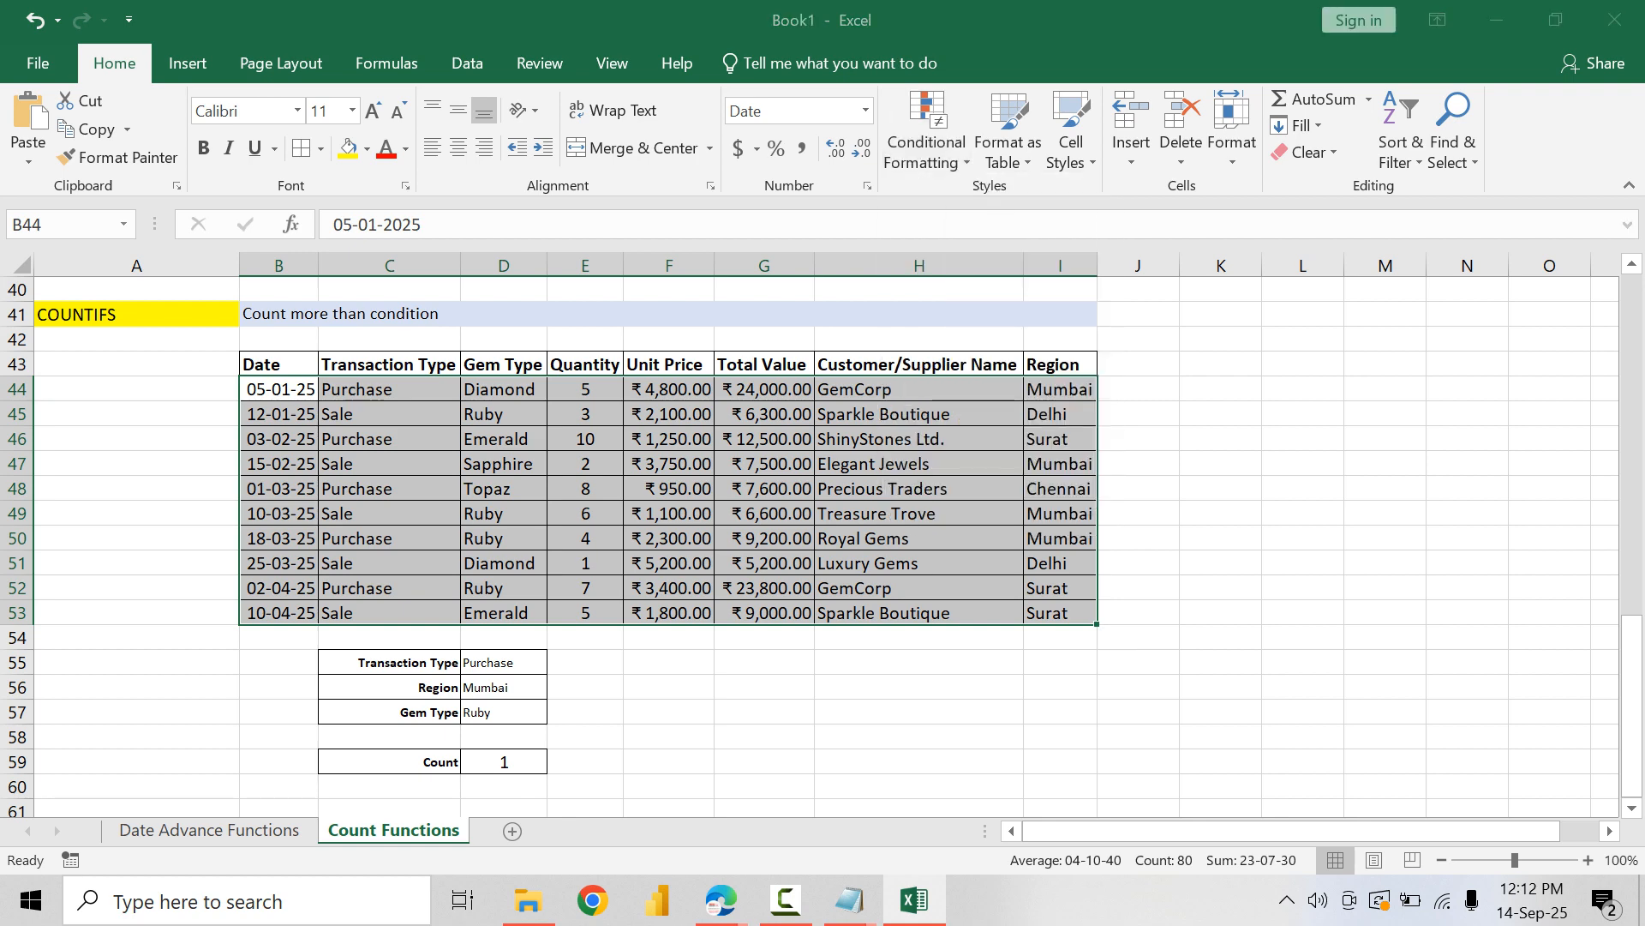
pyautogui.click(826, 503)
pyautogui.click(1043, 541)
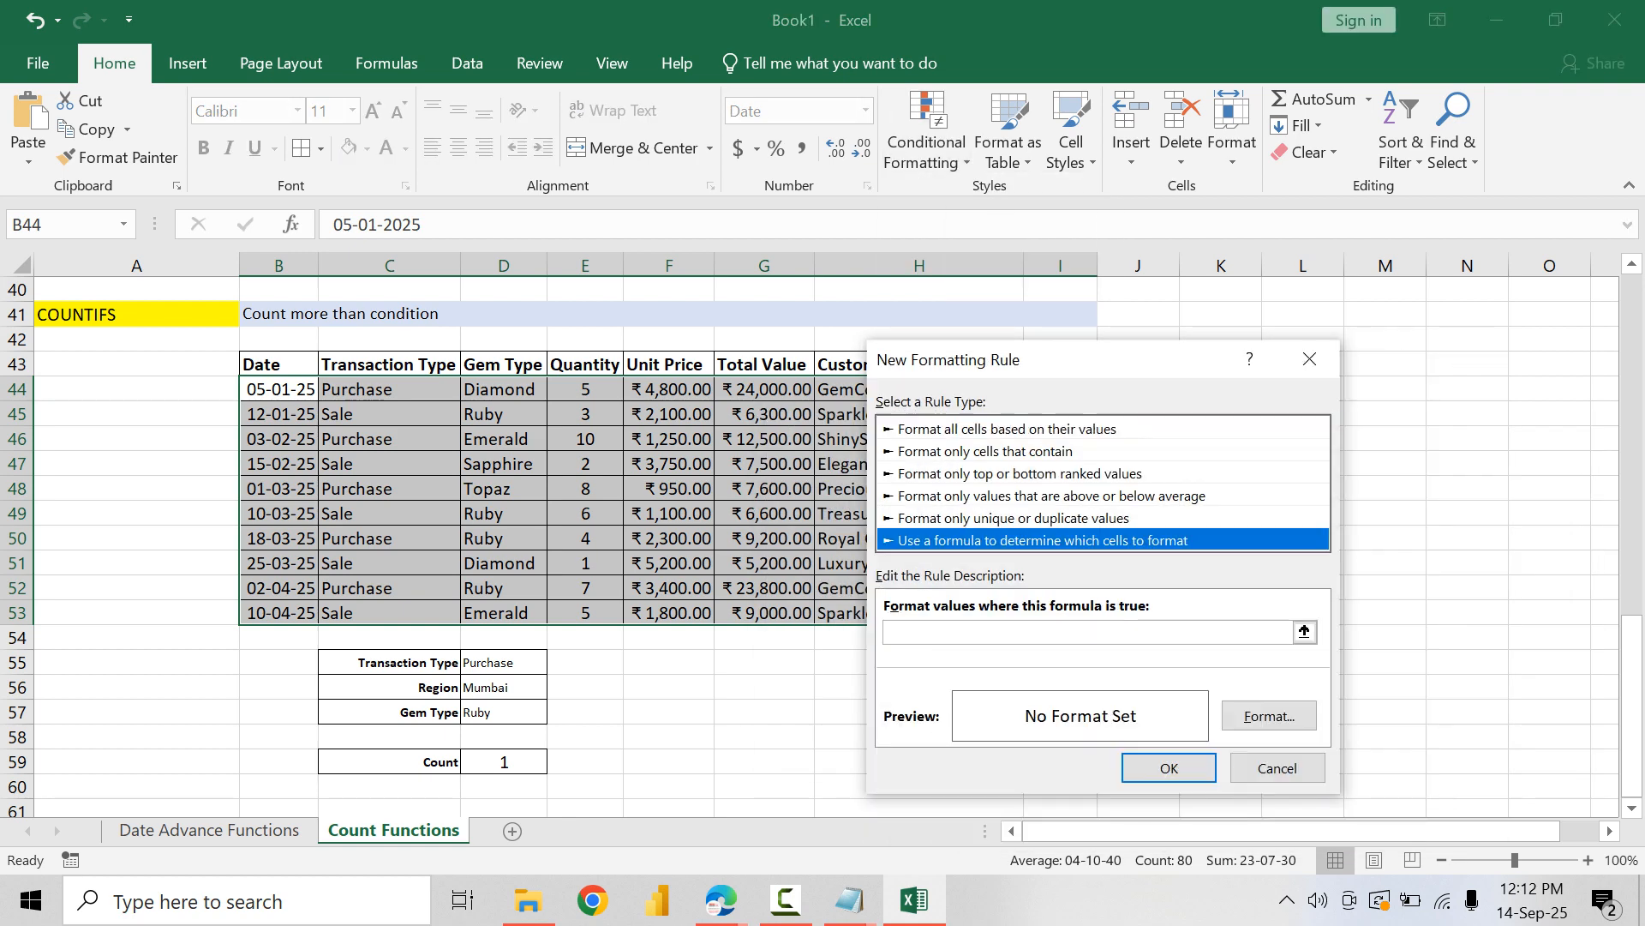
pyautogui.click(1087, 632)
pyautogui.write('=AND(')
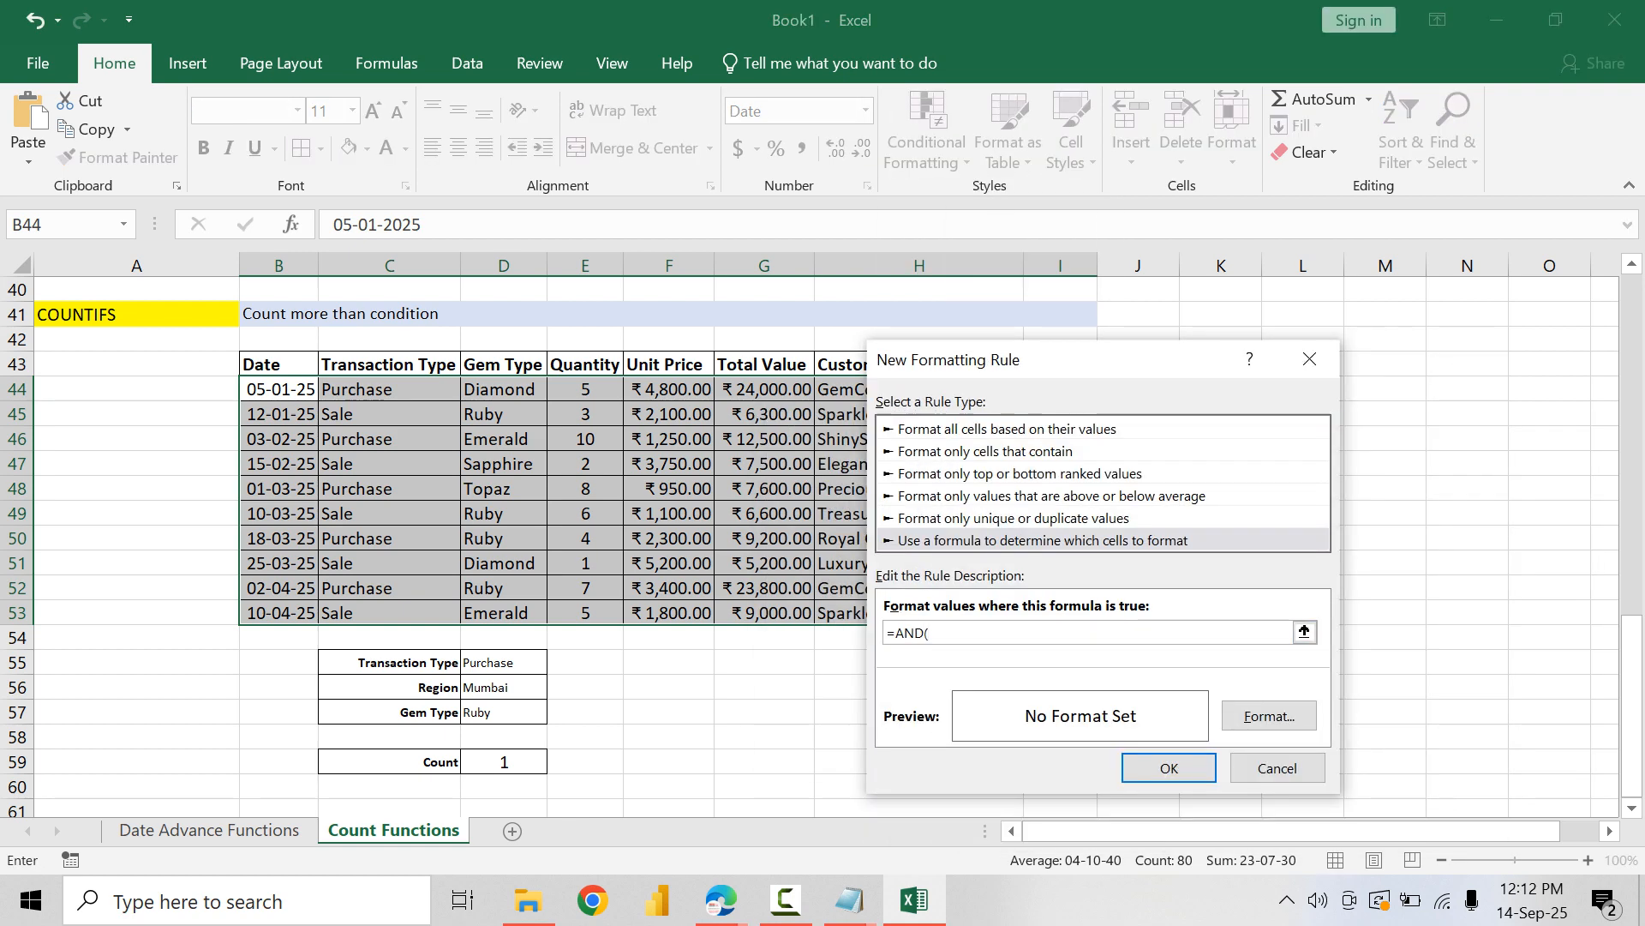
# Step: Add the transaction type condition $D$55=$C44 to the new rule's formula, followed by a comma
pyautogui.click(503, 662)
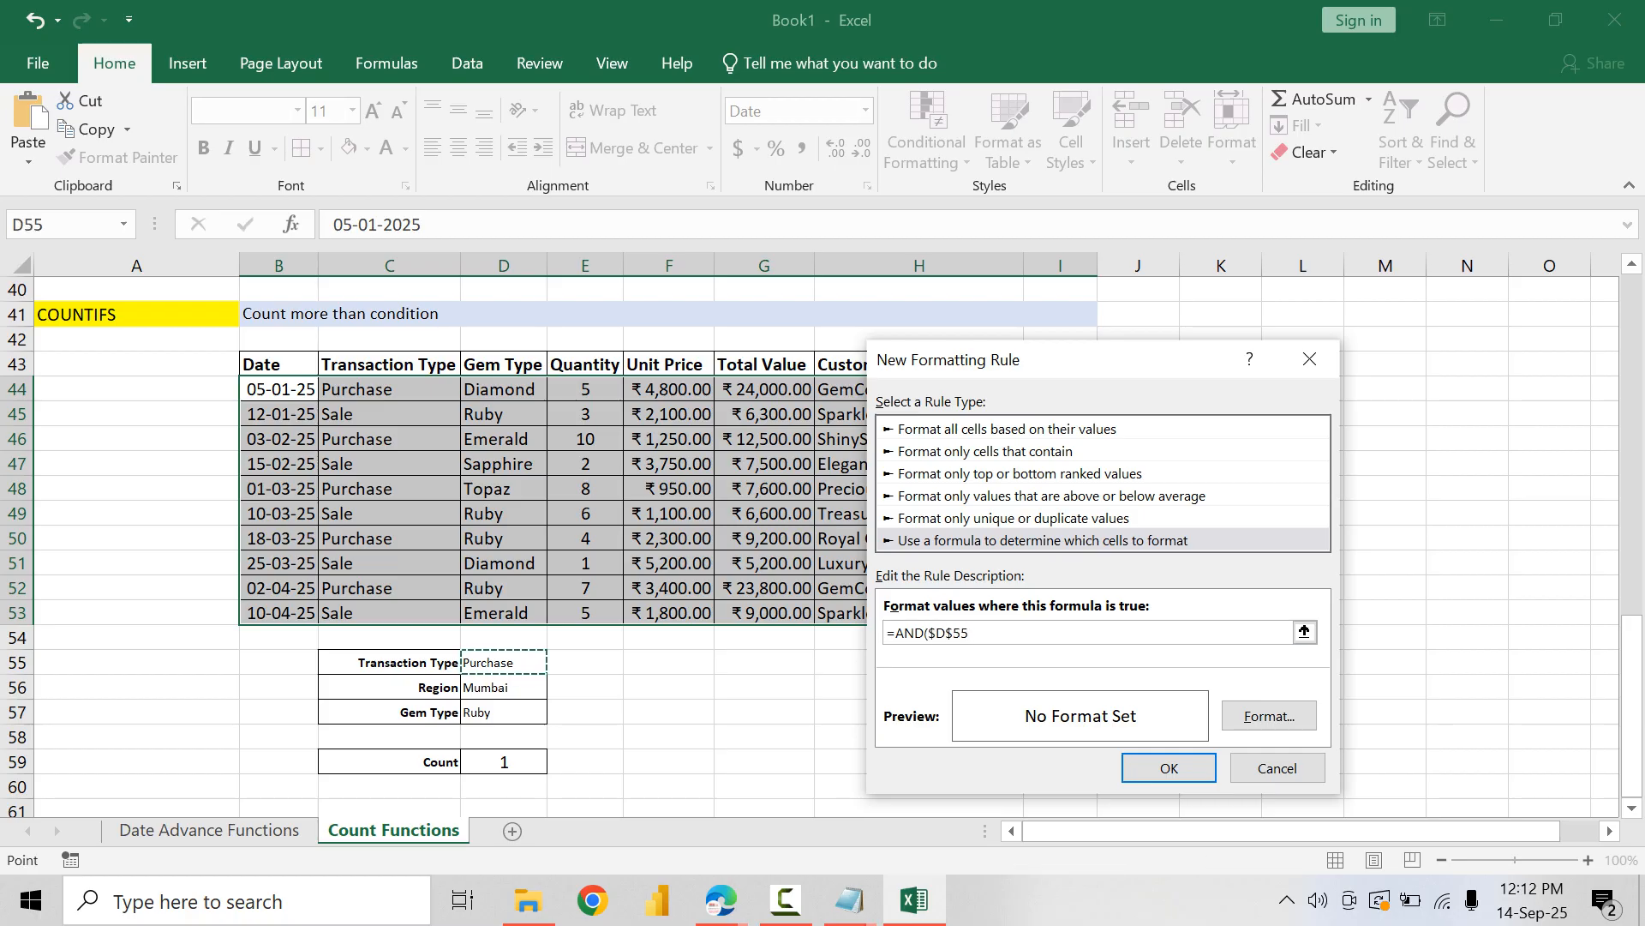
pyautogui.write('=')
pyautogui.click(389, 390)
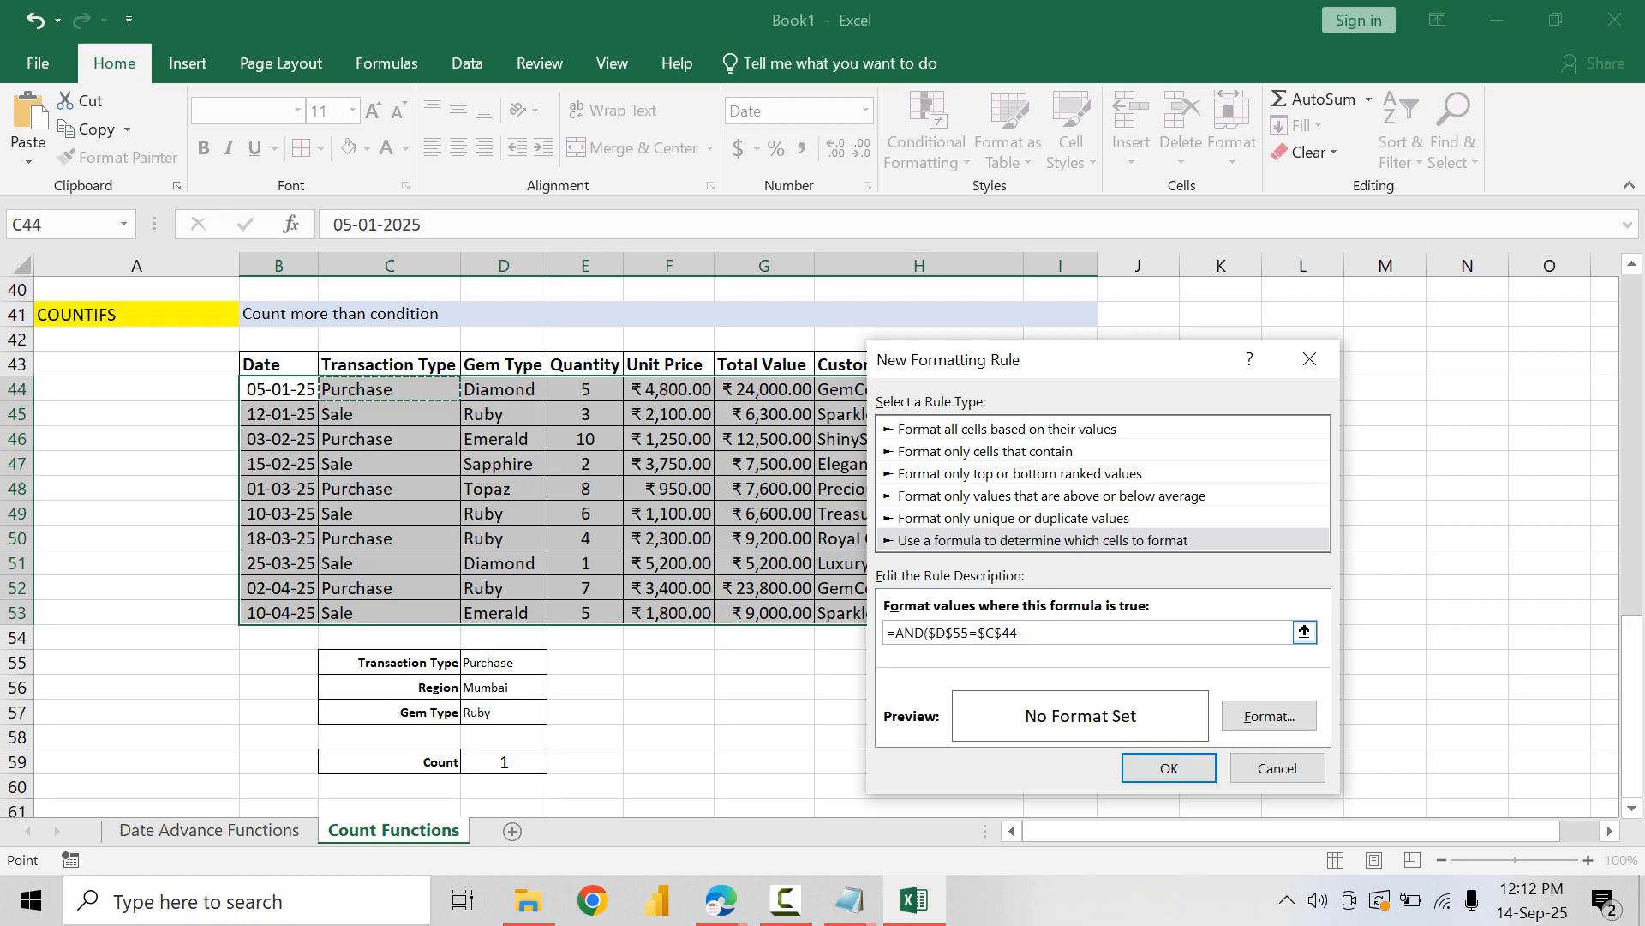
pyautogui.click(1002, 633)
pyautogui.press('BackSpace')
pyautogui.click(1013, 633)
pyautogui.write(',')
# Step: Add the region condition $D$56=$I44 to the new rule's formula, locking only the column of the table reference
pyautogui.click(504, 687)
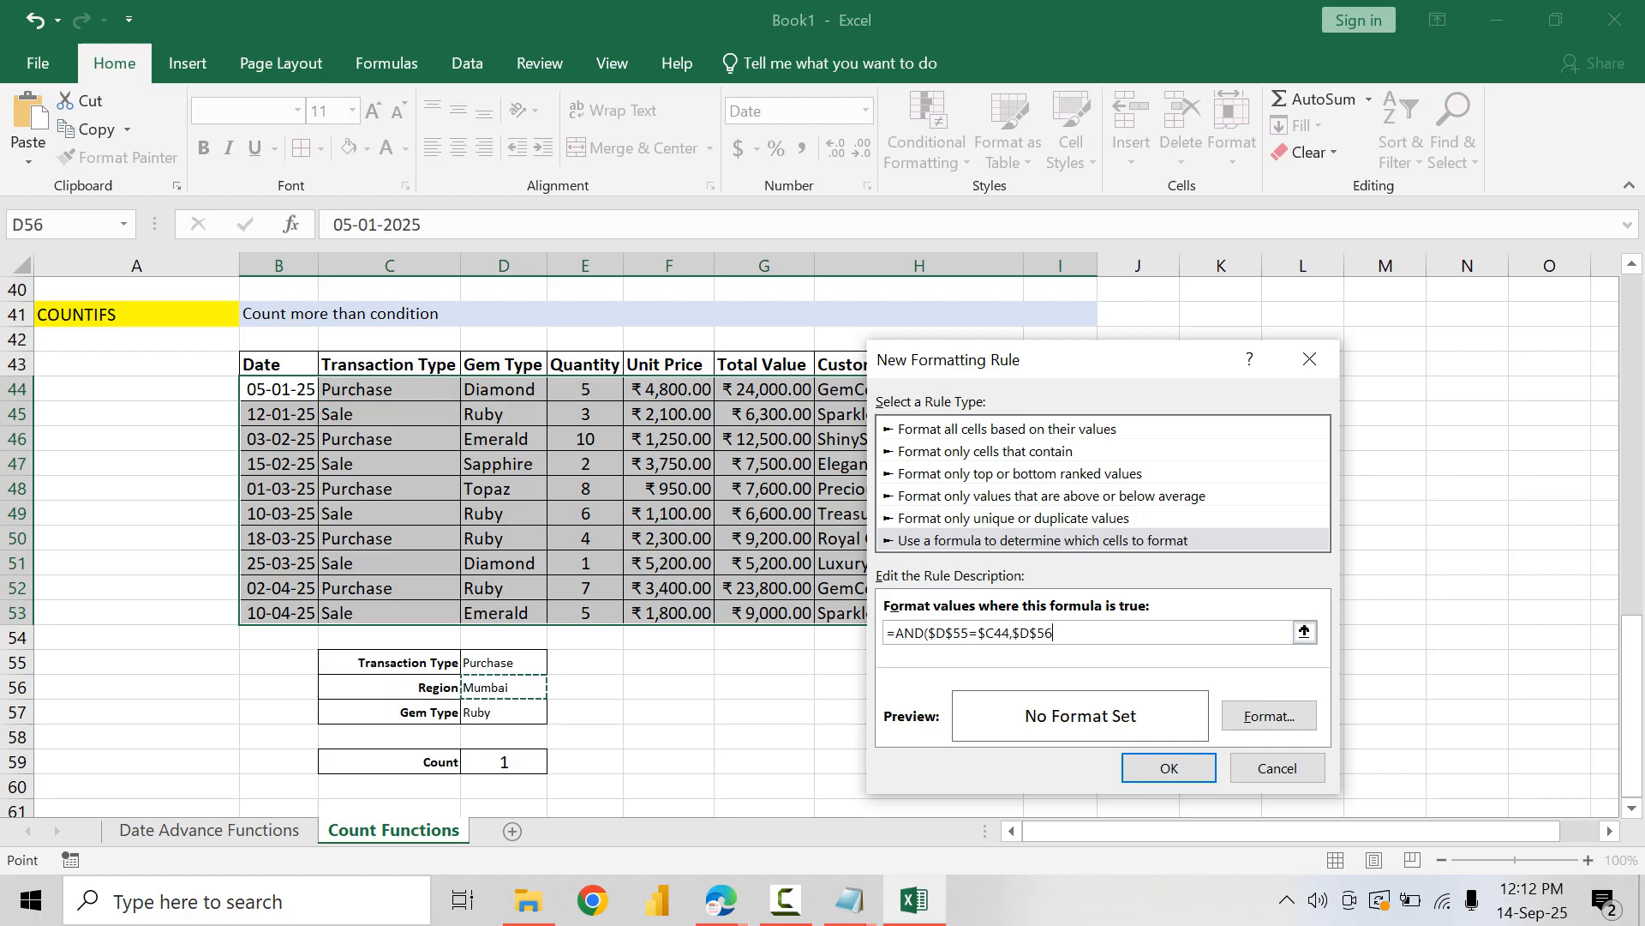
pyautogui.write('=')
pyautogui.moveTo(891, 367); pyautogui.dragTo(1149, 353)
pyautogui.click(1060, 390)
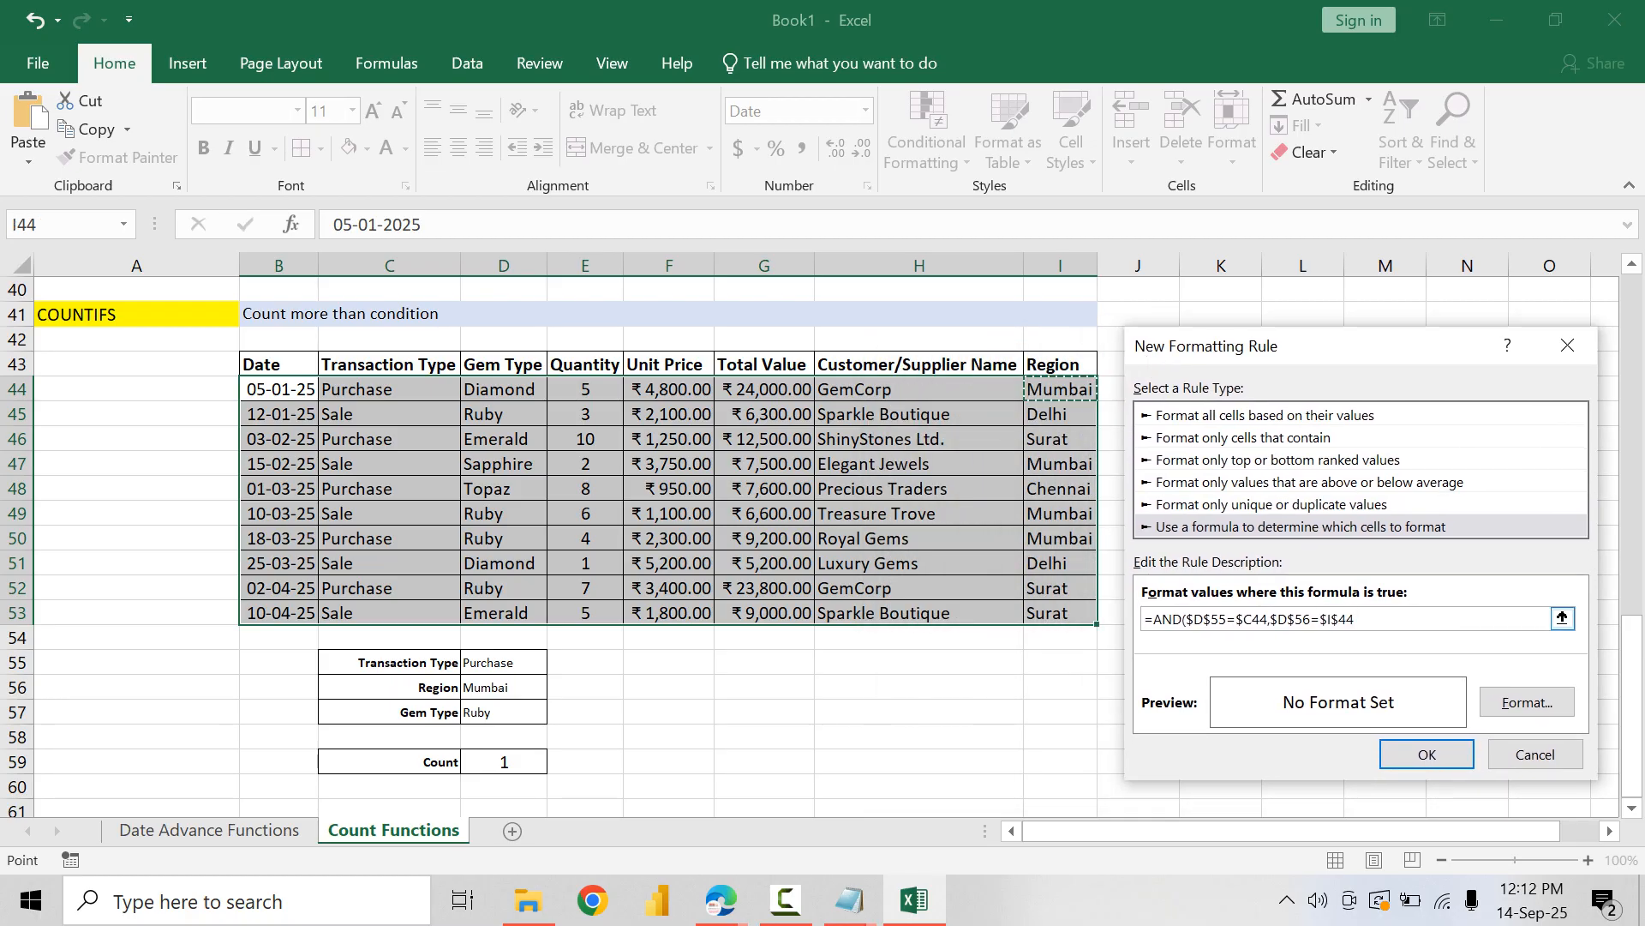
pyautogui.click(1339, 618)
pyautogui.press('BackSpace')
# Step: Complete the new rule's AND formula with the gem type condition $D$57=$D44 and a closing bracket
pyautogui.click(504, 712)
pyautogui.write('=')
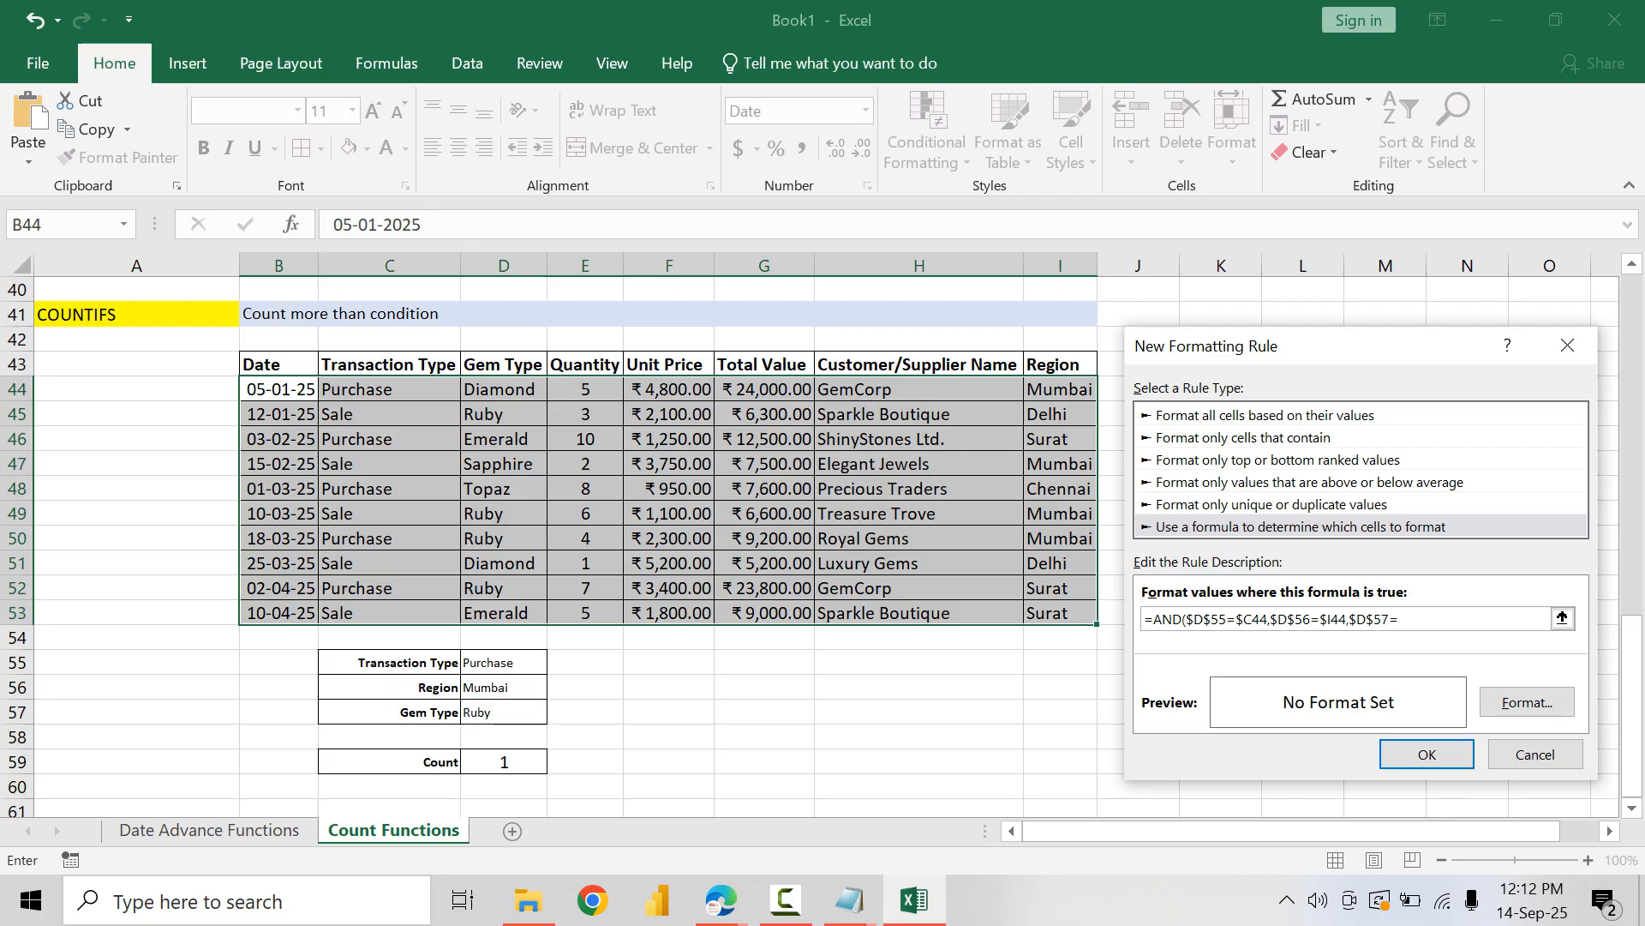
pyautogui.click(504, 388)
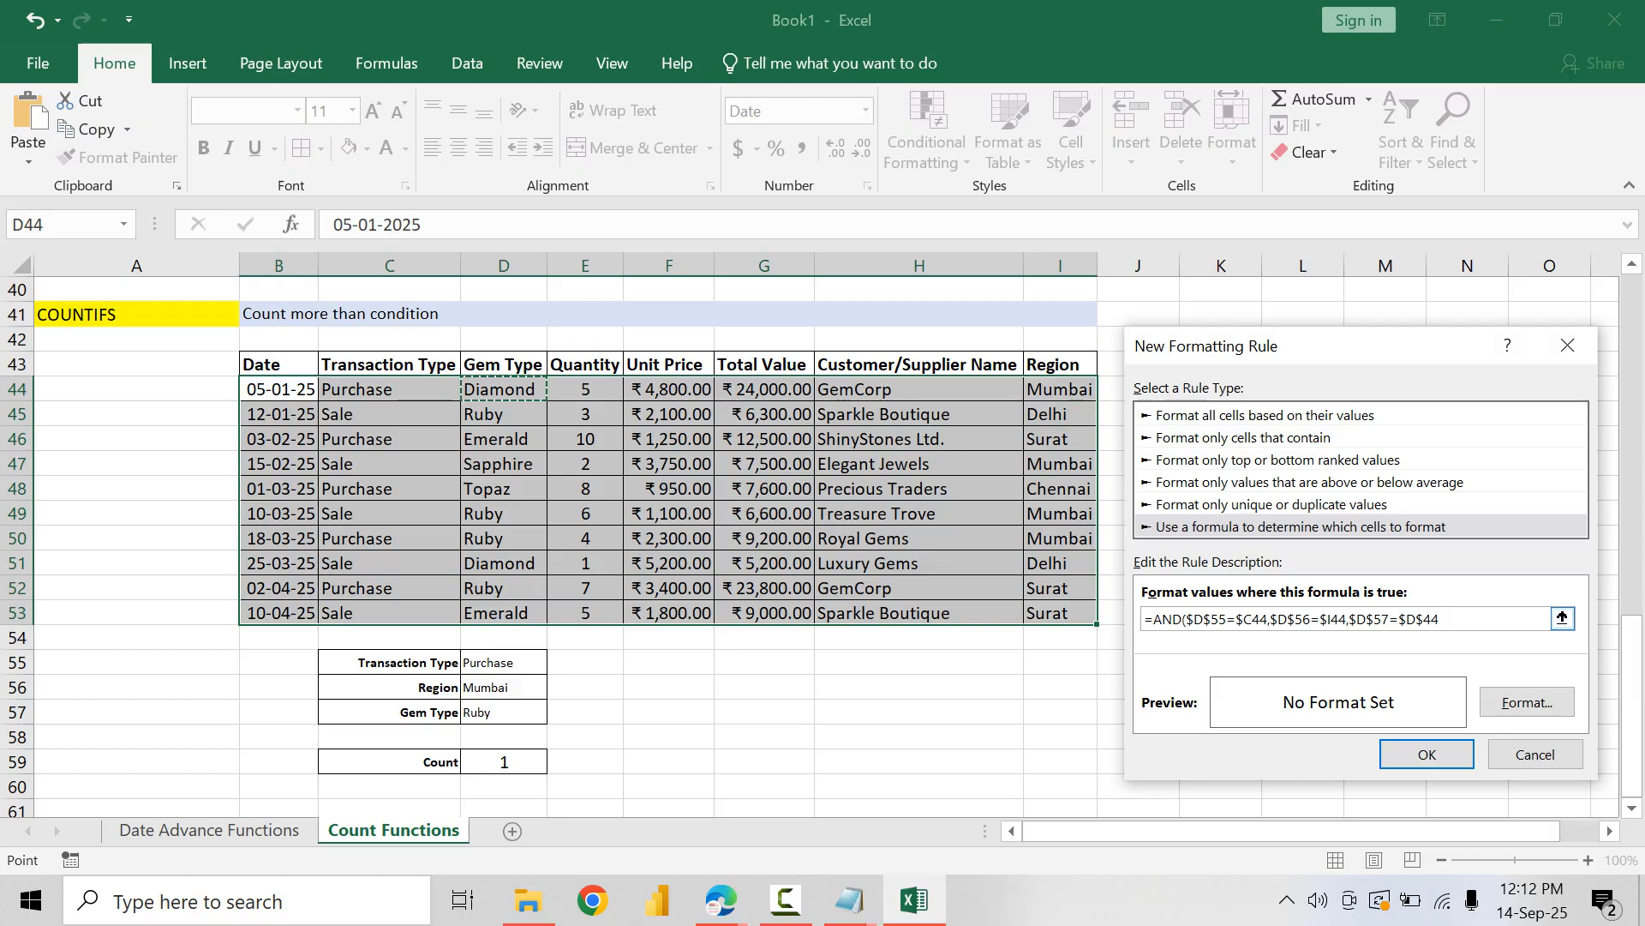
pyautogui.click(1425, 619)
pyautogui.press('BackSpace')
# Step: Set the new rule's format to a light blue fill with bold blue text
pyautogui.click(1527, 702)
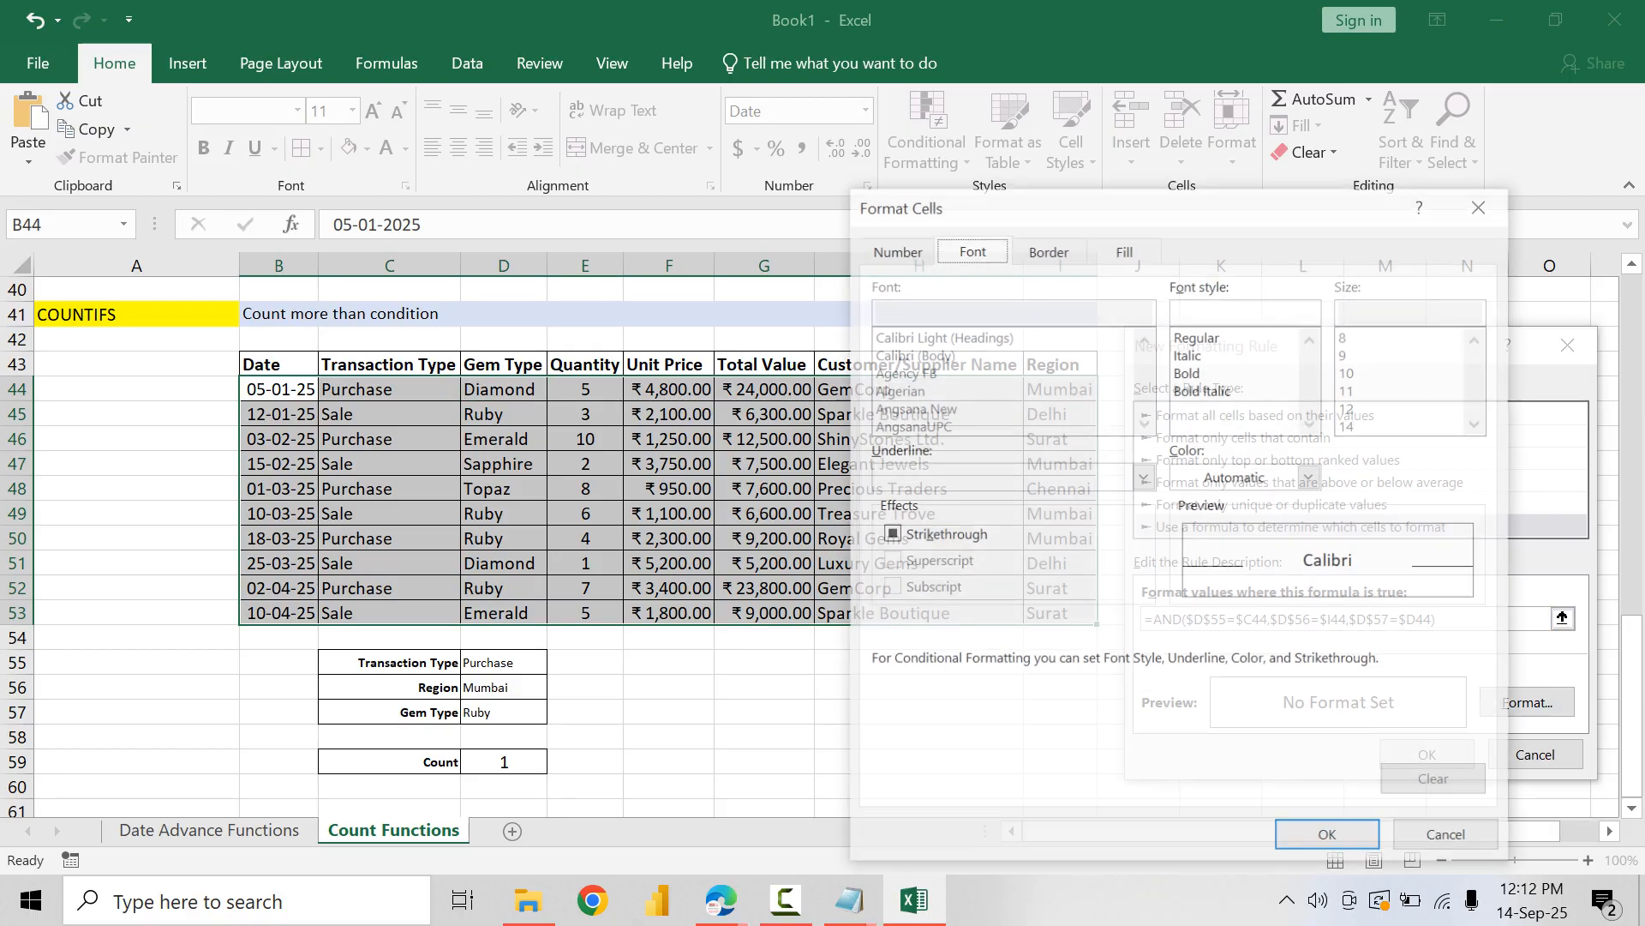
pyautogui.click(1124, 248)
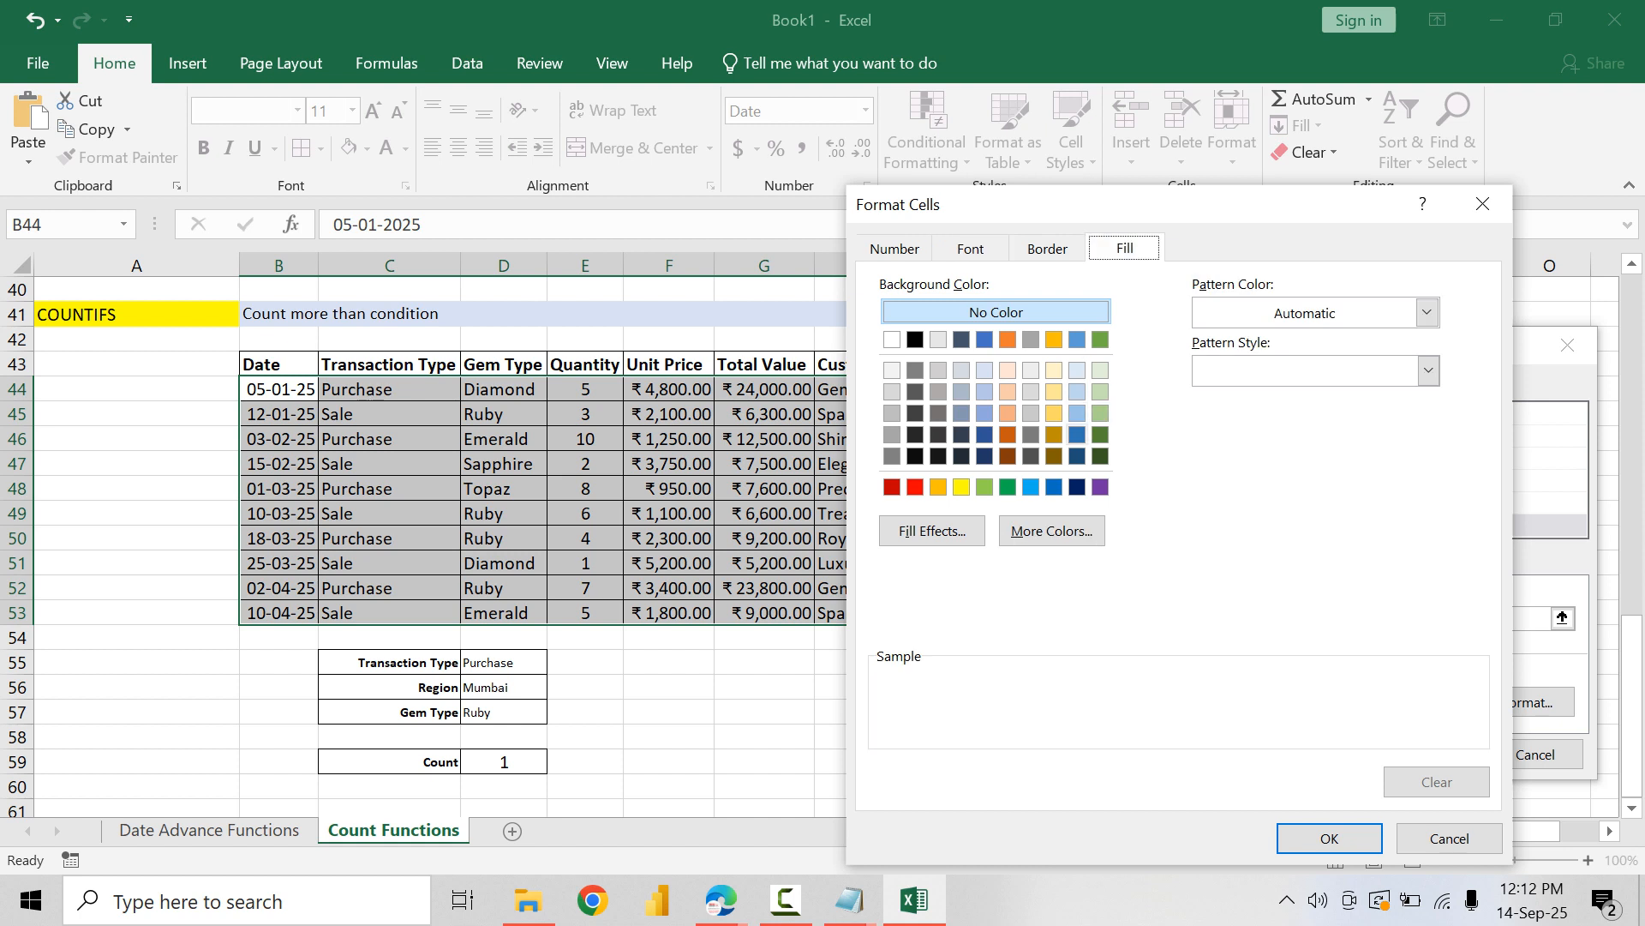
pyautogui.click(1078, 413)
pyautogui.click(970, 249)
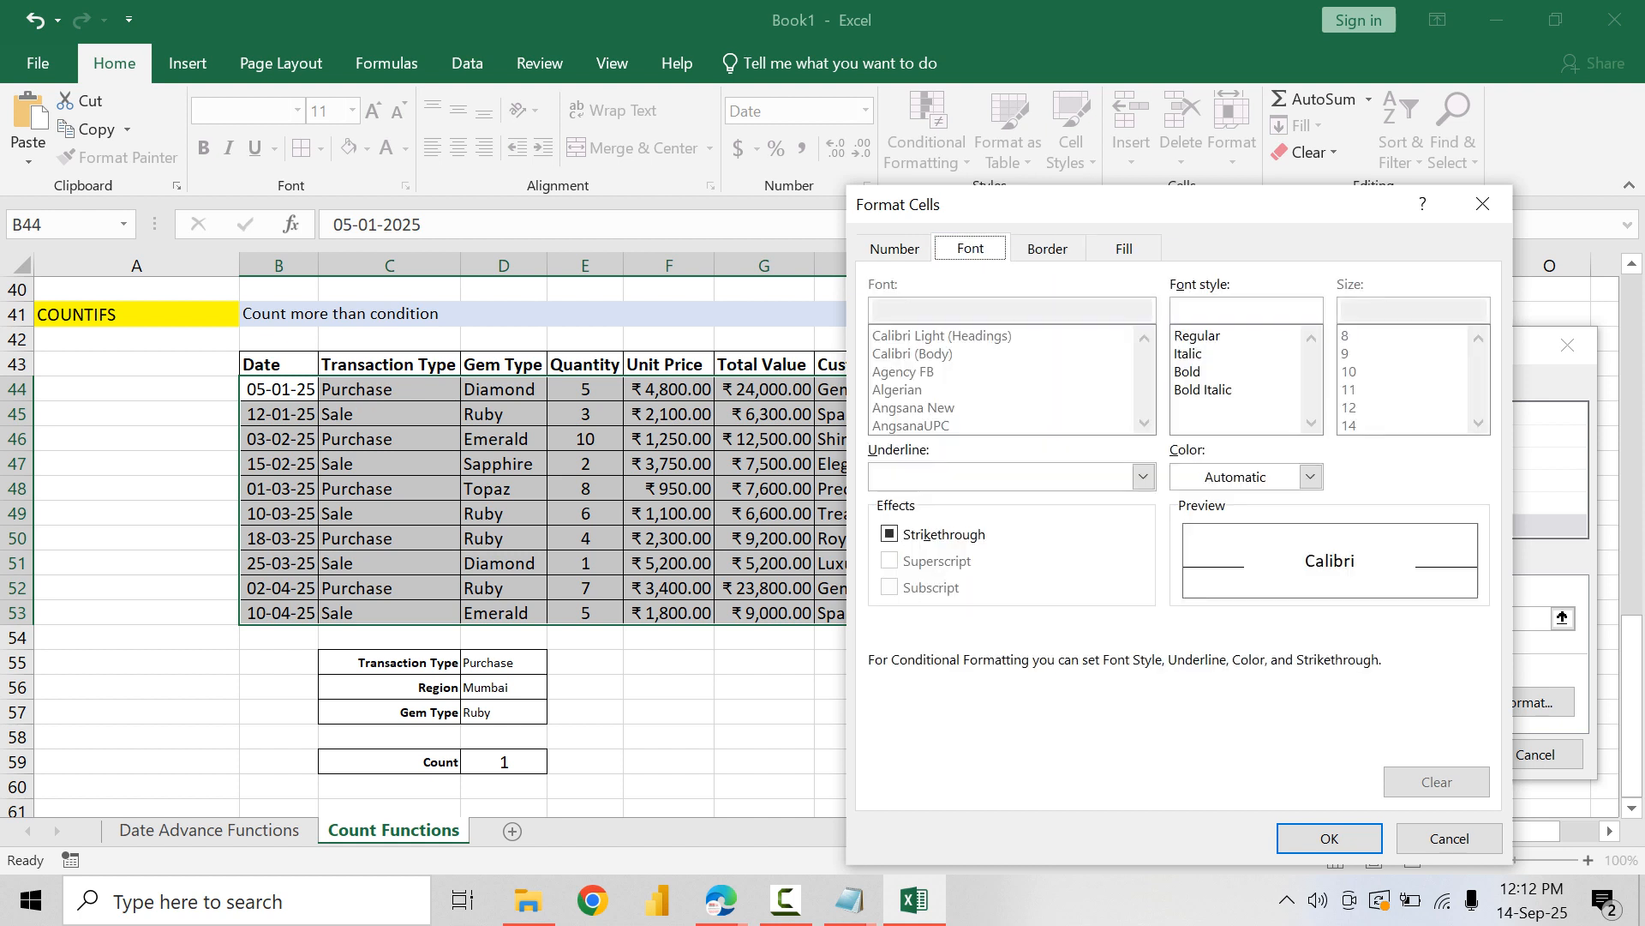
pyautogui.click(1187, 371)
pyautogui.click(1309, 477)
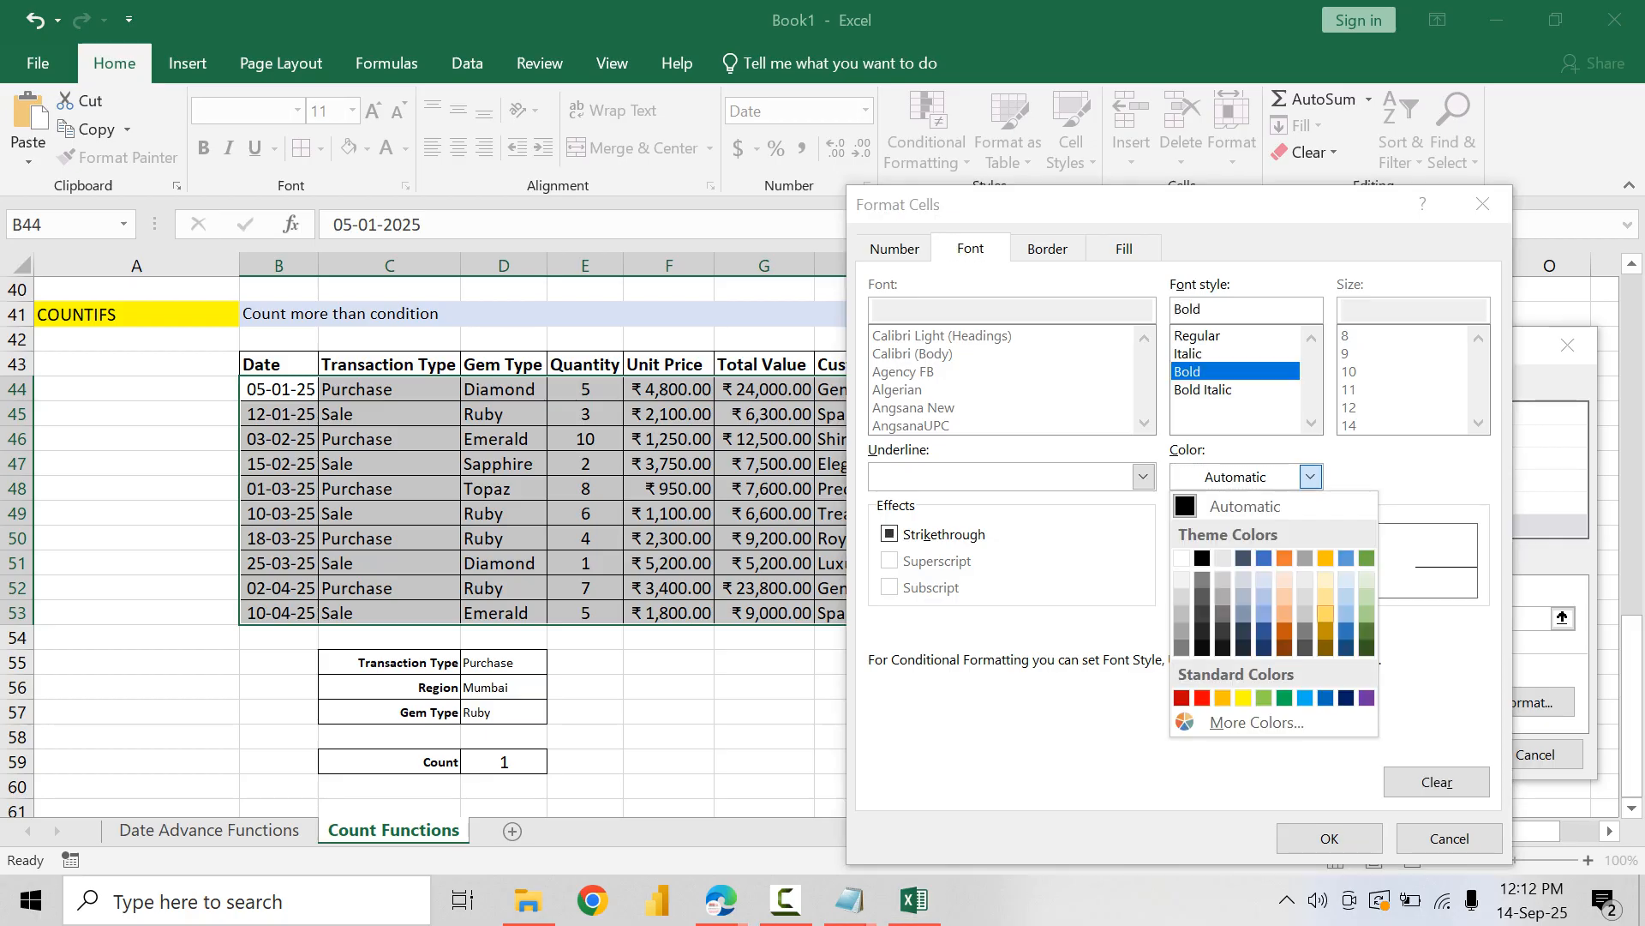
pyautogui.click(1325, 698)
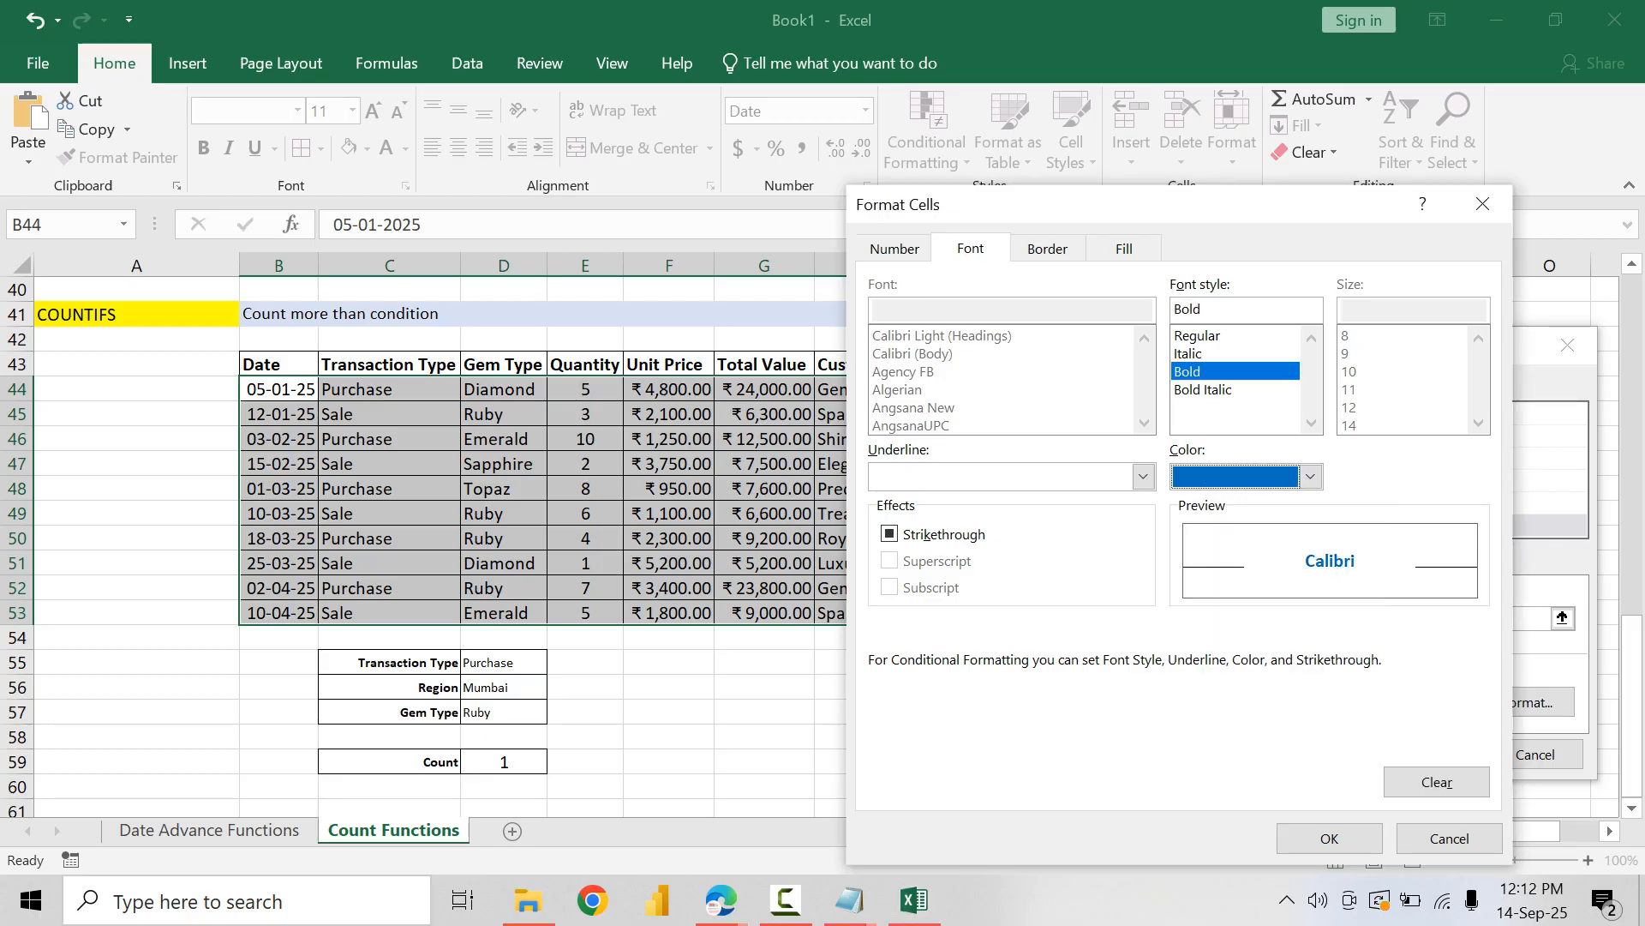
pyautogui.click(1329, 838)
# Step: Save the new formatting rule and apply it to the table range $B$44:$I$53
pyautogui.click(1427, 754)
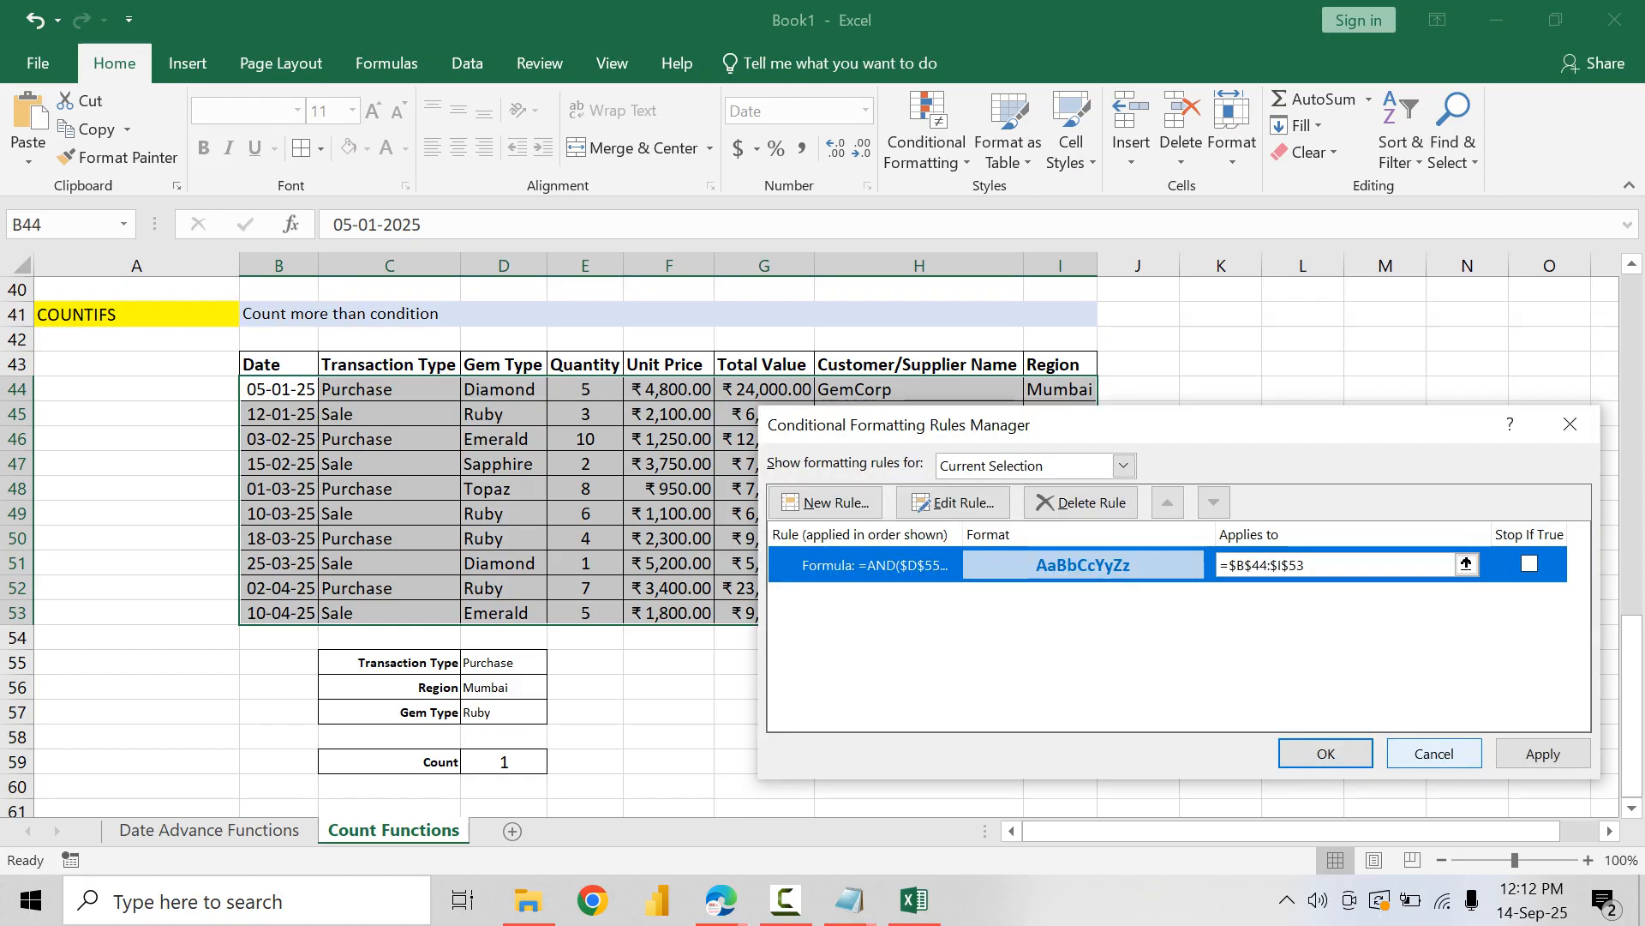
pyautogui.click(1543, 754)
pyautogui.click(1326, 754)
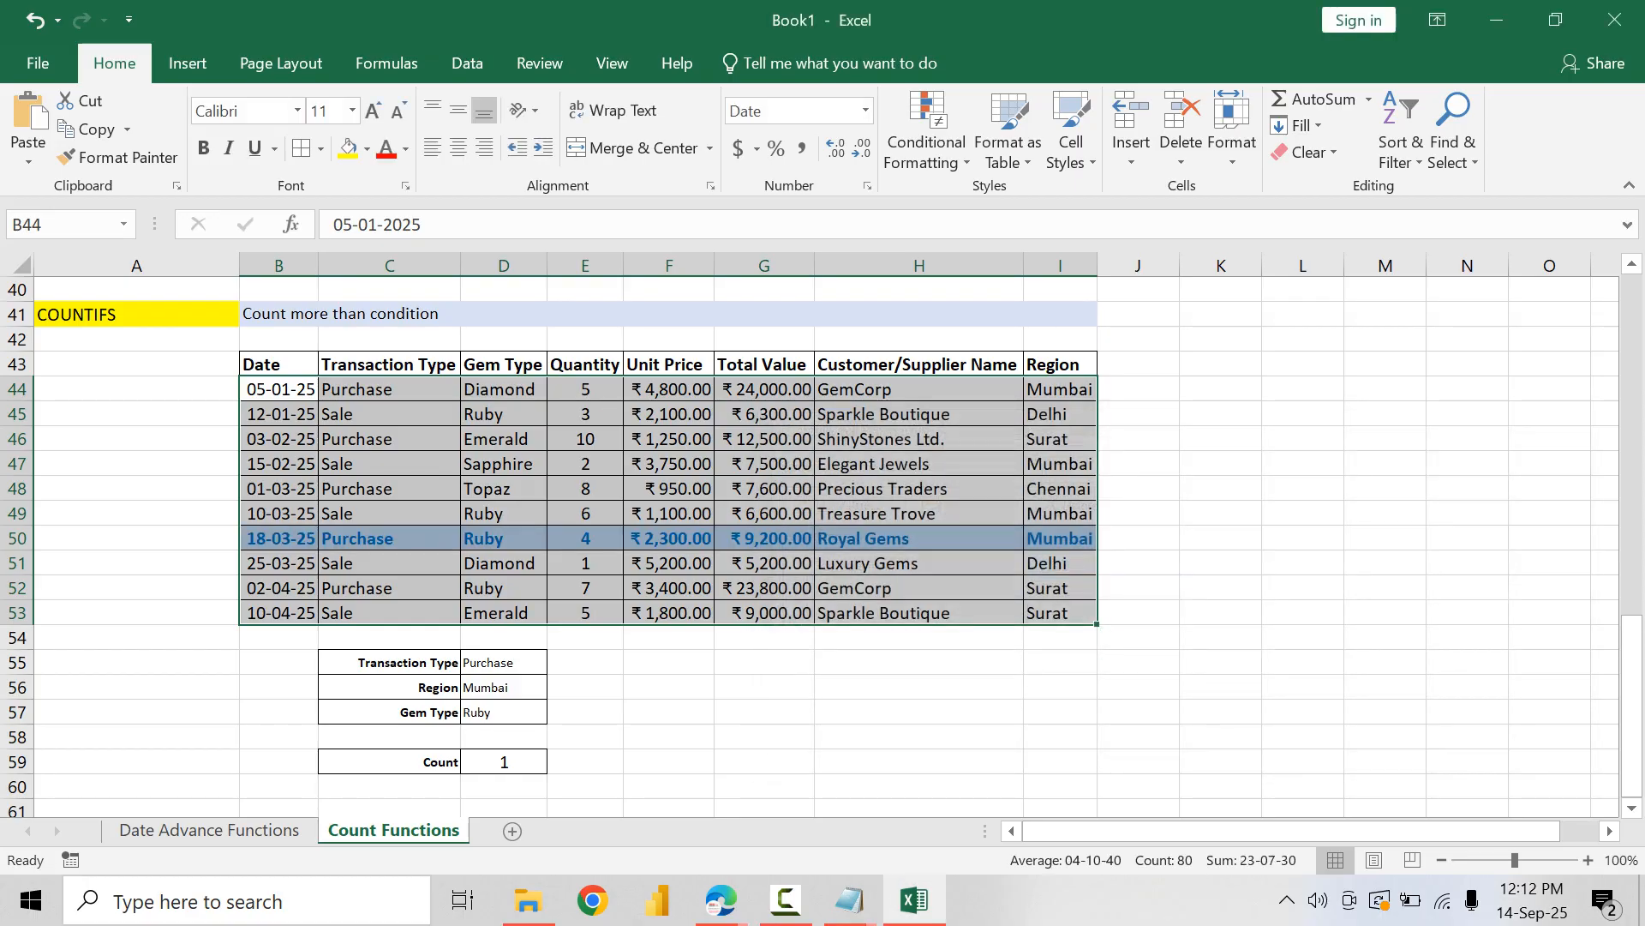
# Step: Set the gem type criterion in D57 to Diamond to test the highlighting
pyautogui.click(504, 662)
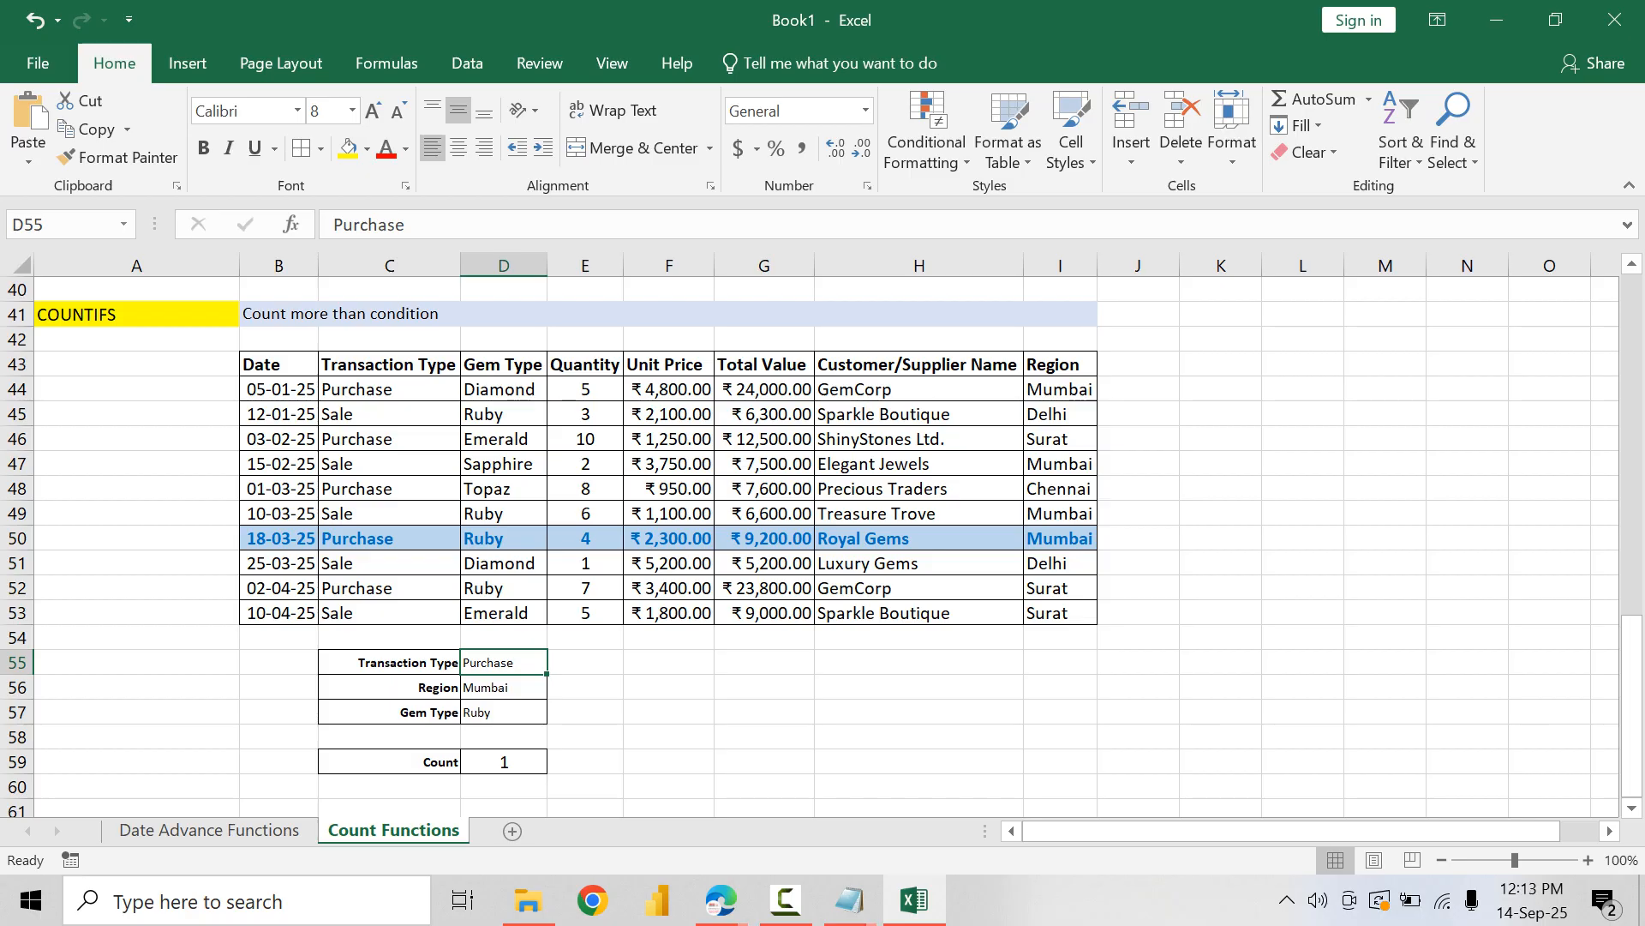
pyautogui.click(504, 564)
pyautogui.click(504, 662)
pyautogui.click(504, 712)
pyautogui.write('Dia')
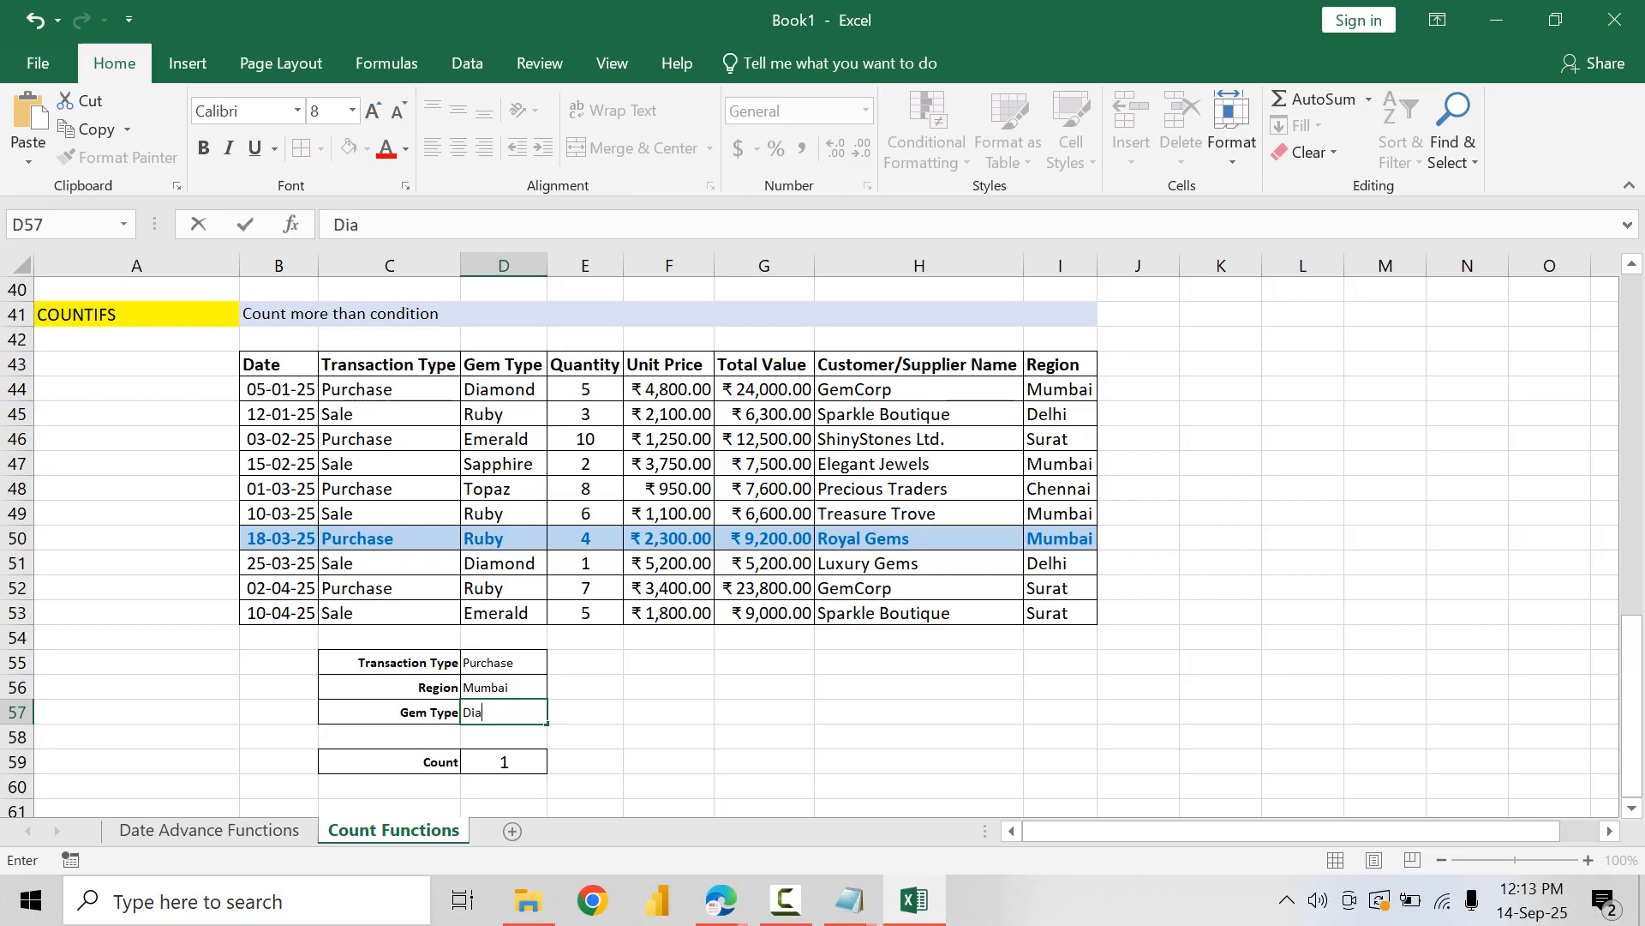
pyautogui.write('mond')
pyautogui.press('Return')
# Step: Test the region criterion in D56 with Surat and with Delhi
pyautogui.press('Up')
pyautogui.press('Up')
pyautogui.press('Up')
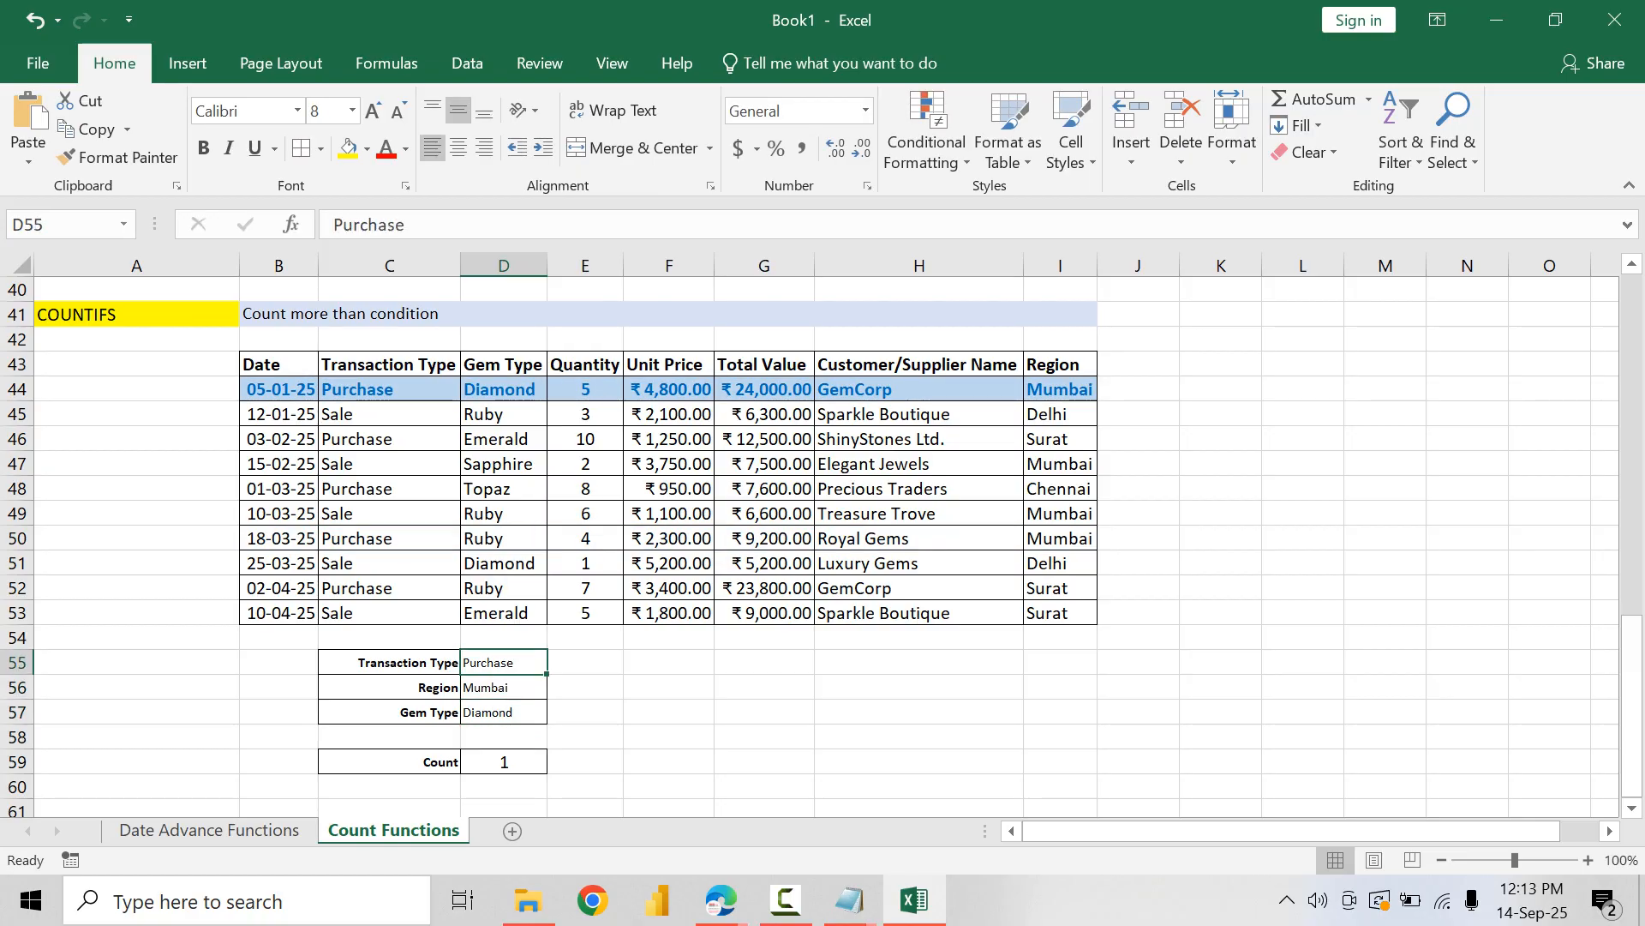
pyautogui.press('Down')
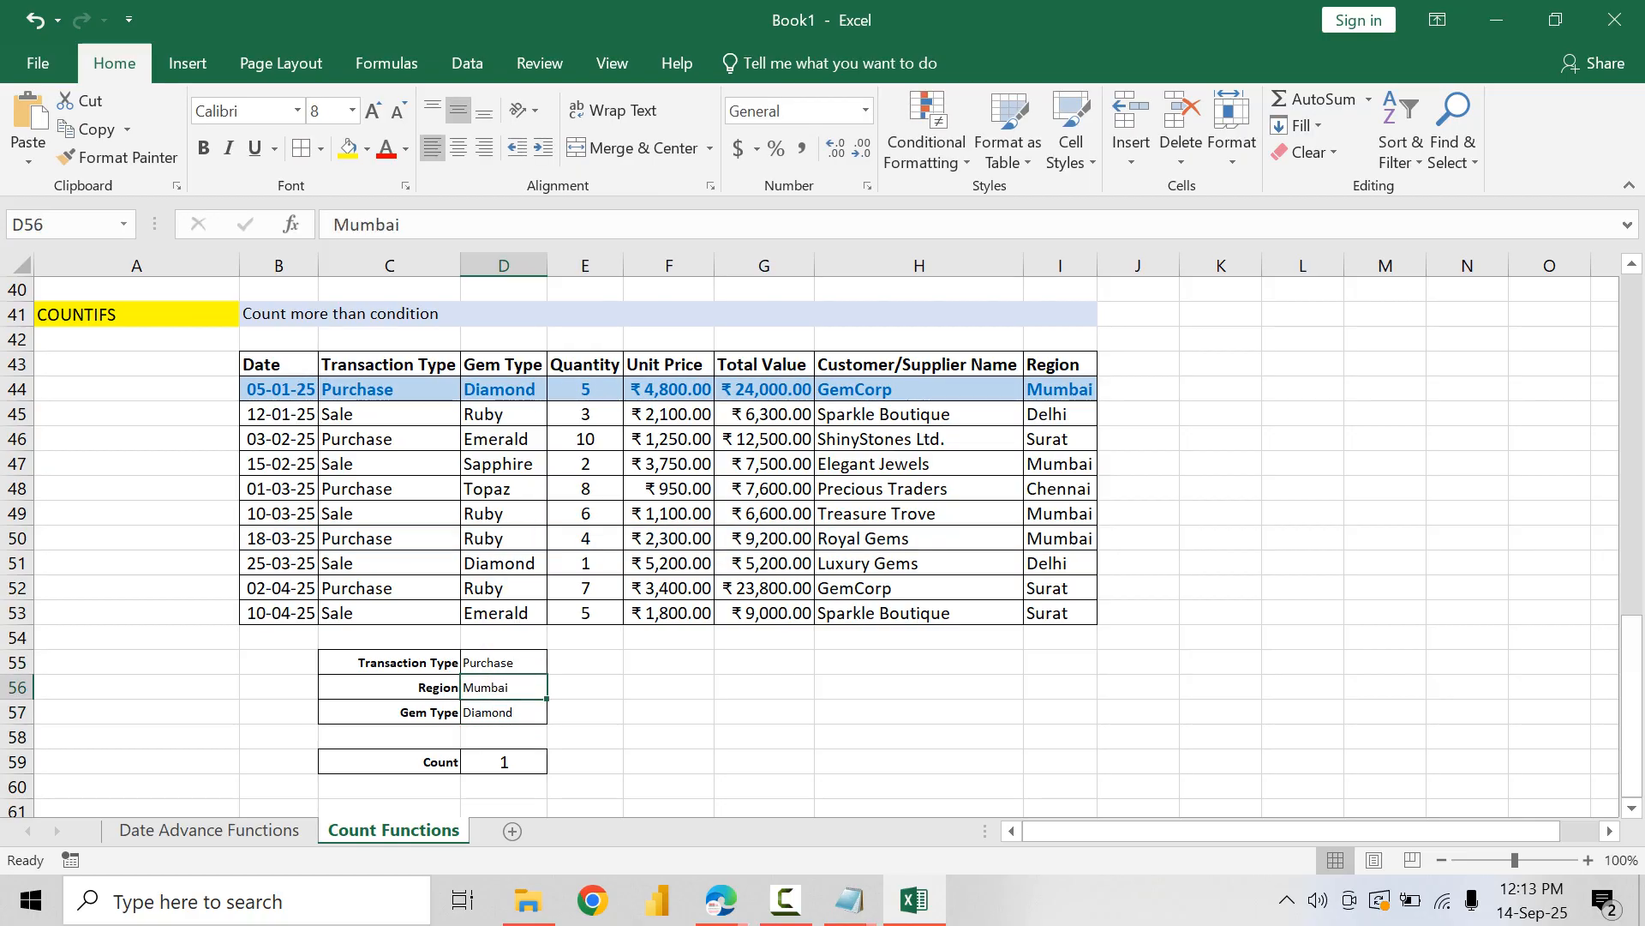
pyautogui.write('Surat')
pyautogui.press('Return')
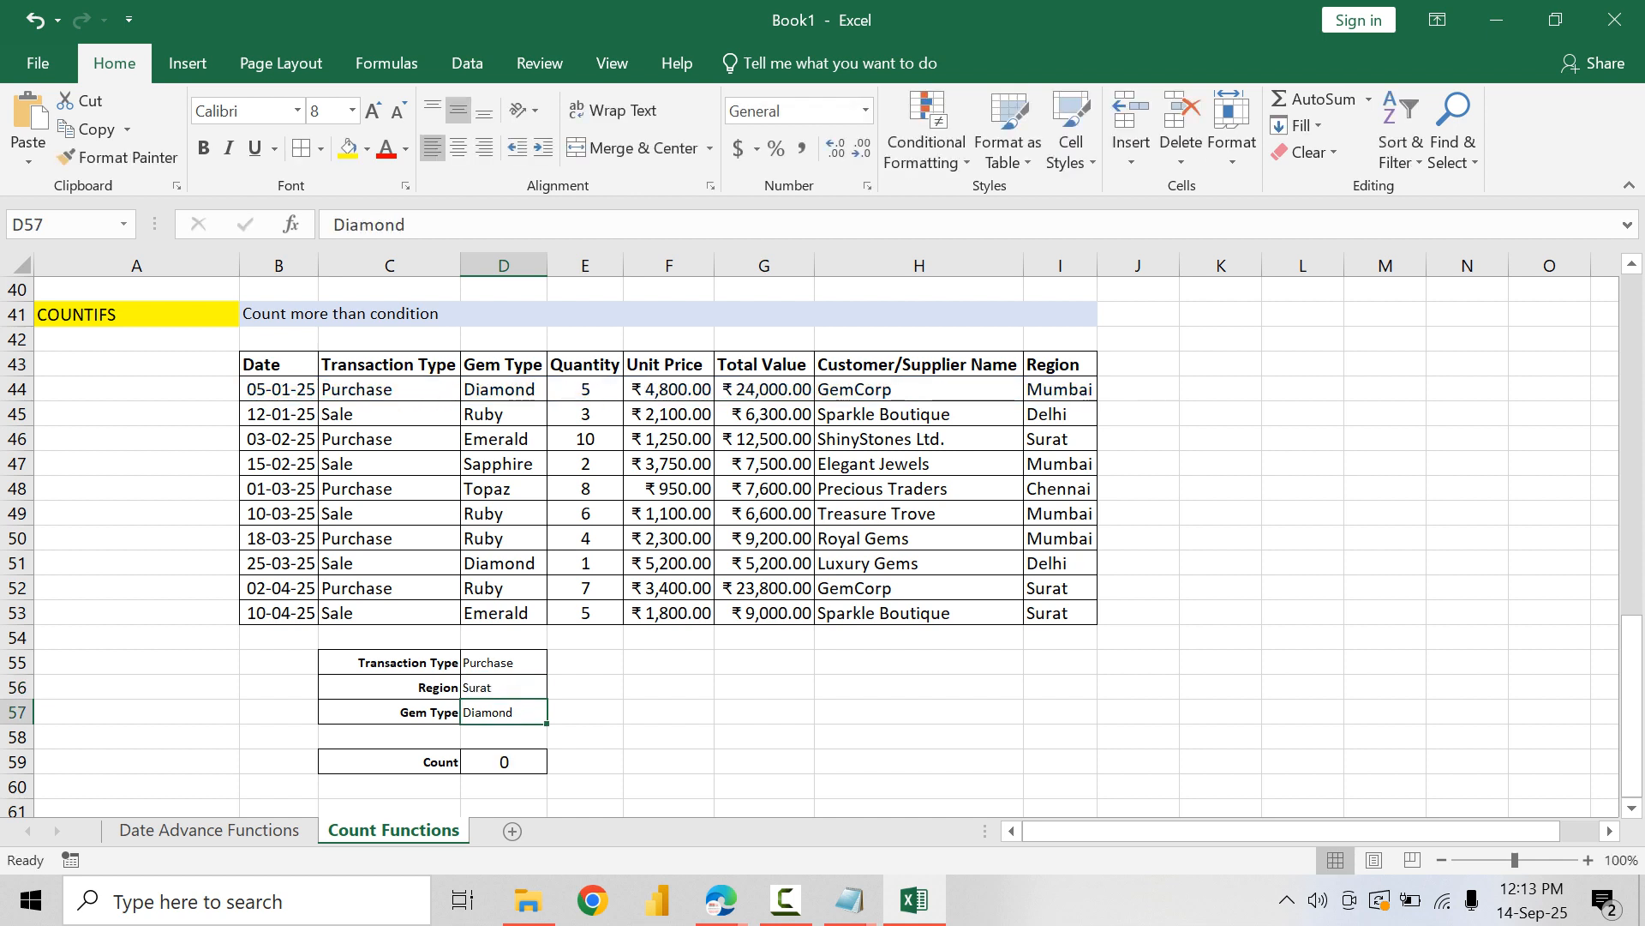
pyautogui.press('Up')
pyautogui.write('Delhi')
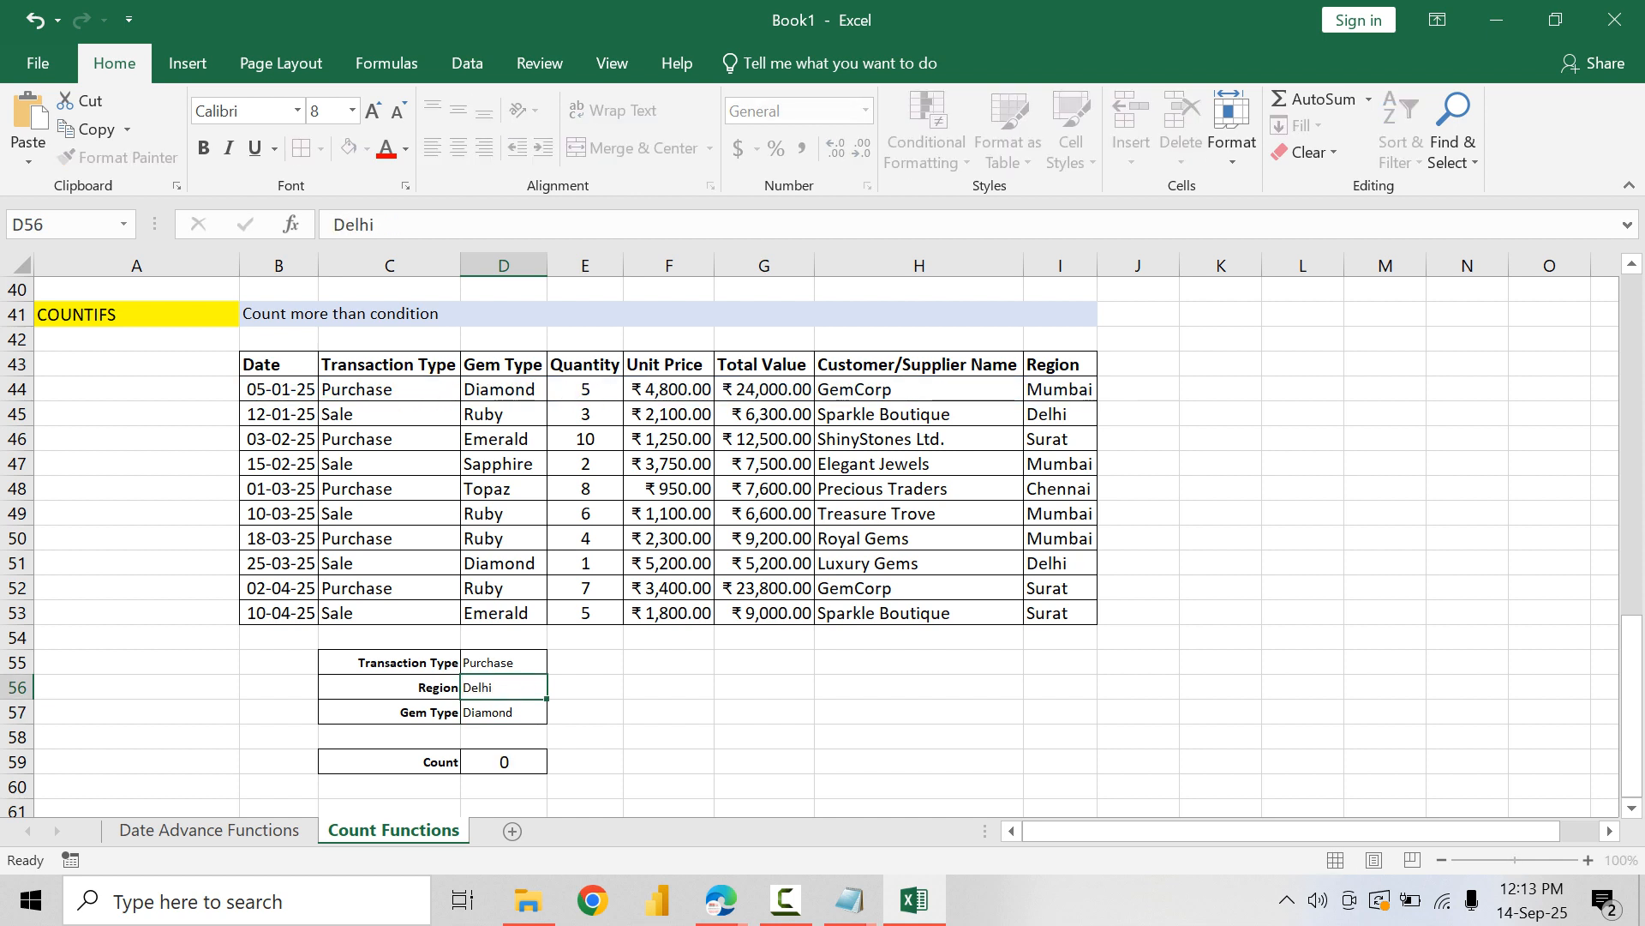
pyautogui.press('Return')
# Step: Set the transaction type criterion in D55 to Sales
pyautogui.press('Up')
pyautogui.press('Up')
pyautogui.press('Up')
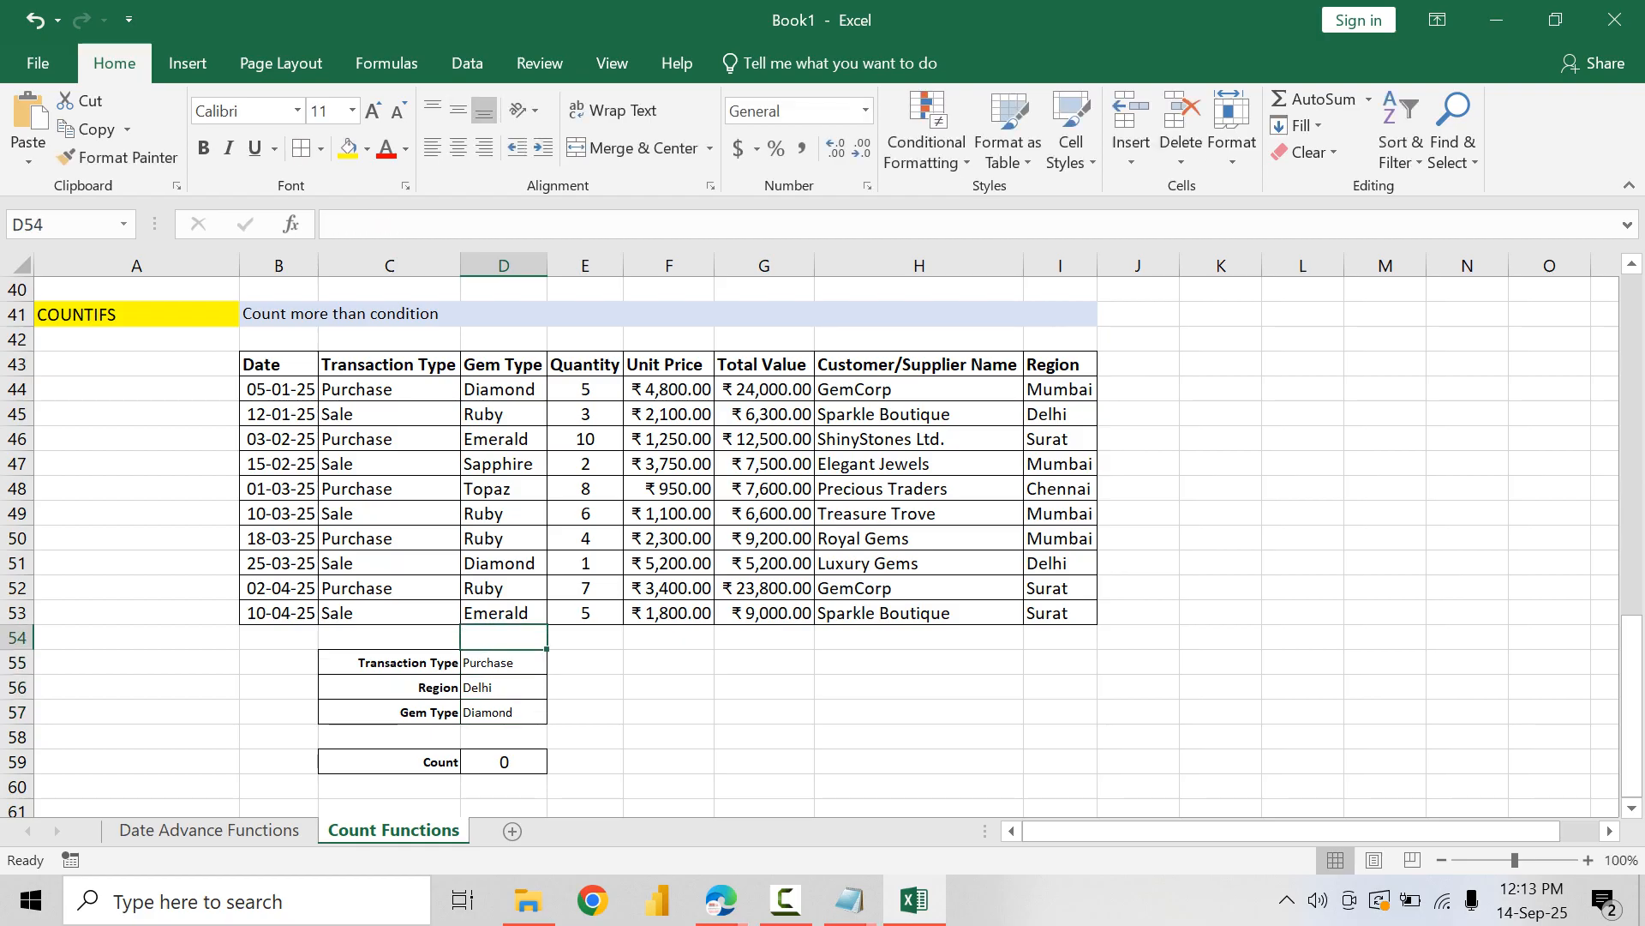
pyautogui.press('Down')
pyautogui.write('Sales')
pyautogui.press('Return')
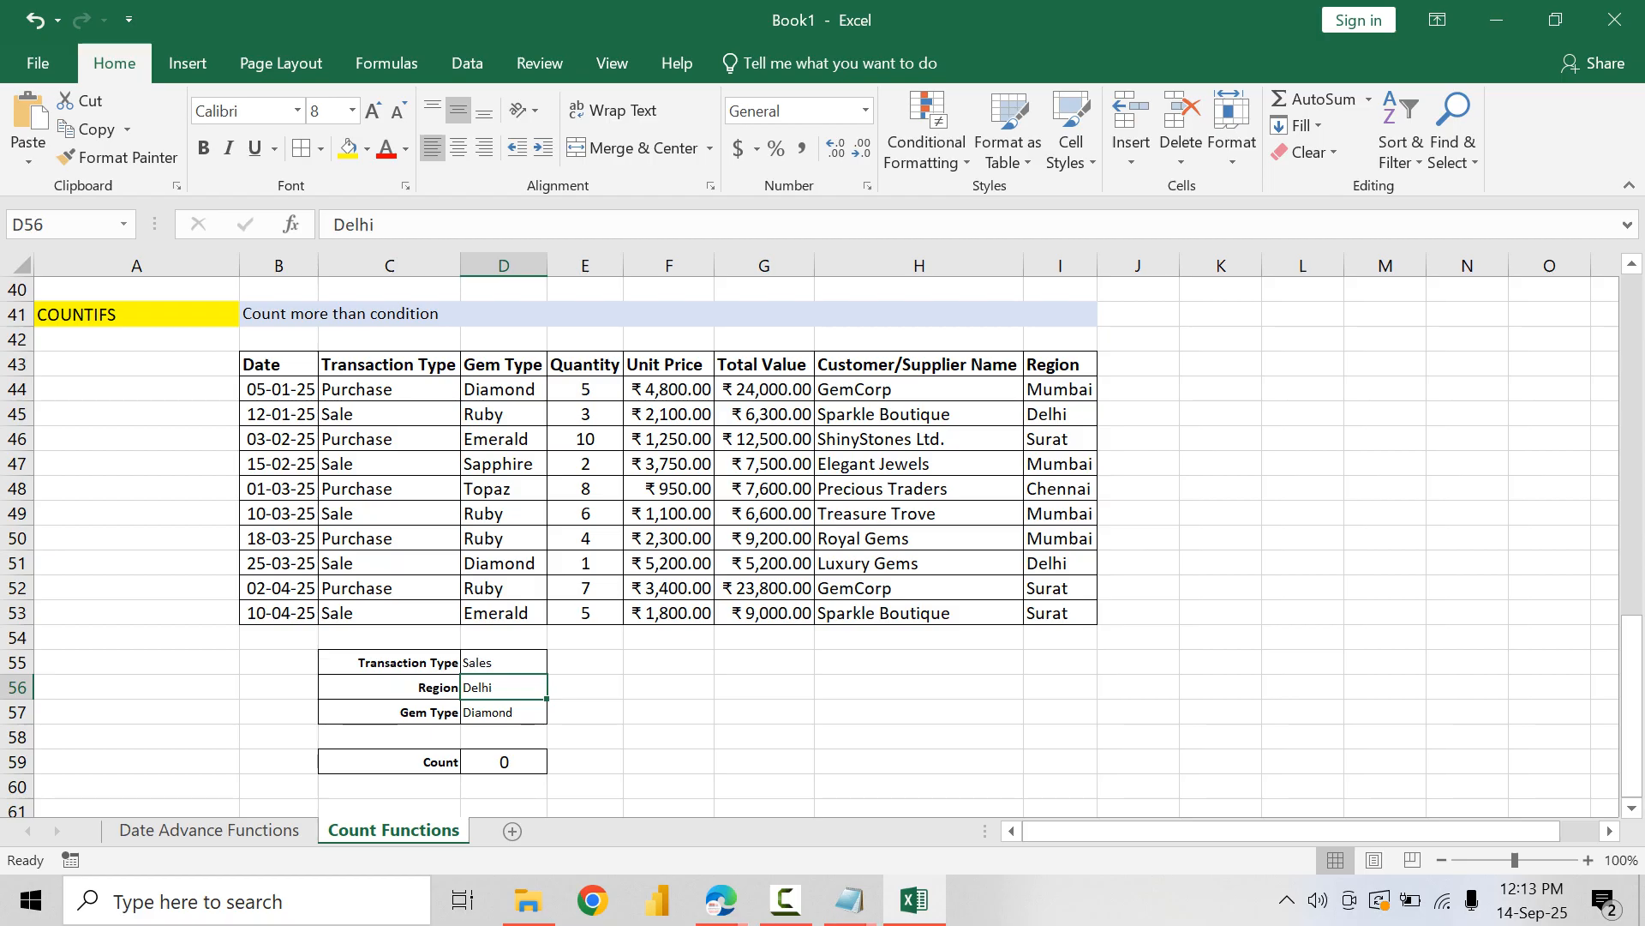
# Step: Check the criteria against the 25-03-25 row and correct the transaction type criterion to Sale
pyautogui.click(389, 564)
pyautogui.click(503, 563)
pyautogui.click(1060, 563)
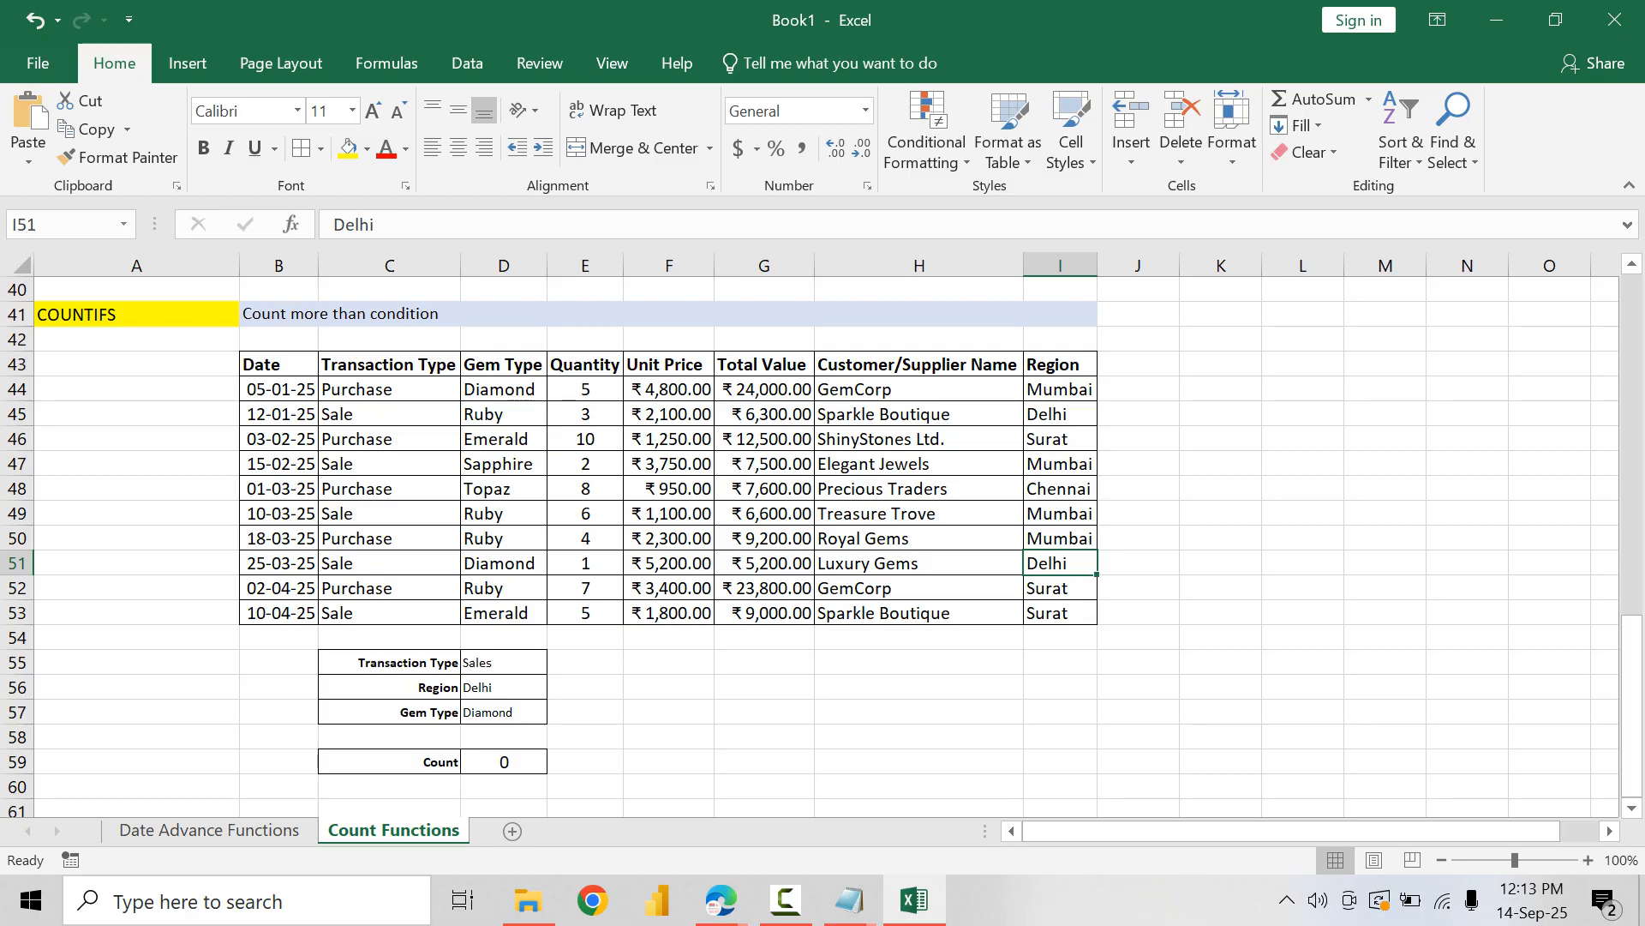
pyautogui.click(503, 563)
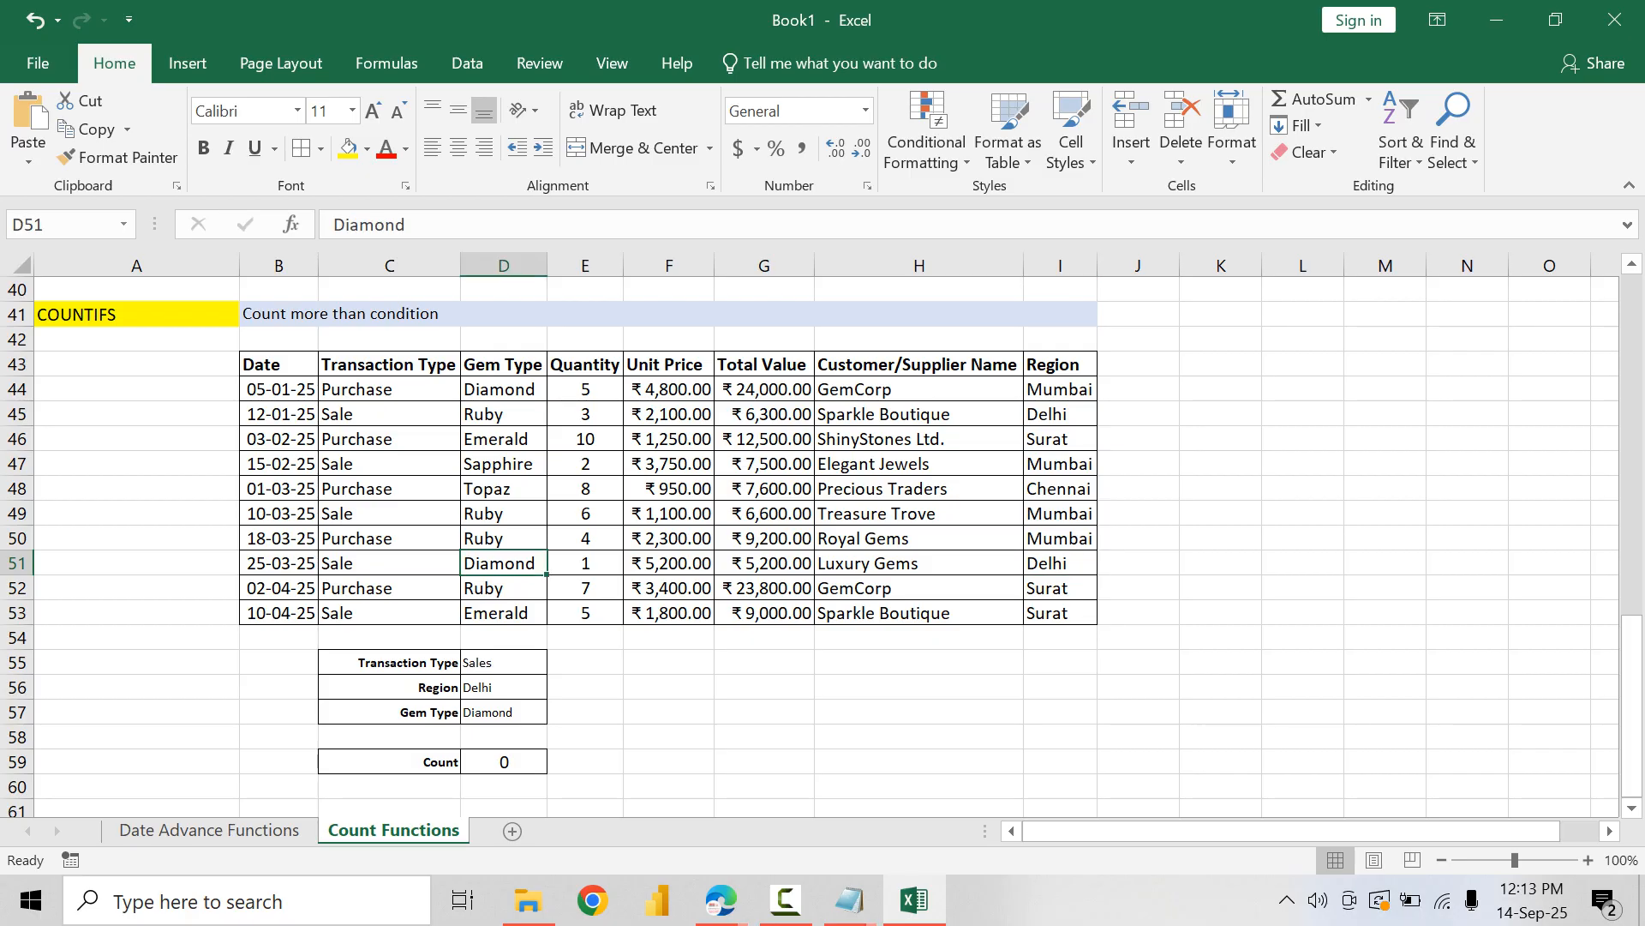
pyautogui.click(503, 687)
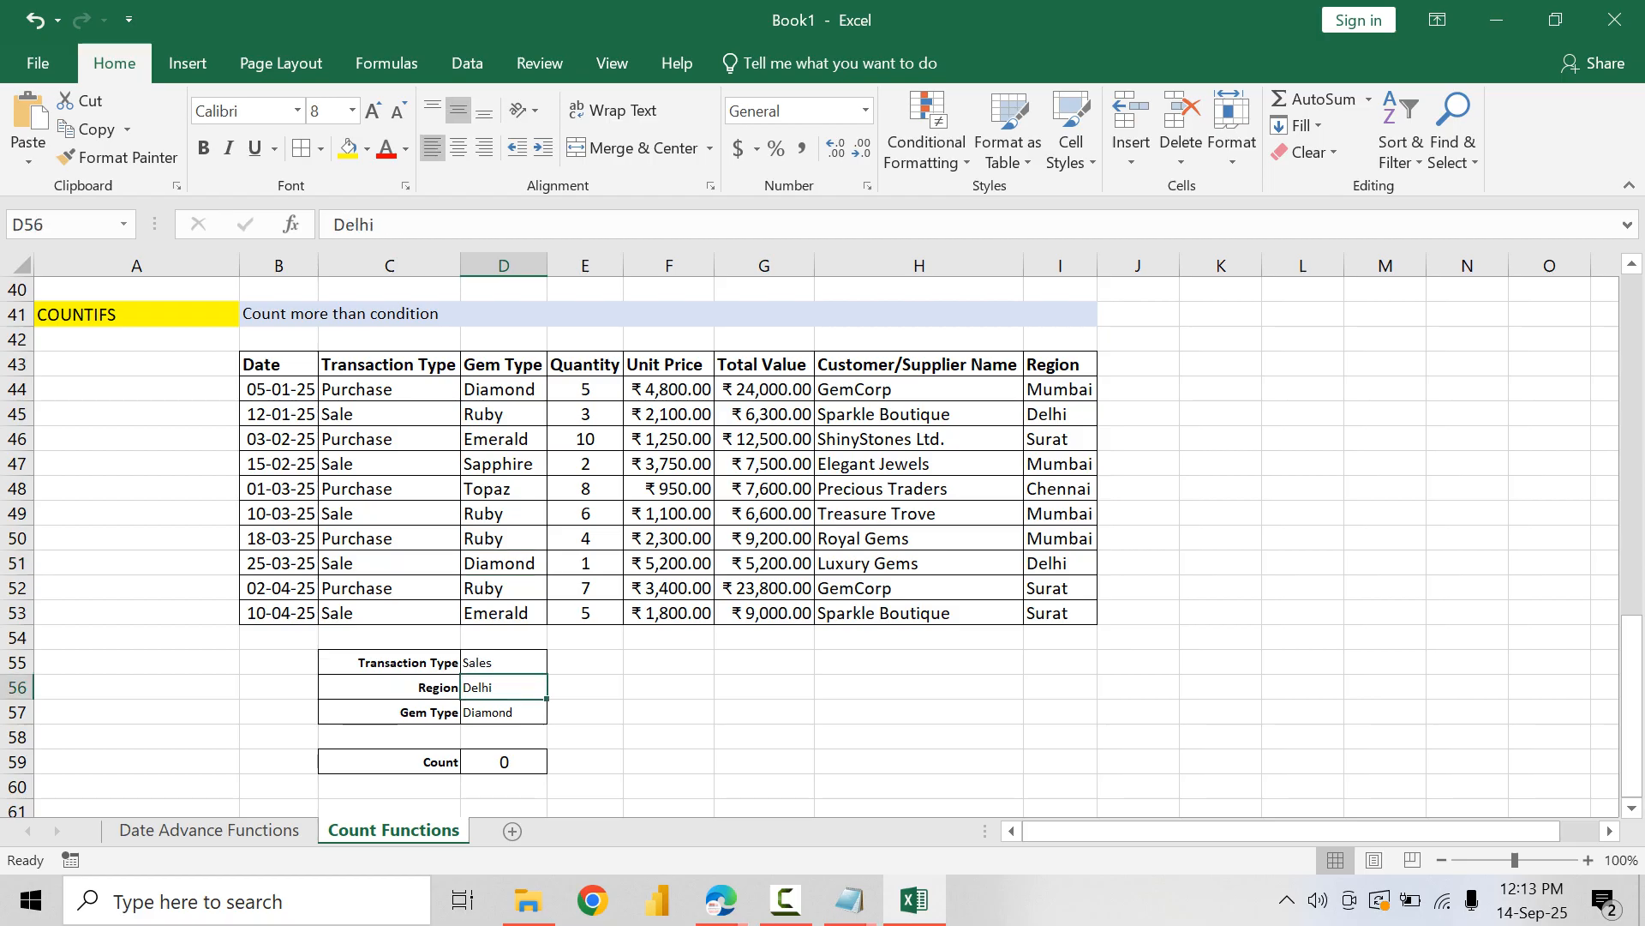
pyautogui.press('Up')
pyautogui.press('F2')
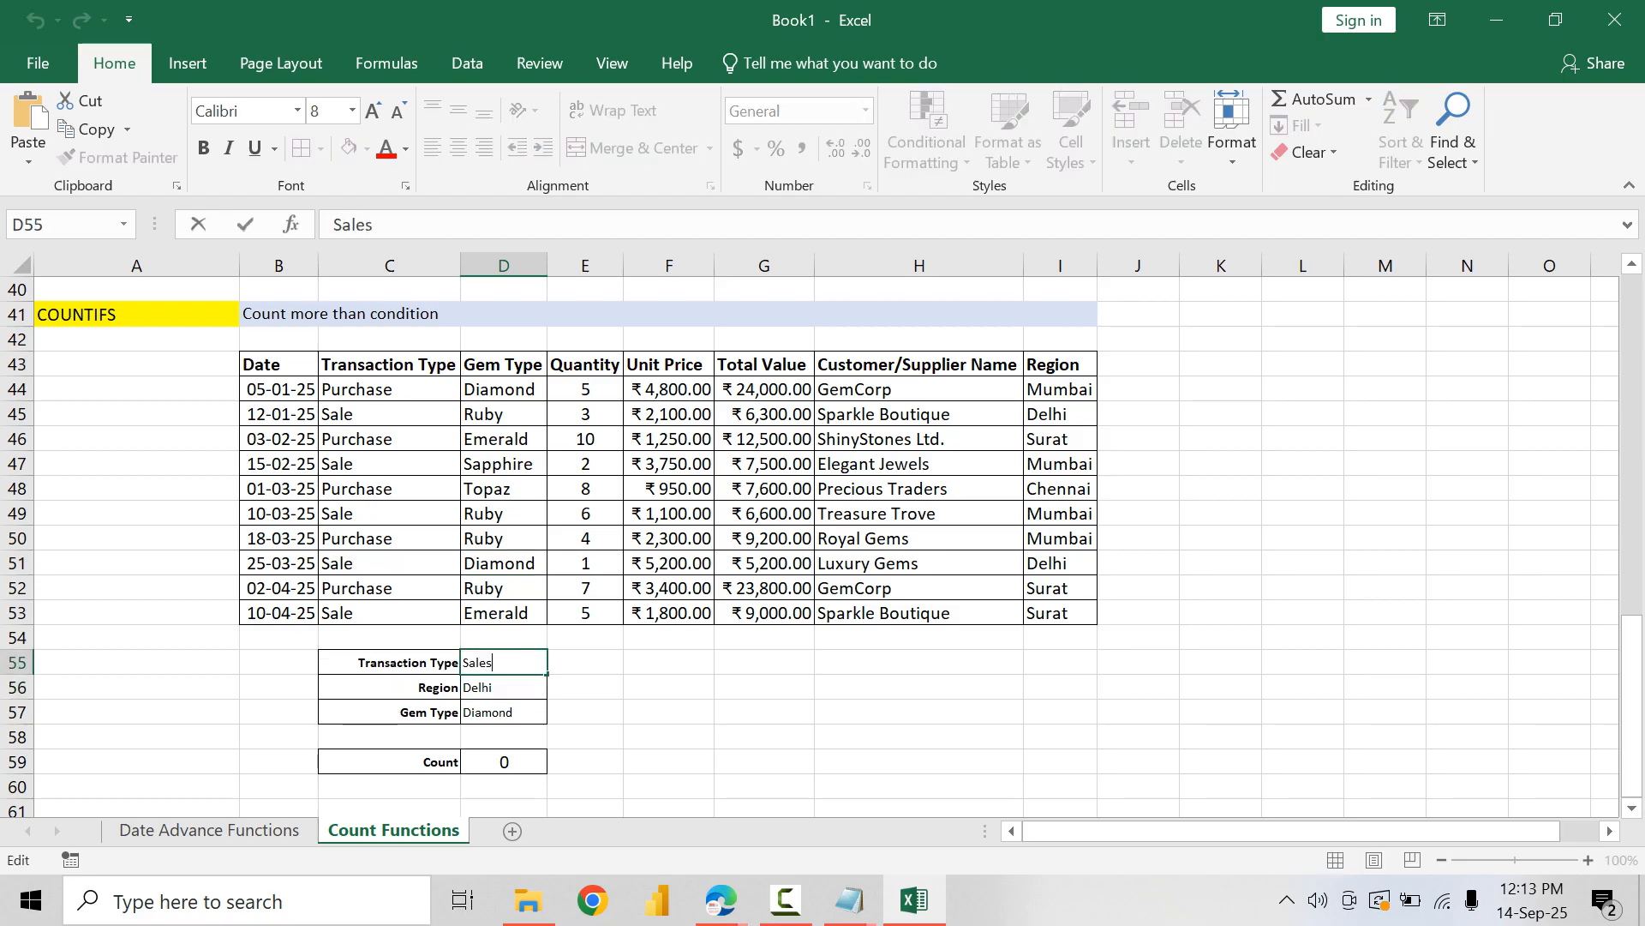
pyautogui.press('BackSpace')
pyautogui.press('Return')
pyautogui.press('Up')
# Step: Set the region criterion in D56 to Mumbai
pyautogui.press('Down')
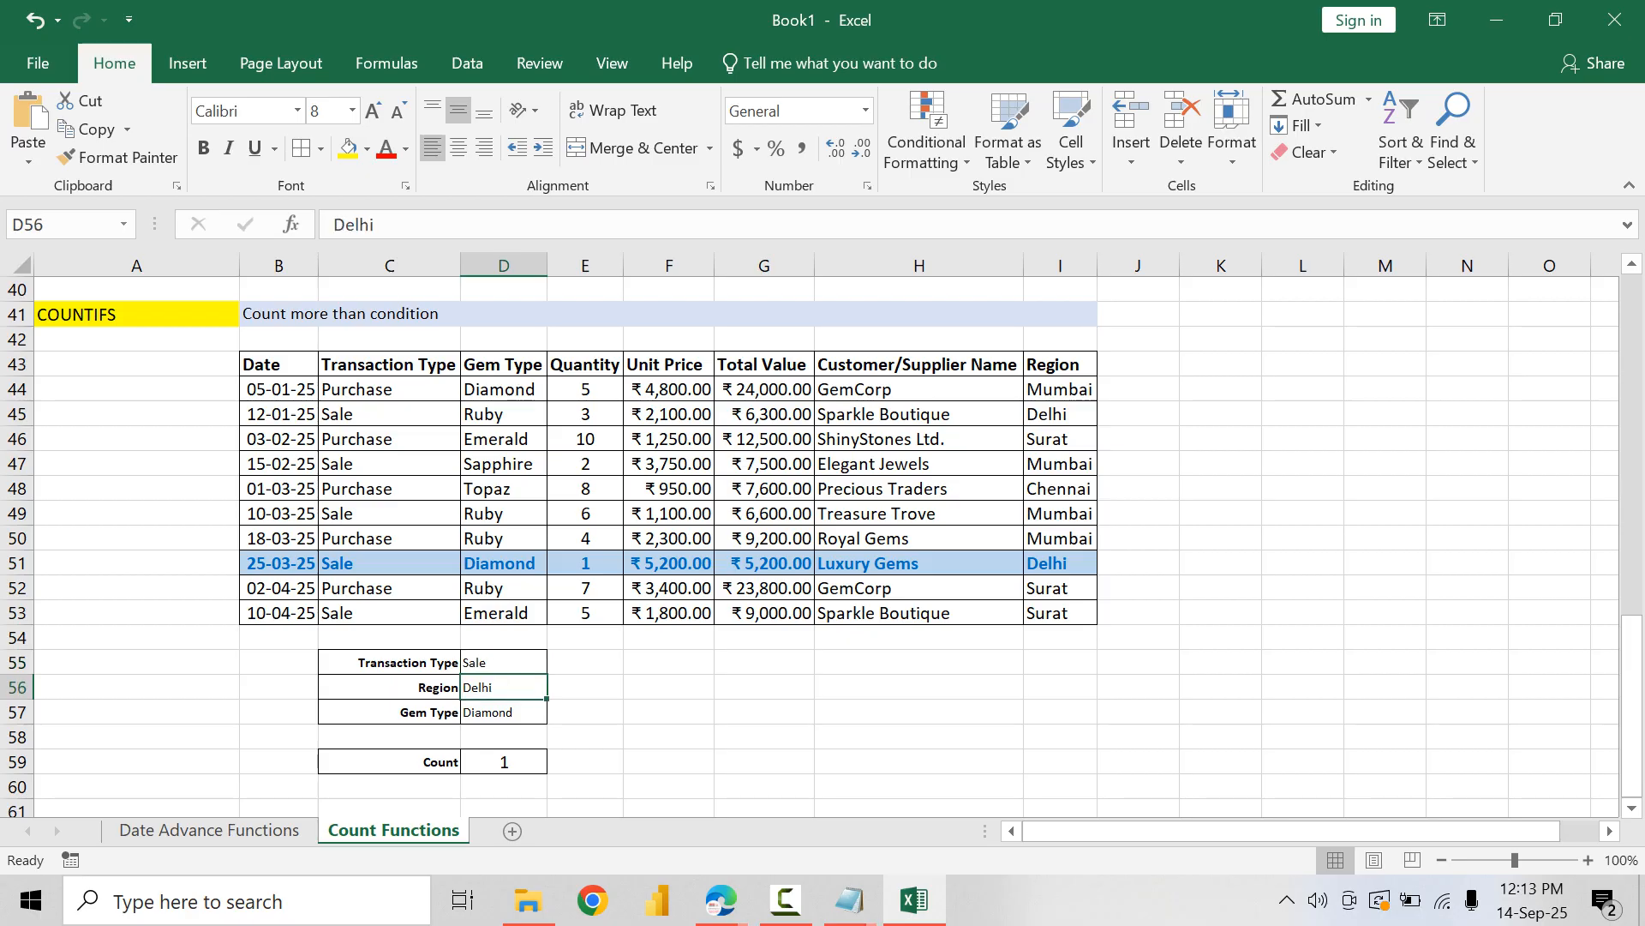
pyautogui.press('F2')
pyautogui.press('BackSpace')
pyautogui.press('BackSpace')
pyautogui.press('BackSpace')
pyautogui.press('BackSpace')
pyautogui.press('BackSpace')
pyautogui.write('Mumbai')
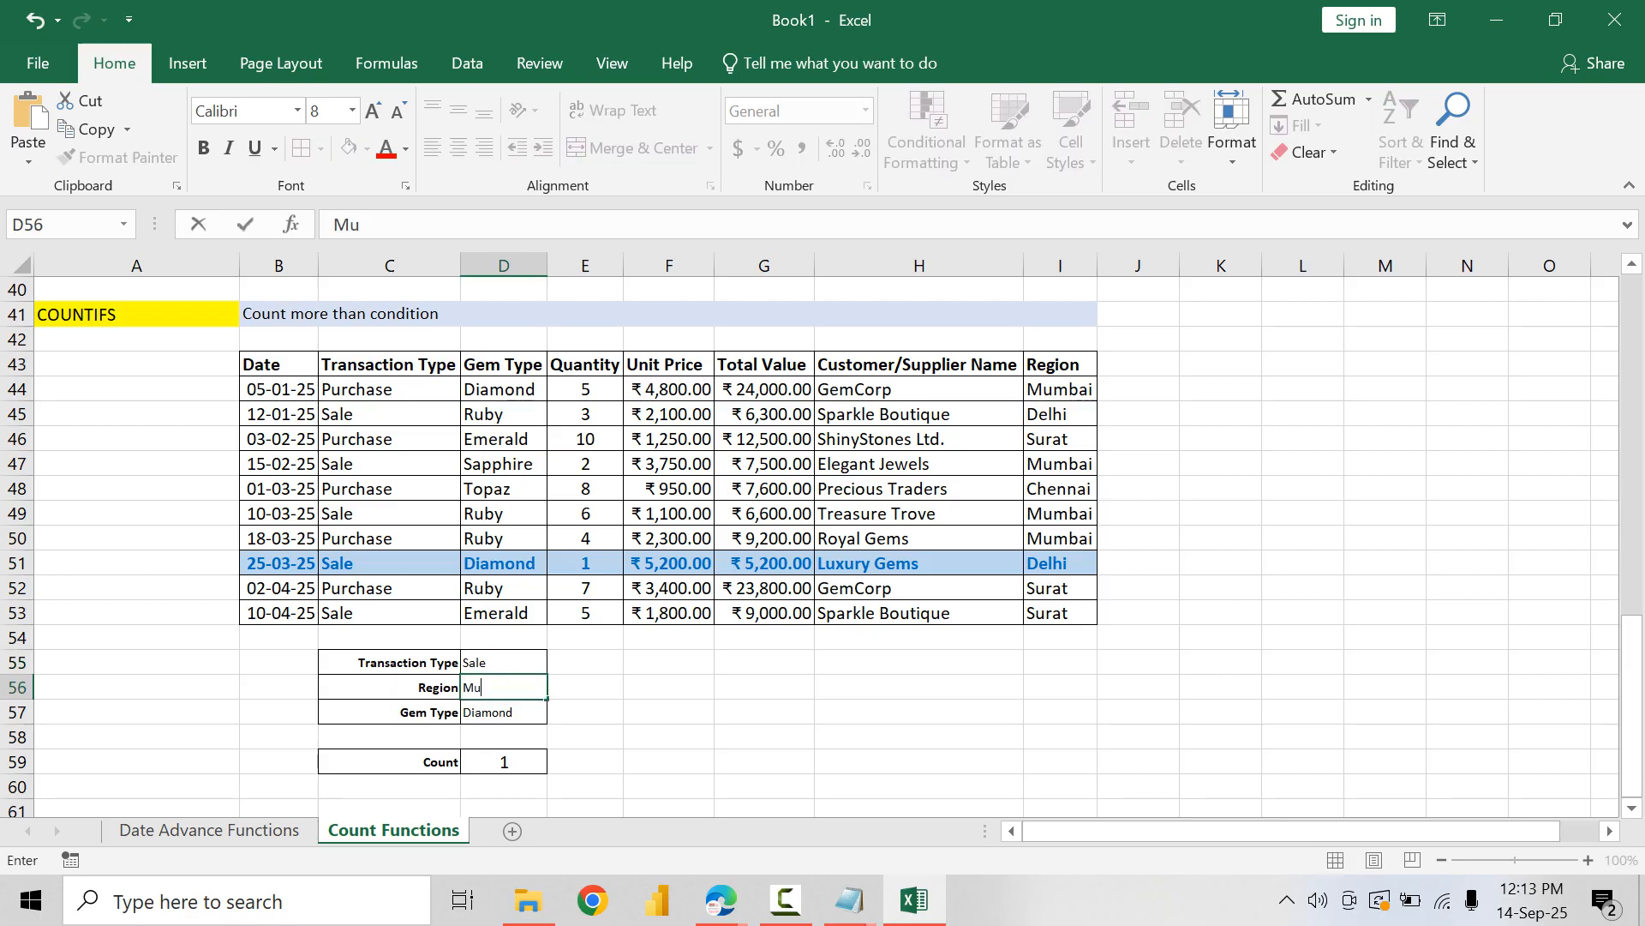
pyautogui.press('Return')
pyautogui.press('Up')
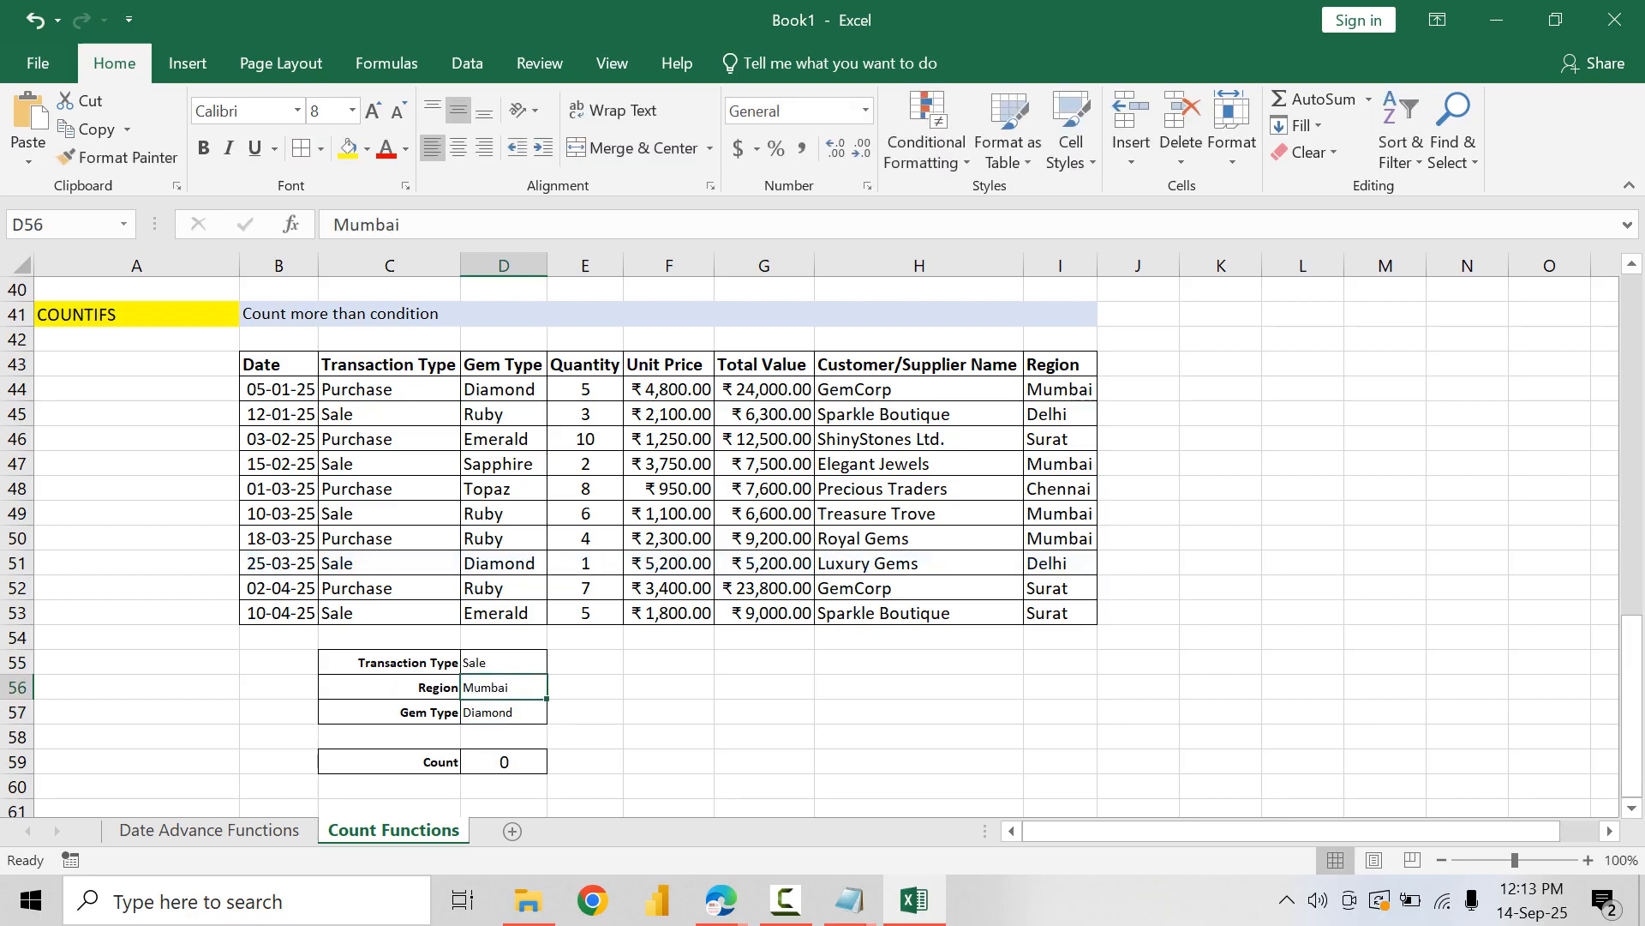
# Step: Set the region criterion to Surat and the gem type criterion to Ruby
pyautogui.write('Surat')
pyautogui.hotkey('ctrl', 'Return')
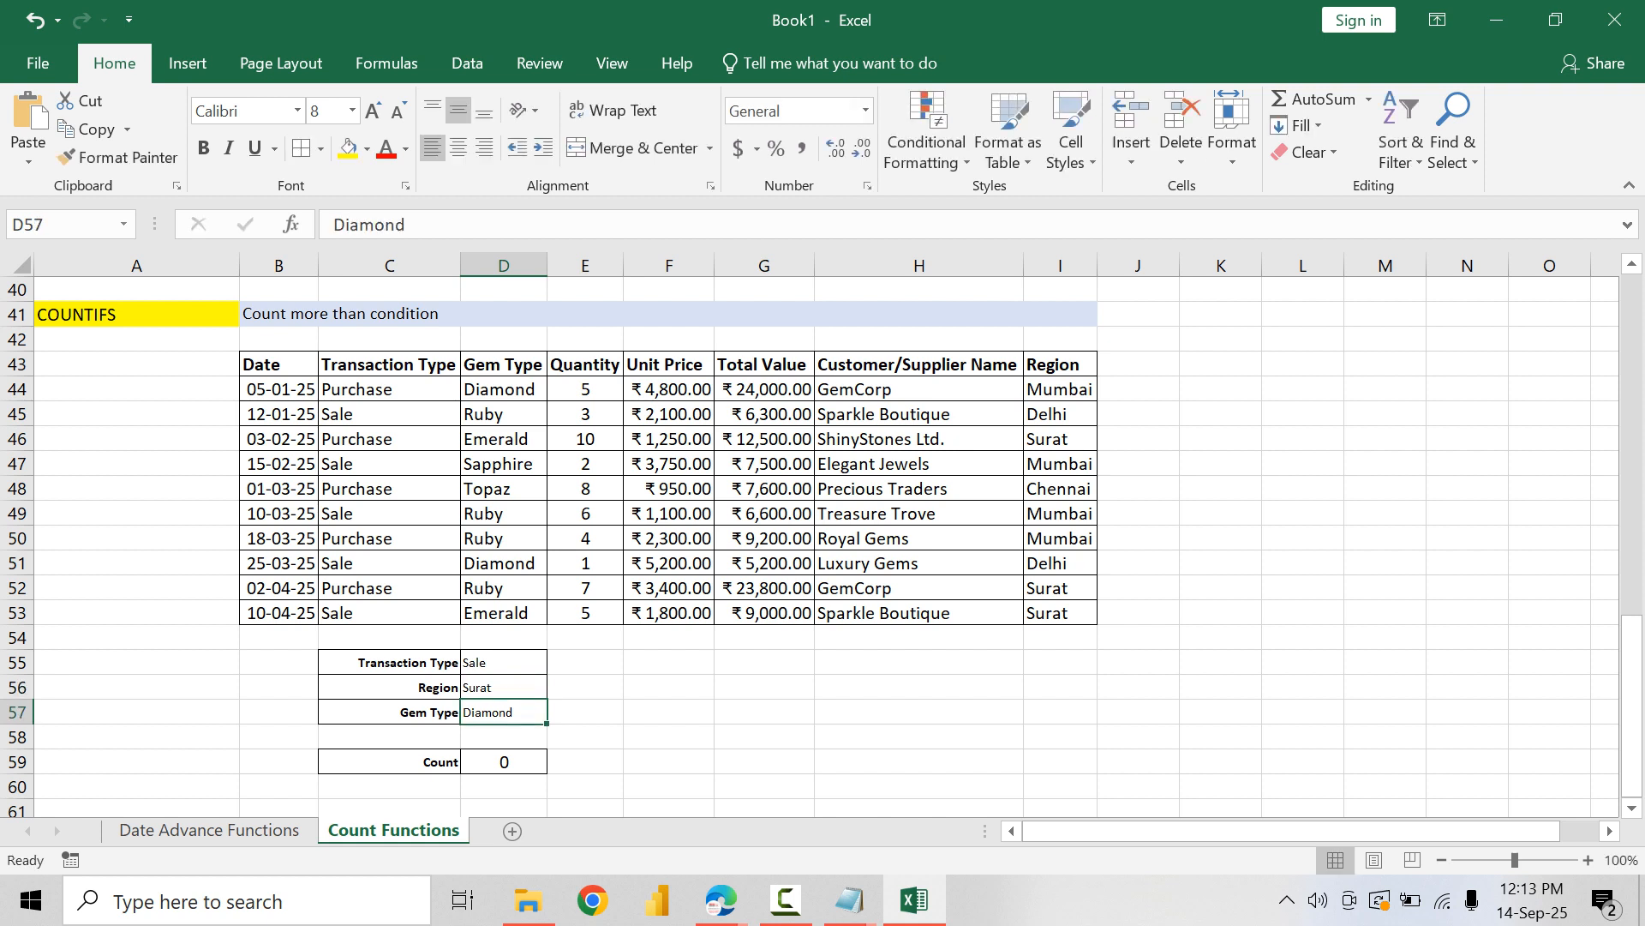
pyautogui.write('Ruby')
pyautogui.press('Return')
# Step: Set the transaction type criterion in D55 to Purchase
pyautogui.press('Up')
pyautogui.press('Up')
pyautogui.press('Up')
pyautogui.press('Up')
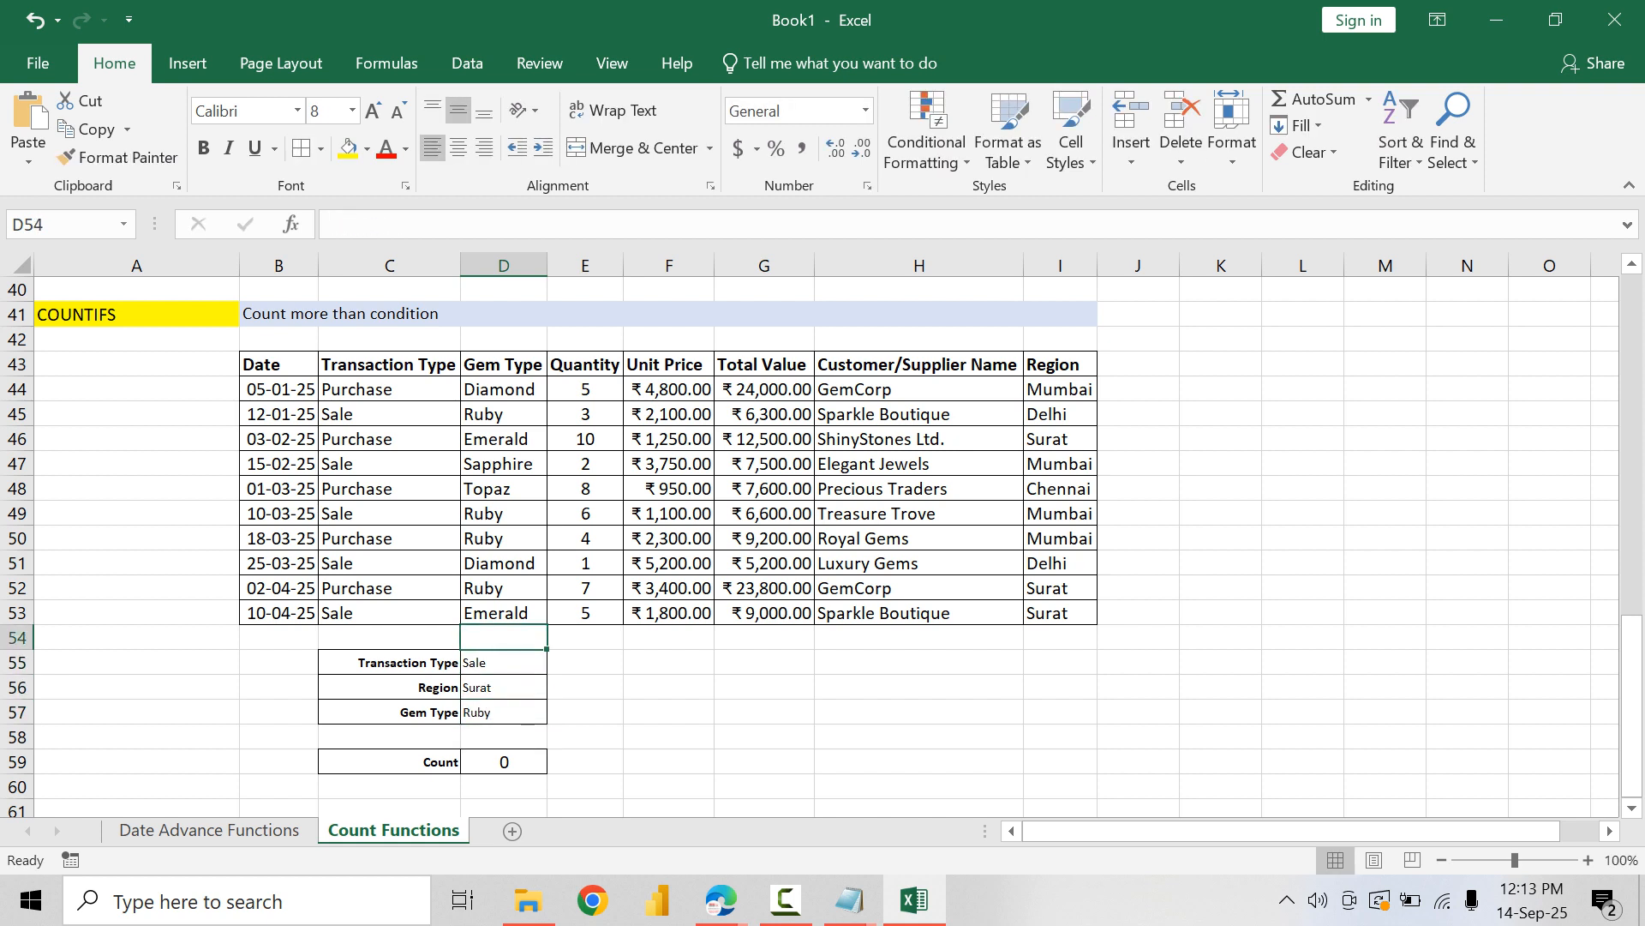
pyautogui.press('Down')
pyautogui.write('Purc')
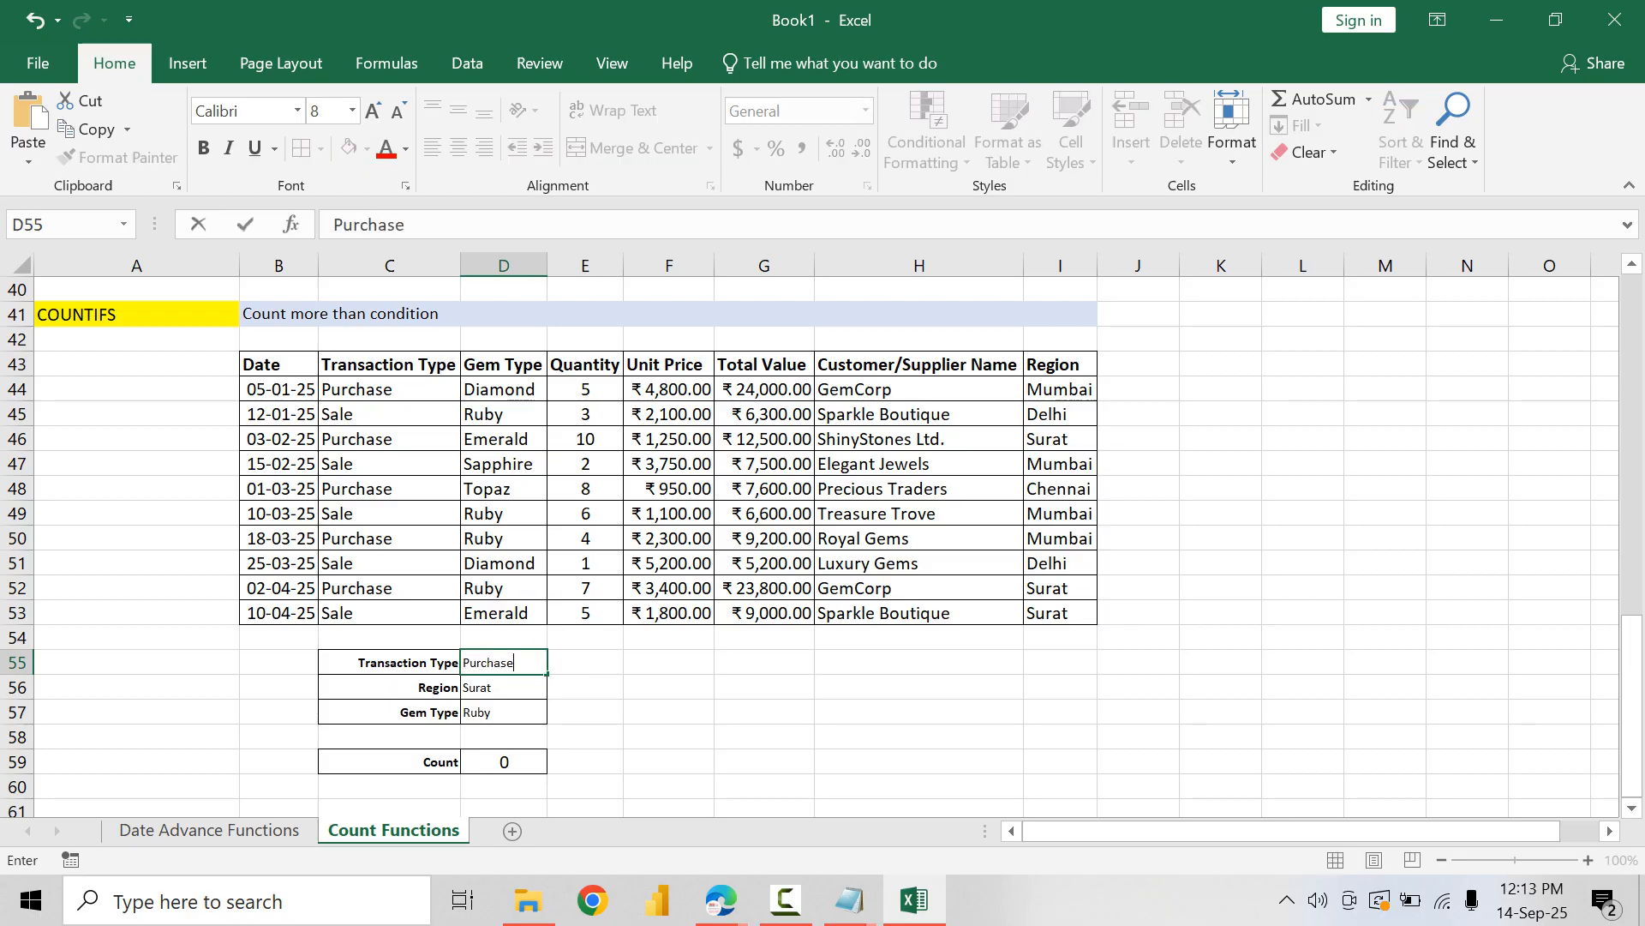
pyautogui.press('Return')
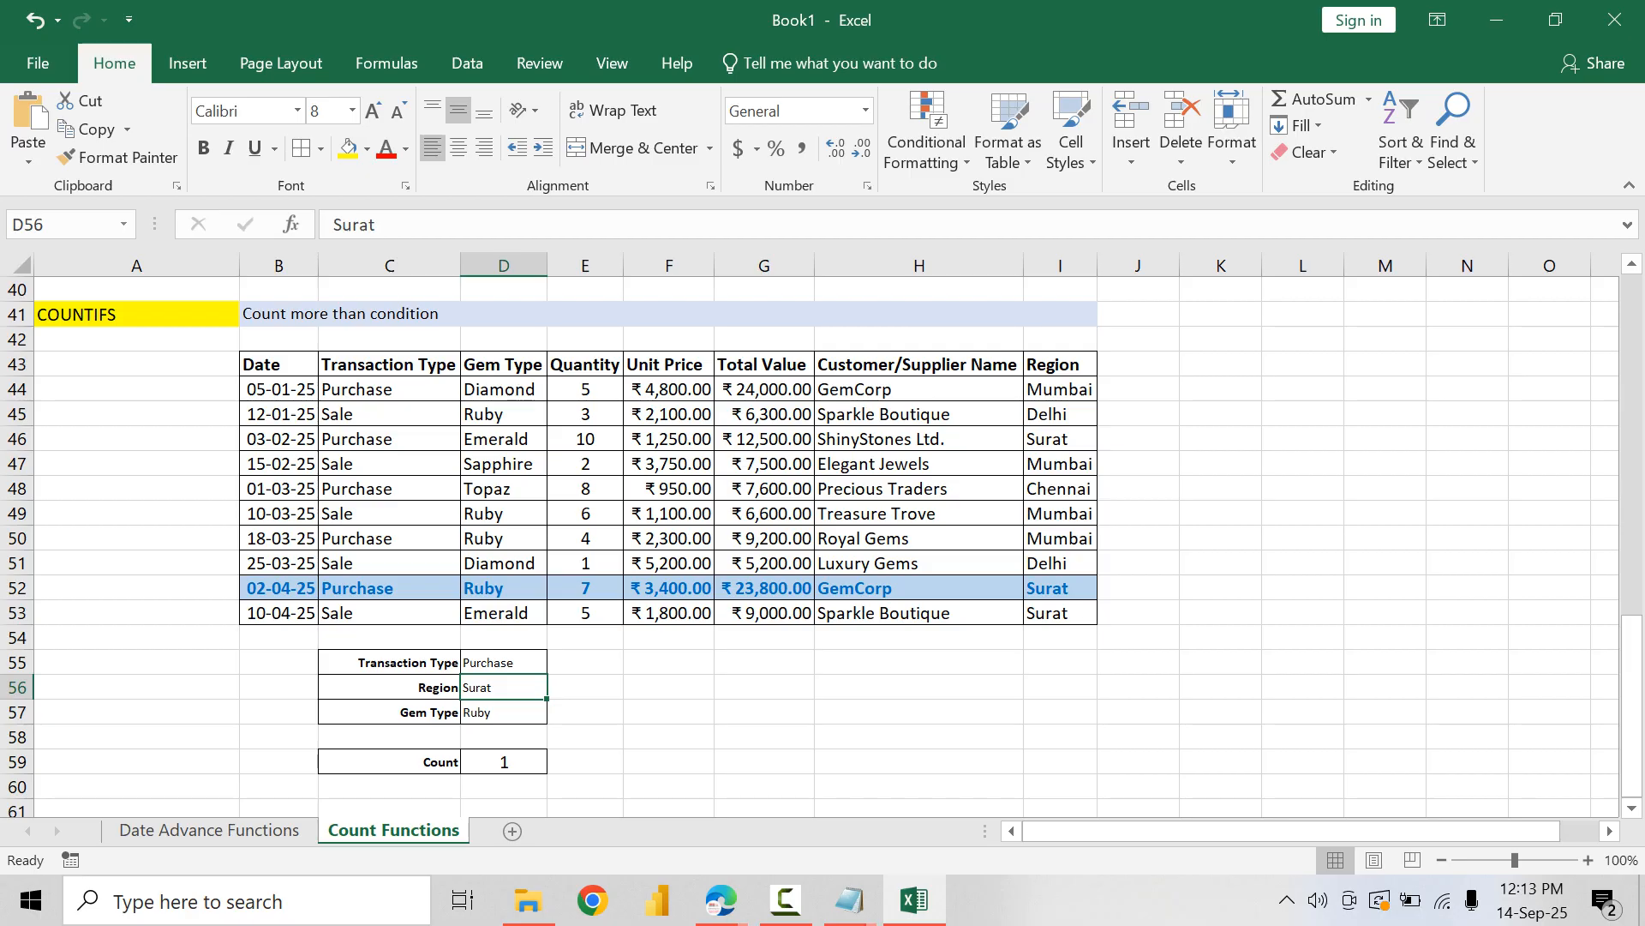
# Step: Enter the label Unit Price From in cell F55, beside the existing criteria block
pyautogui.click(669, 663)
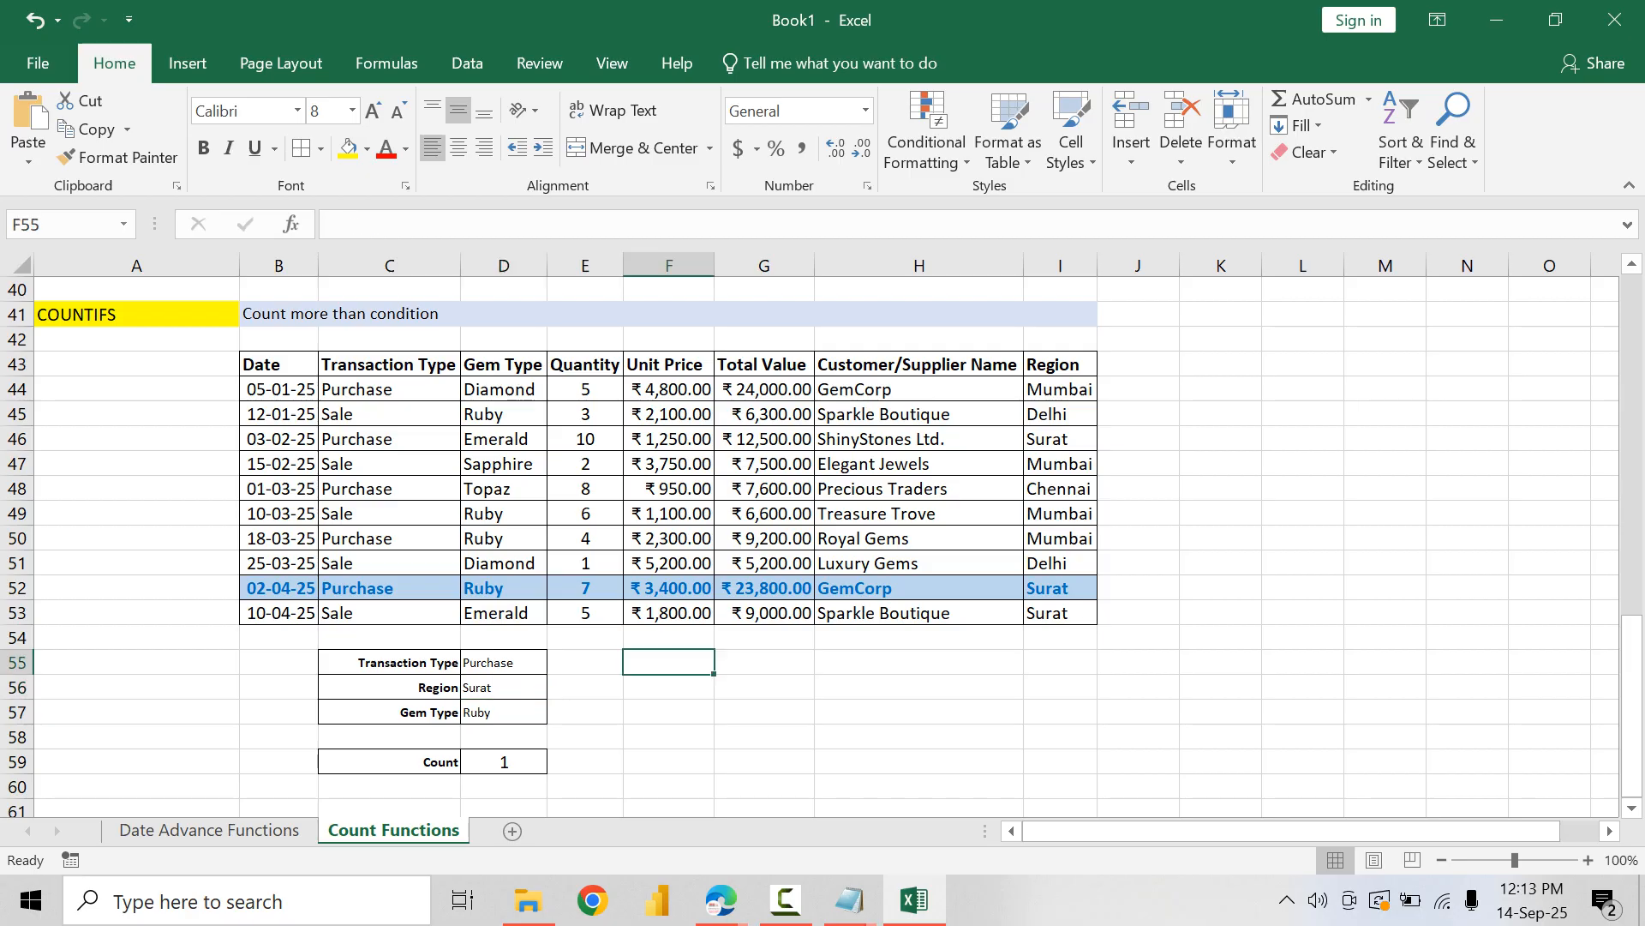
pyautogui.scroll(3, 670, 662)
pyautogui.scroll(-1, 823, 531)
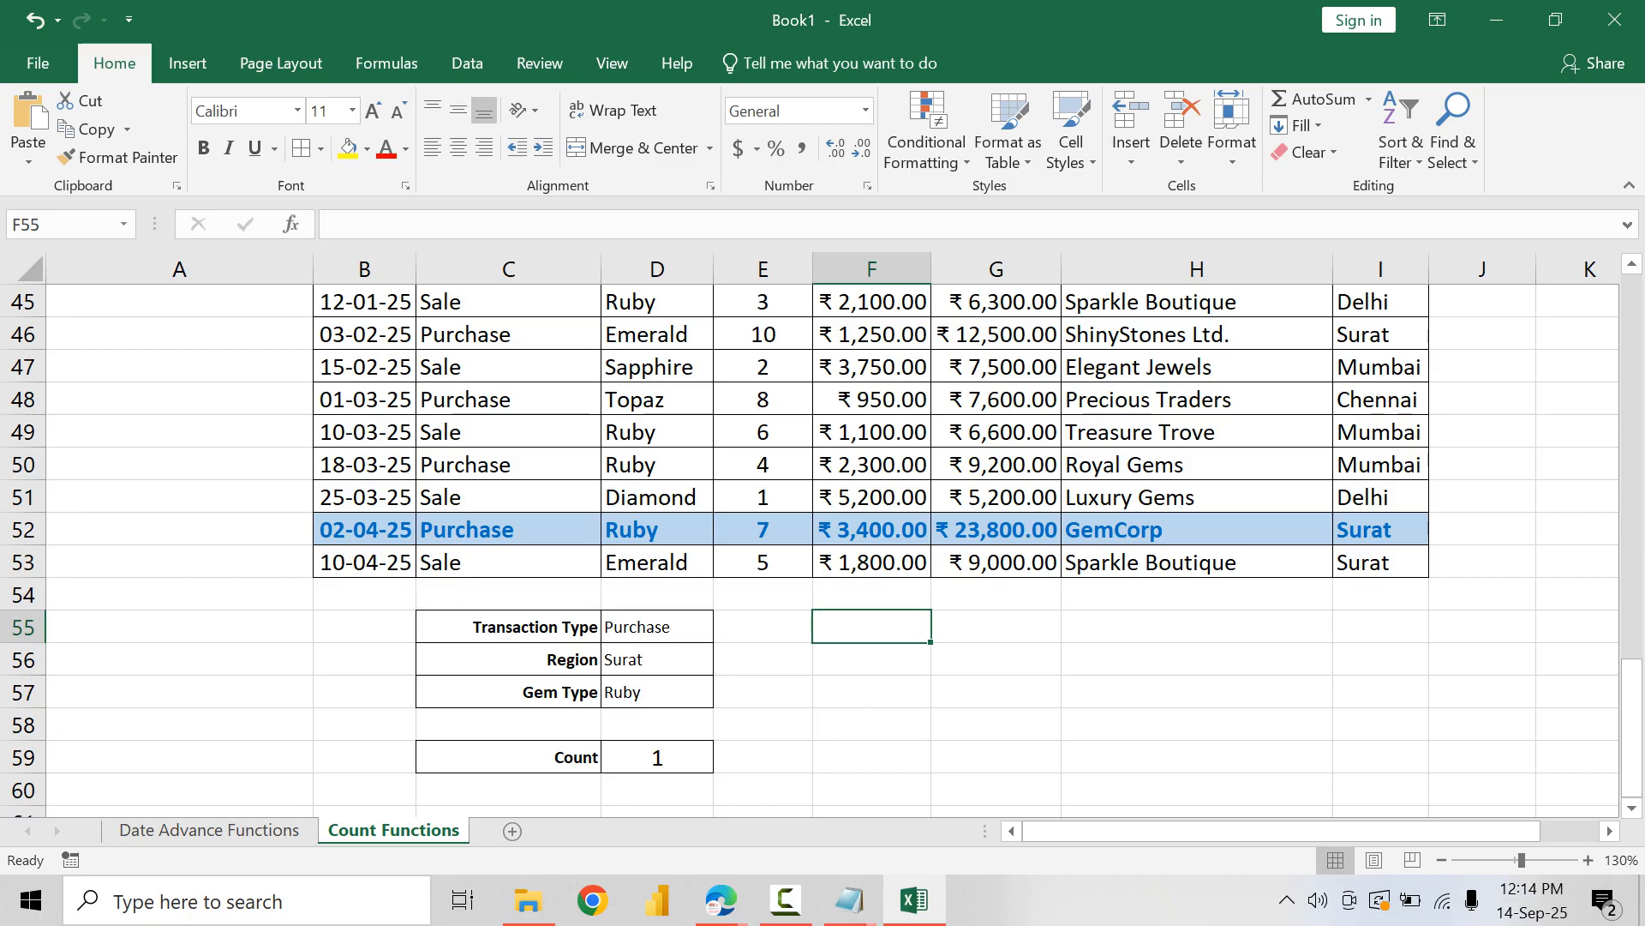
pyautogui.scroll(1, 822, 531)
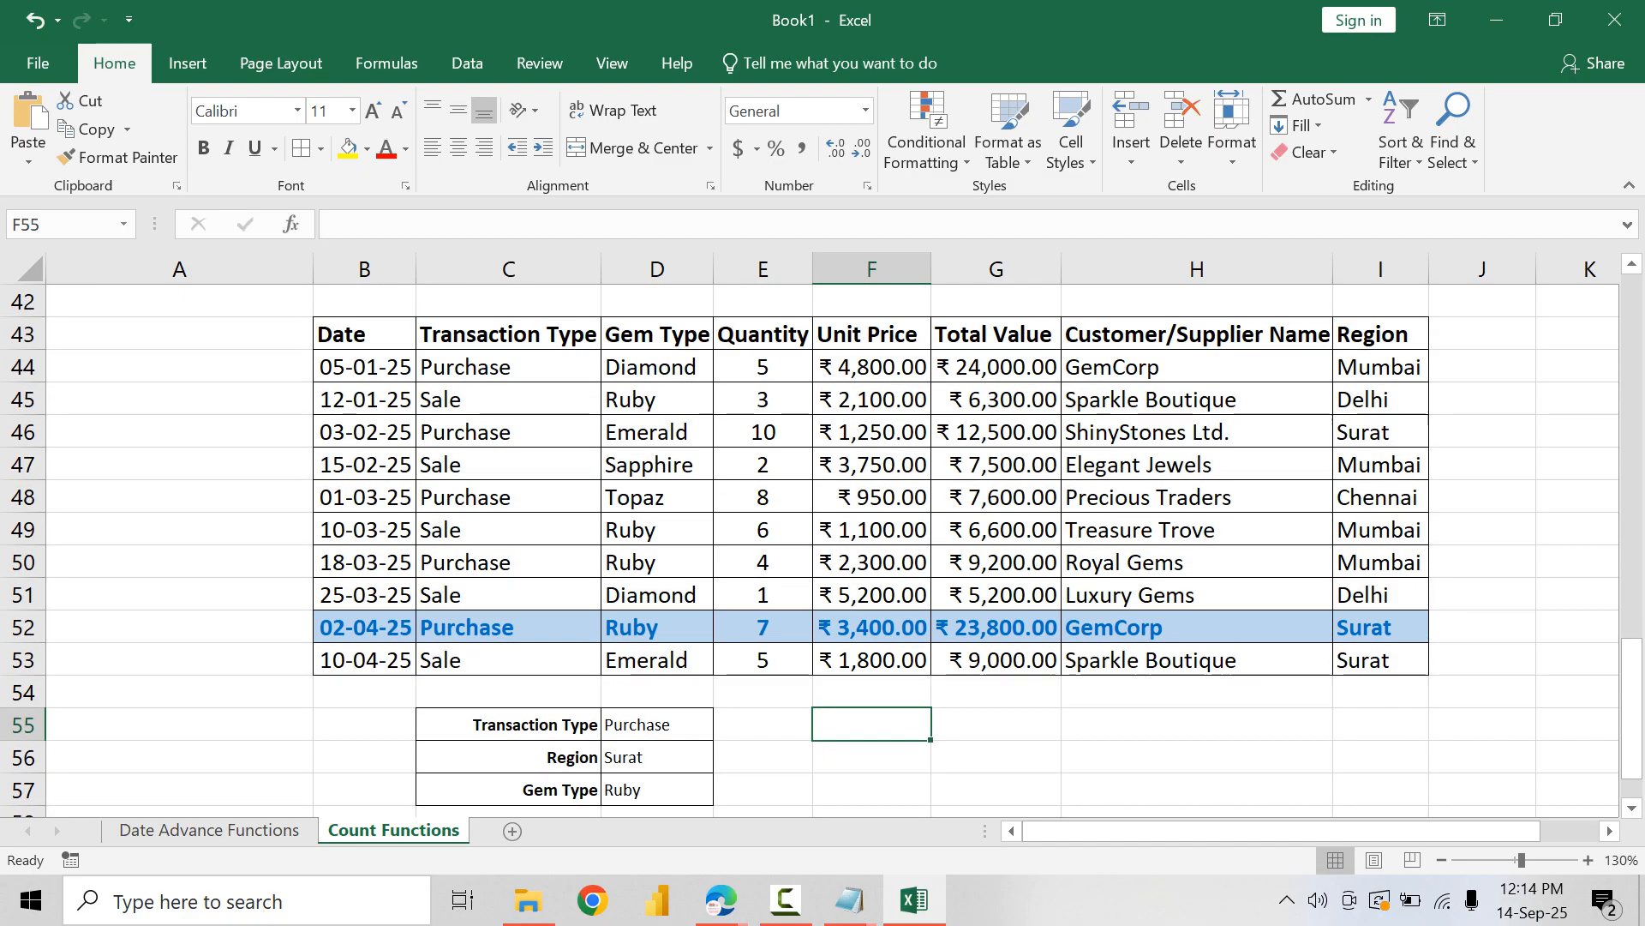
pyautogui.write('Unit ')
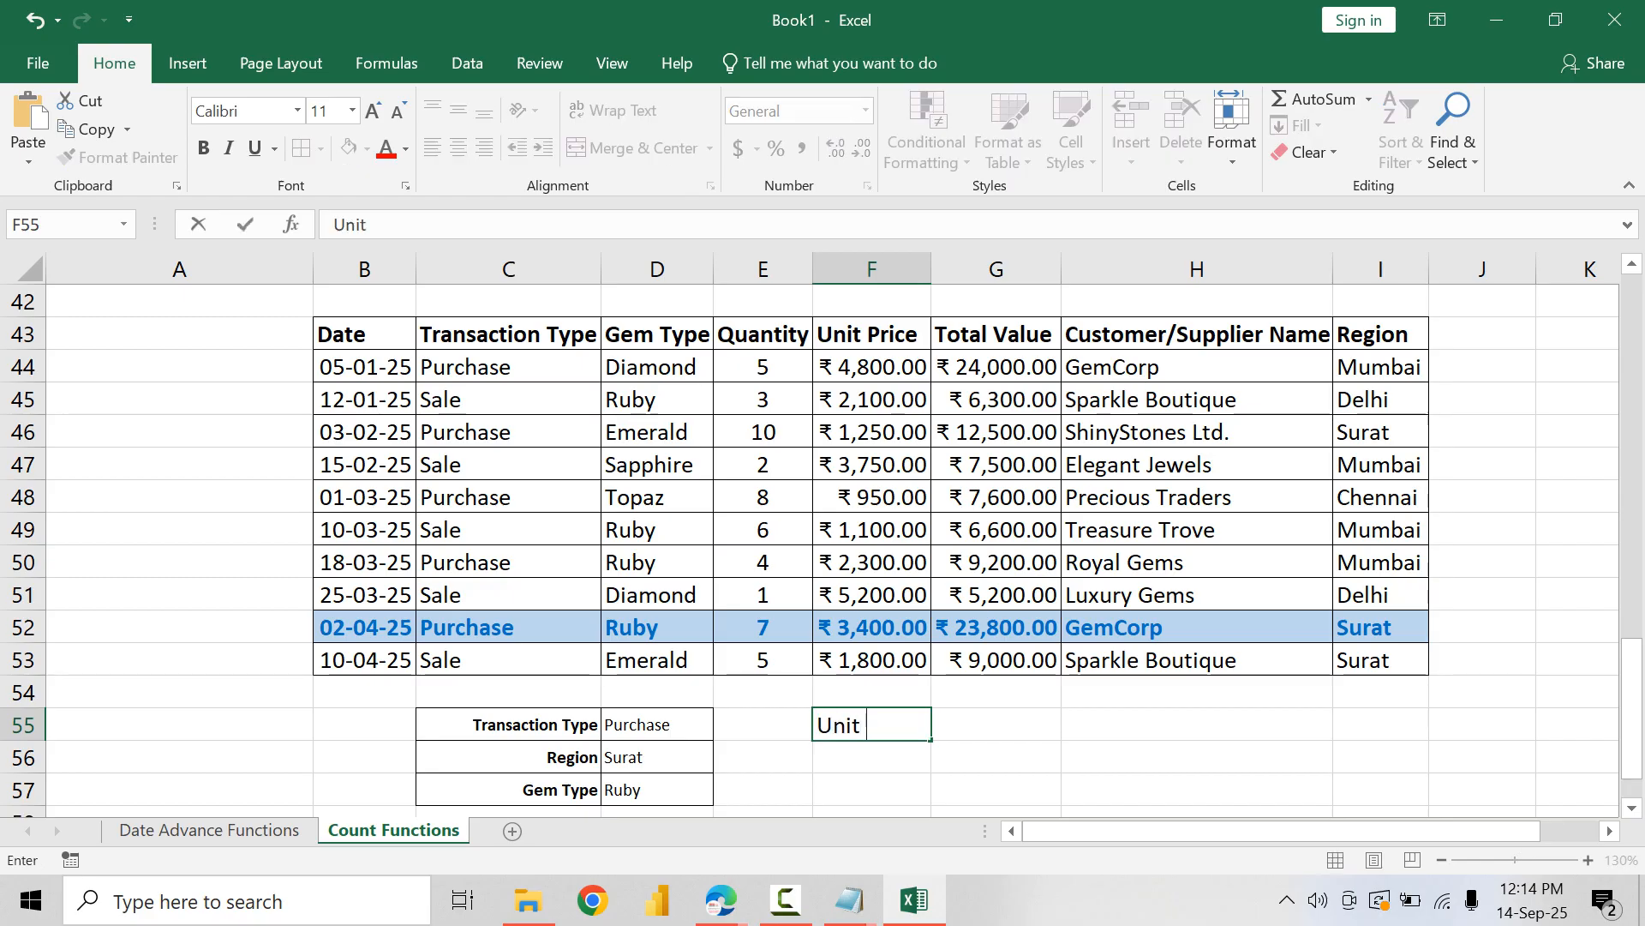
pyautogui.write('Pr')
pyautogui.write('ice')
pyautogui.press('BackSpace')
pyautogui.write('ce >')
pyautogui.press('BackSpace')
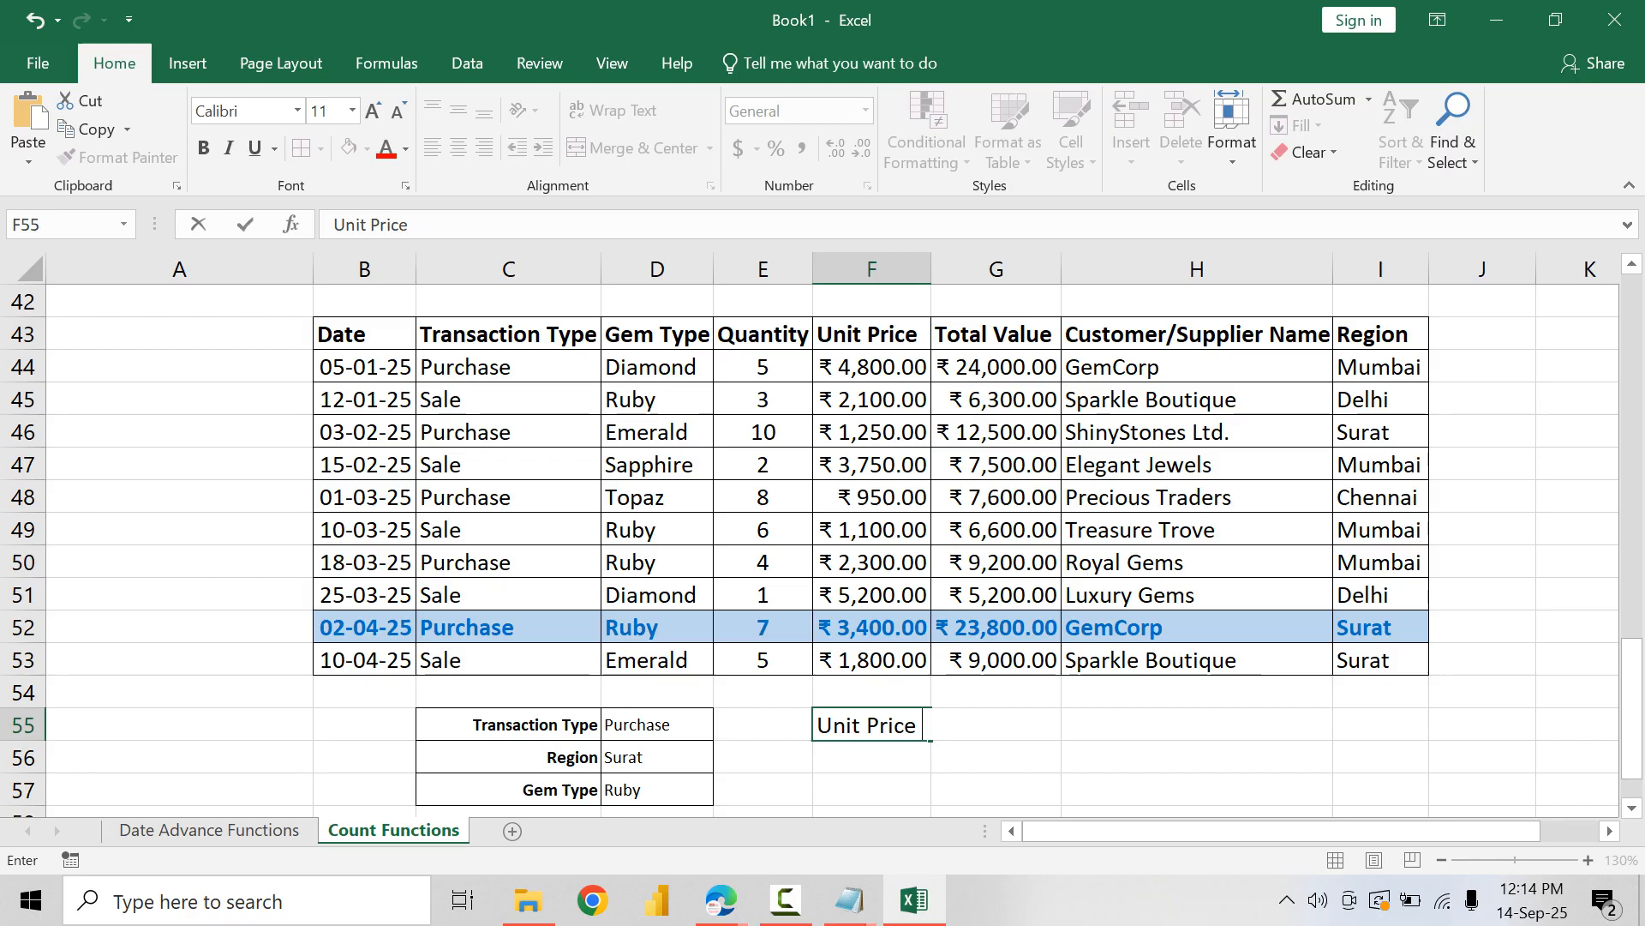
pyautogui.write('From')
pyautogui.press('Return')
# Step: Enter the label Unit Price To in cell F56
pyautogui.write('Unit')
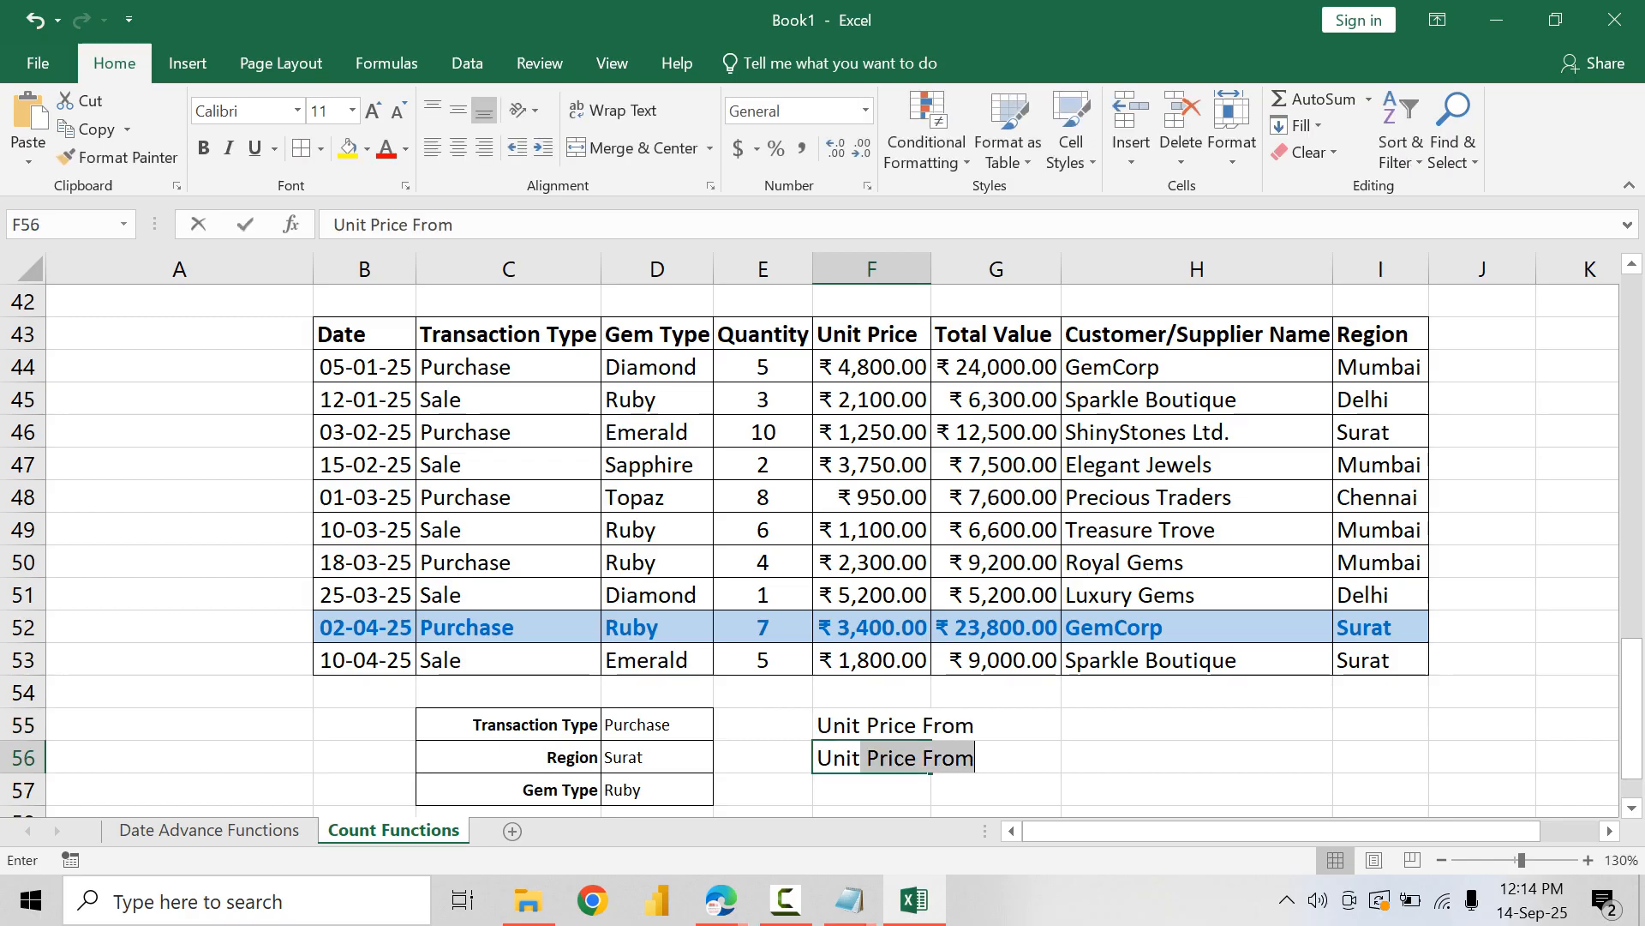
pyautogui.write(' Price To')
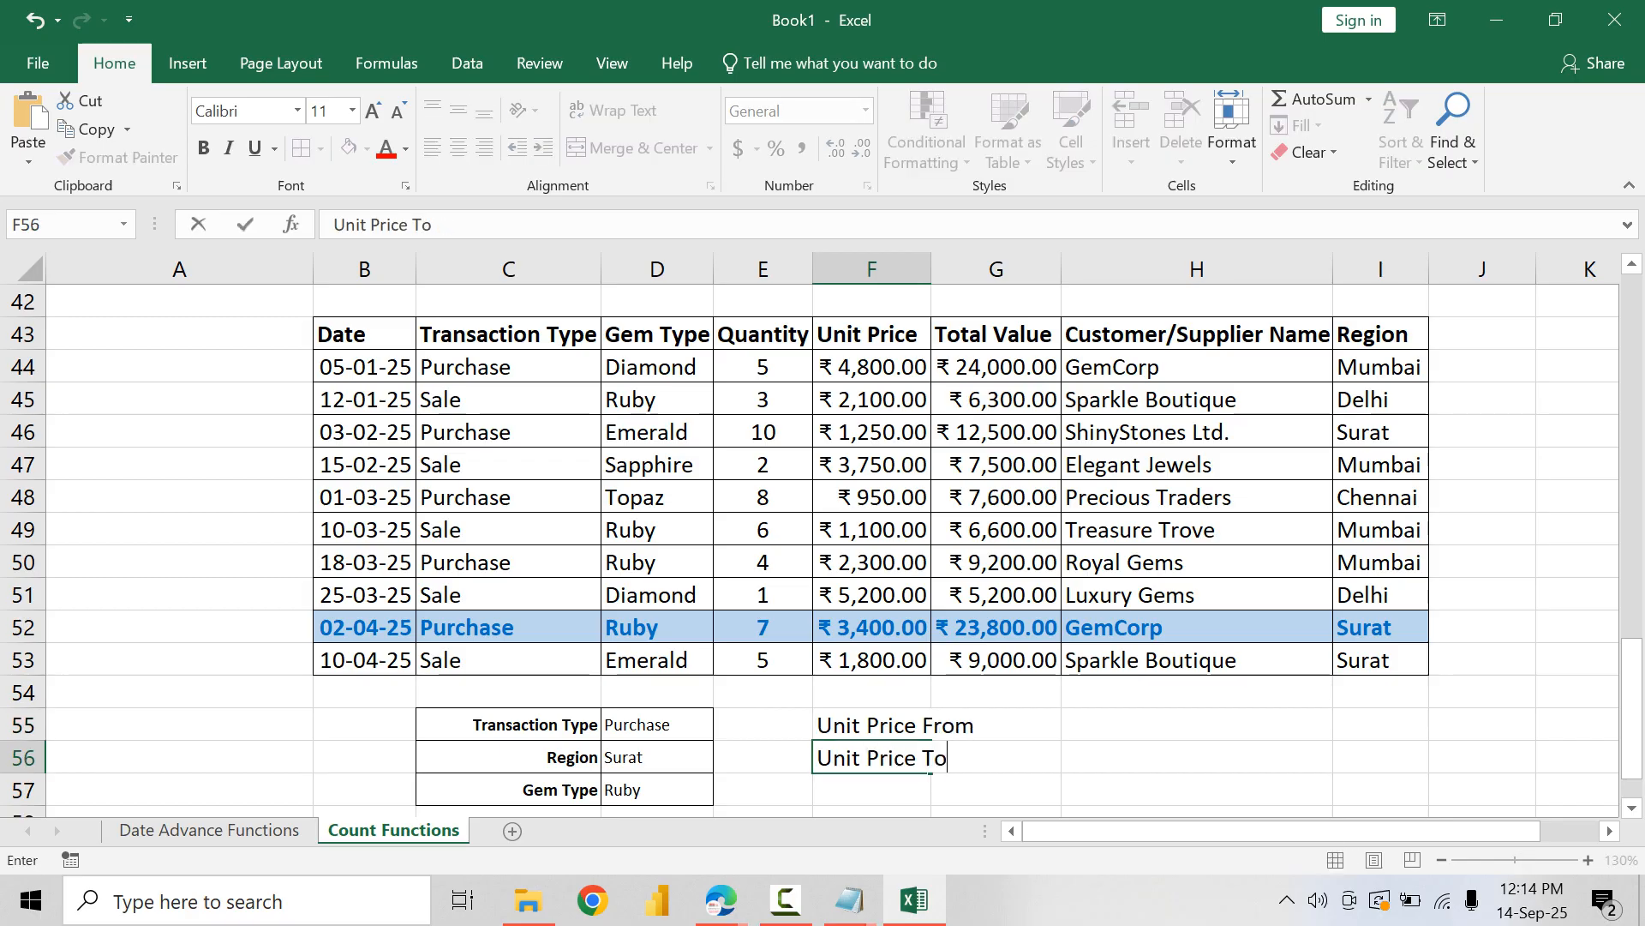
pyautogui.press('Return')
# Step: Copy the formatting of the Transaction Type label in C55 to the two unit price labels in F55:F56
pyautogui.press('Up')
pyautogui.press('Left')
pyautogui.press('Left')
pyautogui.press('Left')
pyautogui.press('Up')
pyautogui.press('Up')
pyautogui.press('Down')
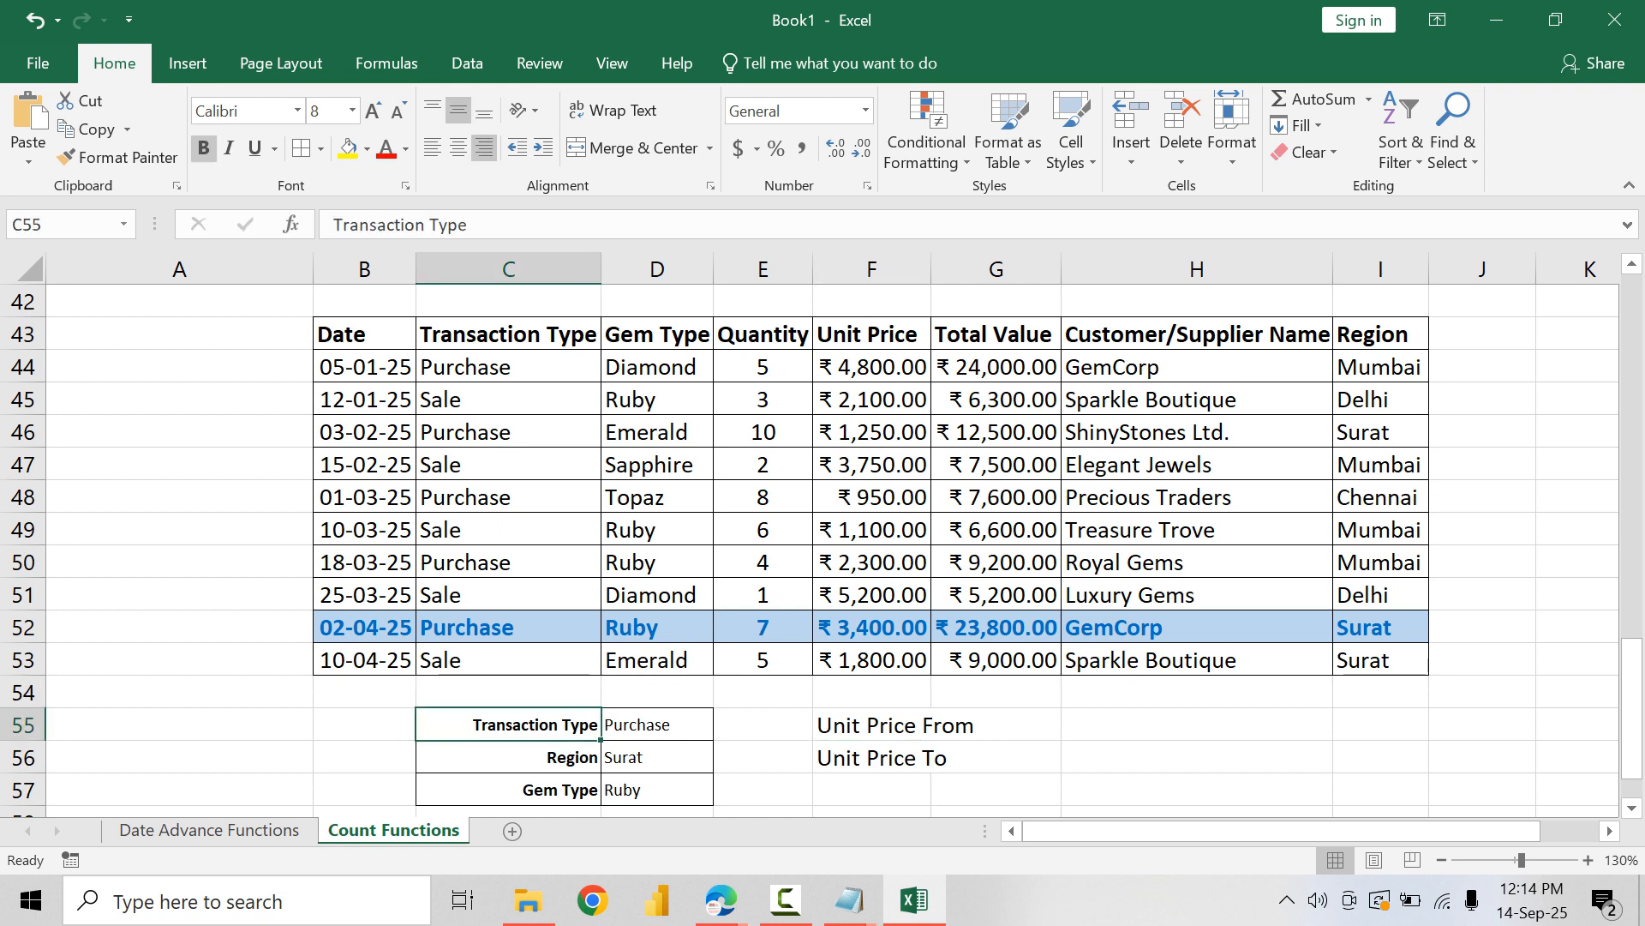
pyautogui.click(117, 158)
pyautogui.moveTo(872, 725); pyautogui.dragTo(873, 757)
# Step: Centre the value cells G55:G56 horizontally and vertically with borders, and auto-fit column F to its labels
pyautogui.moveTo(996, 725); pyautogui.dragTo(996, 757)
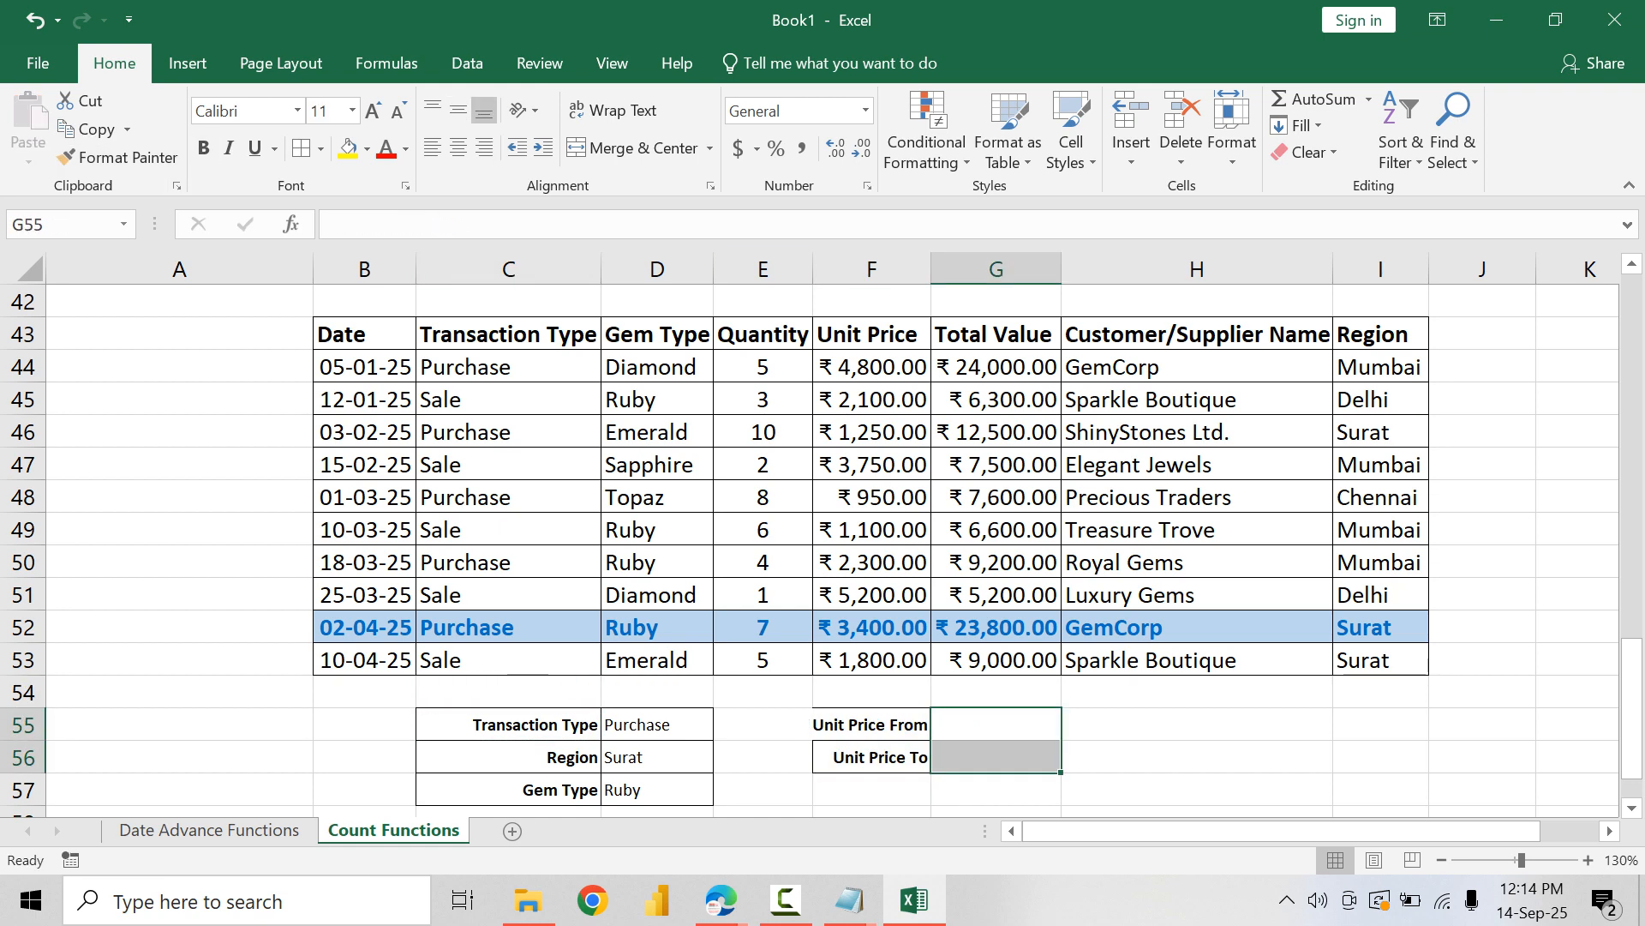
pyautogui.click(459, 147)
pyautogui.click(459, 109)
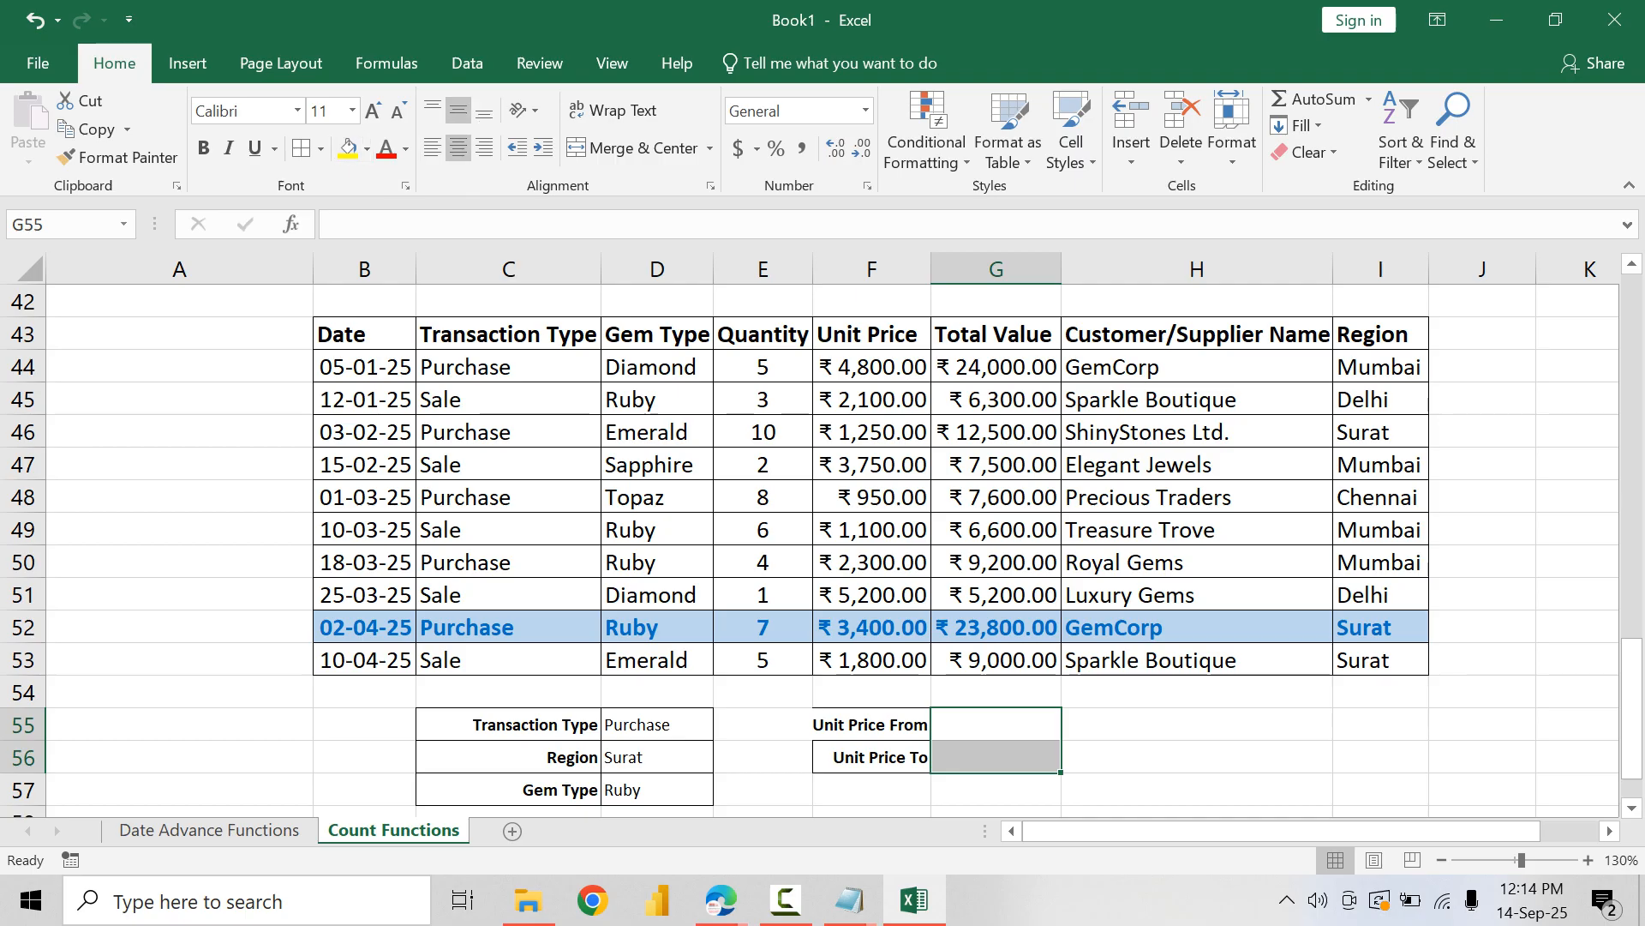
pyautogui.click(301, 148)
pyautogui.doubleClick(931, 269)
# Step: Enter 3000 as the Unit Price From value in G55 and 5000 as the Unit Price To value in G56
pyautogui.click(1003, 724)
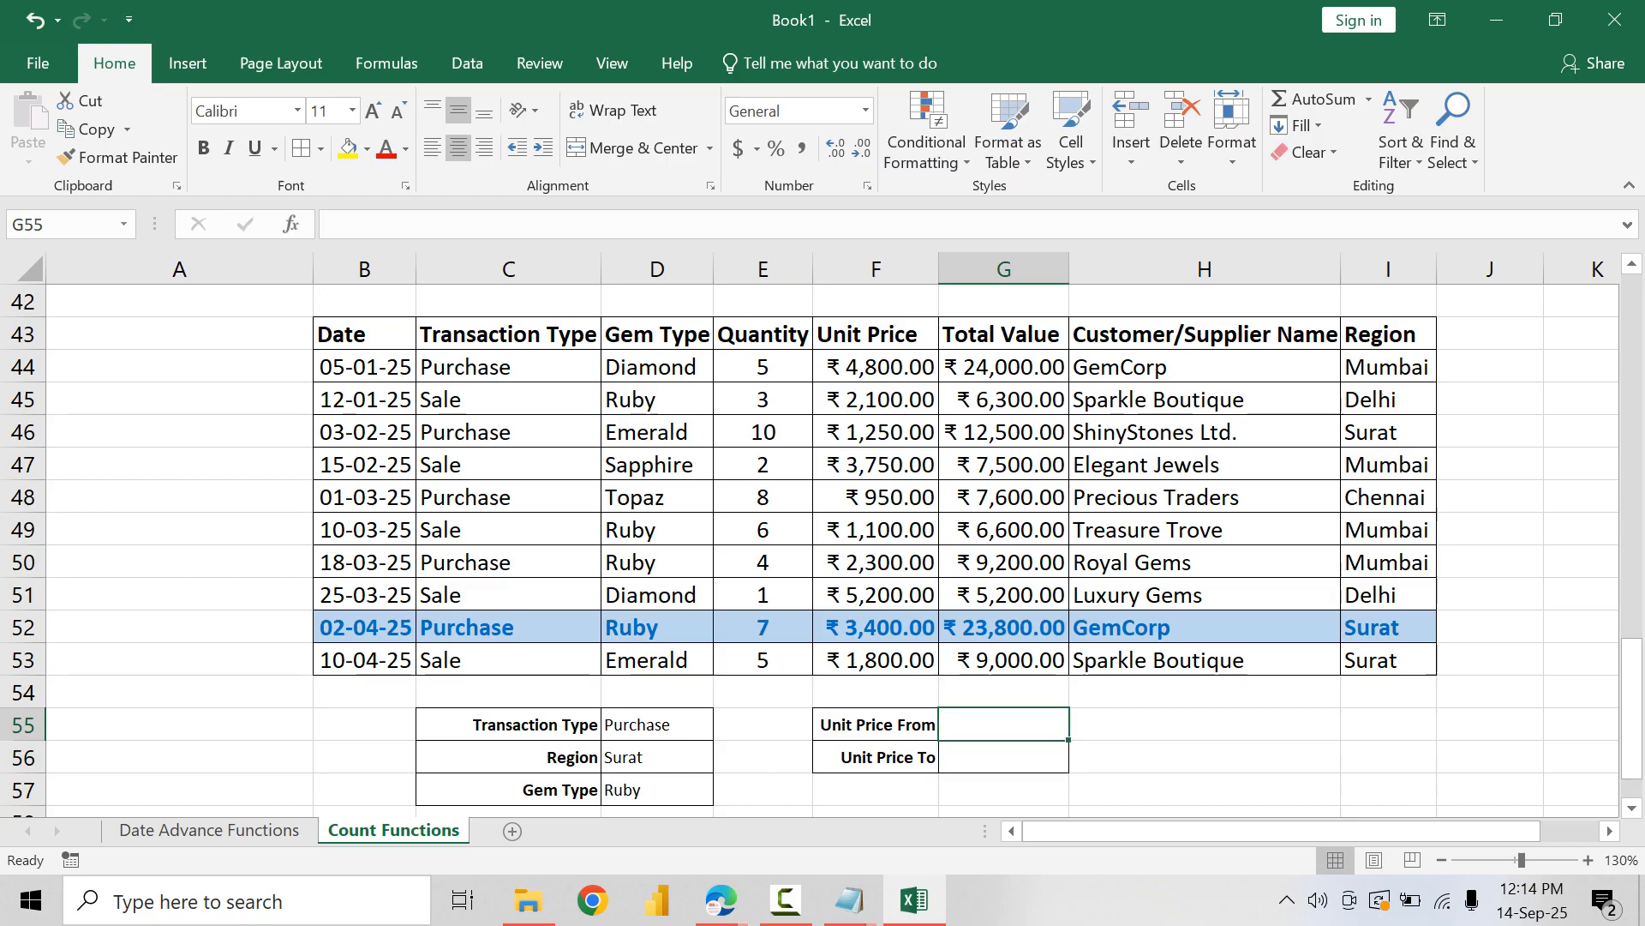
pyautogui.write('3000')
pyautogui.press('Return')
pyautogui.write('5000')
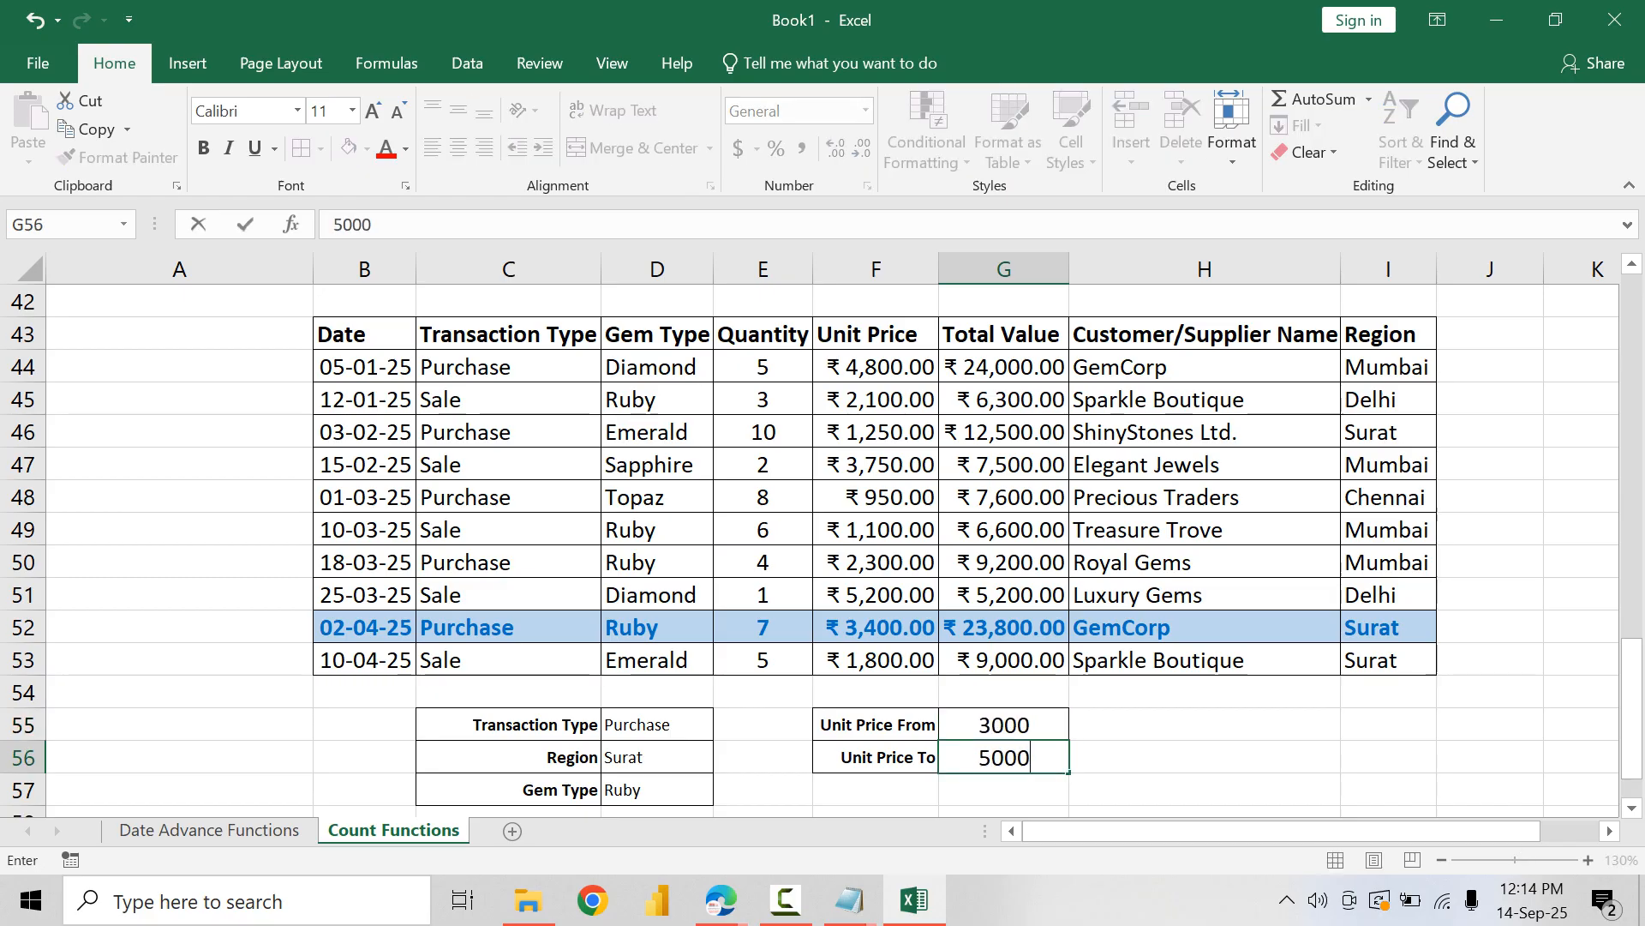
pyautogui.press('Return')
# Step: Copy the Count label and result cells C59:D59 to F58:G58, and clear the pasted formula from G58
pyautogui.press('Down')
pyautogui.press('Left')
pyautogui.scroll(-1, 823, 548)
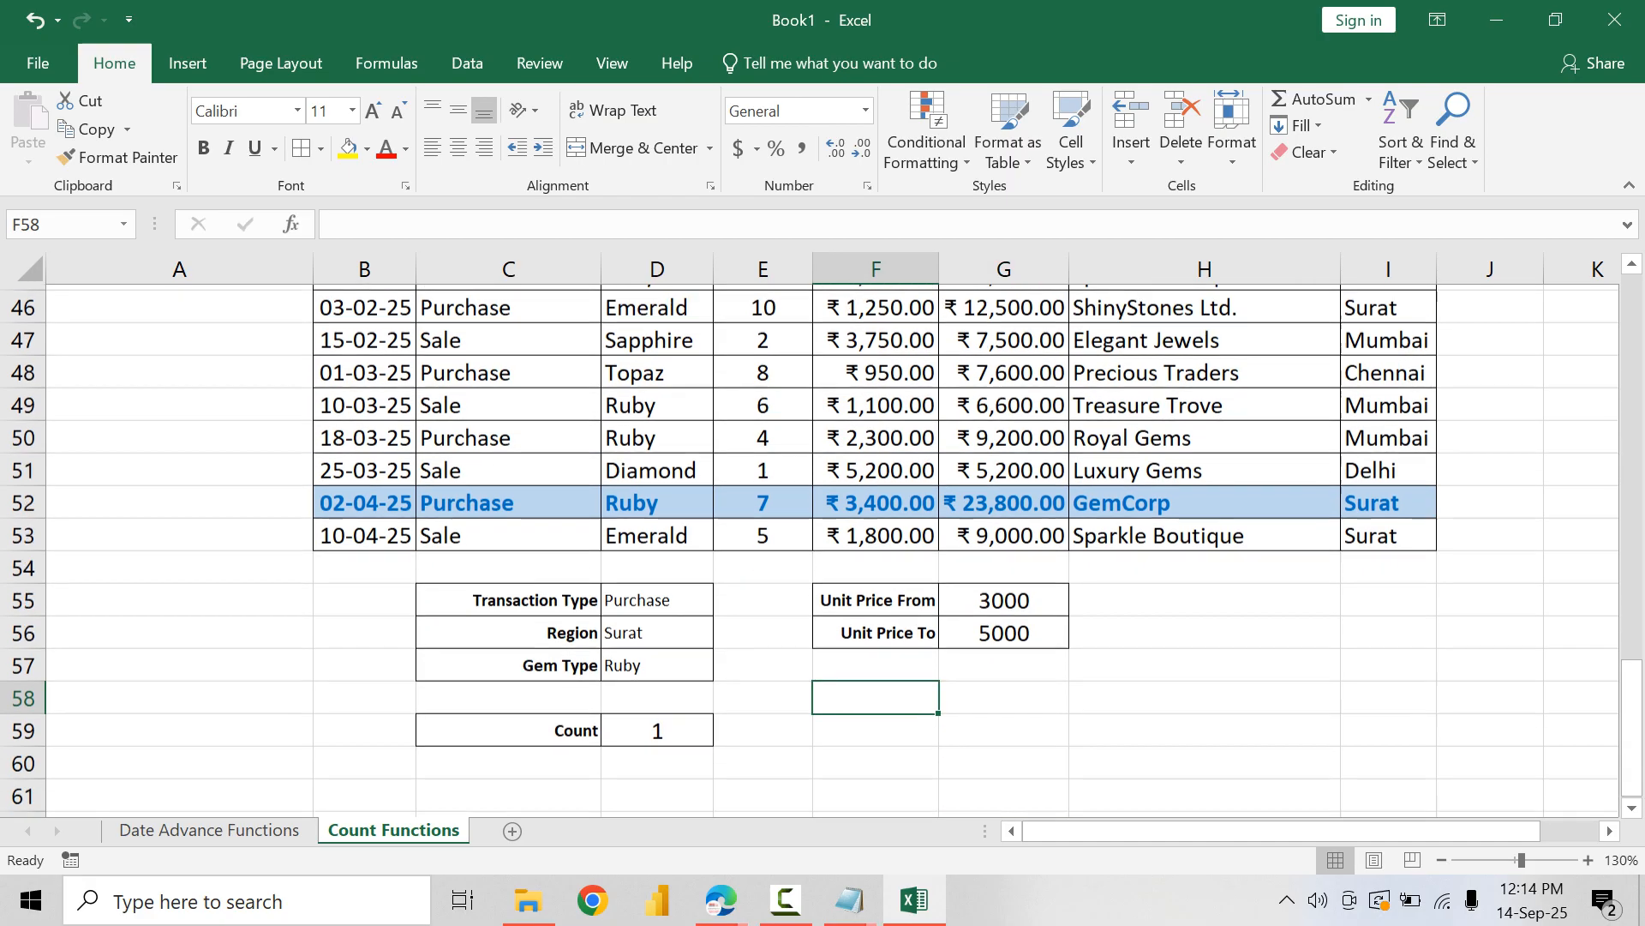
pyautogui.moveTo(532, 725); pyautogui.dragTo(656, 726)
pyautogui.hotkey('ctrl', 'c')
pyautogui.click(875, 692)
pyautogui.hotkey('ctrl', 'v')
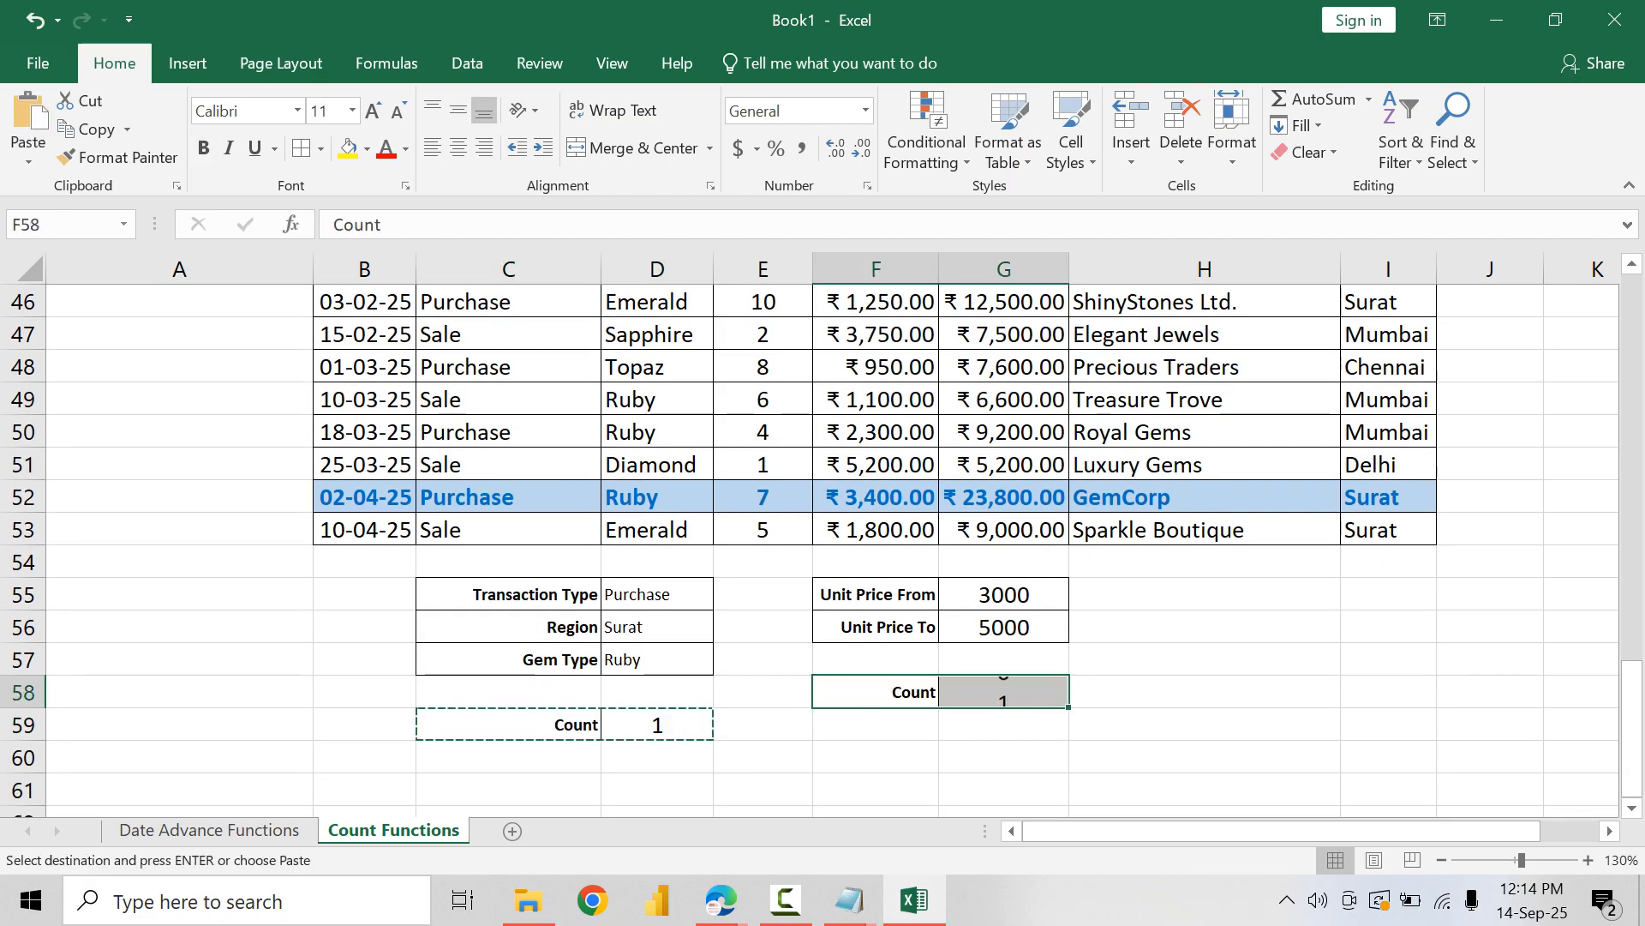
pyautogui.click(1004, 692)
pyautogui.press('Left')
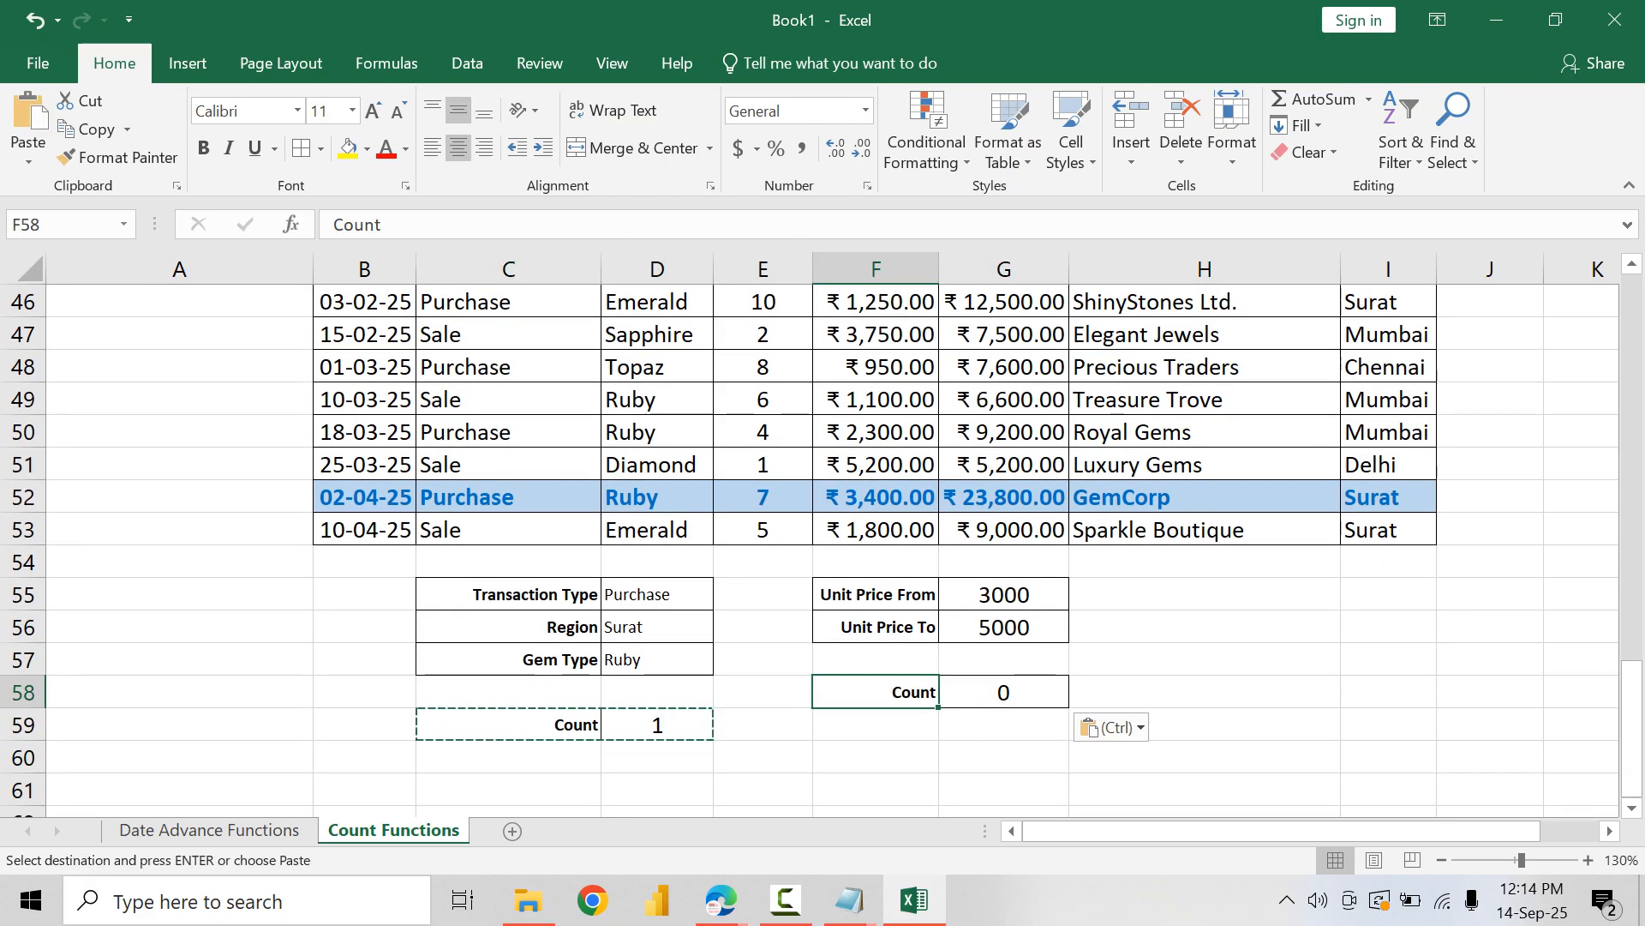
pyautogui.press('Right')
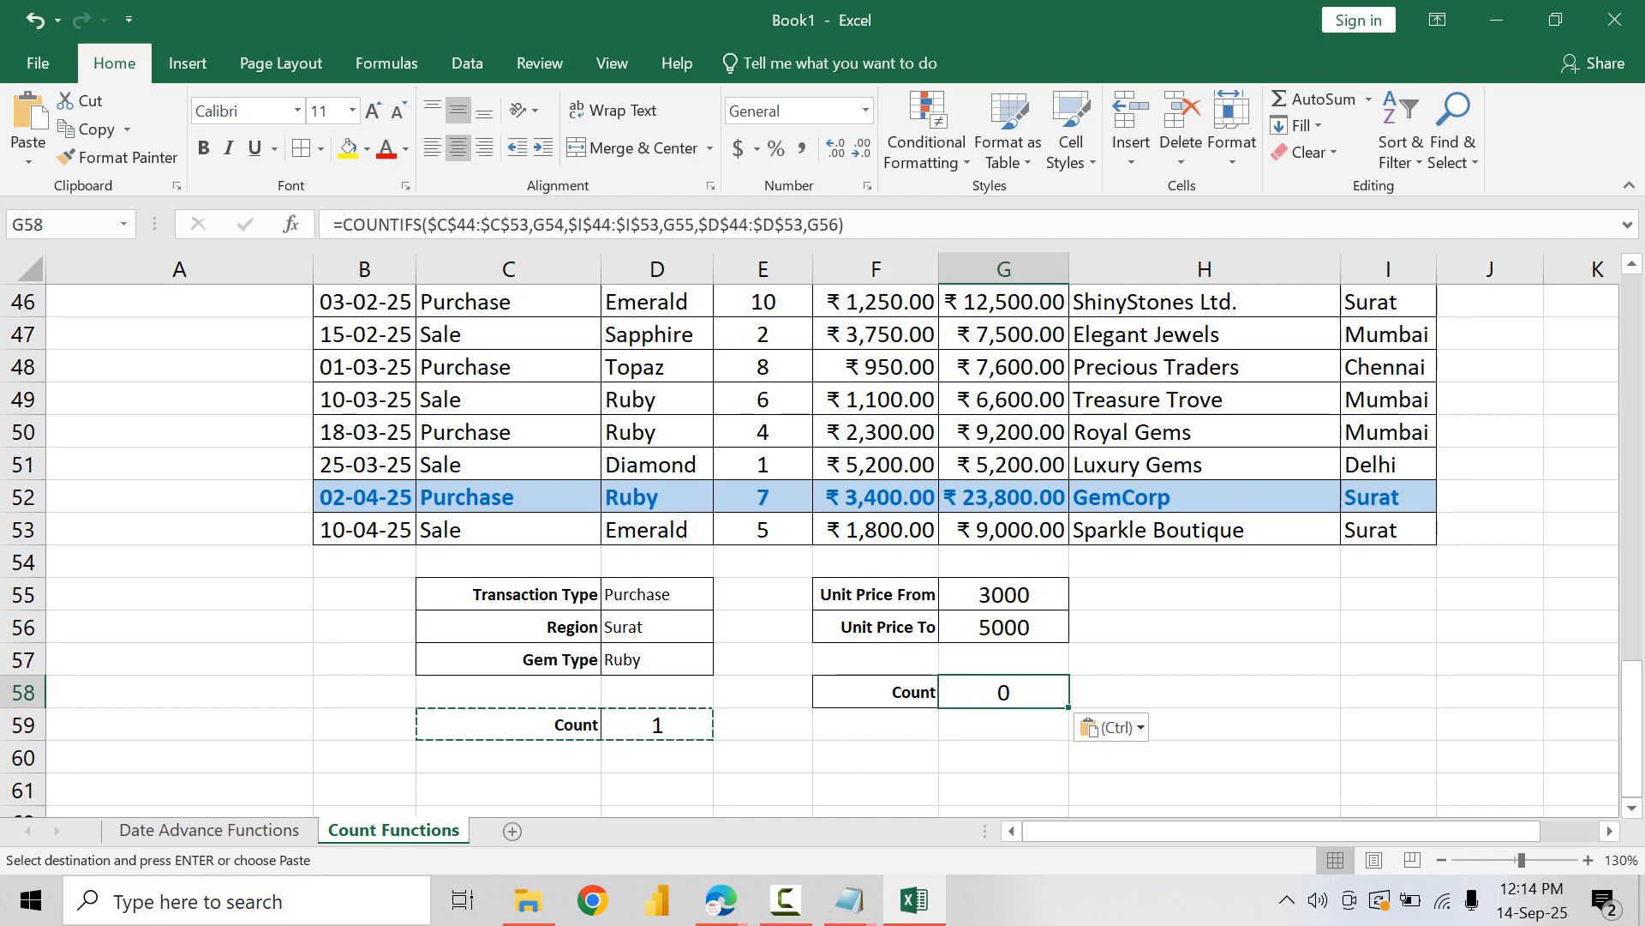
pyautogui.press('Delete')
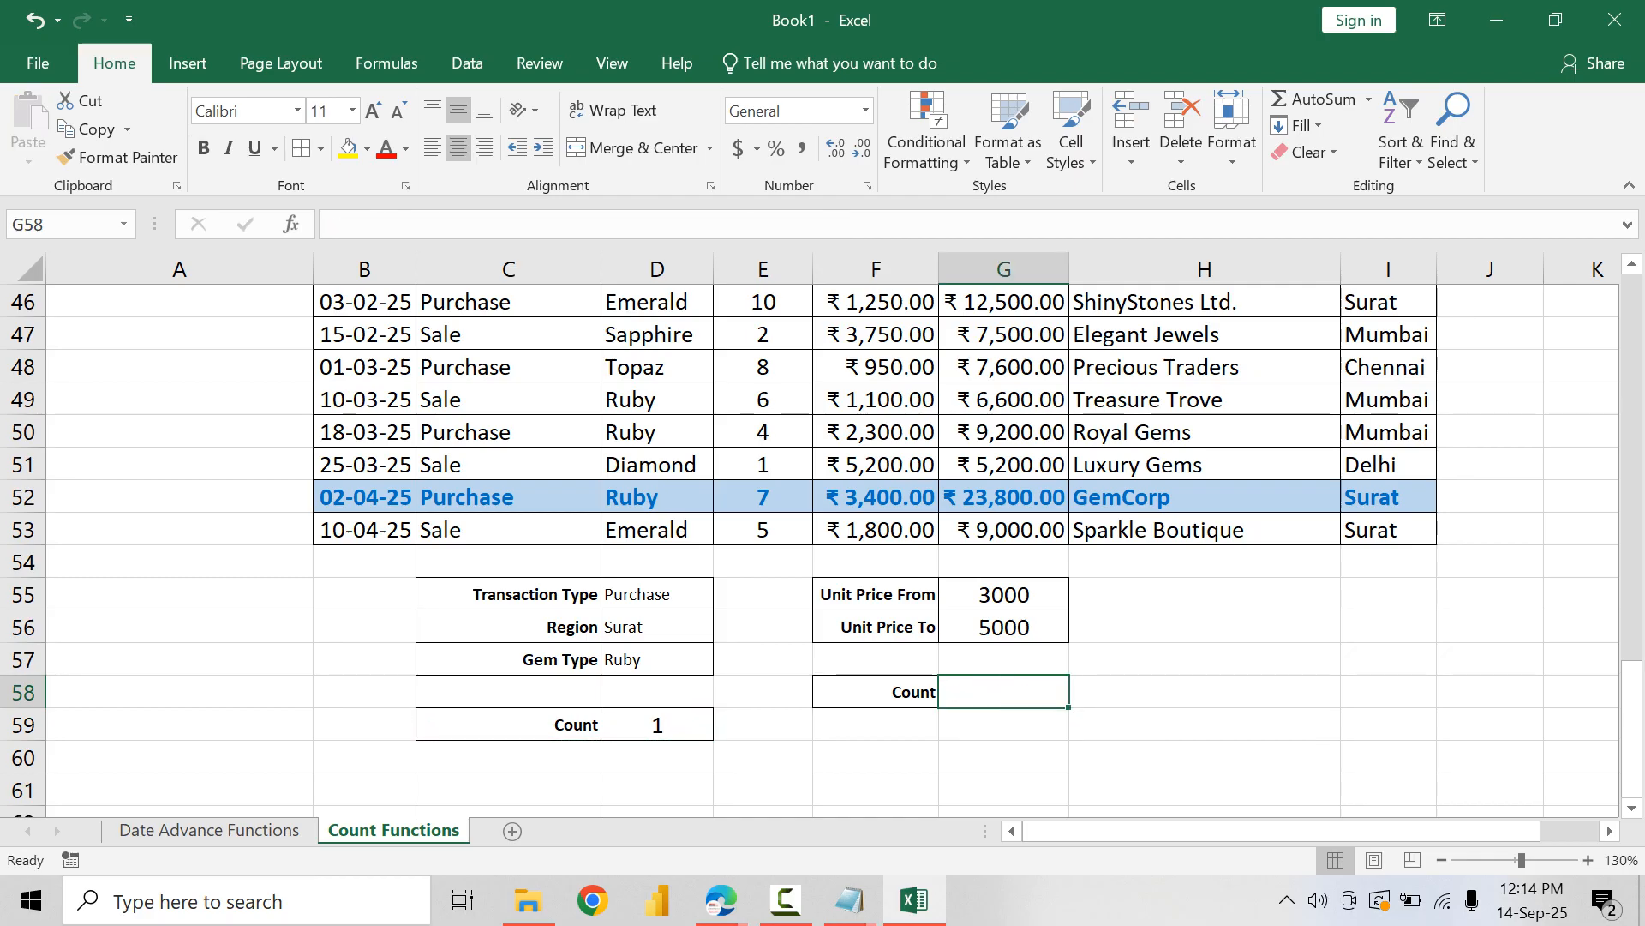
# Step: Switch to the Google Meet browser window, close its Copilot pane, and return to the Excel workbook
pyautogui.moveTo(720, 900)
pyautogui.click(577, 786)
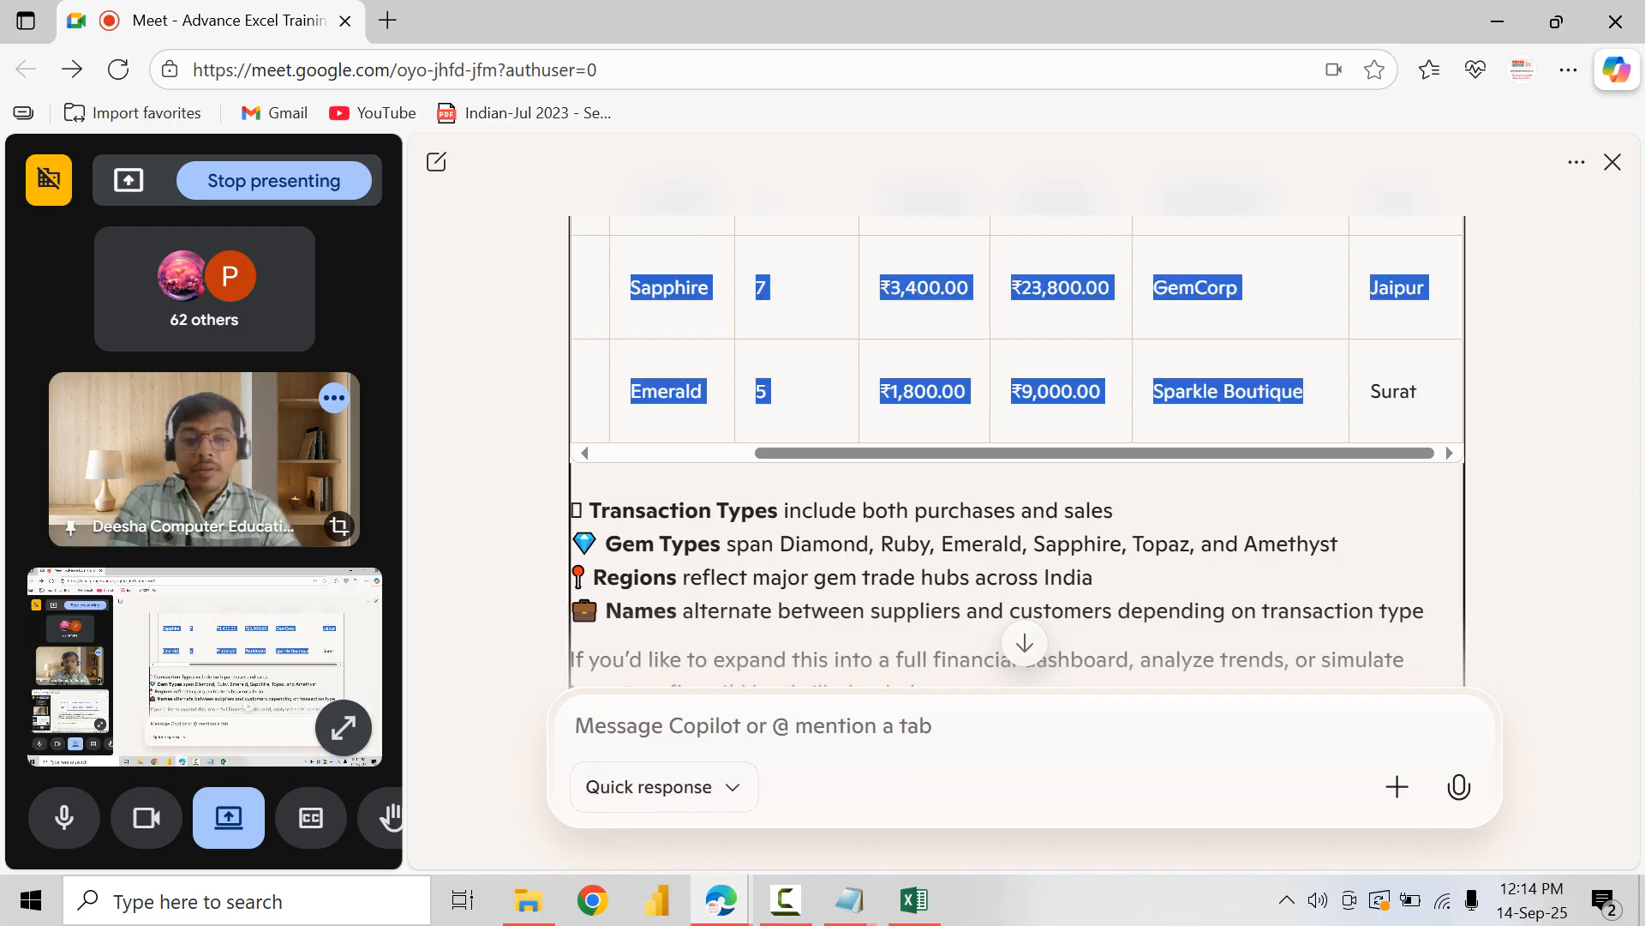
pyautogui.click(1613, 162)
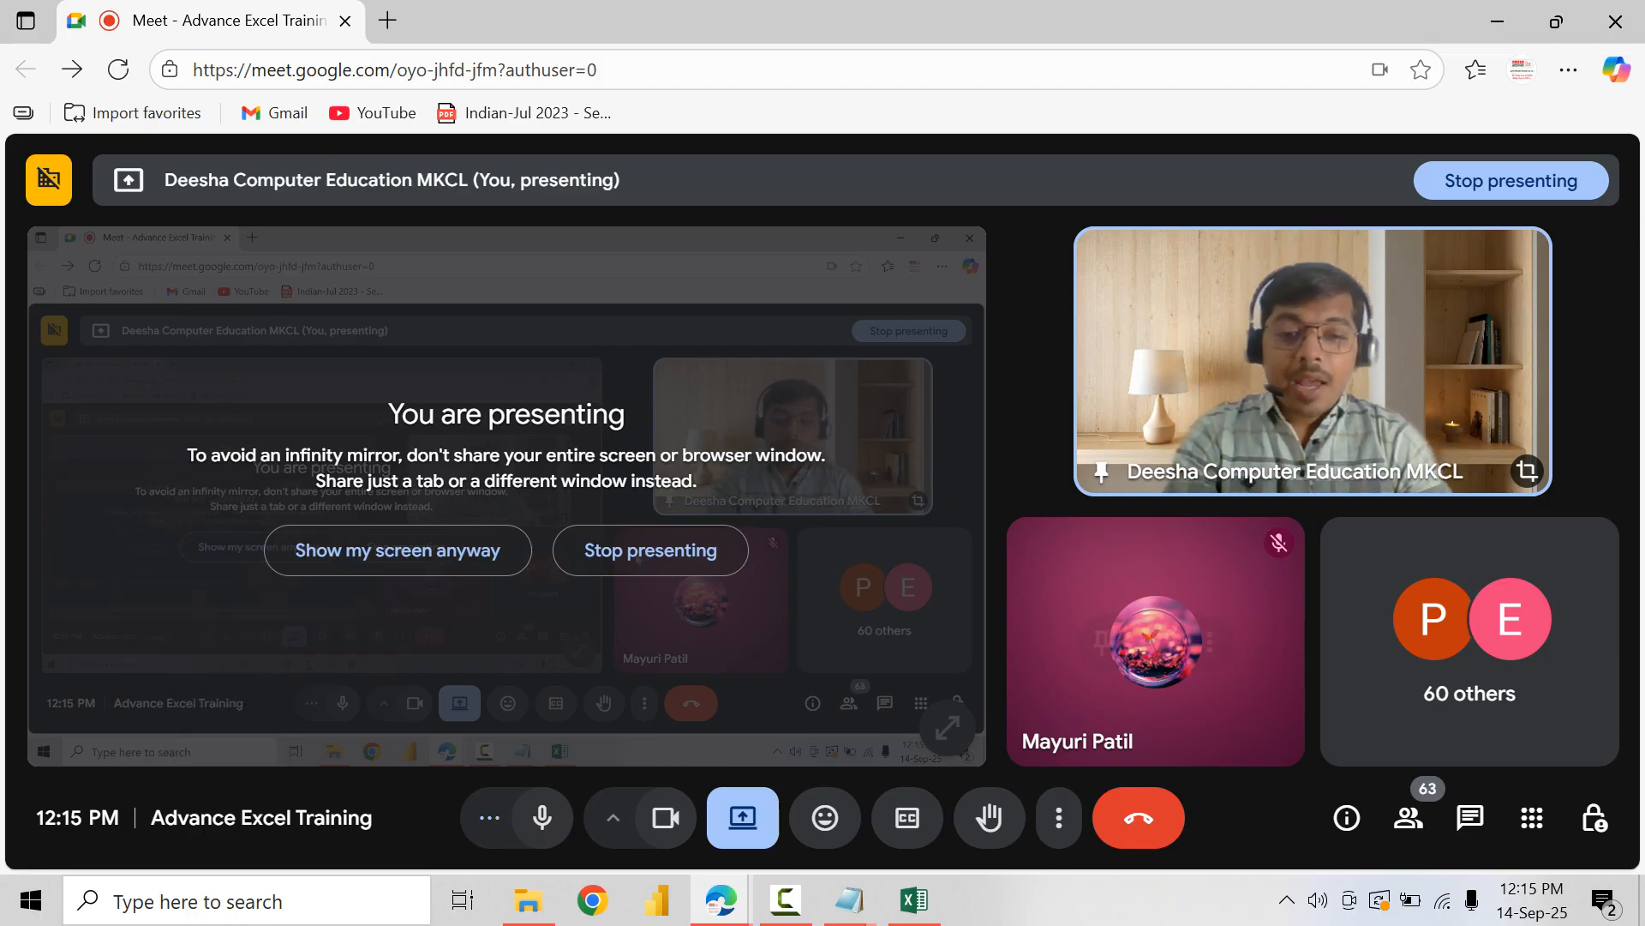
pyautogui.hotkey('alt', 'Tab')
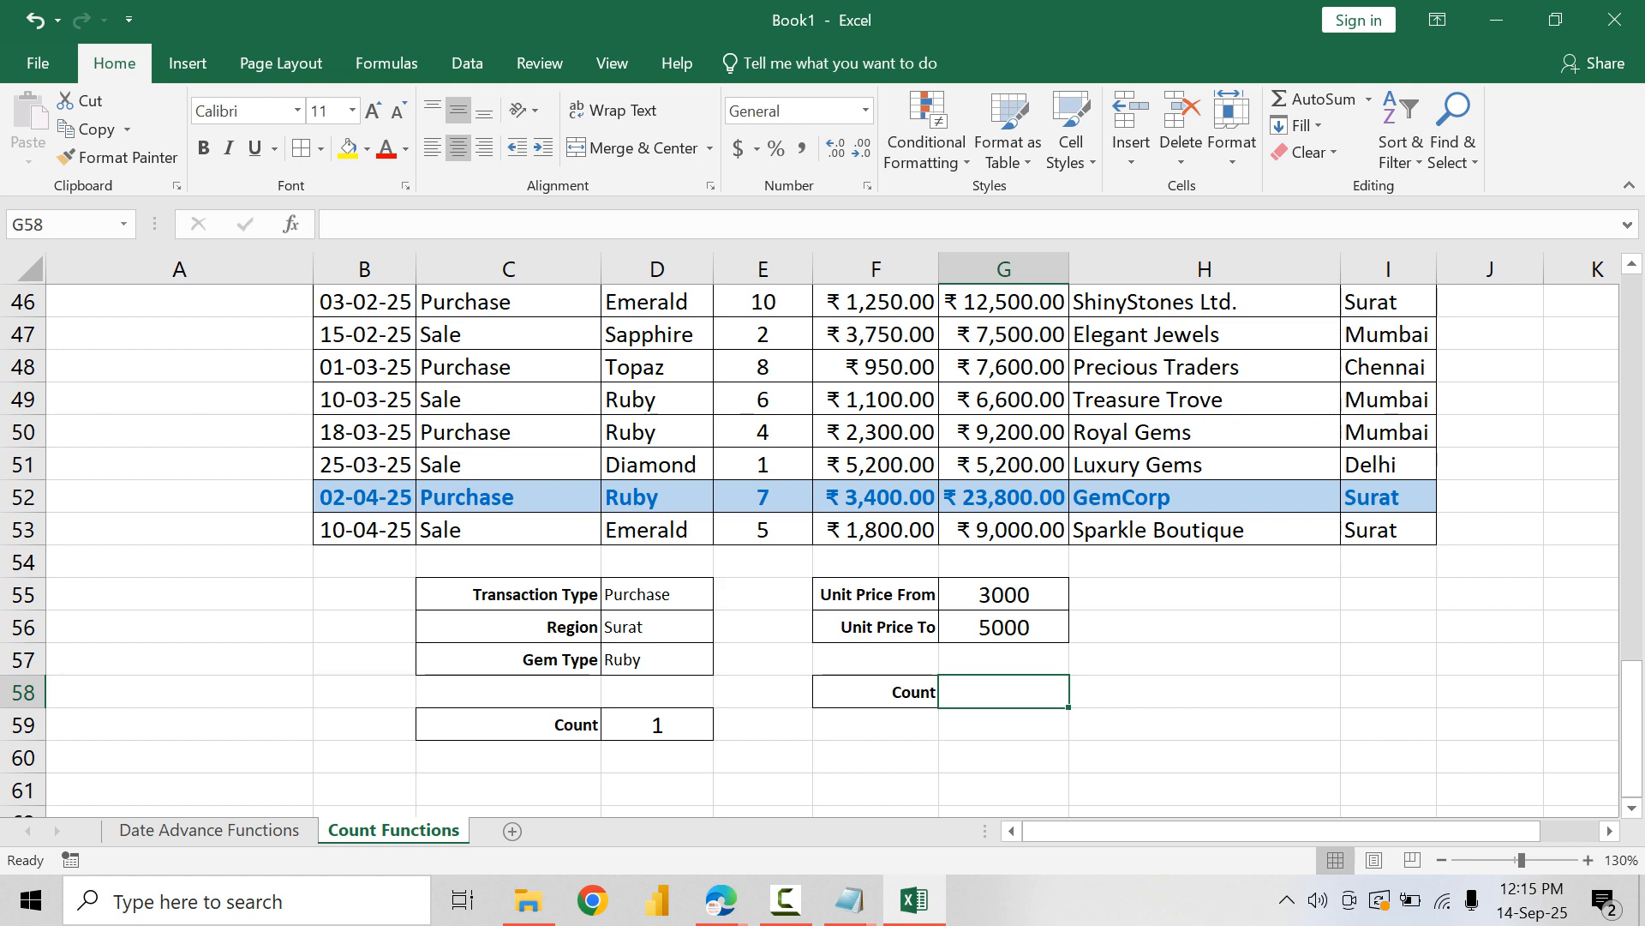
# Step: Start a COUNTIFS formula in G58 with the absolute unit price range $F$44:$F$53 and the criterion ">="&G55
pyautogui.write('=COUNTI')
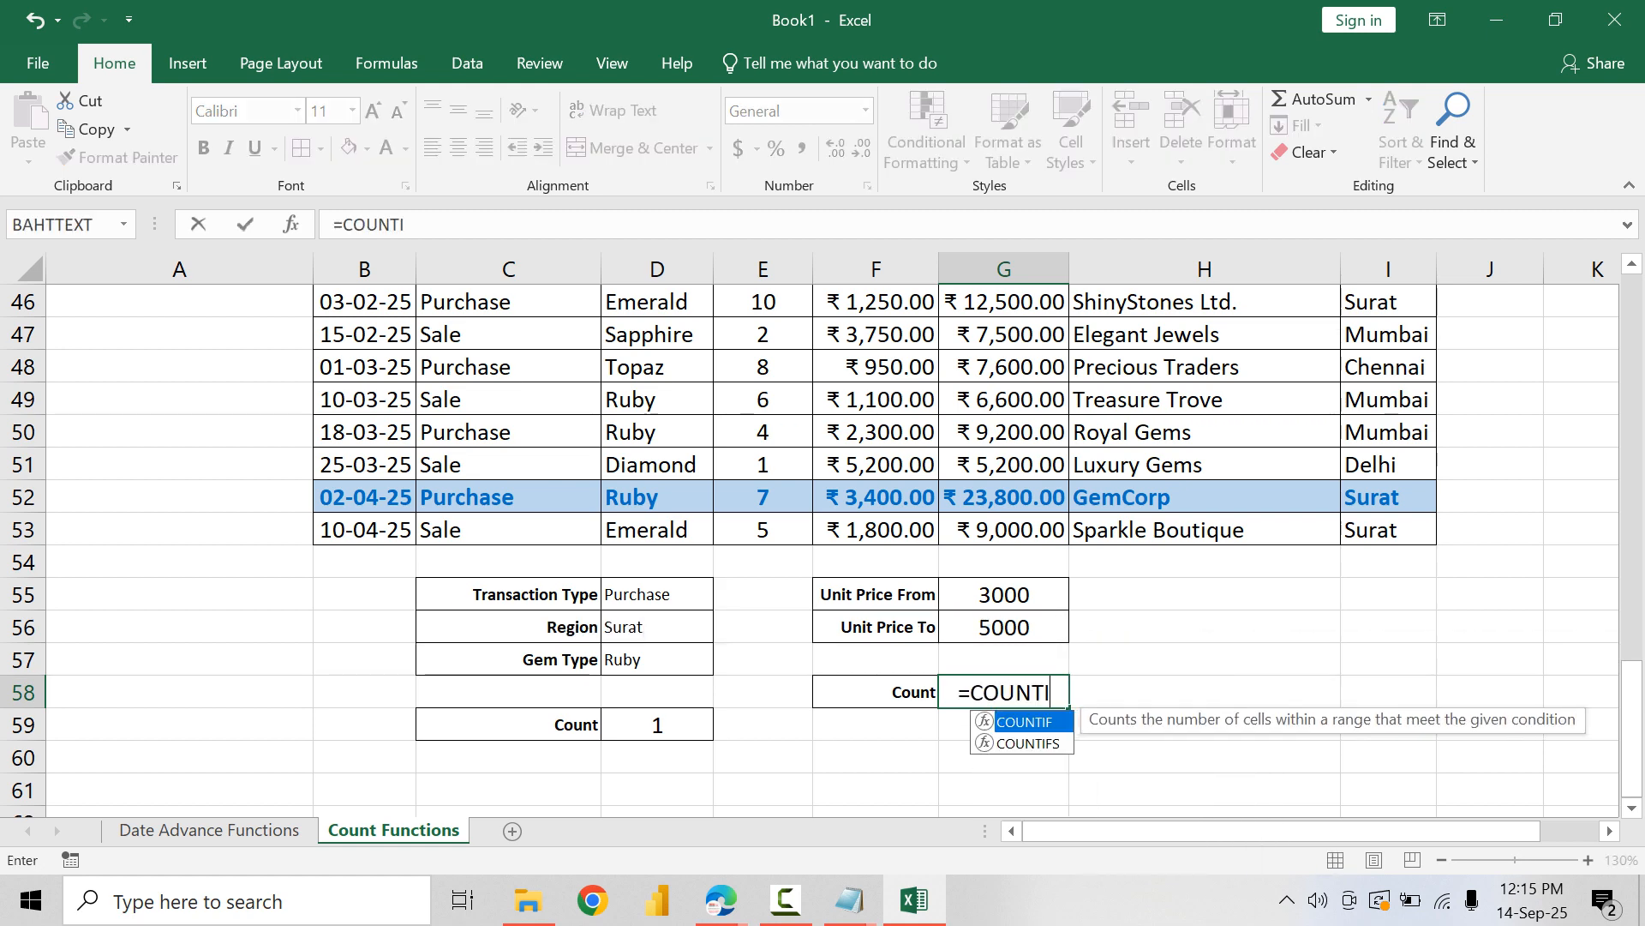
pyautogui.write('FS(')
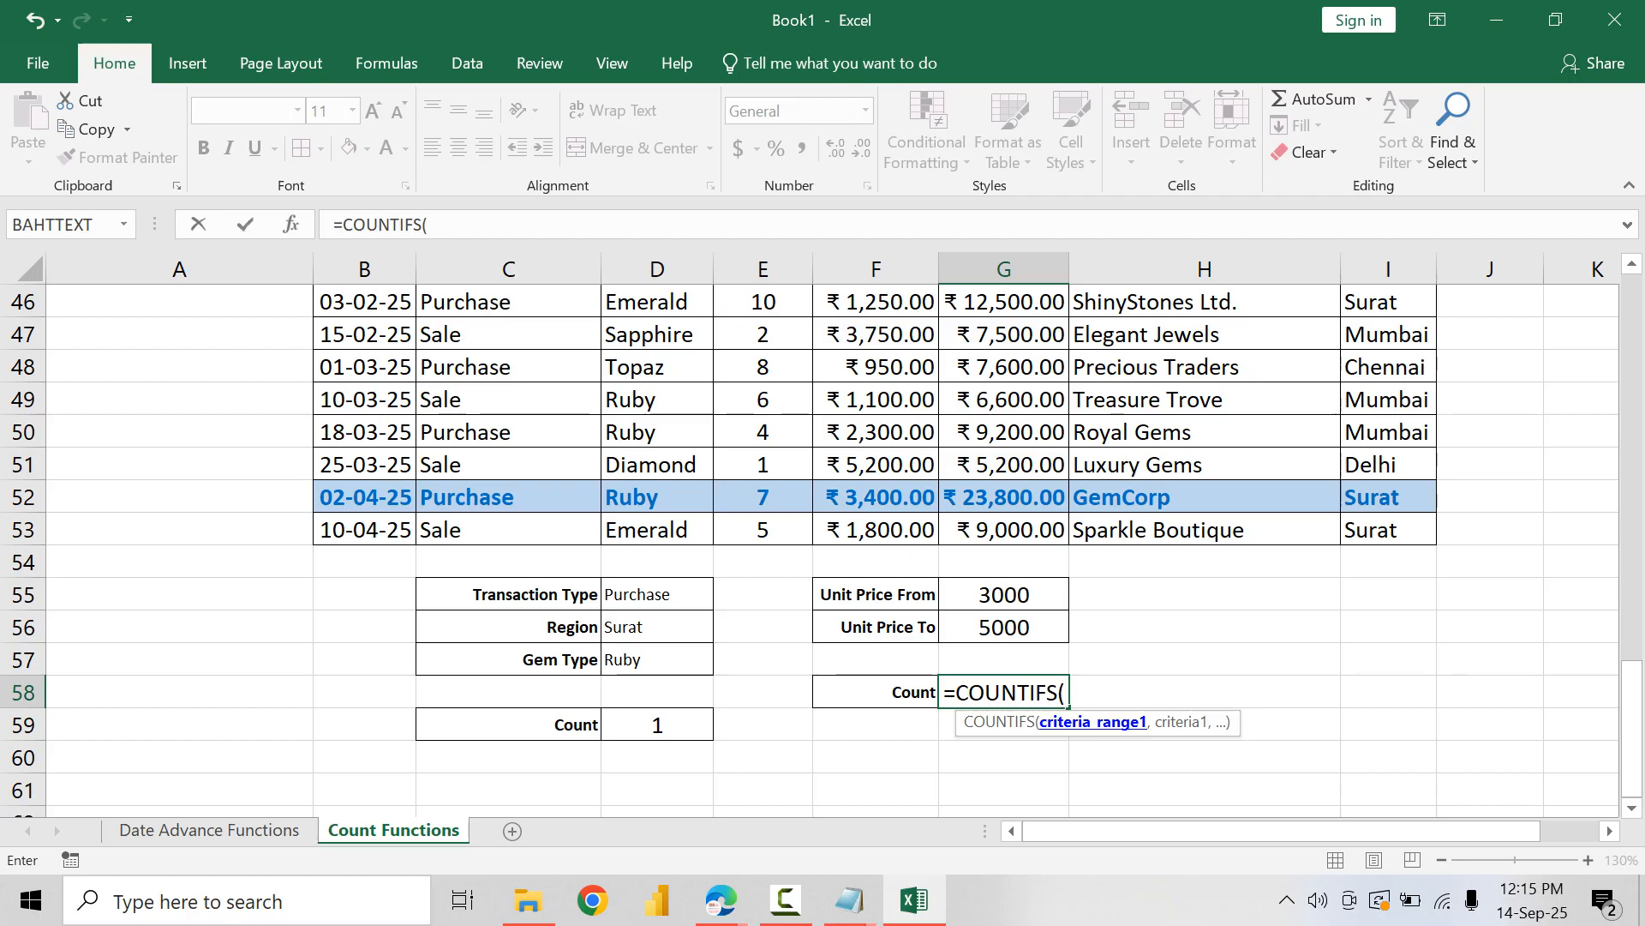
pyautogui.scroll(2, 1093, 721)
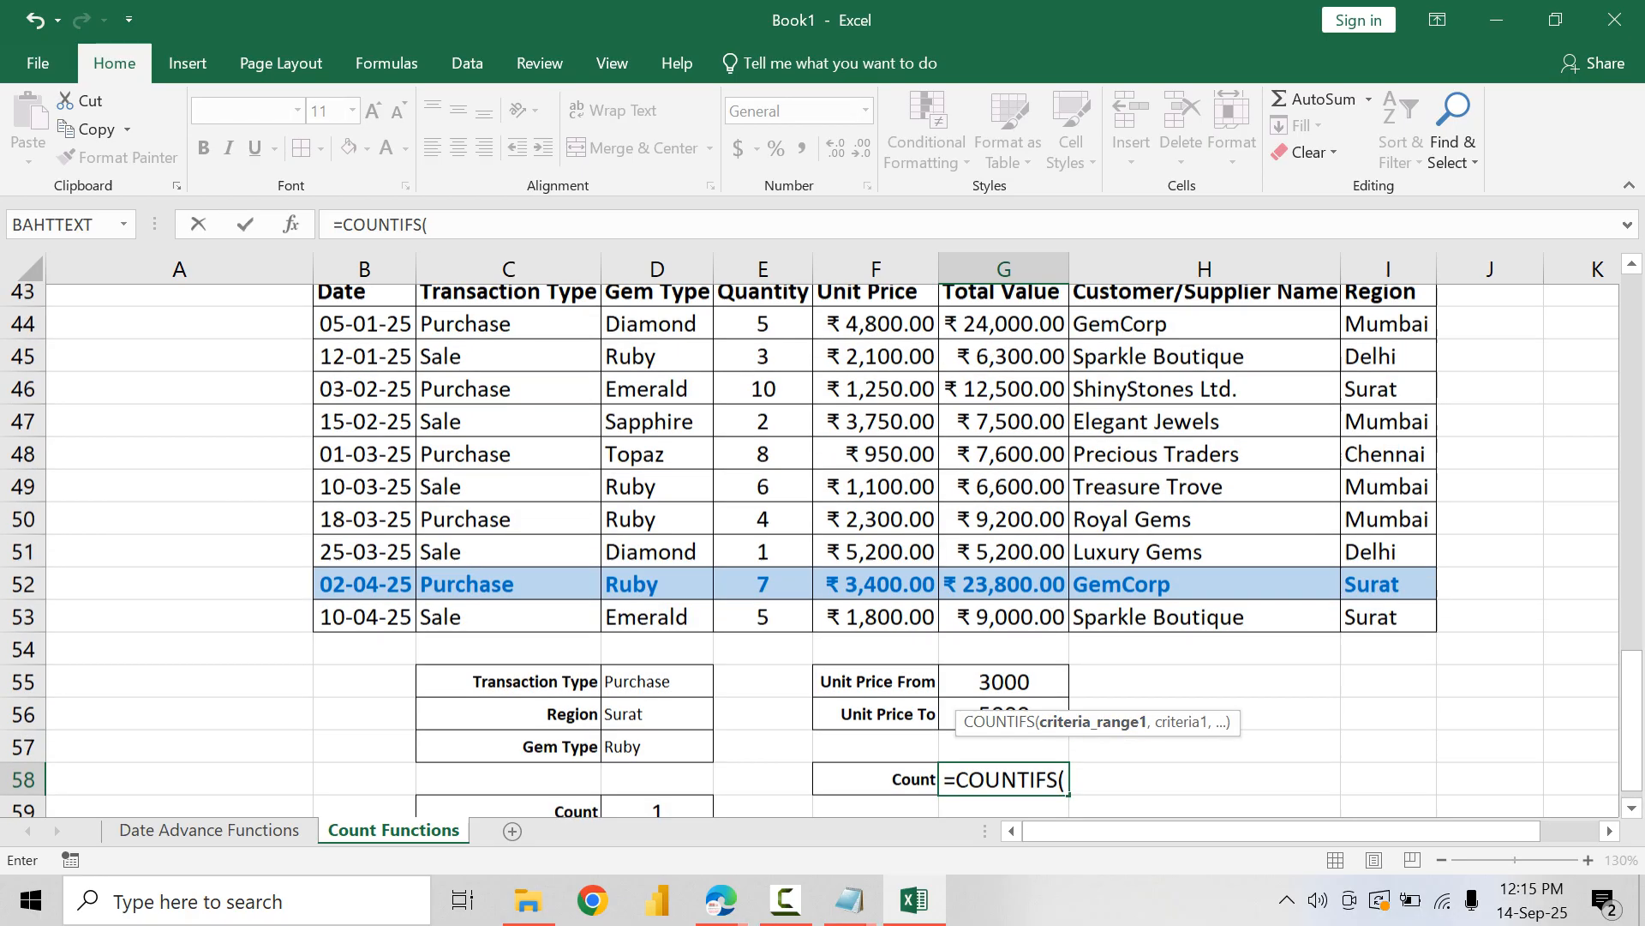
pyautogui.moveTo(874, 431); pyautogui.dragTo(874, 725)
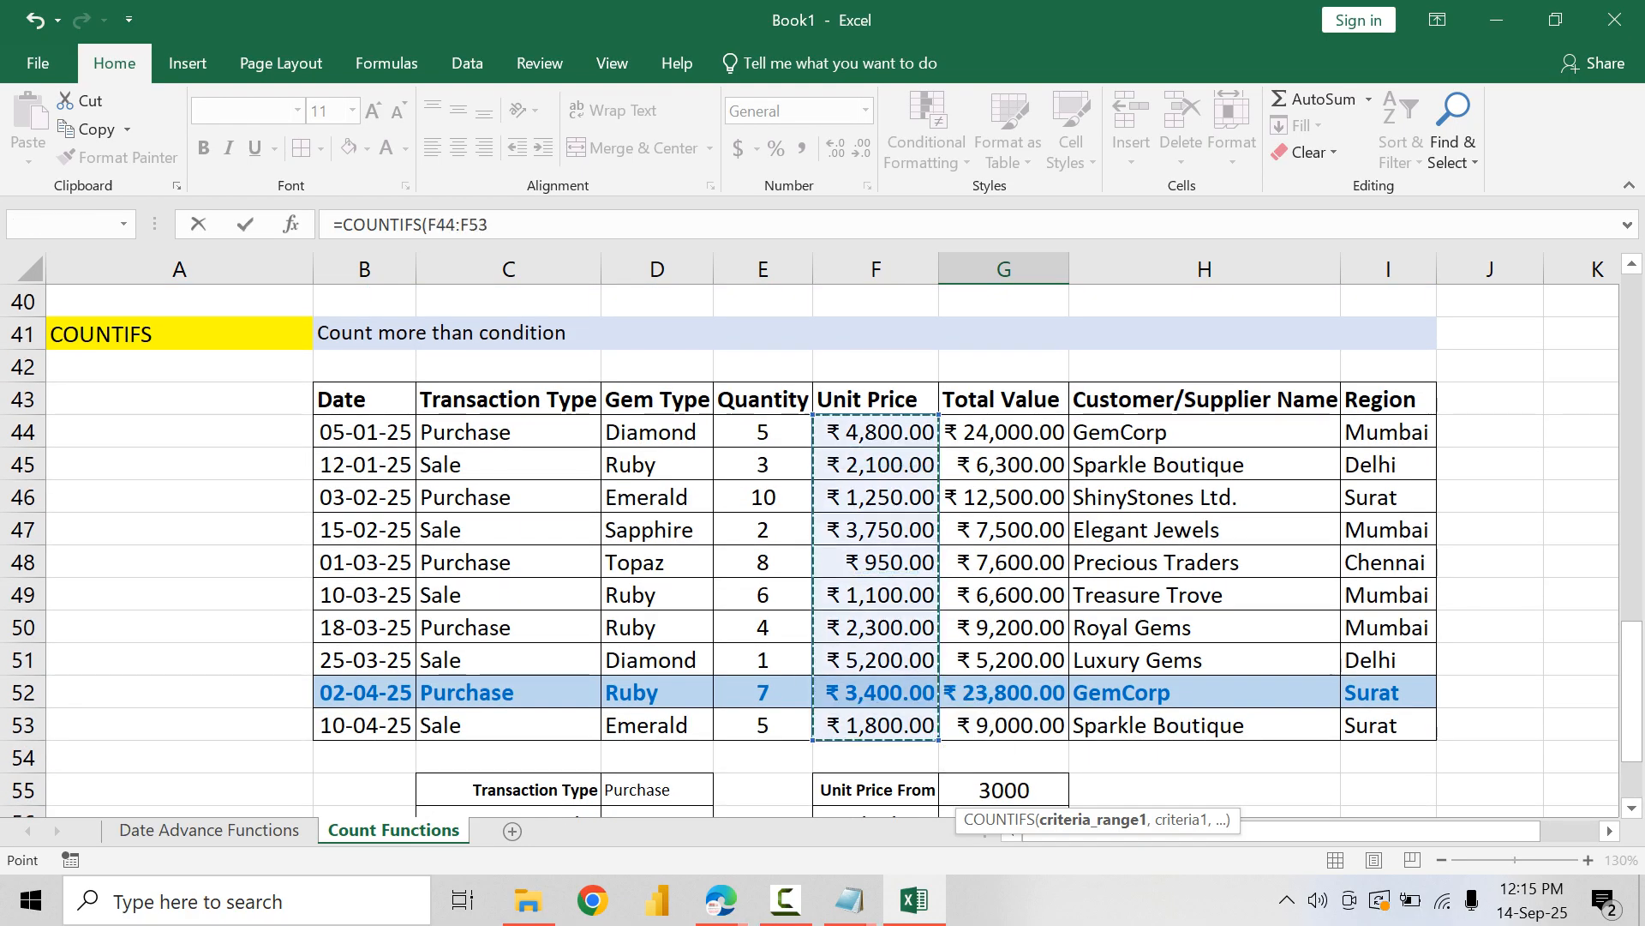
pyautogui.scroll(-3, 874, 725)
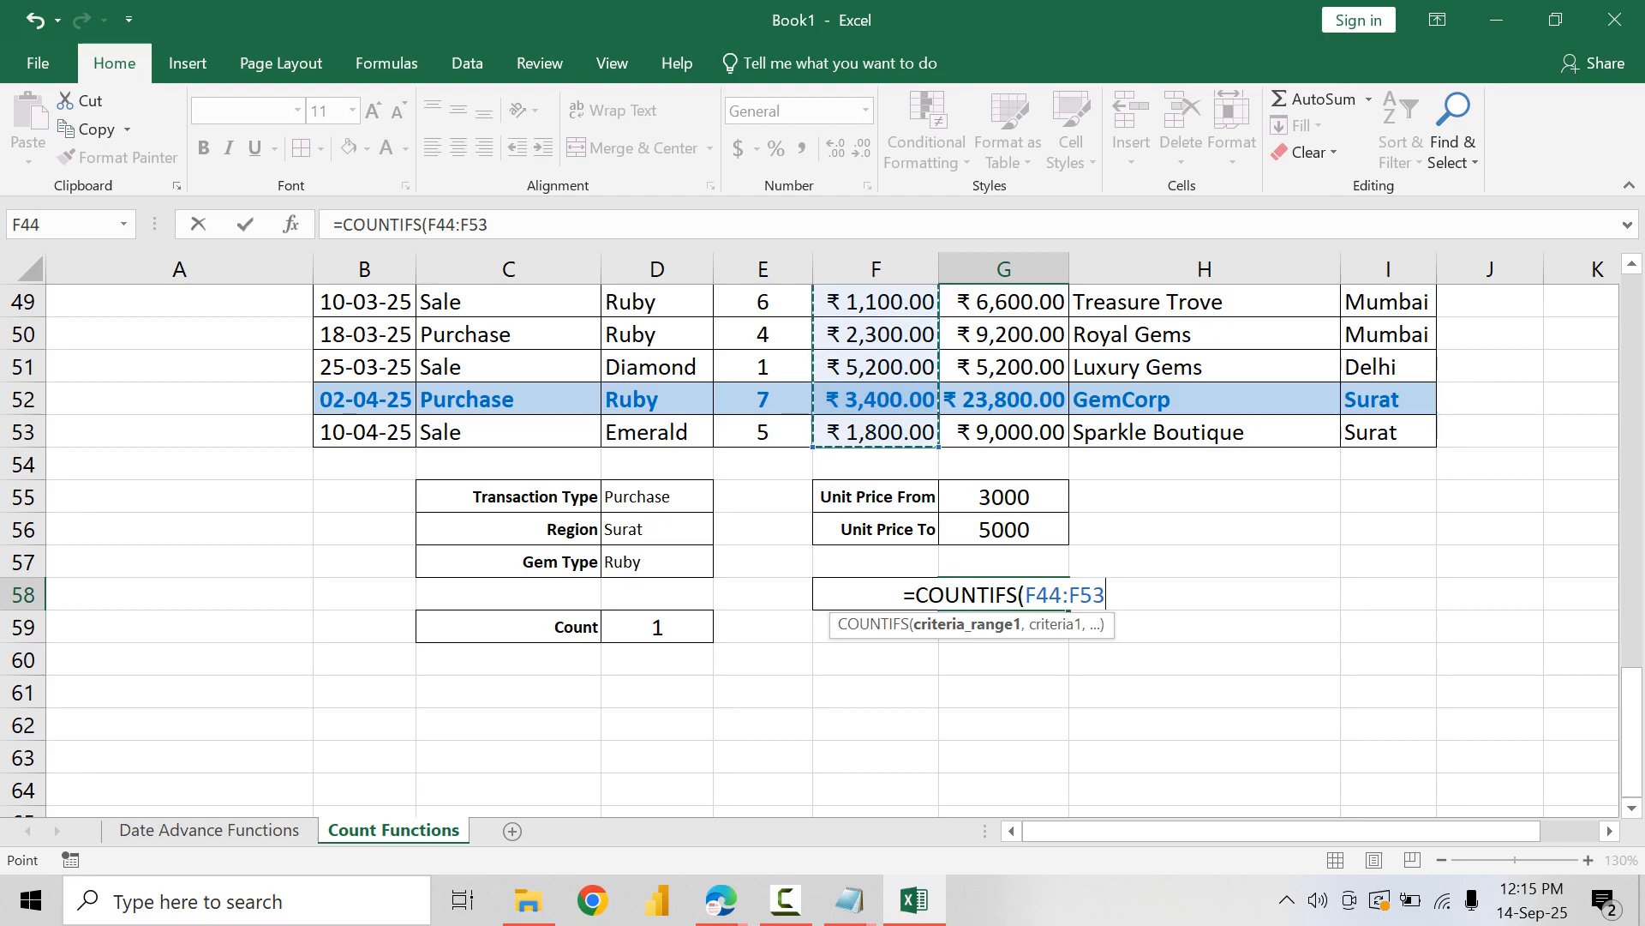
pyautogui.press('F4')
pyautogui.write(',')
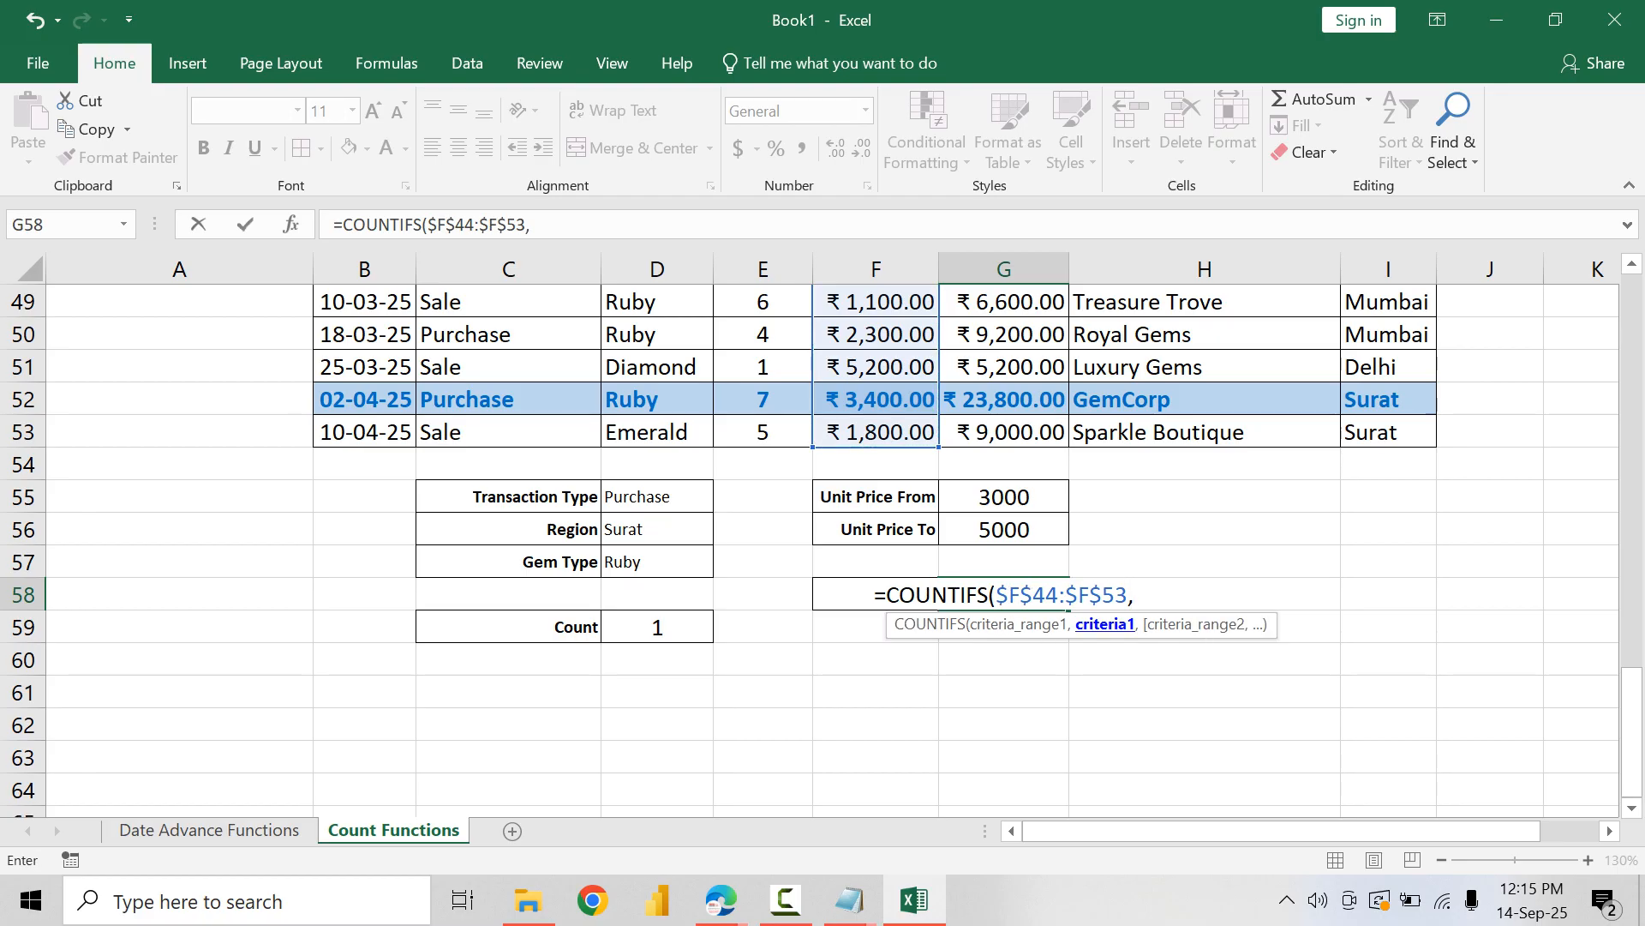
pyautogui.write('"')
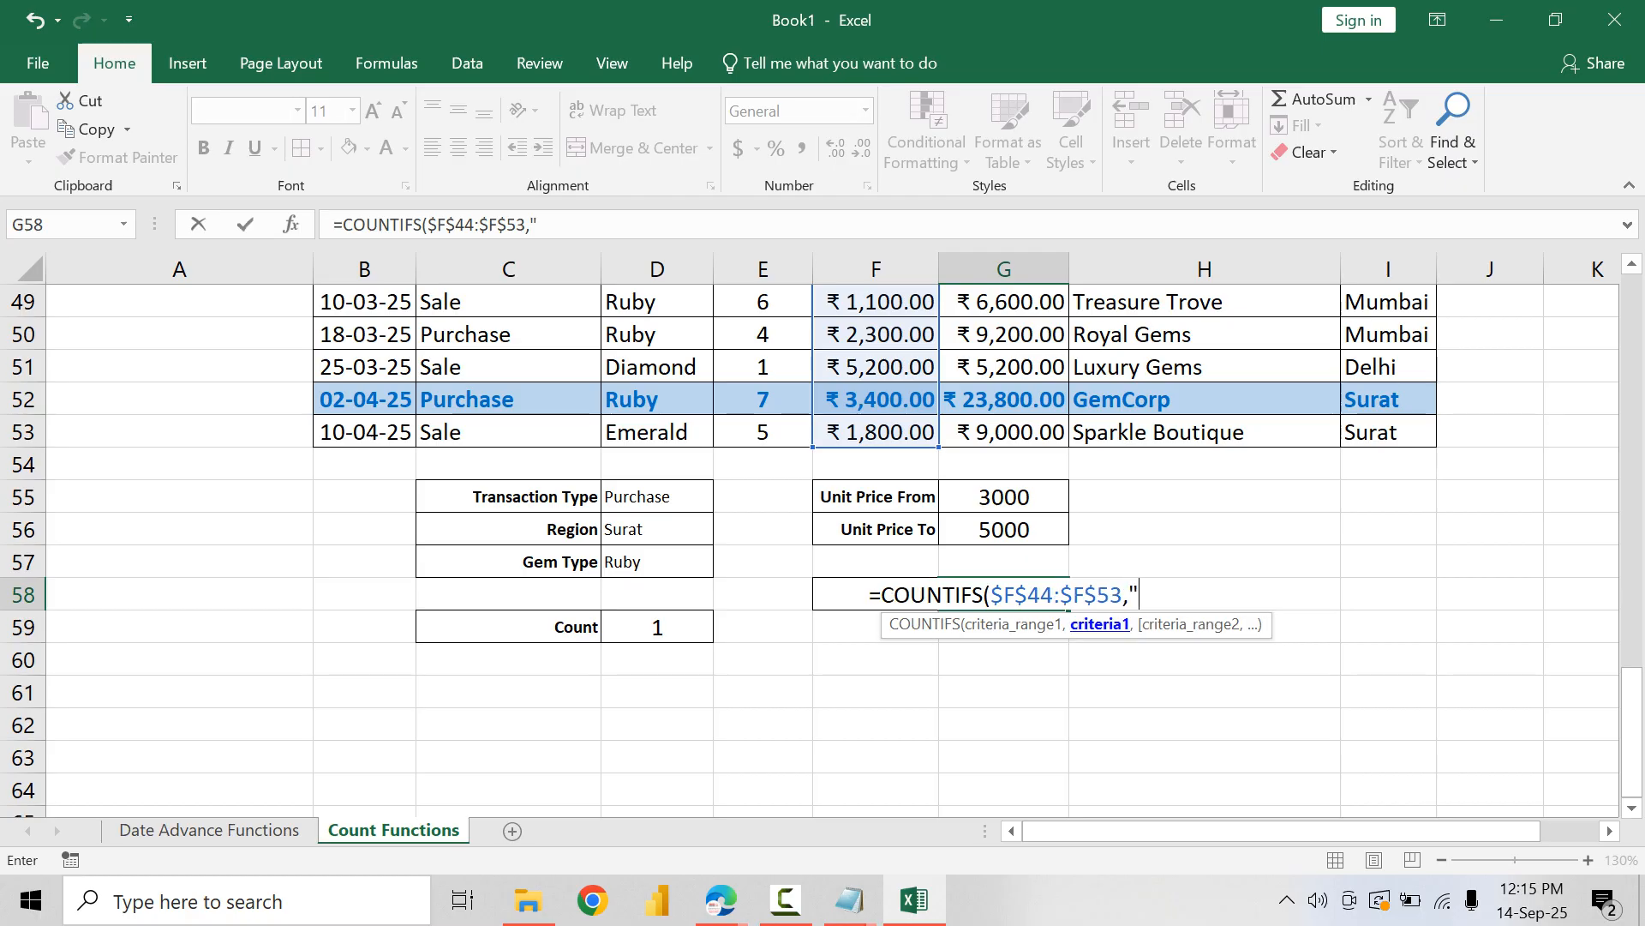
pyautogui.write('>="&')
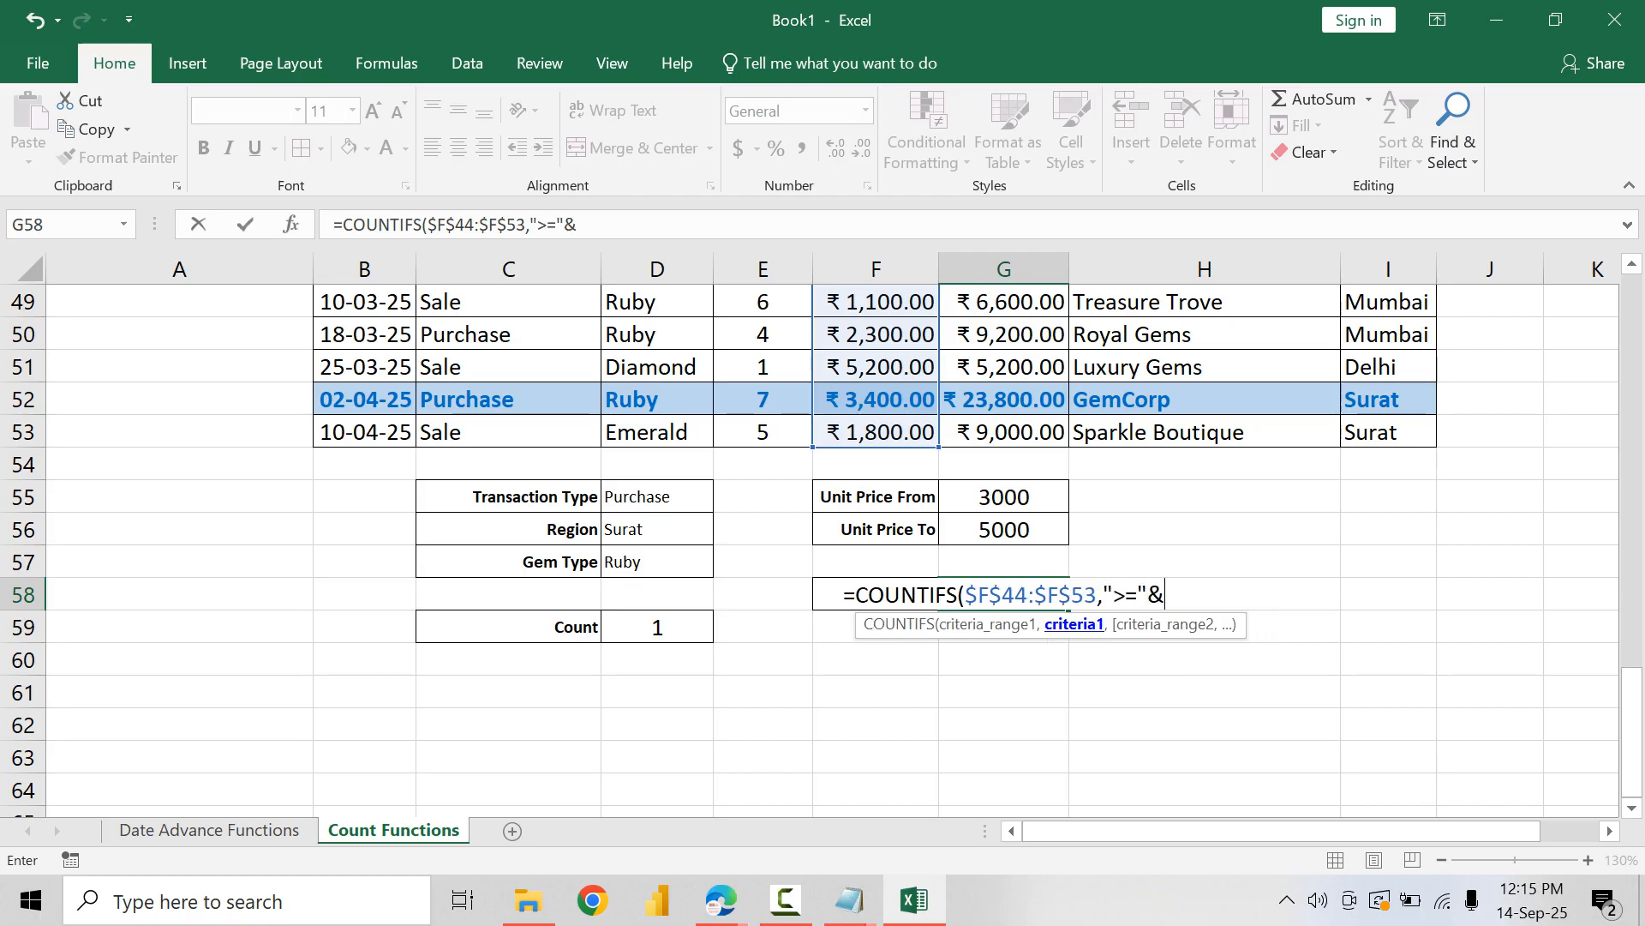
pyautogui.click(1003, 497)
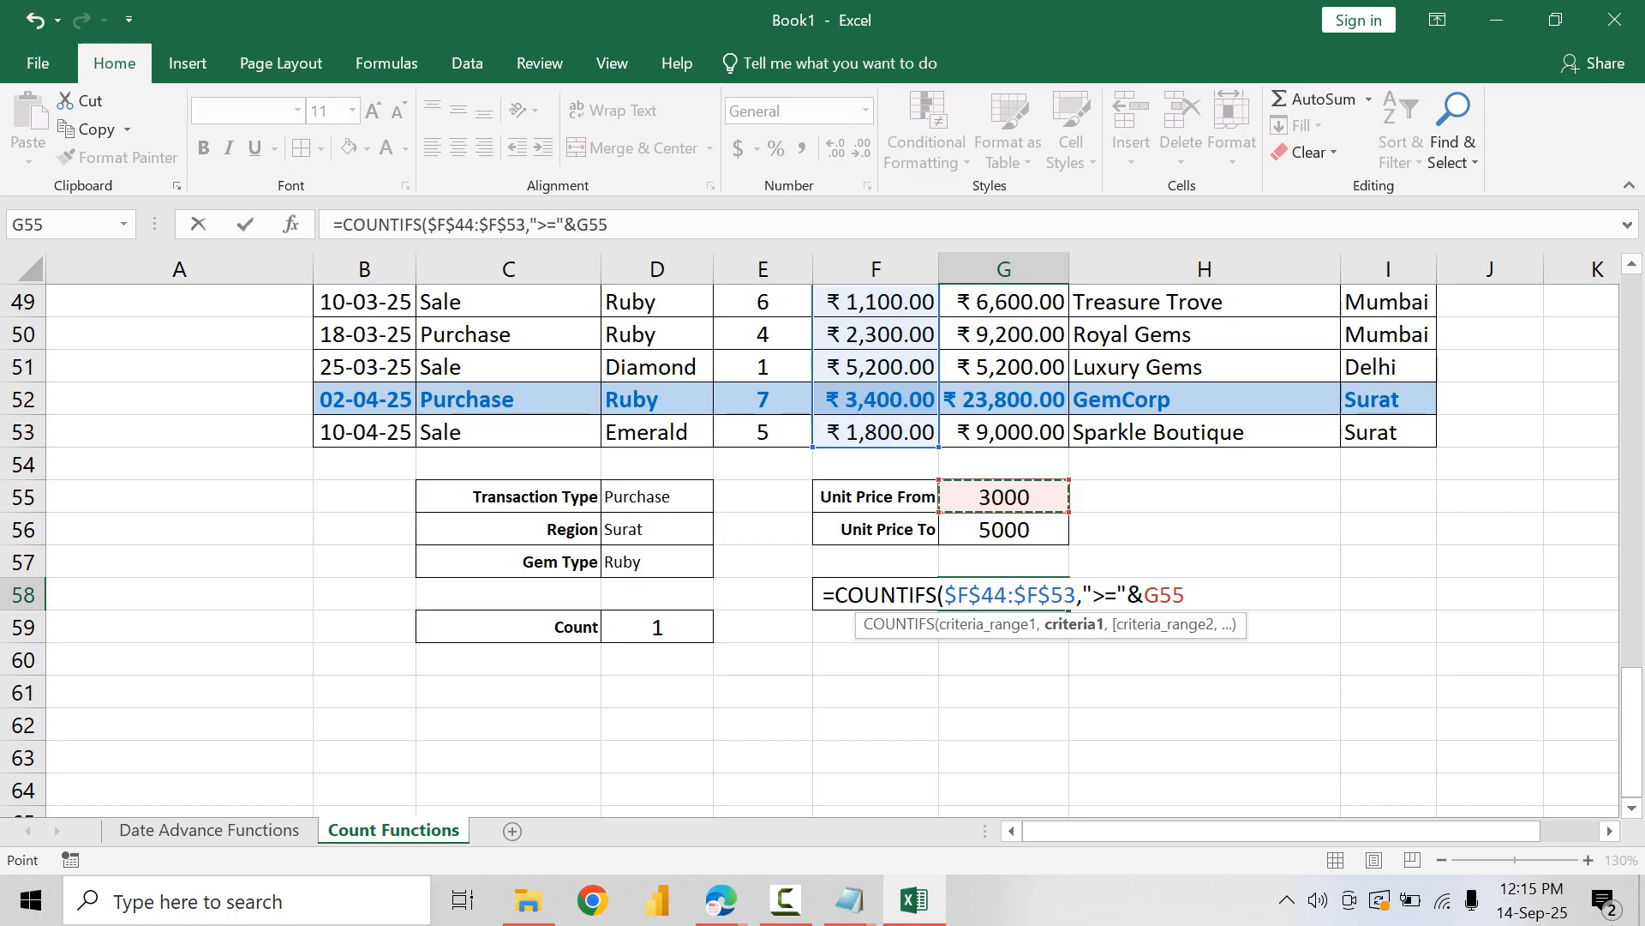
# Step: Complete the COUNTIFS formula in G58 with $F$44:$F$53 as second range and "<="&G56 as its criterion
pyautogui.write(',')
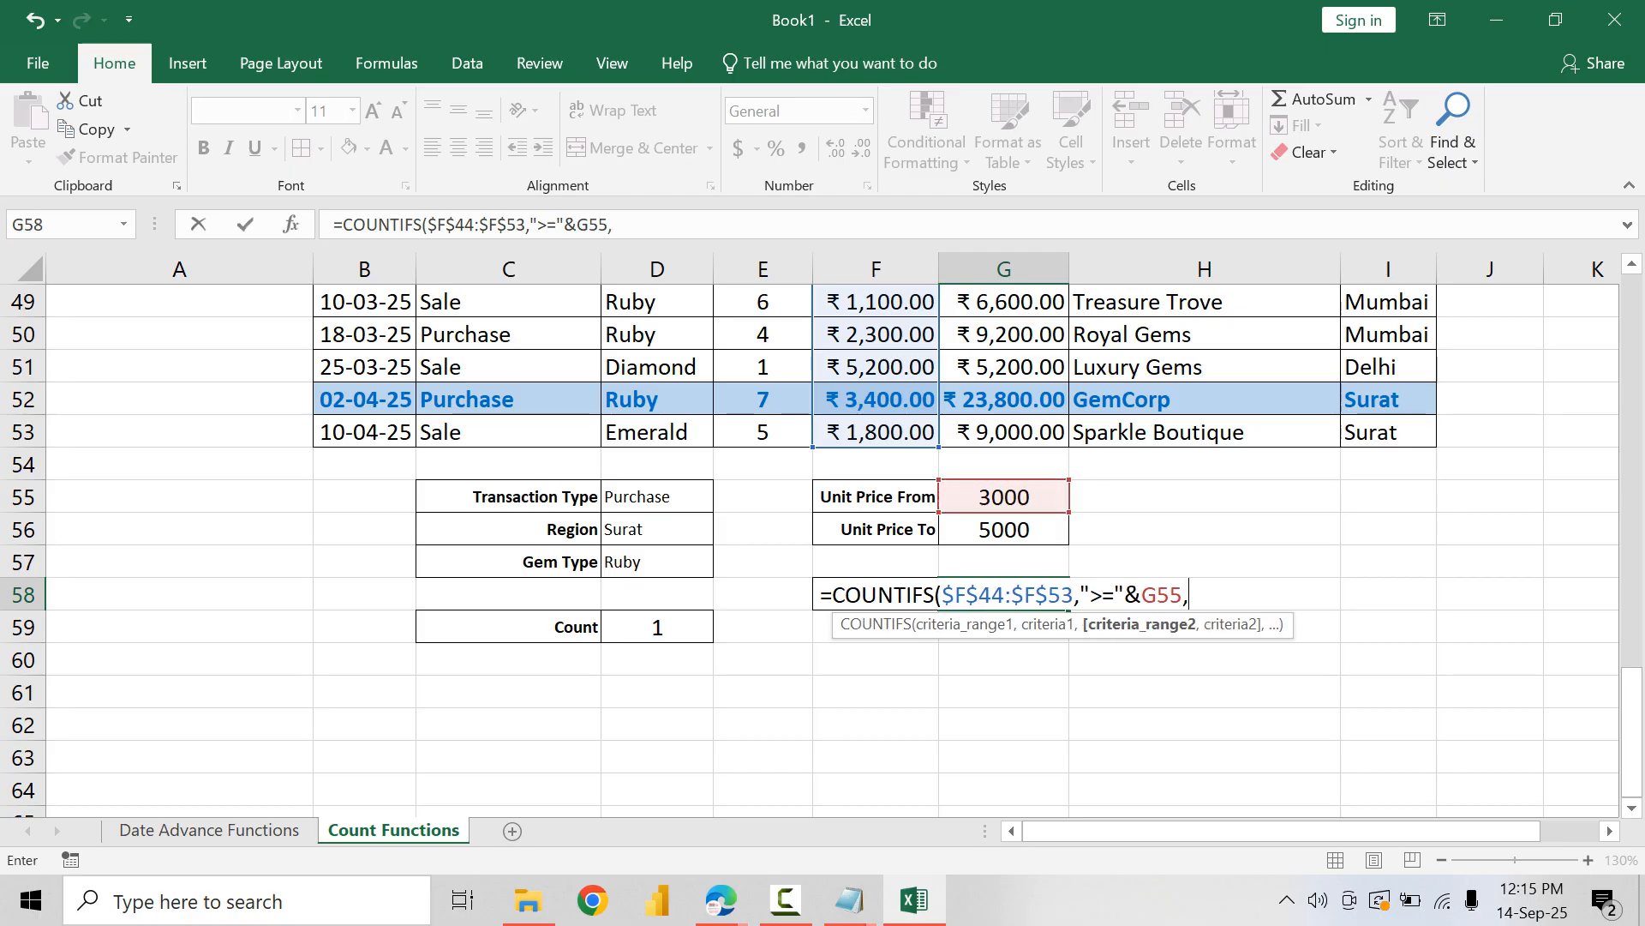
pyautogui.scroll(2, 876, 399)
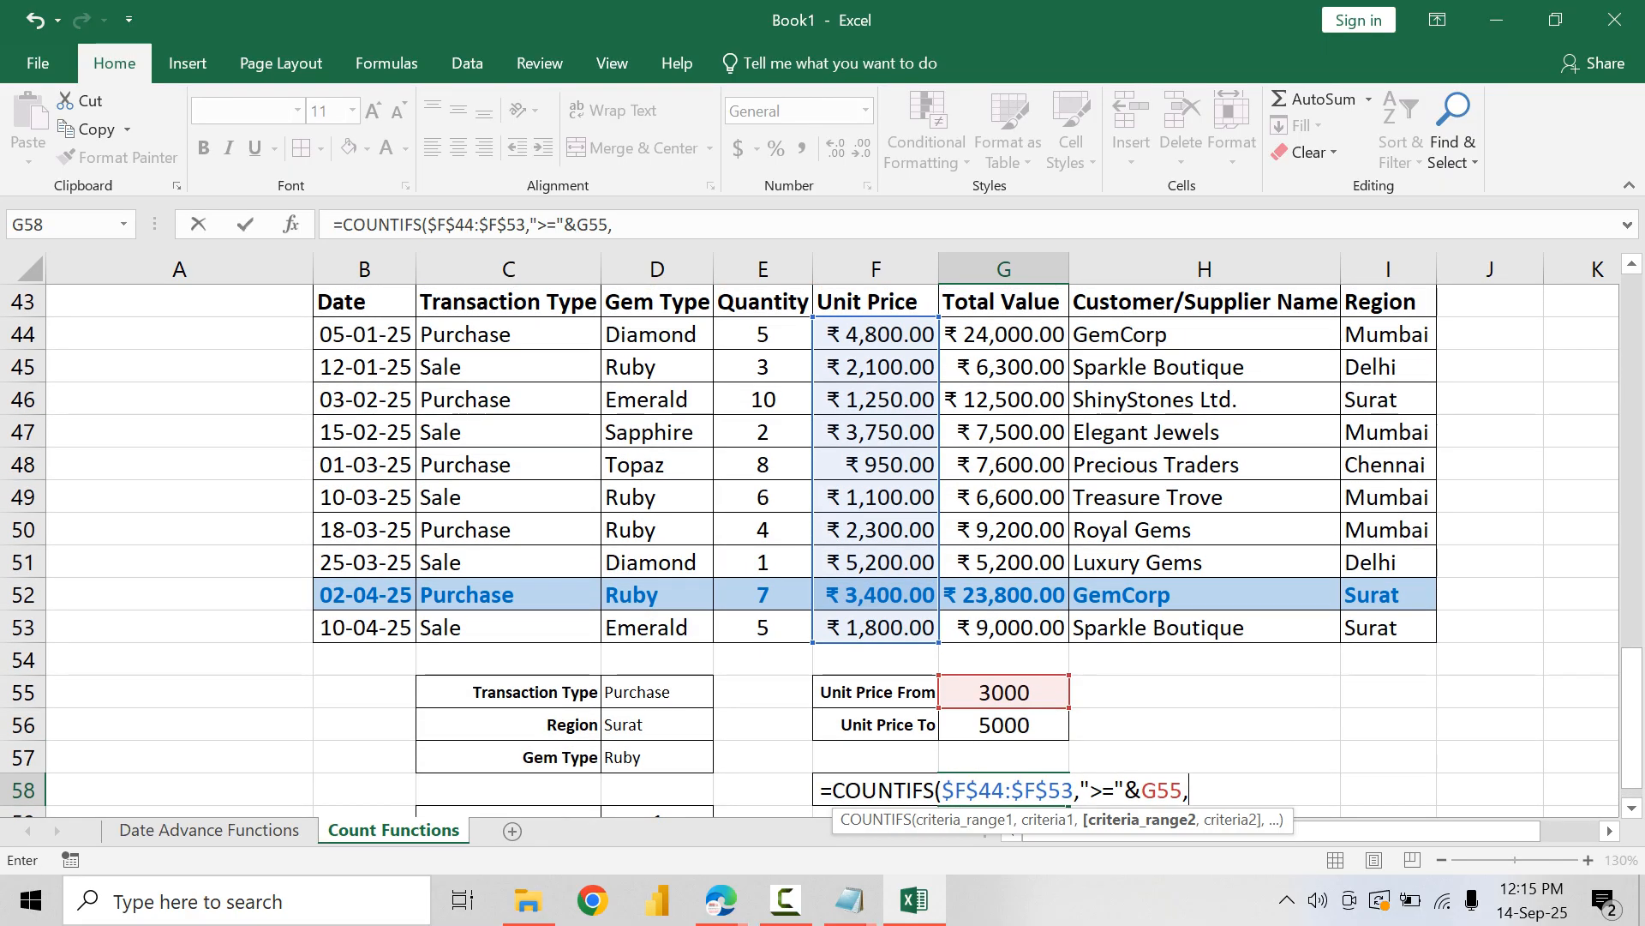
pyautogui.moveTo(876, 334); pyautogui.dragTo(876, 627)
pyautogui.press('F4')
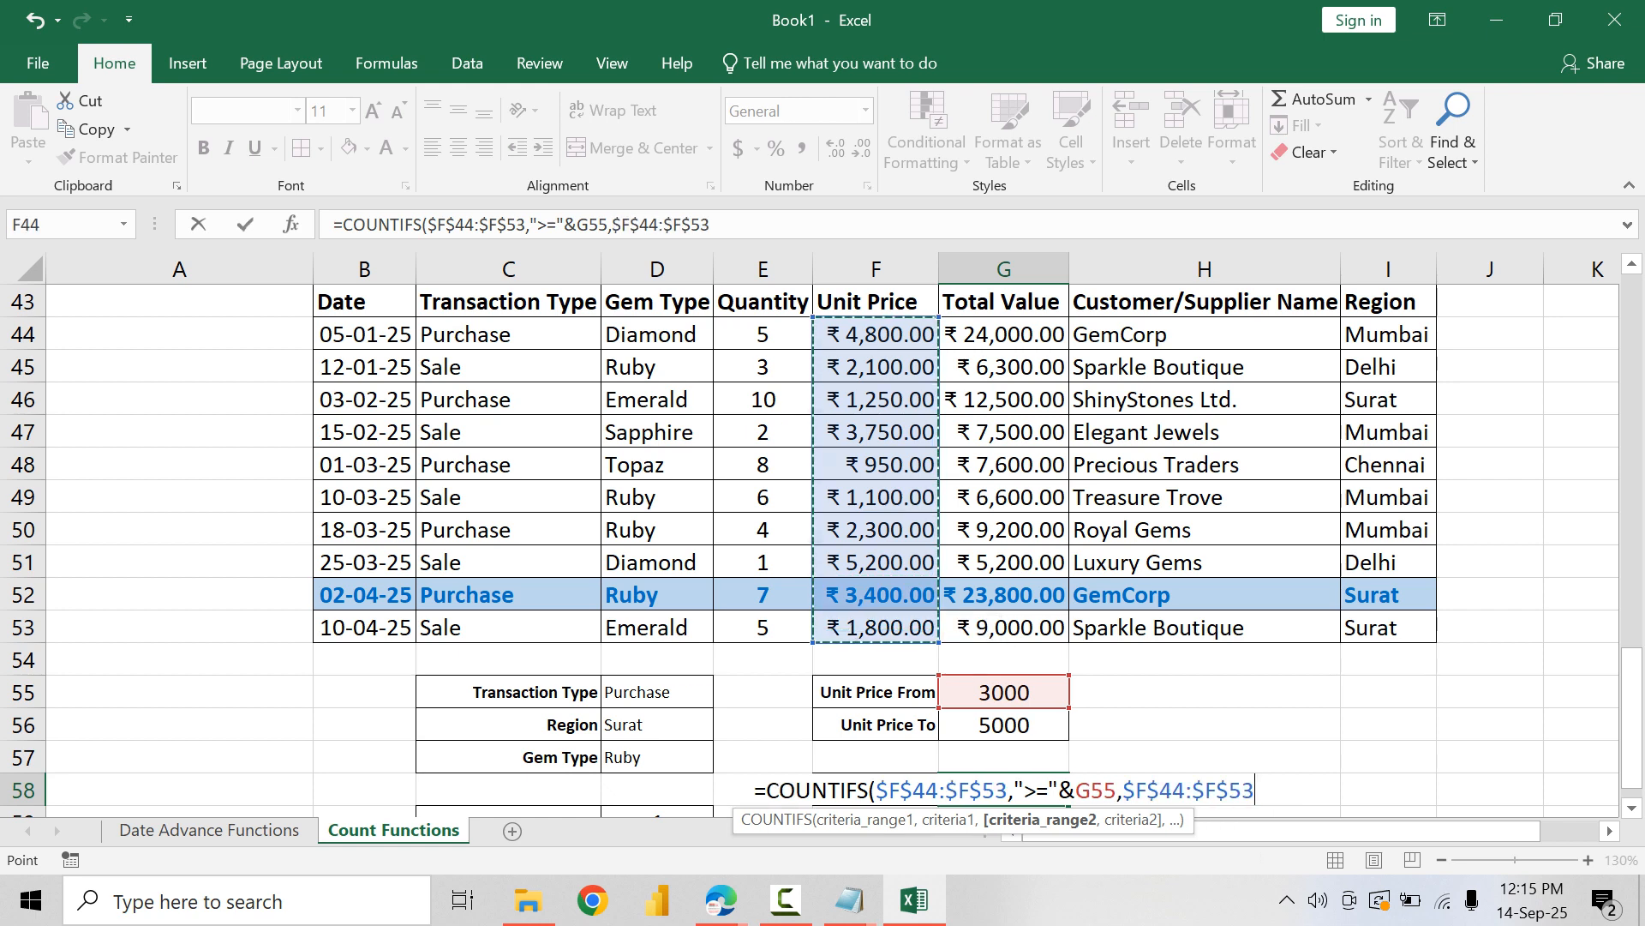
pyautogui.write(',')
pyautogui.write('"<="')
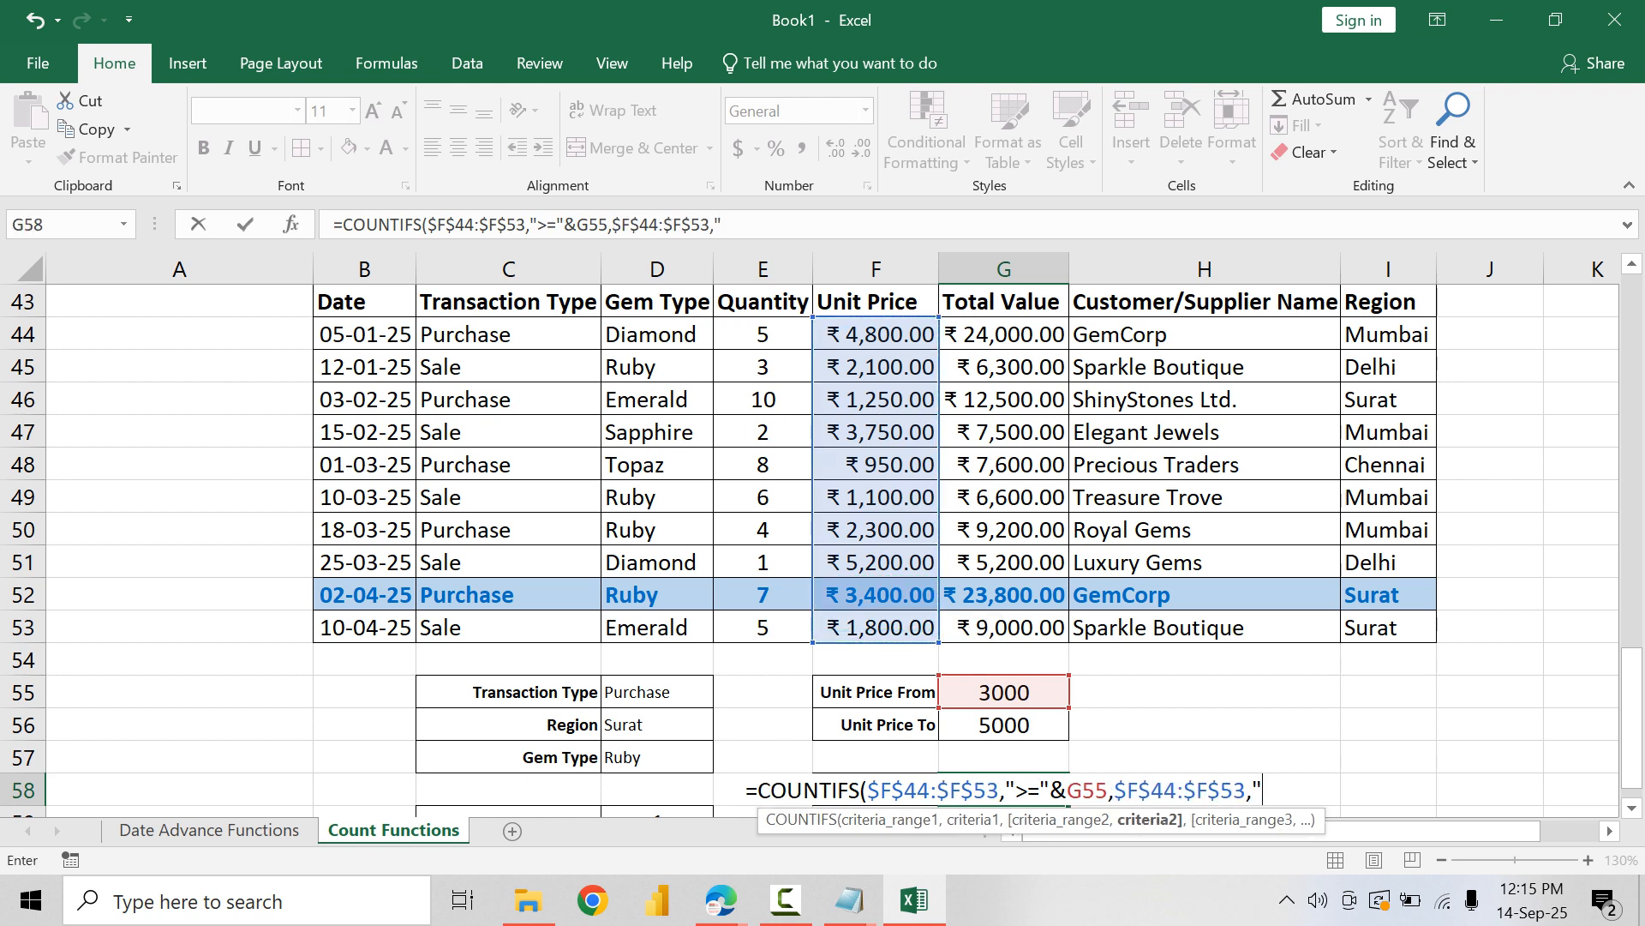
pyautogui.write('&')
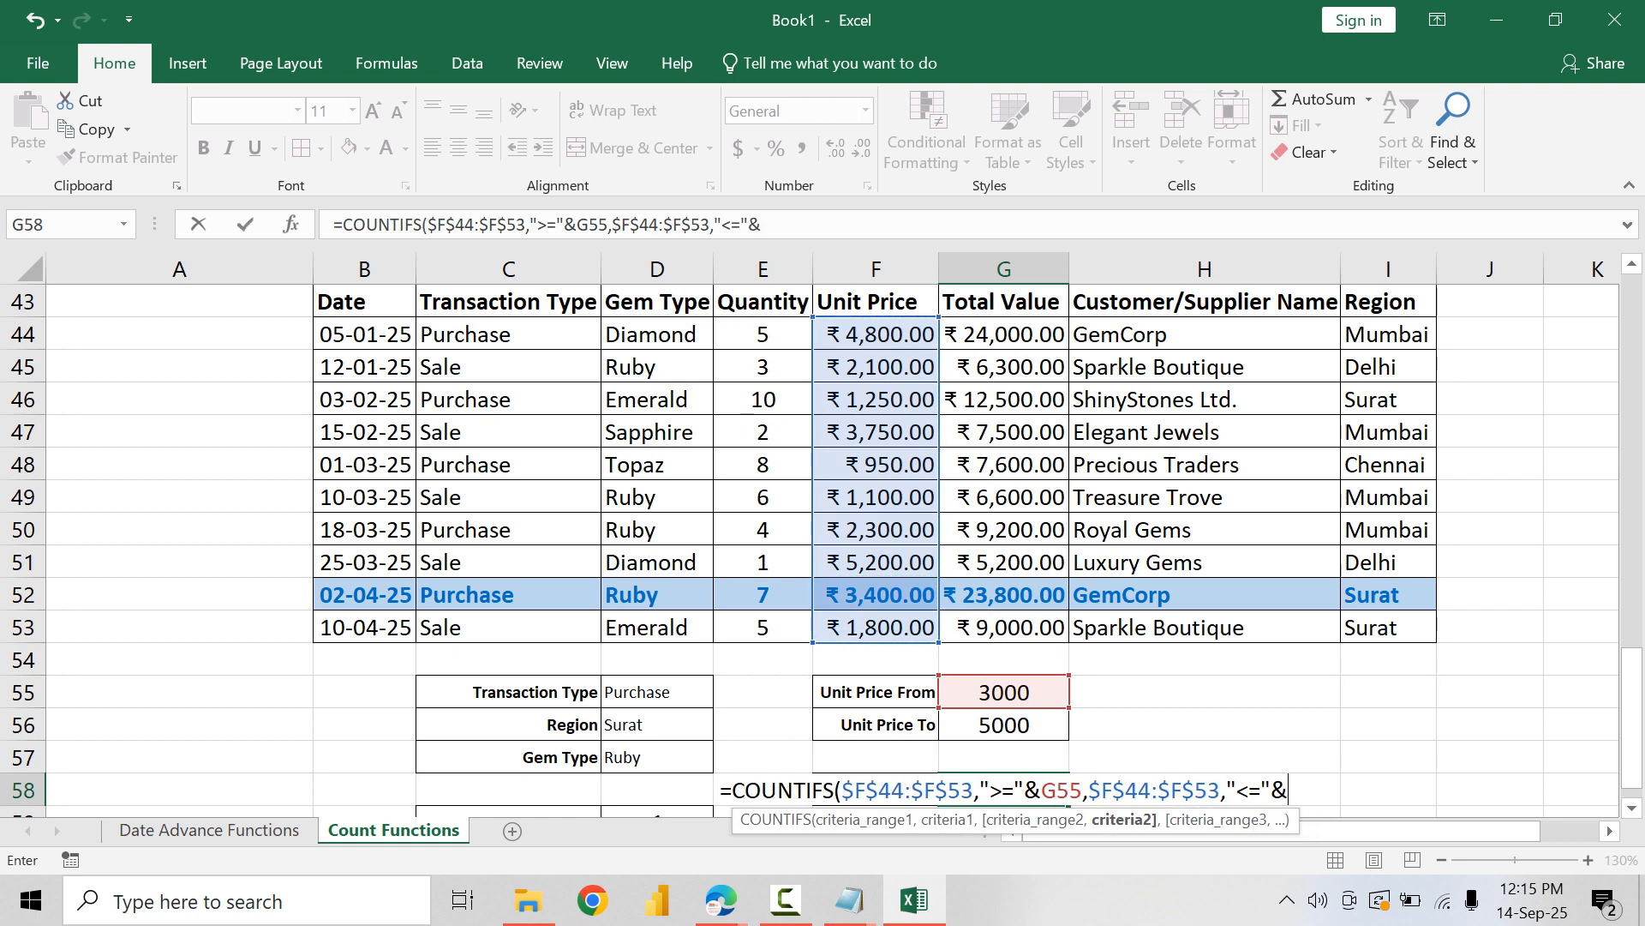
pyautogui.press('Up')
pyautogui.press('Up')
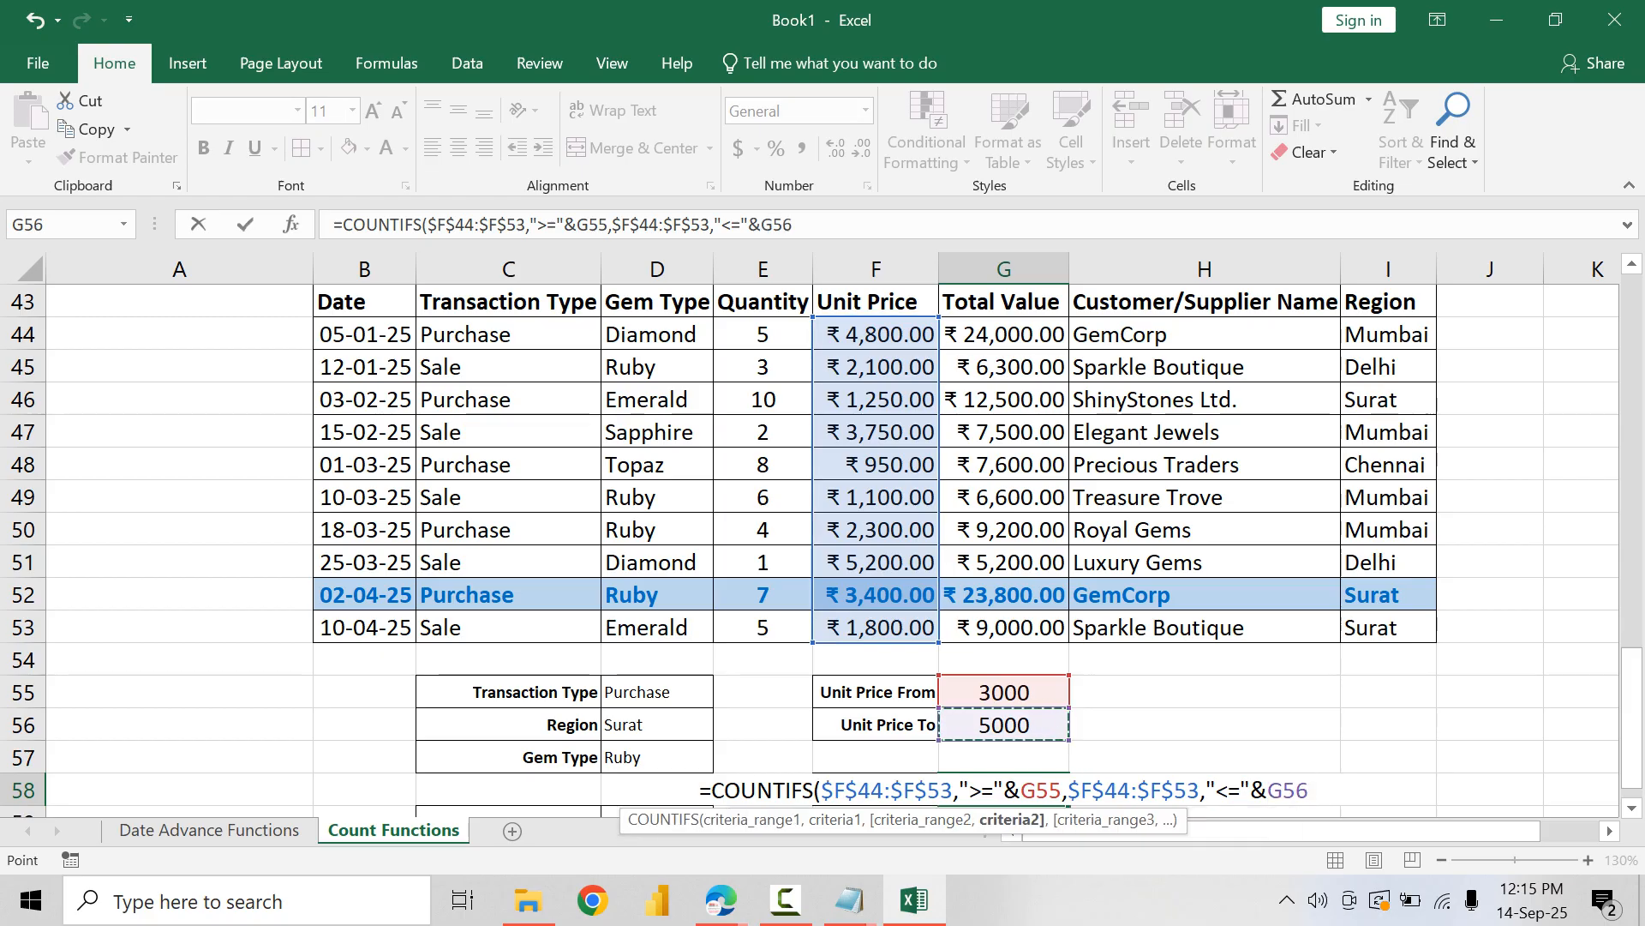
pyautogui.write(')')
pyautogui.scroll(-1, 822, 532)
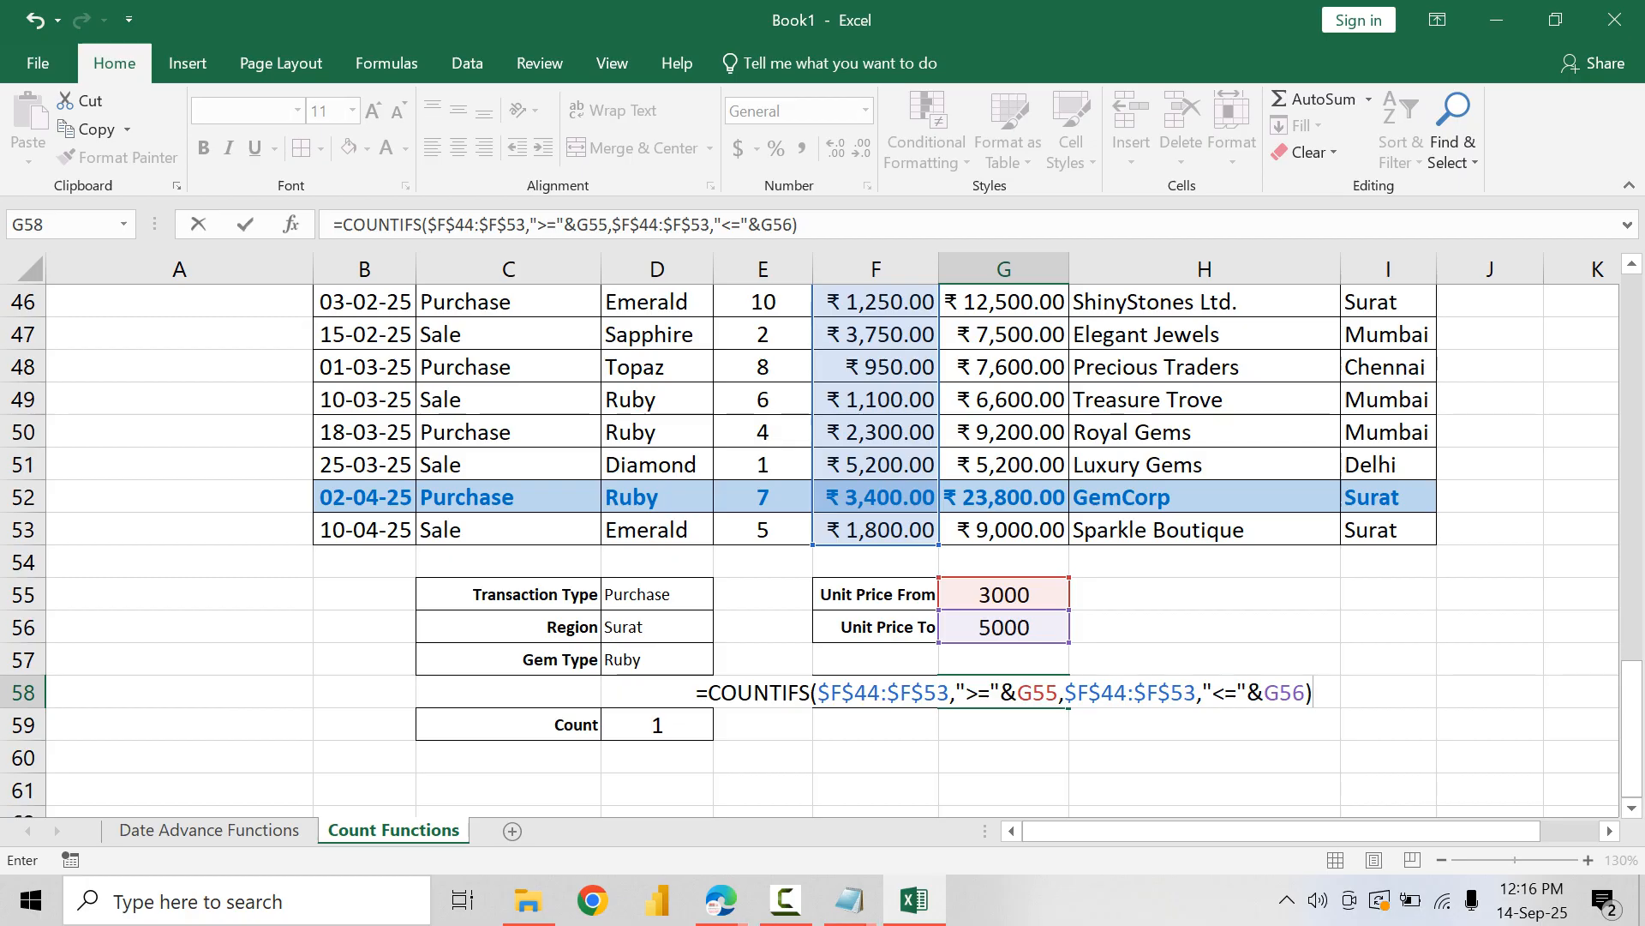
pyautogui.moveTo(817, 693); pyautogui.dragTo(1306, 692)
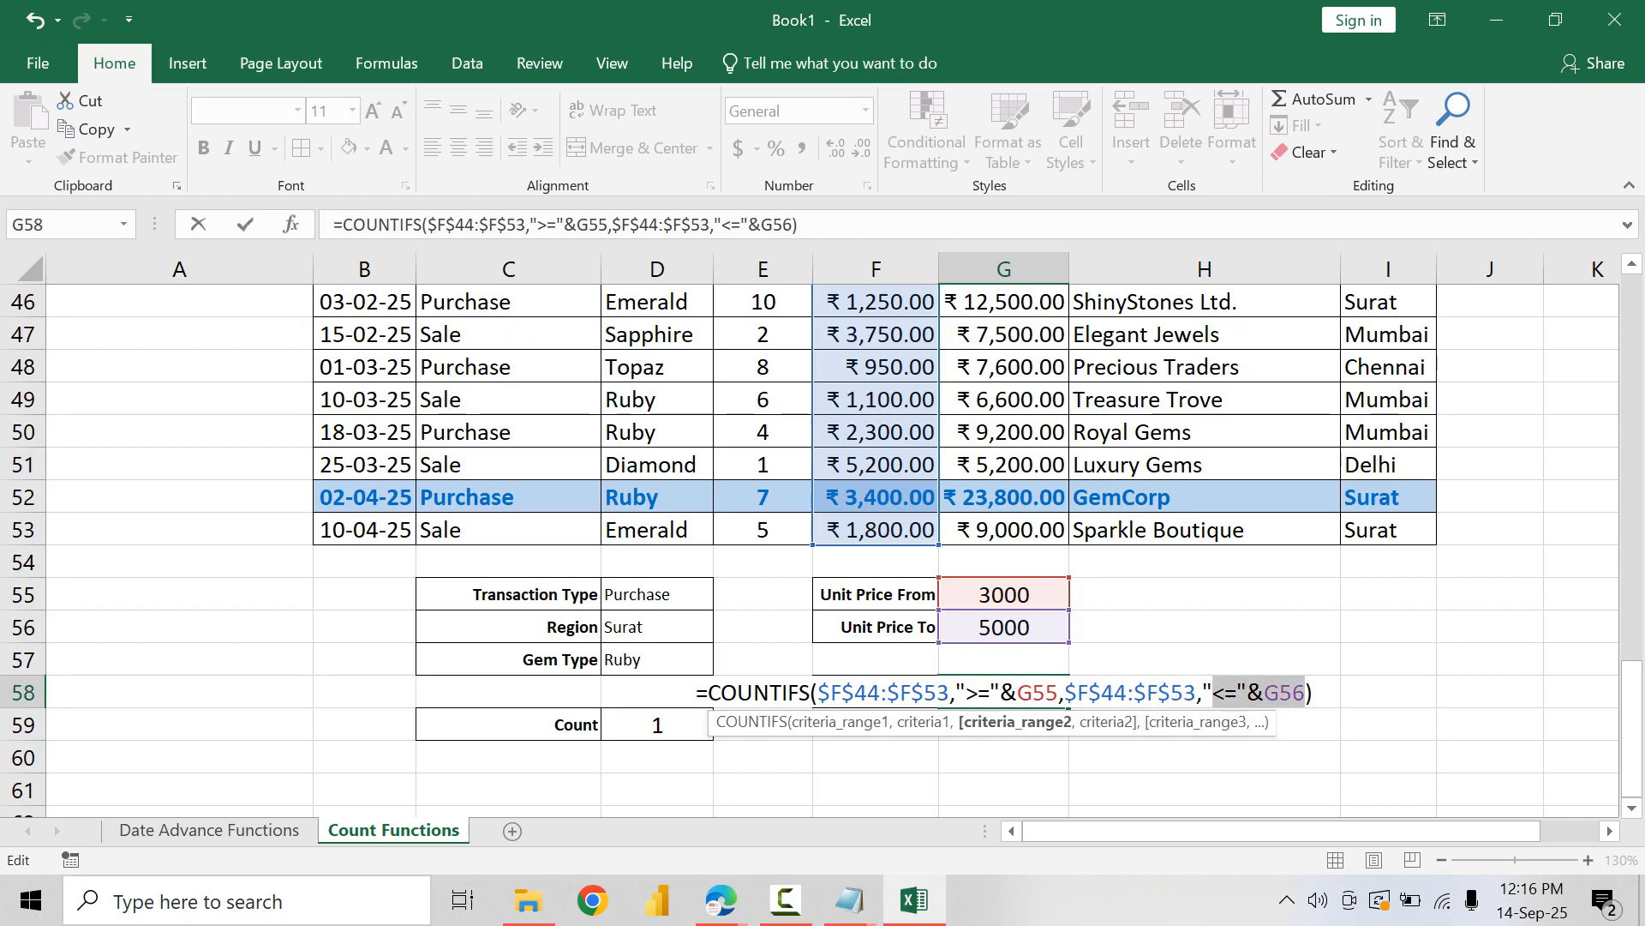
pyautogui.click(1306, 693)
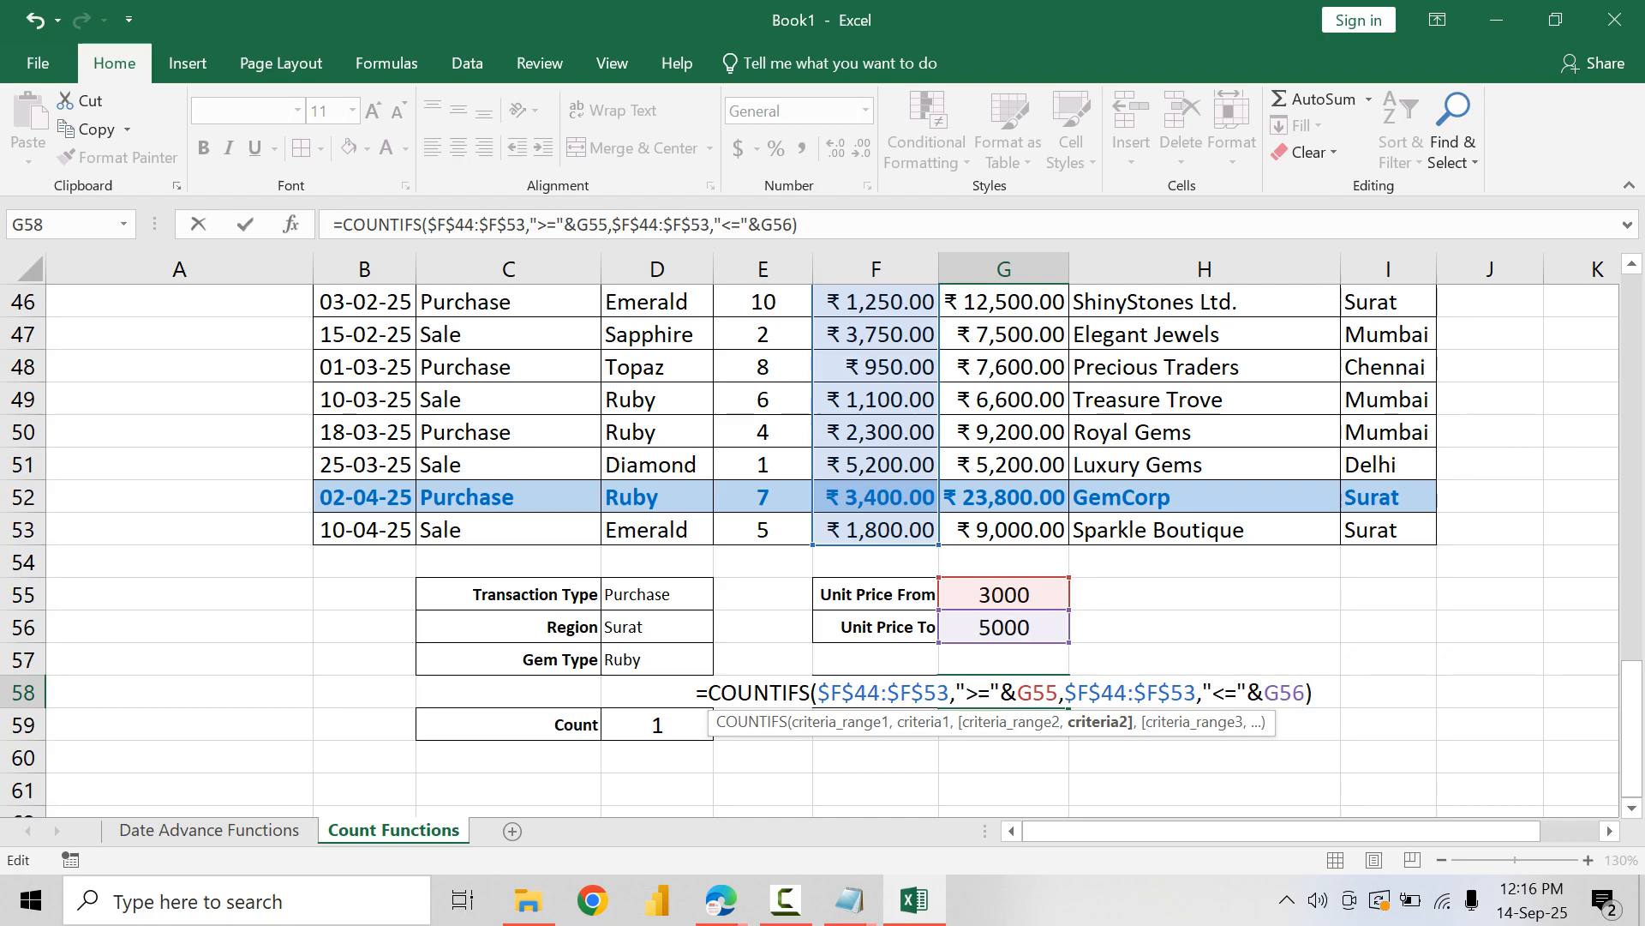
pyautogui.press('Return')
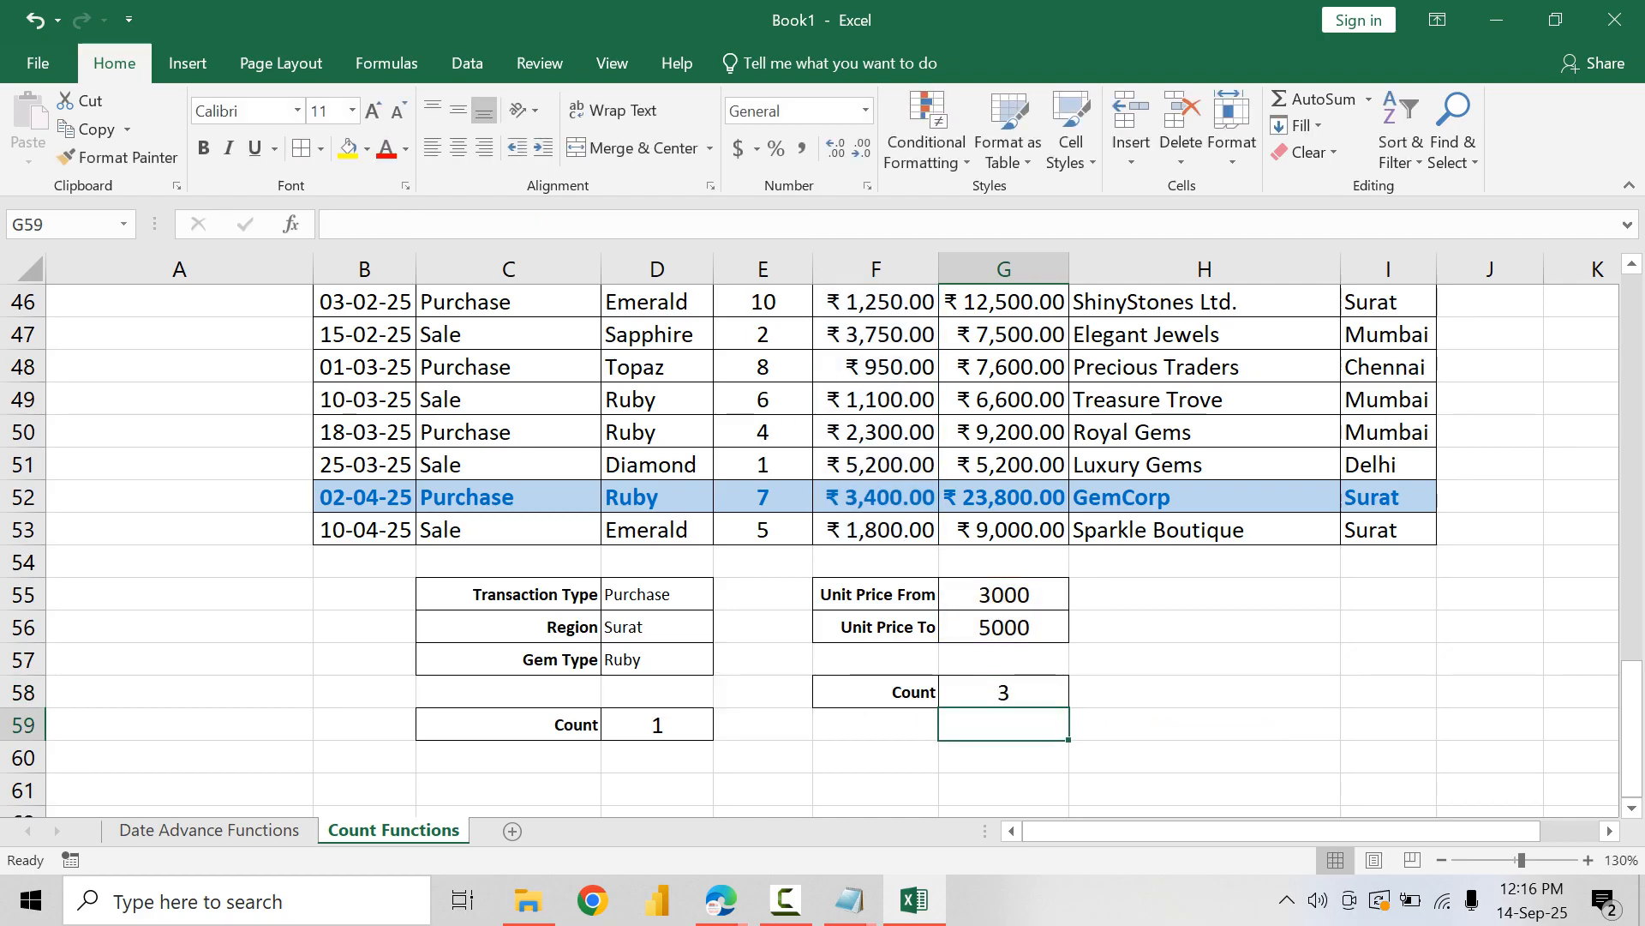
# Step: Change the unit price range to 2000 in G55 and 3000 in G56 to test the count
pyautogui.scroll(1, 821, 549)
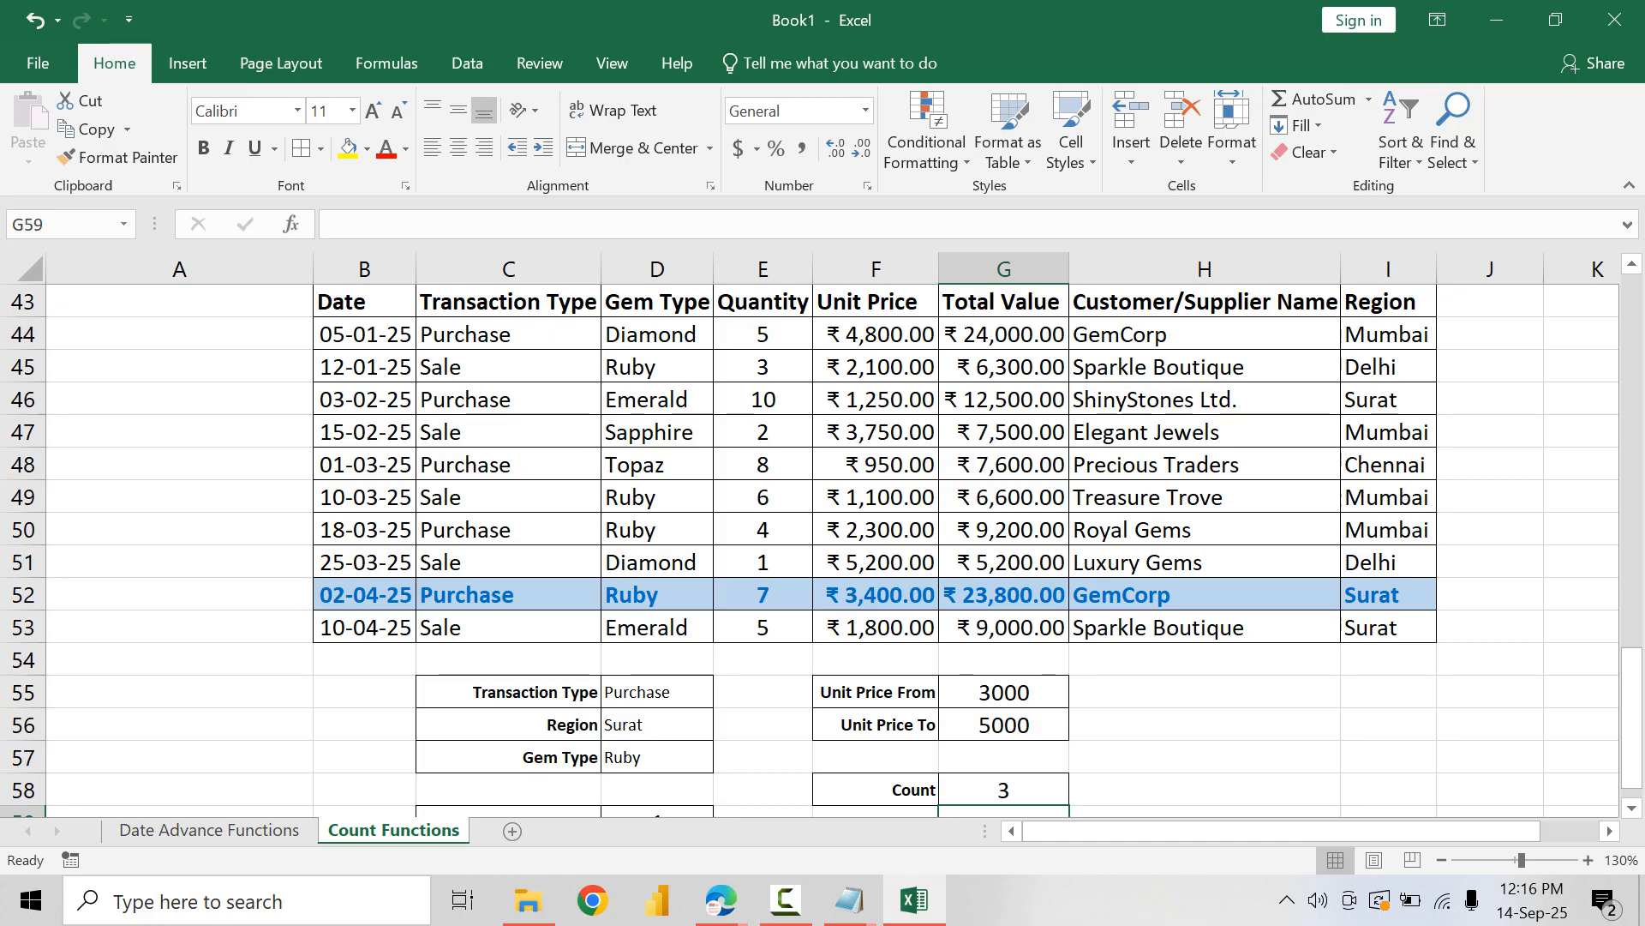
pyautogui.click(1003, 692)
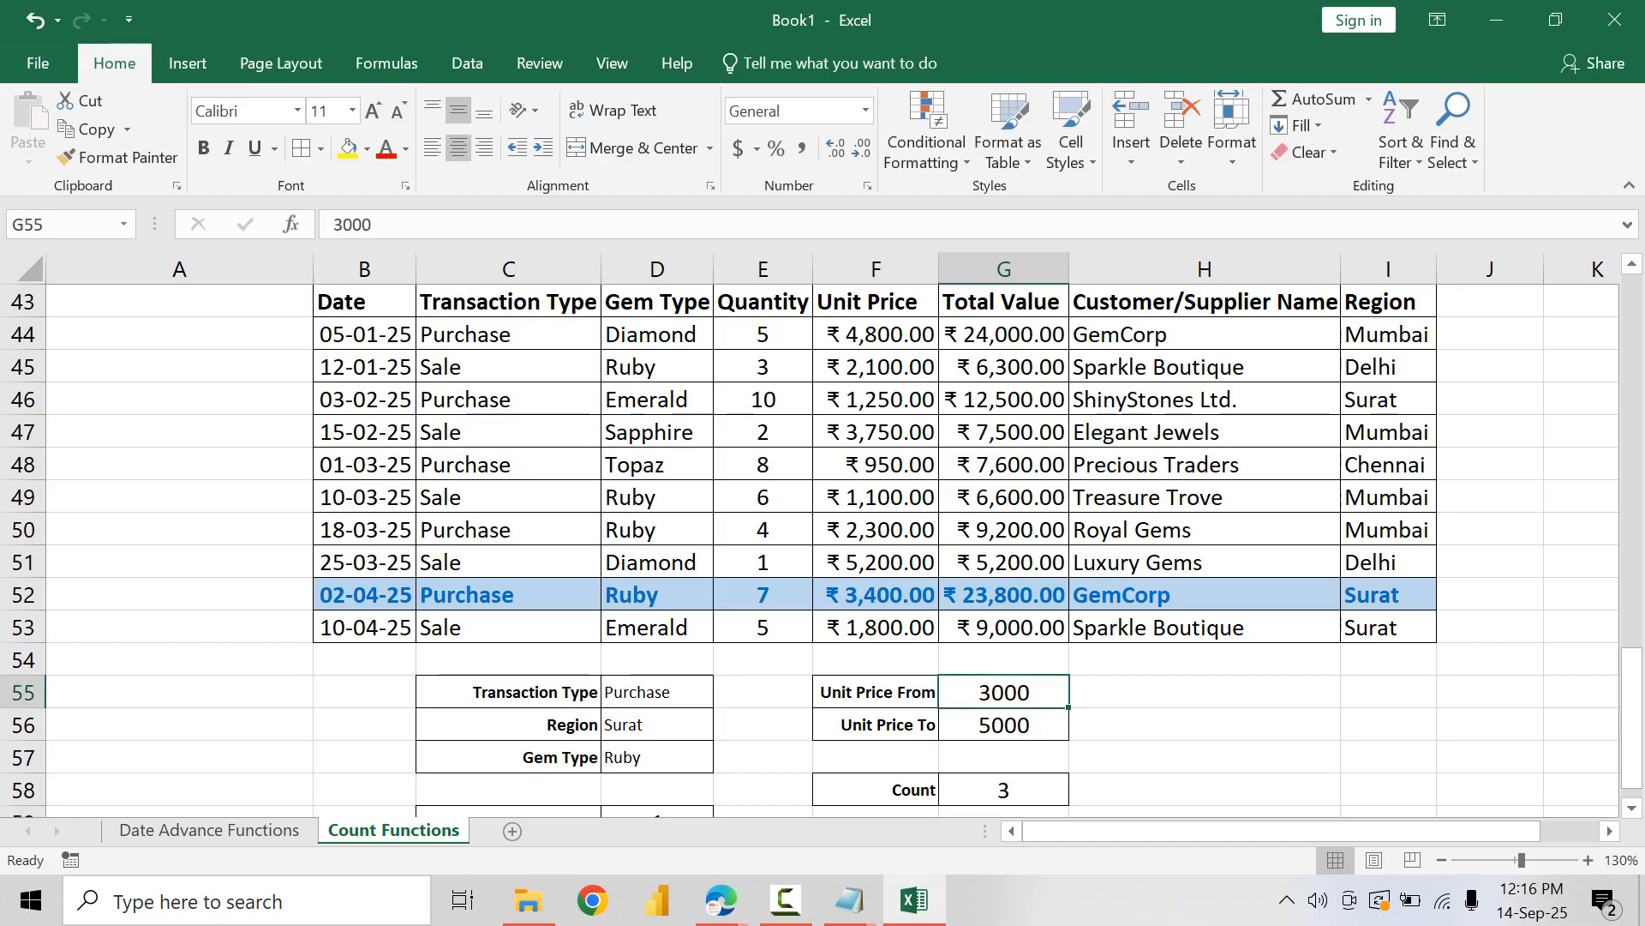
pyautogui.write('2000')
pyautogui.press('Return')
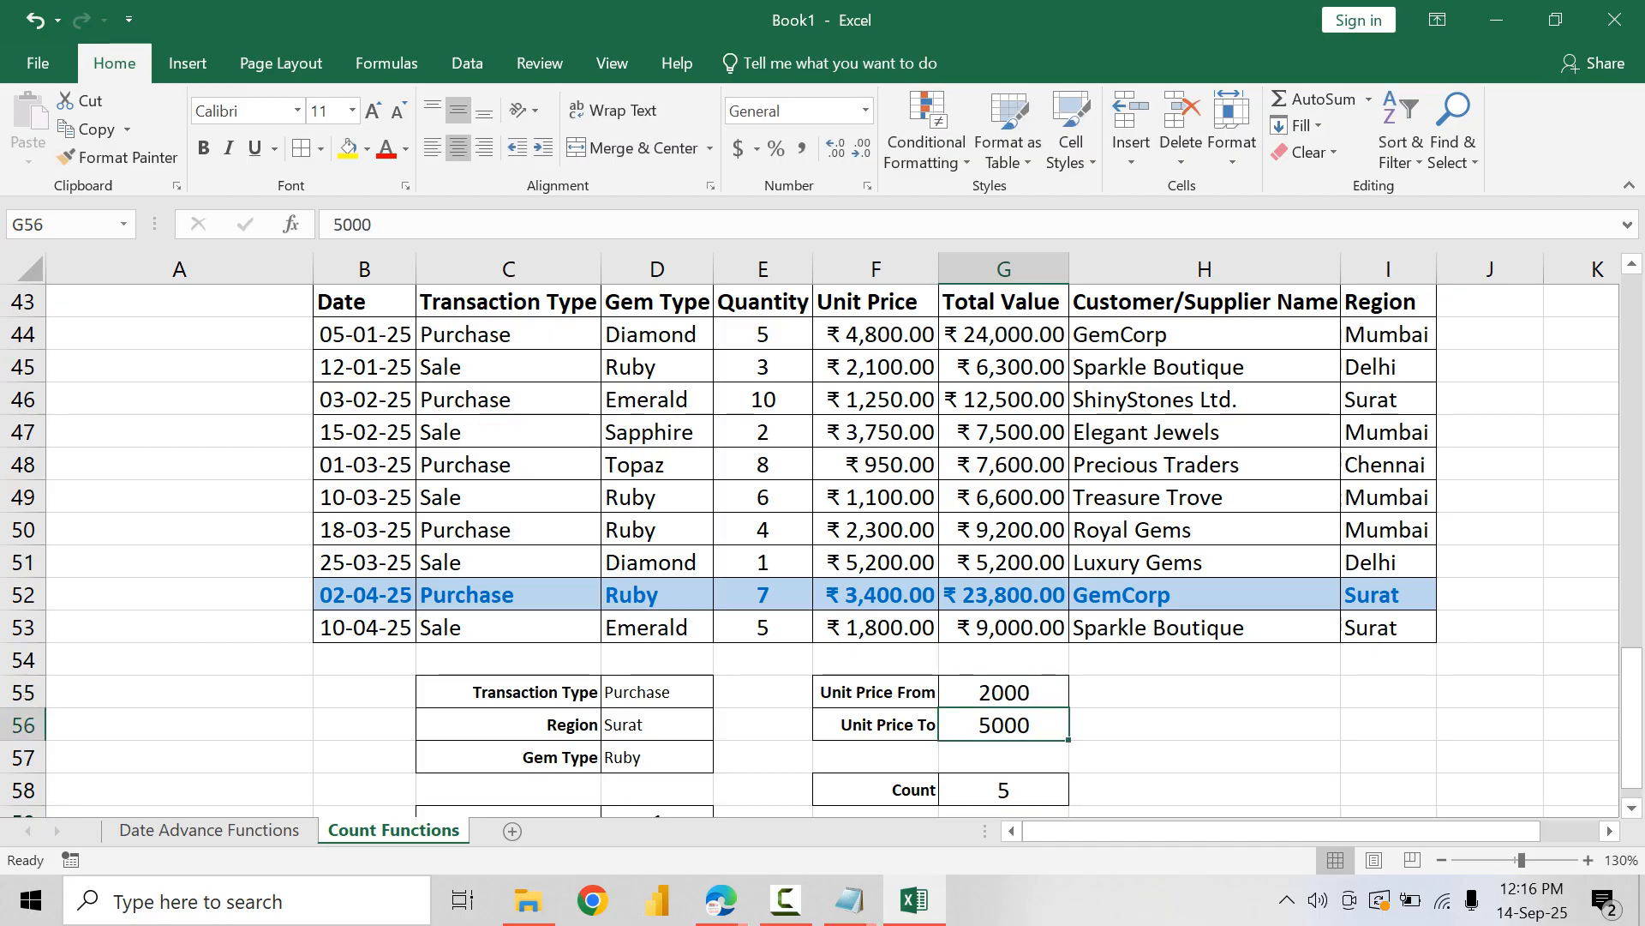
pyautogui.write('3000')
pyautogui.press('Return')
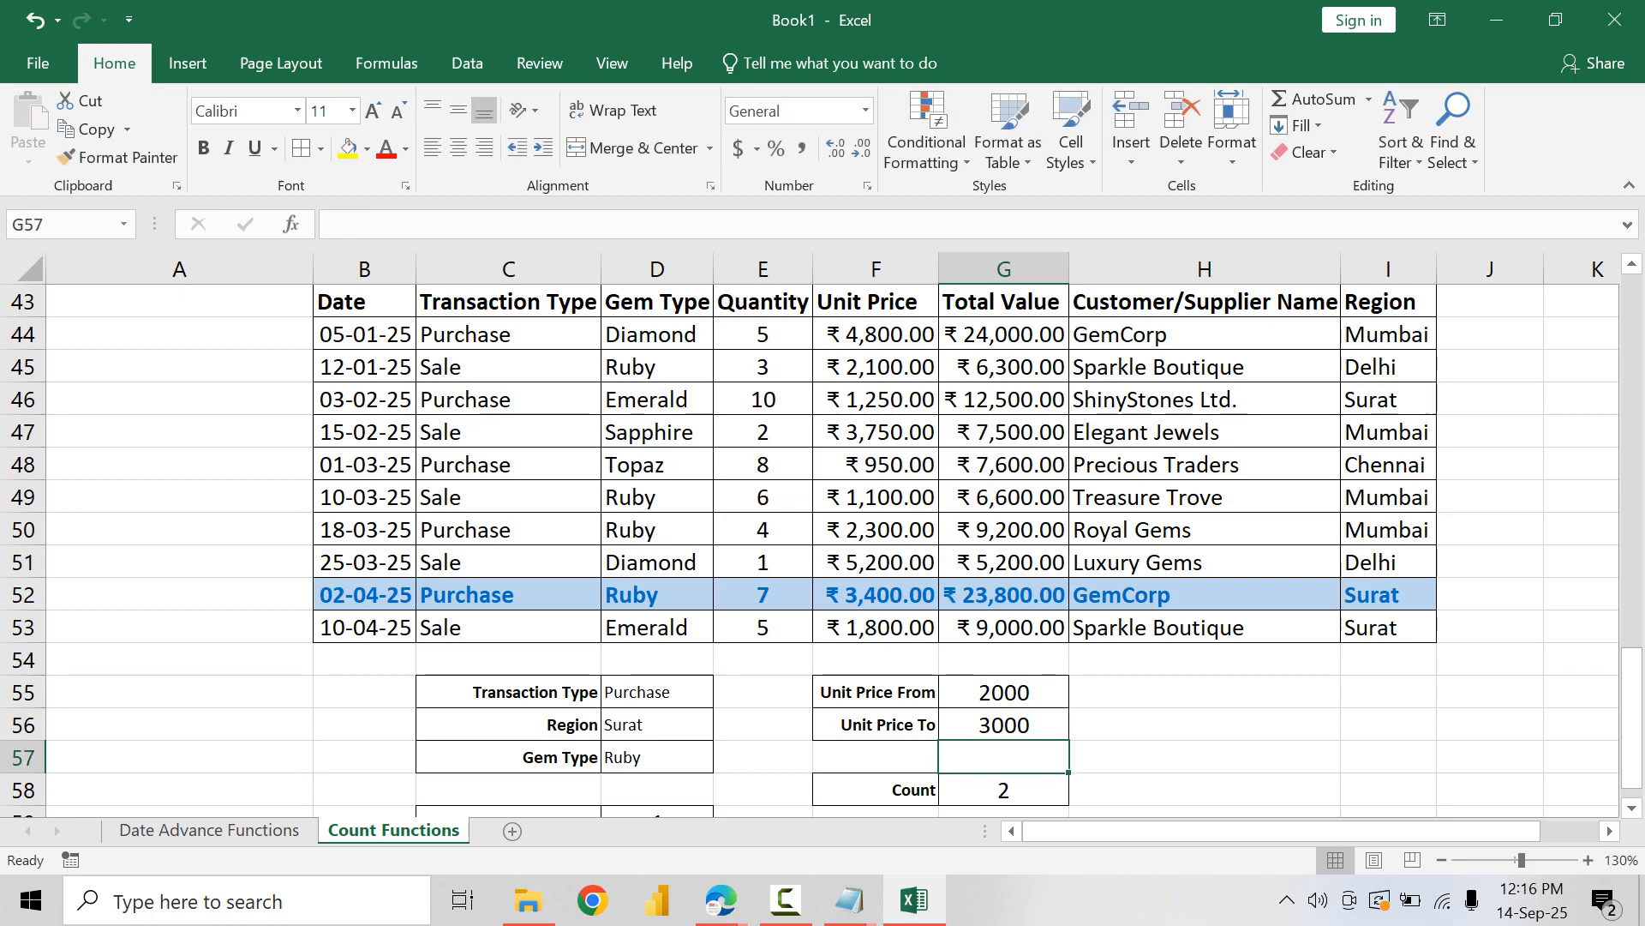
# Step: Check the unit prices in F44:F53 against the From and To limits and review the COUNTIFS count in G58
pyautogui.click(876, 334)
pyautogui.press('Down')
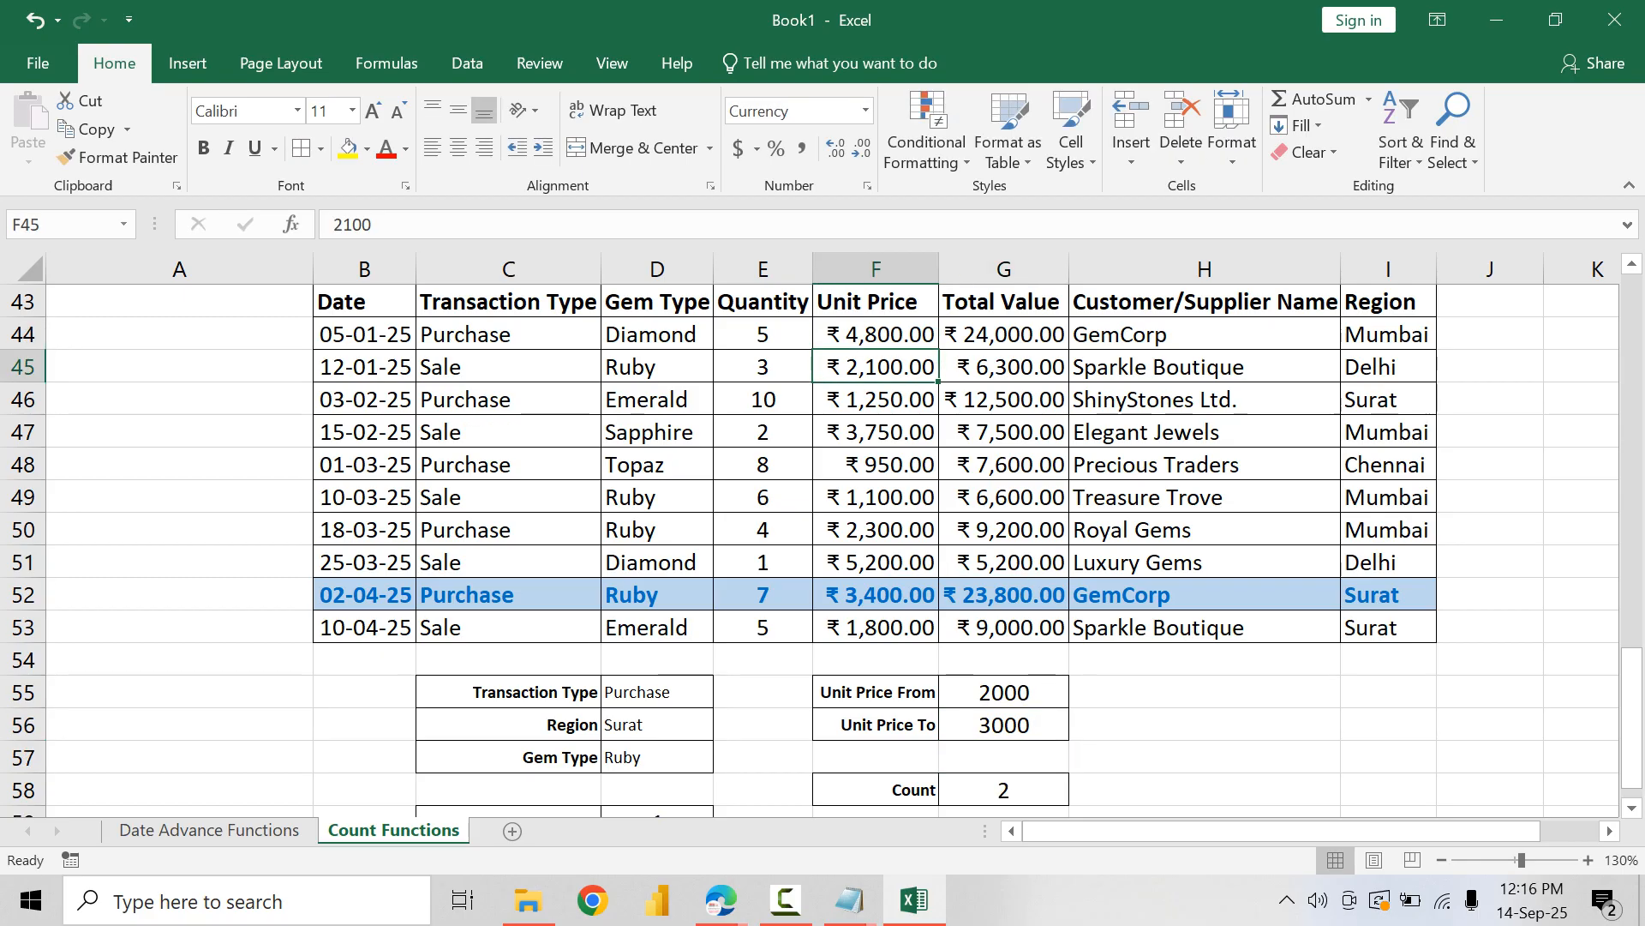
pyautogui.keyDown('ctrl'); pyautogui.click(876, 530); pyautogui.keyUp('ctrl')
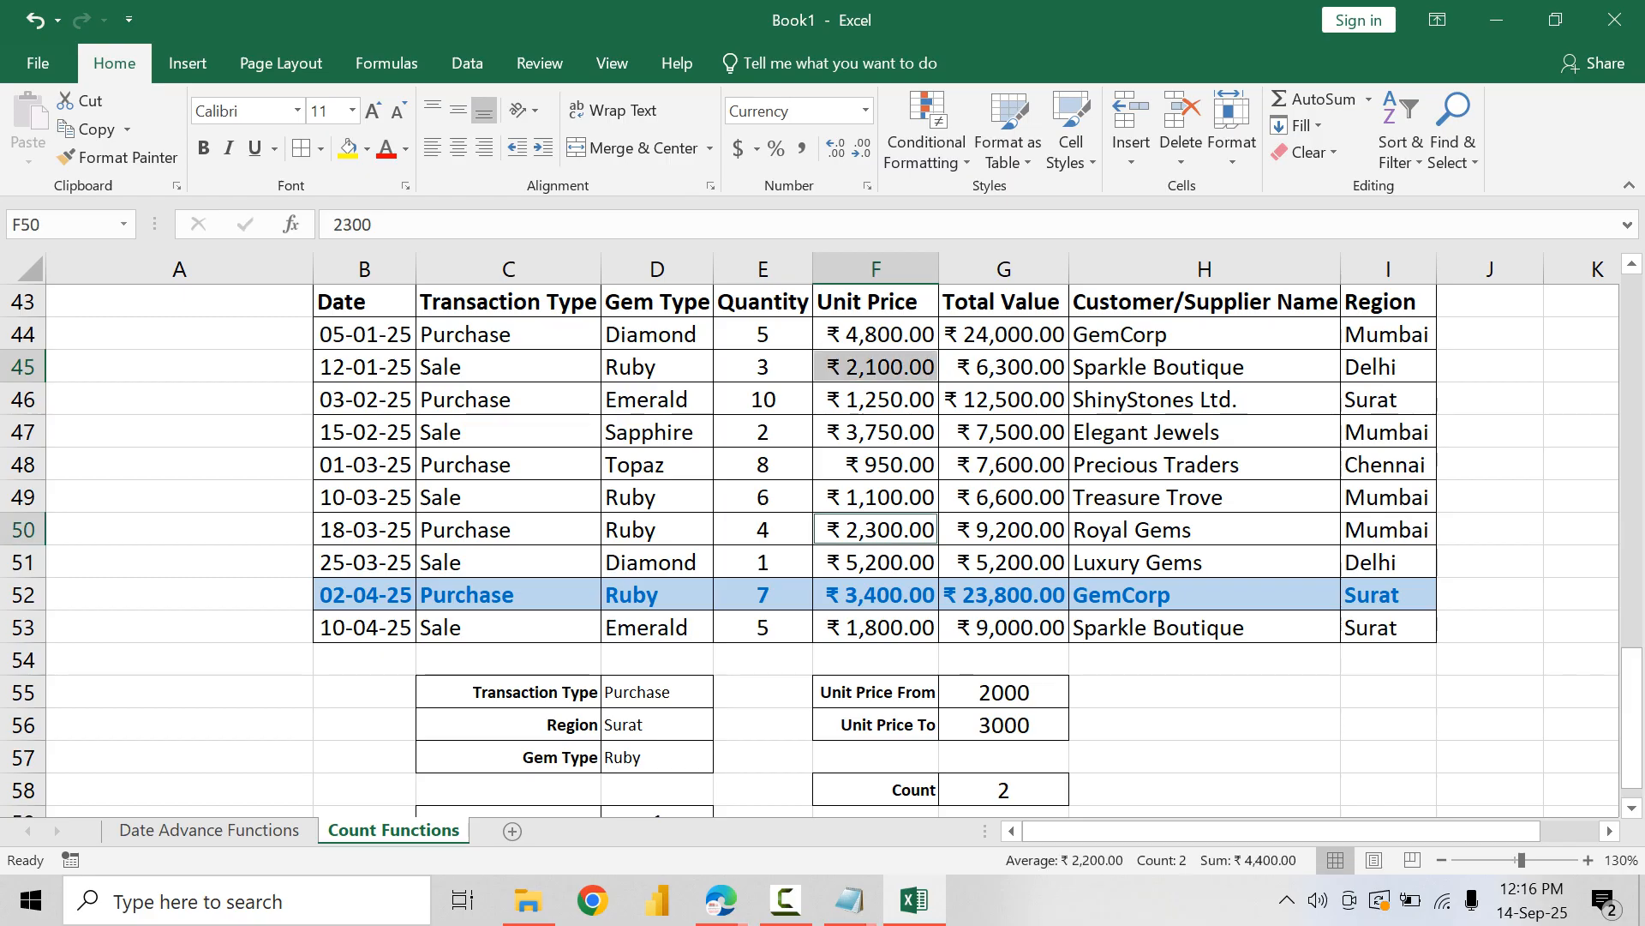
pyautogui.click(1004, 725)
pyautogui.scroll(-1, 1004, 725)
pyautogui.click(1005, 692)
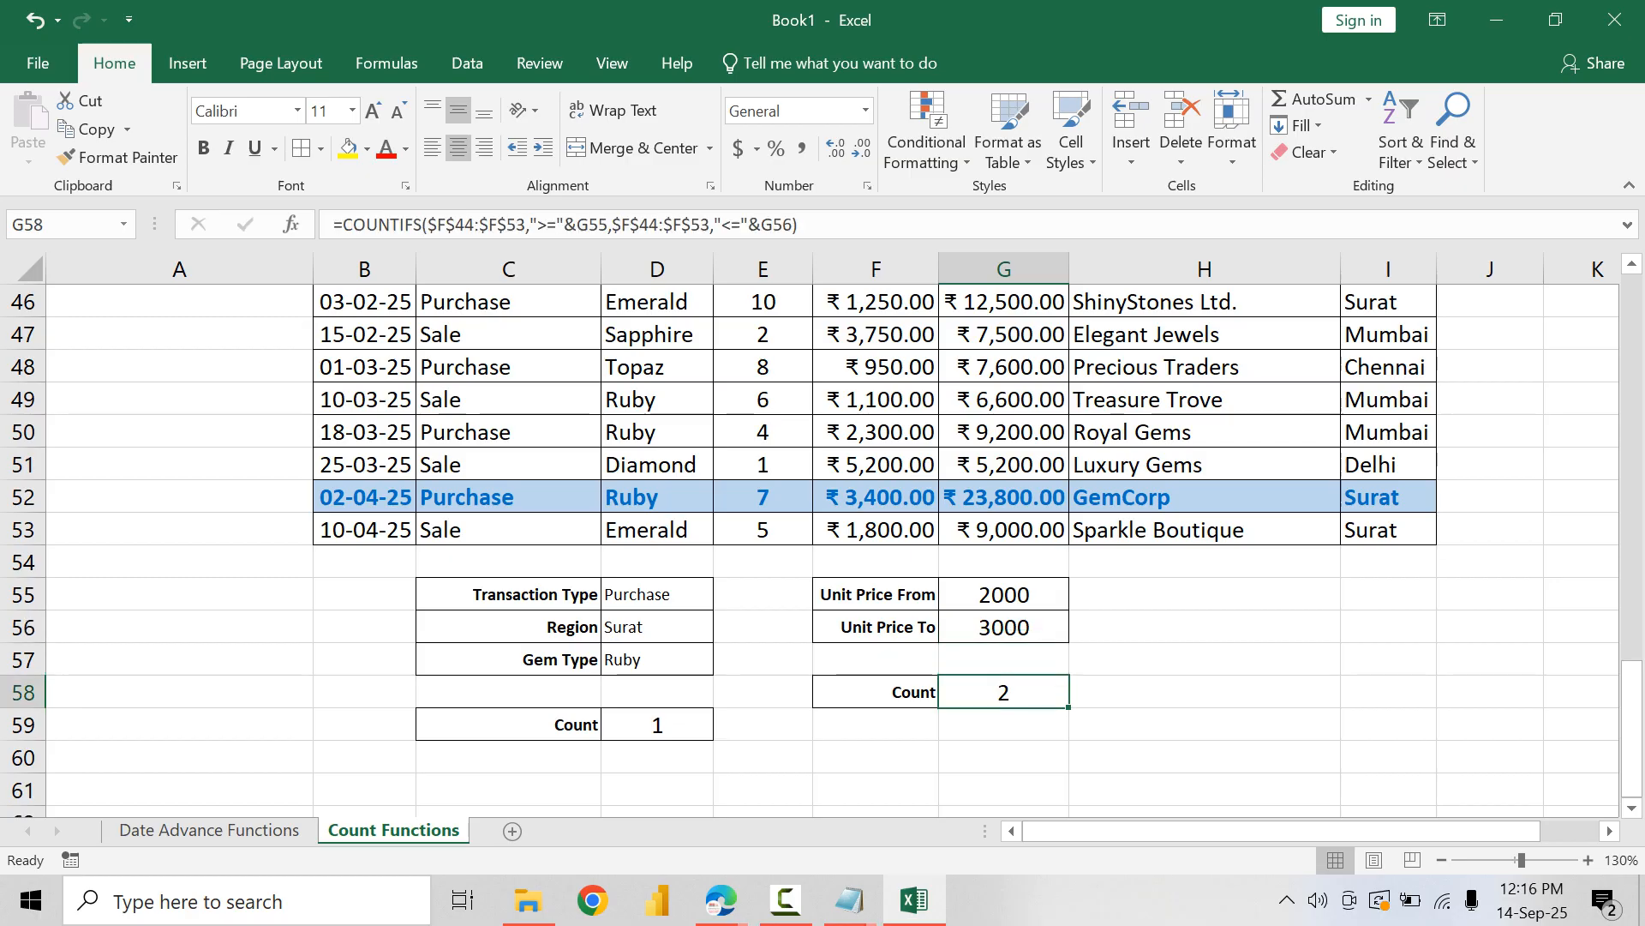
pyautogui.scroll(2, 823, 548)
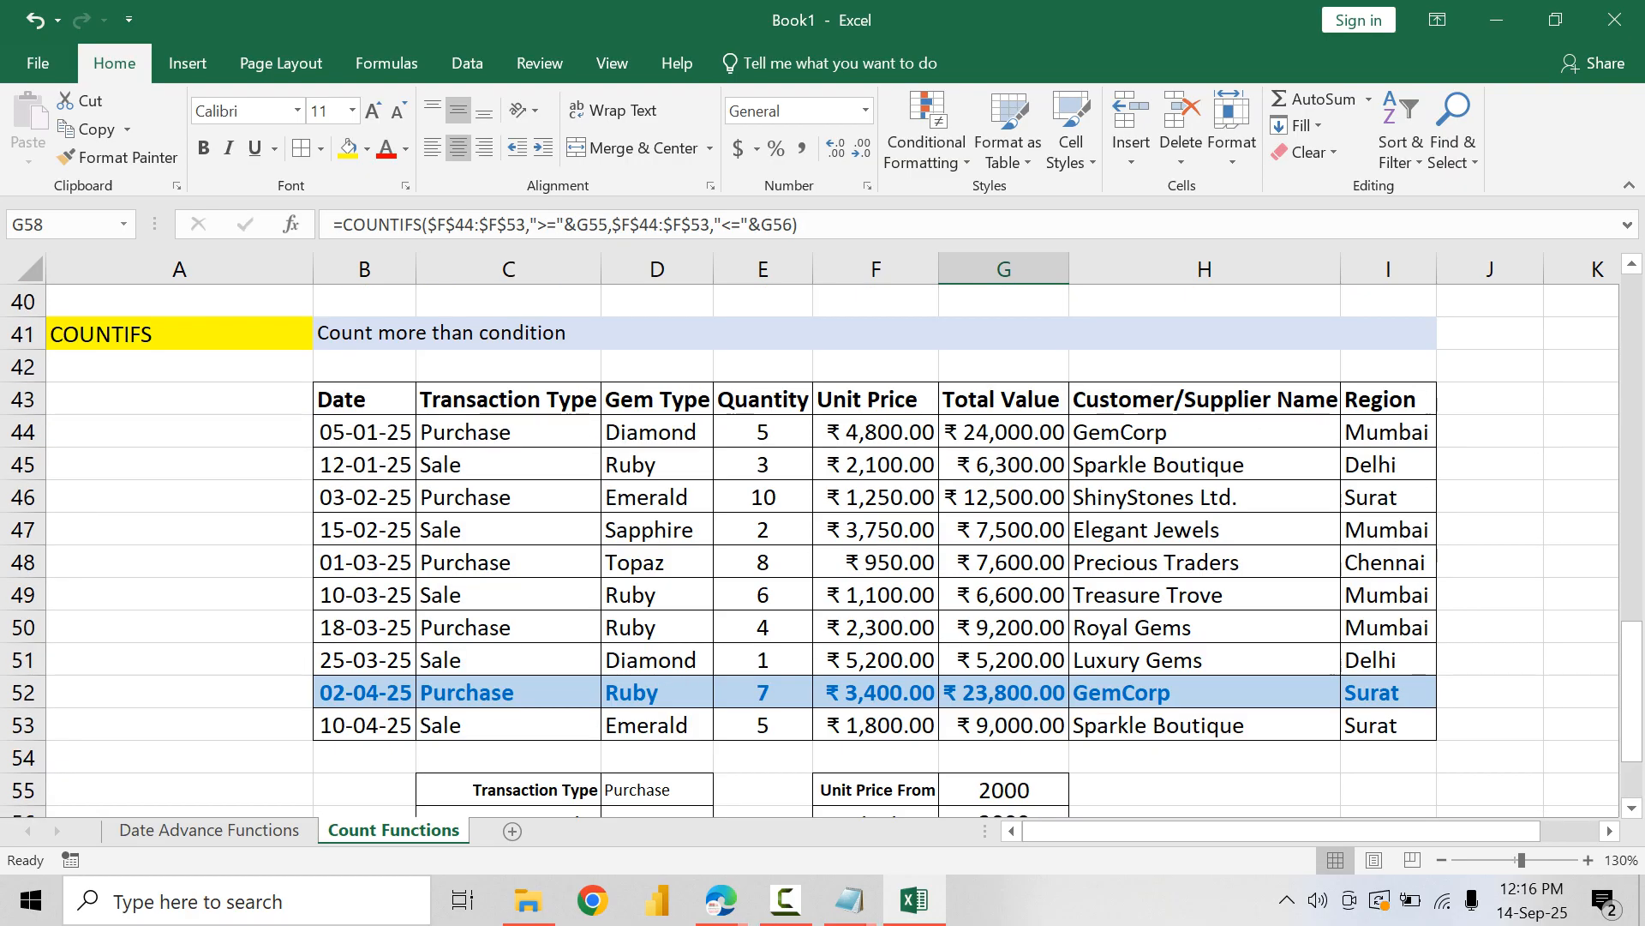
pyautogui.moveTo(179, 333); pyautogui.dragTo(1389, 725)
# Step: Switch to the Notepad function list, review the advanced date and count entries through COUNTIF with Wild Cards, and return to the Excel workbook
pyautogui.moveTo(848, 899)
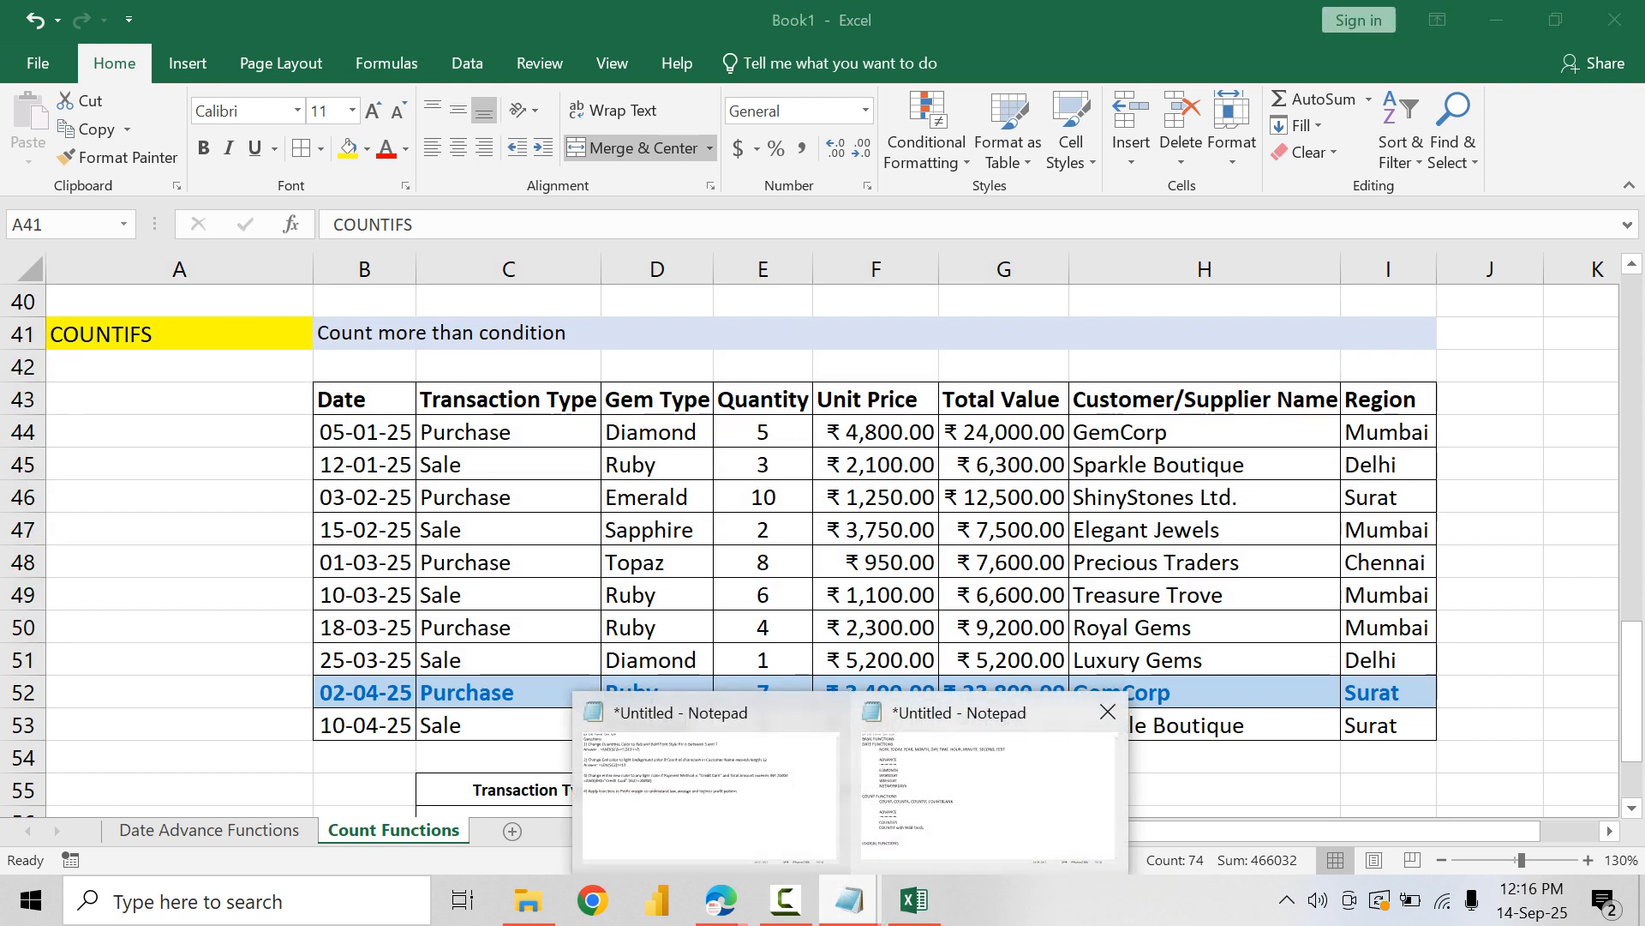
pyautogui.click(990, 797)
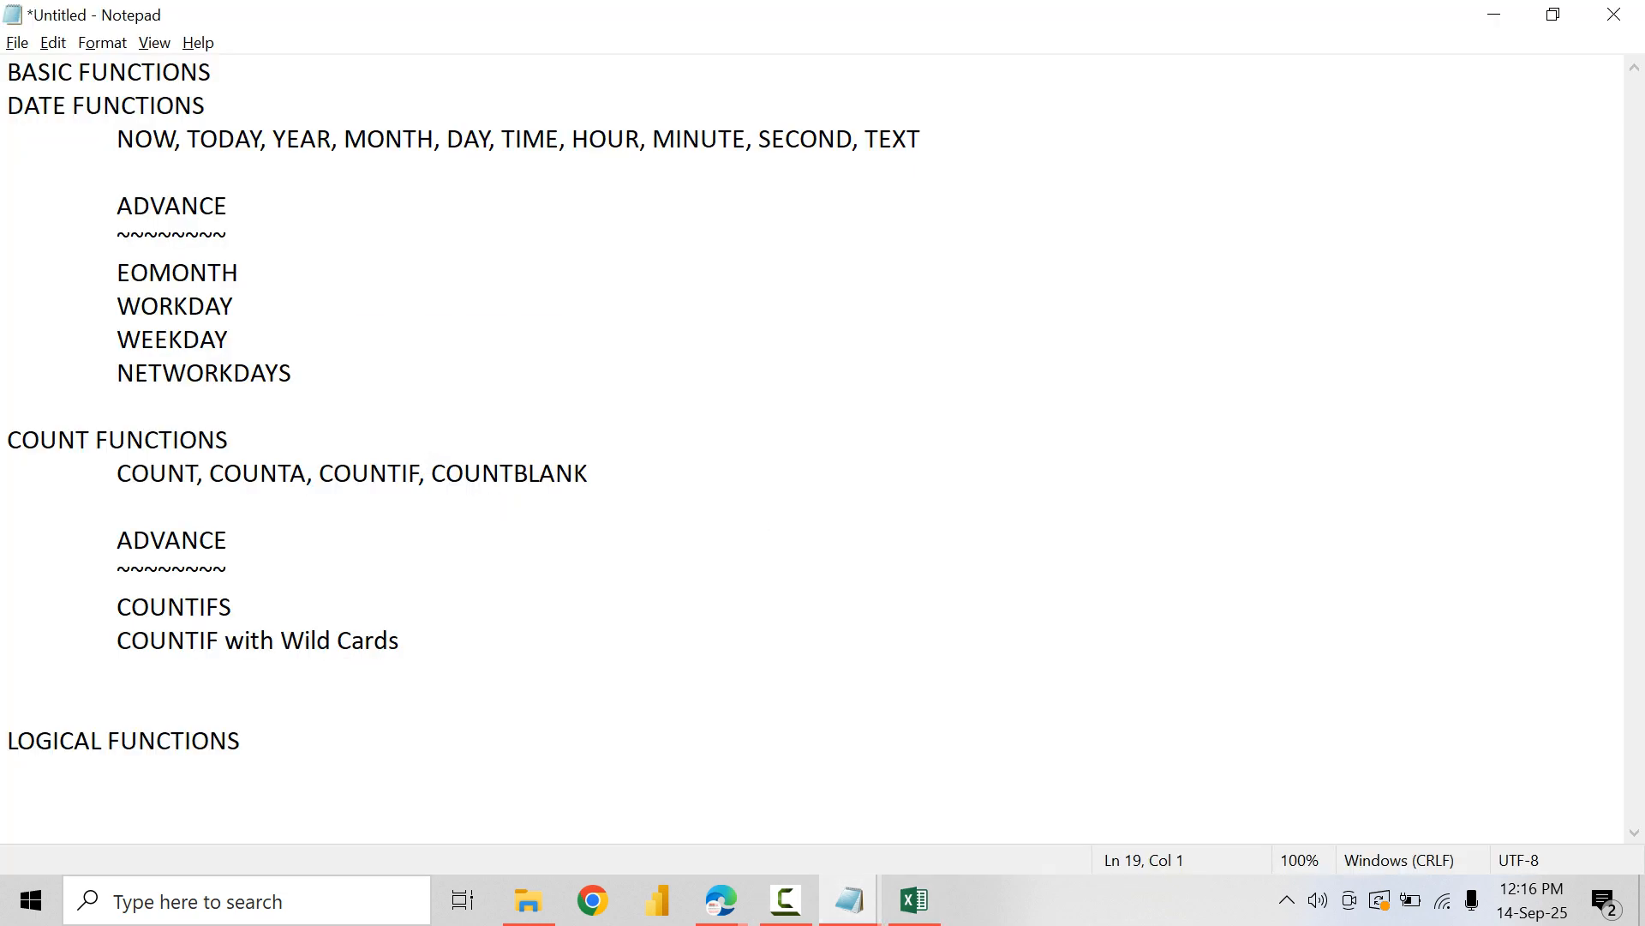
pyautogui.moveTo(118, 239); pyautogui.dragTo(293, 374)
pyautogui.moveTo(117, 568); pyautogui.dragTo(246, 640)
pyautogui.click(261, 641)
pyautogui.moveTo(117, 641); pyautogui.dragTo(400, 640)
pyautogui.click(401, 641)
pyautogui.hotkey('alt', 'Tab')
pyautogui.click(876, 562)
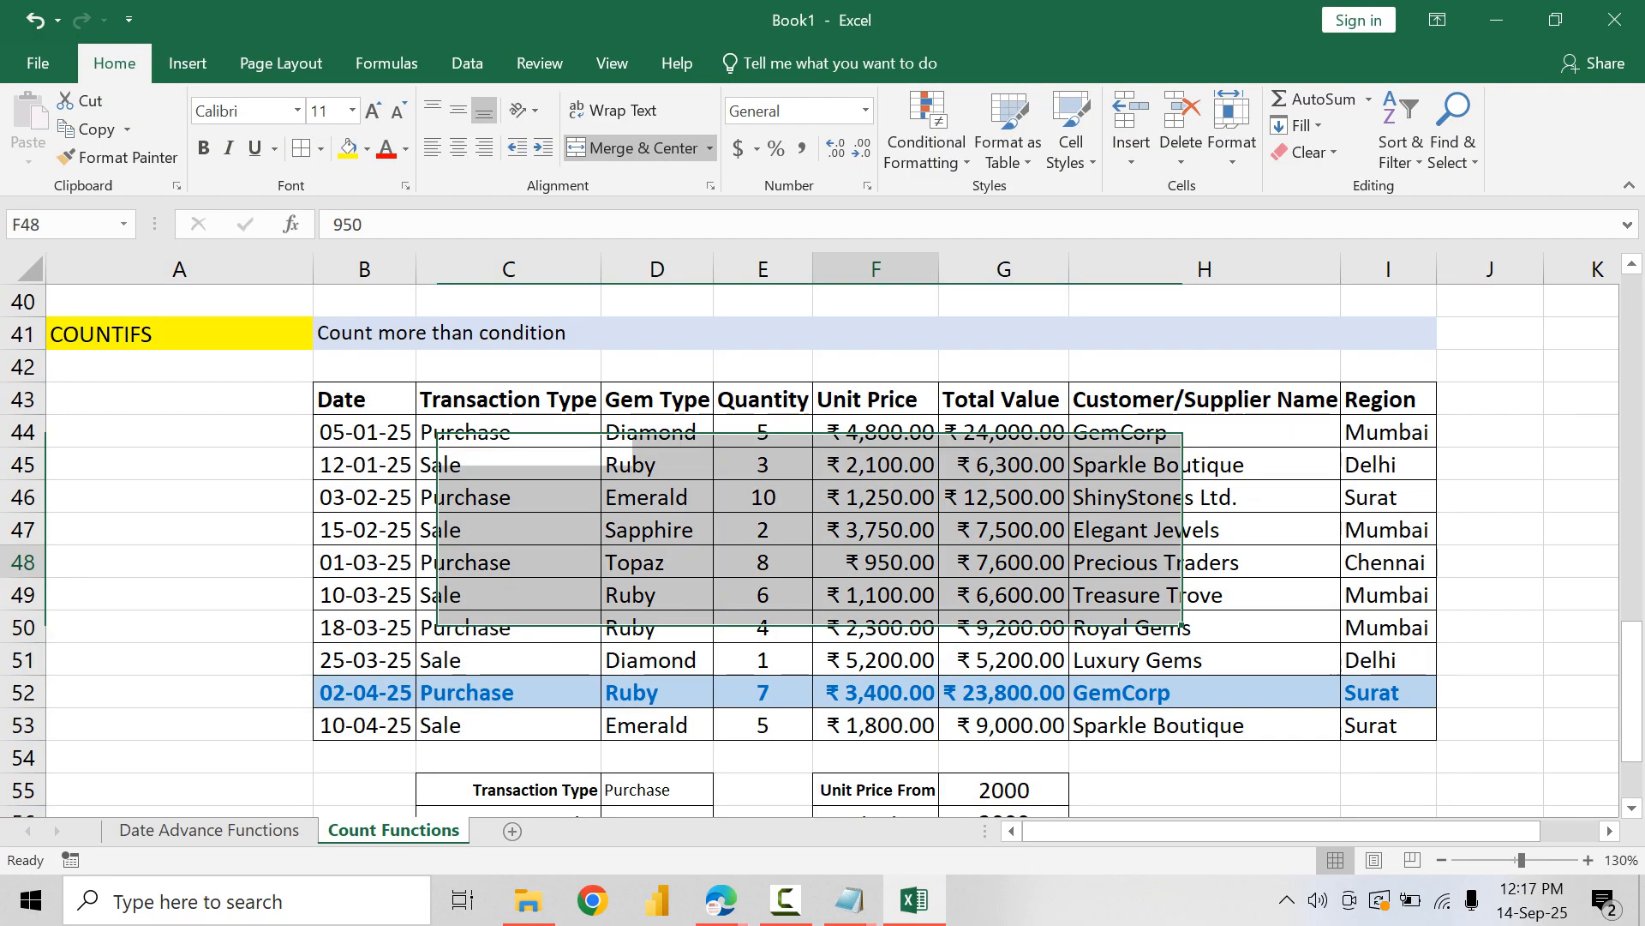
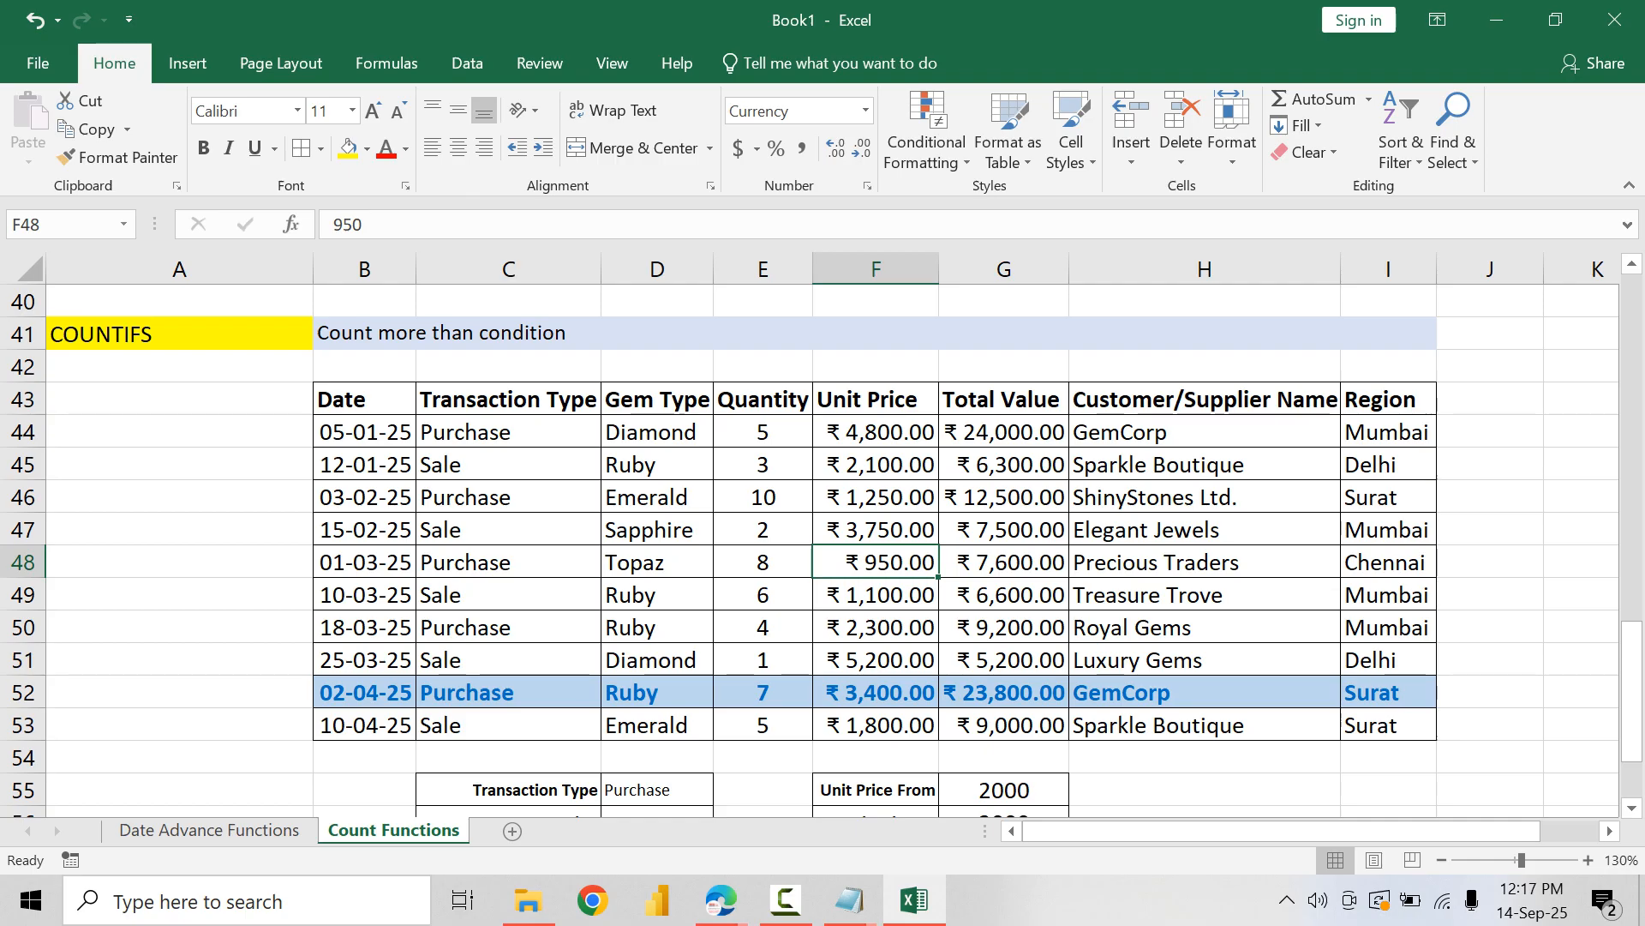
# Step: Review the COUNTIFS formula in G58 against the unit price limits and the transaction table above it
pyautogui.scroll(-3, 823, 549)
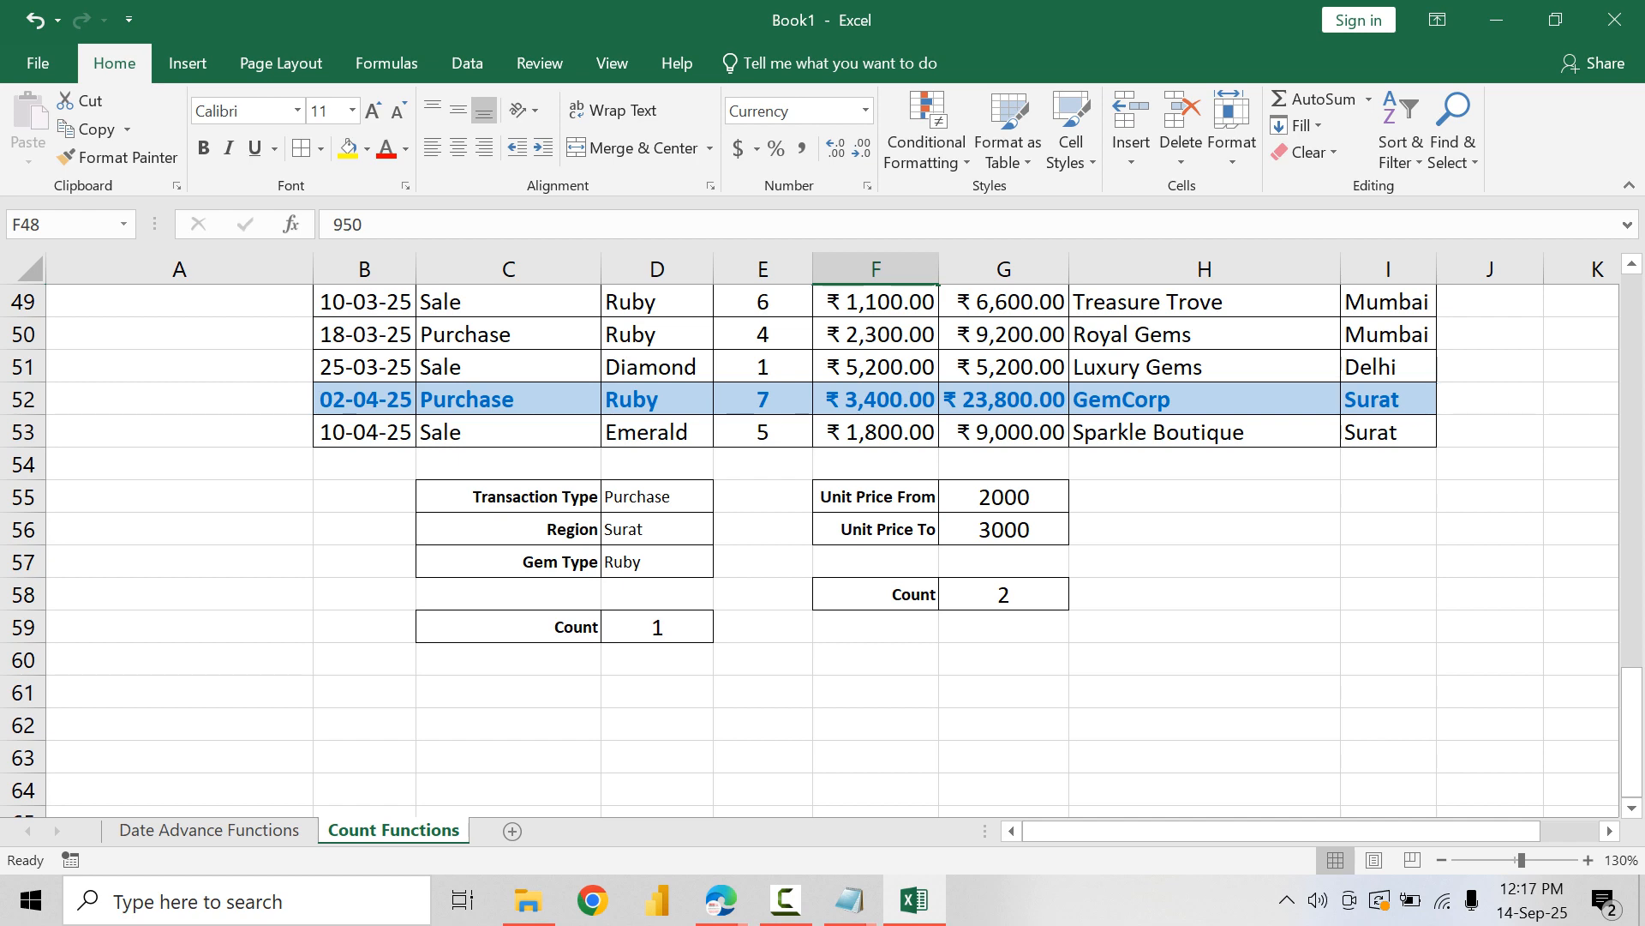
pyautogui.click(1004, 595)
pyautogui.scroll(2, 1003, 595)
pyautogui.scroll(1, 823, 548)
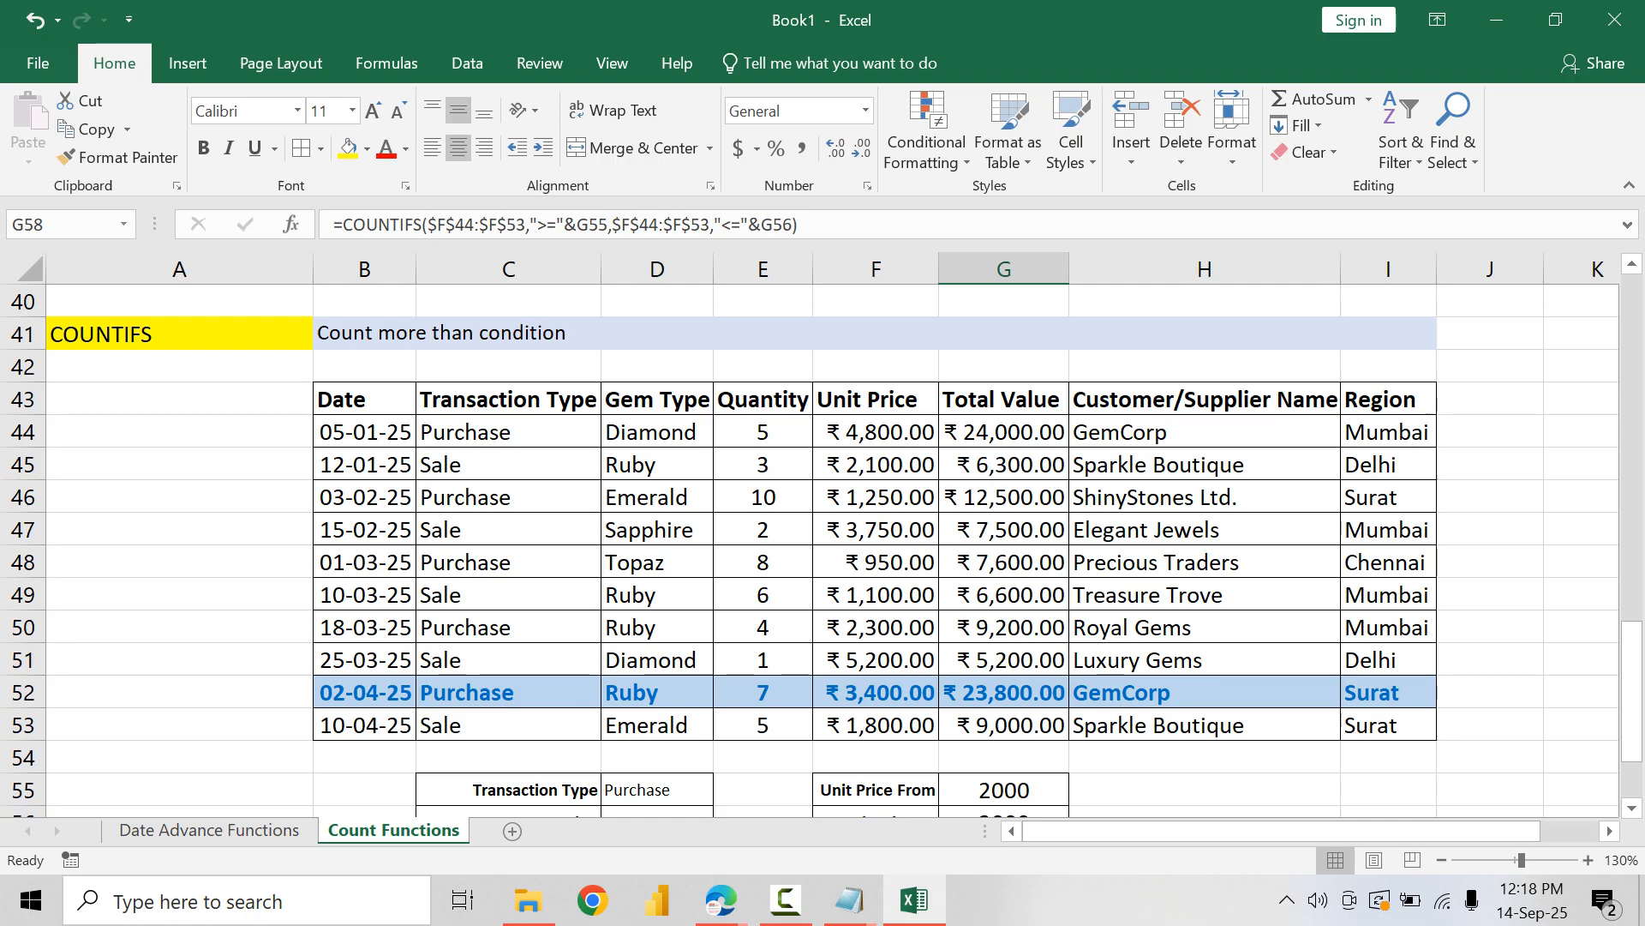
# Step: Switch to the Notepad function list, highlight the COUNTIF with Wild Cards entry, and return to the Excel workbook
pyautogui.moveTo(850, 900)
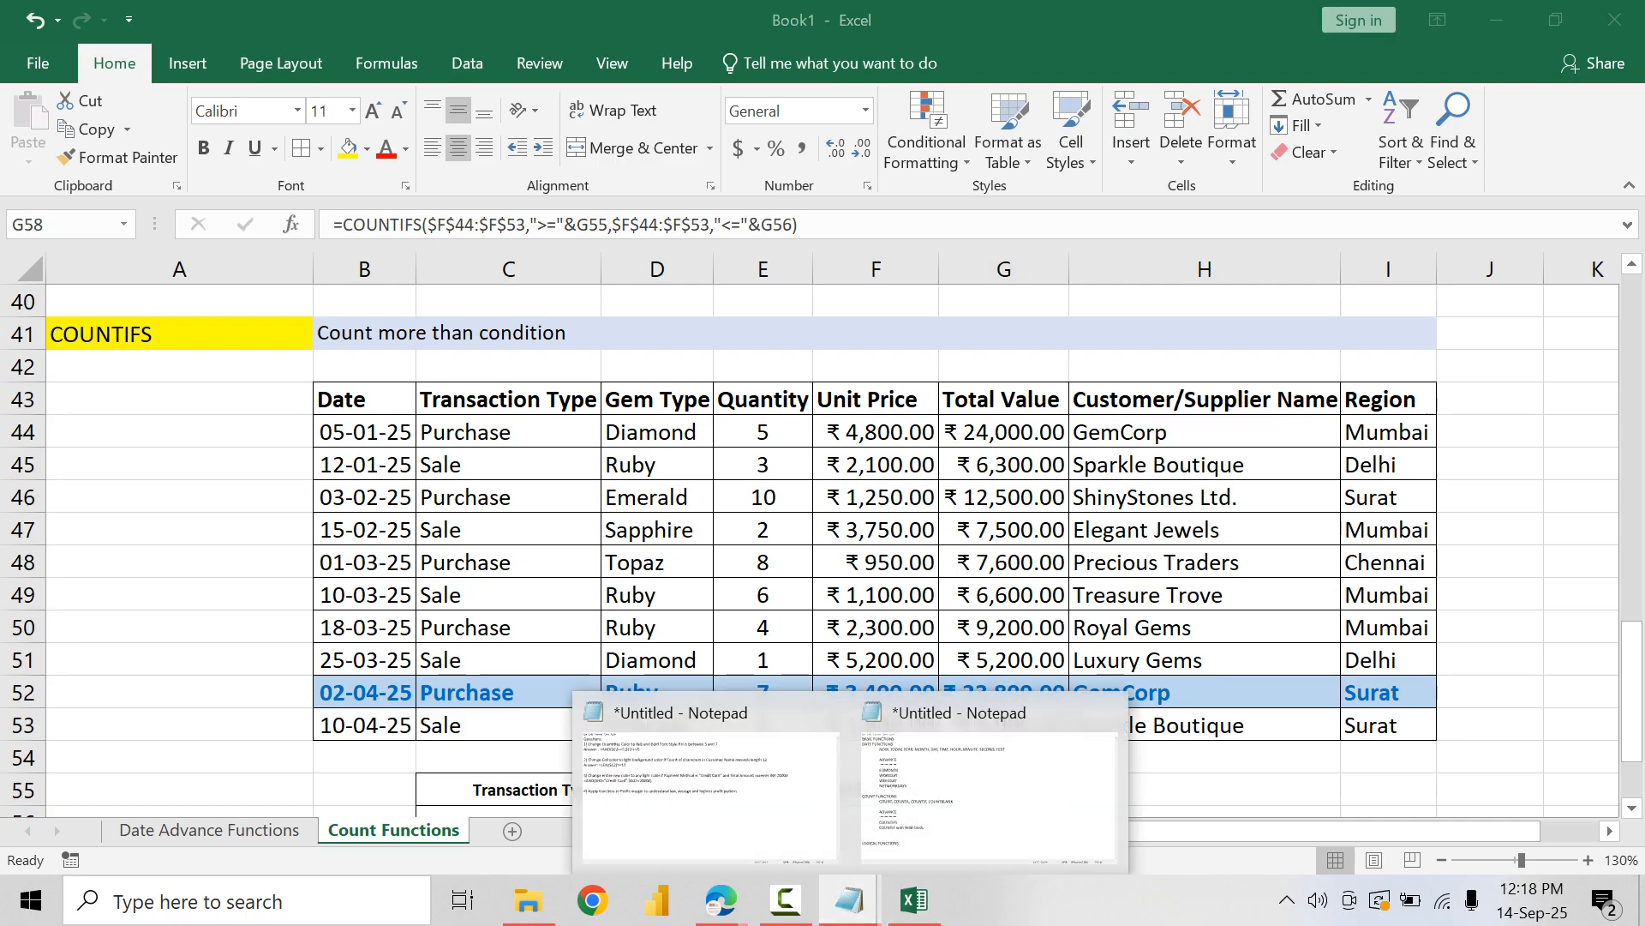
pyautogui.click(985, 786)
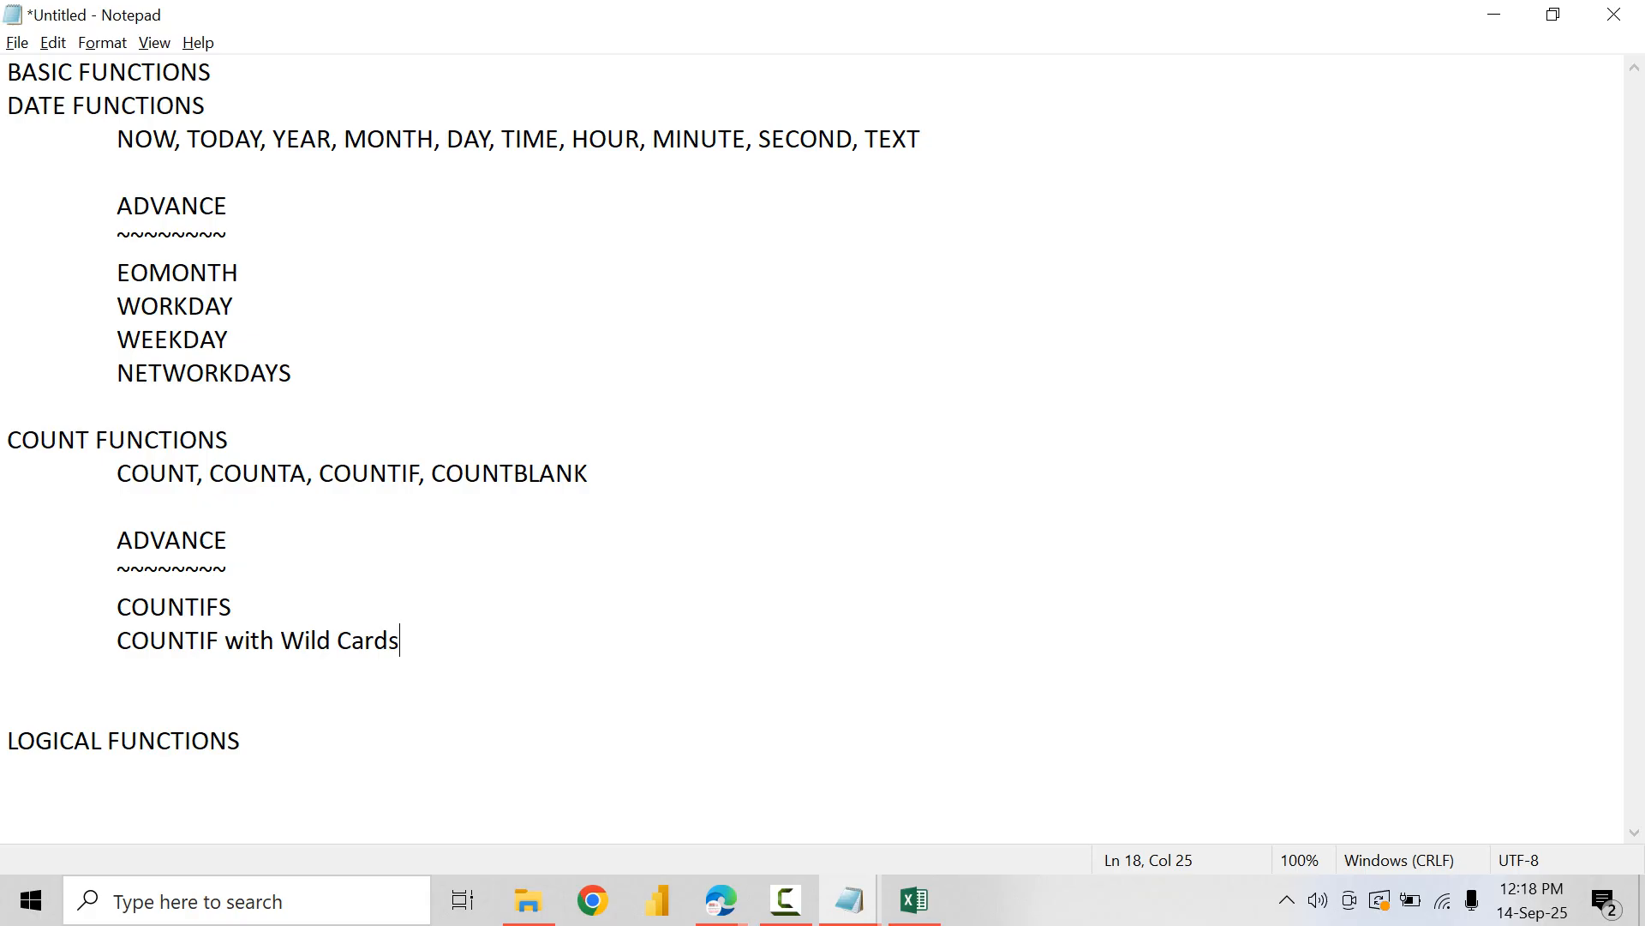
pyautogui.hotkey('ctrl', 'shift', 'Left')
pyautogui.hotkey('ctrl', 'shift', 'Left')
pyautogui.hotkey('ctrl', 'shift', 'Left')
pyautogui.hotkey('alt', 'Tab')
pyautogui.click(508, 563)
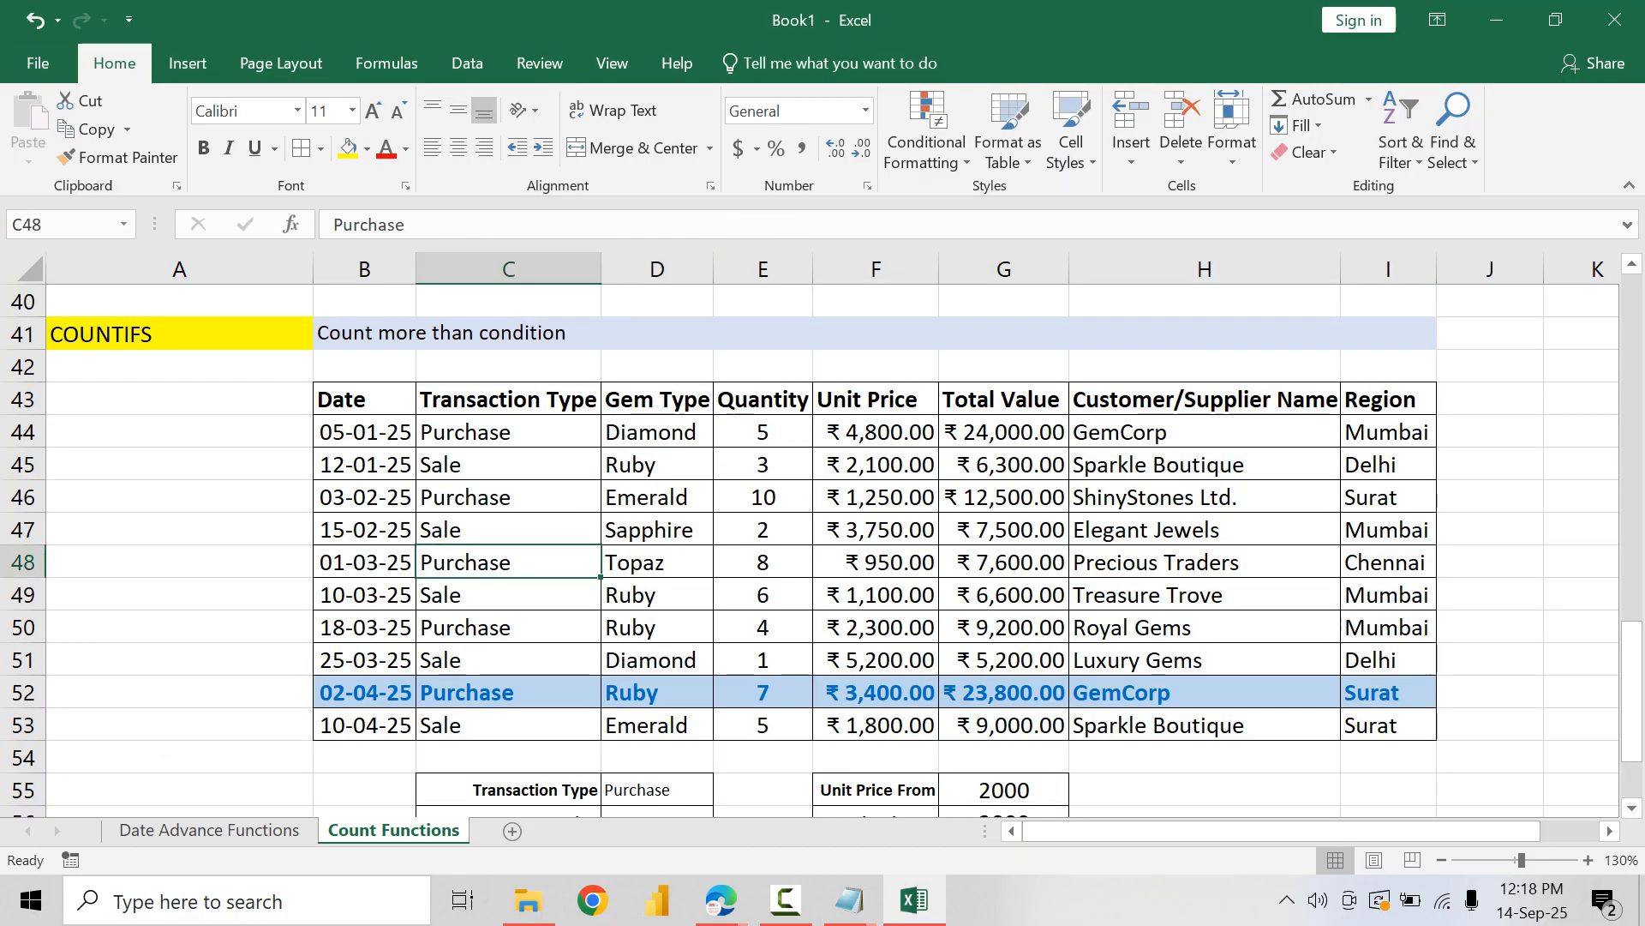
# Step: Copy the COUNTIF section from its heading in A28 through the Count row 35 and paste it at A62
pyautogui.scroll(-1, 508, 562)
pyautogui.scroll(1, 823, 549)
pyautogui.click(179, 334)
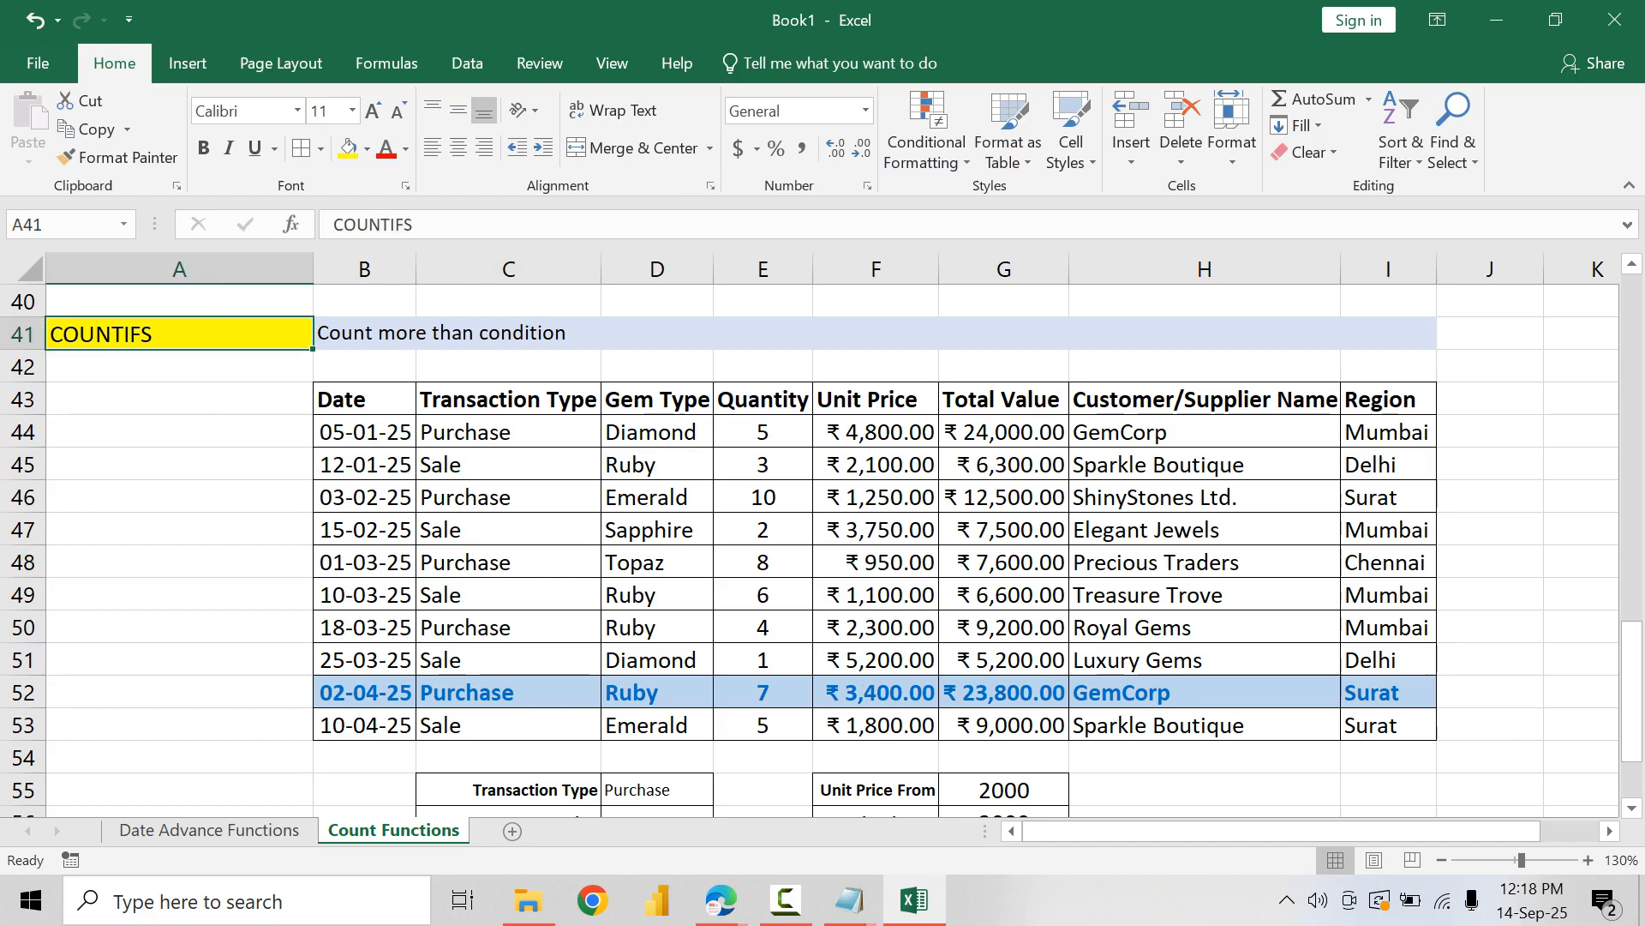
pyautogui.scroll(-4, 823, 548)
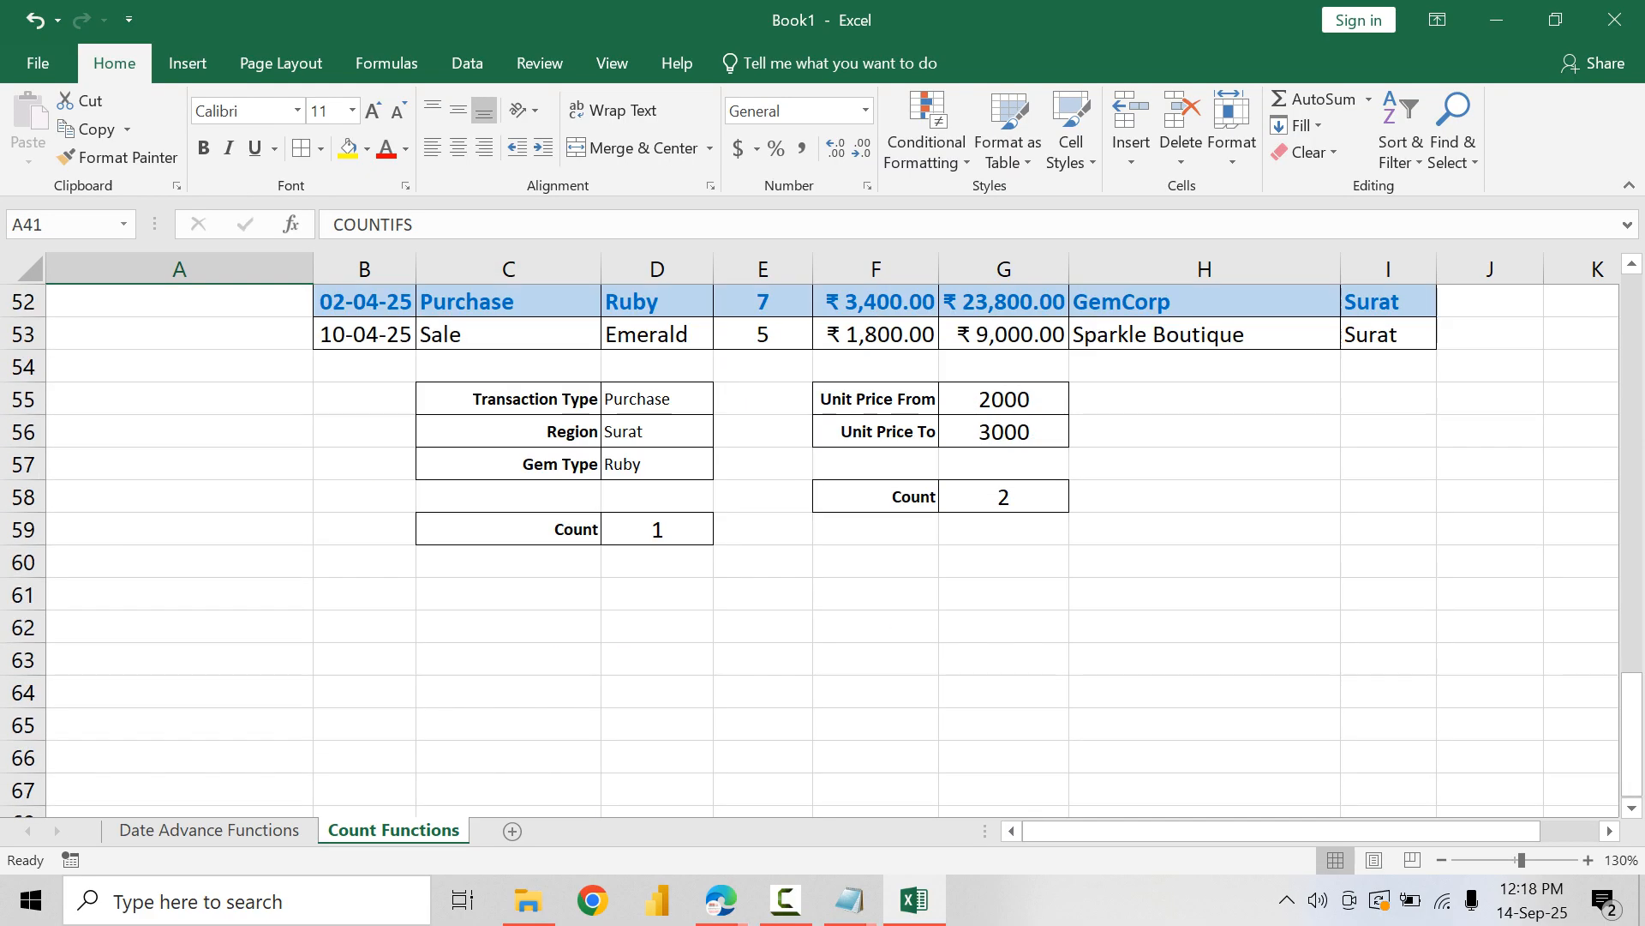
pyautogui.scroll(10, 823, 549)
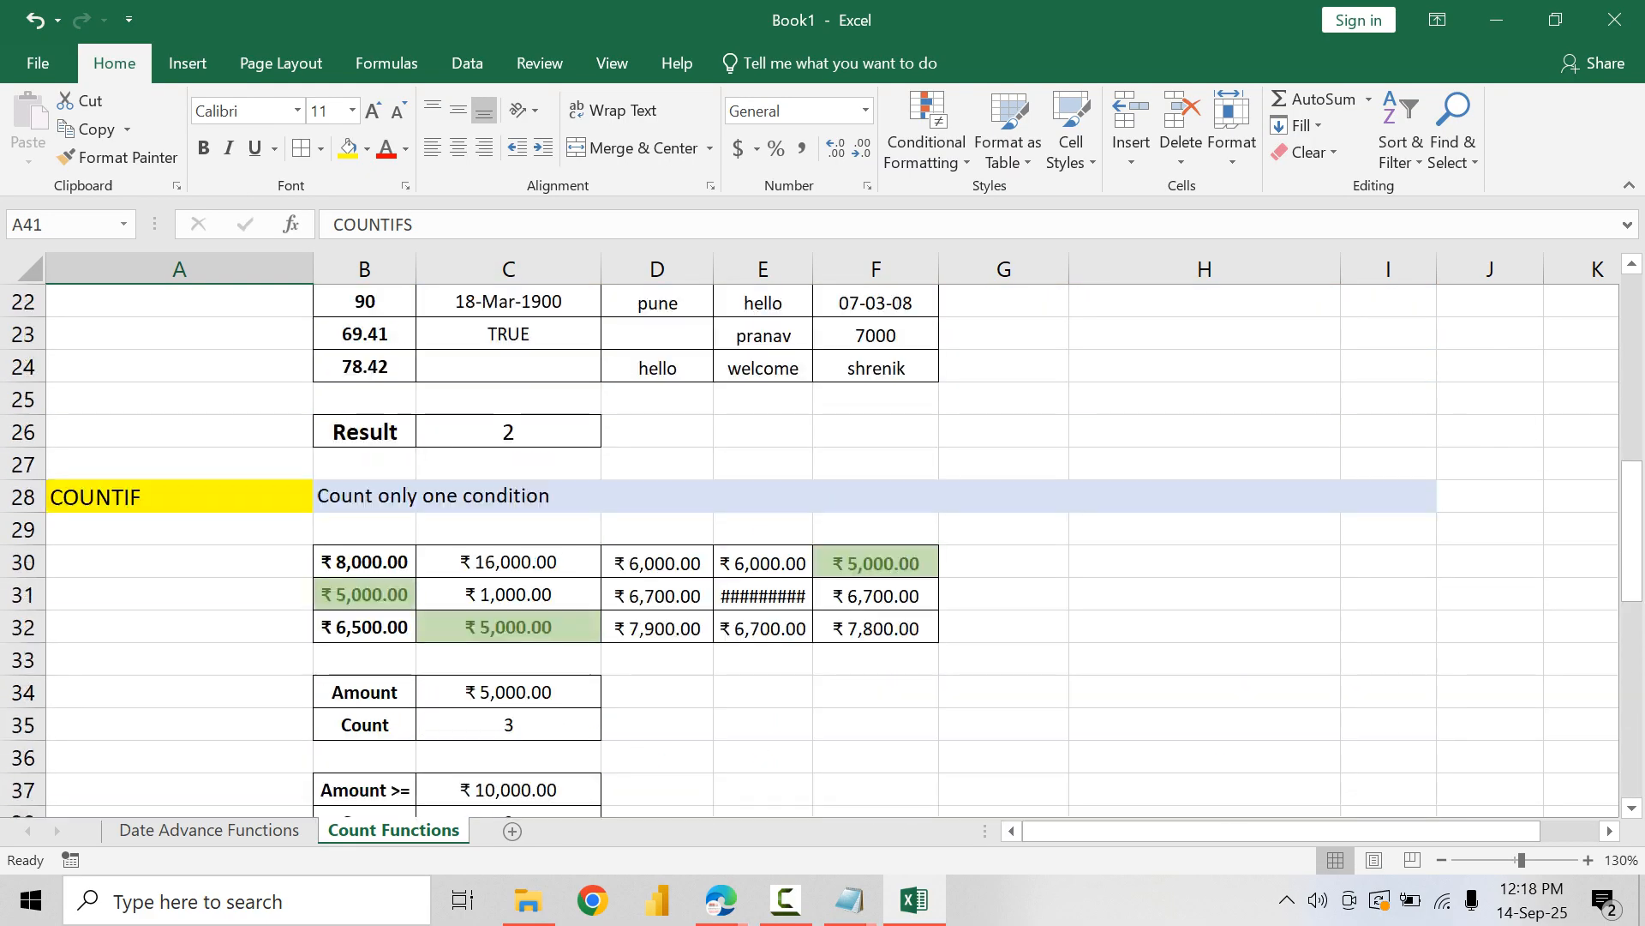
pyautogui.moveTo(180, 497); pyautogui.dragTo(508, 725)
pyautogui.hotkey('ctrl', 'c')
pyautogui.scroll(-11, 823, 548)
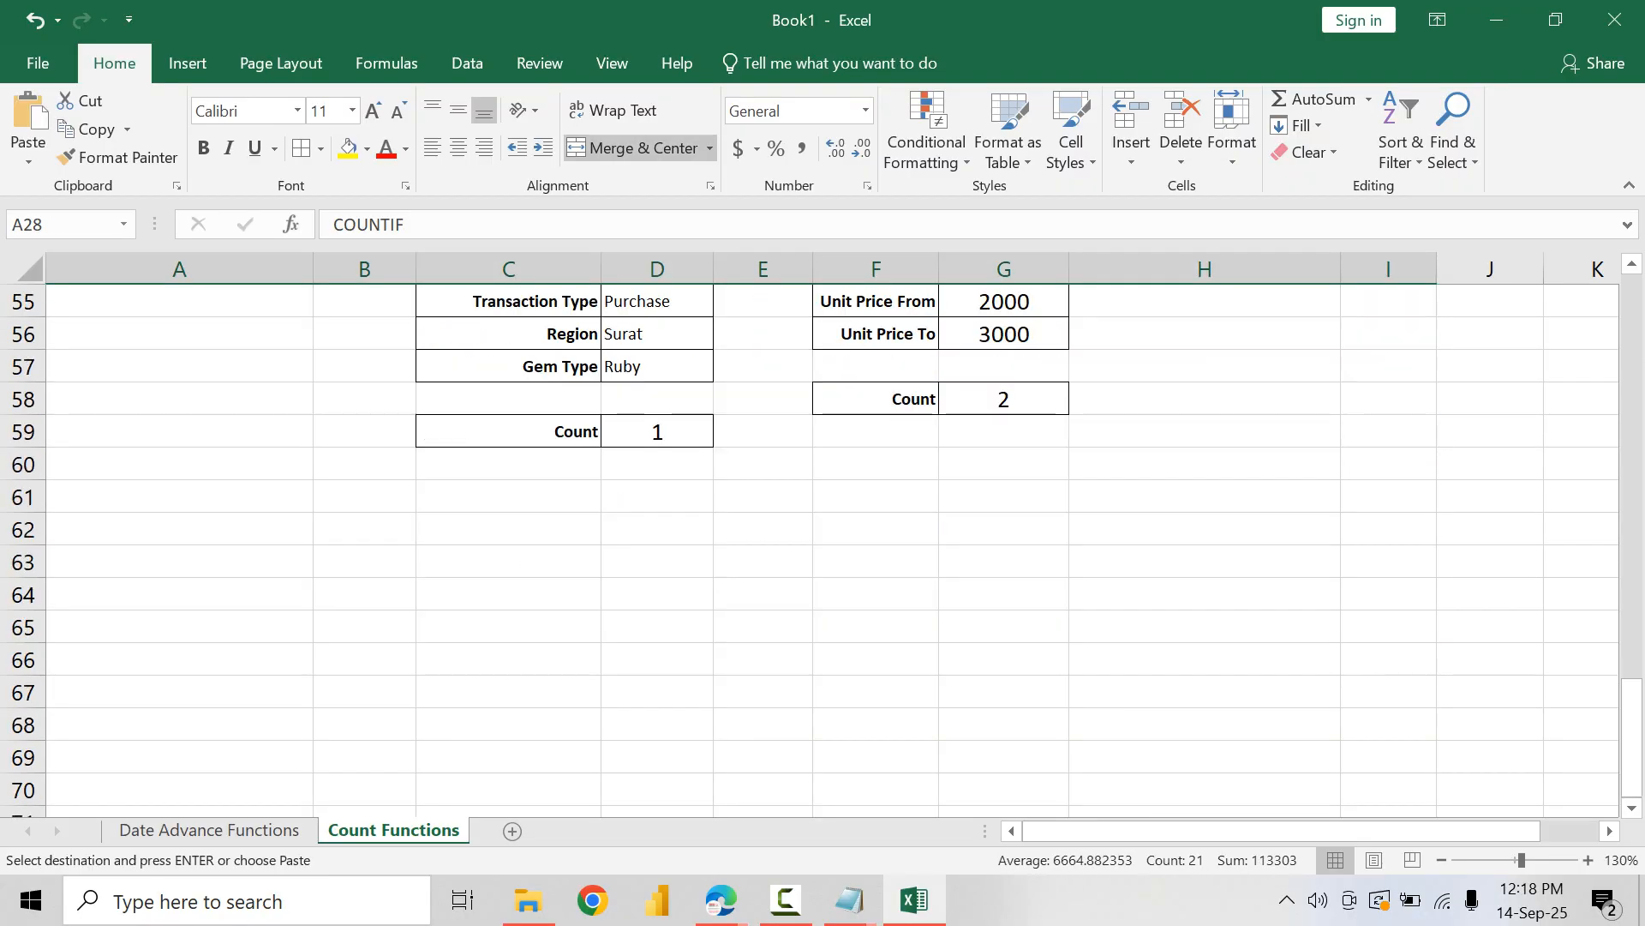
pyautogui.click(179, 530)
pyautogui.hotkey('ctrl', 'v')
# Step: Change the pasted section heading in A62 to "COUNTIF Wild Cards"
pyautogui.press('F2')
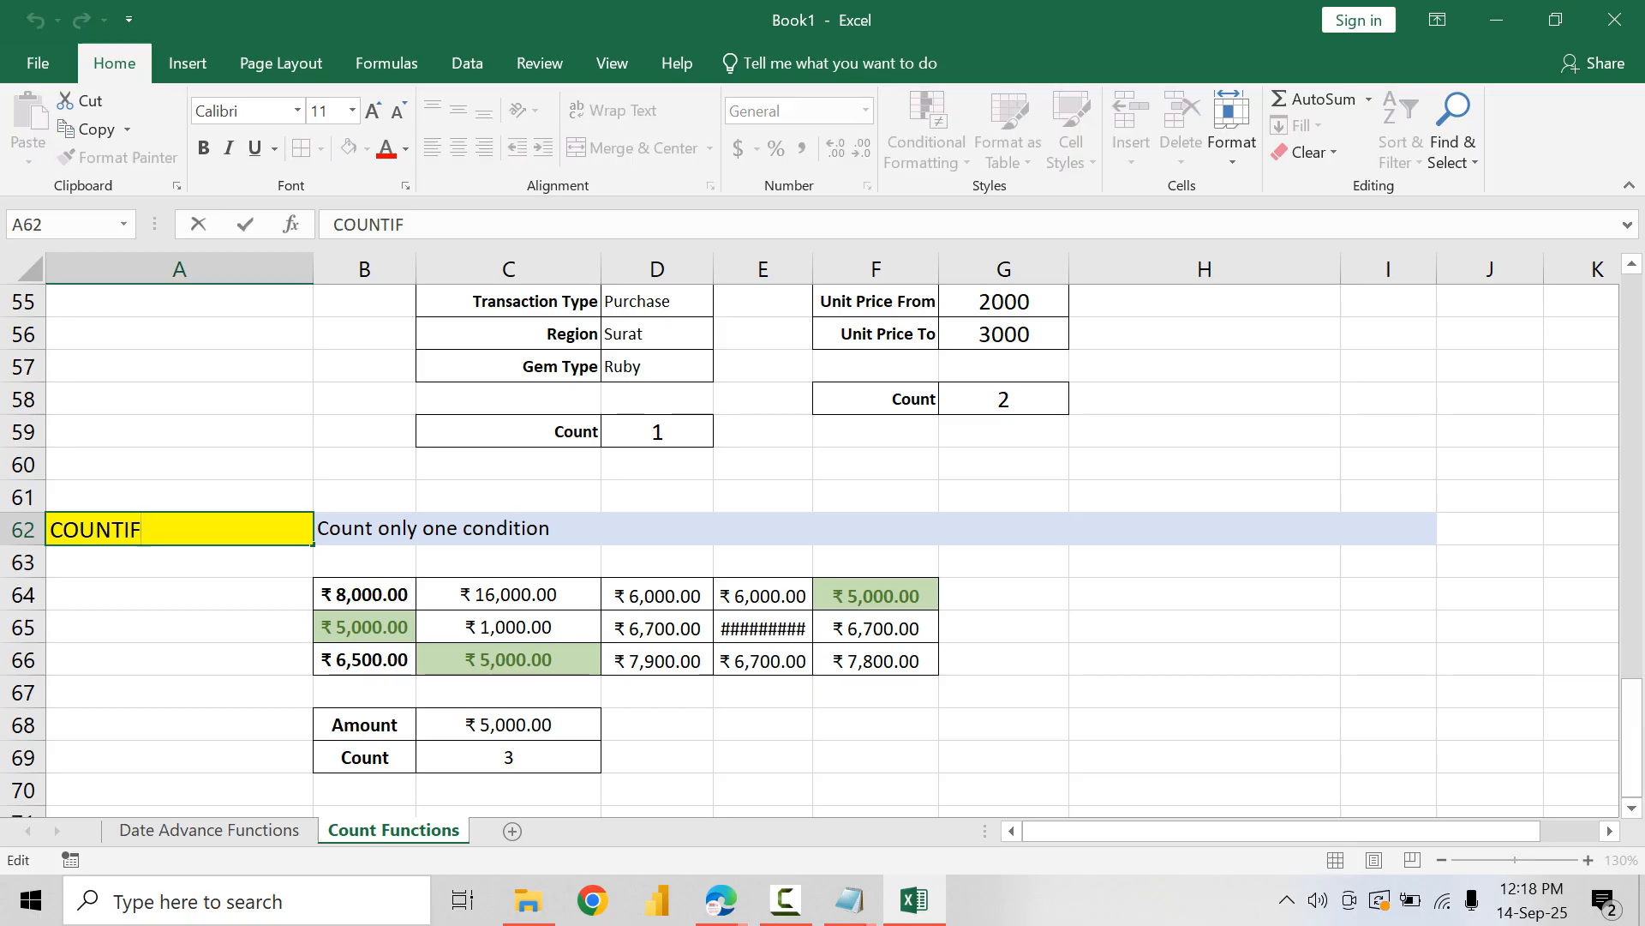
pyautogui.write('Wild Cards')
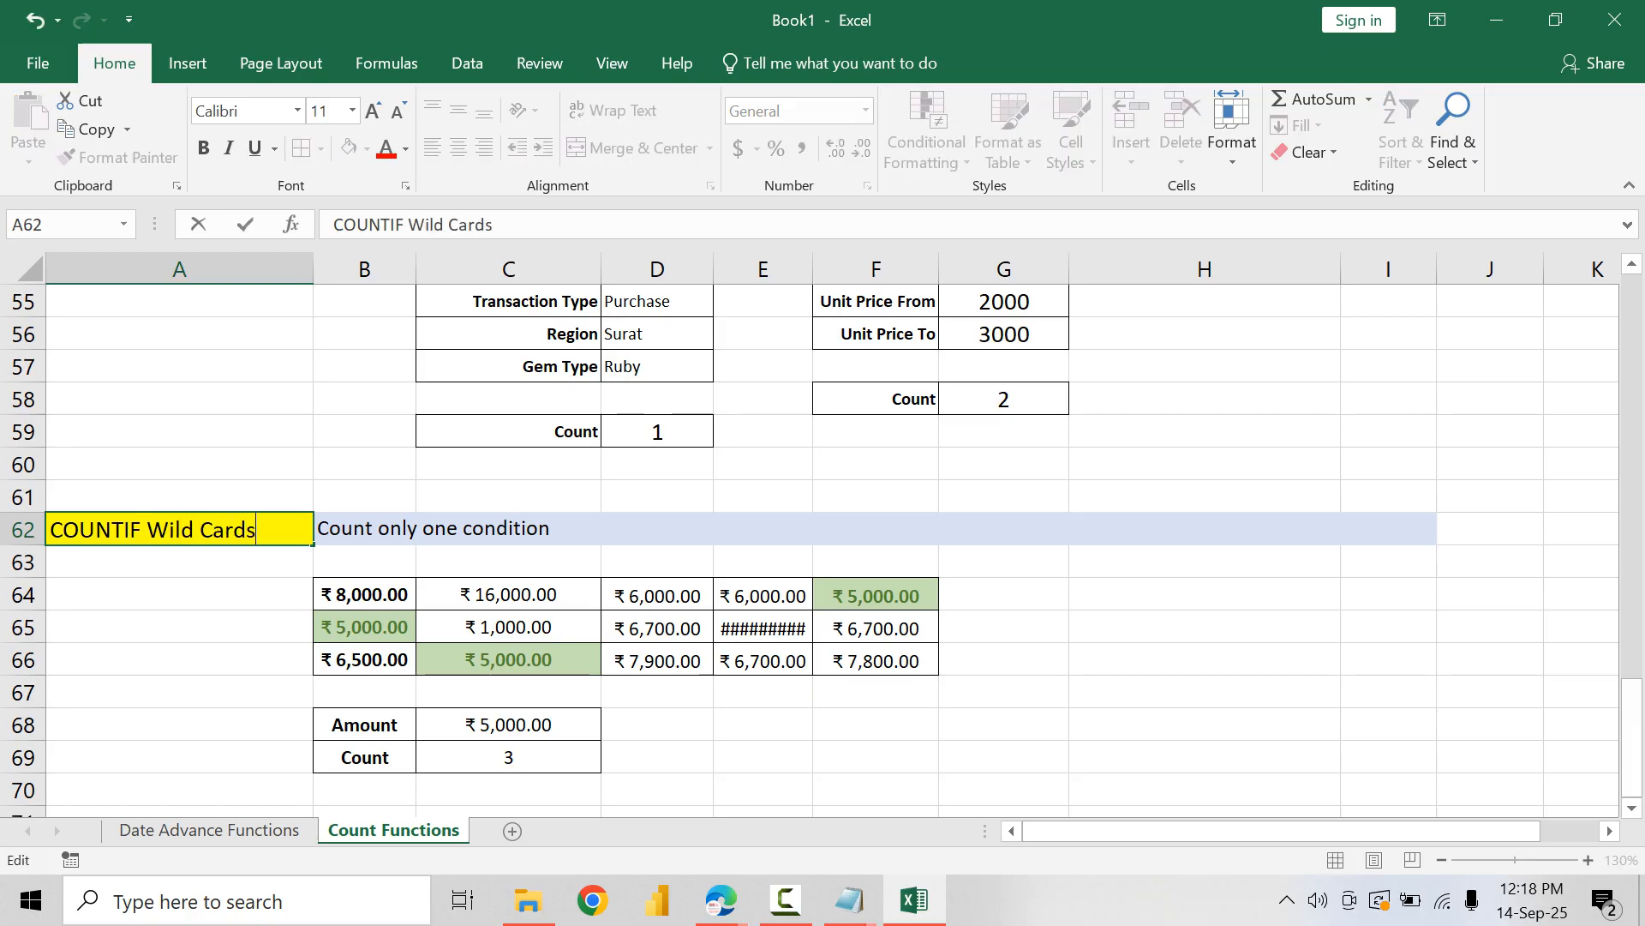
pyautogui.press('Tab')
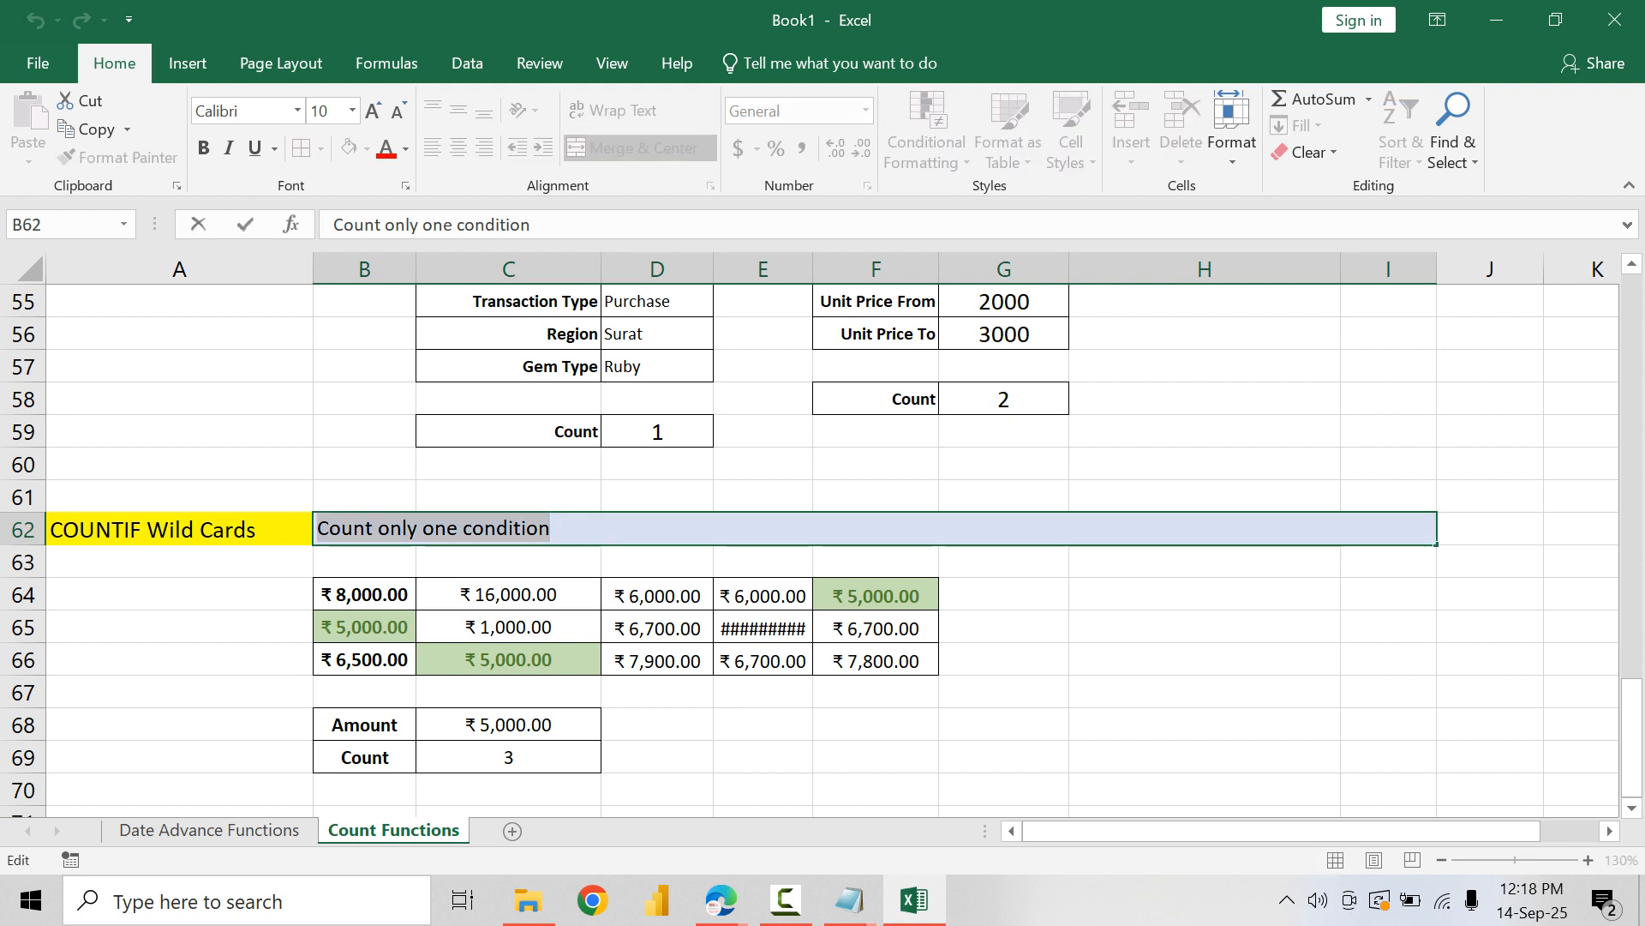
# Step: Replace the description in B62 with "Count cells that match a specific pattern (Begins with, Ends with, Contains)"
pyautogui.write('Compare')
pyautogui.press('BackSpace')
pyautogui.press('BackSpace')
pyautogui.press('BackSpace')
pyautogui.press('BackSpace')
pyautogui.press('BackSpace')
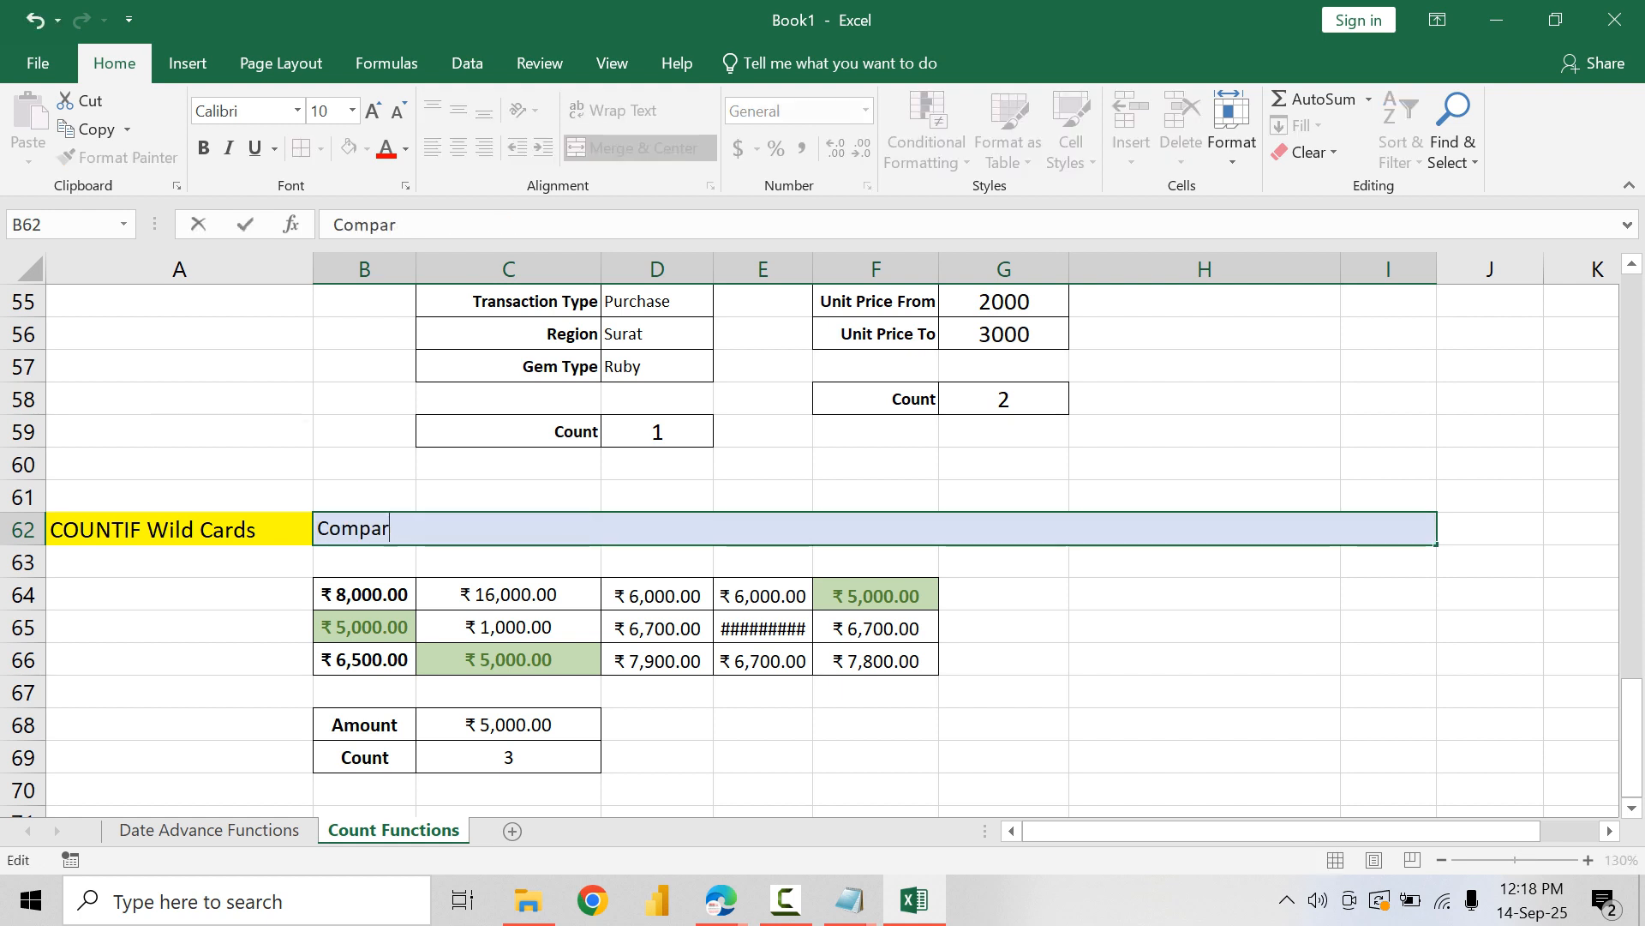
pyautogui.write('unt ce')
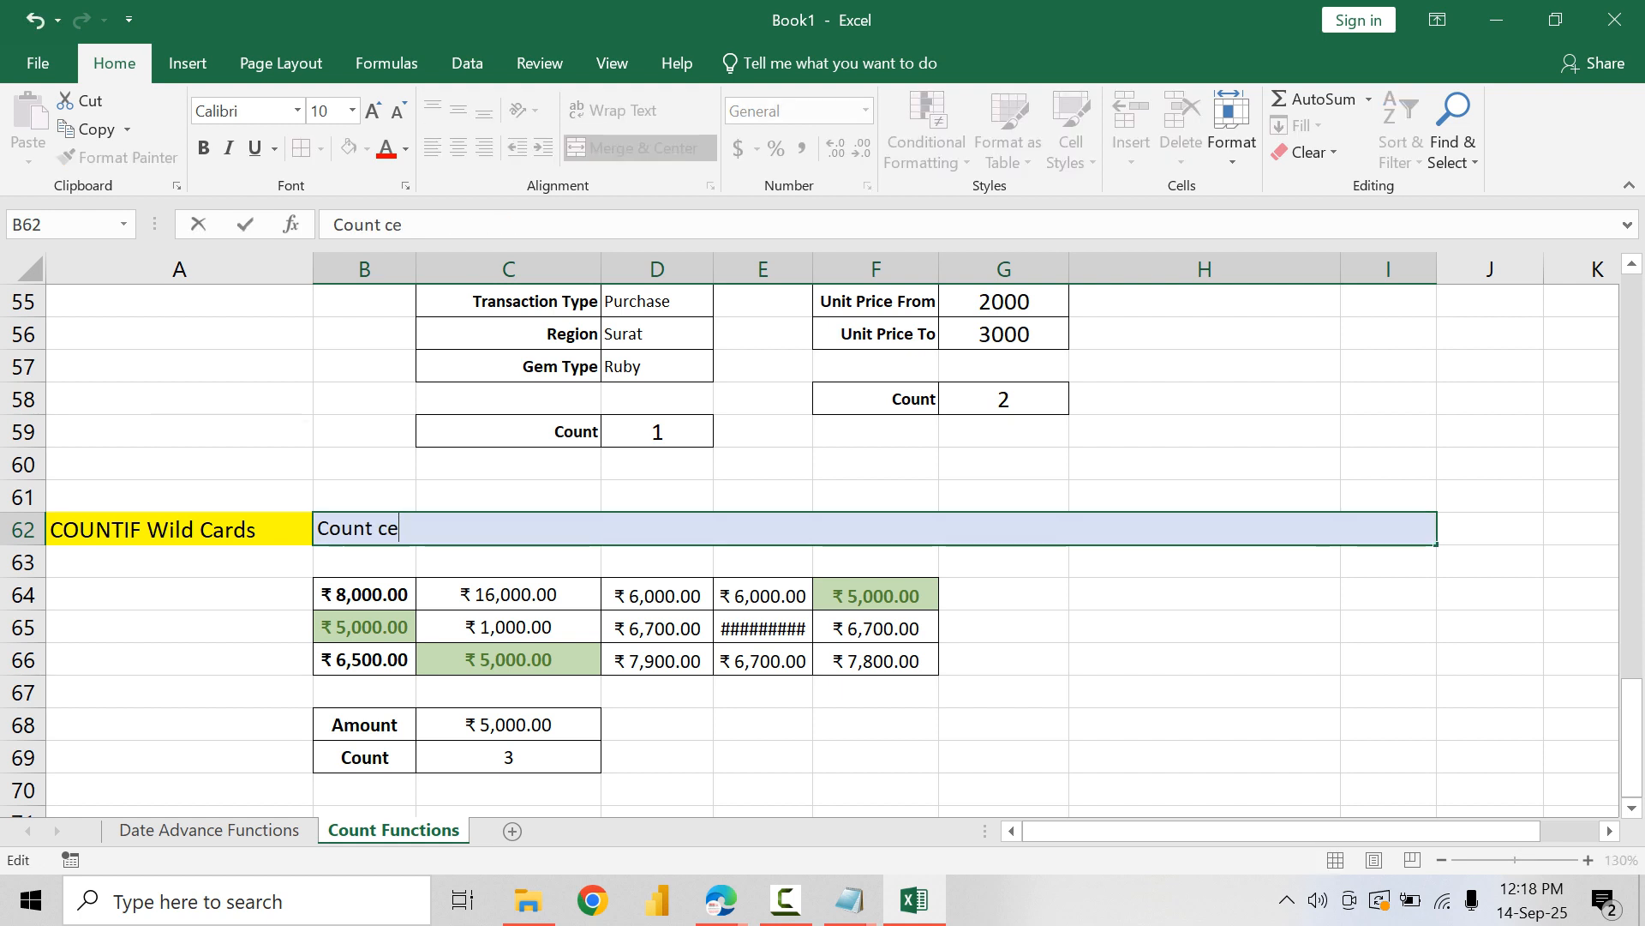
pyautogui.write('lls that matc')
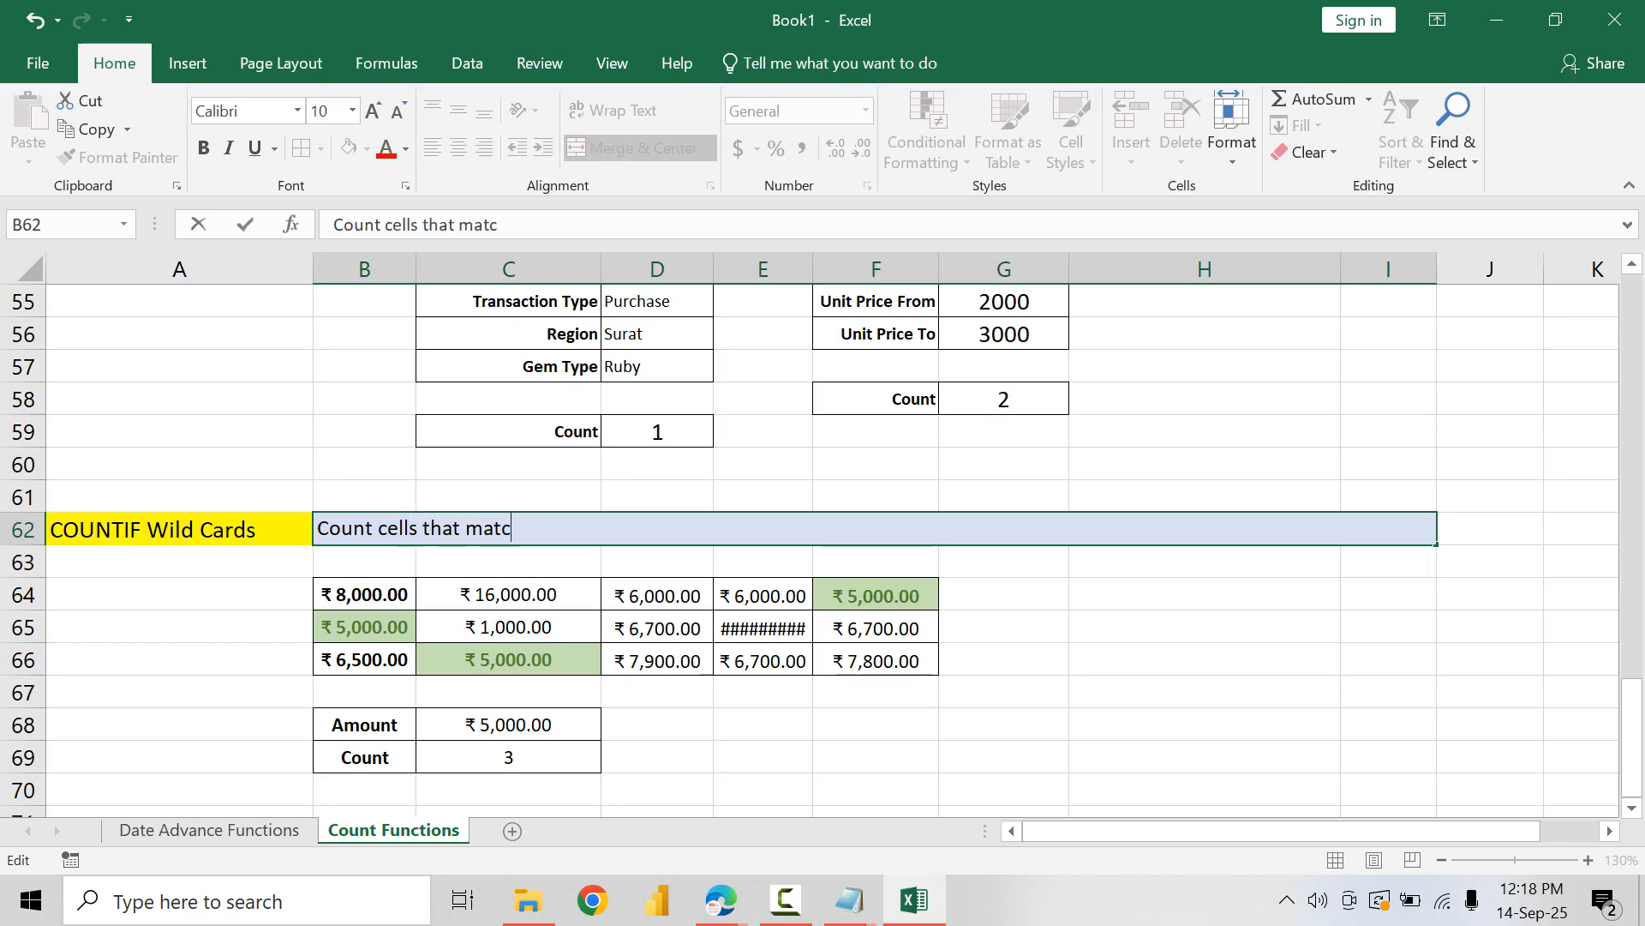
pyautogui.write('h a specific patter')
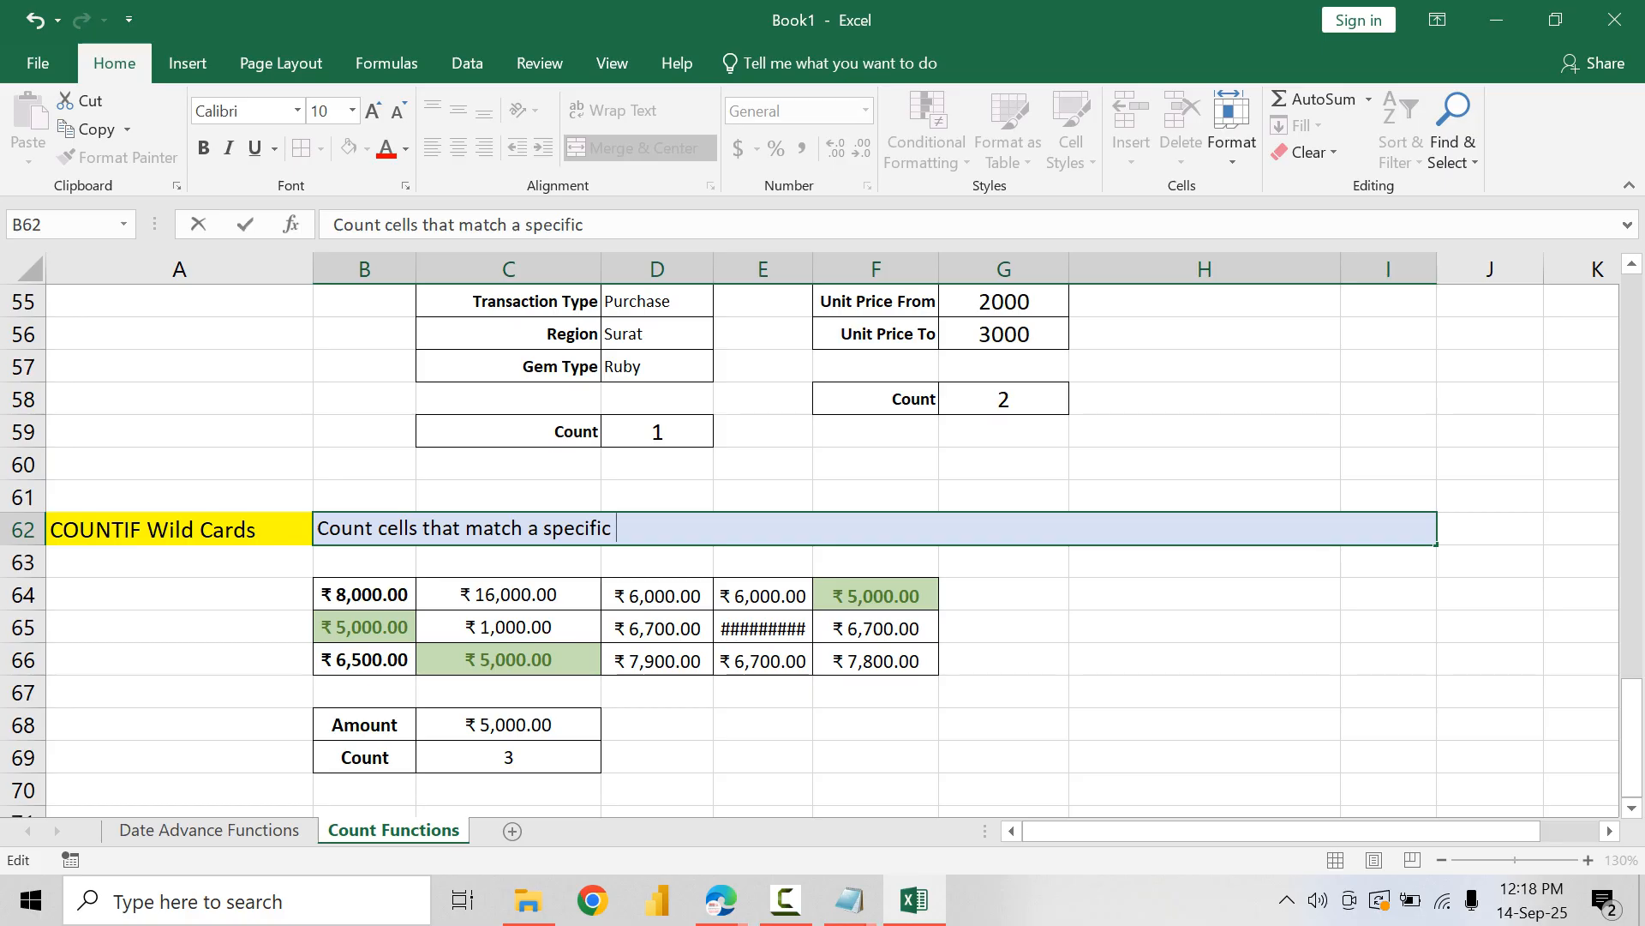
pyautogui.write('s')
pyautogui.press('BackSpace')
pyautogui.write('n (Be')
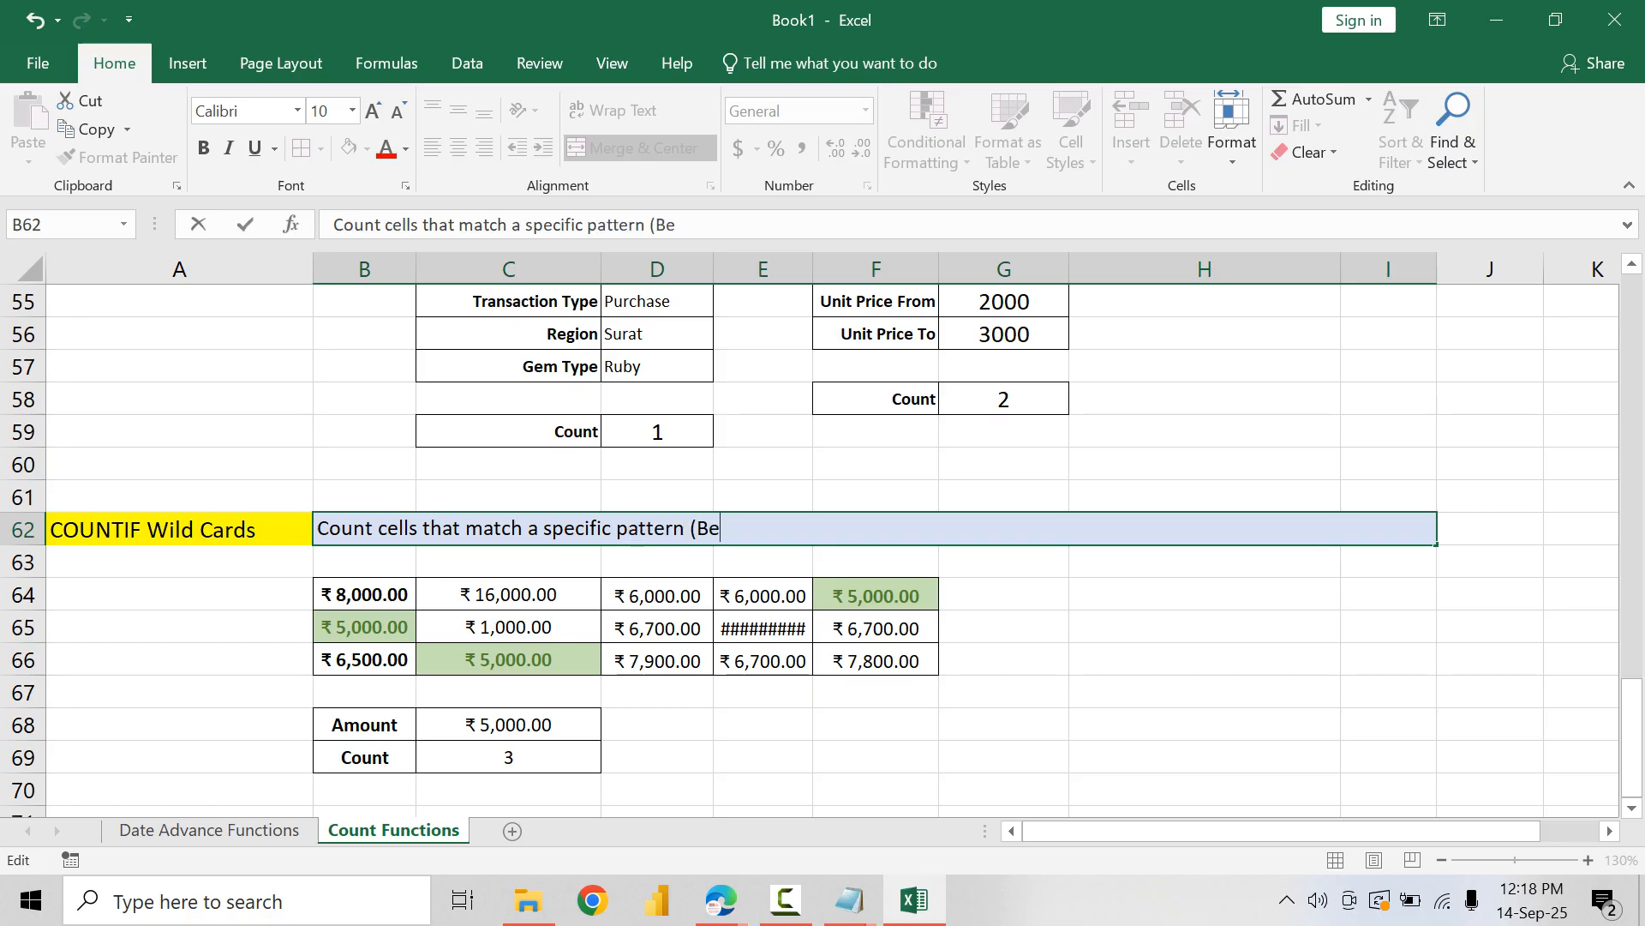
pyautogui.write('gins with, ')
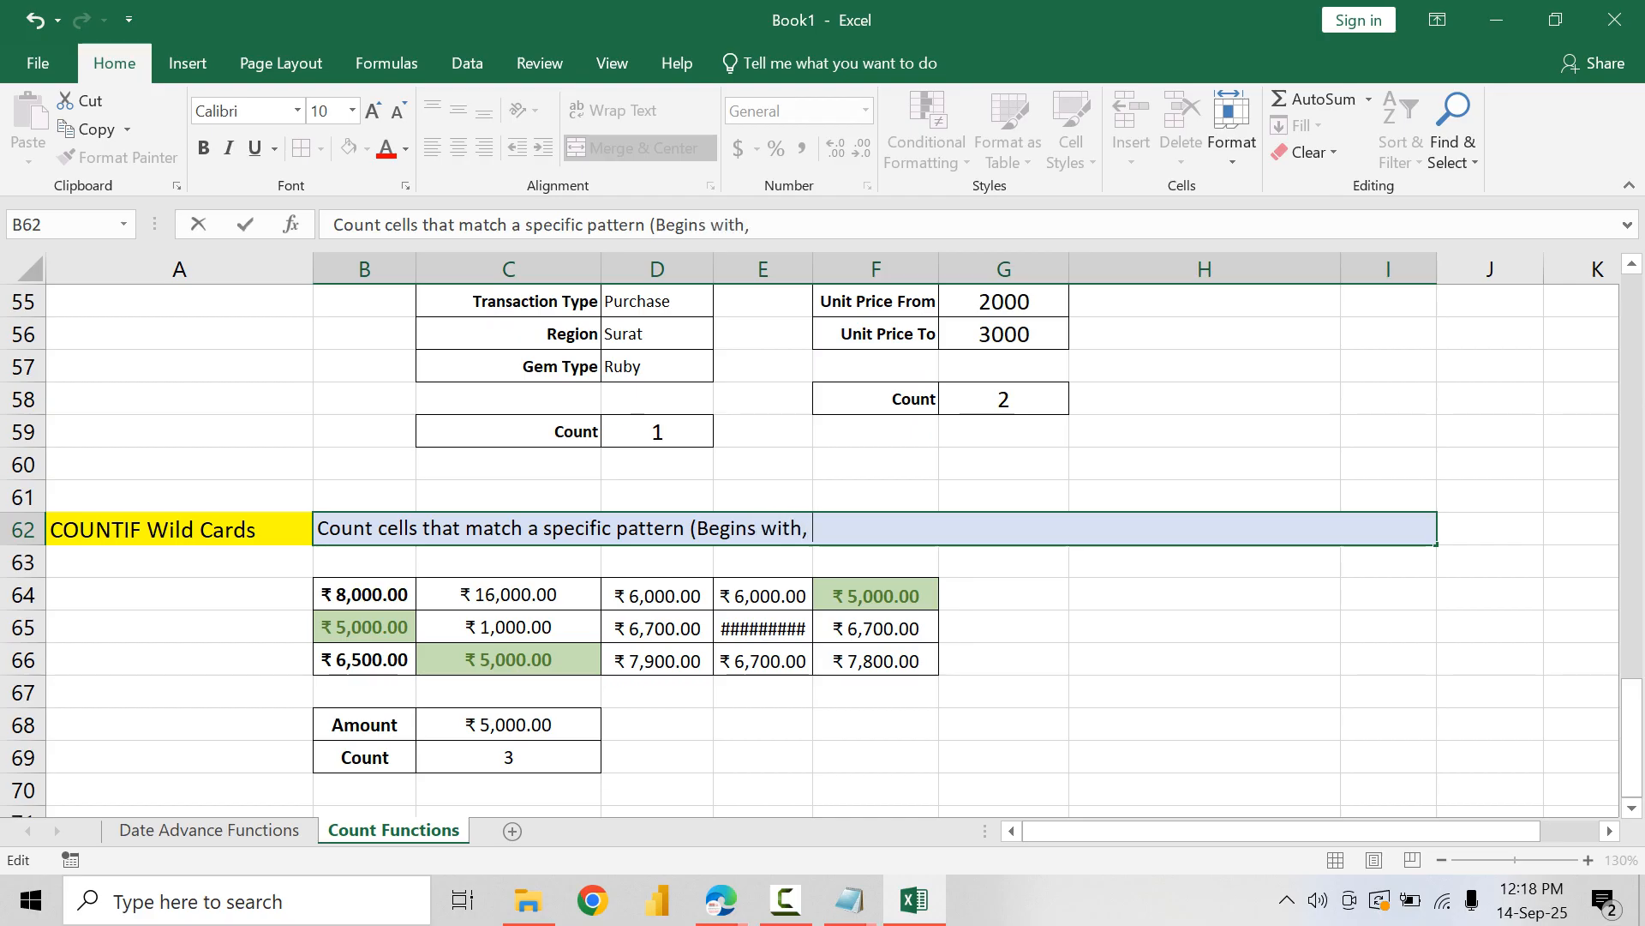
pyautogui.write('Ends withm')
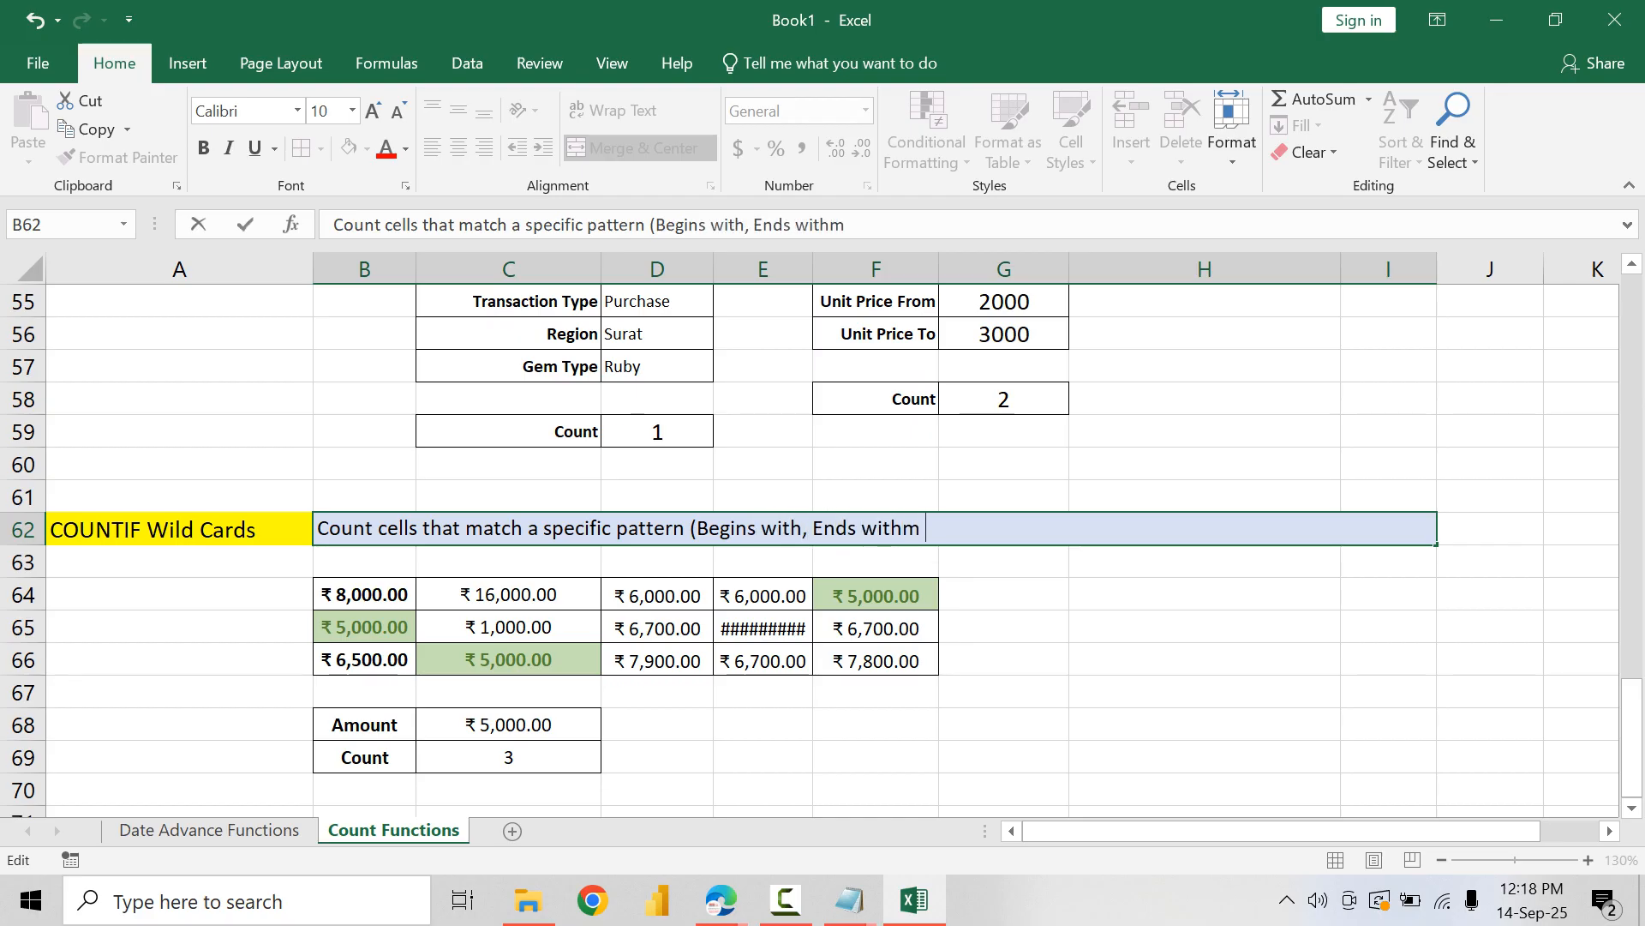
pyautogui.press('BackSpace')
pyautogui.write(', con')
pyautogui.press('BackSpace')
pyautogui.press('BackSpace')
pyautogui.press('BackSpace')
pyautogui.write('Contains)')
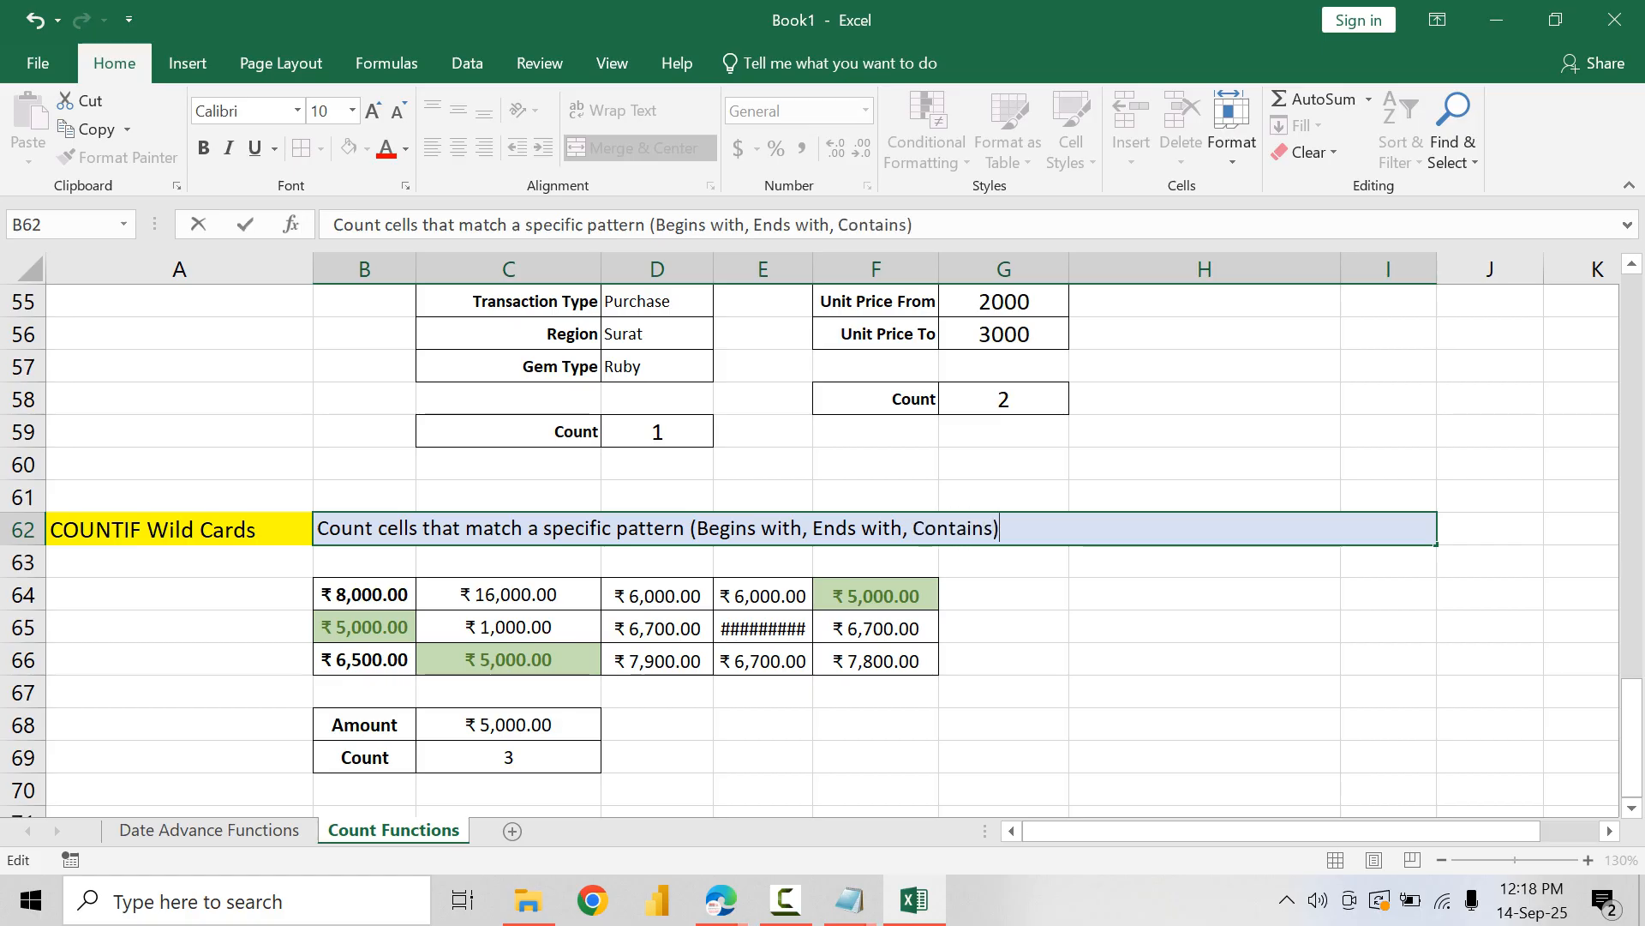
pyautogui.press('Return')
# Step: Clear the conditional formatting rules from the copied amounts in B64:F66
pyautogui.moveTo(364, 594); pyautogui.dragTo(876, 660)
pyautogui.click(926, 142)
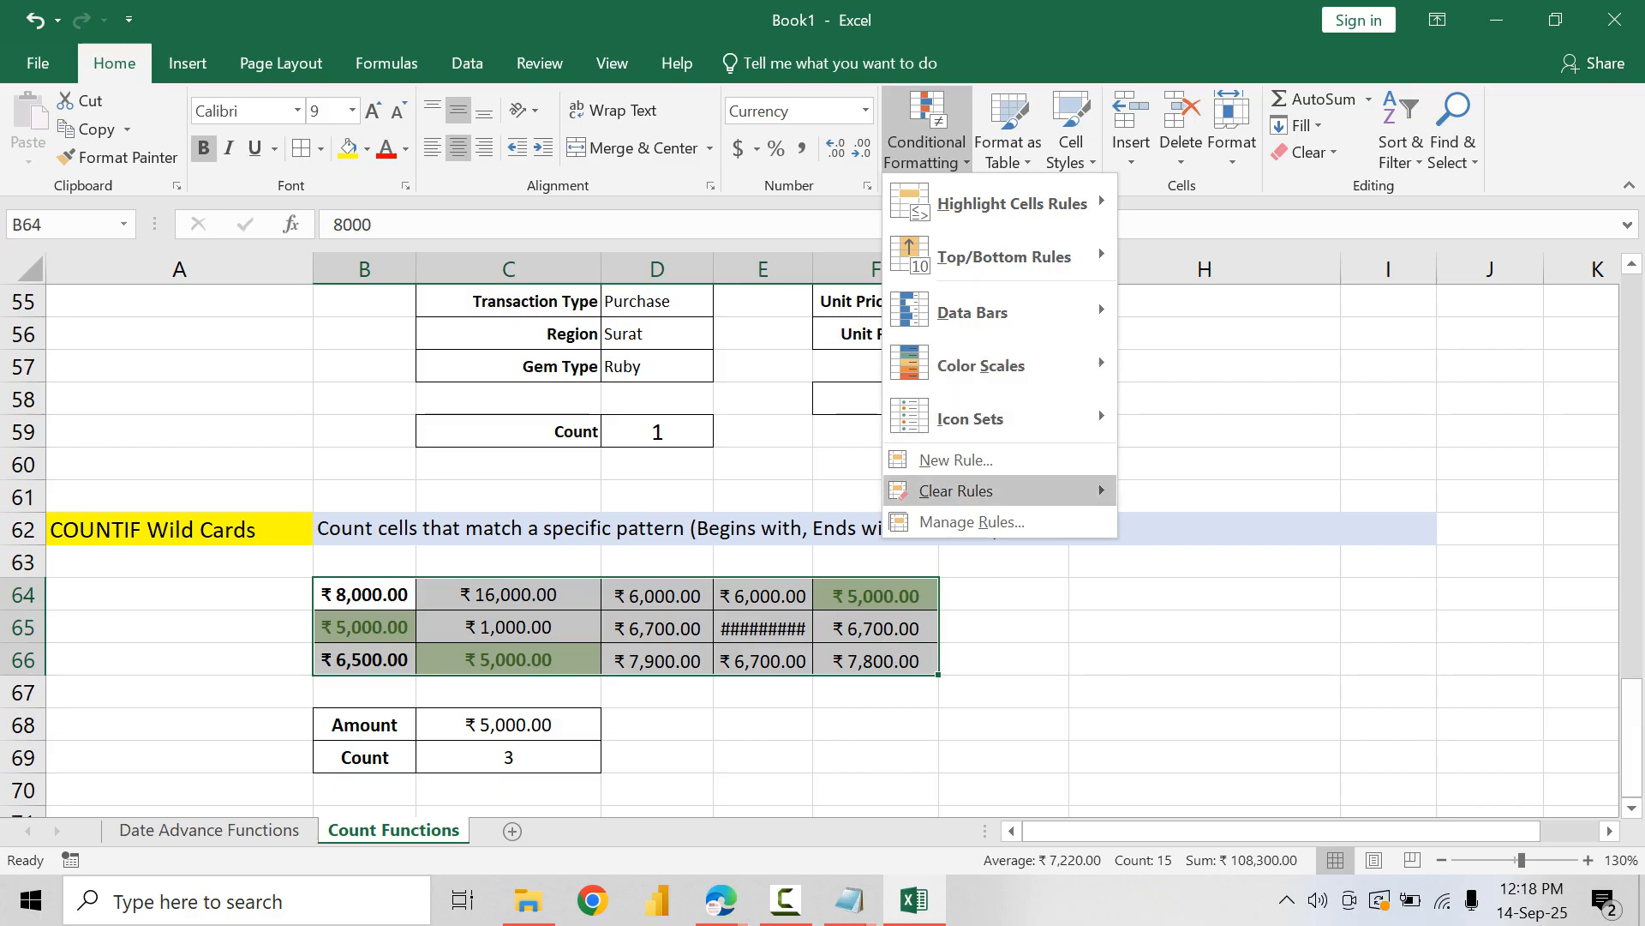
pyautogui.moveTo(955, 490)
pyautogui.click(1257, 492)
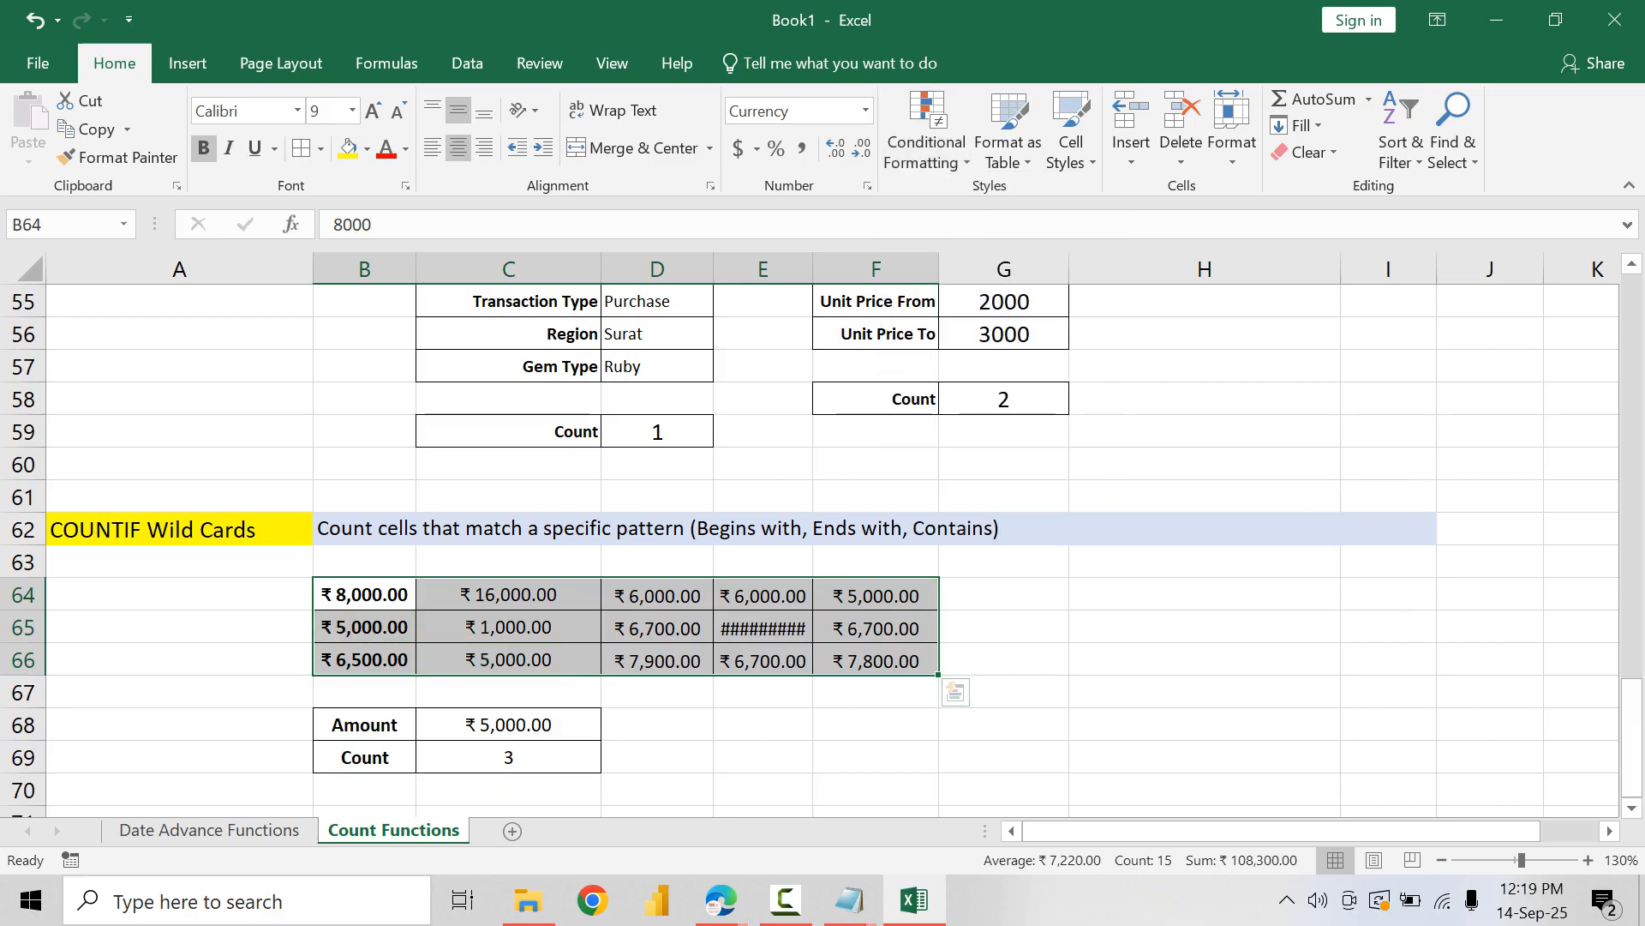
# Step: Delete the amounts in B64:F66 and set the range's number format to General
pyautogui.press('Delete')
pyautogui.rightClick(701, 644)
pyautogui.click(965, 111)
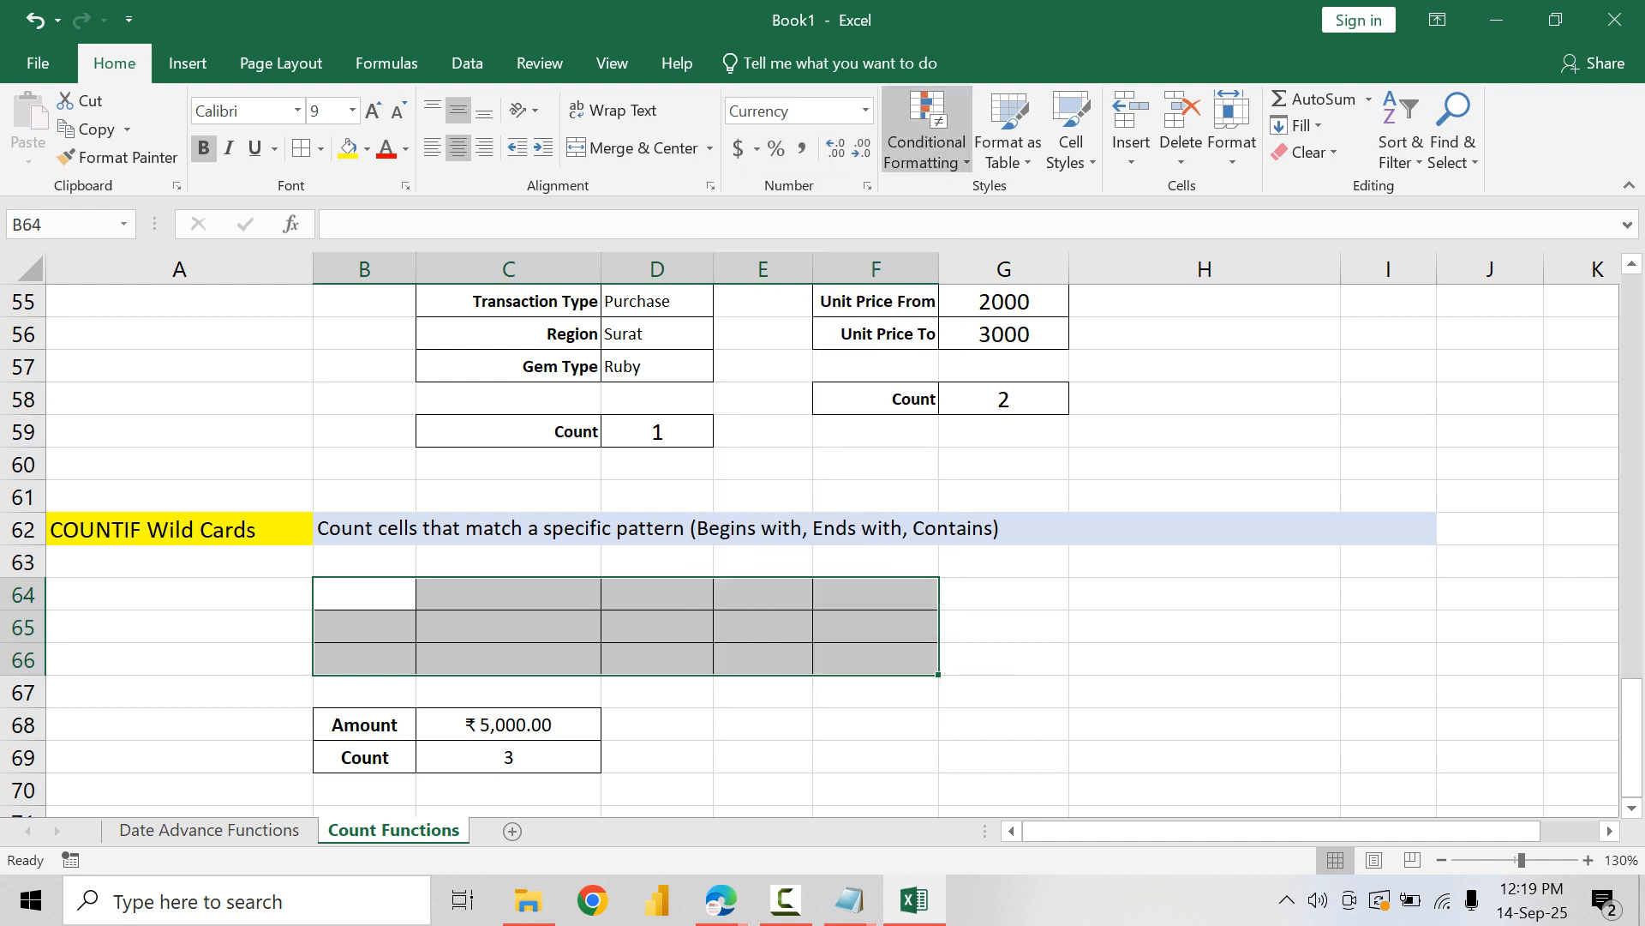
pyautogui.click(865, 111)
pyautogui.click(802, 153)
# Step: Enter the city names Kolkata in B64 and Bengaluru in C64
pyautogui.click(364, 594)
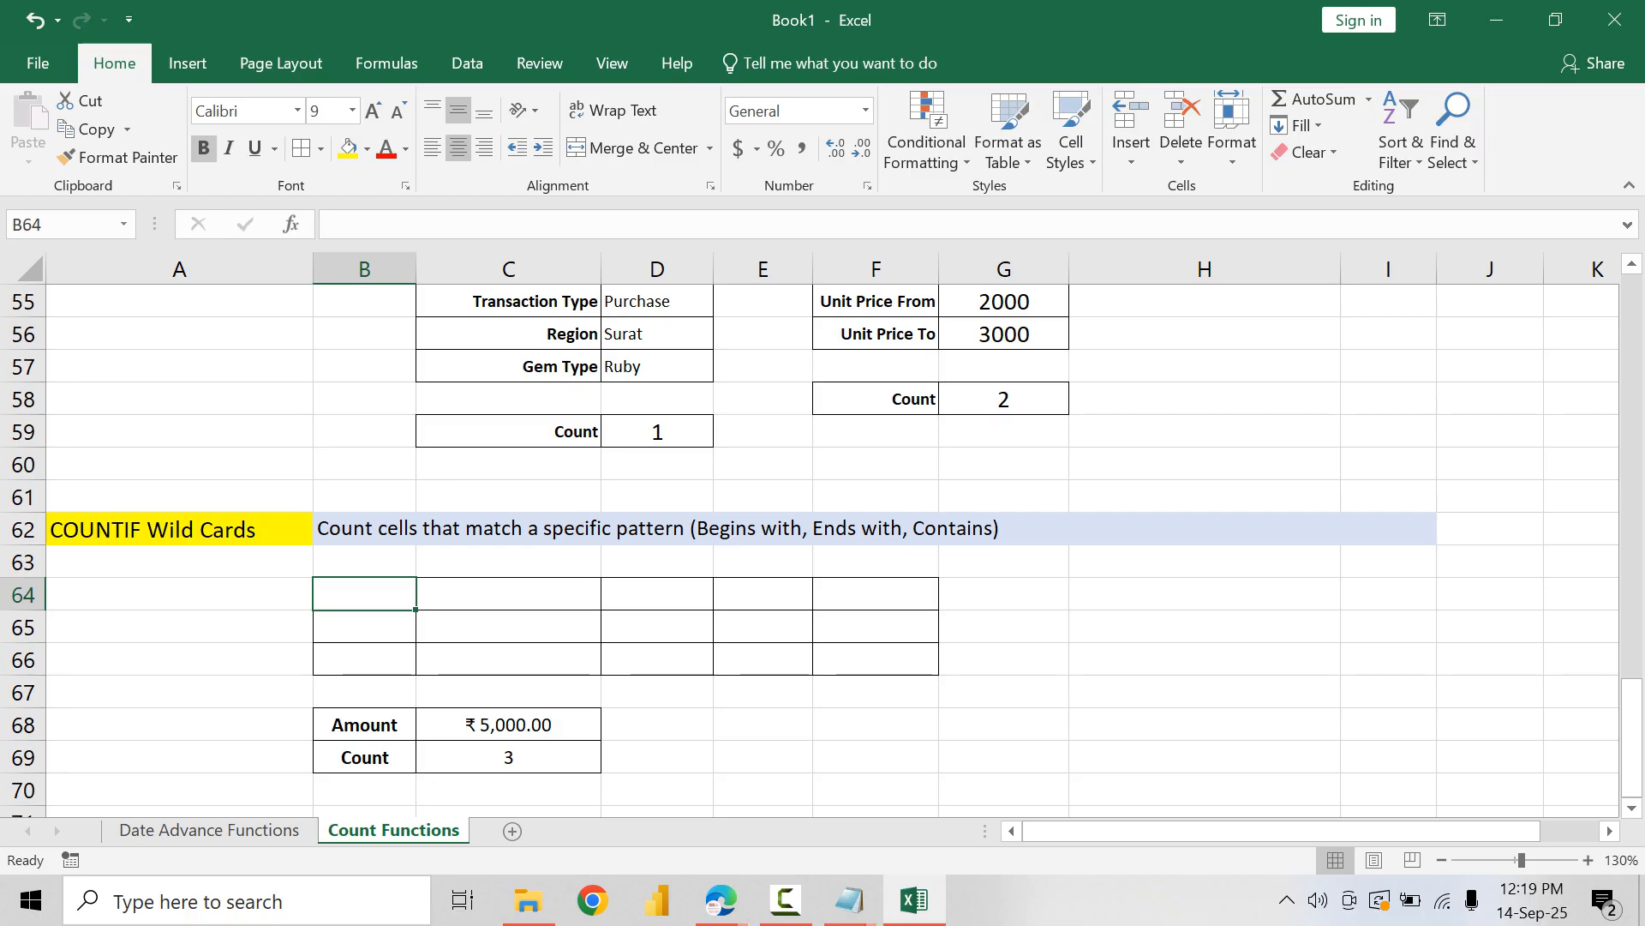
pyautogui.write('Kolkara')
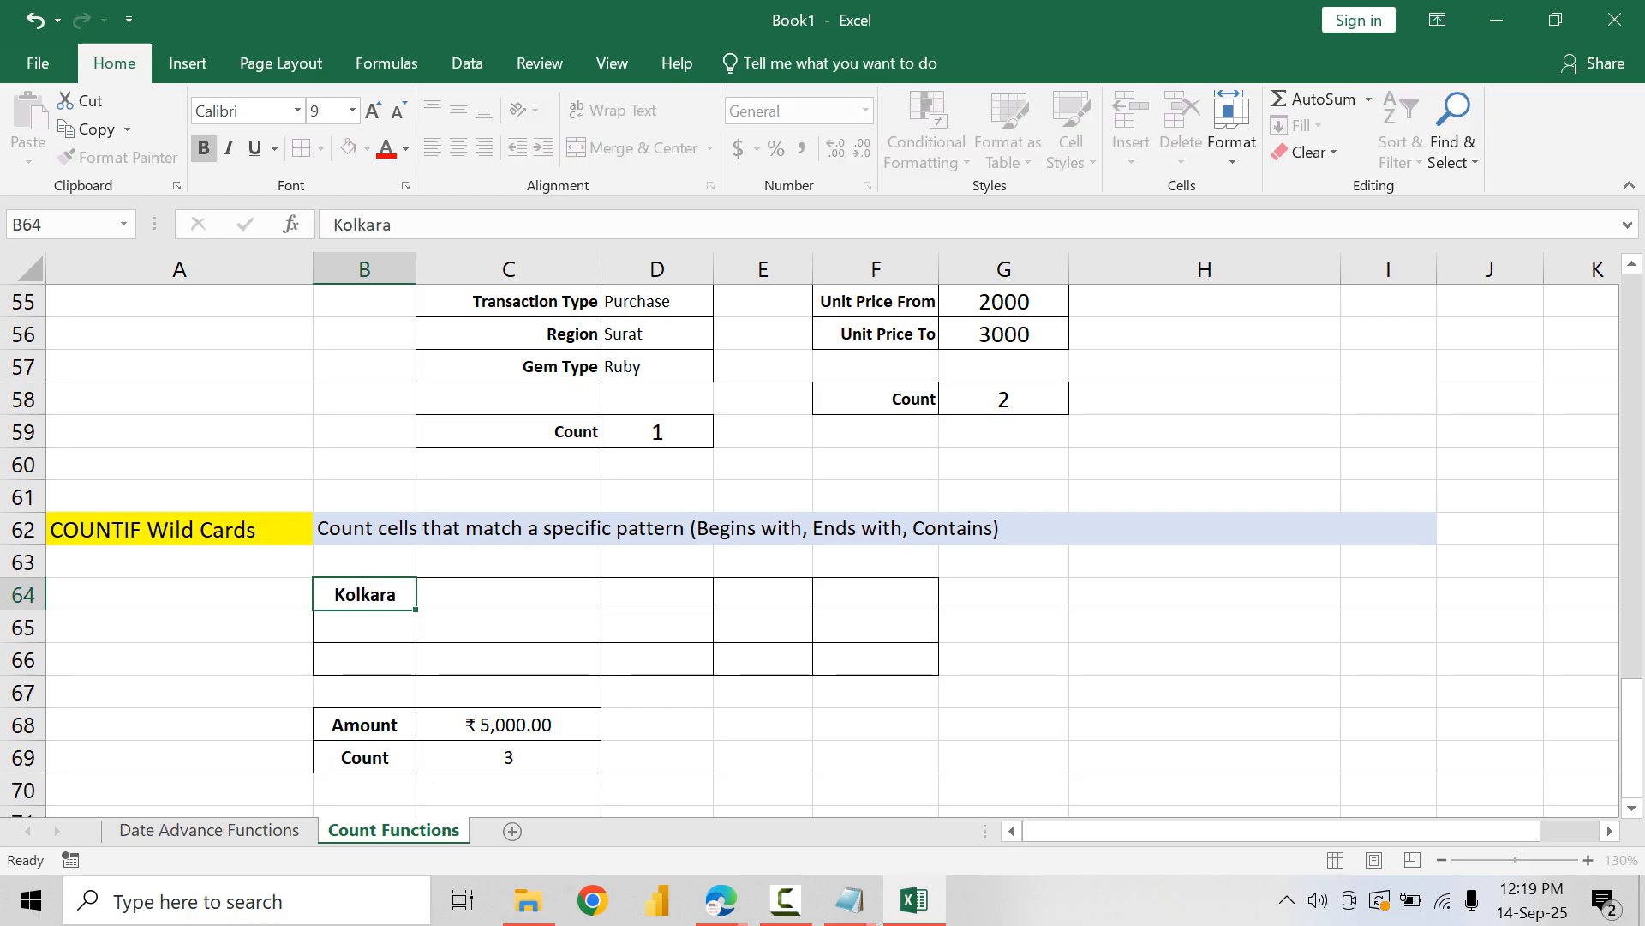
pyautogui.press('Right')
pyautogui.press('Left')
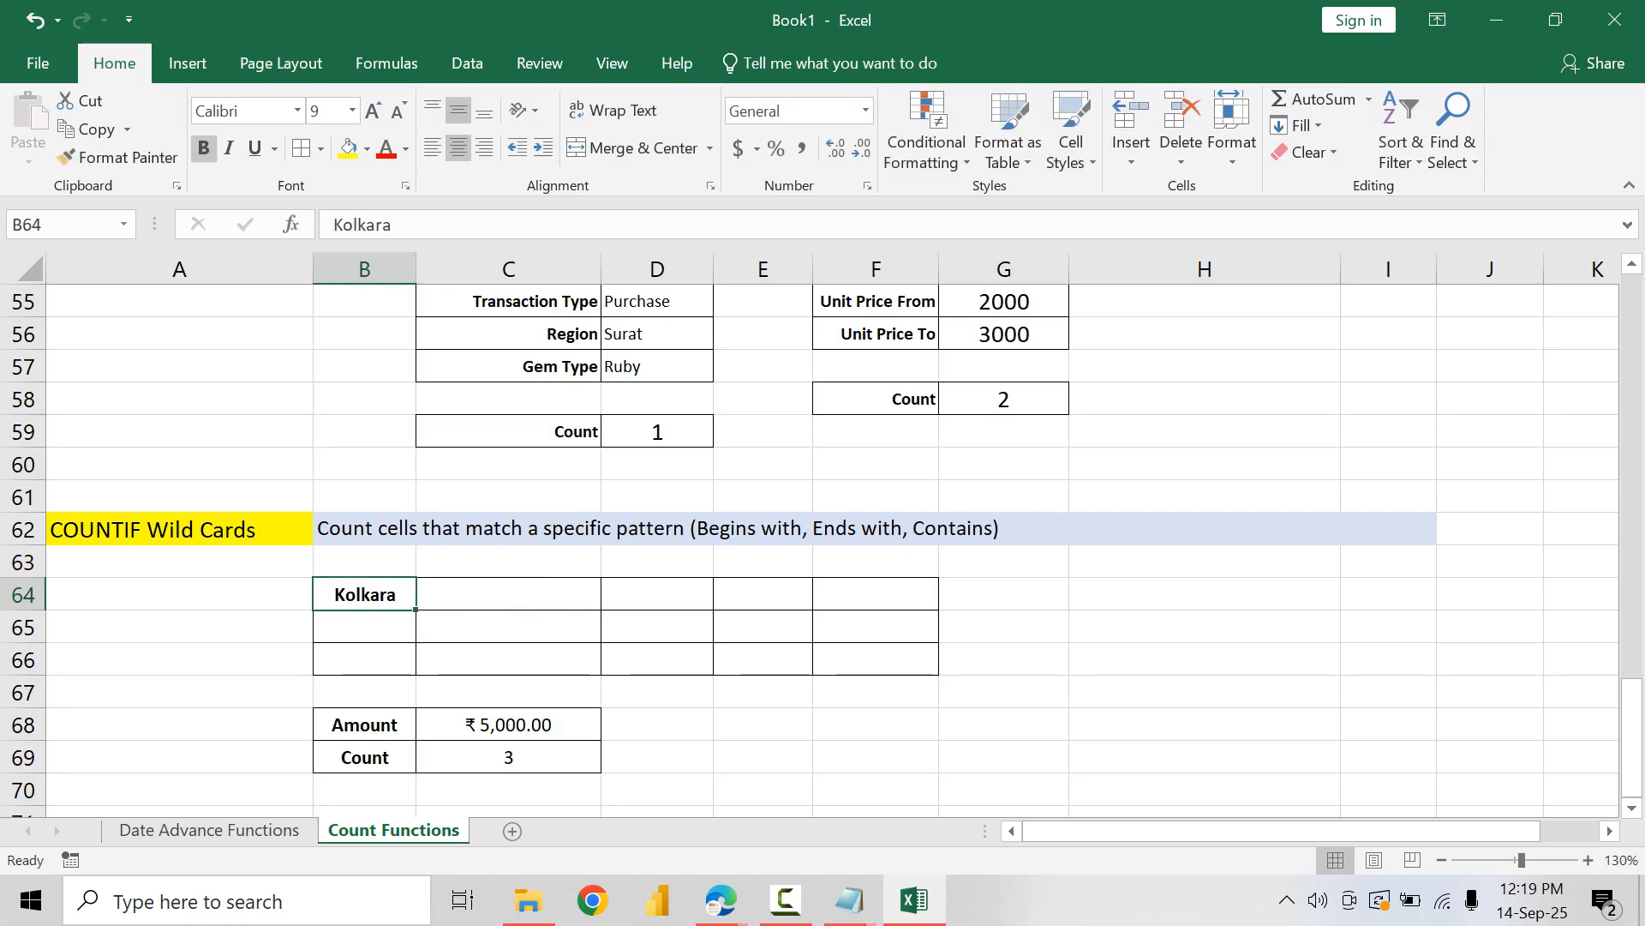
pyautogui.write('Kolkata')
pyautogui.press('Tab')
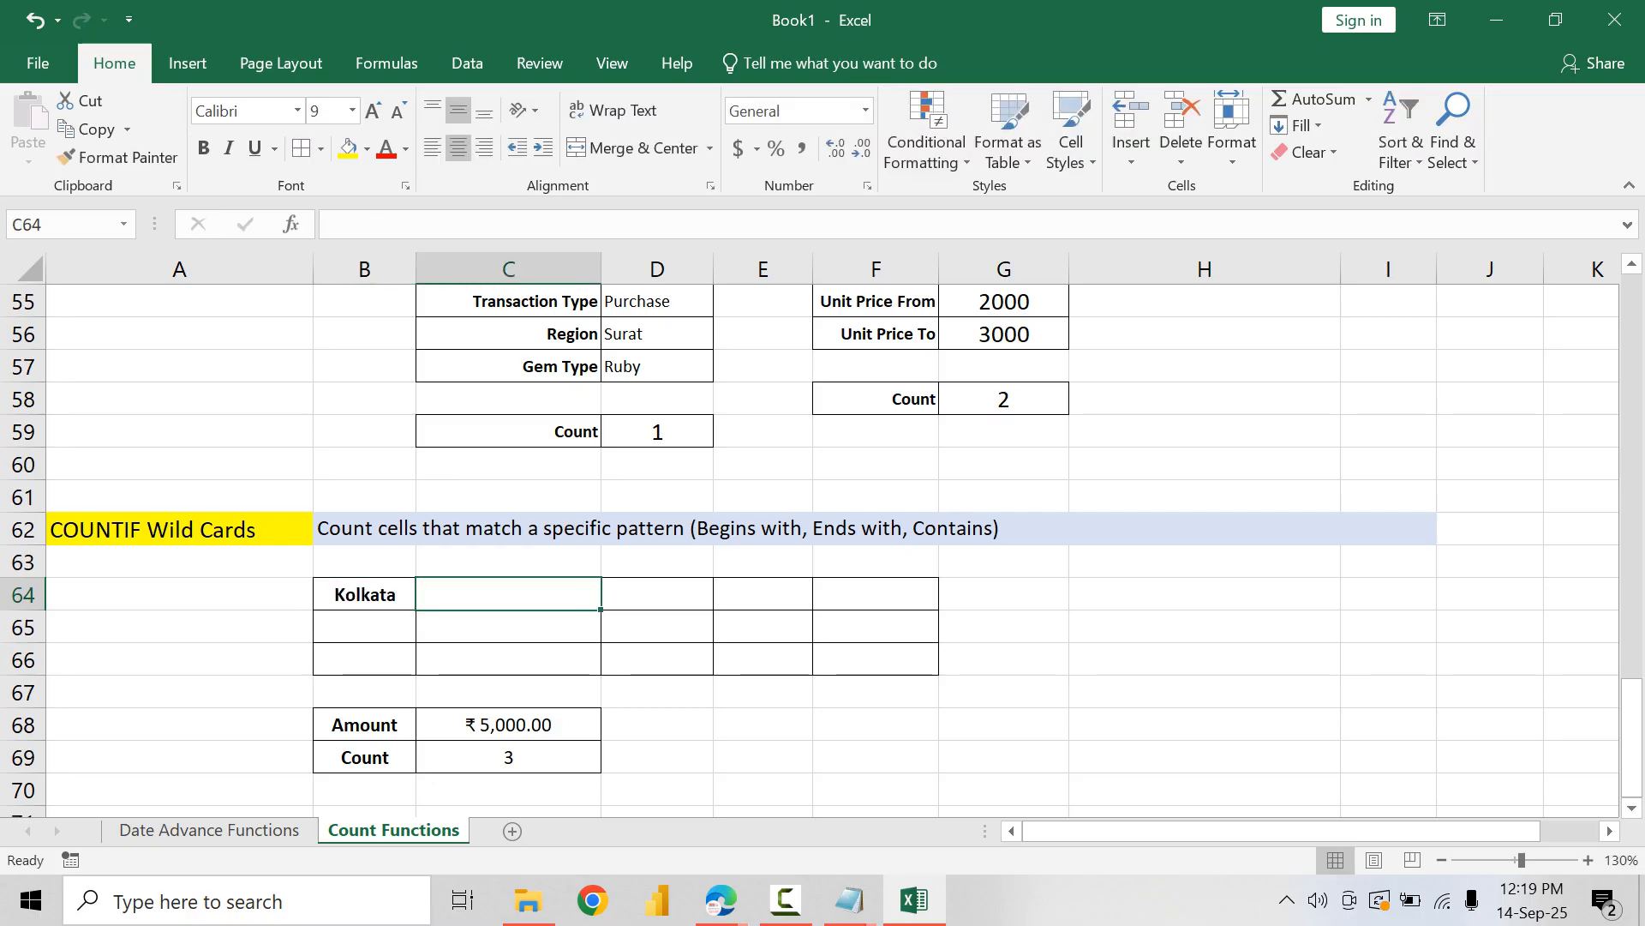
pyautogui.write('Bengalru')
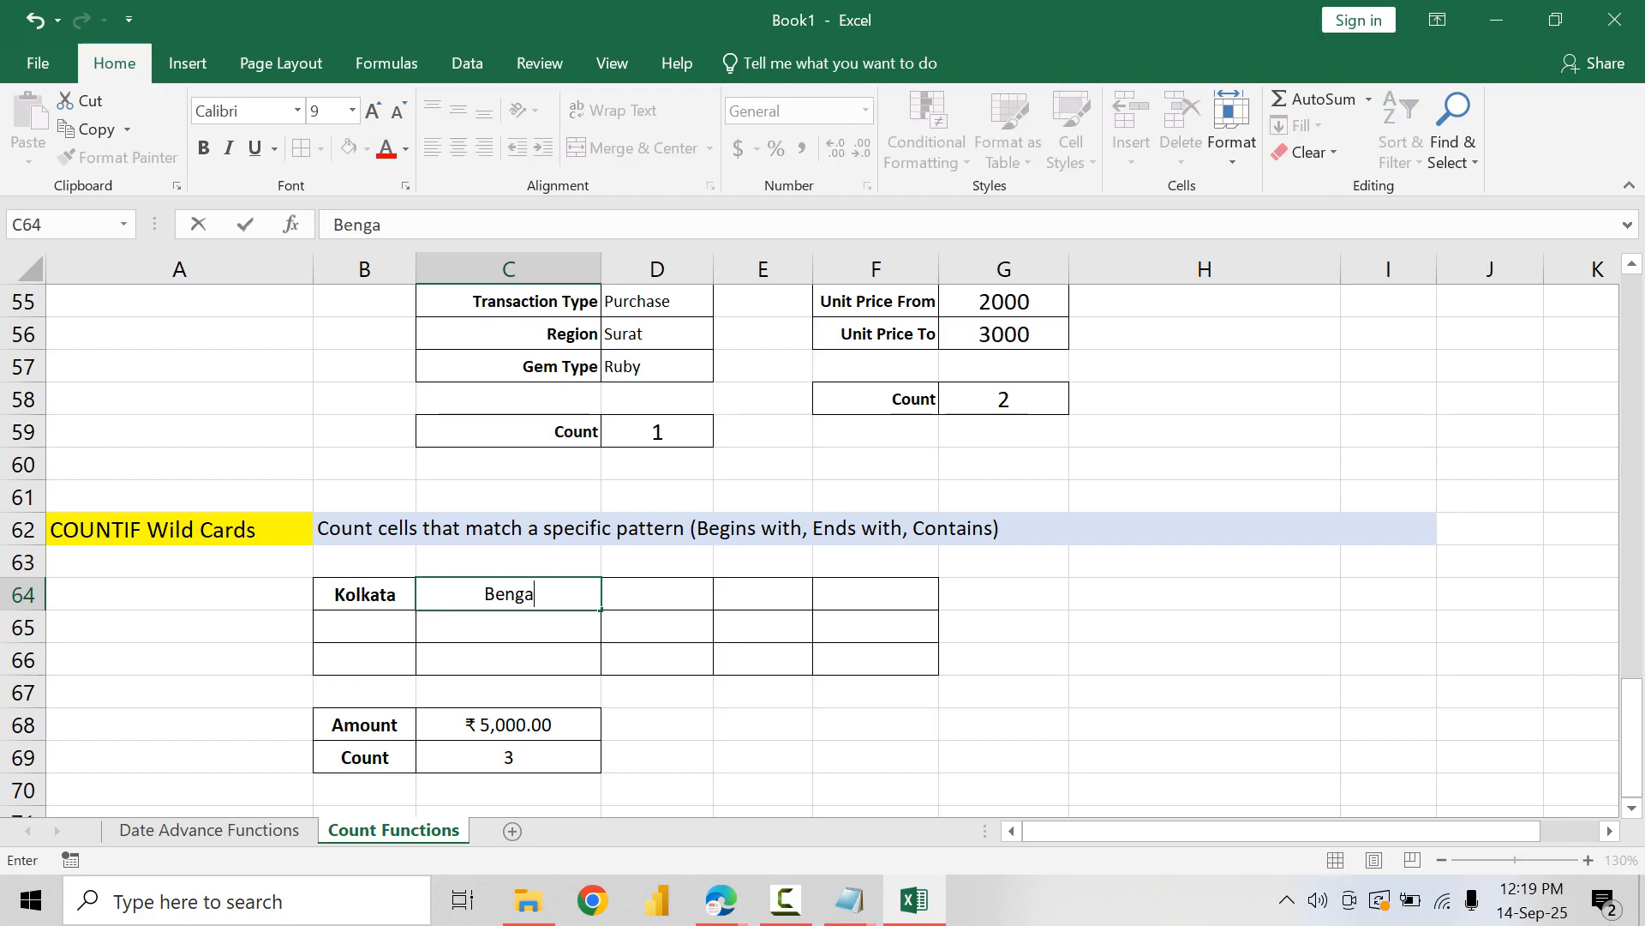
pyautogui.press('BackSpace')
pyautogui.press('BackSpace')
pyautogui.write('uru')
pyautogui.press('Tab')
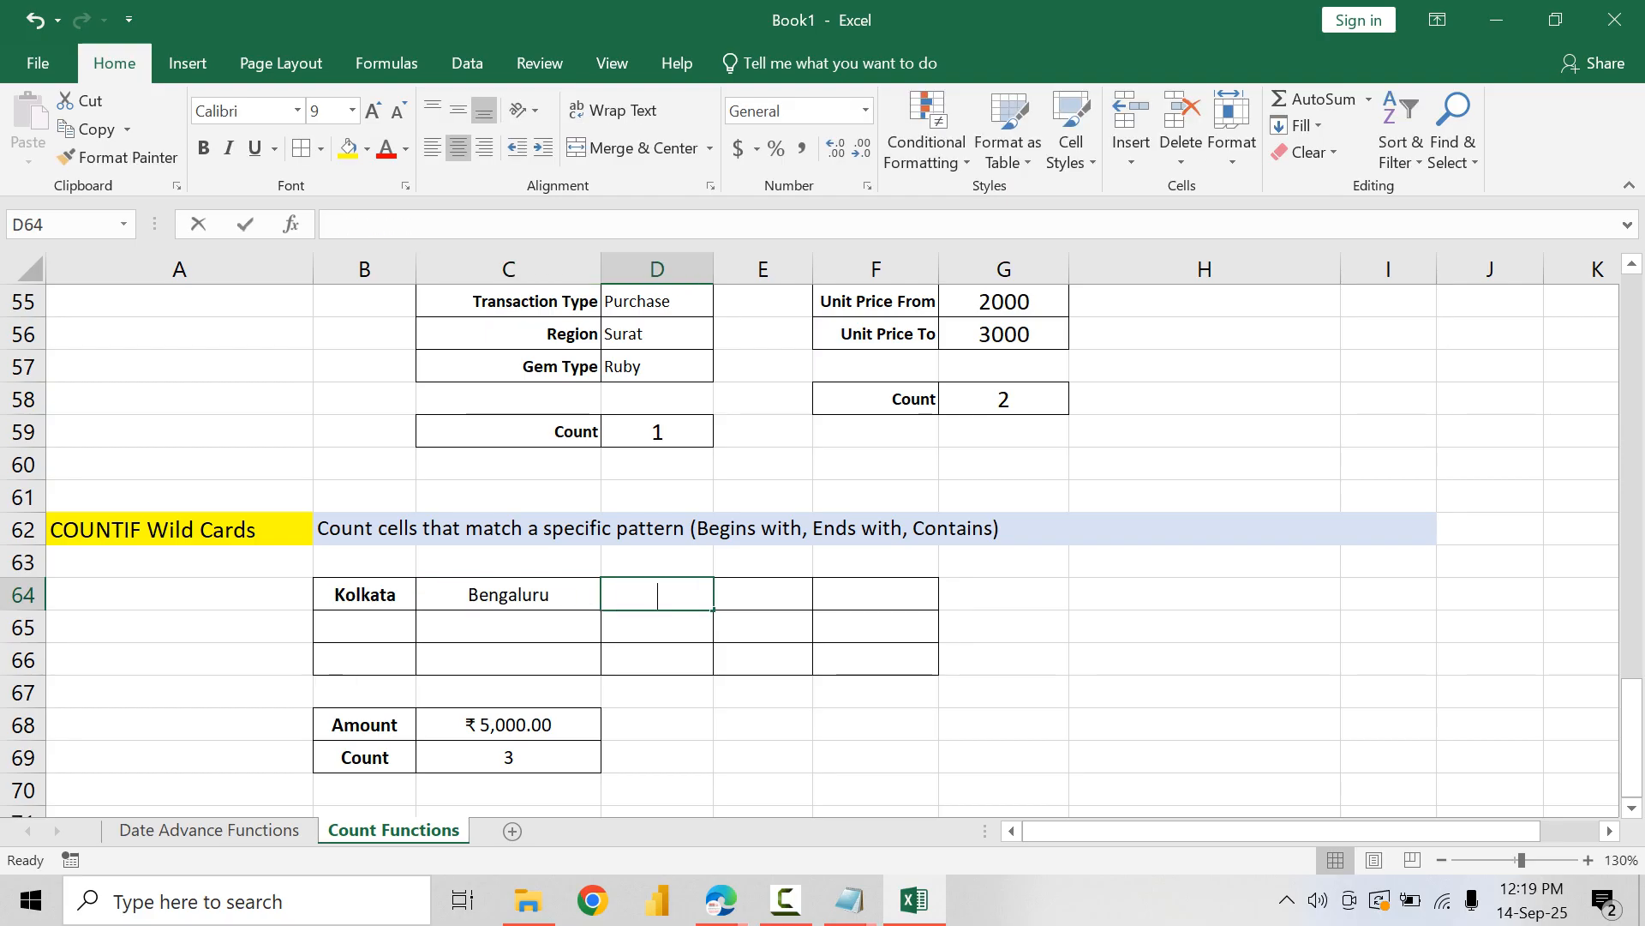
# Step: Fill the rest of row 64 with the cities Mumbai, Surat and Nashik in D64:F64
pyautogui.write('Mumbai')
pyautogui.press('Tab')
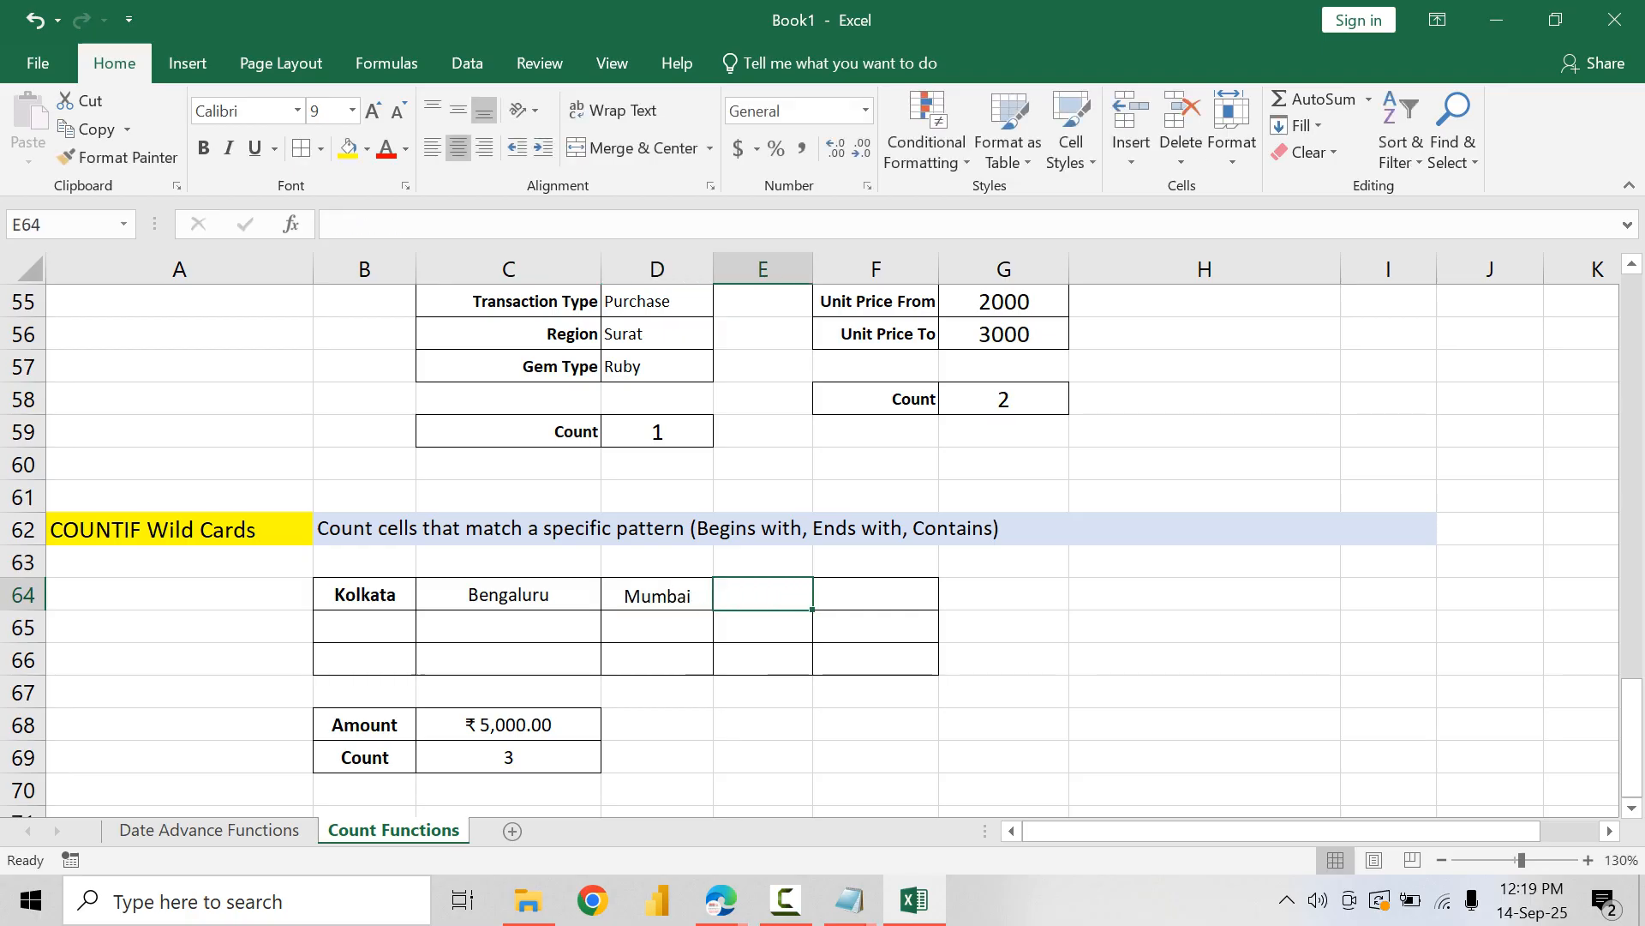
pyautogui.write('Surat')
pyautogui.press('Tab')
pyautogui.write('A')
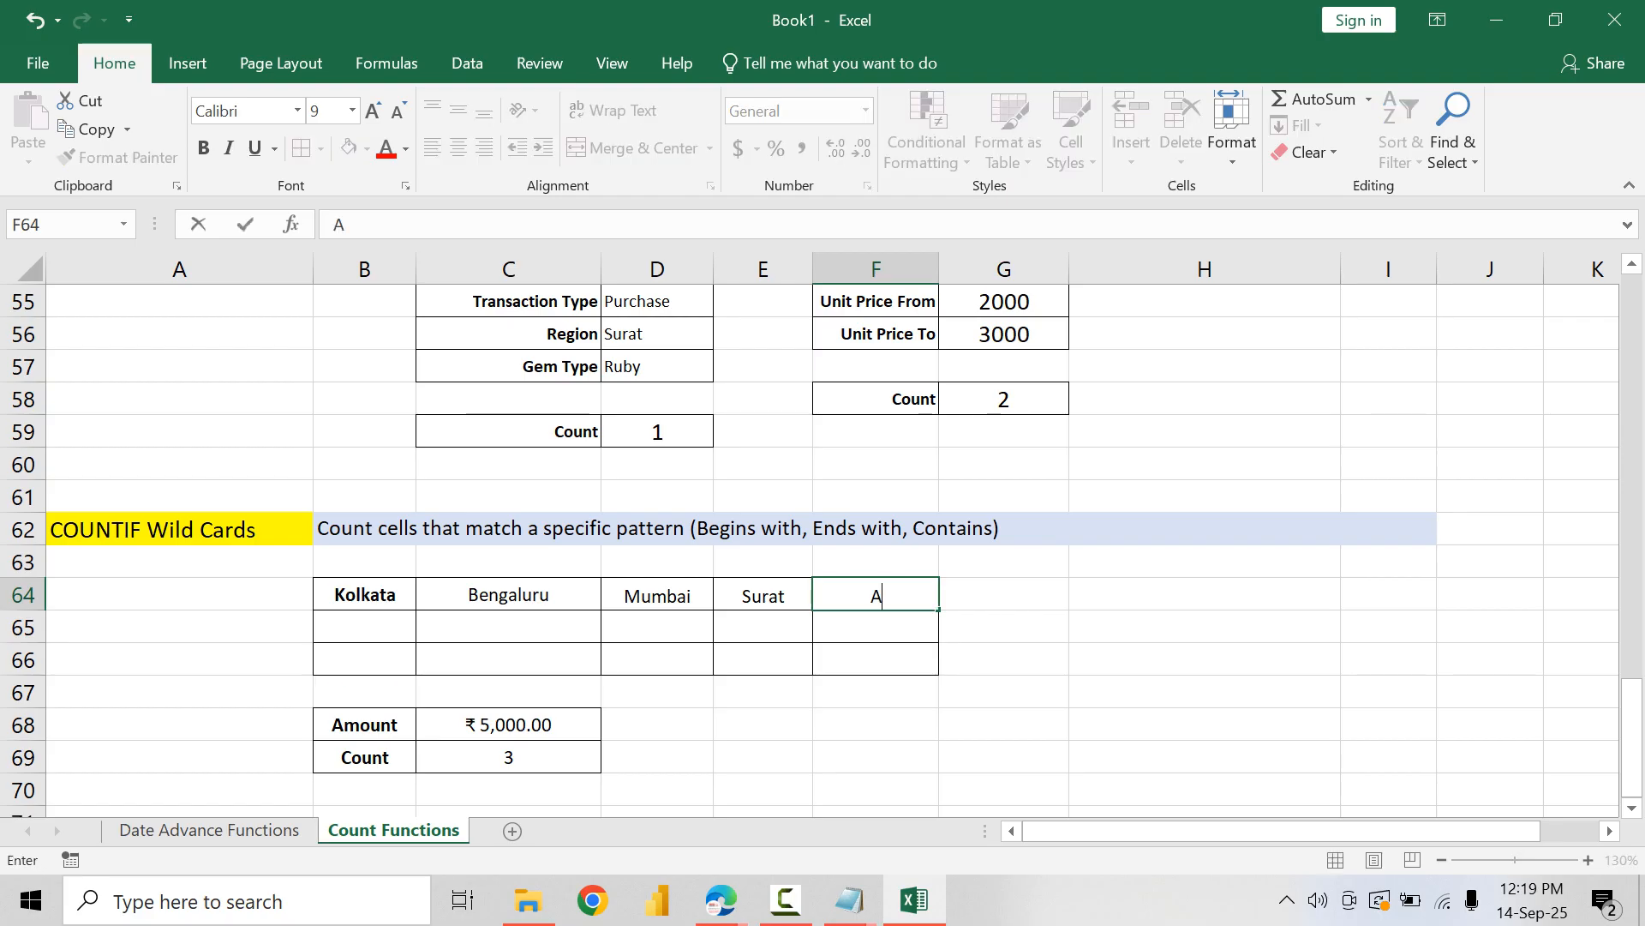
pyautogui.press('BackSpace')
pyautogui.write('Nashik')
pyautogui.press('Return')
# Step: Start the second row of cities with Kolhapur in B65 and Sangli in C65
pyautogui.write('K')
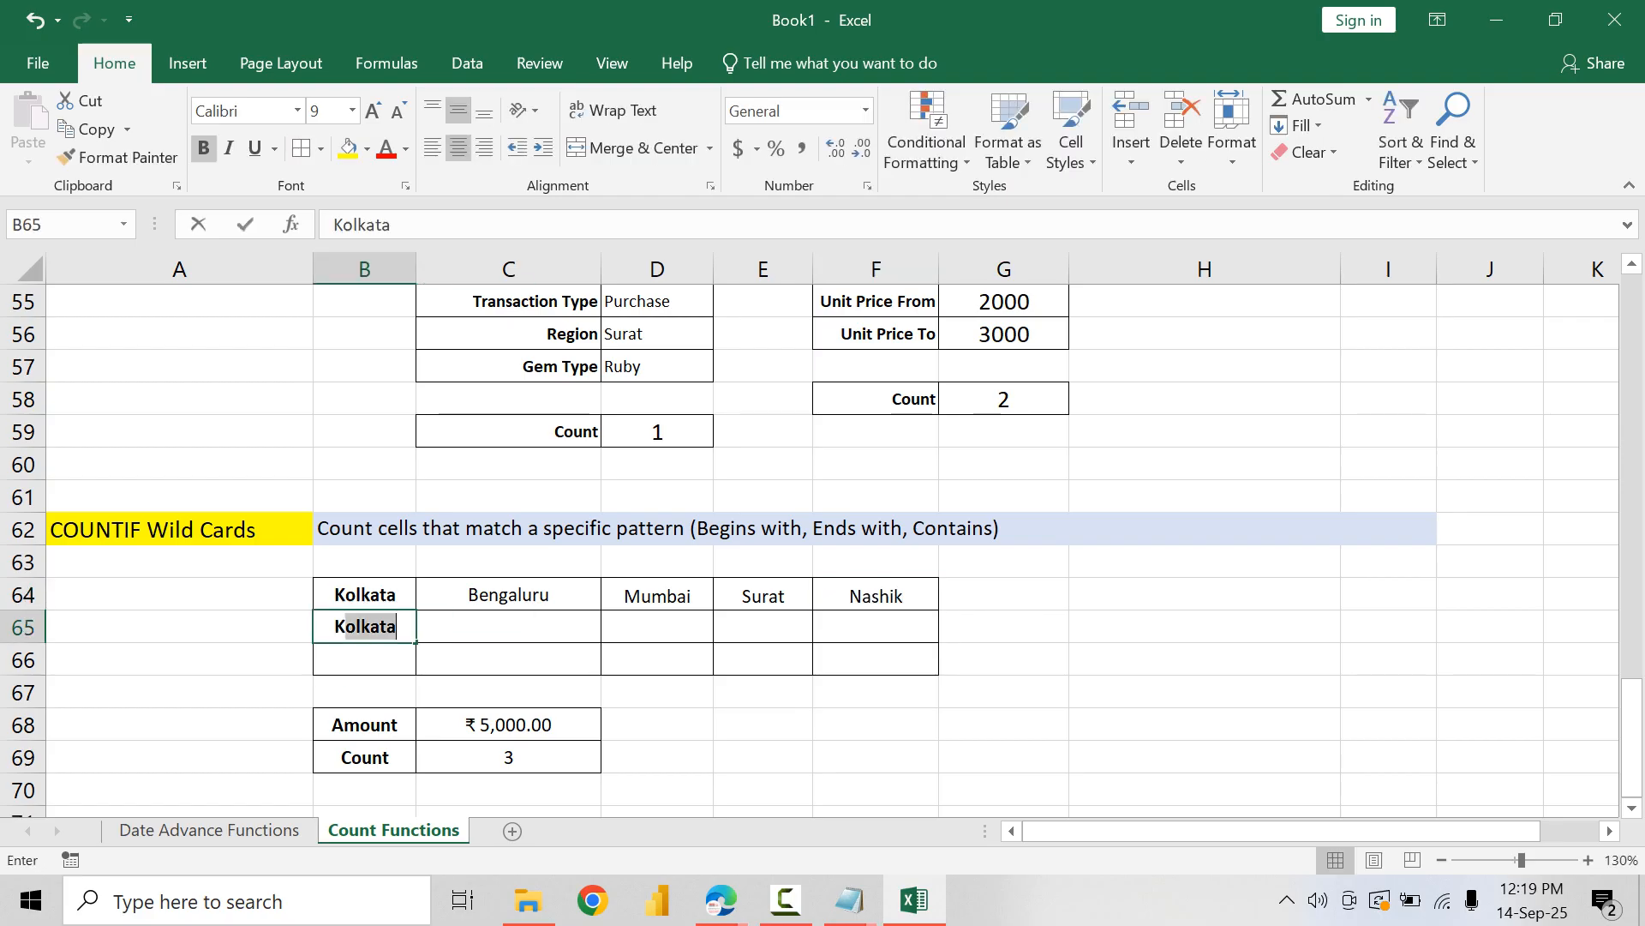
pyautogui.write('olhaw')
pyautogui.press('BackSpace')
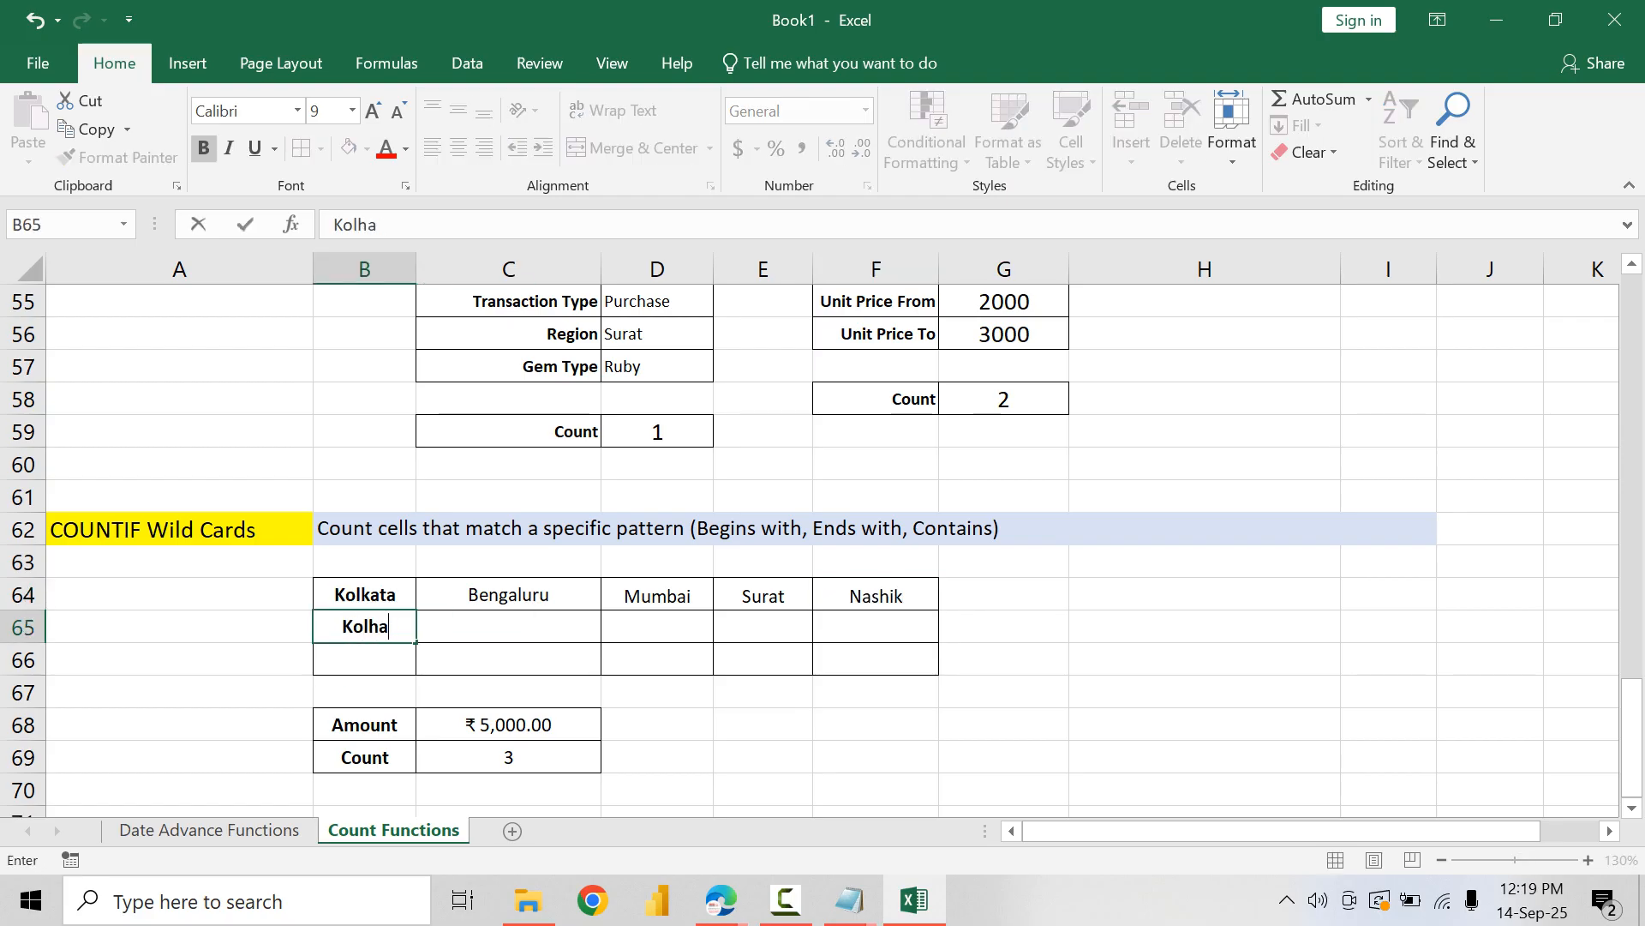
pyautogui.write('pur')
pyautogui.press('Tab')
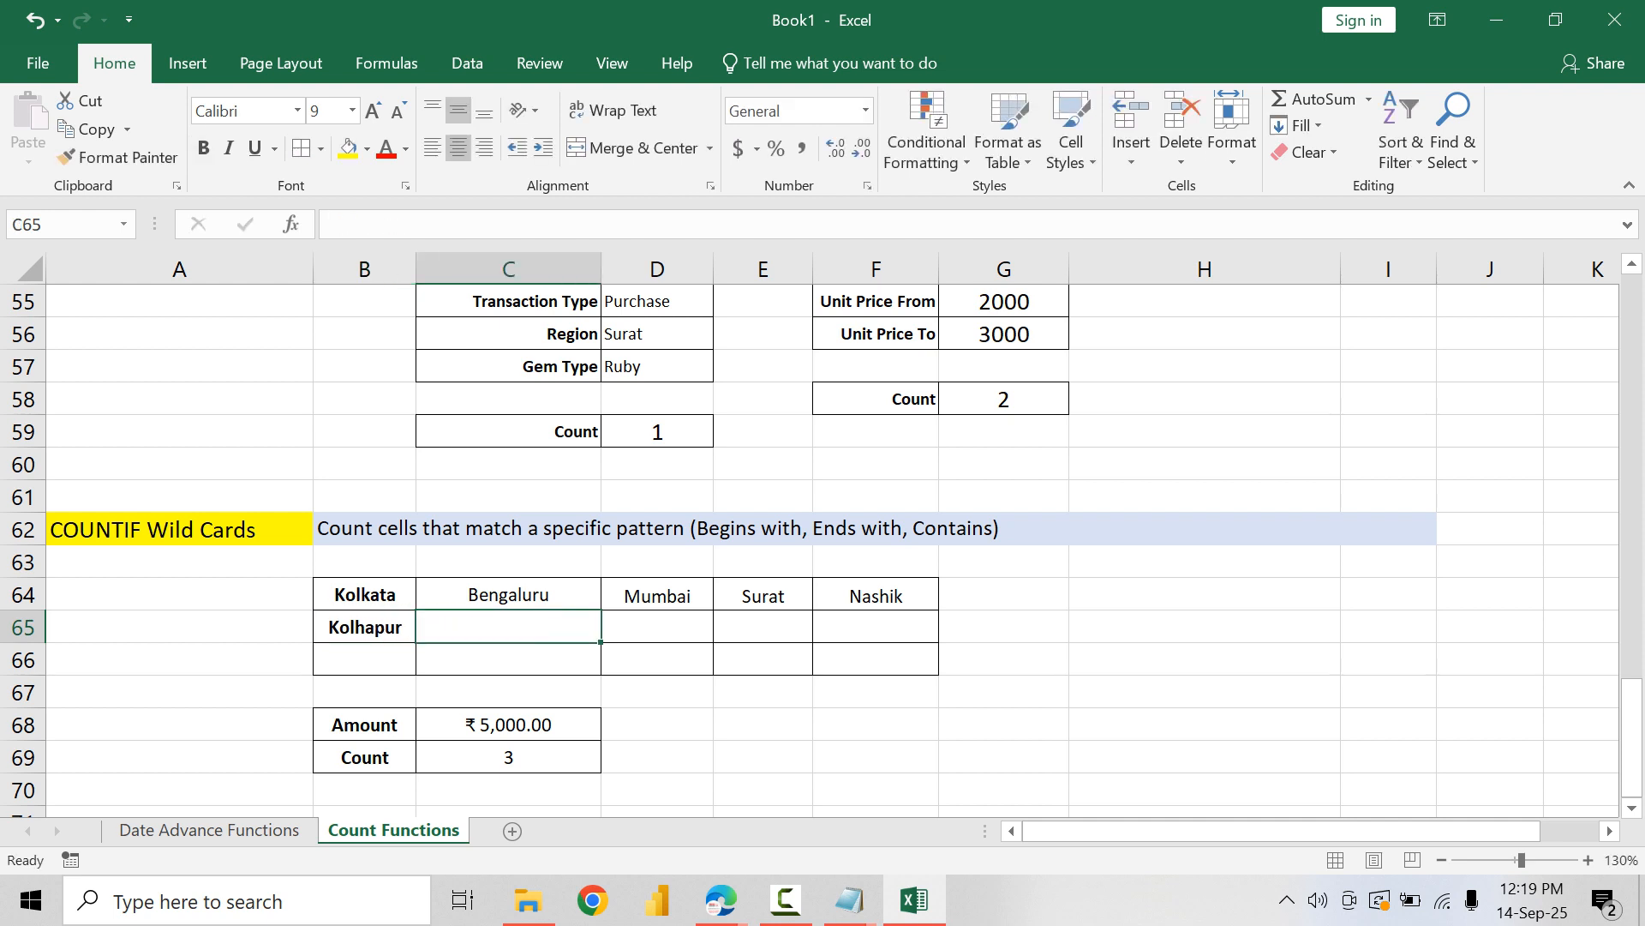
pyautogui.write('Sangli')
pyautogui.press('Tab')
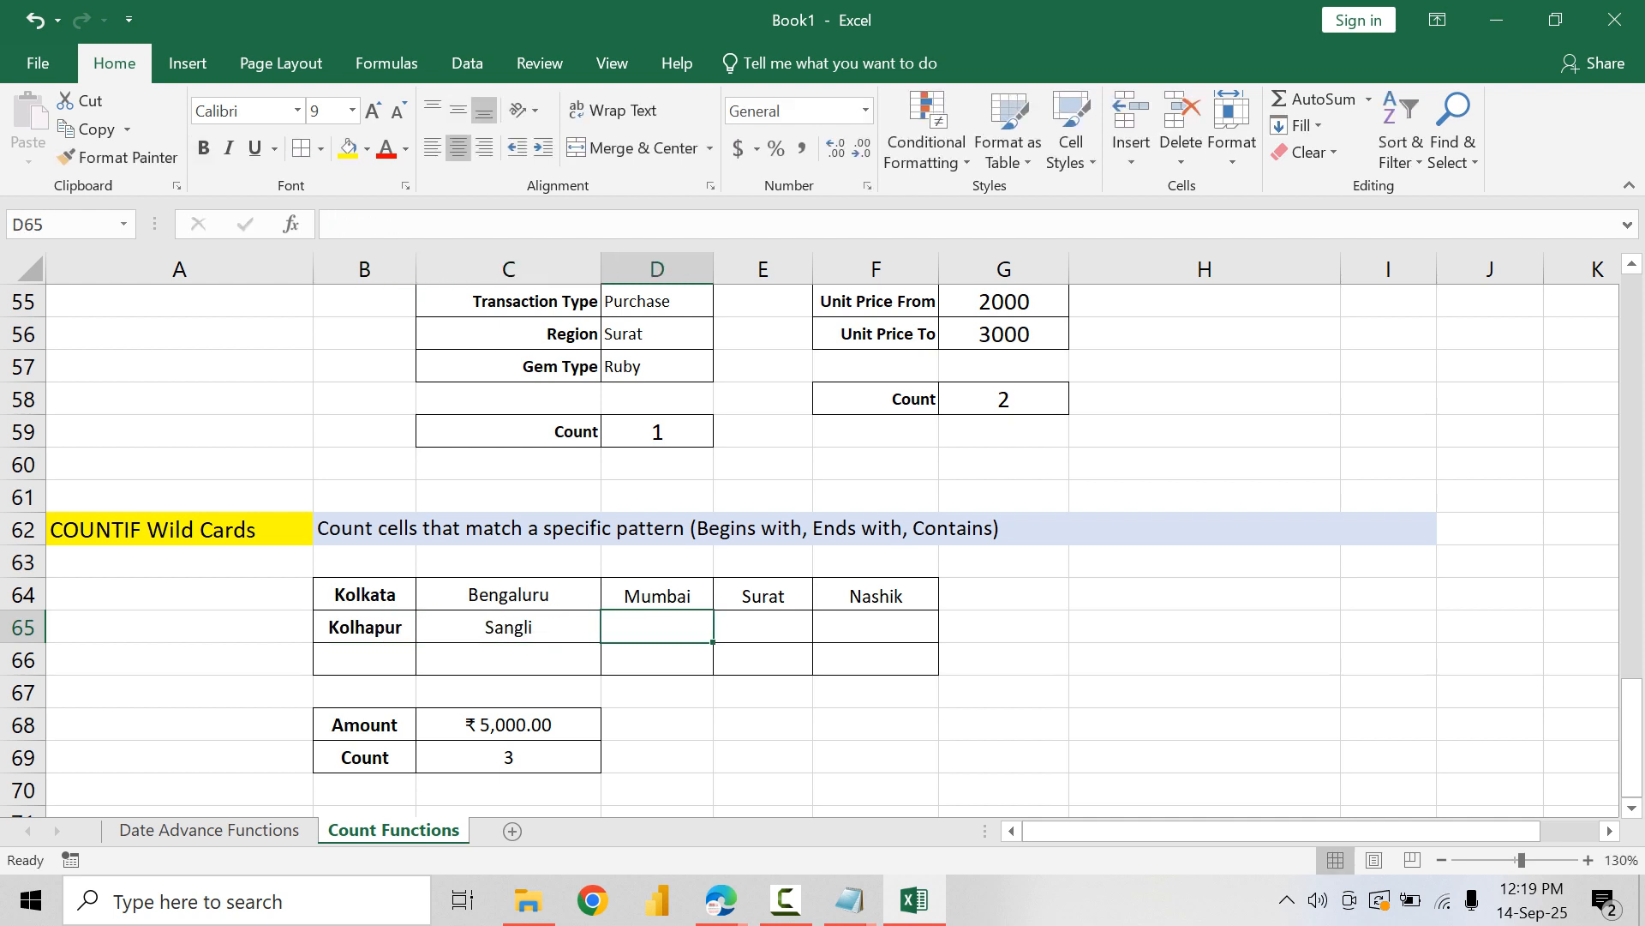
# Step: Complete row 65 with the cities Nagpur, Ahemdabad and Delhi in D65:F65
pyautogui.write('Nagpur')
pyautogui.press('Tab')
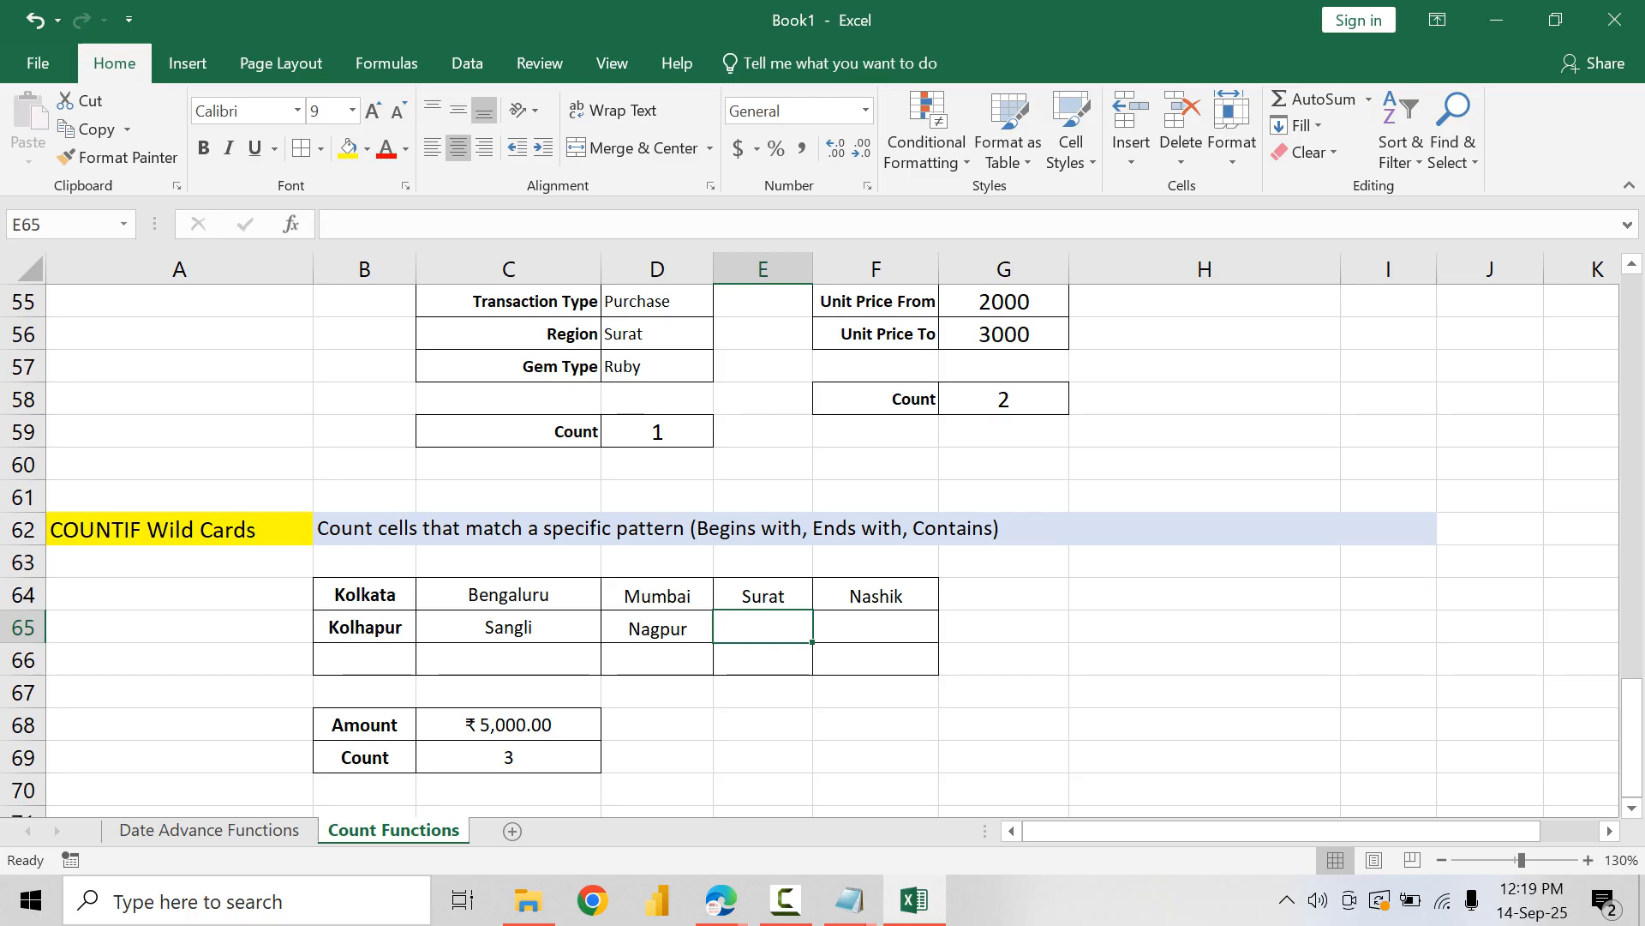
pyautogui.write('Ahem')
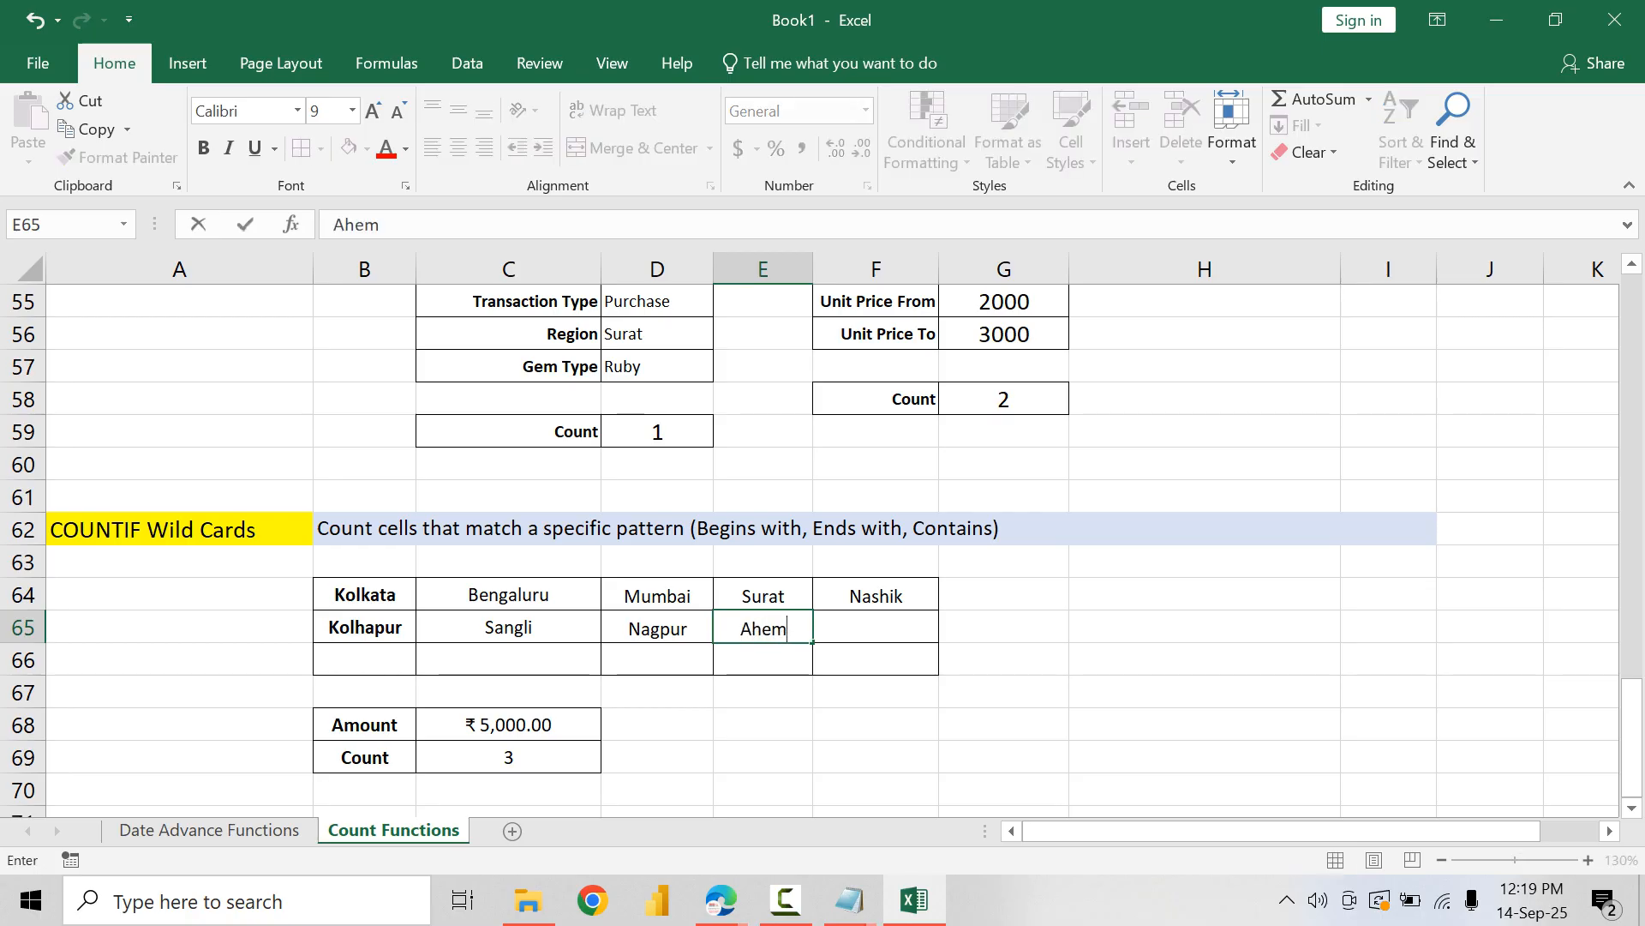
pyautogui.write('dabad')
pyautogui.press('Tab')
pyautogui.write('Del')
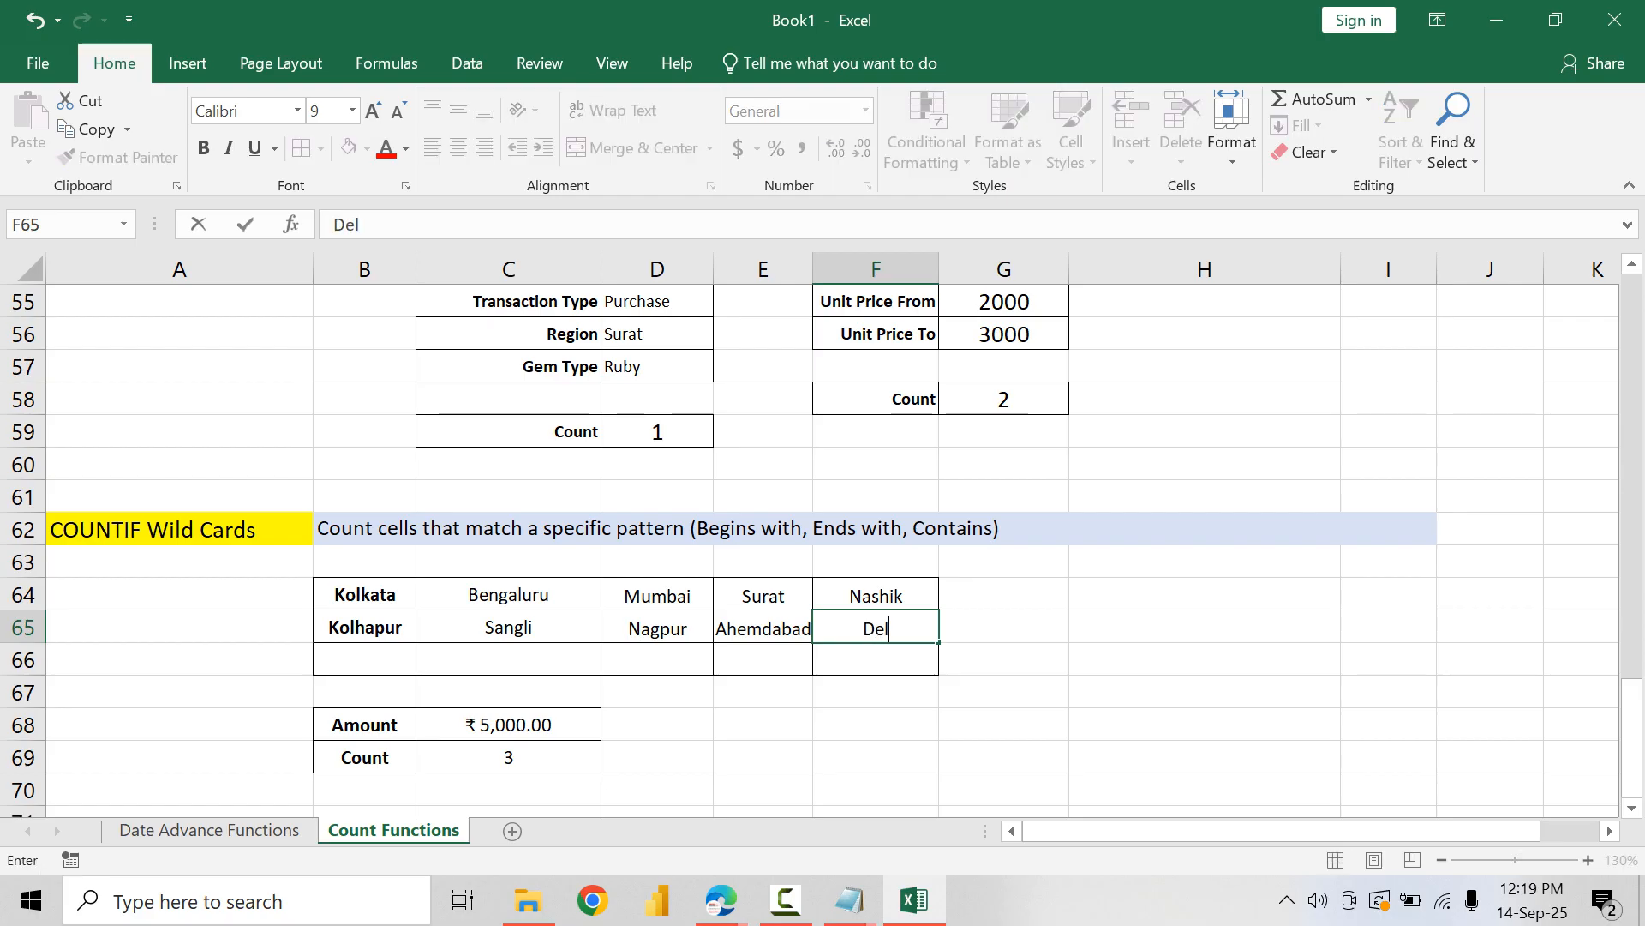
pyautogui.write('hi')
pyautogui.press('Return')
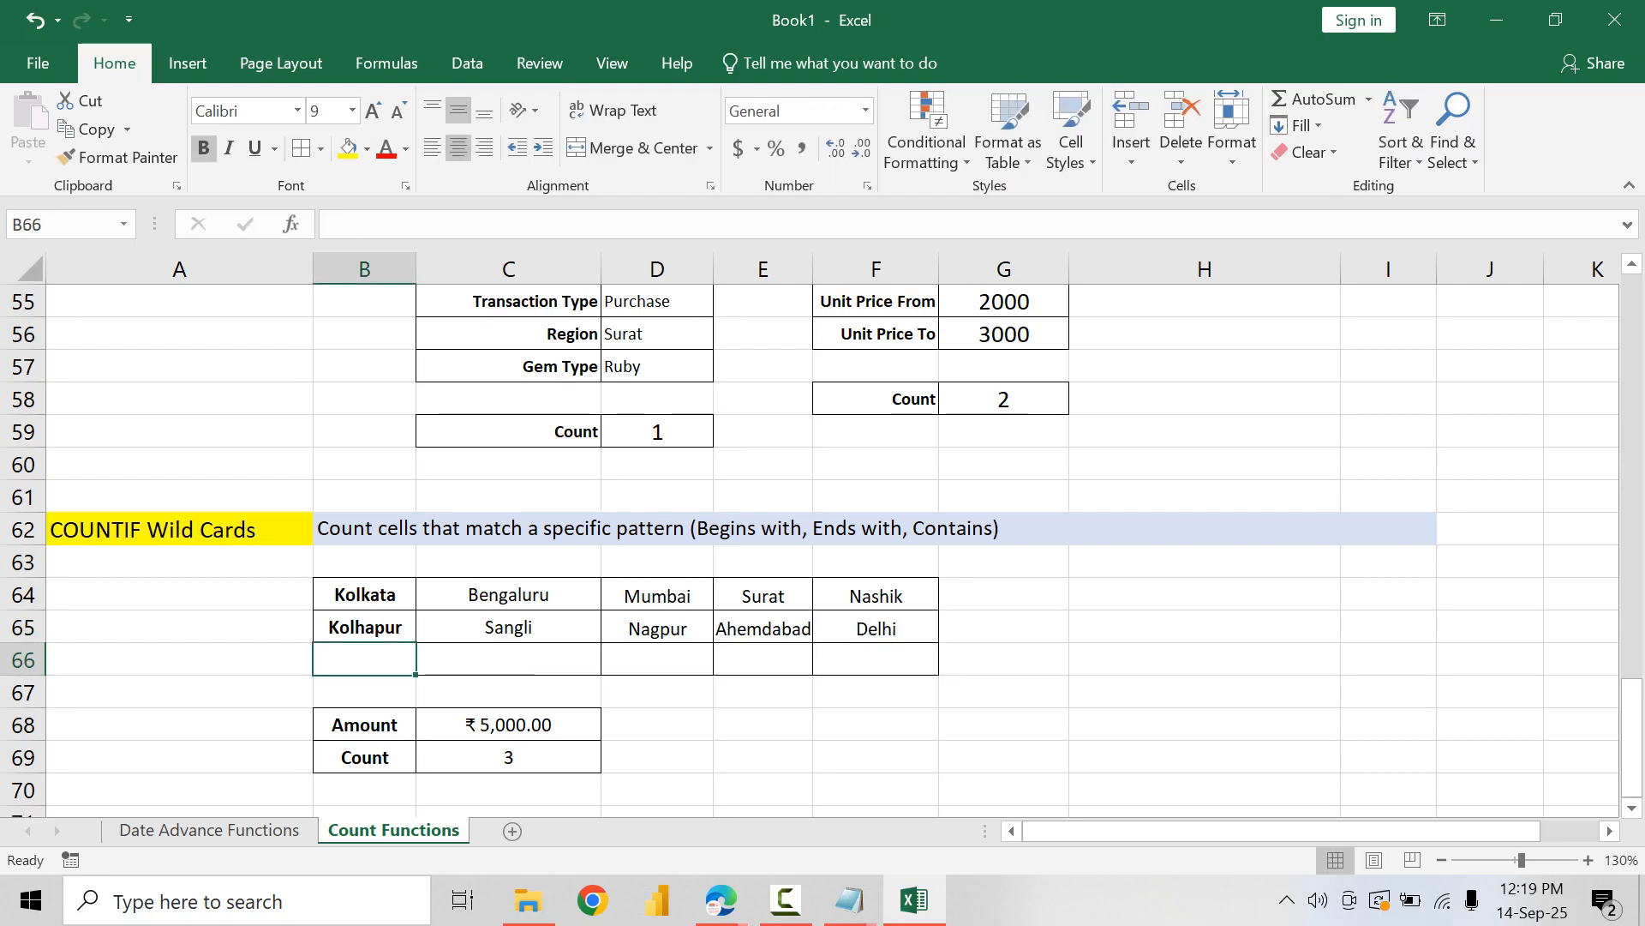
# Step: Start the third row of cities with Dharwad in B66 and Mhaisur in C66
pyautogui.write('Dharwad')
pyautogui.press('Tab')
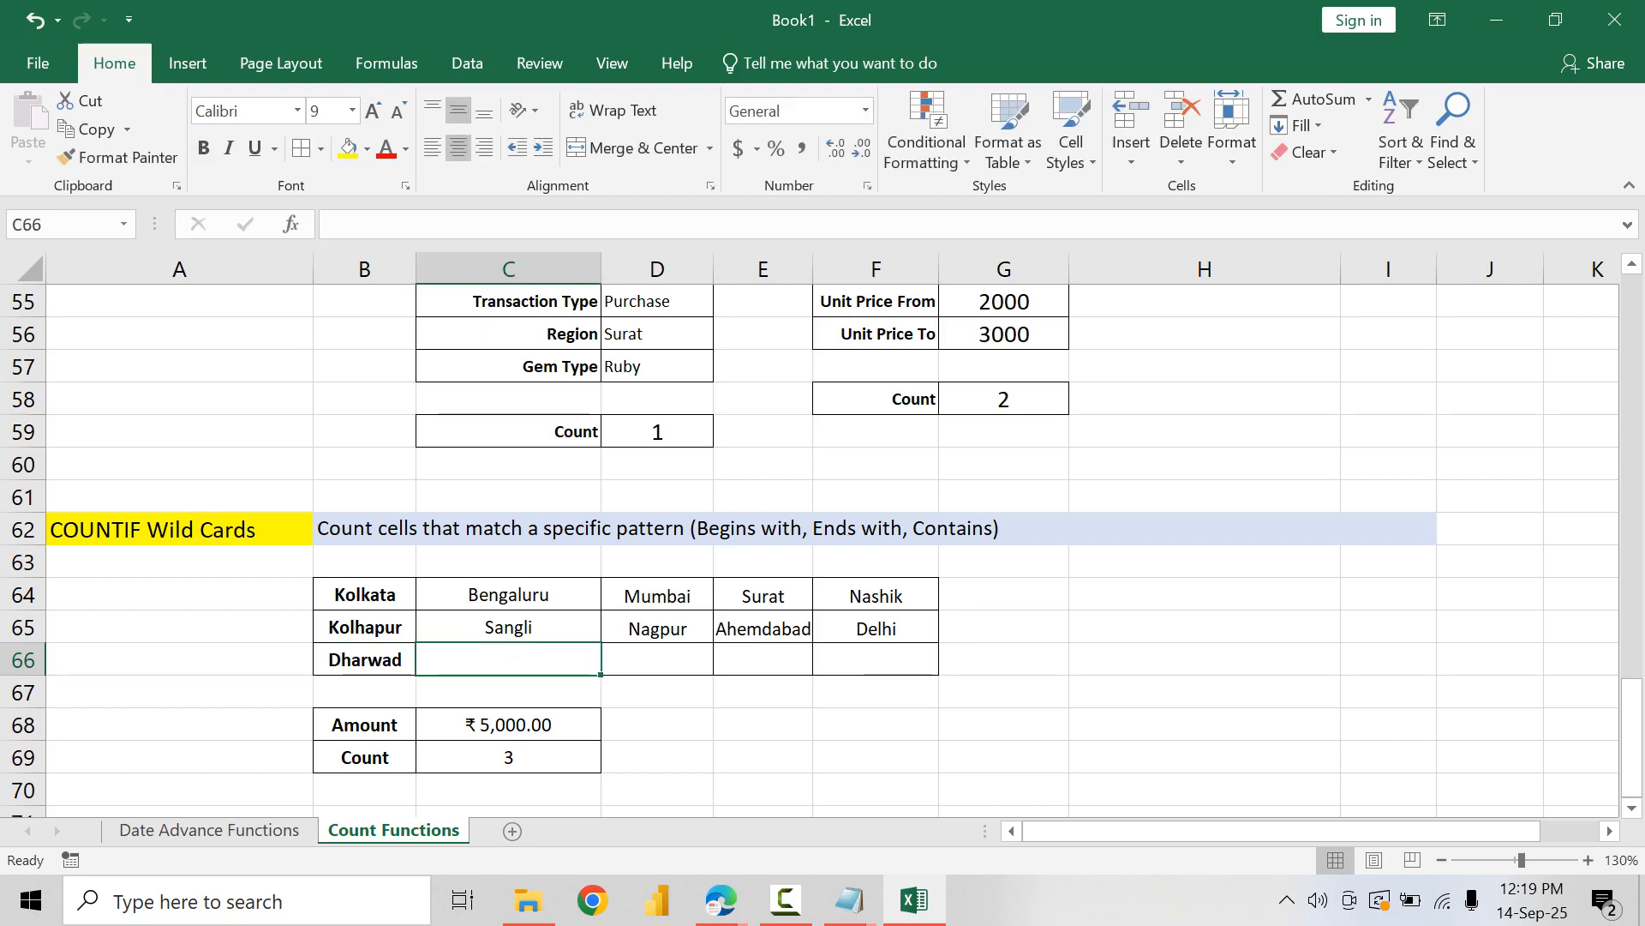
pyautogui.write('Mhaisur')
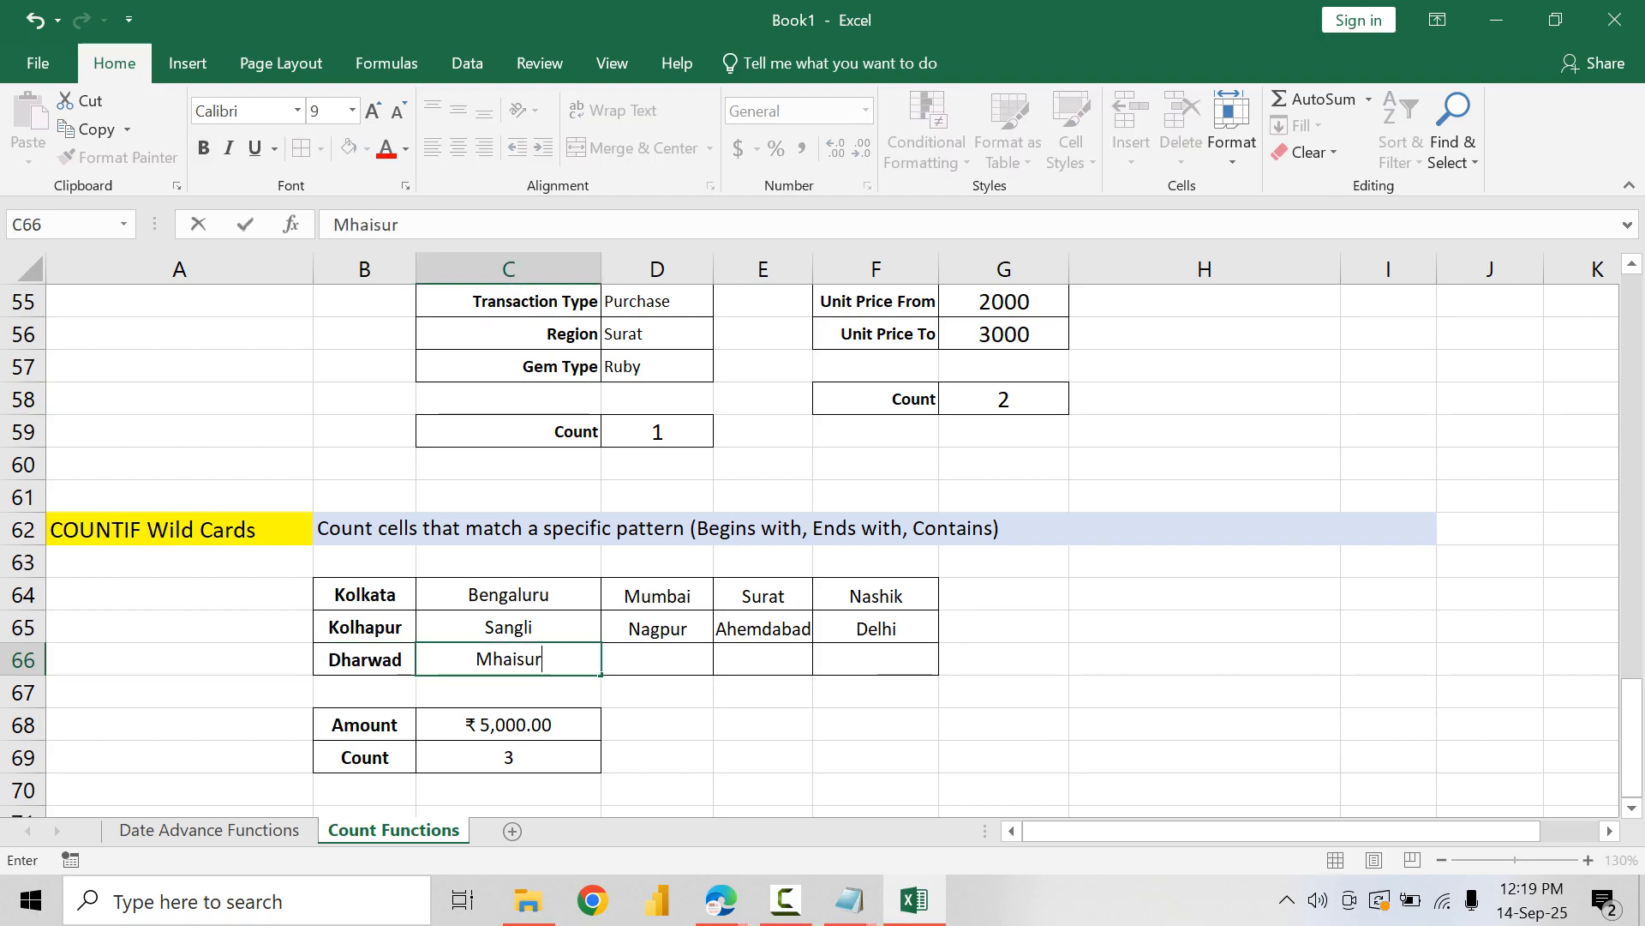
pyautogui.press('Tab')
# Step: Fill the rest of row 66 with the cities Hyderabad, Chennai and Satara in D66:F66
pyautogui.write('Hy')
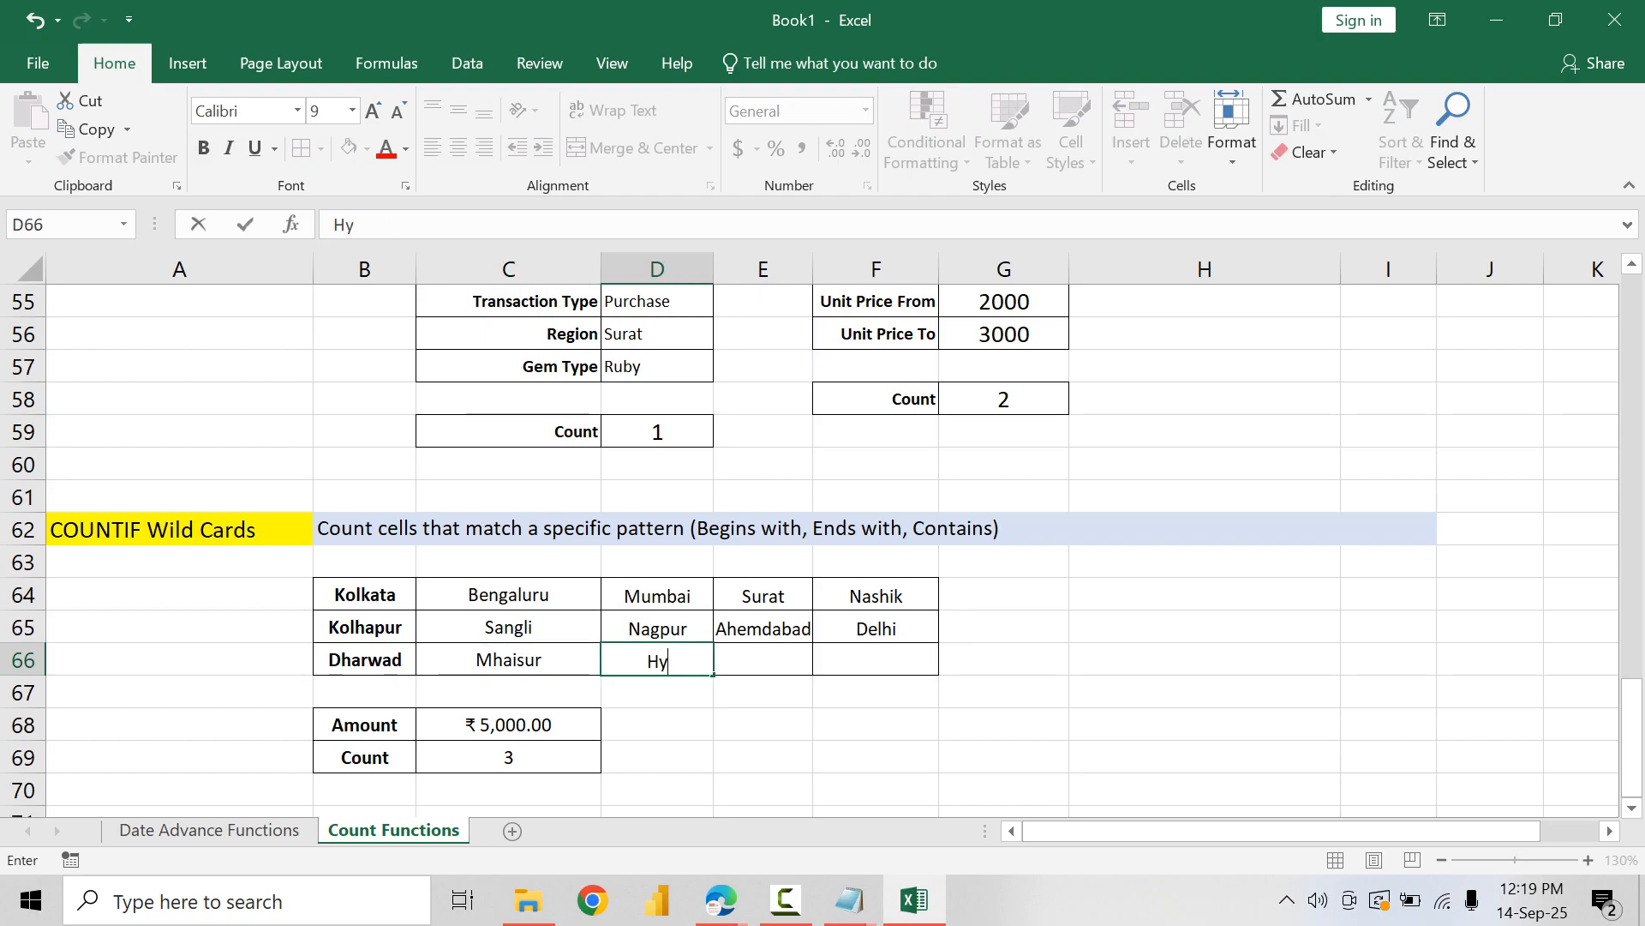
pyautogui.write('deara')
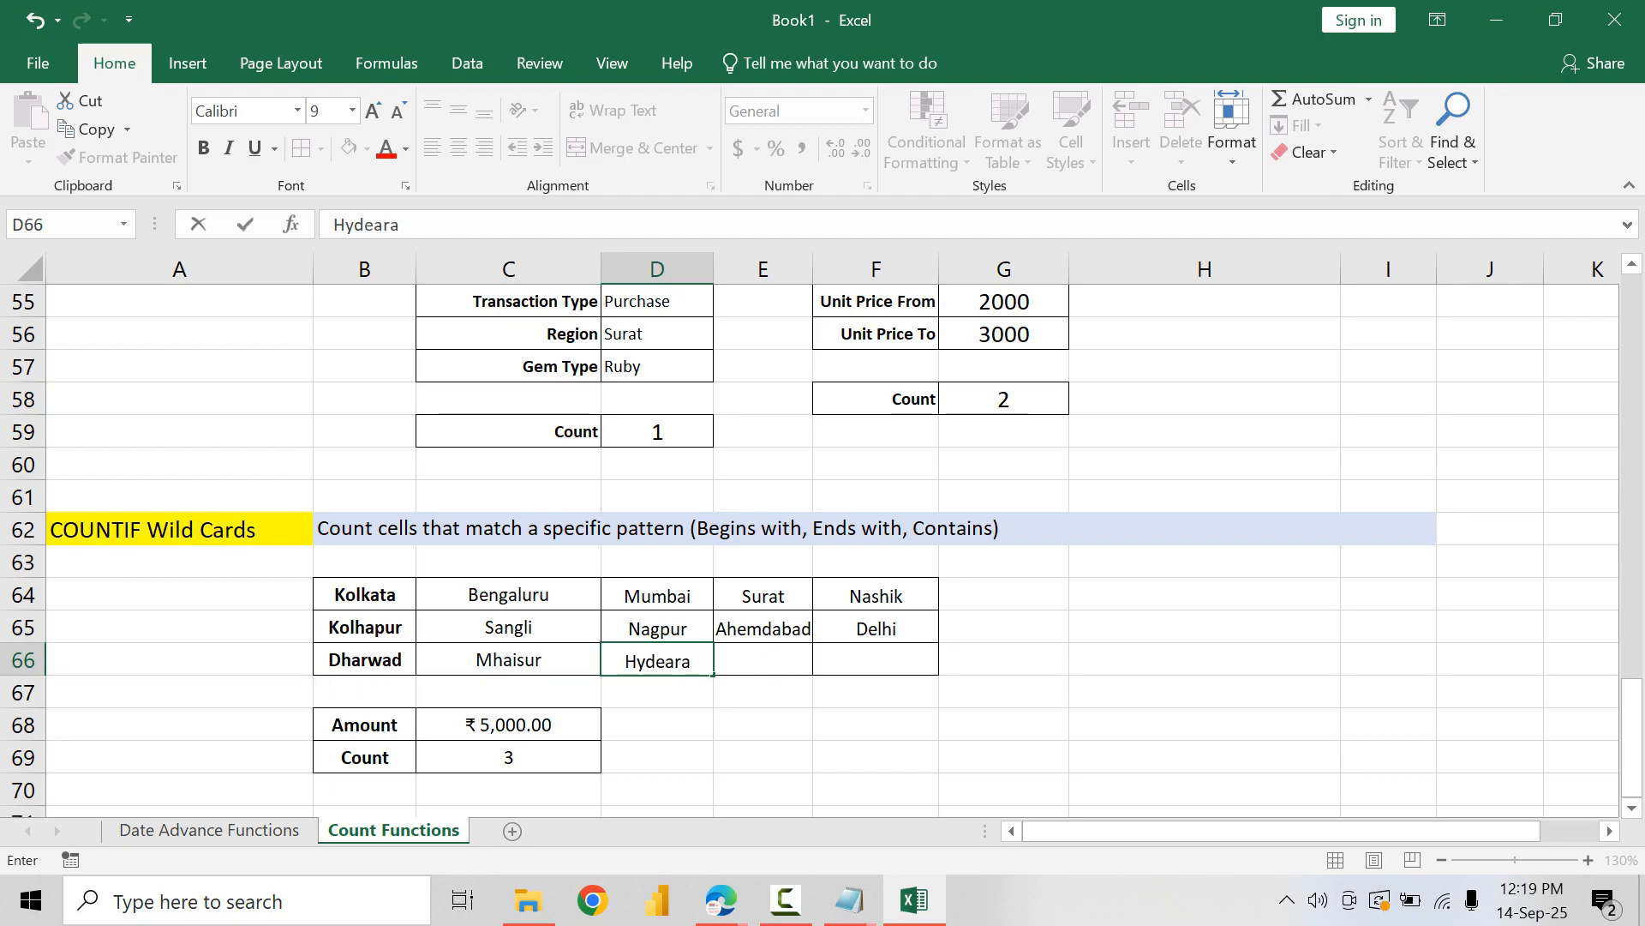
pyautogui.press('BackSpace')
pyautogui.press('BackSpace')
pyautogui.press('BackSpace')
pyautogui.write('rabad')
pyautogui.press('Tab')
pyautogui.write('Chennai')
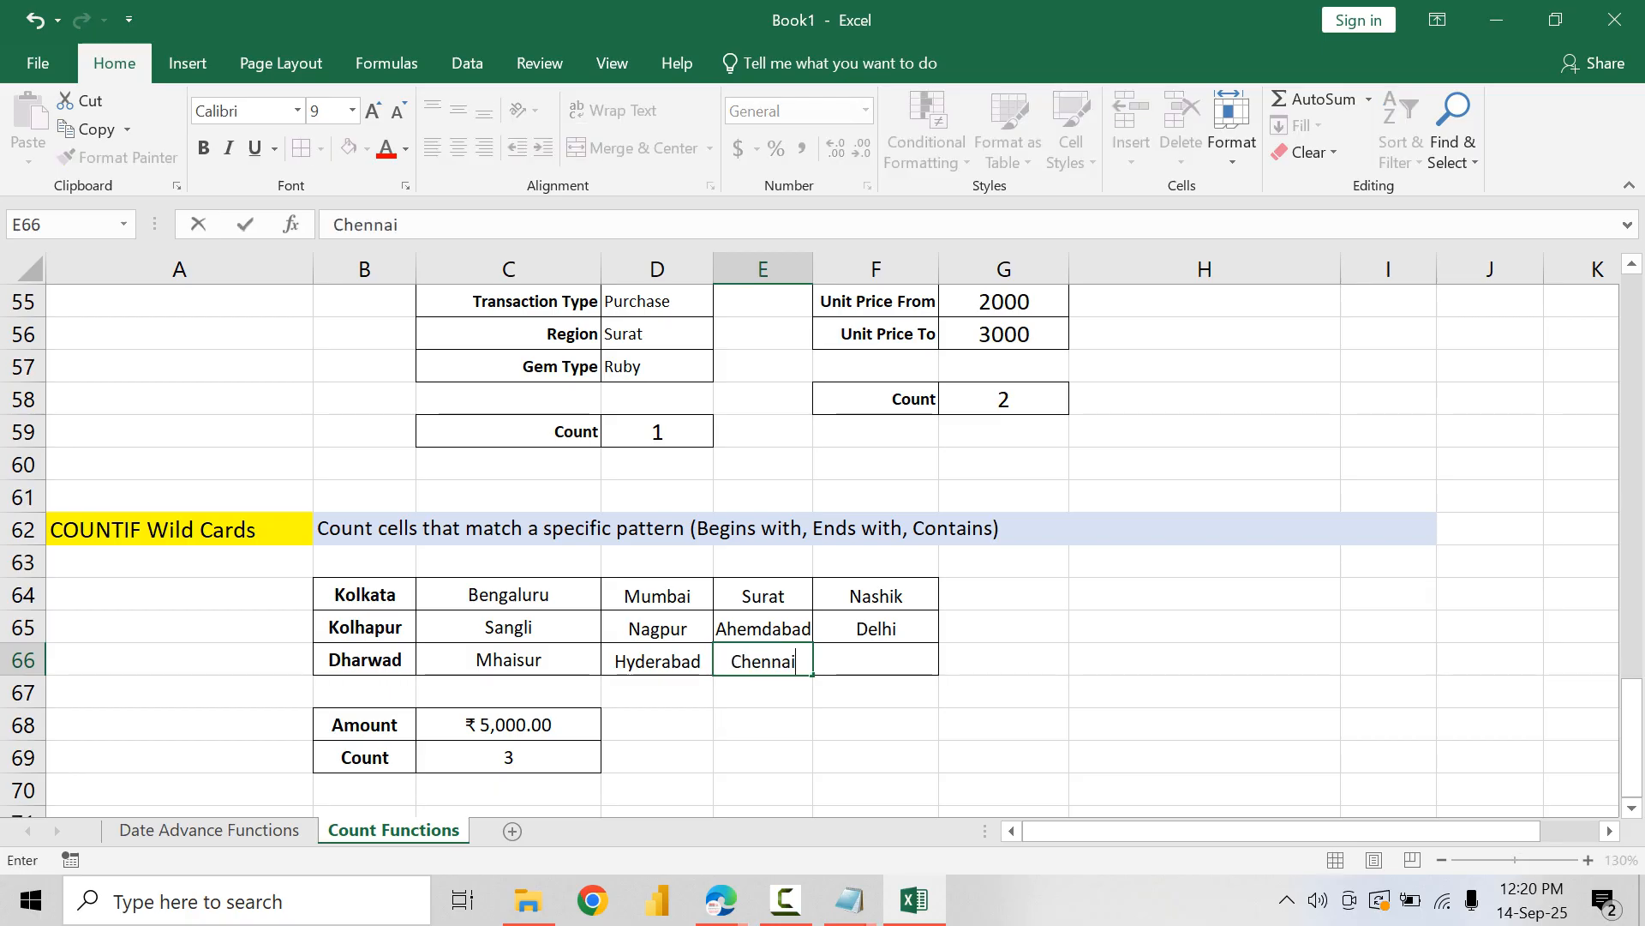
pyautogui.press('Tab')
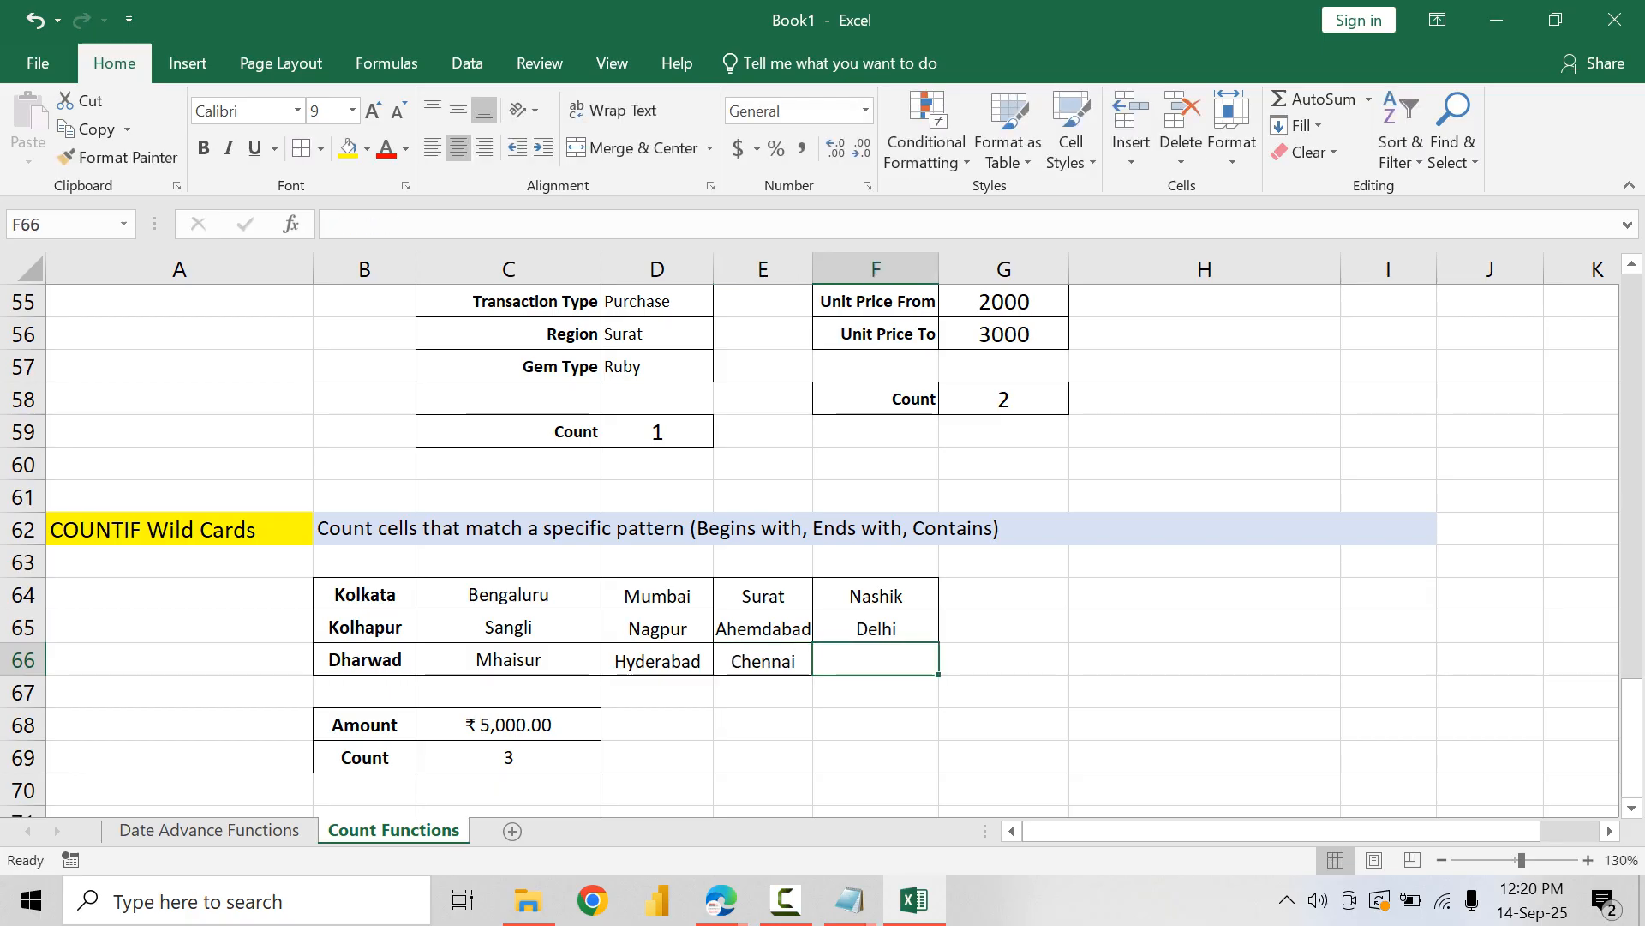
pyautogui.write('Satar')
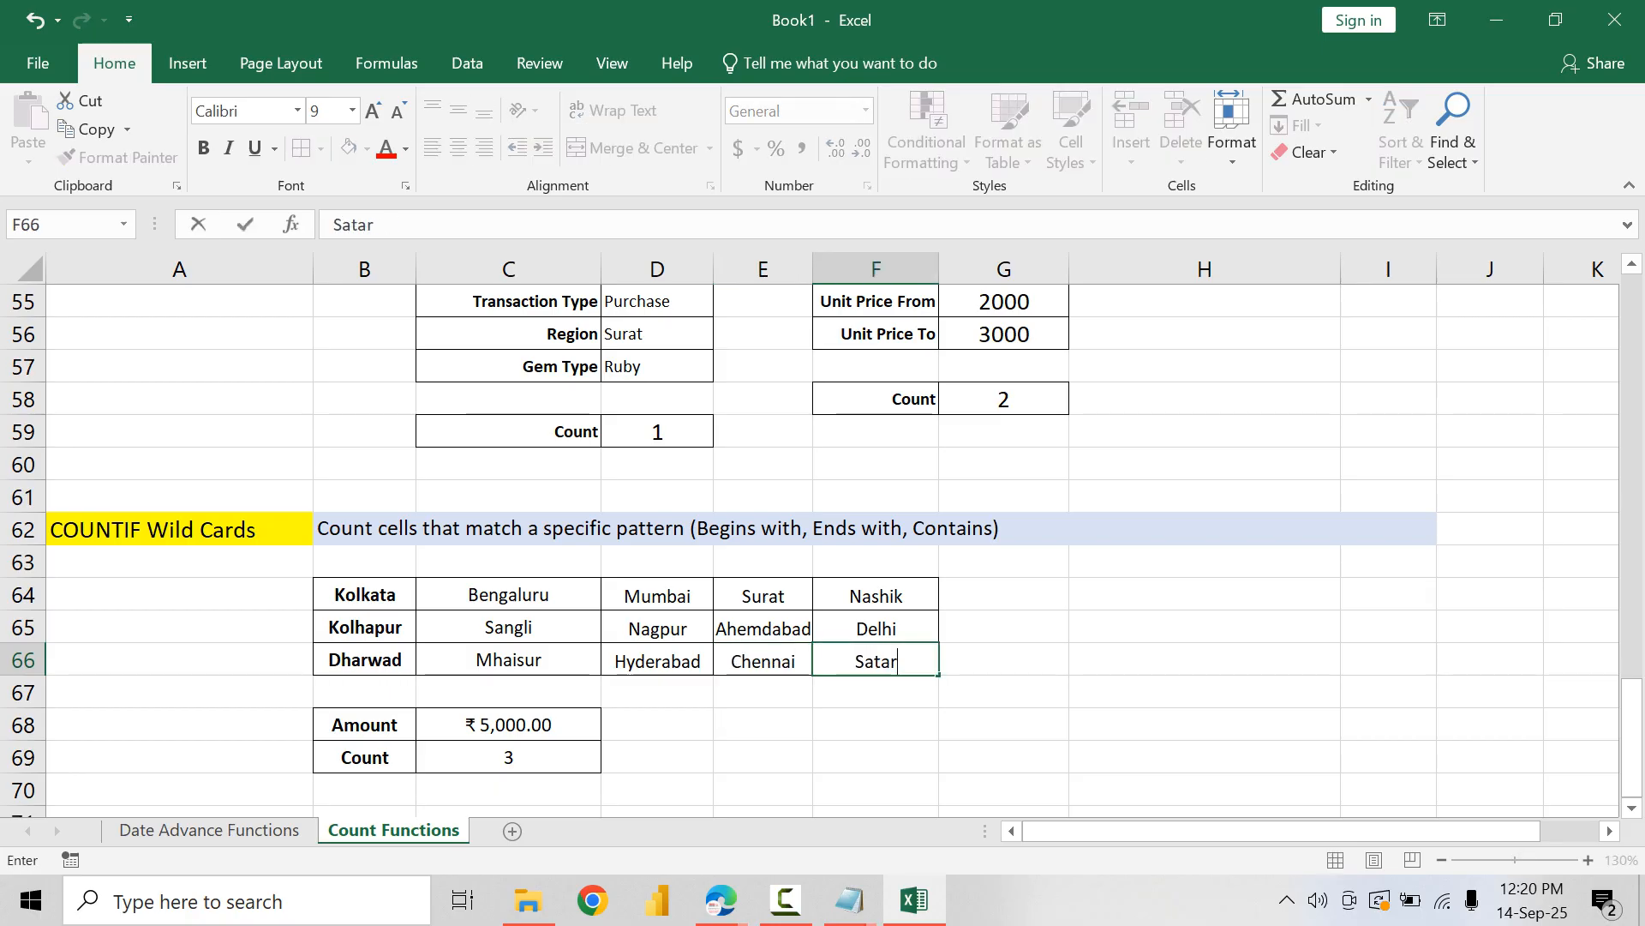
pyautogui.write('a')
pyautogui.press('Return')
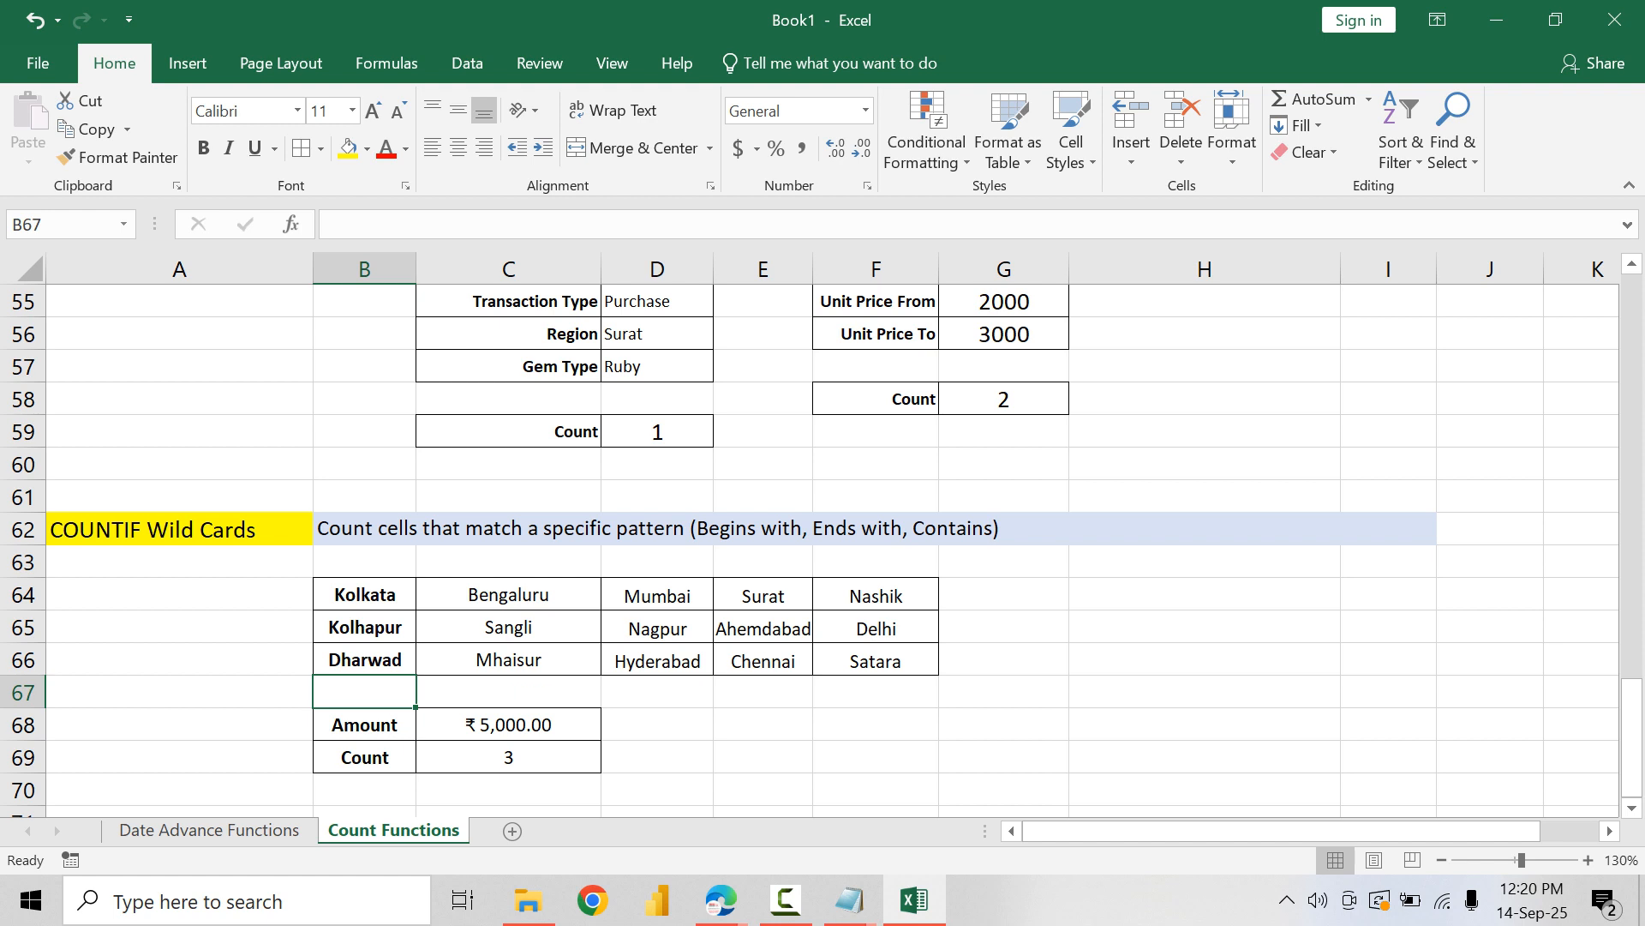
# Step: Replace the Amount label in B68, below the city table, with "Begins with"
pyautogui.click(509, 725)
pyautogui.moveTo(365, 725); pyautogui.dragTo(377, 756)
pyautogui.click(368, 726)
pyautogui.write('Begins ')
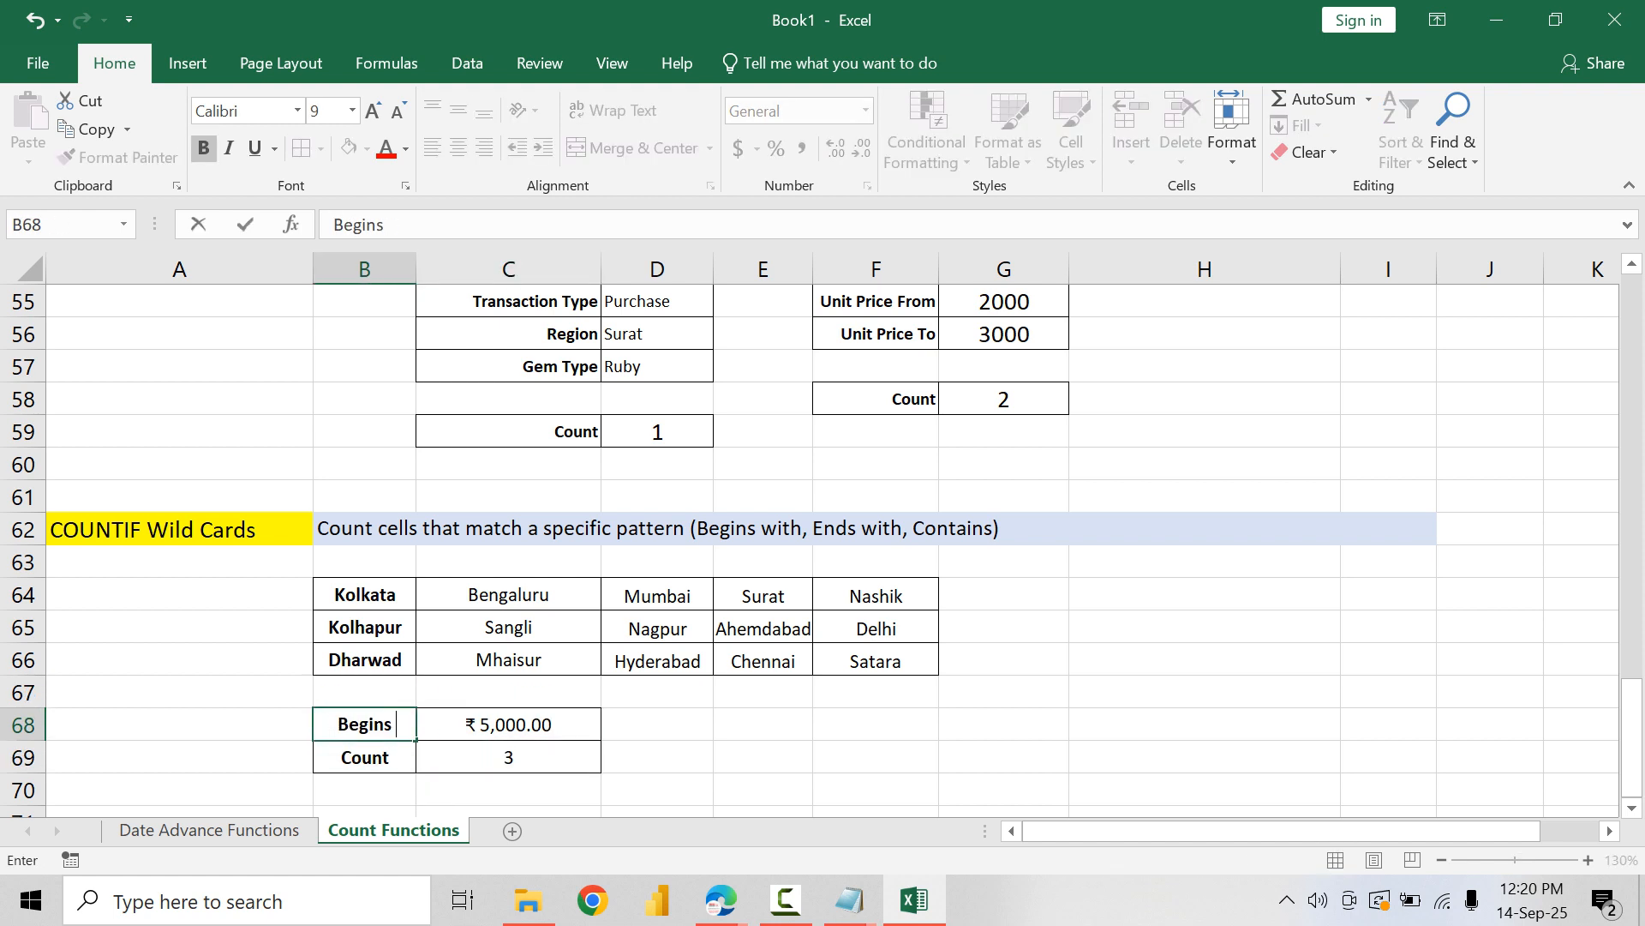
pyautogui.write('with')
pyautogui.press('Return')
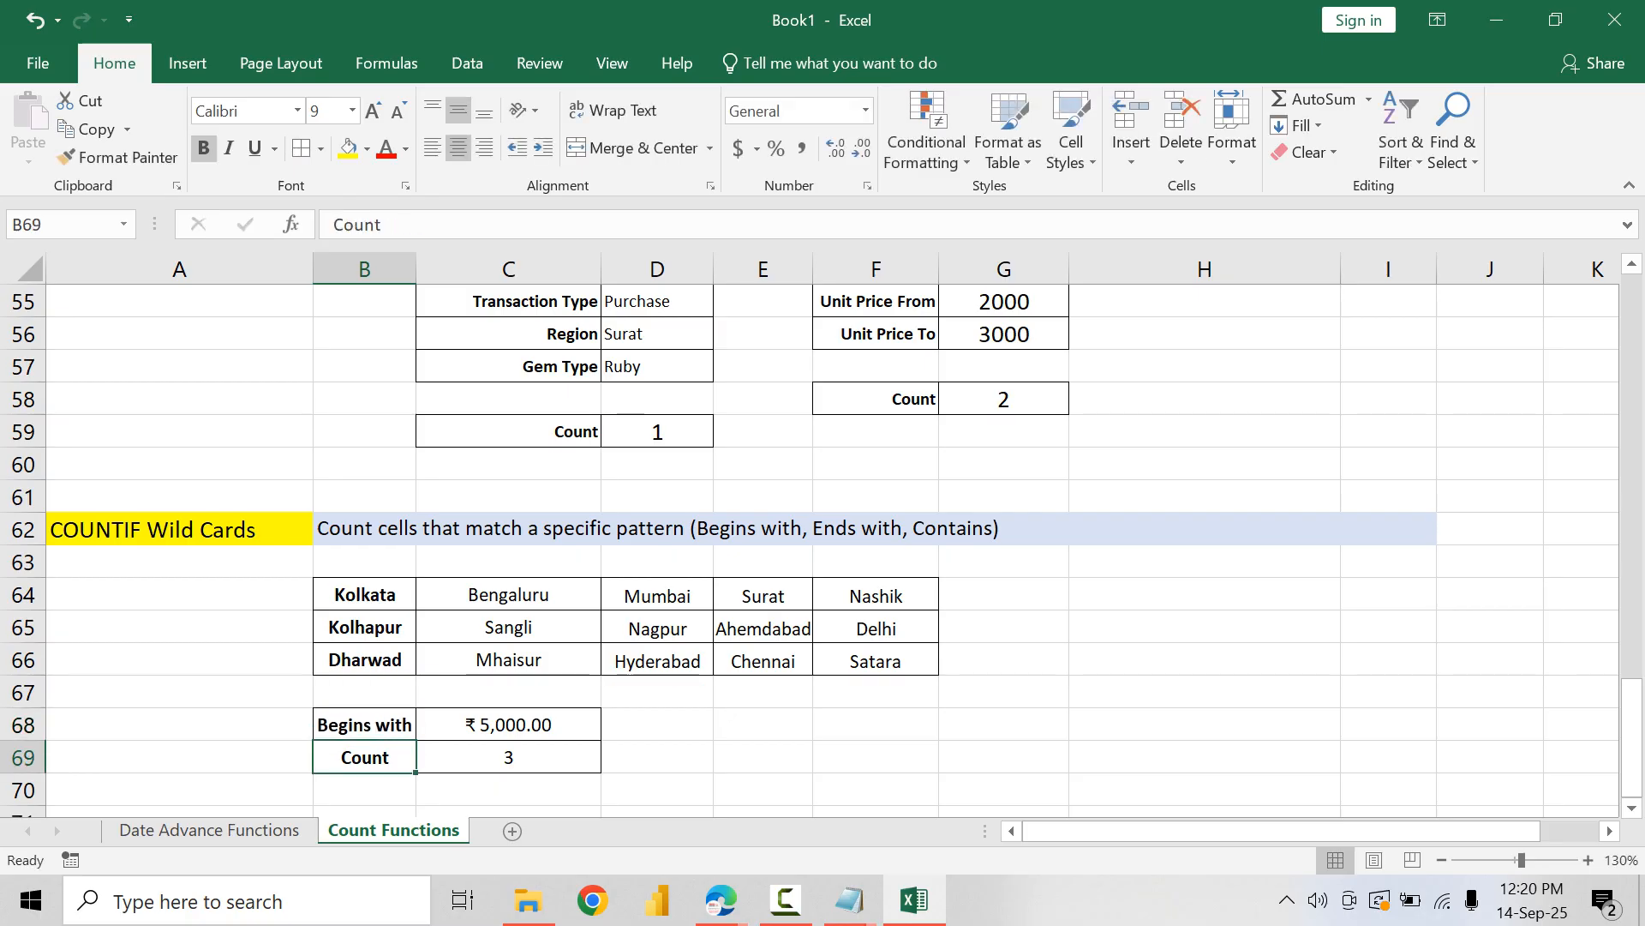
# Step: Enter Sa in C68 as the begins-with text
pyautogui.press('Down')
pyautogui.press('Up')
pyautogui.press('Up')
pyautogui.press('Right')
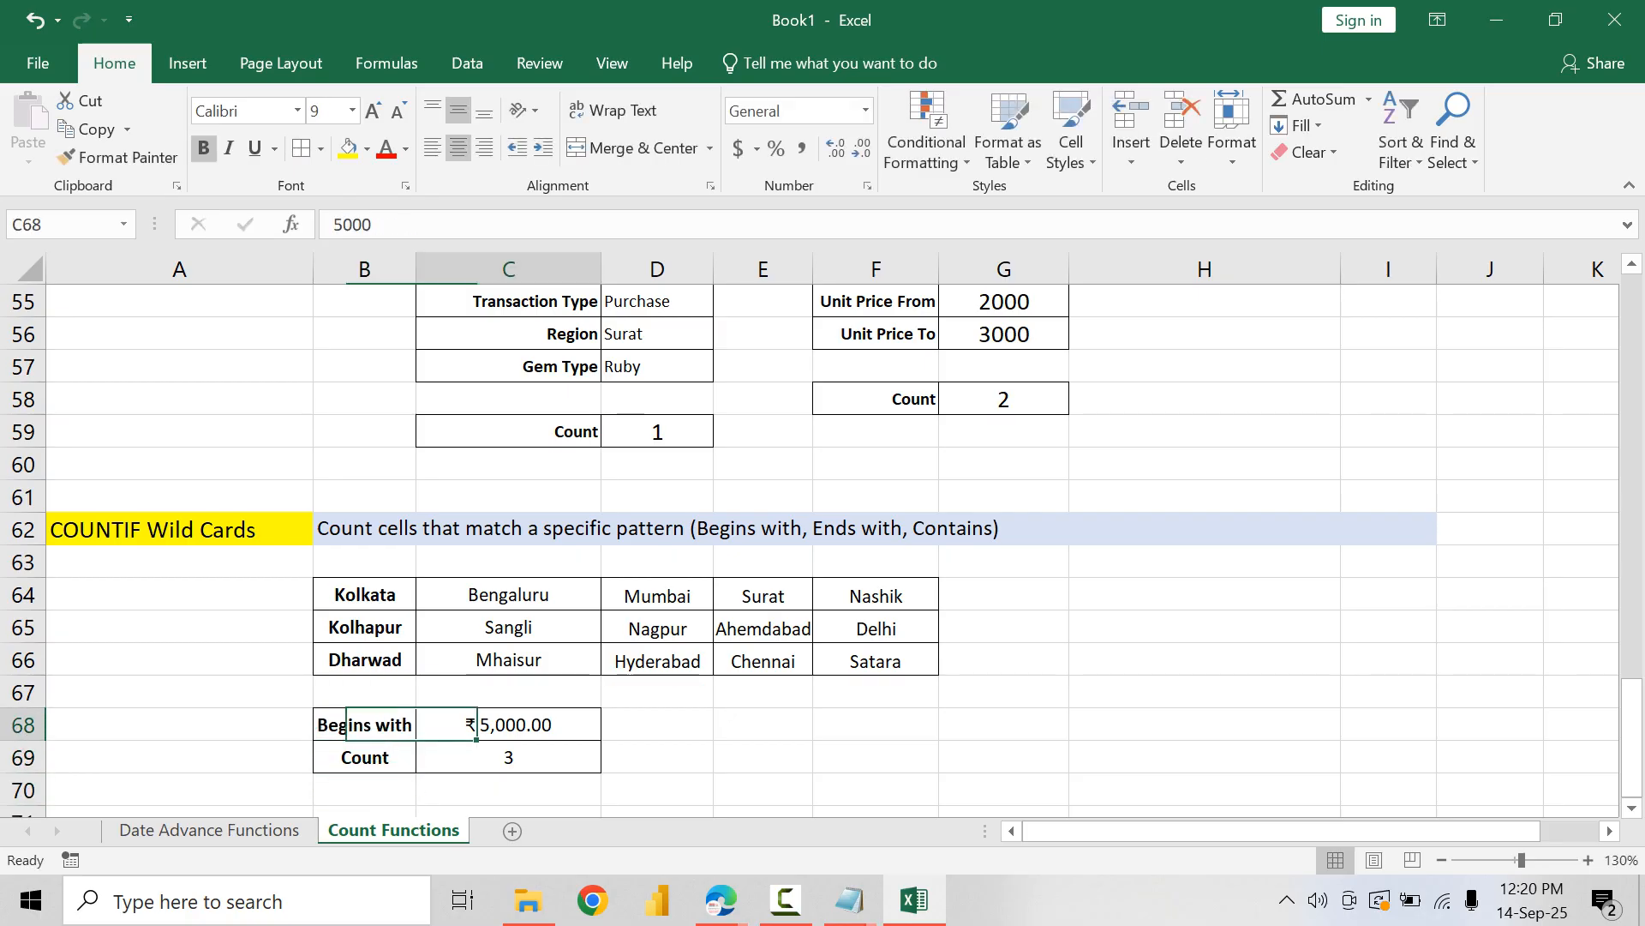
pyautogui.press('Up')
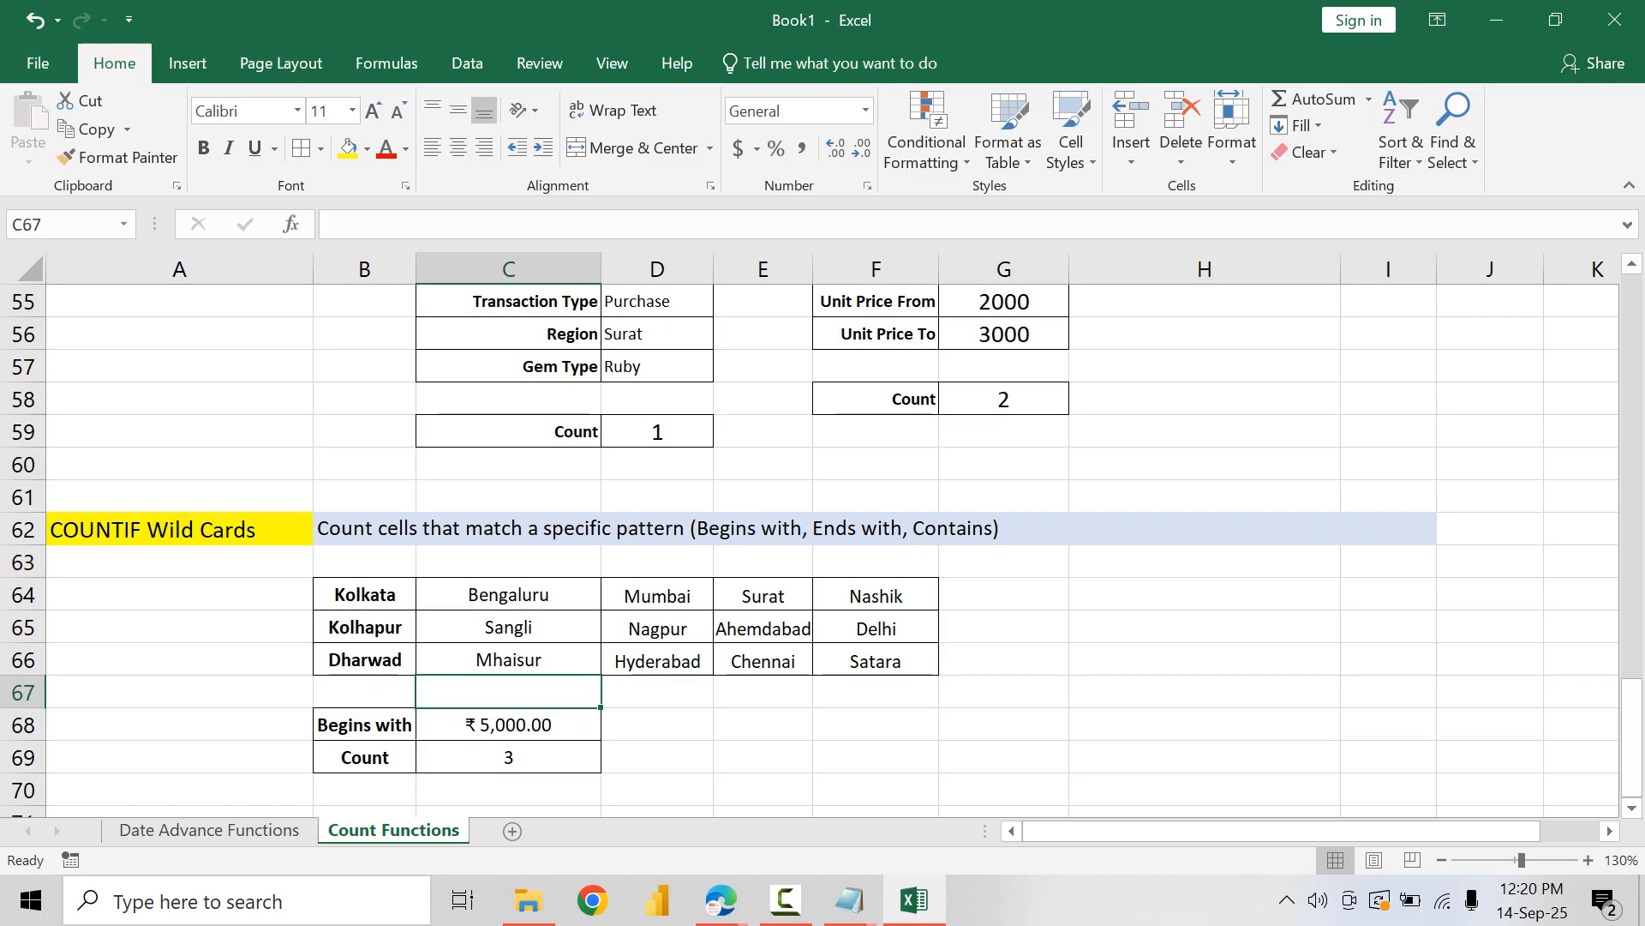
pyautogui.press('Down')
pyautogui.write('Sa')
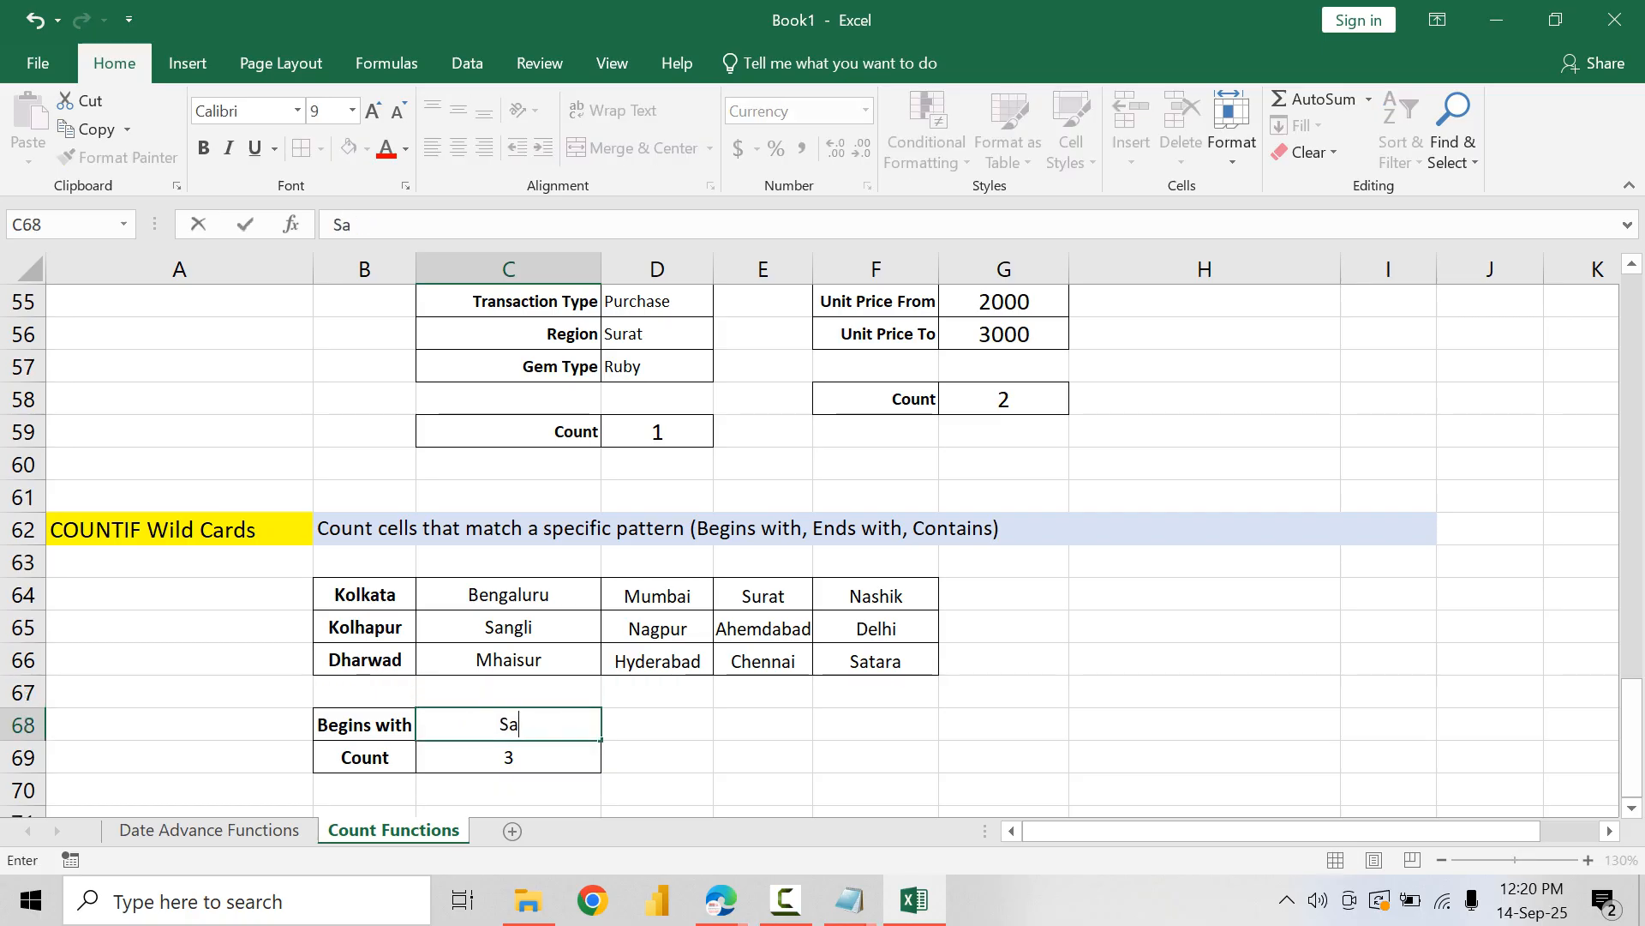
pyautogui.press('Return')
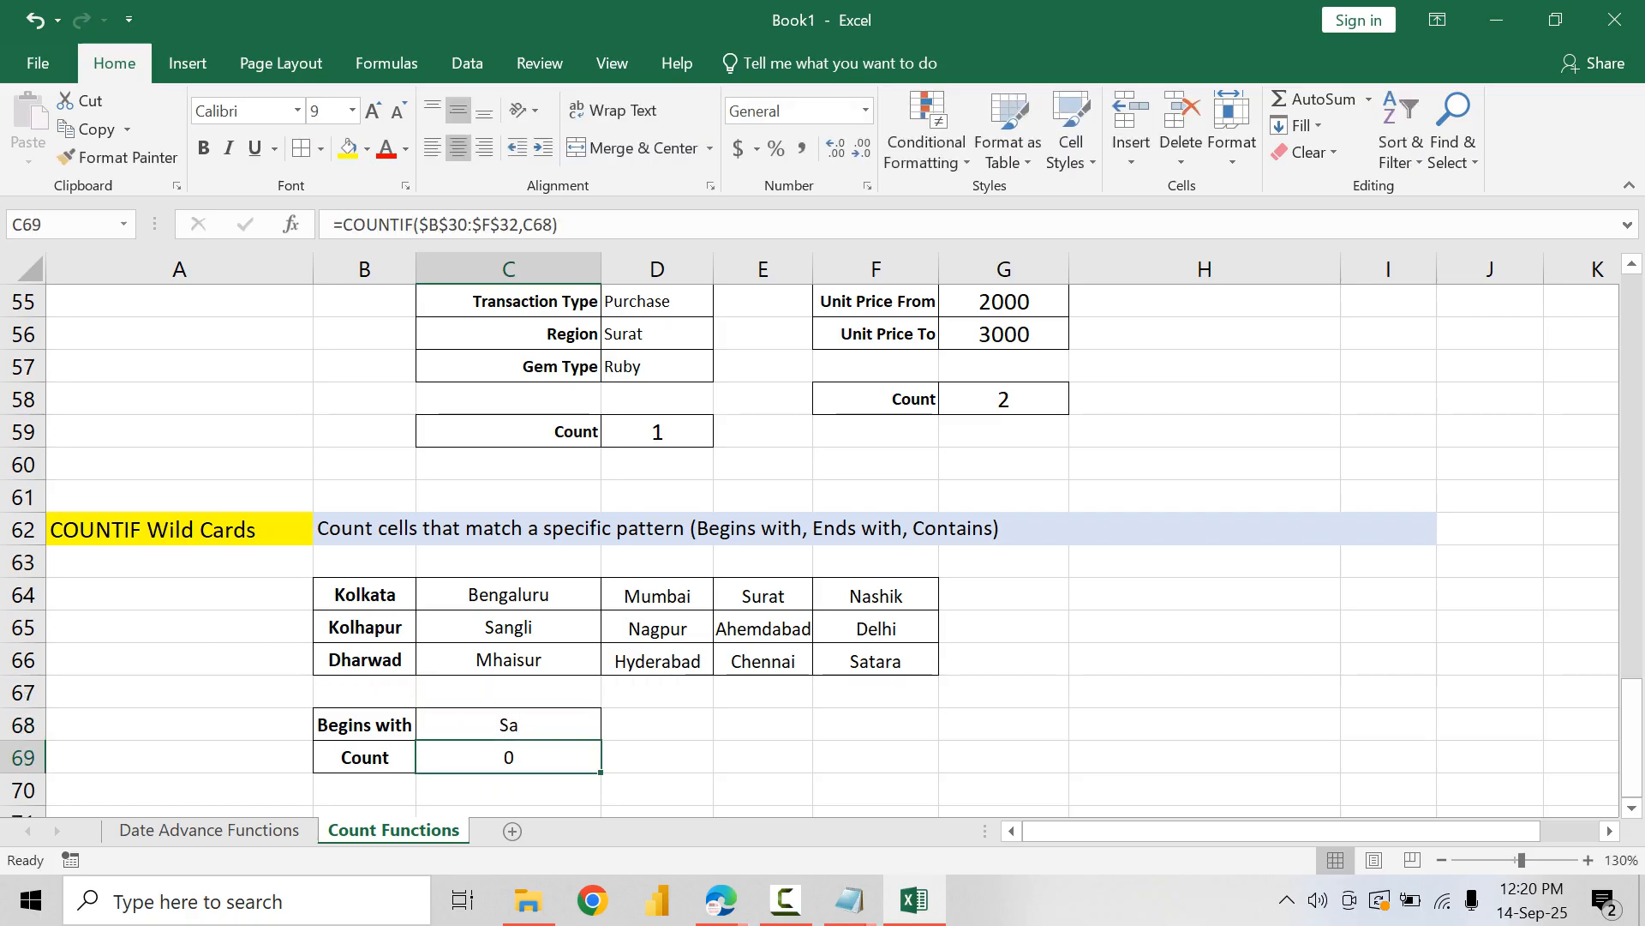
# Step: Enter =COUNTIF($B$64:$F$66,"Sa*") in C69 to count the cities that begin with Sa
pyautogui.write('=COUNTIG')
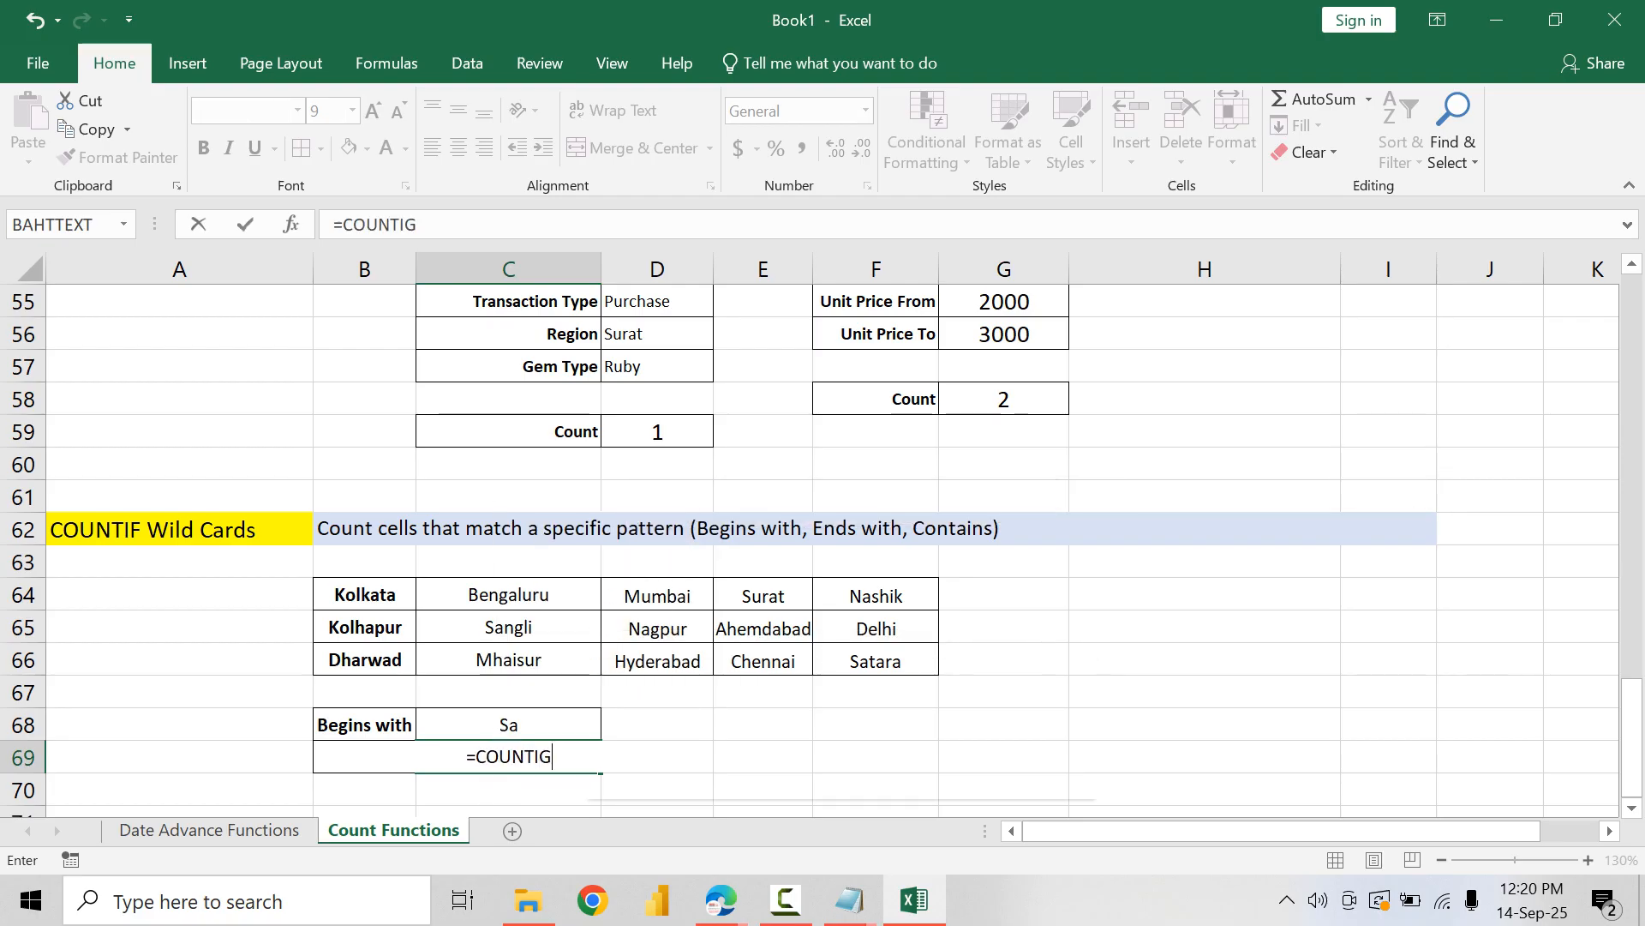
pyautogui.press('BackSpace')
pyautogui.write('F(')
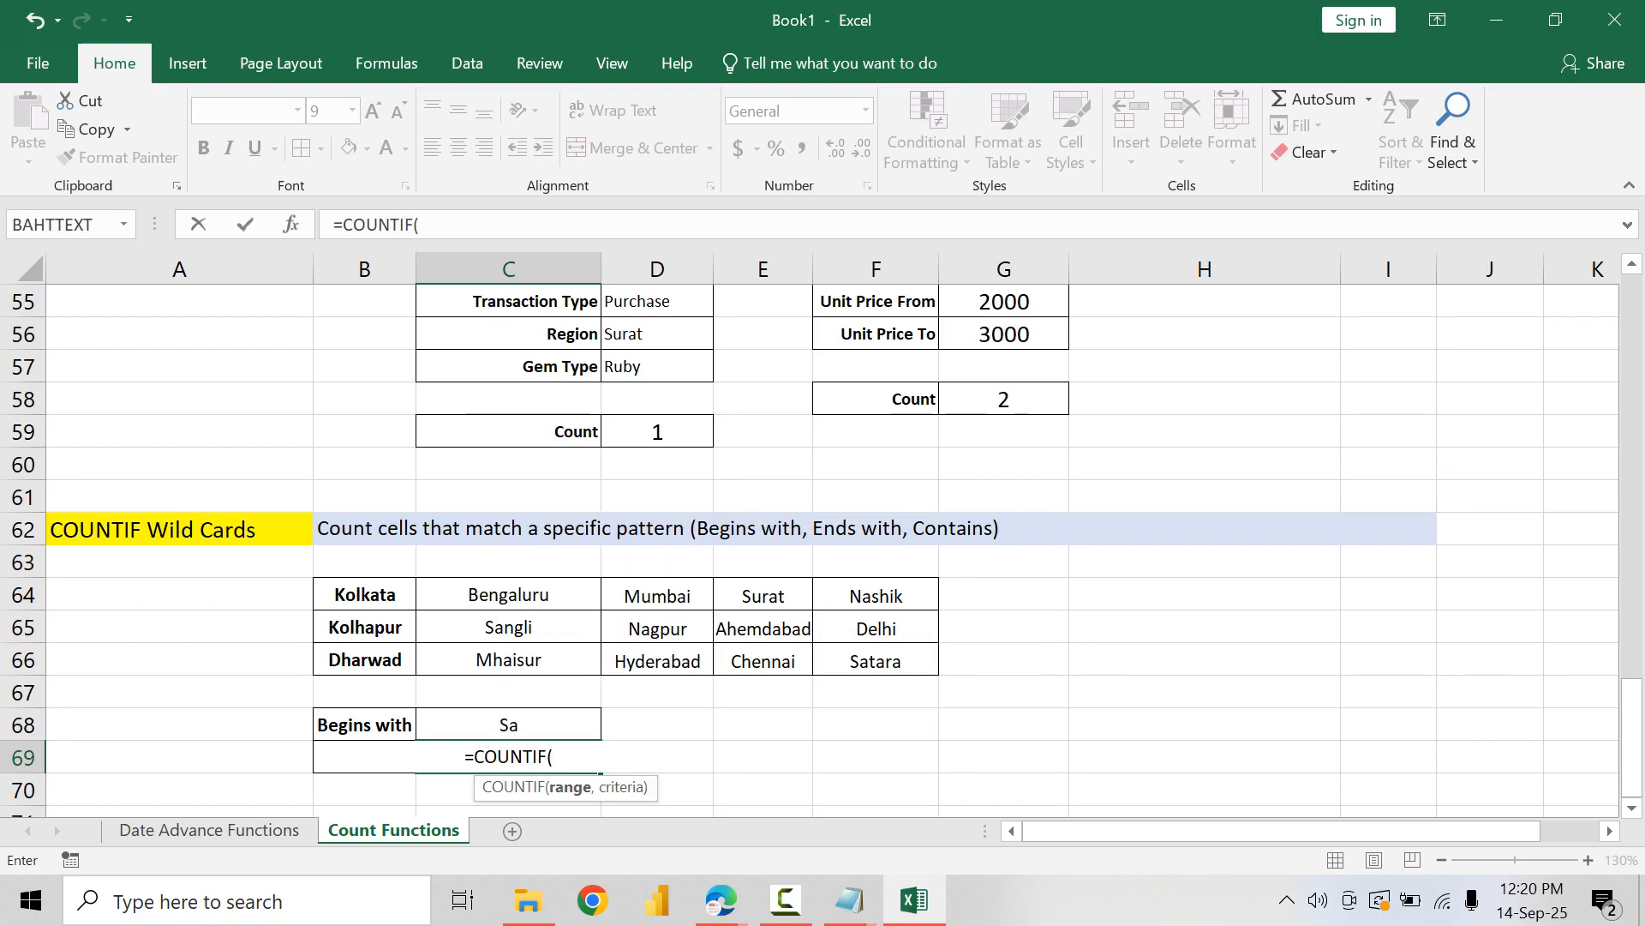
pyautogui.moveTo(364, 594); pyautogui.dragTo(876, 661)
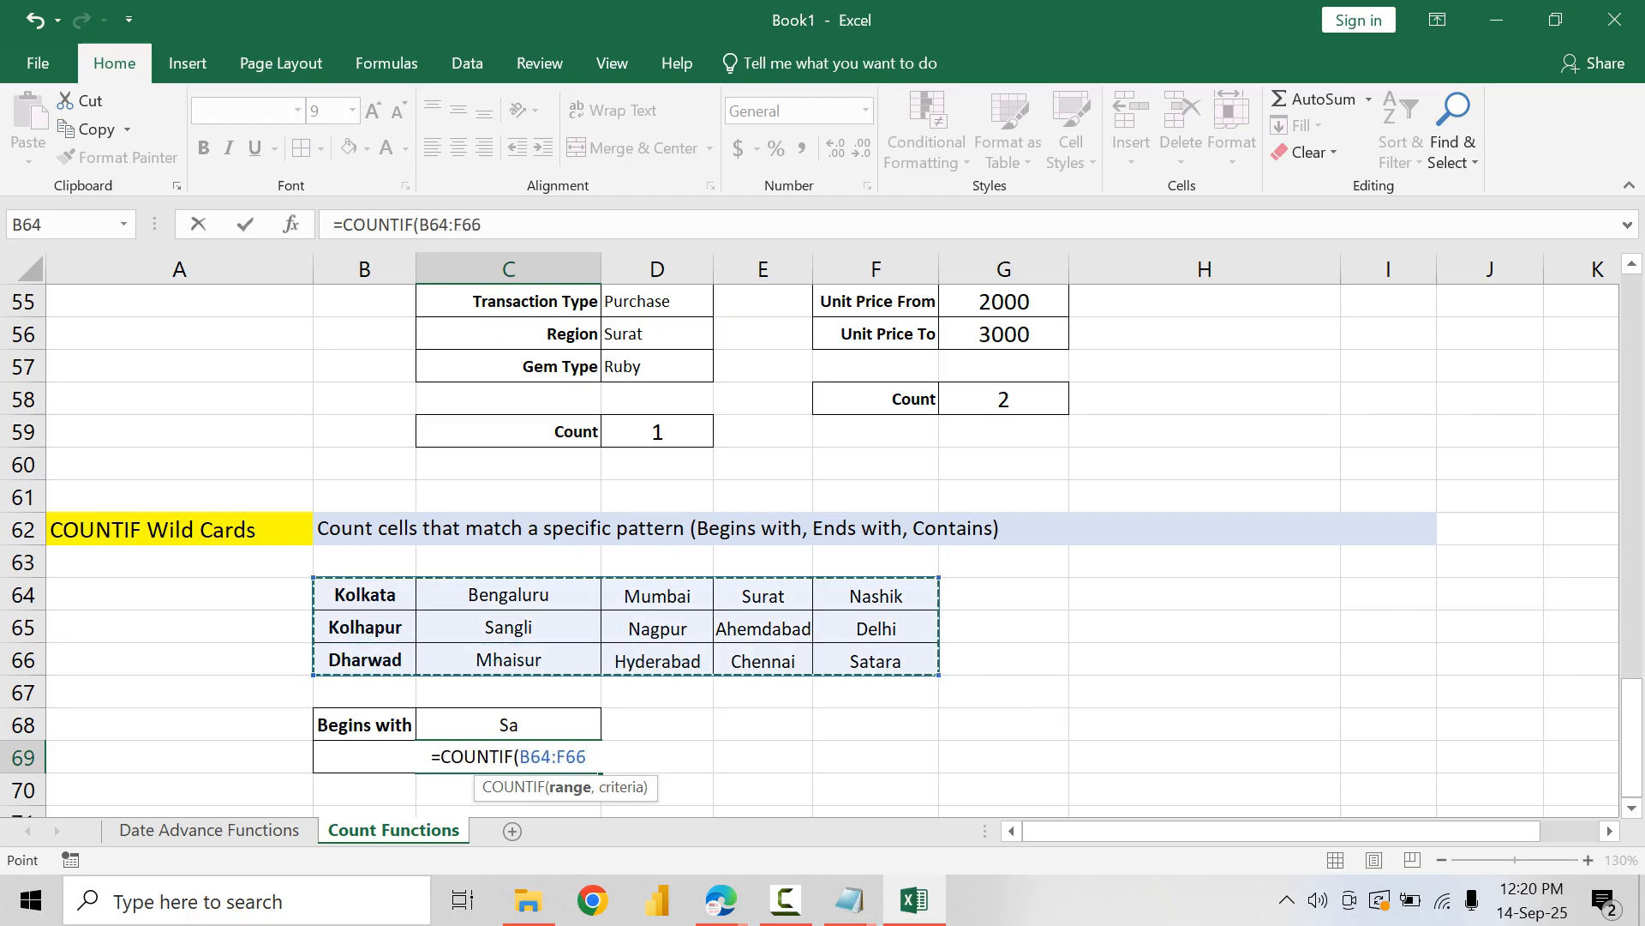
pyautogui.press('F4')
pyautogui.write(',"')
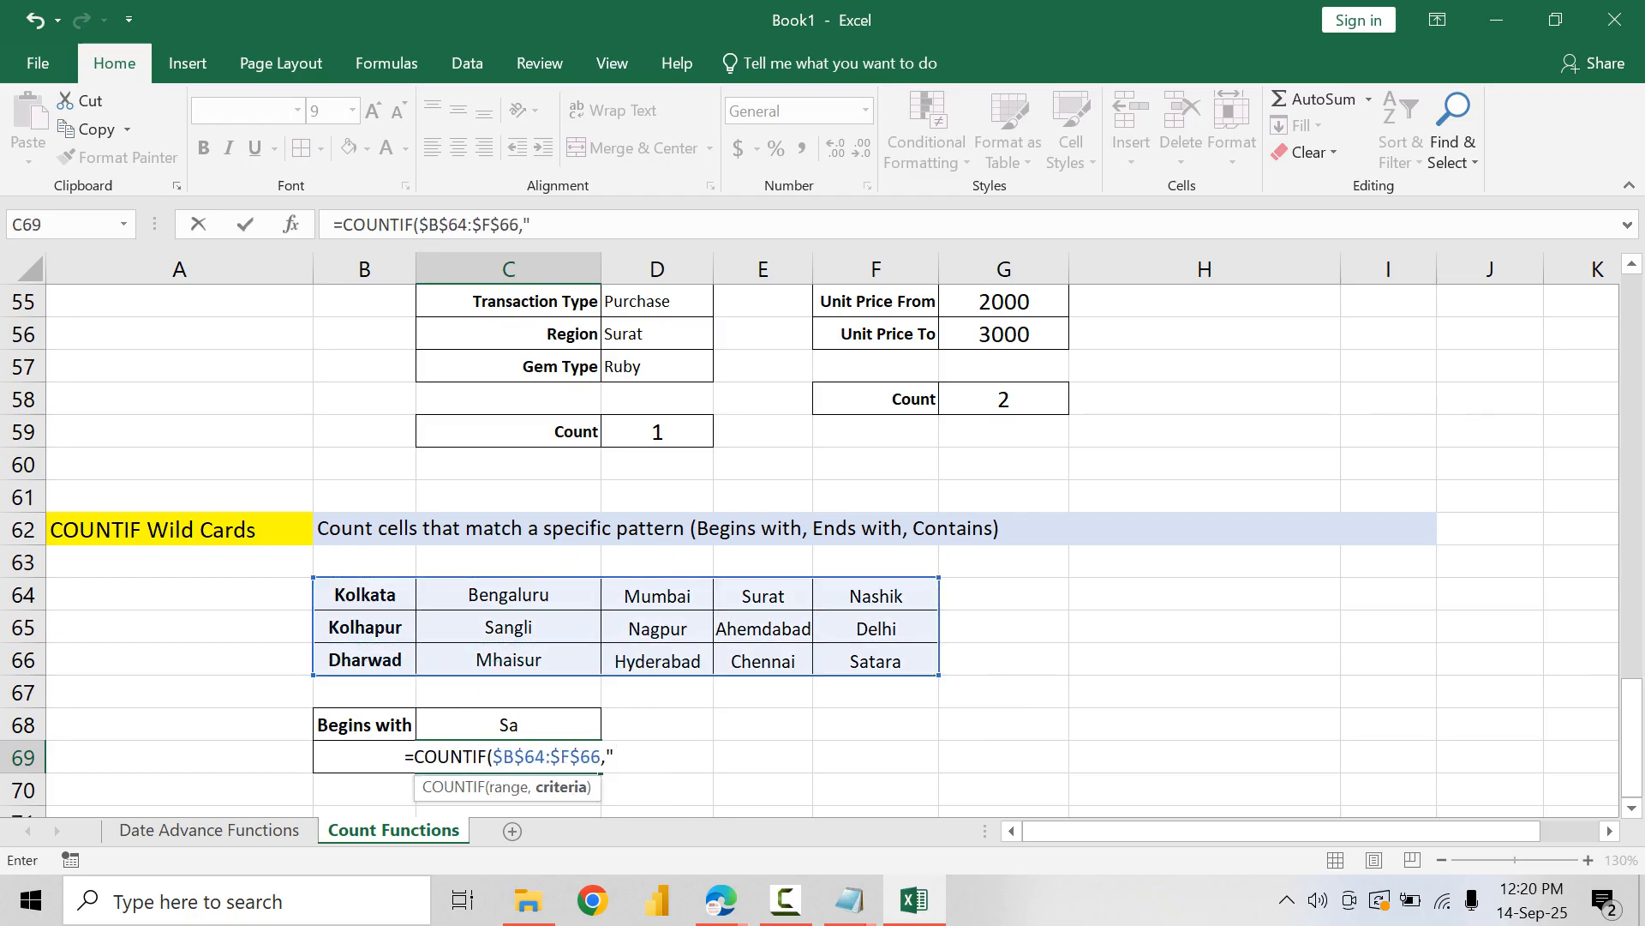
pyautogui.write('Sa')
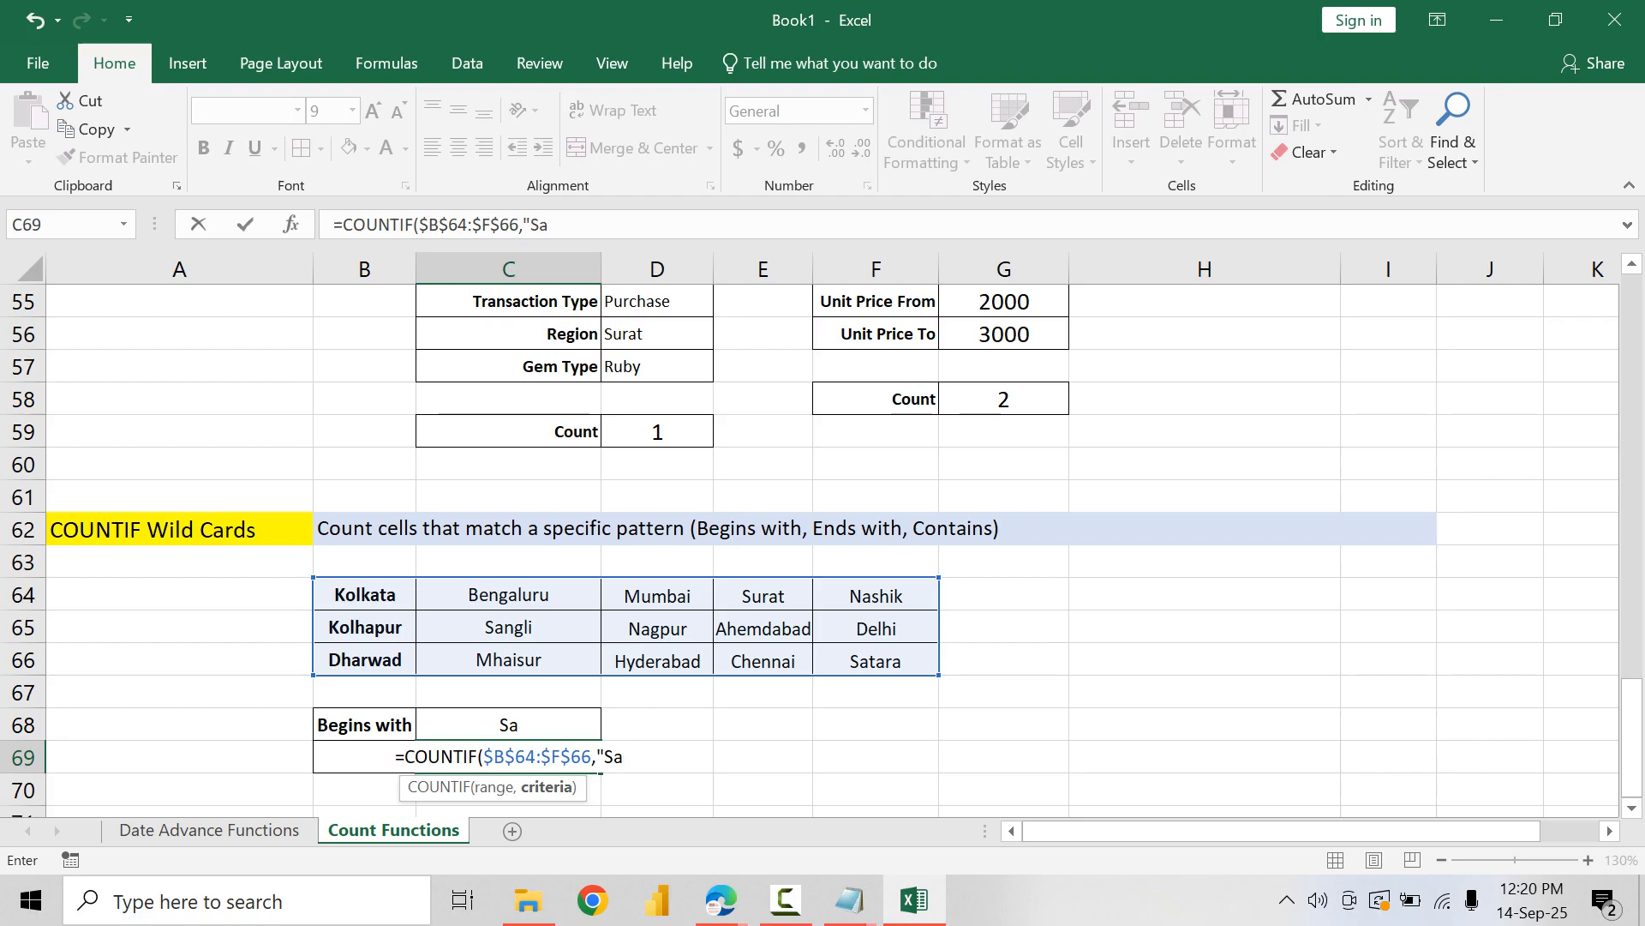
pyautogui.write('*")')
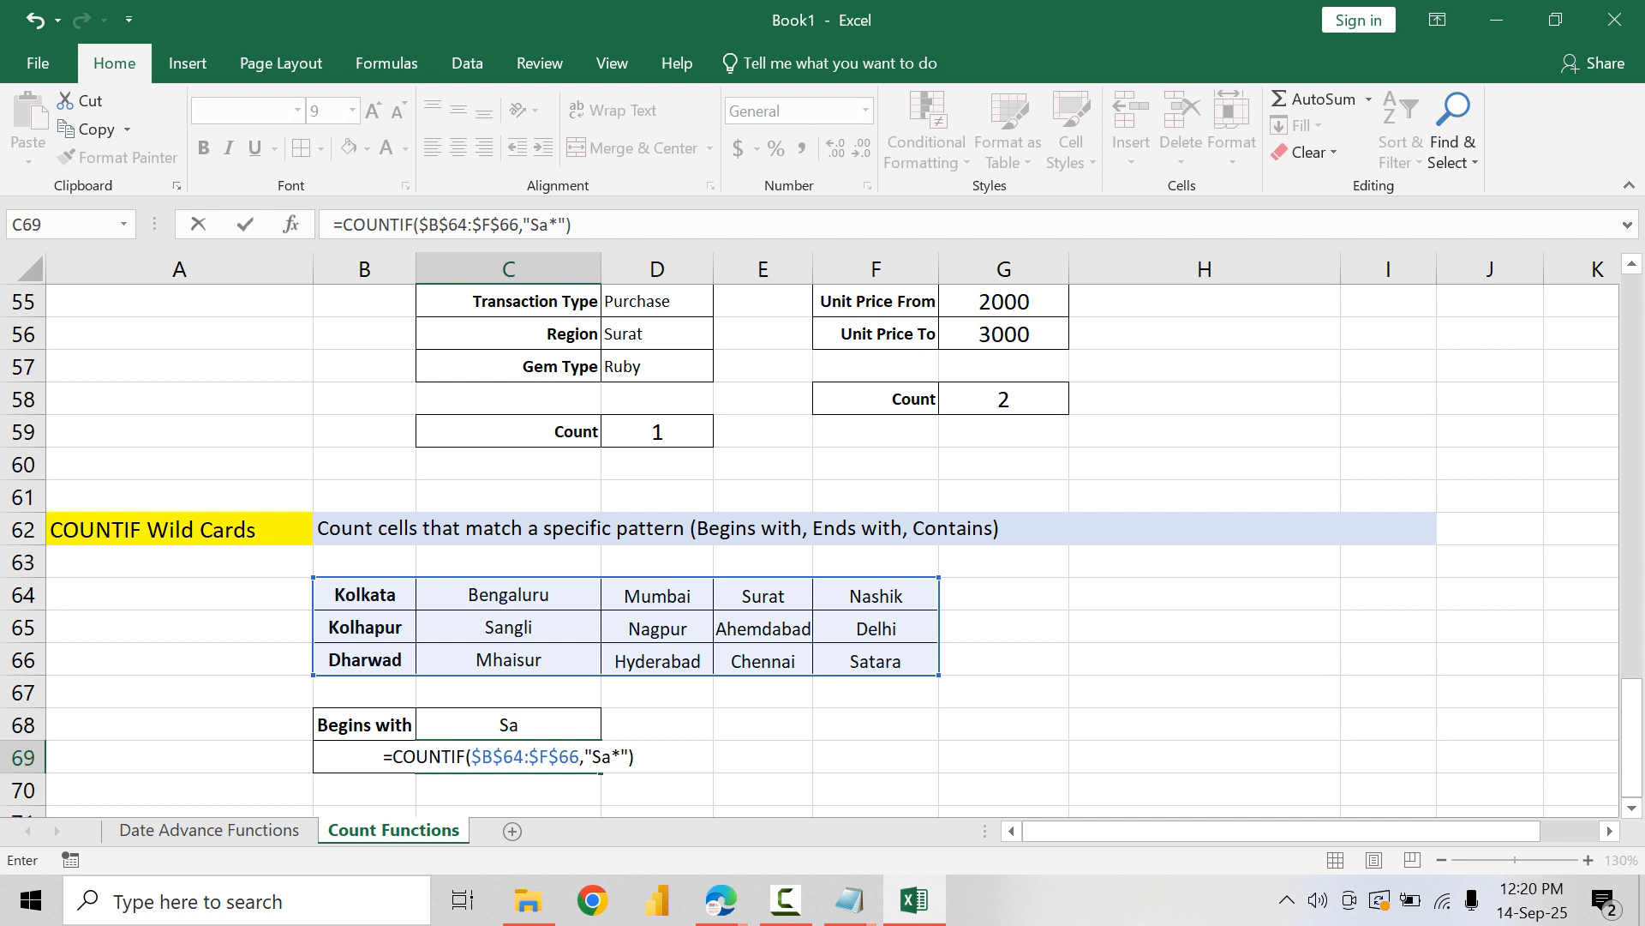
pyautogui.press('Return')
# Step: Try N and Su as the begins-with text in C68 to test the count formula
pyautogui.press('Up')
pyautogui.press('Up')
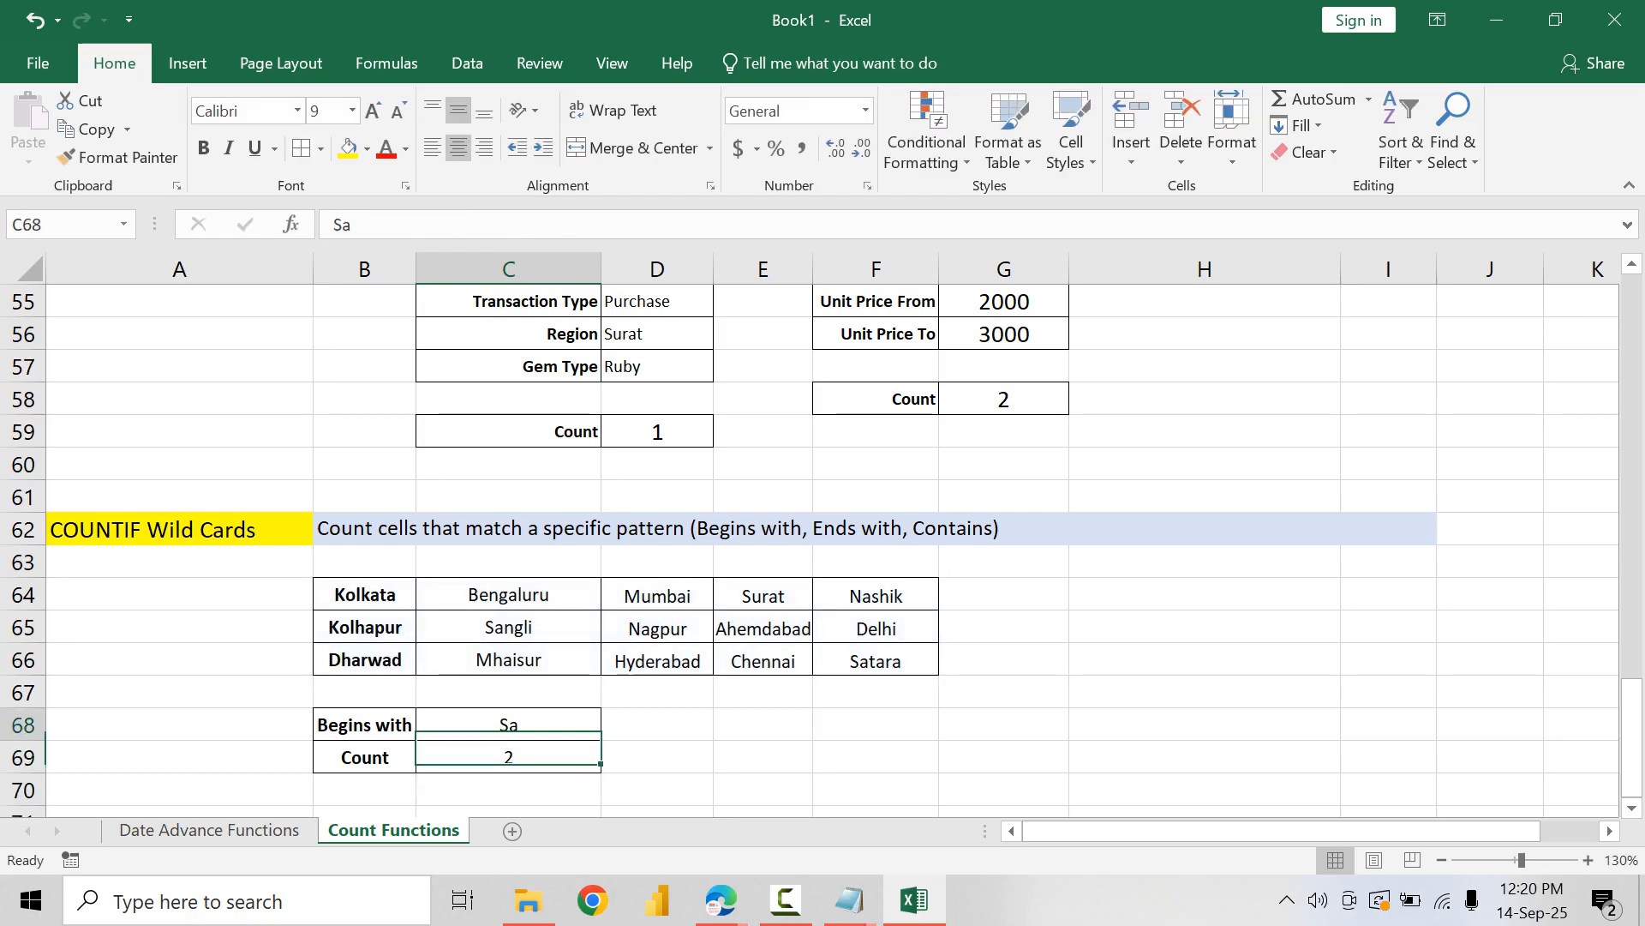
pyautogui.write('N')
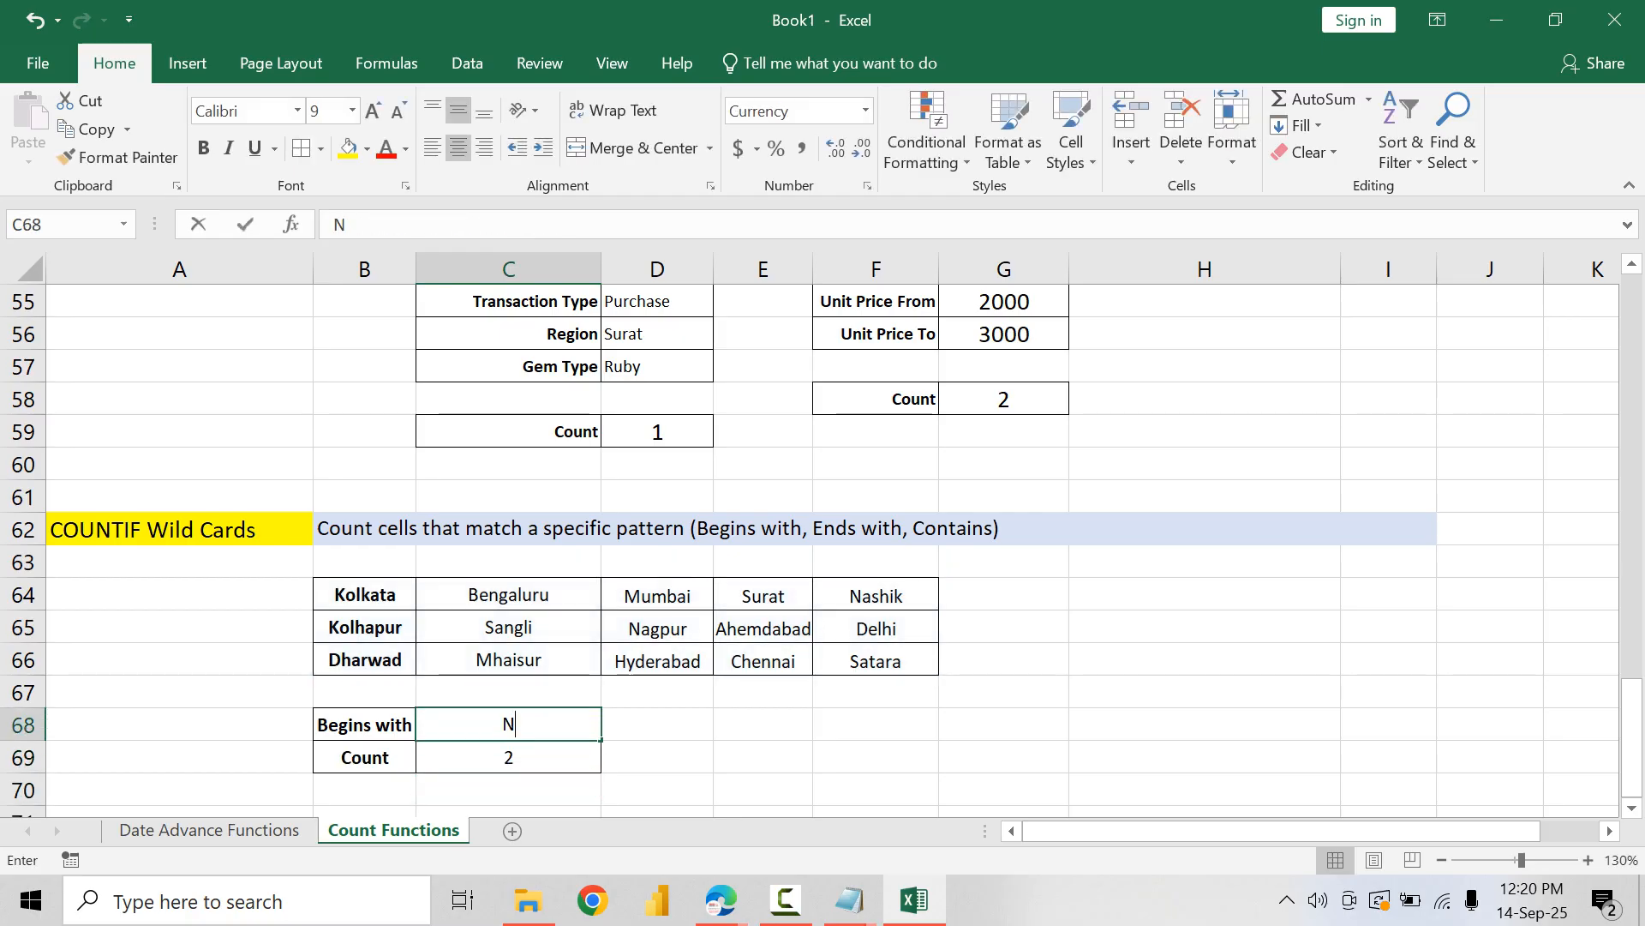
pyautogui.press('Return')
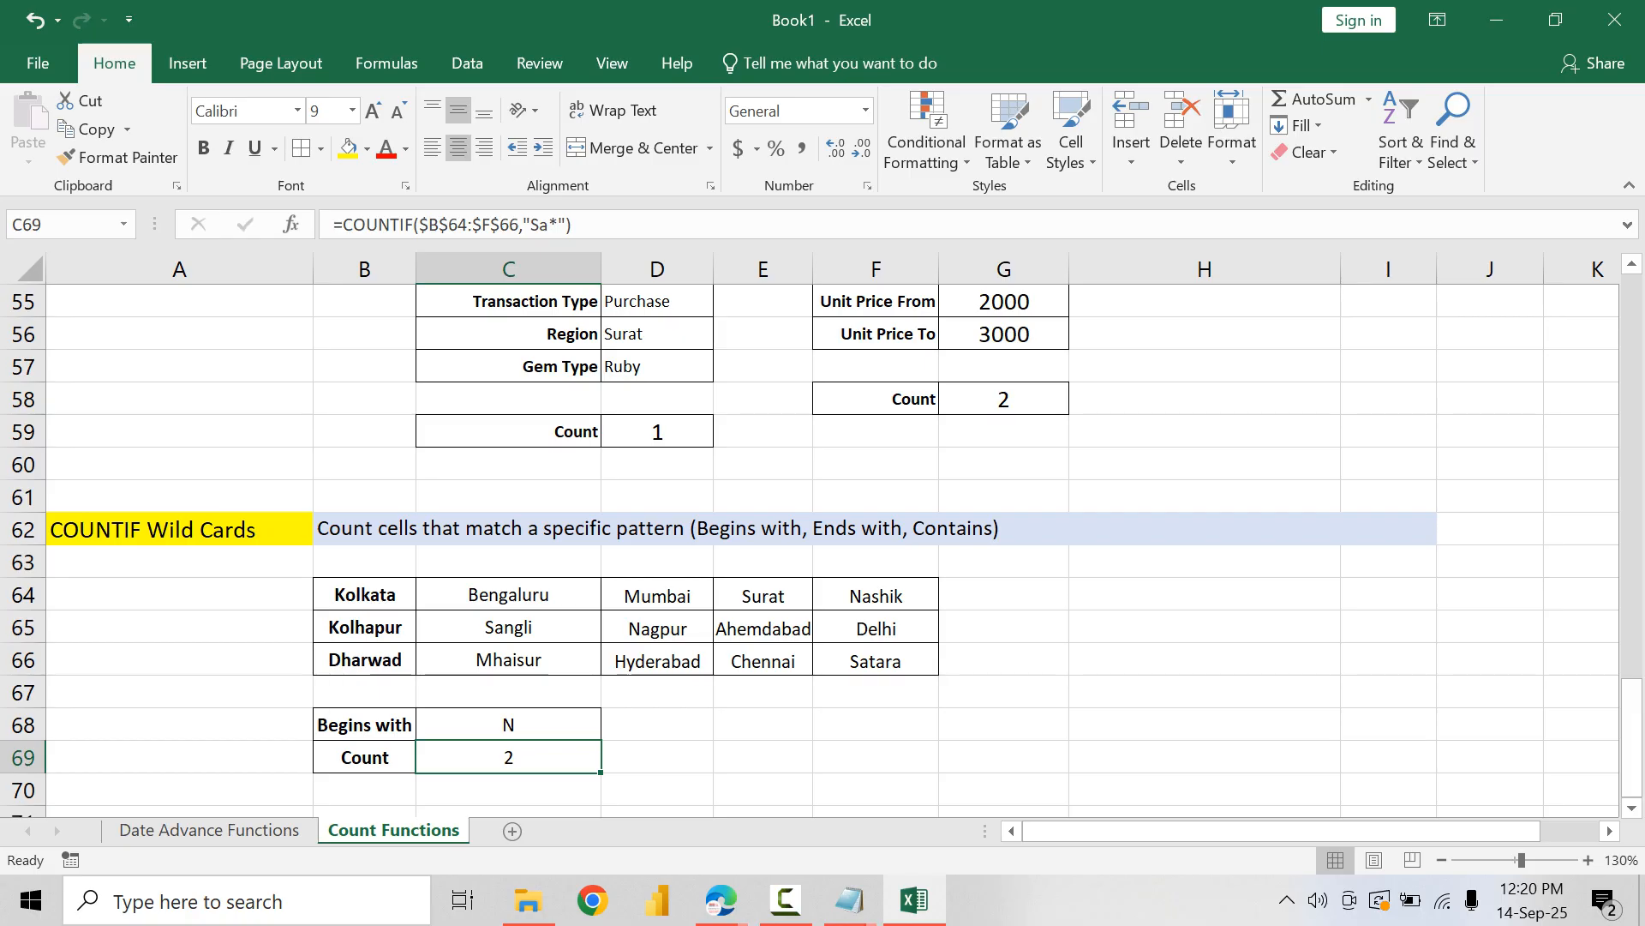
pyautogui.press('Up')
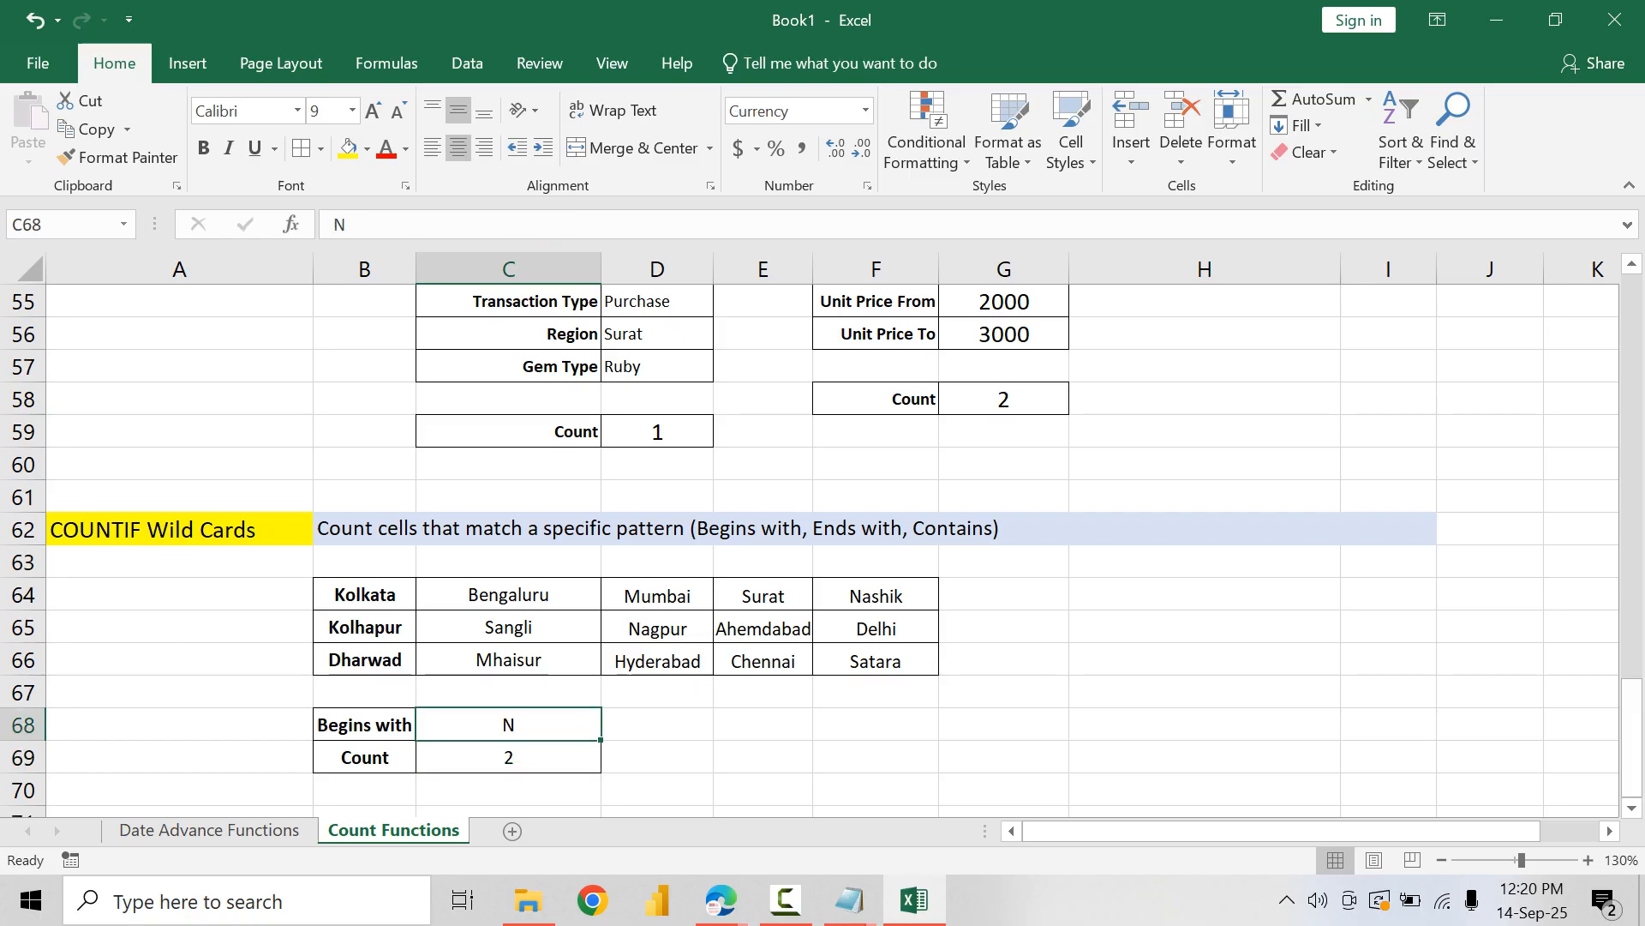
pyautogui.write('Su')
pyautogui.press('Return')
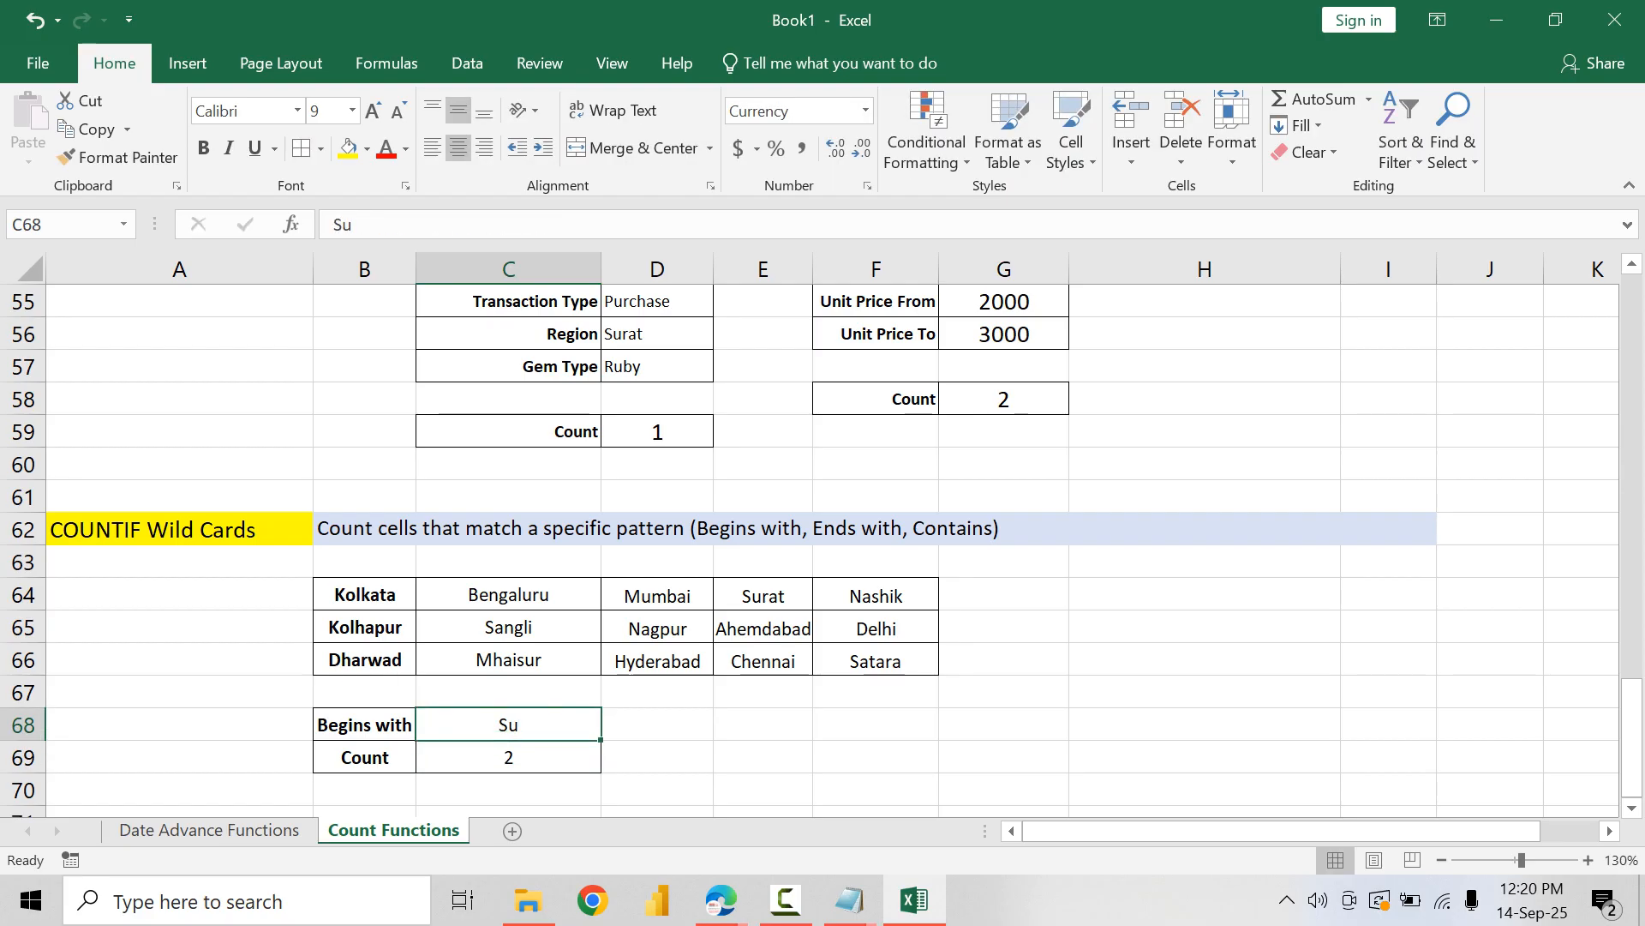
# Step: Set the begins-with text in C68 to Ben
pyautogui.write('S')
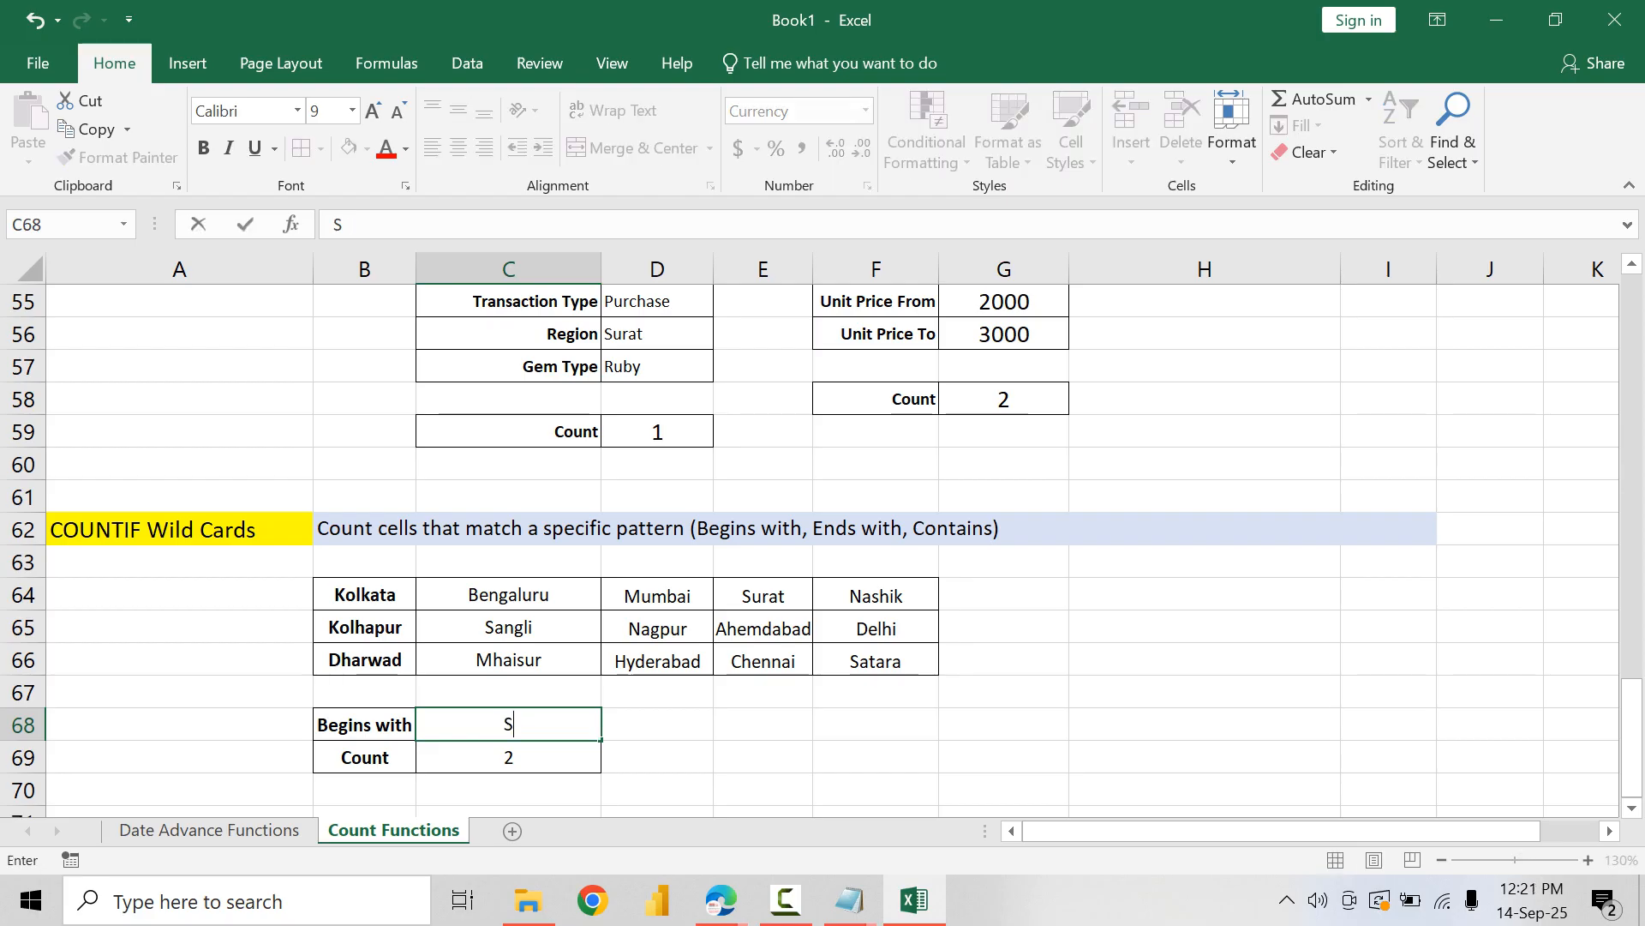
pyautogui.write('u')
pyautogui.press('BackSpace')
pyautogui.press('BackSpace')
pyautogui.write('Ben')
pyautogui.press('Return')
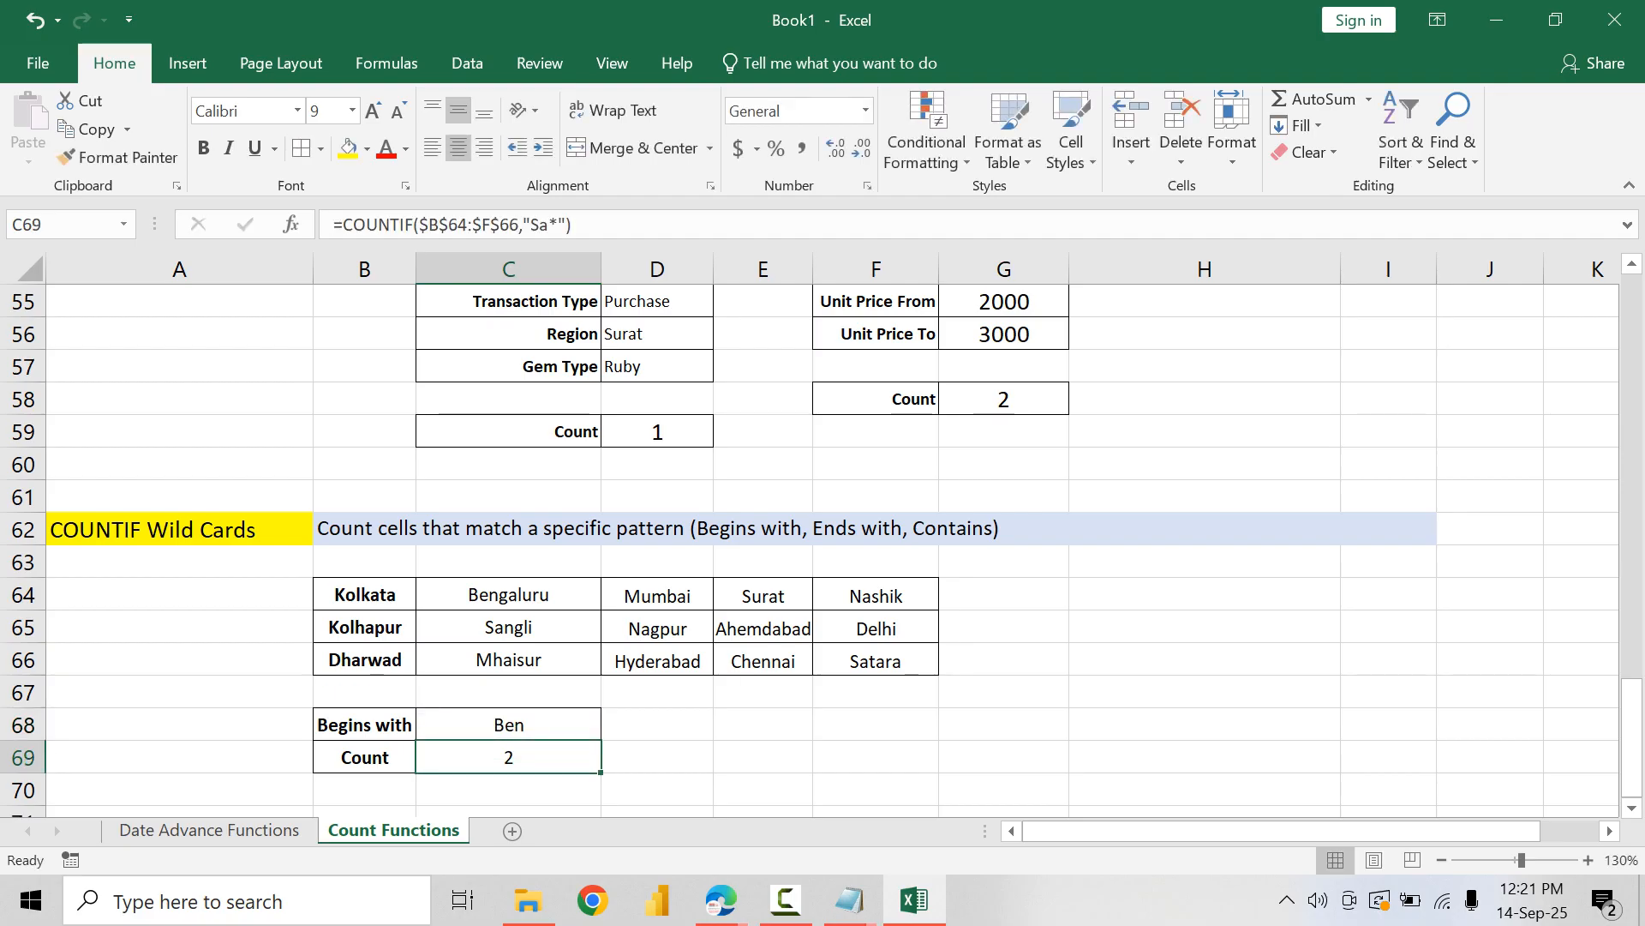
# Step: Replace the fixed Sa criterion in C69 with a cell reference, making the formula =COUNTIF($B$64:$F$66,C68&"*")
pyautogui.press('F2')
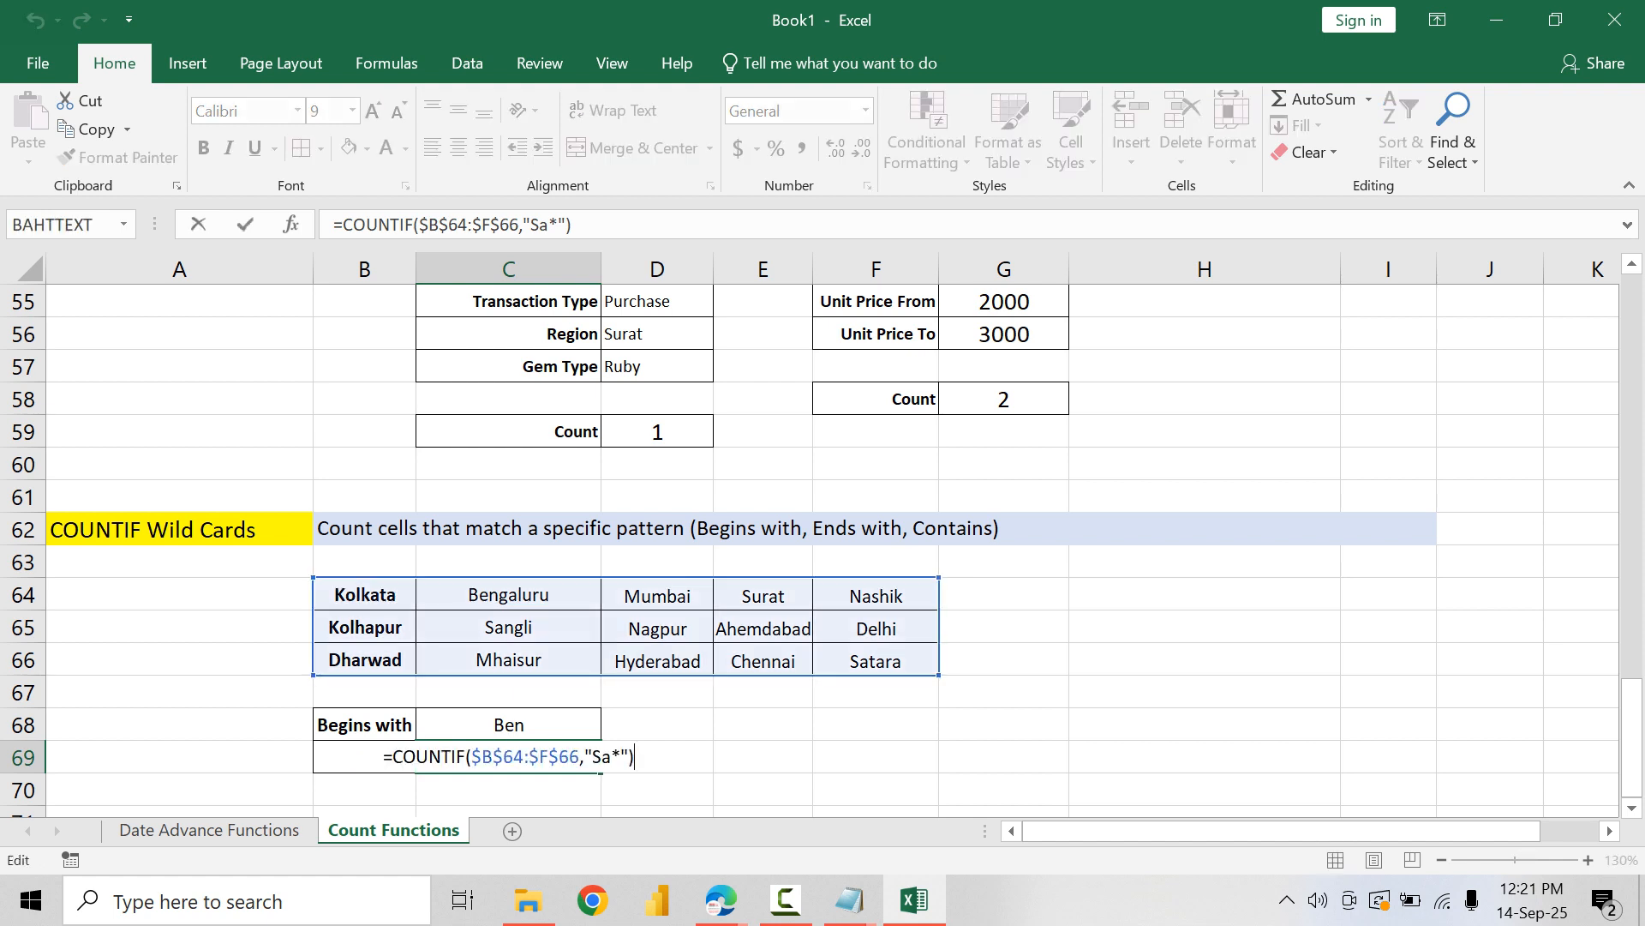
pyautogui.press('Left')
pyautogui.press('Left')
pyautogui.press('Left')
pyautogui.hotkey('shift', 'Left')
pyautogui.hotkey('shift', 'Left')
pyautogui.press('BackSpace')
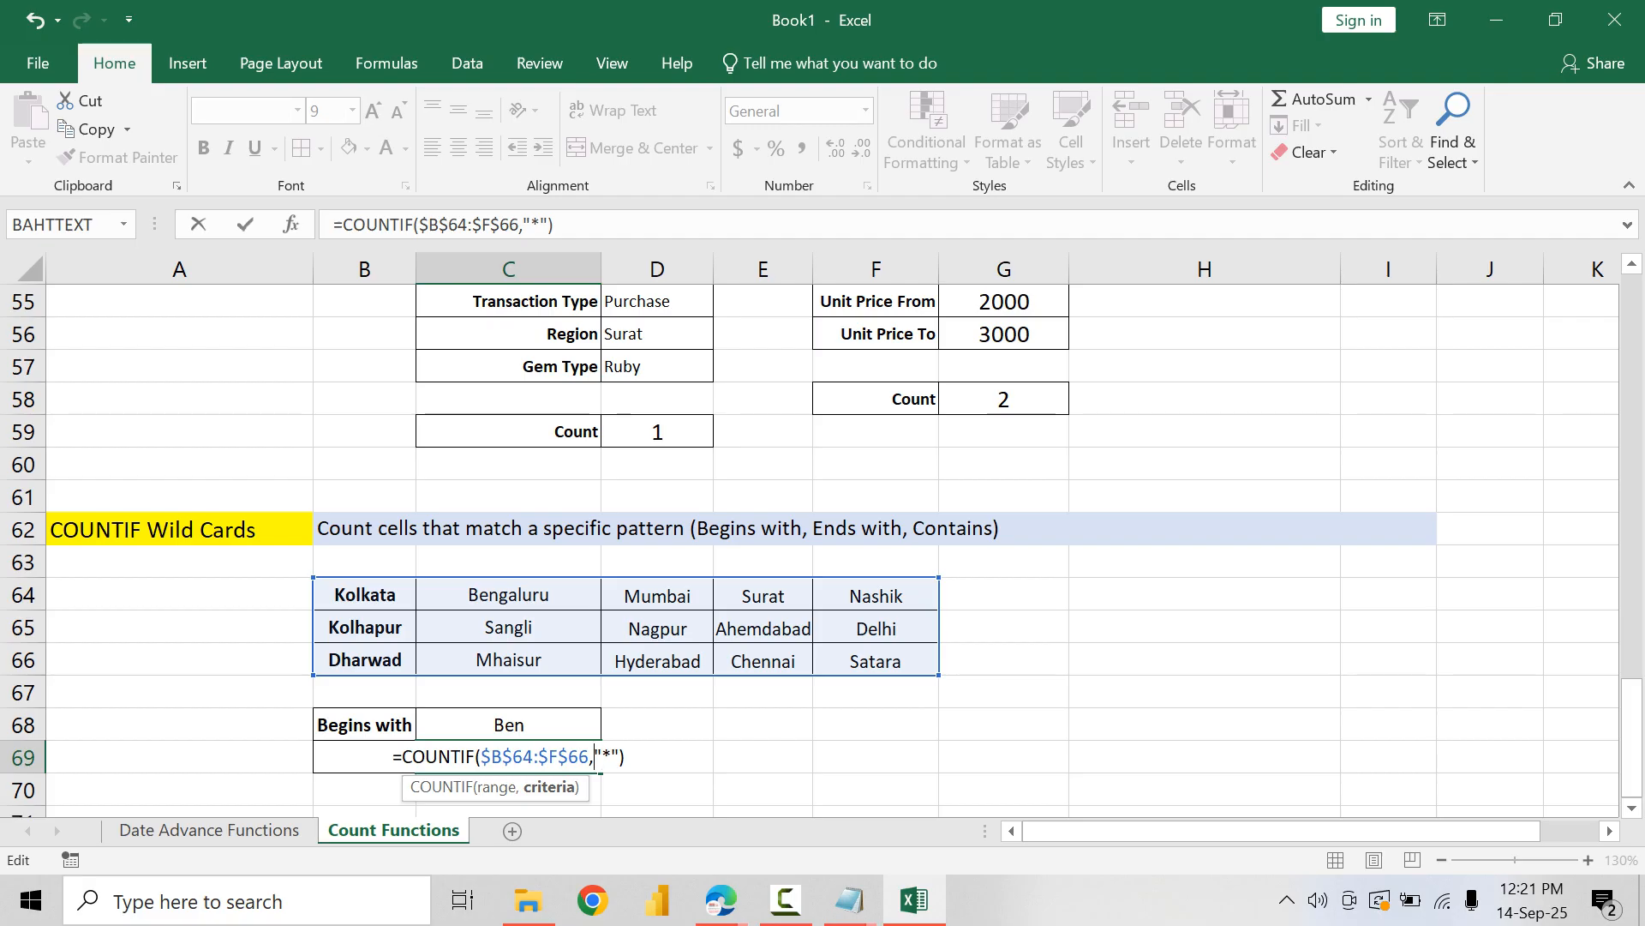
pyautogui.click(508, 724)
pyautogui.write('&')
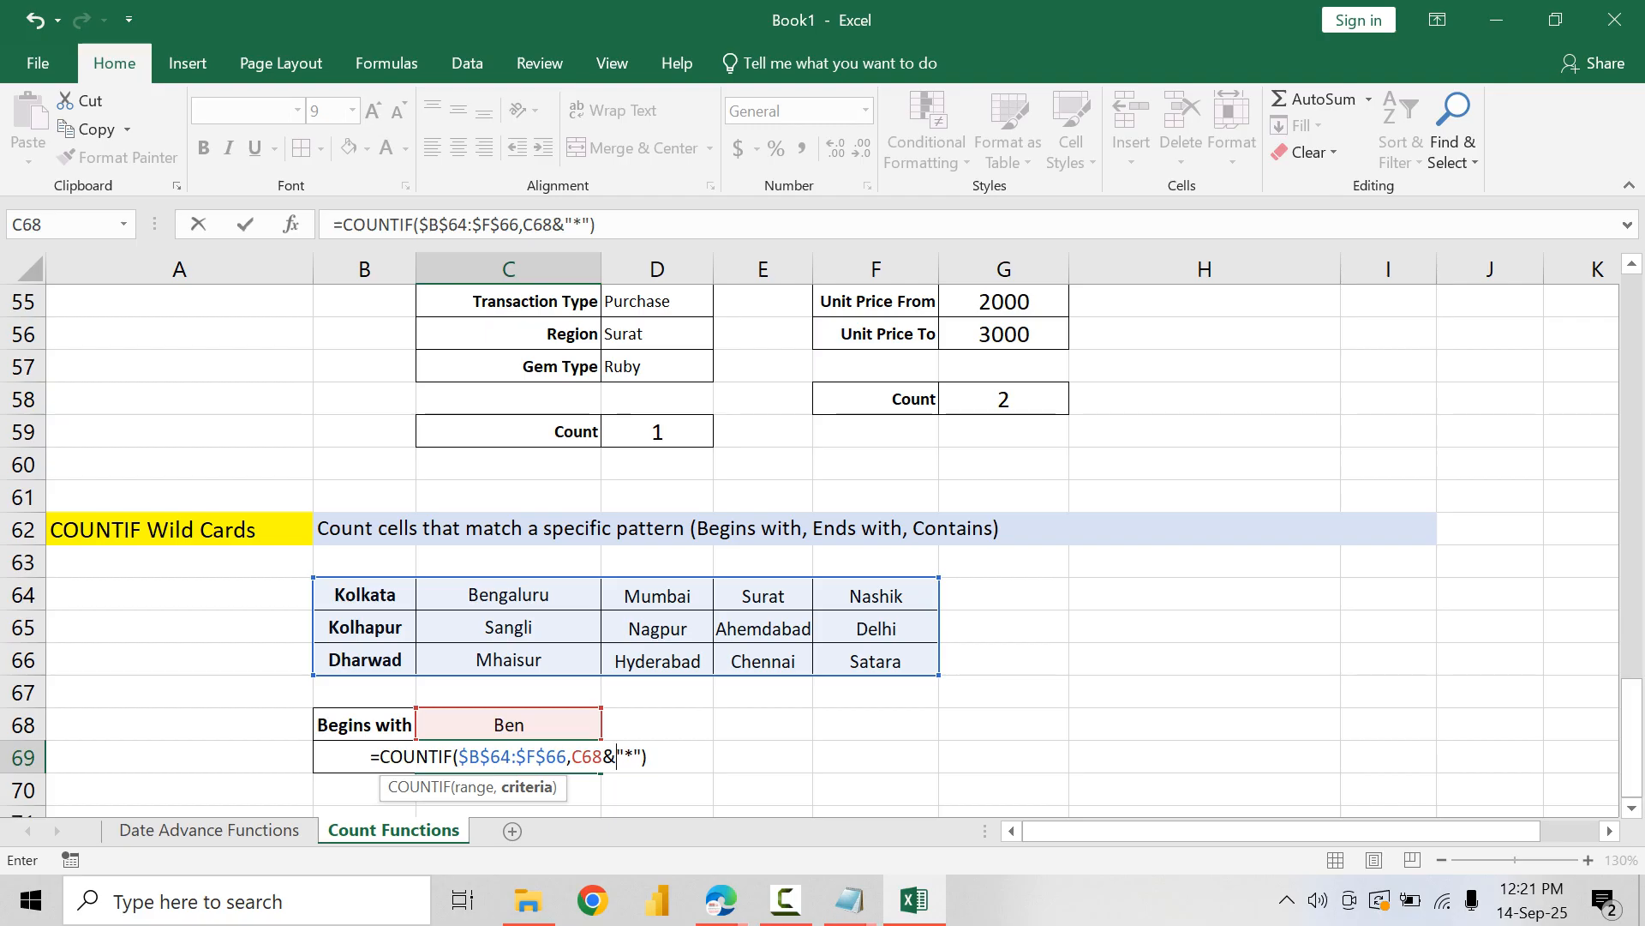
pyautogui.press('Return')
pyautogui.press('Up')
pyautogui.press('Up')
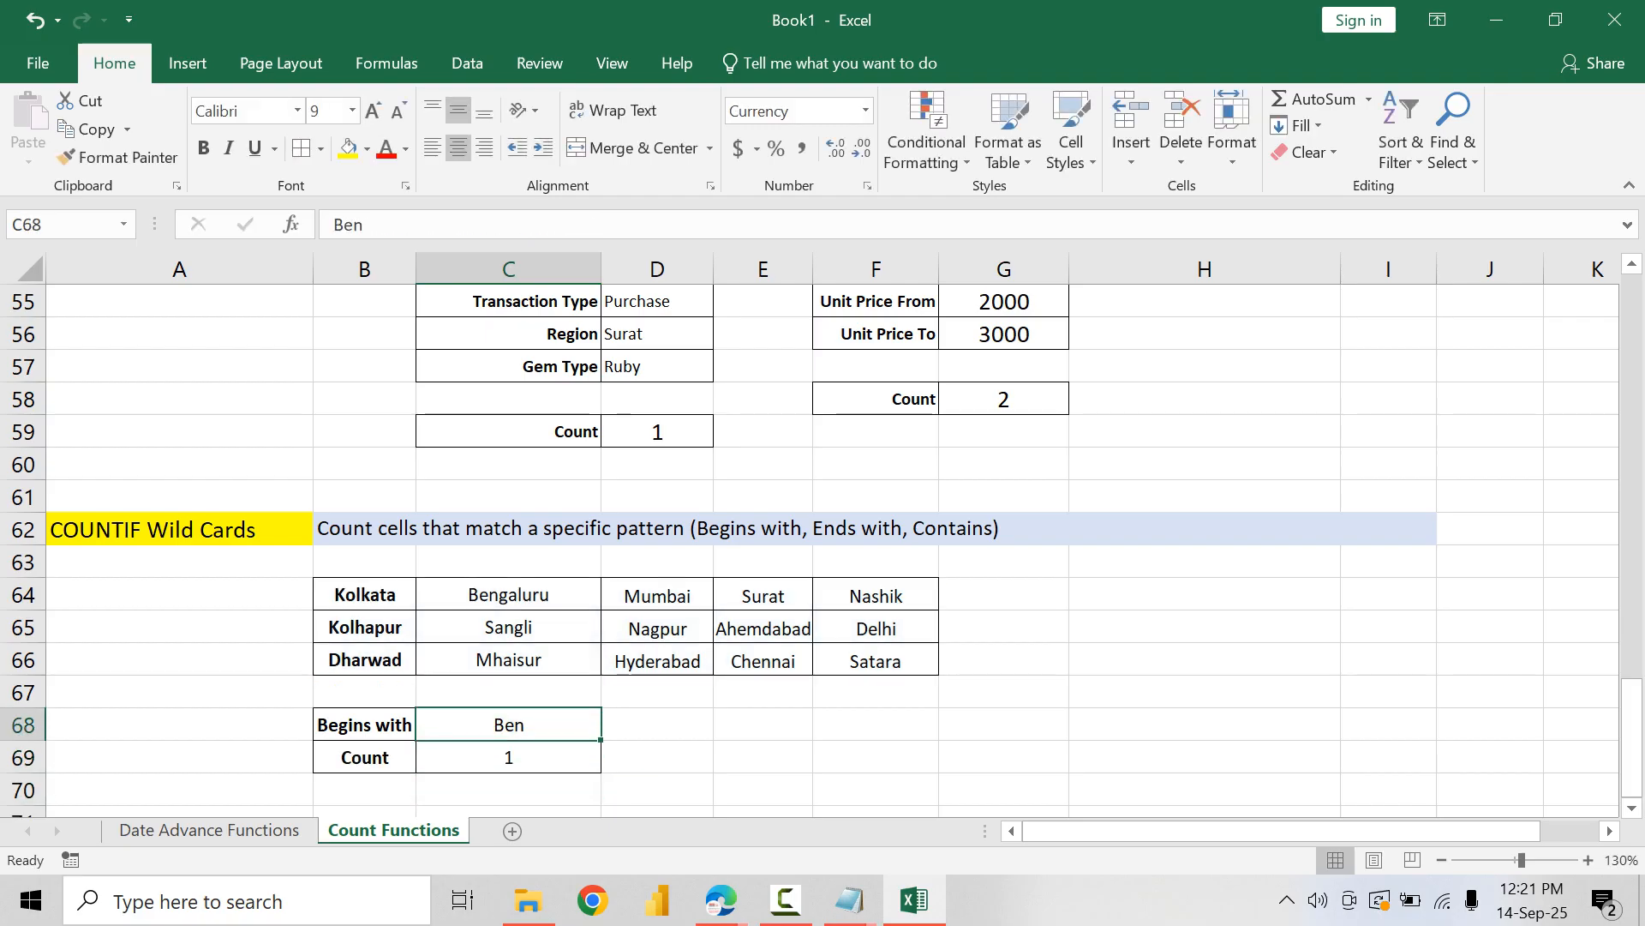
# Step: Test the count formula by trying Sa, Su, M and Mh as the begins-with text in C68
pyautogui.write('Sa')
pyautogui.press('Return')
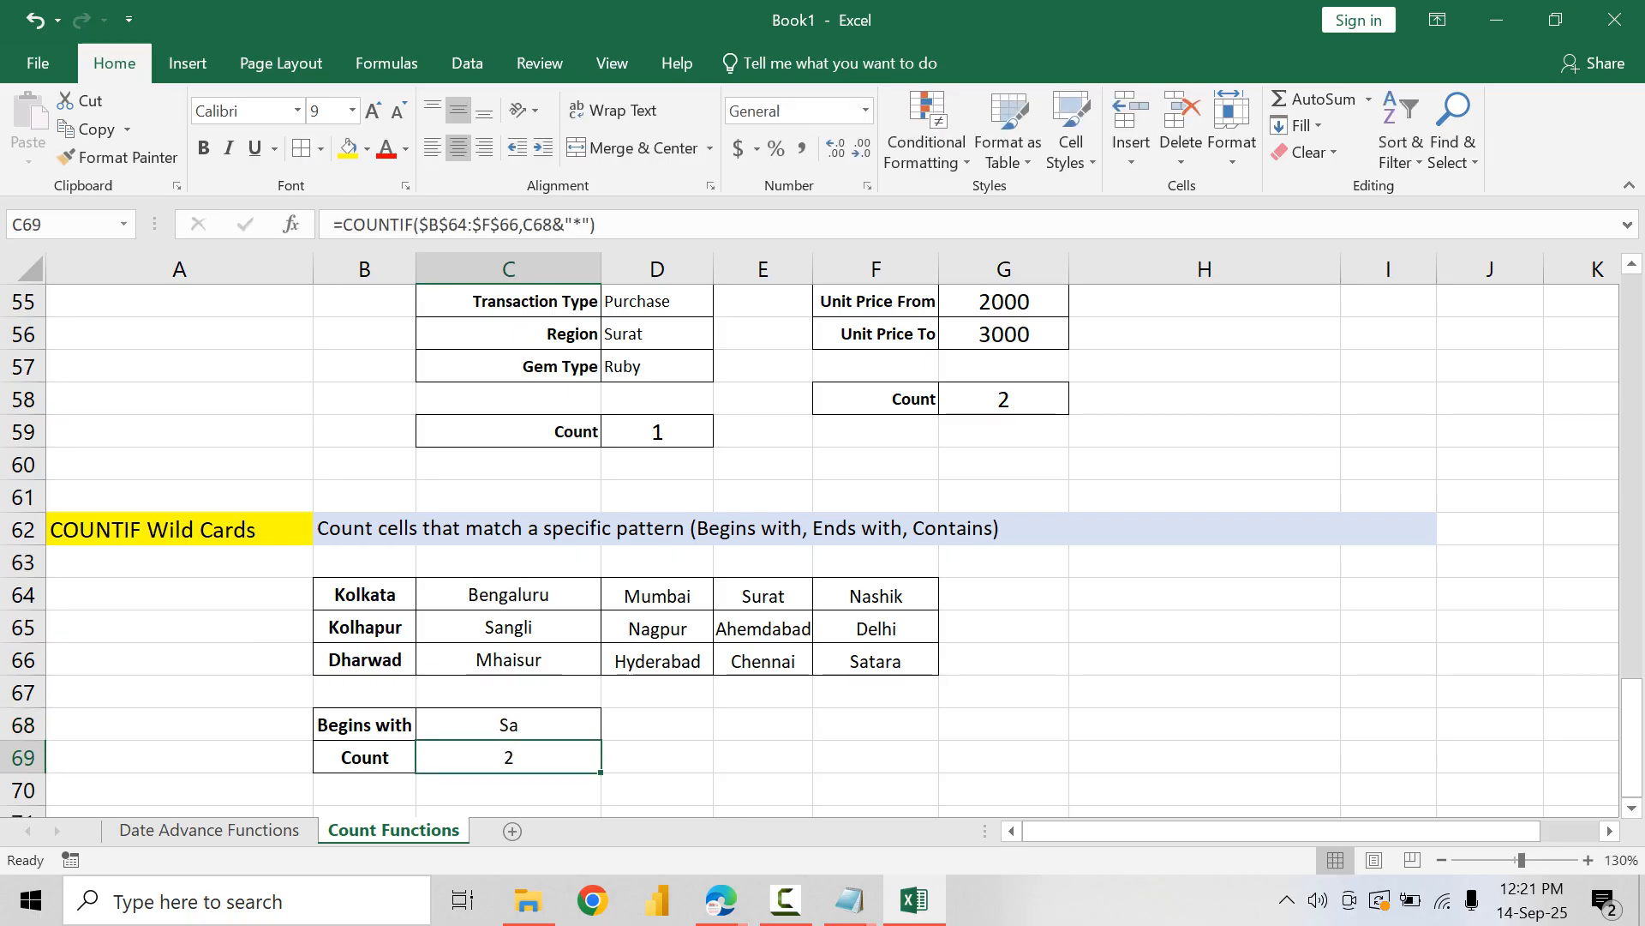
pyautogui.press('Up')
pyautogui.write('Su')
pyautogui.press('Return')
pyautogui.press('Up')
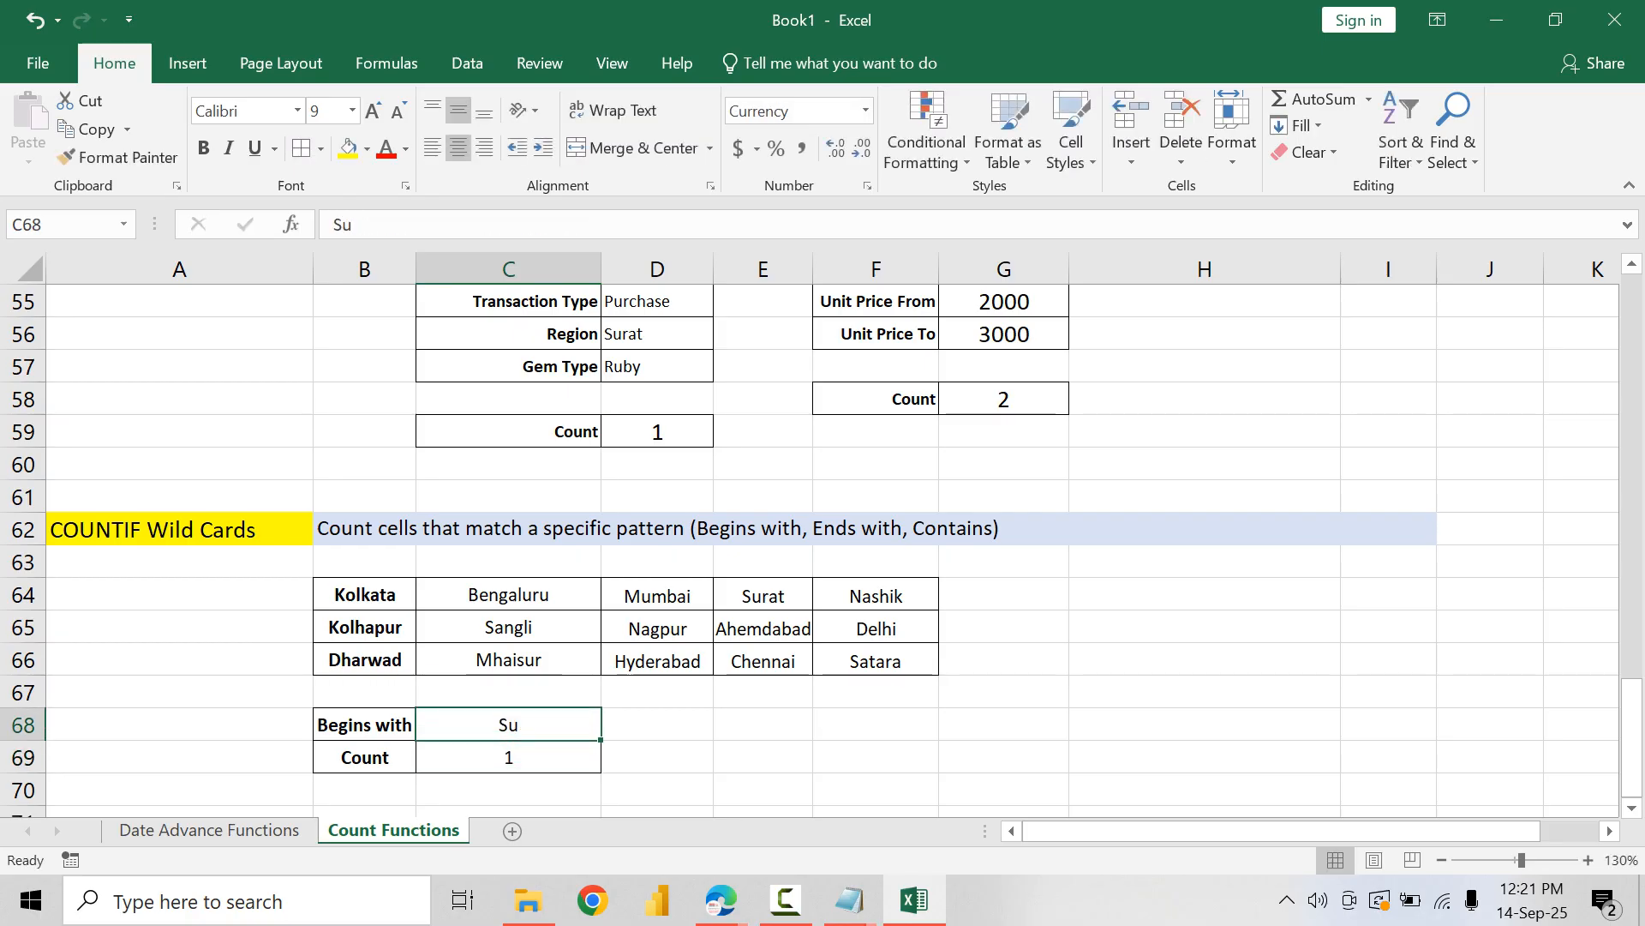
pyautogui.write('M')
pyautogui.press('Return')
pyautogui.press('Up')
pyautogui.write('Mh')
pyautogui.press('Return')
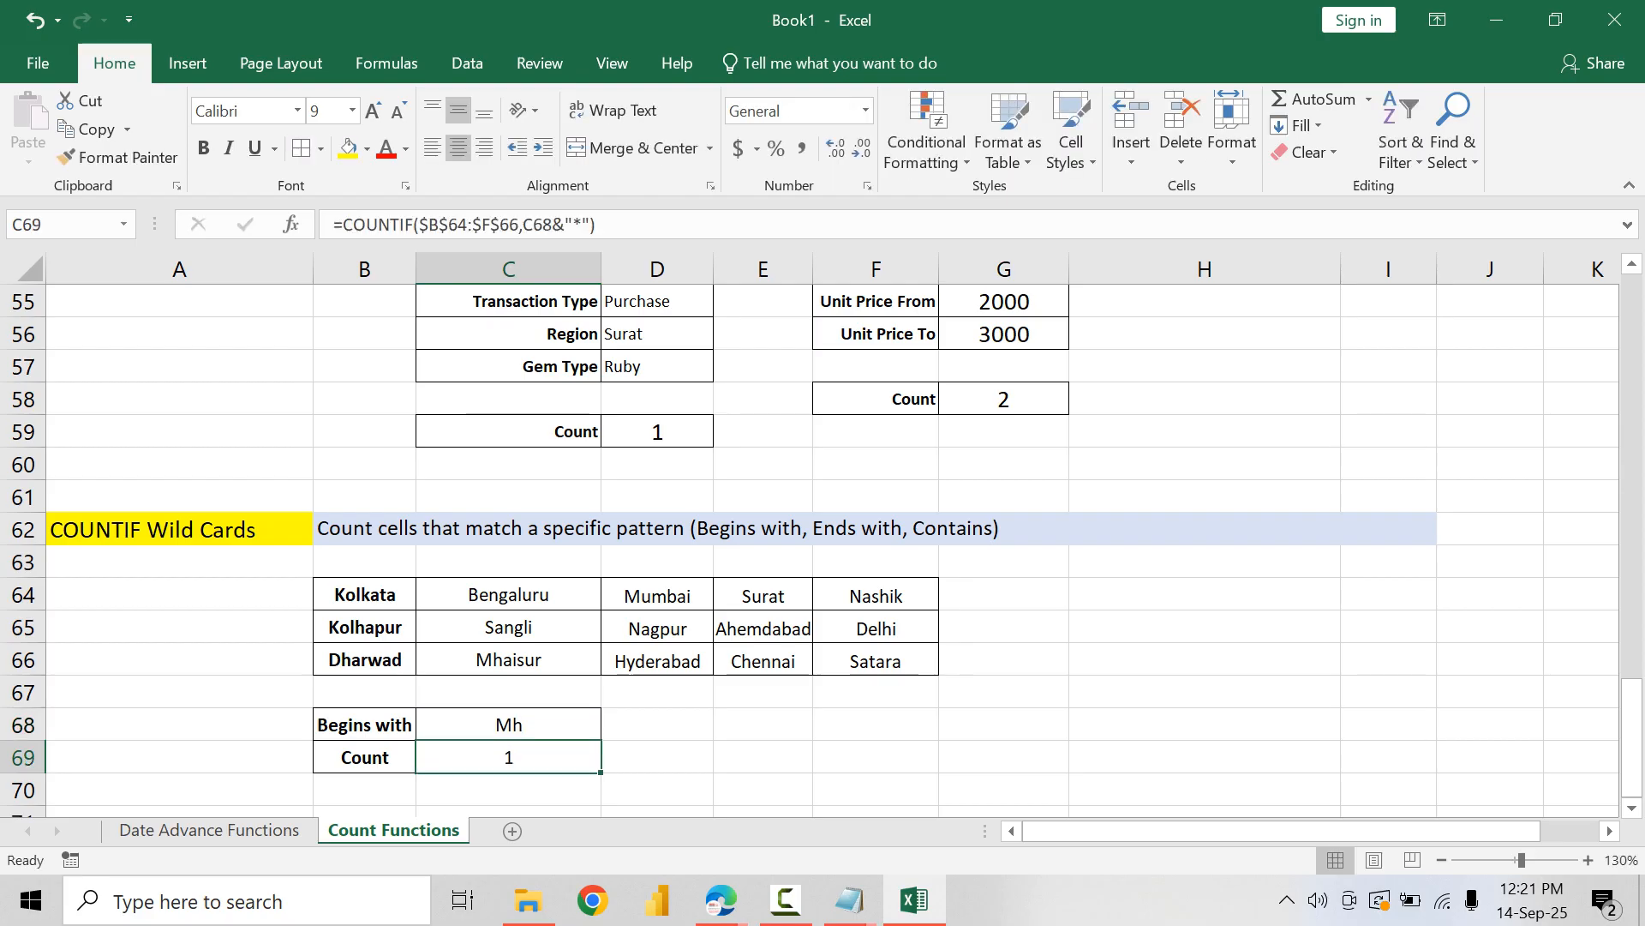
# Step: Try Ben and D as the begins-with text in C68 to test the count formula
pyautogui.press('Up')
pyautogui.write('Ben')
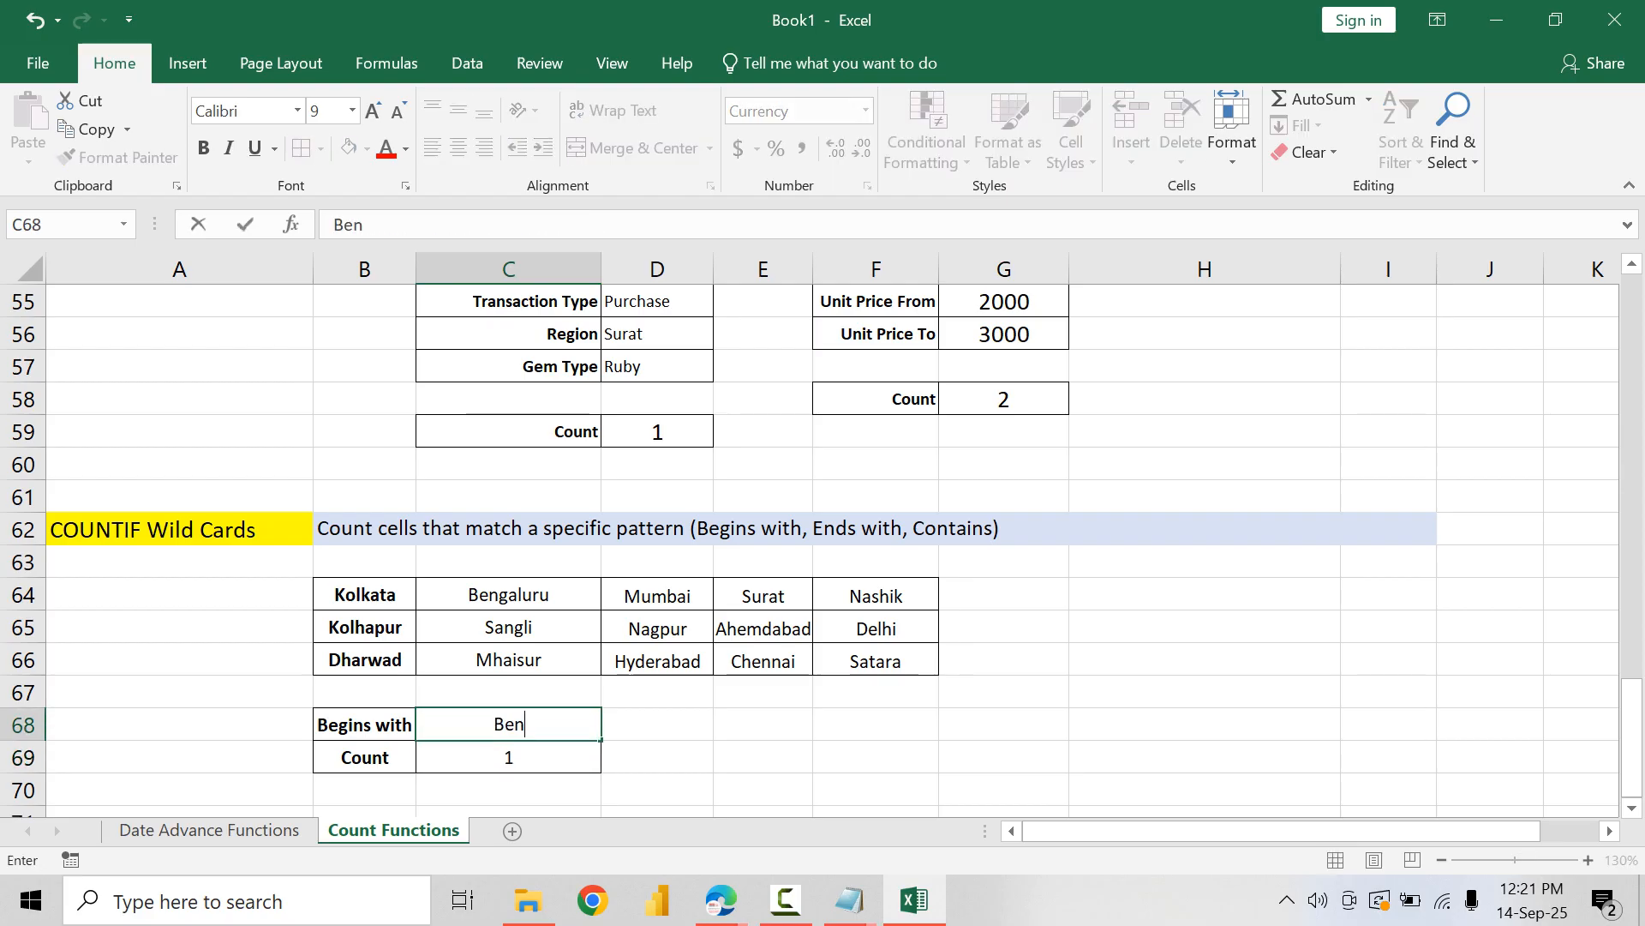
pyautogui.press('Return')
pyautogui.press('Up')
pyautogui.write('D')
pyautogui.press('Return')
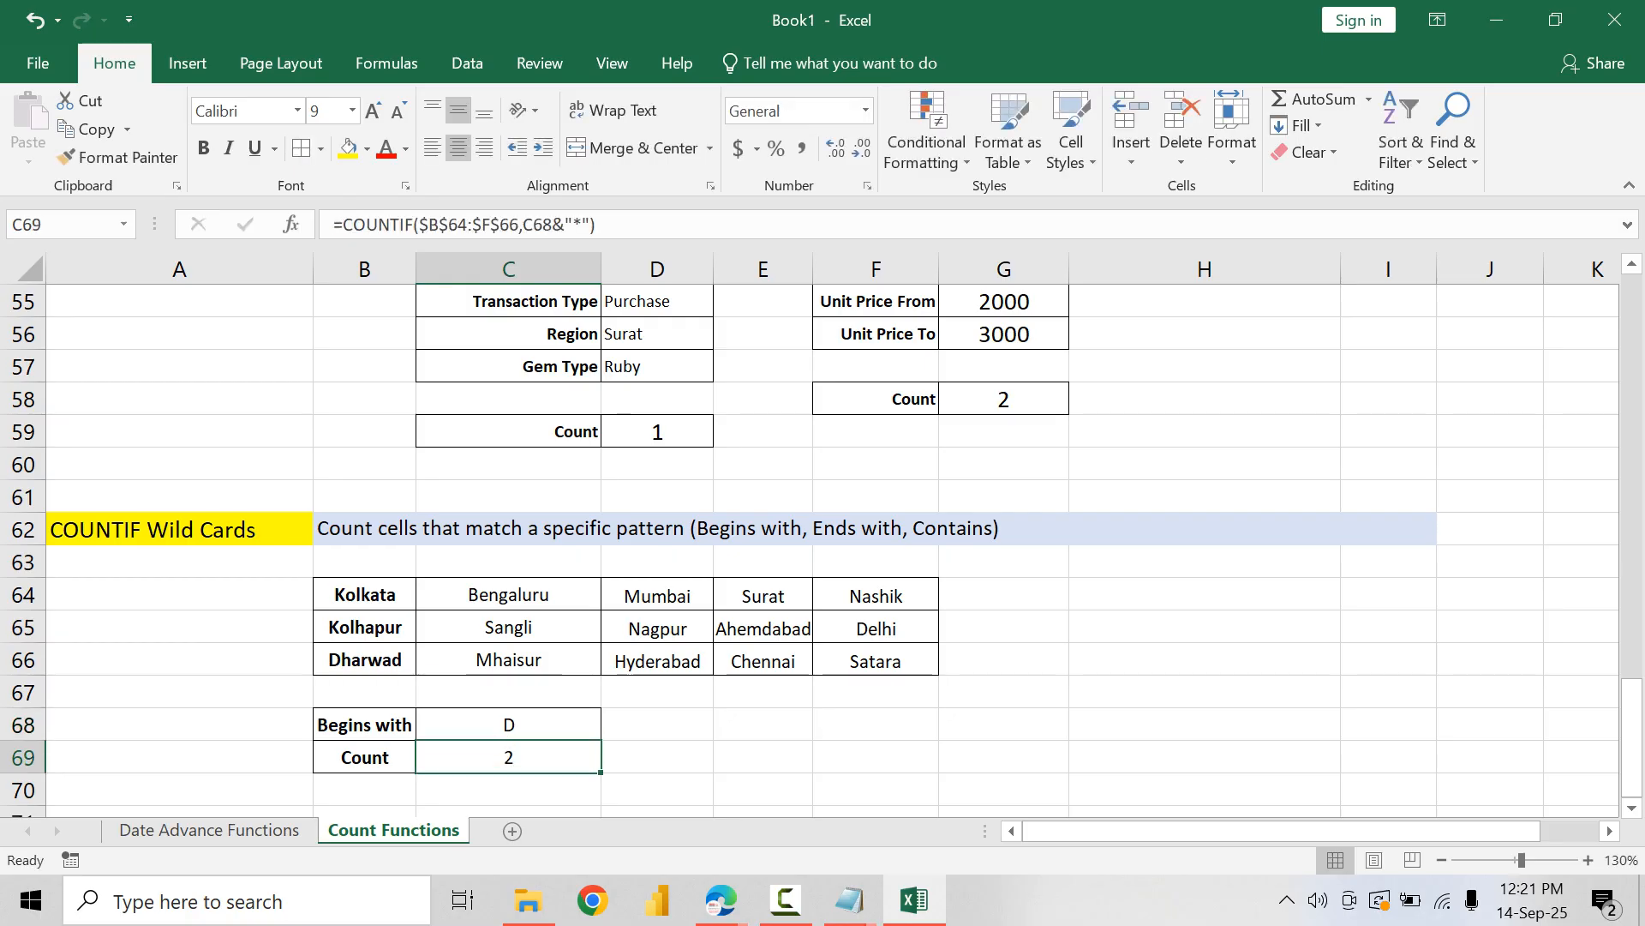
pyautogui.press('Up')
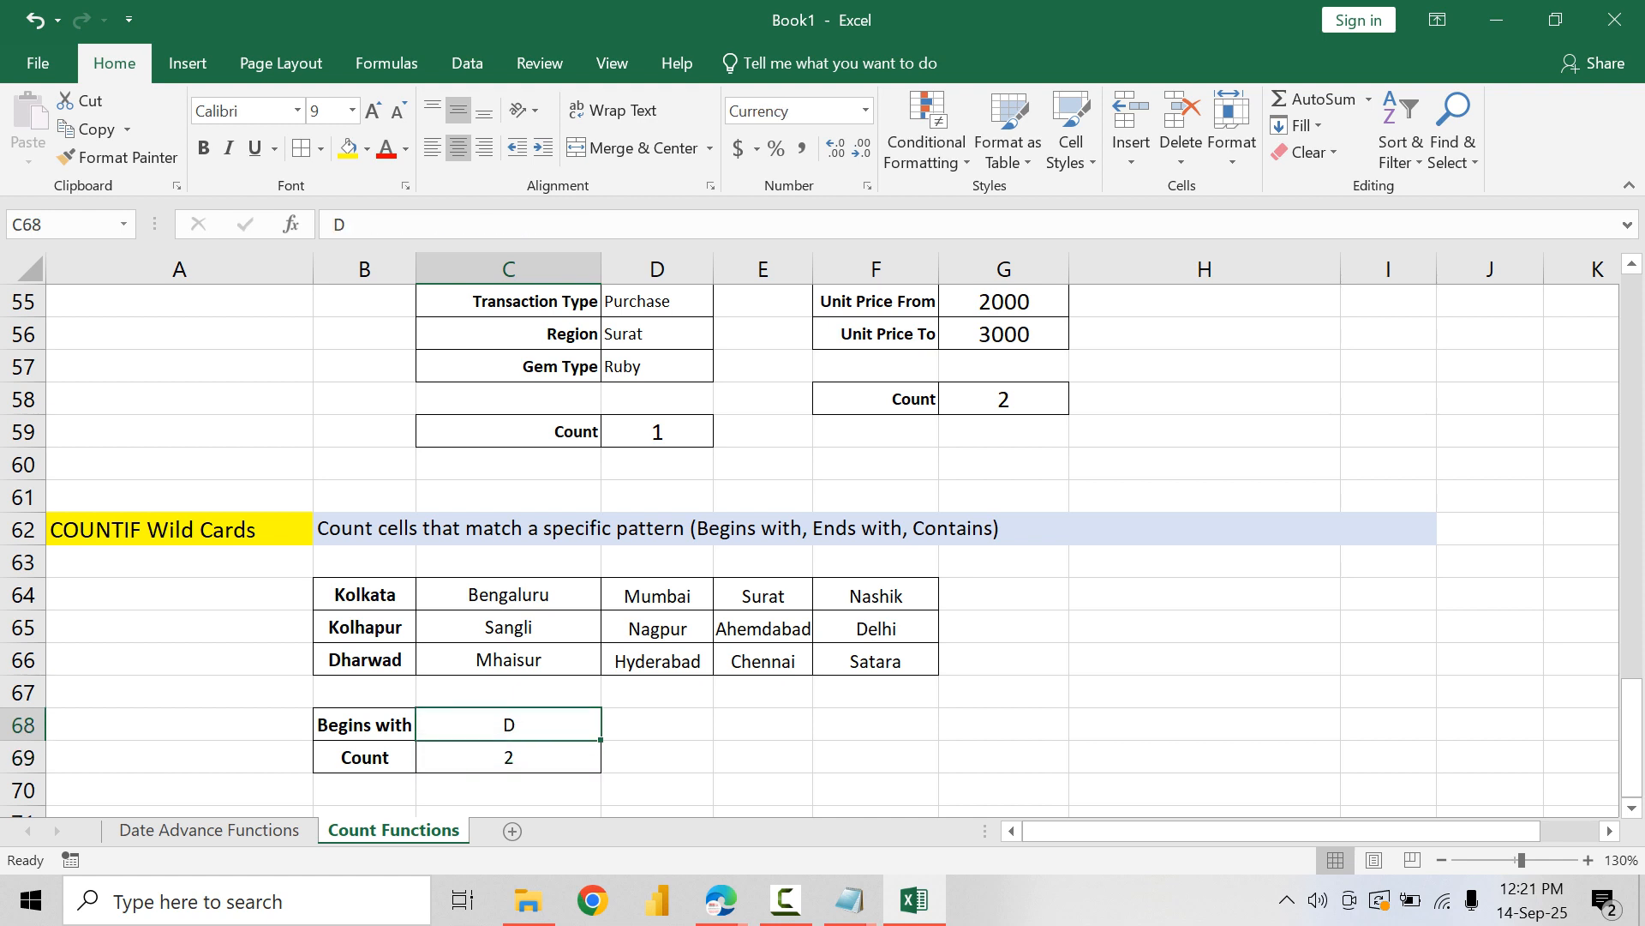
# Step: Check the city list in B64:F66 for the names that begin with D
pyautogui.press('Up')
pyautogui.press('Up')
pyautogui.press('Up')
pyautogui.press('Right')
pyautogui.press('Right')
pyautogui.press('Right')
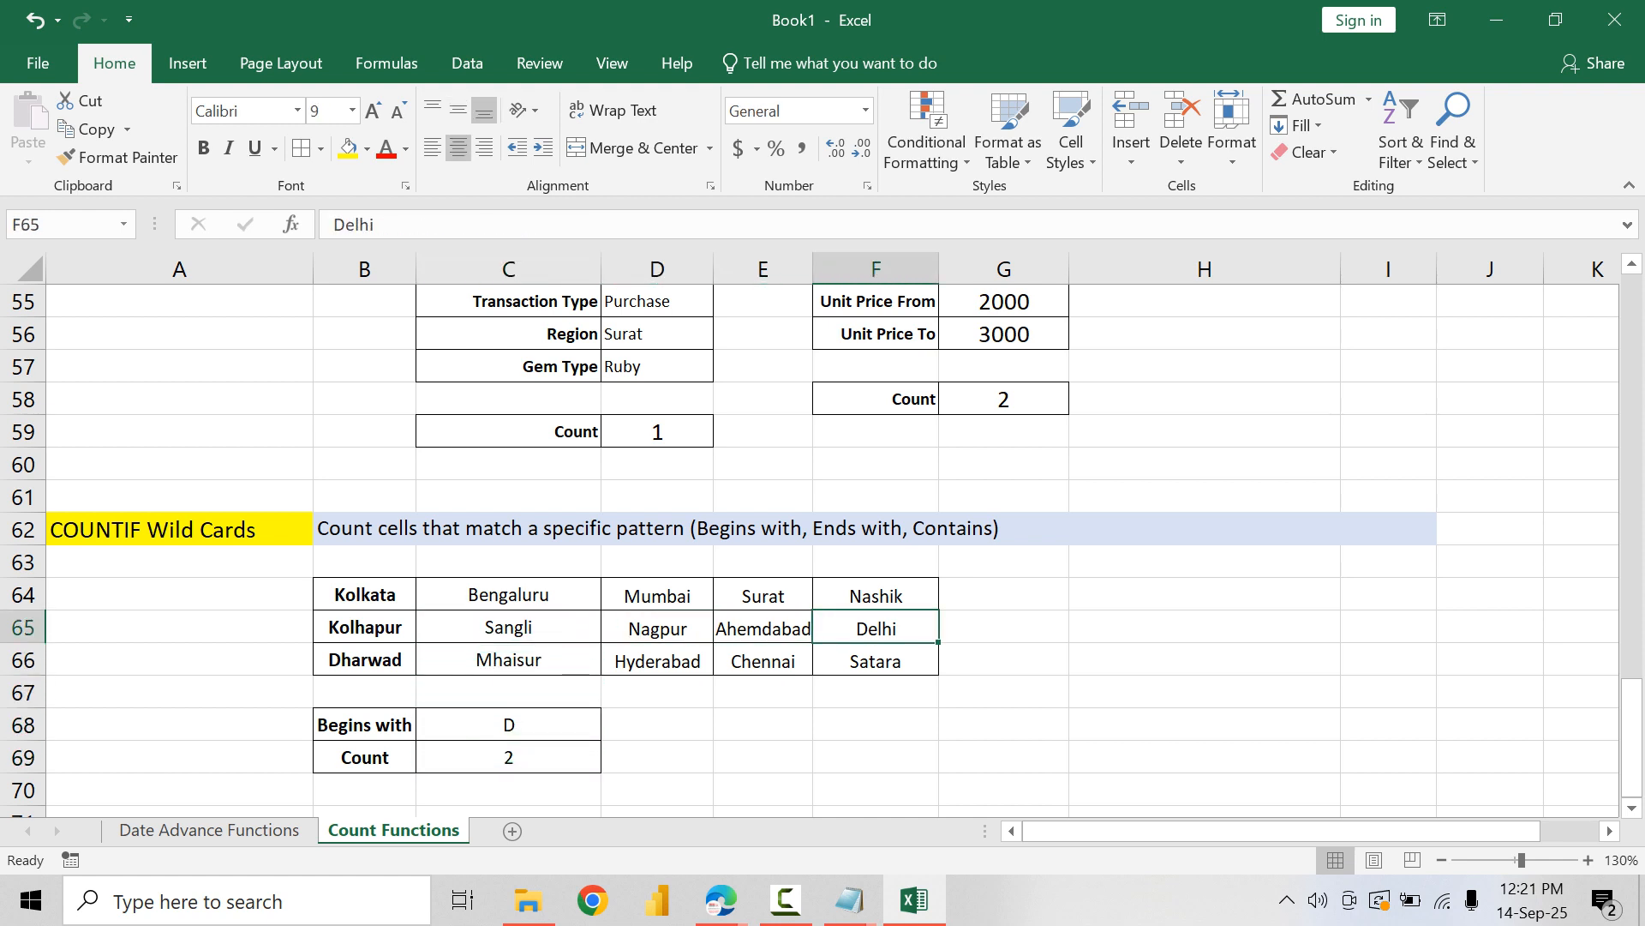
pyautogui.press('Left')
pyautogui.press('Left')
pyautogui.press('Left')
pyautogui.press('Left')
pyautogui.press('Left')
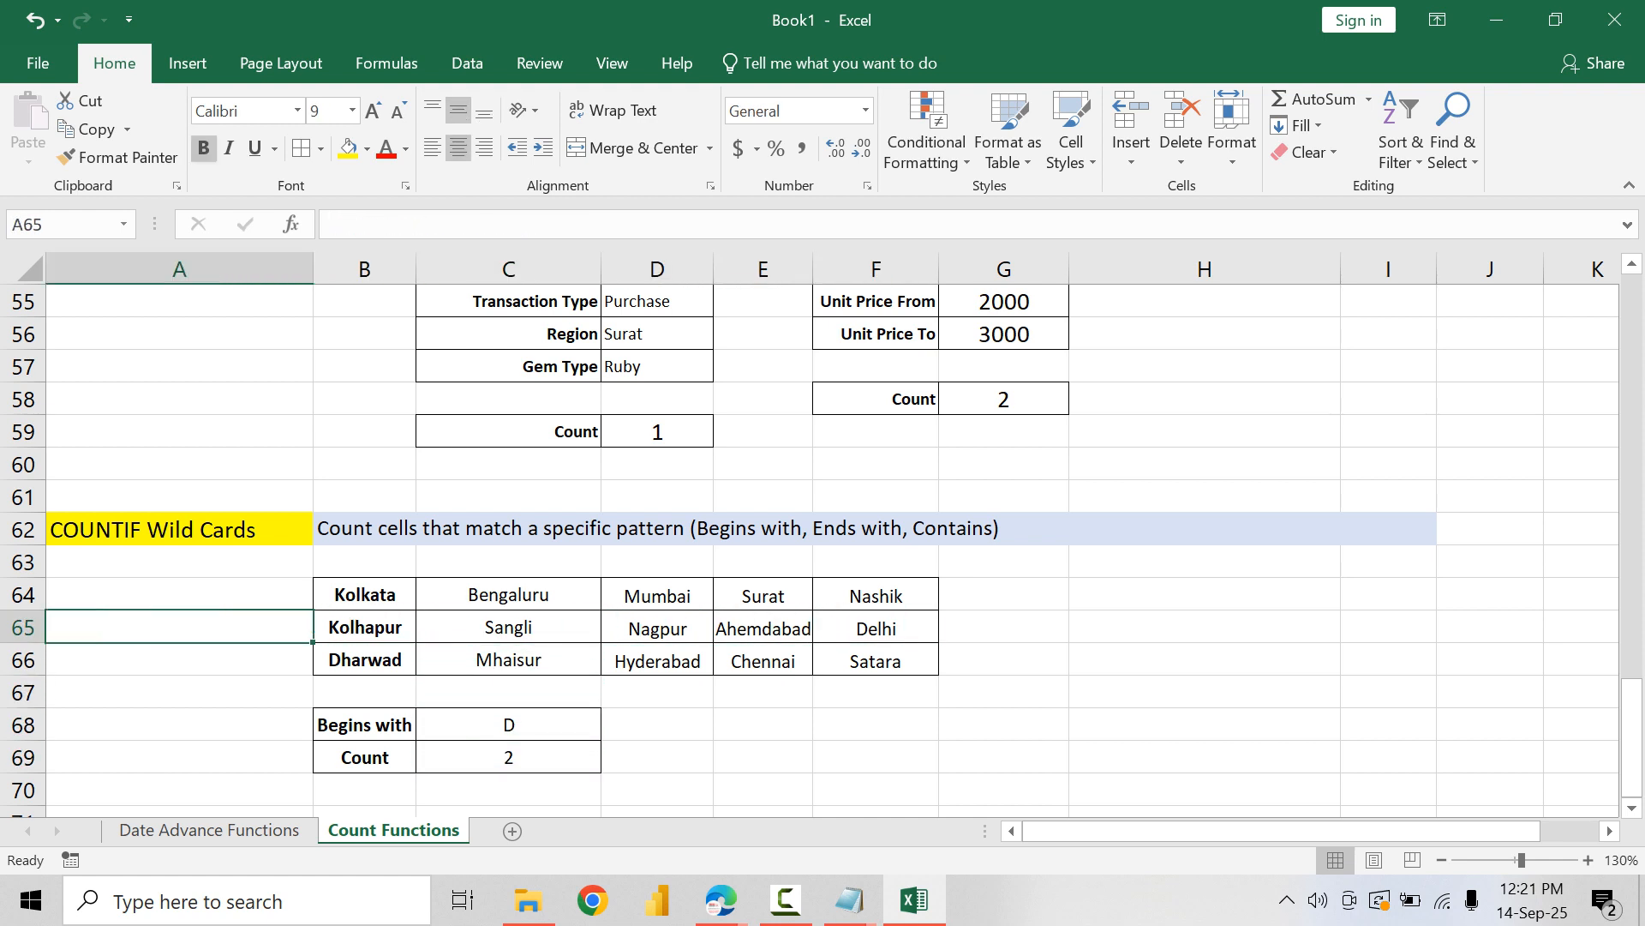
pyautogui.press('Down')
pyautogui.press('Right')
pyautogui.press('Down')
pyautogui.press('Right')
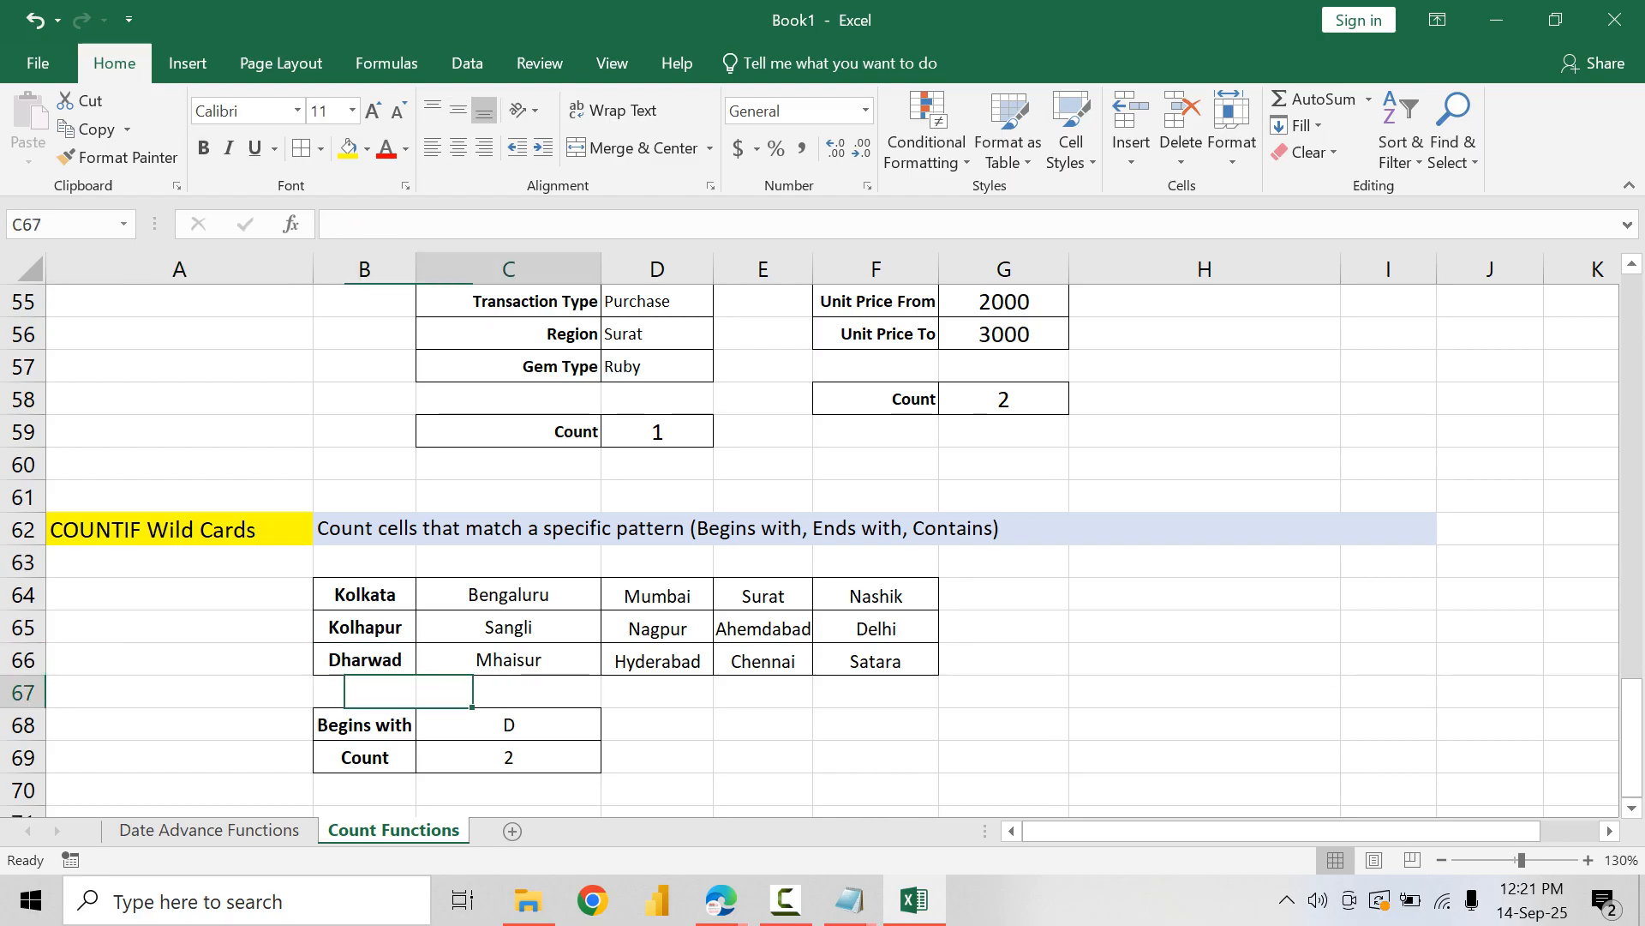
# Step: Try Ko and K as the begins-with text in C68 to test the count formula
pyautogui.press('Down')
pyautogui.write('Ko')
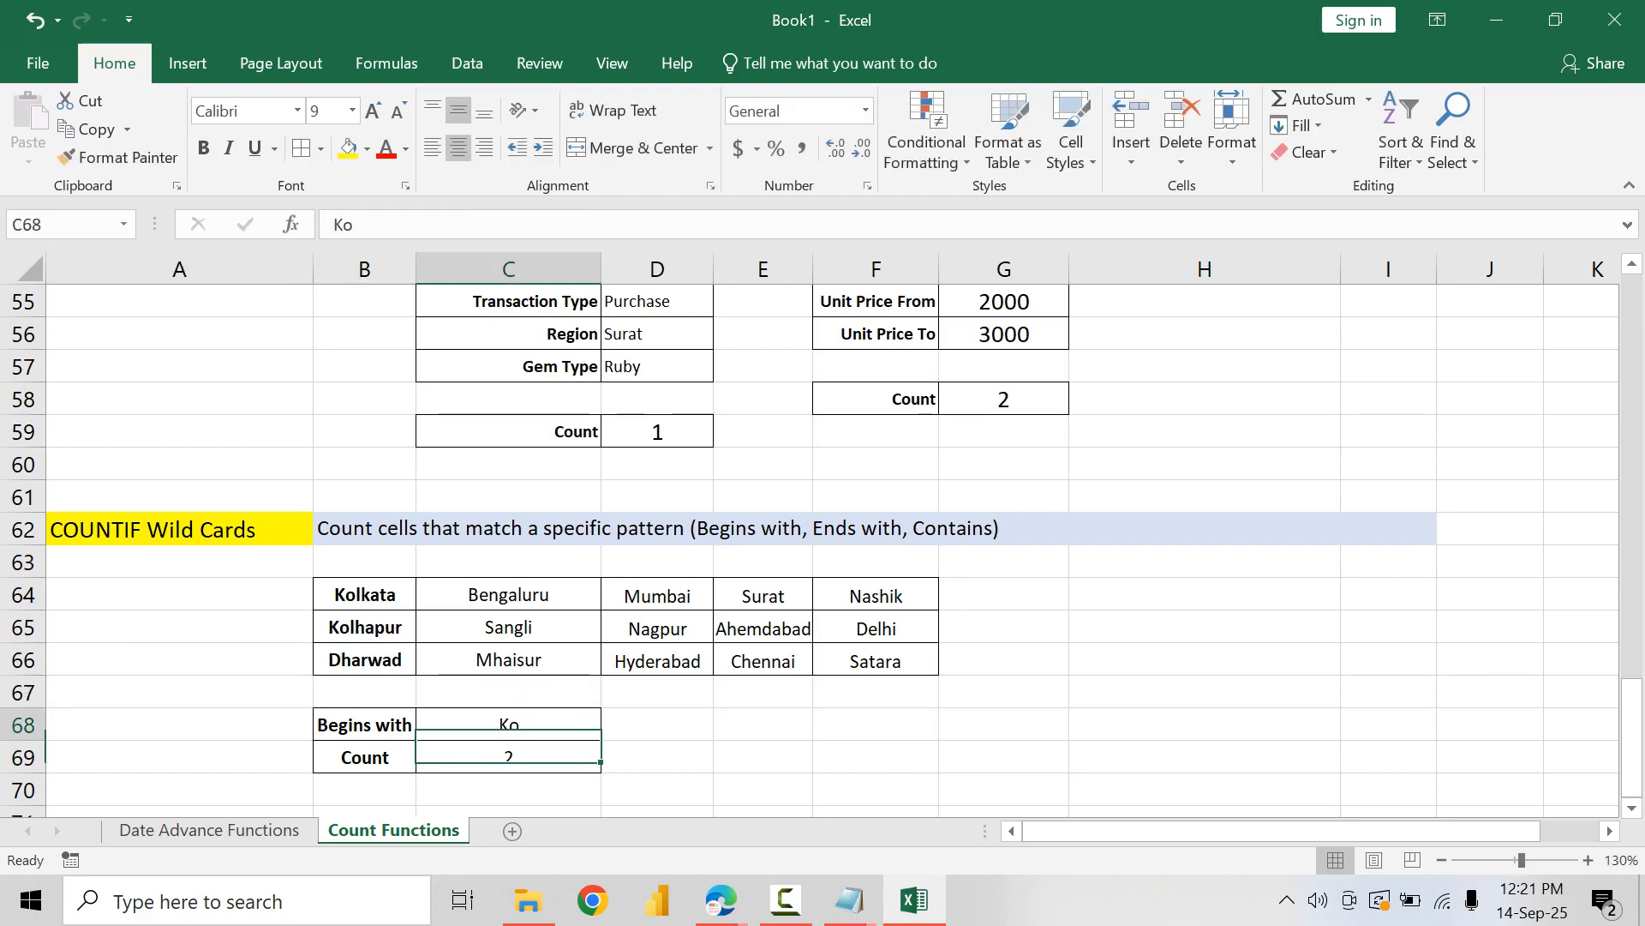
pyautogui.hotkey('ctrl', 'Return')
pyautogui.write('K')
pyautogui.press('Return')
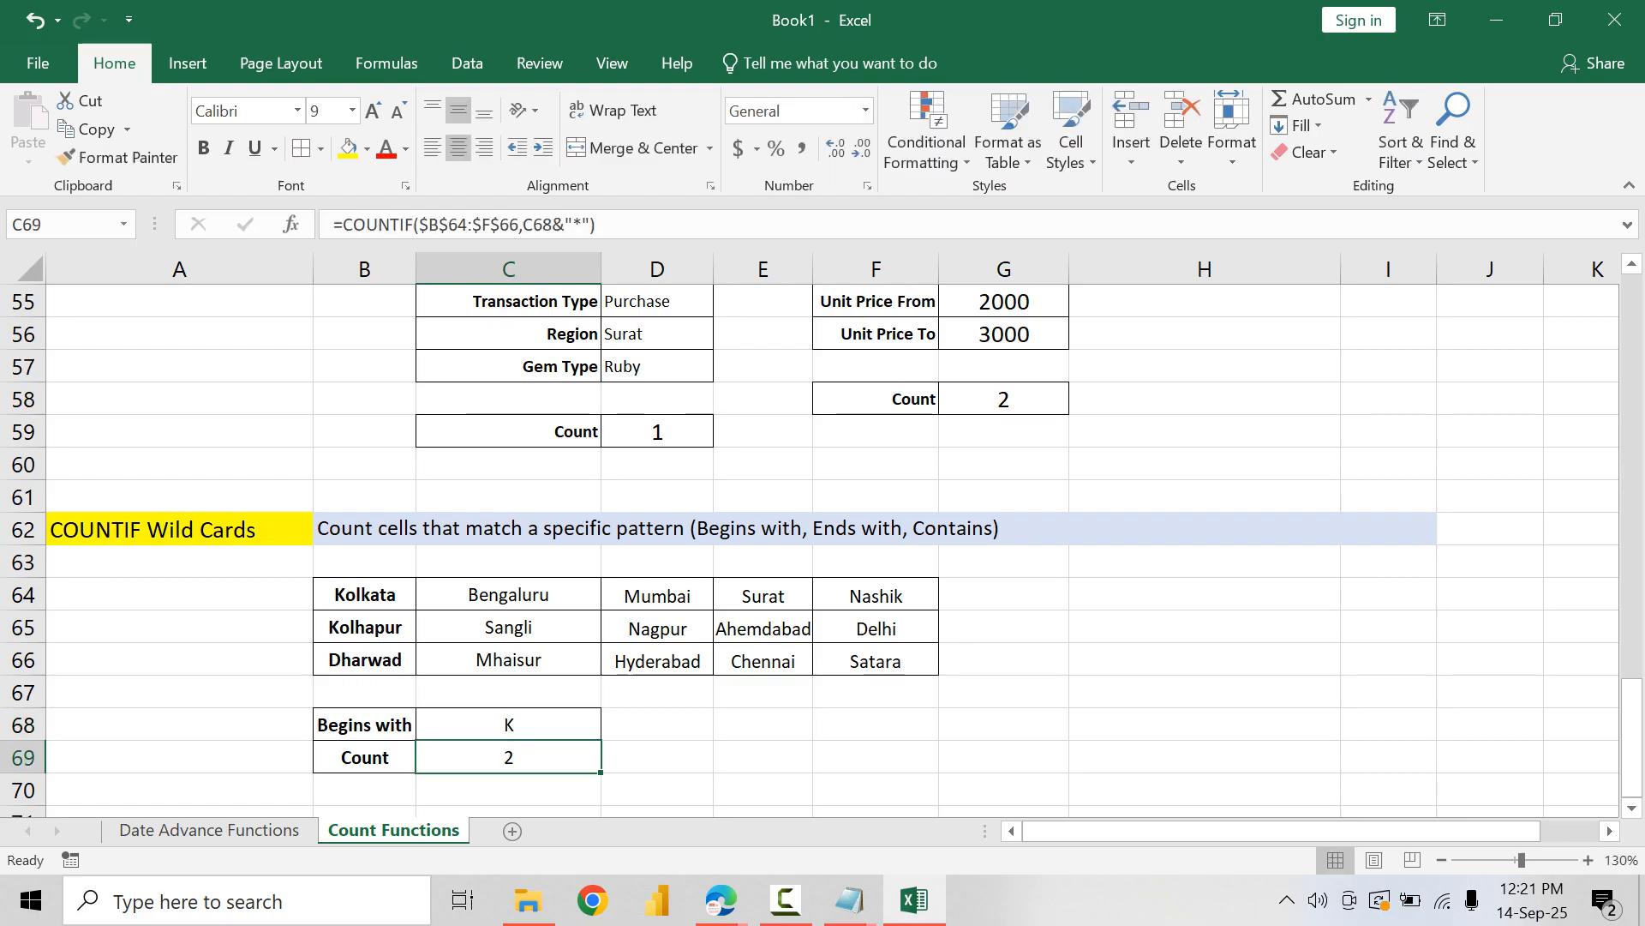
# Step: Set the begins-with text in C68 to the full city name Kolhapur
pyautogui.press('Up')
pyautogui.write('Ko')
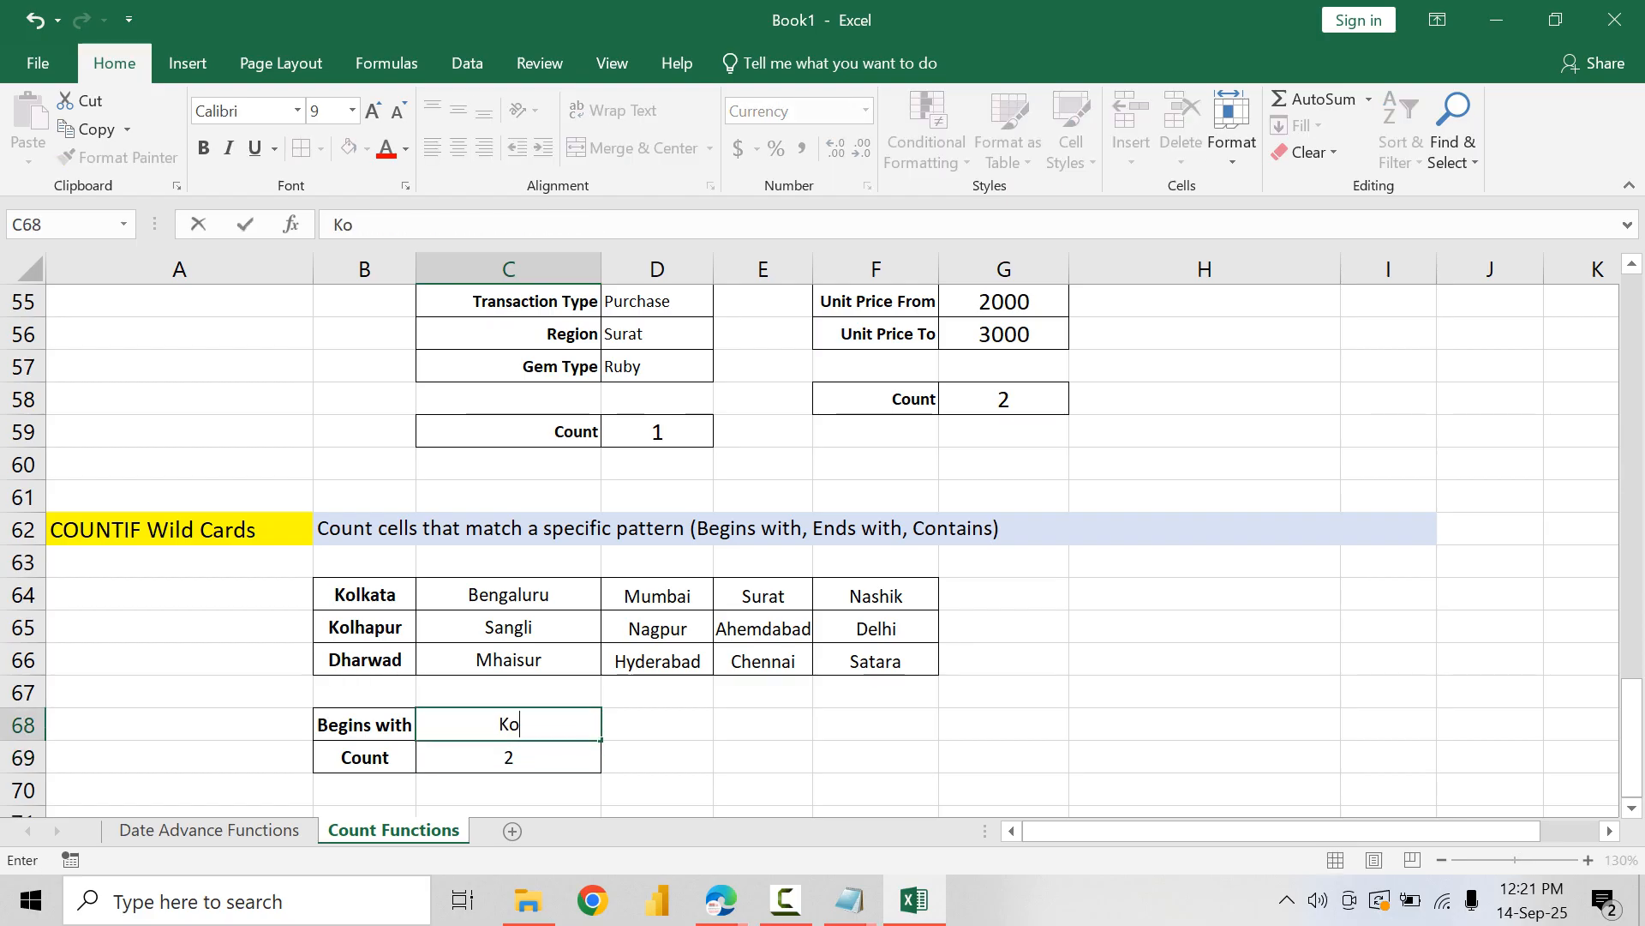
pyautogui.write('lhapur')
pyautogui.press('Return')
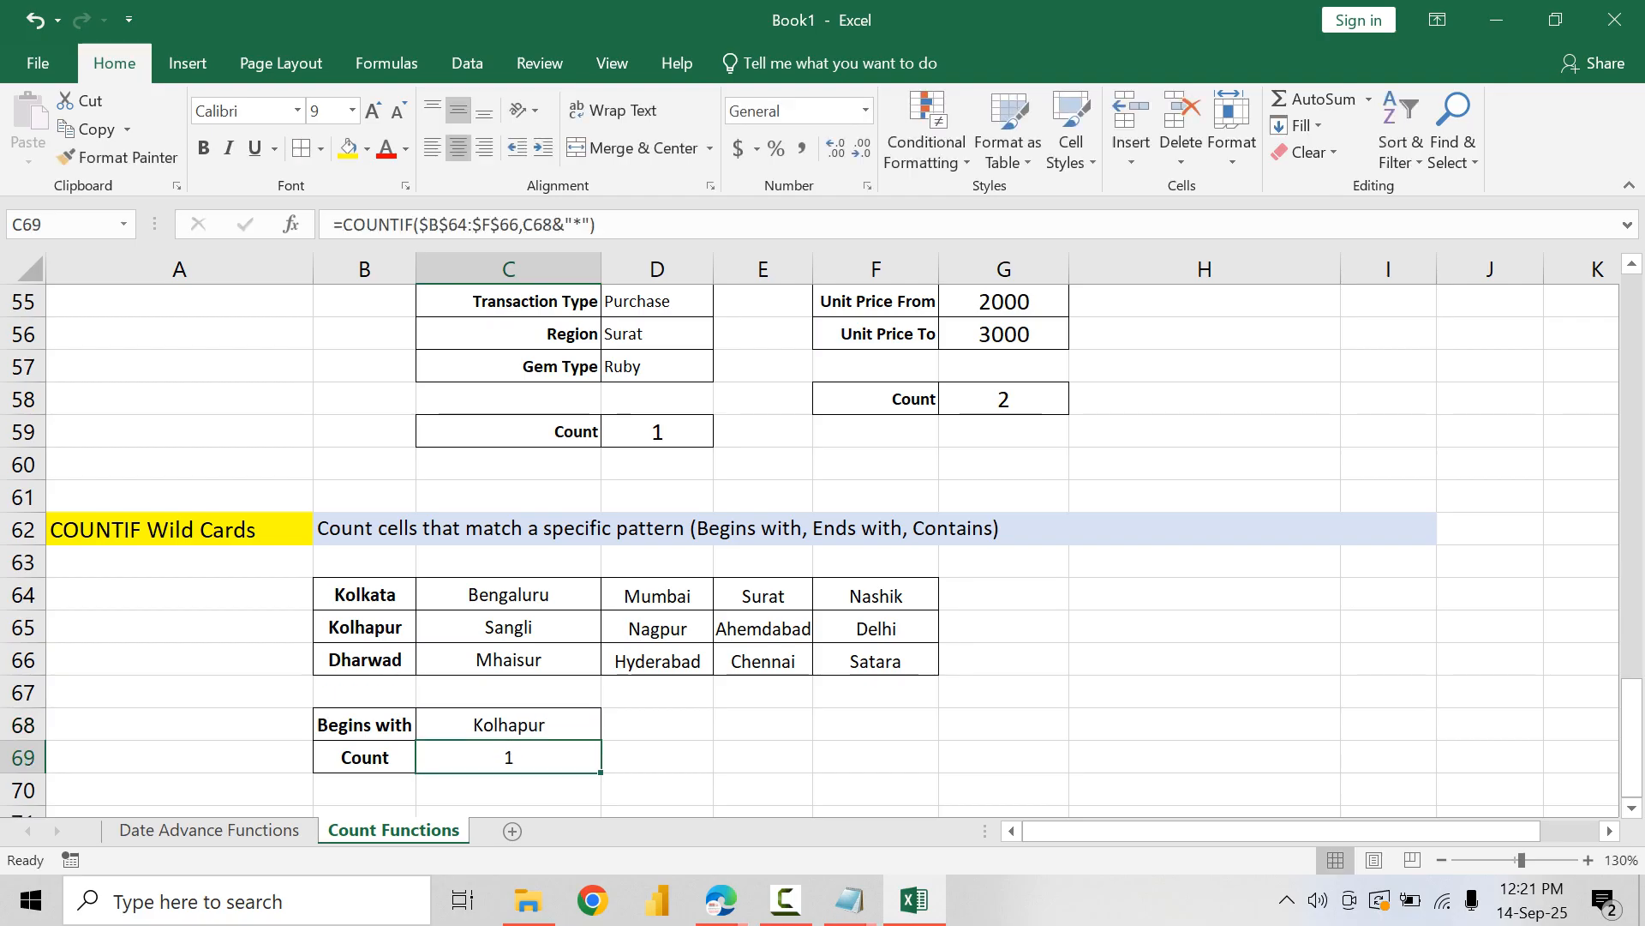
pyautogui.press('Up')
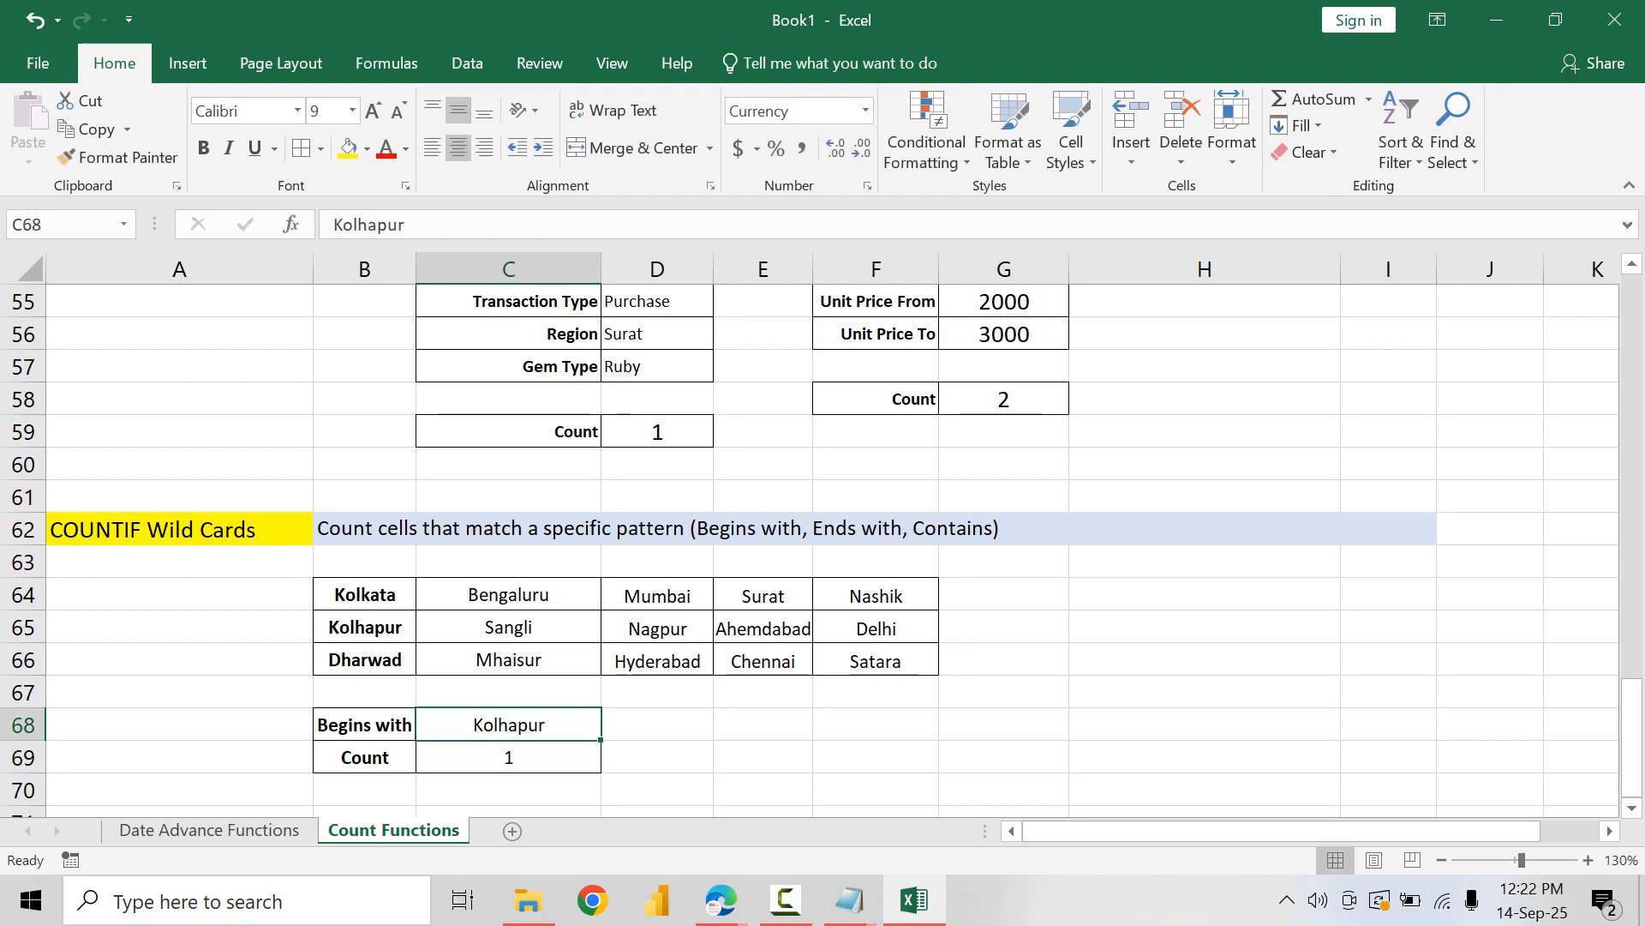
pyautogui.press('Down')
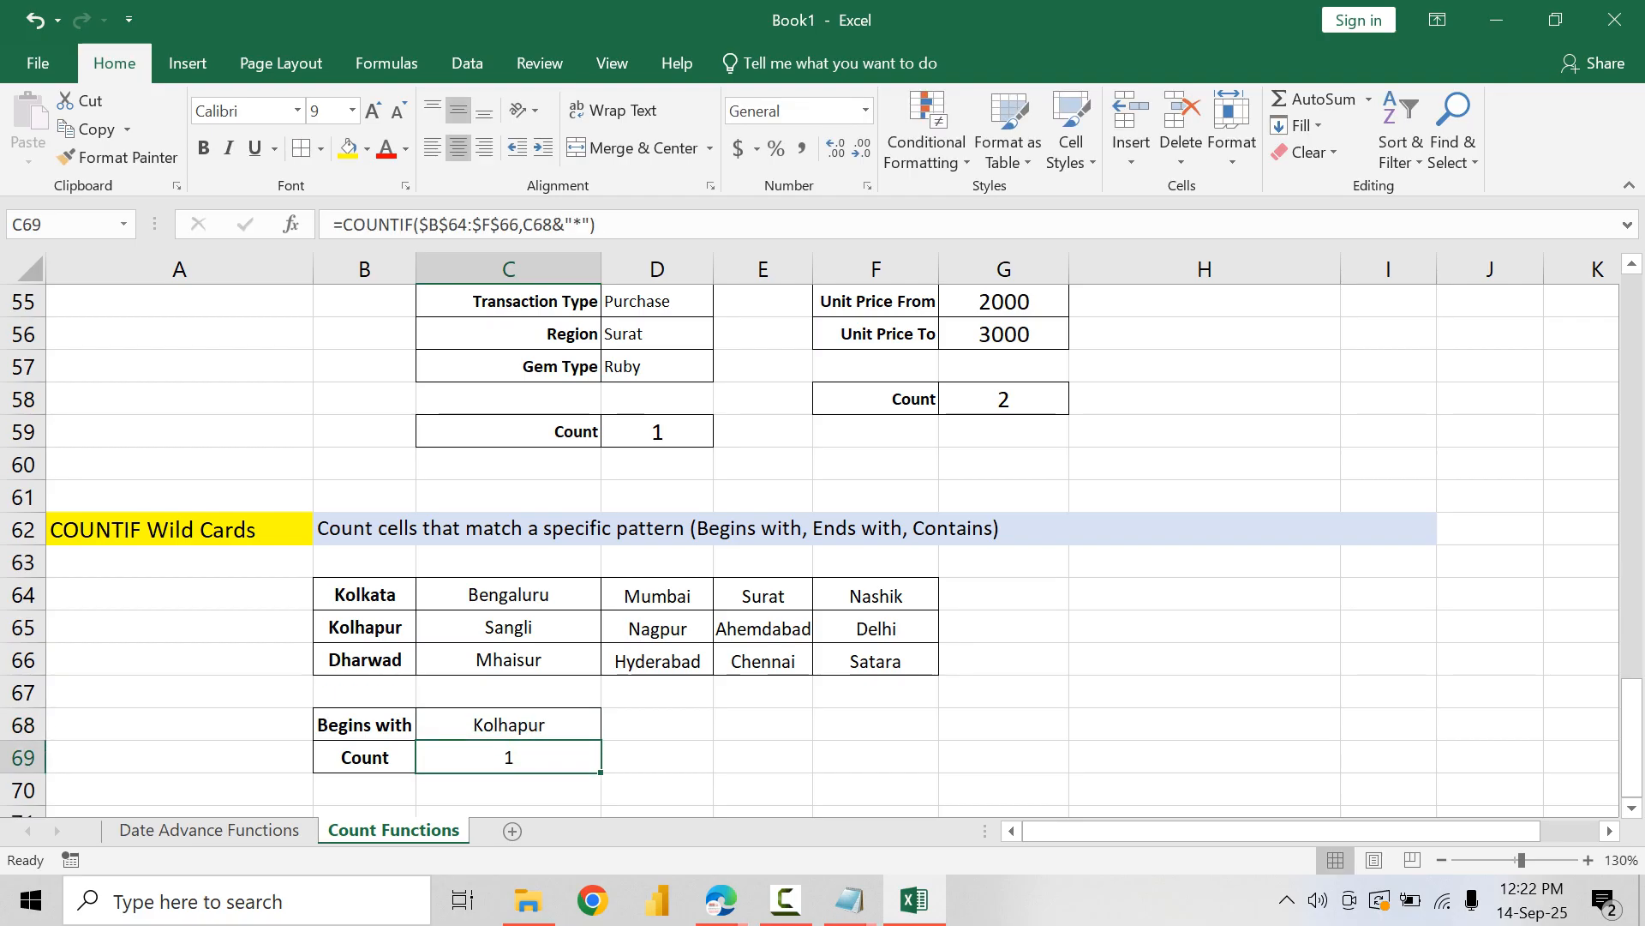
pyautogui.press('Up')
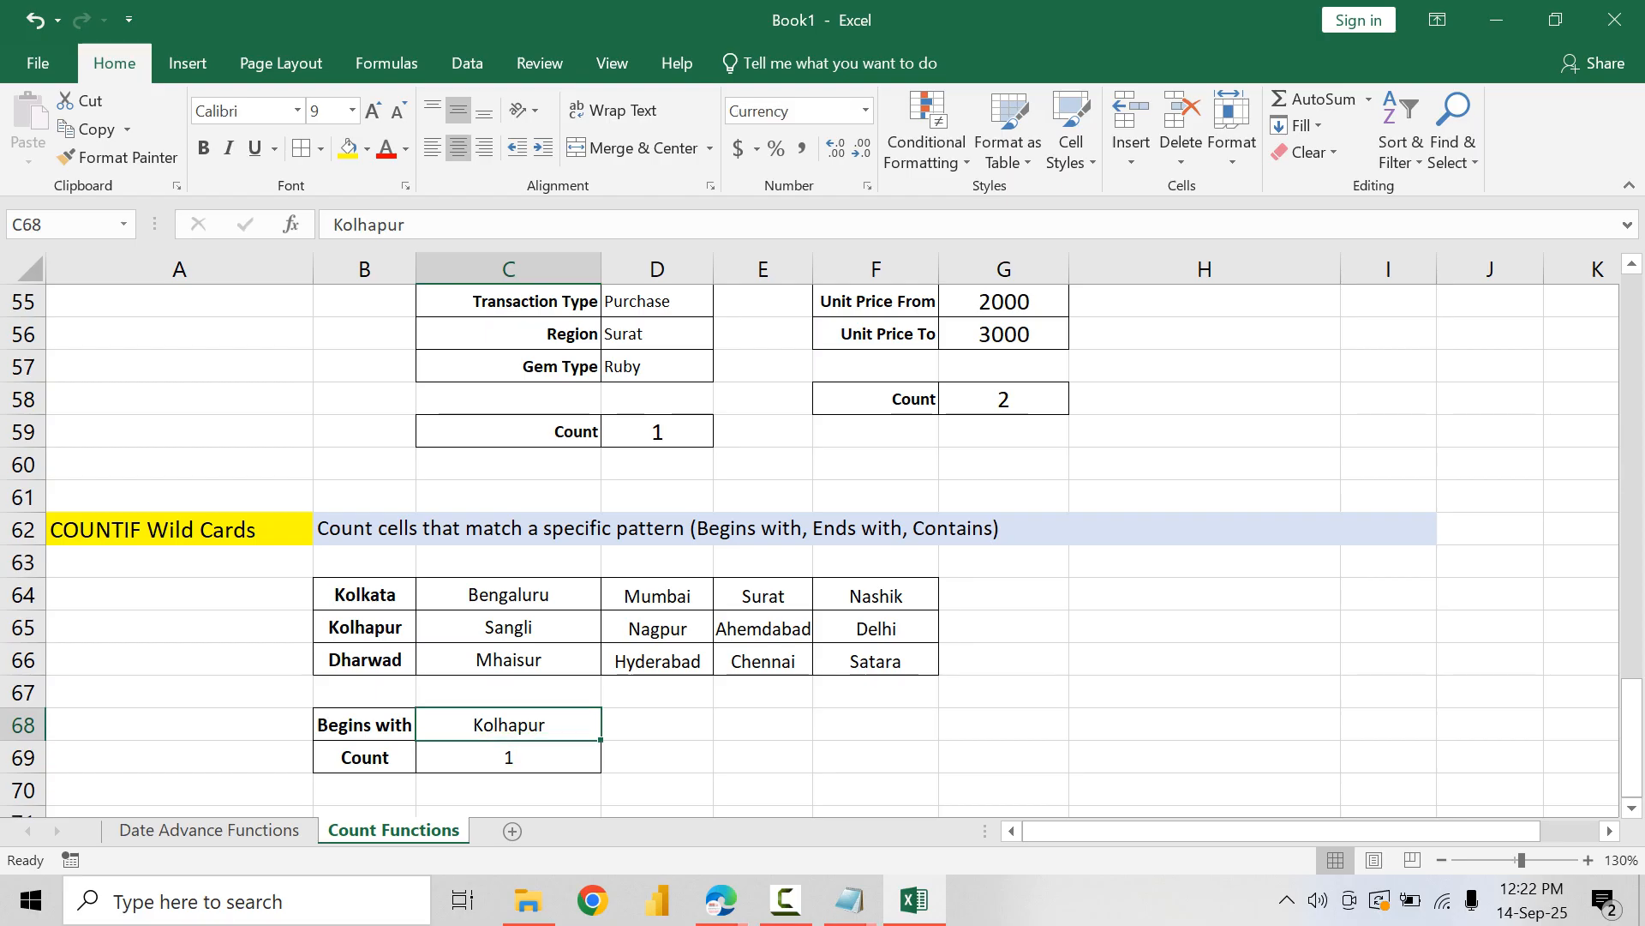
# Step: Copy the Begins with block B68:C69 and paste it at E68
pyautogui.moveTo(364, 724); pyautogui.dragTo(508, 757)
pyautogui.hotkey('ctrl', 'c')
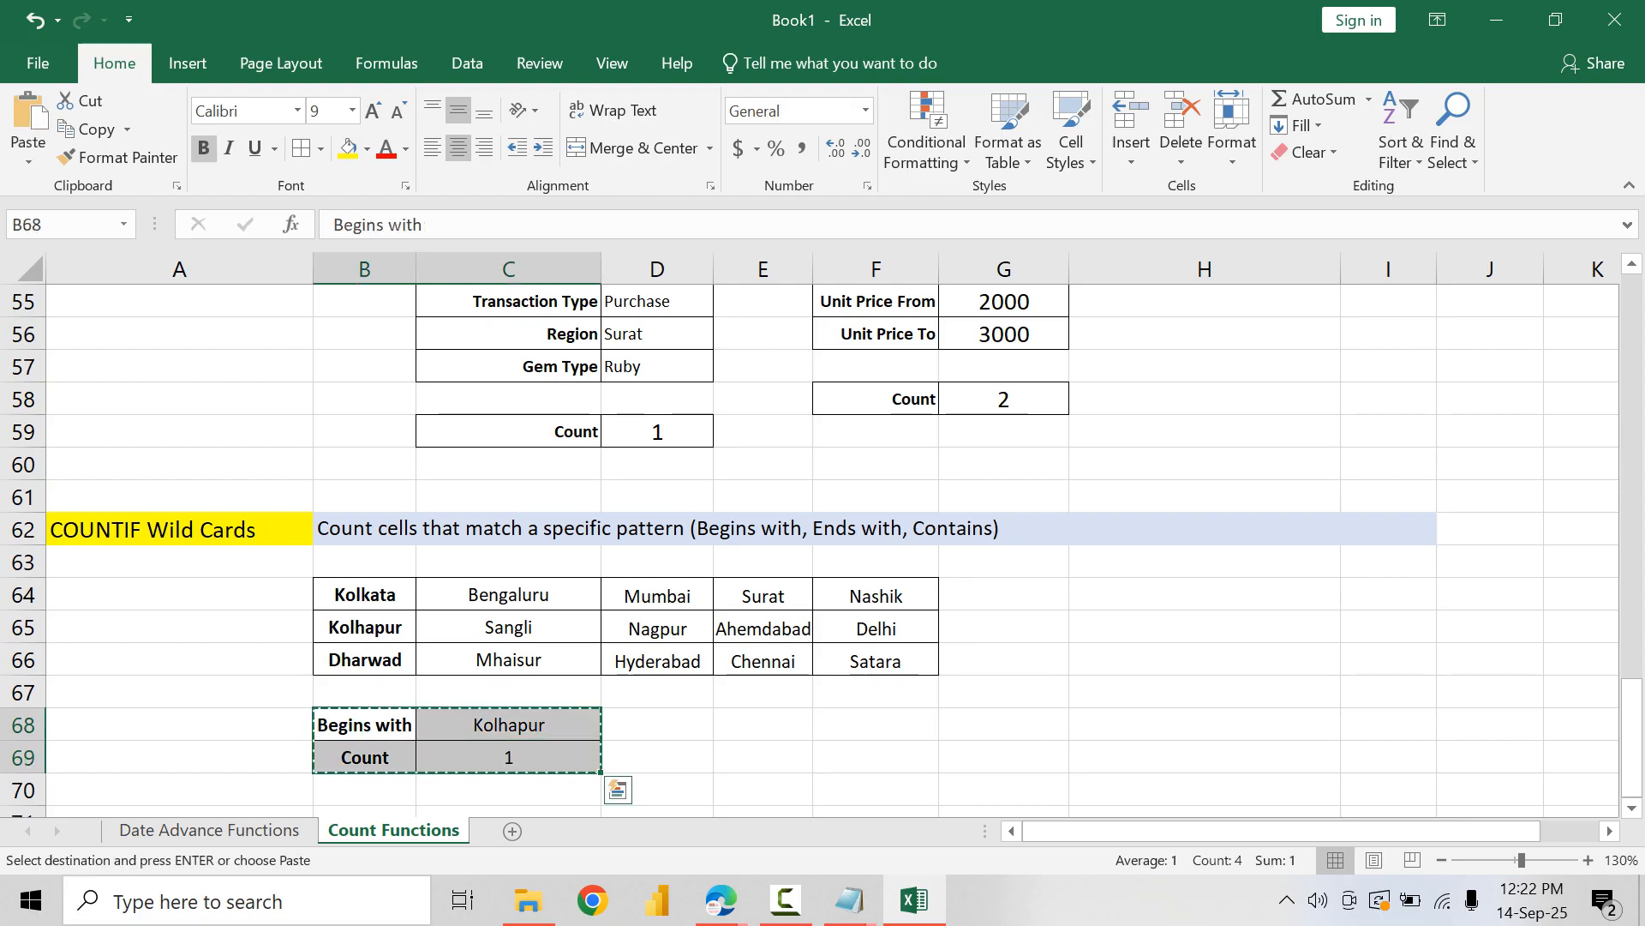
pyautogui.click(763, 724)
pyautogui.hotkey('ctrl', 'v')
# Step: Change the label of the copied block in E68 to Ends with
pyautogui.click(763, 724)
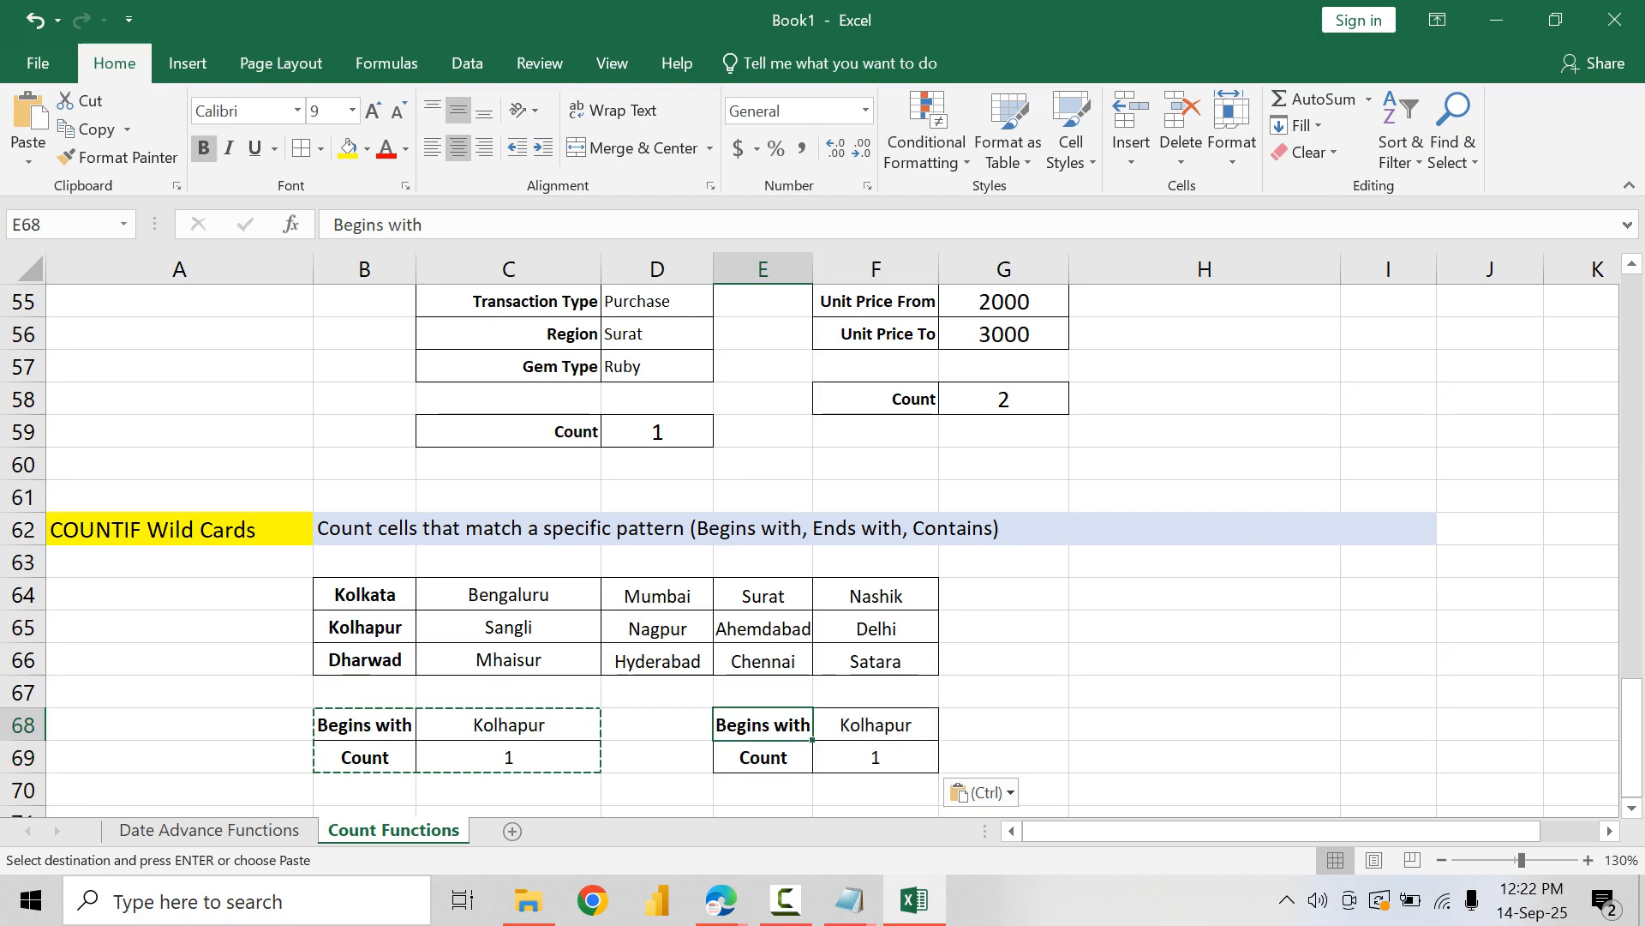
pyautogui.doubleClick(766, 724)
pyautogui.doubleClick(765, 724)
pyautogui.write('ends')
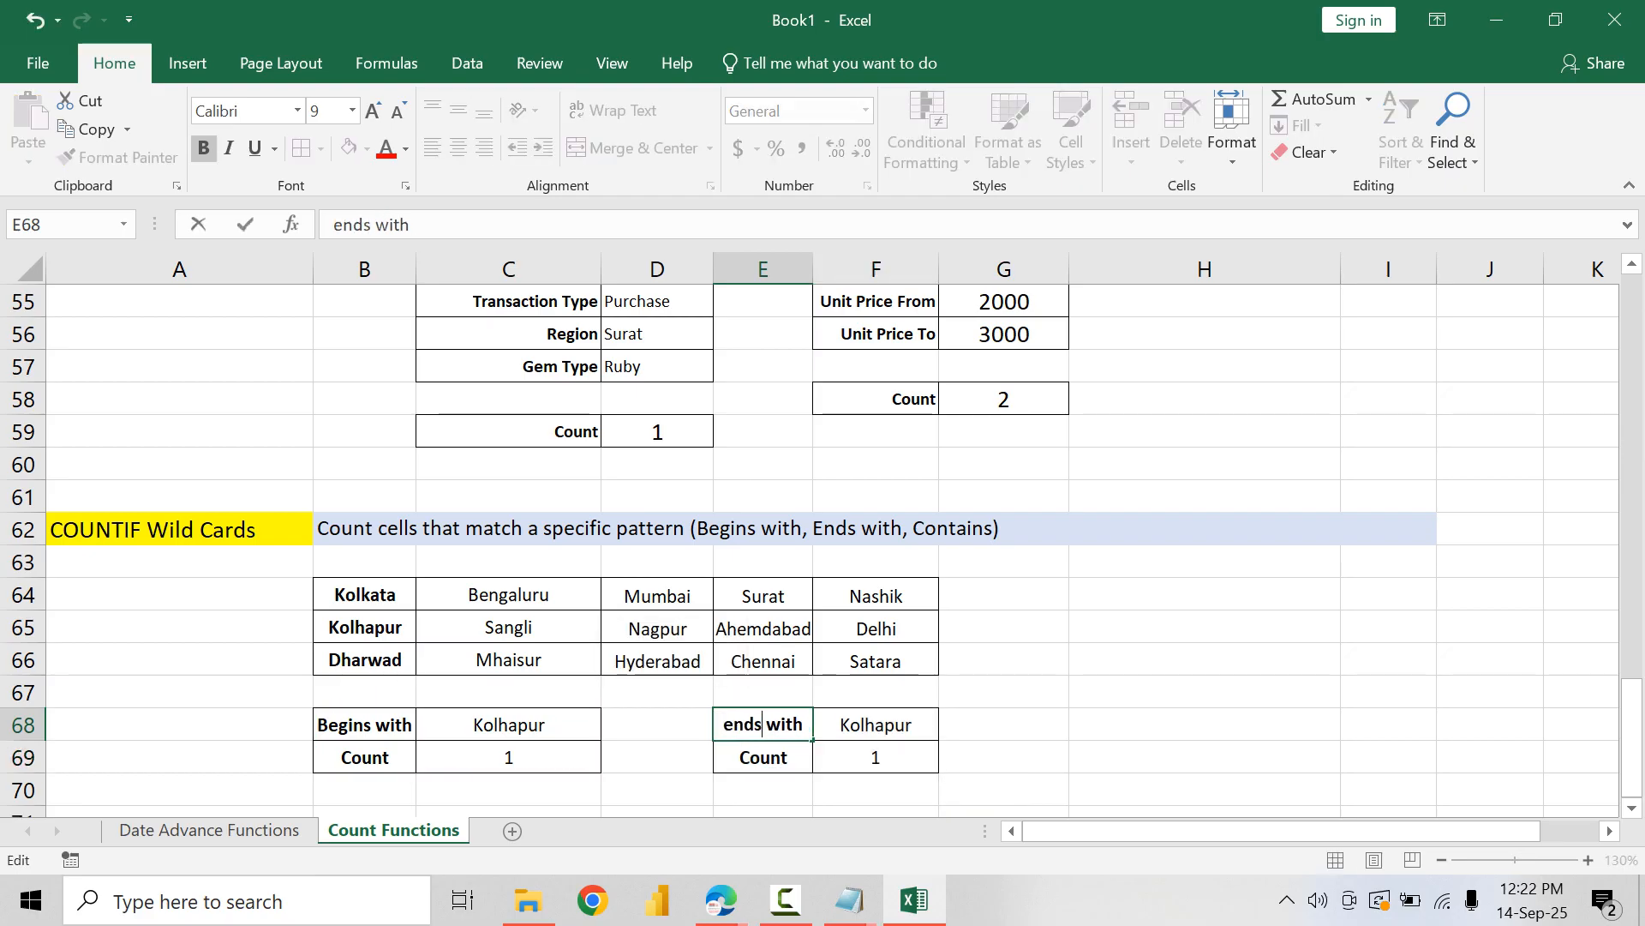
pyautogui.press('BackSpace')
pyautogui.press('BackSpace')
pyautogui.press('BackSpace')
pyautogui.press('BackSpace')
pyautogui.write('Ends')
pyautogui.press('Return')
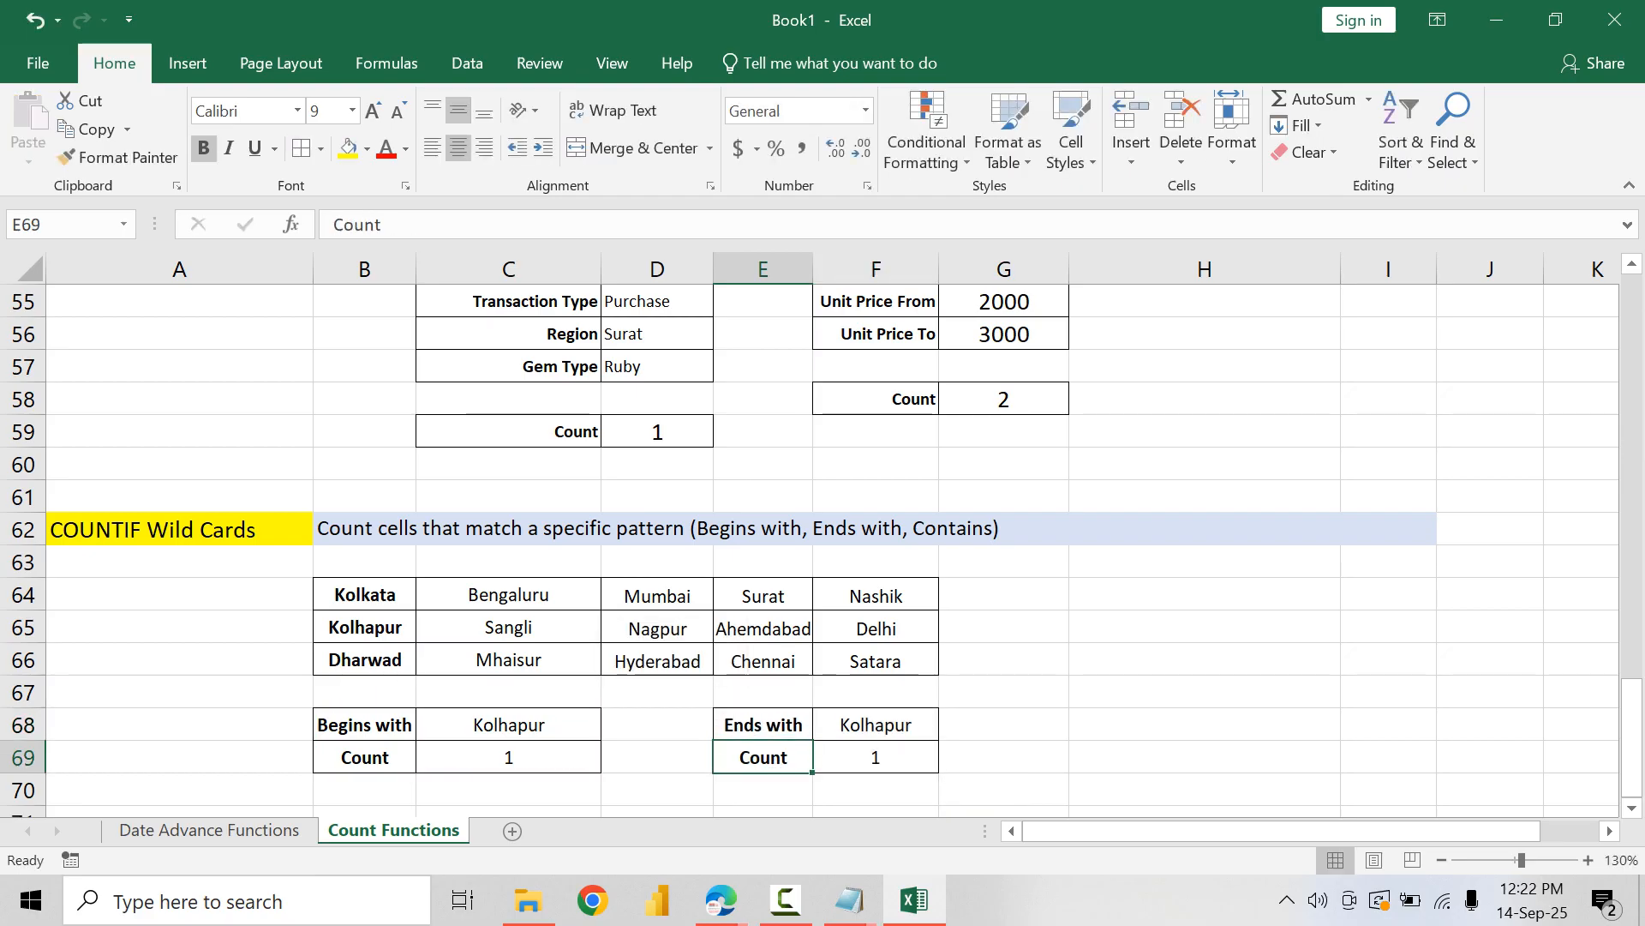
# Step: Edit the count formula in F69 so the wild card precedes the cell reference, making it =COUNTIF($B$64:$F$66,"*"&F68)
pyautogui.press('Right')
pyautogui.press('F2')
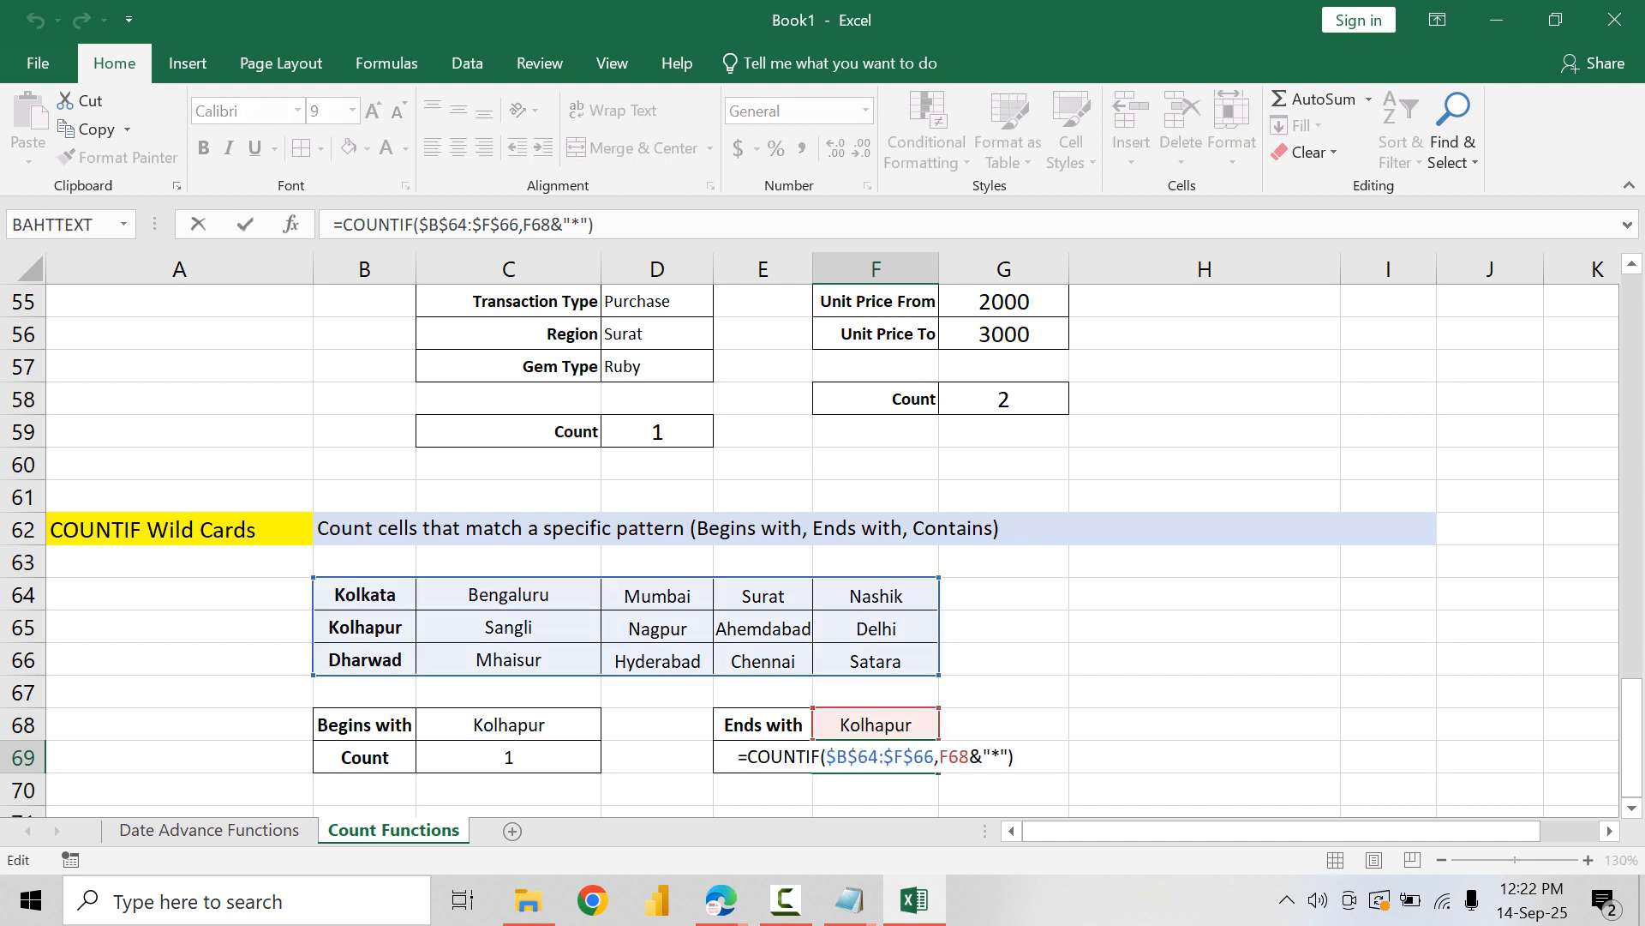
pyautogui.press('Left')
pyautogui.press('Left')
pyautogui.press('Left')
pyautogui.press('Left')
pyautogui.hotkey('shift', 'Left')
pyautogui.hotkey('shift', 'Left')
pyautogui.hotkey('shift', 'Left')
pyautogui.hotkey('shift', 'Left')
pyautogui.press('BackSpace')
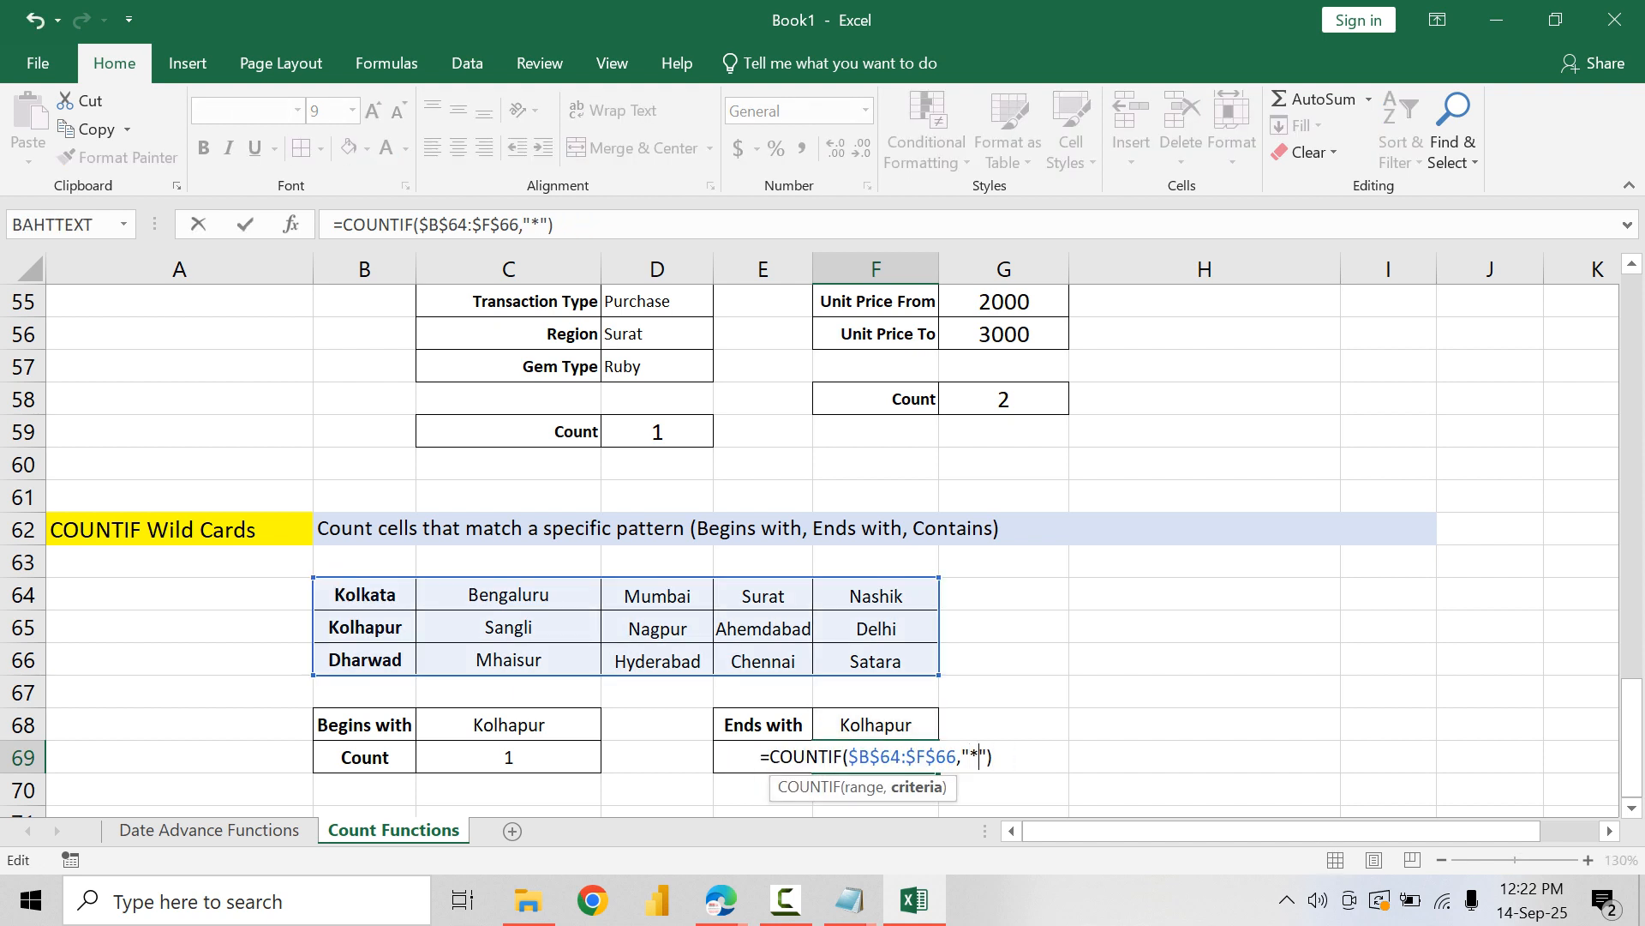
pyautogui.press('Right')
pyautogui.write('&')
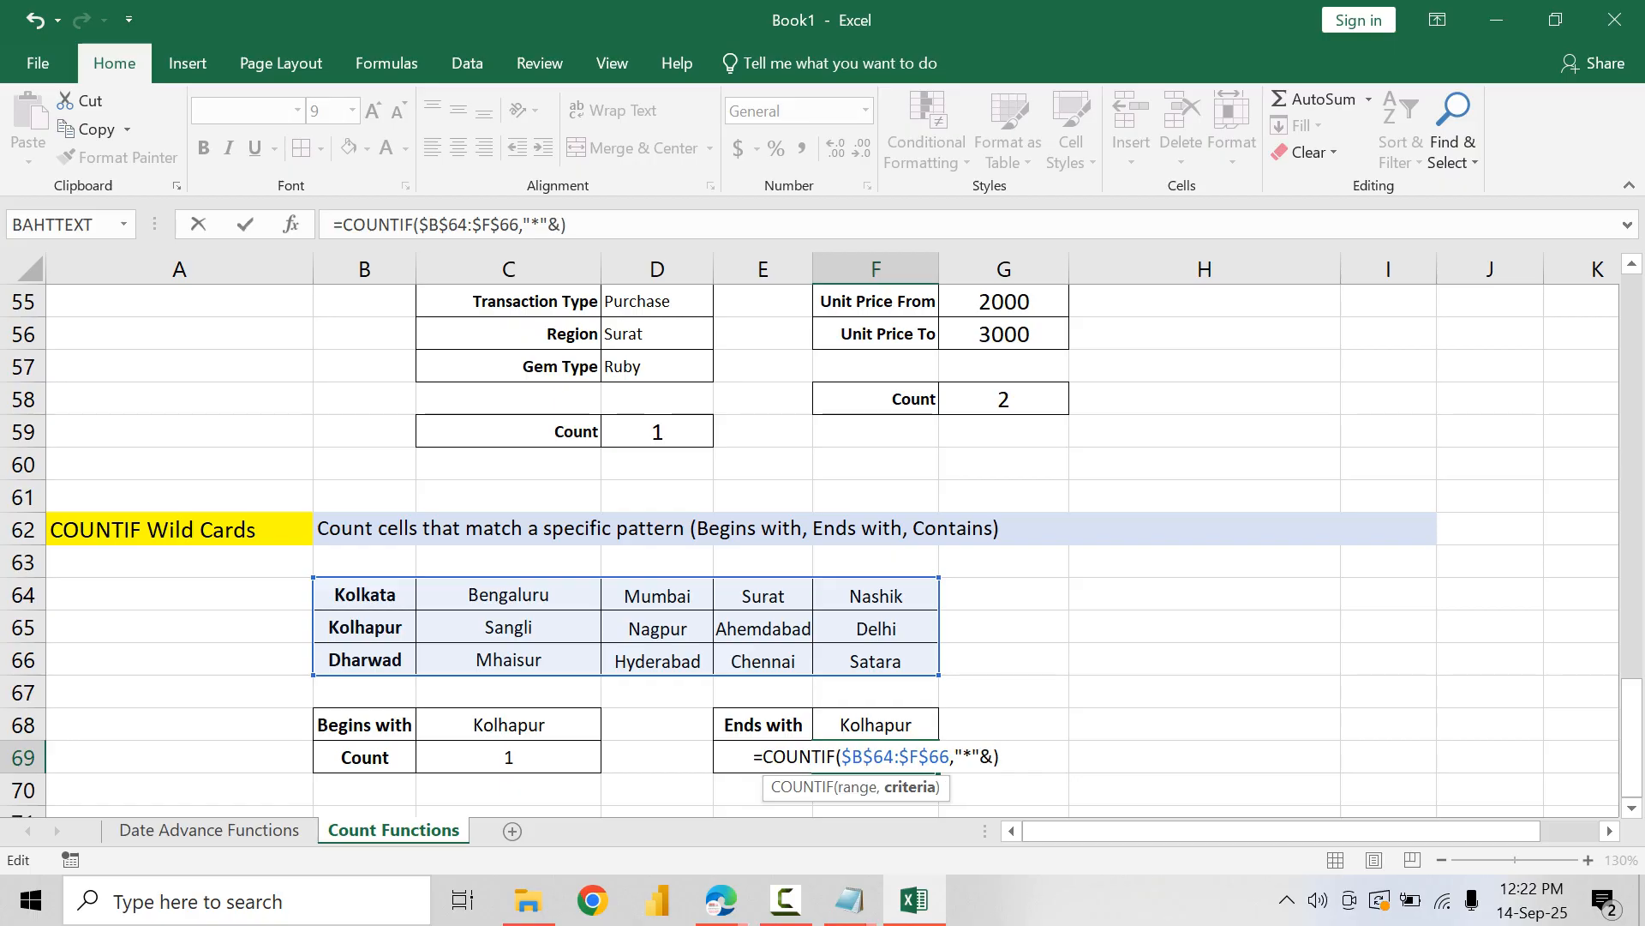
pyautogui.press('Up')
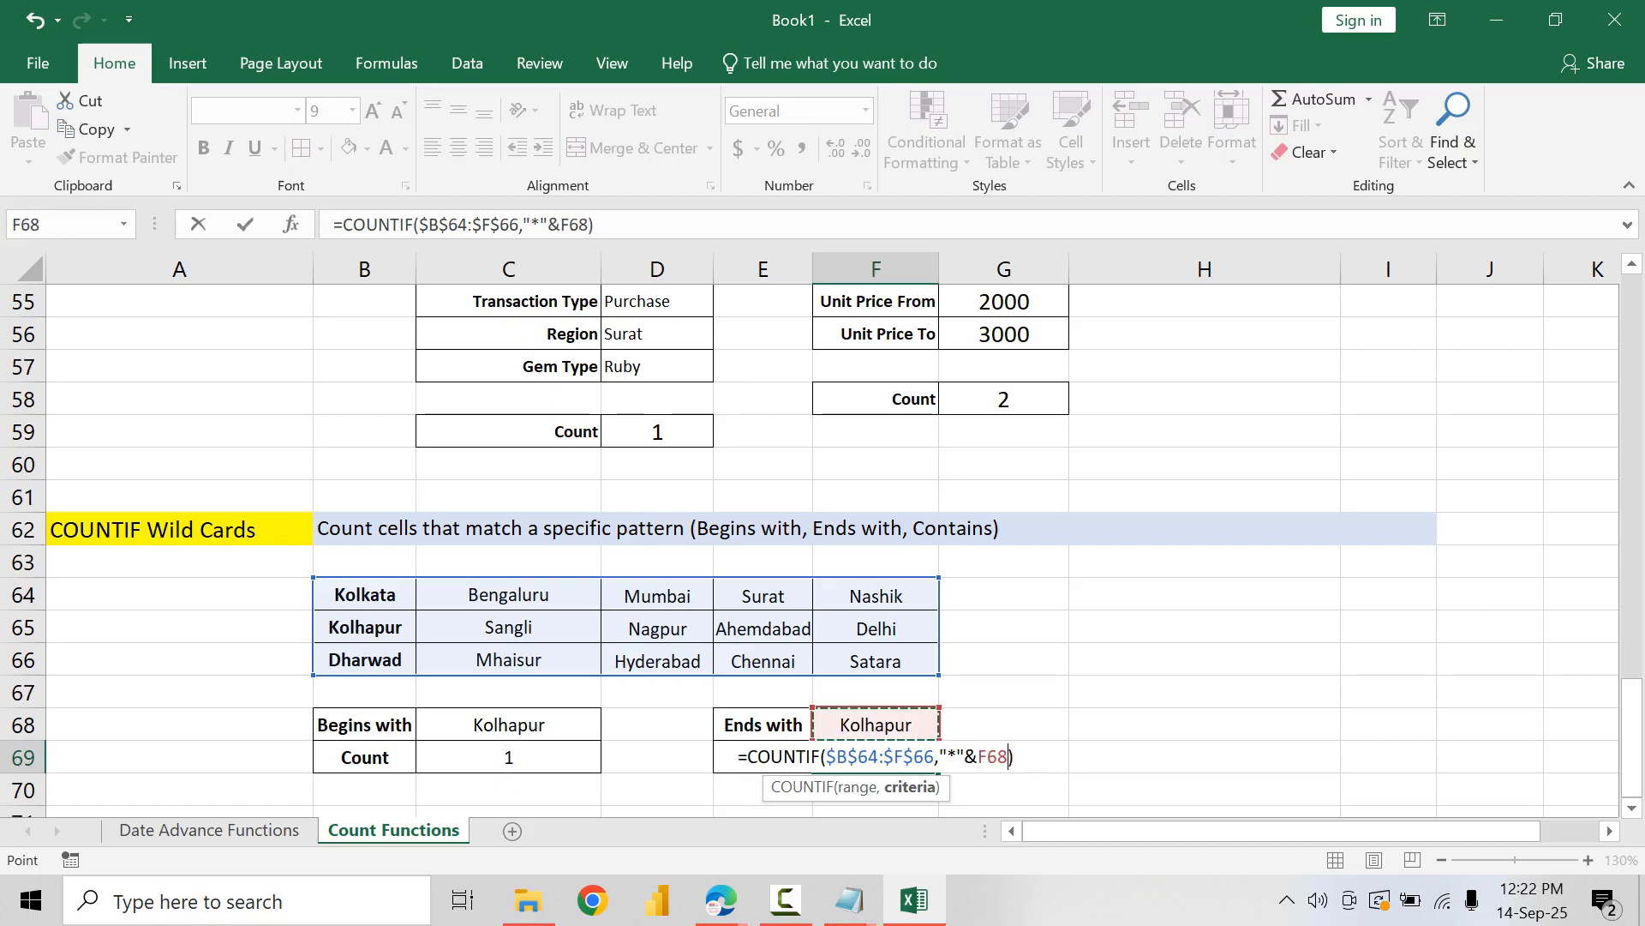
pyautogui.press('Return')
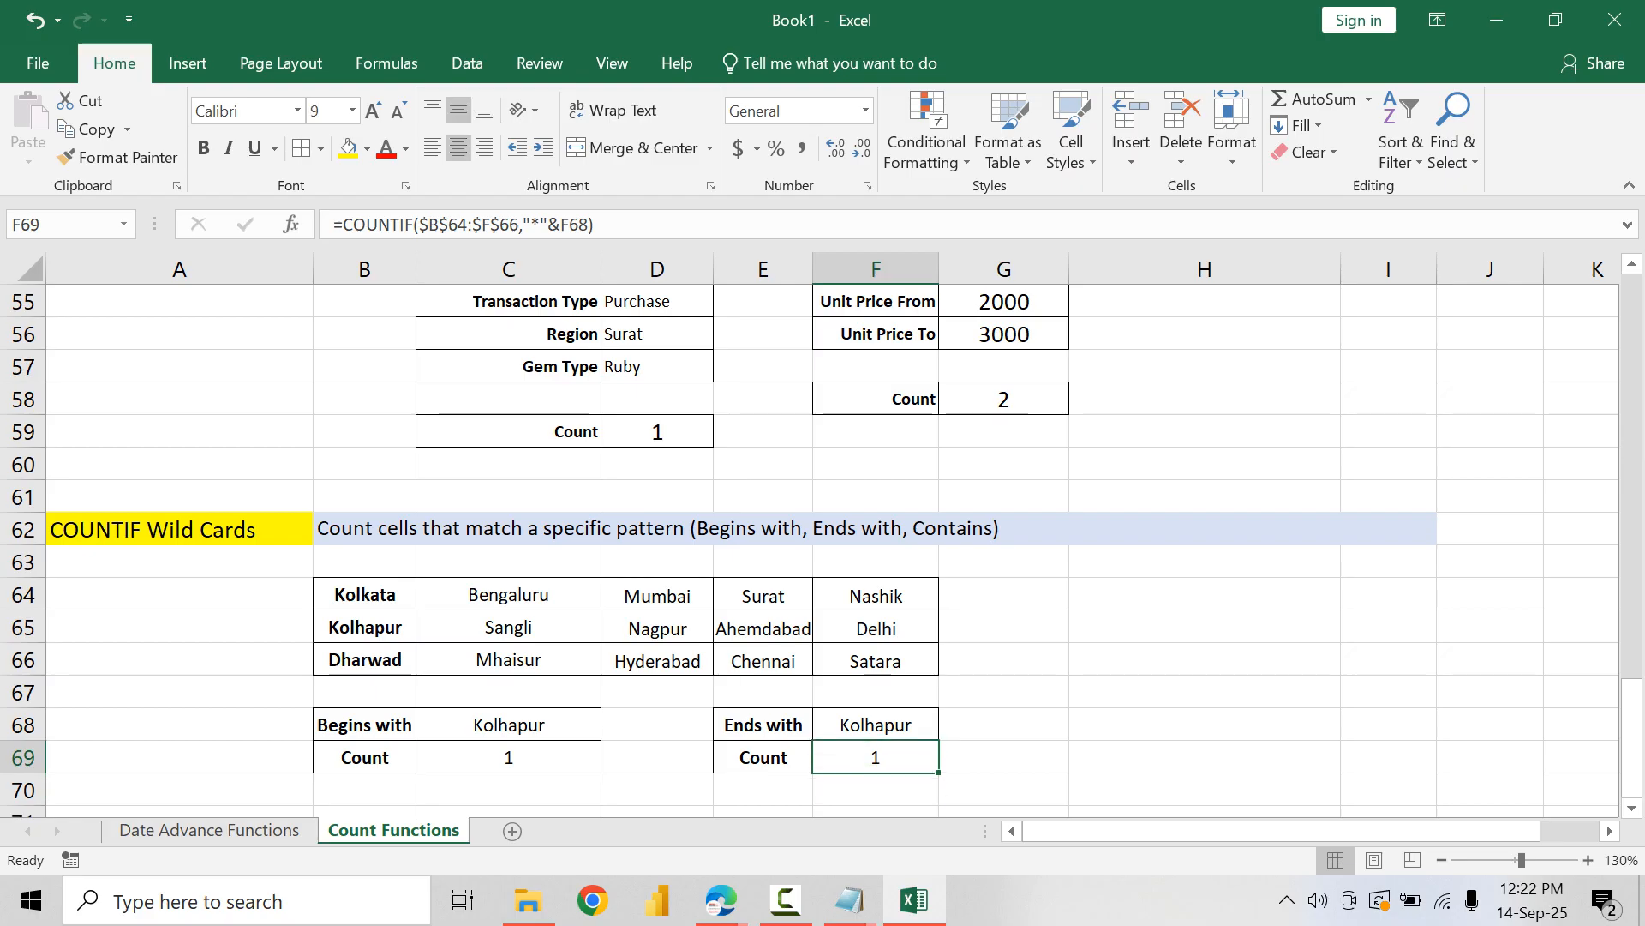
# Step: Set the ends-with text in F68 to ur and check the matching cities in the list
pyautogui.press('Up')
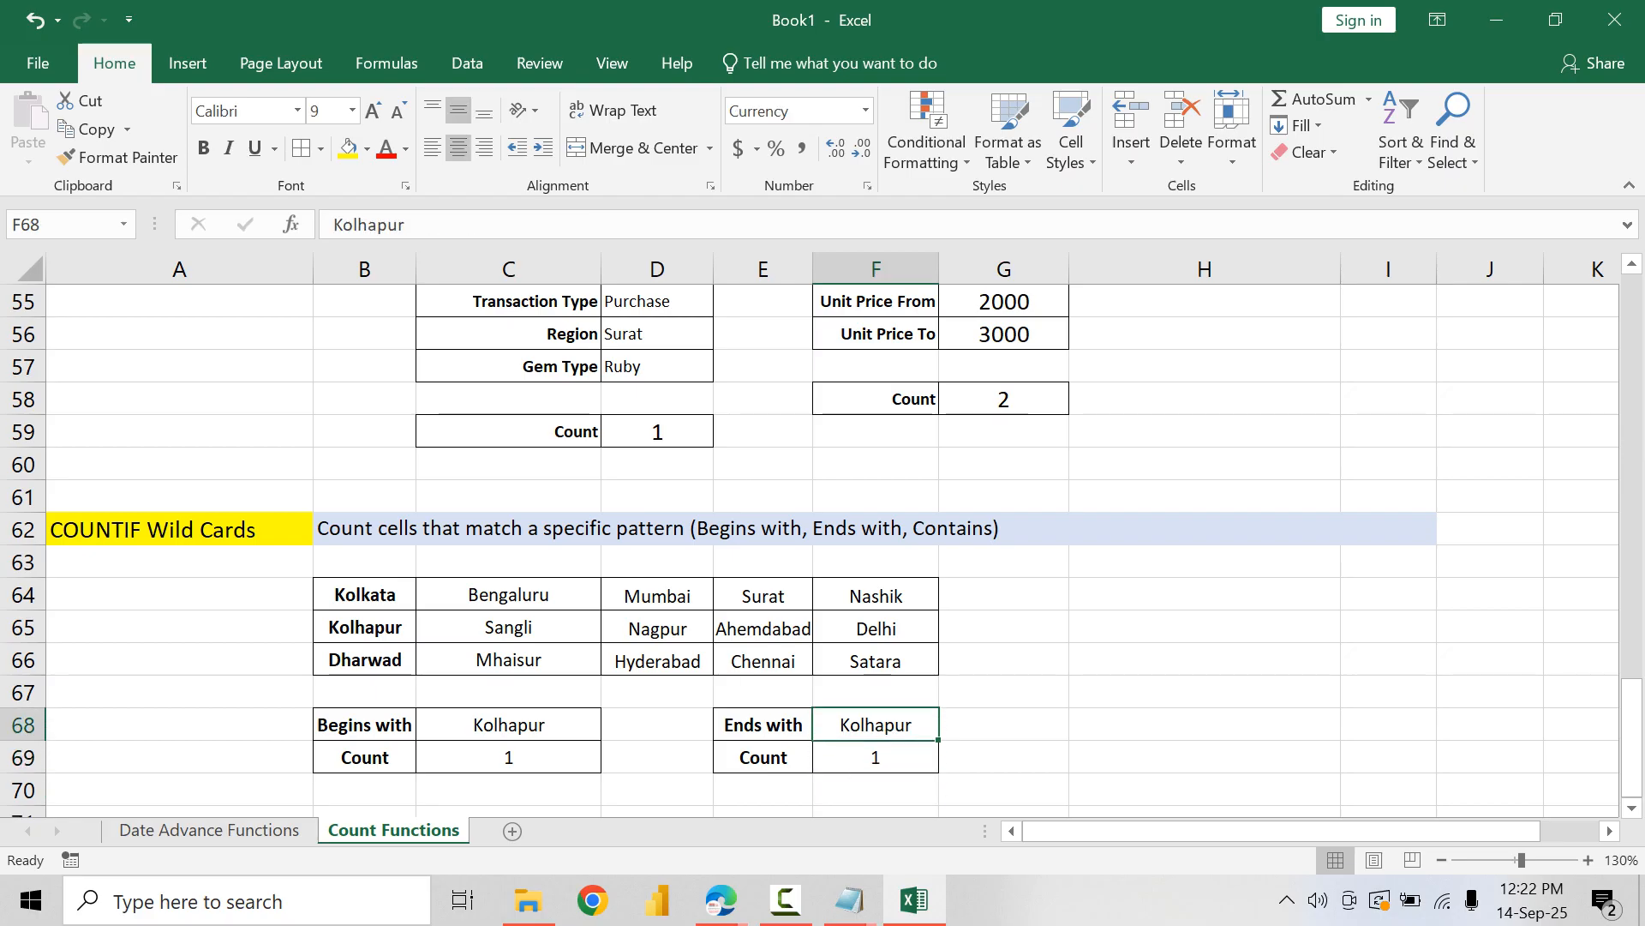
pyautogui.write('ur')
pyautogui.press('Return')
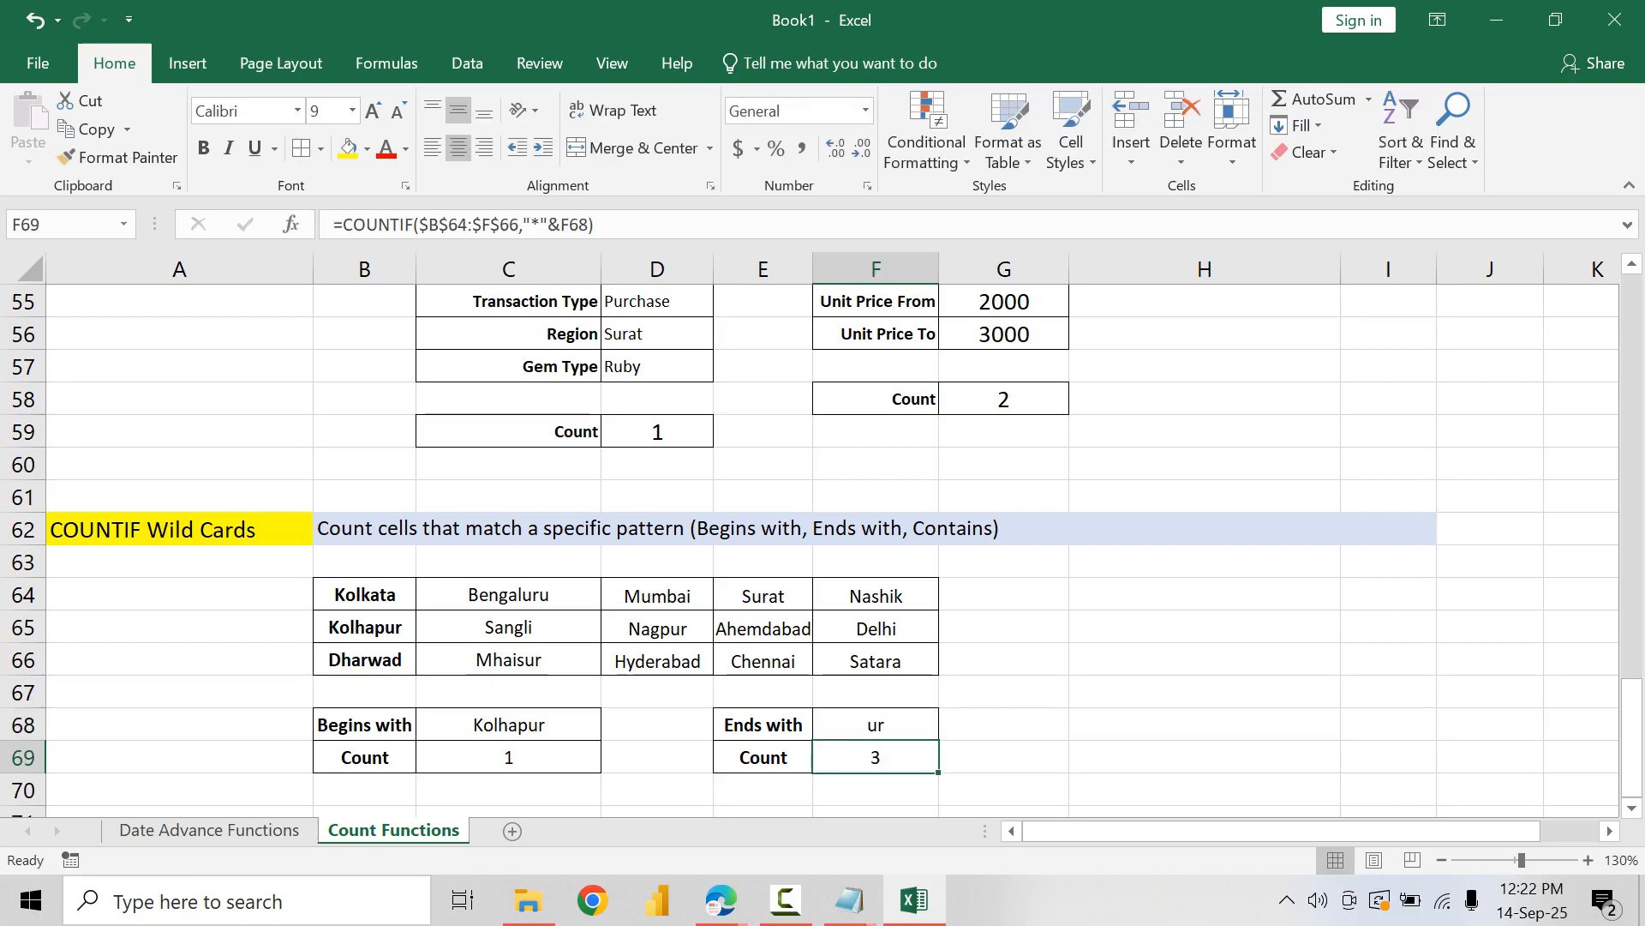
pyautogui.click(657, 629)
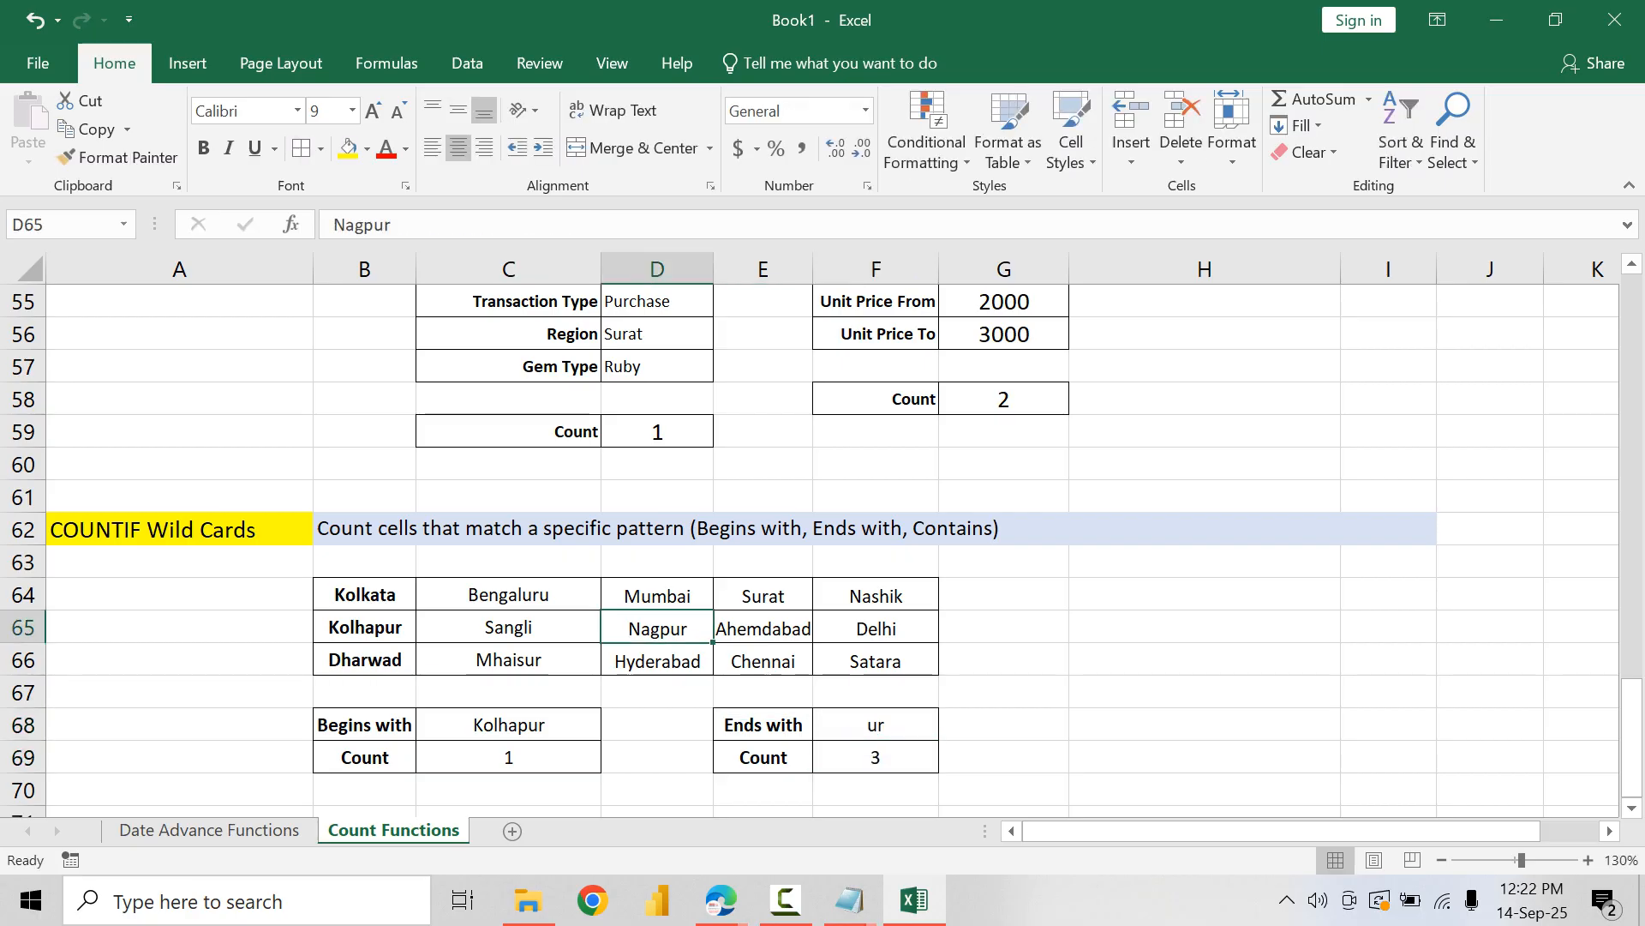
pyautogui.click(509, 659)
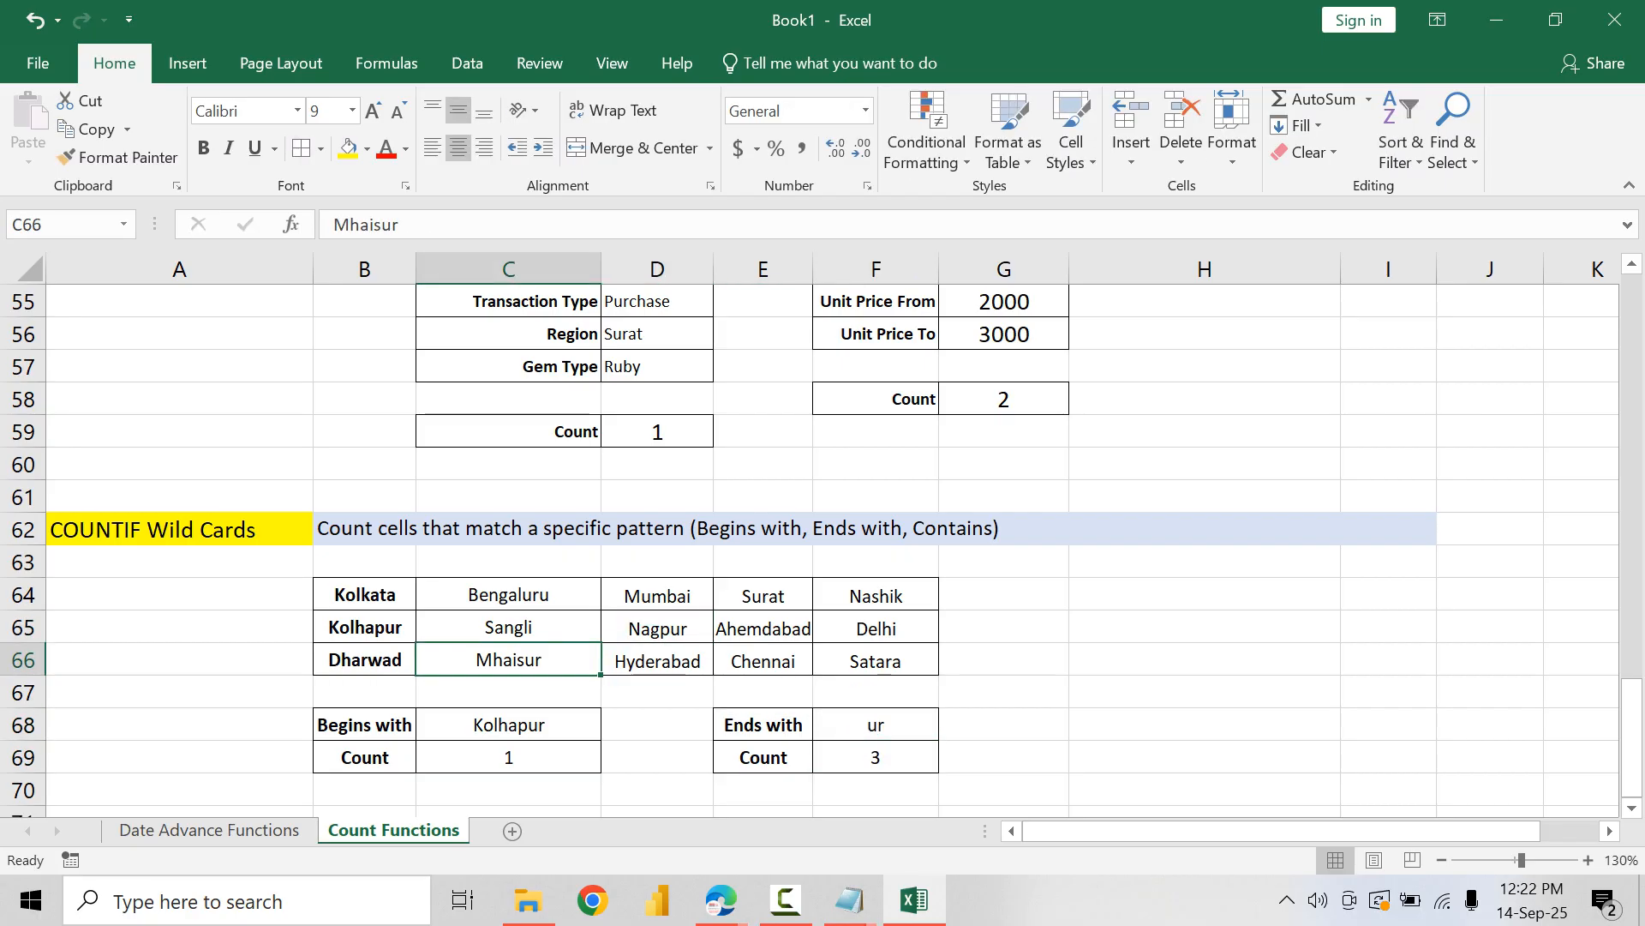
pyautogui.click(365, 627)
pyautogui.click(875, 757)
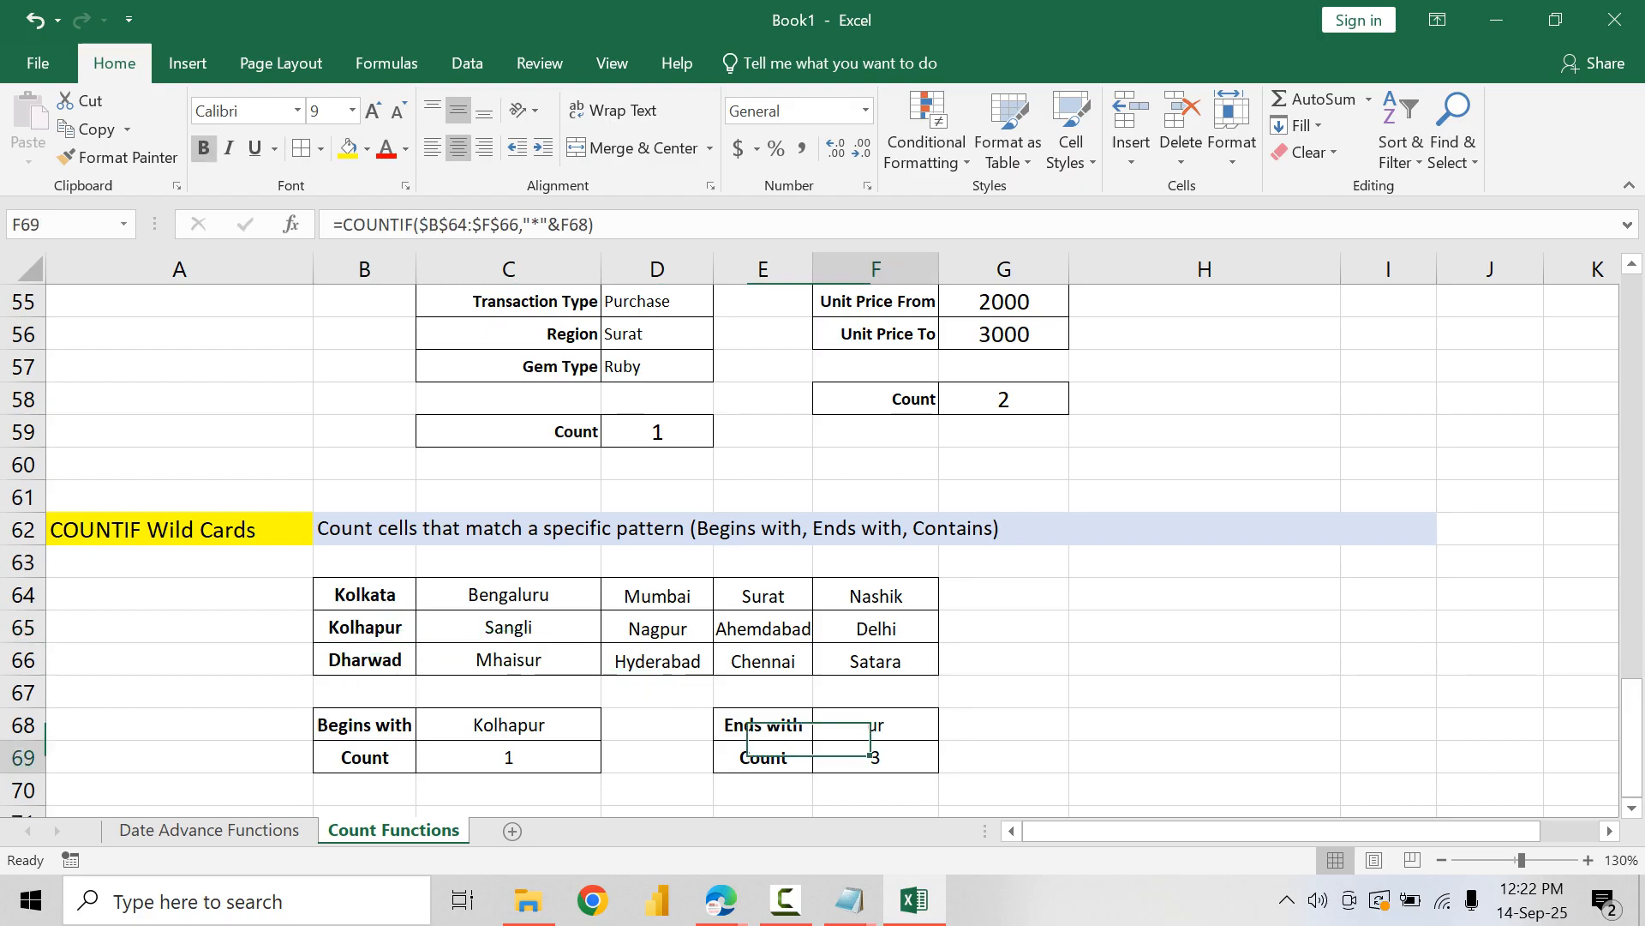
pyautogui.click(365, 725)
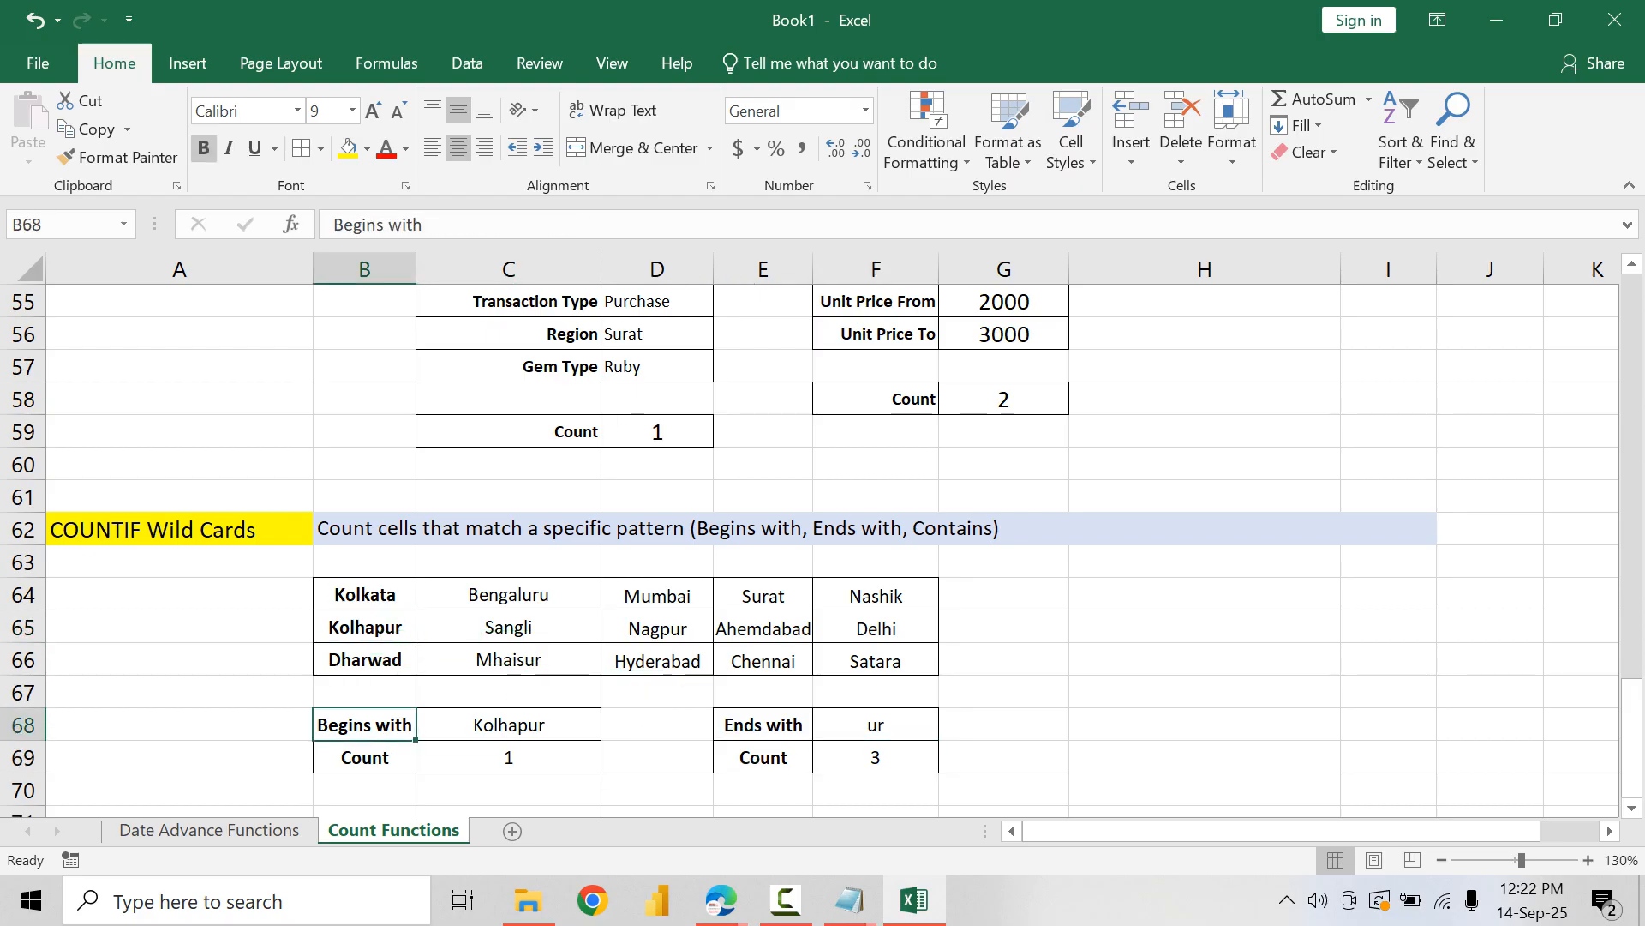
# Step: Copy the Ends with block E68:F69 and paste it at B71
pyautogui.click(763, 725)
pyautogui.hotkey('shift', 'Down')
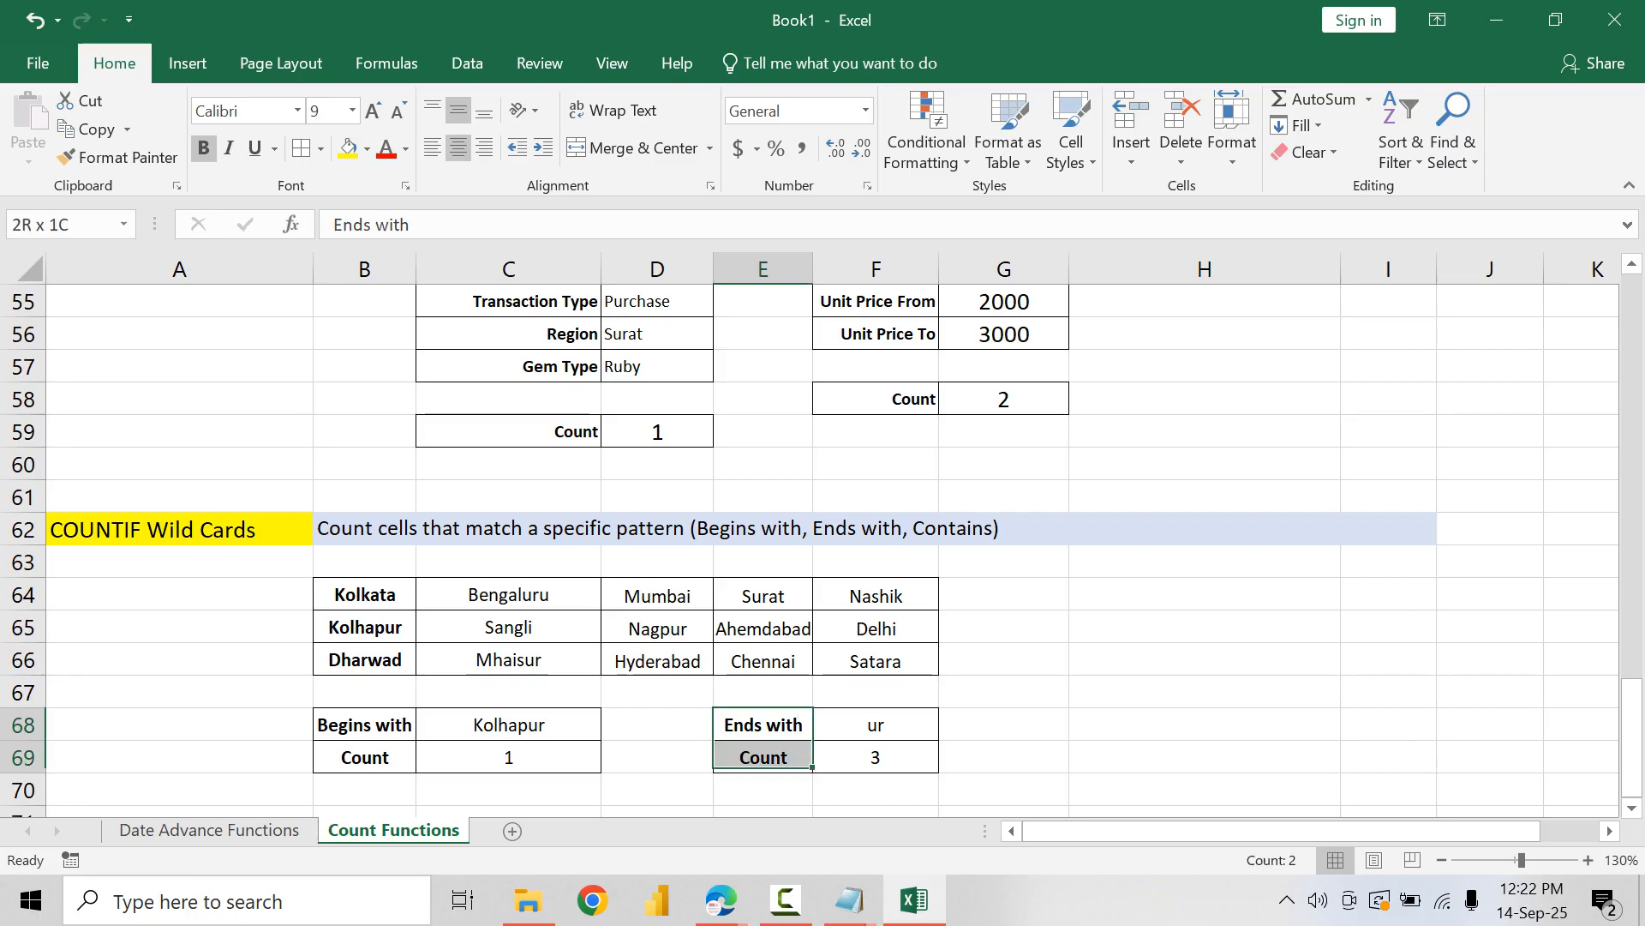
pyautogui.hotkey('shift', 'Right')
pyautogui.hotkey('ctrl', 'c')
pyautogui.scroll(-2, 831, 549)
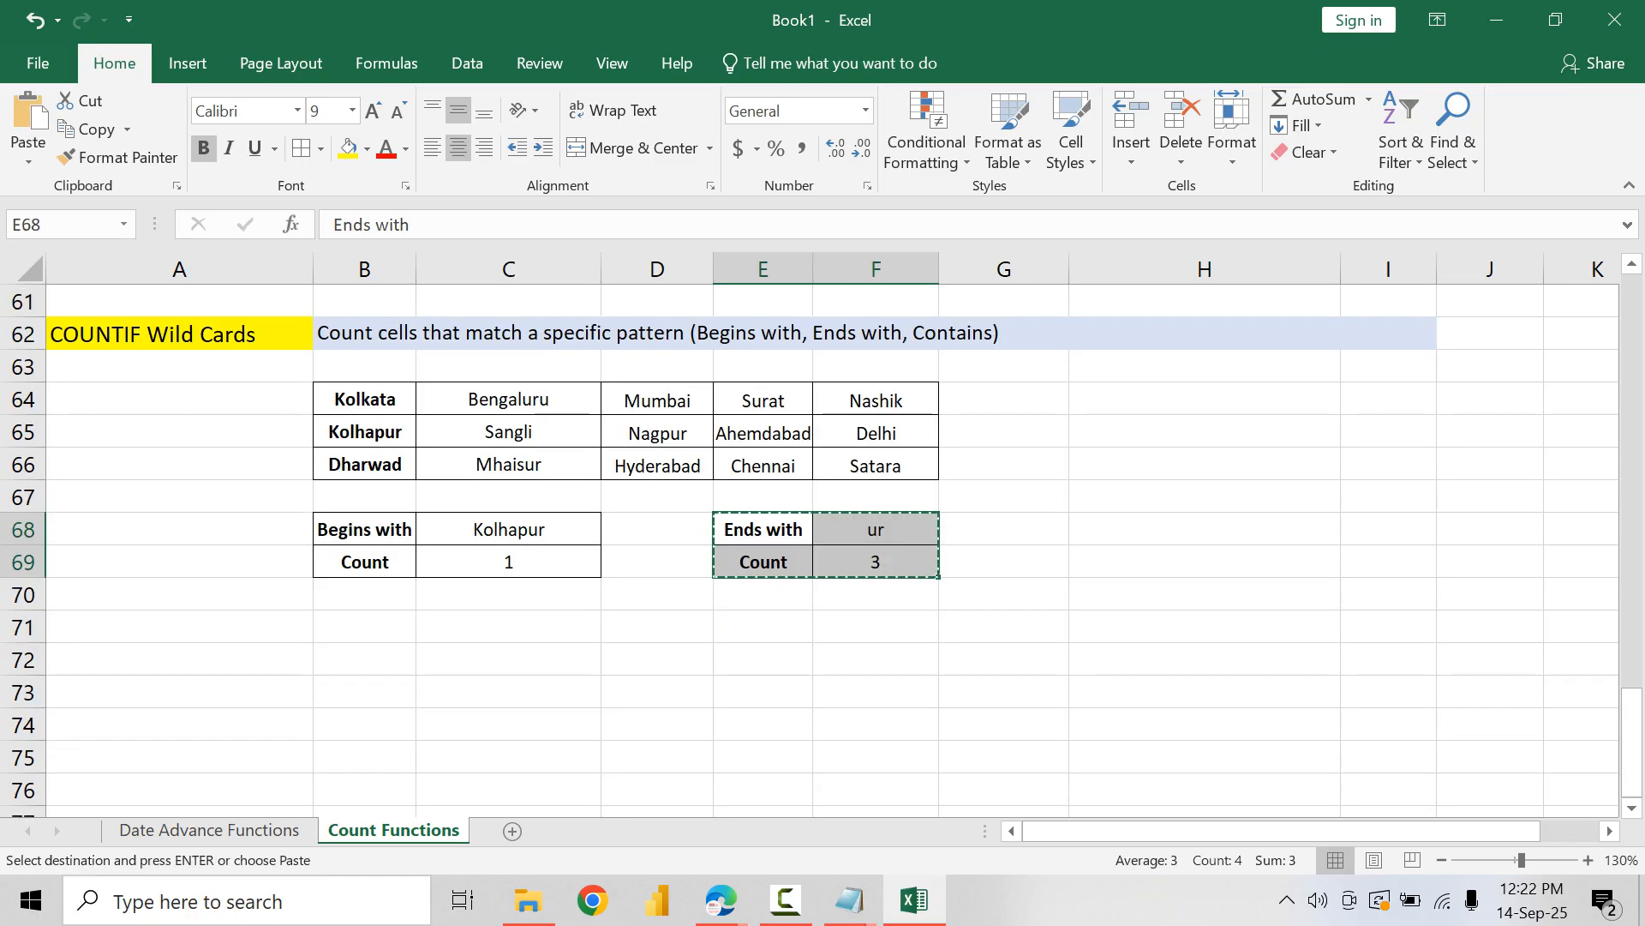
pyautogui.click(365, 627)
pyautogui.hotkey('ctrl', 'v')
pyautogui.press('ctrl')
# Step: Relabel the copied block at B71 as Contains and set its search text in C71 to mb
pyautogui.click(377, 627)
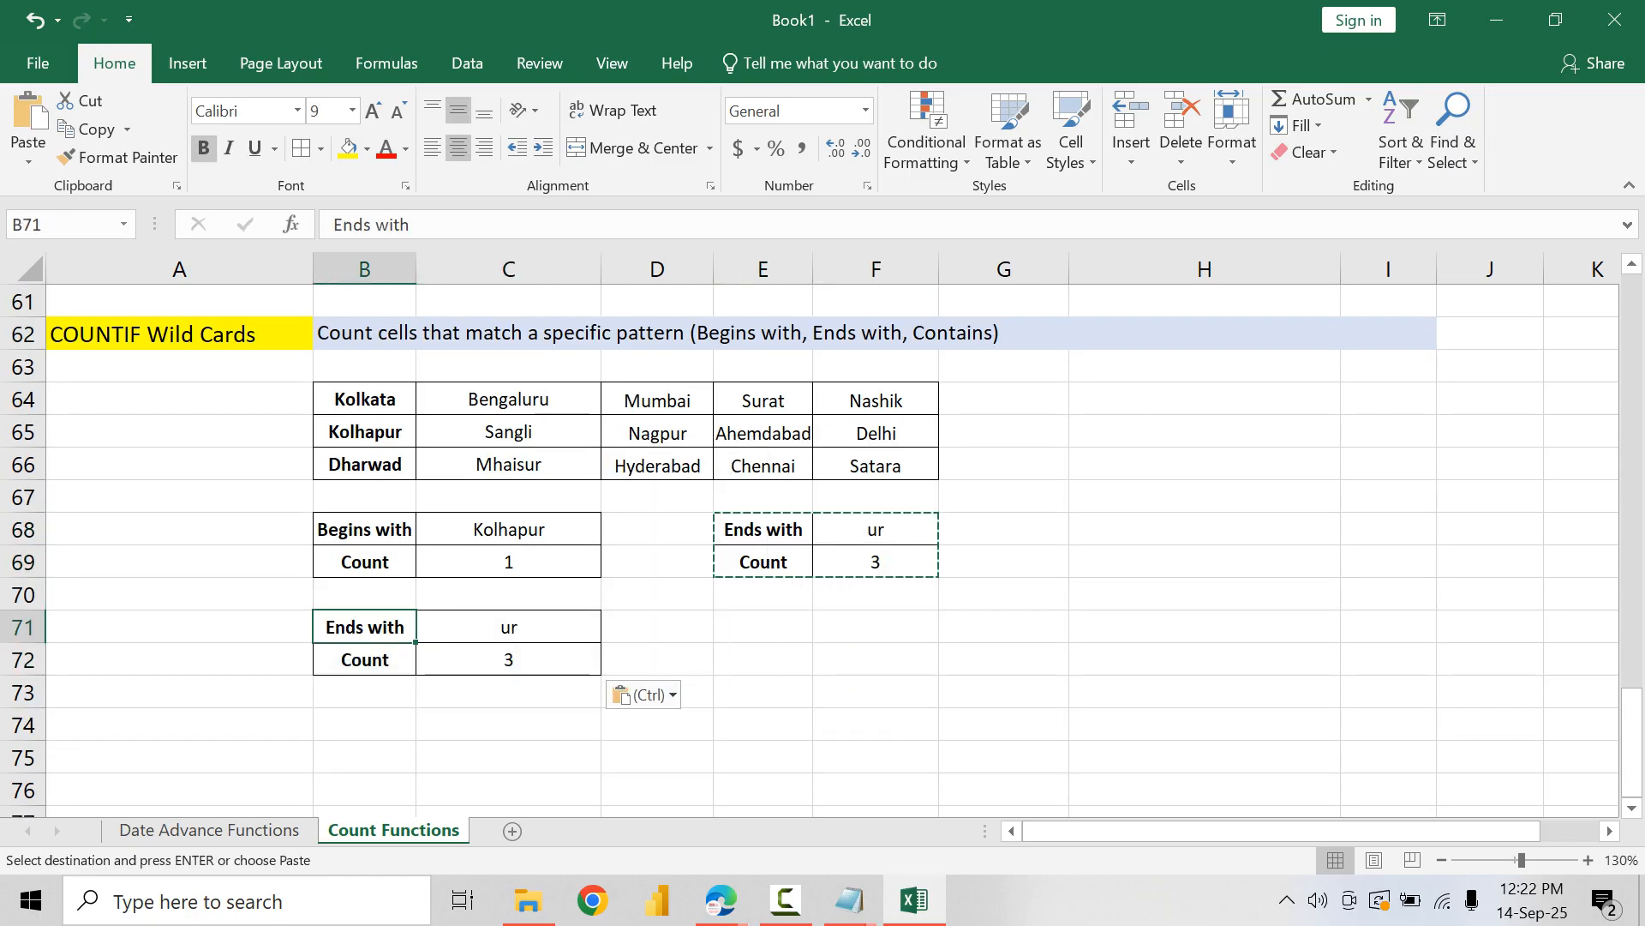
pyautogui.doubleClick(377, 628)
pyautogui.moveTo(406, 627); pyautogui.dragTo(321, 628)
pyautogui.write('Contains')
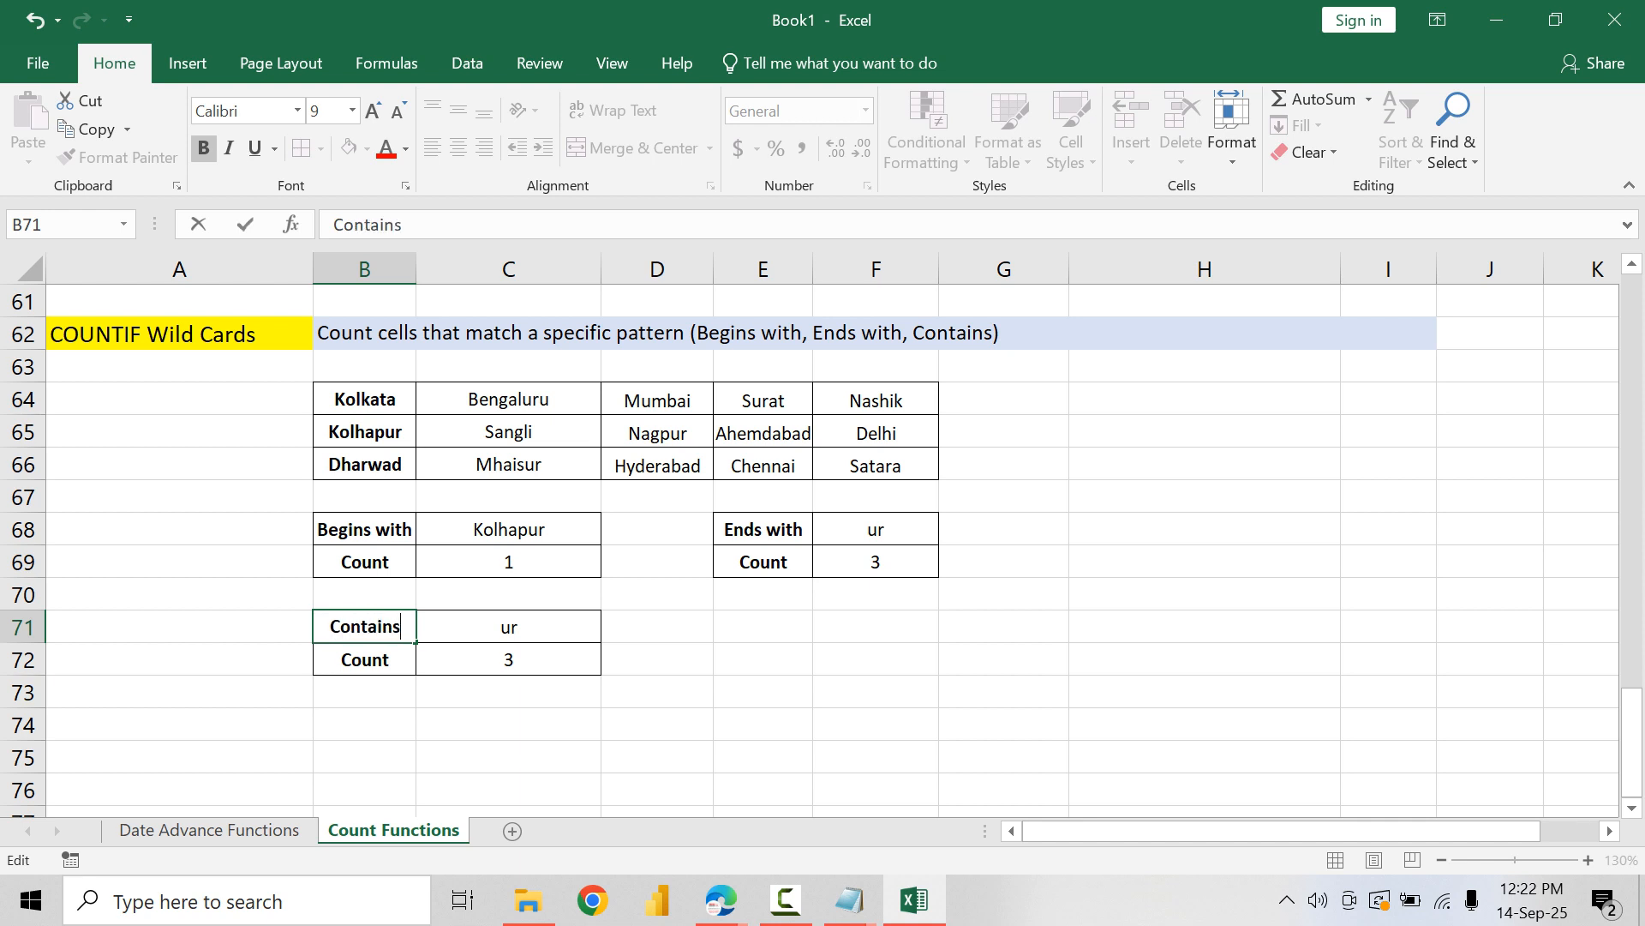
pyautogui.press('Return')
pyautogui.press('Right')
pyautogui.press('Up')
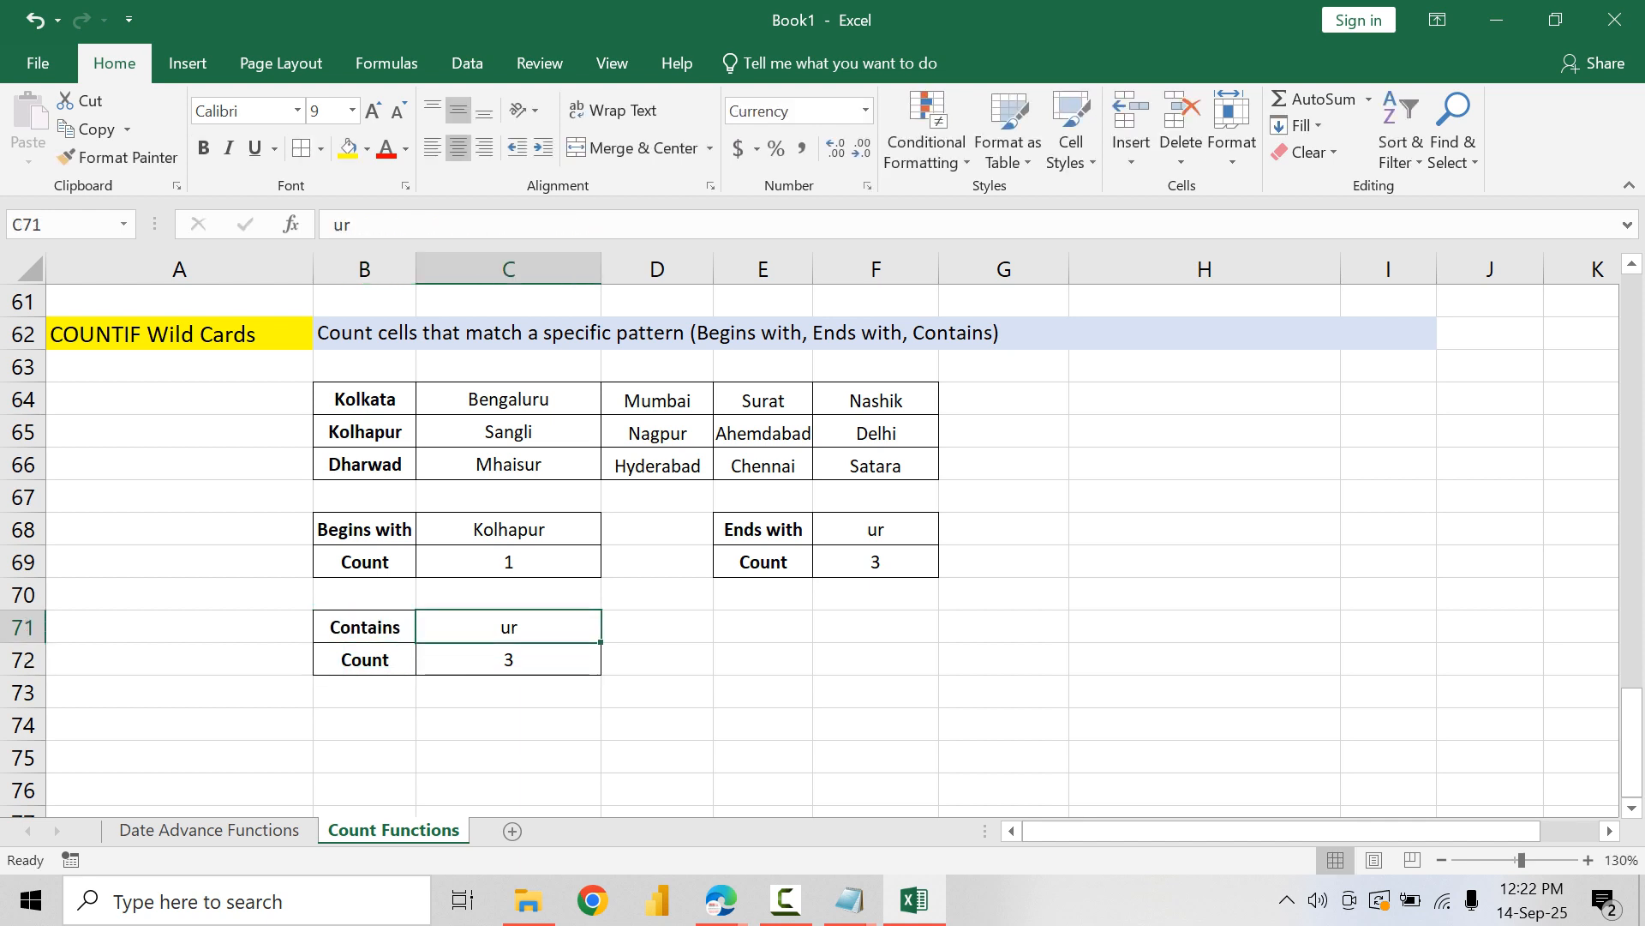
pyautogui.write('mb')
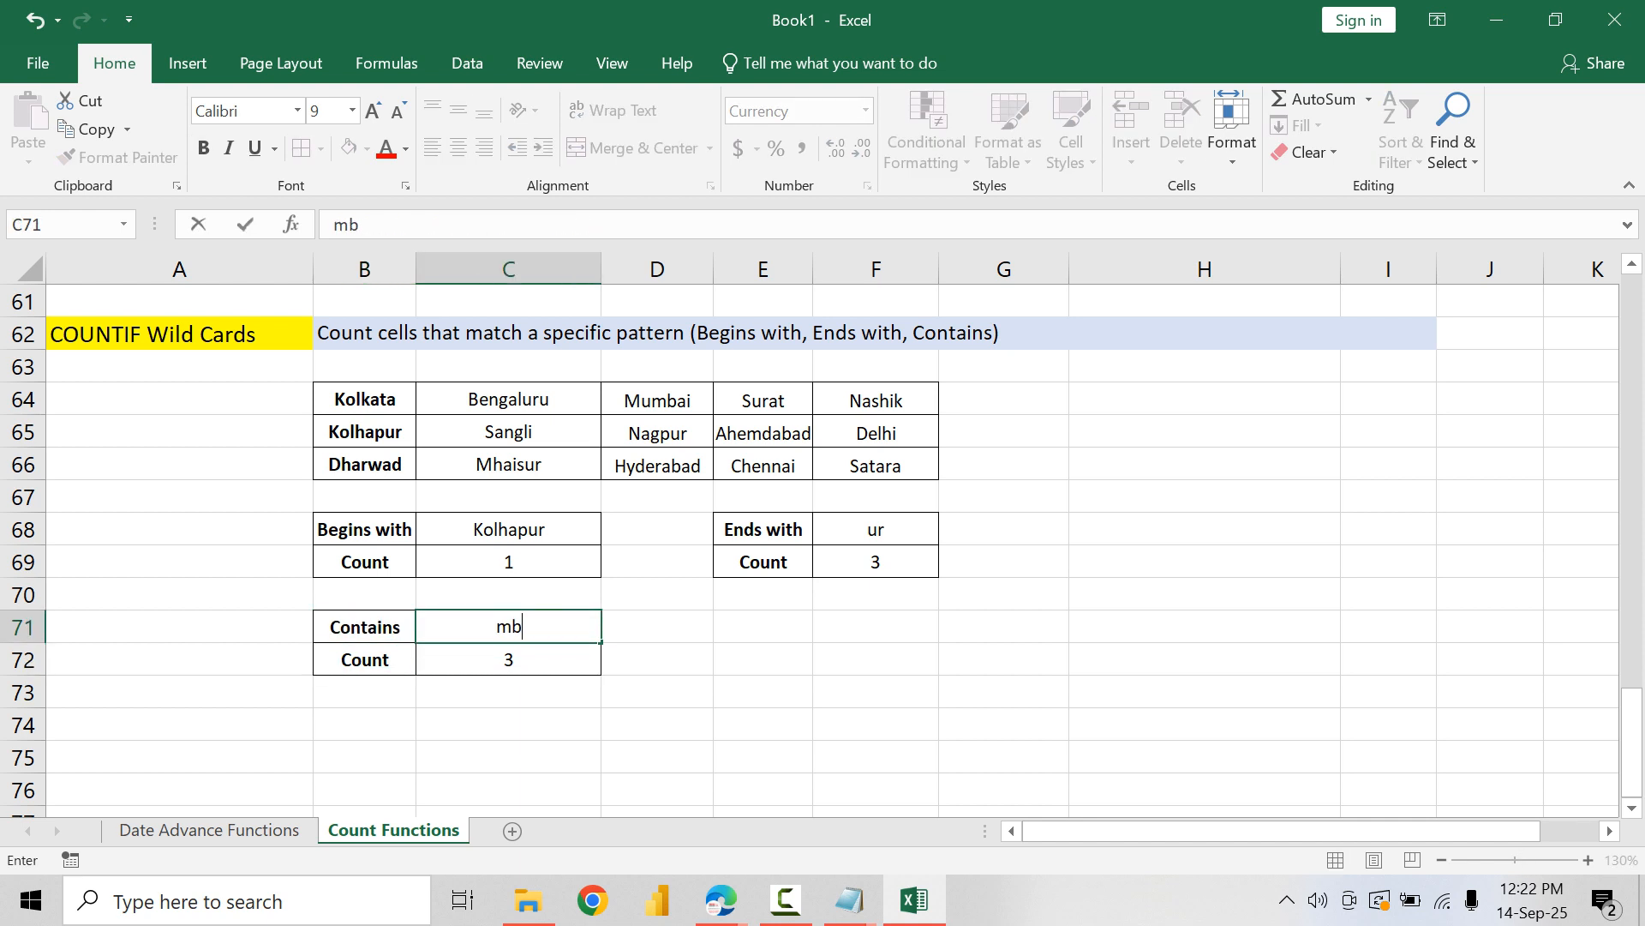
pyautogui.press('Return')
# Step: Enter a contains count in C72 with wild cards on both sides of the cell reference: =COUNTIF($B$64:$F$66,"*"&C71&"*")
pyautogui.write('=COUNTIF(')
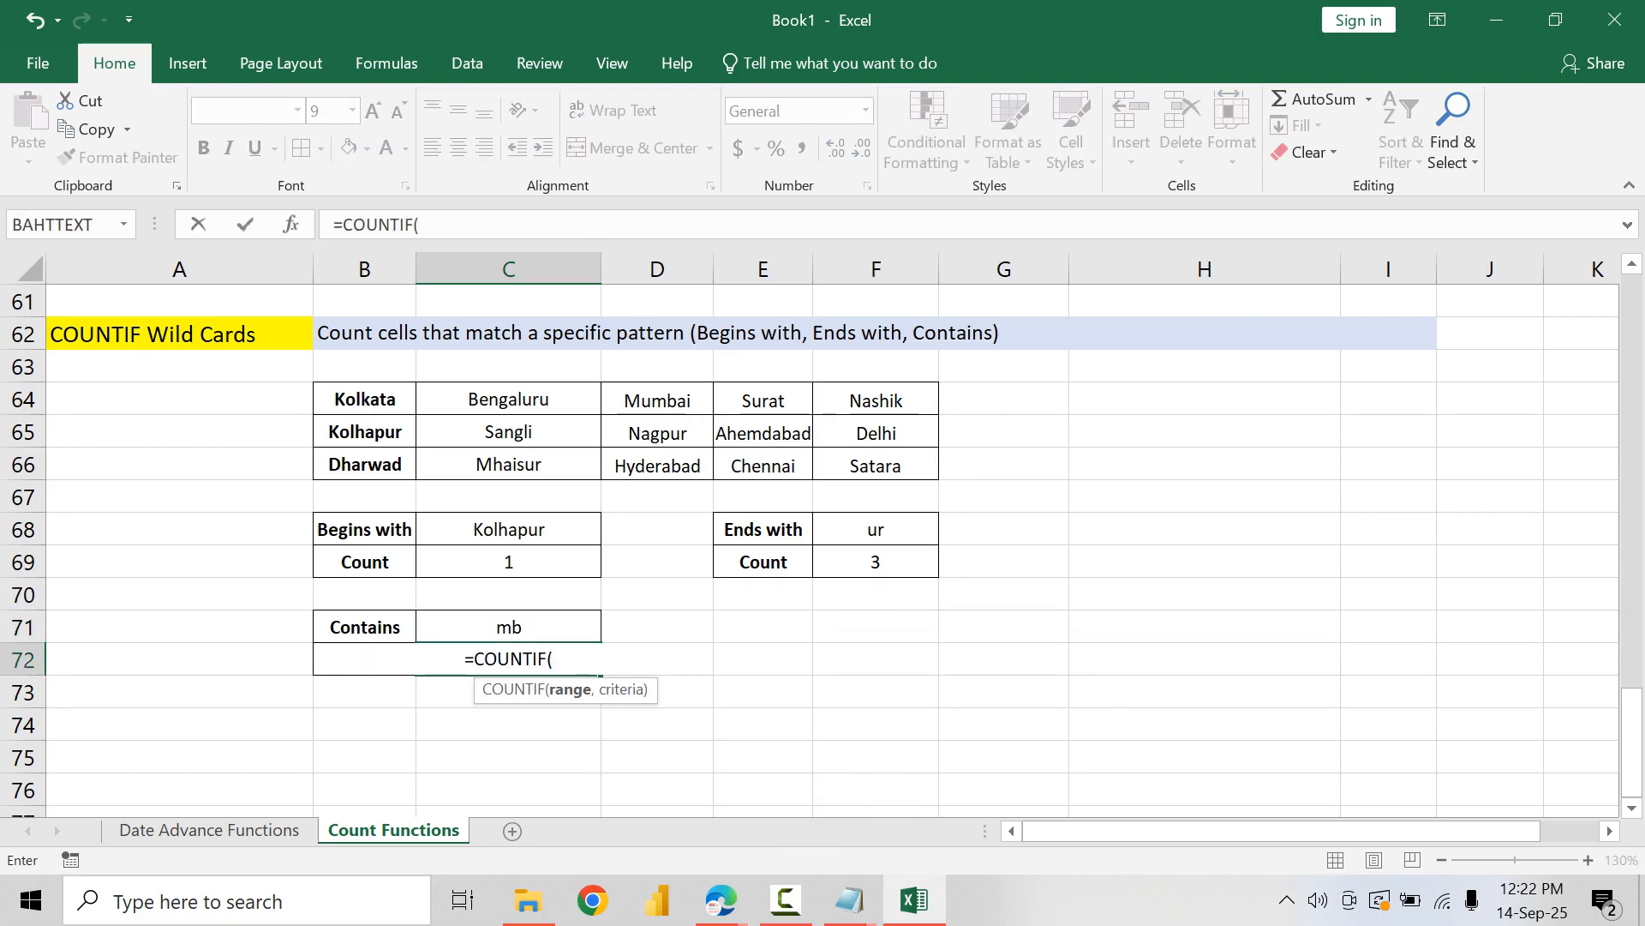
pyautogui.moveTo(364, 398); pyautogui.dragTo(900, 462)
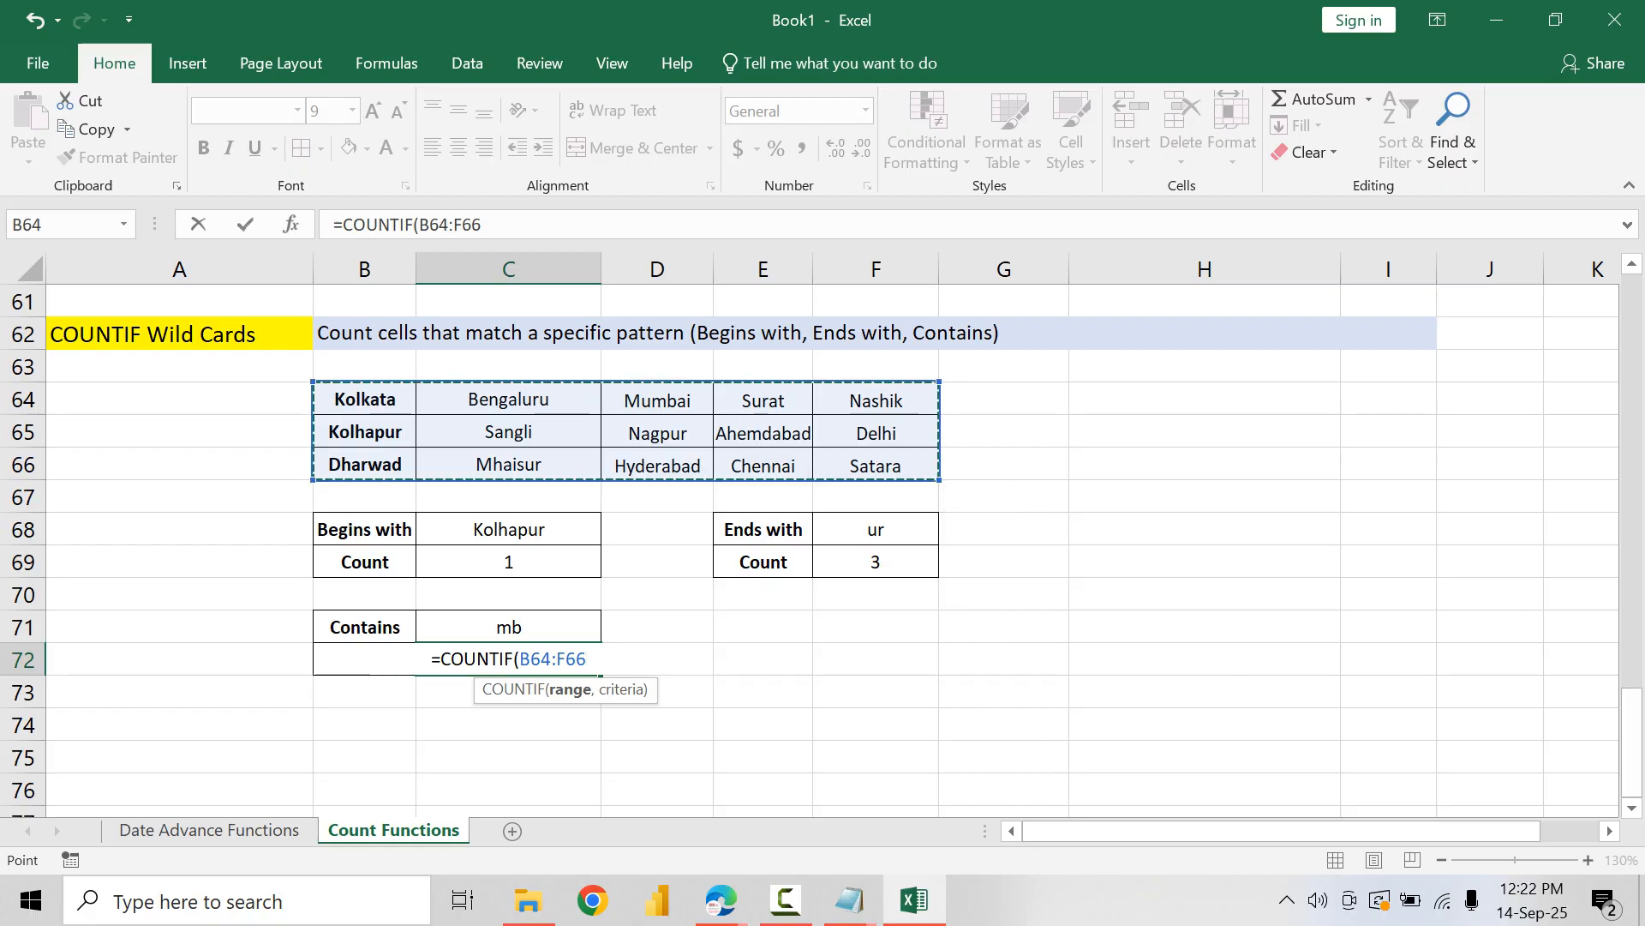
pyautogui.press('F4')
pyautogui.write(',"')
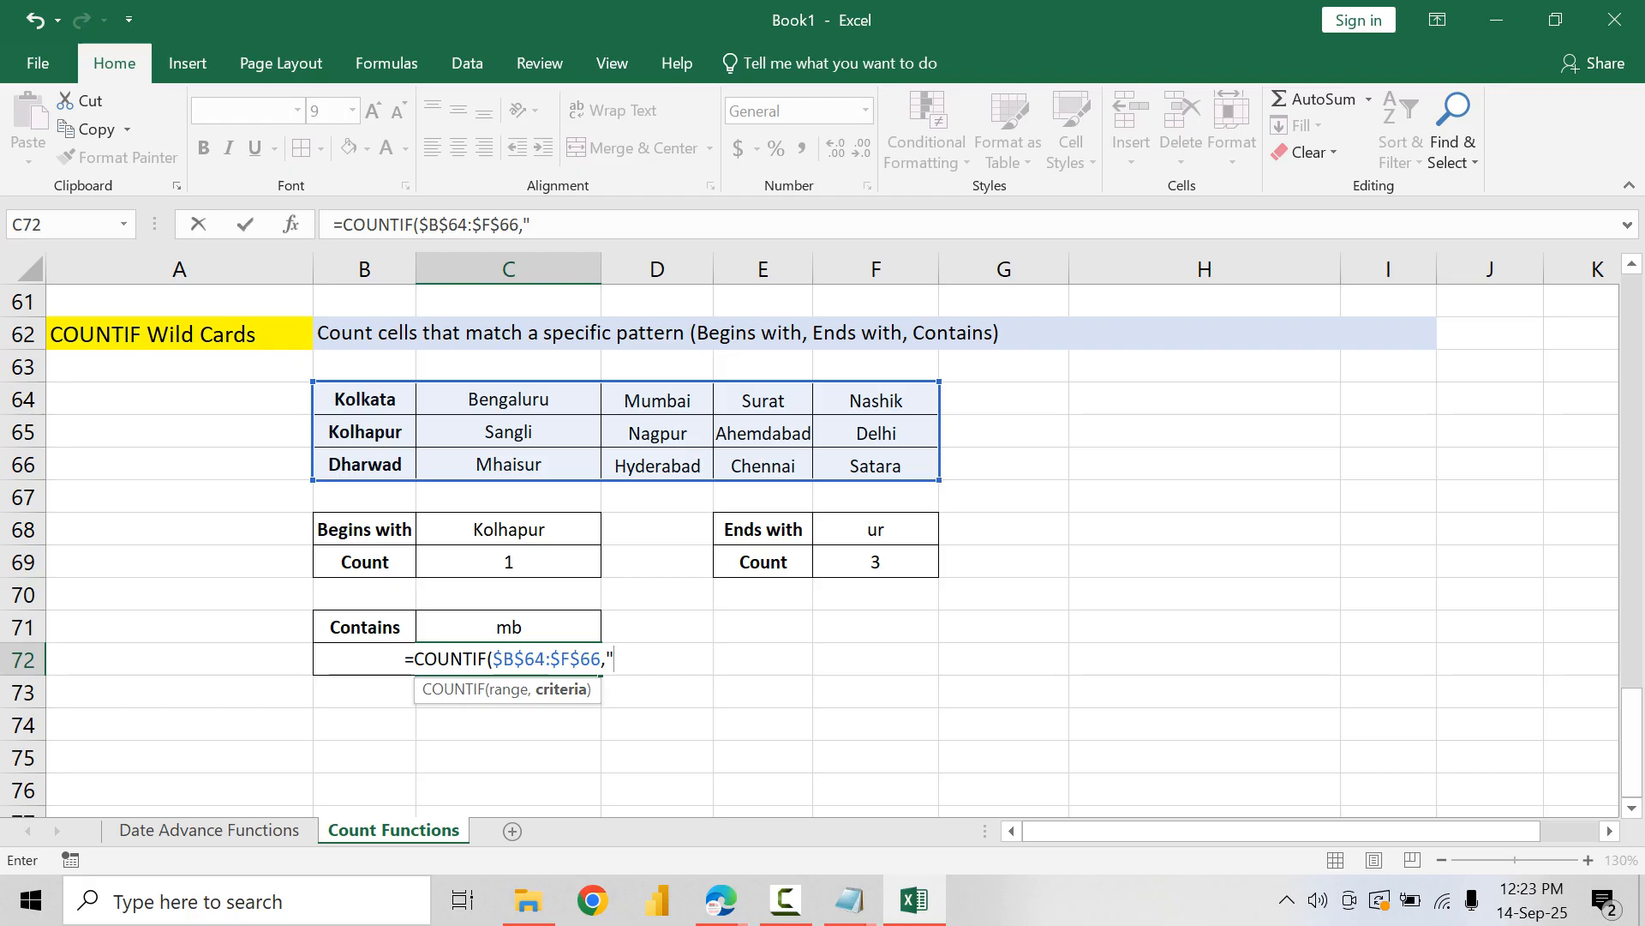
pyautogui.write('*')
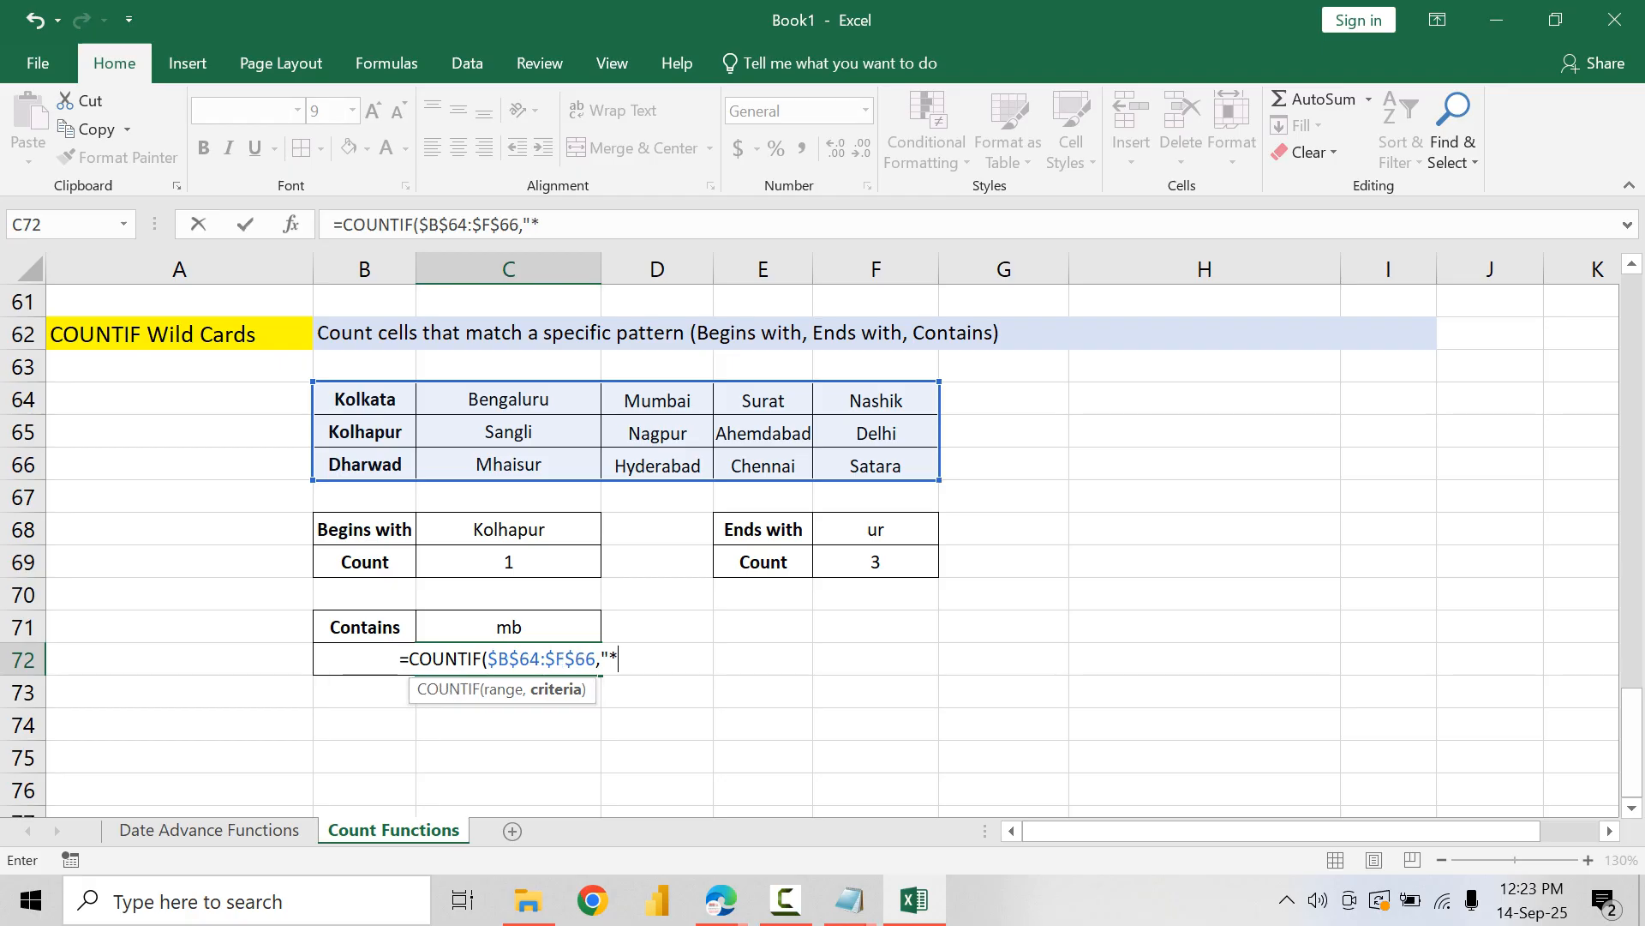
pyautogui.write('"&')
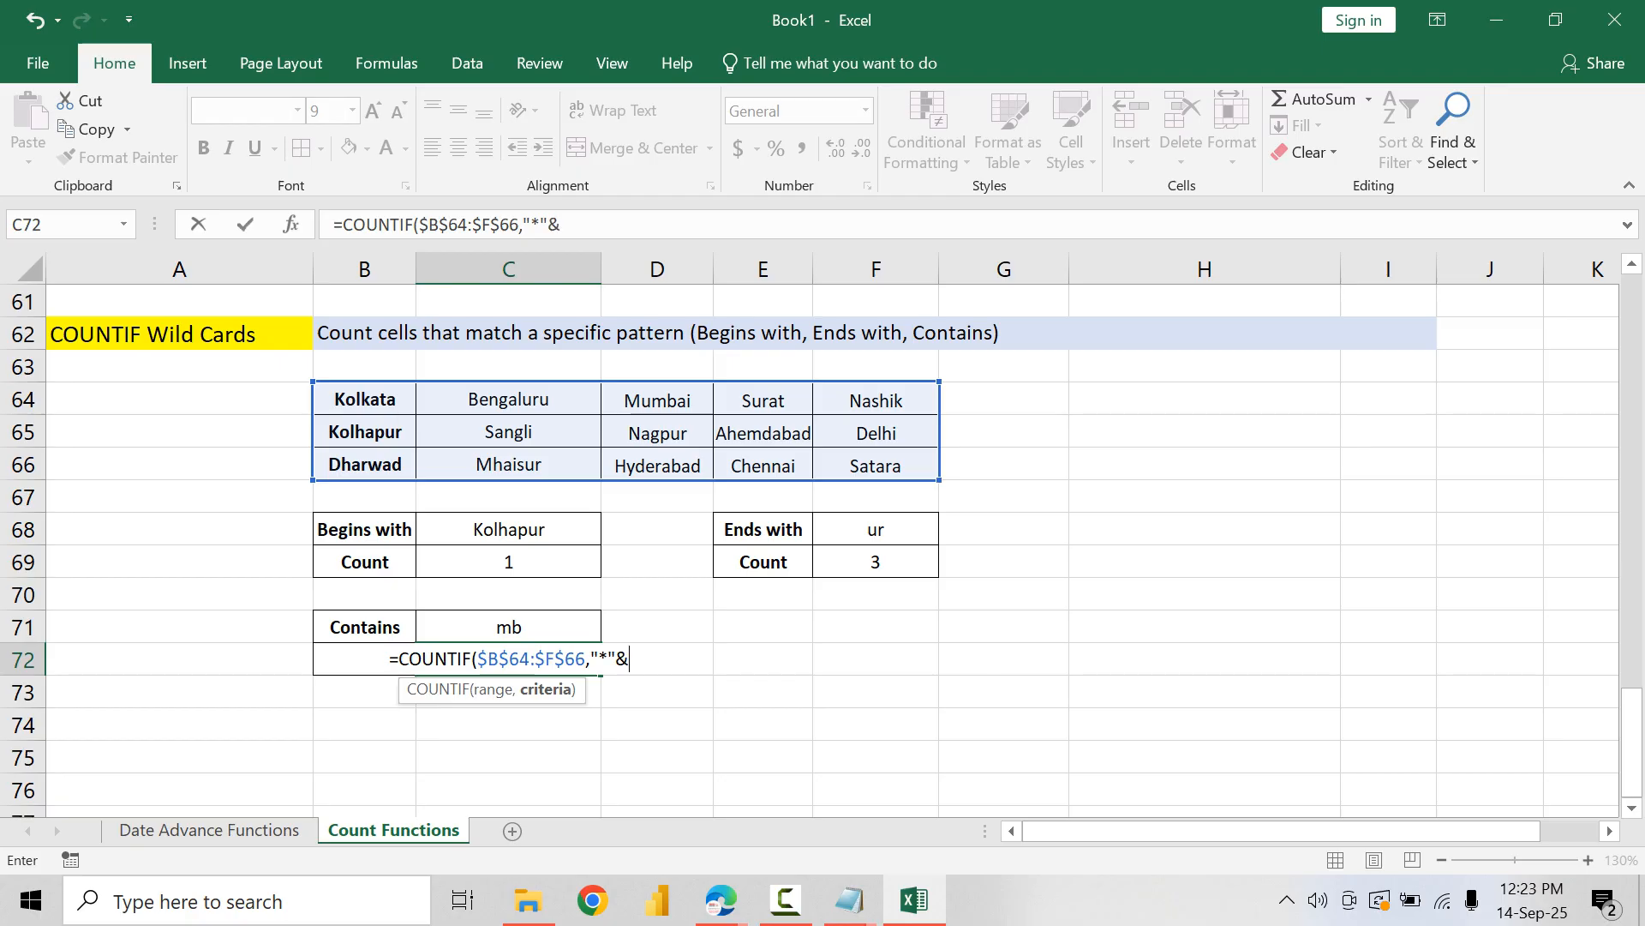
pyautogui.press('Up')
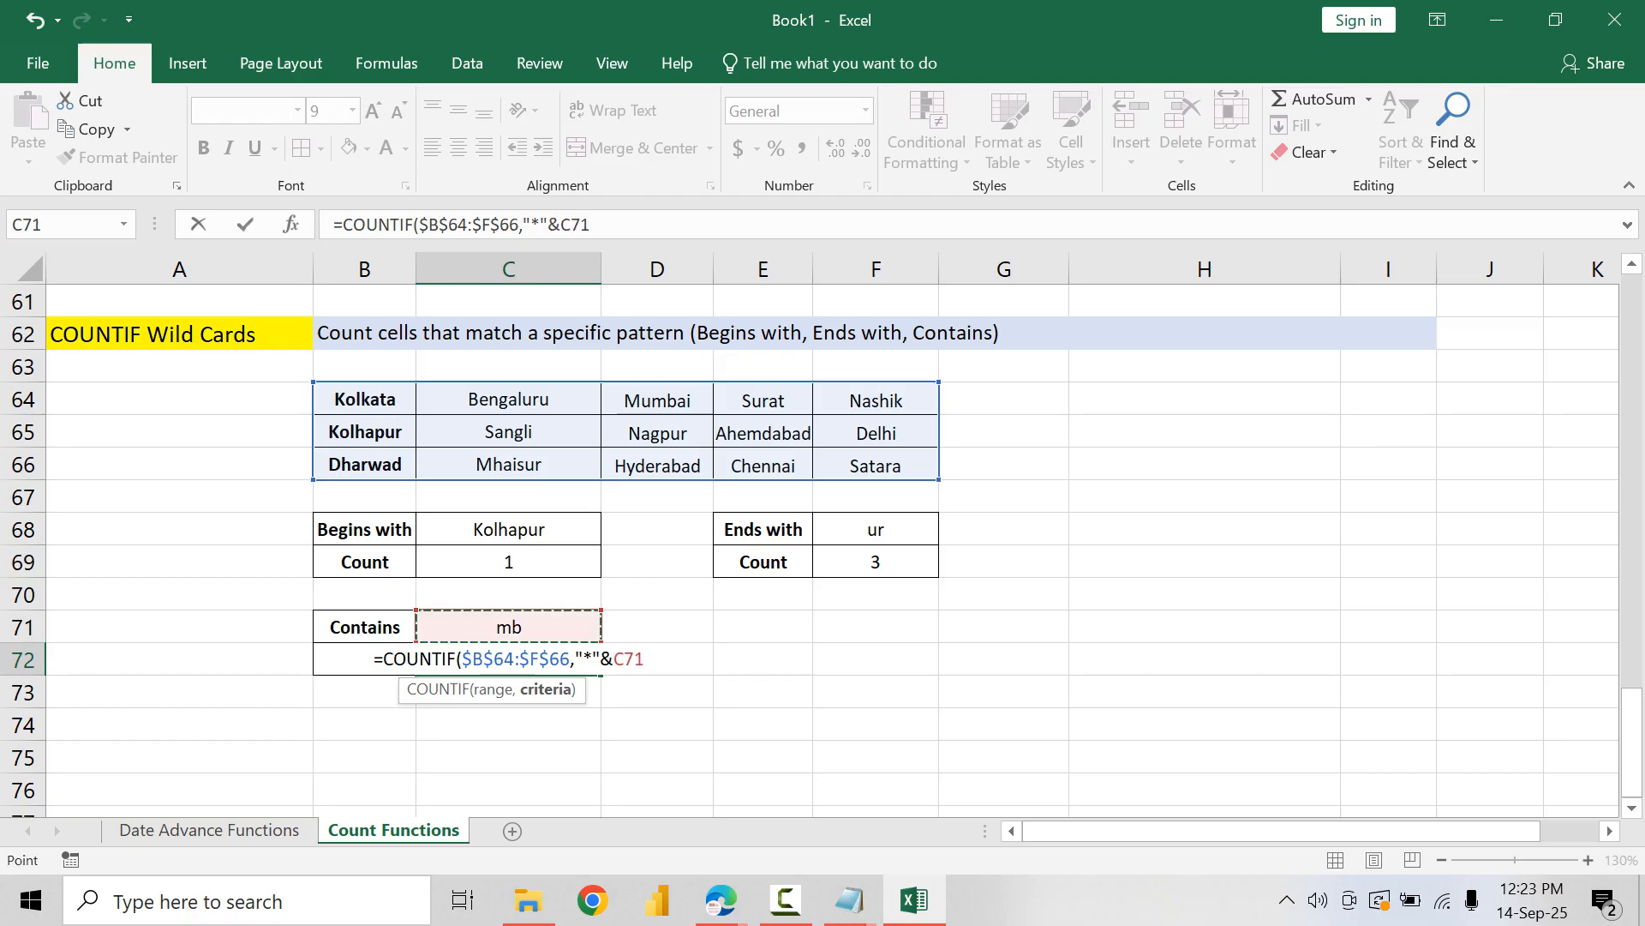
pyautogui.write('&"*"')
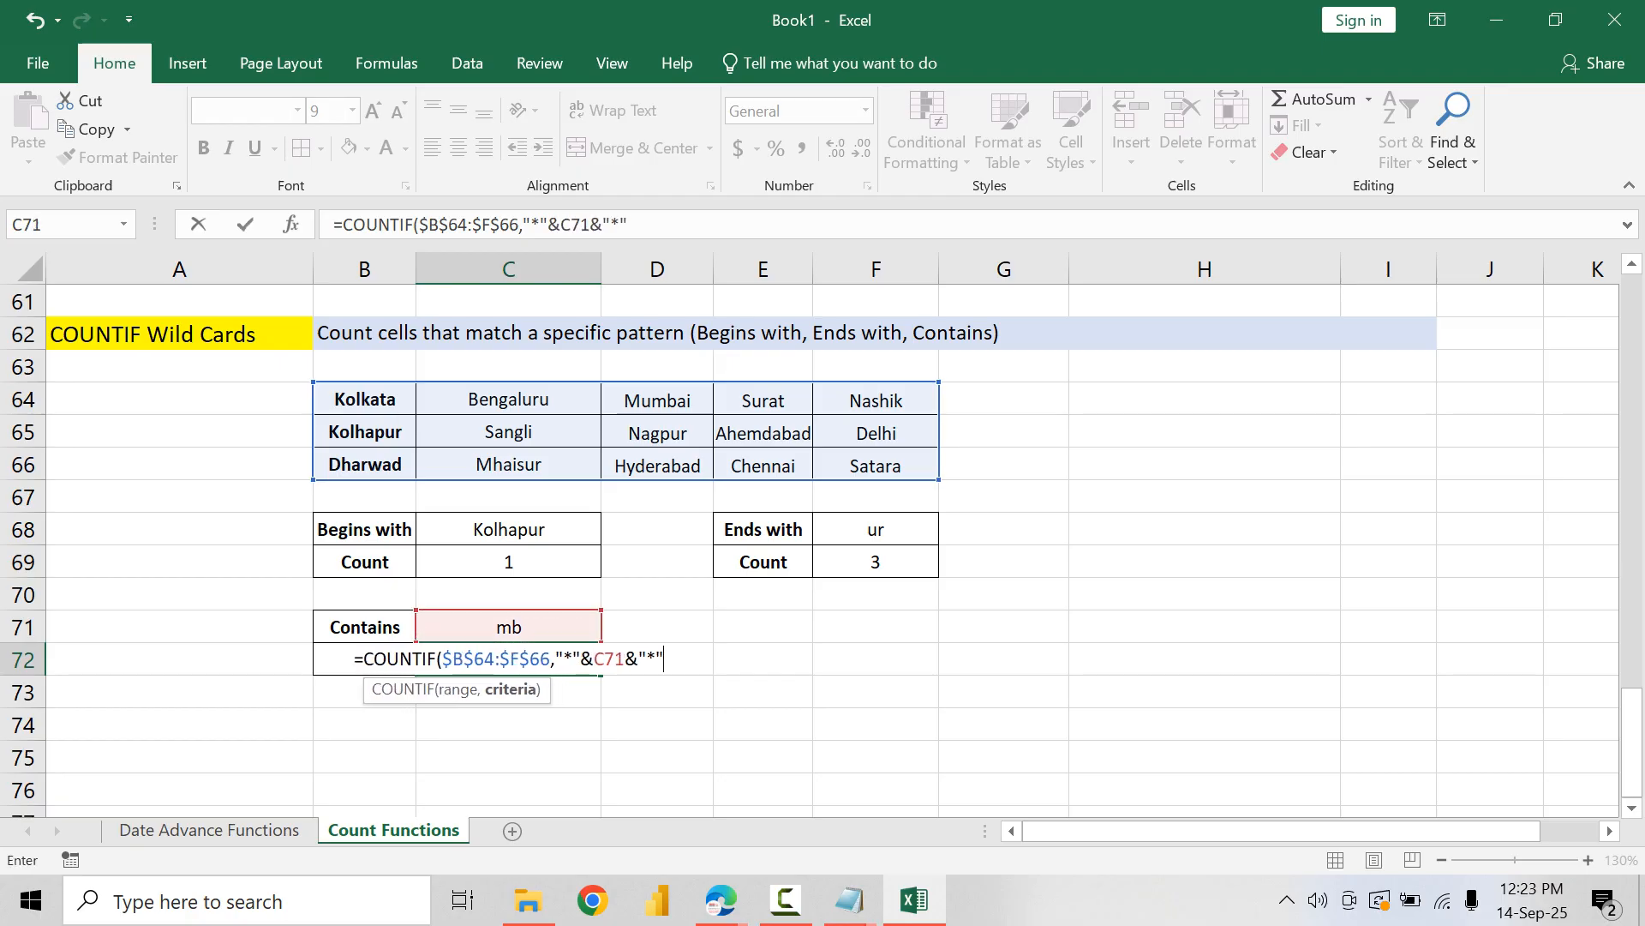
pyautogui.press('Return')
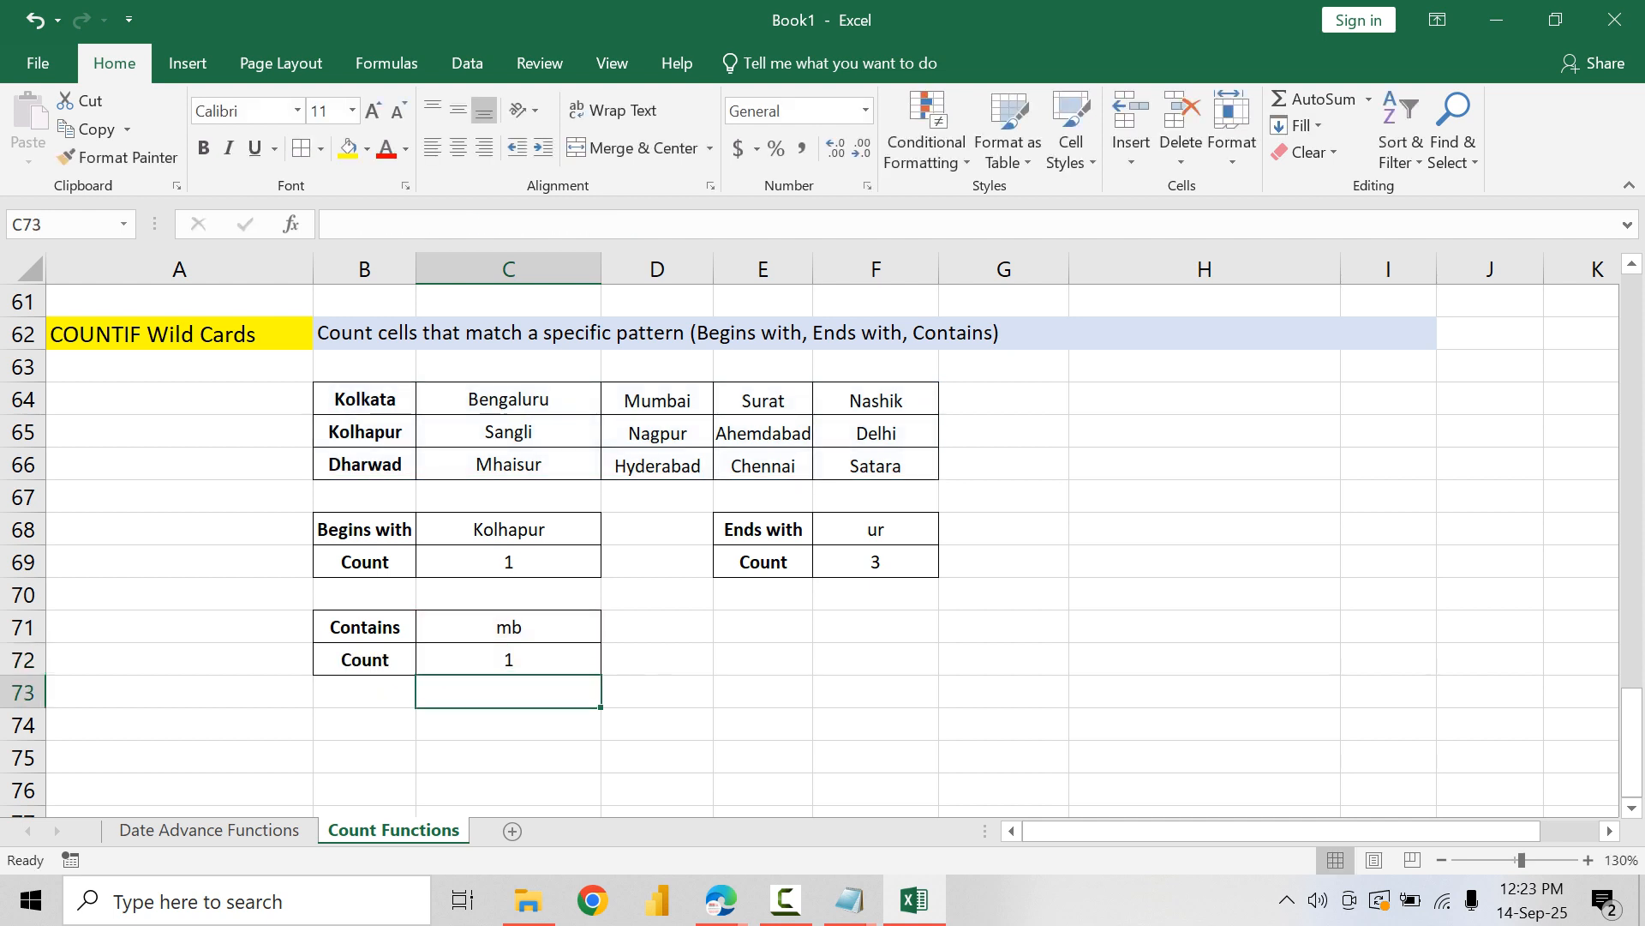
# Step: Test the Contains count by entering ha, sh and ga in turn as the search text in C71
pyautogui.press('Up')
pyautogui.press('Up')
pyautogui.write('ha')
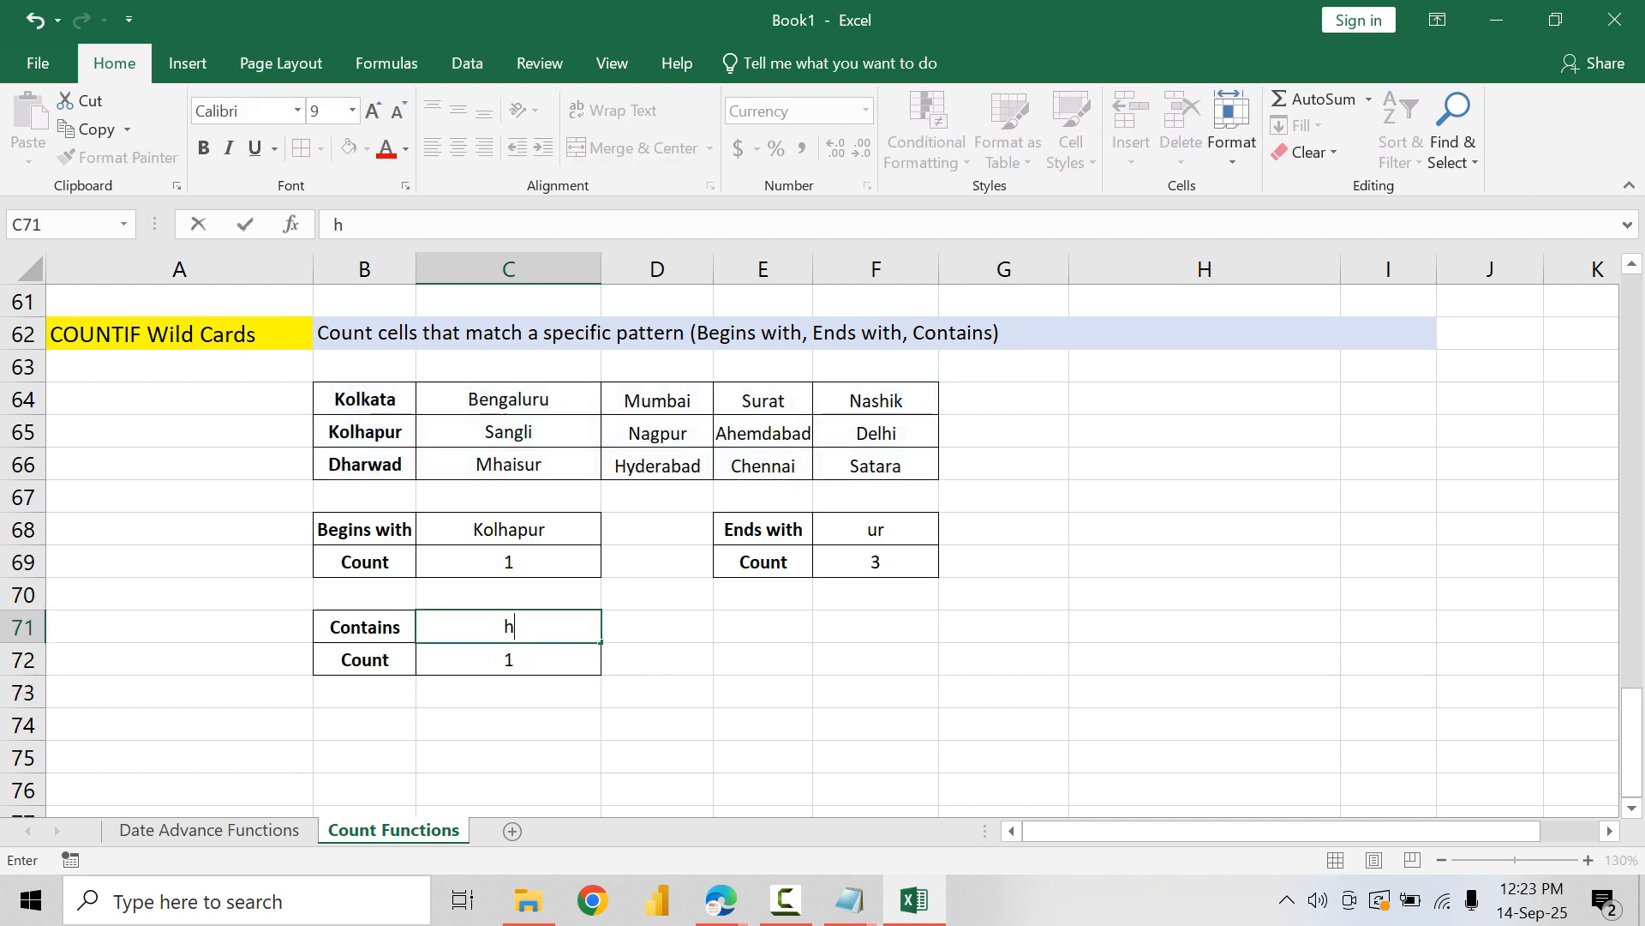
pyautogui.press('Return')
pyautogui.press('Up')
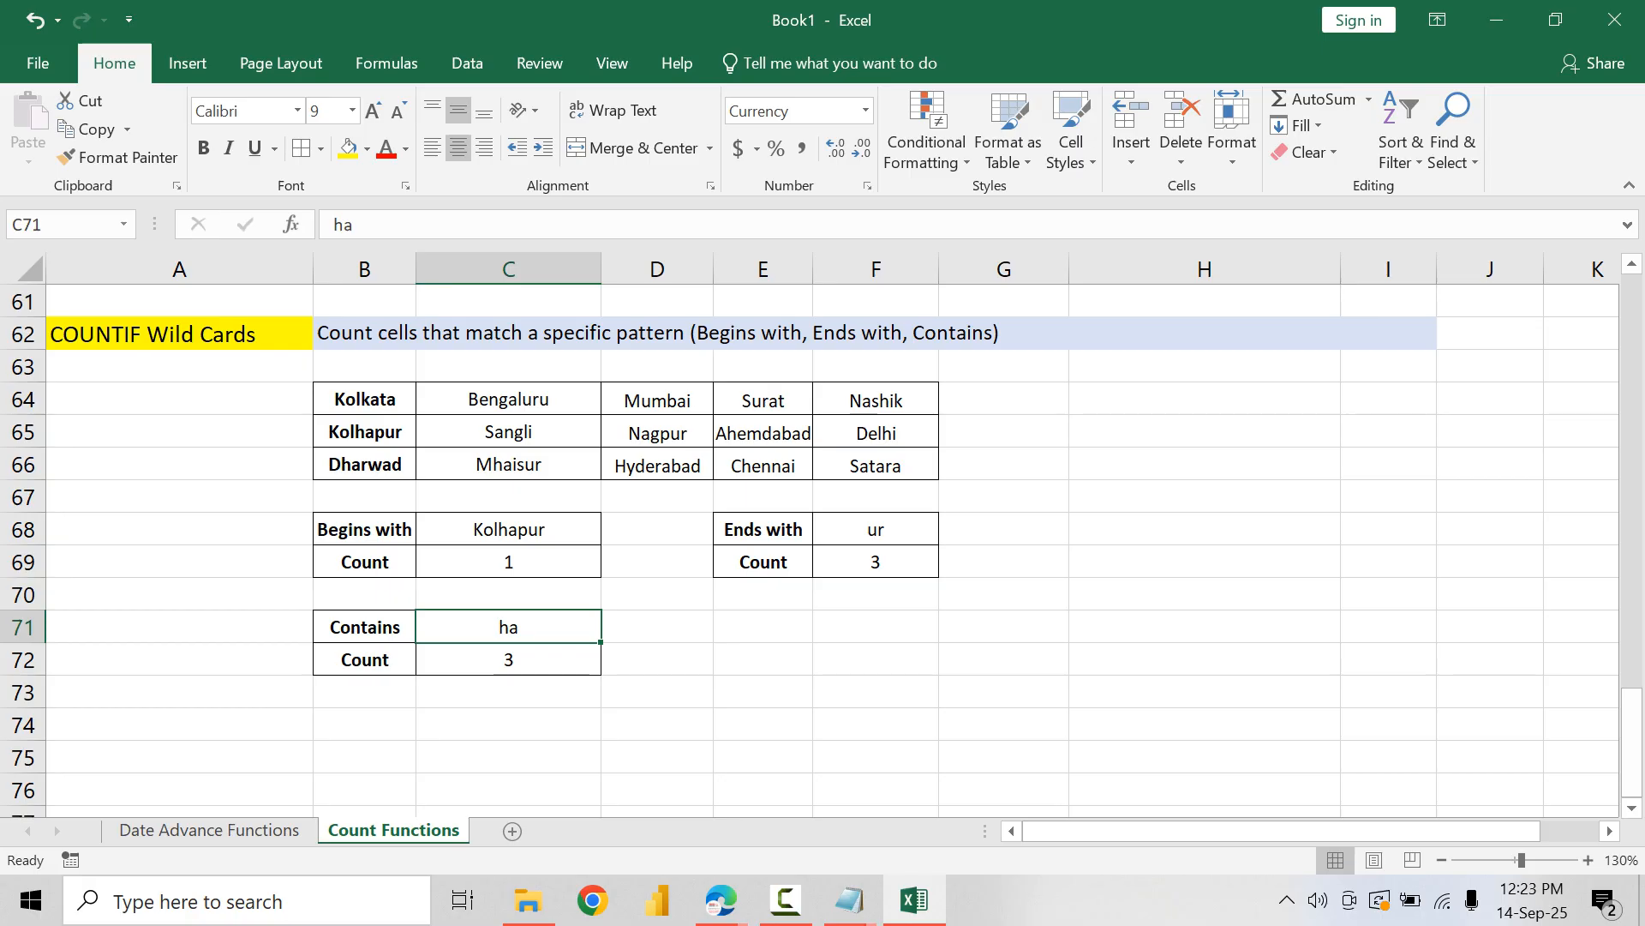
pyautogui.write('sh')
pyautogui.press('Return')
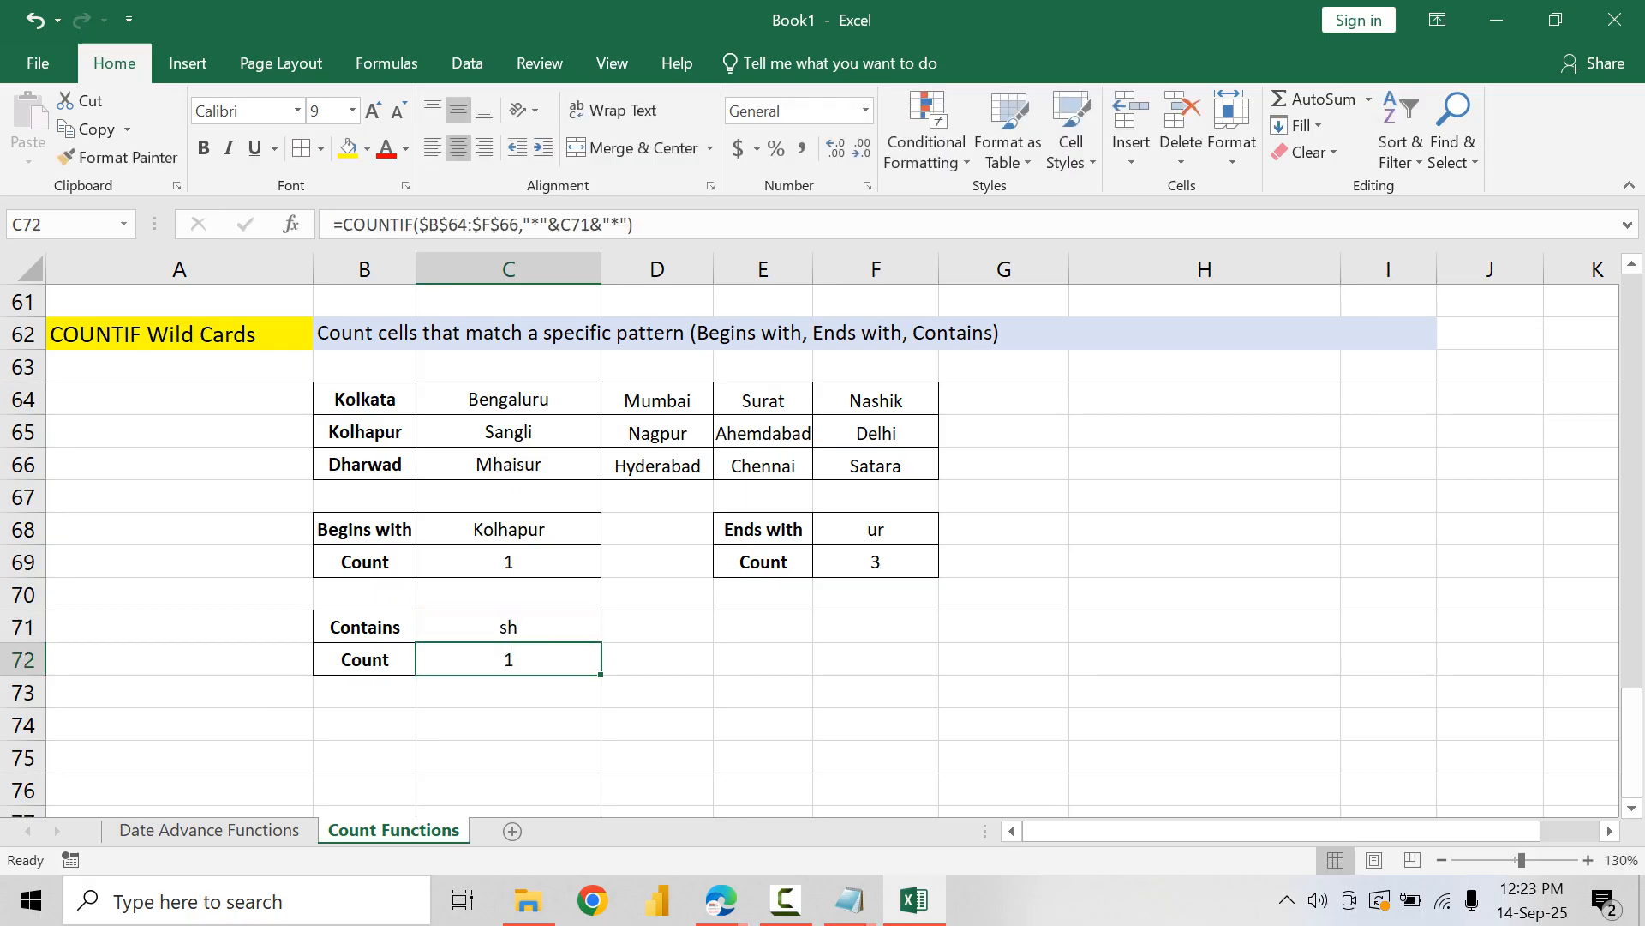
pyautogui.press('Up')
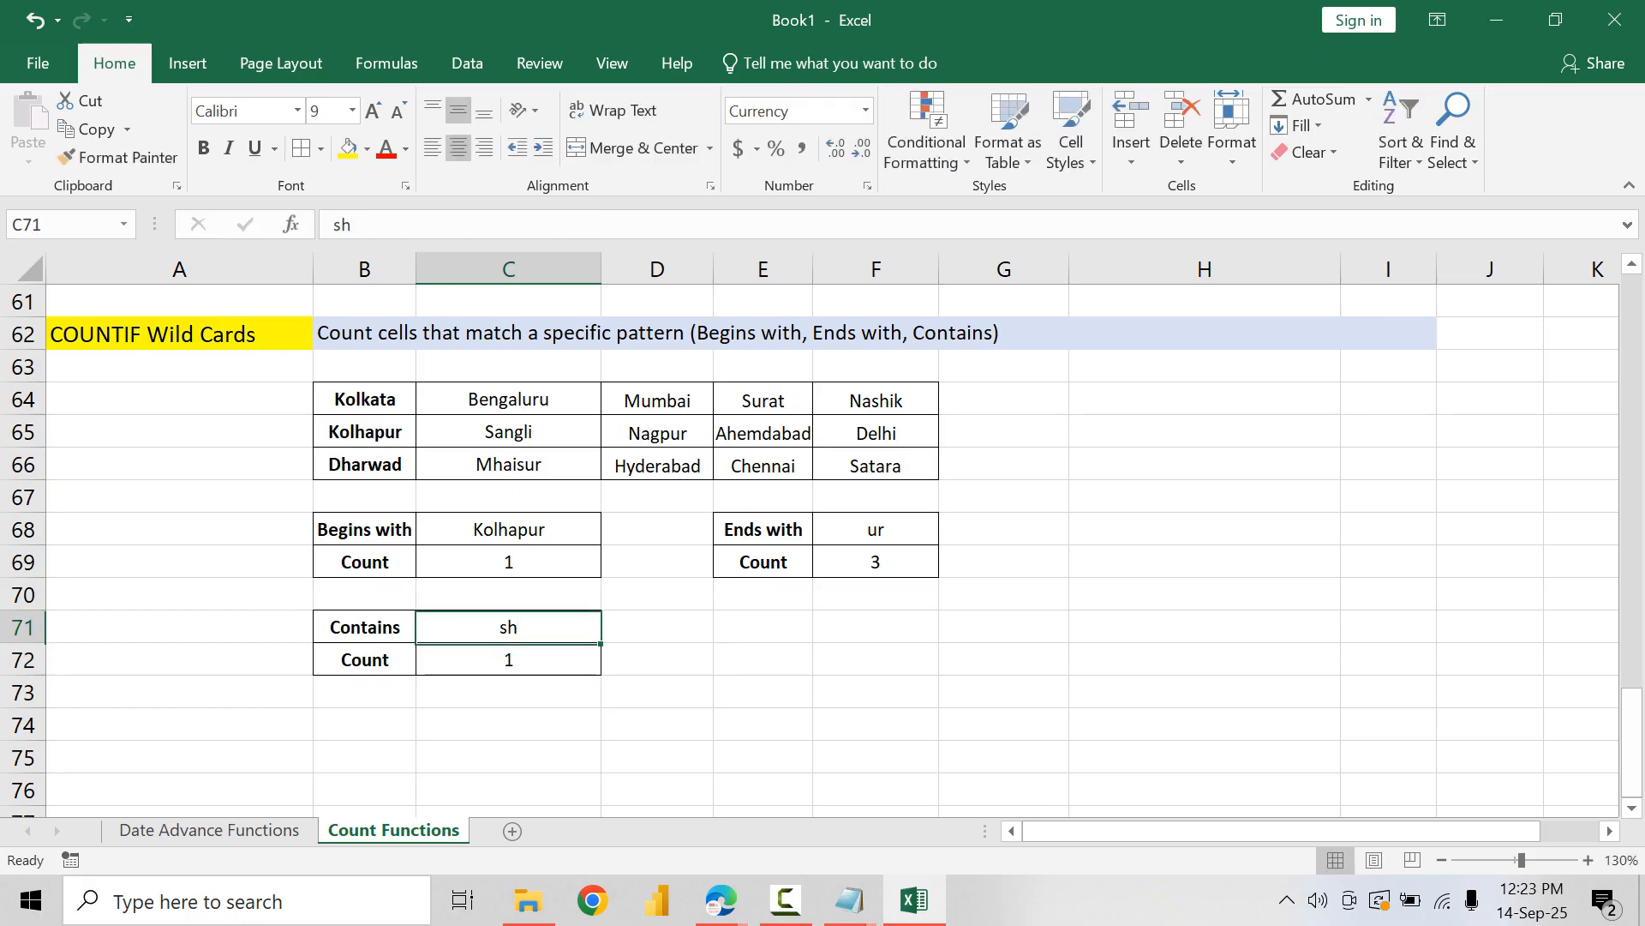
pyautogui.write('ga')
pyautogui.press('Return')
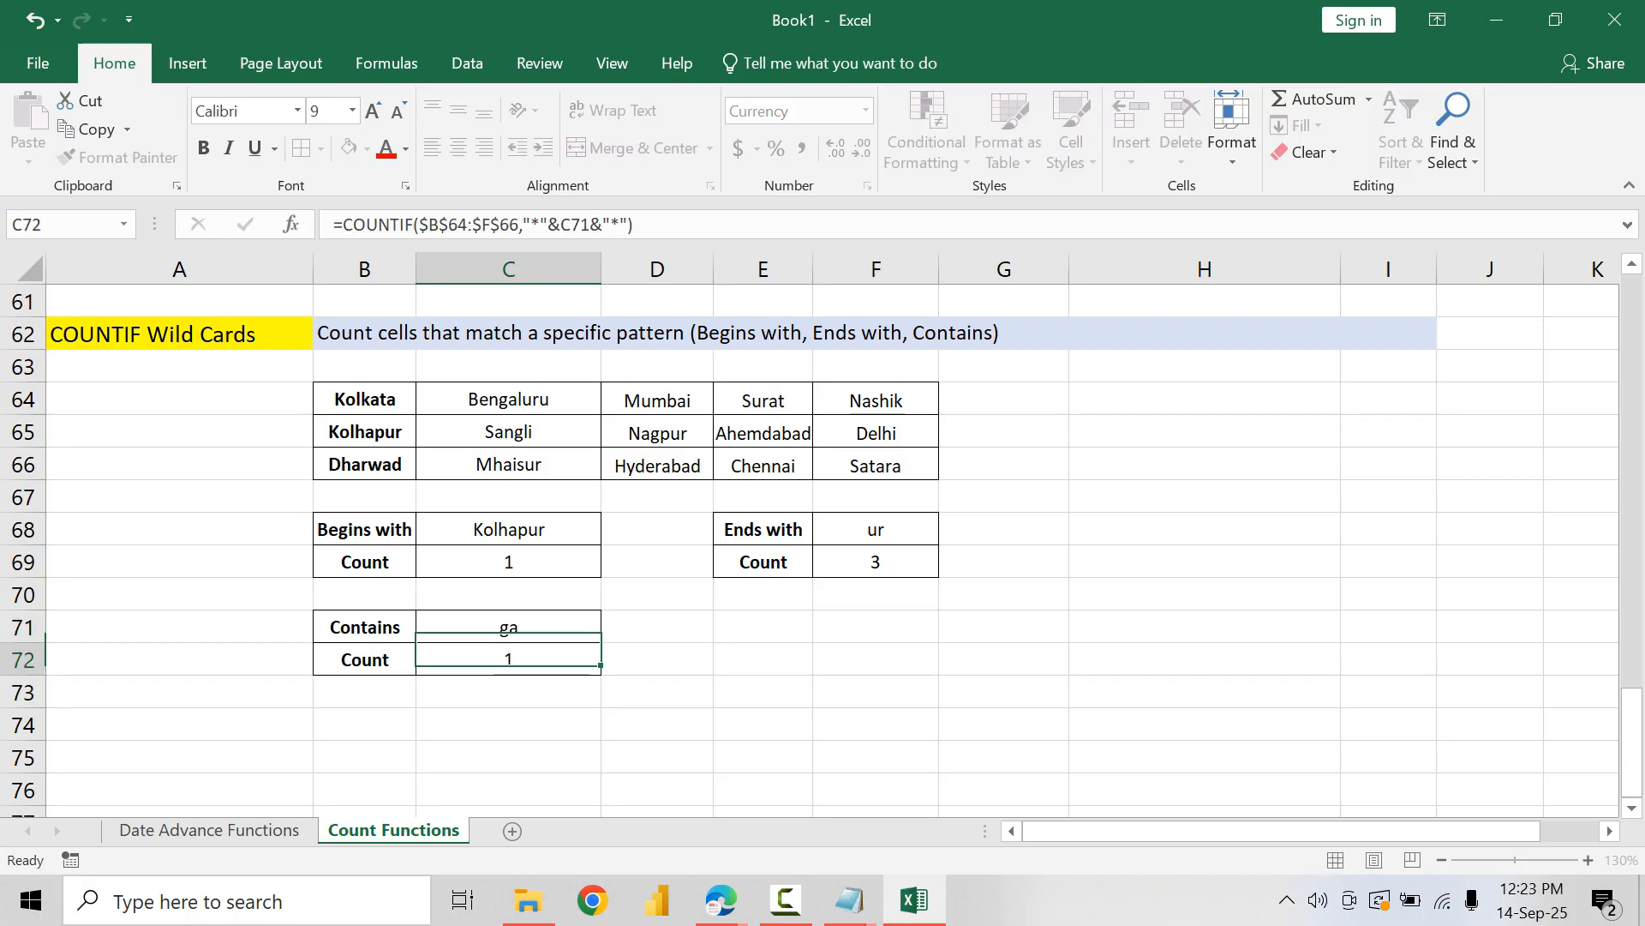
# Step: Set the Contains search text in C71 to ru
pyautogui.press('Up')
pyautogui.write('ru')
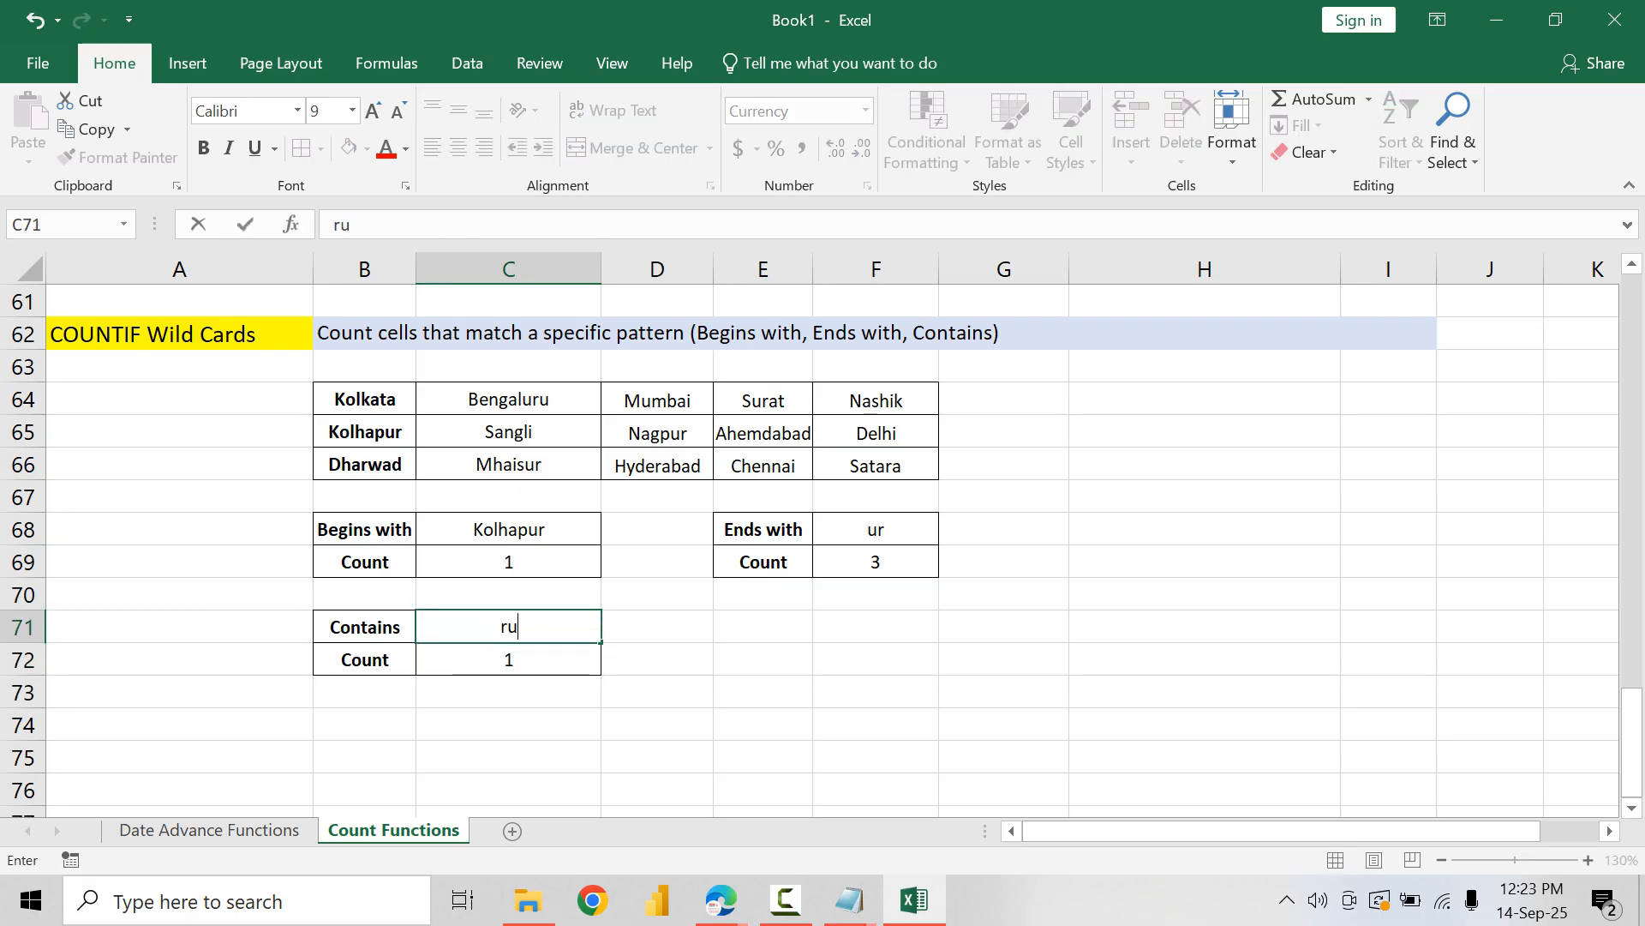
pyautogui.press('Return')
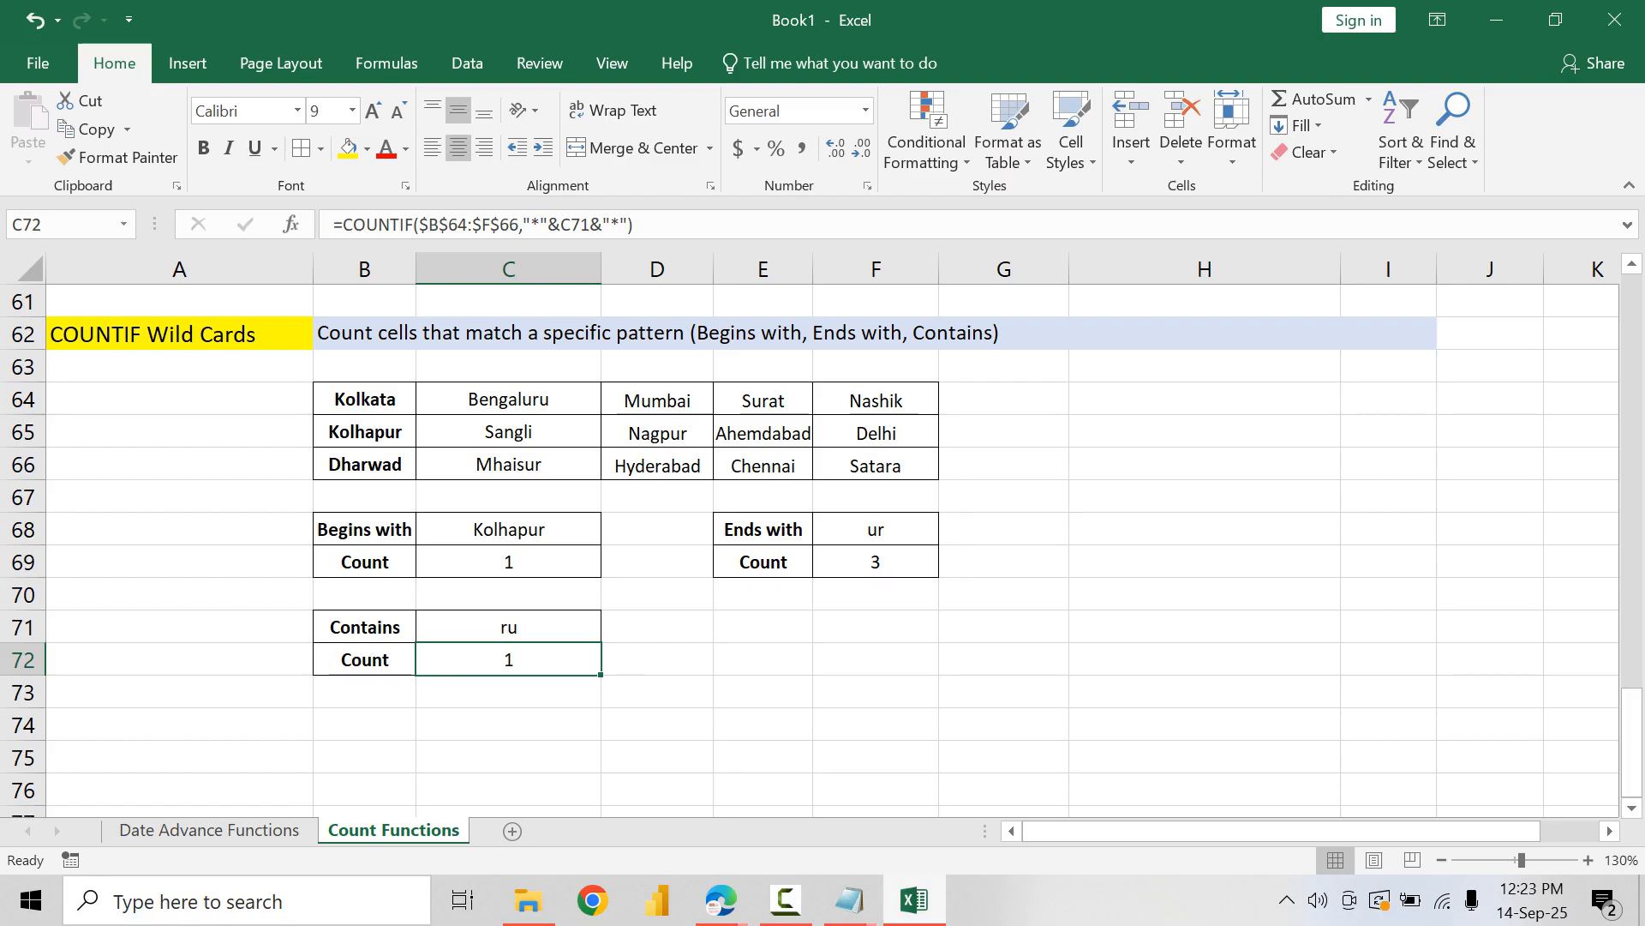
# Step: Add the labels Cities in B74 and Count in B75 below the Contains block
pyautogui.hotkey('alt', 'Tab')
pyautogui.hotkey('alt', 'Tab')
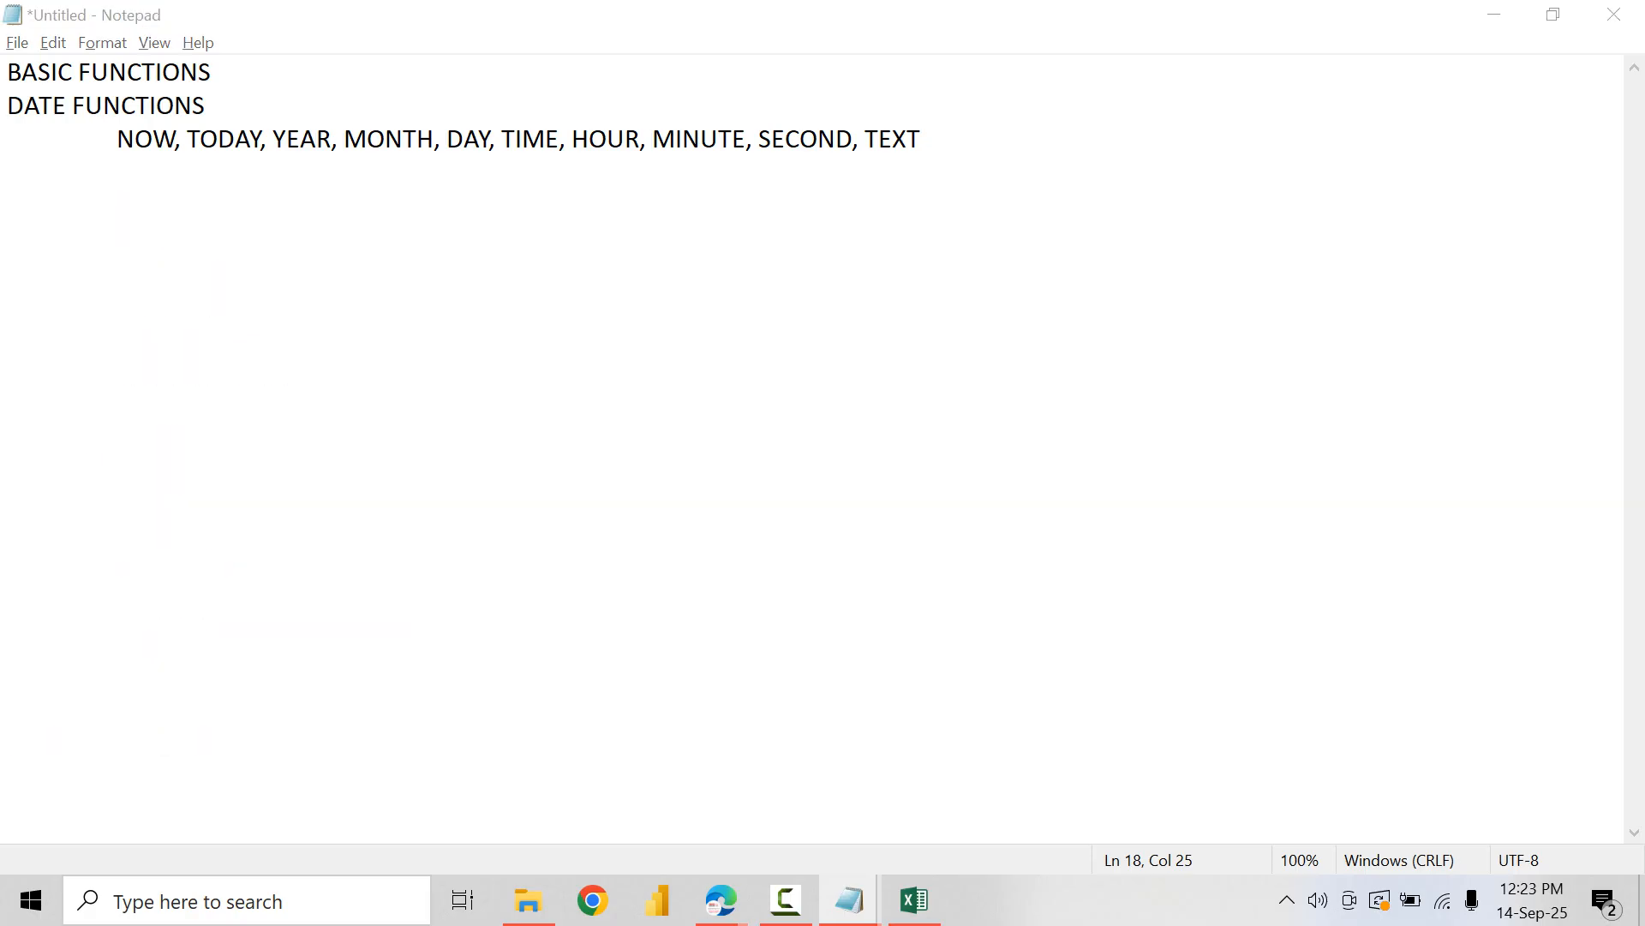
pyautogui.press('Right')
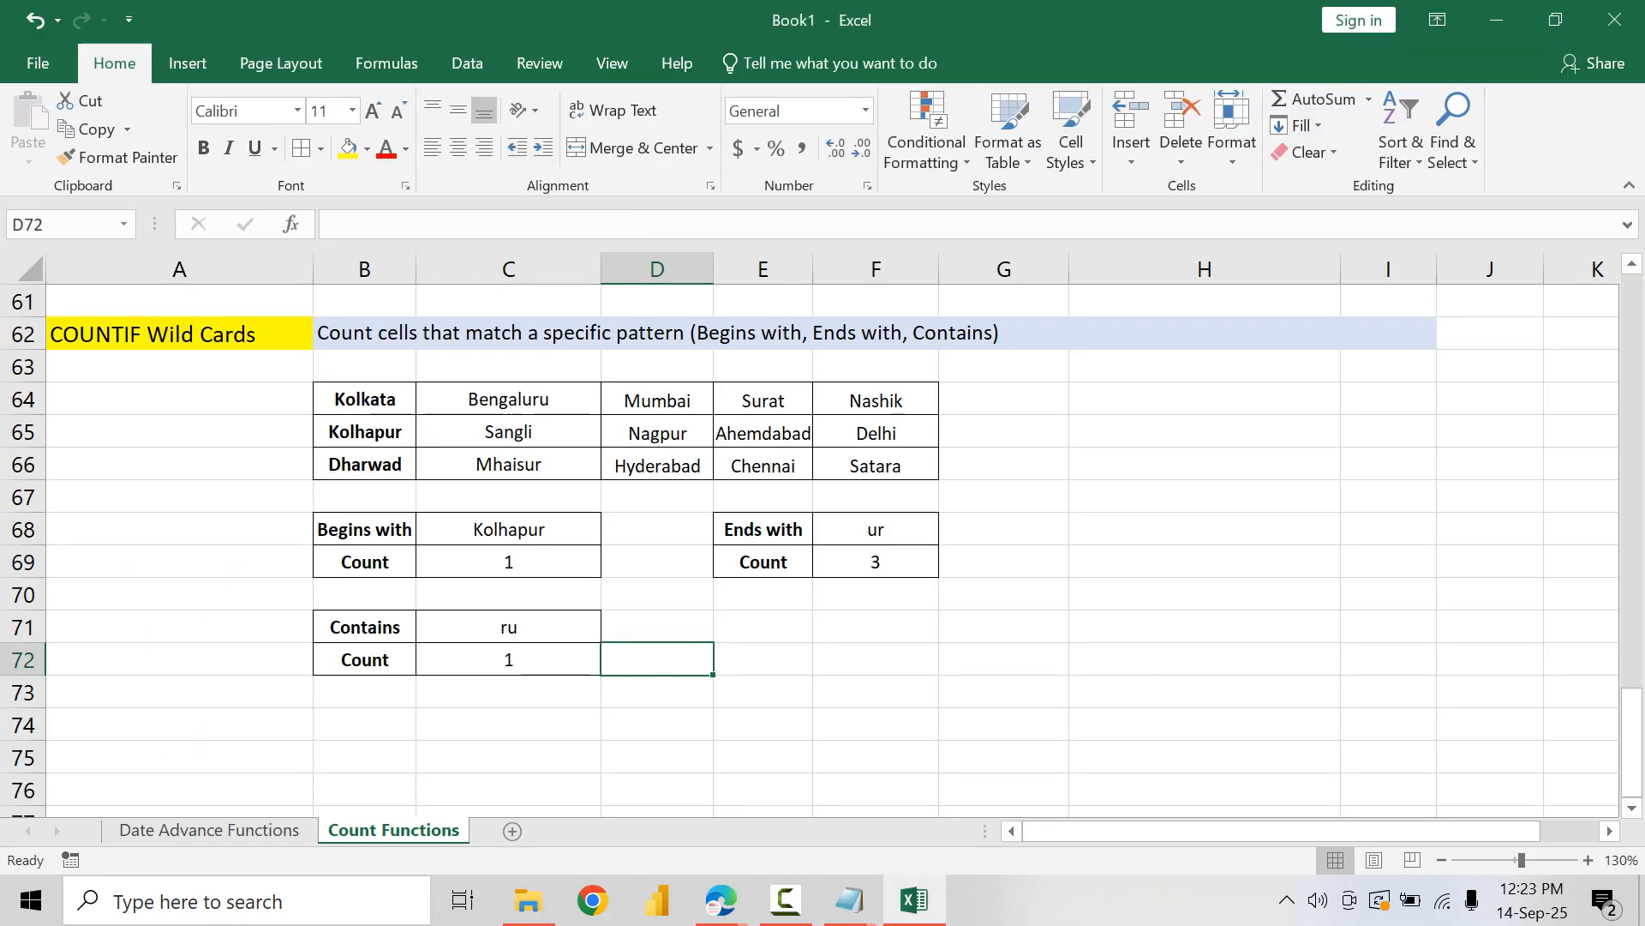
pyautogui.press('Down')
pyautogui.press('Down')
pyautogui.press('Left')
pyautogui.press('Left')
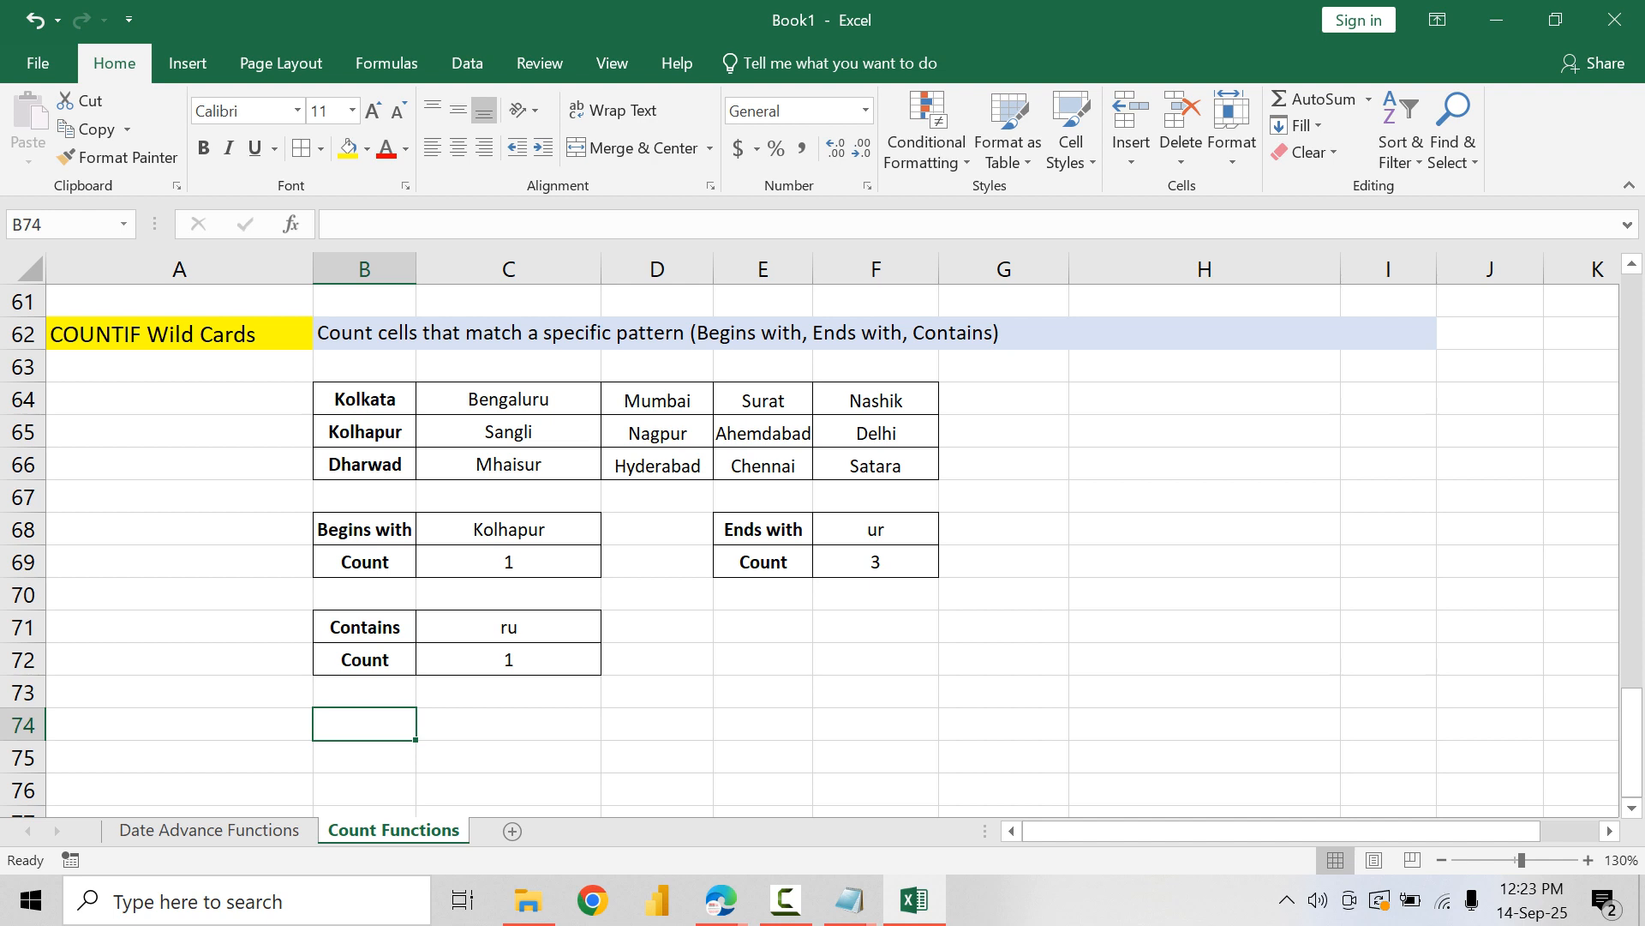
pyautogui.write('Cities')
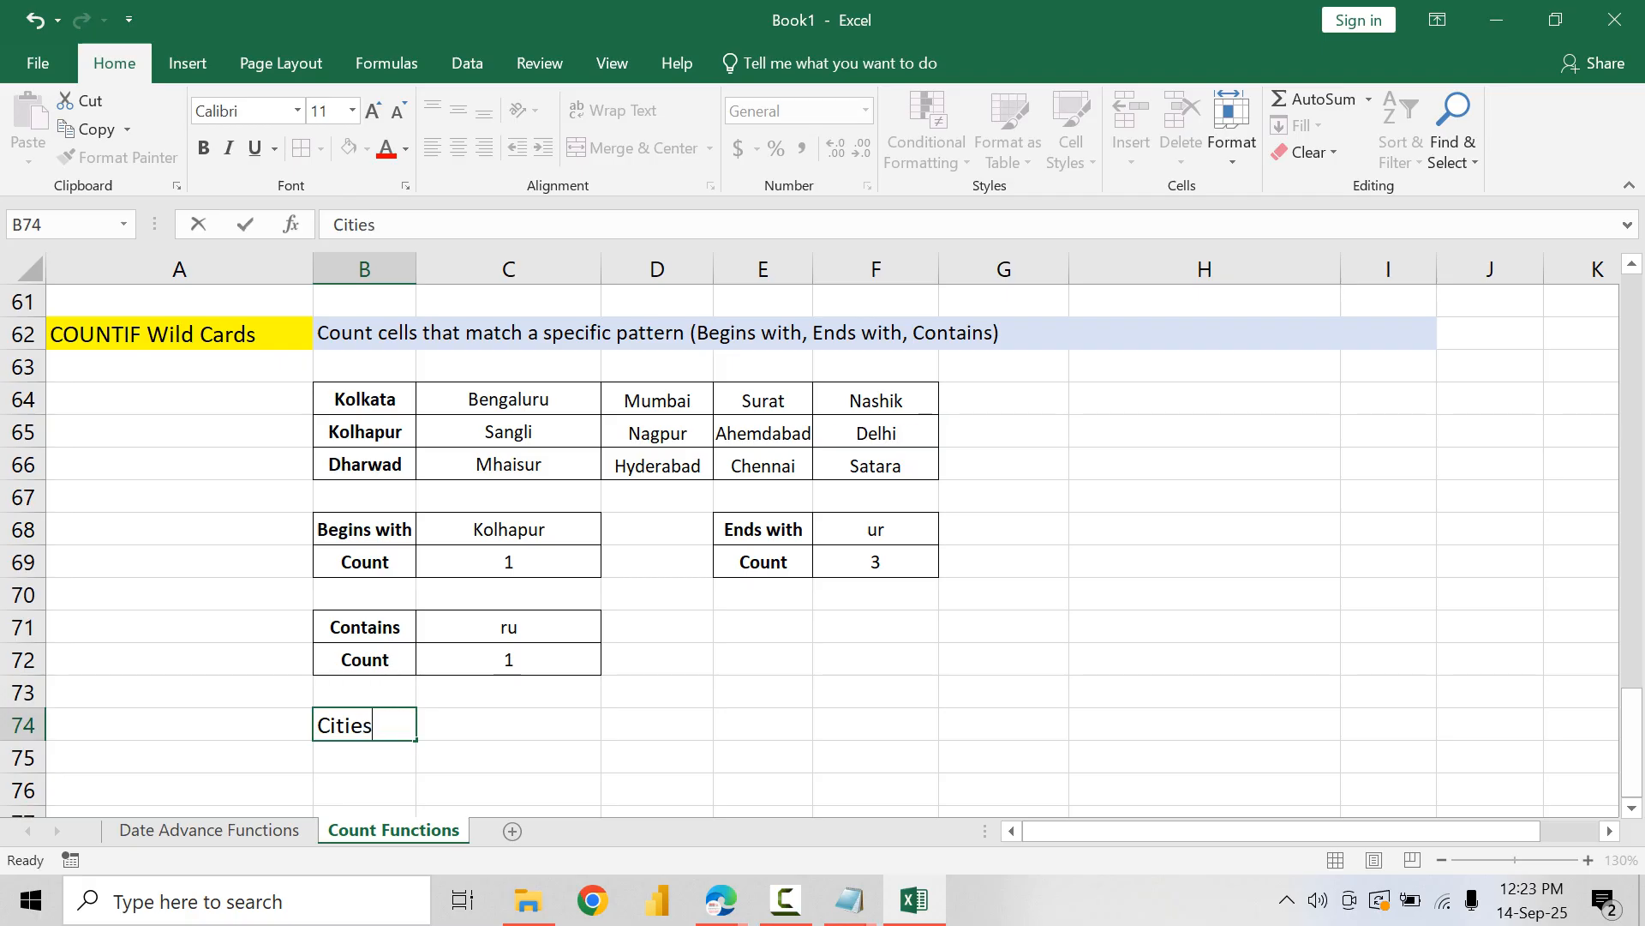
pyautogui.press('Return')
pyautogui.write('Count')
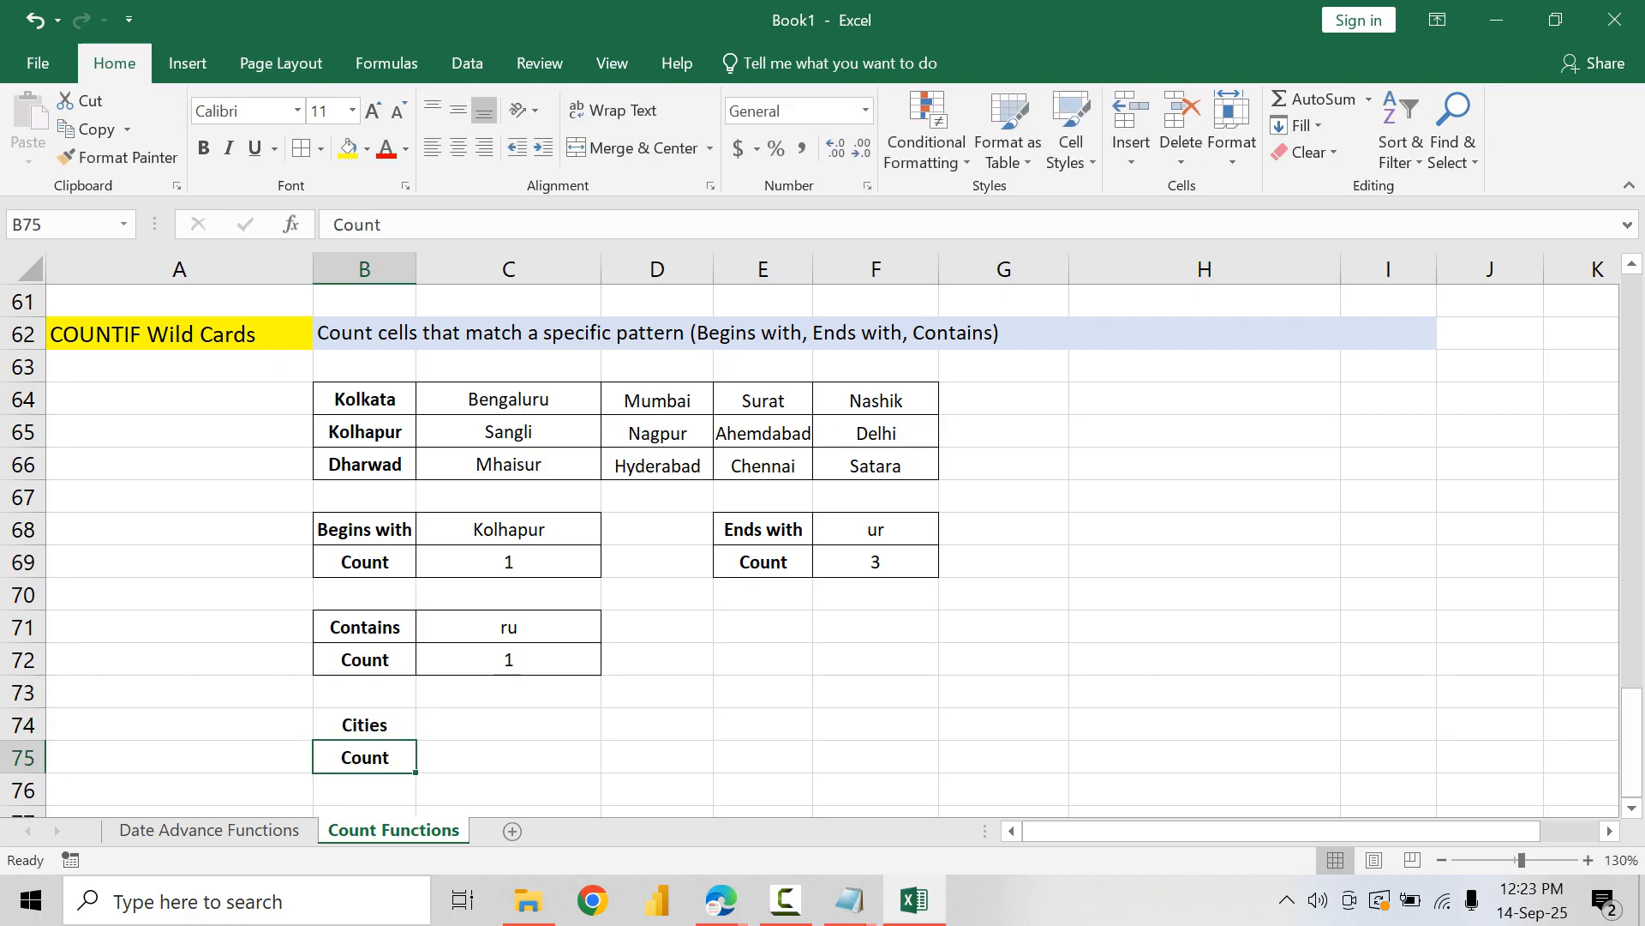
# Step: Enter the city list Surat, Delhi, Chennai in C74 beside the Cities label
pyautogui.press('Right')
pyautogui.press('Up')
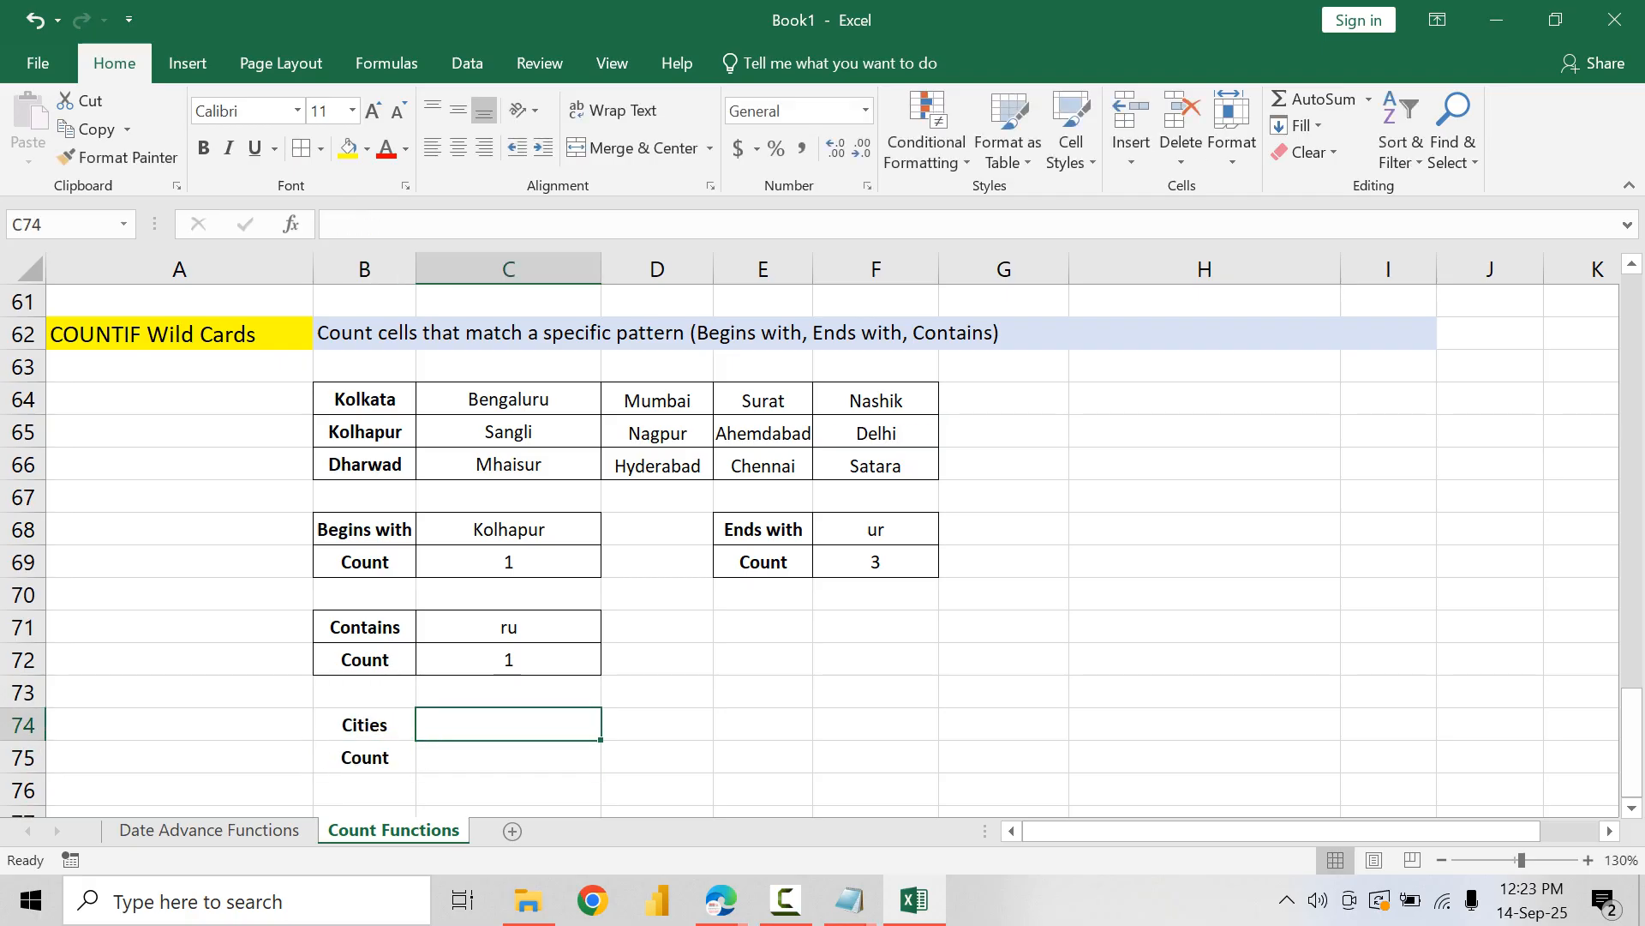
pyautogui.write('Surat,')
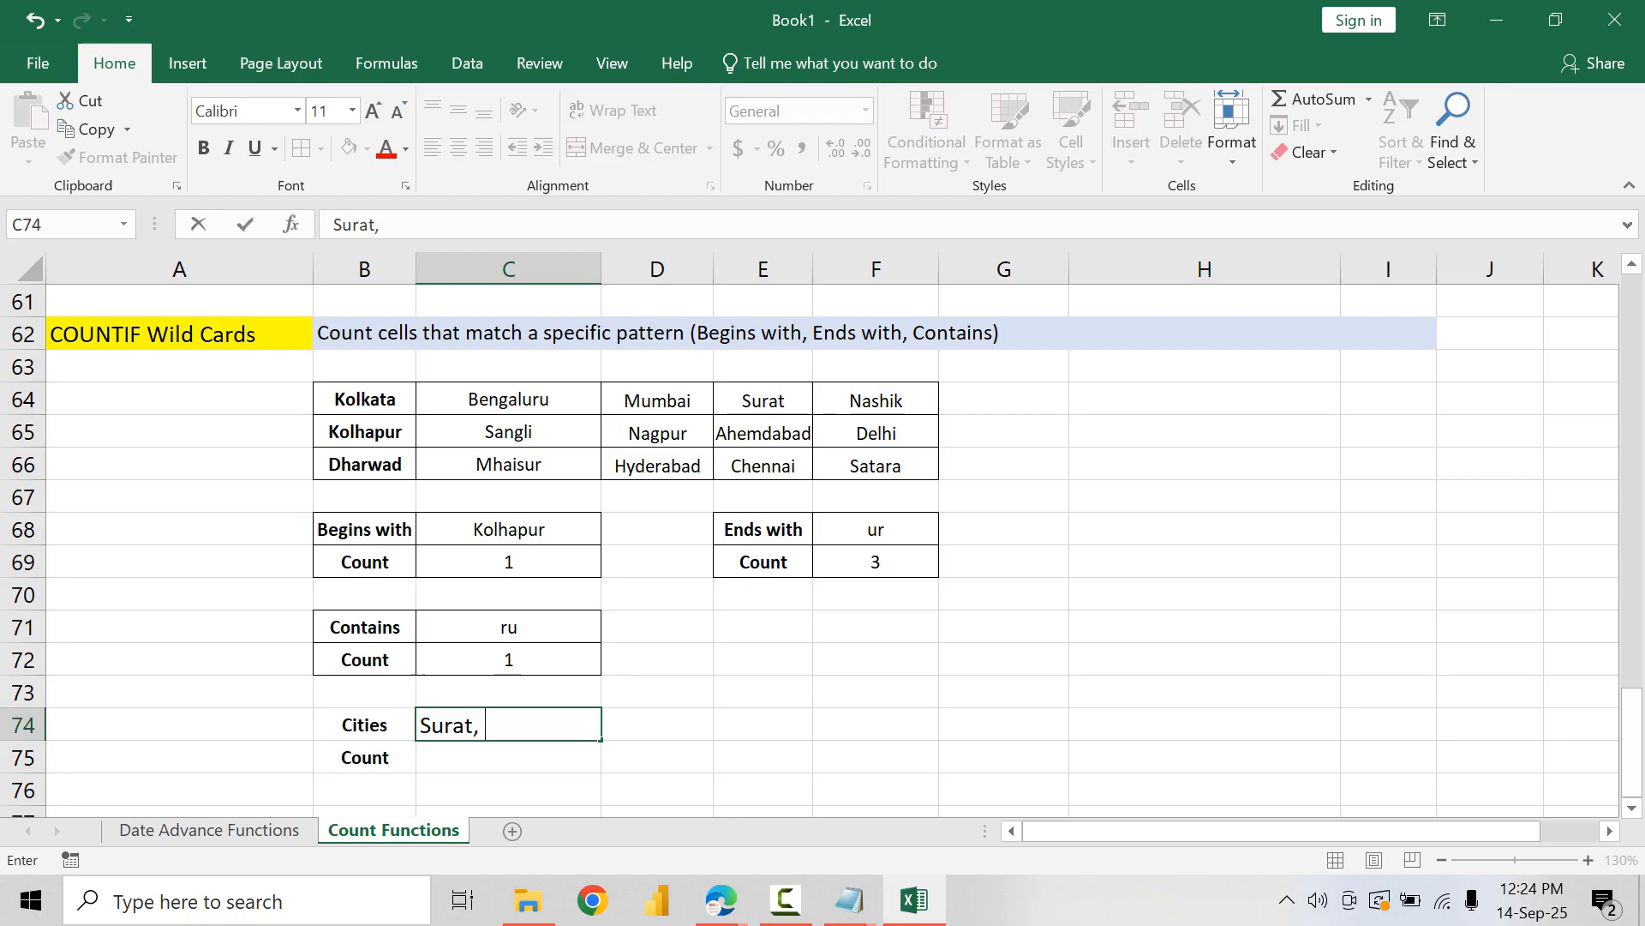
pyautogui.write(' Delhi, Chennai')
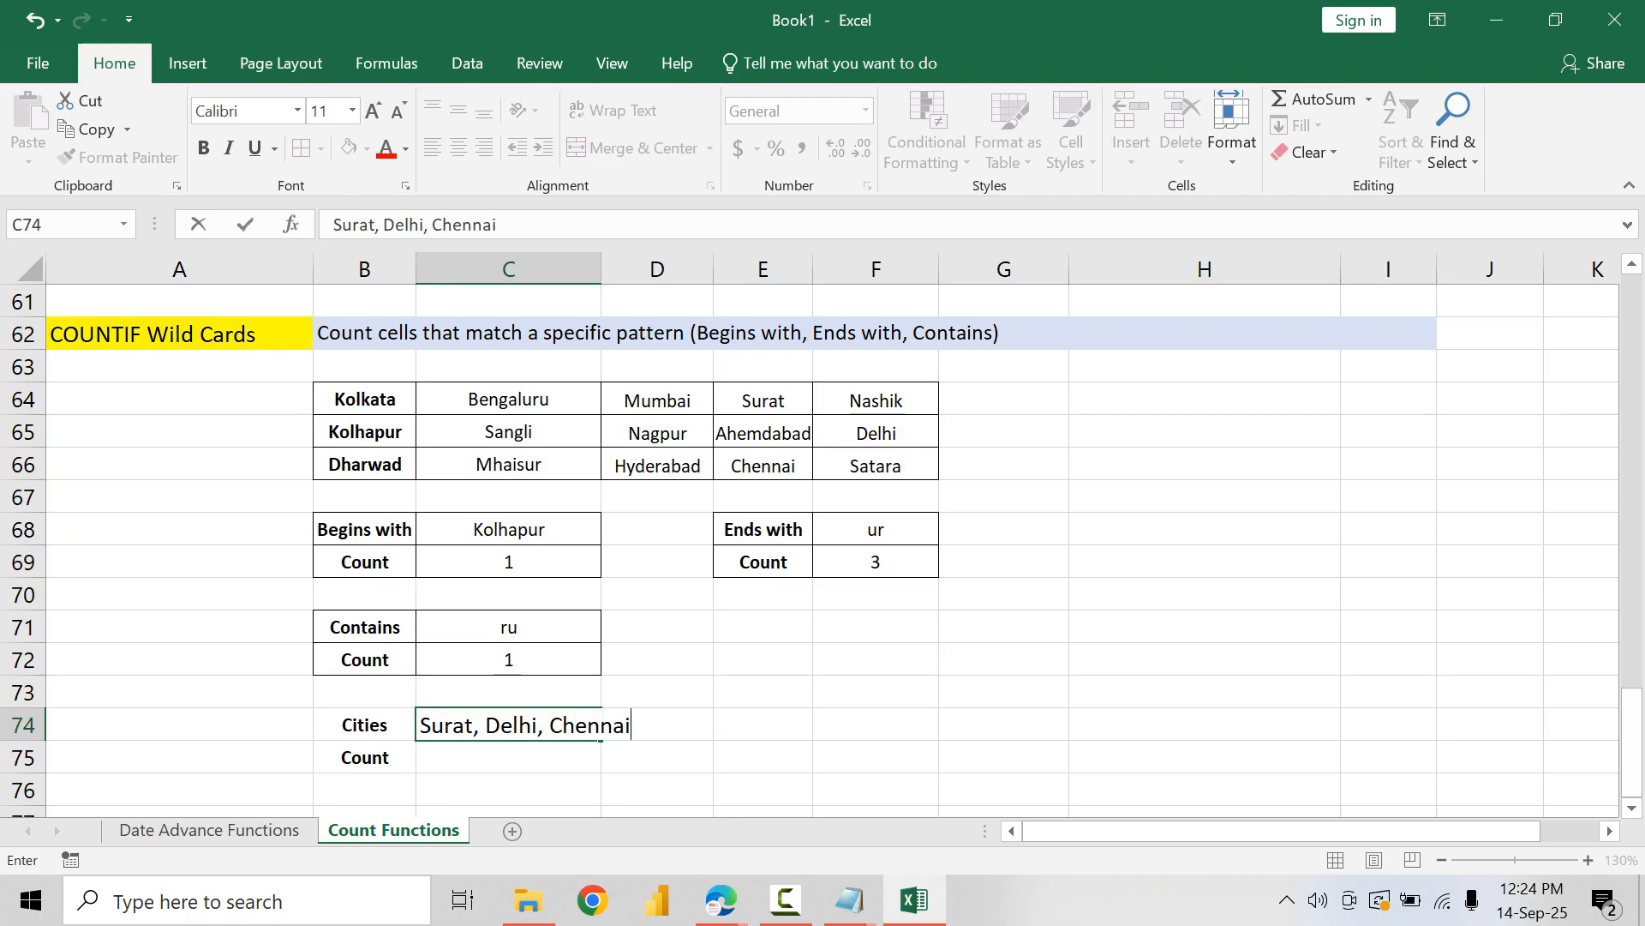
pyautogui.press('Return')
# Step: Replace the city in C66 of the city table with Chennai
pyautogui.press('Up')
pyautogui.press('Up')
pyautogui.press('Up')
pyautogui.press('Up')
pyautogui.press('Up')
pyautogui.press('Up')
pyautogui.press('Up')
pyautogui.press('Up')
pyautogui.press('Up')
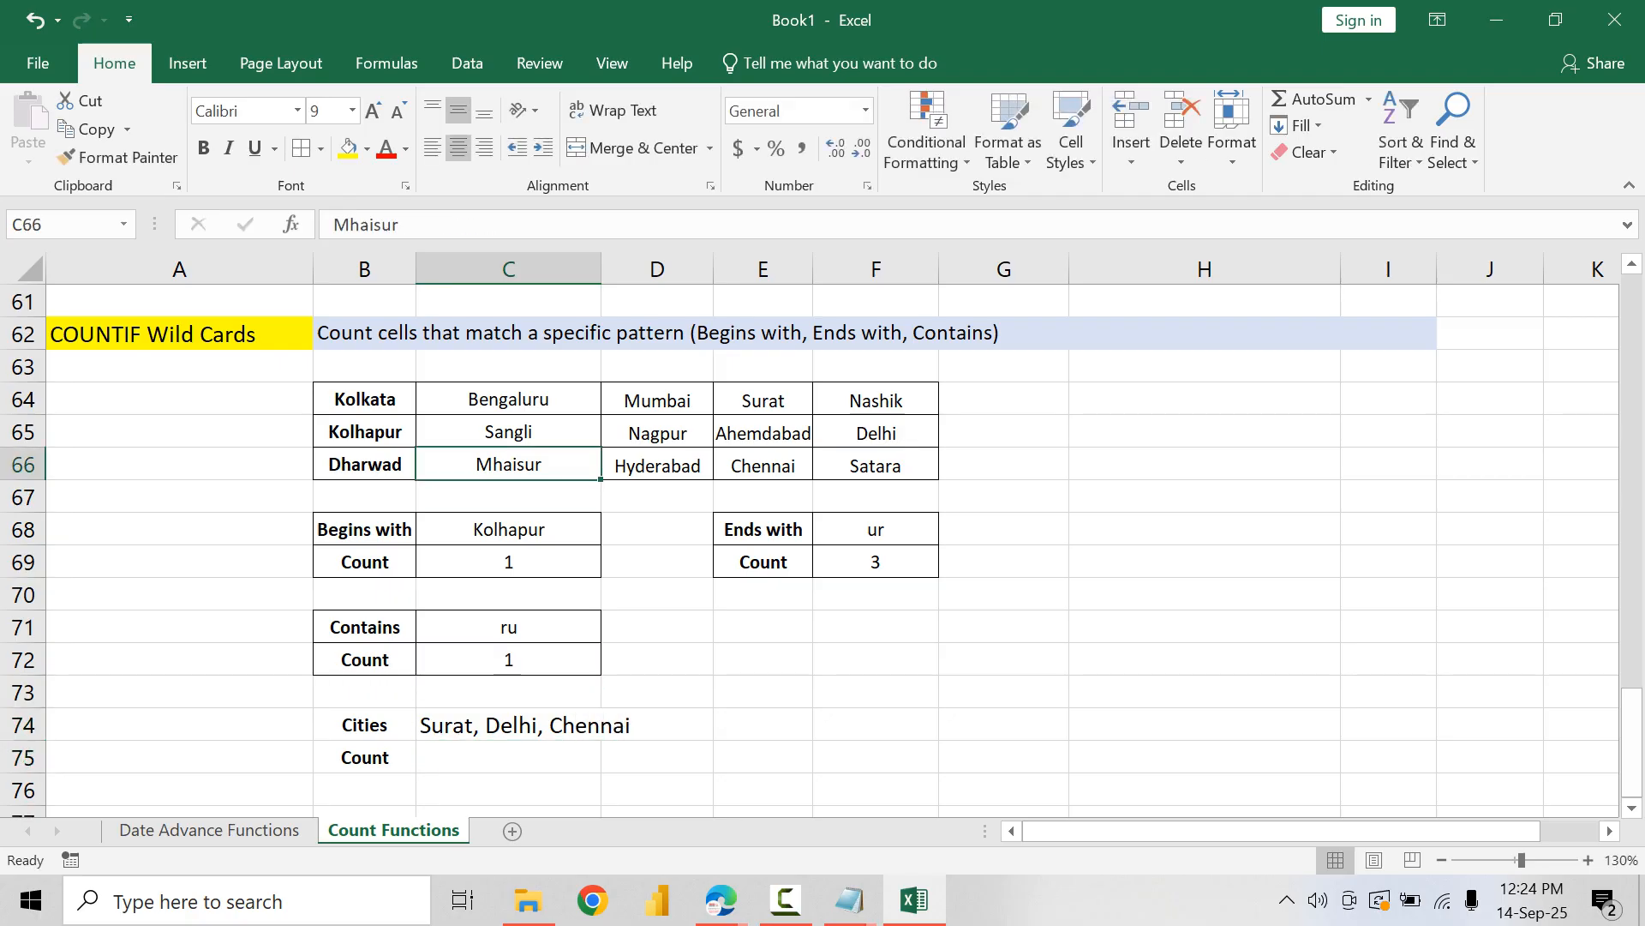
pyautogui.write('Channai')
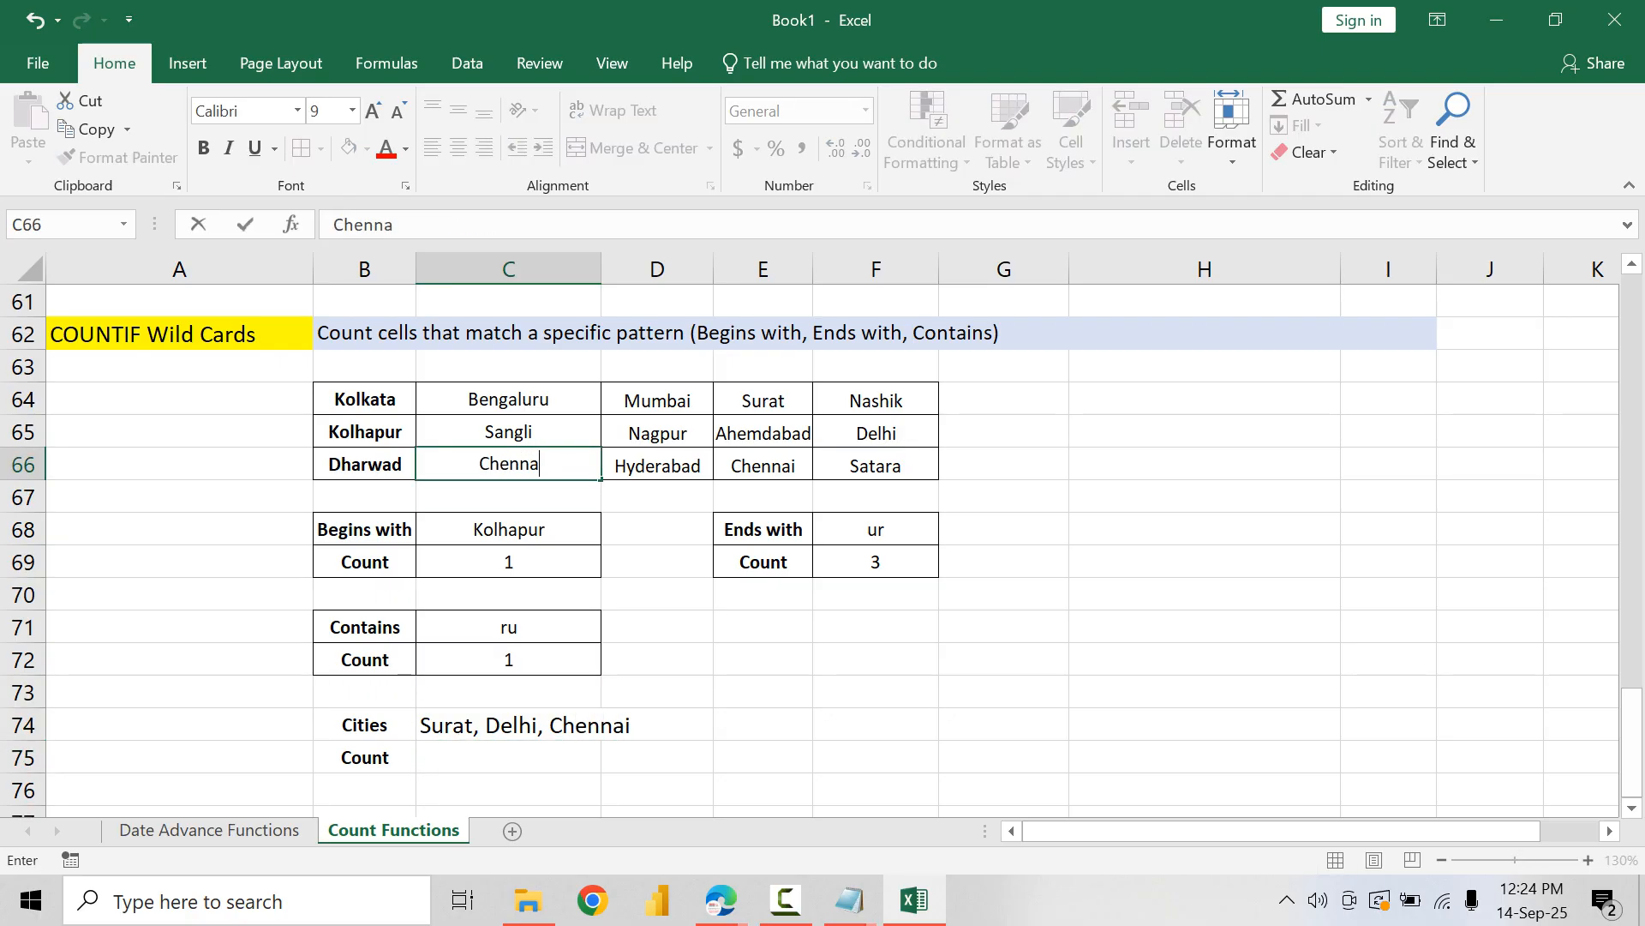
pyautogui.press('Tab')
pyautogui.press('Tab')
pyautogui.press('Tab')
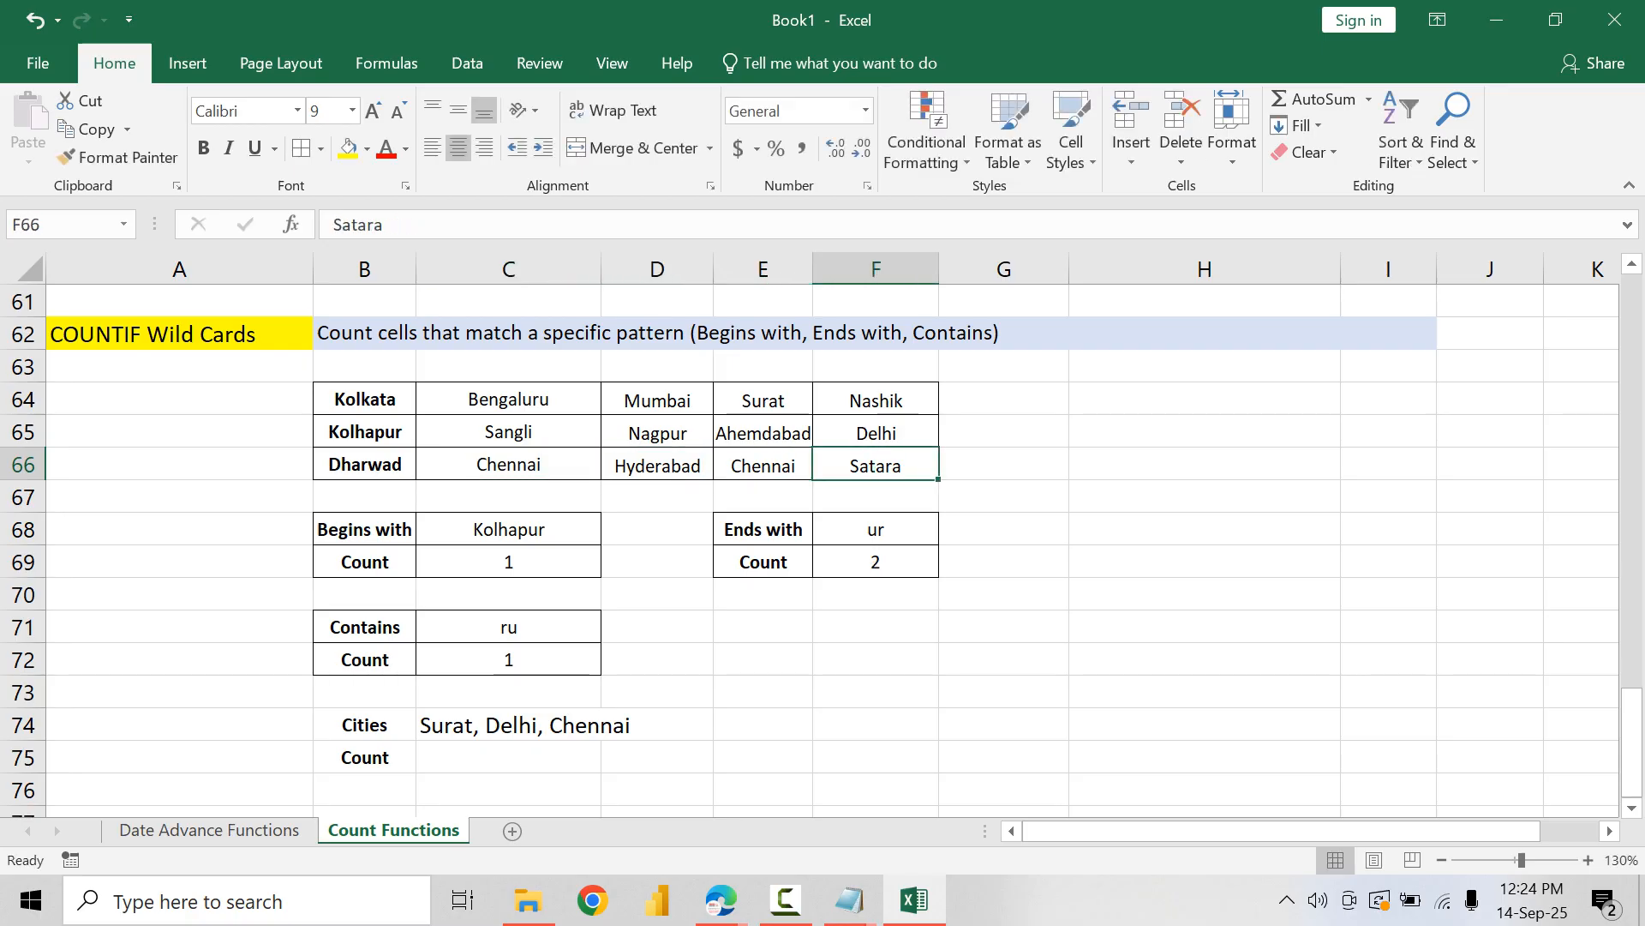
# Step: Replace the city in F66 of the city table with Nashik
pyautogui.write('Nashik')
pyautogui.press('Return')
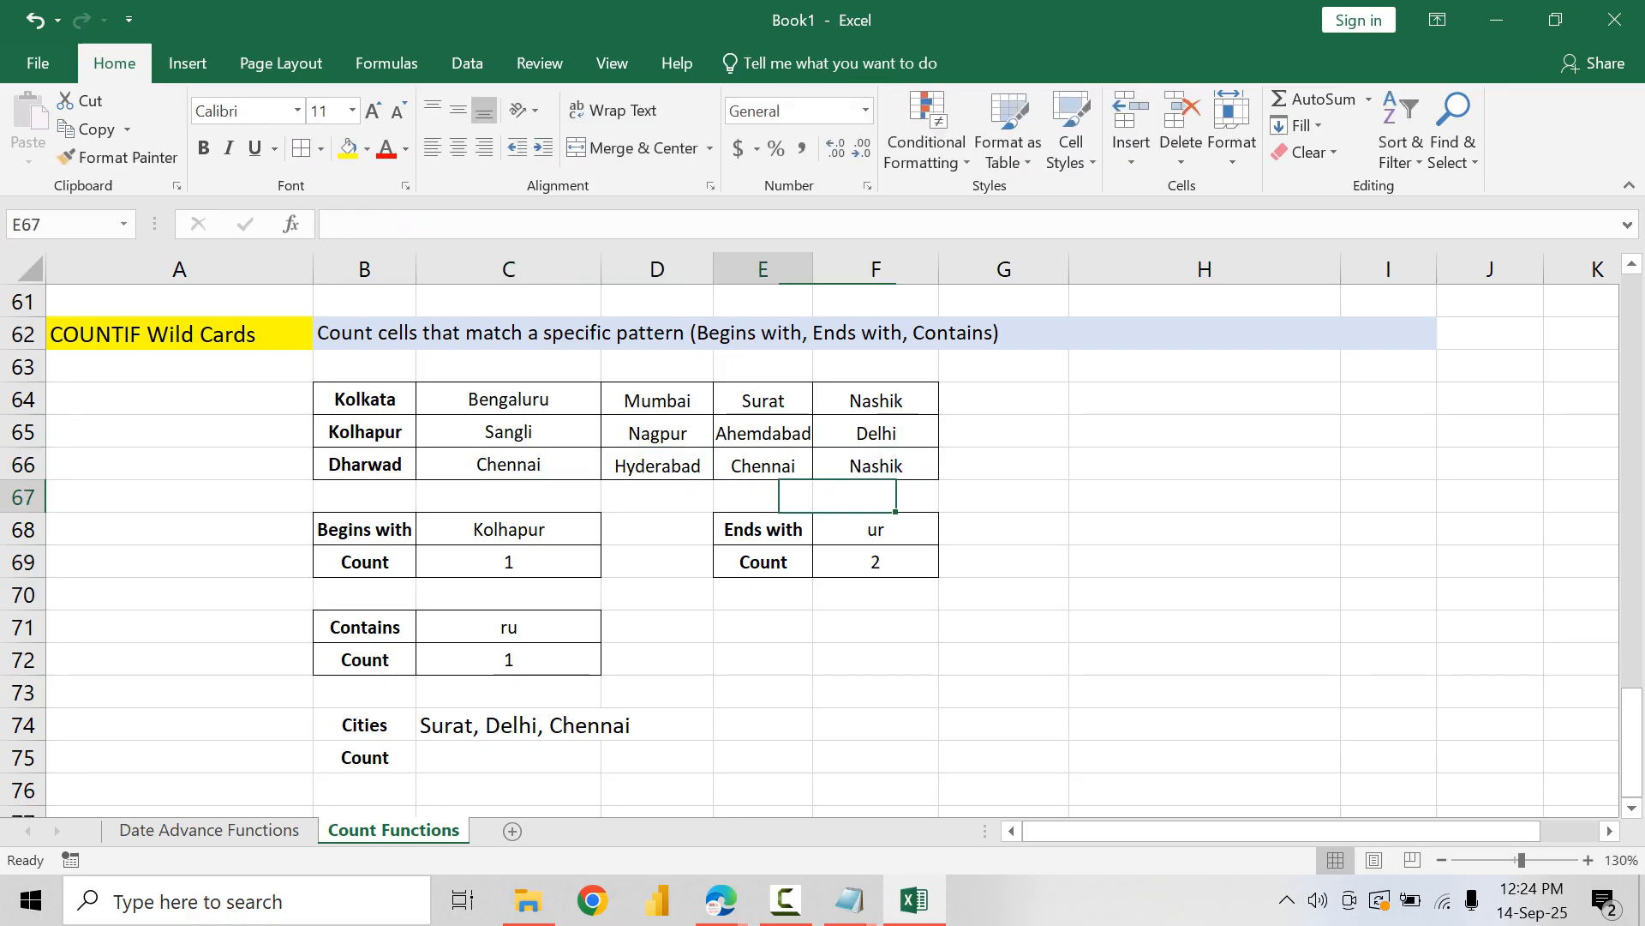
# Step: Change the city in F66 of the city table to Delhi
pyautogui.press('Left')
pyautogui.press('Left')
pyautogui.press('Left')
pyautogui.press('Left')
pyautogui.press('Right')
pyautogui.press('Right')
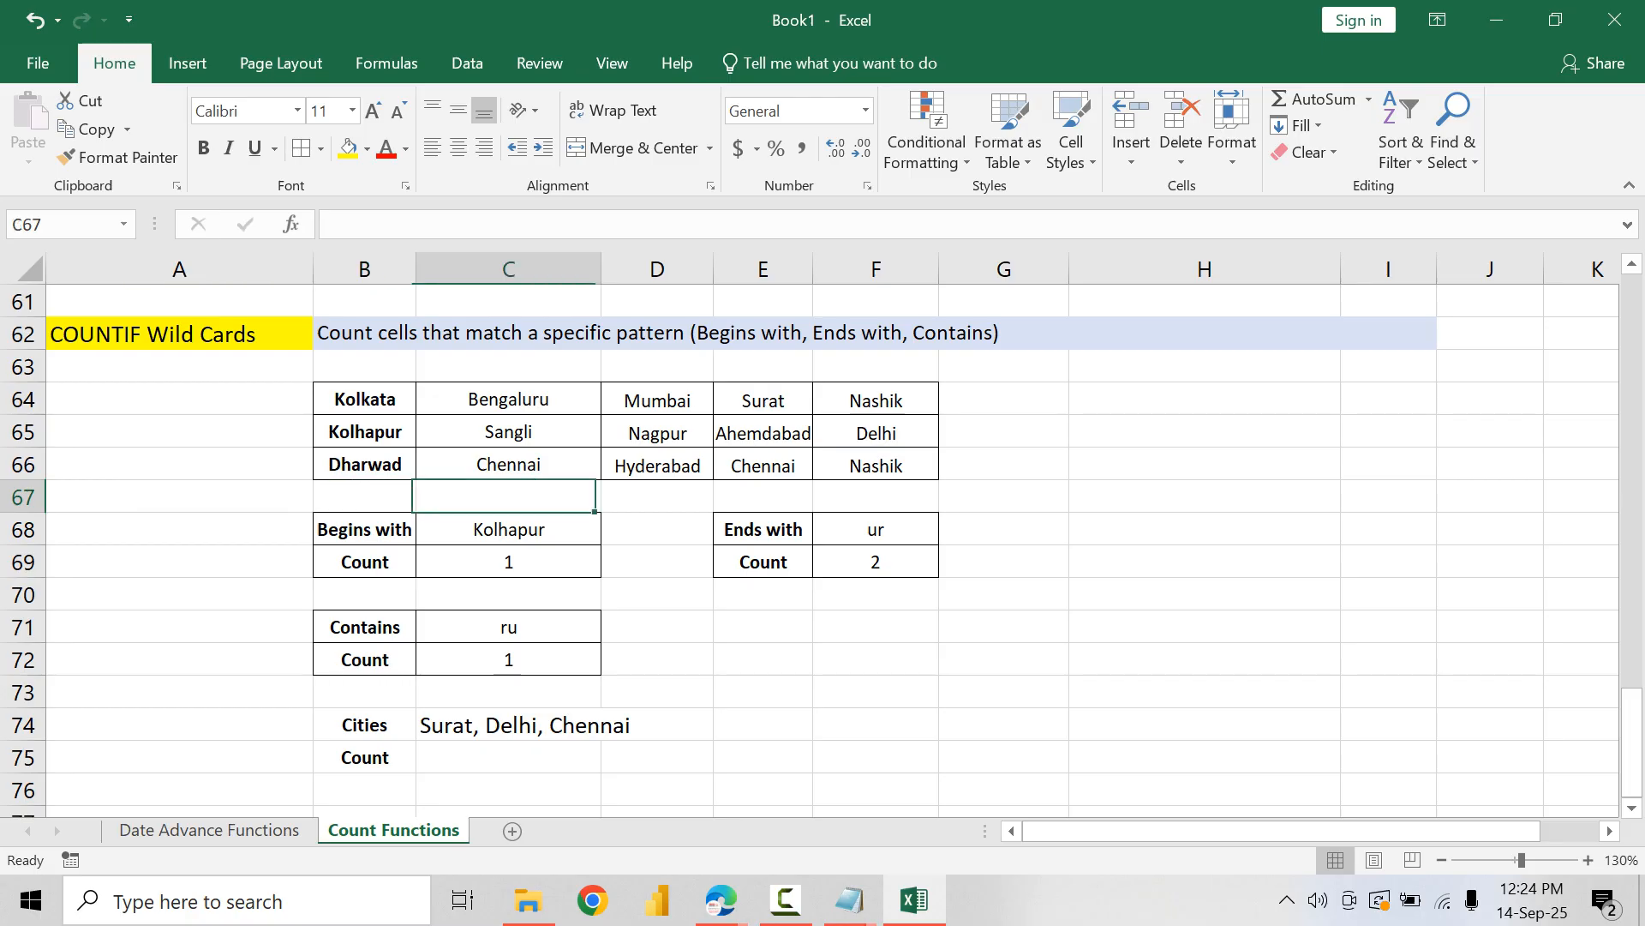
pyautogui.press('Right')
pyautogui.press('Right')
pyautogui.press('Right')
pyautogui.press('Up')
pyautogui.write('Delhi')
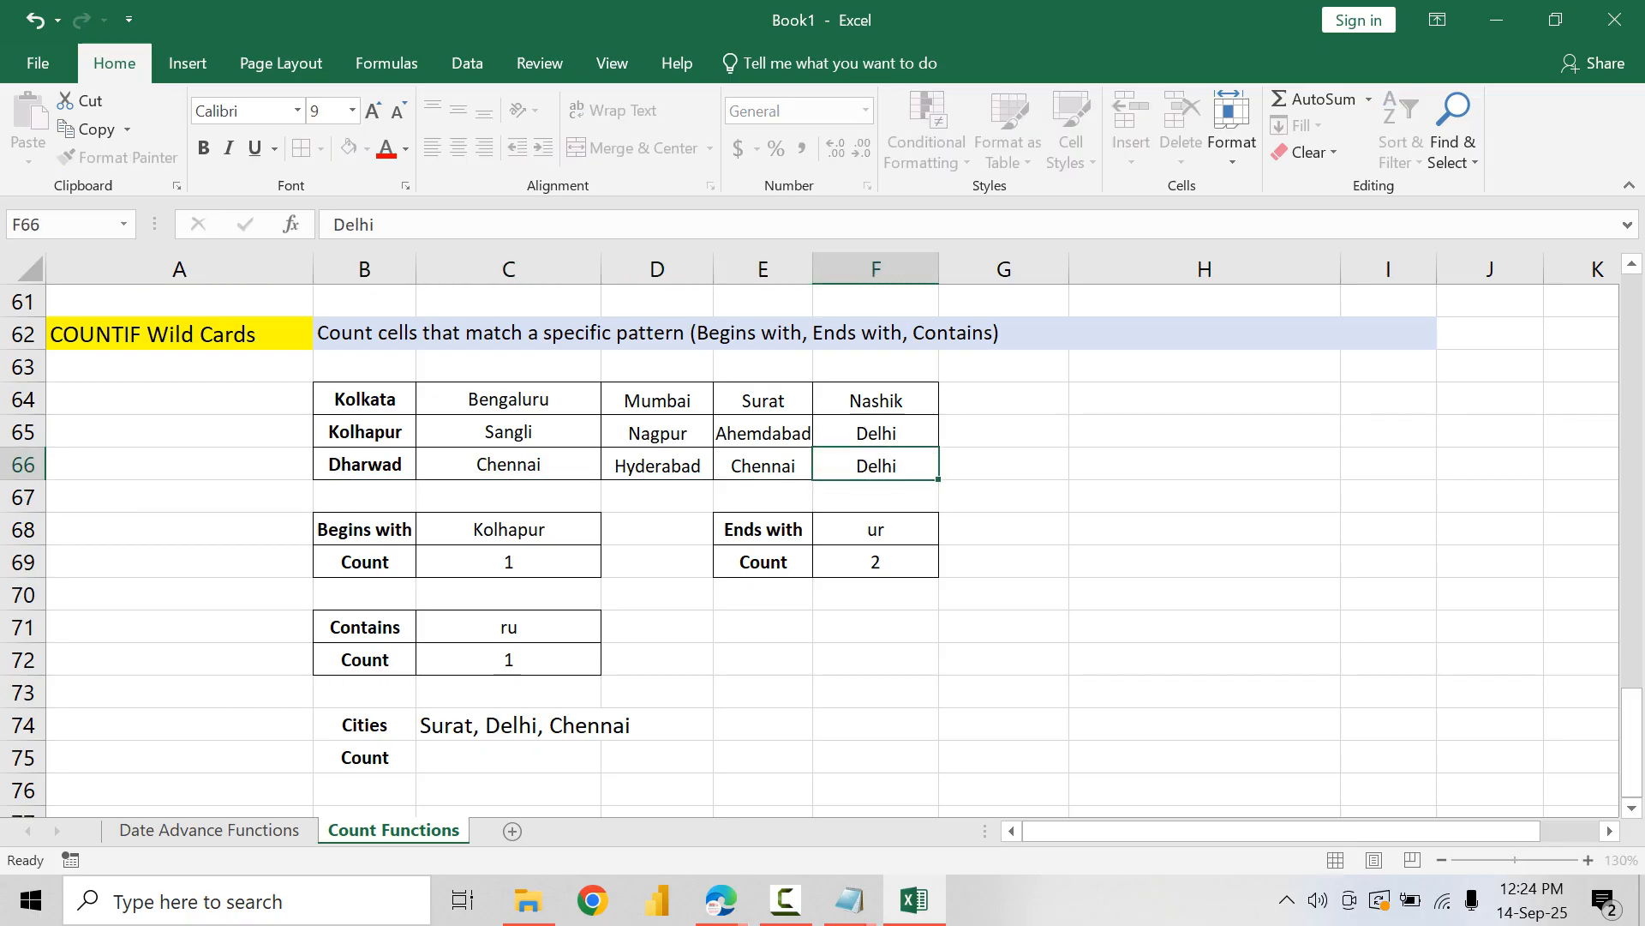
pyautogui.press('Return')
# Step: Replace the city in B65 of the city table with Surat
pyautogui.press('Up')
pyautogui.press('Left')
pyautogui.press('Left')
pyautogui.press('Left')
pyautogui.press('Left')
pyautogui.press('Left')
pyautogui.press('Up')
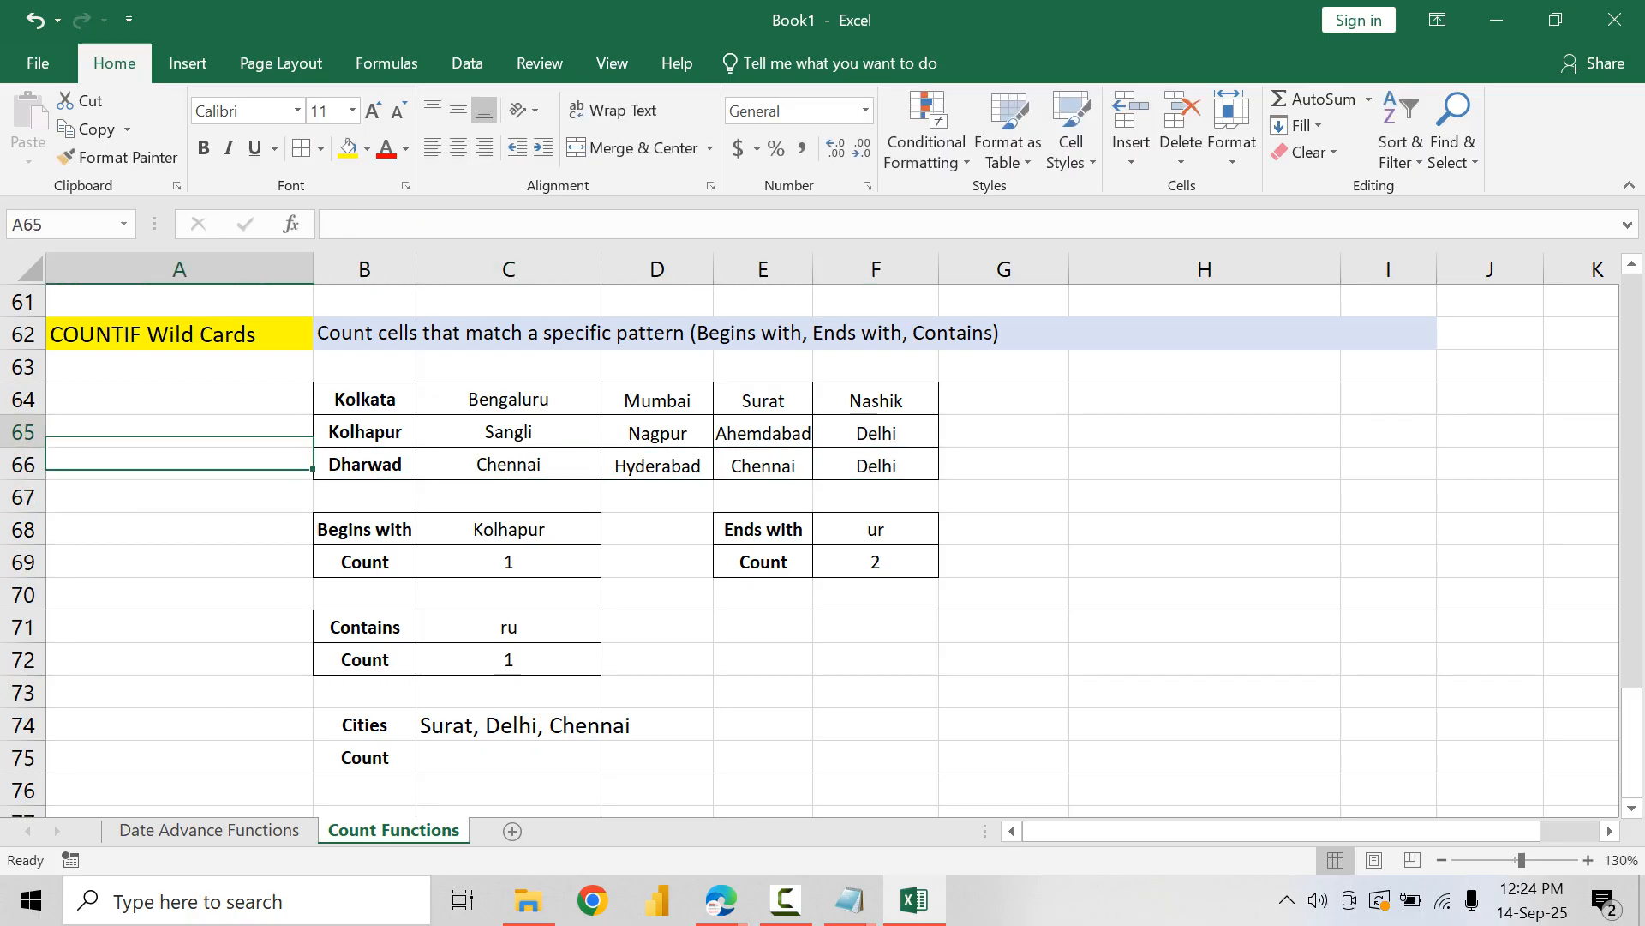
pyautogui.press('Right')
pyautogui.write('Surat')
pyautogui.press('Return')
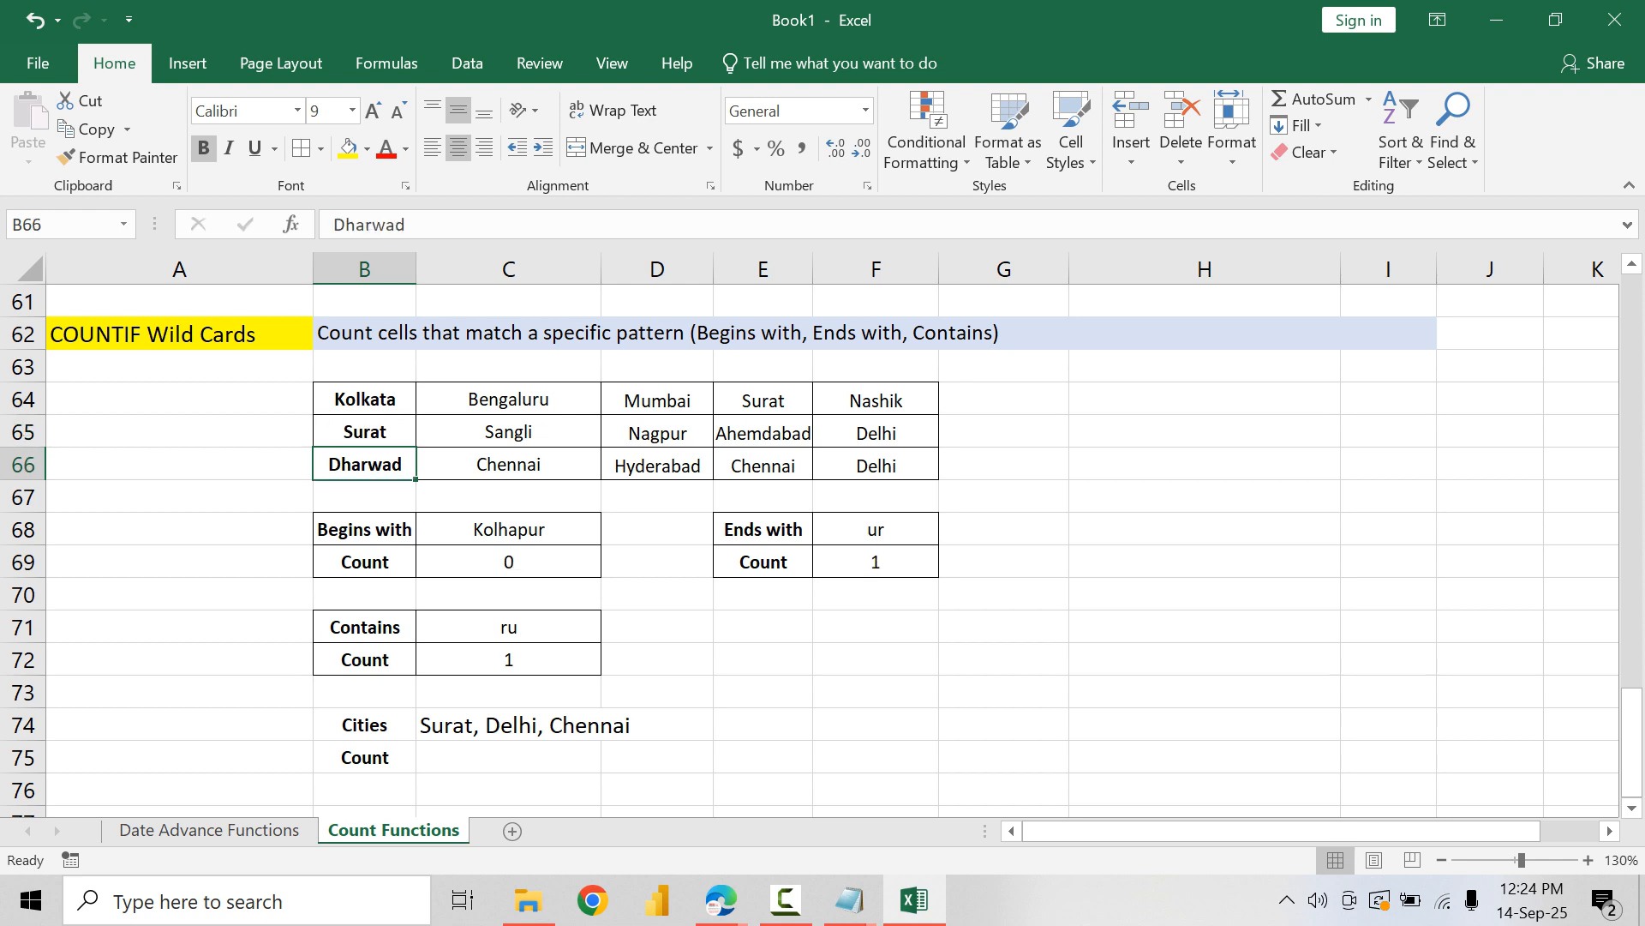
# Step: Format the Cities and Count block B74:C75 with all borders, font size 8 and middle vertical alignment
pyautogui.press('Down')
pyautogui.press('Down')
pyautogui.press('Down')
pyautogui.press('Down')
pyautogui.press('Down')
pyautogui.press('Down')
pyautogui.press('Up')
pyautogui.press('Down')
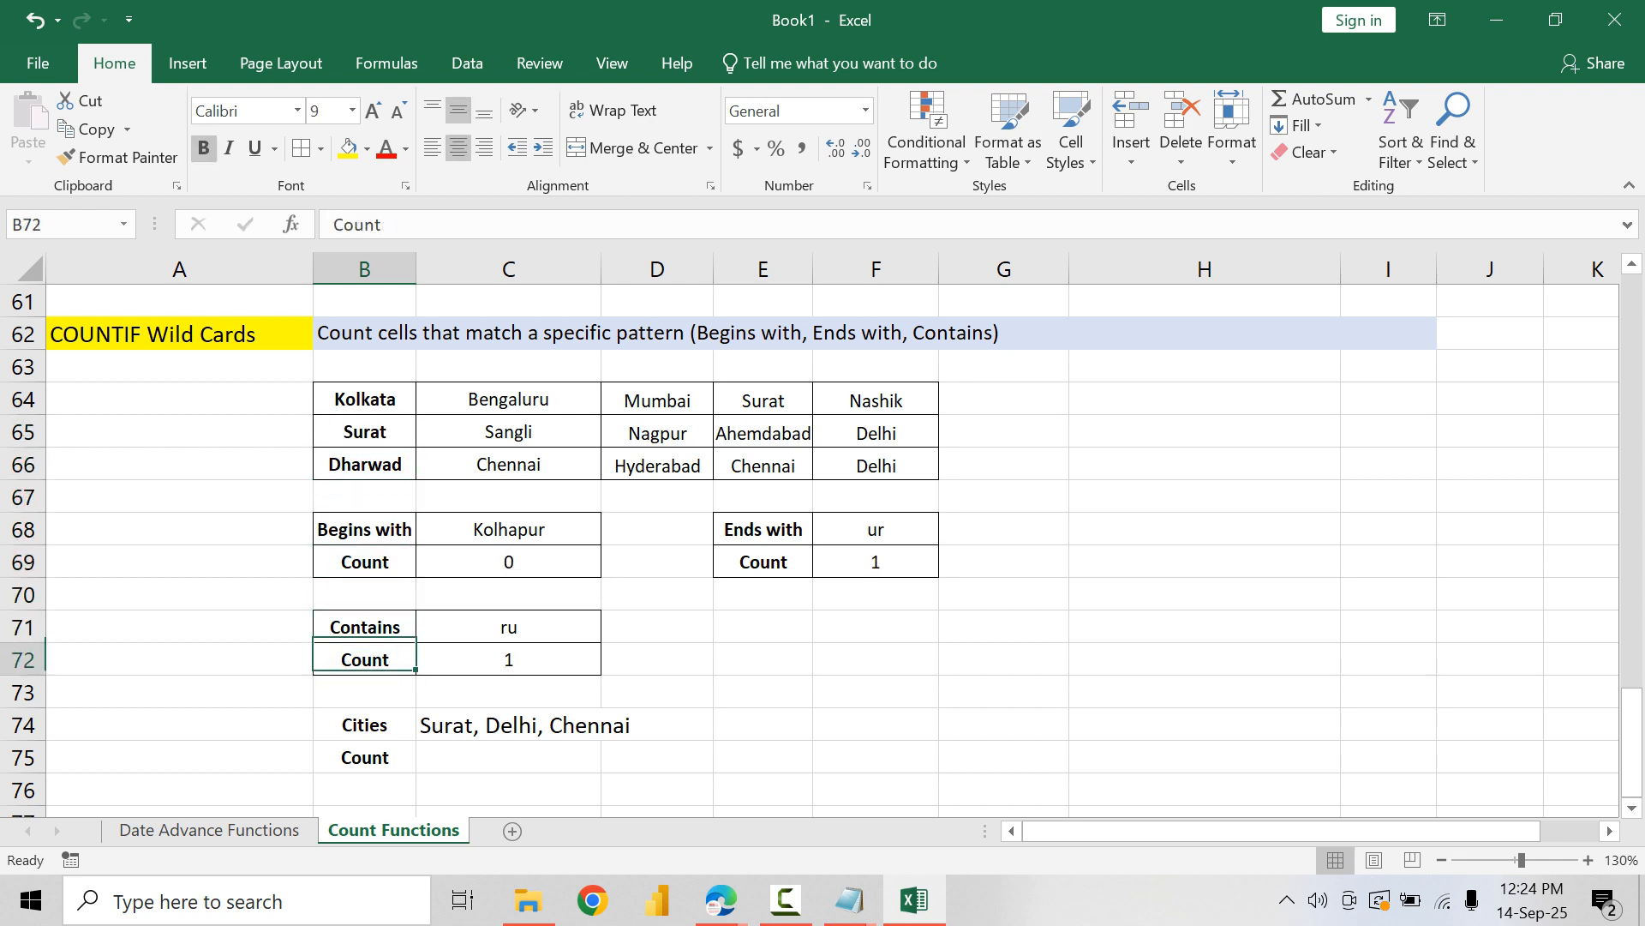
pyautogui.press('Down')
pyautogui.press('Down')
pyautogui.press('Right')
pyautogui.press('Left')
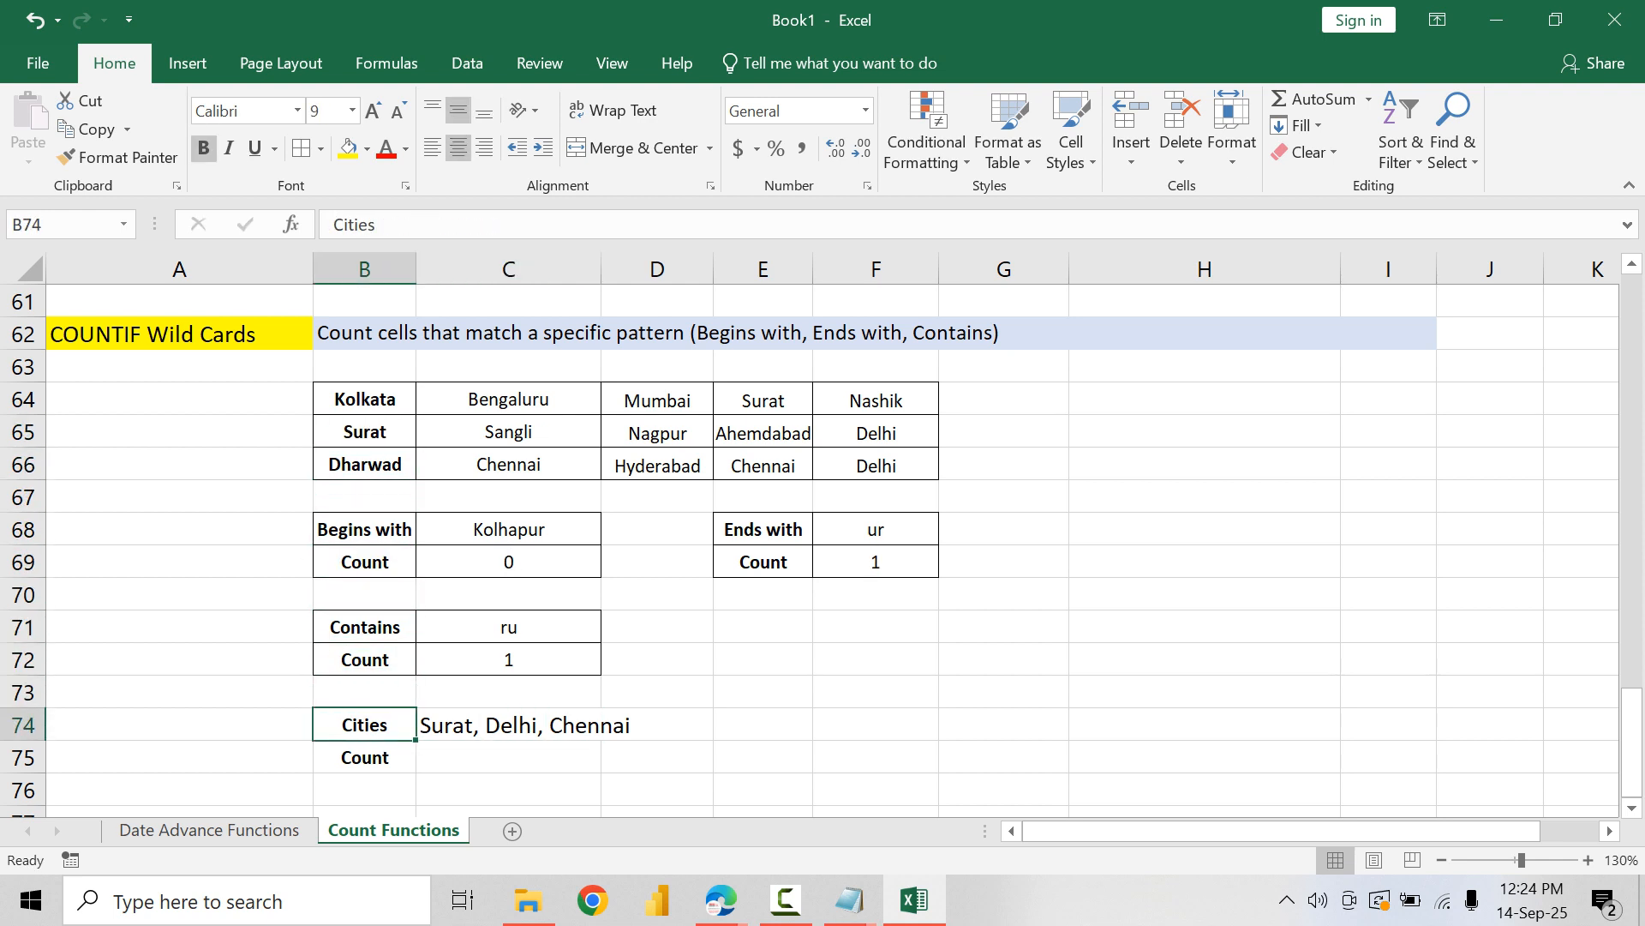
pyautogui.hotkey('shift', 'Right')
pyautogui.hotkey('shift', 'Down')
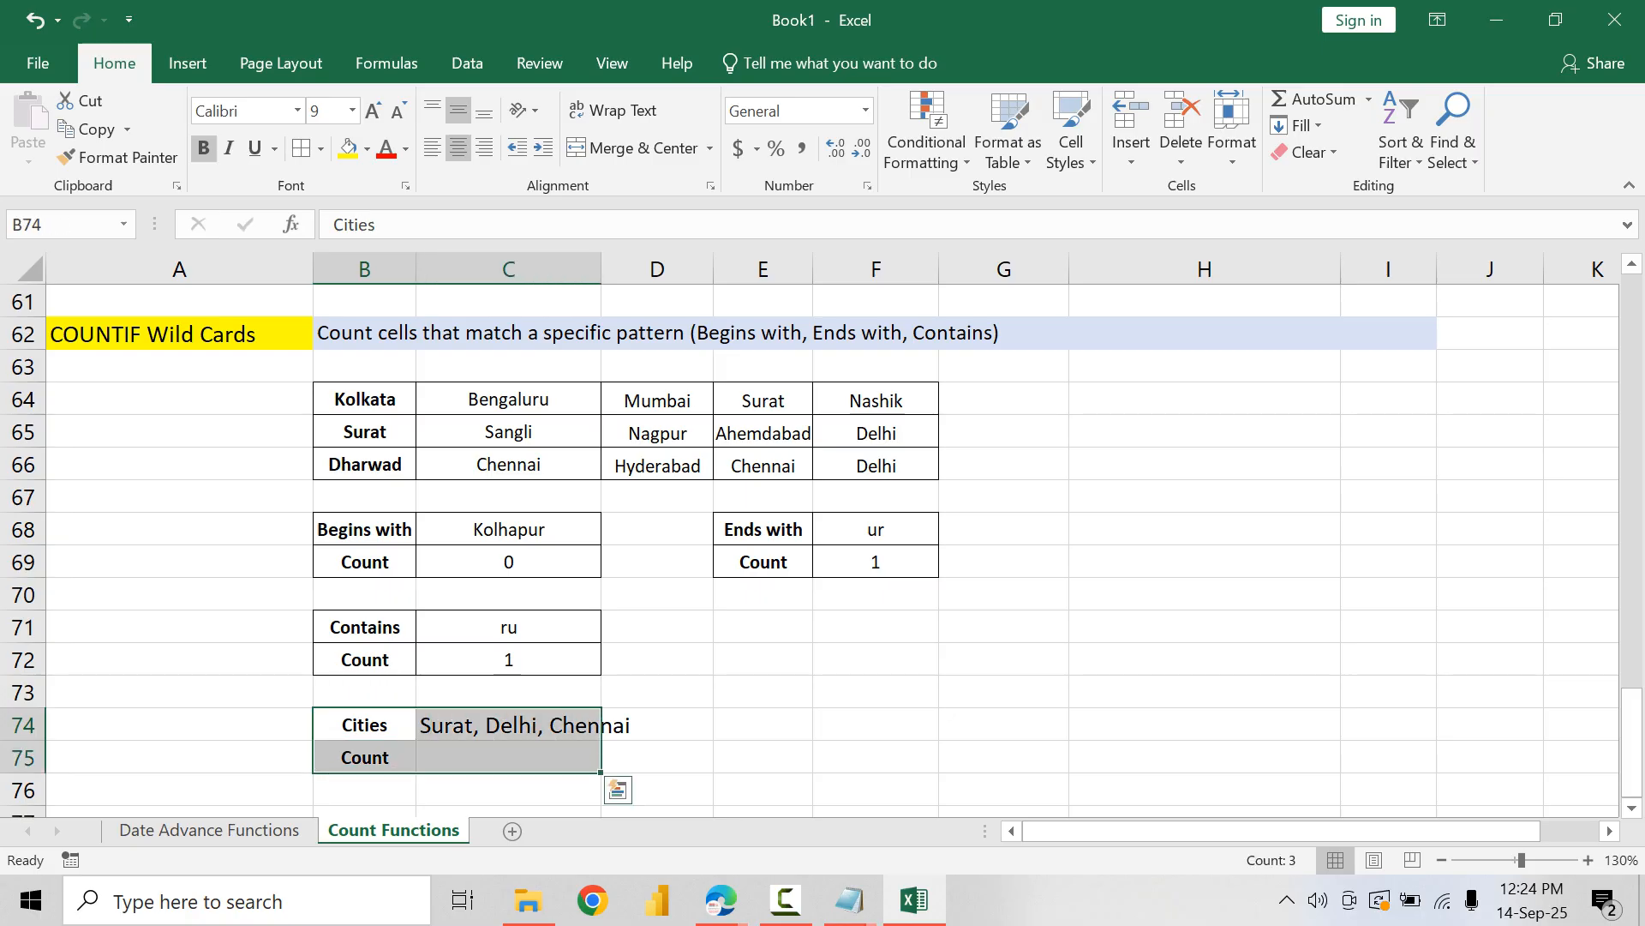
pyautogui.click(320, 149)
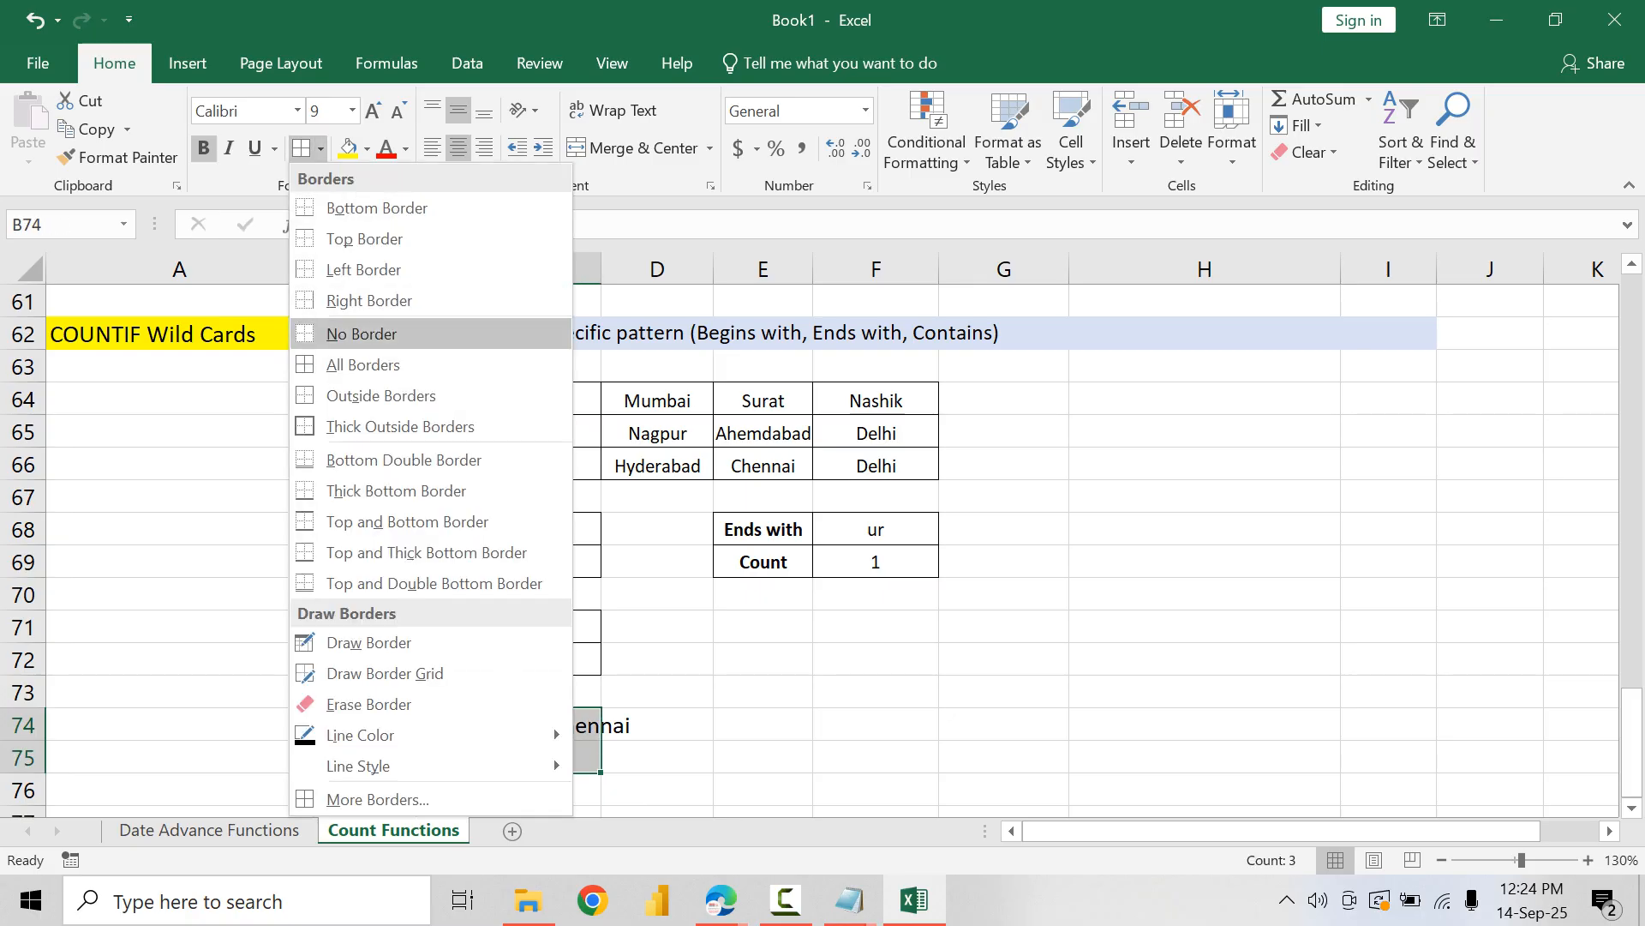
pyautogui.click(363, 364)
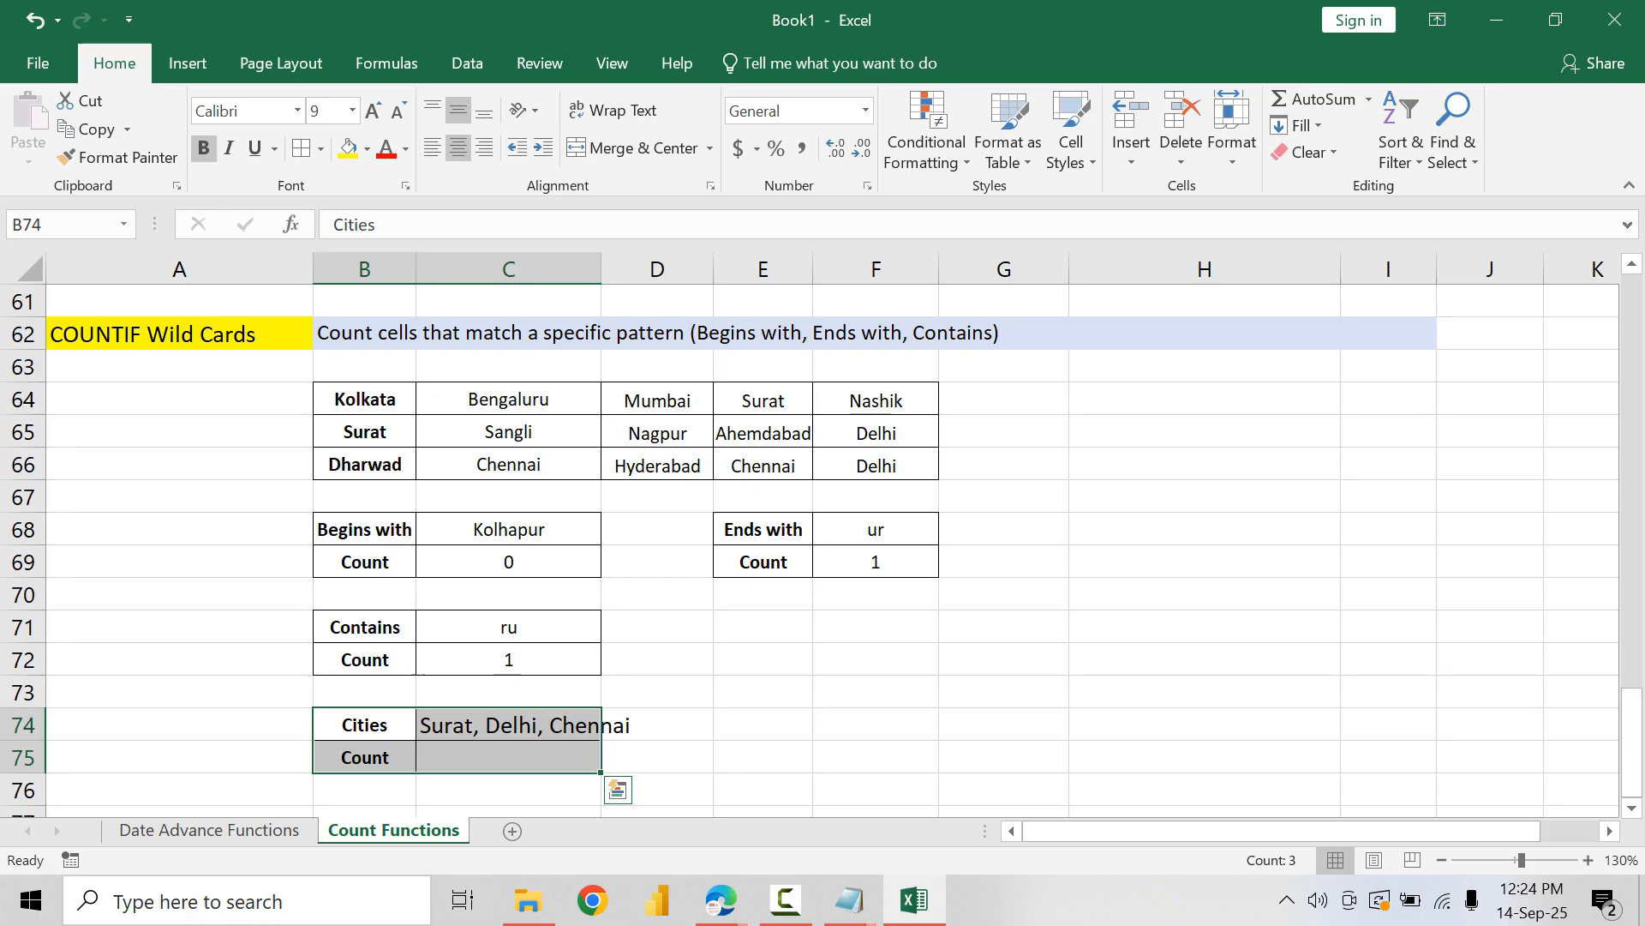
pyautogui.click(399, 110)
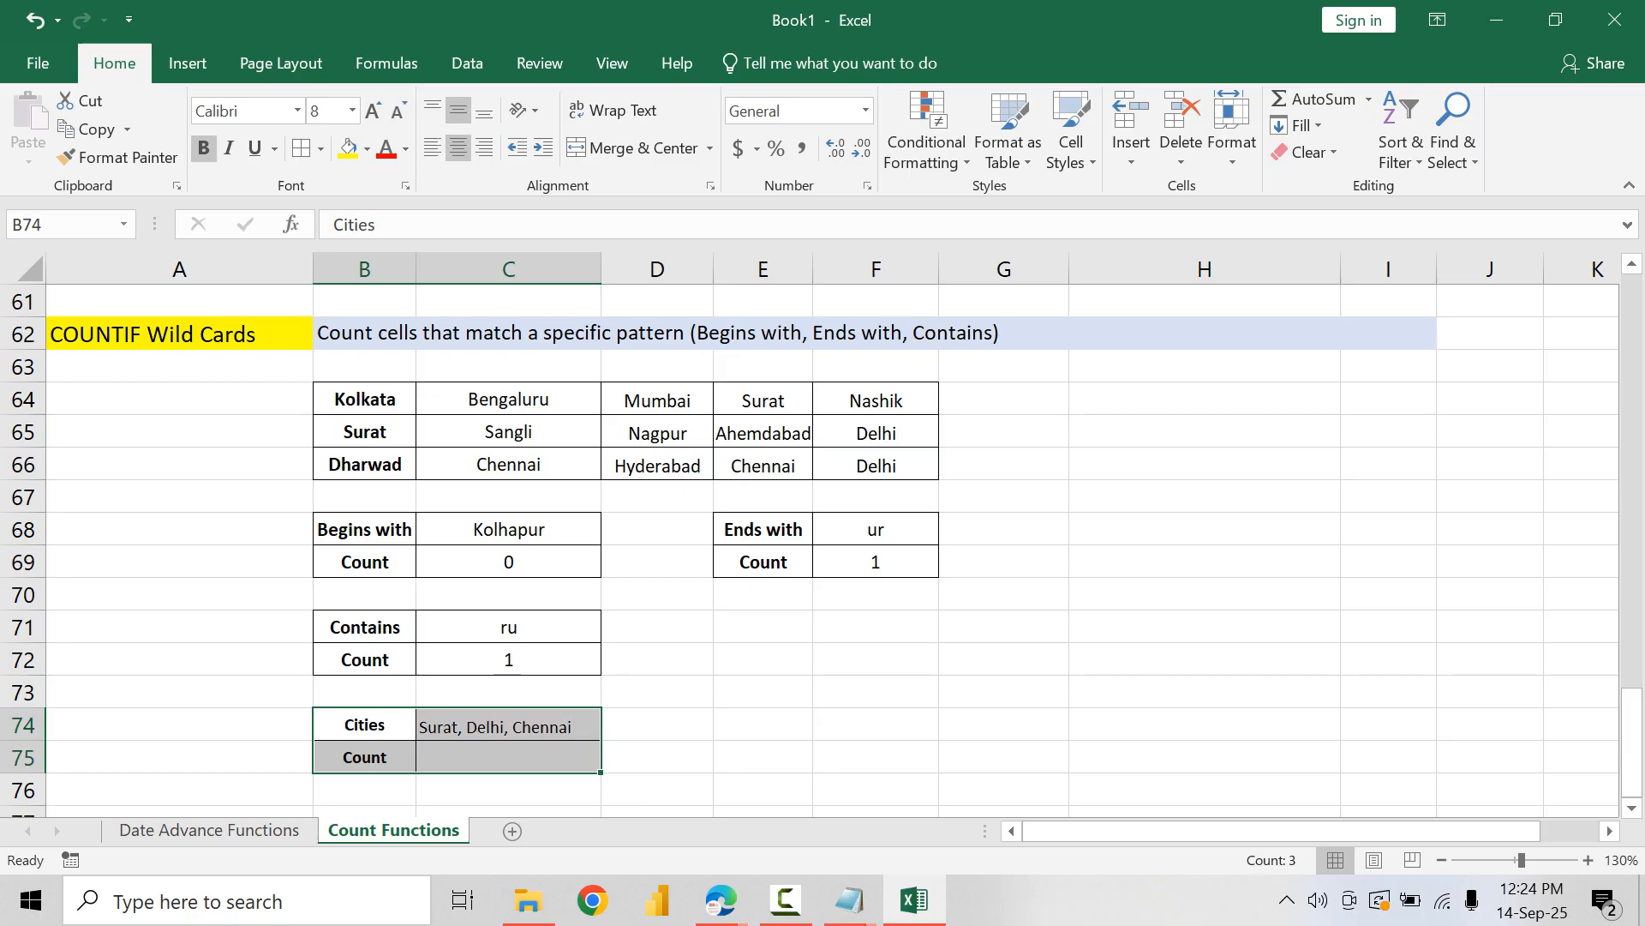
pyautogui.click(459, 110)
pyautogui.click(459, 111)
# Step: Enter =COUNTIF($B$64:$F$66,{"Surat","Delhi","Chennai"}) in C75 to count the listed cities
pyautogui.click(508, 758)
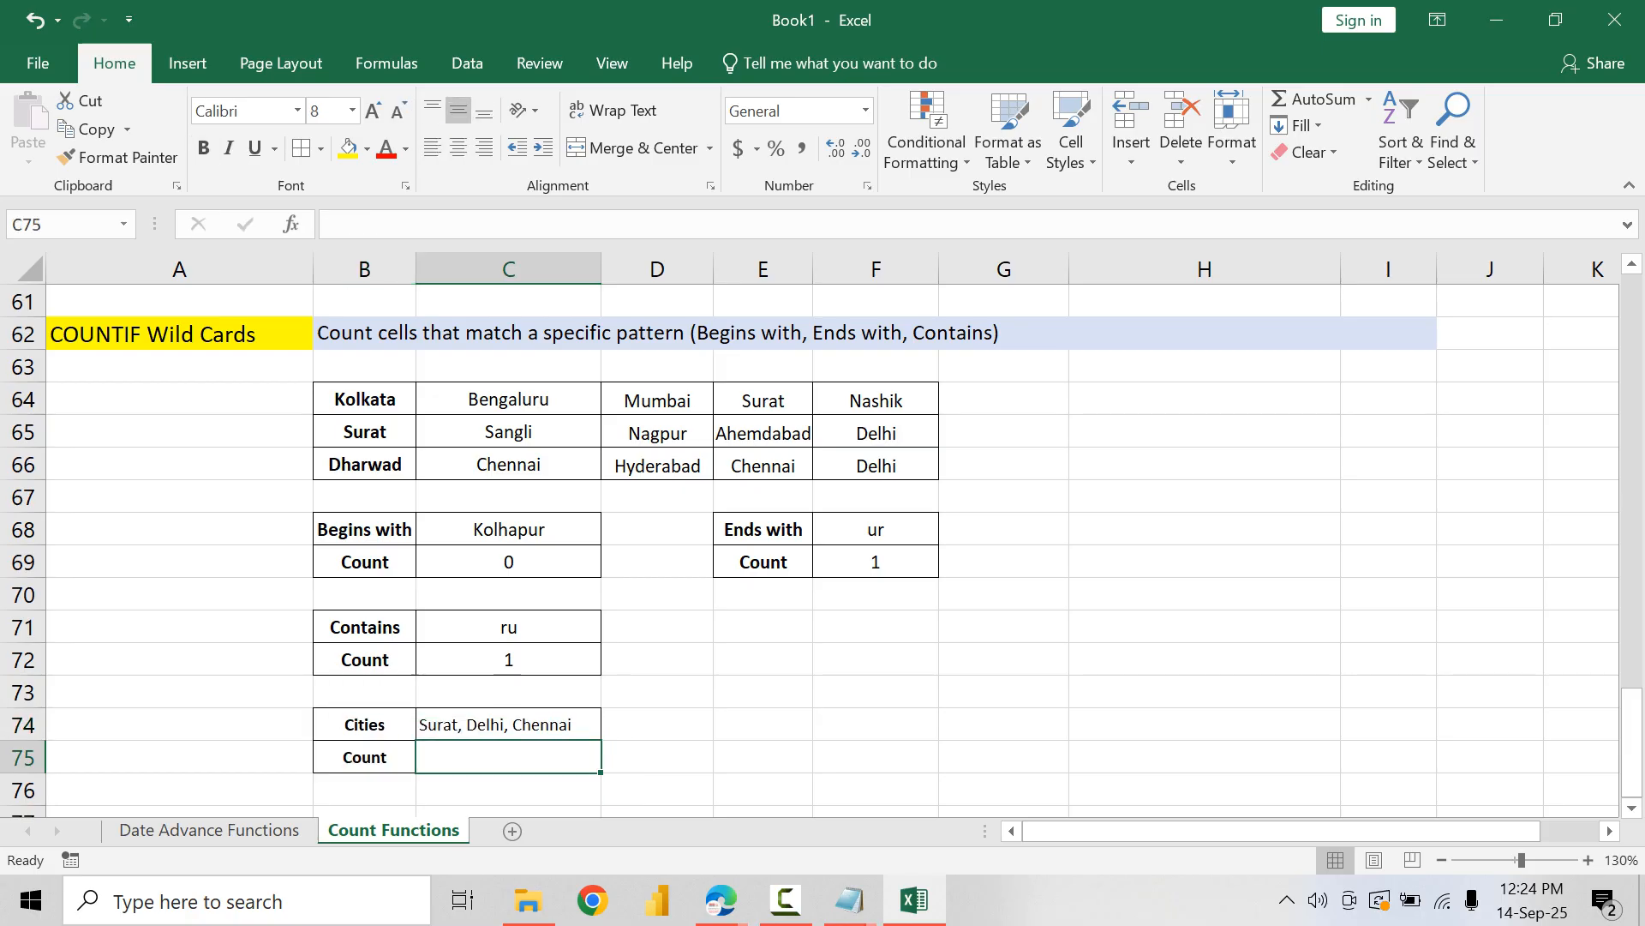
pyautogui.write('=COUNTIG(')
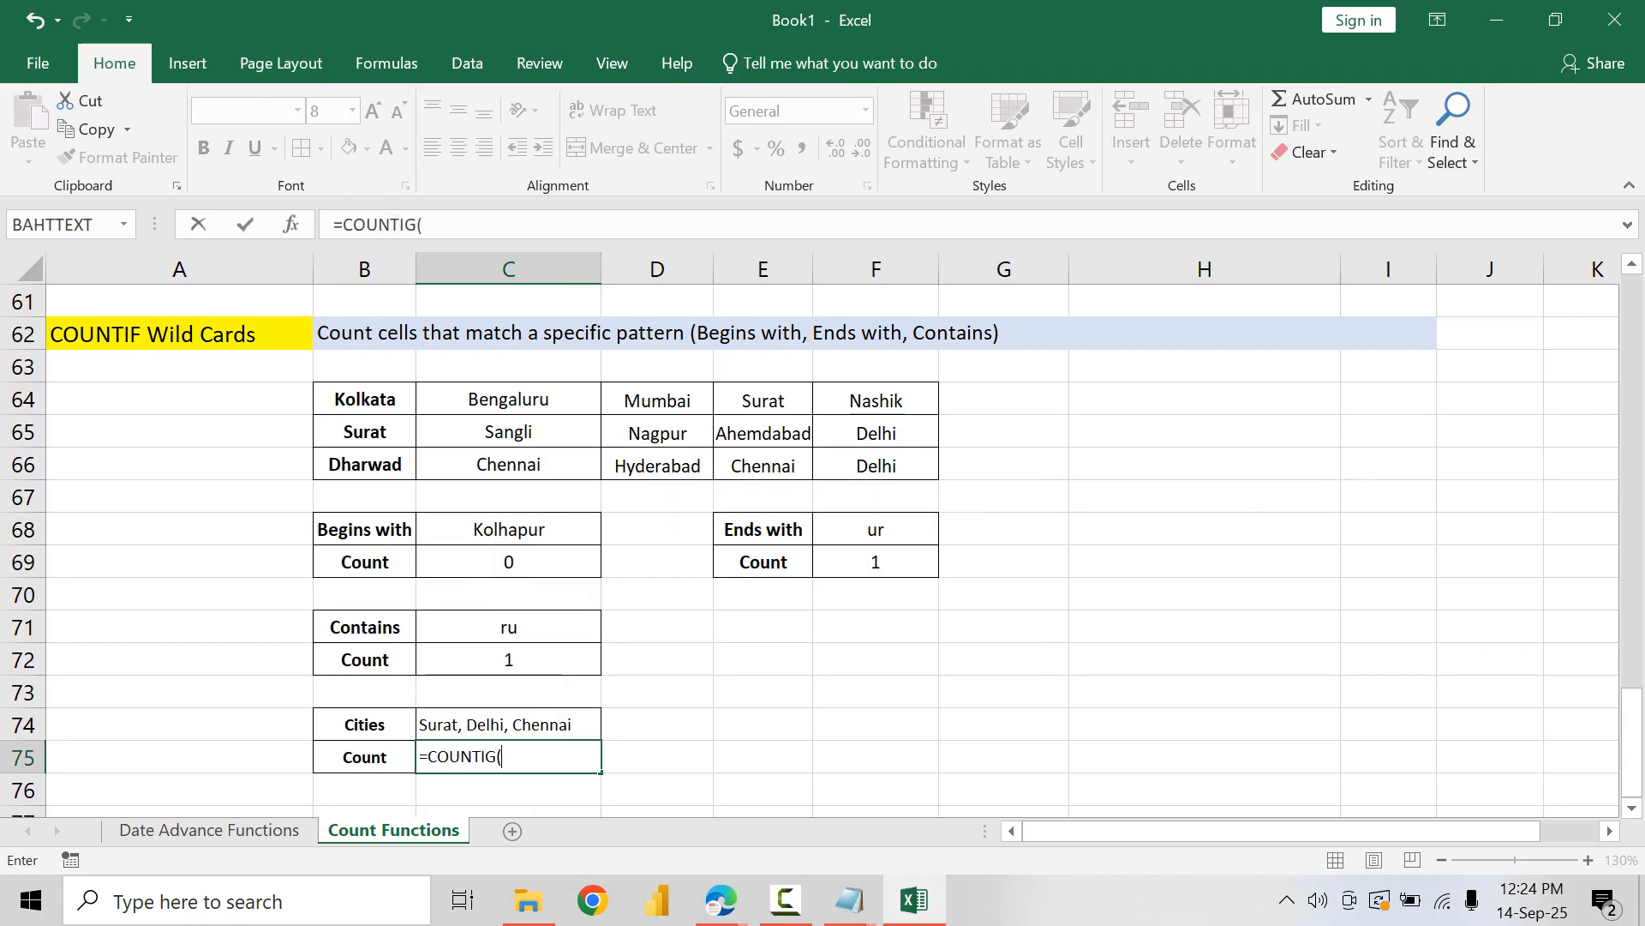
pyautogui.press('BackSpace')
pyautogui.press('Tab')
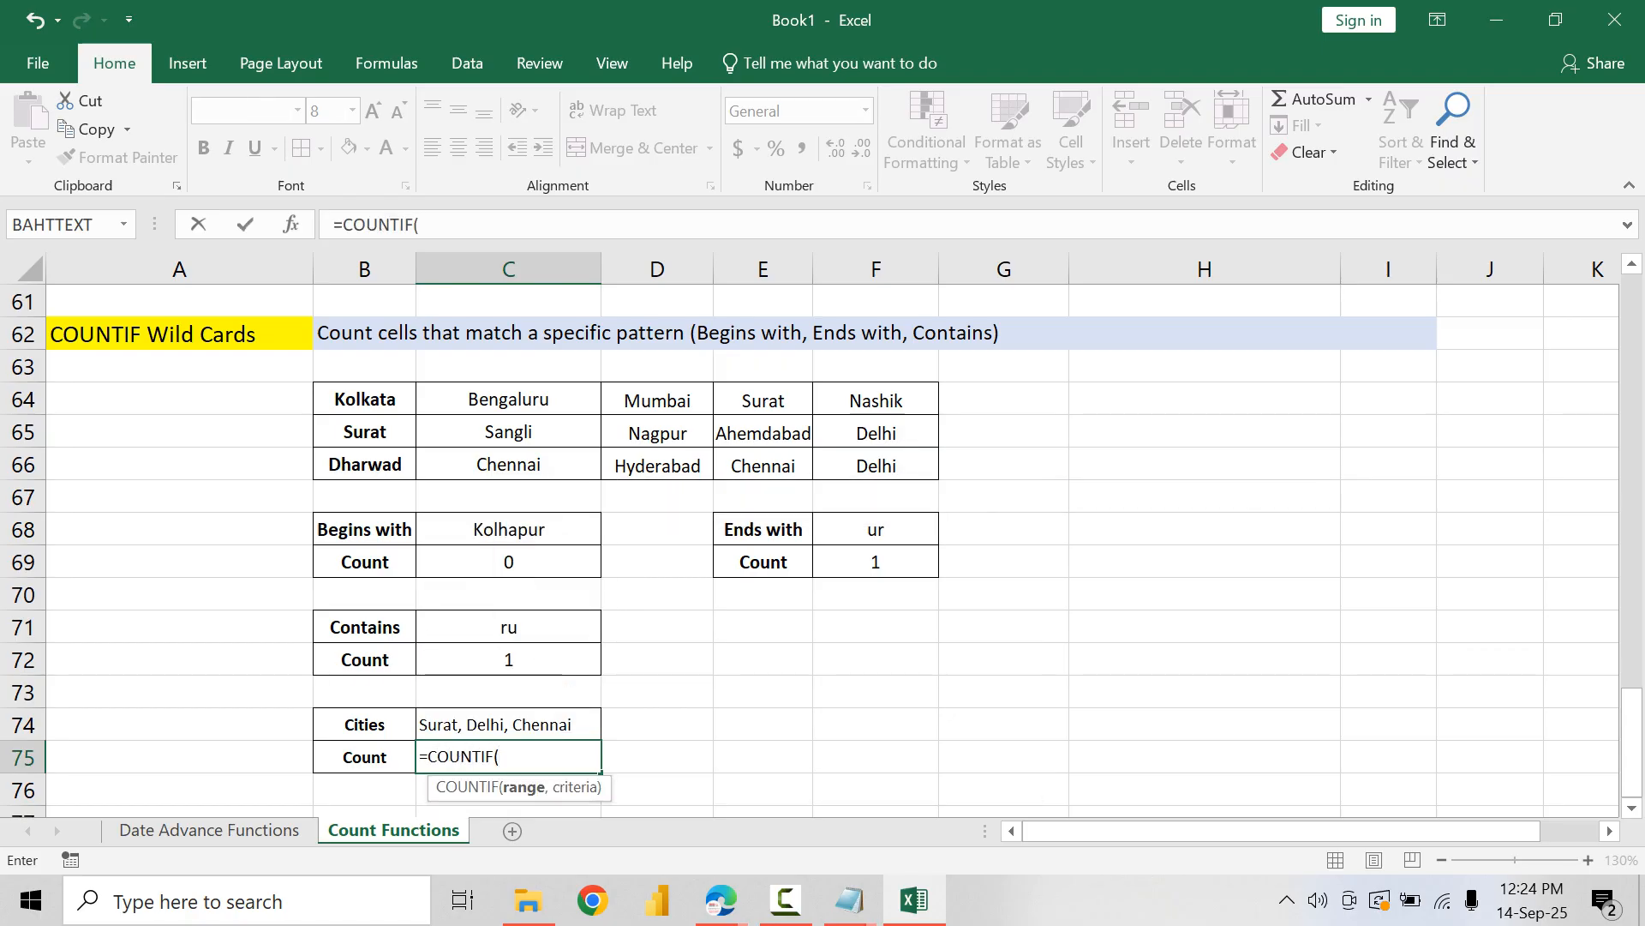
pyautogui.moveTo(365, 399); pyautogui.dragTo(909, 467)
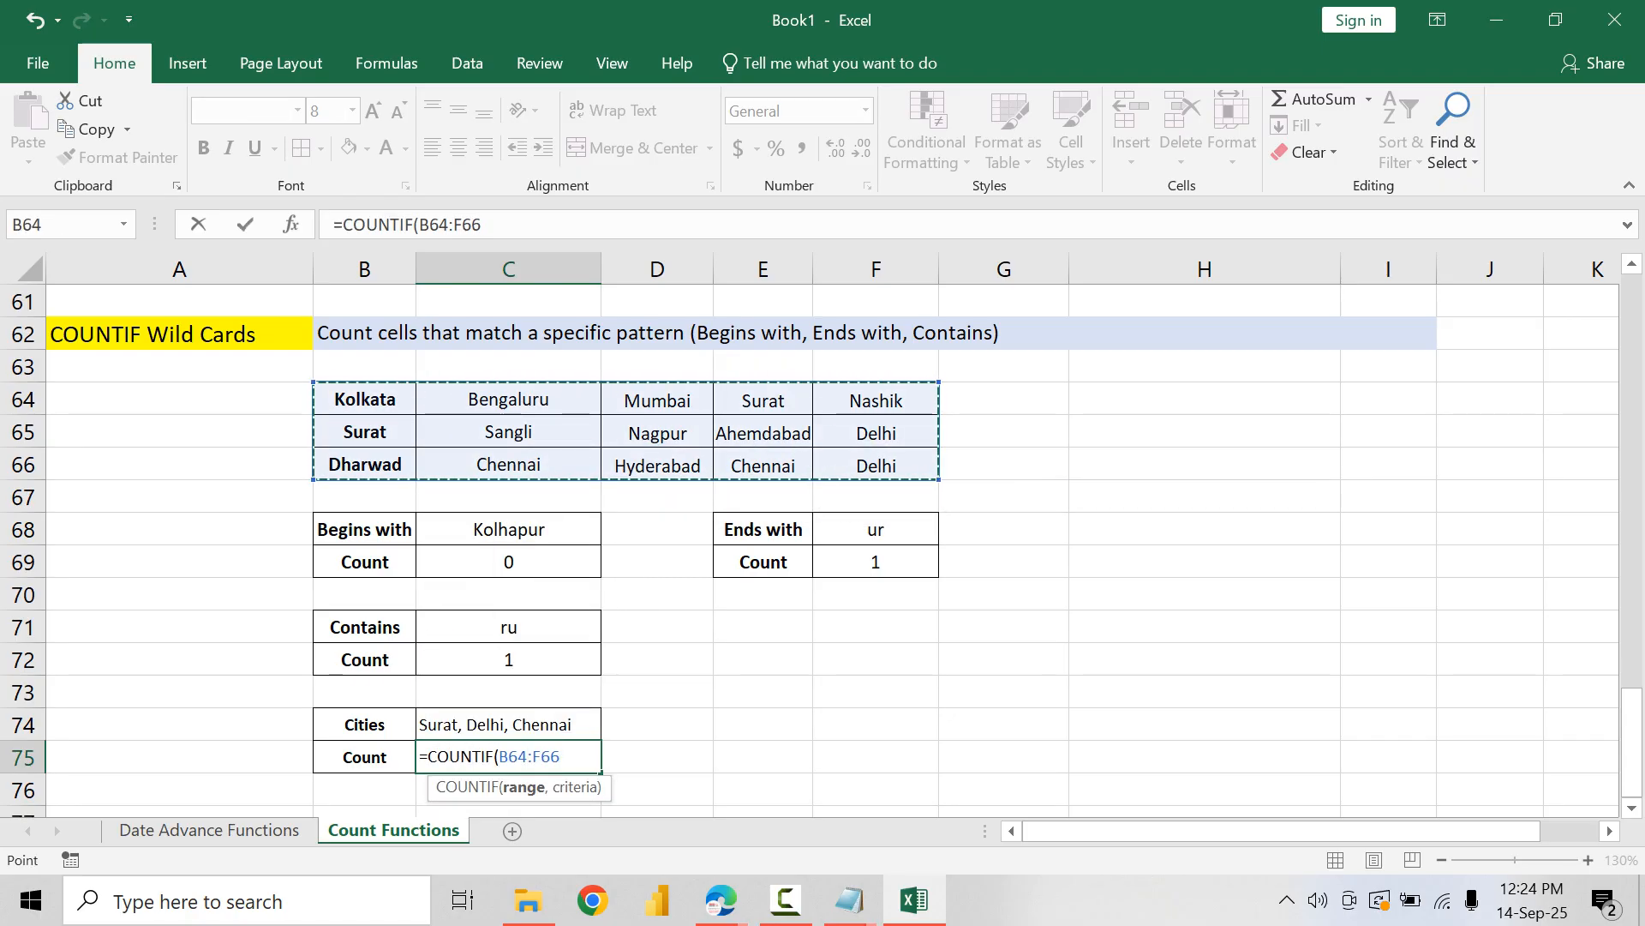
pyautogui.press('F4')
pyautogui.write(',{')
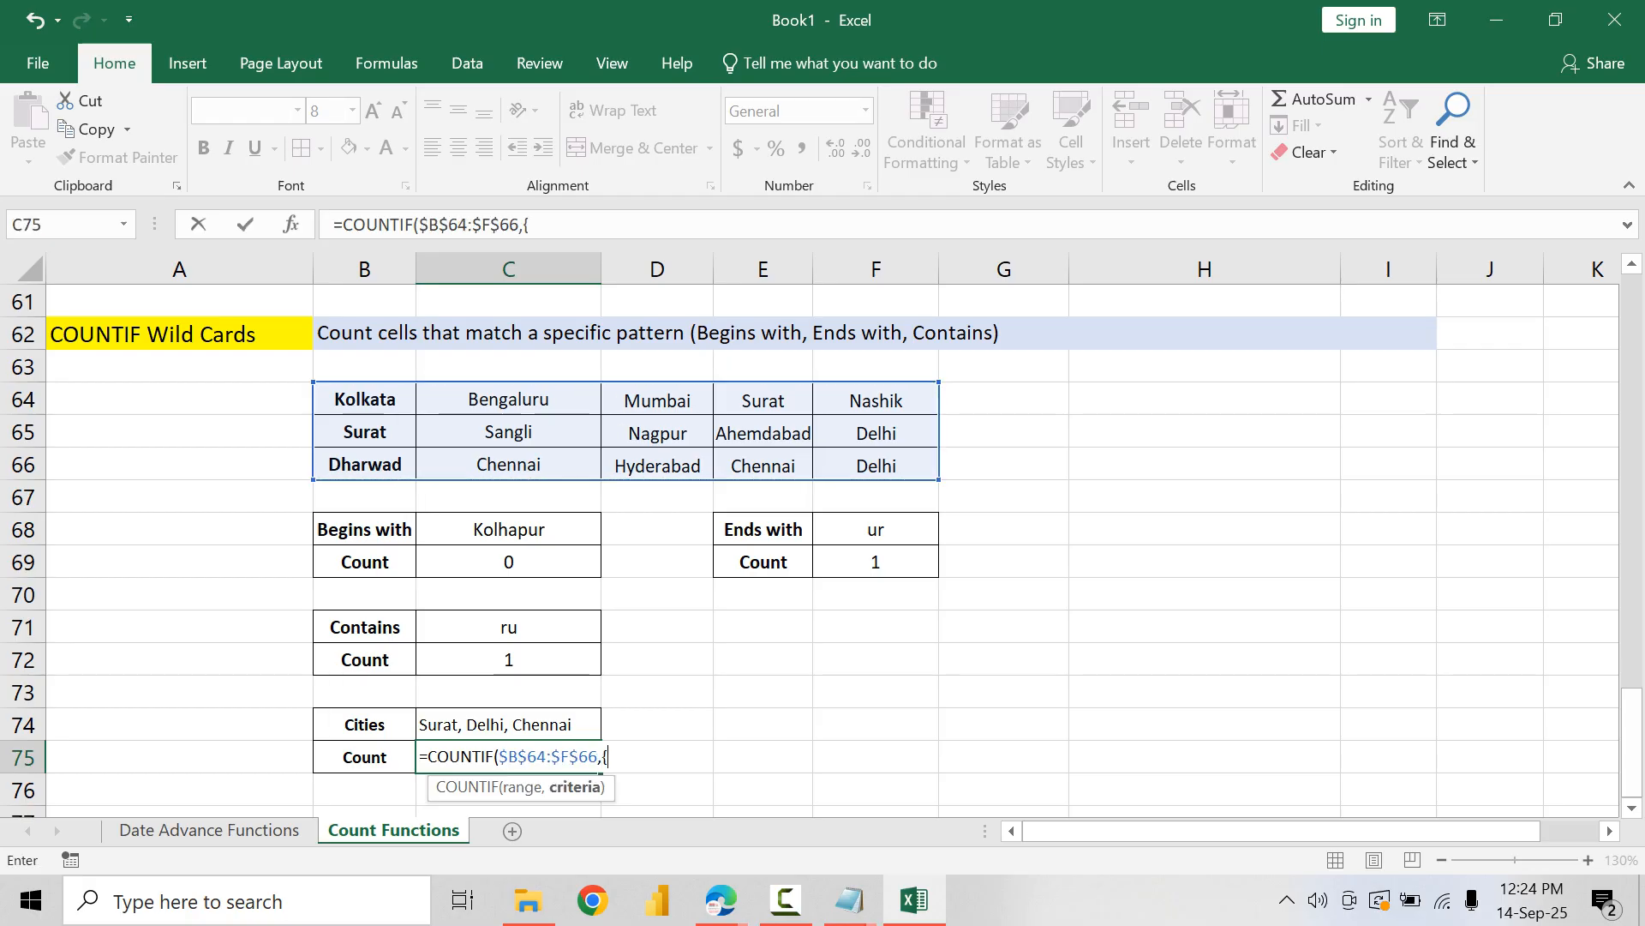
pyautogui.write('"Surat","De')
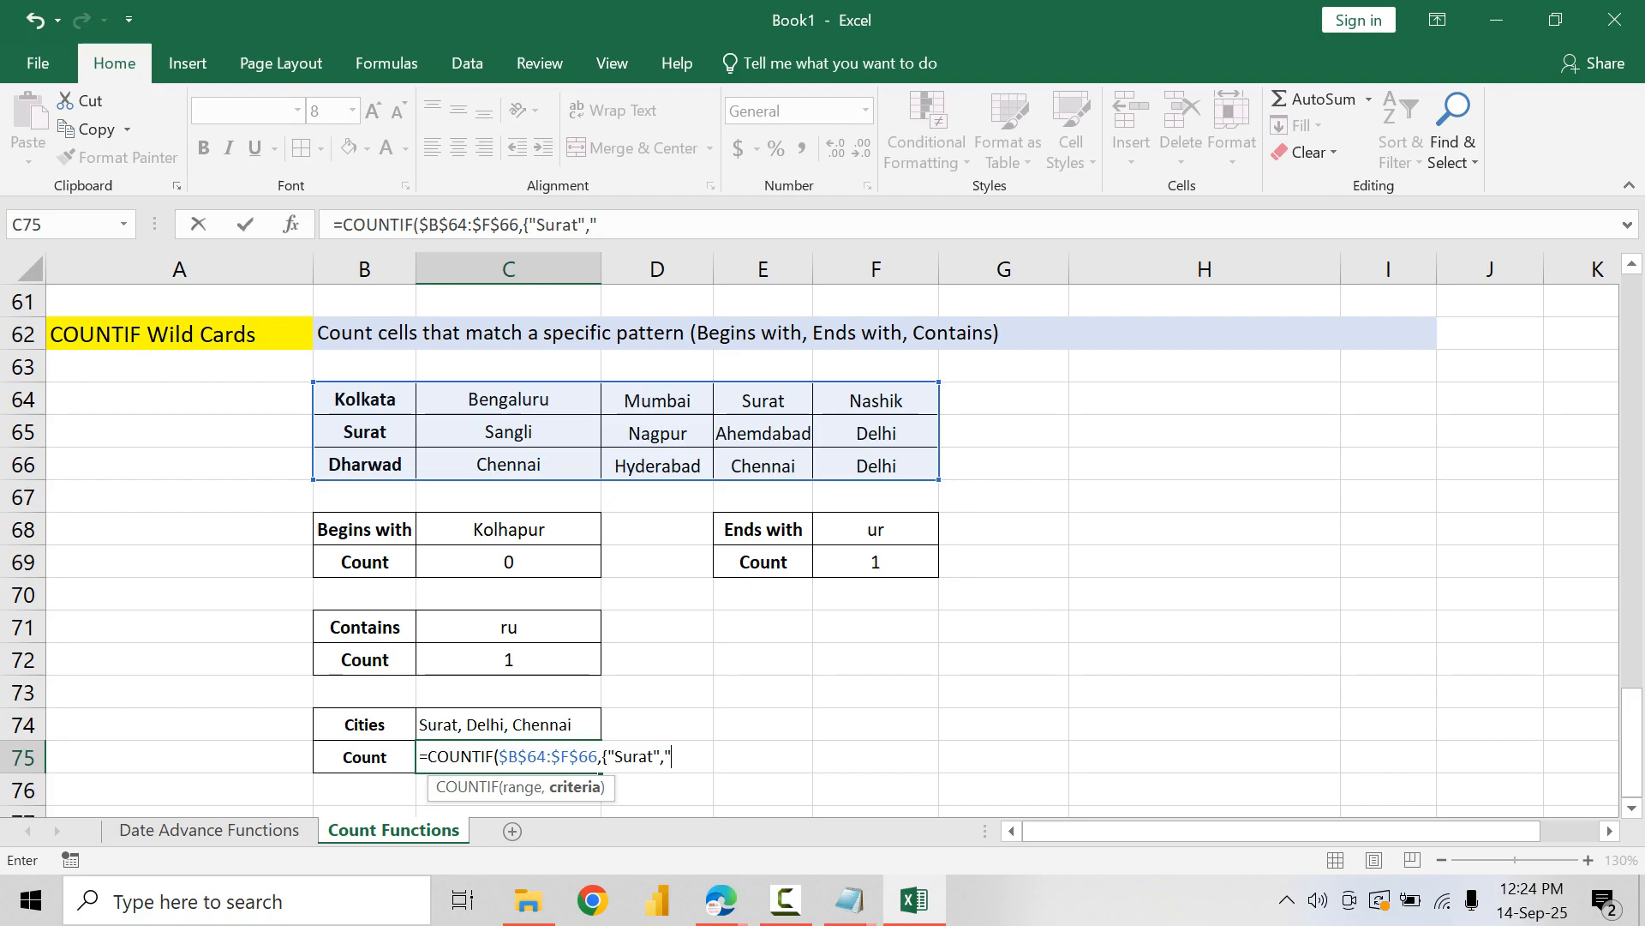
pyautogui.write('lhi')
pyautogui.write('"')
pyautogui.write(',"')
pyautogui.write('Chennai')
pyautogui.write('"}')
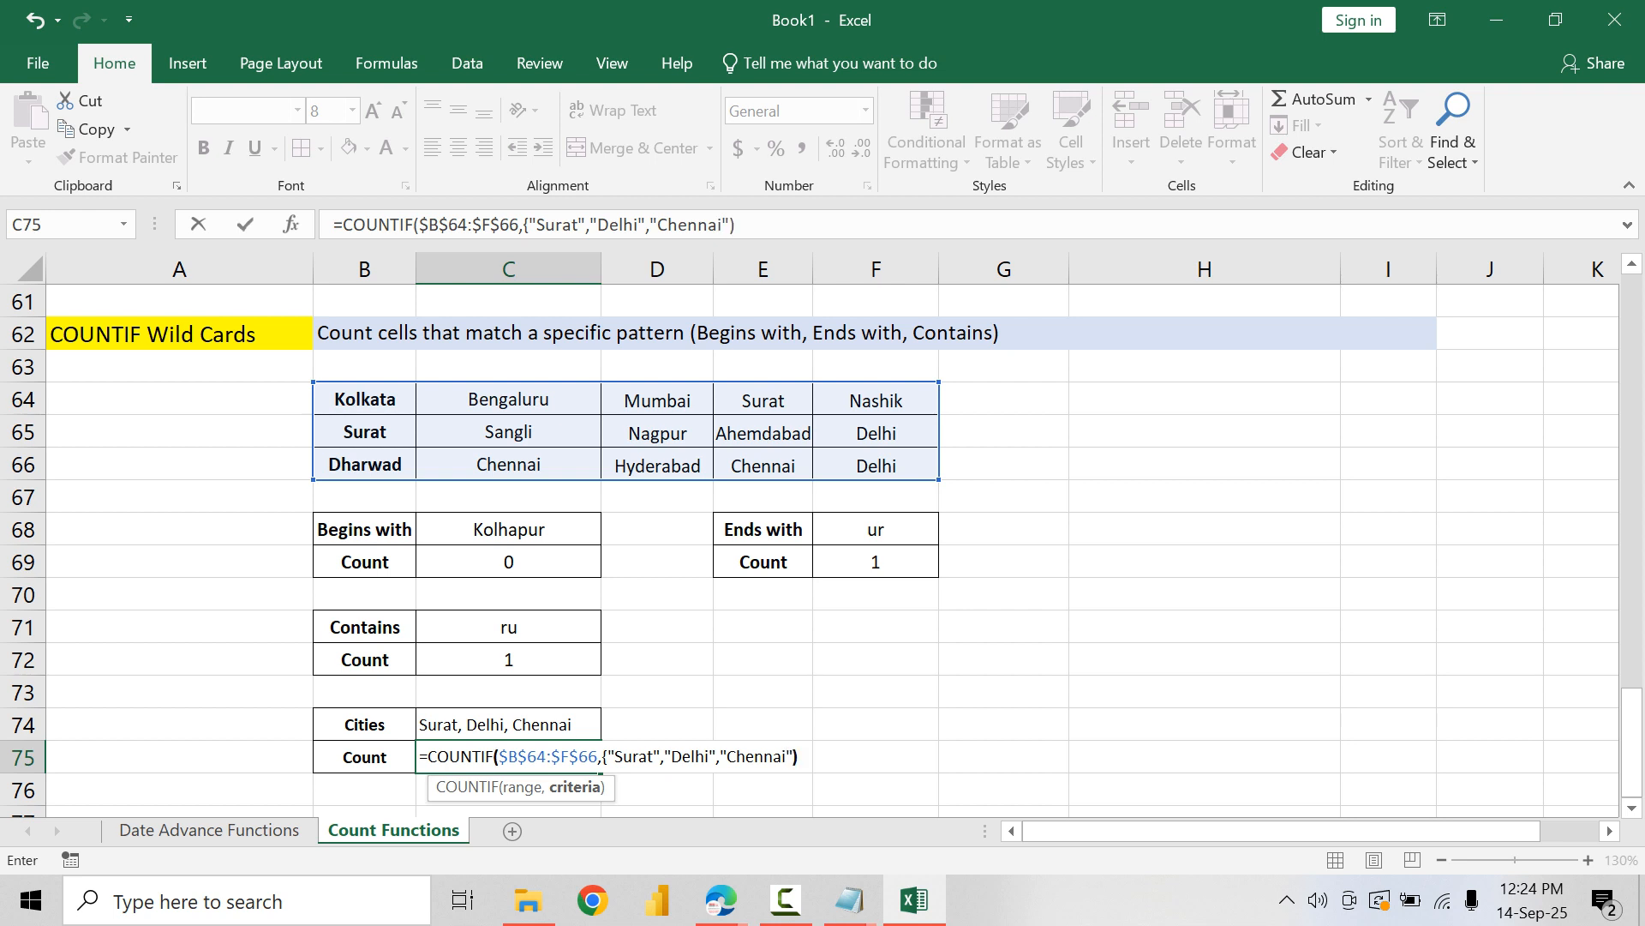
pyautogui.write(')')
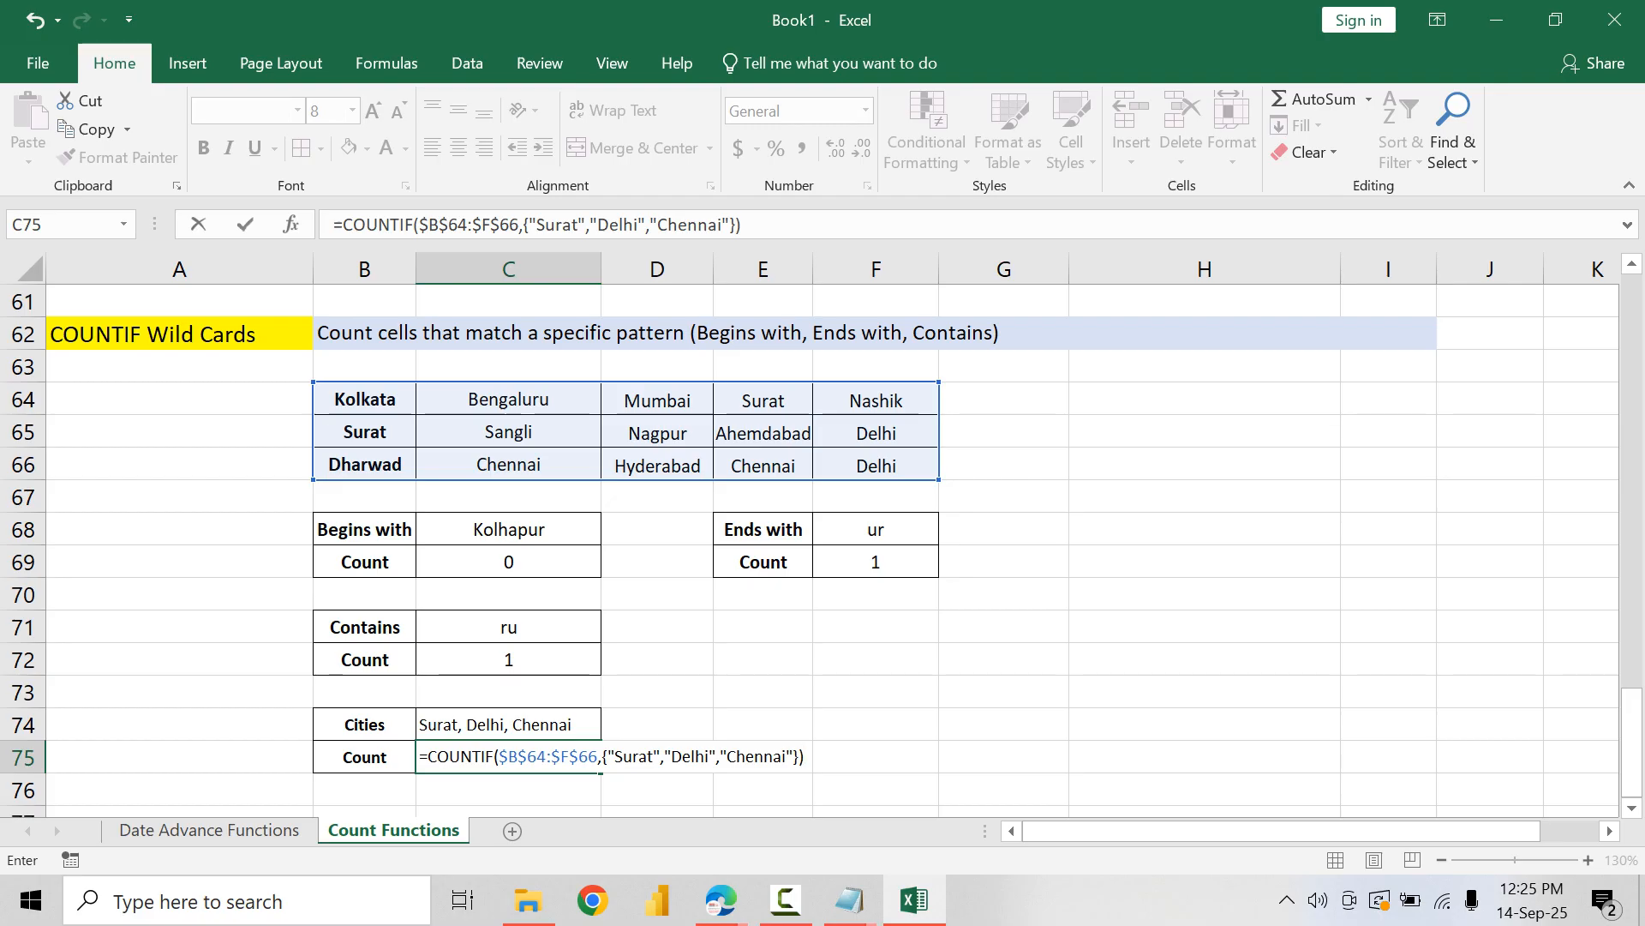
pyautogui.press('Return')
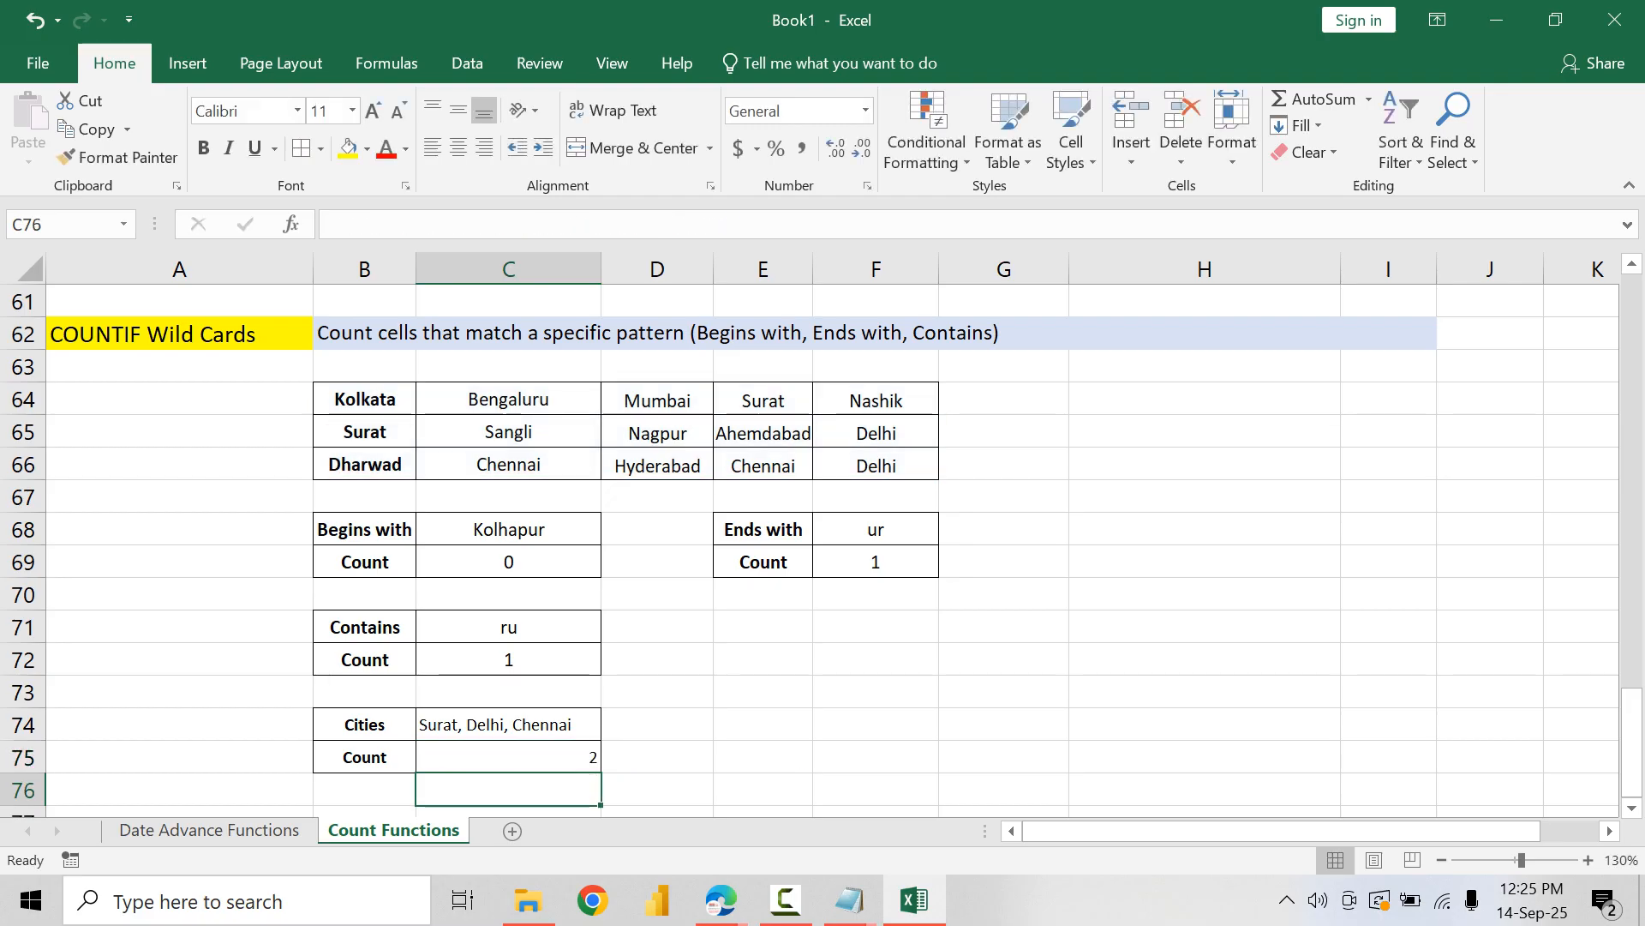
# Step: Check the formula in C75 against the table by selecting every Surat, Chennai and Delhi cell together
pyautogui.press('Up')
pyautogui.press('Up')
pyautogui.press('Down')
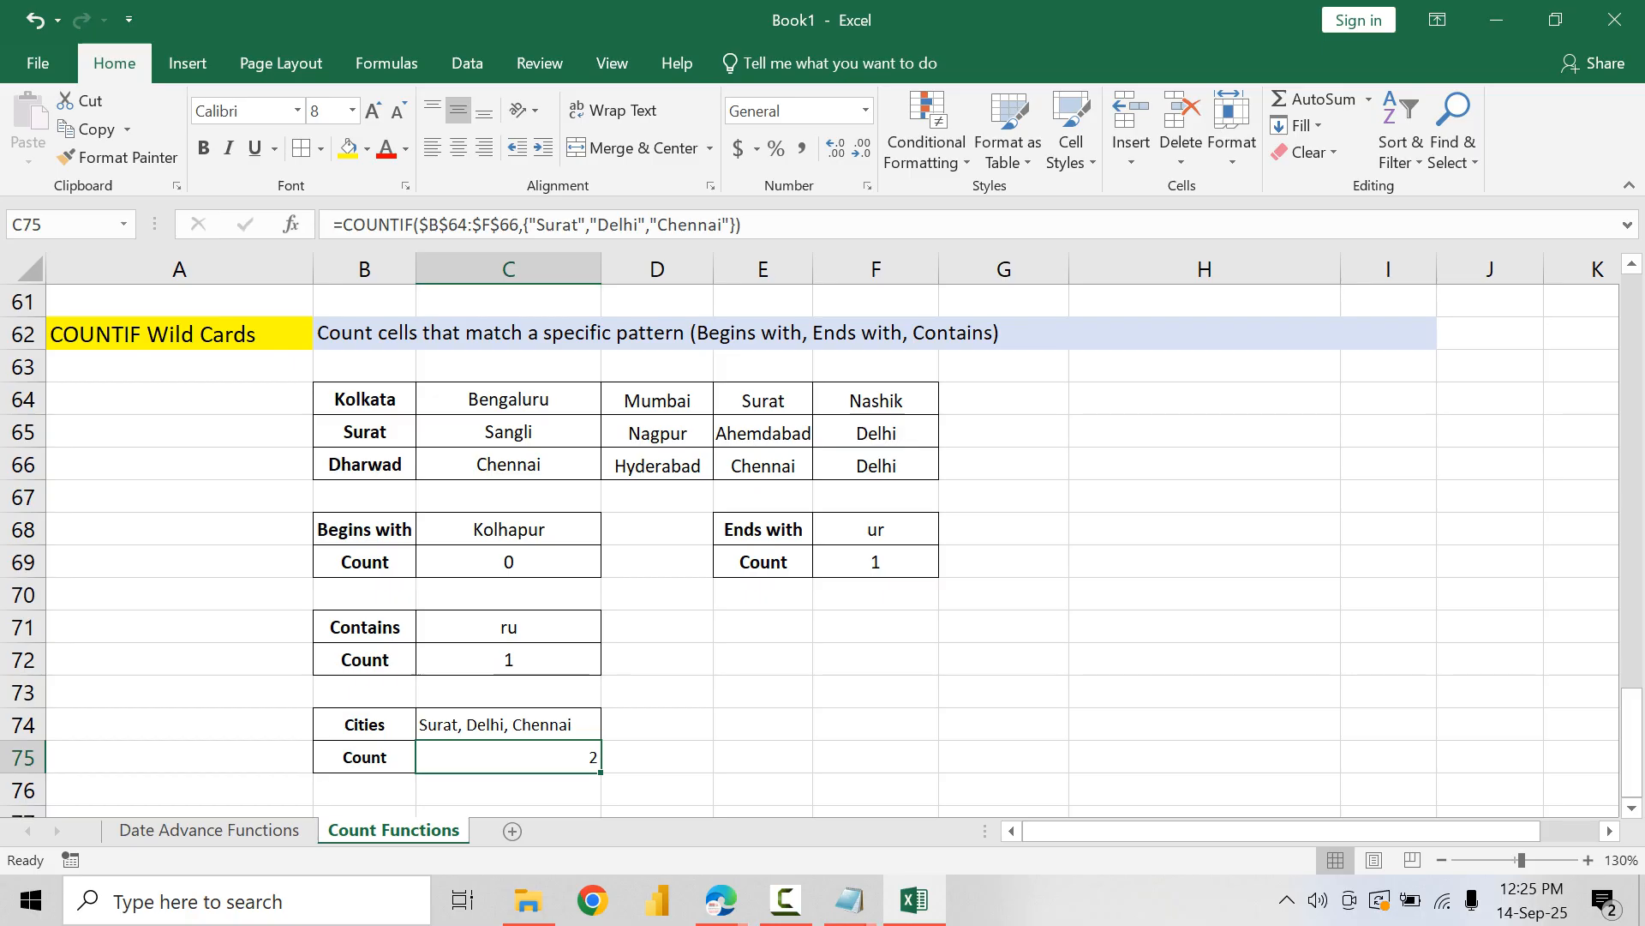
pyautogui.click(364, 432)
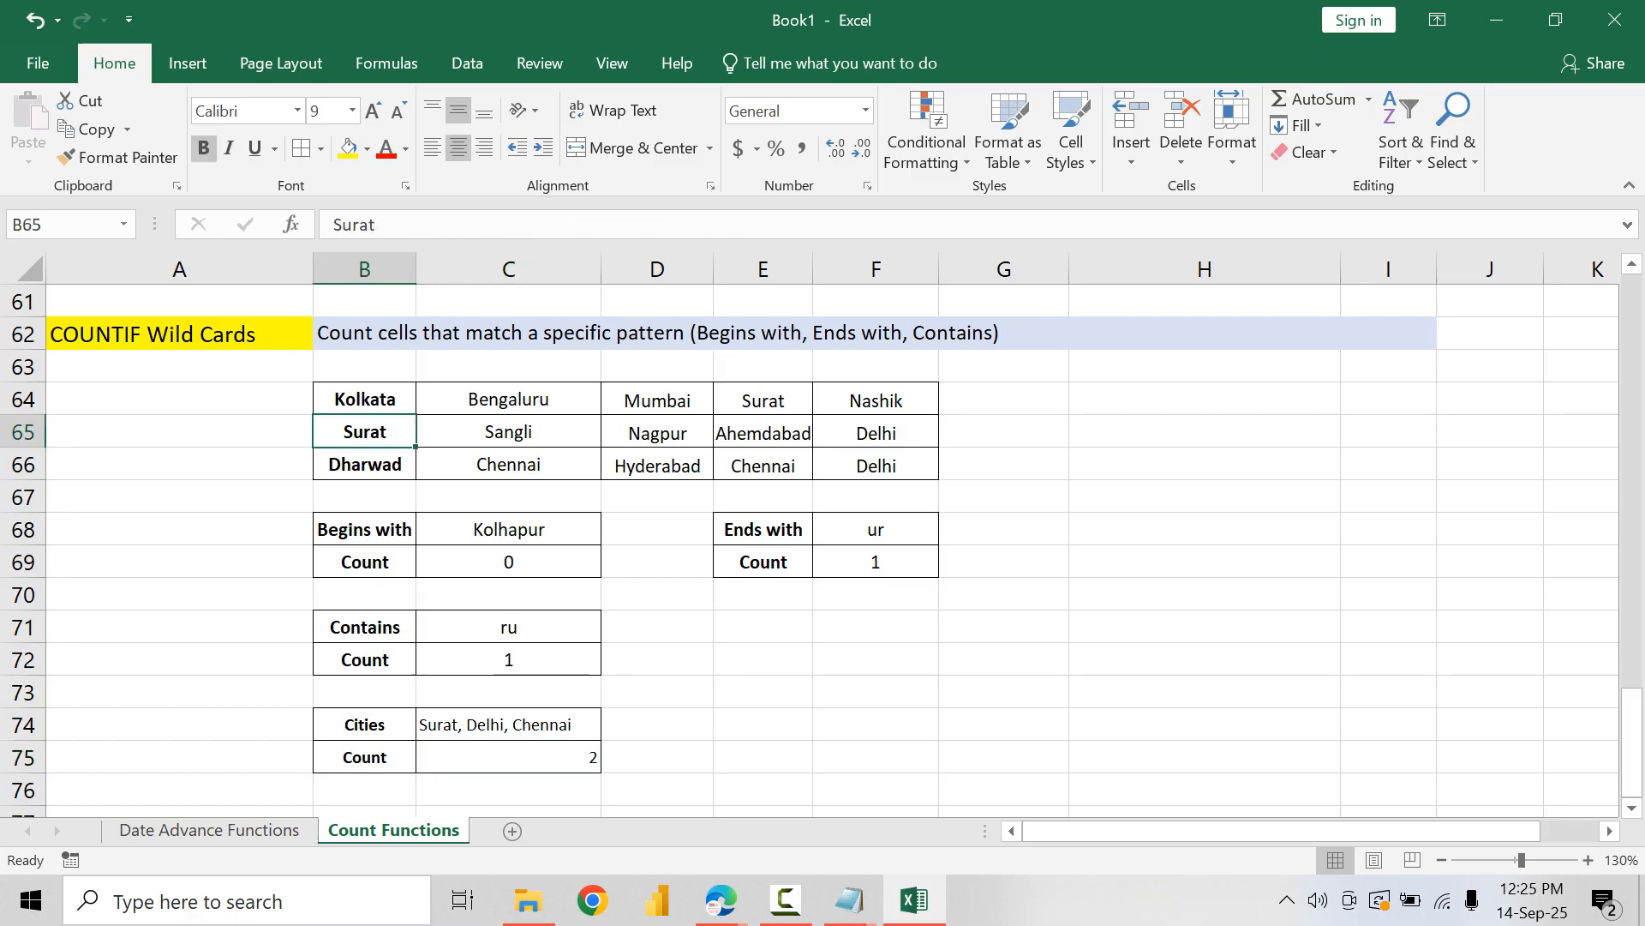
pyautogui.keyDown('ctrl'); pyautogui.click(763, 400); pyautogui.keyUp('ctrl')
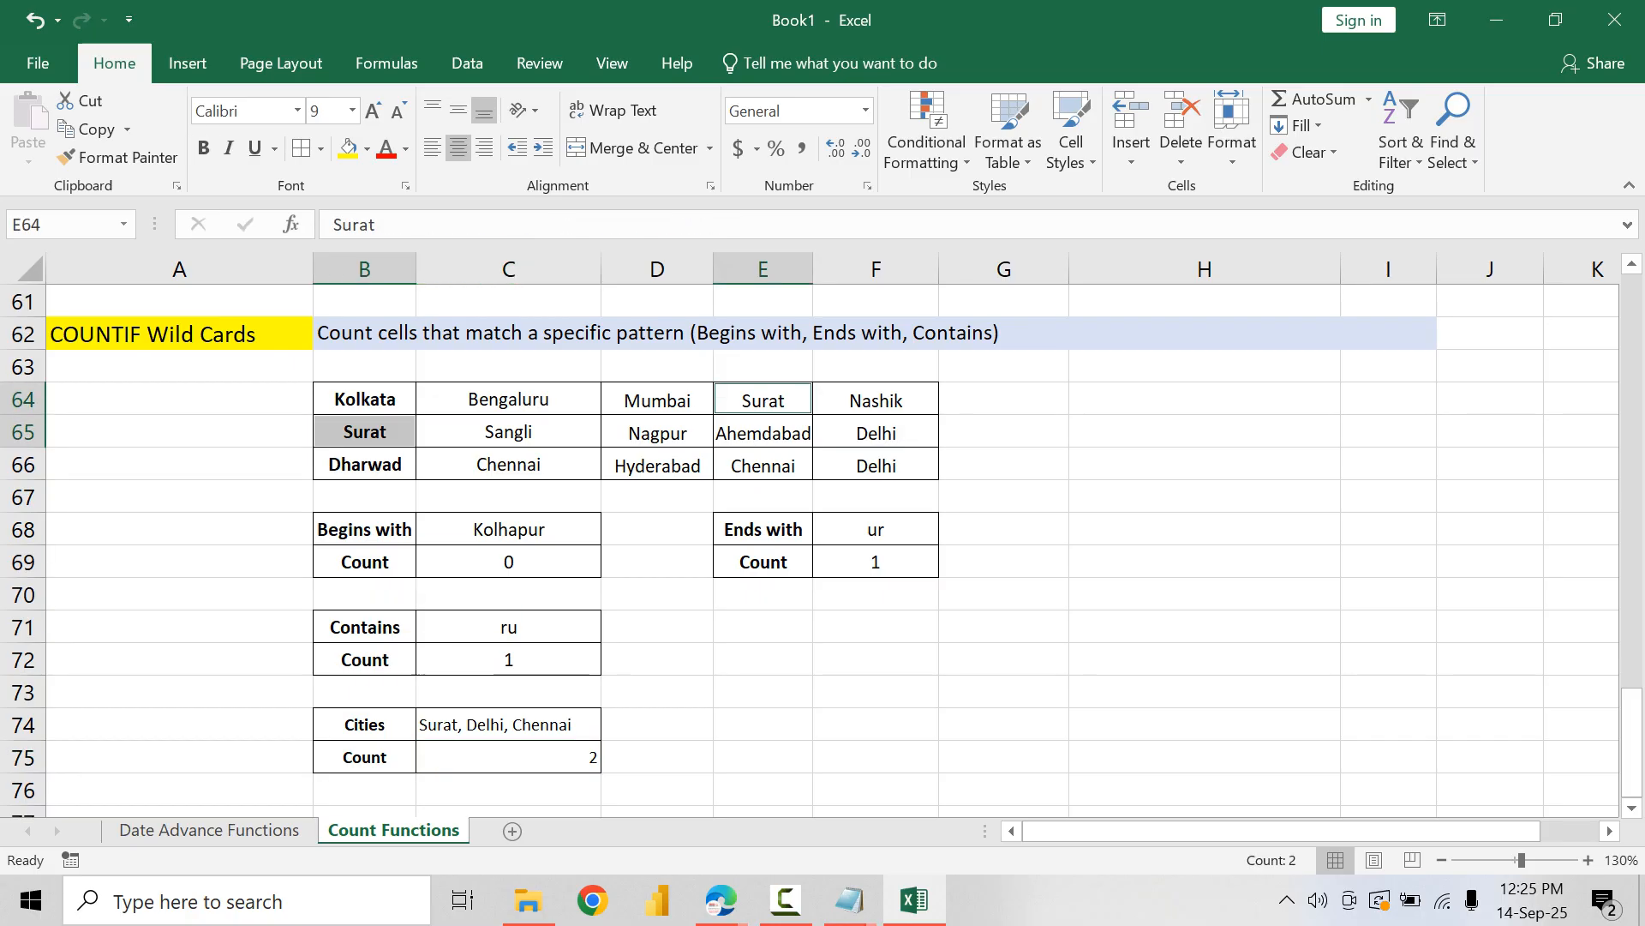
pyautogui.keyDown('ctrl'); pyautogui.click(508, 465); pyautogui.keyUp('ctrl')
pyautogui.keyDown('ctrl'); pyautogui.click(763, 465); pyautogui.keyUp('ctrl')
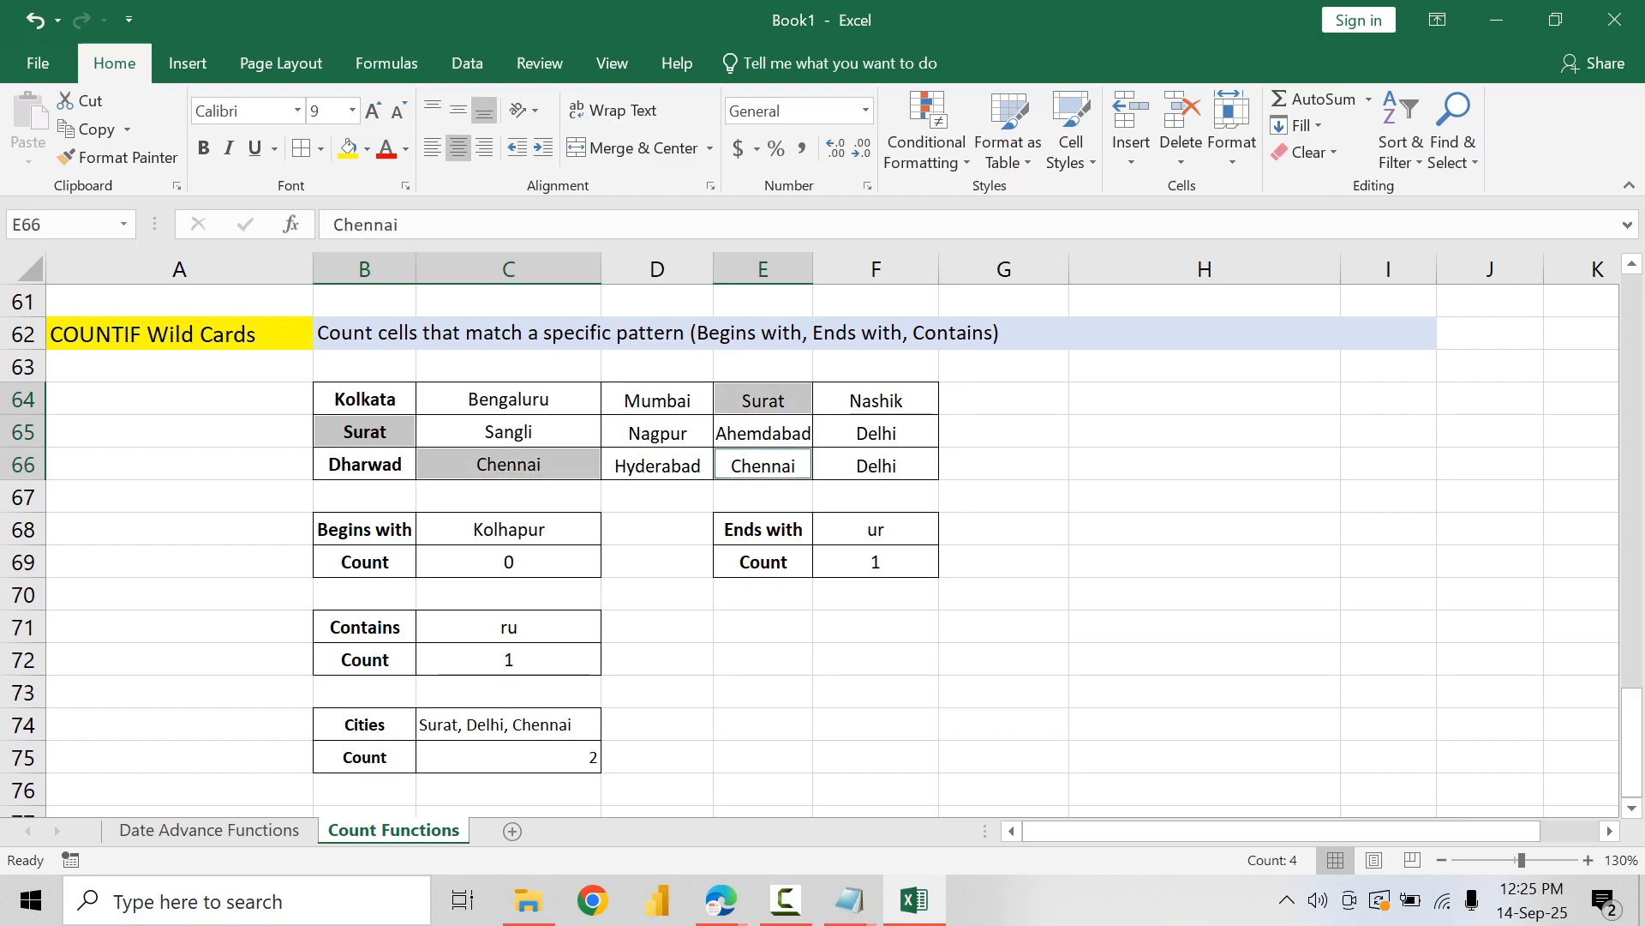
pyautogui.keyDown('ctrl'); pyautogui.click(876, 434); pyautogui.keyUp('ctrl')
pyautogui.keyDown('ctrl'); pyautogui.click(876, 466); pyautogui.keyUp('ctrl')
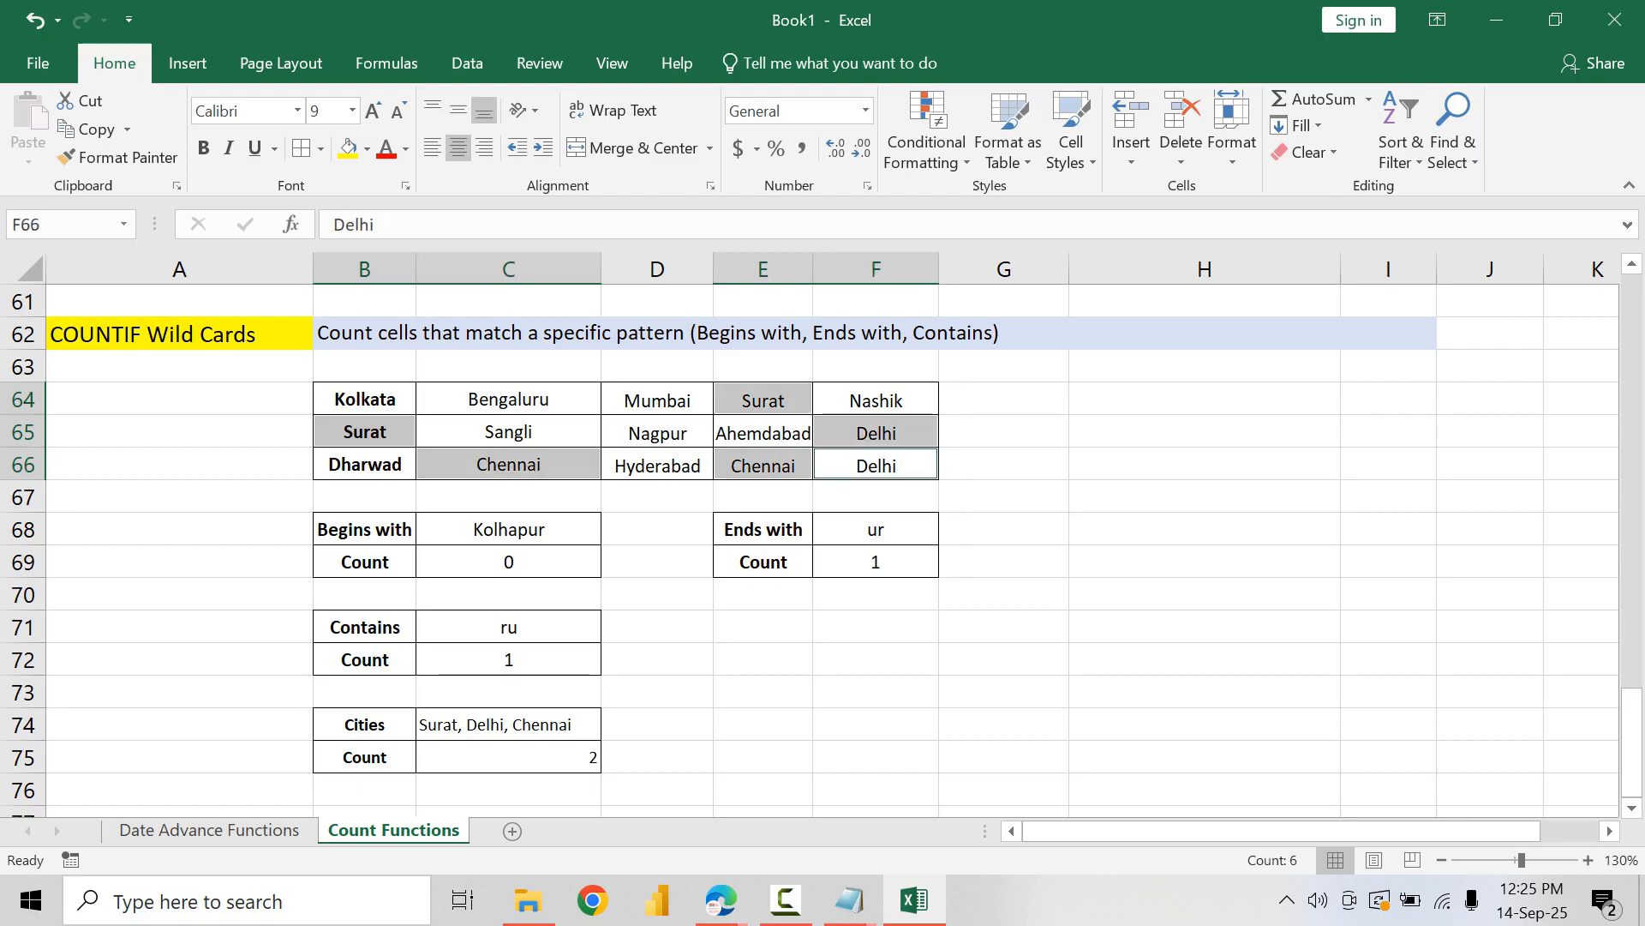
pyautogui.click(508, 757)
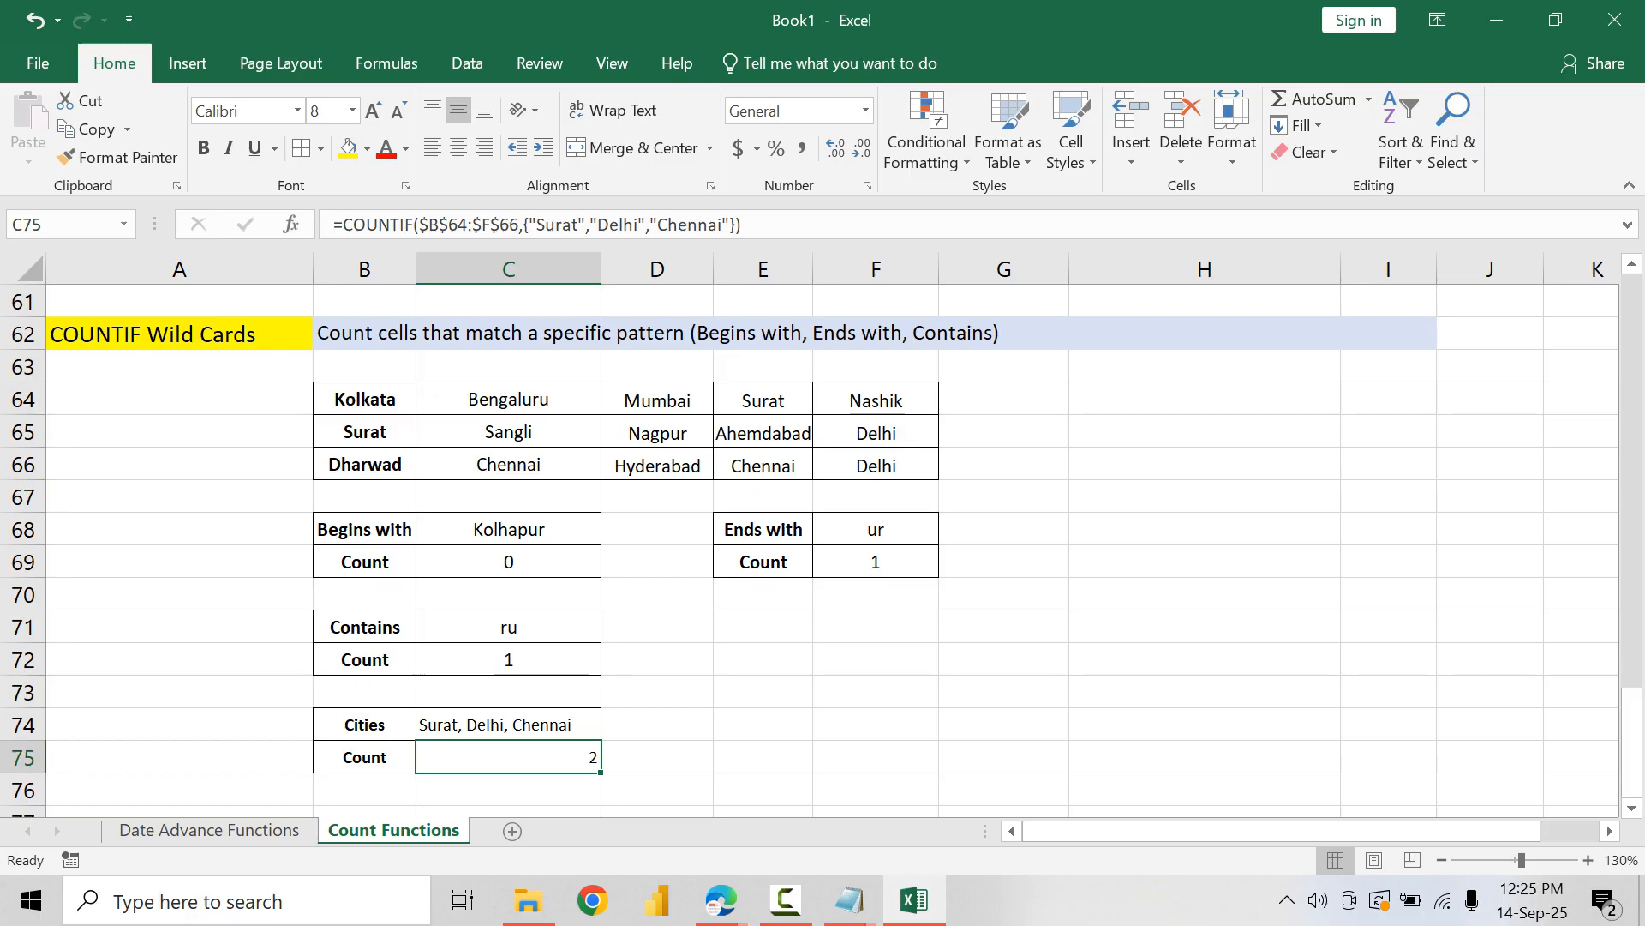
# Step: Replace the city in C64 of the city table with Delhi
pyautogui.click(508, 399)
pyautogui.write('Delhi')
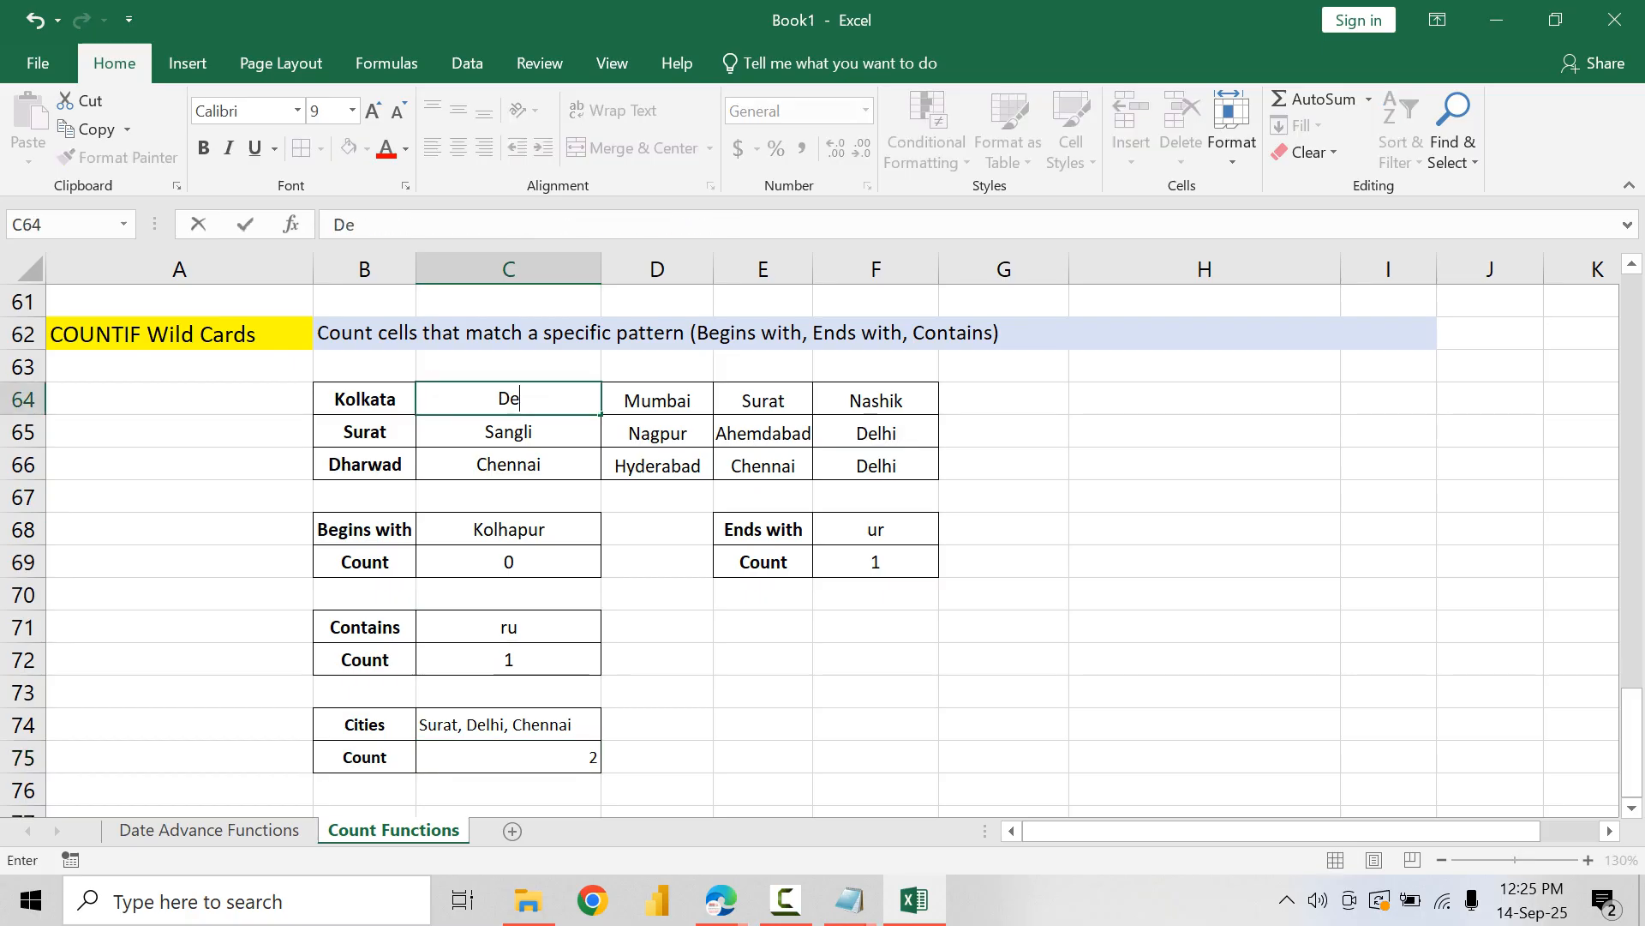
pyautogui.press('Return')
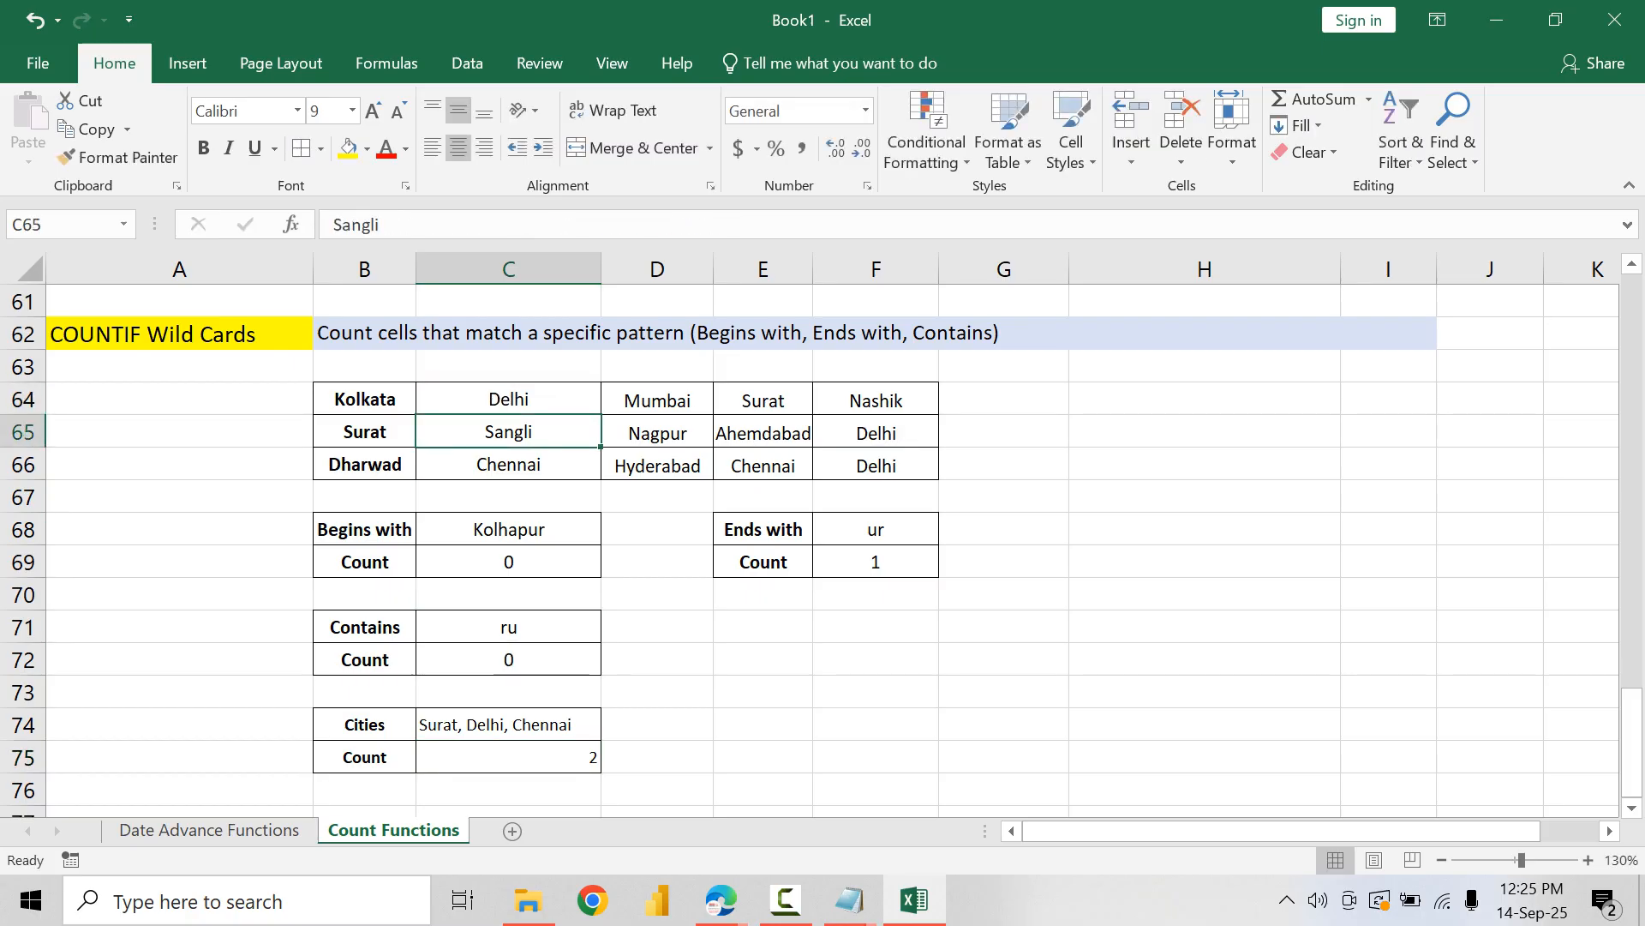
pyautogui.doubleClick(540, 757)
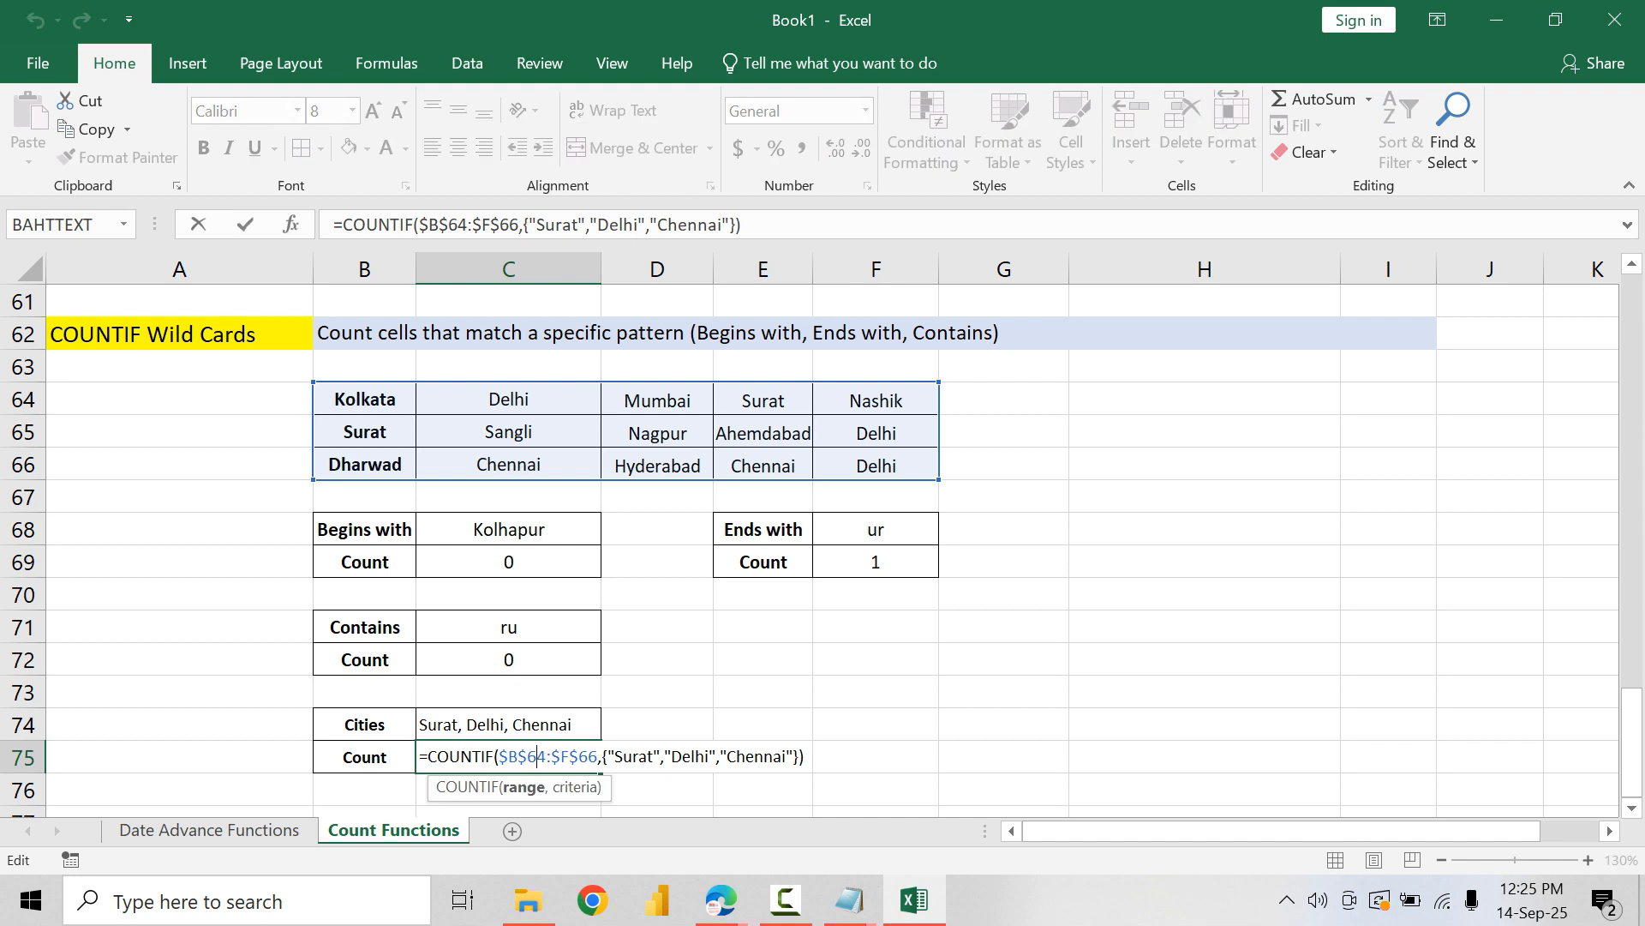
pyautogui.moveTo(426, 758)
pyautogui.mouseDown()
pyautogui.moveTo(805, 757)
pyautogui.moveTo(419, 758)
pyautogui.mouseUp()
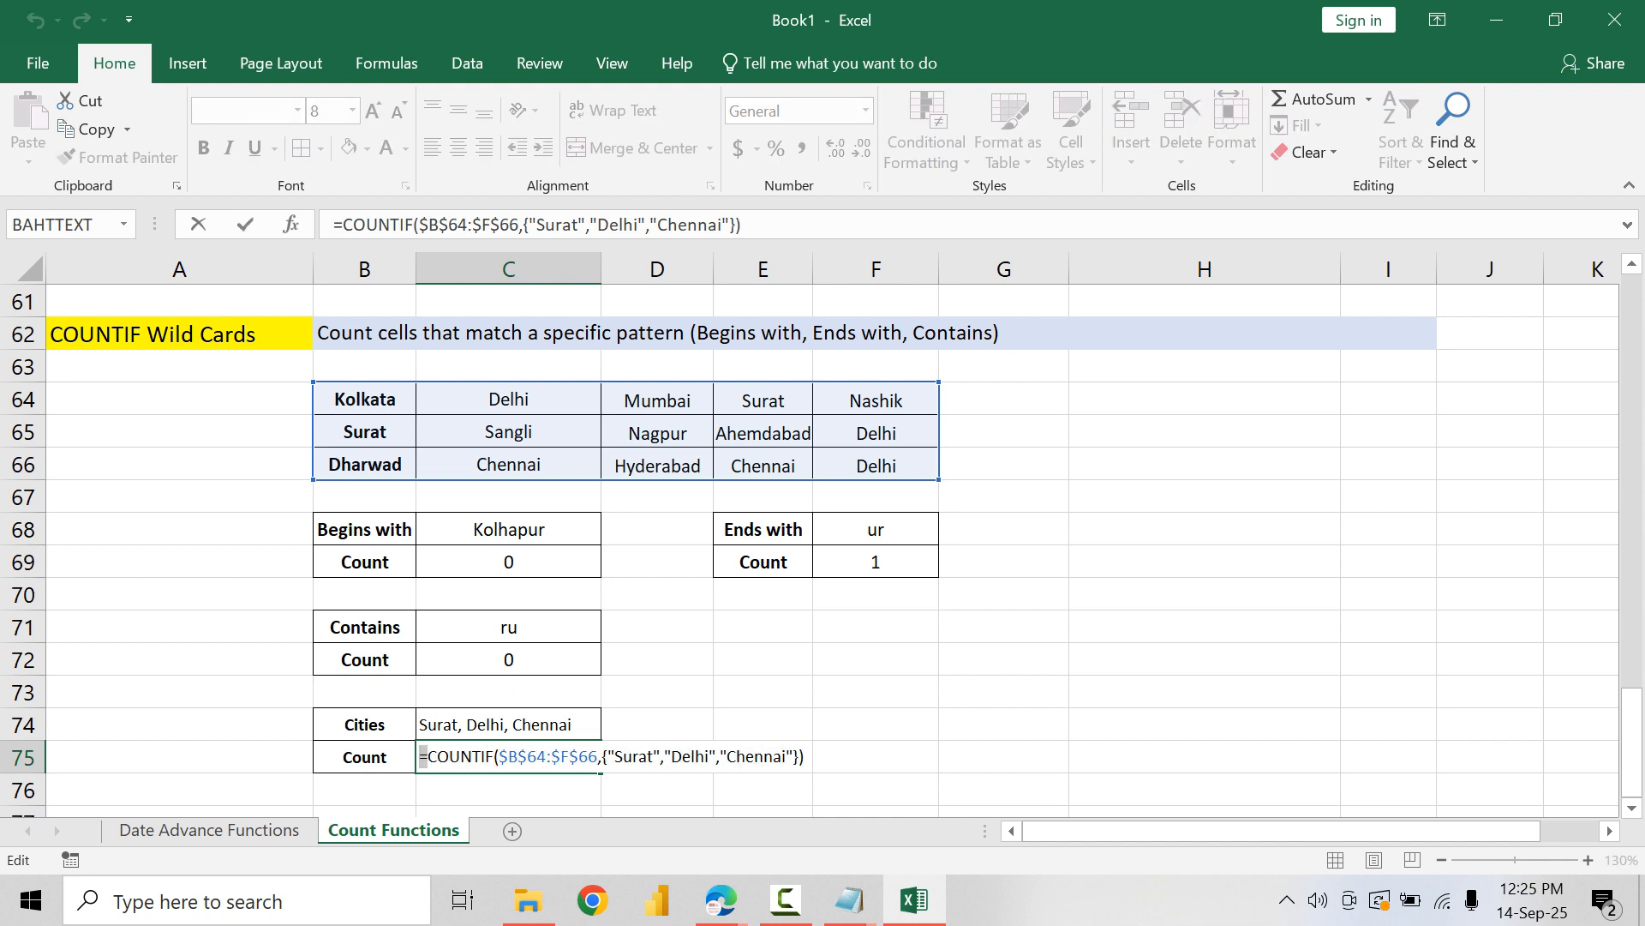
pyautogui.click(876, 758)
pyautogui.press('Escape')
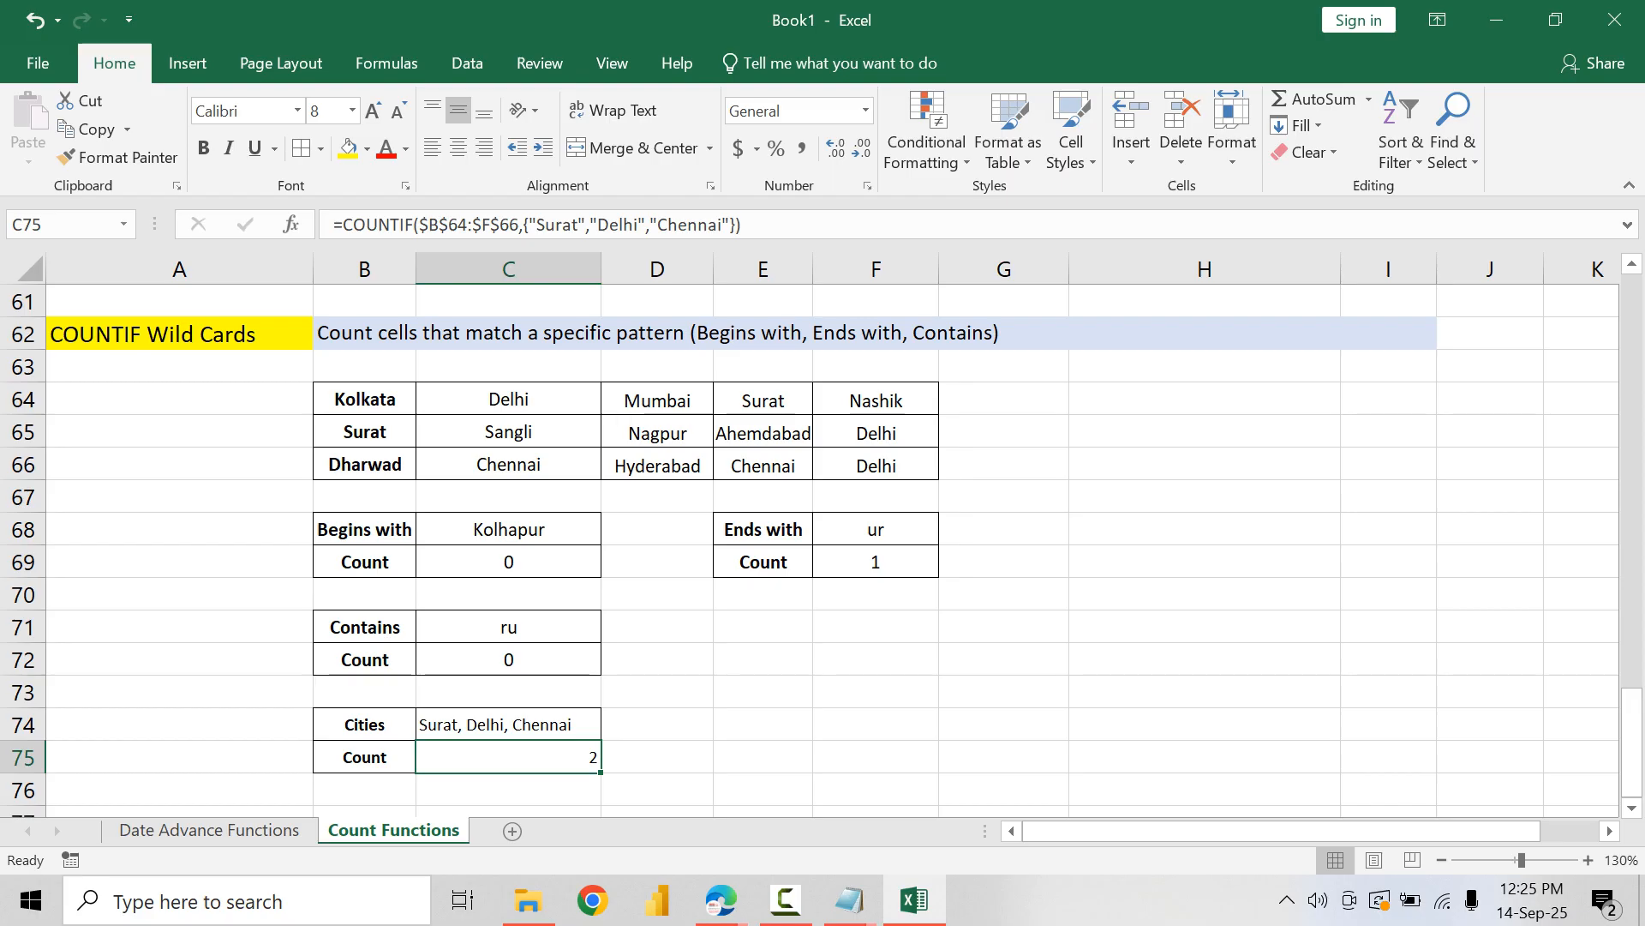
# Step: Wrap the COUNTIF formula in C75 in a SUM function and center the cell horizontally
pyautogui.doubleClick(499, 758)
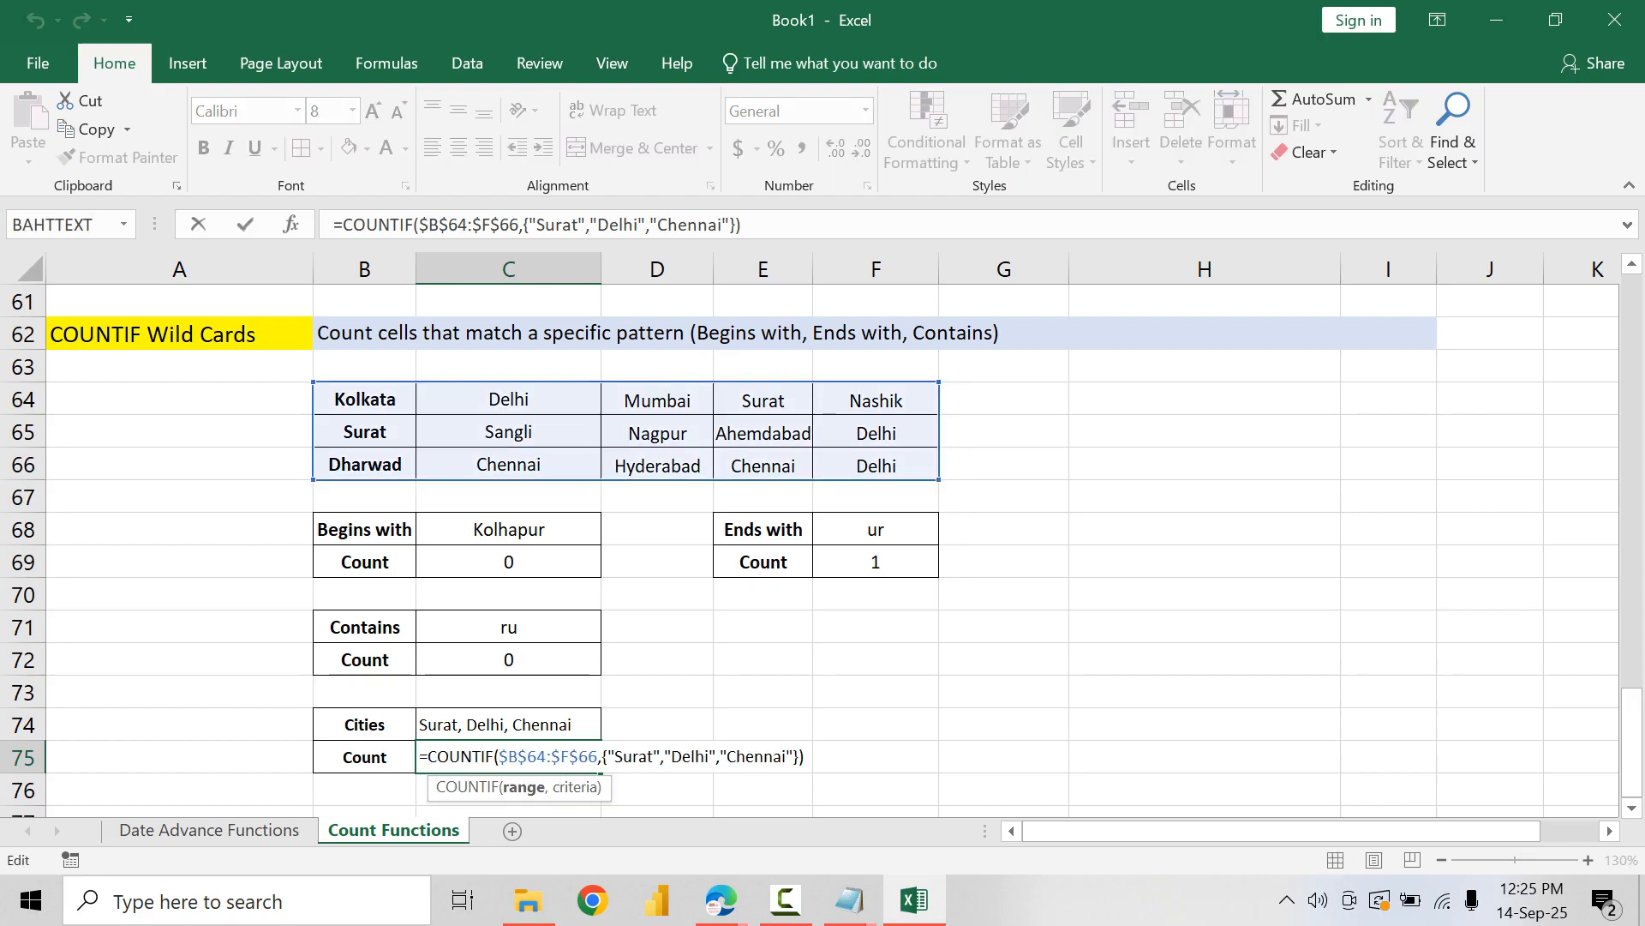
pyautogui.click(428, 758)
pyautogui.write('SUM')
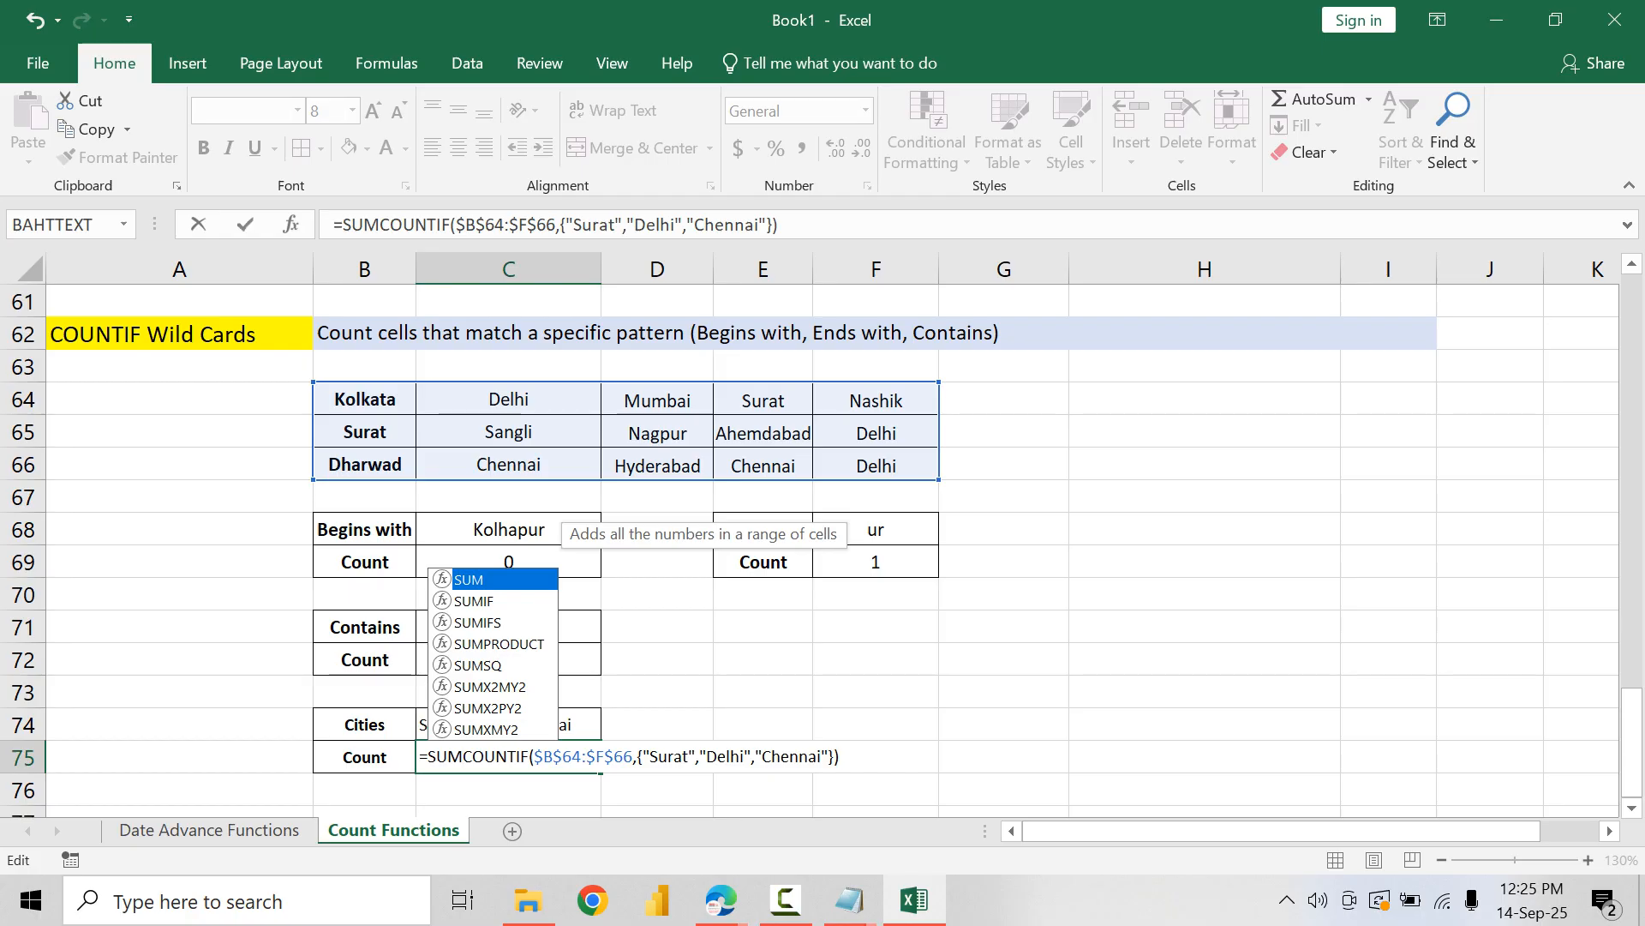
pyautogui.write('(')
pyautogui.write(')')
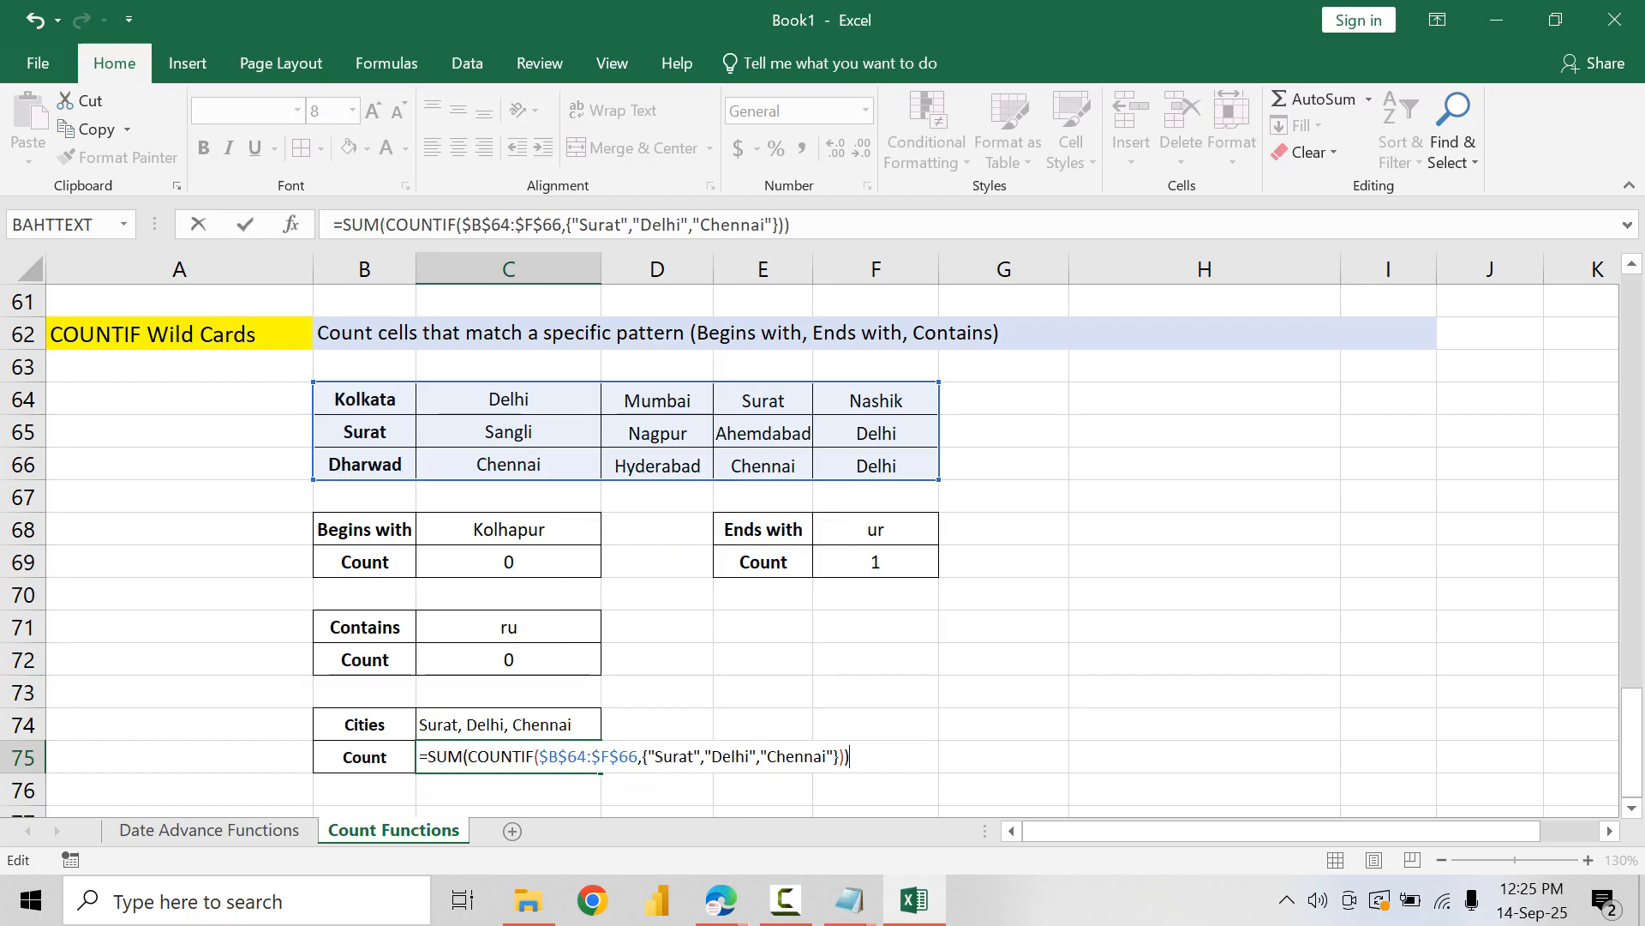
pyautogui.hotkey('ctrl', 'Return')
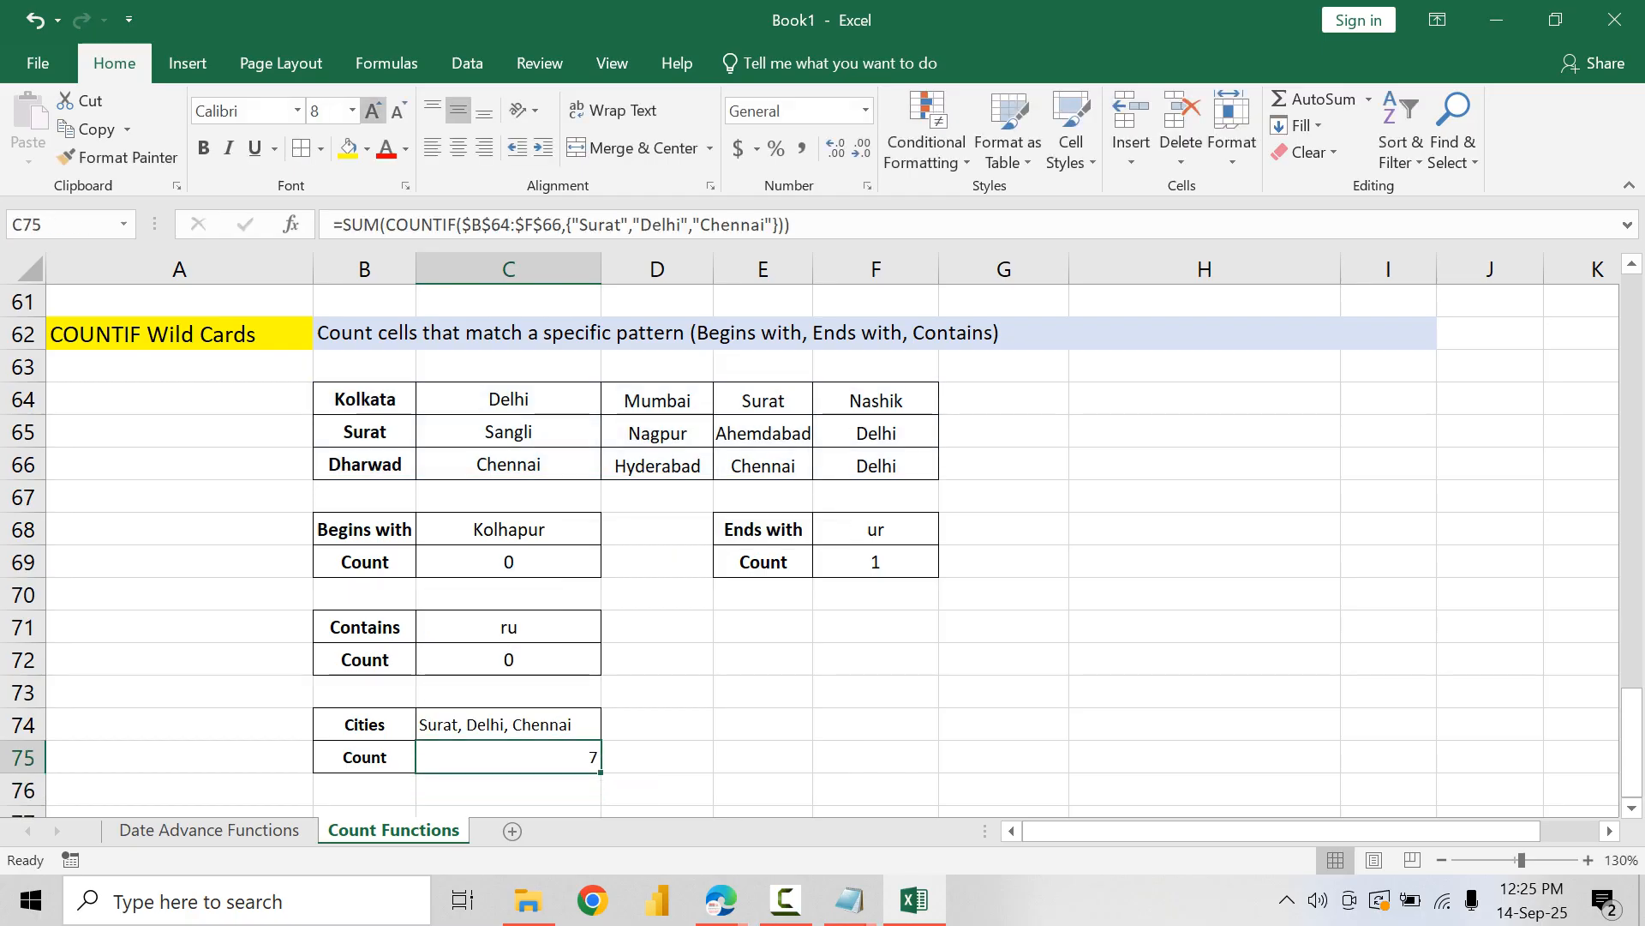
pyautogui.click(459, 147)
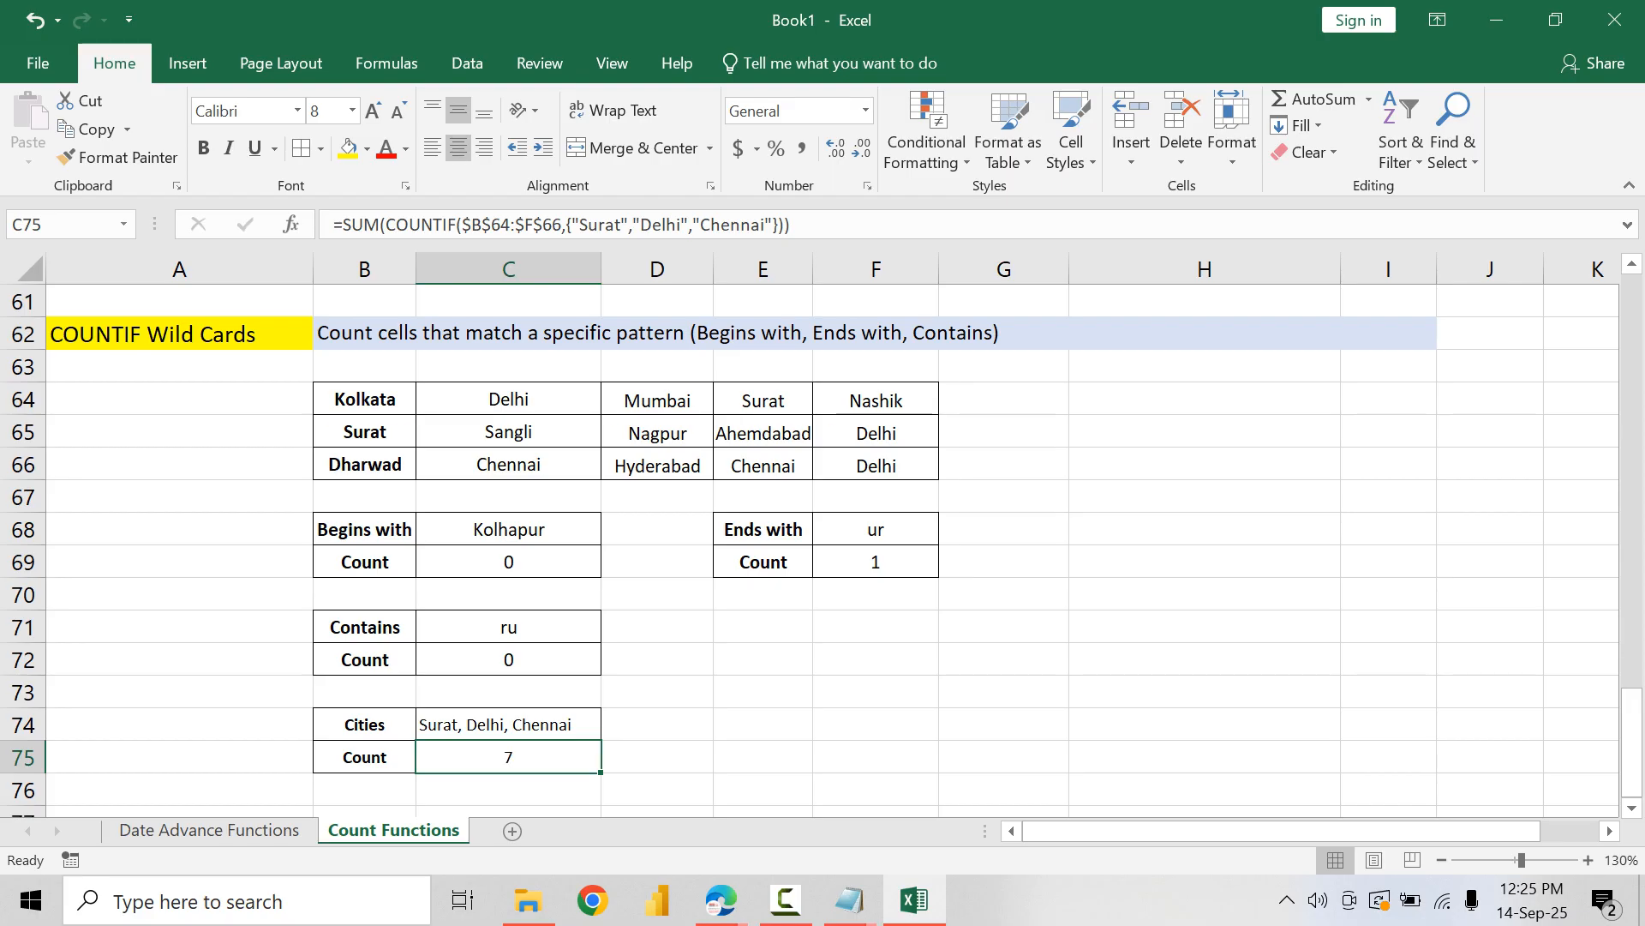
# Step: Review the combined SUM and COUNTIF formula in C75
pyautogui.click(517, 810)
pyautogui.doubleClick(522, 758)
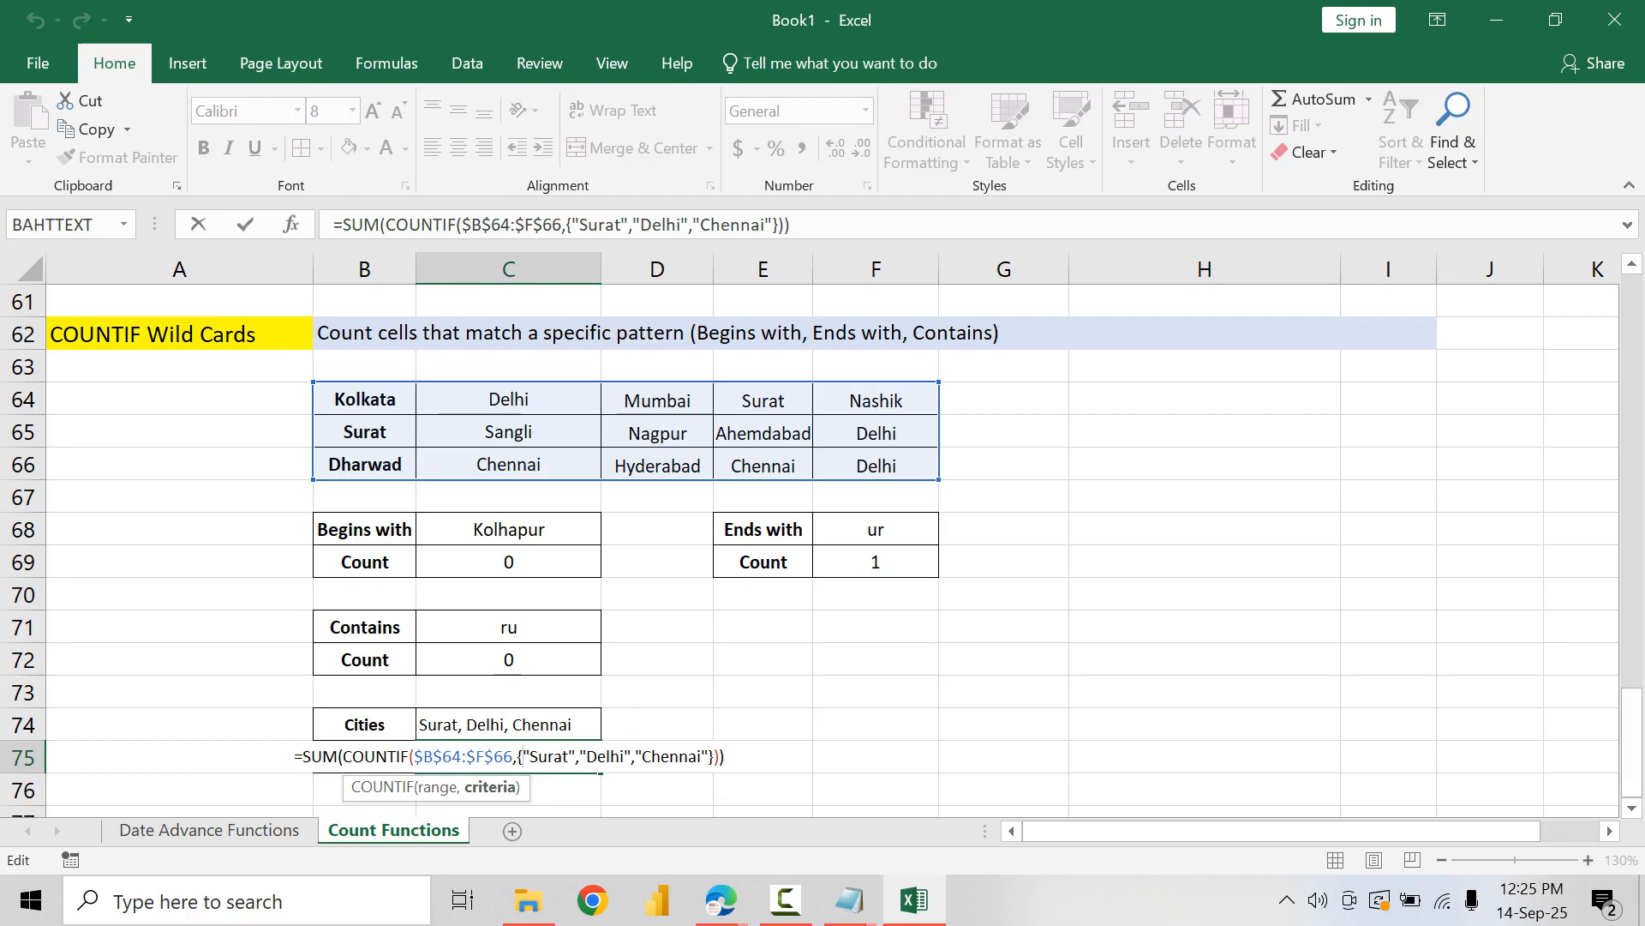
pyautogui.hotkey('ctrl', 'Return')
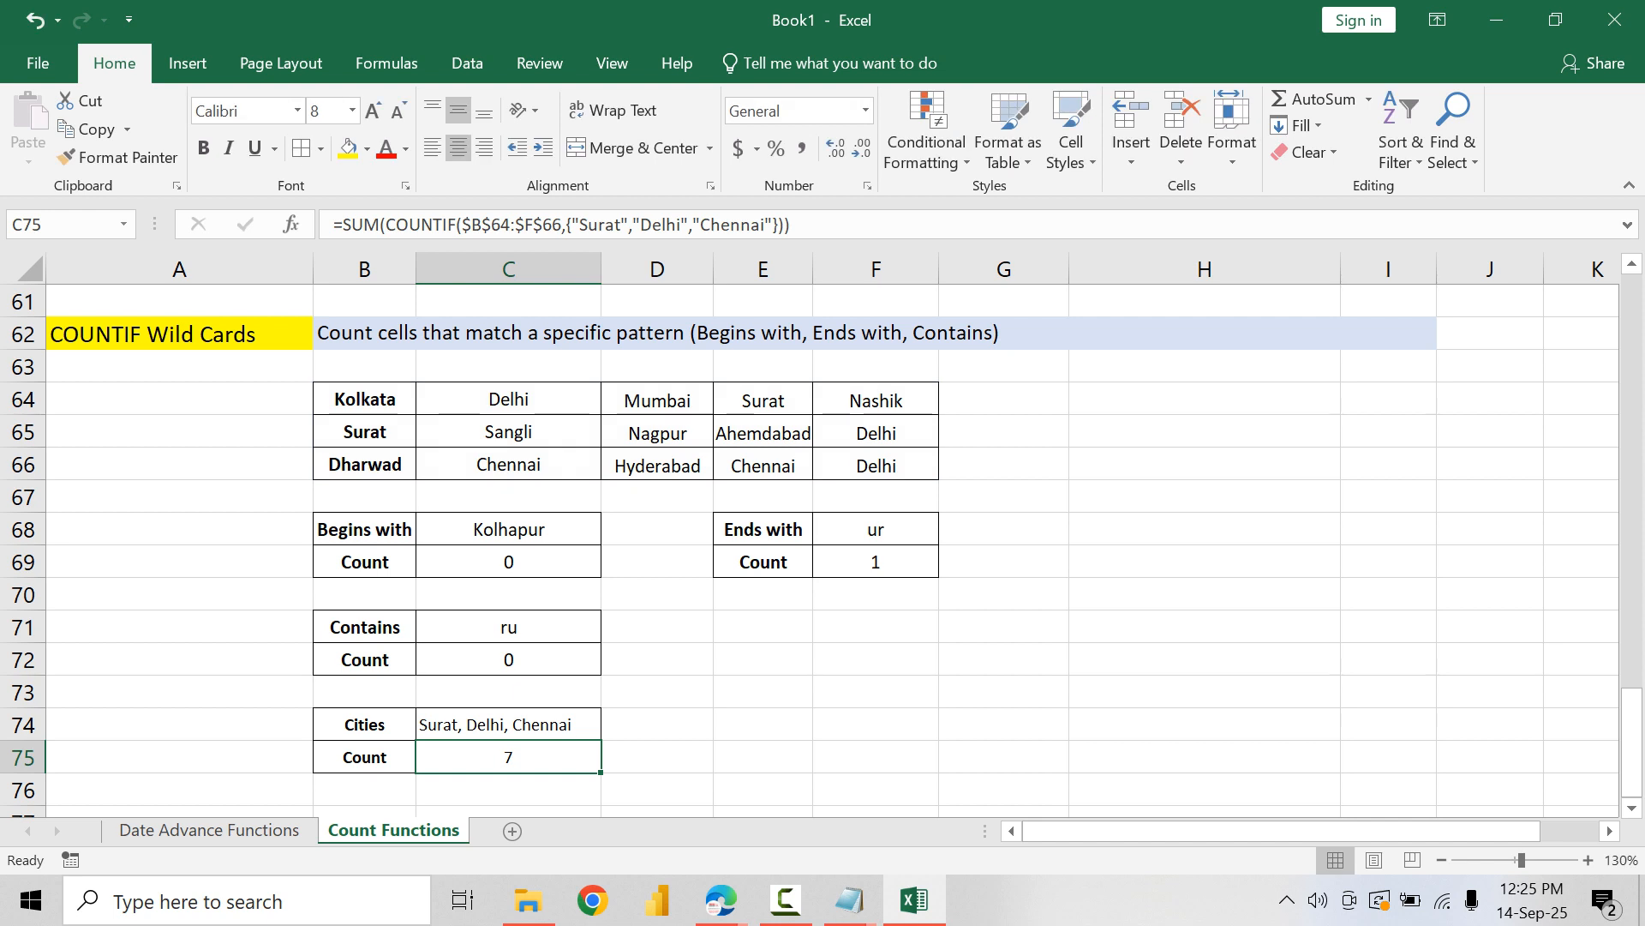
# Step: Switch to the Notepad outline and place the cursor at the end of the LOGICAL FUNCTIONS line
pyautogui.click(850, 899)
pyautogui.click(988, 776)
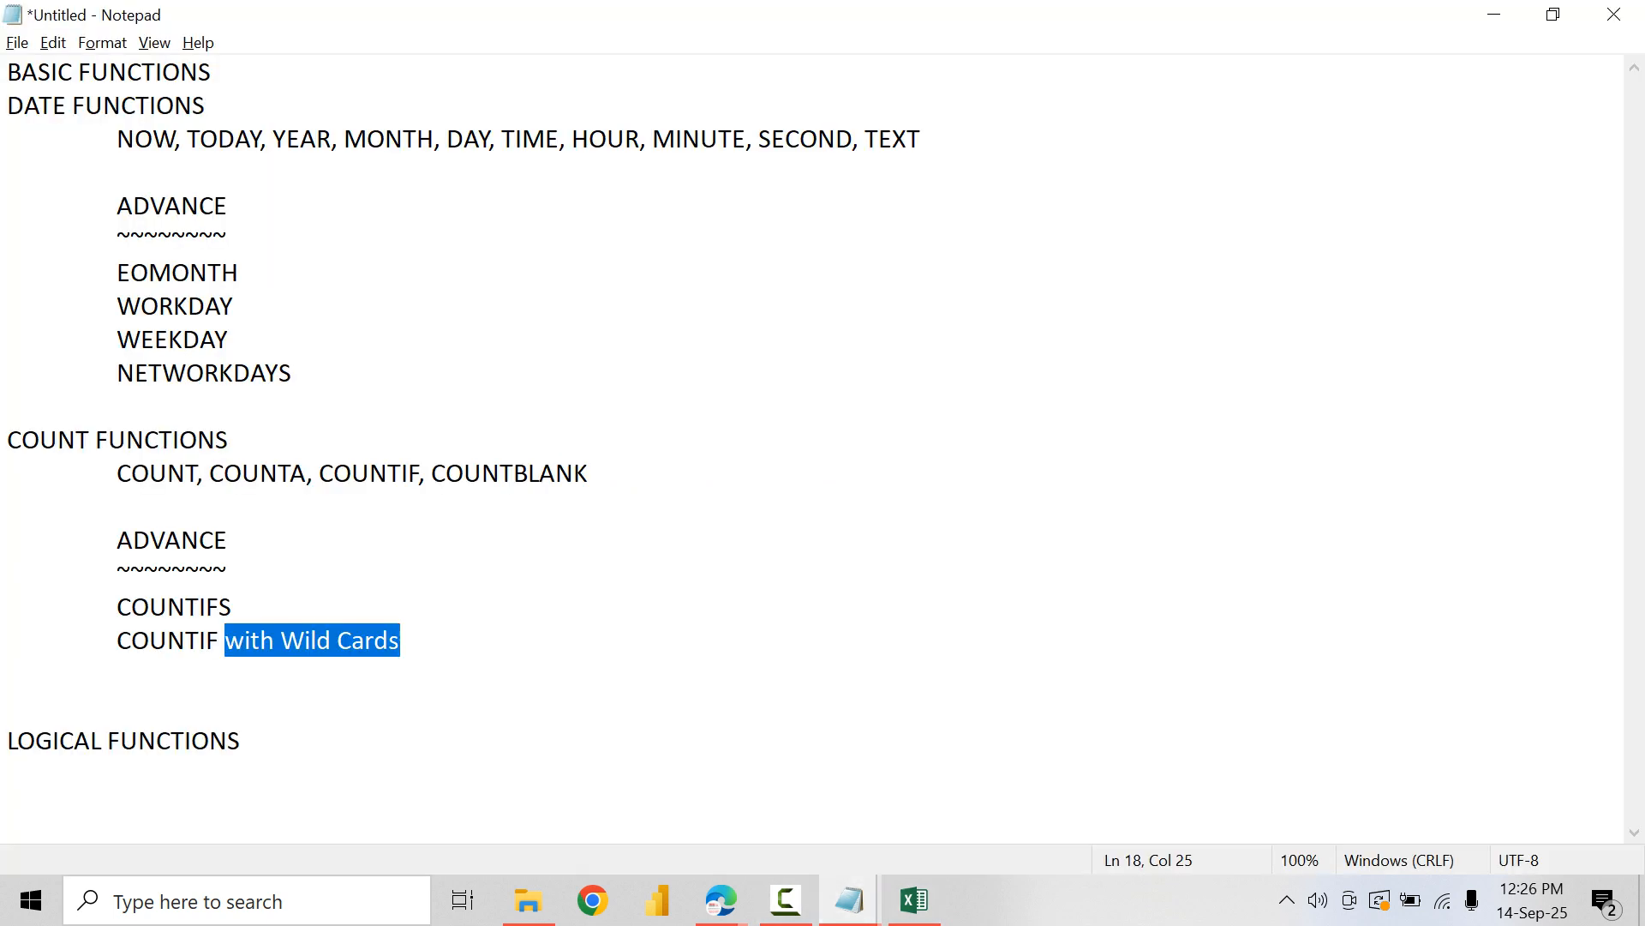
pyautogui.click(228, 574)
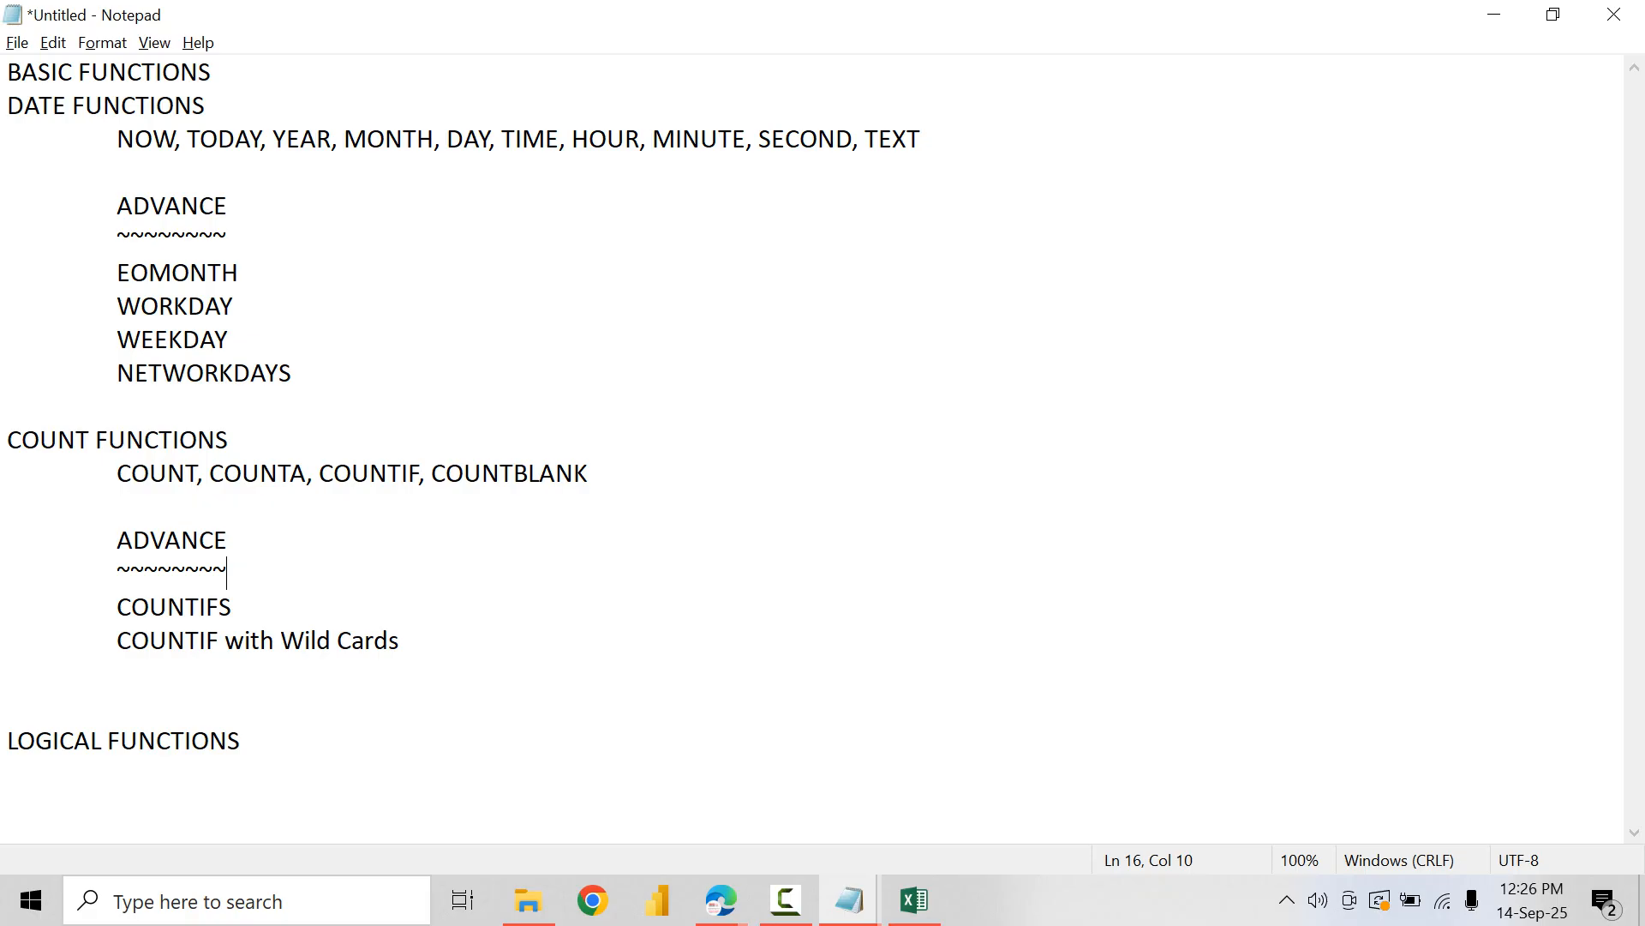
pyautogui.hotkey('ctrl', 'End')
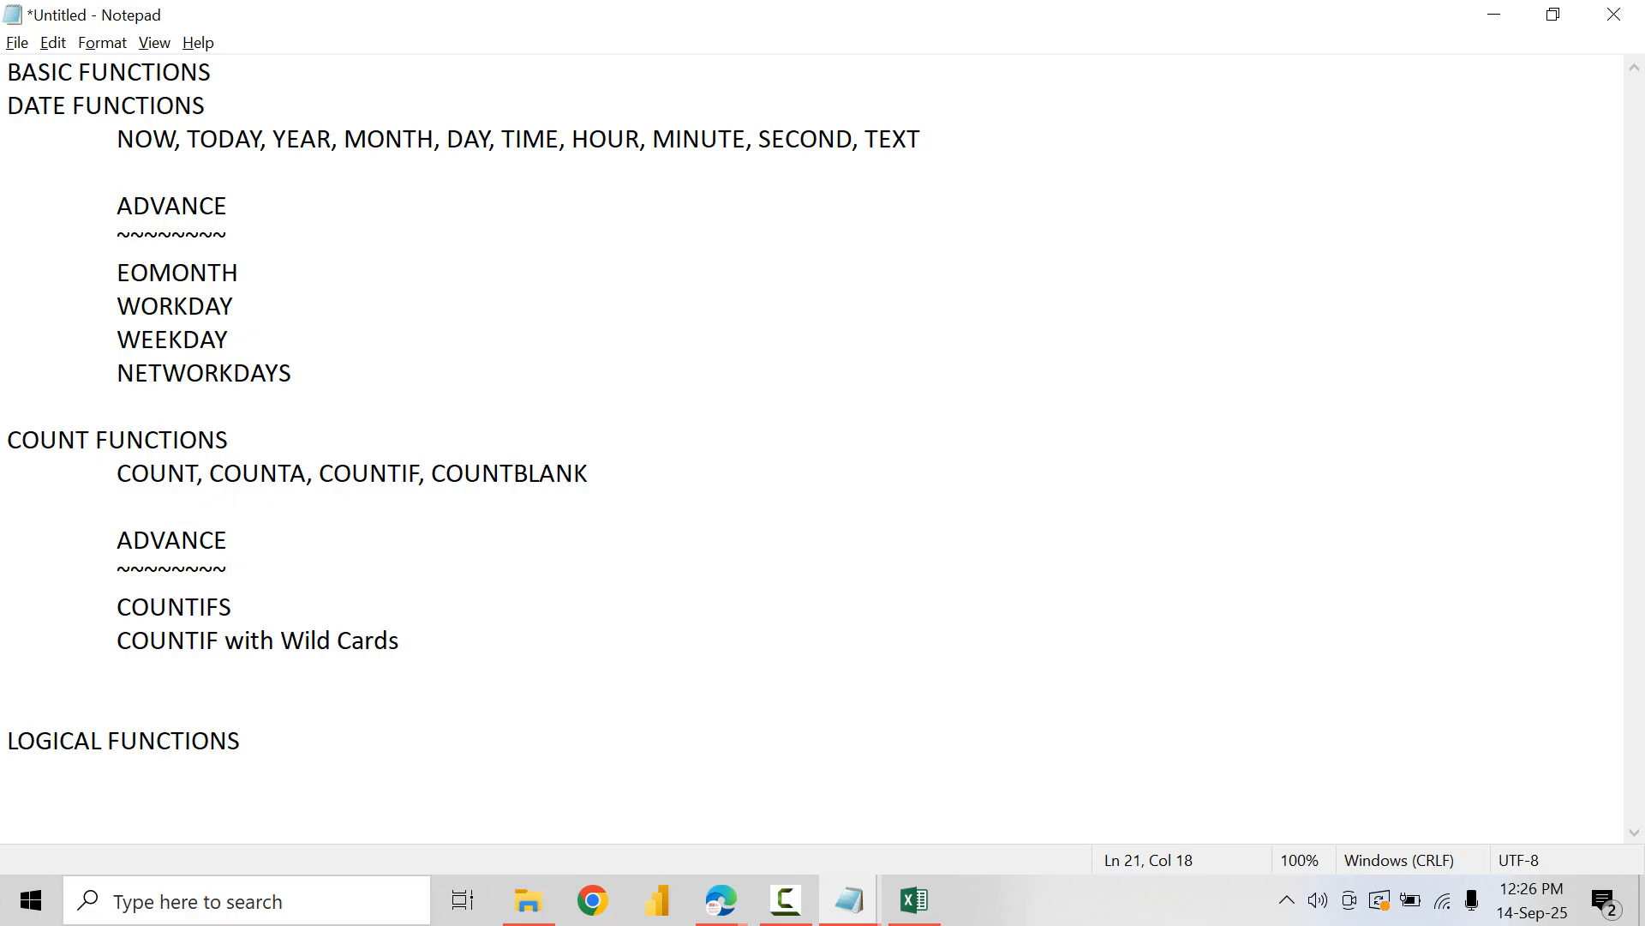